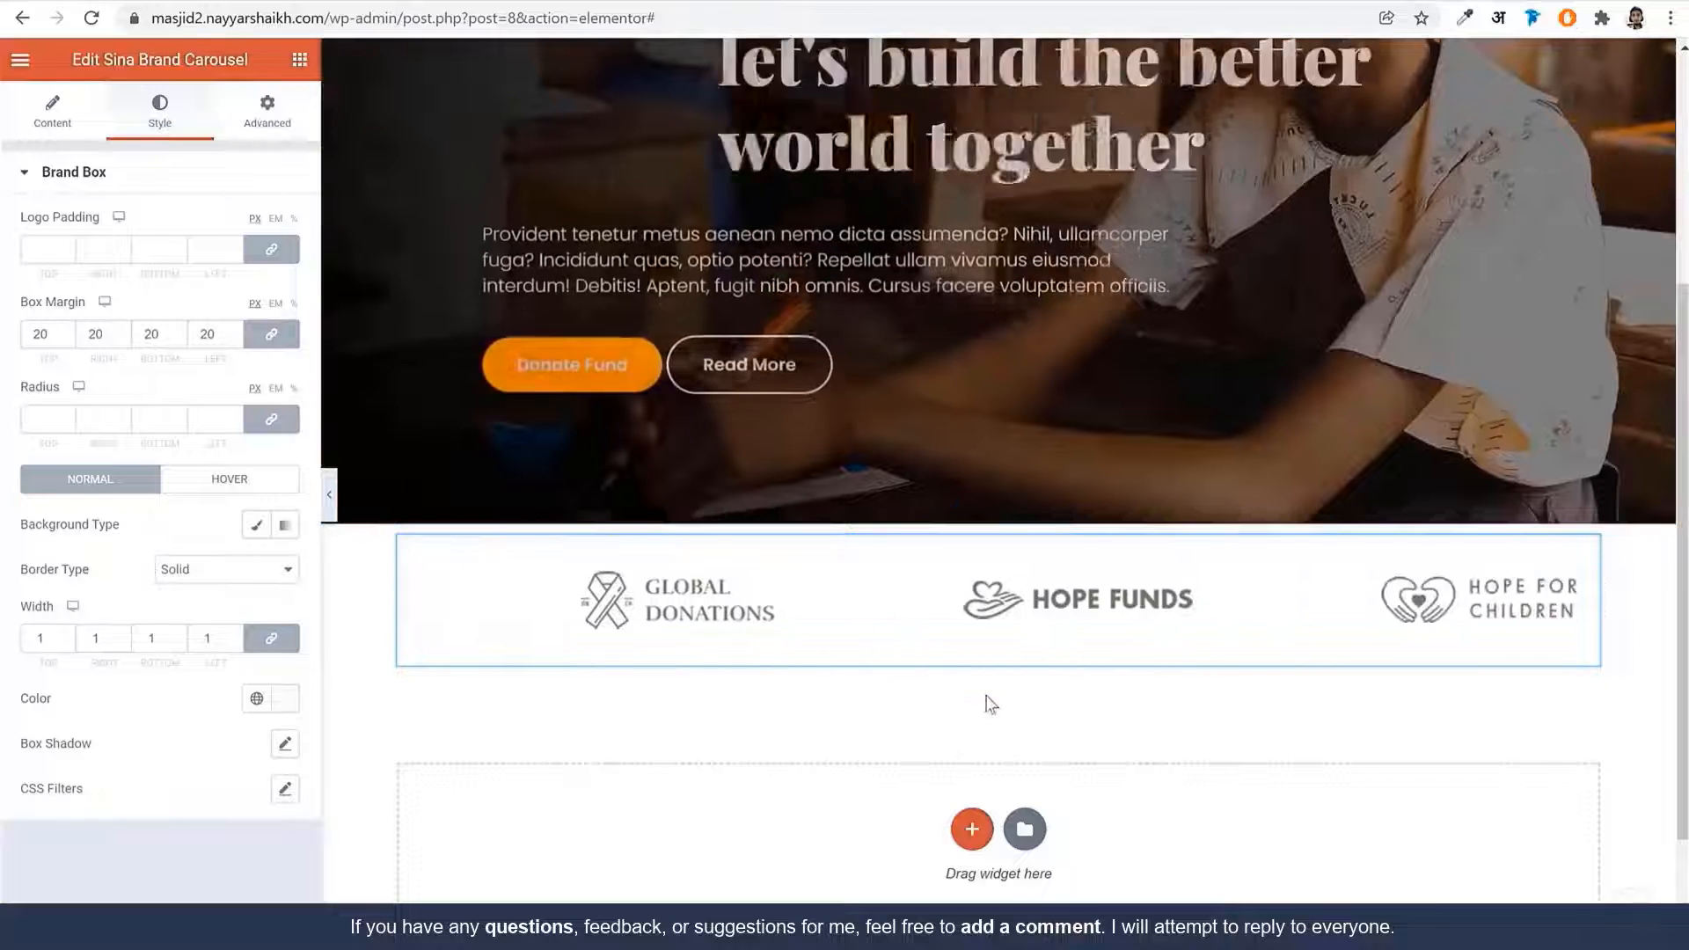
Give the logo section a classic #F8FAFF background, saved as the global colour 'BG Color'
{"action": "left_click", "coordinate": [998, 518]}
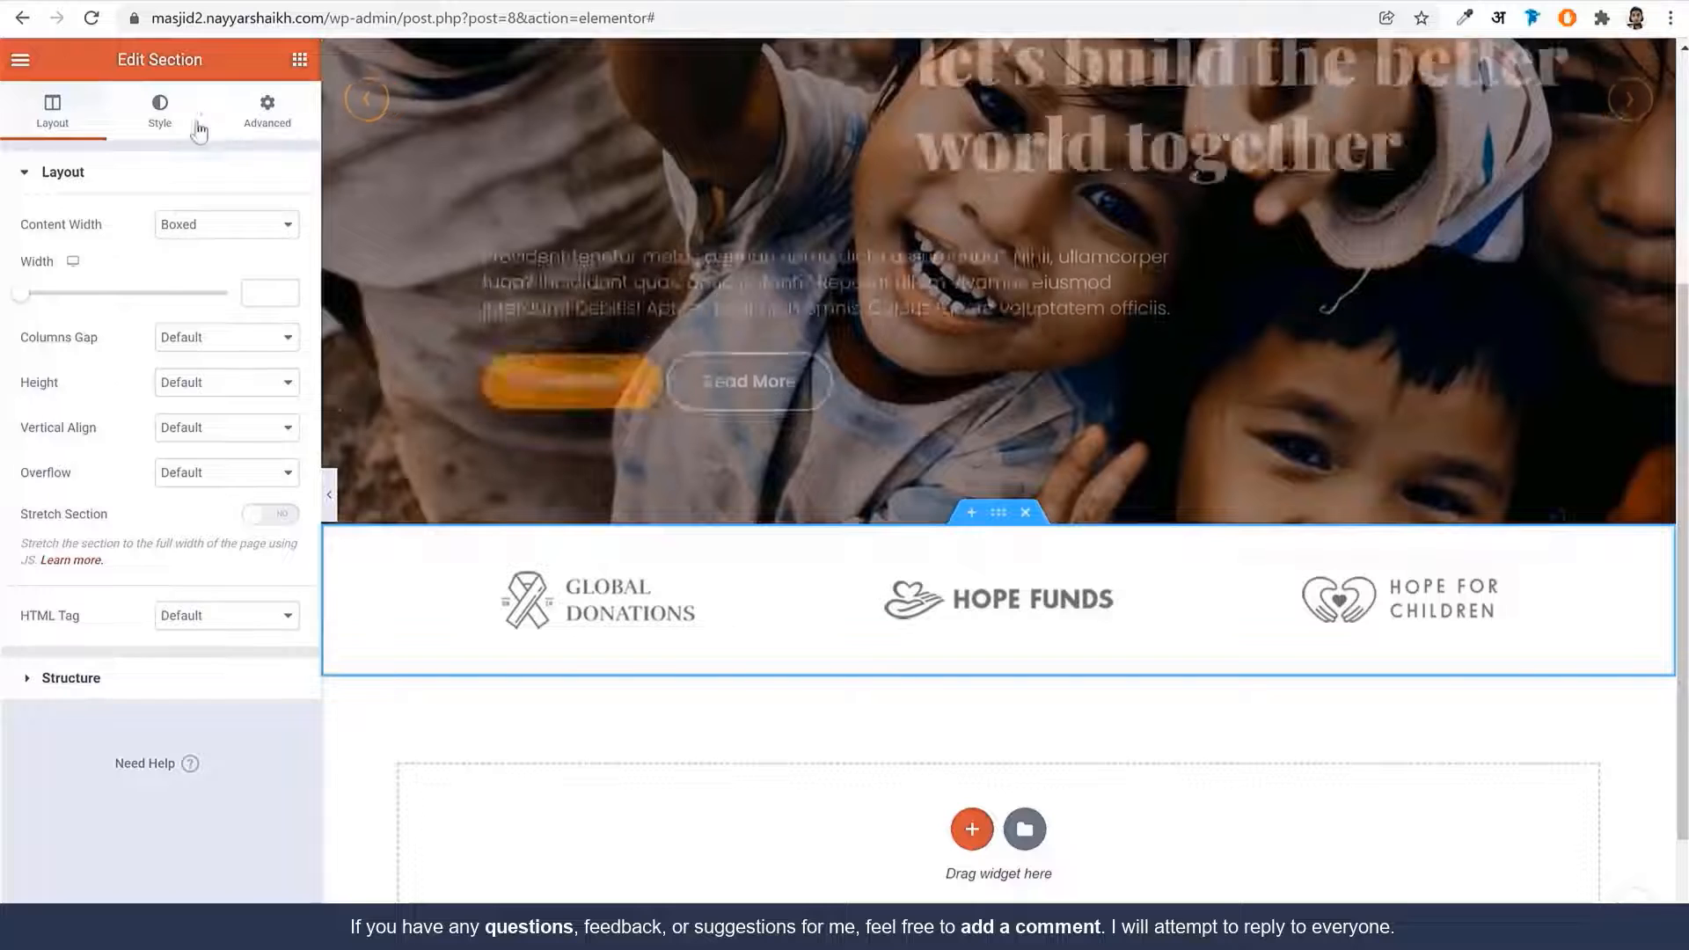
{"action": "left_click", "coordinate": [160, 112]}
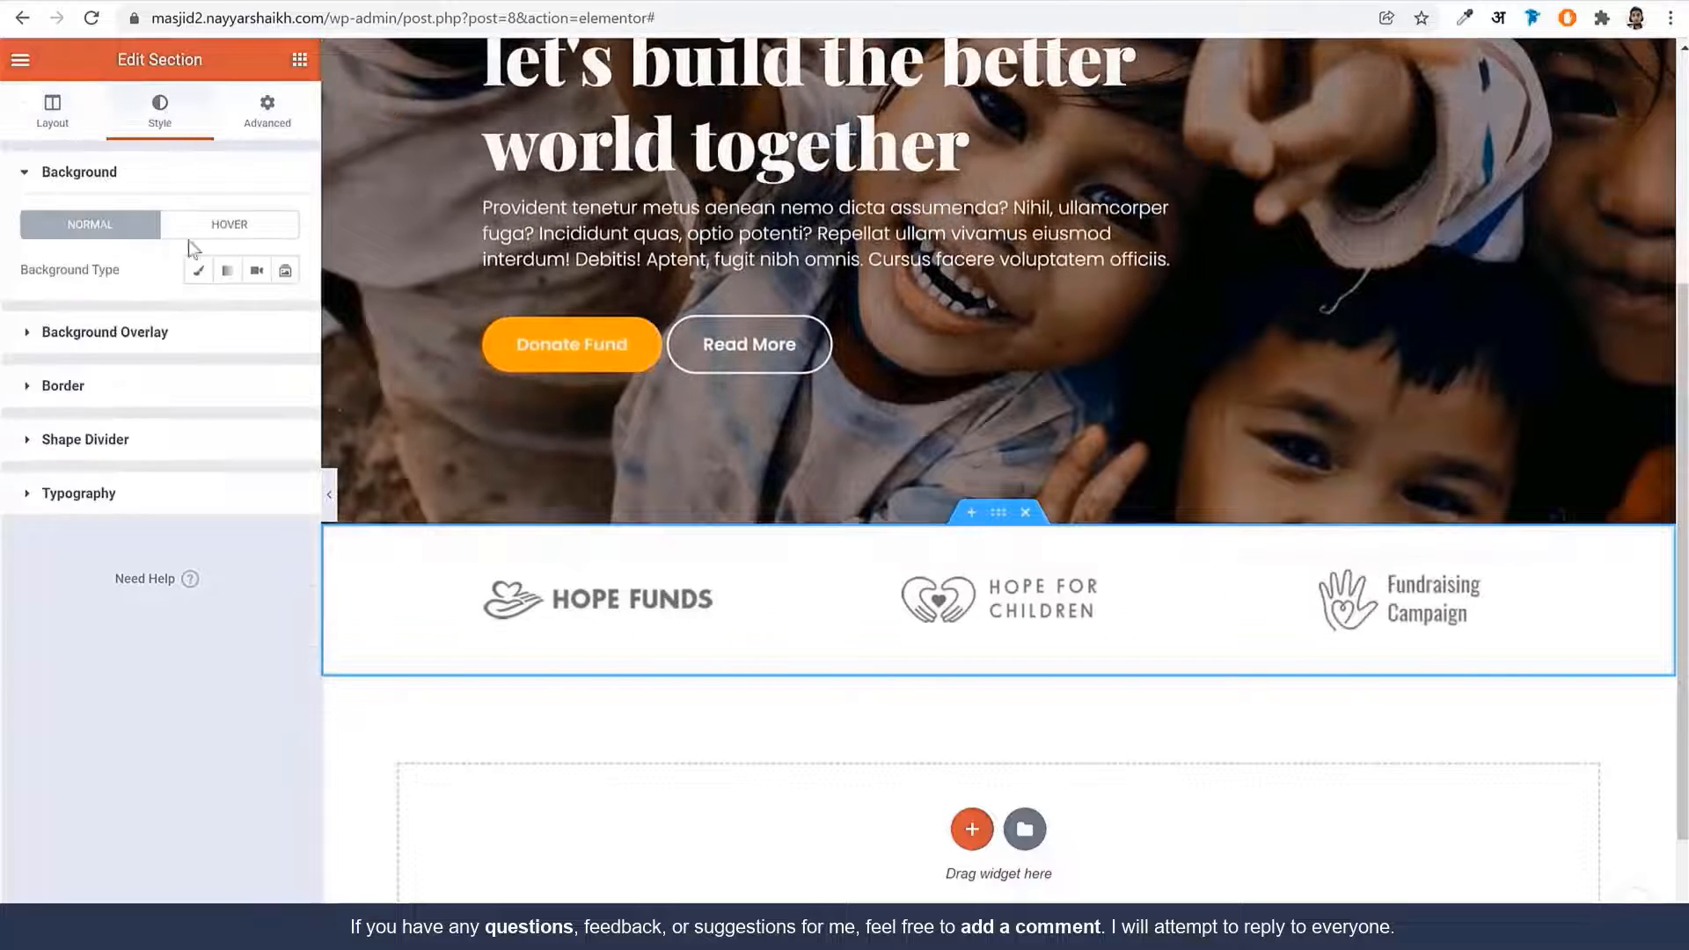
{"action": "left_click", "coordinate": [198, 270]}
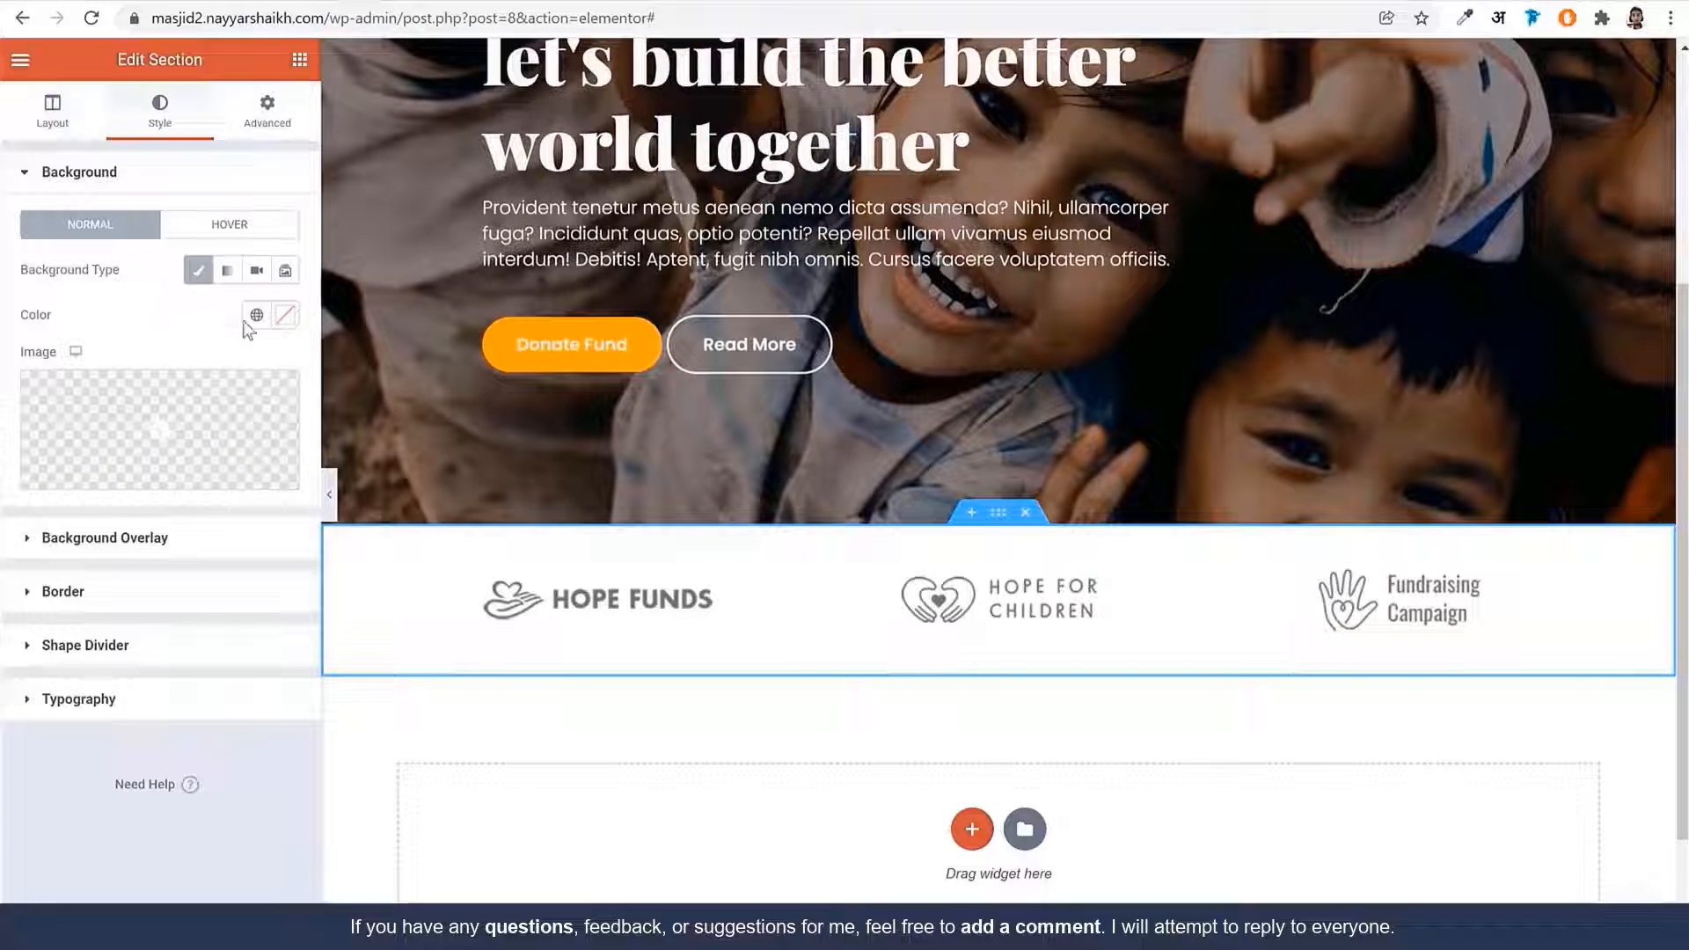
{"action": "left_click", "coordinate": [284, 315]}
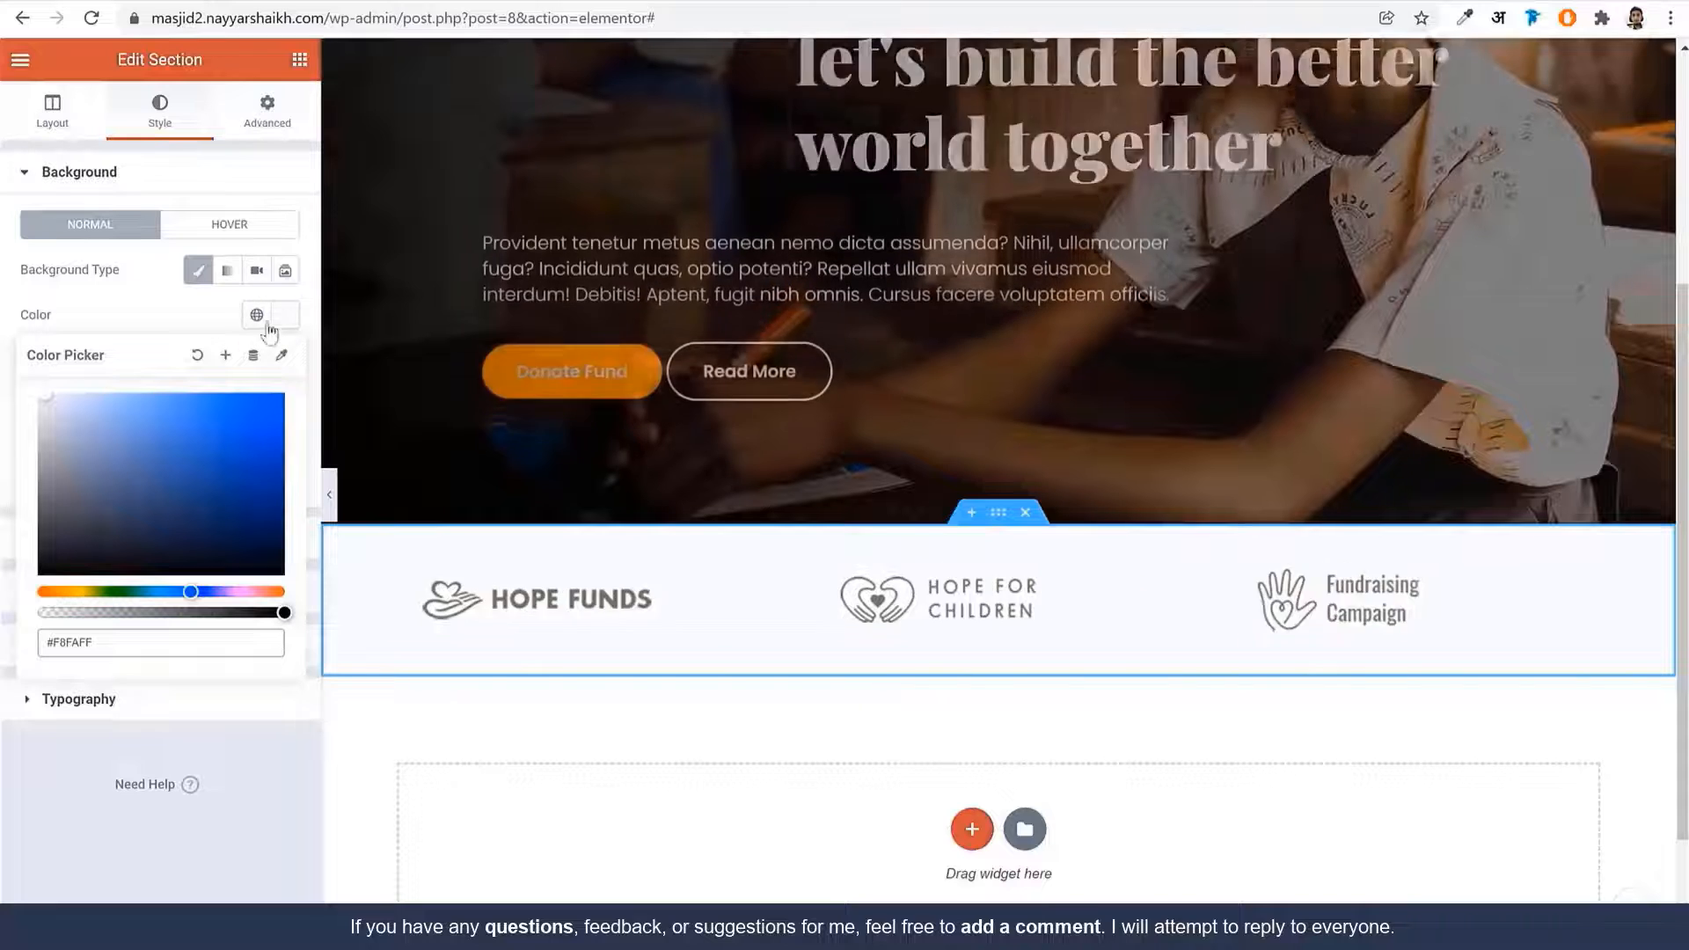
{"action": "left_click", "coordinate": [225, 354]}
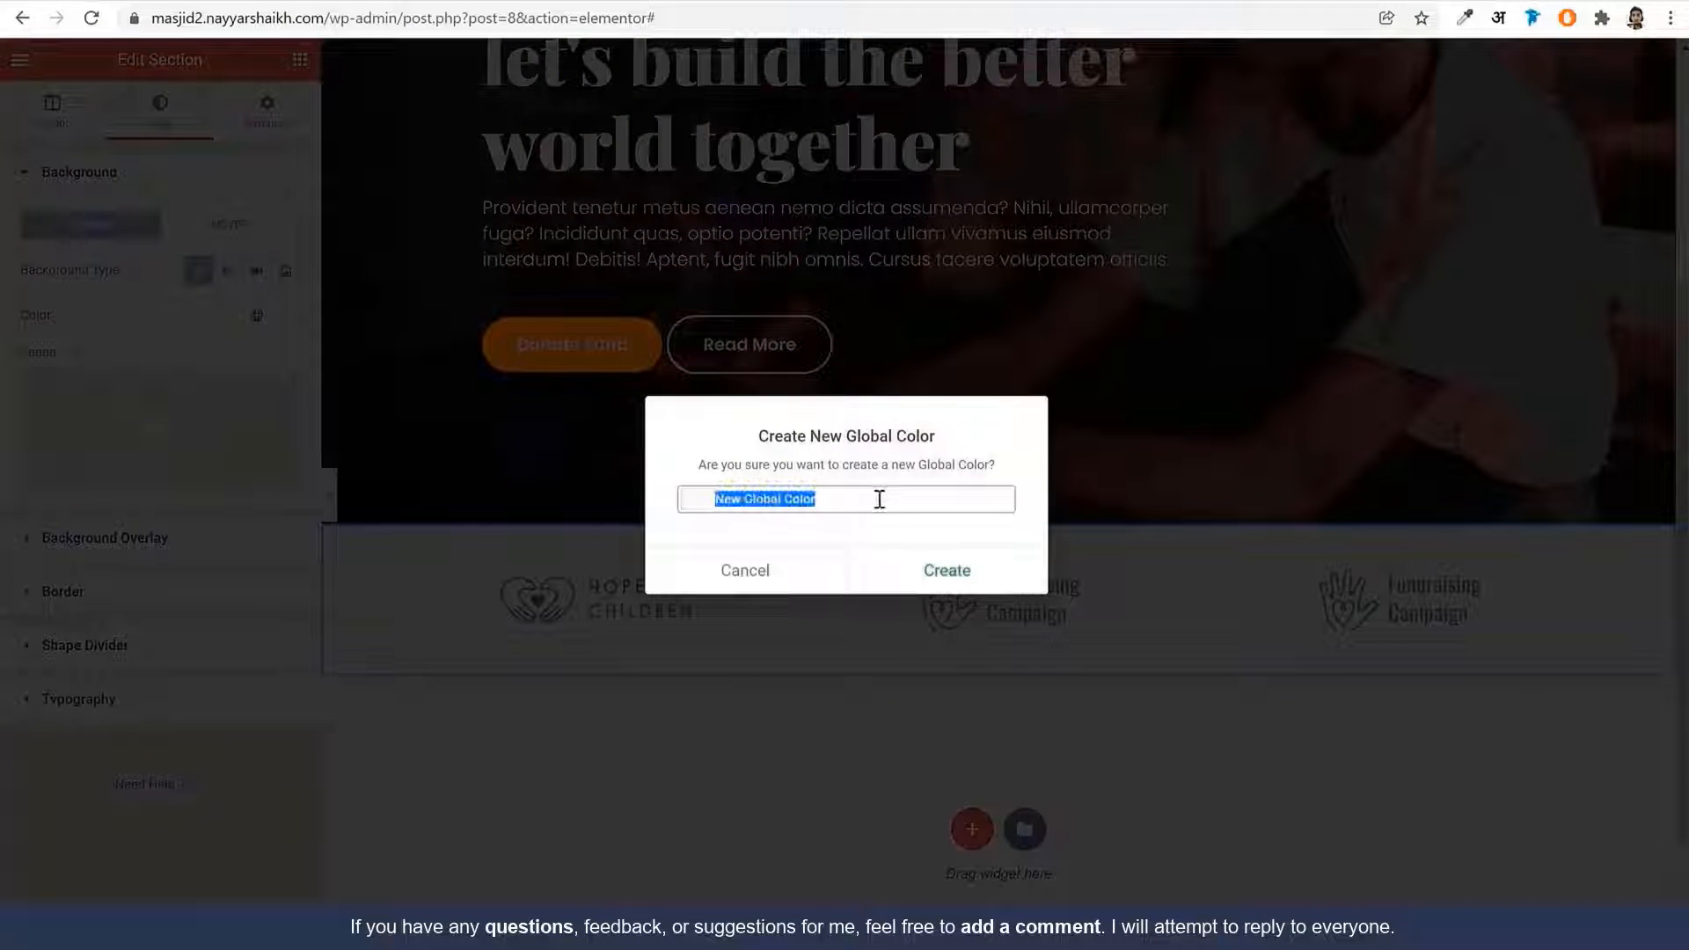
{"action": "type", "text": "BG Color"}
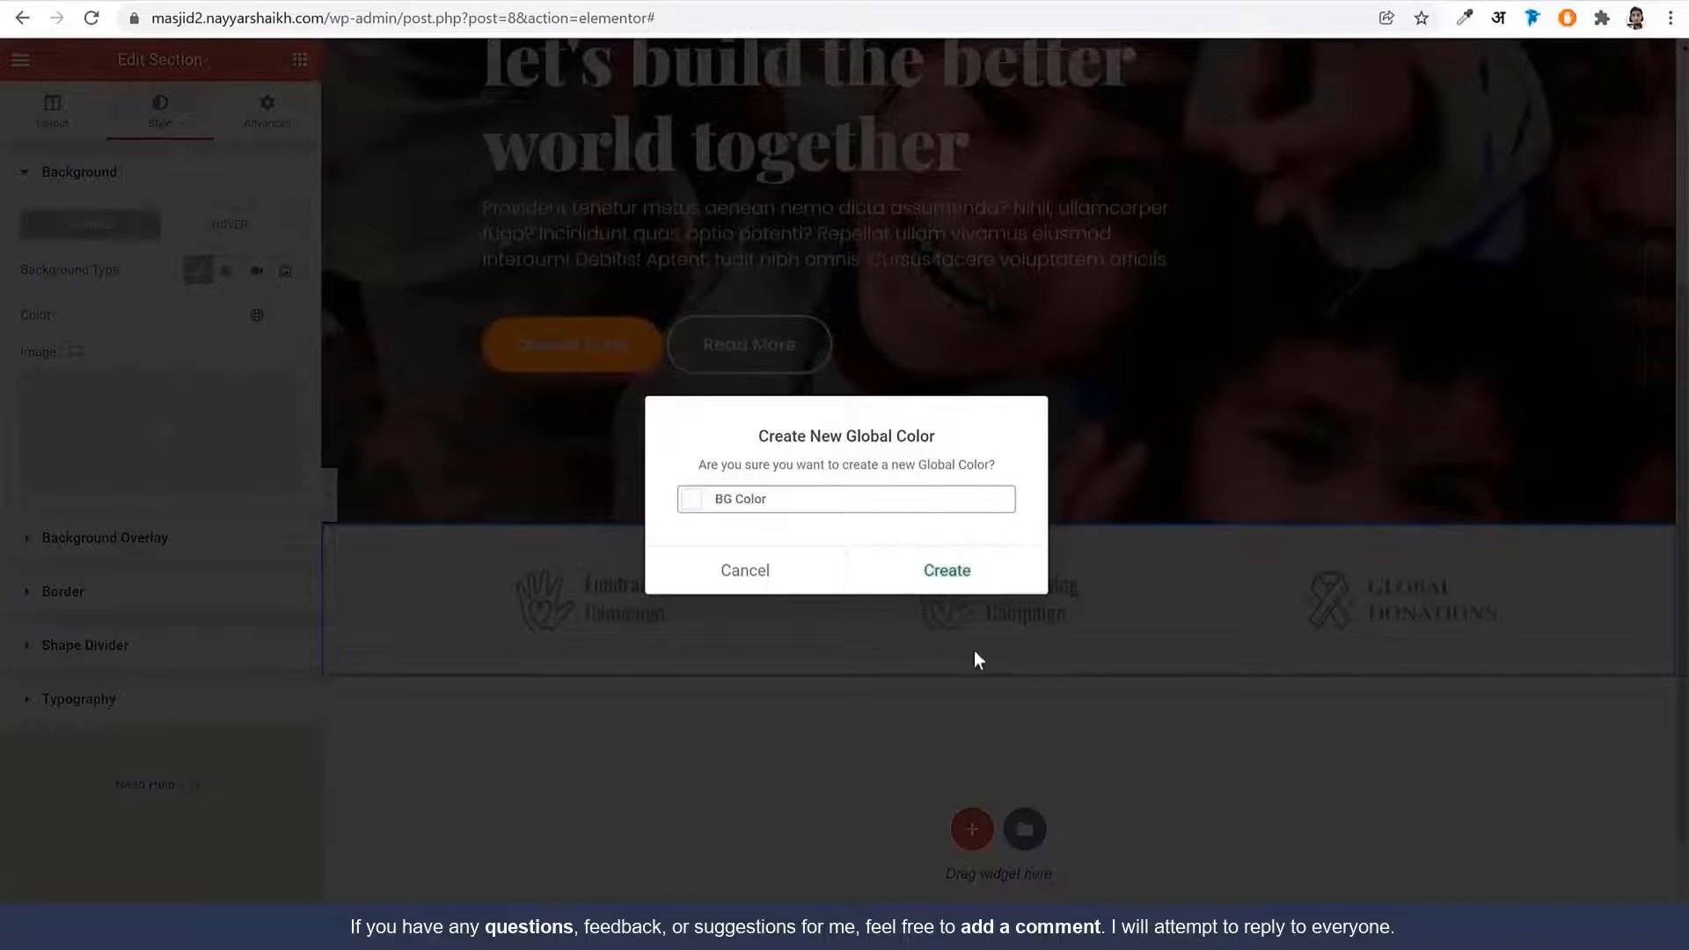
{"action": "left_click", "coordinate": [971, 569]}
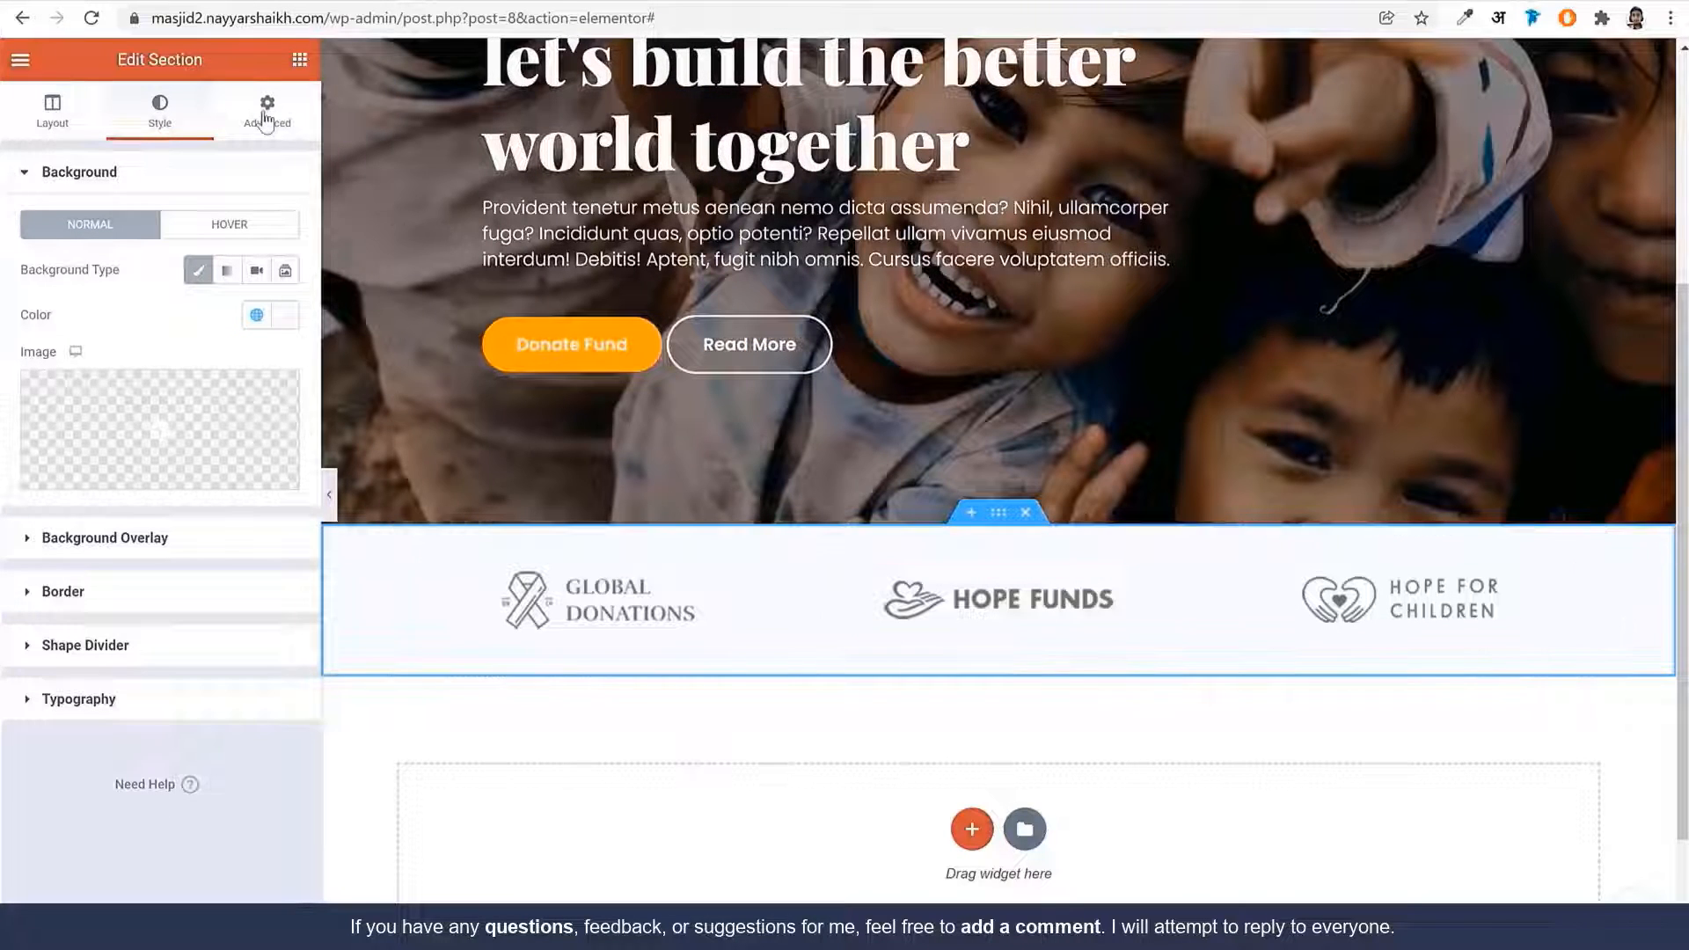
Unlink the logo section's padding and set its top padding to 70 px
{"action": "left_click", "coordinate": [266, 119]}
{"action": "left_click", "coordinate": [271, 333]}
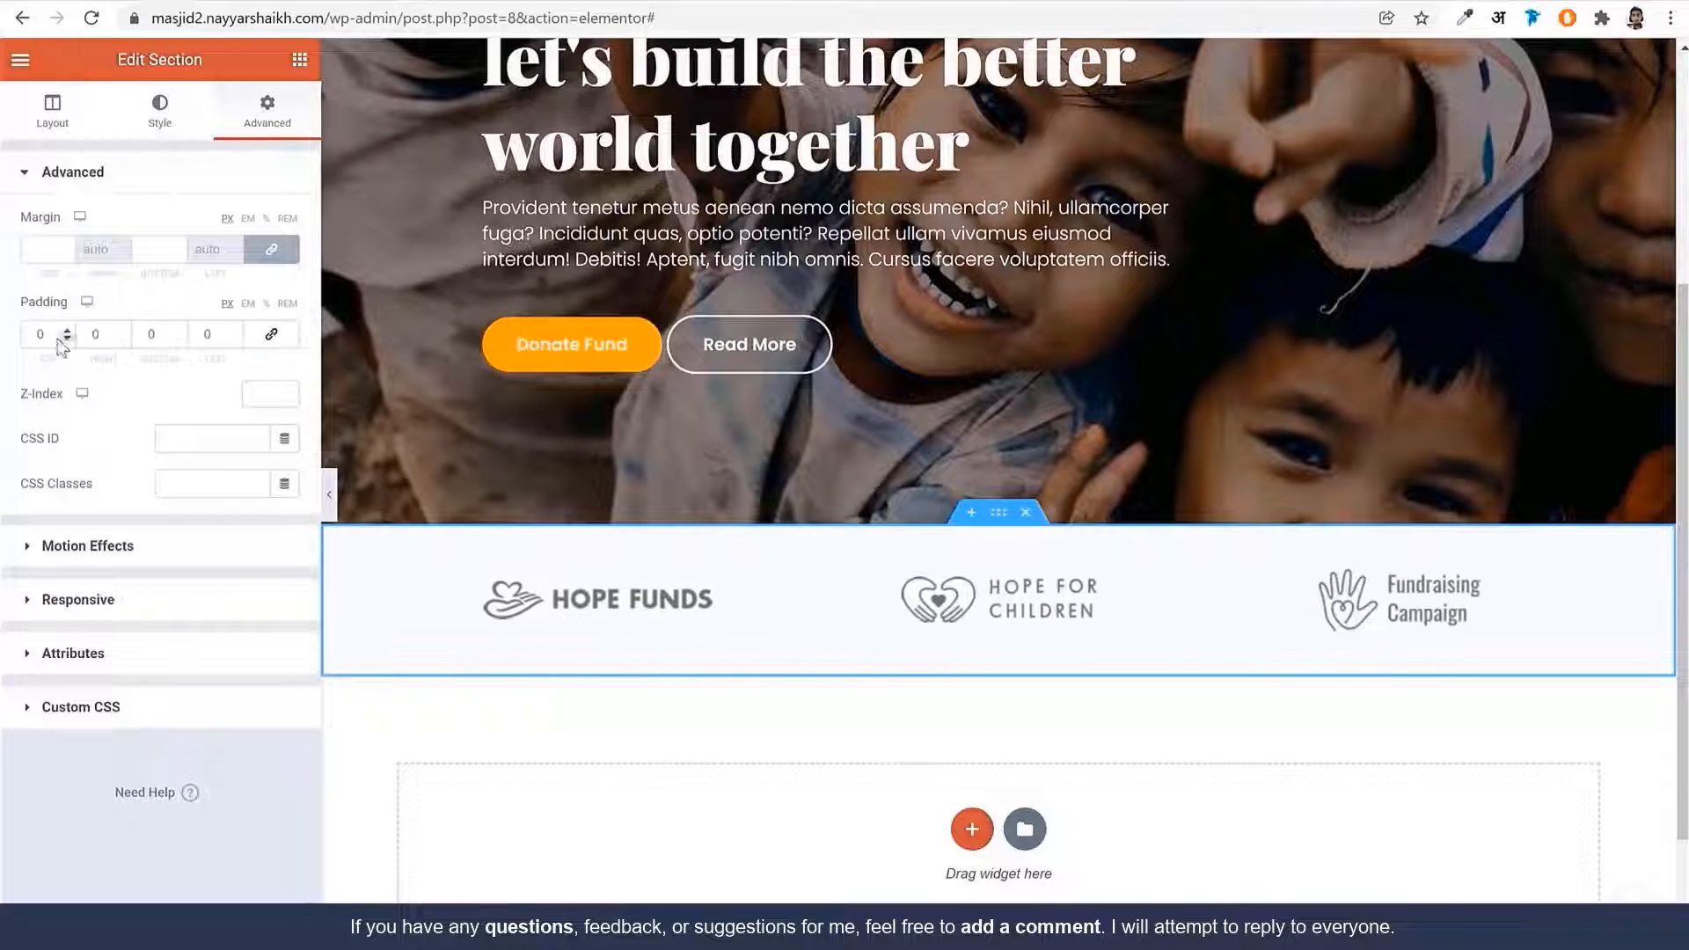
{"action": "left_click", "coordinate": [43, 335]}
{"action": "type", "text": "50"}
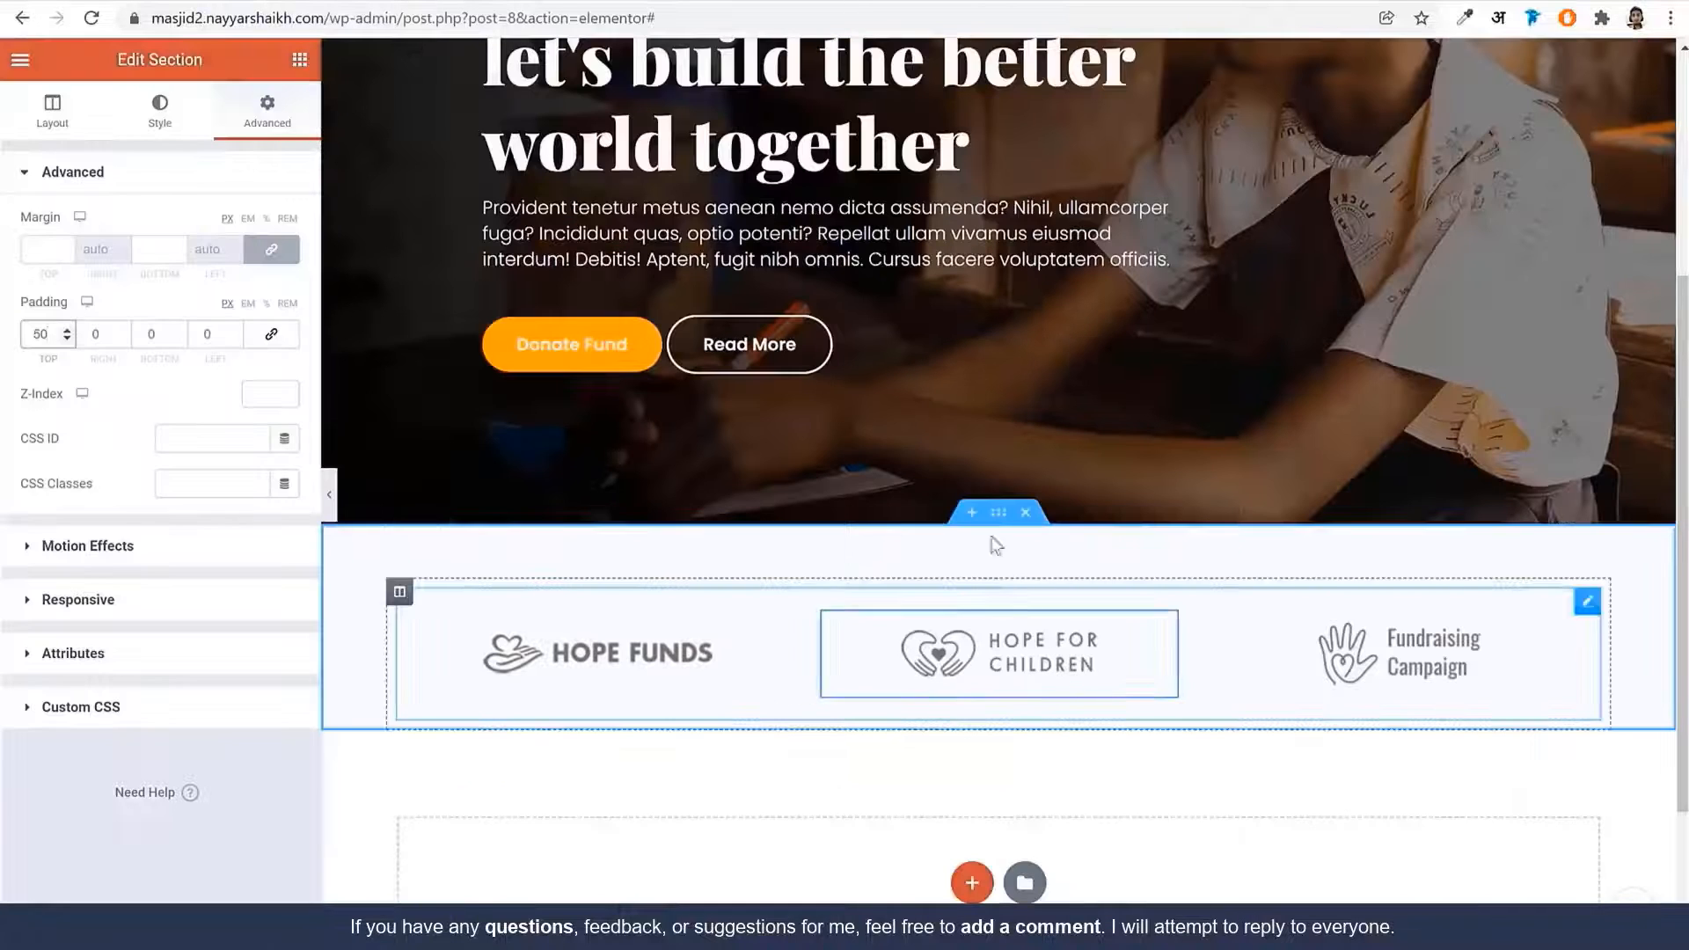
{"action": "type", "text": "70"}
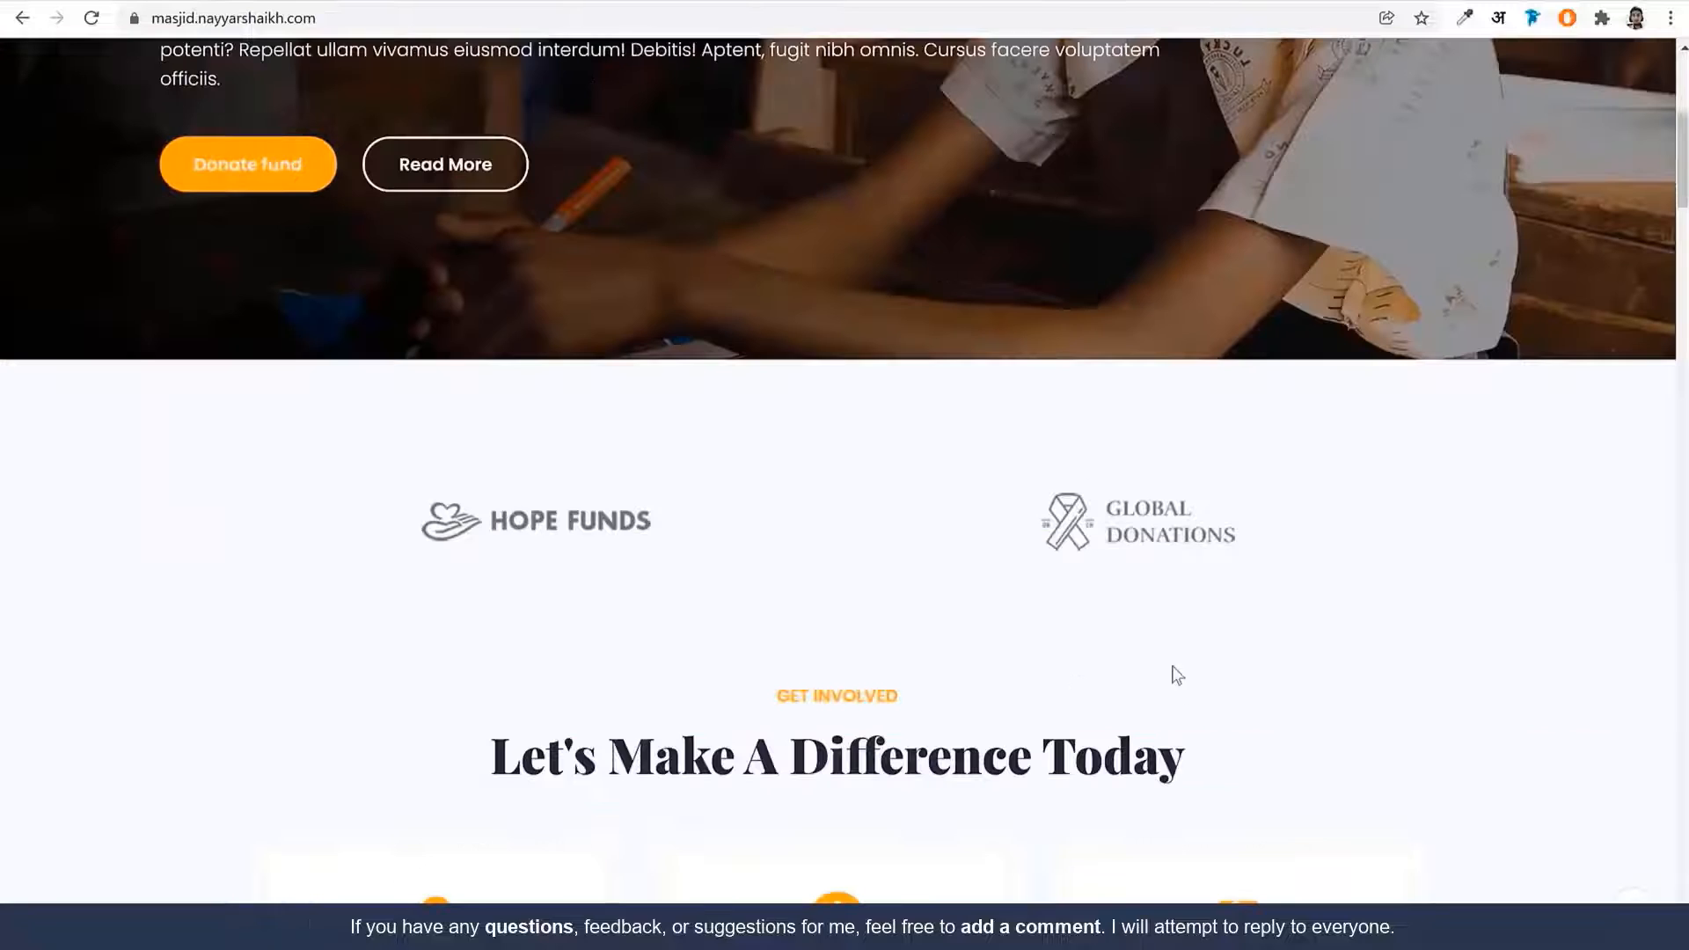
Add a new single-column section below the logo strip
{"action": "scroll", "coordinate": [1175, 674], "scroll_direction": "down", "scroll_amount": 6}
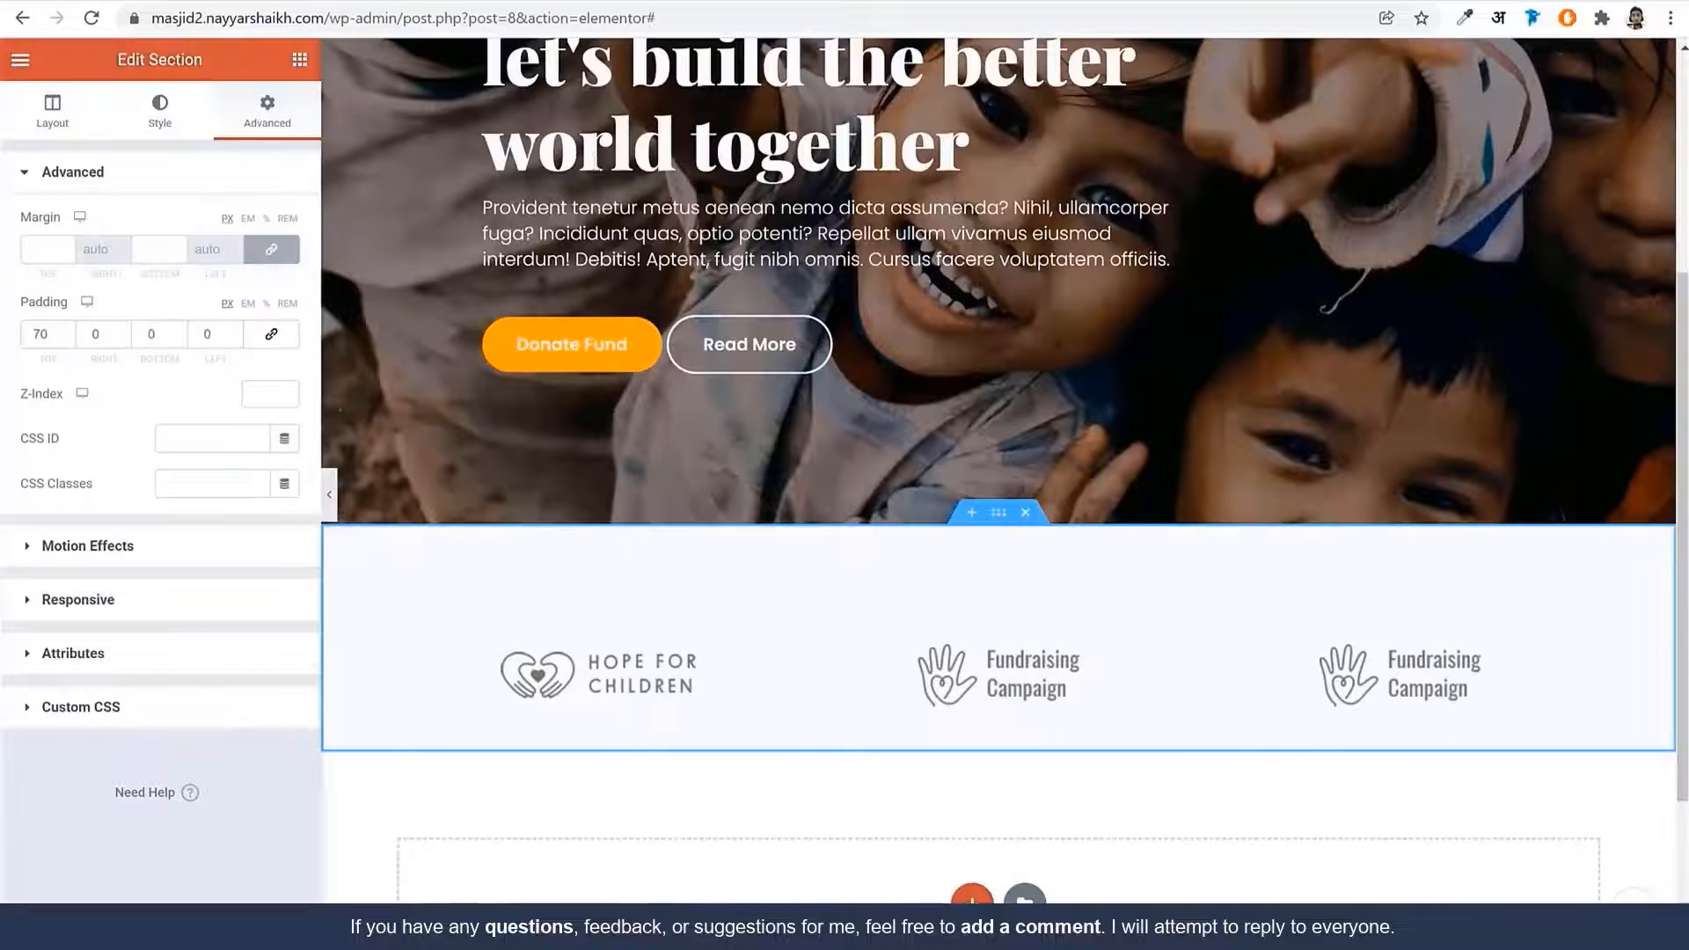
{"action": "scroll", "coordinate": [1033, 557], "scroll_direction": "down", "scroll_amount": 3}
{"action": "left_click", "coordinate": [972, 683]}
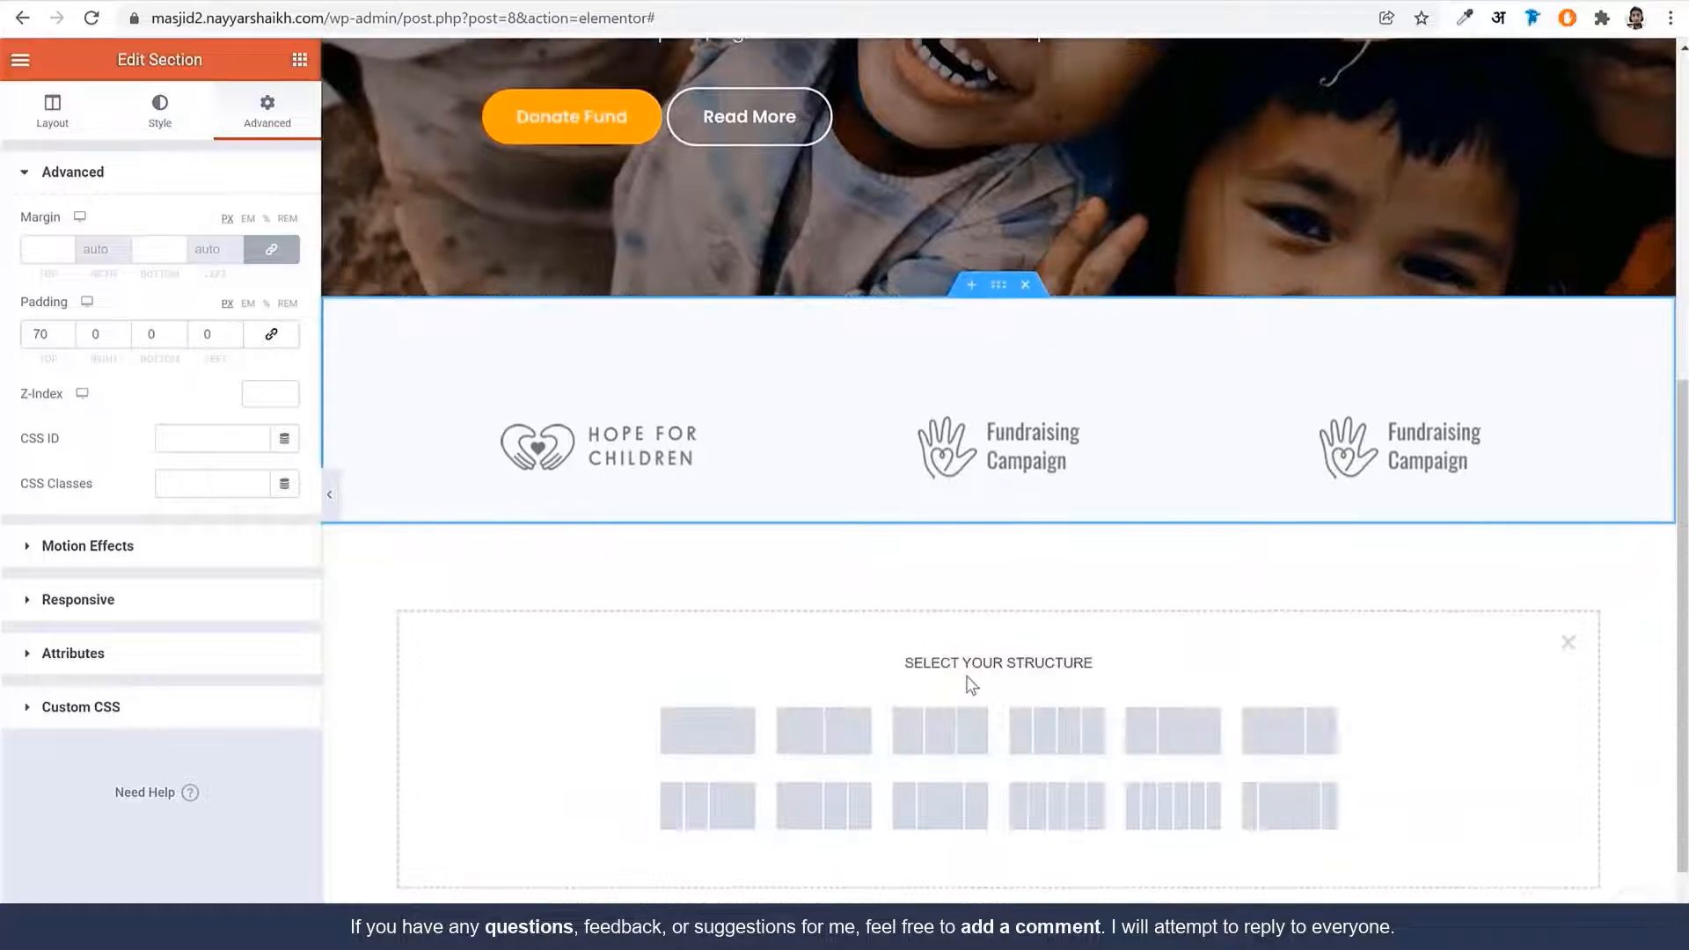
{"action": "left_click", "coordinate": [707, 730]}
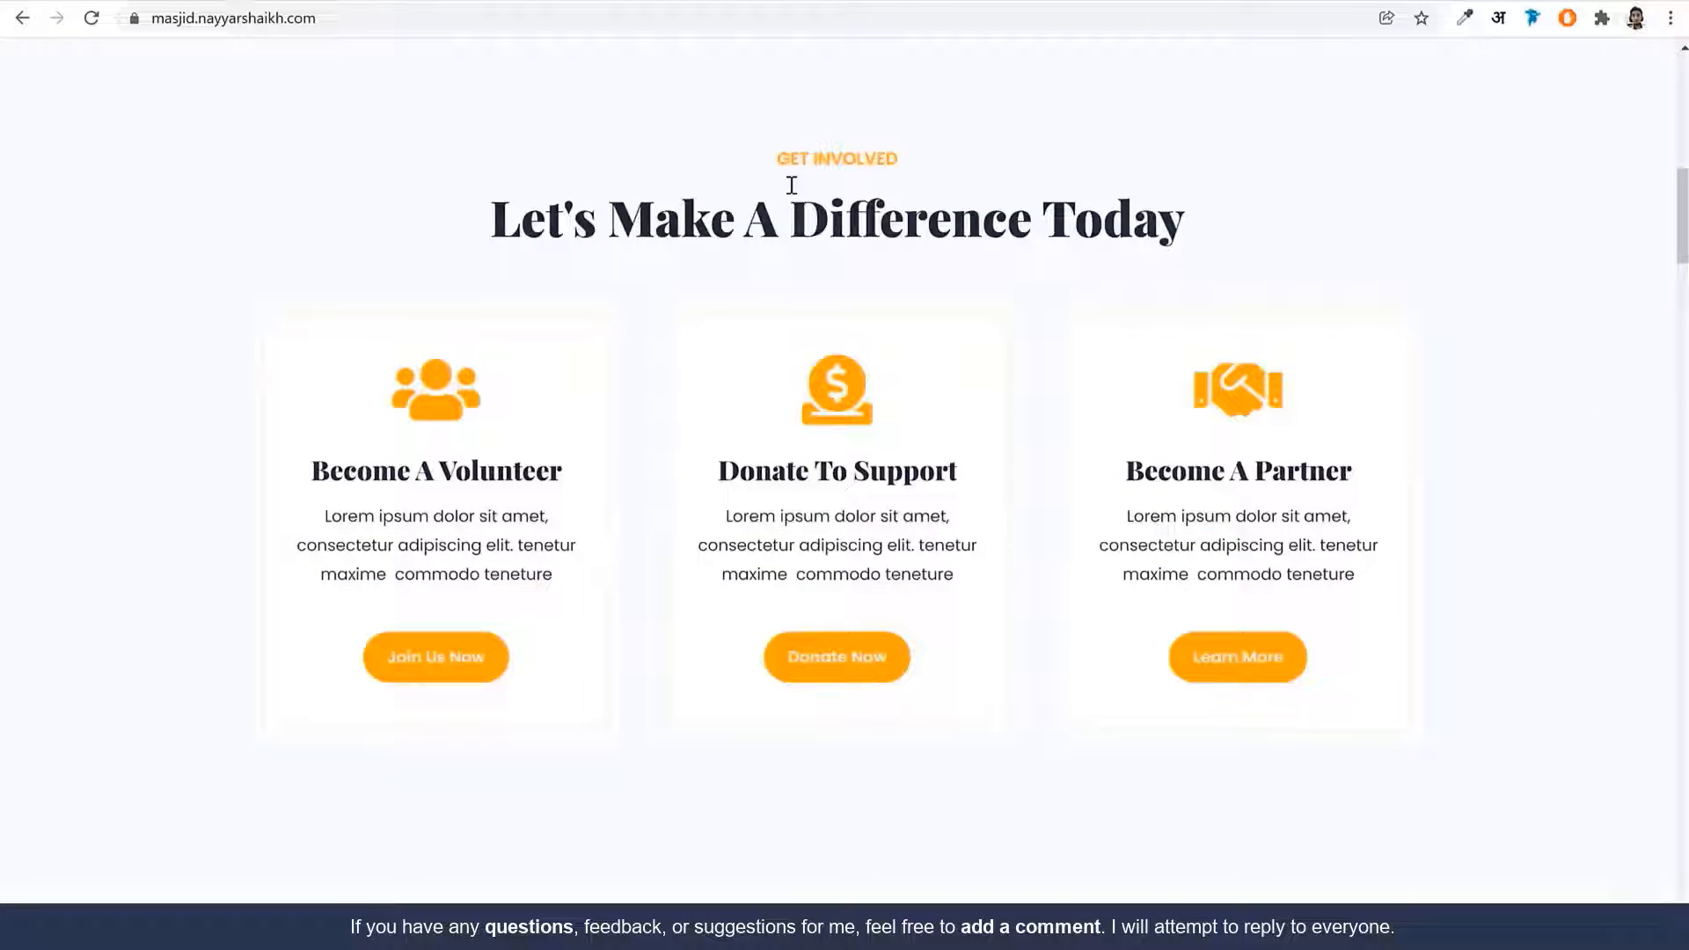
Review the live site's Get Involved heading text for reference
{"action": "left_click_drag", "start_coordinate": [788, 182], "coordinate": [1205, 260]}
{"action": "left_click", "coordinate": [1218, 270]}
{"action": "left_click_drag", "start_coordinate": [810, 156], "coordinate": [901, 160]}
{"action": "left_click_drag", "start_coordinate": [747, 220], "coordinate": [1033, 222]}
{"action": "left_click", "coordinate": [1036, 227]}
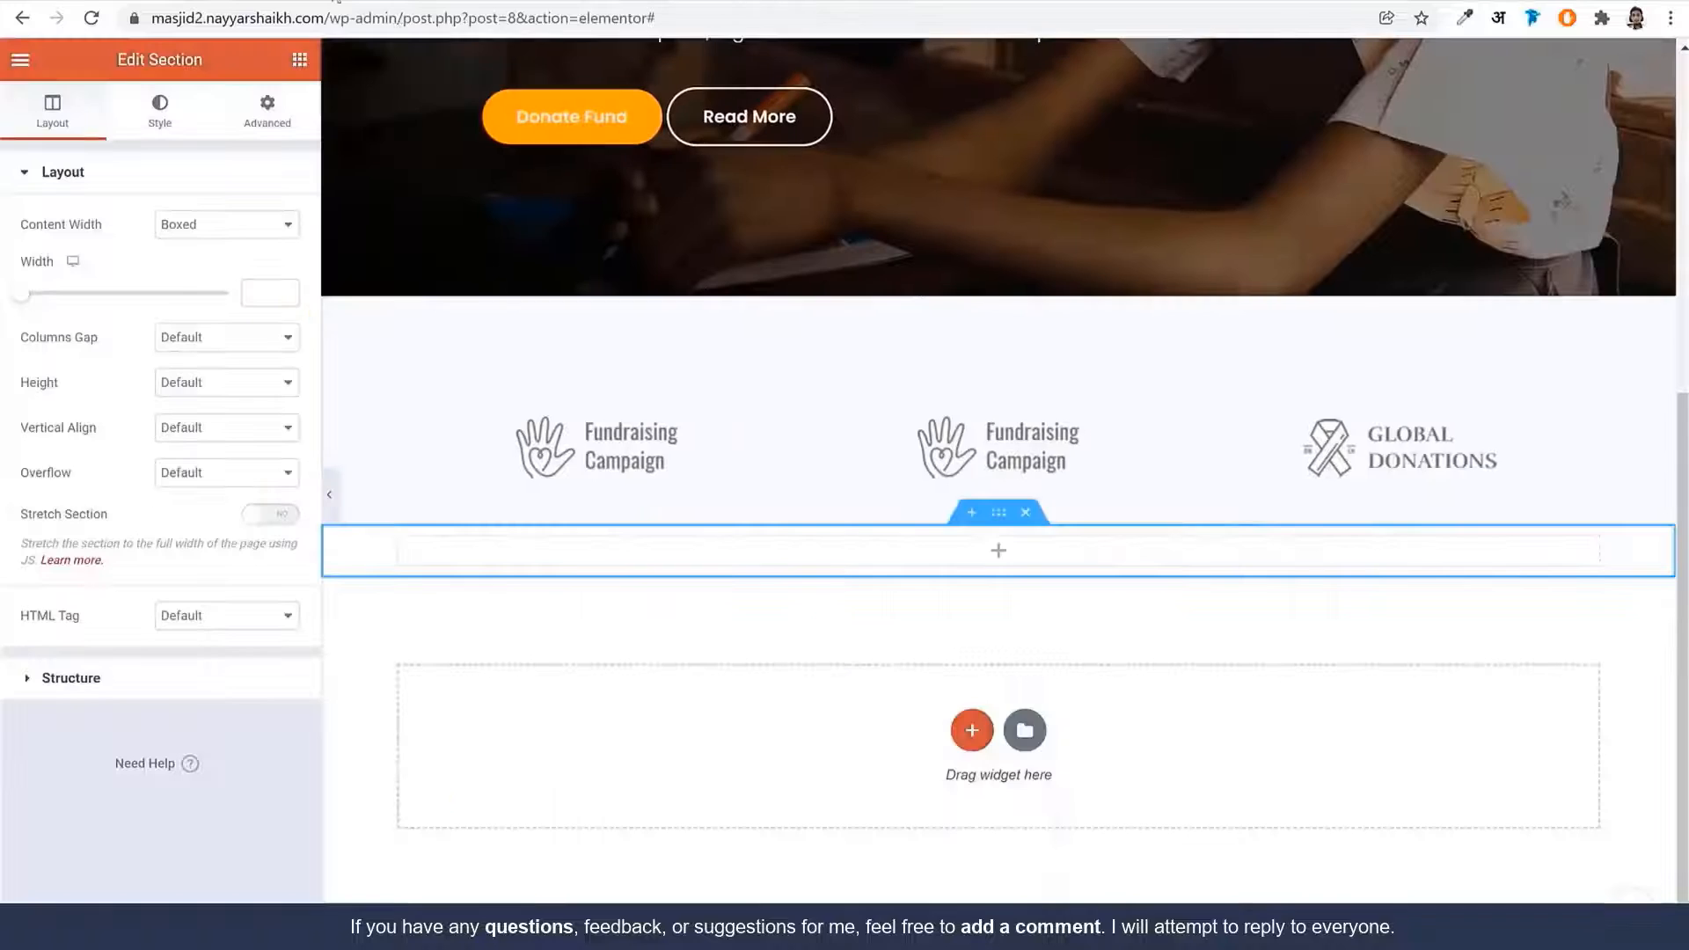
Place a Sina Title widget in the empty column and copy the live GET INVOLVED label
{"action": "left_click", "coordinate": [998, 551]}
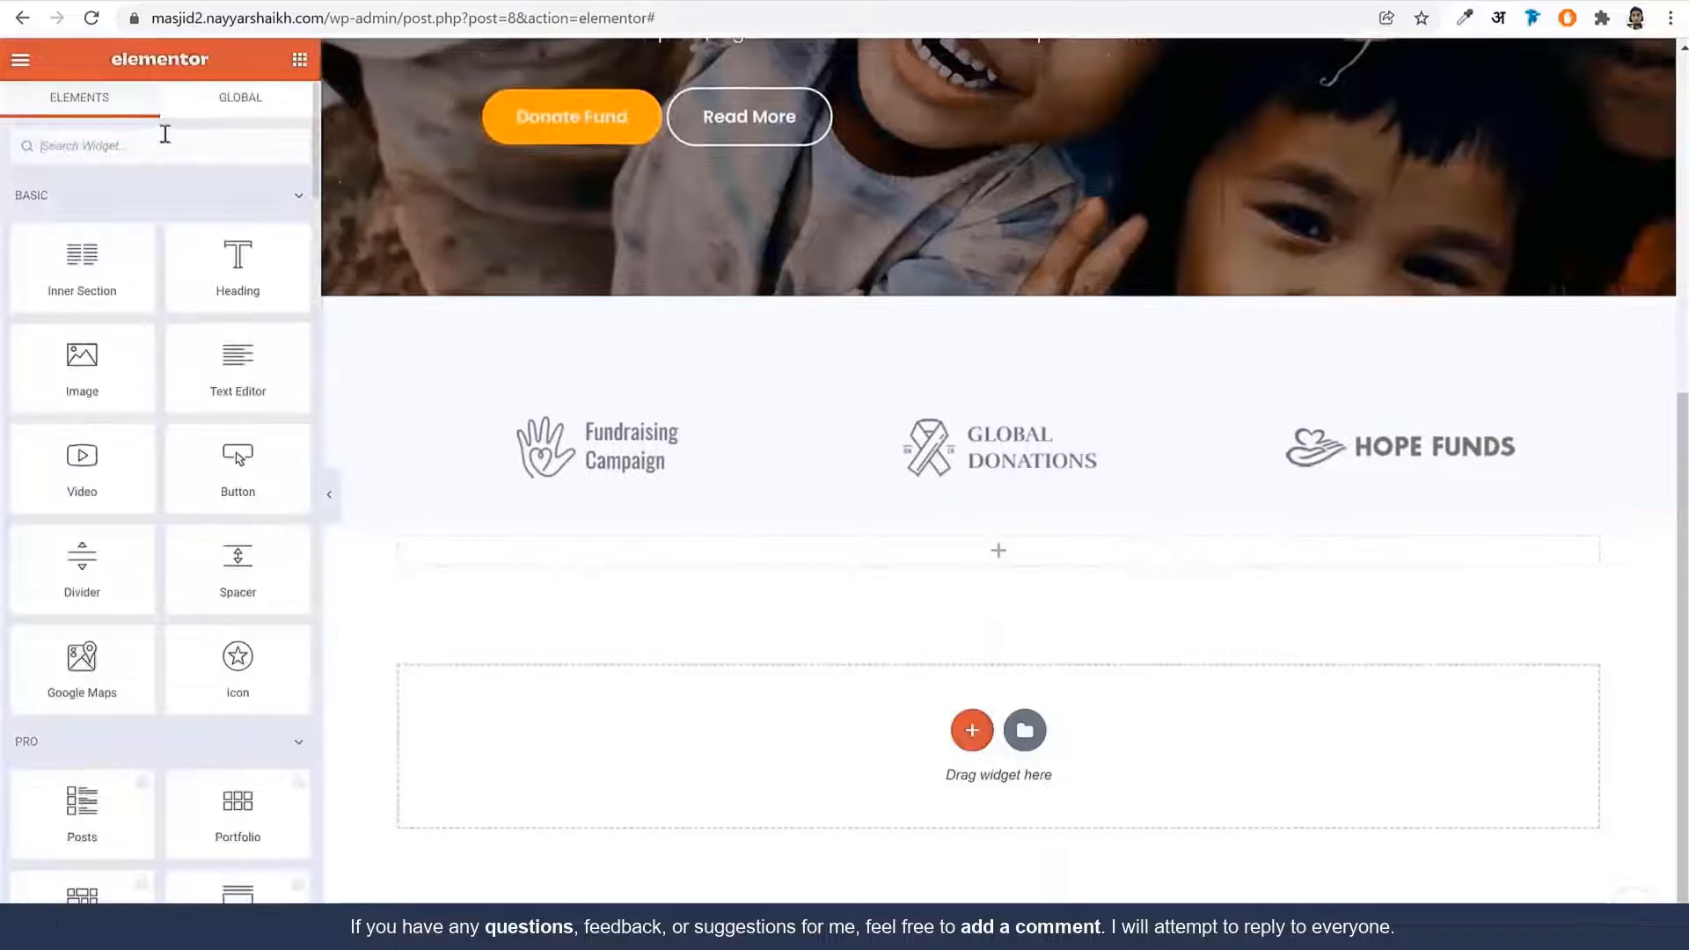
{"action": "type", "text": "titl"}
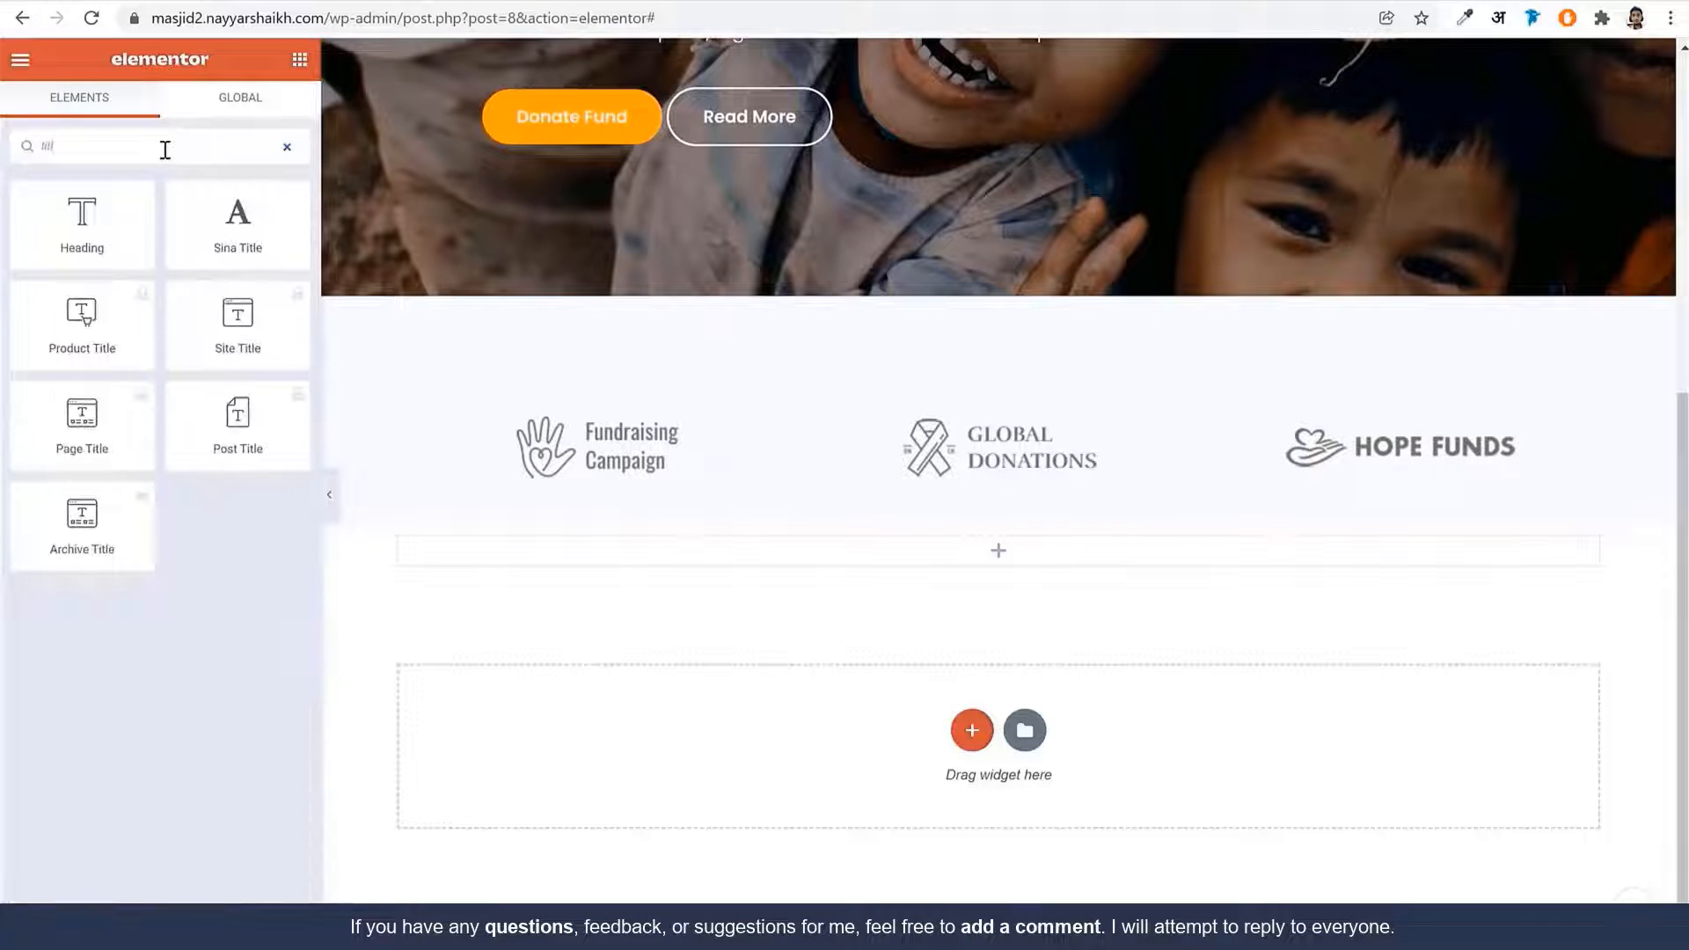
{"action": "left_click_drag", "start_coordinate": [272, 211], "coordinate": [1045, 554]}
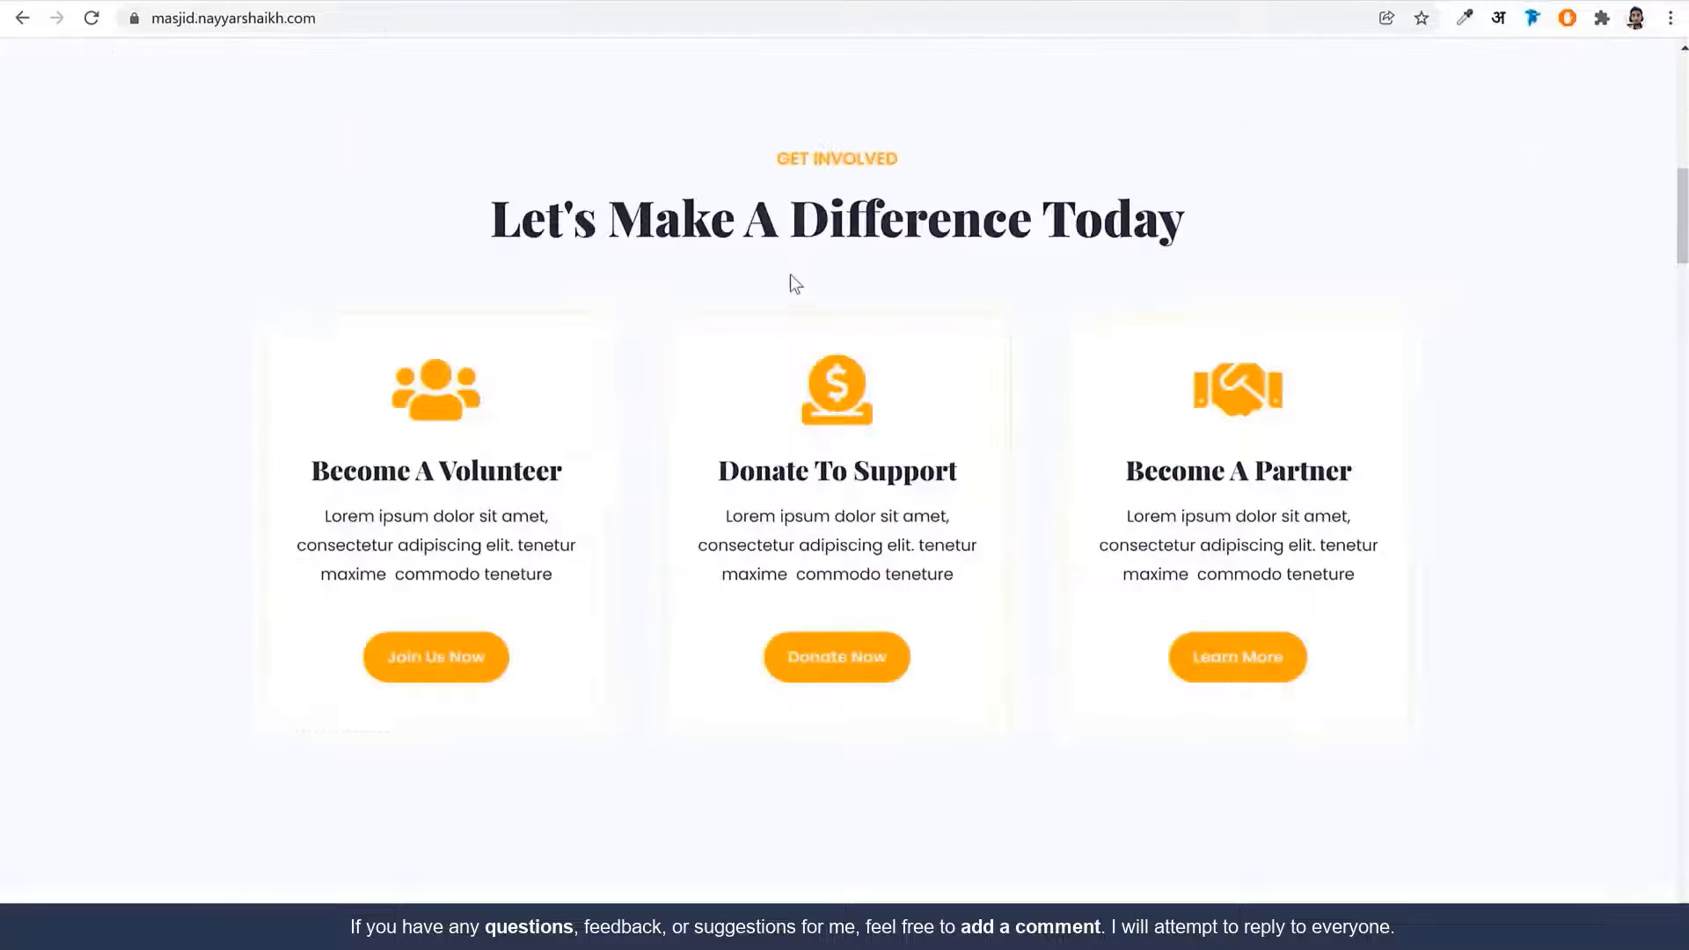
{"action": "left_click_drag", "start_coordinate": [765, 147], "coordinate": [901, 166]}
{"action": "key", "text": "ctrl+c"}
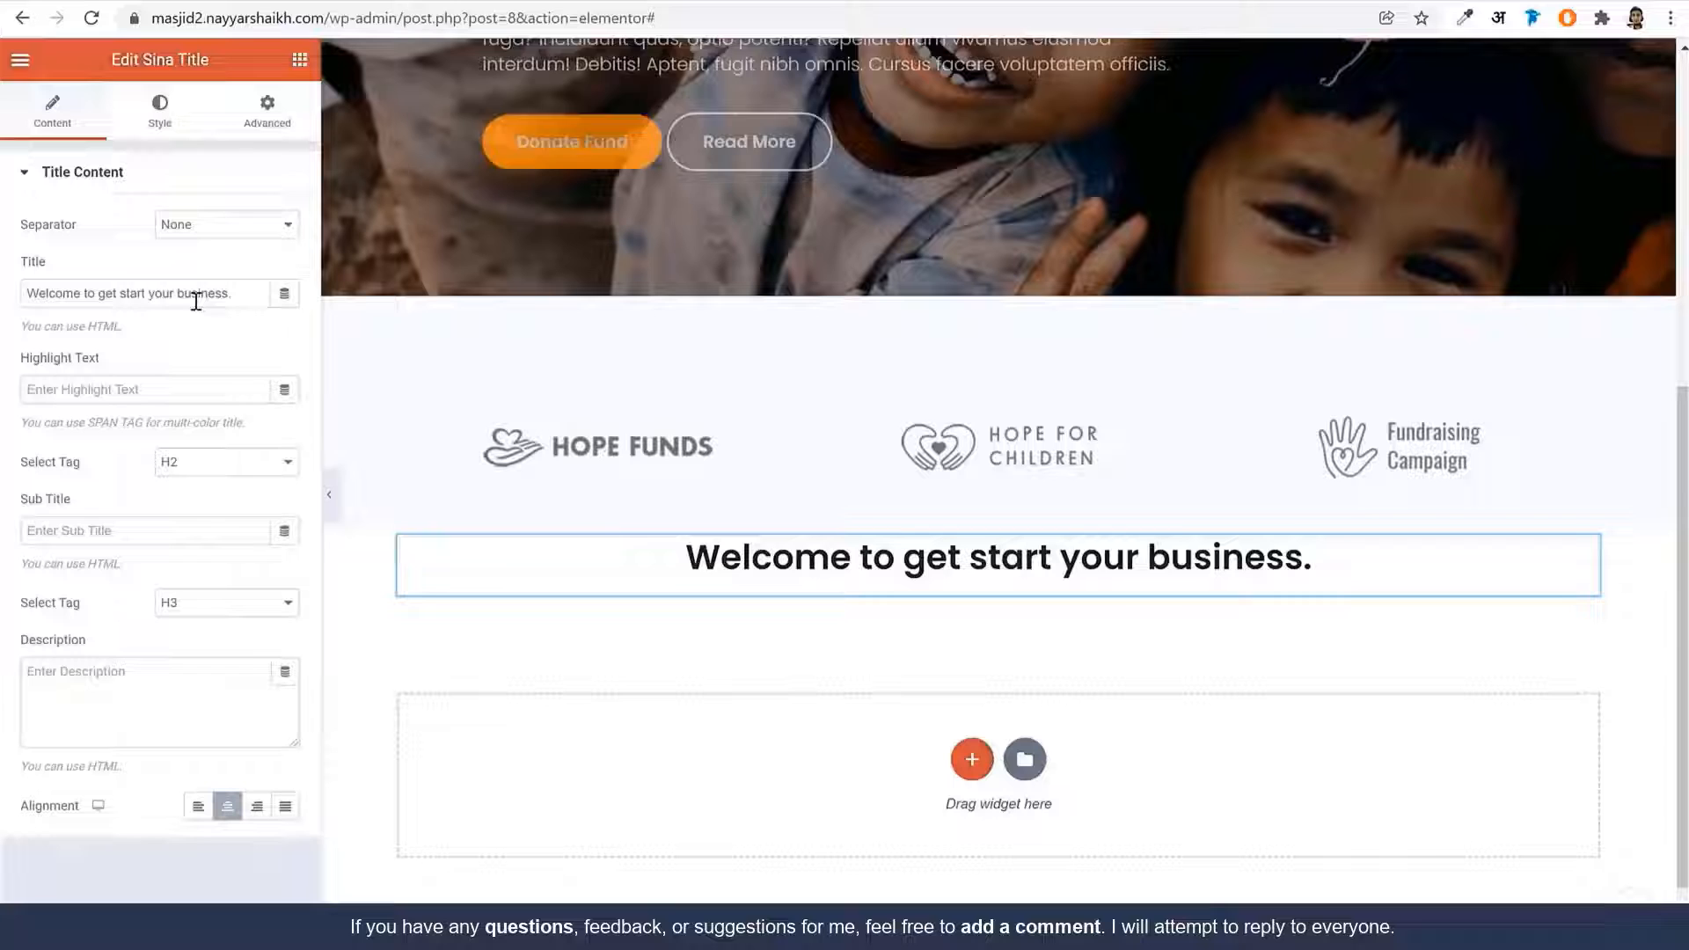
Paste GET INVOLVED as the title and Let's Make A Difference Today as the subtitle
{"action": "triple_click", "coordinate": [196, 293]}
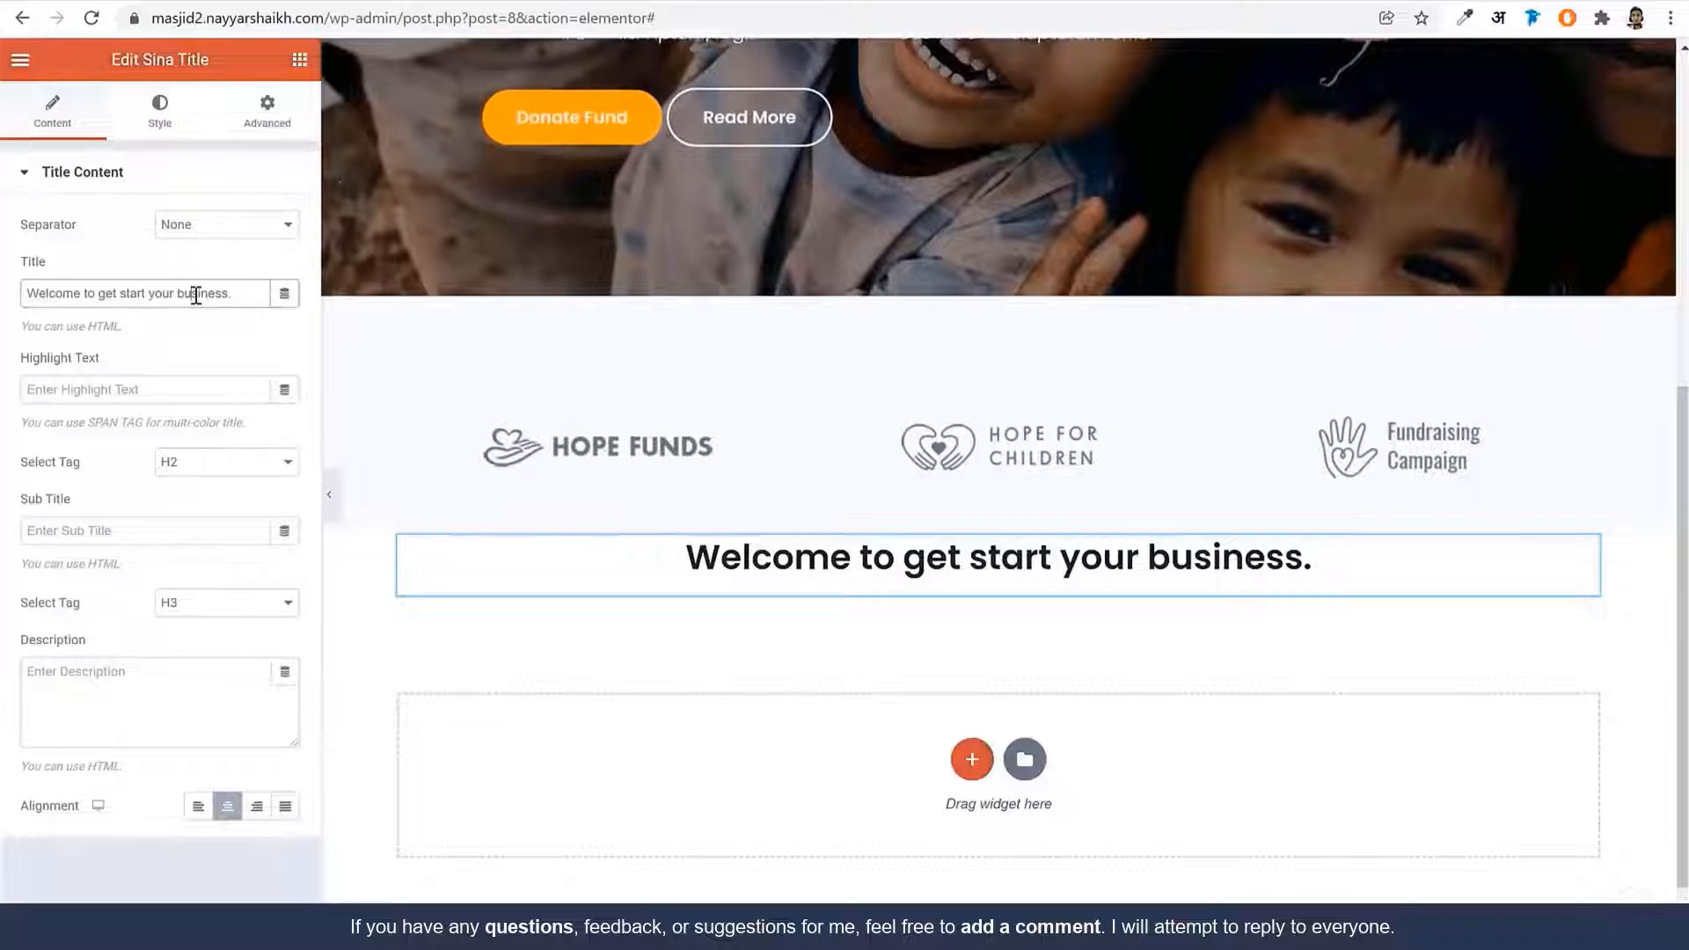
{"action": "key", "text": "ctrl+v"}
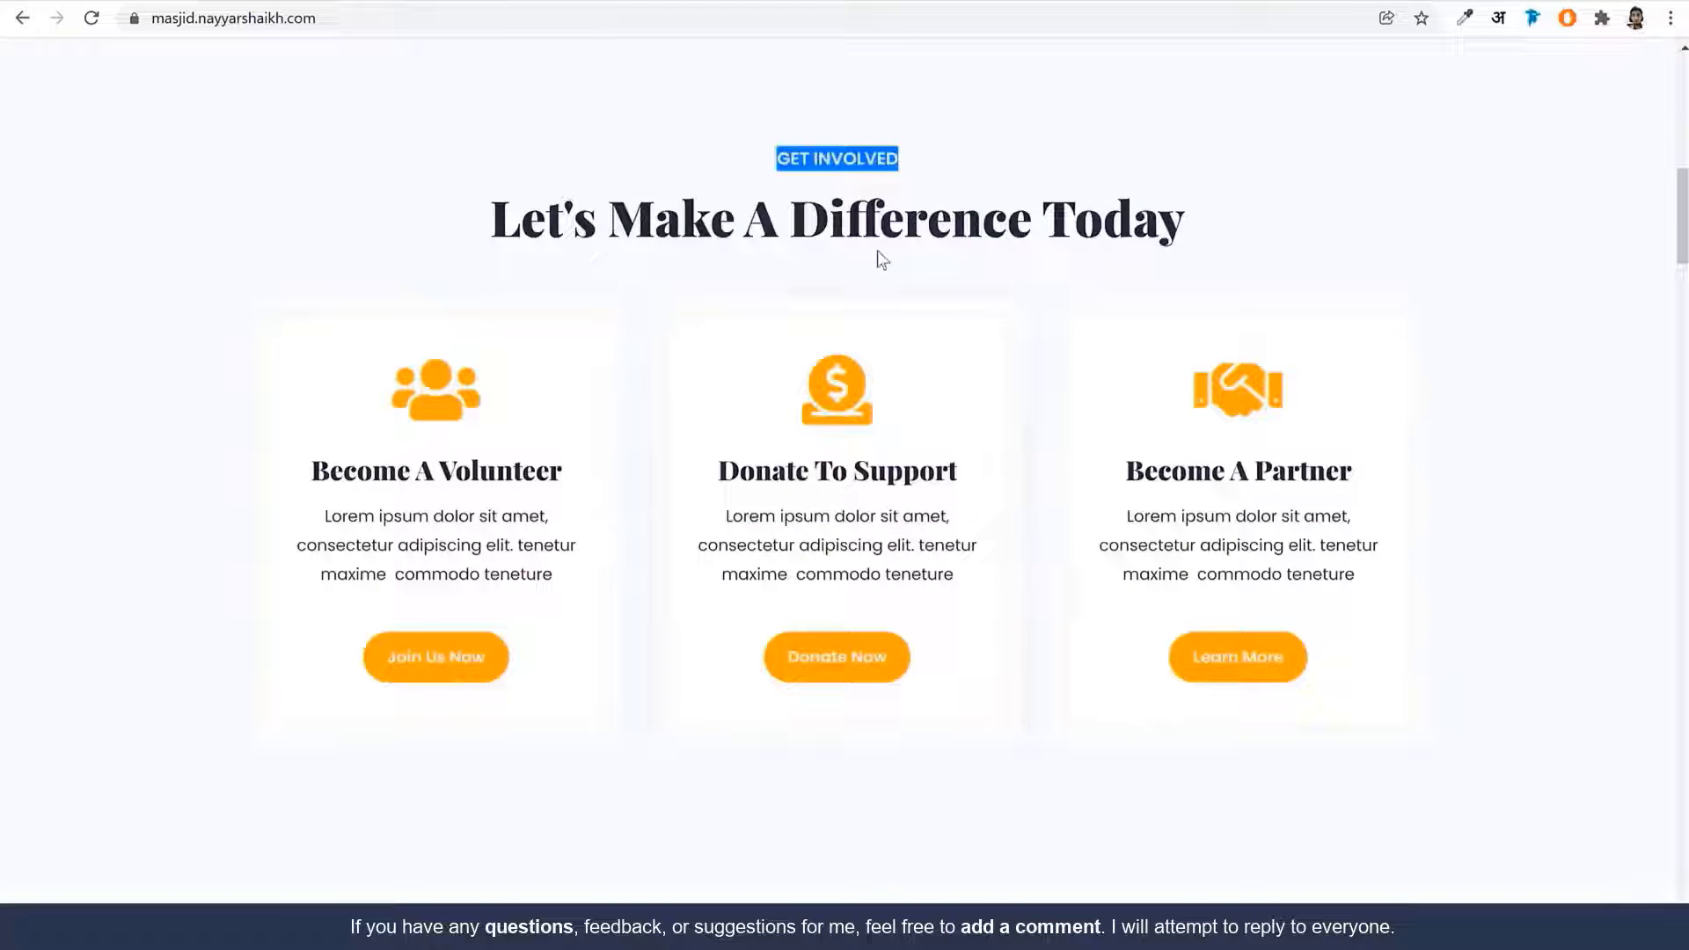
{"action": "triple_click", "coordinate": [878, 220]}
{"action": "key", "text": "ctrl+c"}
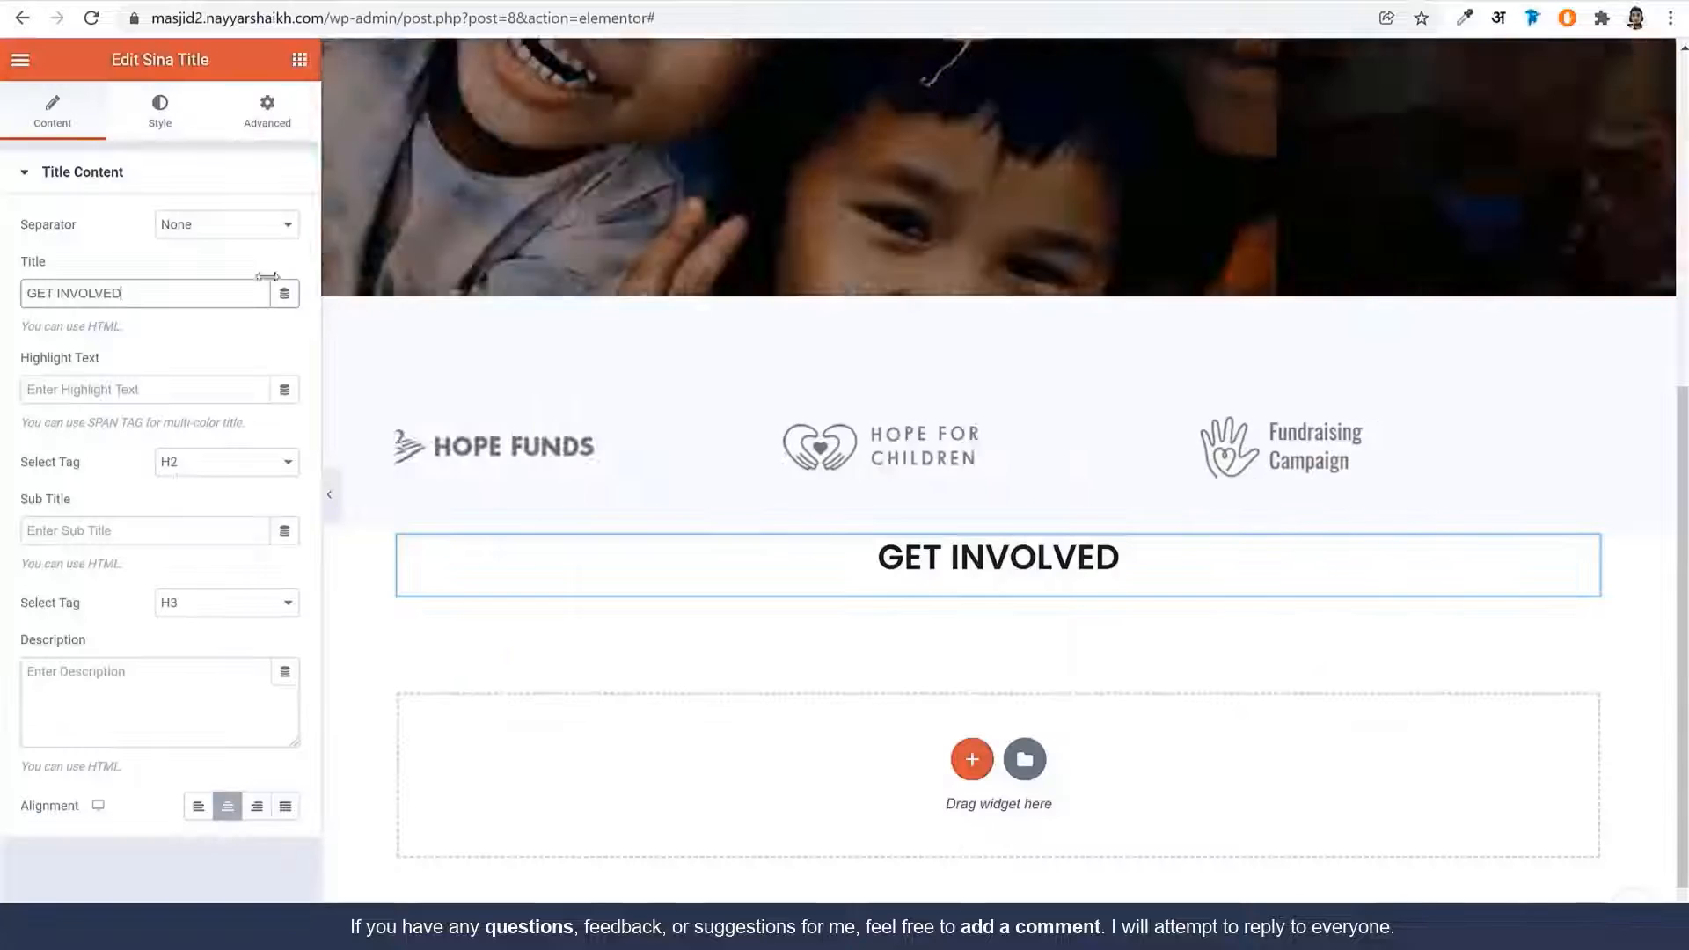
{"action": "left_click", "coordinate": [162, 528]}
{"action": "key", "text": "ctrl+v"}
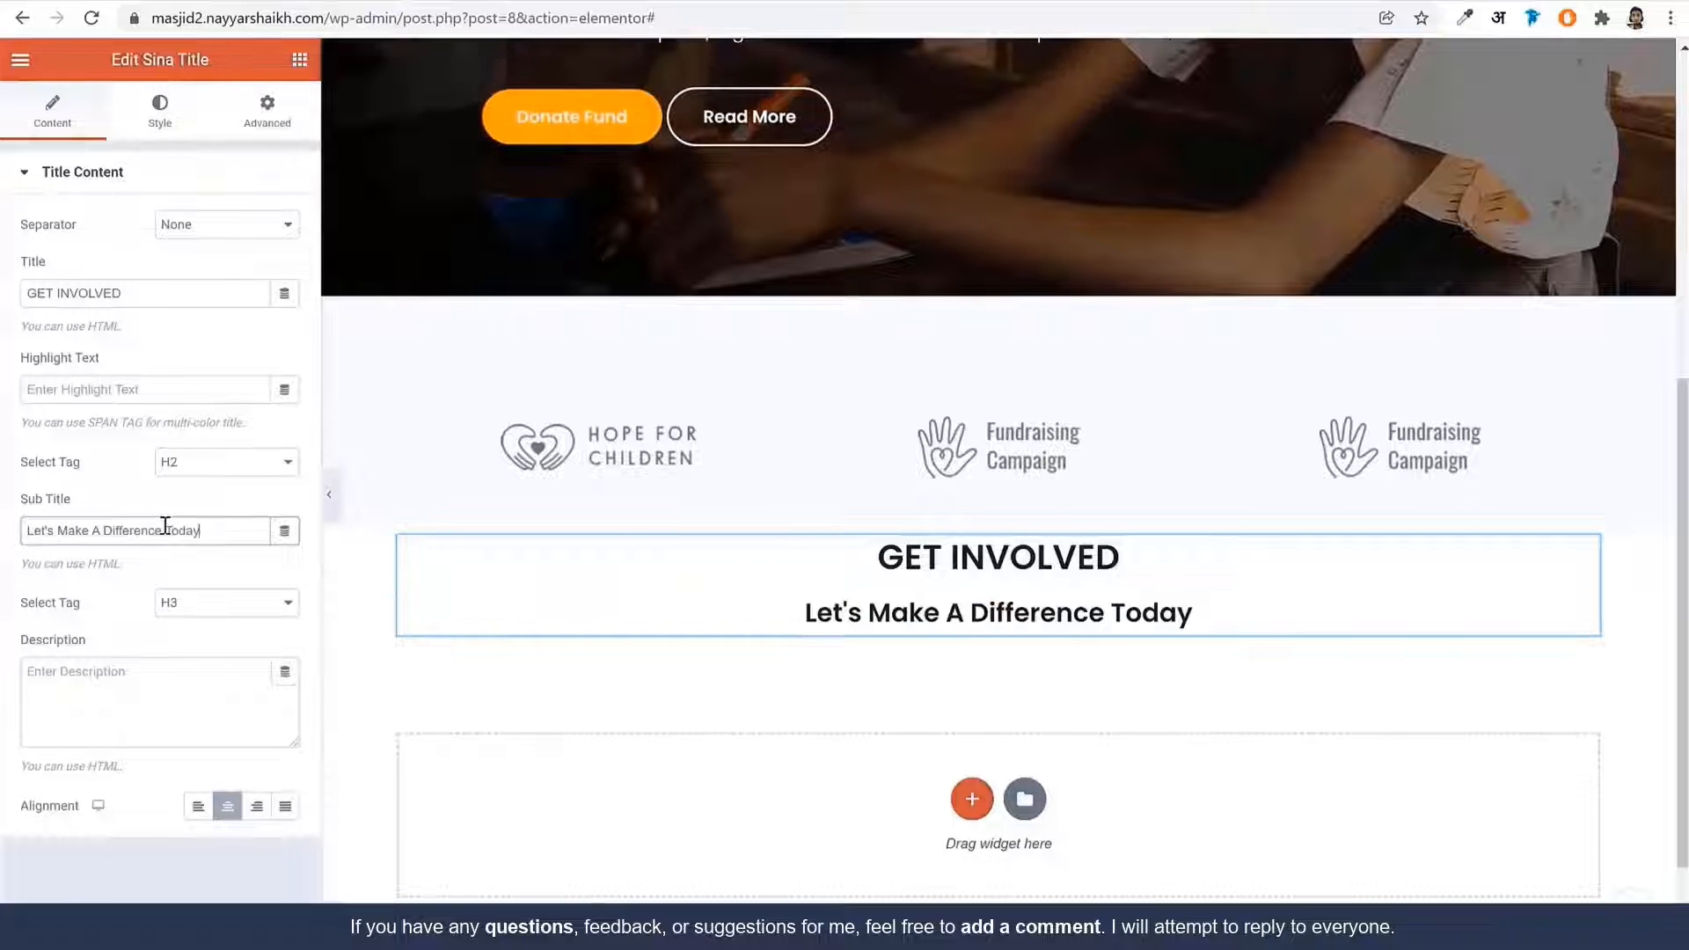
Open the title's style settings and compare against the live GET INVOLVED label
{"action": "left_click", "coordinate": [167, 126]}
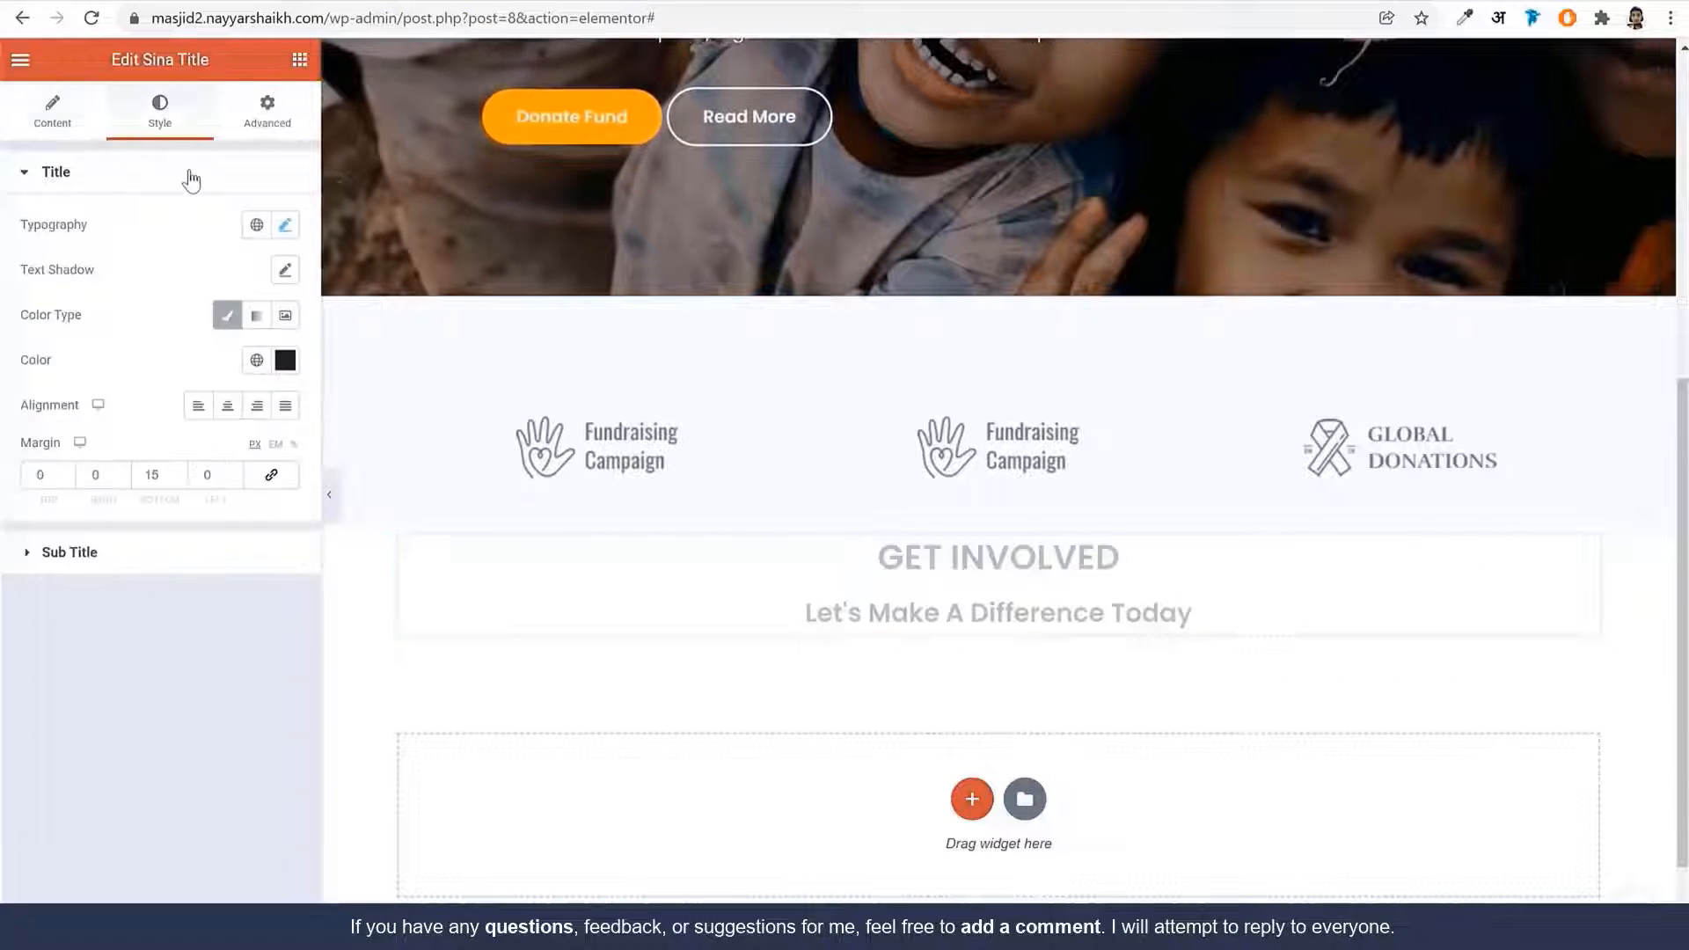
{"action": "left_click", "coordinate": [175, 0]}
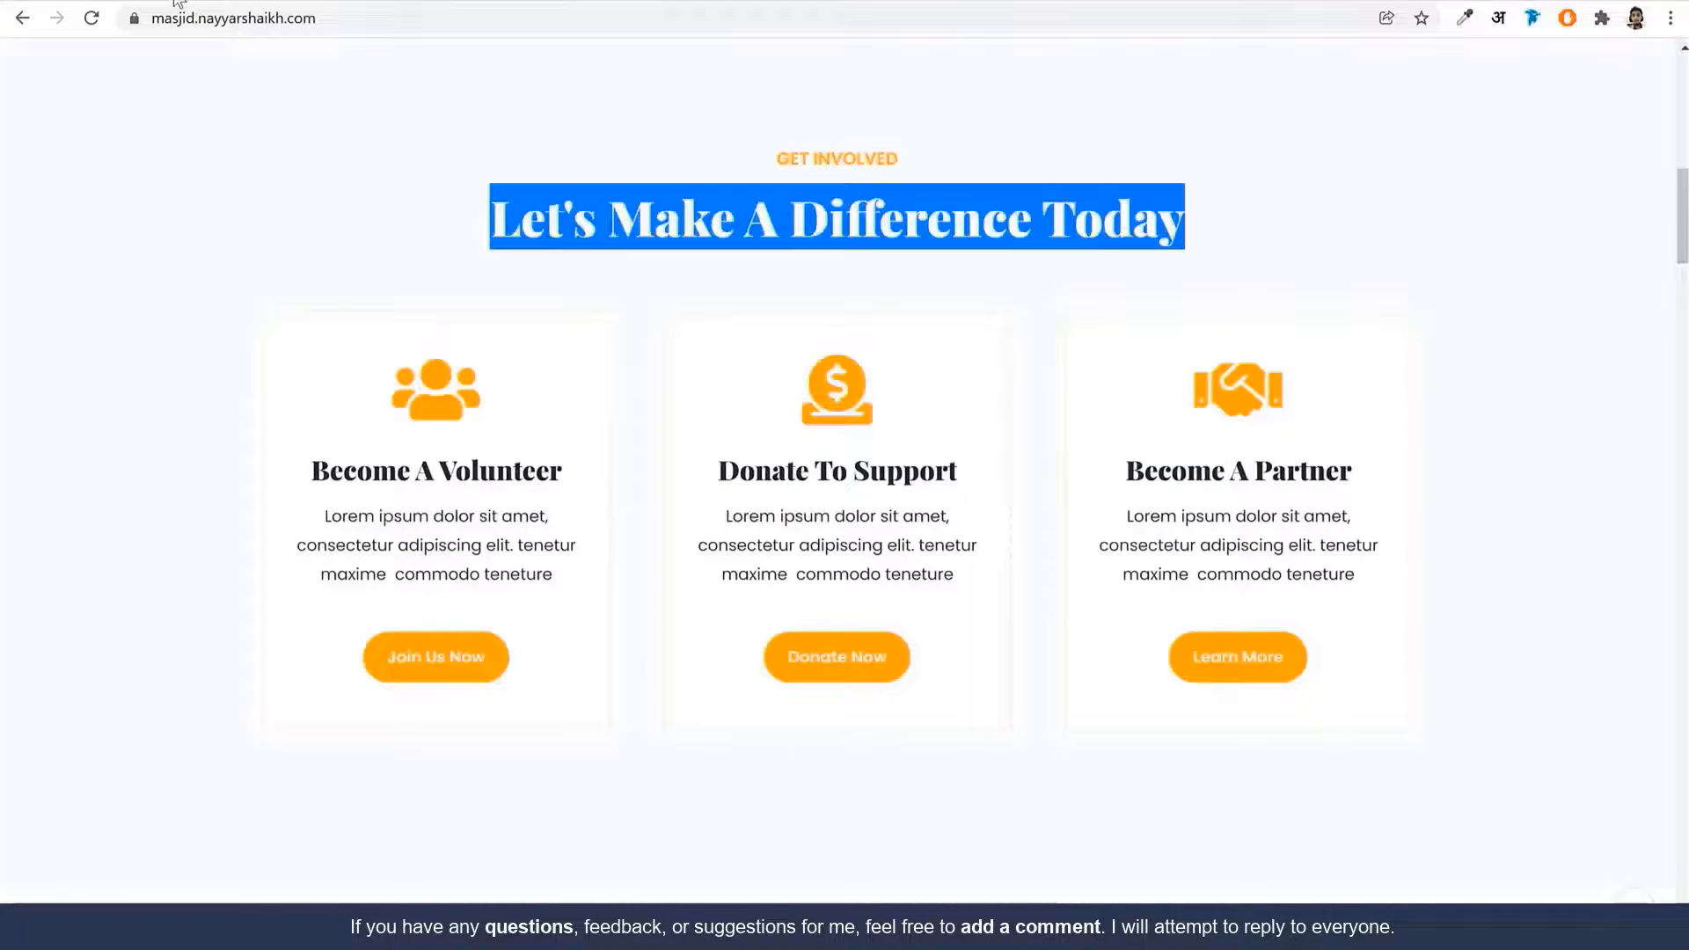
{"action": "left_click", "coordinate": [857, 231]}
{"action": "mouse_move", "coordinate": [777, 156]}
{"action": "left_mouse_down"}
{"action": "mouse_move", "coordinate": [936, 162]}
{"action": "mouse_move", "coordinate": [783, 158]}
{"action": "left_mouse_up"}
{"action": "left_click", "coordinate": [935, 163]}
{"action": "left_click", "coordinate": [850, 144]}
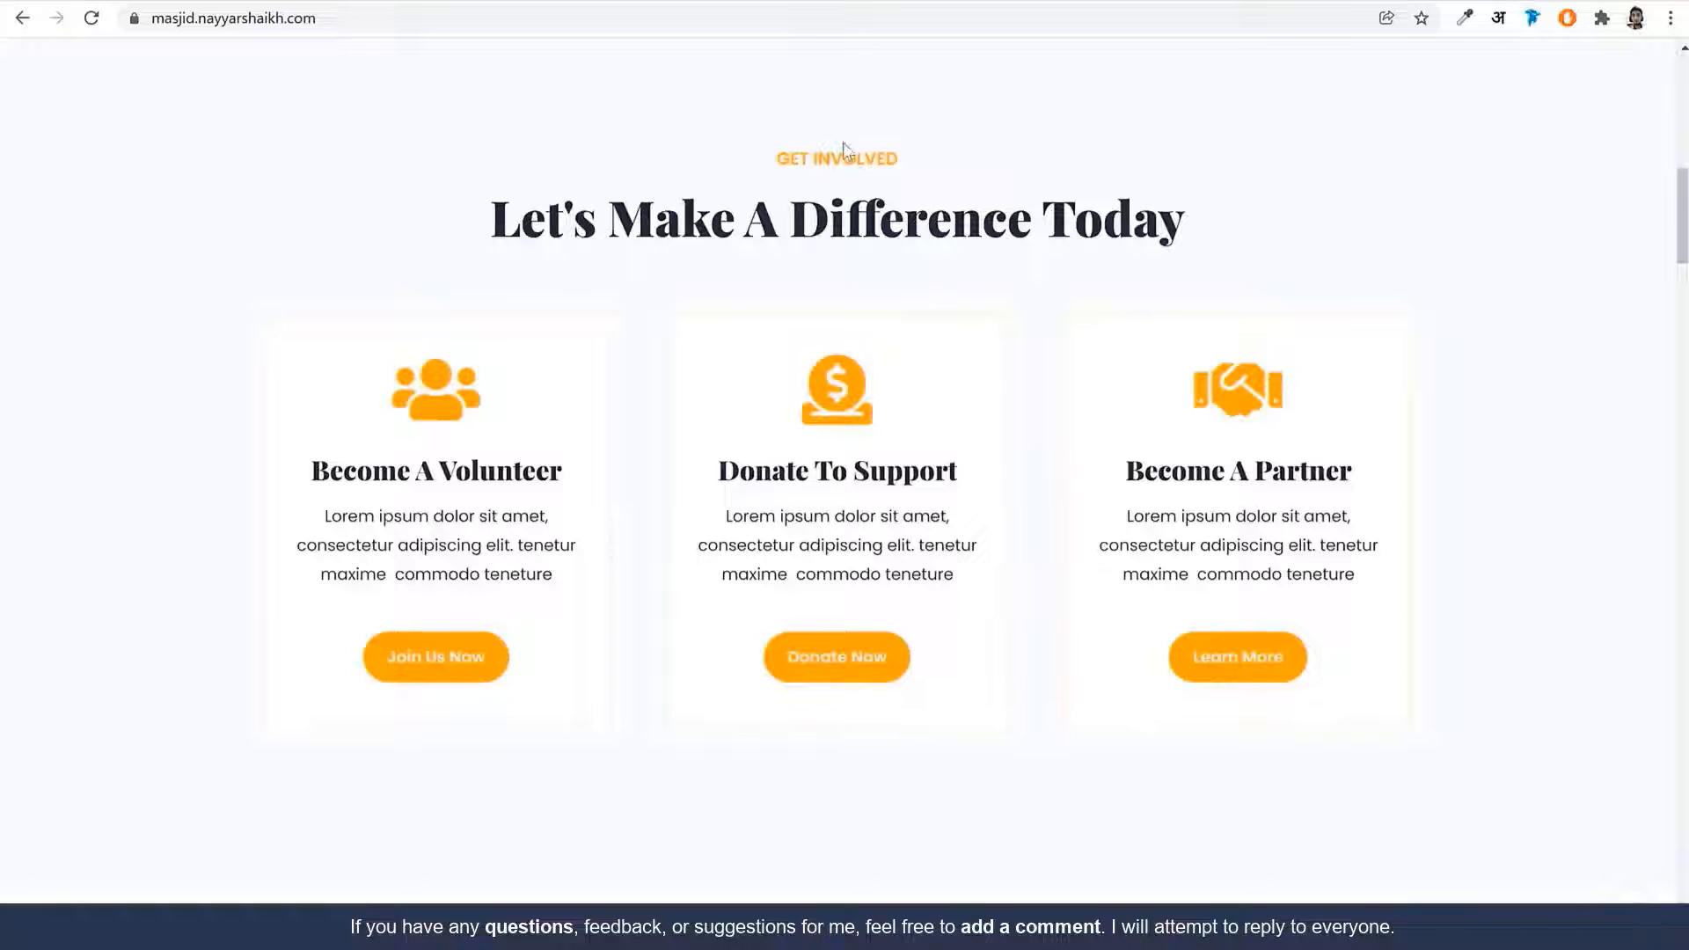
{"action": "left_click", "coordinate": [536, 0]}
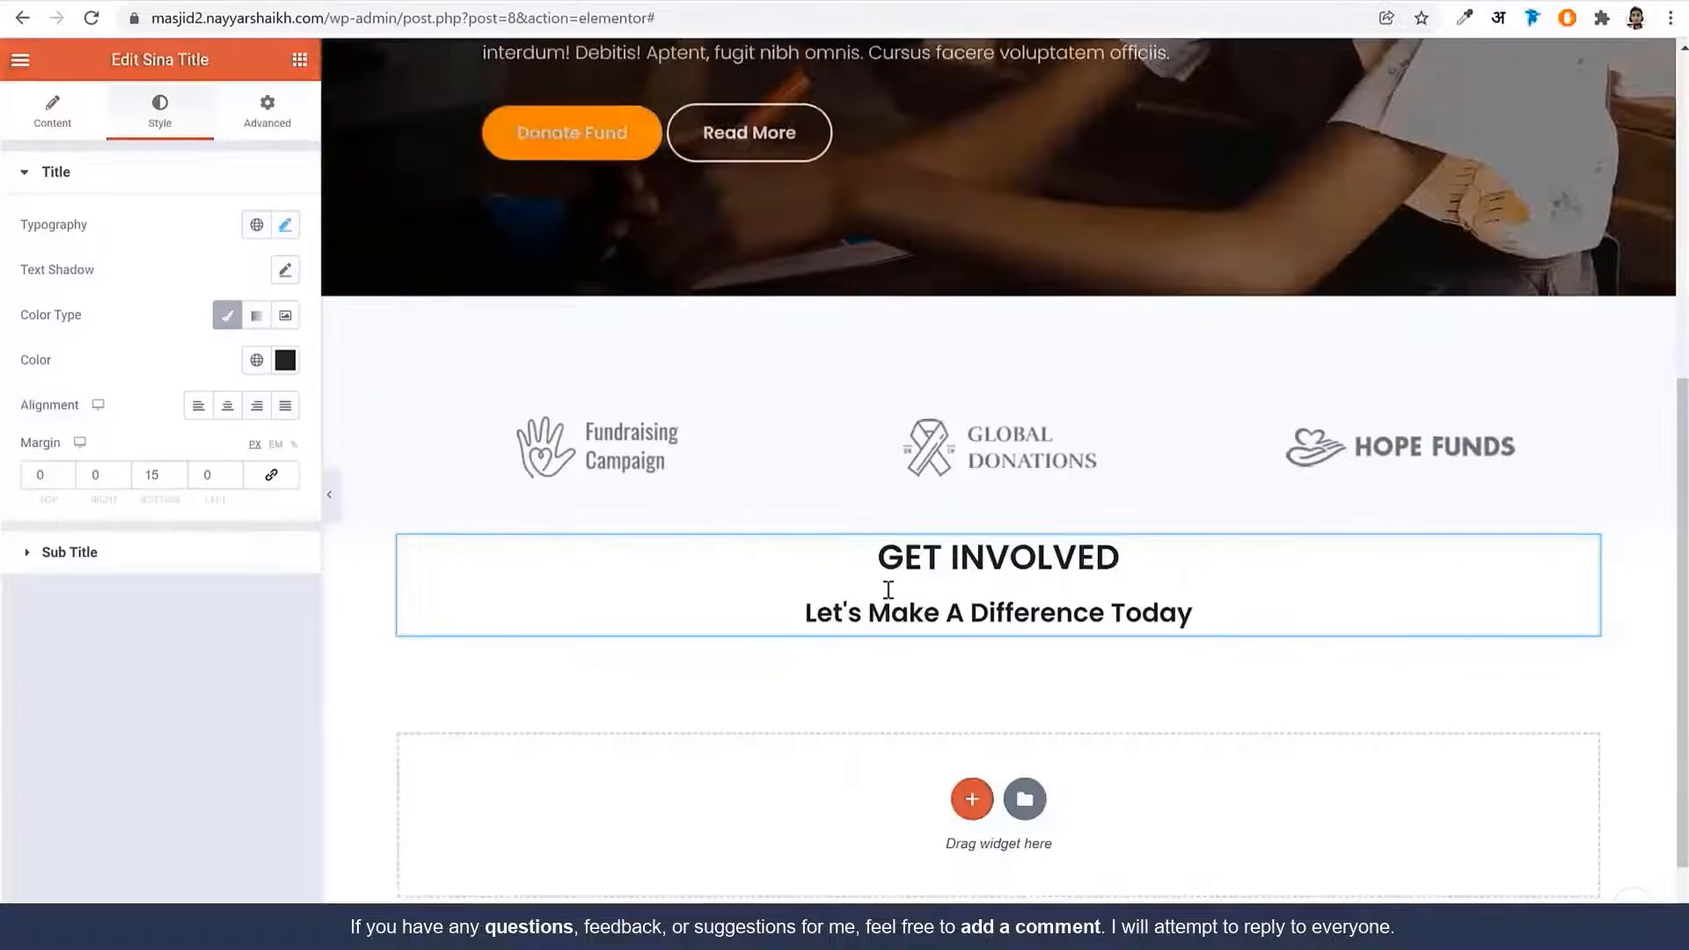
Set the title typography to uppercase, 16 px, with the line height cleared
{"action": "left_click", "coordinate": [281, 226]}
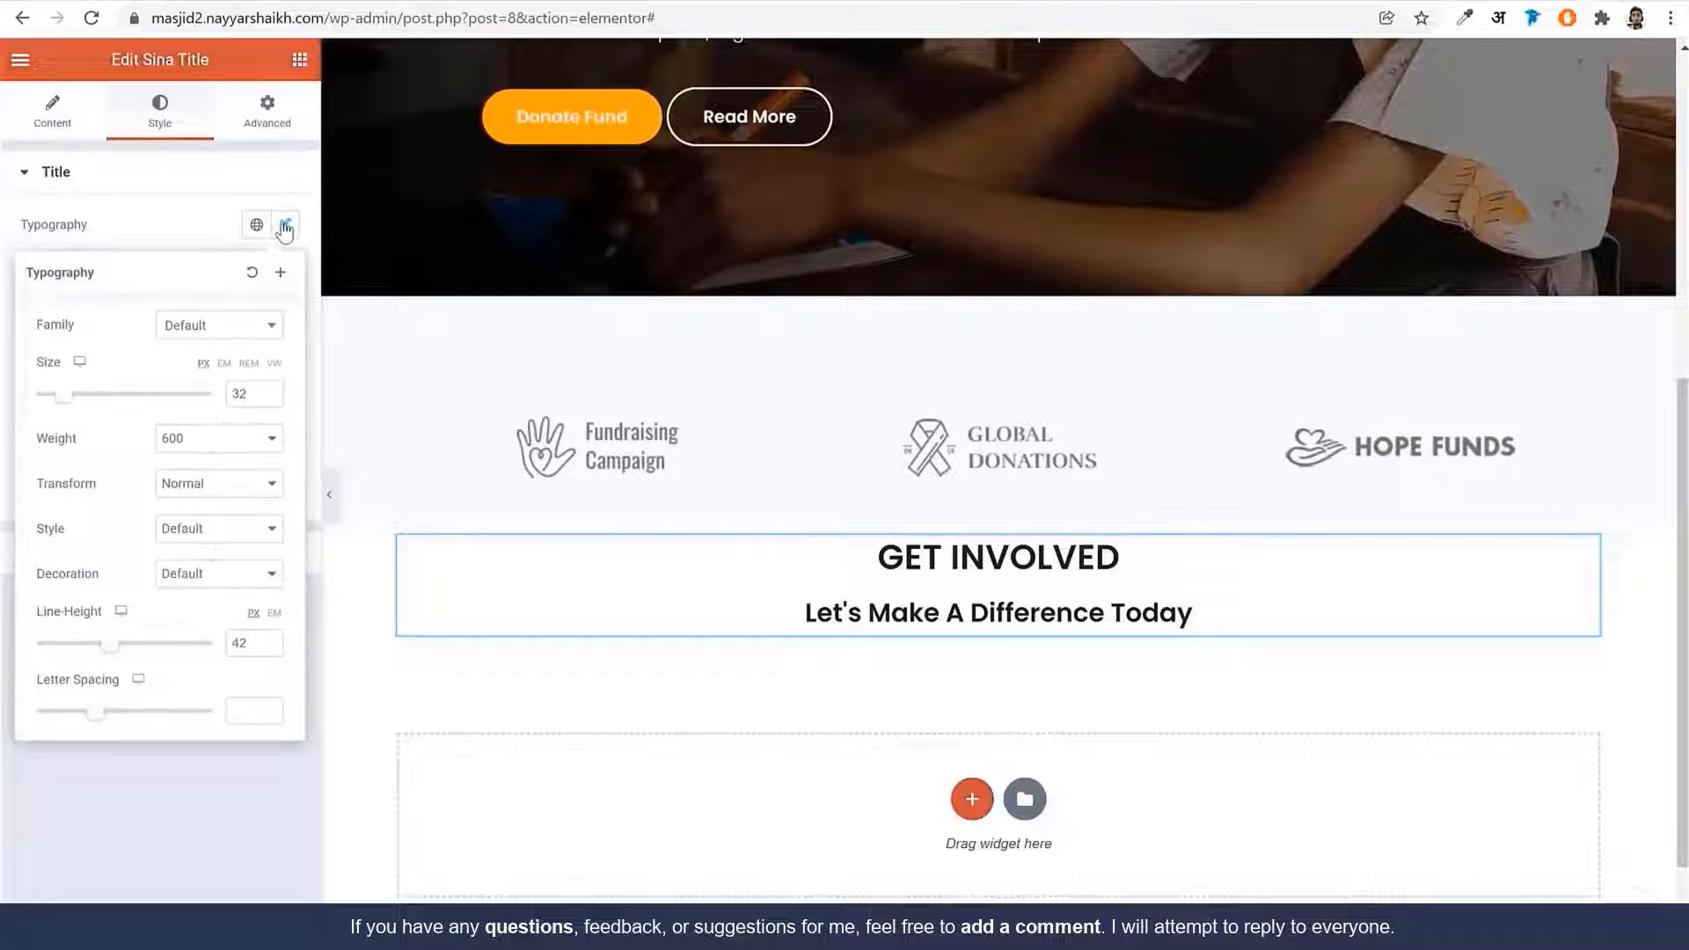
{"action": "left_click", "coordinate": [207, 484]}
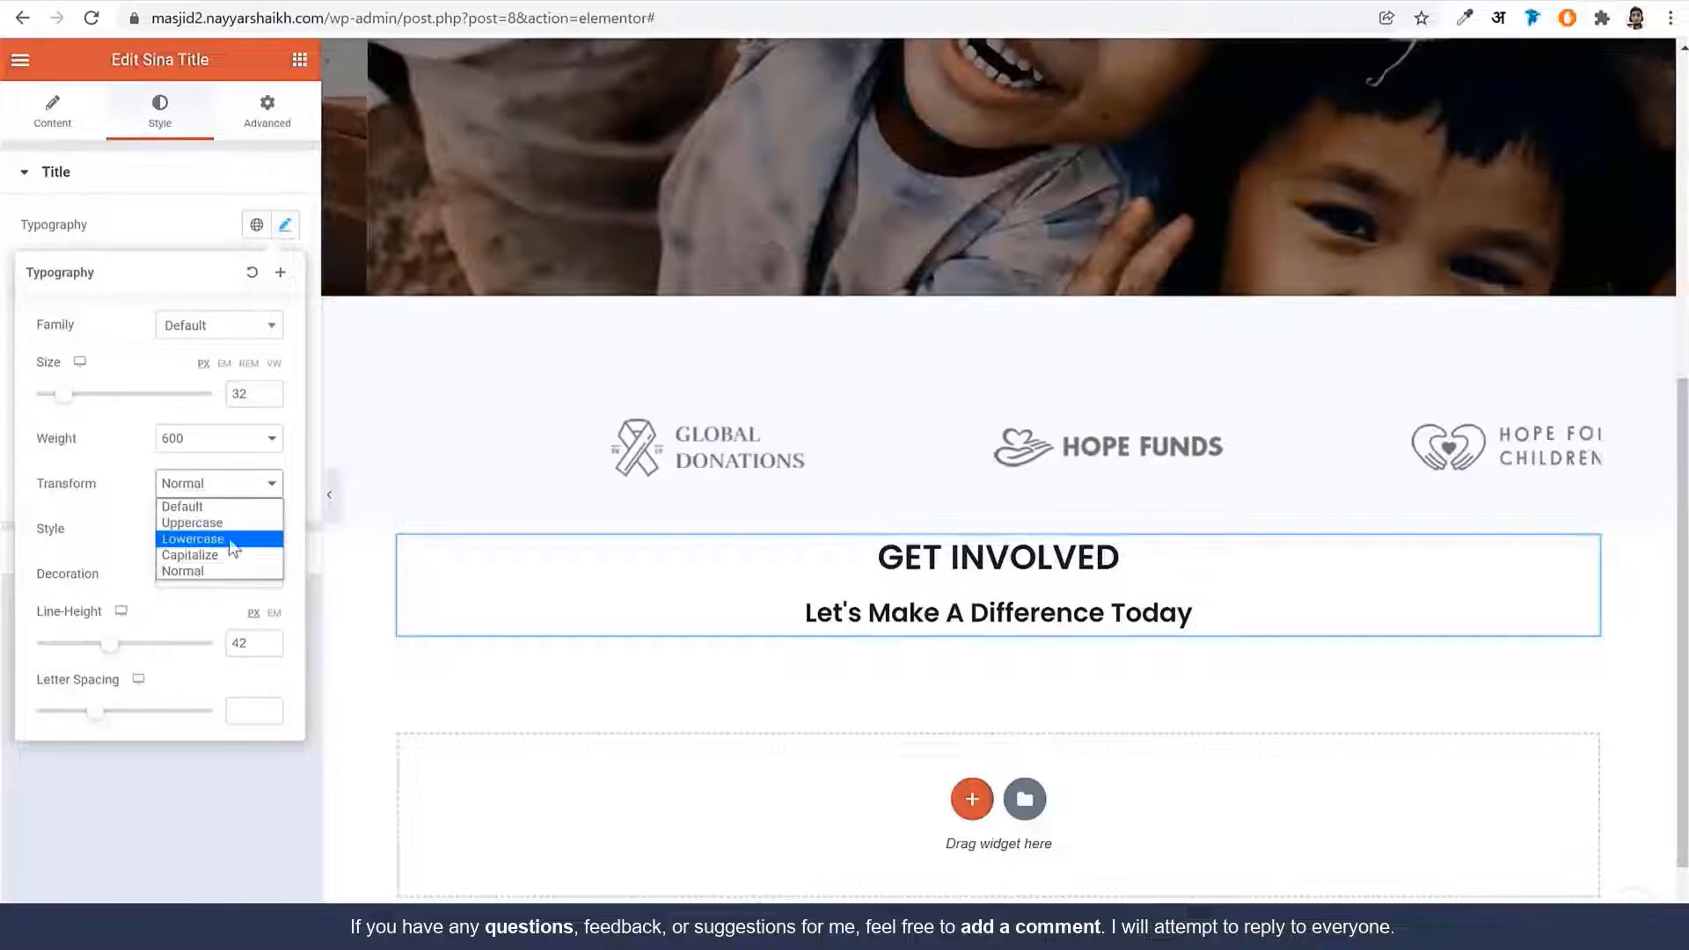
{"action": "left_click", "coordinate": [227, 525]}
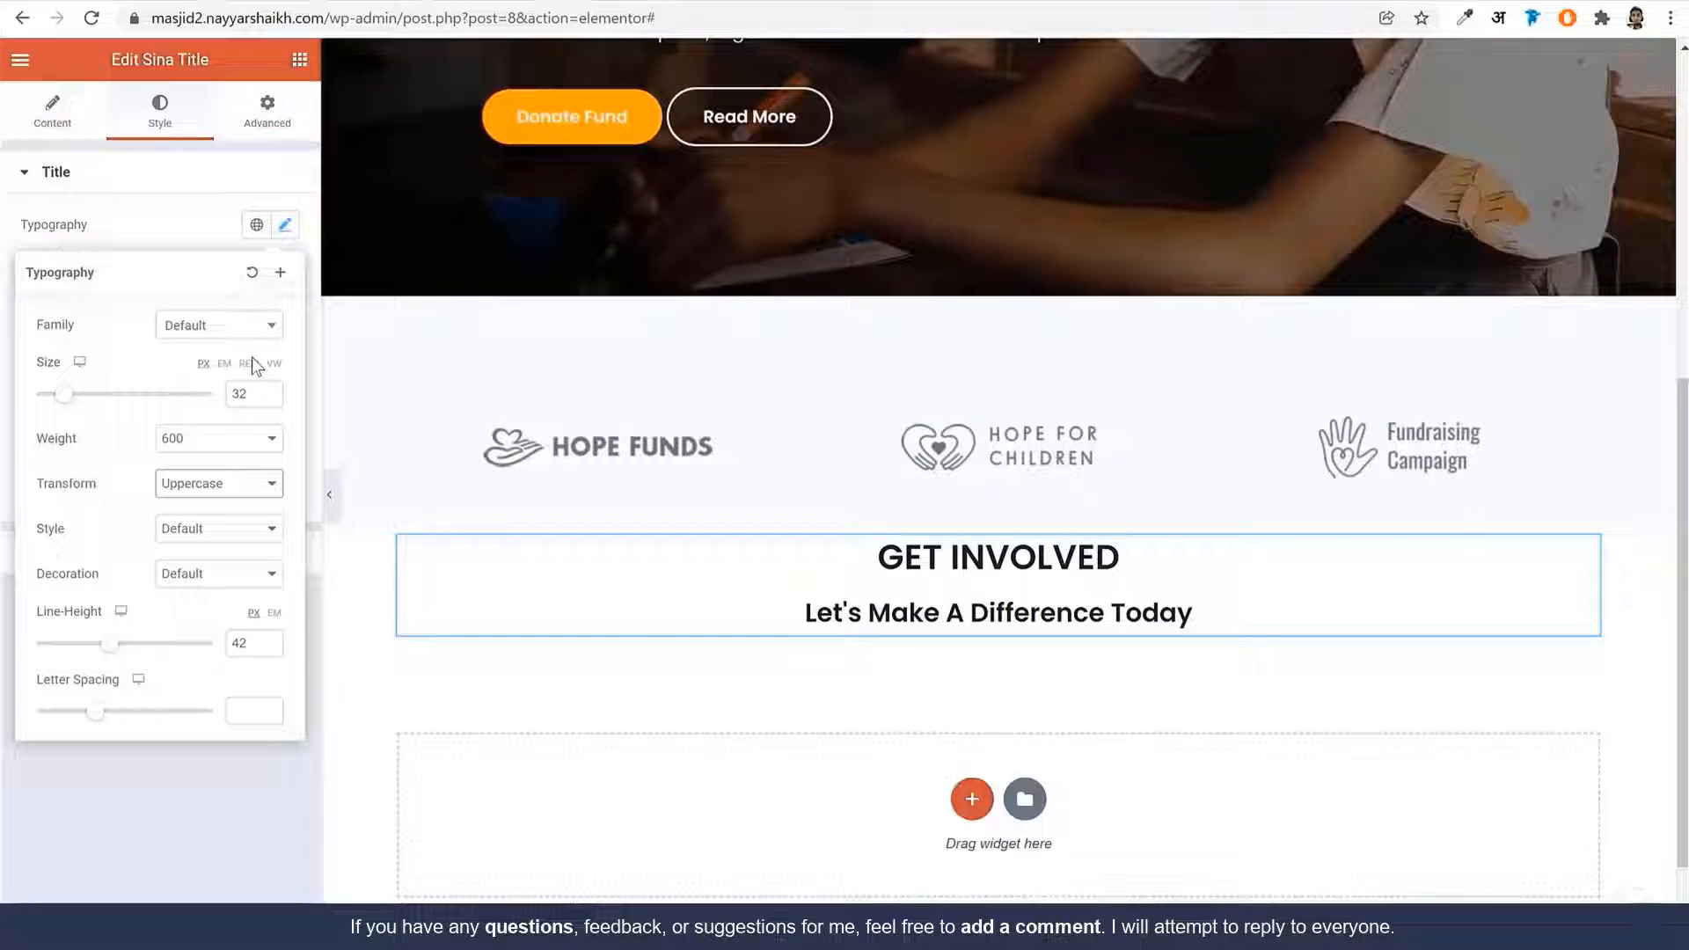
{"action": "left_click_drag", "start_coordinate": [255, 393], "coordinate": [208, 393]}
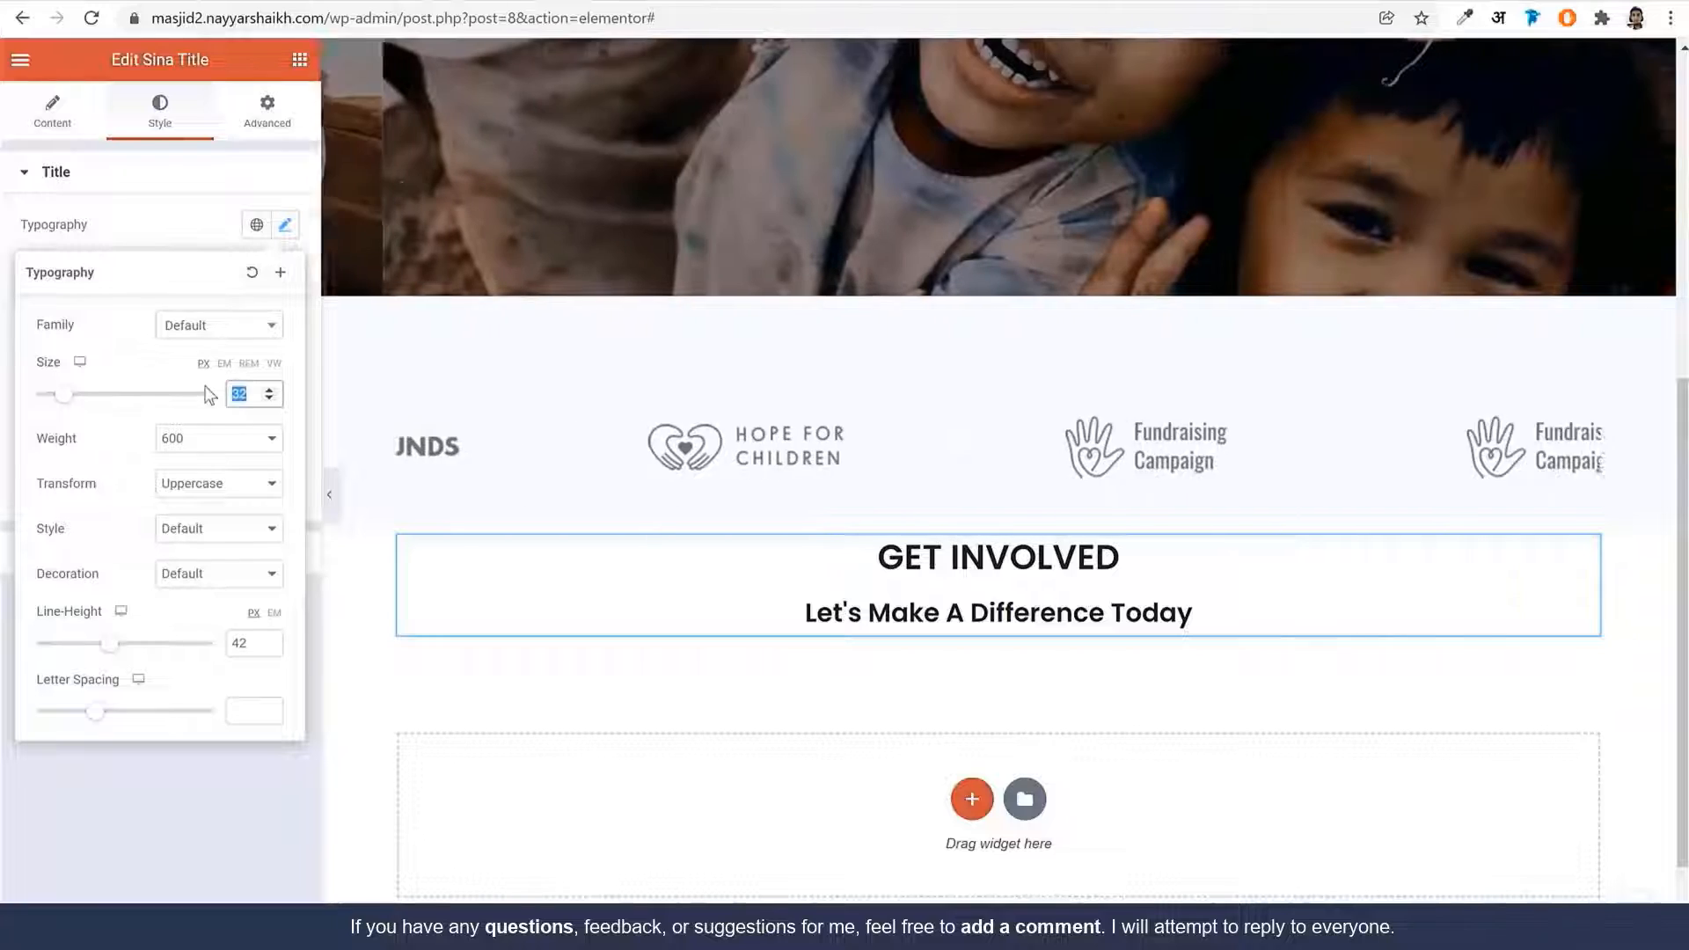
{"action": "type", "text": "16"}
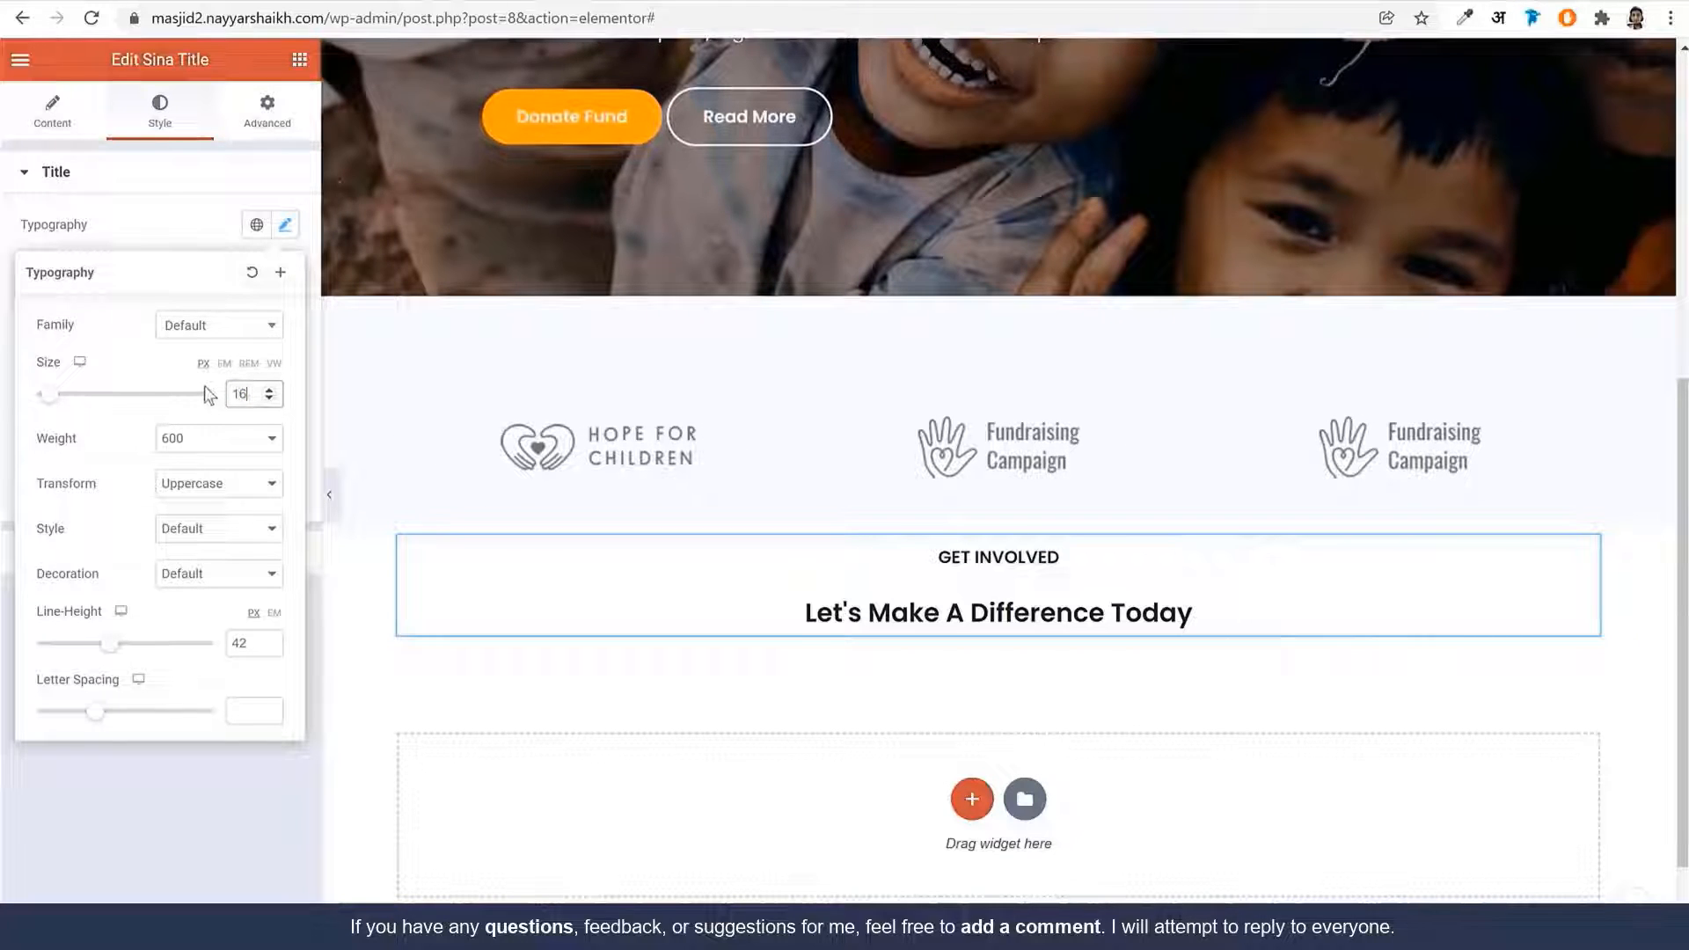
{"action": "left_click_drag", "start_coordinate": [248, 648], "coordinate": [166, 674]}
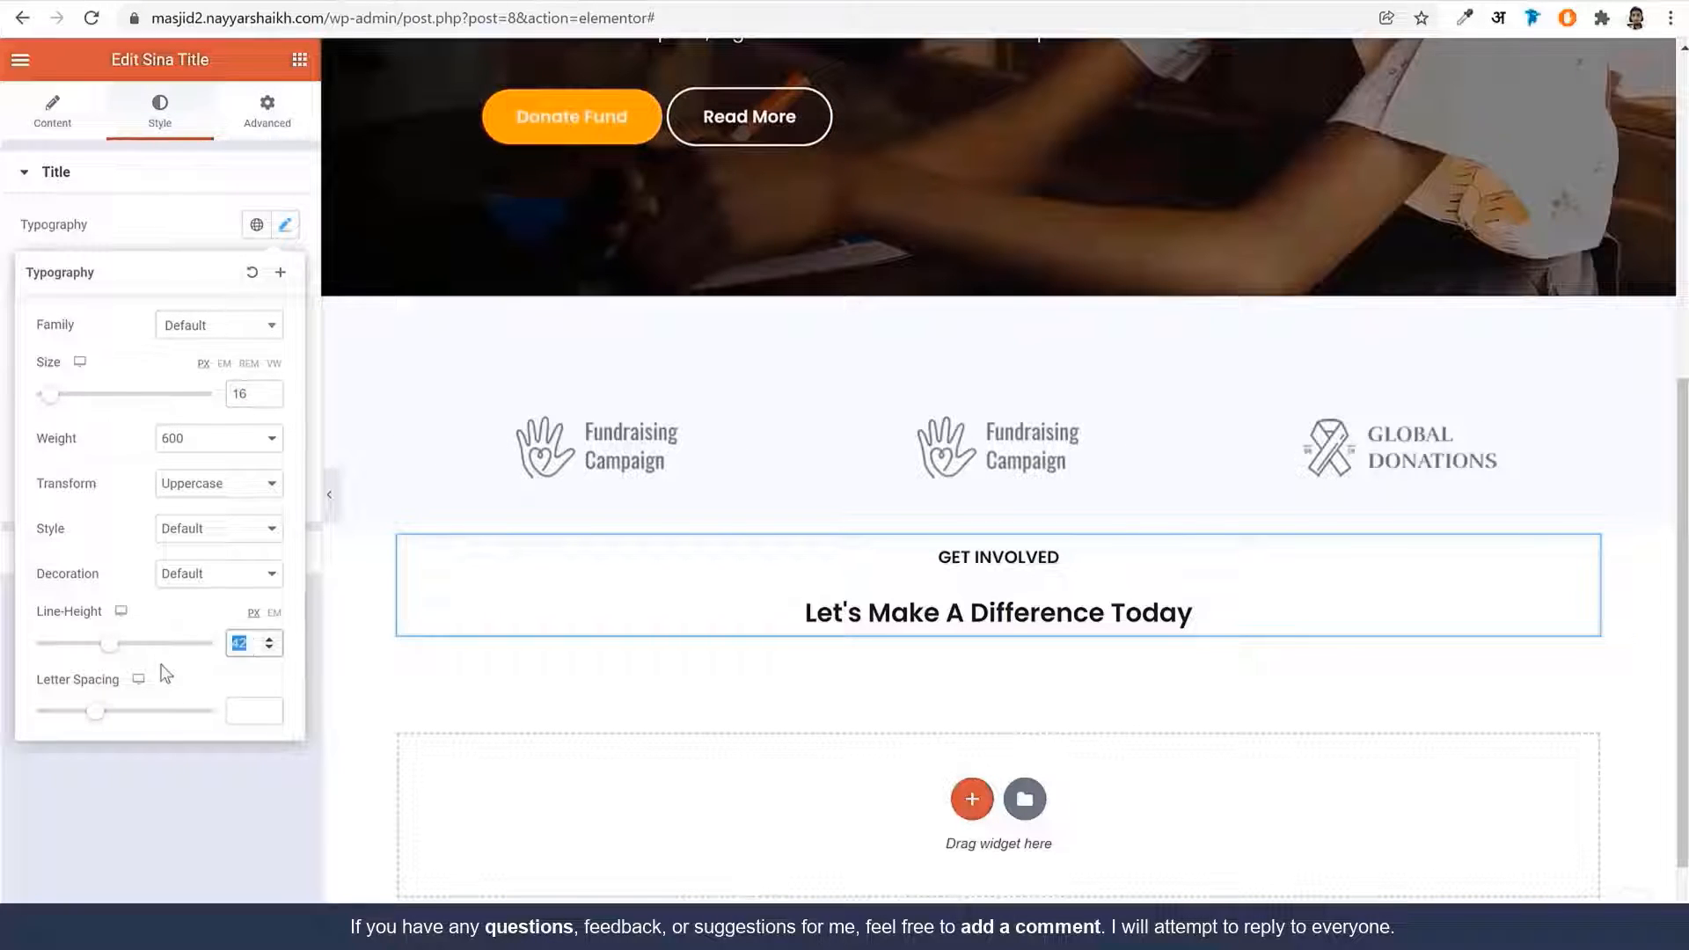
{"action": "key", "text": "BackSpace"}
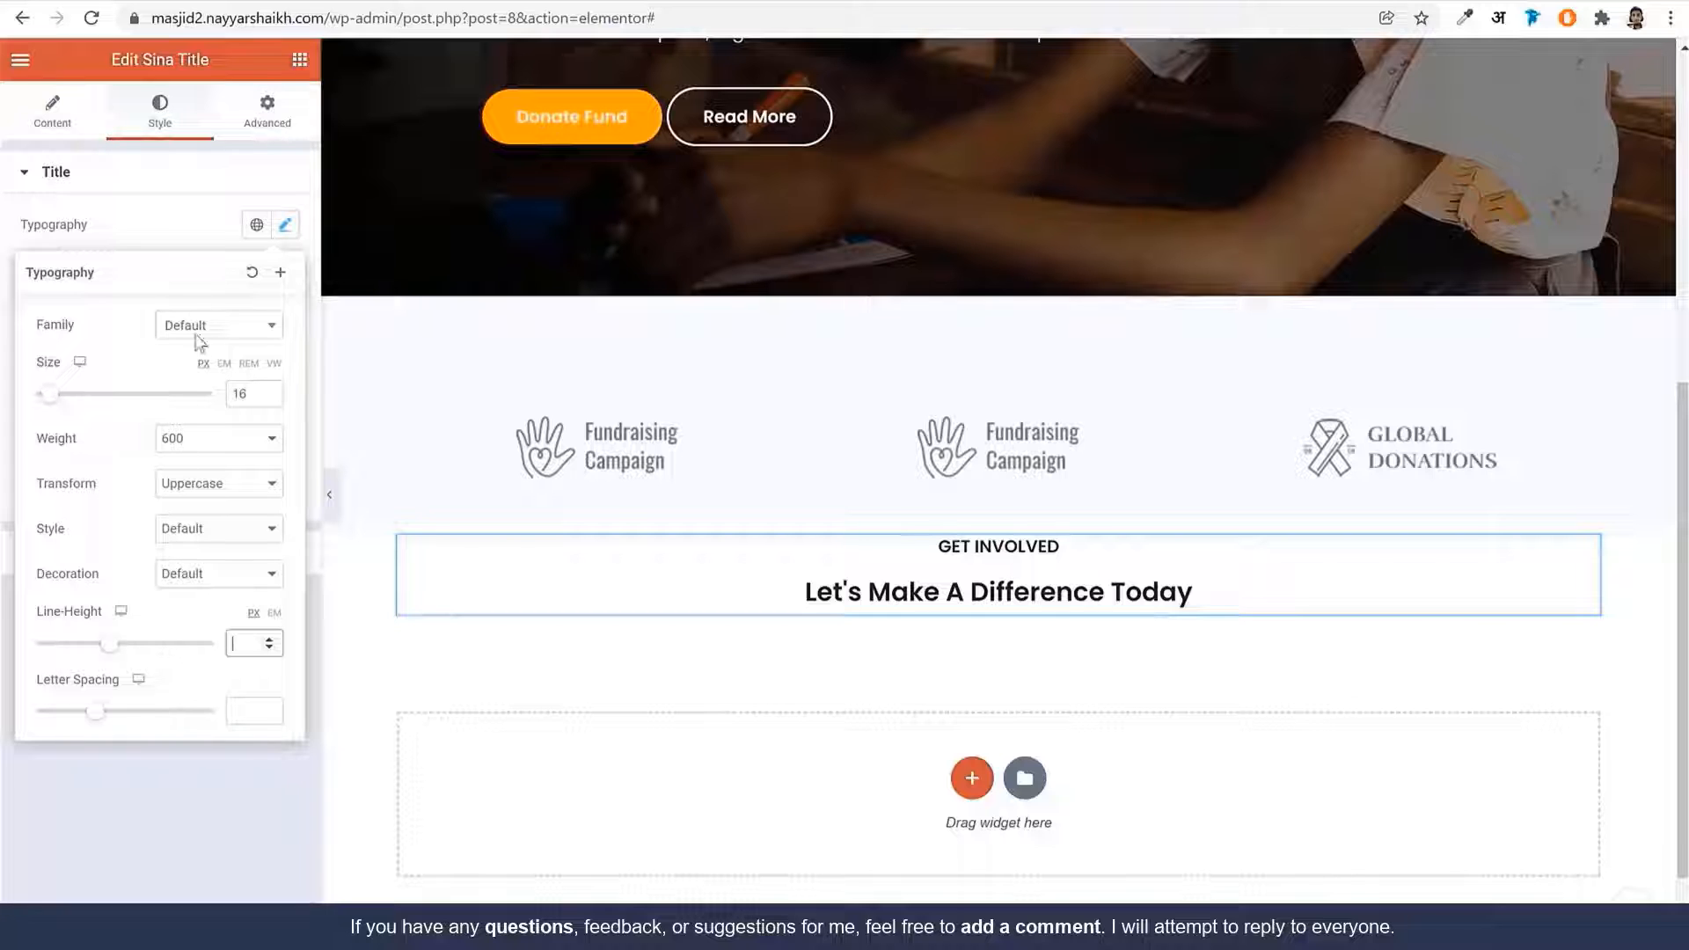
{"action": "left_click", "coordinate": [180, 240]}
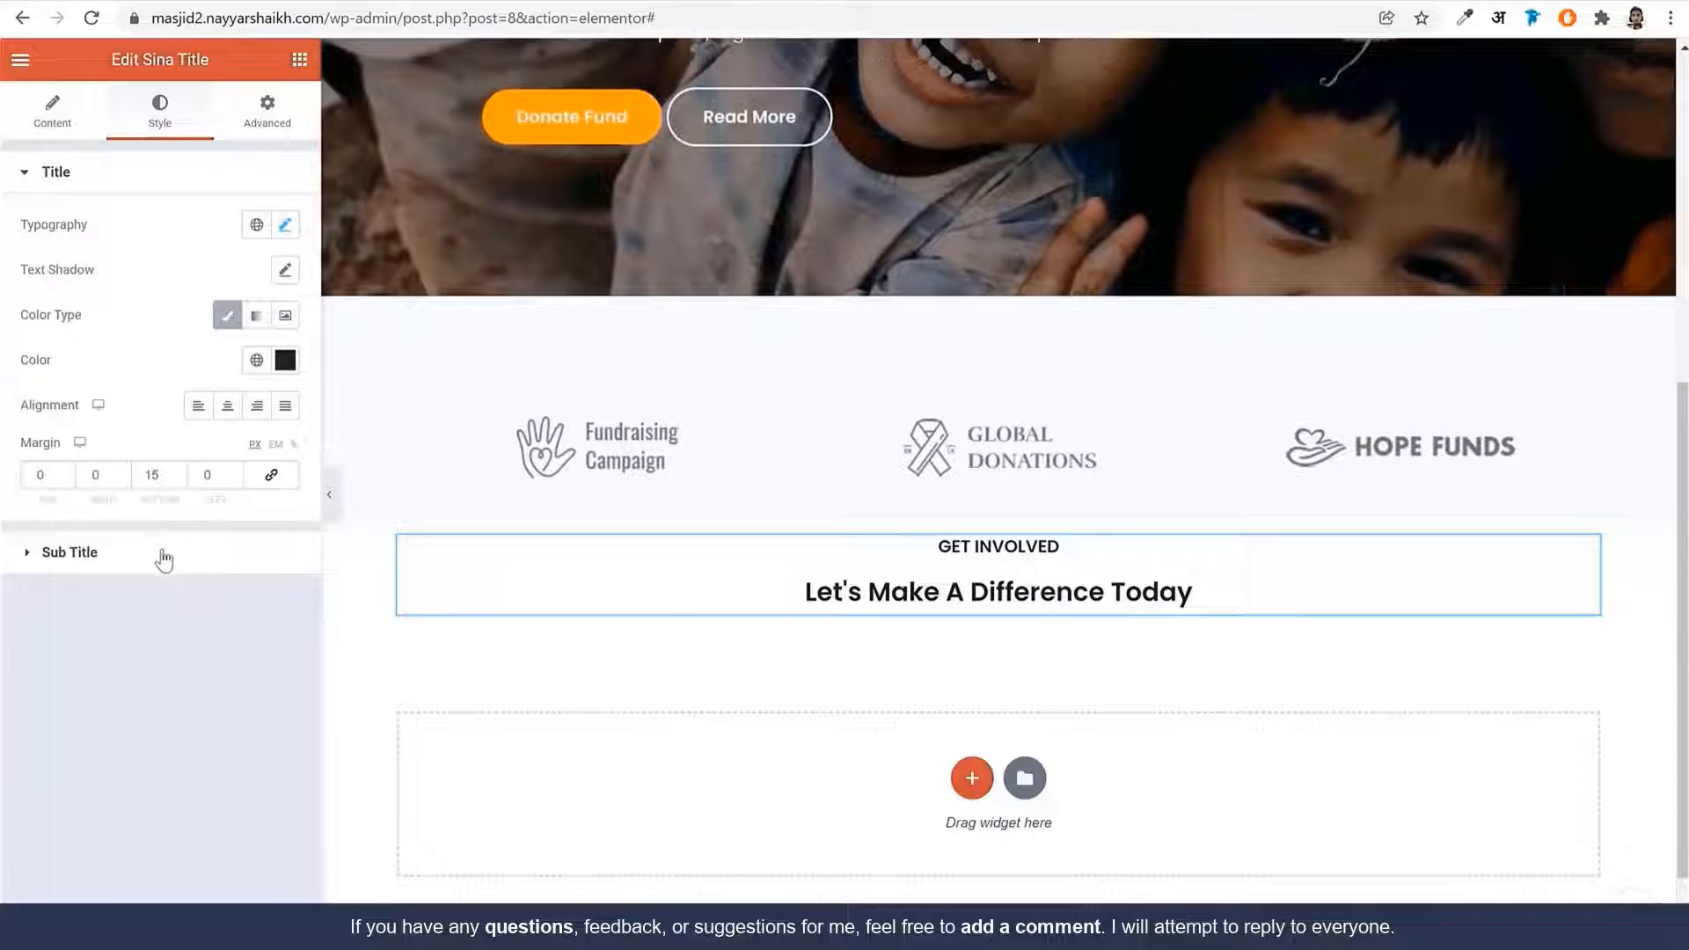
Colour the GET INVOLVED title with the global Orange
{"action": "left_click", "coordinate": [257, 371]}
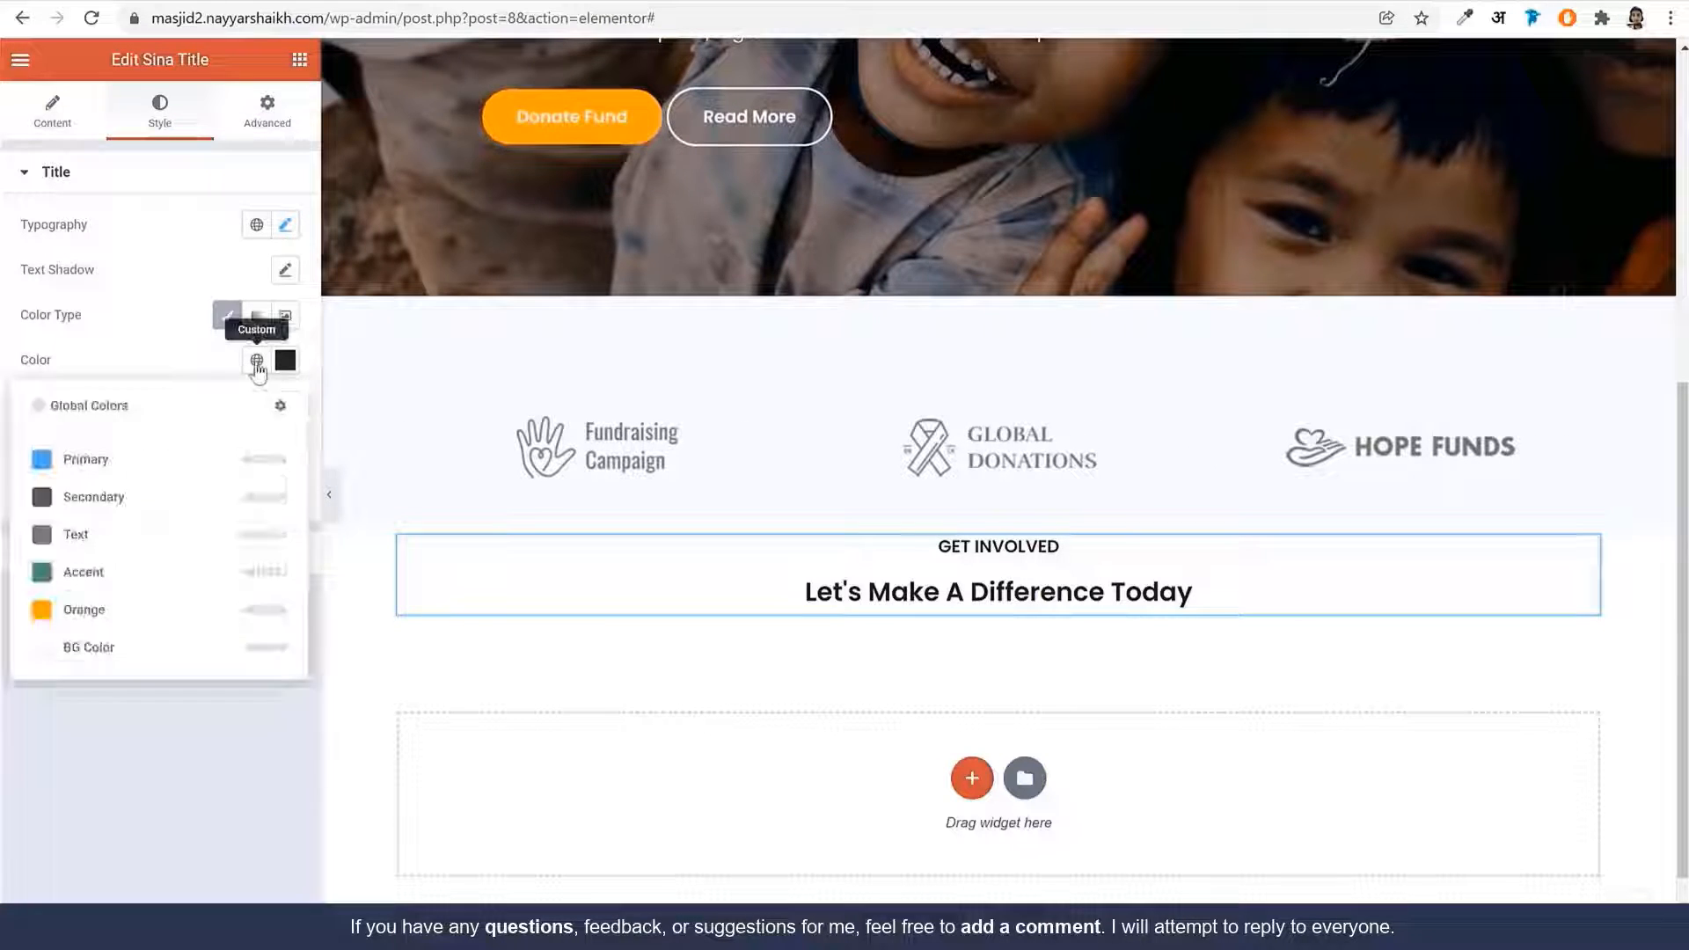
{"action": "left_click", "coordinate": [132, 616]}
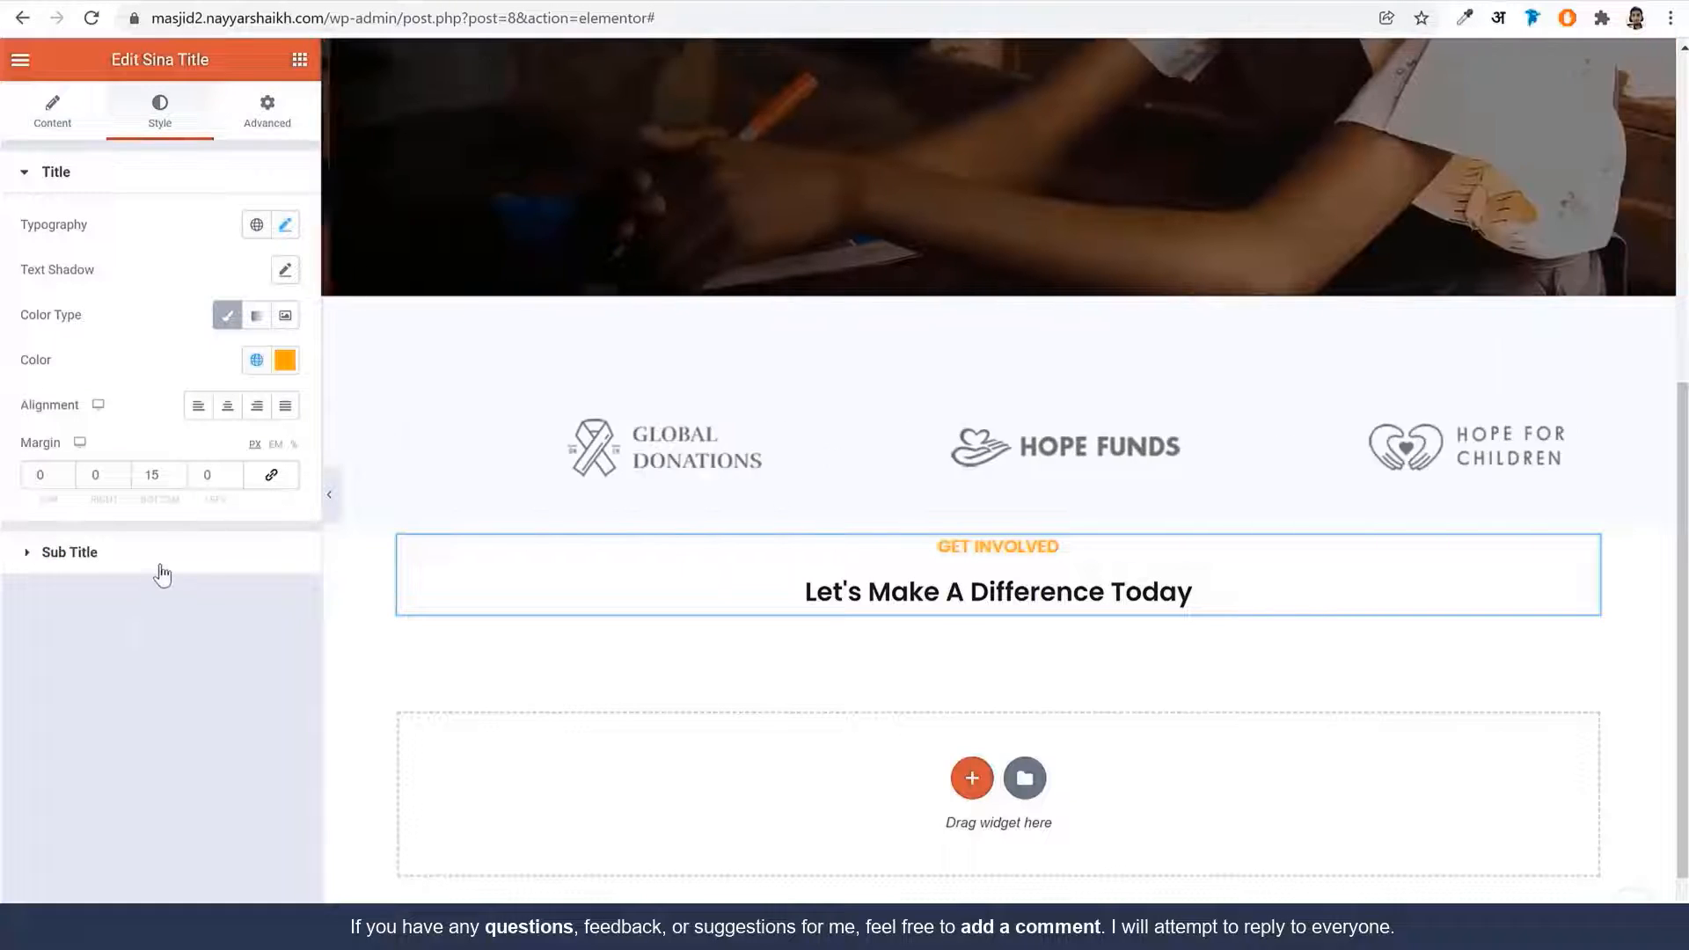
{"action": "left_click", "coordinate": [189, 556]}
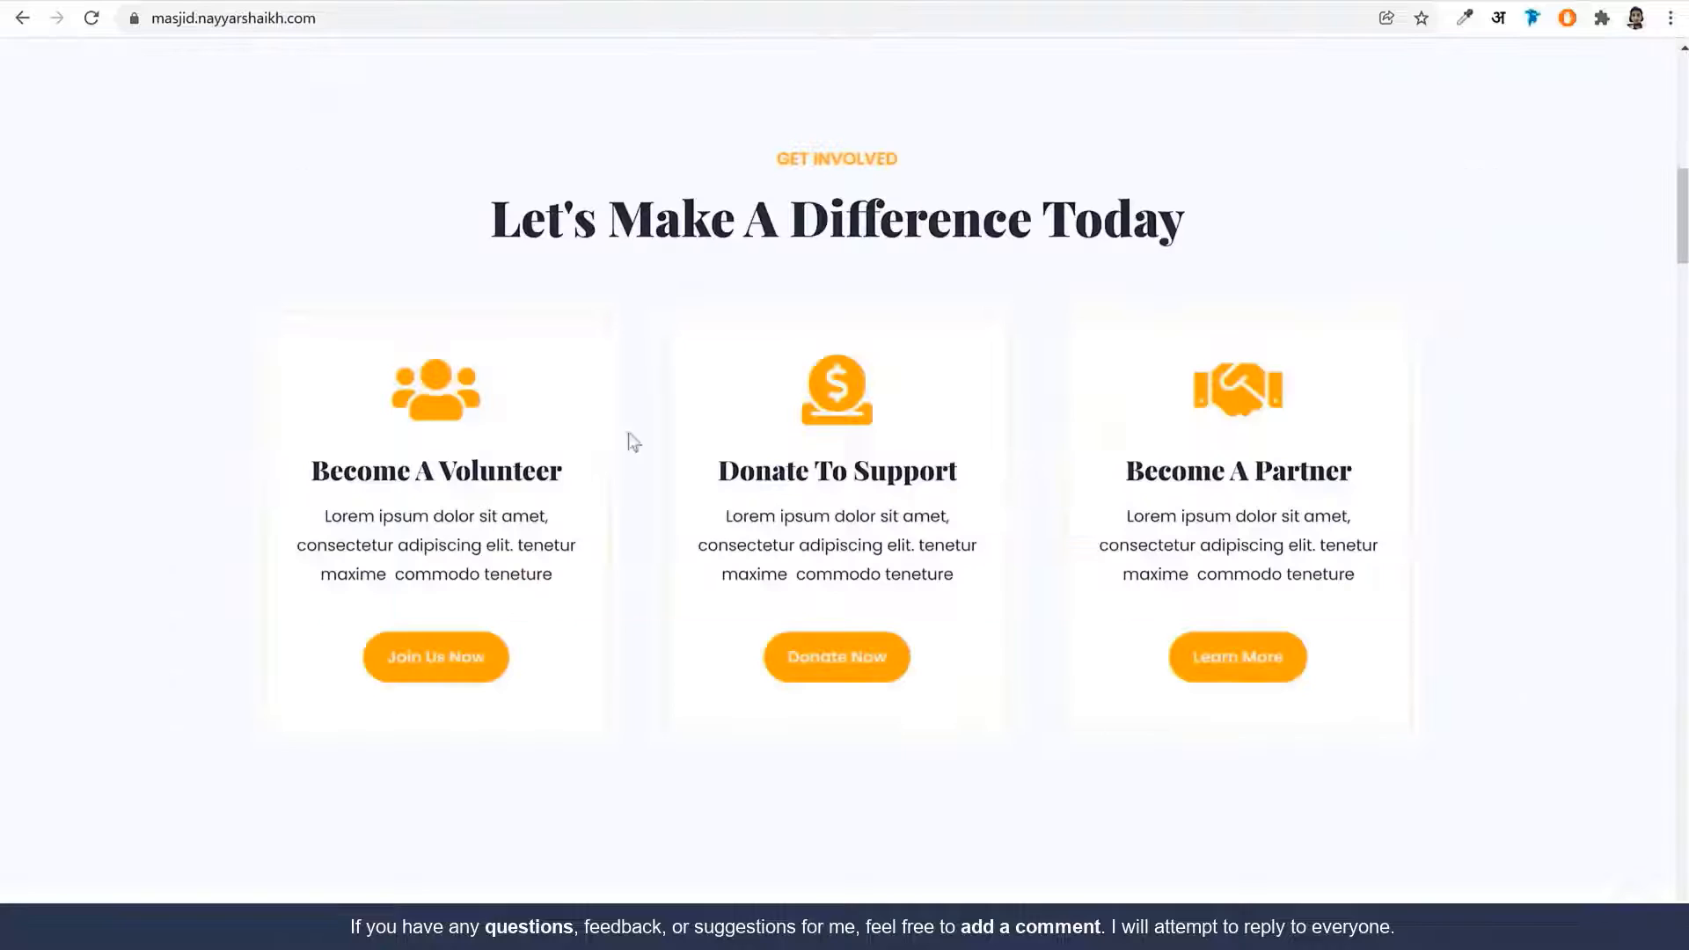
{"action": "double_click", "coordinate": [567, 220]}
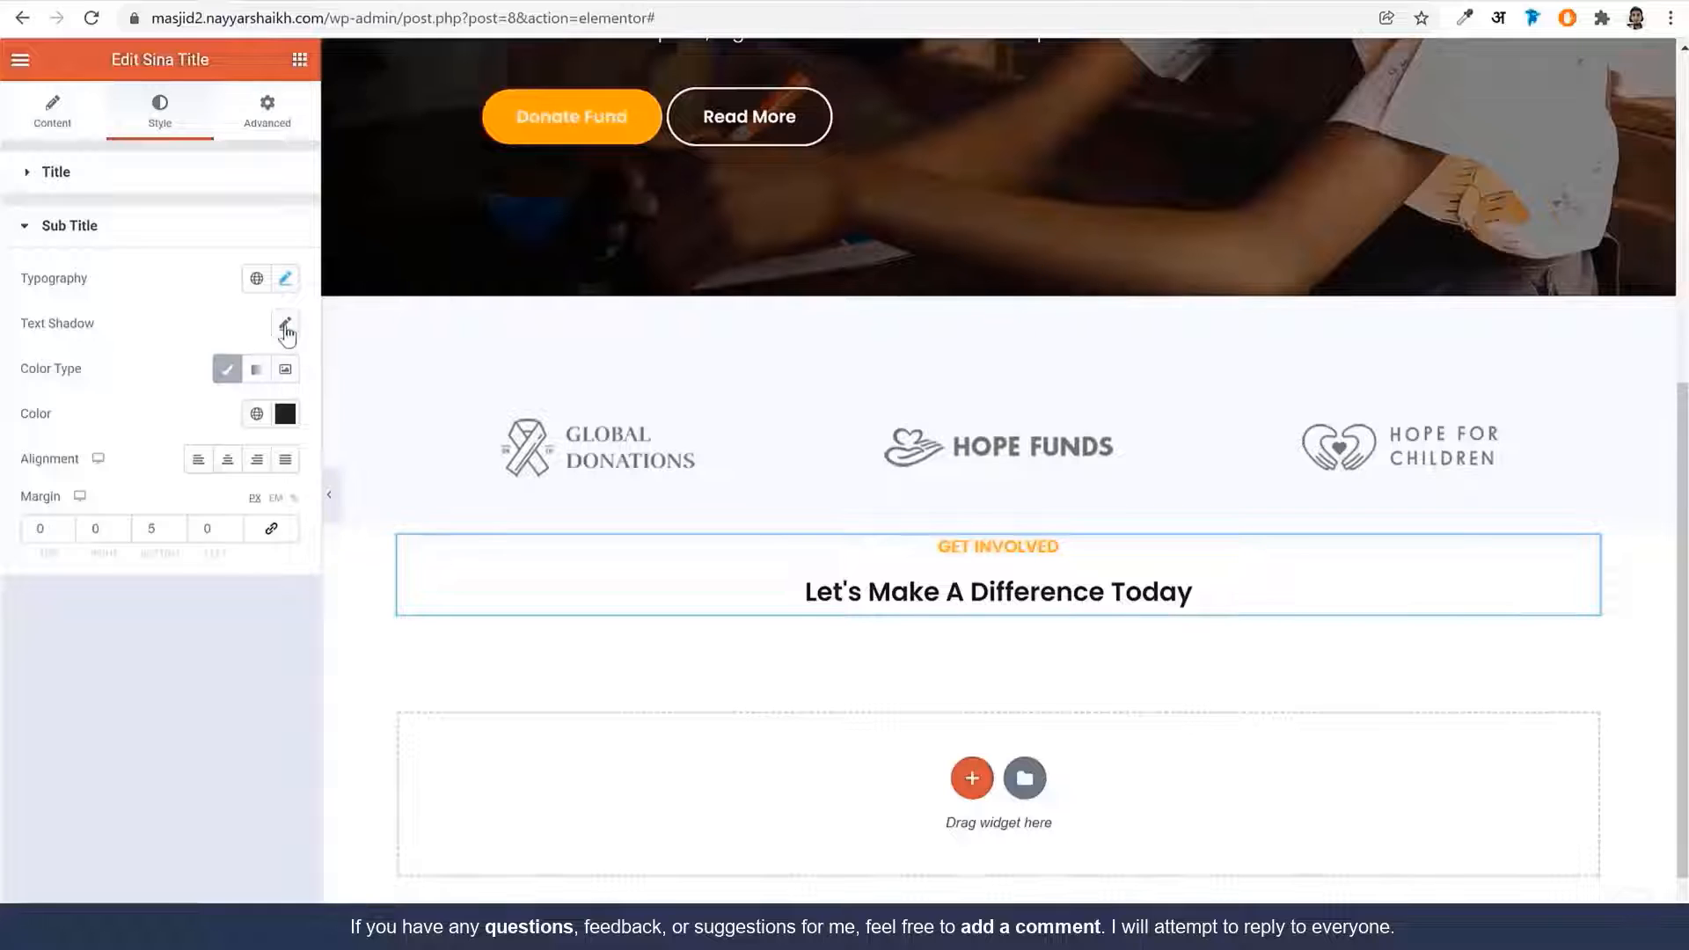
Set the subtitle to Playfair Display, 46 px, weight 900, line height 1.2 em
{"action": "left_click", "coordinate": [285, 280]}
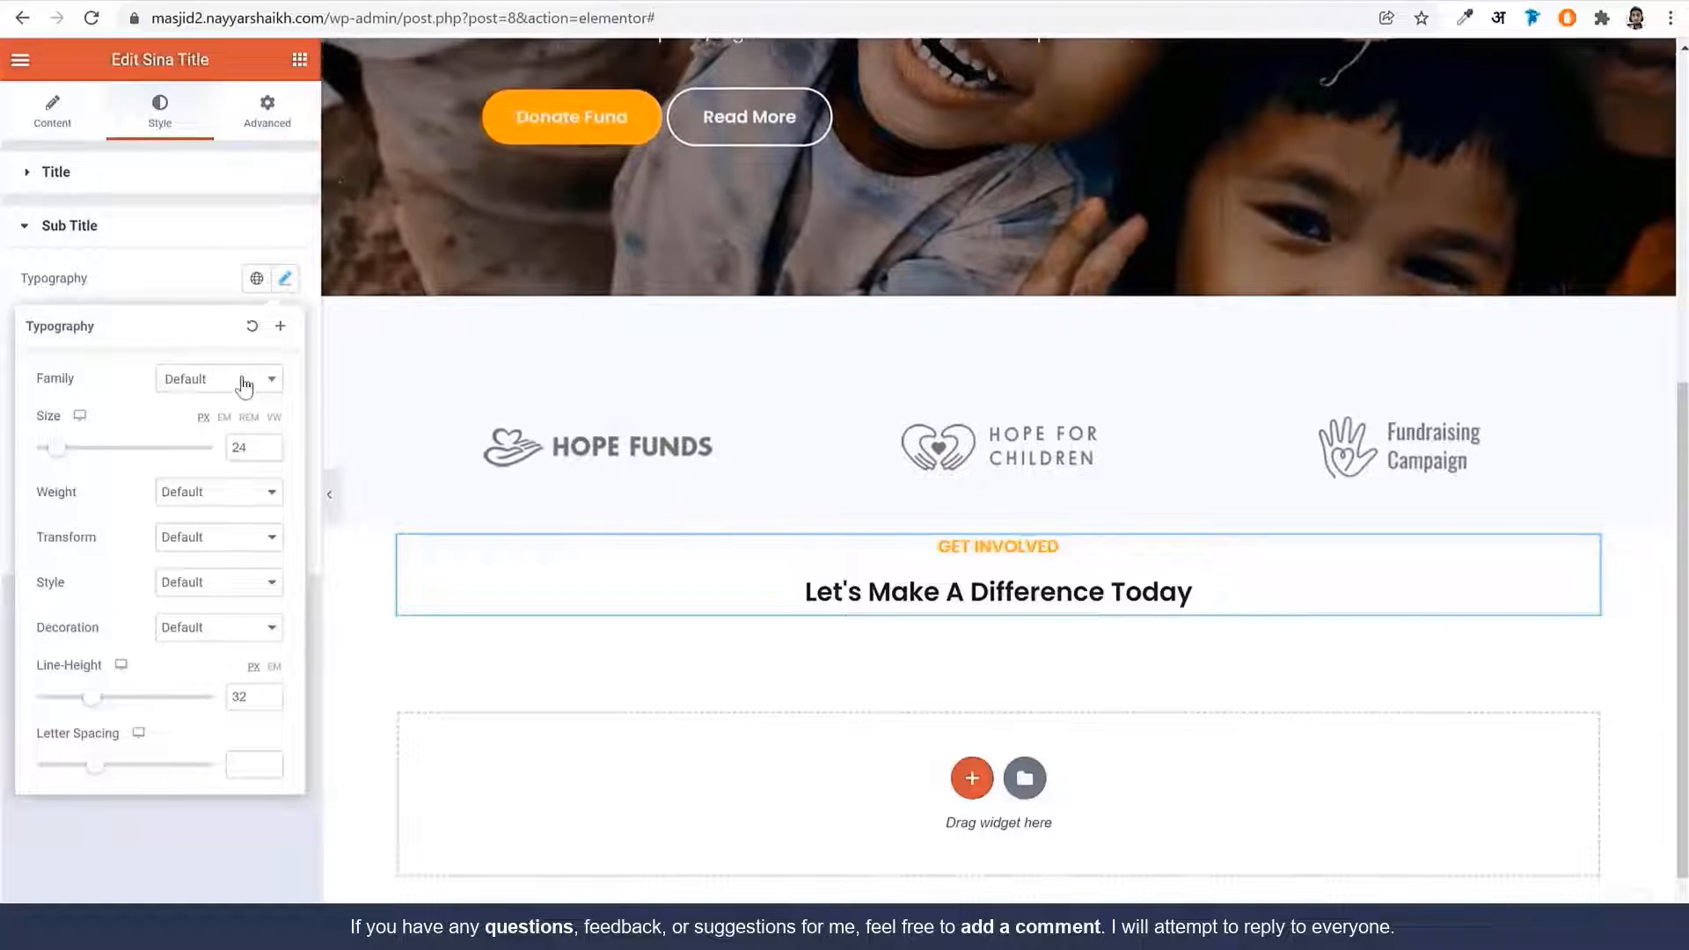
{"action": "left_click", "coordinate": [244, 380]}
{"action": "type", "text": "pl"}
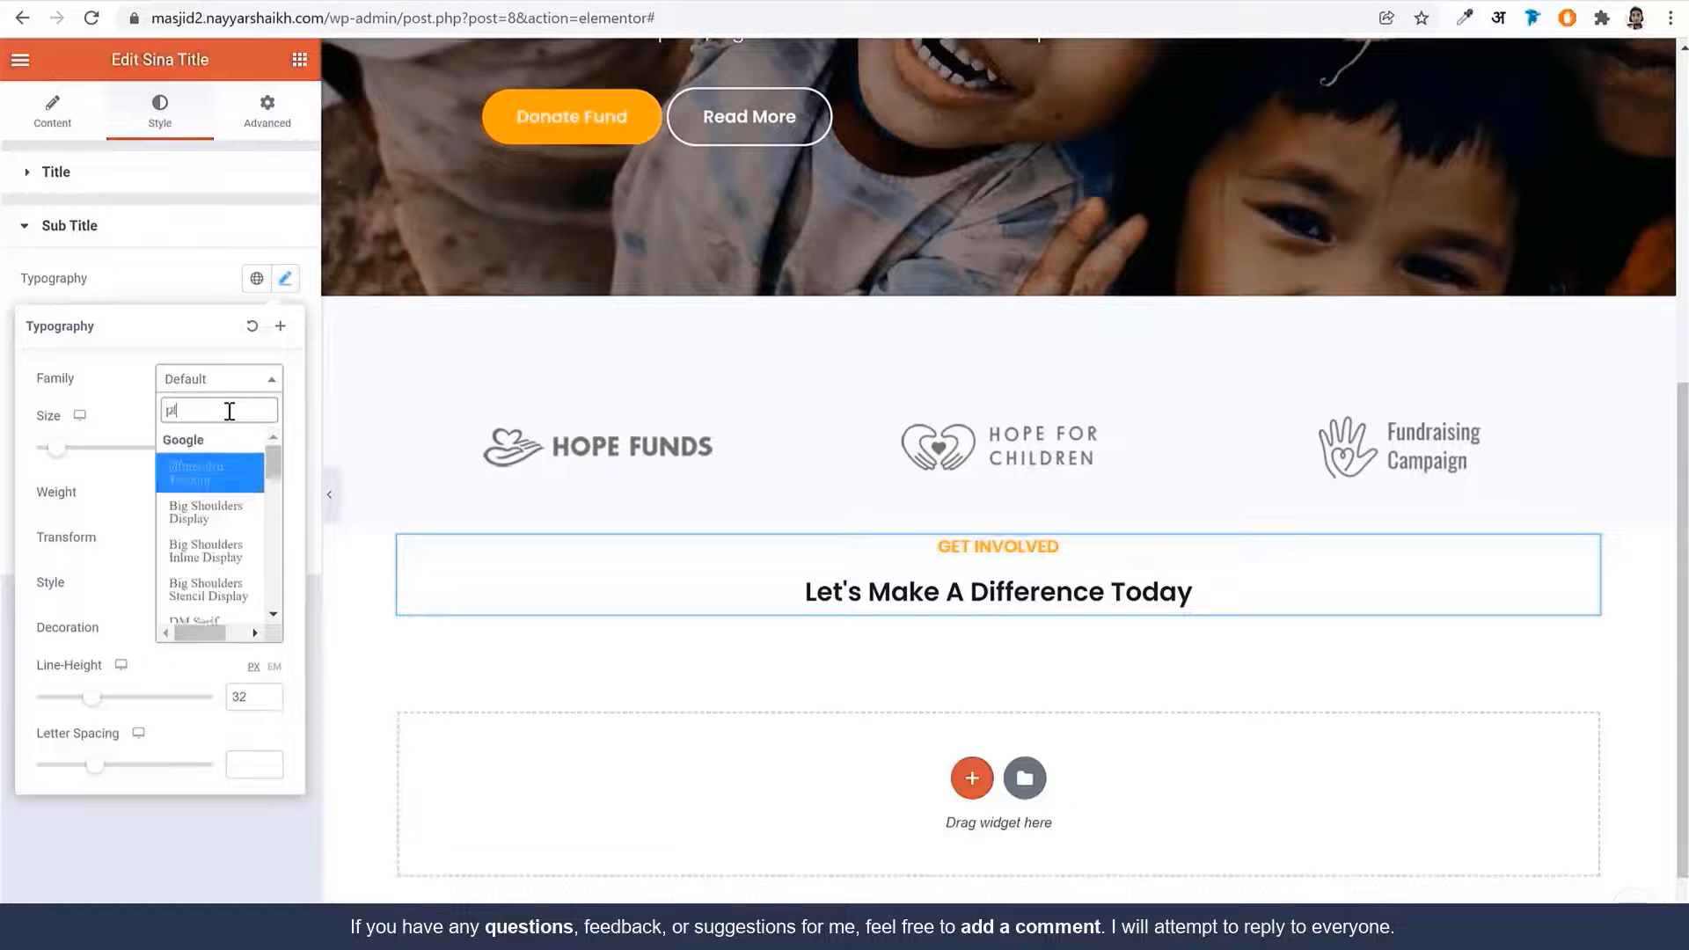
{"action": "type", "text": "ayf"}
{"action": "key", "text": "Return"}
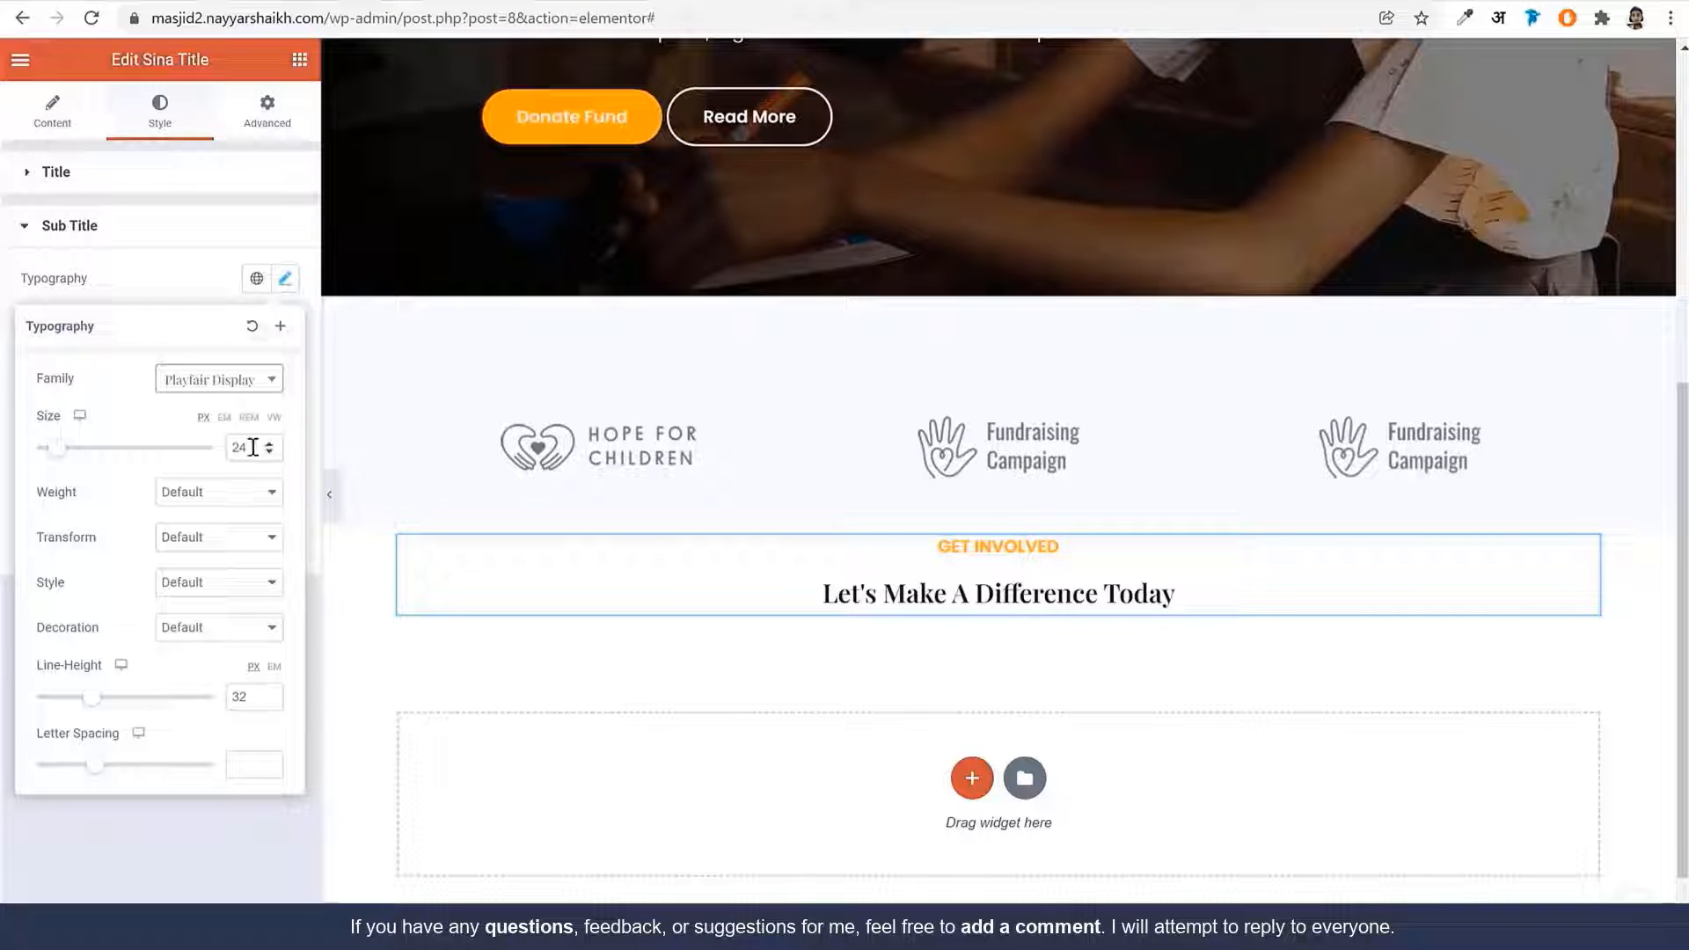
{"action": "double_click", "coordinate": [253, 447]}
{"action": "type", "text": "46"}
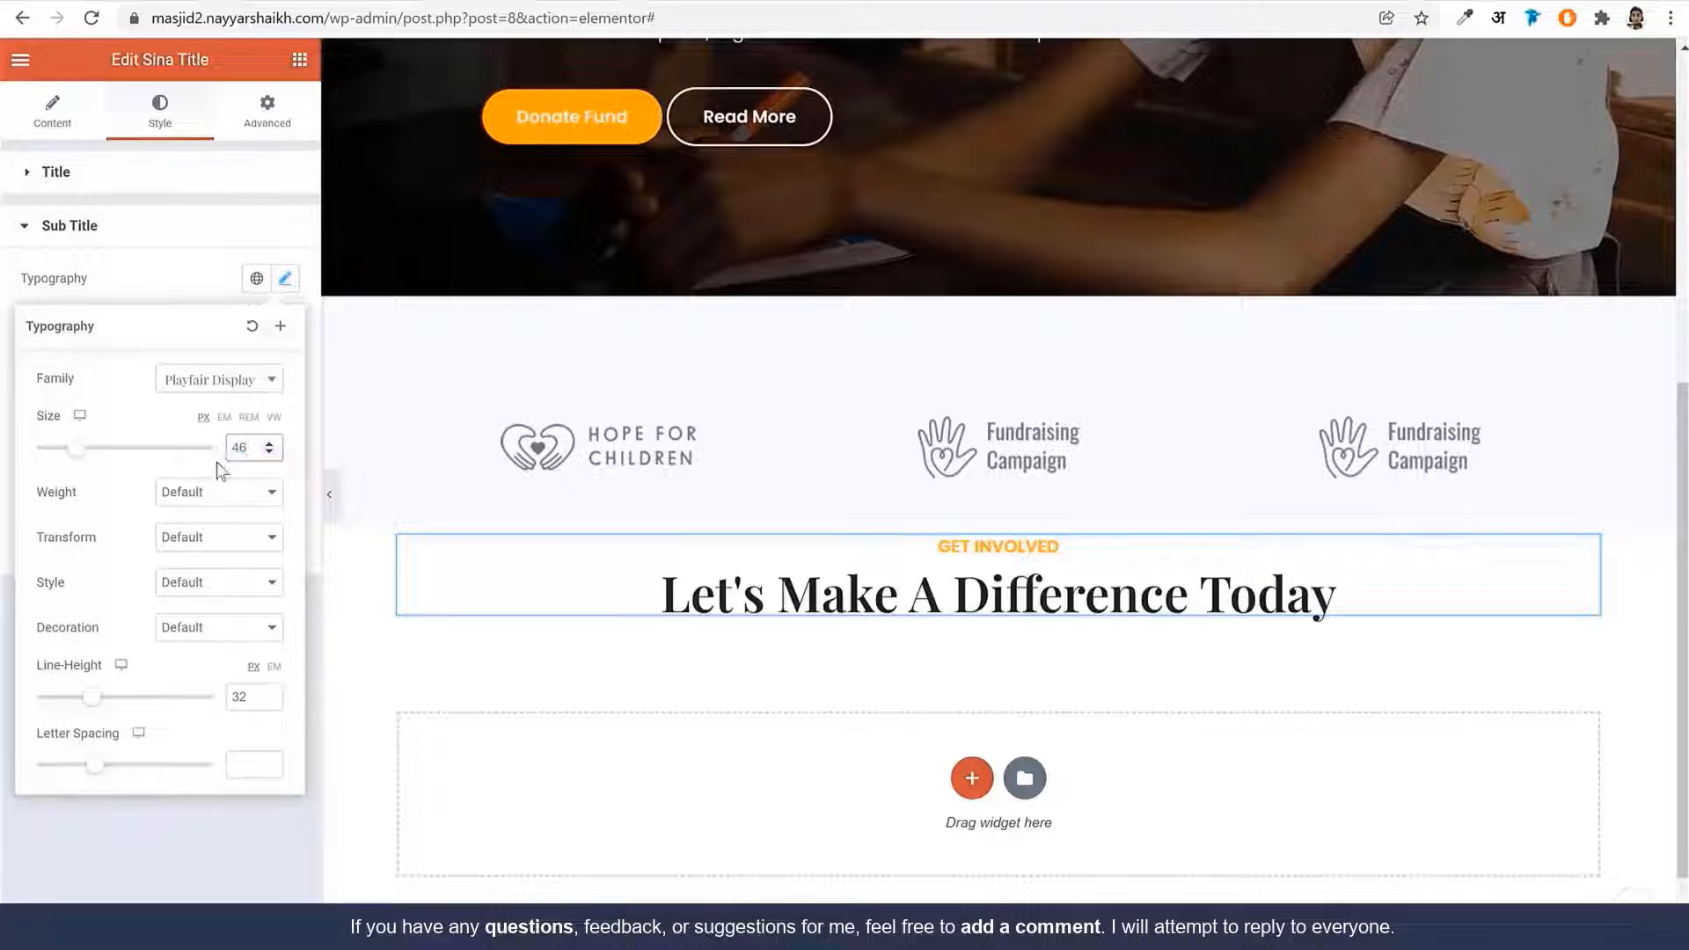
{"action": "left_click", "coordinate": [216, 493]}
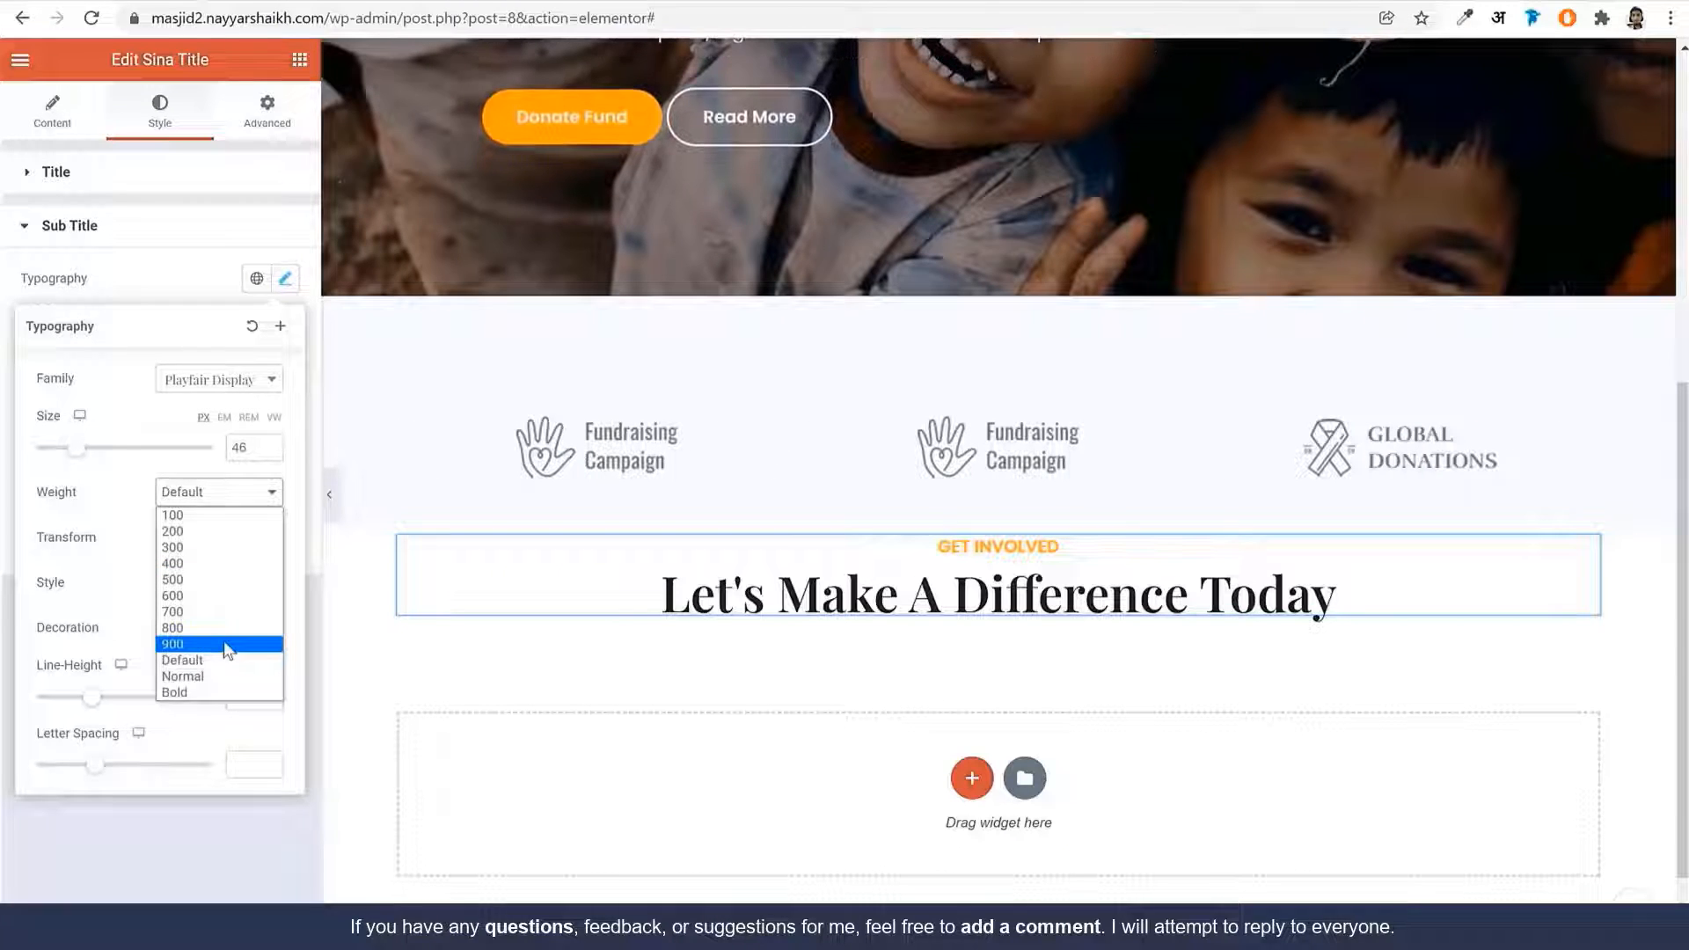
{"action": "left_click", "coordinate": [226, 644]}
{"action": "left_click", "coordinate": [275, 668]}
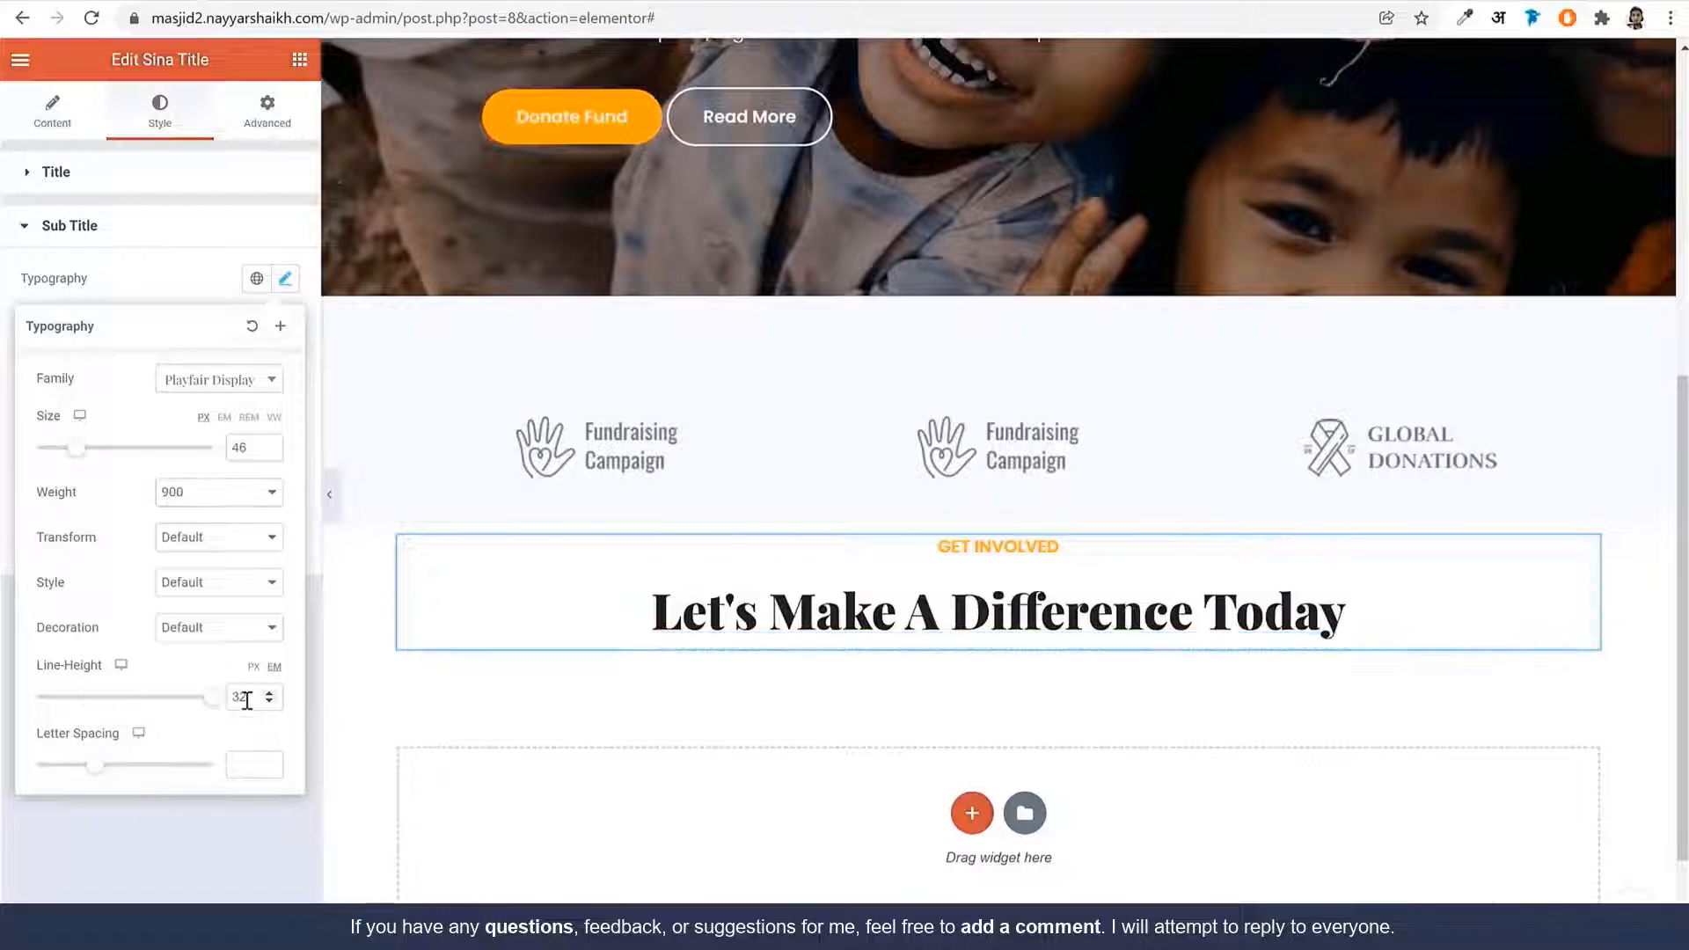
{"action": "double_click", "coordinate": [247, 697]}
{"action": "type", "text": "1.2"}
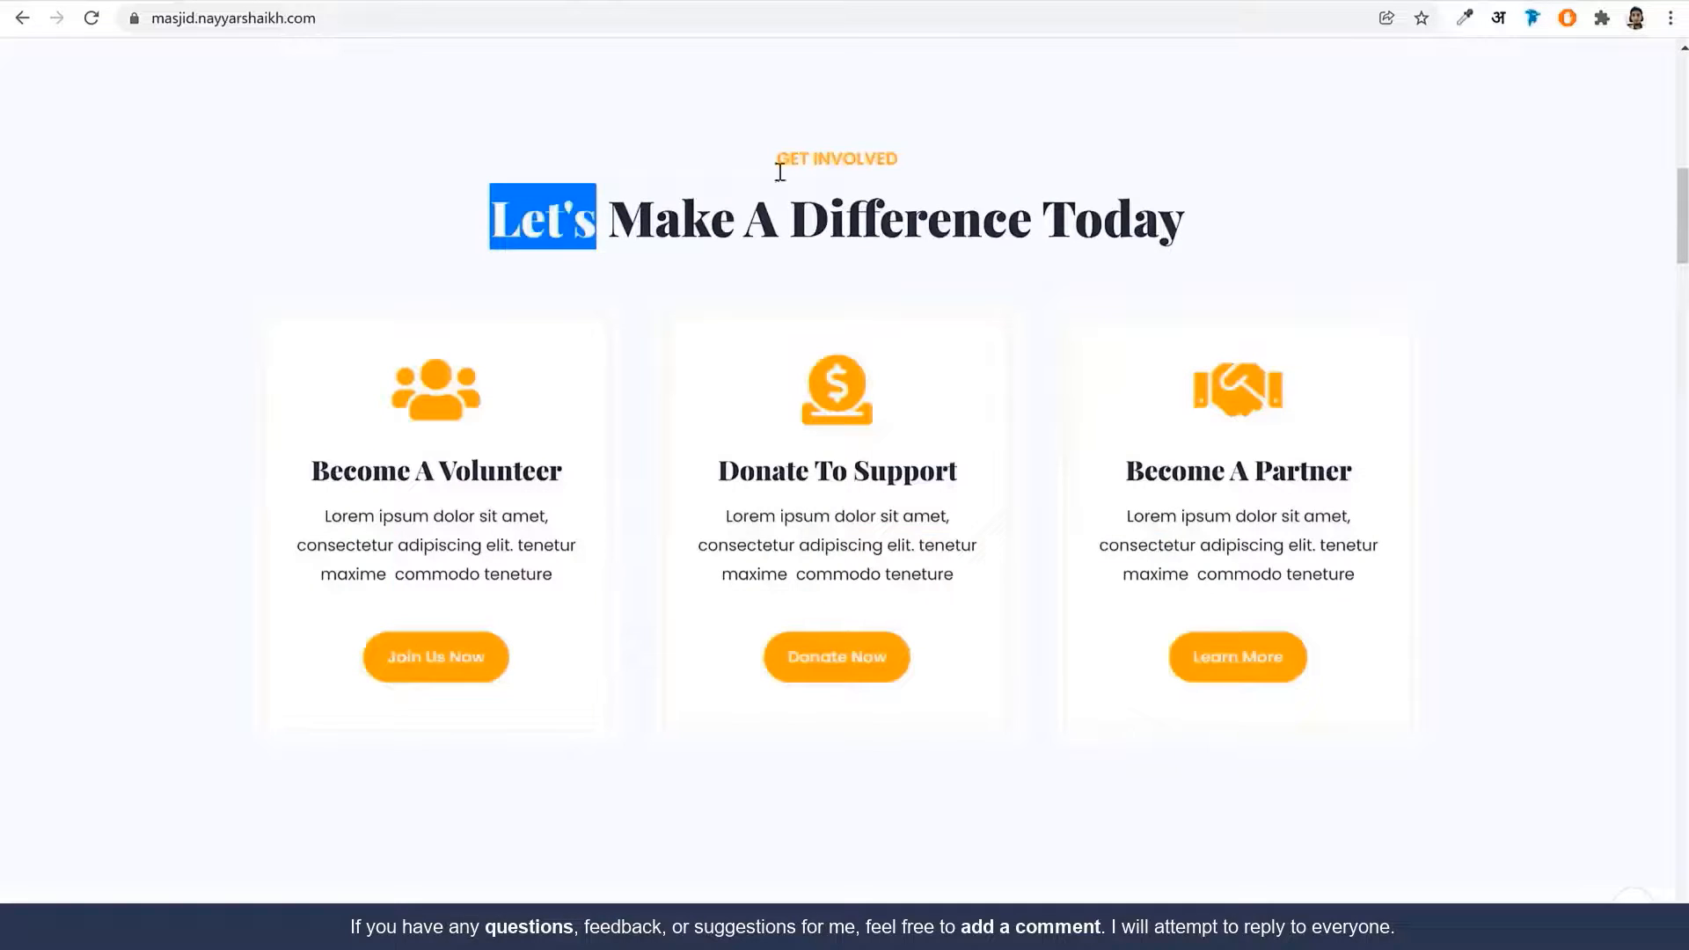
Inspect the live heading in DevTools to read its #25283A colour, then close DevTools
{"action": "left_click", "coordinate": [815, 215]}
{"action": "triple_click", "coordinate": [815, 216]}
{"action": "right_click", "coordinate": [814, 216]}
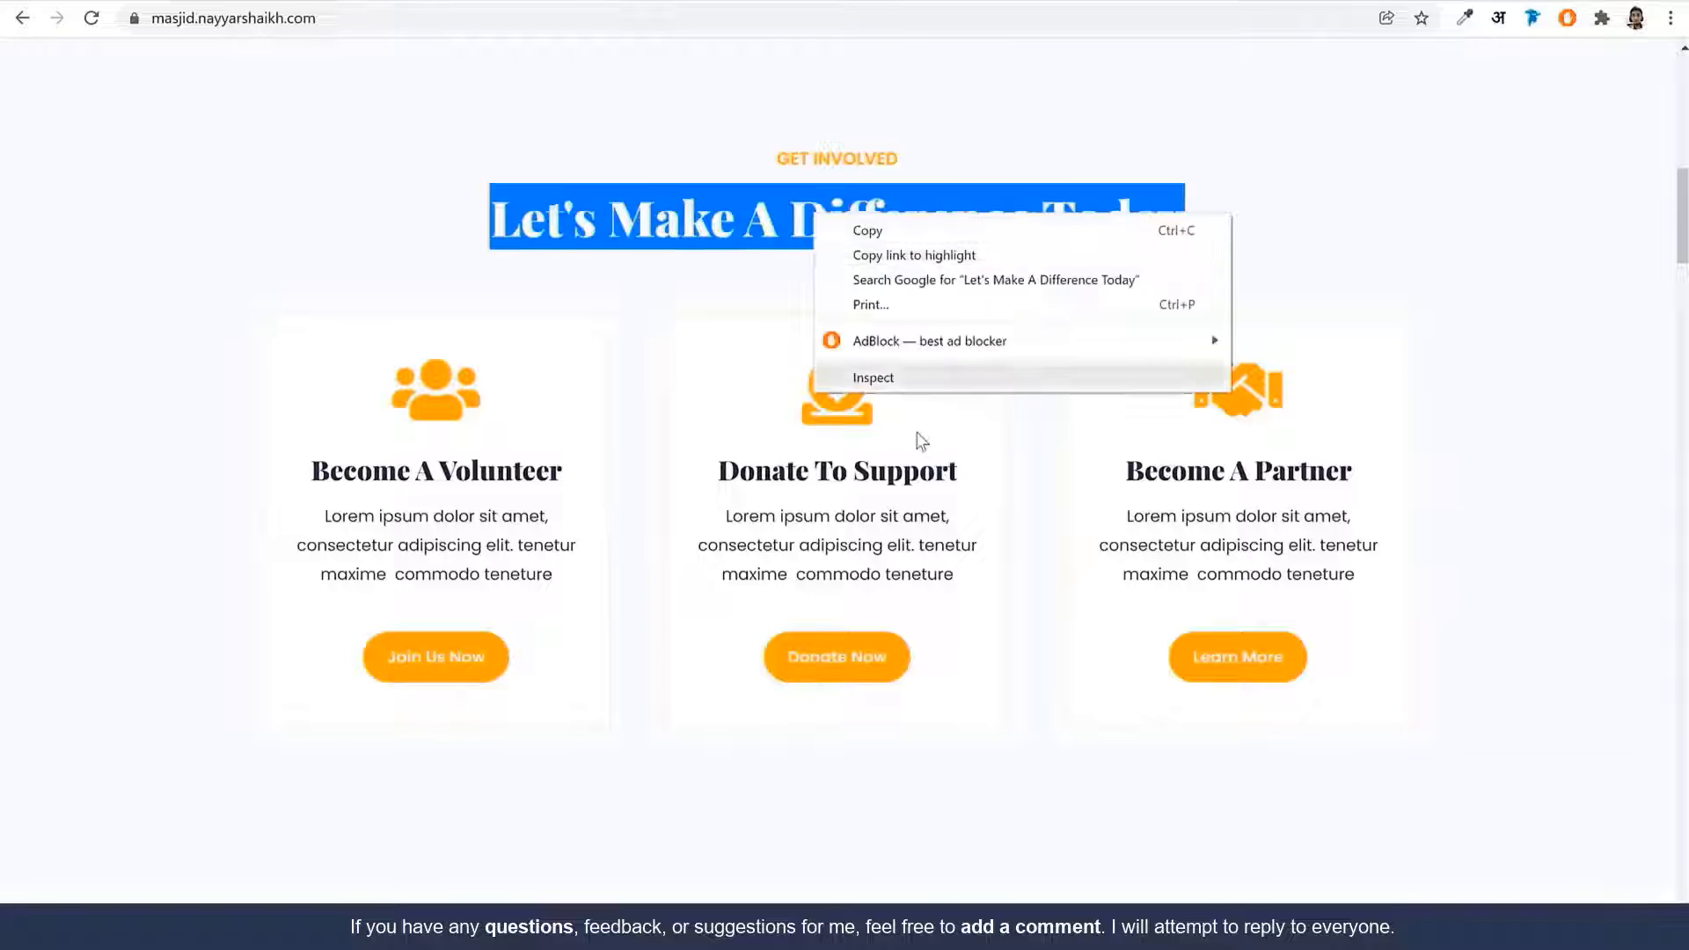
{"action": "key", "text": "Escape"}
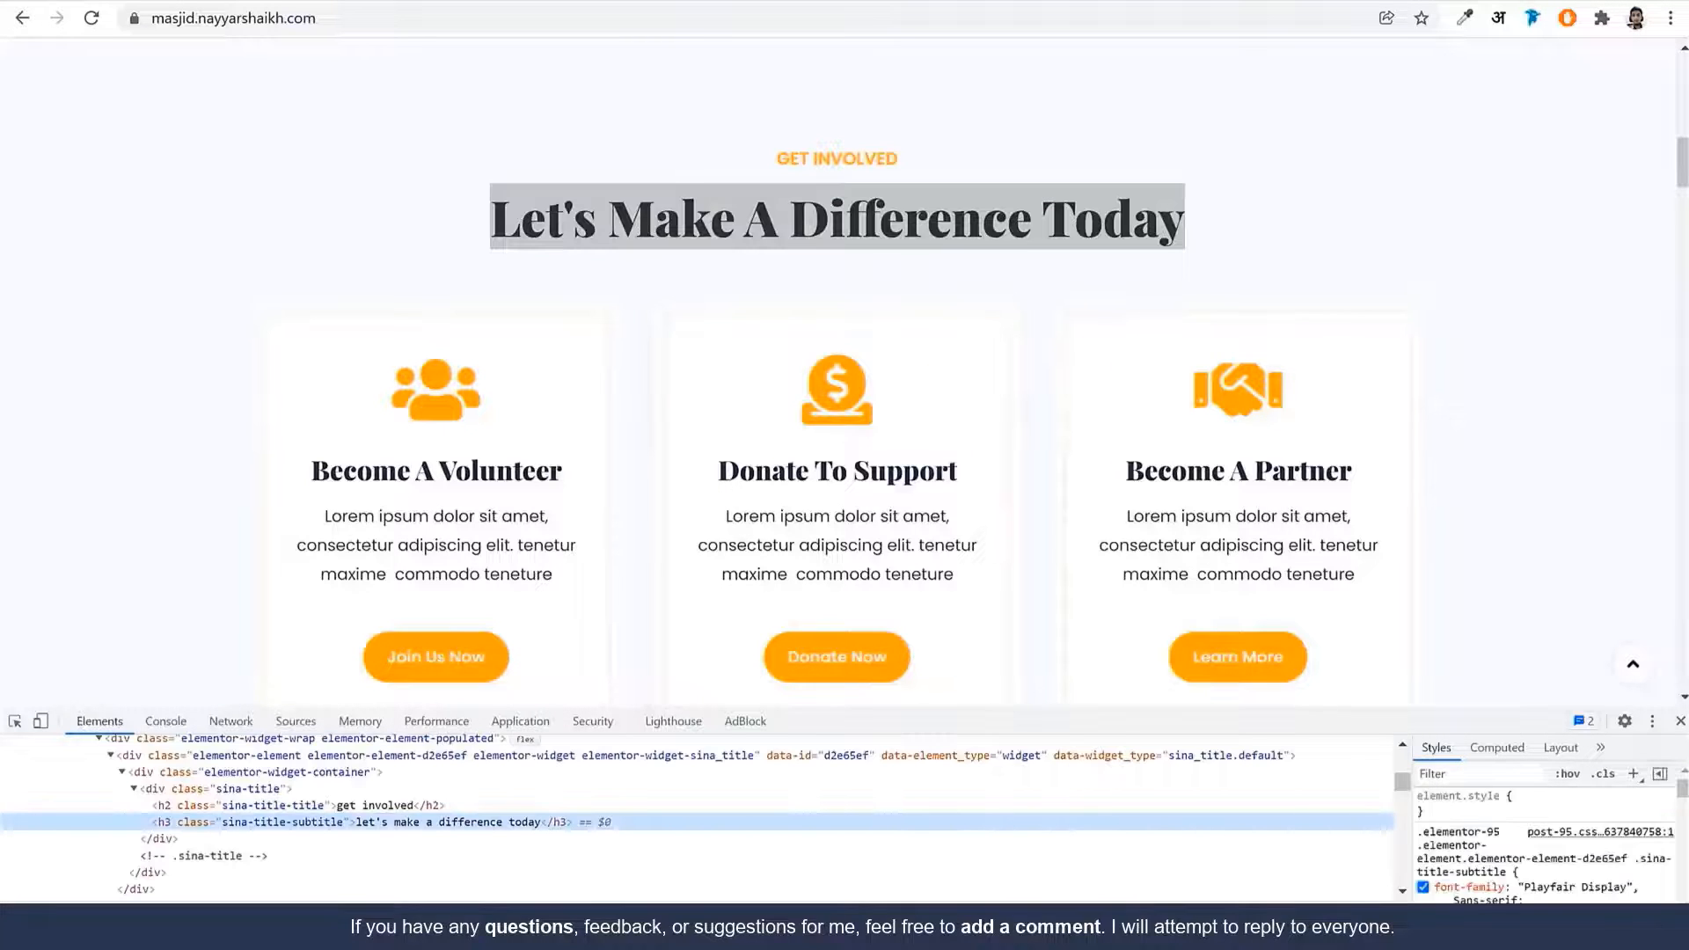
{"action": "scroll", "coordinate": [1625, 868], "scroll_direction": "down", "scroll_amount": 3}
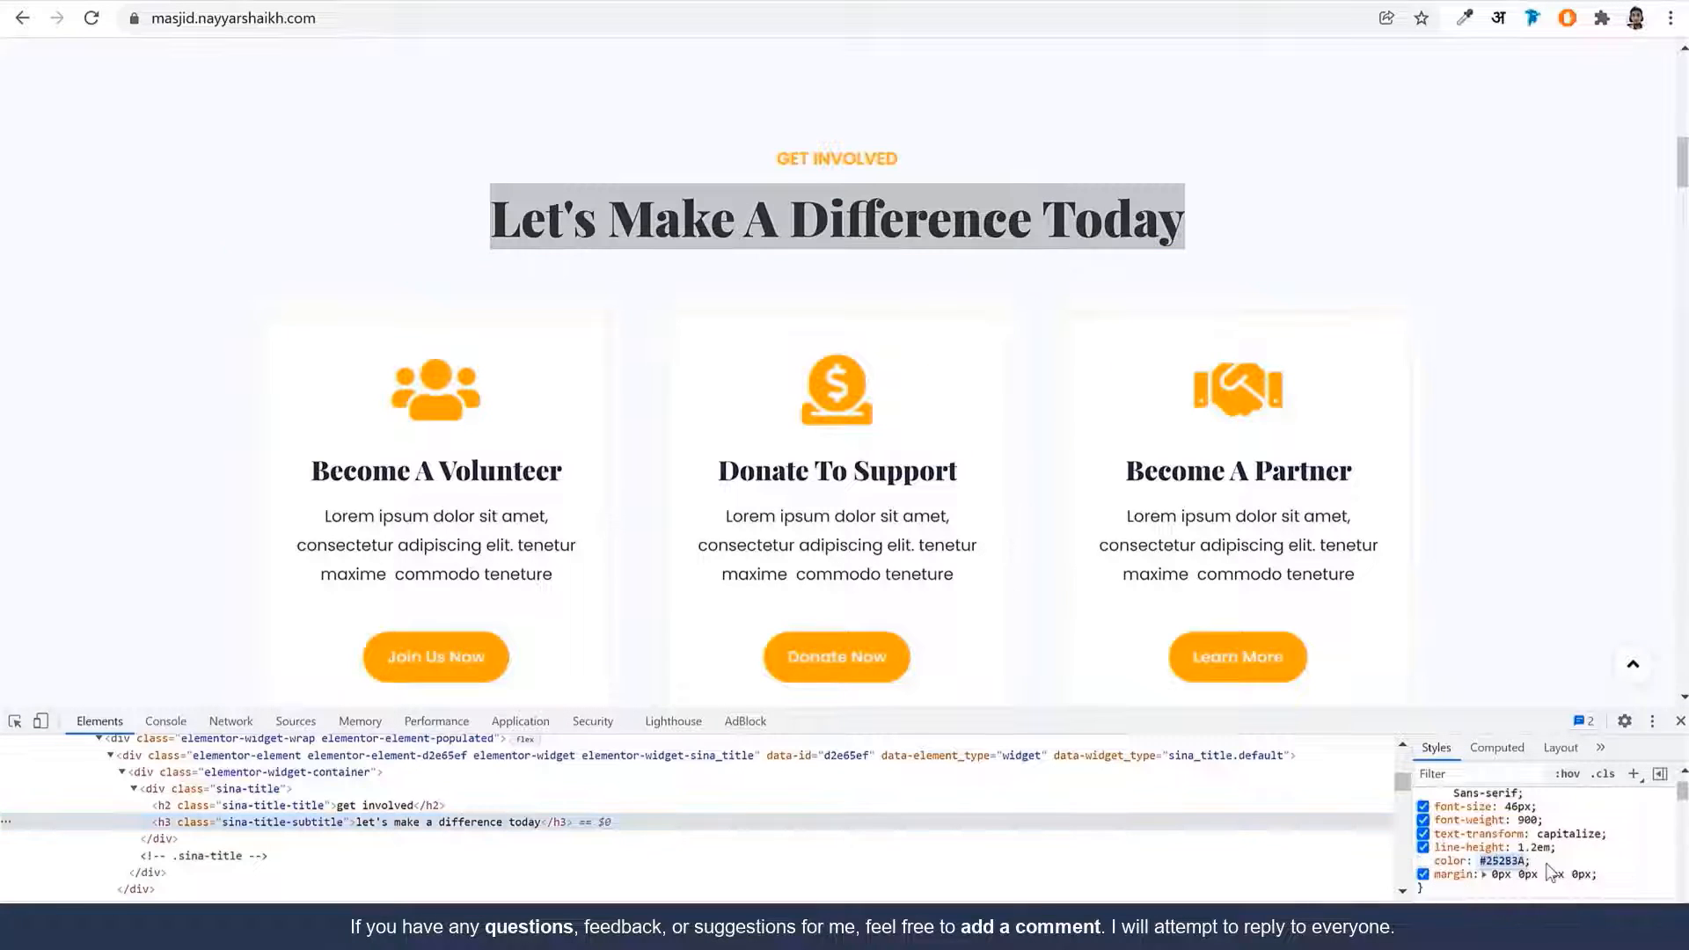
{"action": "left_click", "coordinate": [1680, 721]}
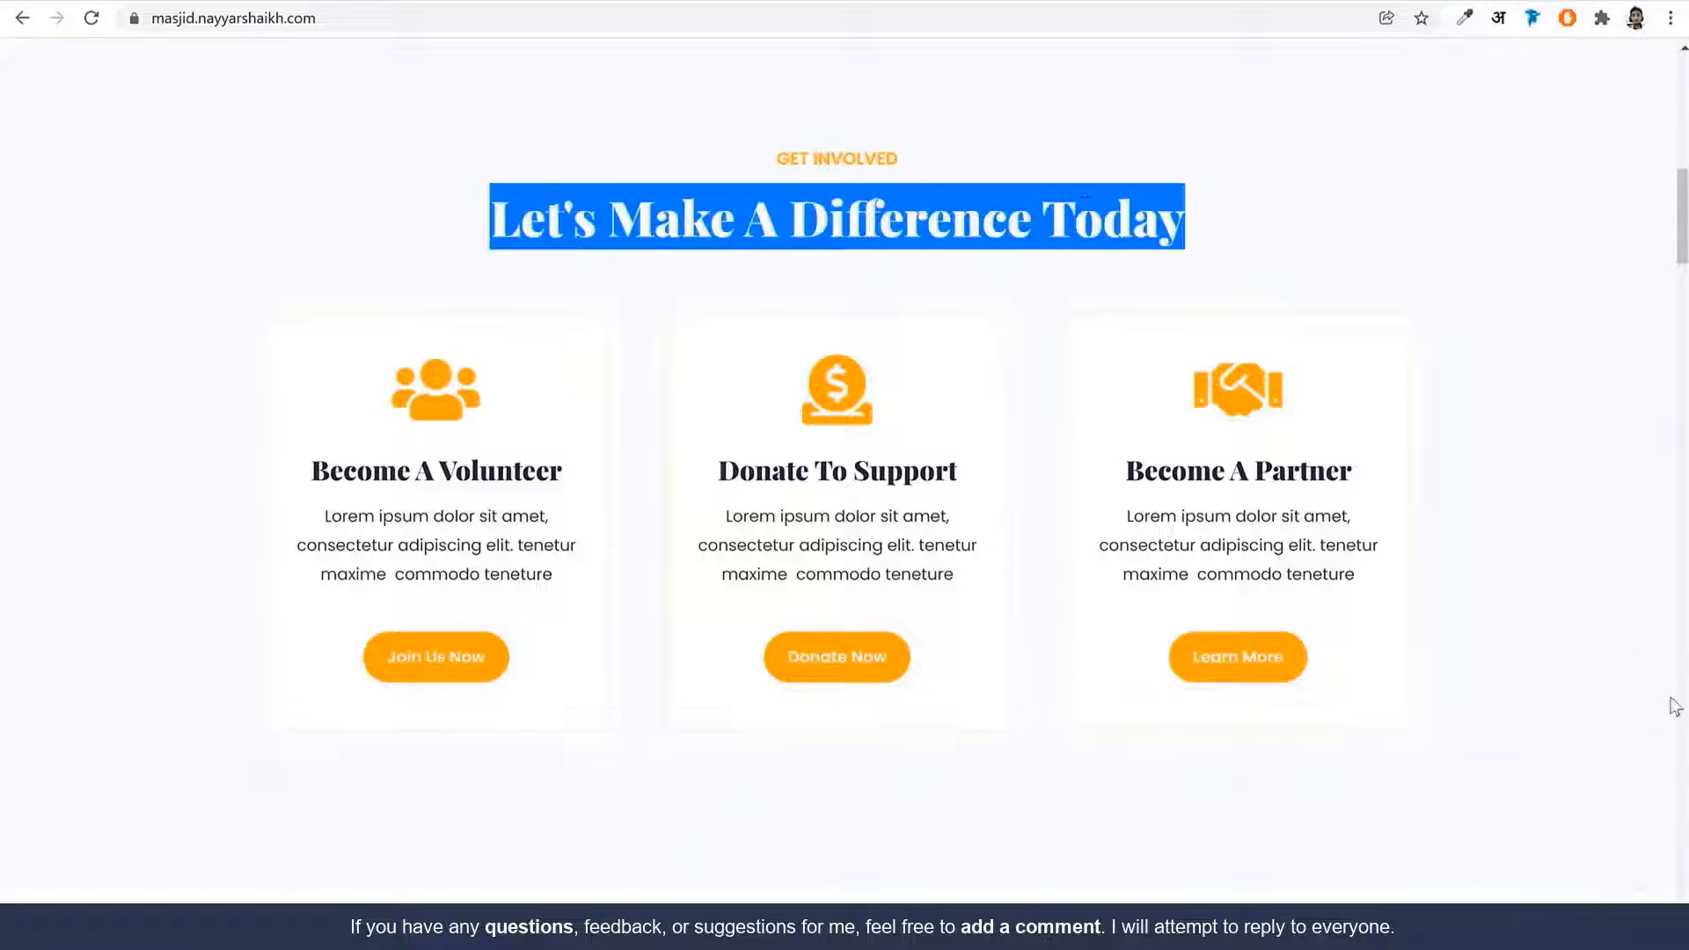
{"action": "left_click", "coordinate": [1084, 205]}
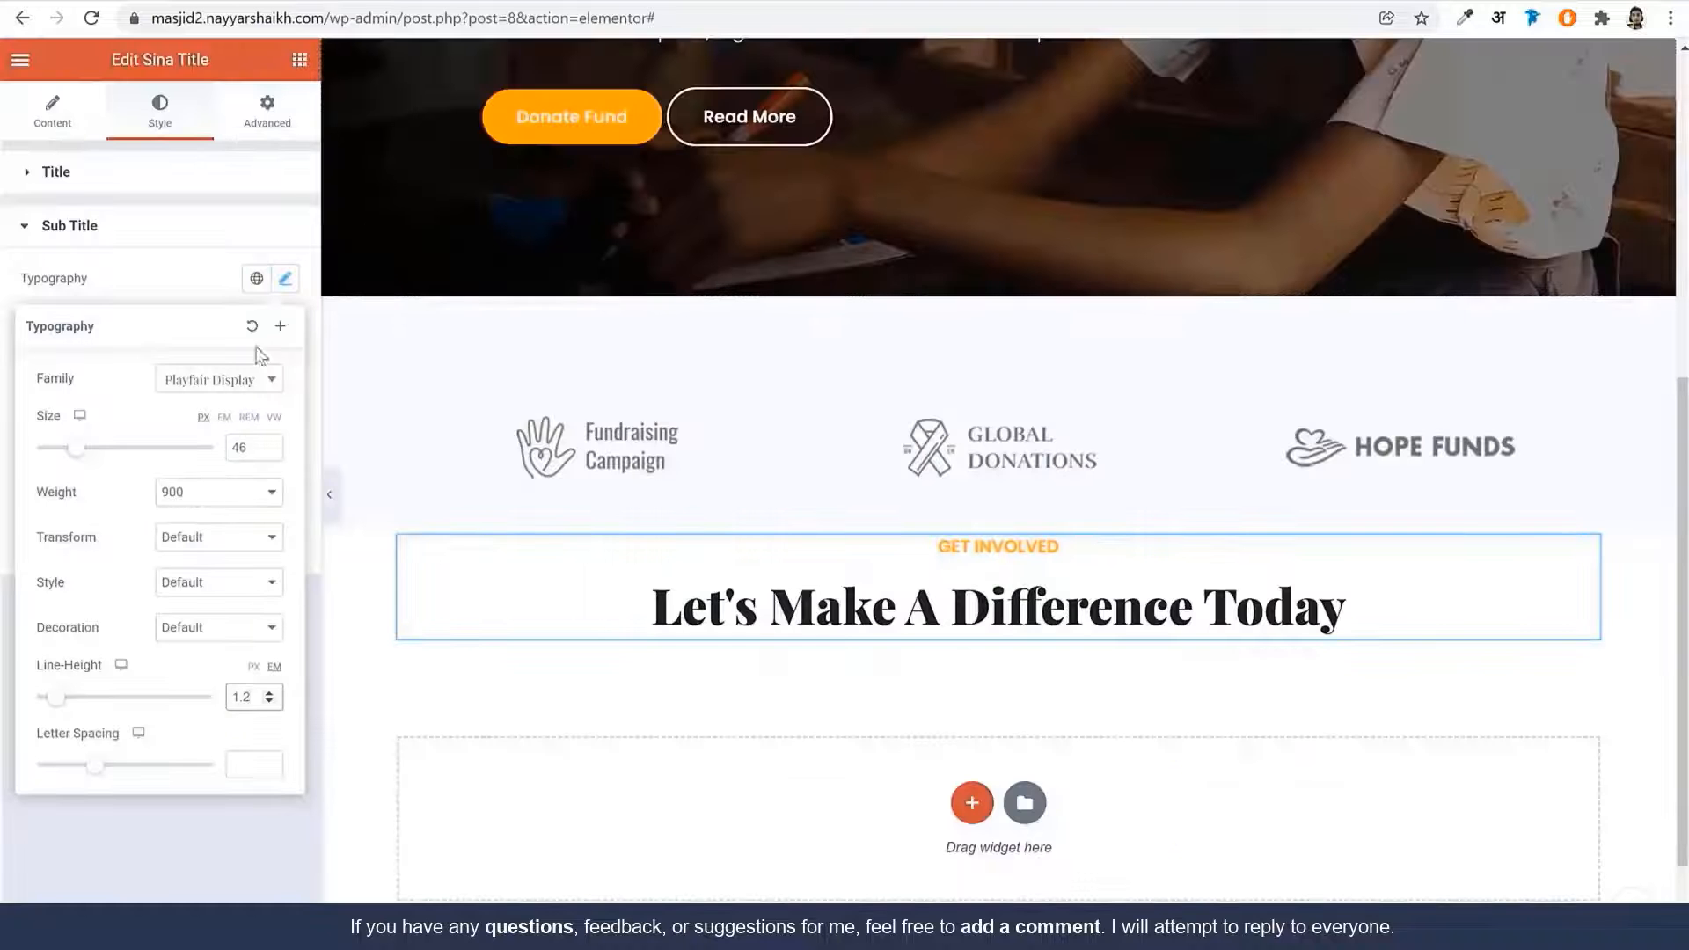
Colour the subtitle #25283A and save it as the global colour 'Dark Blue'
{"action": "left_click", "coordinate": [202, 295]}
{"action": "left_click", "coordinate": [256, 413]}
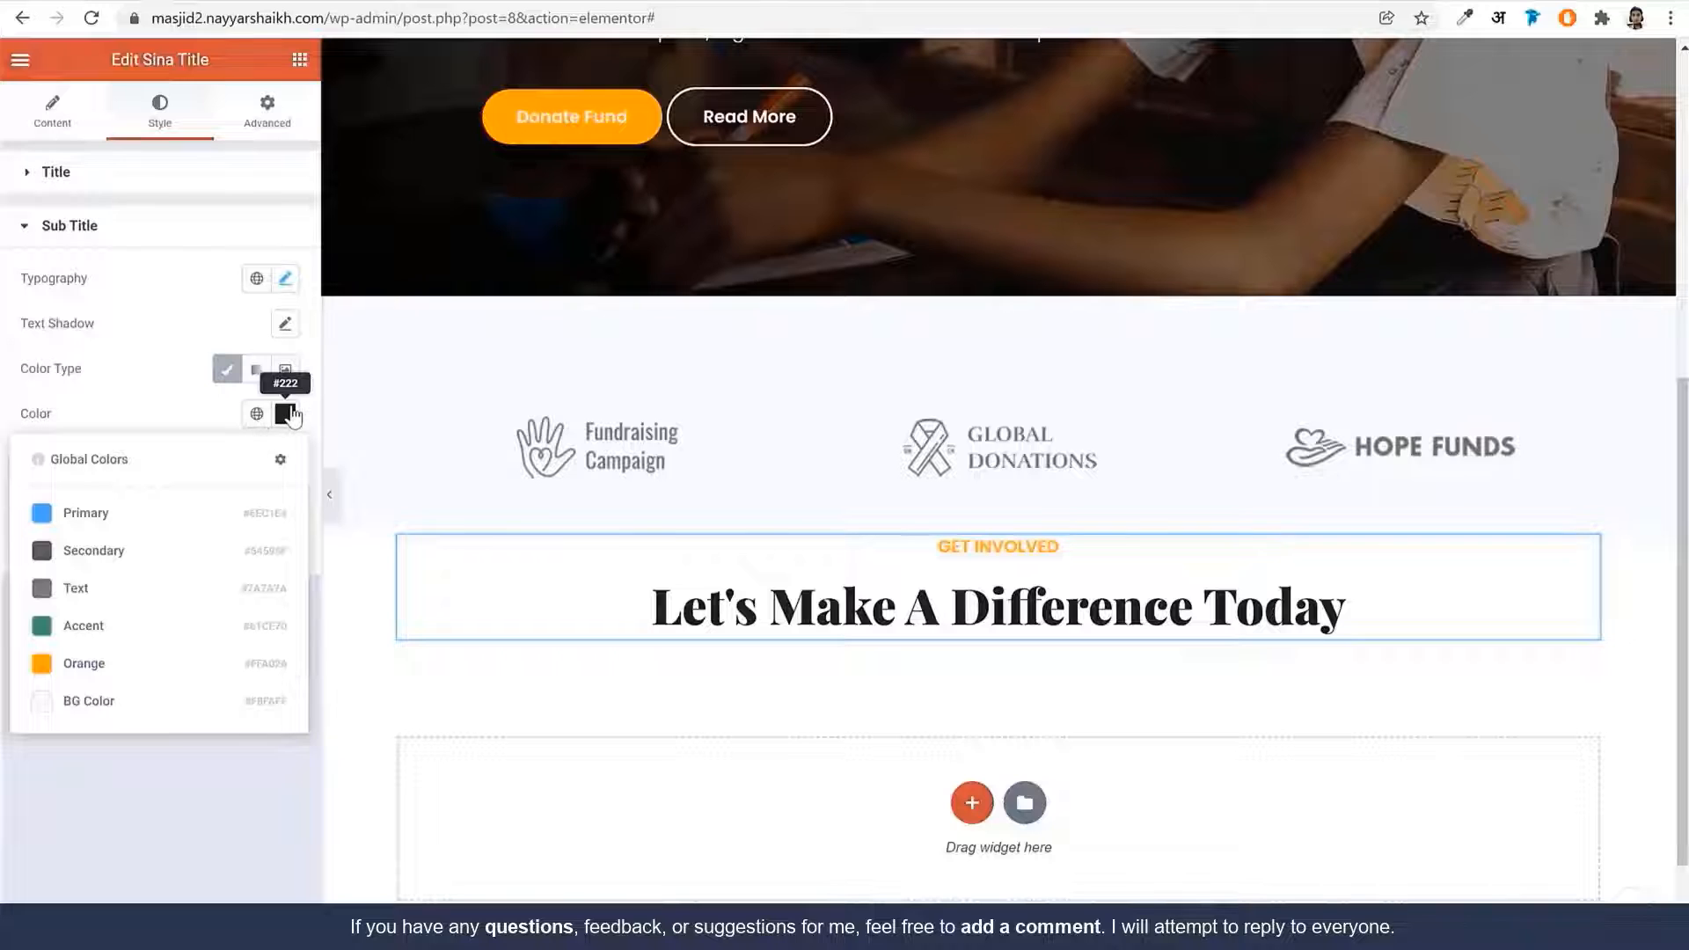
{"action": "left_click", "coordinate": [285, 414]}
{"action": "type", "text": "#25283A"}
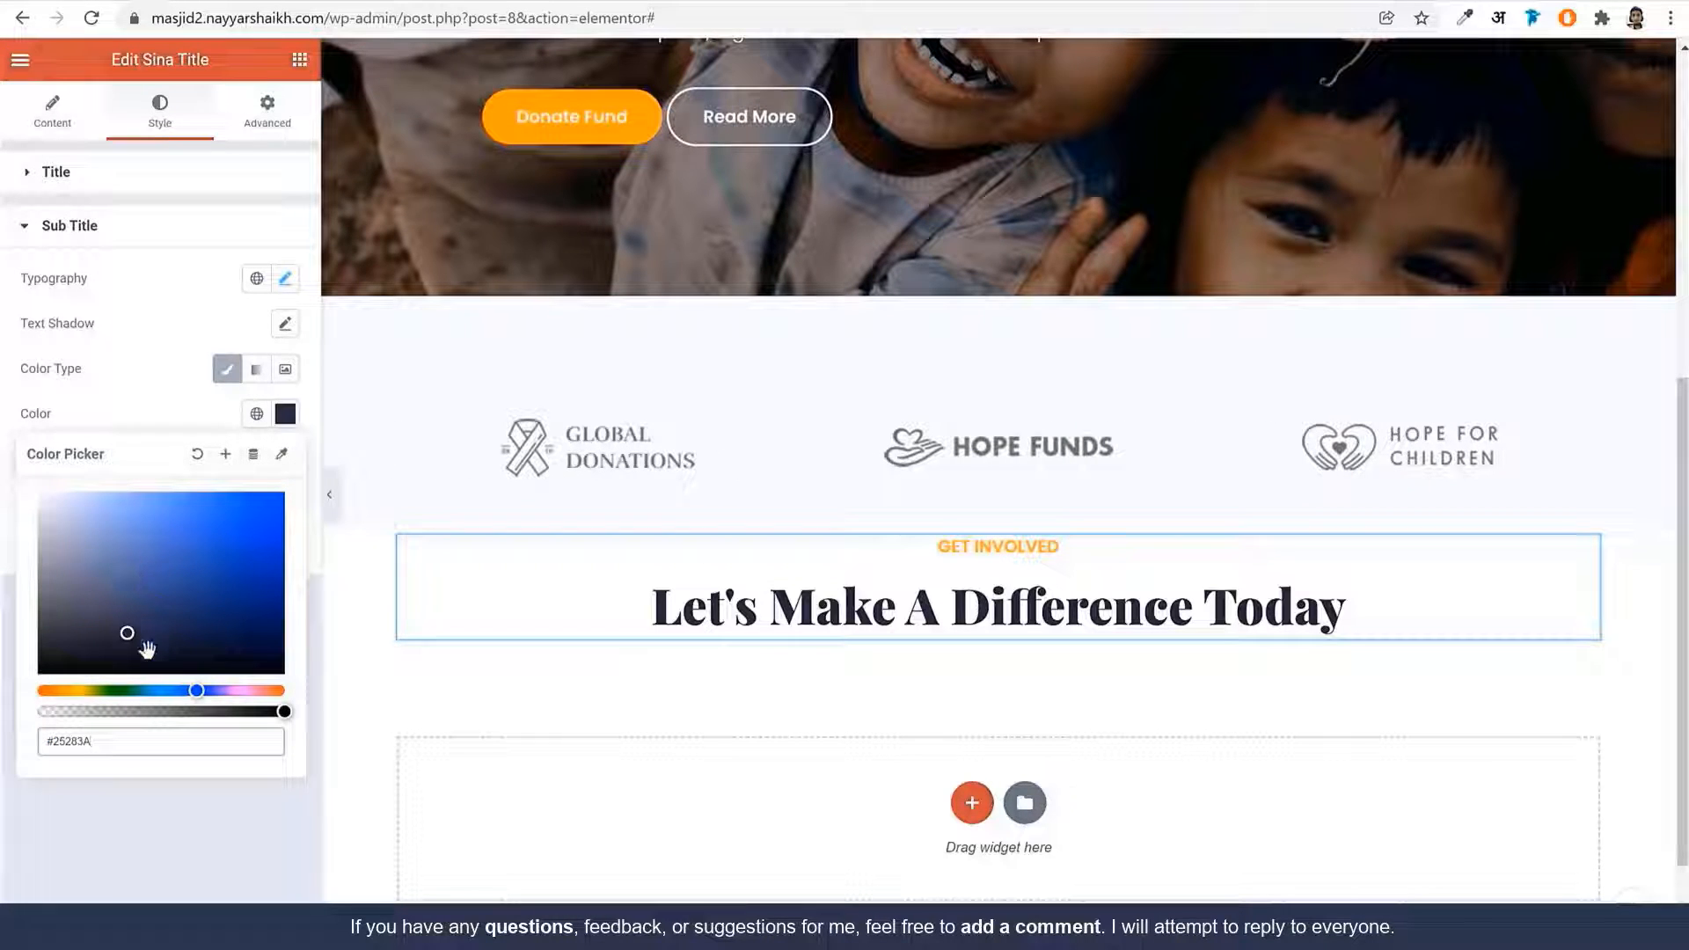
{"action": "left_click", "coordinate": [225, 453]}
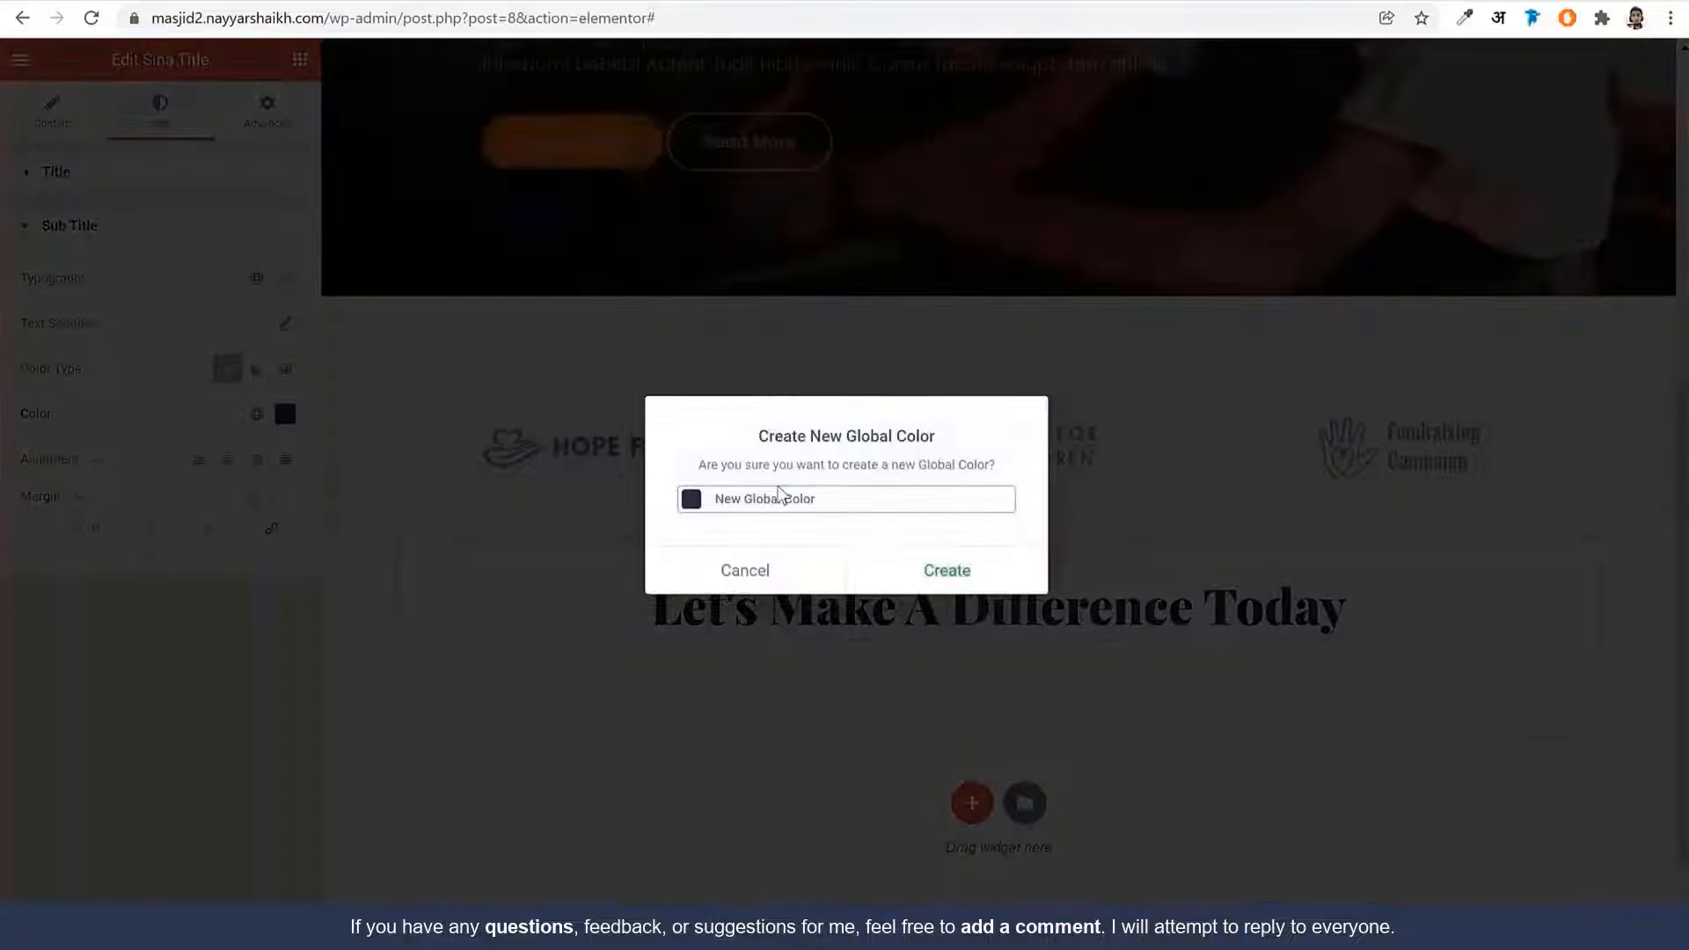
{"action": "triple_click", "coordinate": [777, 501]}
{"action": "type", "text": "Dark Blue"}
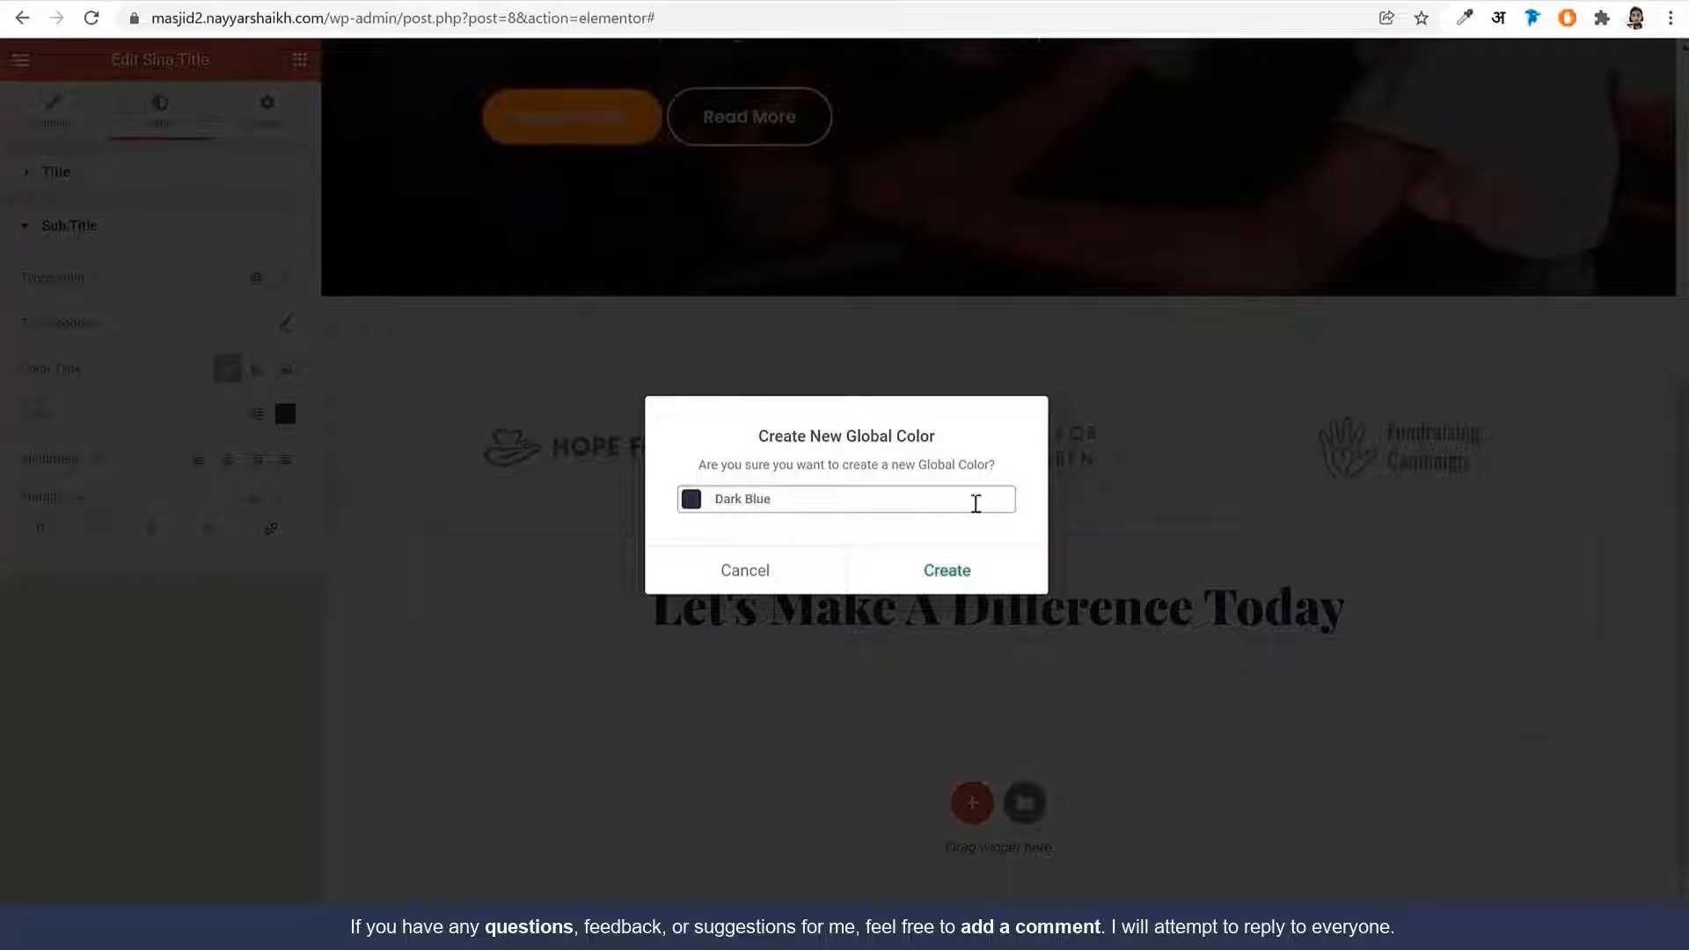
{"action": "left_click", "coordinate": [946, 572]}
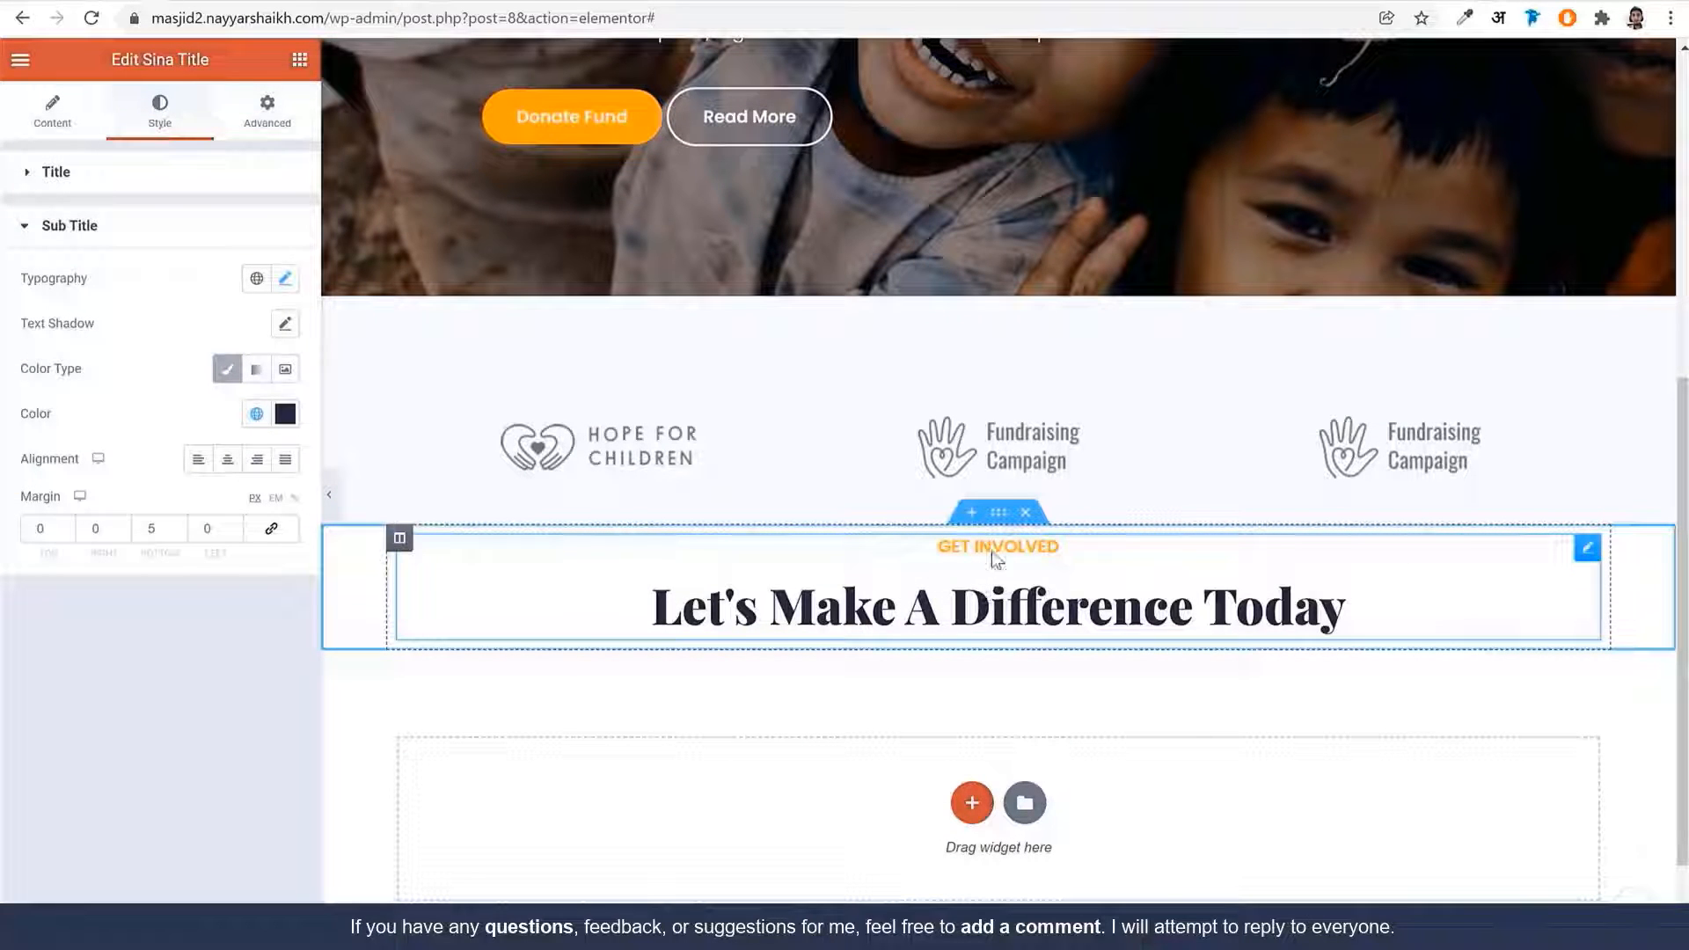
Give the Get Involved section a solid background using the global BG Color
{"action": "left_click", "coordinate": [997, 514]}
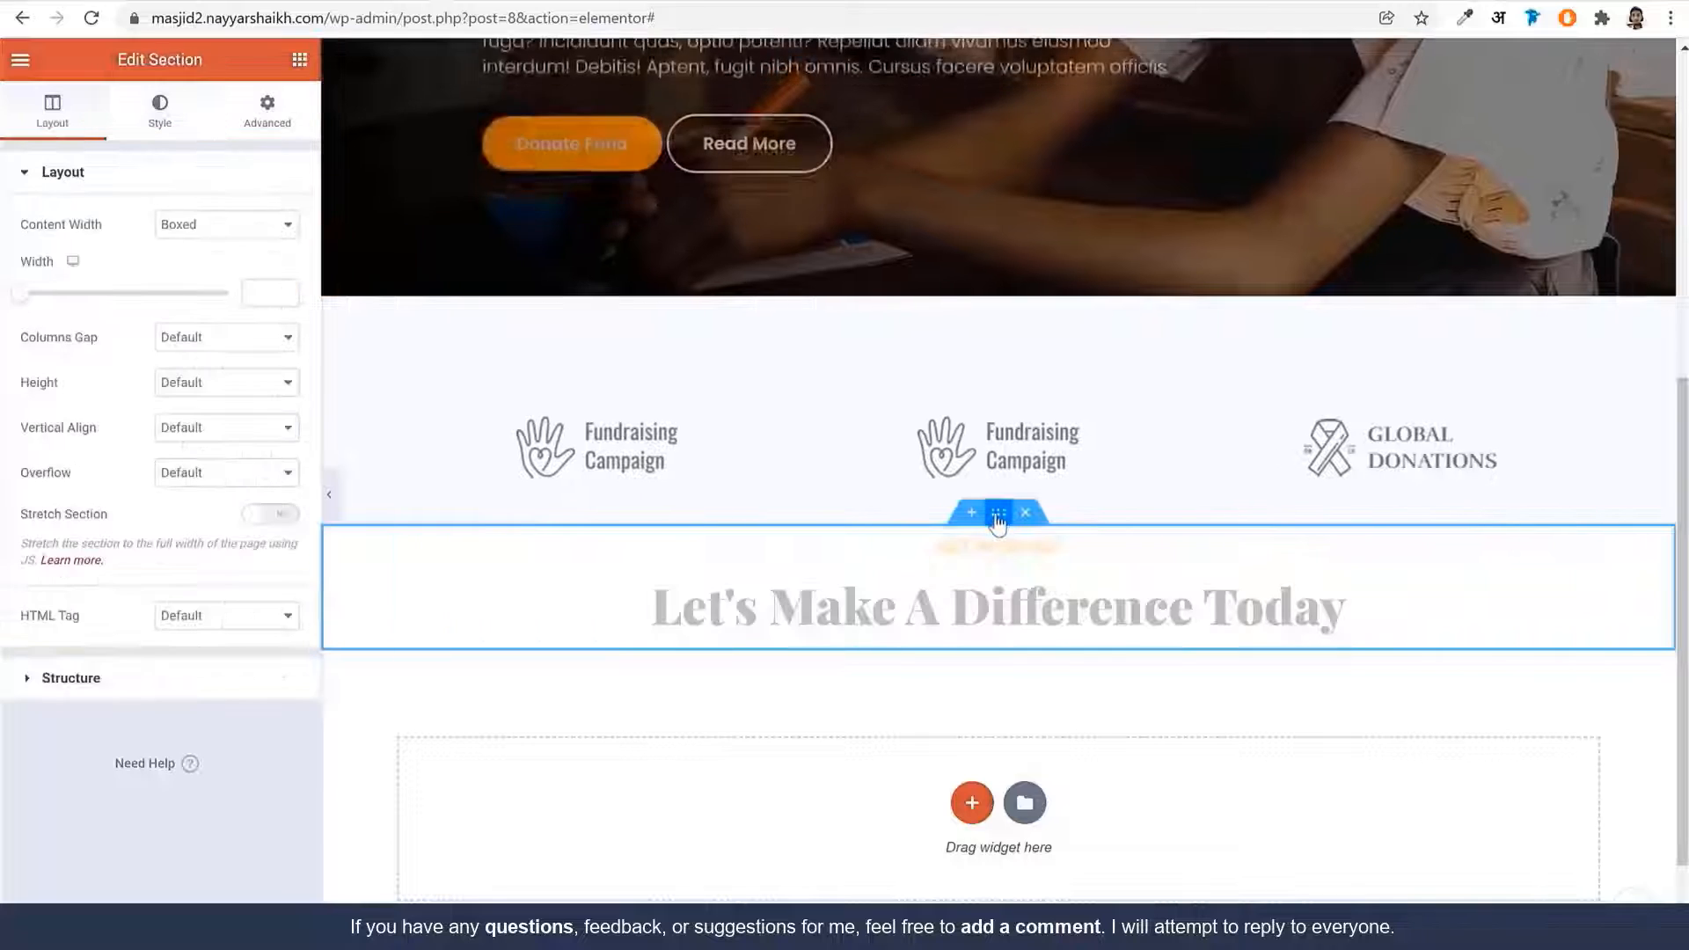
{"action": "left_click", "coordinate": [156, 127]}
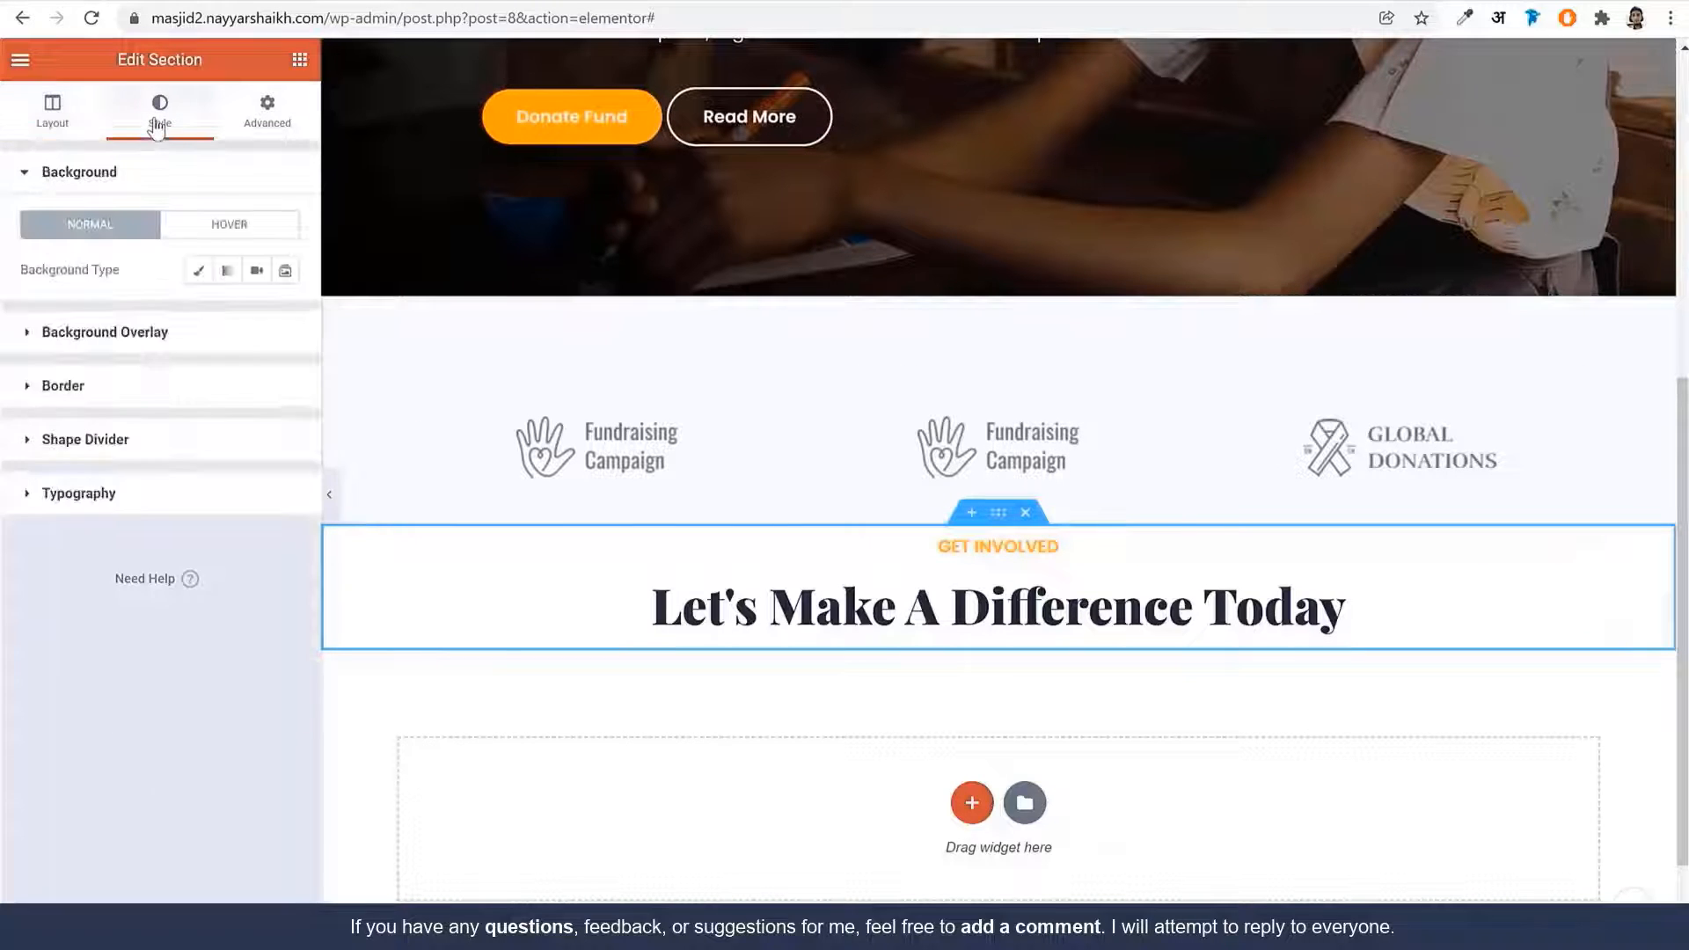
{"action": "left_click", "coordinate": [198, 270]}
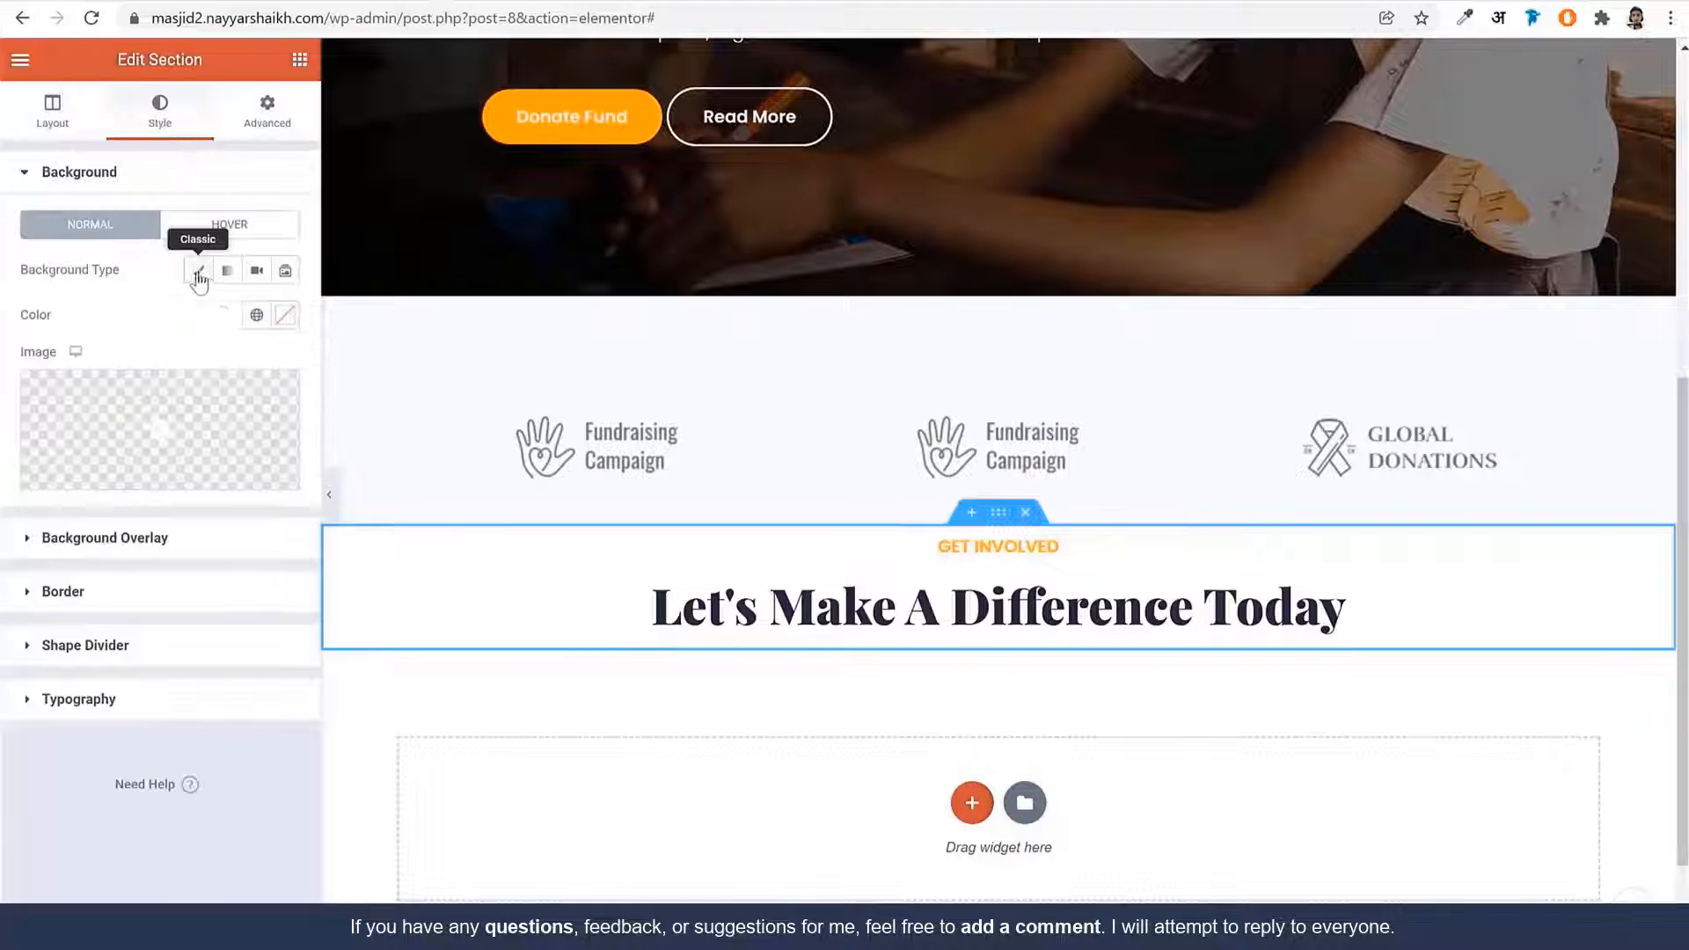
{"action": "left_click", "coordinate": [256, 321]}
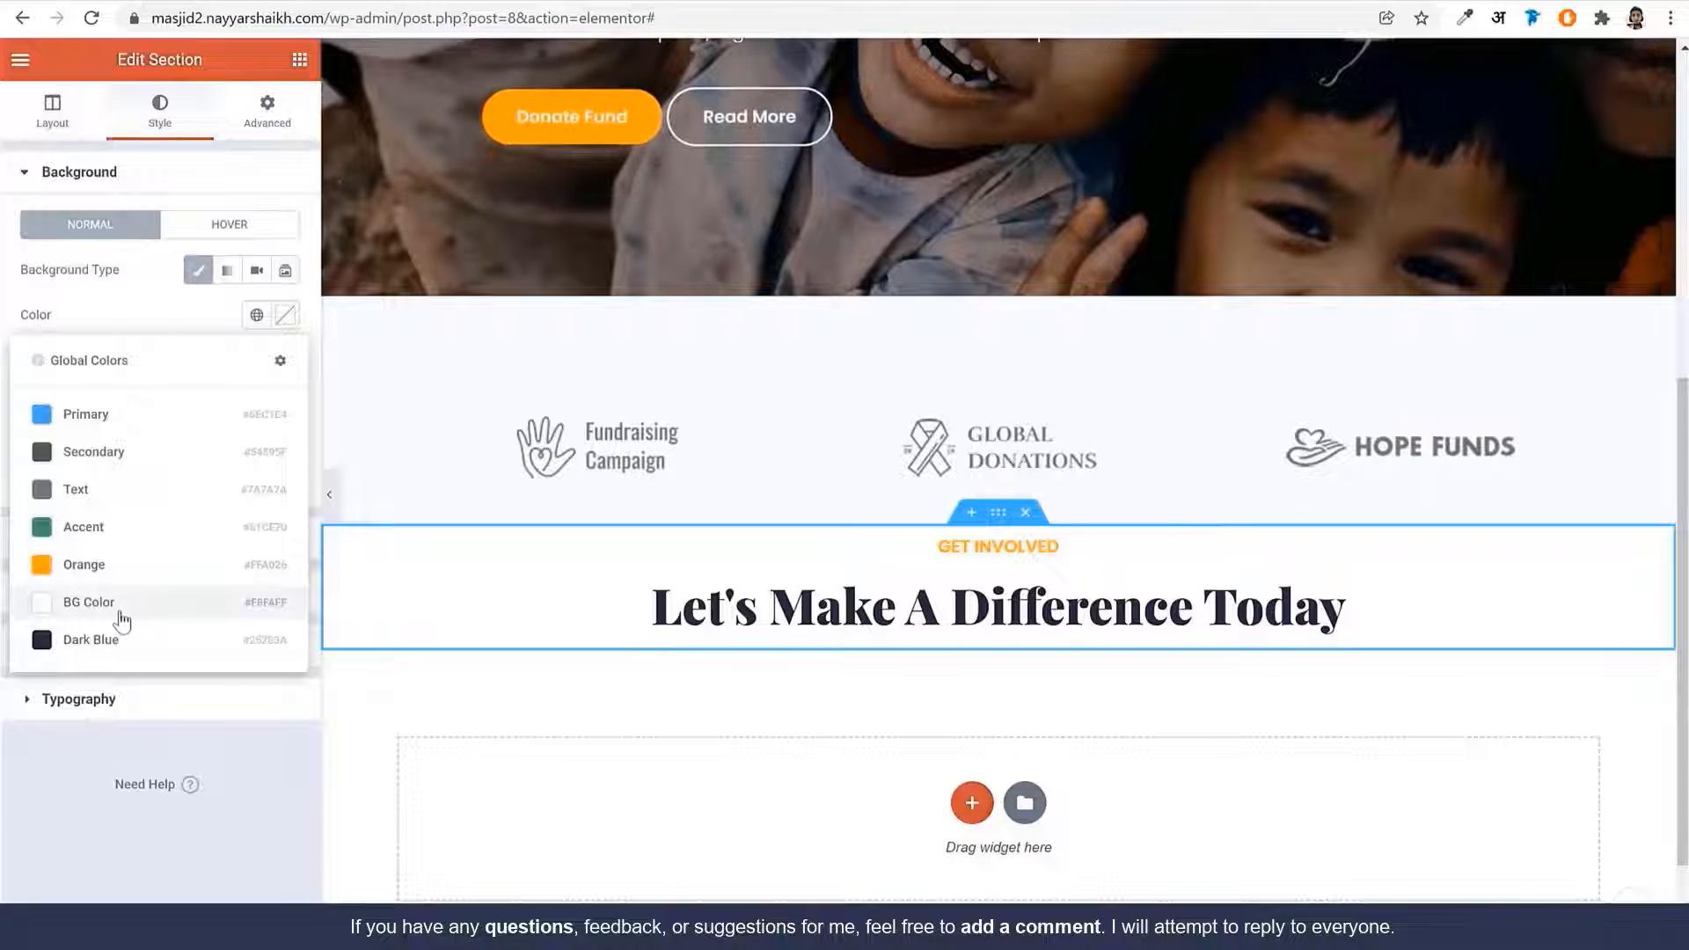
{"action": "left_click", "coordinate": [121, 607]}
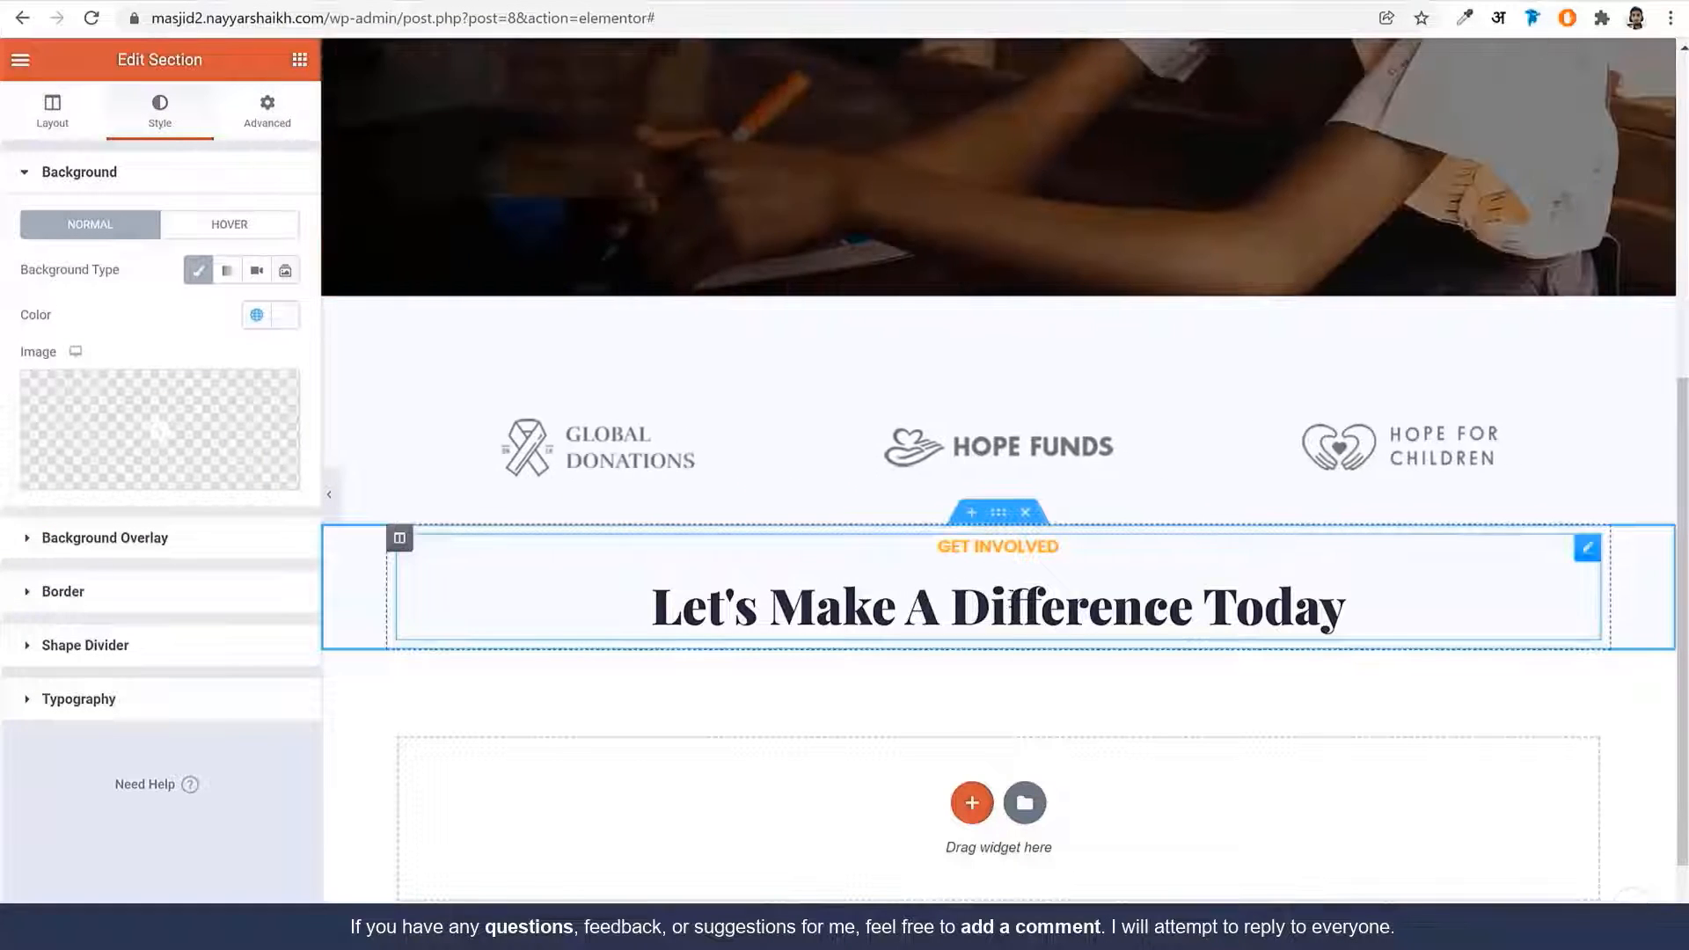
{"action": "key", "text": "ctrl+Tab"}
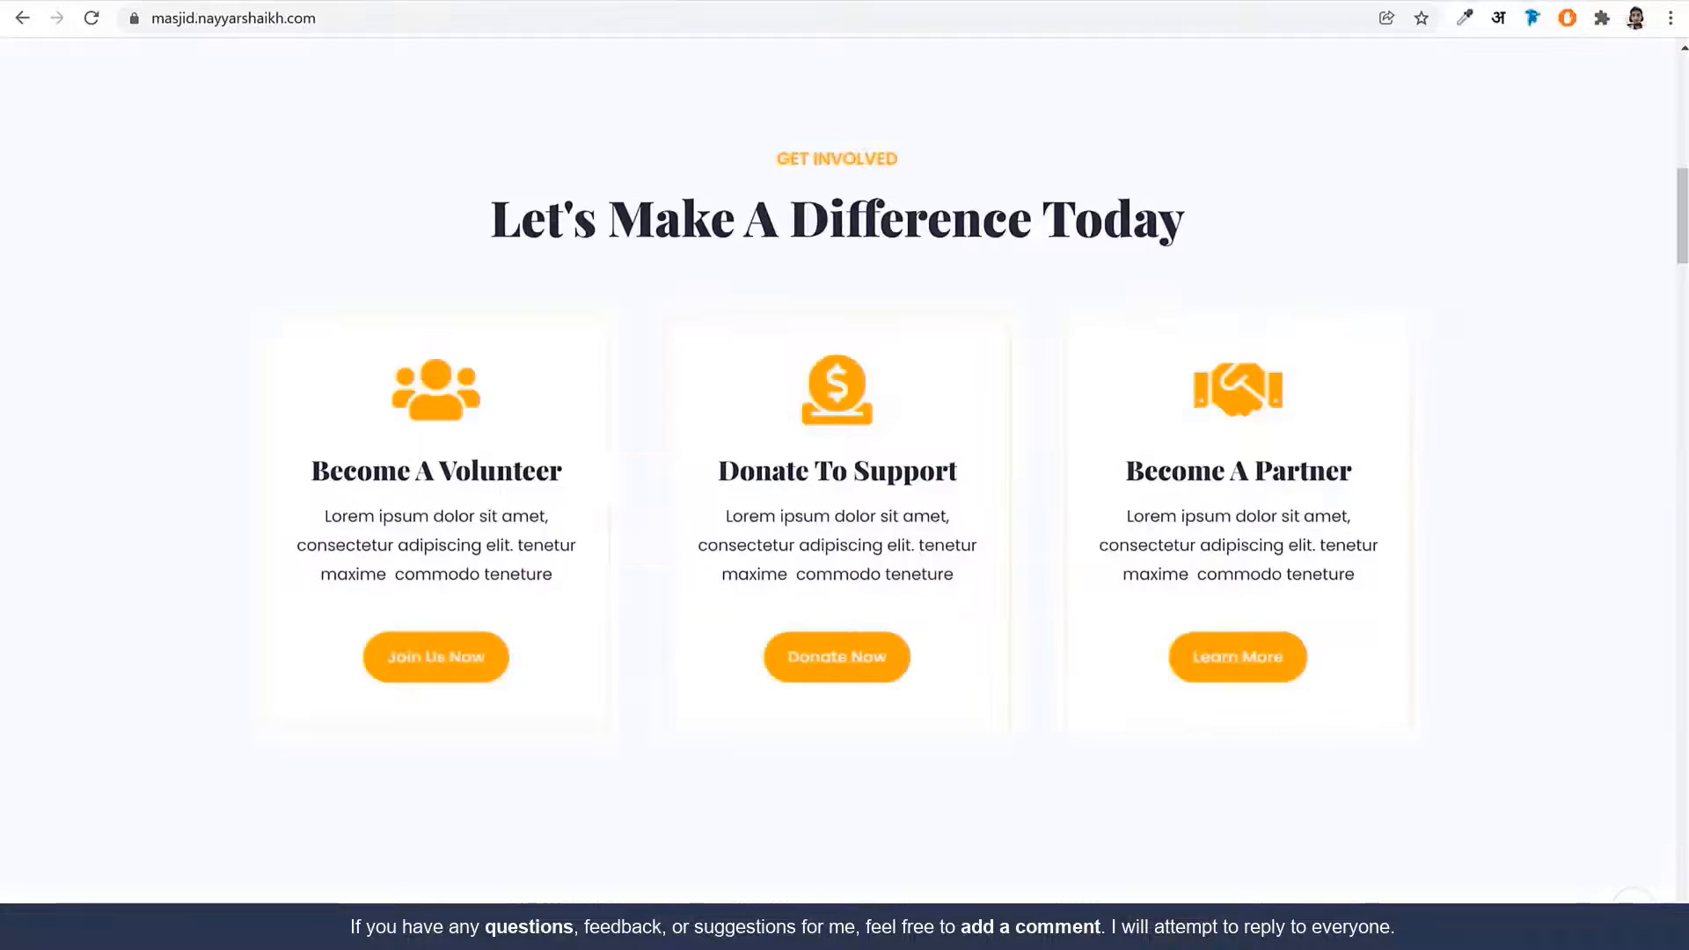
{"action": "scroll", "coordinate": [883, 357], "scroll_direction": "up", "scroll_amount": 2}
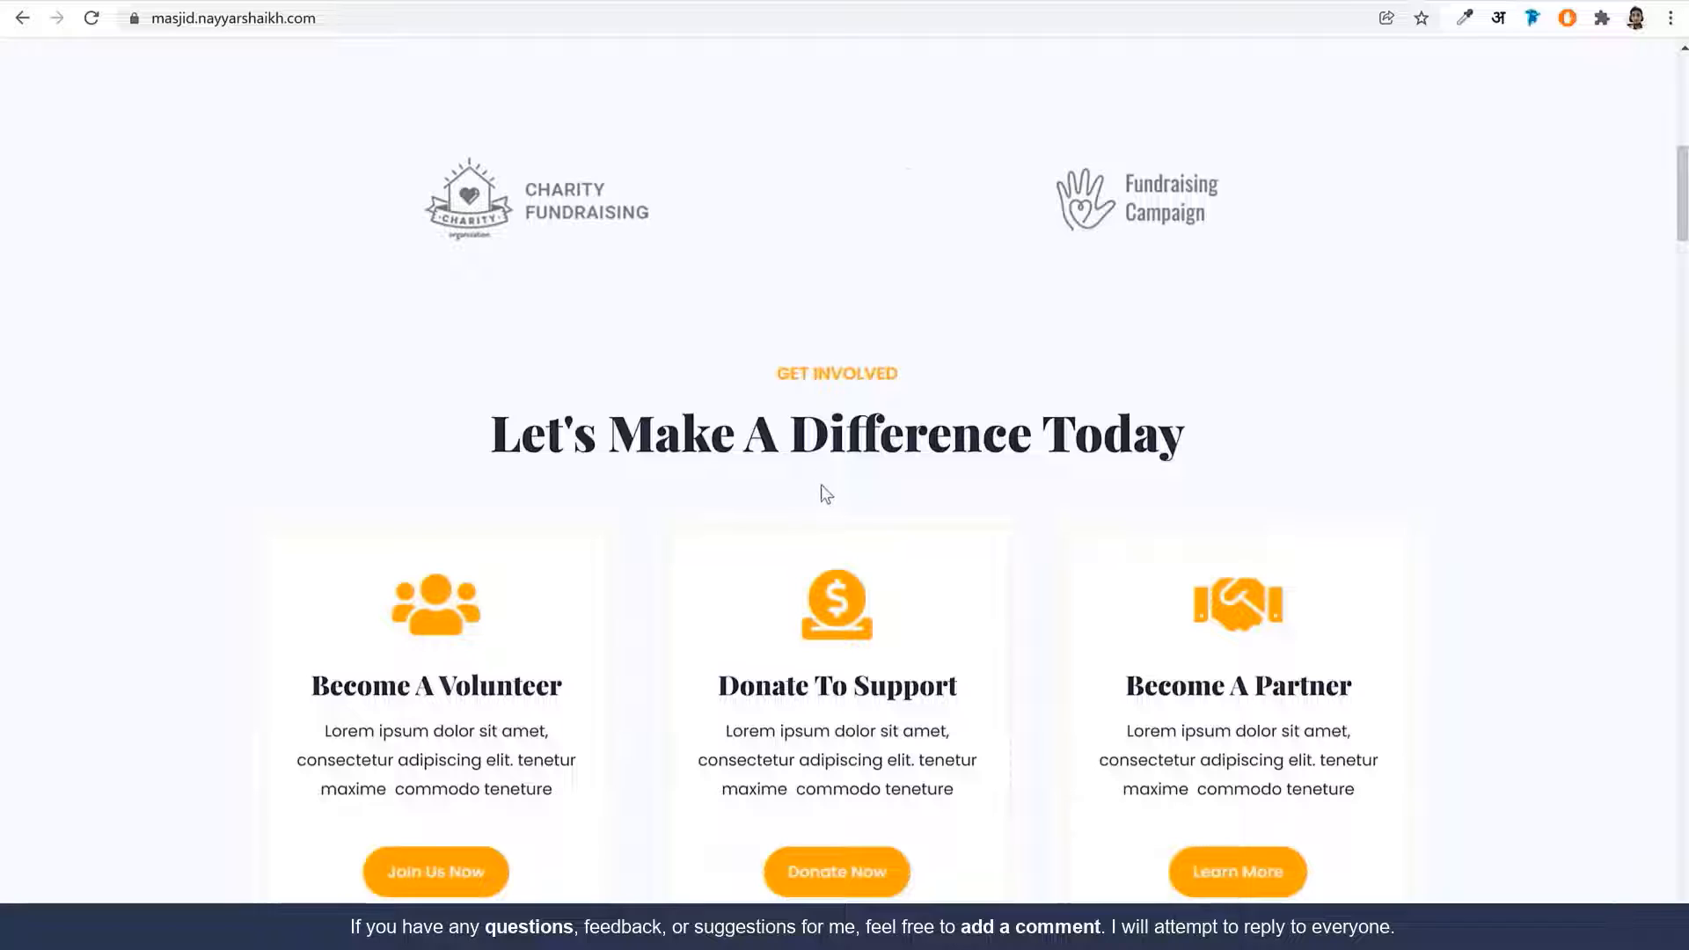
{"action": "key", "text": "ctrl+Tab"}
Unlink the section padding and set 60 px top and 10 px bottom
{"action": "left_click", "coordinate": [267, 114]}
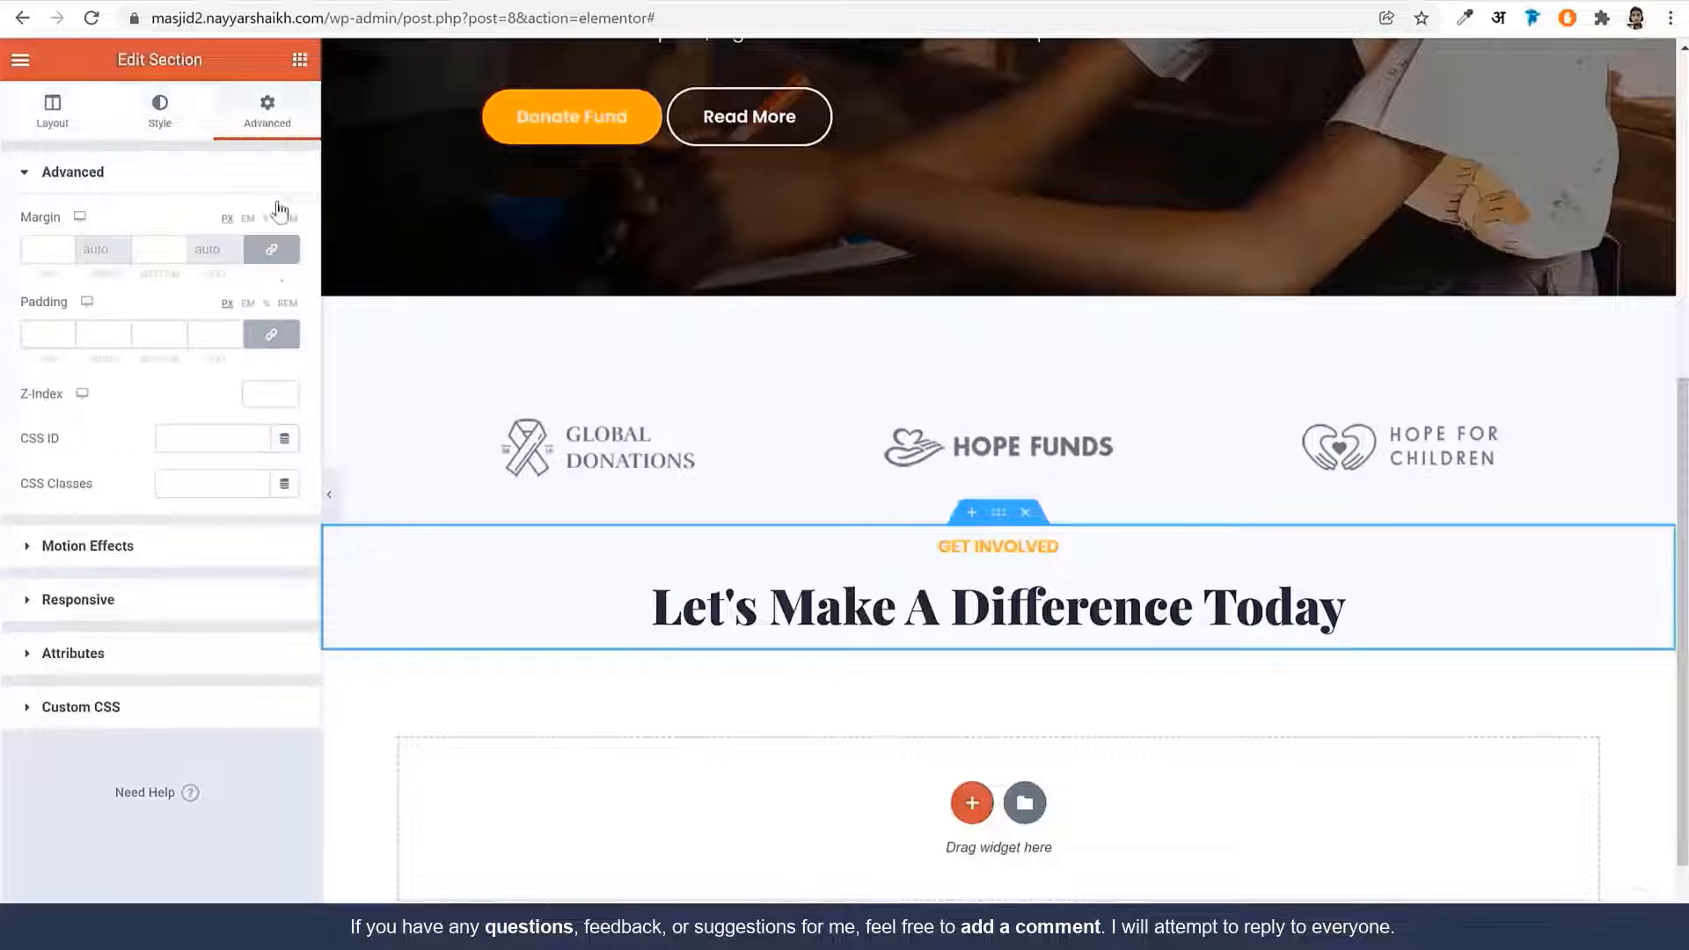
{"action": "left_click", "coordinate": [271, 335]}
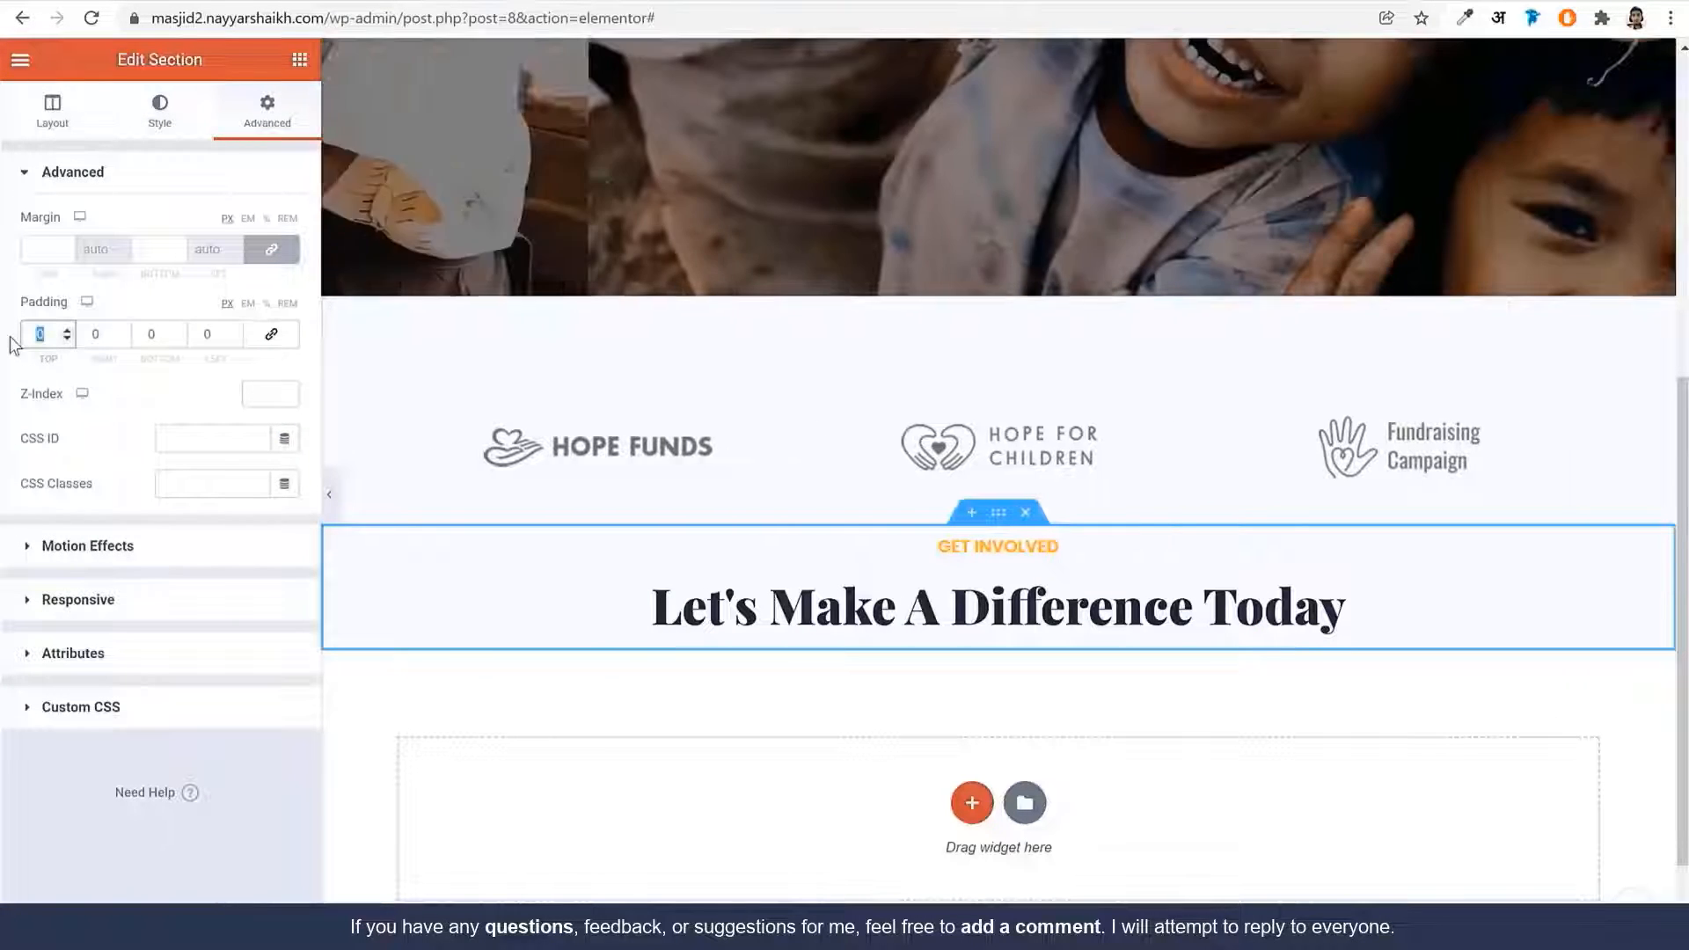
{"action": "type", "text": "60"}
{"action": "key", "text": "Tab"}
{"action": "key", "text": "Tab"}
{"action": "type", "text": "10"}
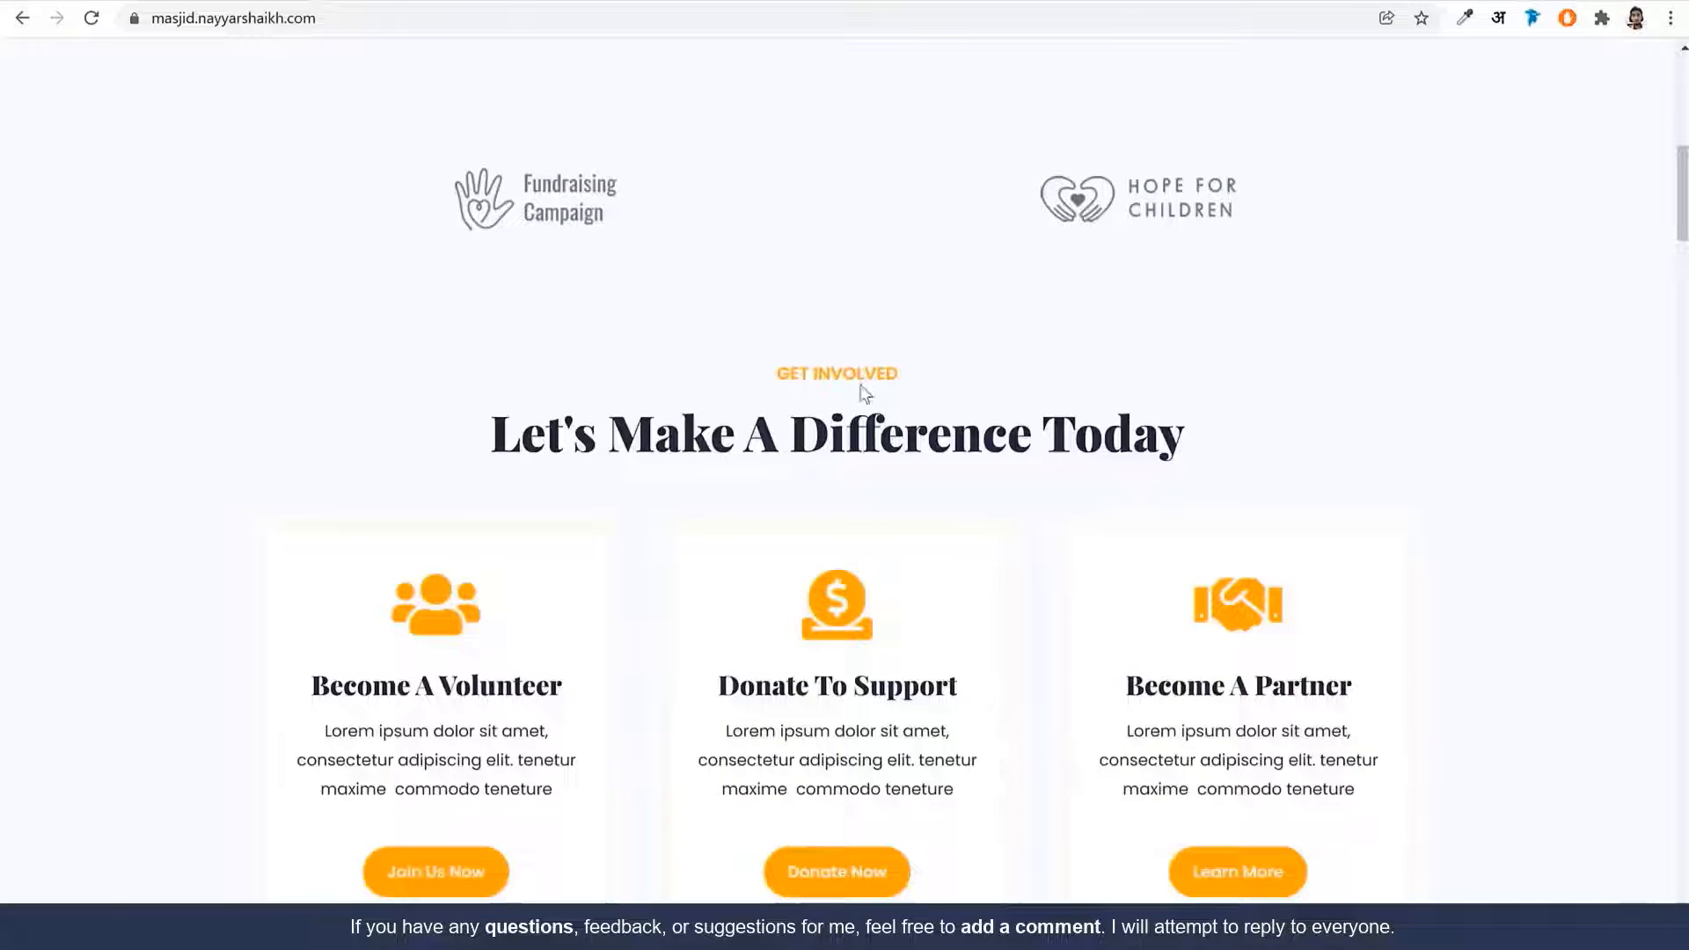
{"action": "scroll", "coordinate": [865, 391], "scroll_direction": "down", "scroll_amount": 5}
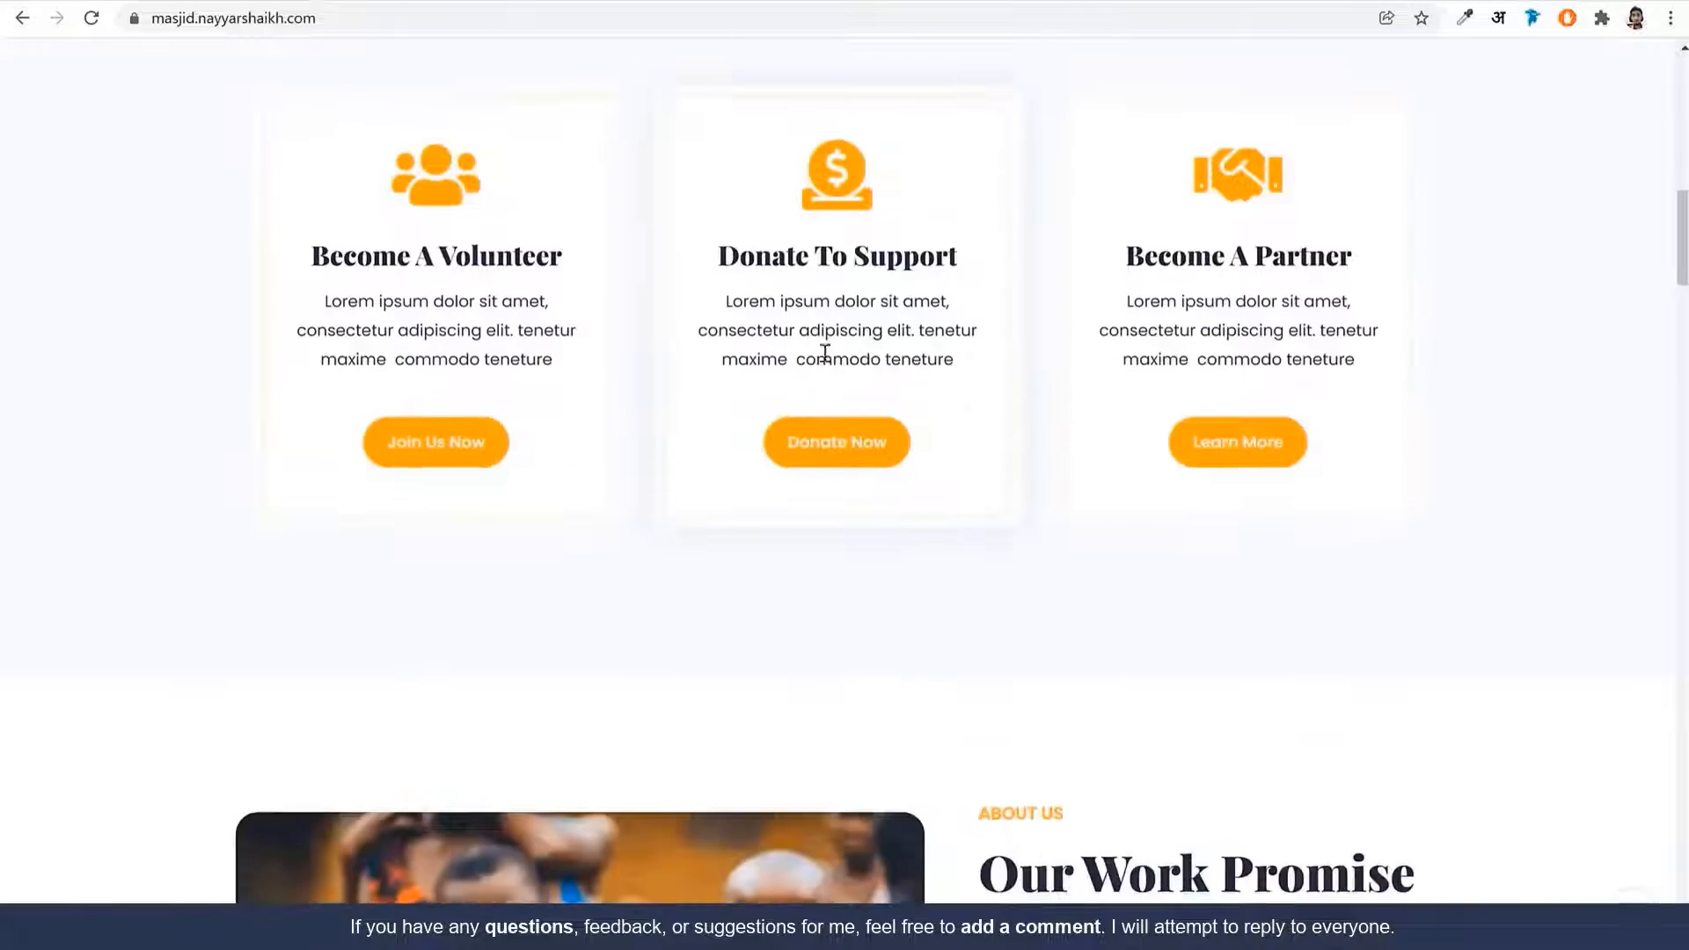
{"action": "scroll", "coordinate": [826, 348], "scroll_direction": "up", "scroll_amount": 1}
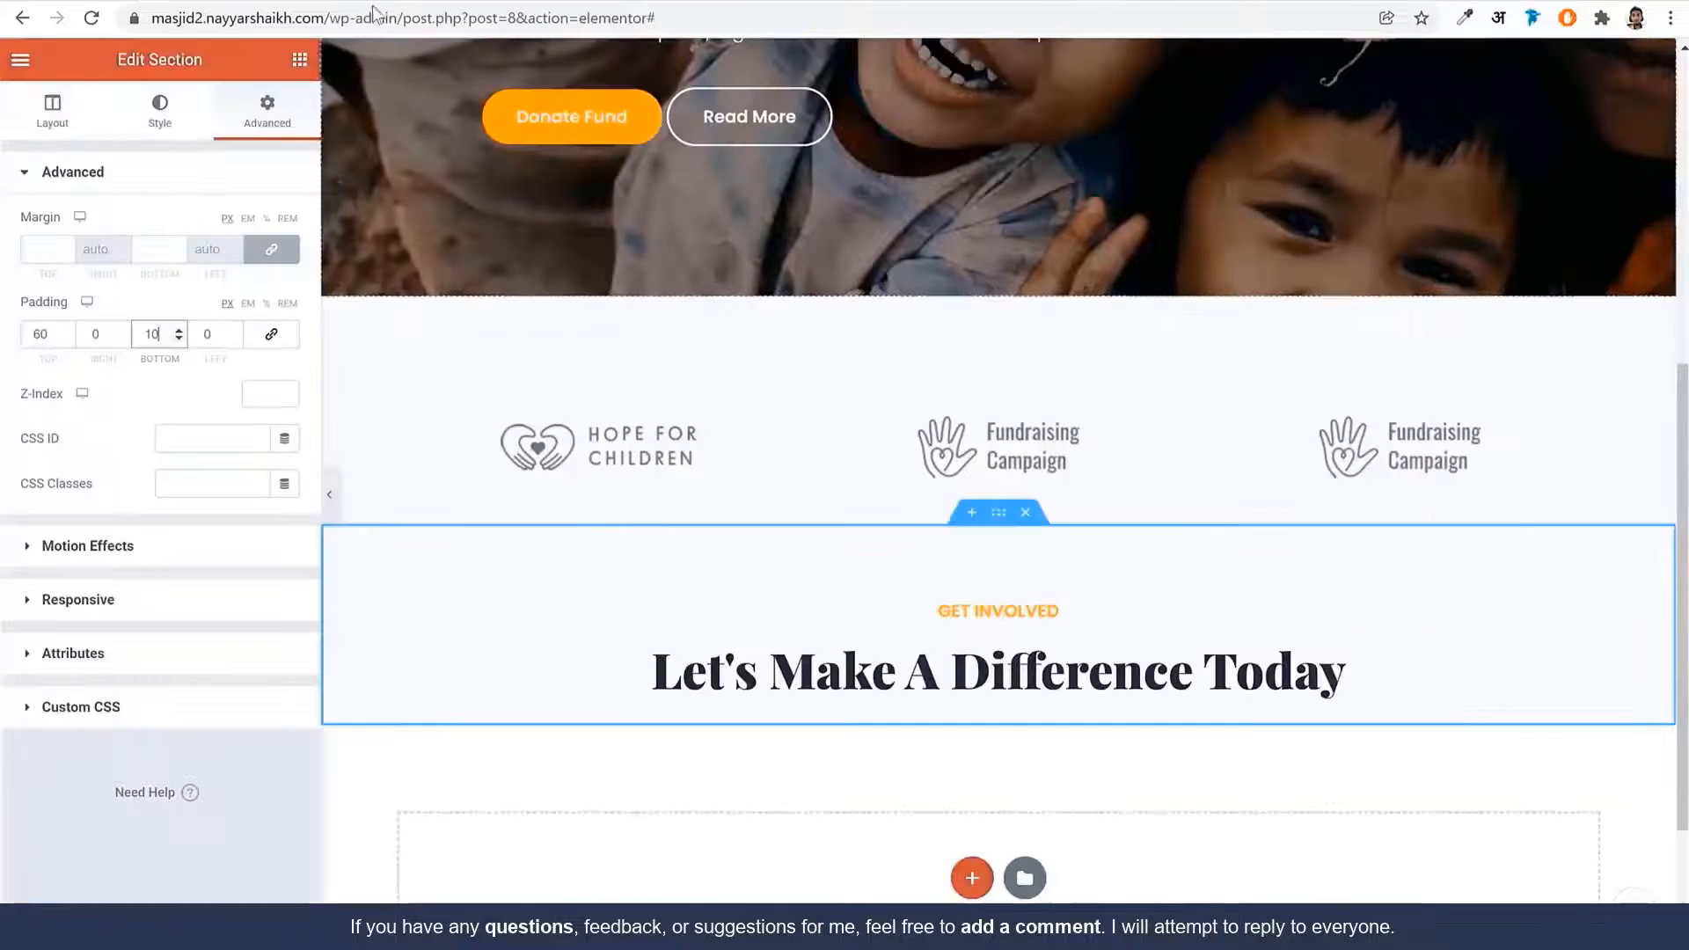
{"action": "scroll", "coordinate": [897, 490], "scroll_direction": "down", "scroll_amount": 2}
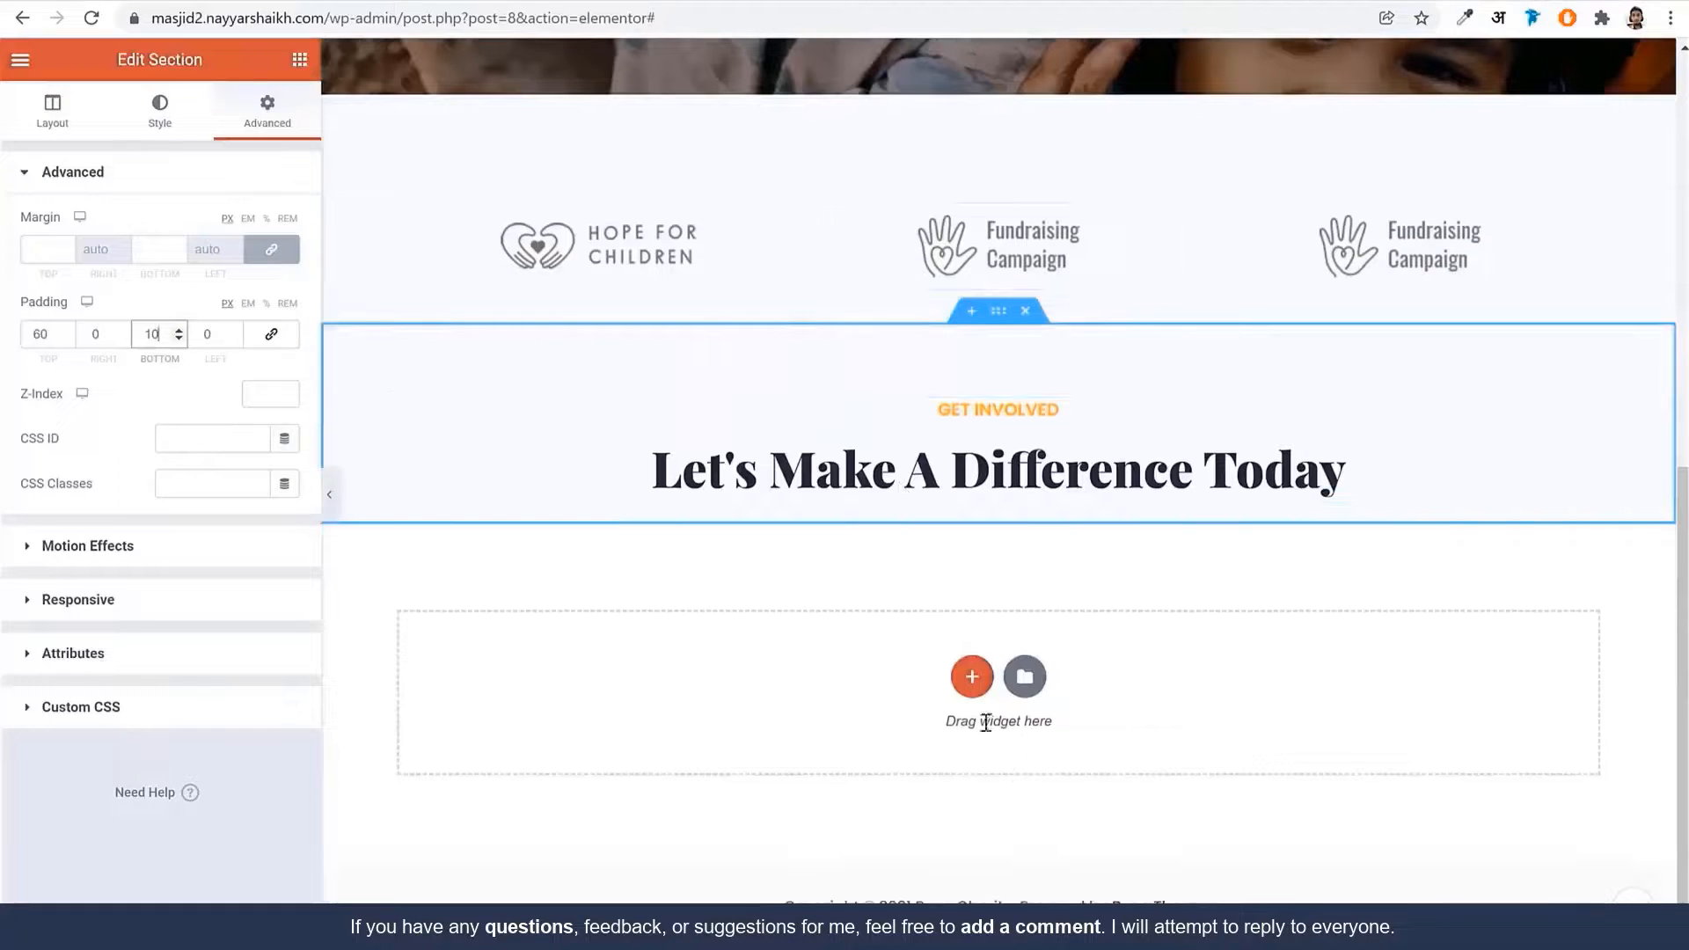
Add a three-column row and place an Icon widget showing Users in column one
{"action": "left_click", "coordinate": [971, 679]}
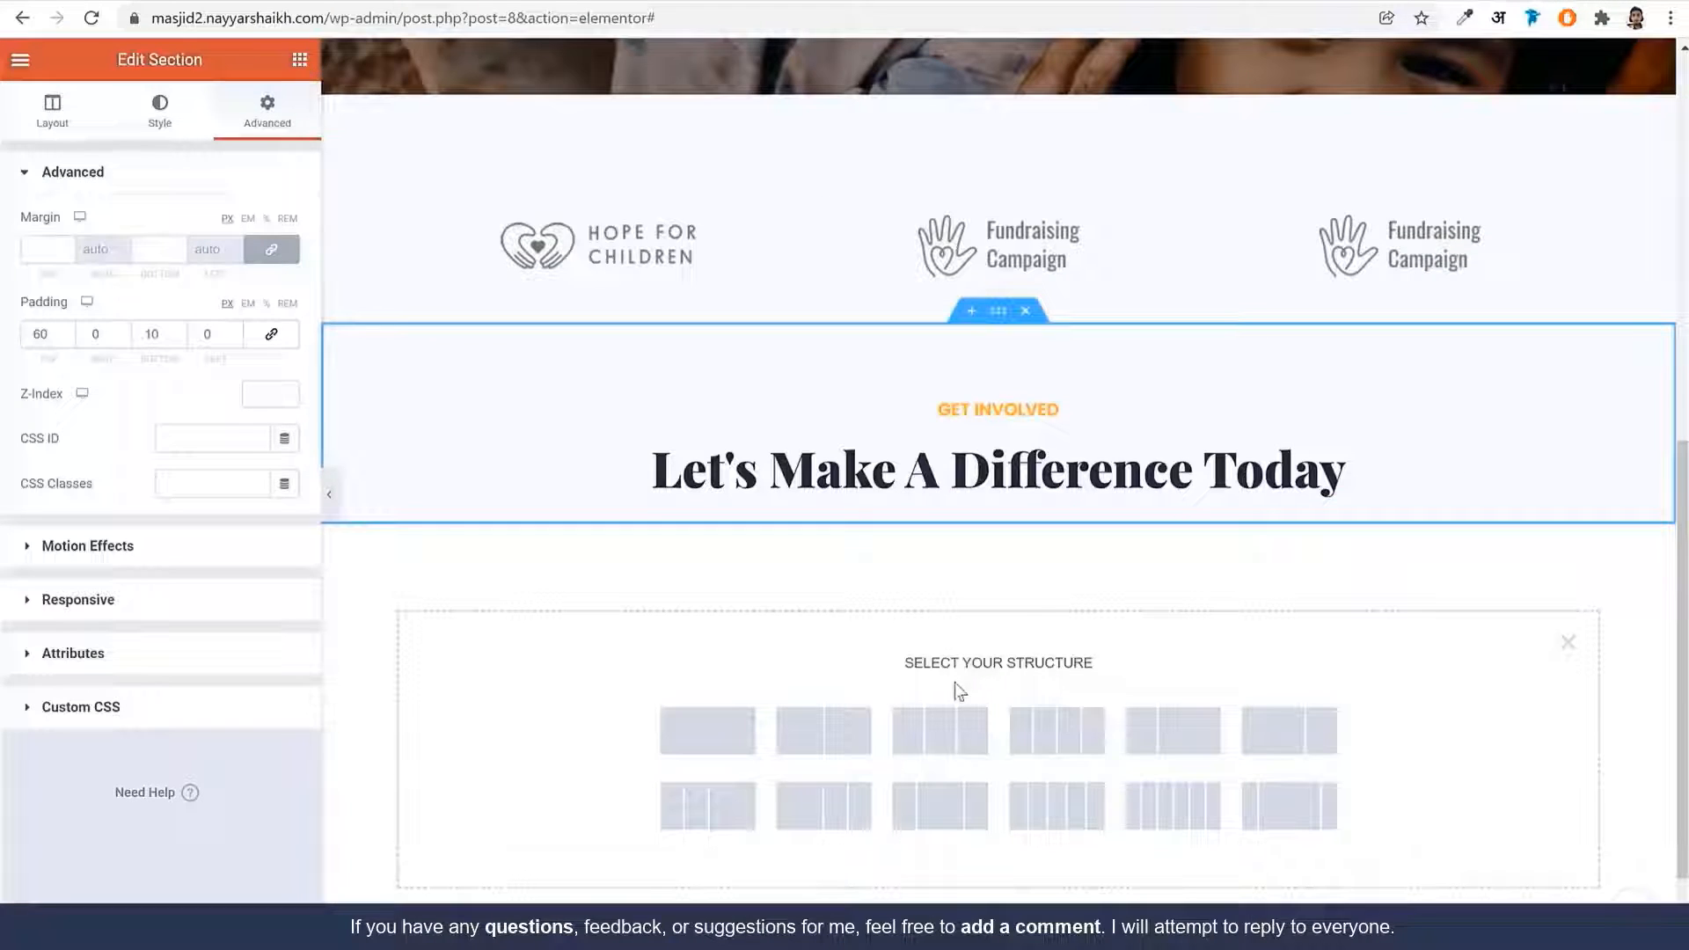
{"action": "left_click", "coordinate": [951, 741]}
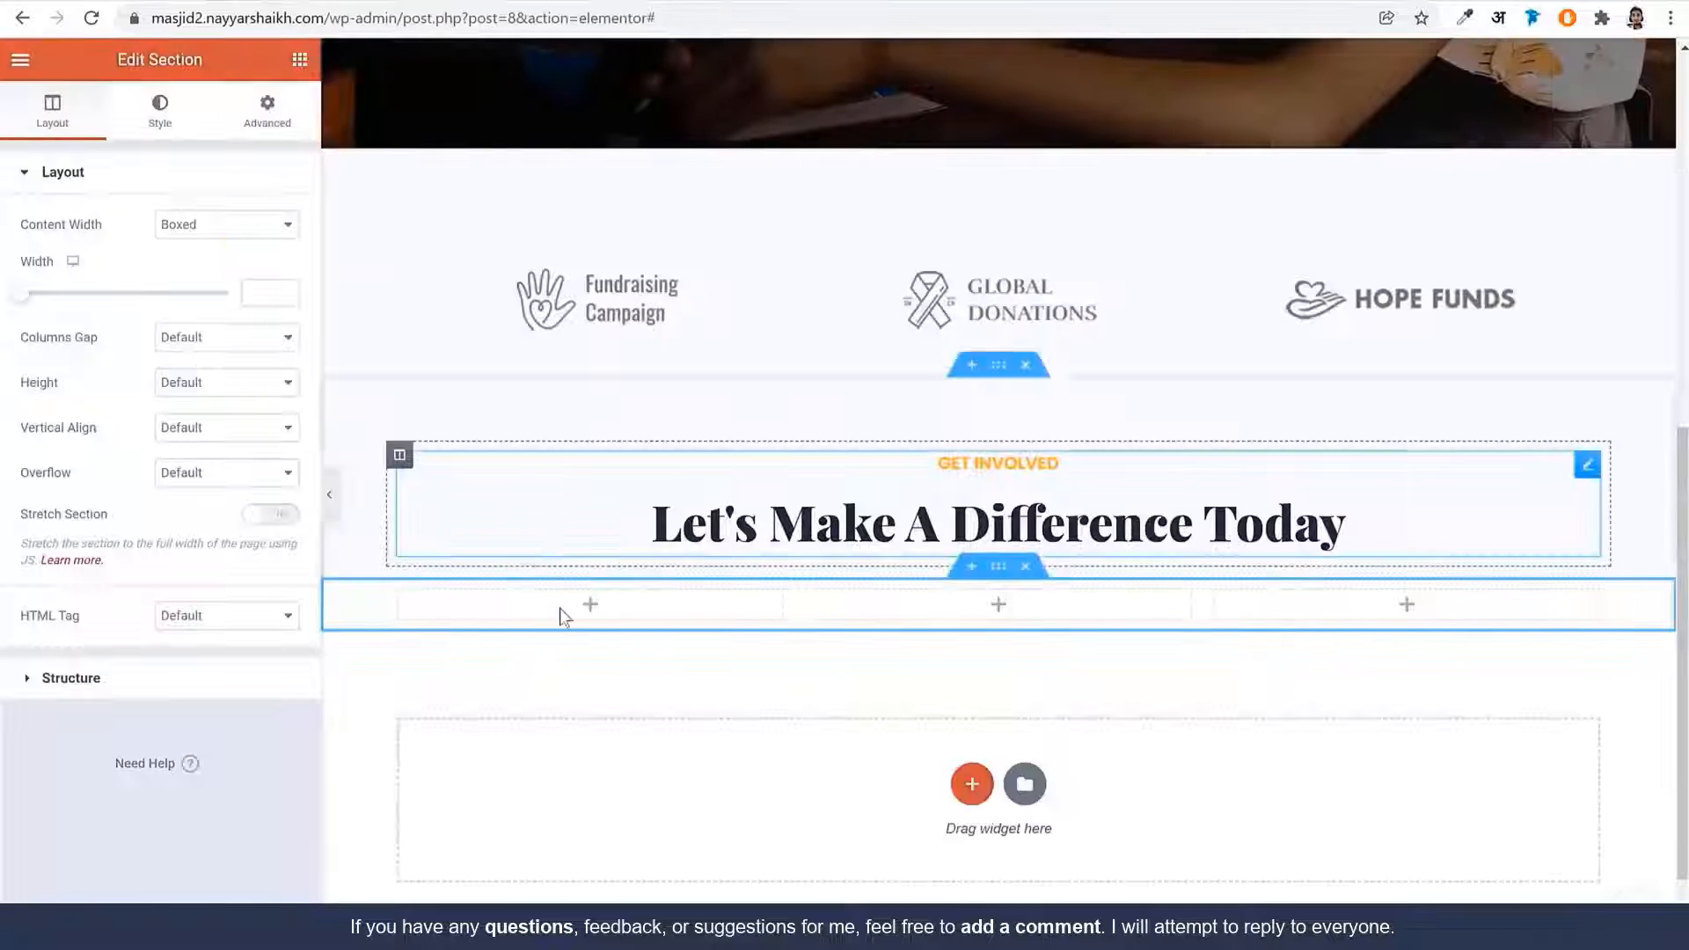
{"action": "left_click", "coordinate": [299, 59]}
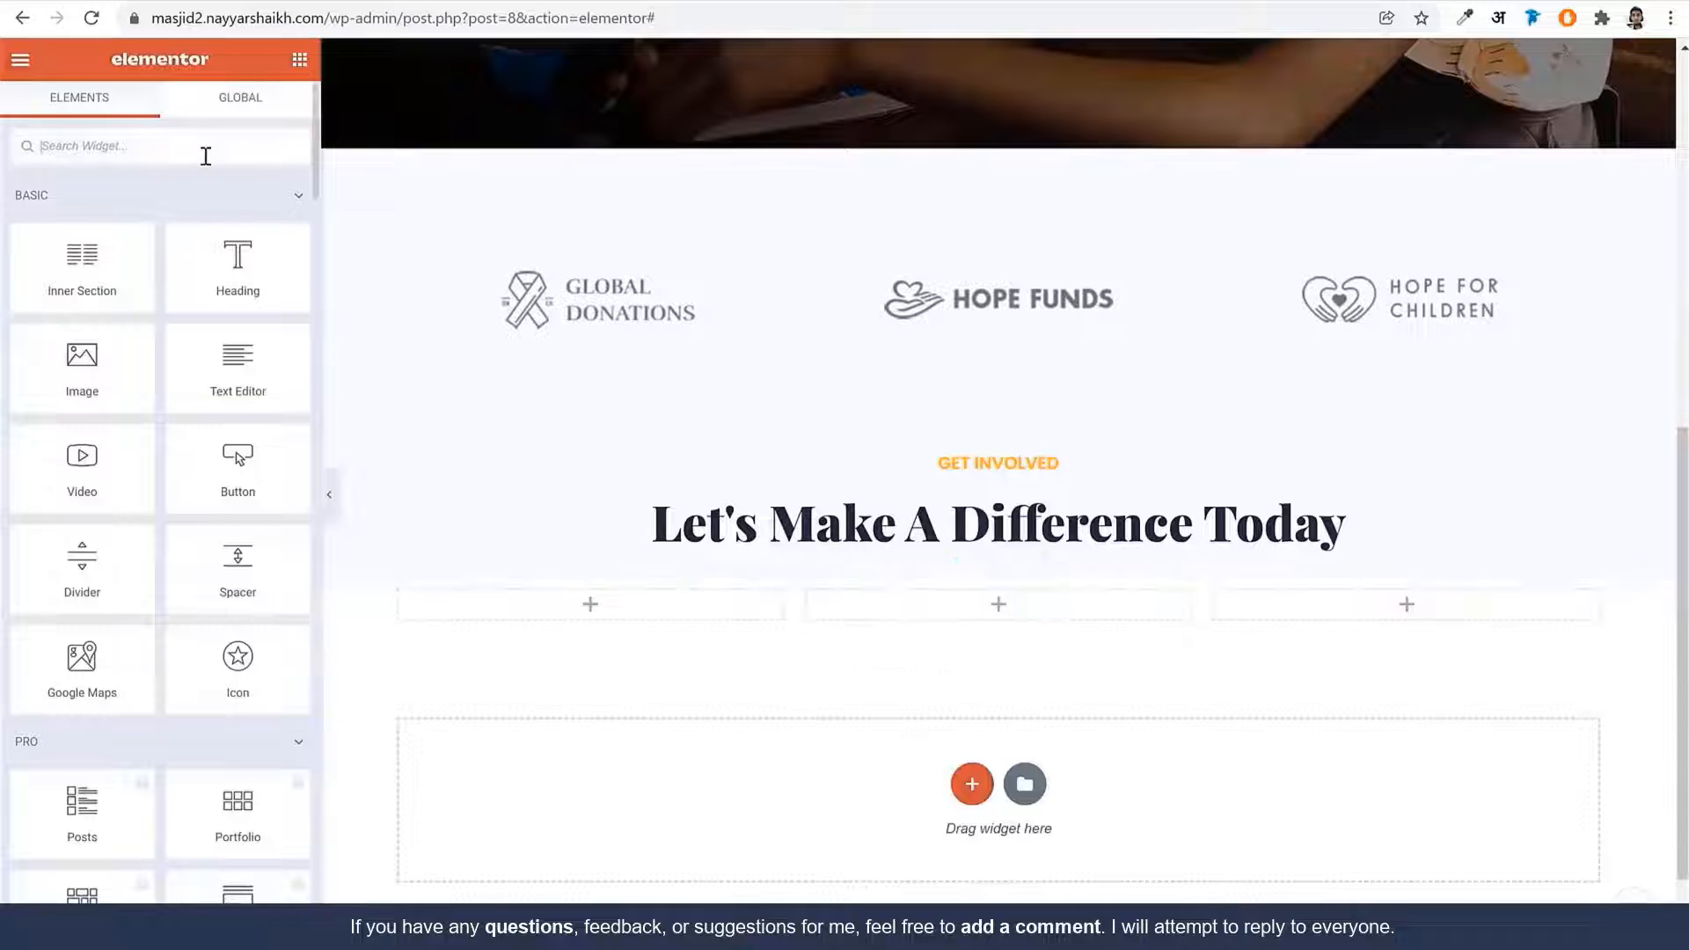
{"action": "type", "text": "ico"}
{"action": "left_click_drag", "start_coordinate": [96, 233], "coordinate": [683, 608]}
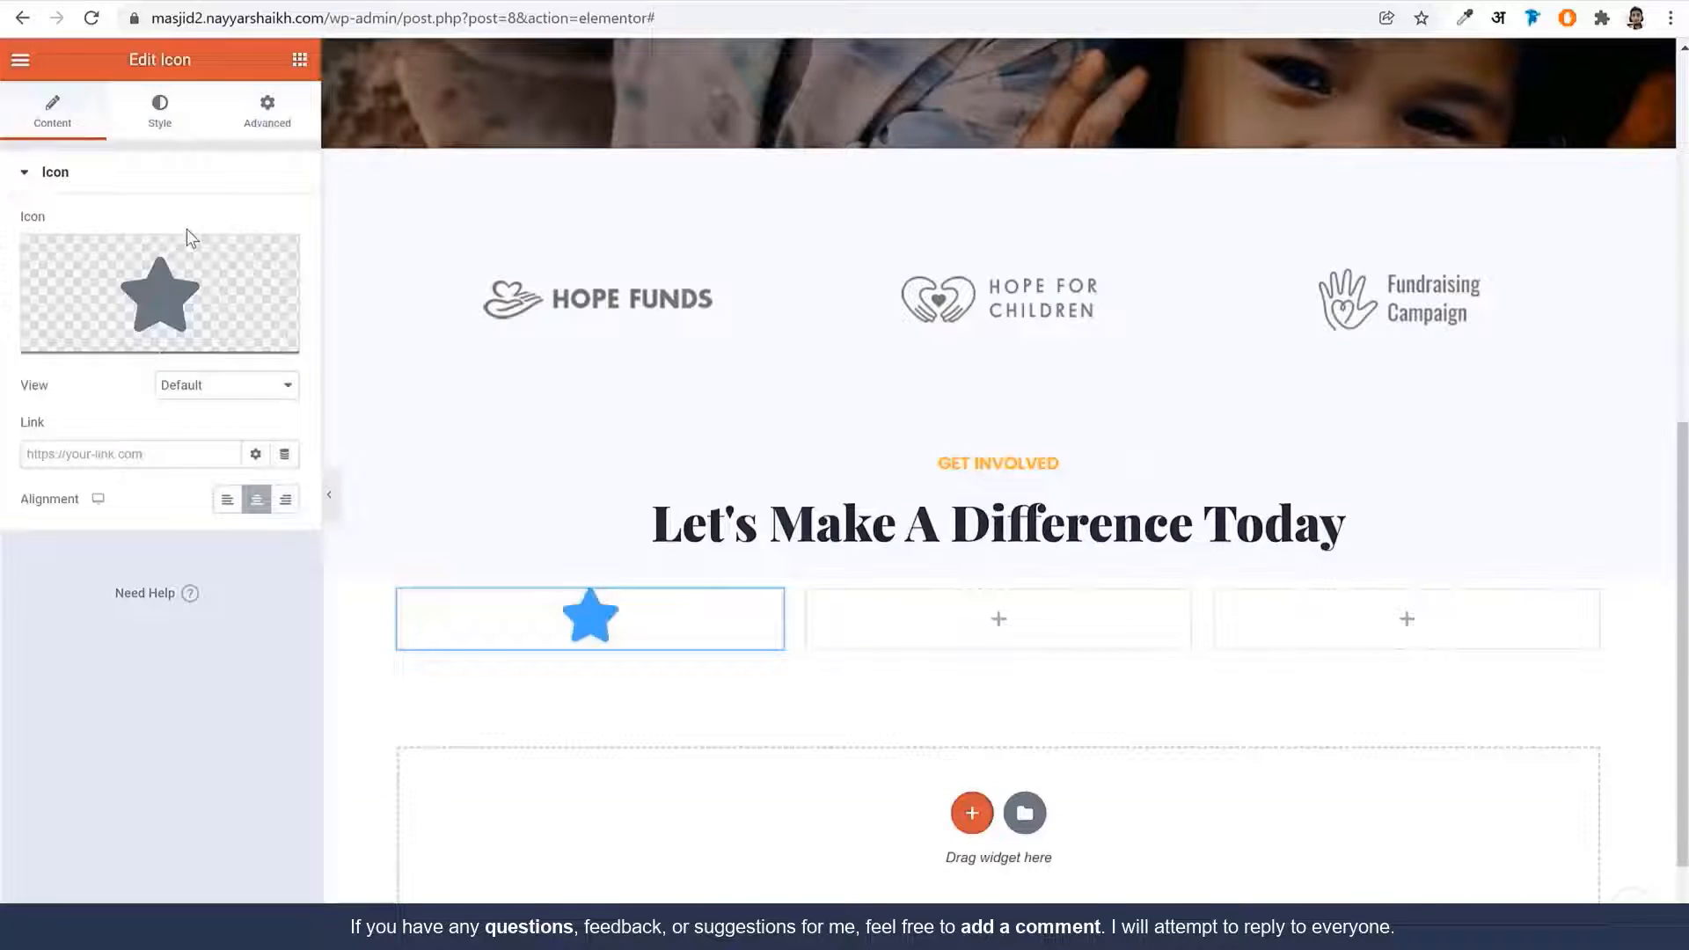
{"action": "left_click", "coordinate": [187, 233]}
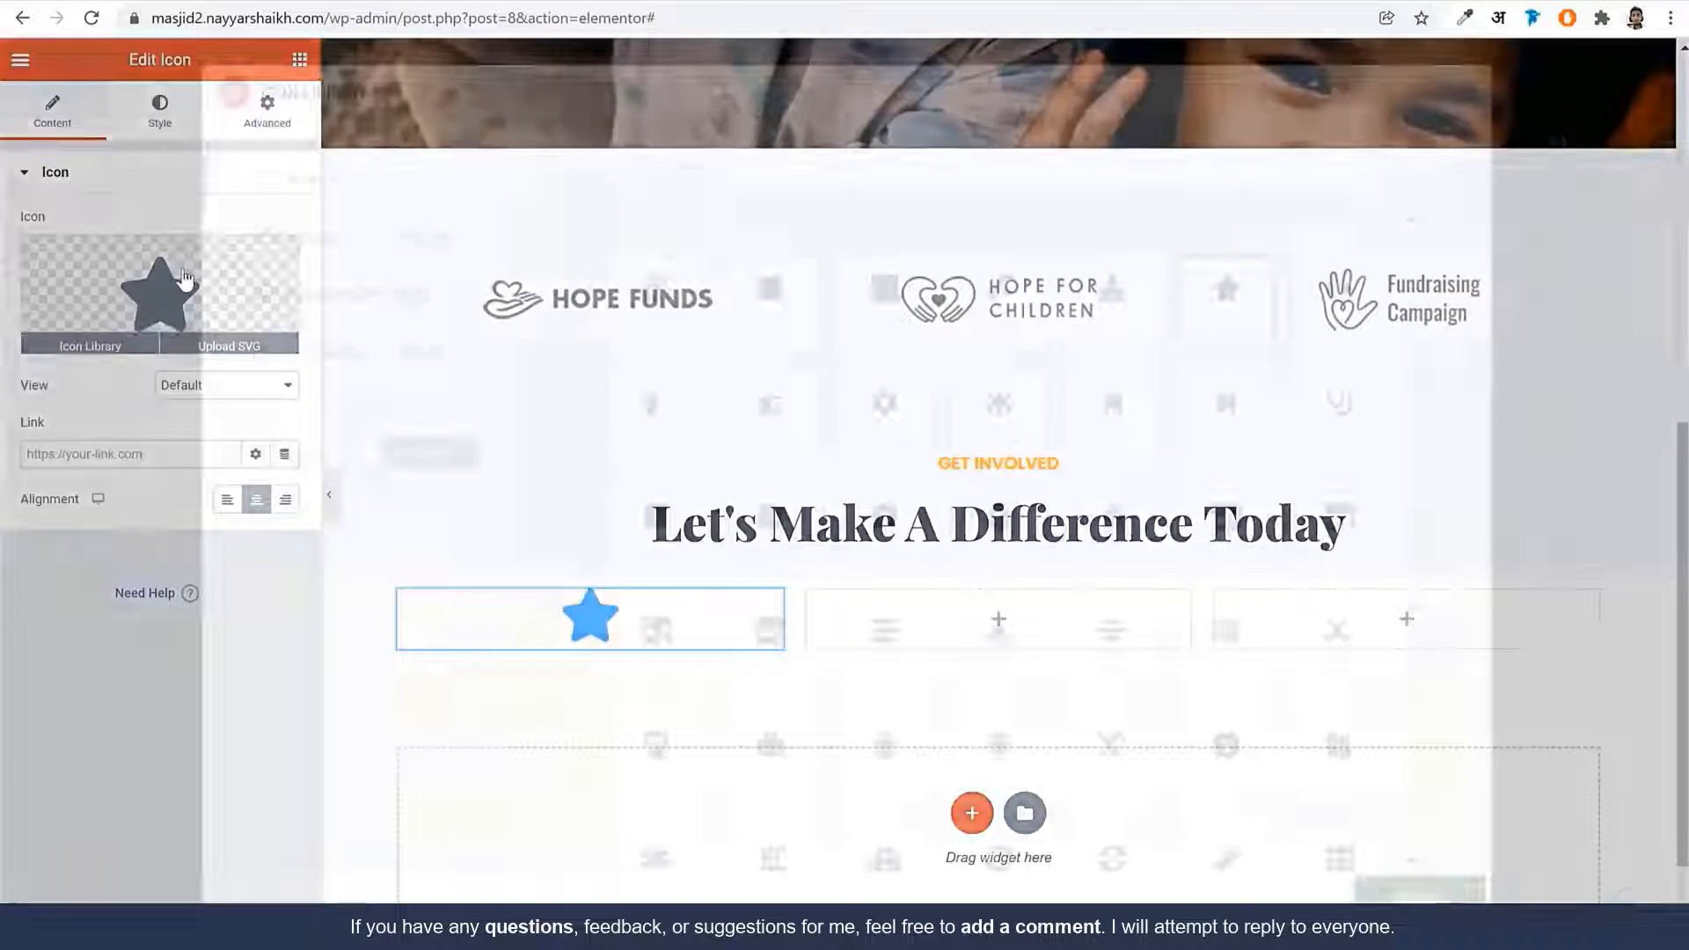
{"action": "type", "text": "users"}
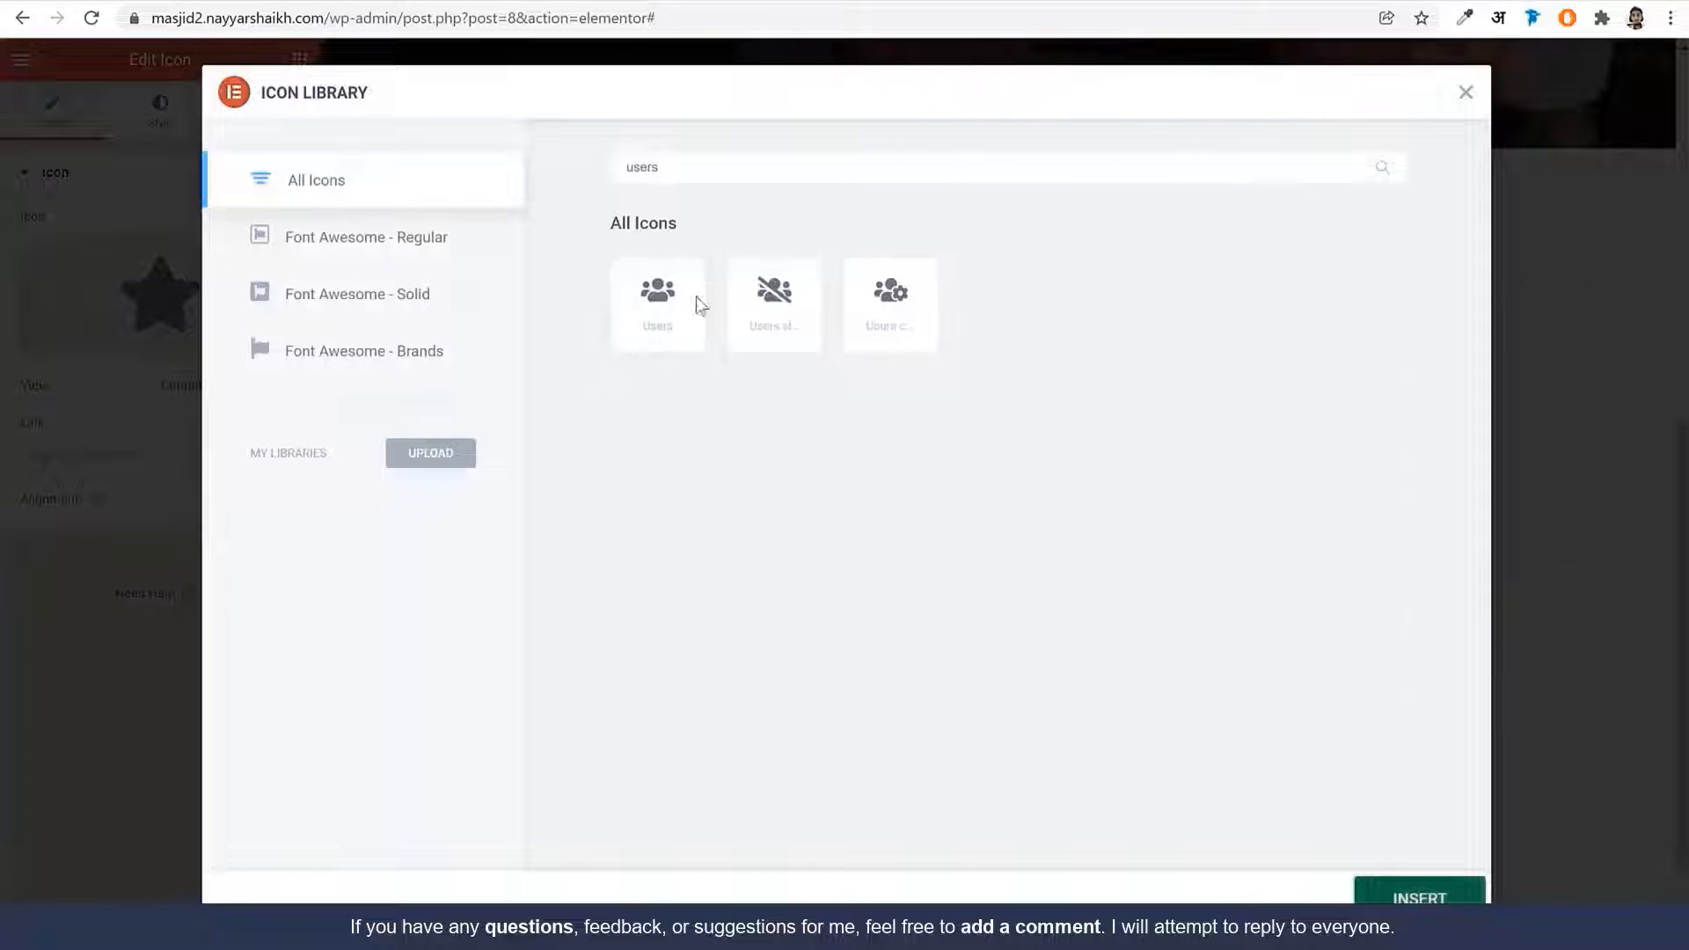
{"action": "left_click", "coordinate": [660, 303]}
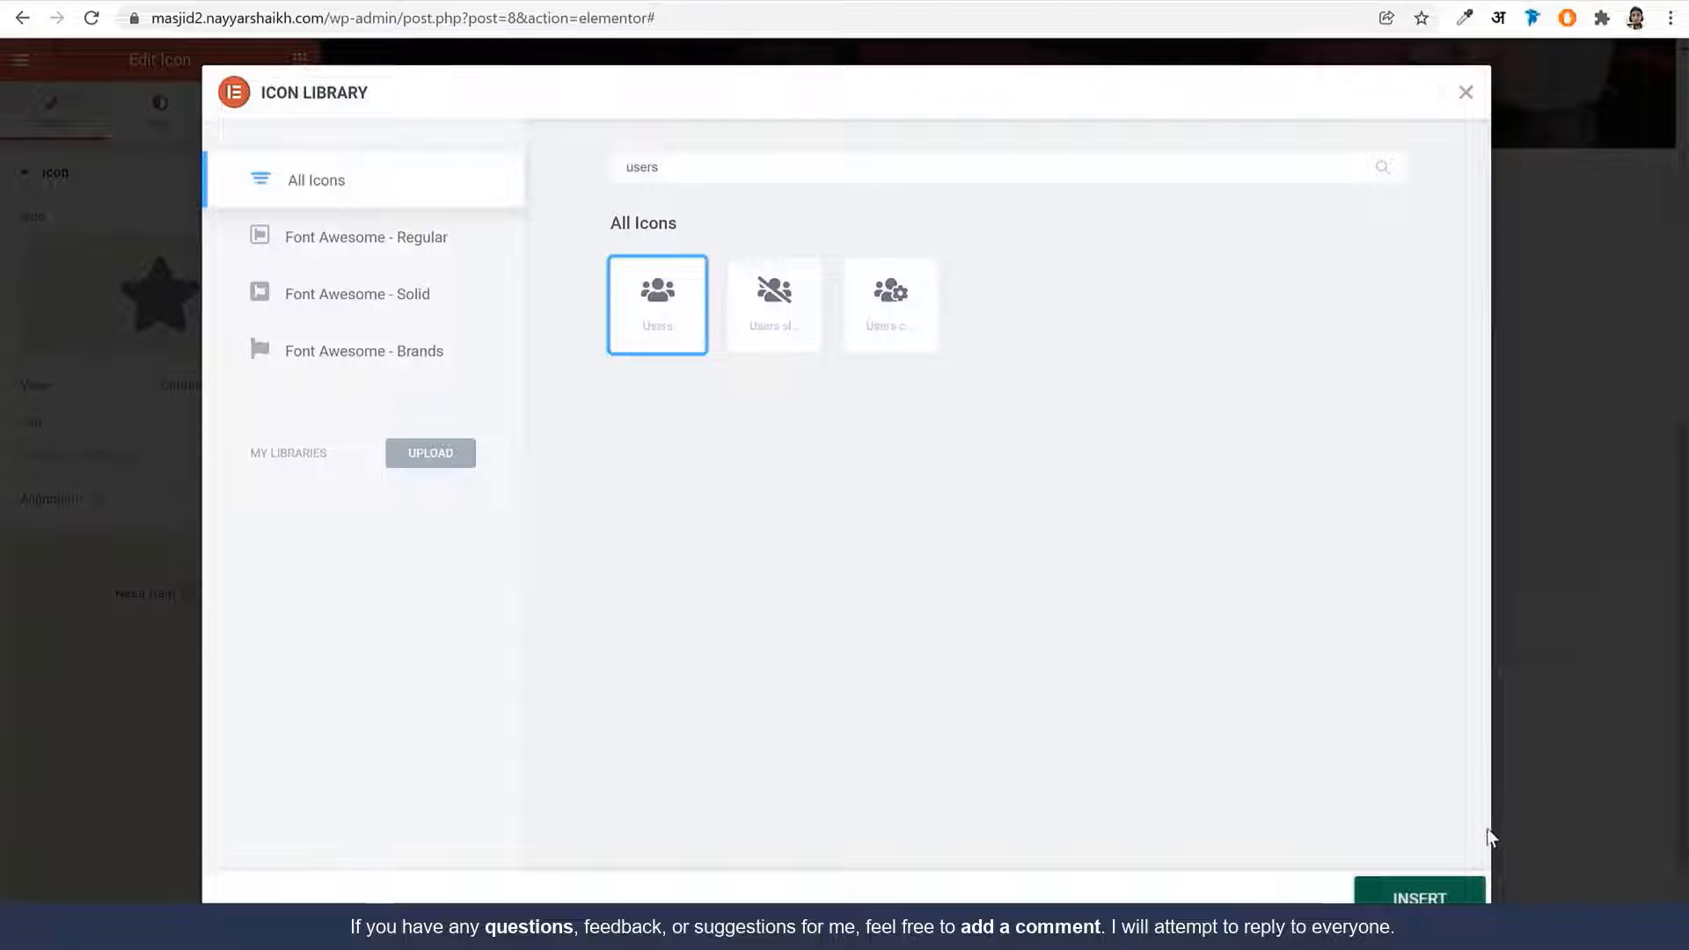
{"action": "left_click", "coordinate": [1418, 894]}
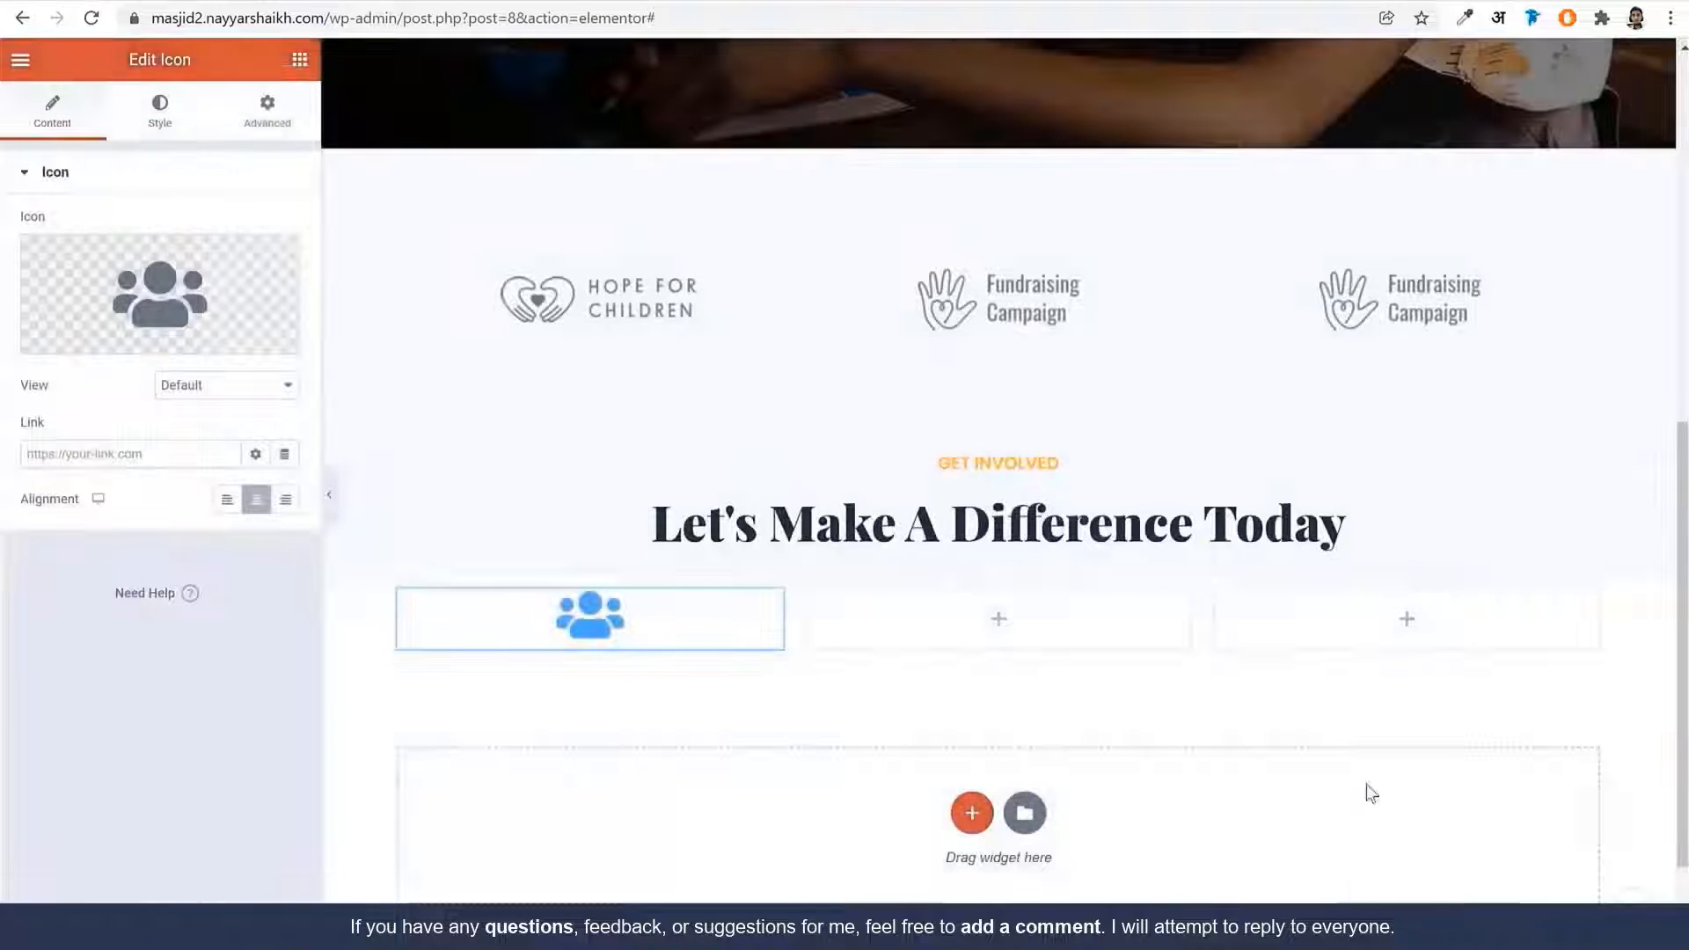
Make the Users icon global Orange and set its size to 60
{"action": "left_click", "coordinate": [163, 110]}
{"action": "left_click", "coordinate": [256, 270]}
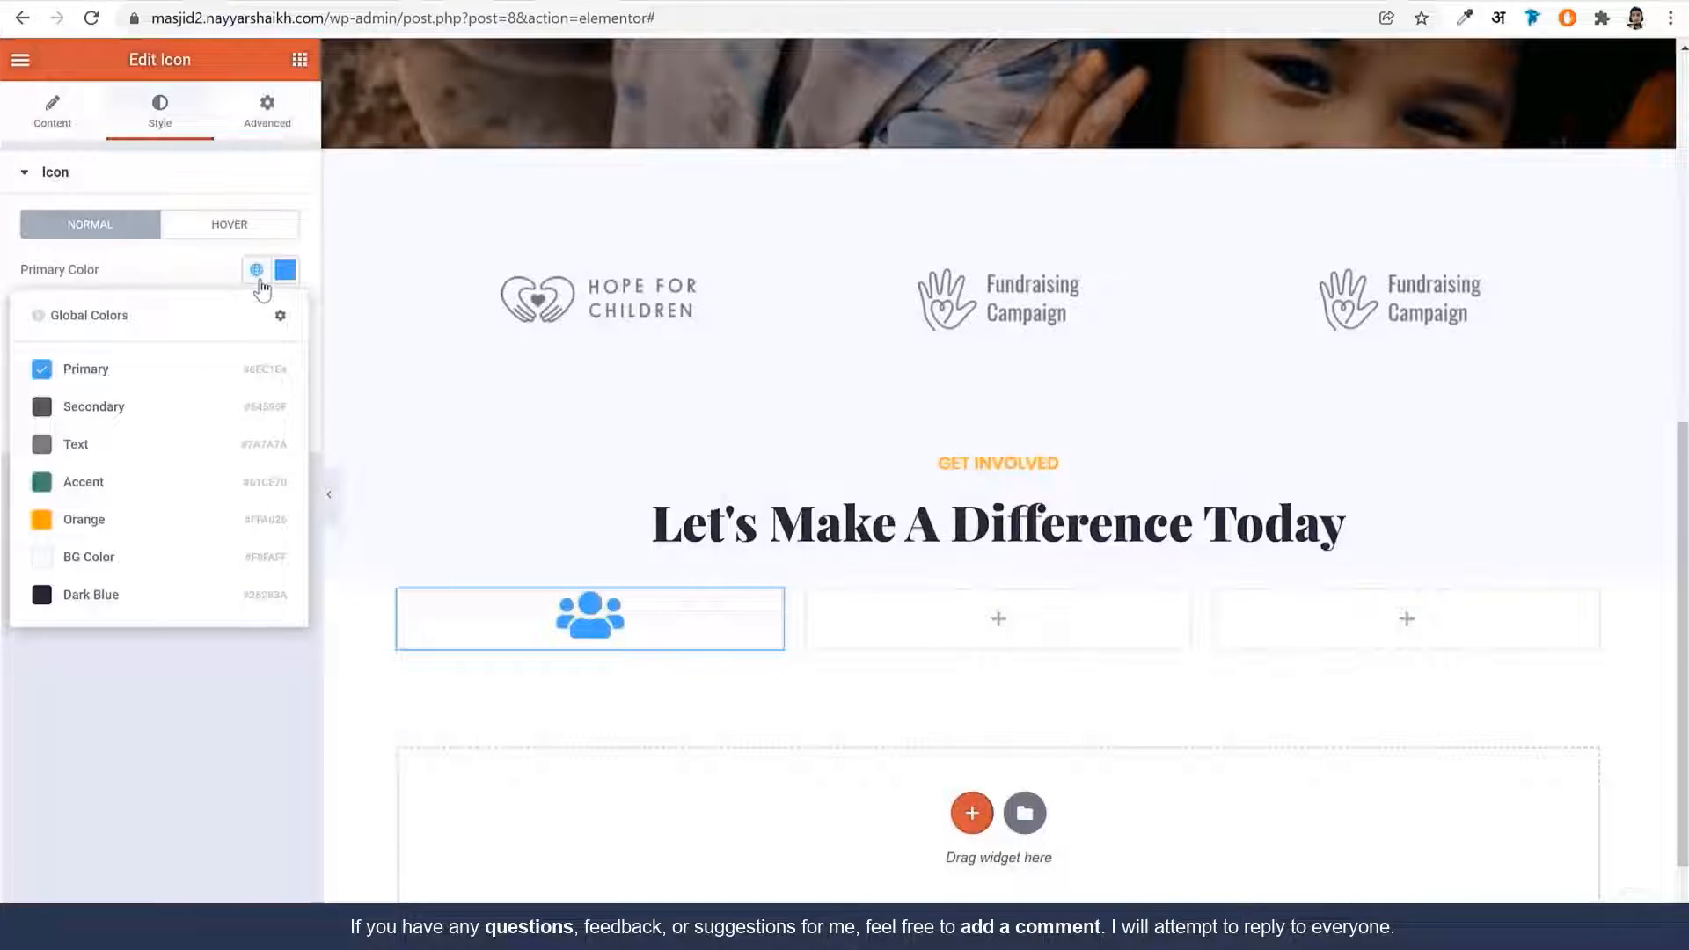
{"action": "left_click", "coordinate": [156, 536]}
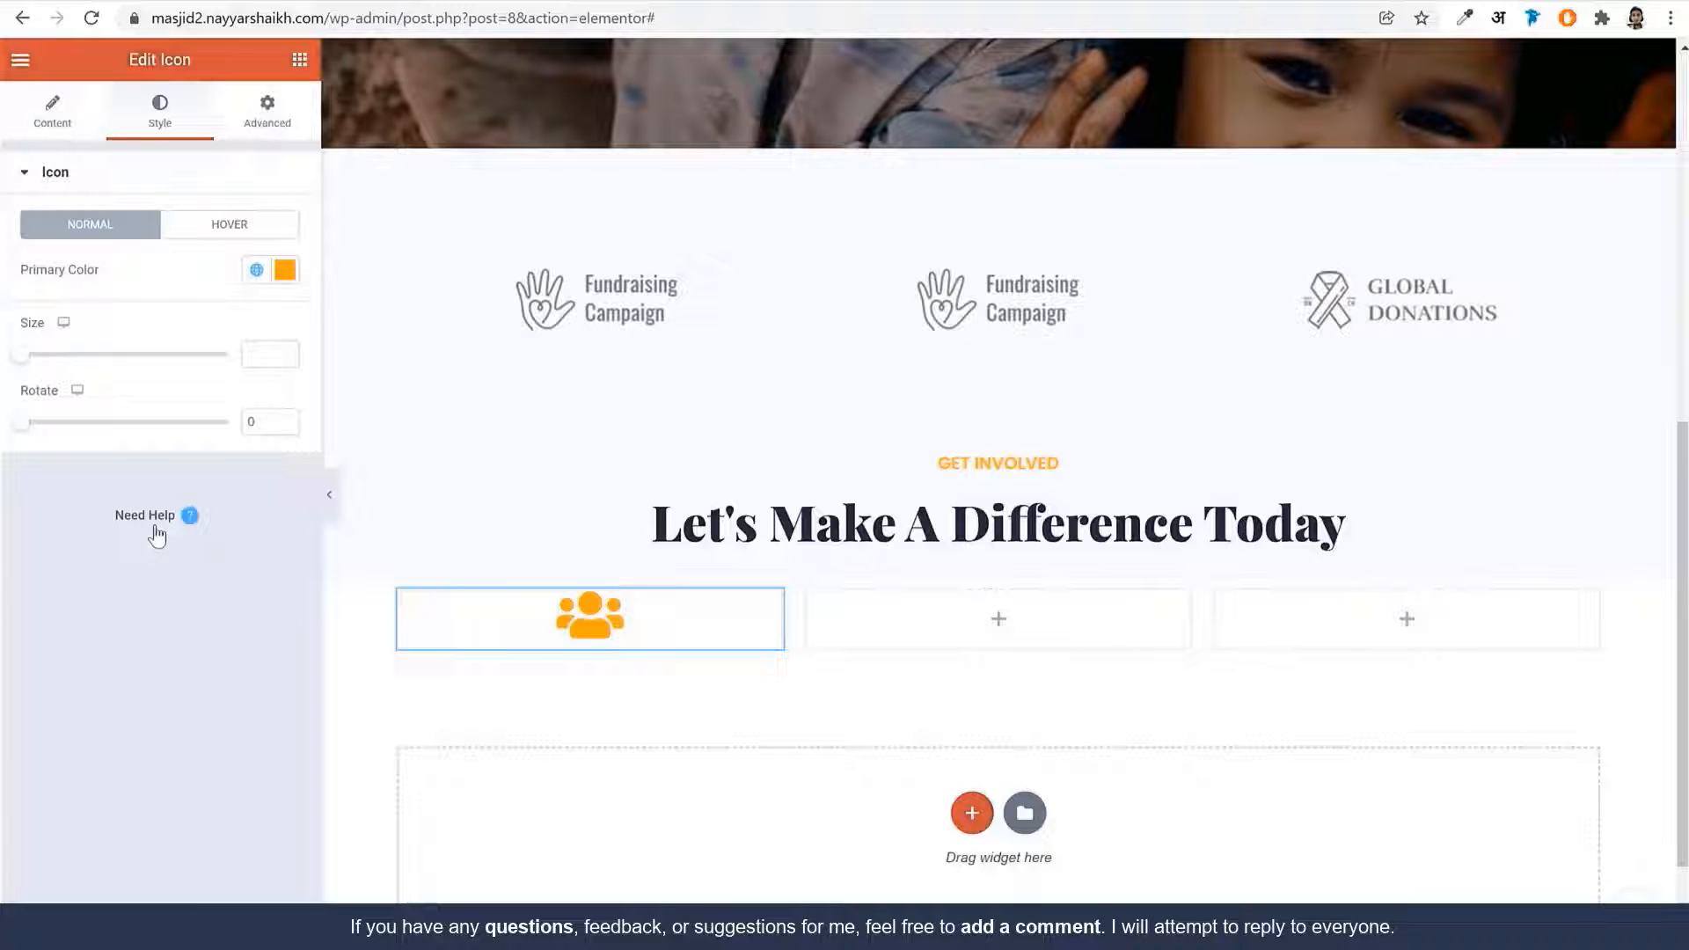
{"action": "left_click", "coordinate": [265, 355]}
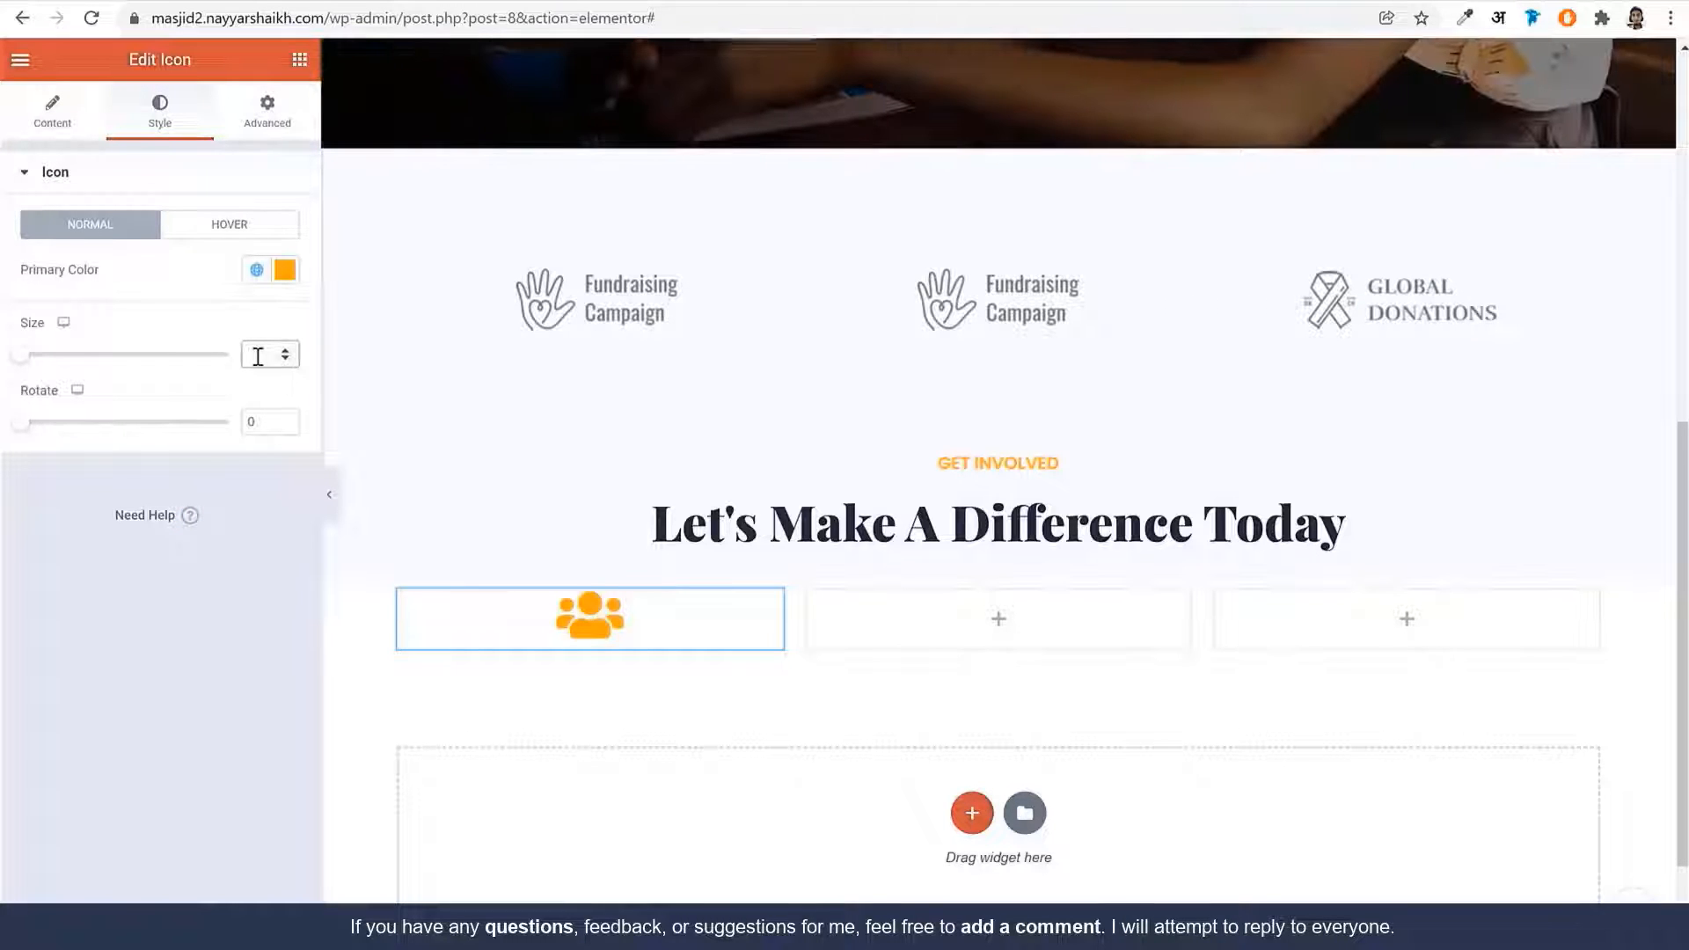
{"action": "type", "text": "60"}
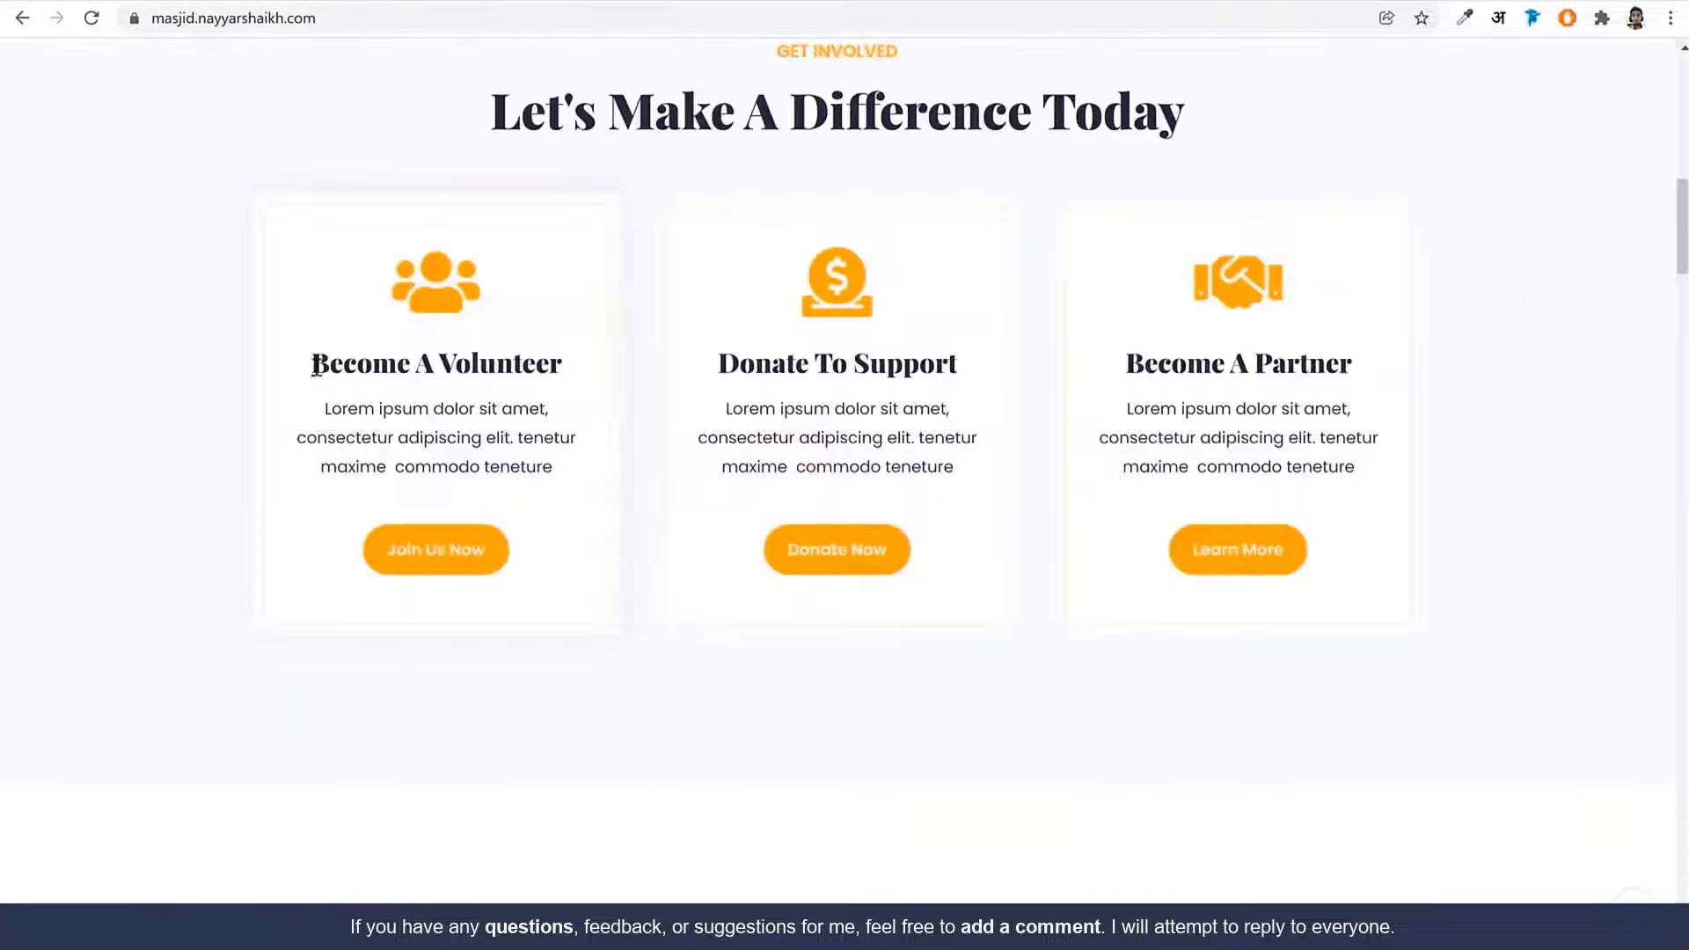
{"action": "left_click_drag", "start_coordinate": [310, 363], "coordinate": [585, 385]}
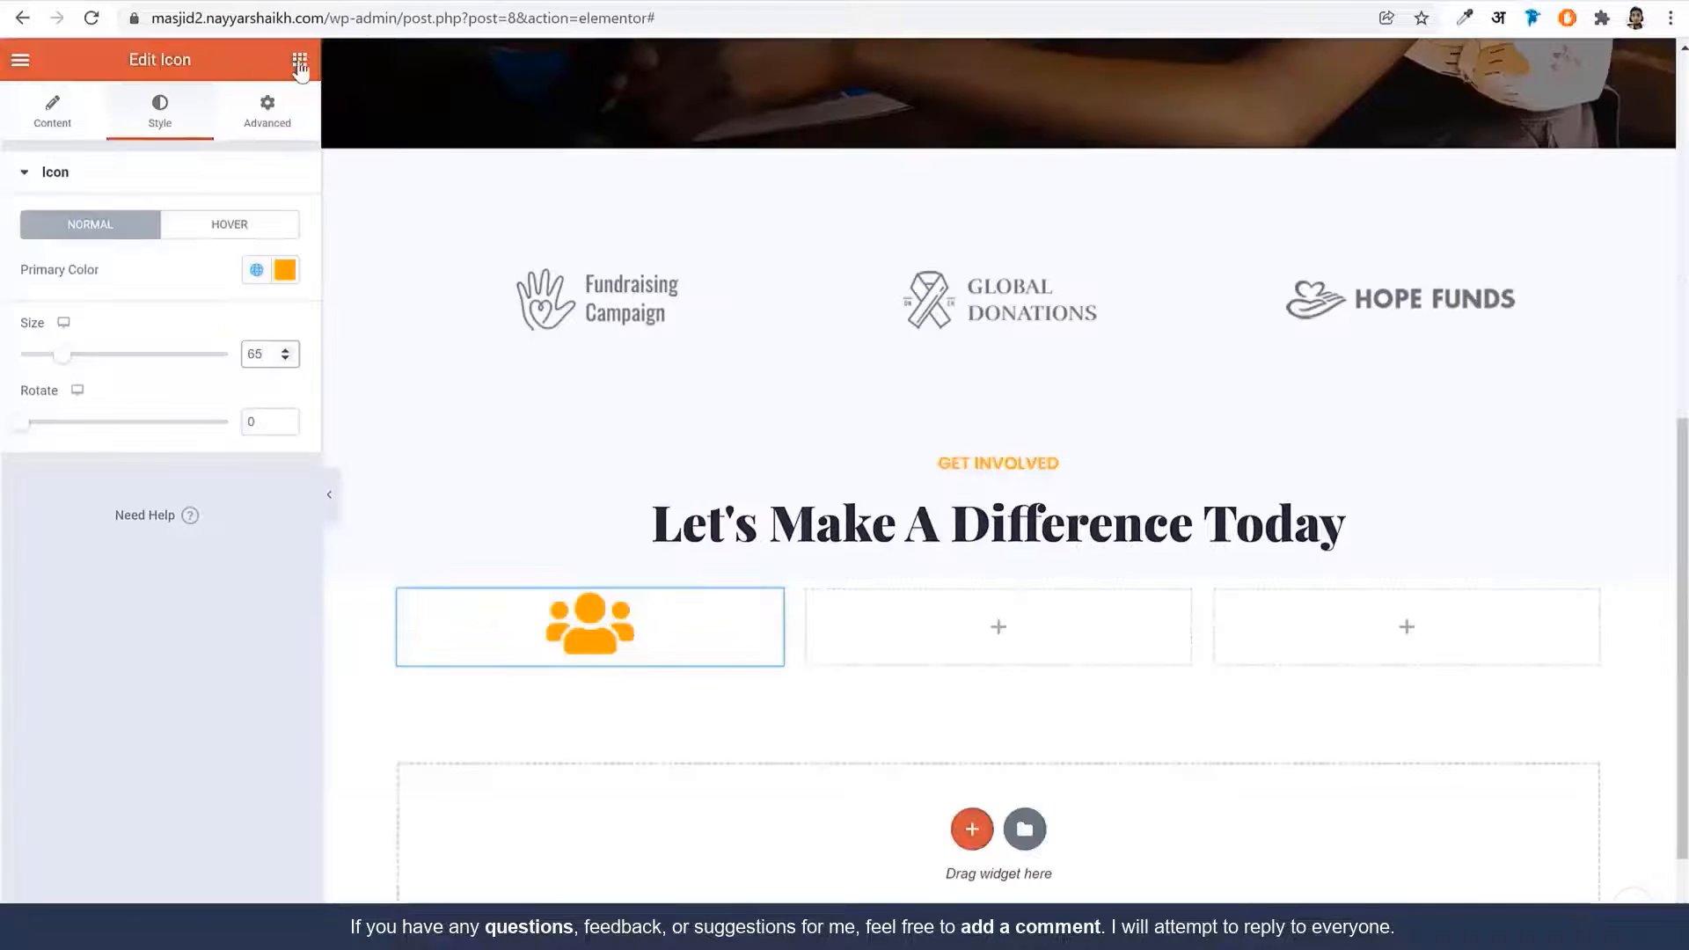
Add a centred 'Become A Volunteer' heading in the first column, coloured global Dark Blue
{"action": "left_click", "coordinate": [299, 60]}
{"action": "left_click_drag", "start_coordinate": [237, 263], "coordinate": [663, 651]}
{"action": "triple_click", "coordinate": [203, 278]}
{"action": "type", "text": "Become A Volunteer"}
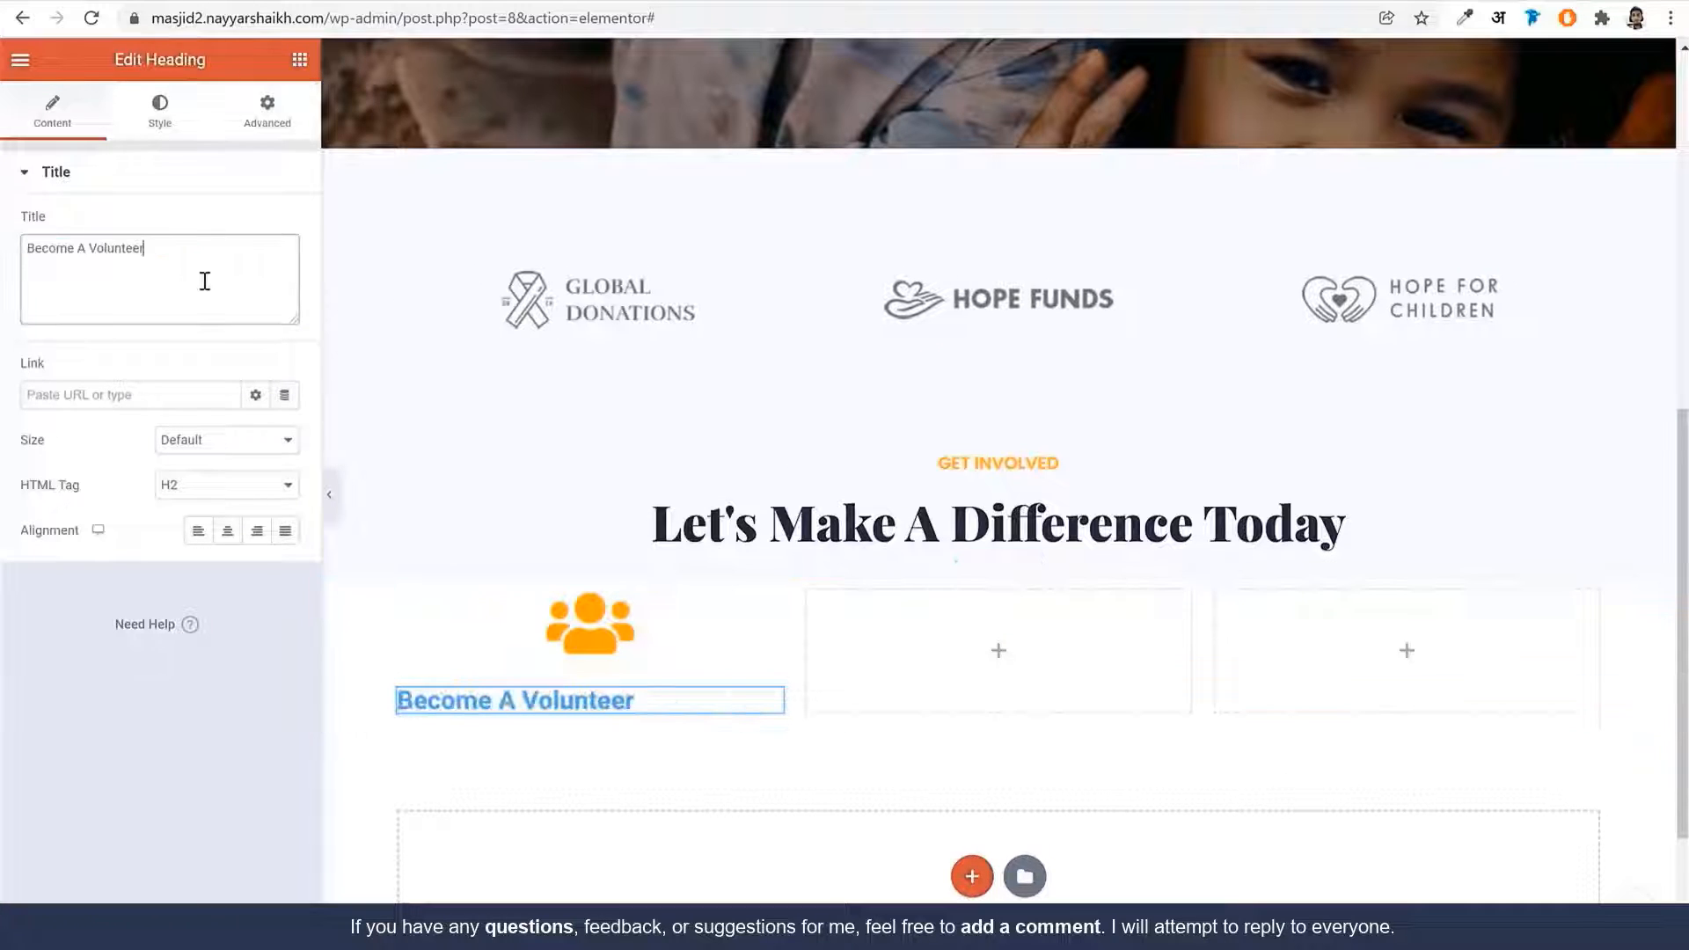
{"action": "left_click", "coordinate": [227, 530]}
{"action": "left_click", "coordinate": [159, 112]}
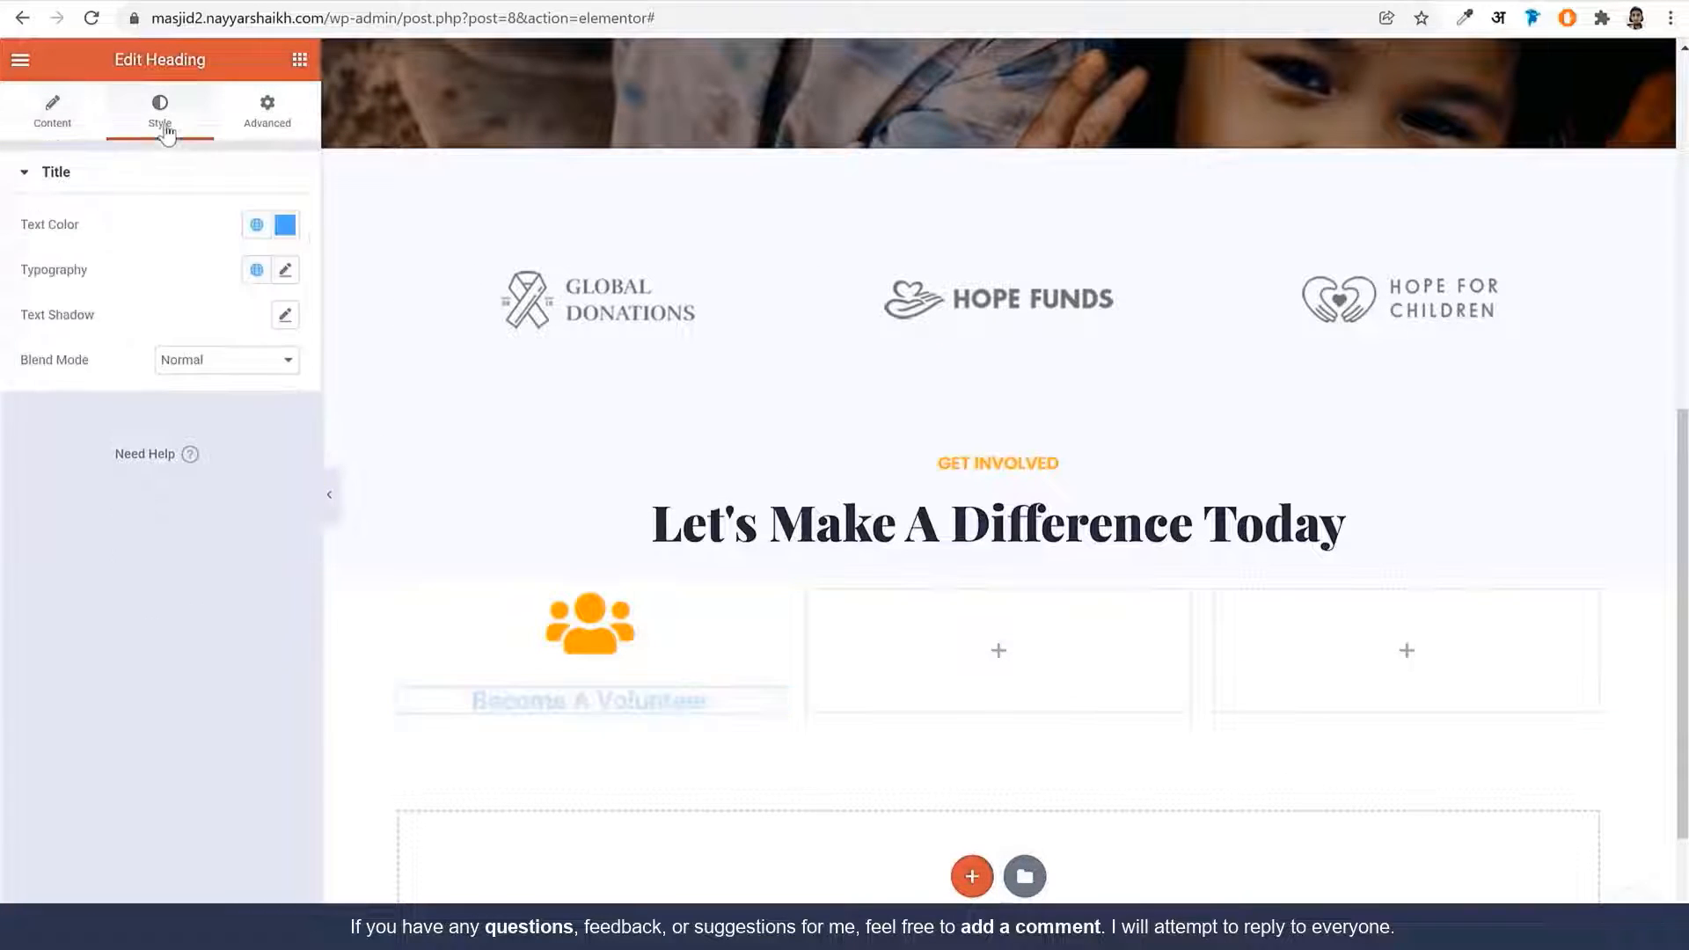
{"action": "left_click", "coordinate": [254, 225]}
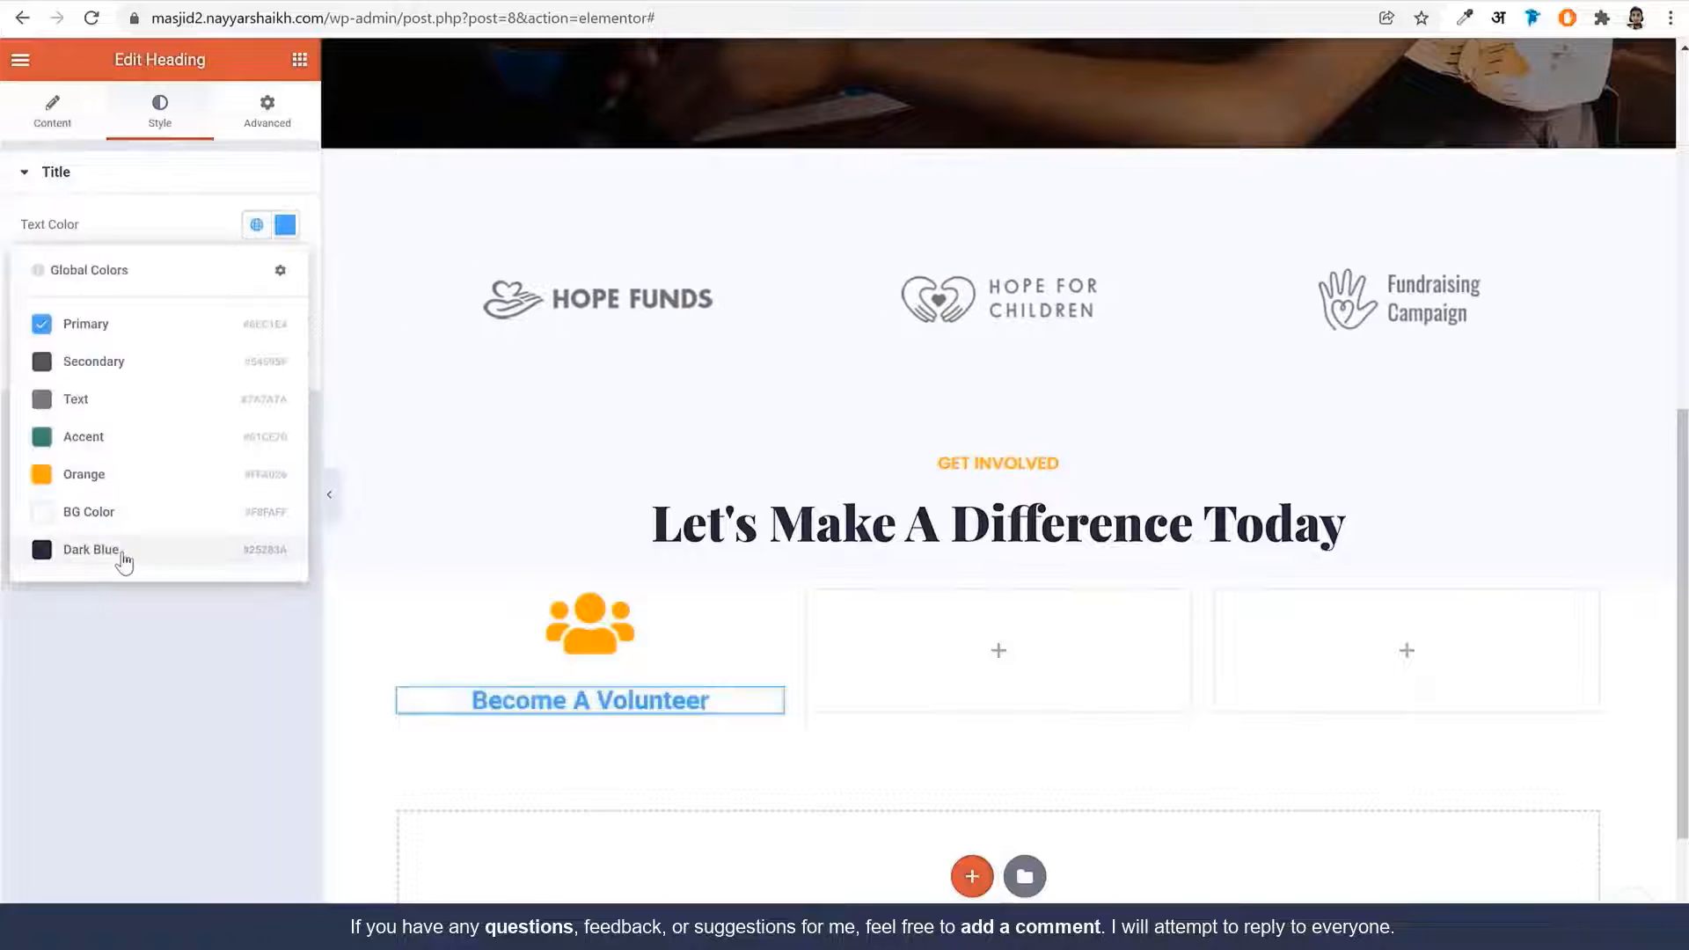
{"action": "left_click", "coordinate": [124, 554]}
Style the heading Playfair Display 25, weight 900, line-height 1.2; copy the live site's card paragraph
{"action": "left_click", "coordinate": [283, 273]}
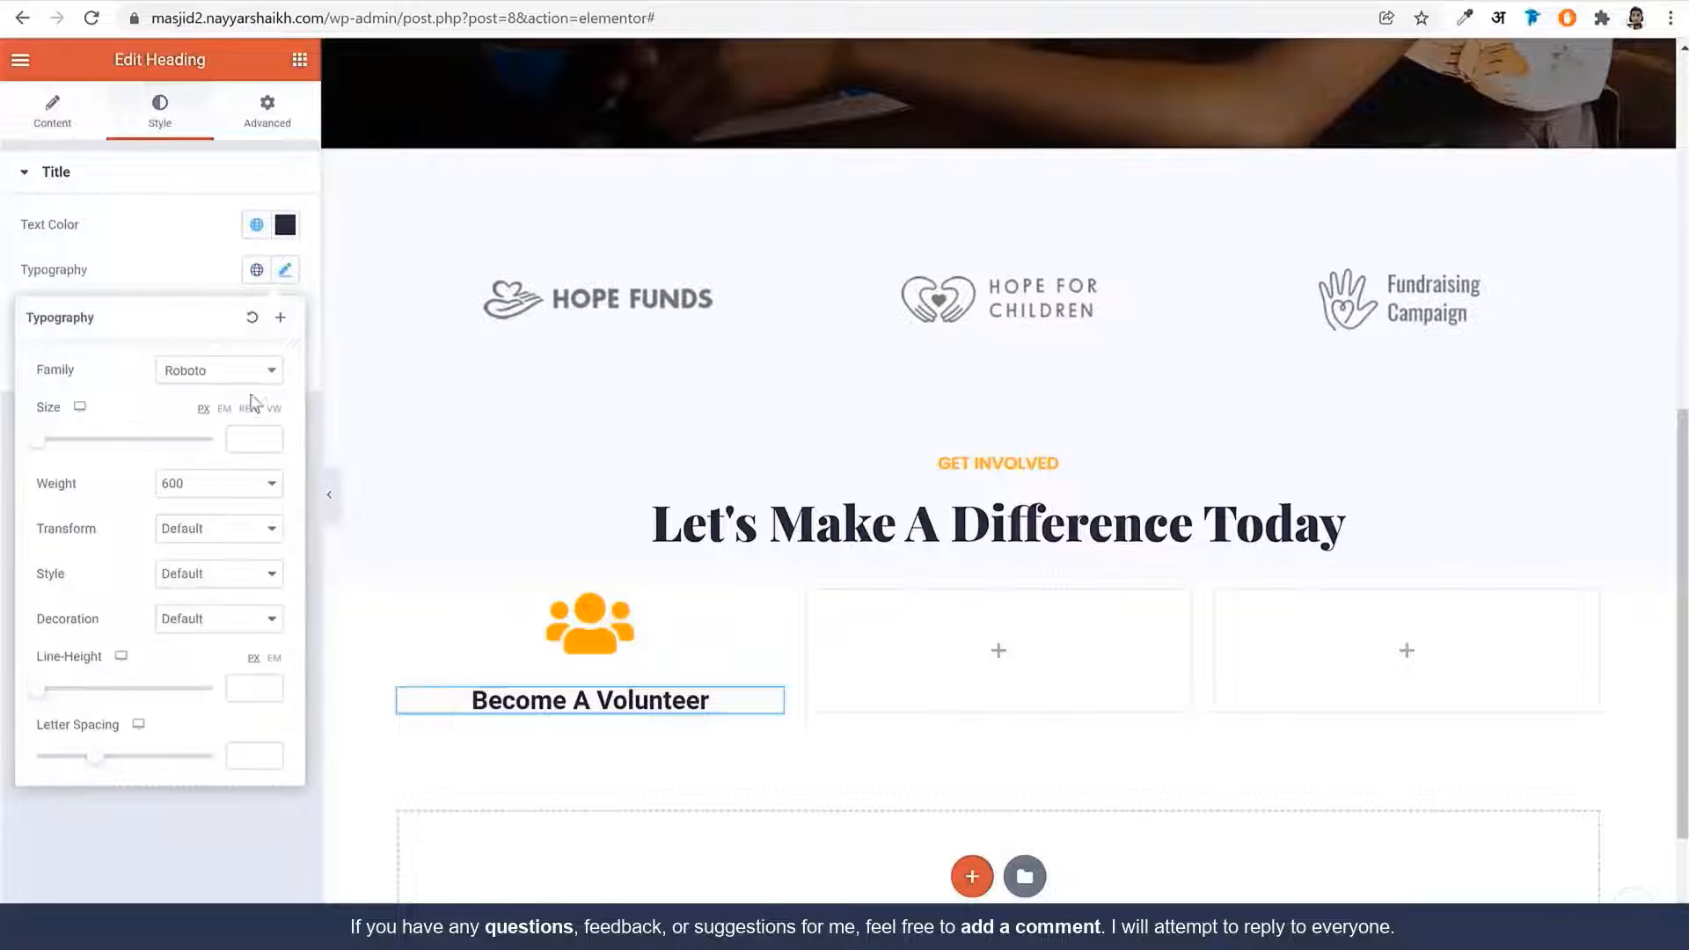
{"action": "left_click", "coordinate": [211, 387]}
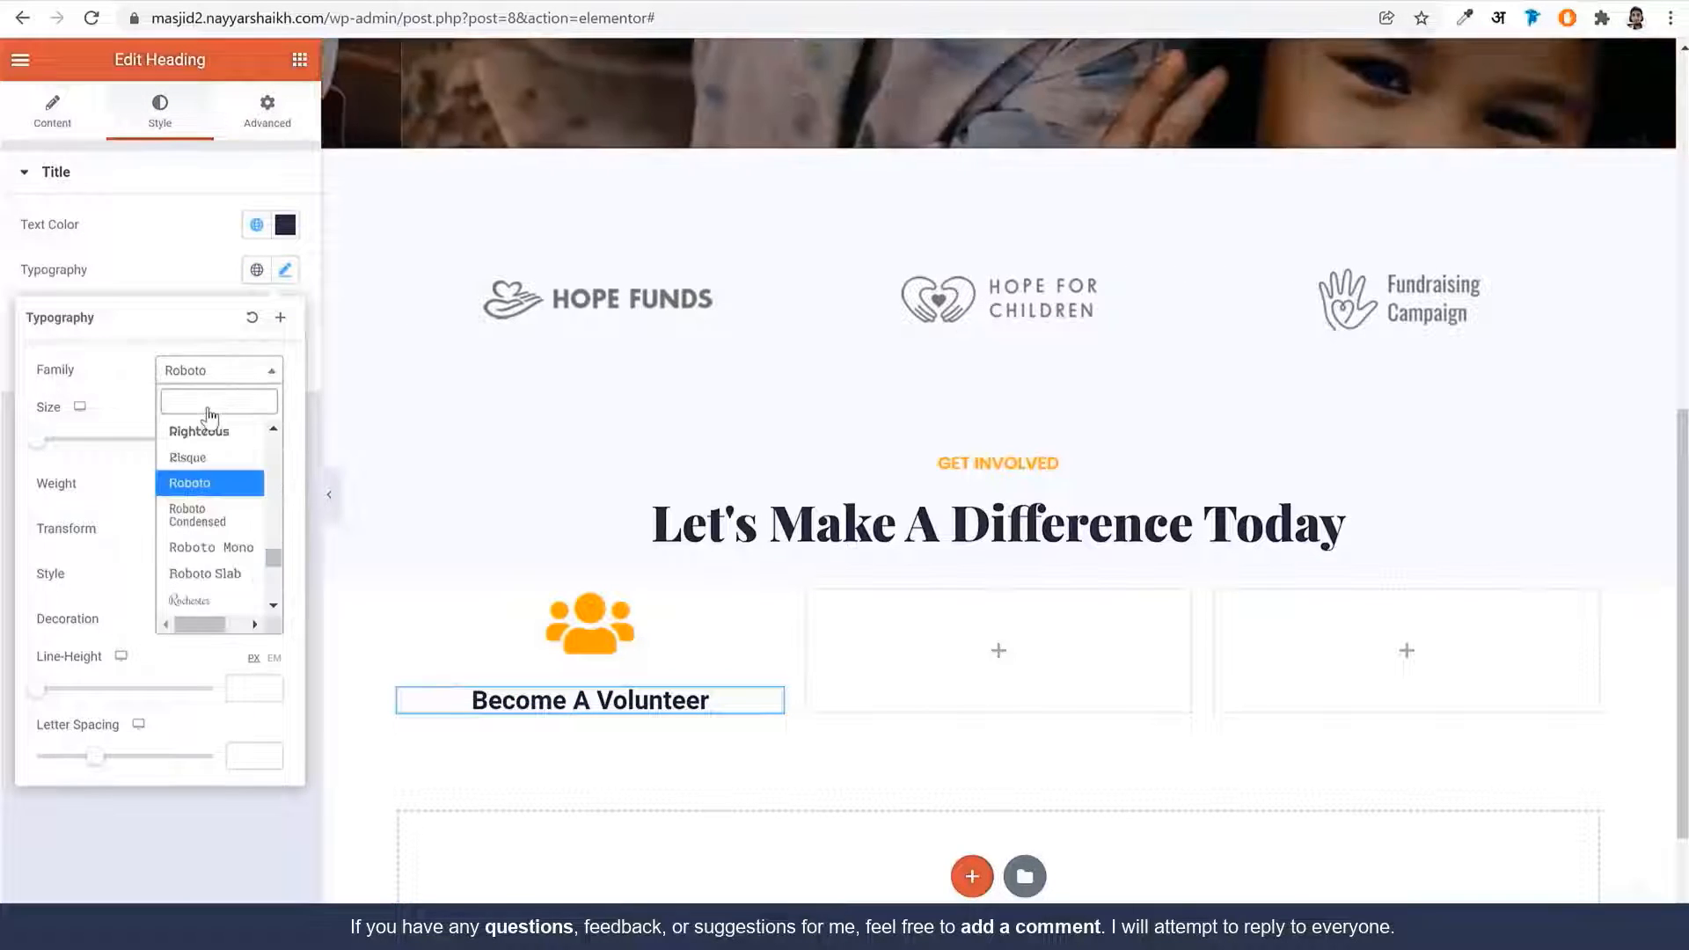
{"action": "type", "text": "playf"}
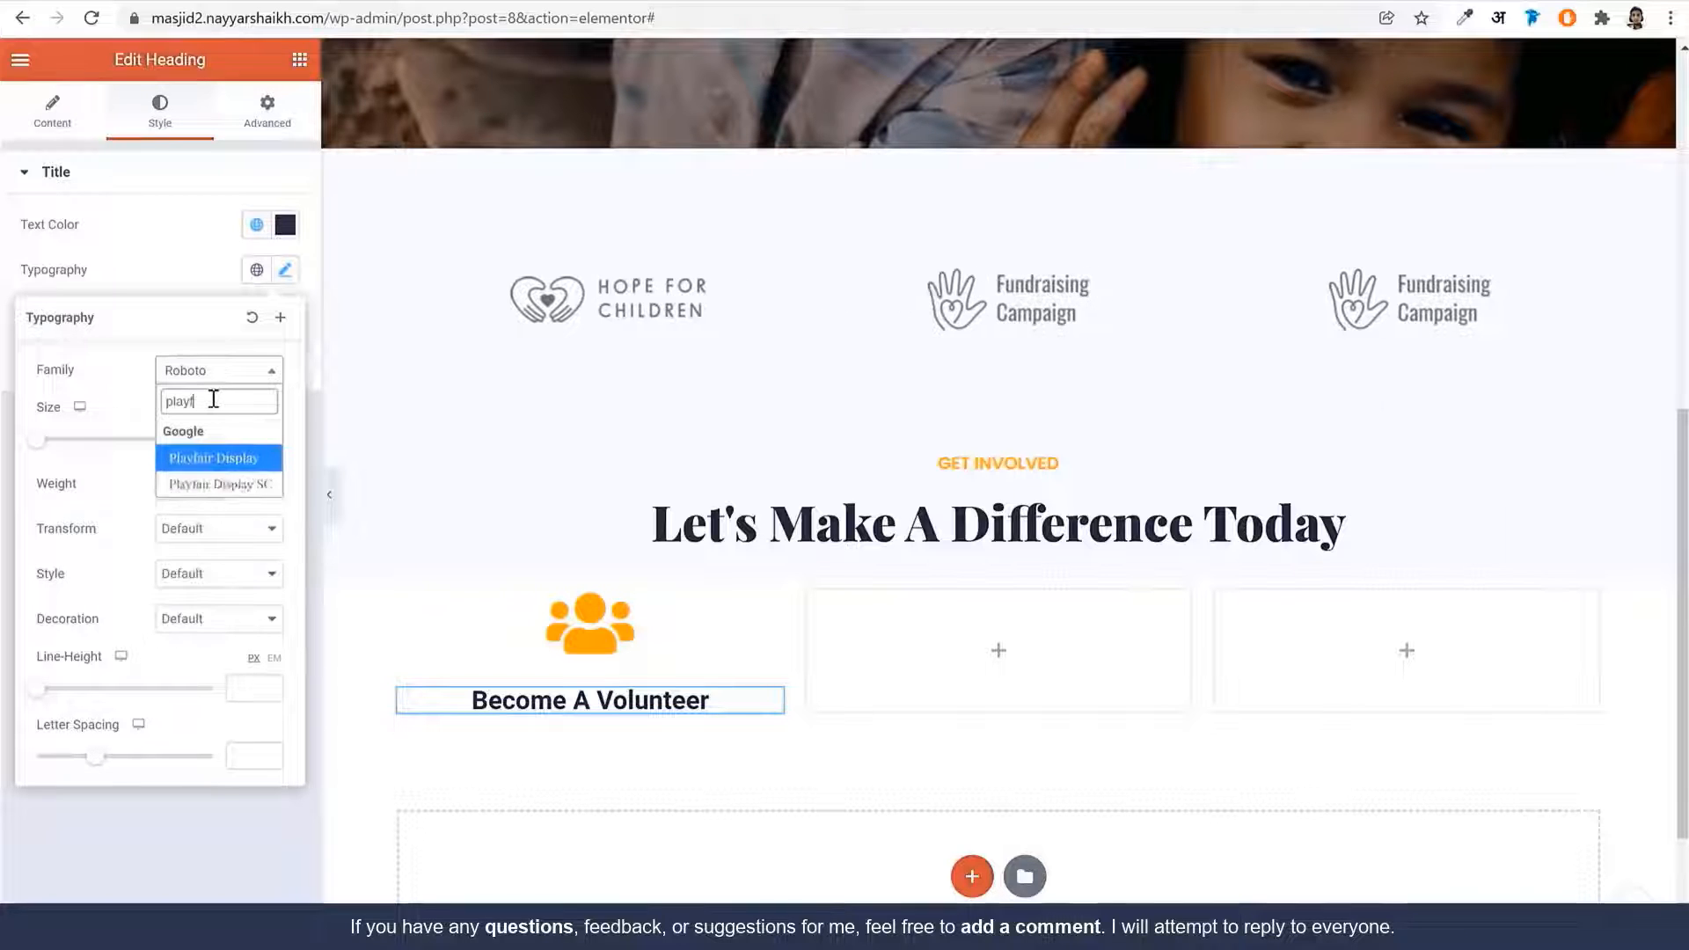
{"action": "key", "text": "Return"}
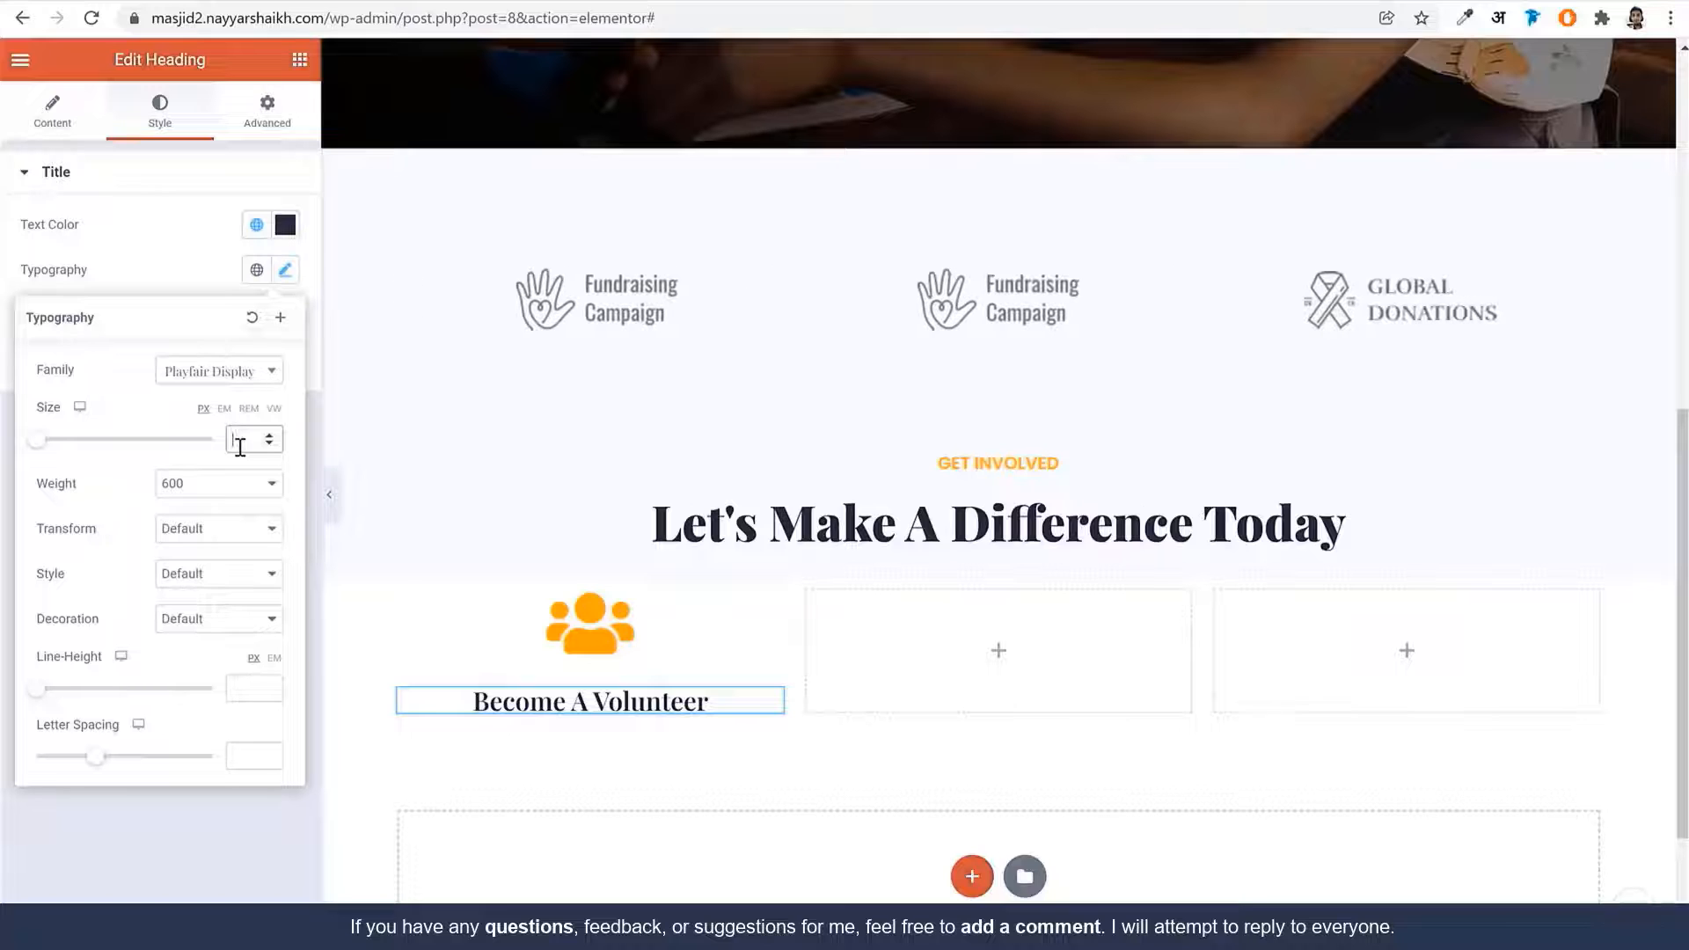
{"action": "type", "text": "30"}
{"action": "left_click", "coordinate": [218, 483]}
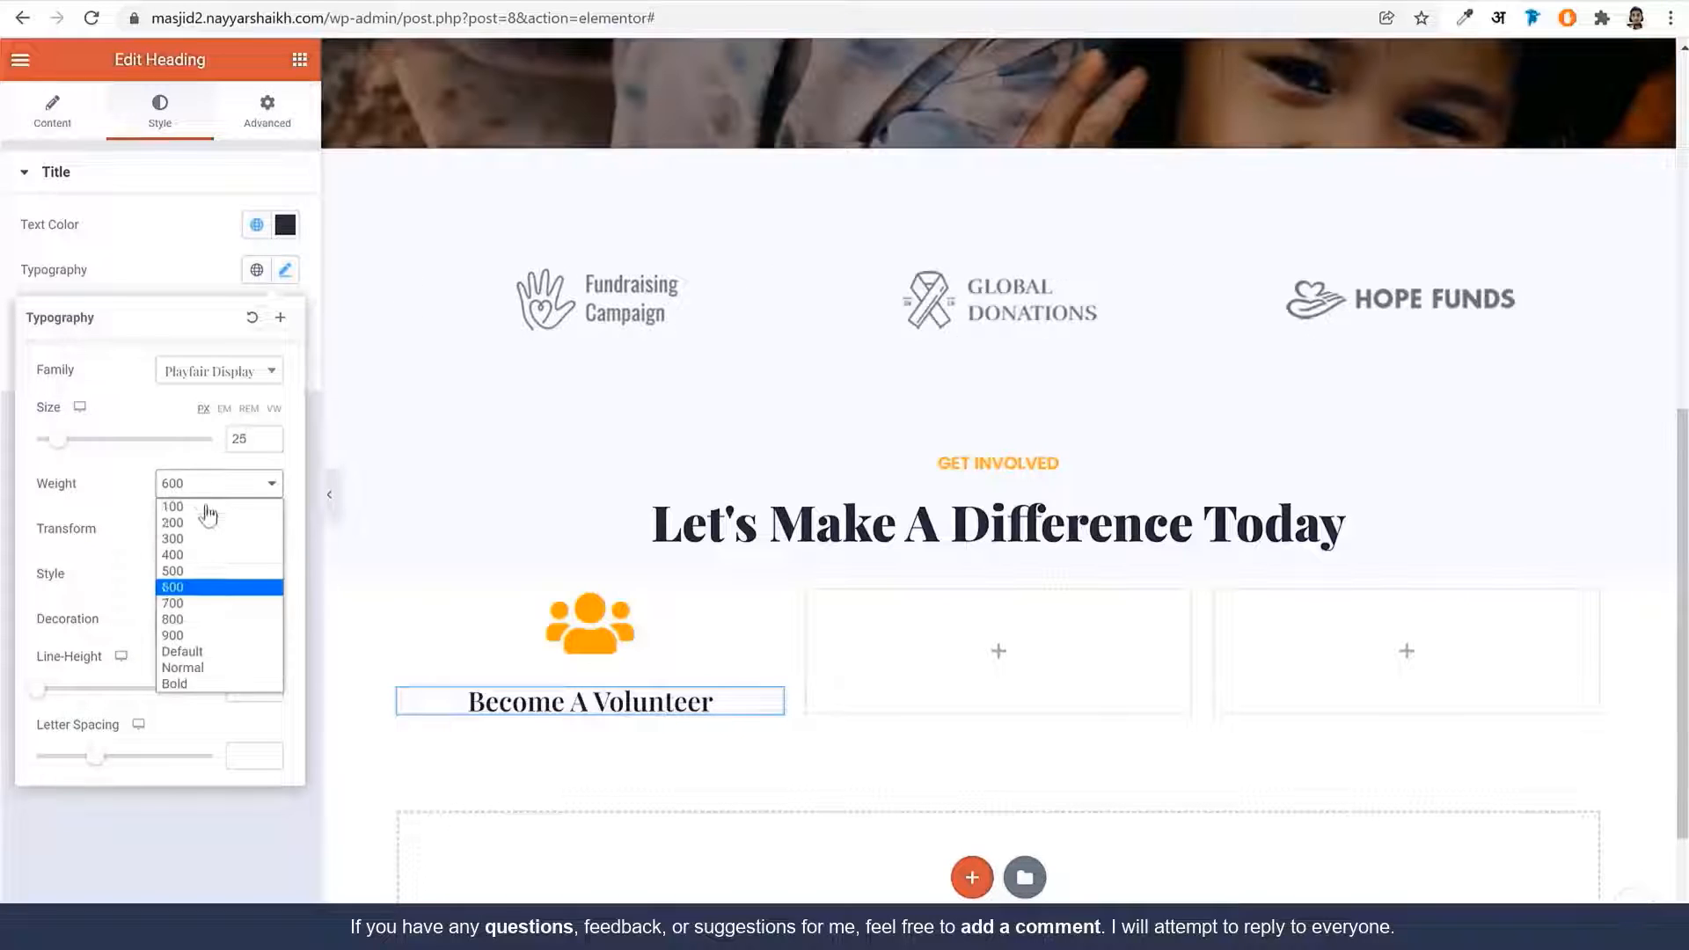
{"action": "left_click", "coordinate": [226, 636]}
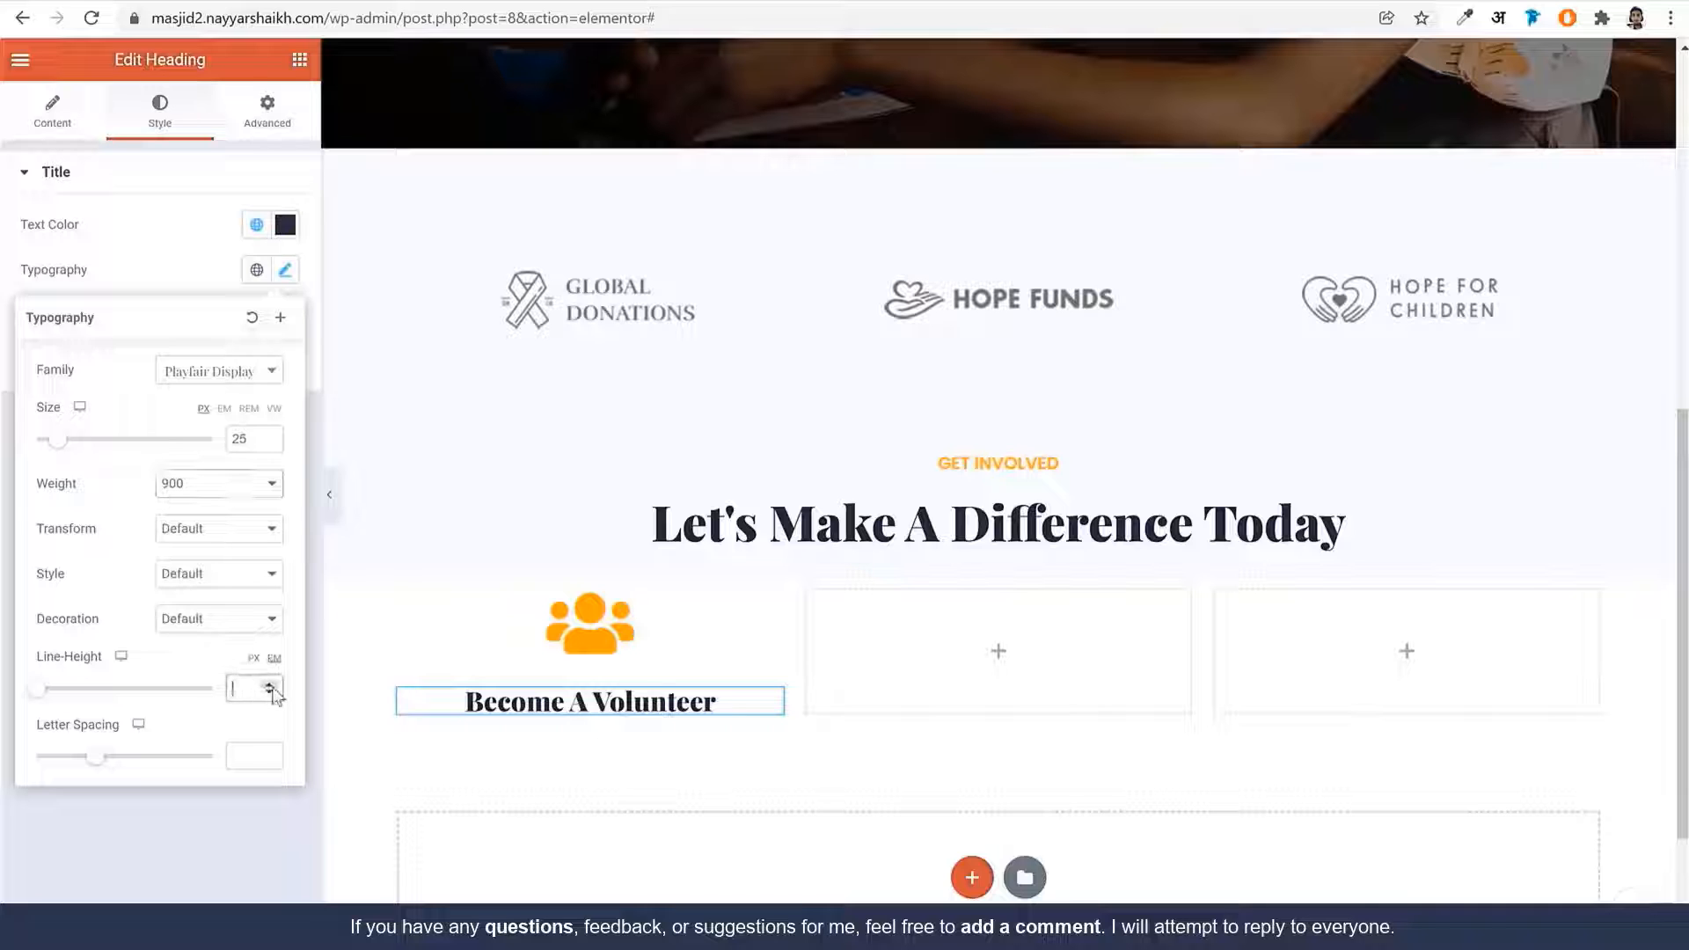
{"action": "type", "text": "1.2"}
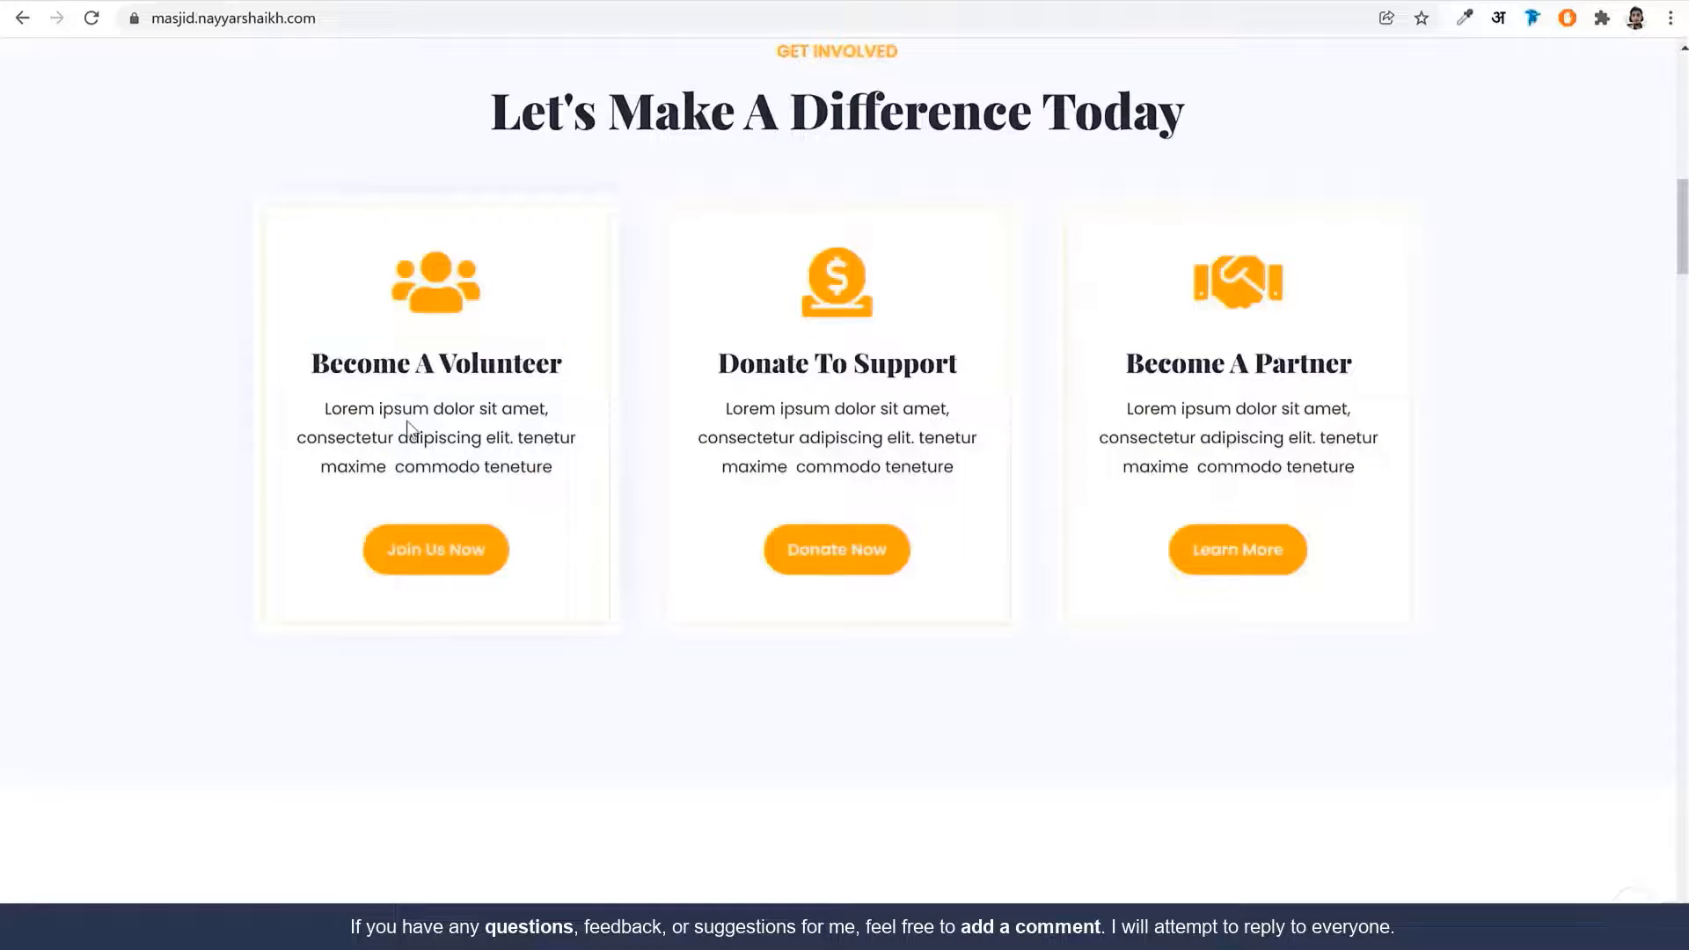
{"action": "triple_click", "coordinate": [408, 431]}
{"action": "key", "text": "ctrl+c"}
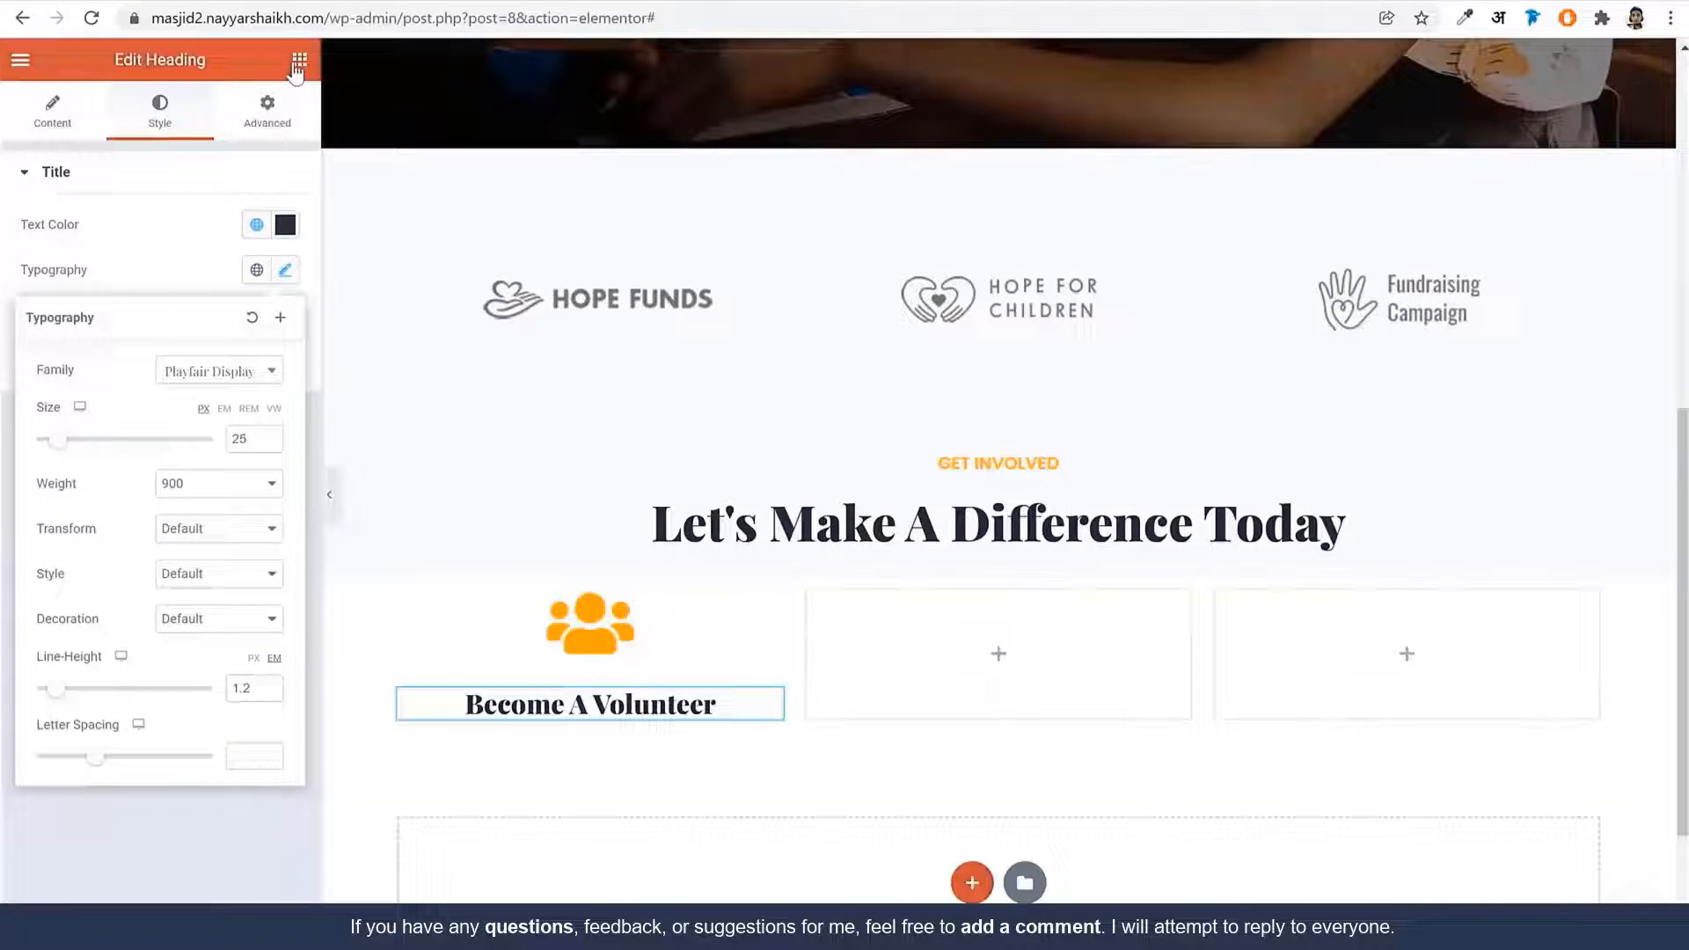
{"action": "left_click", "coordinate": [299, 59]}
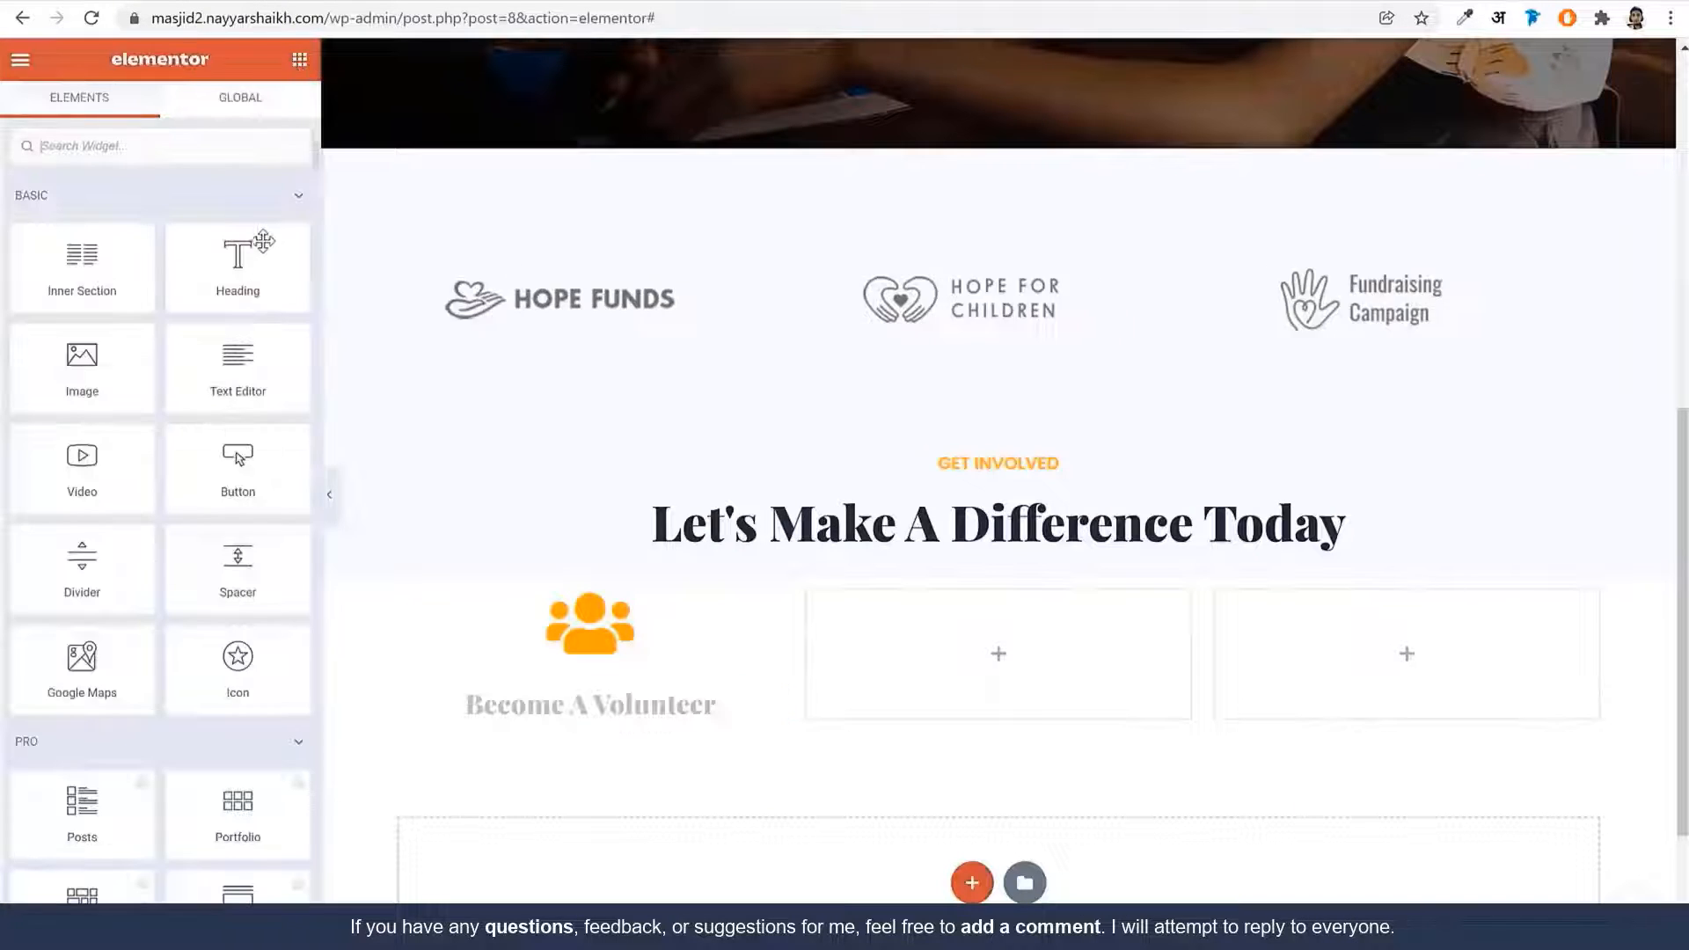
Add a Text Editor under the heading with the pasted lorem ipsum paragraph, centre-aligned
{"action": "left_click_drag", "start_coordinate": [234, 388], "coordinate": [587, 732]}
{"action": "double_click", "coordinate": [226, 437]}
{"action": "key", "text": "ctrl+a"}
{"action": "key", "text": "ctrl+v"}
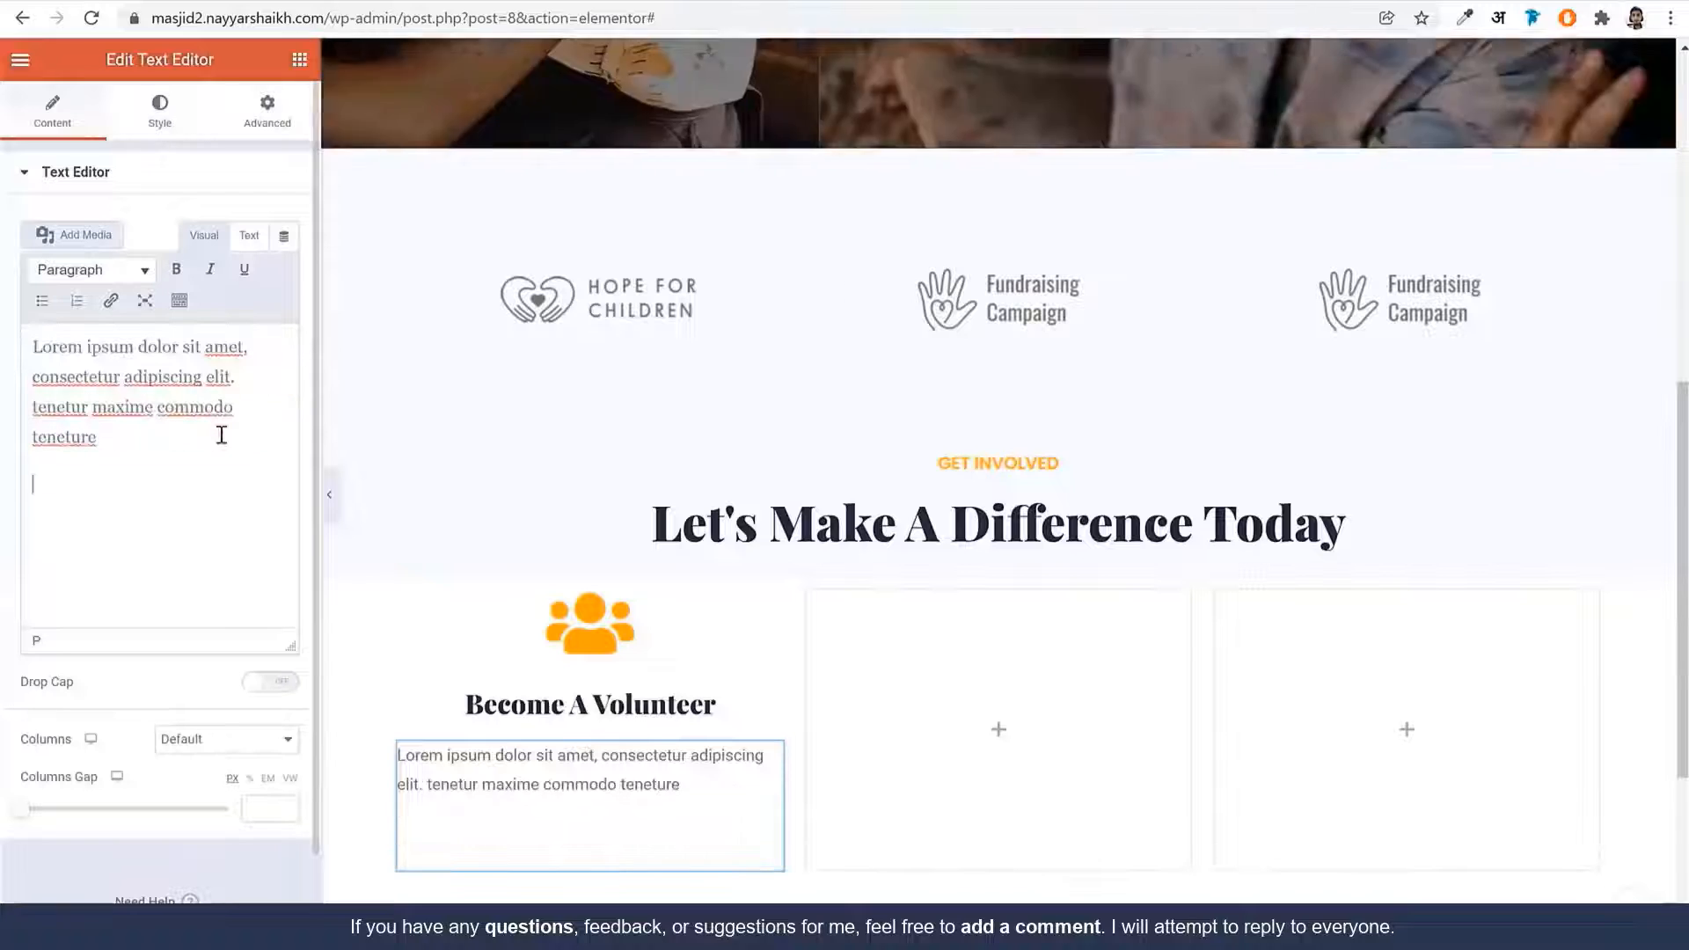
{"action": "key", "text": "BackSpace"}
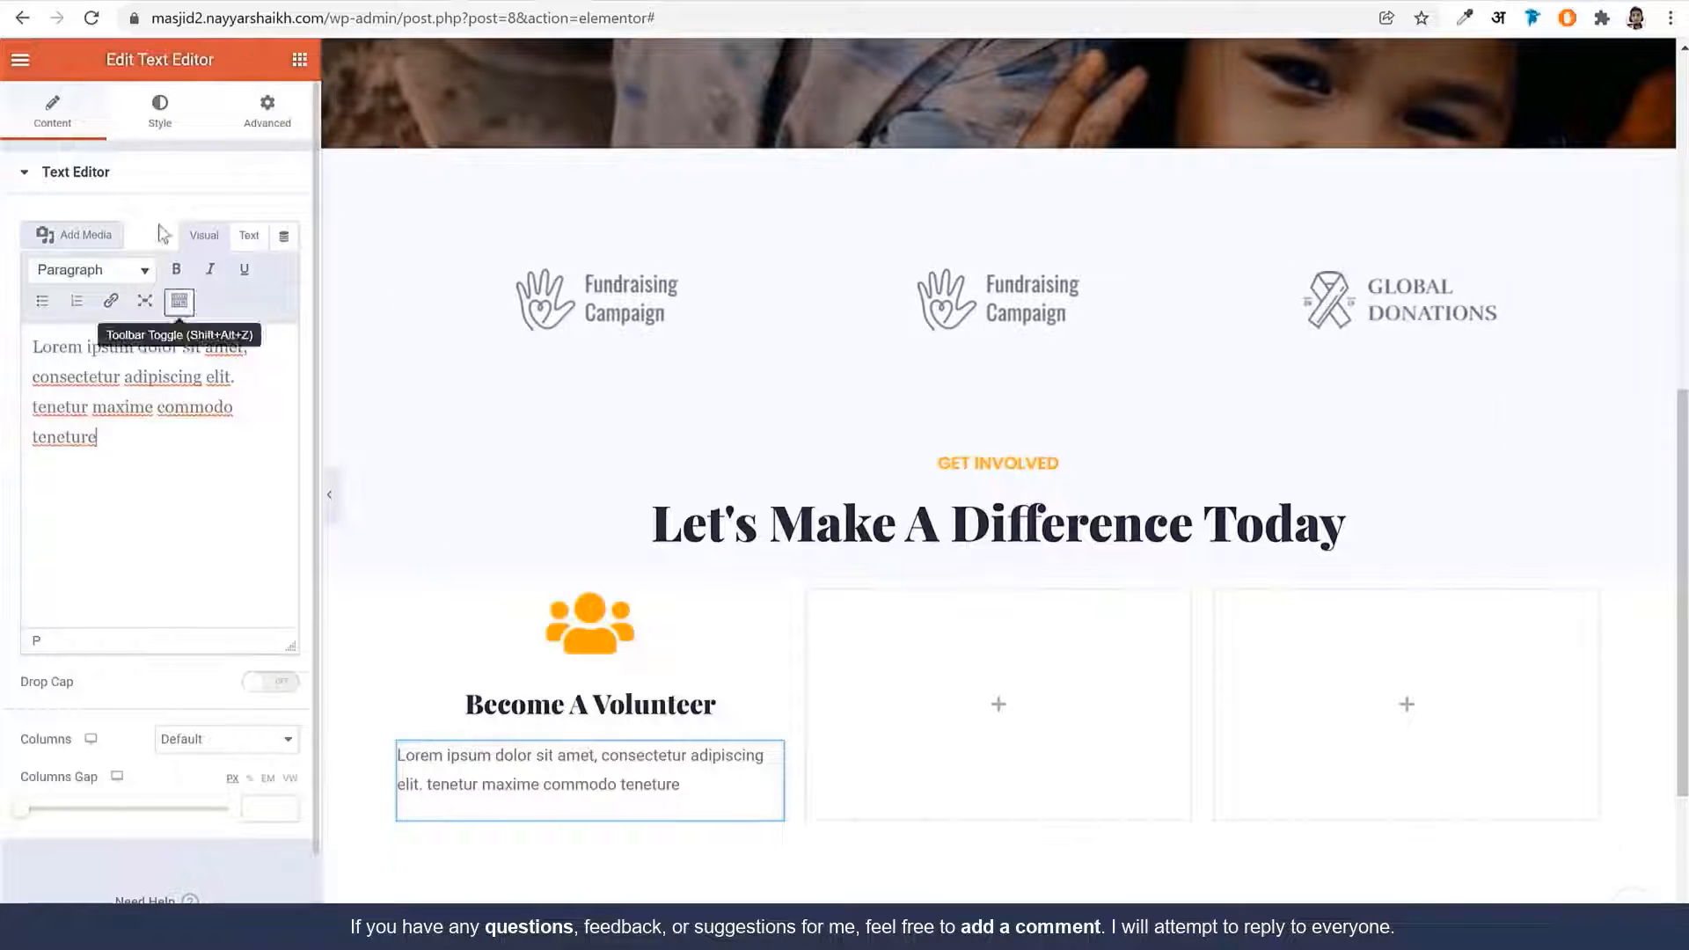
{"action": "left_click", "coordinate": [156, 110]}
{"action": "left_click", "coordinate": [227, 225]}
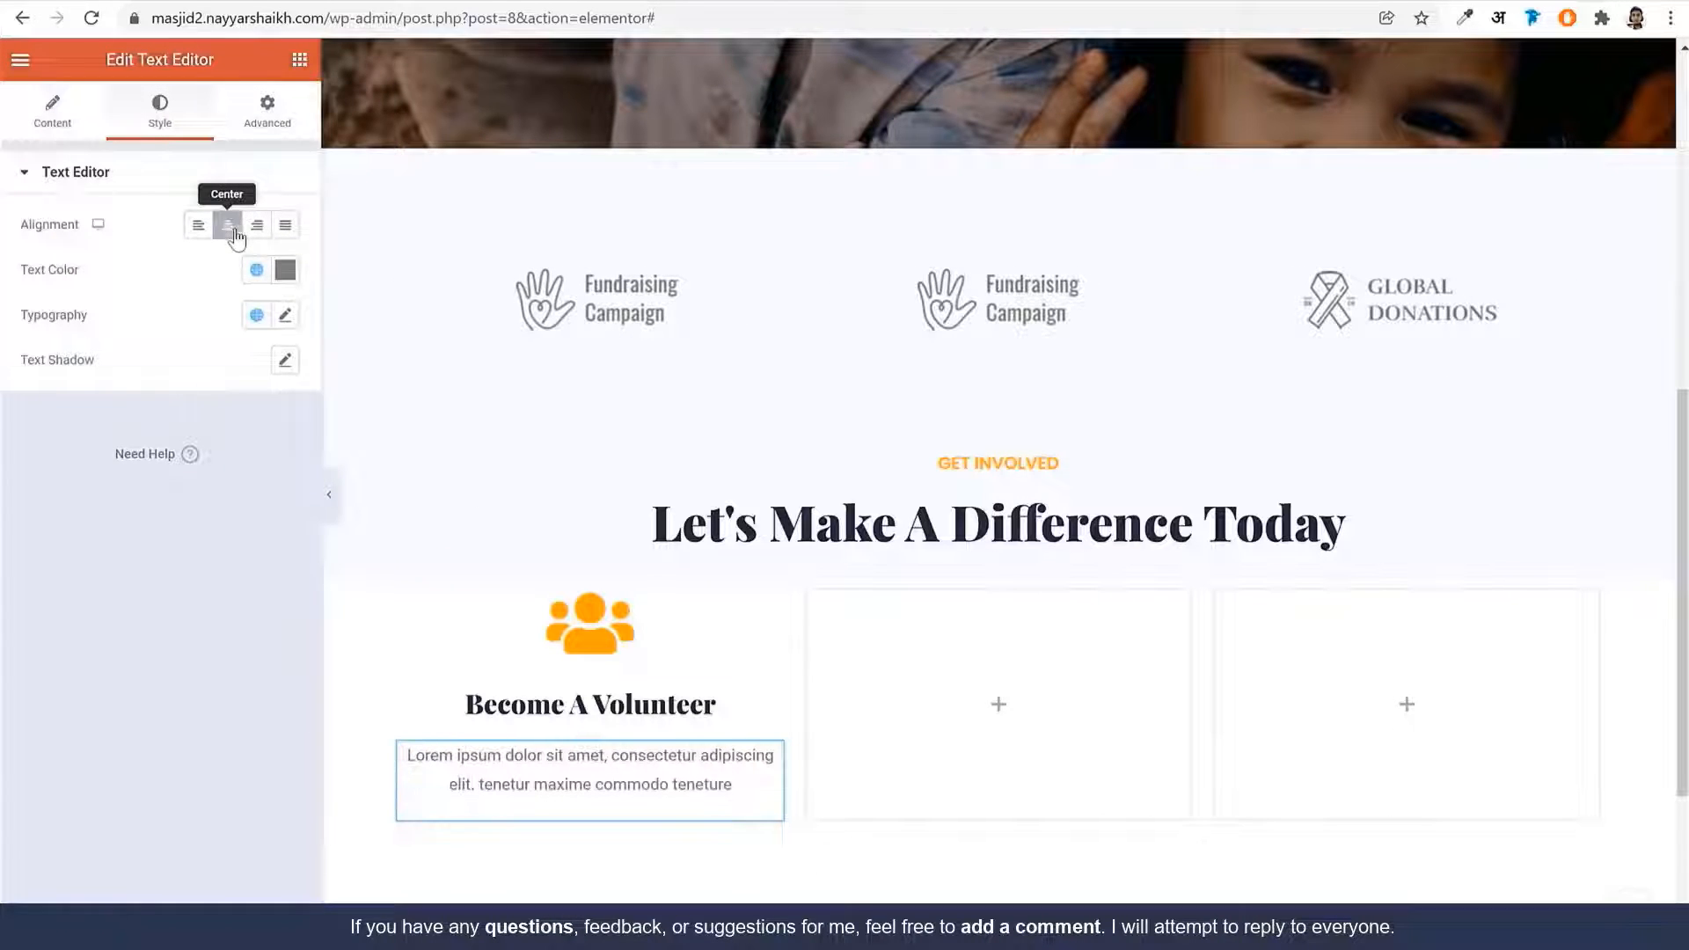
Set the paragraph text colour to #383838 and save it as a new global colour
{"action": "left_click", "coordinate": [282, 272]}
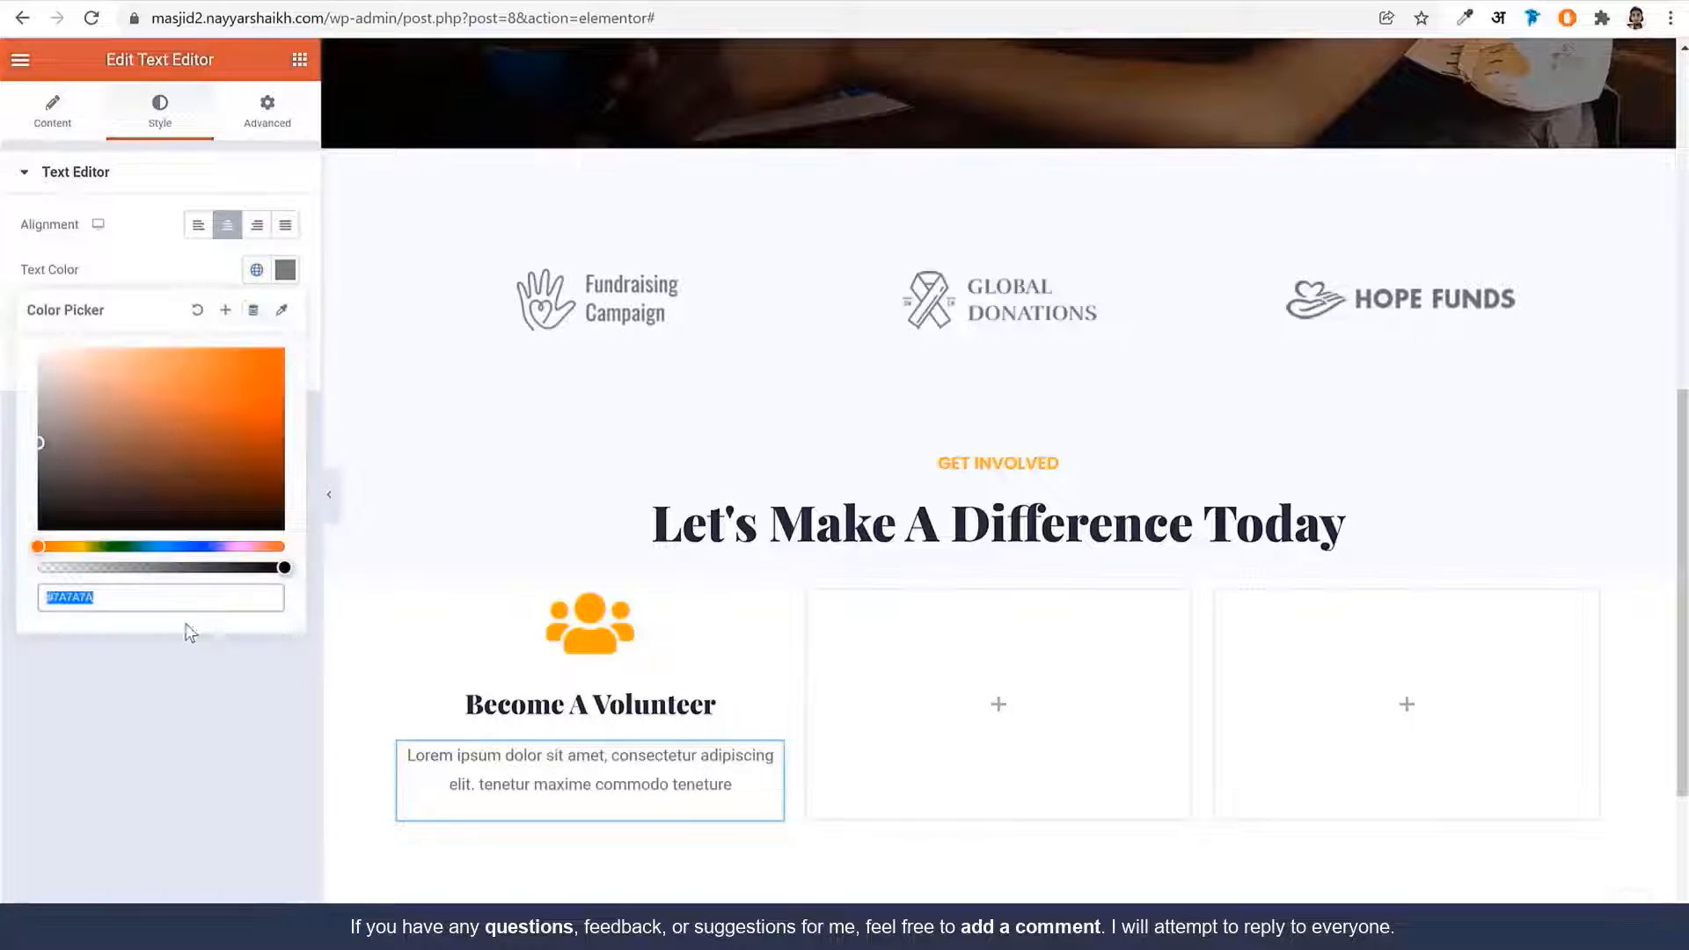
{"action": "type", "text": "#"}
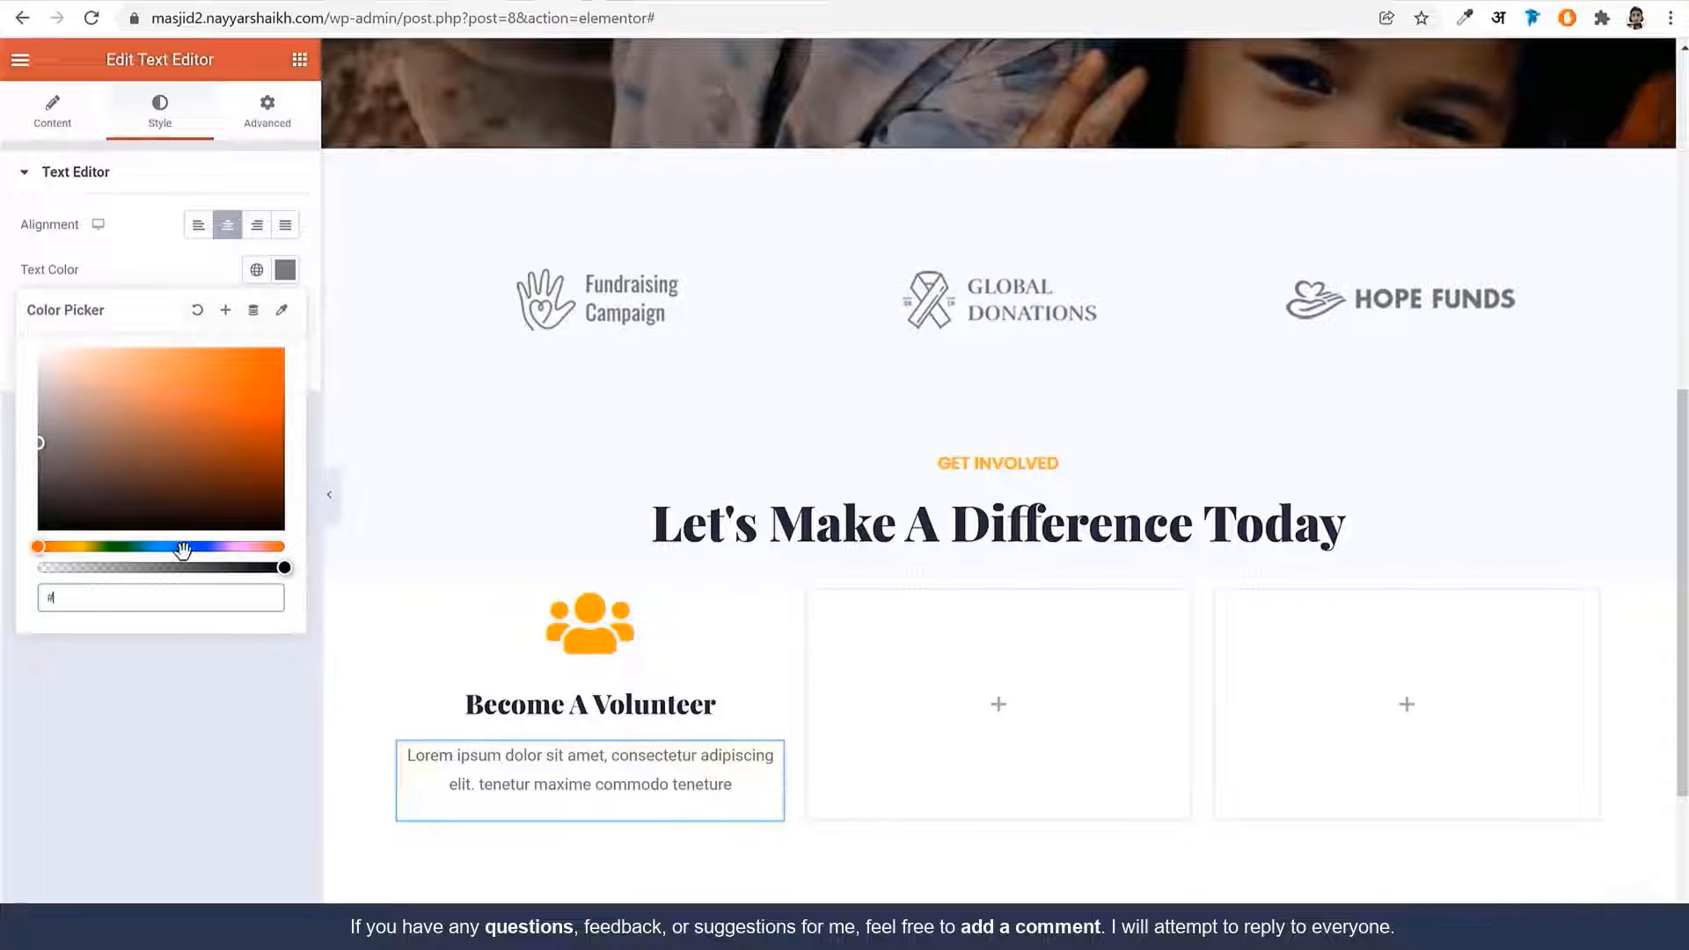
{"action": "type", "text": "383838"}
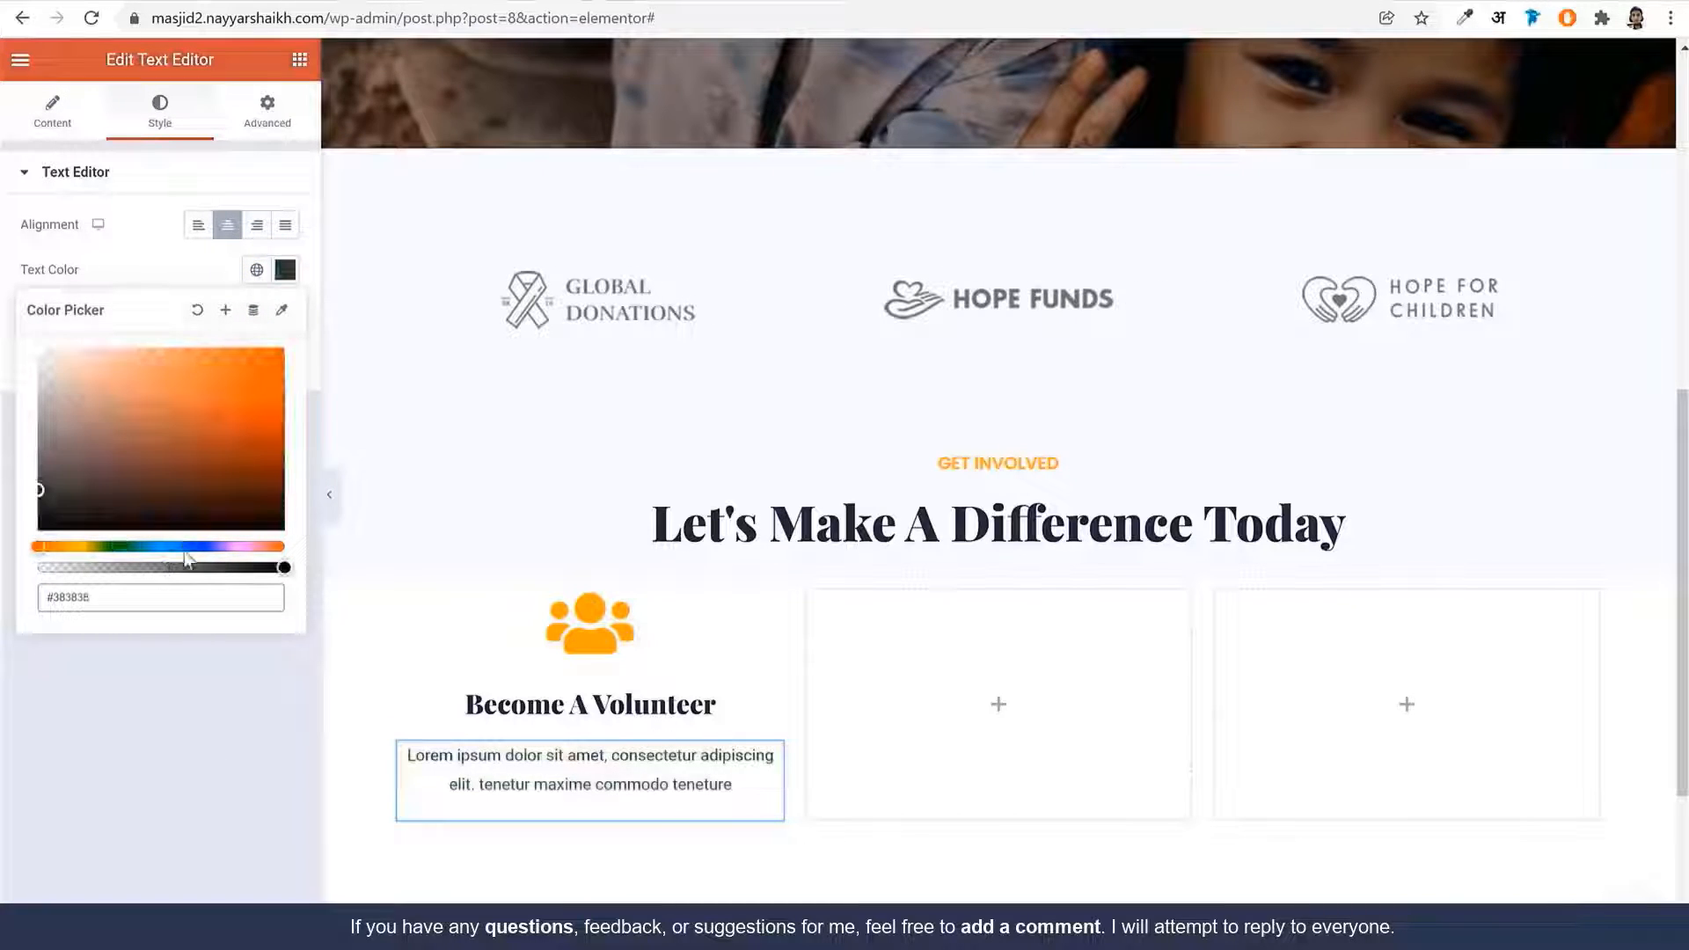
{"action": "left_click", "coordinate": [225, 310]}
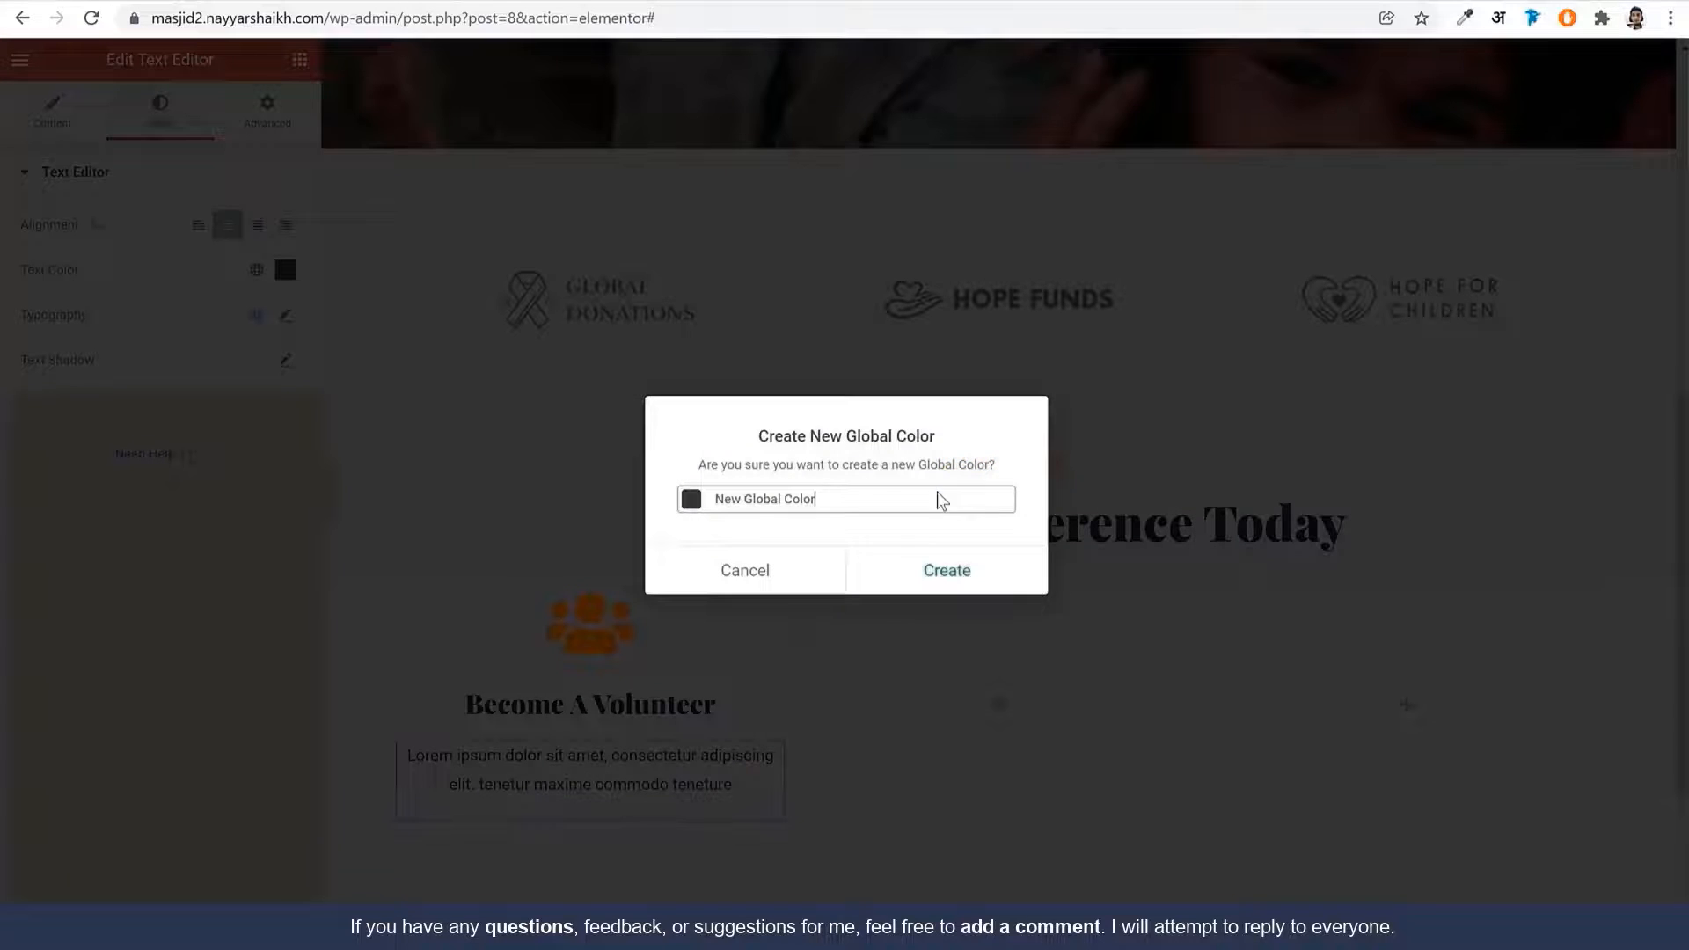
{"action": "triple_click", "coordinate": [796, 501]}
{"action": "type", "text": "#Des"}
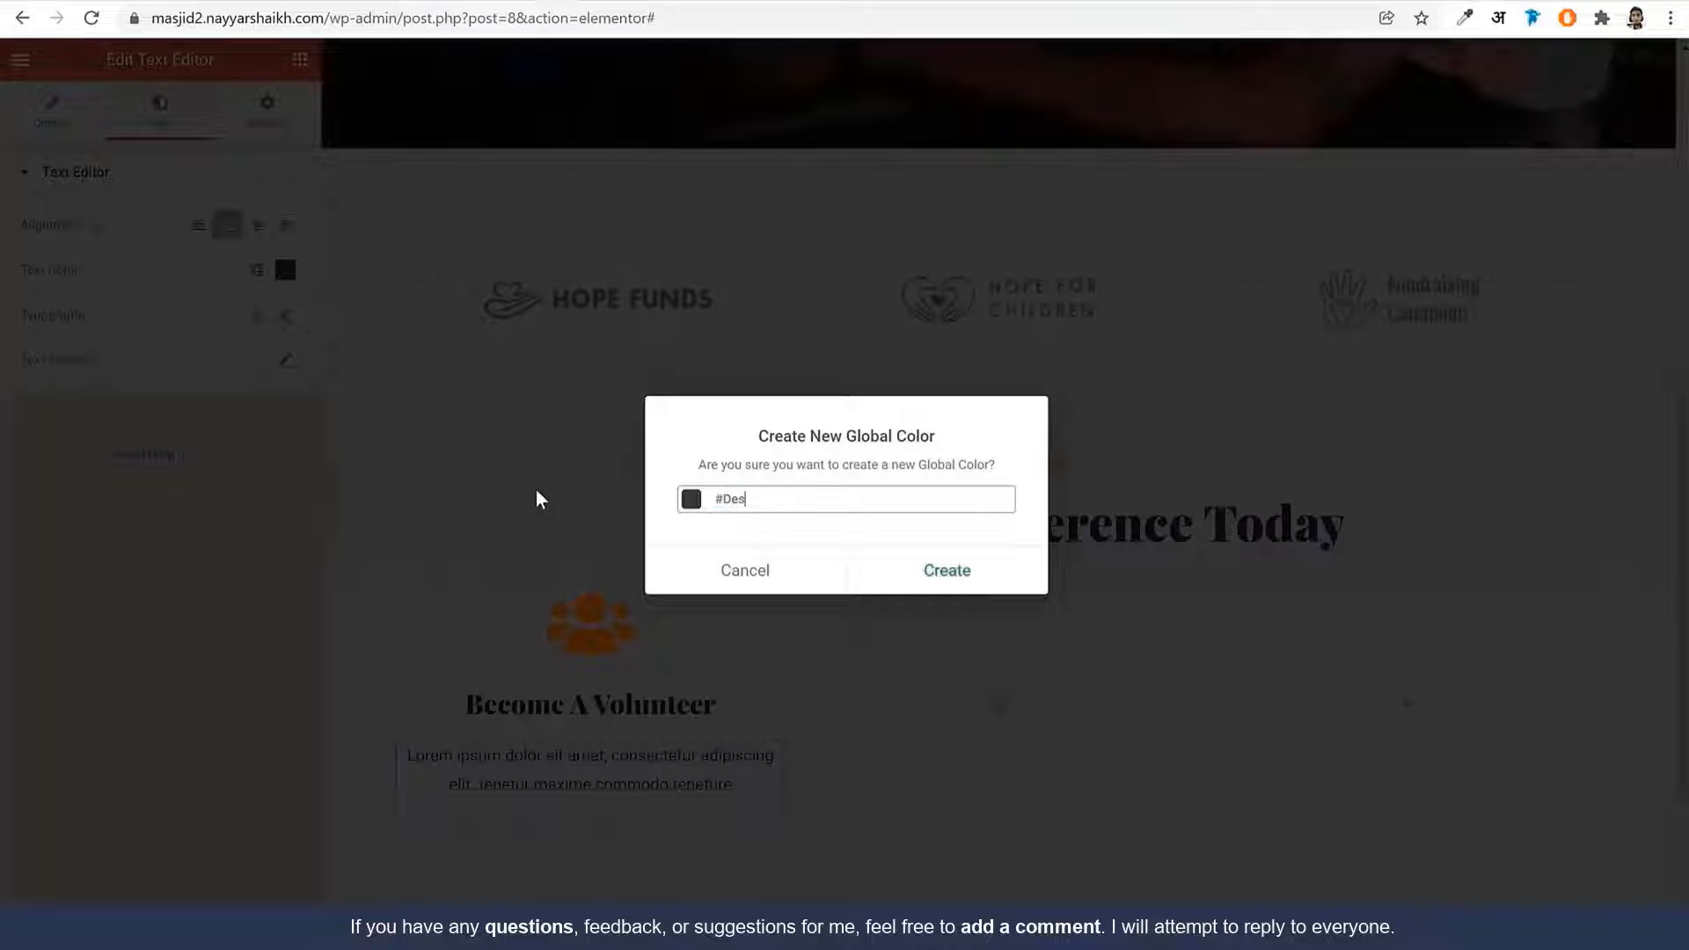
{"action": "type", "text": "c Color"}
{"action": "left_click_drag", "start_coordinate": [851, 494], "coordinate": [721, 494]}
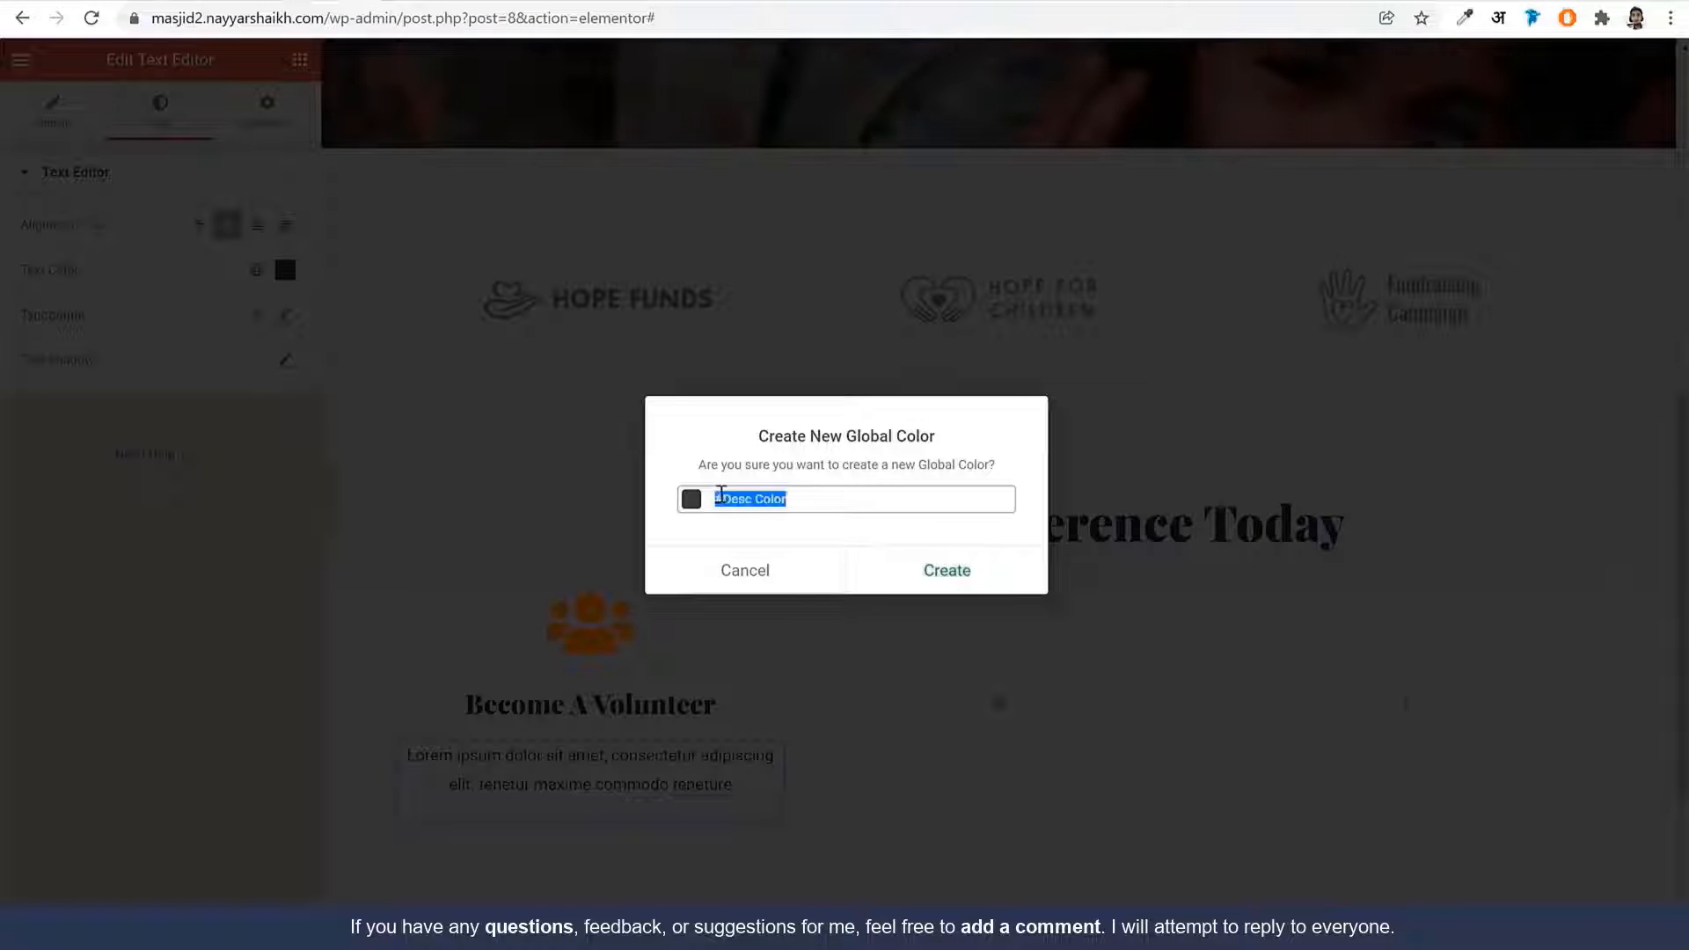
{"action": "type", "text": "#"}
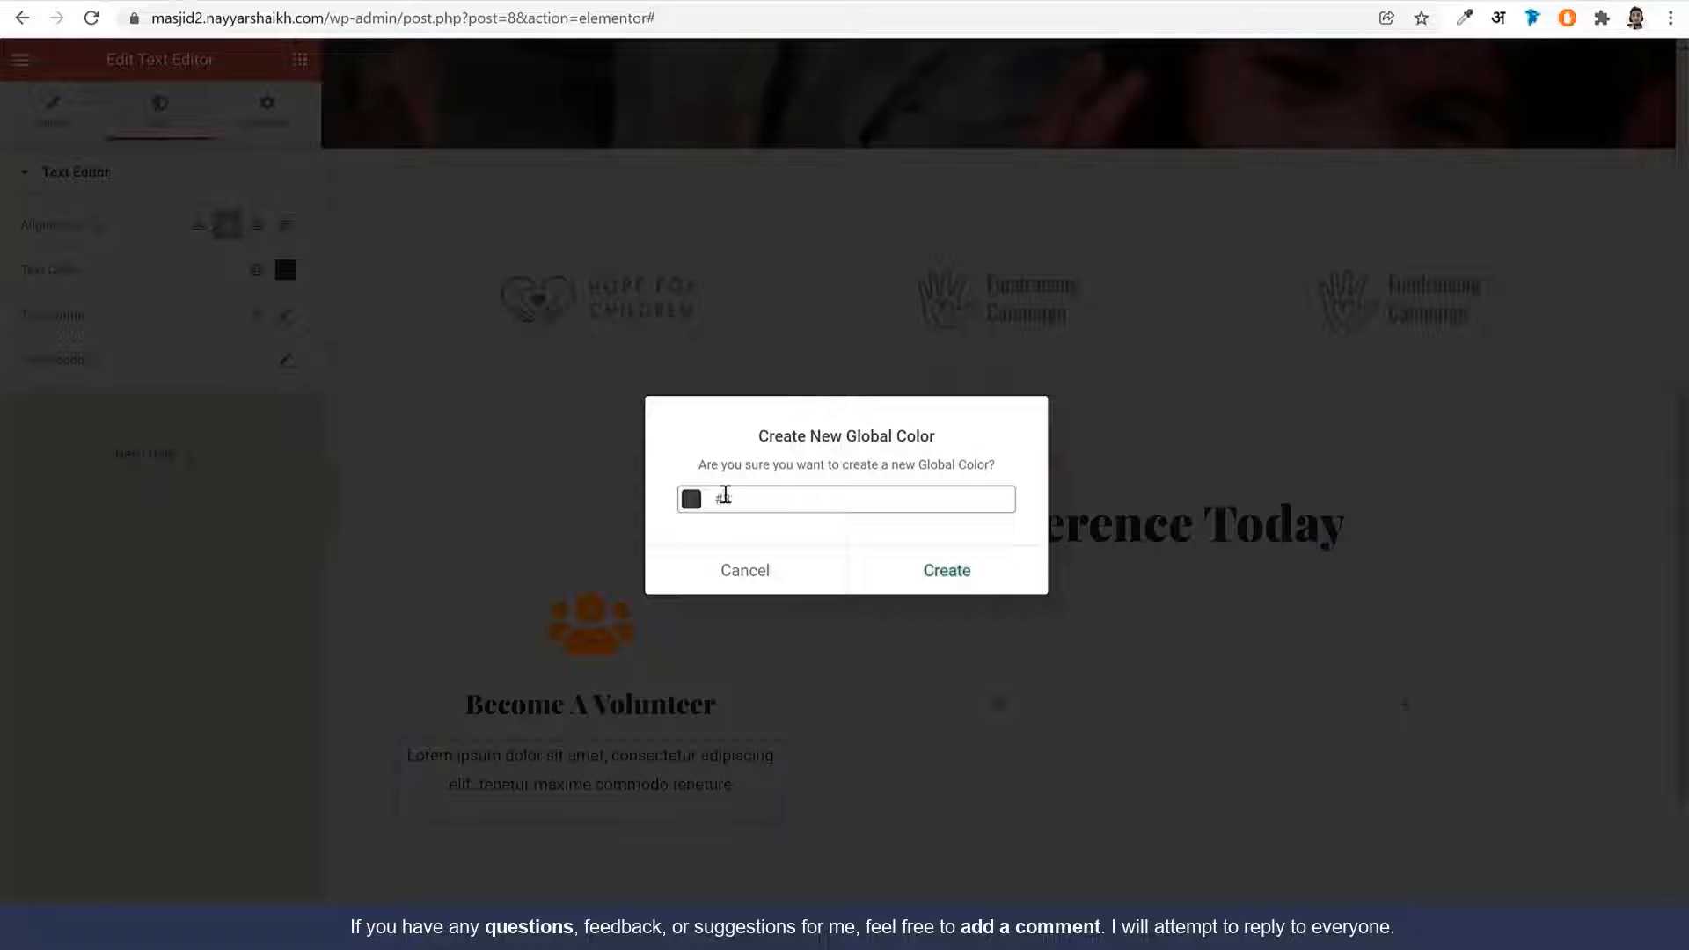
{"action": "type", "text": "2333"}
{"action": "type", "text": "383838"}
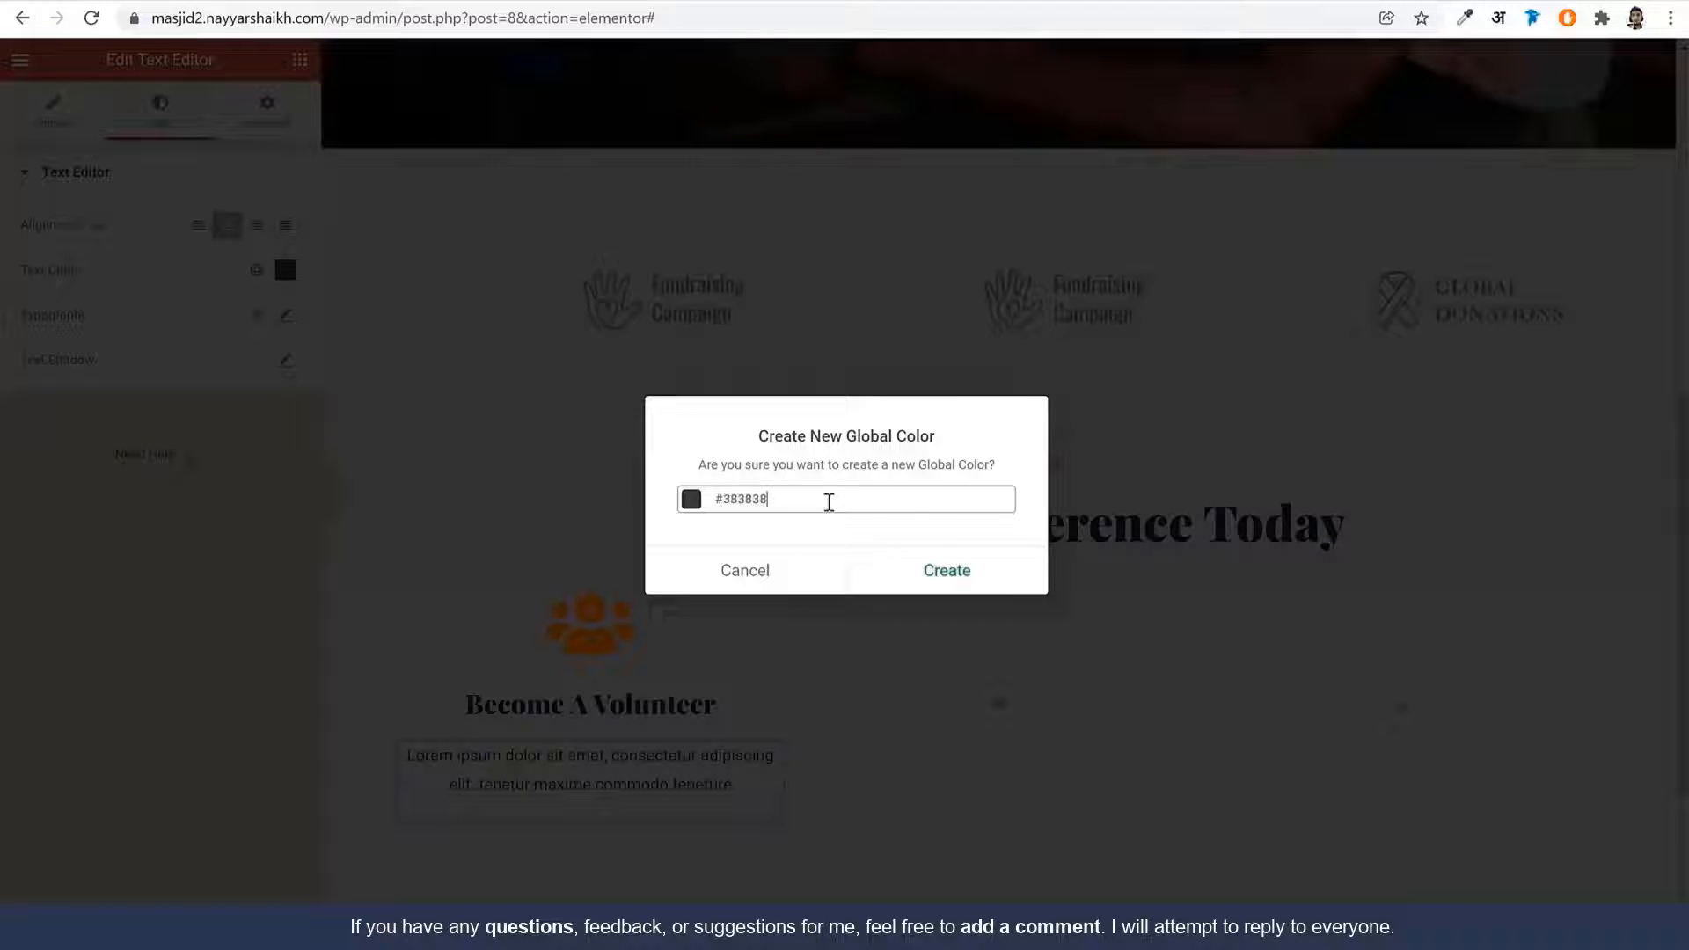
{"action": "left_click", "coordinate": [988, 590]}
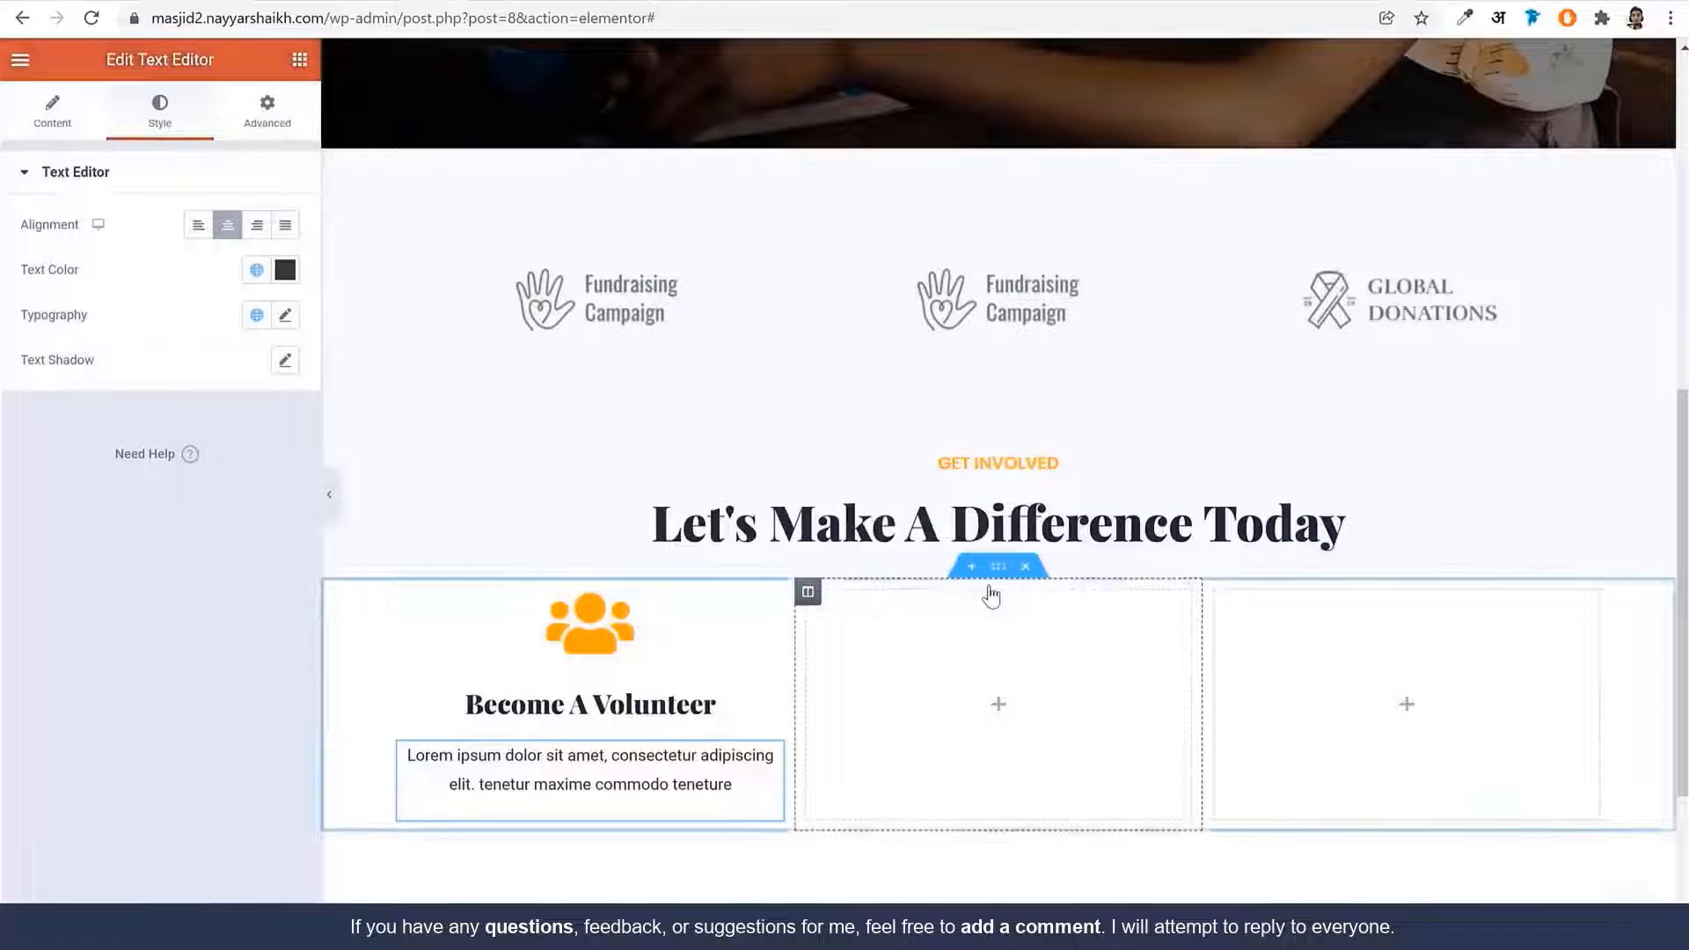
Set the paragraph typography to Poppins at size 15
{"action": "left_click", "coordinate": [285, 314]}
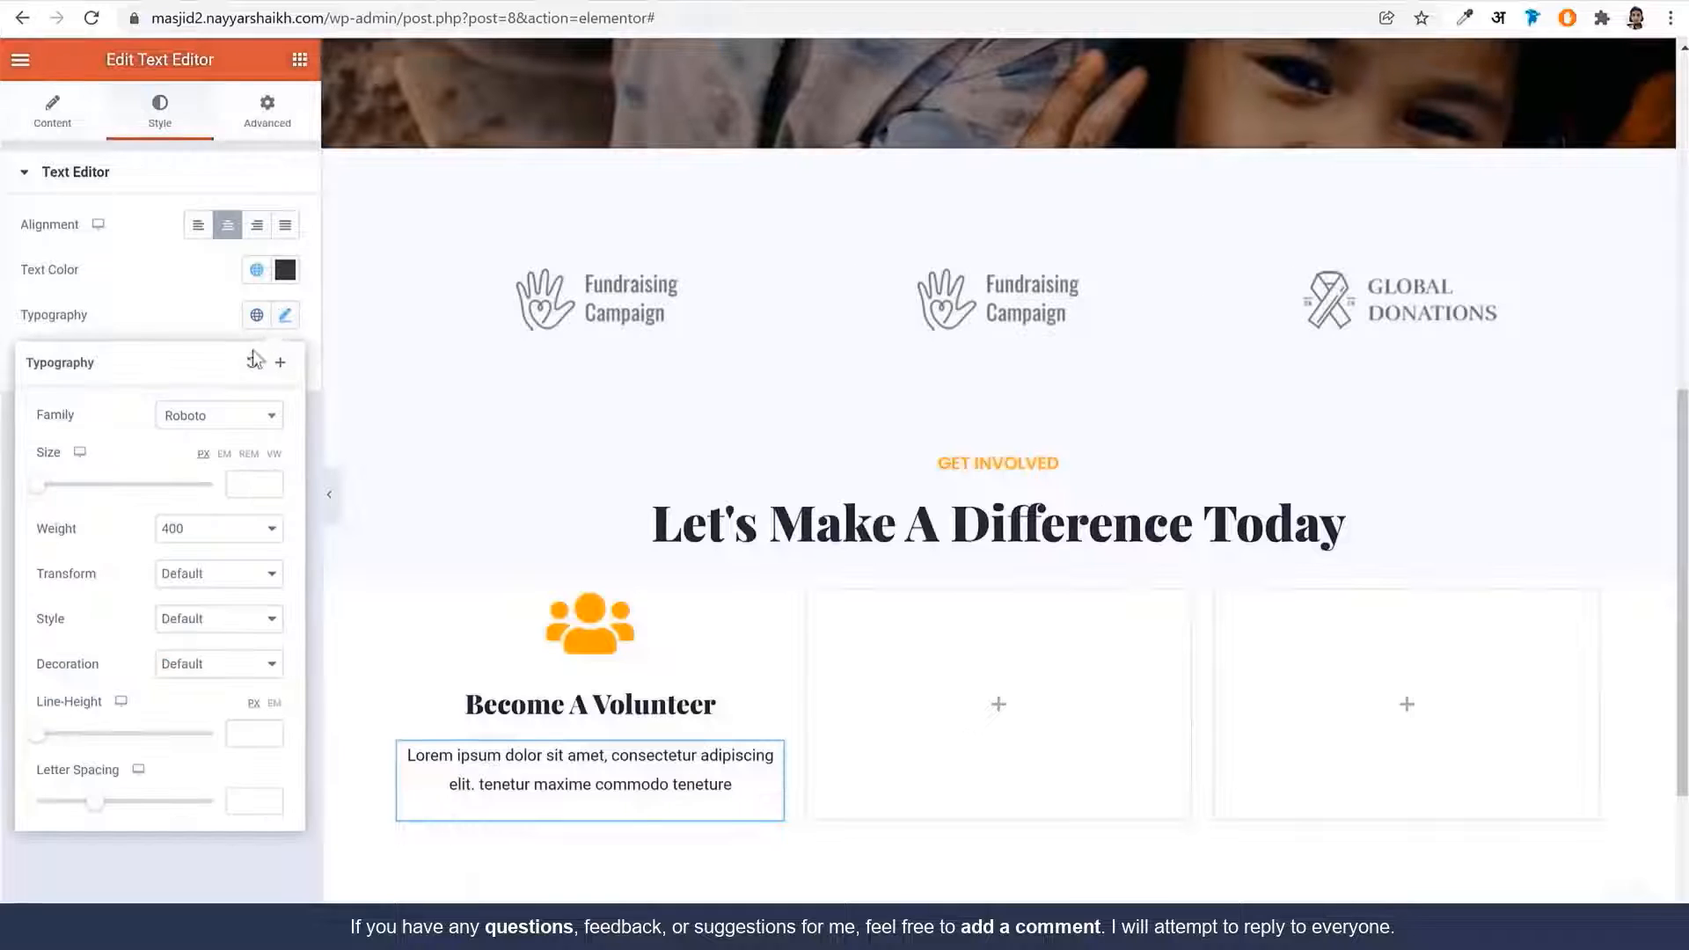
{"action": "left_click", "coordinate": [213, 422]}
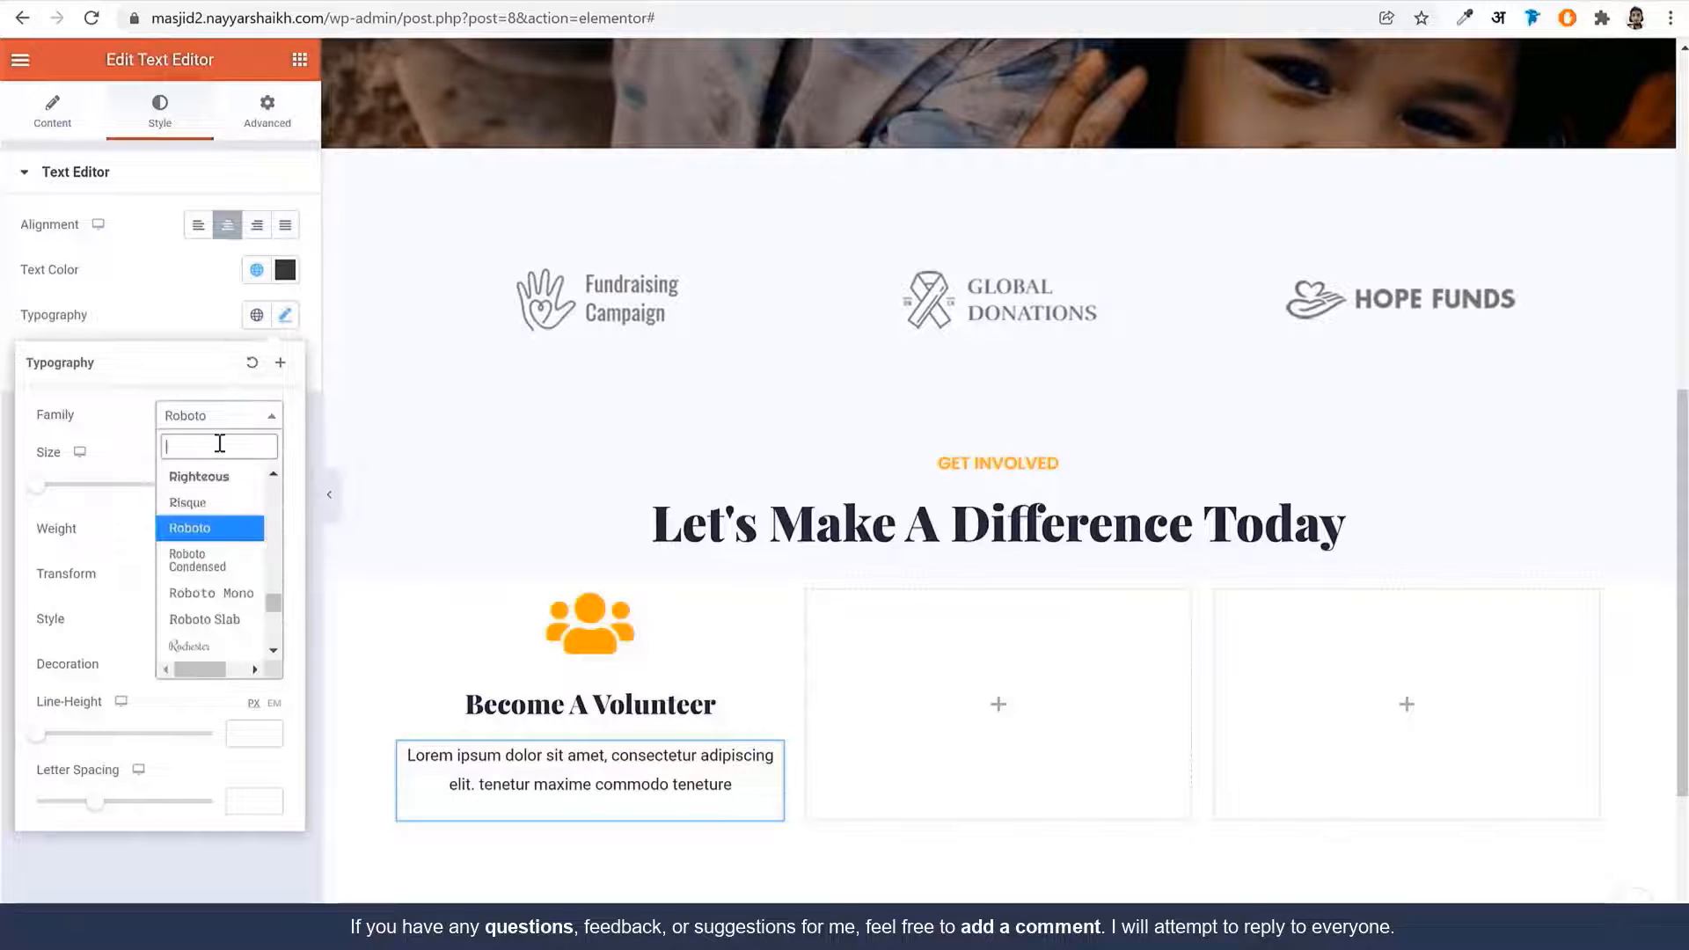
{"action": "type", "text": "popp"}
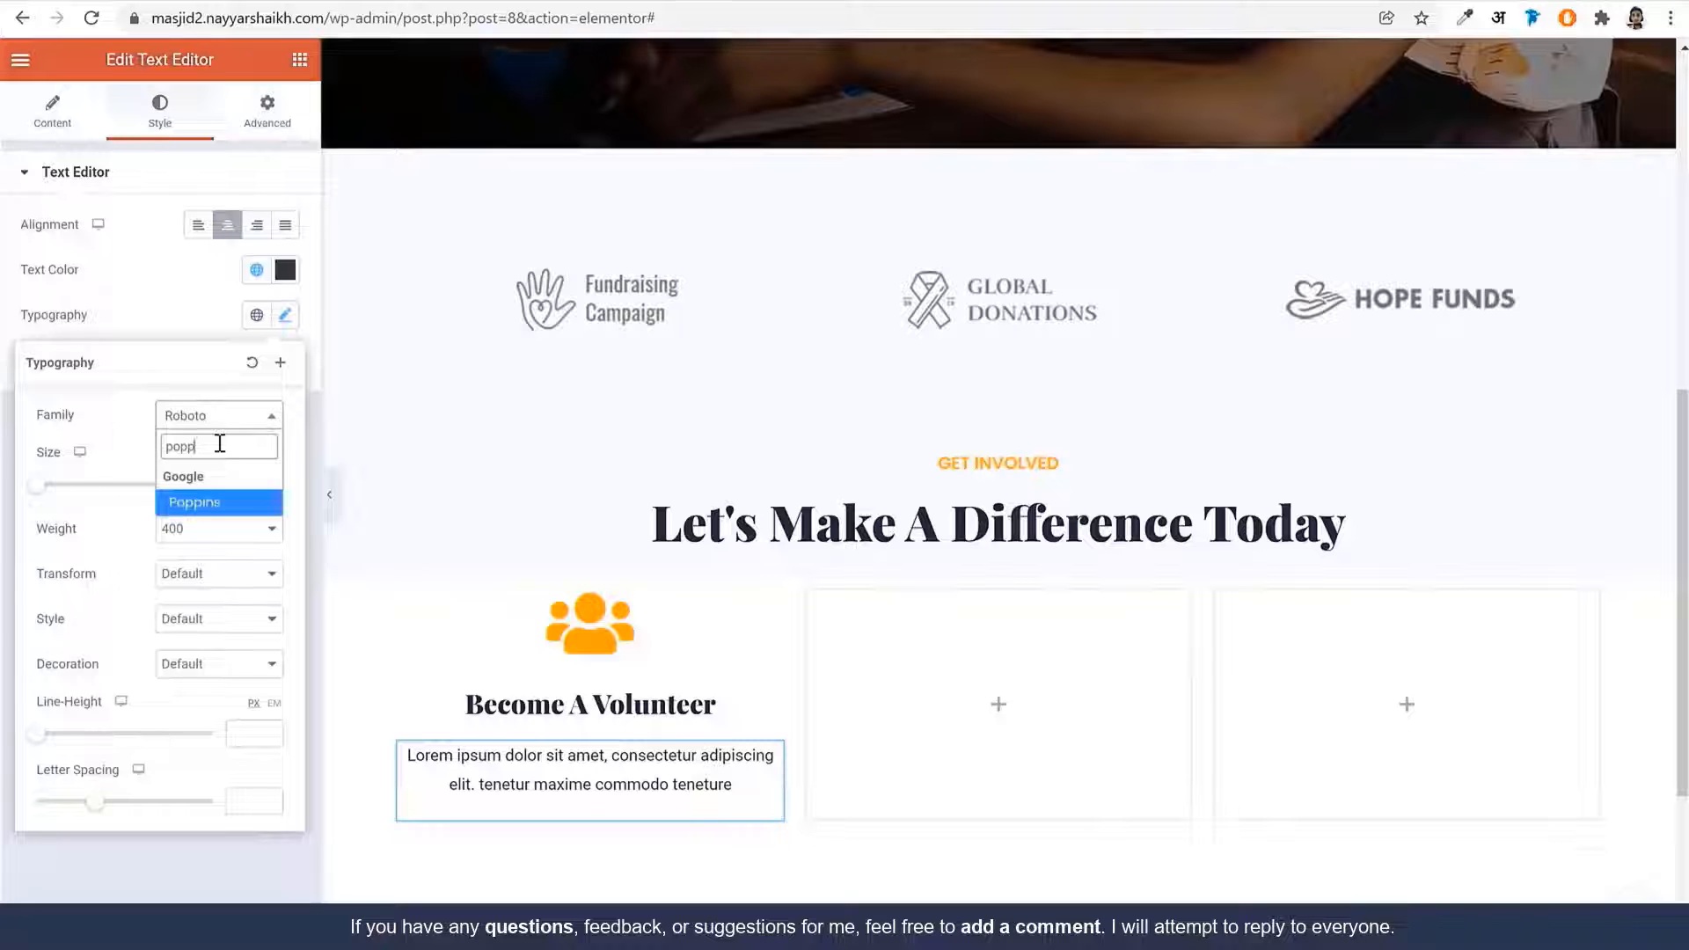
{"action": "key", "text": "Return"}
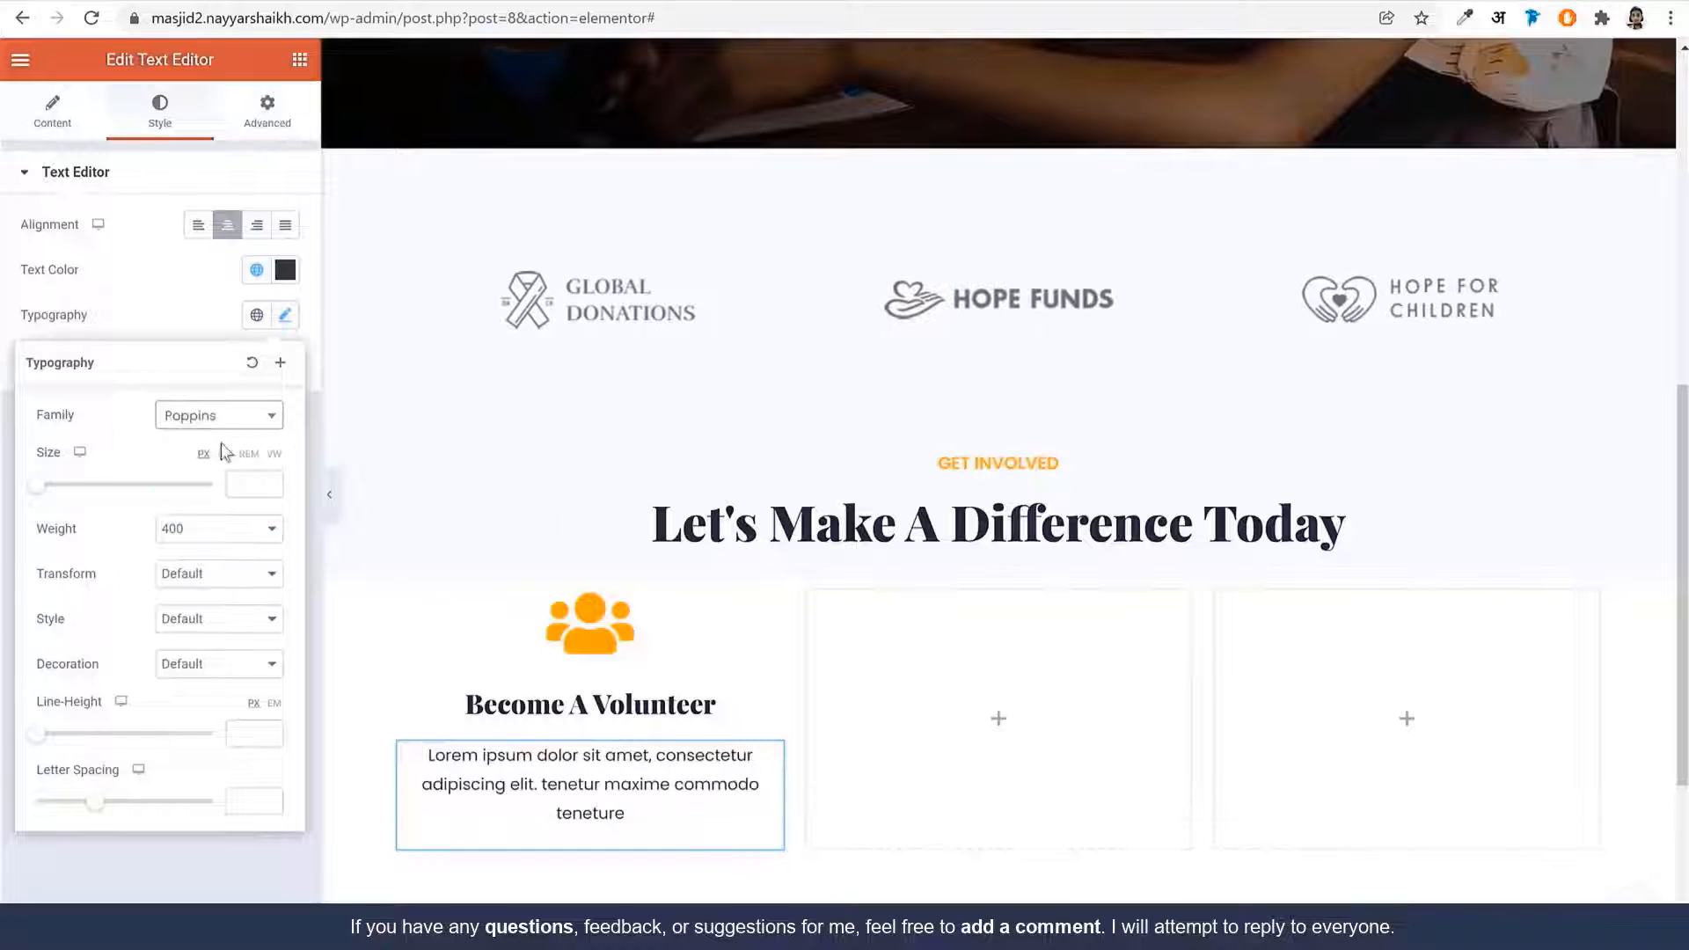
{"action": "left_click", "coordinate": [258, 483]}
{"action": "type", "text": "15"}
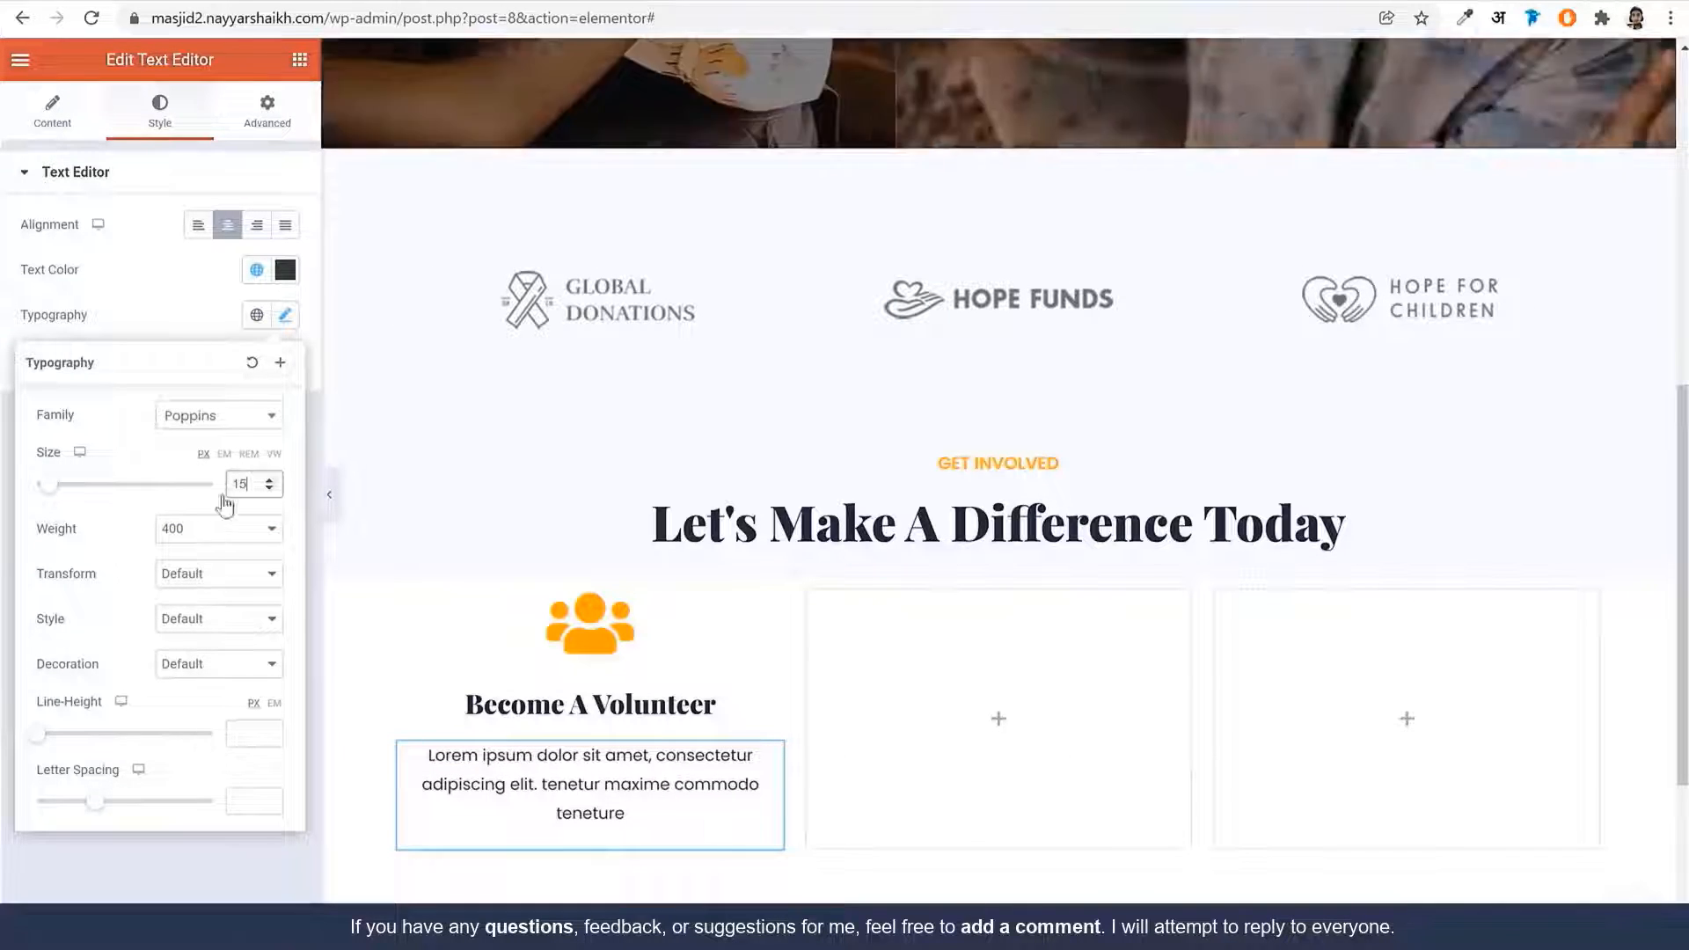
{"action": "left_click", "coordinate": [278, 315]}
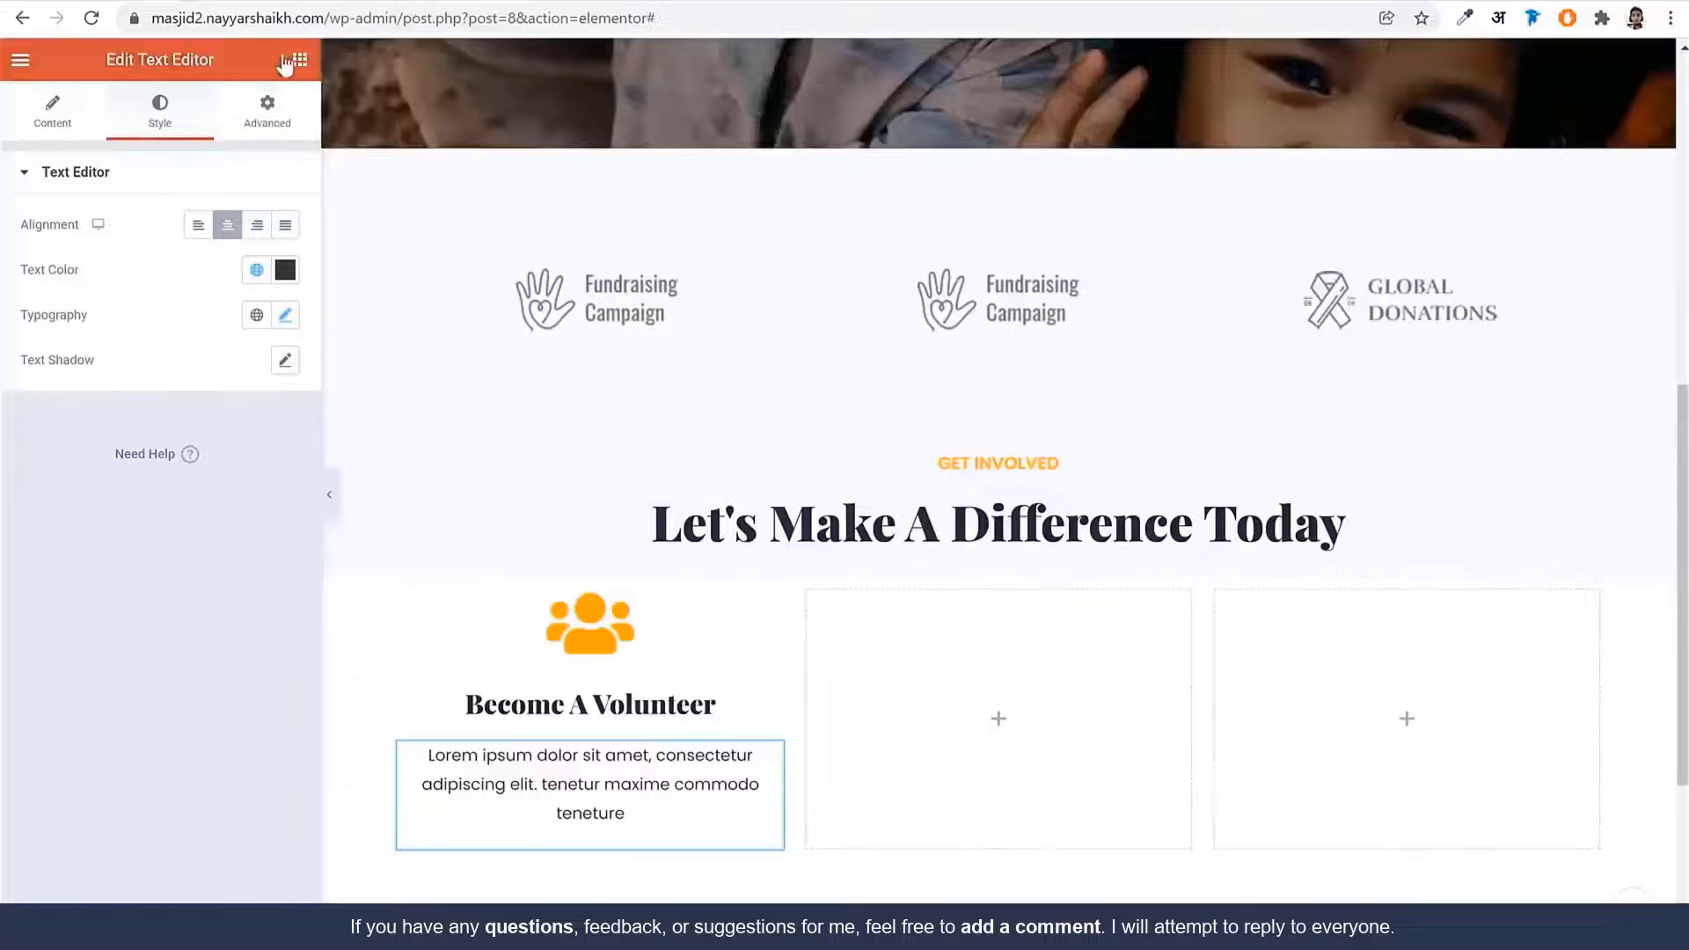
Drop a Button widget beneath the Volunteer paragraph in the first column
{"action": "left_click", "coordinate": [299, 59]}
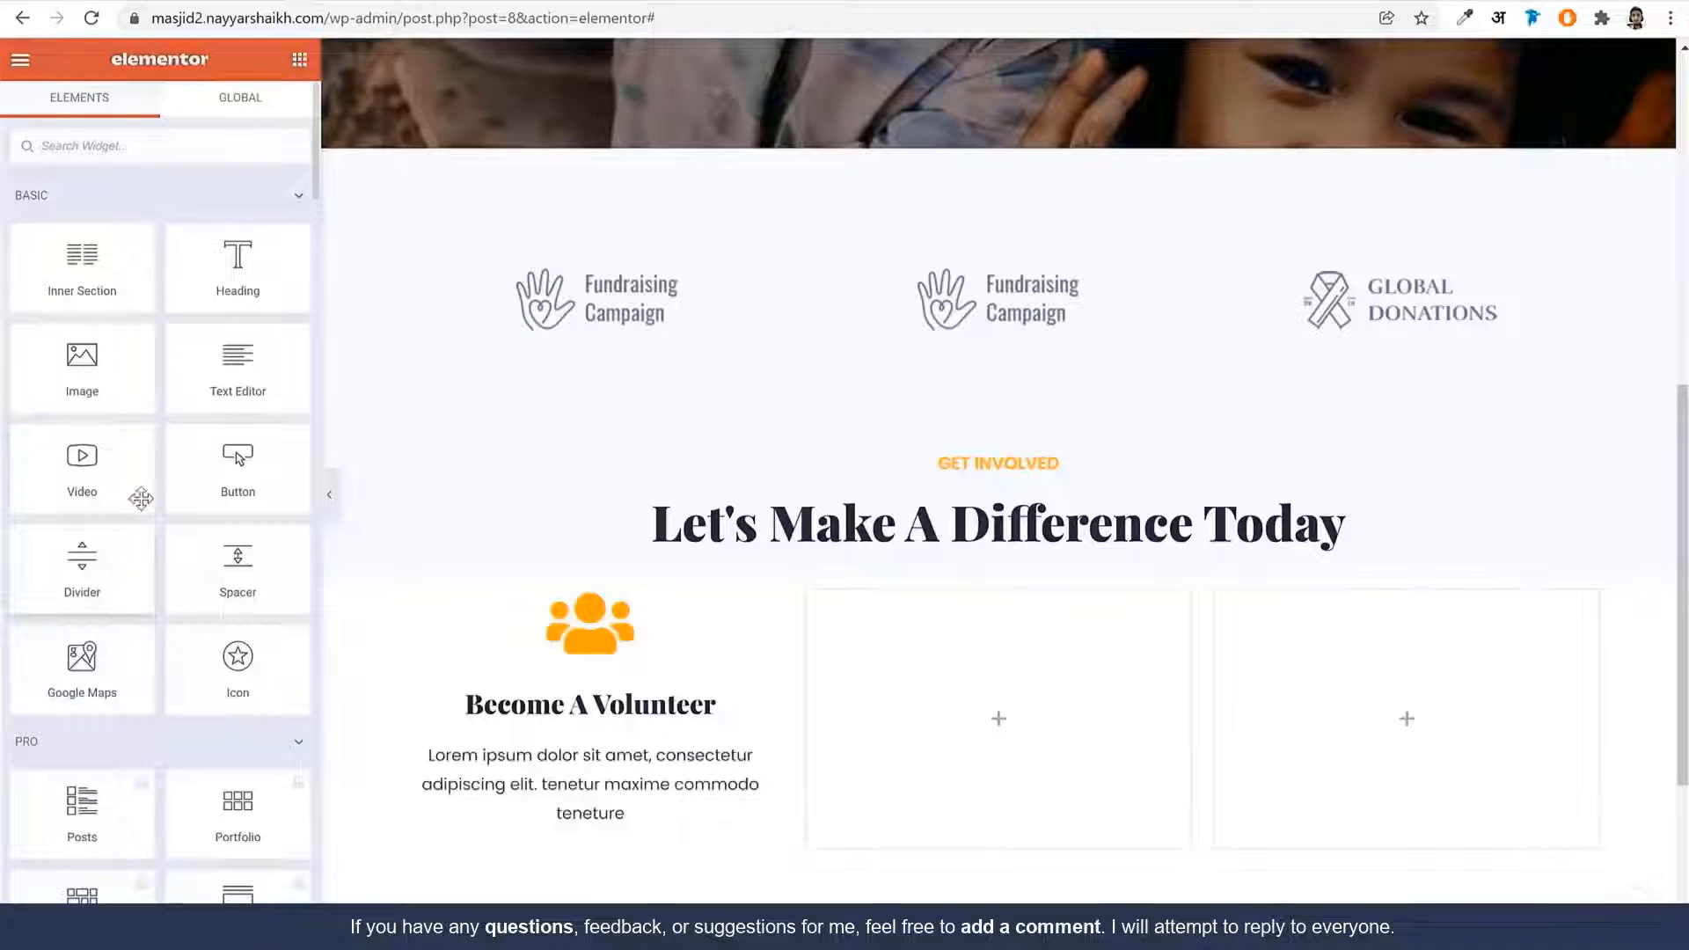
{"action": "left_click_drag", "start_coordinate": [238, 466], "coordinate": [599, 823]}
{"action": "scroll", "coordinate": [646, 520], "scroll_direction": "down", "scroll_amount": 1}
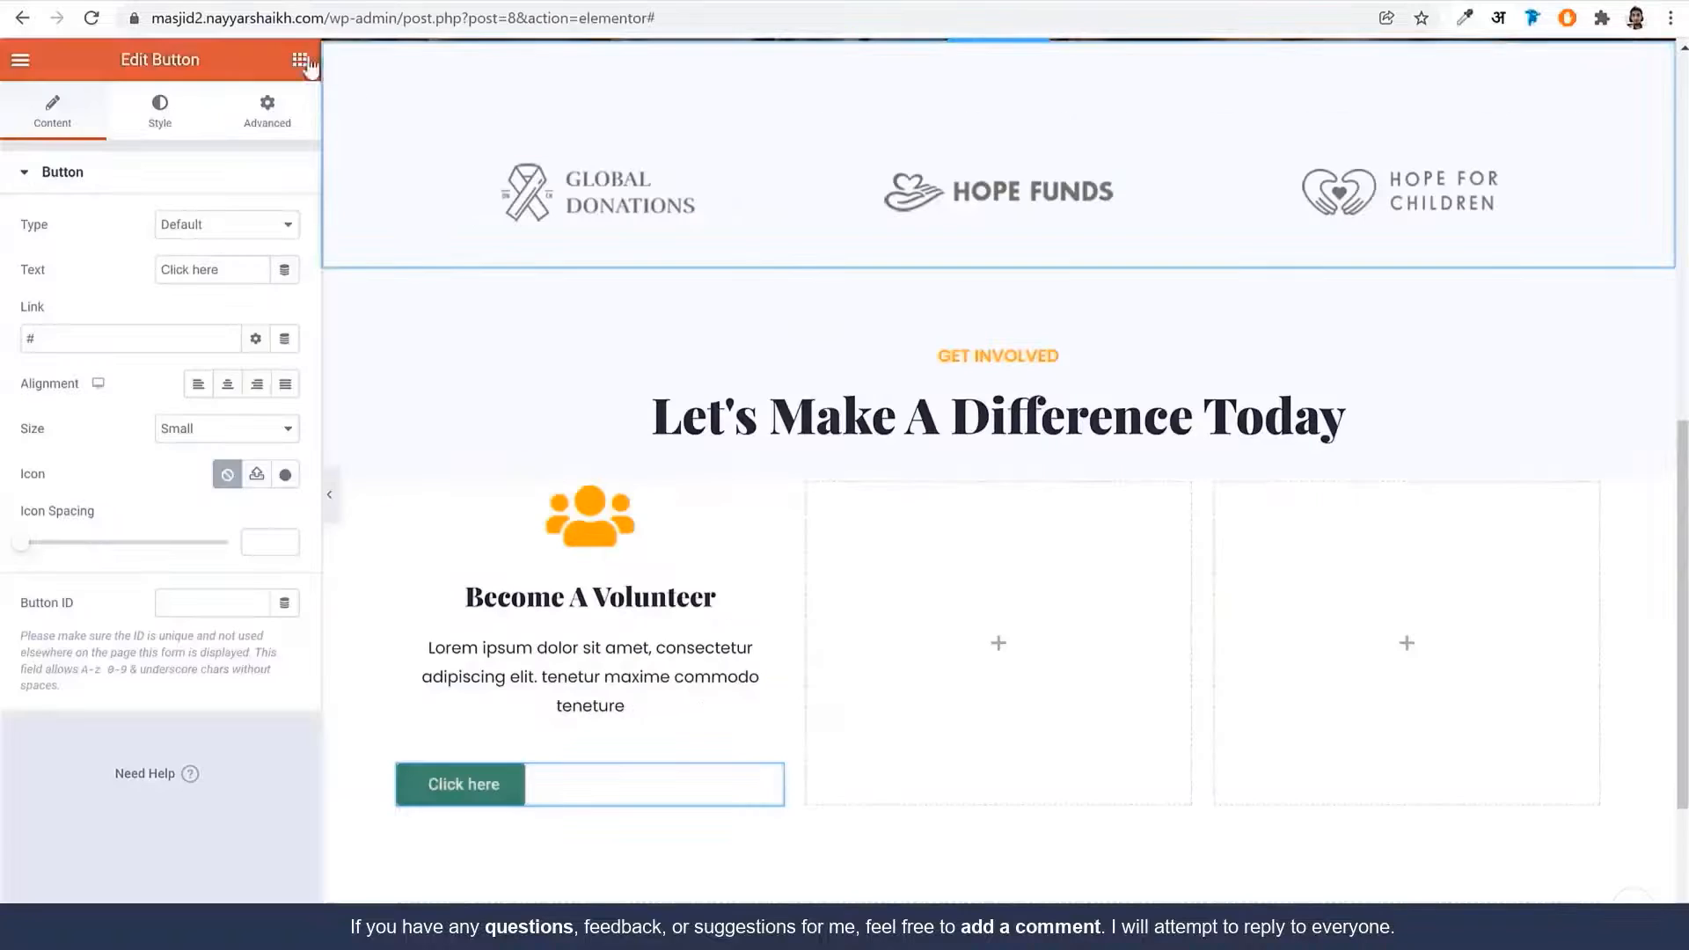
{"action": "left_click", "coordinate": [302, 61]}
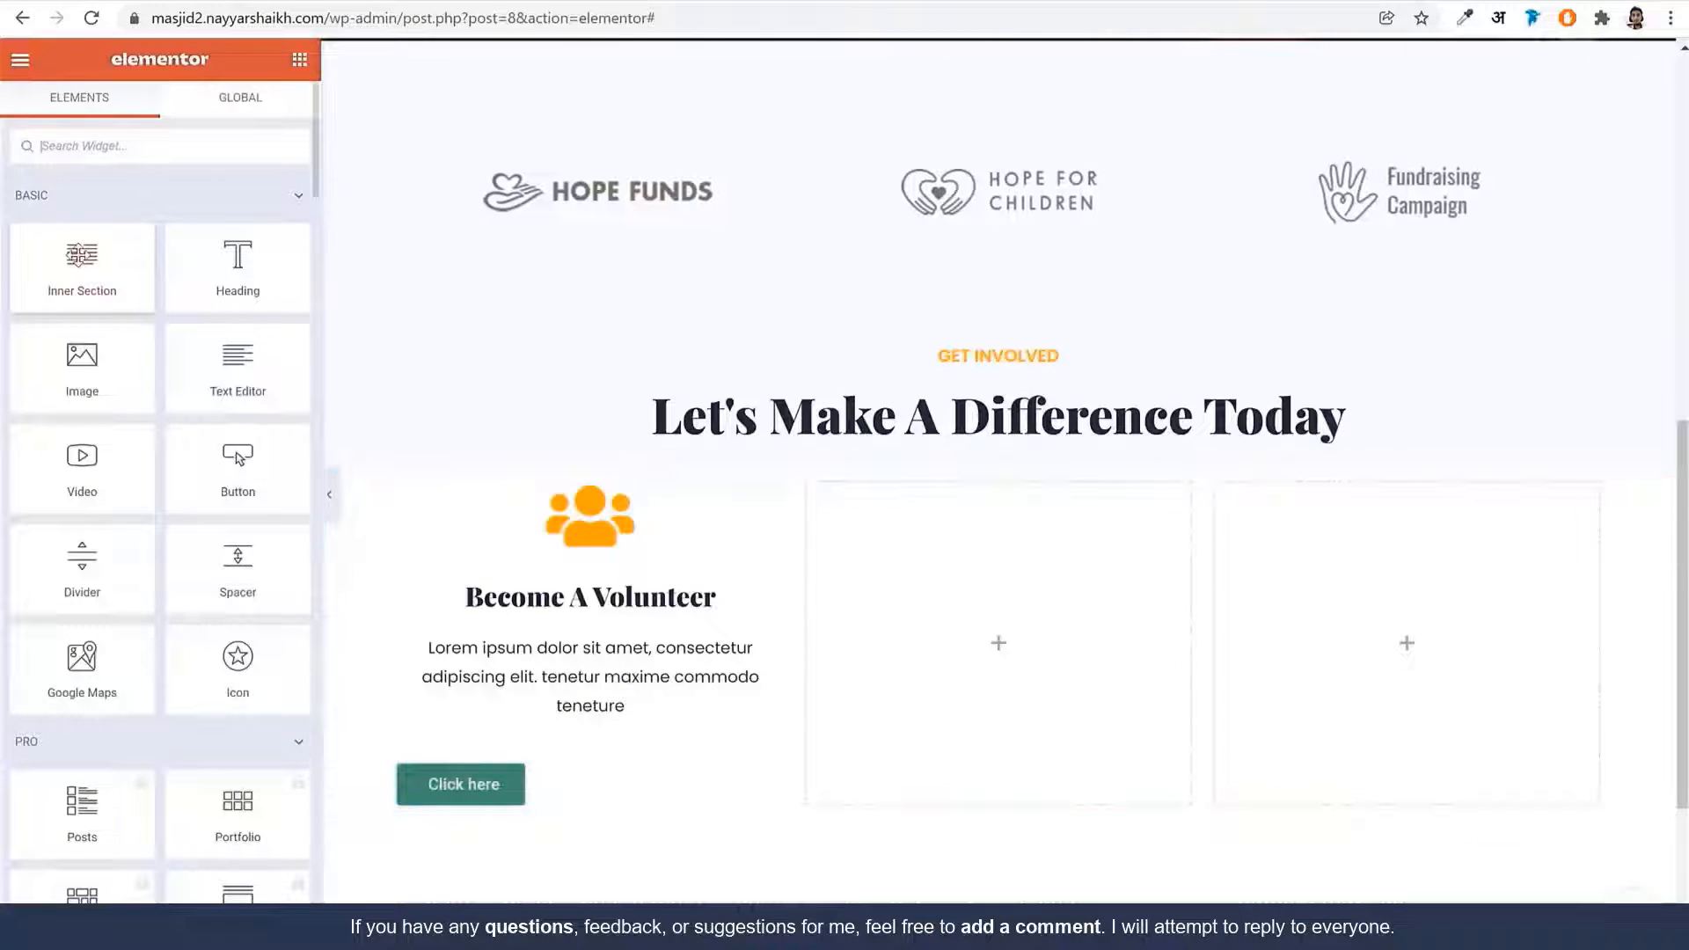
Add an inner section to the Volunteer card and delete the spare empty inner columns
{"action": "left_click_drag", "start_coordinate": [94, 254], "coordinate": [939, 528]}
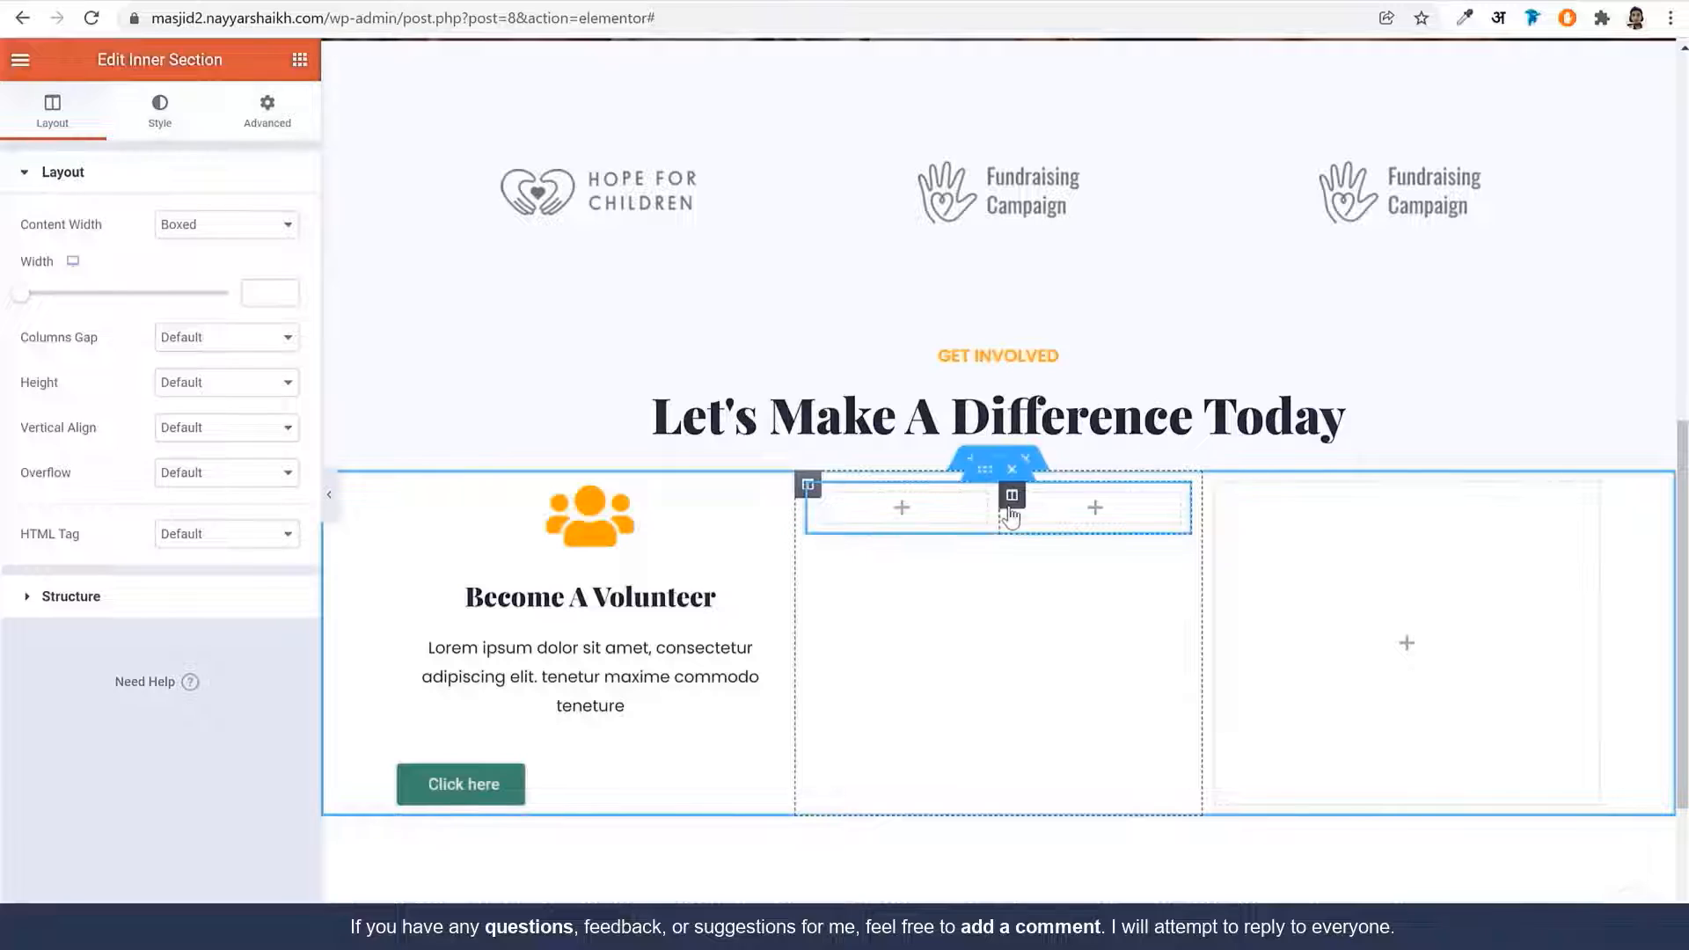
{"action": "right_click", "coordinate": [1012, 498]}
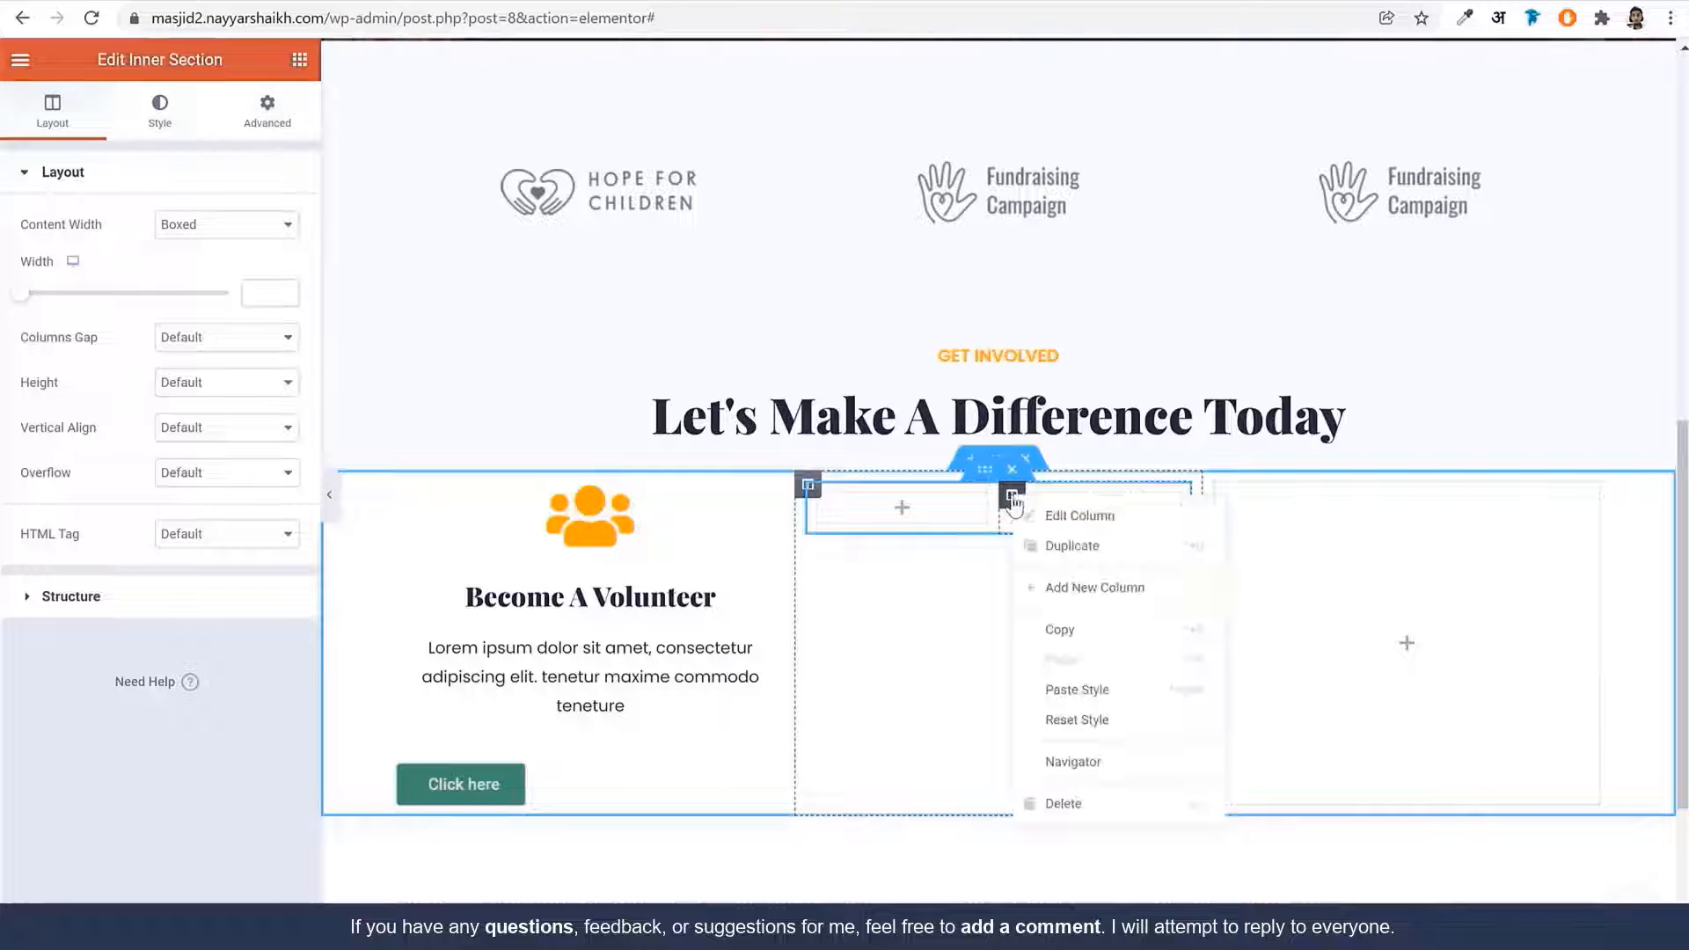
{"action": "left_click", "coordinate": [977, 630]}
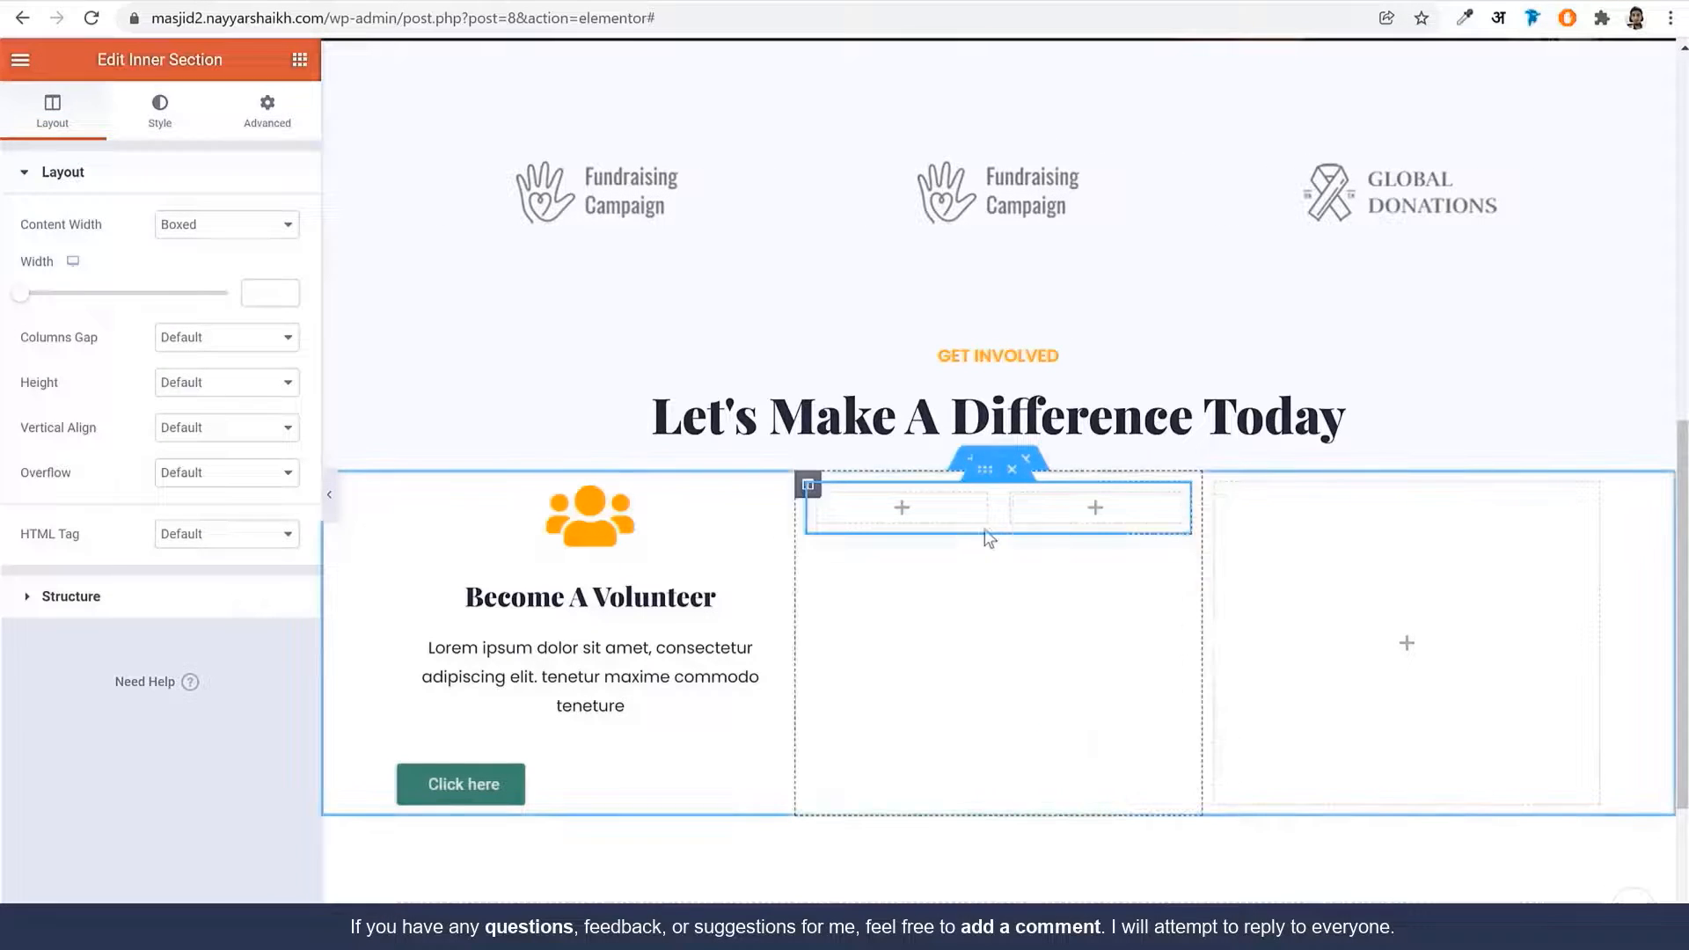
{"action": "right_click", "coordinate": [1012, 498]}
{"action": "left_click", "coordinate": [1069, 805]}
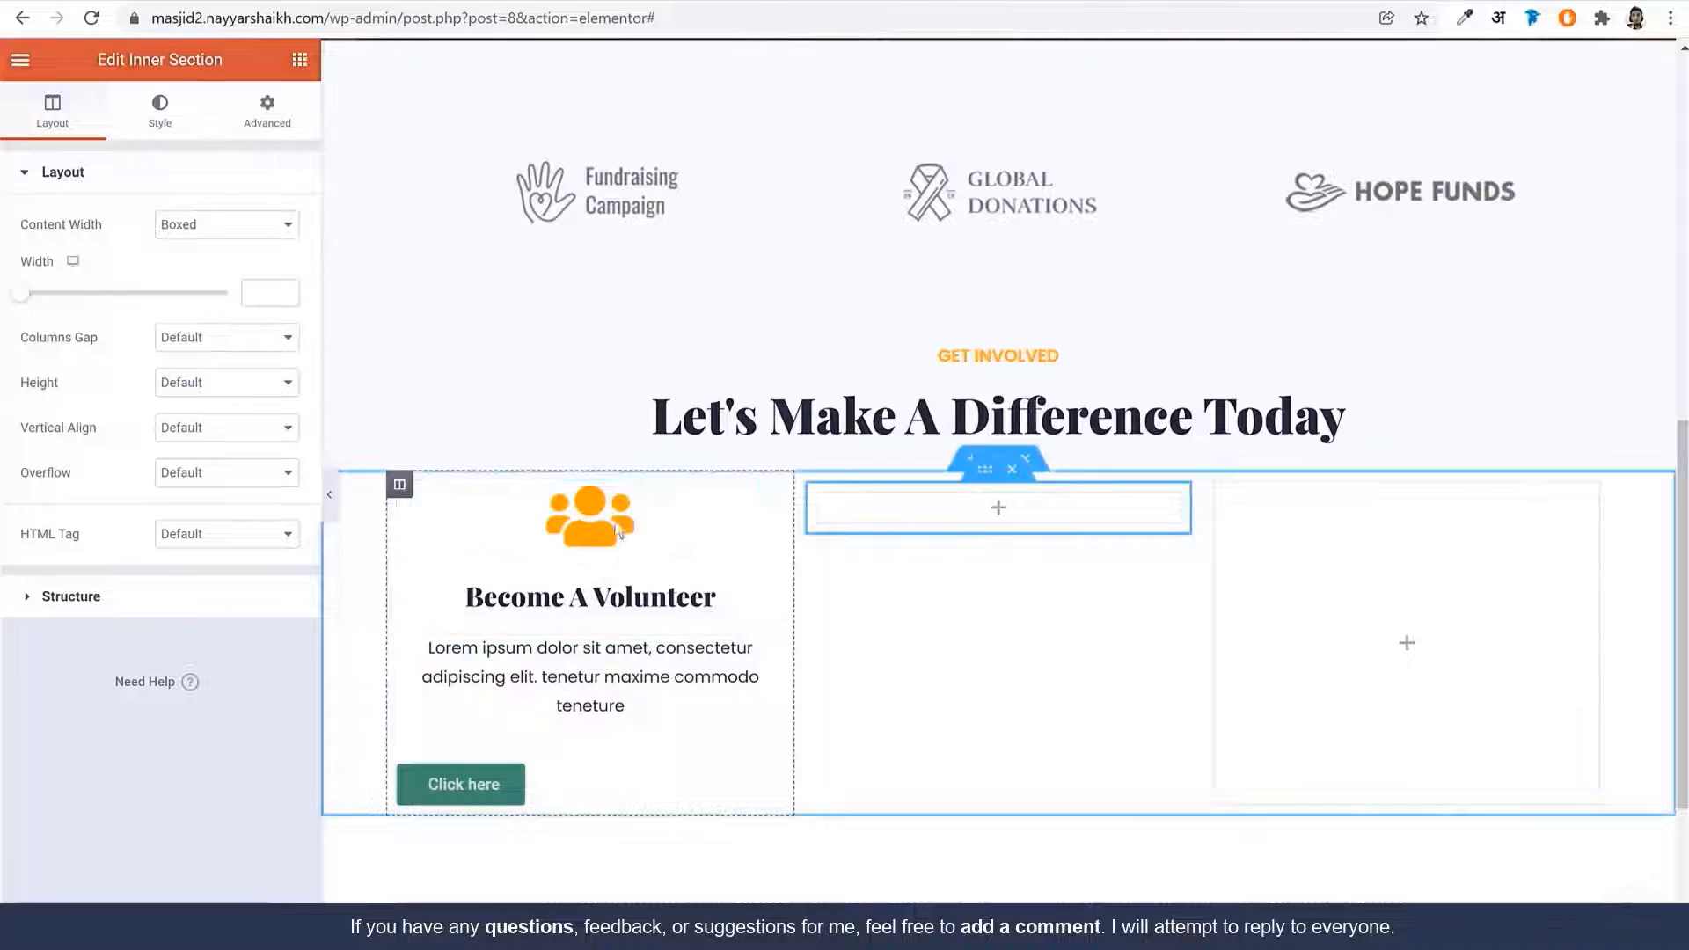
{"action": "left_click", "coordinate": [300, 60]}
{"action": "left_click_drag", "start_coordinate": [124, 290], "coordinate": [637, 787]}
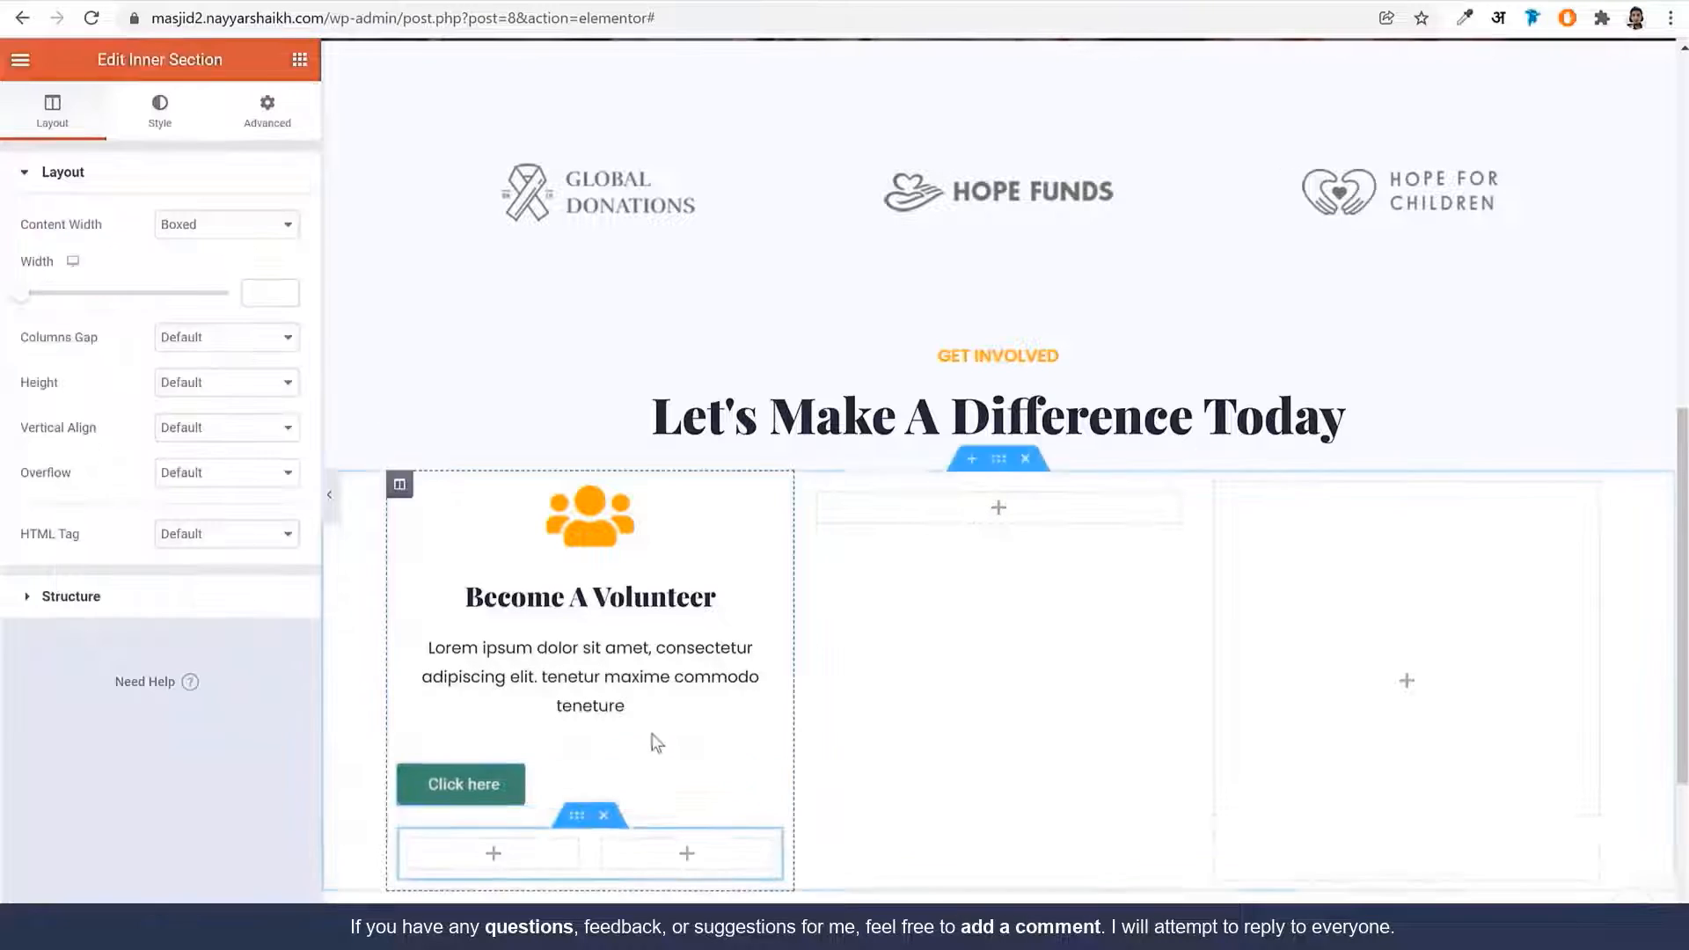
{"action": "scroll", "coordinate": [655, 744], "scroll_direction": "down", "scroll_amount": 4}
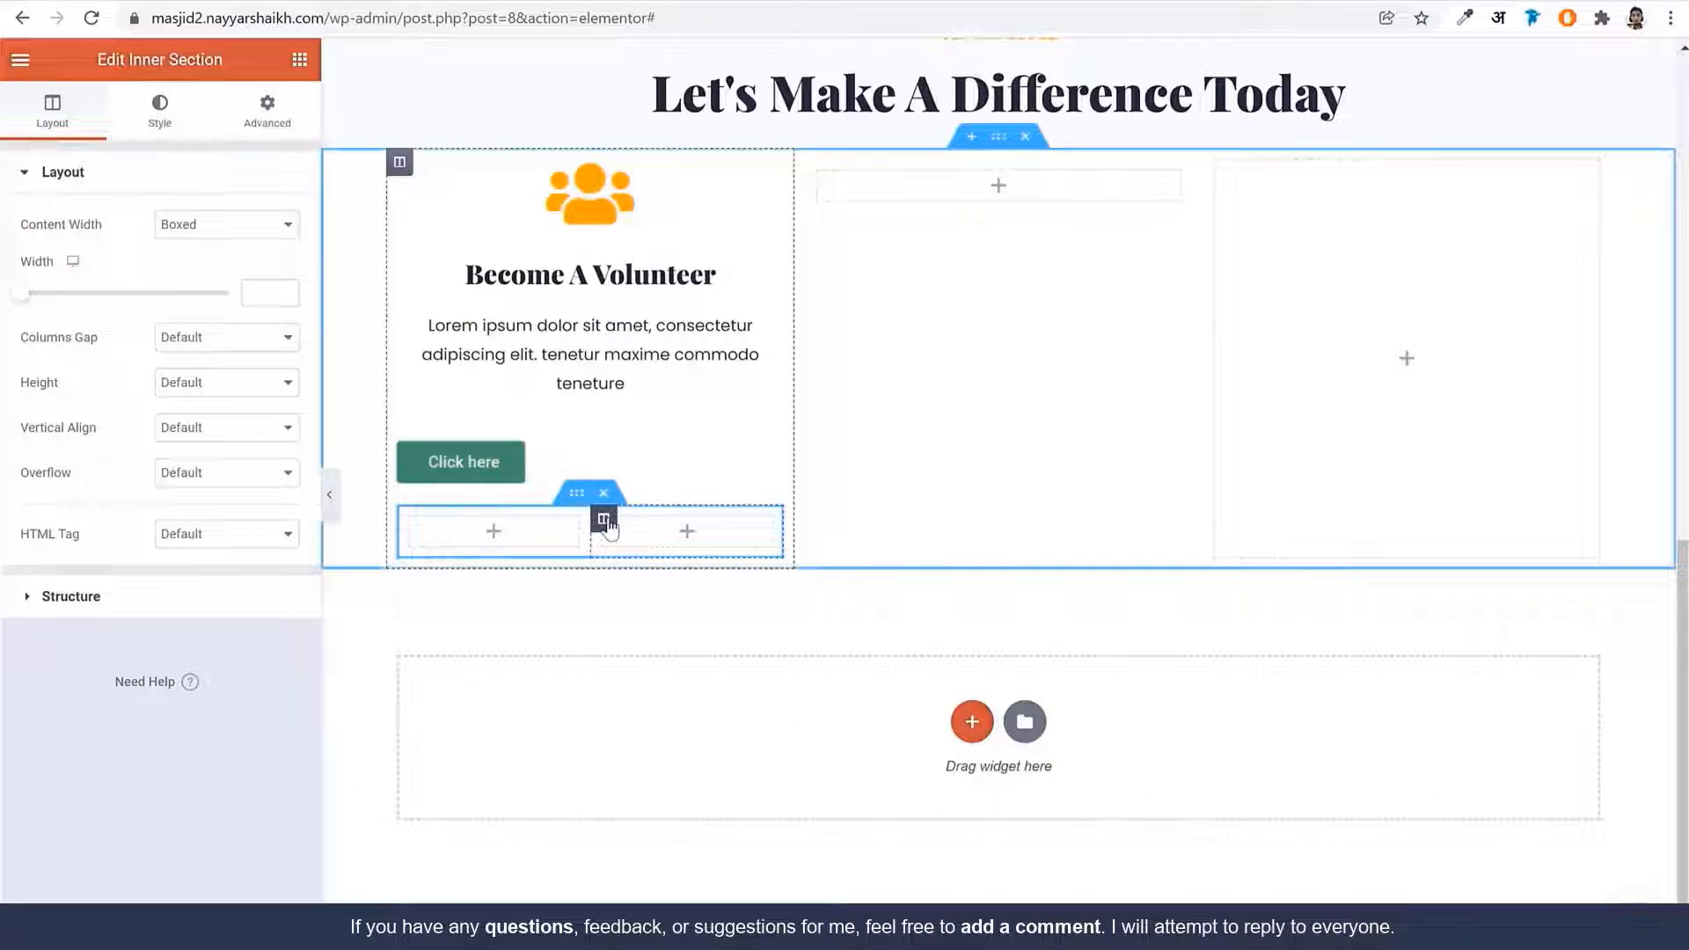
{"action": "right_click", "coordinate": [605, 522]}
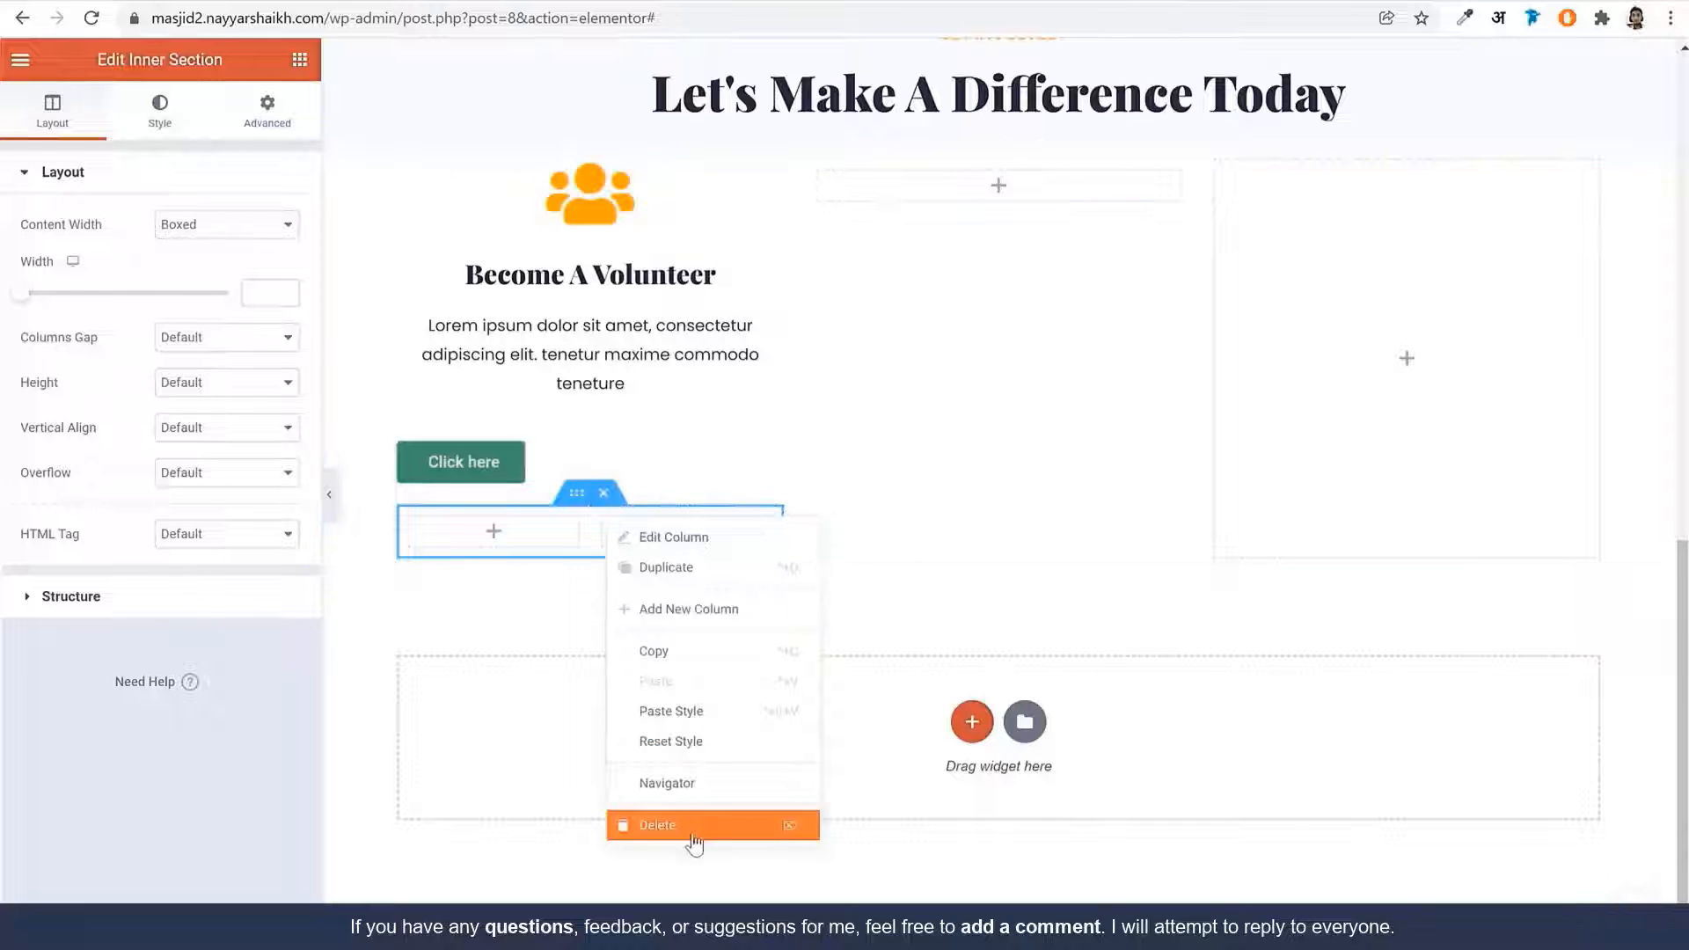
{"action": "left_click", "coordinate": [691, 838]}
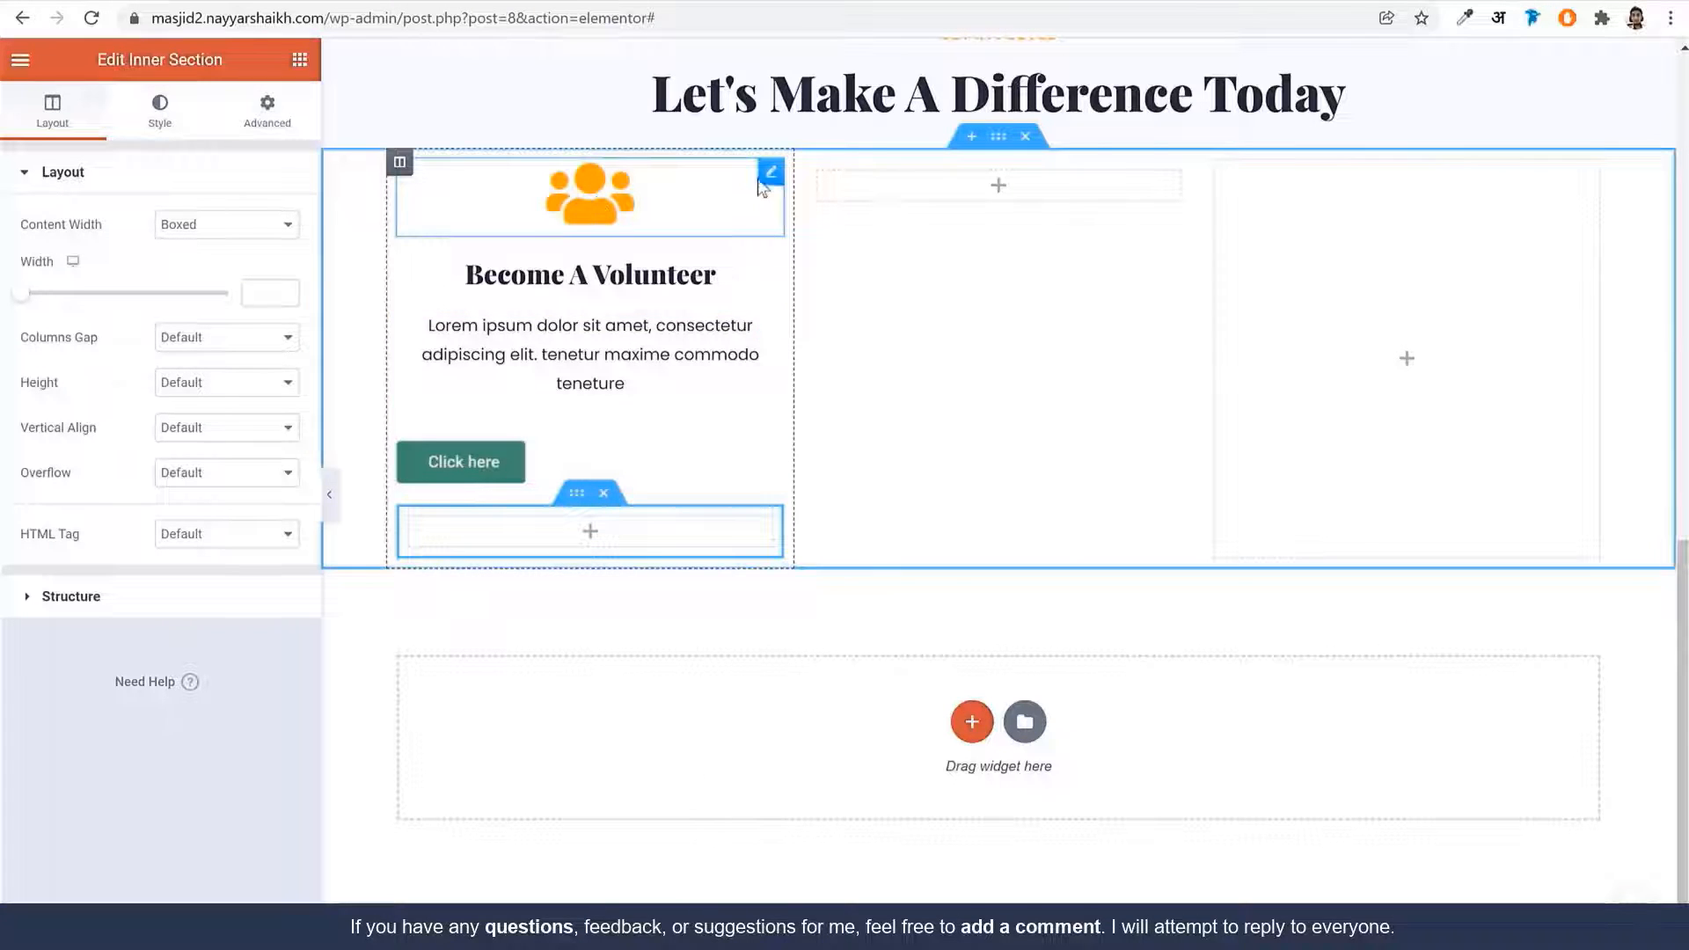
Reorder the card widgets as icon, heading, description text, then Click here button
{"action": "left_click_drag", "start_coordinate": [761, 187], "coordinate": [616, 483]}
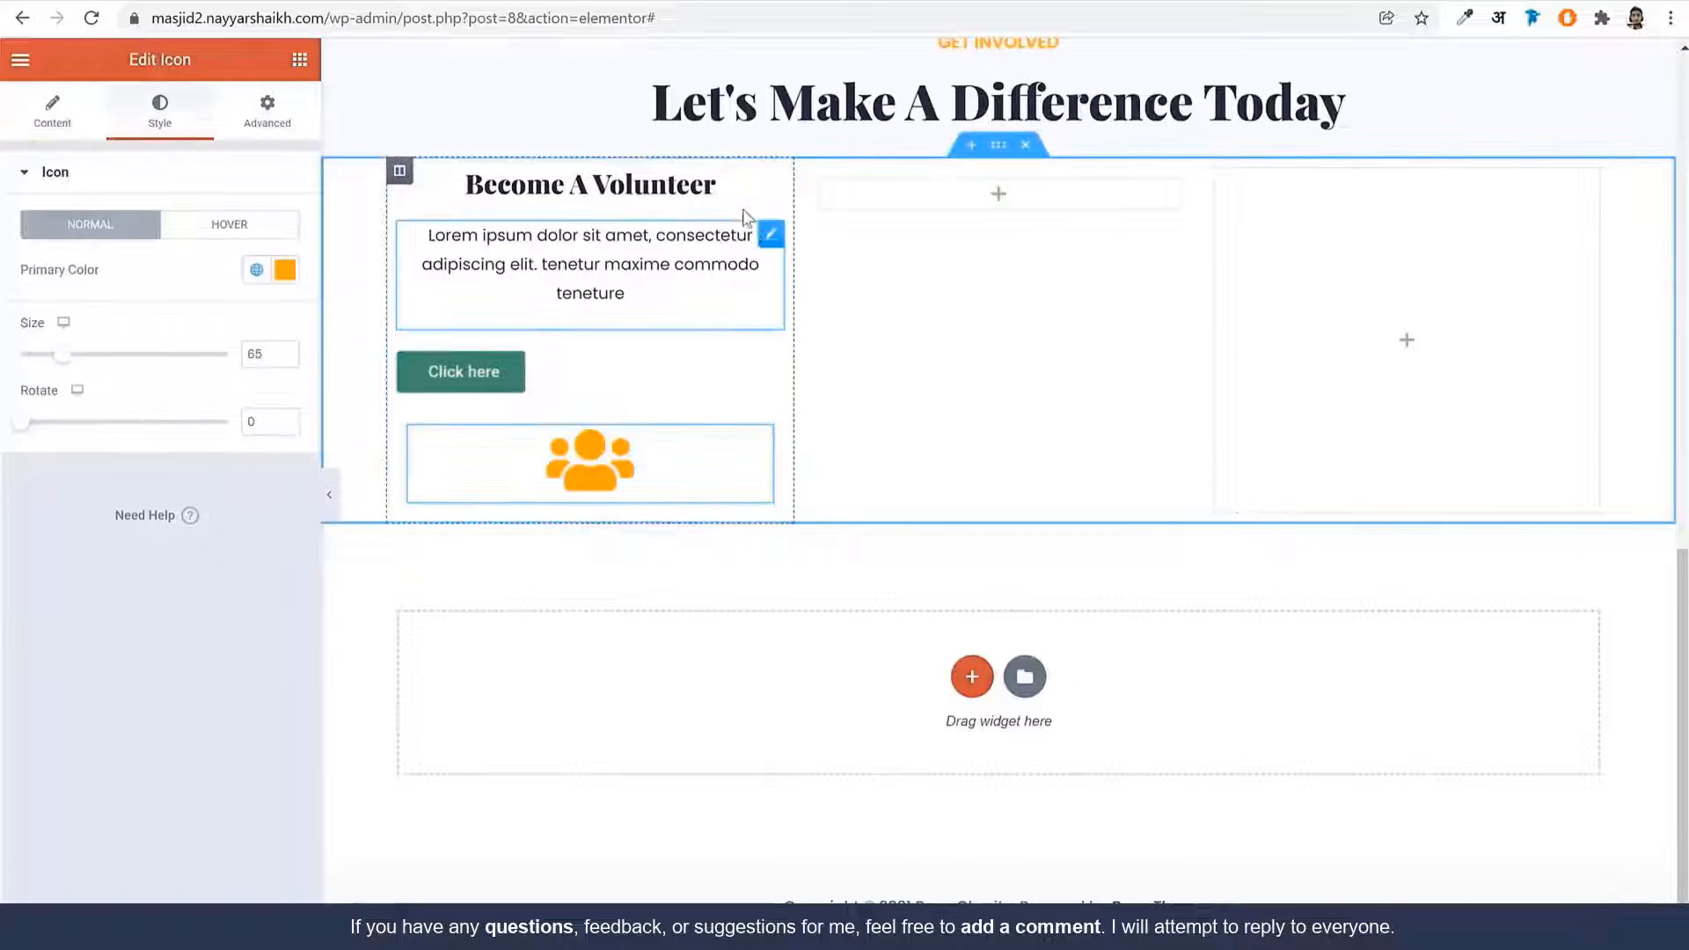
{"action": "left_click_drag", "start_coordinate": [756, 186], "coordinate": [649, 453]}
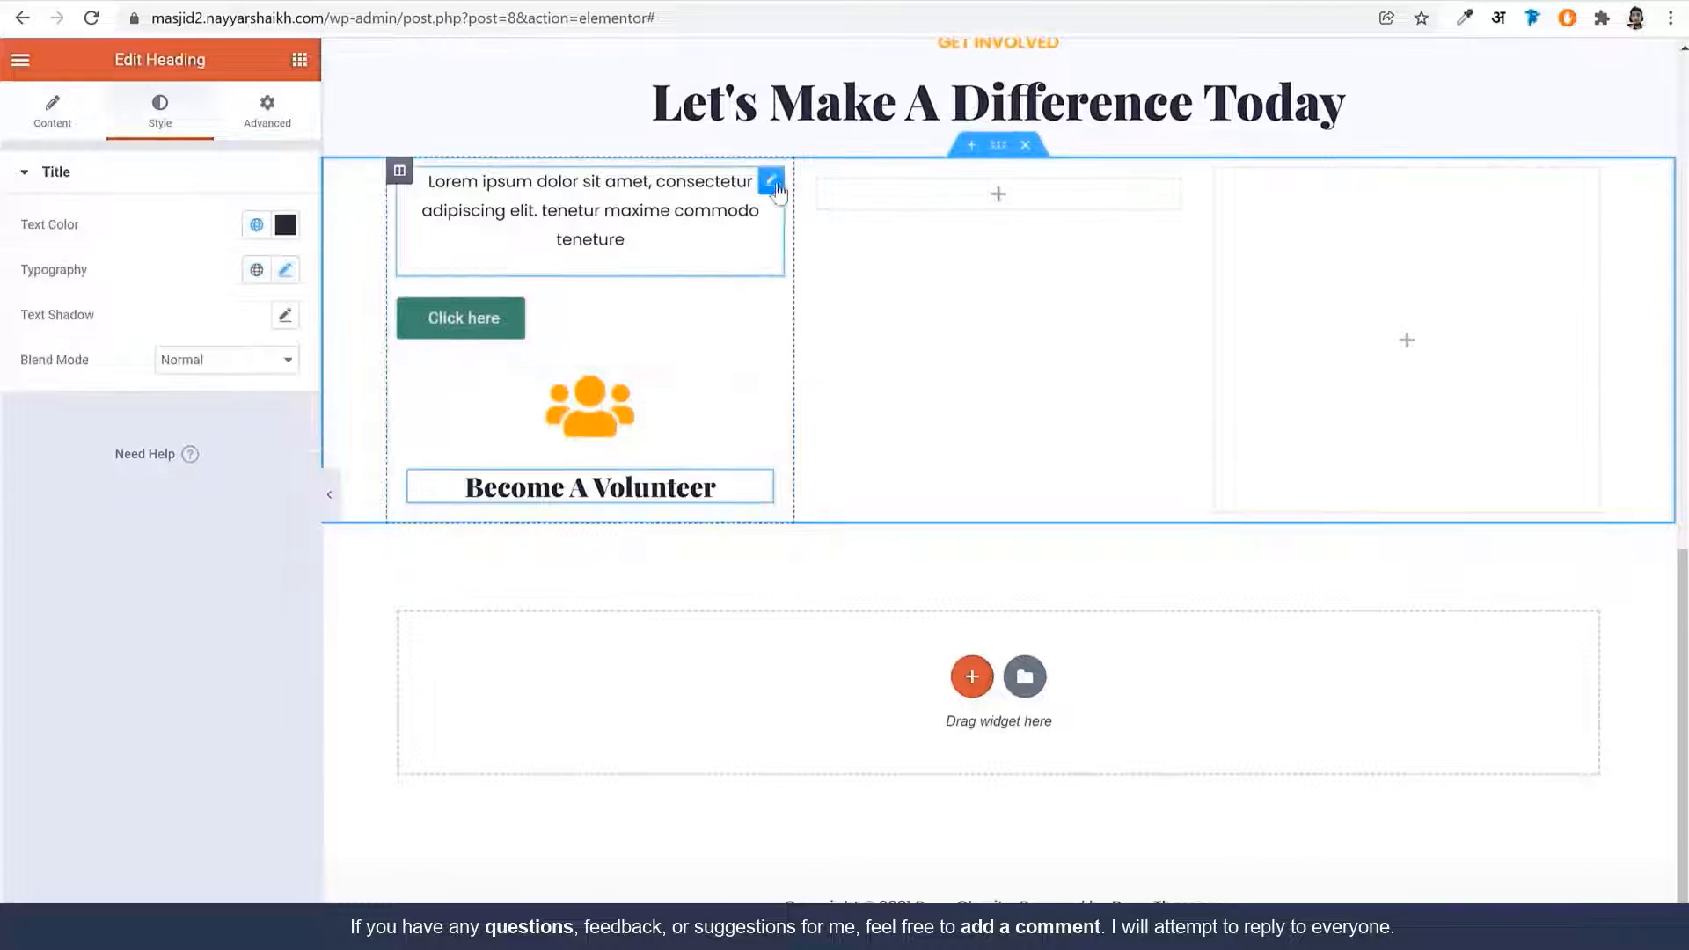
{"action": "left_click_drag", "start_coordinate": [778, 190], "coordinate": [656, 505]}
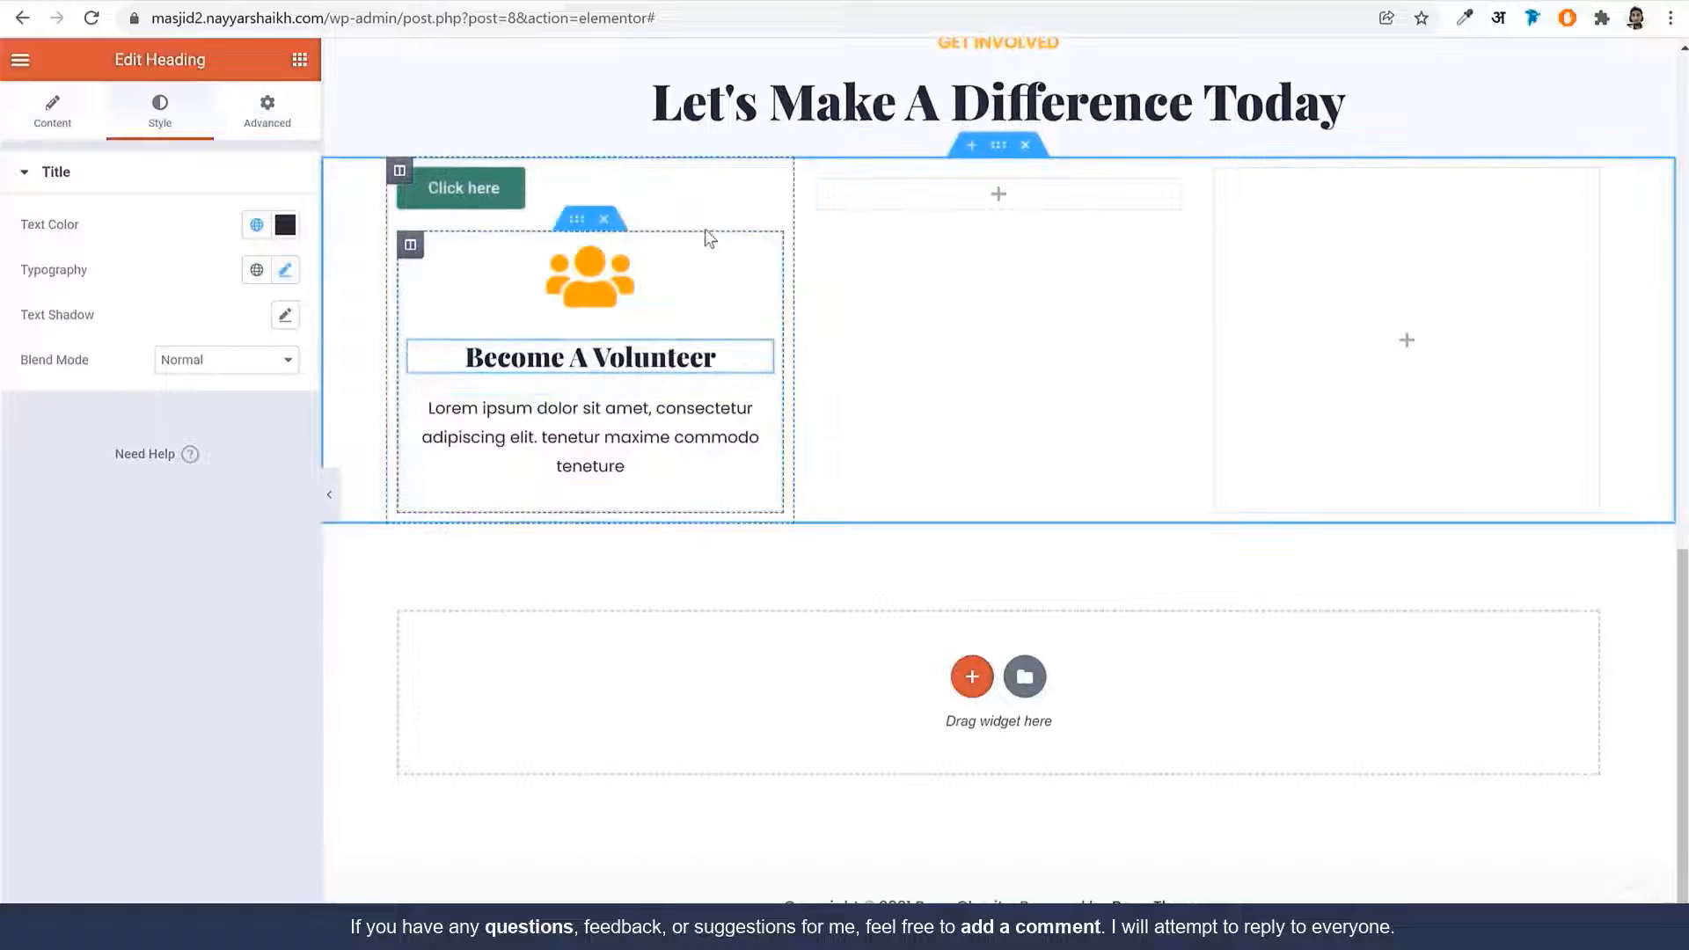
{"action": "left_click_drag", "start_coordinate": [770, 180], "coordinate": [695, 462]}
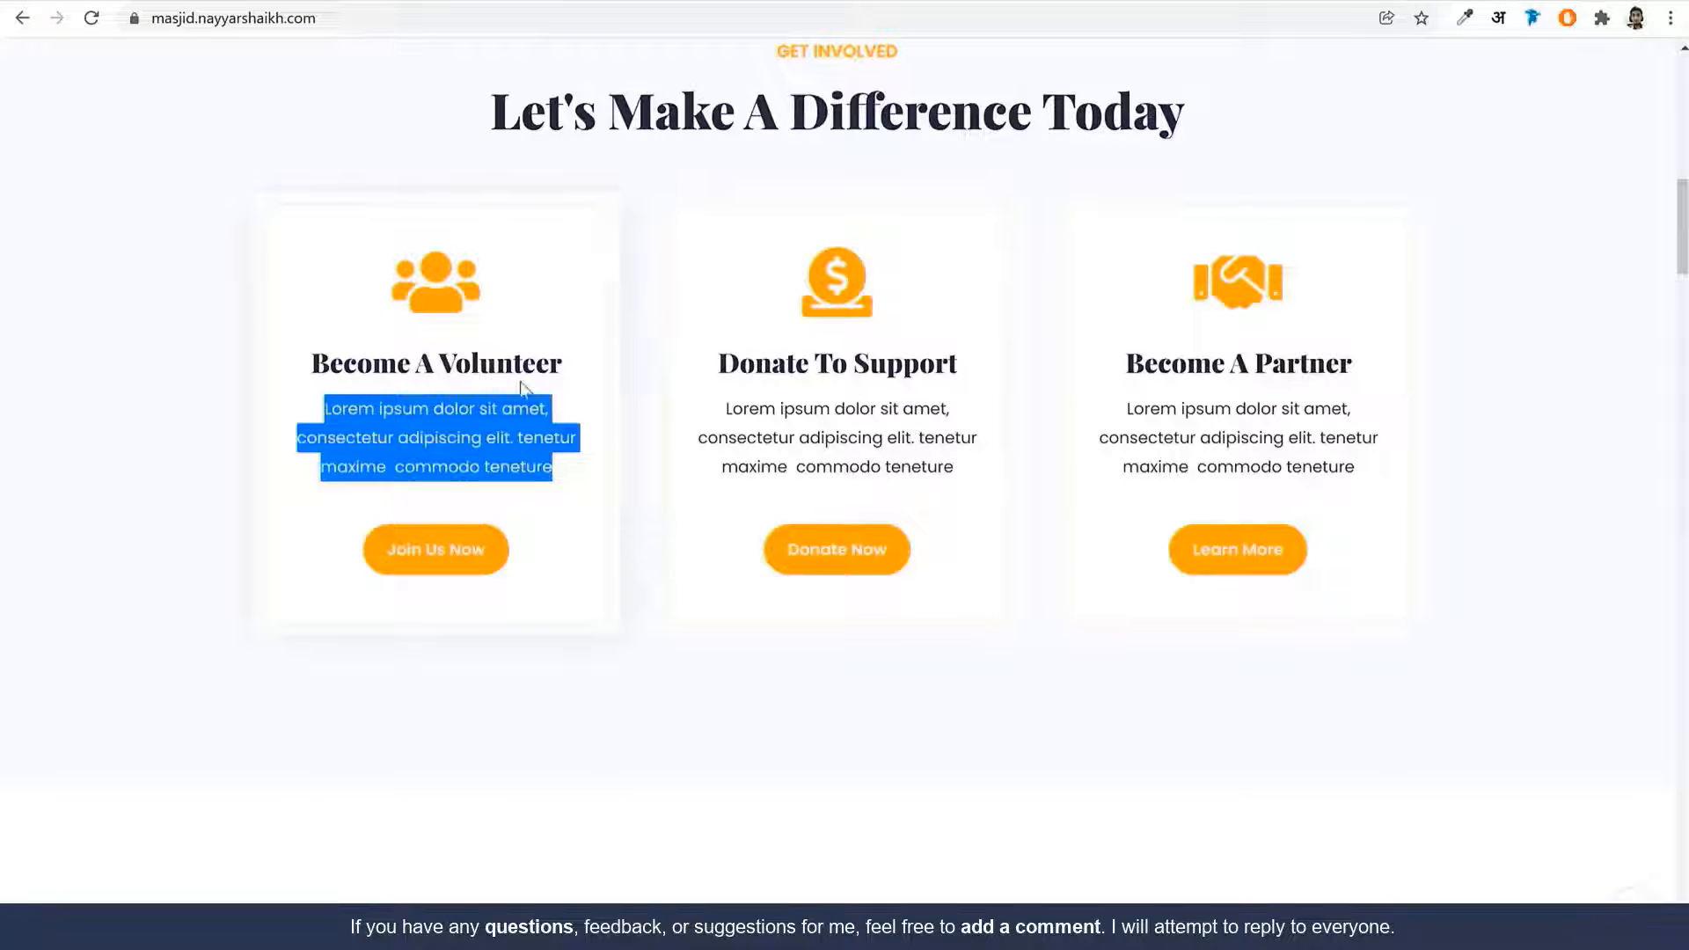
Centre the button, label it 'Join Us Now', and set its text to Poppins 15, weight 600
{"action": "left_click", "coordinate": [537, 330]}
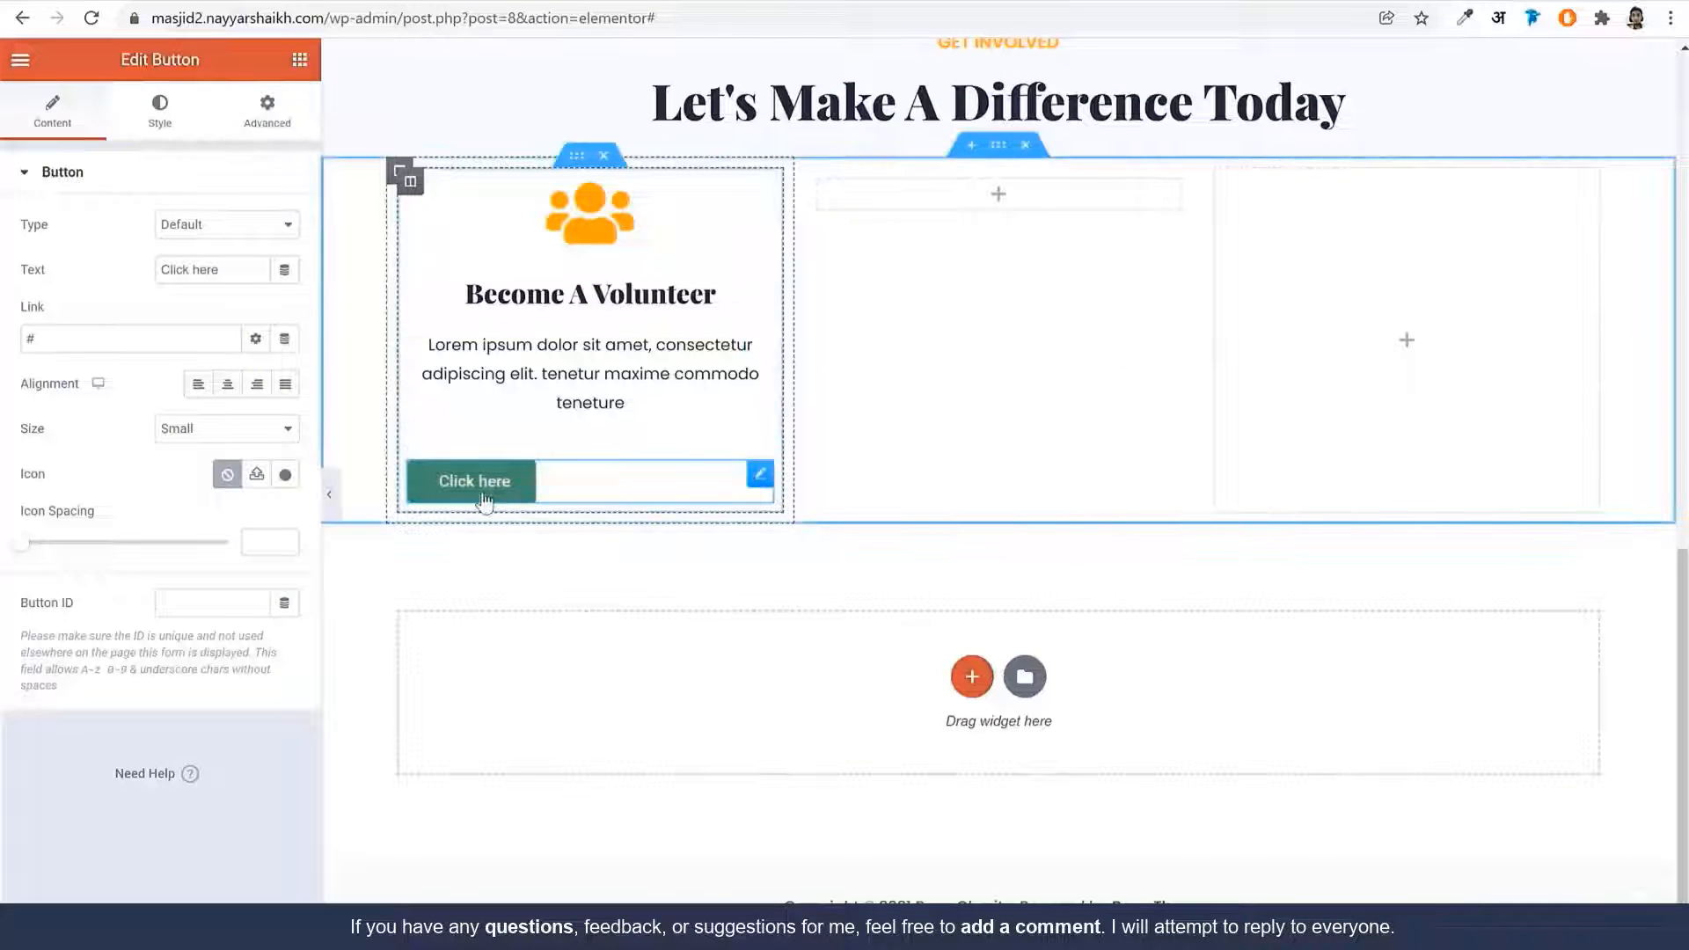
{"action": "left_click", "coordinate": [227, 384]}
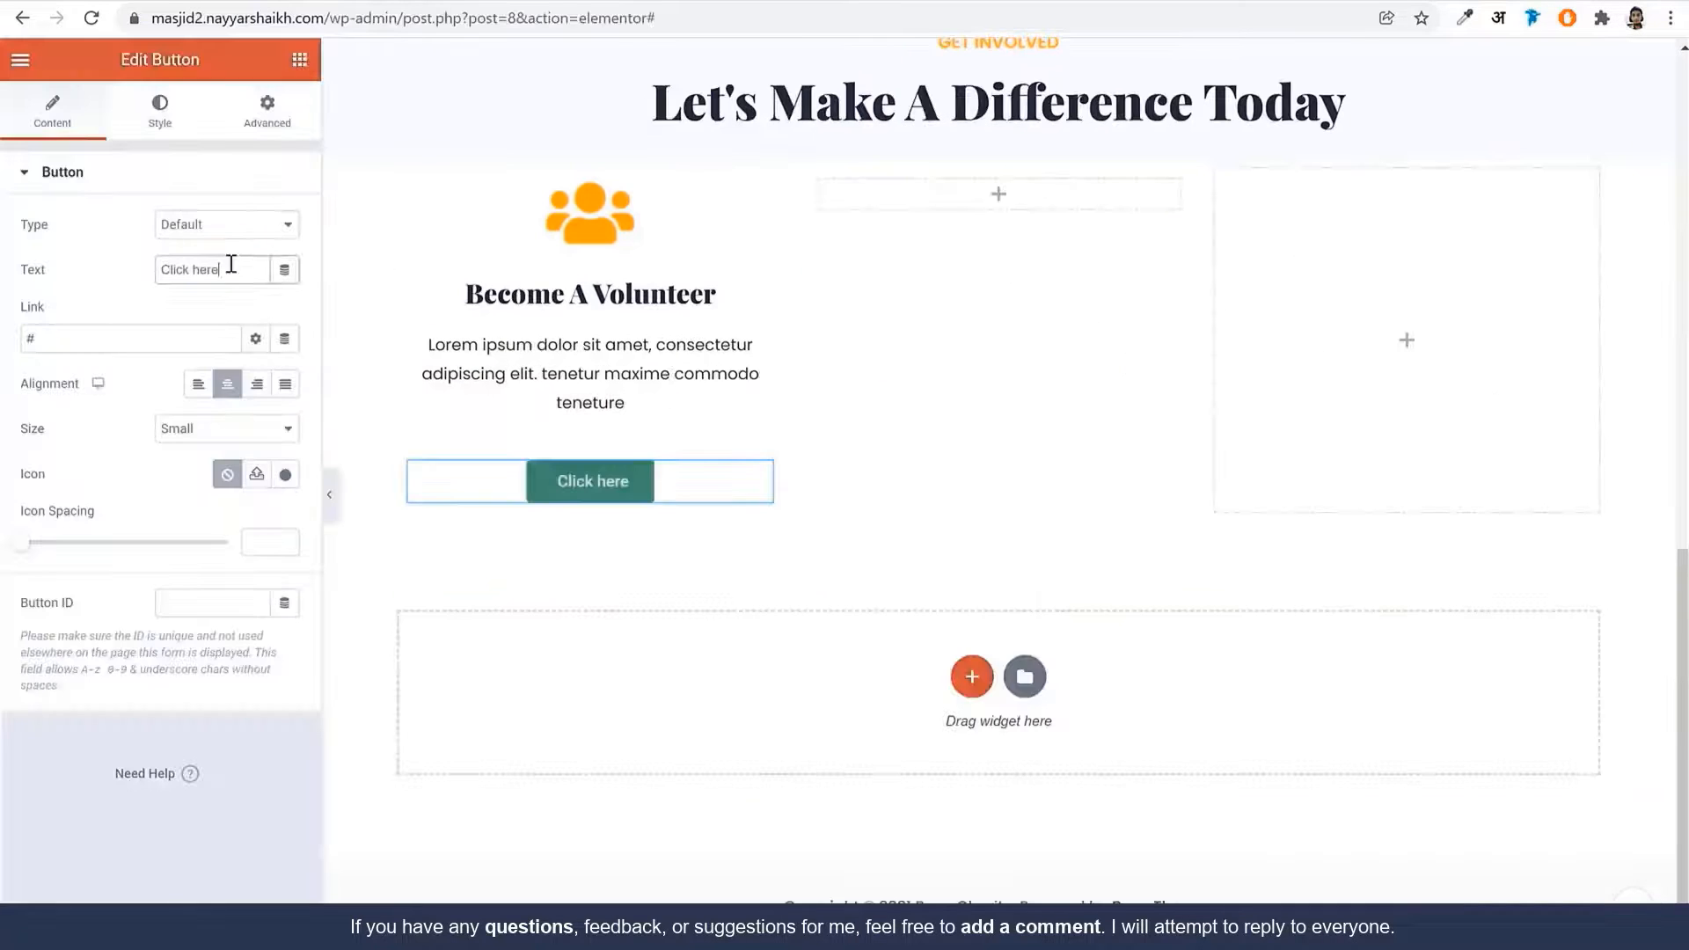
{"action": "type", "text": "Join Us Now"}
{"action": "left_click", "coordinate": [163, 104]}
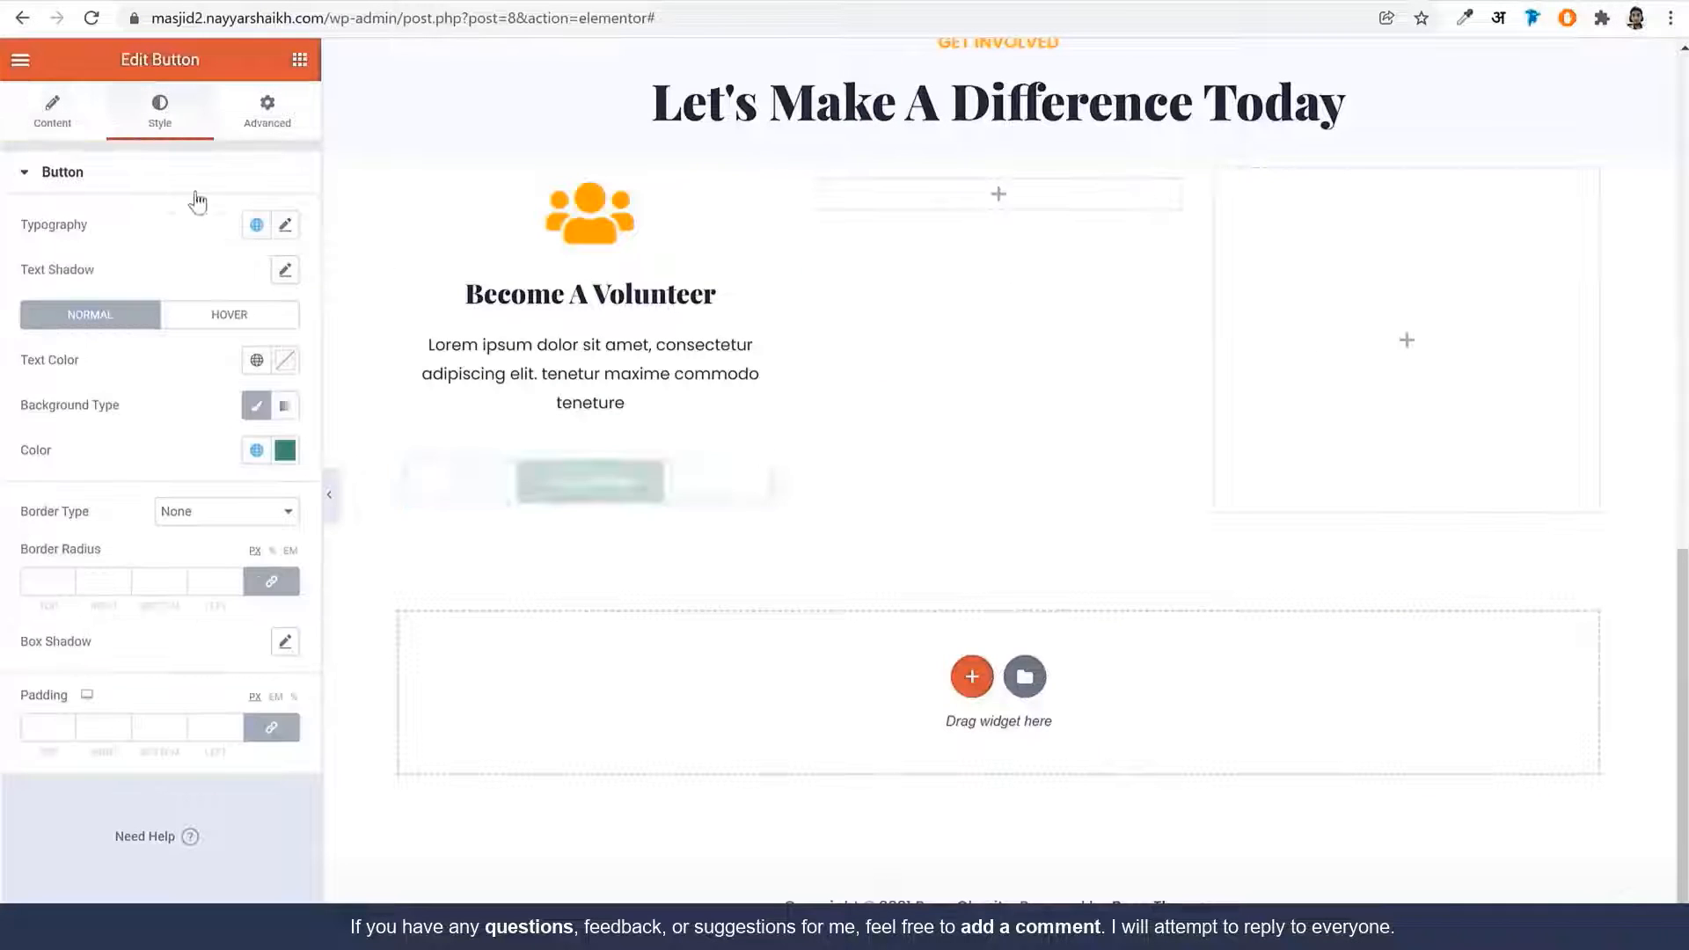
{"action": "left_click", "coordinate": [285, 225]}
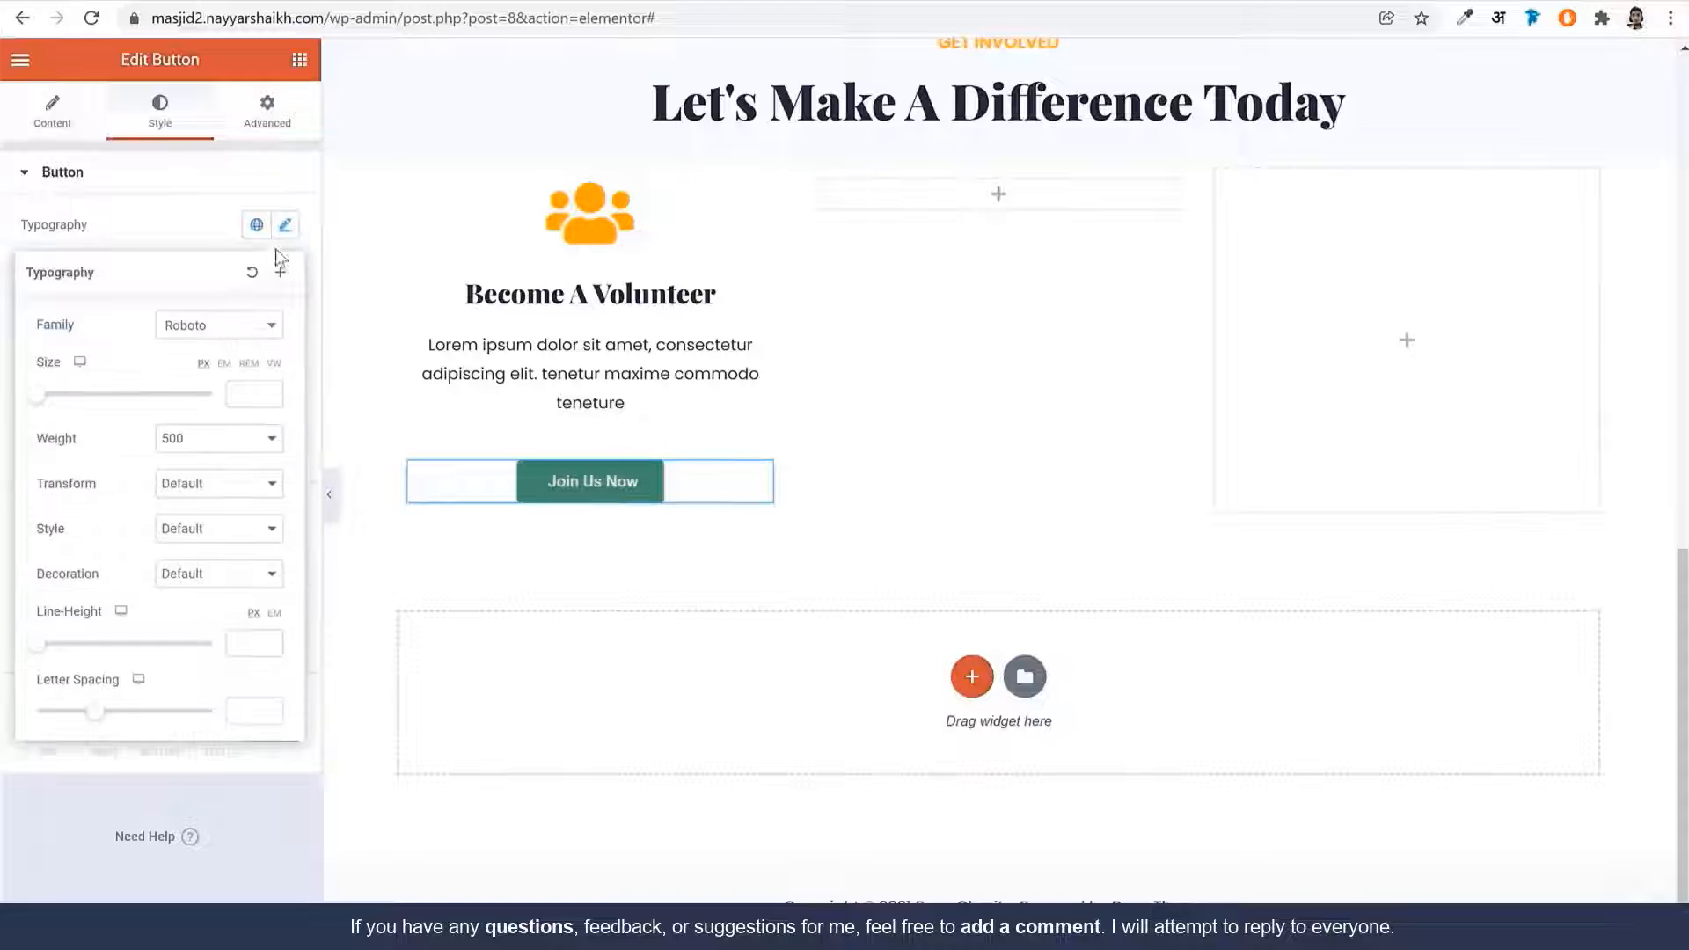
{"action": "left_click", "coordinate": [208, 334]}
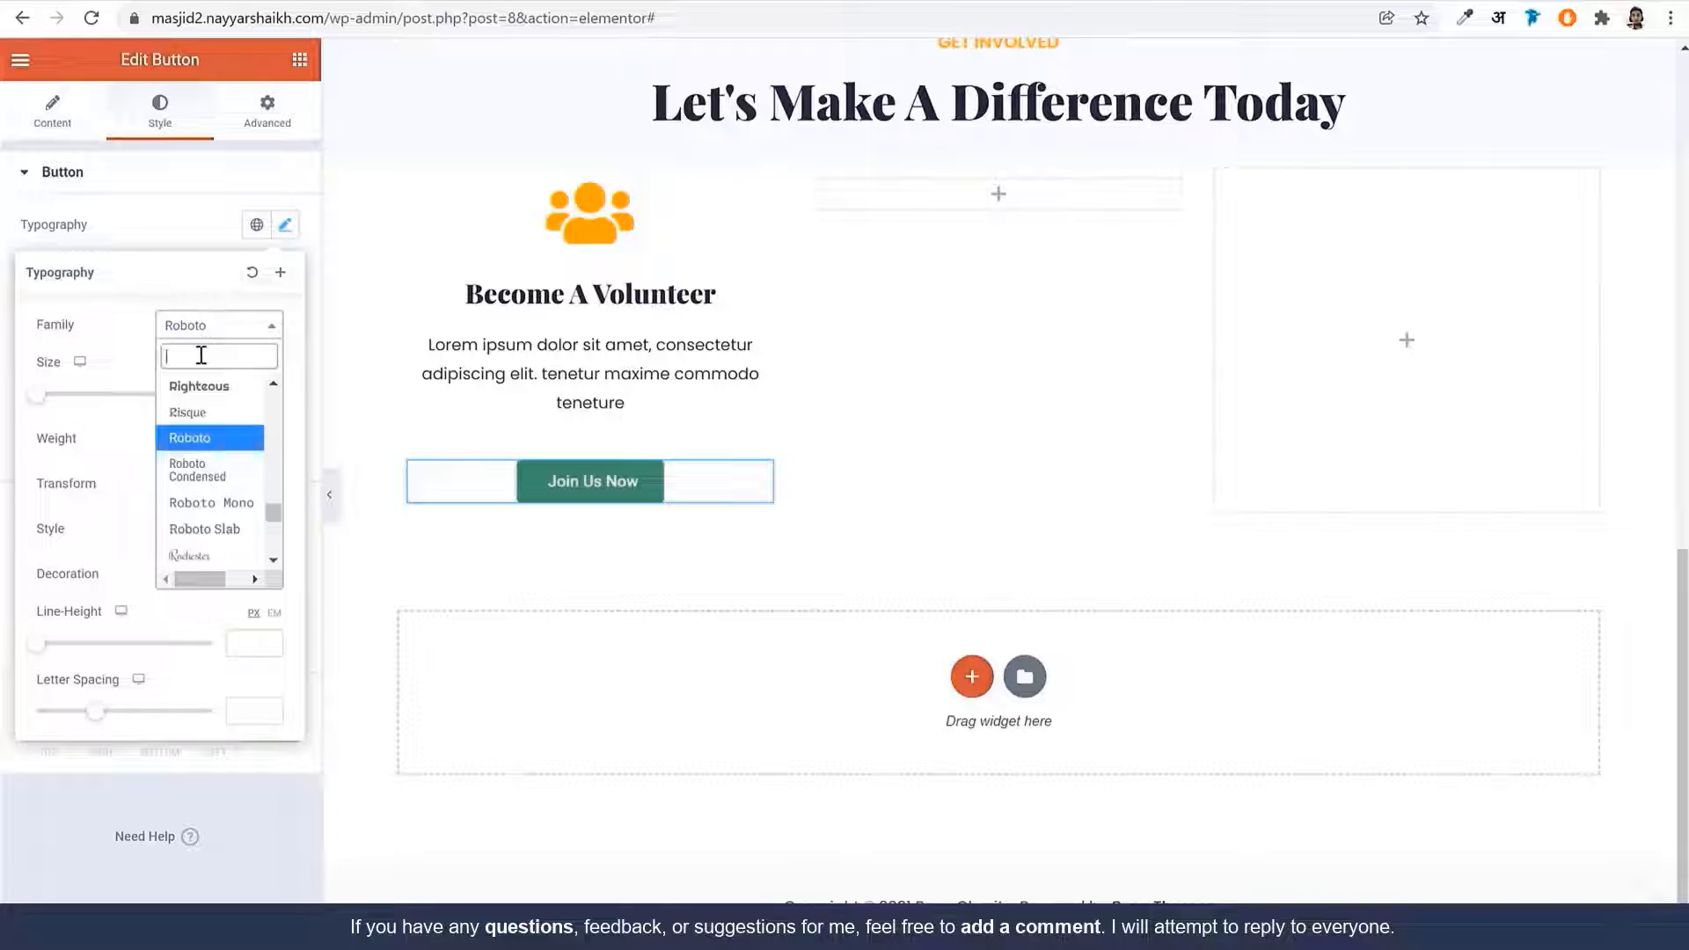
{"action": "type", "text": "popp"}
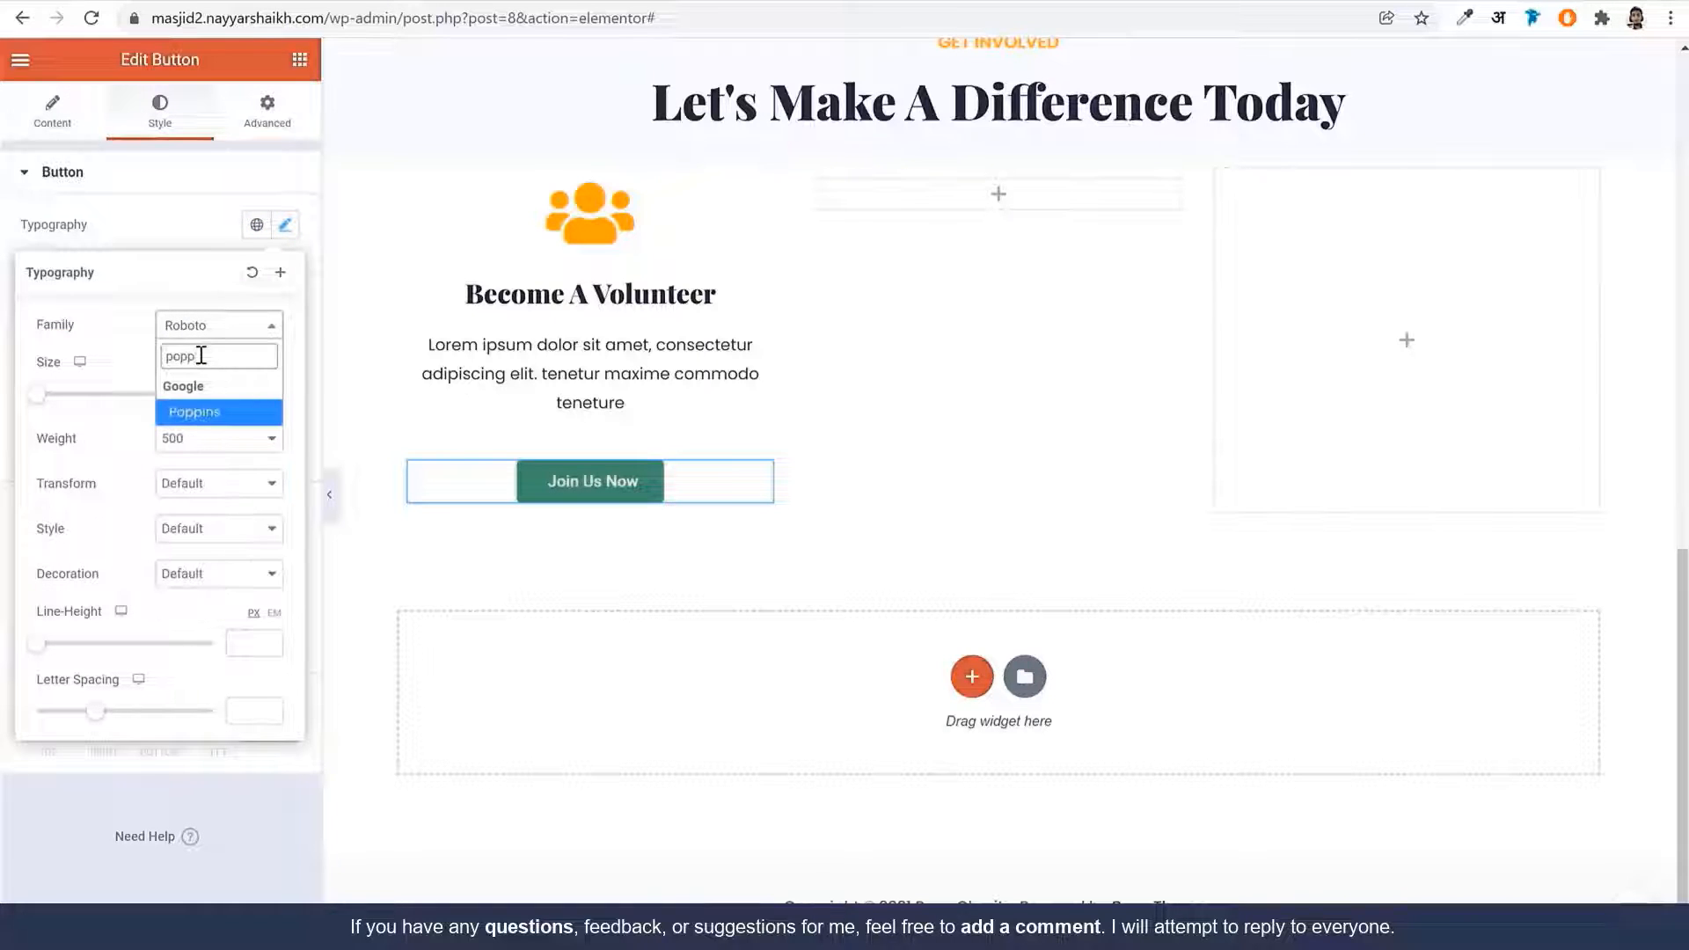
{"action": "key", "text": "Return"}
{"action": "left_click", "coordinate": [236, 390]}
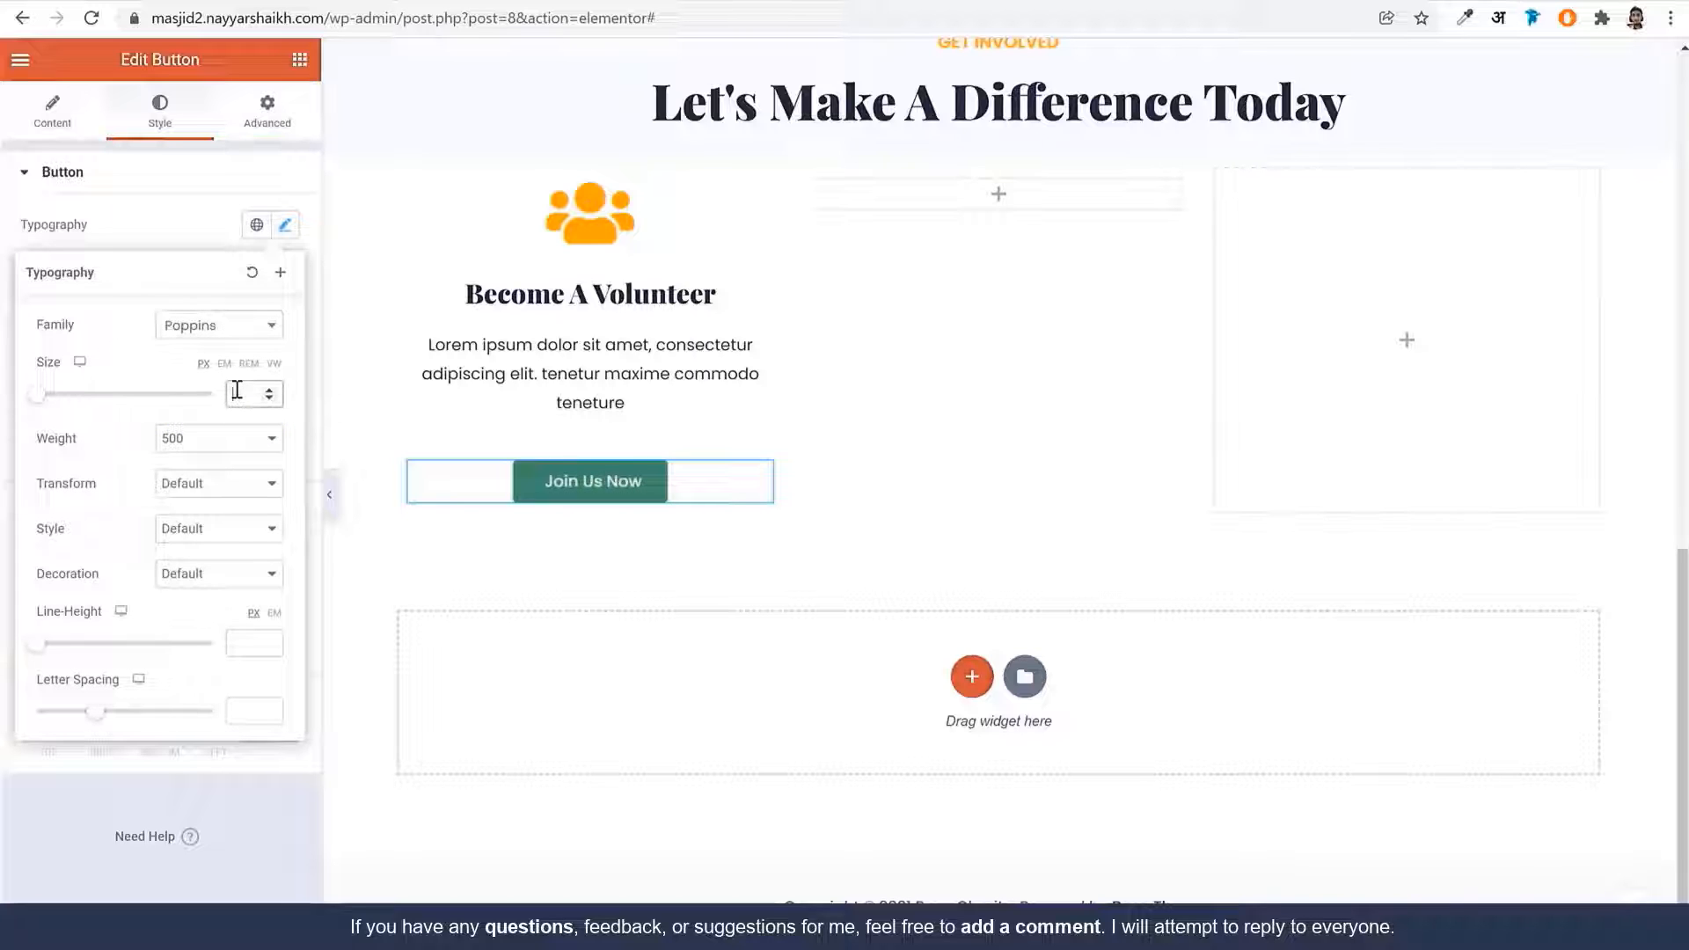
{"action": "type", "text": "15"}
{"action": "left_click", "coordinate": [255, 438]}
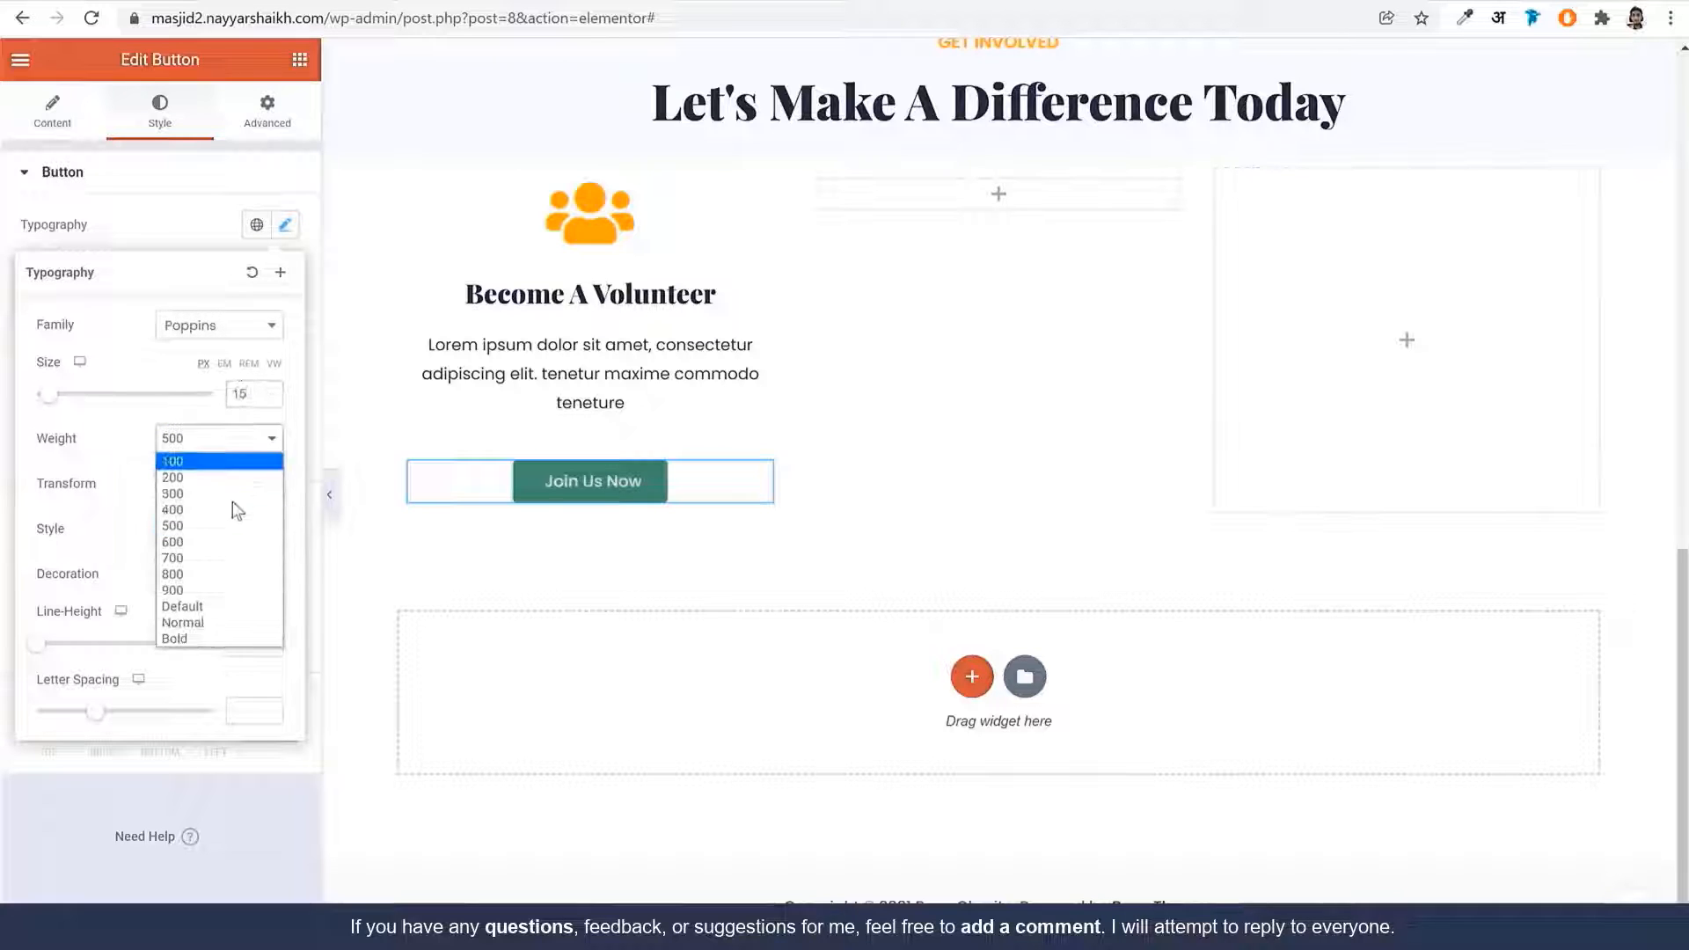
{"action": "left_click", "coordinate": [219, 547]}
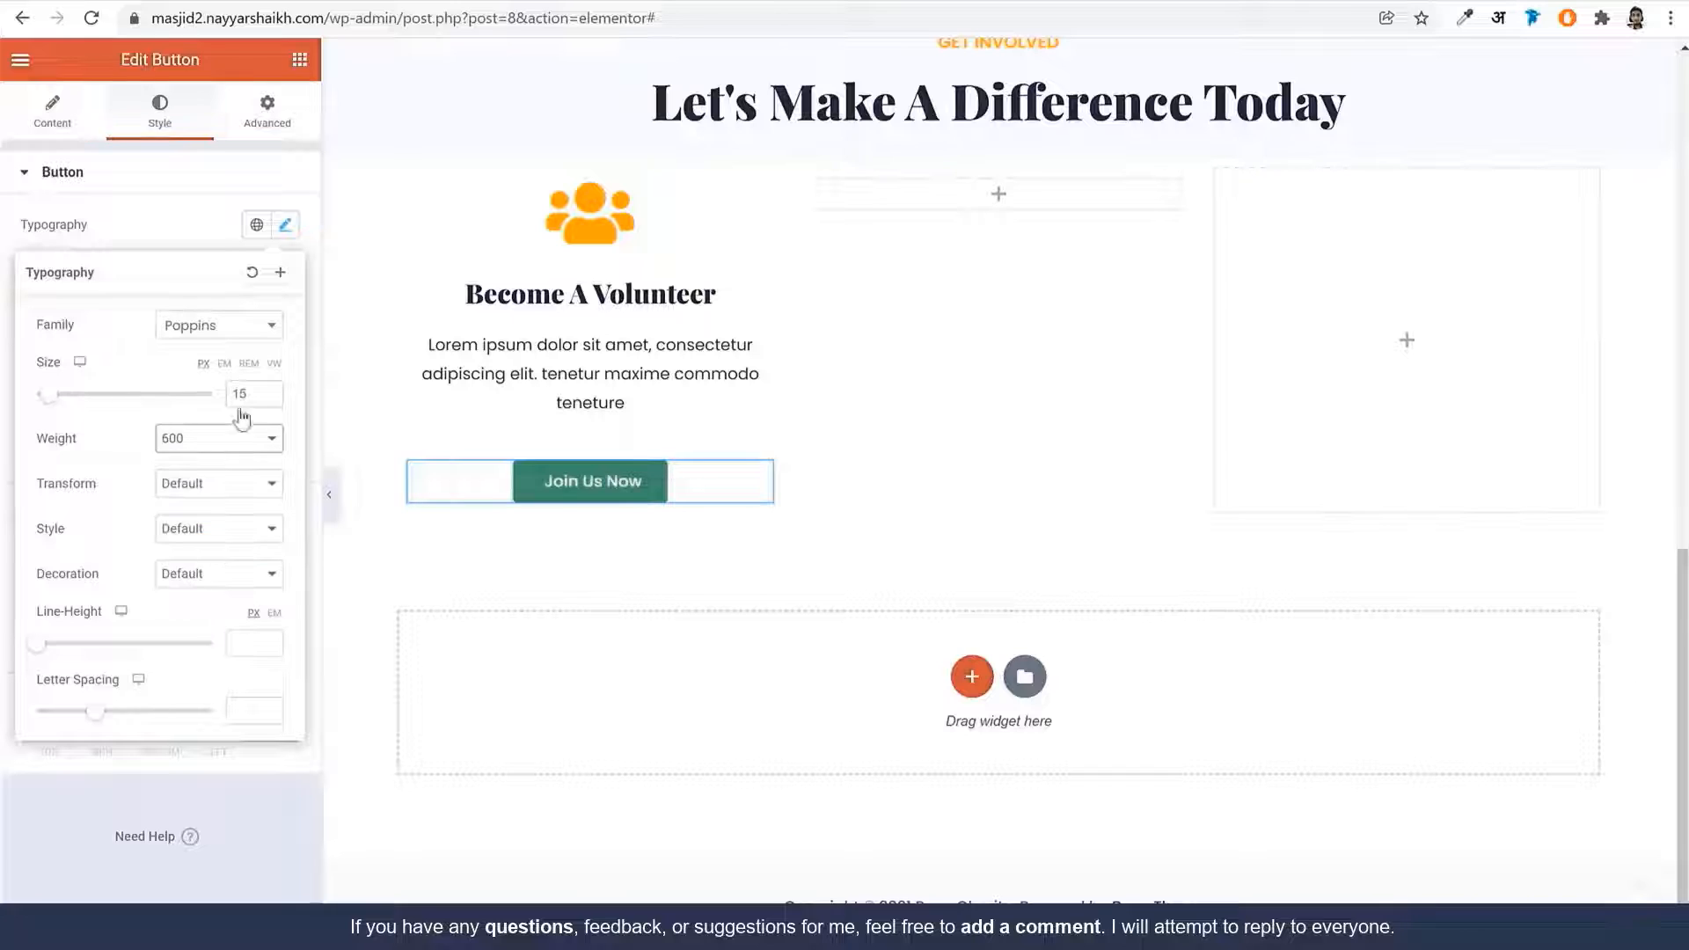
{"action": "left_click", "coordinate": [284, 228]}
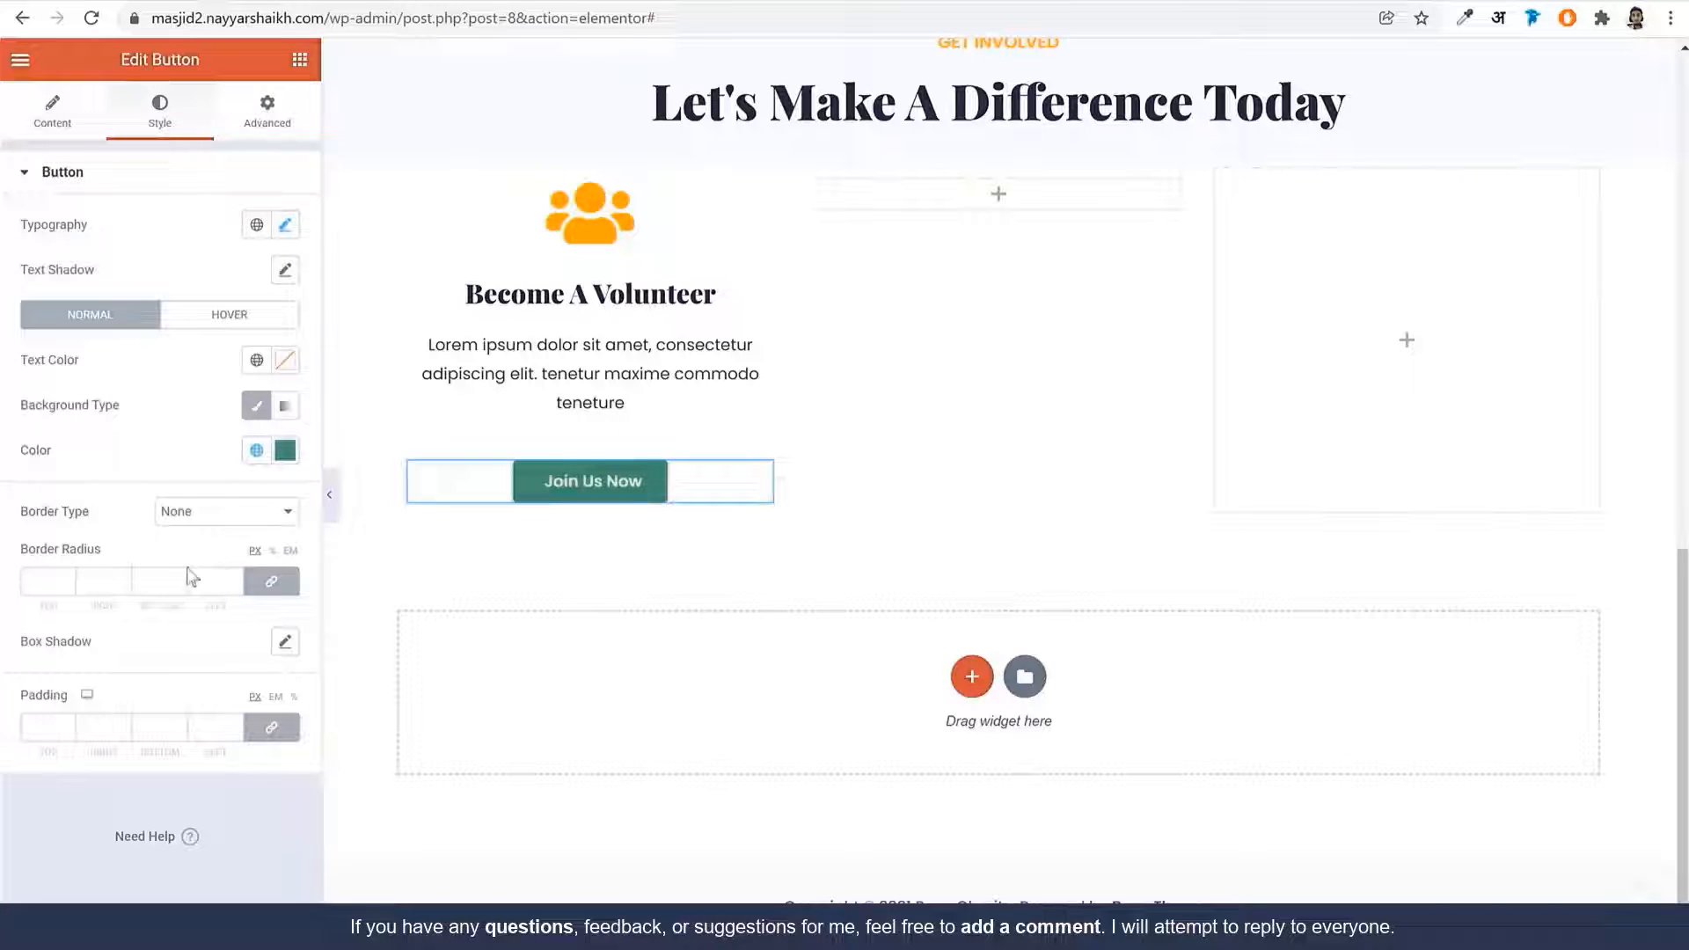
Give the button 25 px rounded corners, 16/22 padding and a global Orange background
{"action": "left_click", "coordinate": [67, 582]}
{"action": "type", "text": "1"}
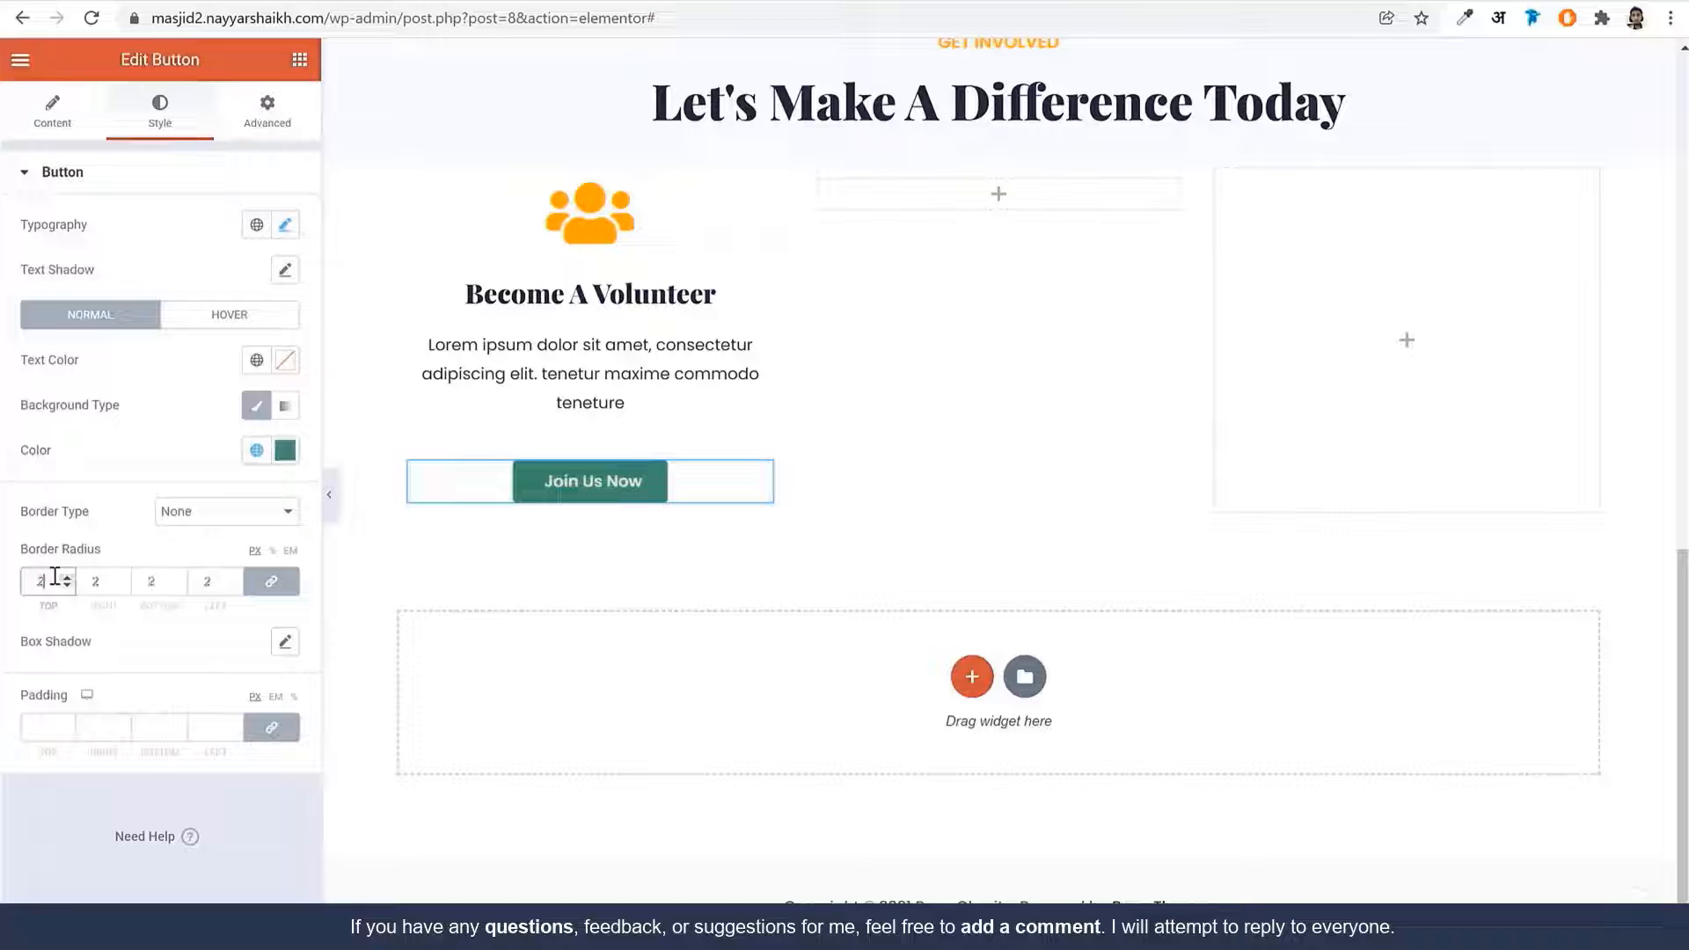
{"action": "type", "text": "5"}
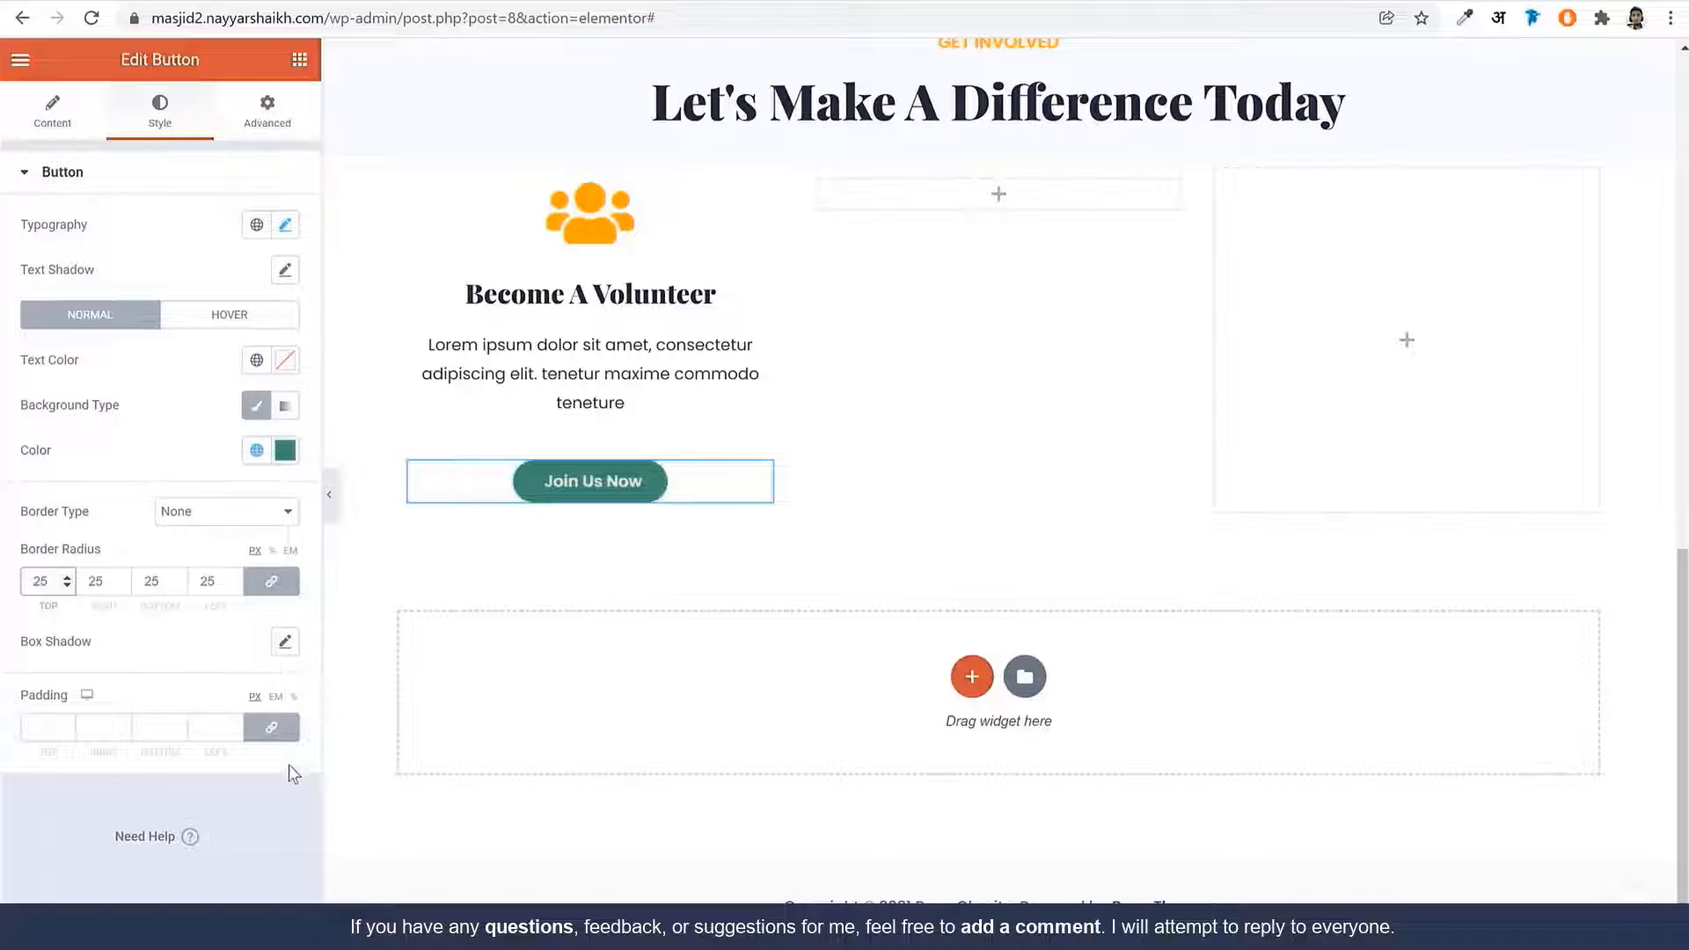
{"action": "left_click", "coordinate": [271, 727]}
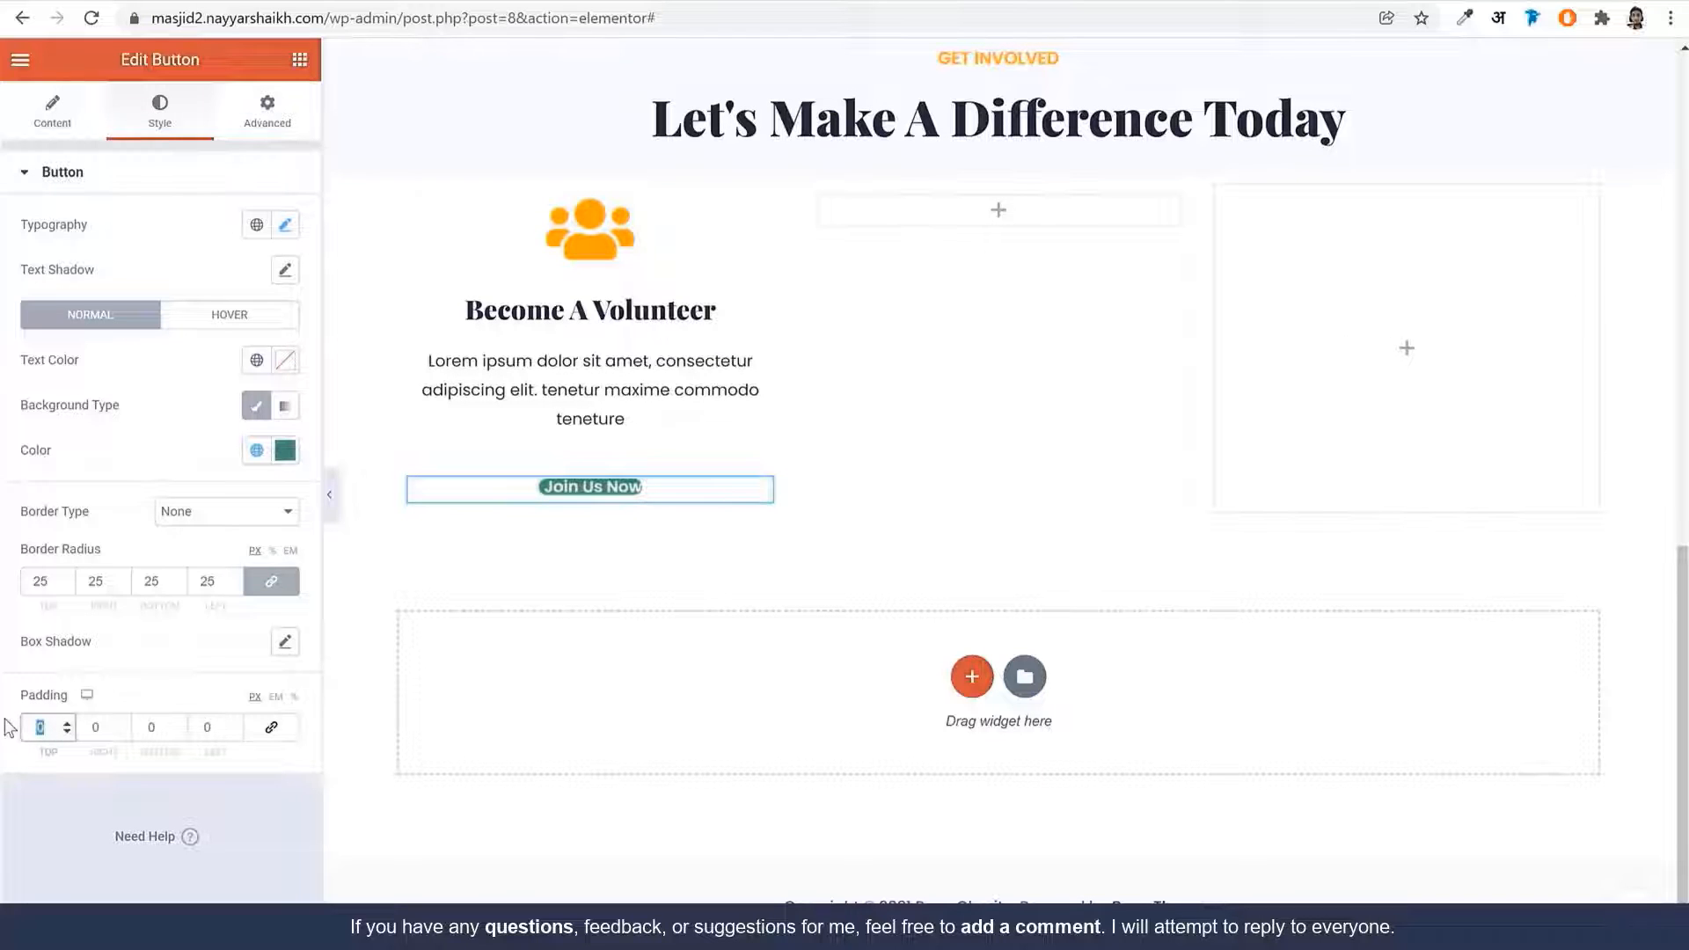
{"action": "type", "text": "16"}
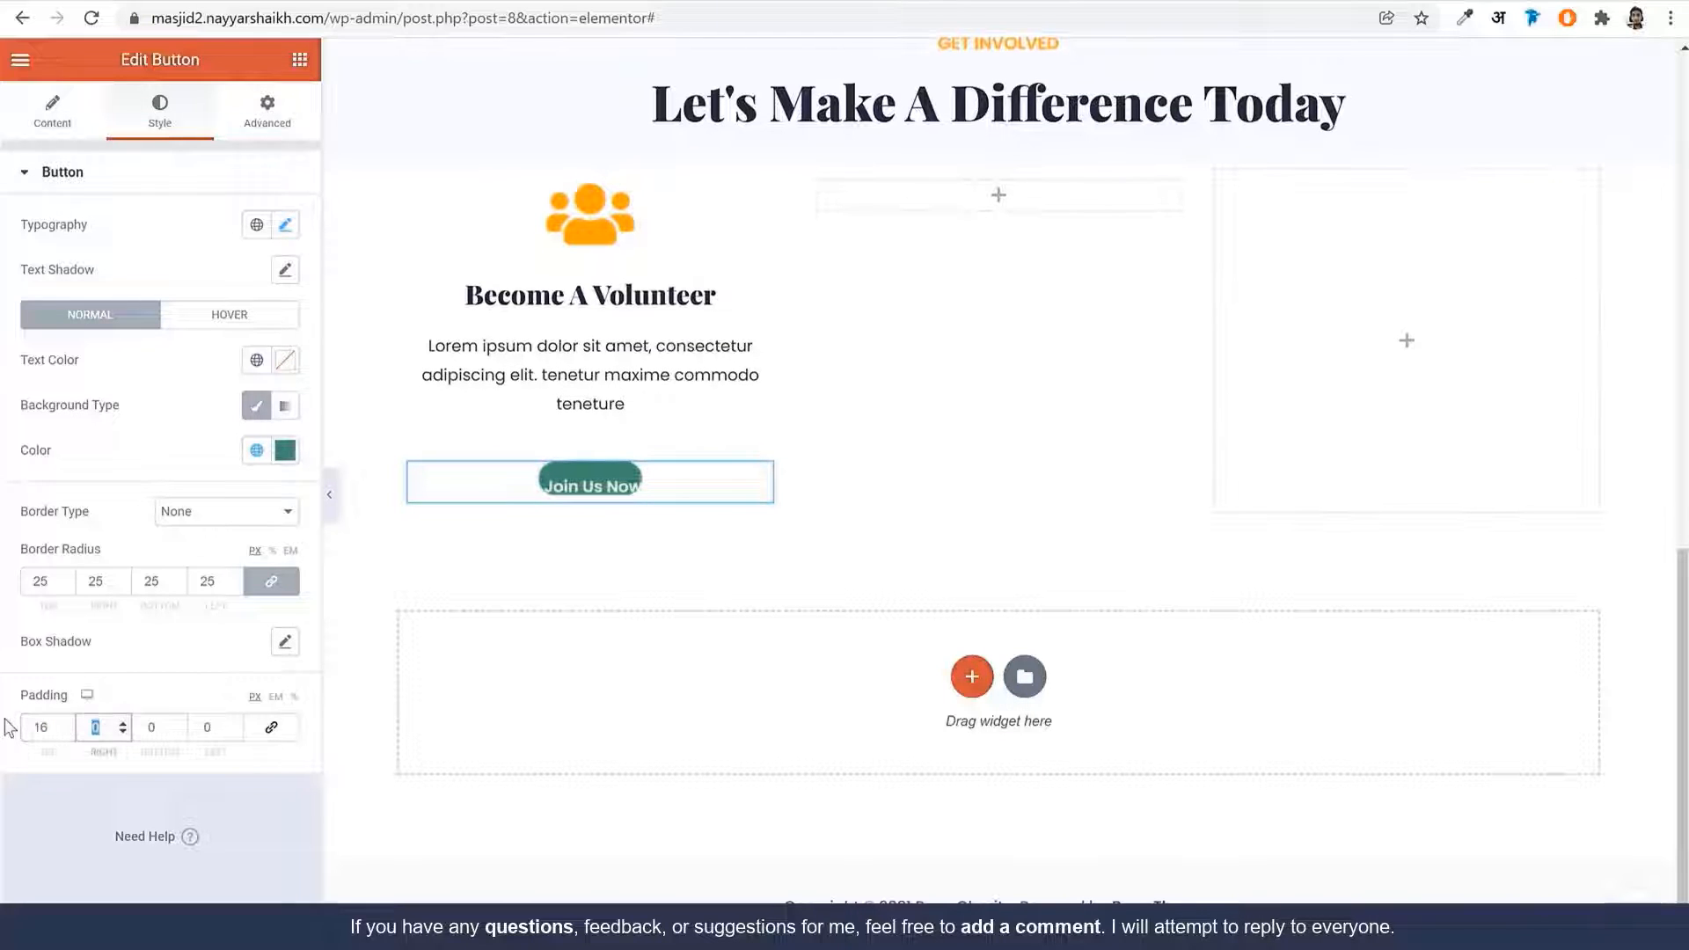
{"action": "type", "text": "22"}
{"action": "key", "text": "Tab"}
{"action": "type", "text": "222"}
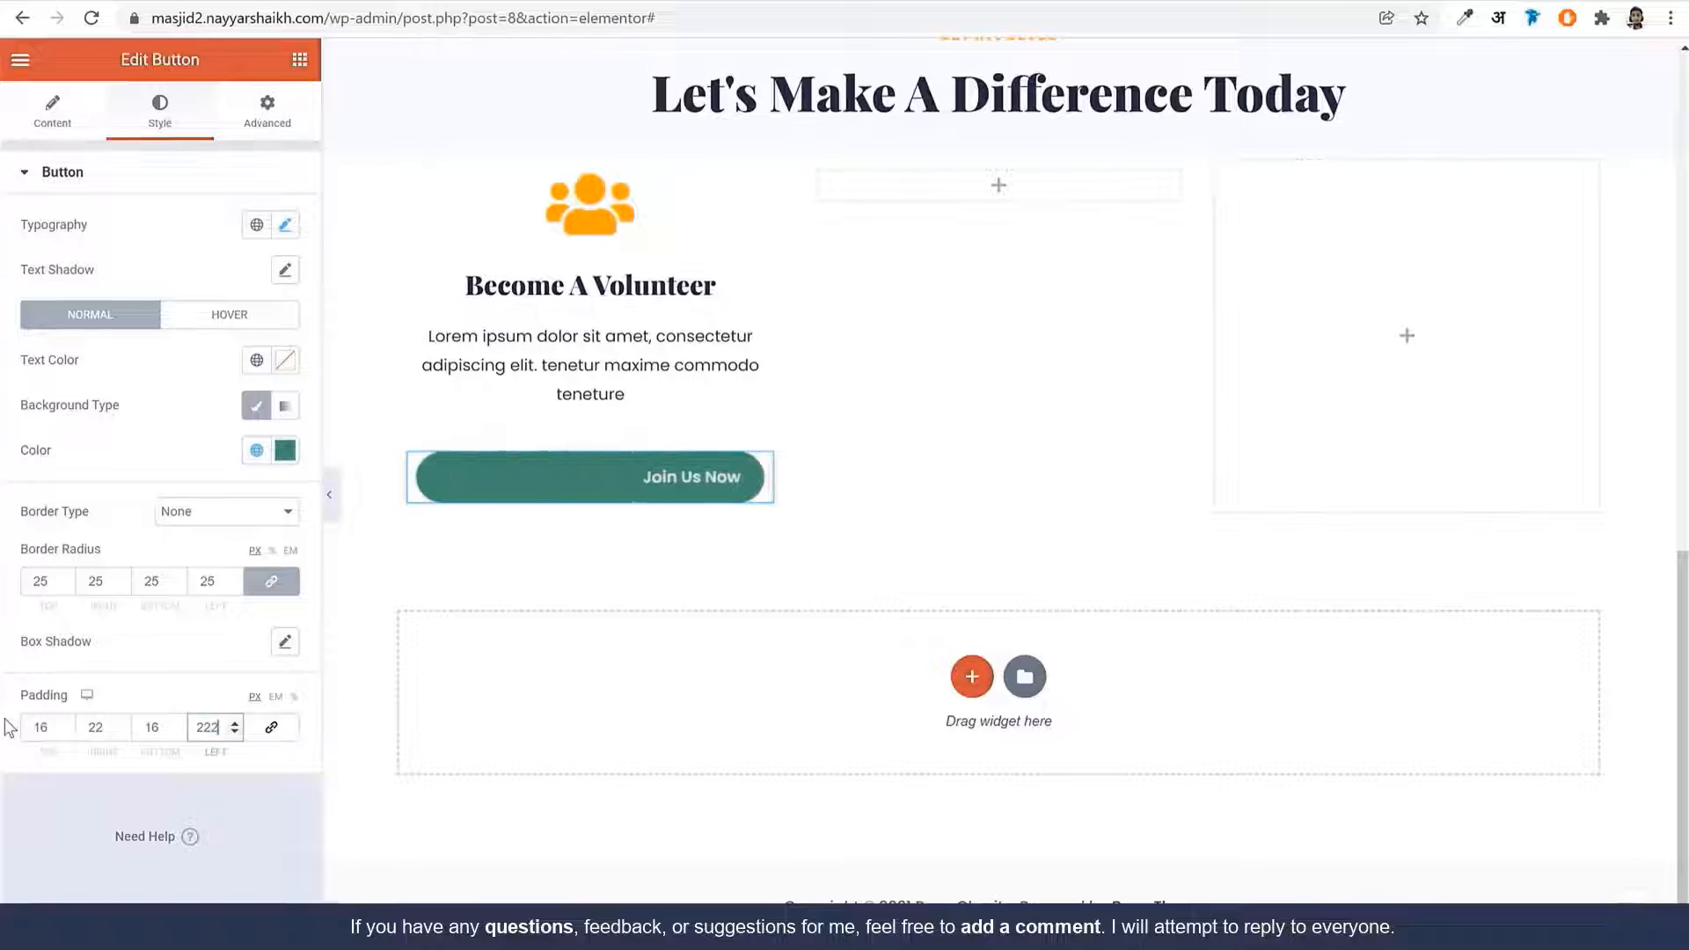
{"action": "key", "text": "BackSpace"}
{"action": "left_click", "coordinate": [255, 452]}
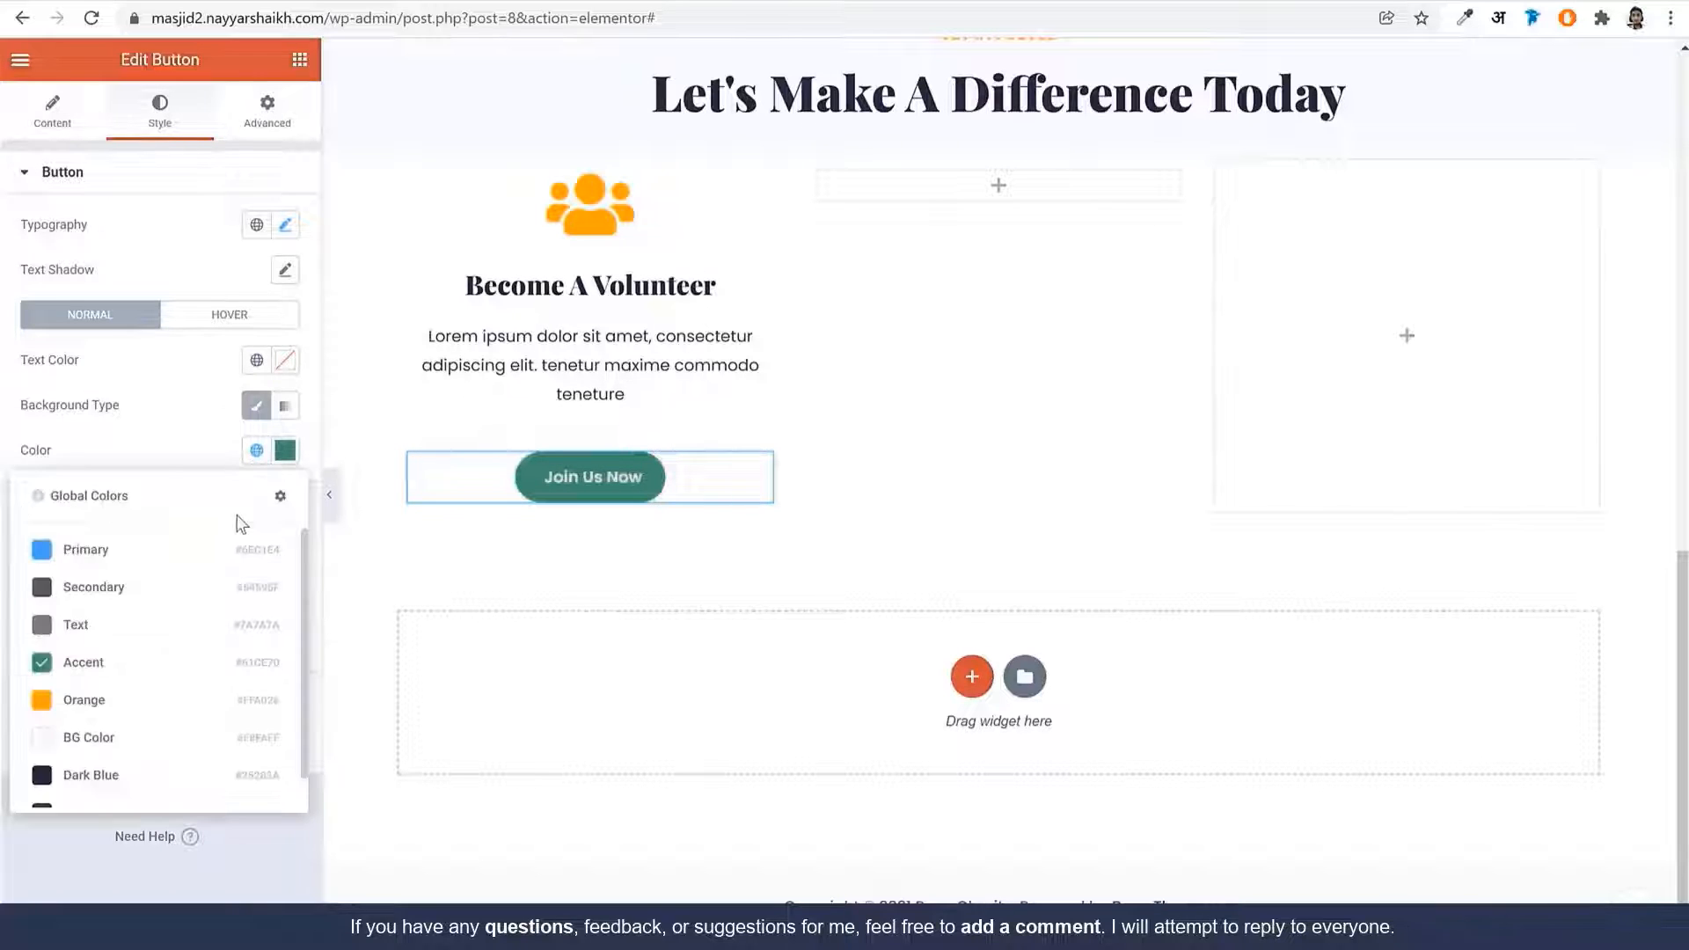
{"action": "left_click", "coordinate": [124, 701]}
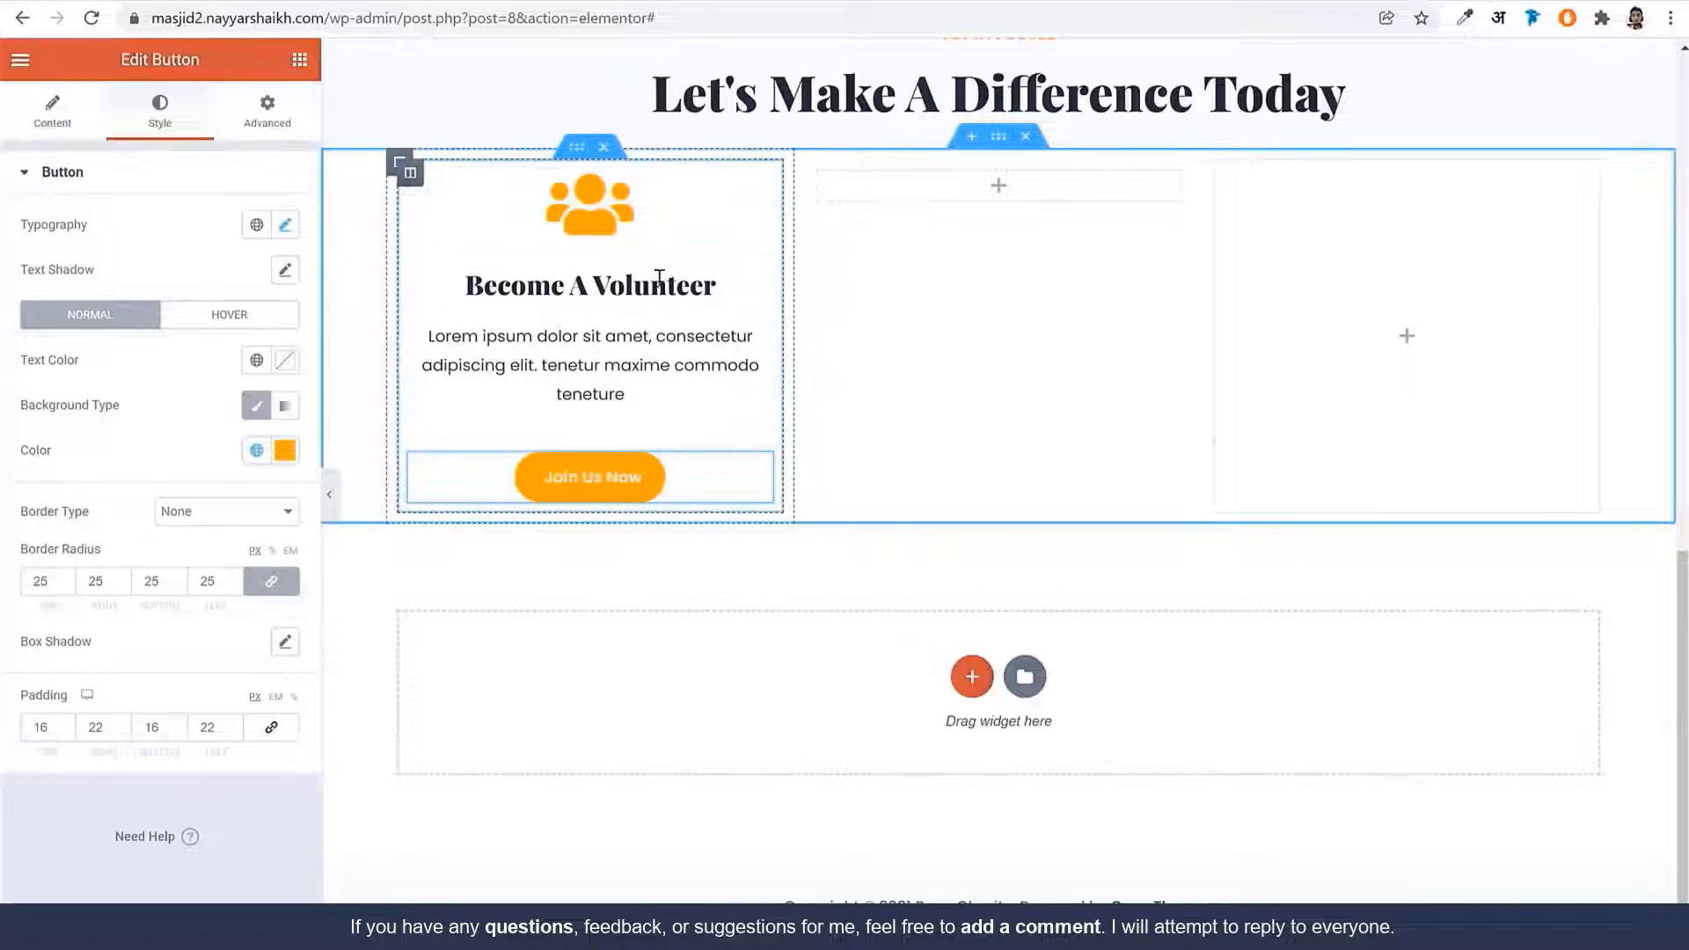
{"action": "left_click", "coordinate": [410, 172]}
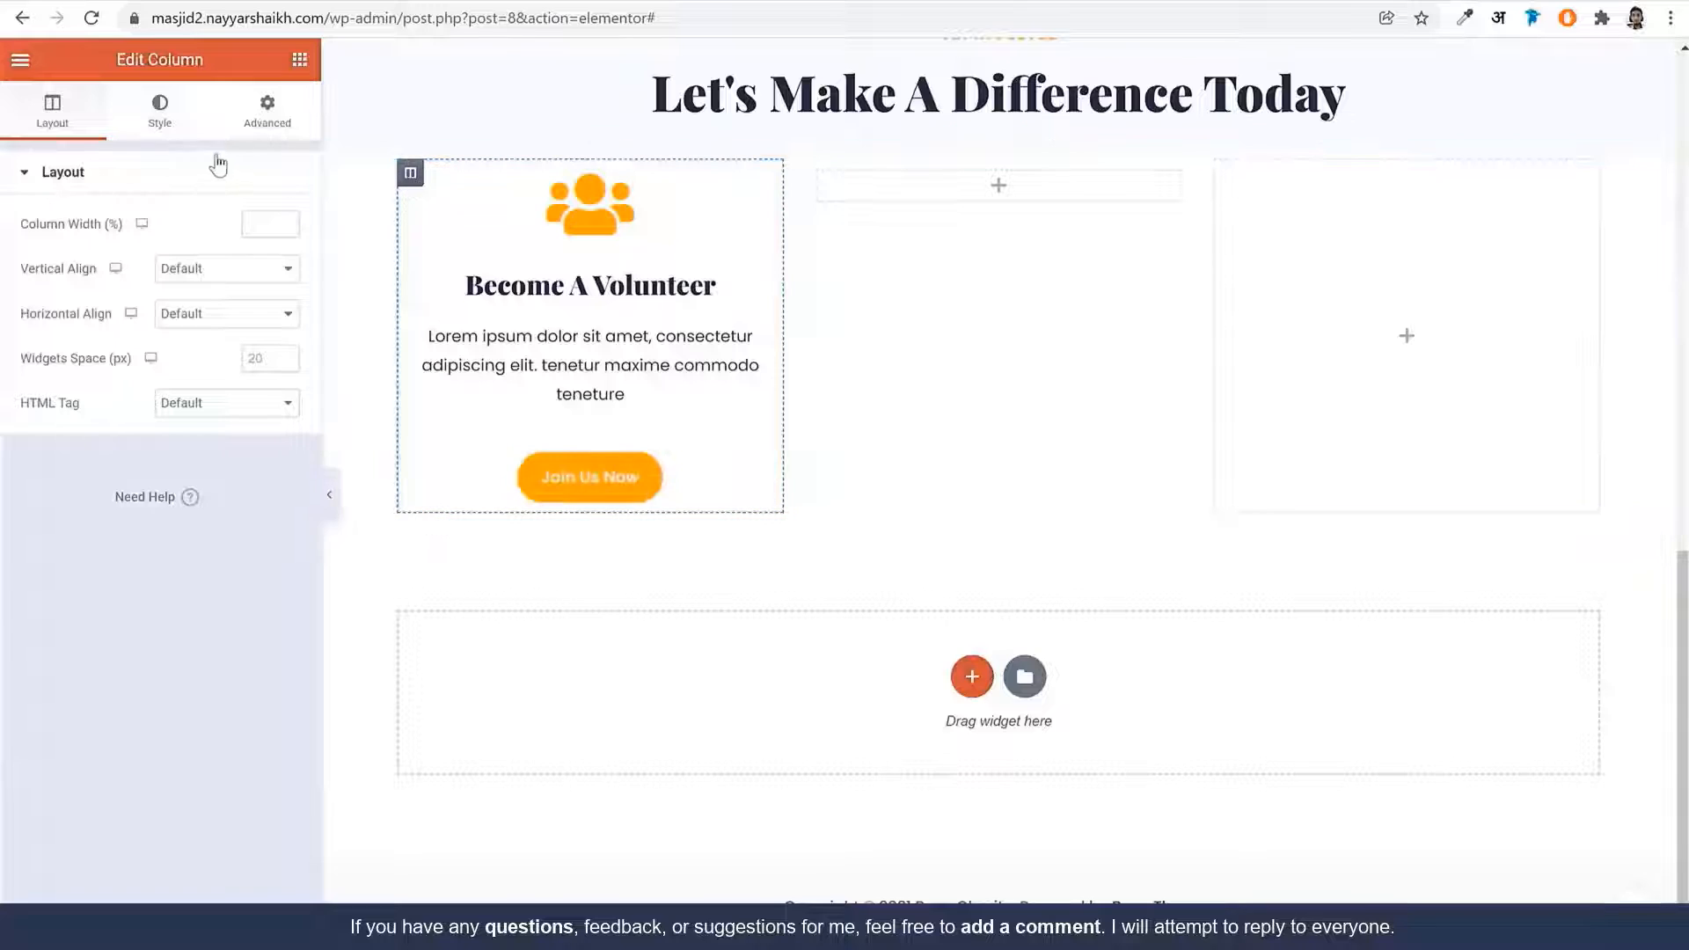
Give the Volunteer card column a solid 1 px global Orange border
{"action": "left_click", "coordinate": [160, 112]}
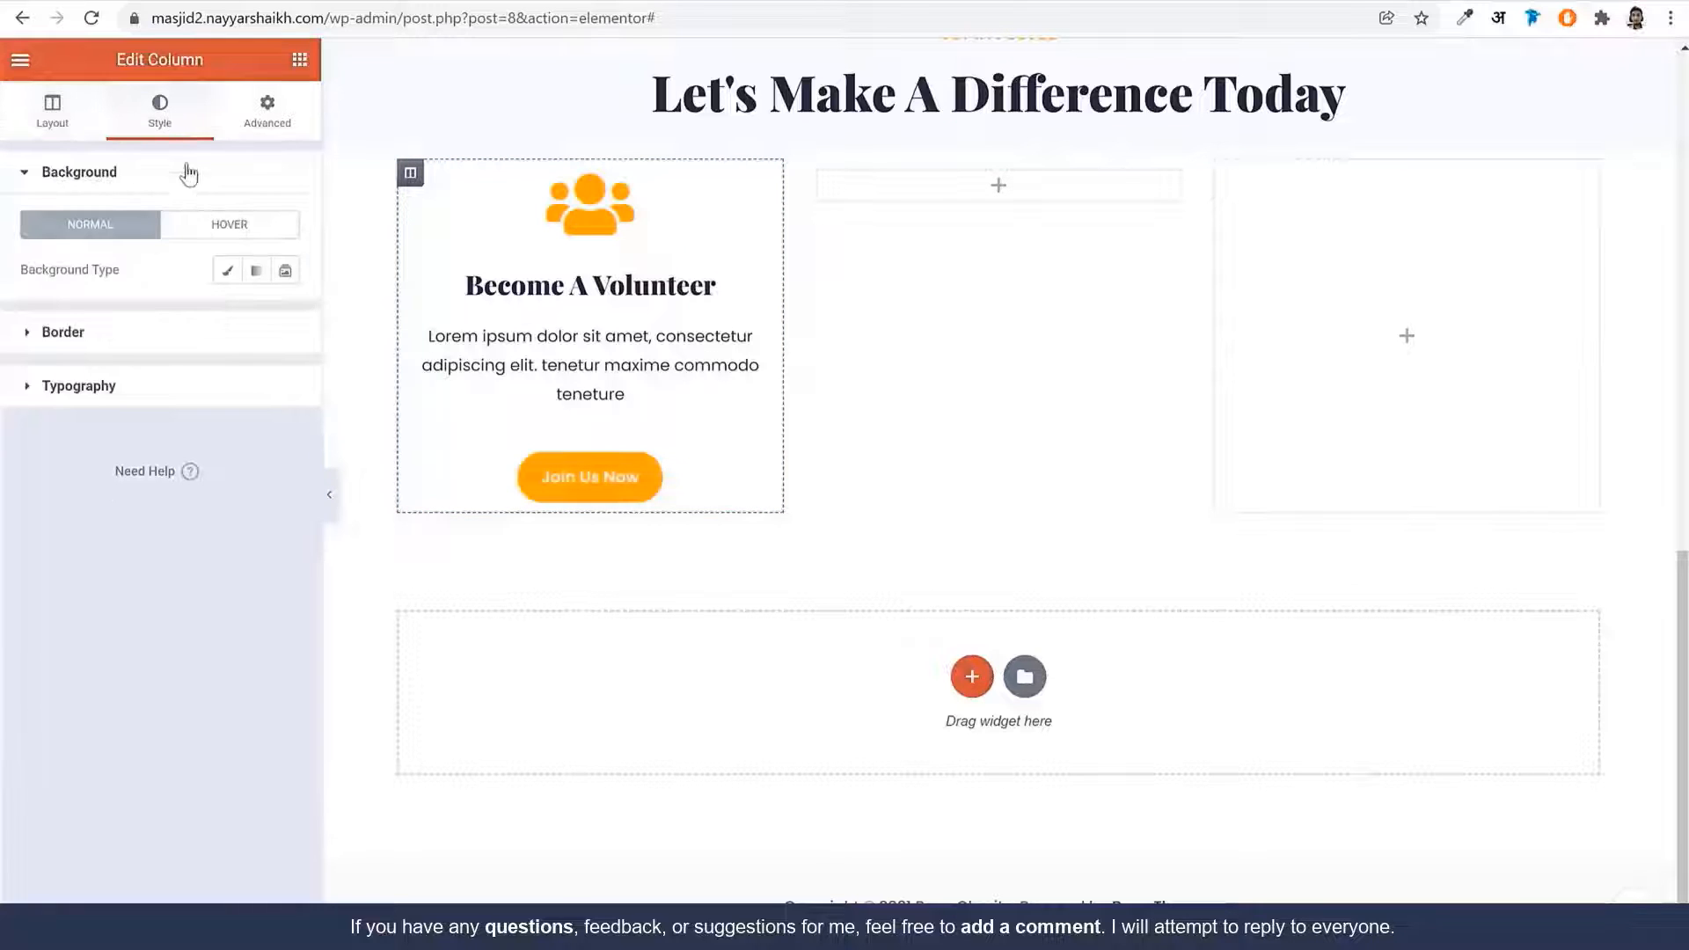
{"action": "left_click", "coordinate": [139, 327]}
{"action": "left_click", "coordinate": [211, 324]}
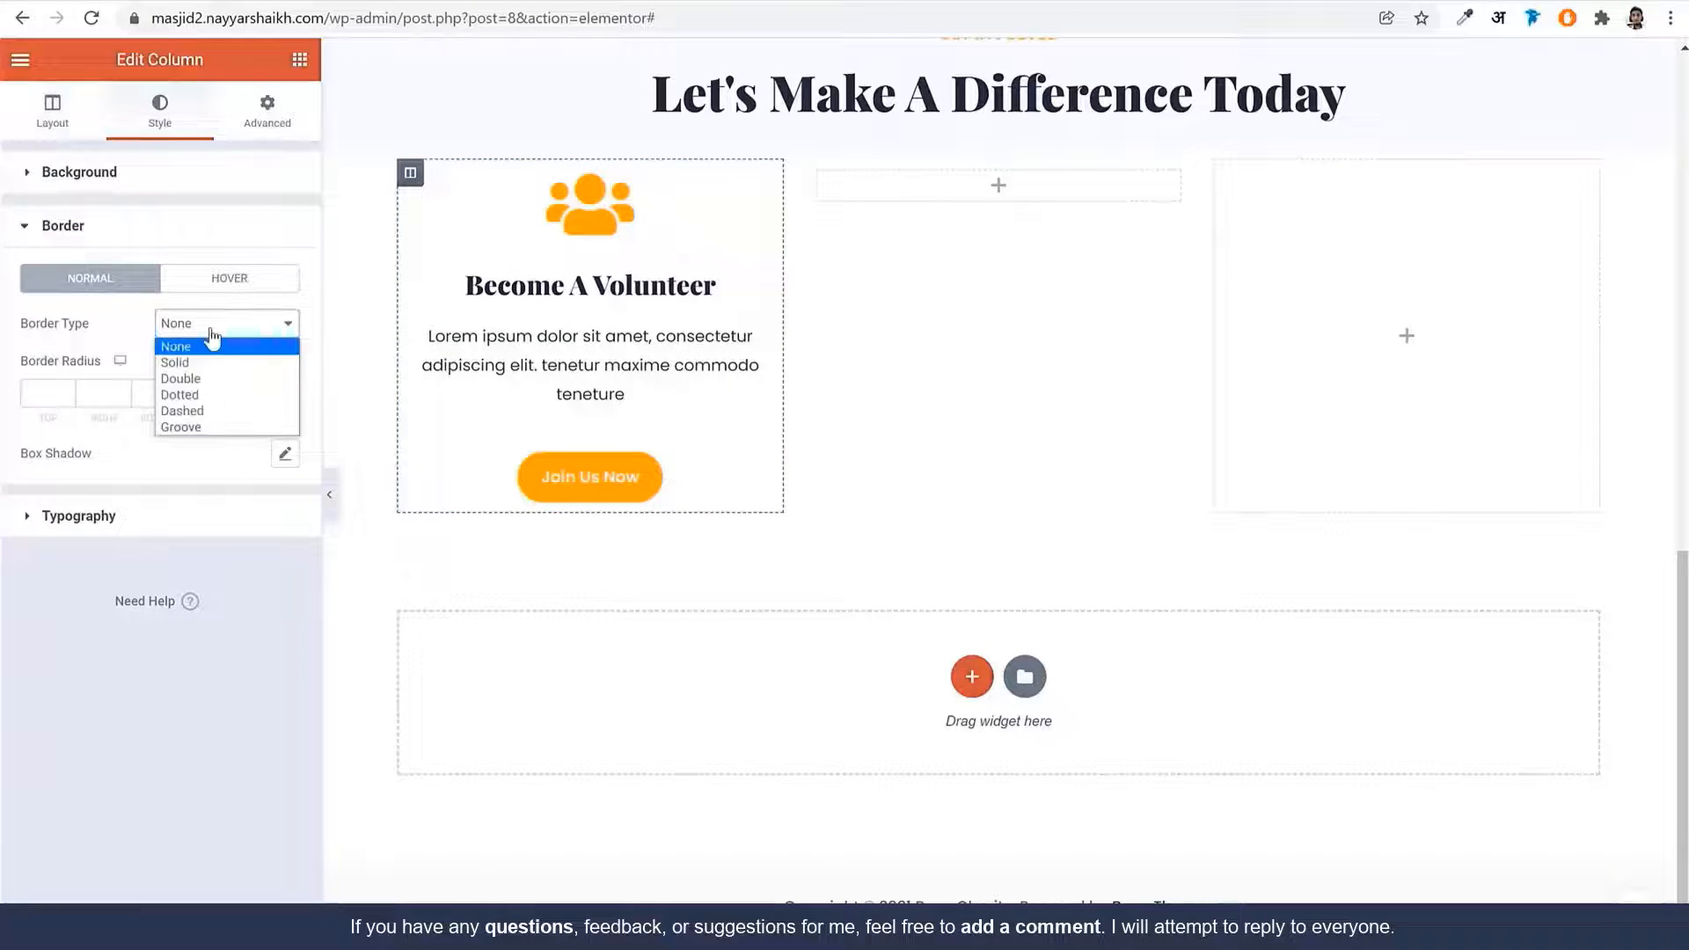
{"action": "left_click", "coordinate": [216, 359]}
{"action": "left_click", "coordinate": [40, 396]}
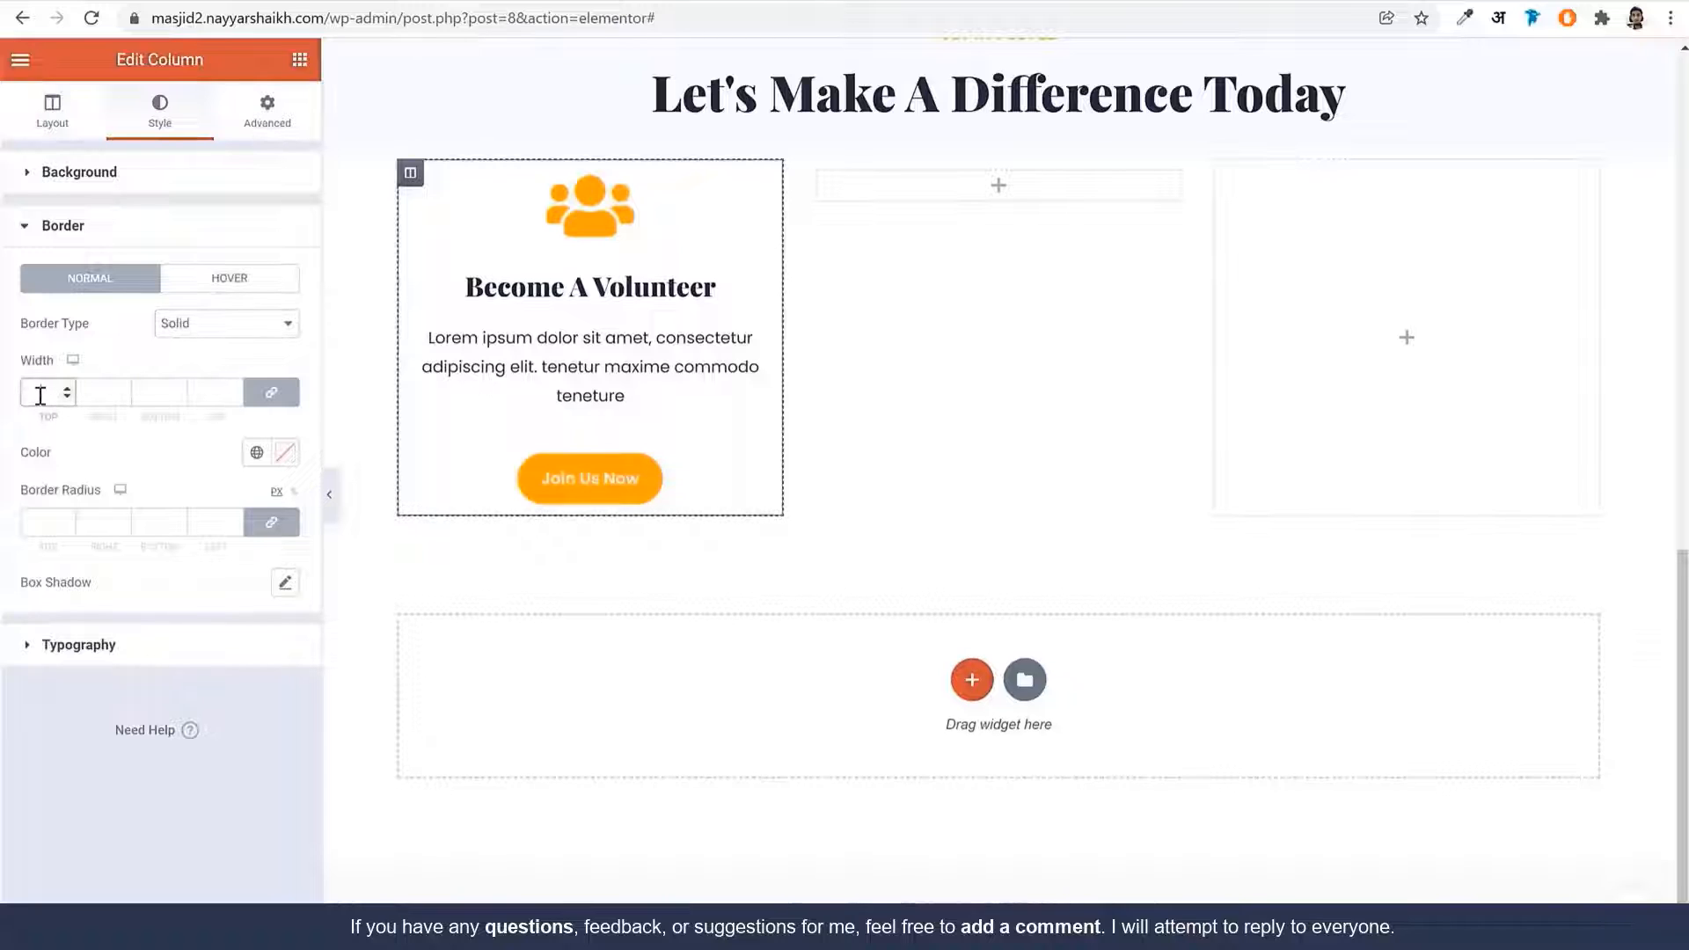
{"action": "type", "text": "1"}
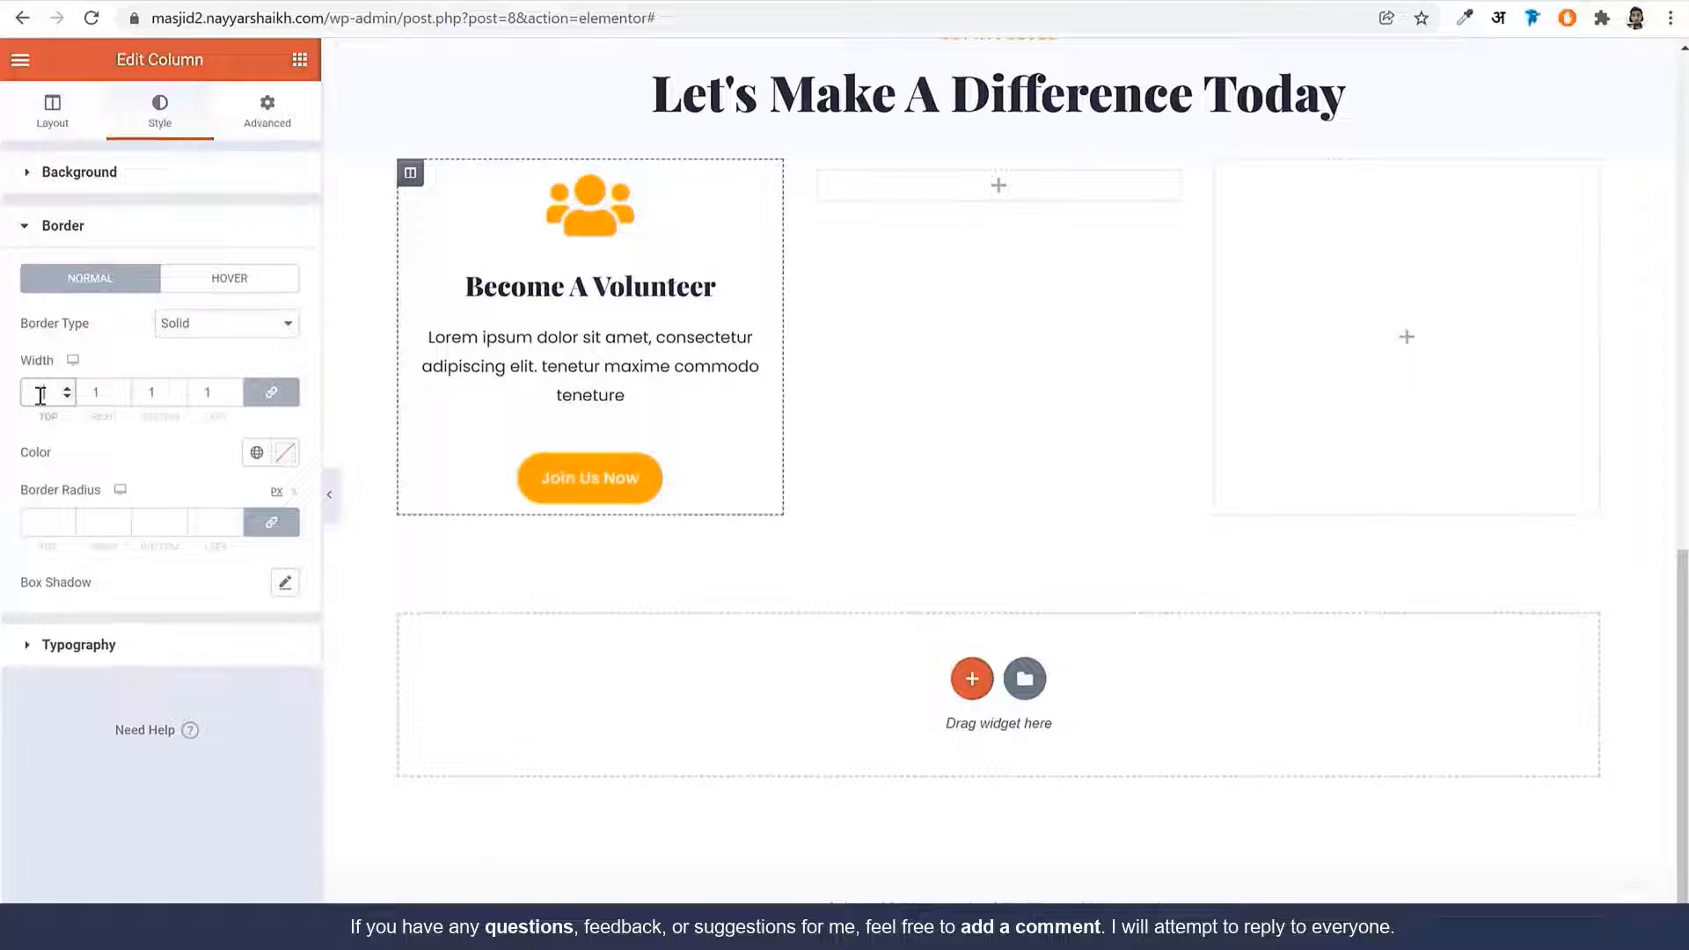
{"action": "left_click", "coordinate": [285, 454]}
{"action": "left_click", "coordinate": [256, 452]}
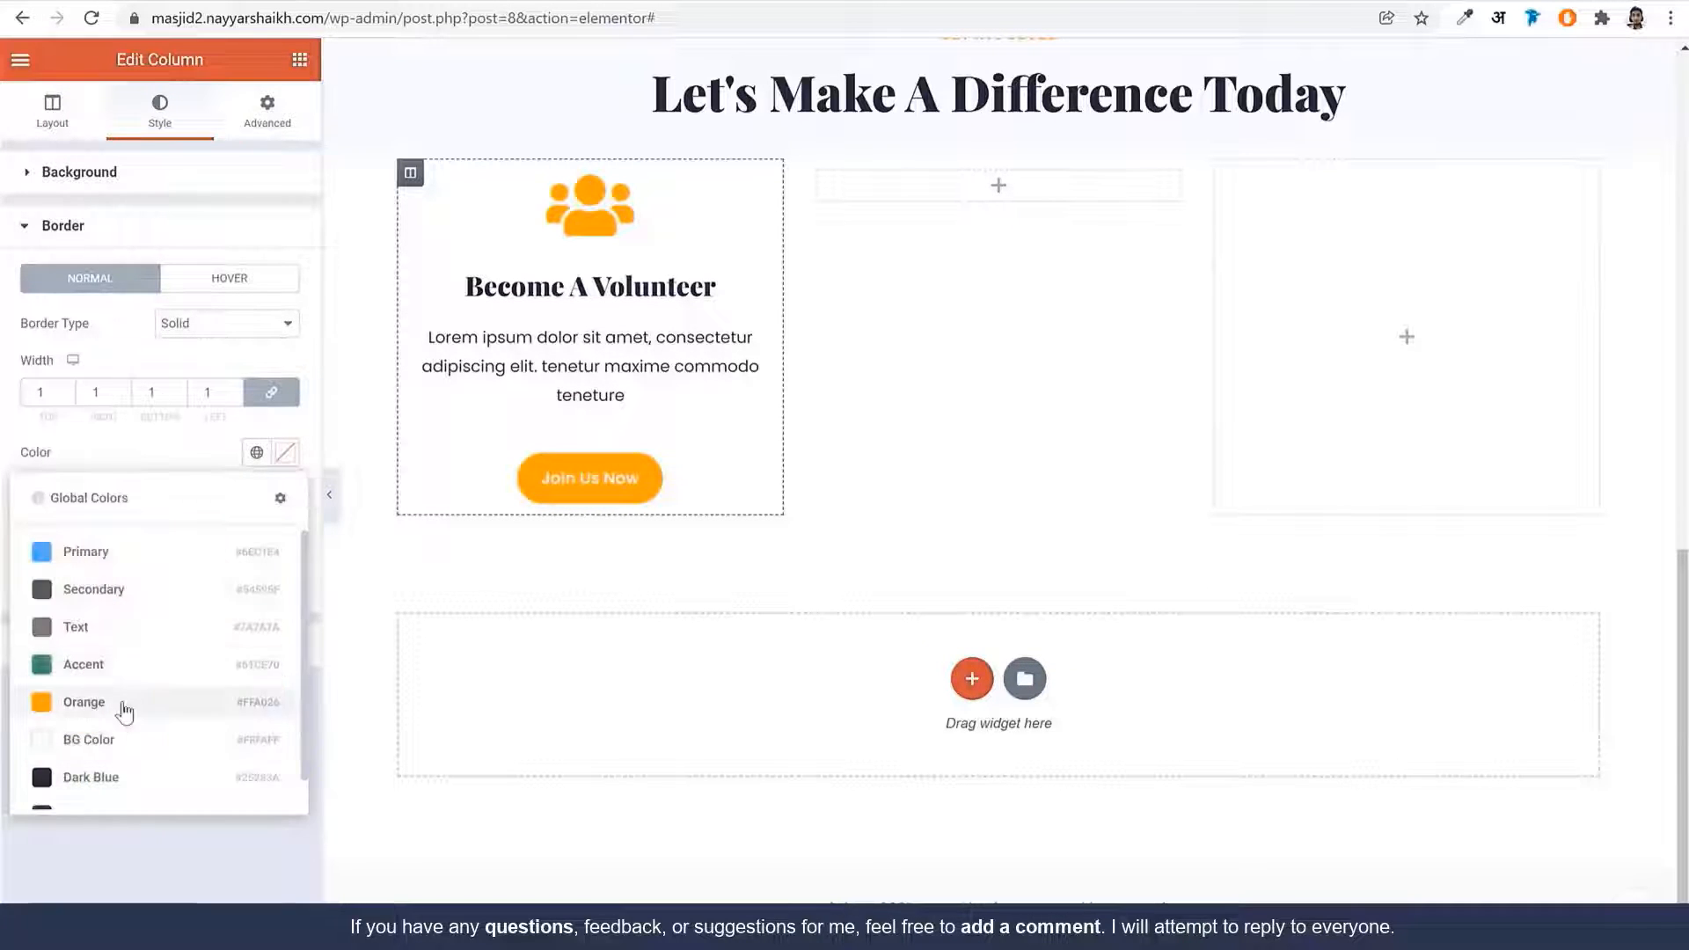
{"action": "left_click", "coordinate": [83, 702]}
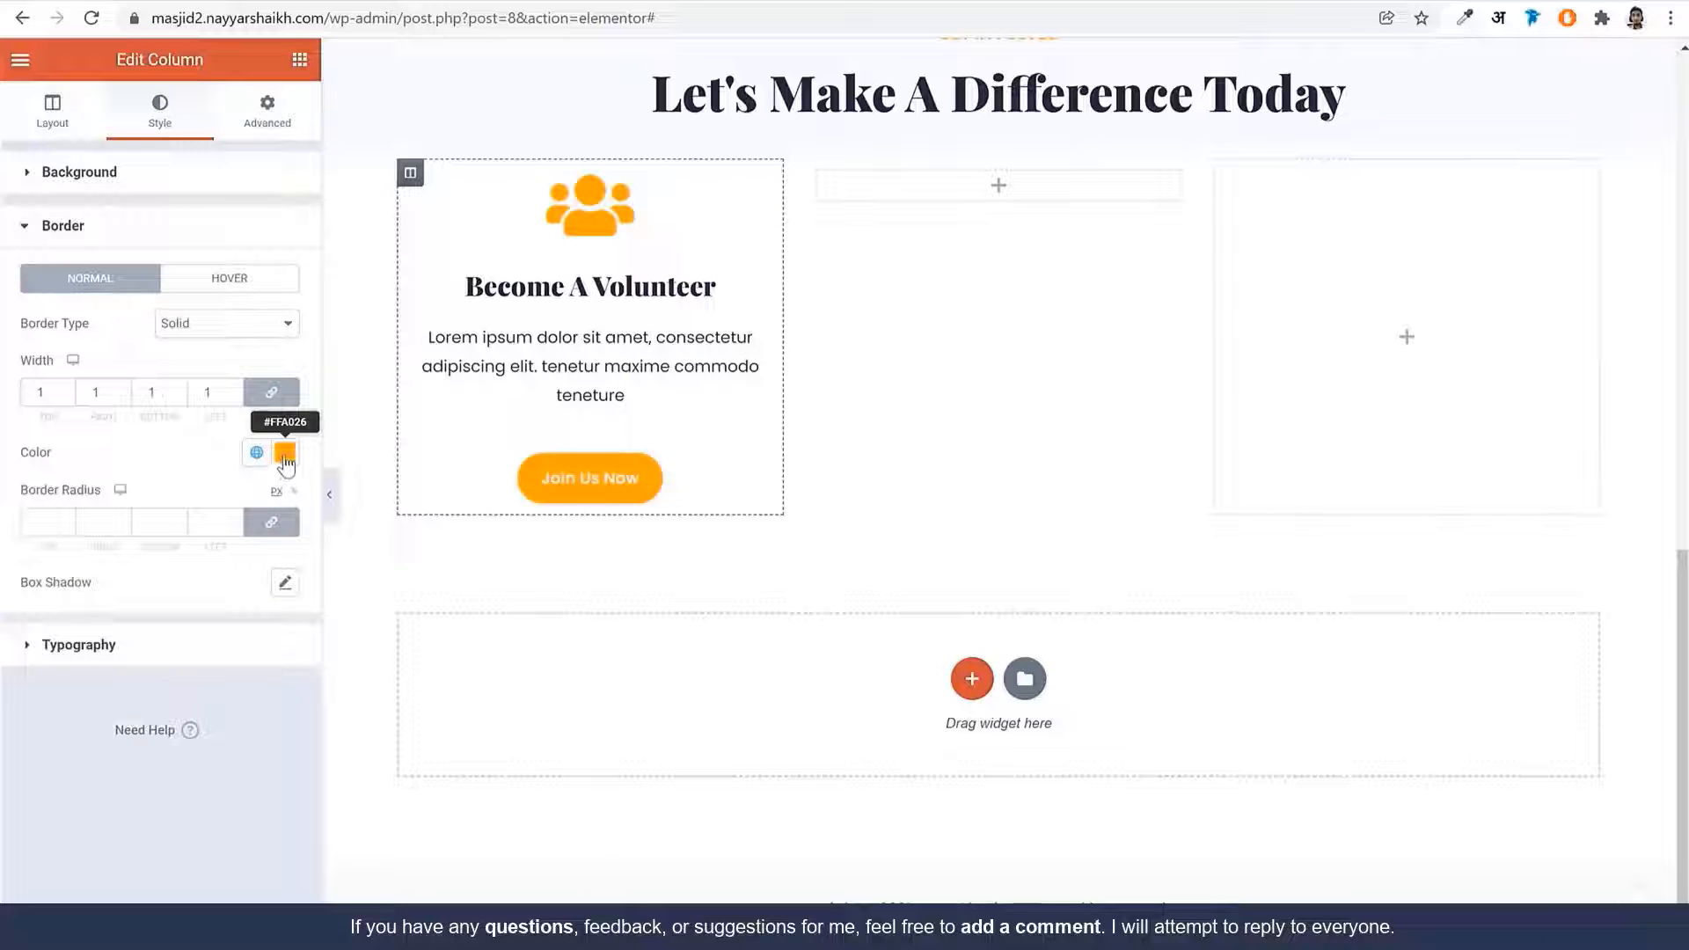
{"action": "left_click", "coordinate": [285, 458]}
{"action": "left_click", "coordinate": [329, 505]}
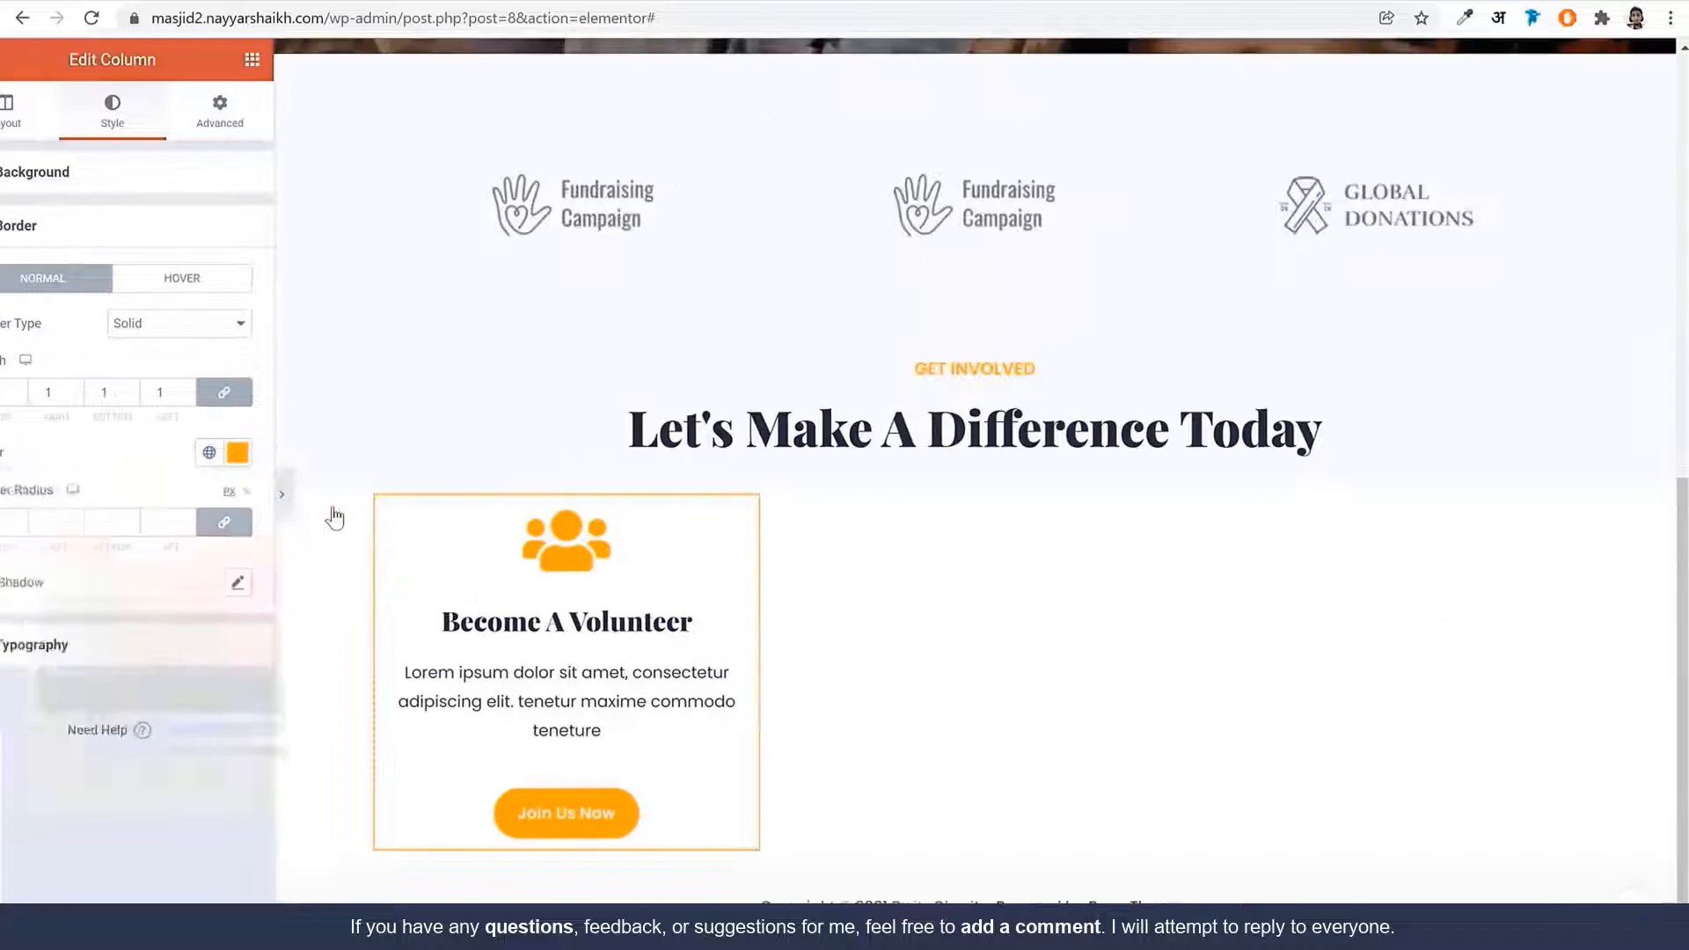
{"action": "left_click", "coordinate": [152, 1]}
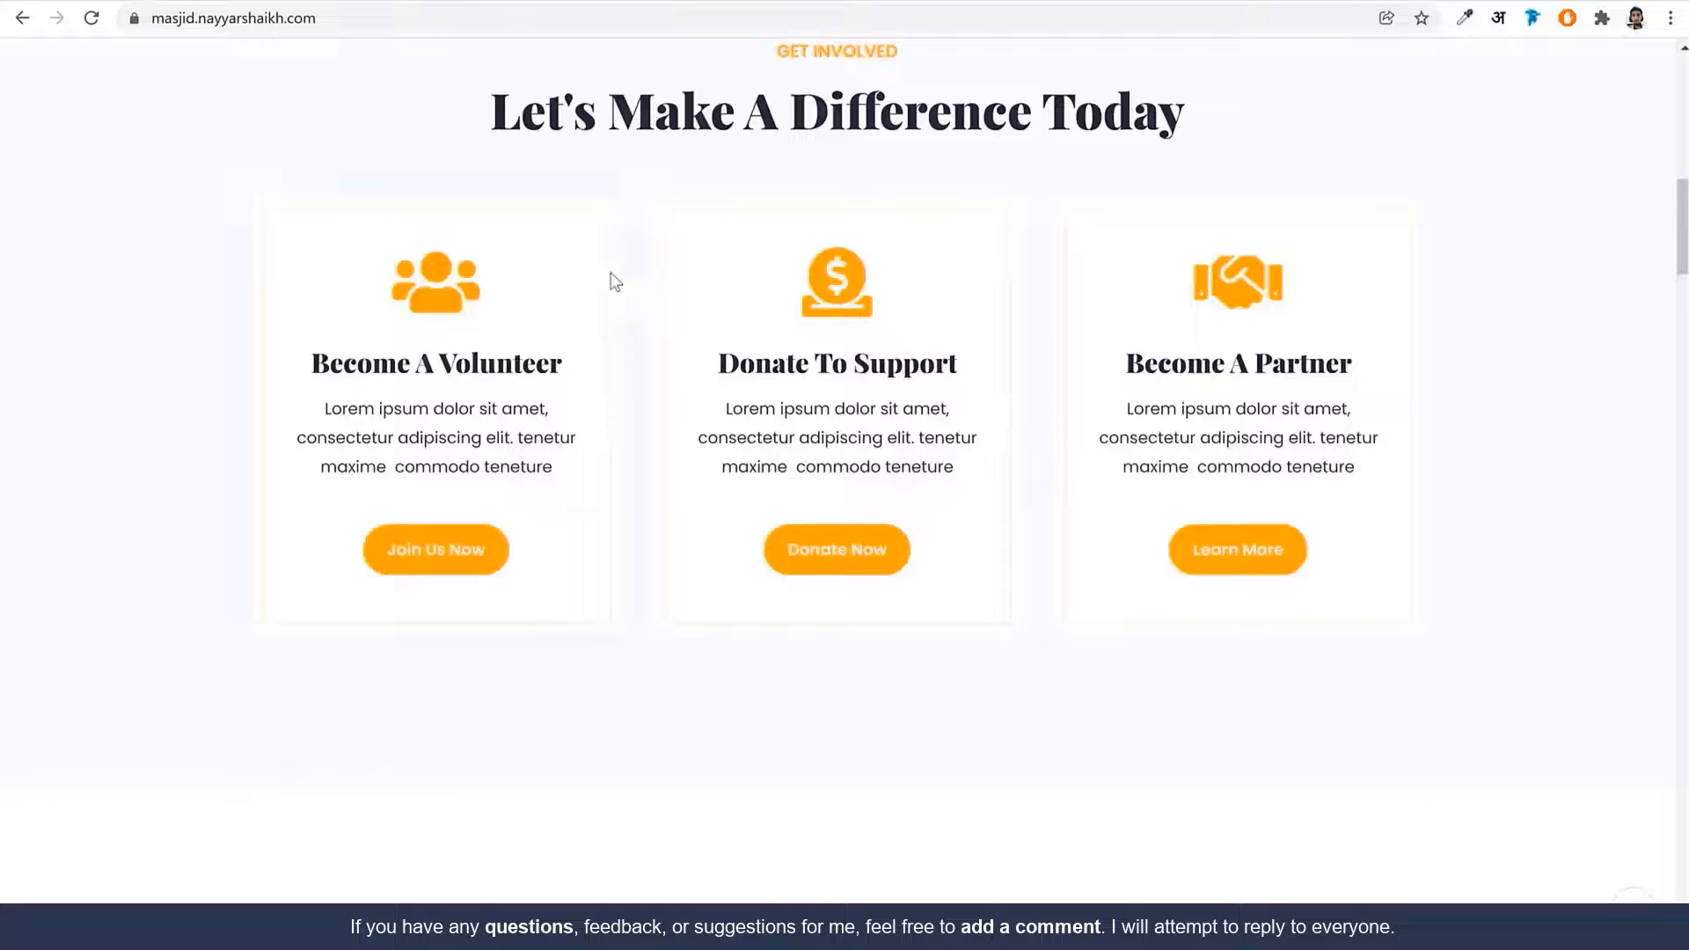
{"action": "left_click", "coordinate": [97, 2]}
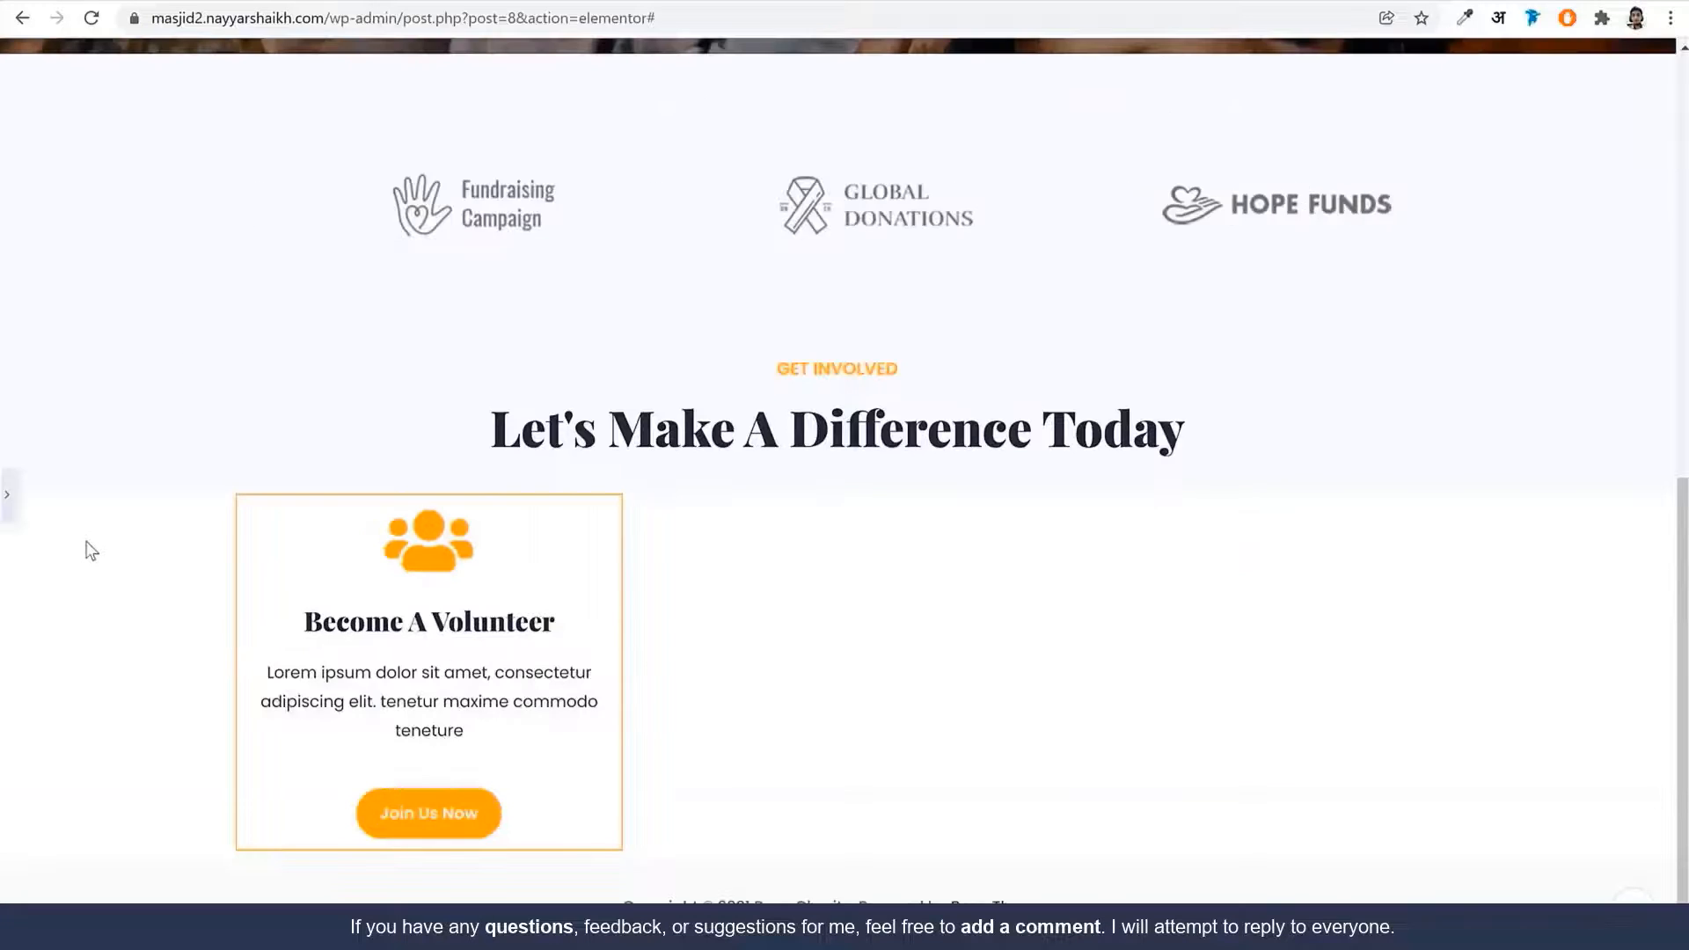
Lower the orange border's opacity, comparing it against the live site's cards
{"action": "left_click", "coordinate": [9, 497]}
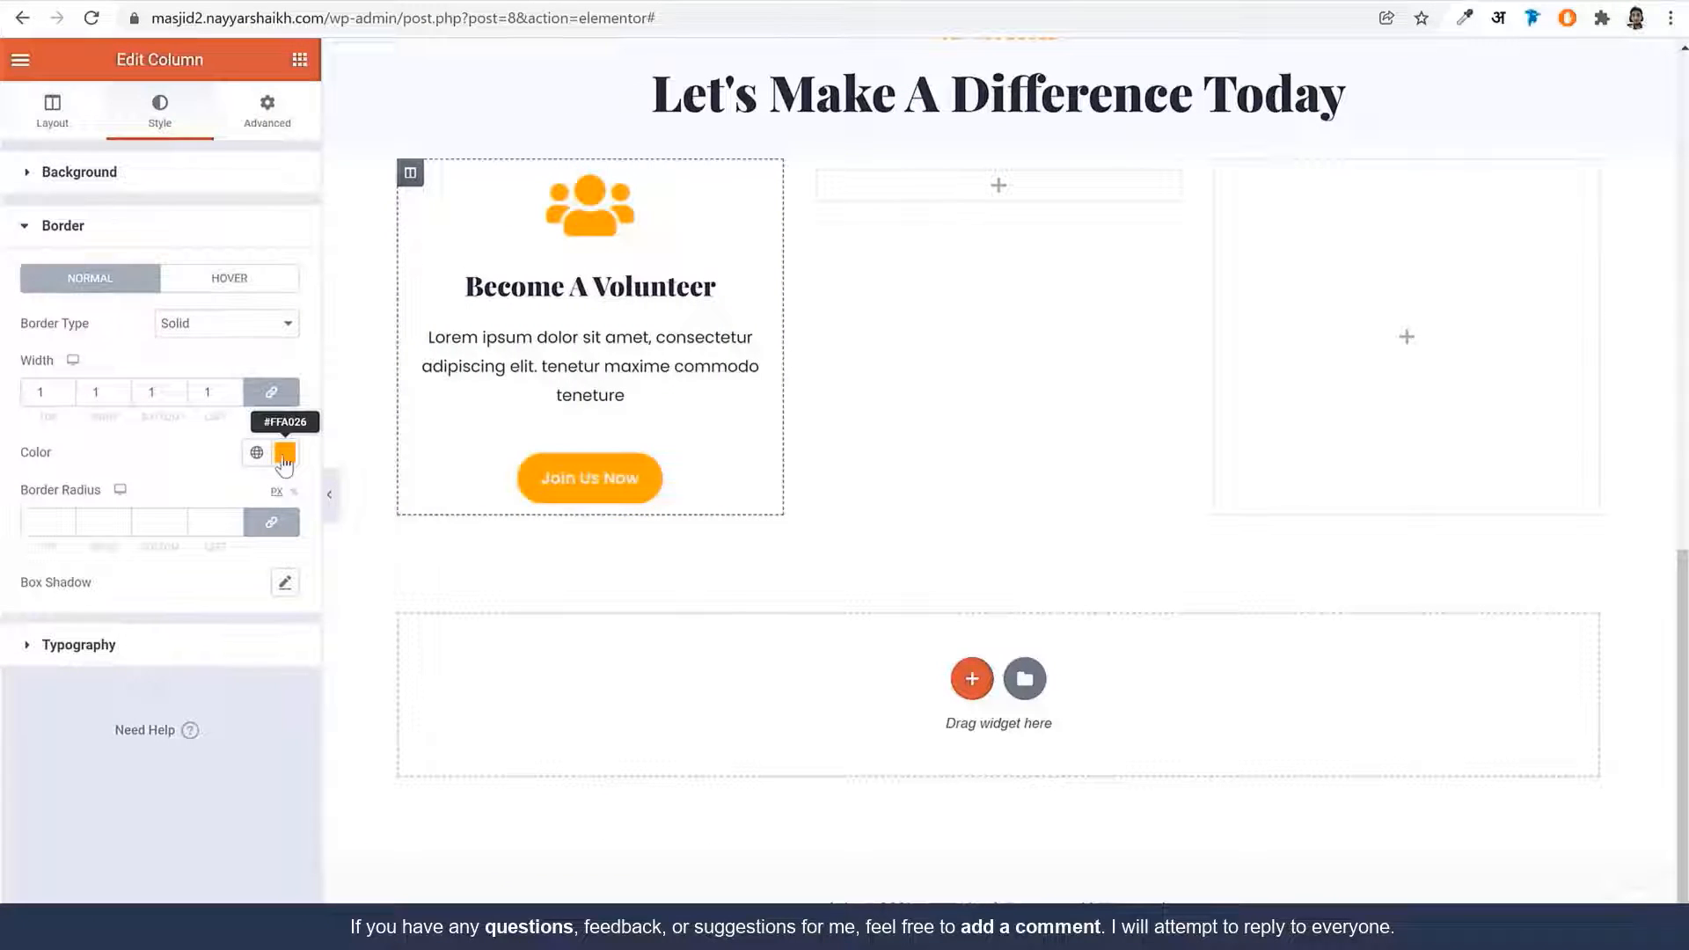
{"action": "left_click", "coordinate": [284, 453]}
{"action": "left_click_drag", "start_coordinate": [279, 749], "coordinate": [76, 761]}
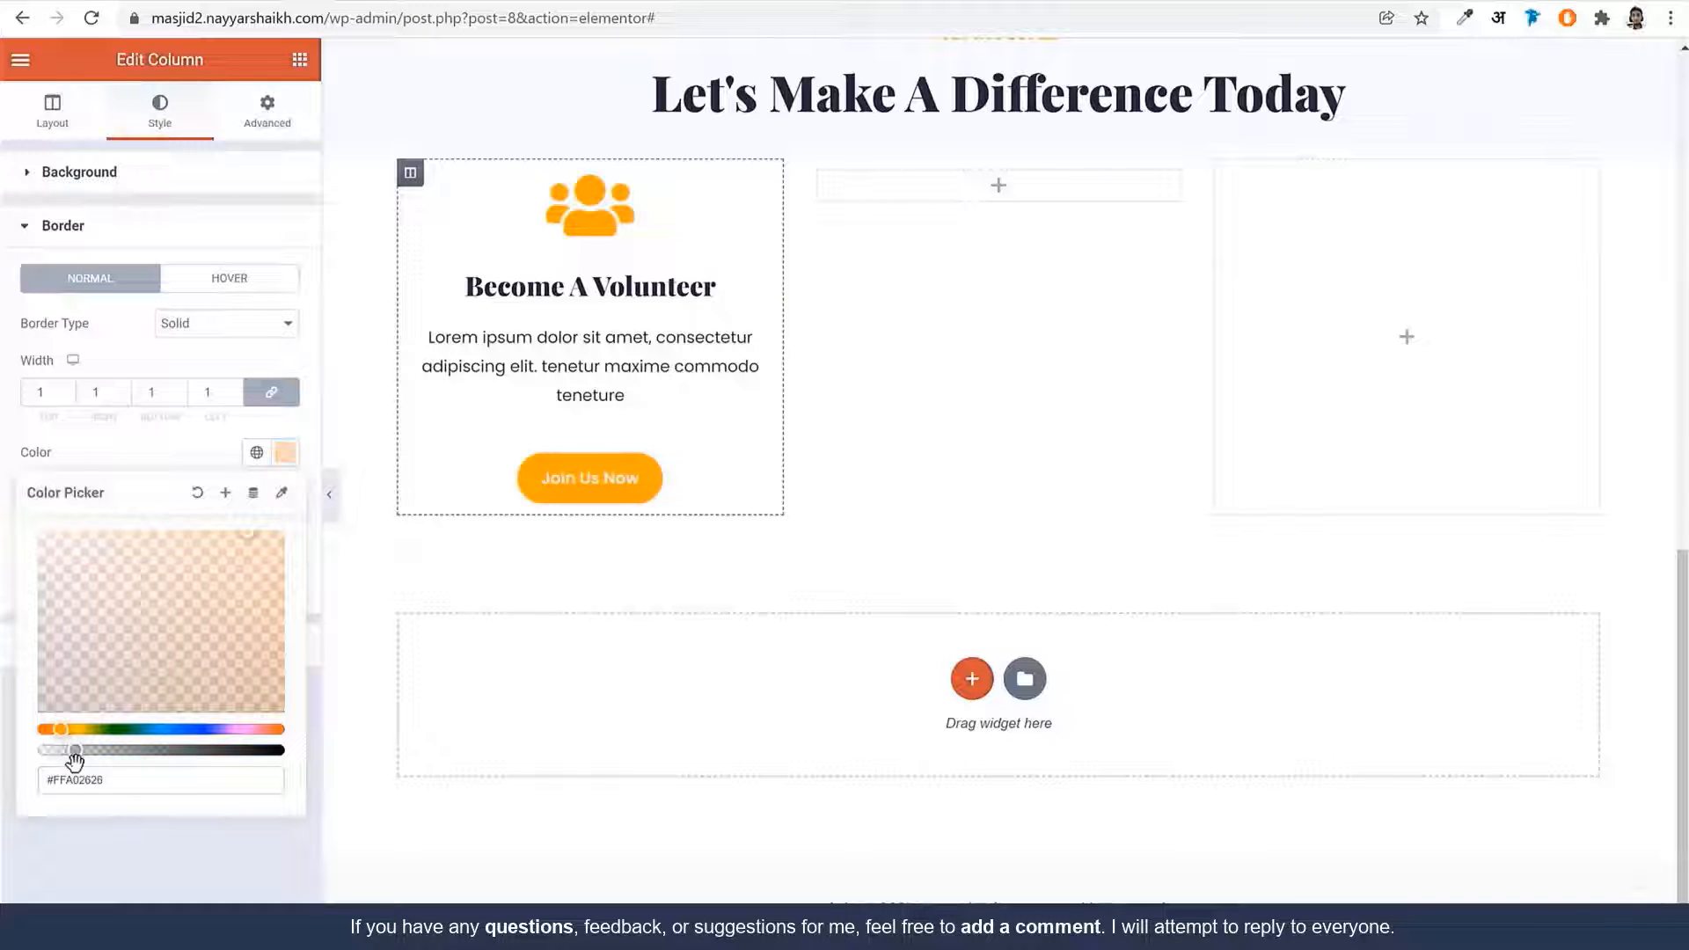
{"action": "left_click", "coordinate": [333, 503]}
{"action": "left_click", "coordinate": [332, 503]}
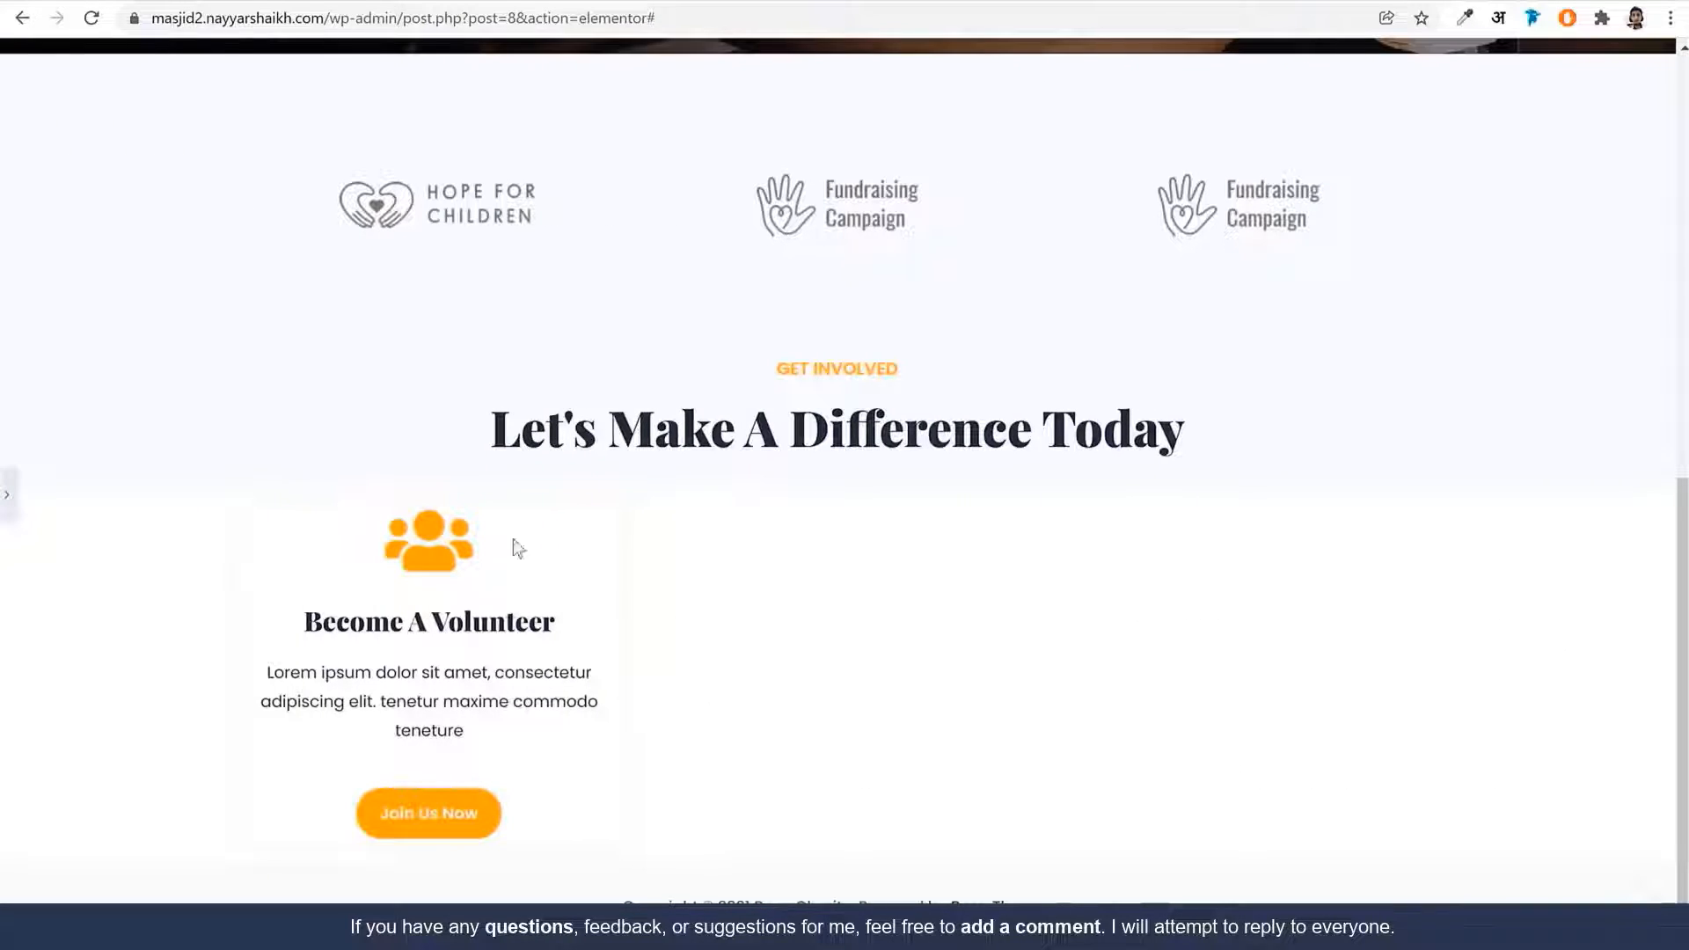
{"action": "left_click", "coordinate": [7, 494]}
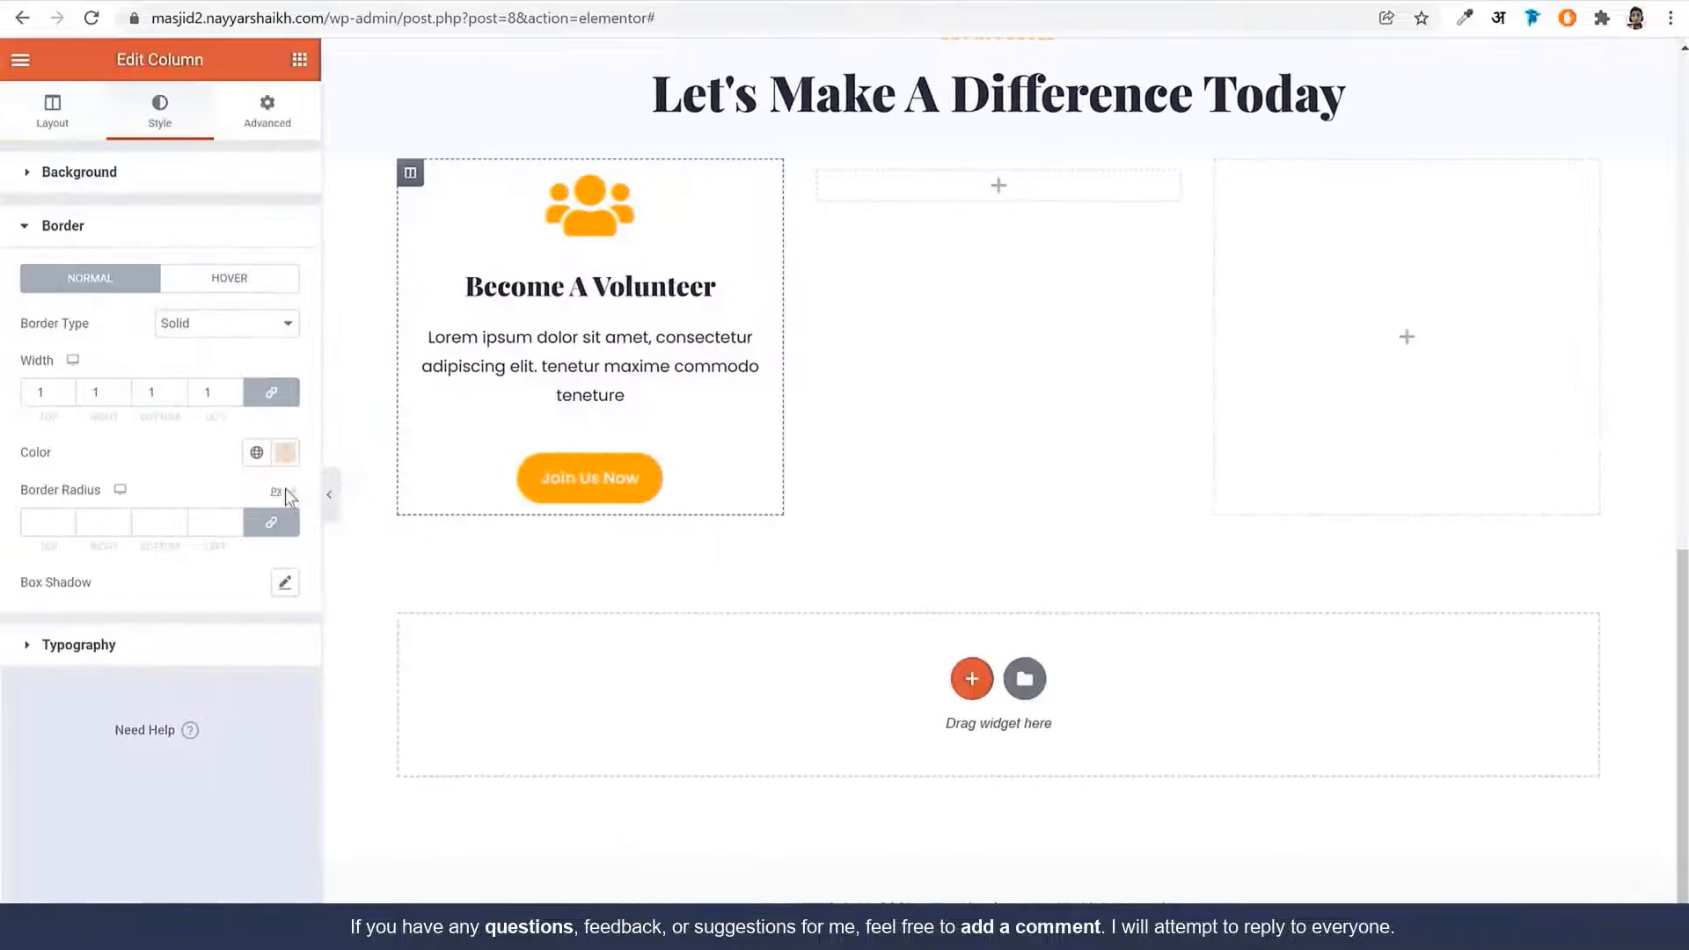
{"action": "left_click", "coordinate": [283, 454]}
{"action": "left_click", "coordinate": [150, 783]}
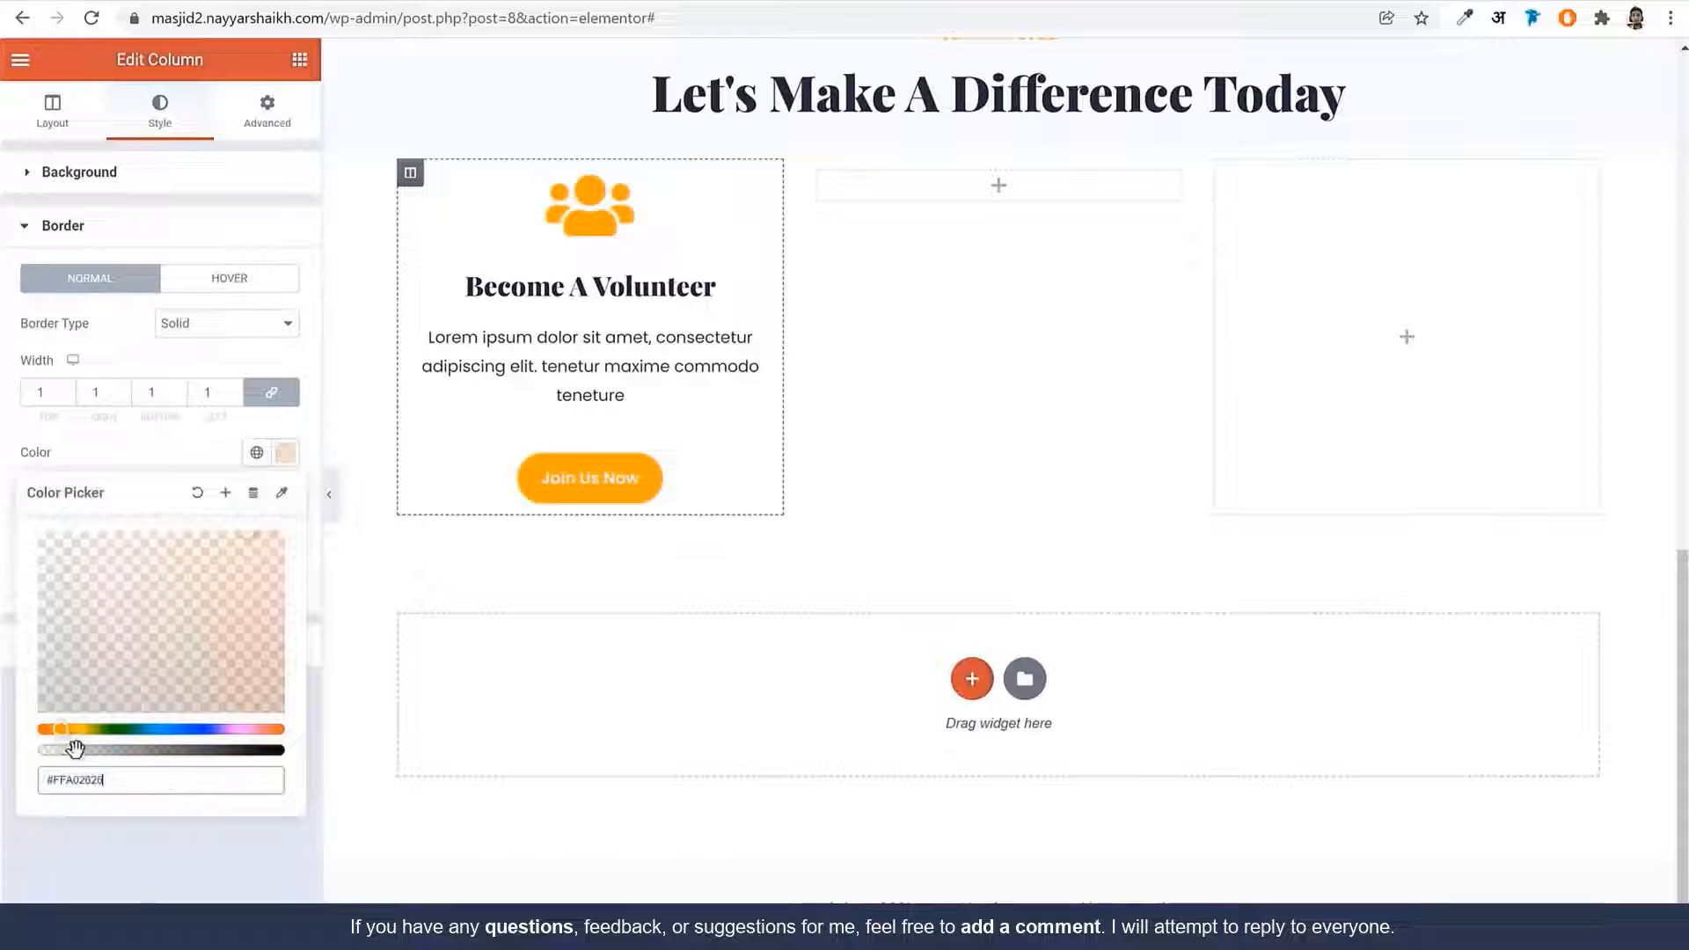
{"action": "left_click_drag", "start_coordinate": [74, 750], "coordinate": [83, 749]}
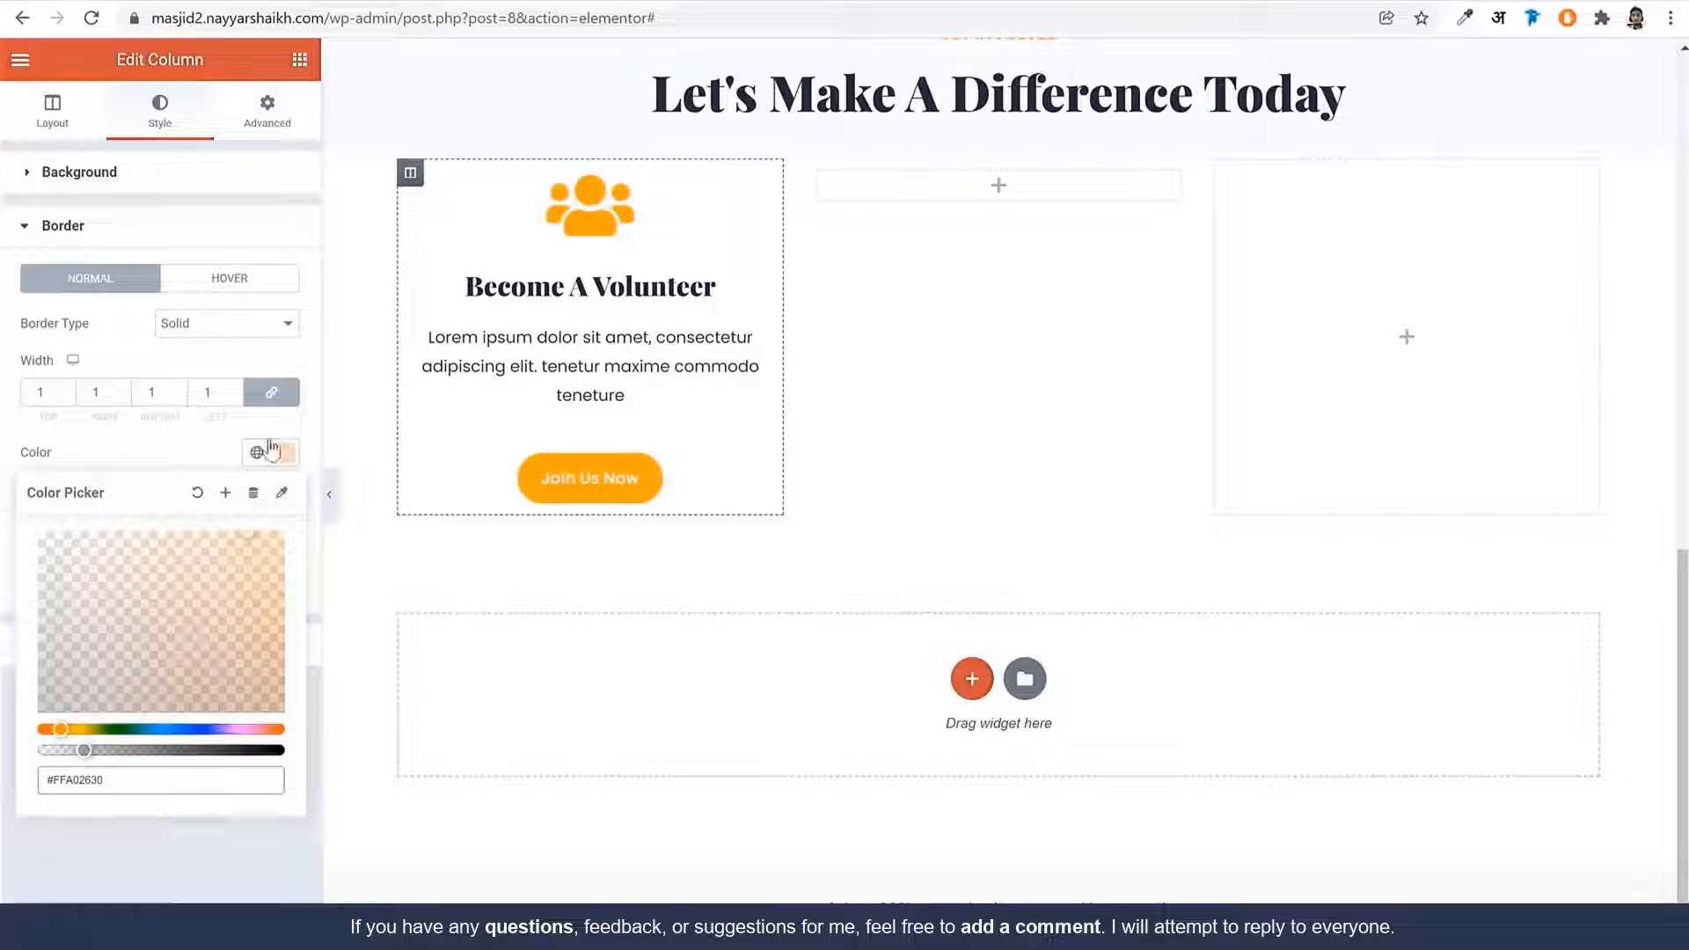
{"action": "left_click", "coordinate": [299, 2]}
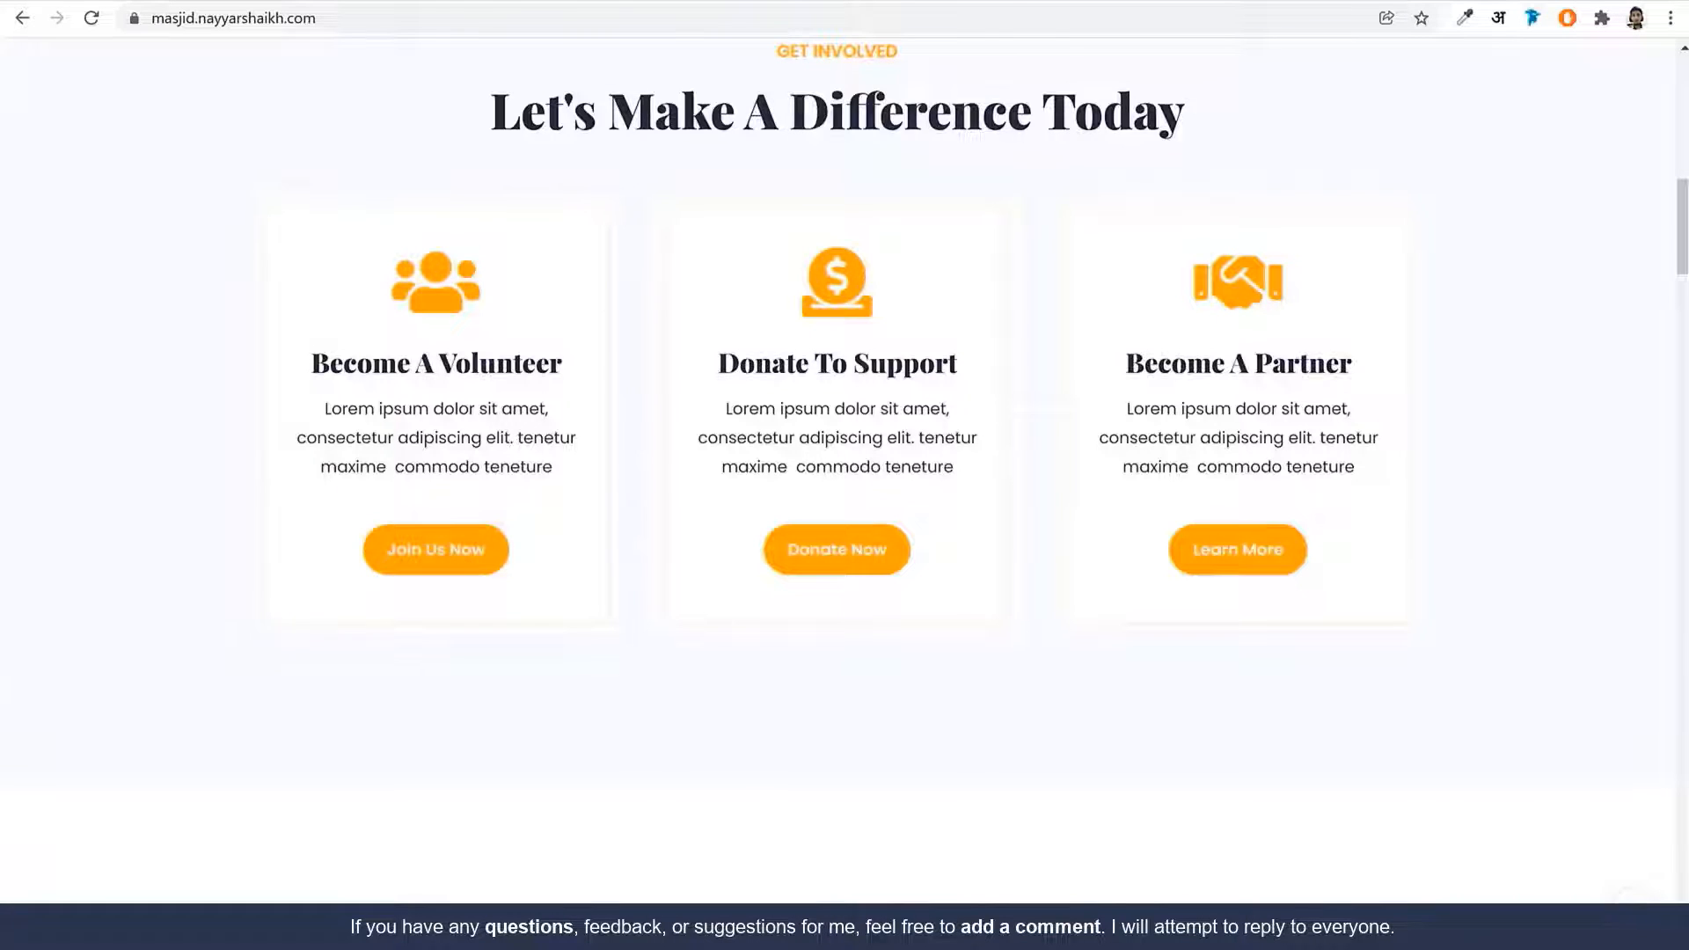
{"action": "left_click", "coordinate": [141, 2]}
Set the card's corner radius to 5 px, matching the live site's card corners
{"action": "left_click", "coordinate": [75, 392]}
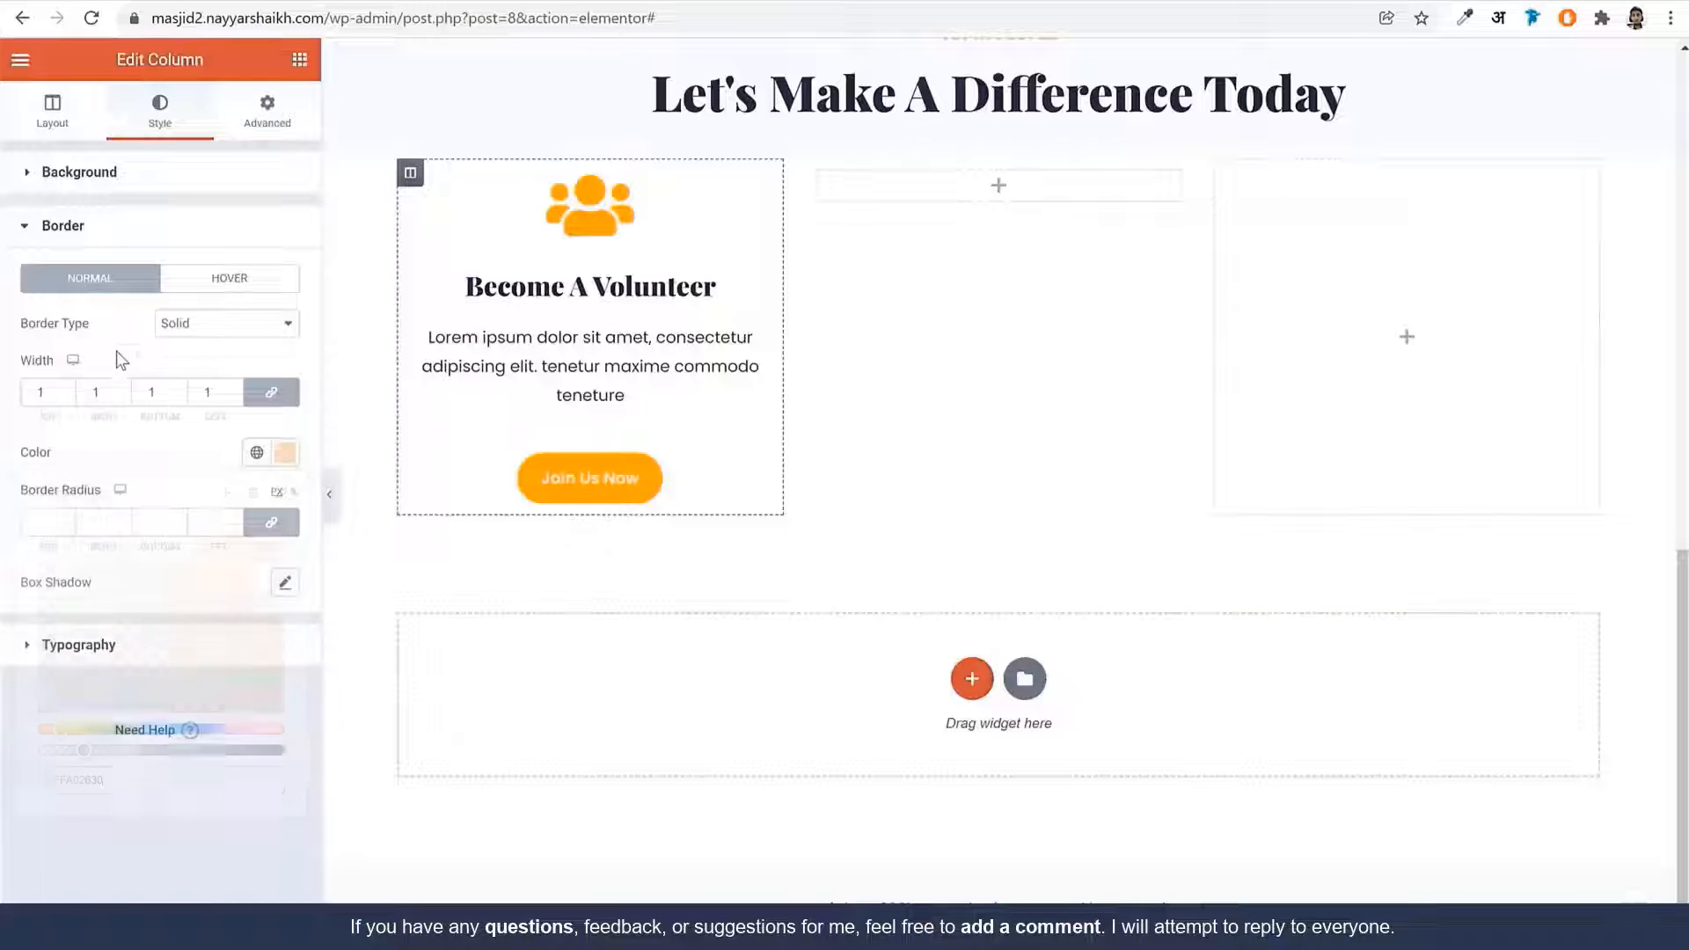
{"action": "left_click", "coordinate": [48, 523]}
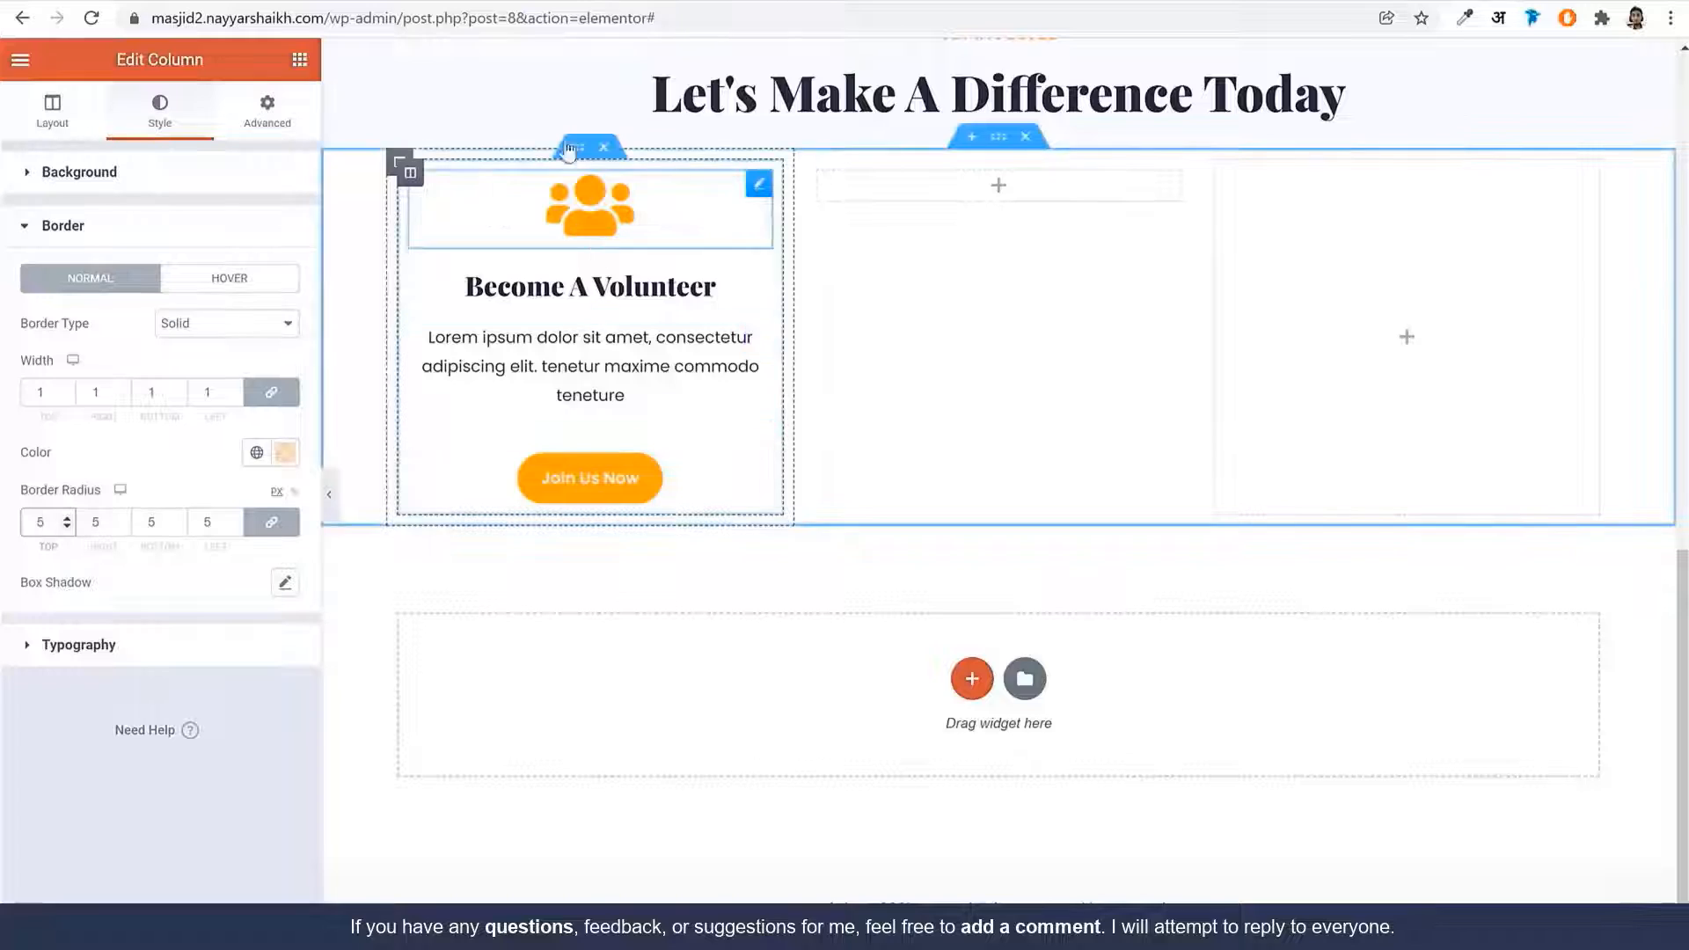
{"action": "left_click", "coordinate": [220, 2]}
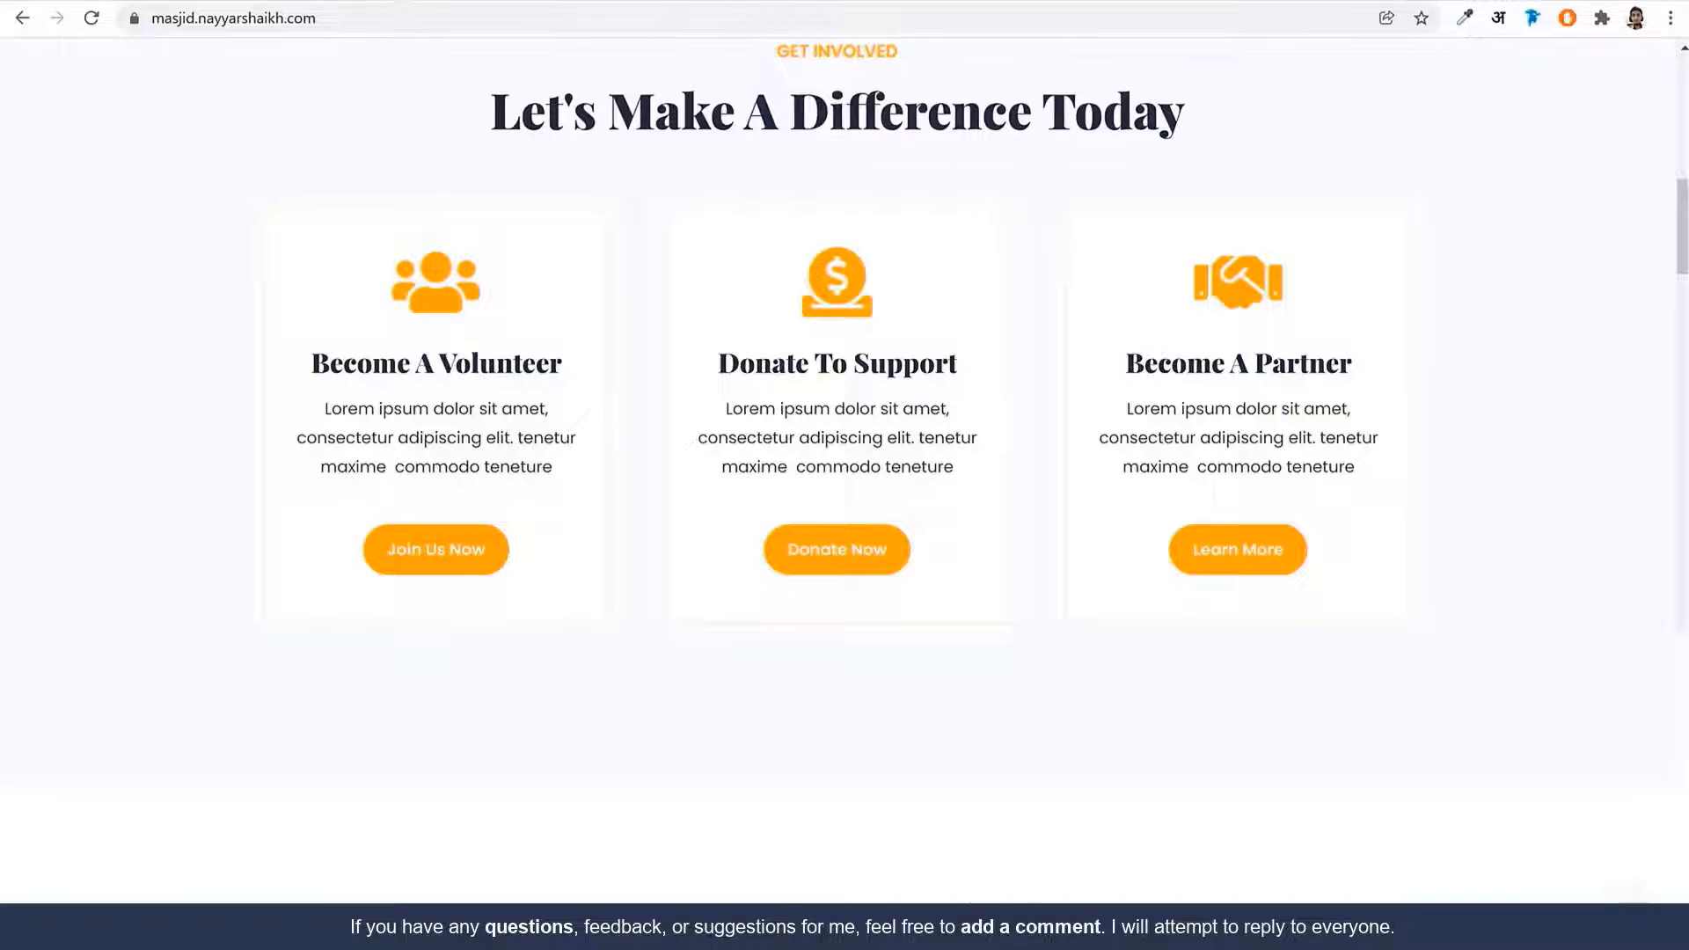
{"action": "left_click", "coordinate": [264, 2]}
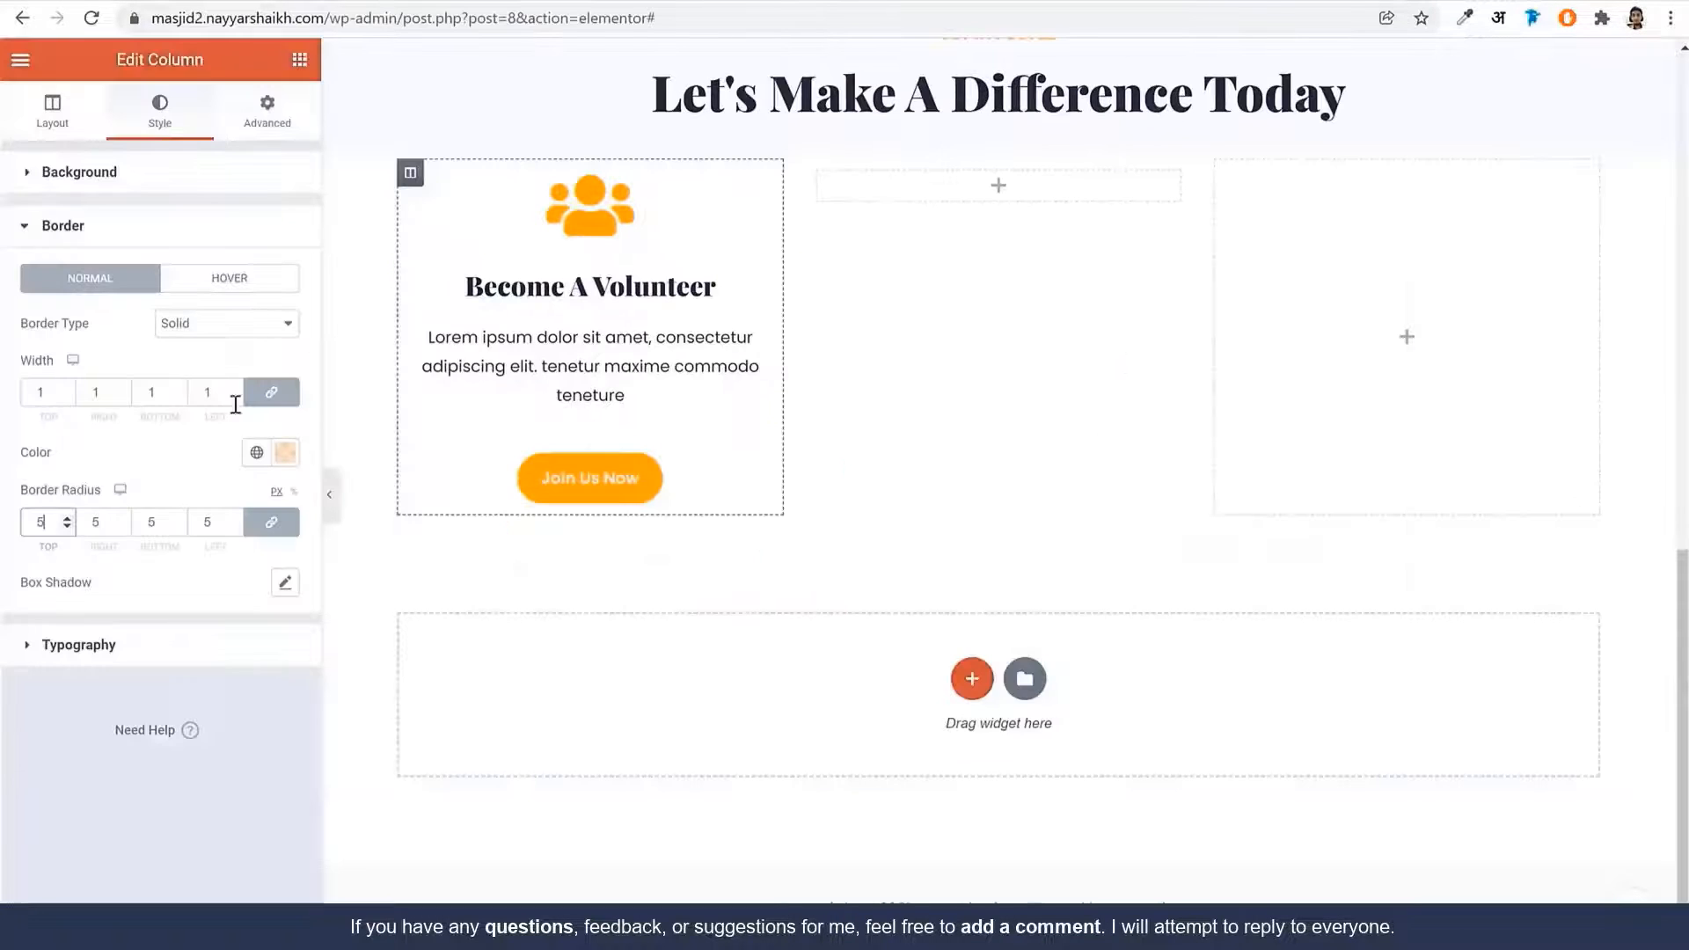
Set the card column's padding to 40/30/40/30 (top, right, bottom, left)
{"action": "left_click", "coordinate": [260, 132]}
{"action": "left_click", "coordinate": [271, 333]}
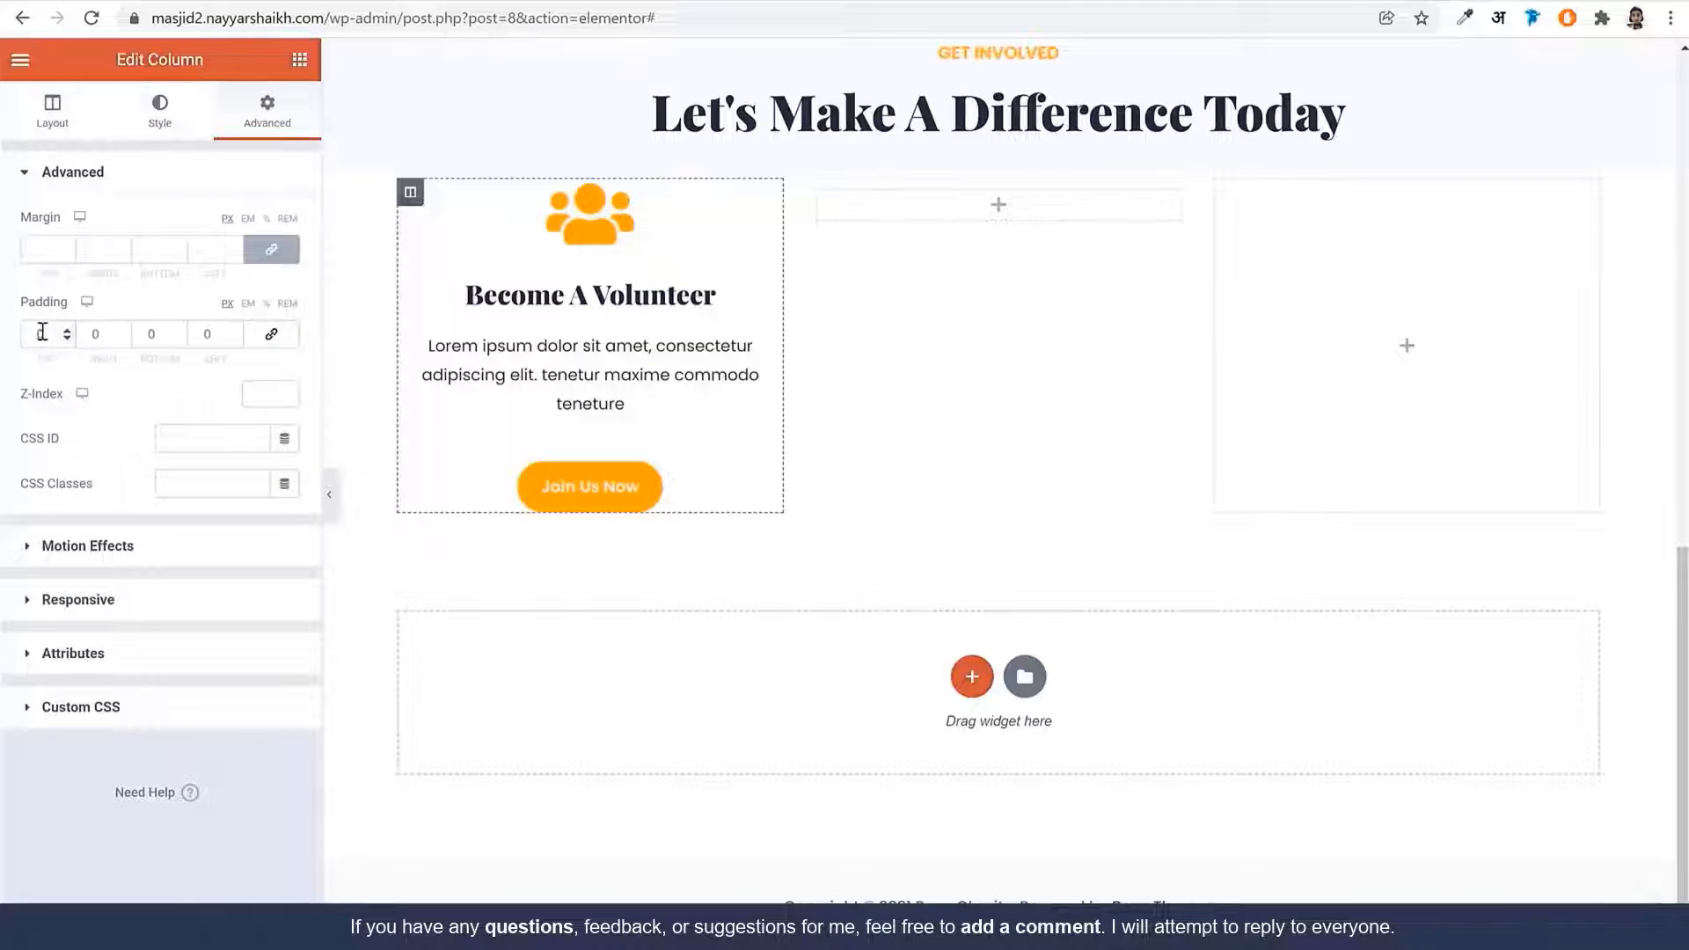
{"action": "left_click", "coordinate": [41, 332]}
{"action": "type", "text": "40"}
{"action": "key", "text": "Tab"}
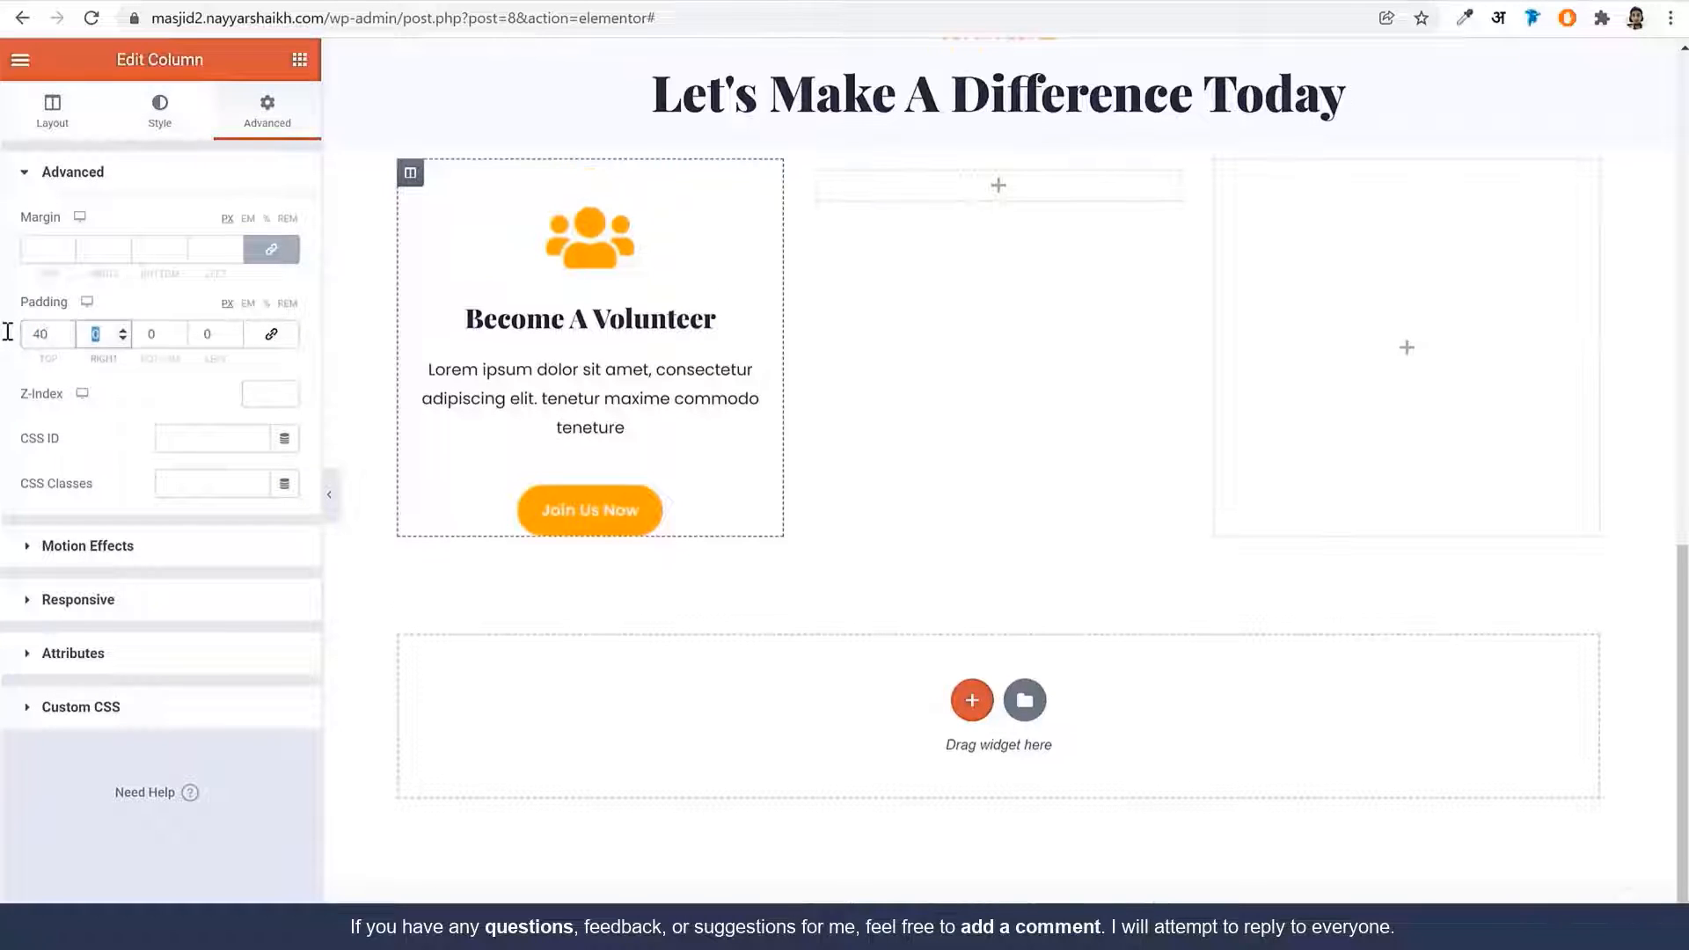
{"action": "type", "text": "30"}
{"action": "key", "text": "Tab"}
{"action": "type", "text": "40"}
{"action": "key", "text": "Tab"}
{"action": "type", "text": "3"}
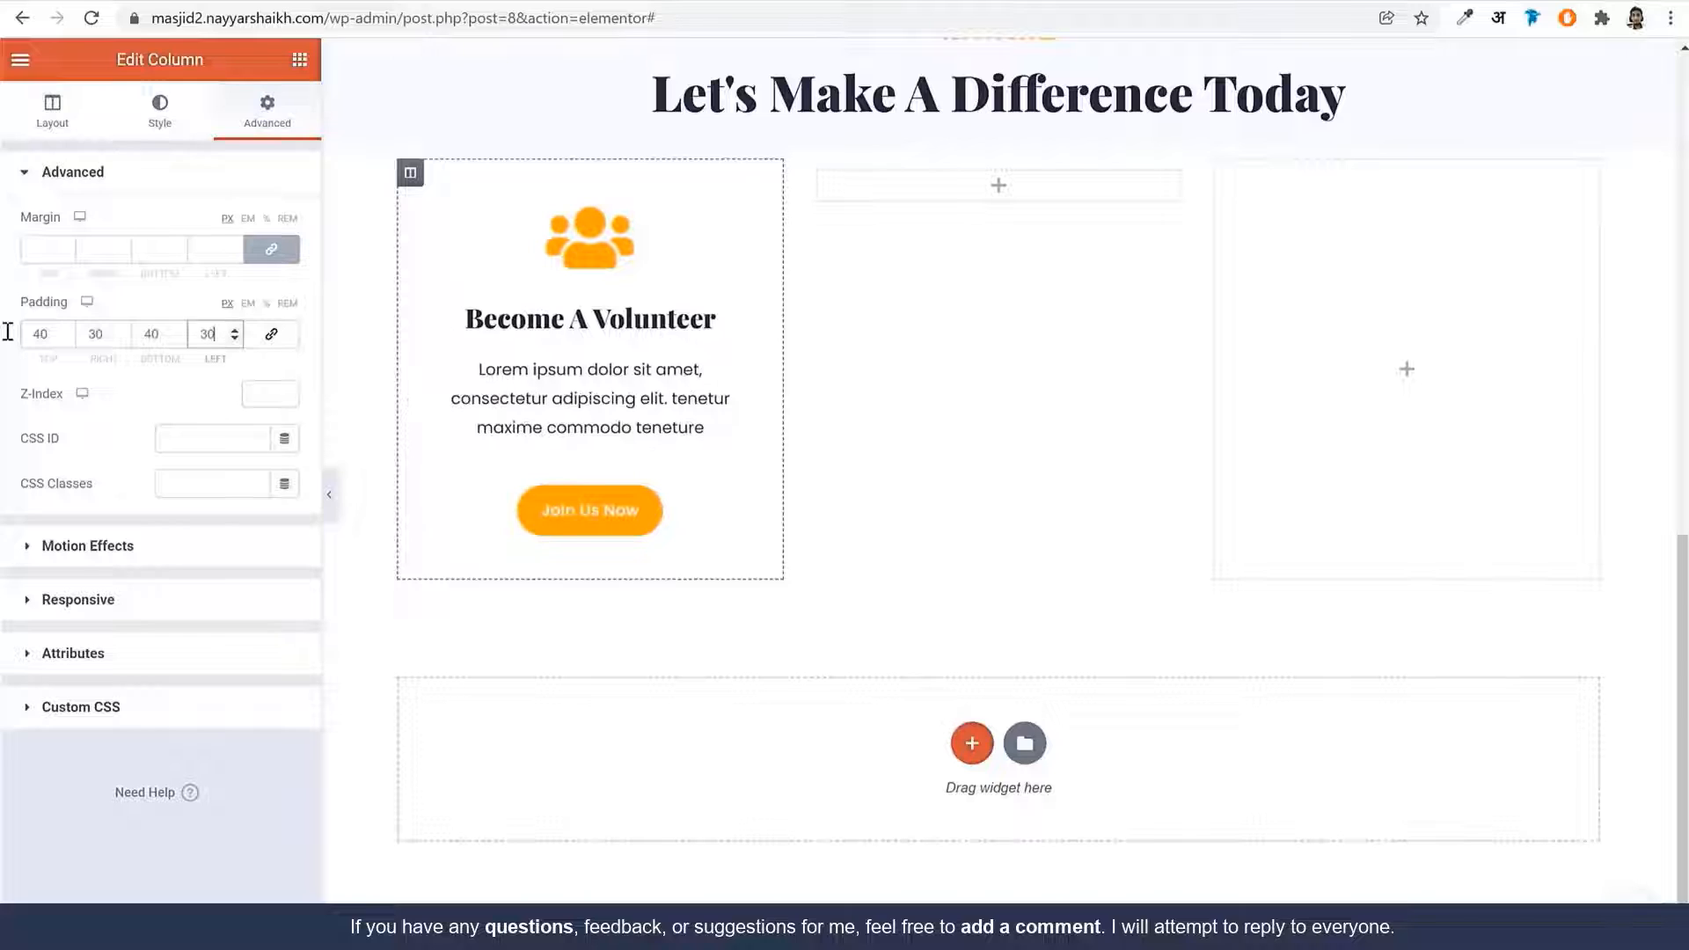
{"action": "type", "text": "0"}
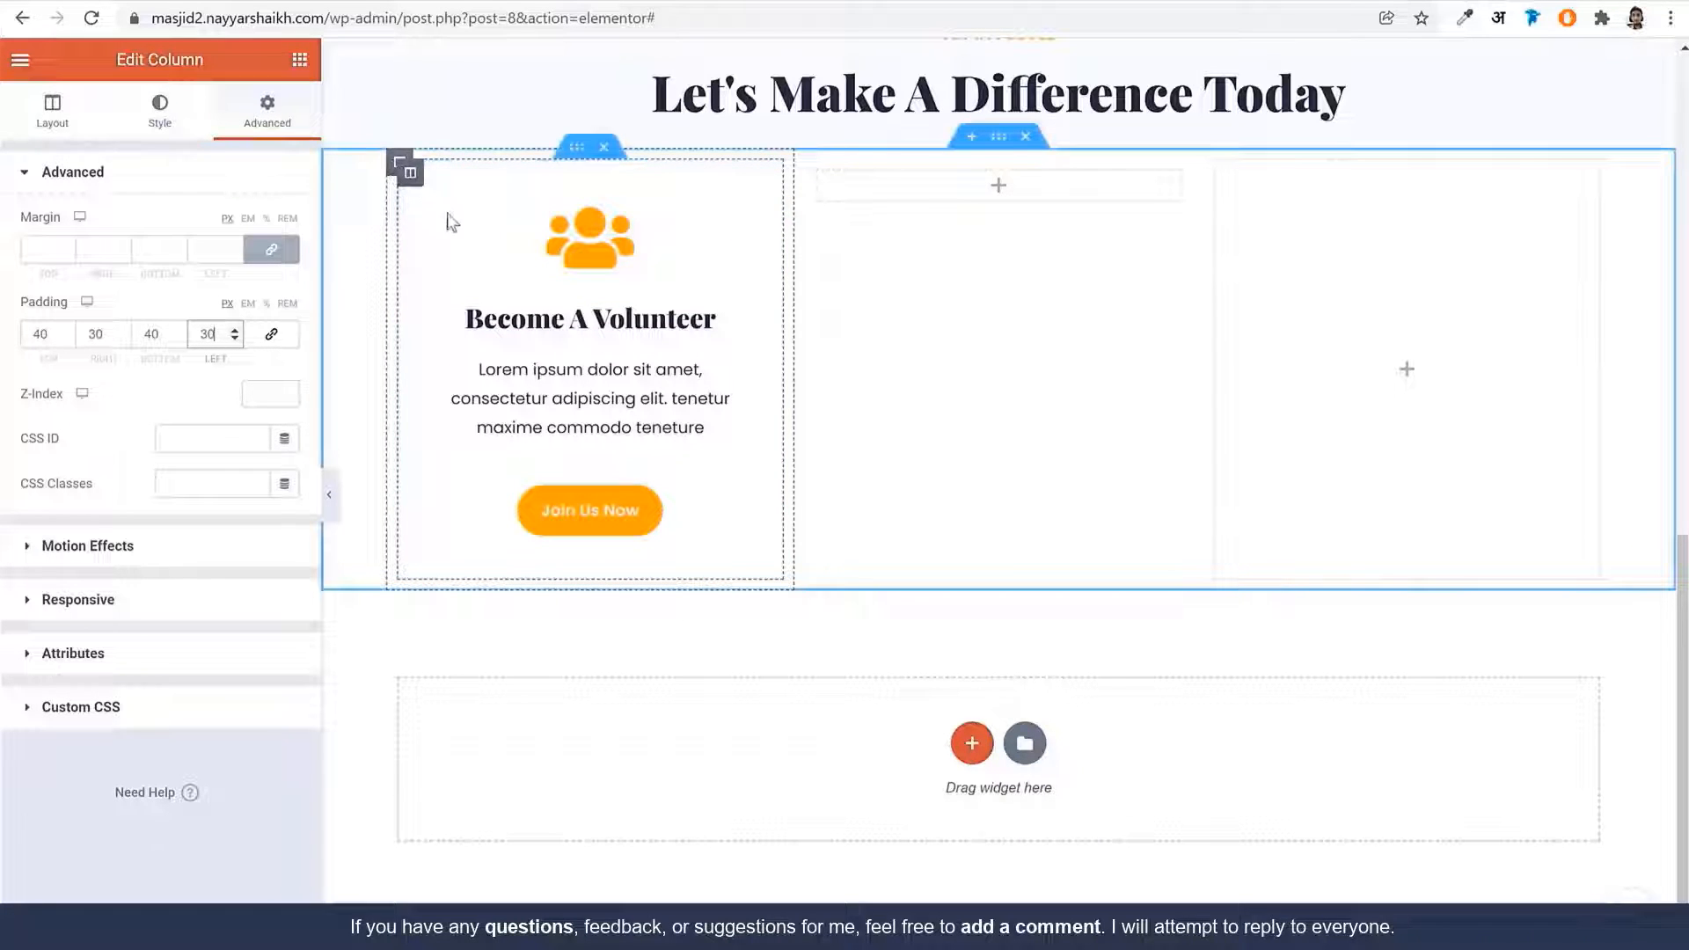
Give the card column a Classic white #FFFFFF background
{"action": "left_click", "coordinate": [393, 171]}
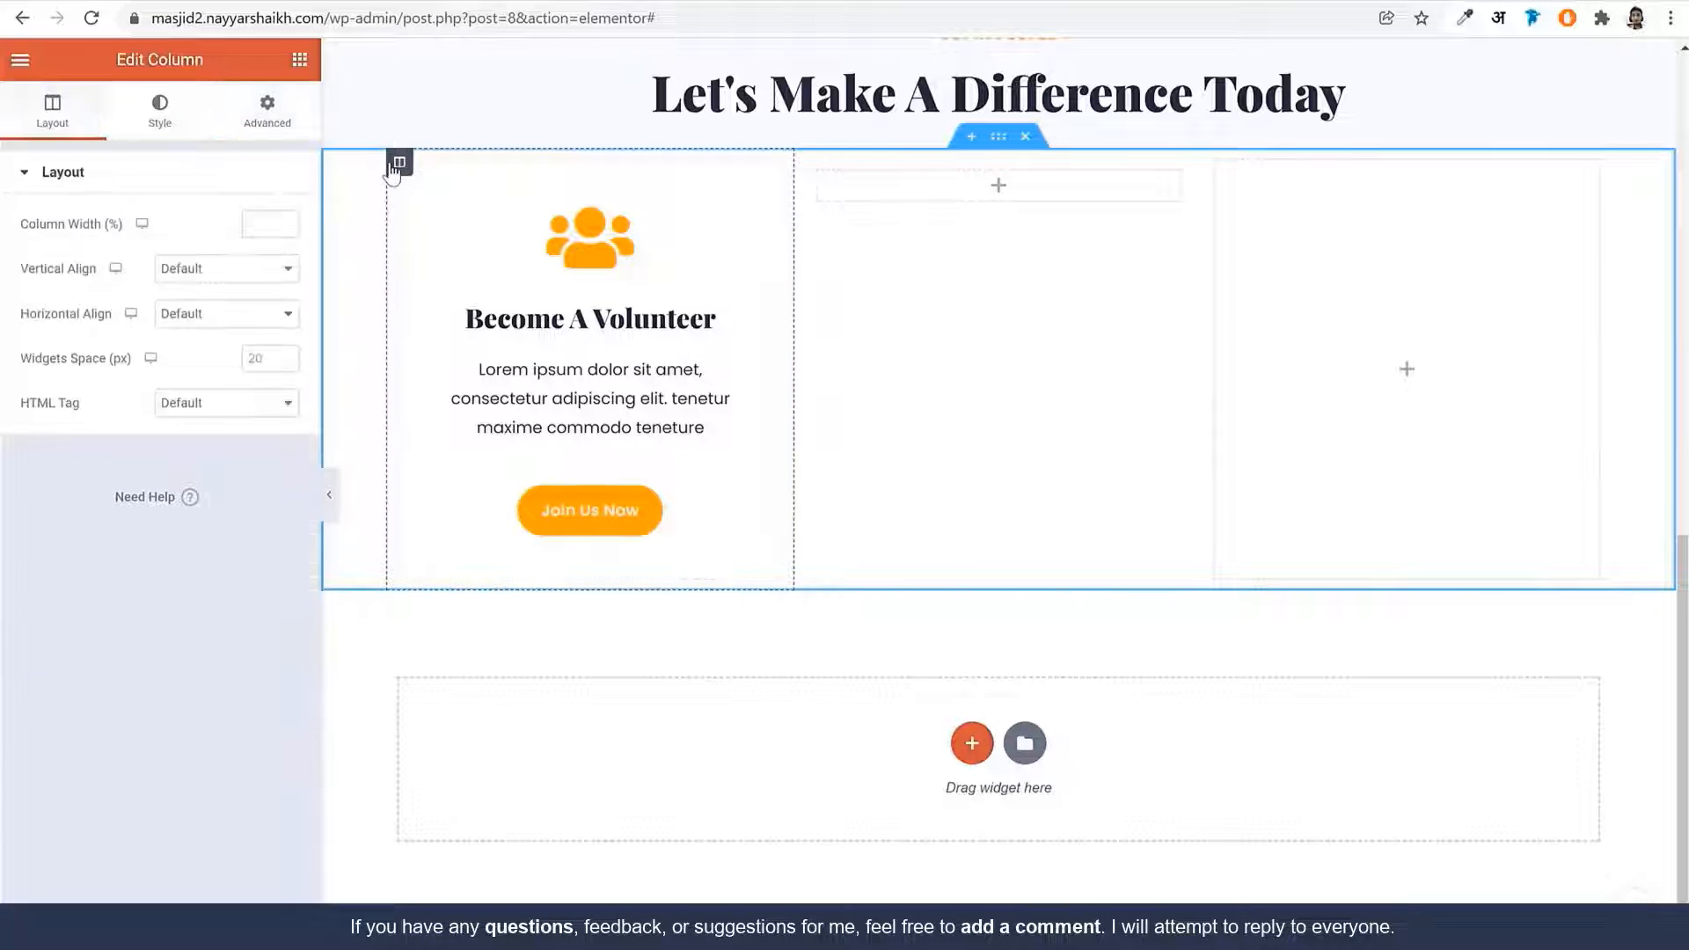
{"action": "left_click", "coordinate": [192, 124]}
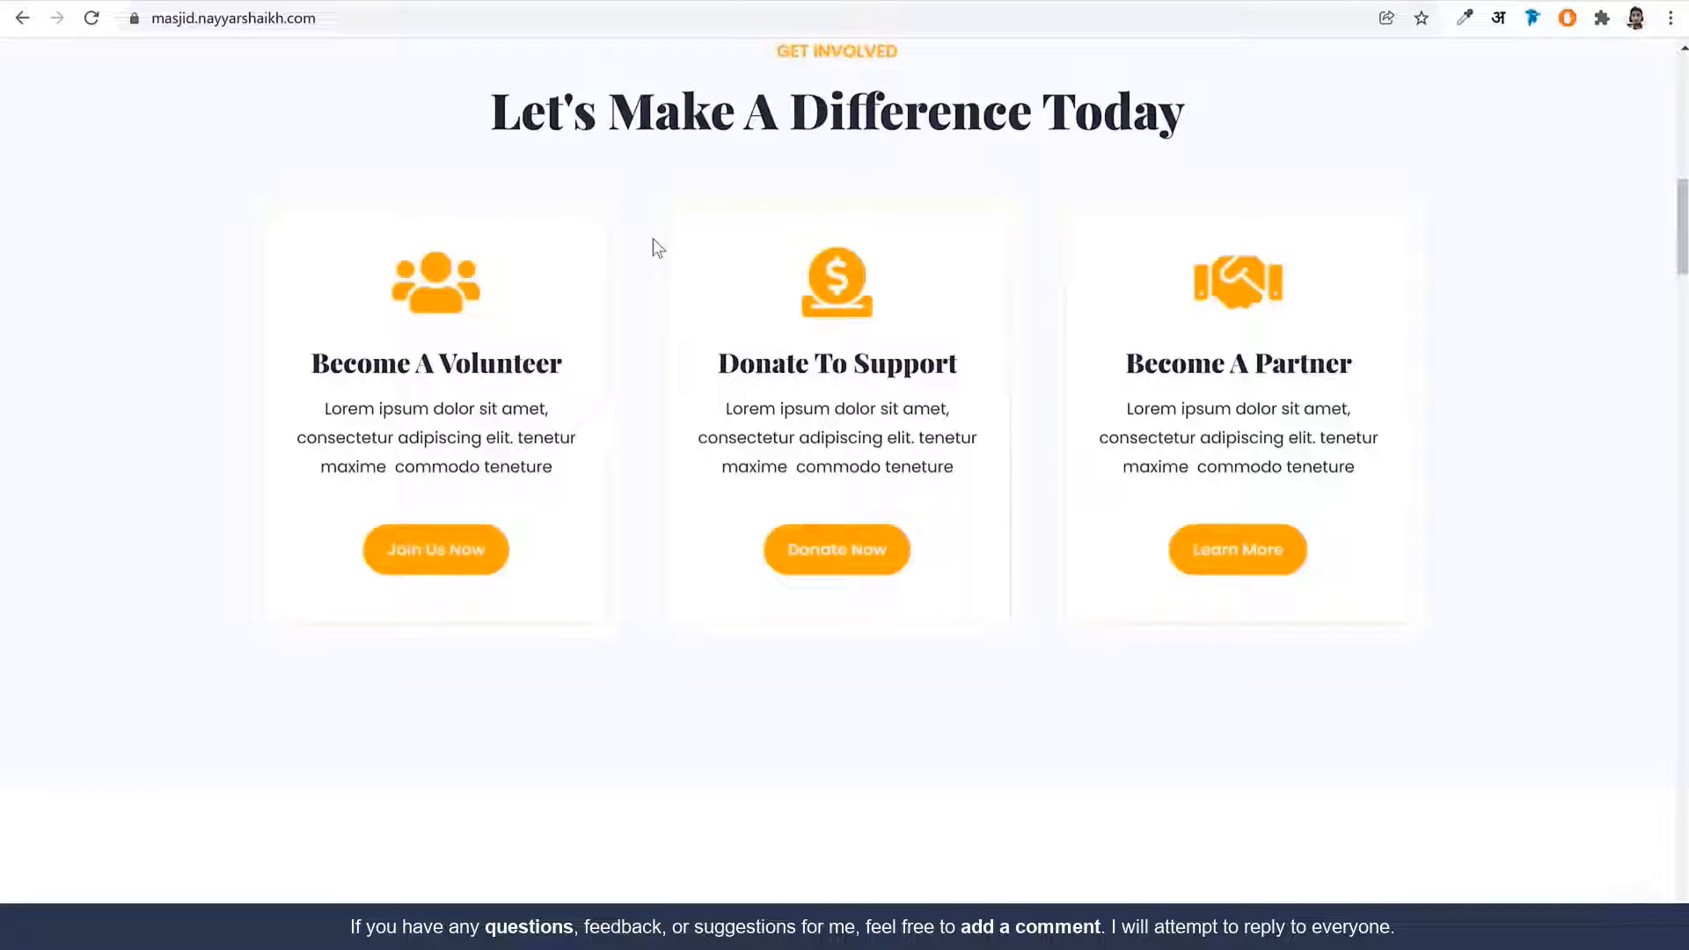
{"action": "scroll", "coordinate": [630, 316], "scroll_direction": "up", "scroll_amount": 2}
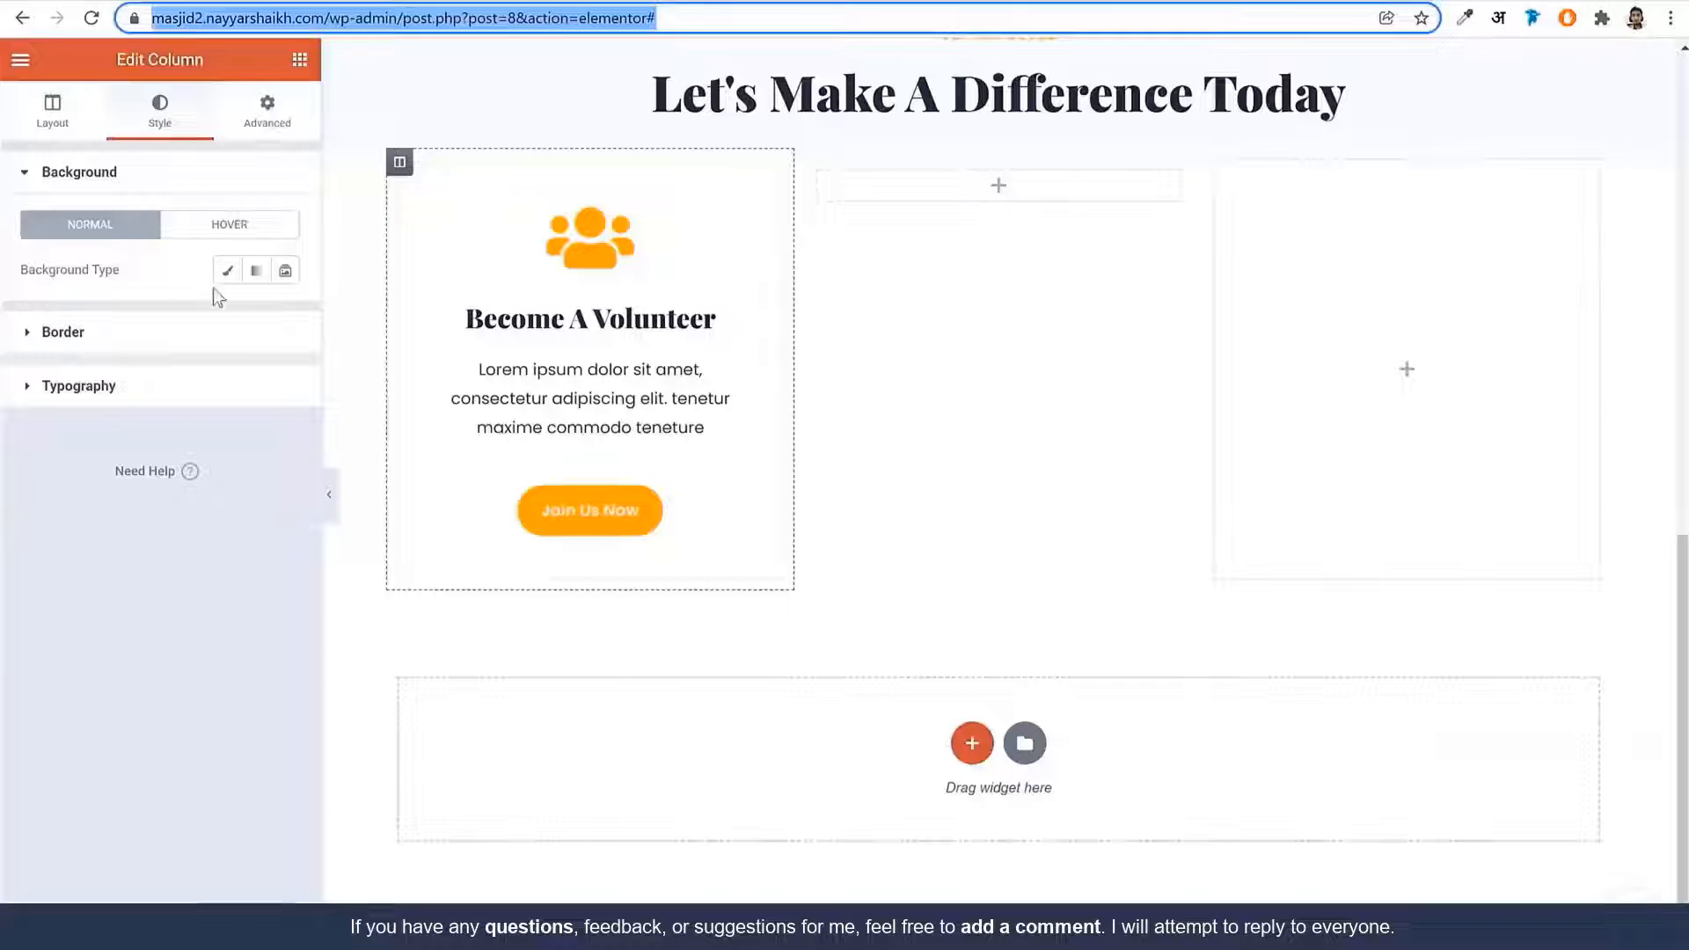
{"action": "left_click", "coordinate": [227, 270]}
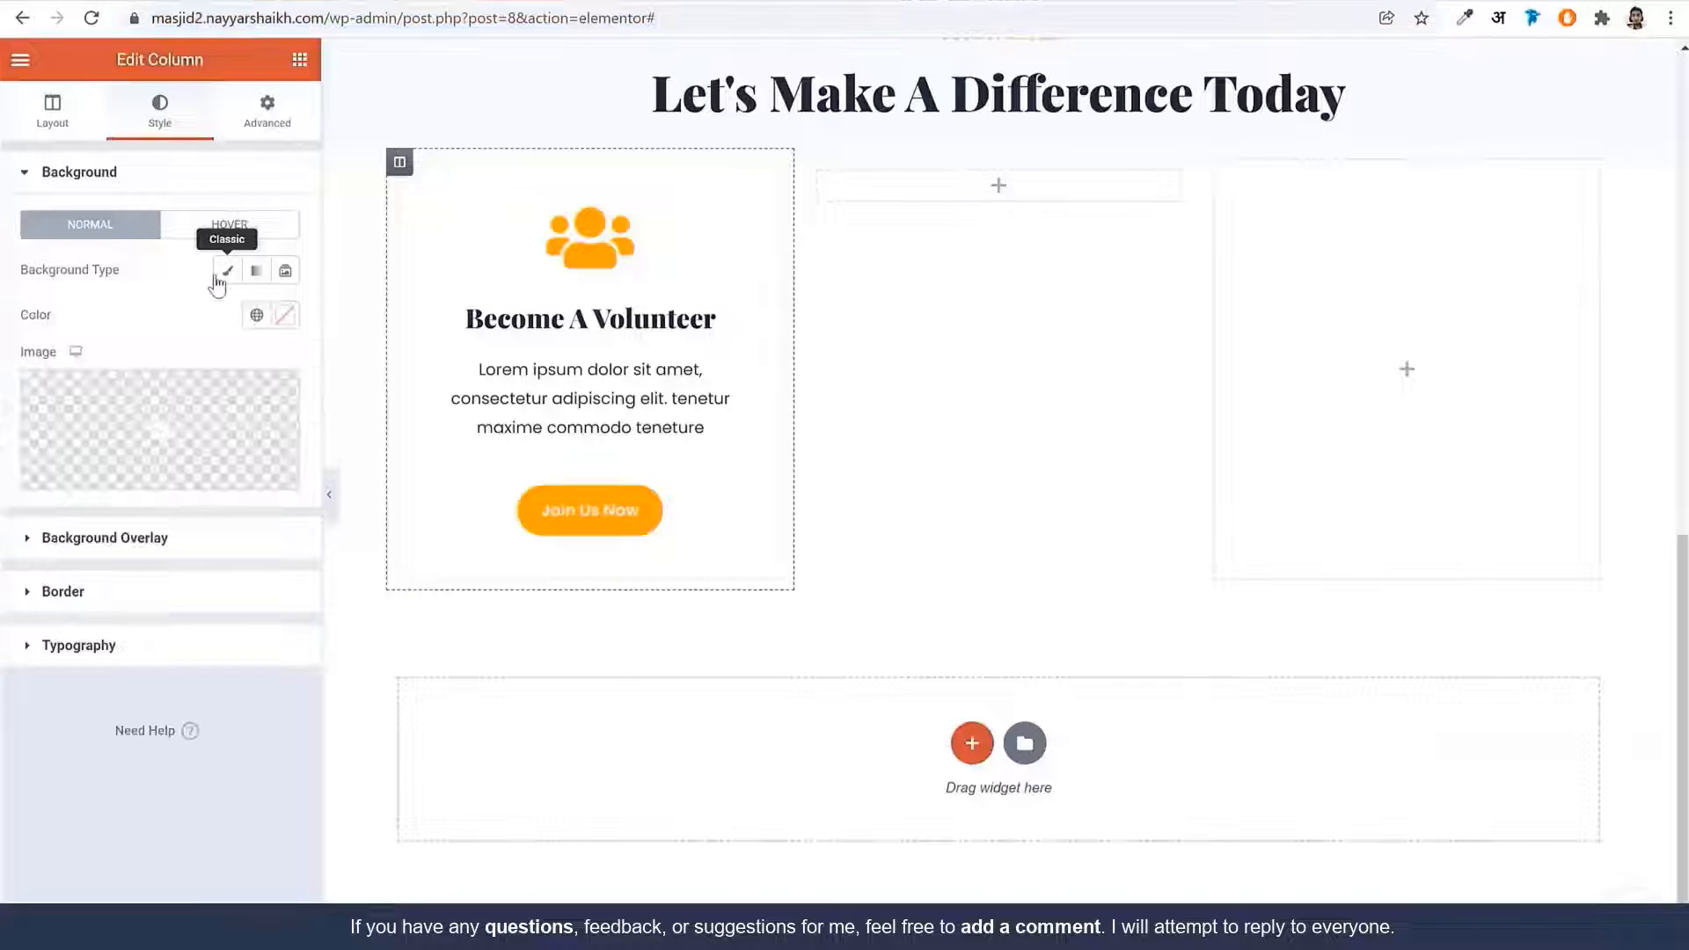
{"action": "left_click", "coordinate": [283, 315]}
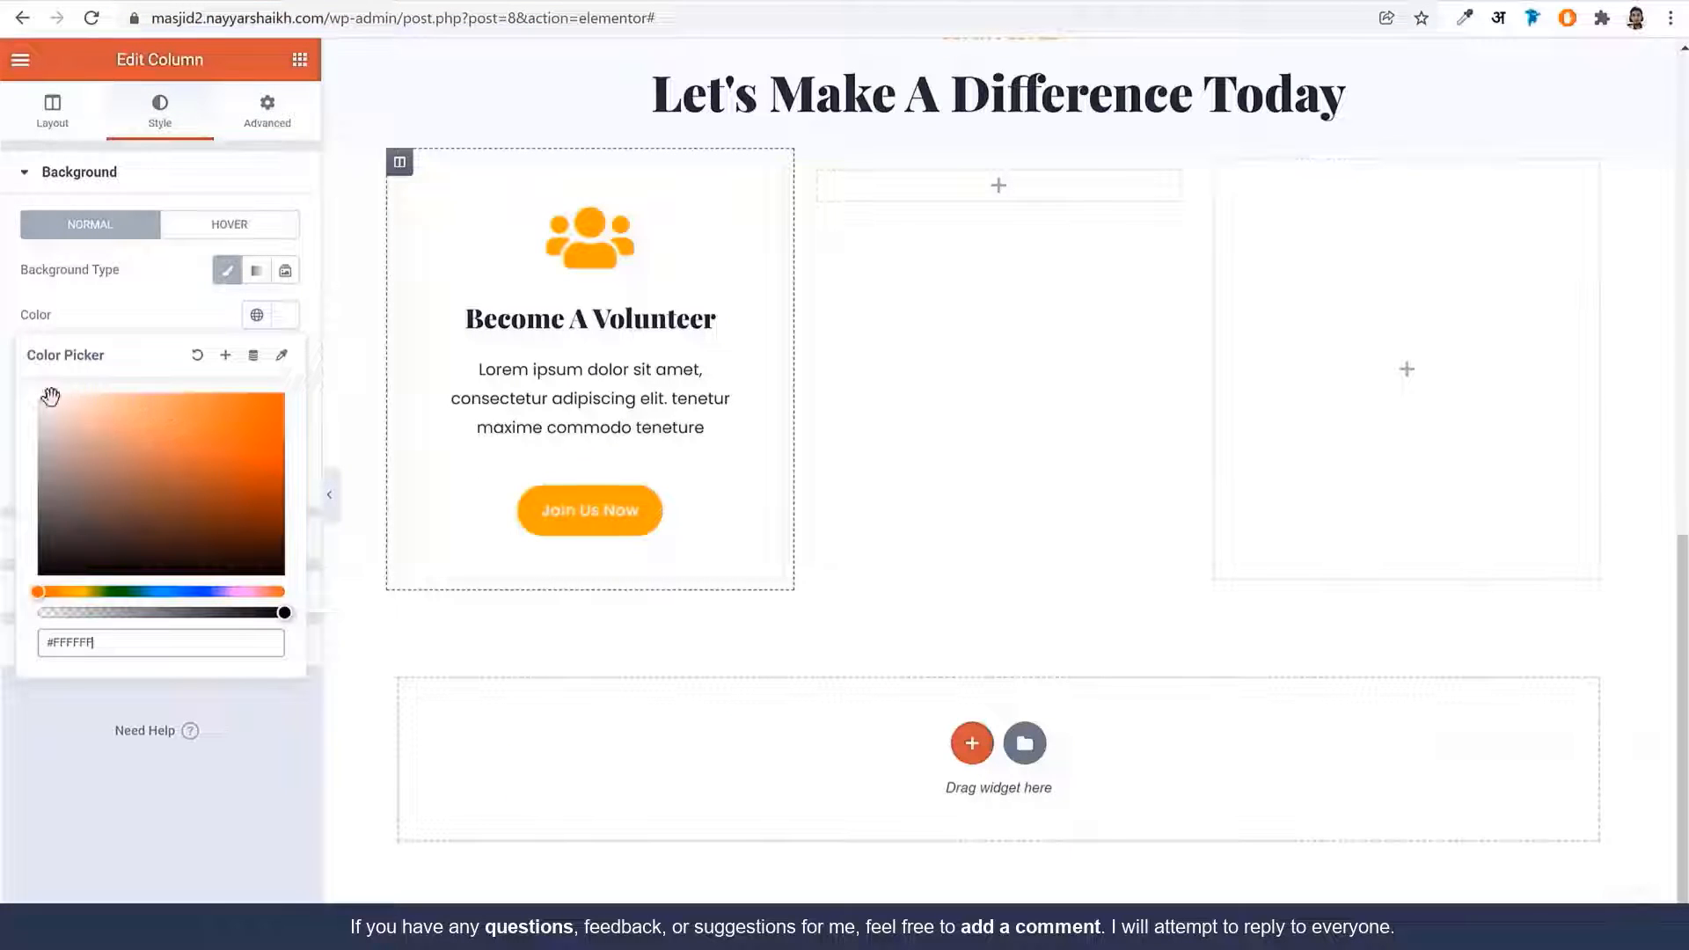
{"action": "left_click", "coordinate": [203, 315]}
{"action": "scroll", "coordinate": [638, 418], "scroll_direction": "up", "scroll_amount": 1}
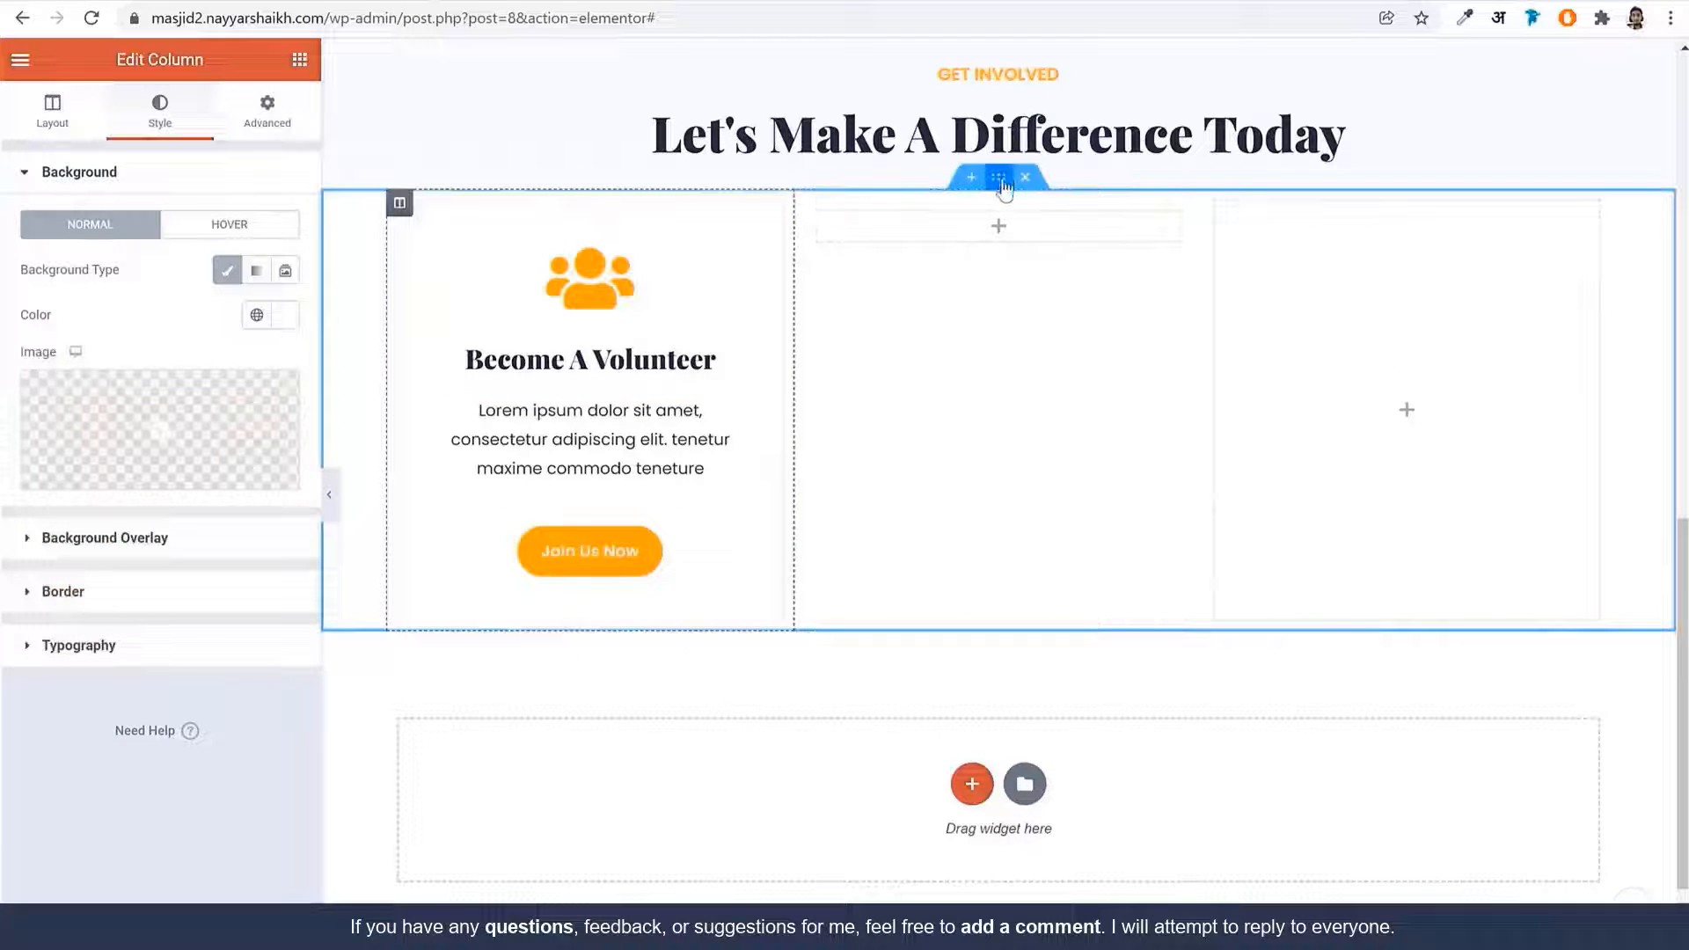
{"action": "left_click", "coordinate": [1002, 181]}
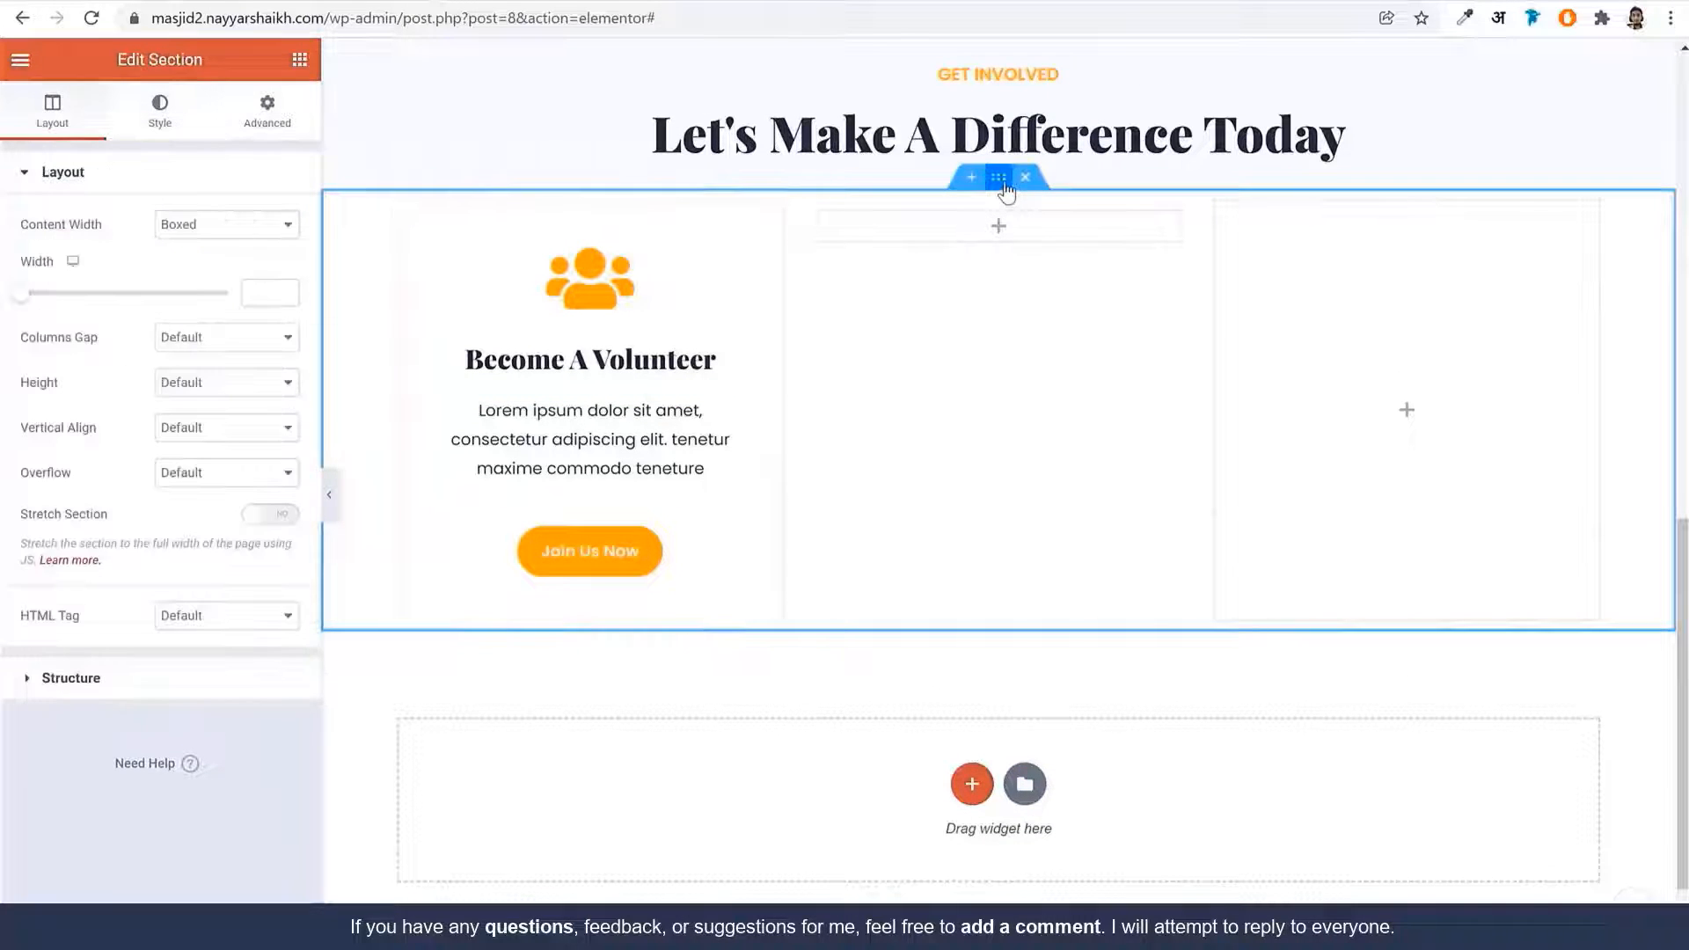
Set the card section's Classic background to the global BG Color and preview the result
{"action": "left_click", "coordinate": [161, 108]}
{"action": "left_click", "coordinate": [198, 270]}
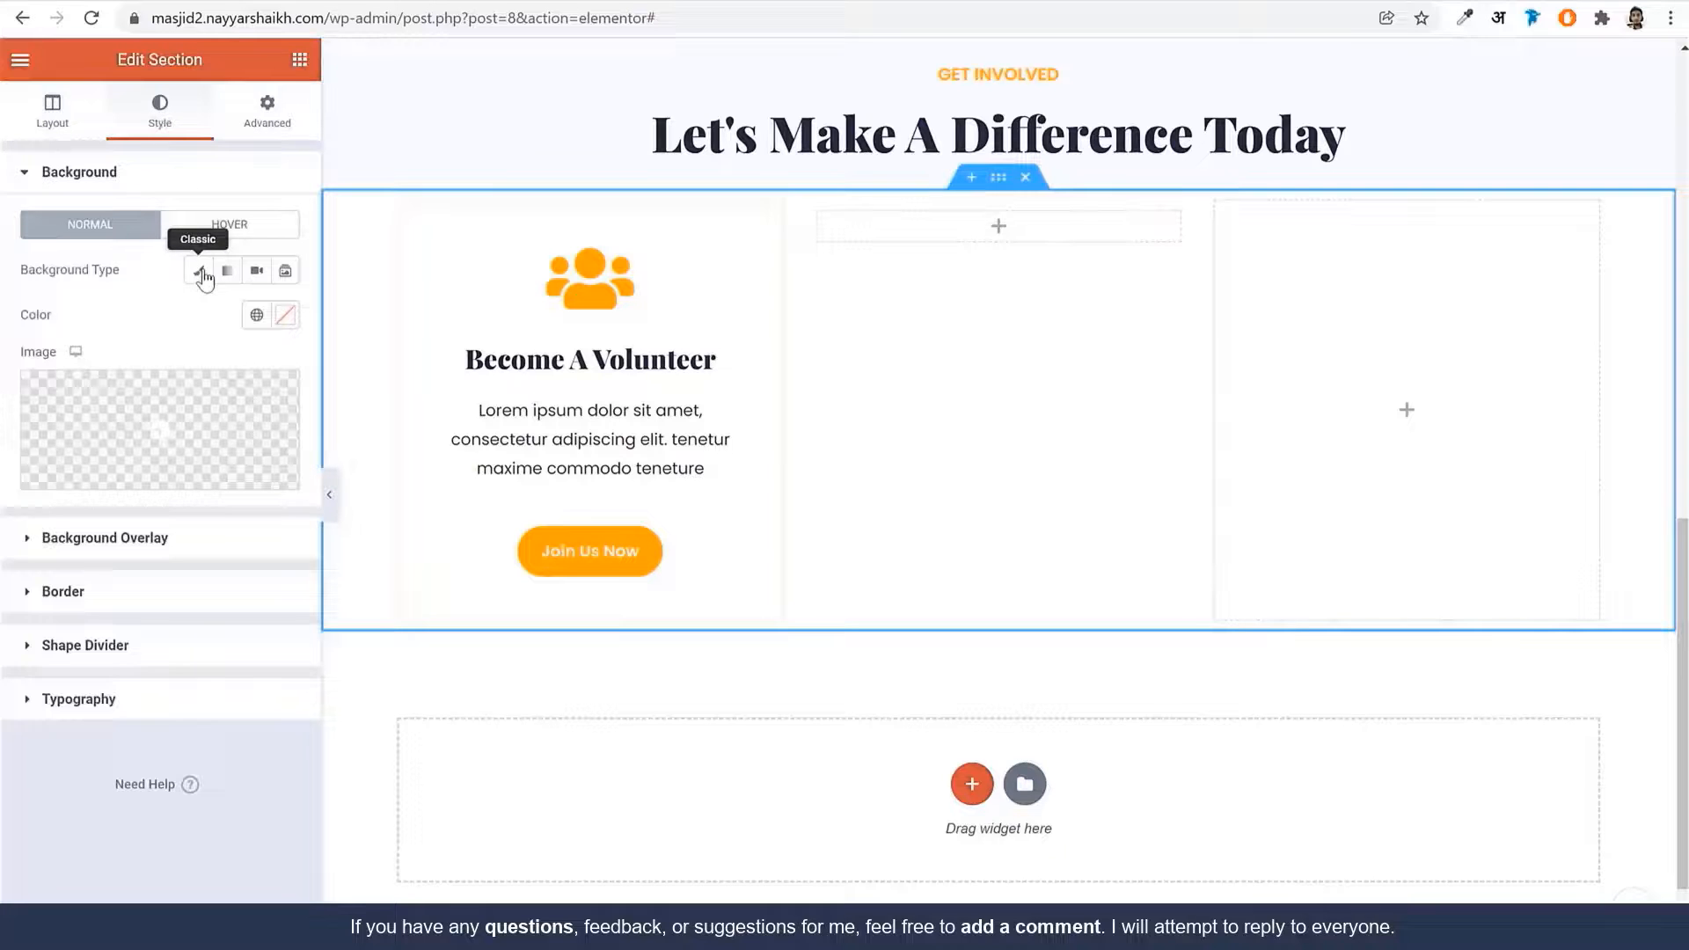
{"action": "left_click", "coordinate": [253, 316]}
{"action": "left_click", "coordinate": [106, 603]}
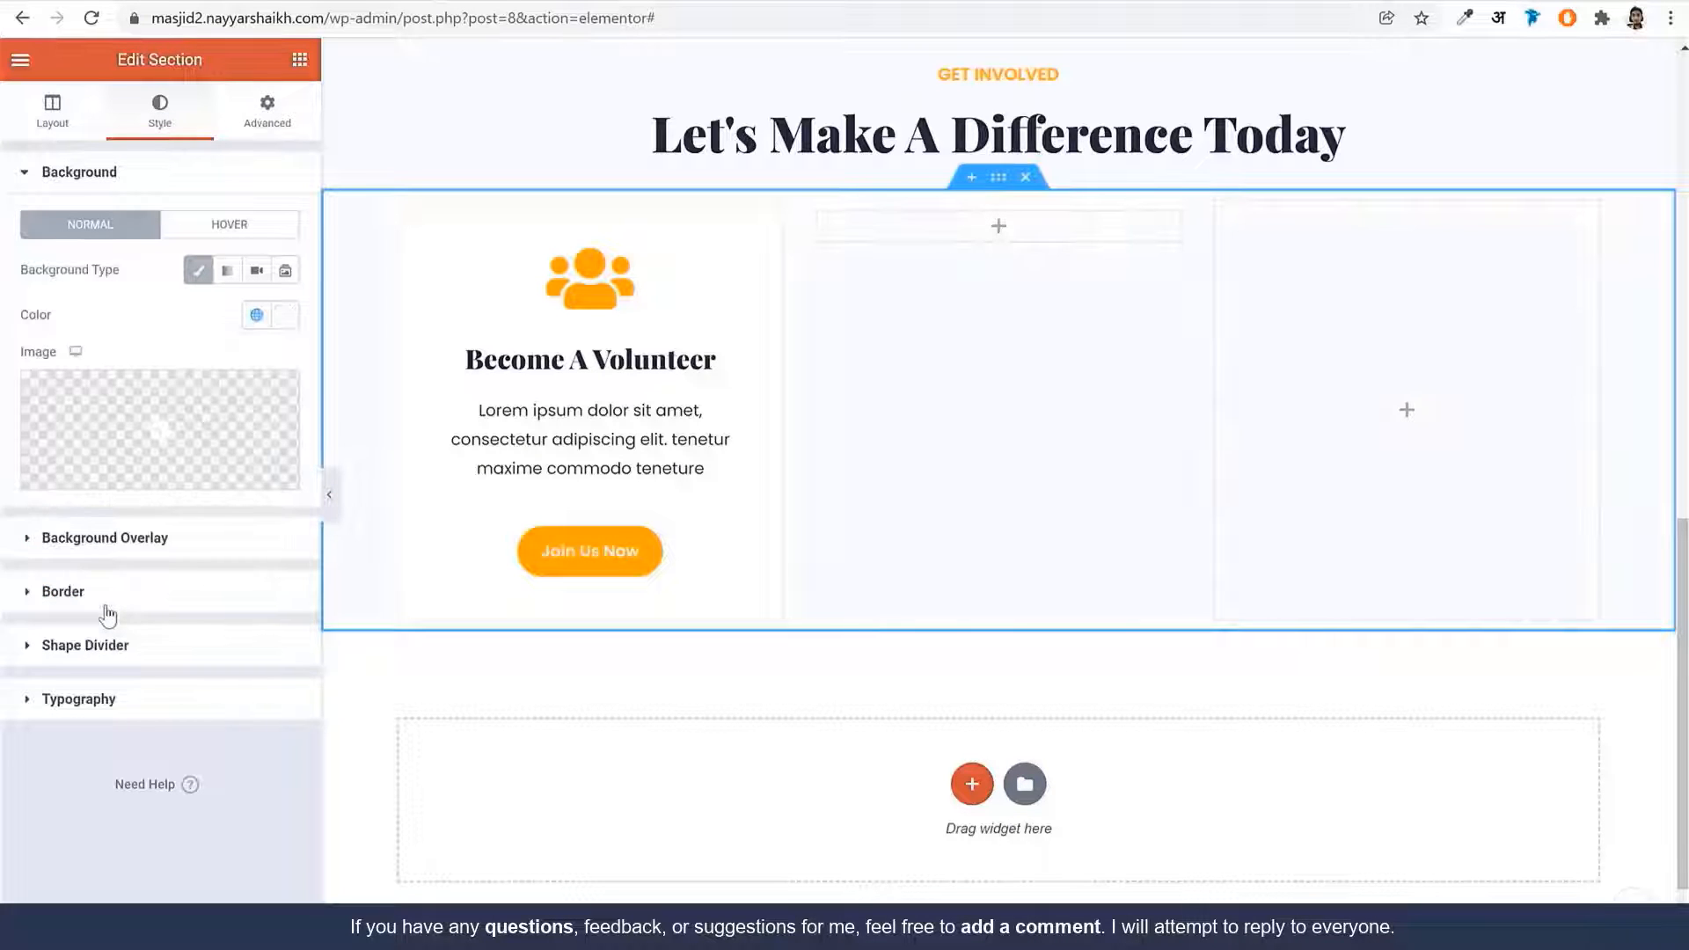
{"action": "scroll", "coordinate": [352, 493], "scroll_direction": "up", "scroll_amount": 3}
{"action": "left_click", "coordinate": [329, 494]}
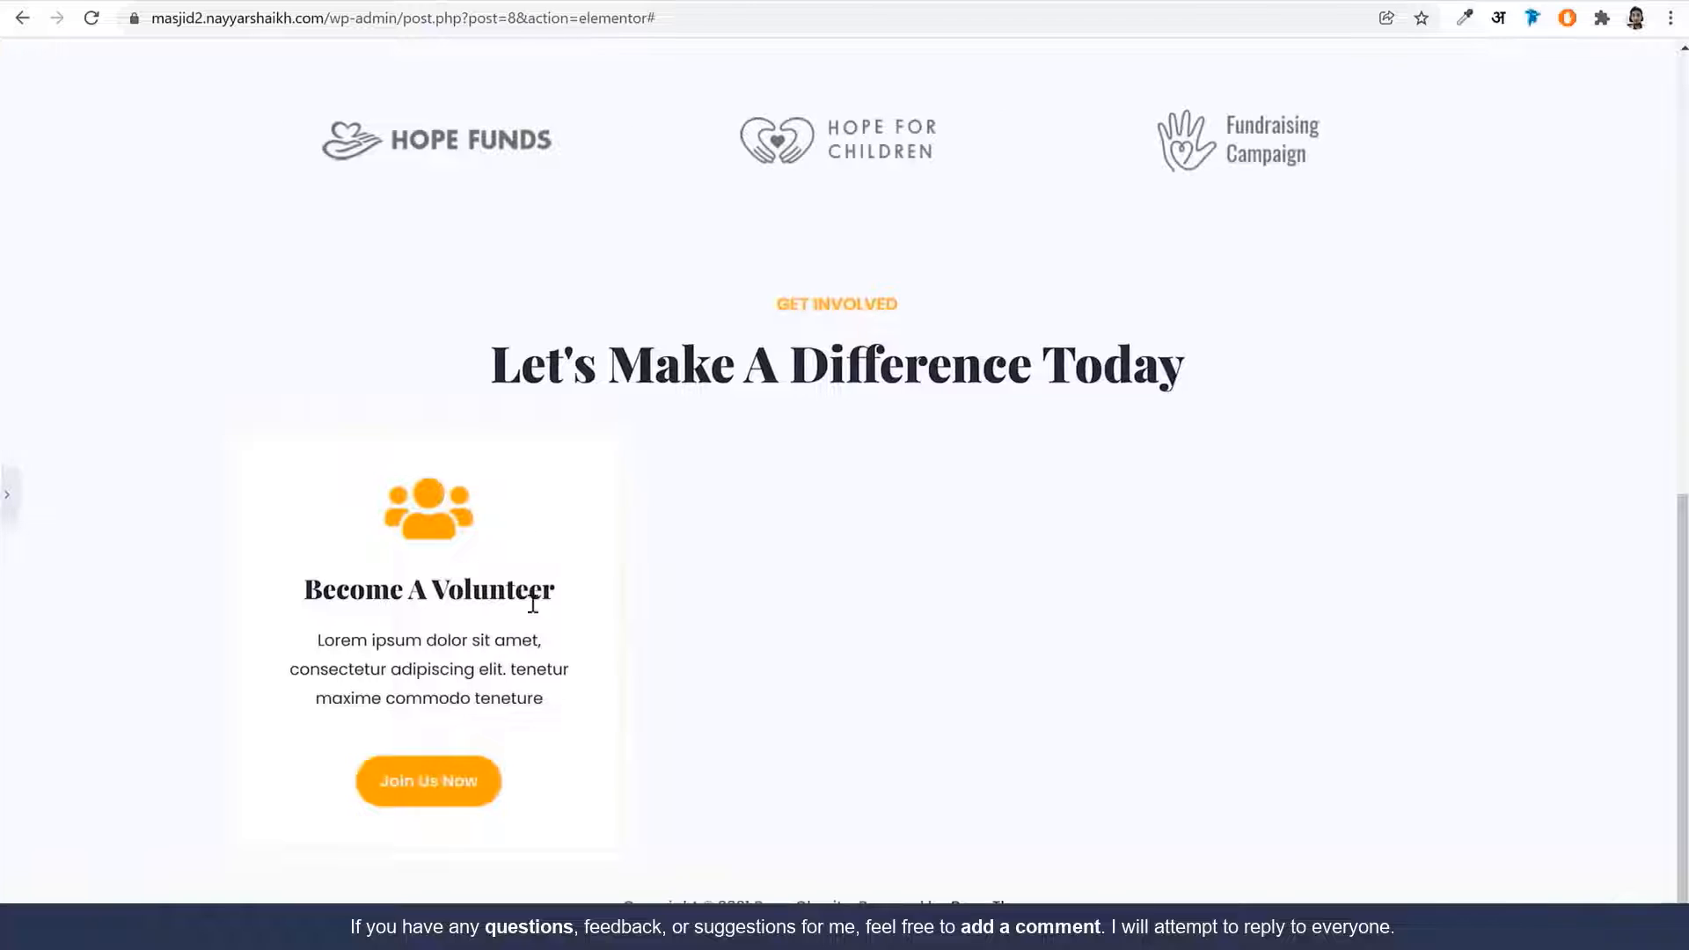
{"action": "scroll", "coordinate": [13, 503], "scroll_direction": "down", "scroll_amount": 3}
{"action": "left_click", "coordinate": [10, 497]}
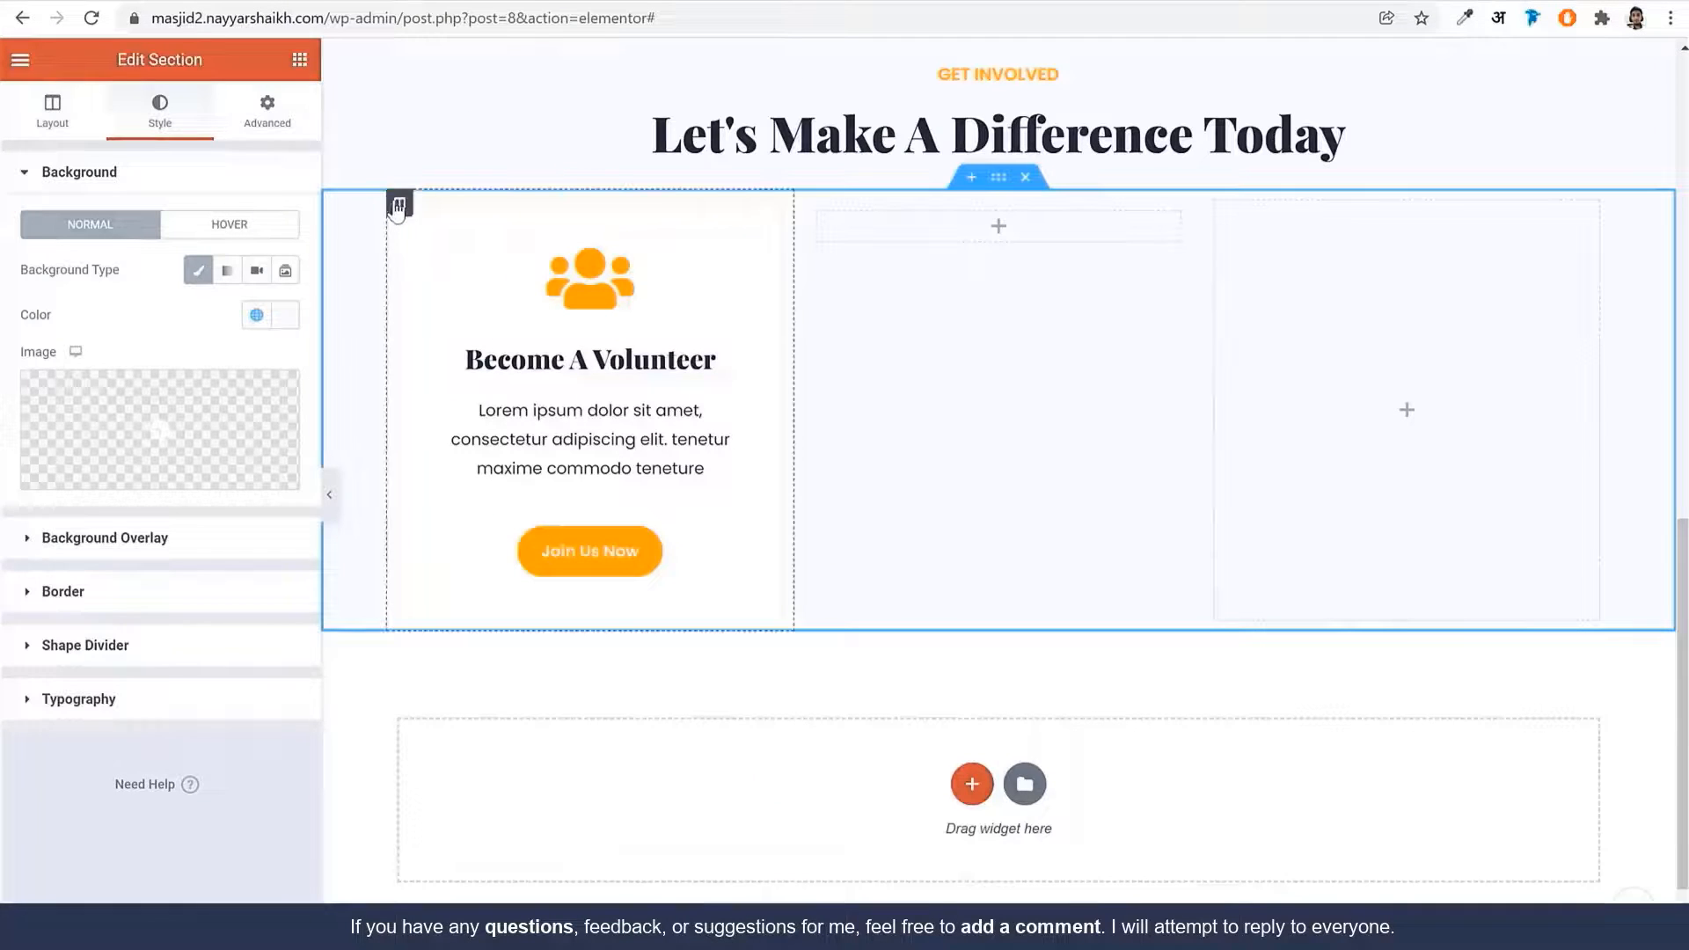
Give the volunteer card's column a border radius of 5
{"action": "left_click", "coordinate": [399, 203]}
{"action": "left_click", "coordinate": [139, 591]}
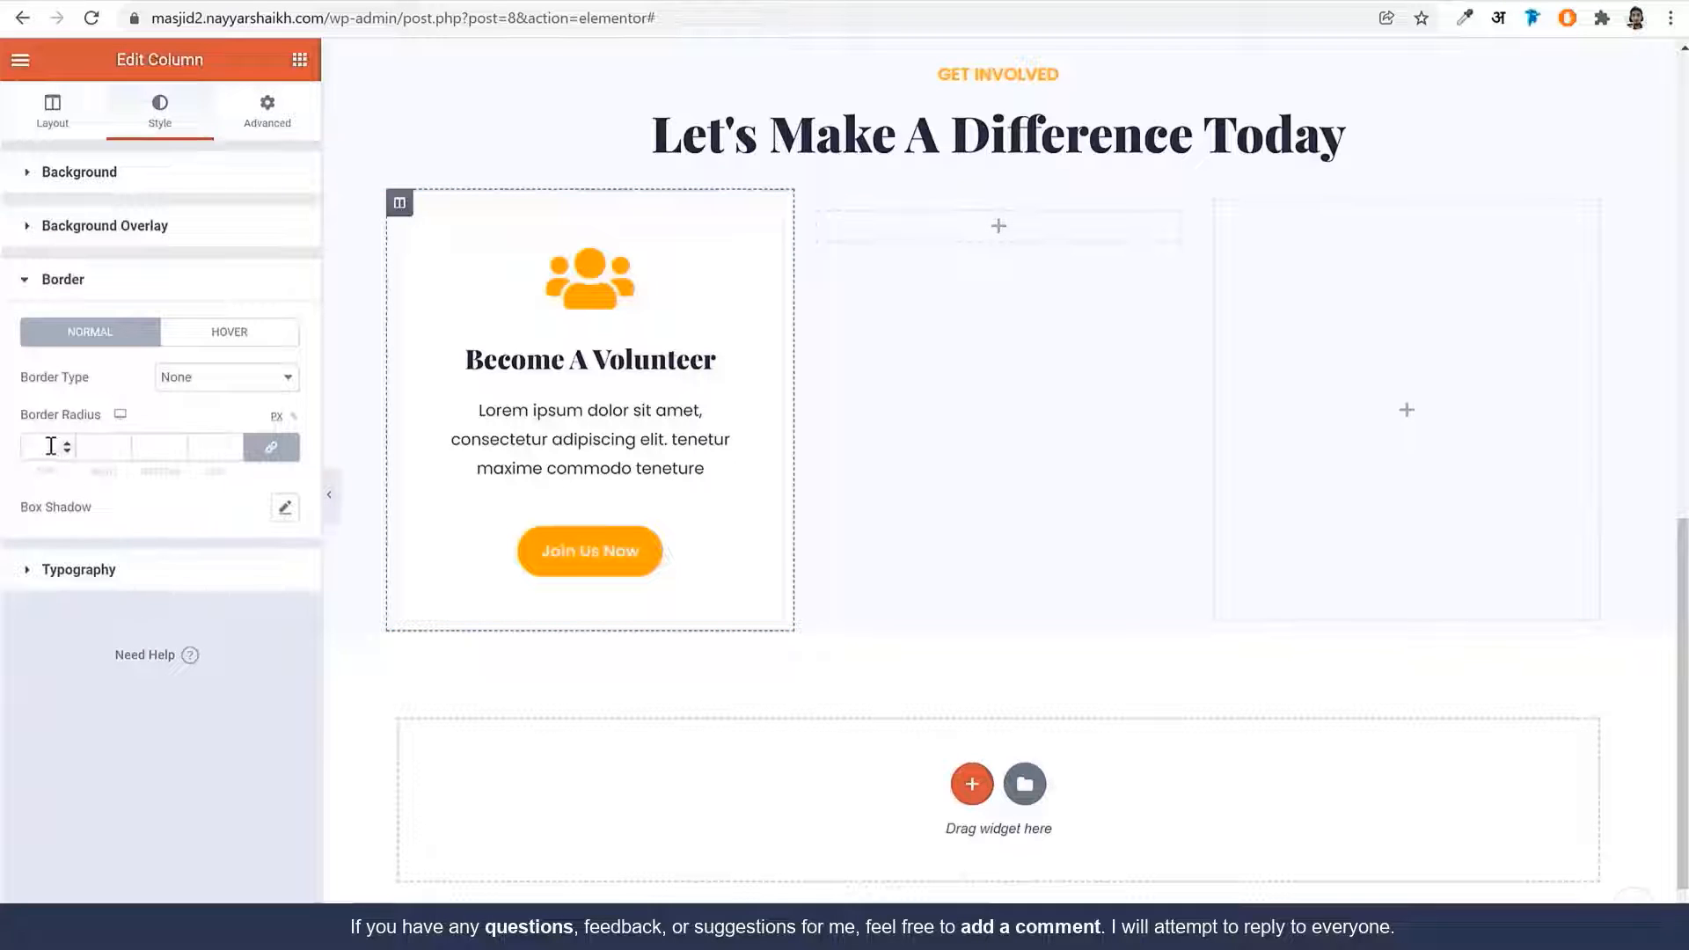
{"action": "type", "text": "5"}
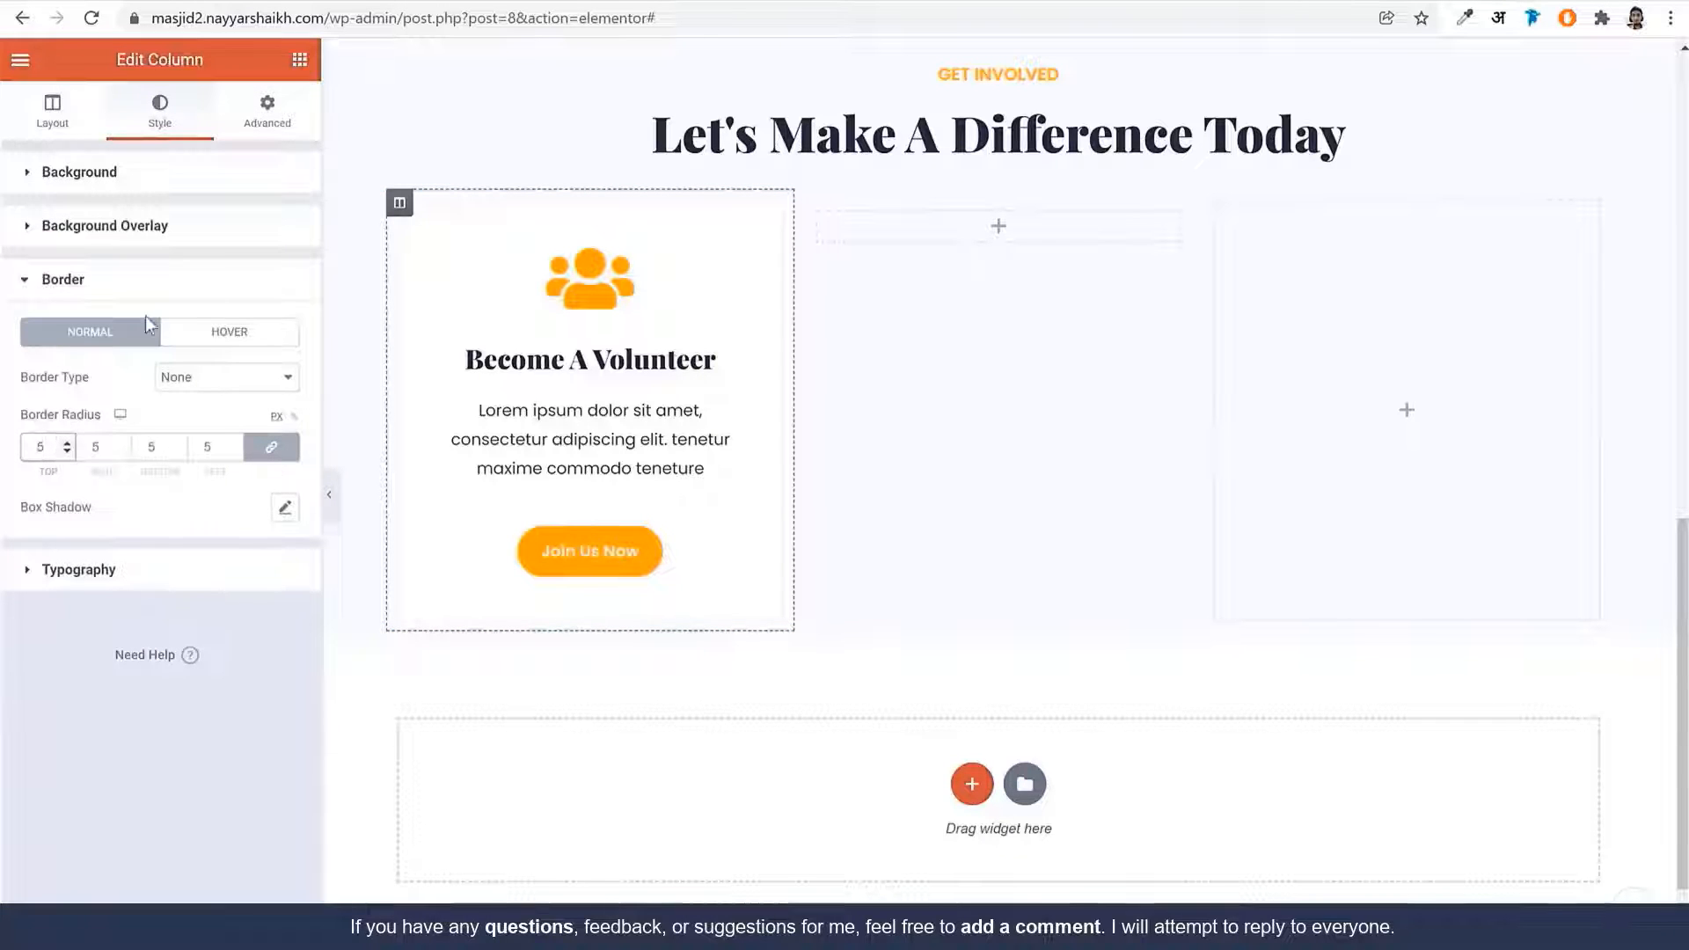
Pad the column 10 on every side, add a 15 bottom margin, then select the section
{"action": "left_click", "coordinate": [266, 122]}
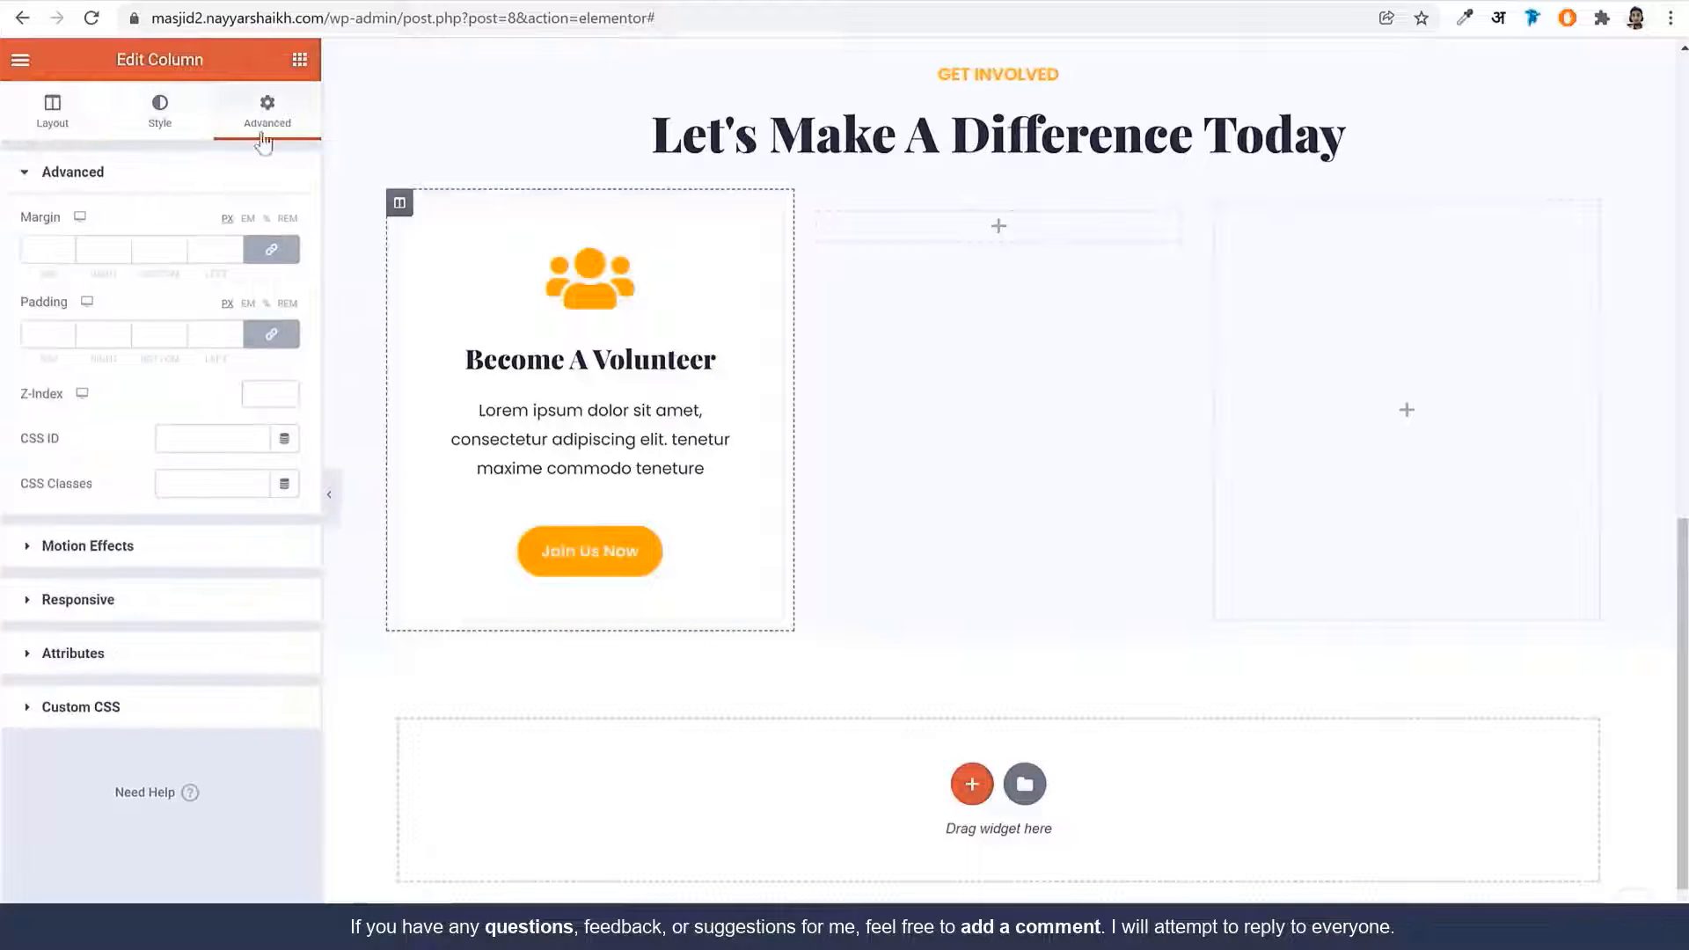
{"action": "left_click", "coordinate": [39, 335]}
{"action": "type", "text": "10"}
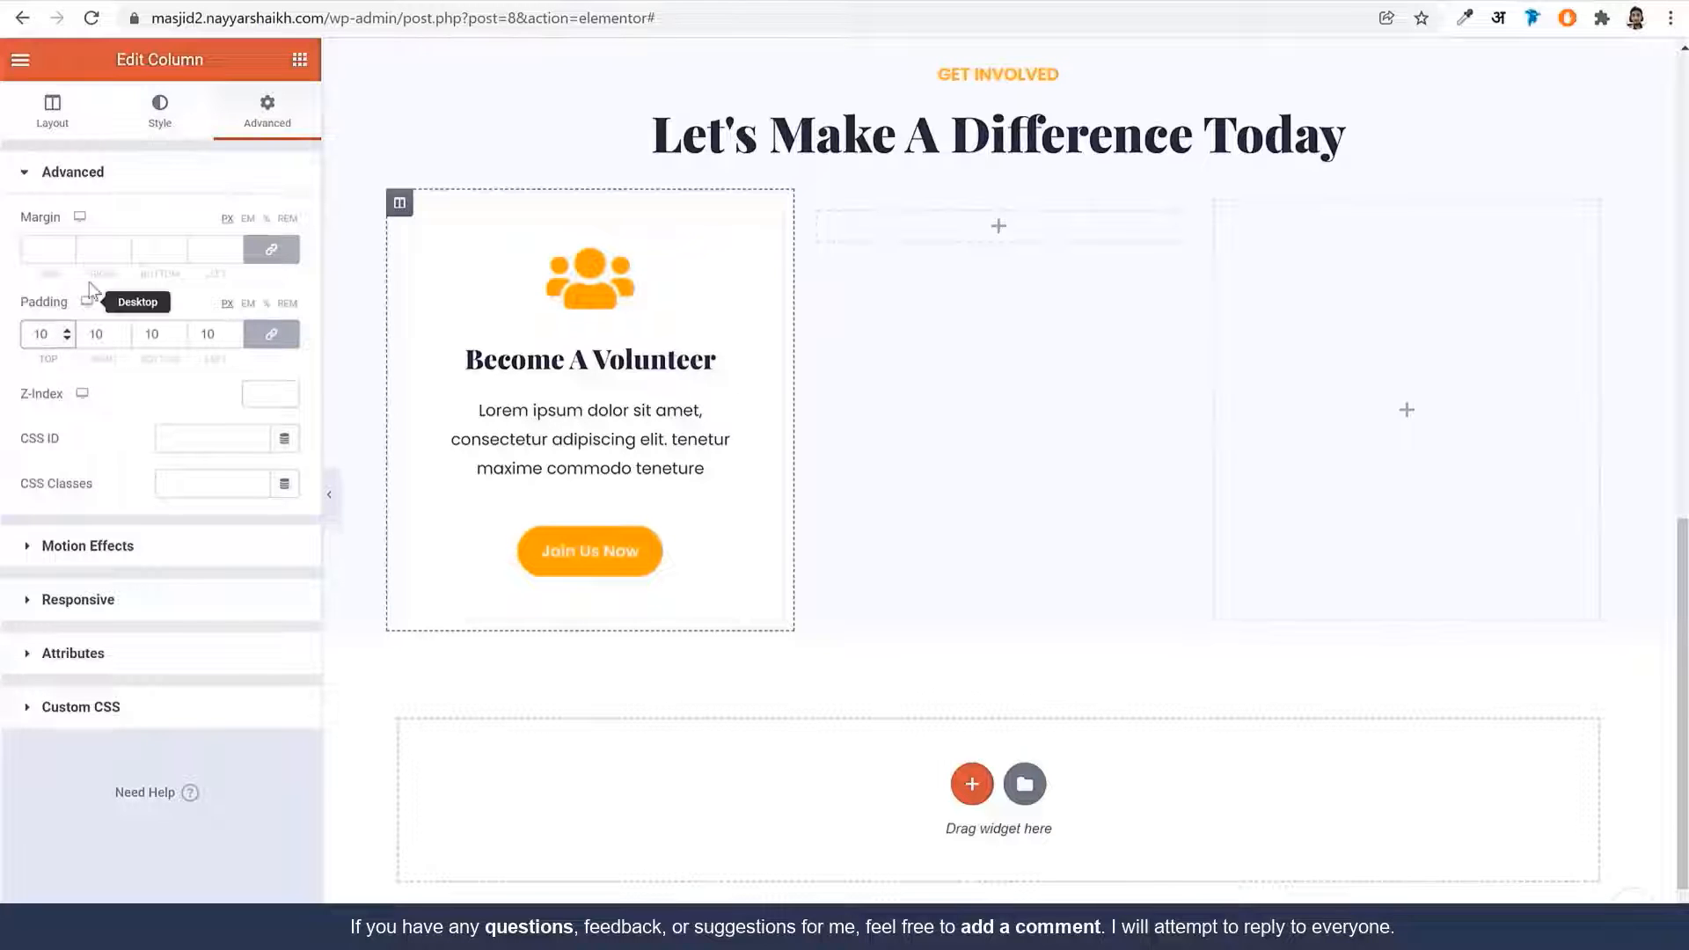
{"action": "left_click", "coordinate": [269, 251]}
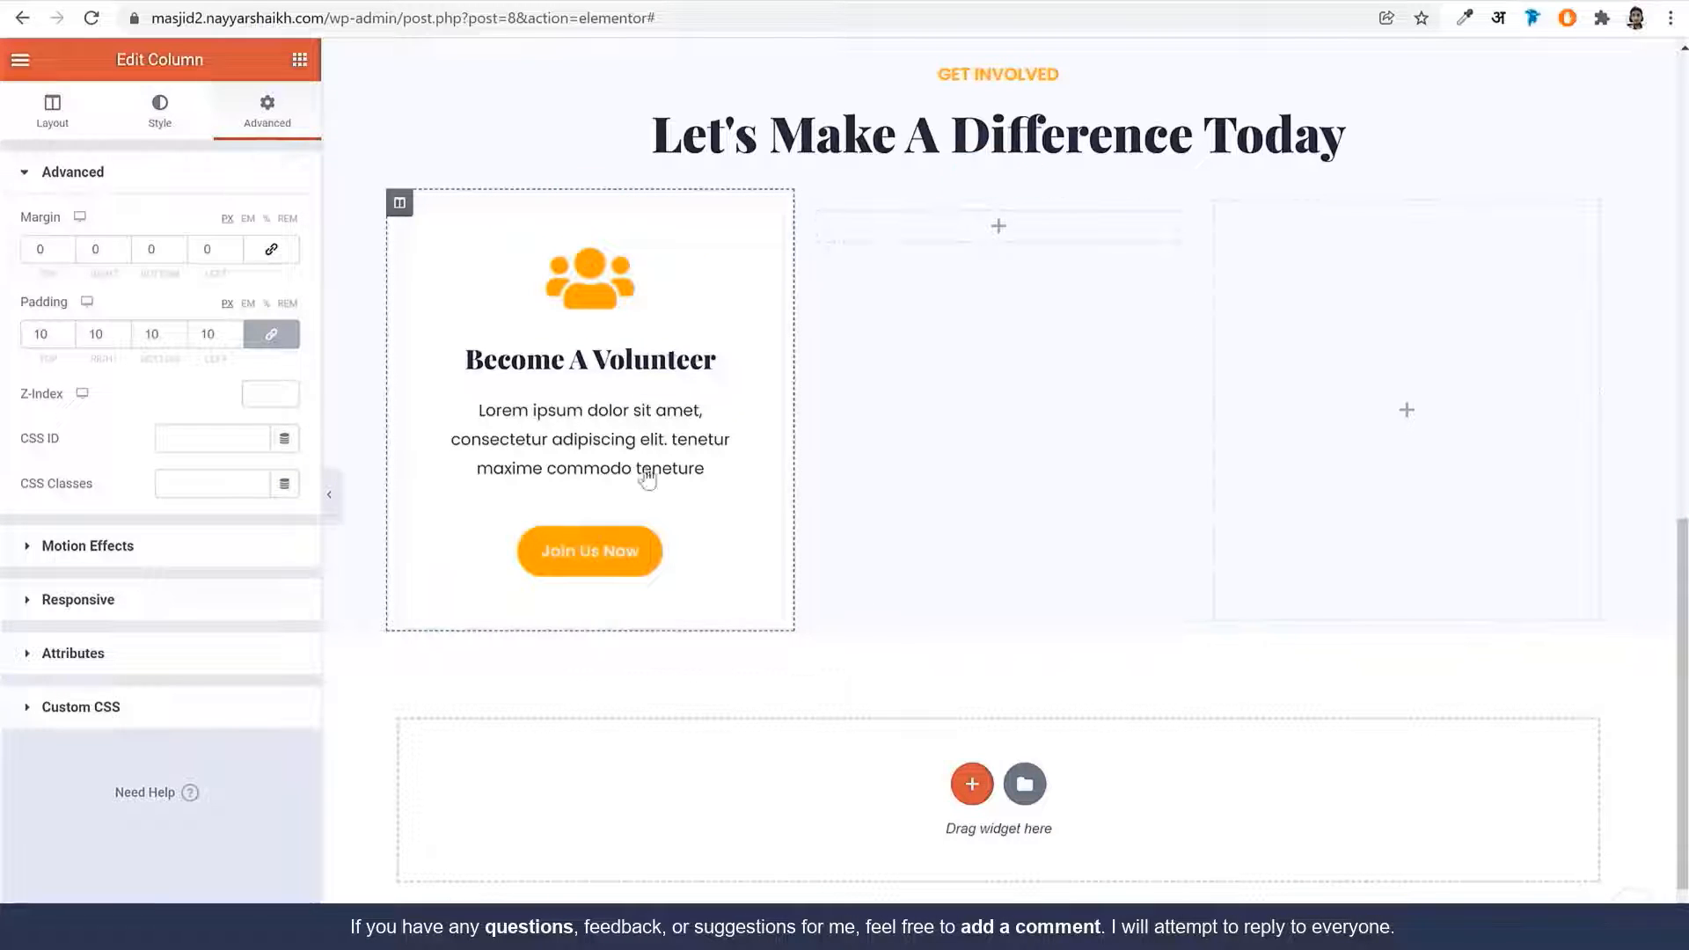
{"action": "left_click", "coordinate": [153, 255]}
{"action": "type", "text": "15"}
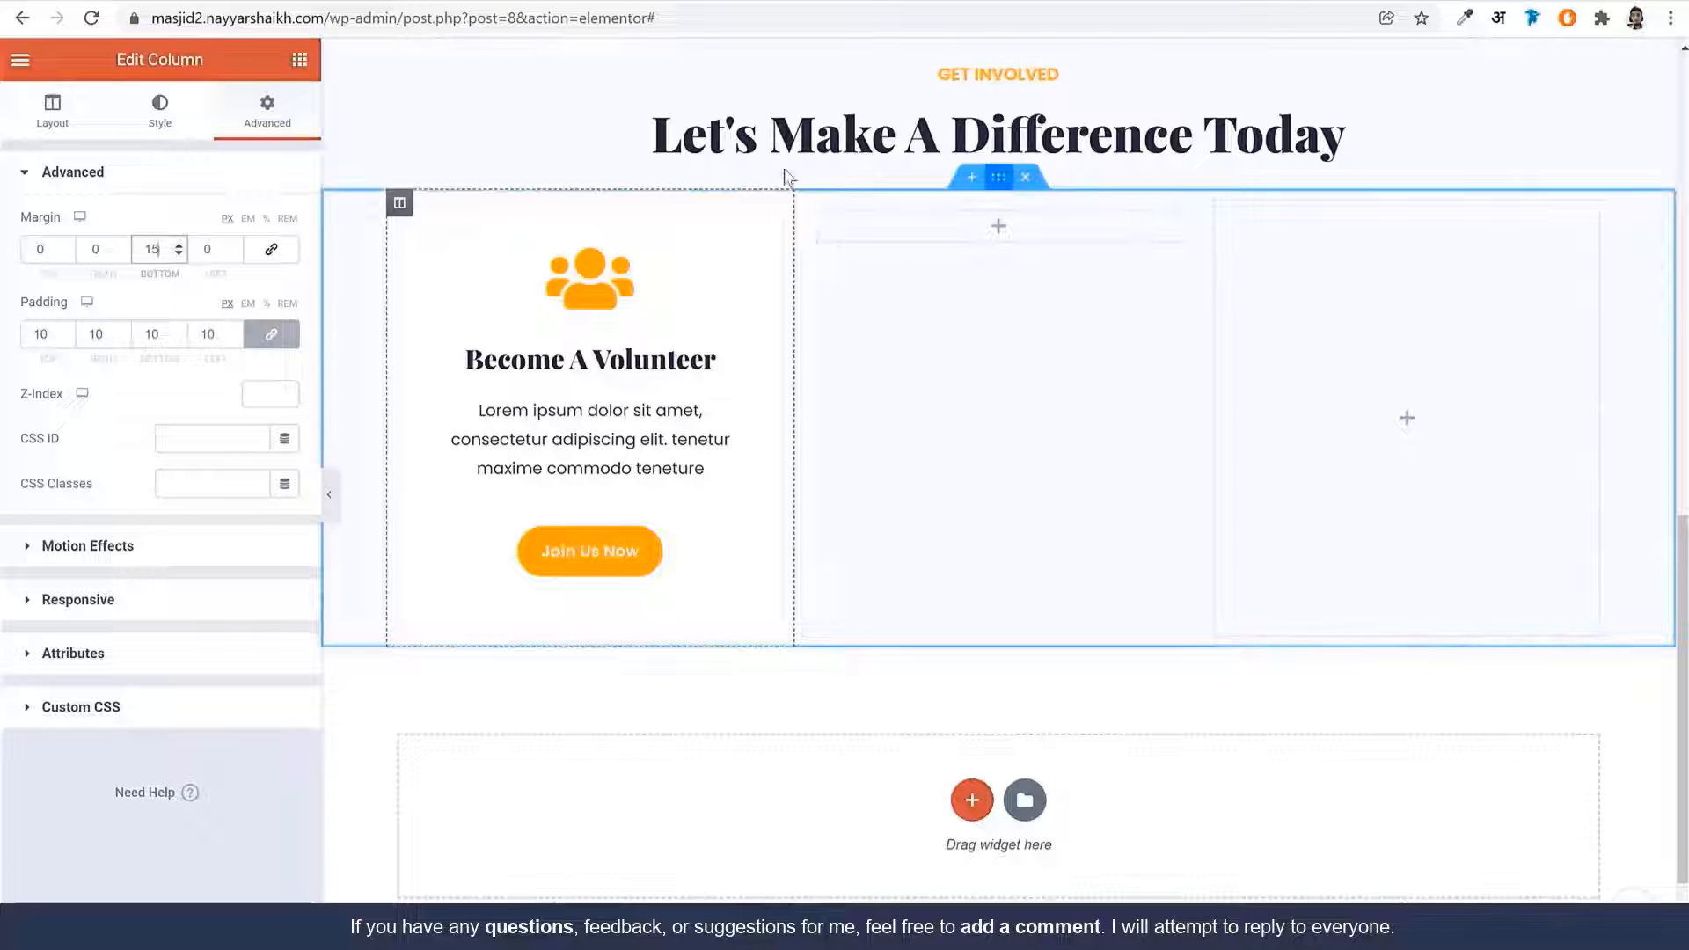
{"action": "left_click", "coordinate": [998, 177]}
{"action": "left_click", "coordinate": [267, 114]}
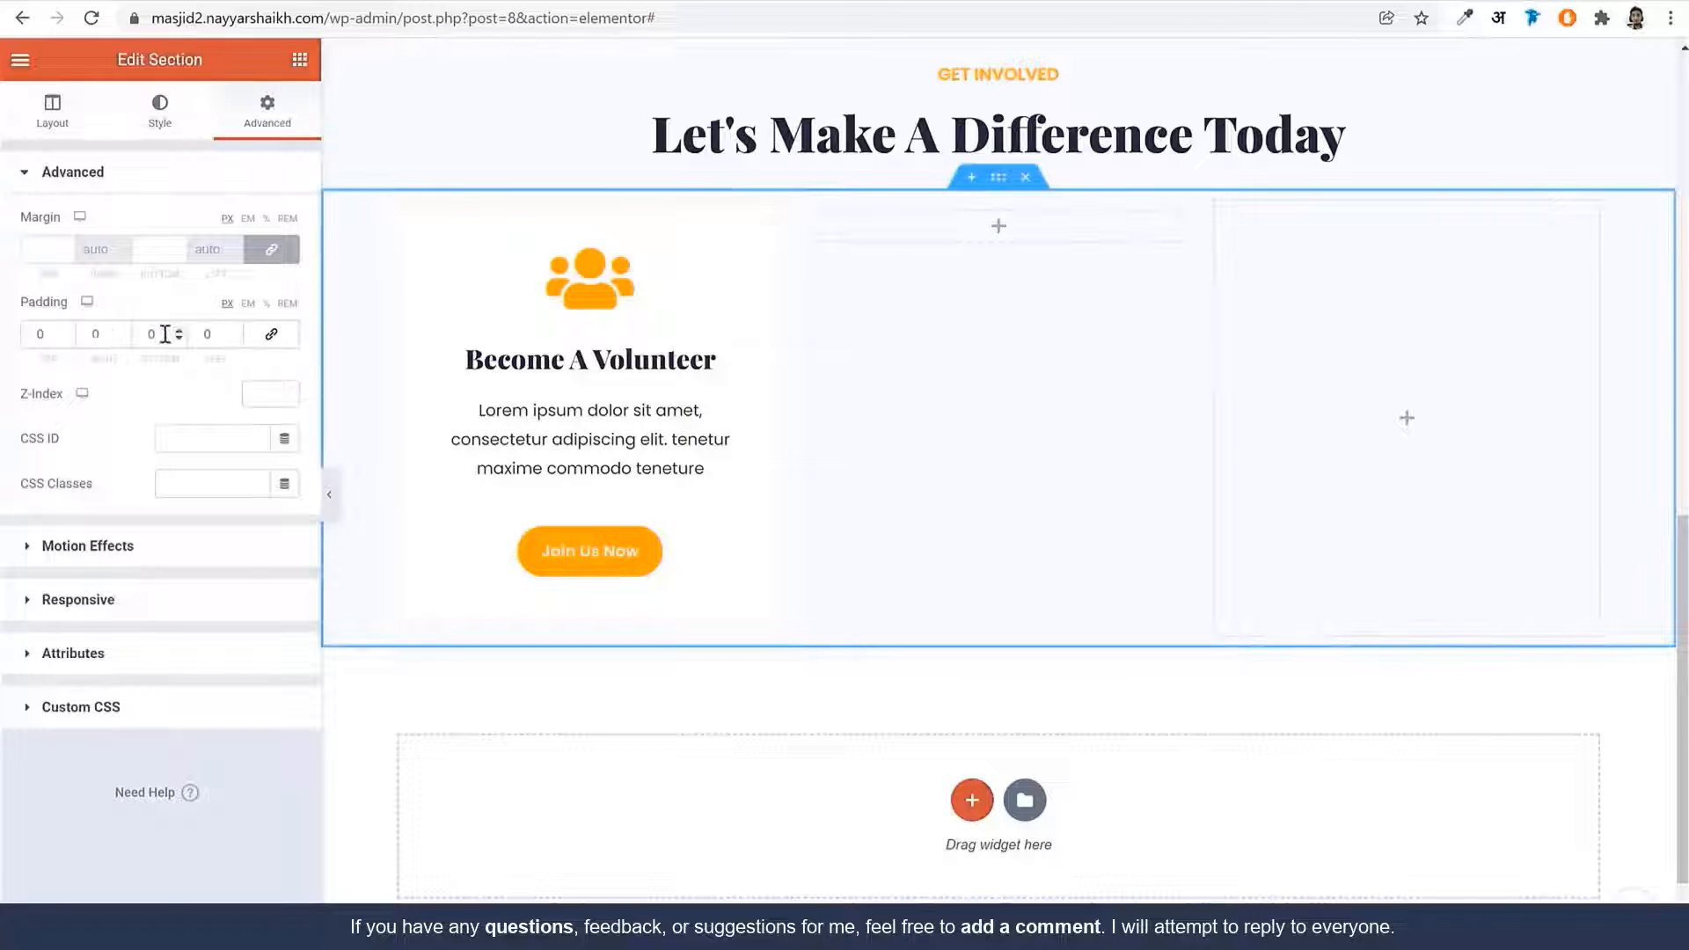
Set the section's padding to 110 at the bottom and 30 at the top
{"action": "double_click", "coordinate": [166, 334]}
{"action": "type", "text": "11"}
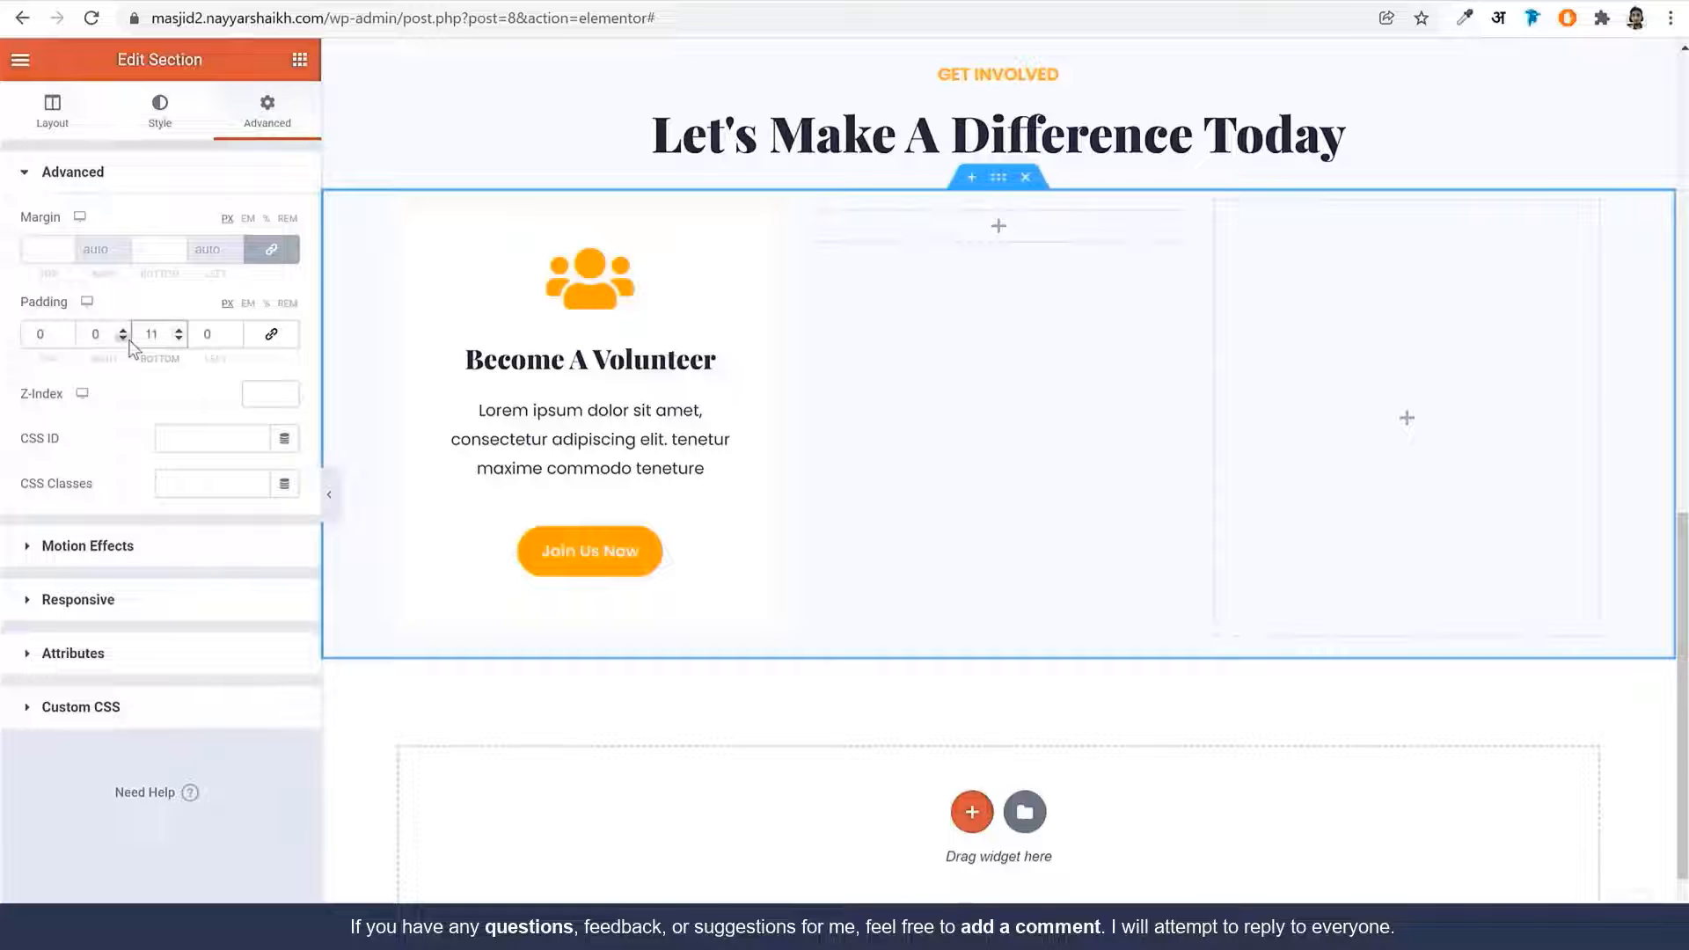
{"action": "type", "text": "0"}
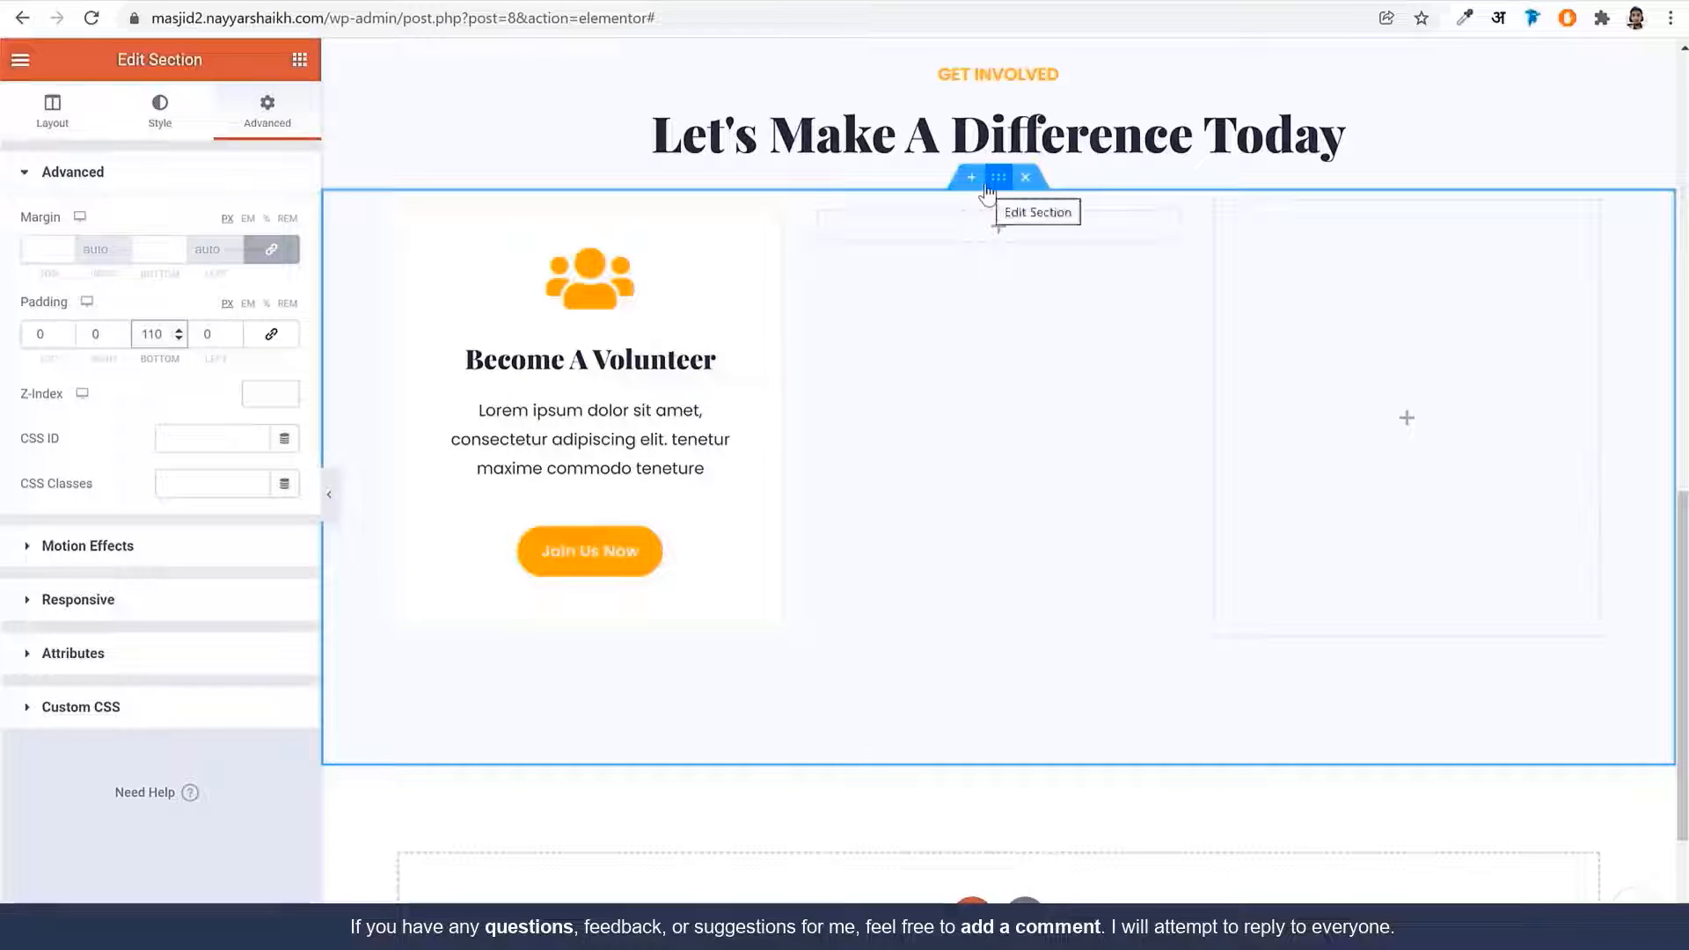
{"action": "double_click", "coordinate": [39, 334]}
{"action": "type", "text": "2"}
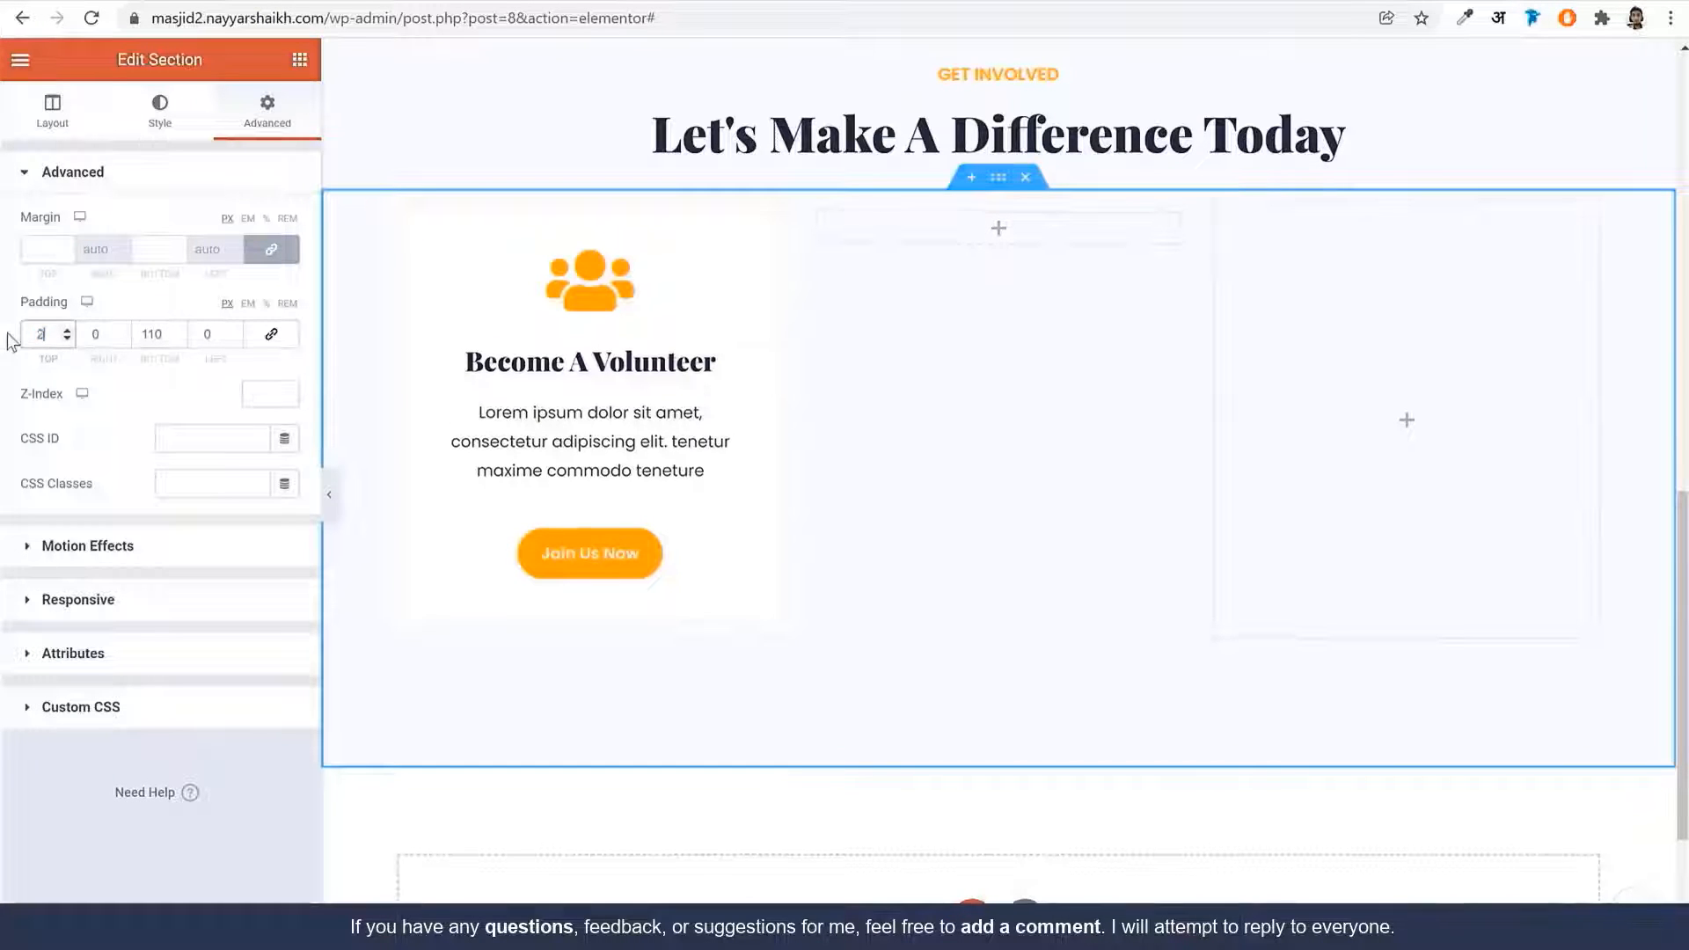
{"action": "type", "text": "0"}
{"action": "left_click_drag", "start_coordinate": [51, 334], "coordinate": [14, 335]}
{"action": "type", "text": "30"}
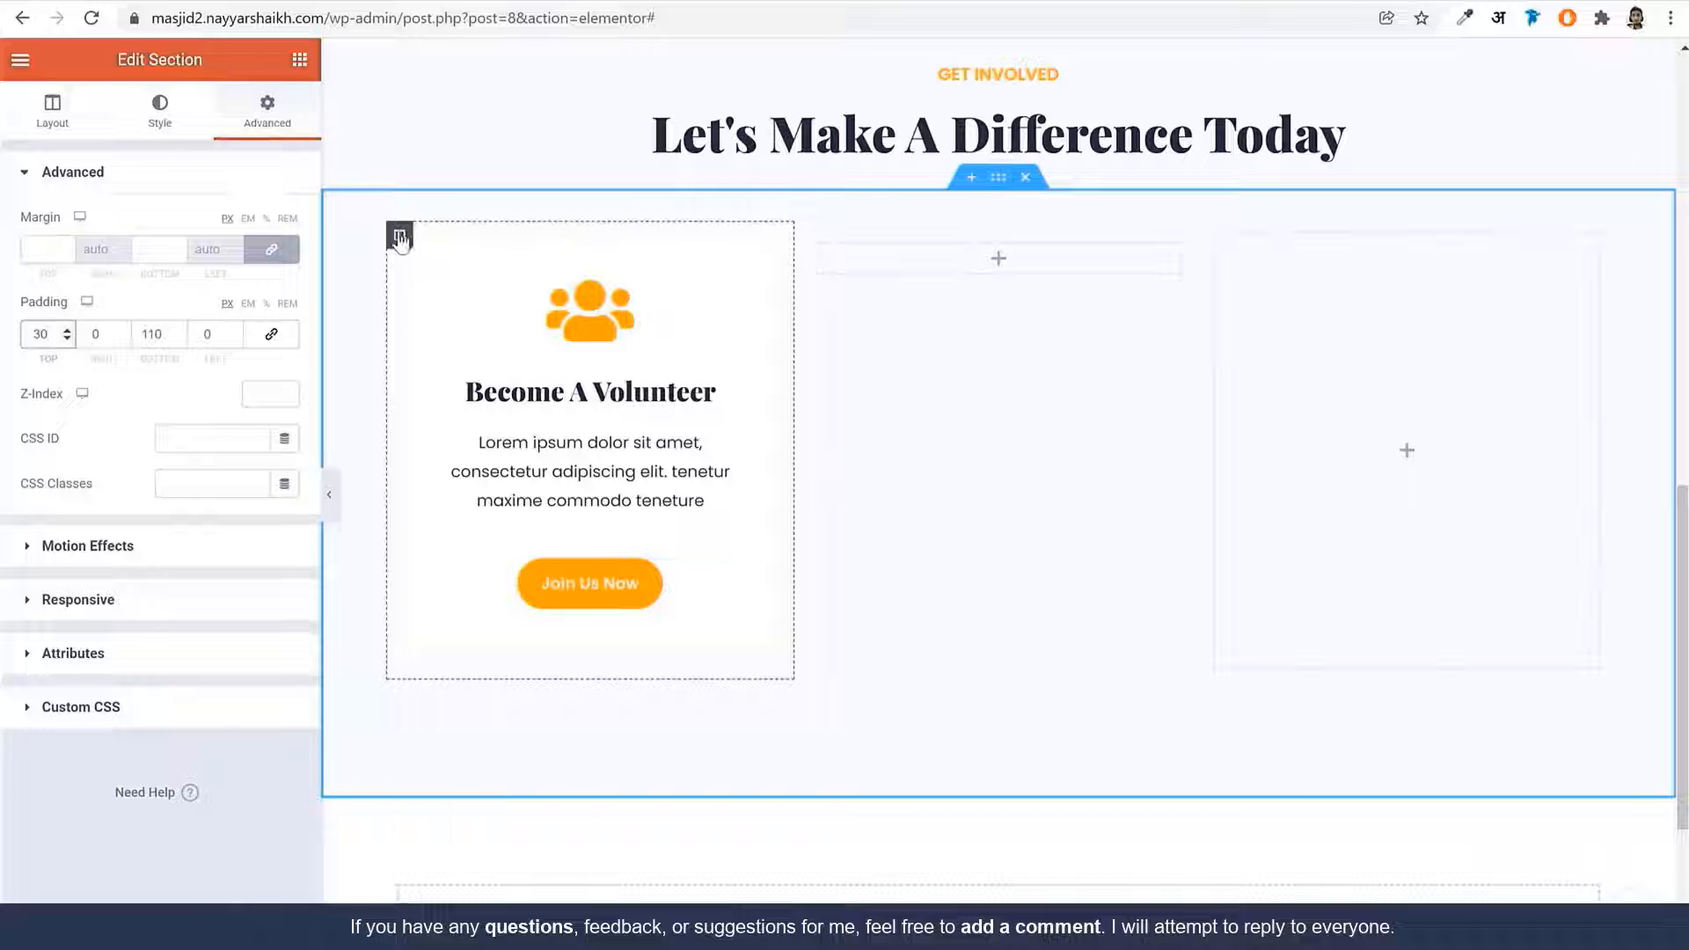
Copy the volunteer card column
{"action": "right_click", "coordinate": [400, 237]}
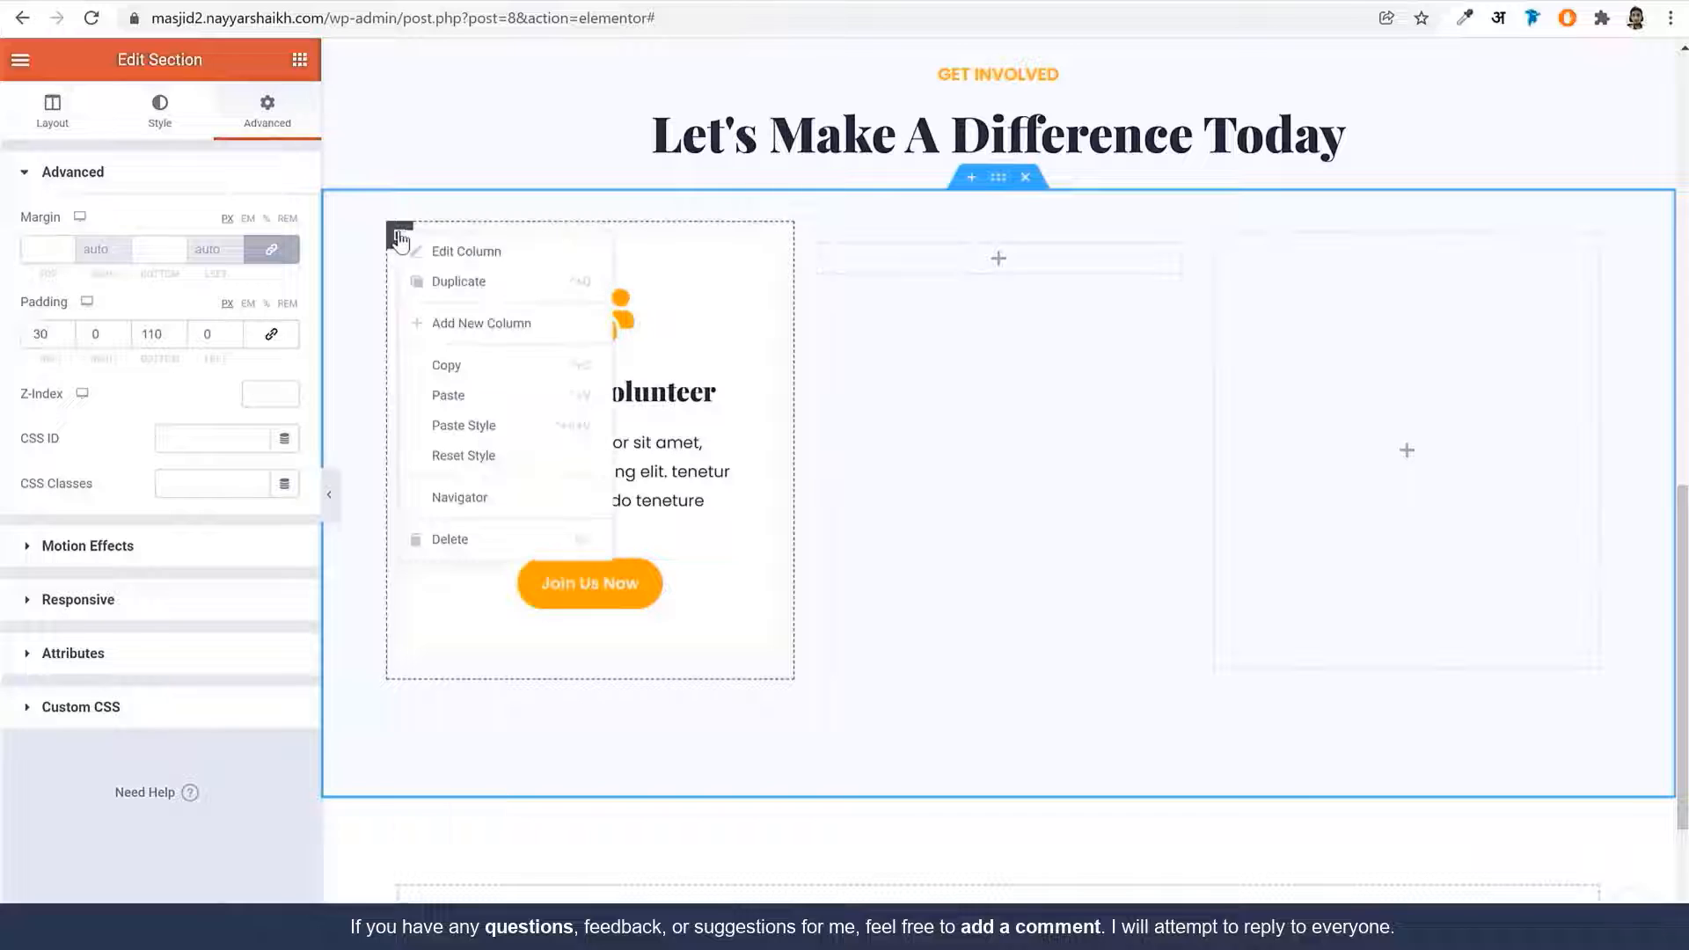
{"action": "left_click", "coordinate": [486, 368]}
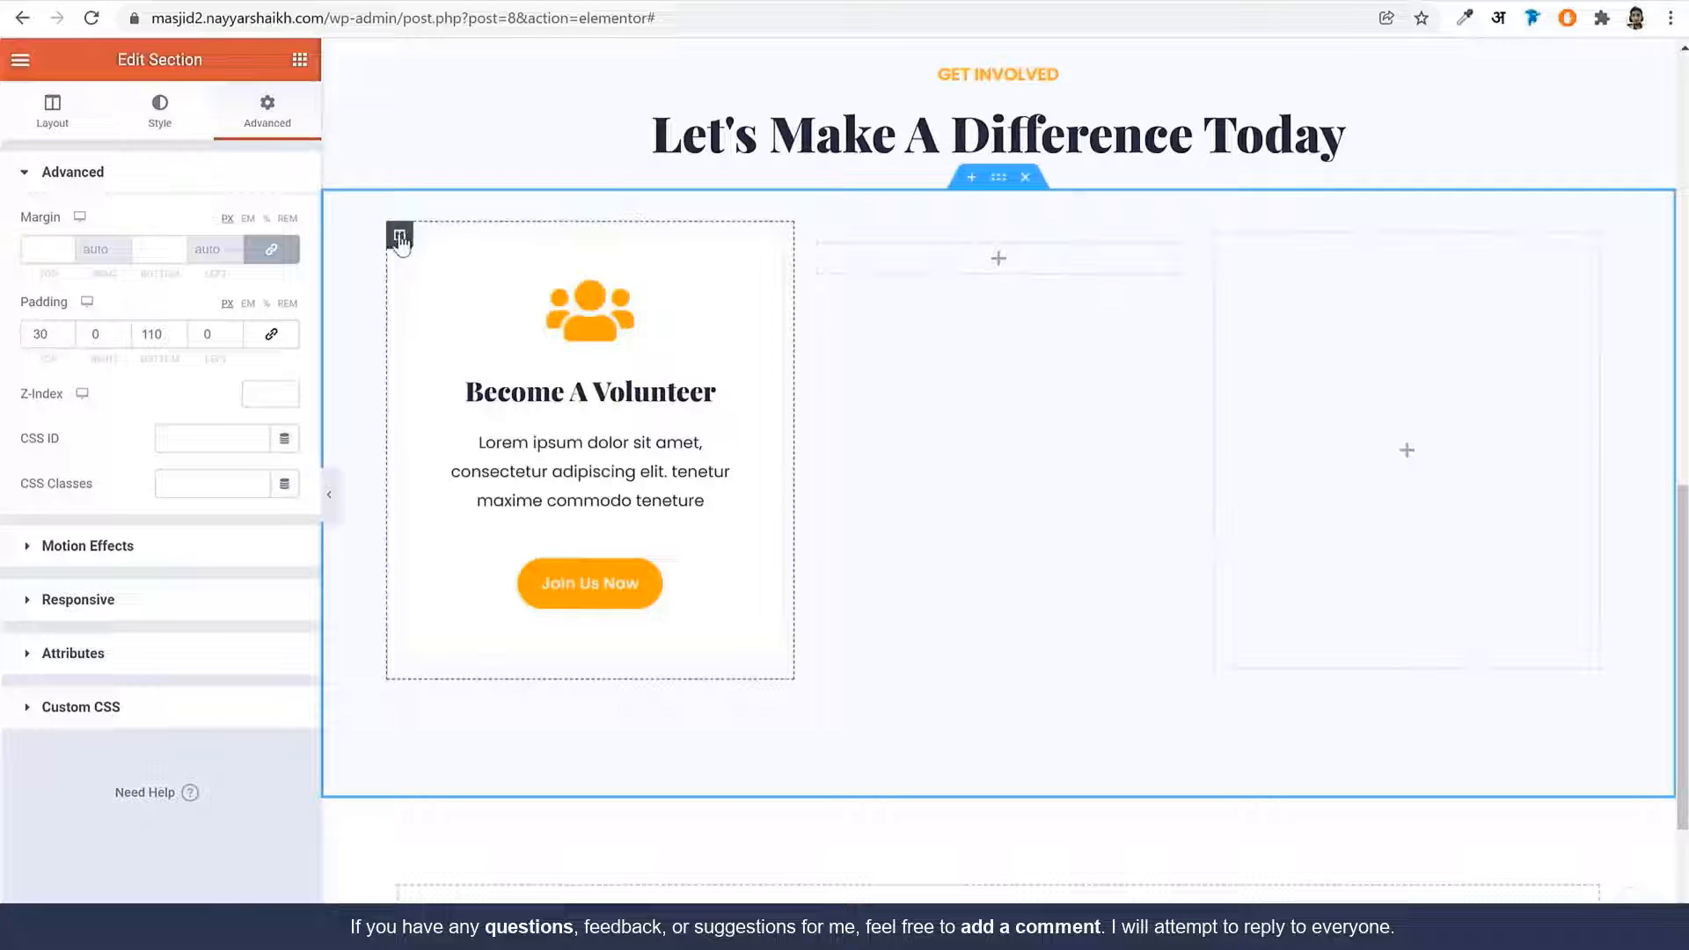
{"action": "right_click", "coordinate": [399, 237]}
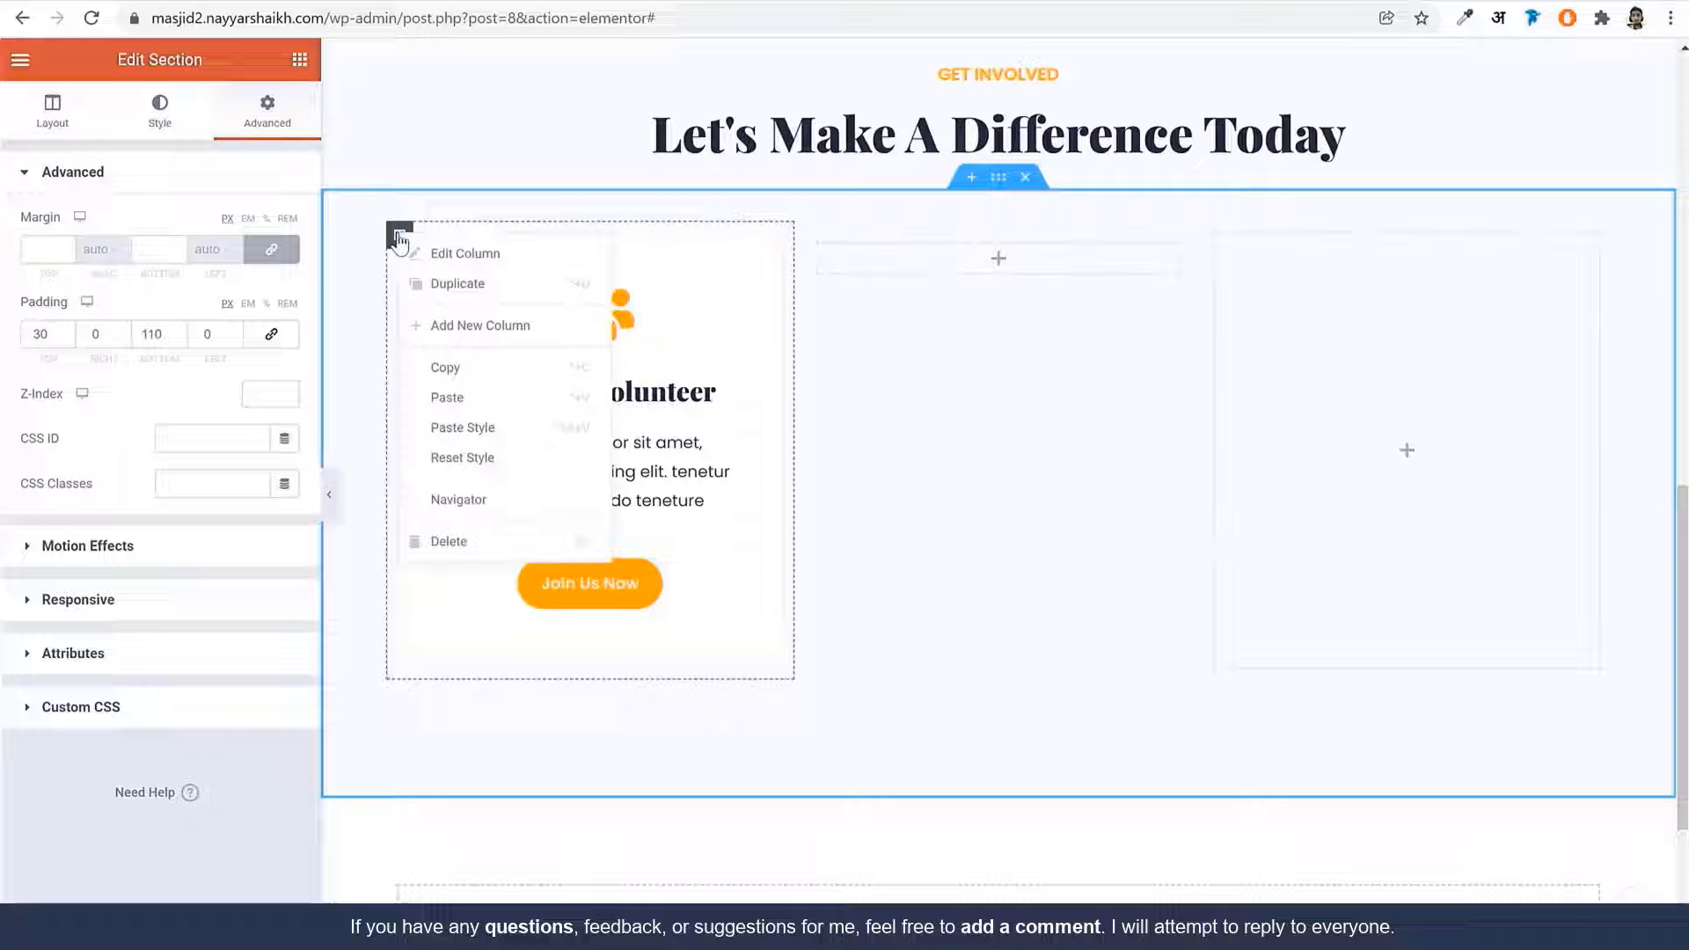
Duplicate the volunteer column twice and delete the two empty columns
{"action": "left_click", "coordinate": [493, 286]}
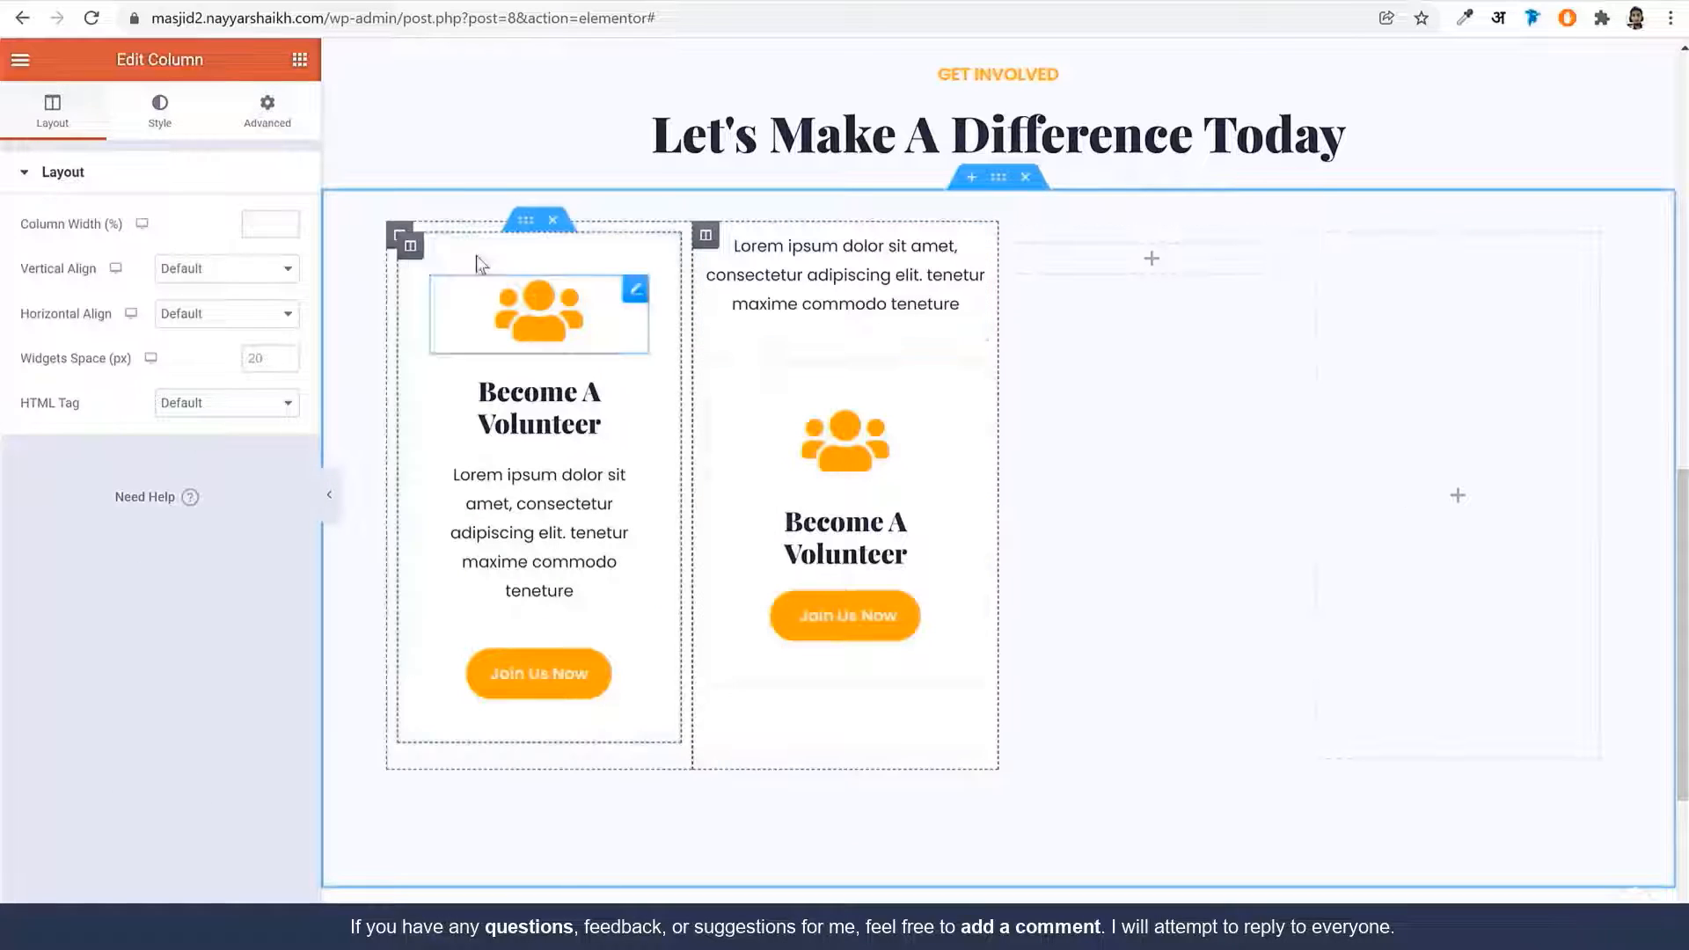
{"action": "right_click", "coordinate": [400, 238]}
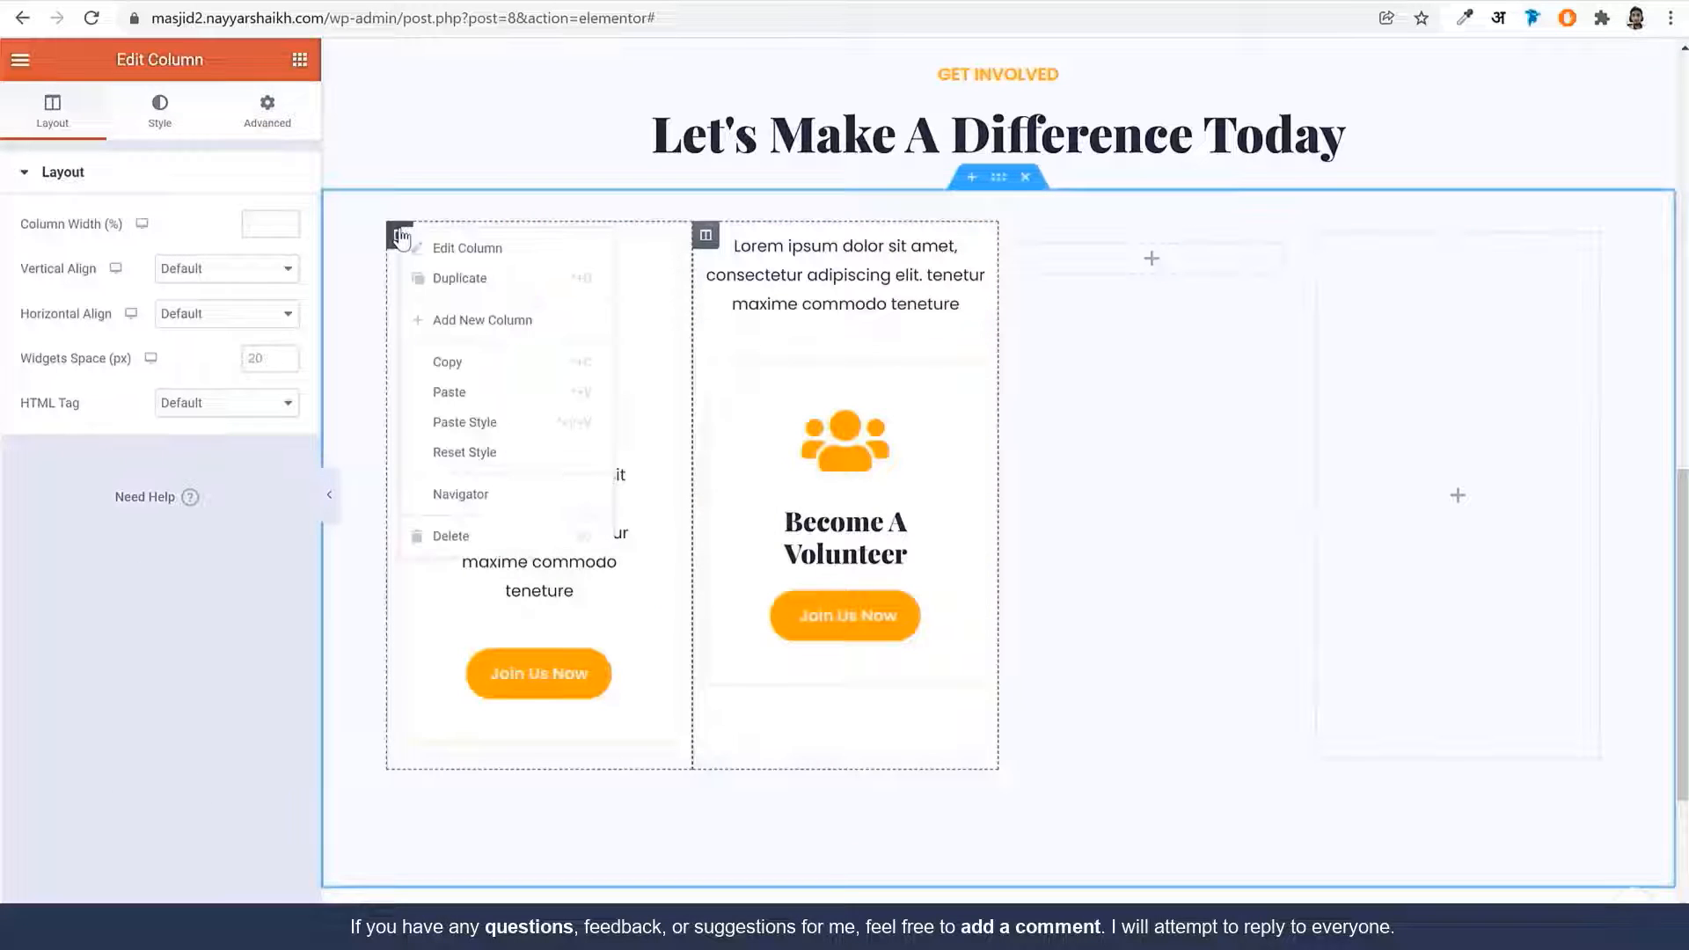
{"action": "left_click", "coordinate": [435, 278]}
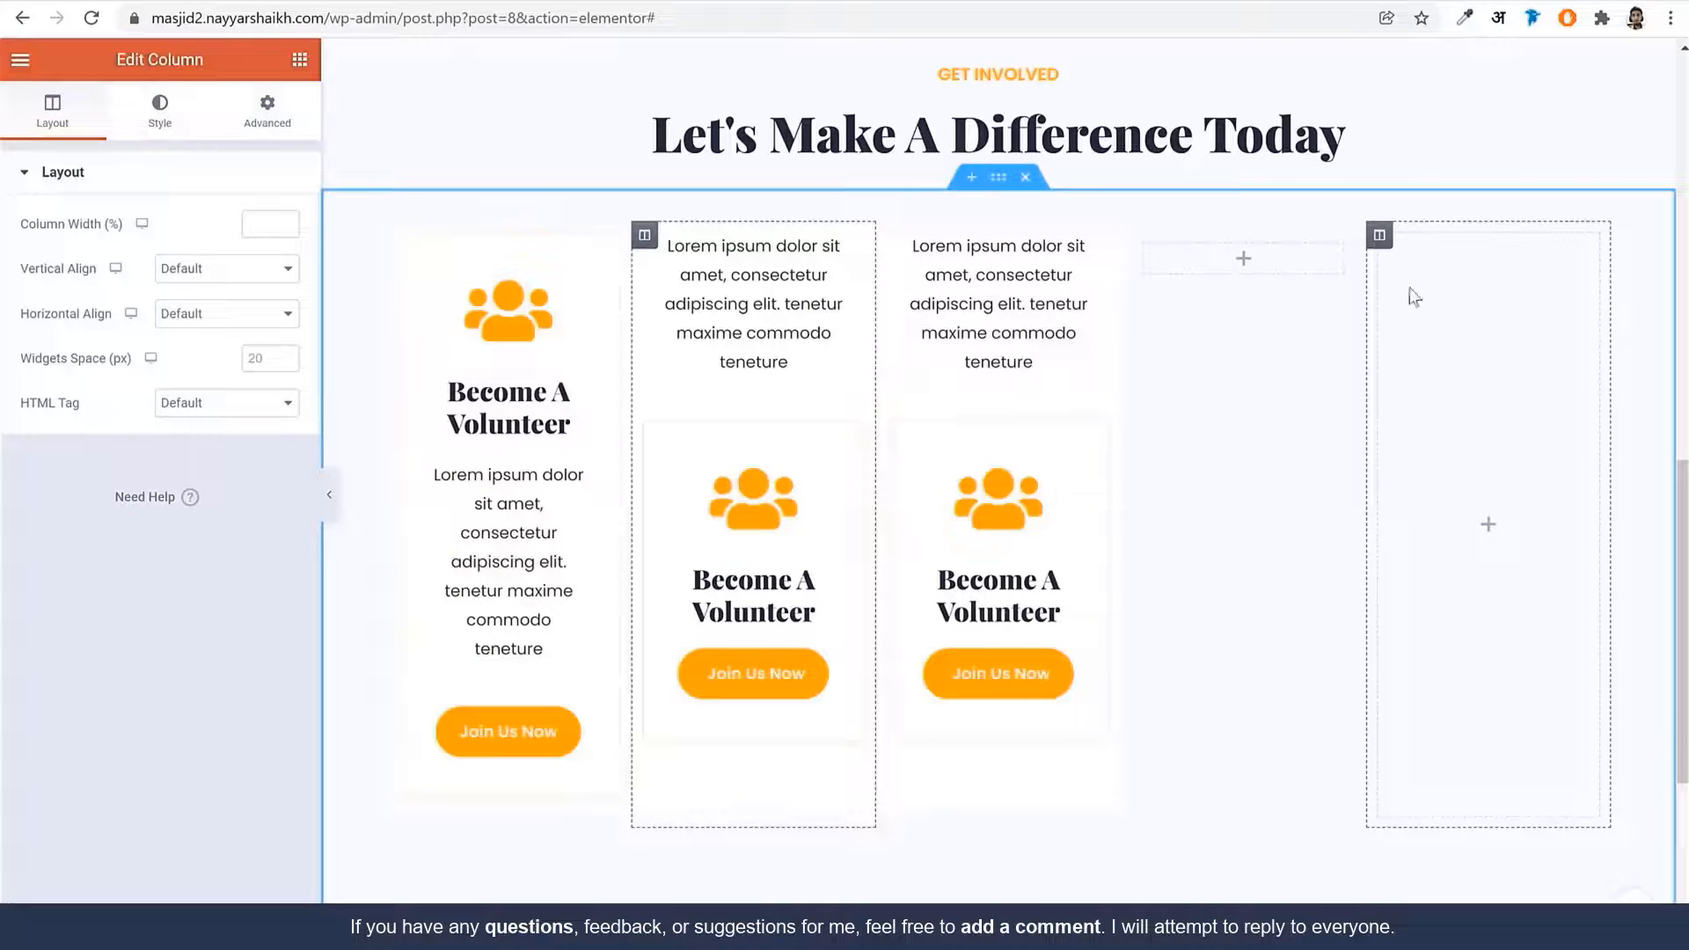
{"action": "right_click", "coordinate": [1134, 237]}
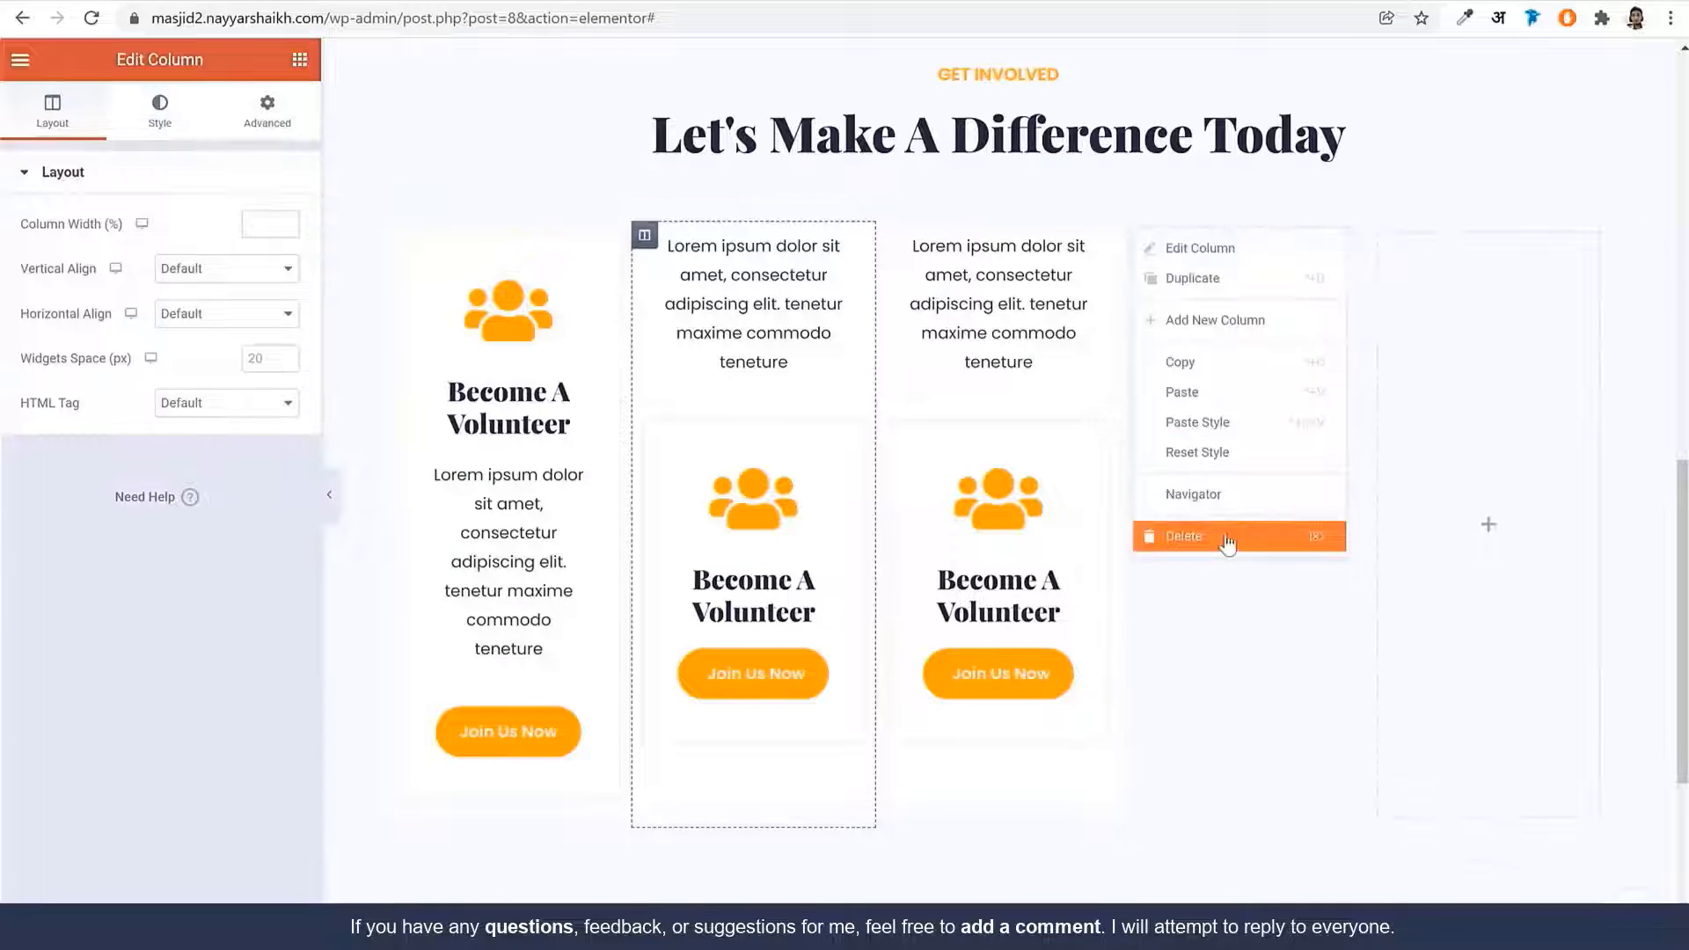
{"action": "left_click", "coordinate": [1227, 538]}
{"action": "right_click", "coordinate": [1317, 237]}
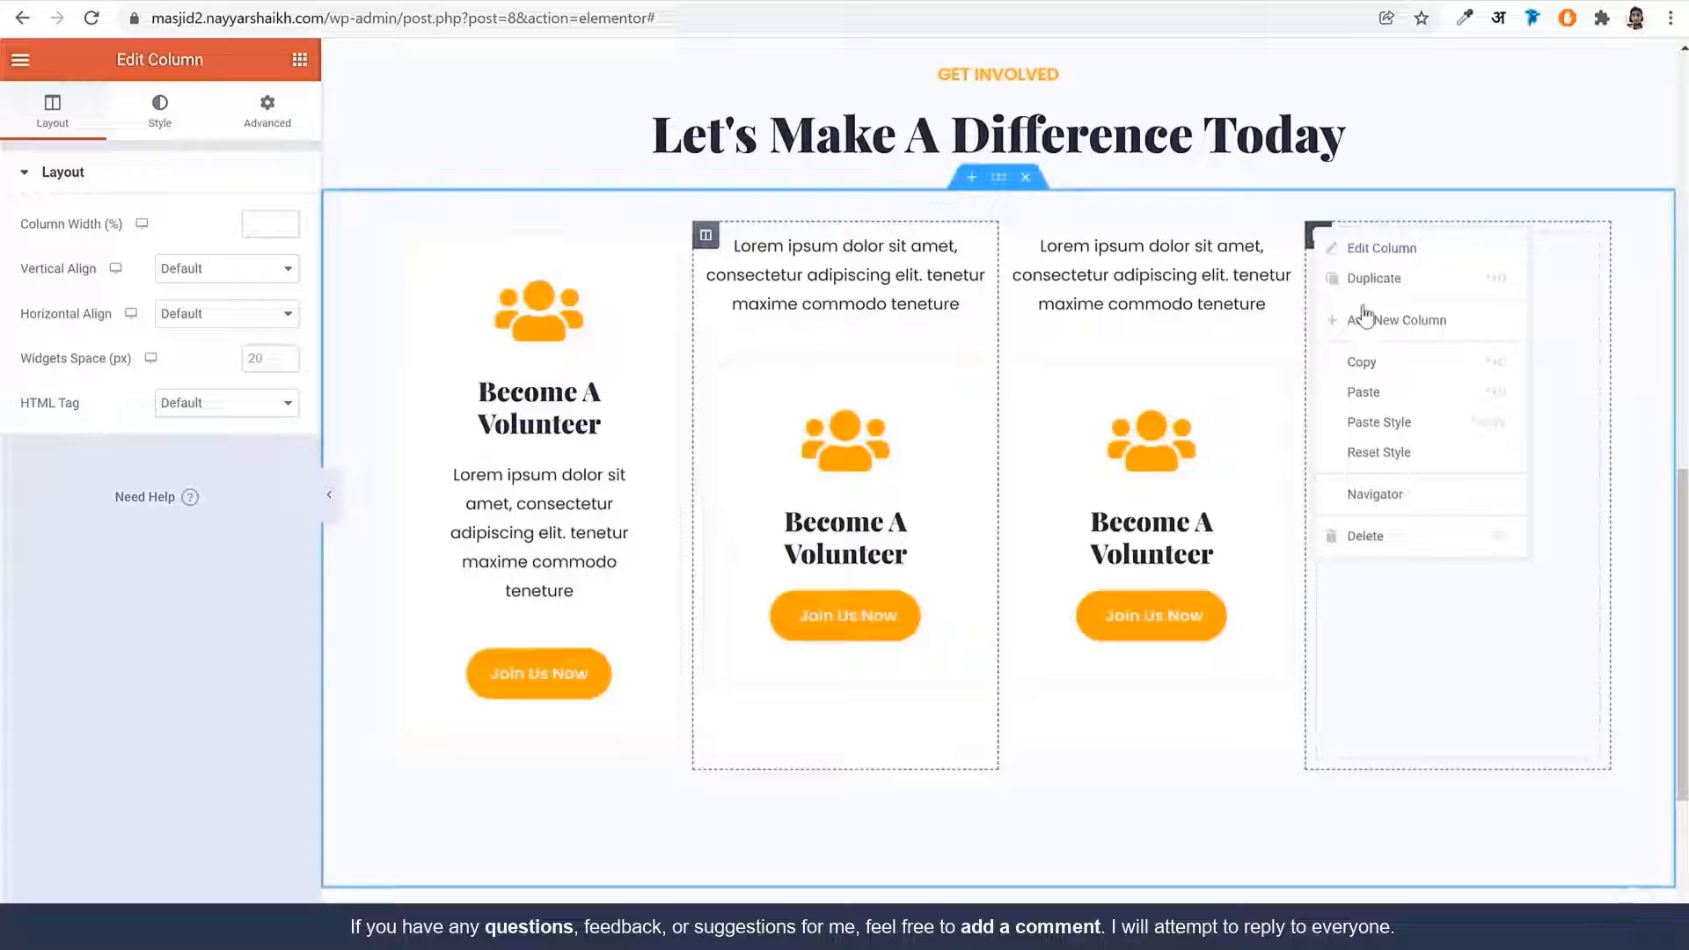
{"action": "left_click", "coordinate": [1449, 538]}
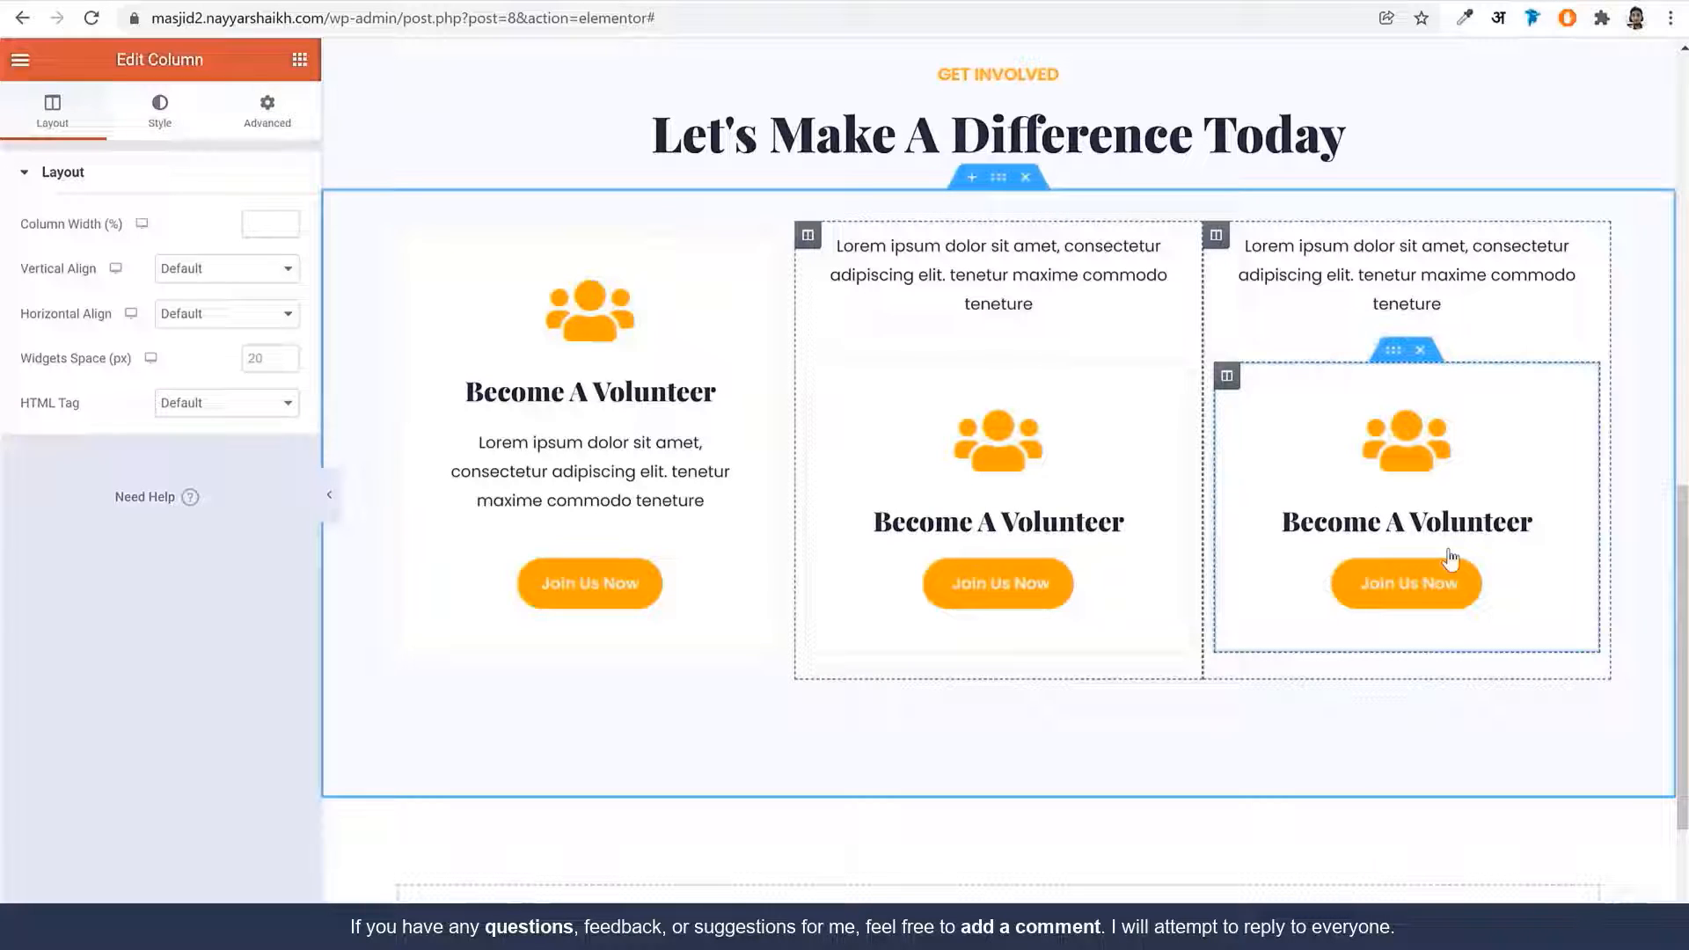
Move the middle and third cards' text below their headings and hide the editing panel
{"action": "left_click_drag", "start_coordinate": [998, 275], "coordinate": [1143, 426]}
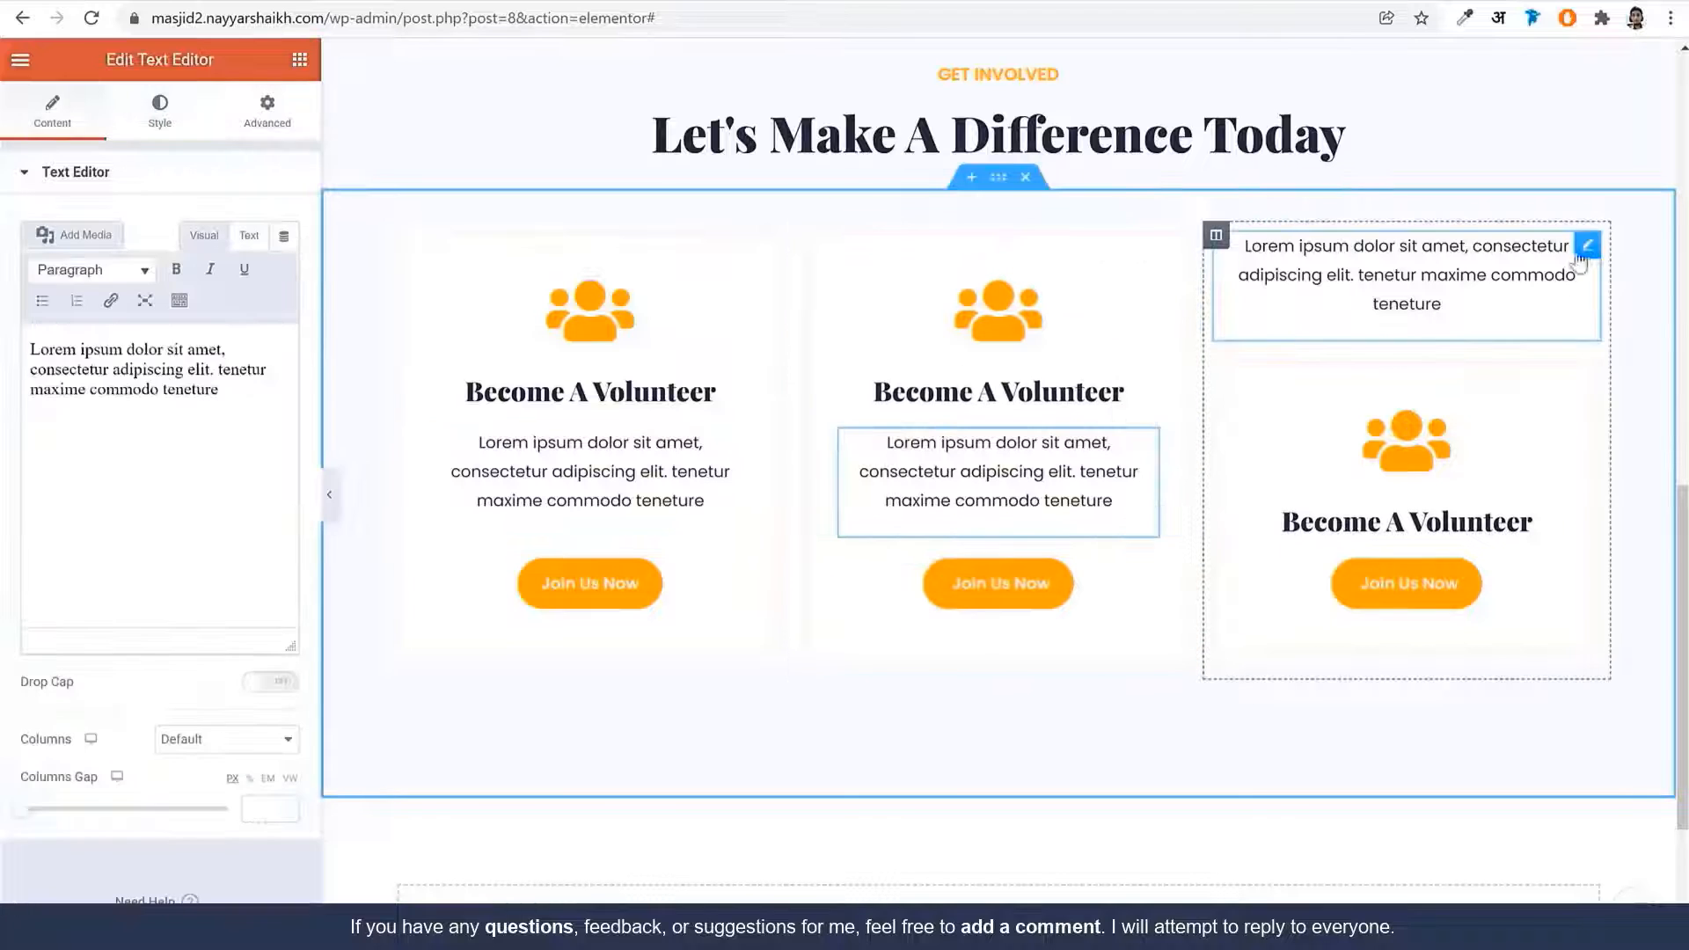
{"action": "left_click_drag", "start_coordinate": [1451, 264], "coordinate": [1433, 436]}
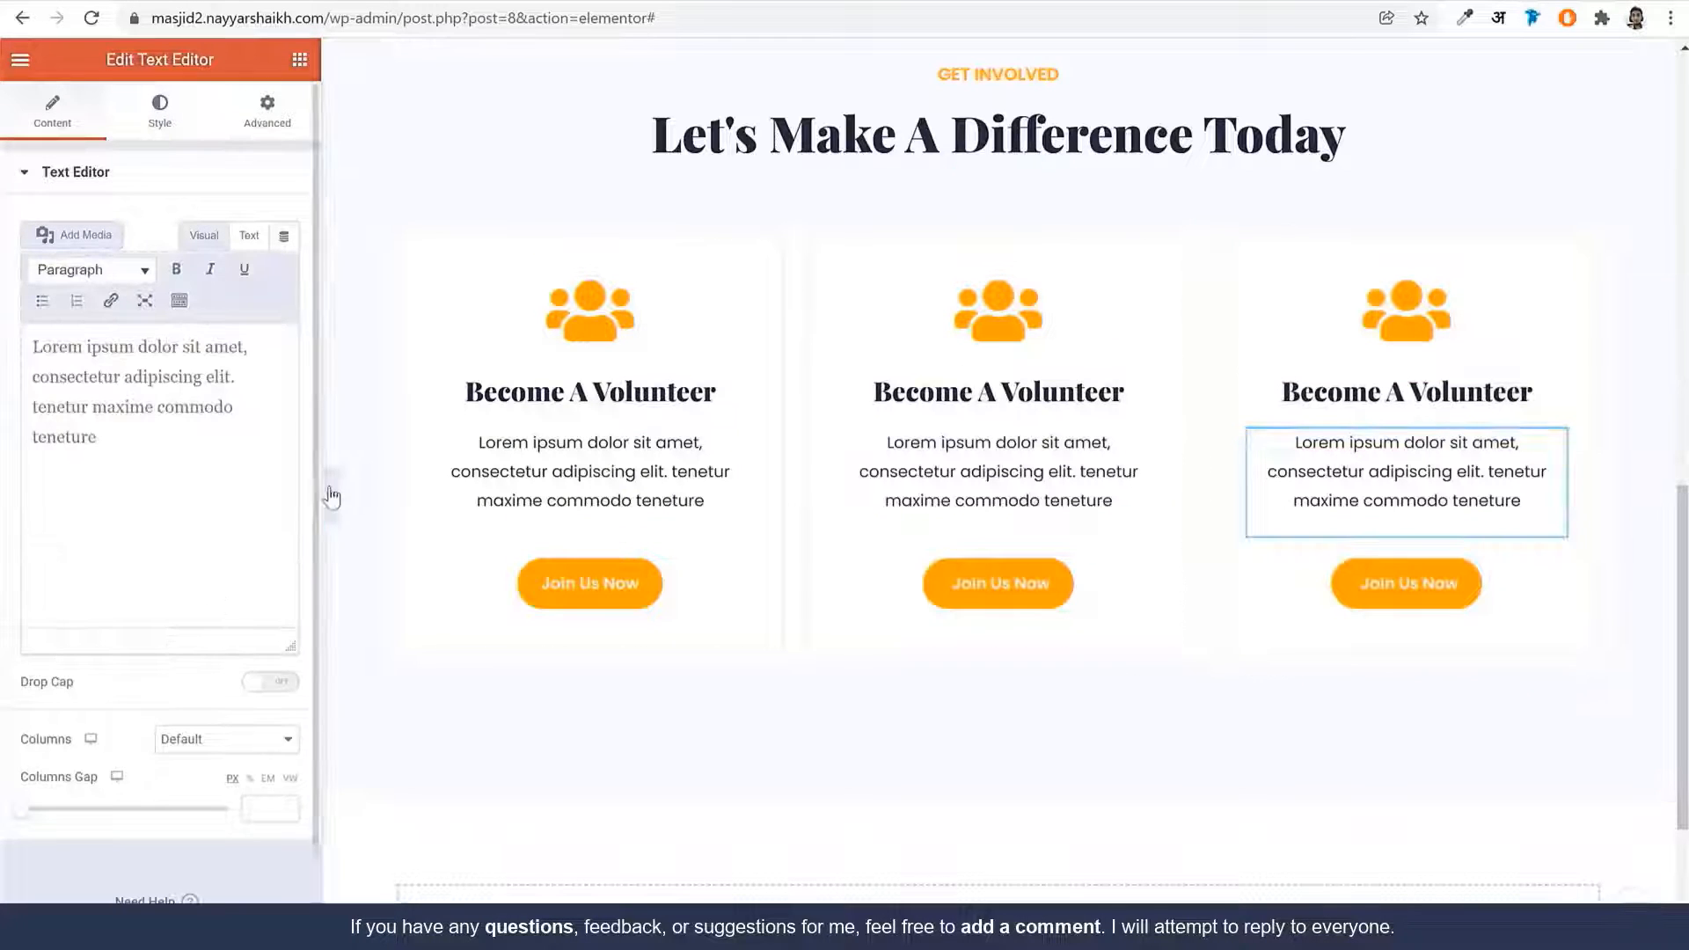
{"action": "left_click", "coordinate": [330, 492]}
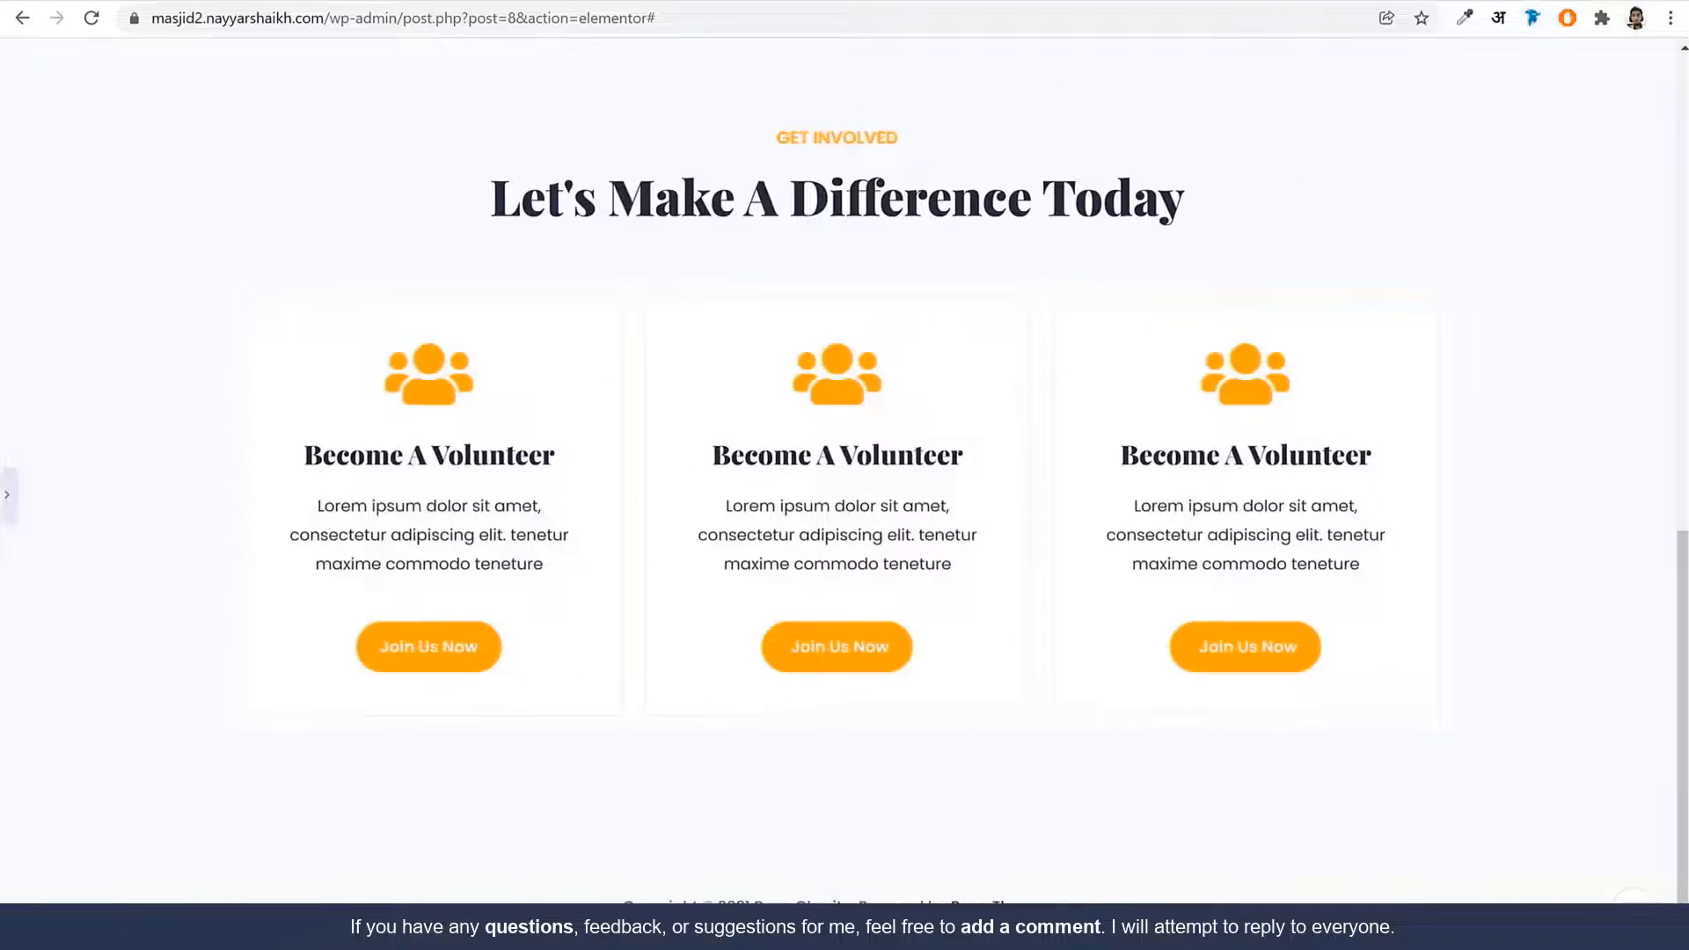
Check the live reference site, then open the first card column's background colour settings
{"action": "key", "text": "ctrl+Tab"}
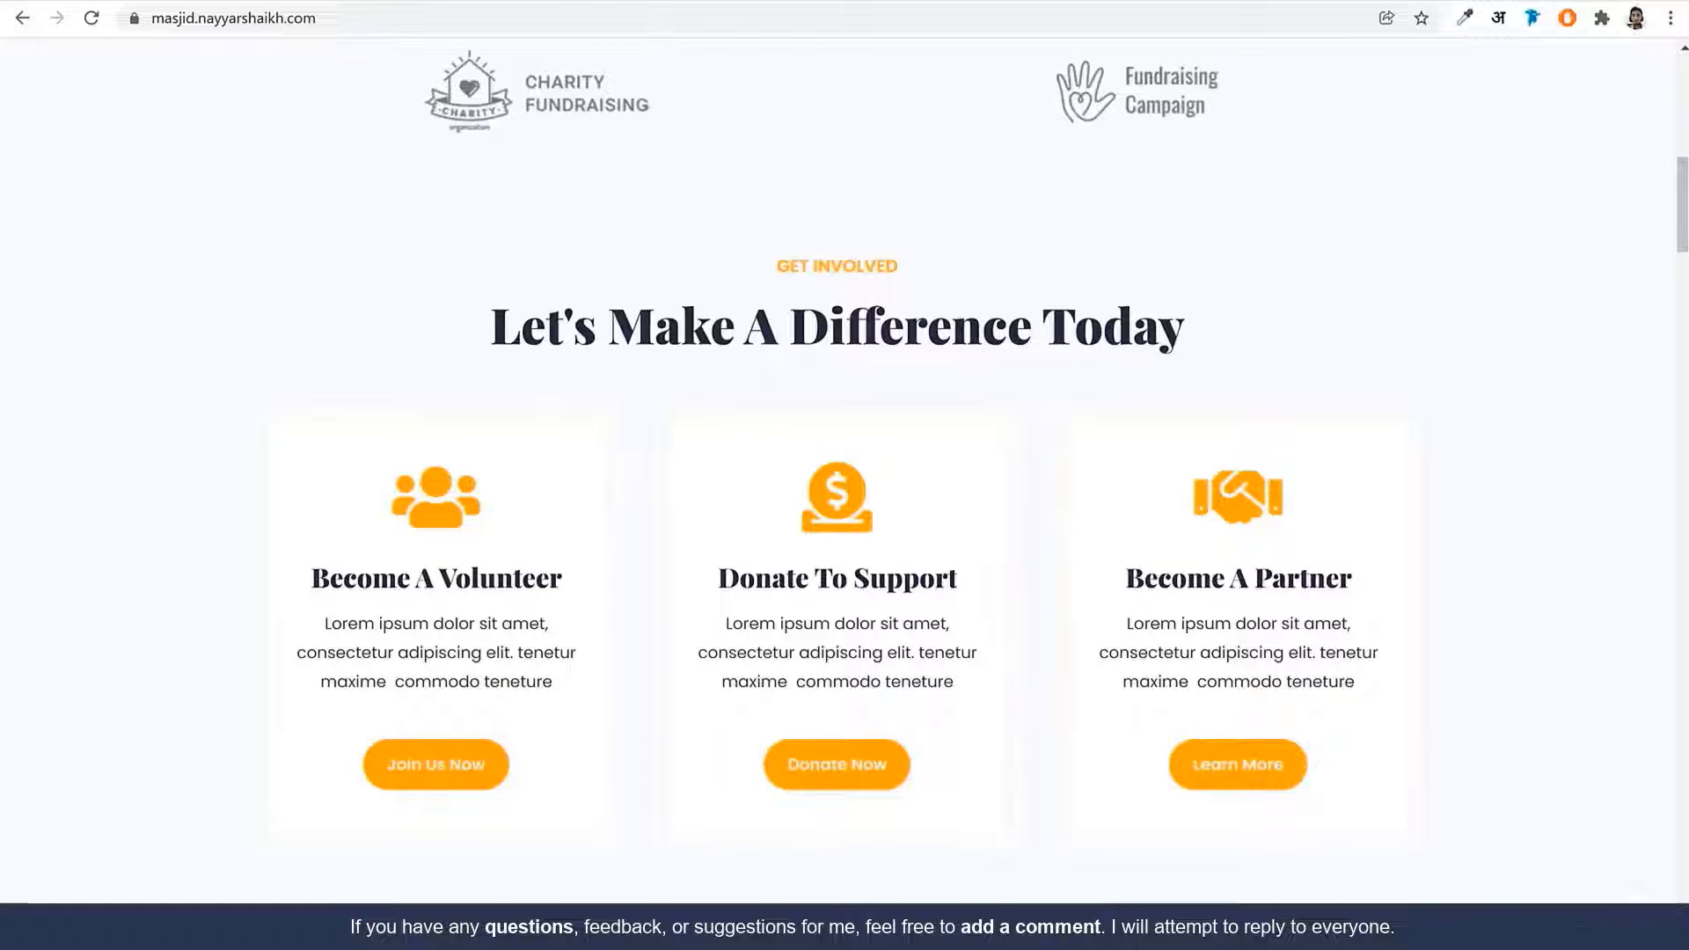
{"action": "key", "text": "ctrl+Tab"}
{"action": "left_click", "coordinate": [7, 494]}
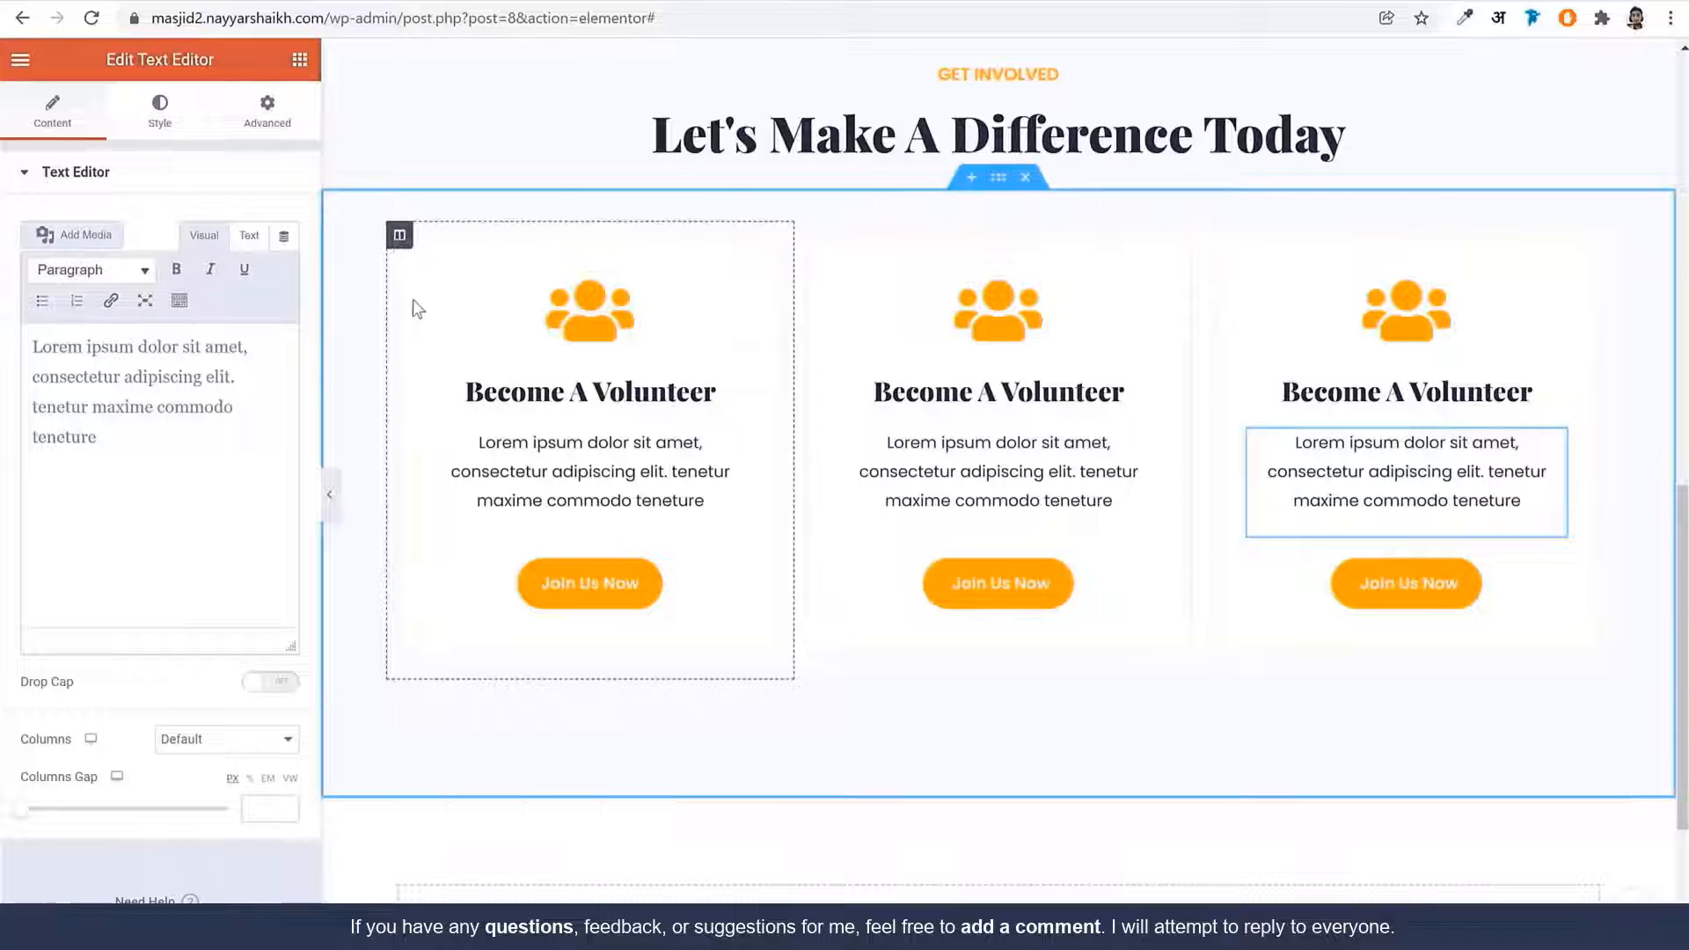
{"action": "left_click", "coordinate": [398, 236]}
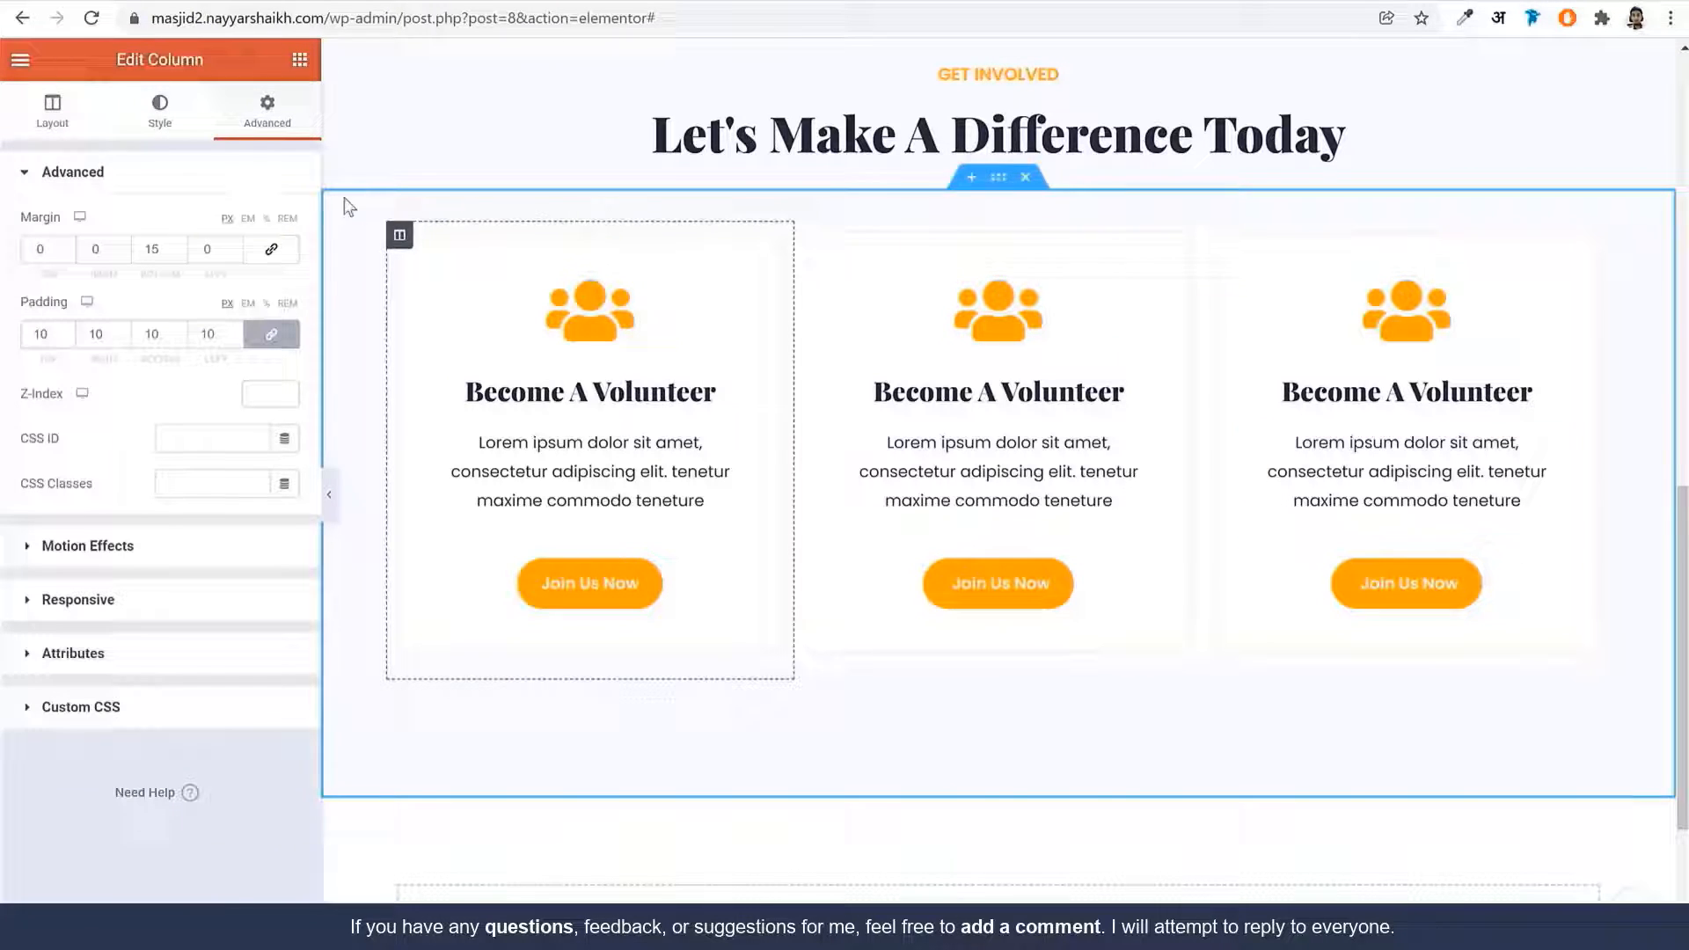
{"action": "left_click", "coordinate": [159, 113]}
{"action": "left_click", "coordinate": [279, 320]}
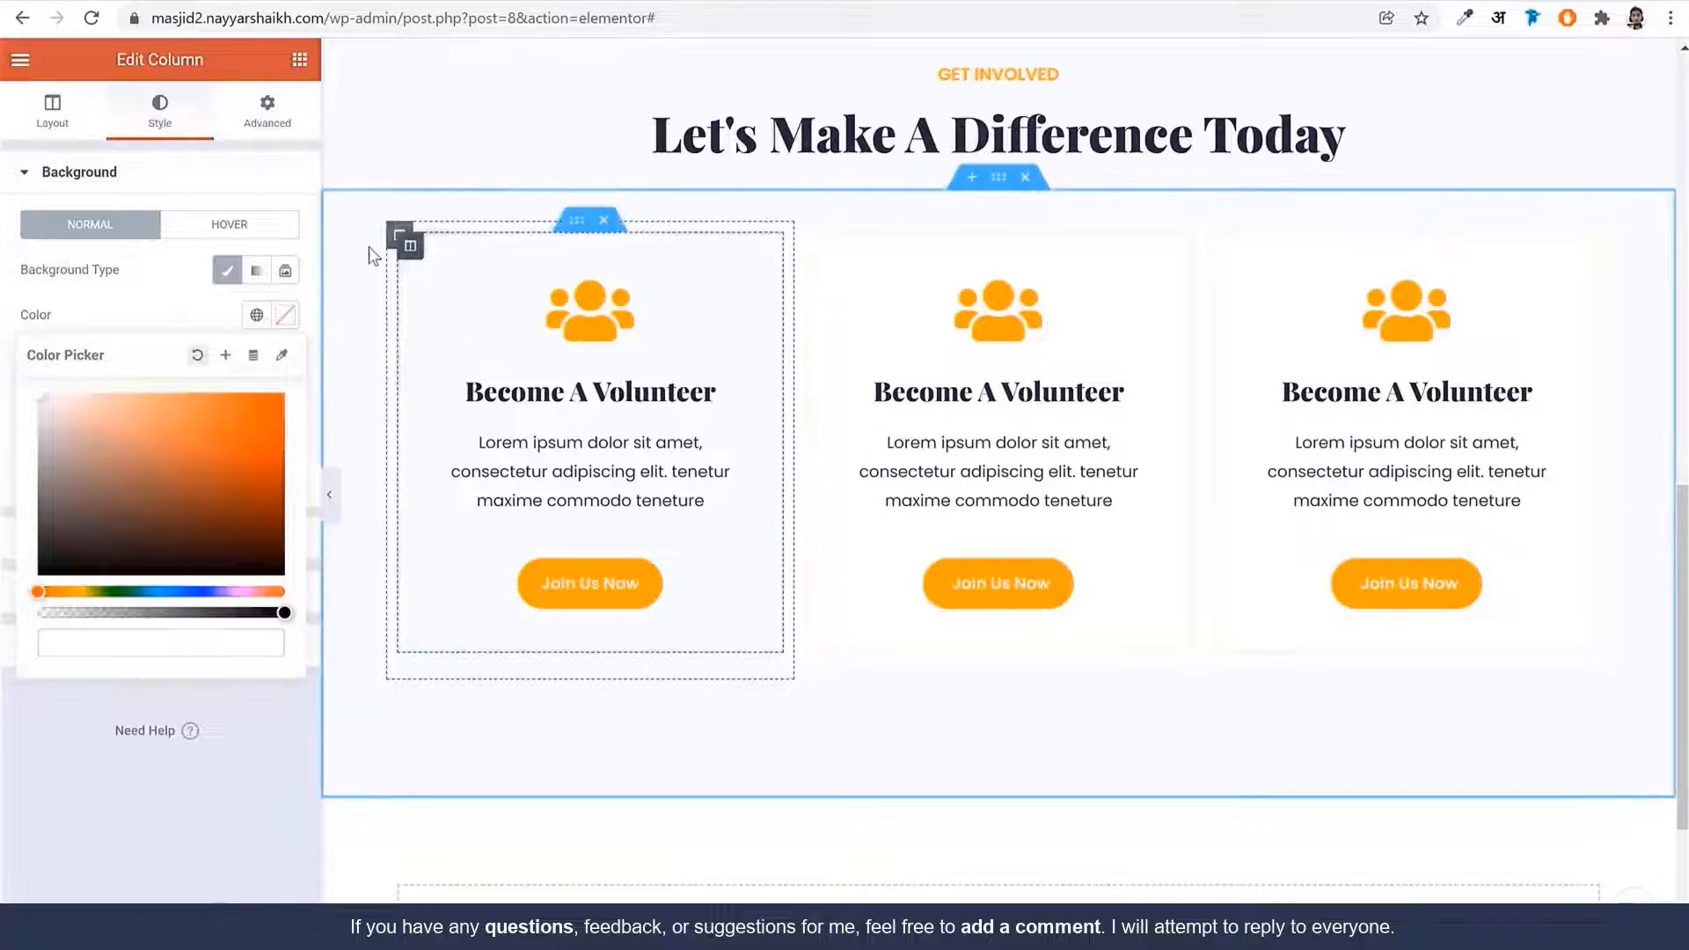
Give the inner card column a classic white #FFFFFF background and 15 margins on every side
{"action": "left_click", "coordinate": [410, 253]}
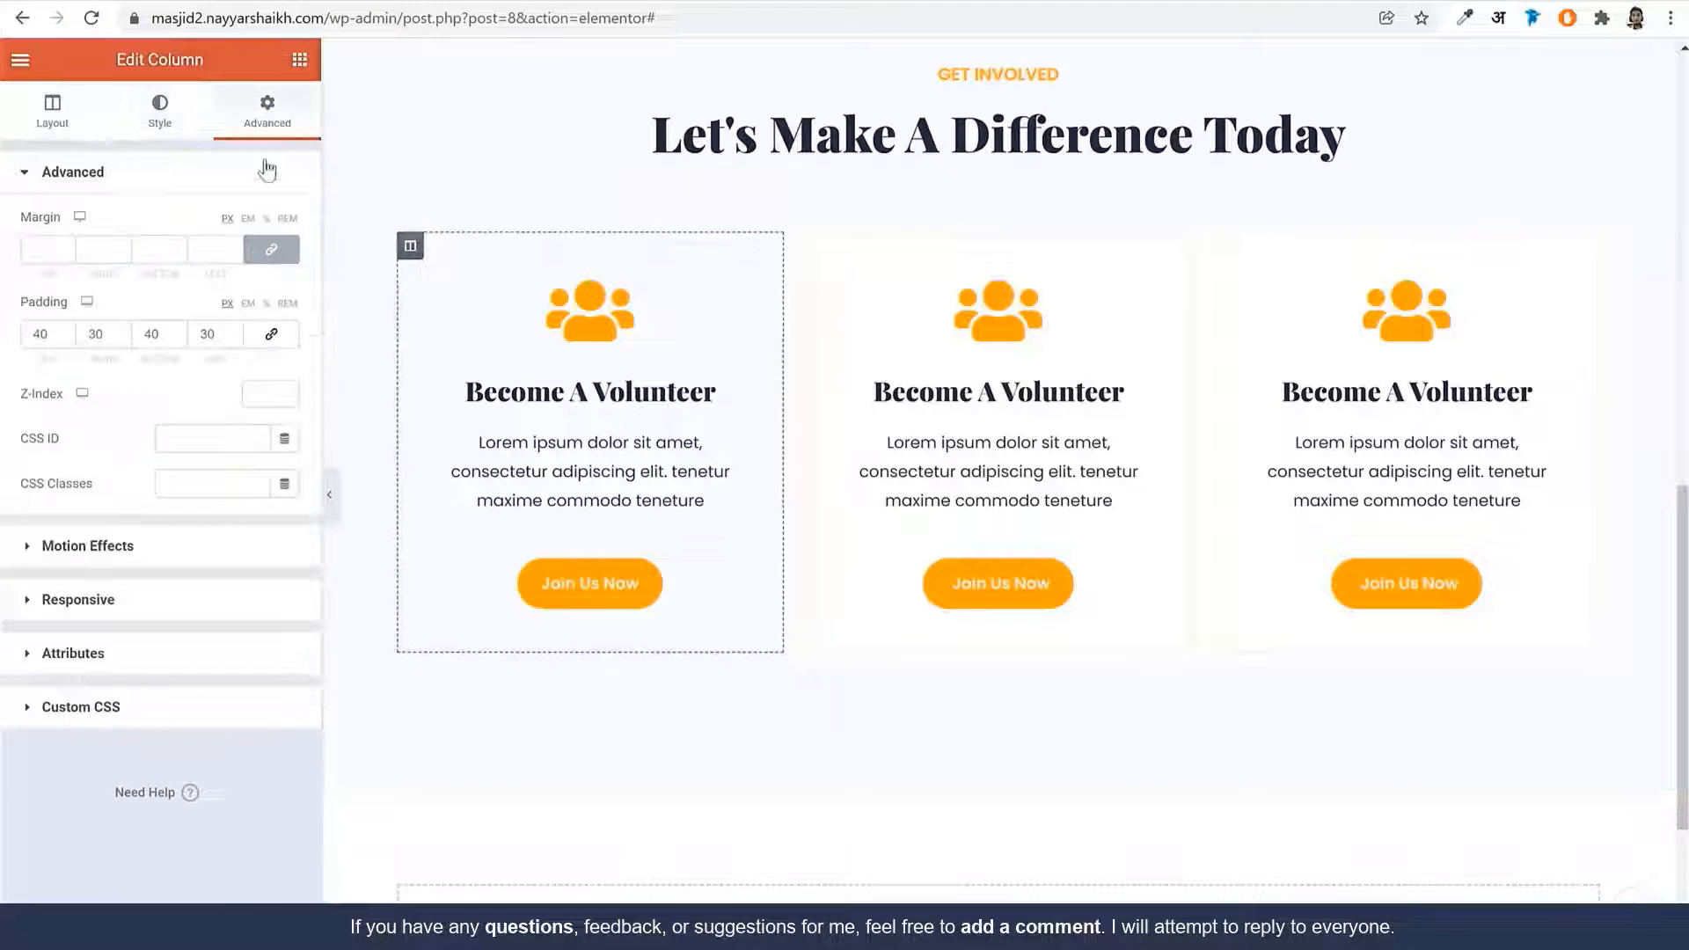
{"action": "left_click", "coordinate": [174, 116]}
{"action": "left_click", "coordinate": [227, 270]}
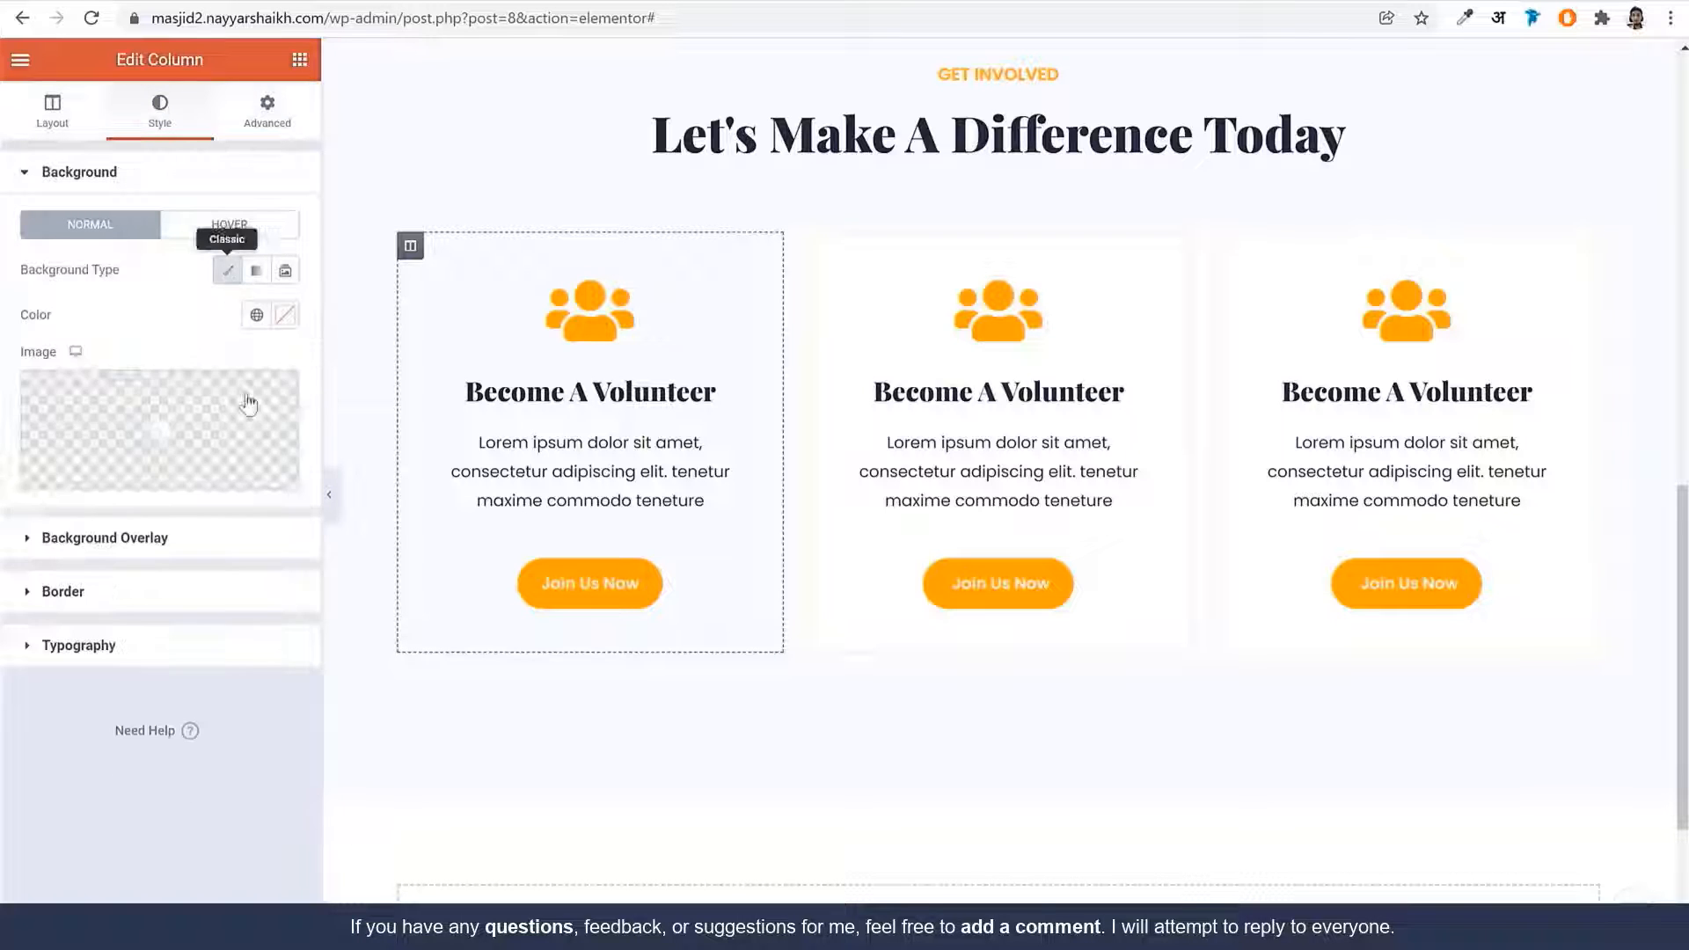
{"action": "left_click", "coordinate": [283, 322]}
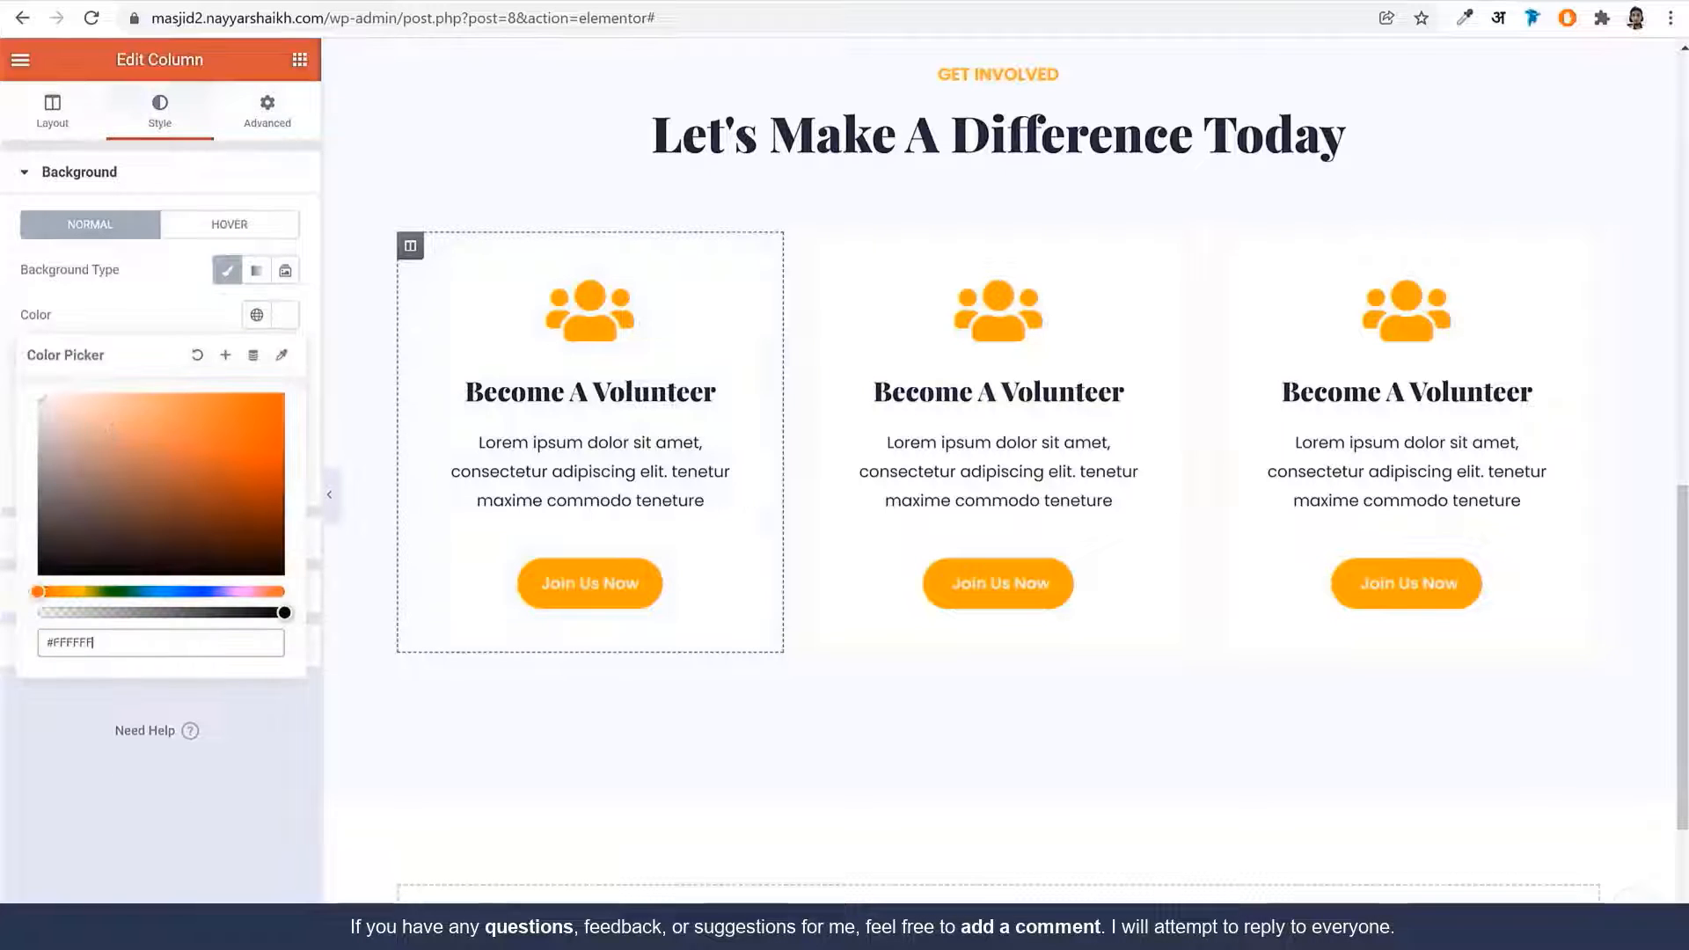
{"action": "left_click", "coordinate": [175, 123]}
{"action": "left_click", "coordinate": [273, 119]}
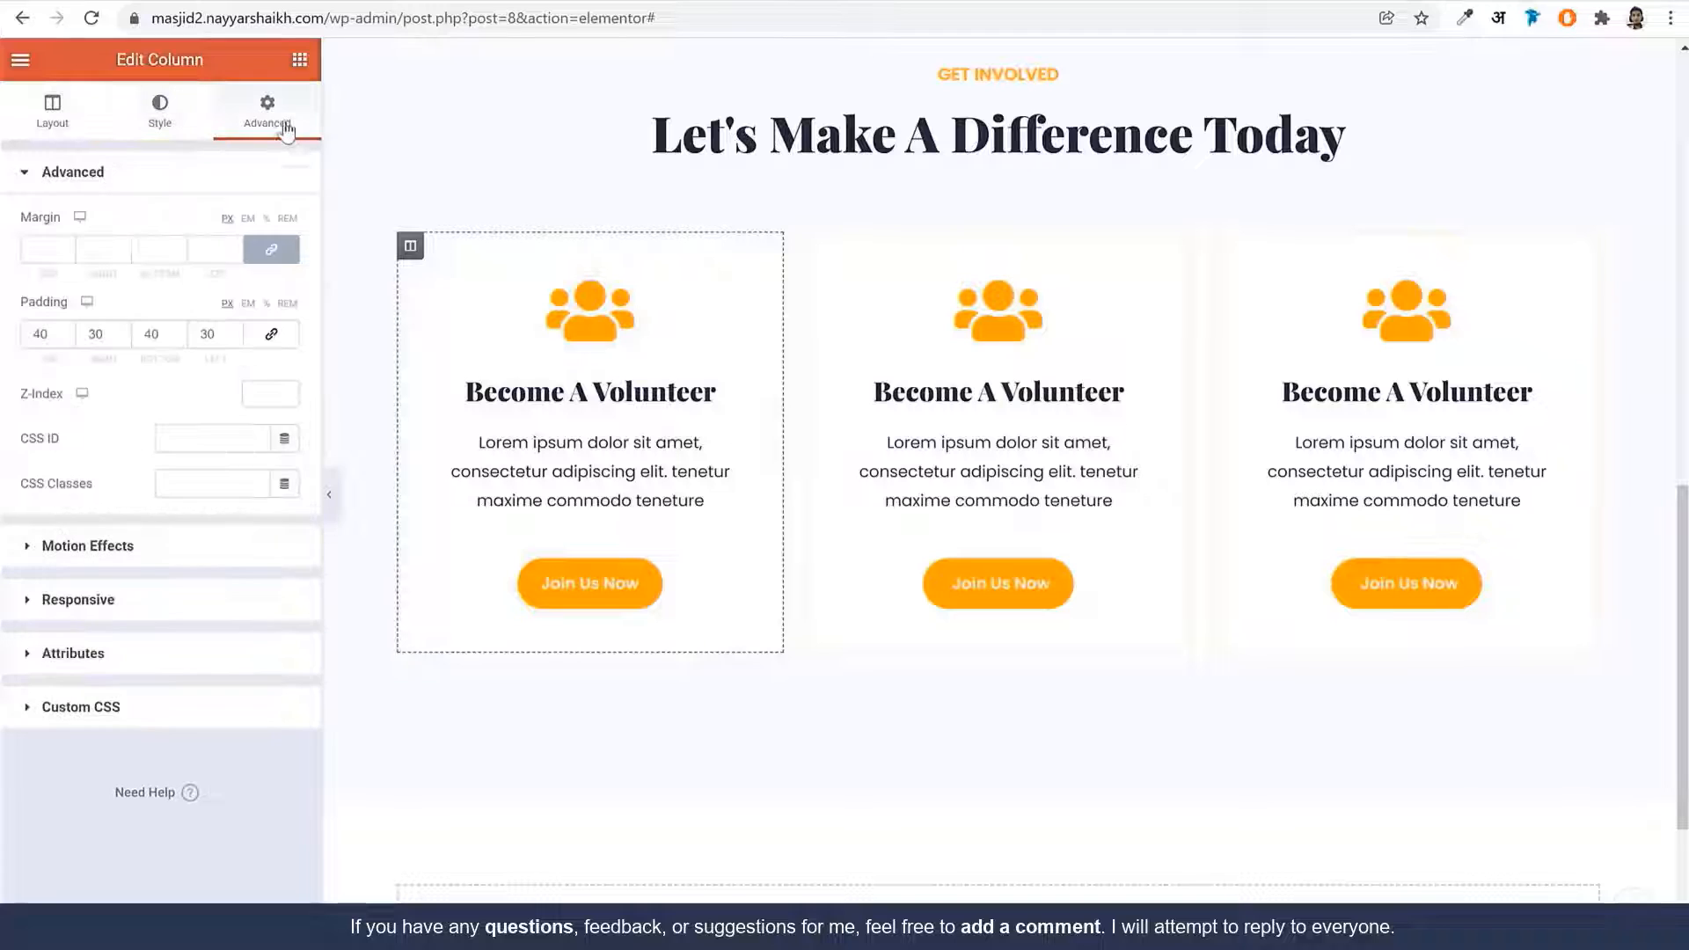
{"action": "left_click", "coordinate": [45, 250]}
{"action": "type", "text": "10"}
{"action": "key", "text": "BackSpace"}
{"action": "type", "text": "5"}
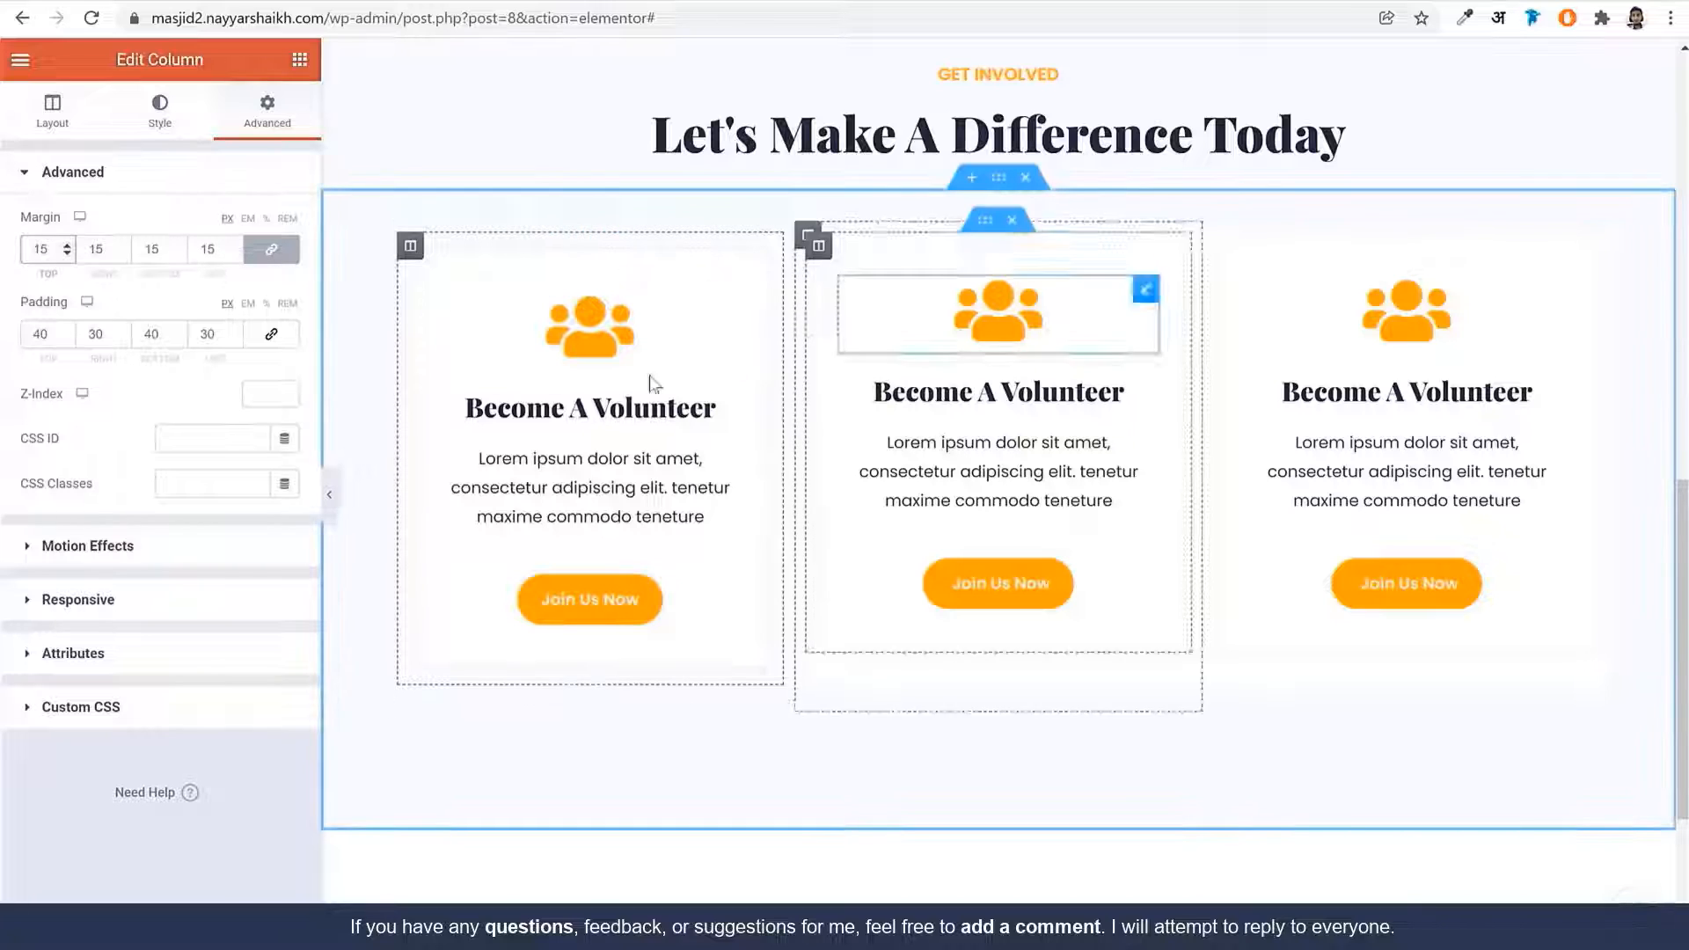
Delete the second and third card columns, leaving a single card
{"action": "right_click", "coordinate": [808, 236]}
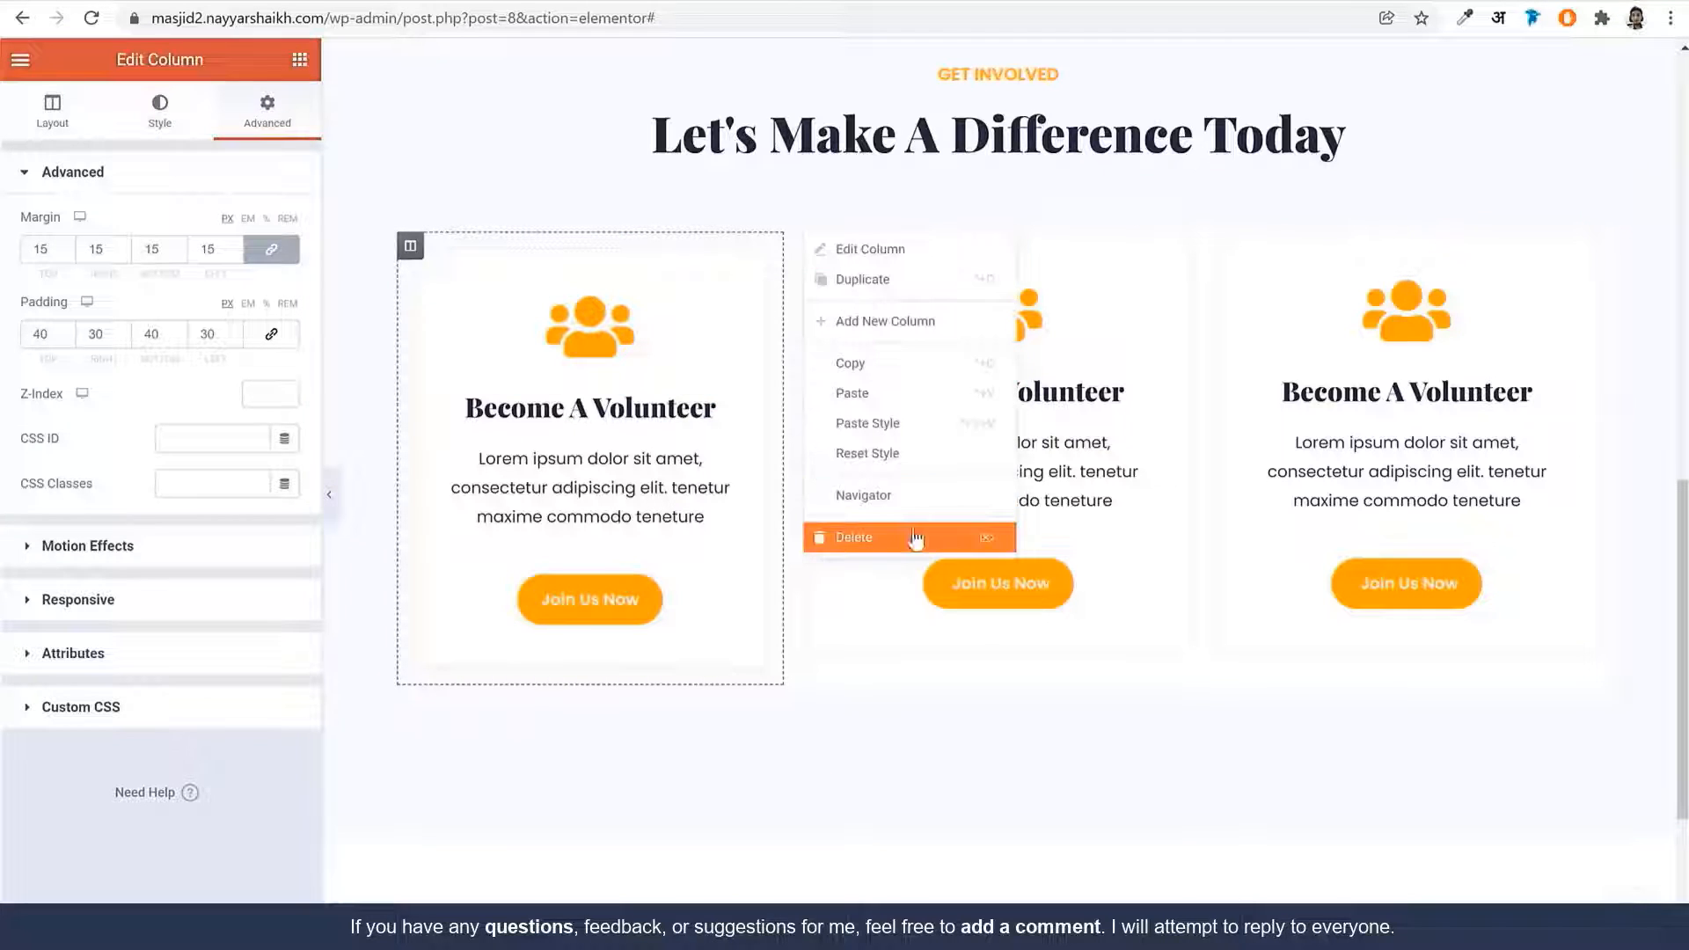
{"action": "left_click", "coordinate": [915, 641]}
{"action": "right_click", "coordinate": [1018, 240]}
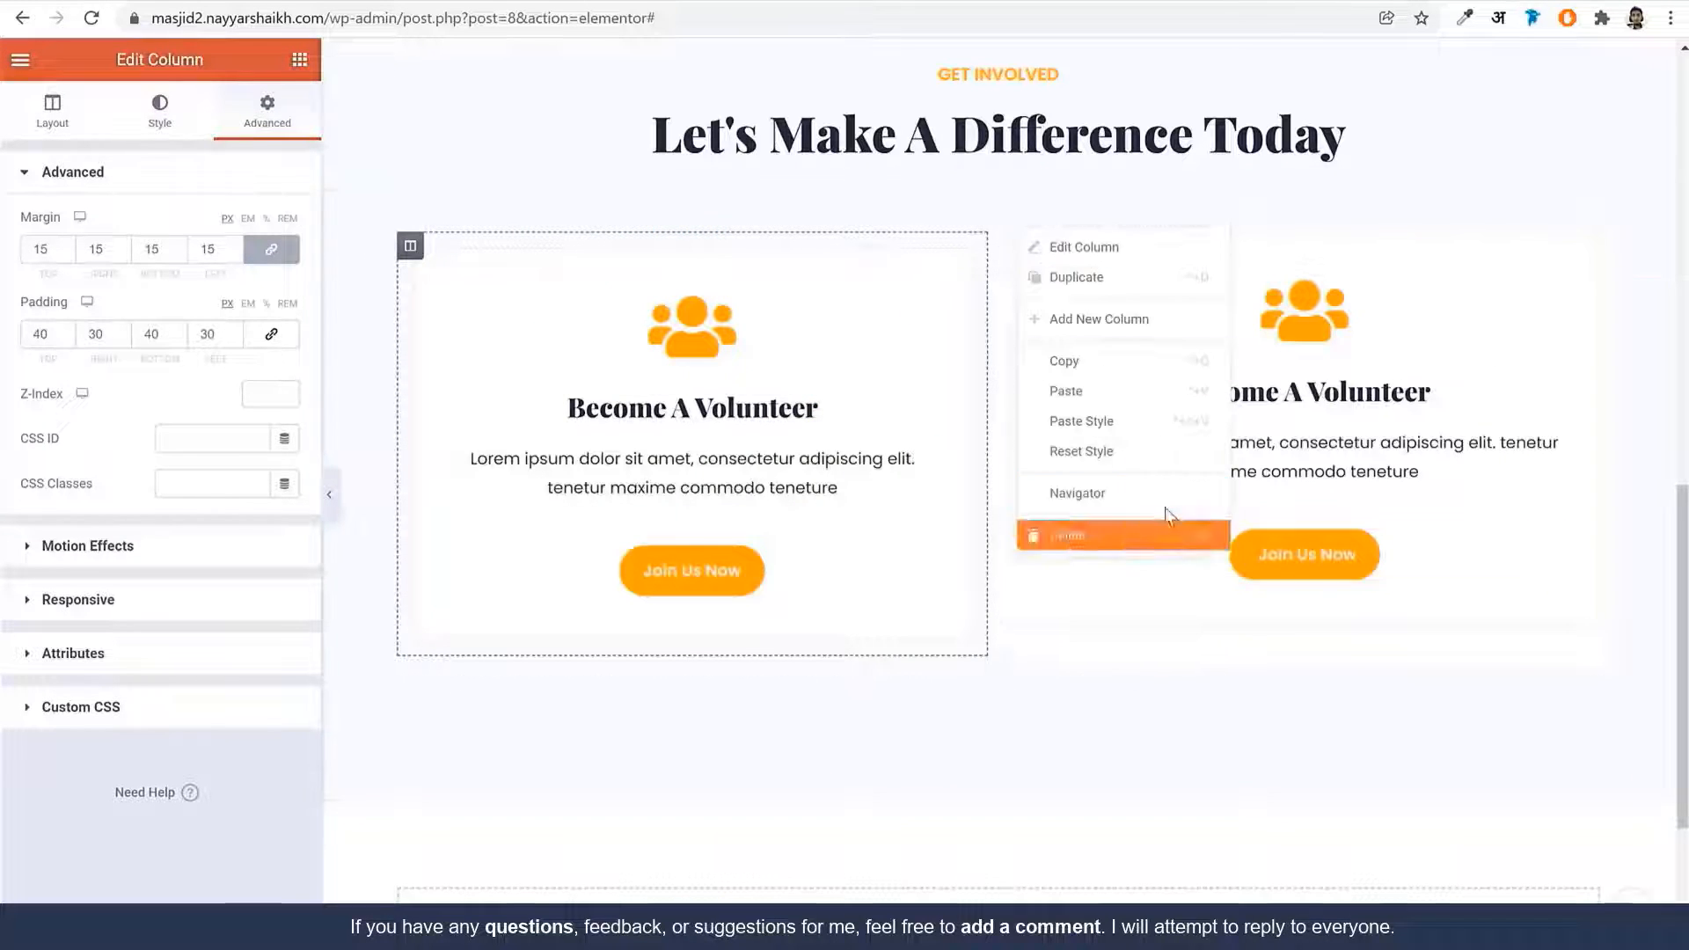
{"action": "left_click", "coordinate": [1165, 534]}
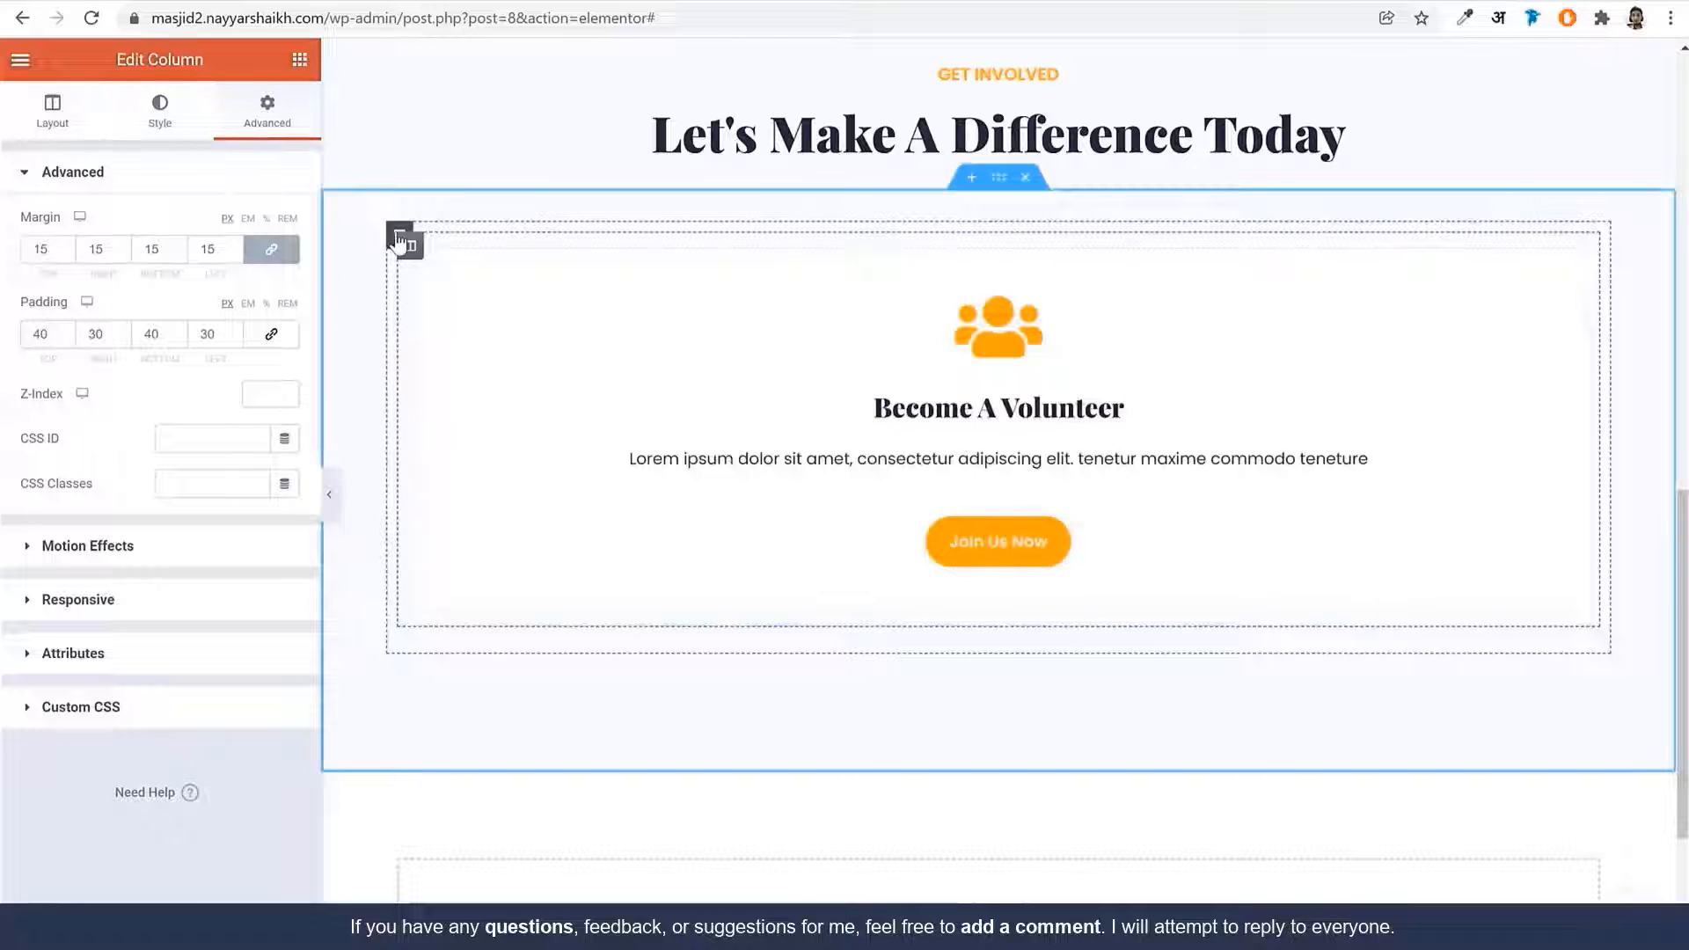
Duplicate the remaining card column twice to make three cards
{"action": "right_click", "coordinate": [408, 239]}
{"action": "left_click", "coordinate": [474, 291]}
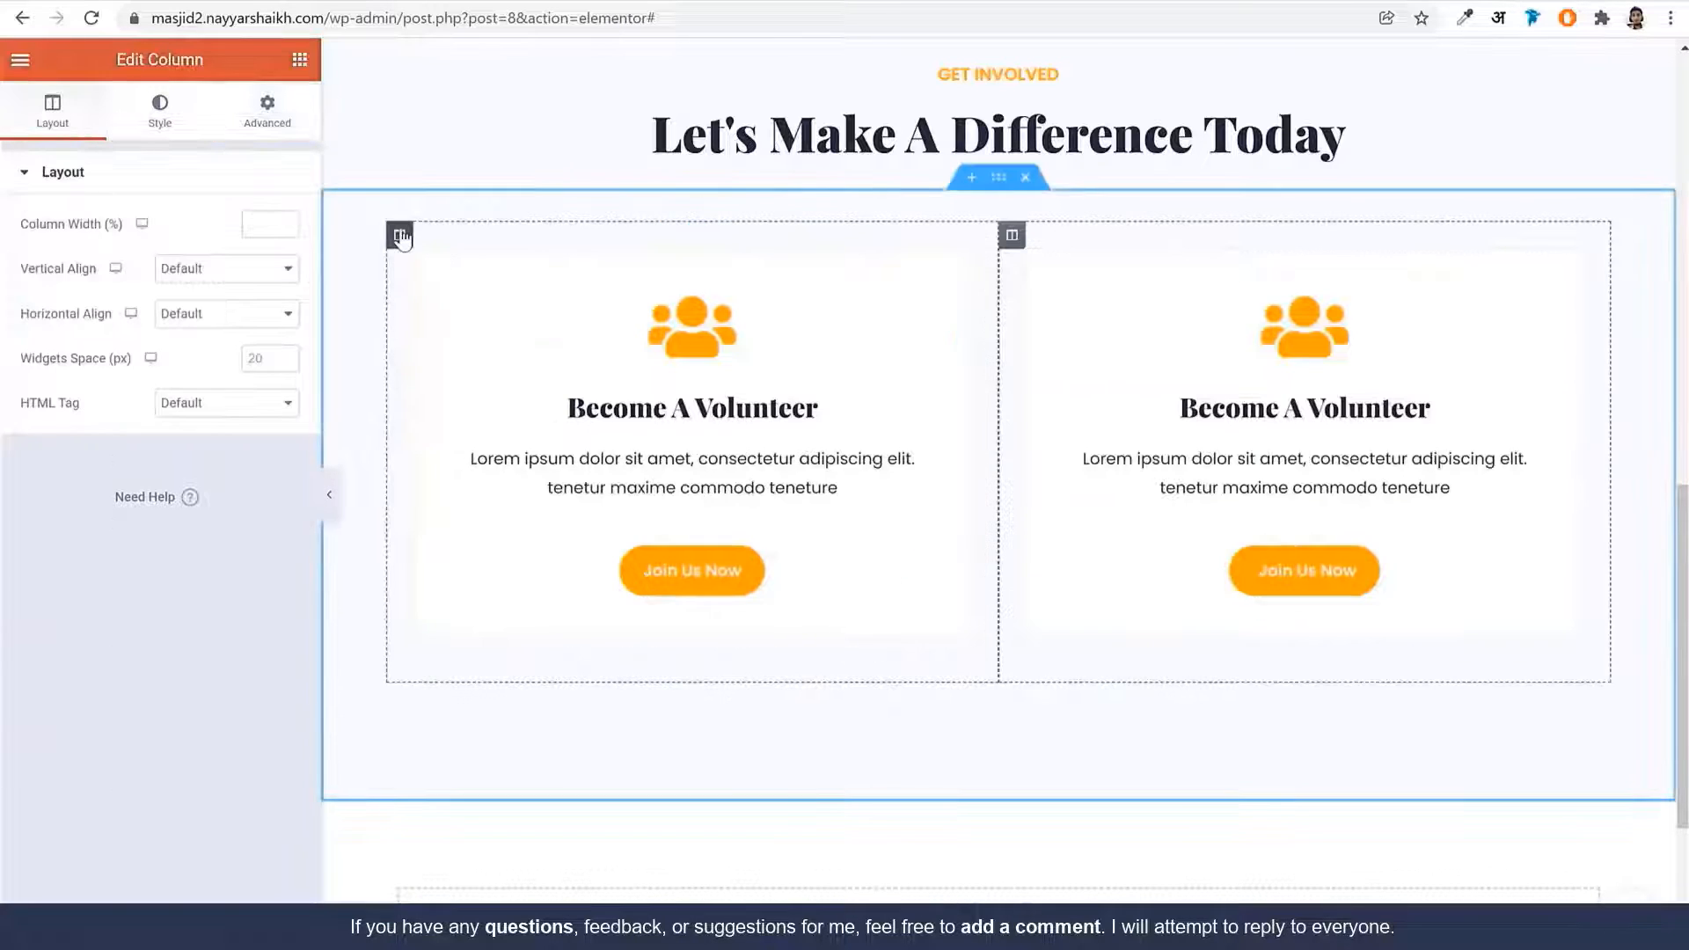
{"action": "right_click", "coordinate": [410, 239]}
{"action": "left_click", "coordinate": [481, 280]}
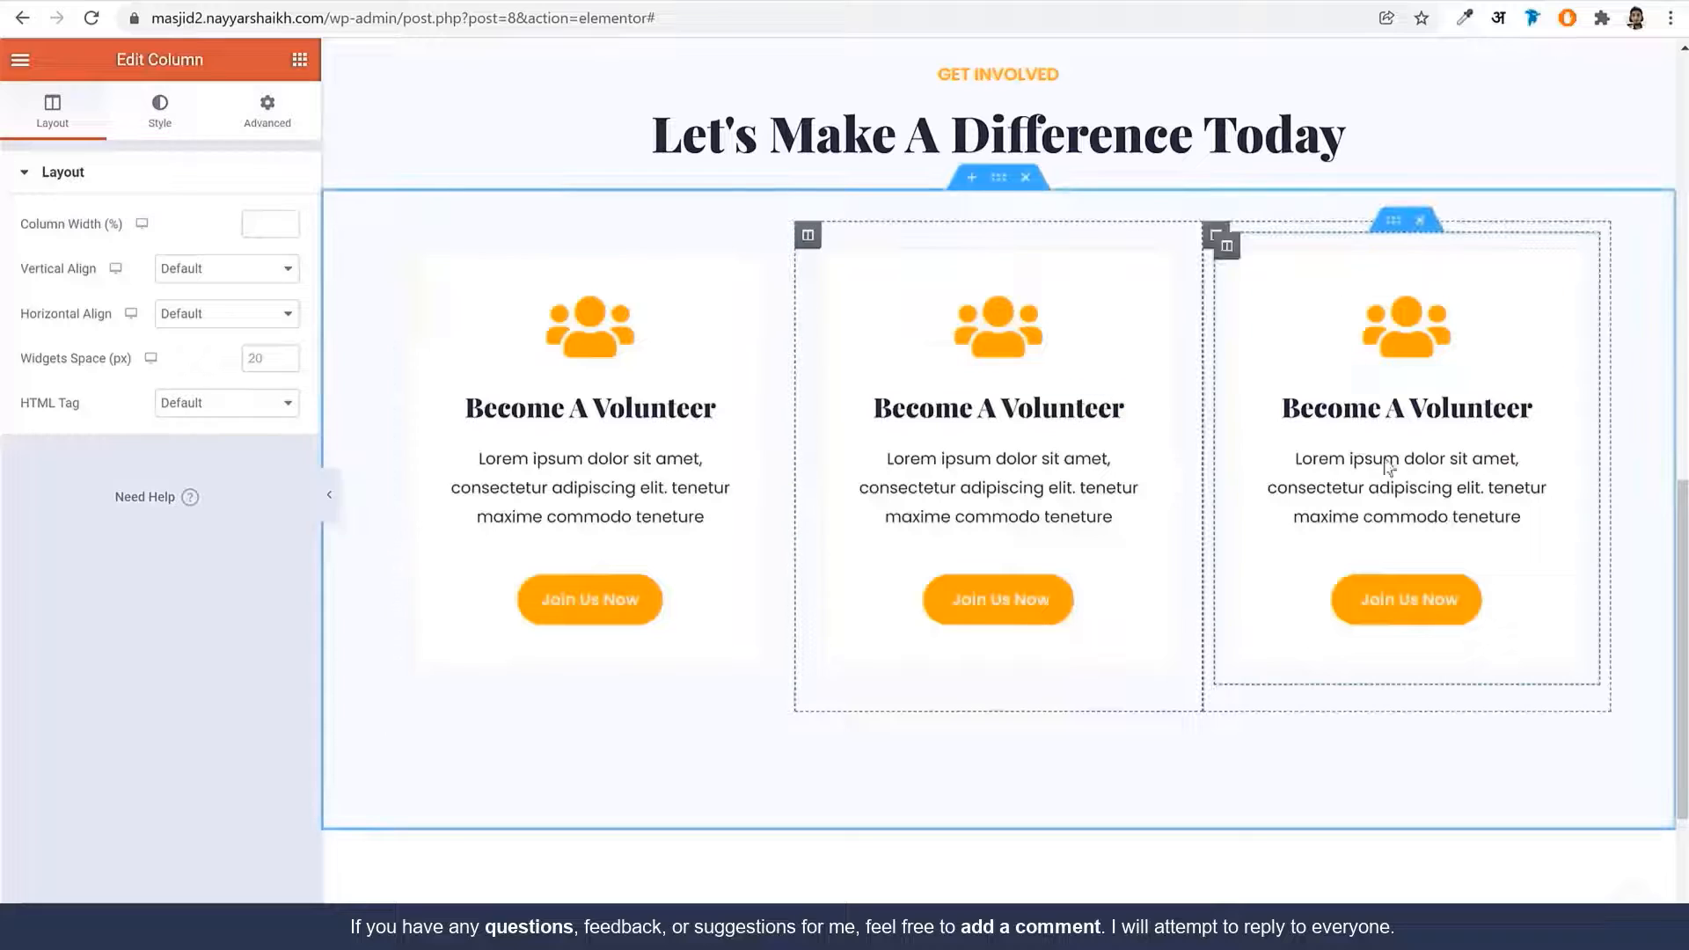
{"action": "left_click", "coordinate": [1026, 358]}
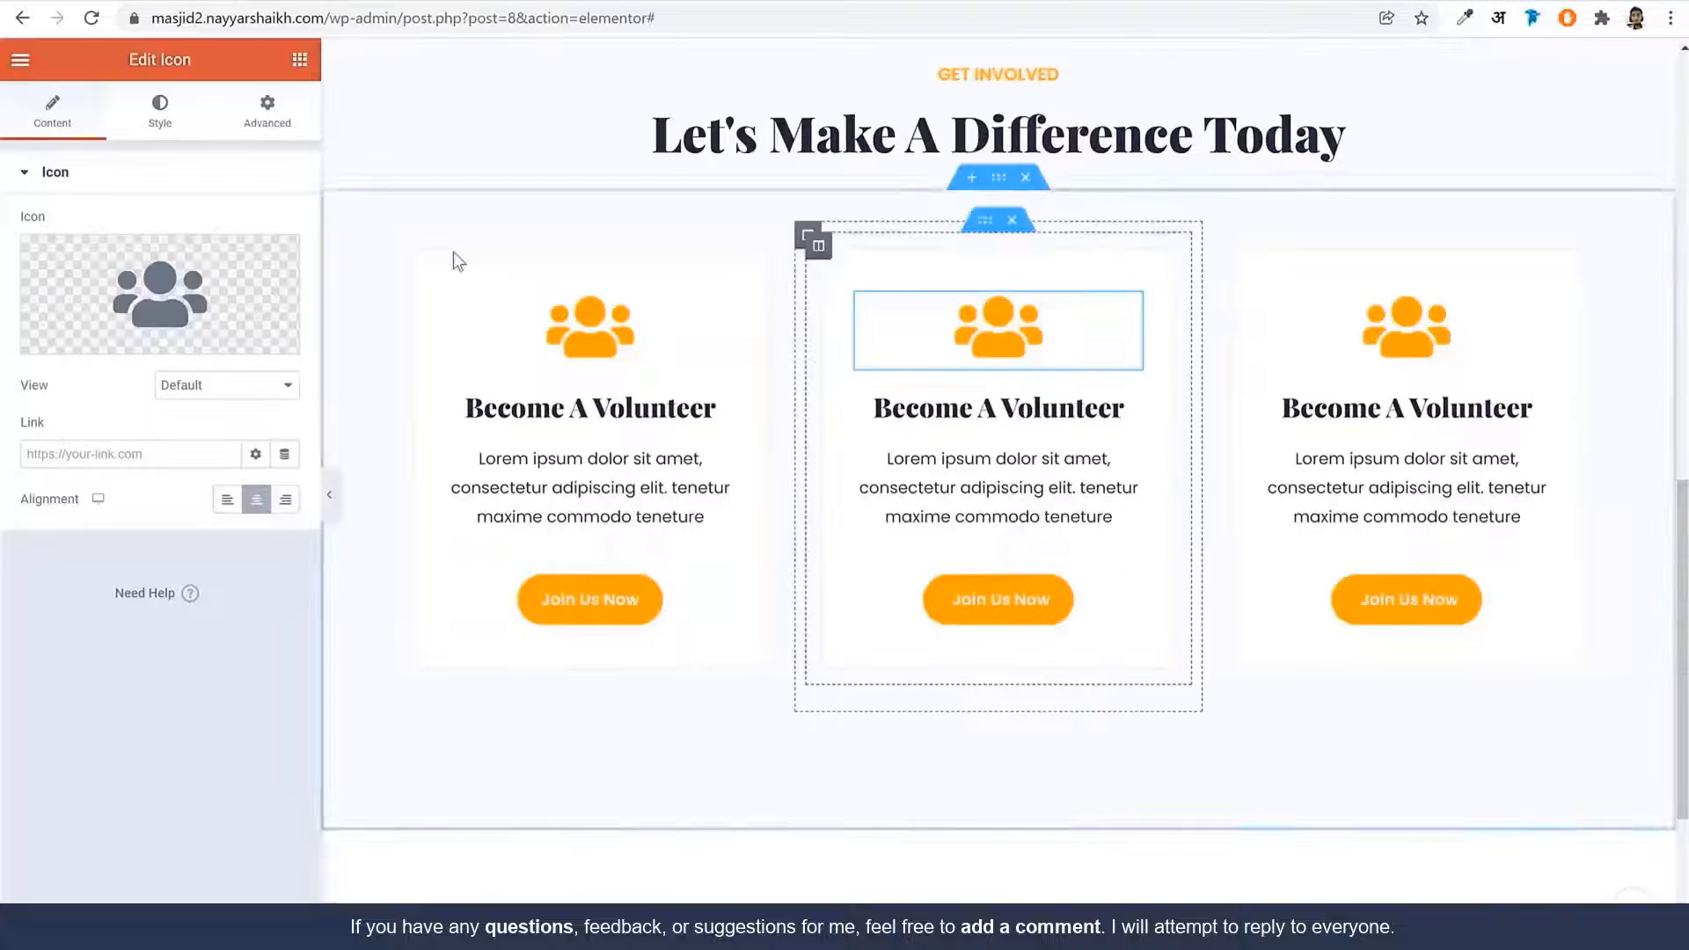
Replace the middle card's icon with the funnel-dollar icon from the Icon Library
{"action": "left_click", "coordinate": [124, 332]}
{"action": "left_click", "coordinate": [861, 177]}
{"action": "type", "text": "dolla"}
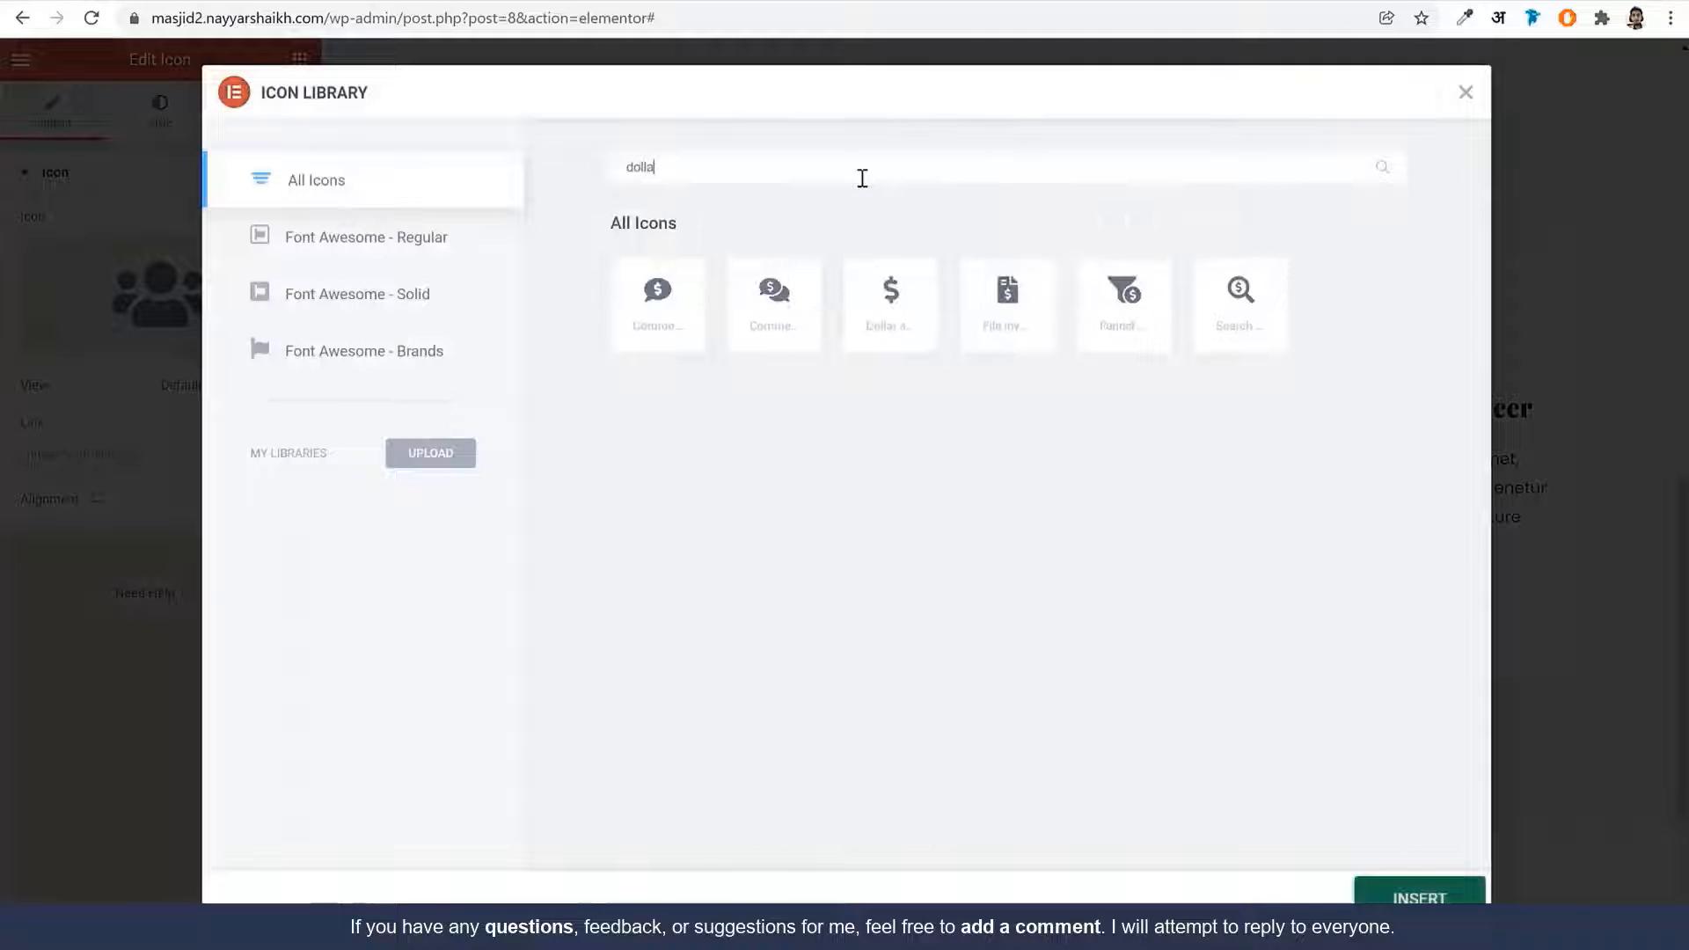
{"action": "left_click", "coordinate": [1136, 324]}
{"action": "left_click", "coordinate": [1418, 896]}
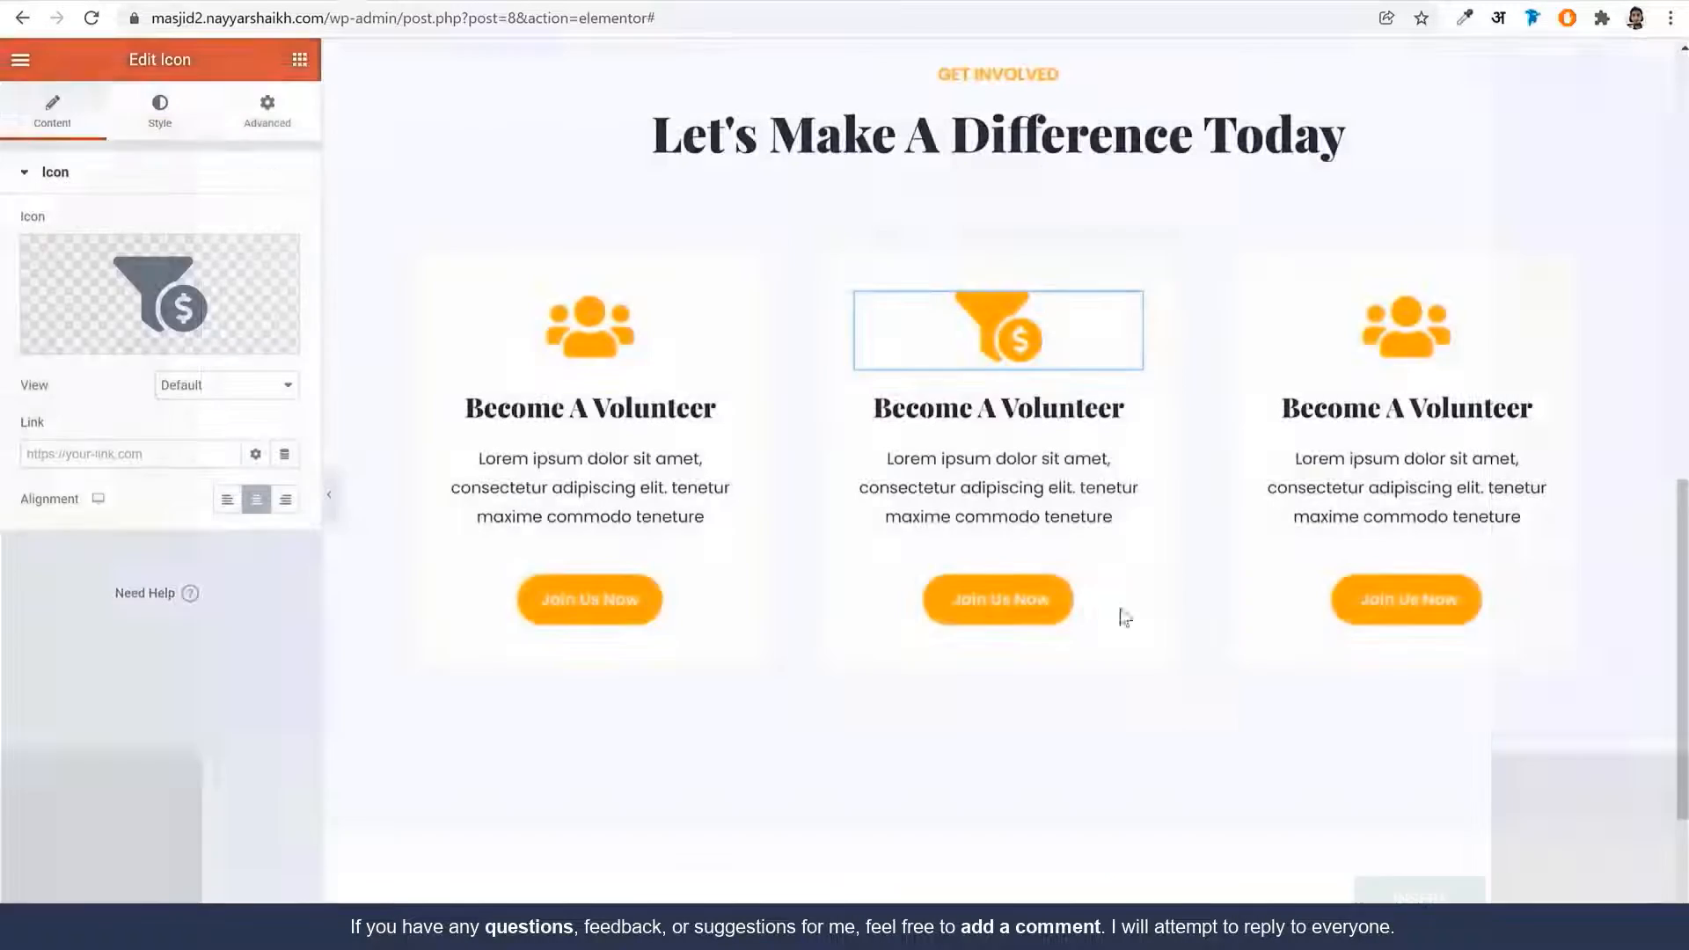
Change the middle card's heading to 'Donate To Support'
{"action": "left_click", "coordinate": [1027, 388]}
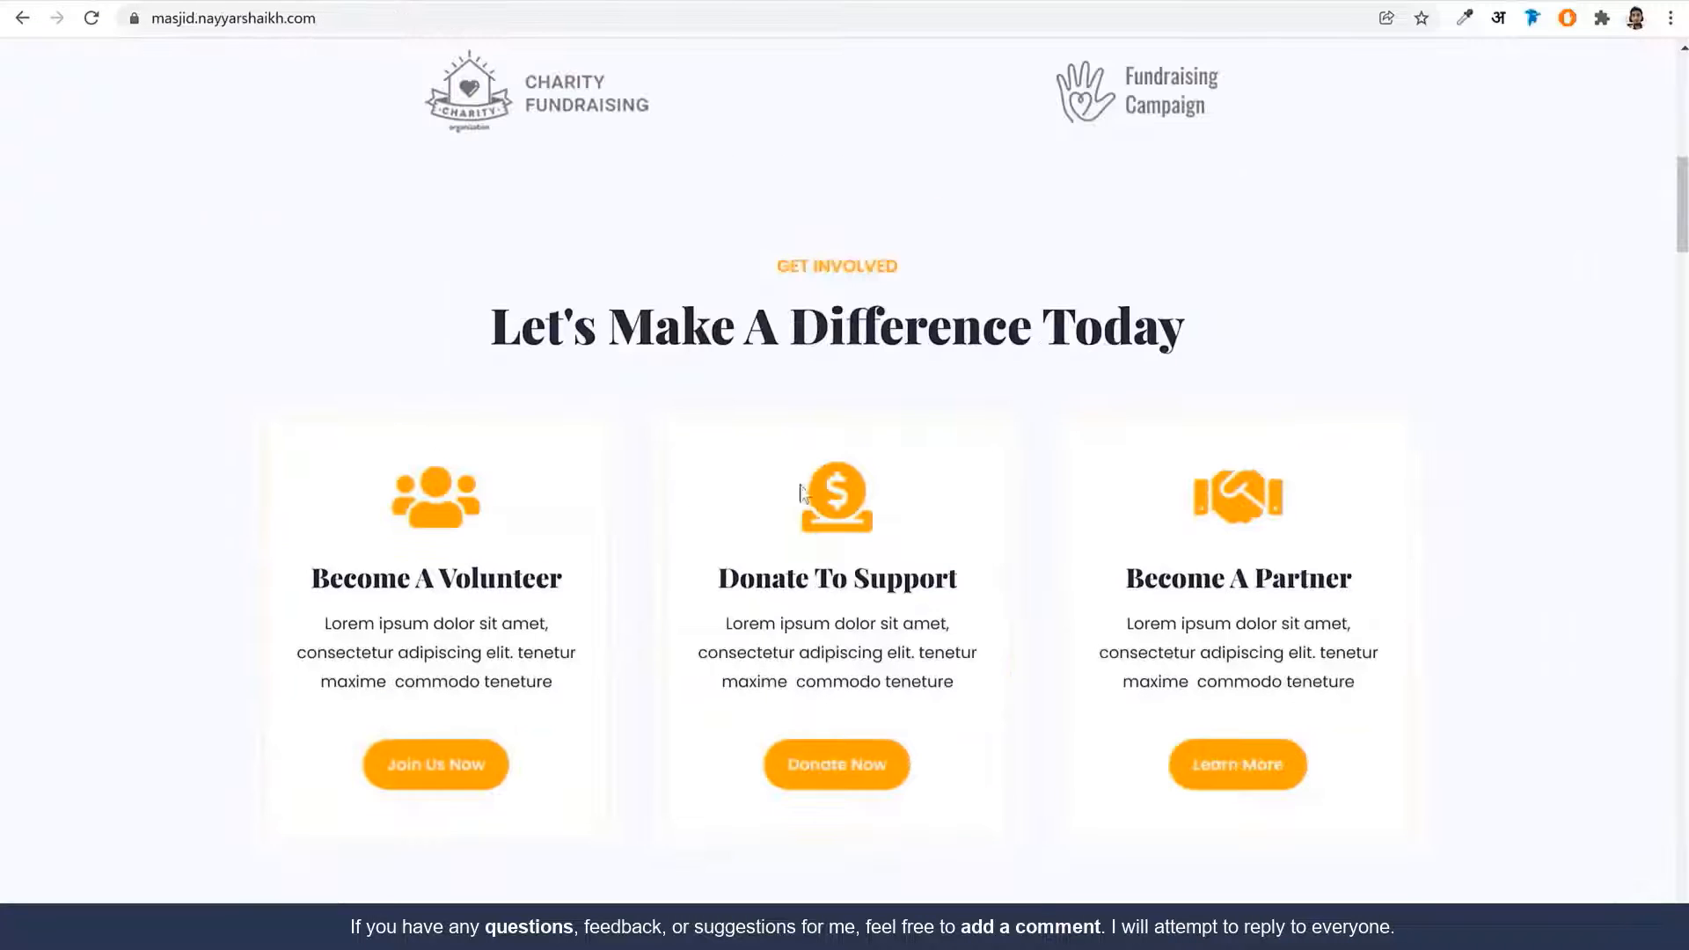
{"action": "triple_click", "coordinate": [773, 563]}
{"action": "key", "text": "ctrl+c"}
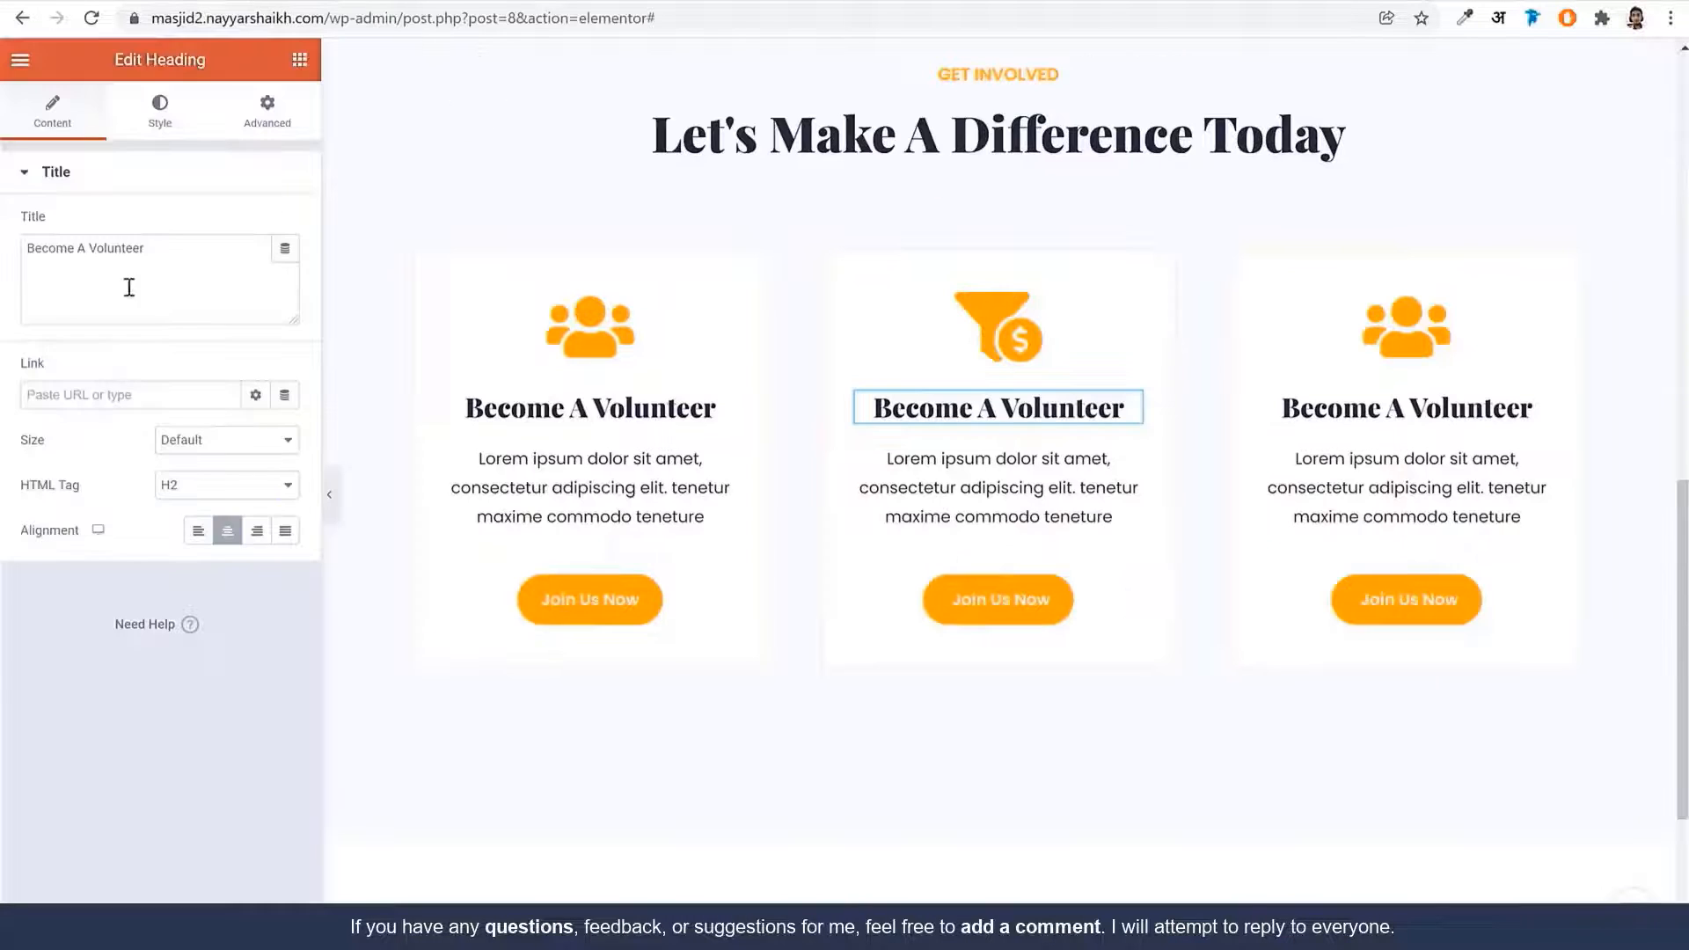
{"action": "key", "text": "ctrl+a"}
{"action": "key", "text": "ctrl+v"}
Change the middle card's button label to 'Donate Now'
{"action": "left_click", "coordinate": [1000, 621]}
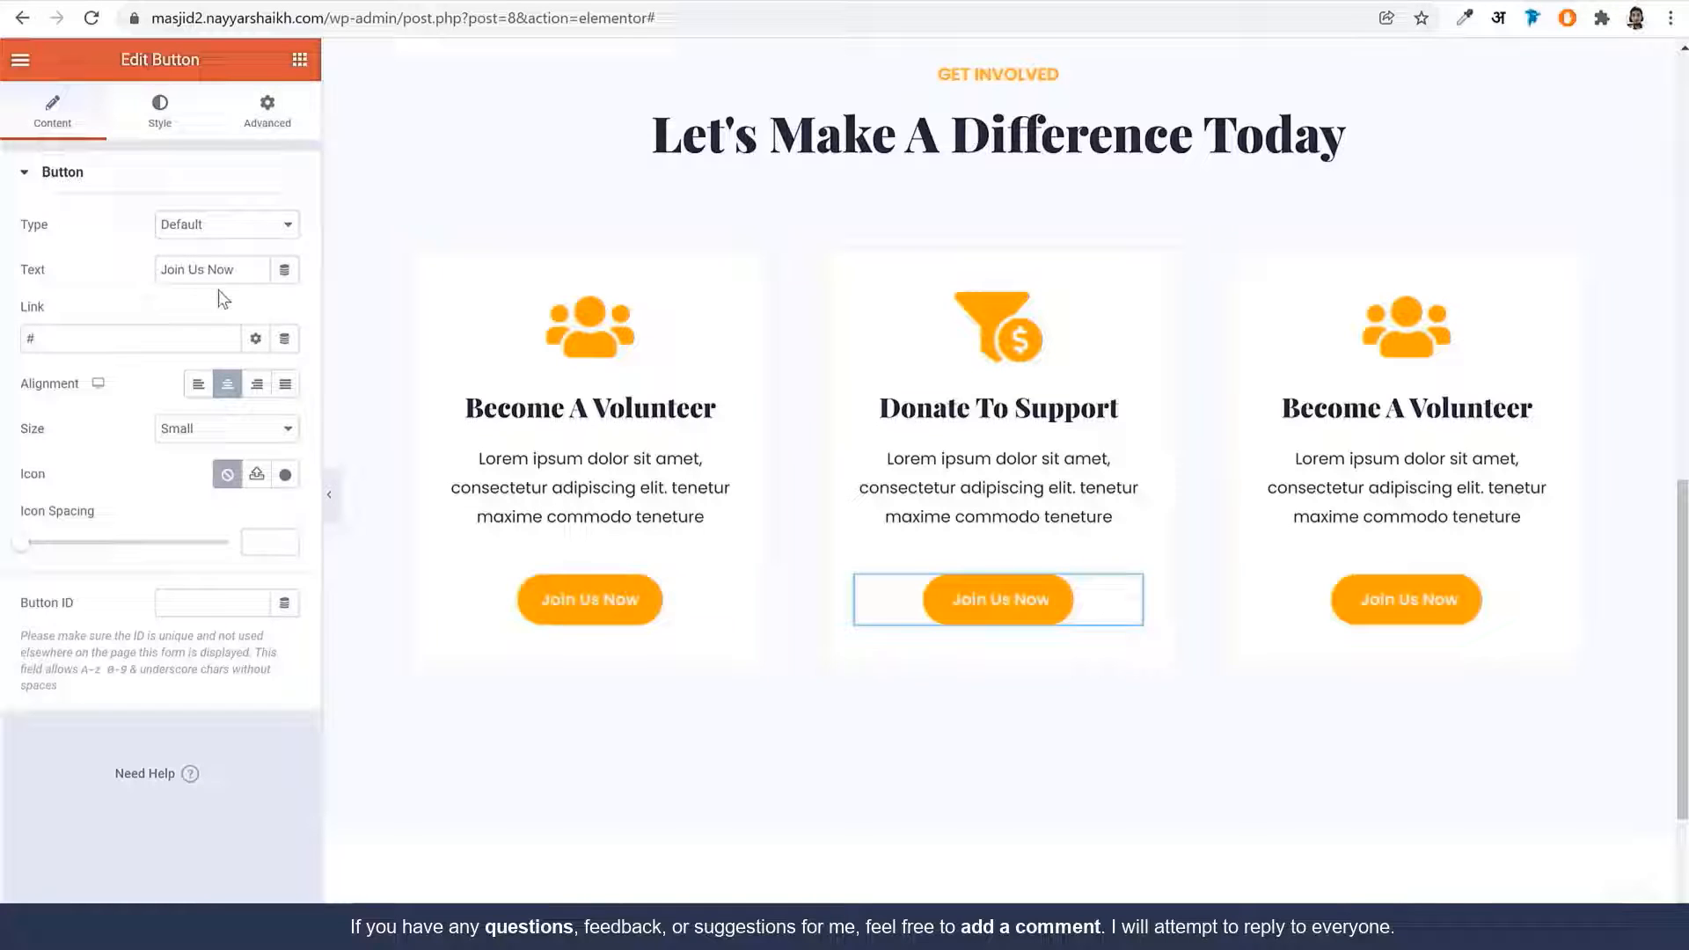
{"action": "left_click", "coordinate": [229, 268]}
{"action": "key", "text": "ctrl+a"}
{"action": "type", "text": "Donate Now"}
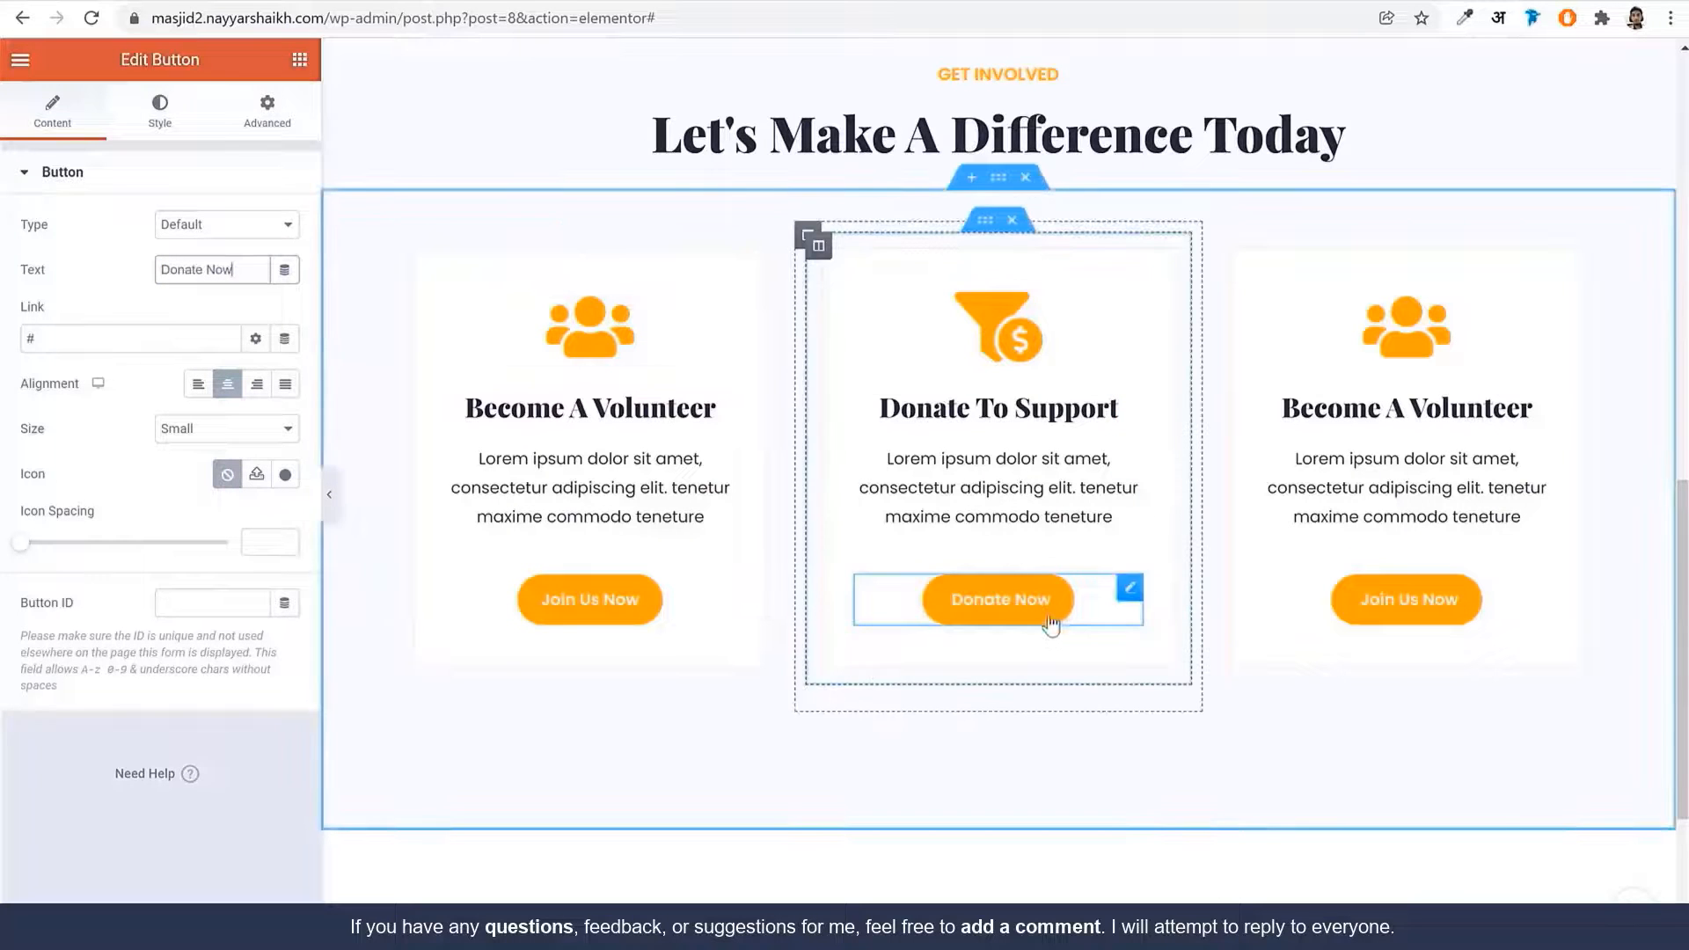
{"action": "left_click_drag", "start_coordinate": [69, 338], "coordinate": [31, 339]}
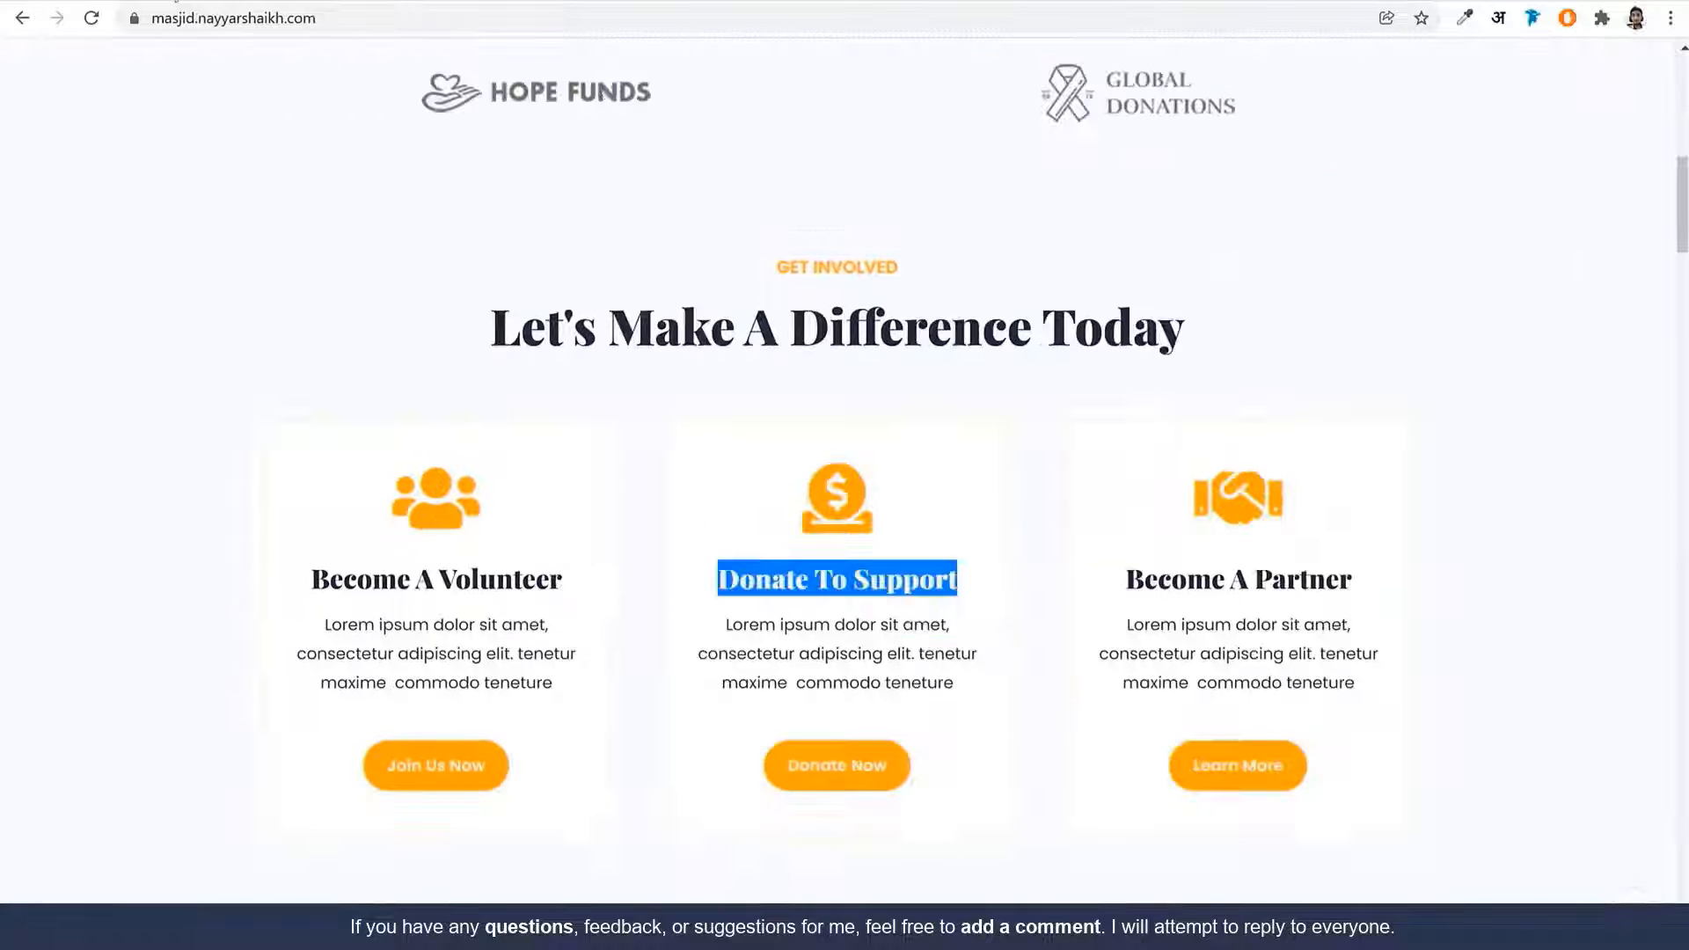
Insert a two-column section below the three-card row and start adding a widget to the left column
{"action": "scroll", "coordinate": [958, 518], "scroll_direction": "down", "scroll_amount": 10}
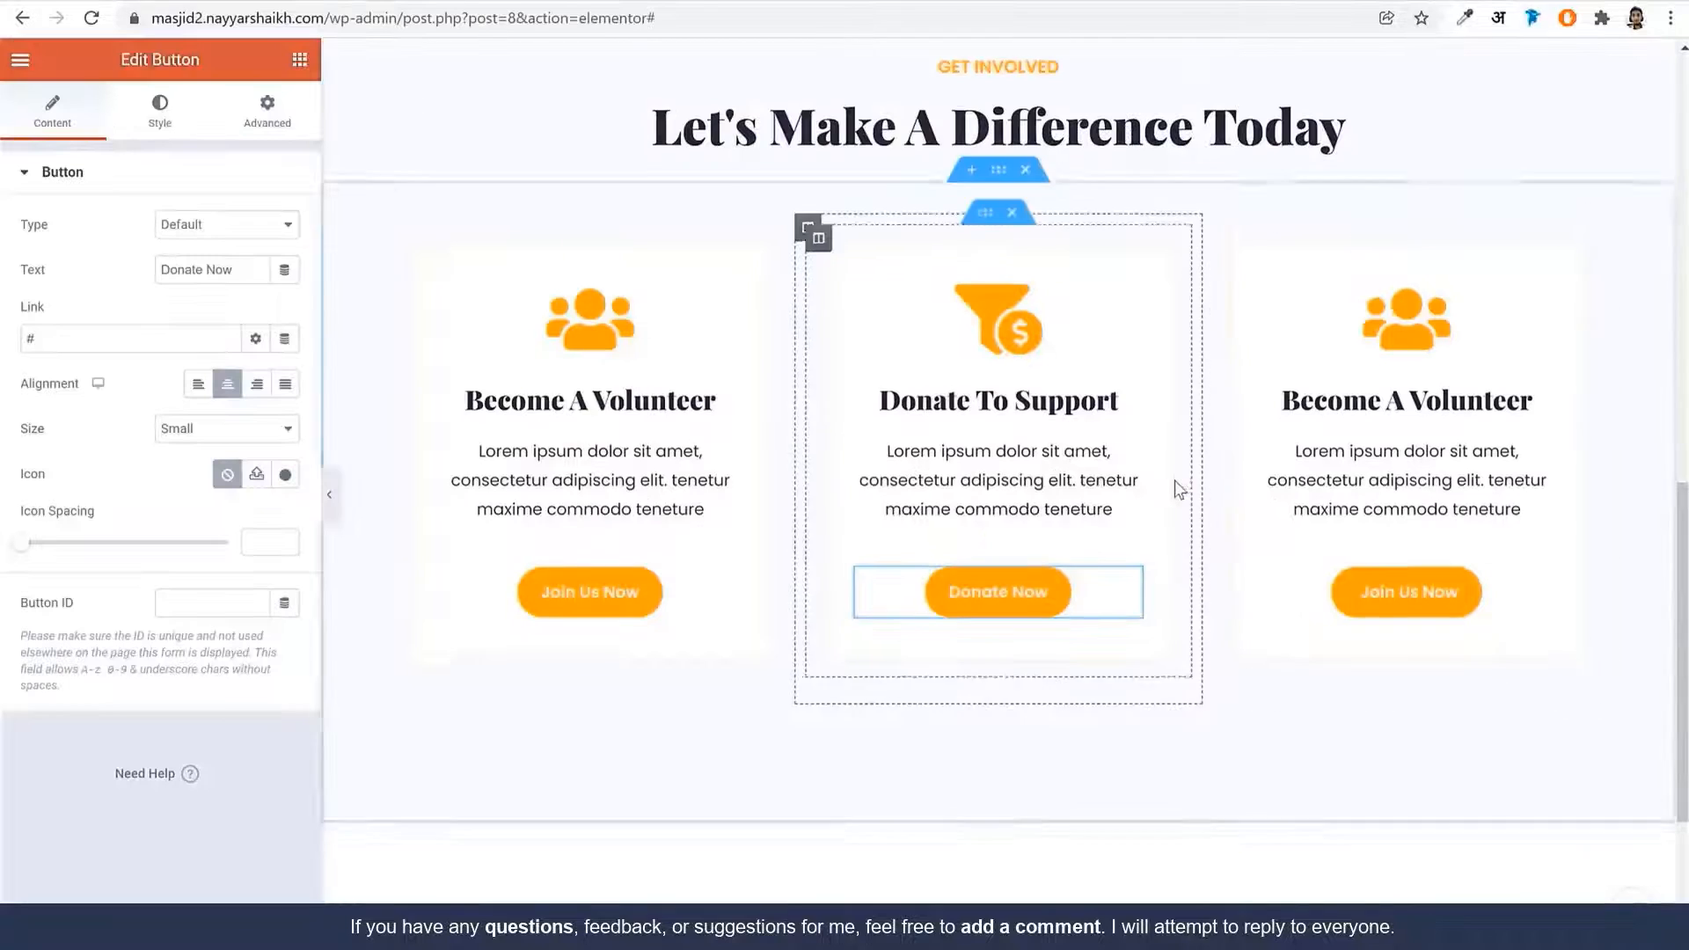
{"action": "scroll", "coordinate": [1168, 482], "scroll_direction": "down", "scroll_amount": 3}
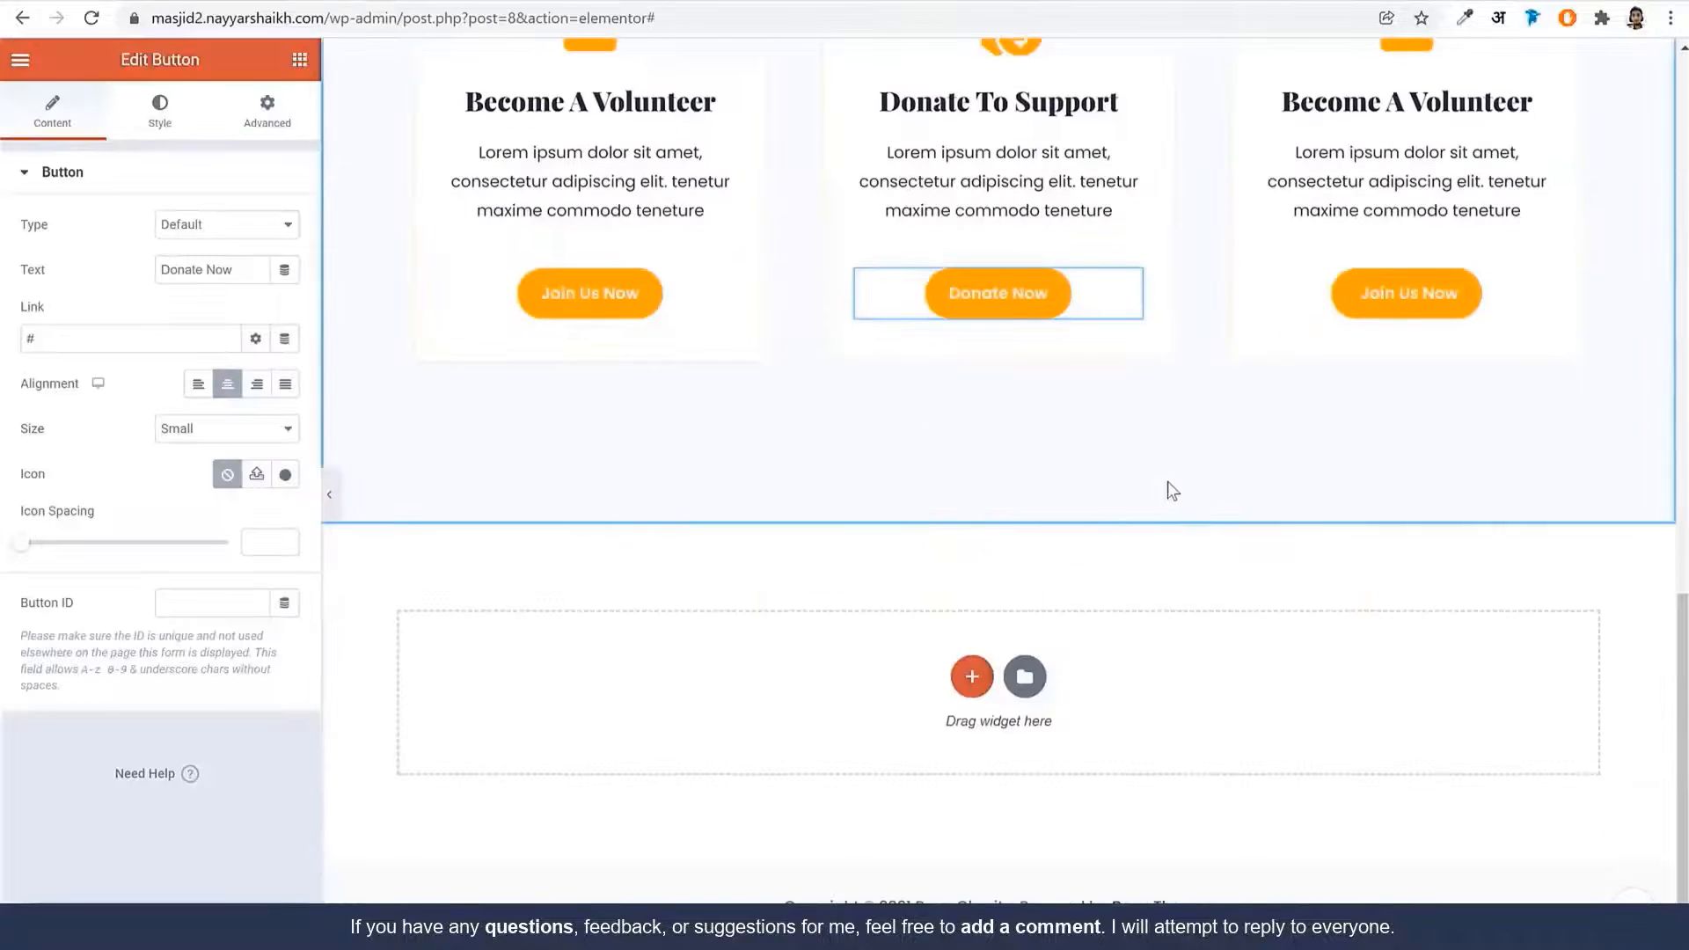
{"action": "left_click", "coordinate": [971, 677]}
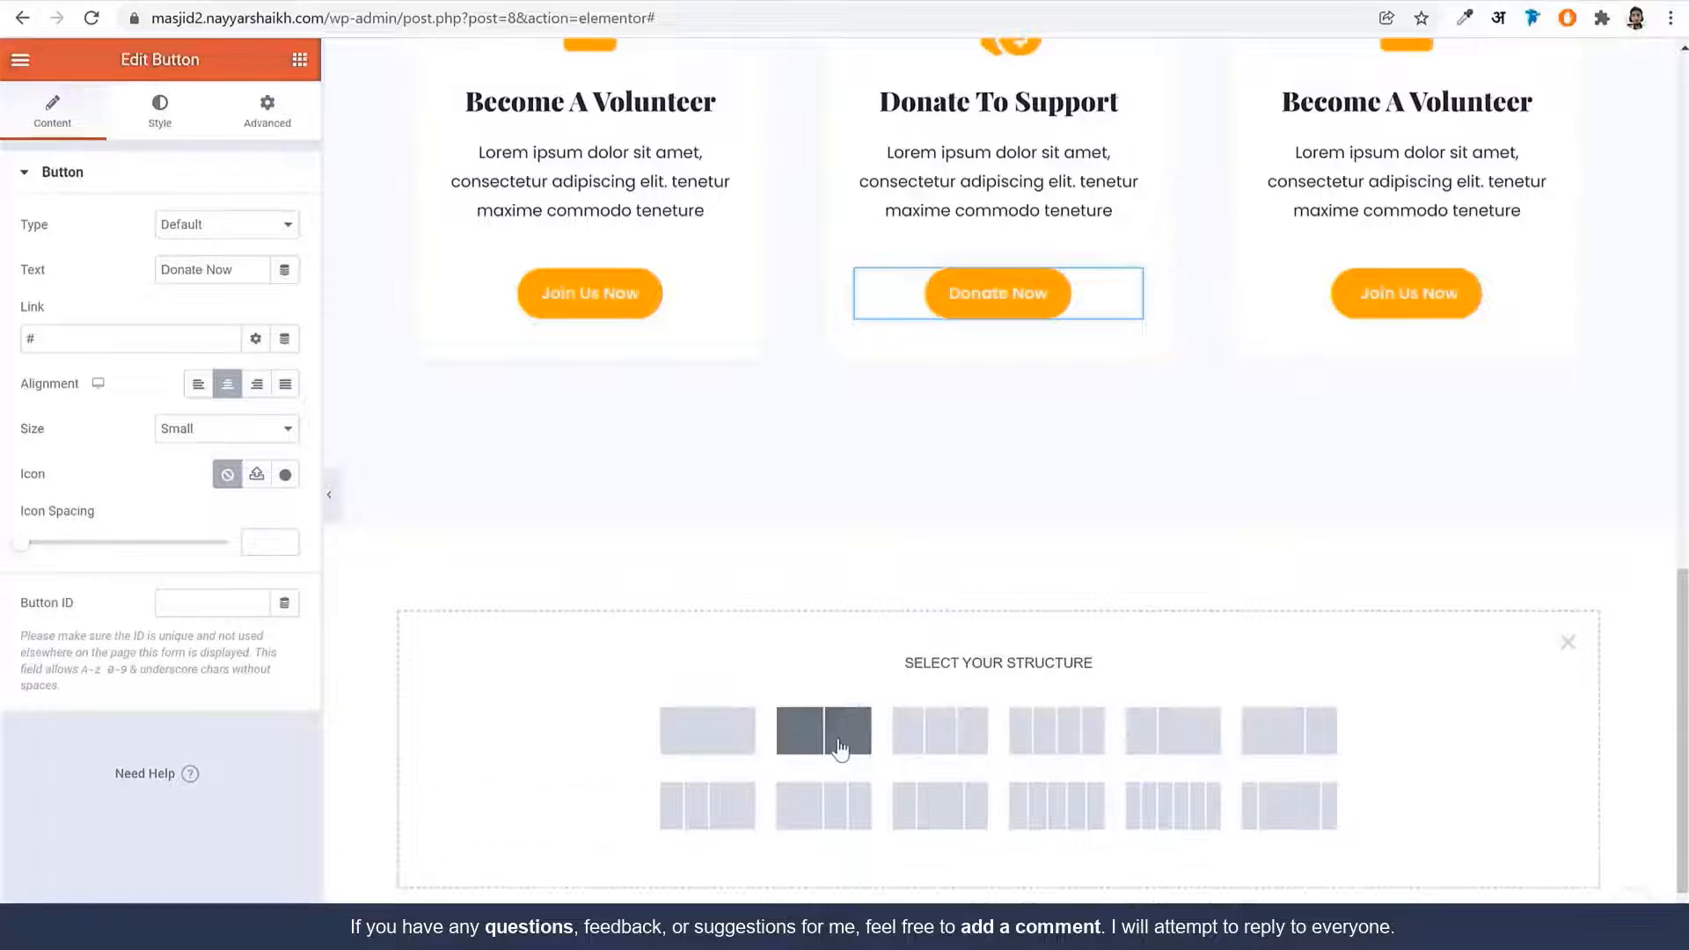
{"action": "left_click", "coordinate": [823, 730]}
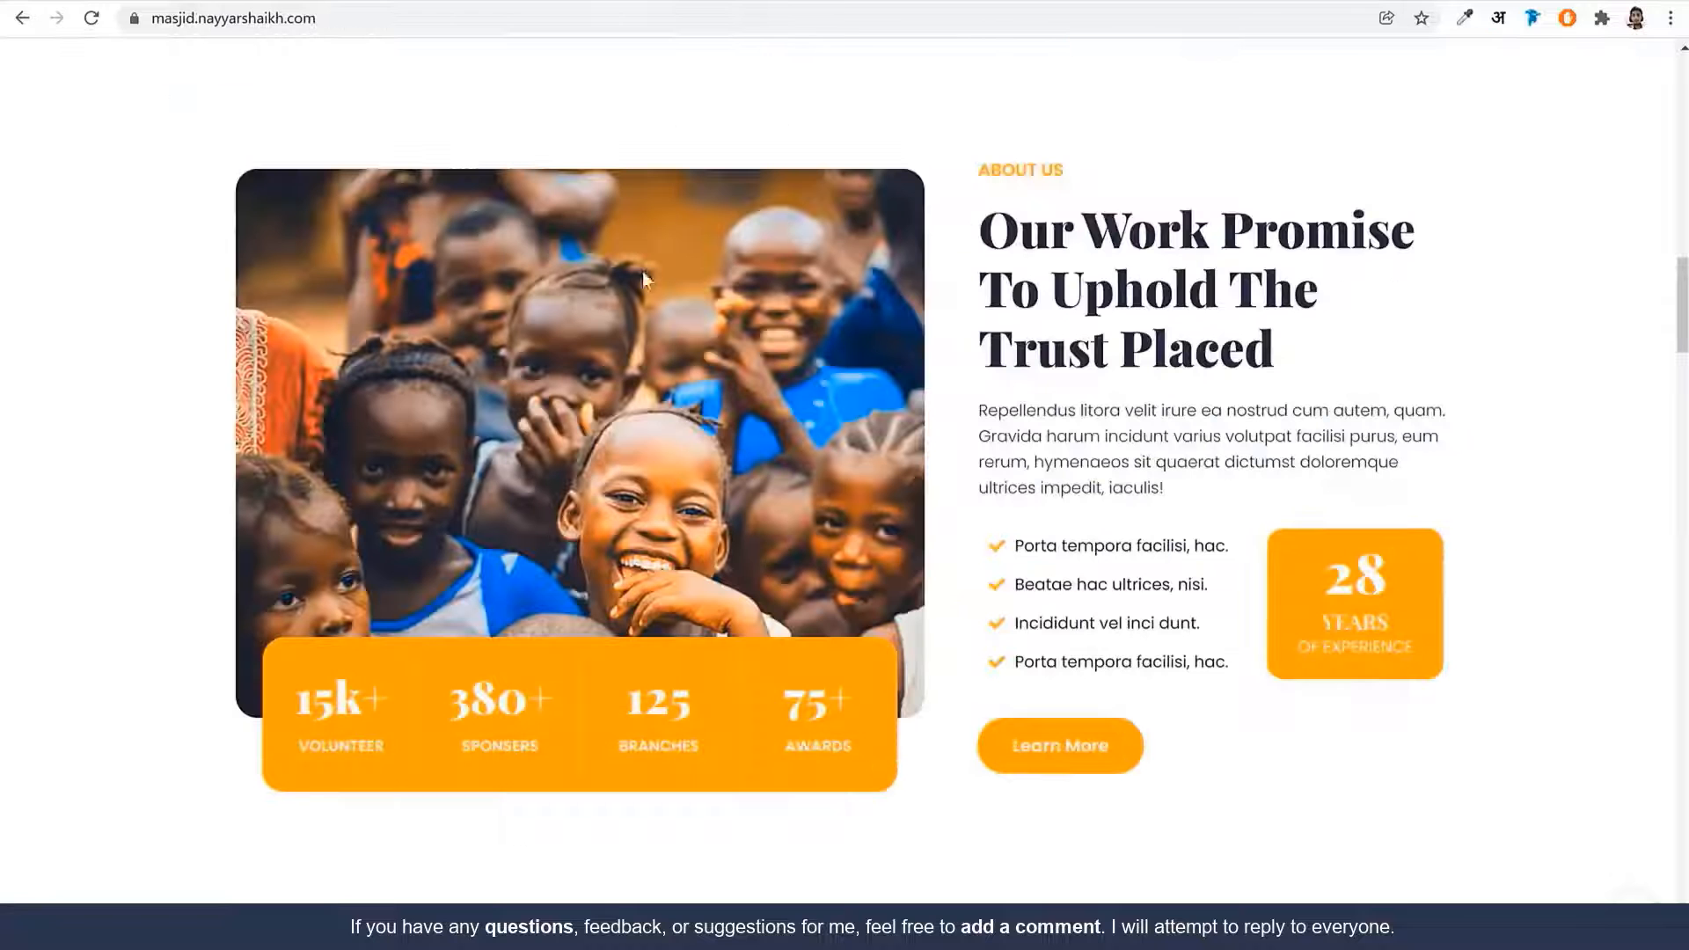
{"action": "left_click_drag", "start_coordinate": [974, 175], "coordinate": [1304, 633]}
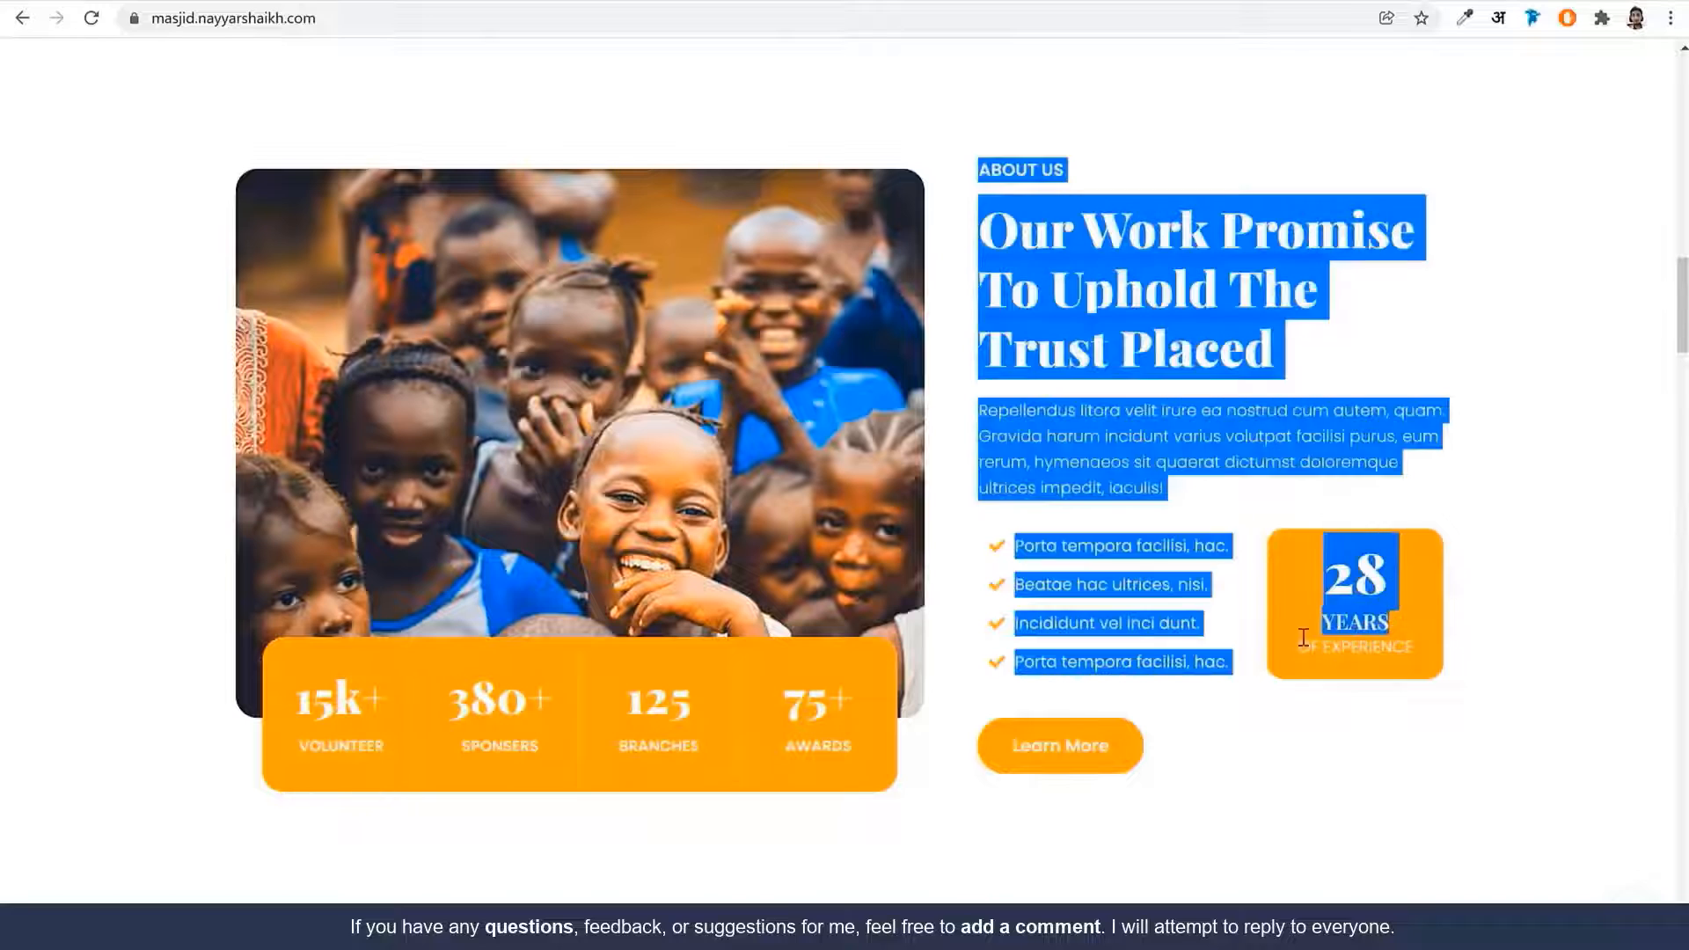
{"action": "left_click", "coordinate": [1313, 668]}
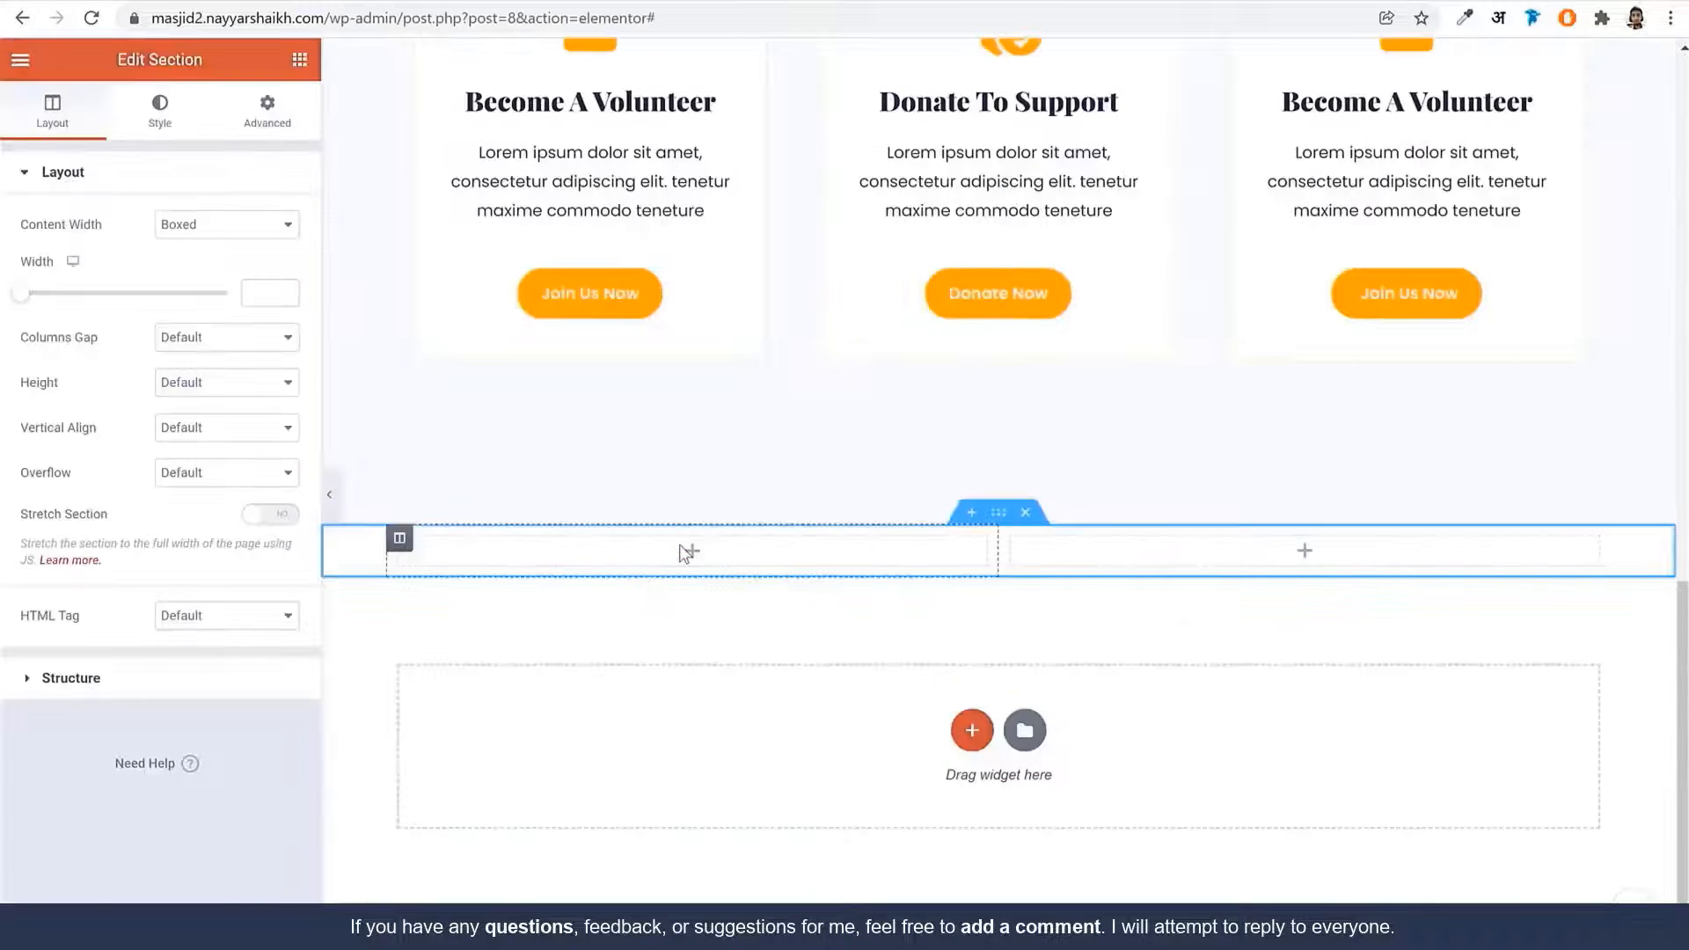
{"action": "left_click", "coordinate": [691, 552]}
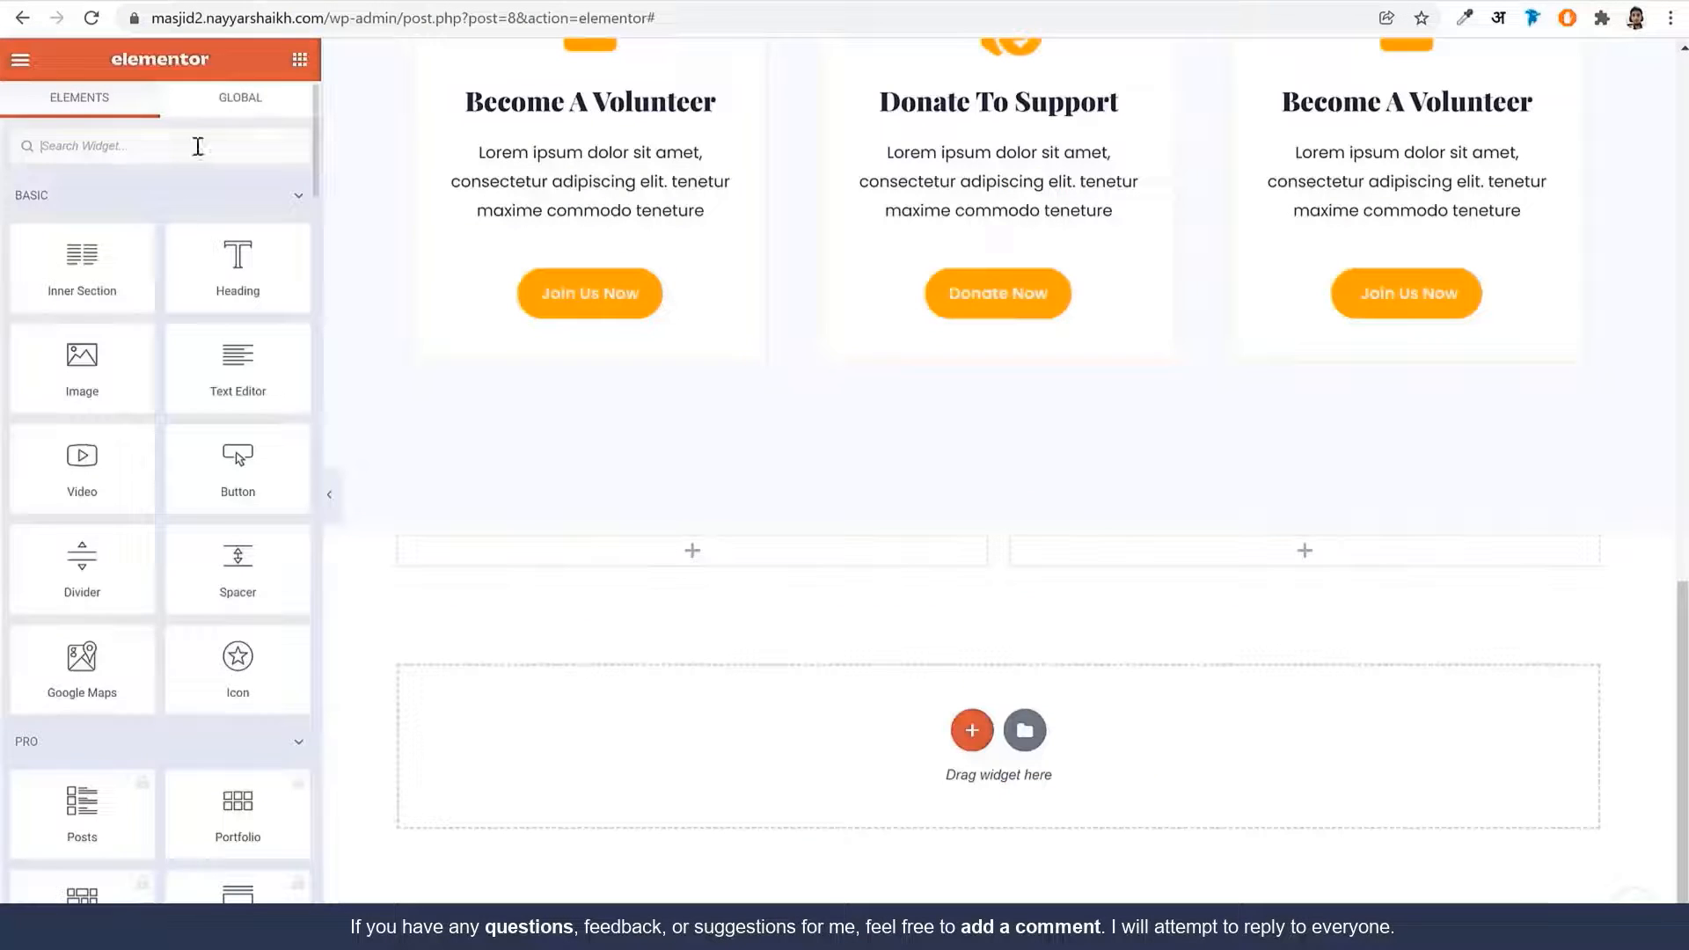
Place an Image widget in the left column showing the smiling children photo
{"action": "left_click", "coordinate": [198, 146]}
{"action": "type", "text": "imag"}
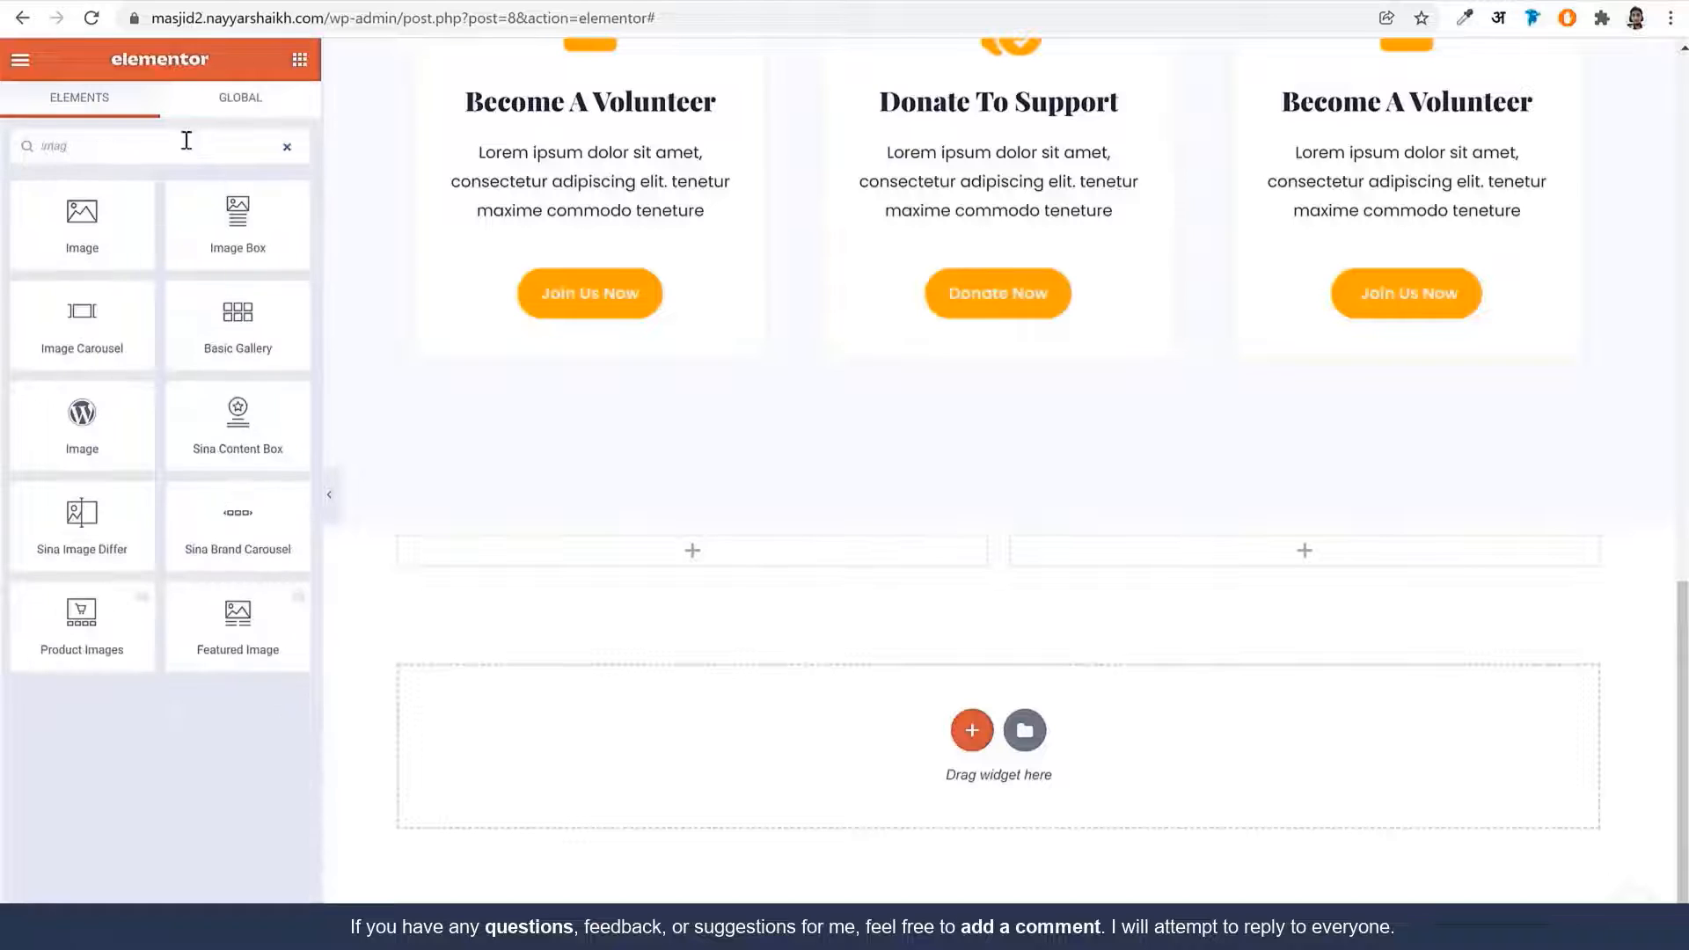
{"action": "left_click_drag", "start_coordinate": [81, 220], "coordinate": [759, 572]}
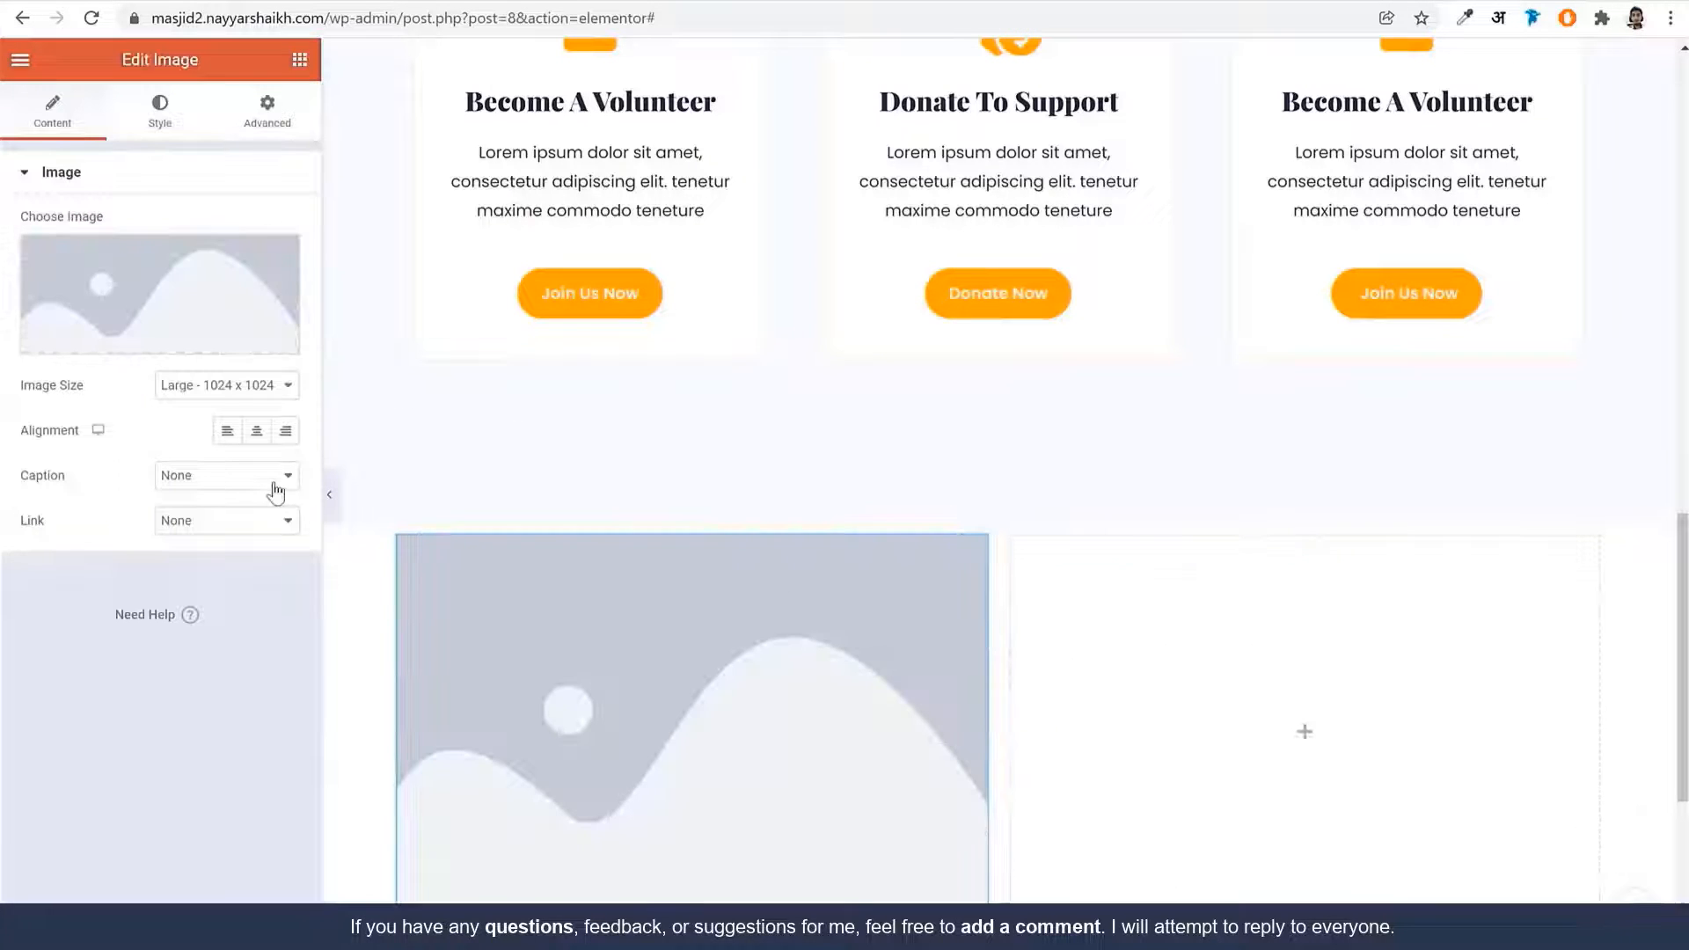
{"action": "left_click", "coordinate": [170, 281]}
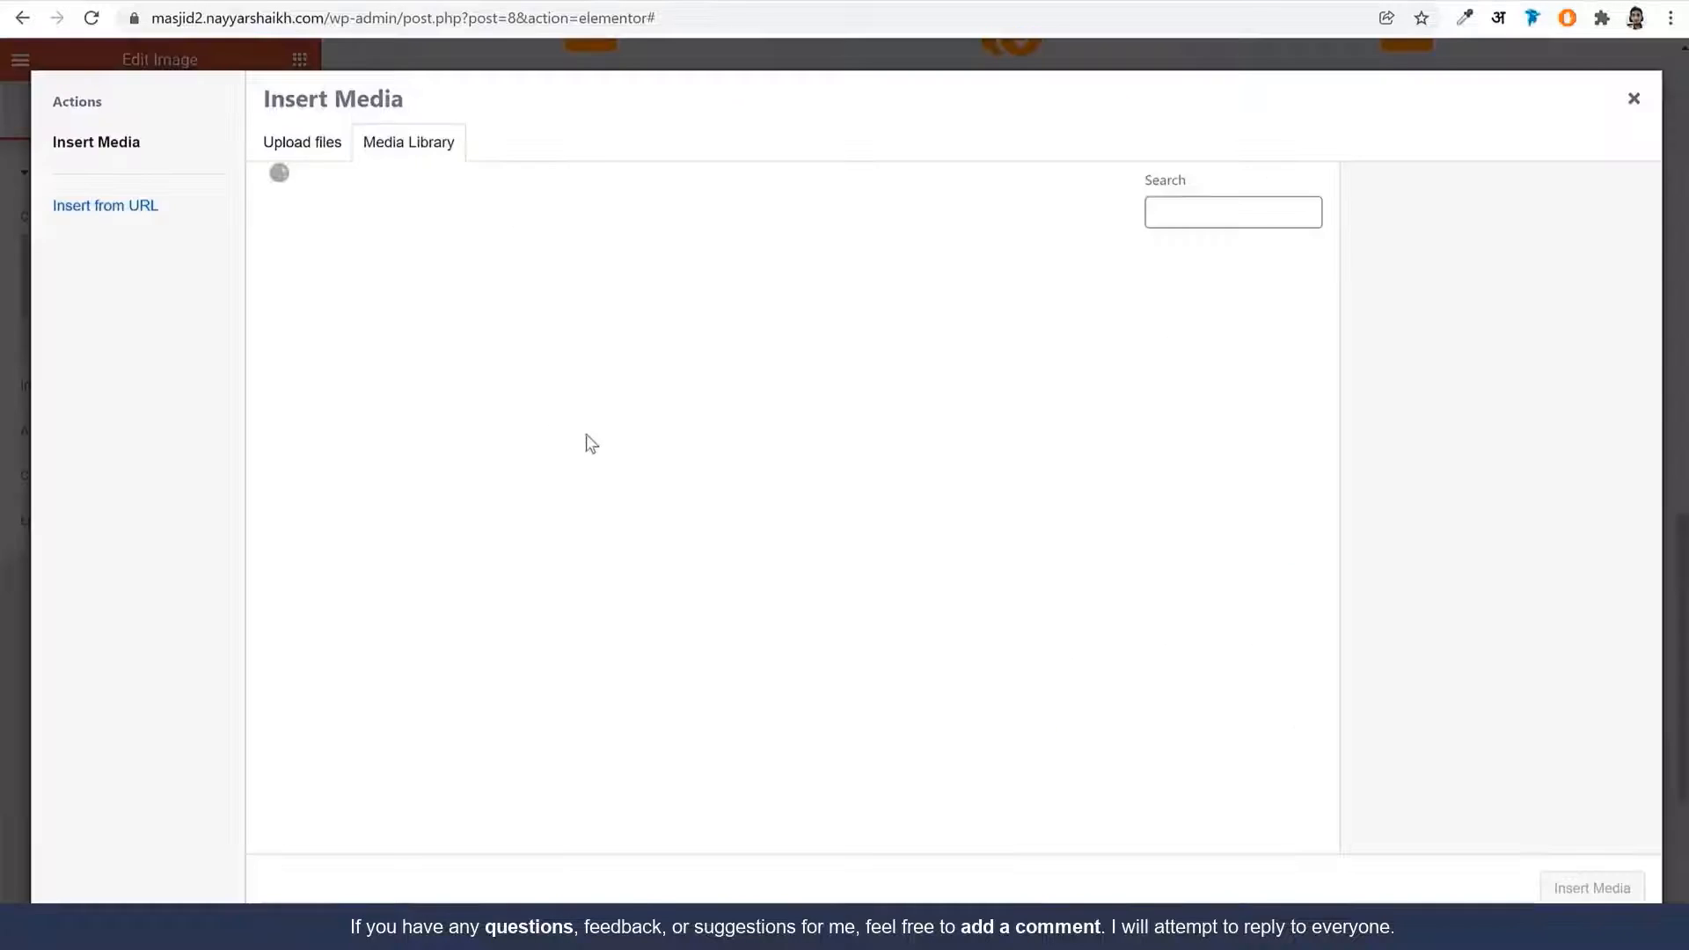
{"action": "left_click", "coordinate": [781, 480]}
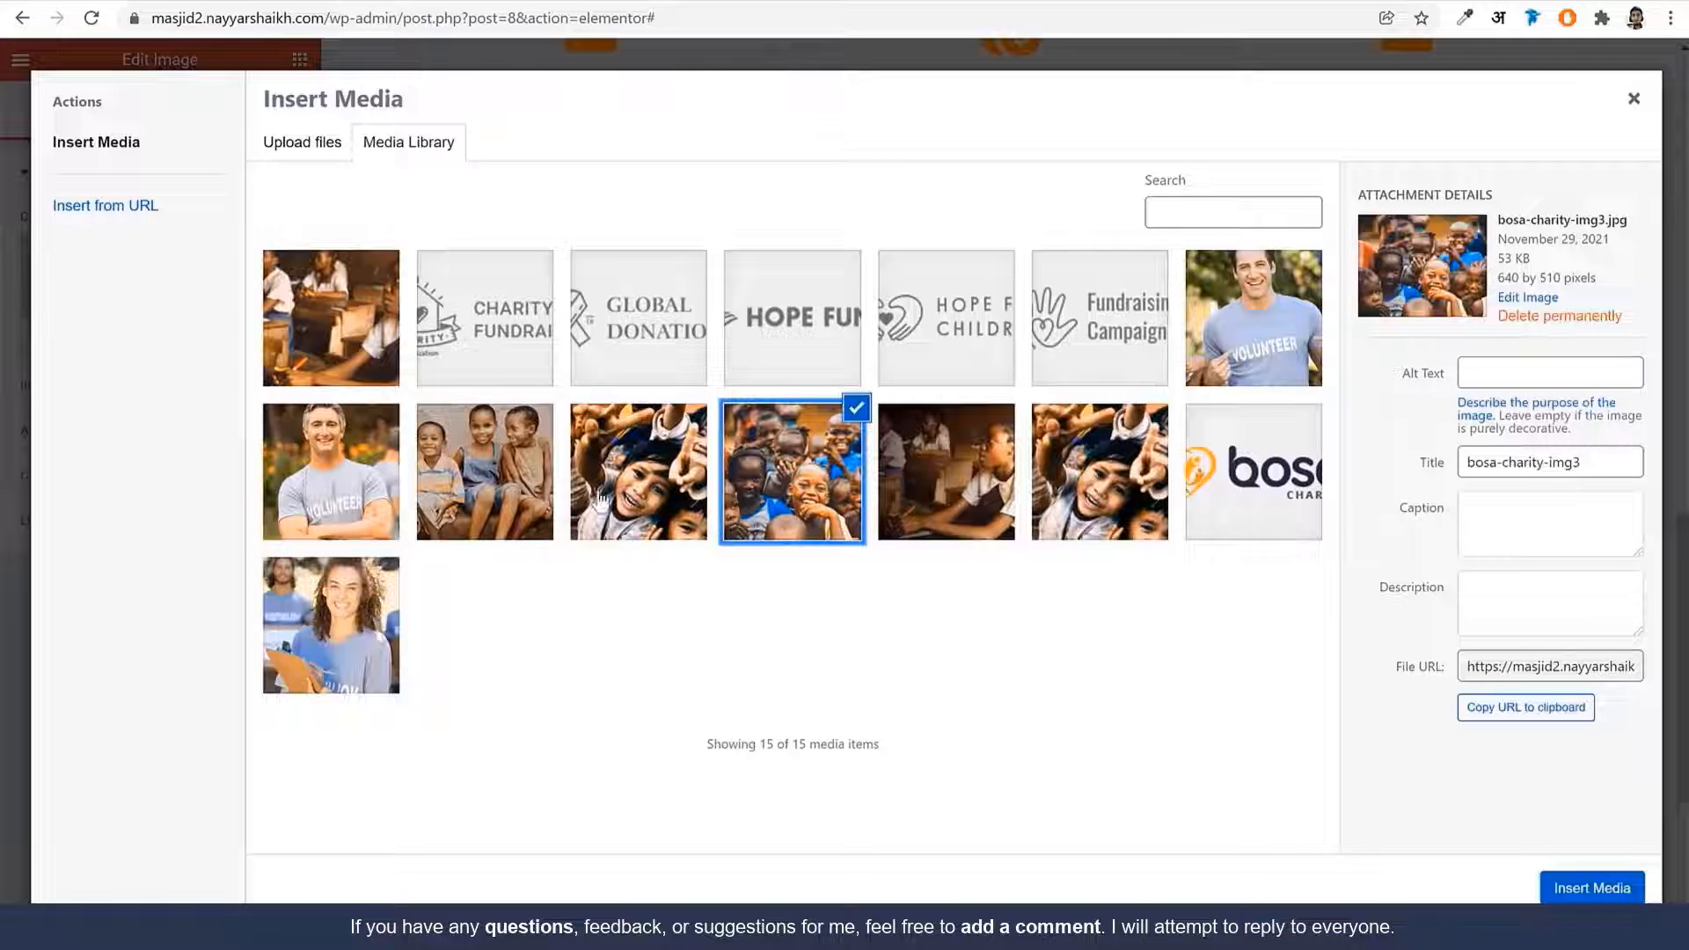
{"action": "left_click", "coordinate": [1585, 890]}
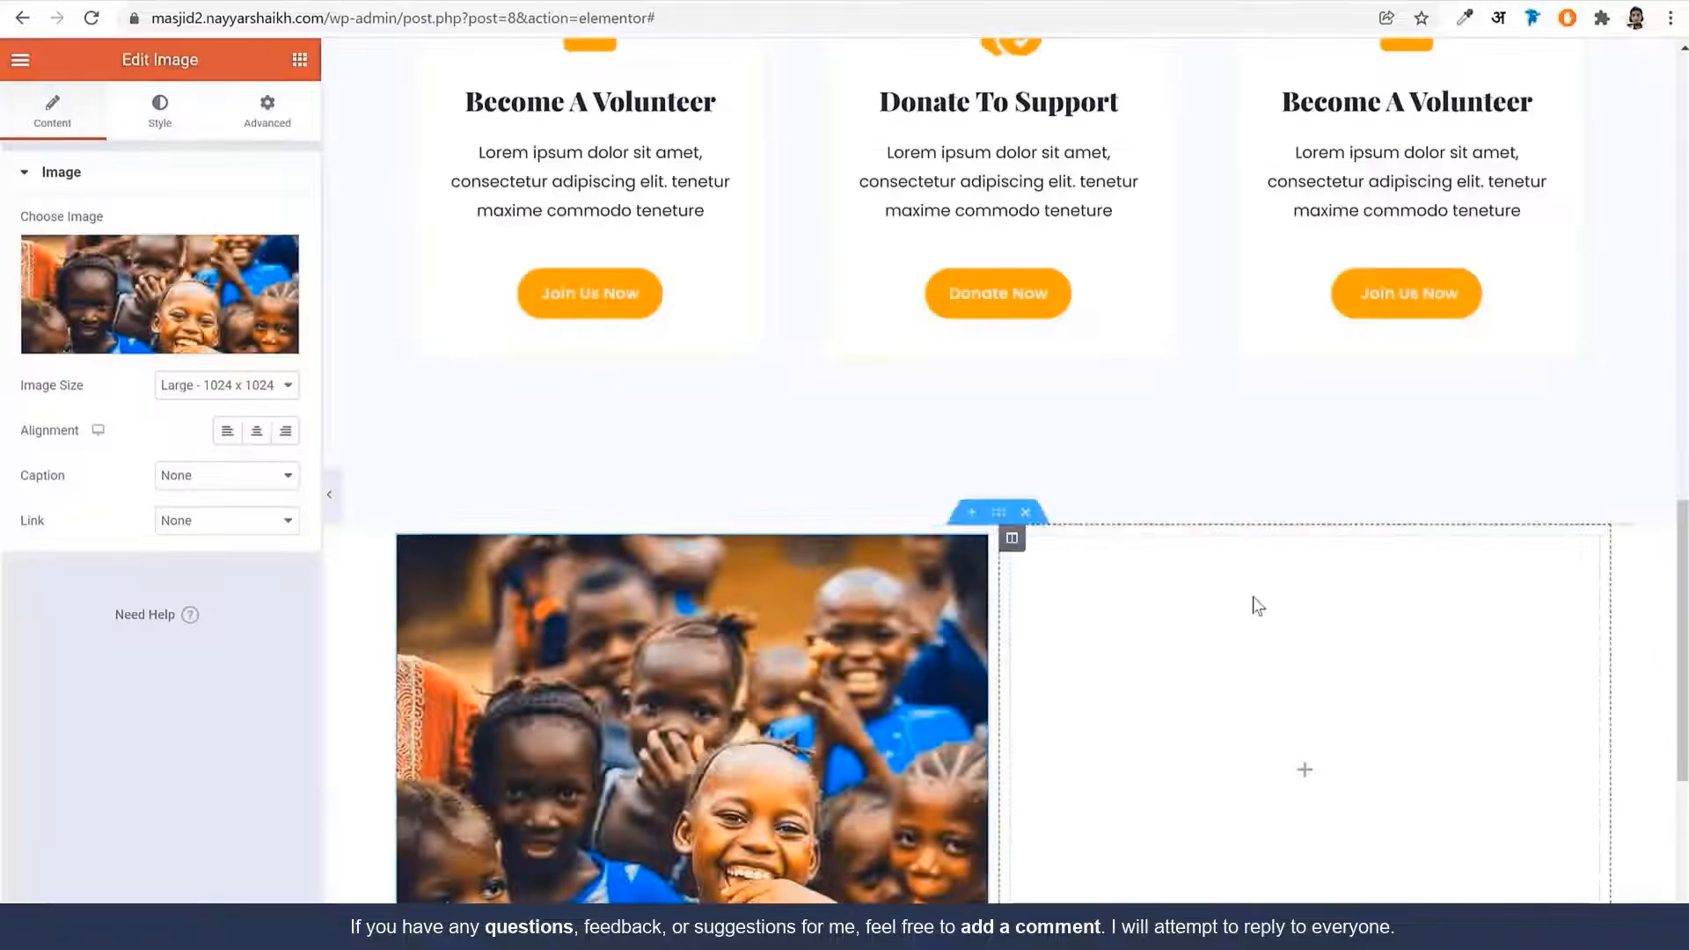
Set the image width to 100% and its border radius to 20
{"action": "scroll", "coordinate": [990, 656], "scroll_direction": "down", "scroll_amount": 3}
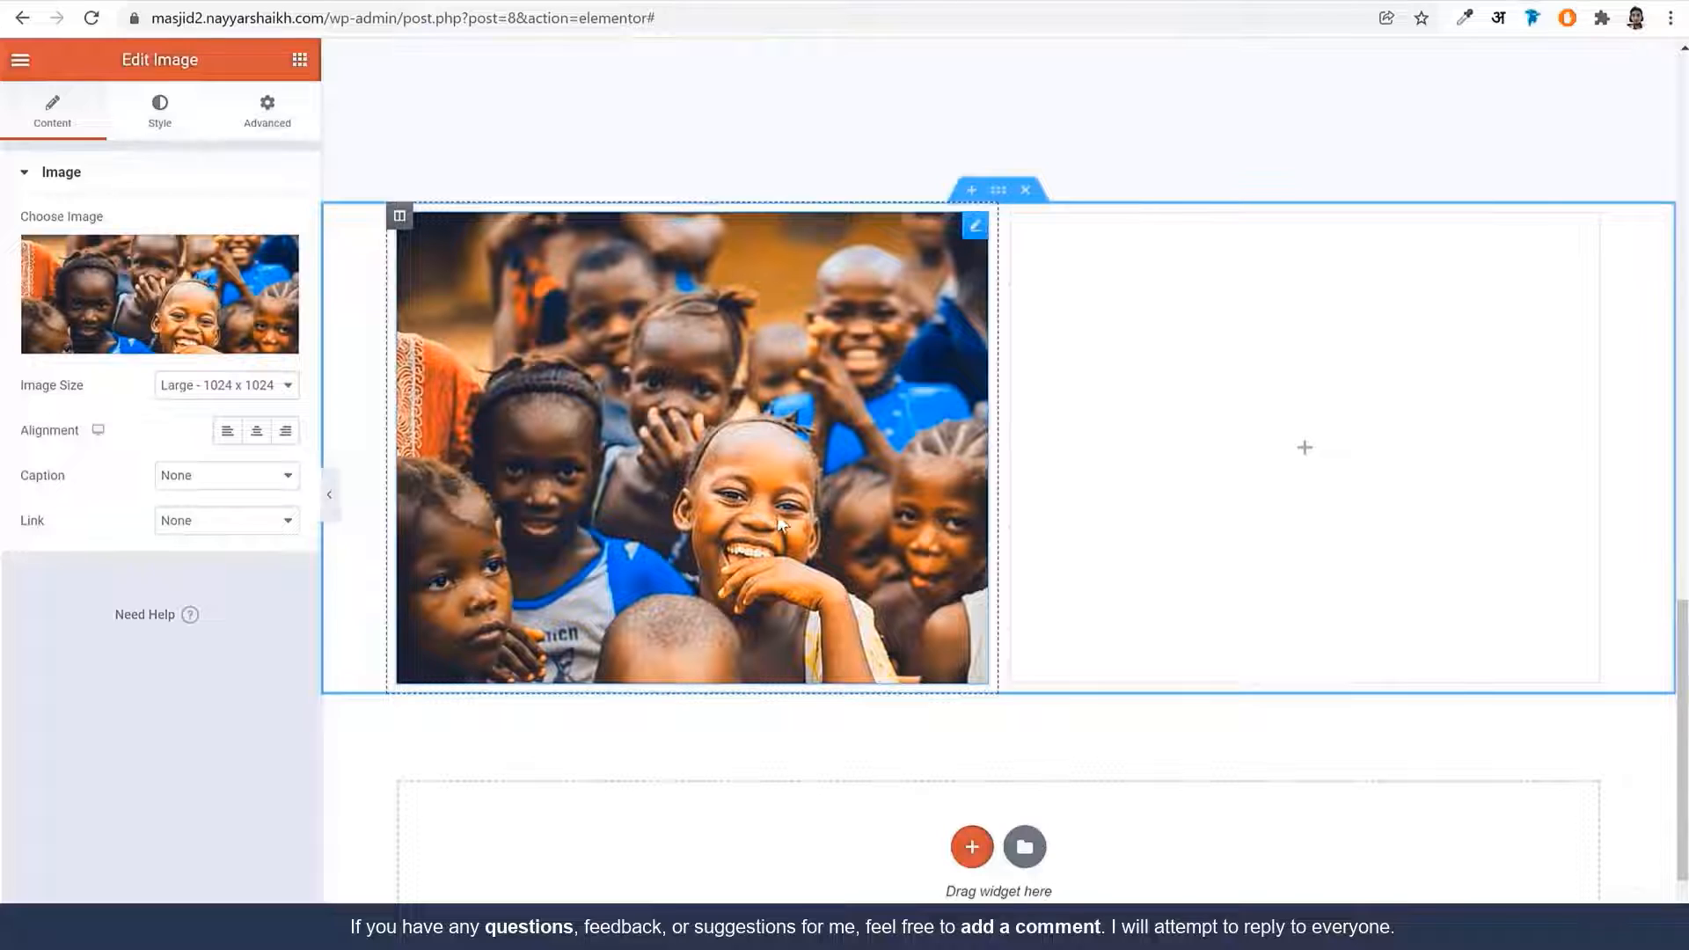
{"action": "left_click", "coordinate": [164, 123]}
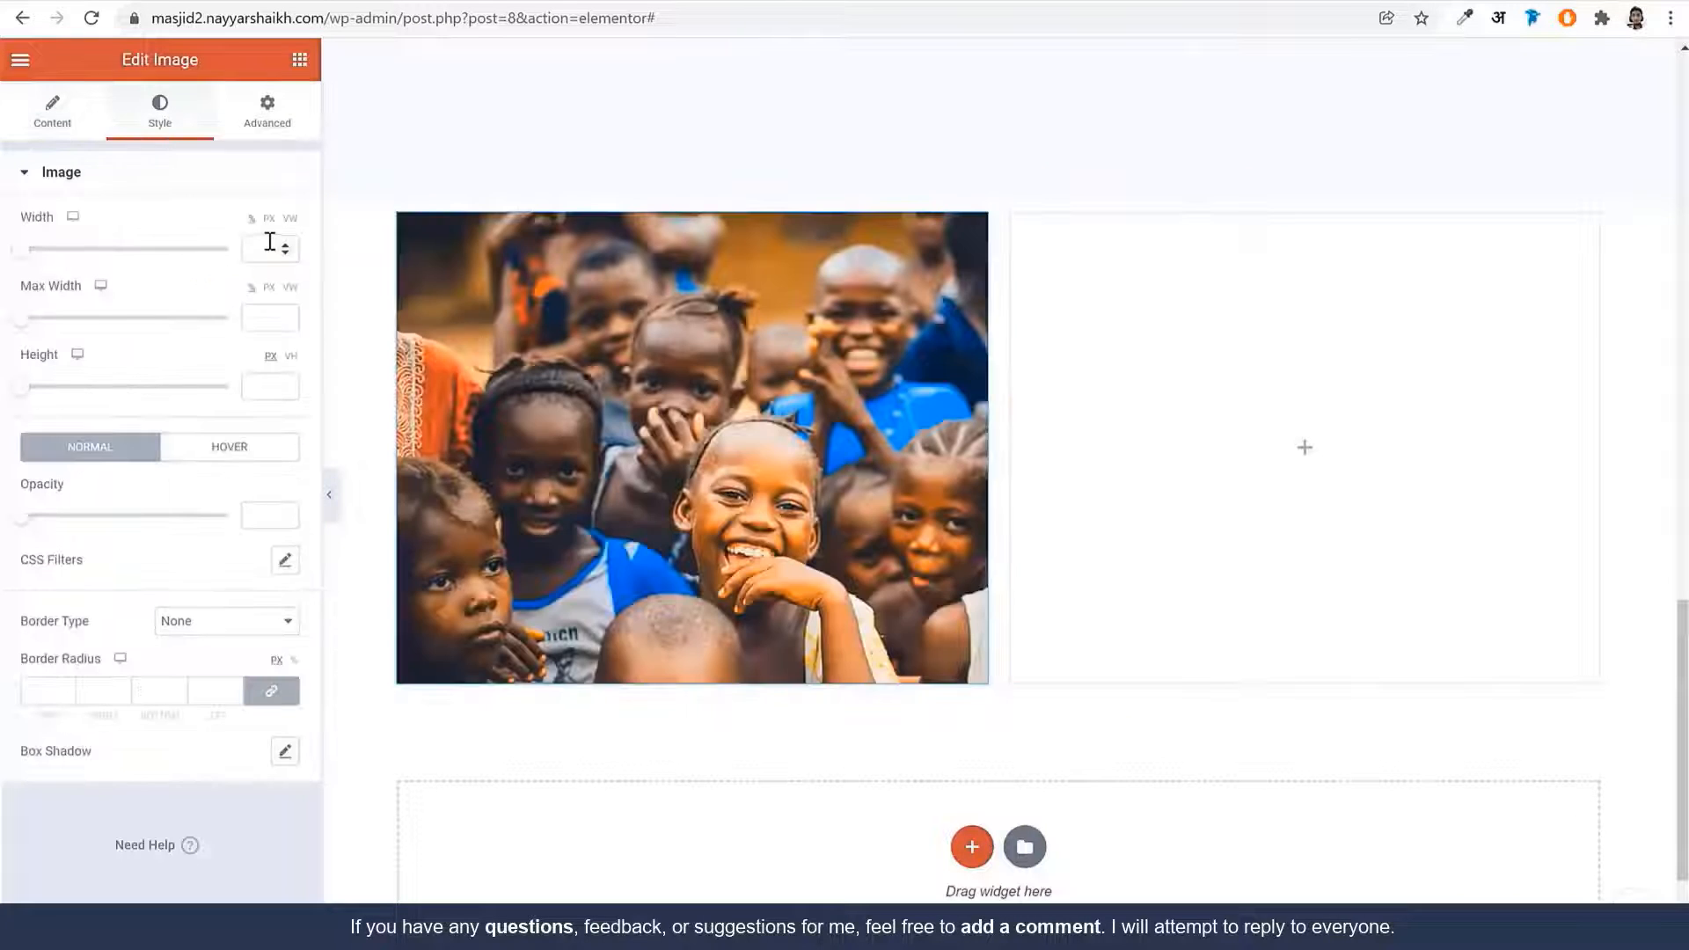
{"action": "left_click", "coordinate": [251, 251]}
{"action": "type", "text": "100"}
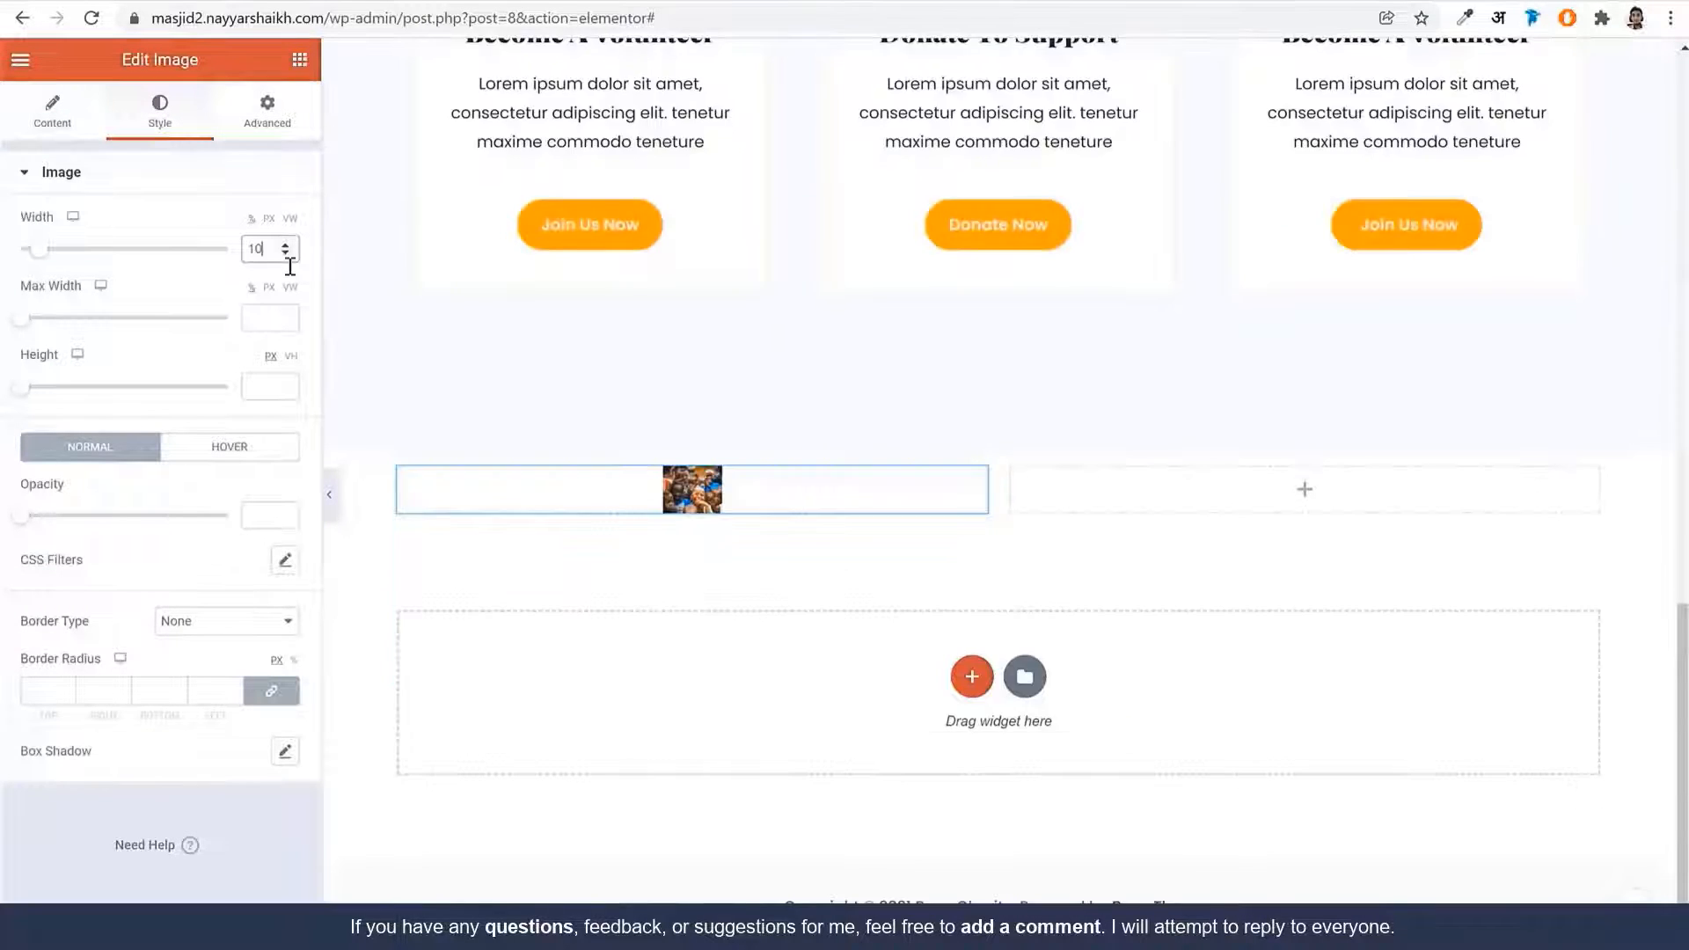
{"action": "left_click", "coordinate": [42, 694]}
{"action": "type", "text": "20"}
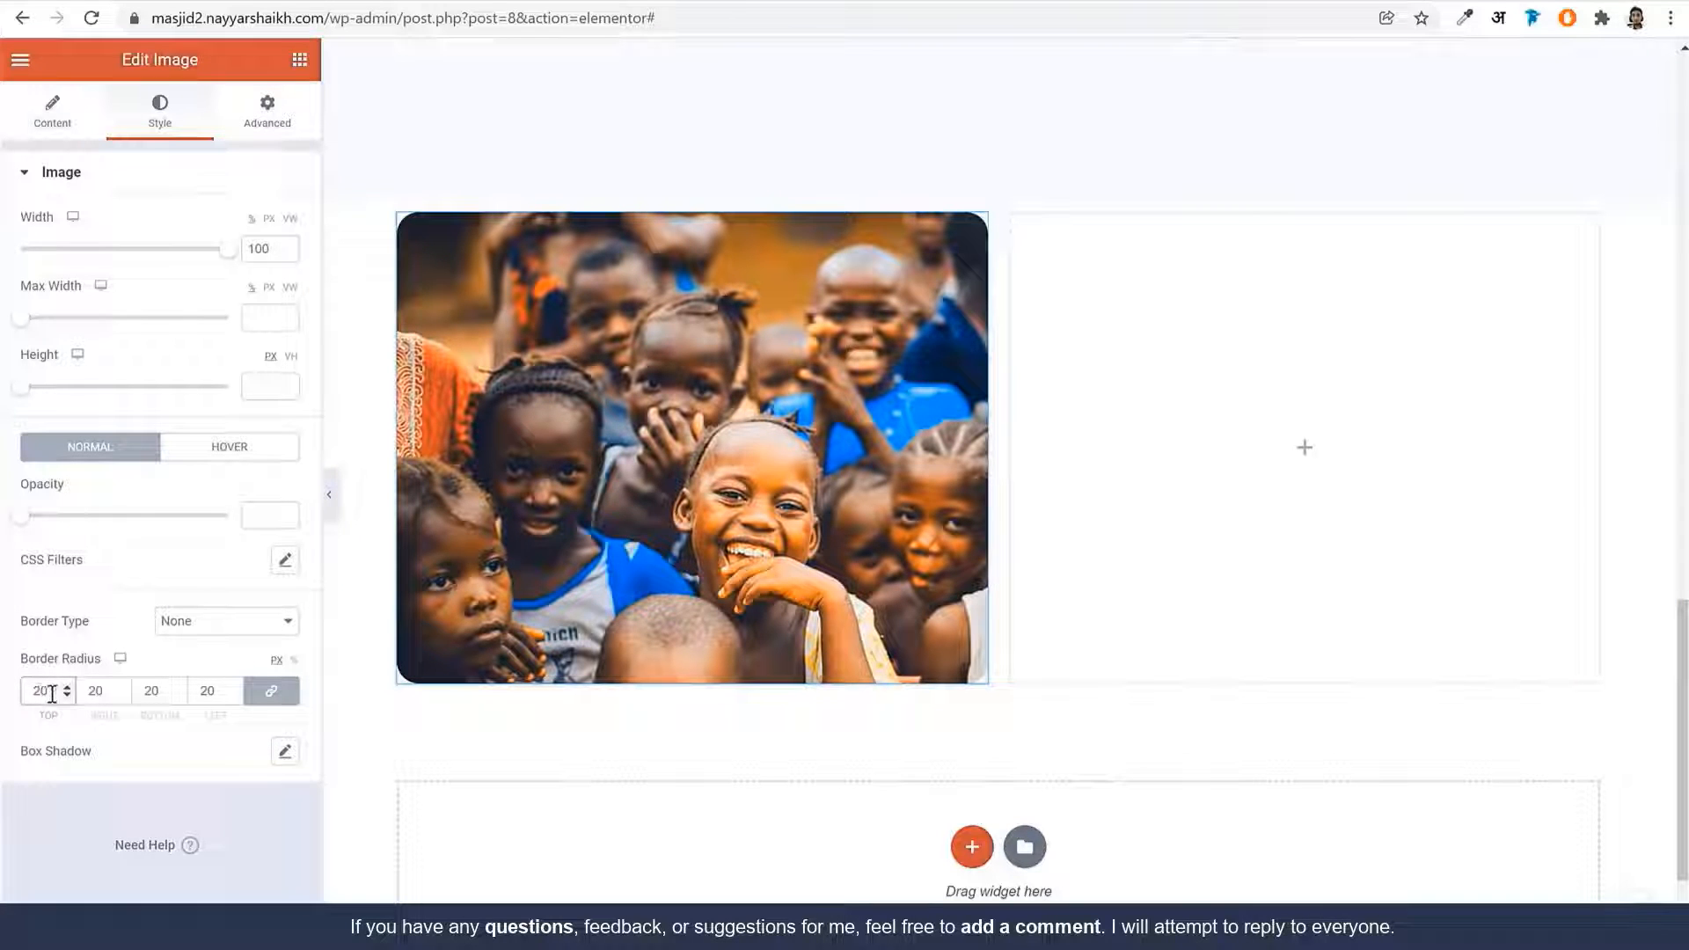
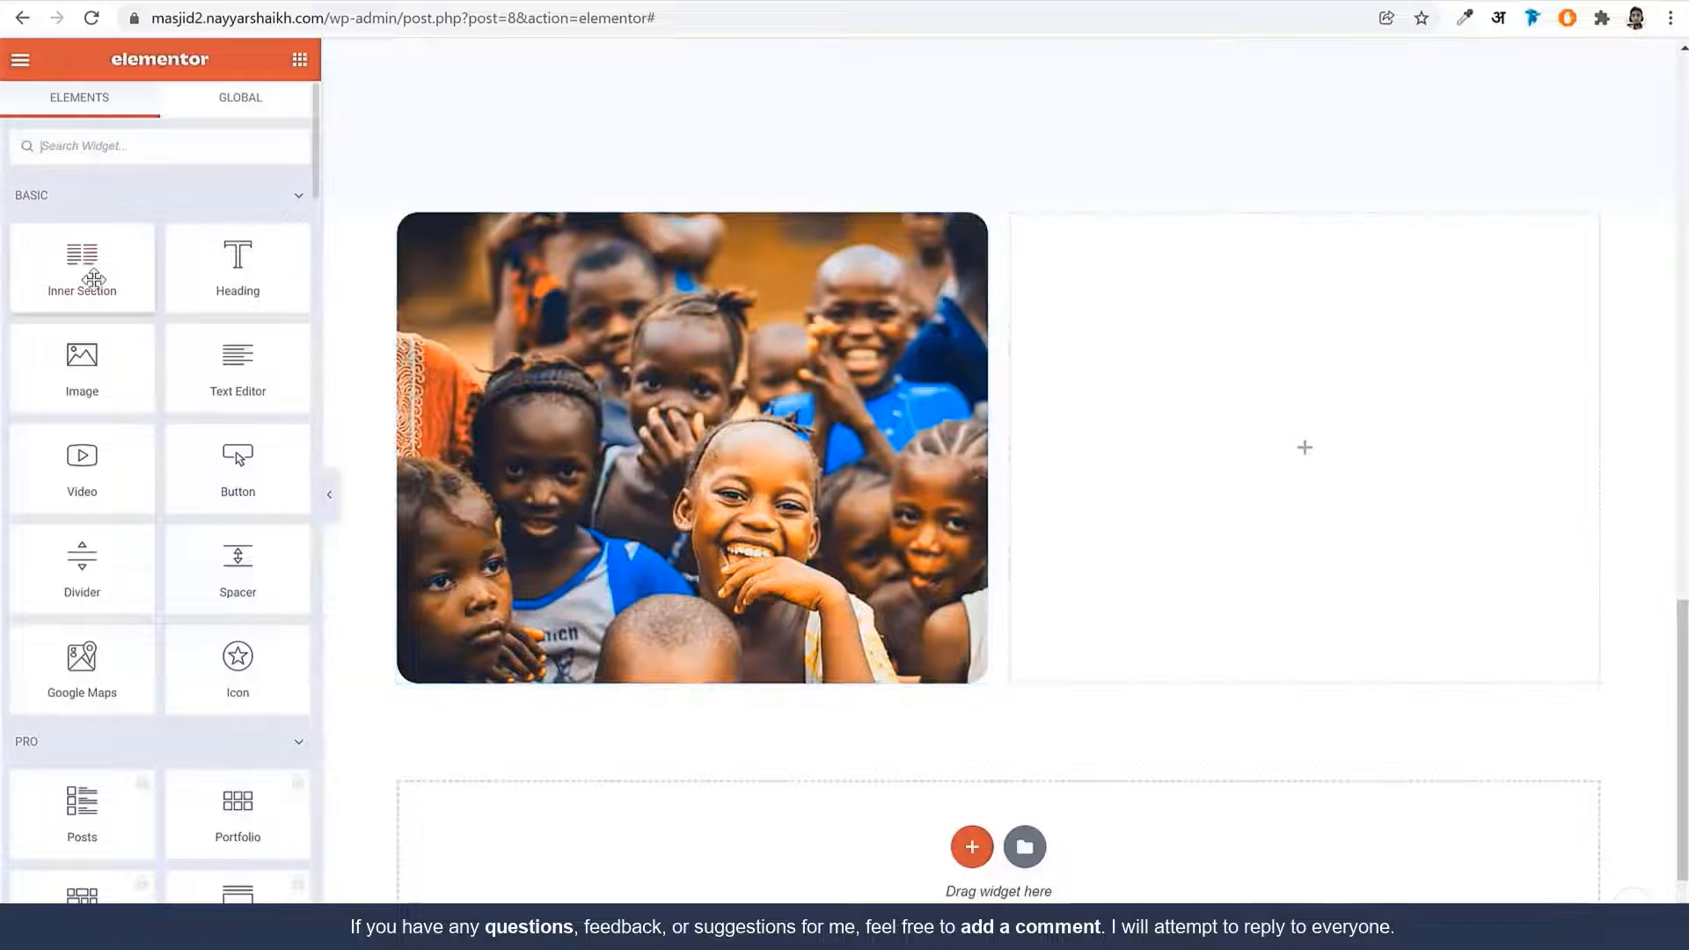
Add a single-column inner section under the photo and place a Counter widget in it
{"action": "left_click_drag", "start_coordinate": [147, 290], "coordinate": [686, 605]}
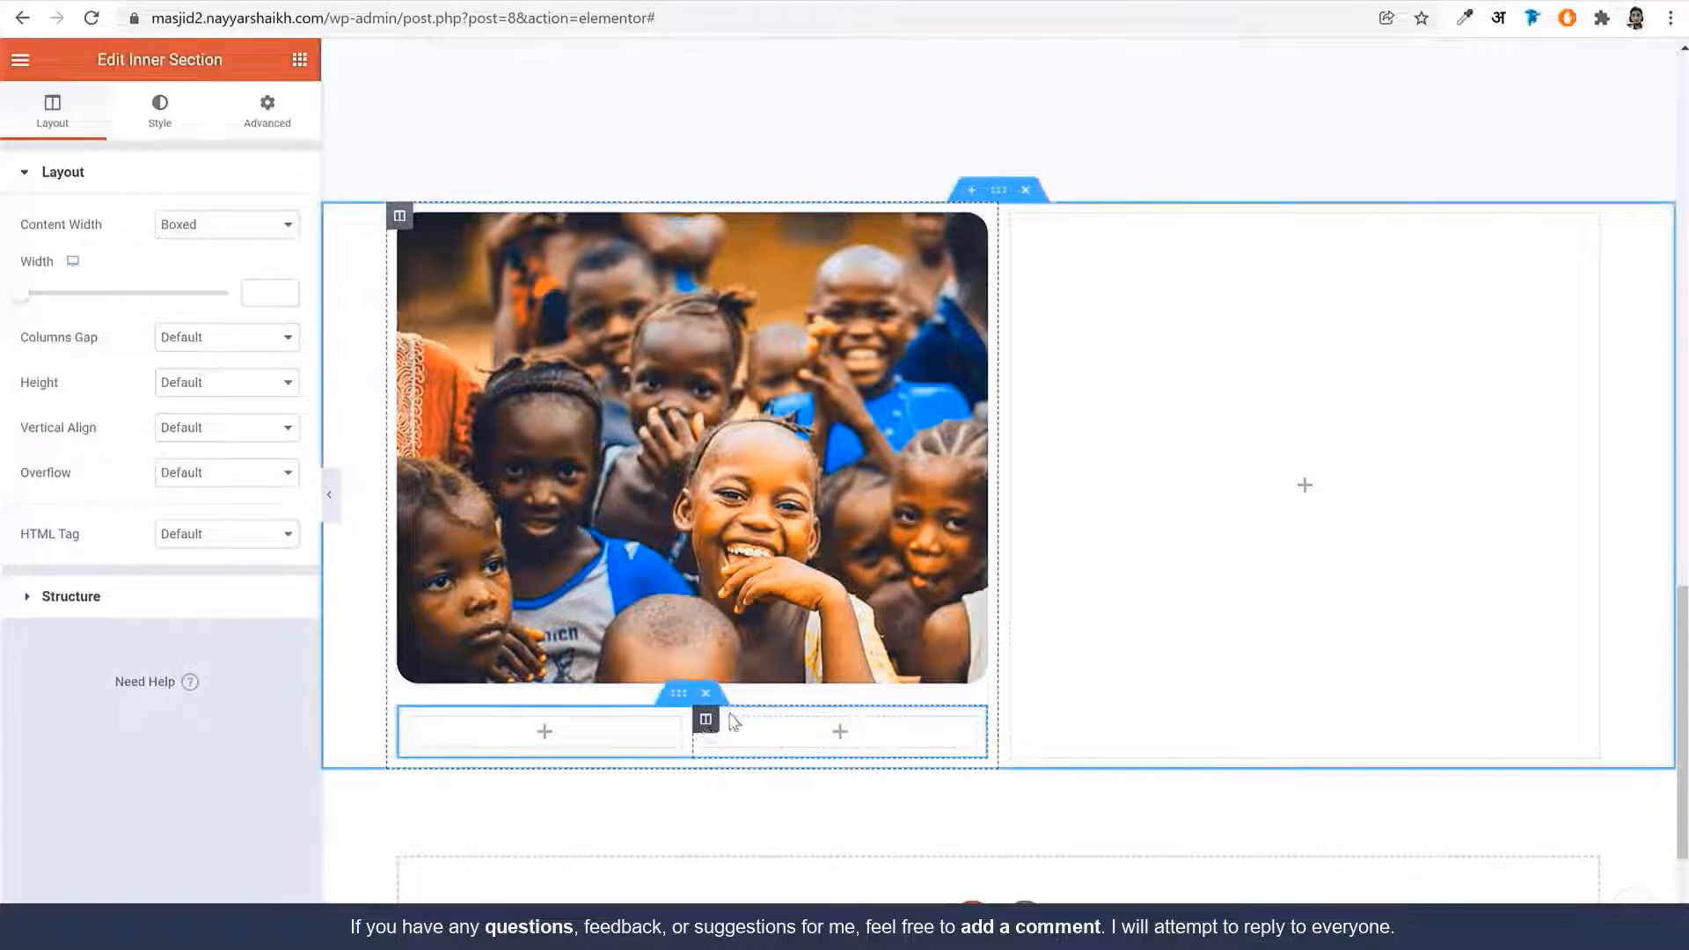
{"action": "right_click", "coordinate": [704, 718]}
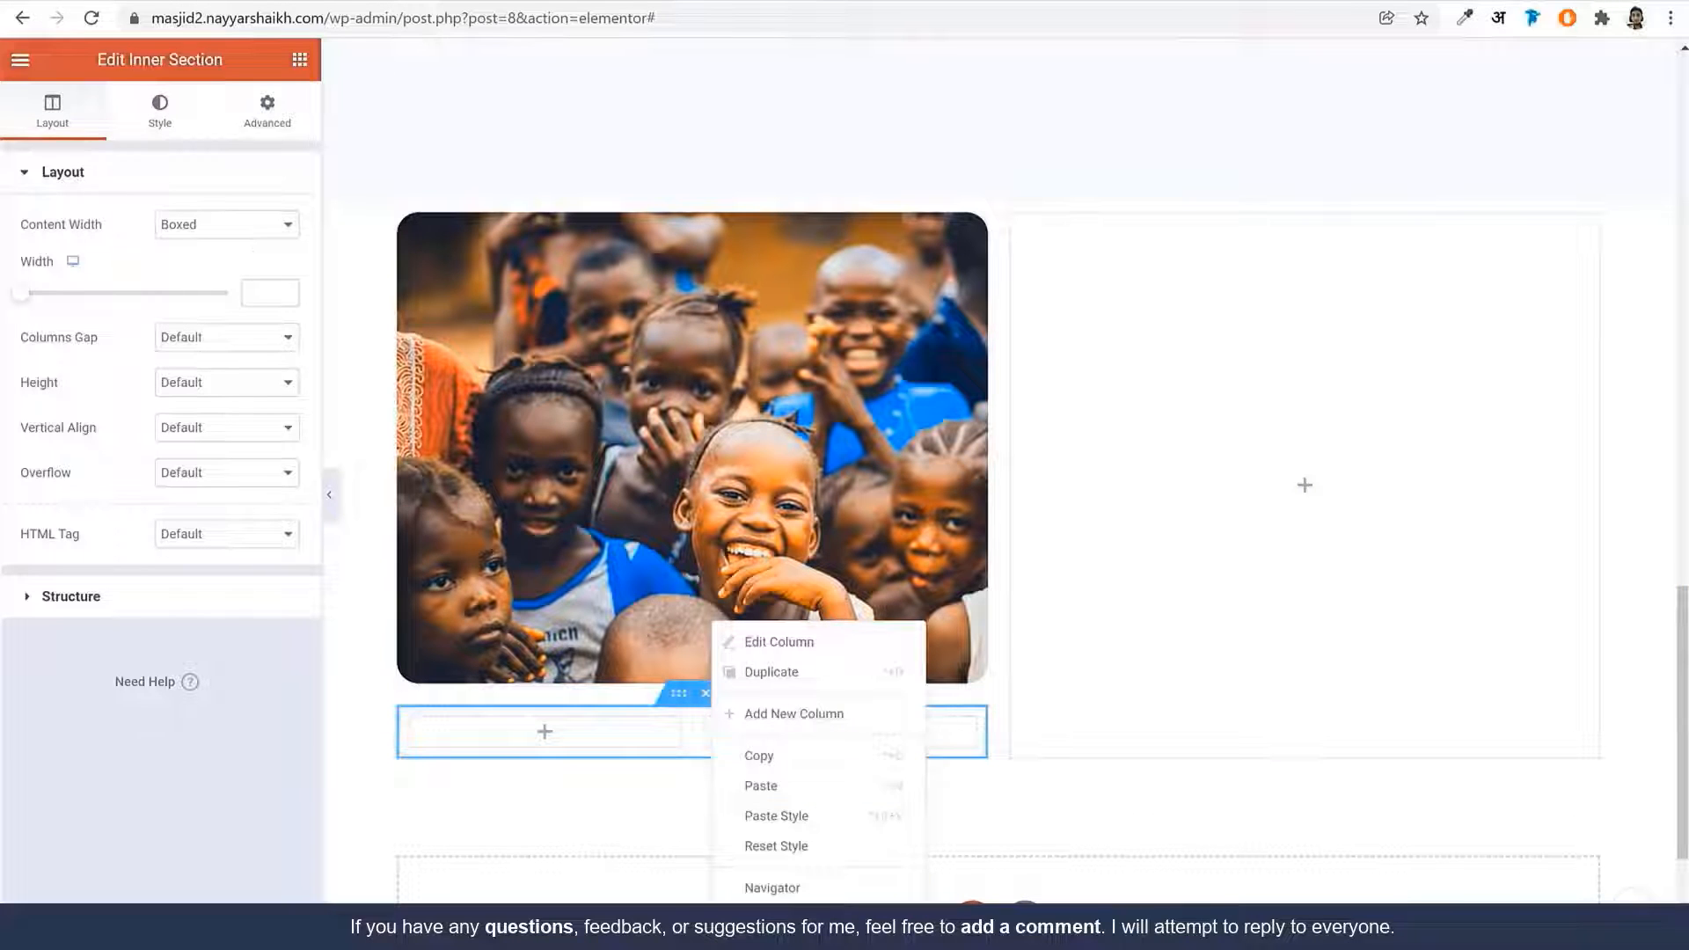
{"action": "left_click", "coordinate": [774, 929]}
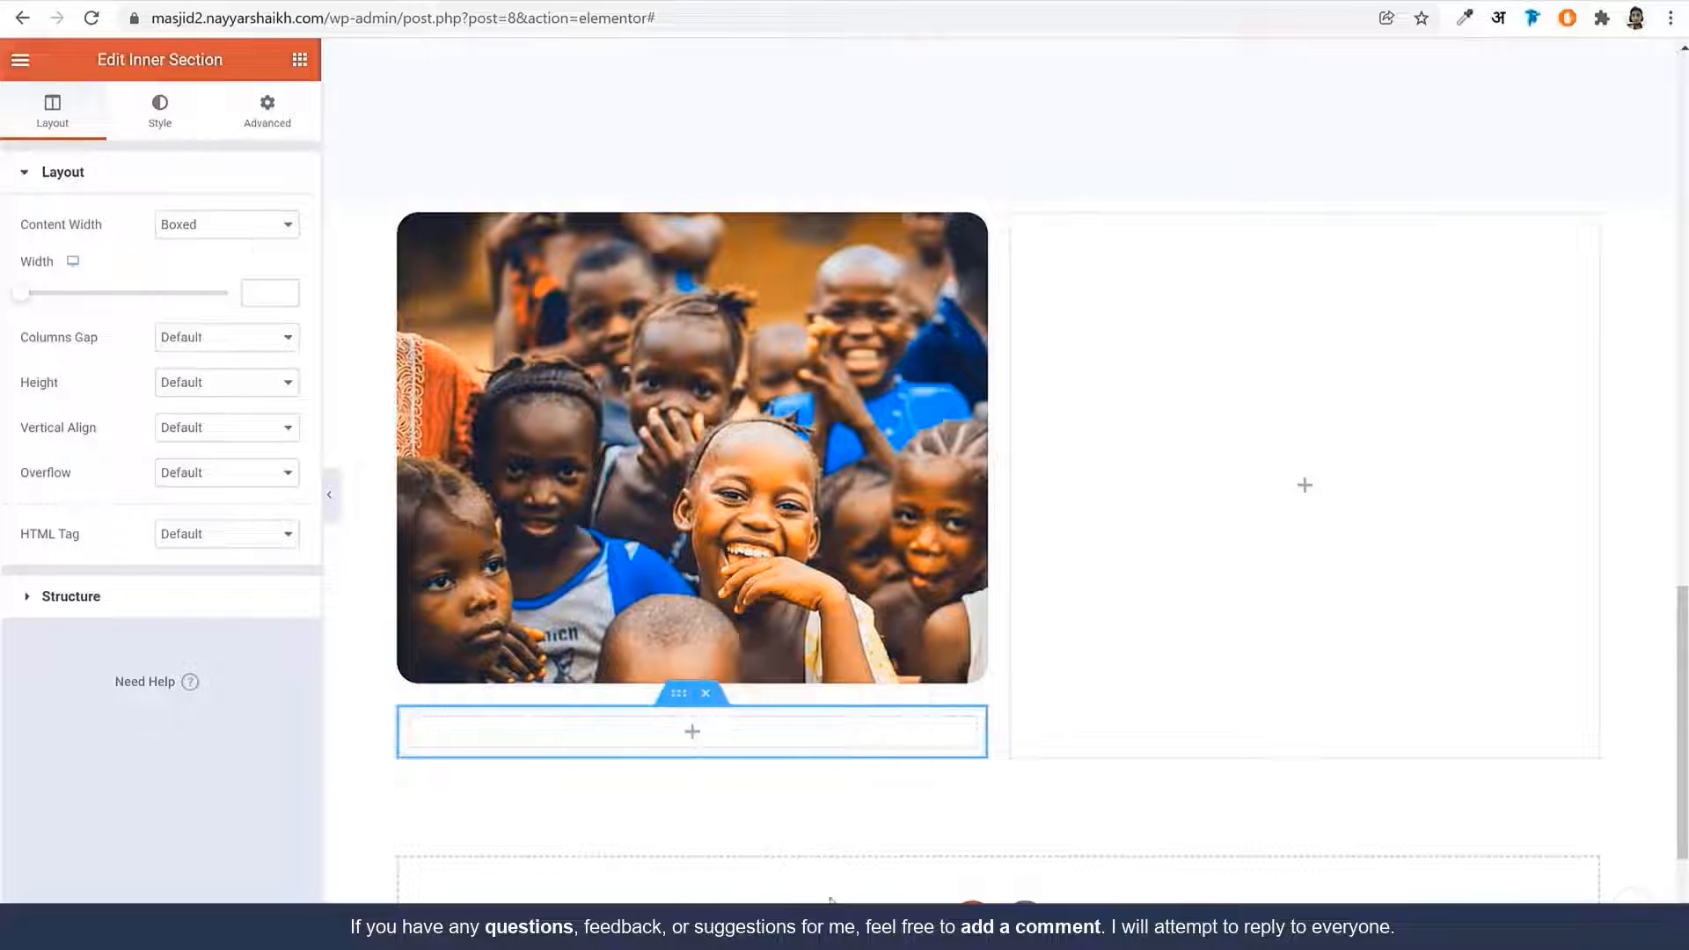
{"action": "left_click", "coordinate": [306, 61]}
{"action": "type", "text": "coun"}
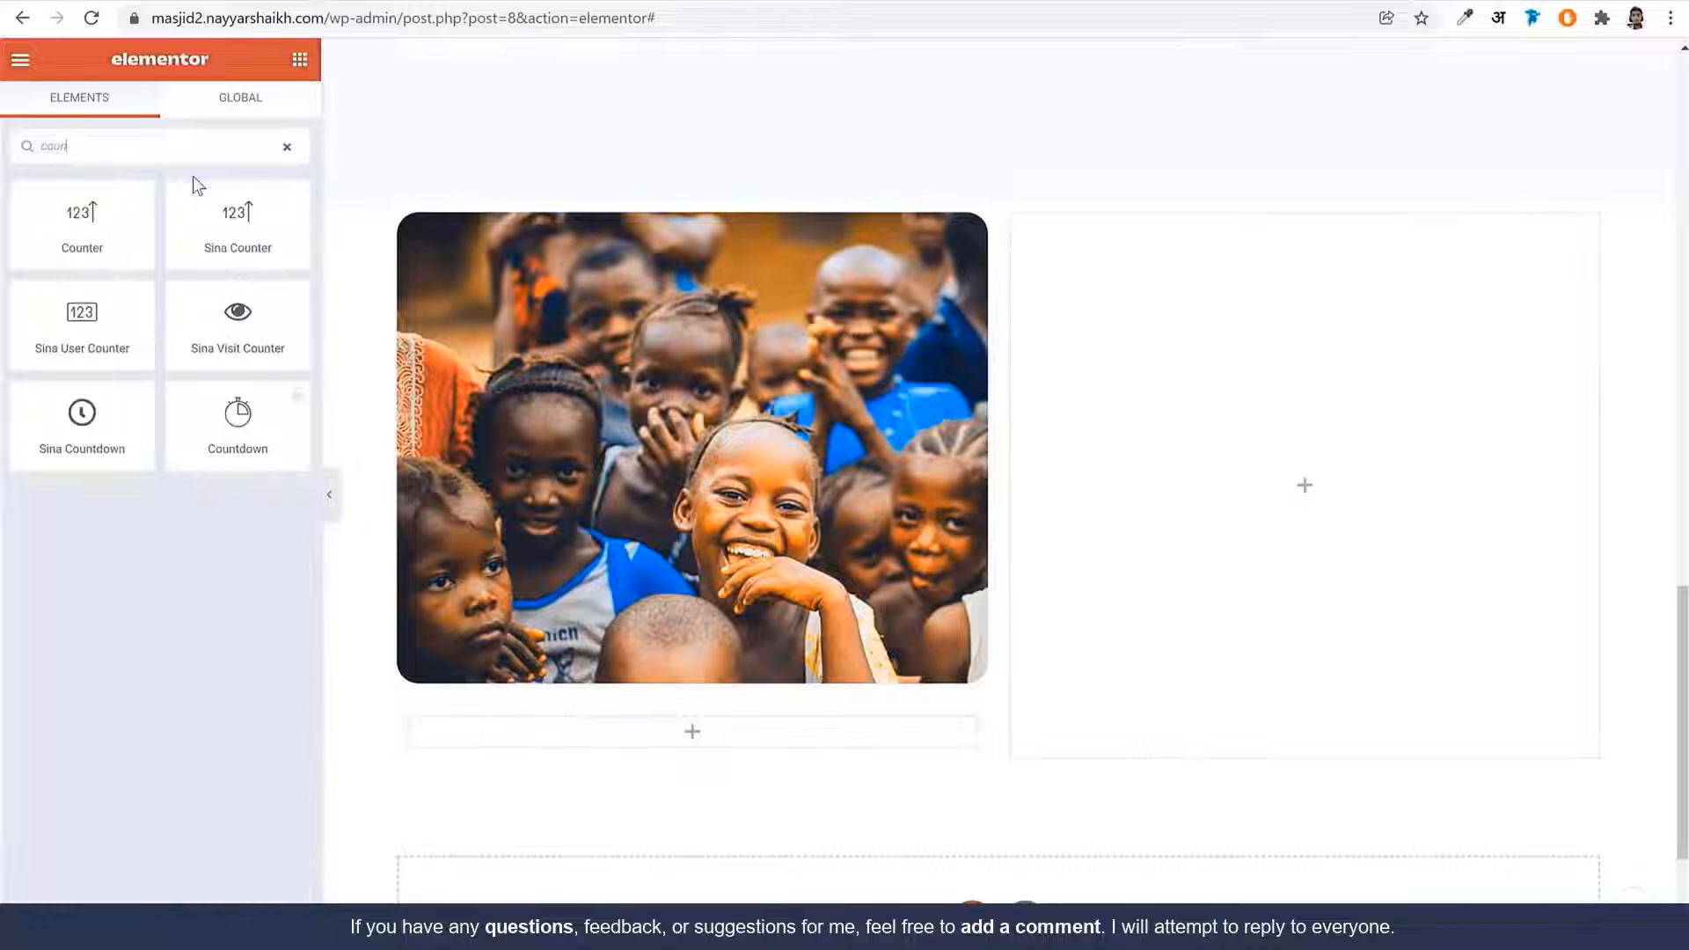
{"action": "left_click_drag", "start_coordinate": [88, 230], "coordinate": [641, 750]}
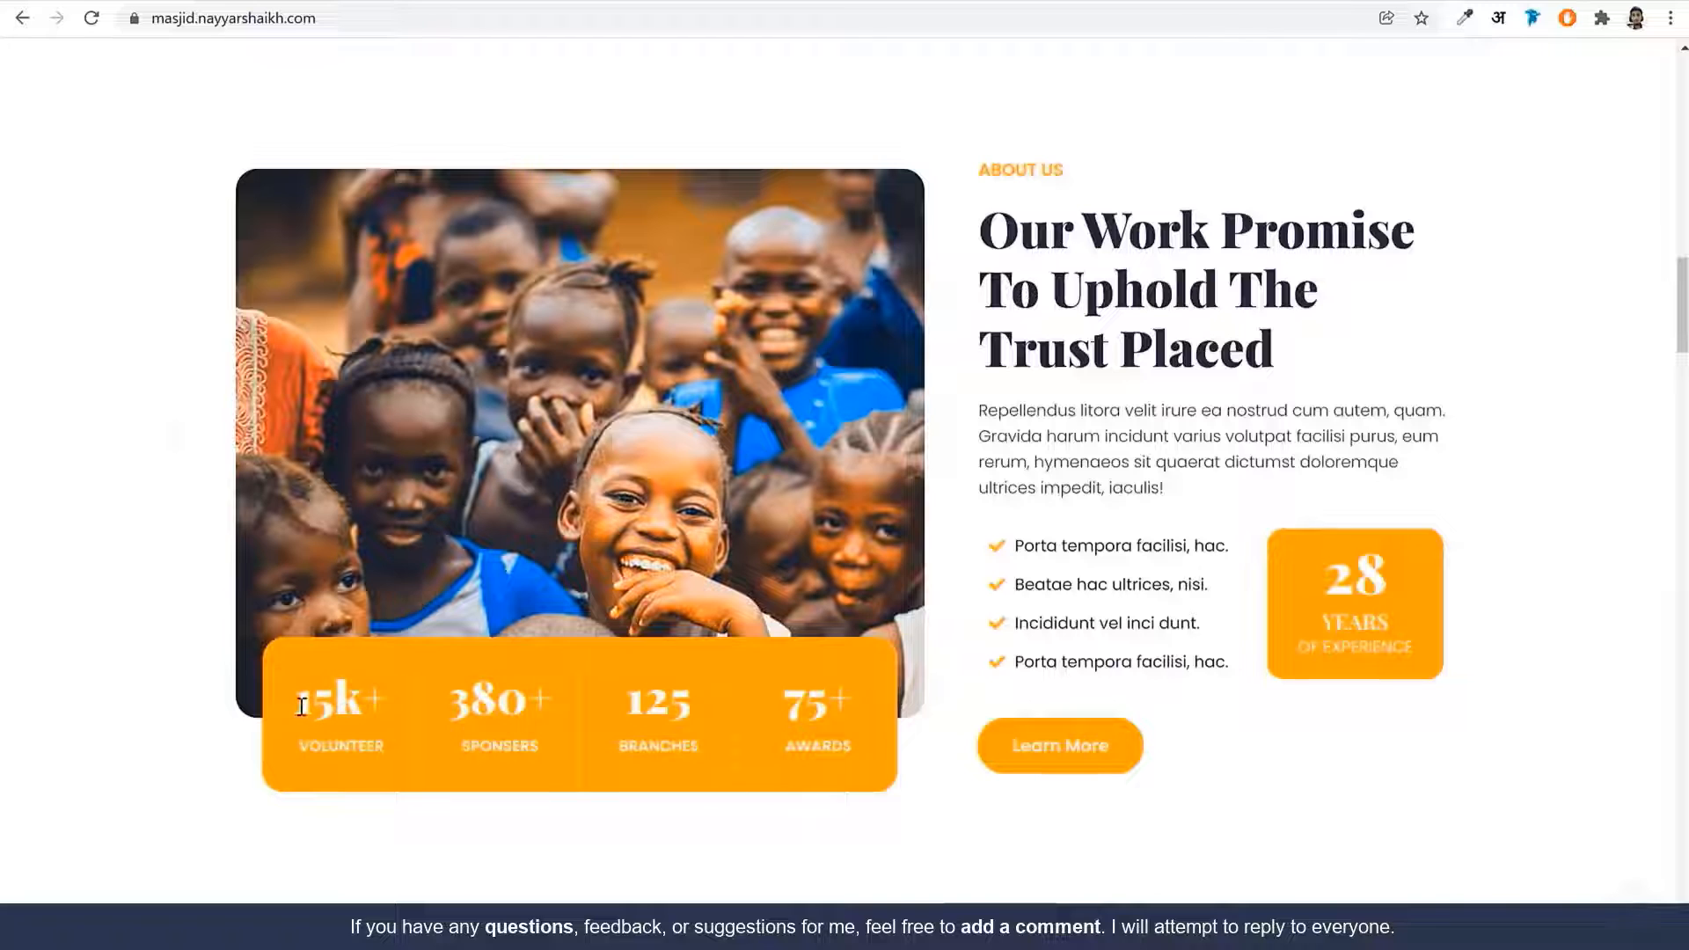
Set the counter's ending number to 15, suffix 'k+', and title VOLUNTEER
{"action": "left_click_drag", "start_coordinate": [300, 706], "coordinate": [387, 704]}
{"action": "double_click", "coordinate": [380, 744]}
{"action": "key", "text": "ctrl+c"}
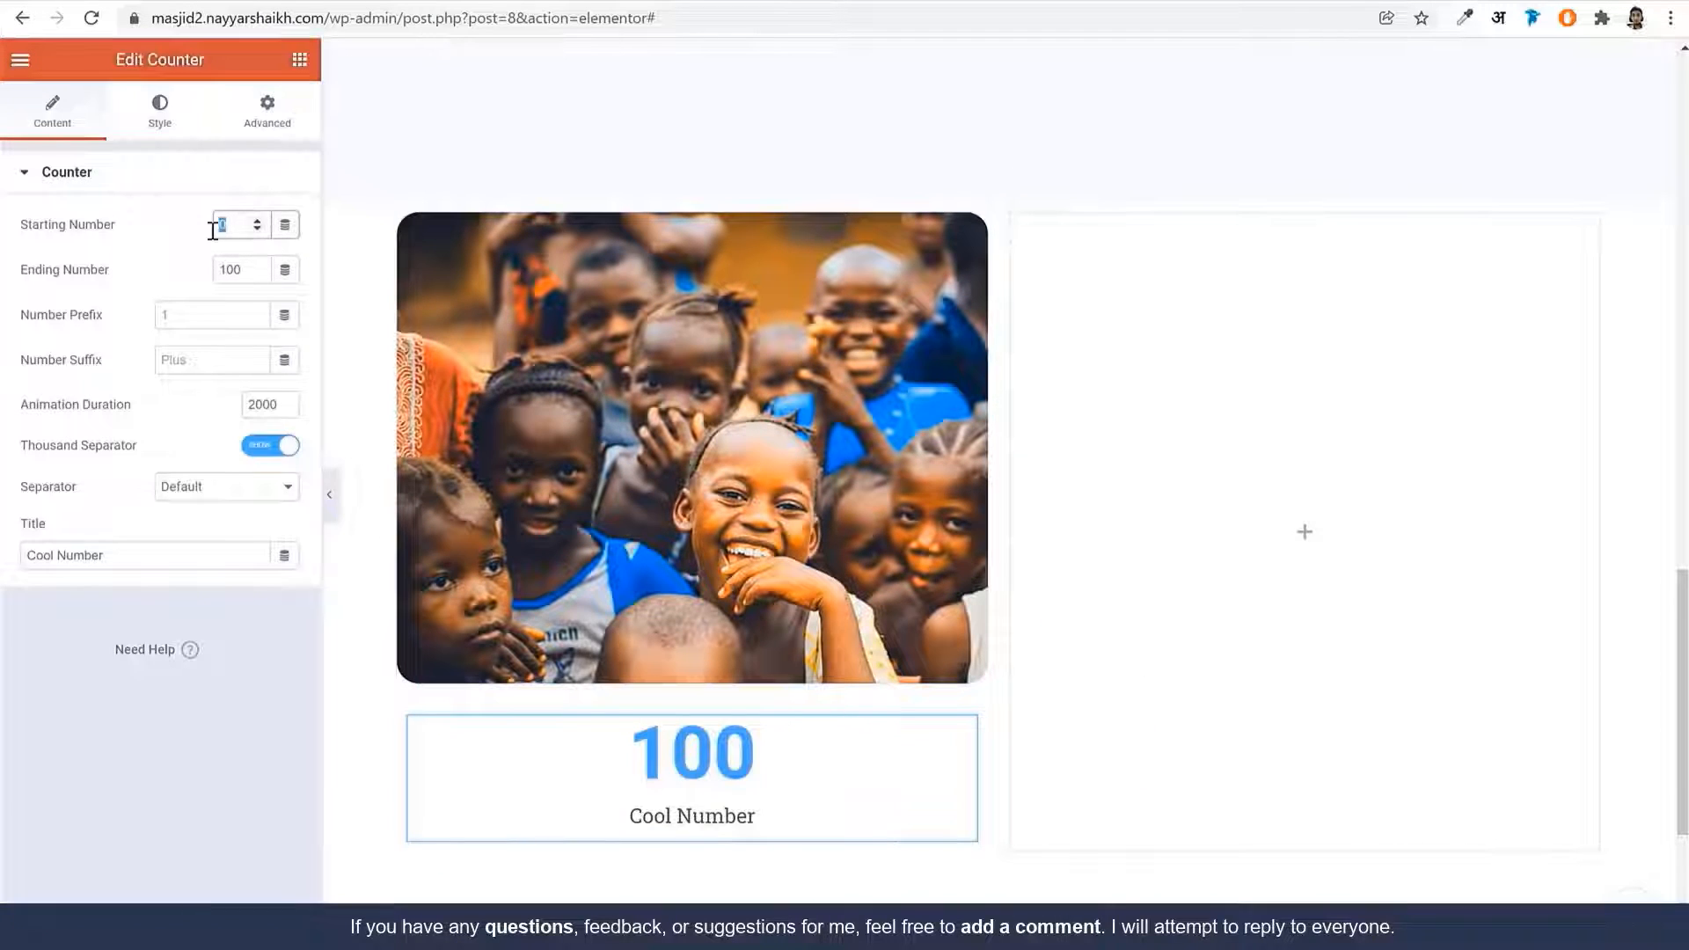
{"action": "key", "text": "Tab"}
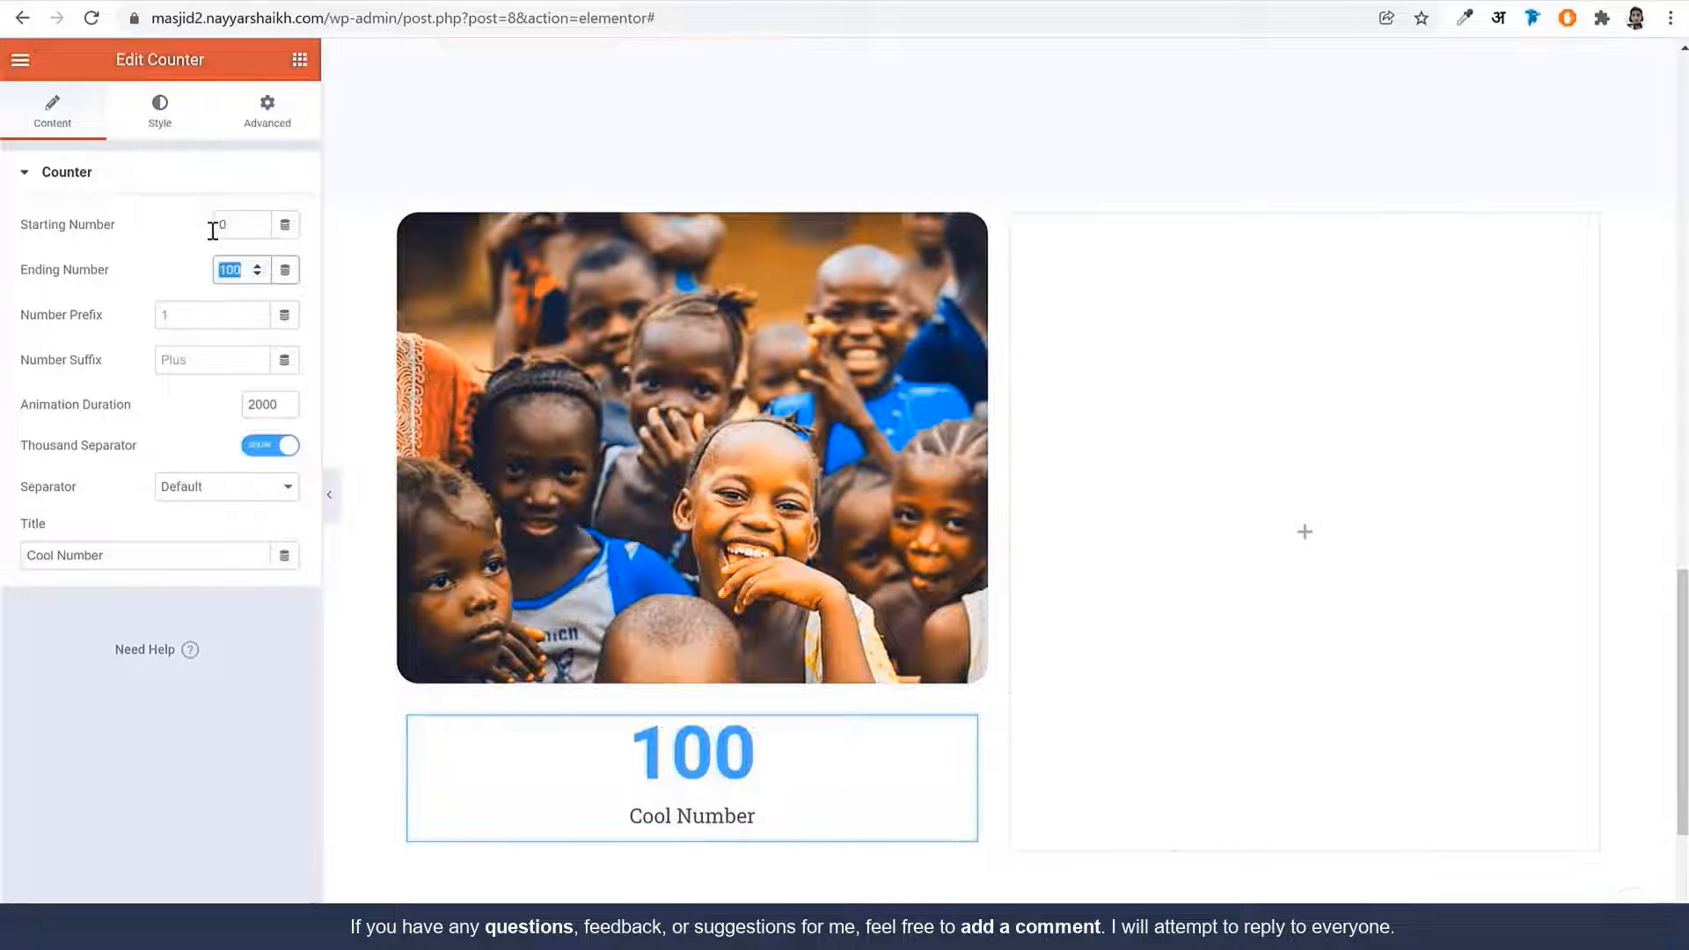
{"action": "type", "text": "15"}
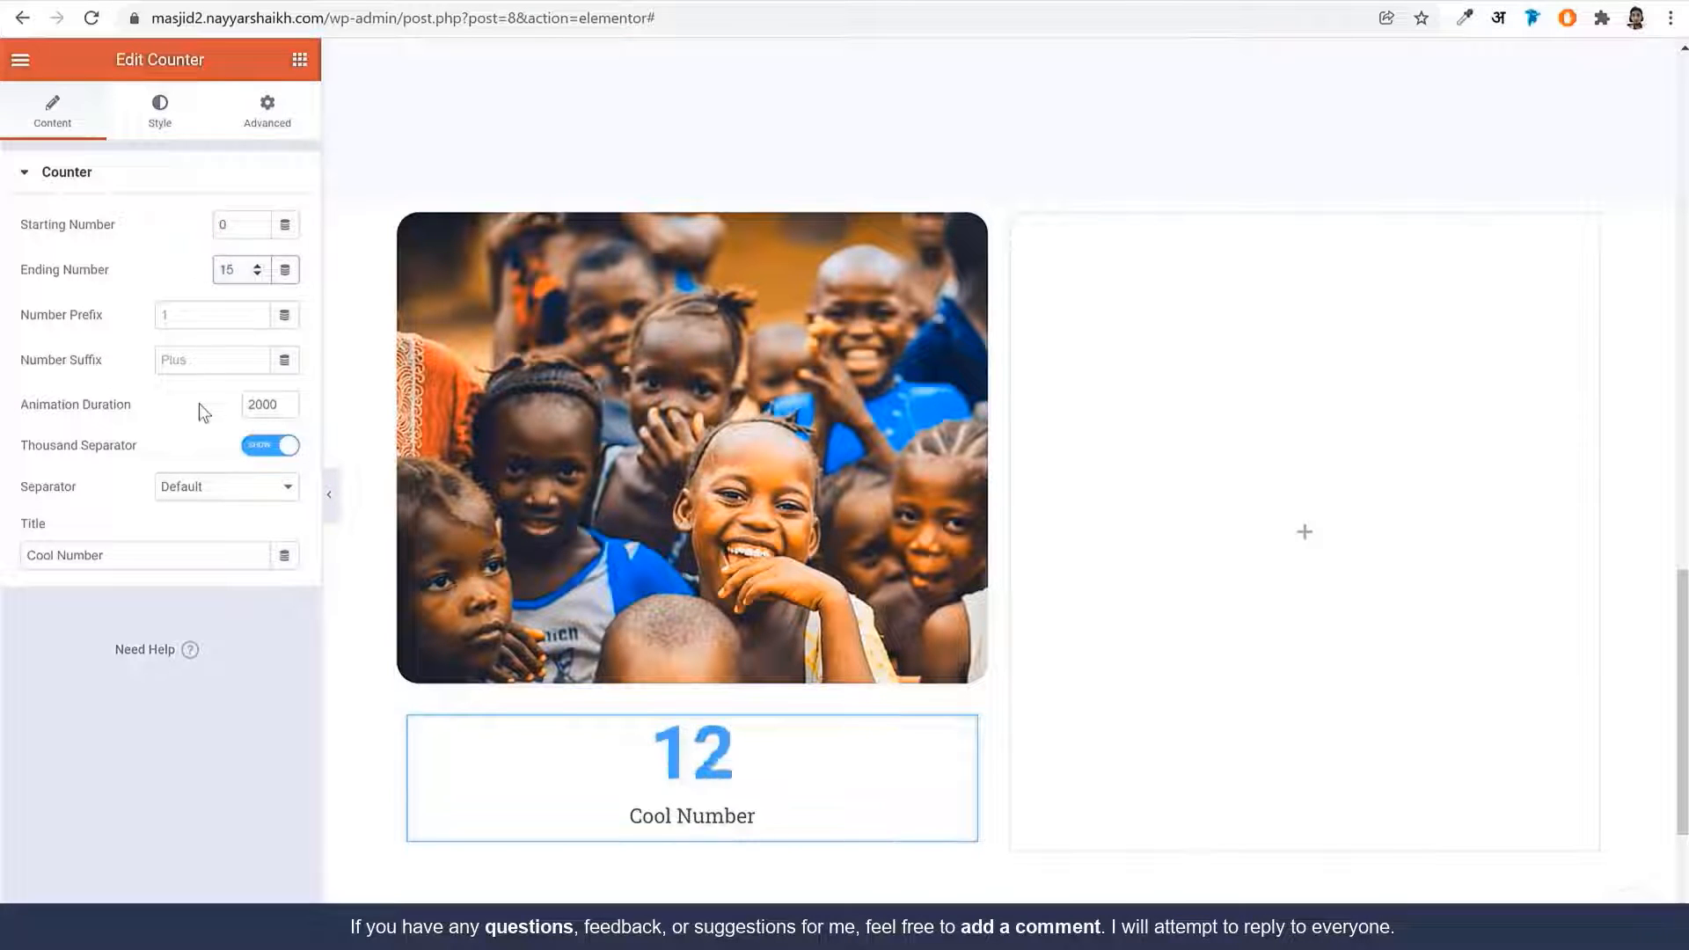
{"action": "left_click", "coordinate": [208, 366]}
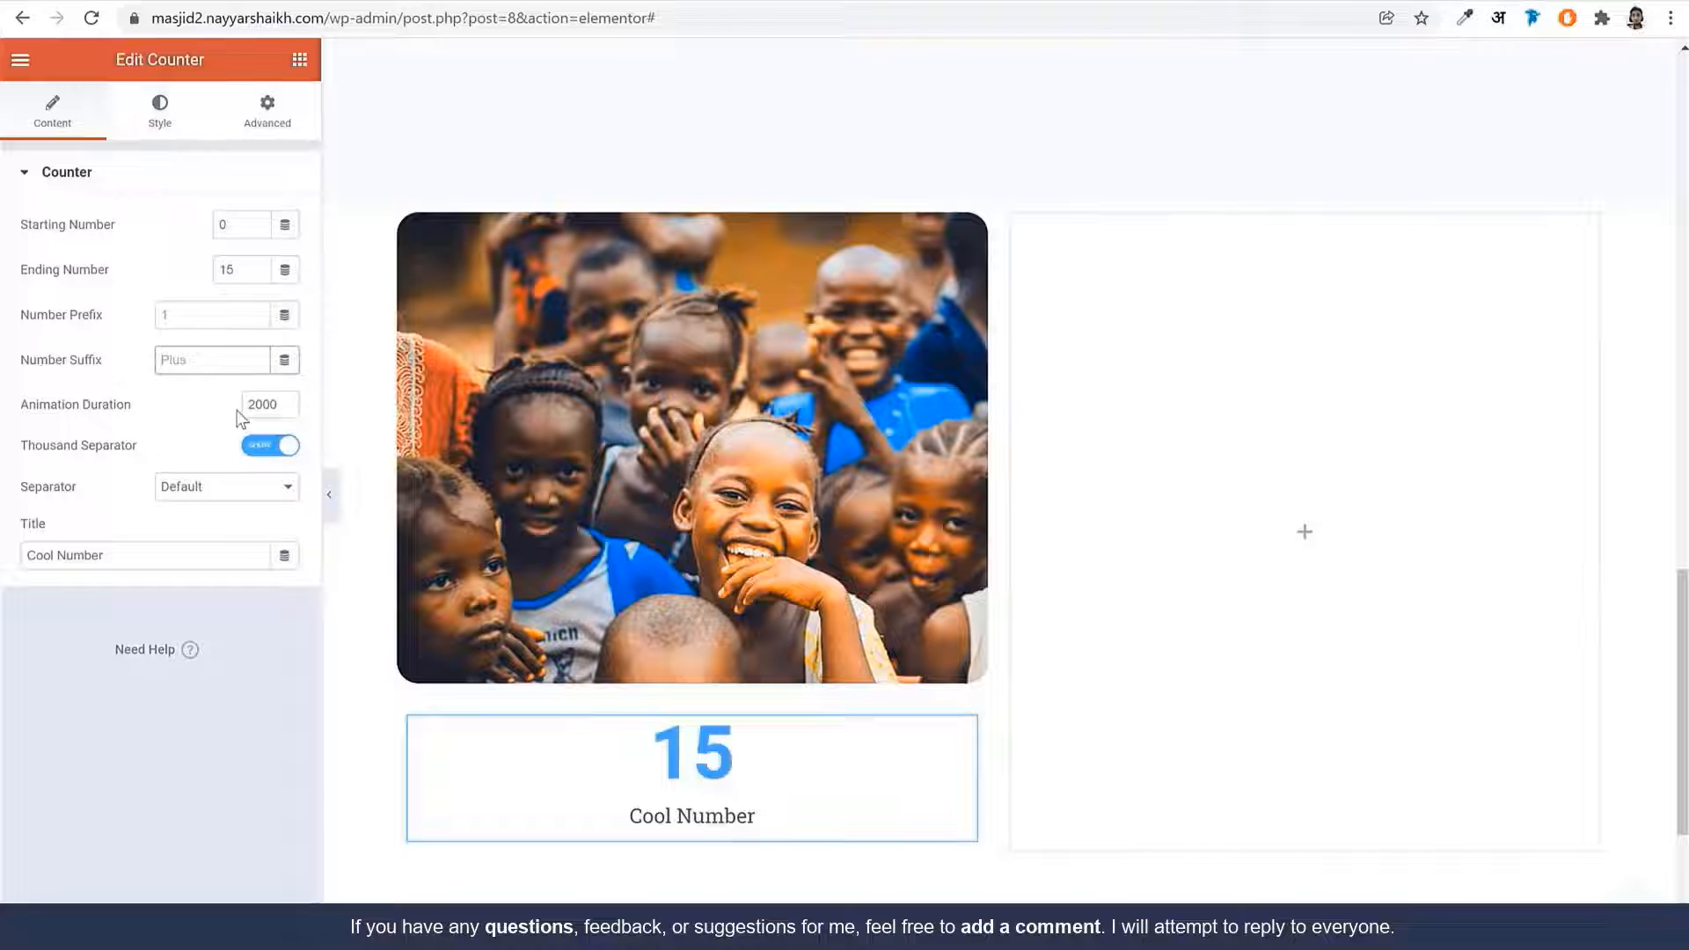
{"action": "type", "text": "k+"}
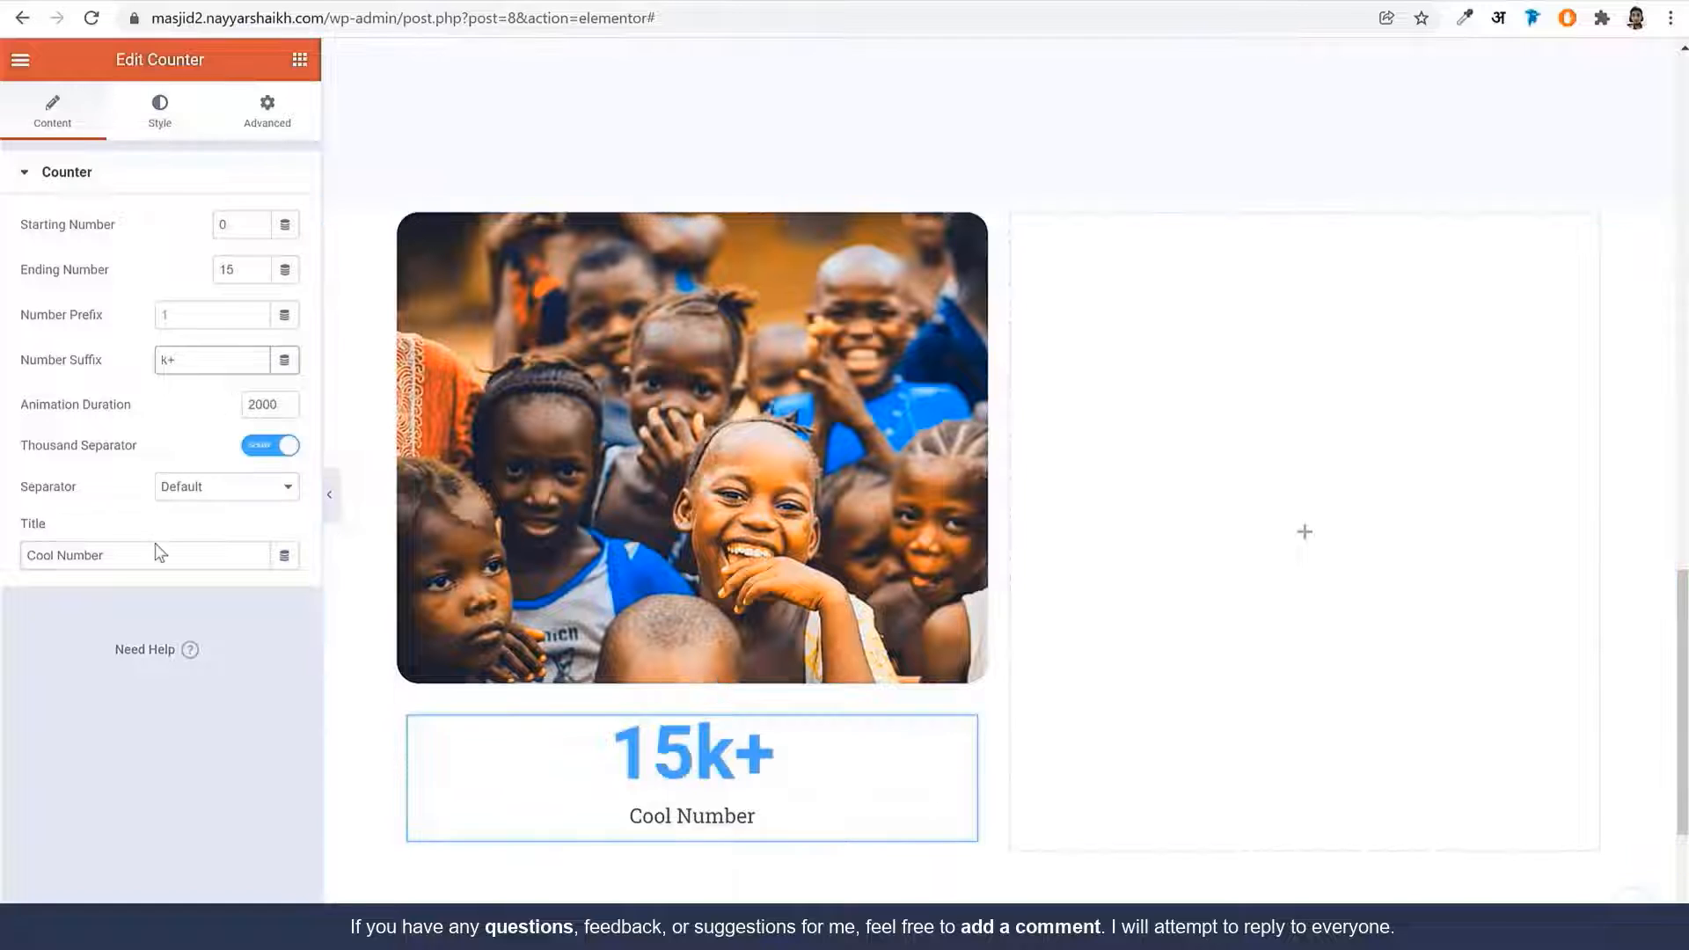
{"action": "left_click_drag", "start_coordinate": [158, 552], "coordinate": [249, 361]}
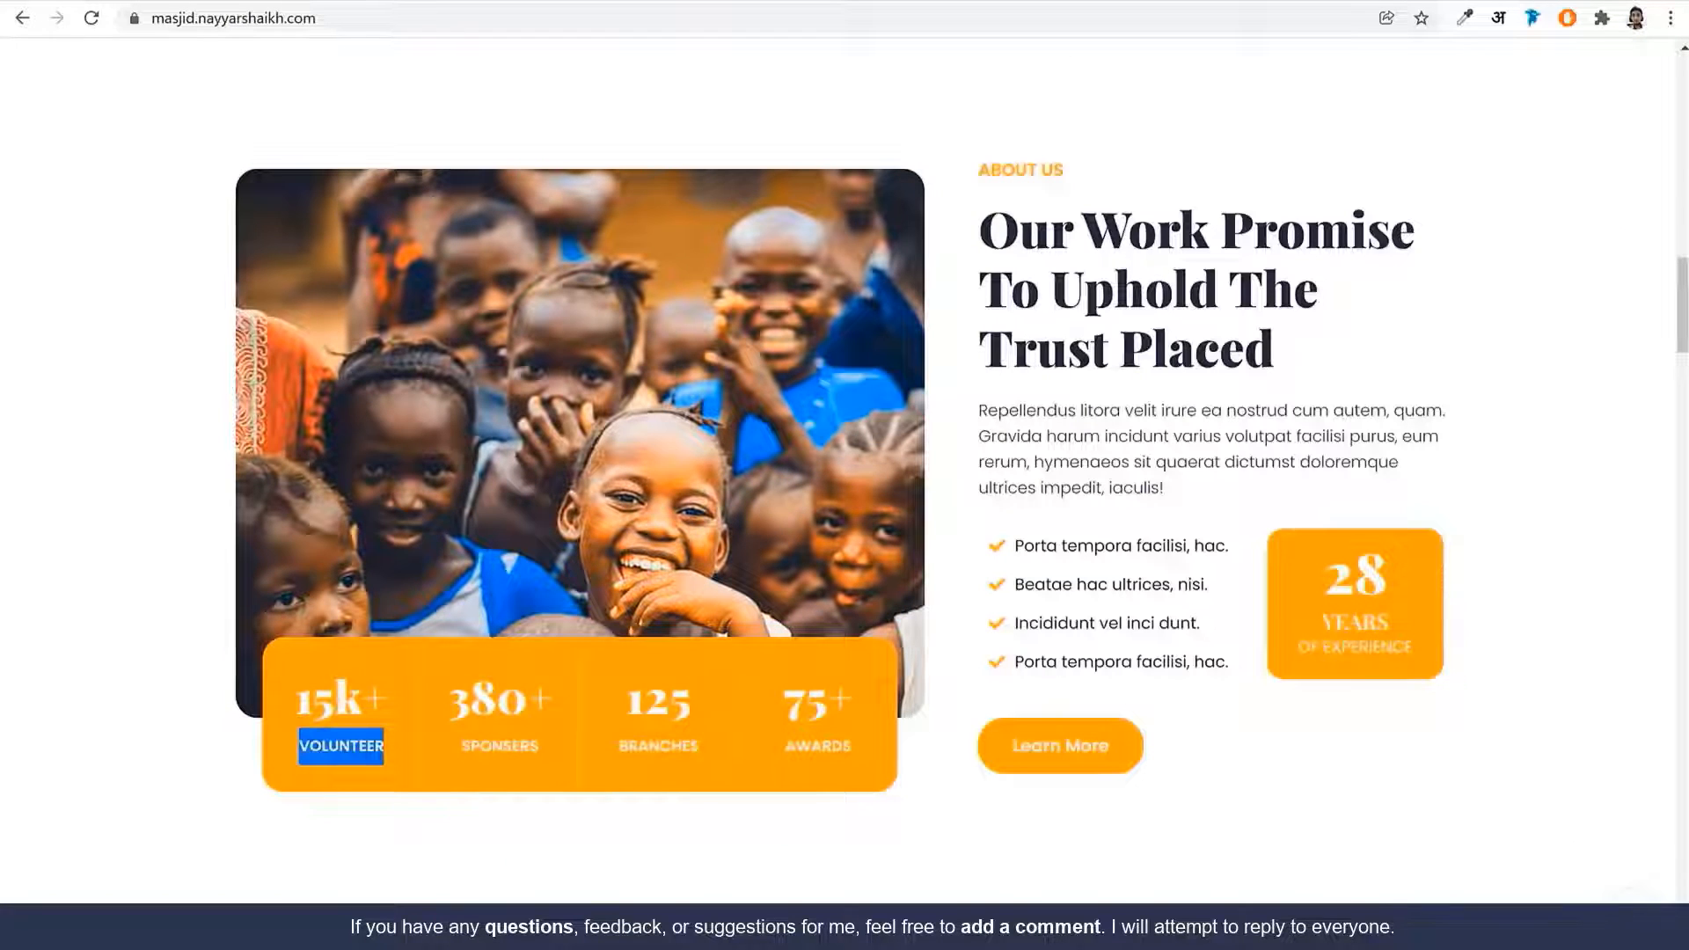
{"action": "key", "text": "ctrl+v"}
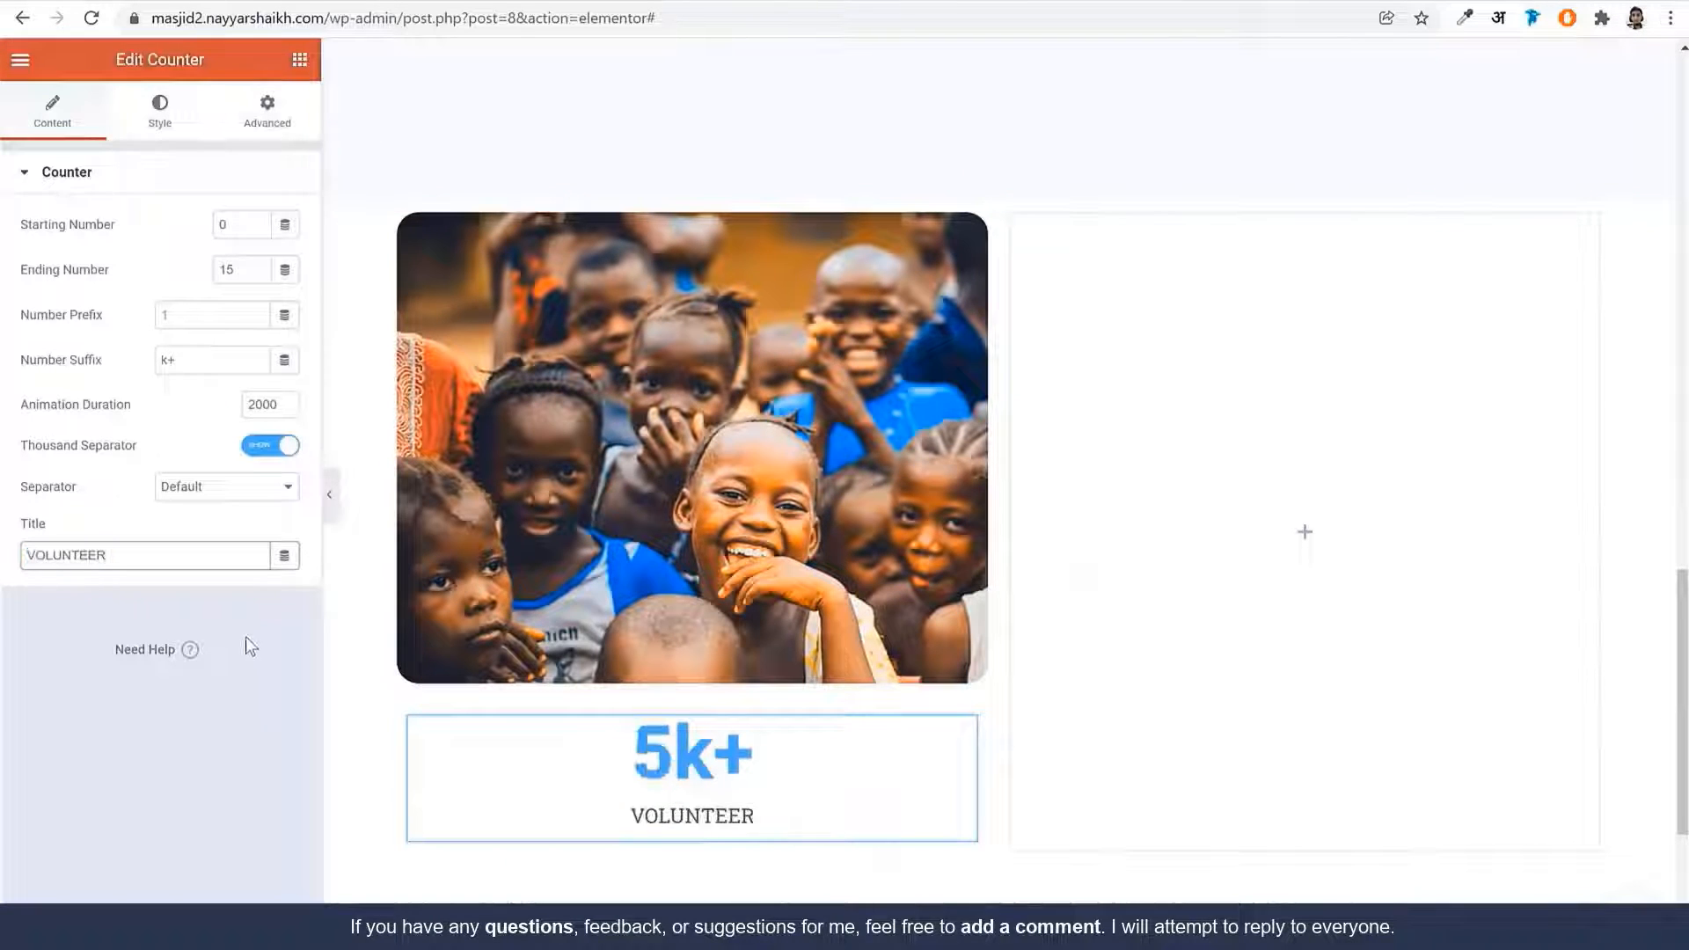
{"action": "left_click", "coordinate": [176, 121]}
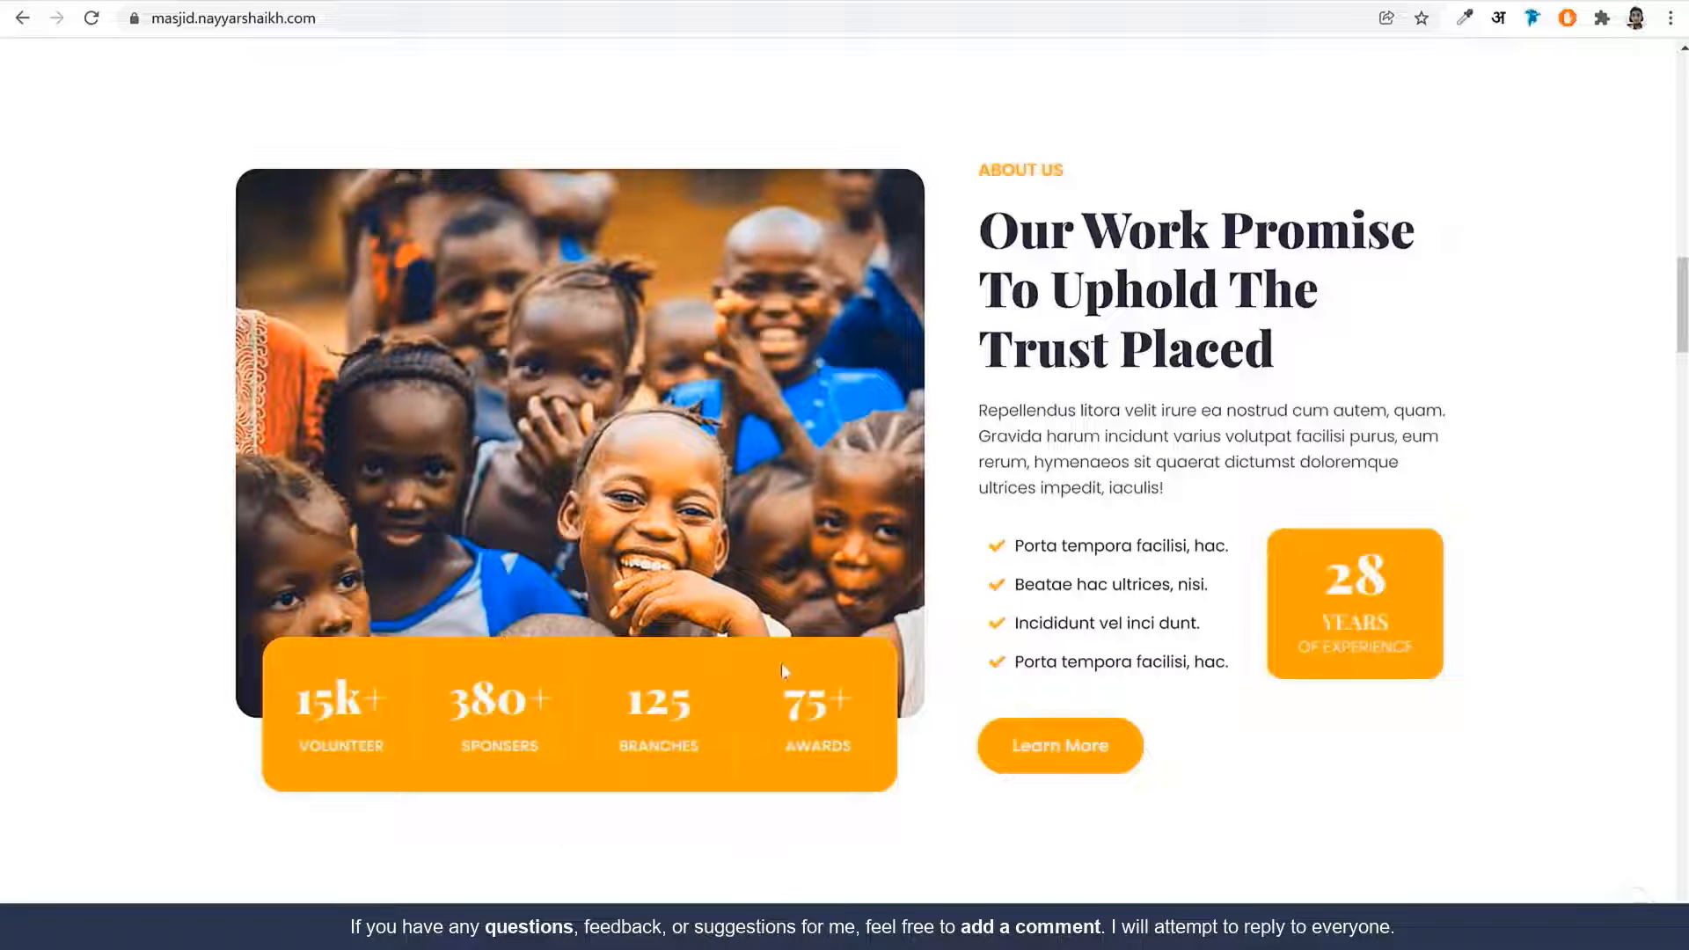
{"action": "left_click_drag", "start_coordinate": [301, 707], "coordinate": [409, 754]}
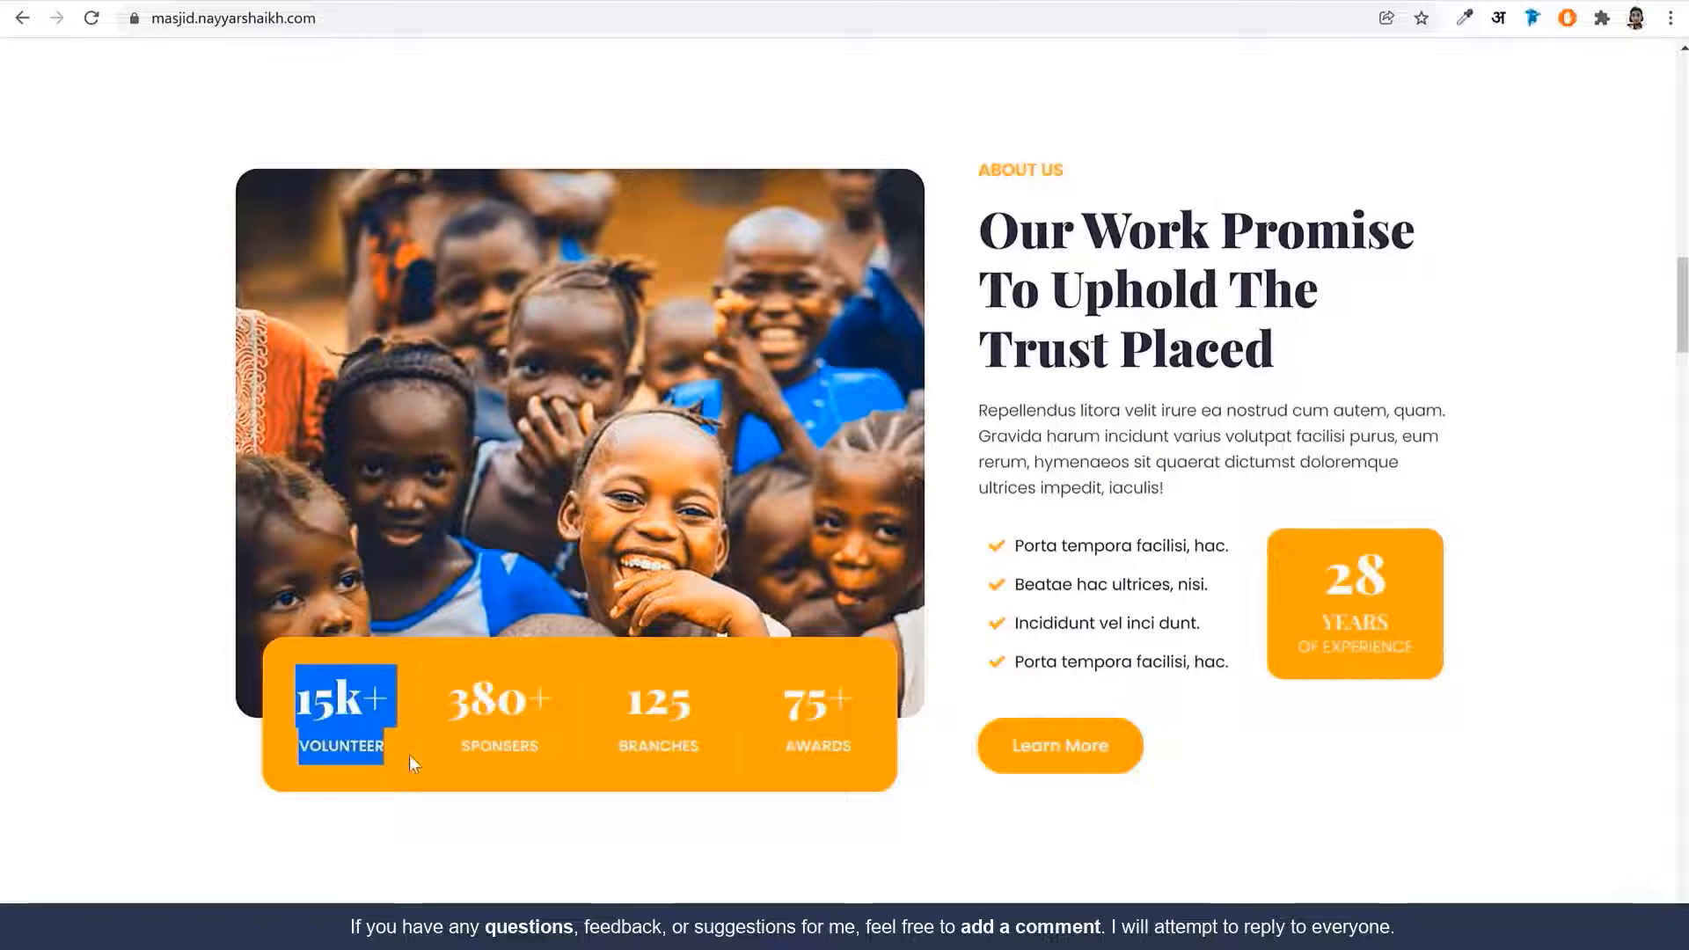
{"action": "left_click", "coordinate": [409, 754]}
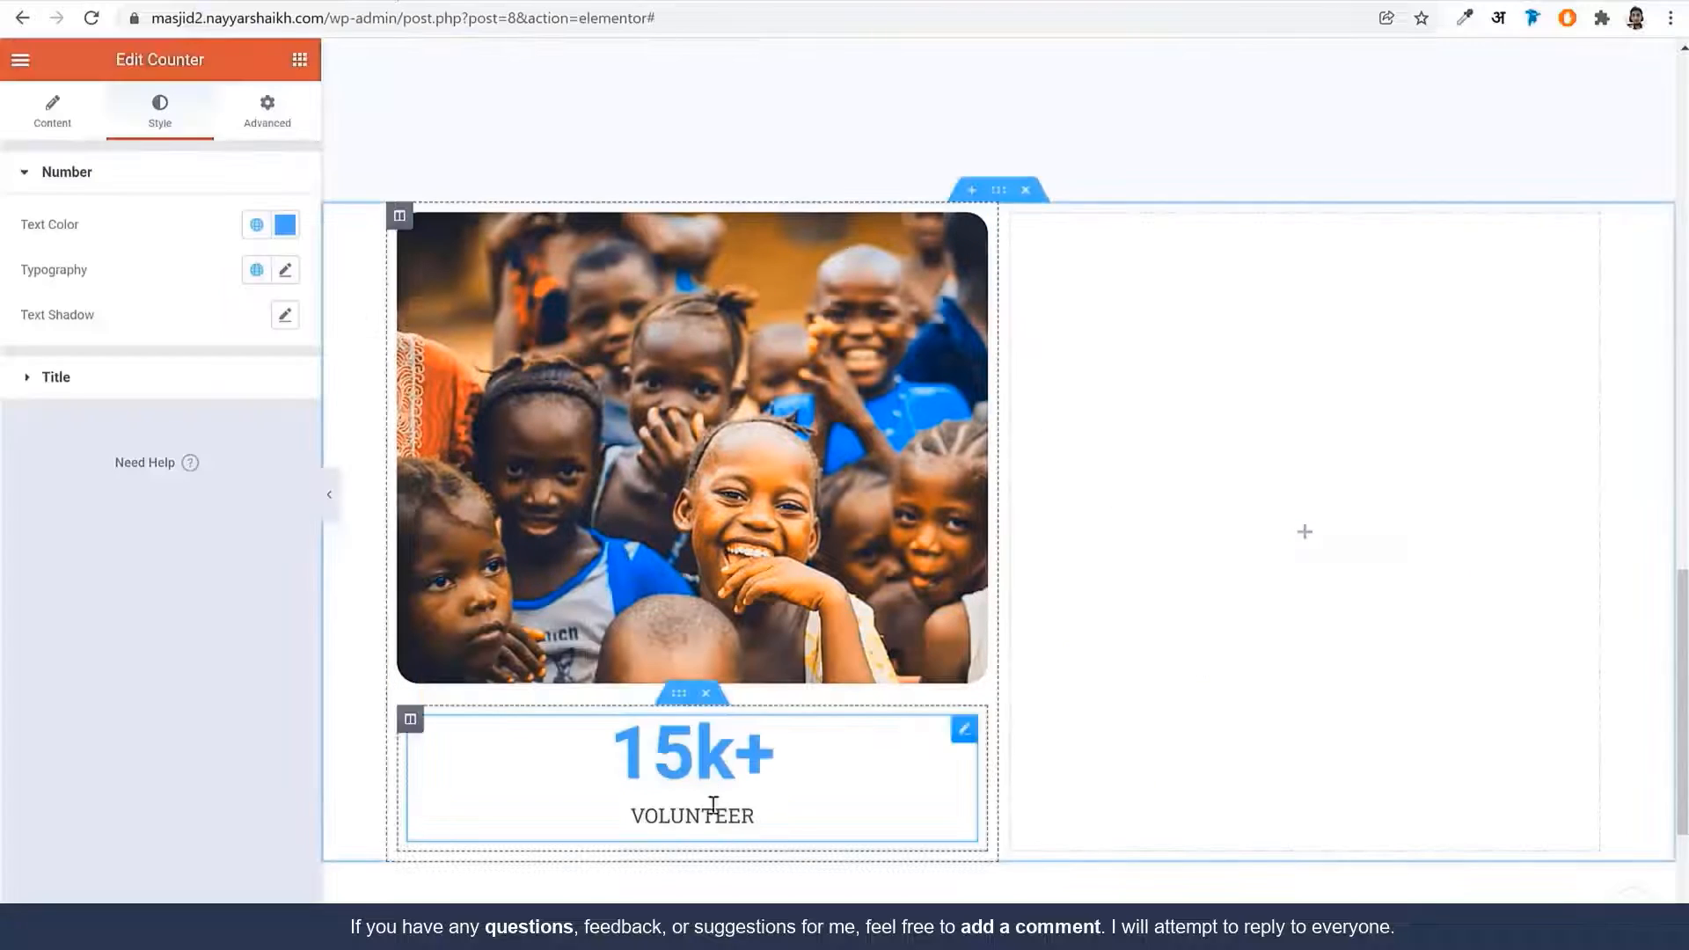
{"action": "left_click", "coordinate": [679, 698]}
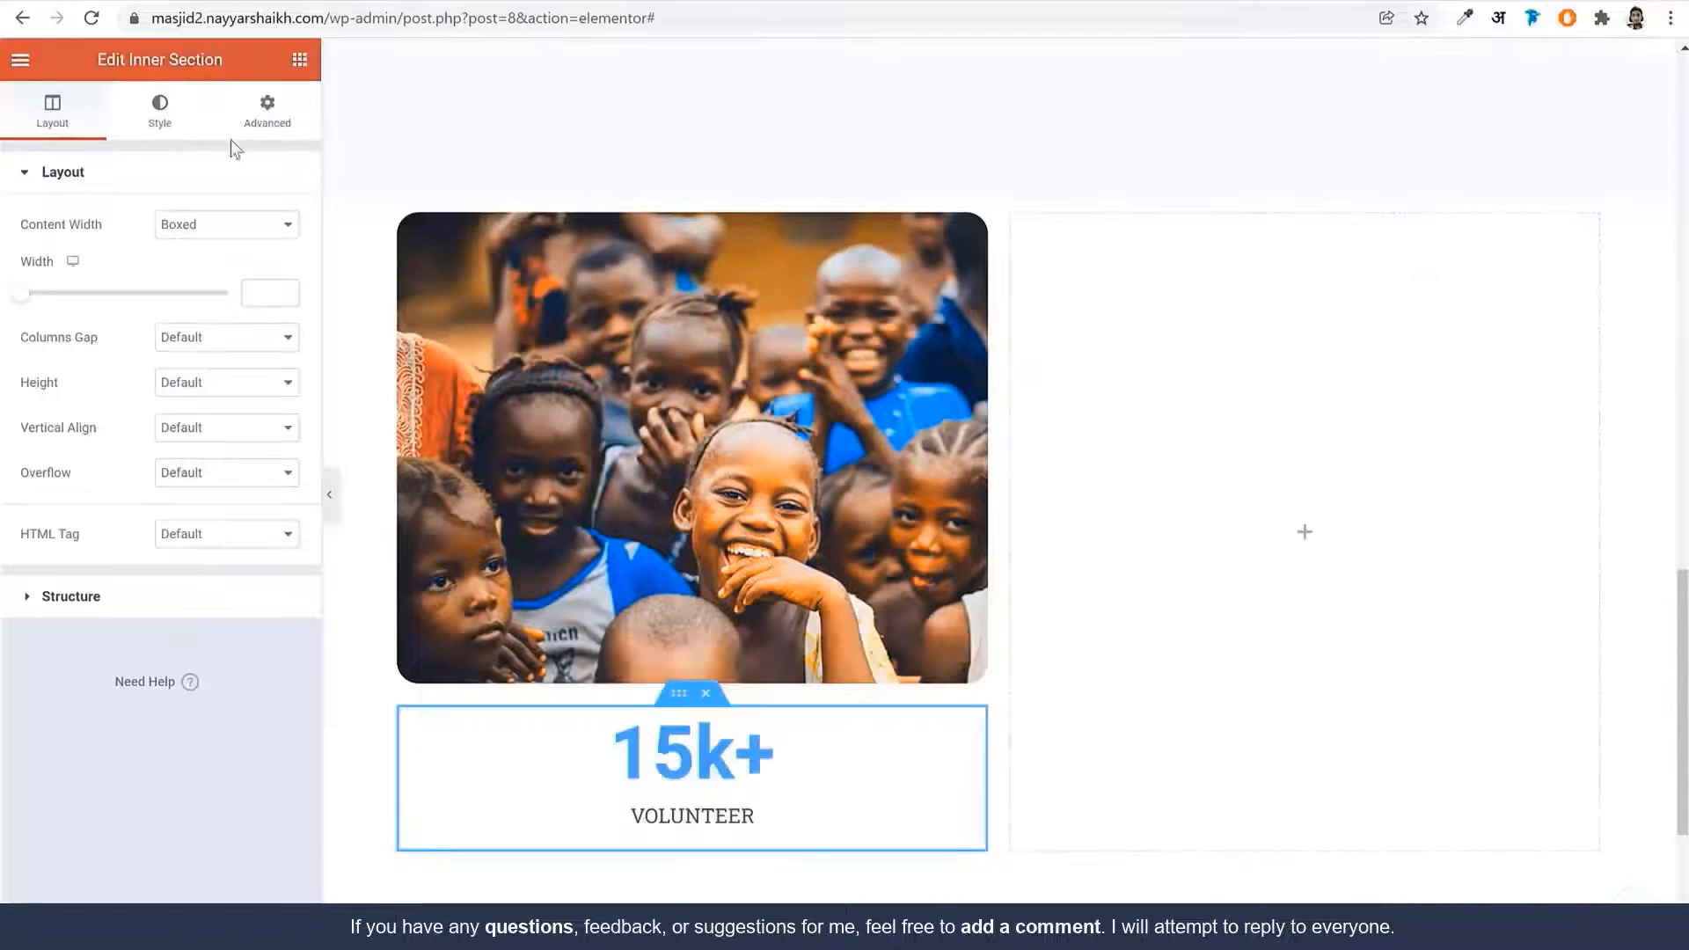
Give the inner section a -75 top margin to overlap the photo and no column gap
{"action": "left_click", "coordinate": [267, 113]}
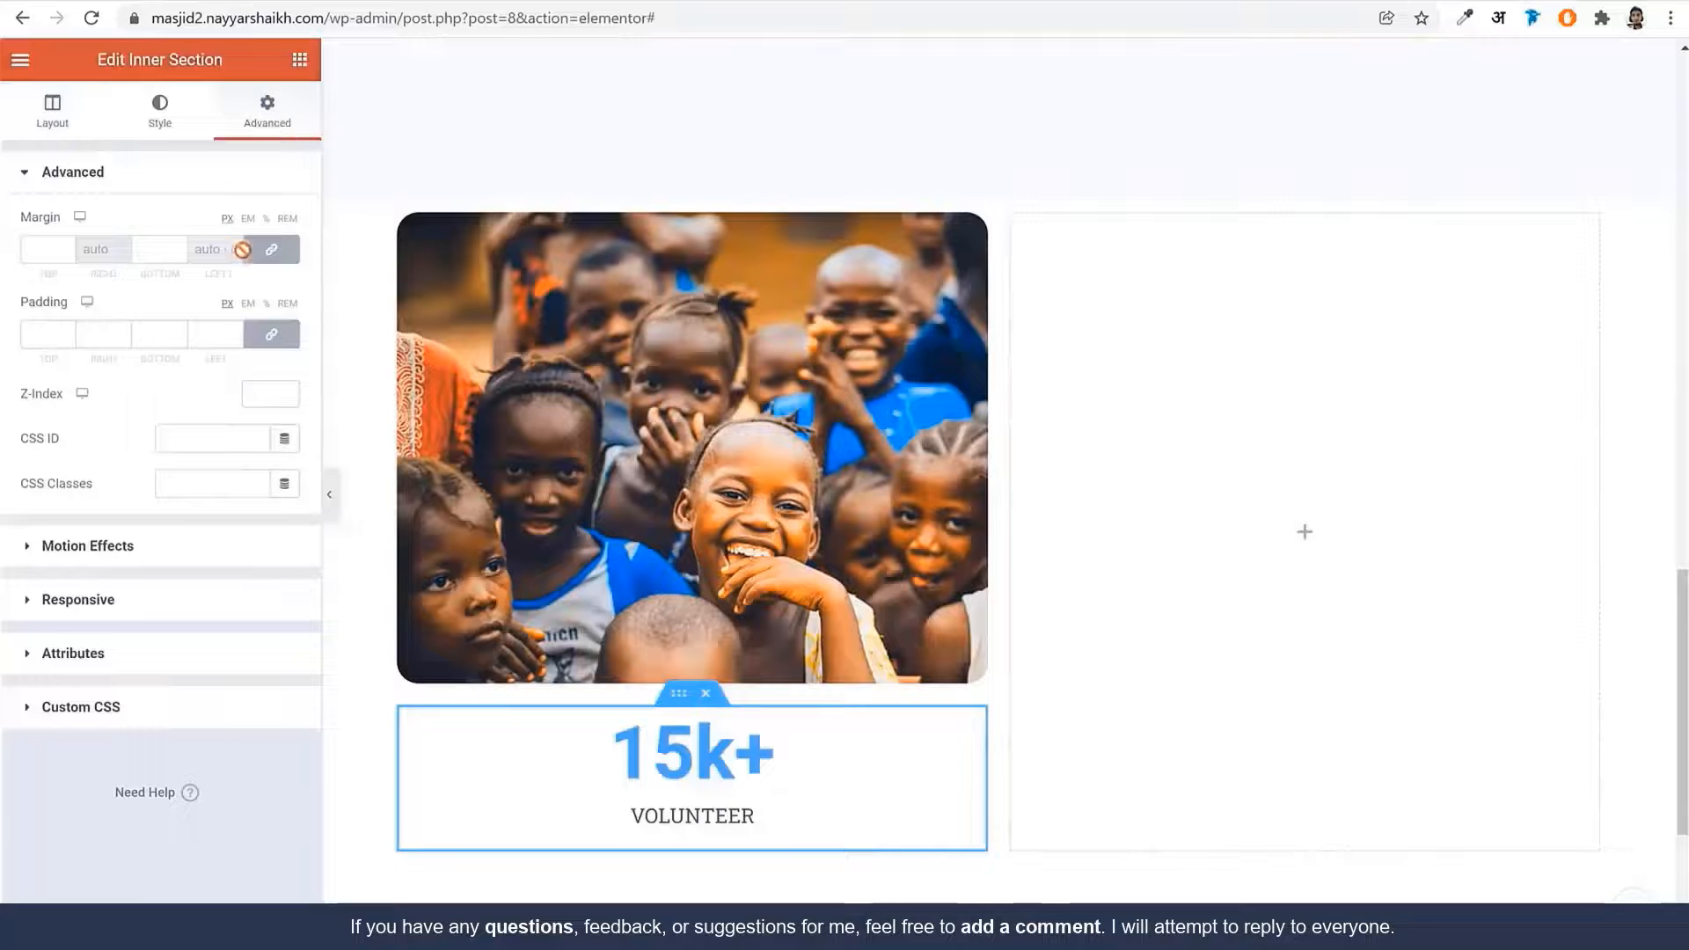
{"action": "double_click", "coordinate": [53, 248]}
{"action": "type", "text": "75"}
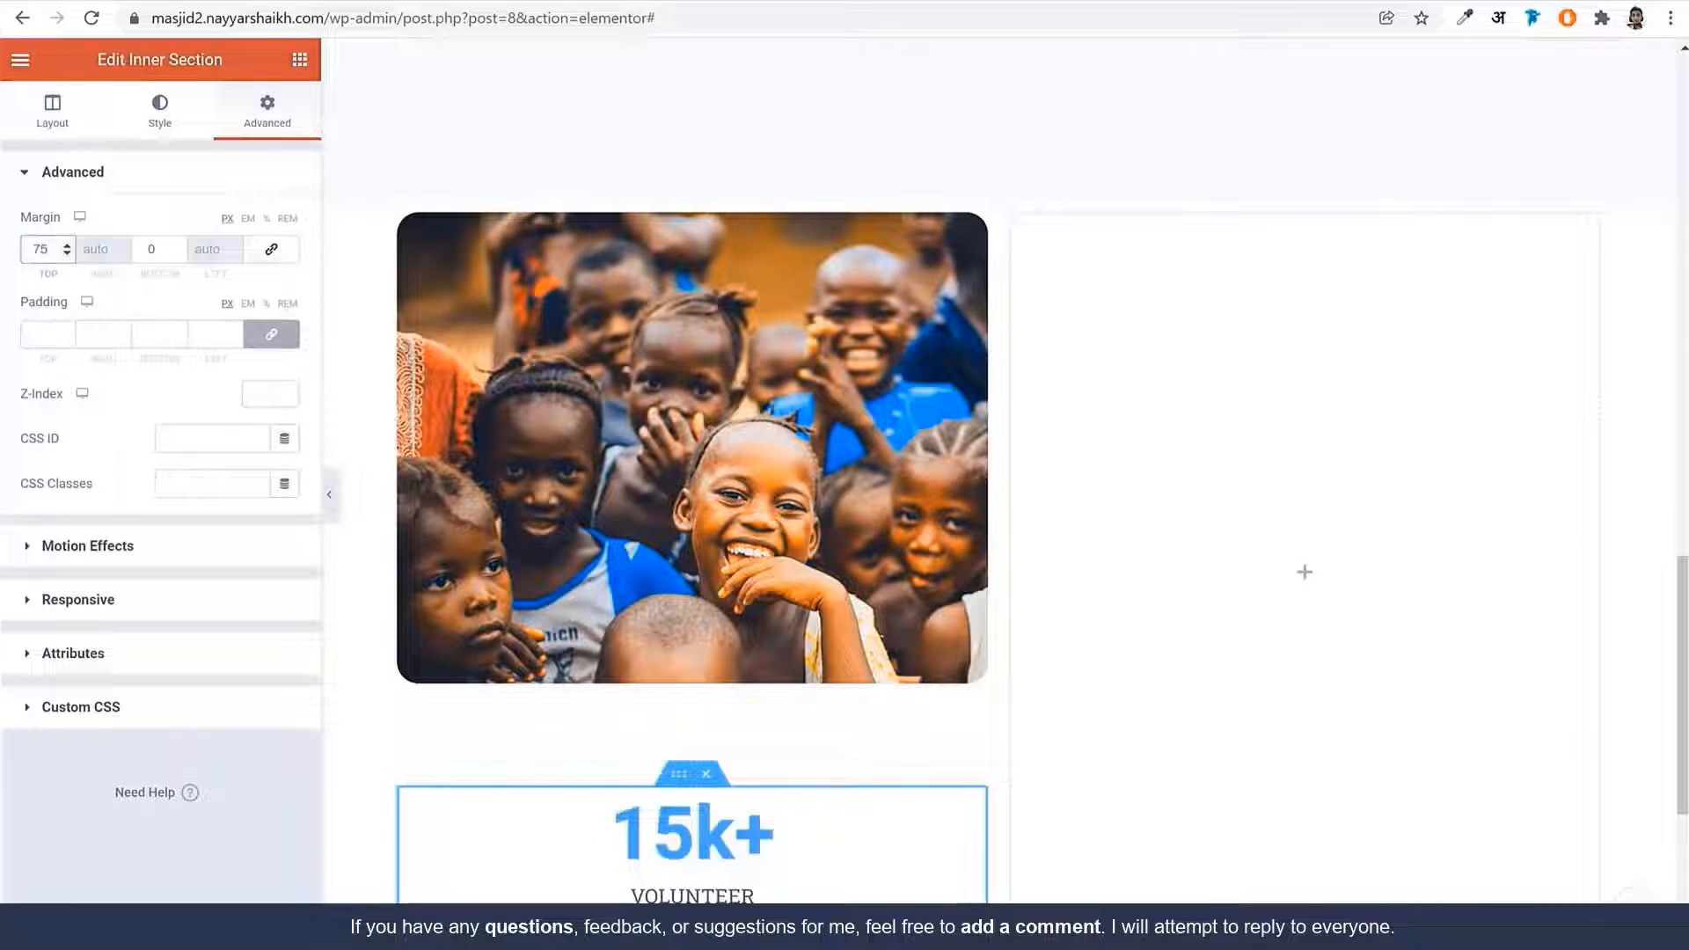
{"action": "left_click", "coordinate": [33, 249]}
{"action": "type", "text": "-"}
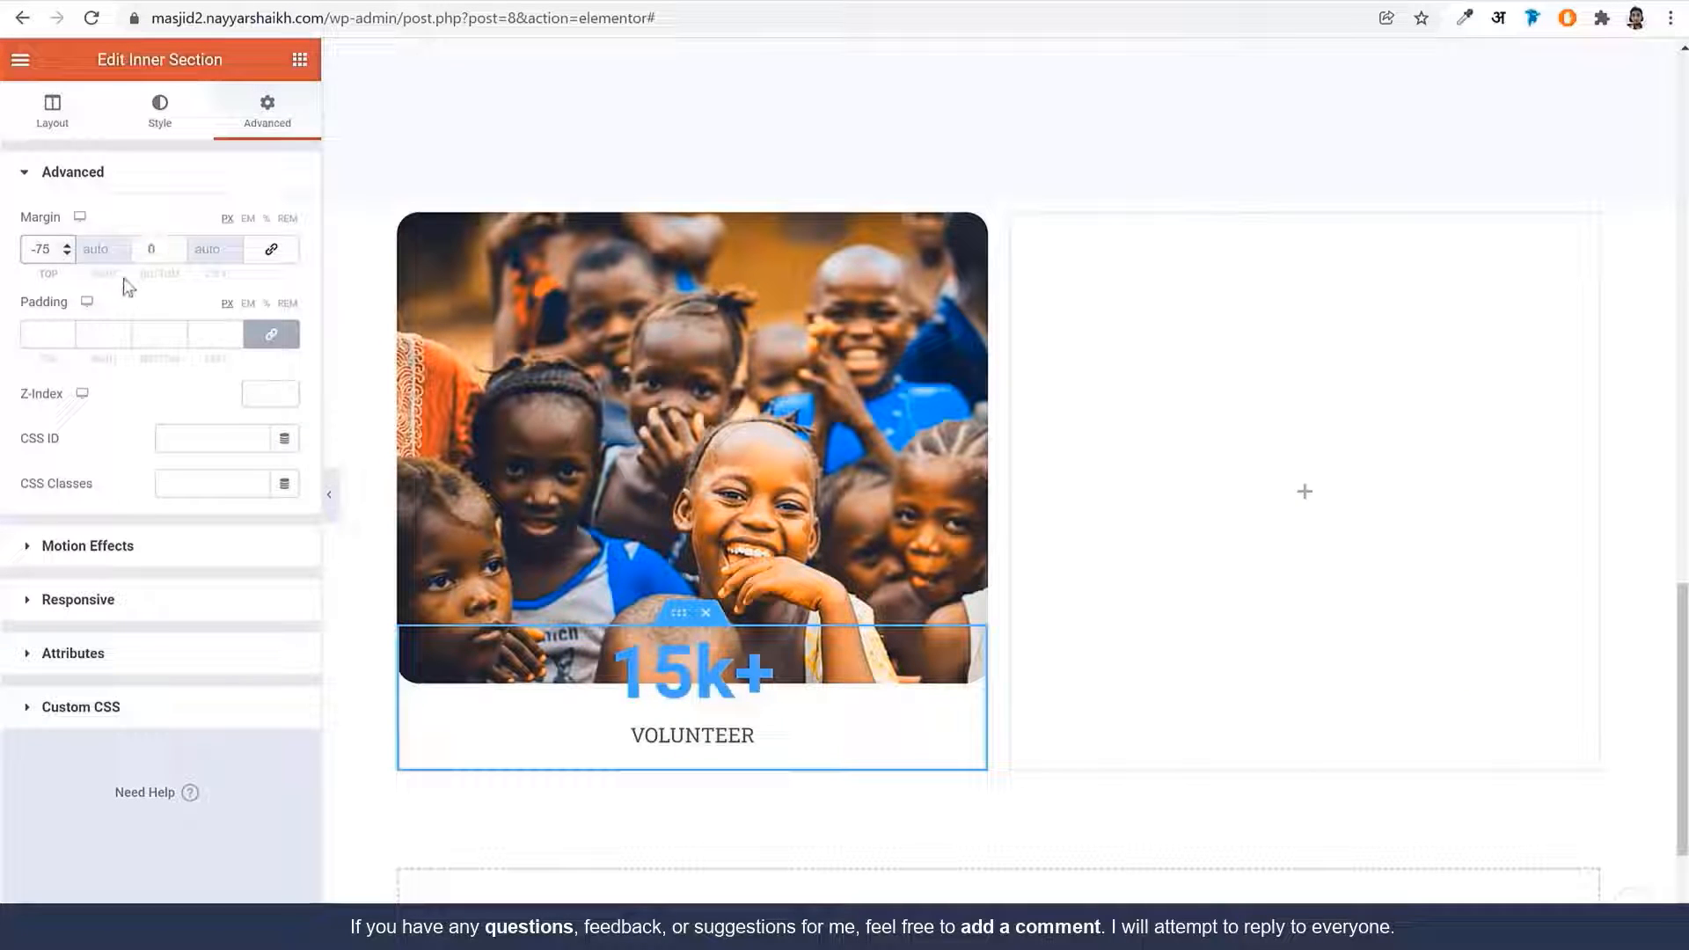
{"action": "left_click", "coordinate": [56, 113]}
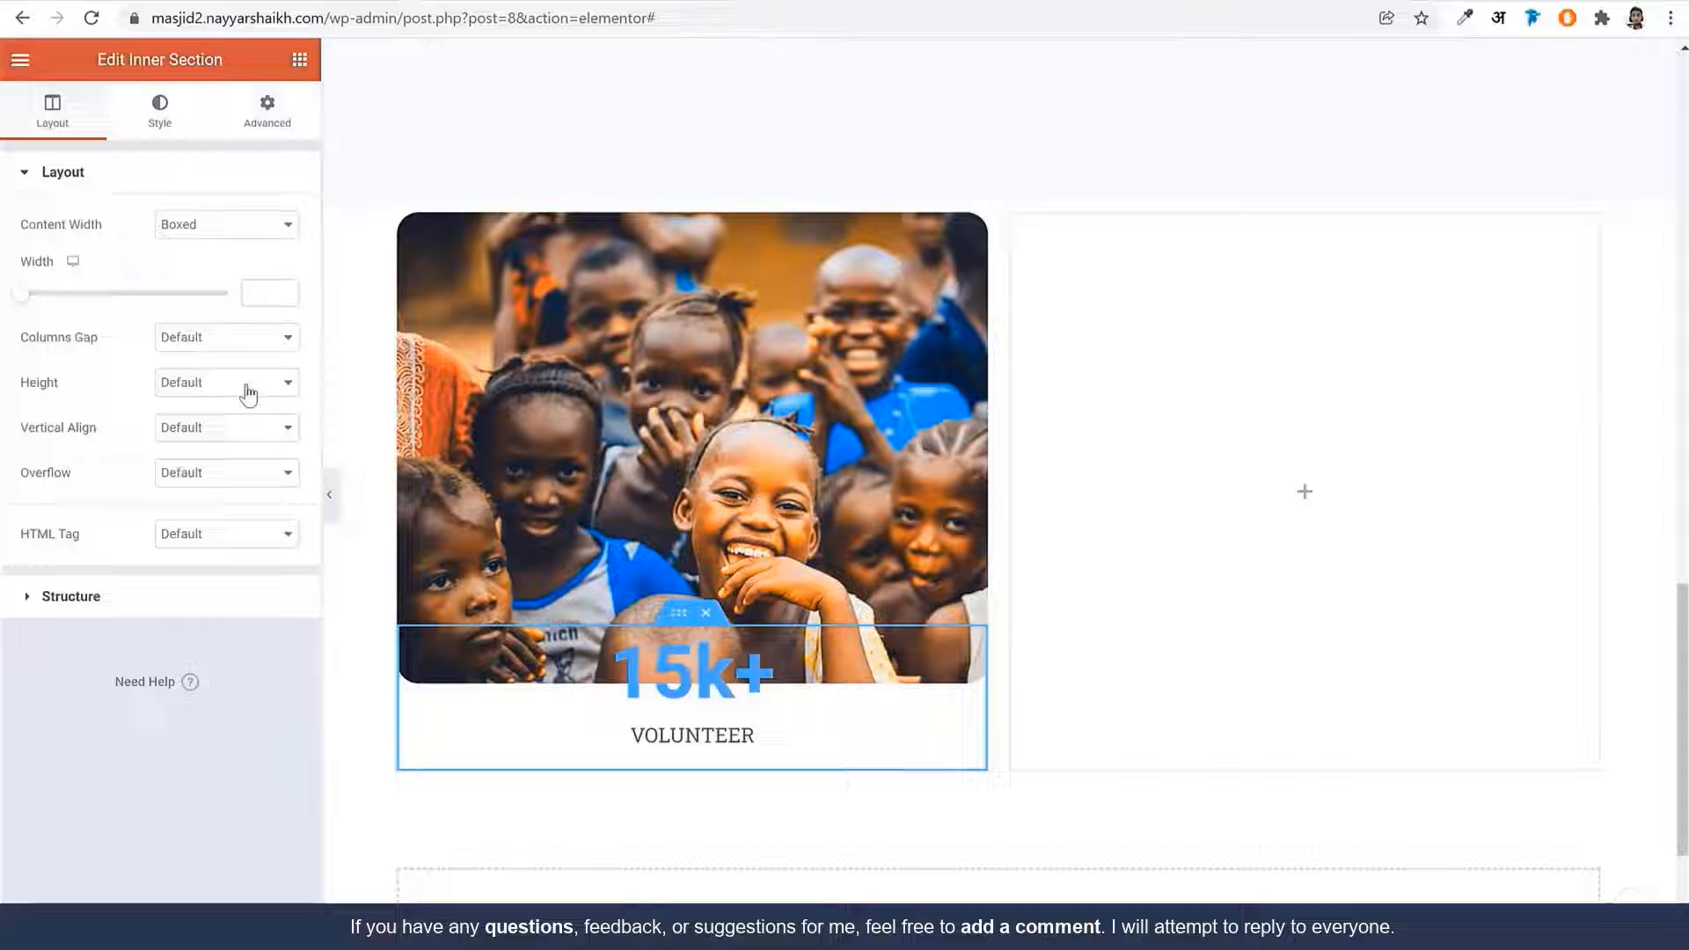
{"action": "left_click", "coordinate": [205, 341]}
{"action": "left_click", "coordinate": [211, 352]}
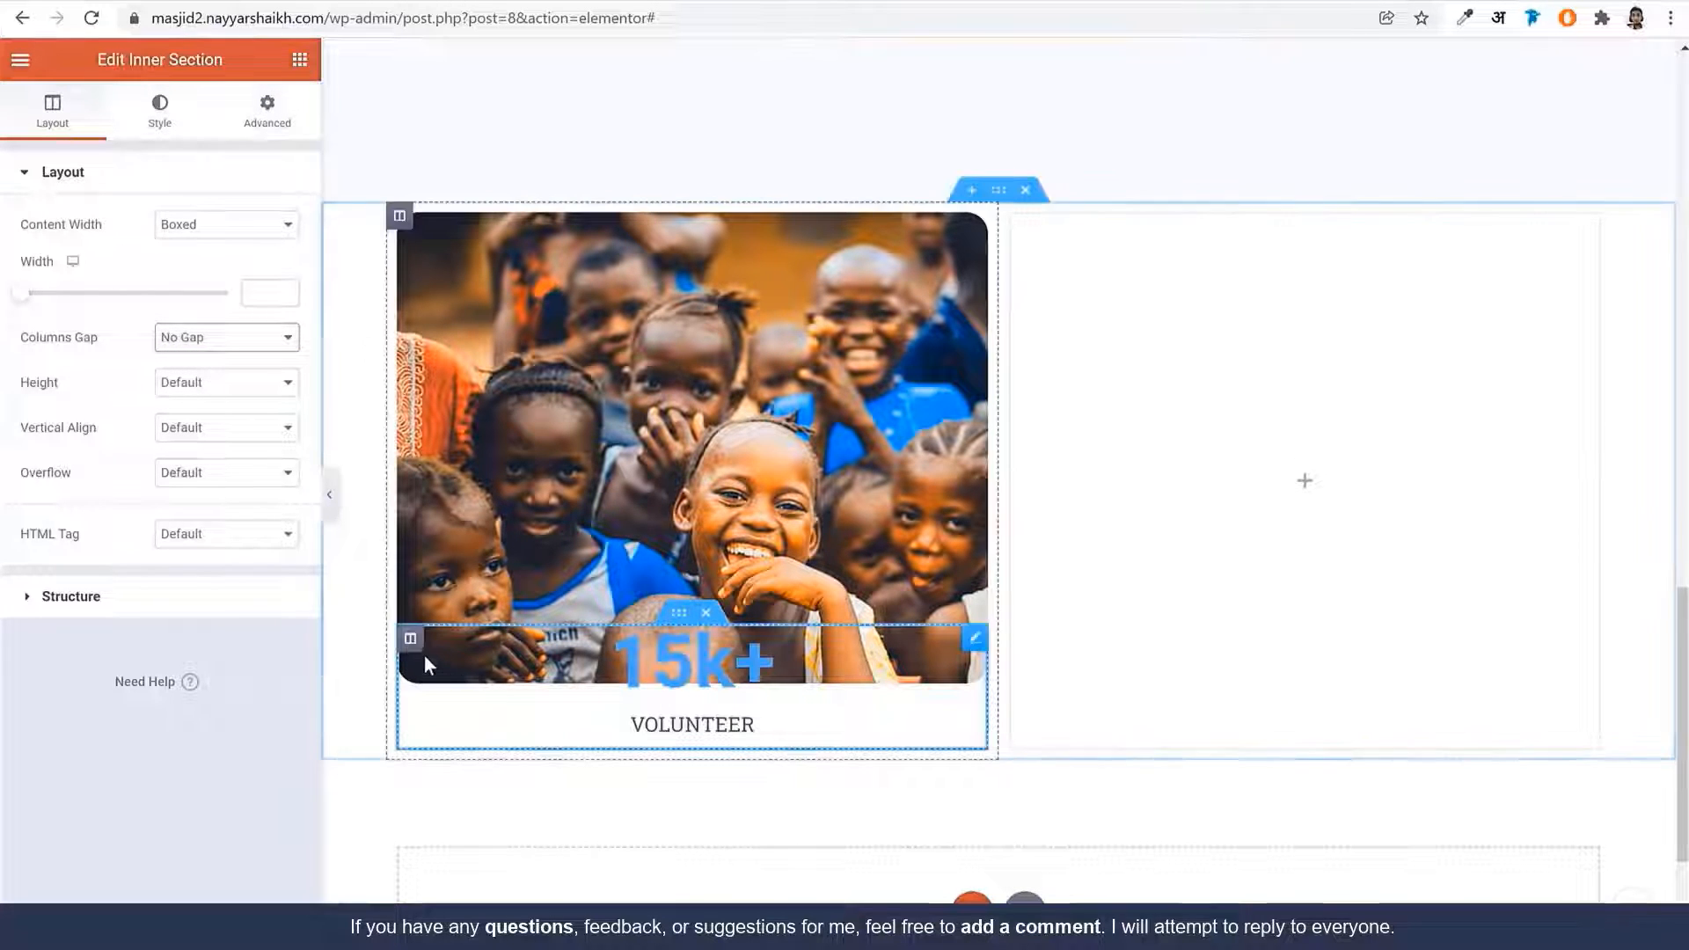
Fill the counter column's background with the global Orange colour
{"action": "left_click", "coordinate": [410, 642]}
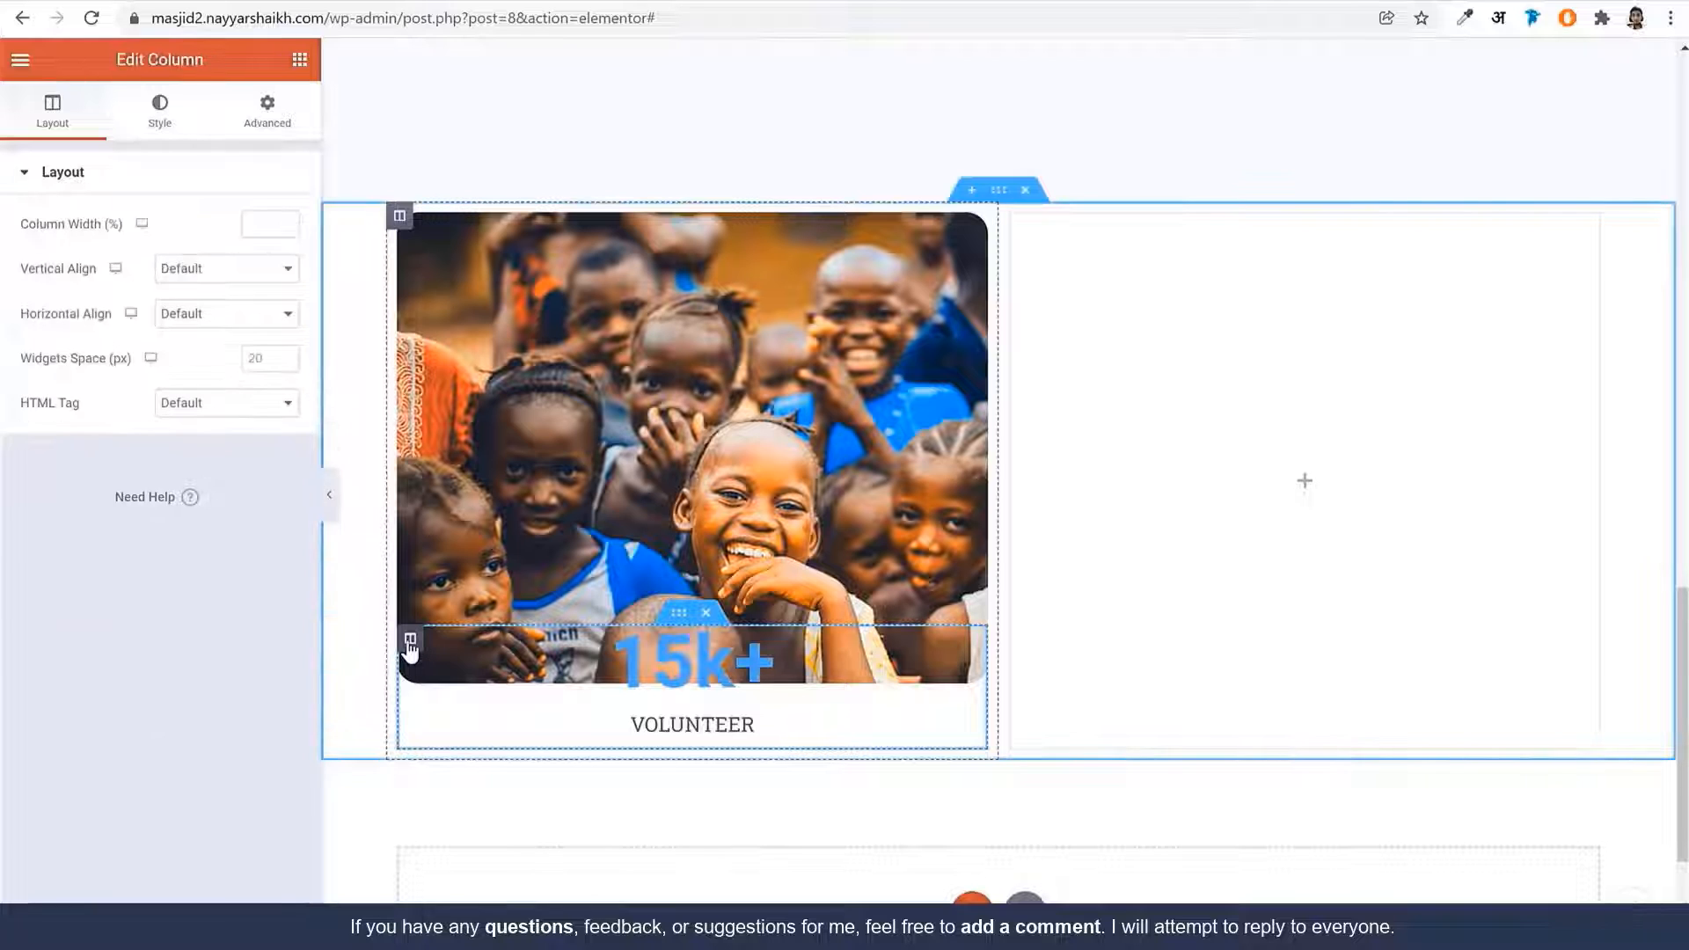
{"action": "left_click", "coordinate": [159, 123]}
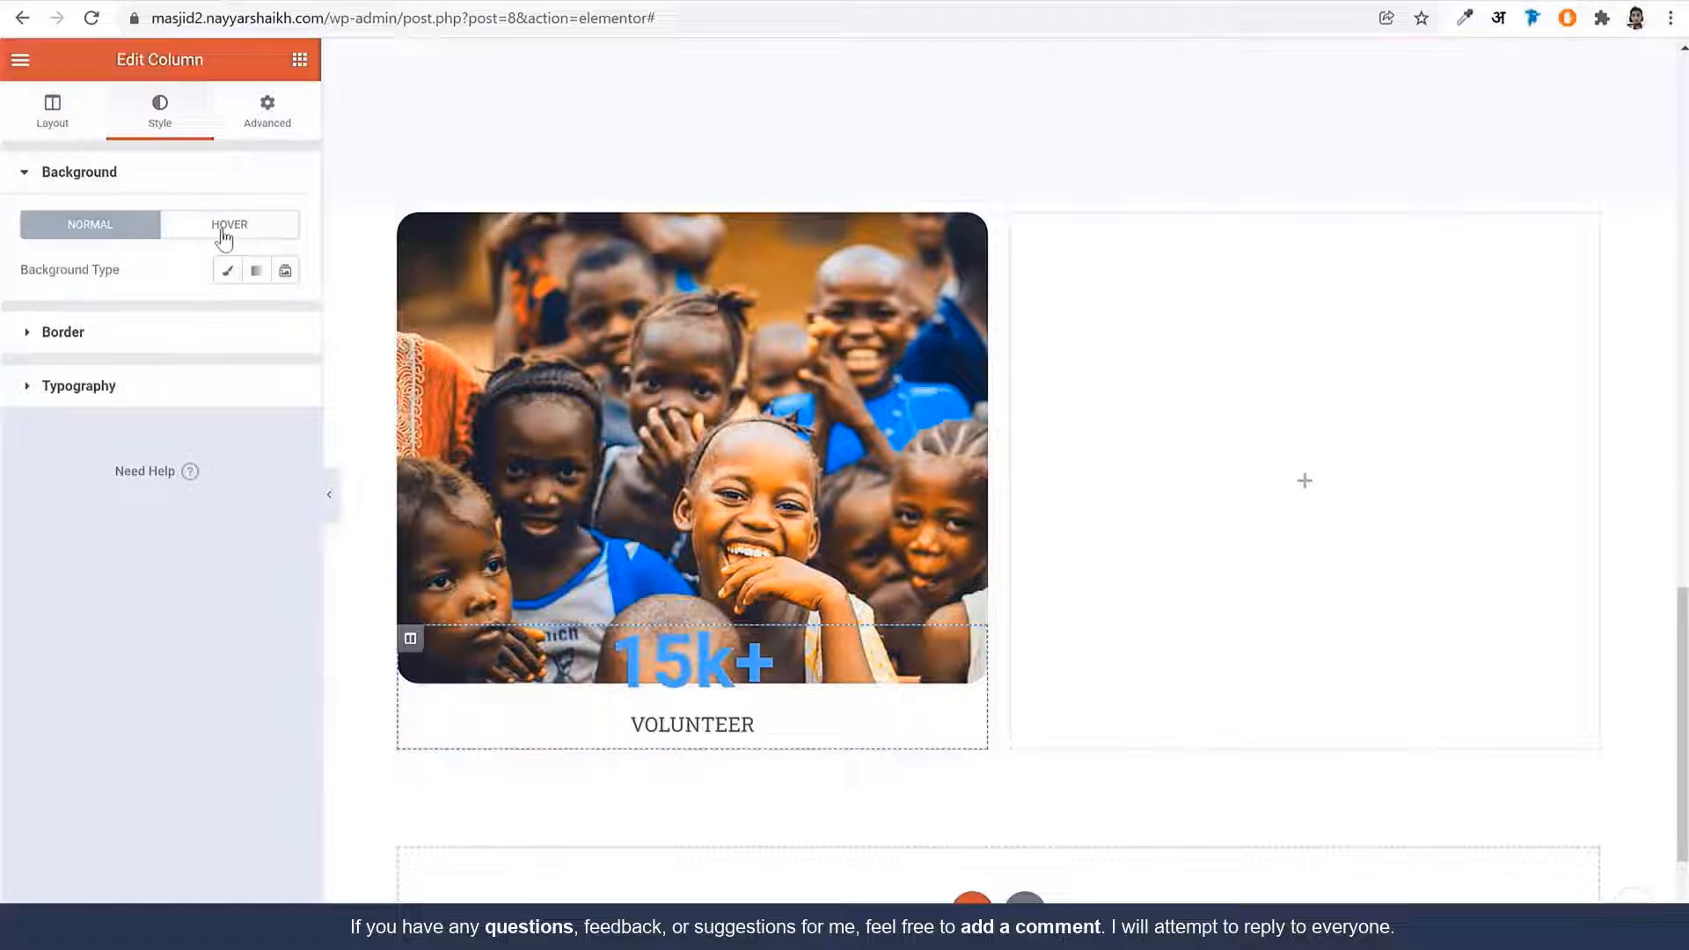
{"action": "left_click", "coordinate": [227, 274]}
{"action": "left_click", "coordinate": [256, 315]}
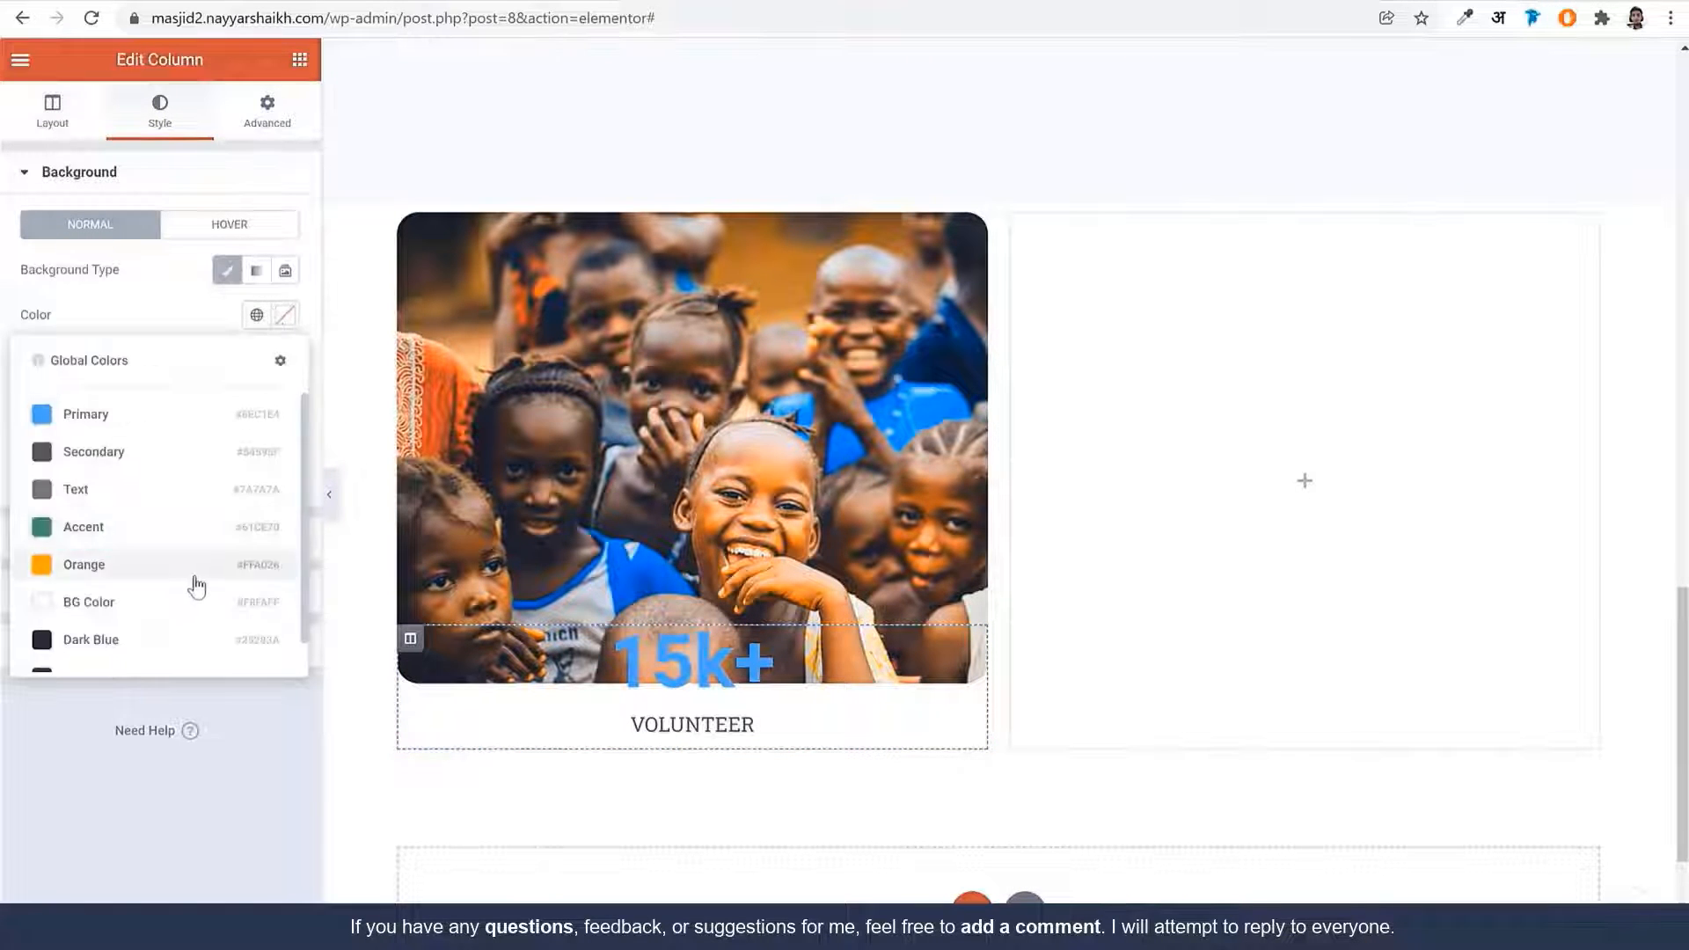
{"action": "left_click", "coordinate": [191, 574]}
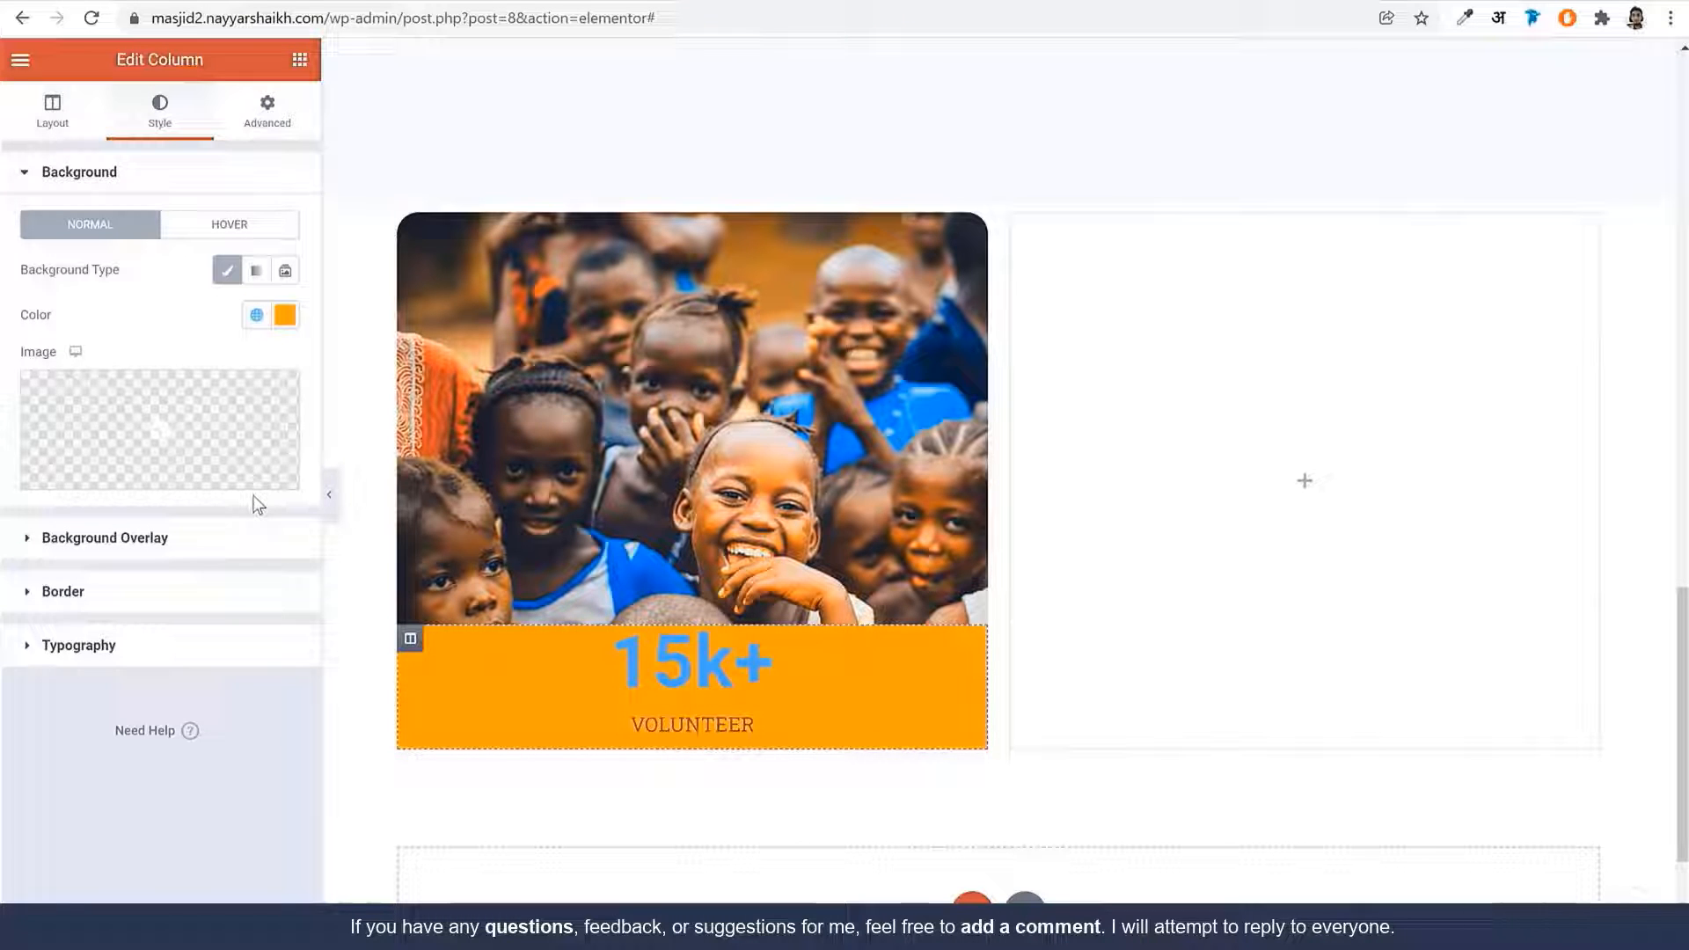
Set the column's right and left margins and top and bottom padding to 25
{"action": "left_click", "coordinate": [264, 124]}
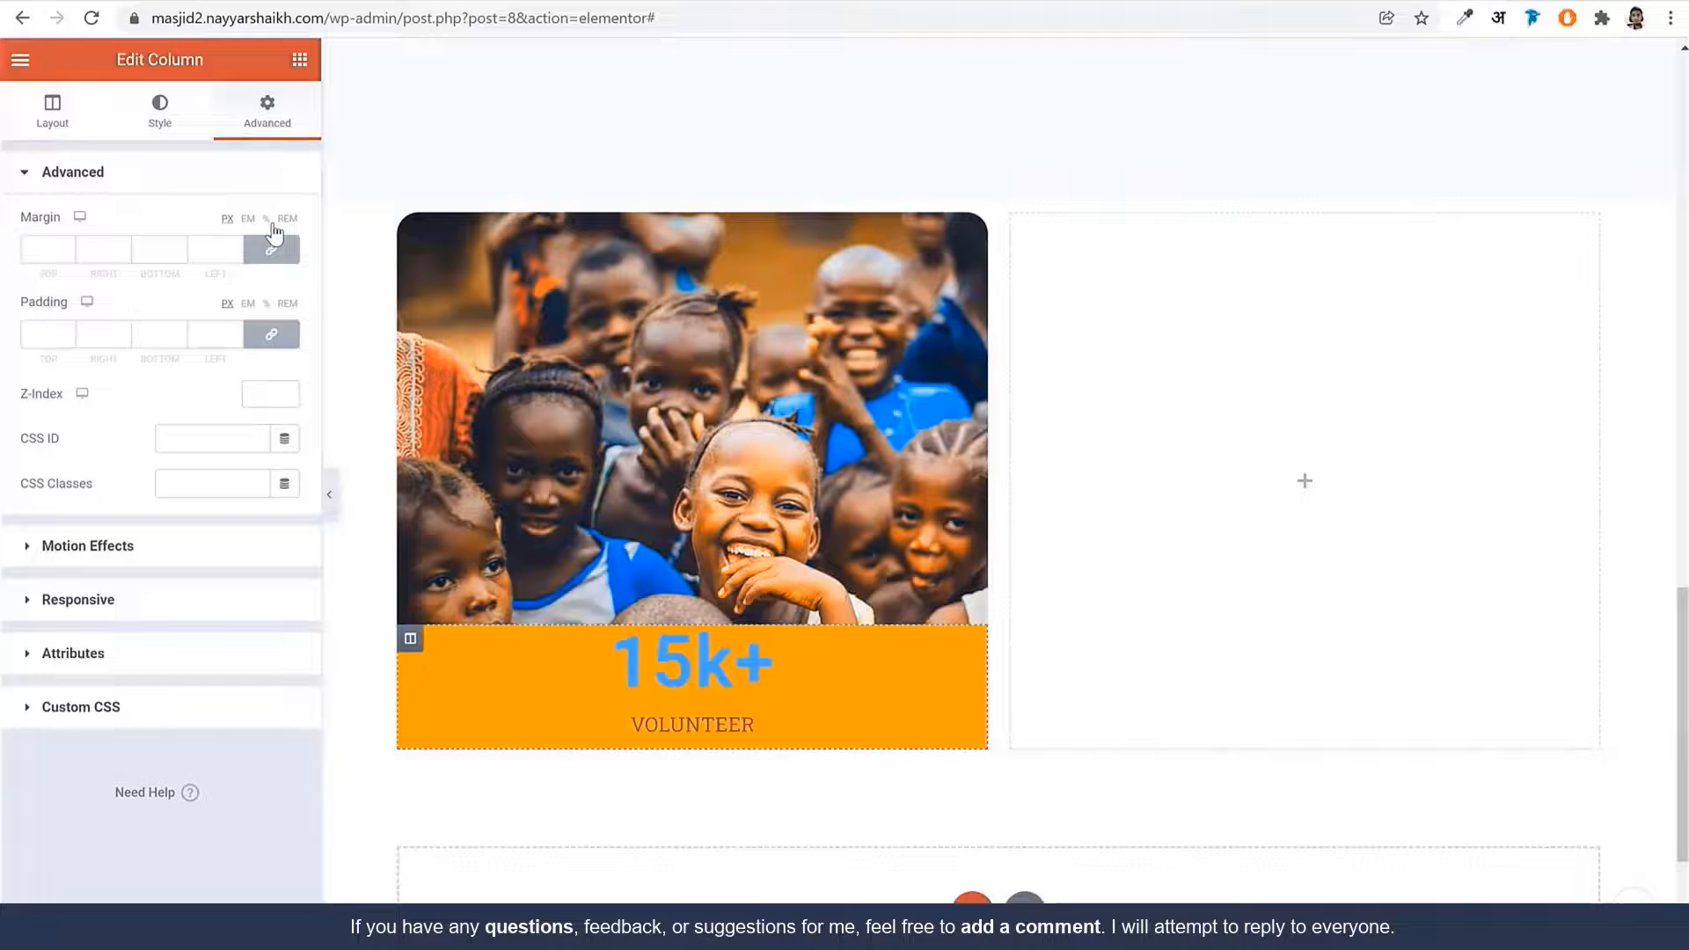
{"action": "left_click", "coordinate": [271, 249]}
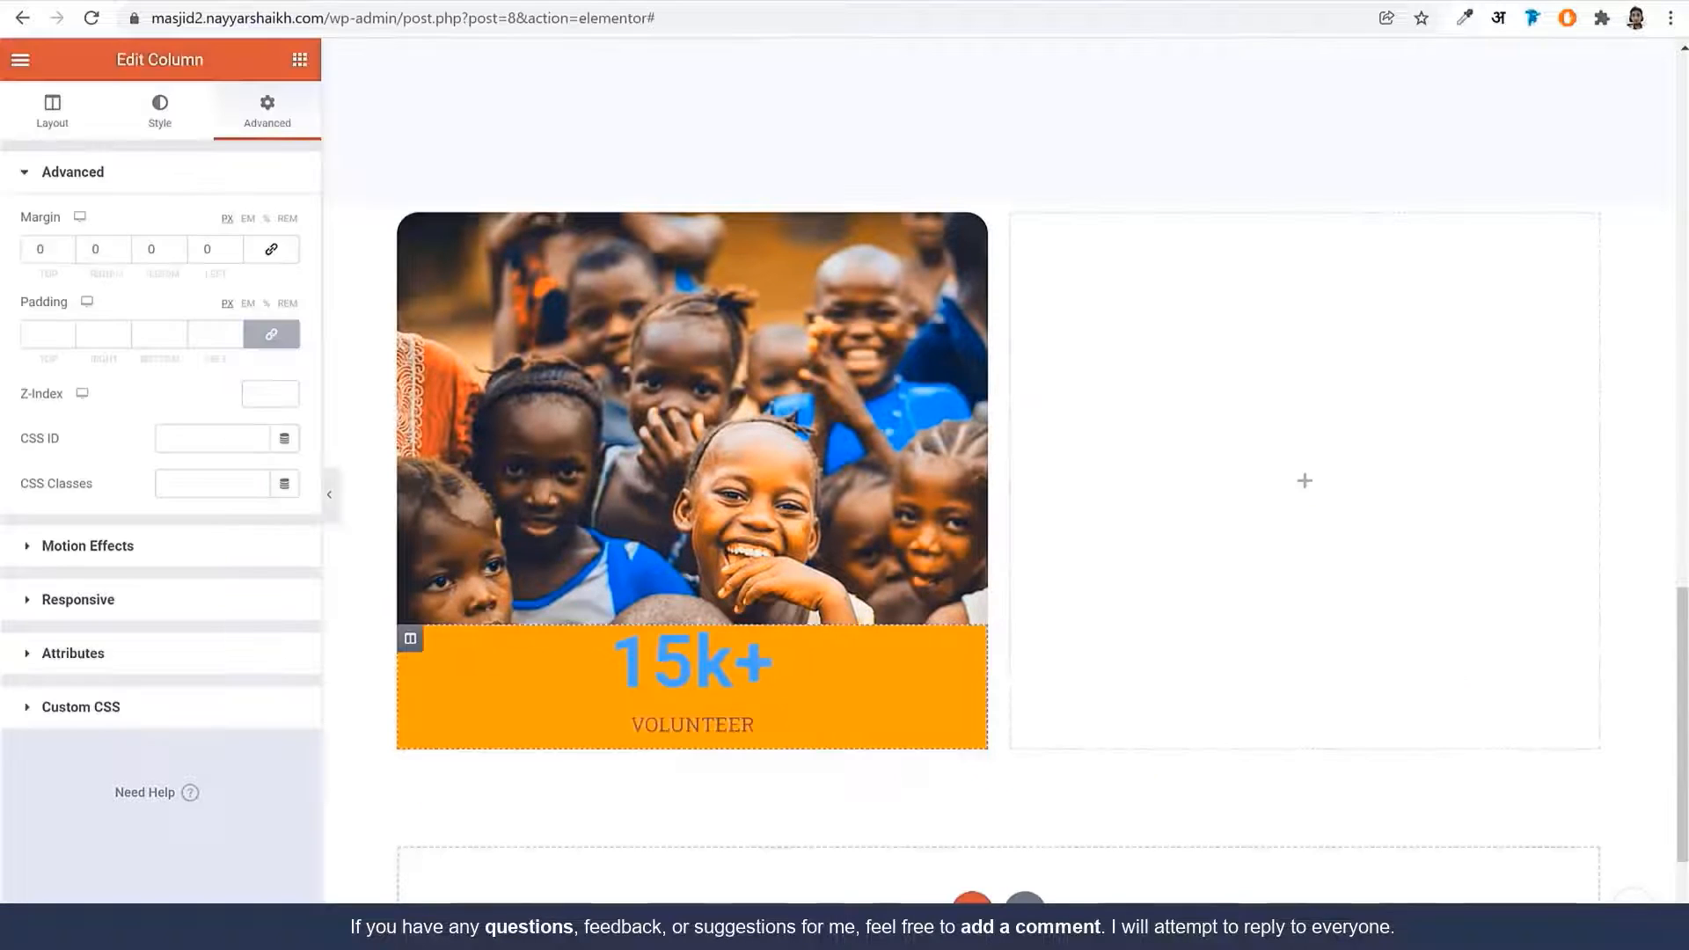
{"action": "double_click", "coordinate": [101, 253]}
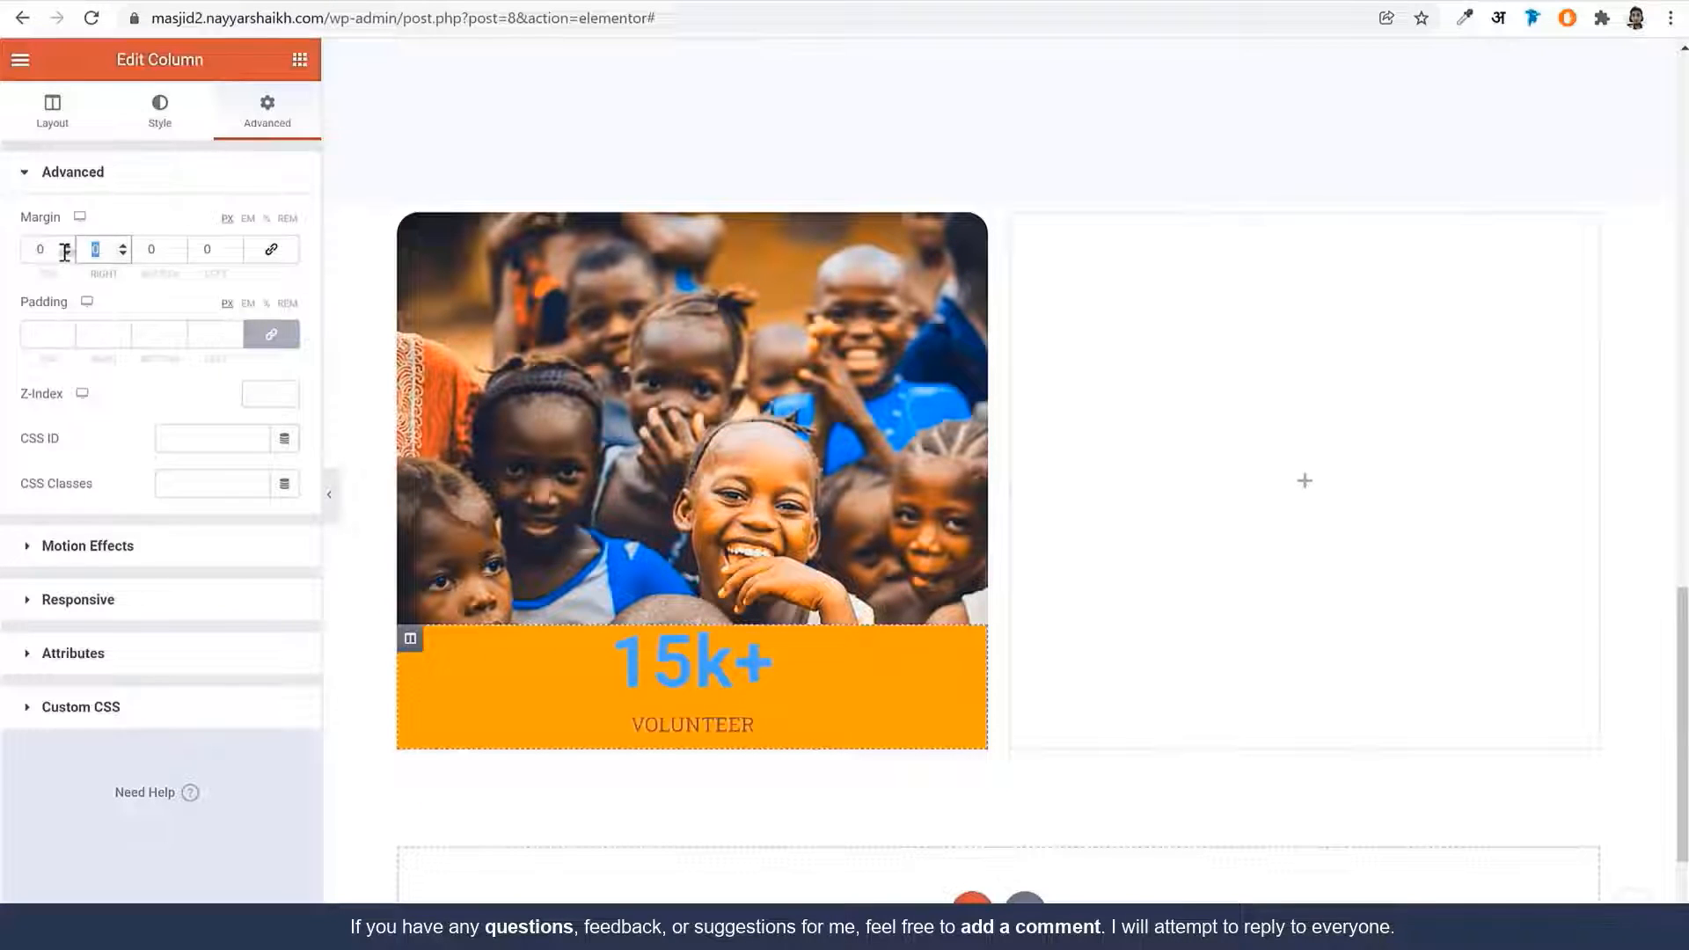
{"action": "type", "text": "25"}
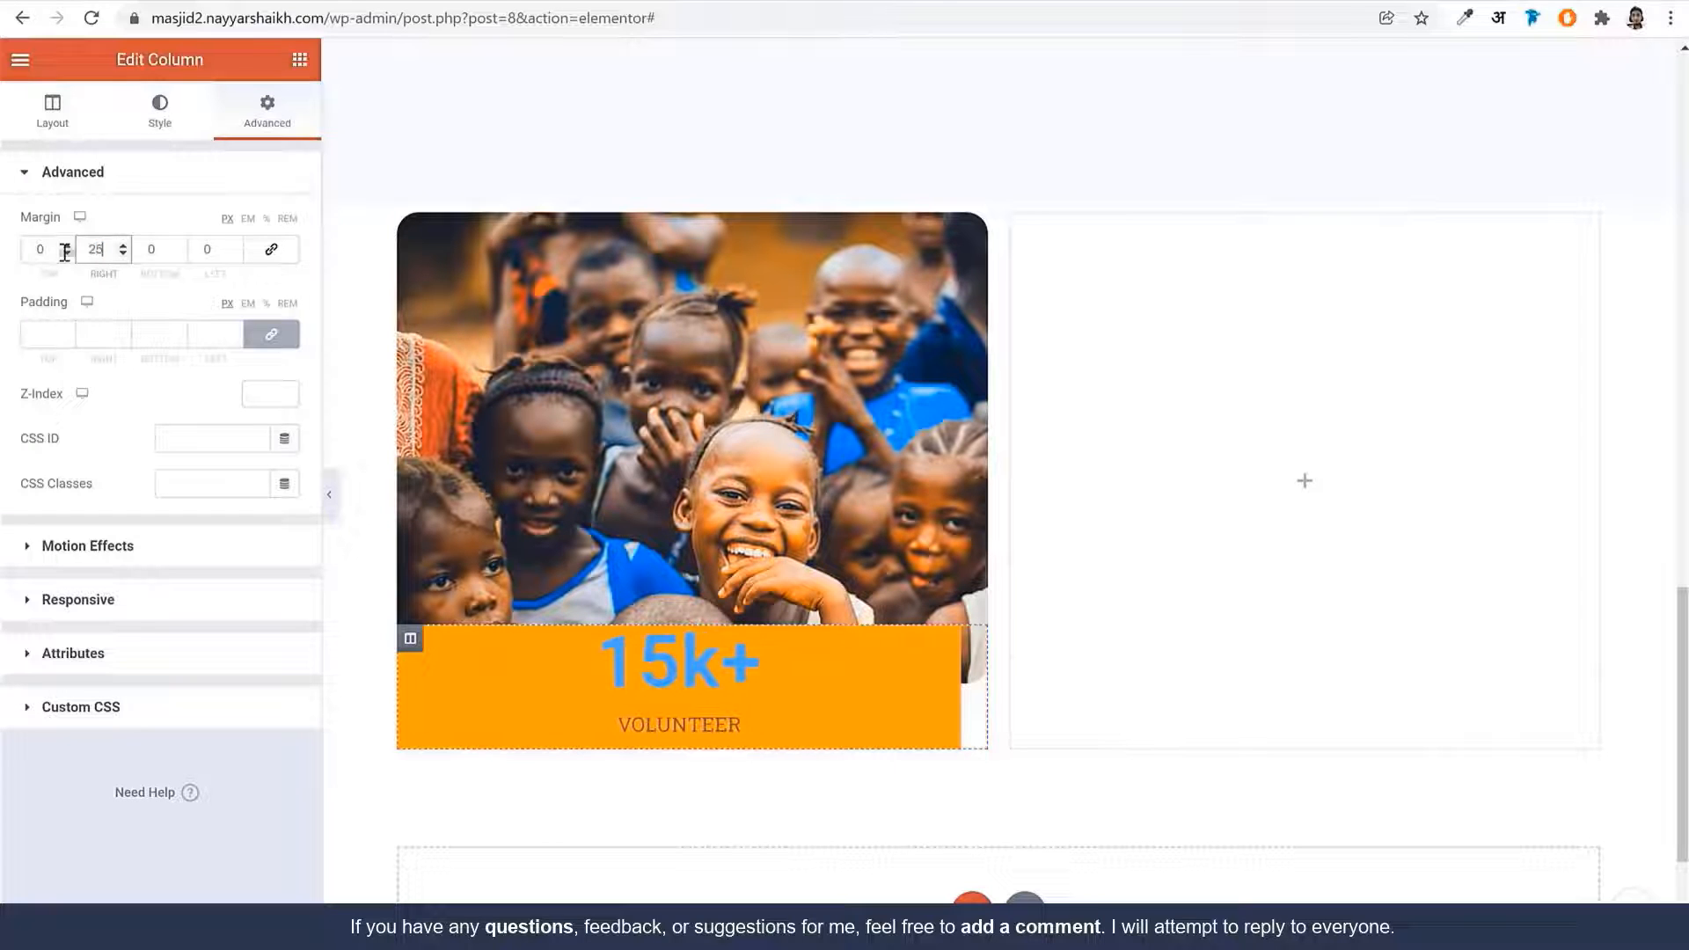
{"action": "key", "text": "Tab"}
{"action": "key", "text": "Tab"}
{"action": "type", "text": "25"}
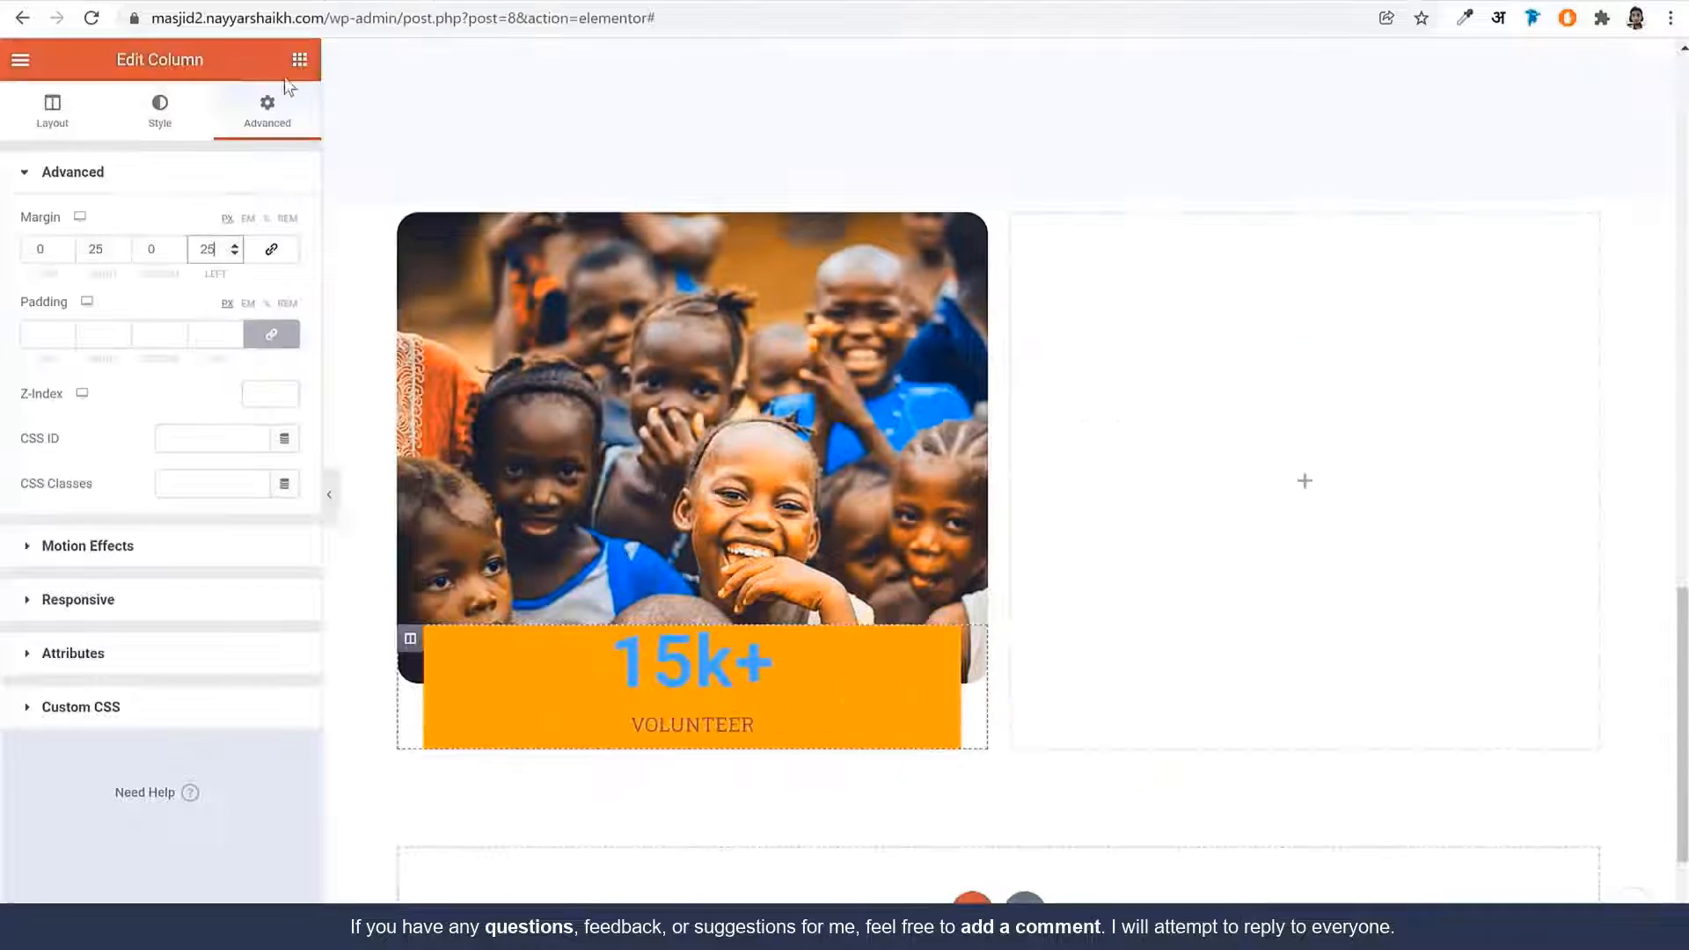
{"action": "left_click", "coordinate": [271, 333]}
{"action": "double_click", "coordinate": [42, 334]}
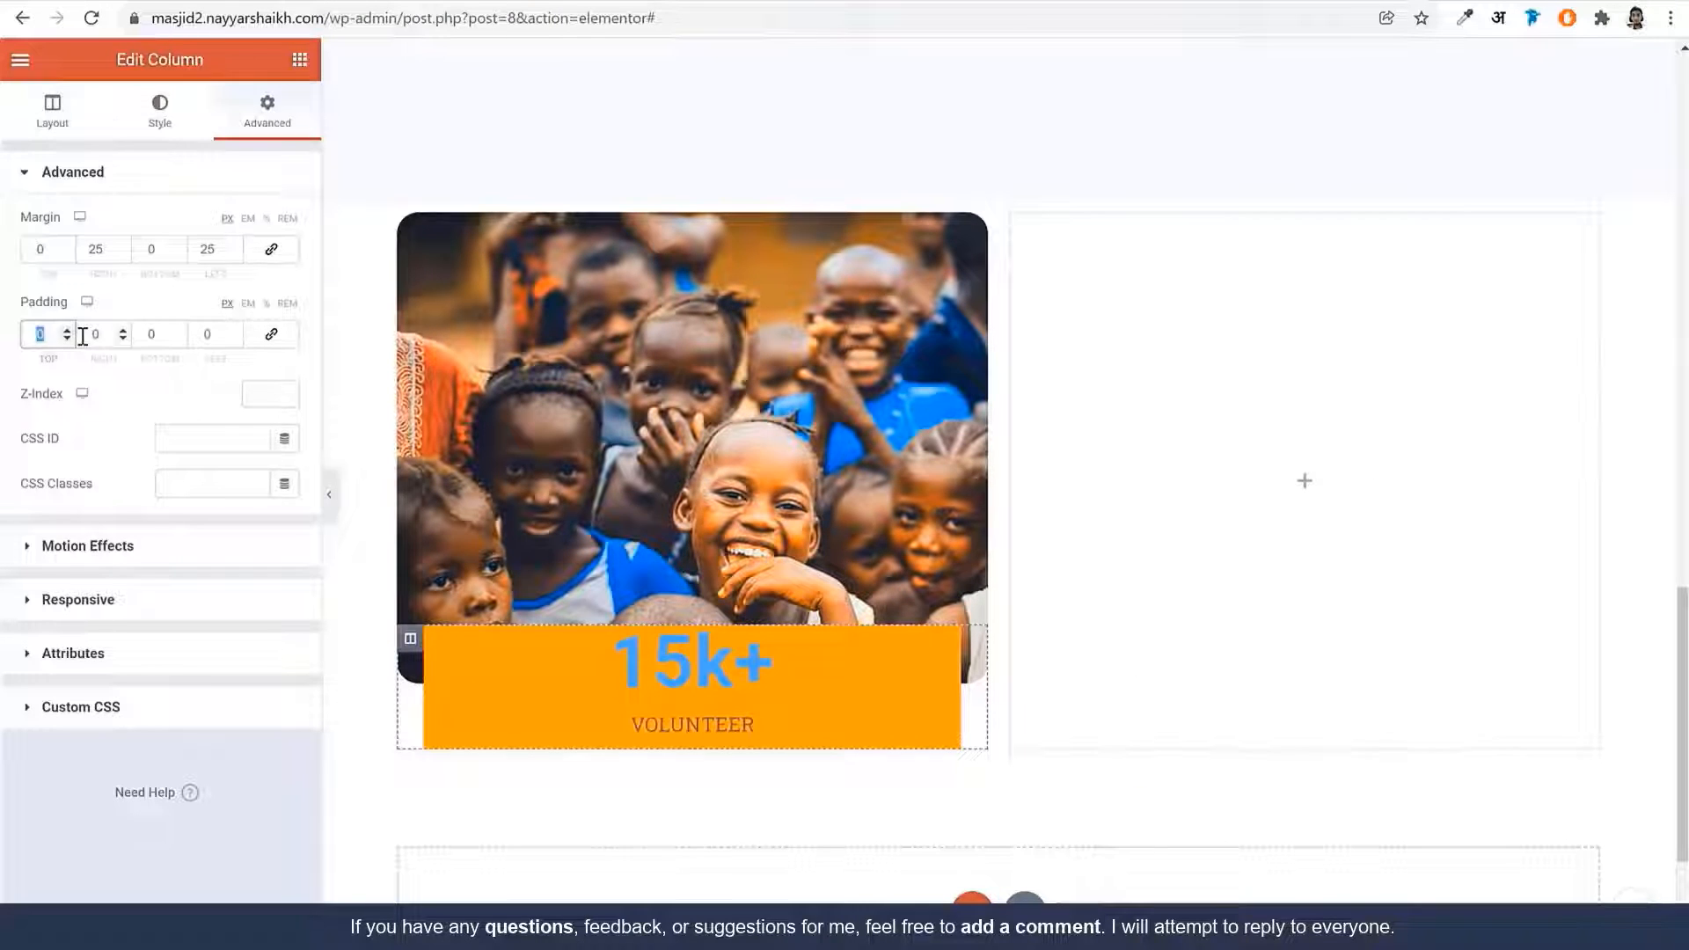
{"action": "type", "text": "25"}
{"action": "key", "text": "Tab"}
{"action": "key", "text": "Tab"}
{"action": "type", "text": "25"}
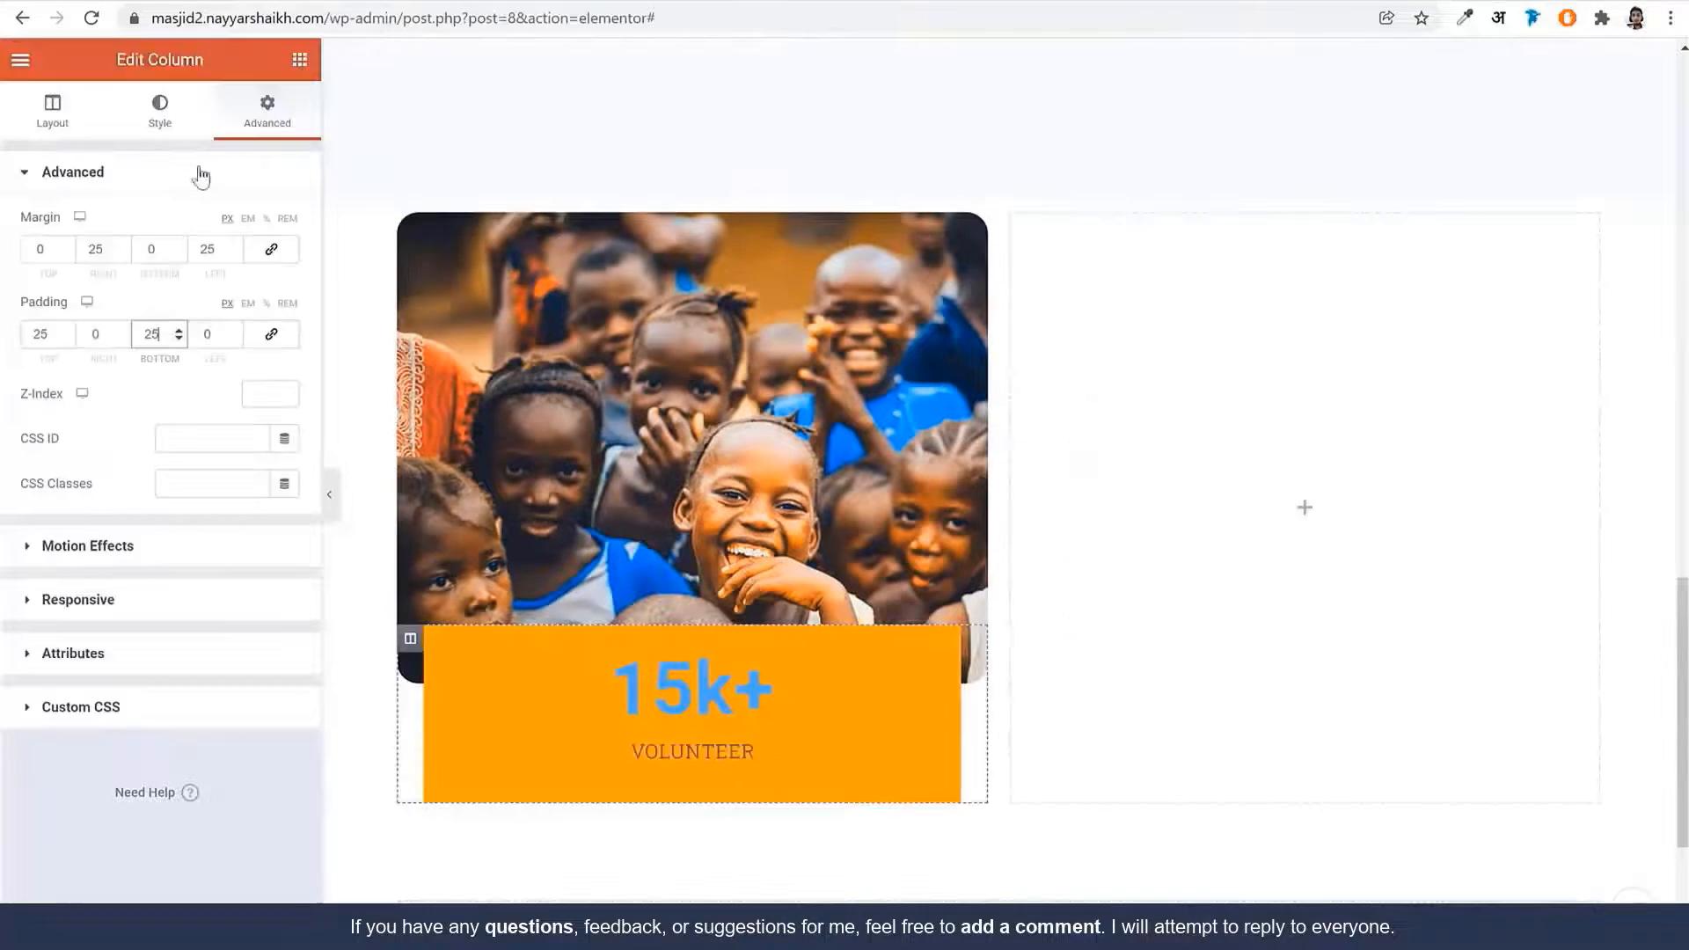
Round the orange column's corners with a border radius of 20
{"action": "left_click", "coordinate": [167, 116]}
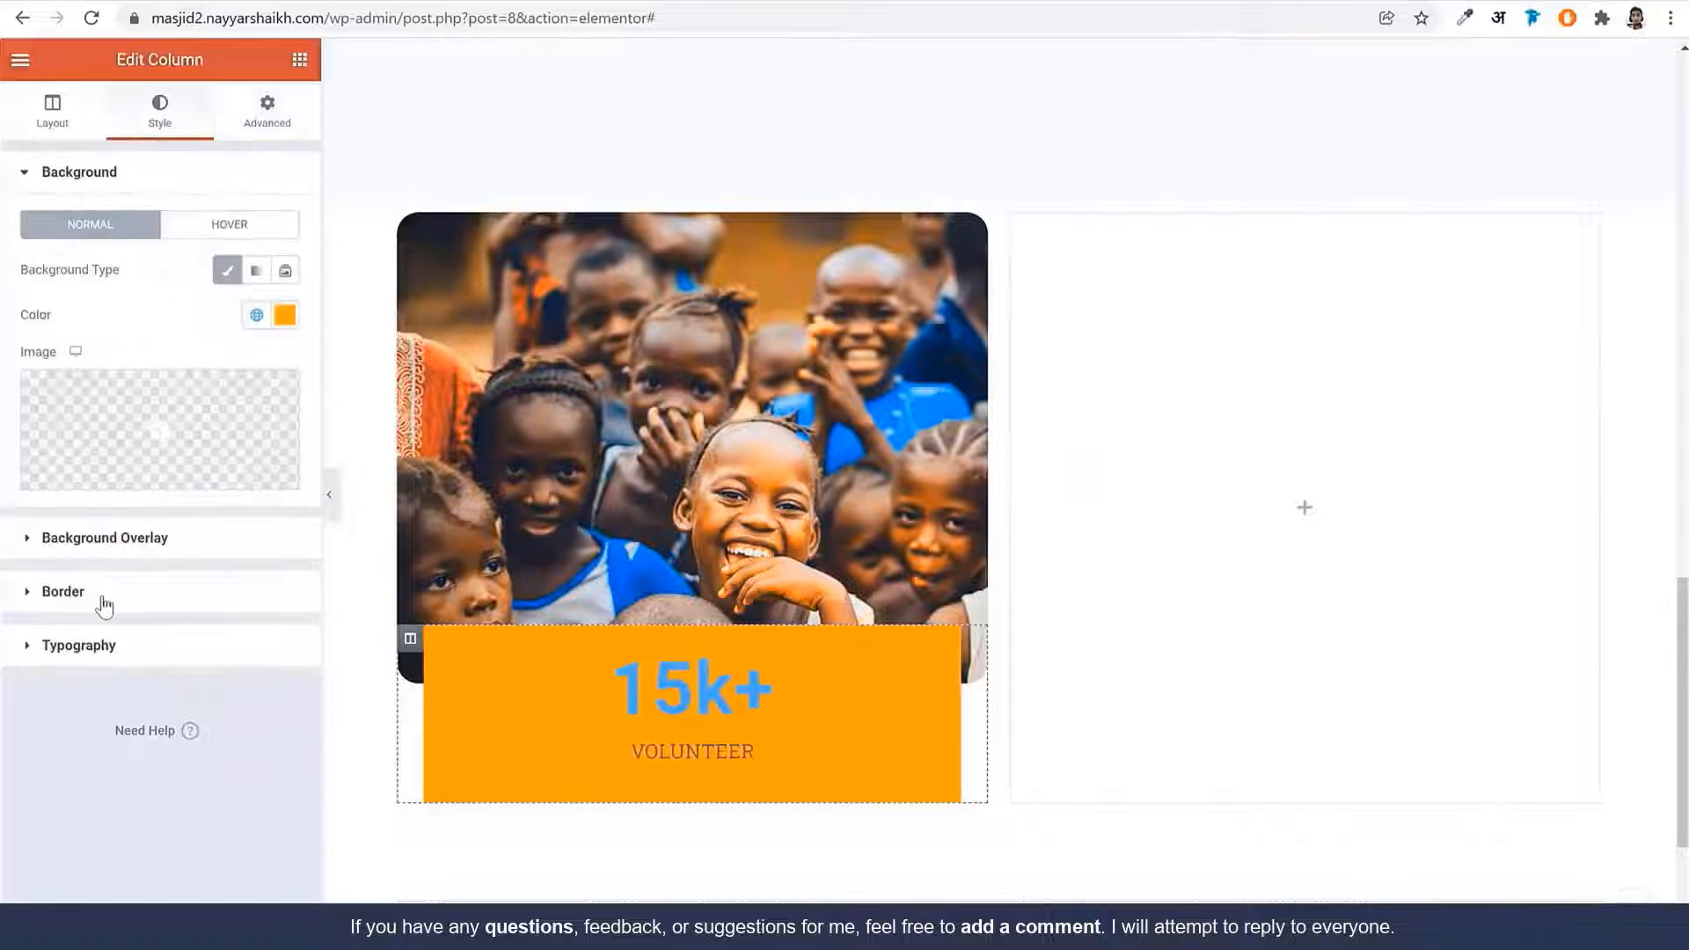
{"action": "left_click", "coordinate": [107, 601]}
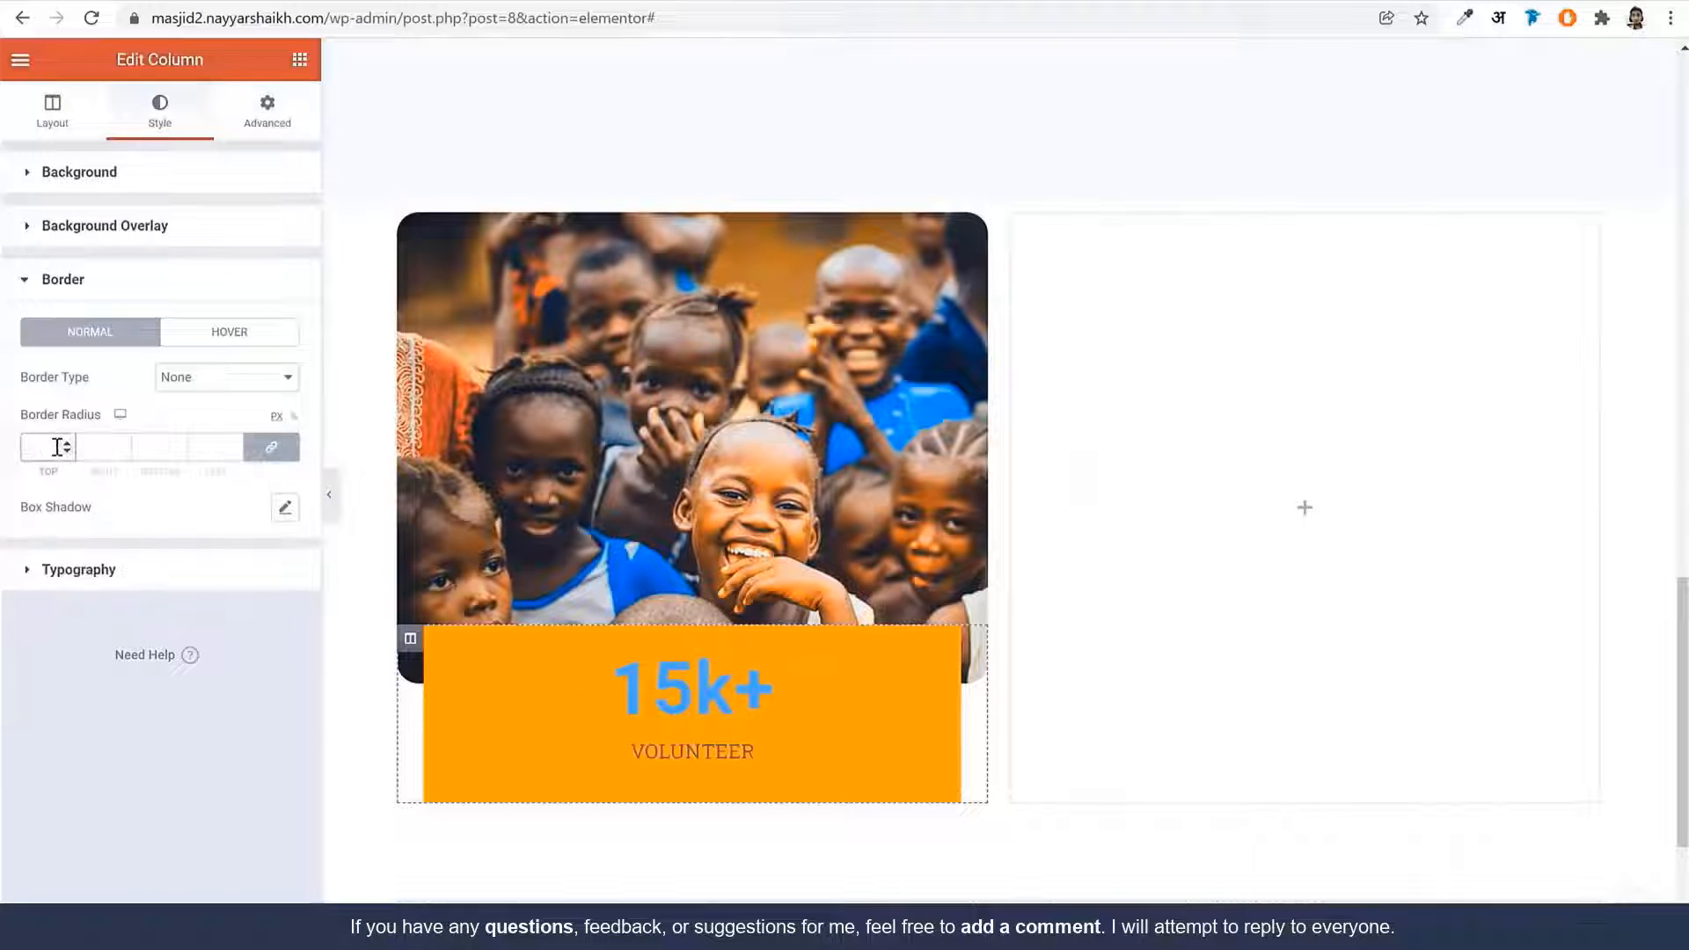
{"action": "left_click", "coordinate": [57, 446]}
{"action": "type", "text": "20"}
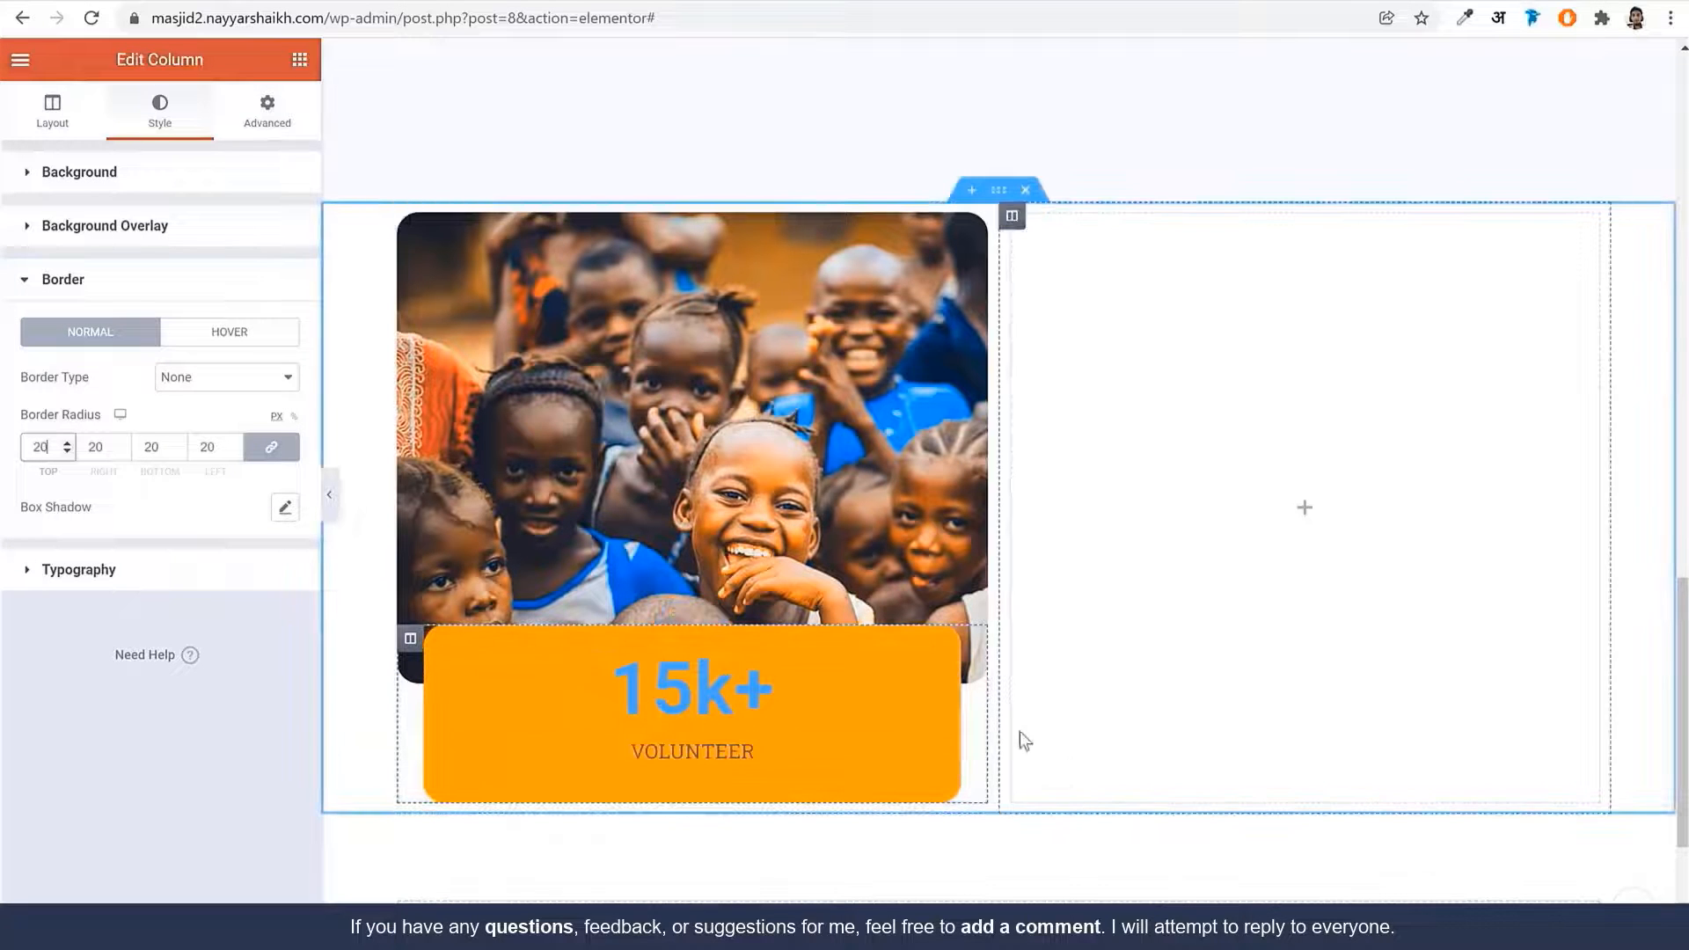
{"action": "left_click", "coordinate": [743, 708]}
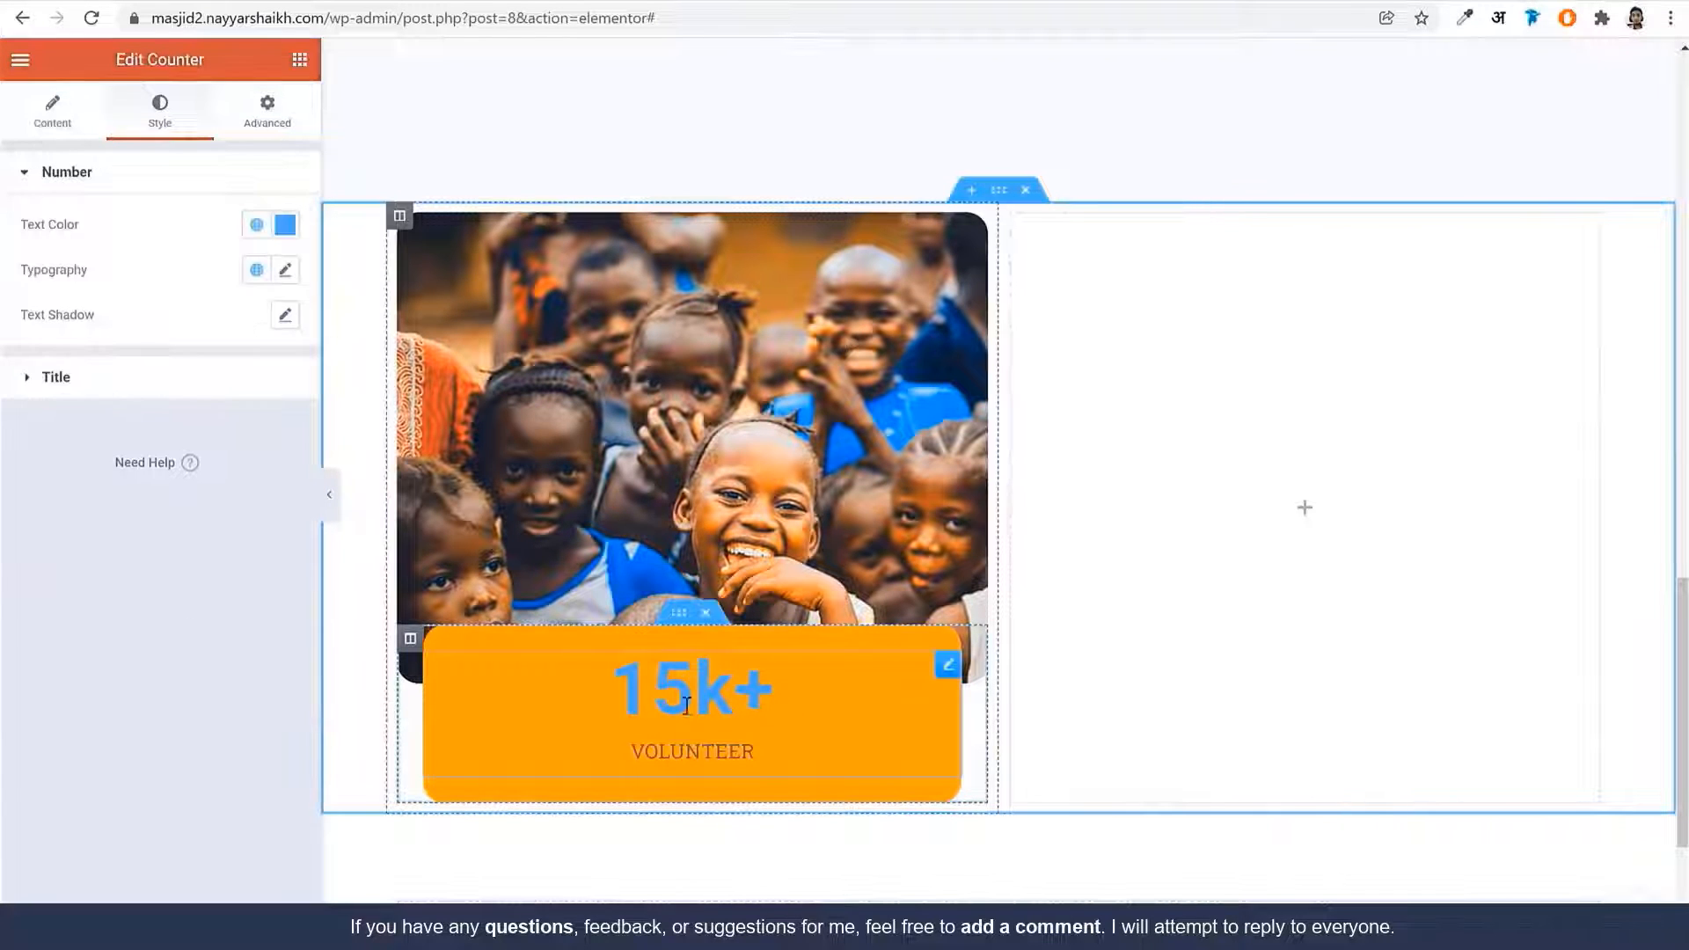
Make the counter number #FFFFFF in Playfair Display
{"action": "left_click", "coordinate": [285, 224]}
{"action": "type", "text": "#FFFFFF"}
{"action": "left_click", "coordinate": [187, 228]}
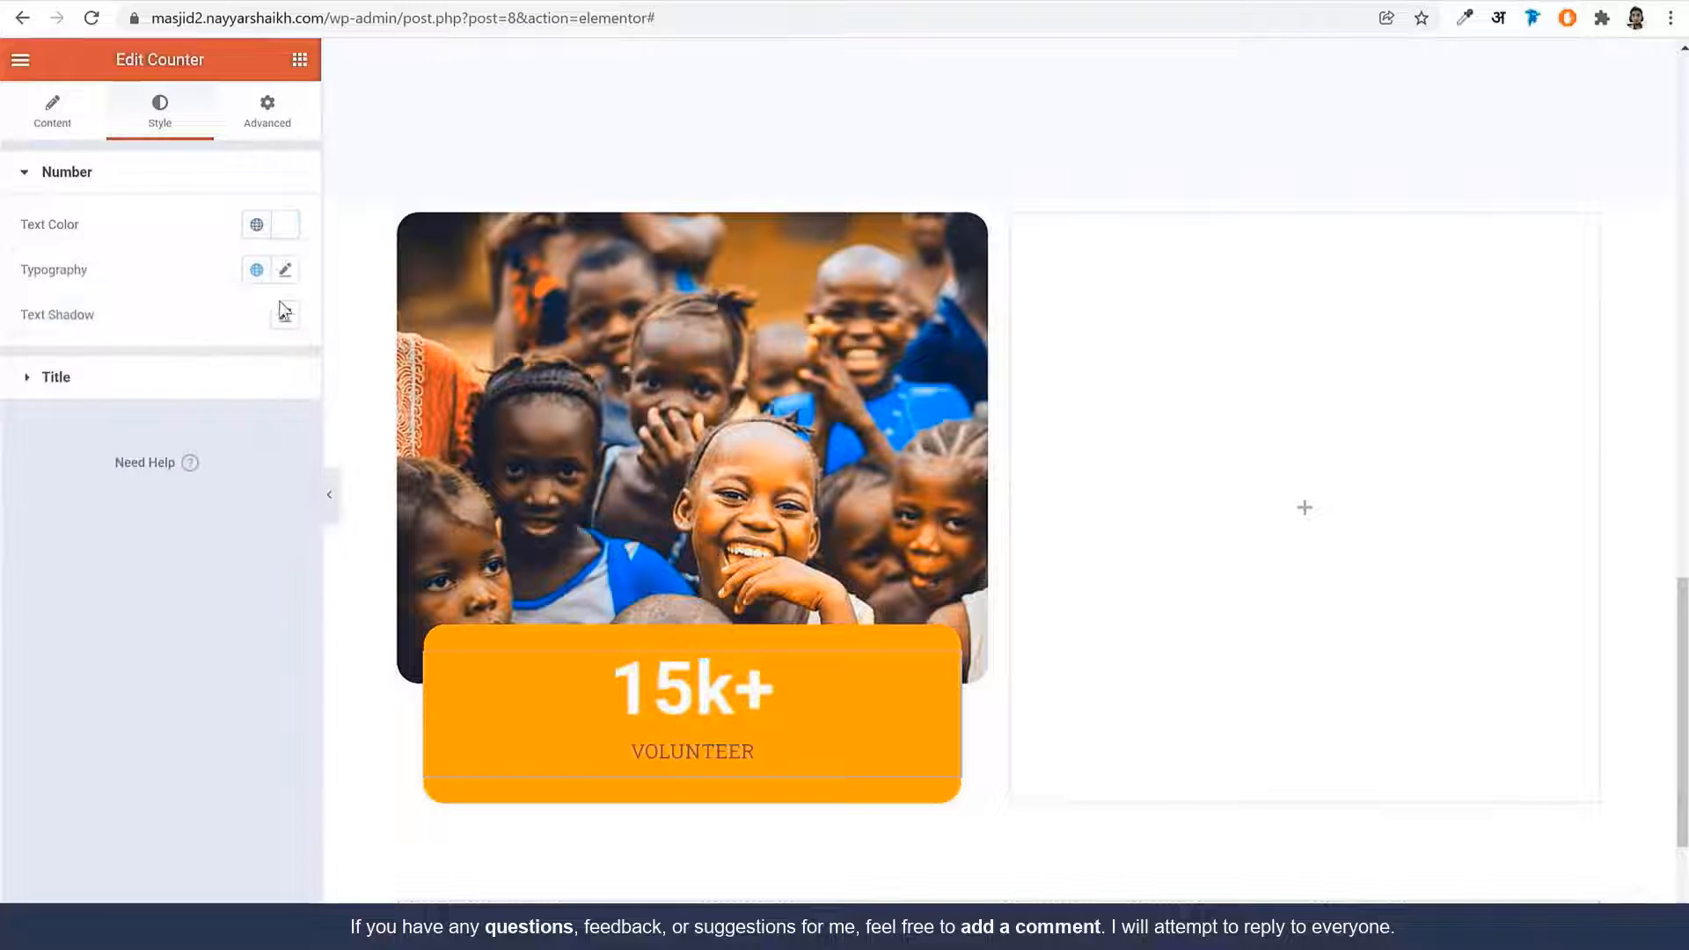
{"action": "left_click", "coordinate": [285, 270]}
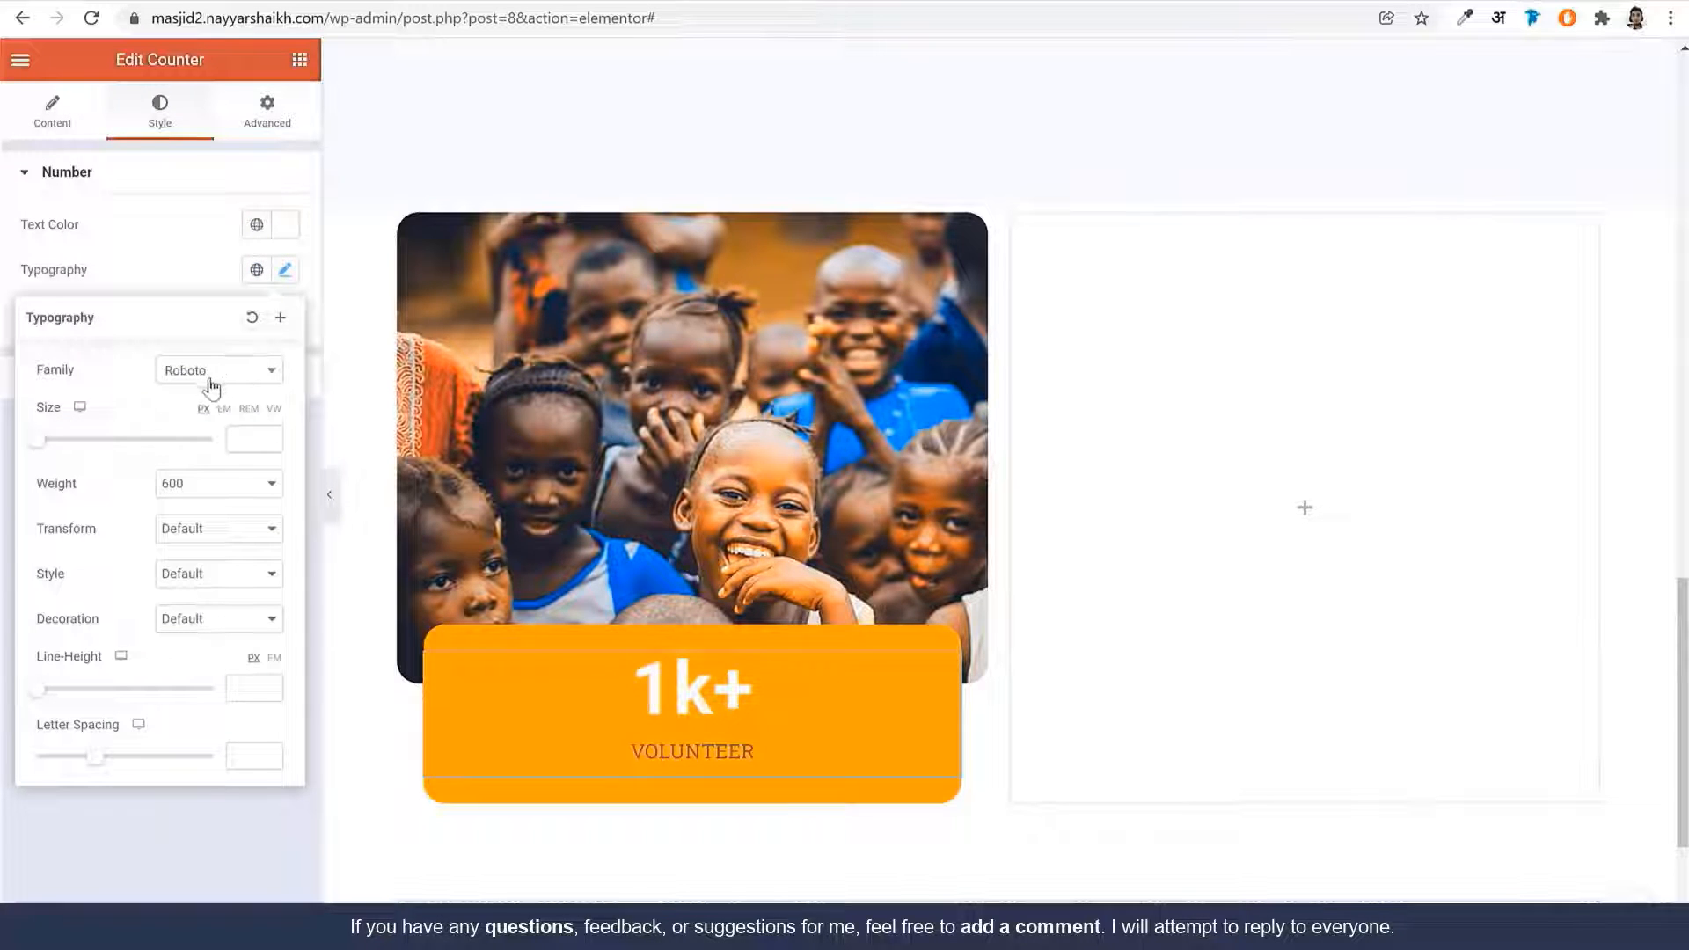
{"action": "left_click", "coordinate": [211, 387]}
{"action": "type", "text": "playf"}
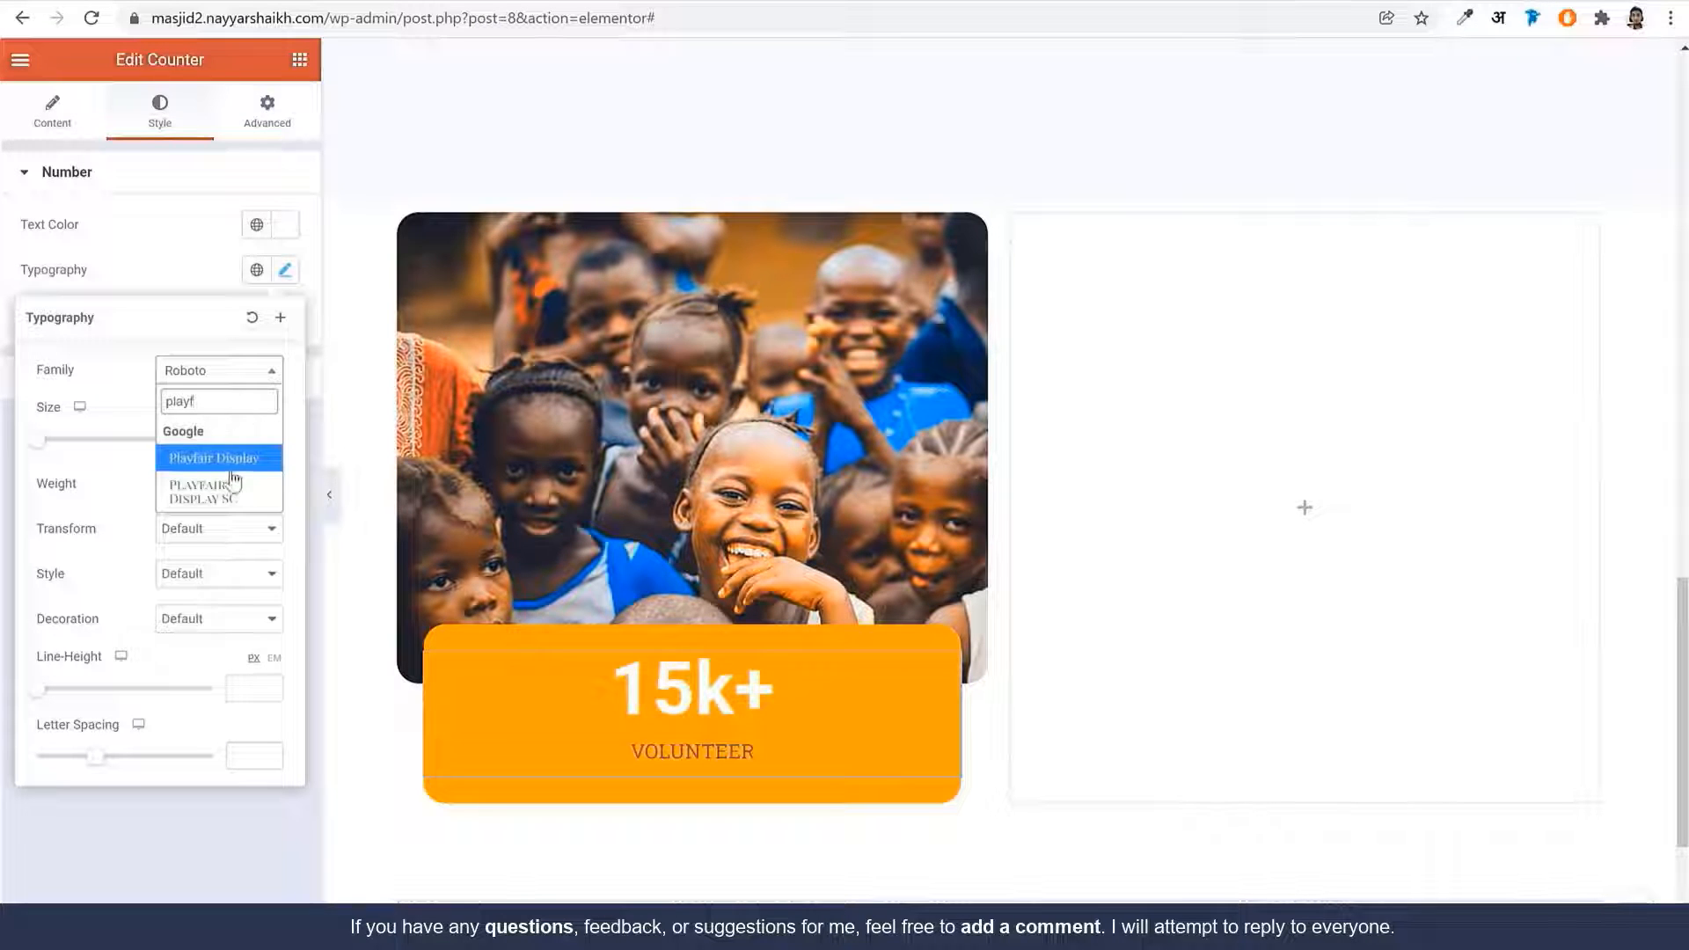
{"action": "left_click", "coordinate": [231, 465]}
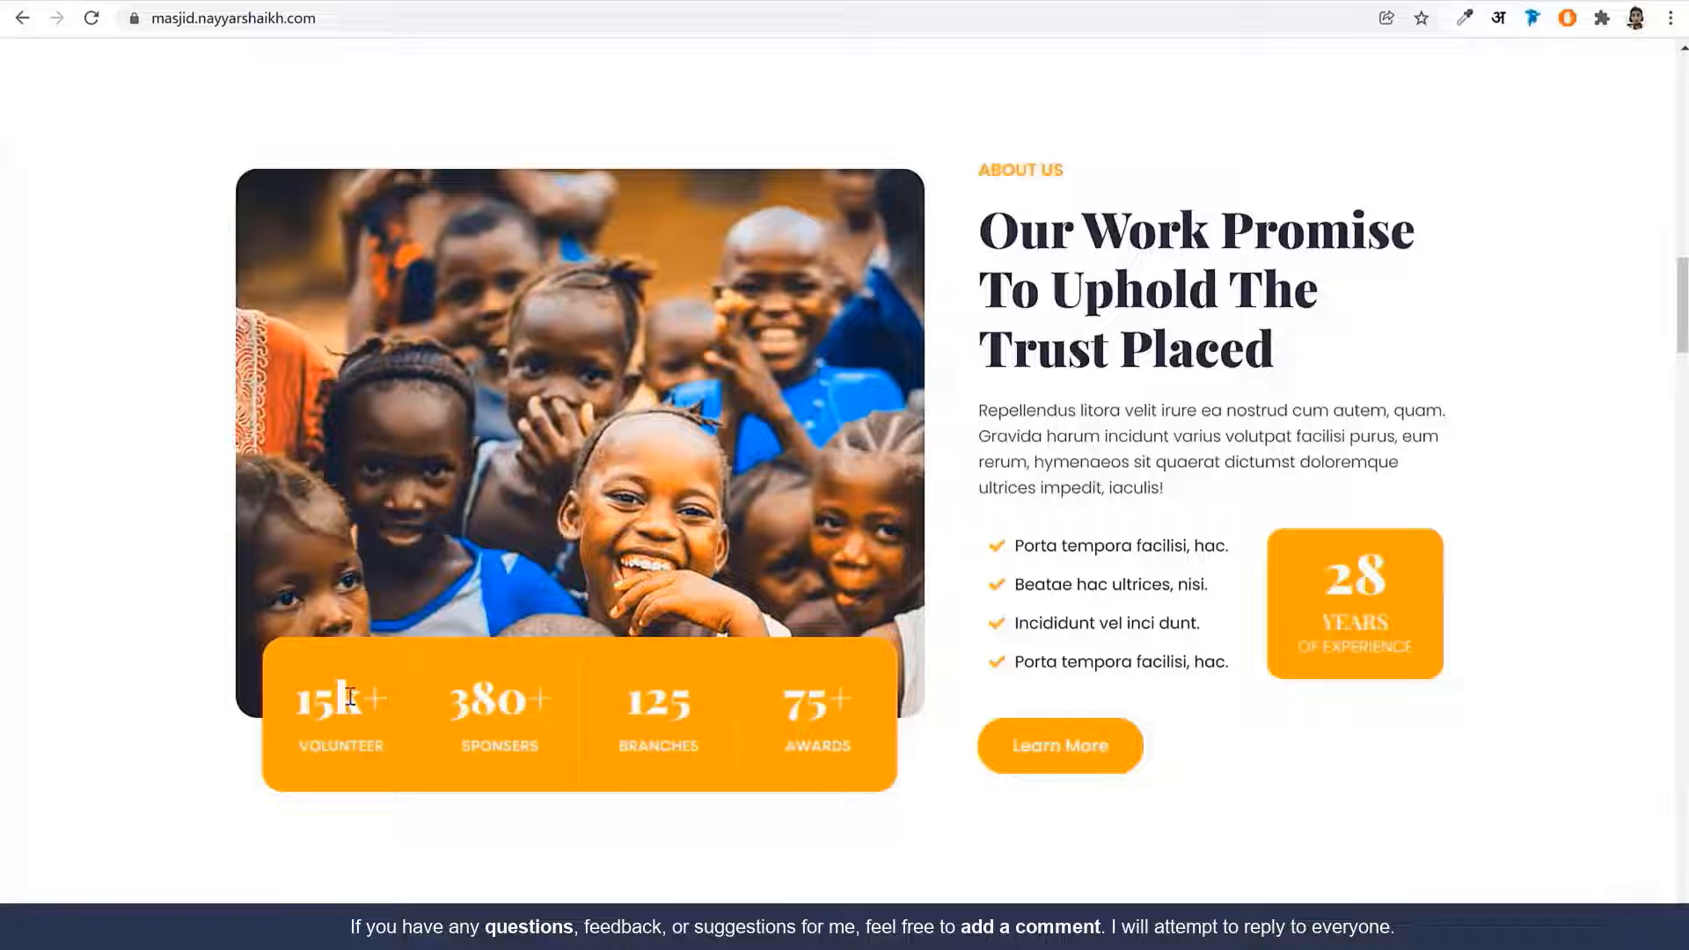
Set the number to size 40, weight 900, and line height 1.44em
{"action": "double_click", "coordinate": [350, 697]}
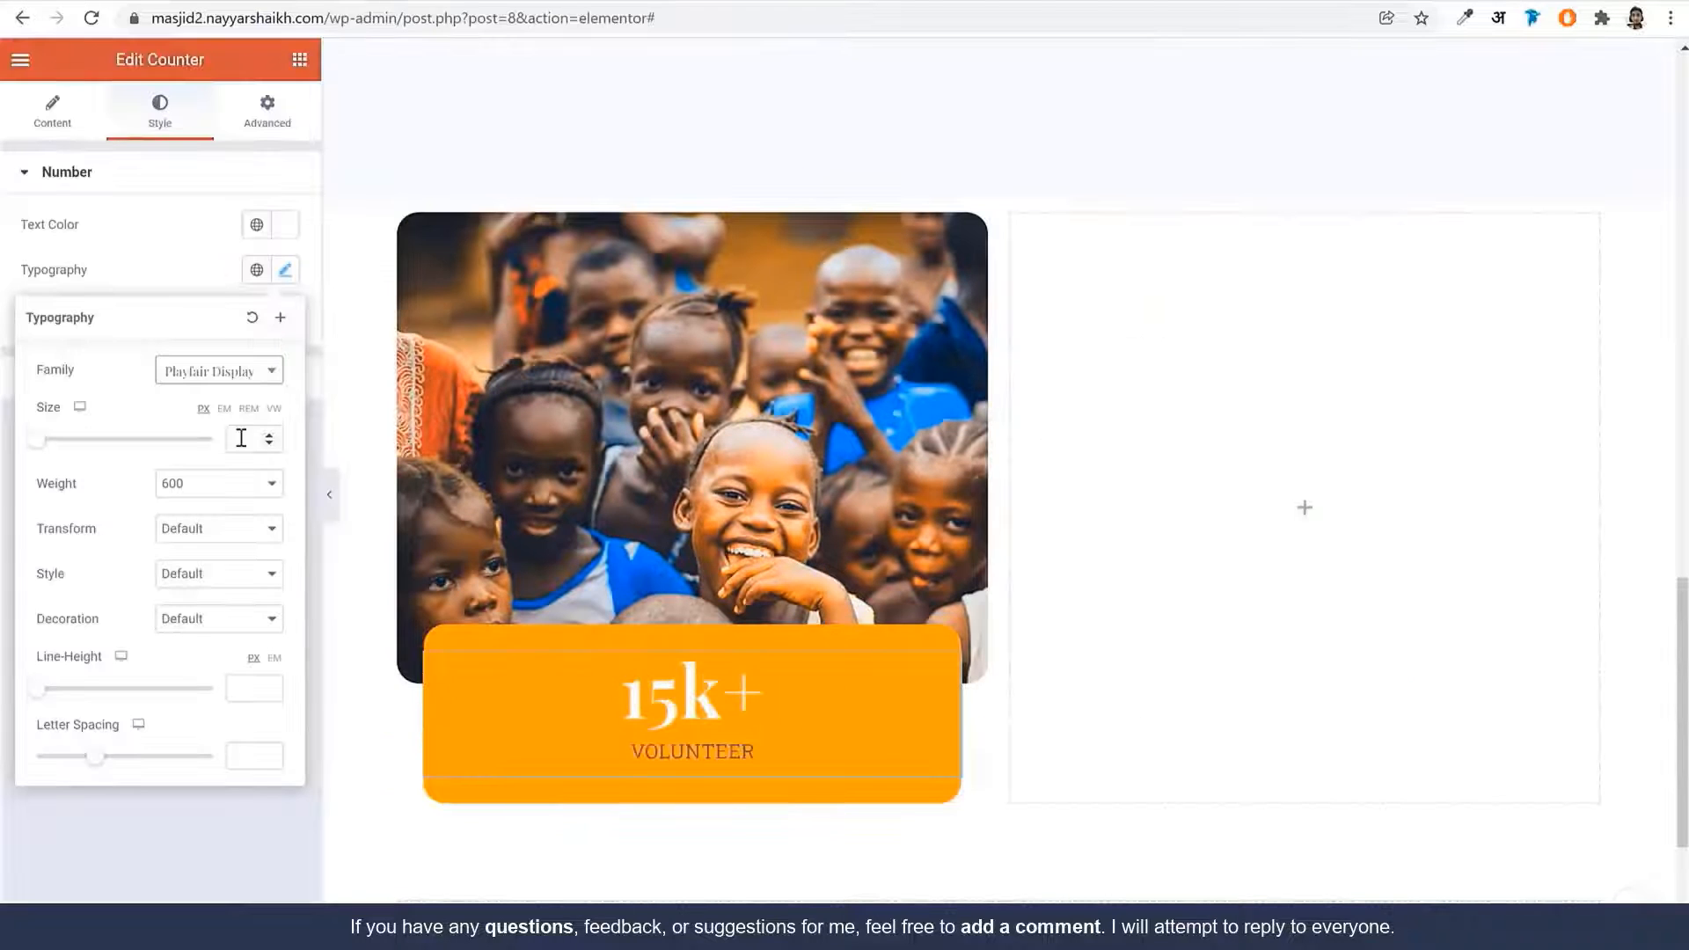
{"action": "left_click", "coordinate": [241, 437]}
{"action": "type", "text": "40"}
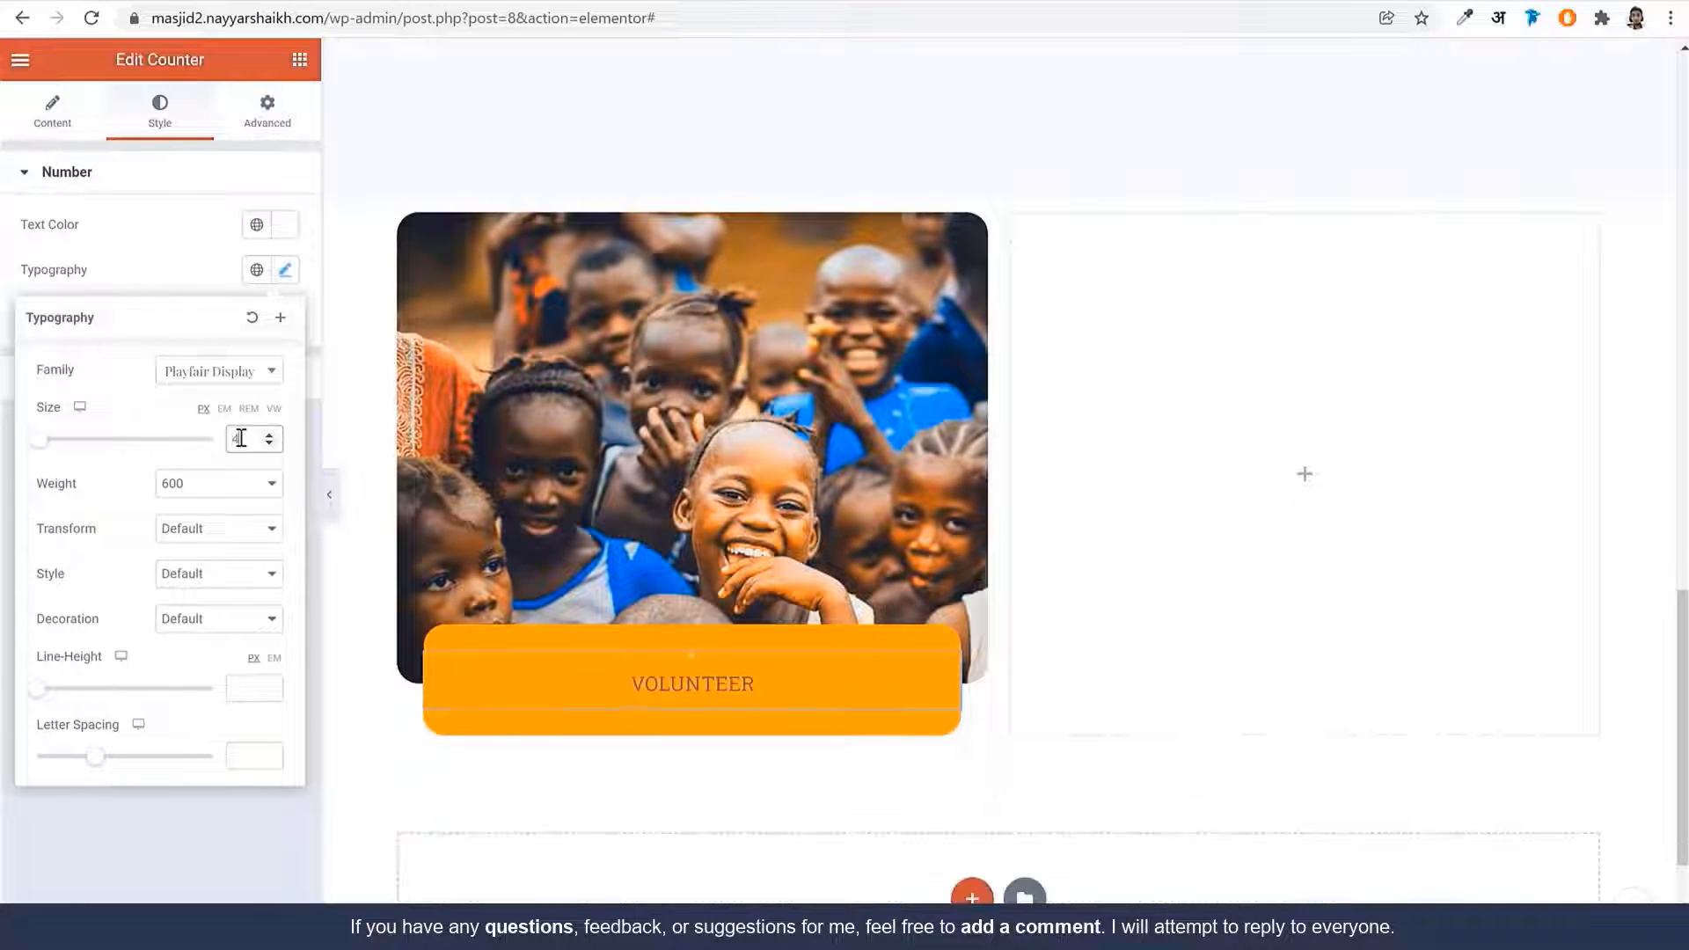
{"action": "left_click", "coordinate": [220, 485]}
{"action": "left_click", "coordinate": [226, 638]}
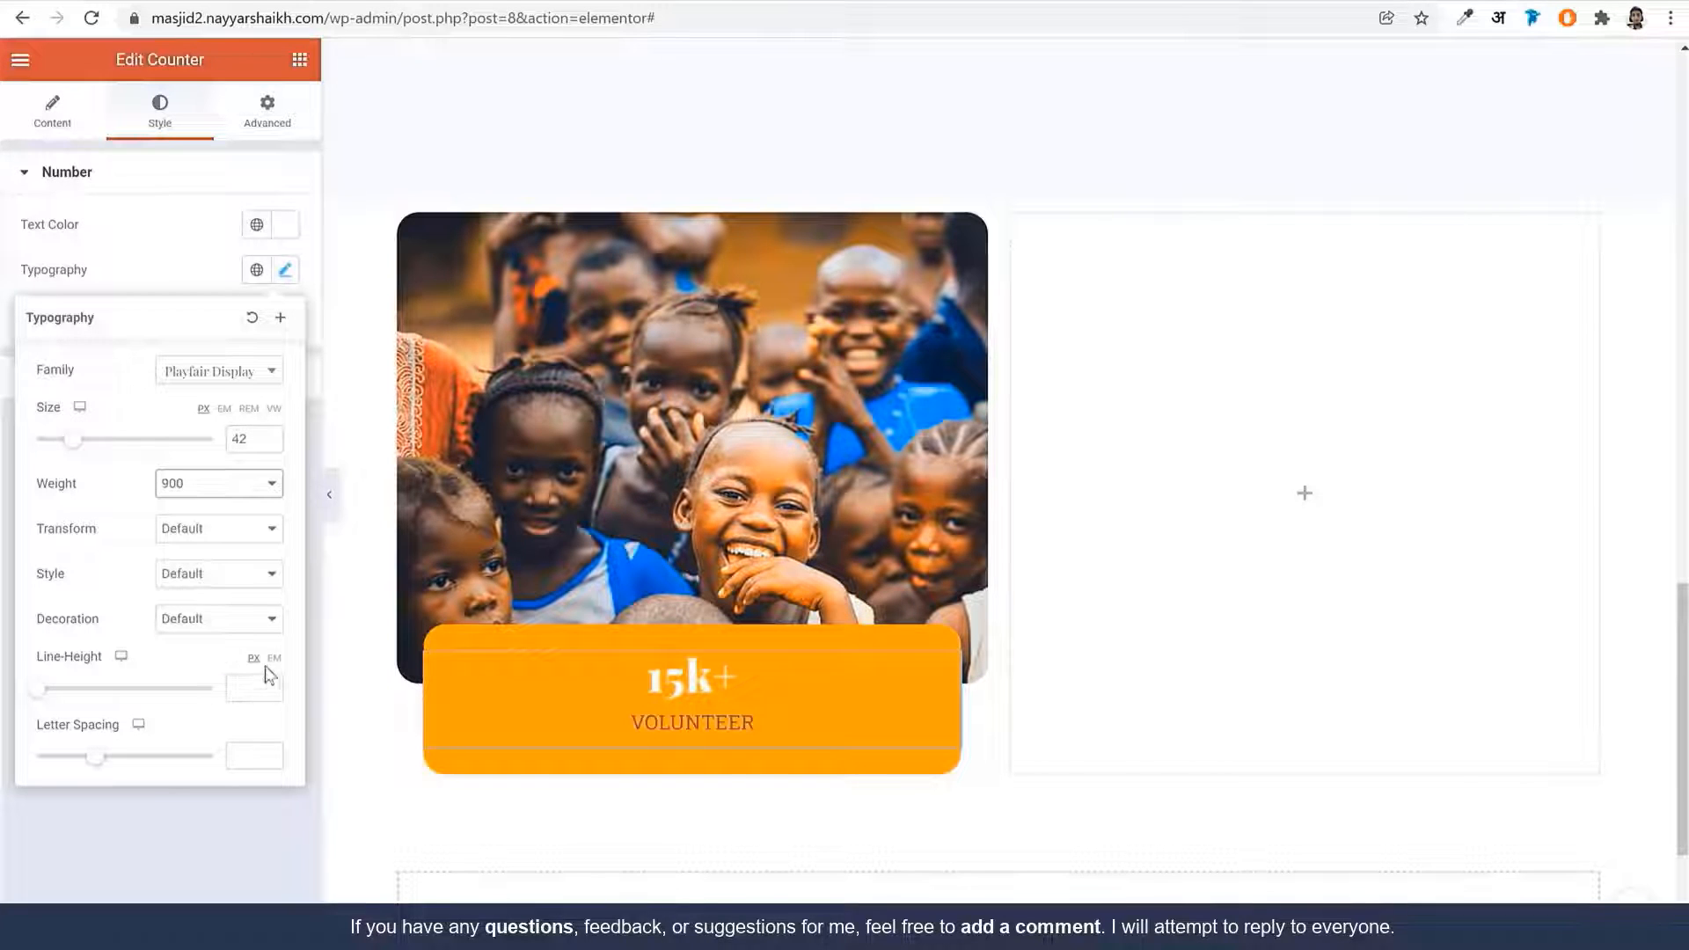
{"action": "left_click", "coordinate": [273, 658]}
{"action": "left_click", "coordinate": [245, 688]}
{"action": "type", "text": "1"}
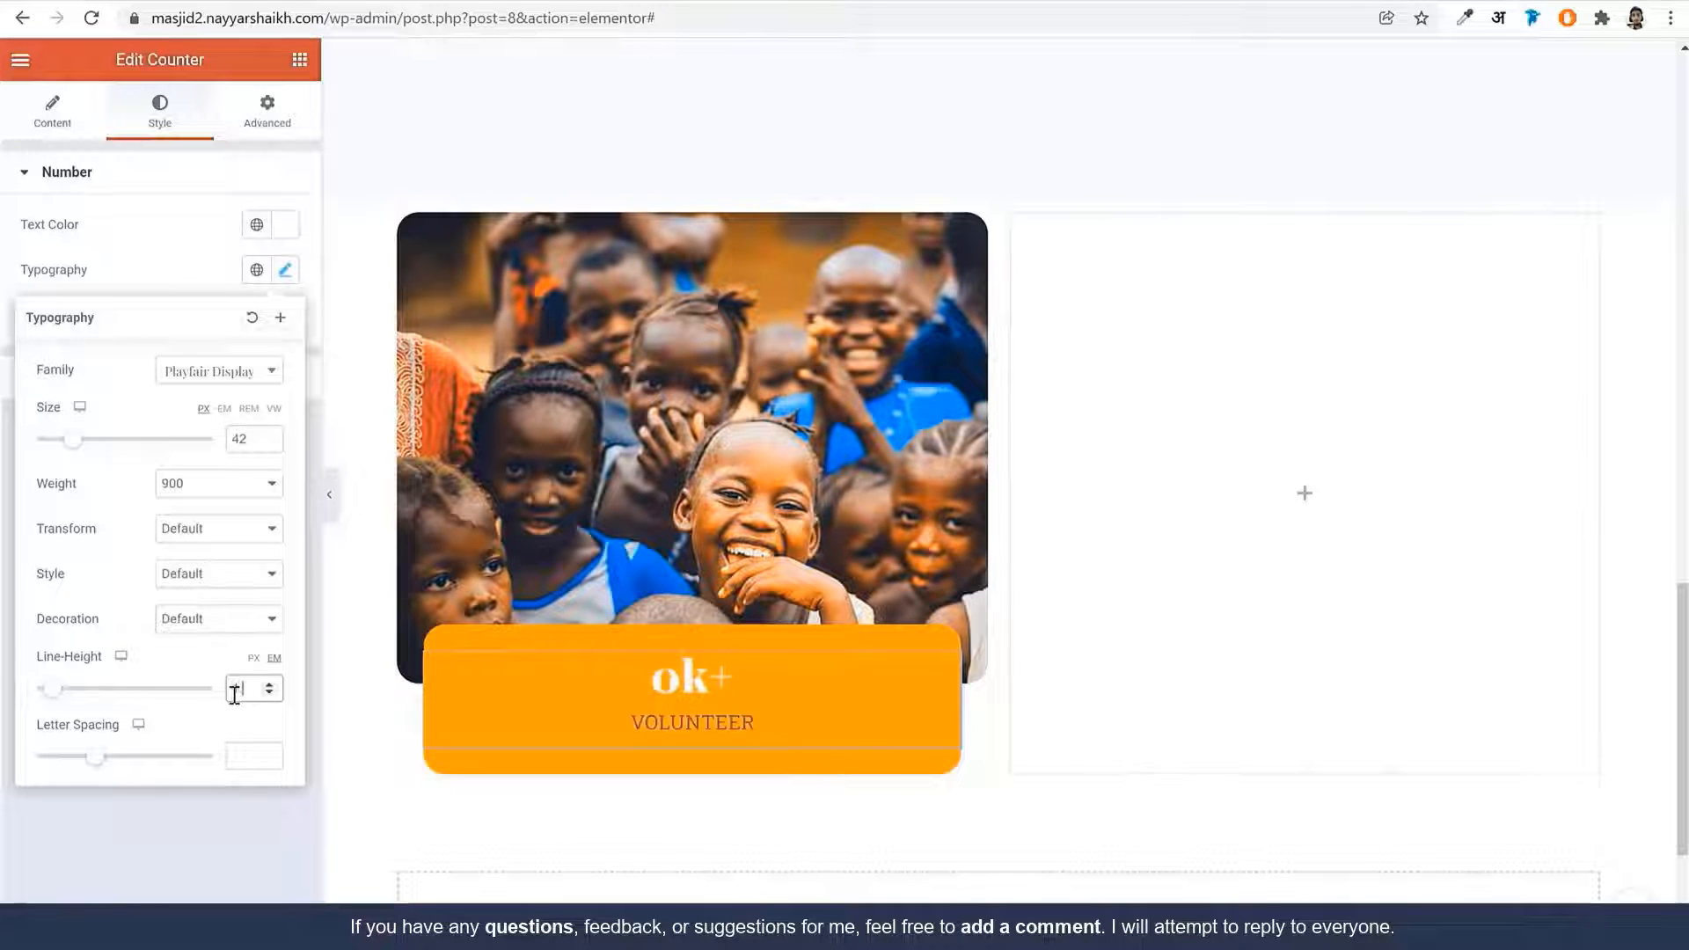
{"action": "type", "text": ".44"}
{"action": "left_click", "coordinate": [232, 278]}
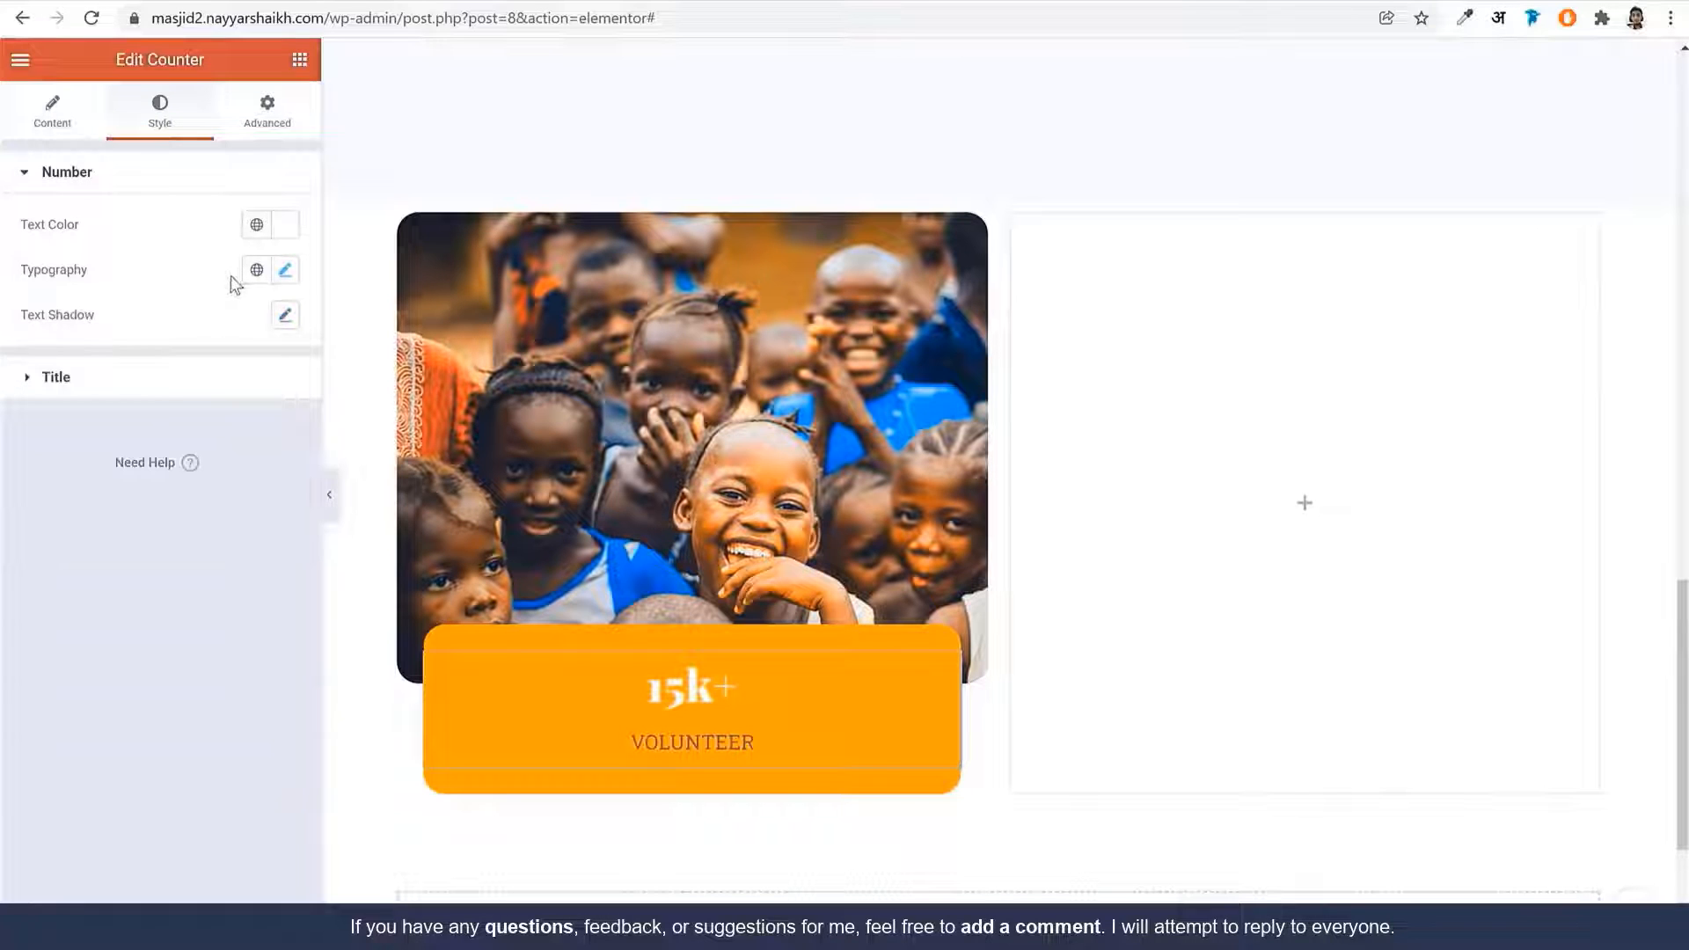
Style the VOLUNTEER title white in Poppins, 14px, weight 600
{"action": "left_click", "coordinate": [137, 400]}
{"action": "left_click", "coordinate": [282, 283]}
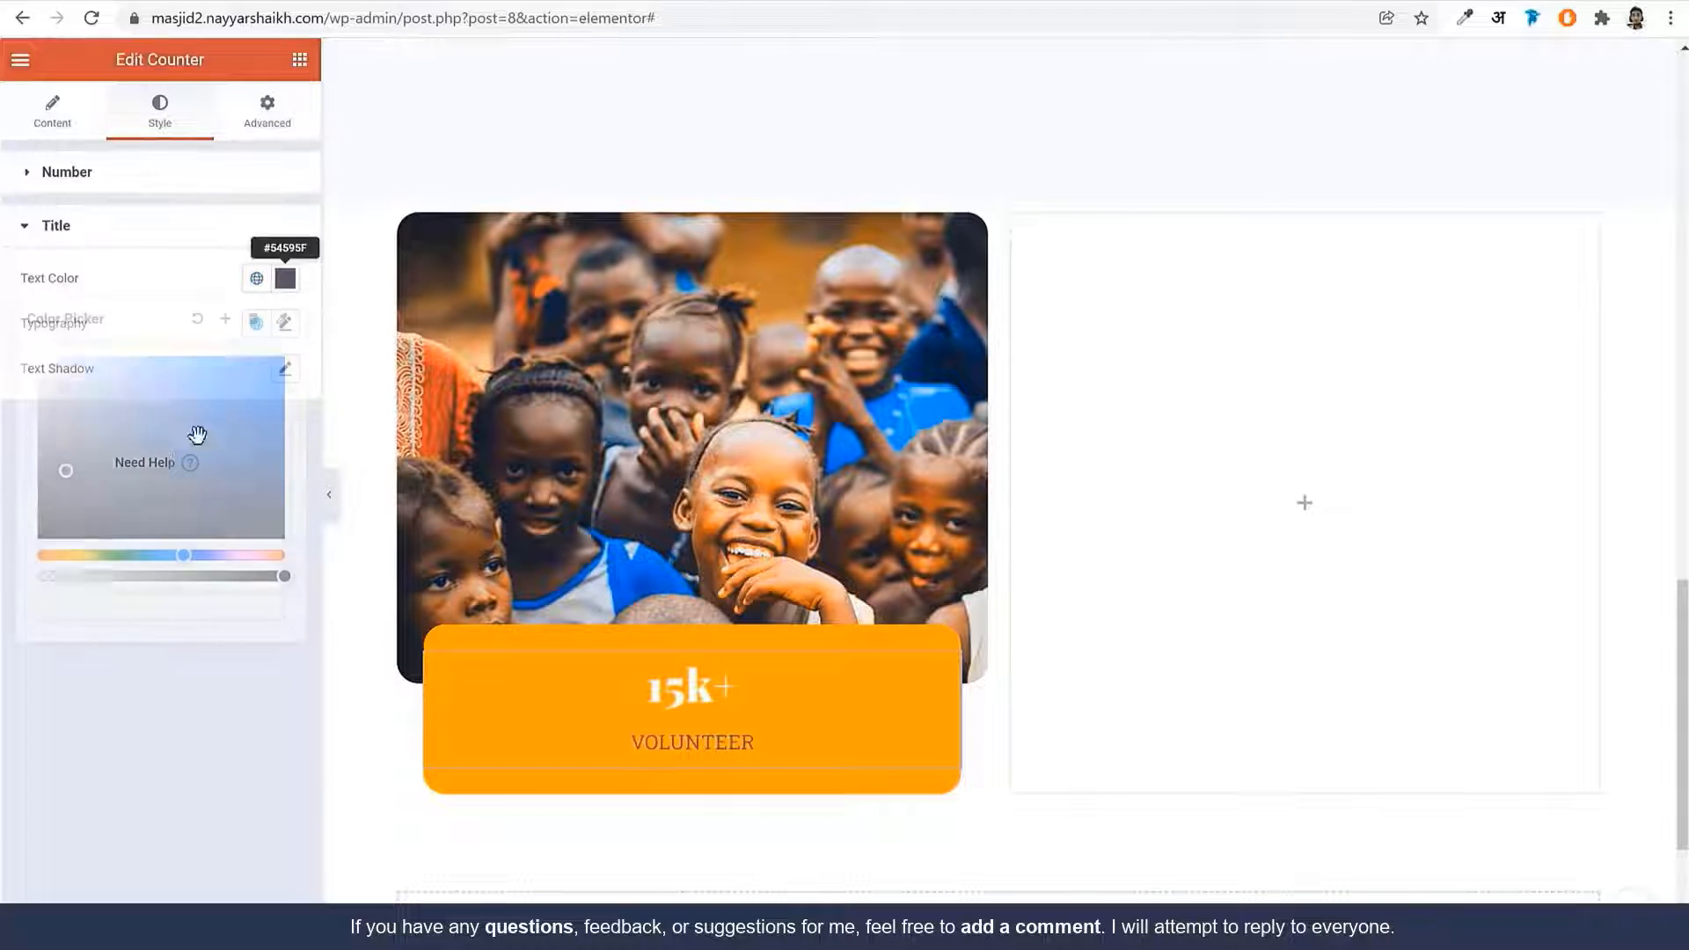
{"action": "left_click_drag", "start_coordinate": [195, 431], "coordinate": [36, 354]}
{"action": "left_click", "coordinate": [204, 296]}
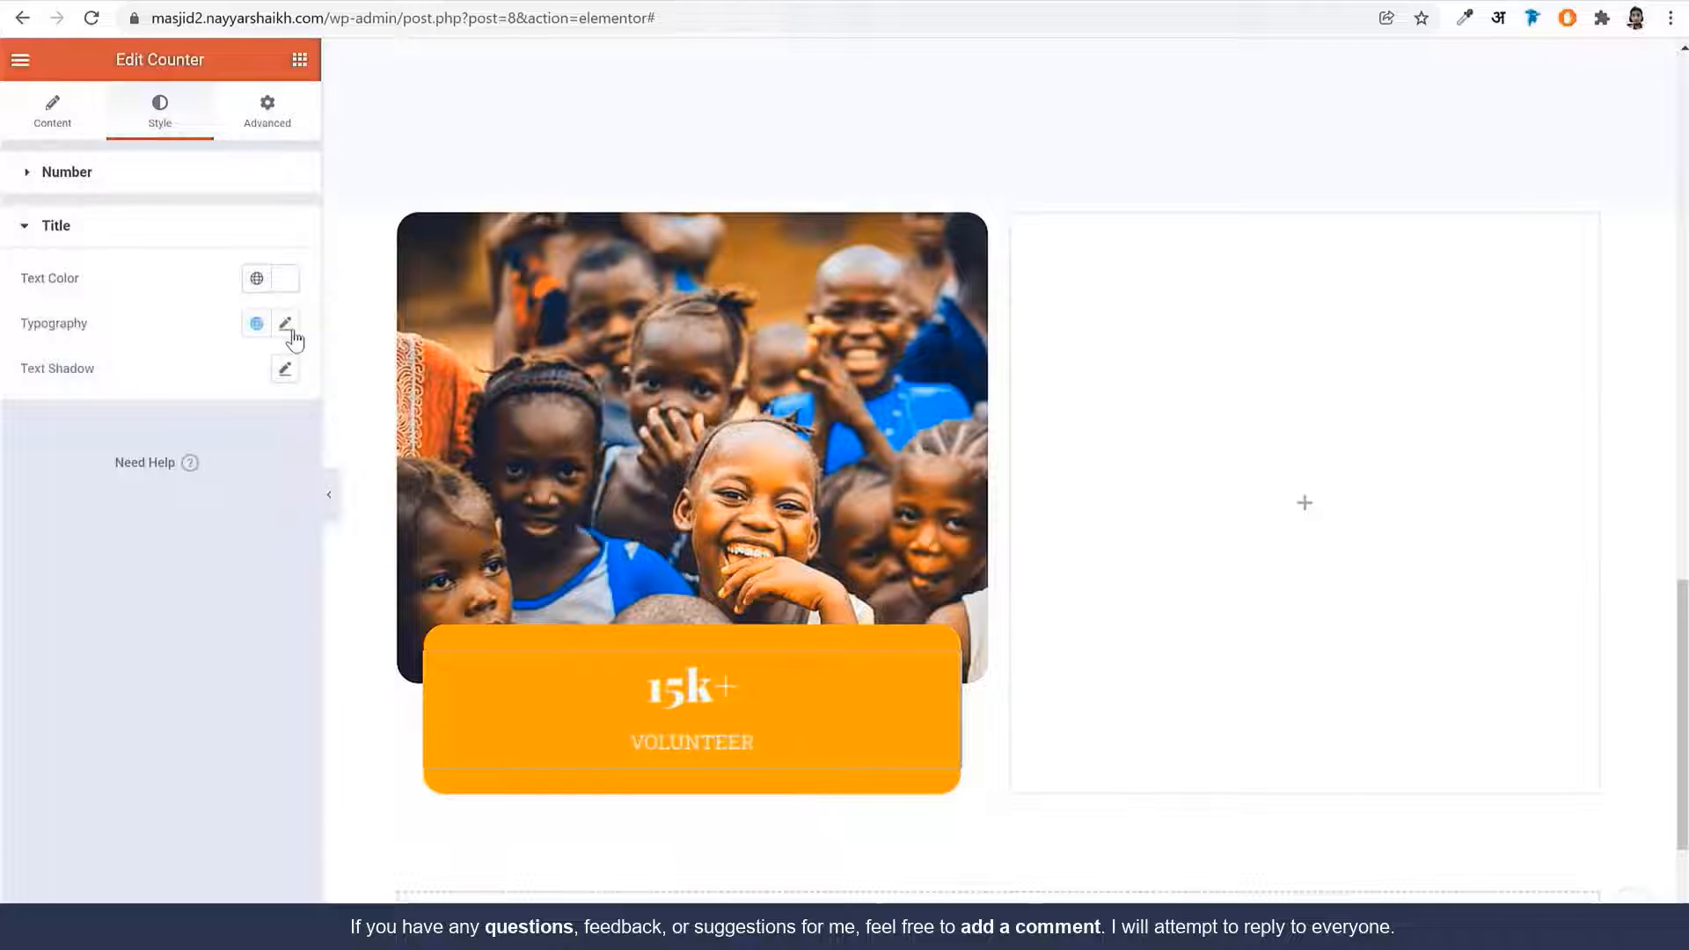
{"action": "left_click", "coordinate": [285, 325]}
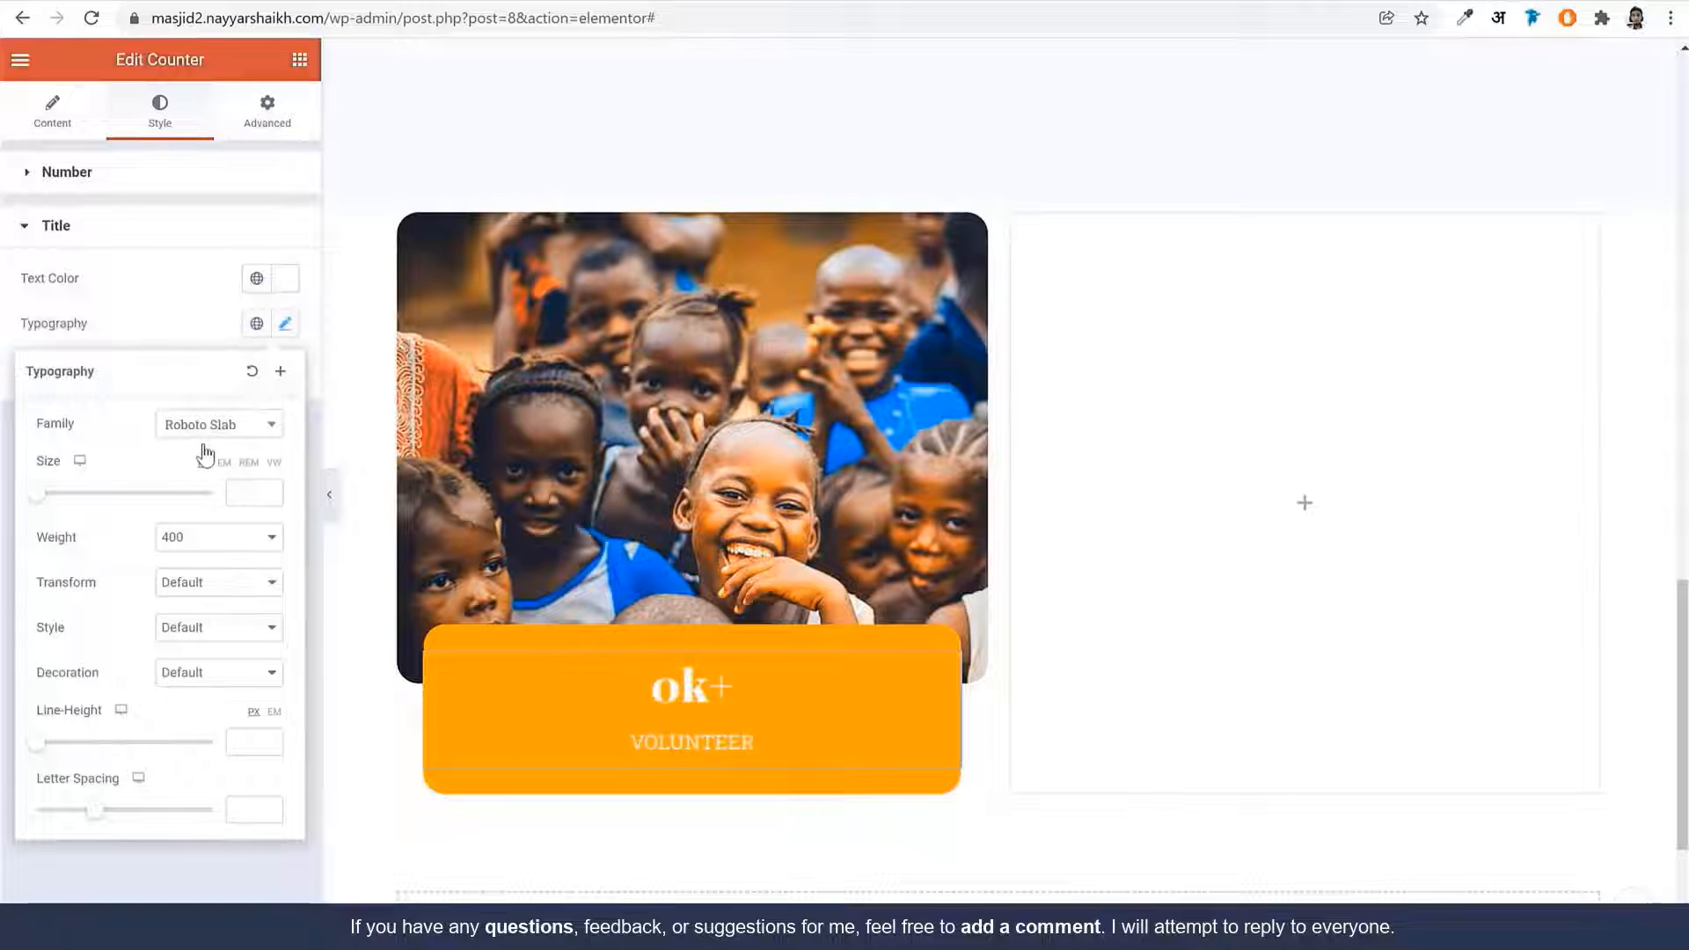
{"action": "left_click", "coordinate": [209, 434]}
{"action": "type", "text": "popp"}
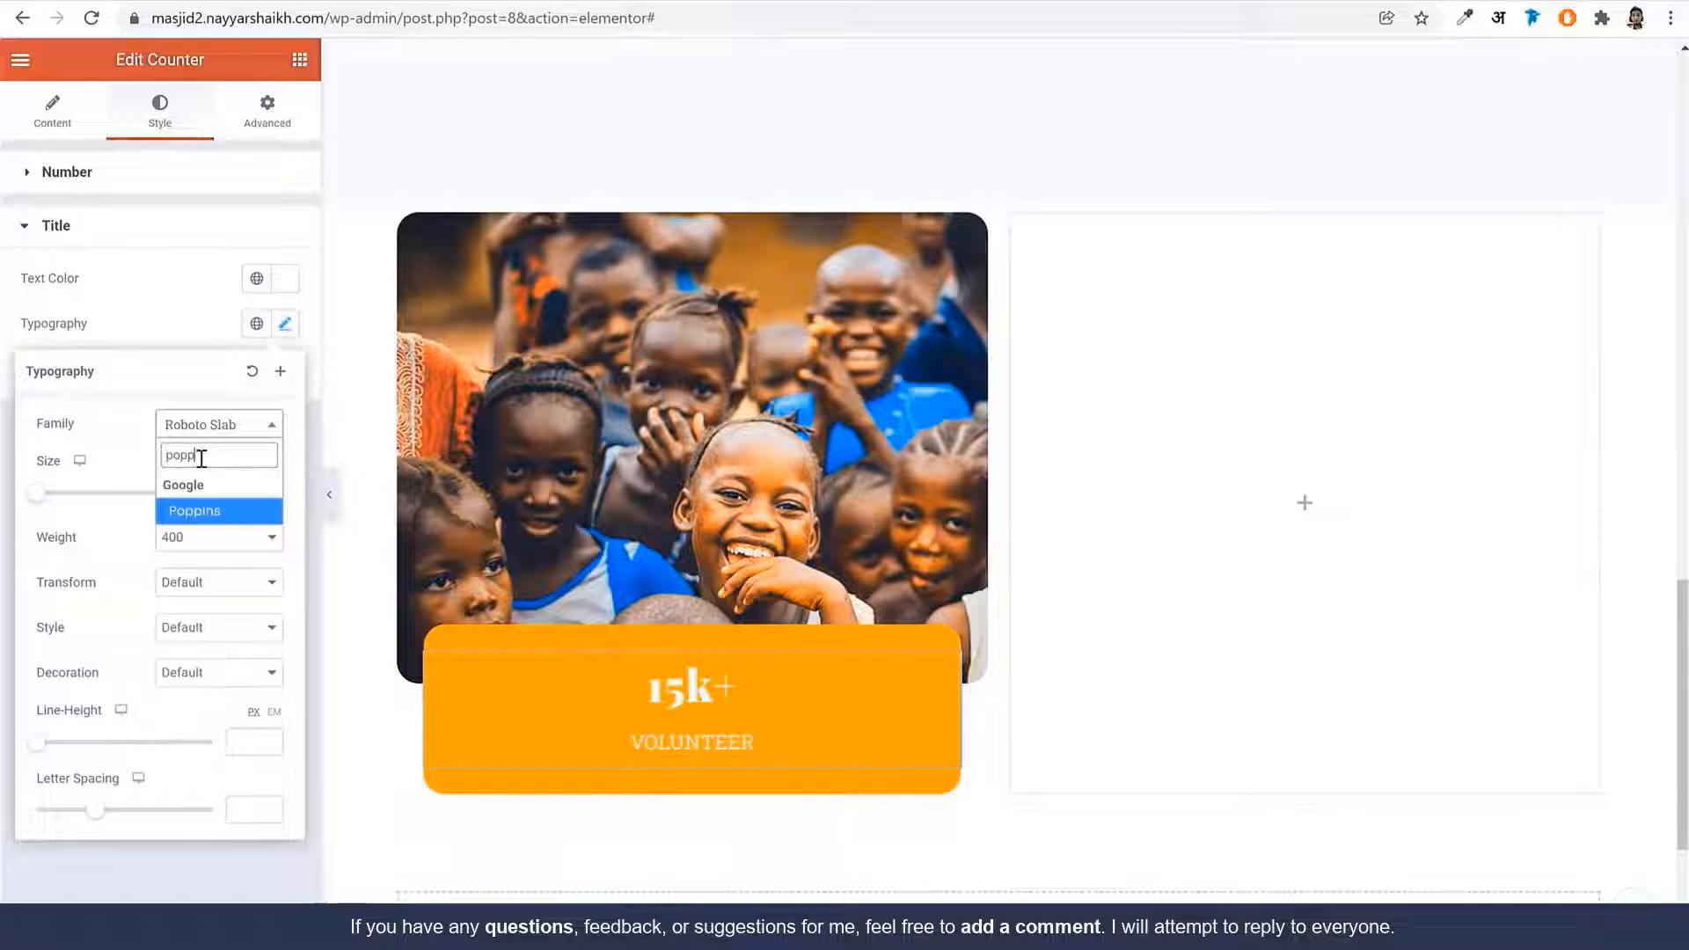
{"action": "left_click", "coordinate": [255, 502]}
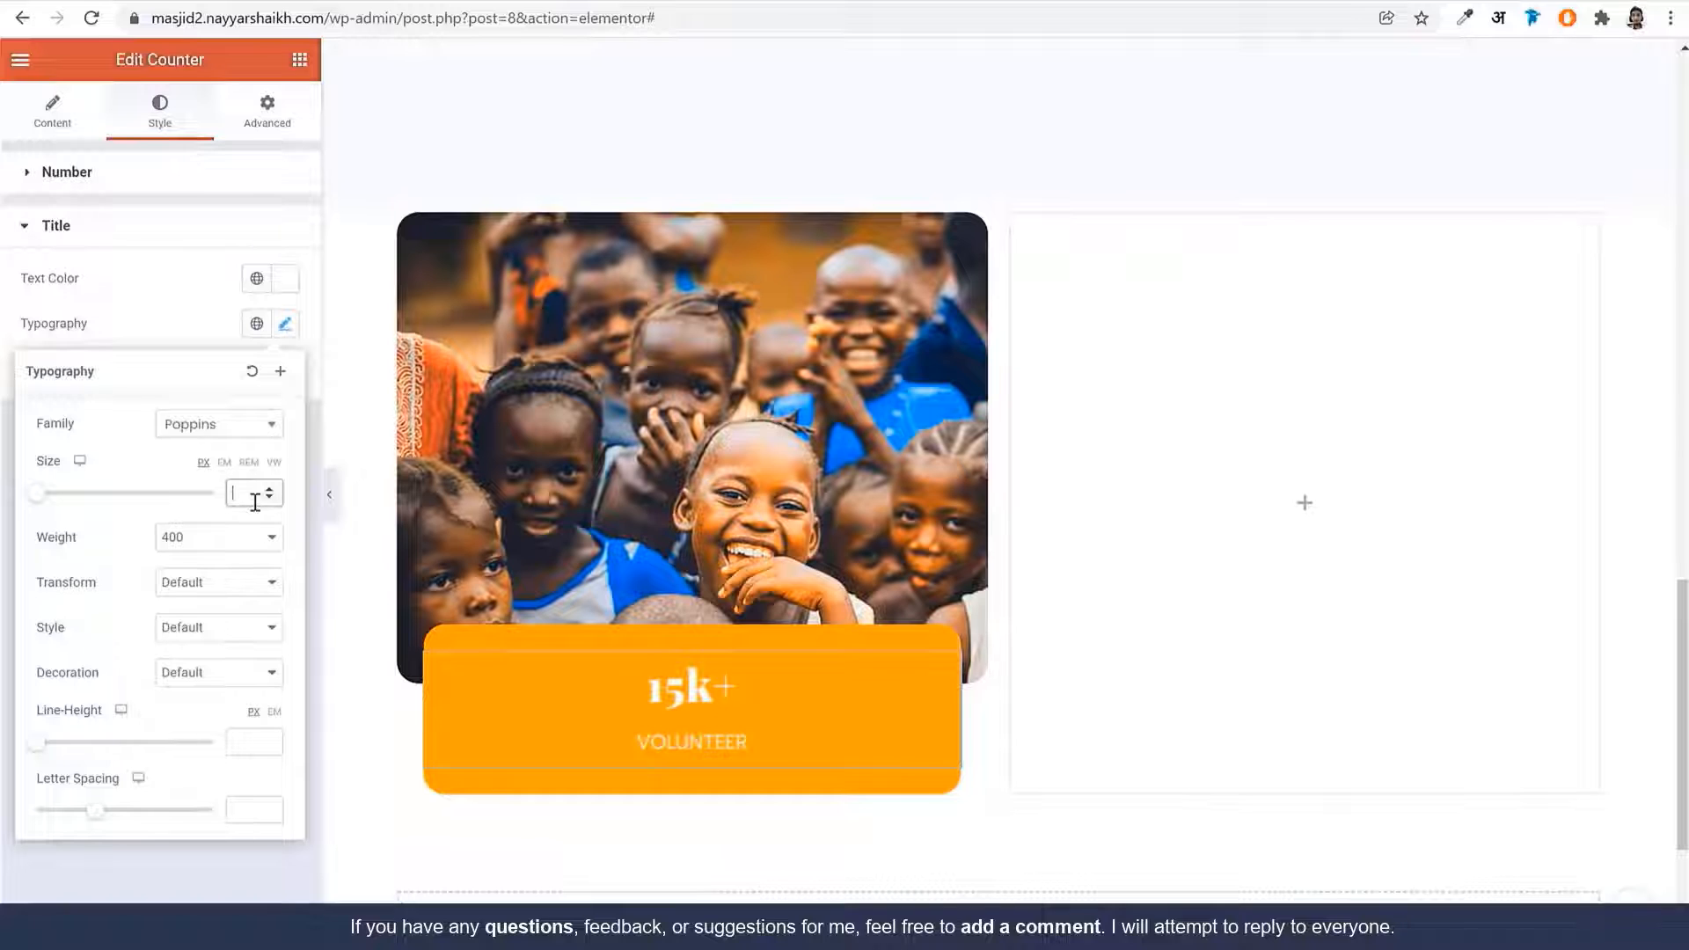
{"action": "type", "text": "14"}
{"action": "left_click", "coordinate": [231, 552]}
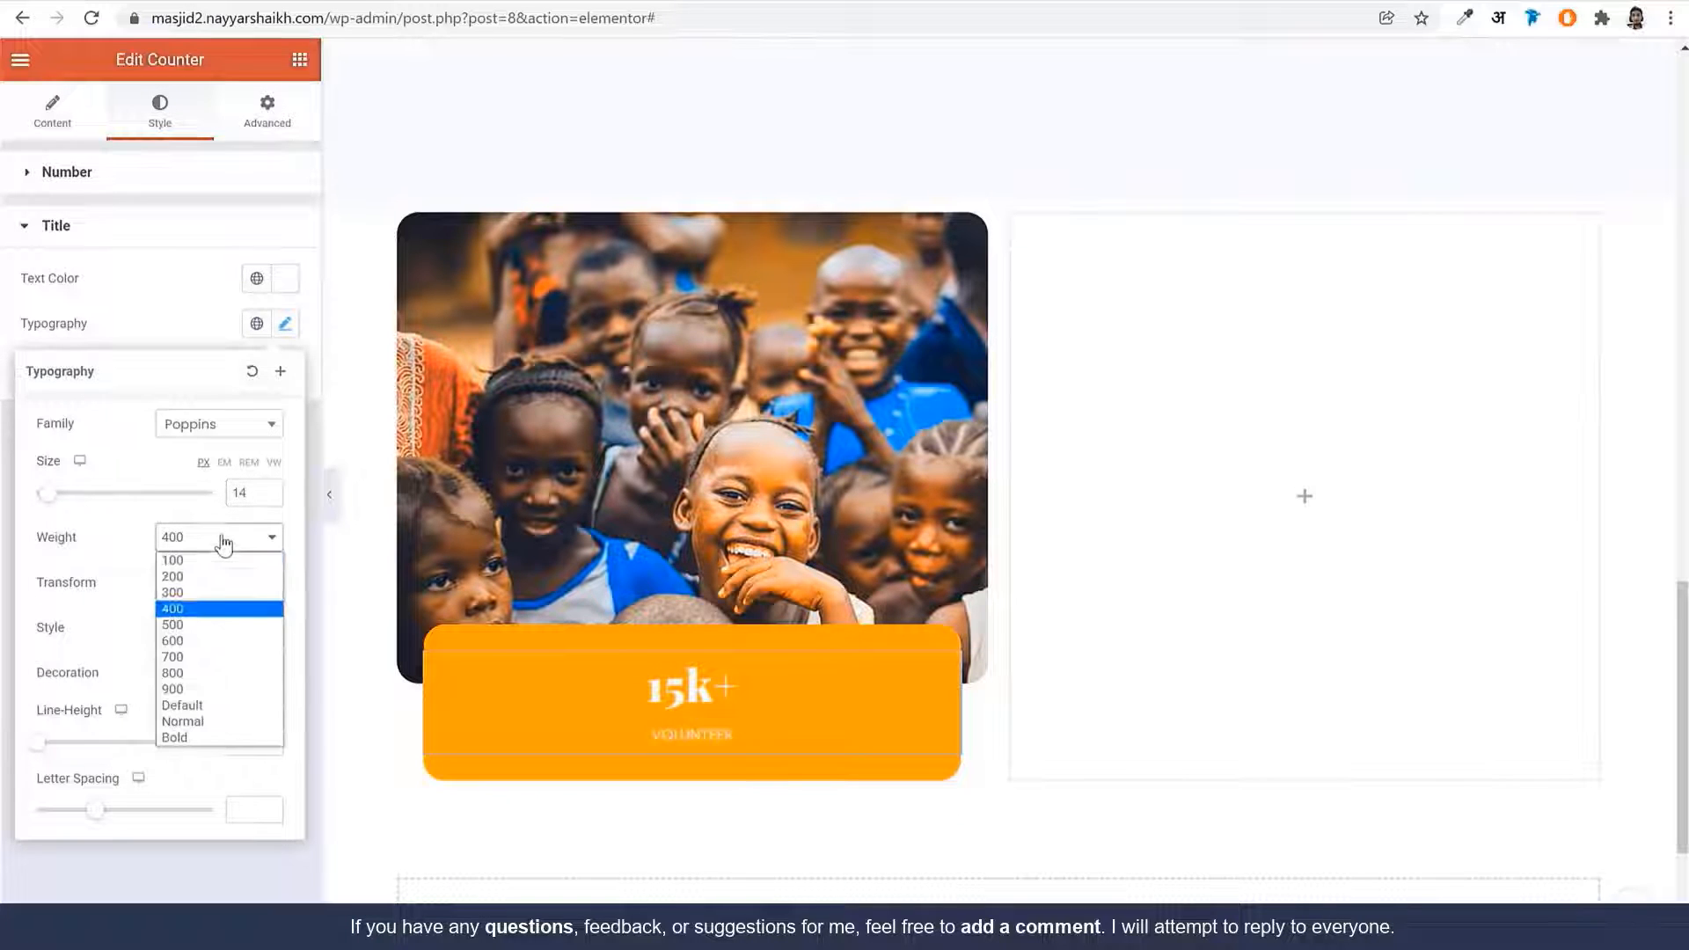
{"action": "left_click", "coordinate": [226, 642]}
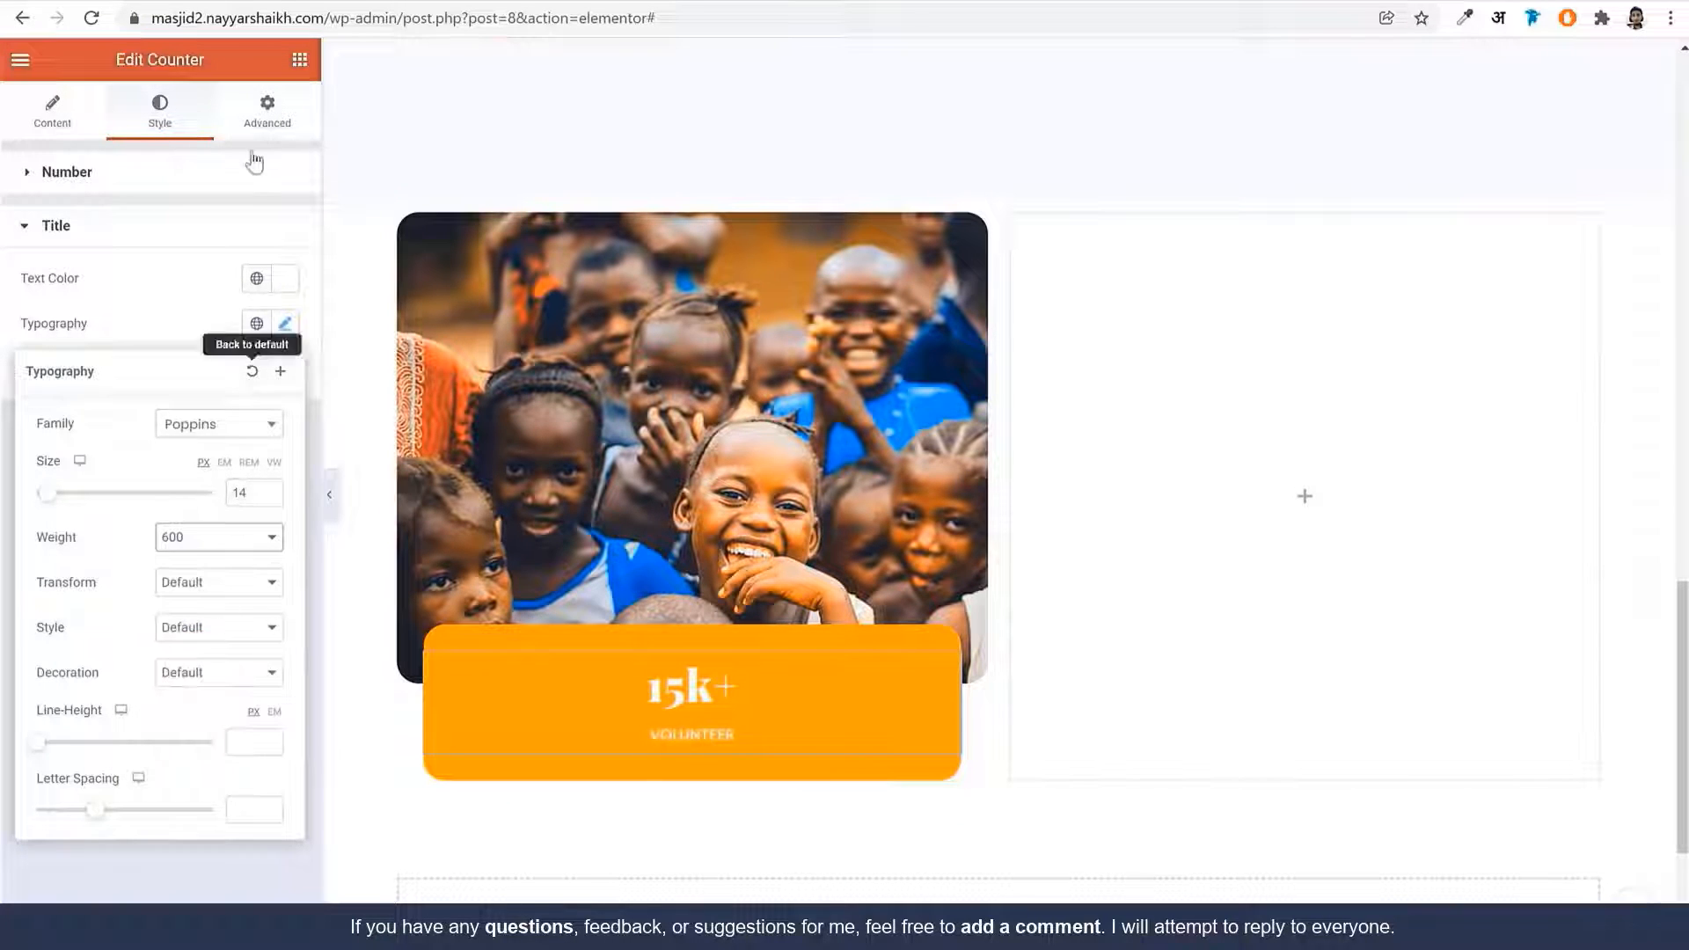
Set the 15k+ counter's positioning width to Custom at 25%
{"action": "left_click", "coordinate": [272, 132]}
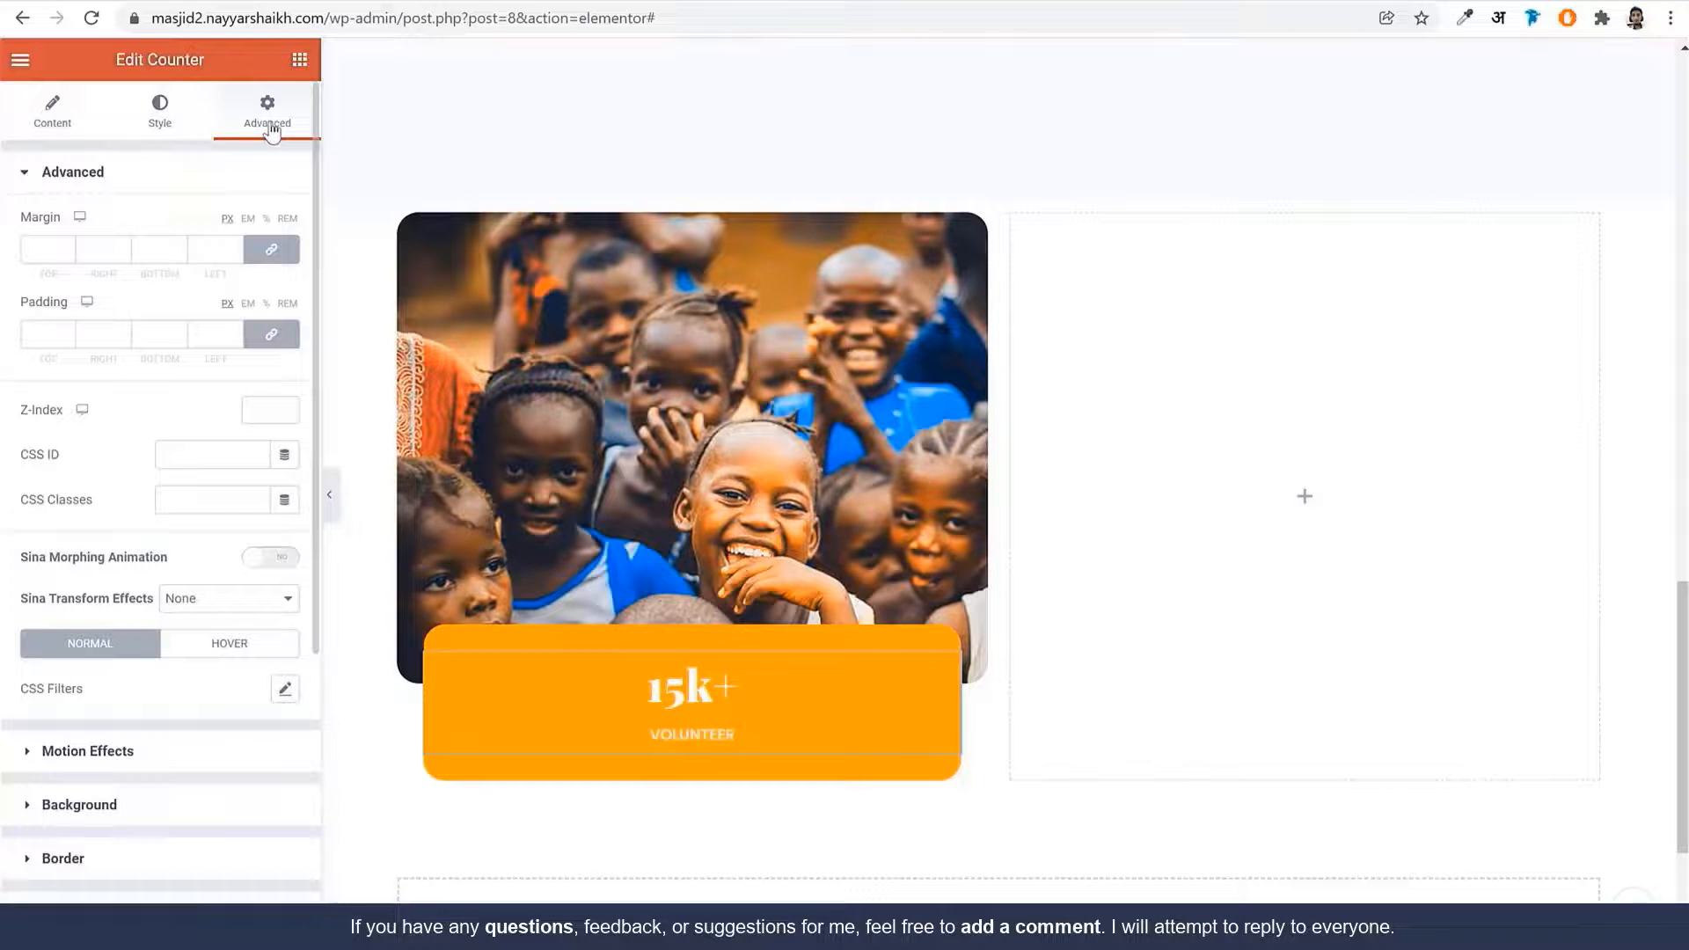
{"action": "scroll", "coordinate": [221, 760], "scroll_direction": "down", "scroll_amount": 4}
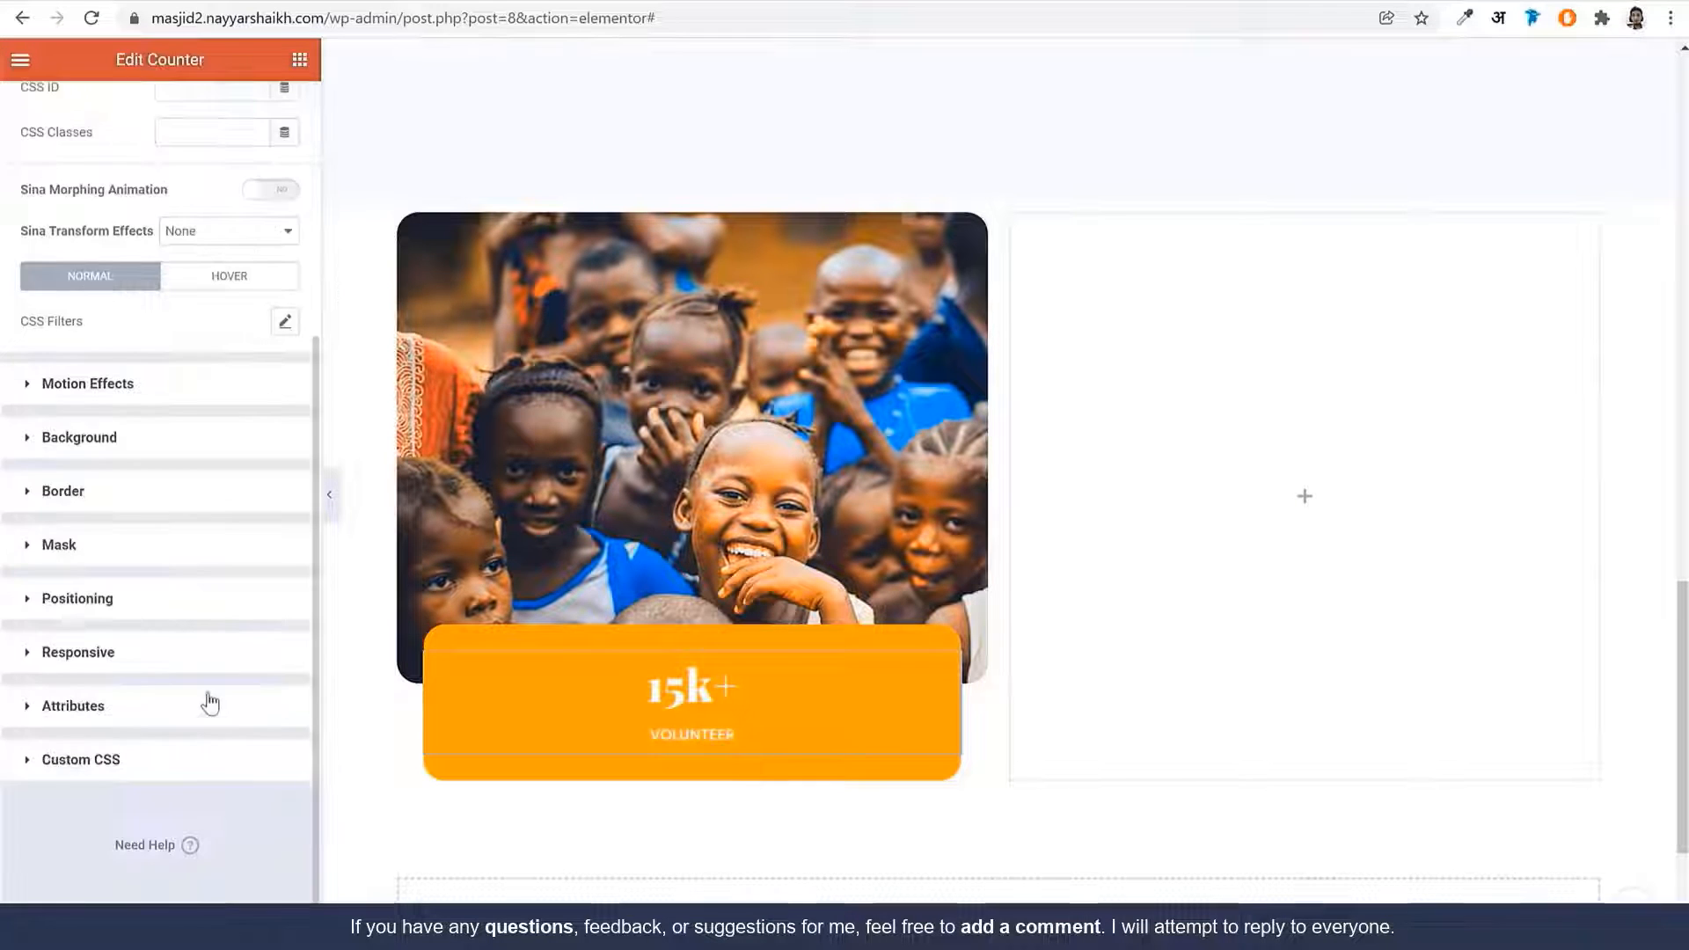
{"action": "left_click", "coordinate": [220, 599]}
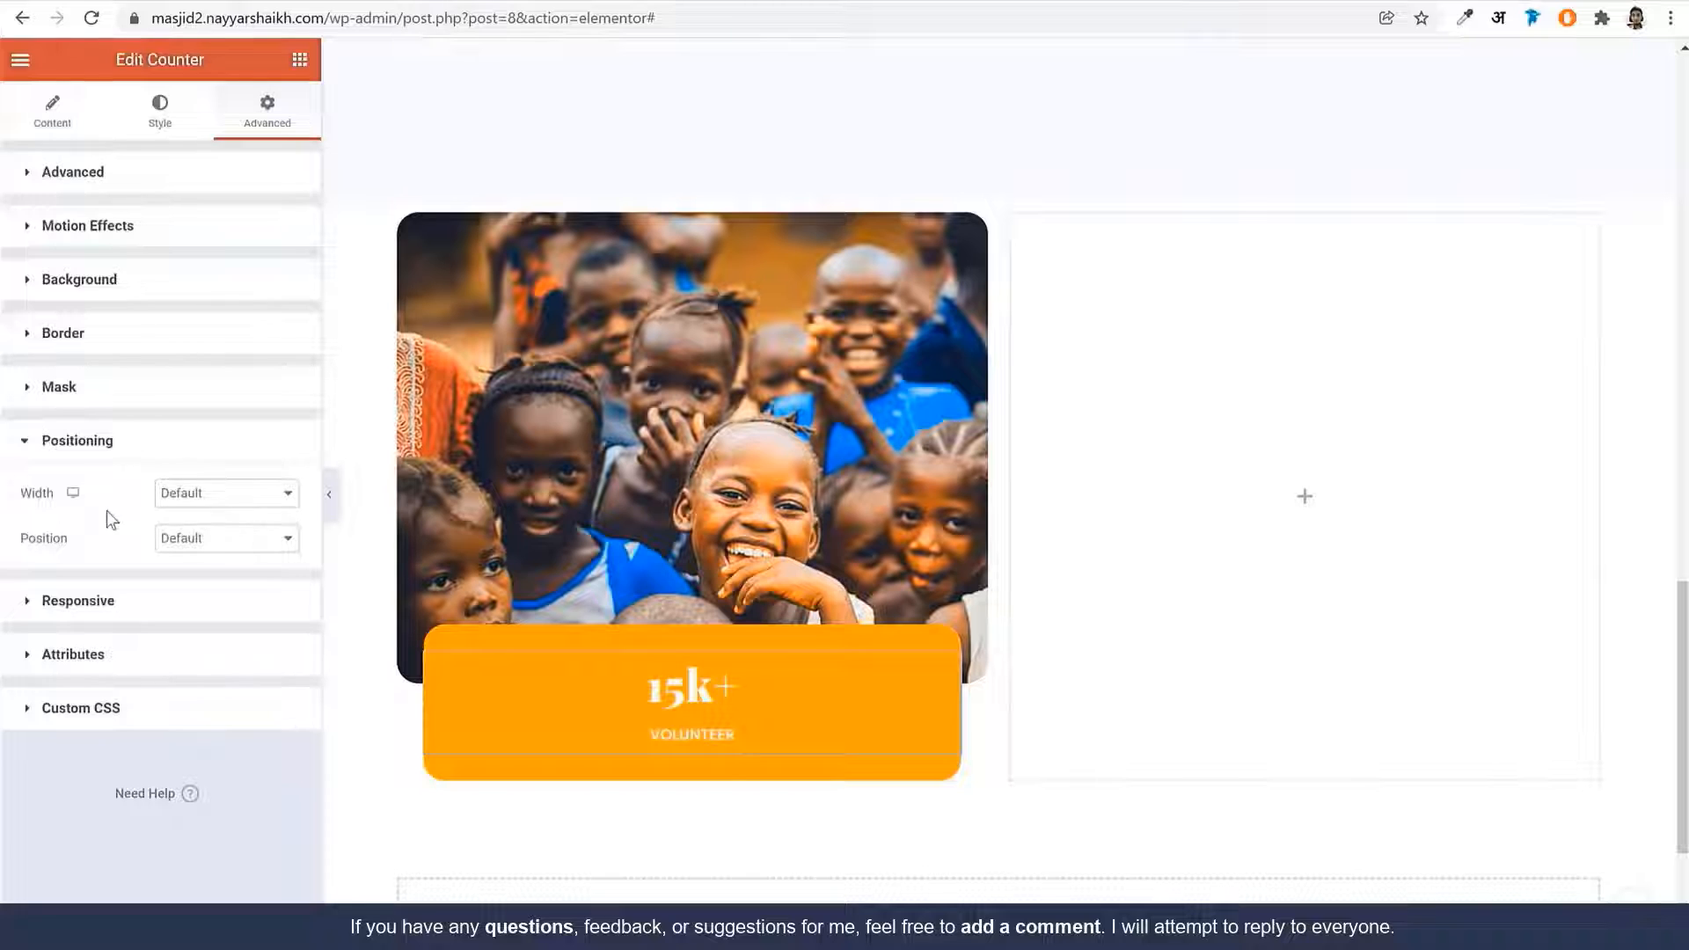
{"action": "left_click", "coordinate": [213, 497]}
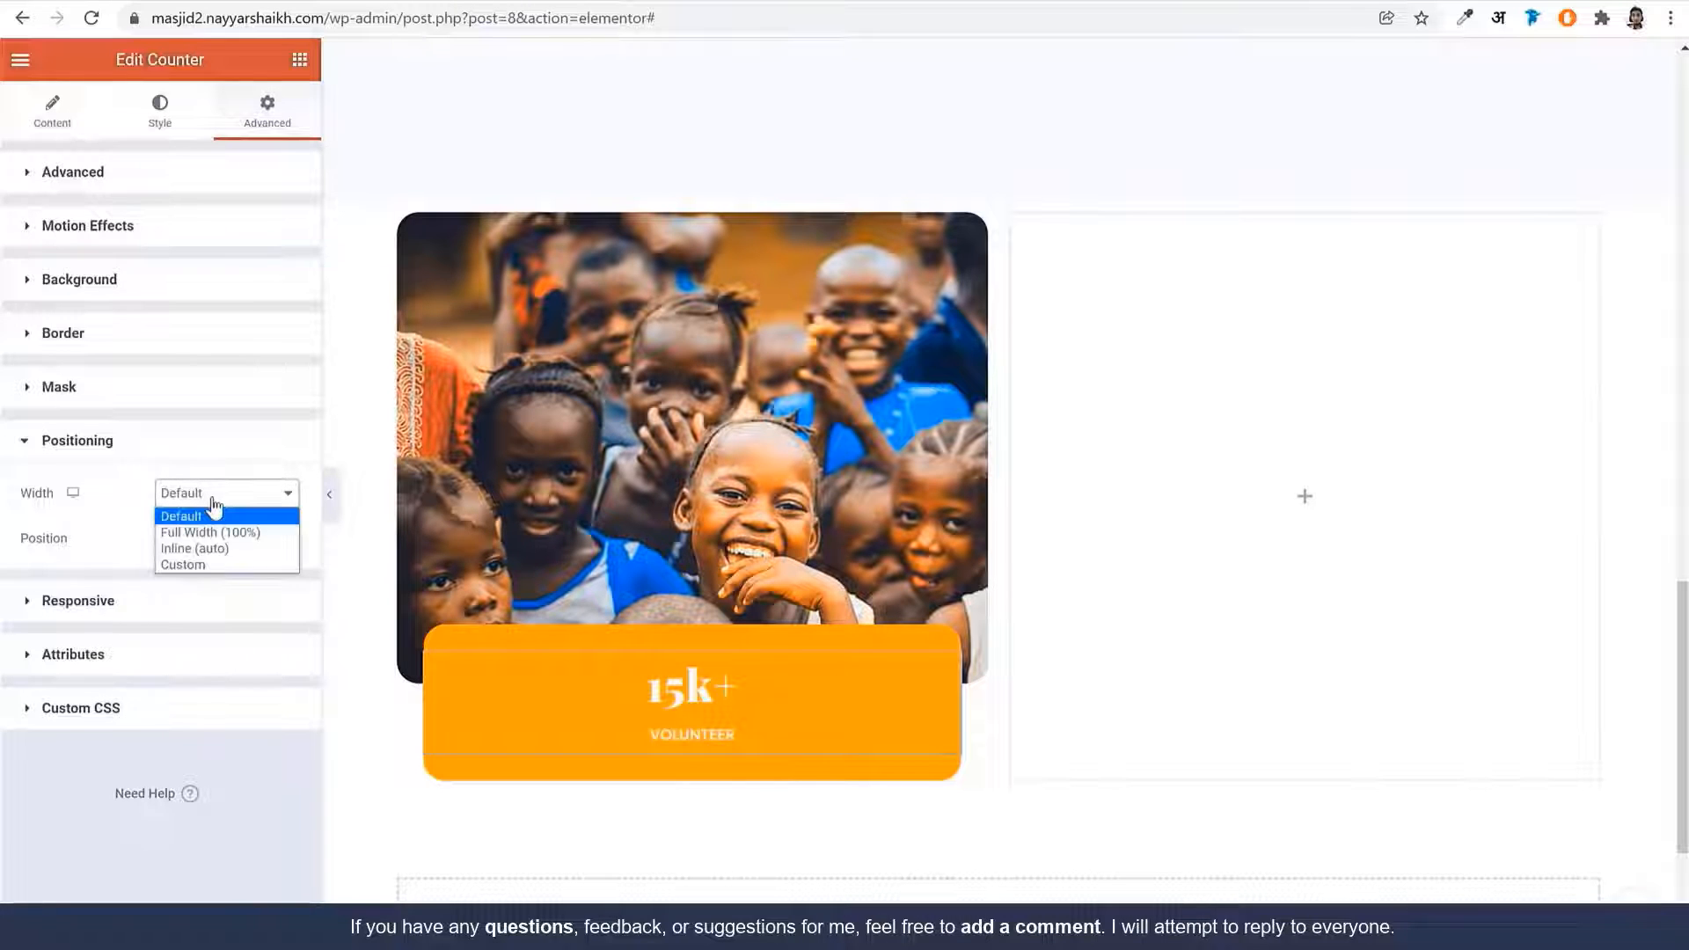
{"action": "left_click", "coordinate": [230, 566]}
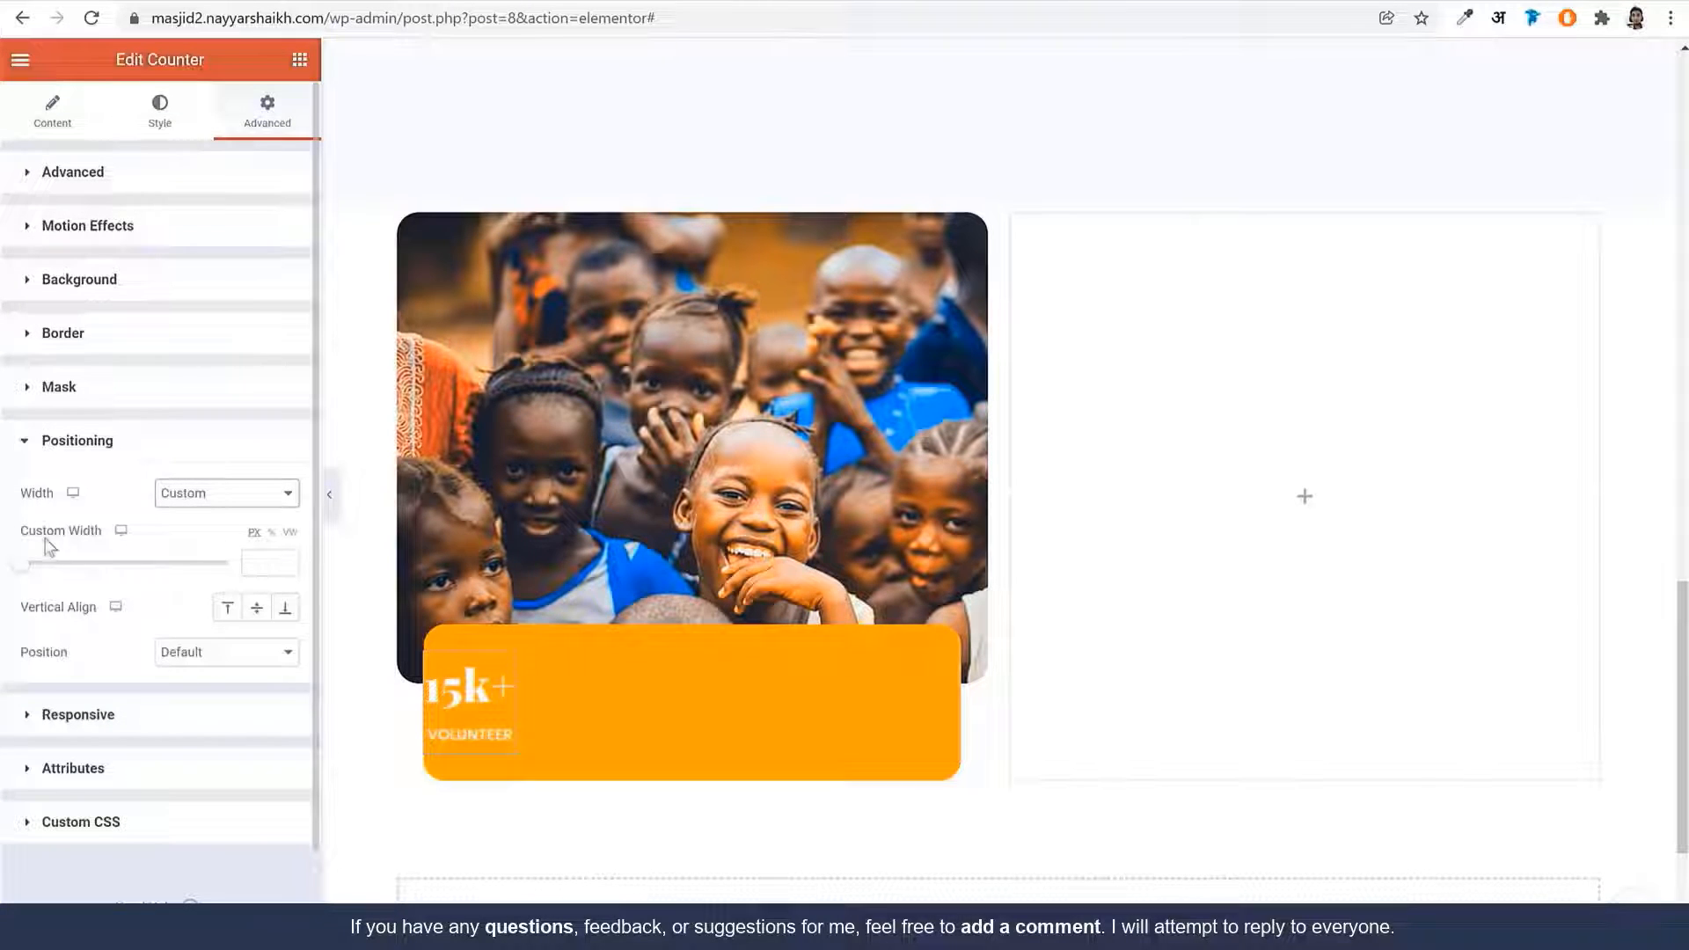
{"action": "left_click", "coordinate": [260, 563]}
{"action": "type", "text": "25"}
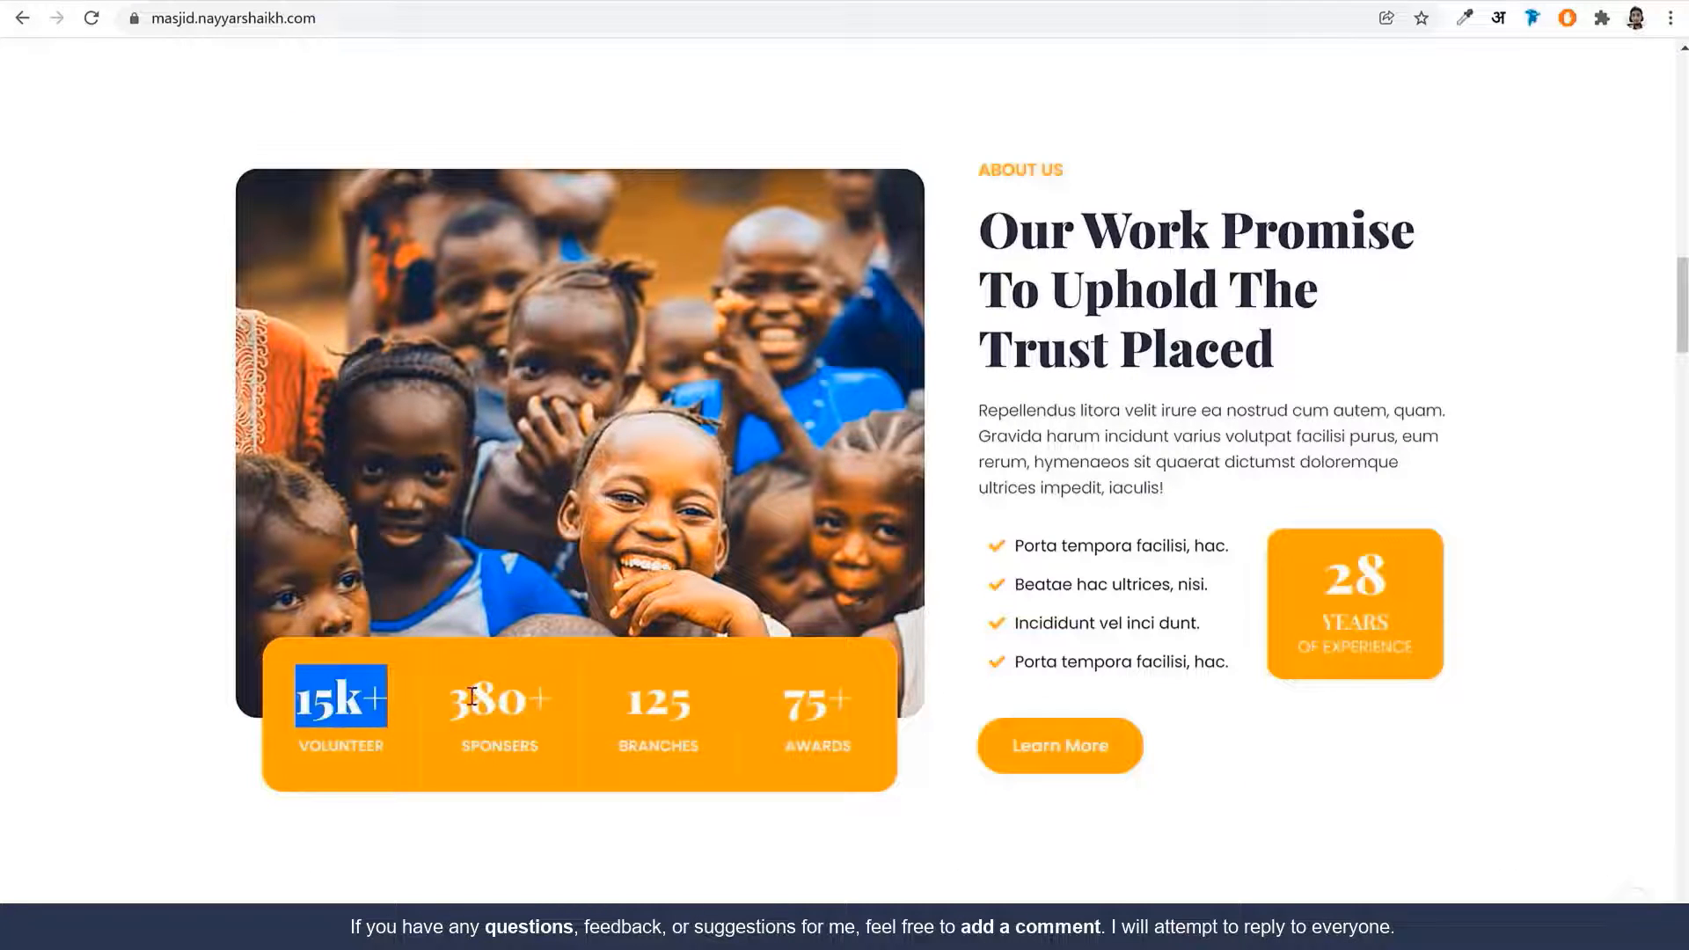
{"action": "left_click_drag", "start_coordinate": [482, 703], "coordinate": [530, 743]}
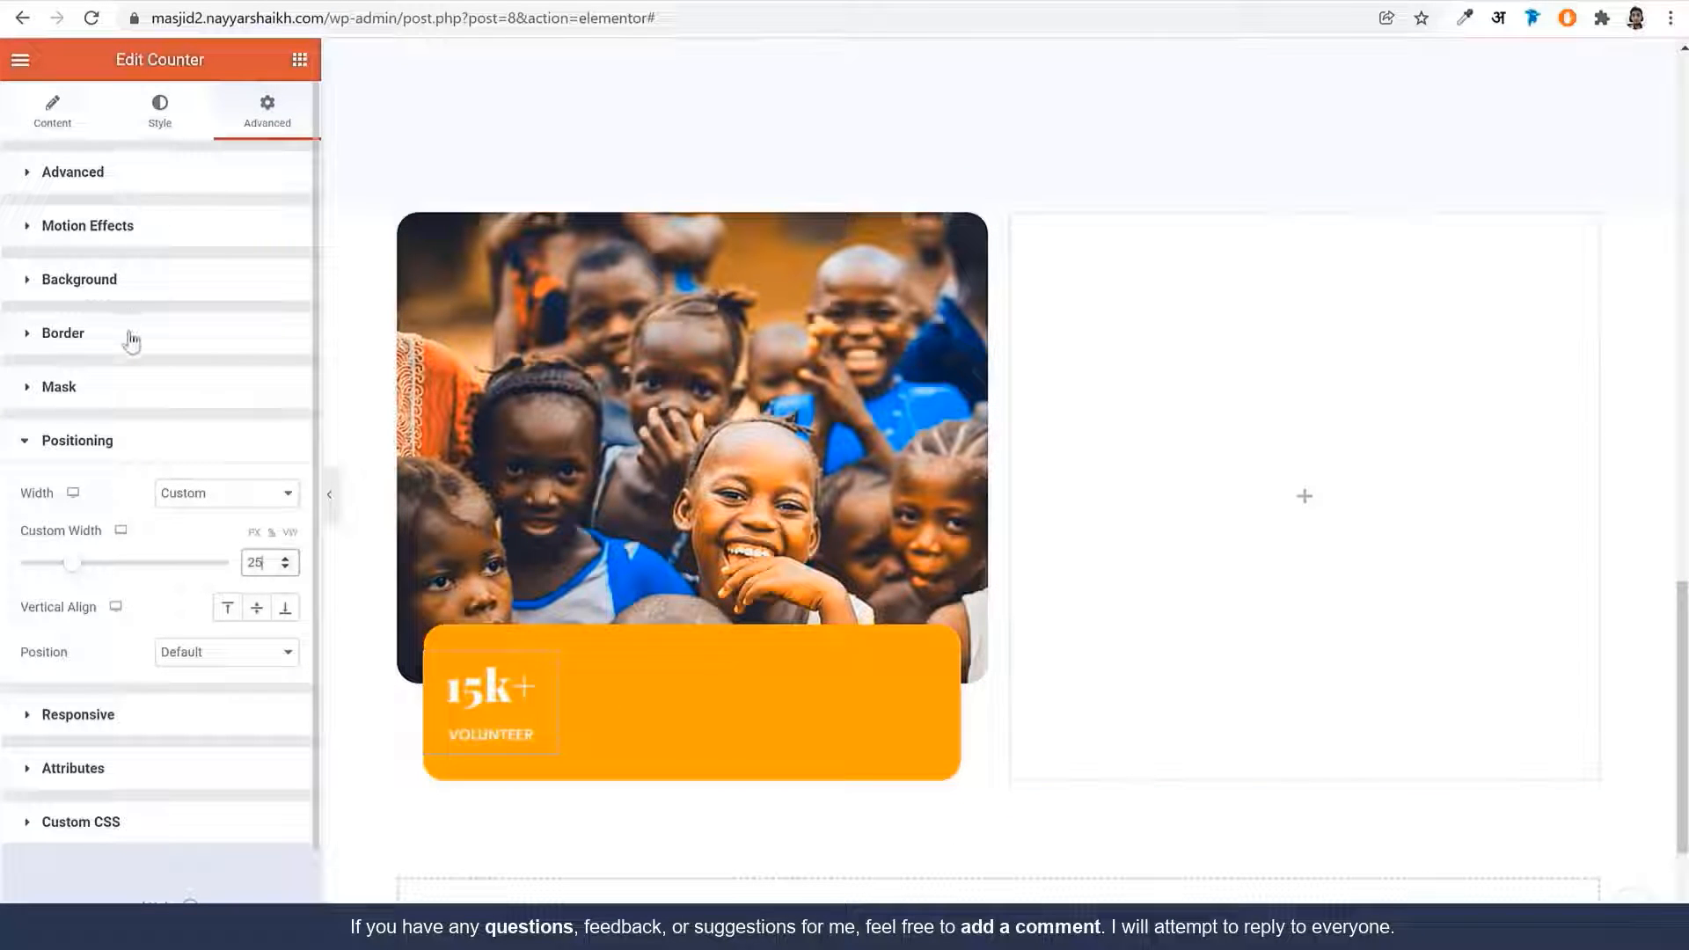
Give the counter a solid 1px right border in the BG Color global colour
{"action": "left_click", "coordinate": [131, 338]}
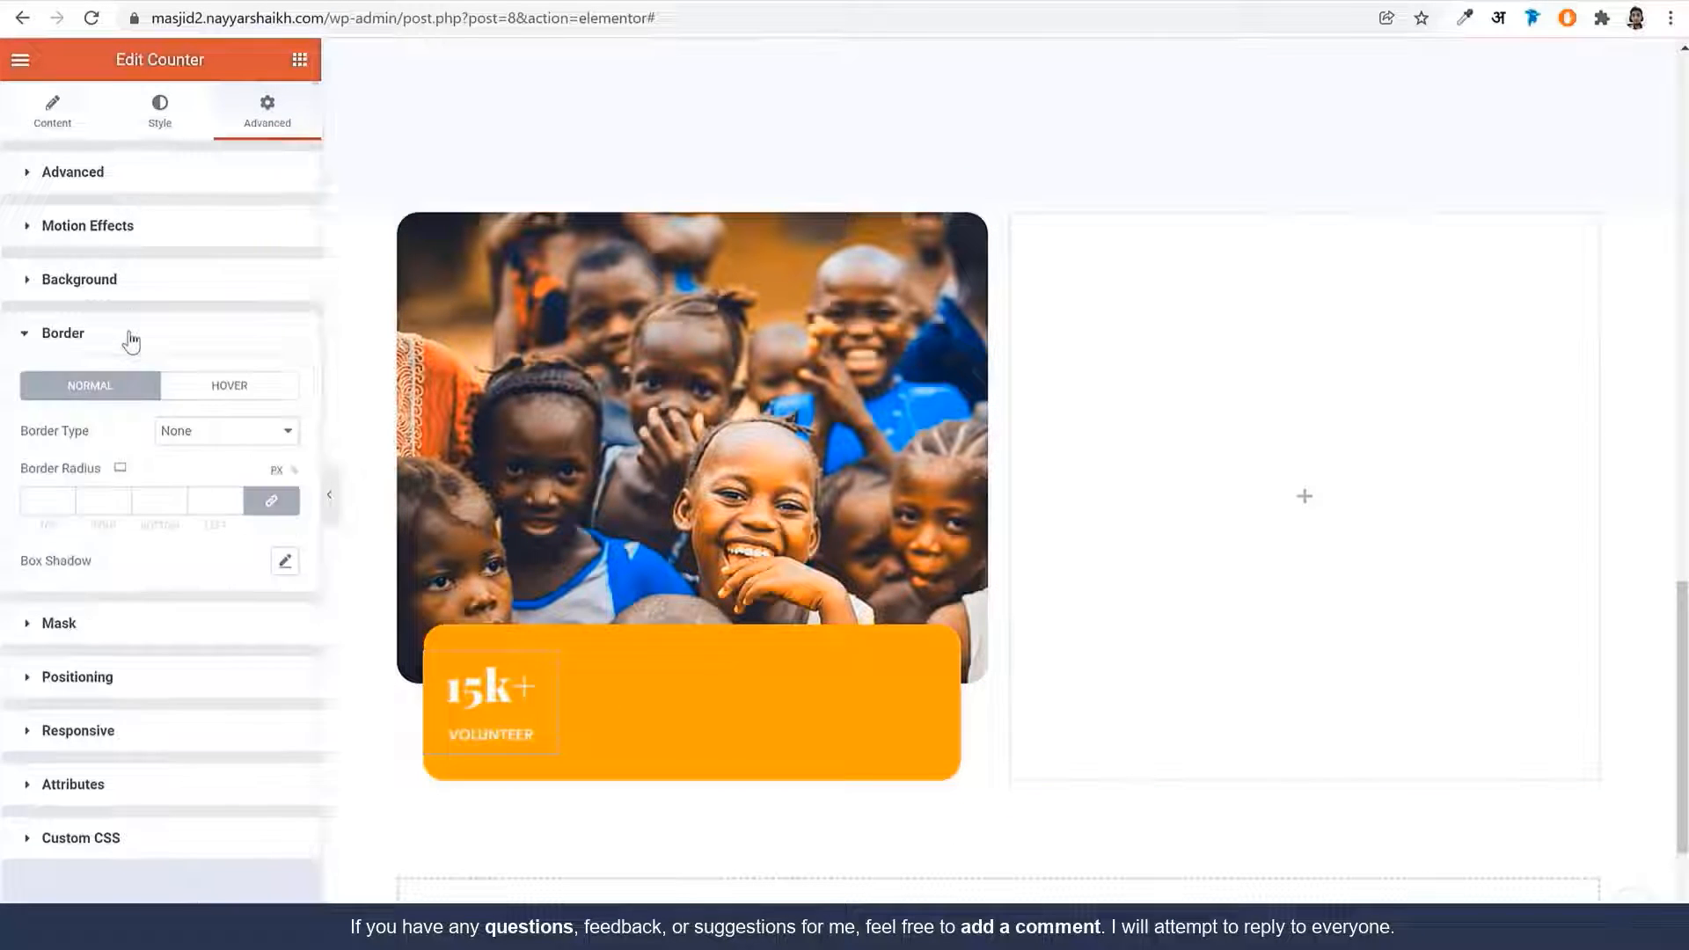
{"action": "left_click", "coordinate": [204, 432]}
{"action": "left_click", "coordinate": [206, 473]}
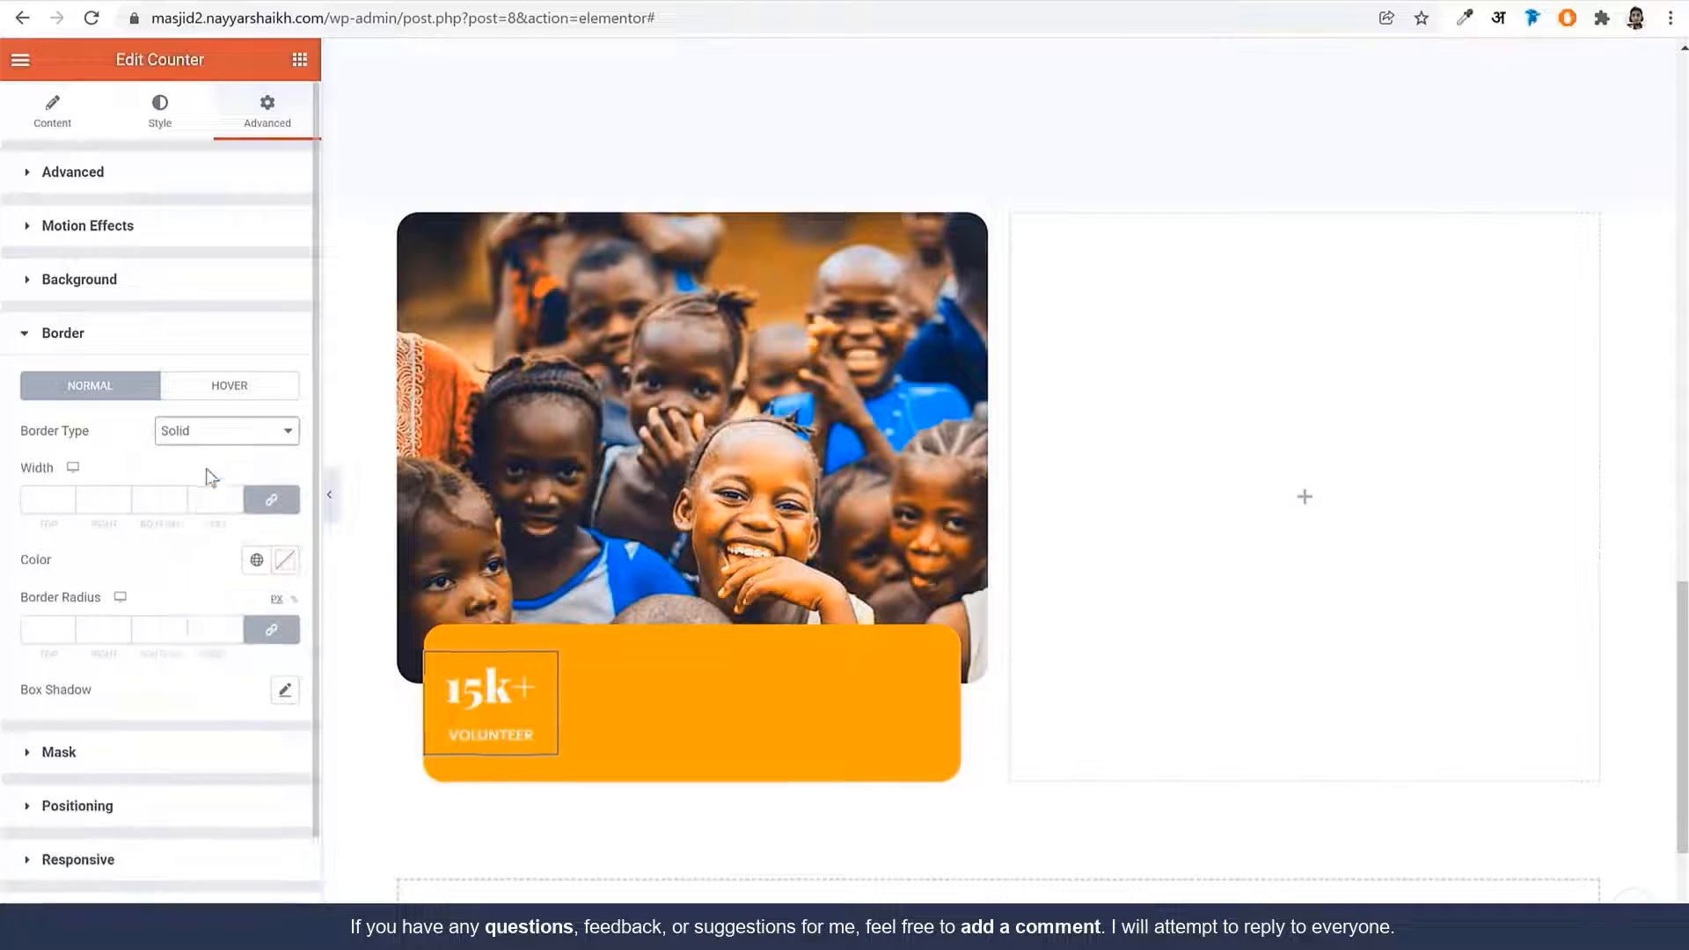
{"action": "left_click", "coordinate": [273, 501]}
{"action": "double_click", "coordinate": [81, 501]}
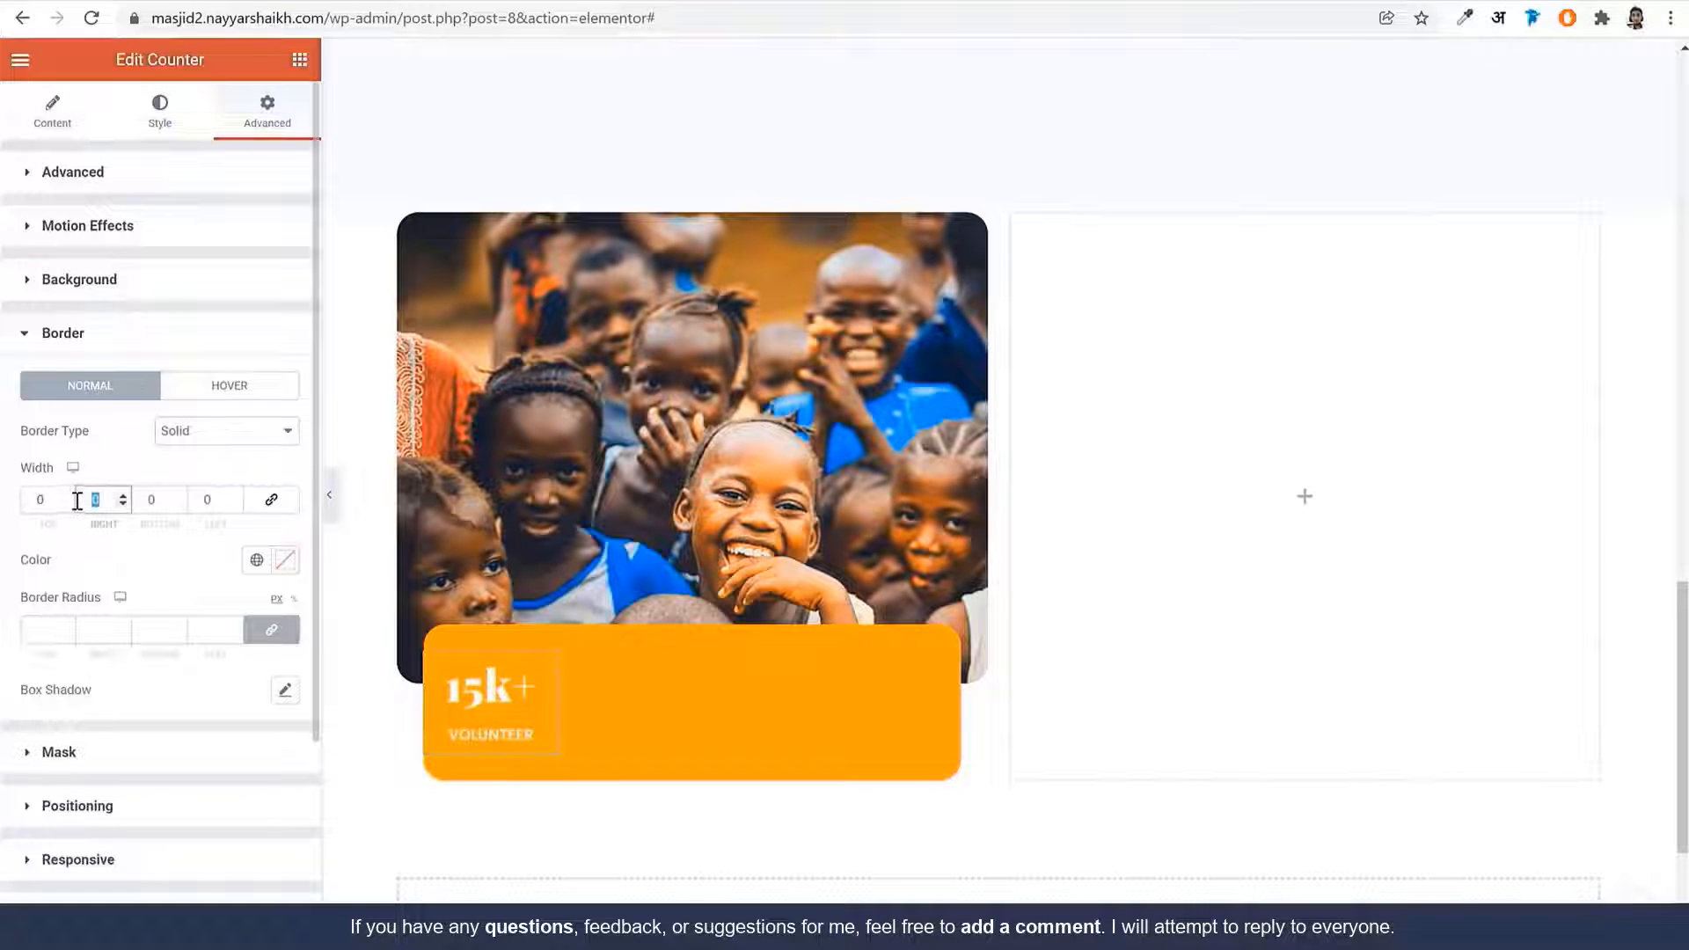
{"action": "type", "text": "1"}
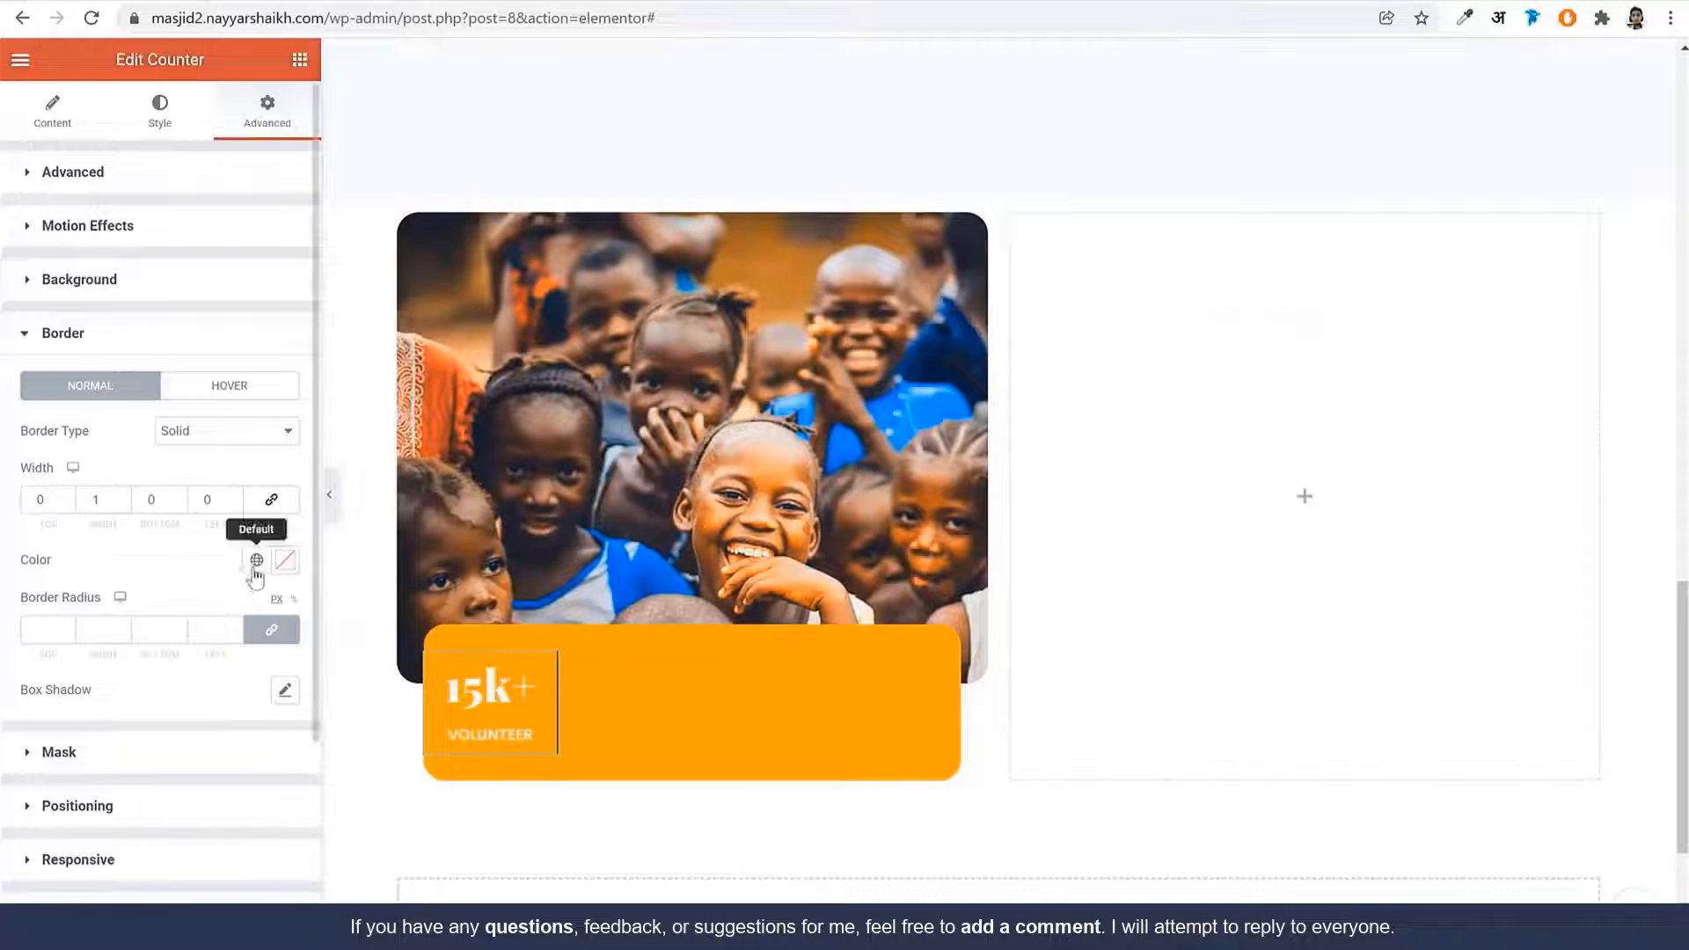
{"action": "left_click", "coordinate": [256, 559]}
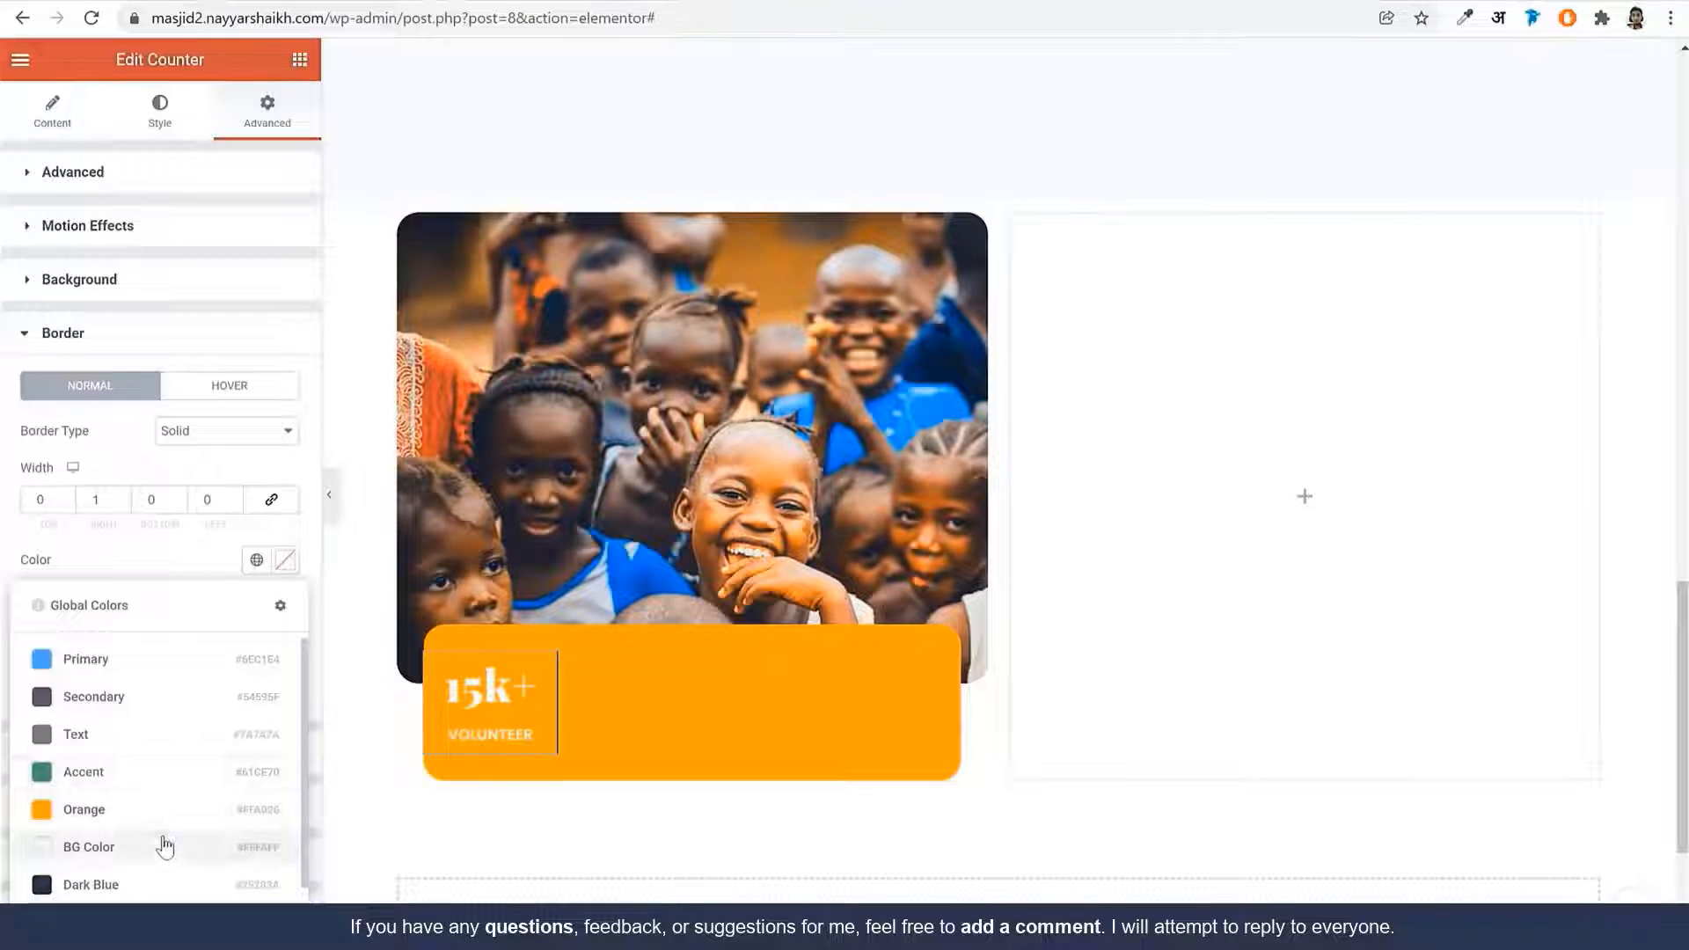
{"action": "left_click", "coordinate": [164, 846]}
Lower the border colour's opacity to about half and preview the softer divider
{"action": "left_click", "coordinate": [329, 497]}
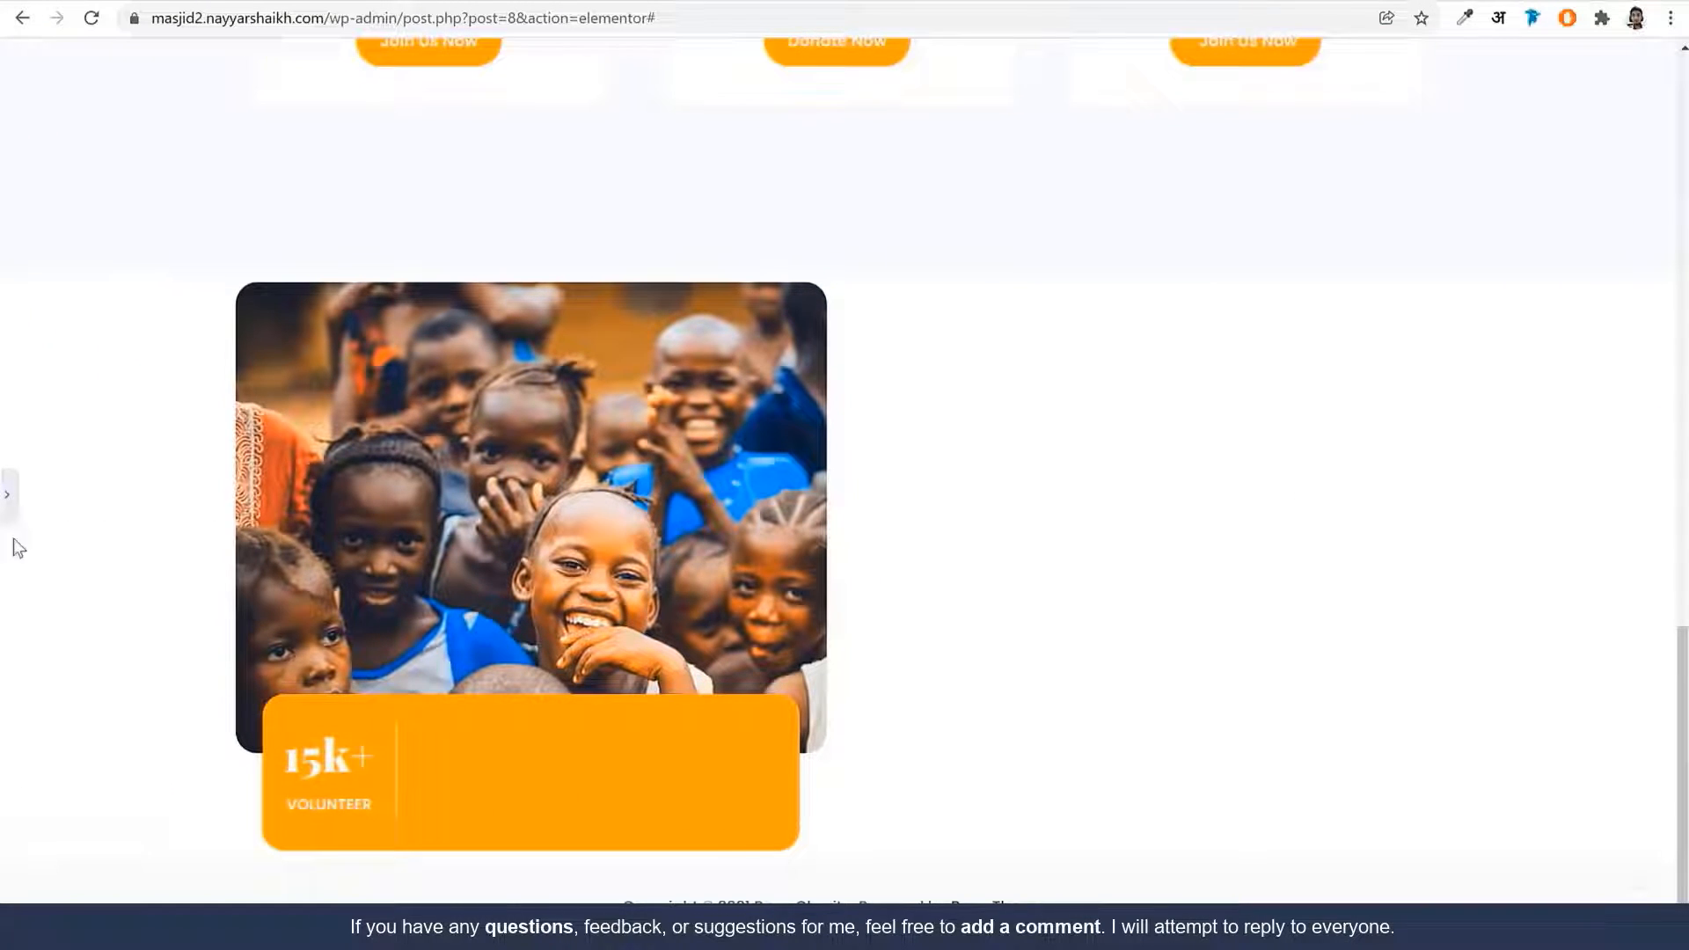
{"action": "left_click", "coordinate": [7, 495]}
{"action": "left_click", "coordinate": [284, 560]}
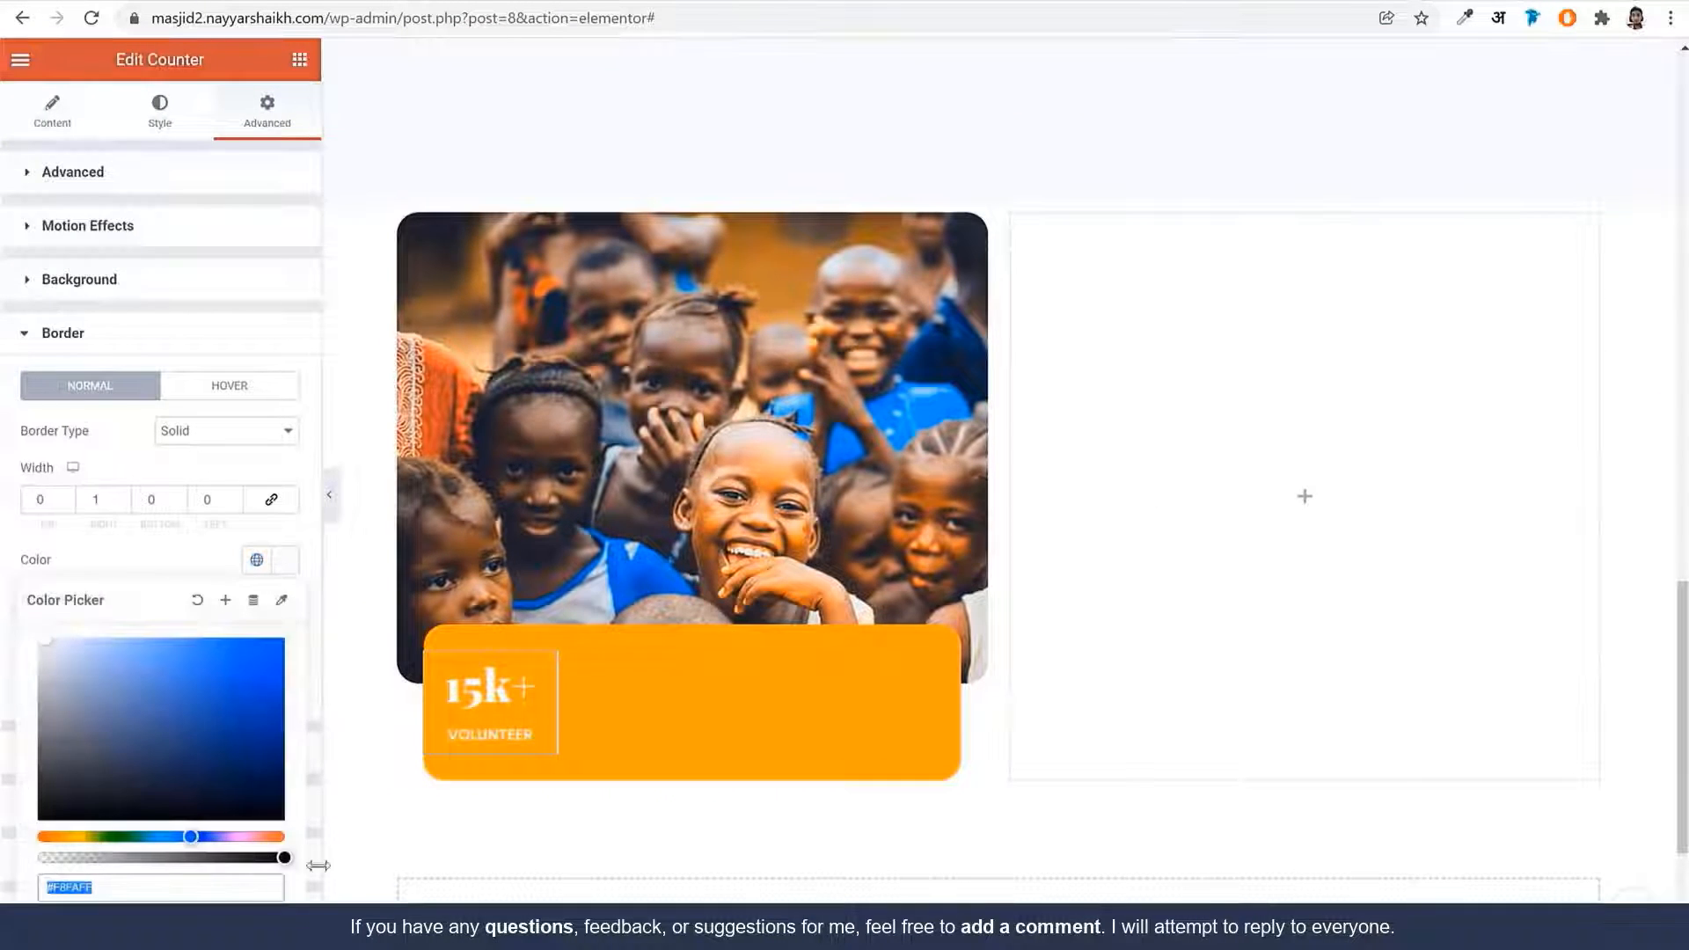
{"action": "left_click_drag", "start_coordinate": [283, 854], "coordinate": [149, 860]}
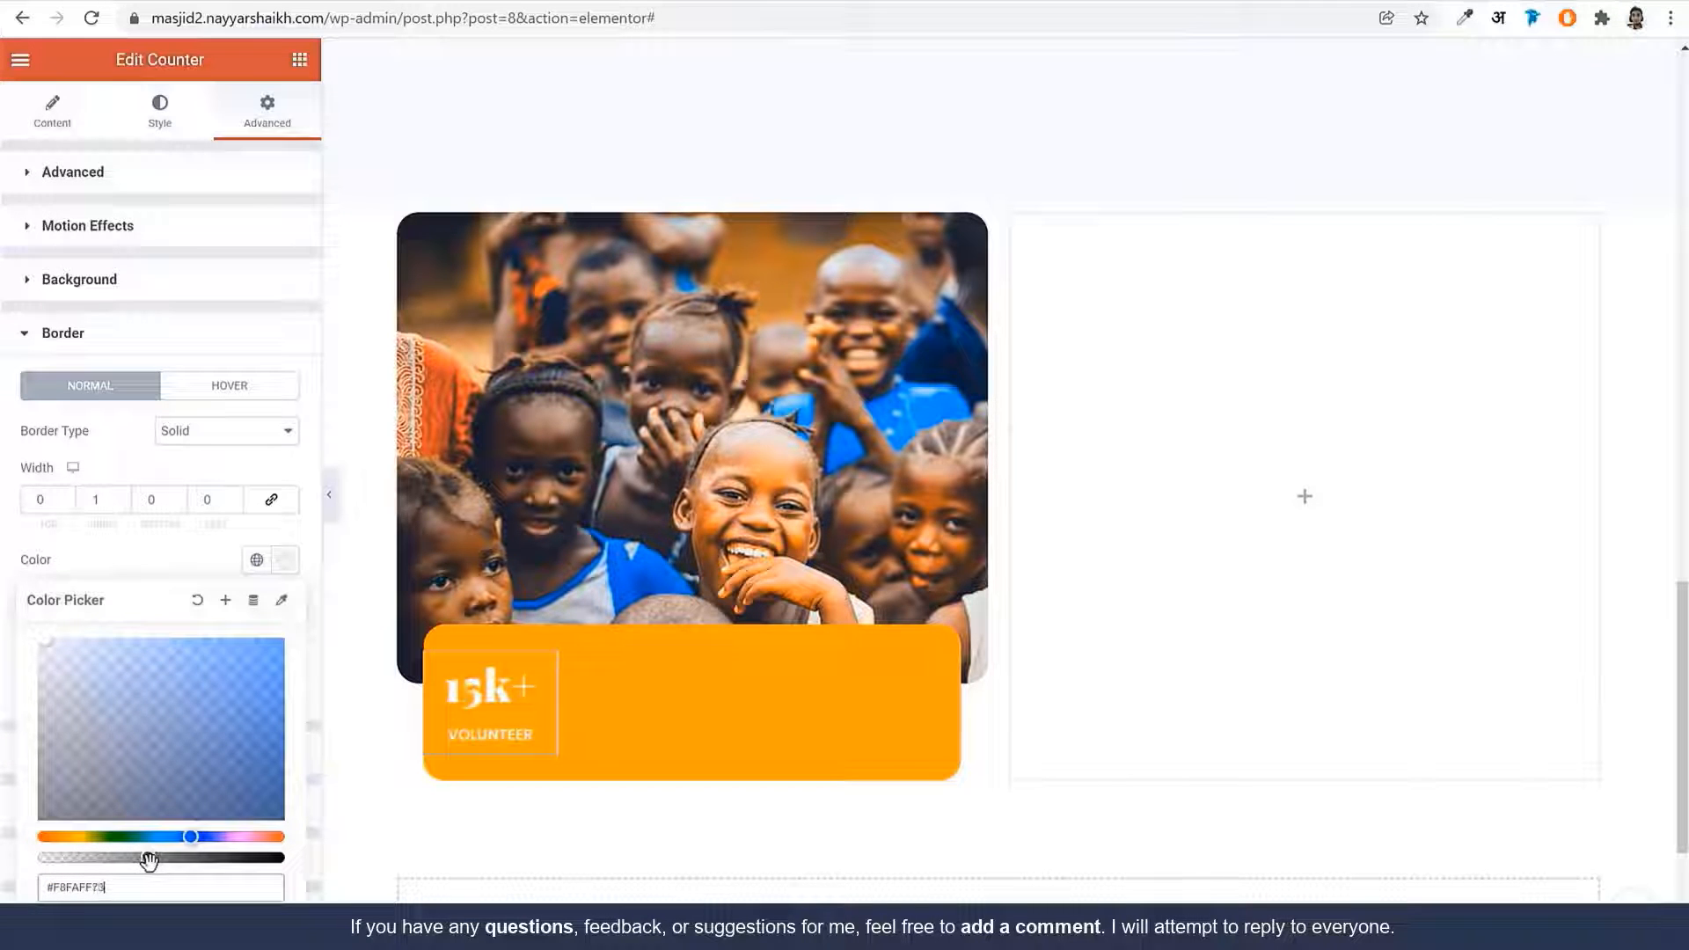
{"action": "left_click", "coordinate": [331, 519]}
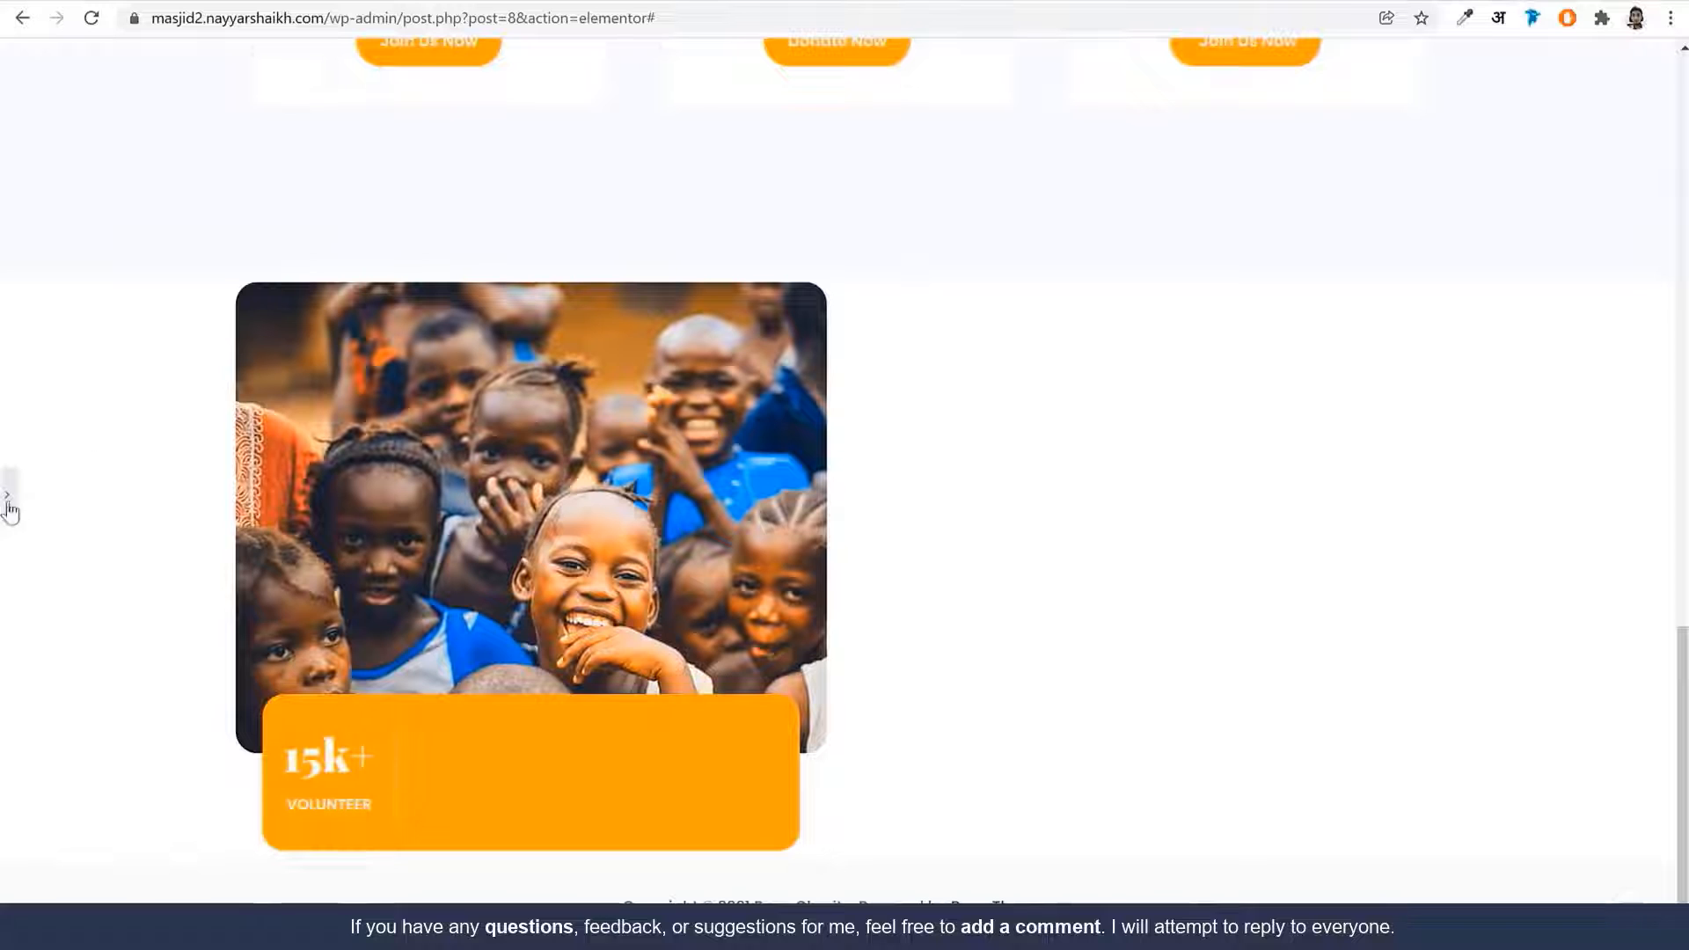
{"action": "left_click", "coordinate": [9, 503]}
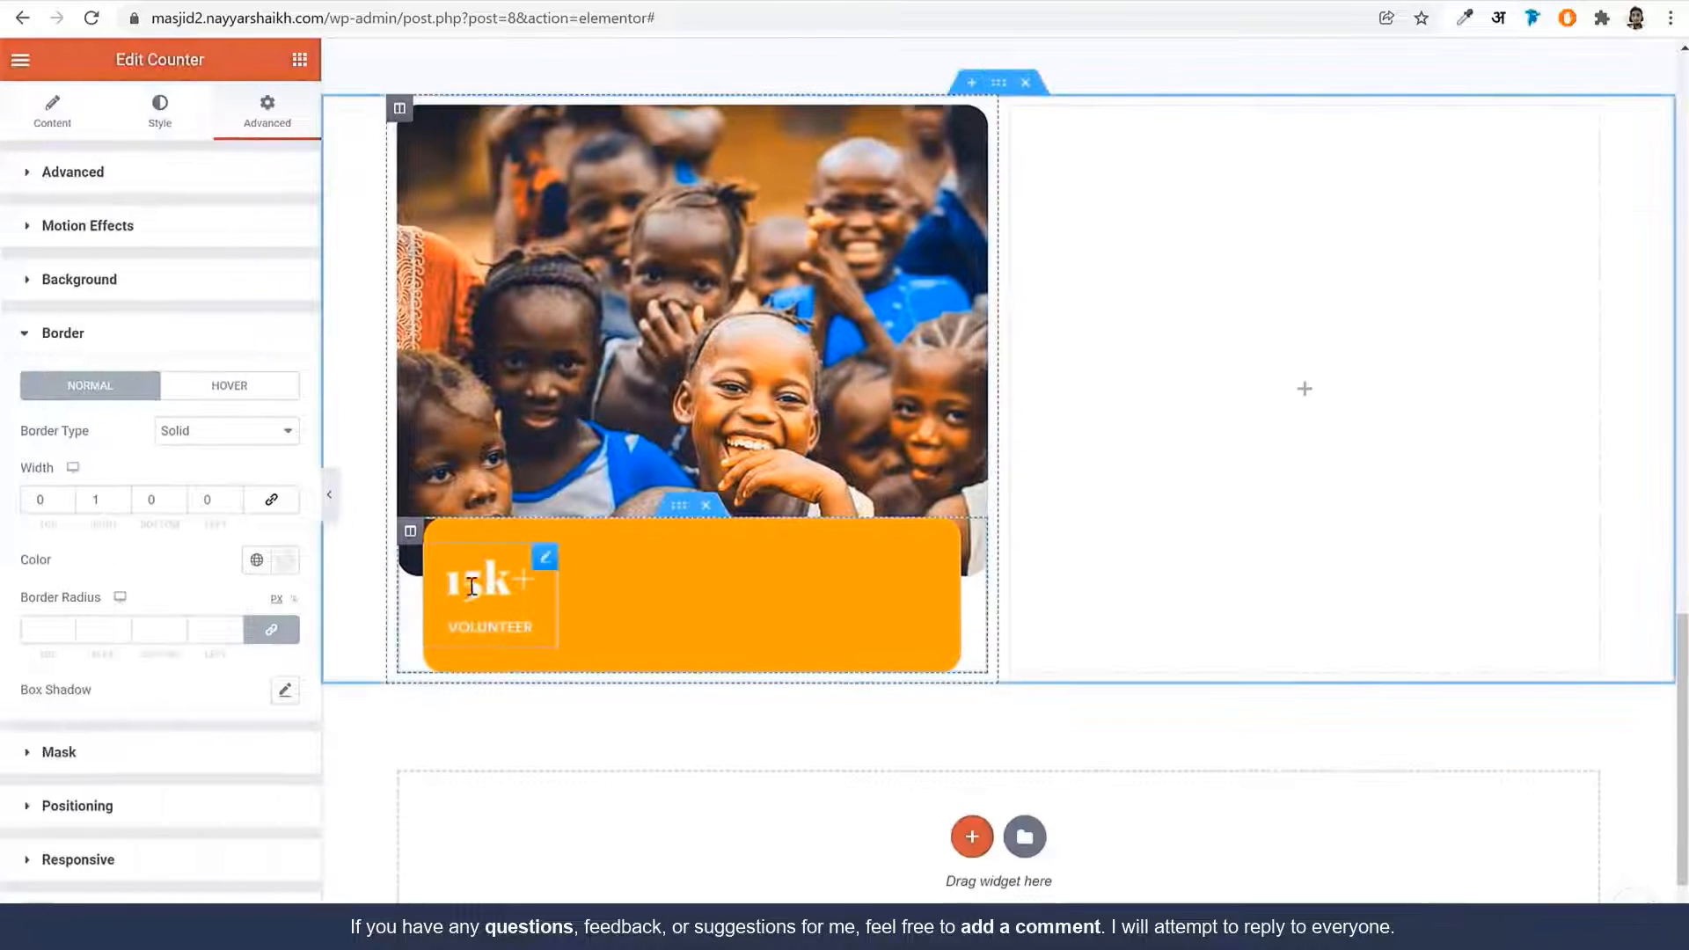
Duplicate the 15k+ counter three times to make a row of four
{"action": "right_click", "coordinate": [472, 586]}
{"action": "left_click", "coordinate": [528, 639]}
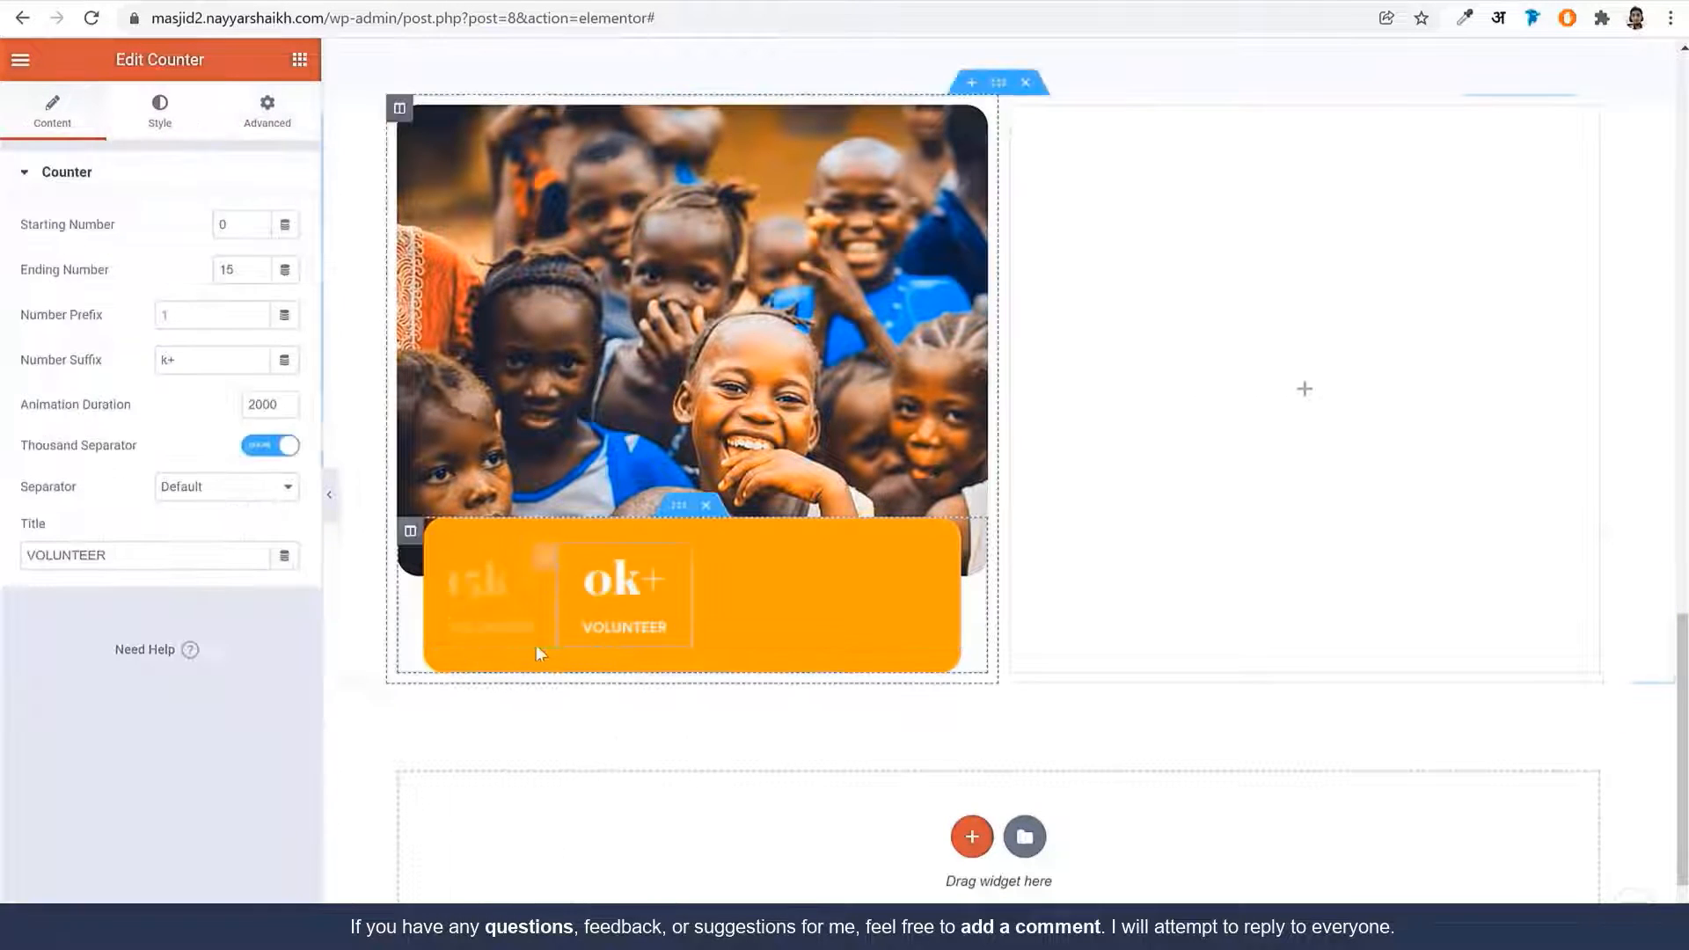
{"action": "right_click", "coordinate": [591, 587]}
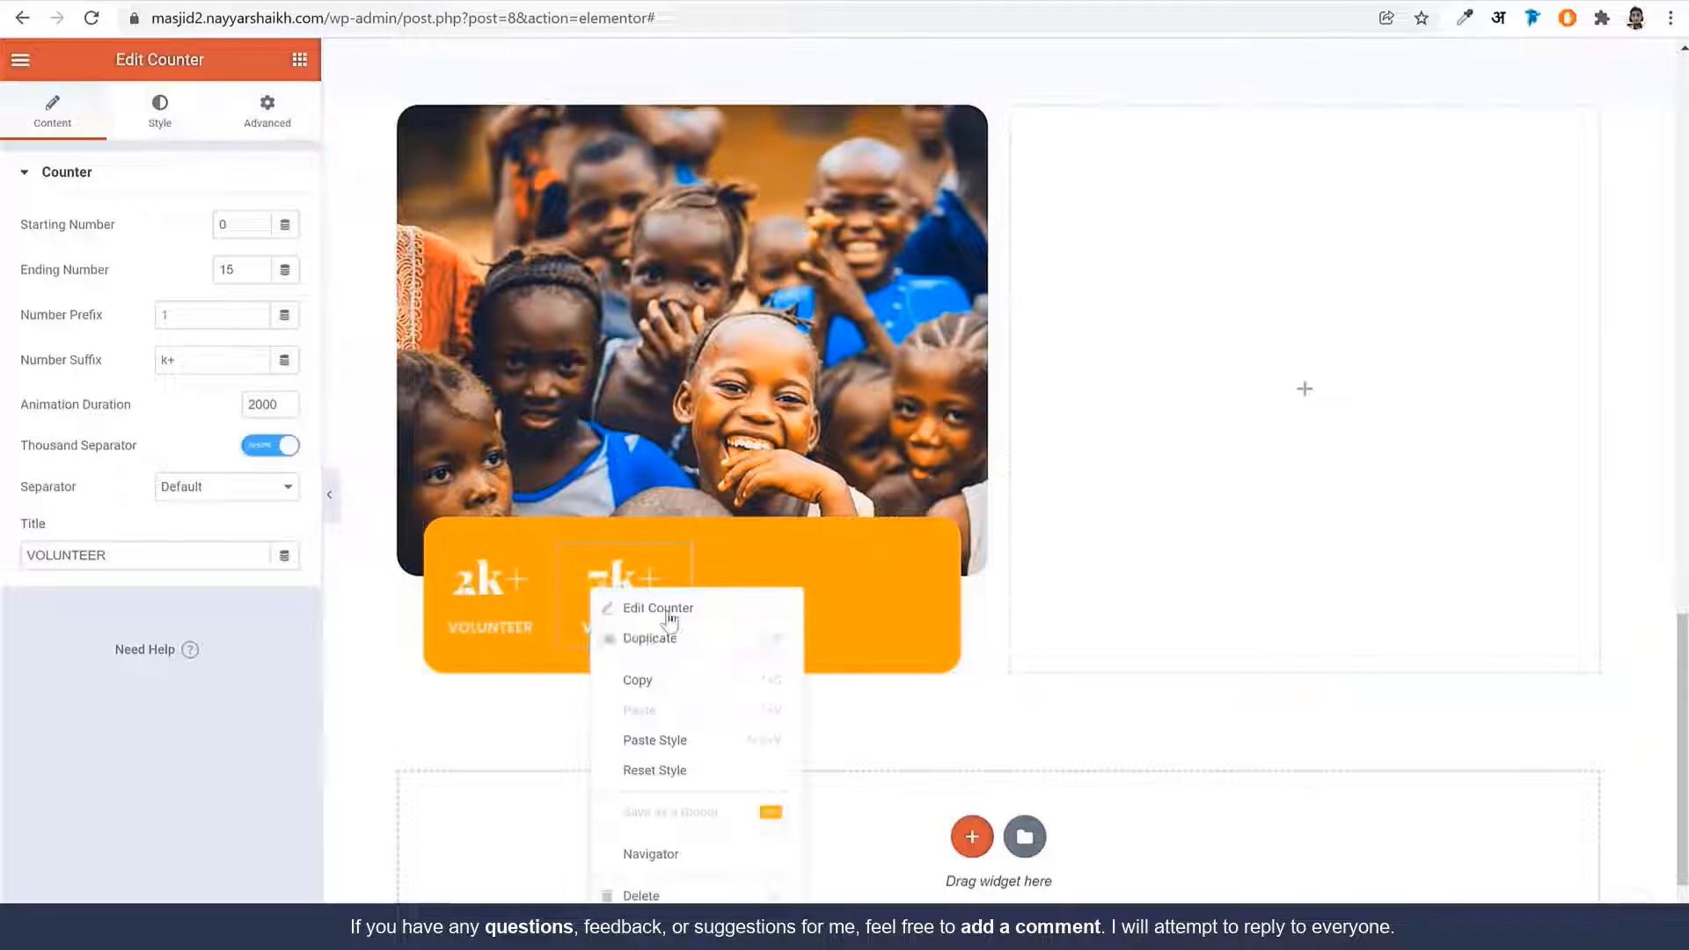
{"action": "left_click", "coordinate": [719, 650]}
{"action": "right_click", "coordinate": [787, 587]}
{"action": "left_click", "coordinate": [836, 642]}
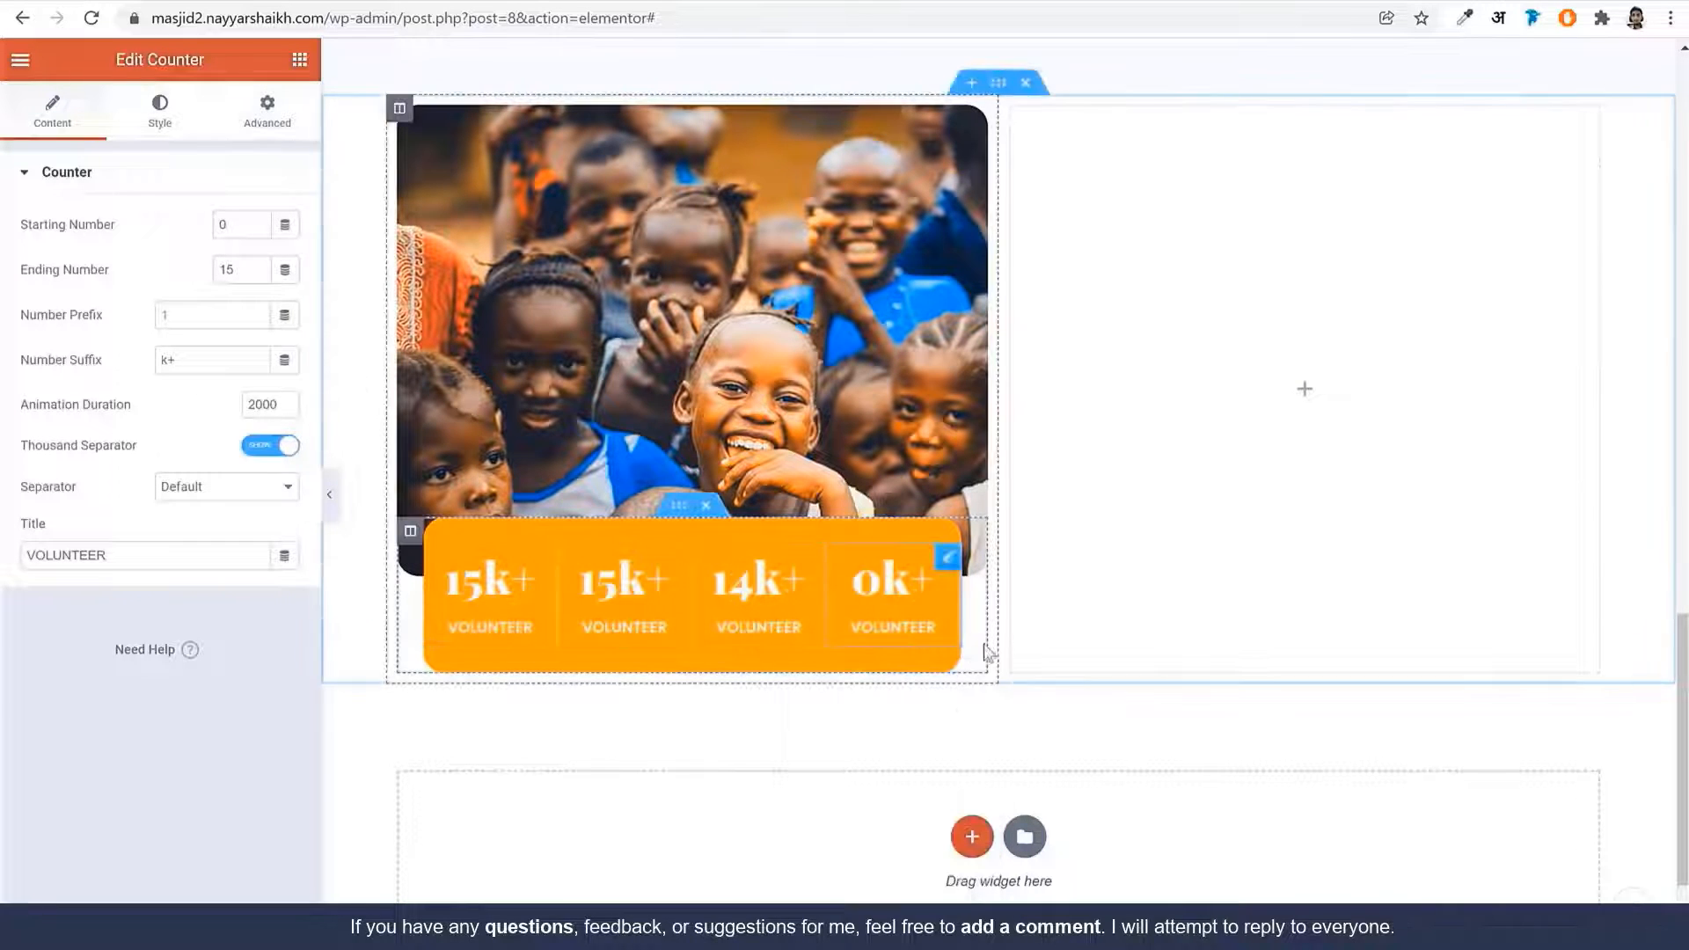
{"action": "left_click", "coordinate": [330, 503]}
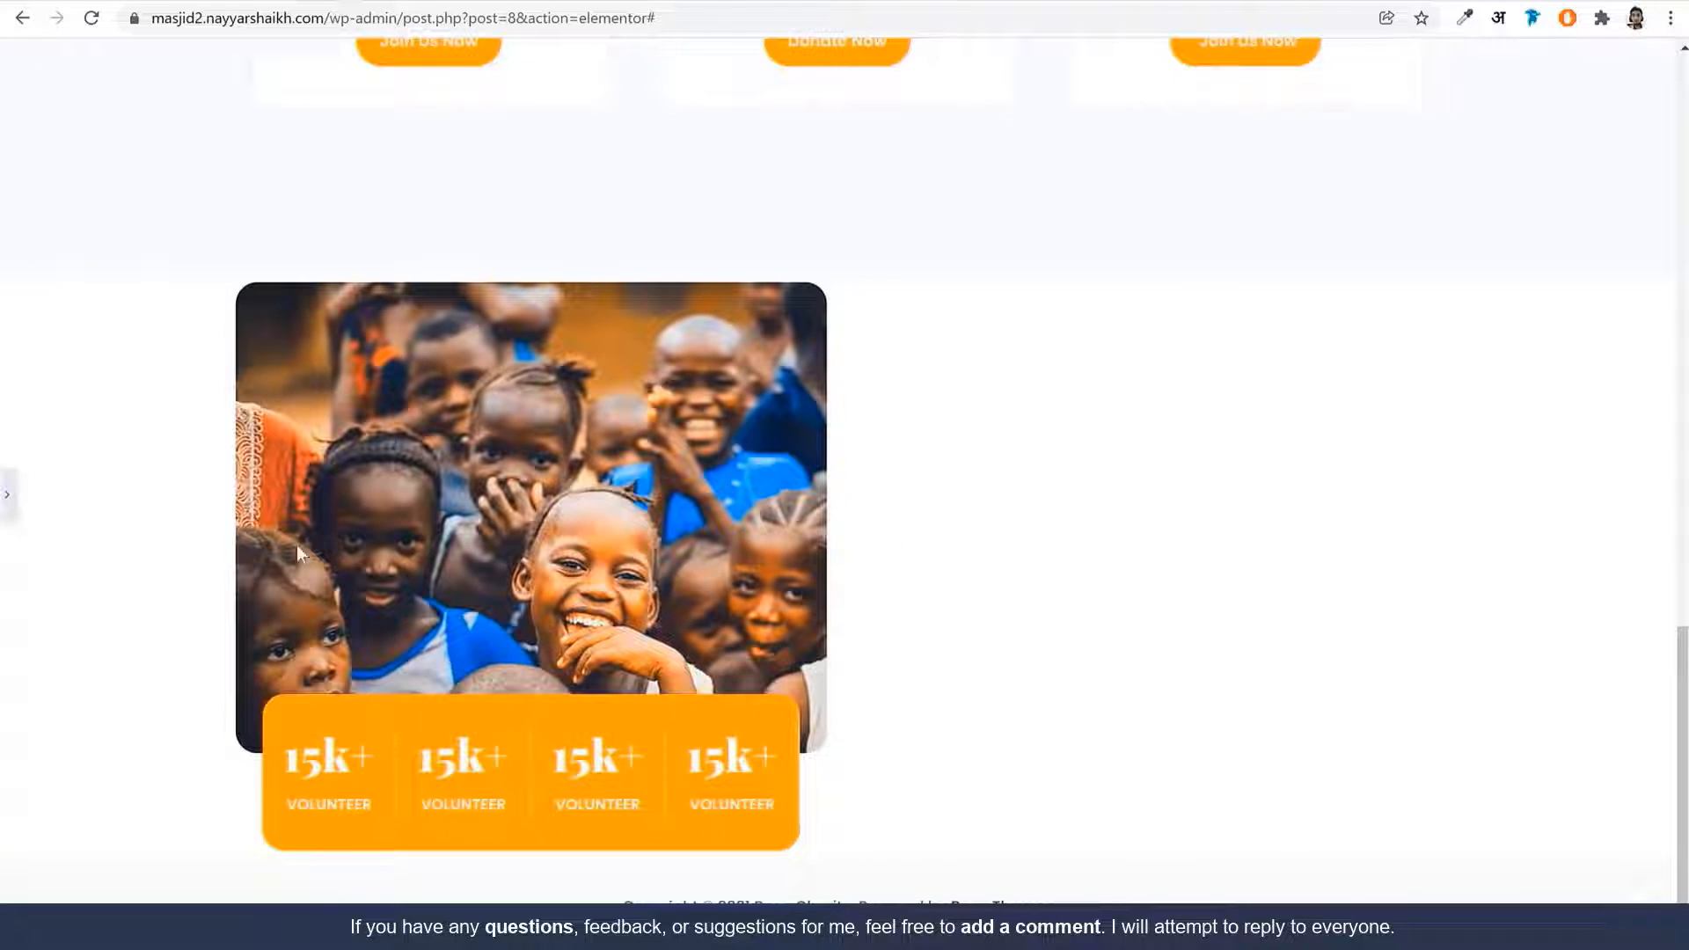
{"action": "left_click", "coordinate": [7, 494]}
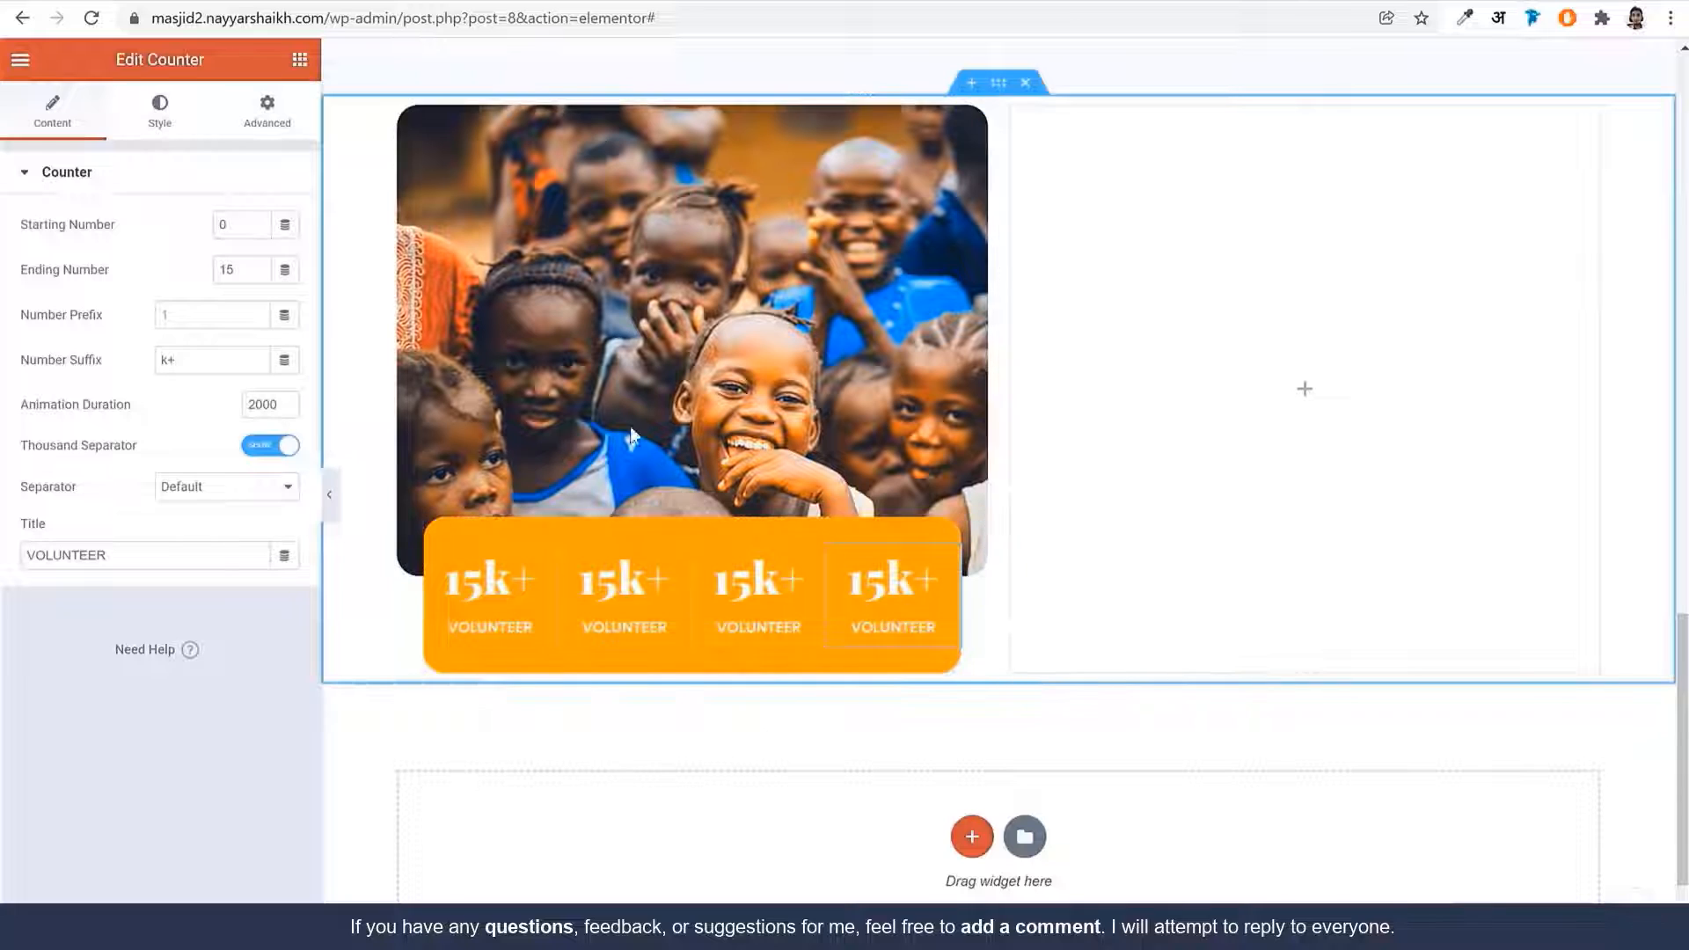
Set the last counter's border type to None
{"action": "left_click", "coordinate": [160, 122]}
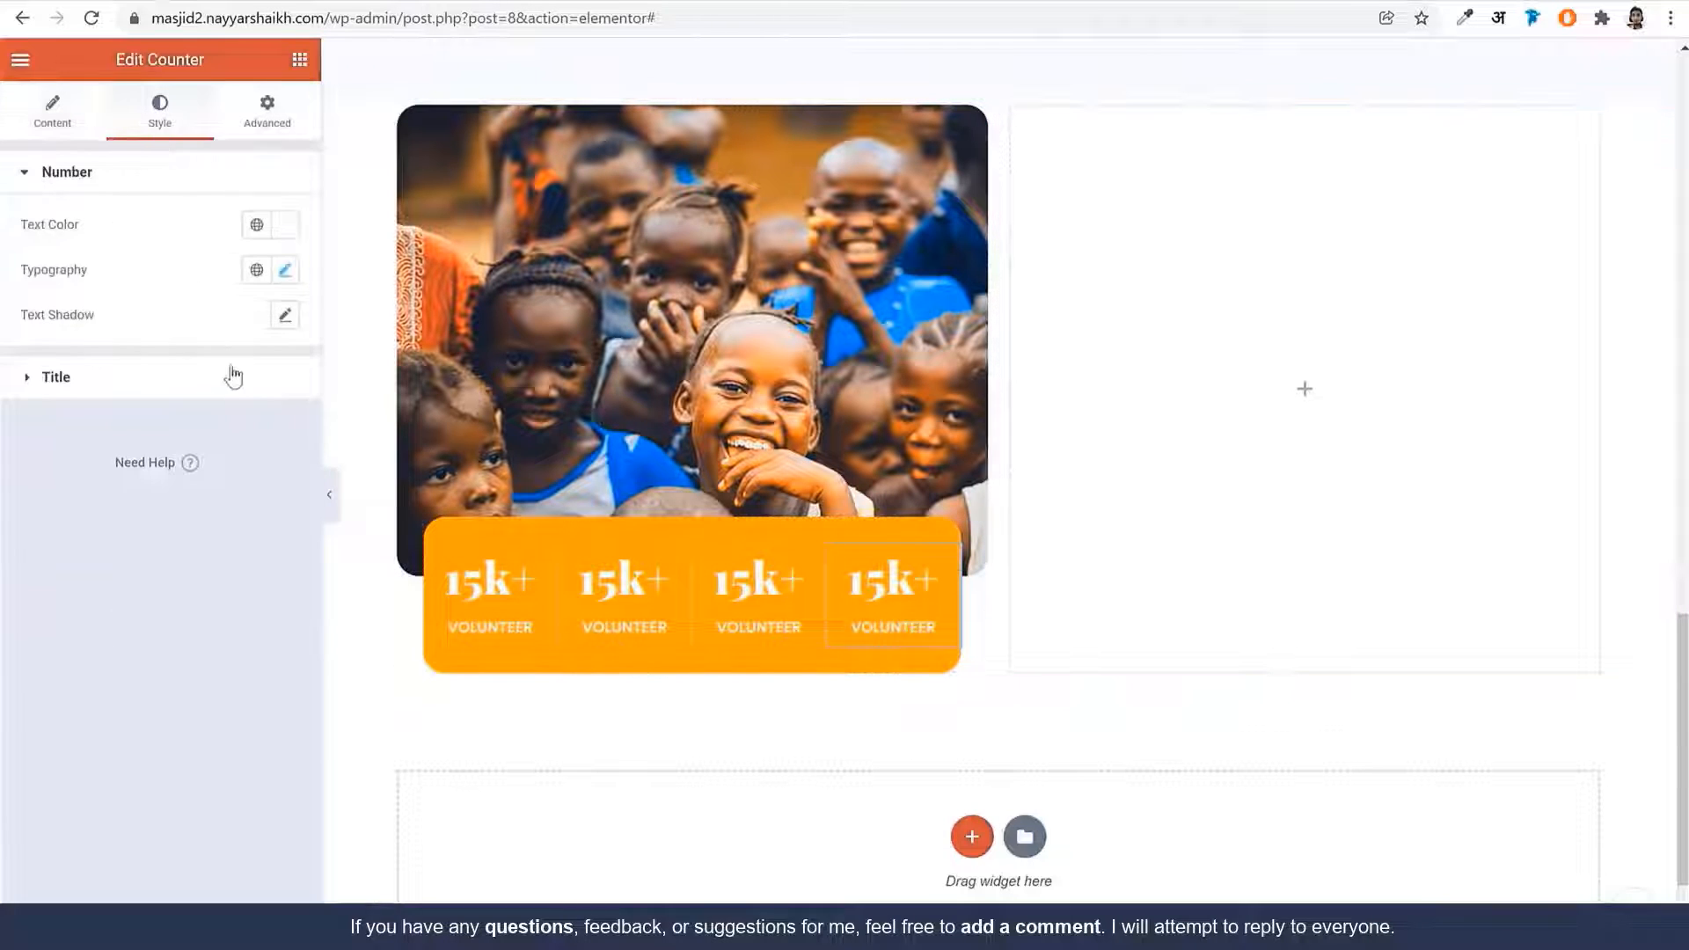
{"action": "left_click", "coordinate": [266, 123]}
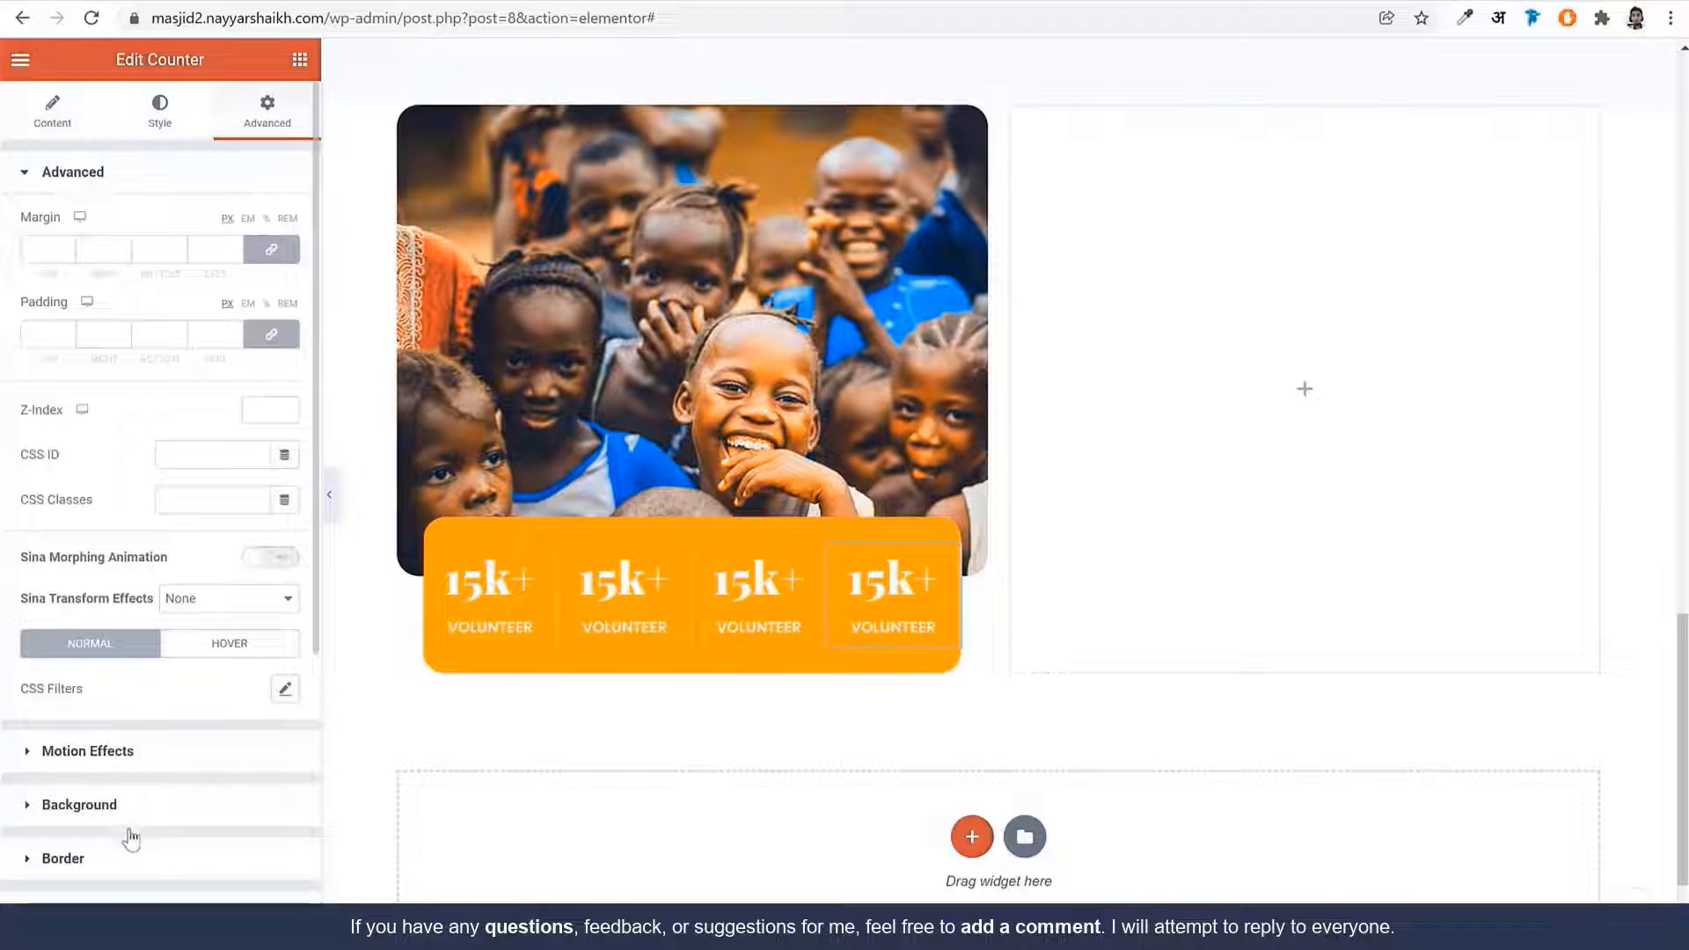
{"action": "left_click", "coordinate": [127, 857]}
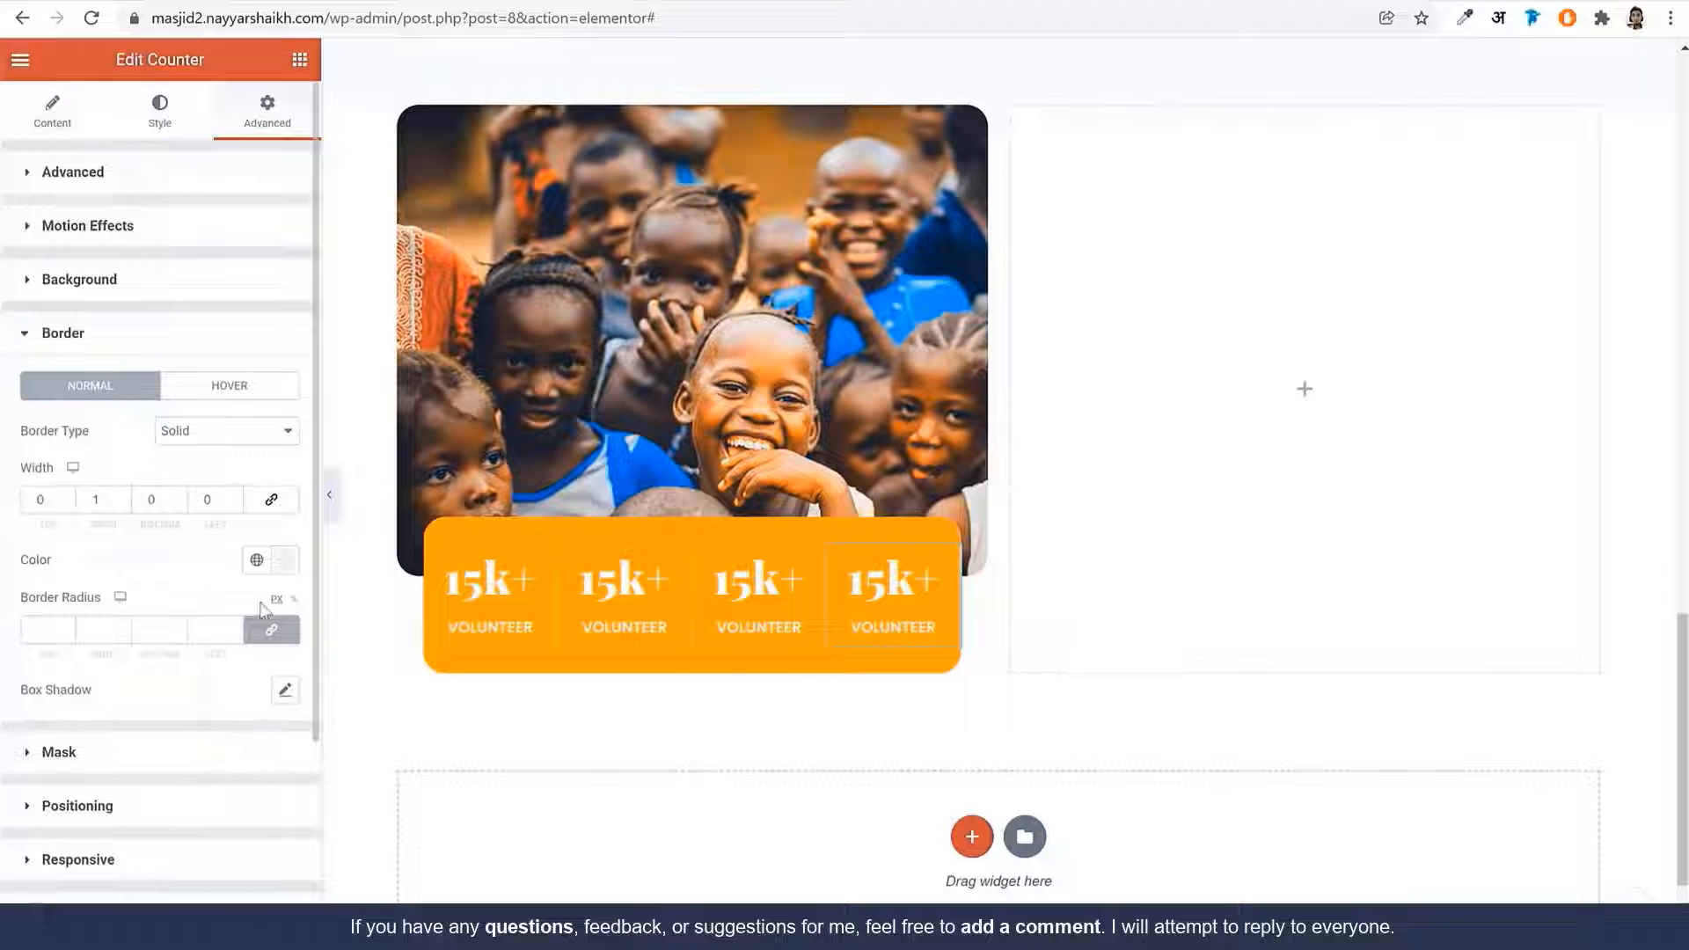
{"action": "left_click", "coordinate": [226, 430]}
{"action": "left_click", "coordinate": [218, 447]}
{"action": "left_click", "coordinate": [489, 580]}
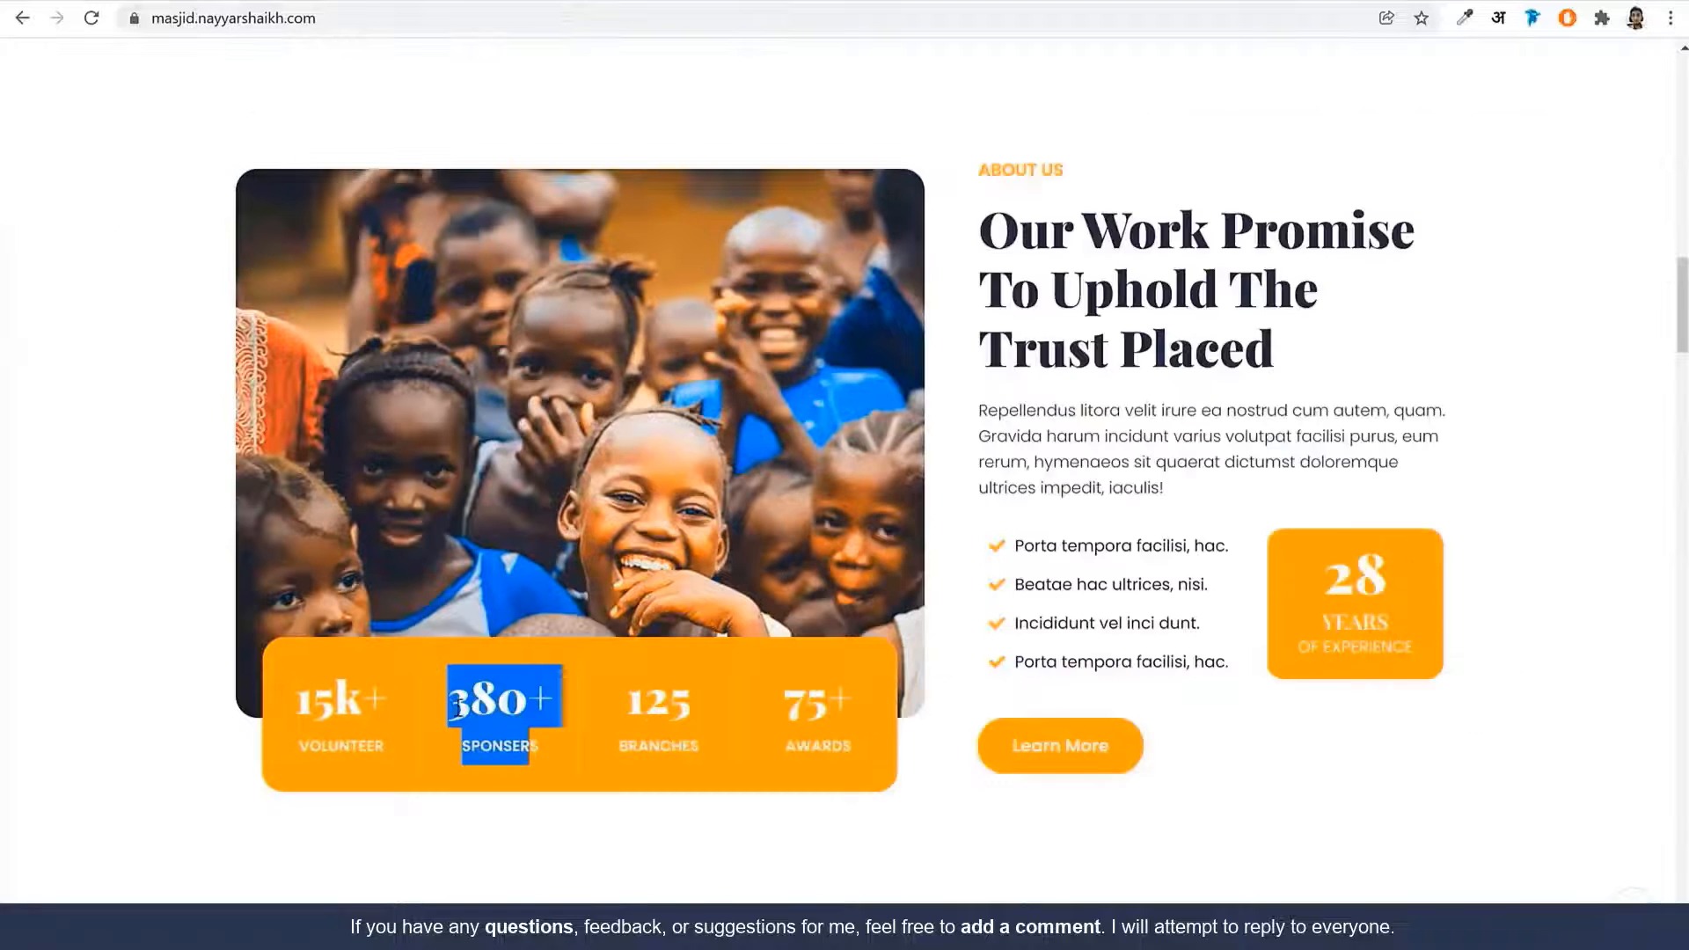
{"action": "left_click", "coordinate": [499, 704]}
{"action": "left_click_drag", "start_coordinate": [530, 704], "coordinate": [438, 696]}
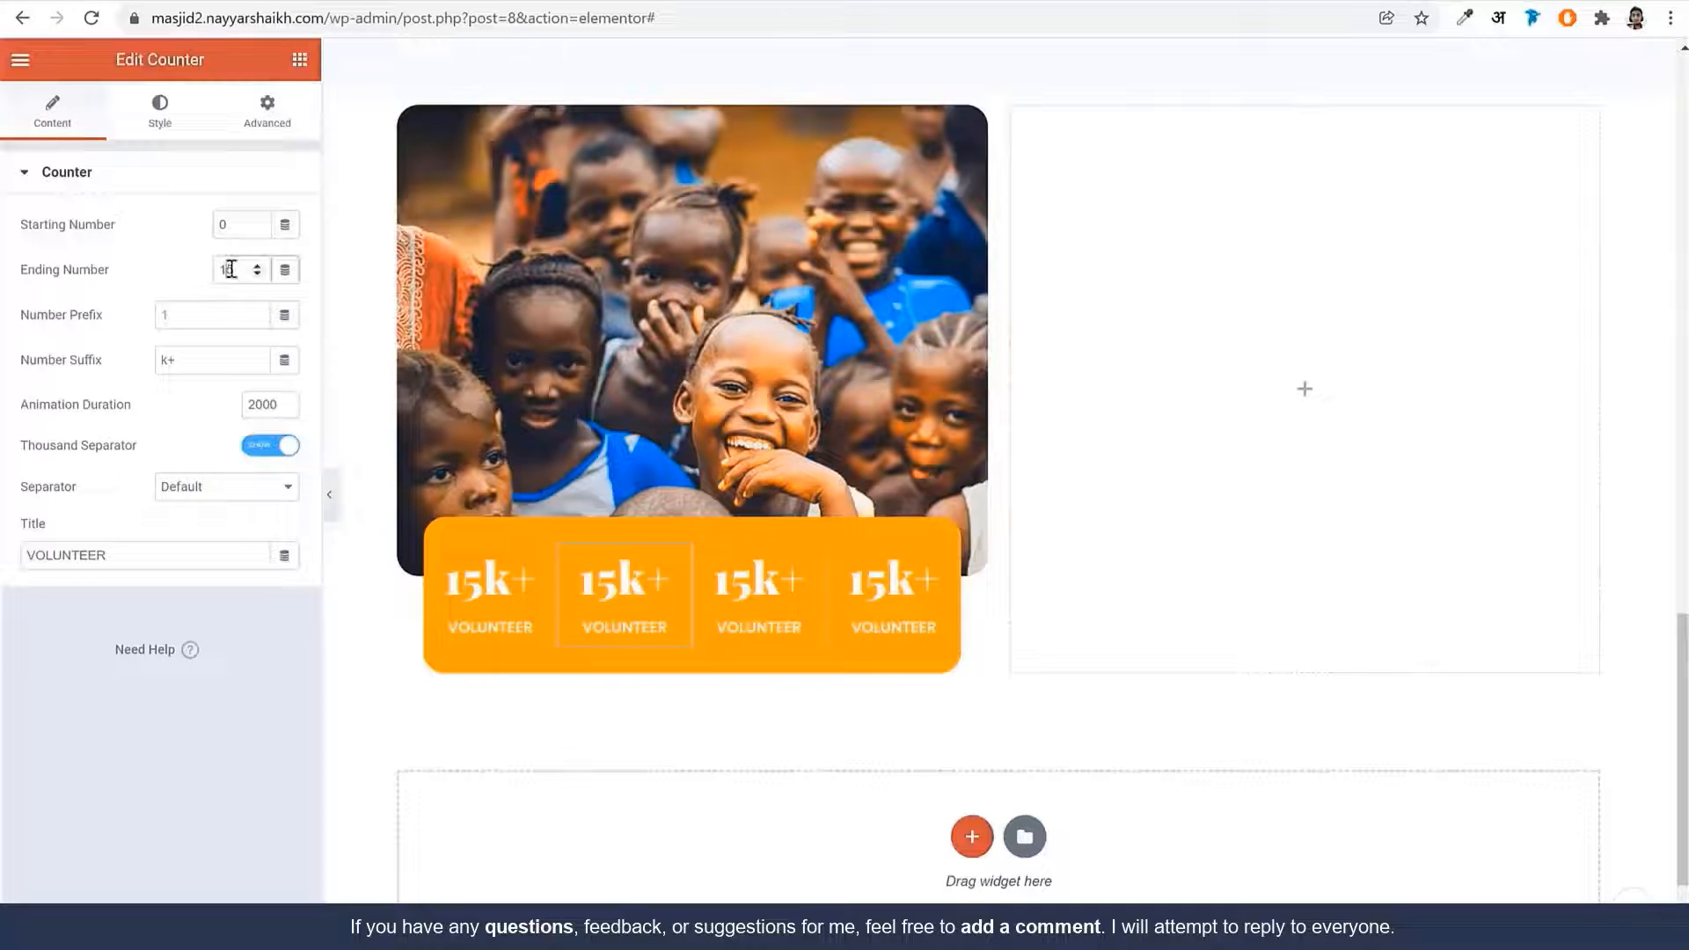
Set the second counter to ending number 380, suffix '+', title SPONSERS
{"action": "left_click", "coordinate": [230, 269]}
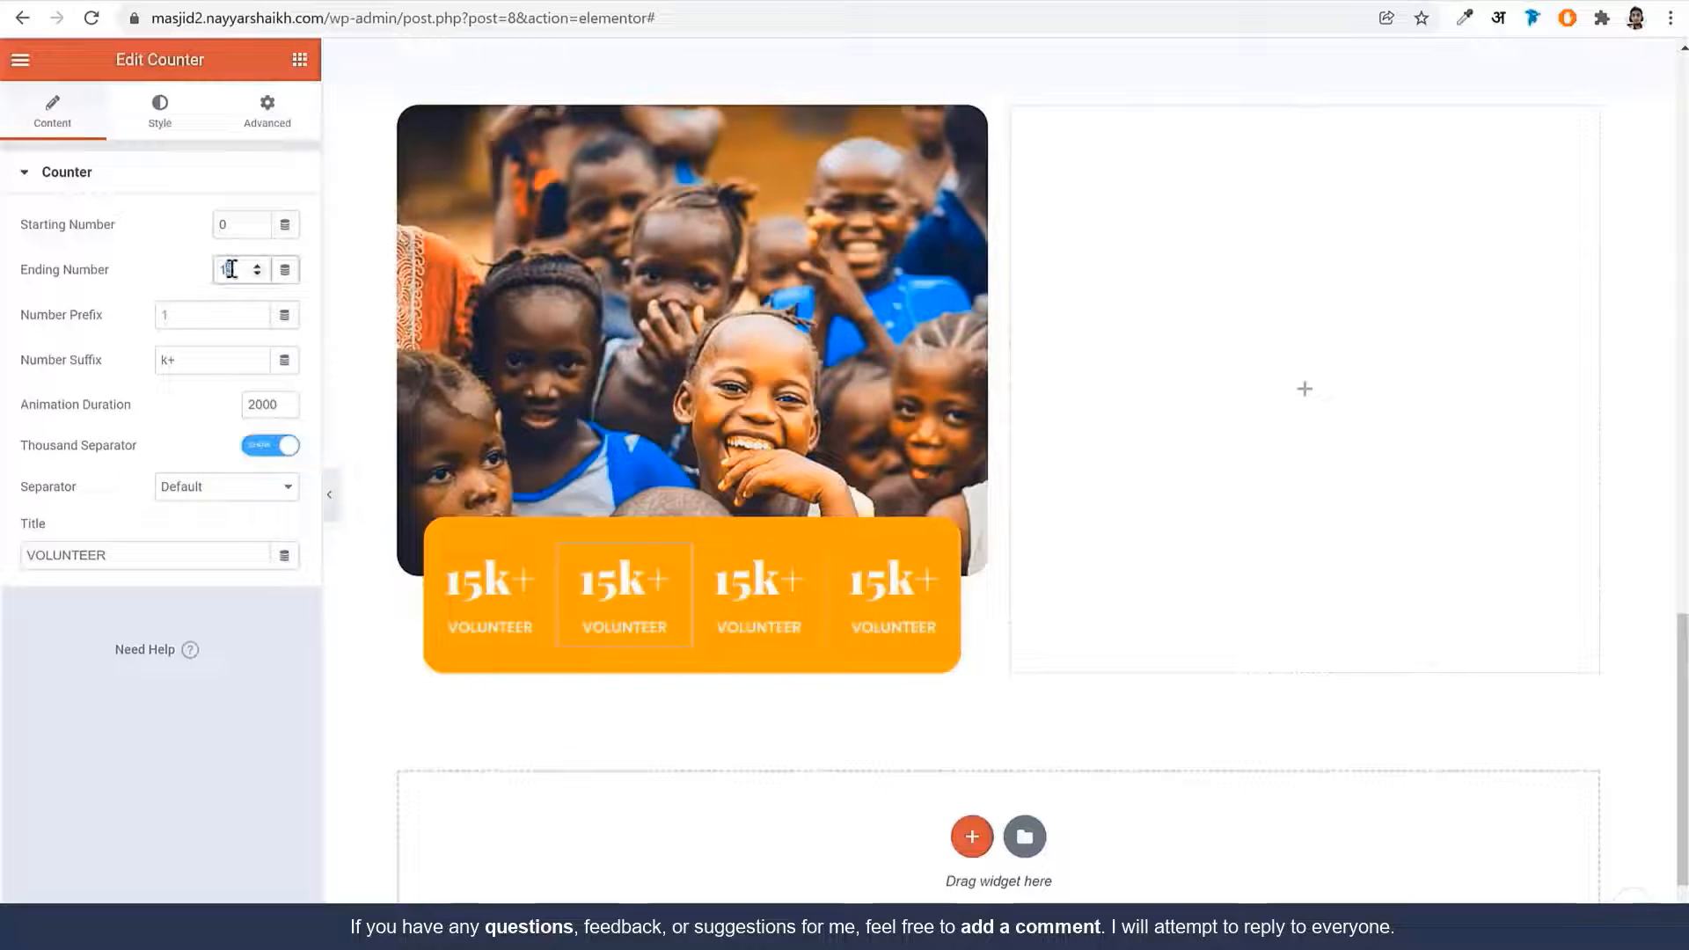
{"action": "type", "text": "380"}
{"action": "left_click_drag", "start_coordinate": [195, 361], "coordinate": [38, 358]}
{"action": "type", "text": "+"}
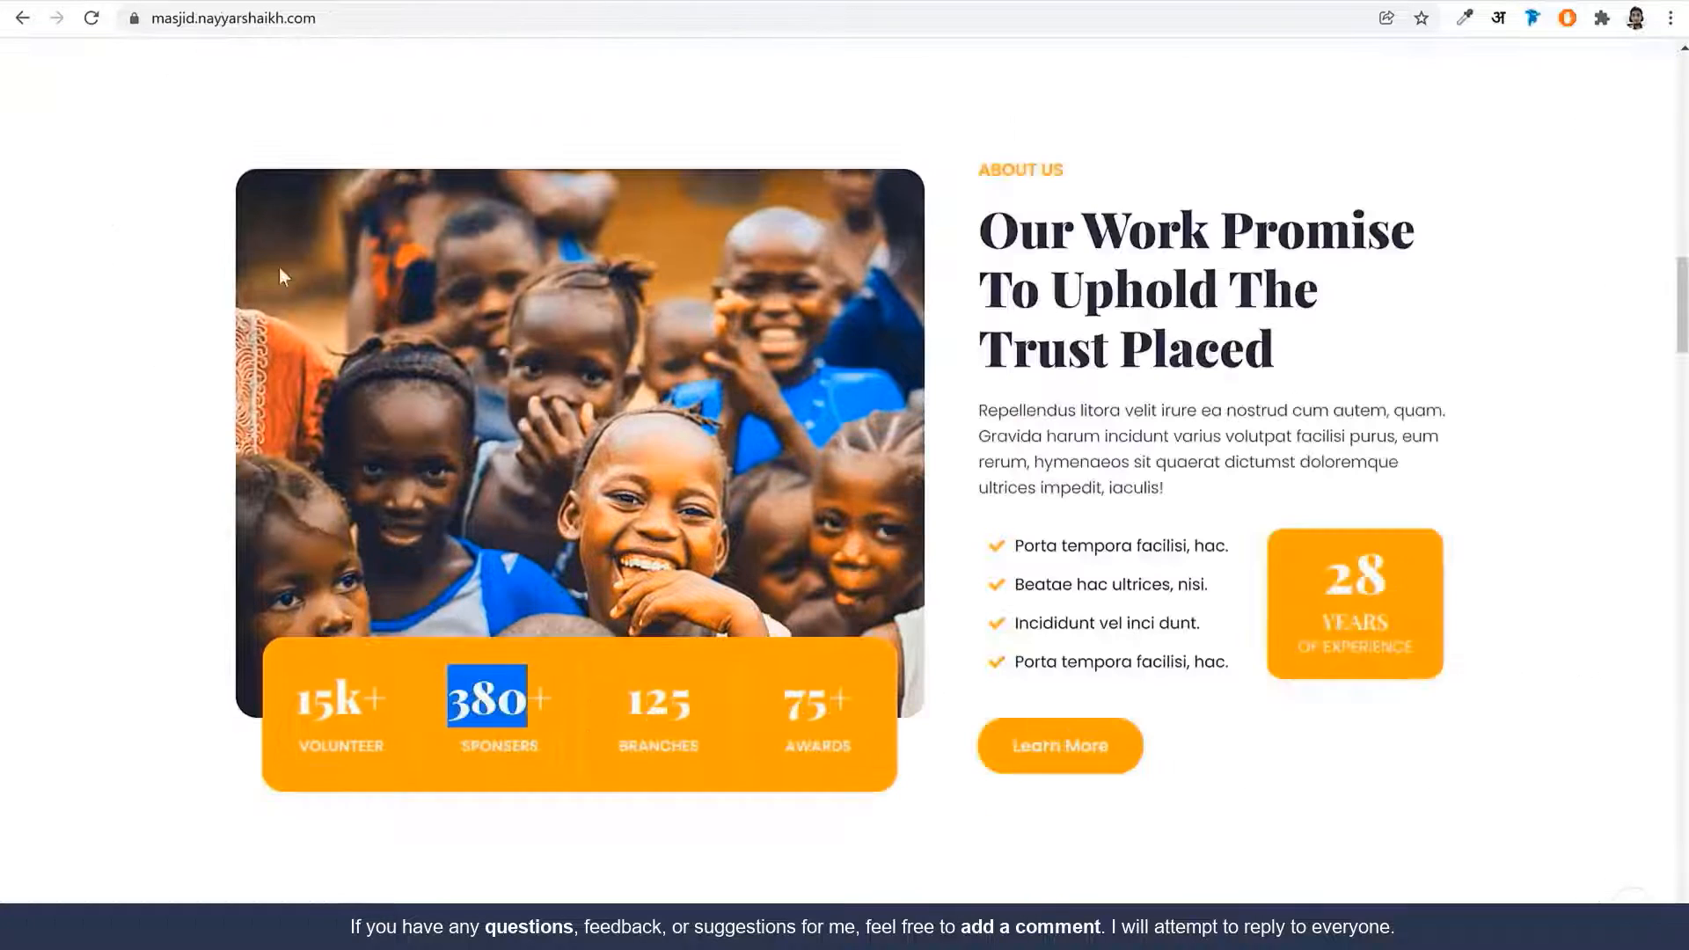
{"action": "double_click", "coordinate": [496, 746]}
{"action": "key", "text": "ctrl+c"}
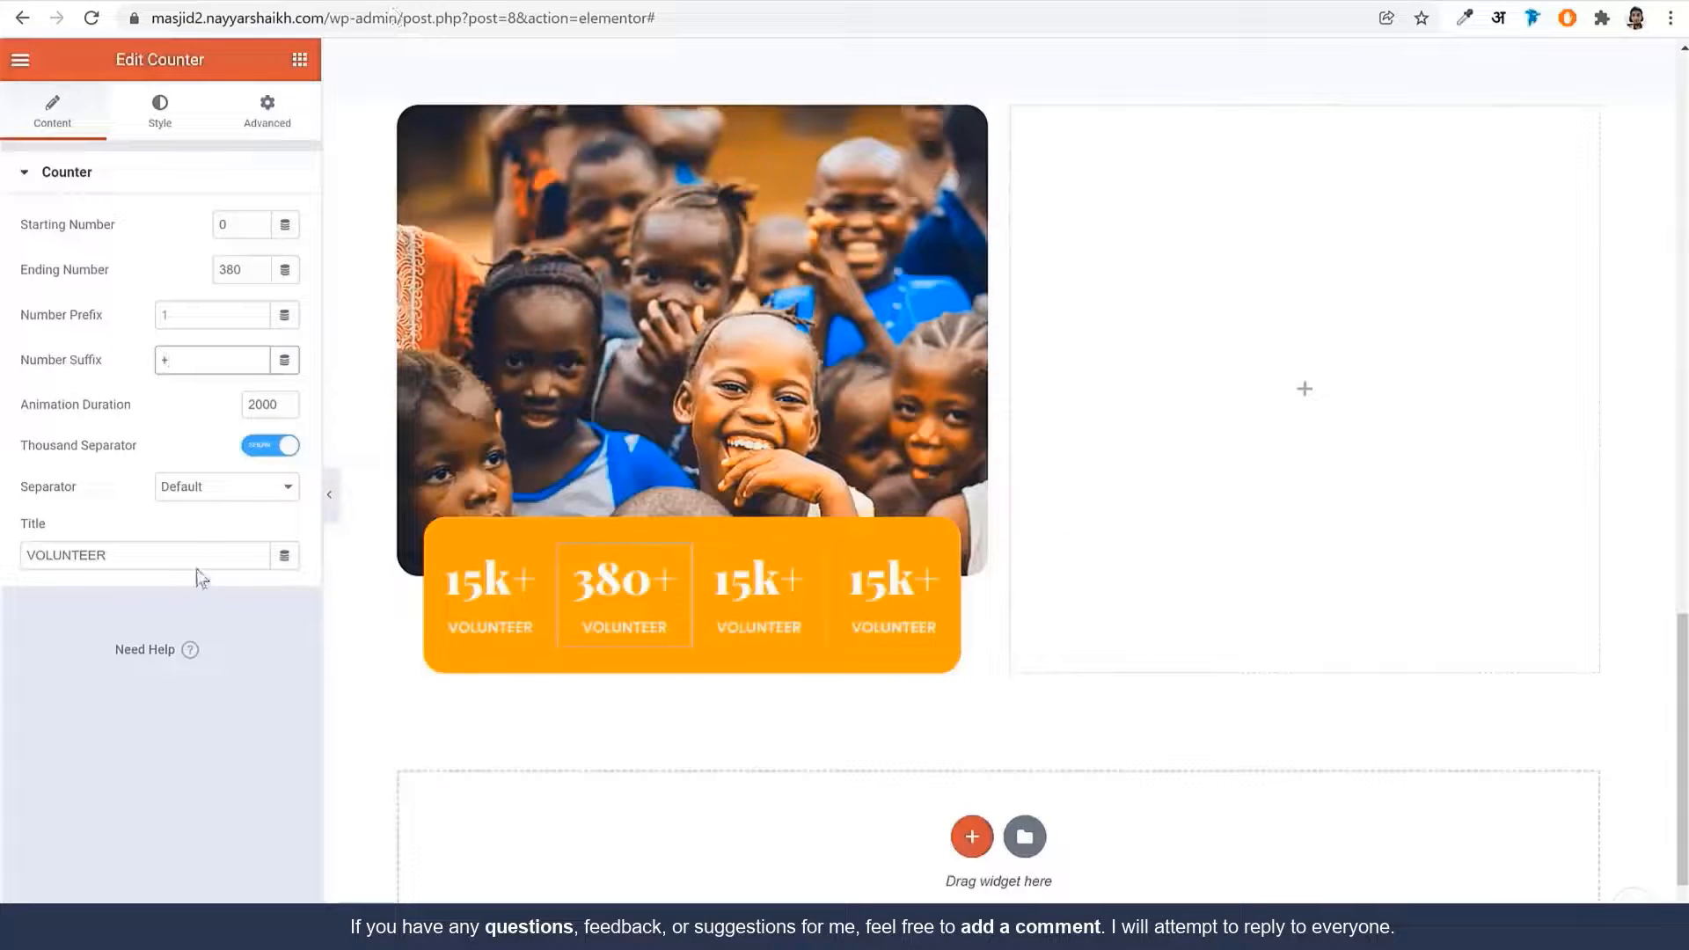
{"action": "triple_click", "coordinate": [197, 565]}
{"action": "key", "text": "ctrl+v"}
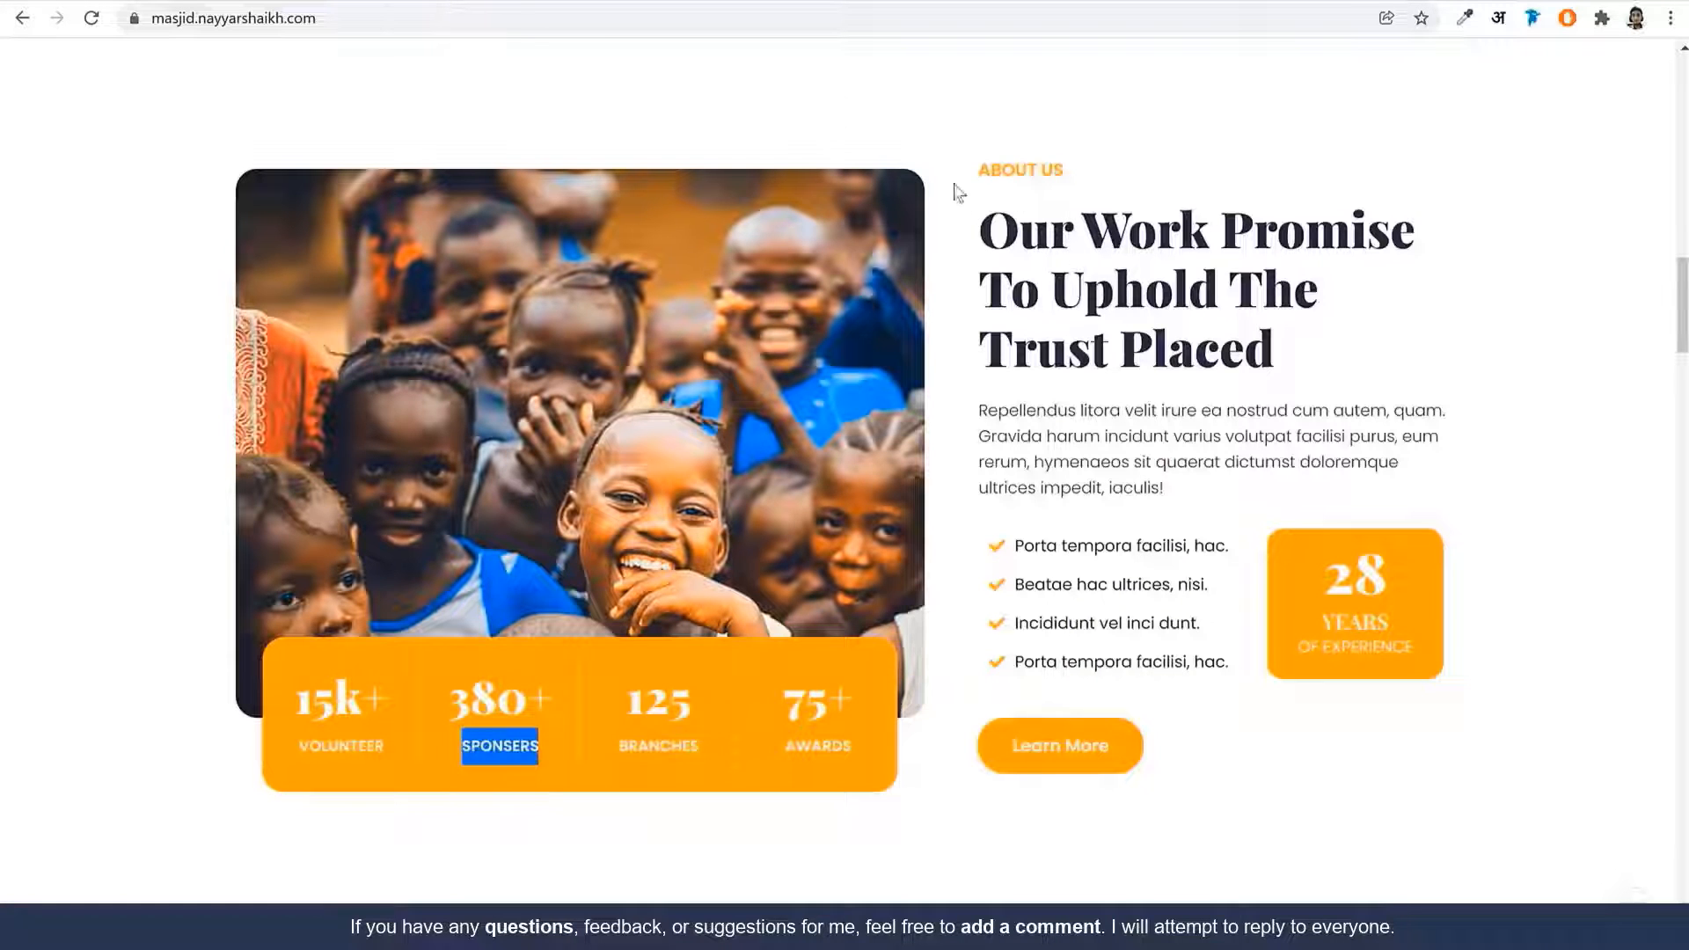
Select the About Us label, heading and checklist text on the reference page
{"action": "triple_click", "coordinate": [1020, 169]}
{"action": "left_click_drag", "start_coordinate": [1004, 222], "coordinate": [1219, 328]}
{"action": "left_click", "coordinate": [963, 117]}
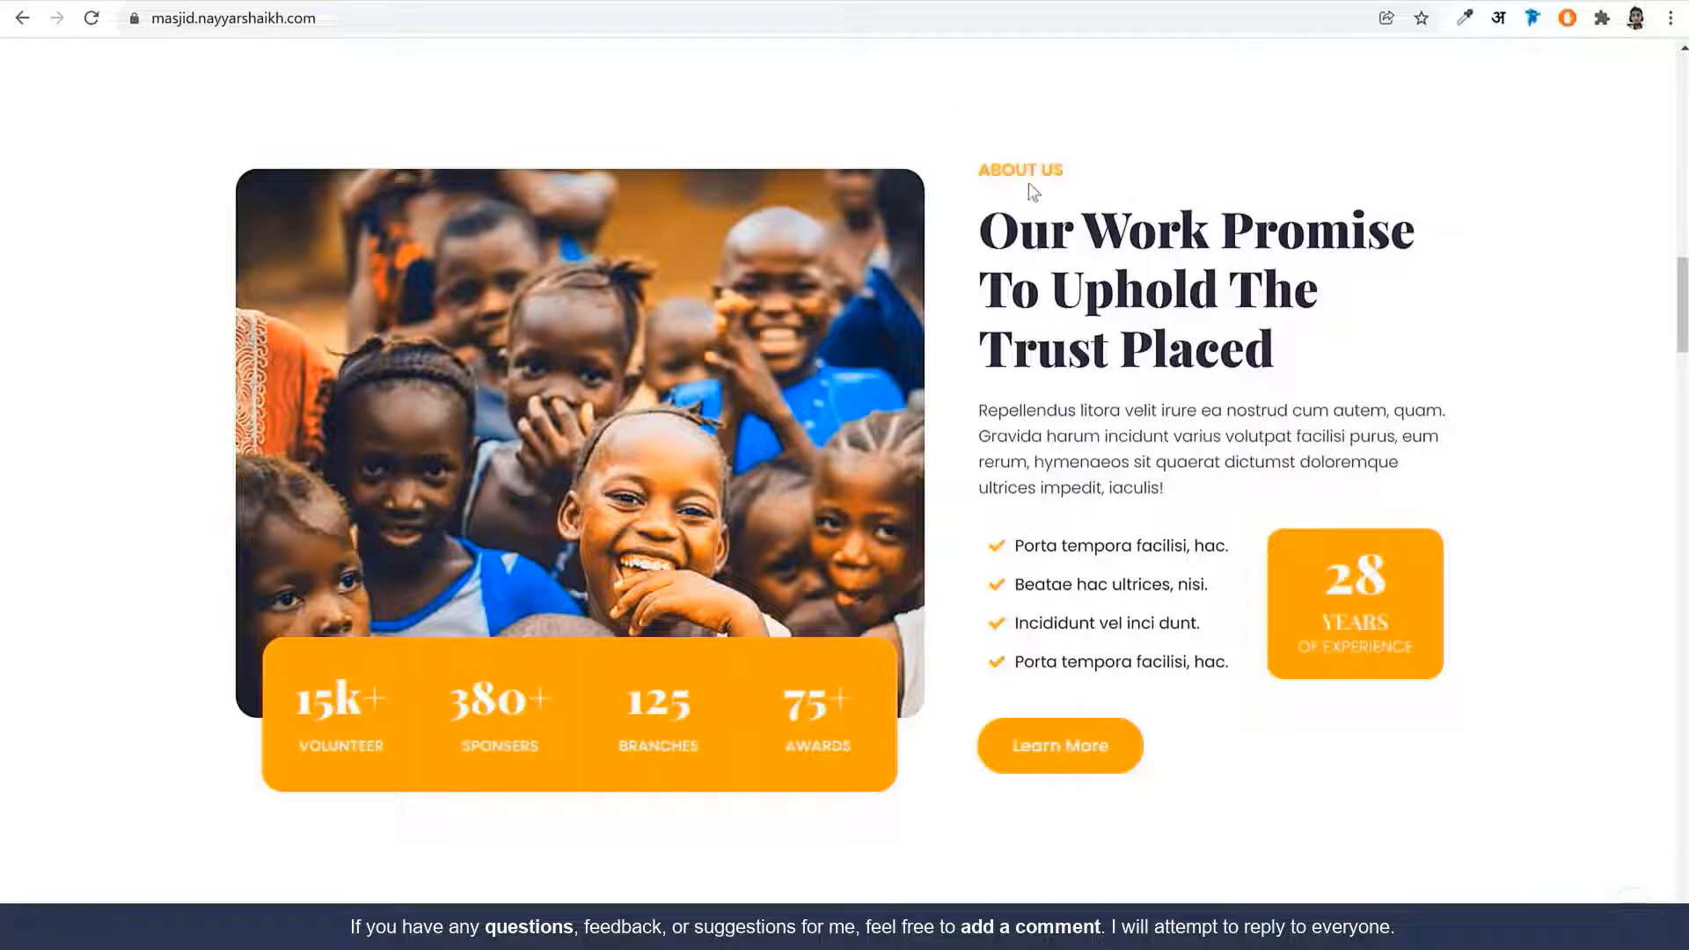
{"action": "left_click_drag", "start_coordinate": [981, 227], "coordinate": [1163, 366]}
{"action": "left_click", "coordinate": [1091, 422]}
{"action": "left_click_drag", "start_coordinate": [1091, 617], "coordinate": [1126, 662]}
{"action": "left_click", "coordinate": [1407, 607]}
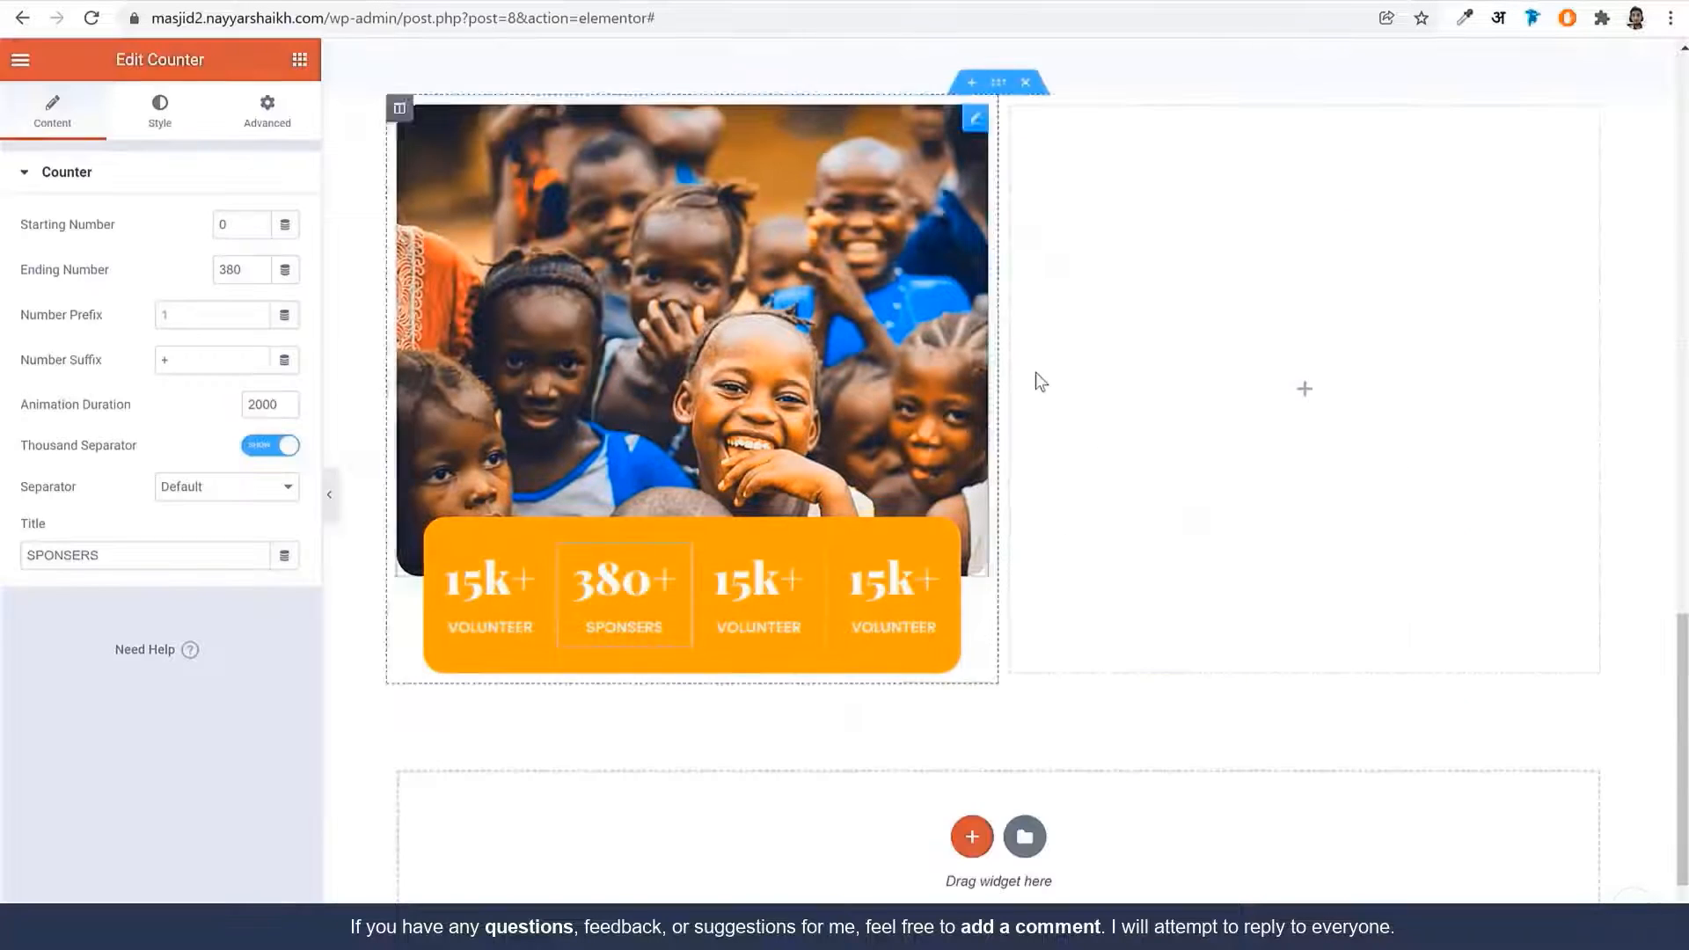
{"action": "scroll", "coordinate": [1190, 474], "scroll_direction": "up", "scroll_amount": 1}
Place a Sina Title widget in the right column and set its title to ABOUT US
{"action": "left_click", "coordinate": [299, 59]}
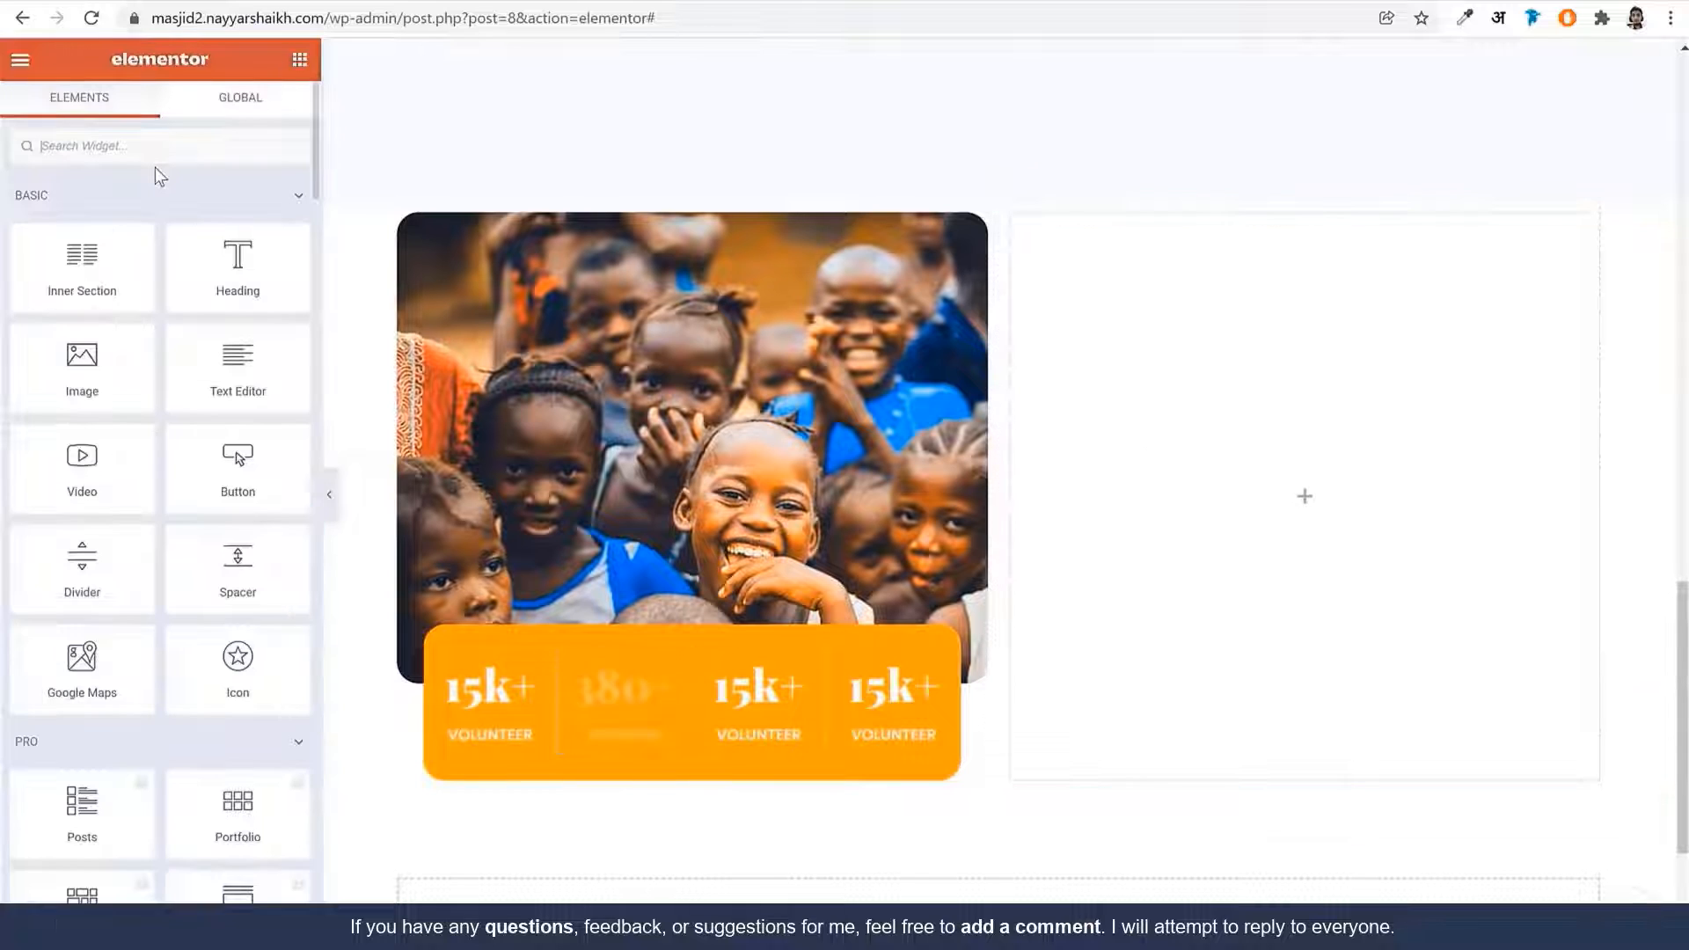
{"action": "type", "text": "tit"}
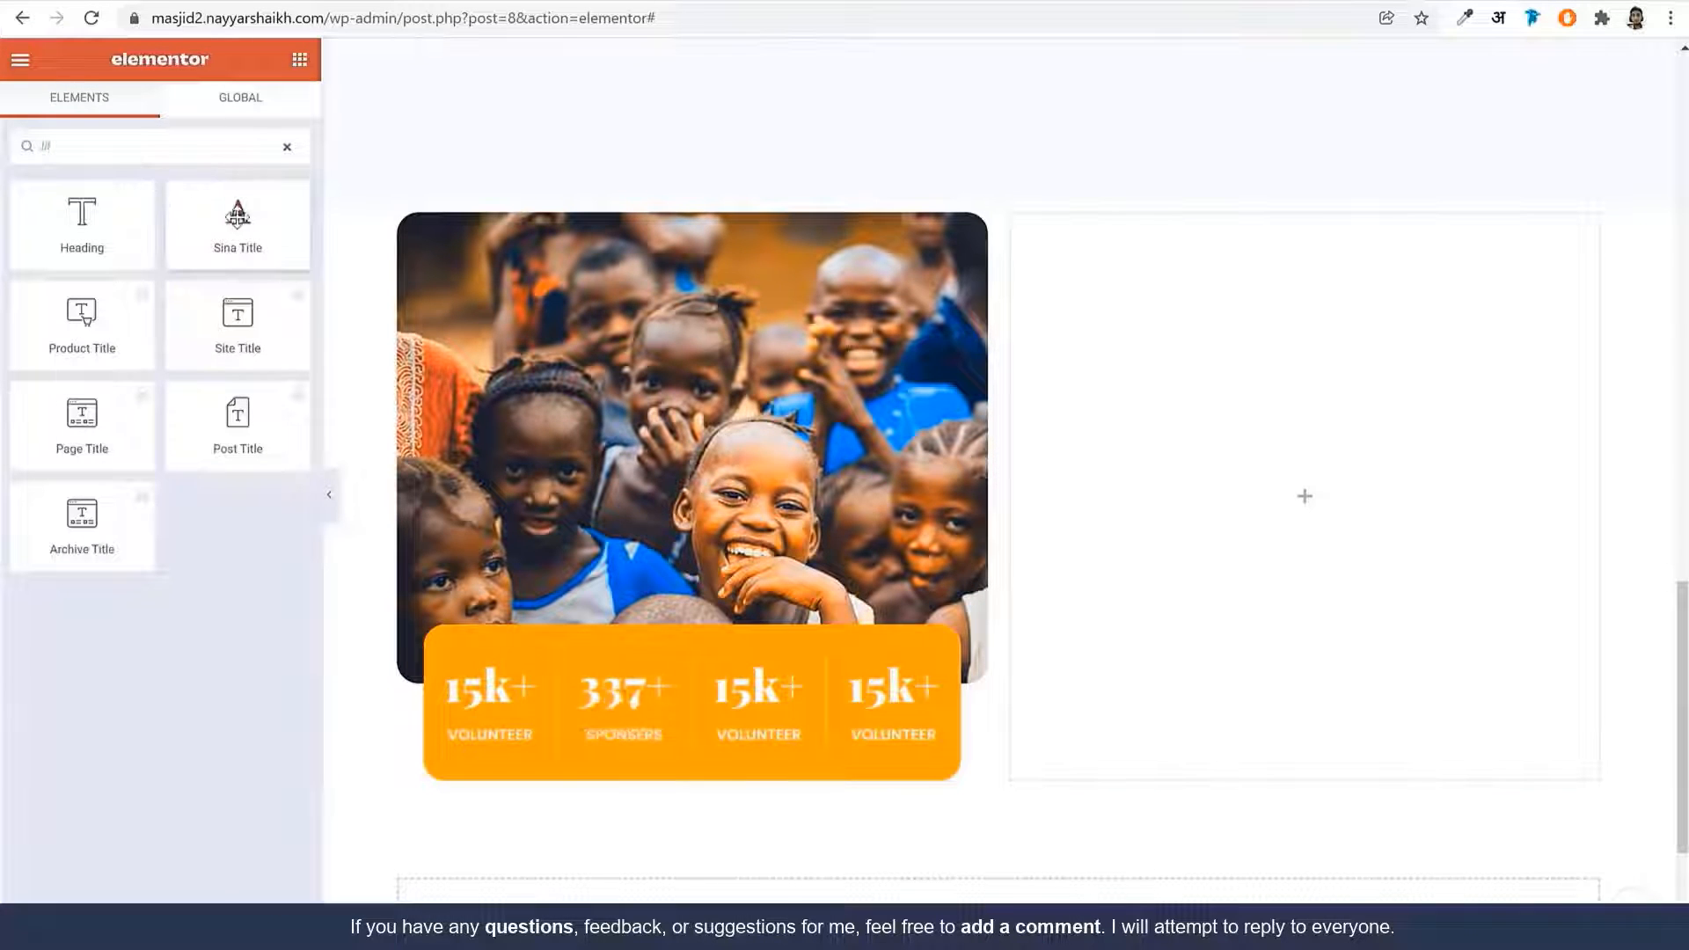
{"action": "left_click_drag", "start_coordinate": [238, 224], "coordinate": [1153, 366]}
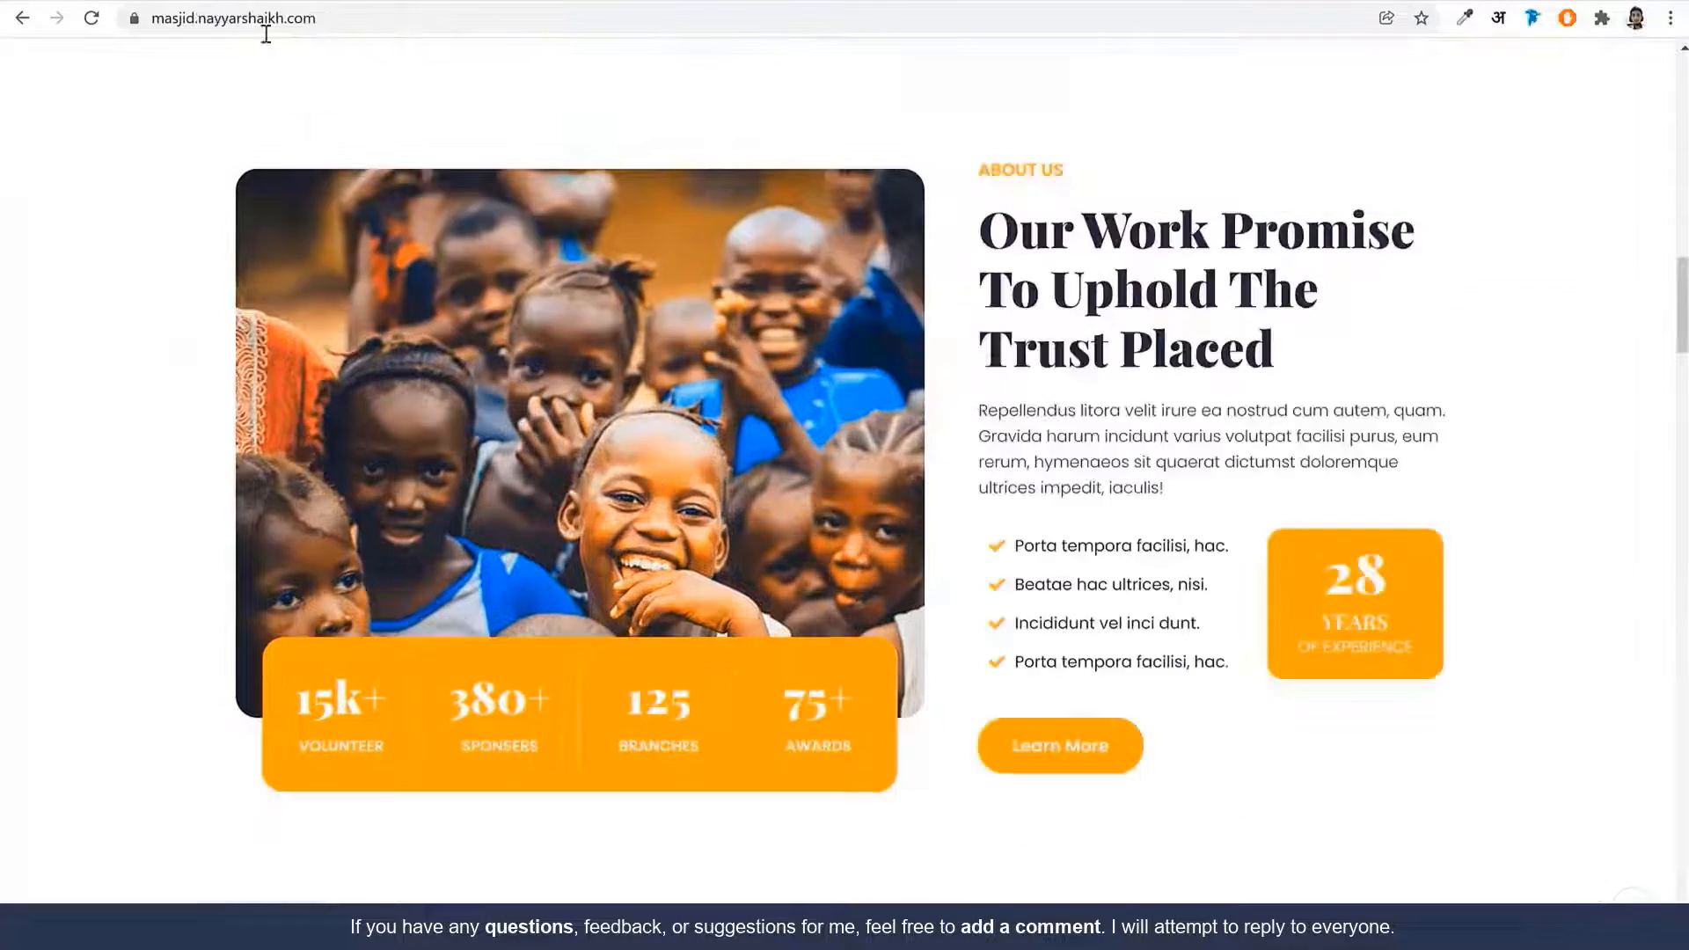
{"action": "triple_click", "coordinate": [1015, 176]}
{"action": "key", "text": "ctrl+c"}
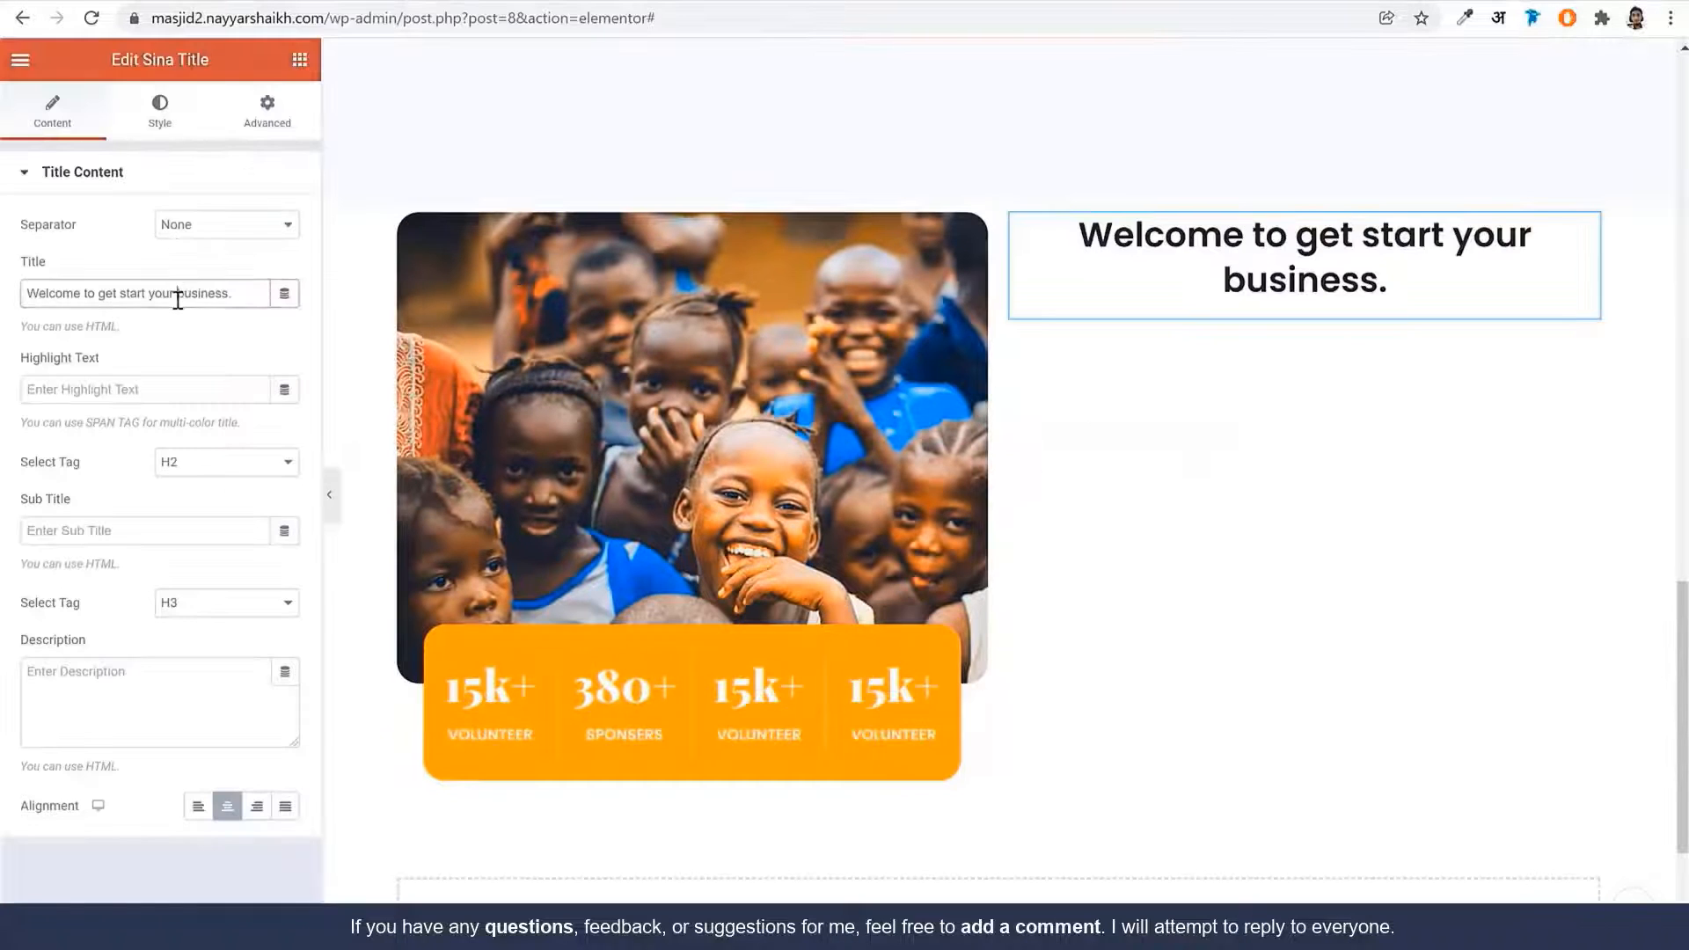
{"action": "key", "text": "ctrl+a"}
{"action": "key", "text": "ctrl+v"}
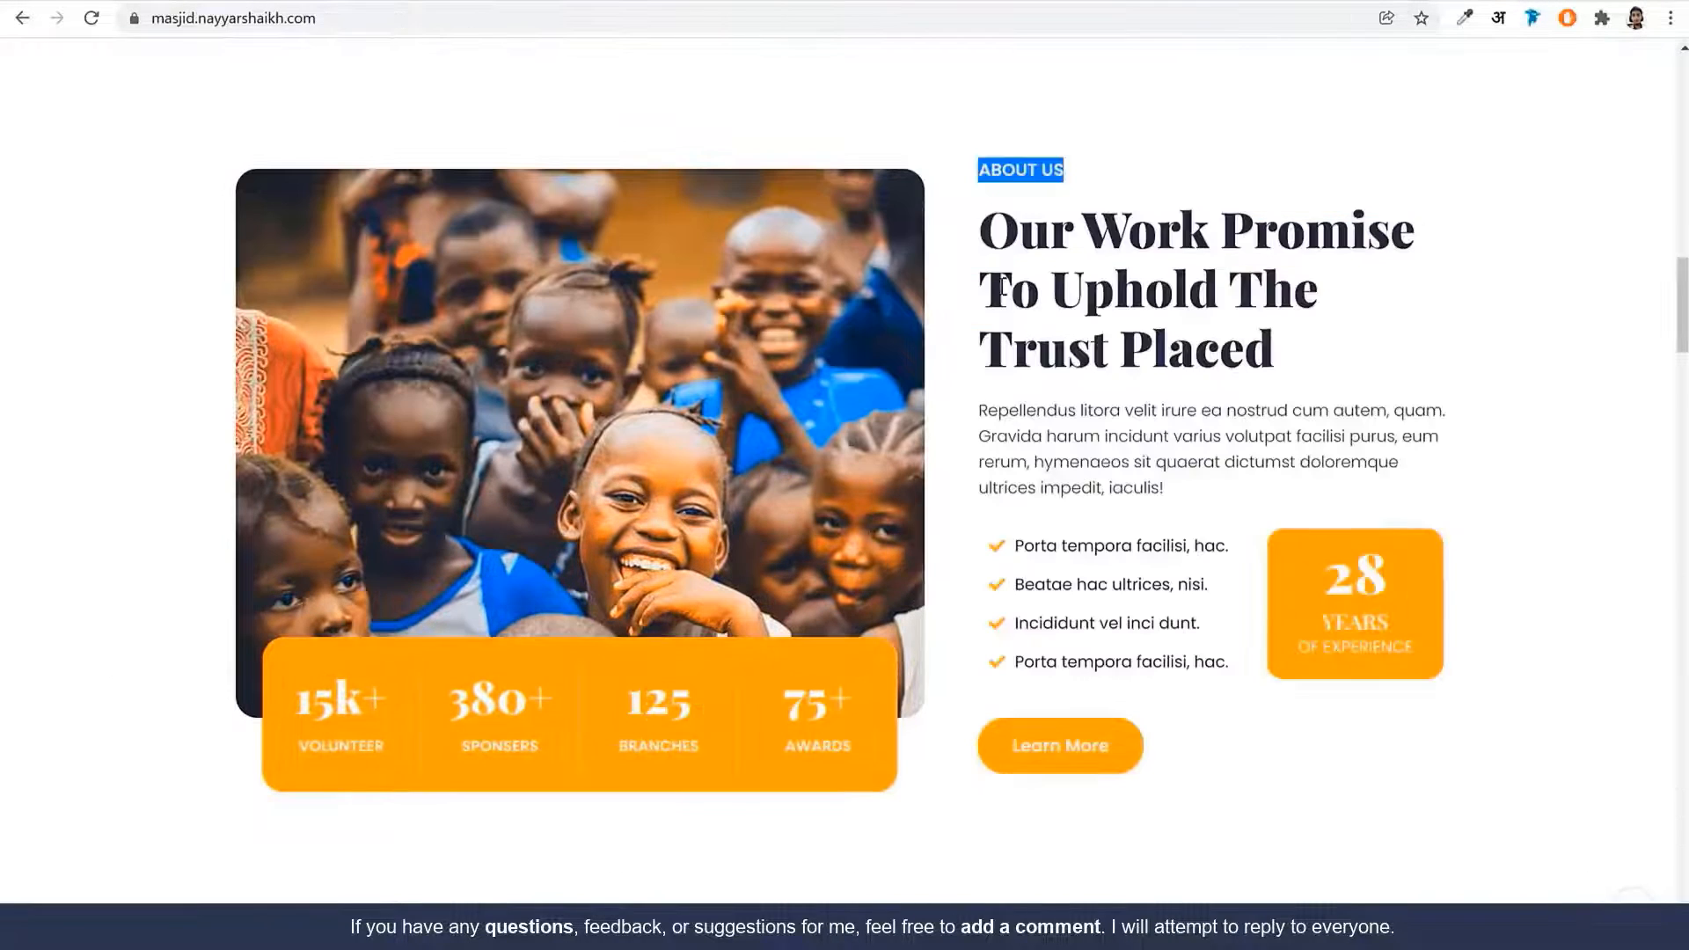
Fill the subtitle and description with the reference heading and intro paragraph, then open title typography
{"action": "triple_click", "coordinate": [1001, 286]}
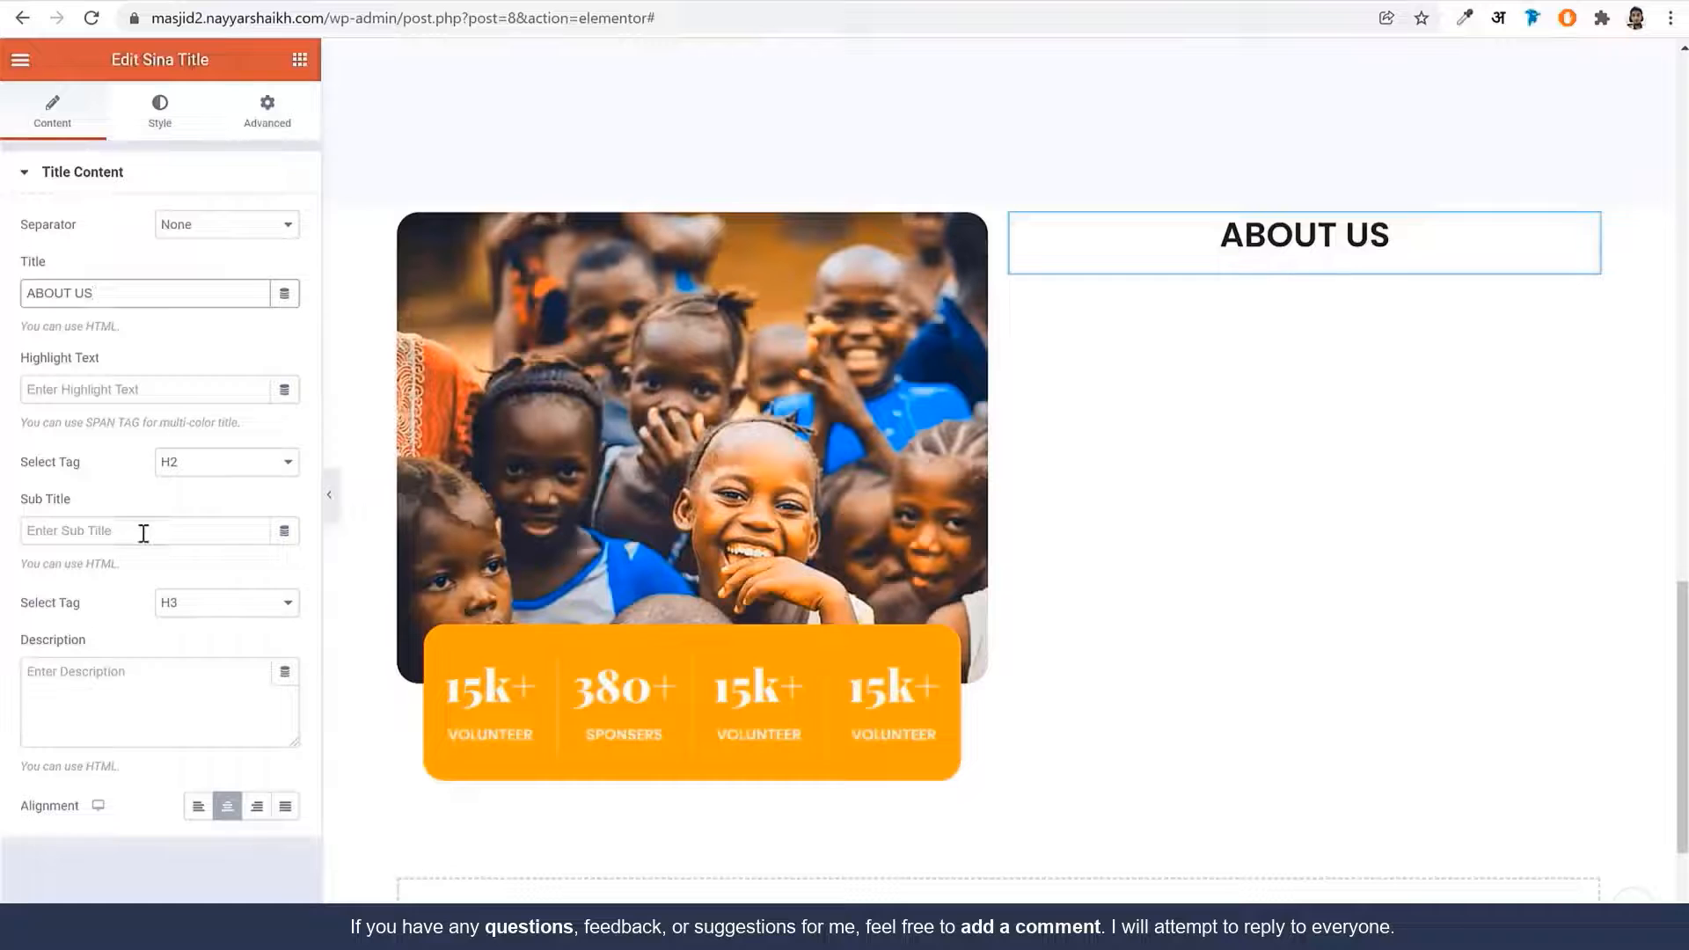
{"action": "left_click", "coordinate": [143, 531]}
{"action": "type", "text": "Our Work Promise To Uphold The Trust Placed"}
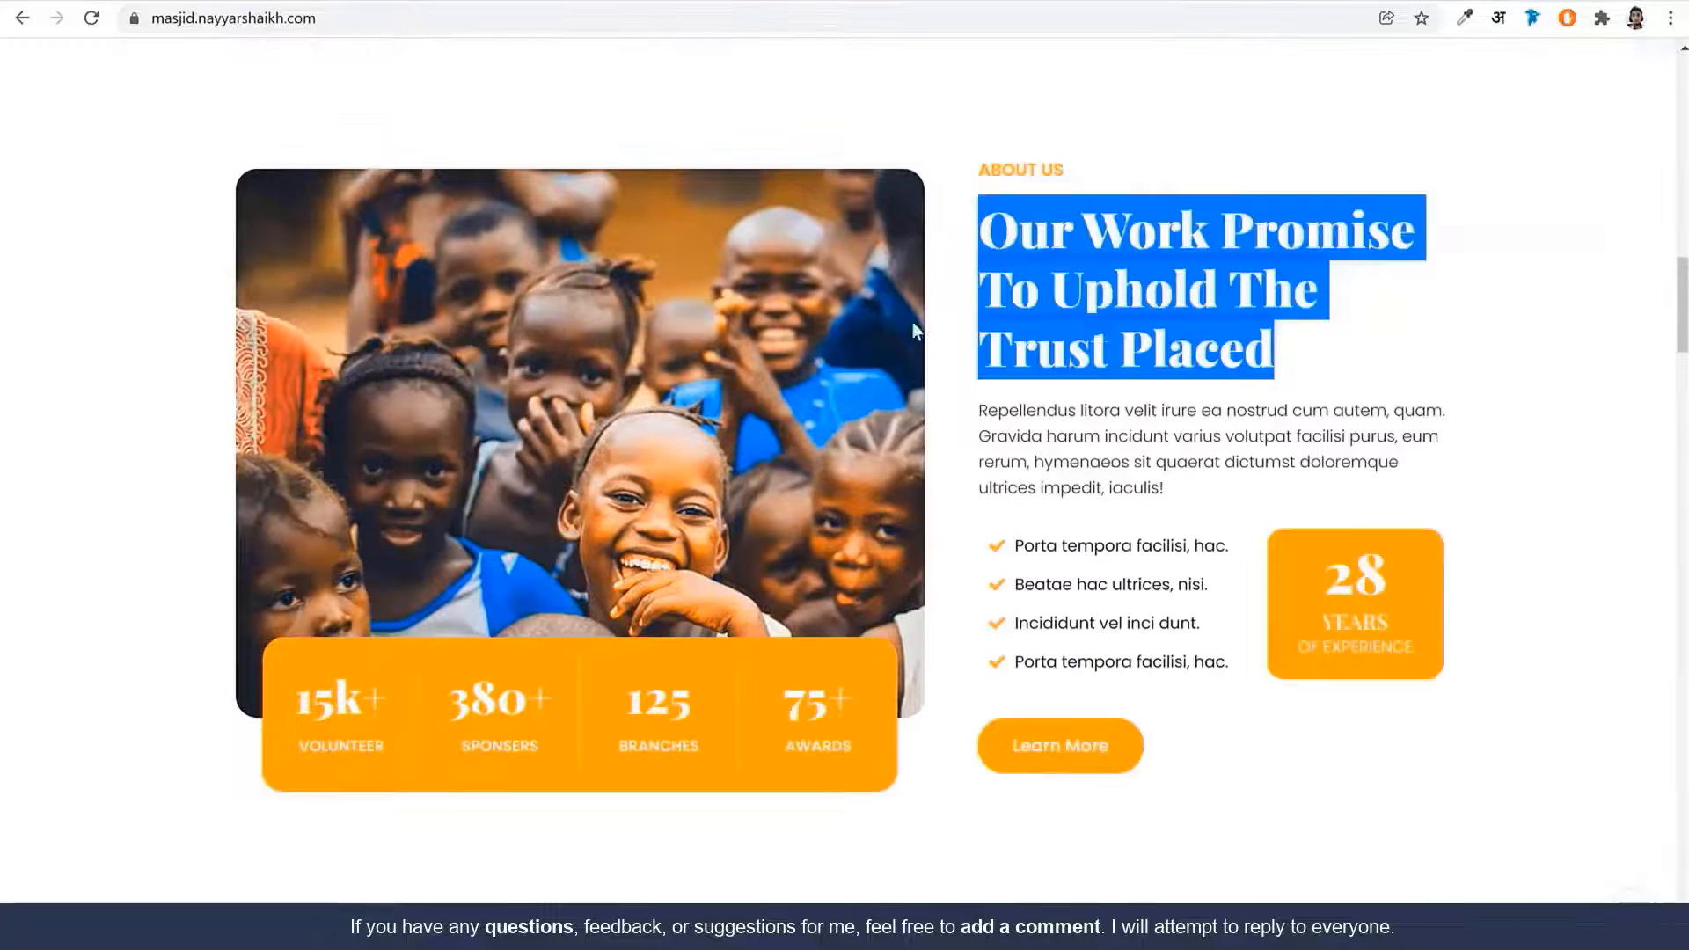
{"action": "double_click", "coordinate": [1085, 461]}
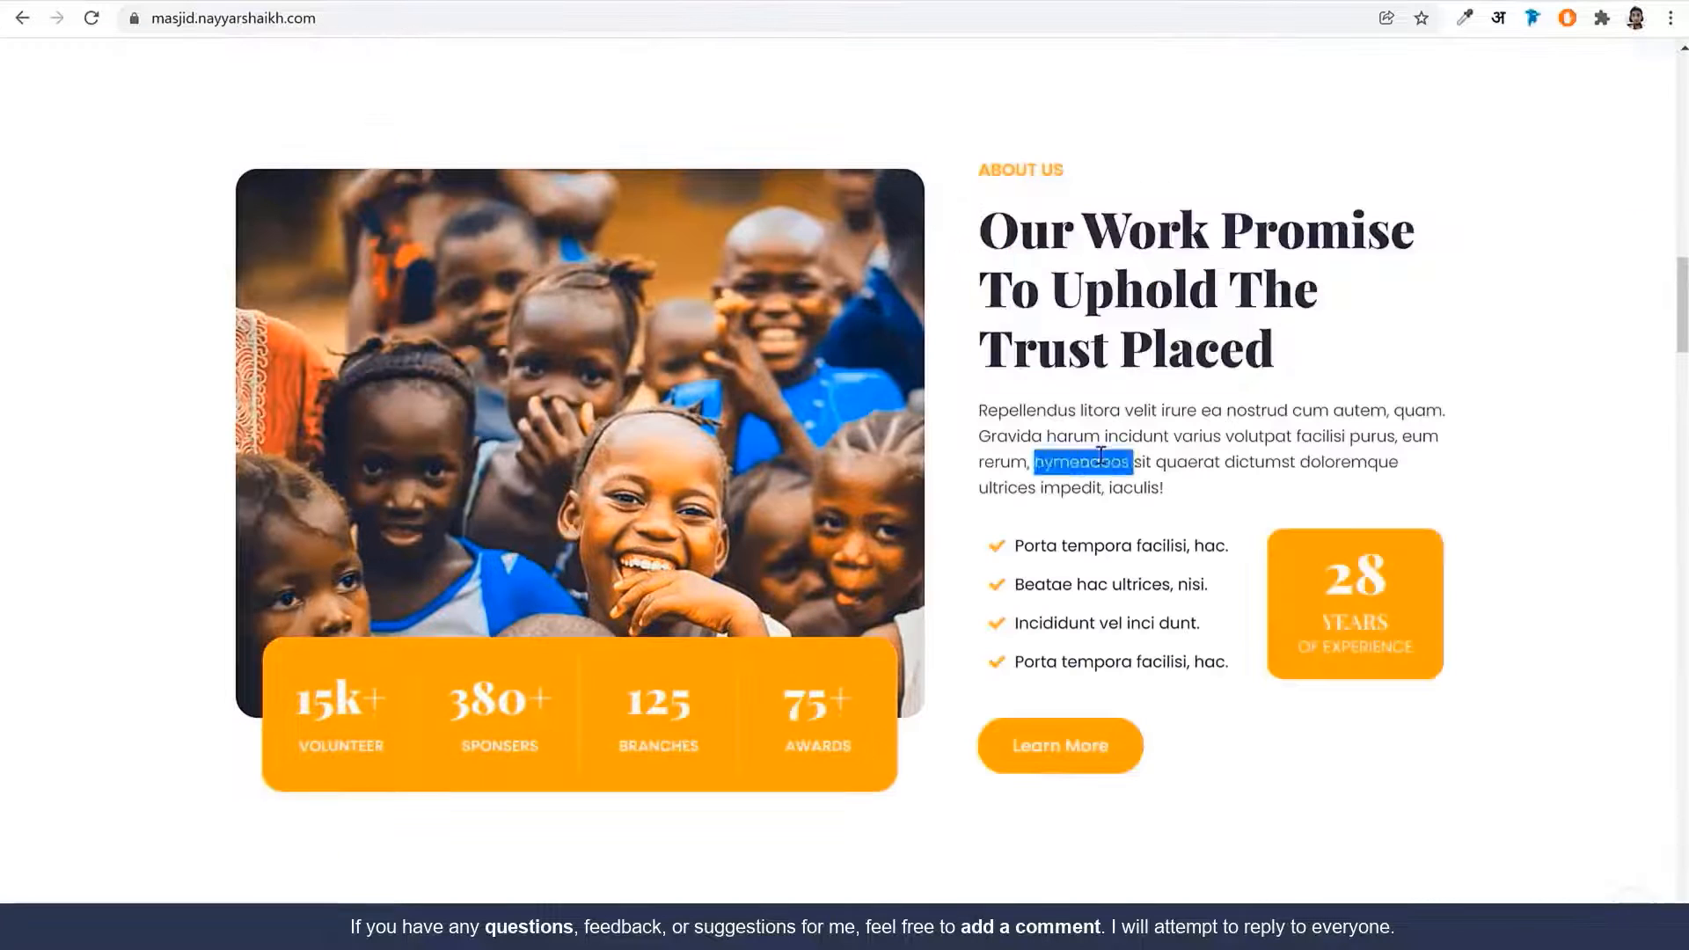
{"action": "triple_click", "coordinate": [1085, 462]}
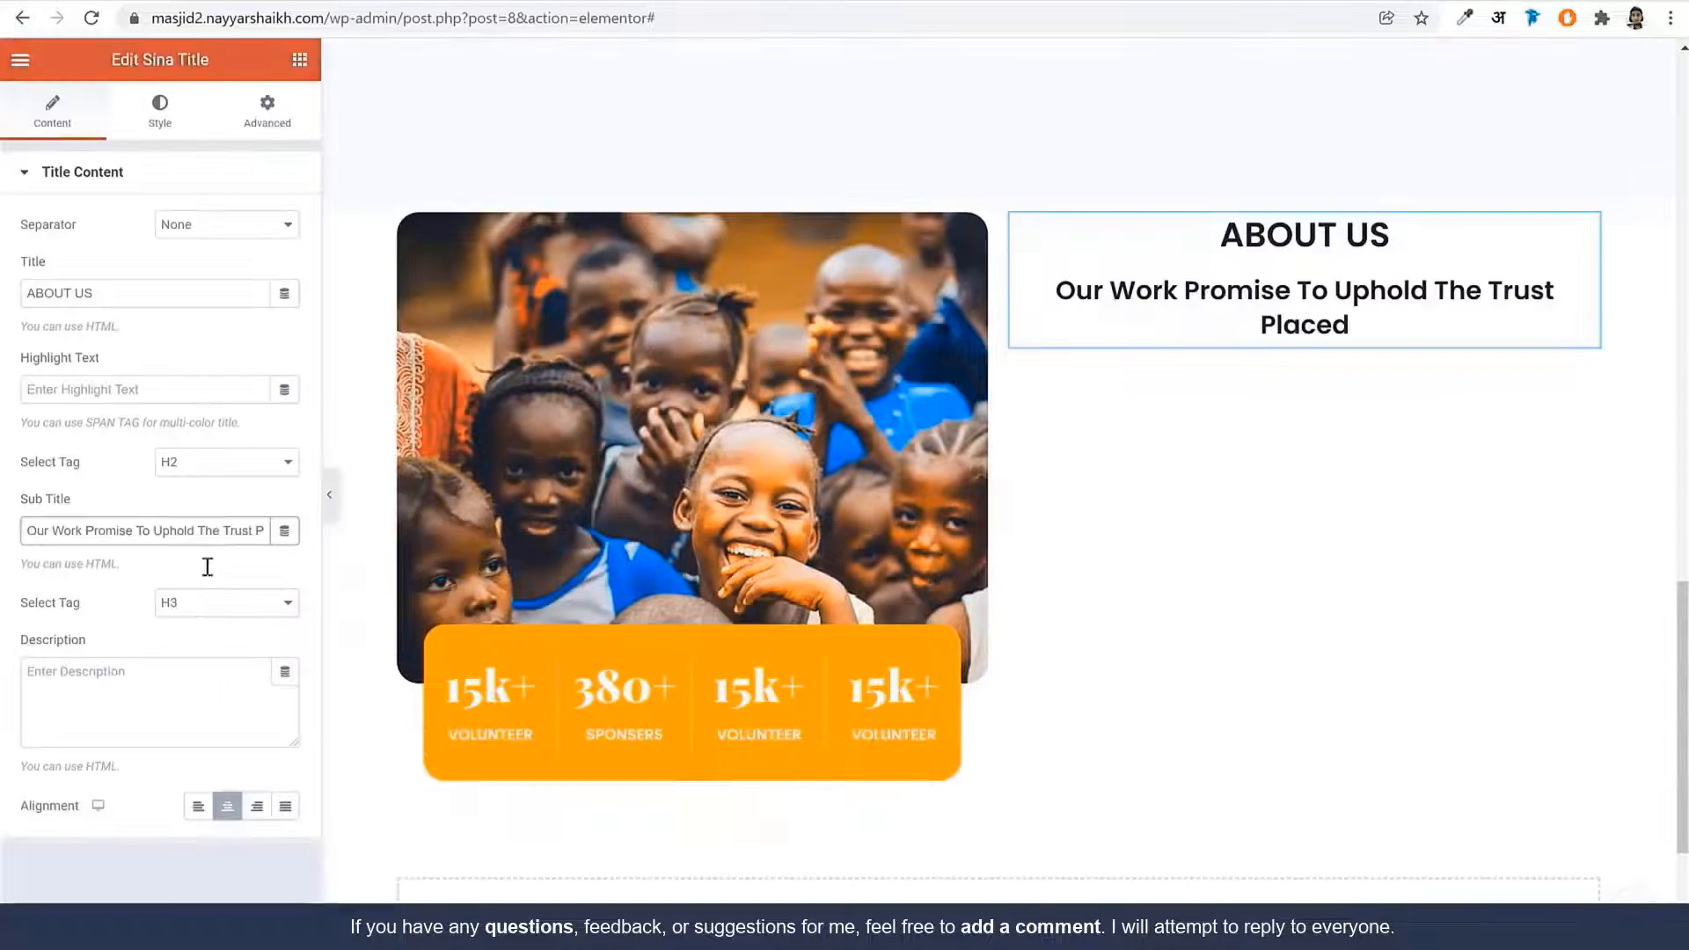
{"action": "left_click", "coordinate": [199, 690]}
{"action": "type", "text": "Repellendus litora velit irure ea nostrud cum autem, quam. Gravida harum incidunt varius volutpat facilisi purus, eum rerum, hymenaeos sit quaerat dictumst doloremque ultrices impedit, iaculis!"}
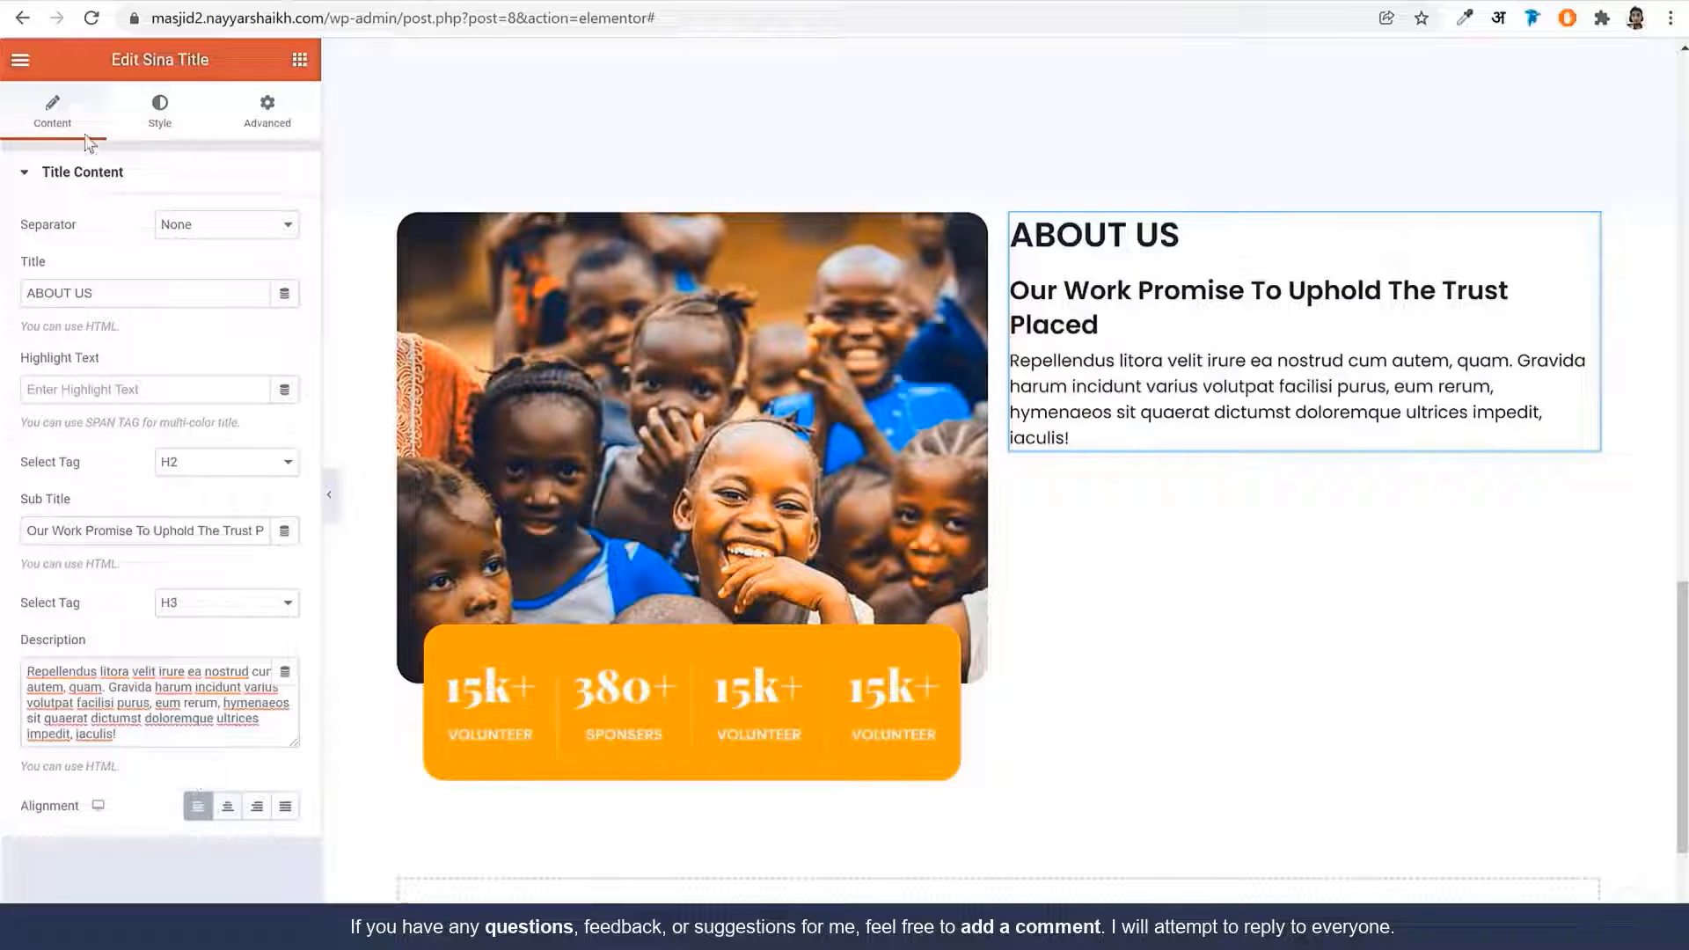
{"action": "left_click", "coordinate": [159, 119]}
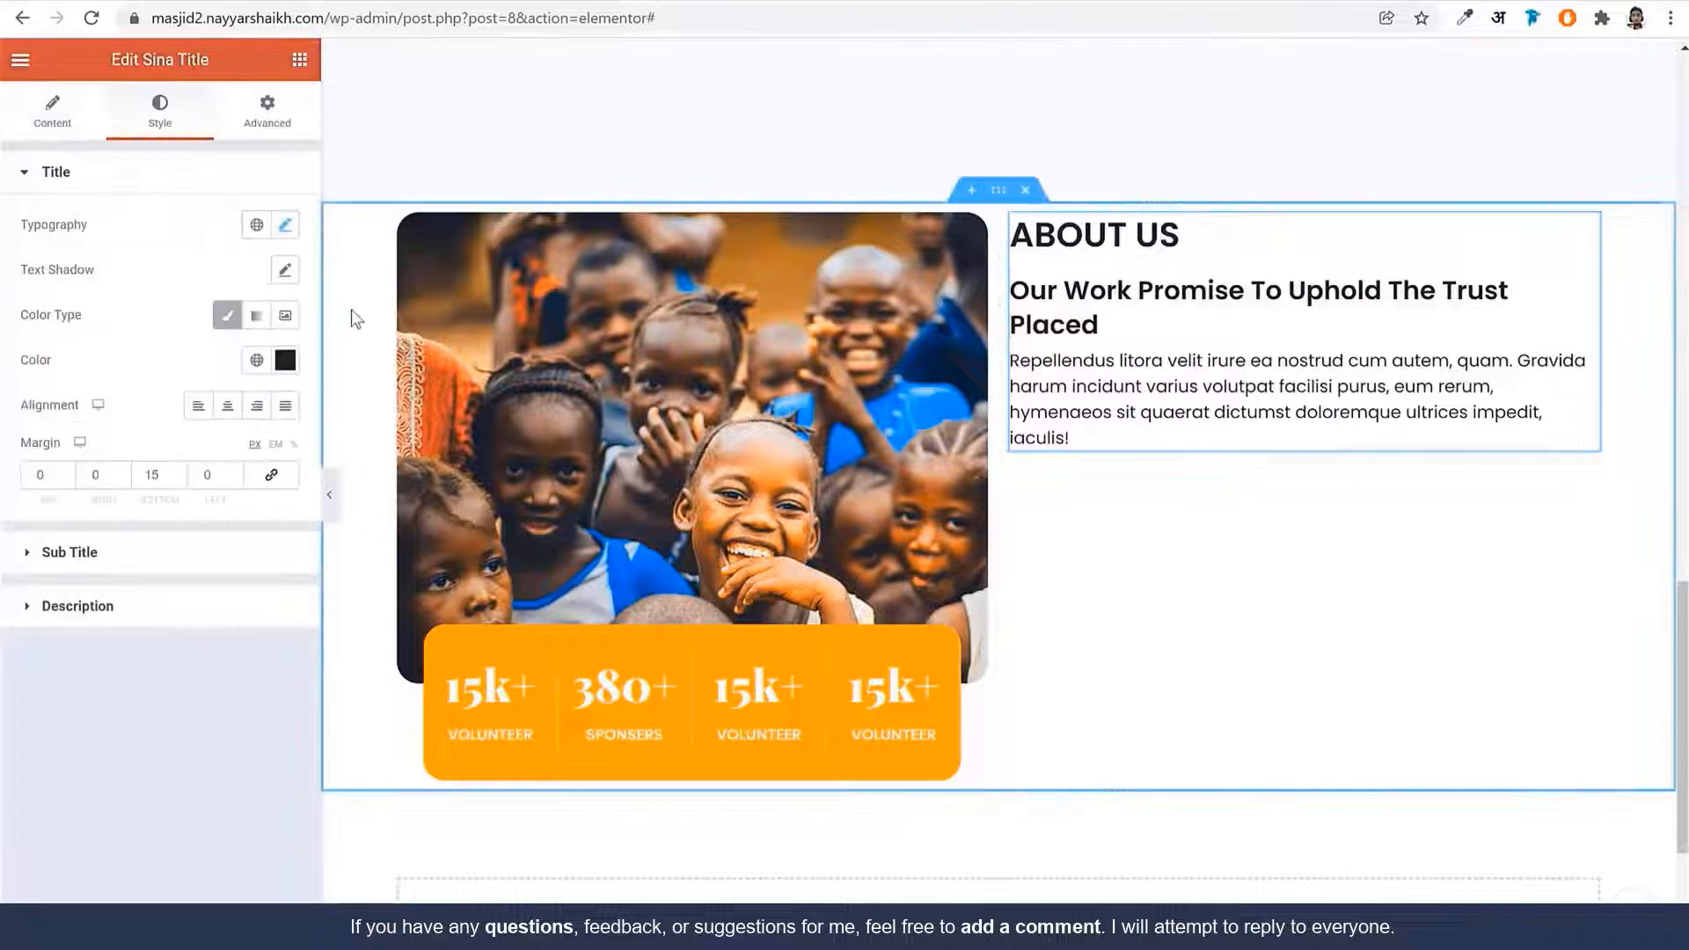
{"action": "left_click", "coordinate": [284, 225]}
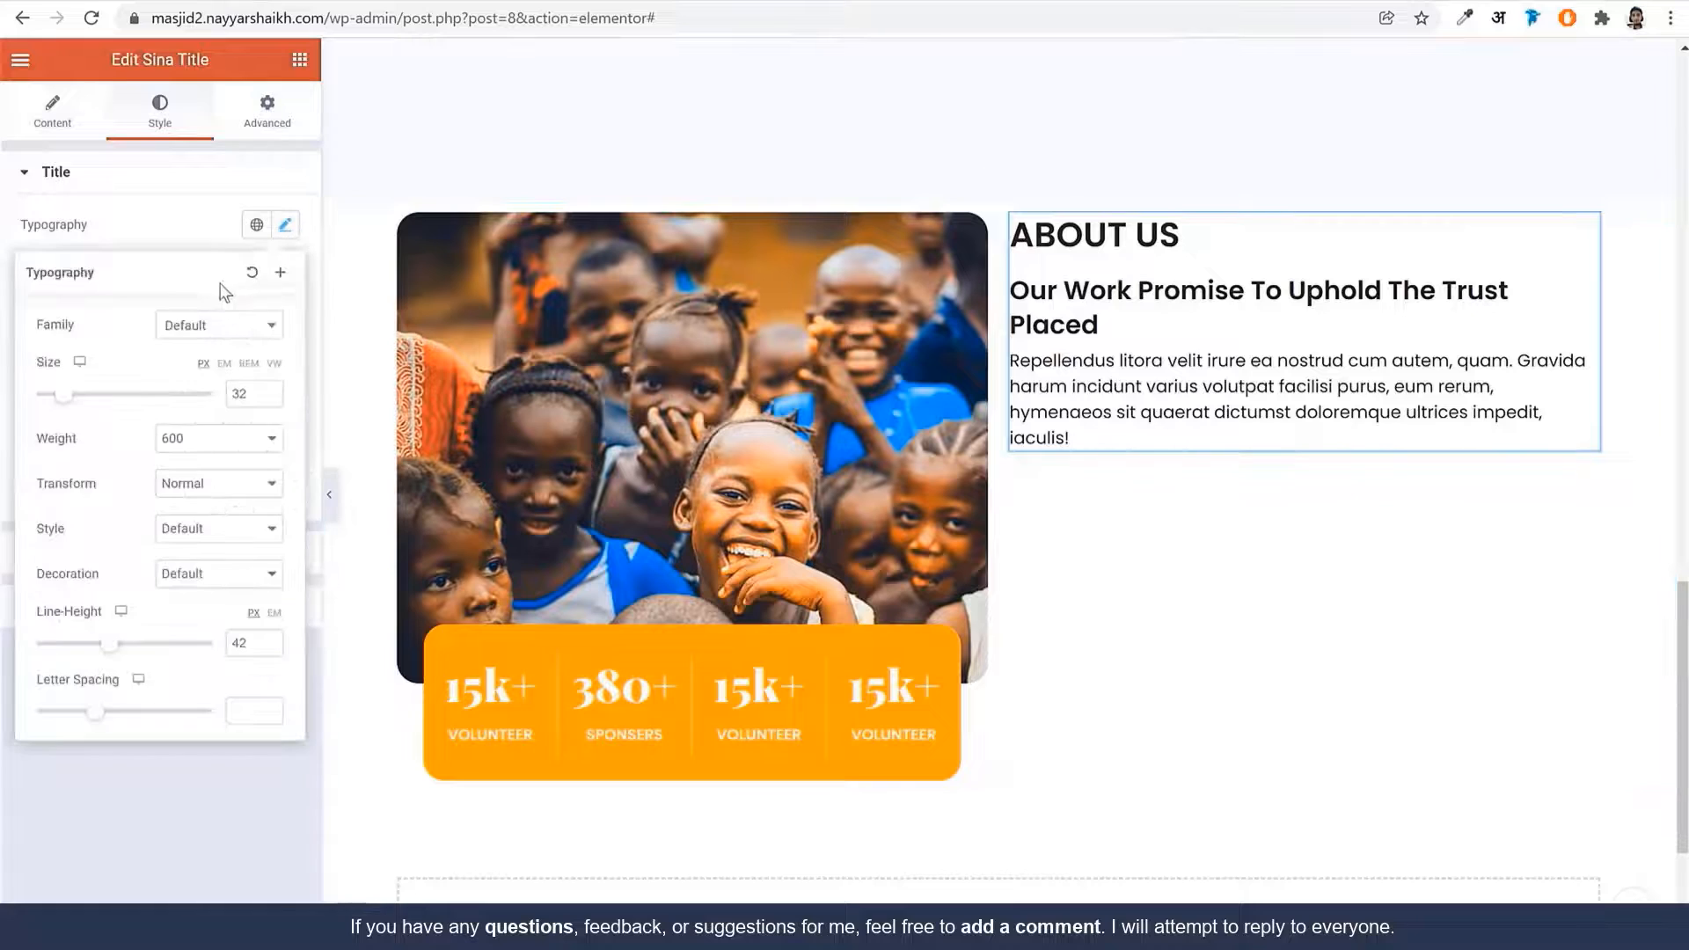
Set the ABOUT US title font to Poppins at 16 px in the global Orange colour
{"action": "left_click", "coordinate": [218, 327]}
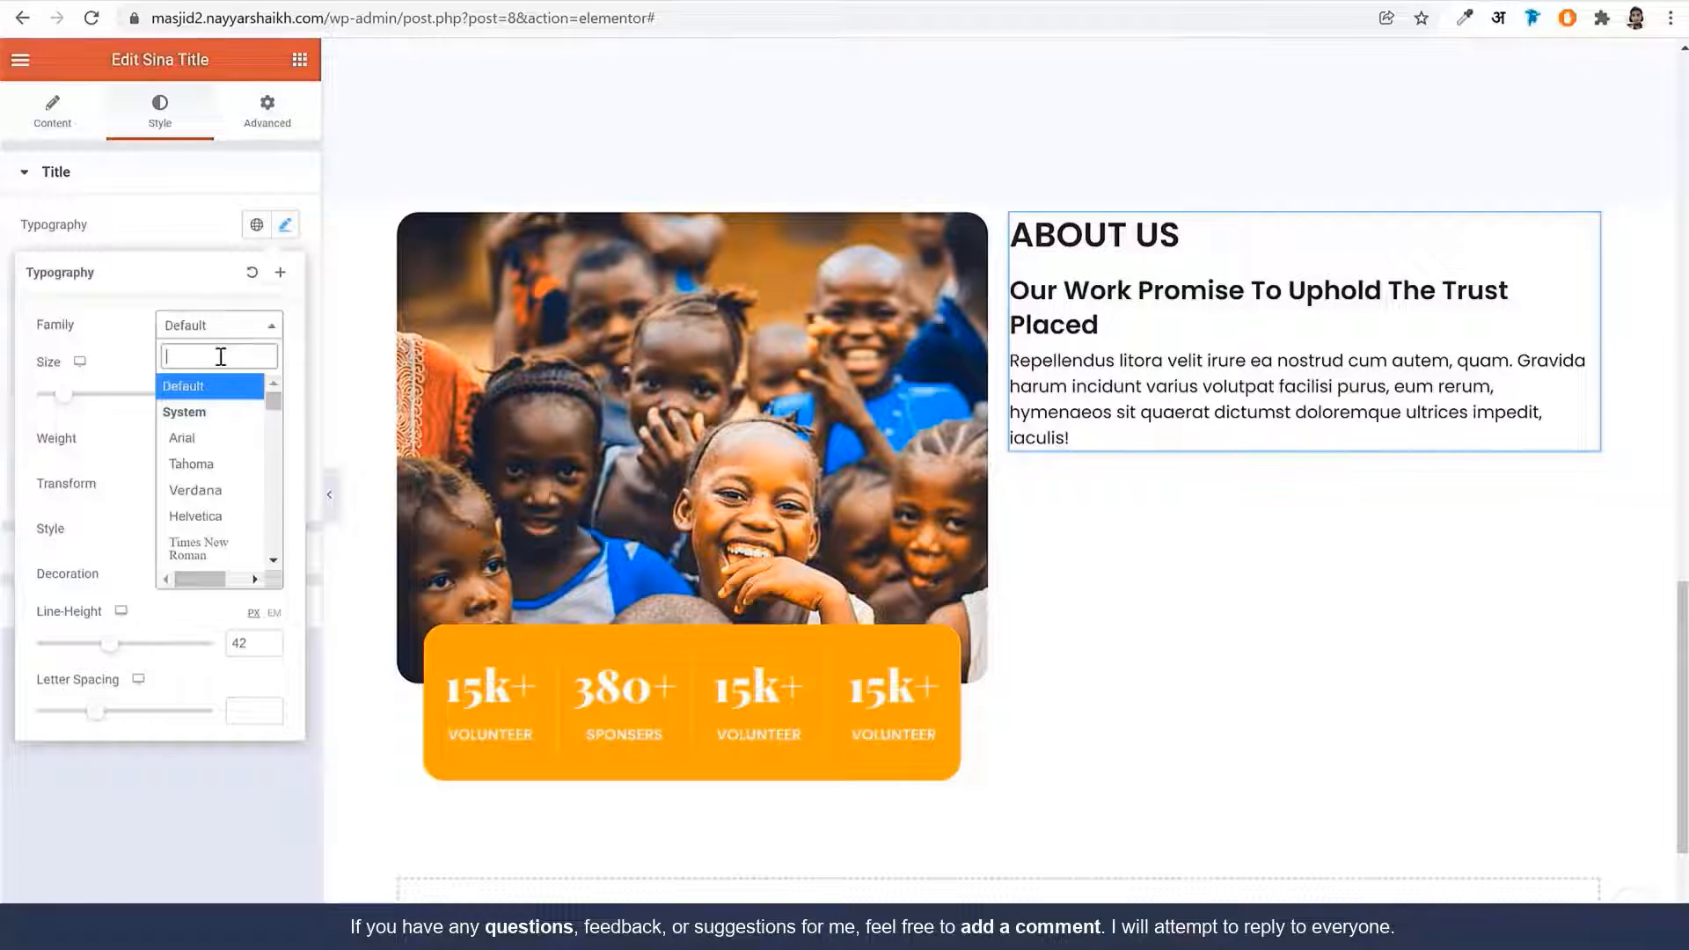
{"action": "type", "text": "popp"}
{"action": "key", "text": "Return"}
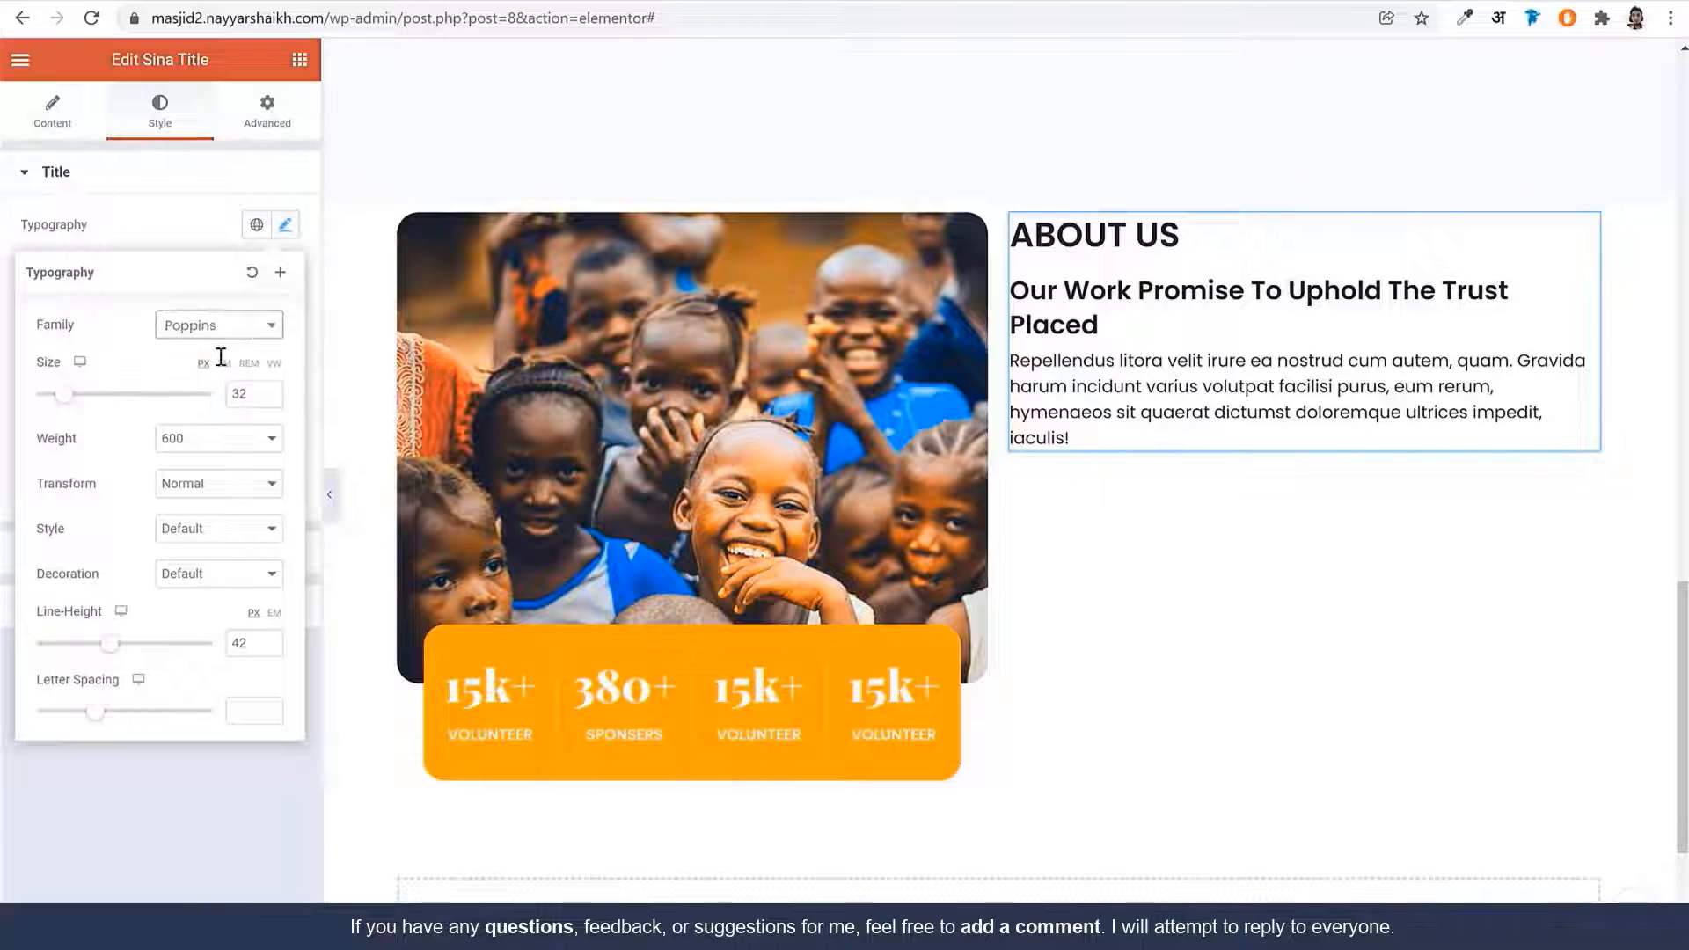
{"action": "double_click", "coordinate": [255, 399]}
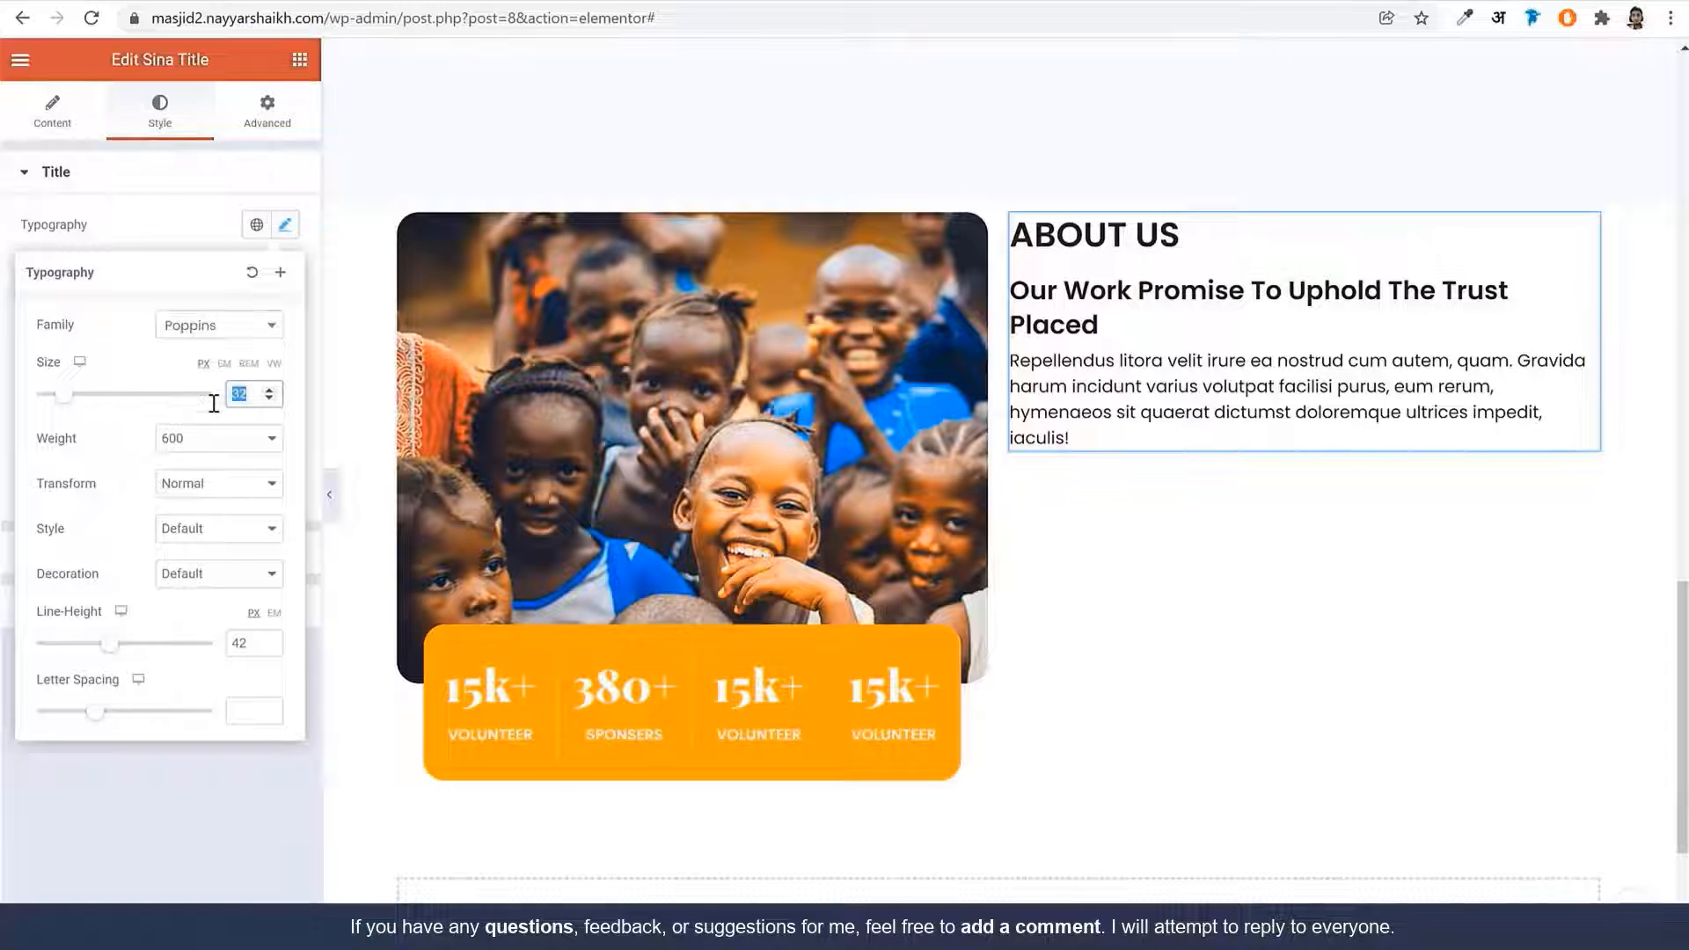
{"action": "type", "text": "16"}
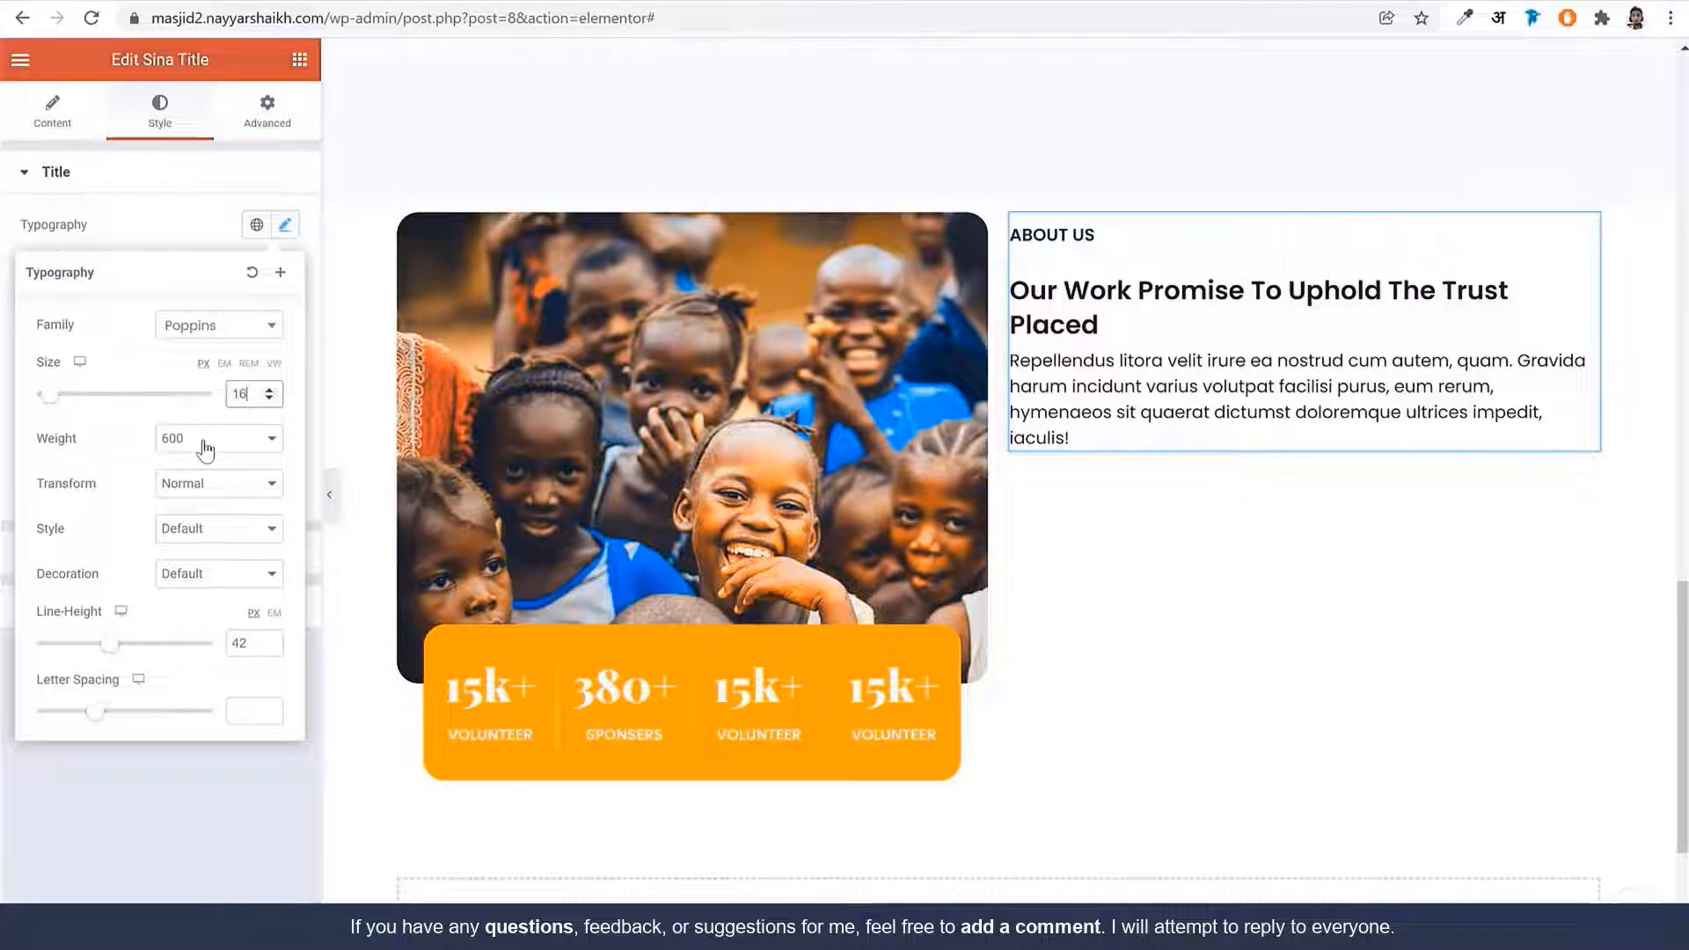
{"action": "left_click", "coordinate": [287, 228]}
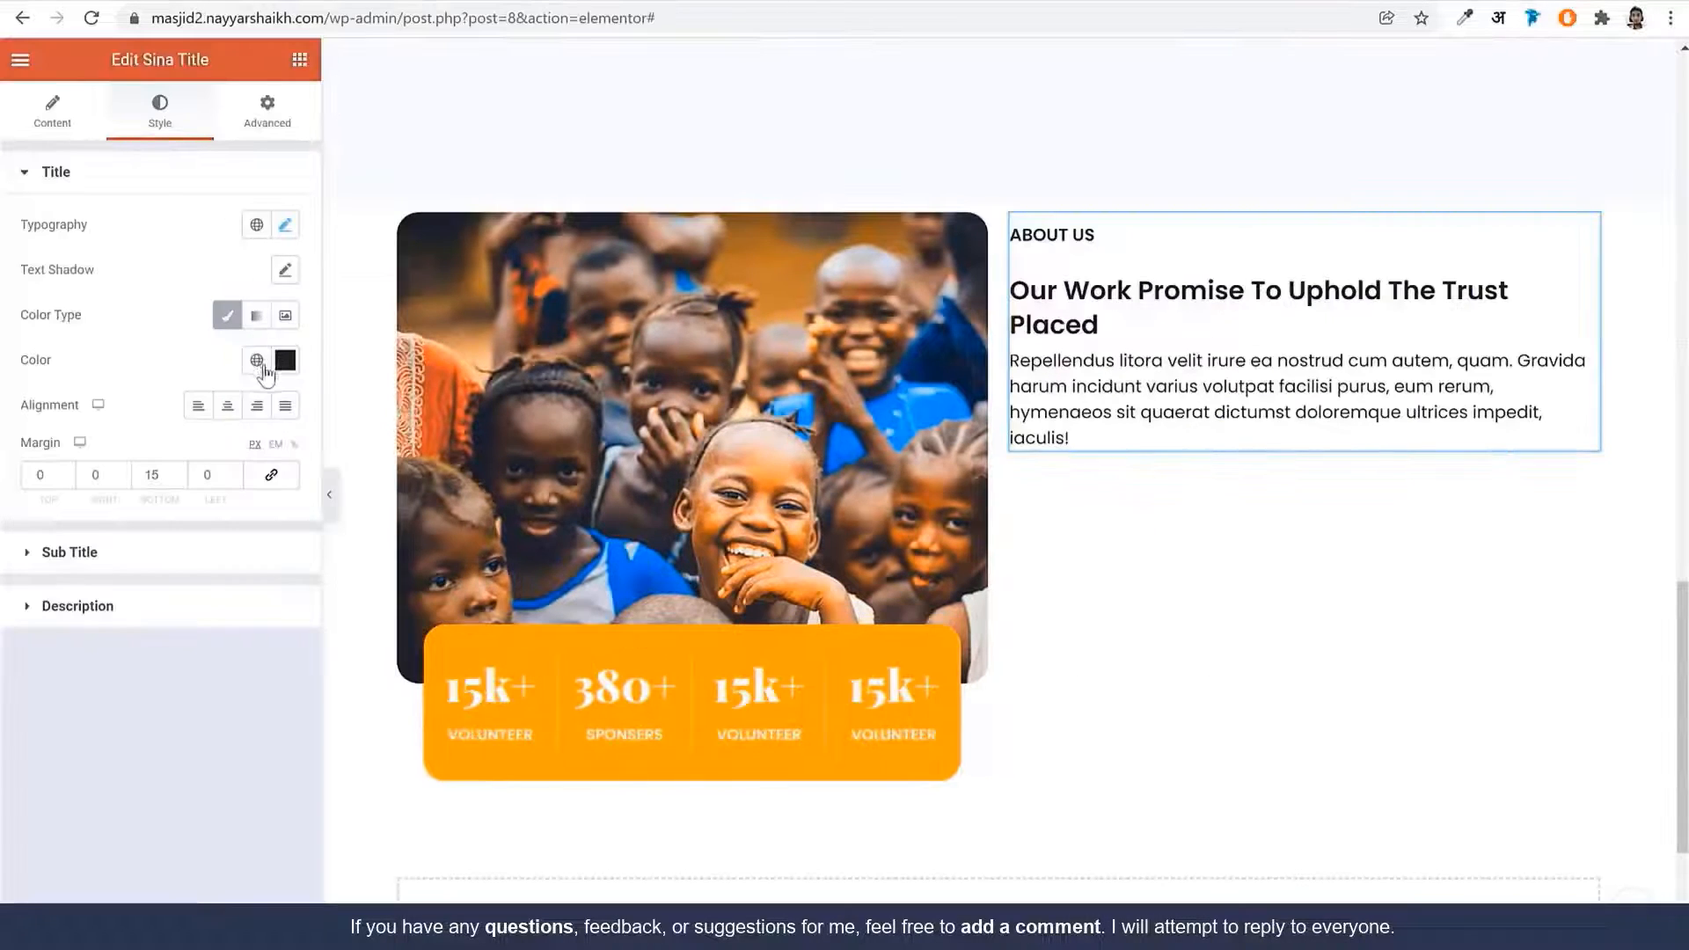
{"action": "left_click", "coordinate": [258, 361]}
{"action": "left_click", "coordinate": [155, 617]}
{"action": "left_click", "coordinate": [138, 571]}
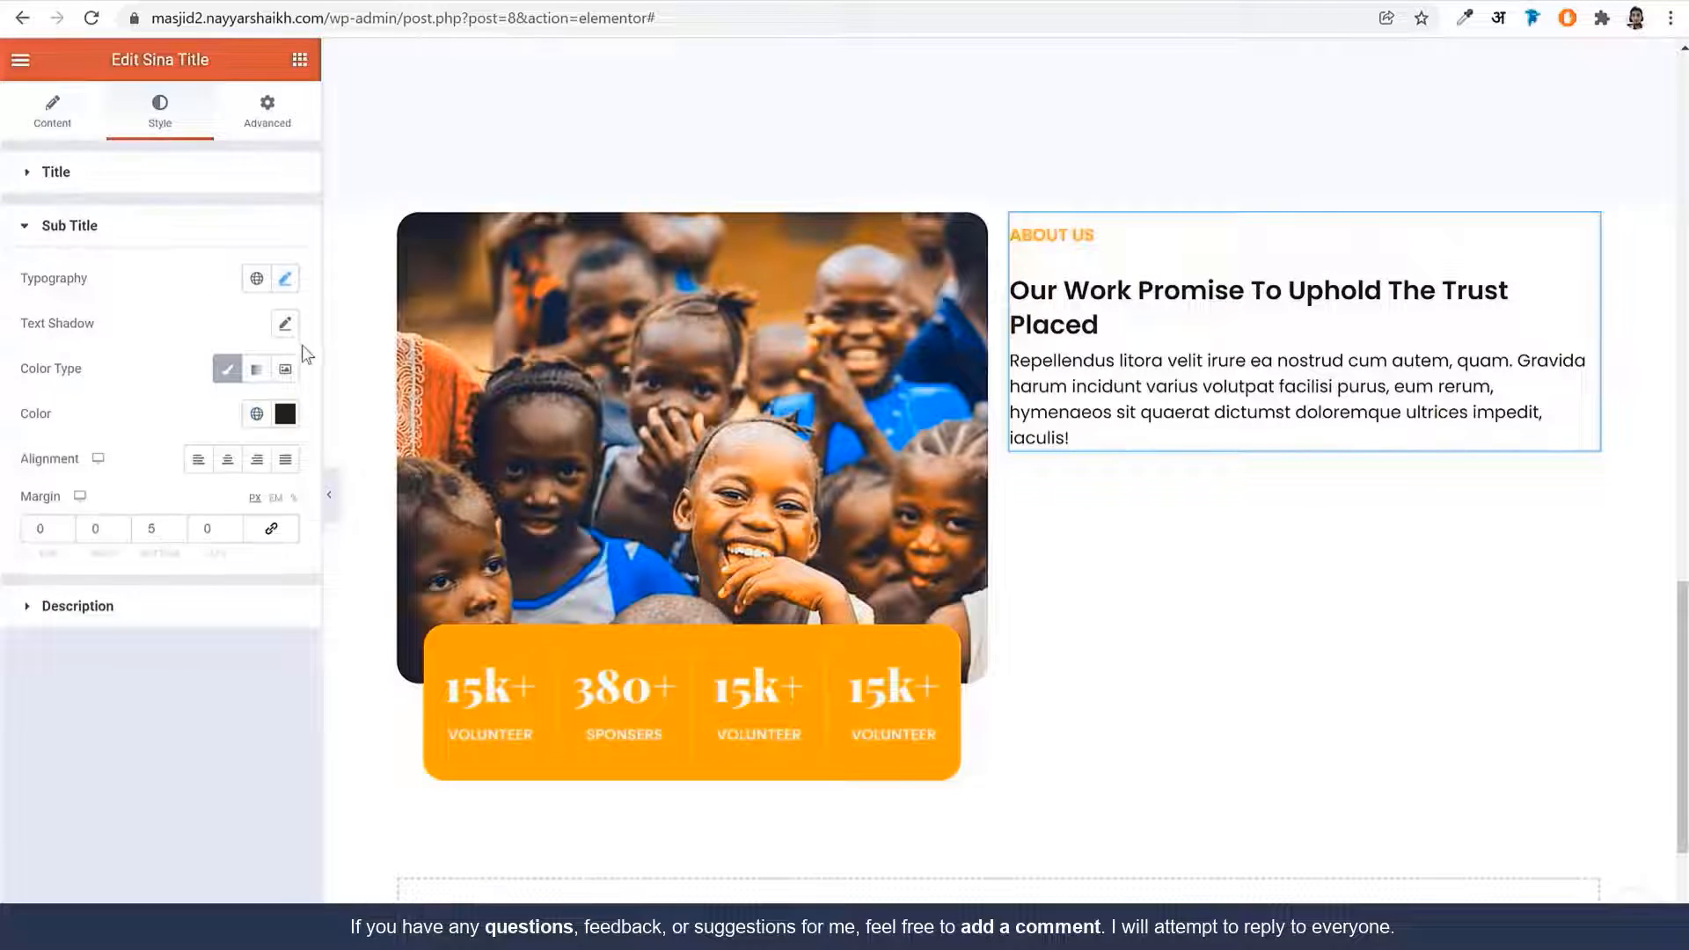
Set the subtitle heading to Playfair Display, size 46, weight 900, line height 1.2 em
{"action": "left_click", "coordinate": [284, 279]}
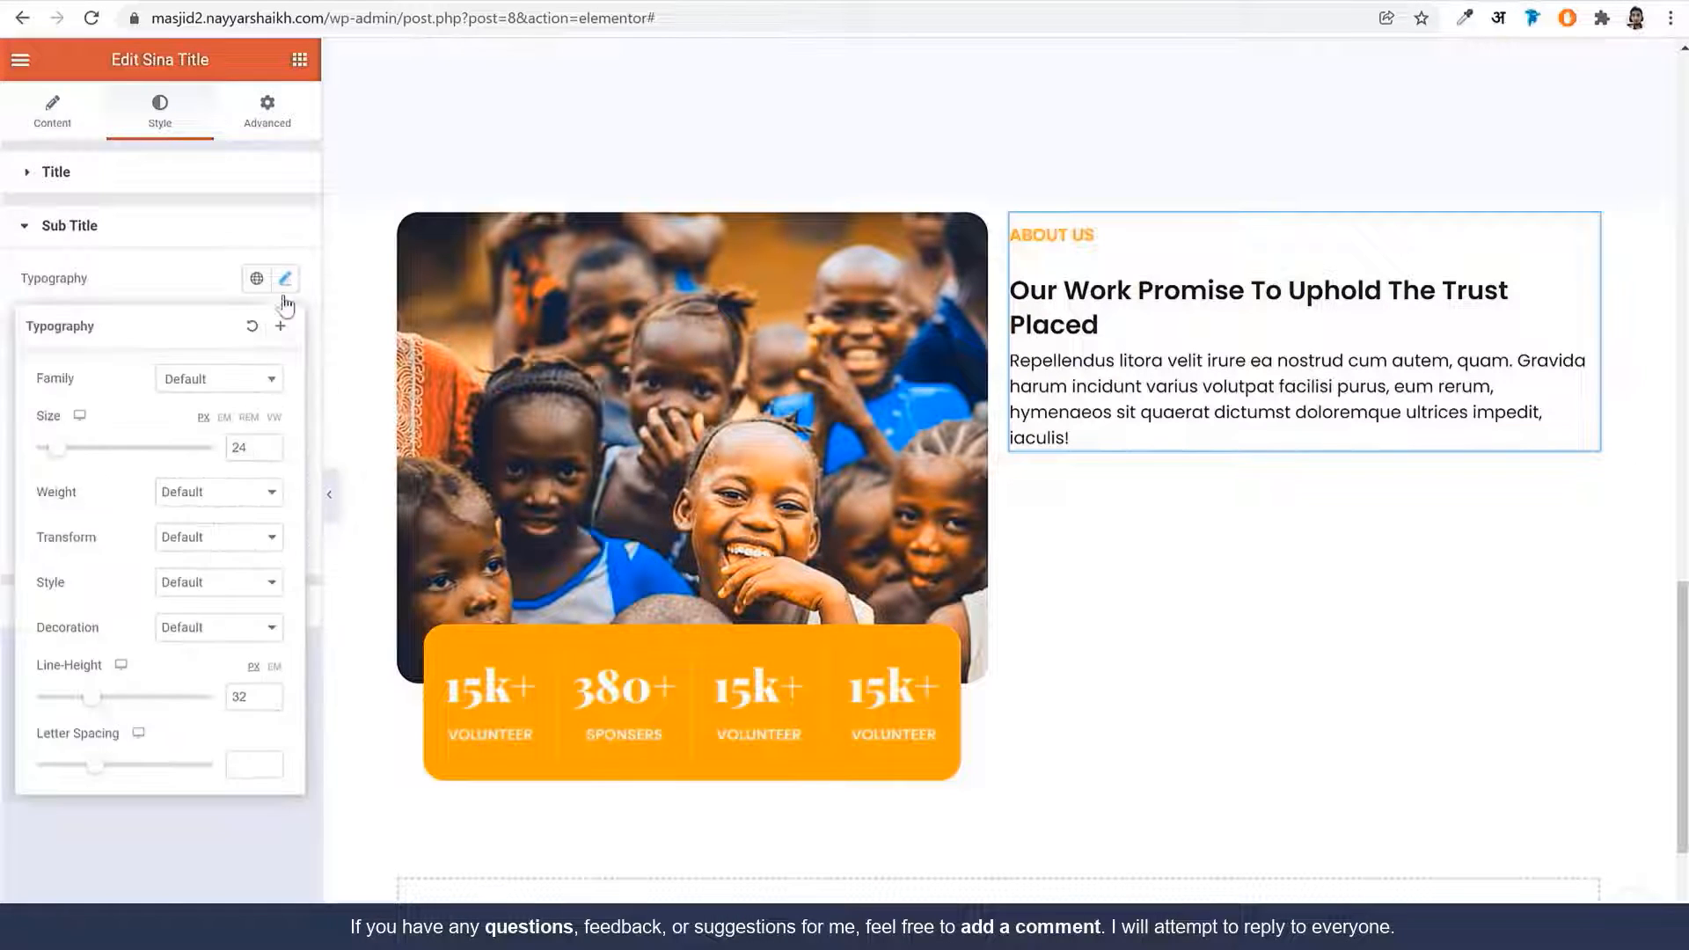
{"action": "left_click", "coordinate": [223, 380]}
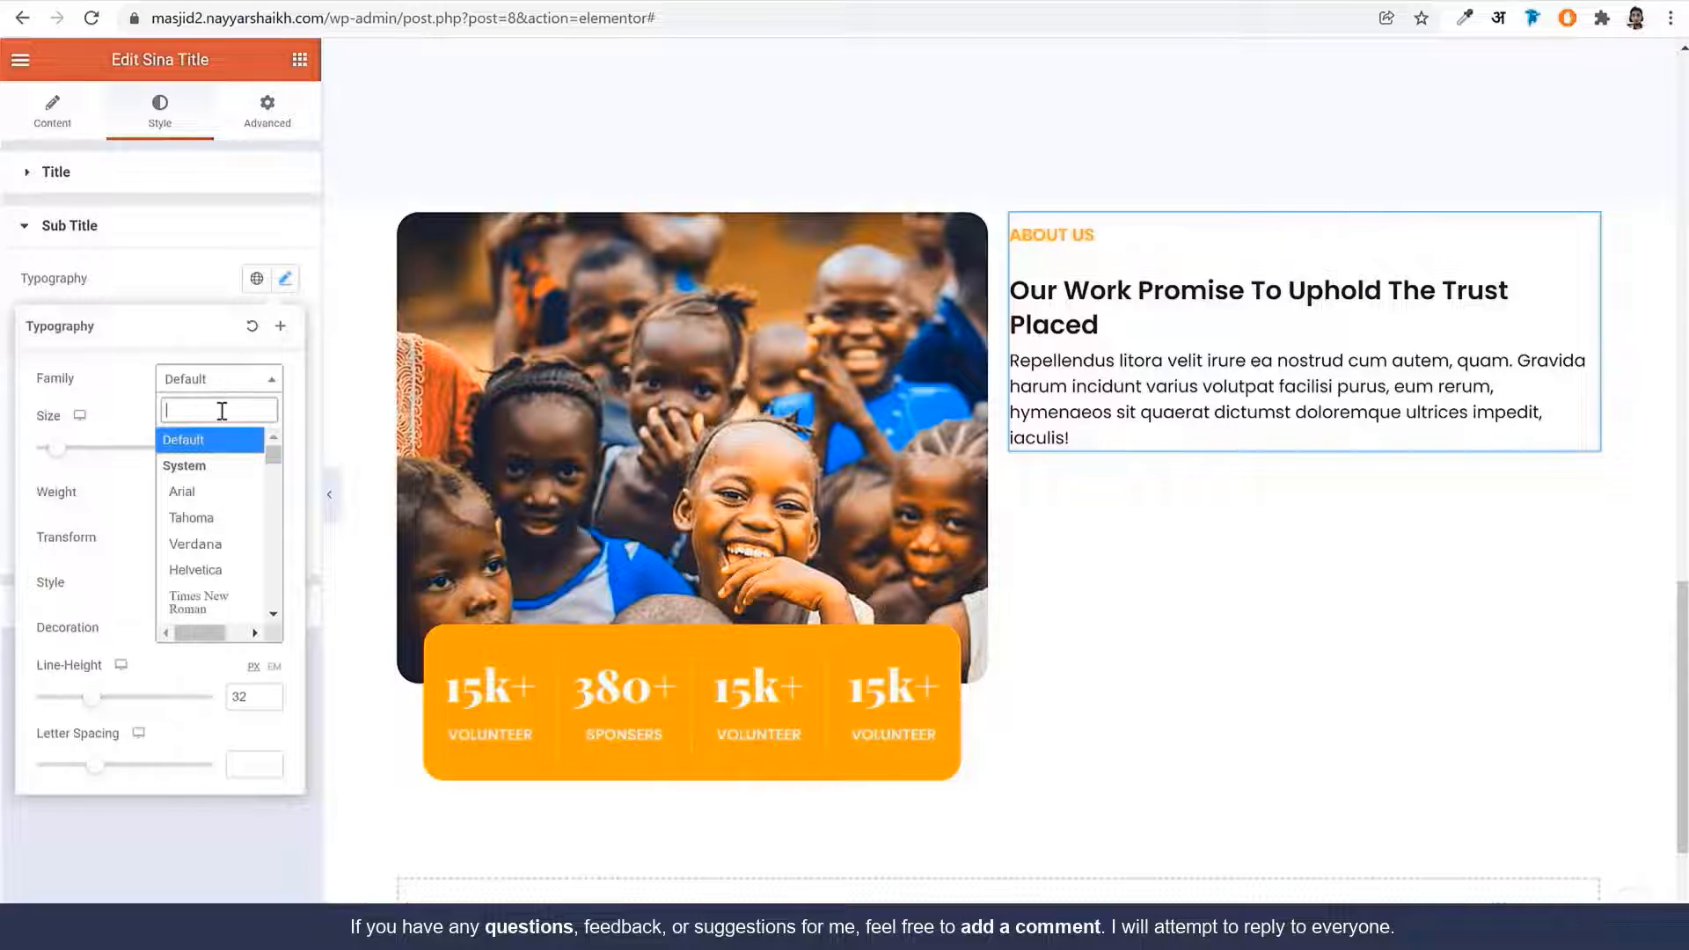
{"action": "type", "text": "playf"}
{"action": "key", "text": "Return"}
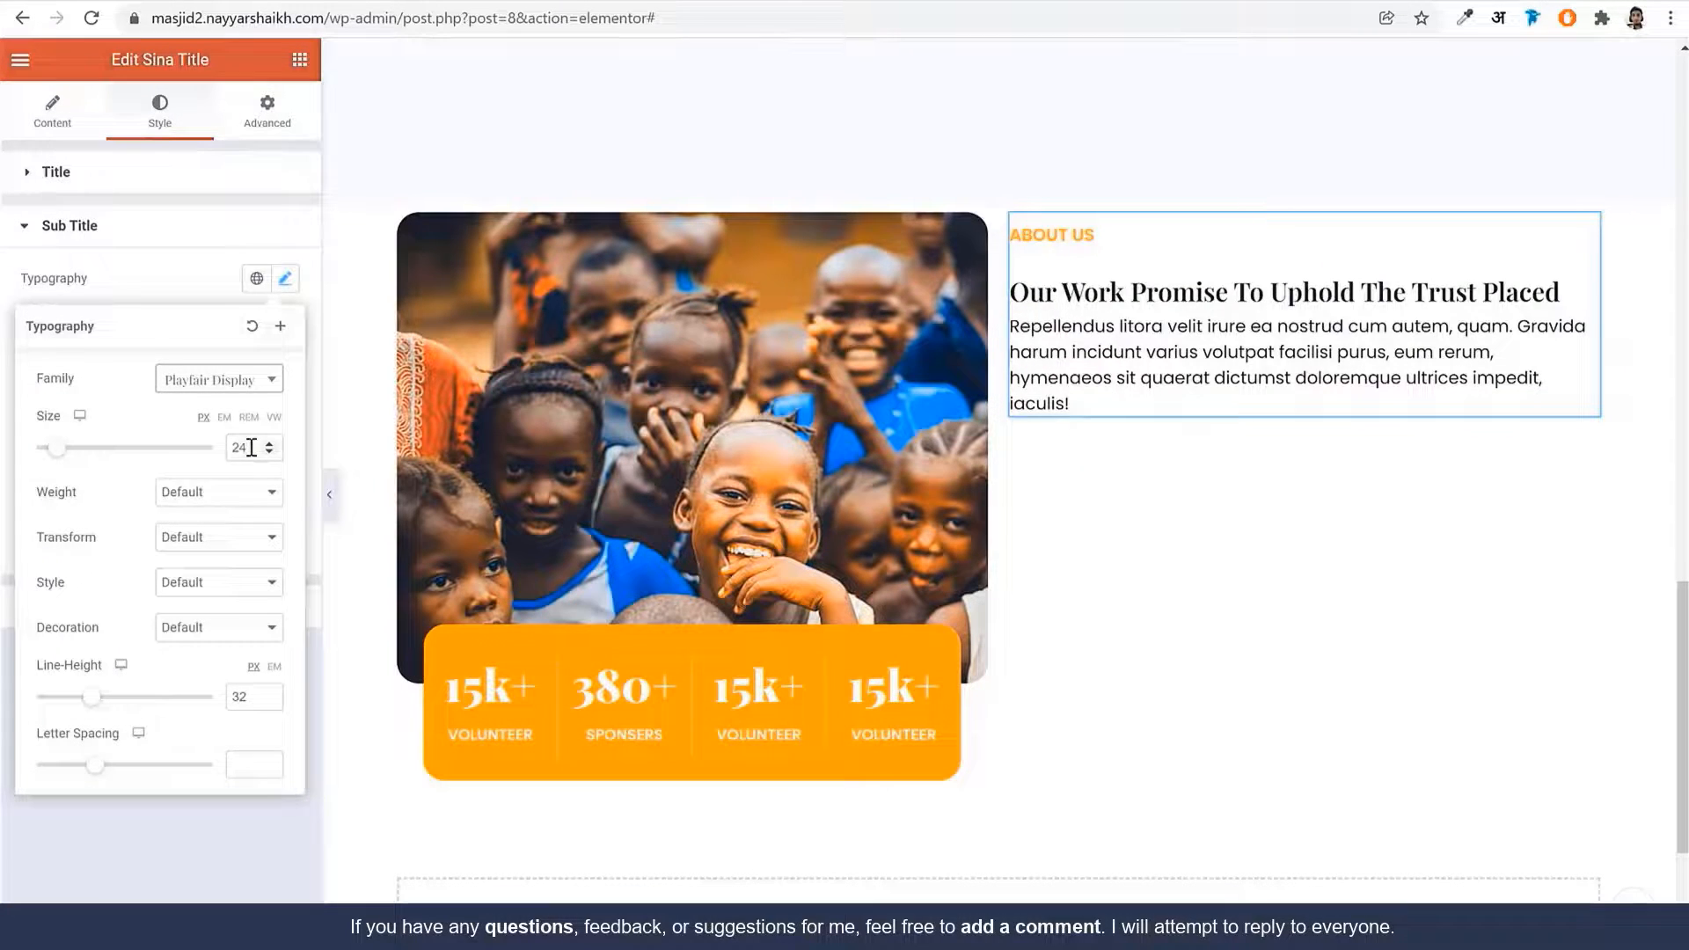
{"action": "left_click_drag", "start_coordinate": [251, 448], "coordinate": [217, 453]}
{"action": "type", "text": "46"}
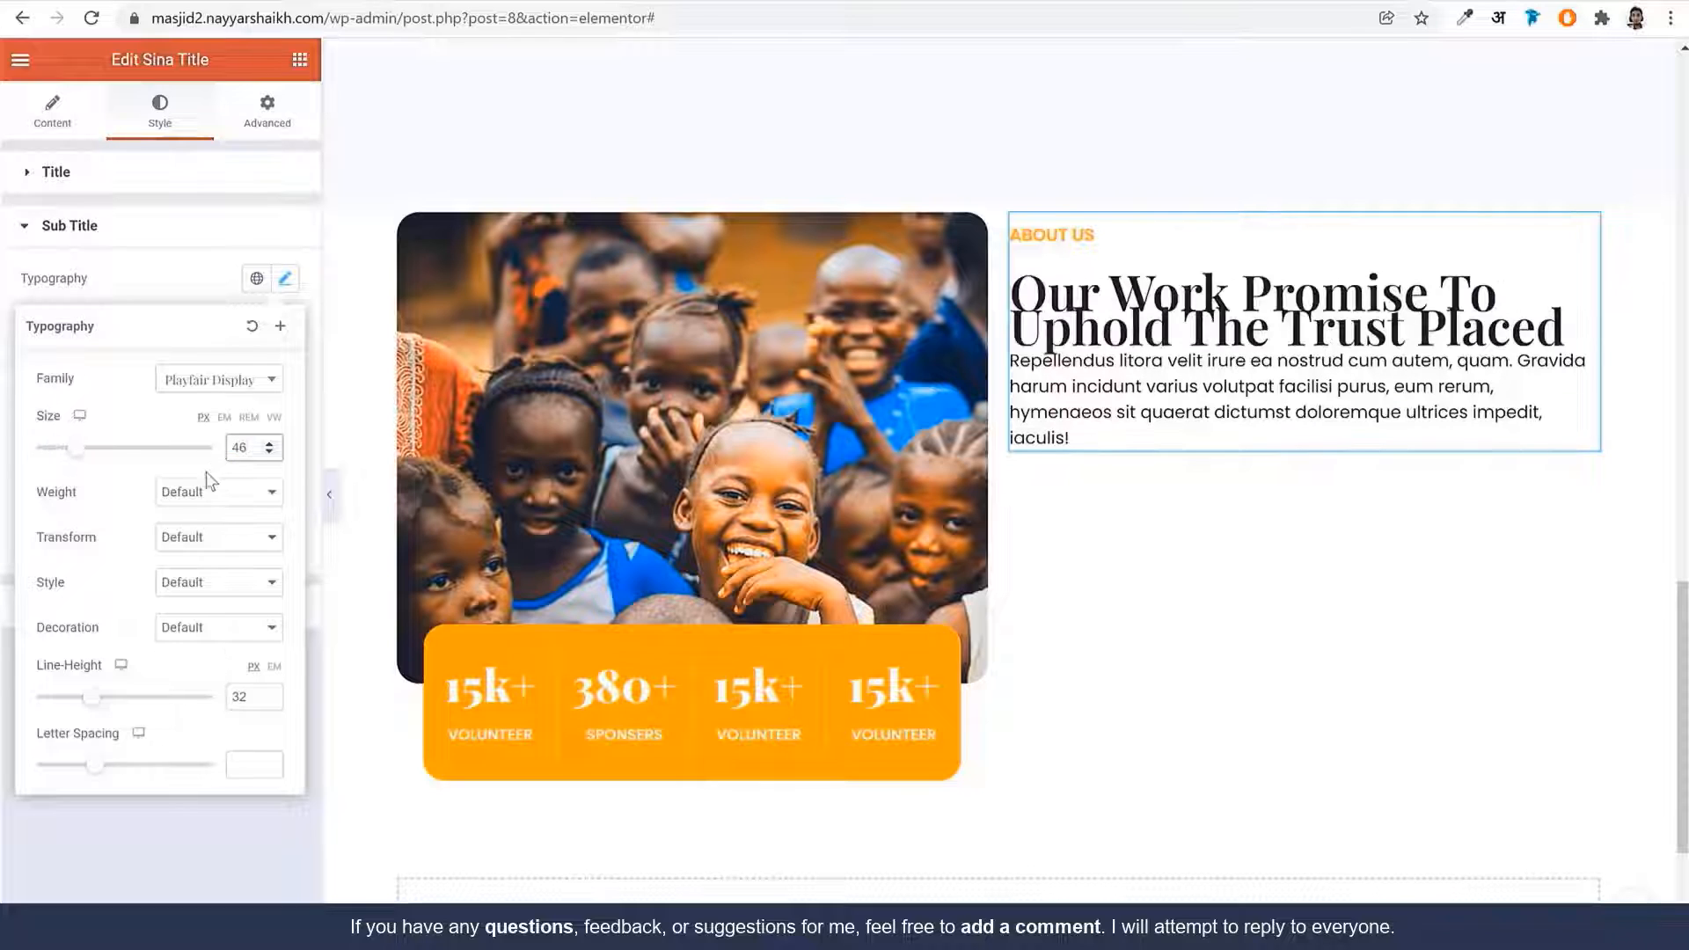
{"action": "left_click", "coordinate": [211, 489]}
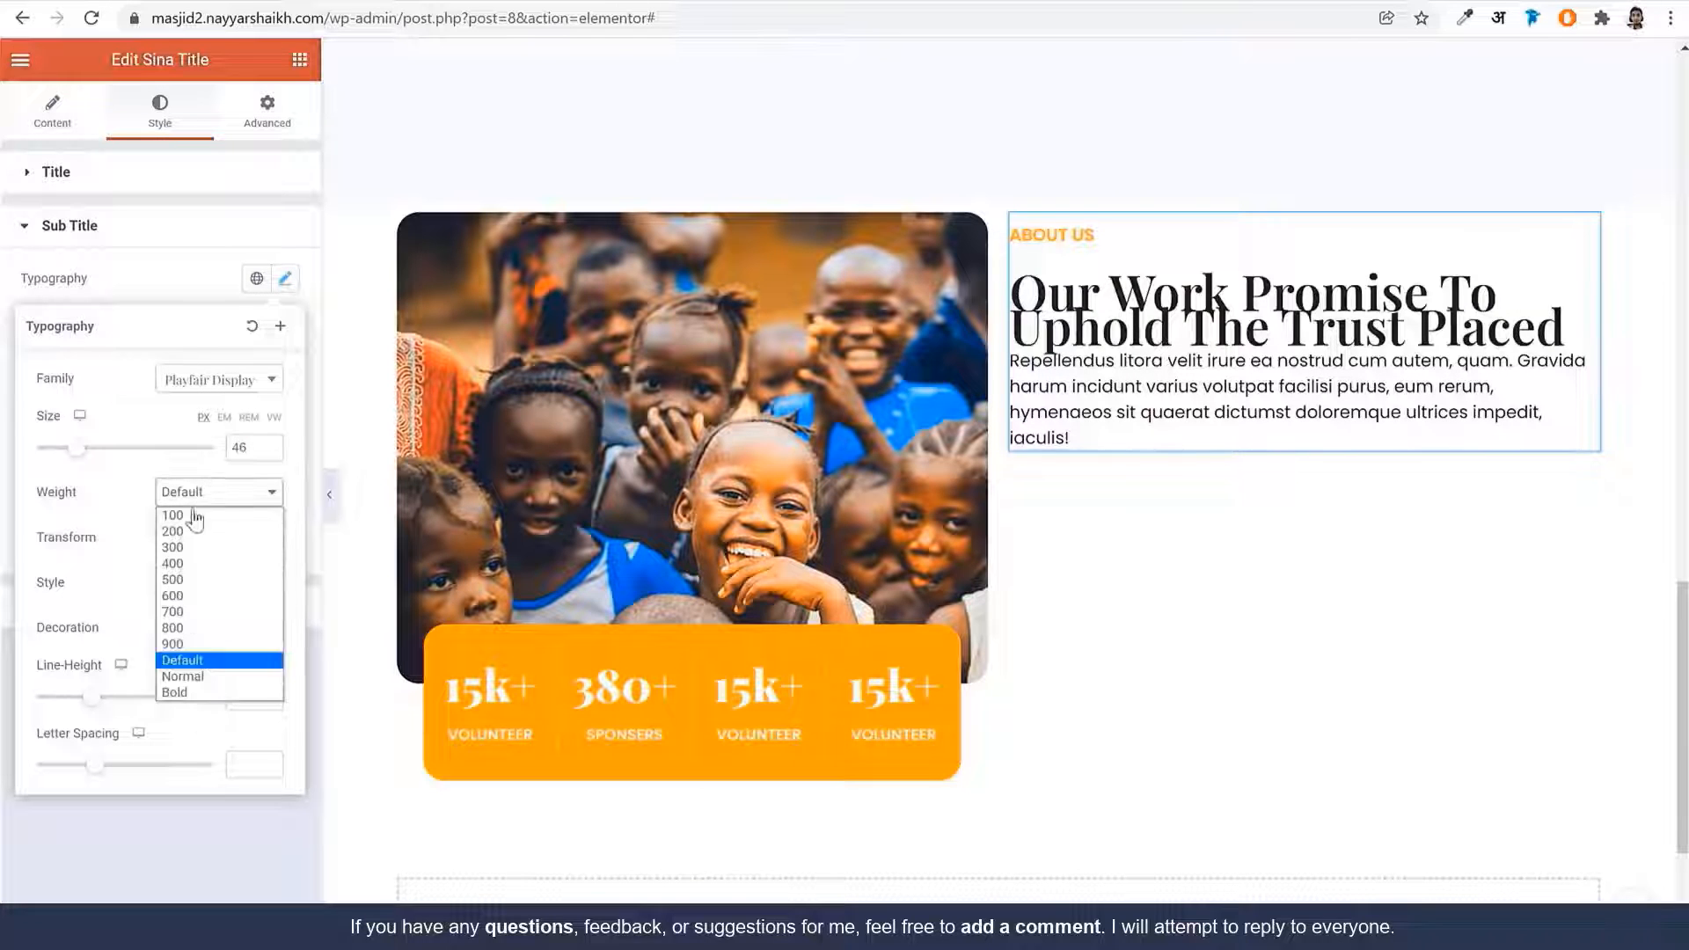
{"action": "left_click", "coordinate": [201, 644]}
{"action": "left_click", "coordinate": [251, 695]}
{"action": "type", "text": "32"}
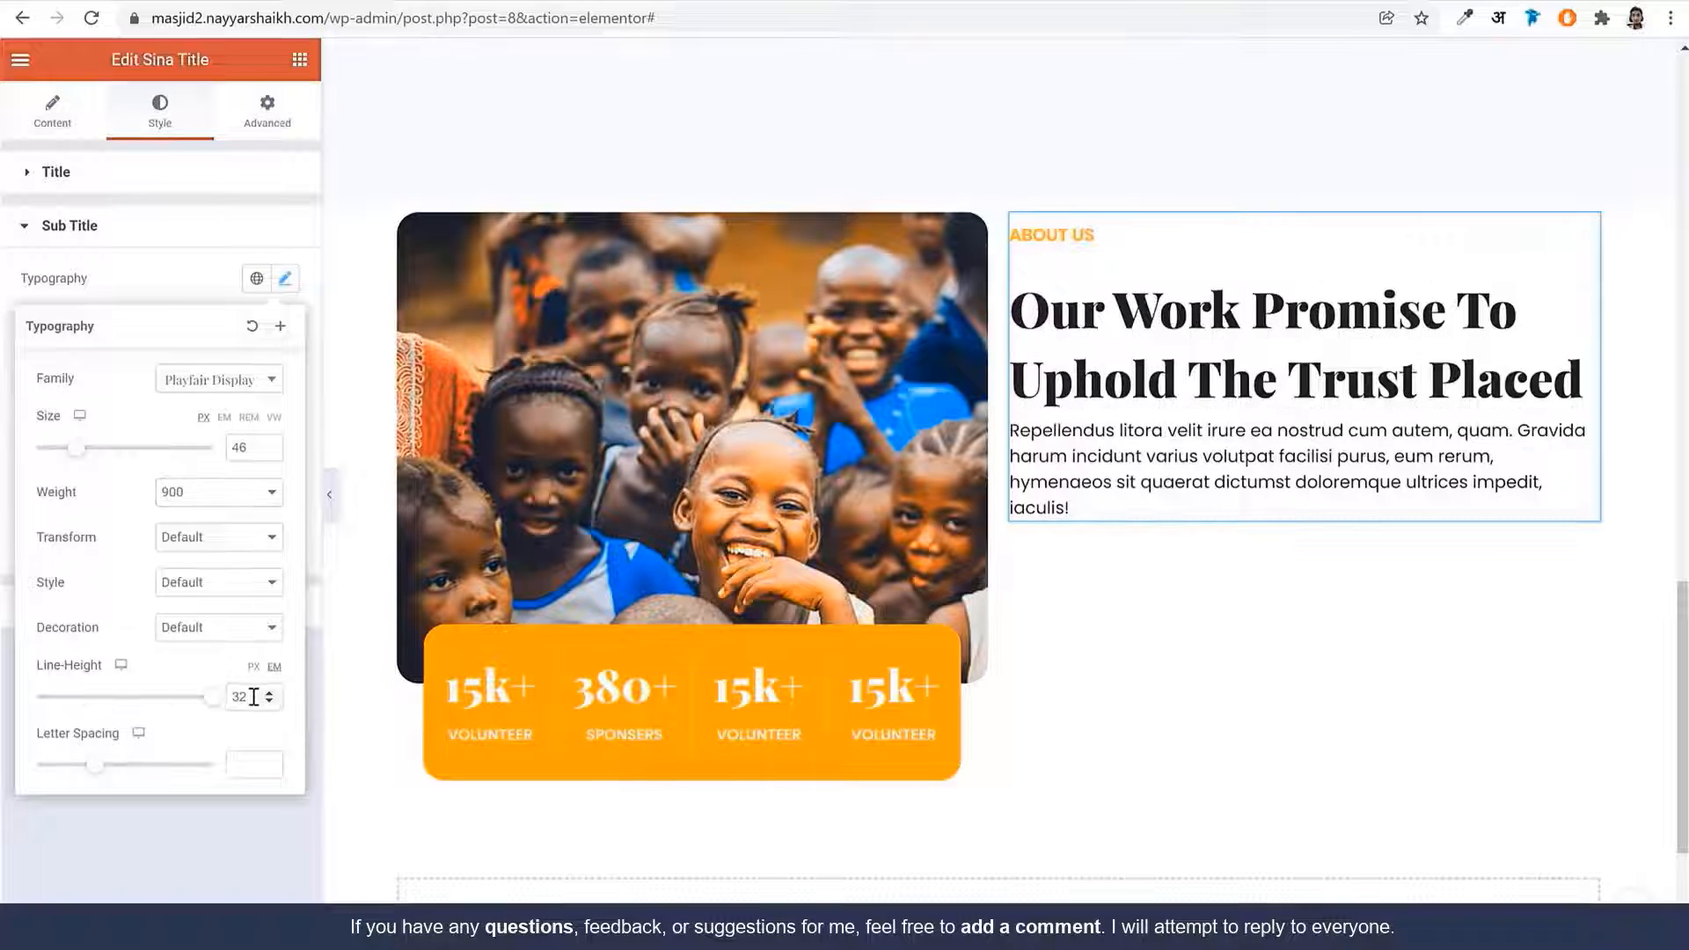
{"action": "left_click_drag", "start_coordinate": [254, 697], "coordinate": [200, 705]}
{"action": "type", "text": "1.2"}
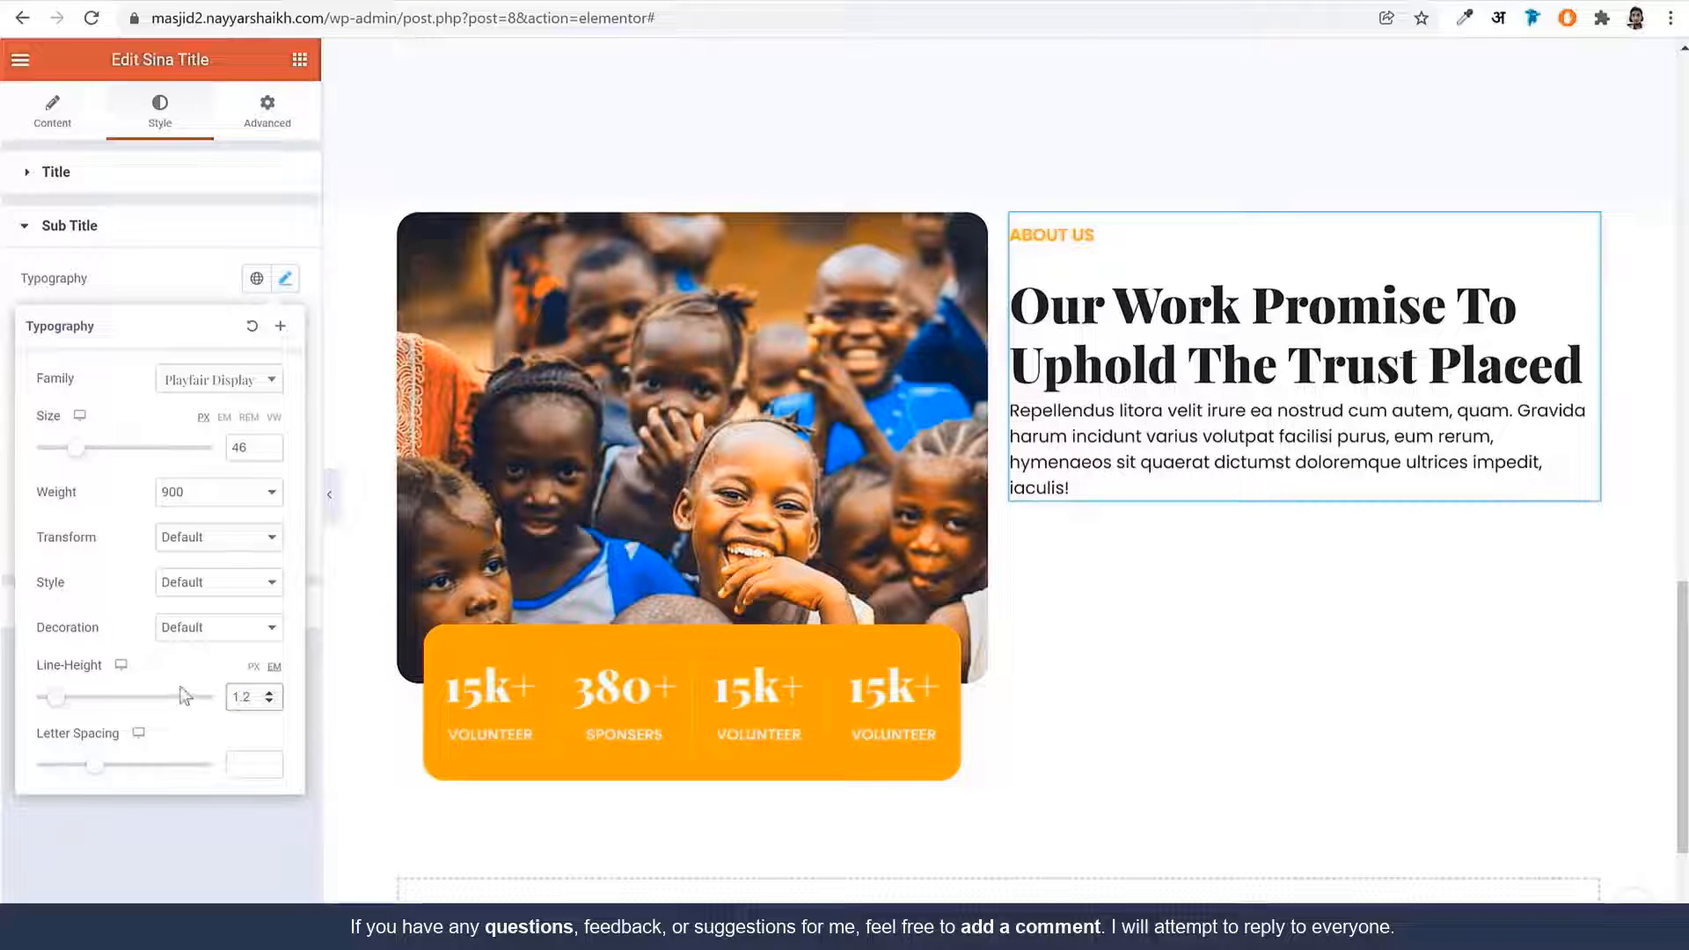
{"action": "scroll", "coordinate": [1036, 525], "scroll_direction": "up", "scroll_amount": 10}
{"action": "scroll", "coordinate": [939, 556], "scroll_direction": "down", "scroll_amount": 11}
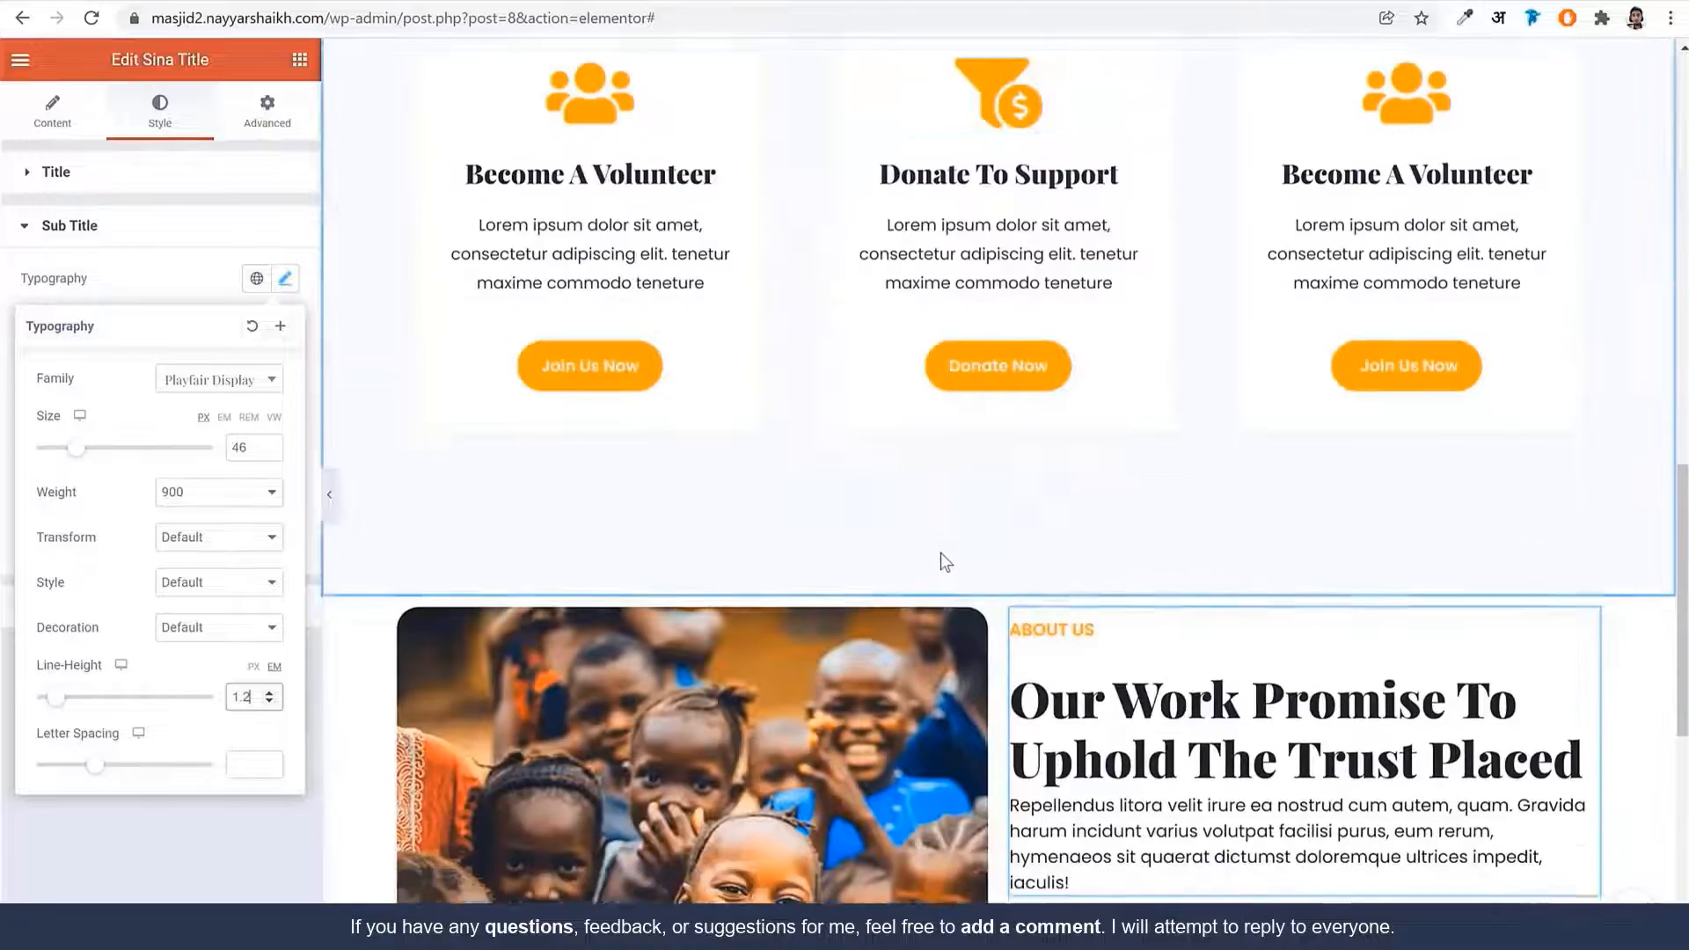
{"action": "left_click", "coordinate": [1073, 379]}
Set the description typography to size 15 with weight 300
{"action": "left_click", "coordinate": [210, 609]}
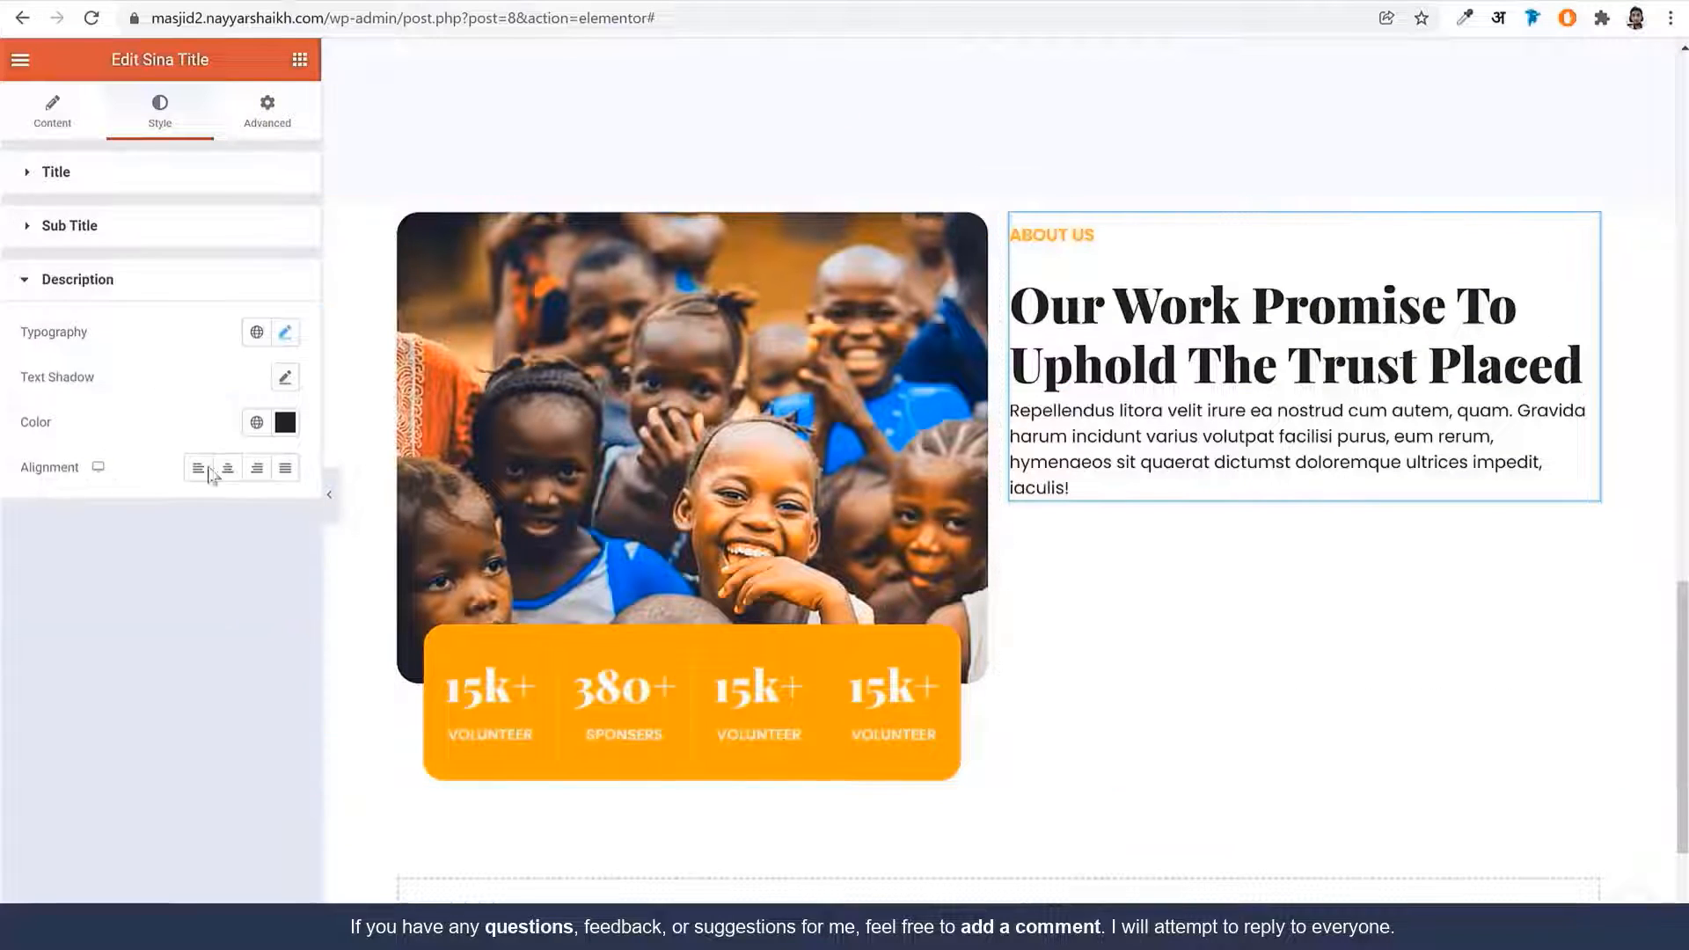
{"action": "left_click", "coordinate": [283, 333]}
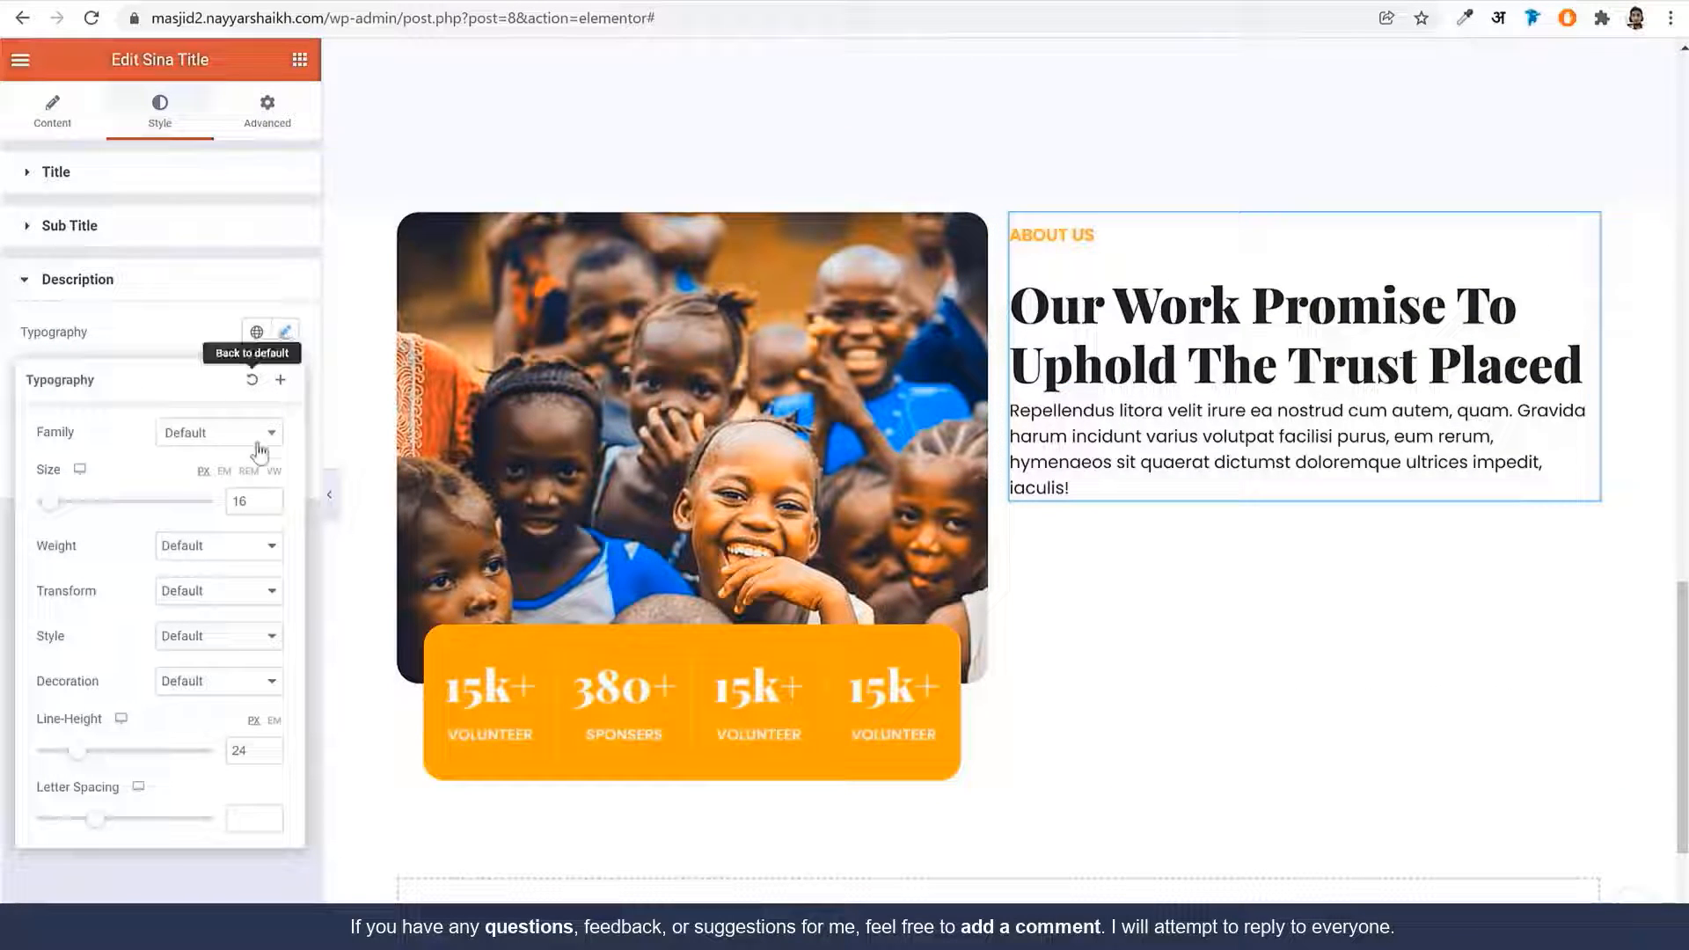
{"action": "left_click", "coordinate": [270, 507]}
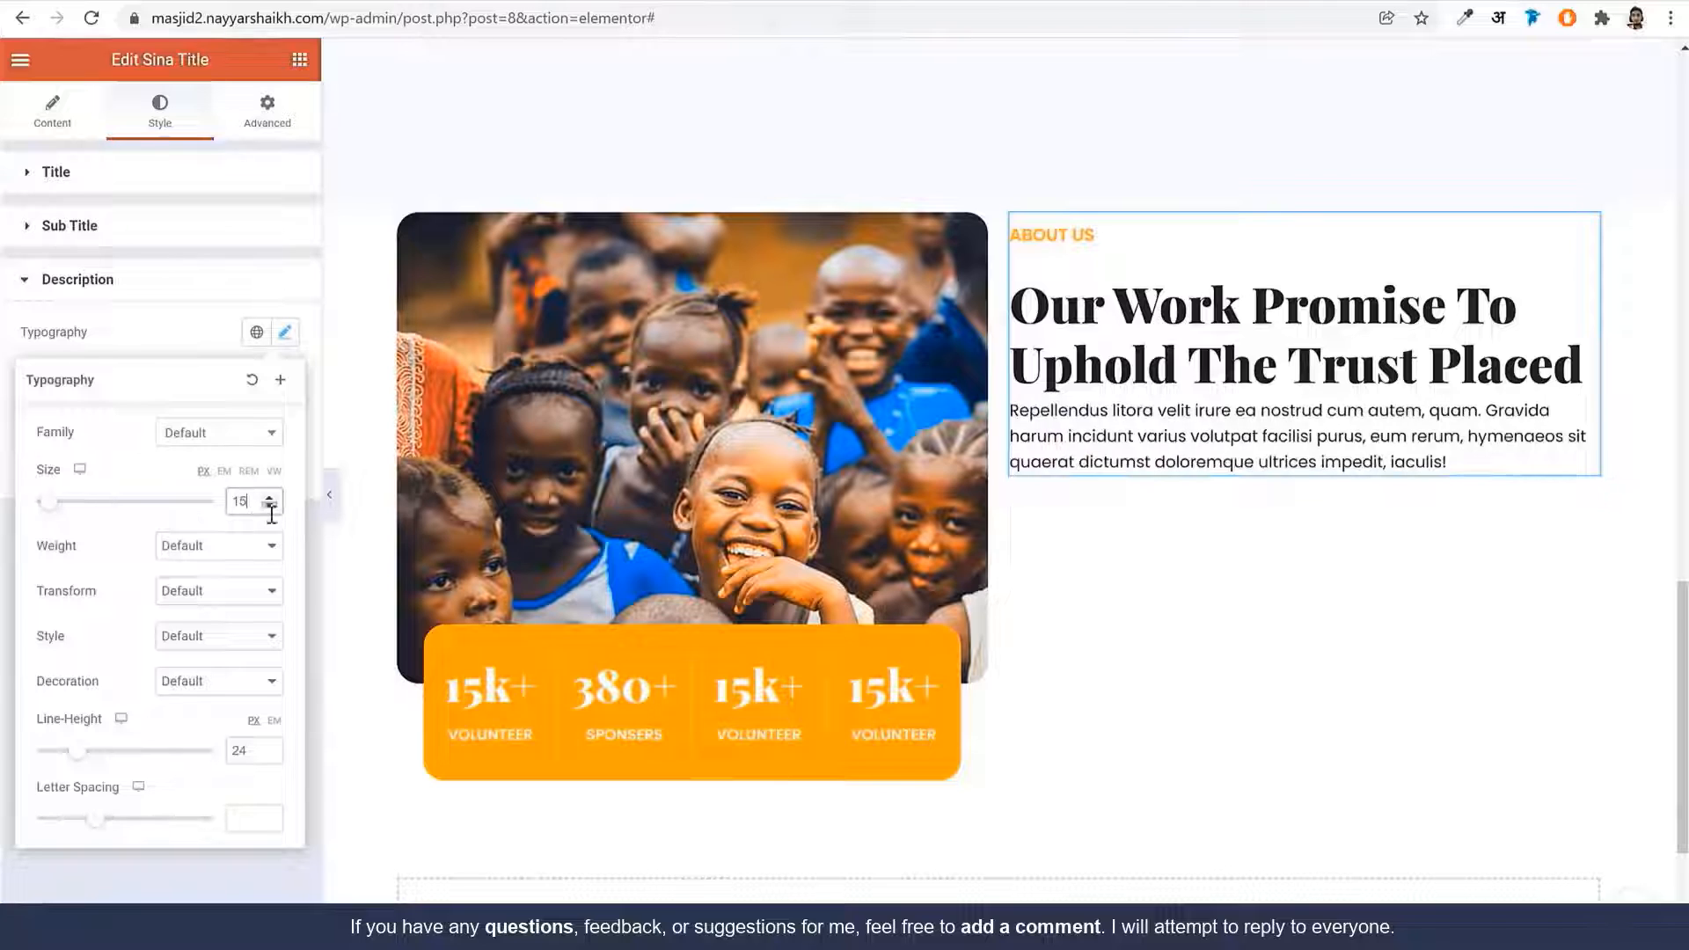
{"action": "left_click", "coordinate": [233, 551]}
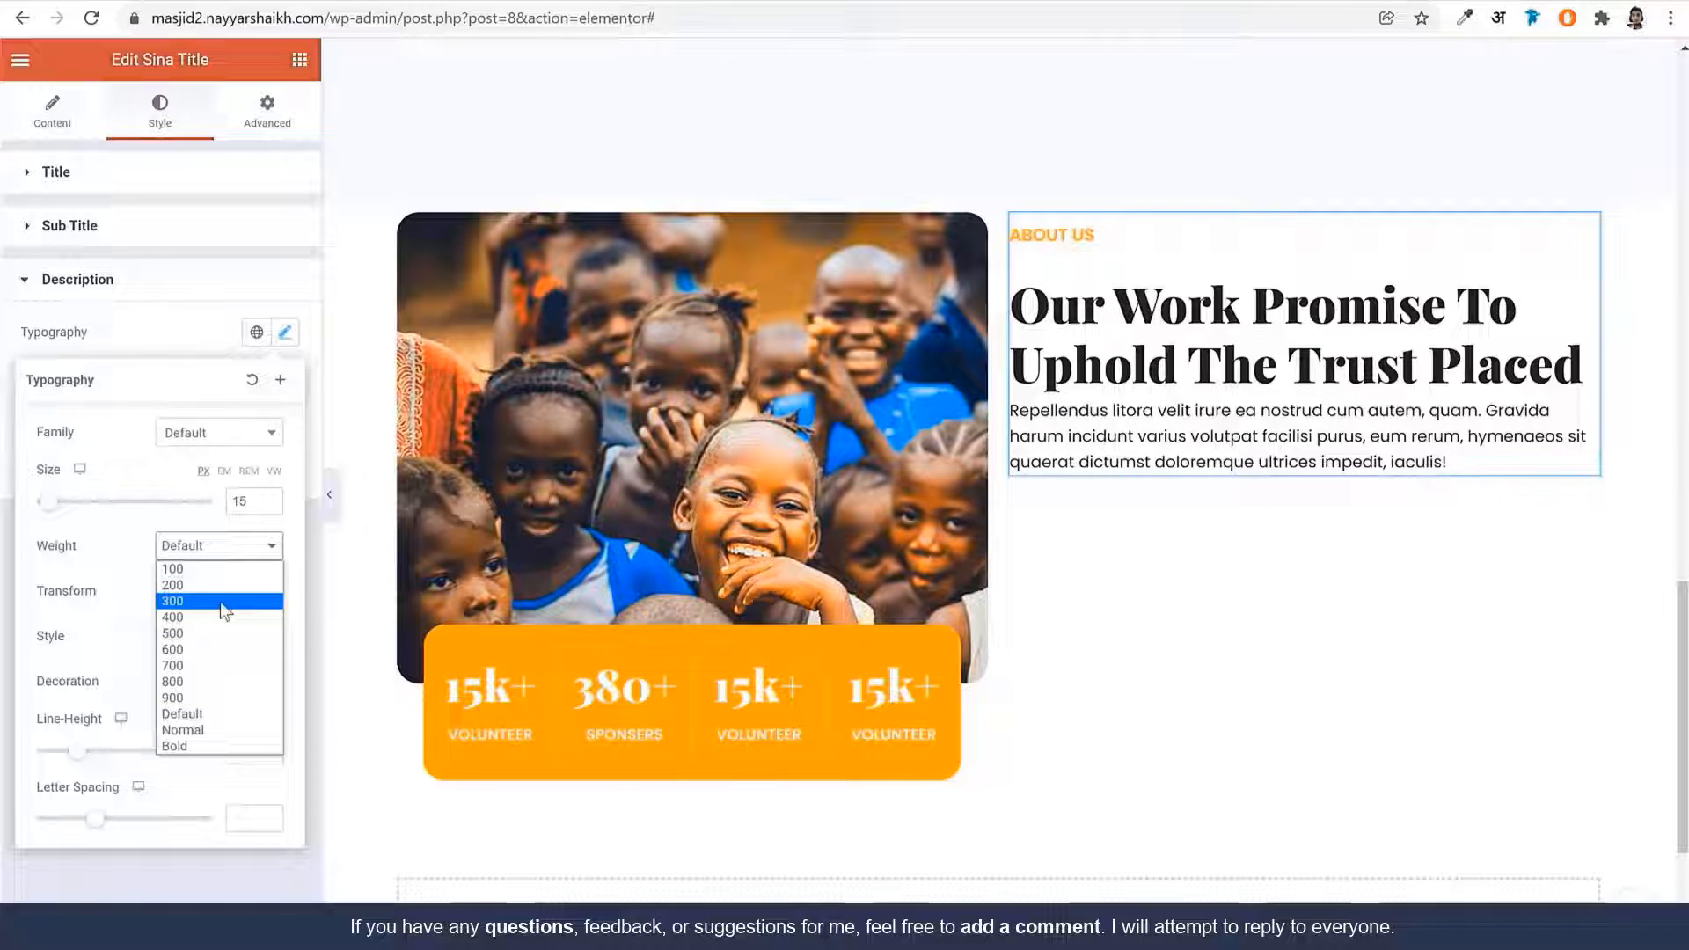
{"action": "left_click", "coordinate": [221, 601]}
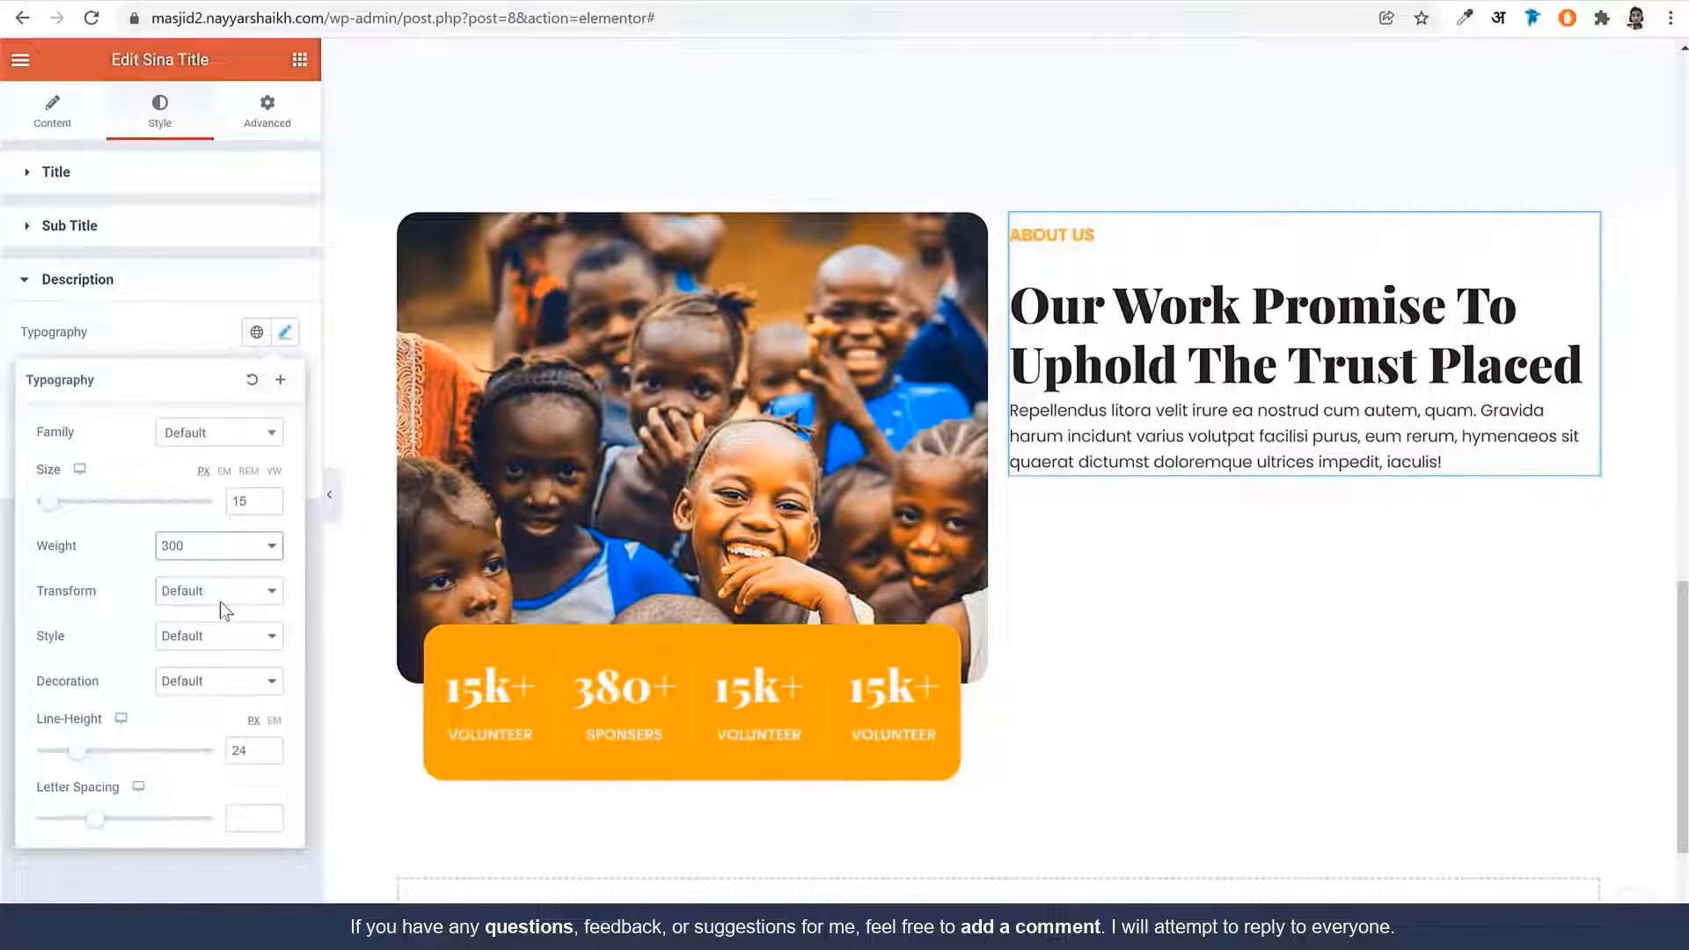
{"action": "left_click", "coordinate": [300, 59]}
Add a two-column inner section below the description and set its left column width to 60%
{"action": "left_click_drag", "start_coordinate": [82, 264], "coordinate": [1225, 441]}
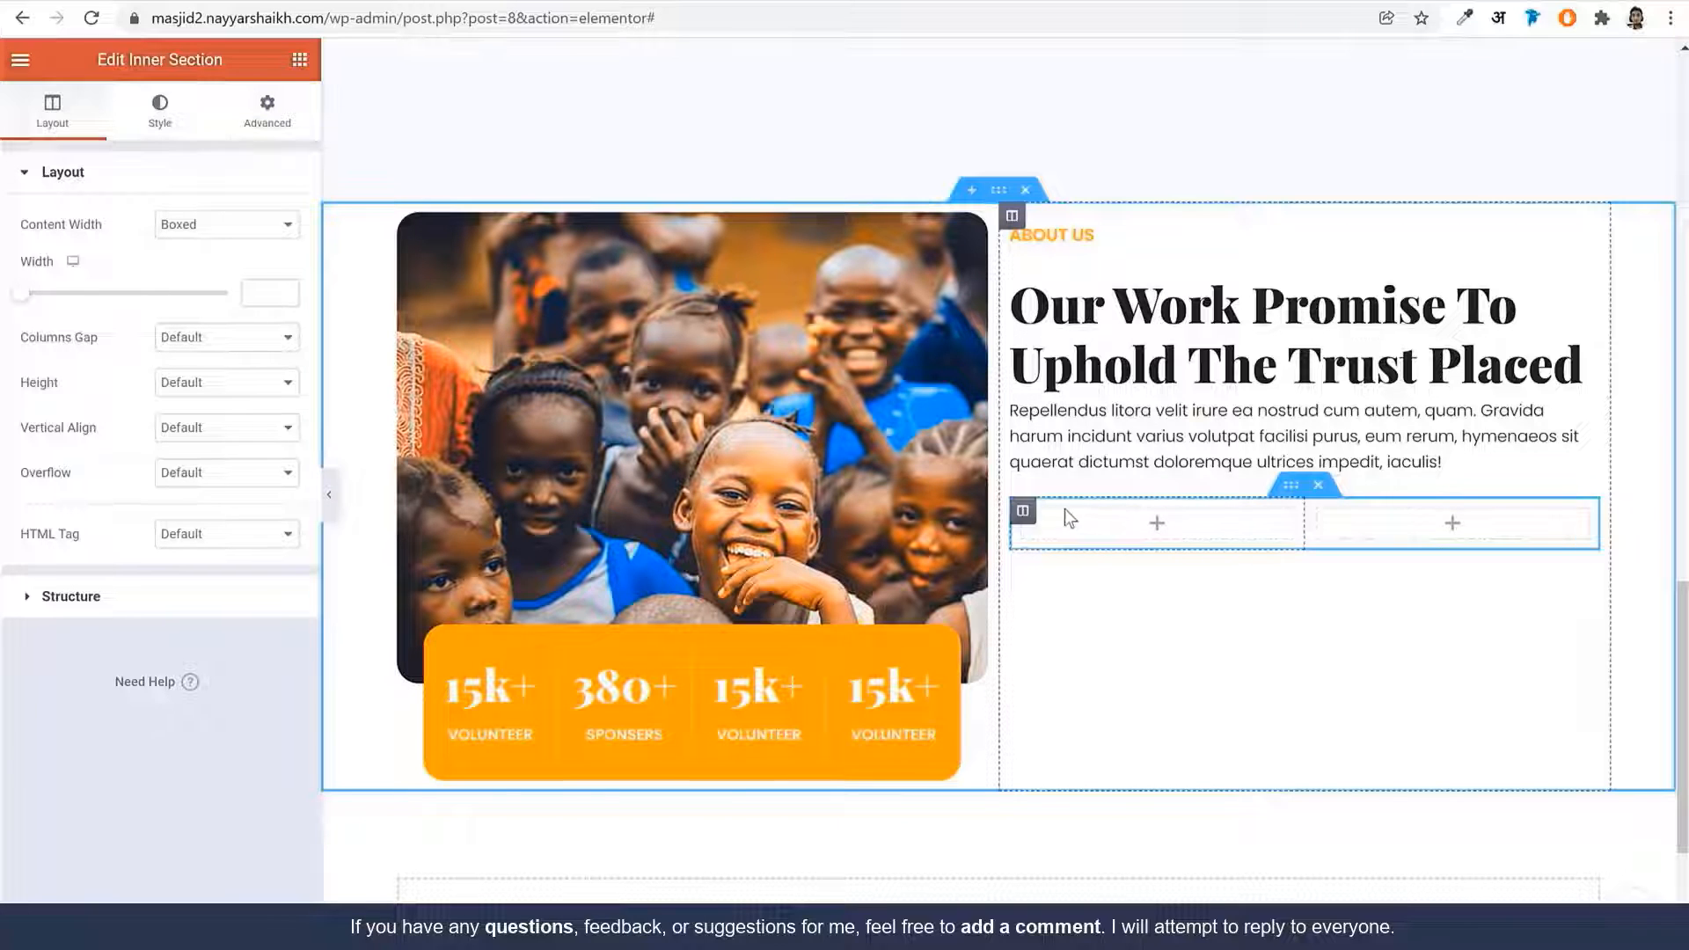
{"action": "left_click", "coordinate": [1024, 514]}
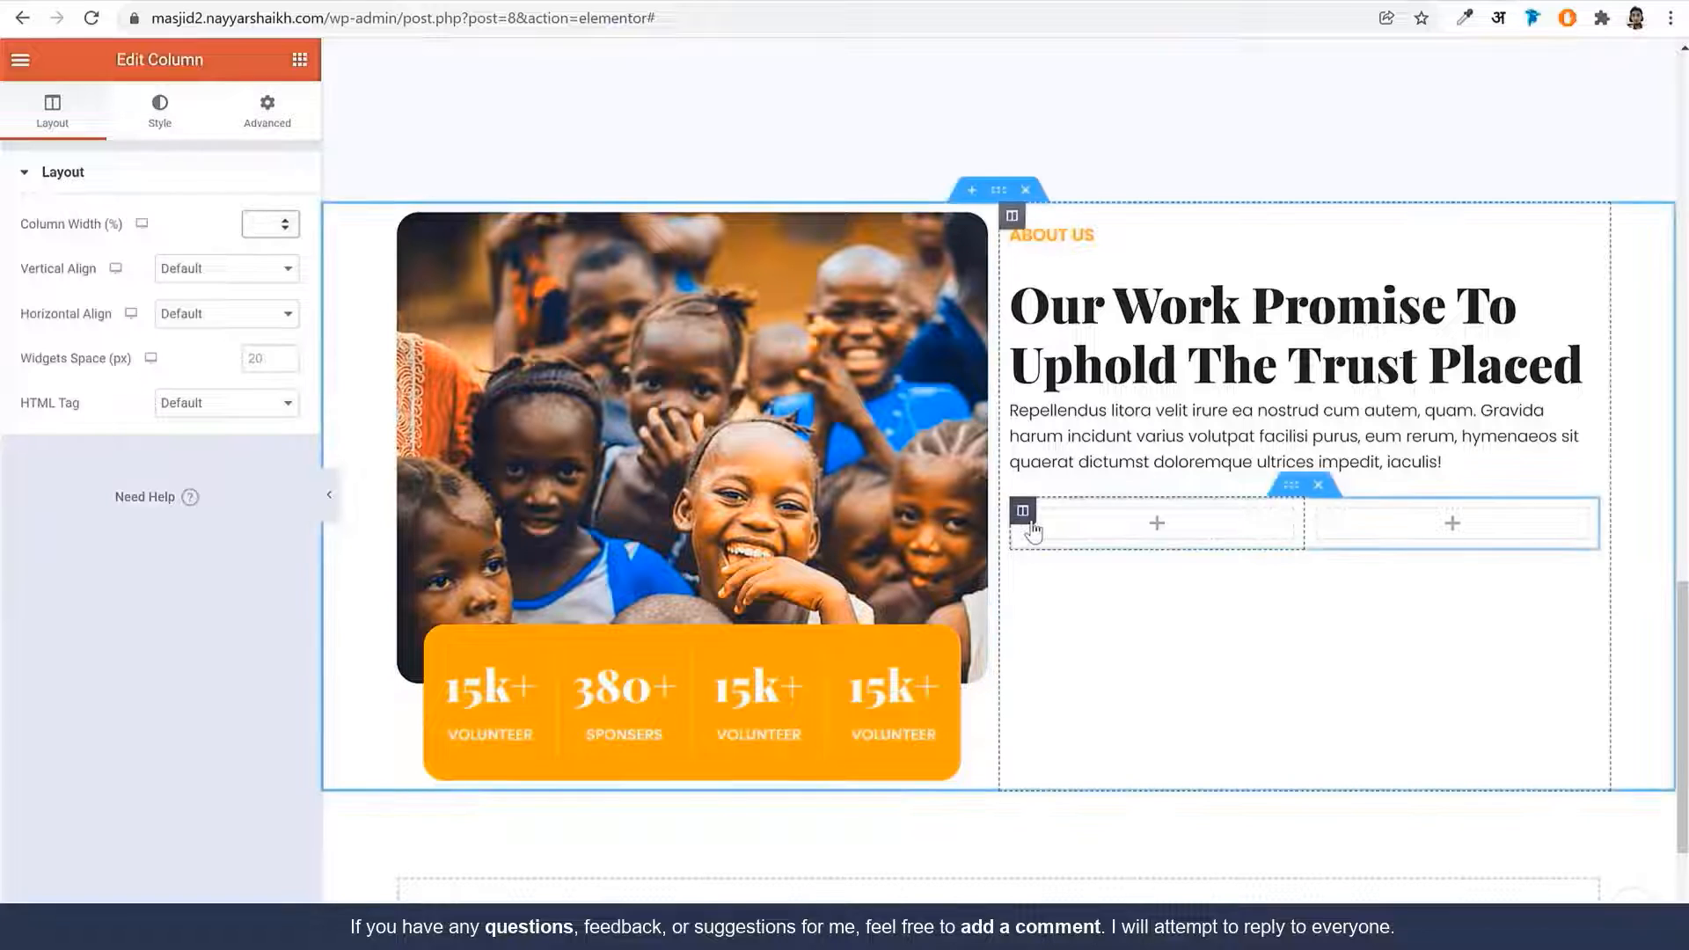
{"action": "left_click", "coordinate": [255, 229]}
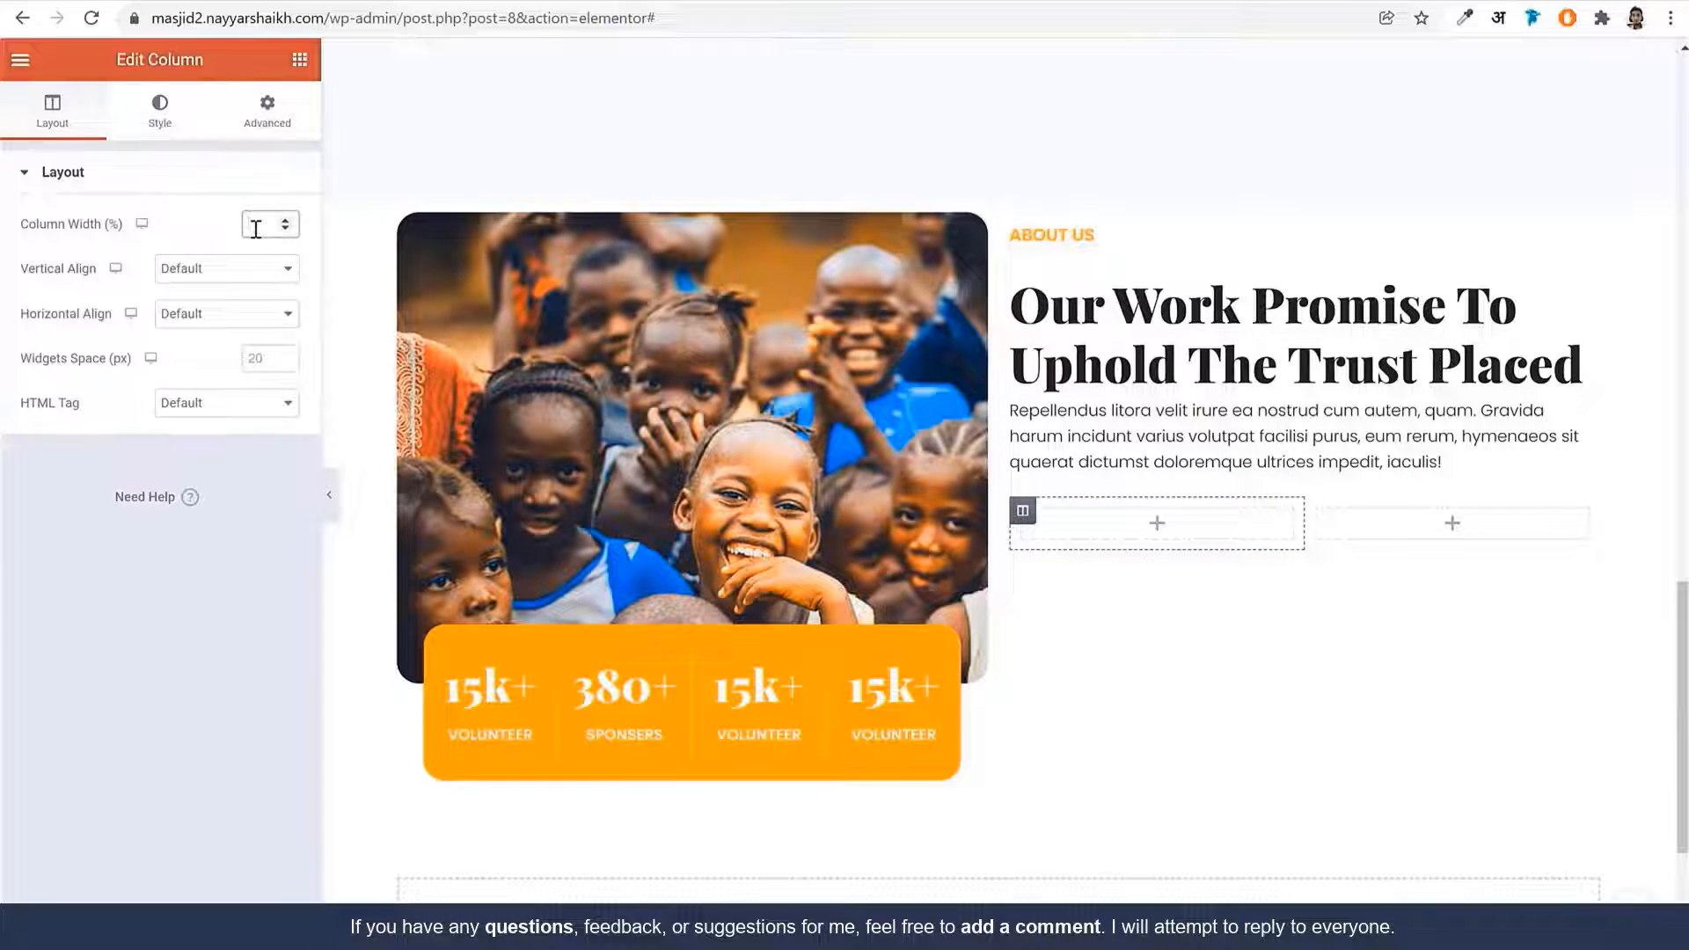
{"action": "type", "text": "60"}
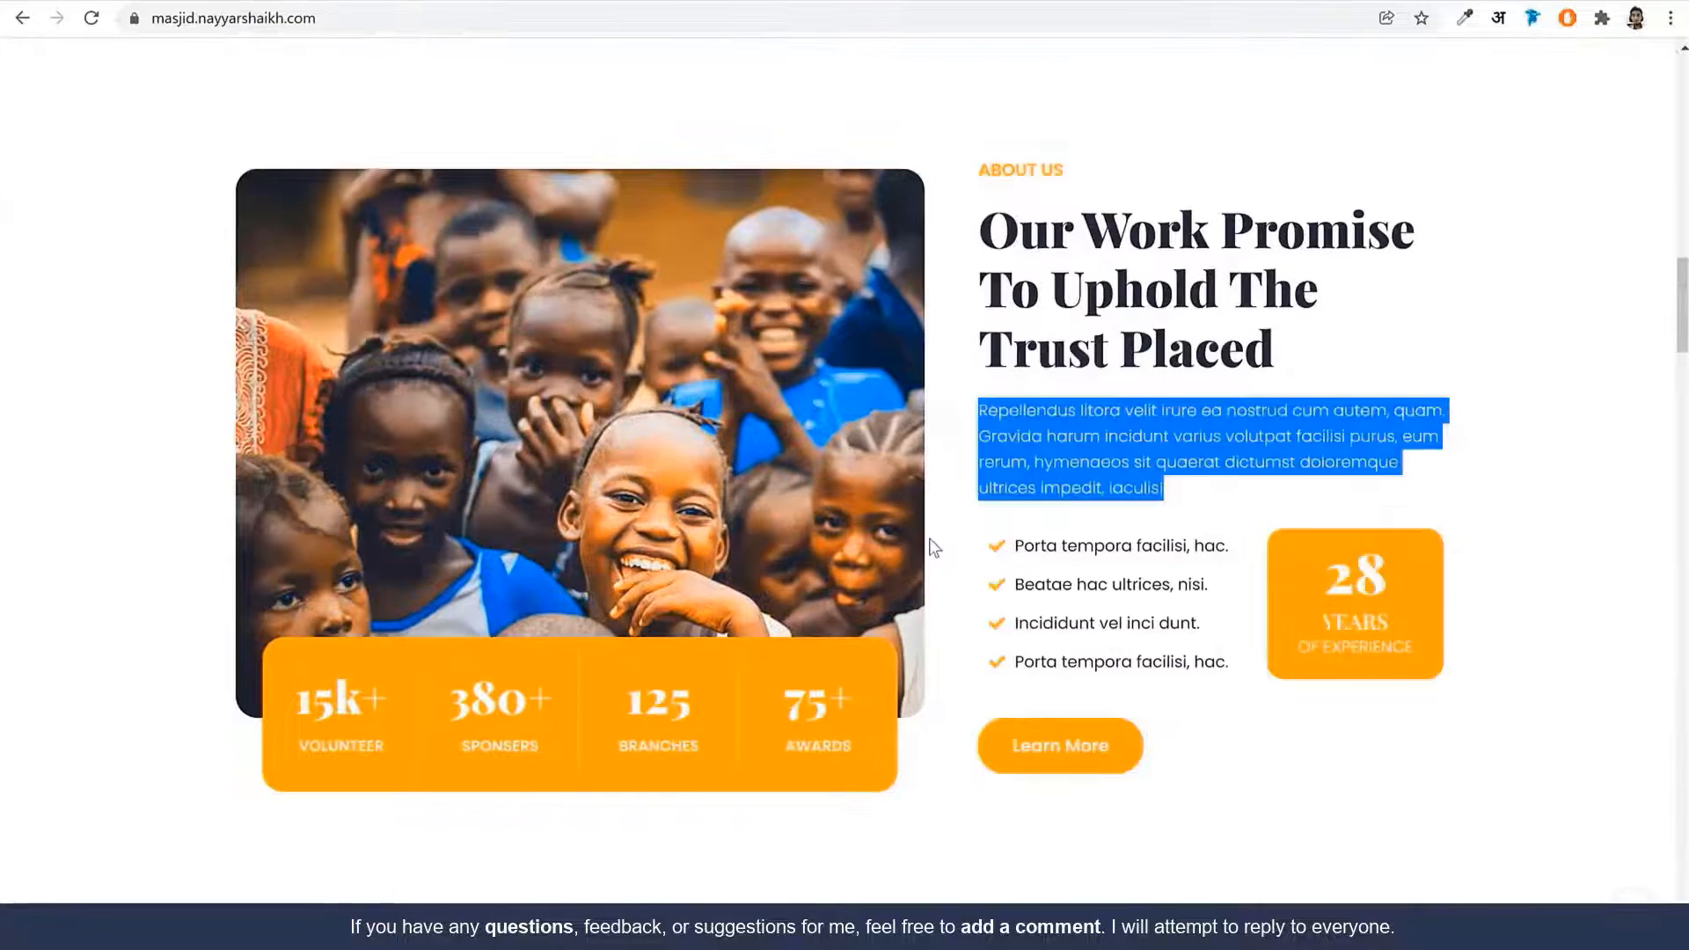
{"action": "left_click_drag", "start_coordinate": [1043, 568], "coordinate": [1211, 642]}
{"action": "left_click_drag", "start_coordinate": [1331, 593], "coordinate": [1388, 610]}
{"action": "left_click", "coordinate": [1373, 631]}
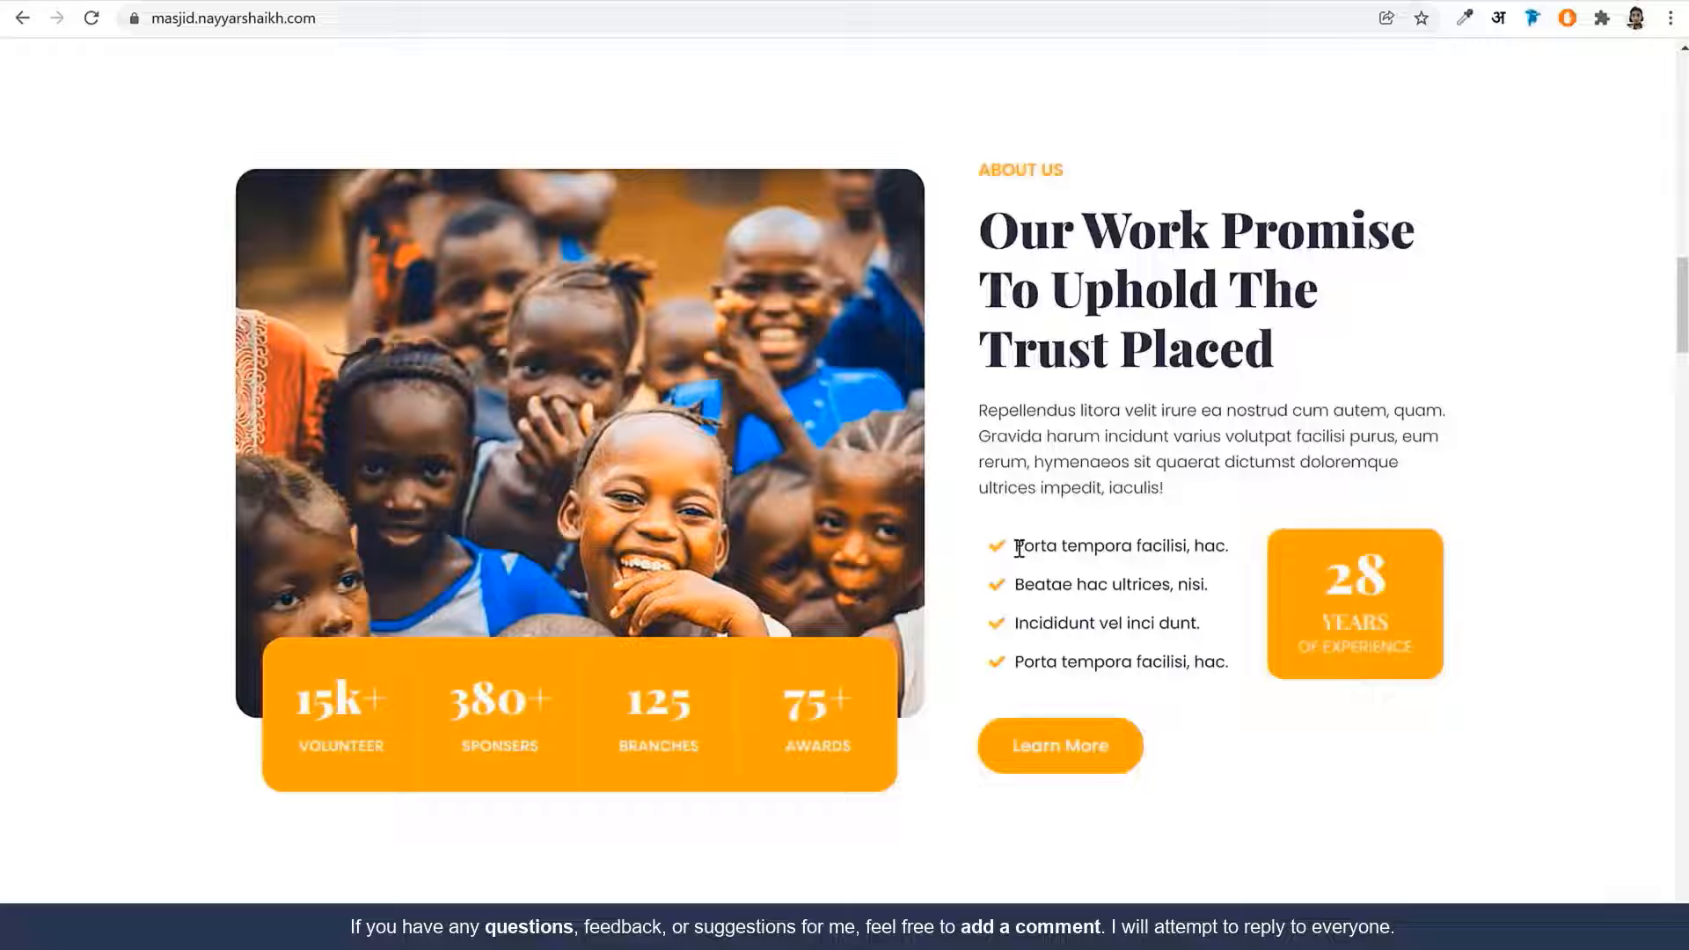
{"action": "left_click_drag", "start_coordinate": [1018, 547], "coordinate": [1191, 660]}
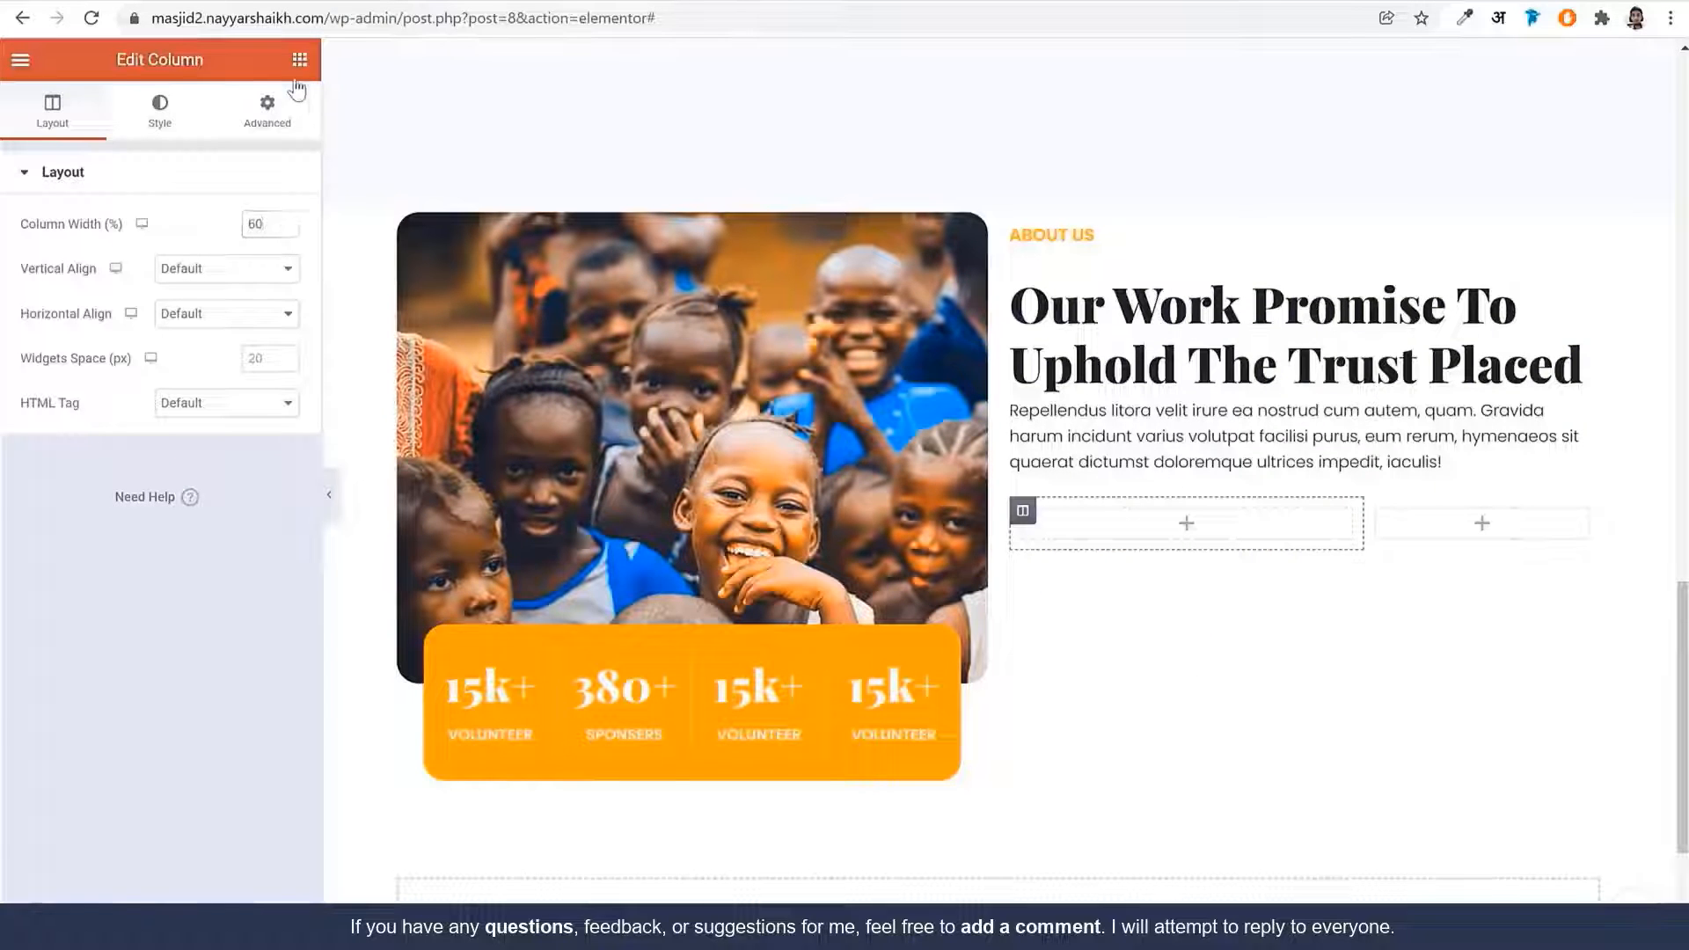
Place an Icon List in the left inner column and trim it to a single item
{"action": "left_click", "coordinate": [299, 59]}
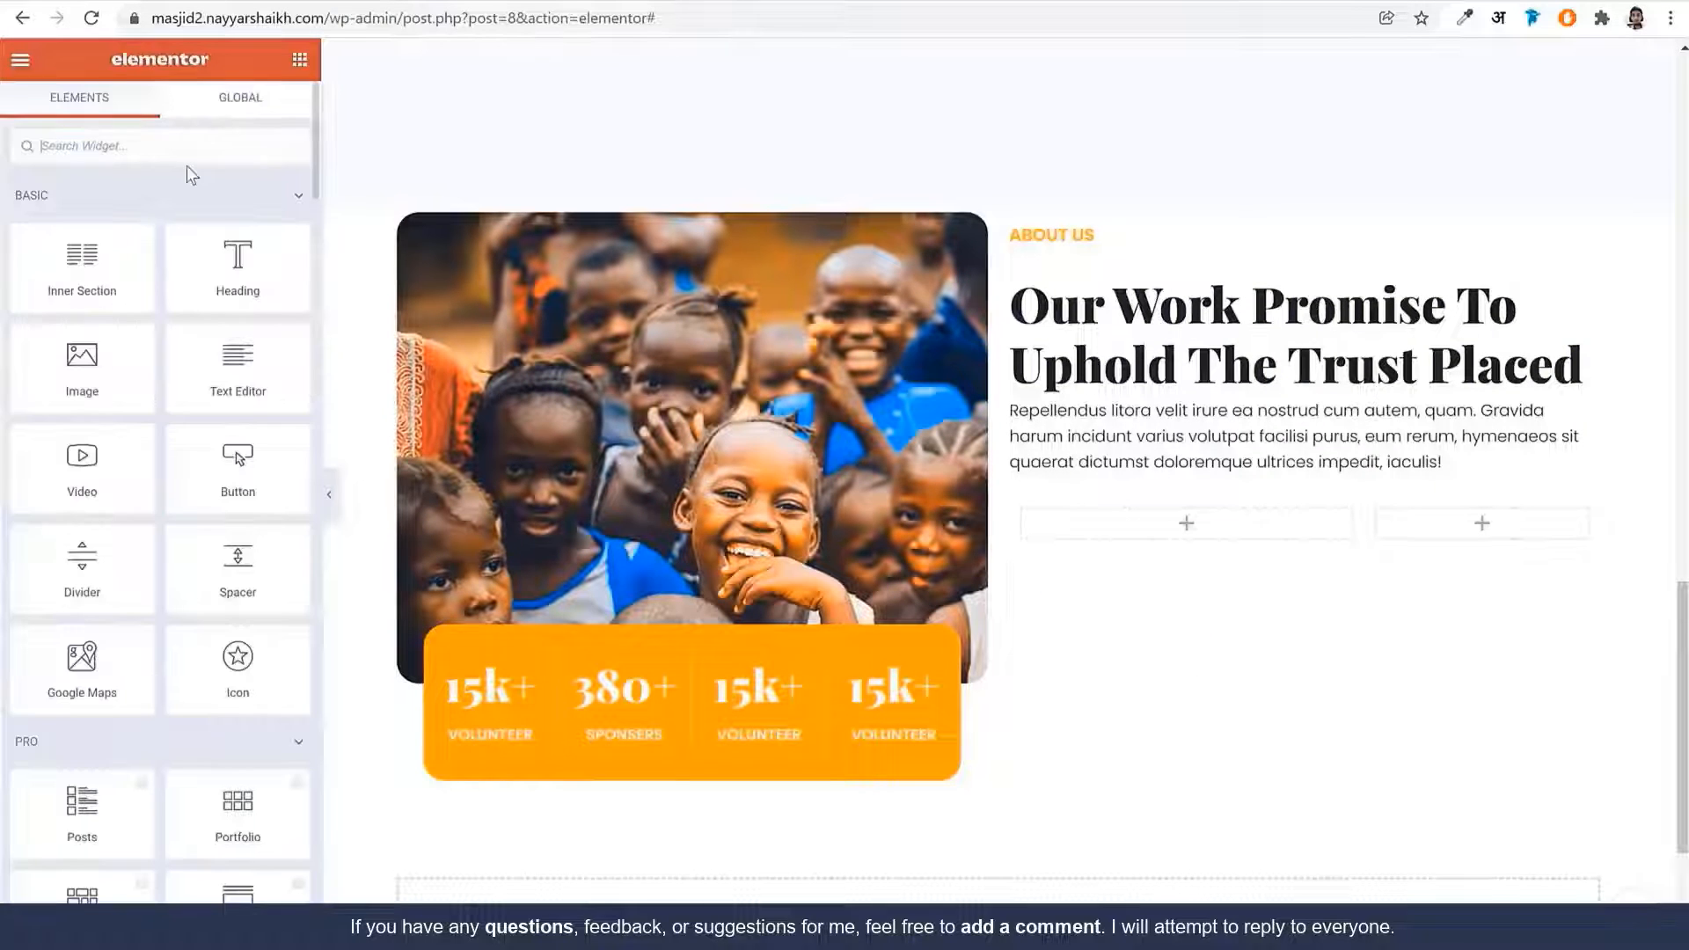
{"action": "type", "text": "lisrt"}
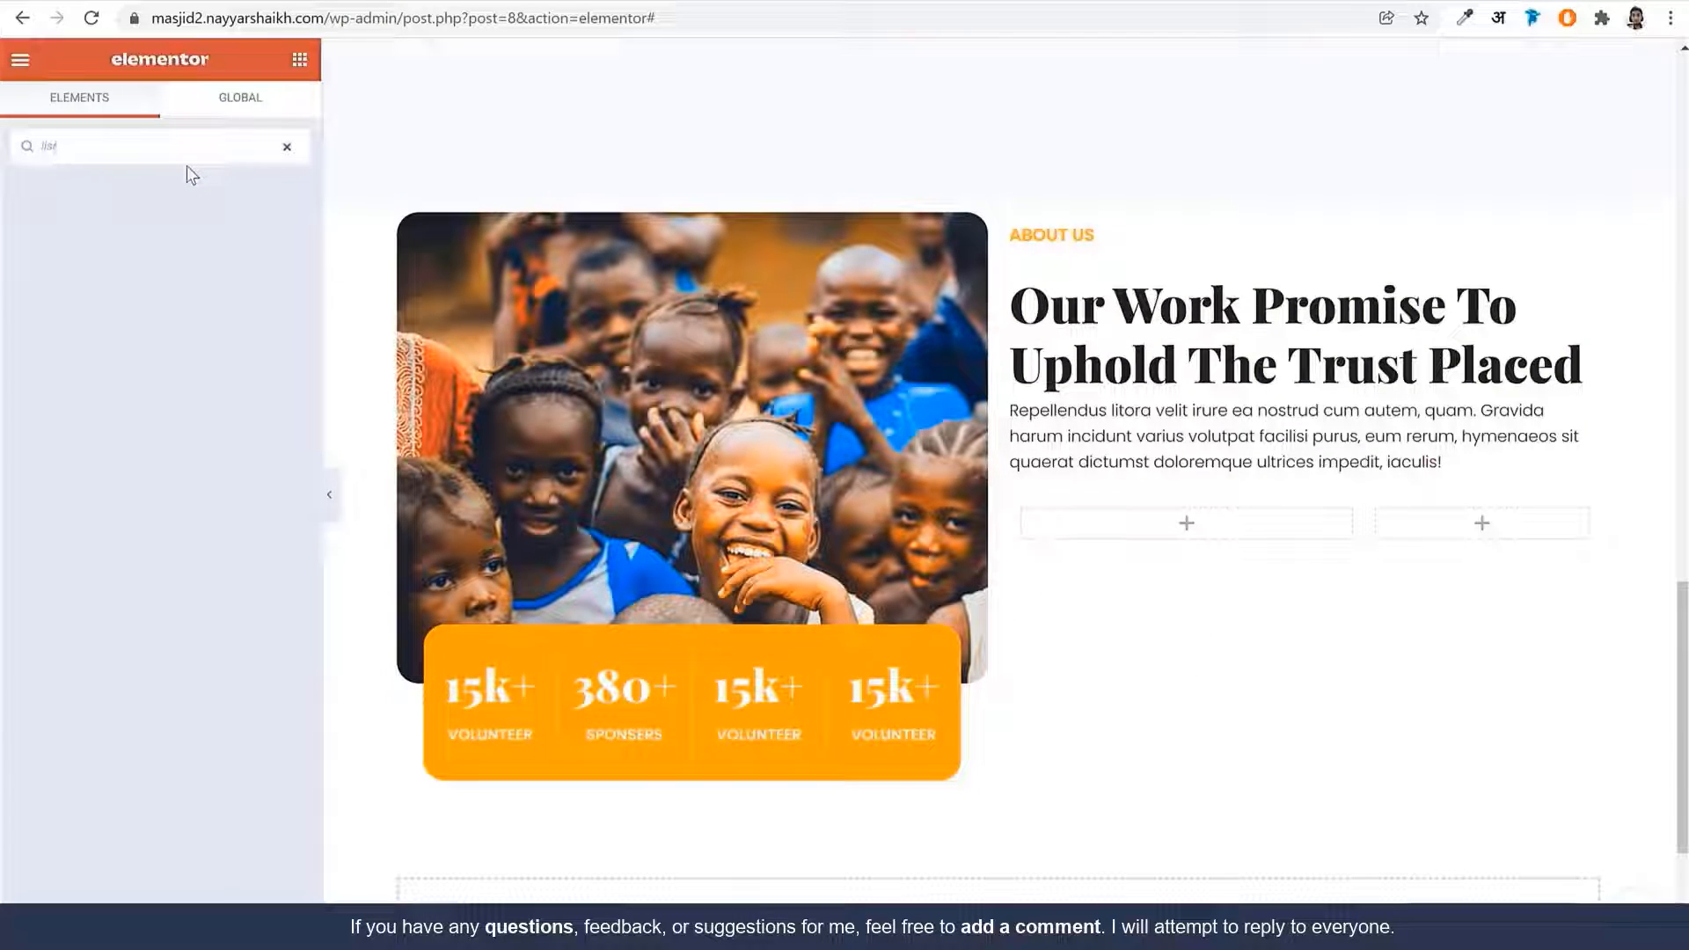
{"action": "key", "text": "BackSpace"}
{"action": "key", "text": "BackSpace"}
{"action": "left_click_drag", "start_coordinate": [81, 215], "coordinate": [1205, 530]}
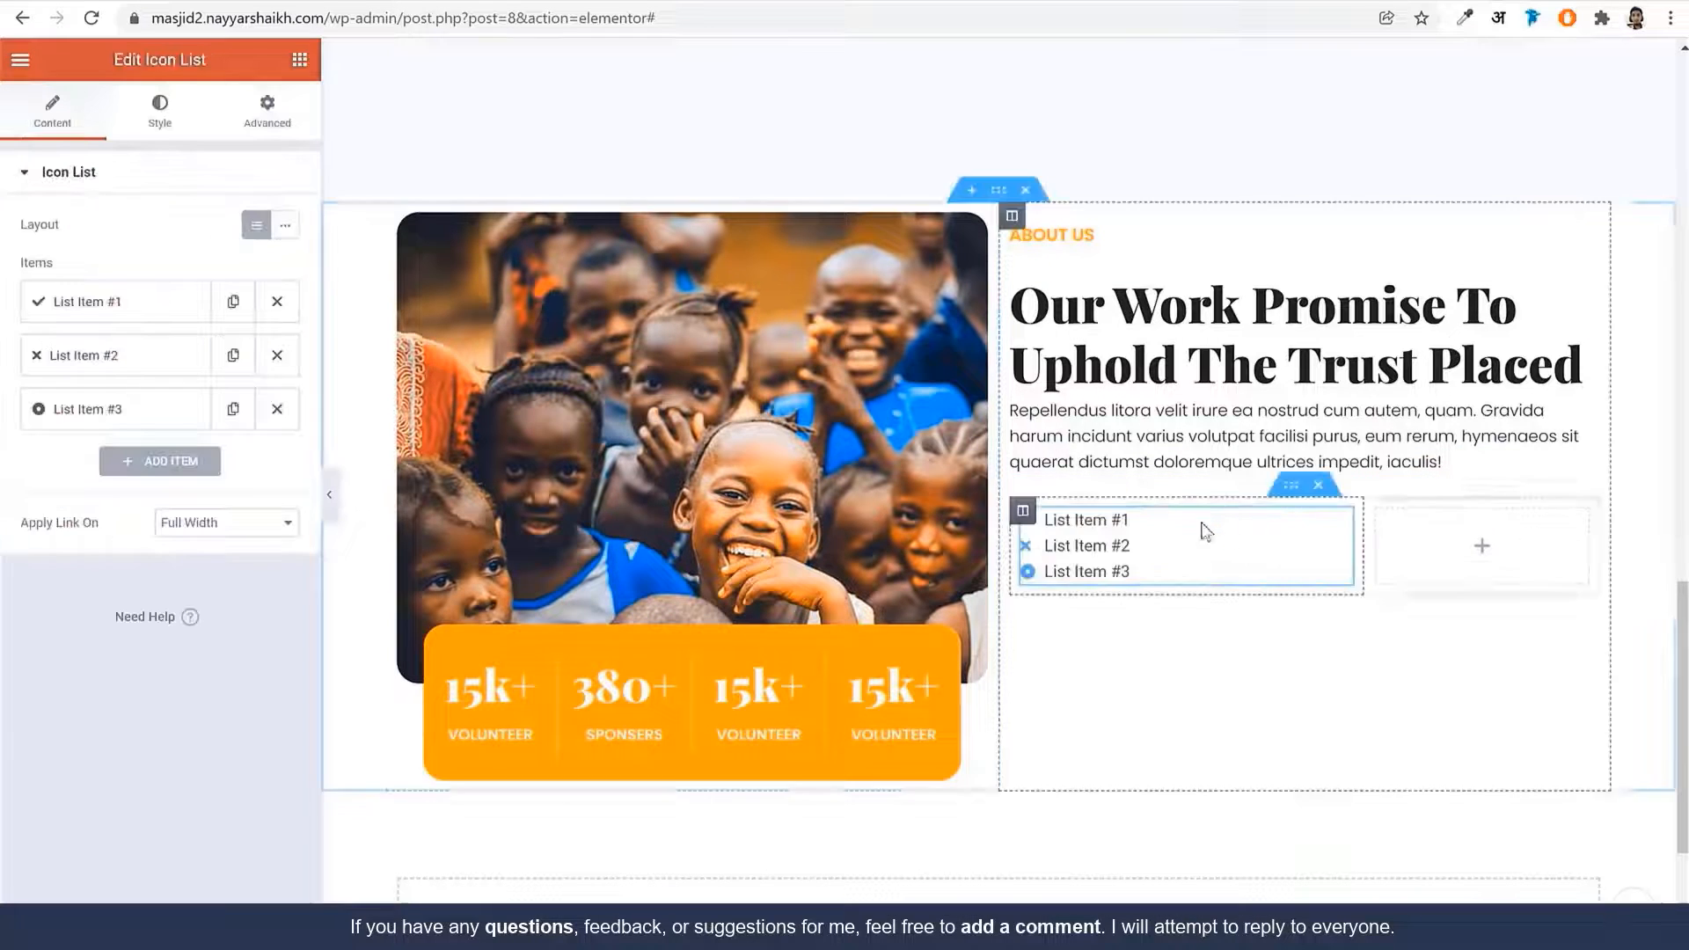
{"action": "left_click", "coordinate": [280, 355]}
{"action": "left_click", "coordinate": [280, 356]}
{"action": "left_click", "coordinate": [164, 302]}
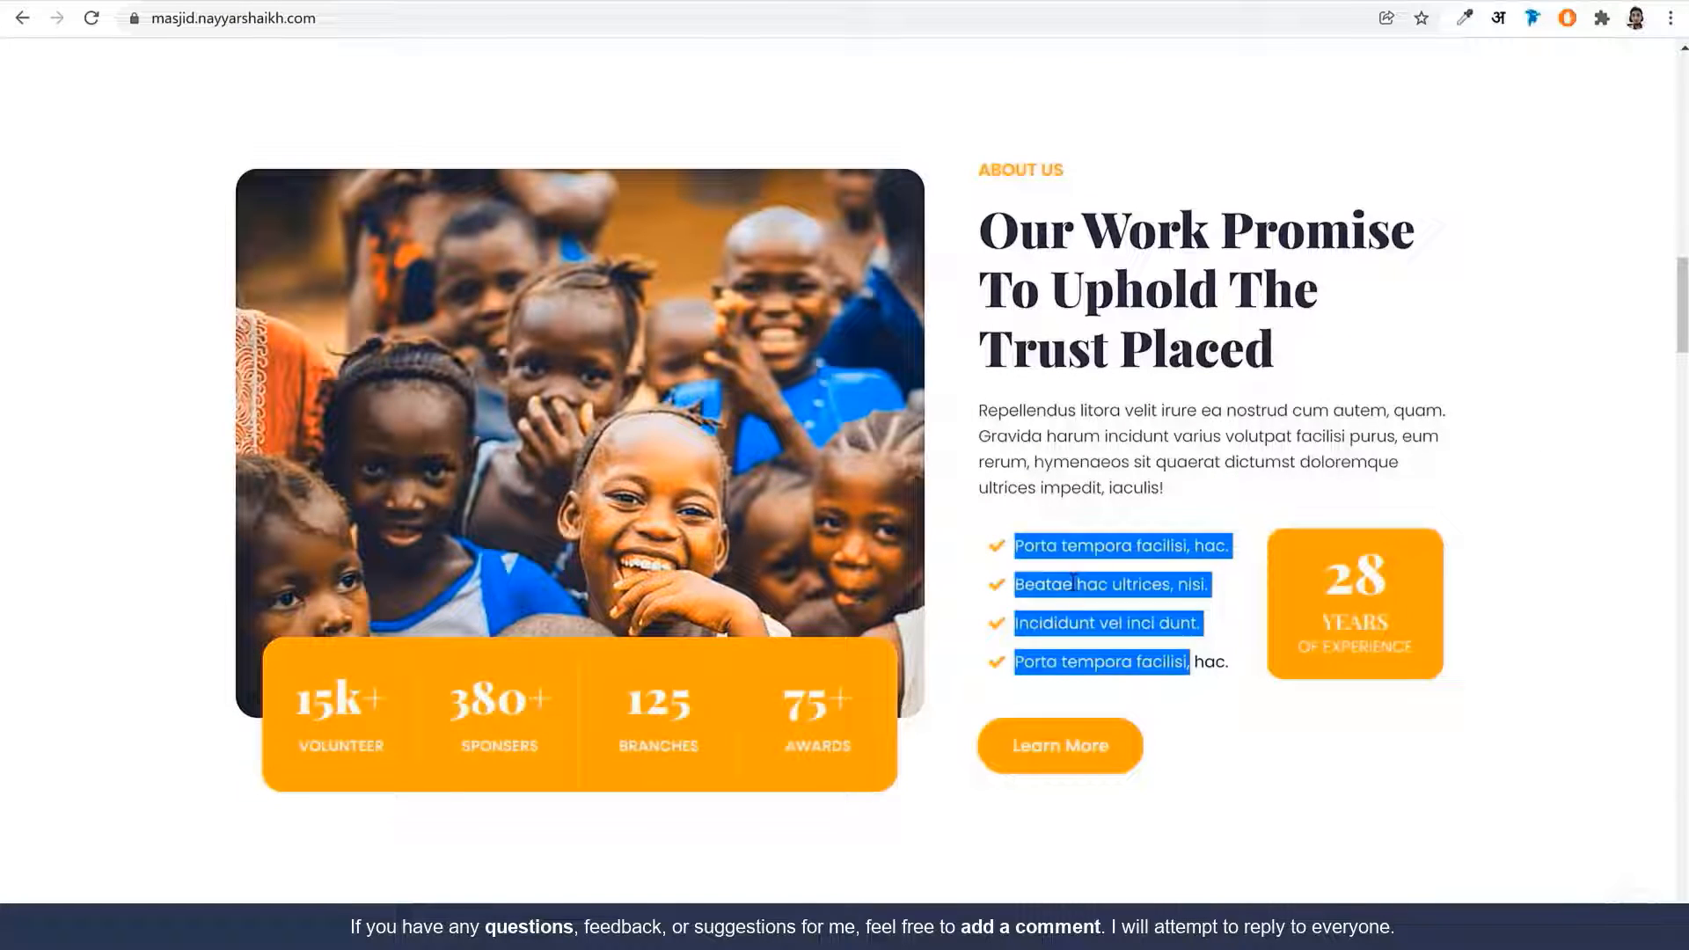
Paste 'Porta tempora facilisi, hac.' from the reference site as the first item's text
{"action": "left_click", "coordinate": [1073, 580]}
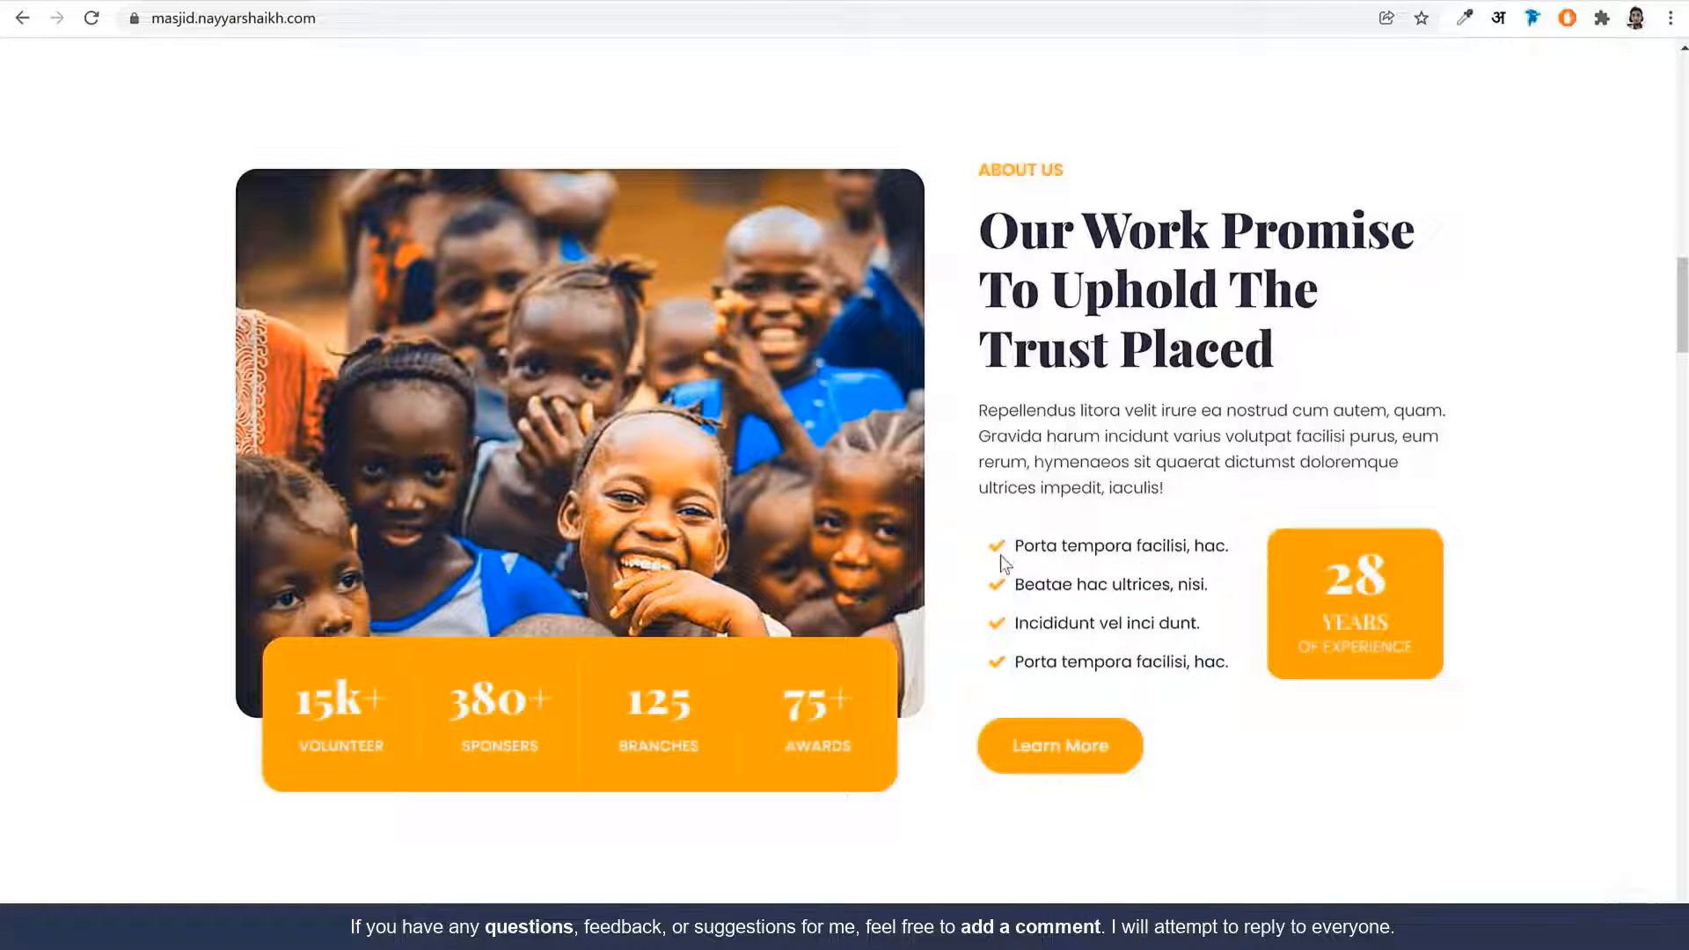
{"action": "mouse_move", "coordinate": [1014, 545]}
{"action": "left_mouse_down"}
{"action": "mouse_move", "coordinate": [1183, 546]}
{"action": "mouse_move", "coordinate": [1029, 545]}
{"action": "left_mouse_up"}
{"action": "left_click", "coordinate": [1179, 552]}
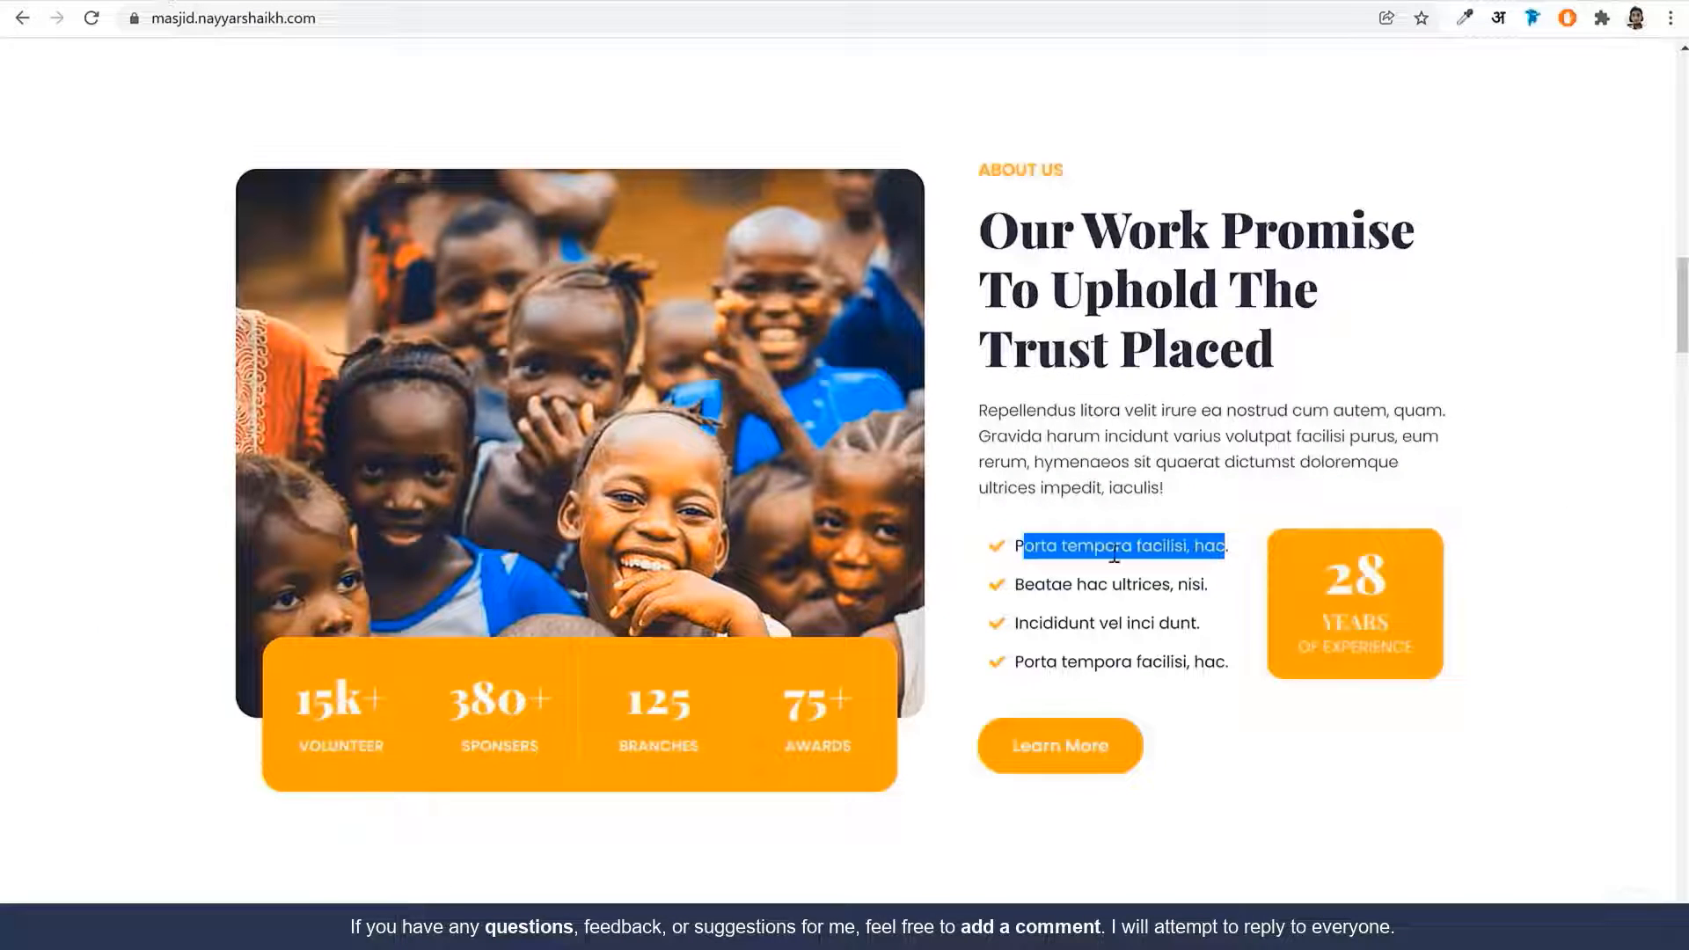
{"action": "left_click", "coordinate": [1113, 552]}
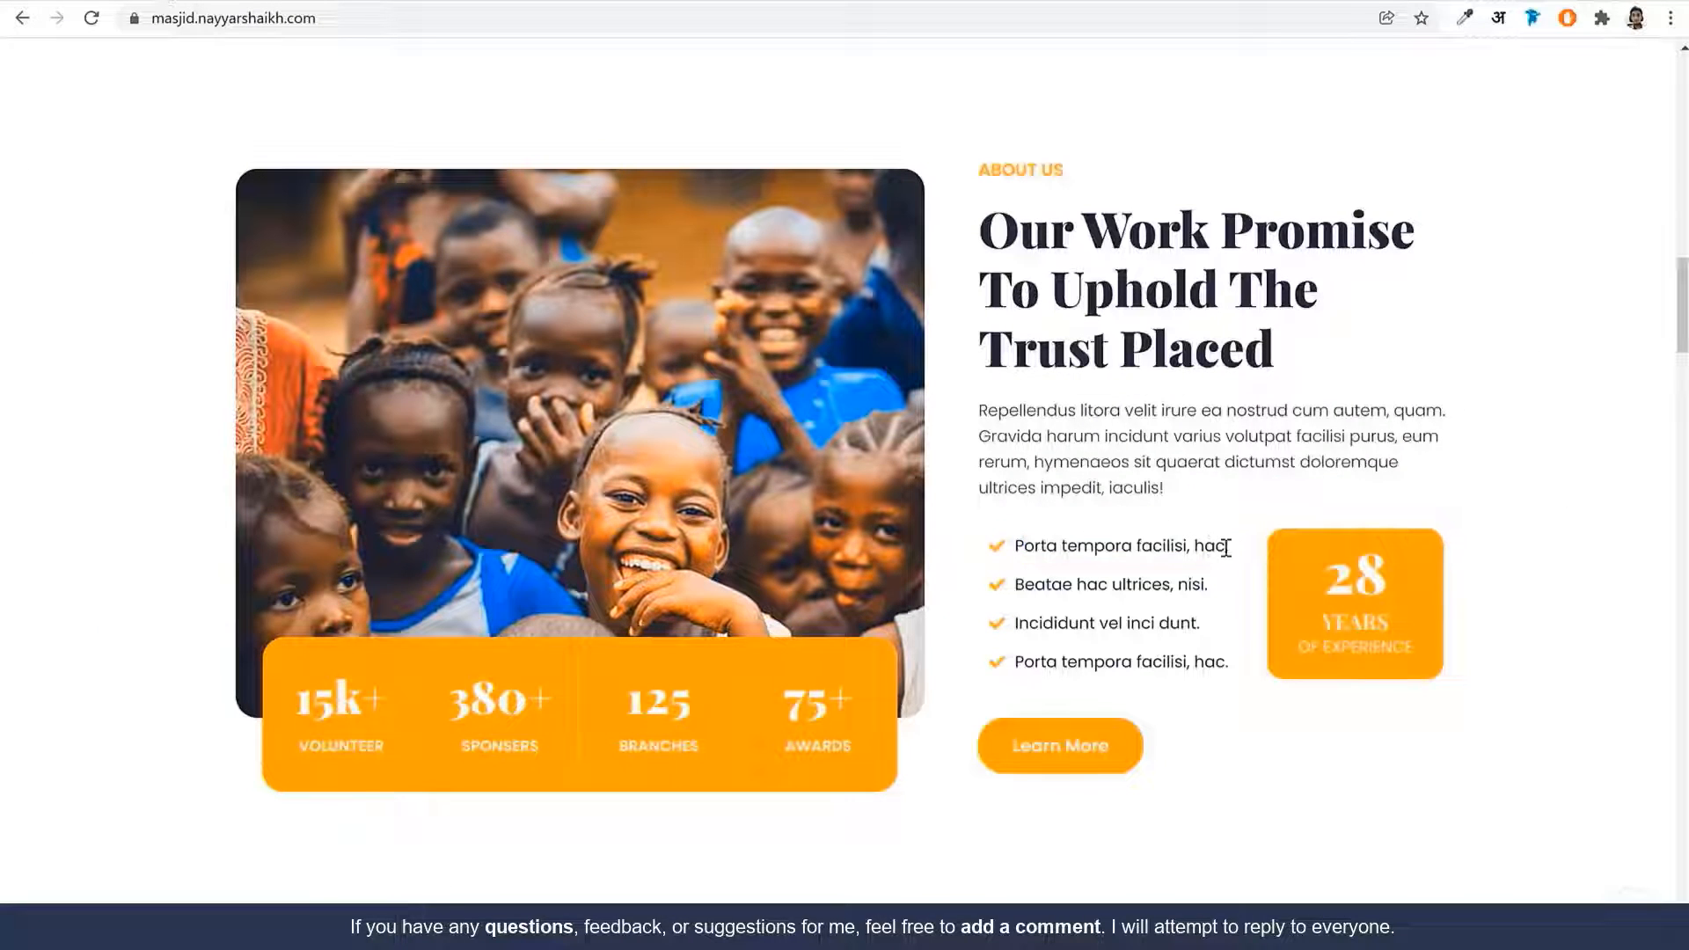
{"action": "left_click_drag", "start_coordinate": [1230, 546], "coordinate": [1016, 546]}
{"action": "key", "text": "ctrl+c"}
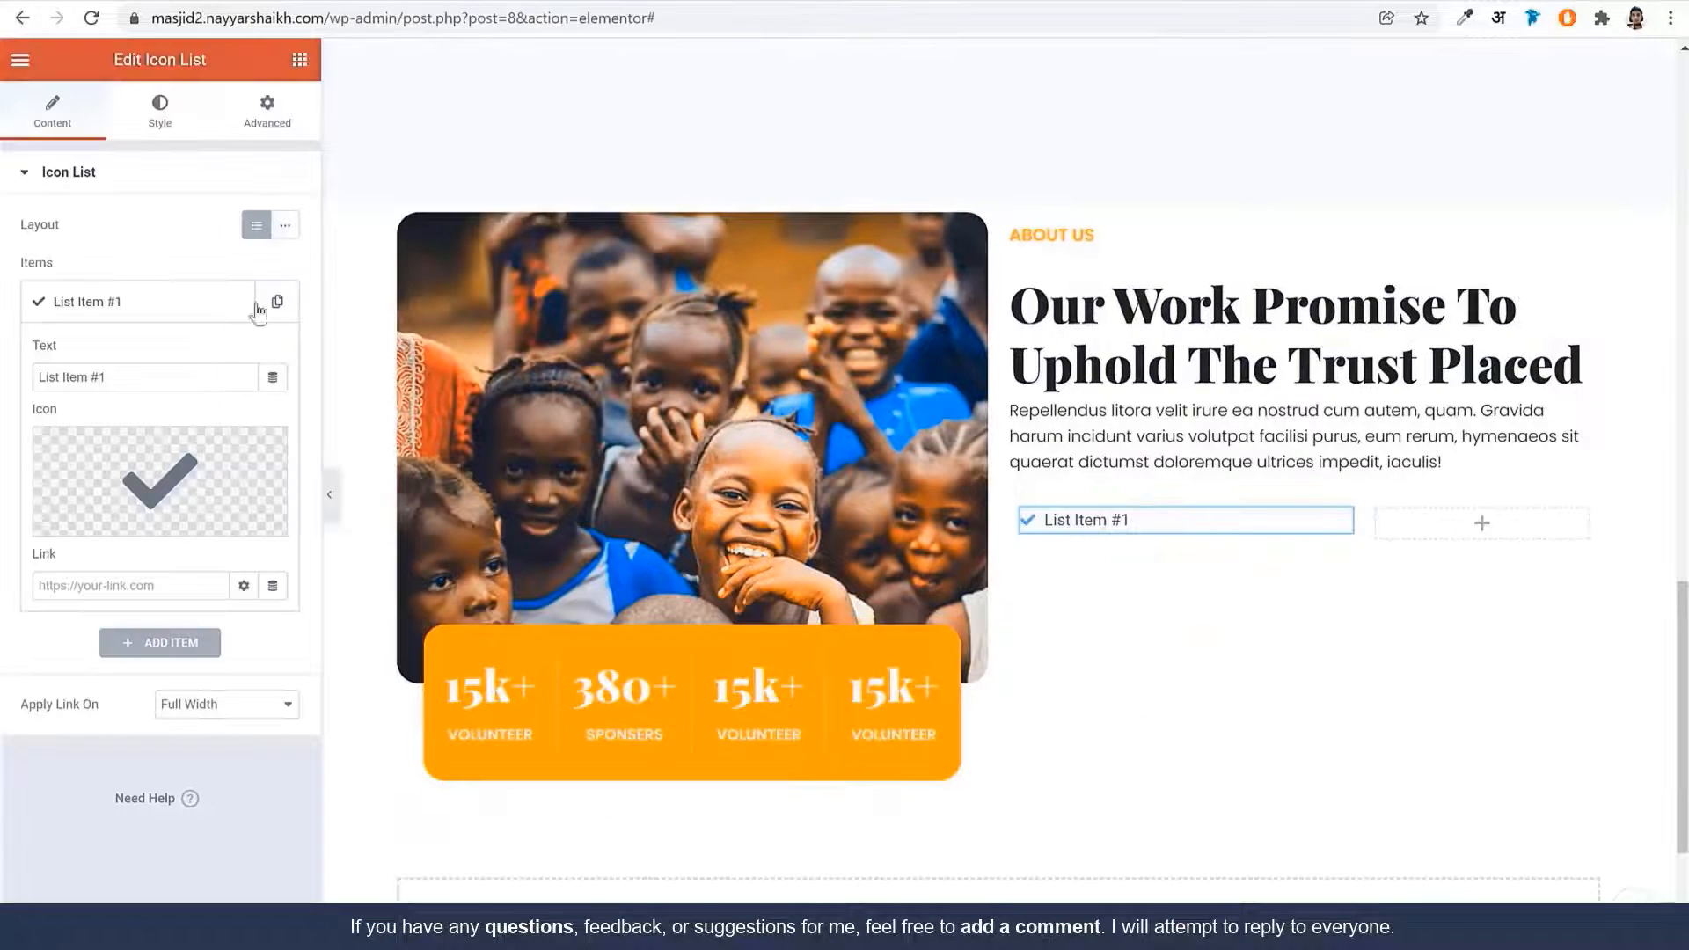
{"action": "left_click", "coordinate": [219, 378]}
{"action": "key", "text": "ctrl+a"}
{"action": "key", "text": "ctrl+v"}
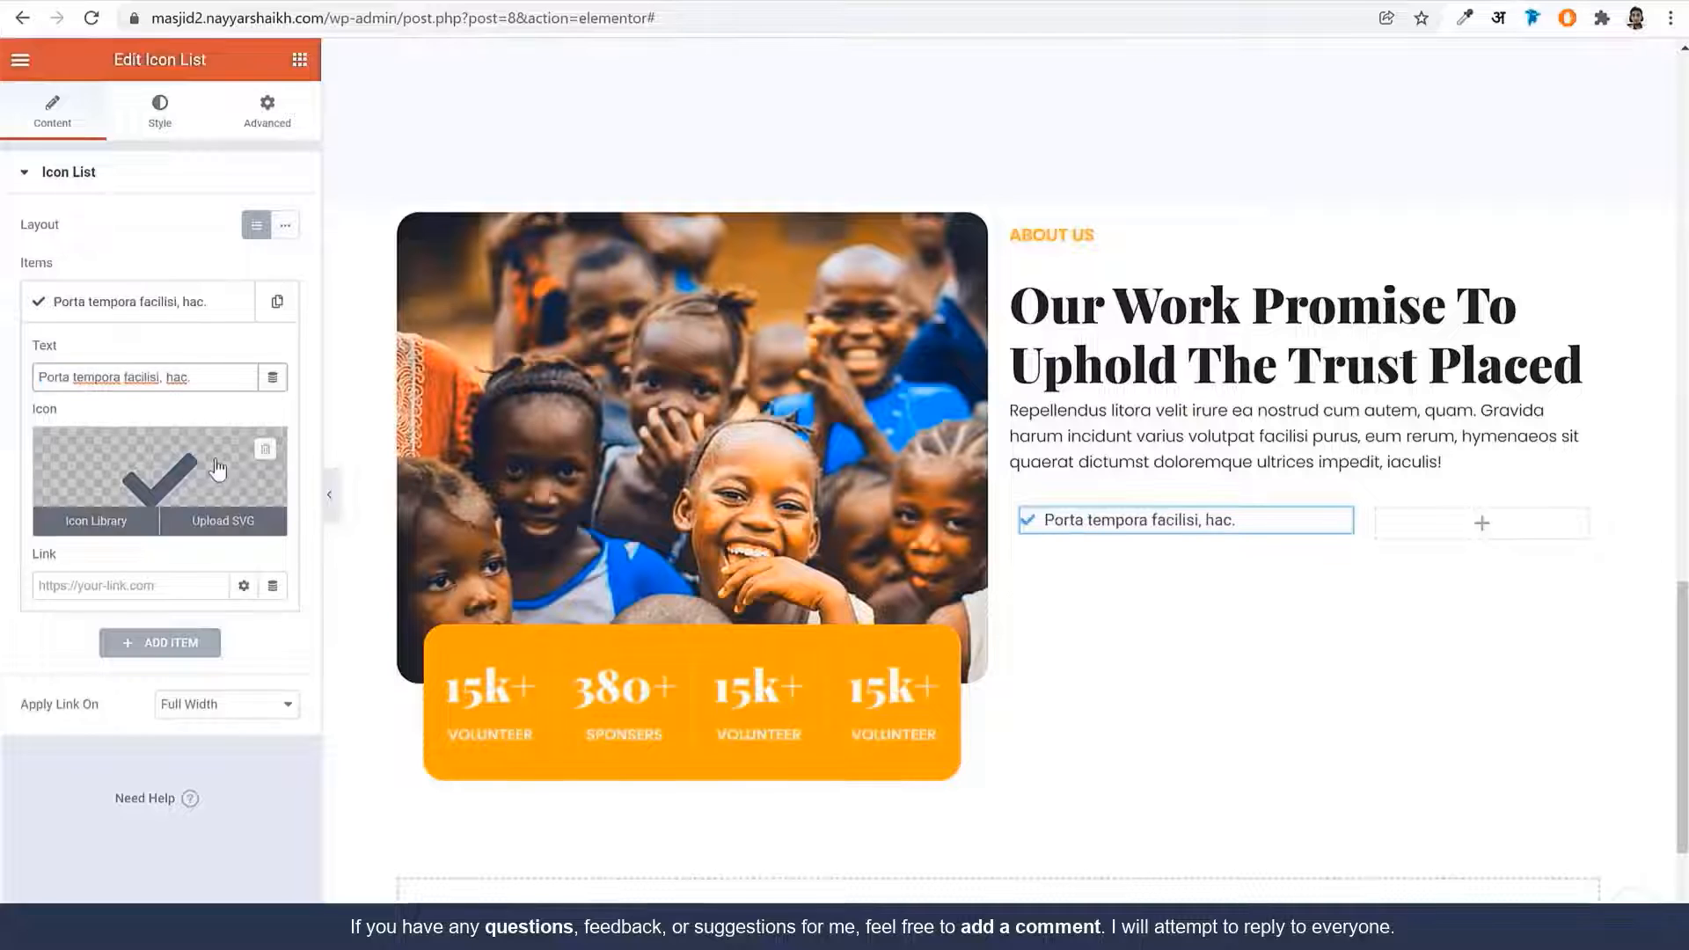
{"action": "mouse_move", "coordinate": [112, 466]}
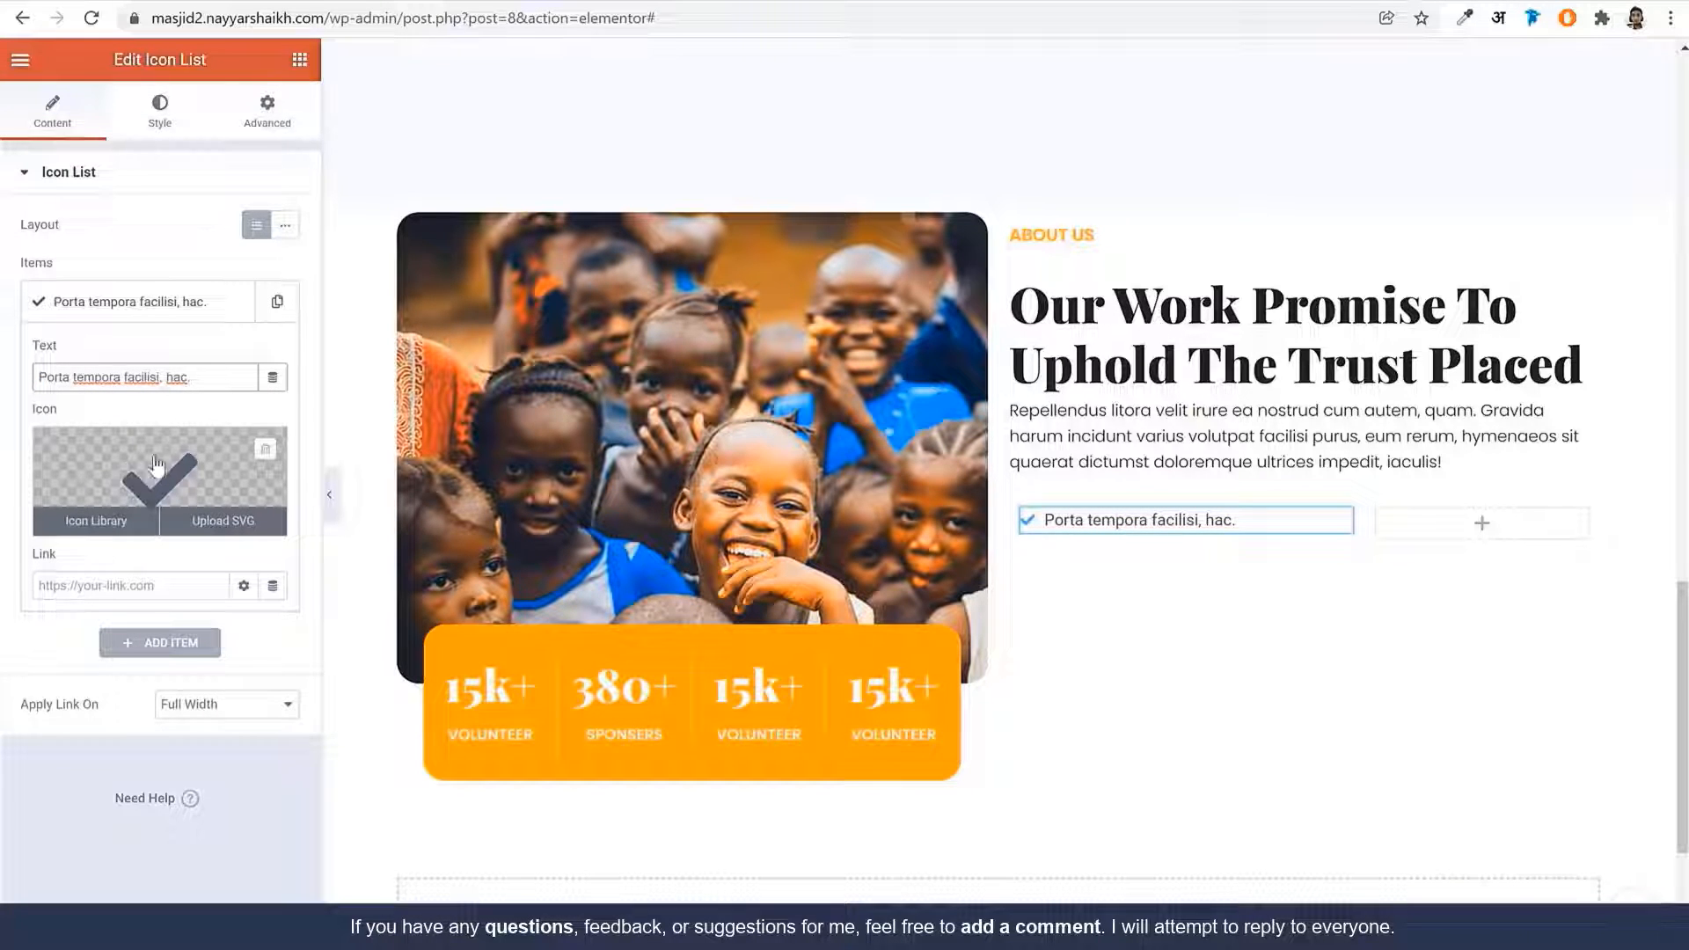
{"action": "left_click", "coordinate": [163, 127]}
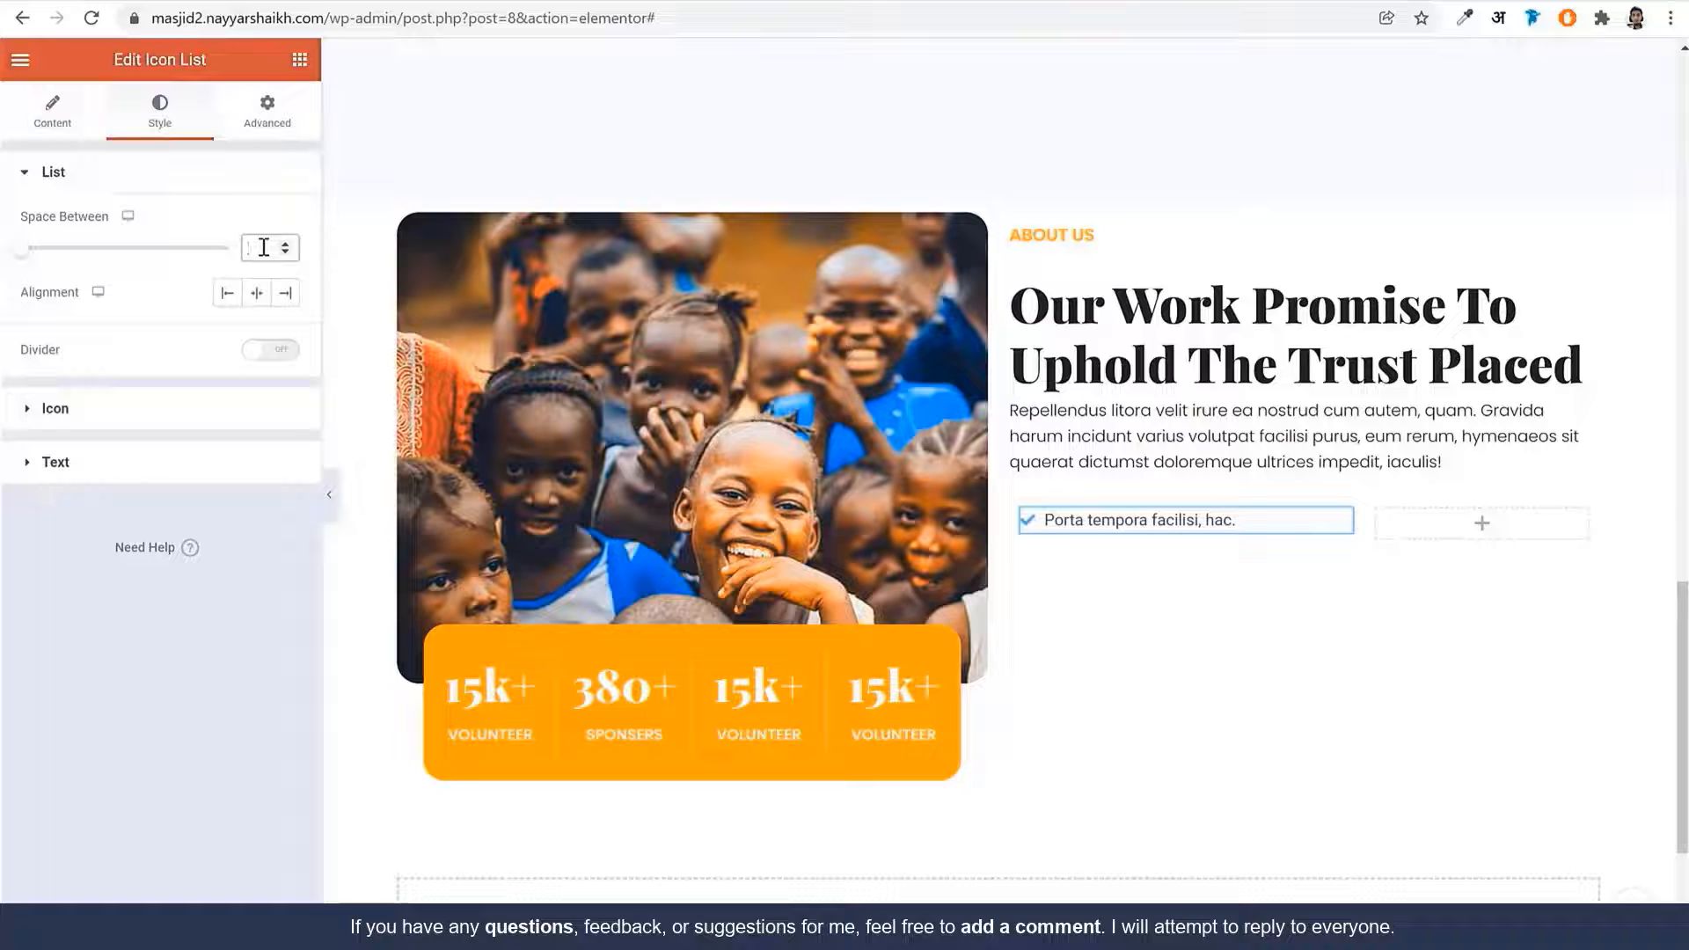
Set item spacing to 12 and make the list icons global Orange at size 15
{"action": "type", "text": "2"}
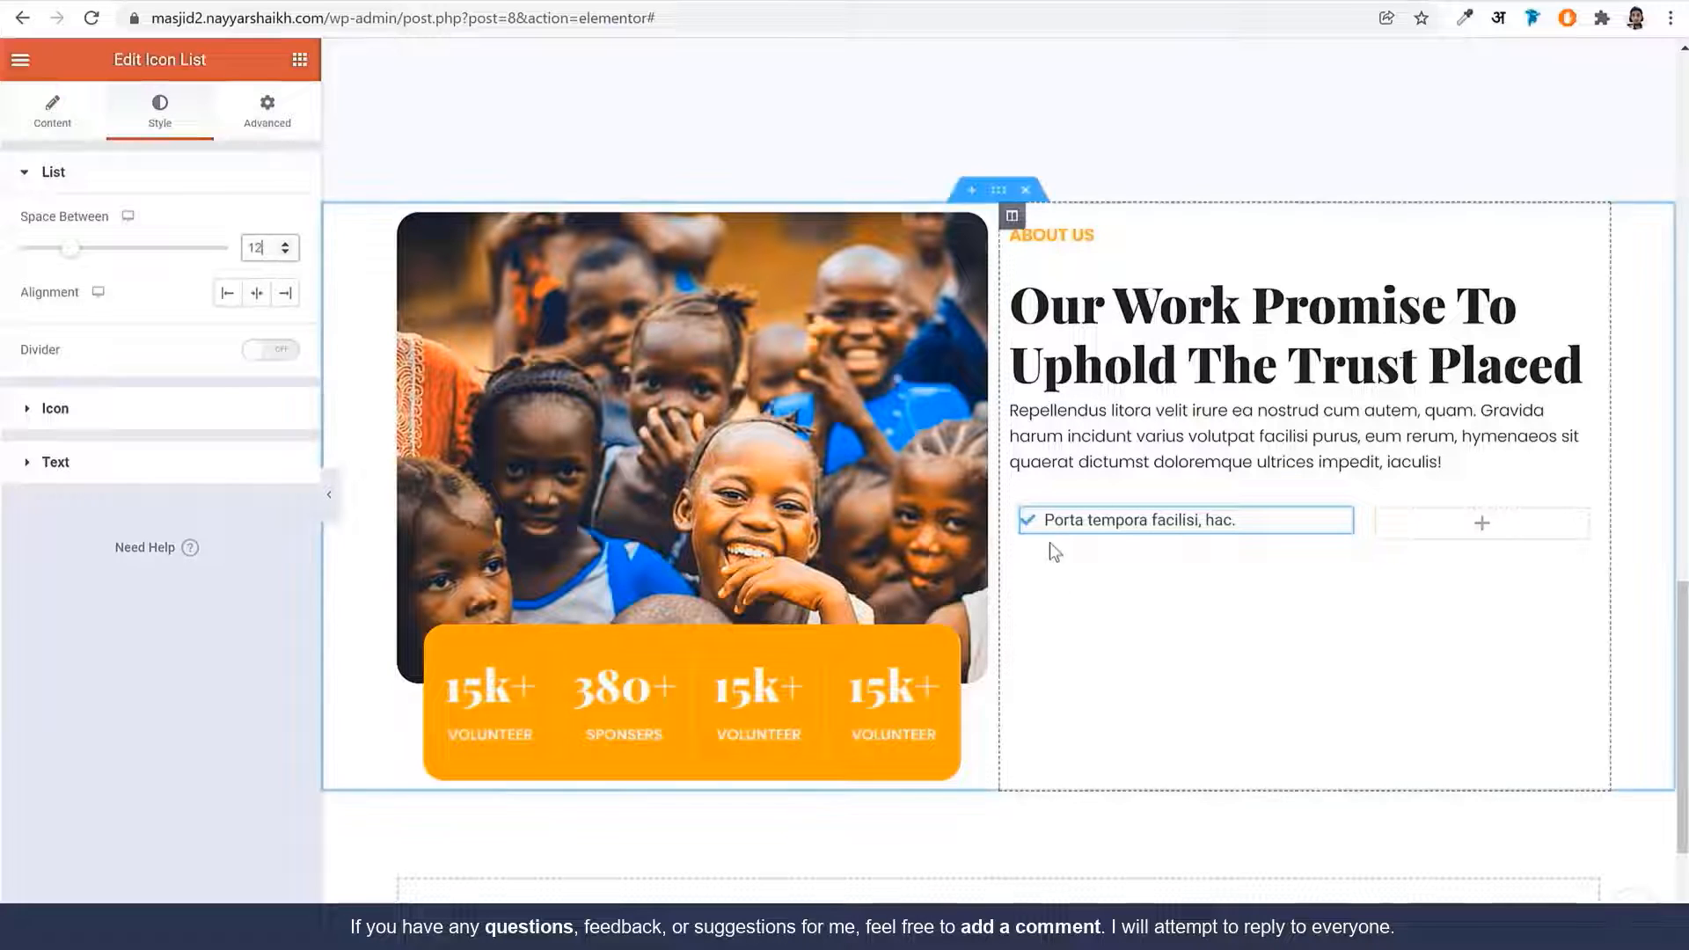
{"action": "left_click", "coordinate": [156, 413]}
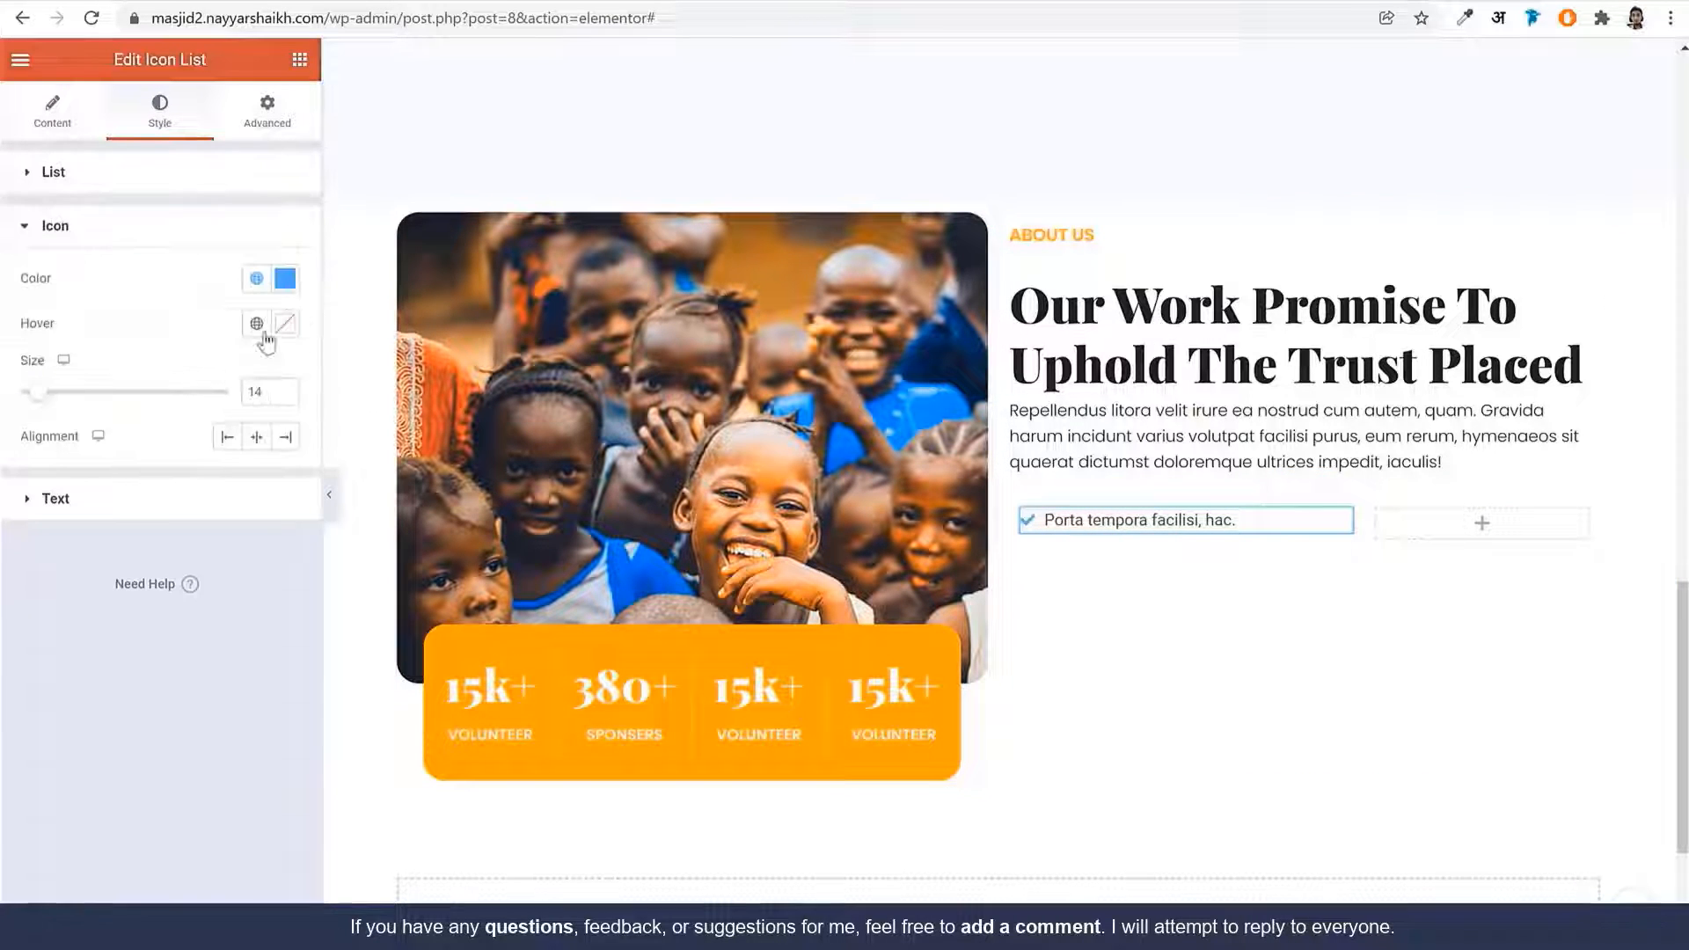
{"action": "left_click", "coordinate": [258, 280]}
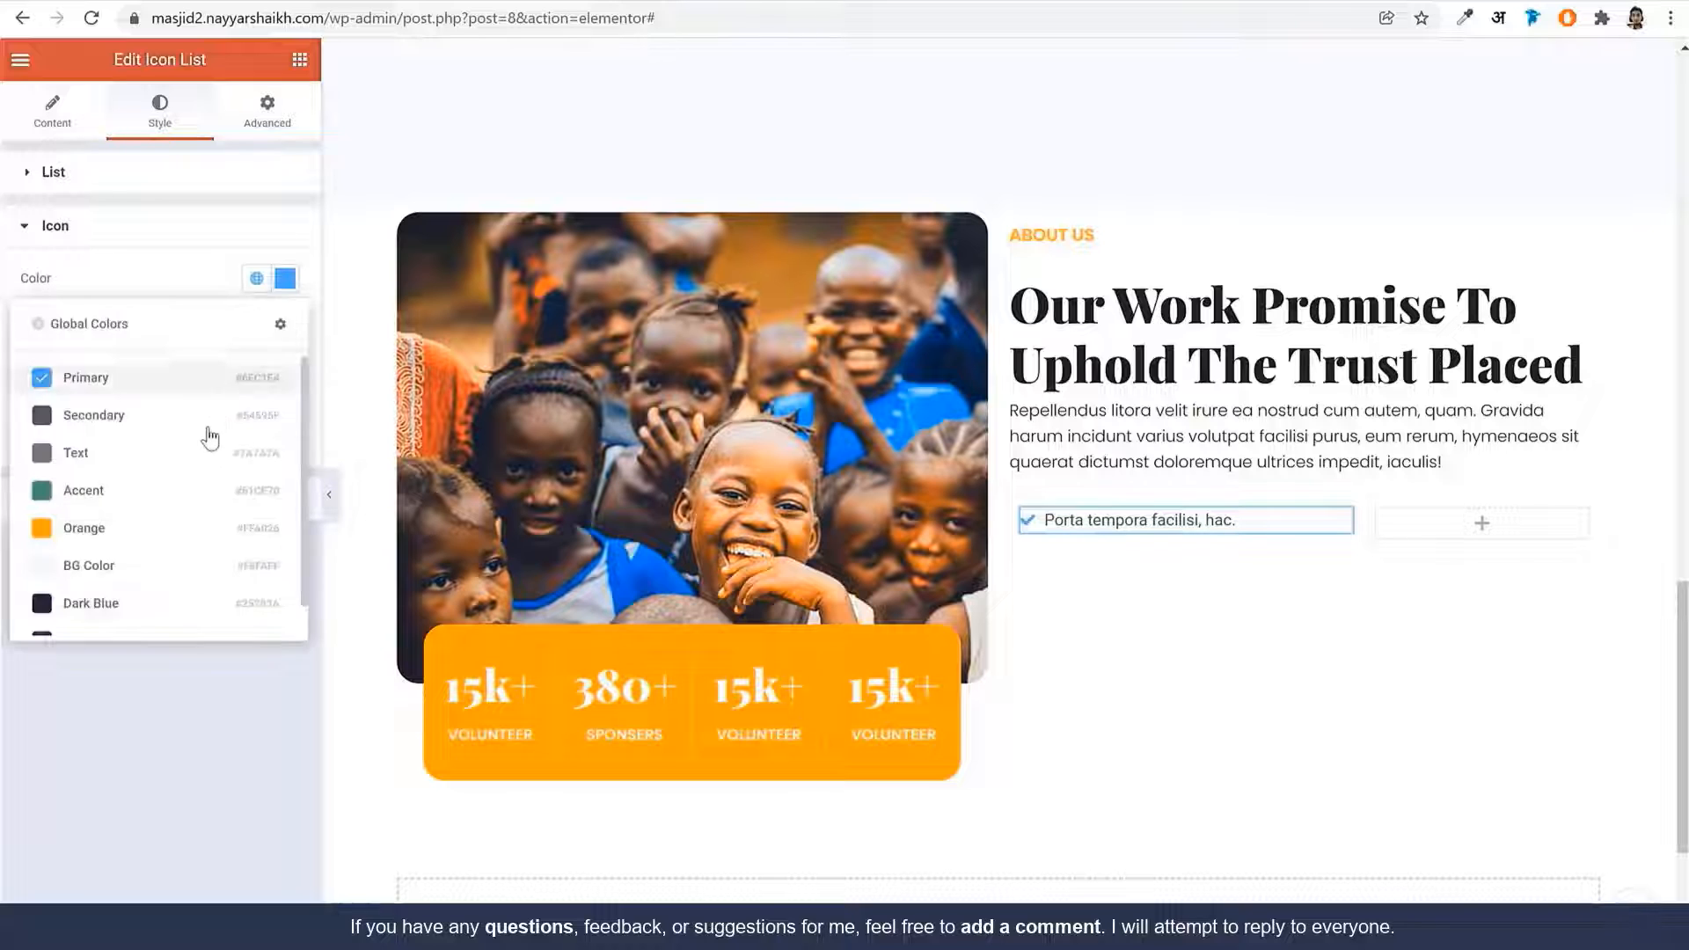
{"action": "left_click", "coordinate": [162, 530]}
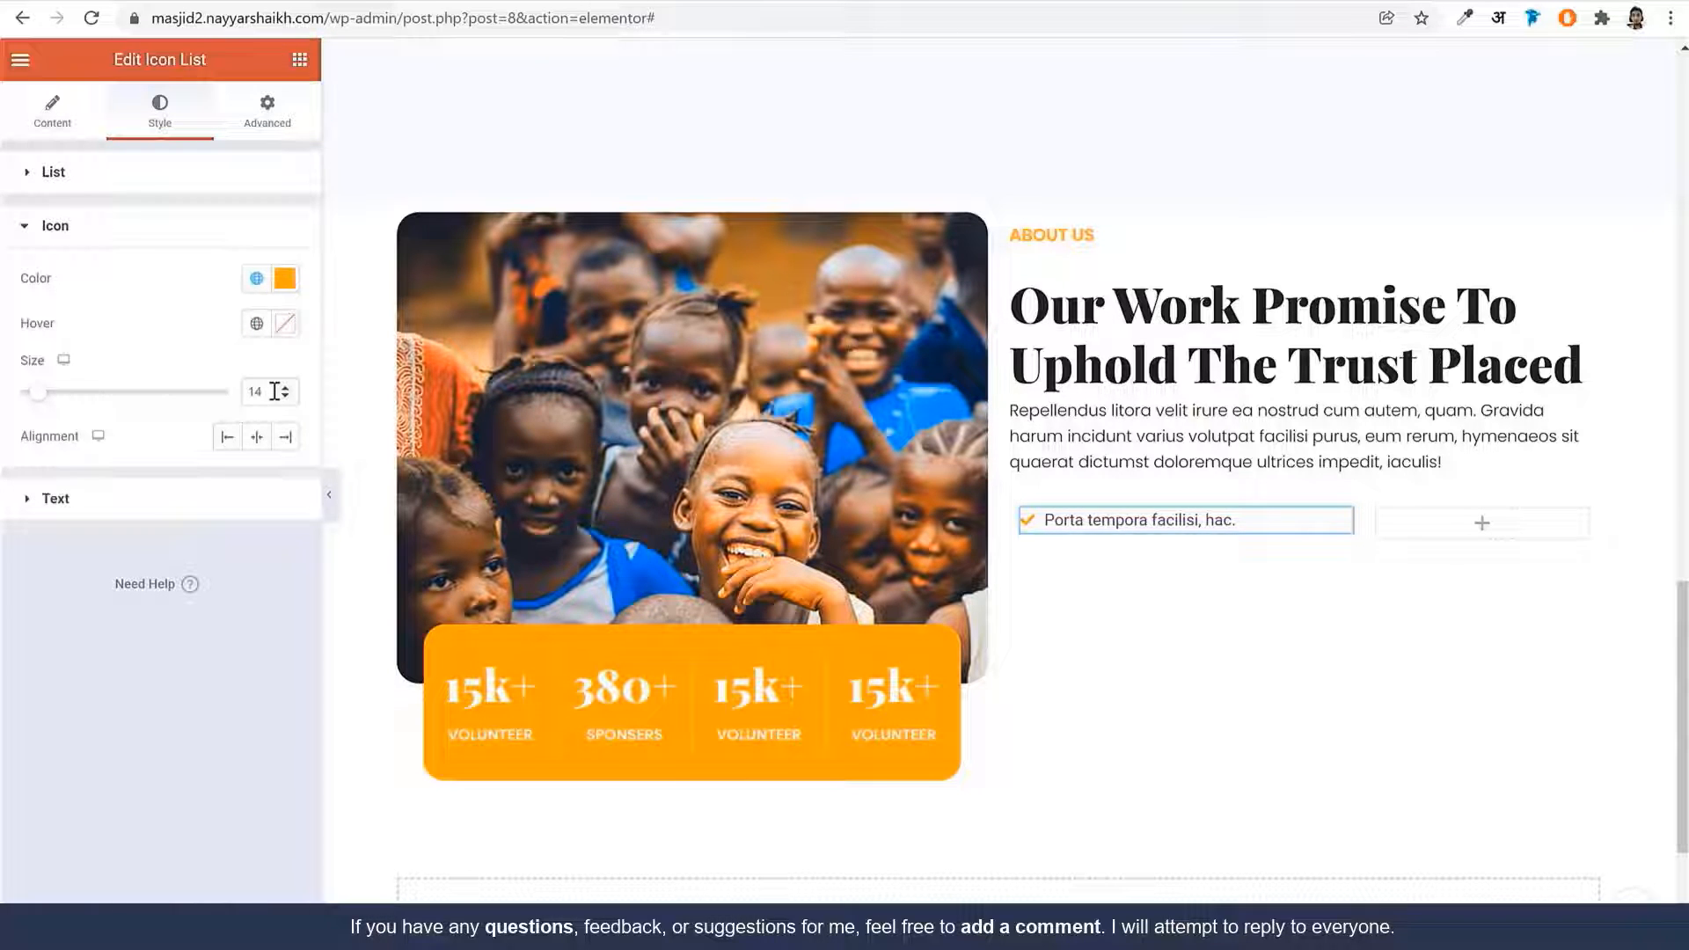
{"action": "left_click", "coordinate": [285, 388]}
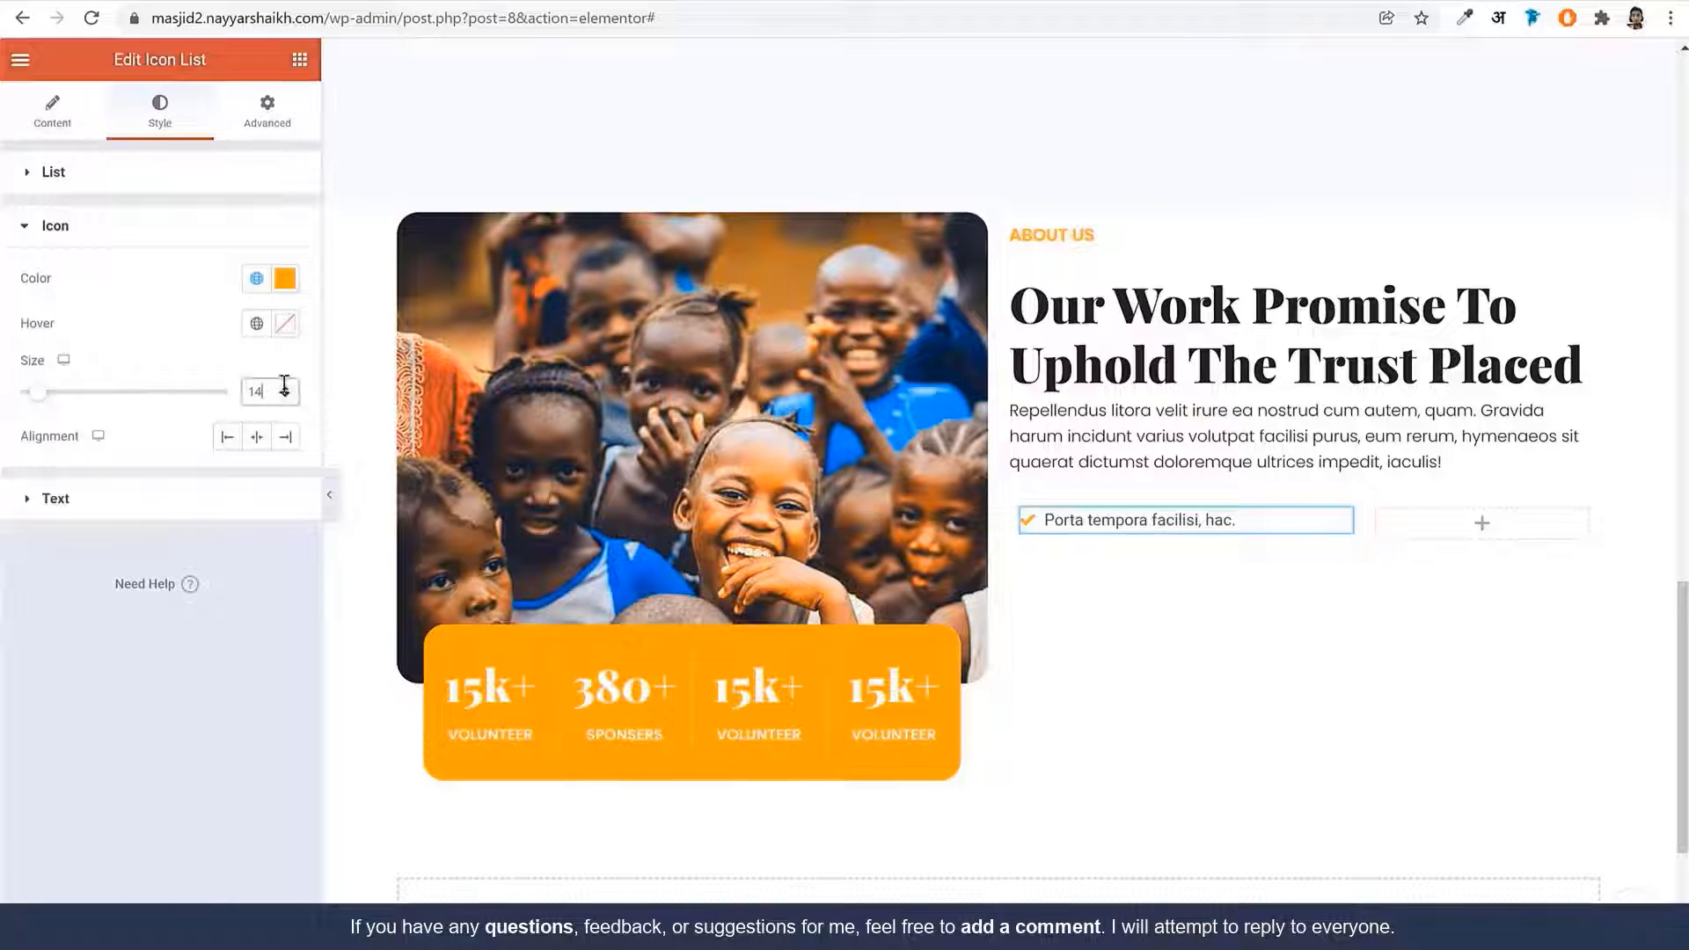
{"action": "left_click", "coordinate": [285, 385]}
{"action": "double_click", "coordinate": [252, 392]}
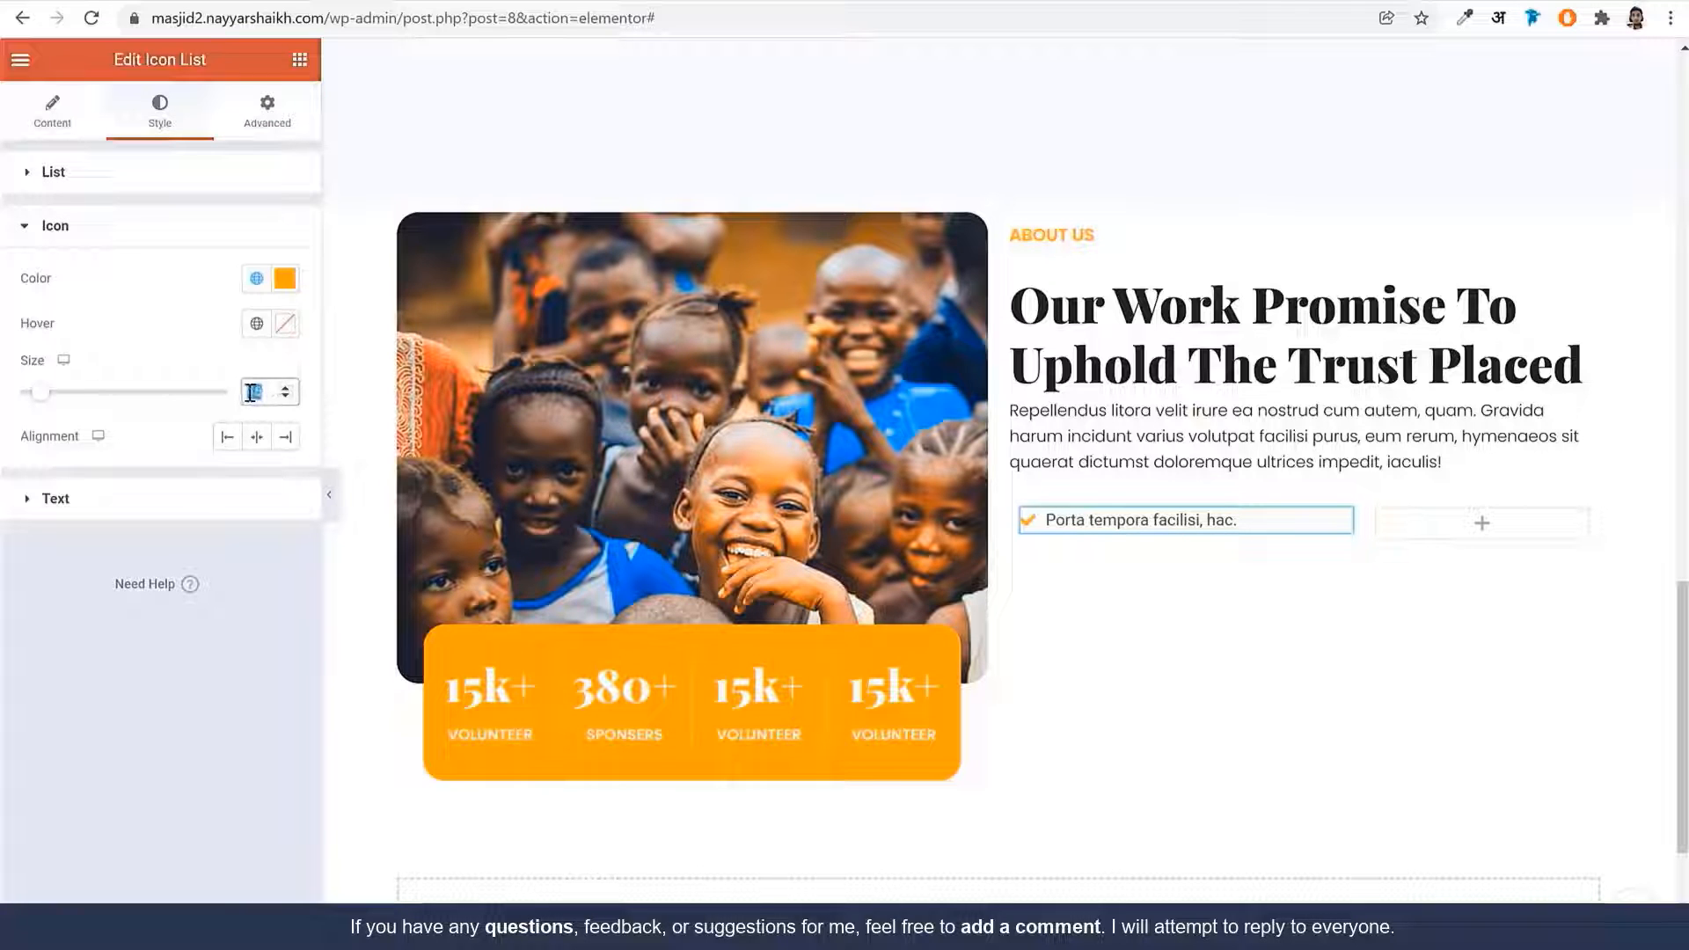
{"action": "type", "text": "30"}
{"action": "double_click", "coordinate": [251, 393]}
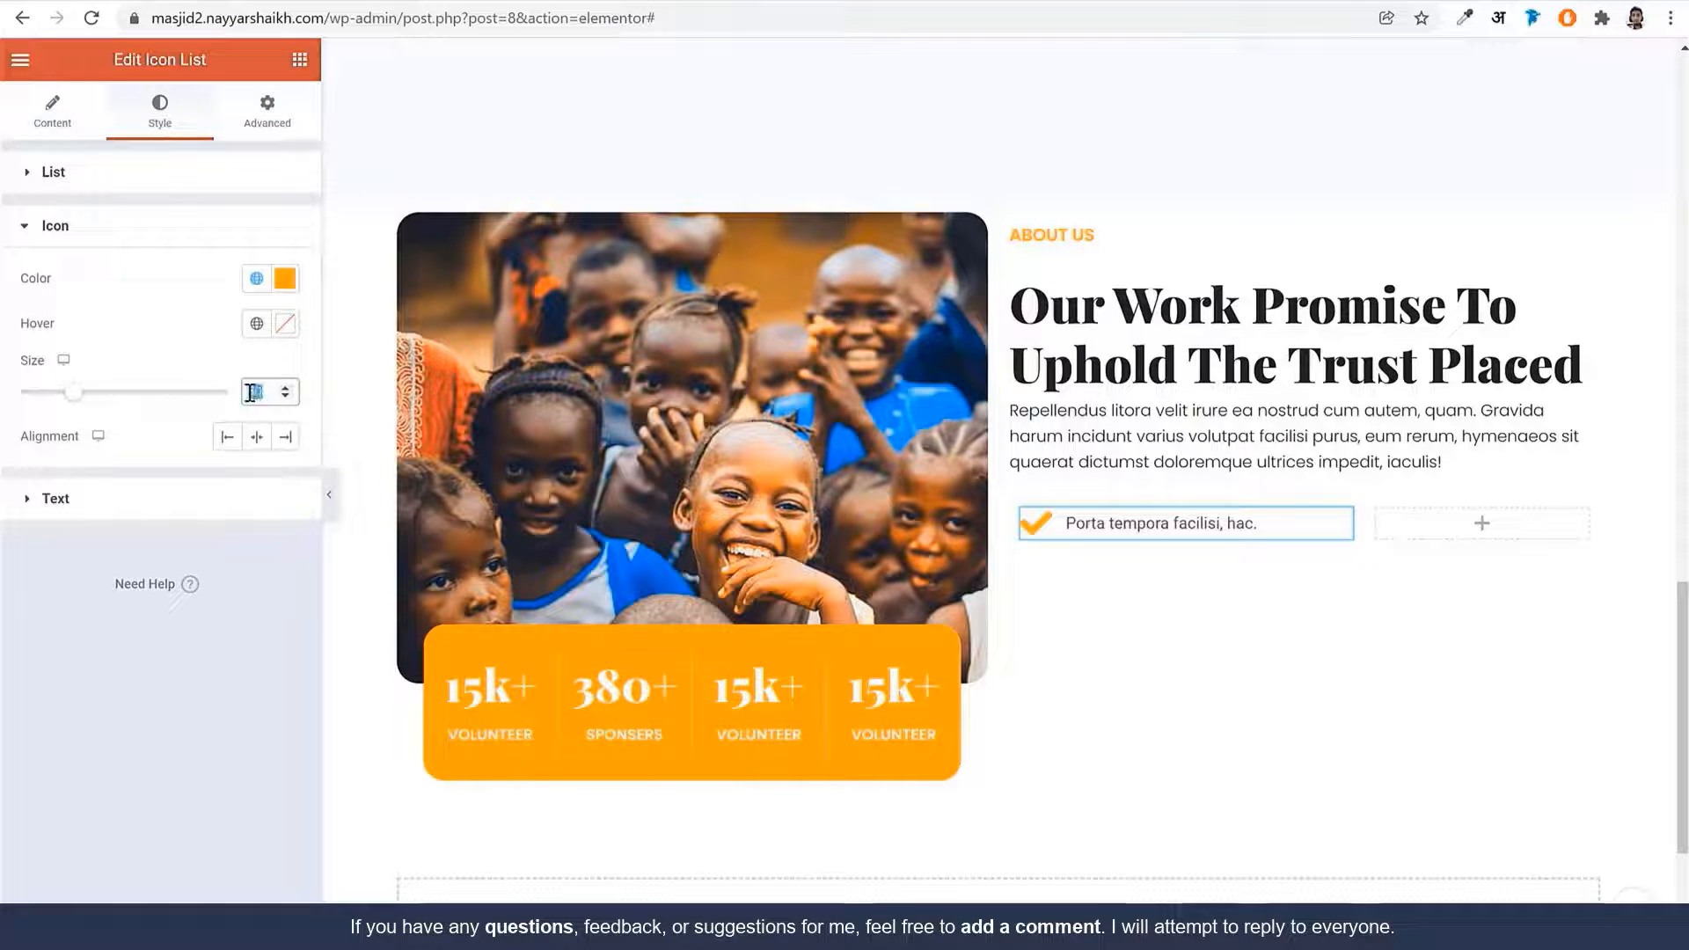
{"action": "type", "text": "15"}
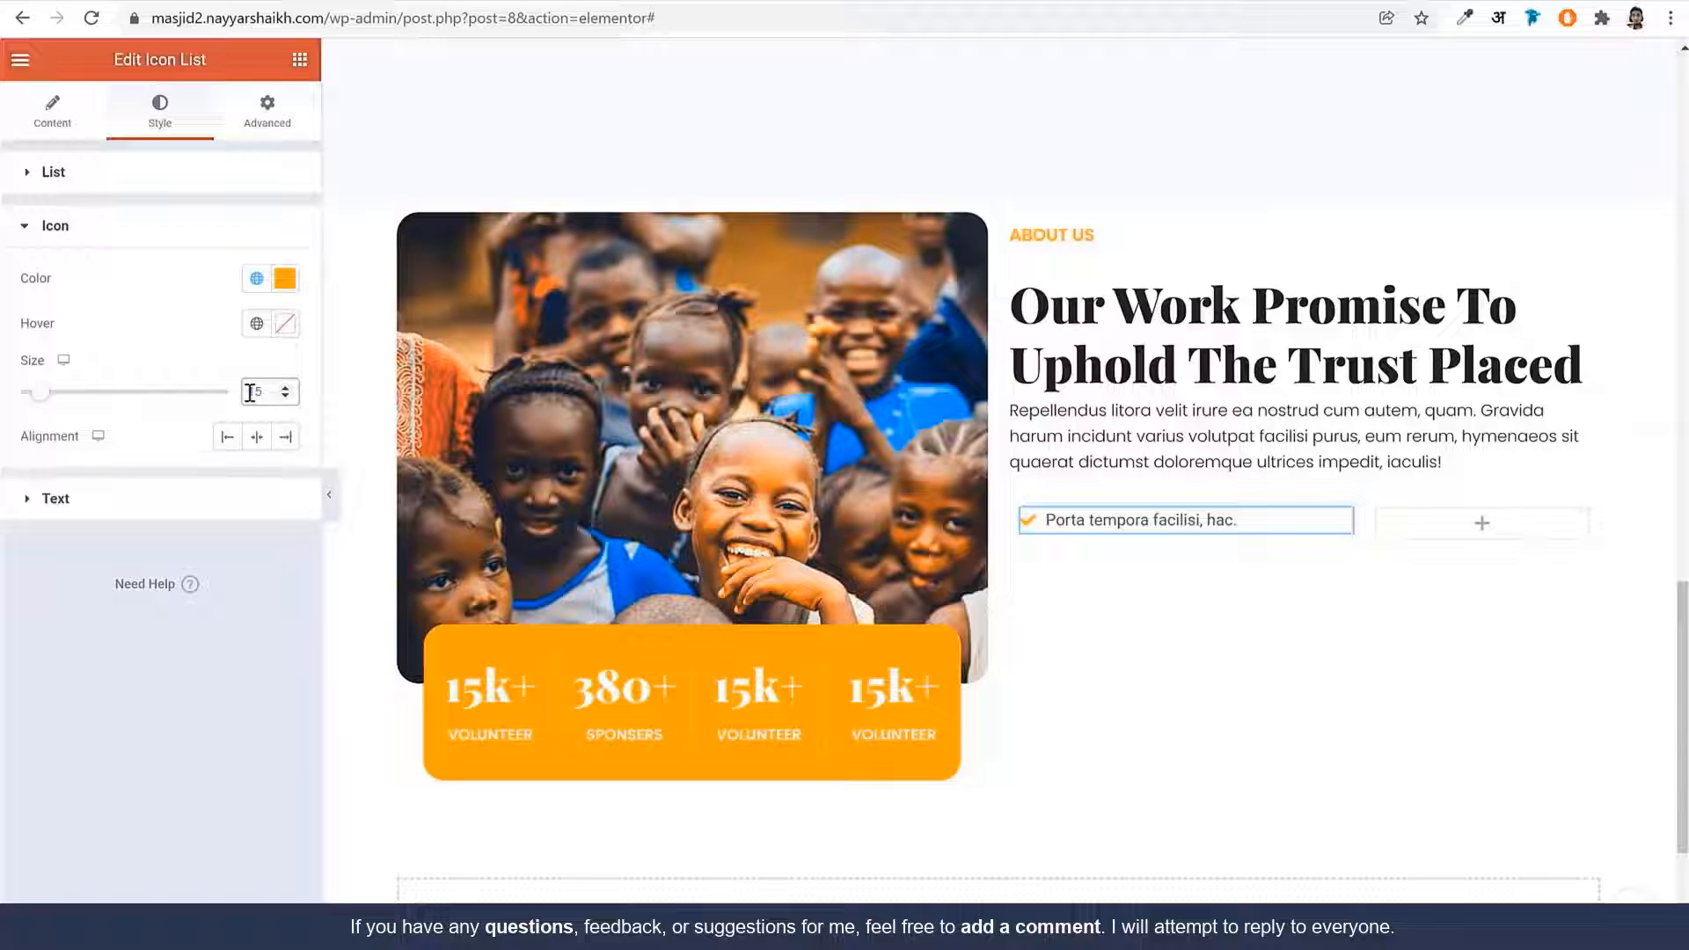
Give the list text a dark global colour and Poppins typography at size 15
{"action": "left_click", "coordinate": [162, 507]}
{"action": "left_click", "coordinate": [256, 332]}
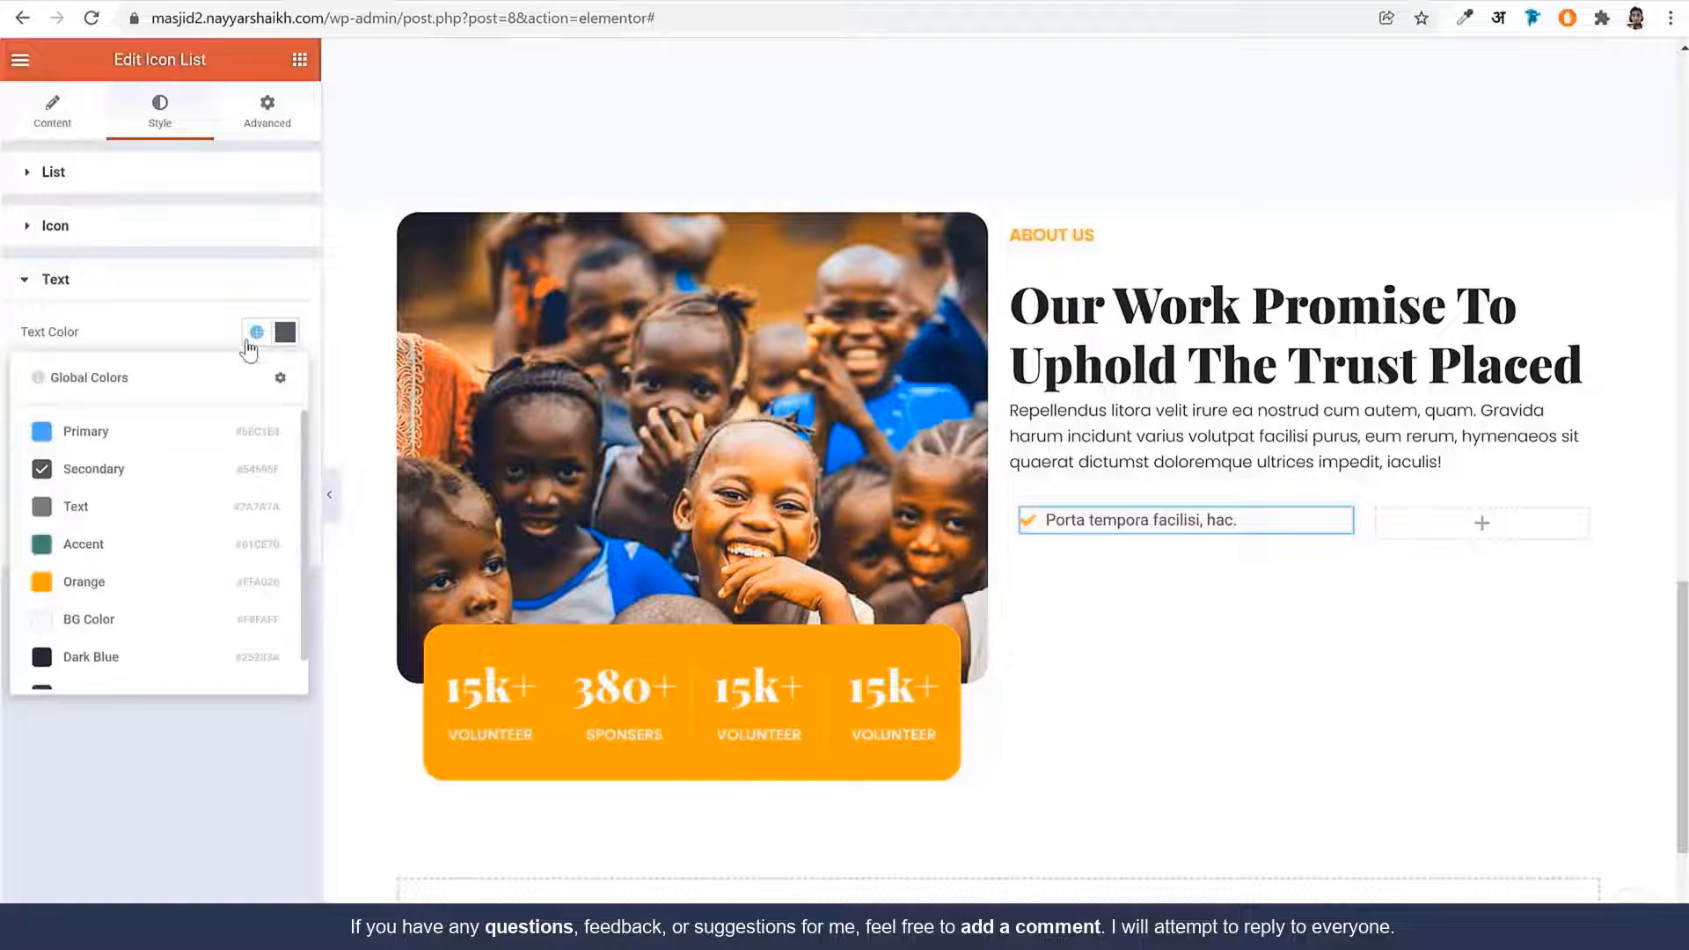
{"action": "left_click", "coordinate": [123, 649]}
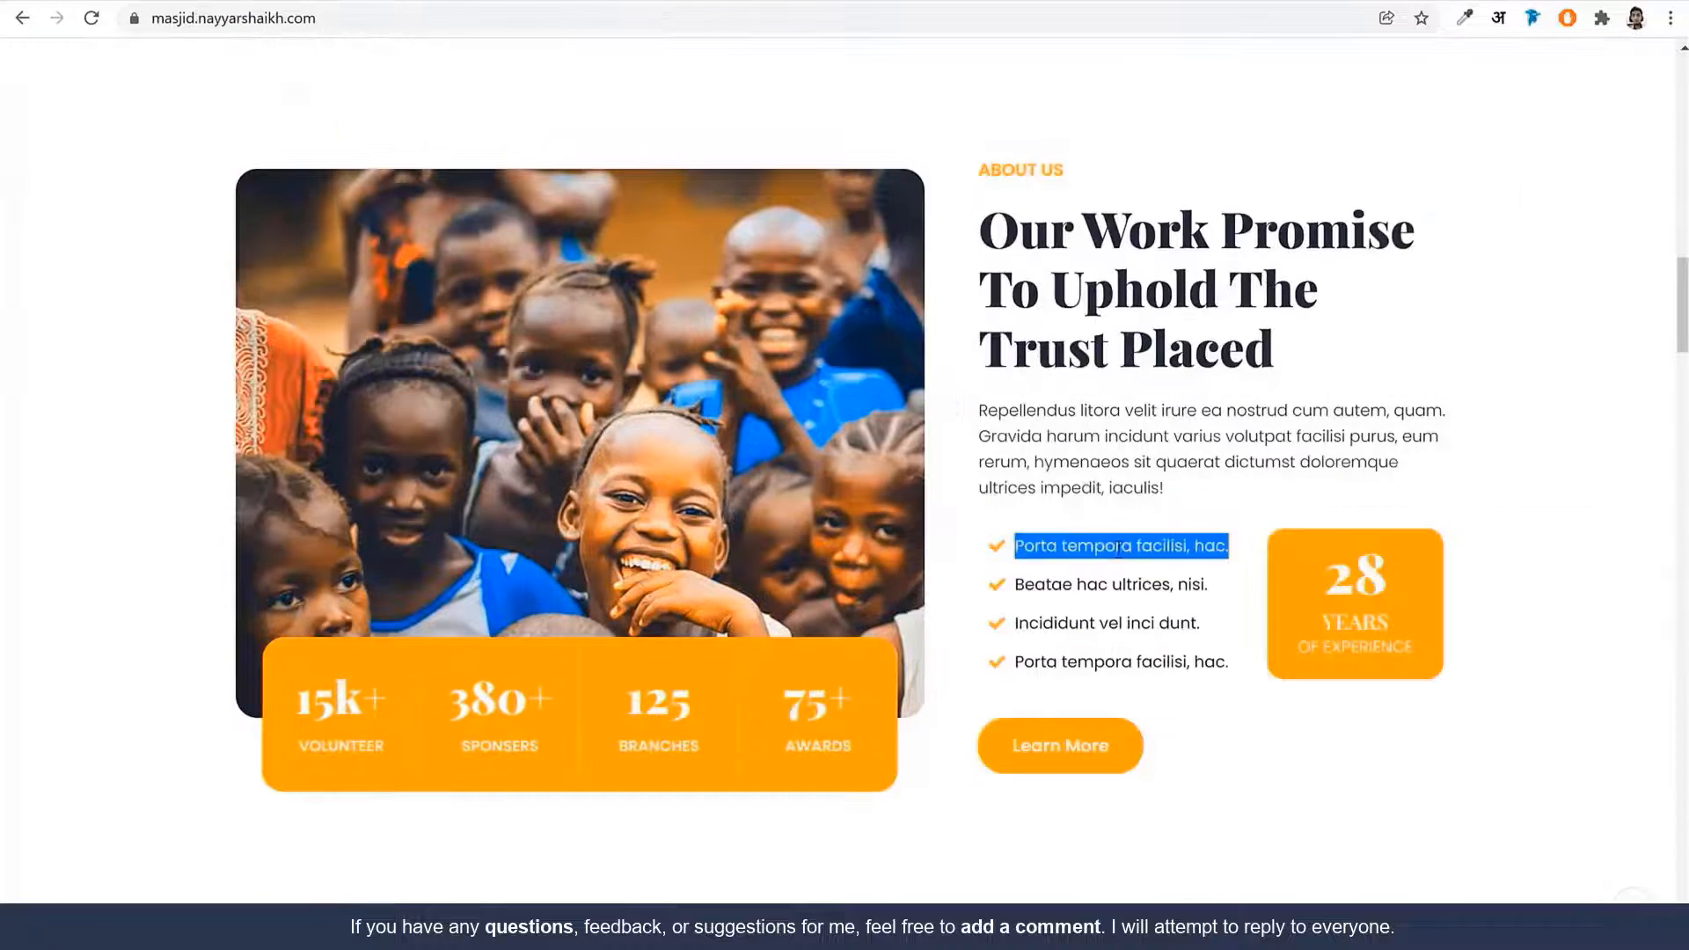
{"action": "left_click", "coordinate": [1121, 549]}
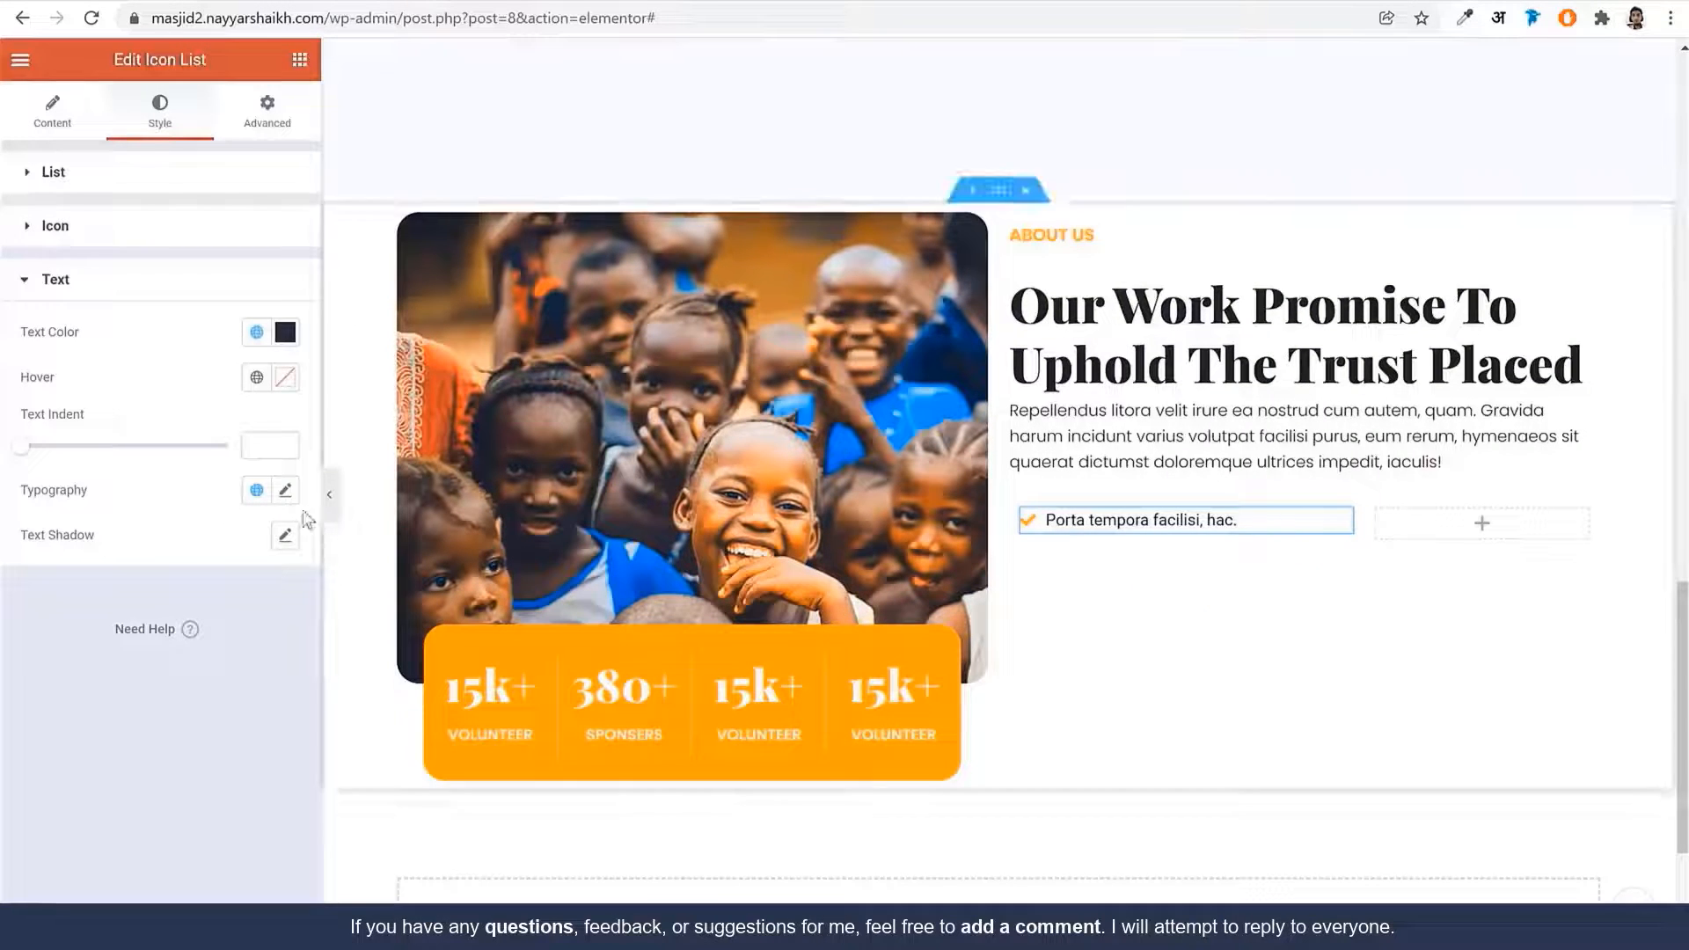
{"action": "left_click", "coordinate": [284, 490]}
{"action": "scroll", "coordinate": [236, 626], "scroll_direction": "down", "scroll_amount": 1}
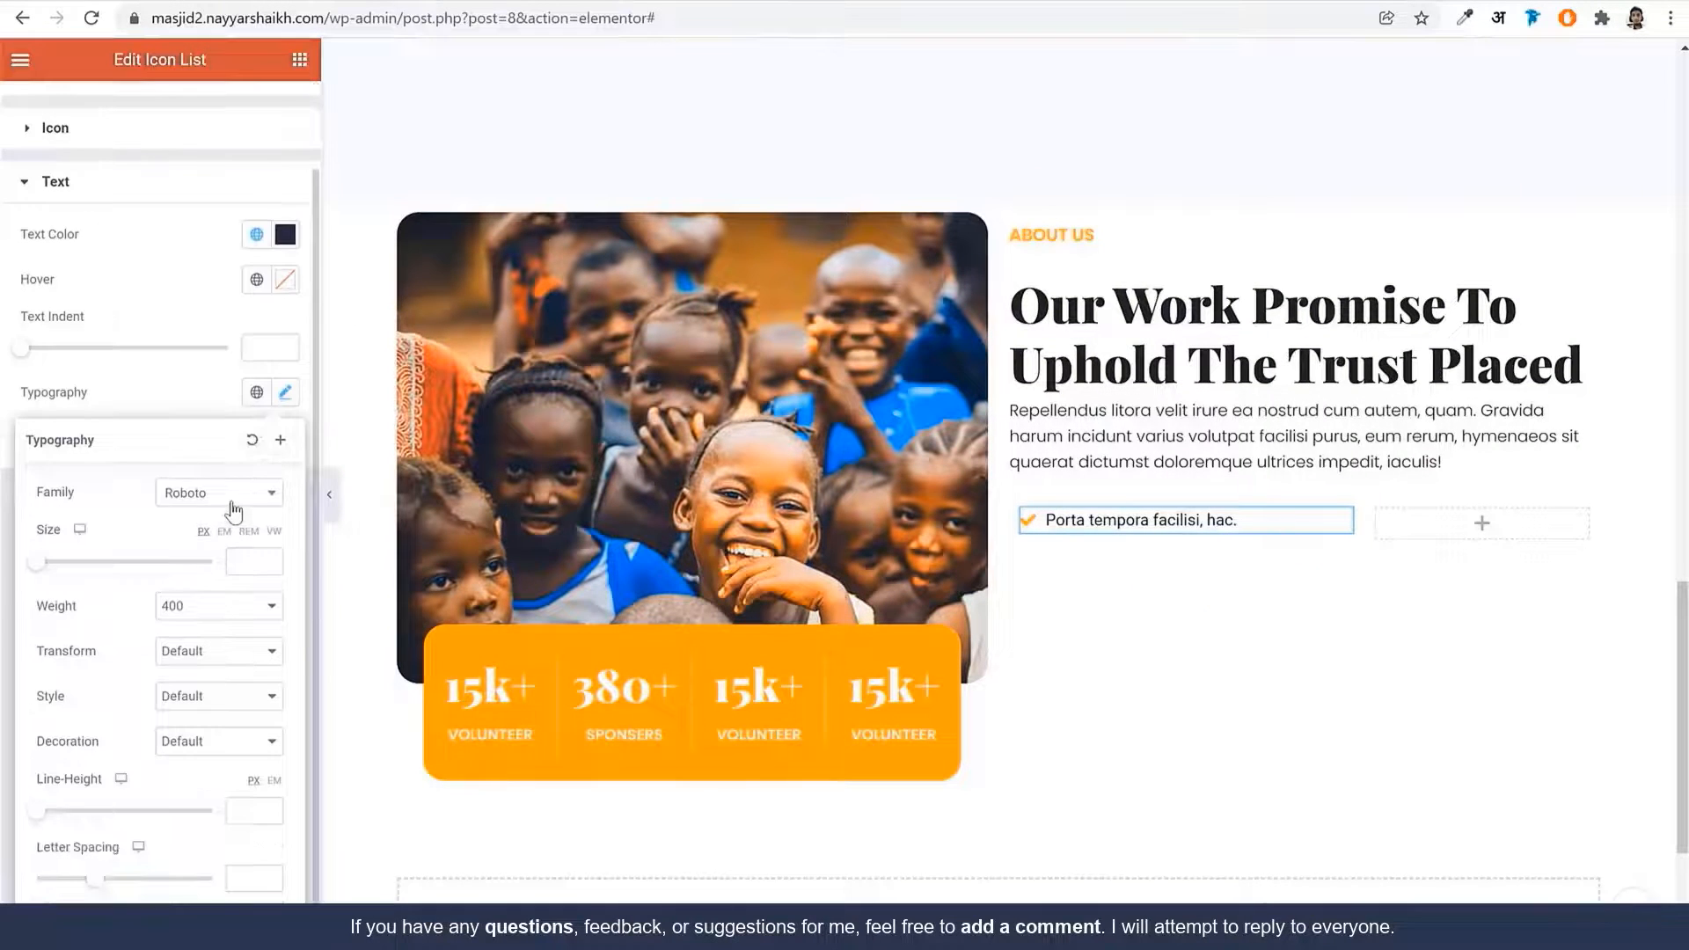
{"action": "left_click", "coordinate": [223, 501]}
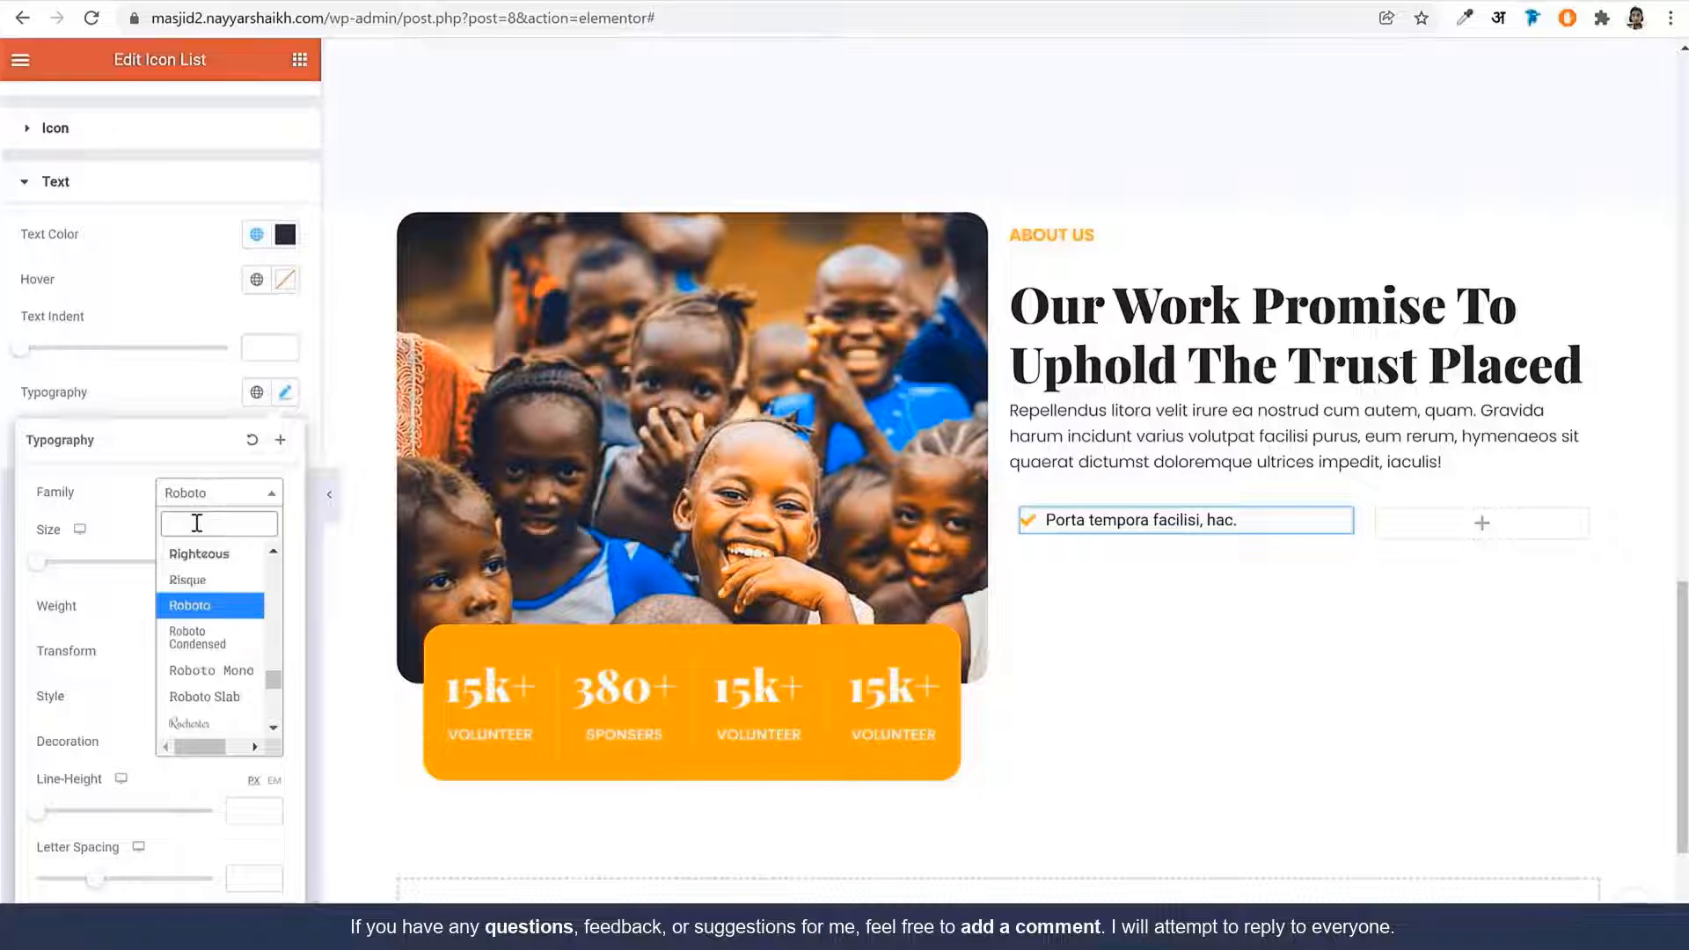
{"action": "type", "text": "poppins"}
{"action": "key", "text": "Return"}
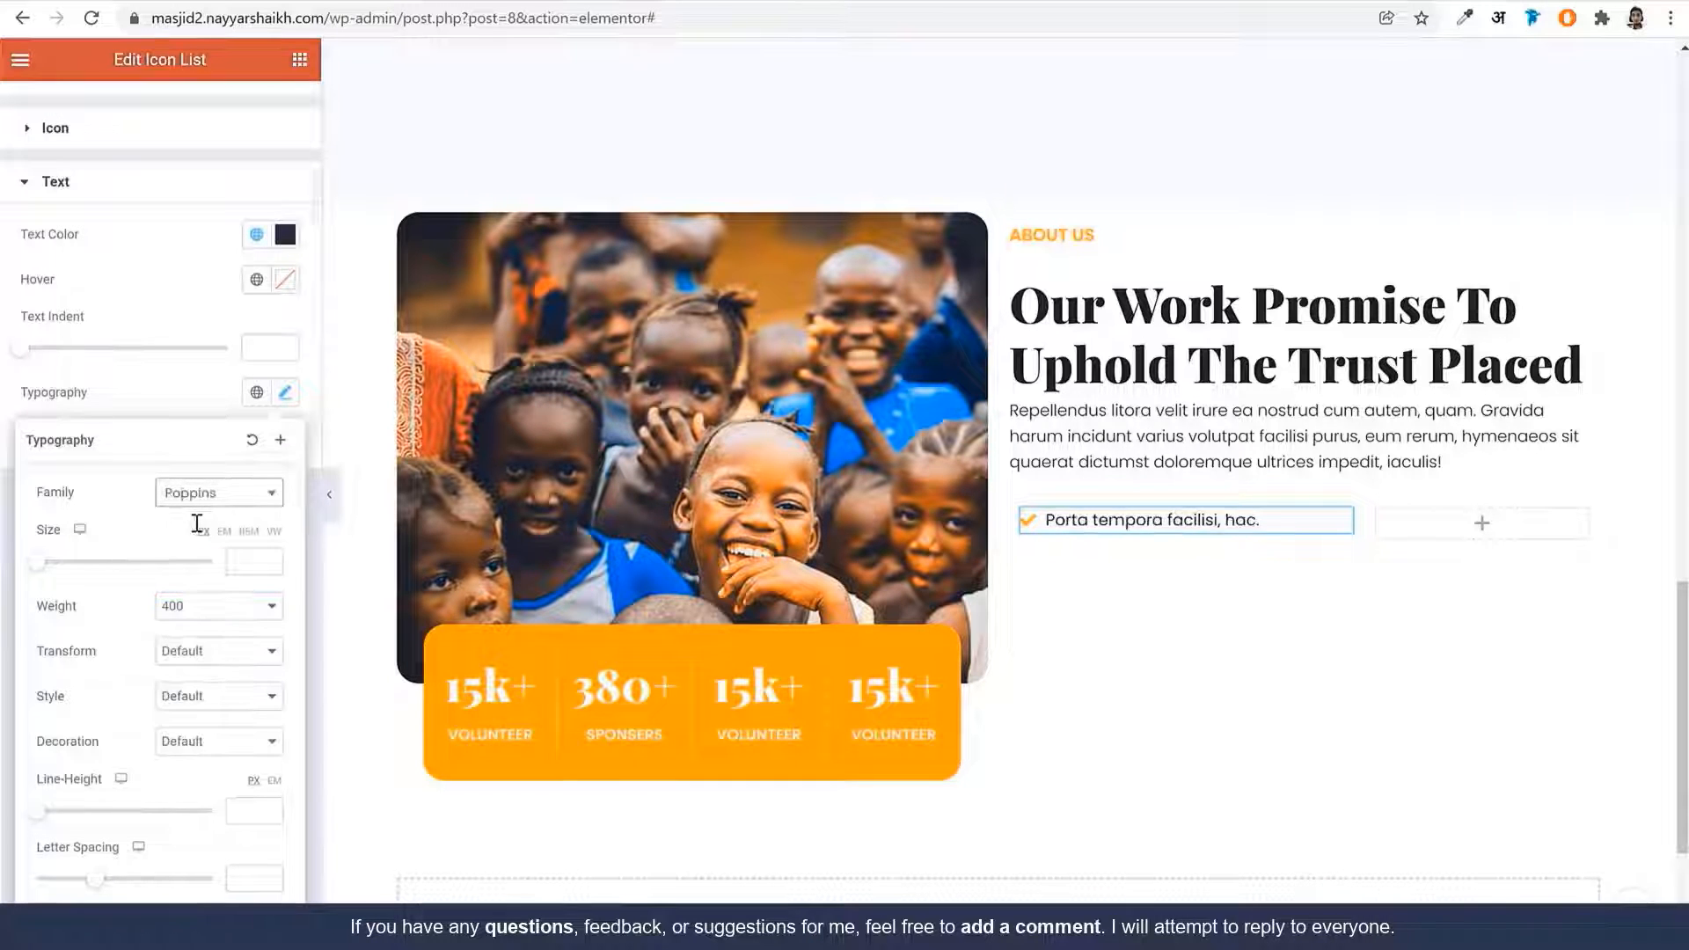
{"action": "left_click", "coordinate": [251, 560]}
{"action": "type", "text": "15"}
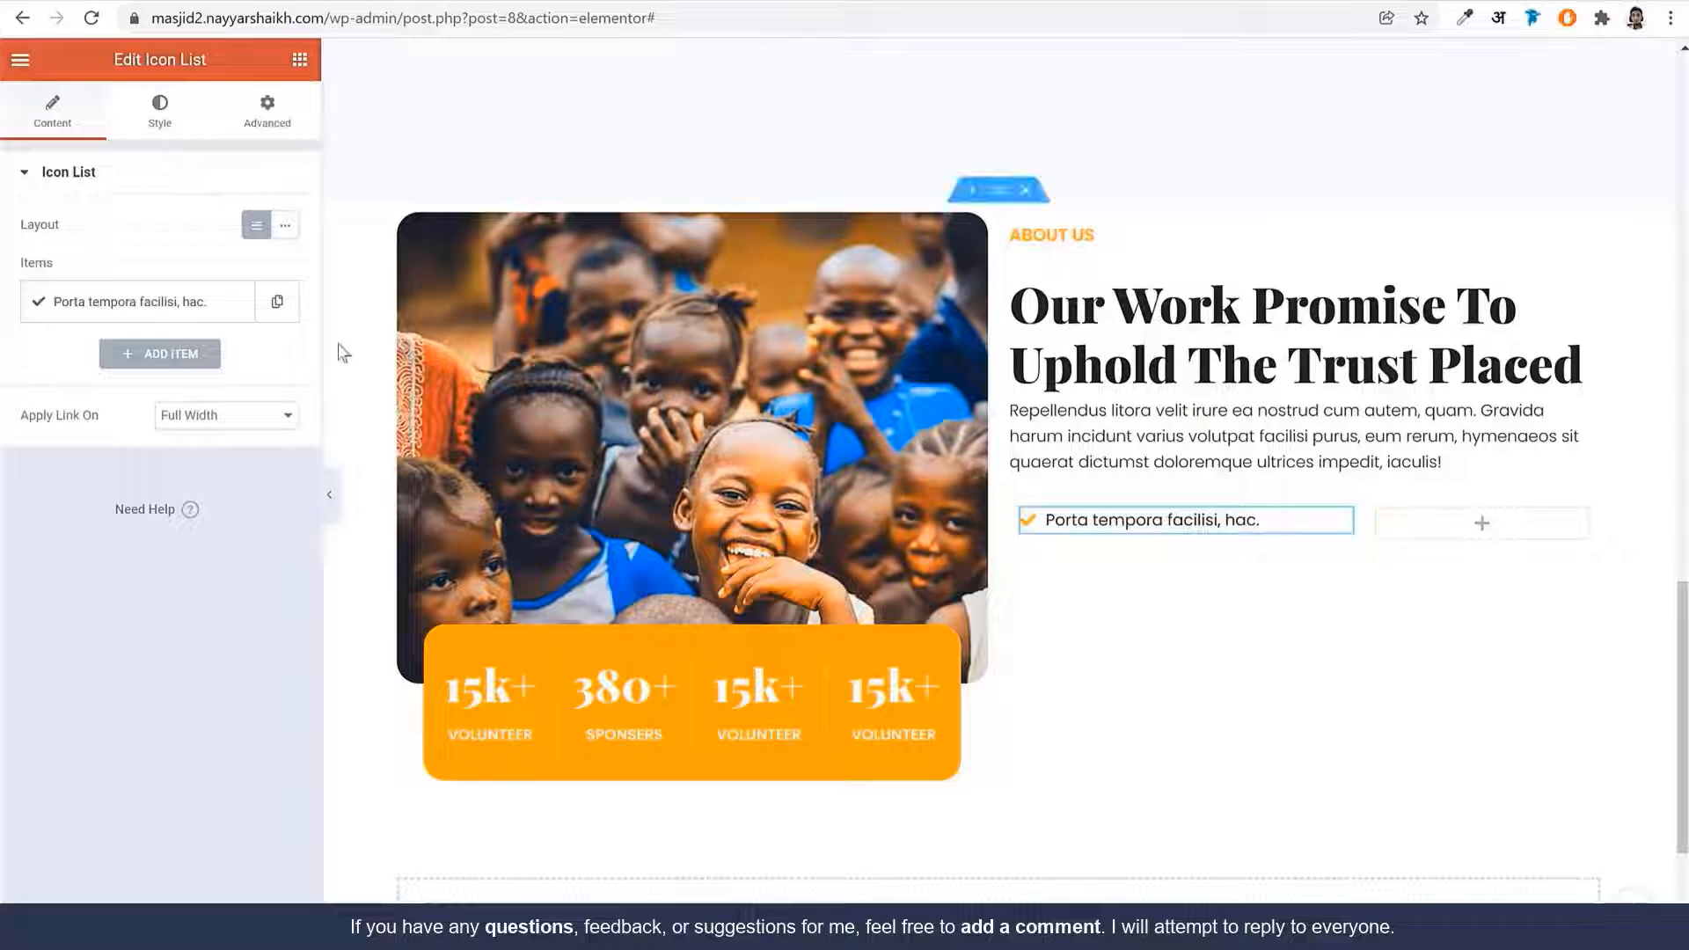
Duplicate the list item to four items and set item 2 to 'Beatae hac ultrices, nisi.'
{"action": "left_click", "coordinate": [277, 302]}
{"action": "left_click", "coordinate": [233, 302]}
{"action": "left_click", "coordinate": [233, 302]}
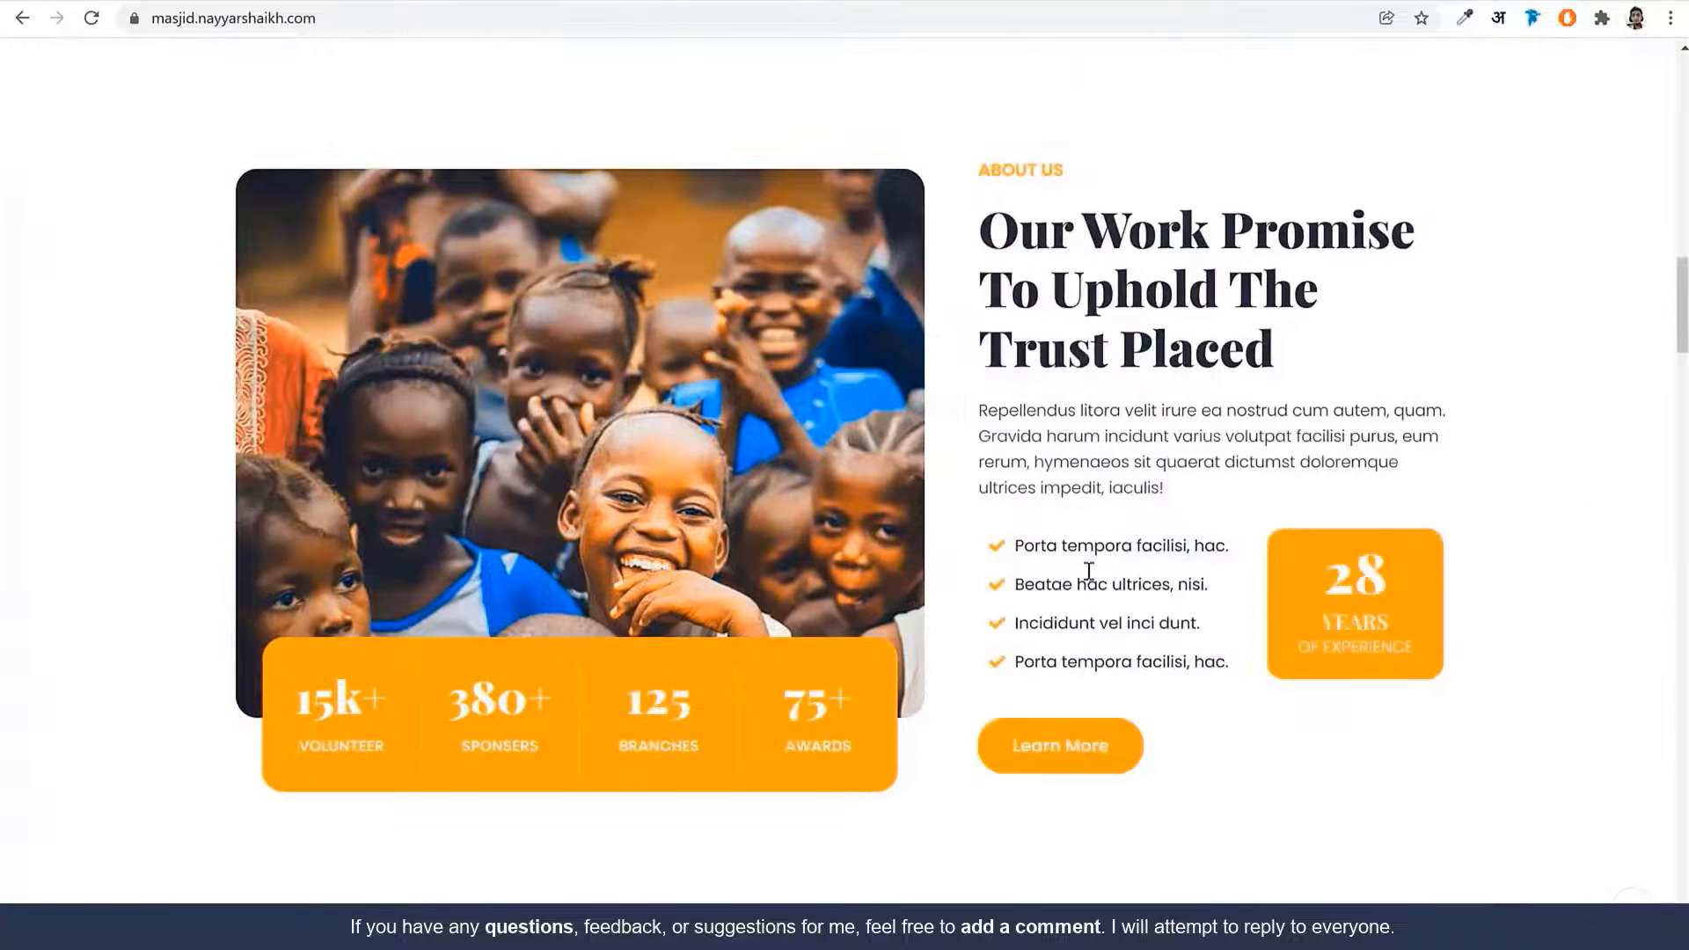
{"action": "triple_click", "coordinate": [1091, 588]}
{"action": "key", "text": "ctrl+c"}
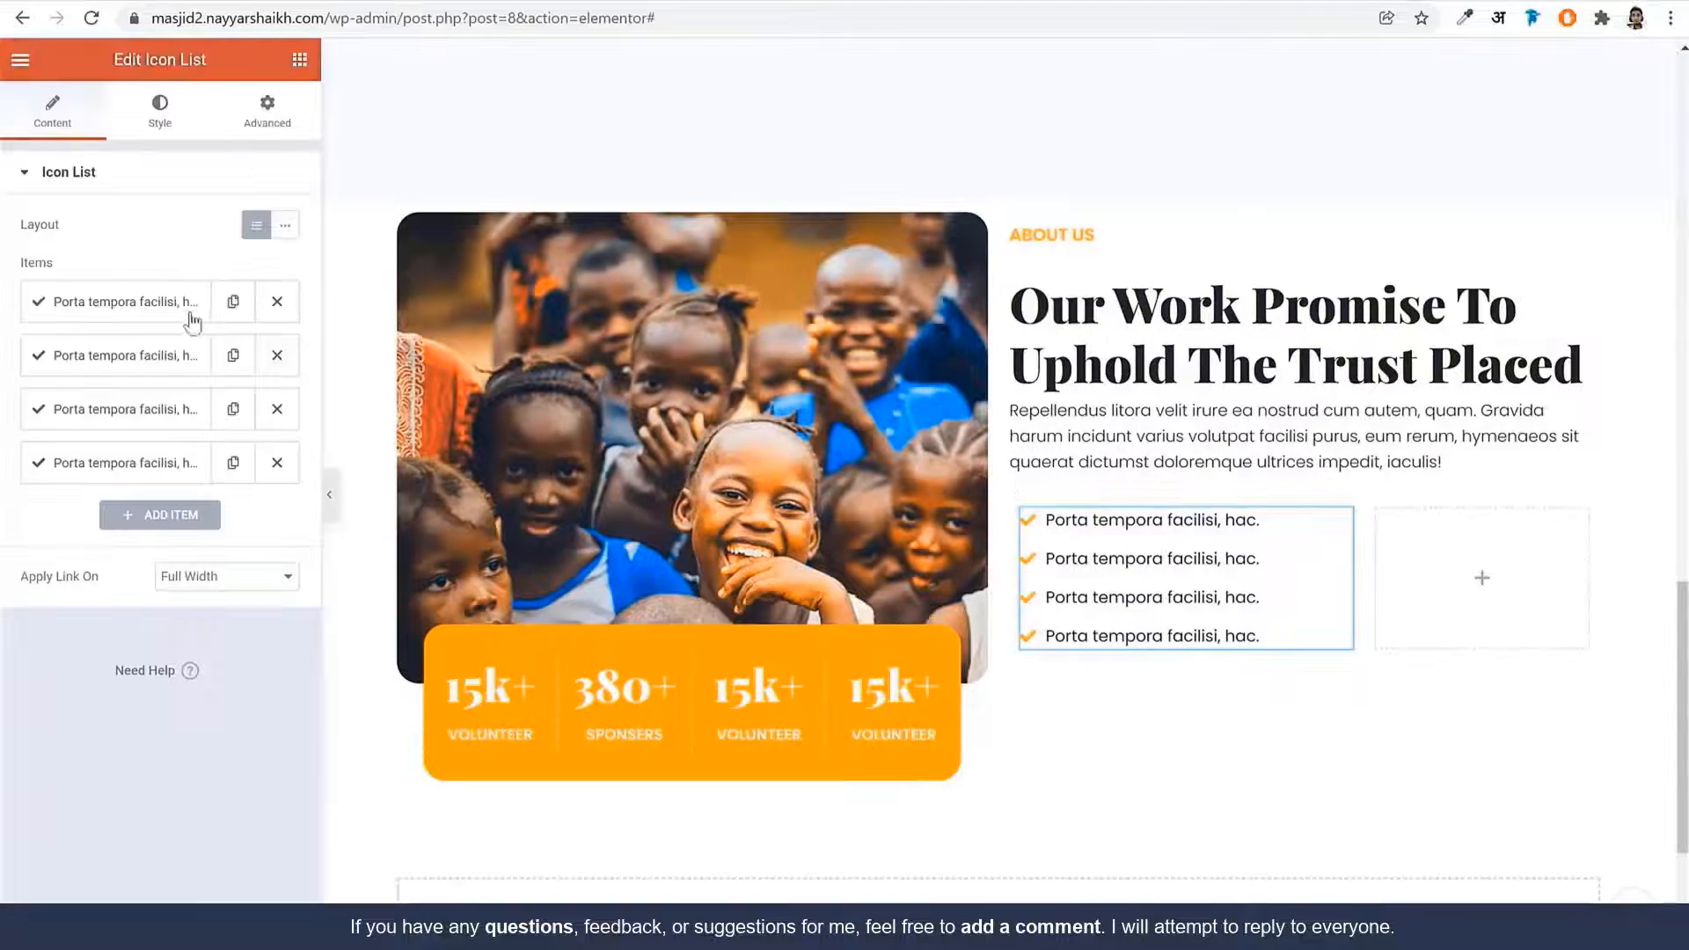
{"action": "left_click", "coordinate": [150, 353]}
{"action": "triple_click", "coordinate": [166, 433]}
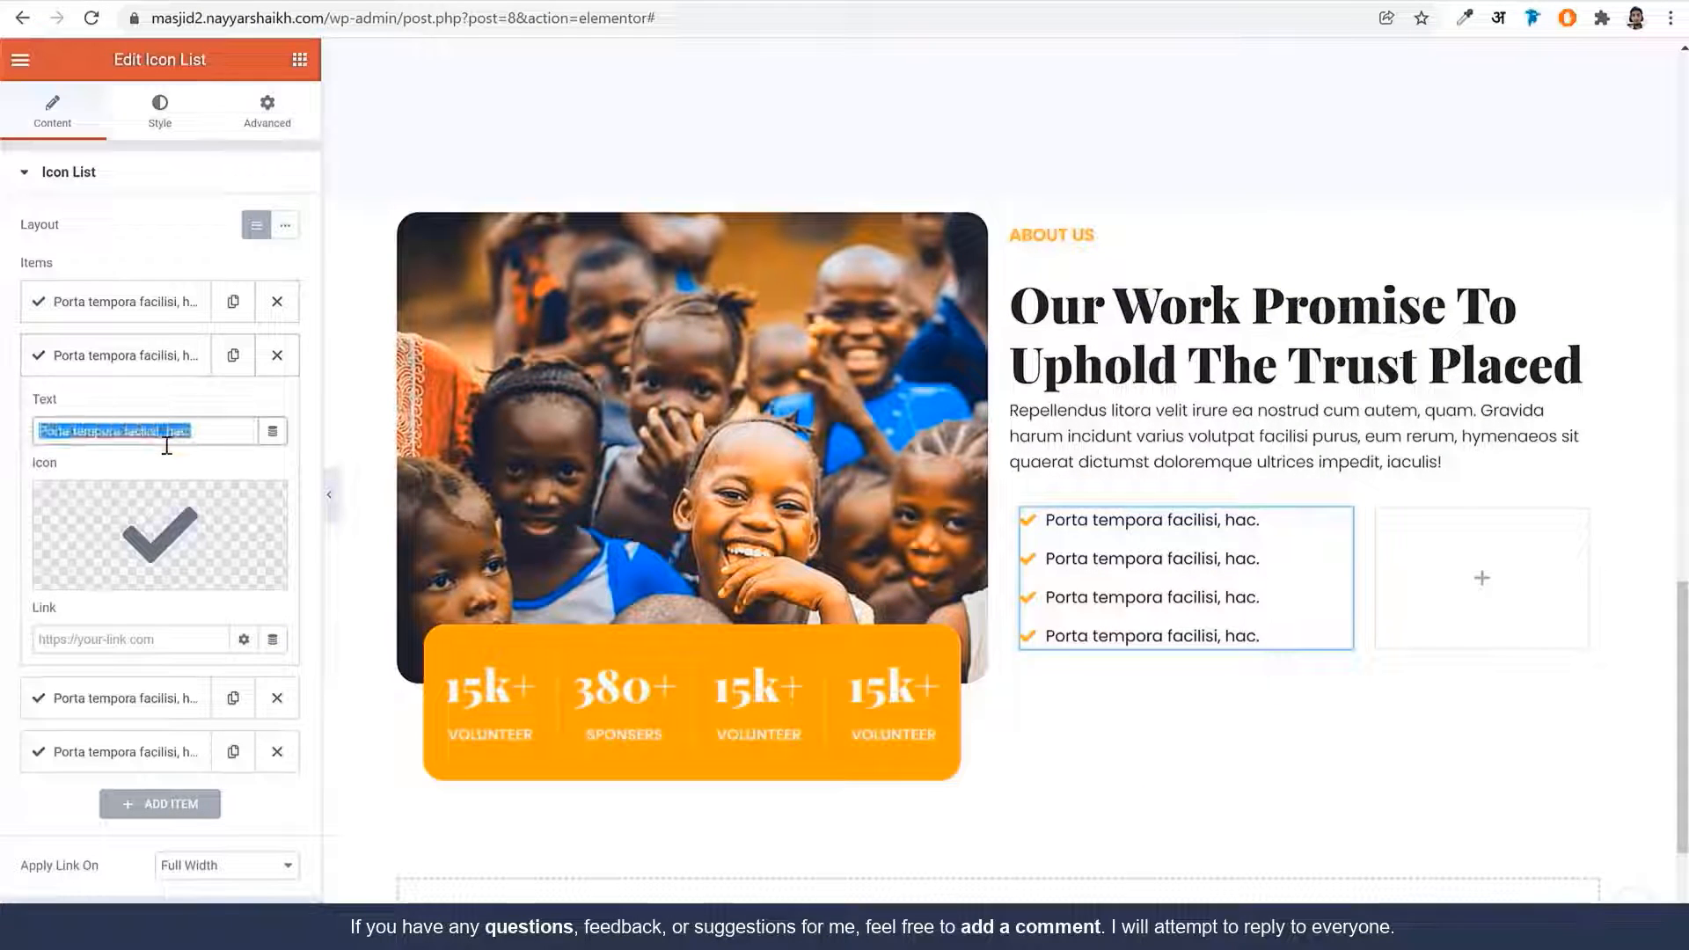
{"action": "key", "text": "ctrl+v"}
{"action": "left_click", "coordinate": [162, 365]}
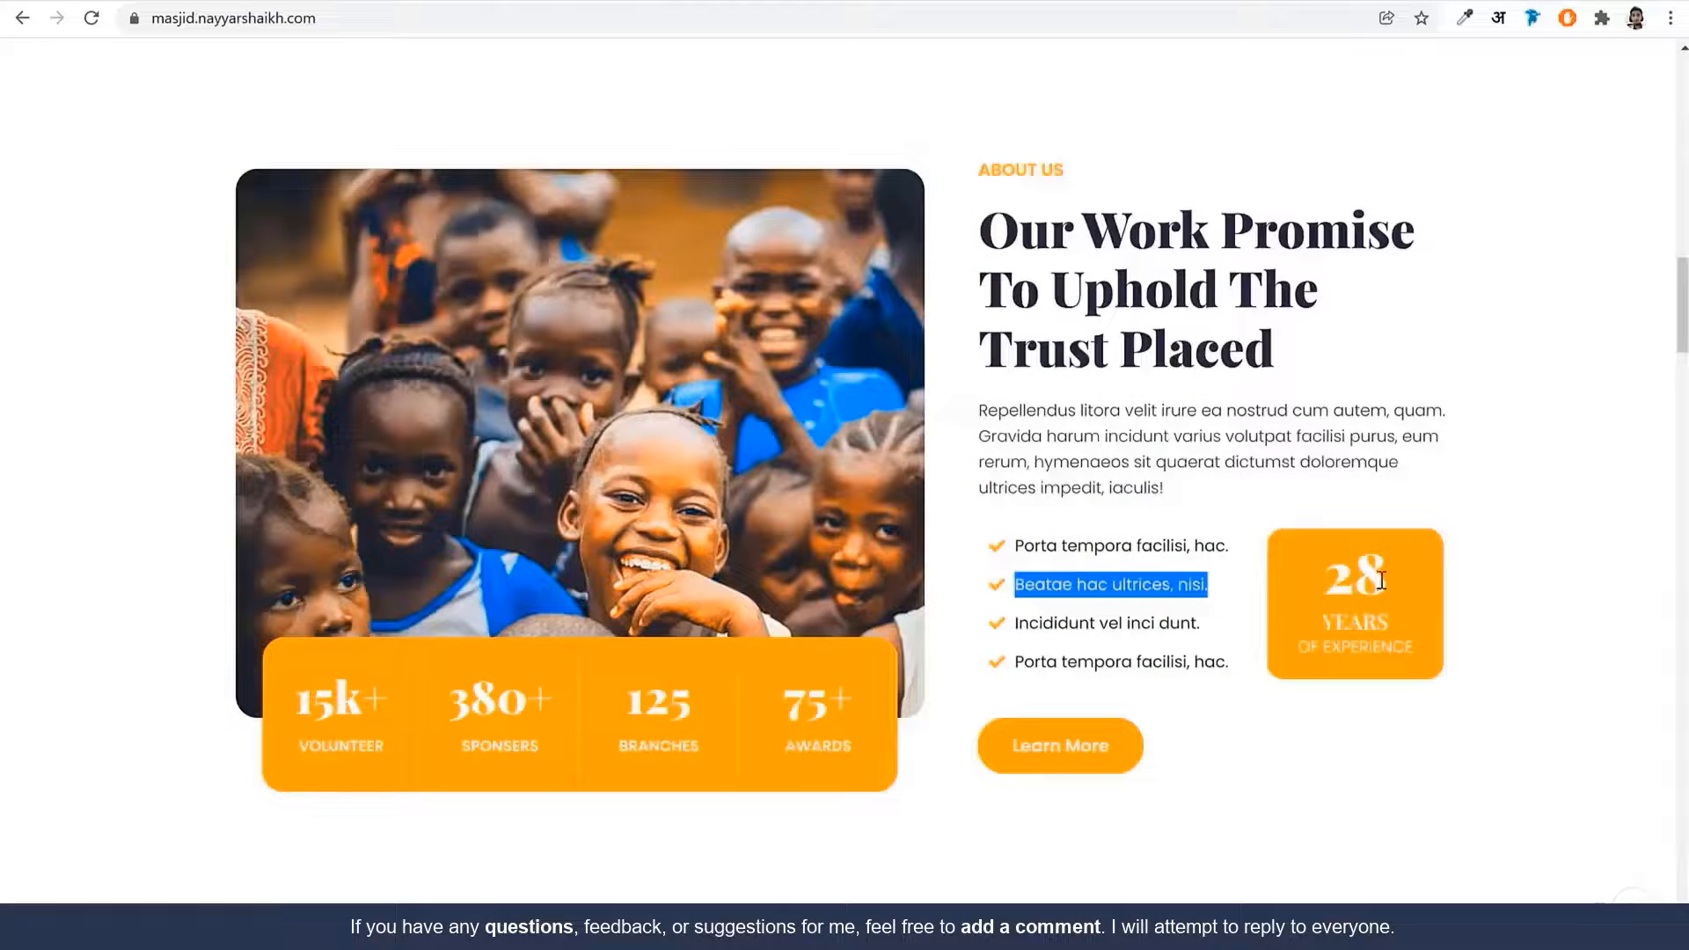
{"action": "left_click", "coordinate": [1307, 580]}
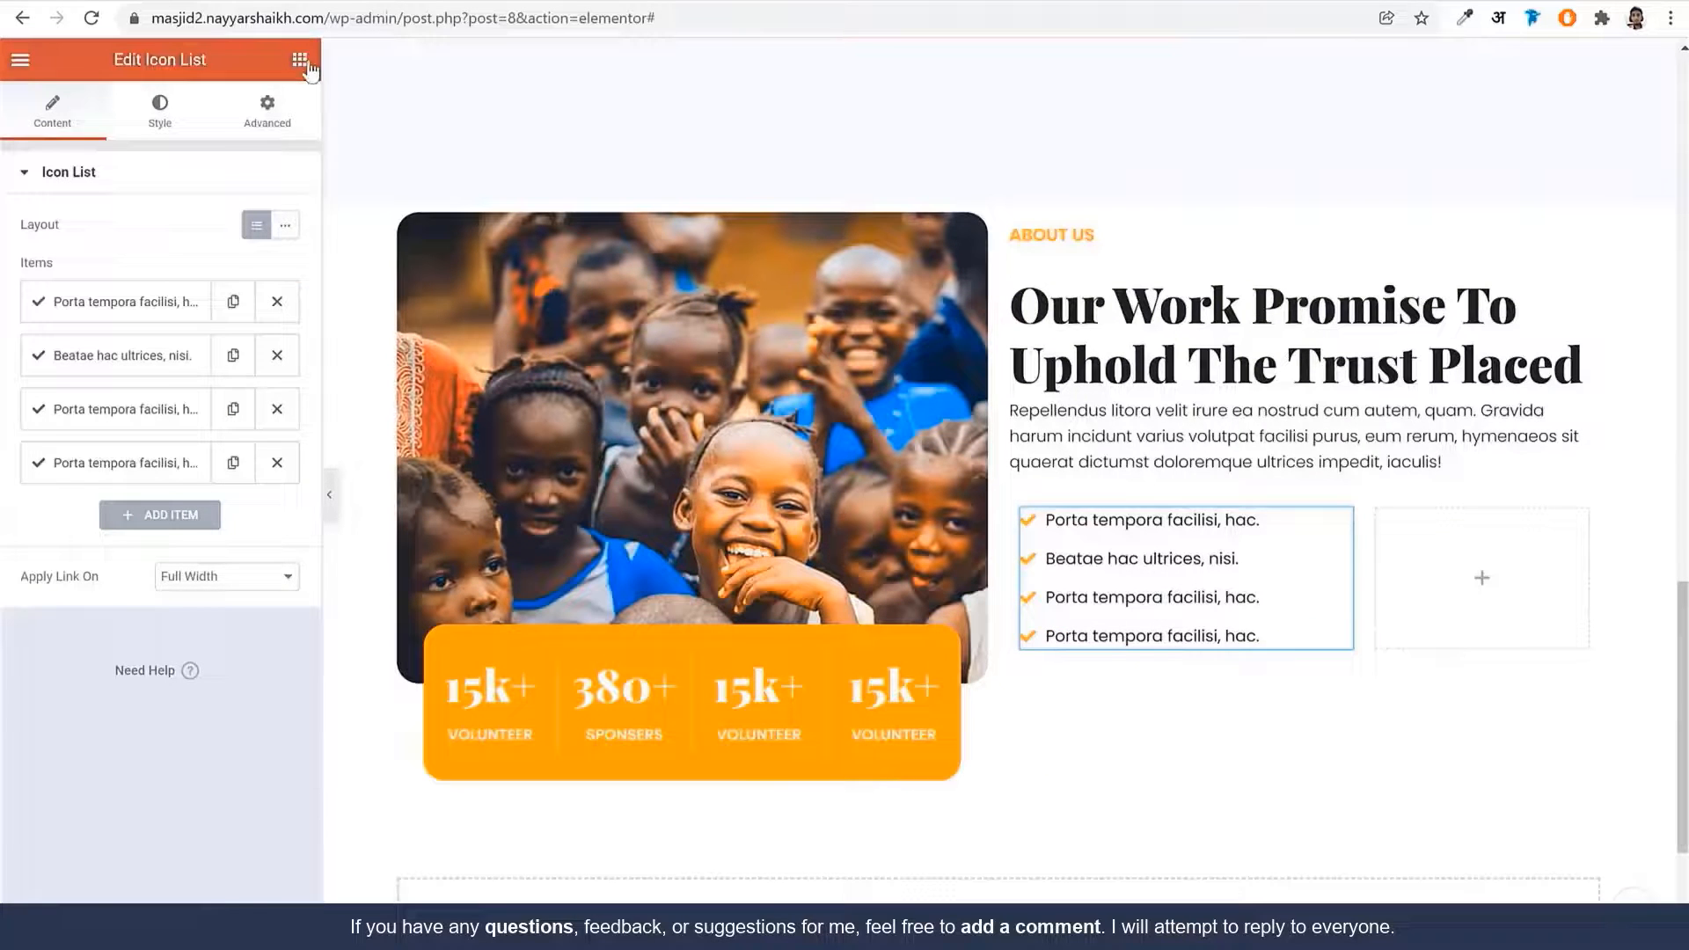
Place a Sina Title widget in the empty inner column and set its title to 28
{"action": "left_click", "coordinate": [299, 59]}
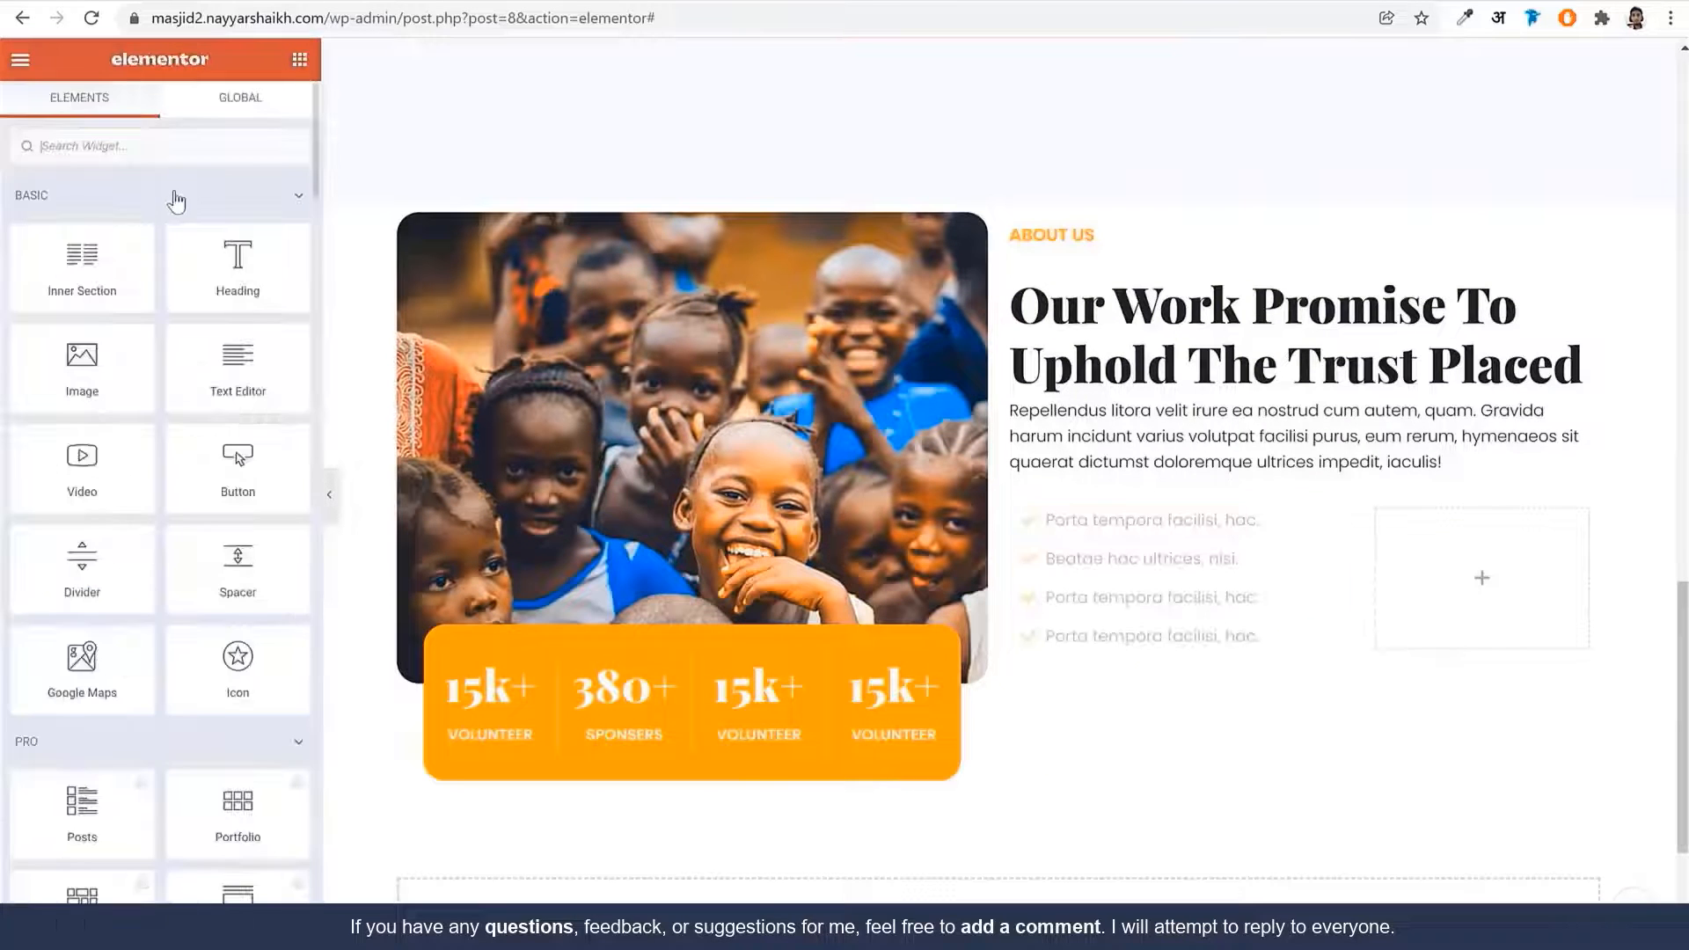
{"action": "type", "text": "titl"}
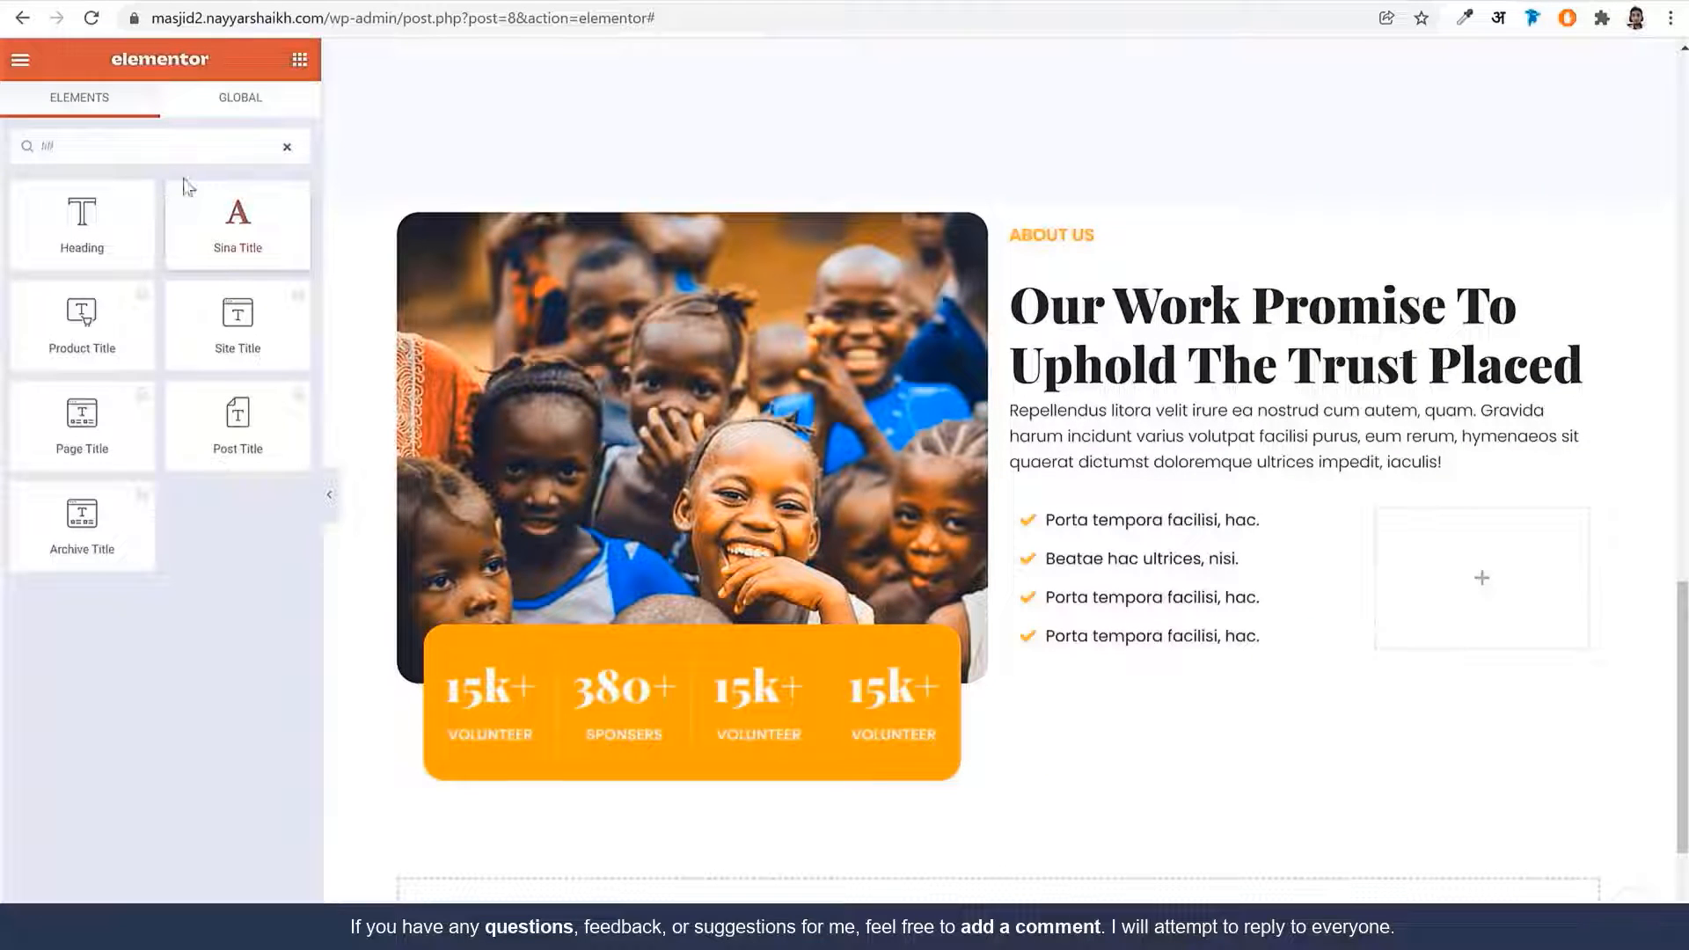
{"action": "left_click_drag", "start_coordinate": [188, 186], "coordinate": [1482, 580]}
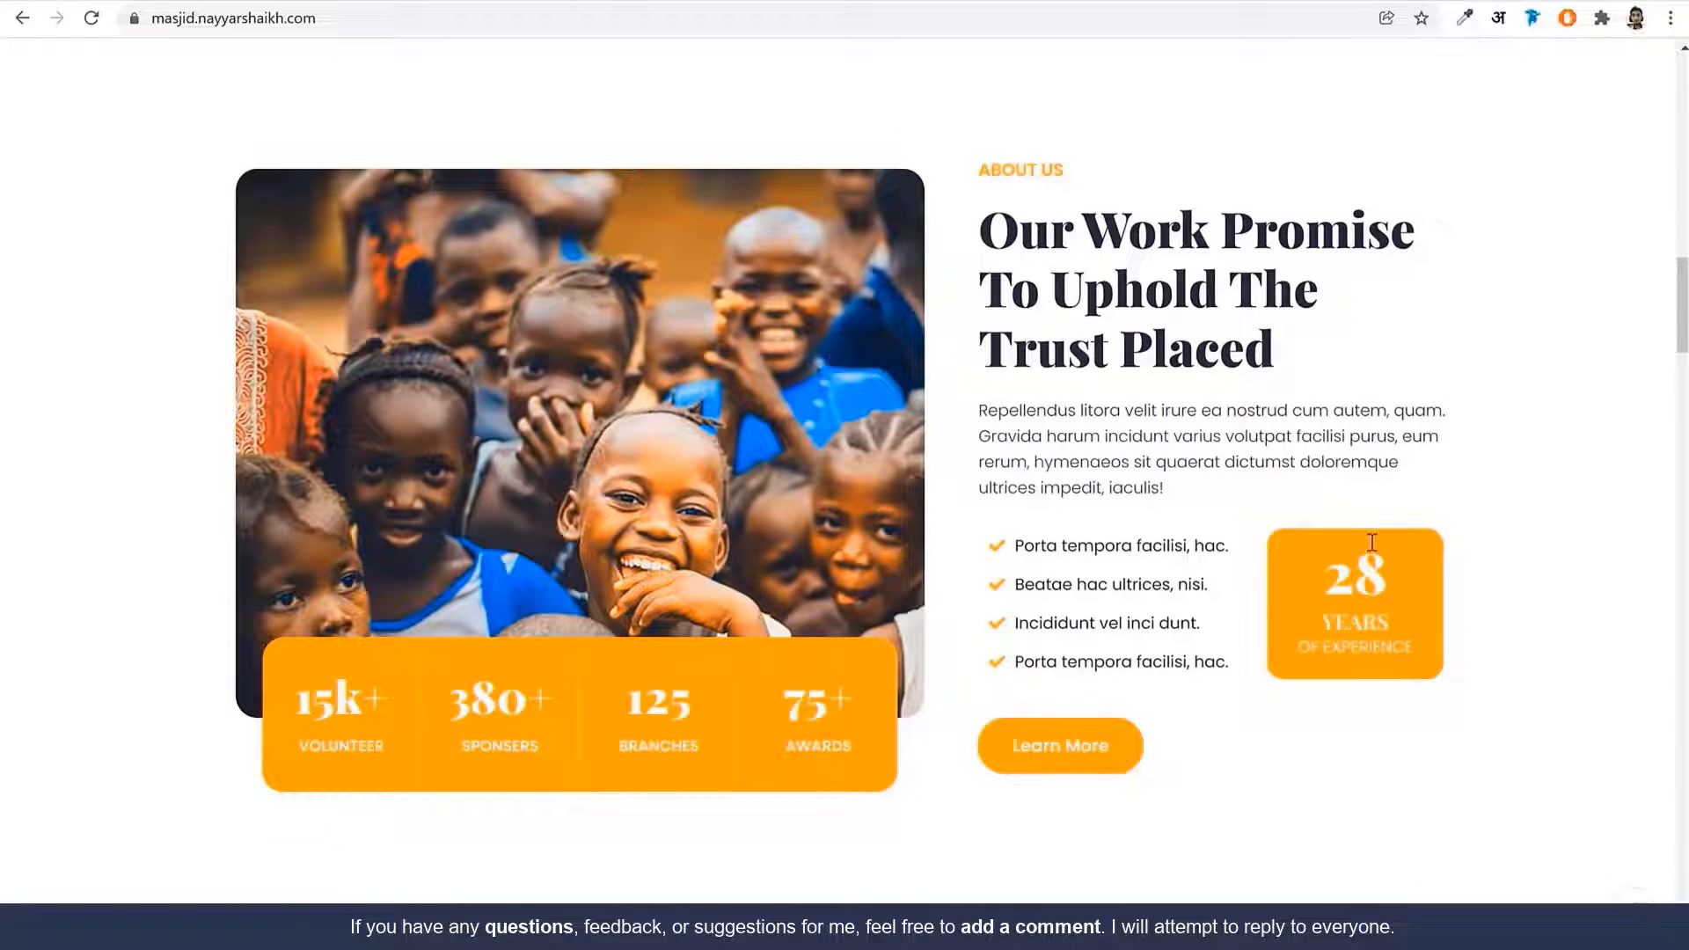
{"action": "double_click", "coordinate": [1368, 571]}
{"action": "key", "text": "ctrl+c"}
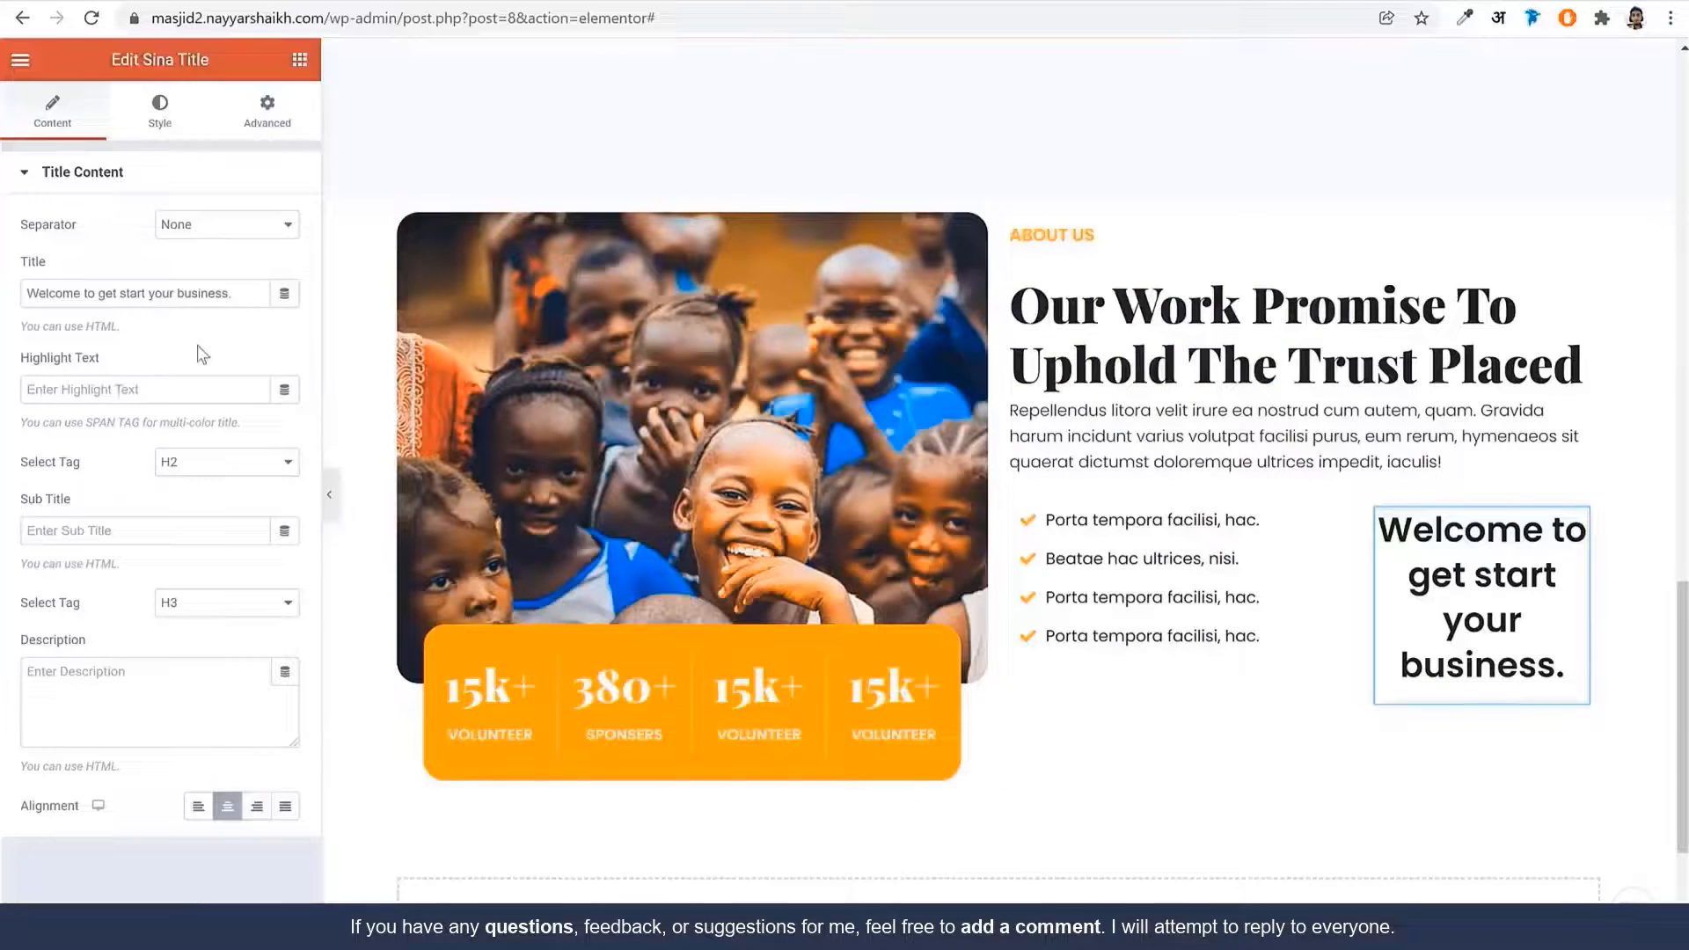
{"action": "left_click", "coordinate": [192, 293]}
{"action": "key", "text": "ctrl+a"}
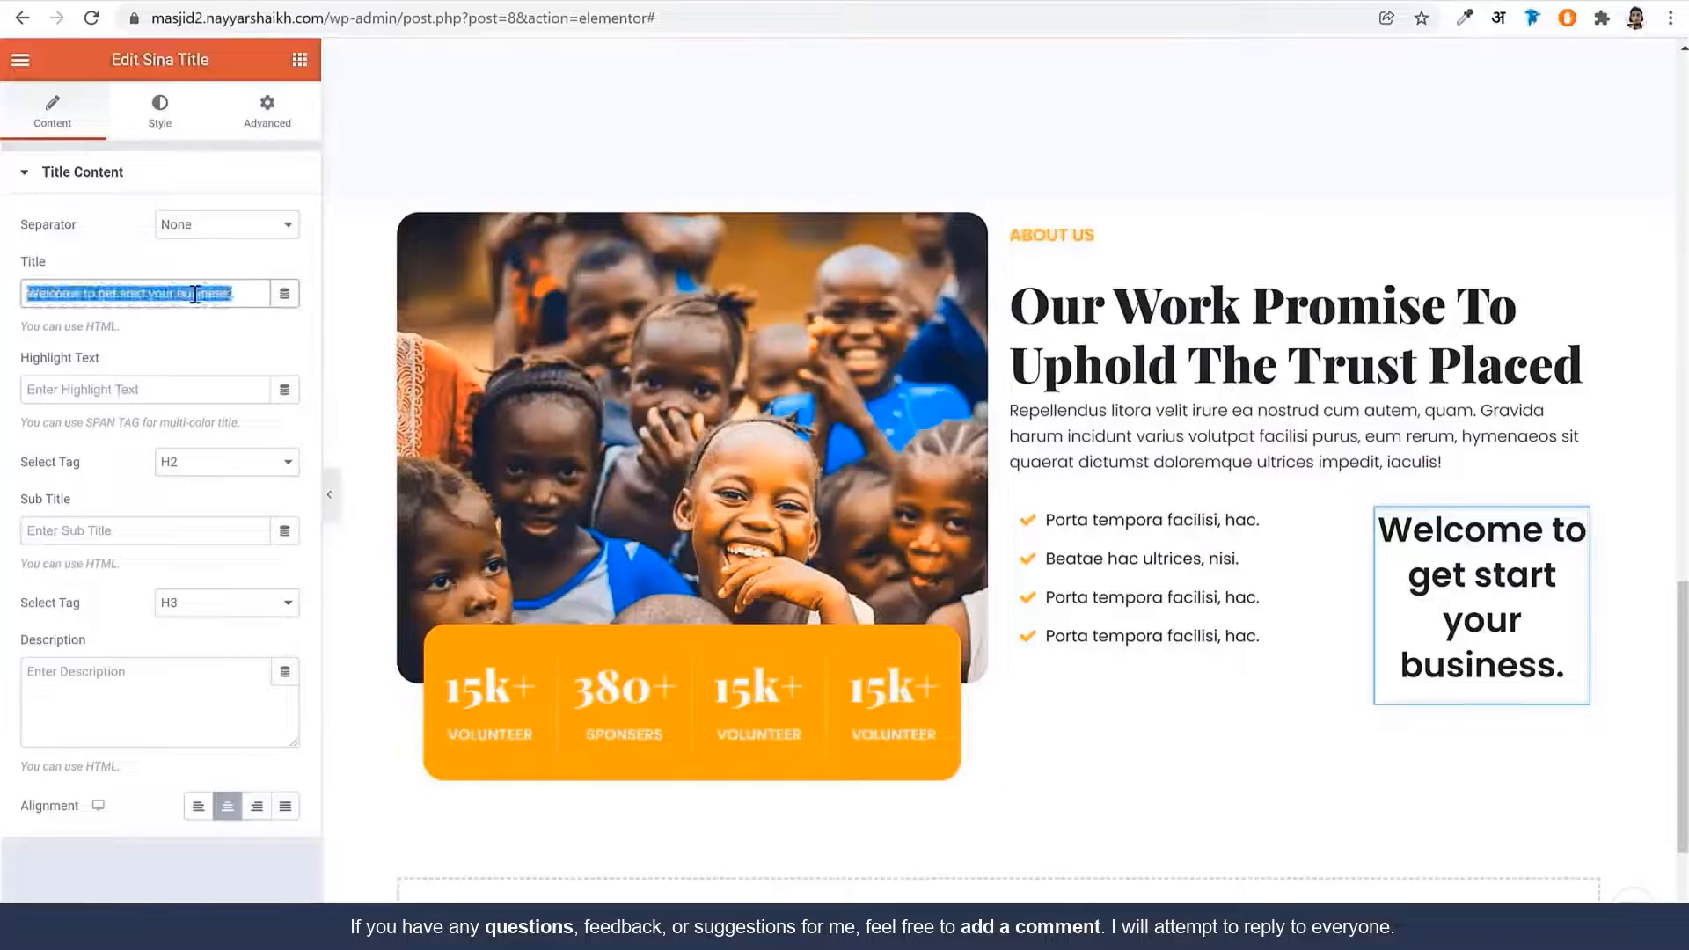
{"action": "key", "text": "ctrl+v"}
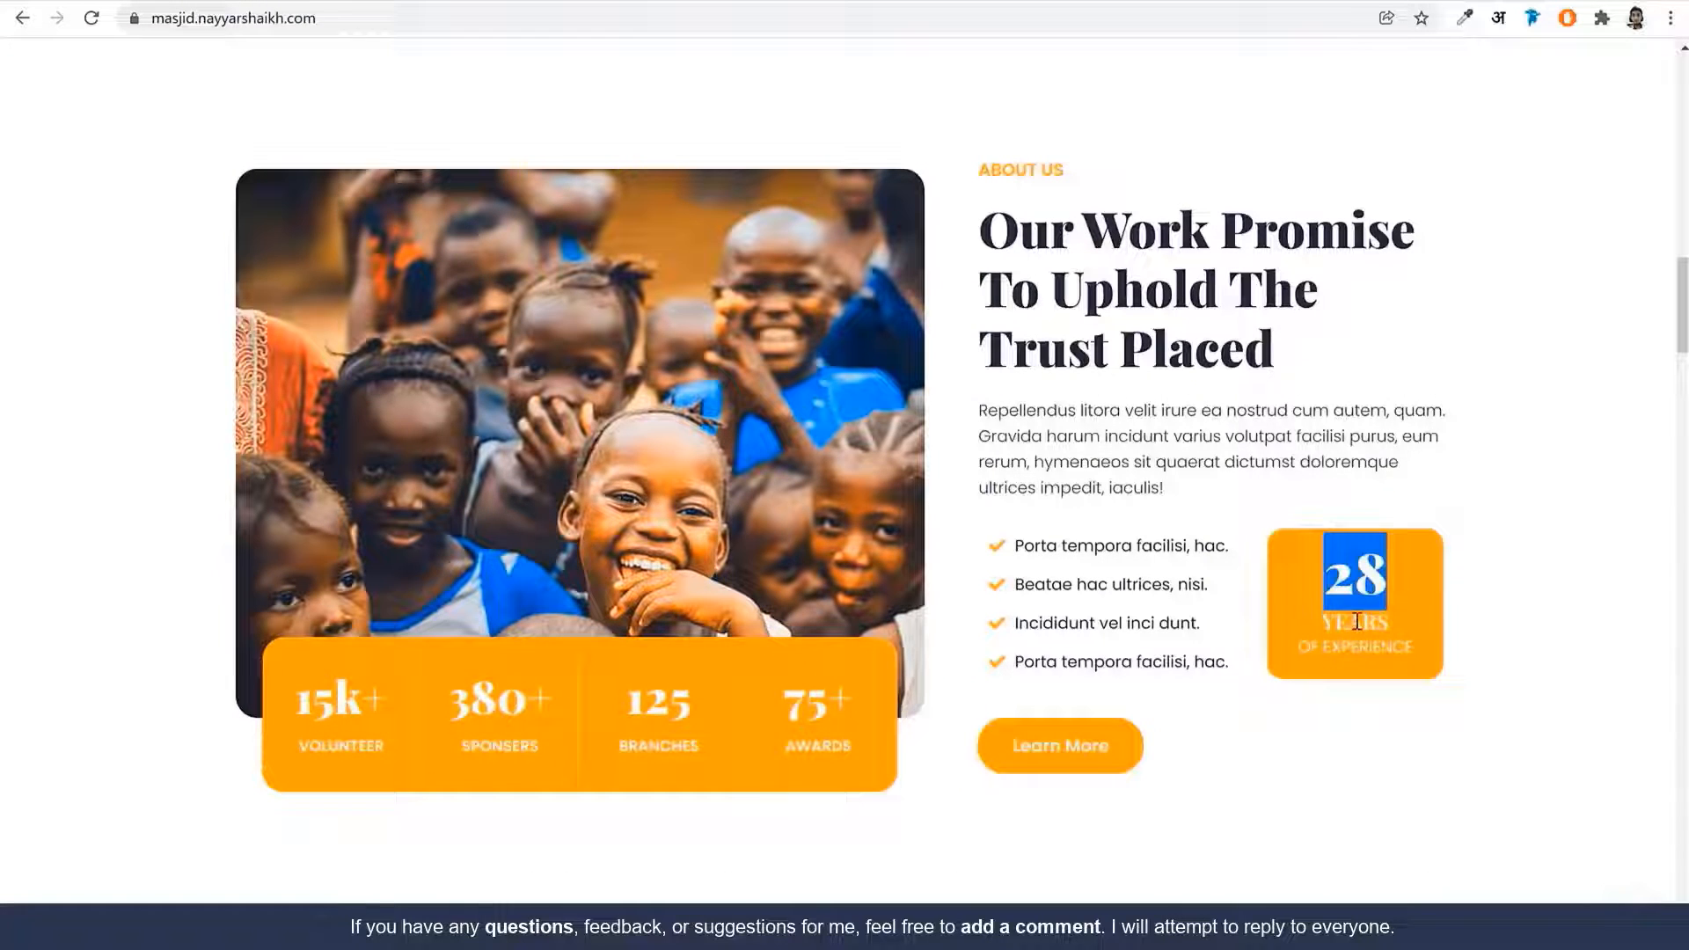
Set the box subtitle to YEARS and its description to OF EXPERIENCE
{"action": "double_click", "coordinate": [1356, 622]}
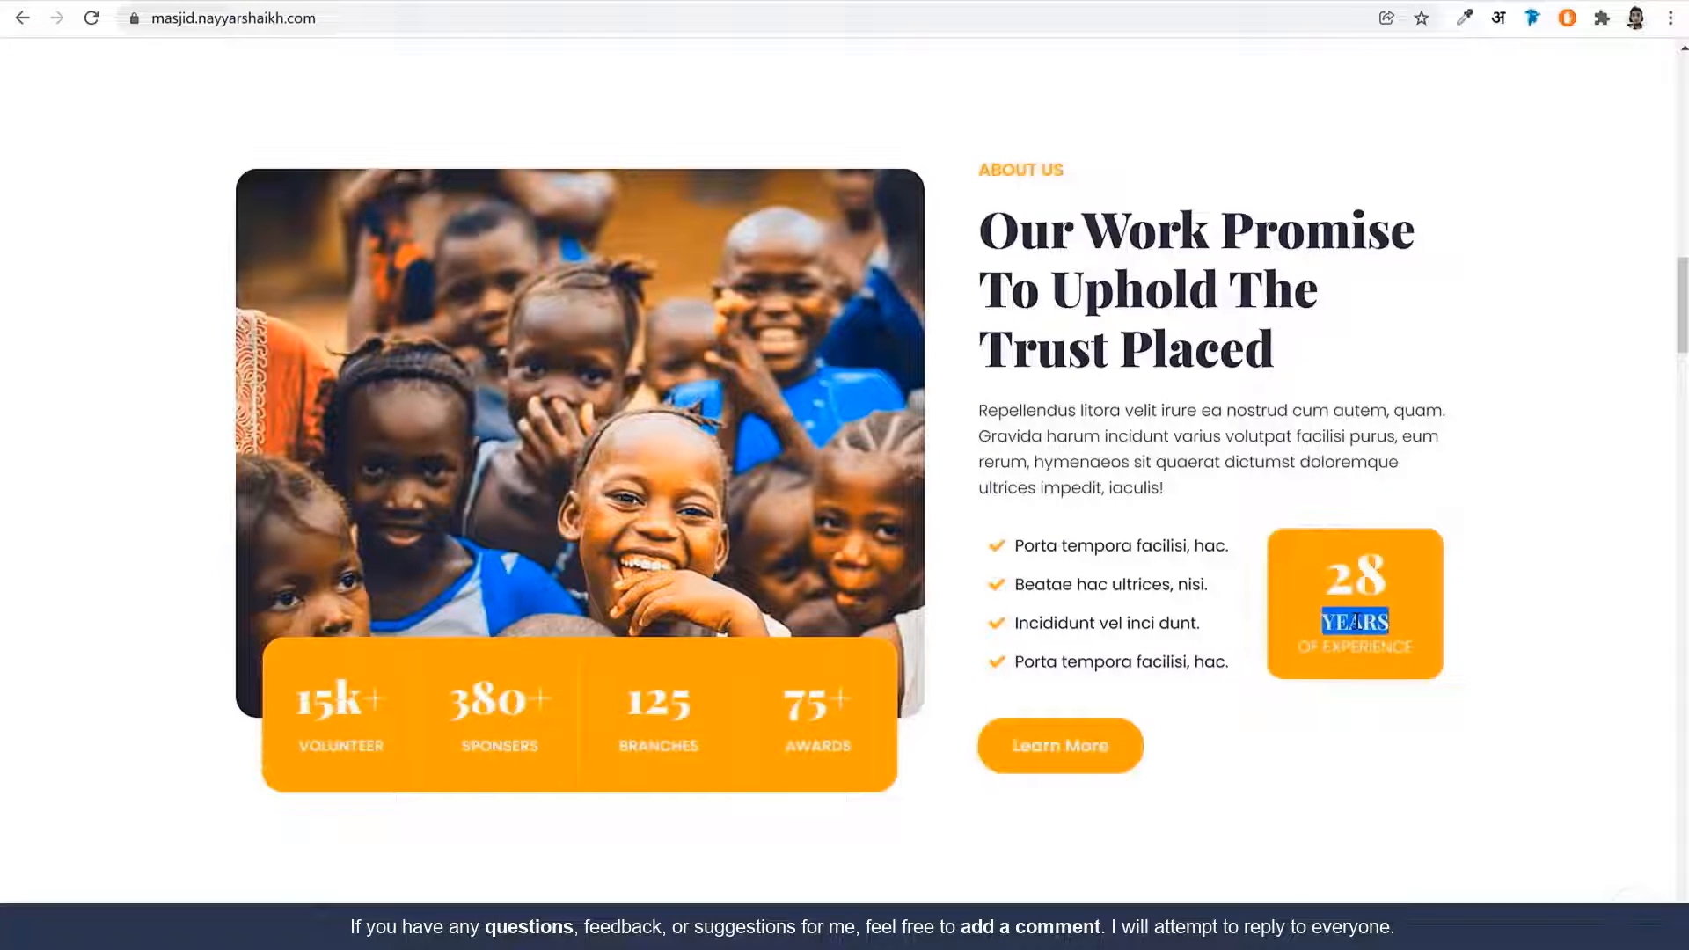
{"action": "left_click_drag", "start_coordinate": [1323, 622], "coordinate": [1451, 666]}
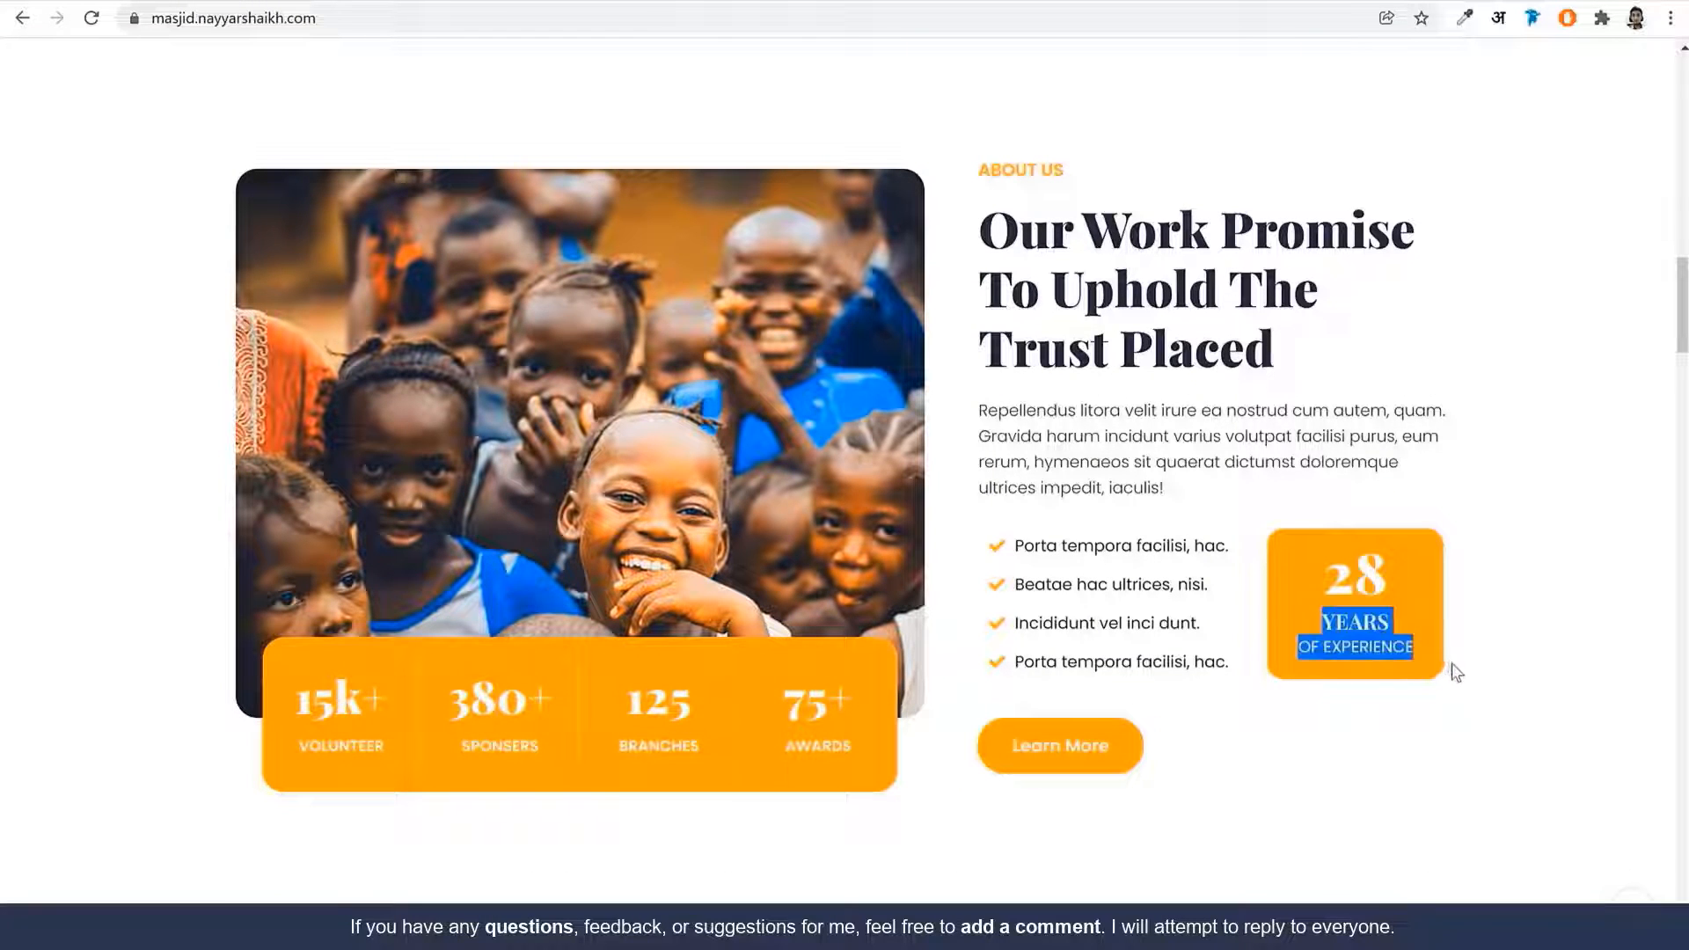
{"action": "left_click", "coordinate": [1421, 635]}
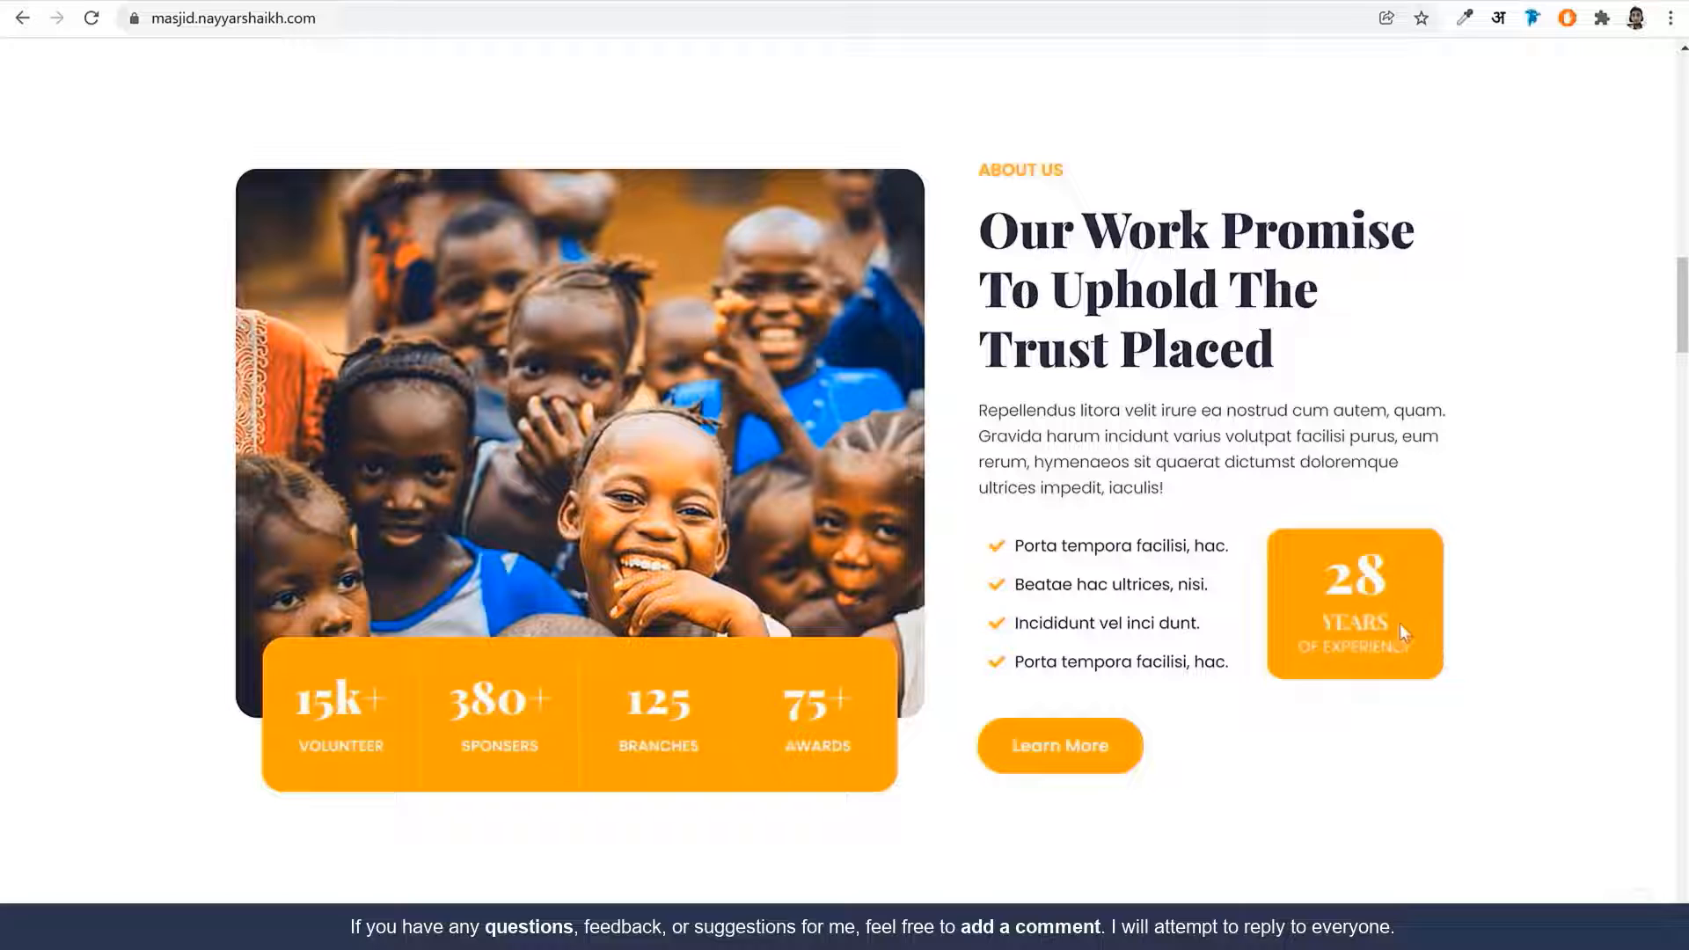
{"action": "double_click", "coordinate": [1346, 621]}
{"action": "key", "text": "ctrl+c"}
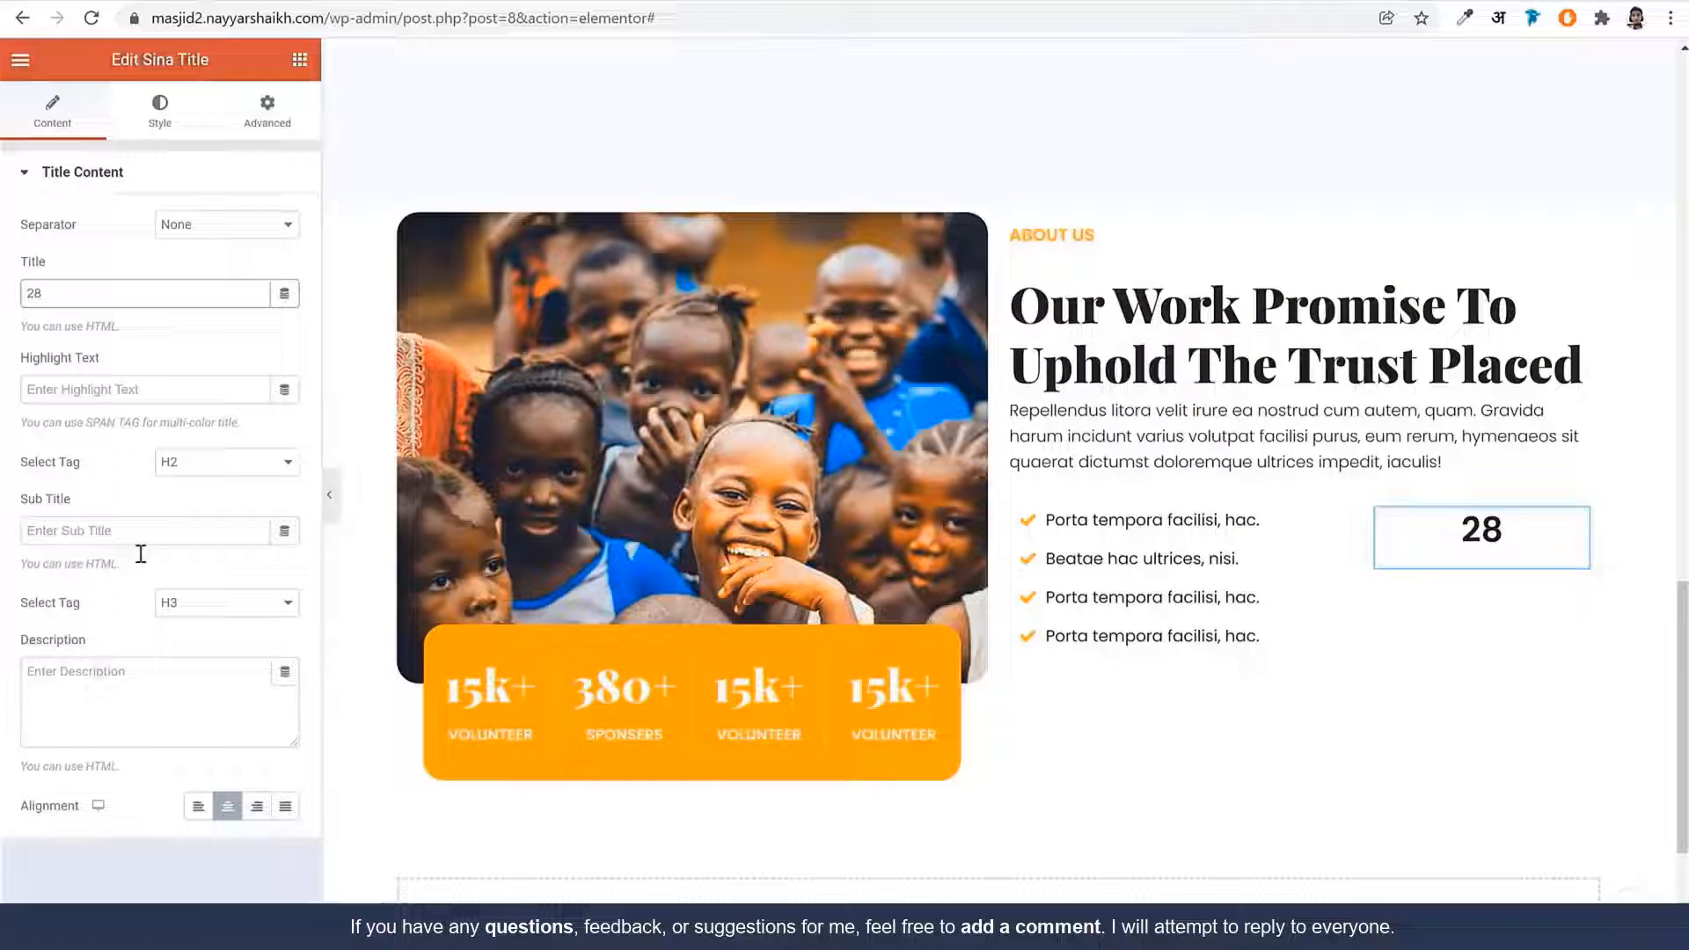
{"action": "left_click", "coordinate": [146, 525]}
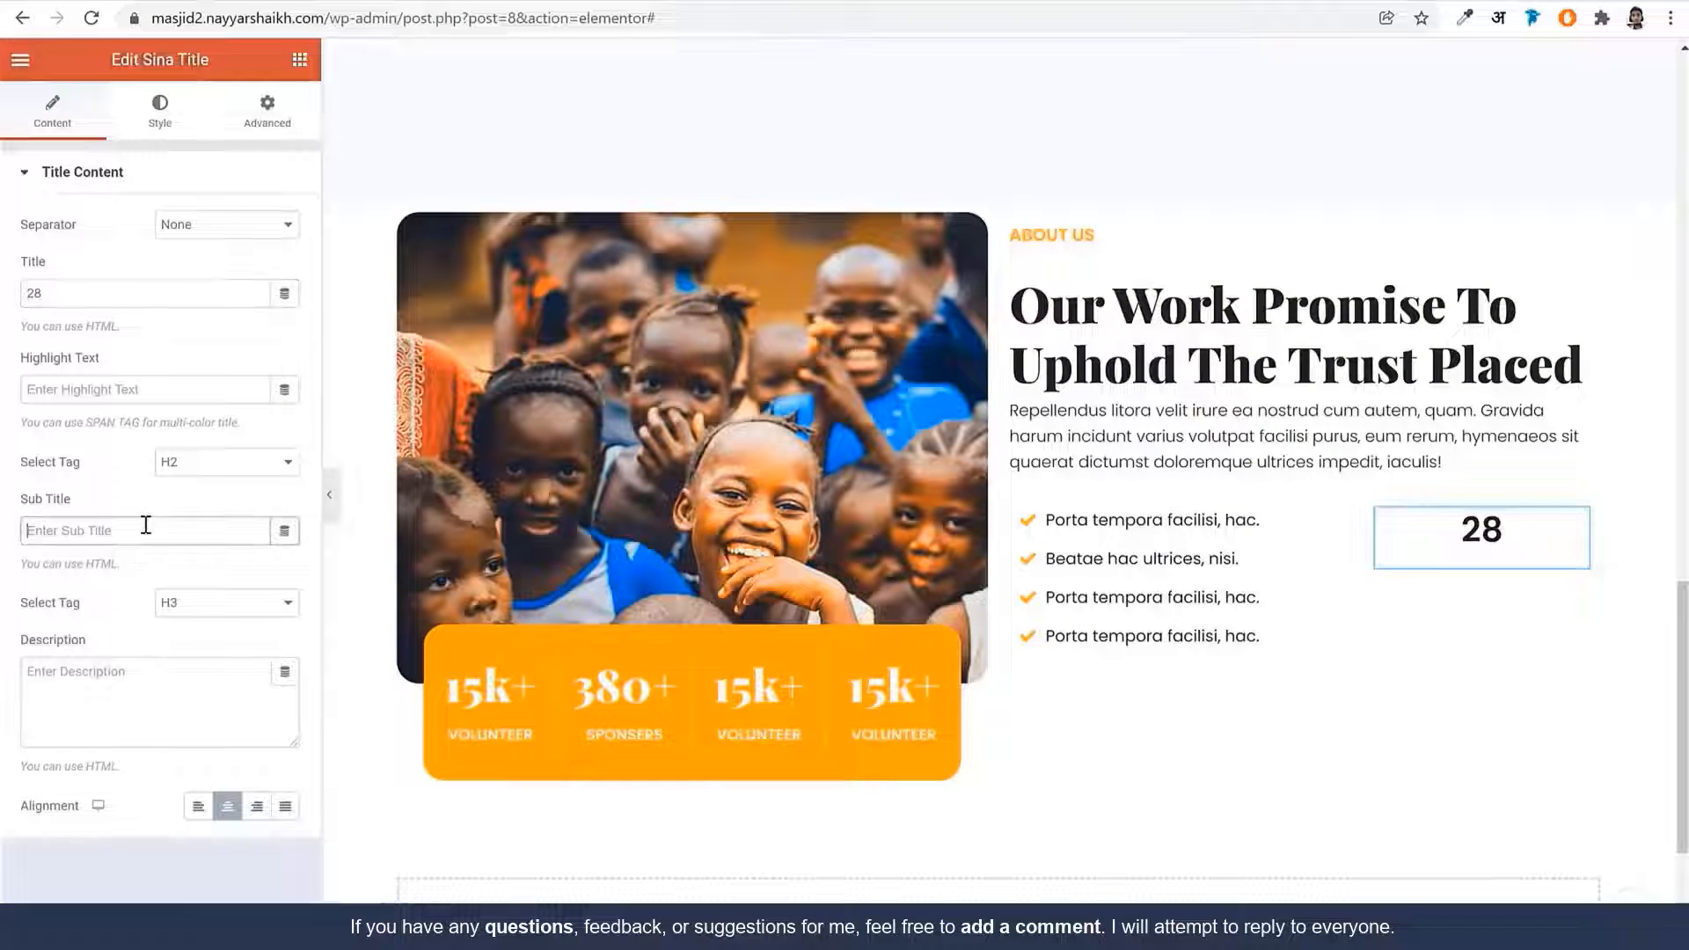
{"action": "key", "text": "ctrl+v"}
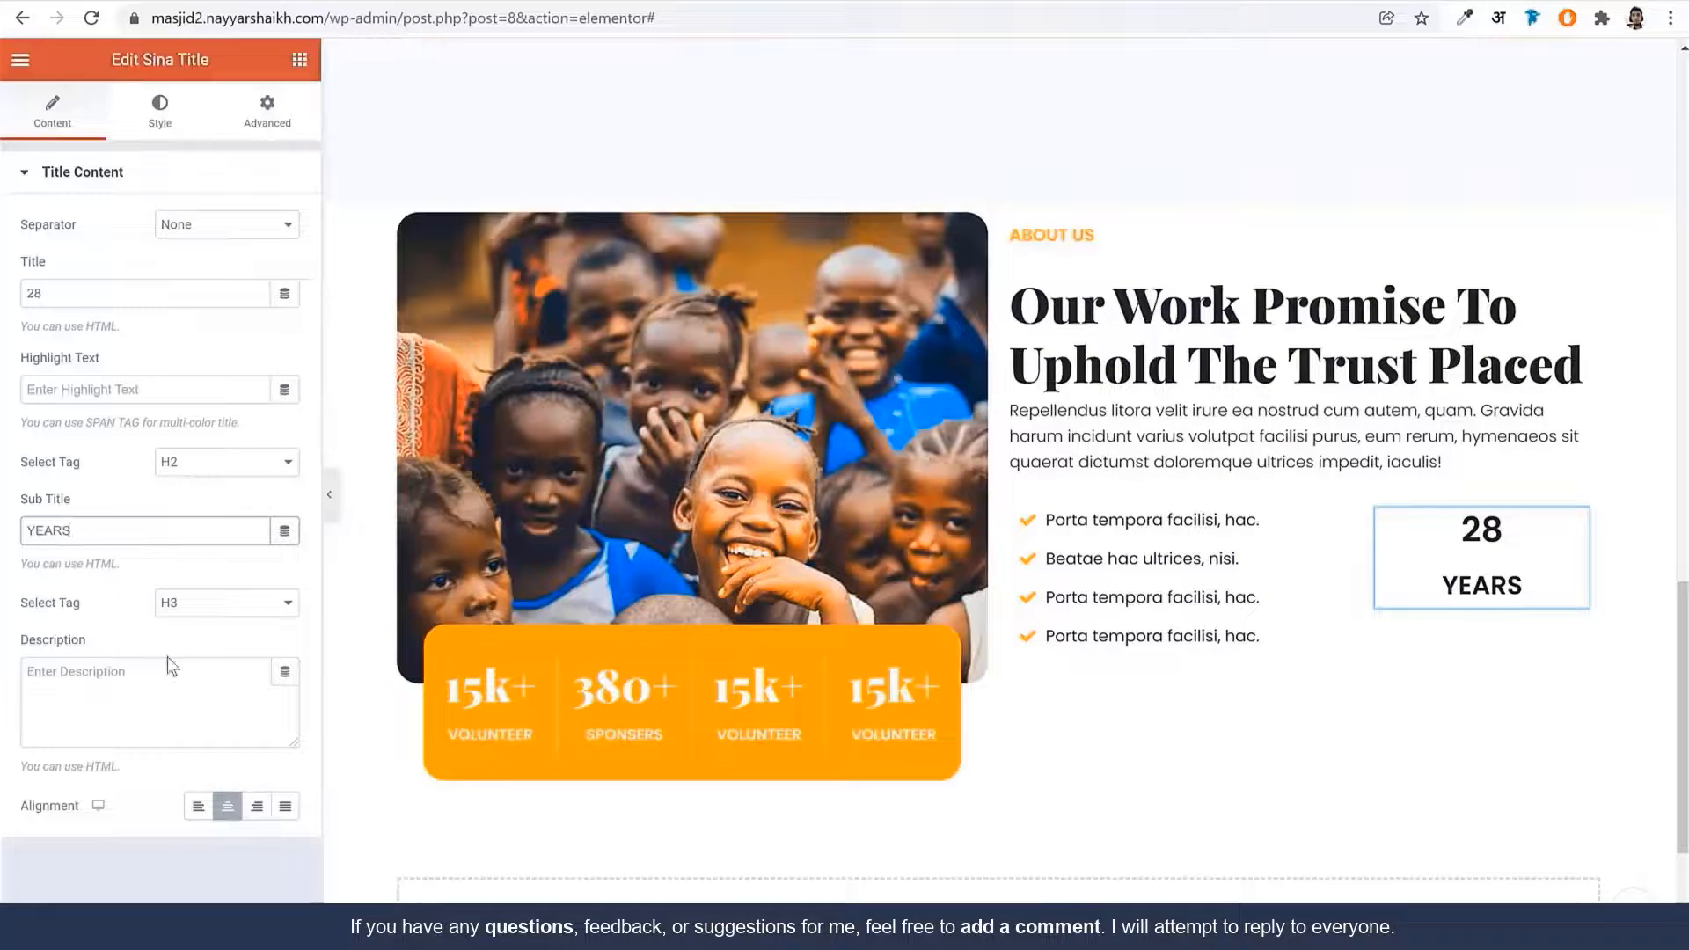
{"action": "left_click", "coordinate": [170, 689]}
{"action": "type", "text": "OF EXPERIENCE"}
{"action": "type", "text": "OF EXPERIENCE"}
{"action": "key", "text": "ctrl+z"}
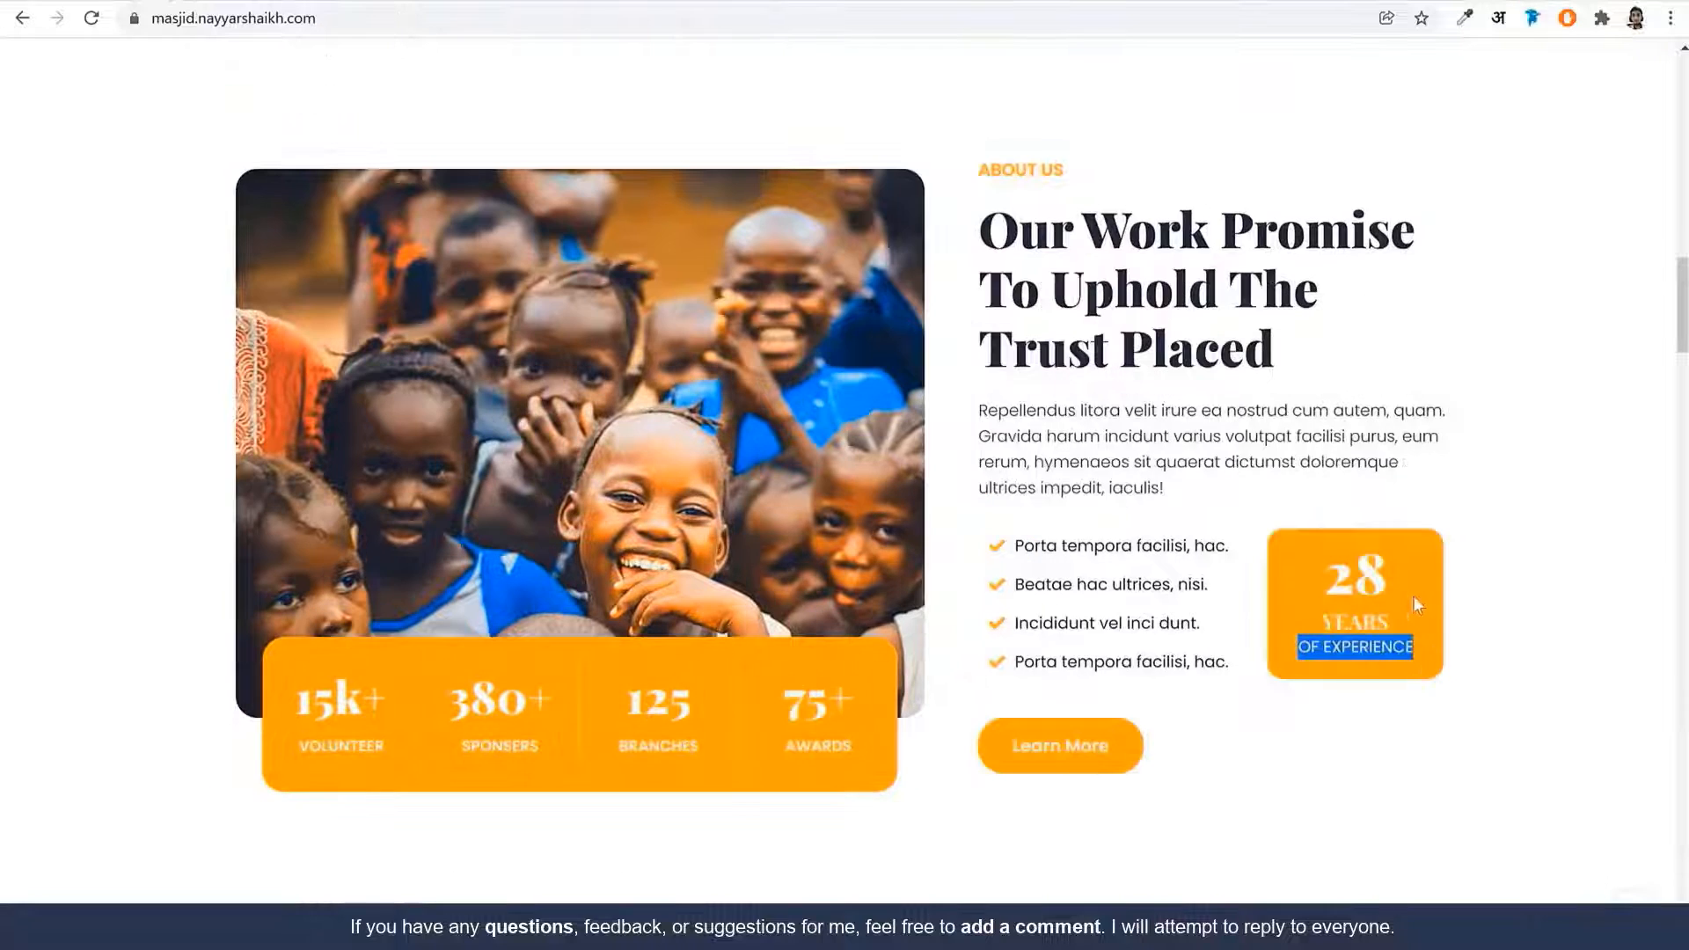
{"action": "left_click", "coordinate": [1387, 562]}
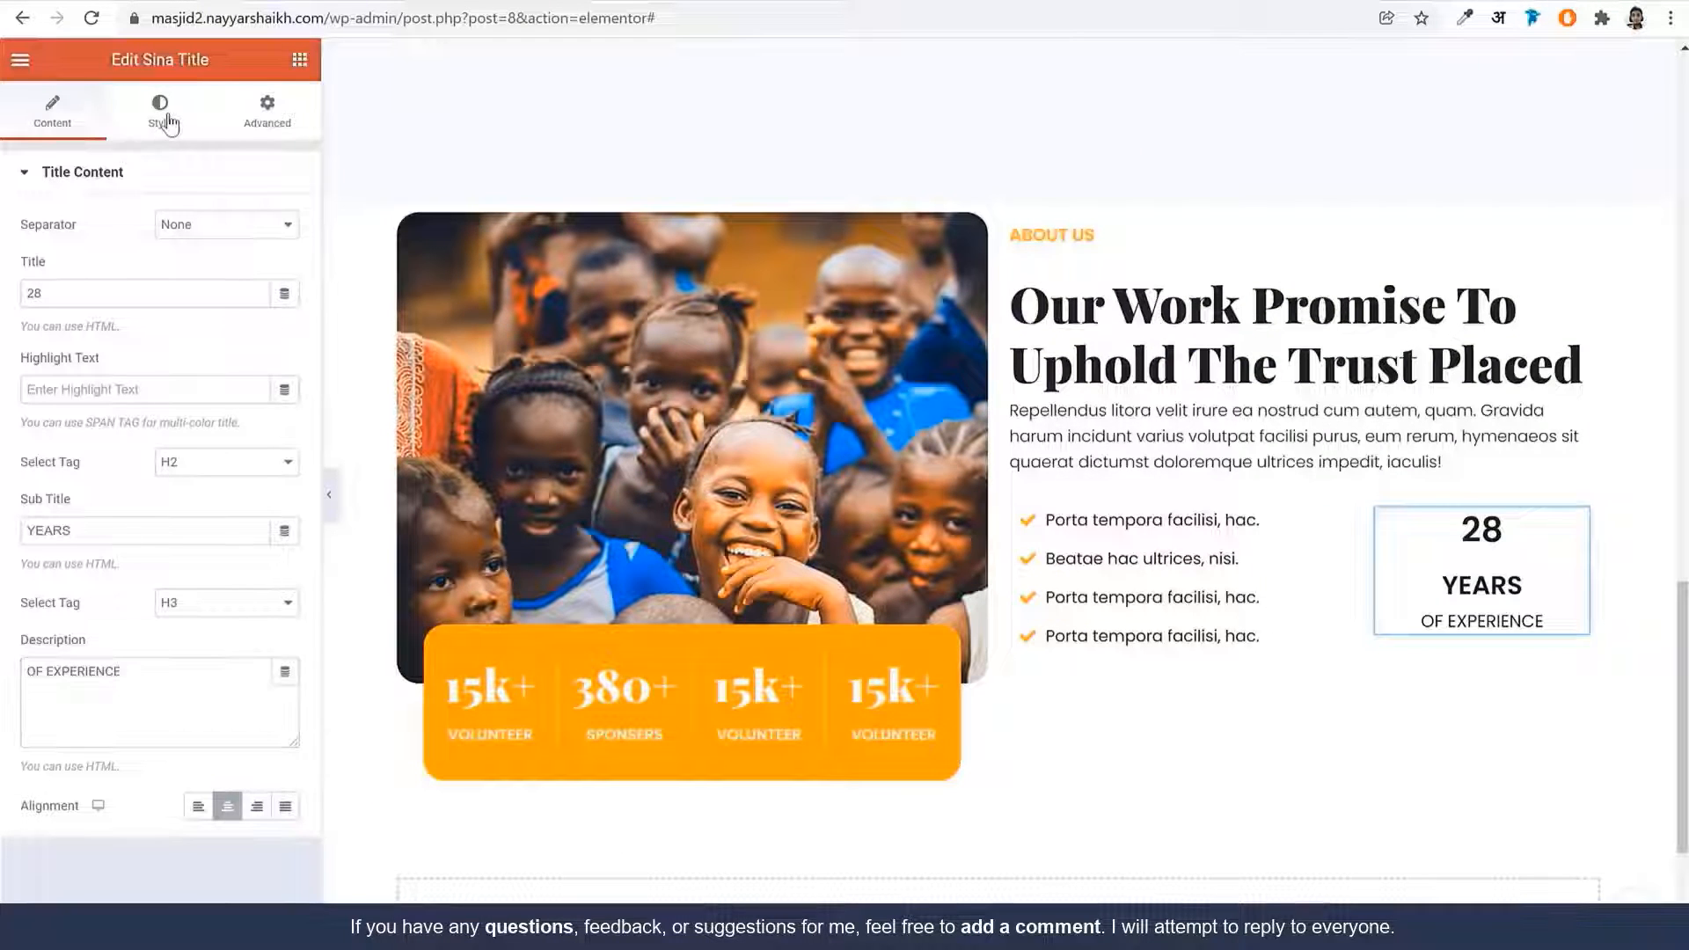
Set the 28 title typography to Playfair Display, 52px, weight 900
{"action": "left_click", "coordinate": [165, 119]}
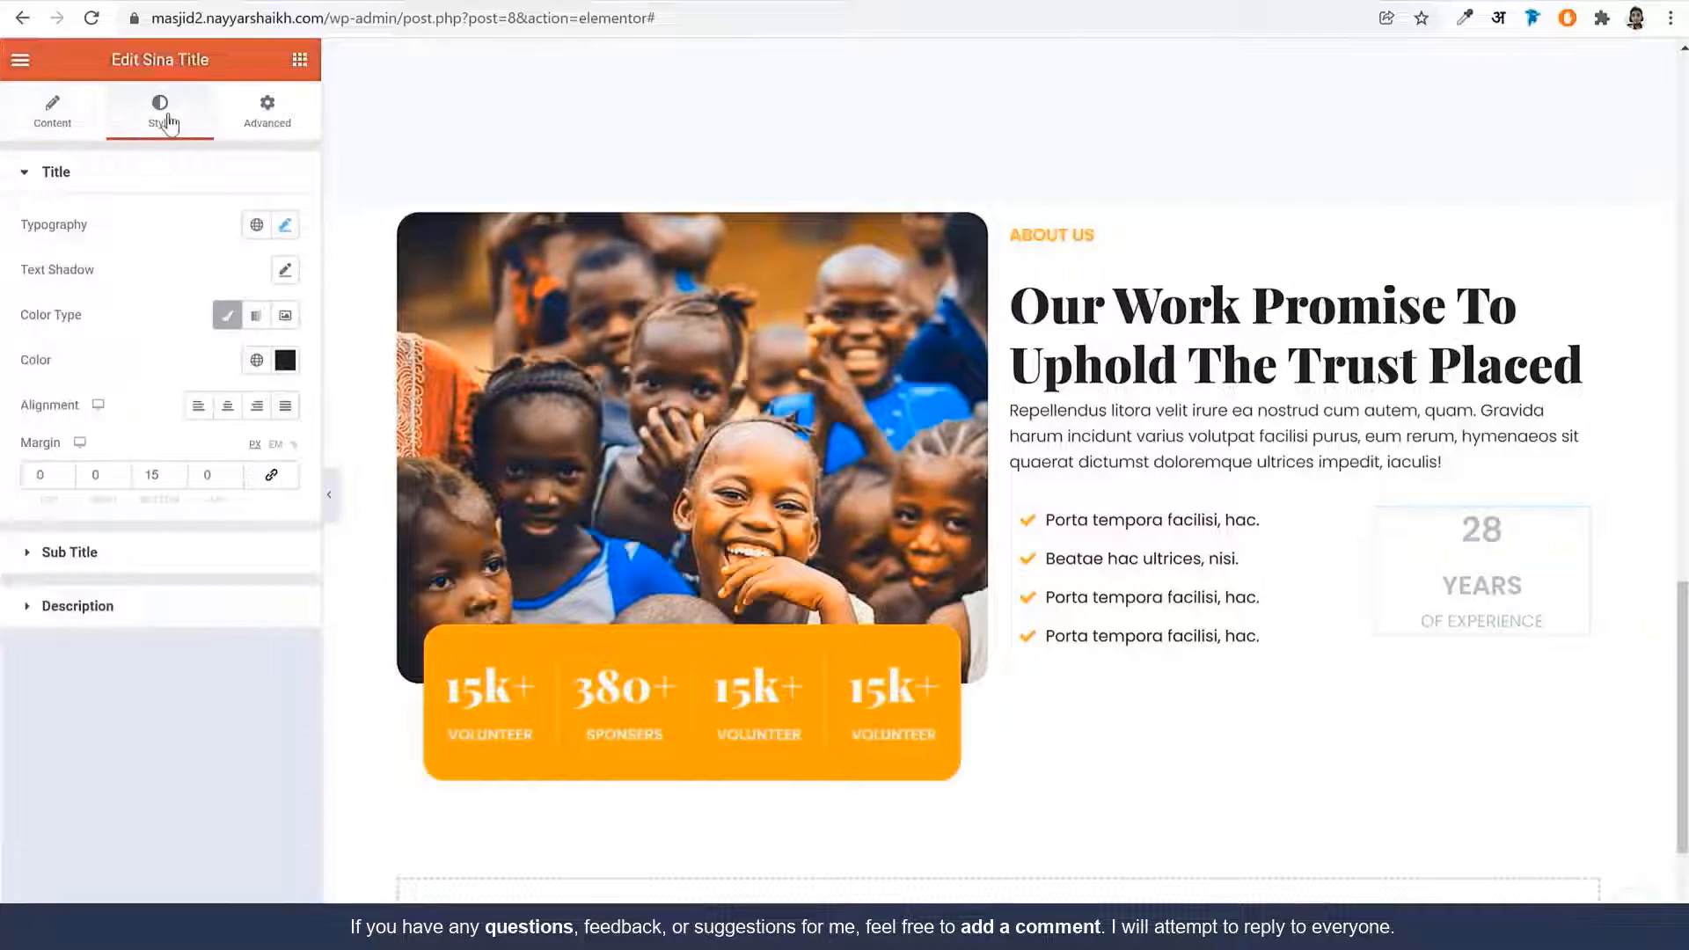
{"action": "left_click", "coordinate": [283, 225]}
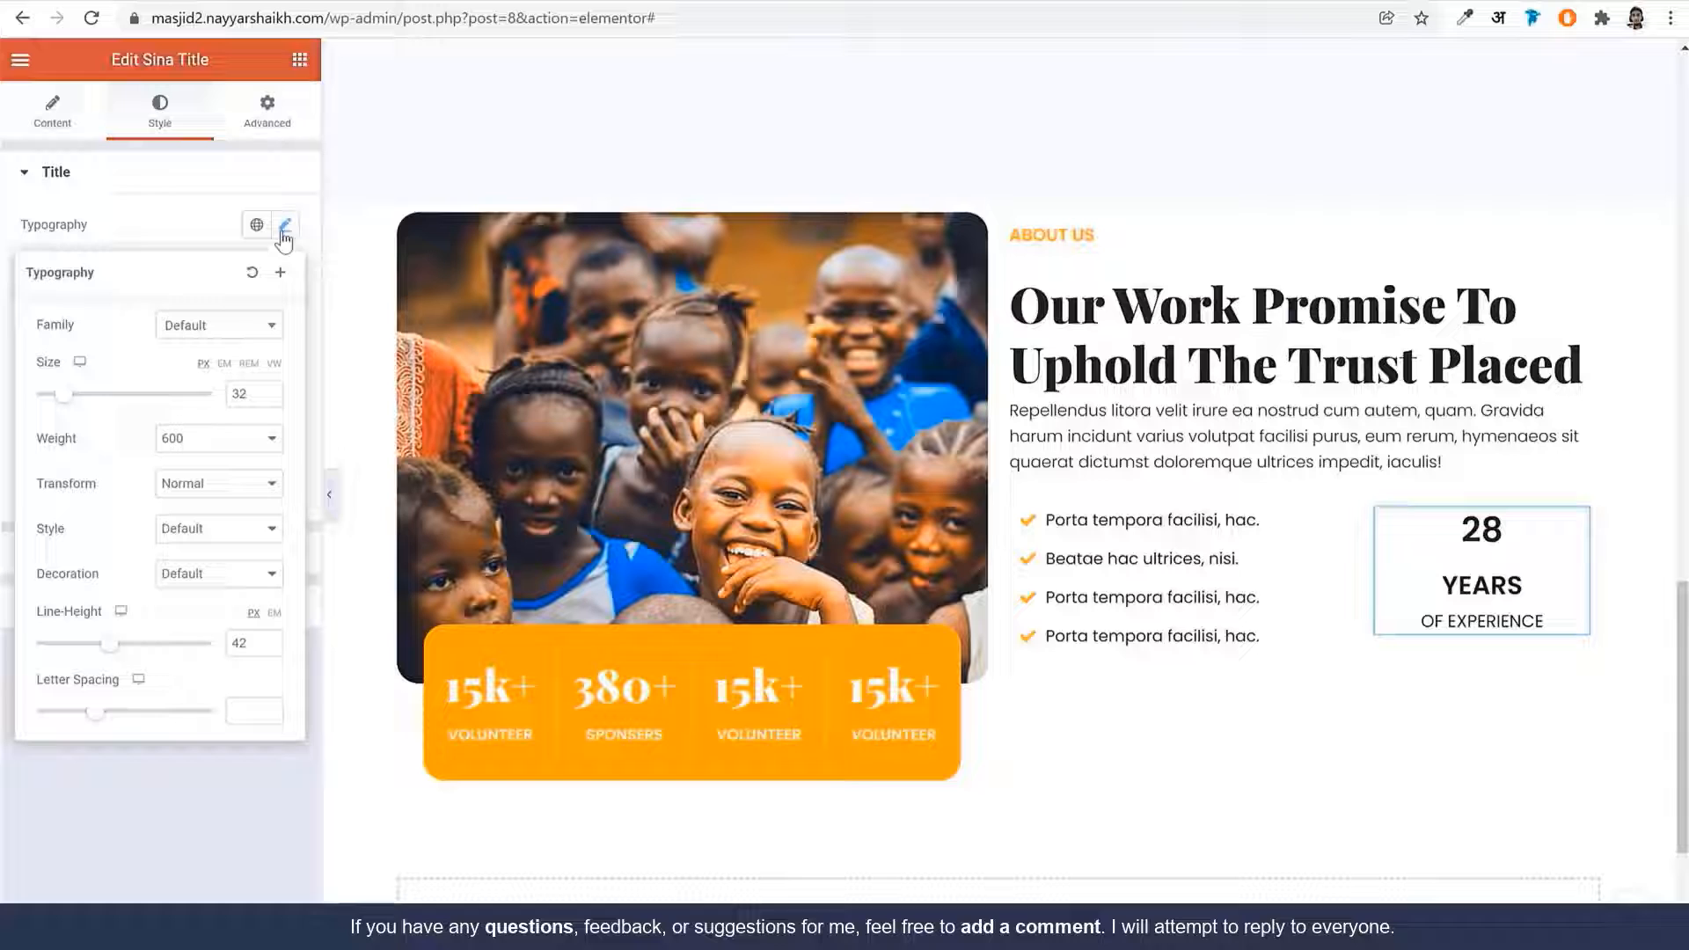
{"action": "left_click", "coordinate": [230, 326]}
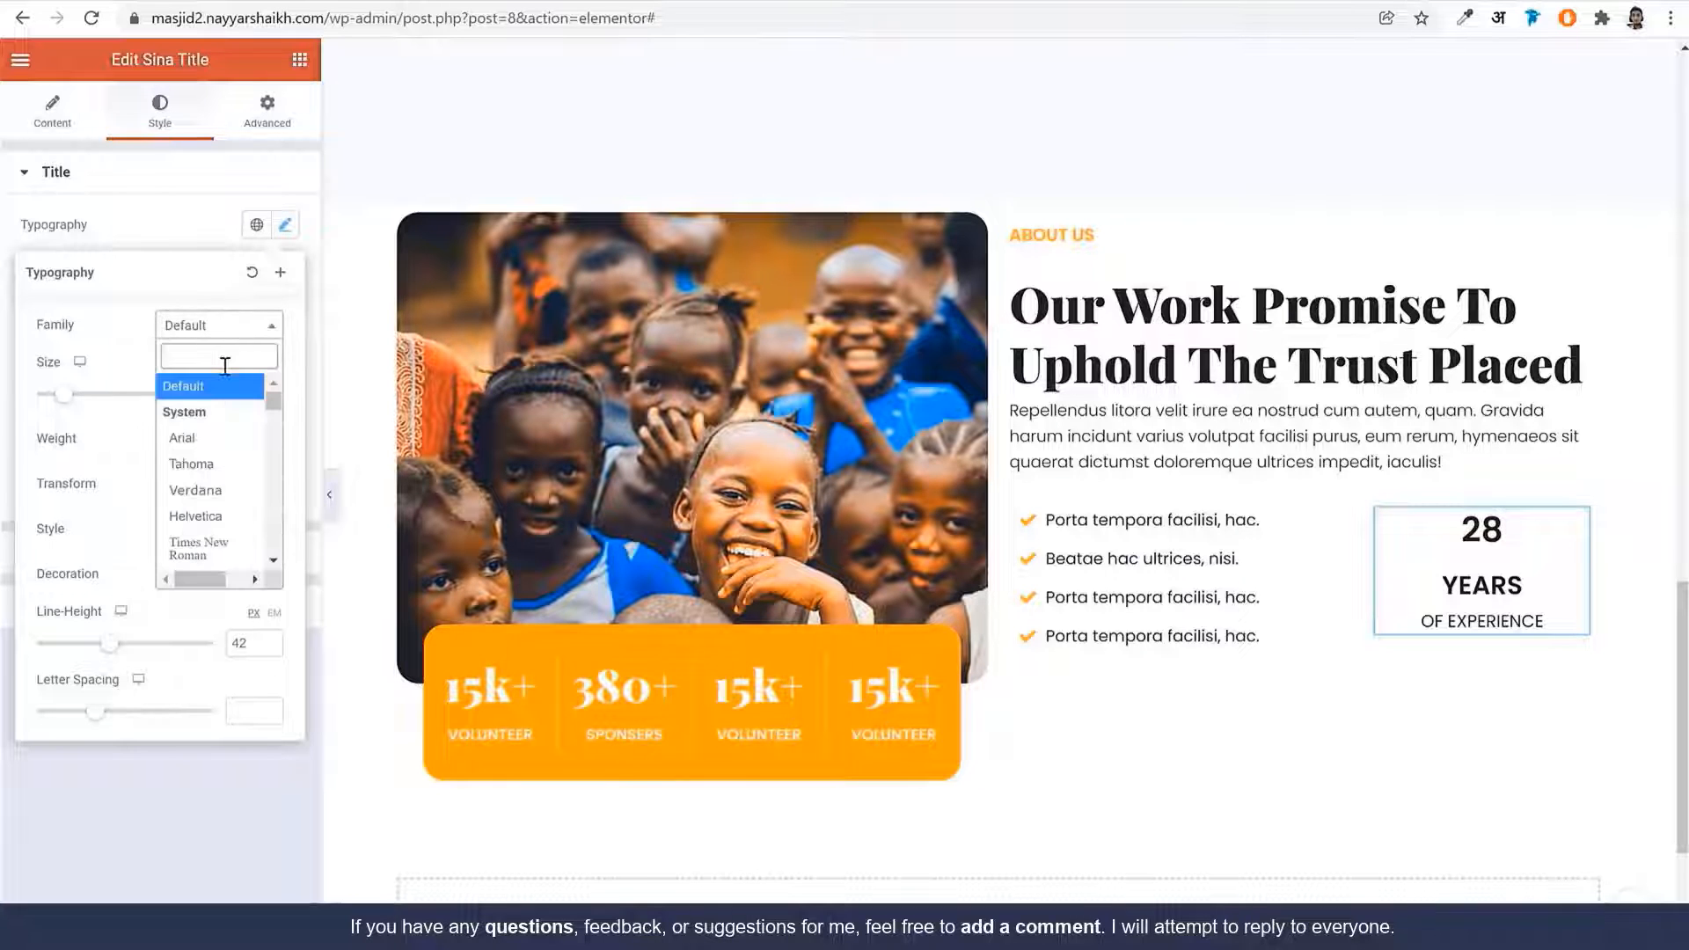
{"action": "type", "text": "playf"}
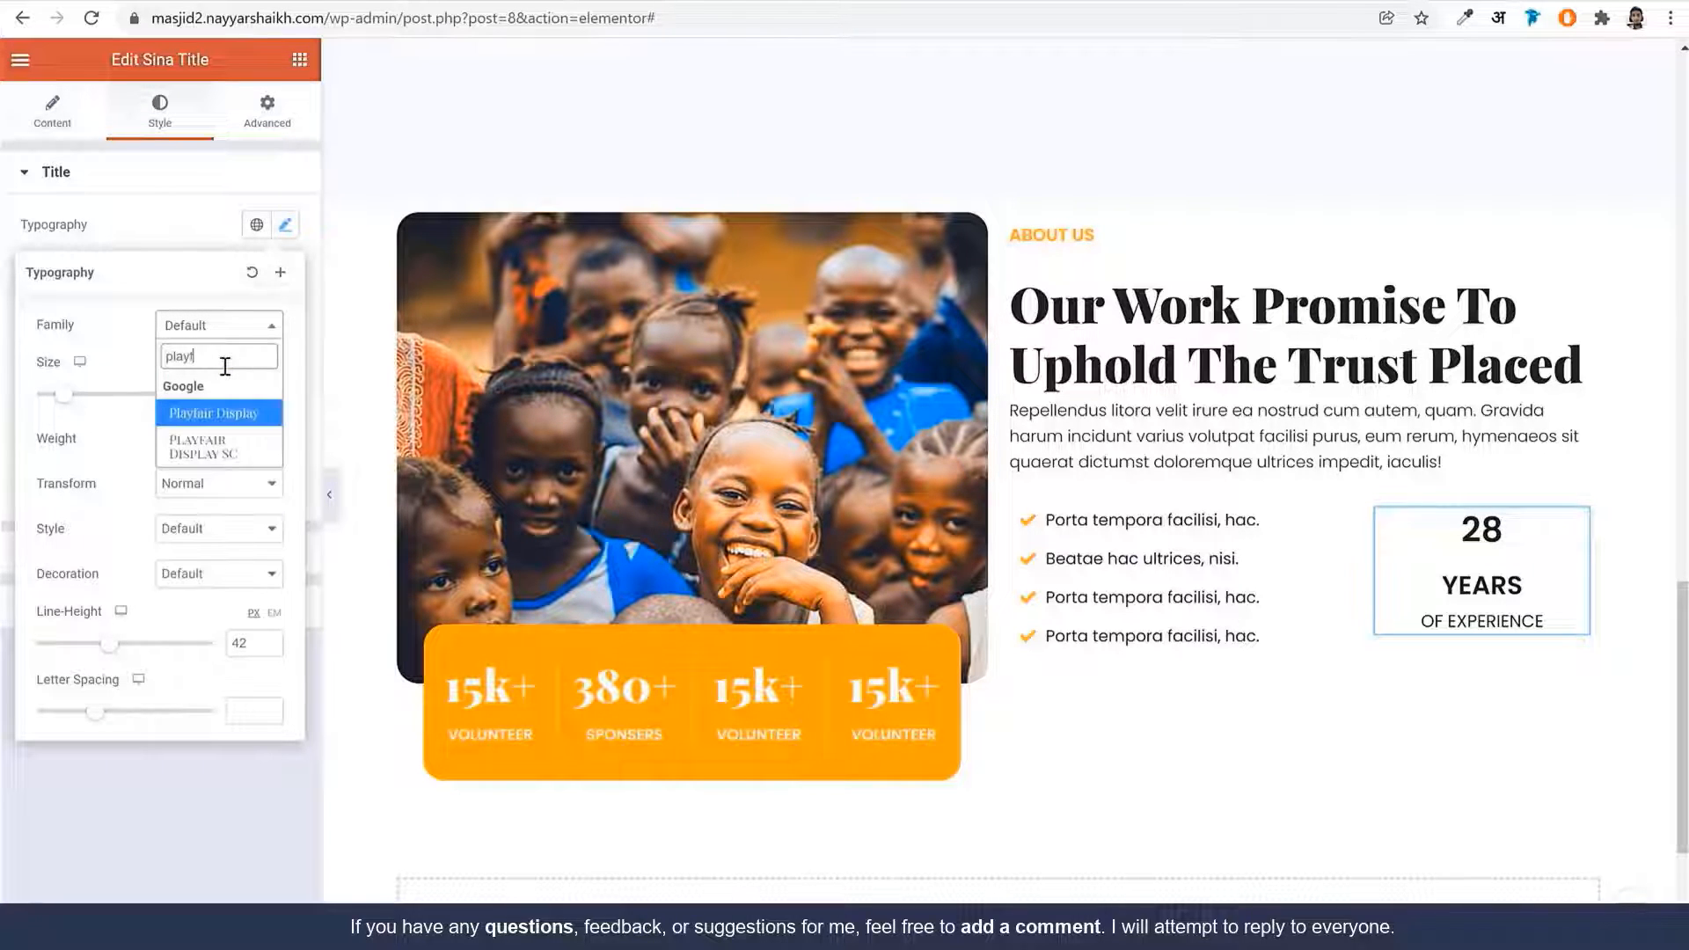
{"action": "key", "text": "Return"}
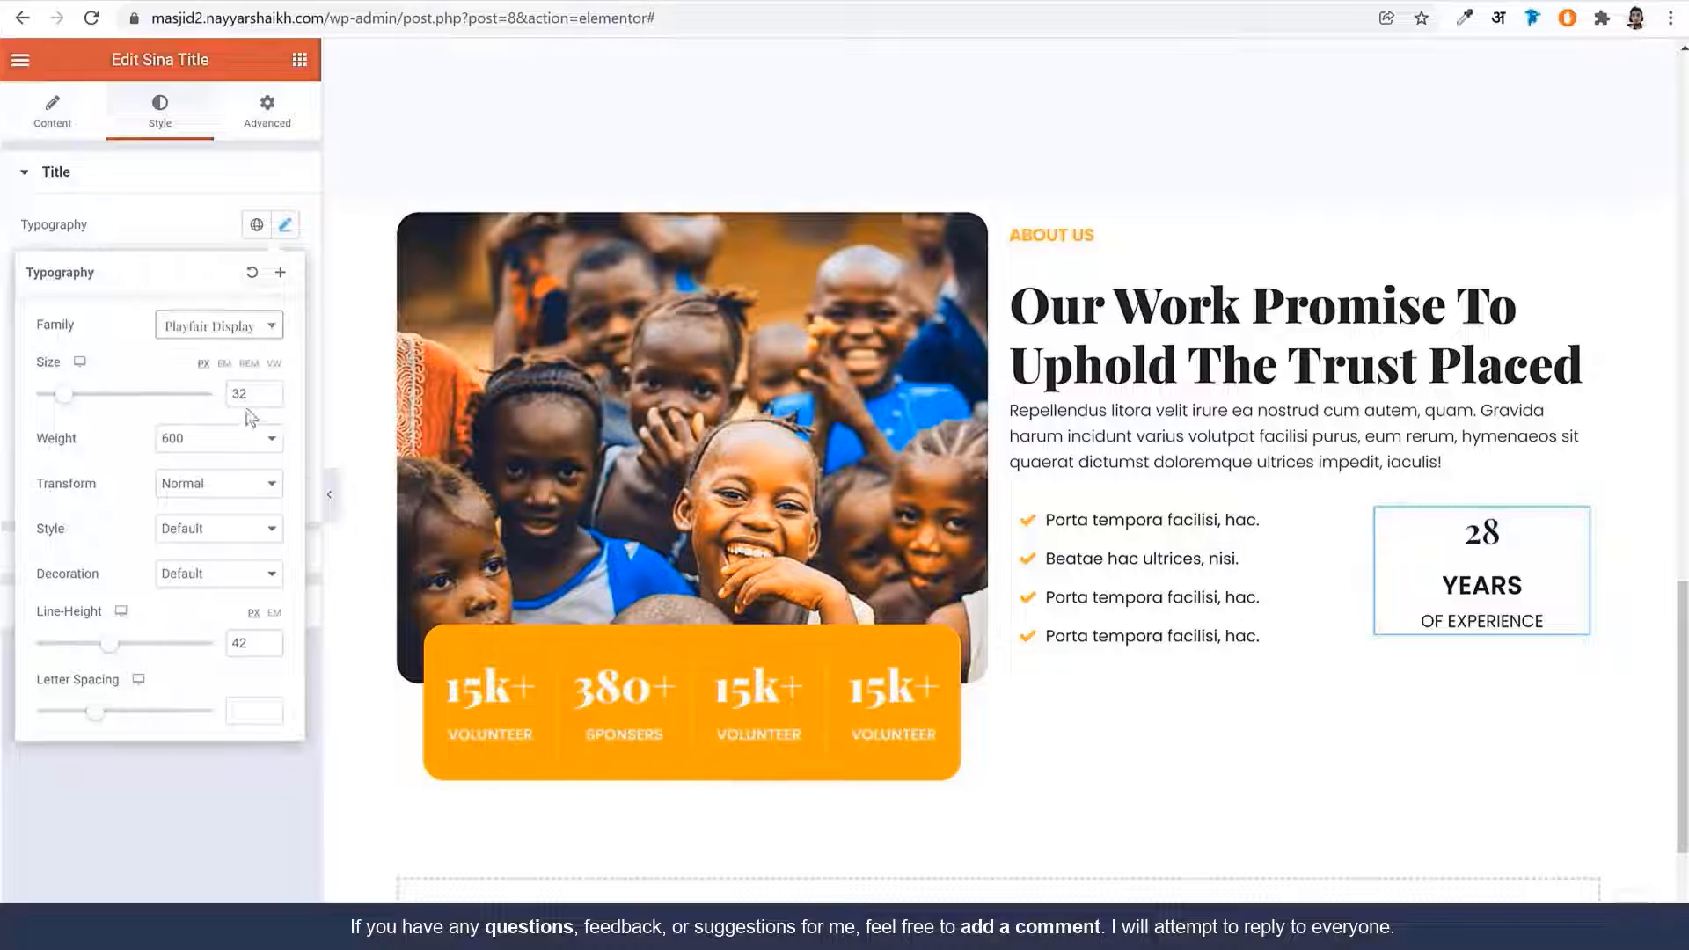
{"action": "left_click_drag", "start_coordinate": [257, 394], "coordinate": [191, 402]}
{"action": "type", "text": "52"}
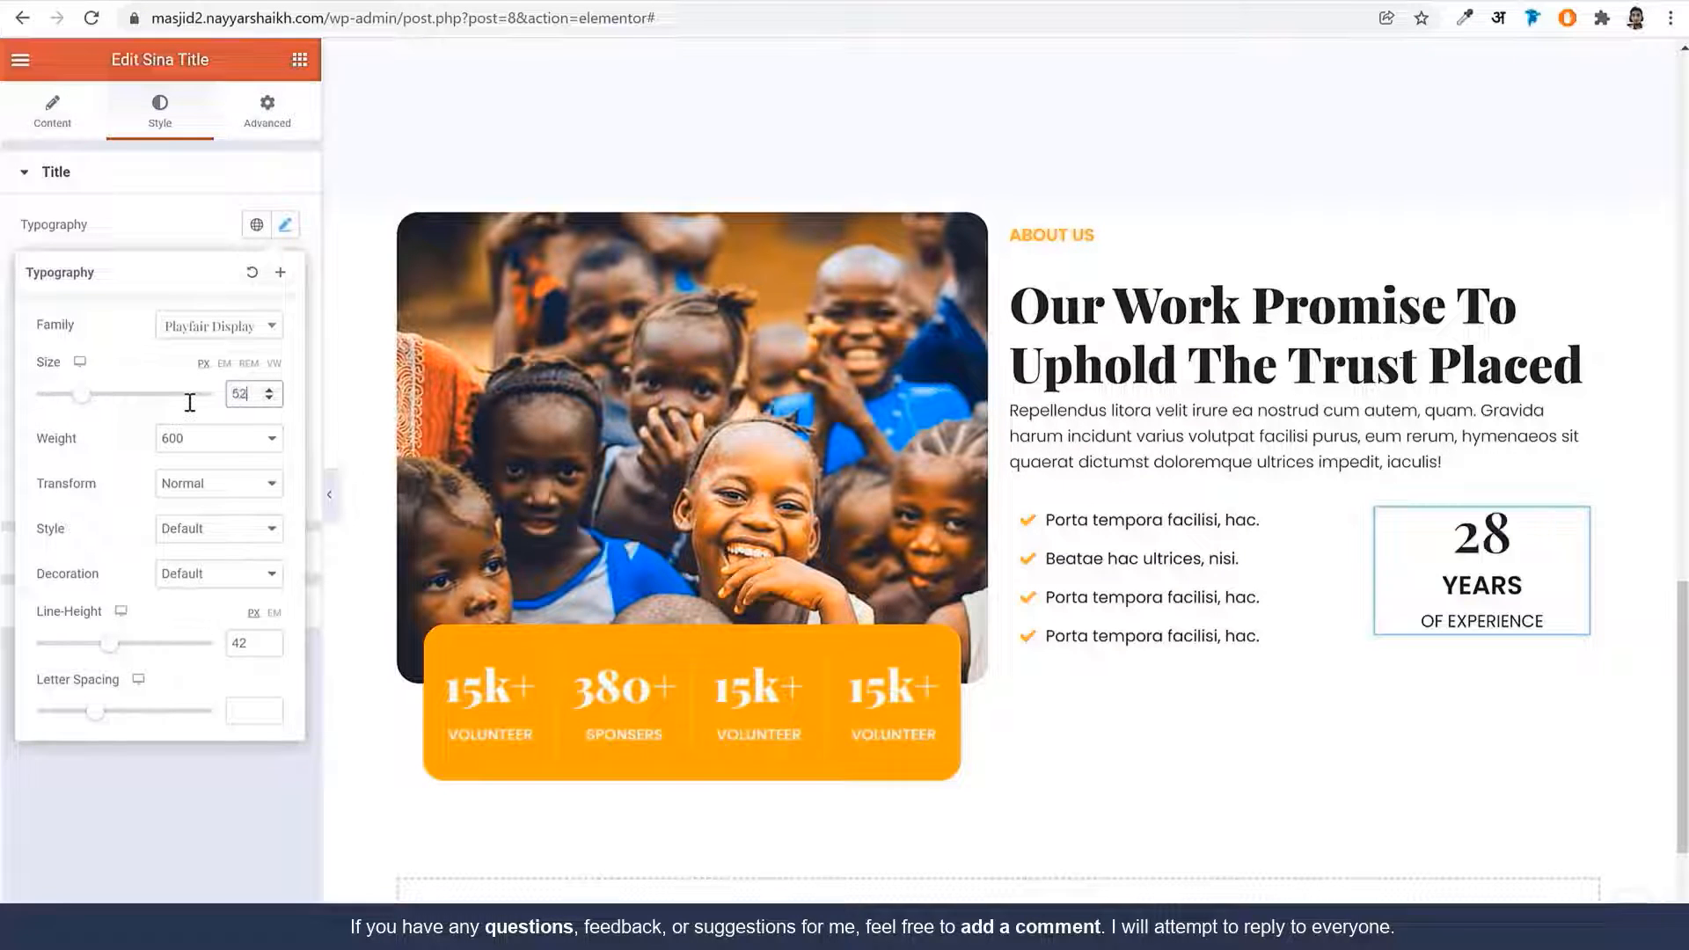
{"action": "left_click", "coordinate": [195, 436]}
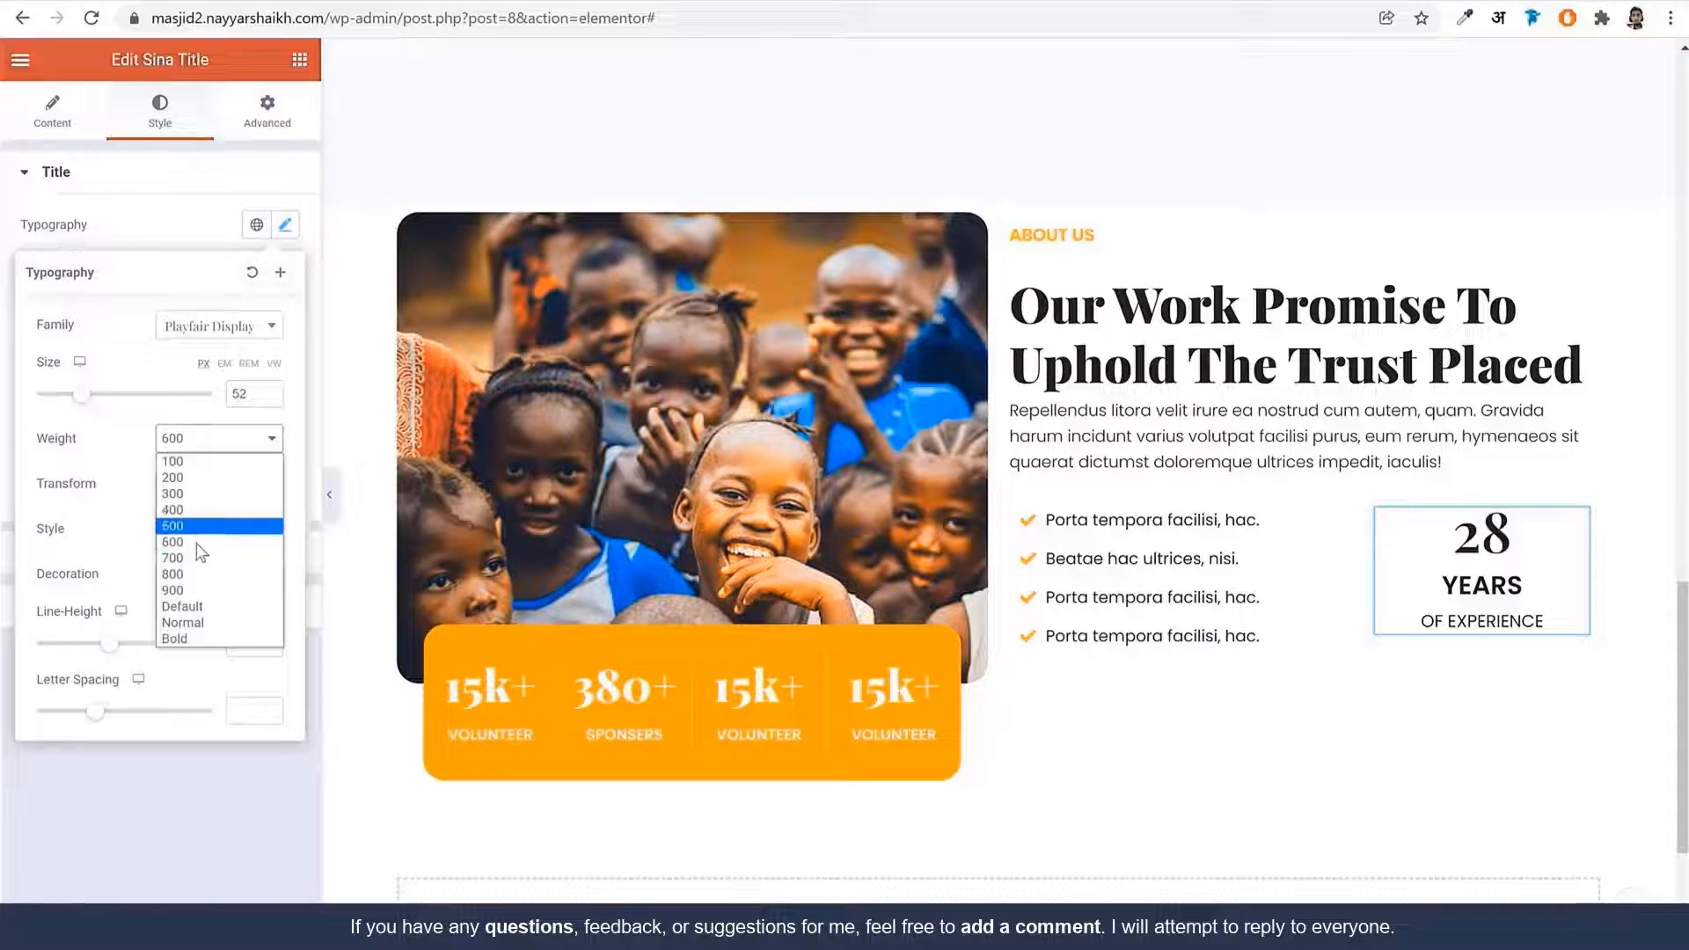
{"action": "left_click", "coordinate": [192, 588]}
{"action": "left_click", "coordinate": [200, 229]}
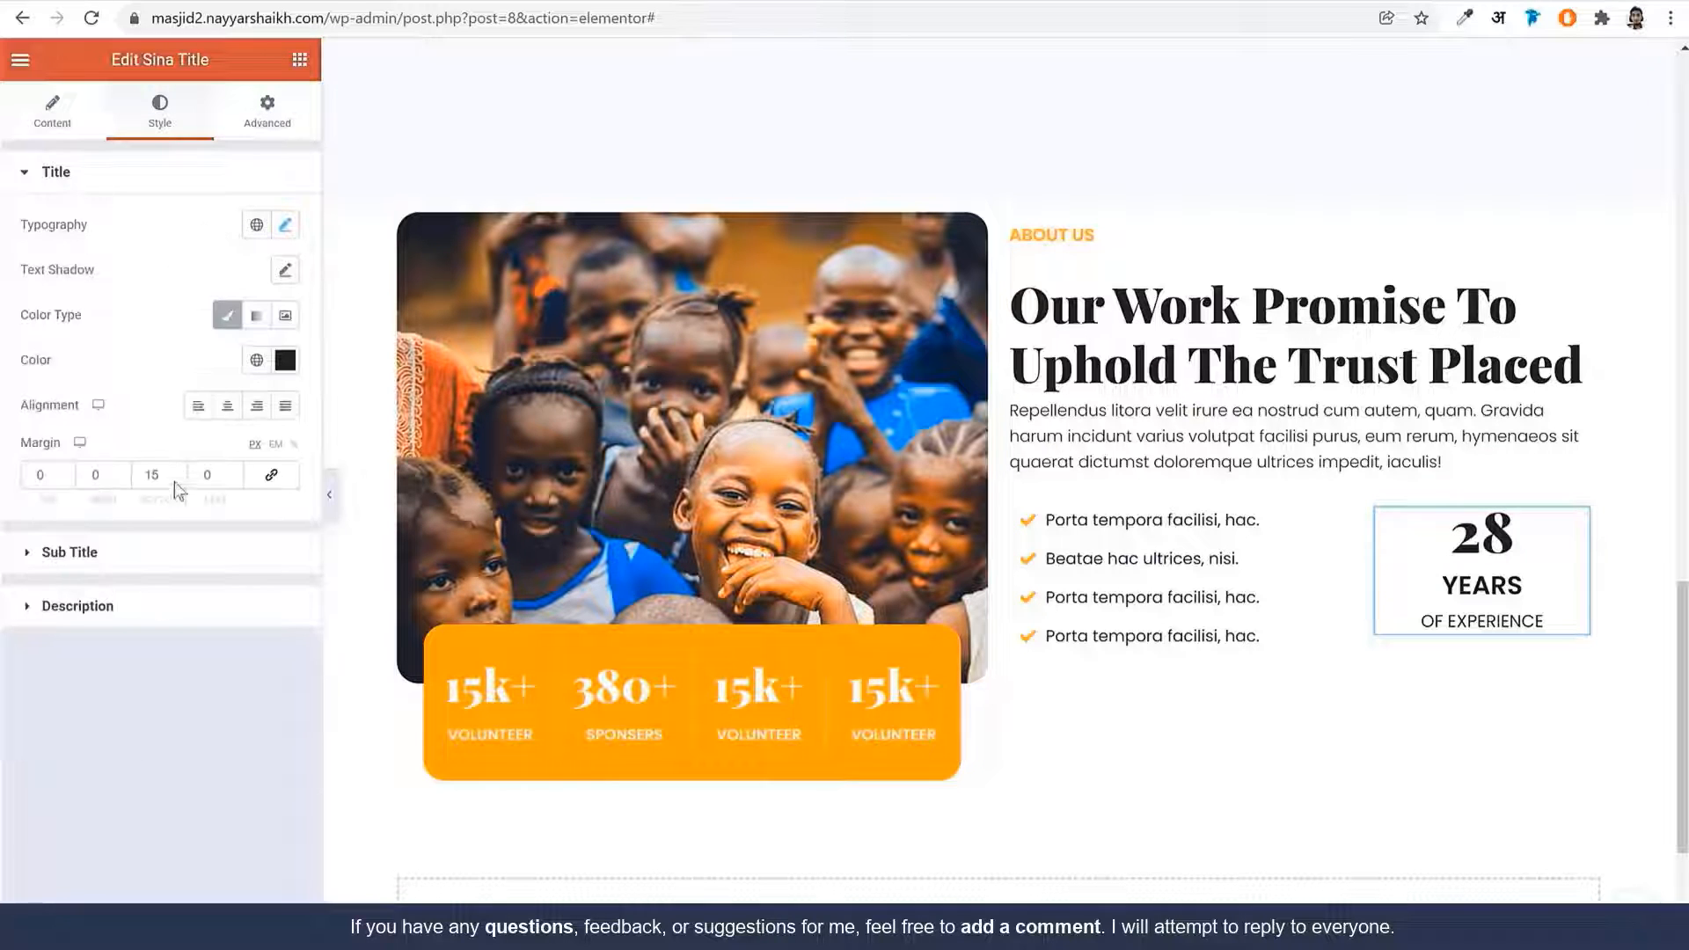
Set the YEARS sub title to Playfair Display 20px, weight 600, line-height 1.2em
{"action": "left_click", "coordinate": [140, 563]}
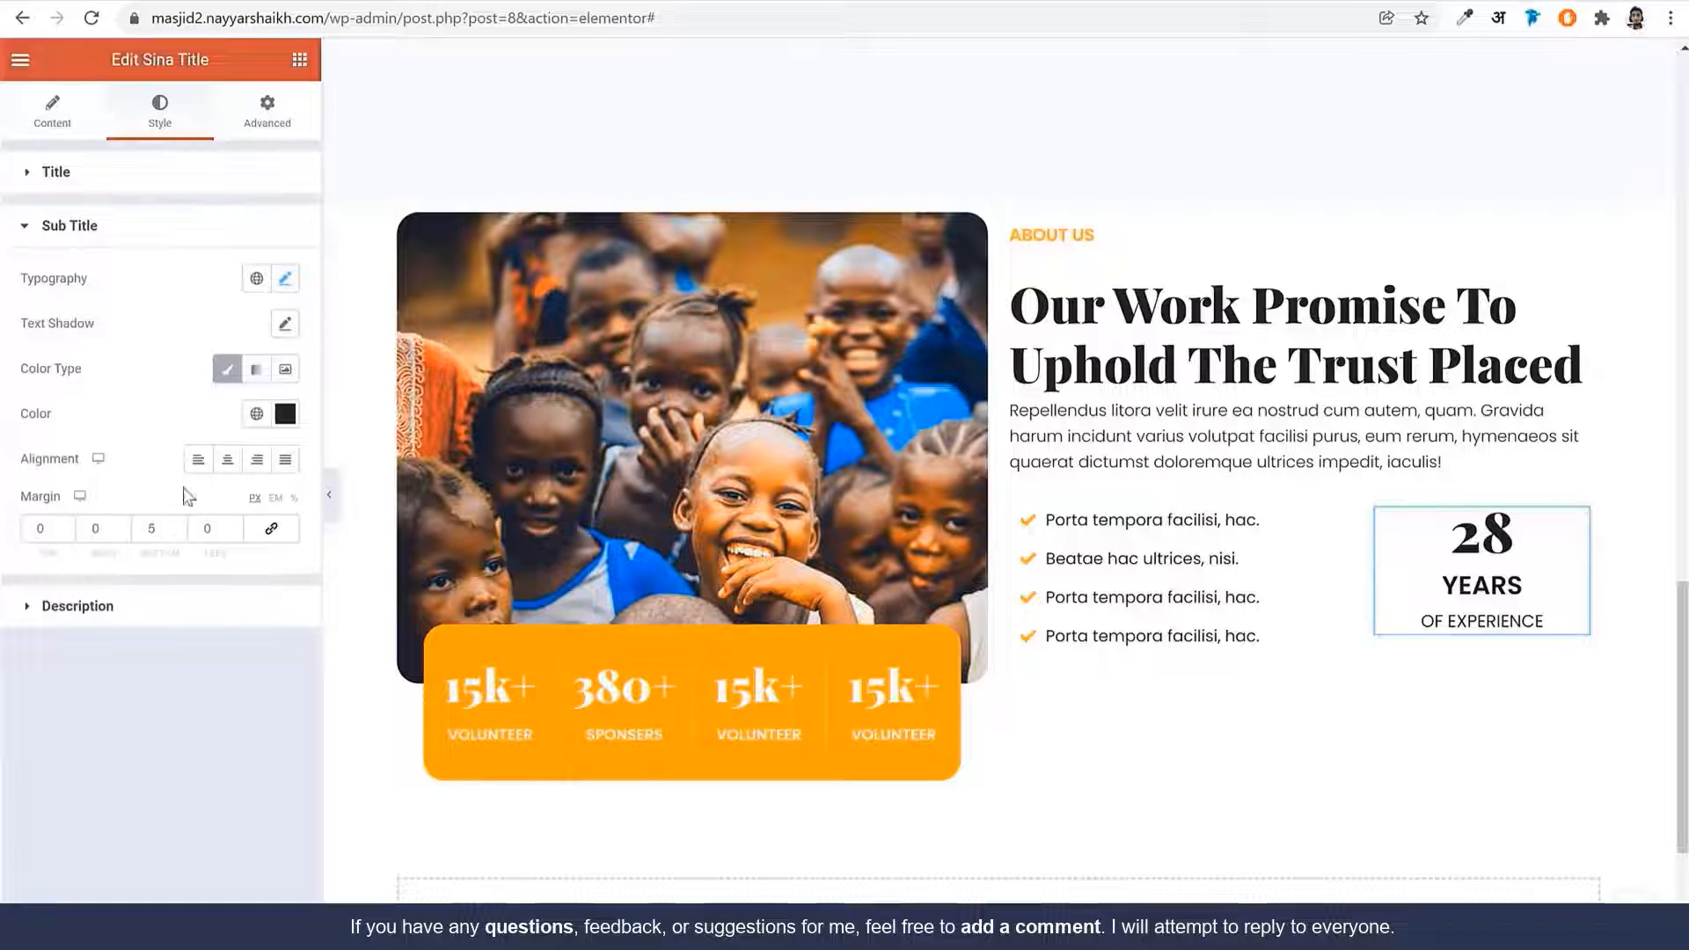
{"action": "left_click", "coordinate": [286, 280]}
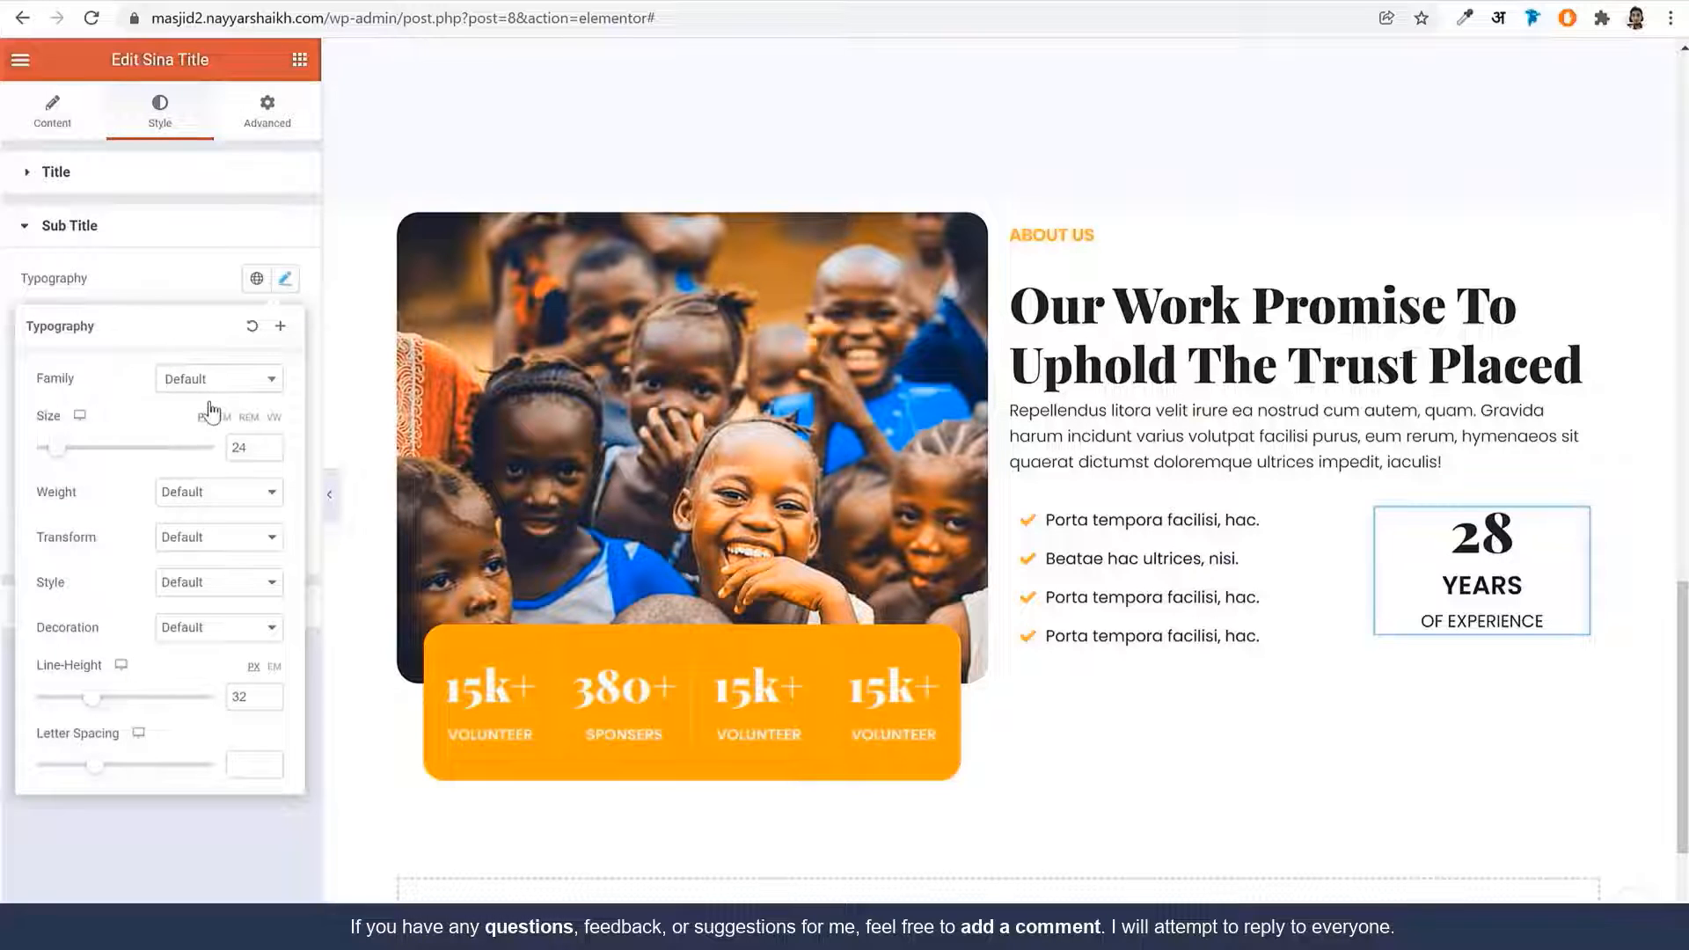
{"action": "left_click", "coordinate": [219, 378]}
{"action": "left_click", "coordinate": [221, 471]}
{"action": "left_click_drag", "start_coordinate": [250, 451], "coordinate": [190, 456]}
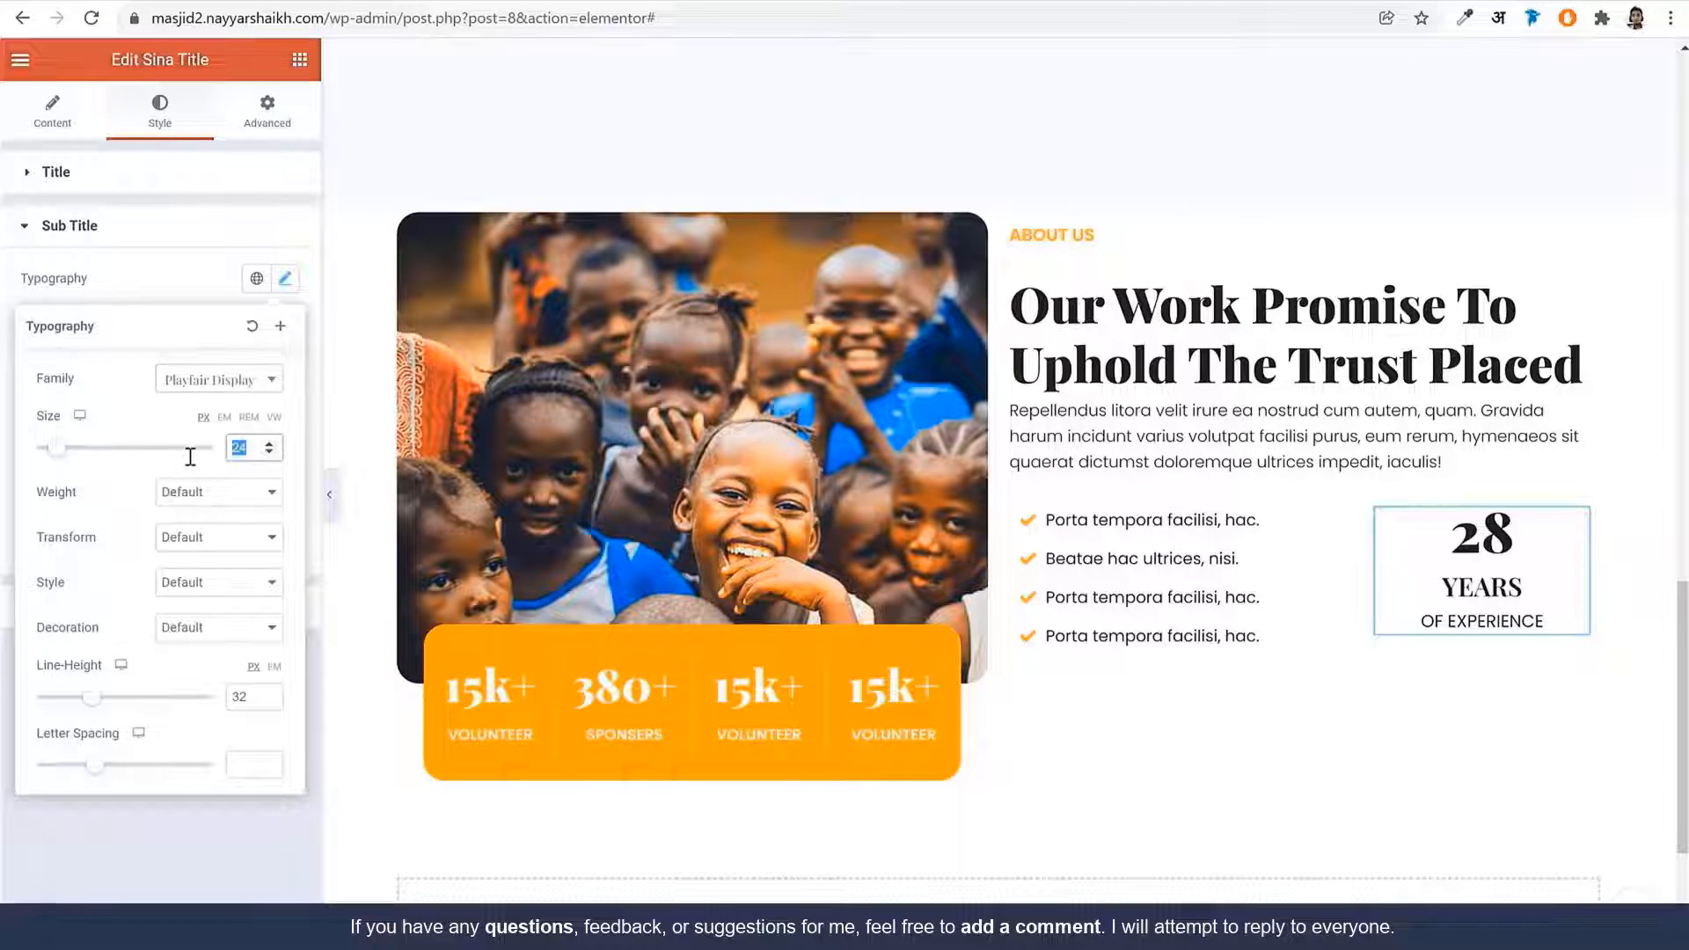
{"action": "type", "text": "20"}
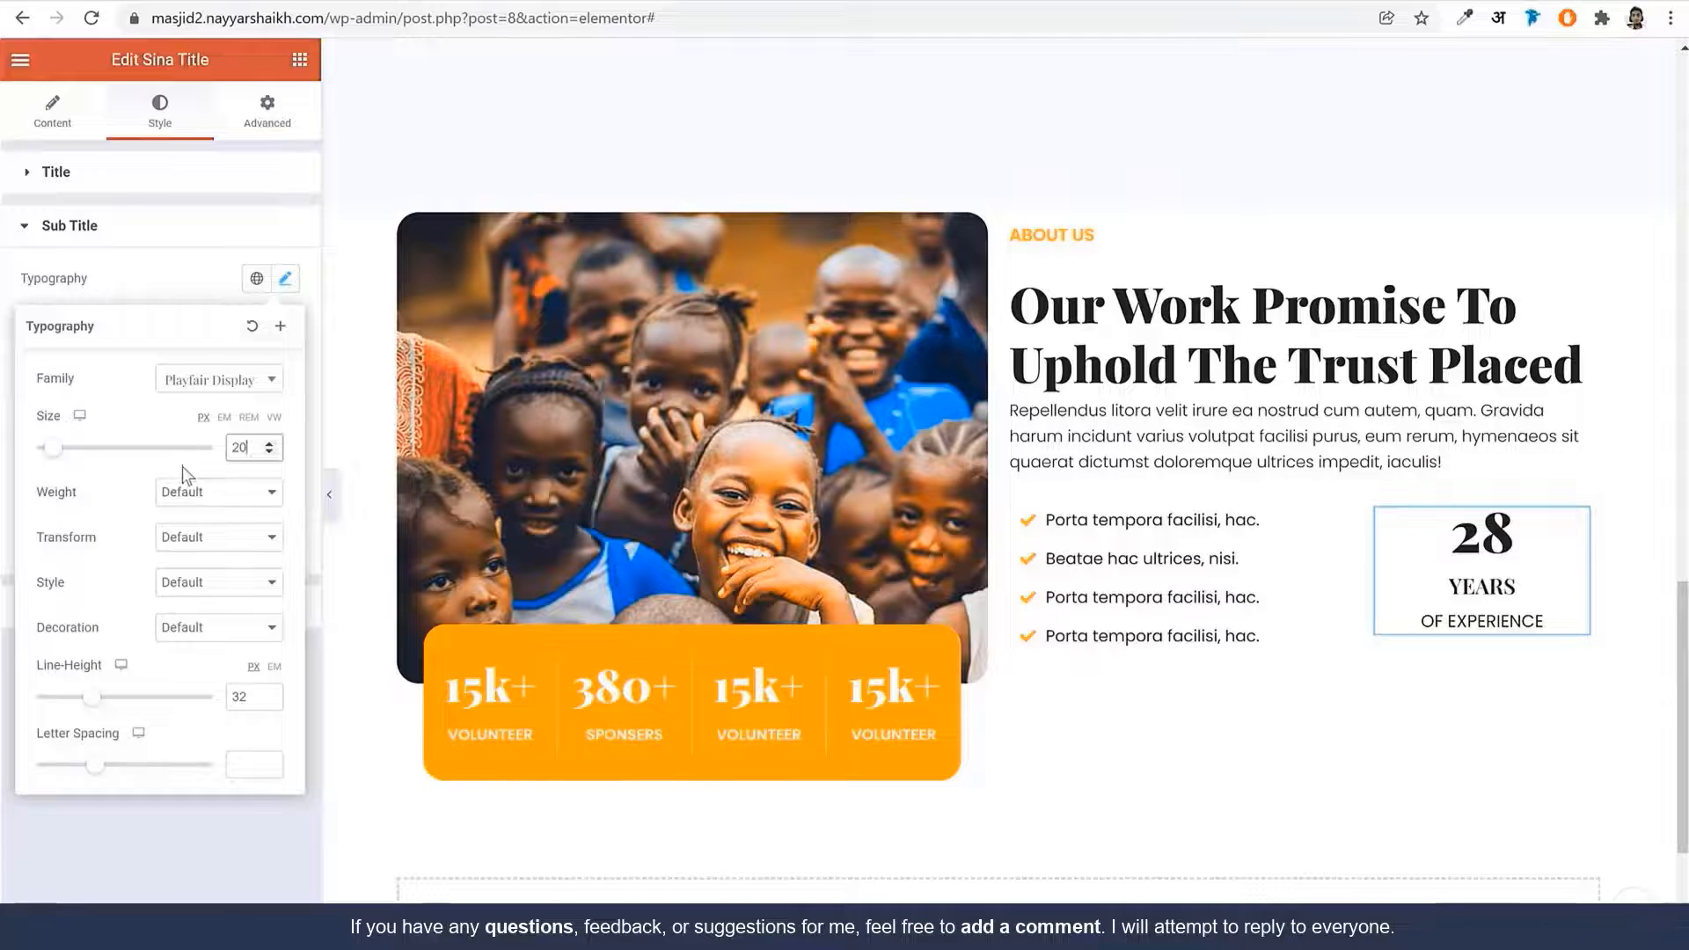
{"action": "left_click", "coordinate": [186, 491]}
{"action": "left_click", "coordinate": [197, 605]}
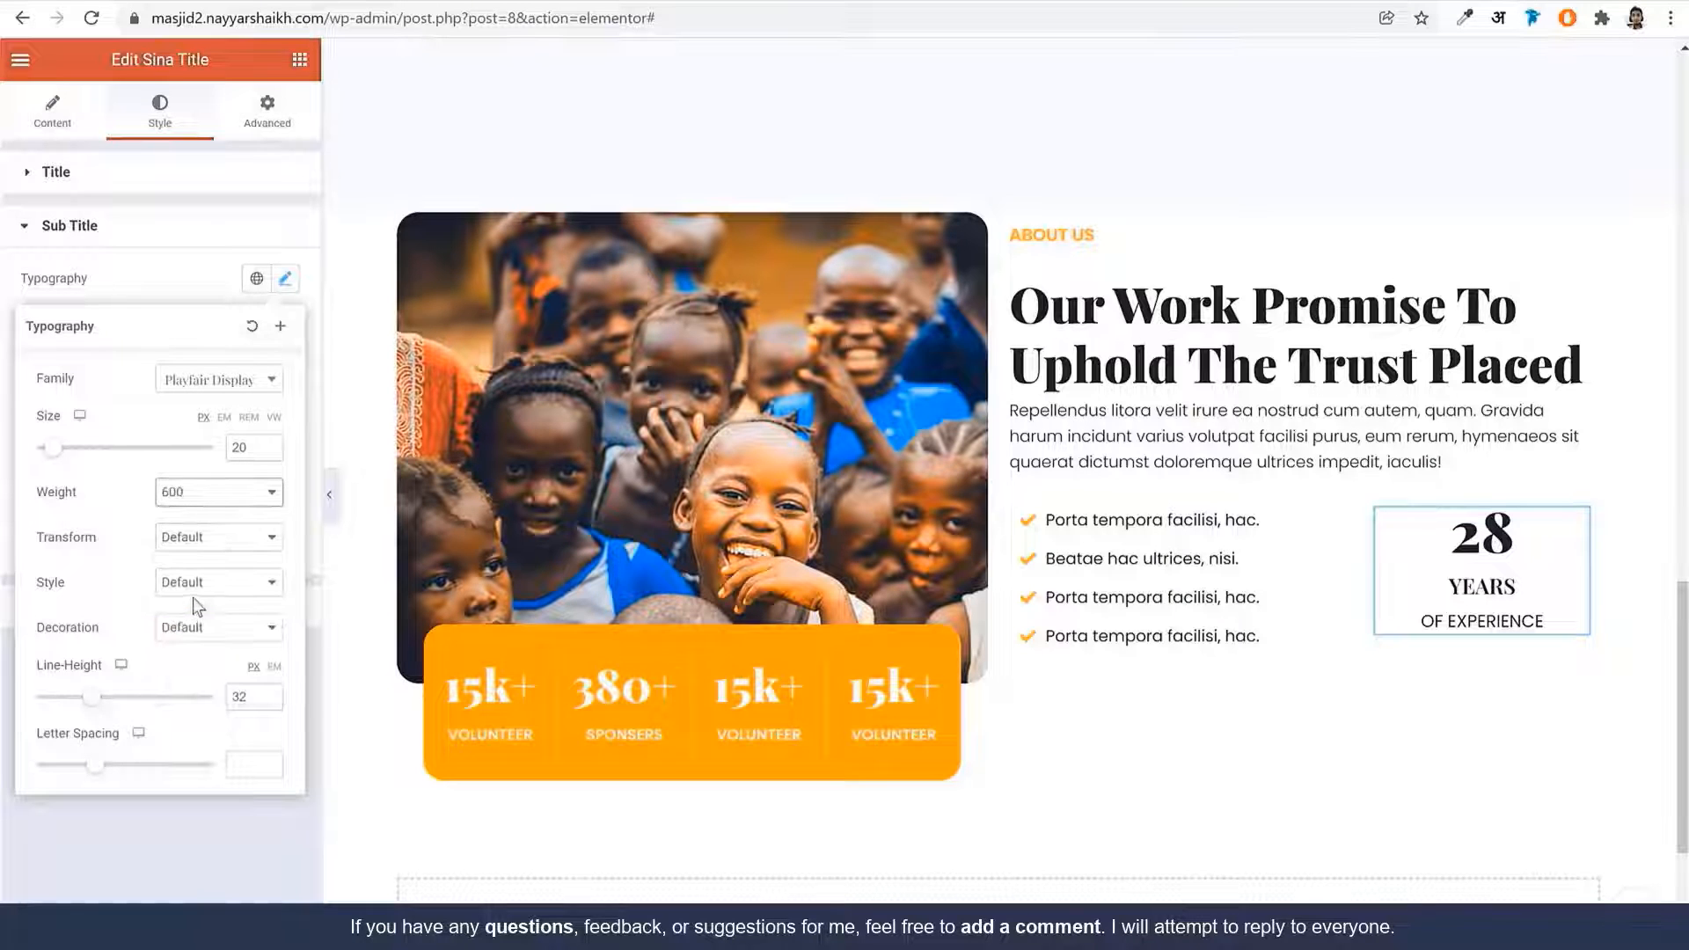
{"action": "left_click", "coordinate": [273, 666]}
{"action": "left_click_drag", "start_coordinate": [259, 697], "coordinate": [170, 695]}
{"action": "type", "text": "1"}
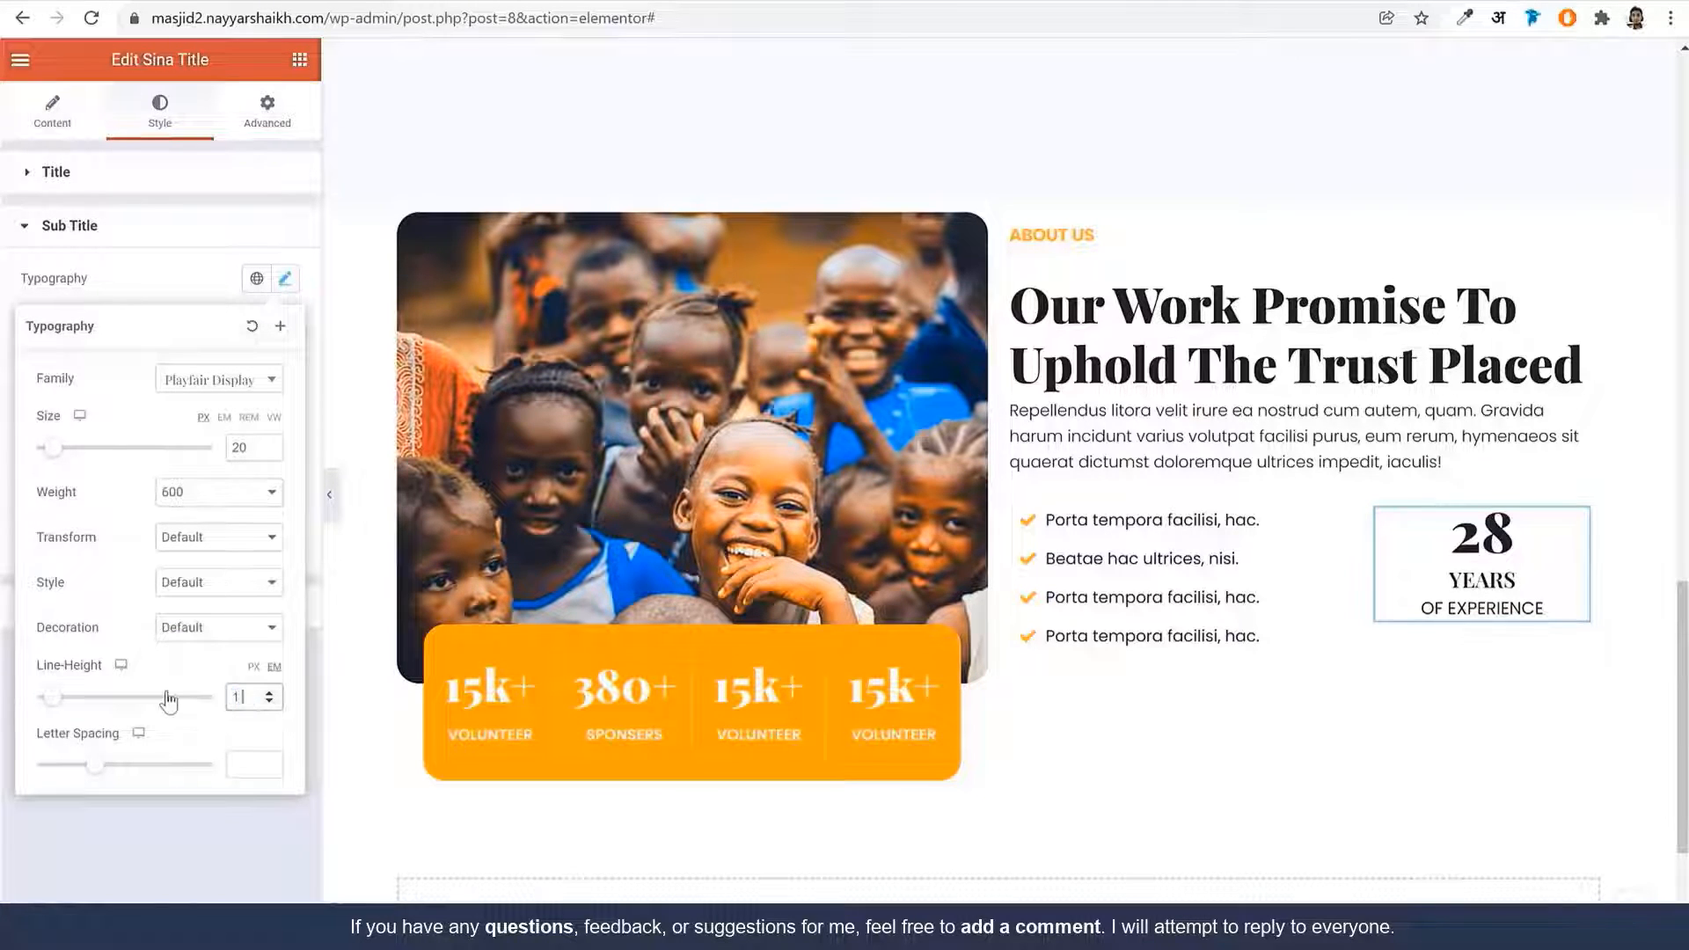
{"action": "type", "text": ".2"}
{"action": "left_click", "coordinate": [284, 278]}
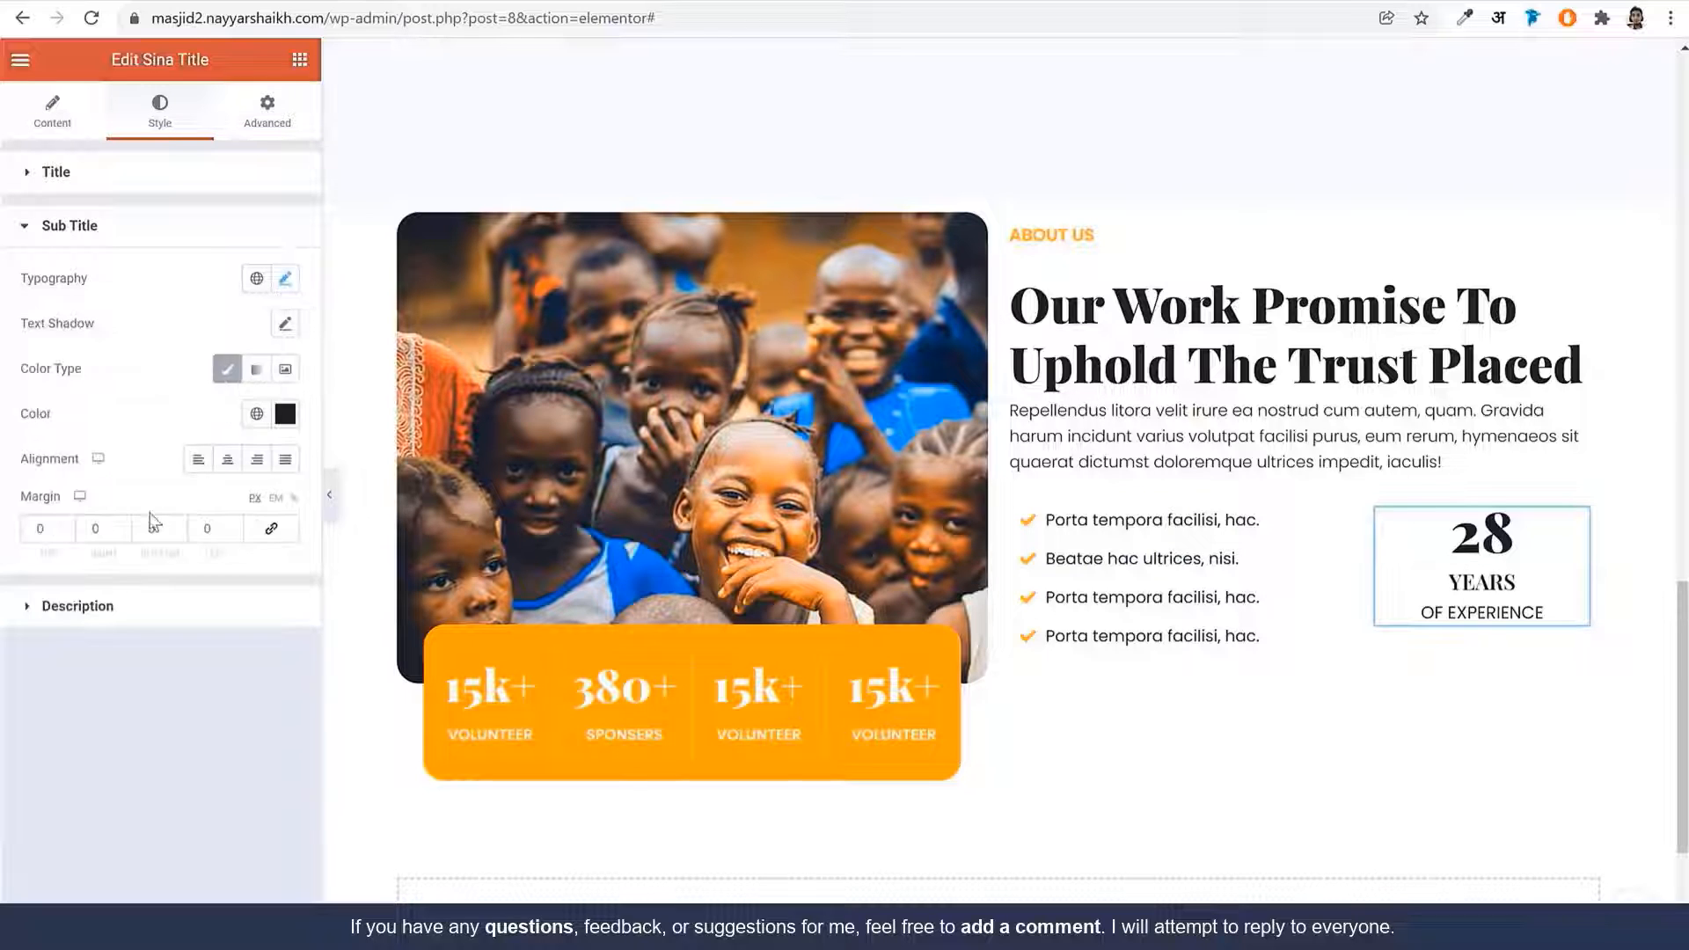
Set the OF EXPERIENCE description to 15px, weight 400
{"action": "left_click", "coordinate": [88, 606]}
{"action": "left_click", "coordinate": [286, 334]}
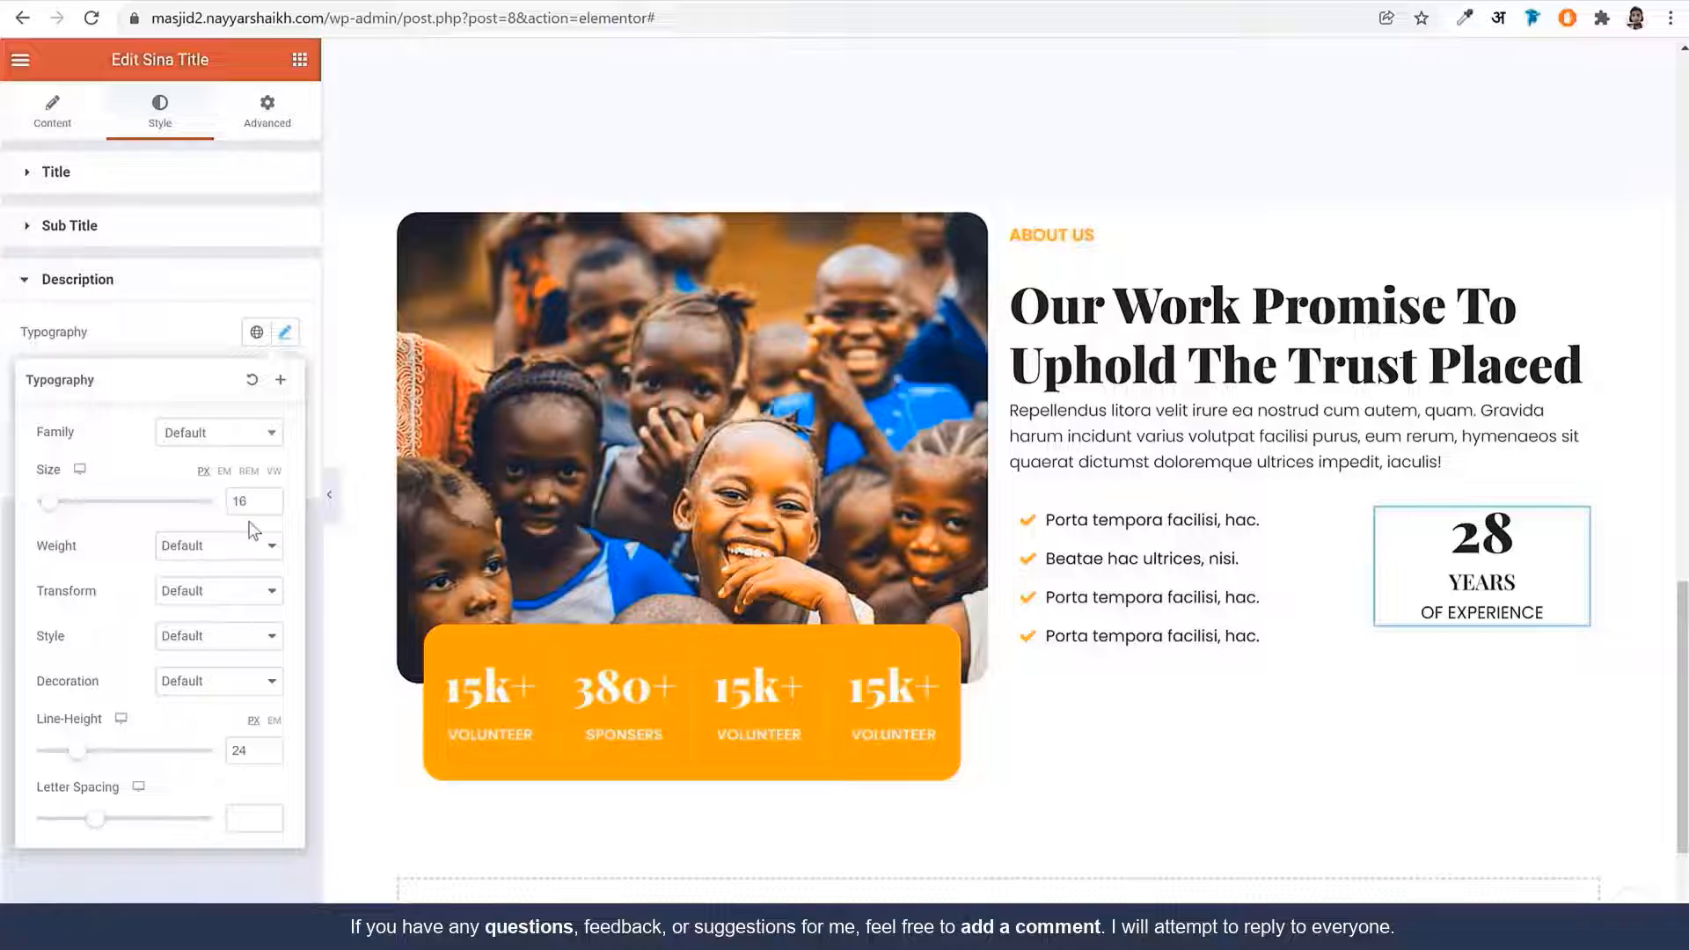
{"action": "left_click", "coordinate": [268, 506]}
{"action": "left_click", "coordinate": [230, 546]}
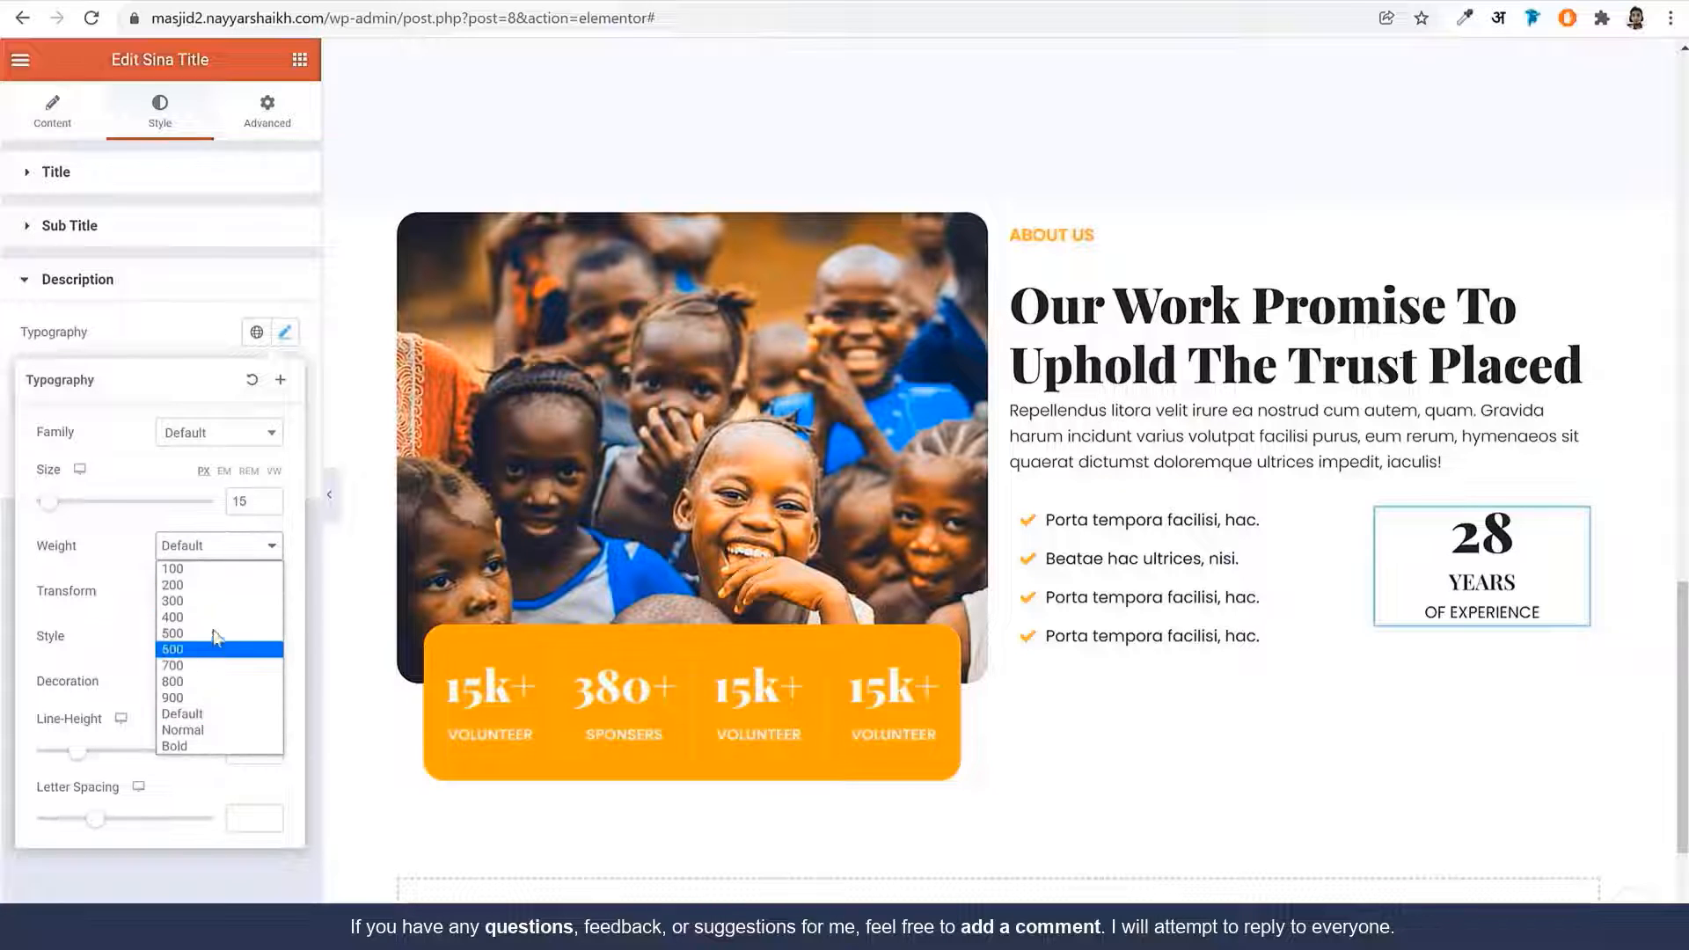
{"action": "left_click", "coordinate": [215, 620]}
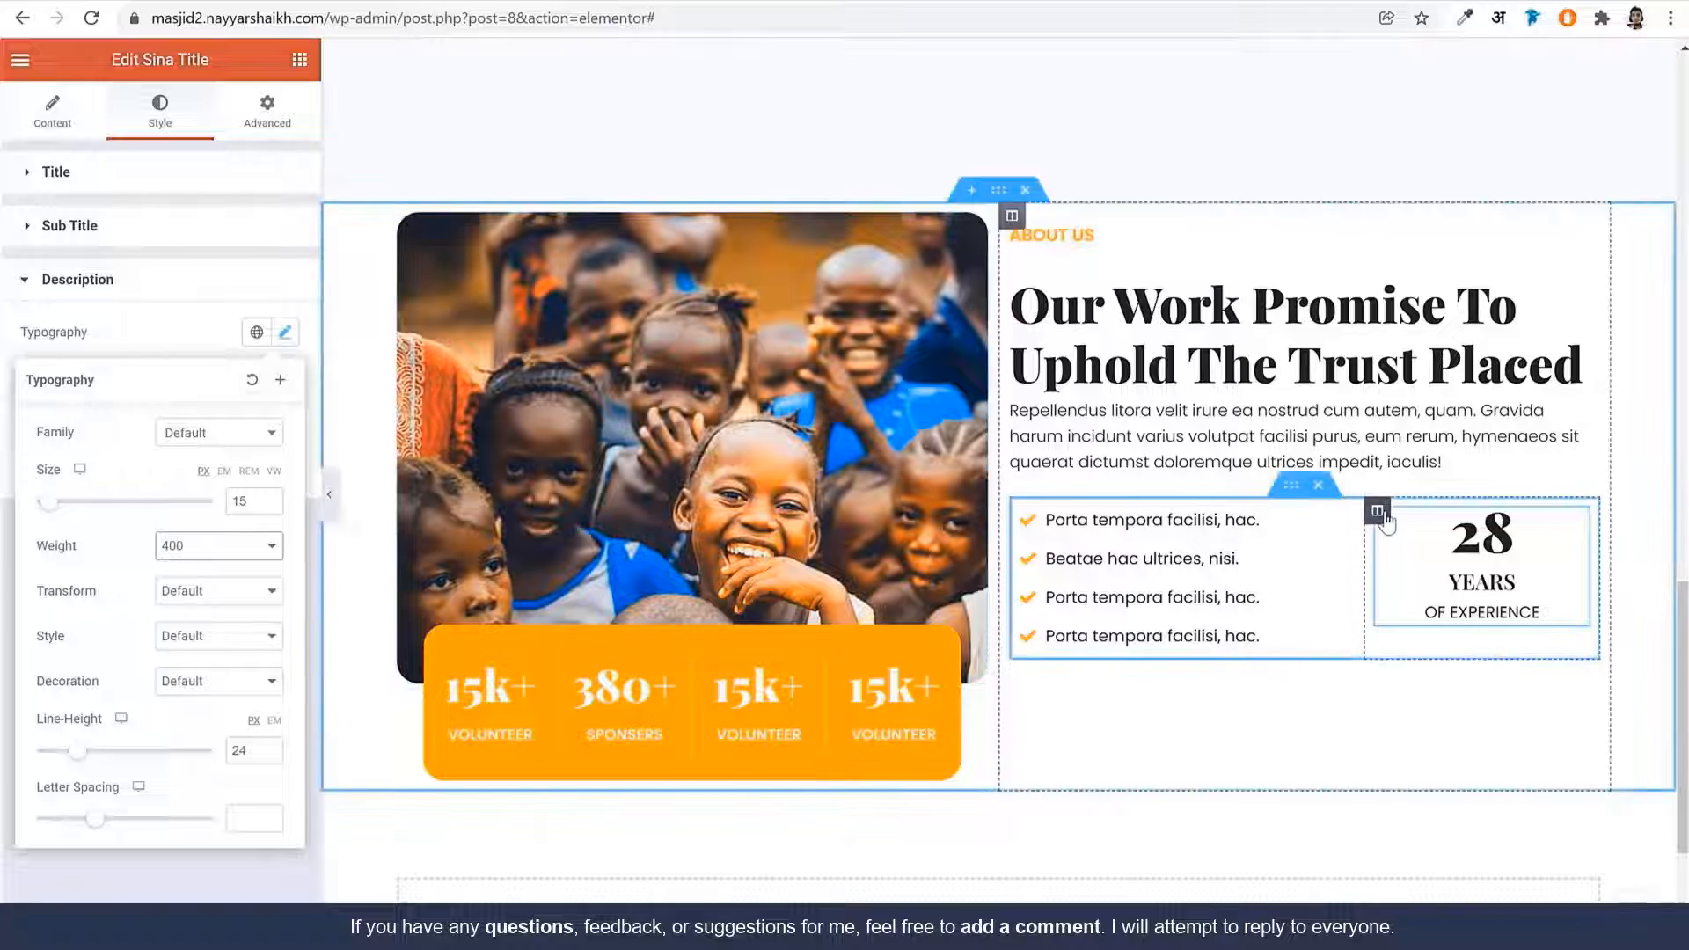
Give the experience box column an orange global background and a 20 corner radius
{"action": "left_click", "coordinate": [1381, 516]}
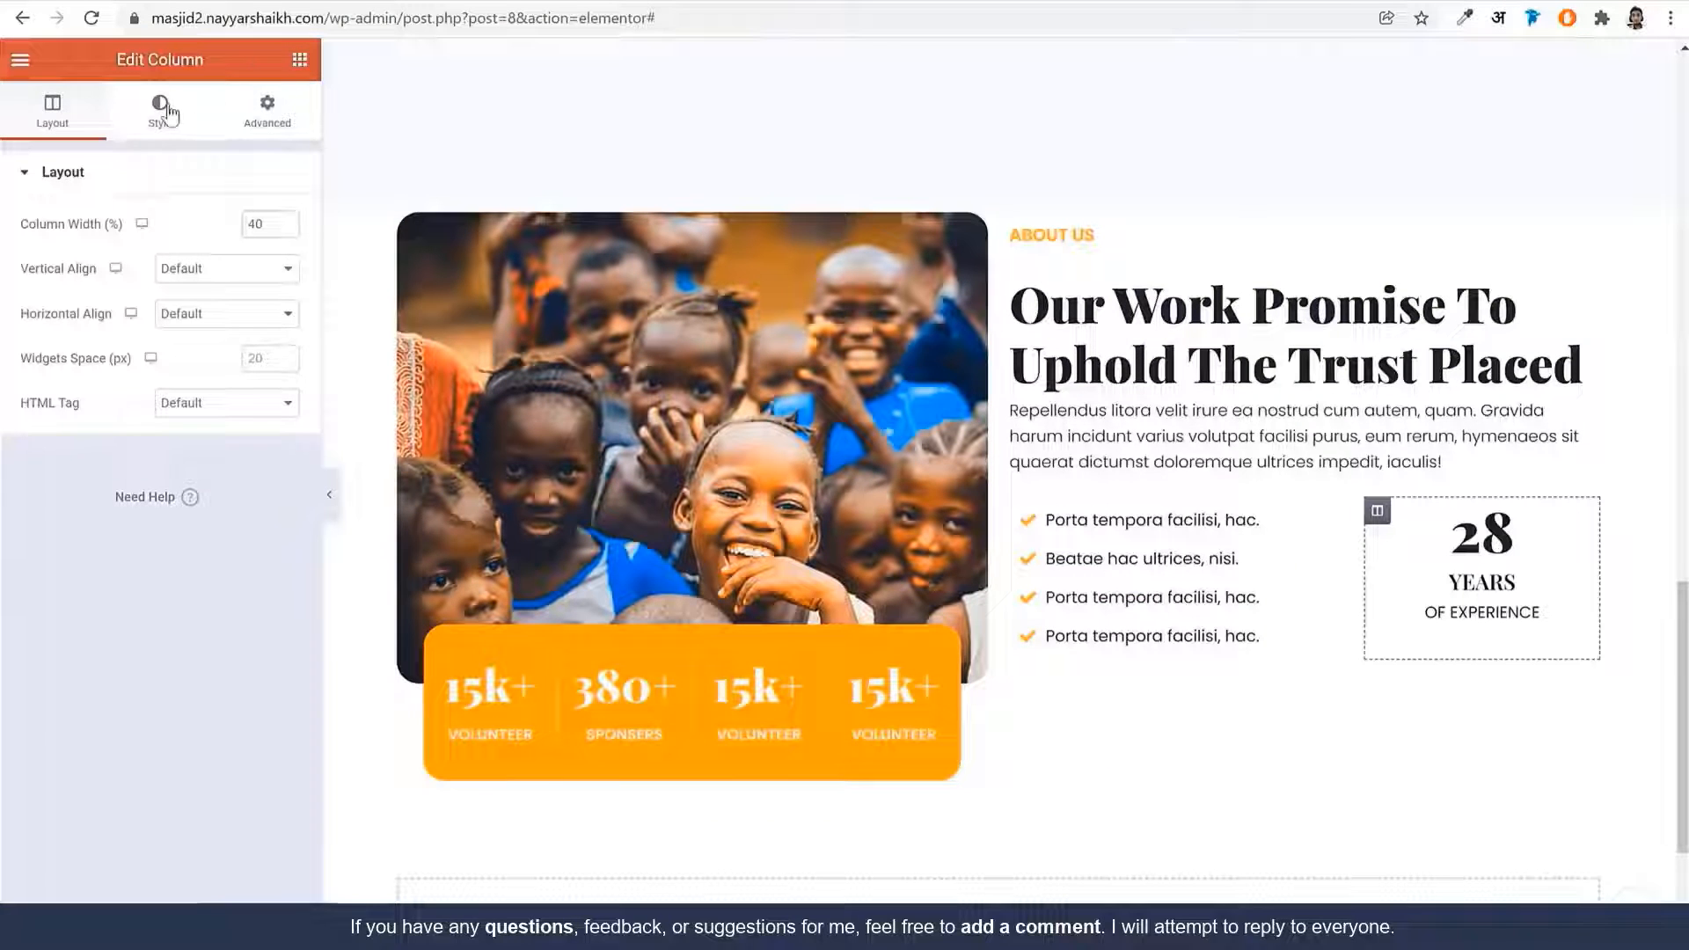
{"action": "left_click", "coordinate": [162, 113]}
{"action": "left_click", "coordinate": [227, 270]}
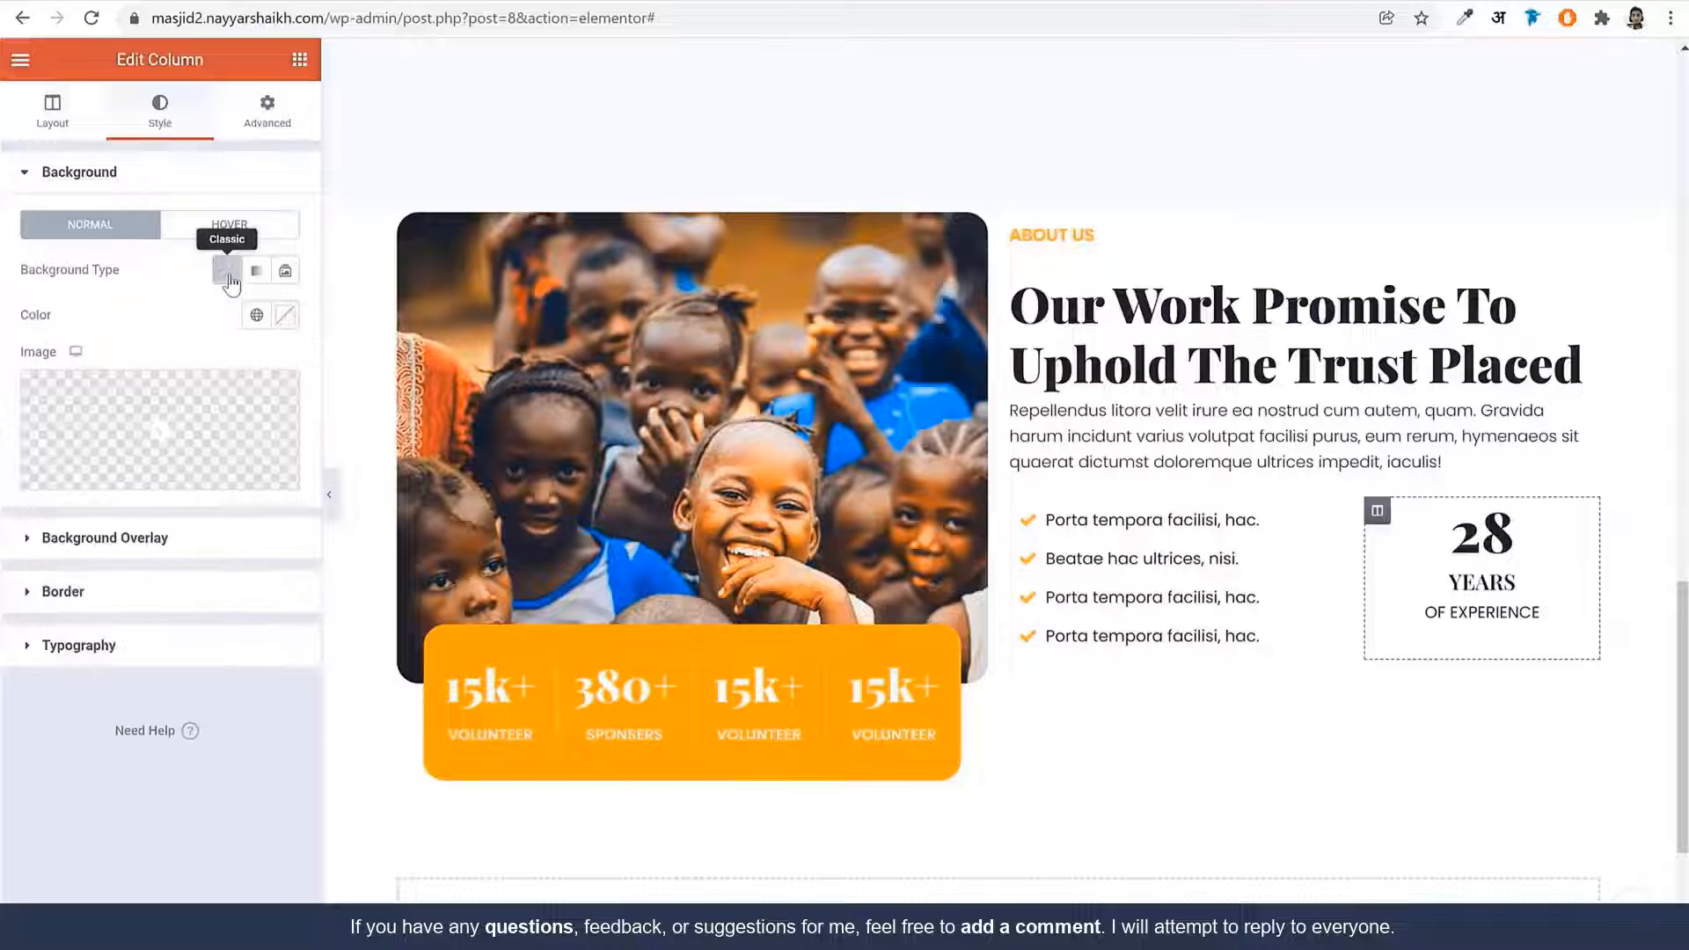
{"action": "left_click", "coordinate": [256, 314]}
{"action": "left_click", "coordinate": [138, 565]}
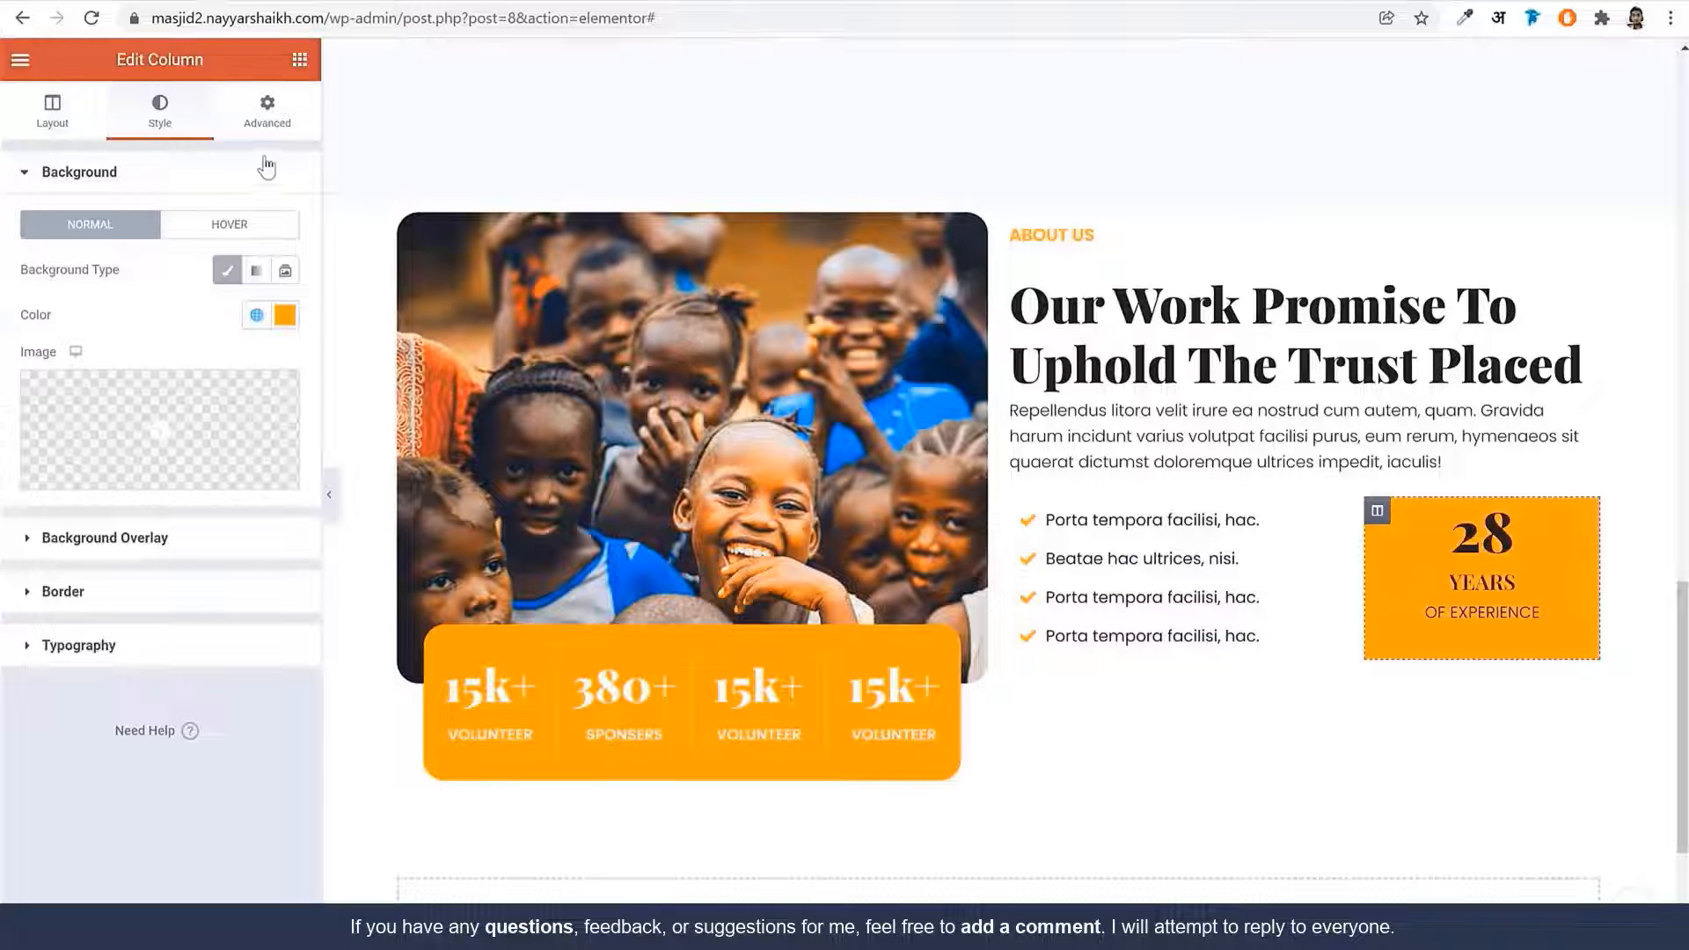
{"action": "left_click", "coordinate": [124, 604]}
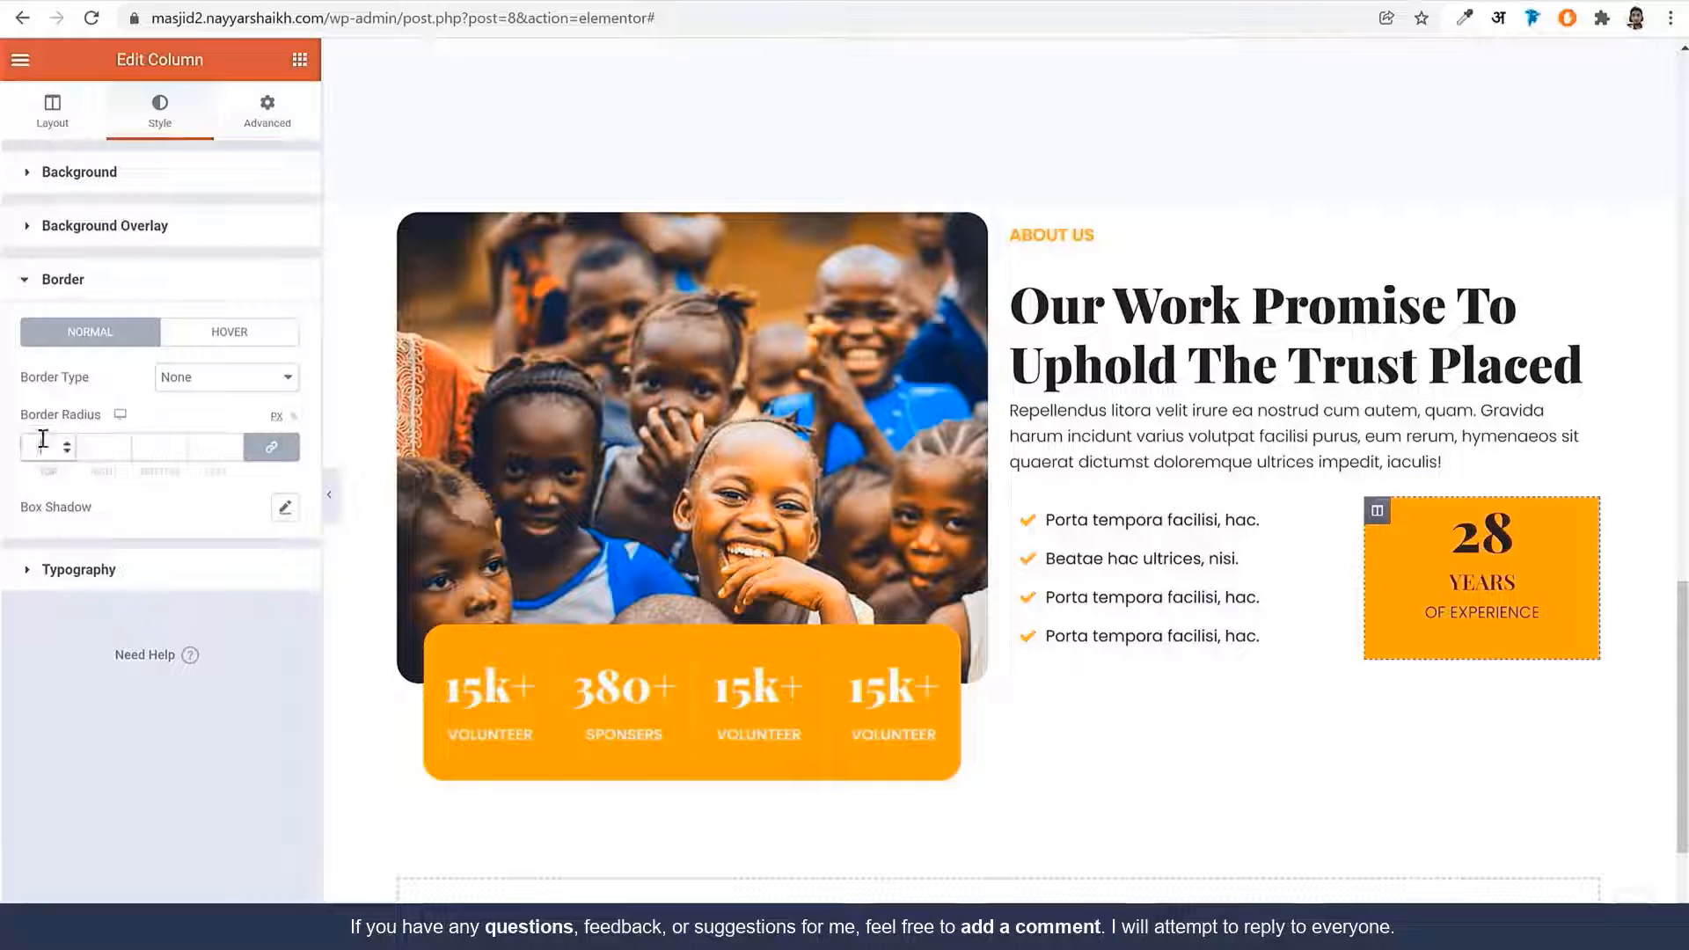
{"action": "left_click", "coordinate": [42, 440]}
{"action": "type", "text": "20"}
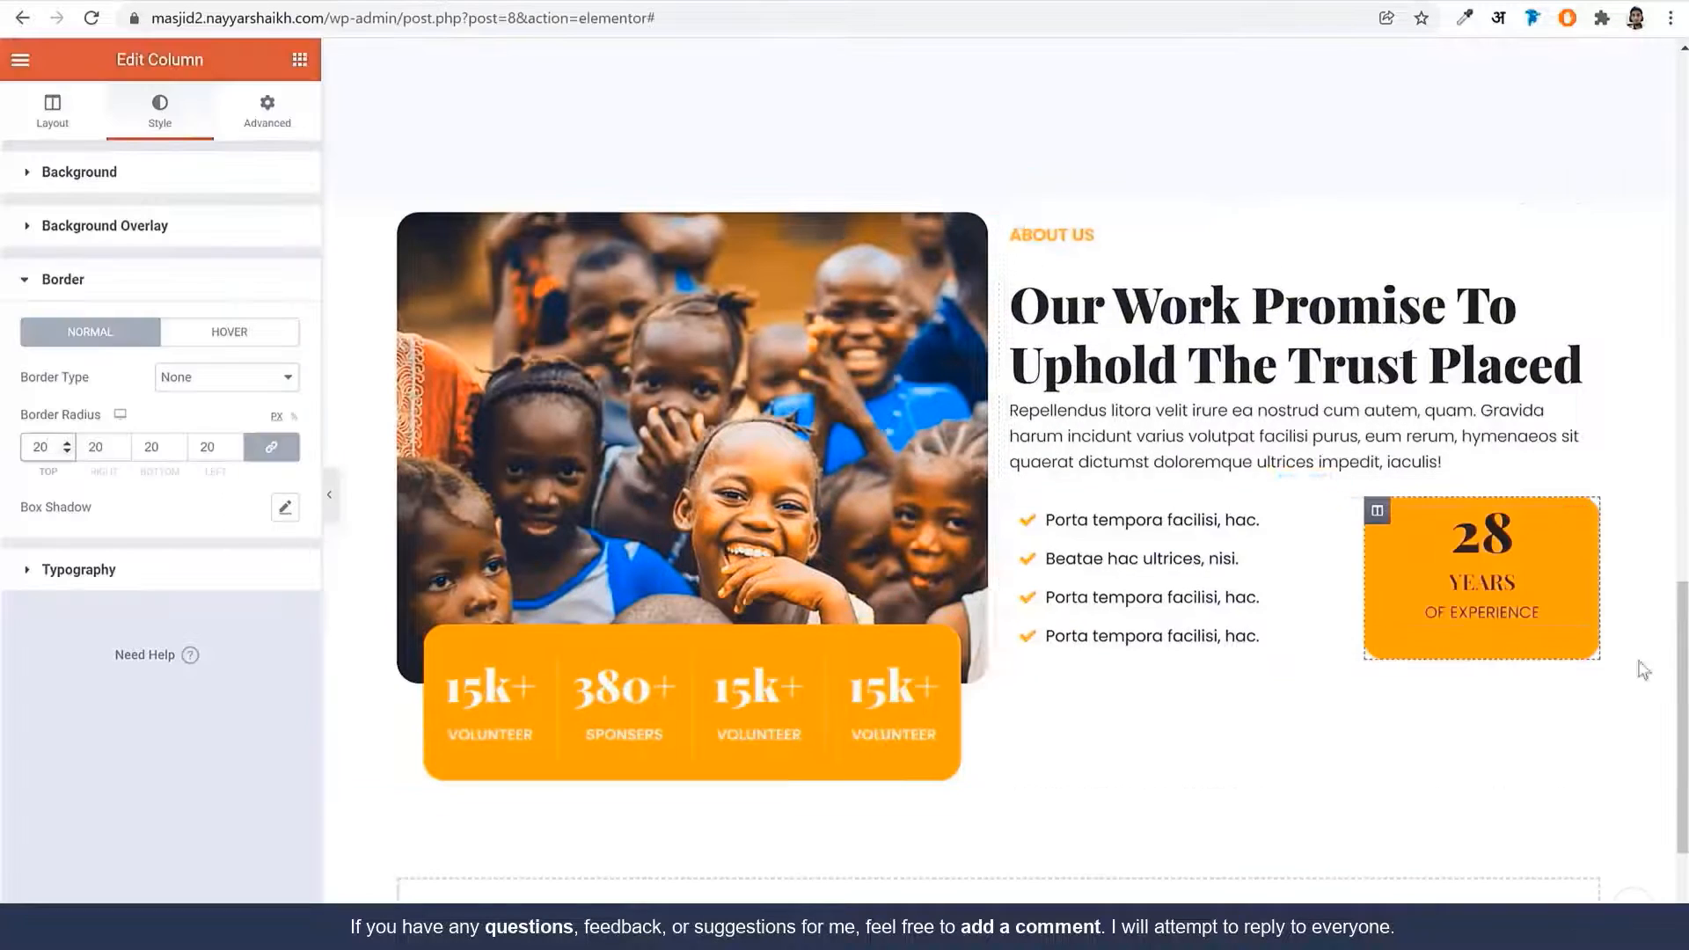
Set the column margin to 10 on all sides and its top and bottom padding to 25
{"action": "left_click", "coordinate": [267, 127]}
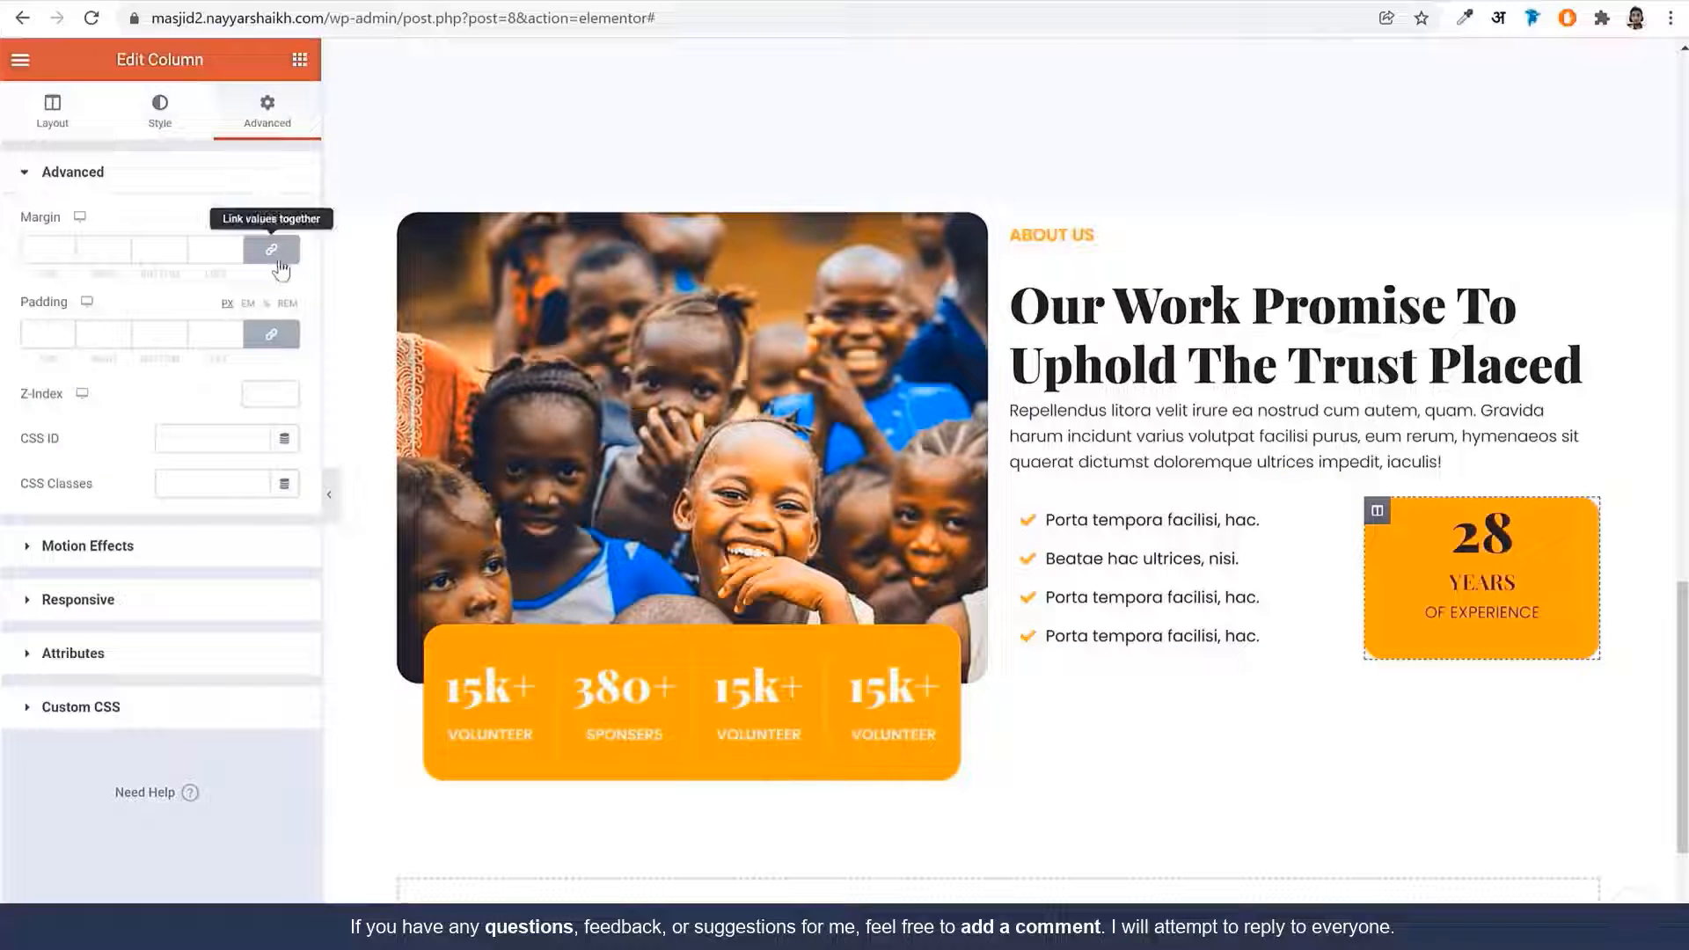
{"action": "type", "text": "10"}
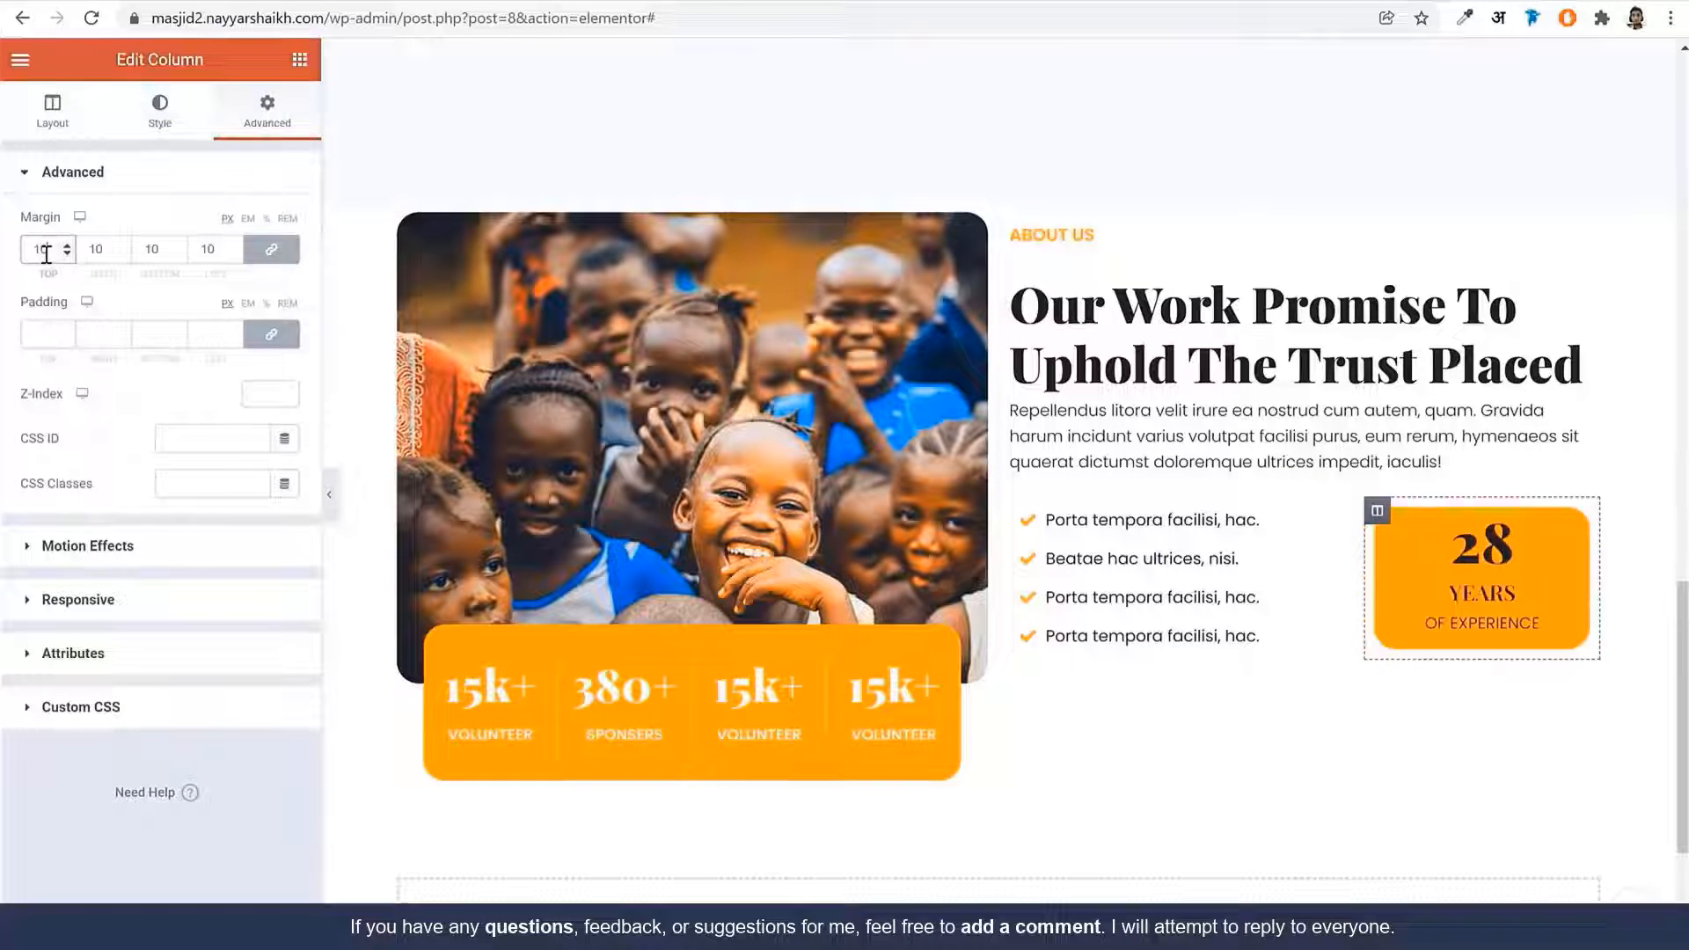
{"action": "left_click", "coordinate": [271, 334]}
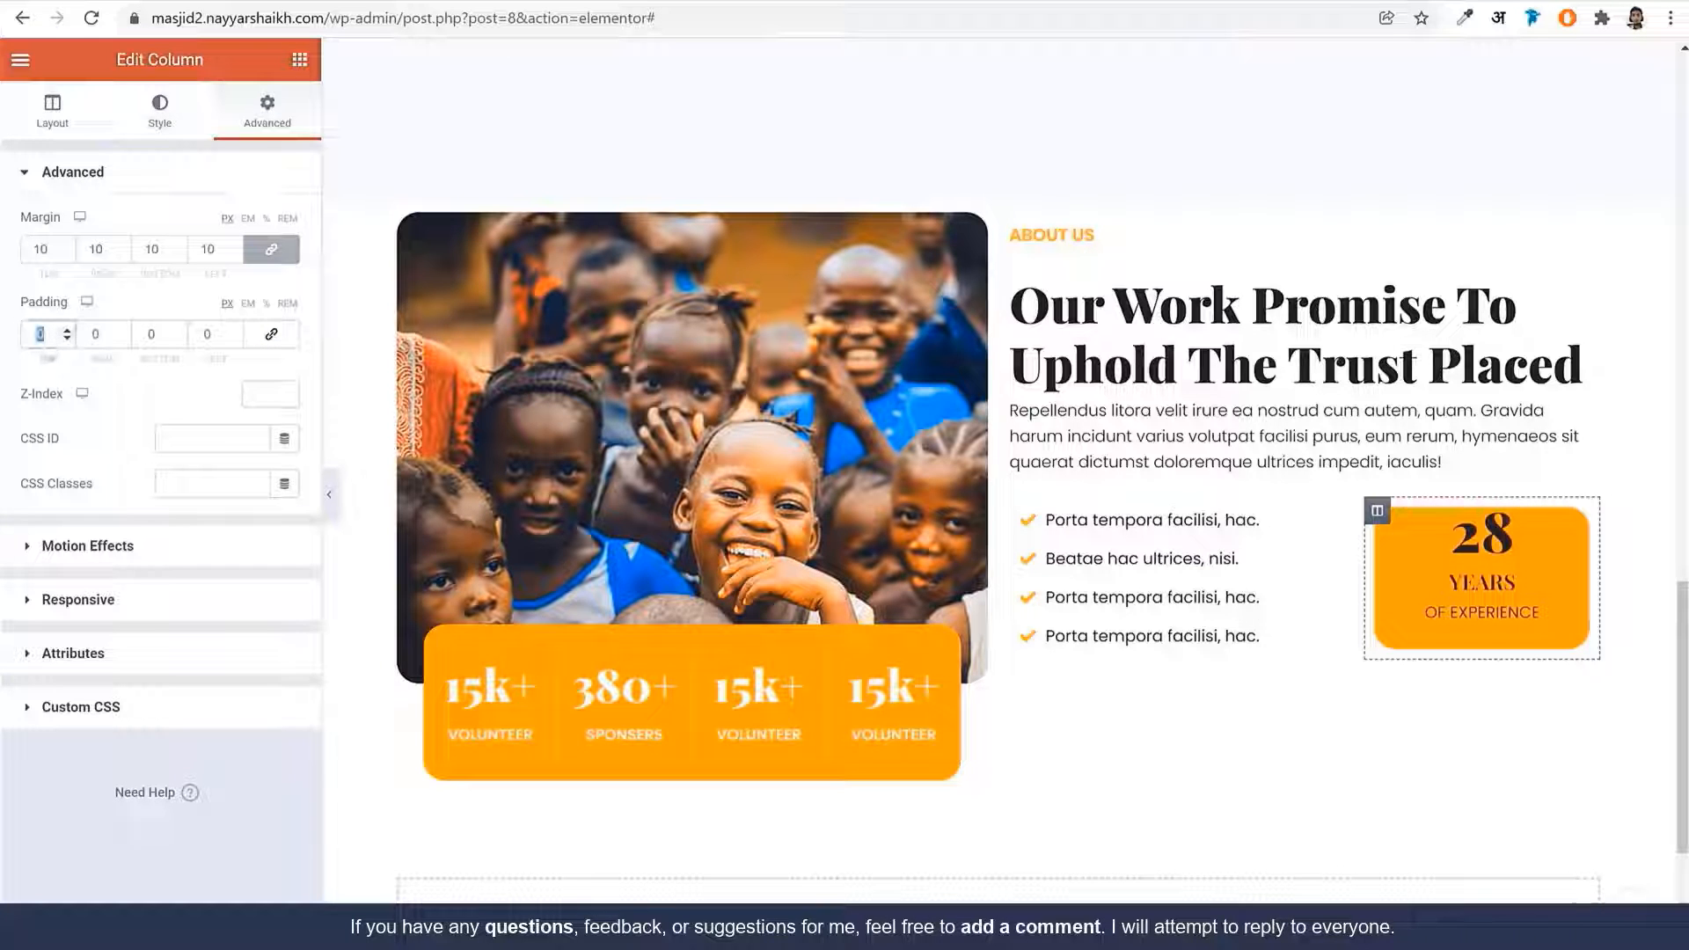
{"action": "type", "text": "10"}
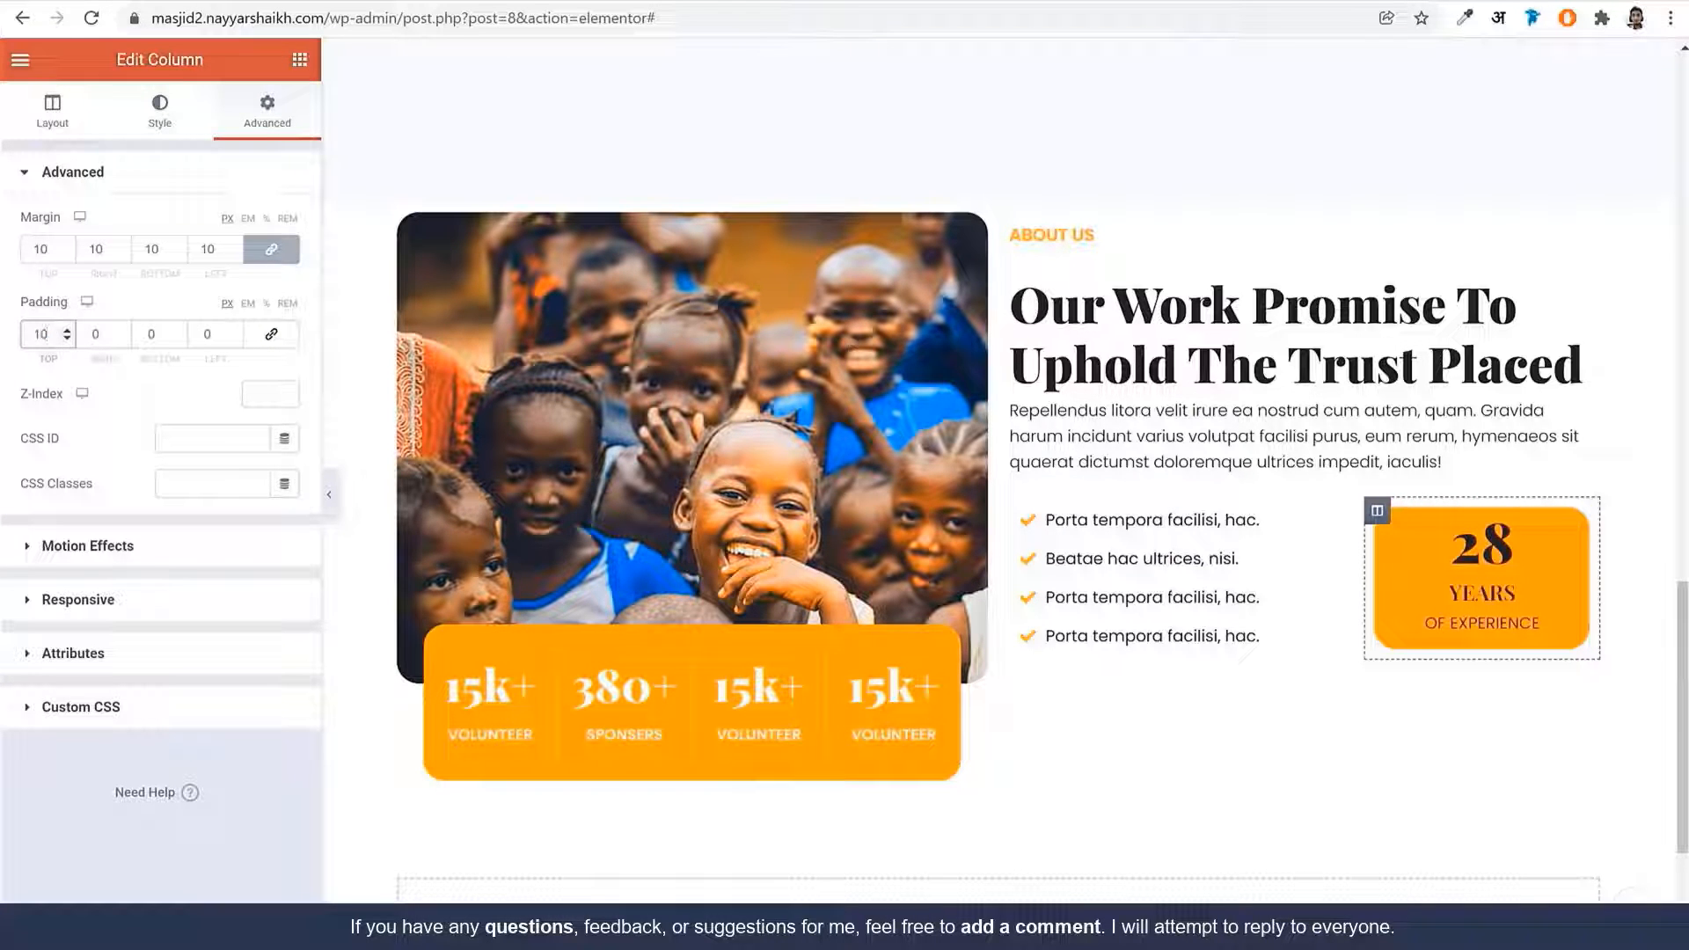
{"action": "double_click", "coordinate": [151, 334]}
{"action": "type", "text": "15"}
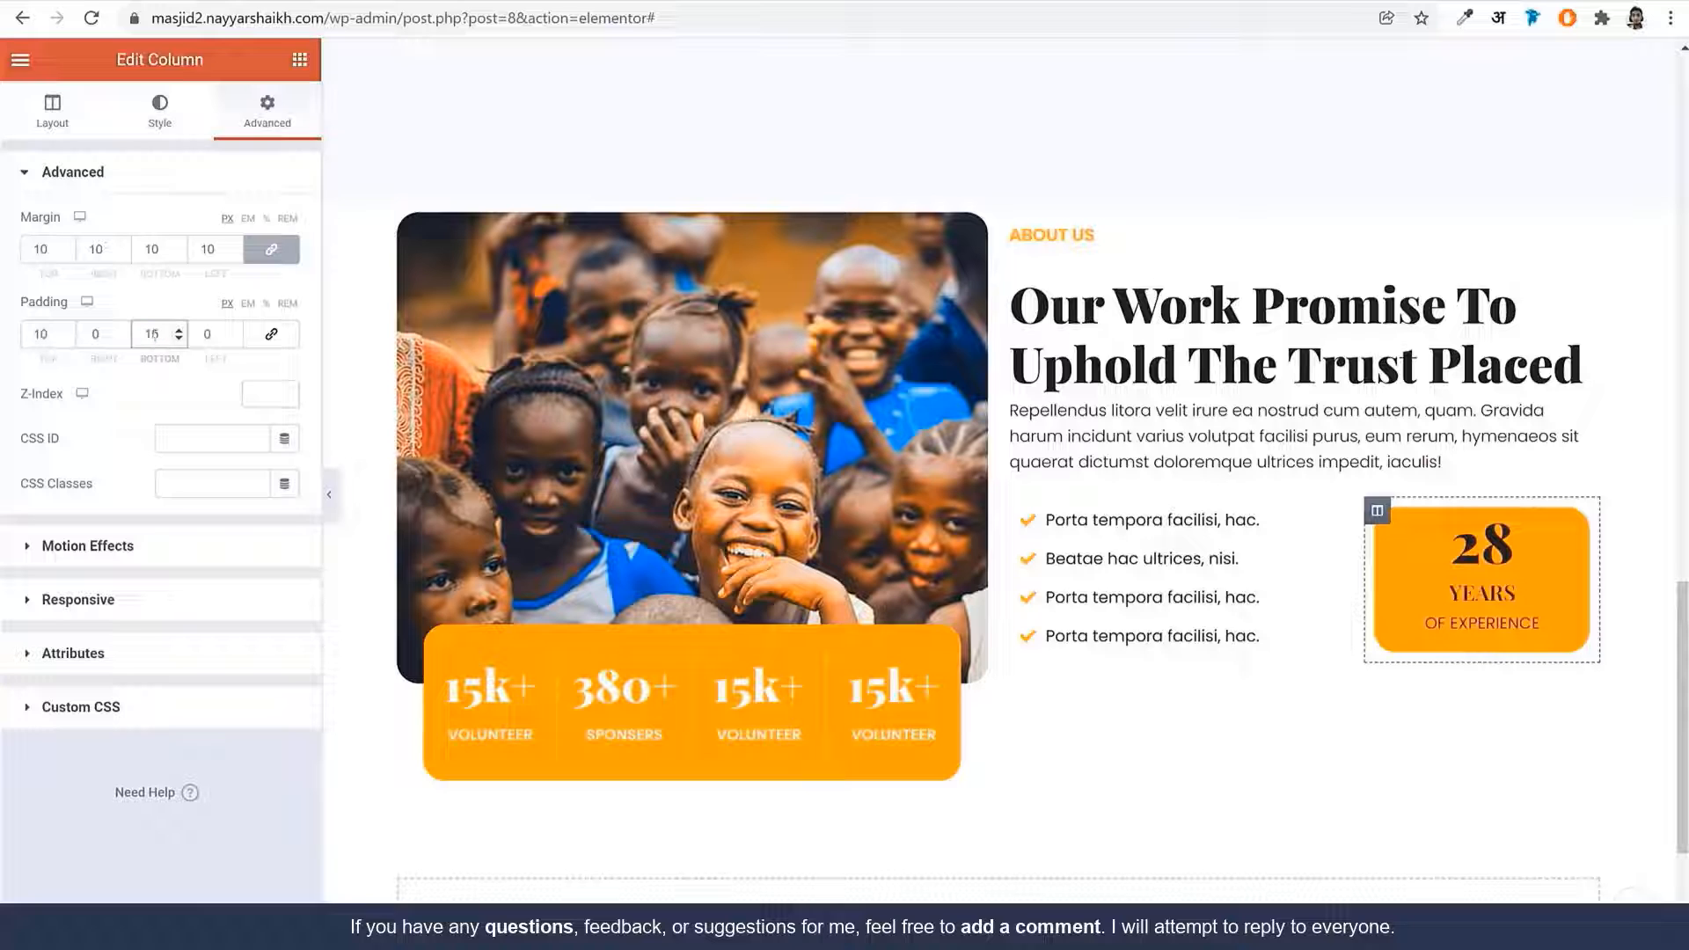
{"action": "type", "text": "25"}
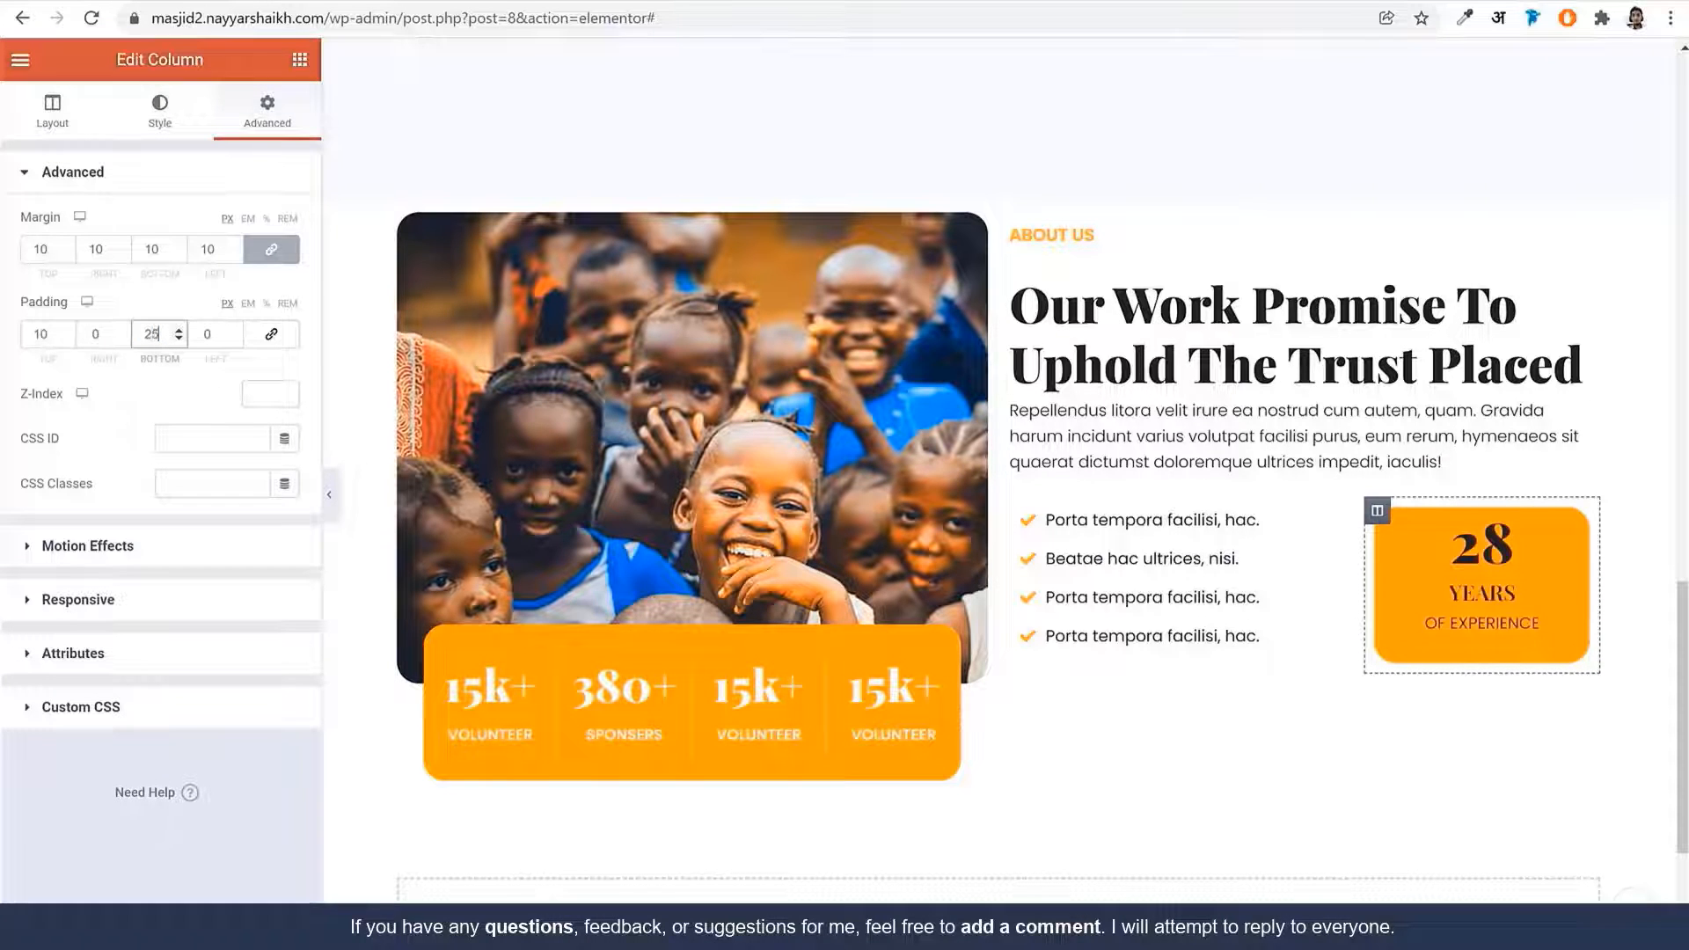
{"action": "double_click", "coordinate": [45, 334]}
{"action": "type", "text": "25"}
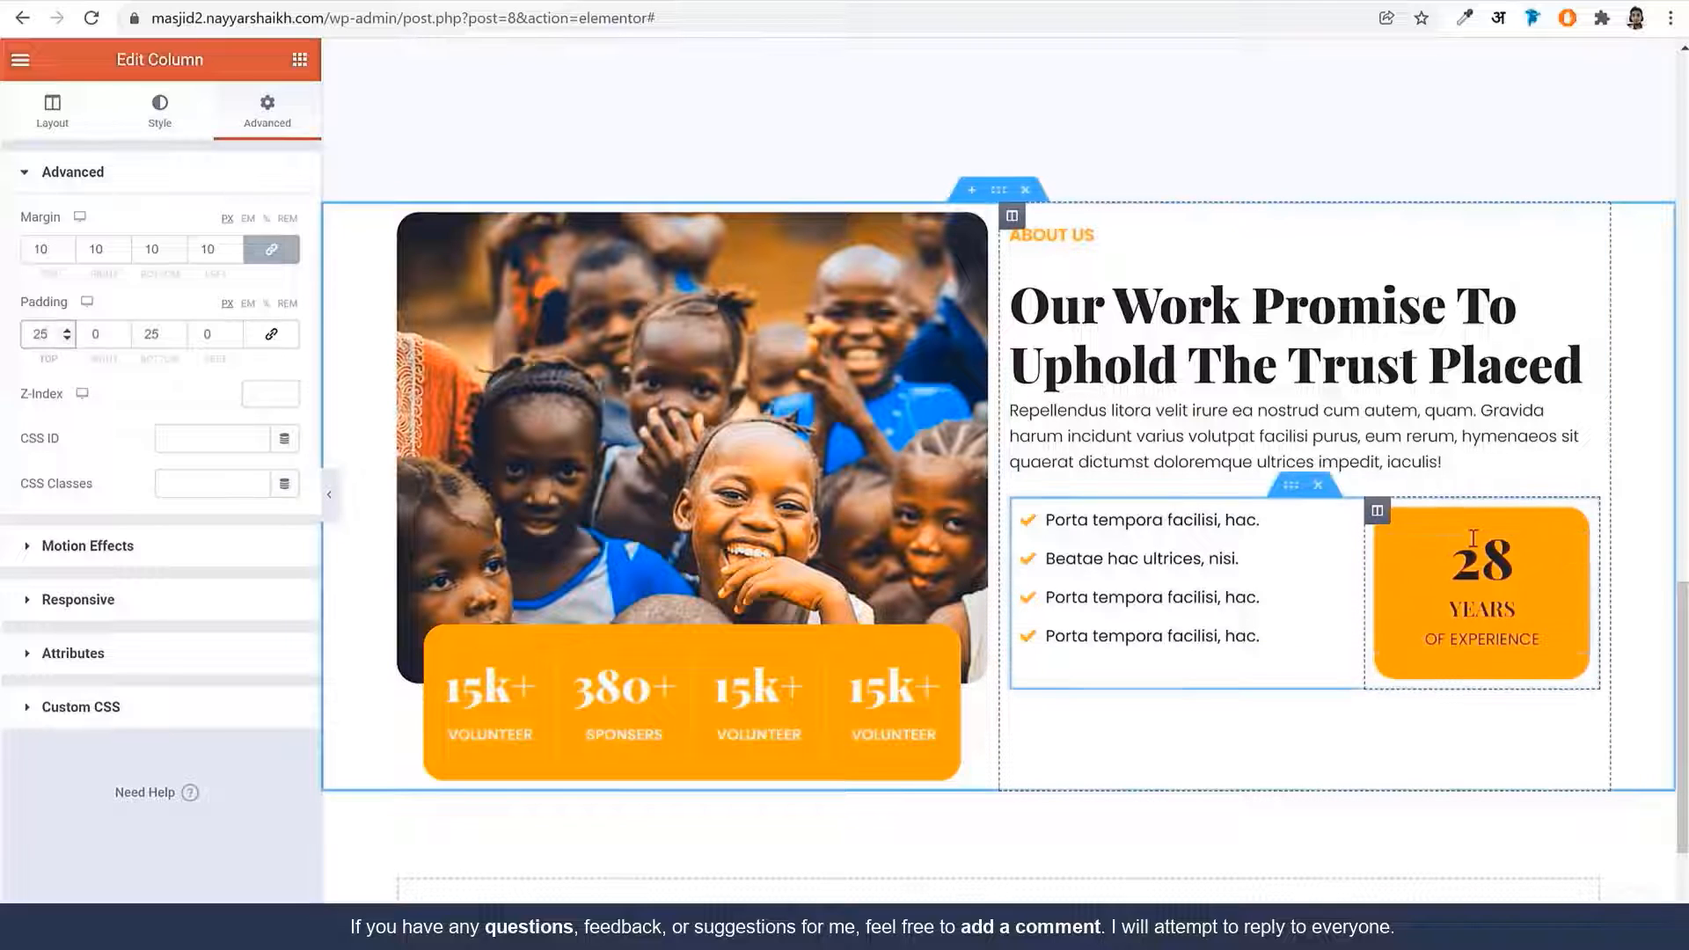
Set the 28 title colour to white (#FFFFFF)
{"action": "left_click", "coordinate": [1499, 595]}
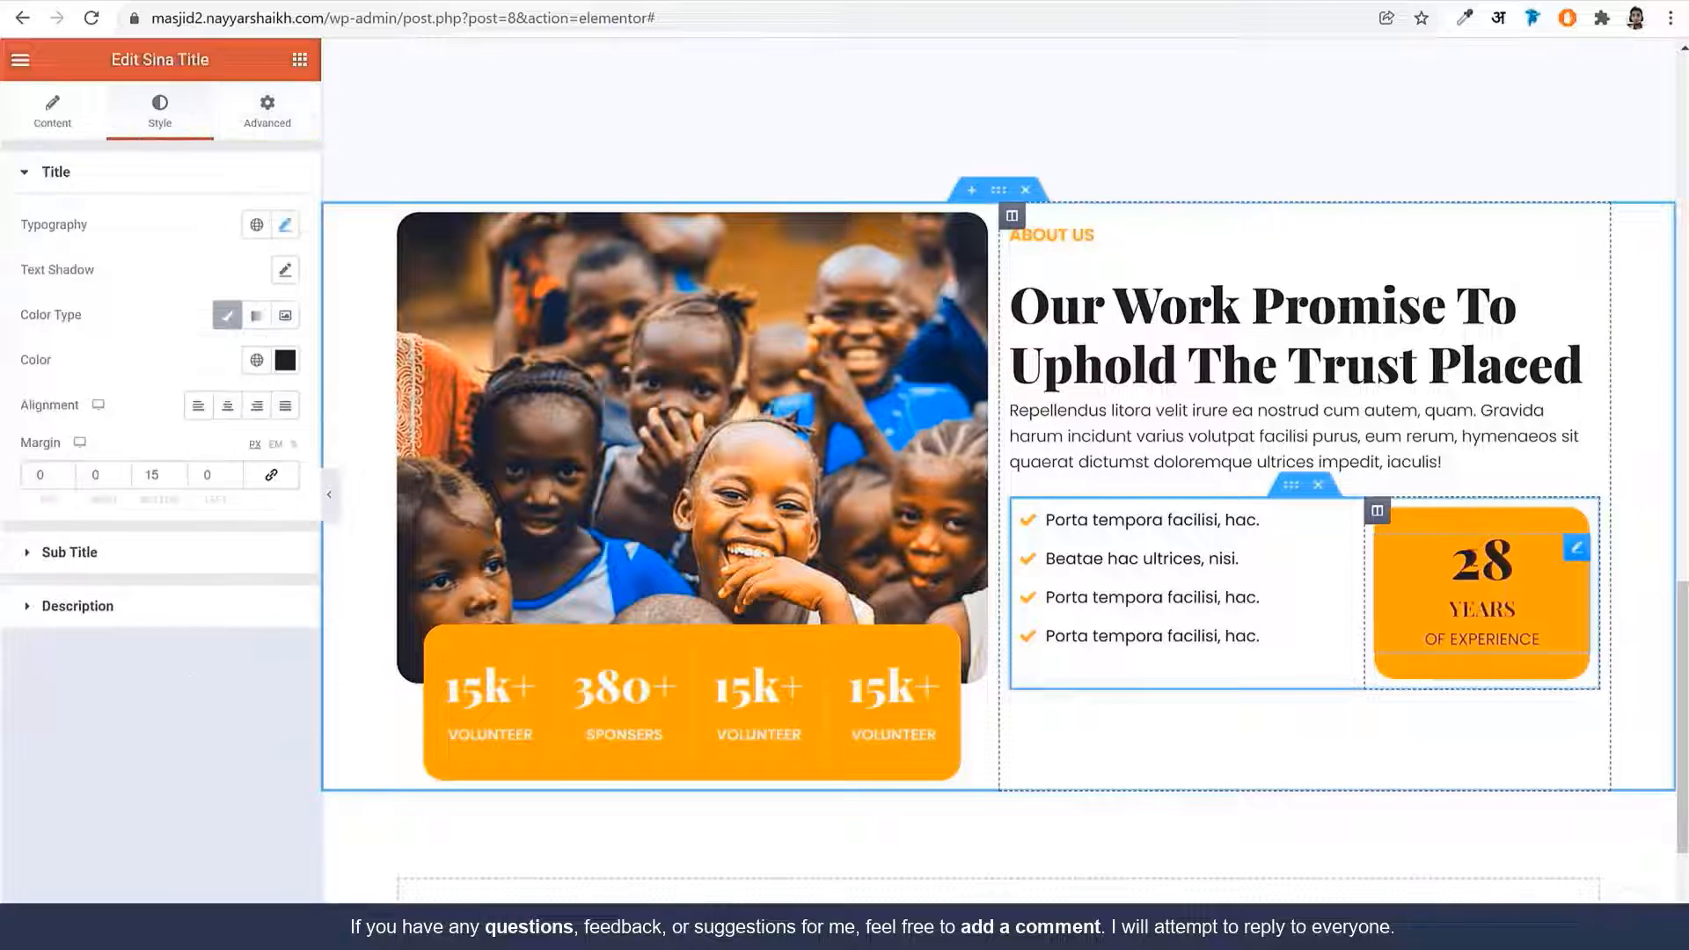
{"action": "left_click", "coordinate": [285, 360]}
{"action": "type", "text": "#FFFFFF"}
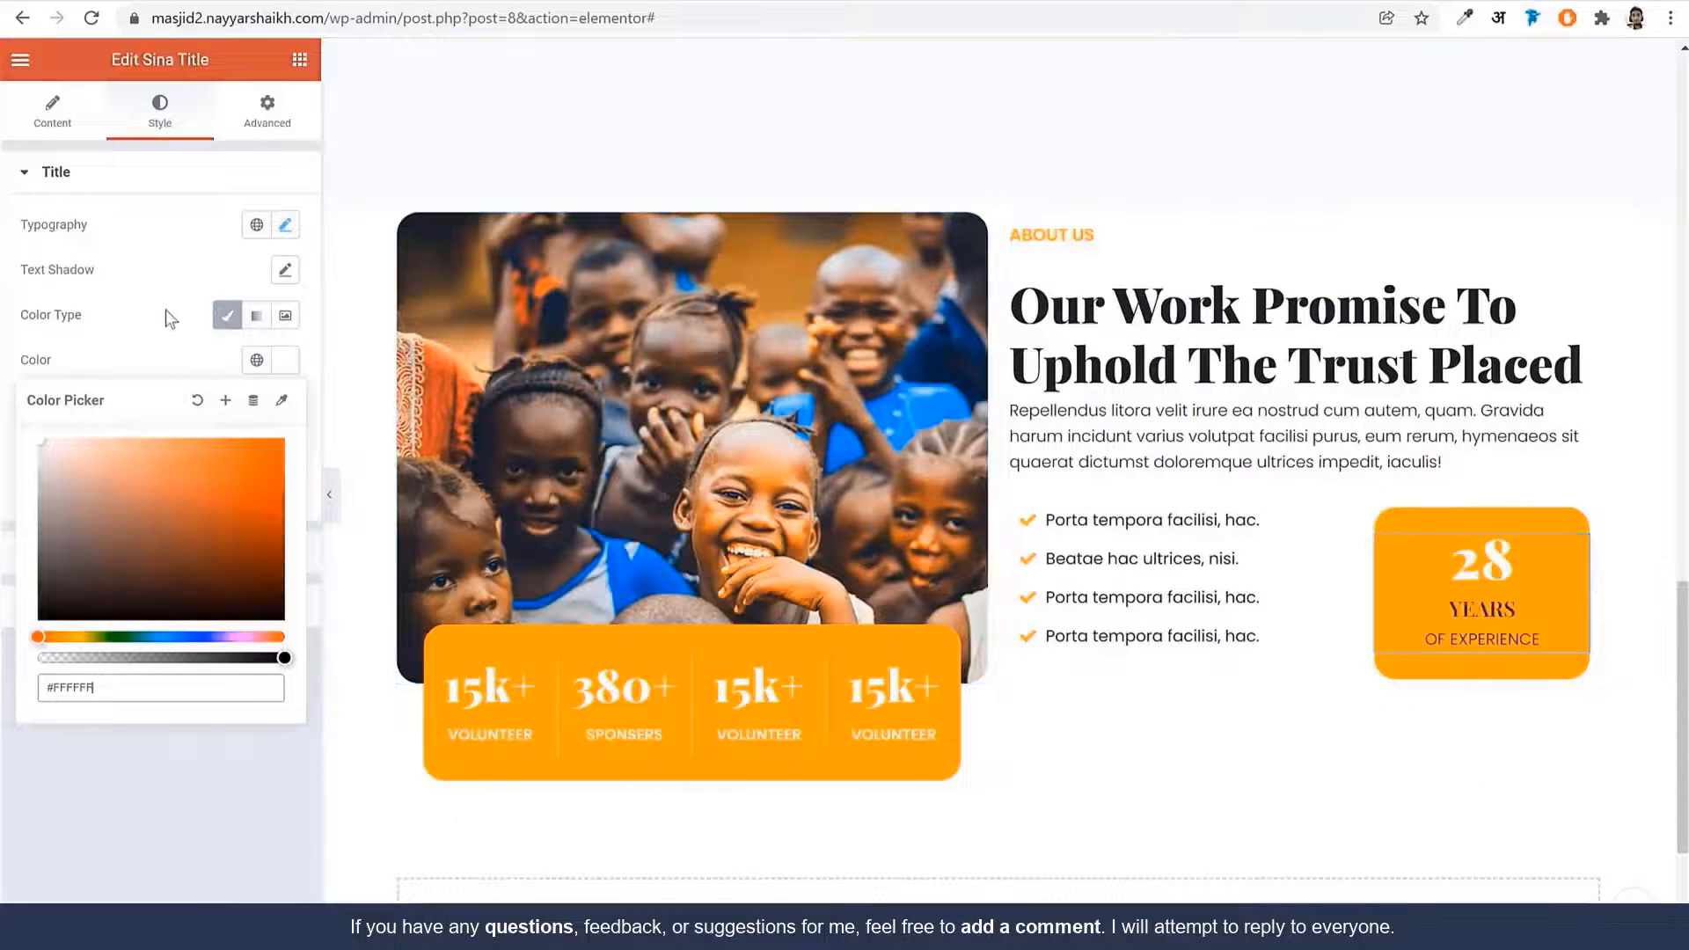
{"action": "left_click", "coordinate": [161, 534]}
Paste the same white colour into the YEARS sub title and OF EXPERIENCE description
{"action": "left_click", "coordinate": [193, 555]}
{"action": "left_click", "coordinate": [287, 417]}
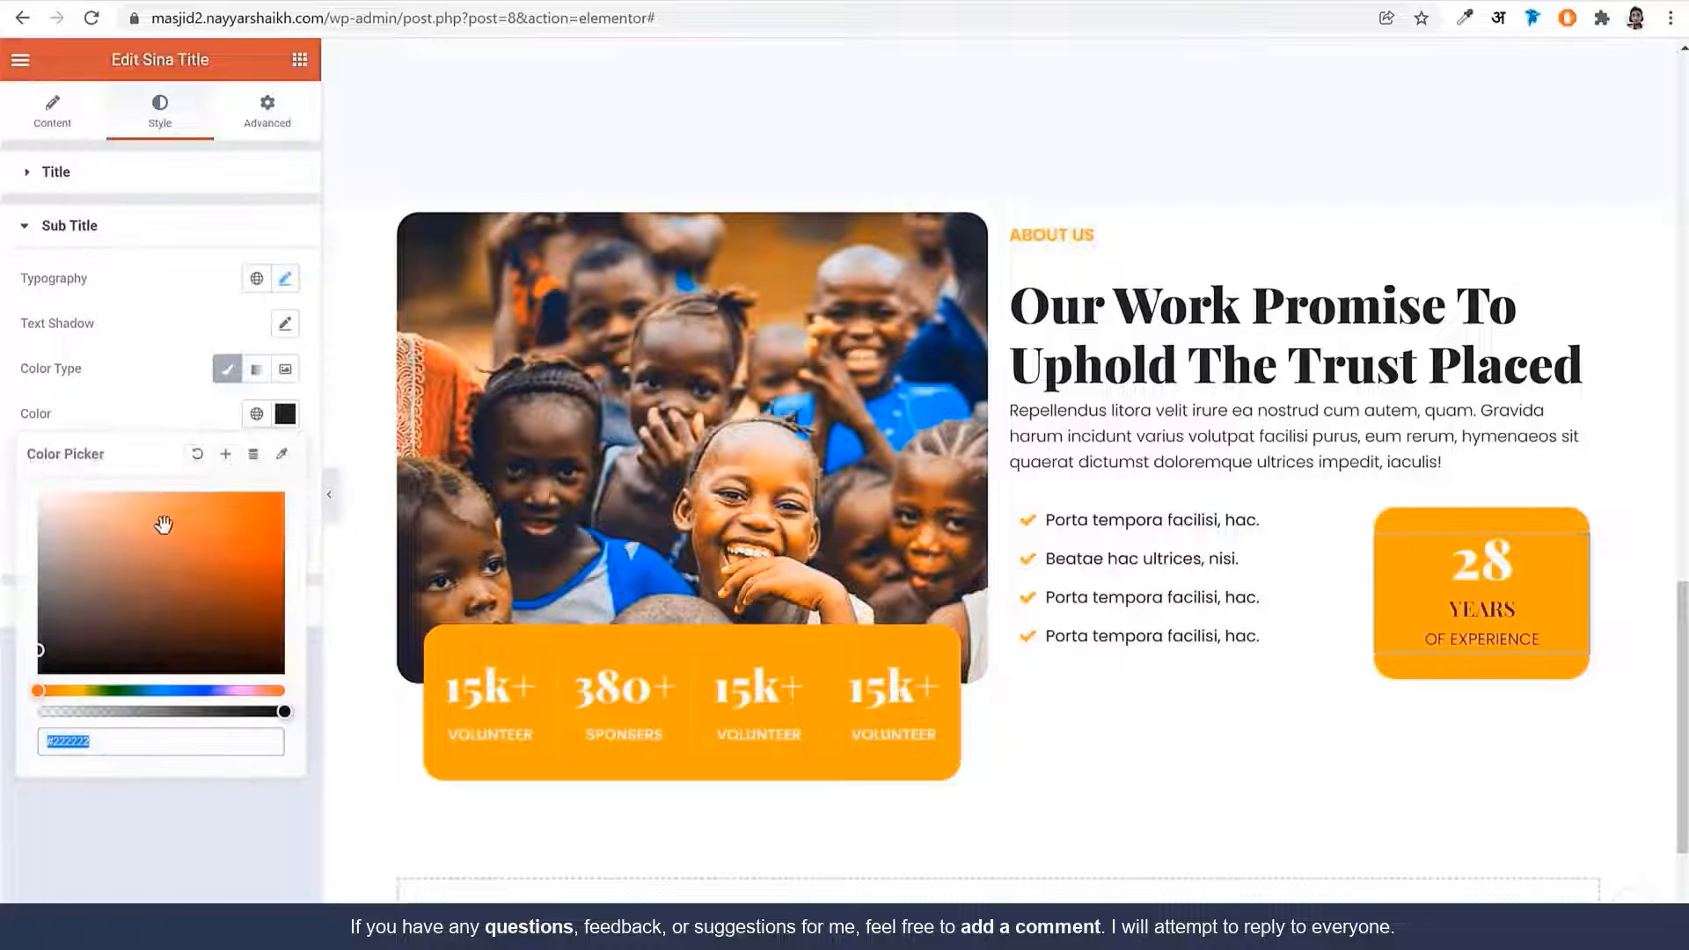
{"action": "type", "text": "#FFFFFF"}
{"action": "left_click", "coordinate": [171, 398]}
{"action": "left_click", "coordinate": [77, 606]}
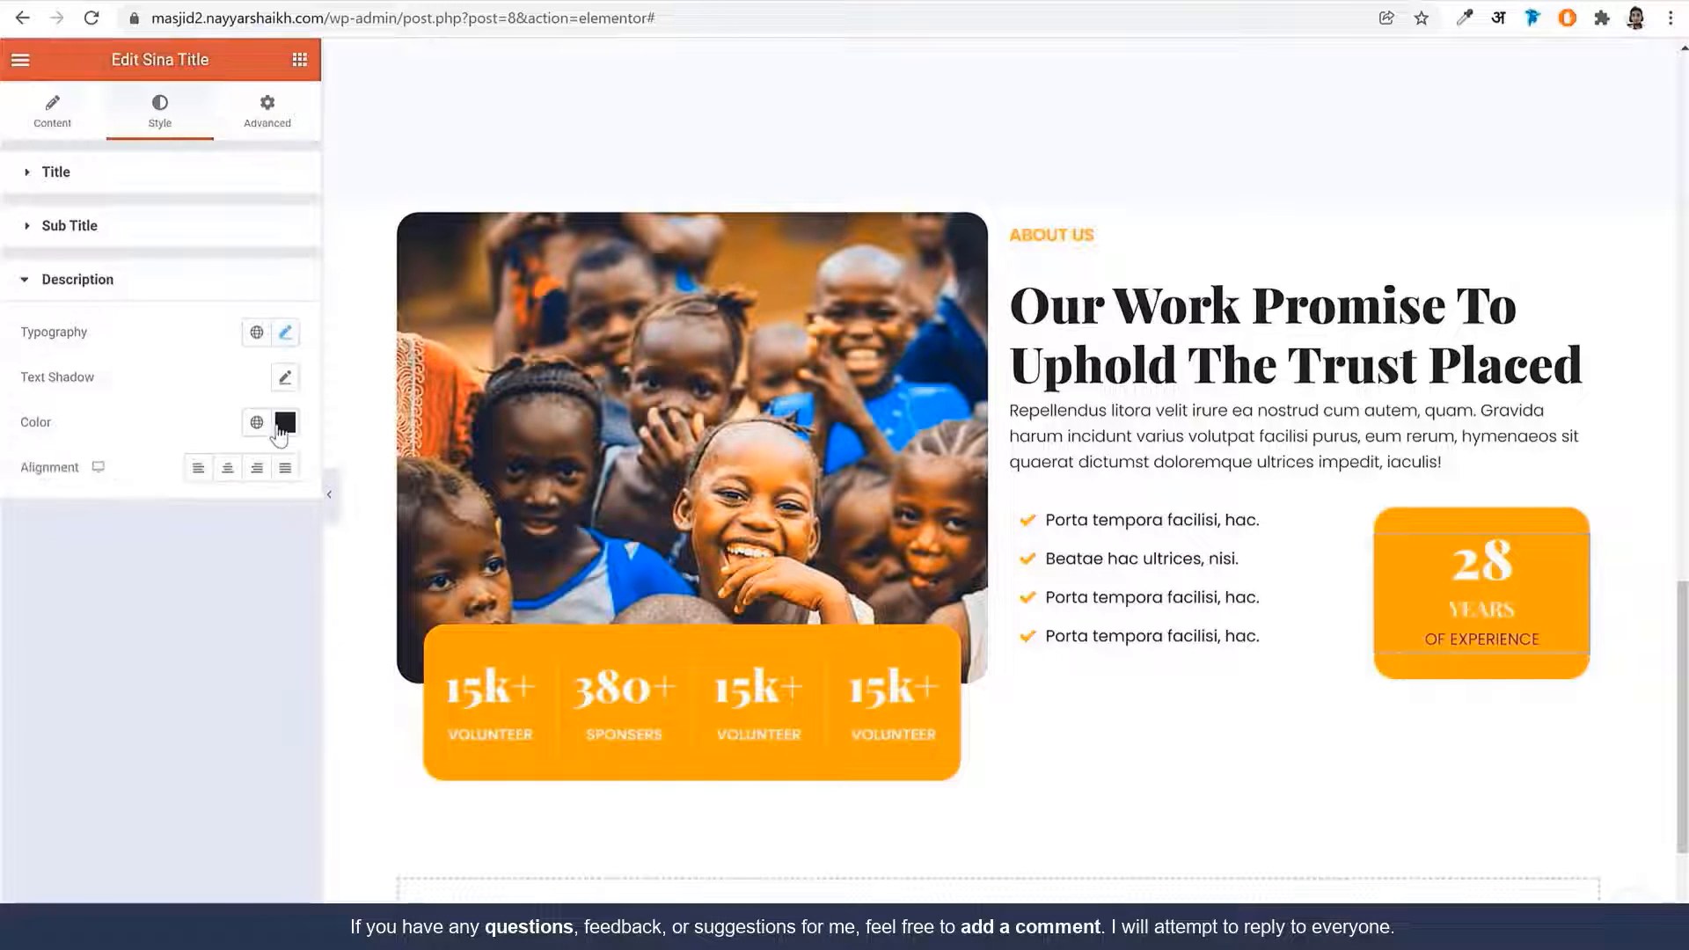
{"action": "left_click", "coordinate": [285, 422]}
{"action": "type", "text": "#FFFFFF"}
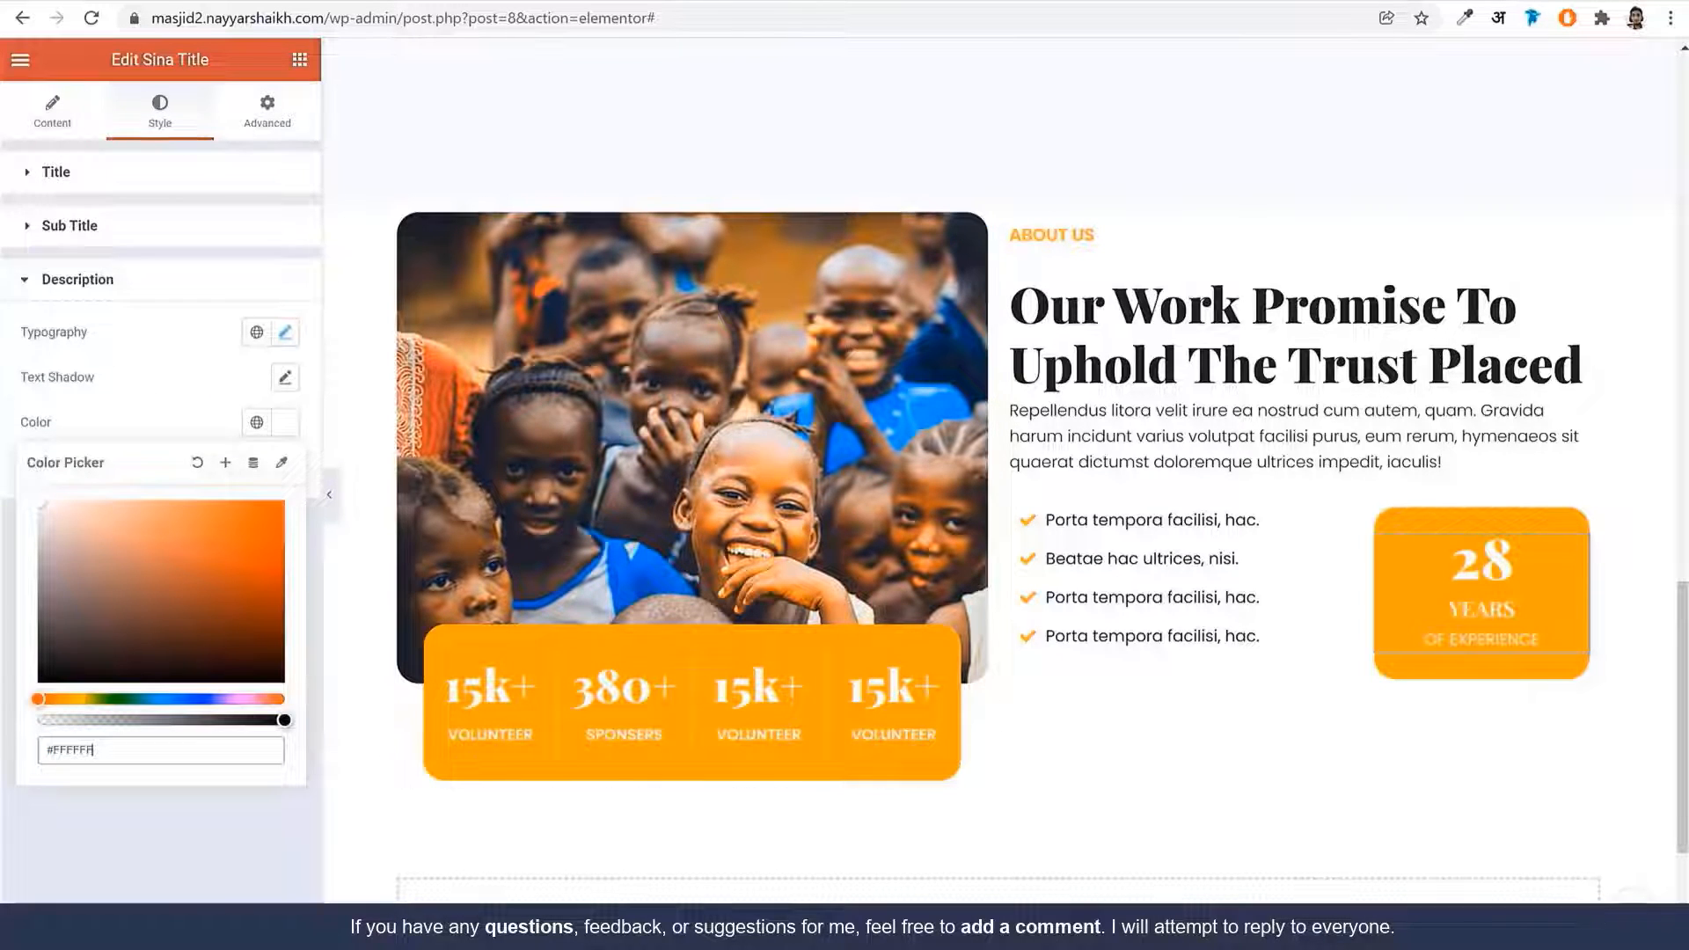
{"action": "left_click", "coordinate": [299, 60]}
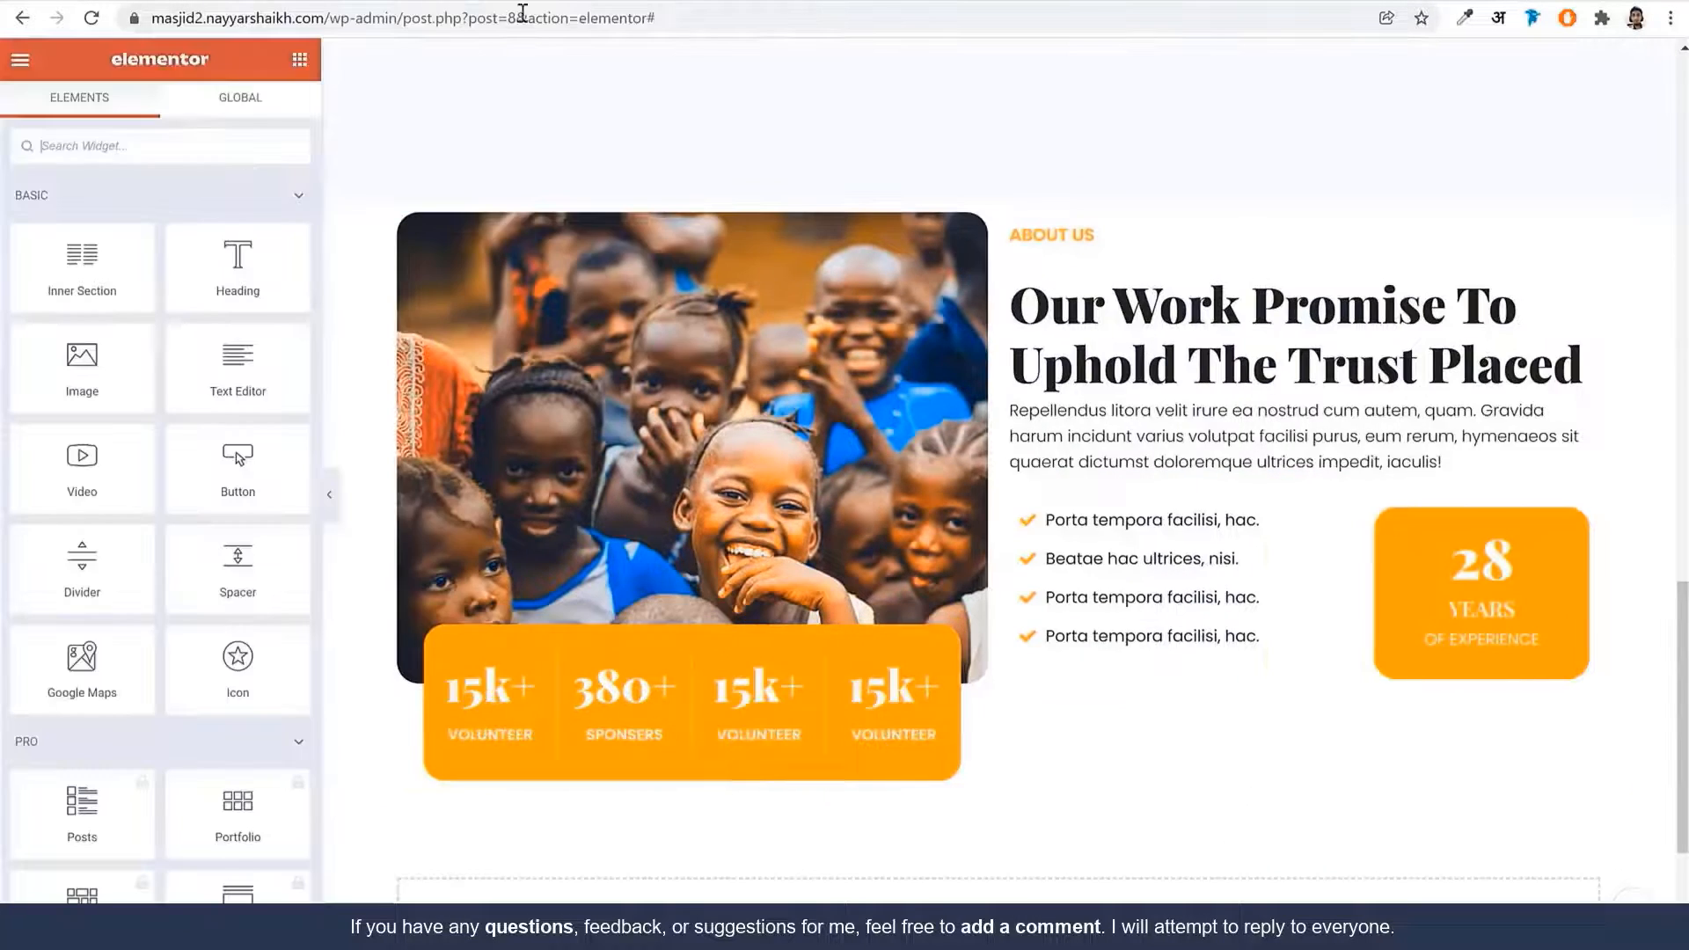
{"action": "scroll", "coordinate": [1285, 558], "scroll_direction": "up", "scroll_amount": 6}
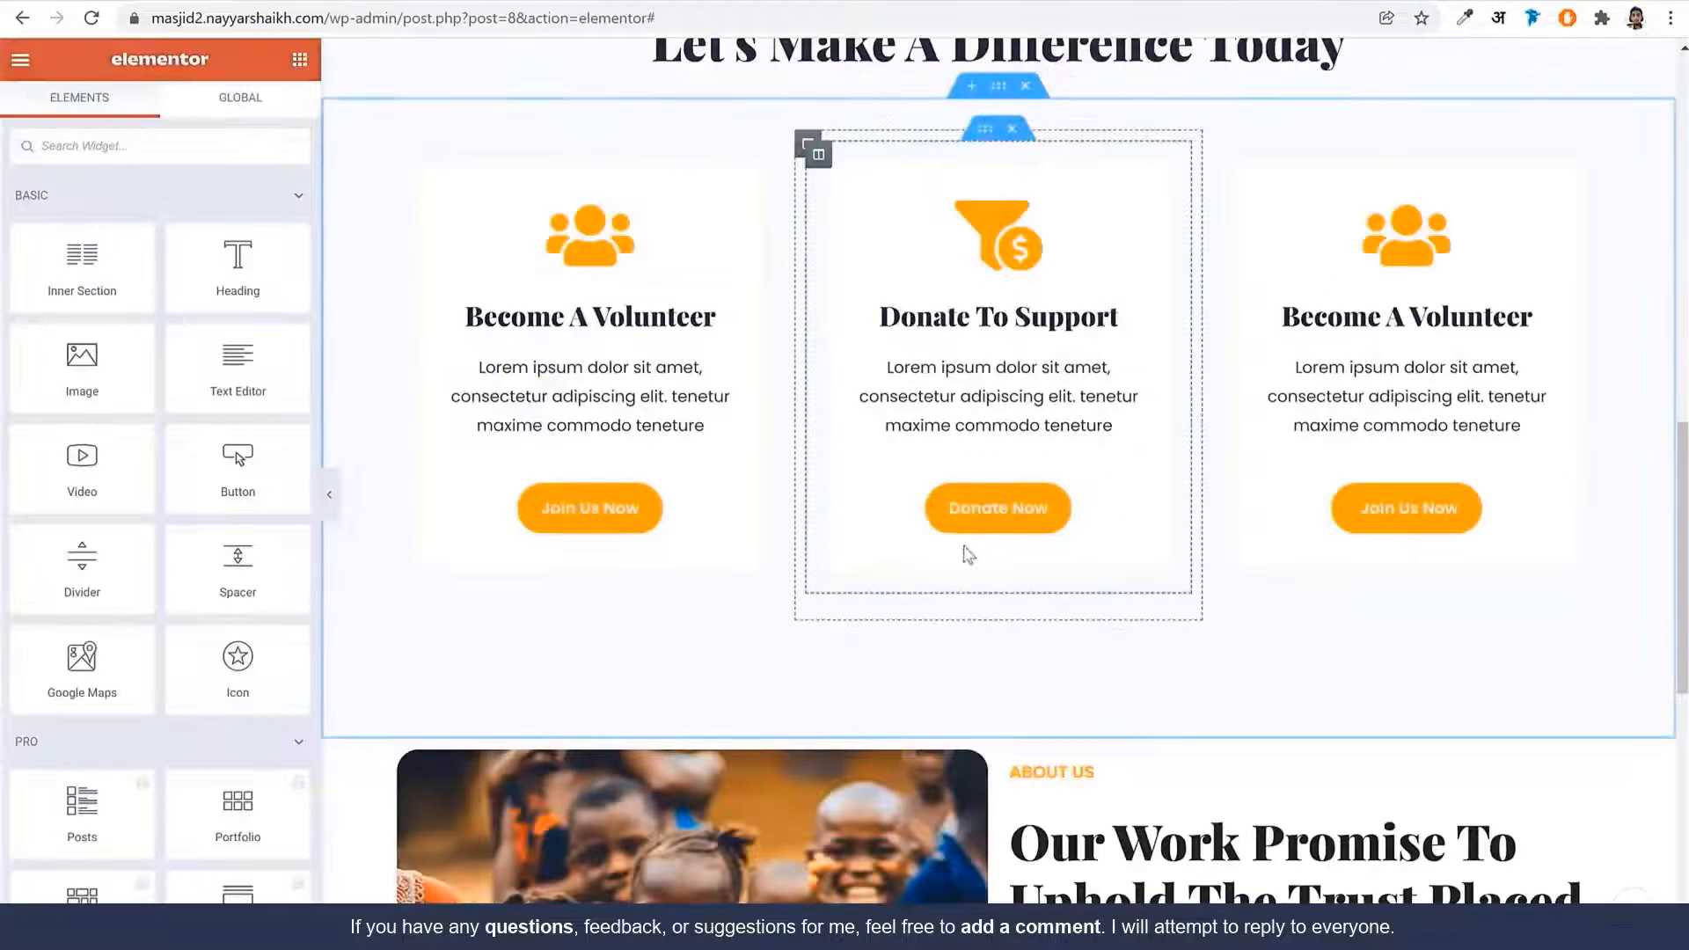
Copy the Join Us Now button and paste it below the About Us checklist
{"action": "right_click", "coordinate": [612, 504]}
{"action": "left_click", "coordinate": [698, 600]}
{"action": "scroll", "coordinate": [1168, 701], "scroll_direction": "down", "scroll_amount": 7}
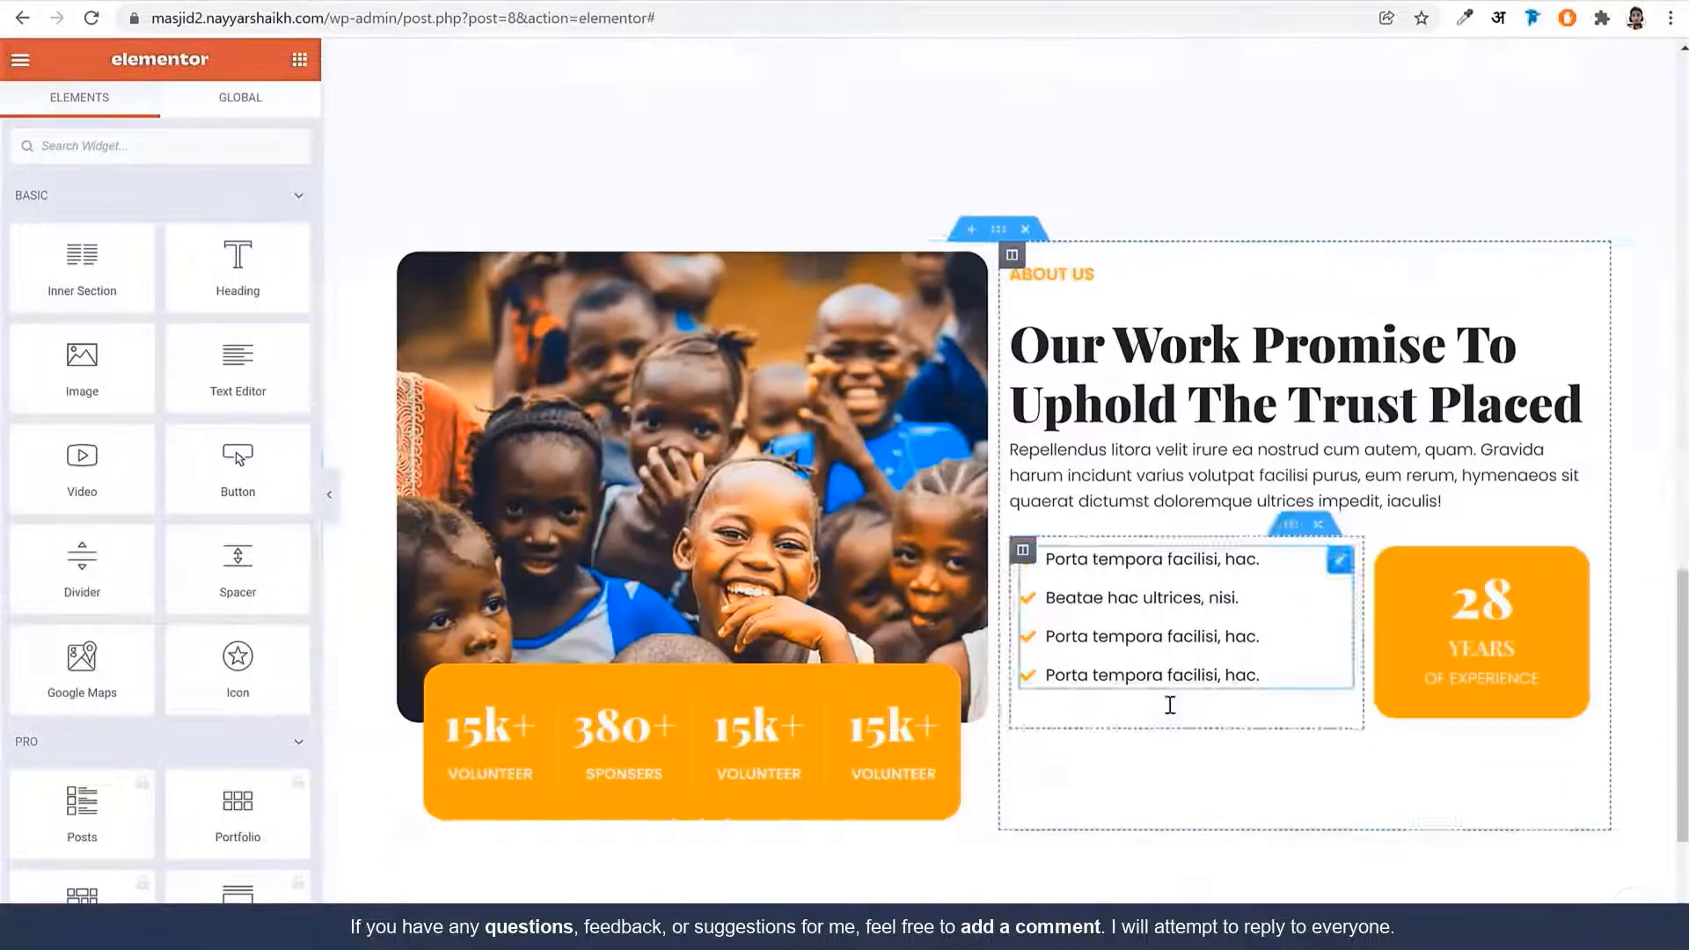
{"action": "right_click", "coordinate": [1234, 552]}
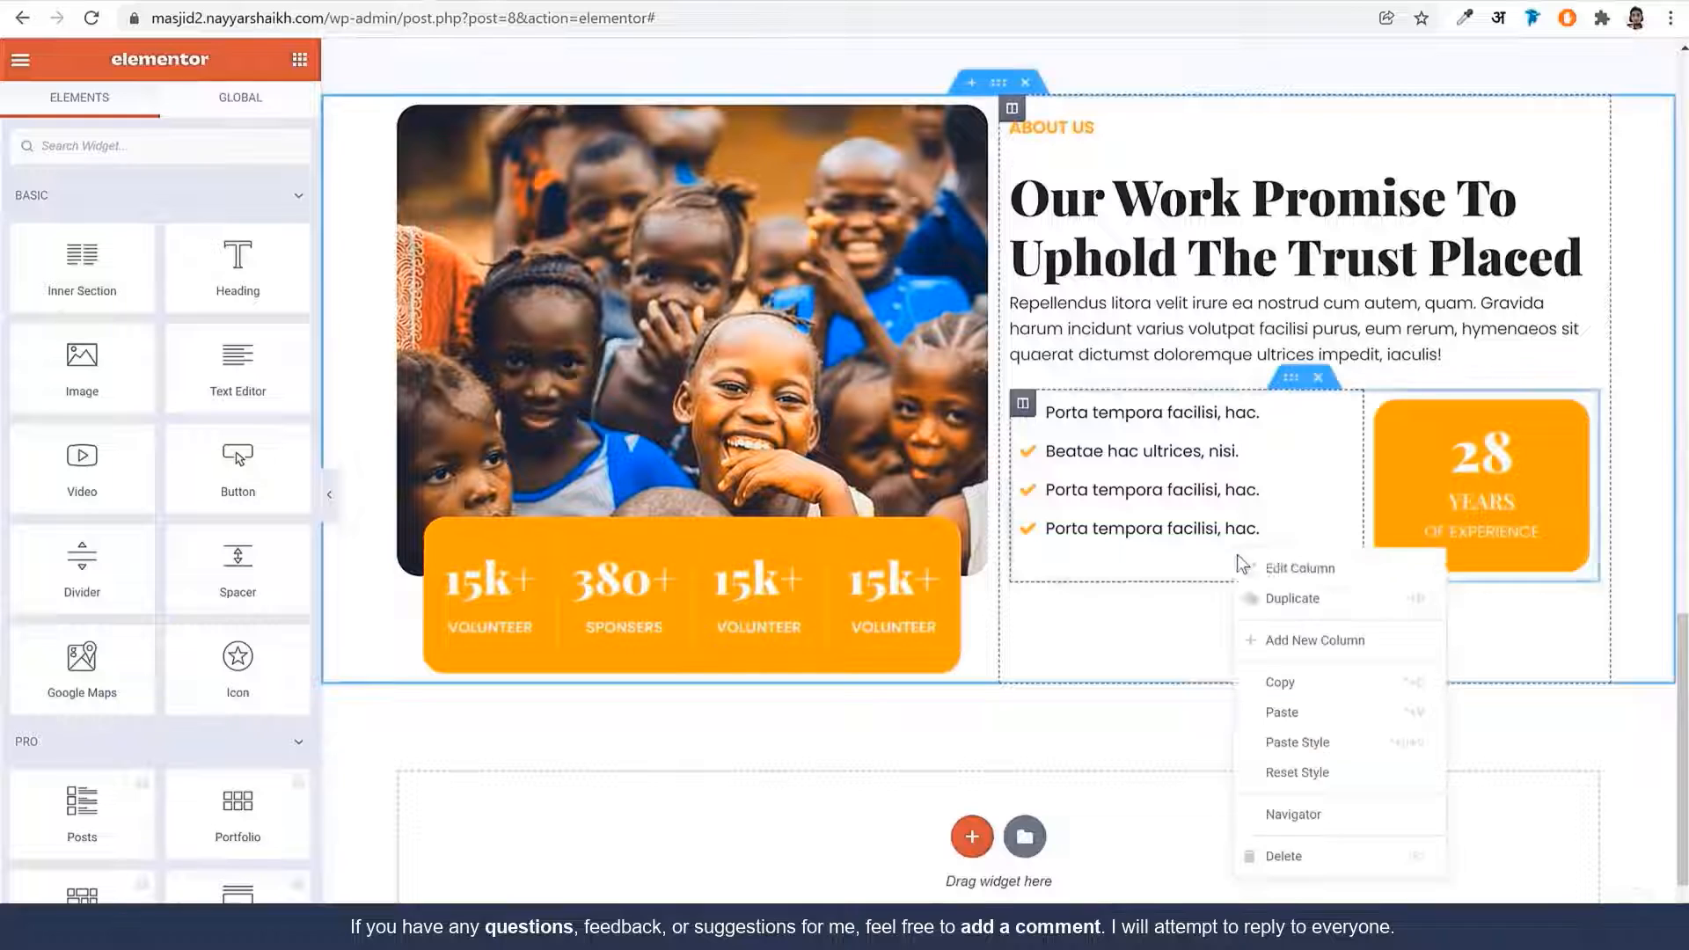
{"action": "left_click", "coordinate": [1317, 712]}
{"action": "left_click_drag", "start_coordinate": [1341, 581], "coordinate": [1267, 596]}
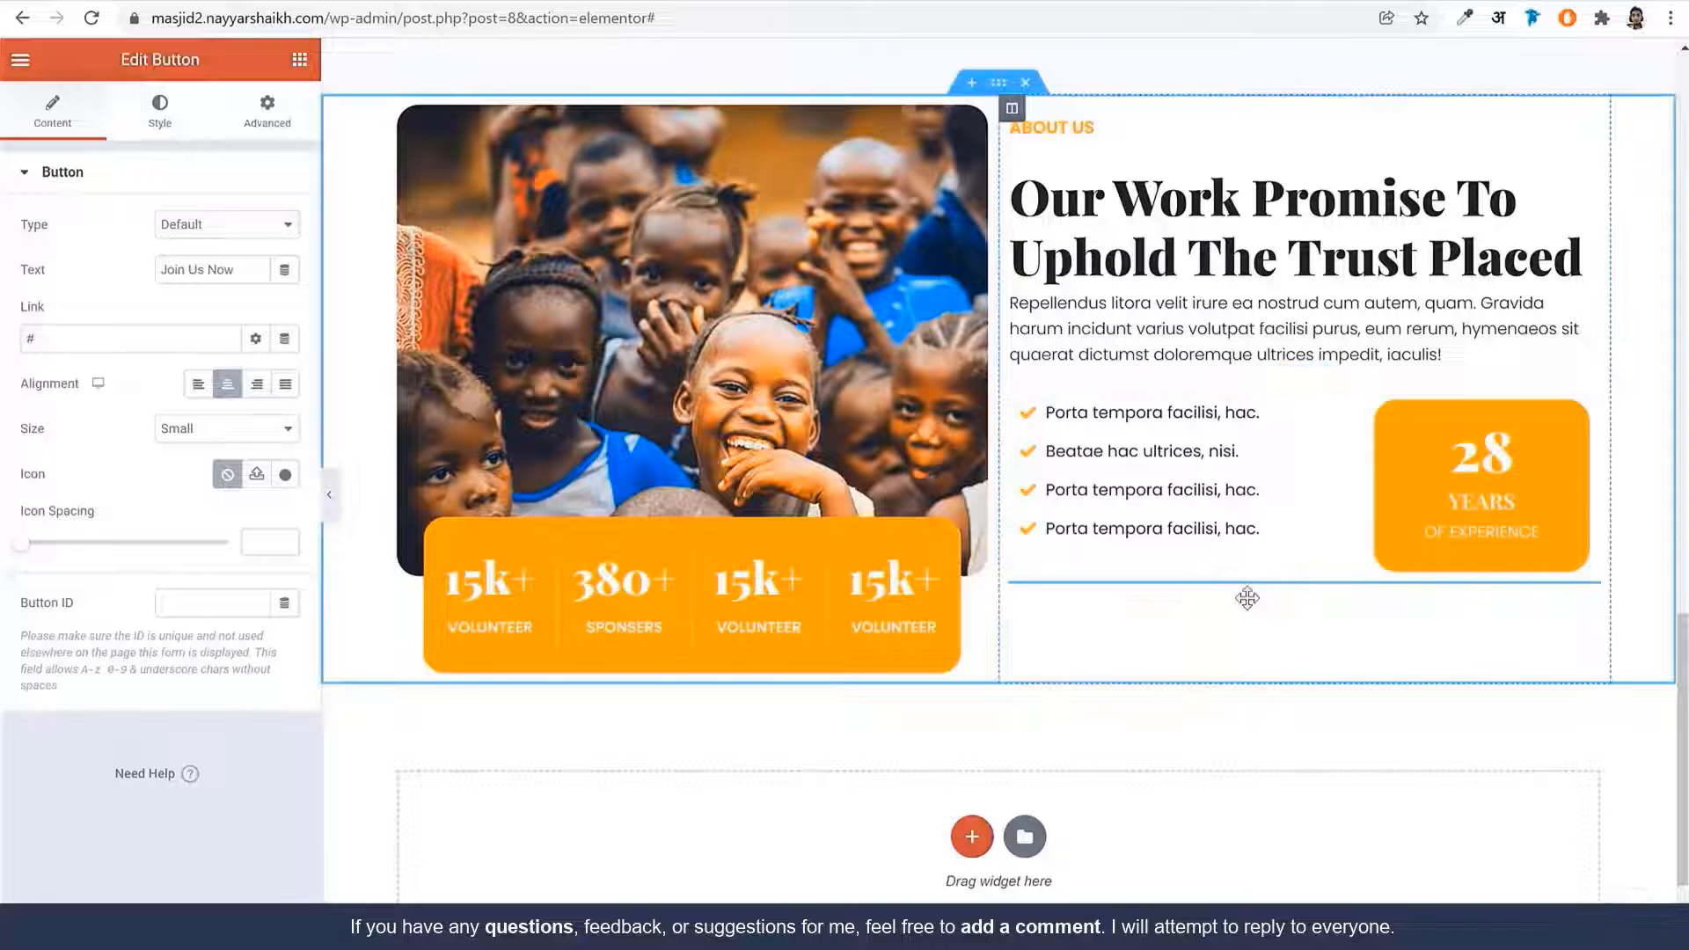
Left-align the pasted button and relabel it 'Learn More', comparing with the live site
{"action": "left_click", "coordinate": [198, 383]}
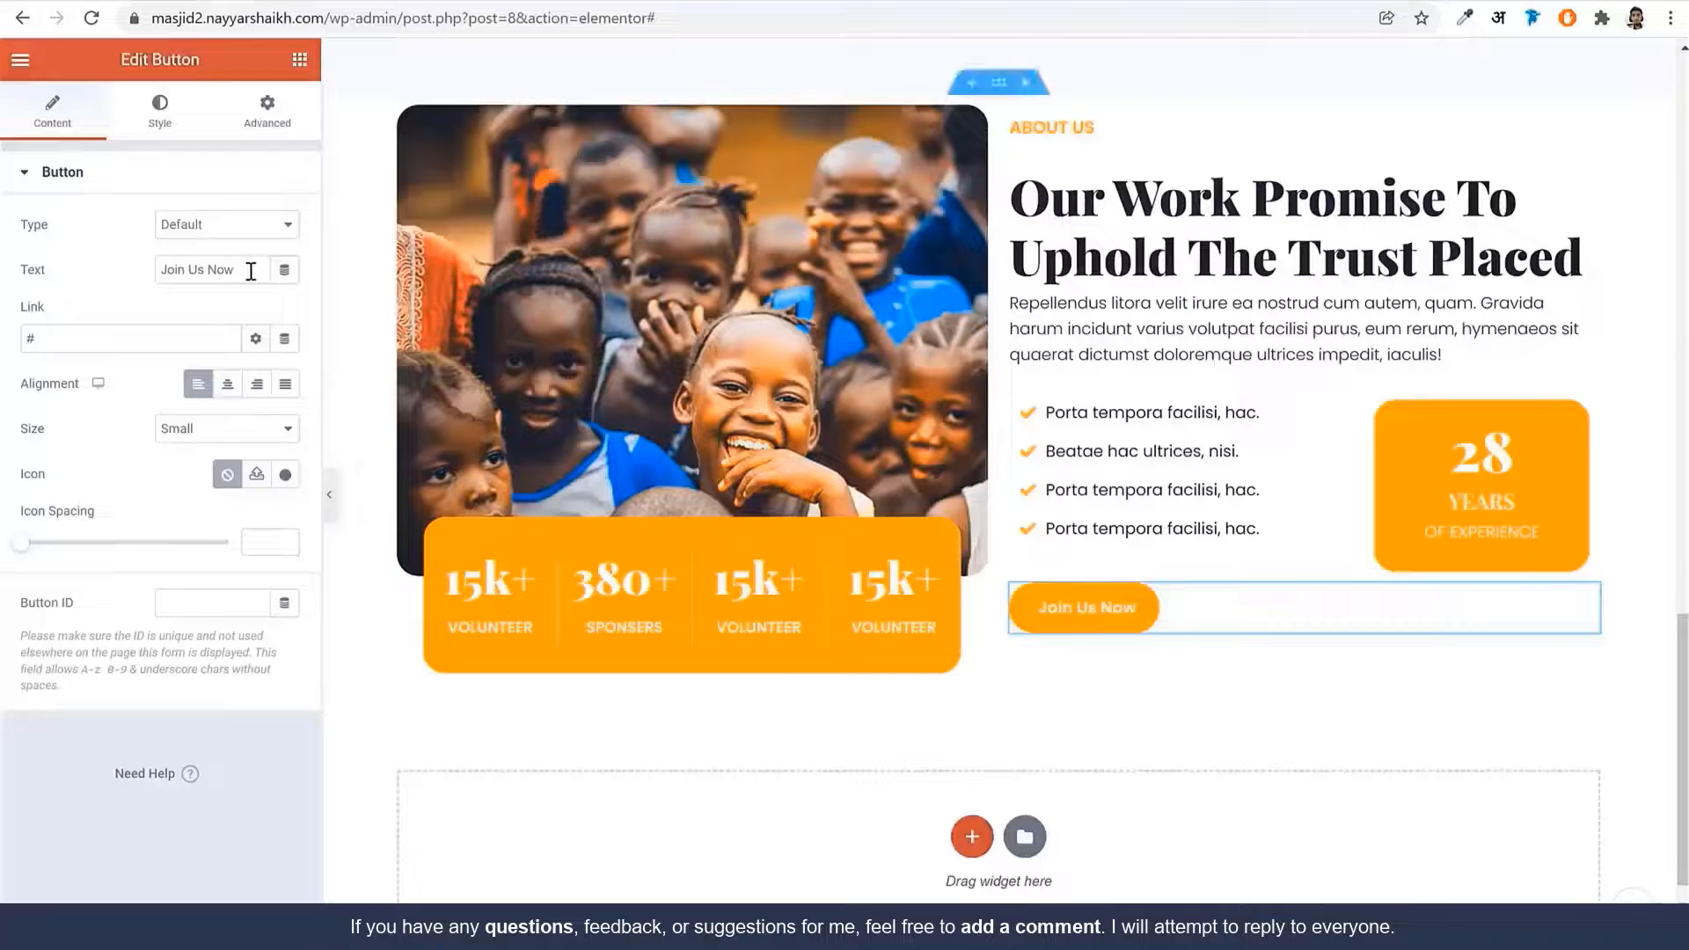
{"action": "triple_click", "coordinate": [243, 269]}
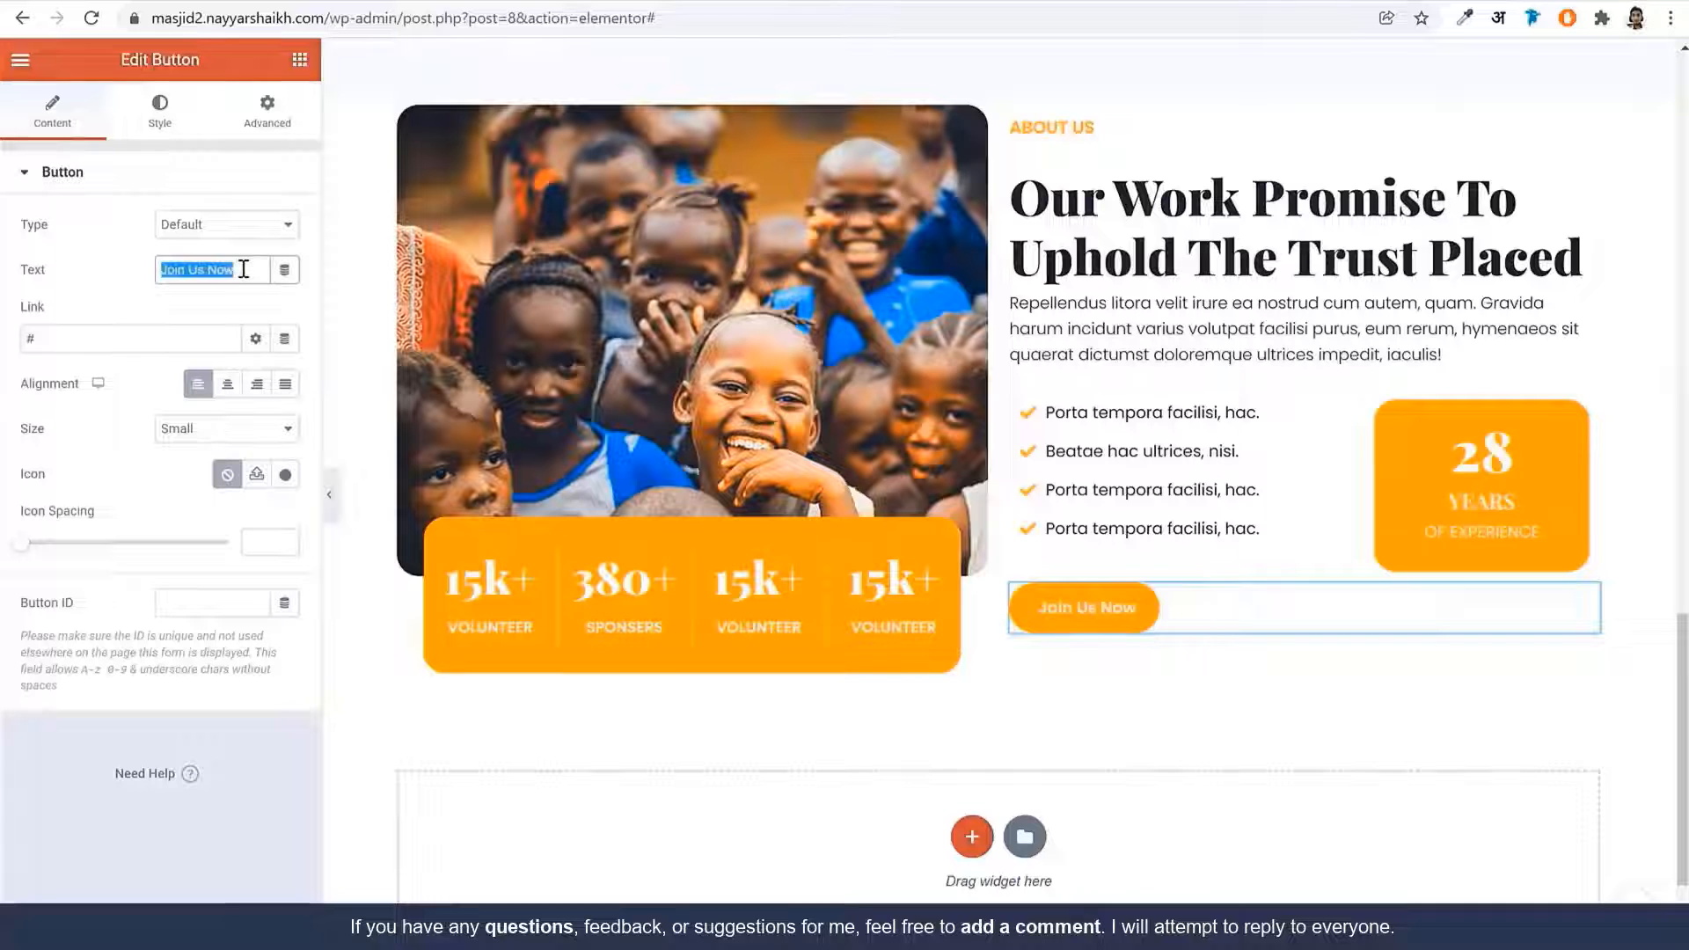
{"action": "type", "text": "Learn More"}
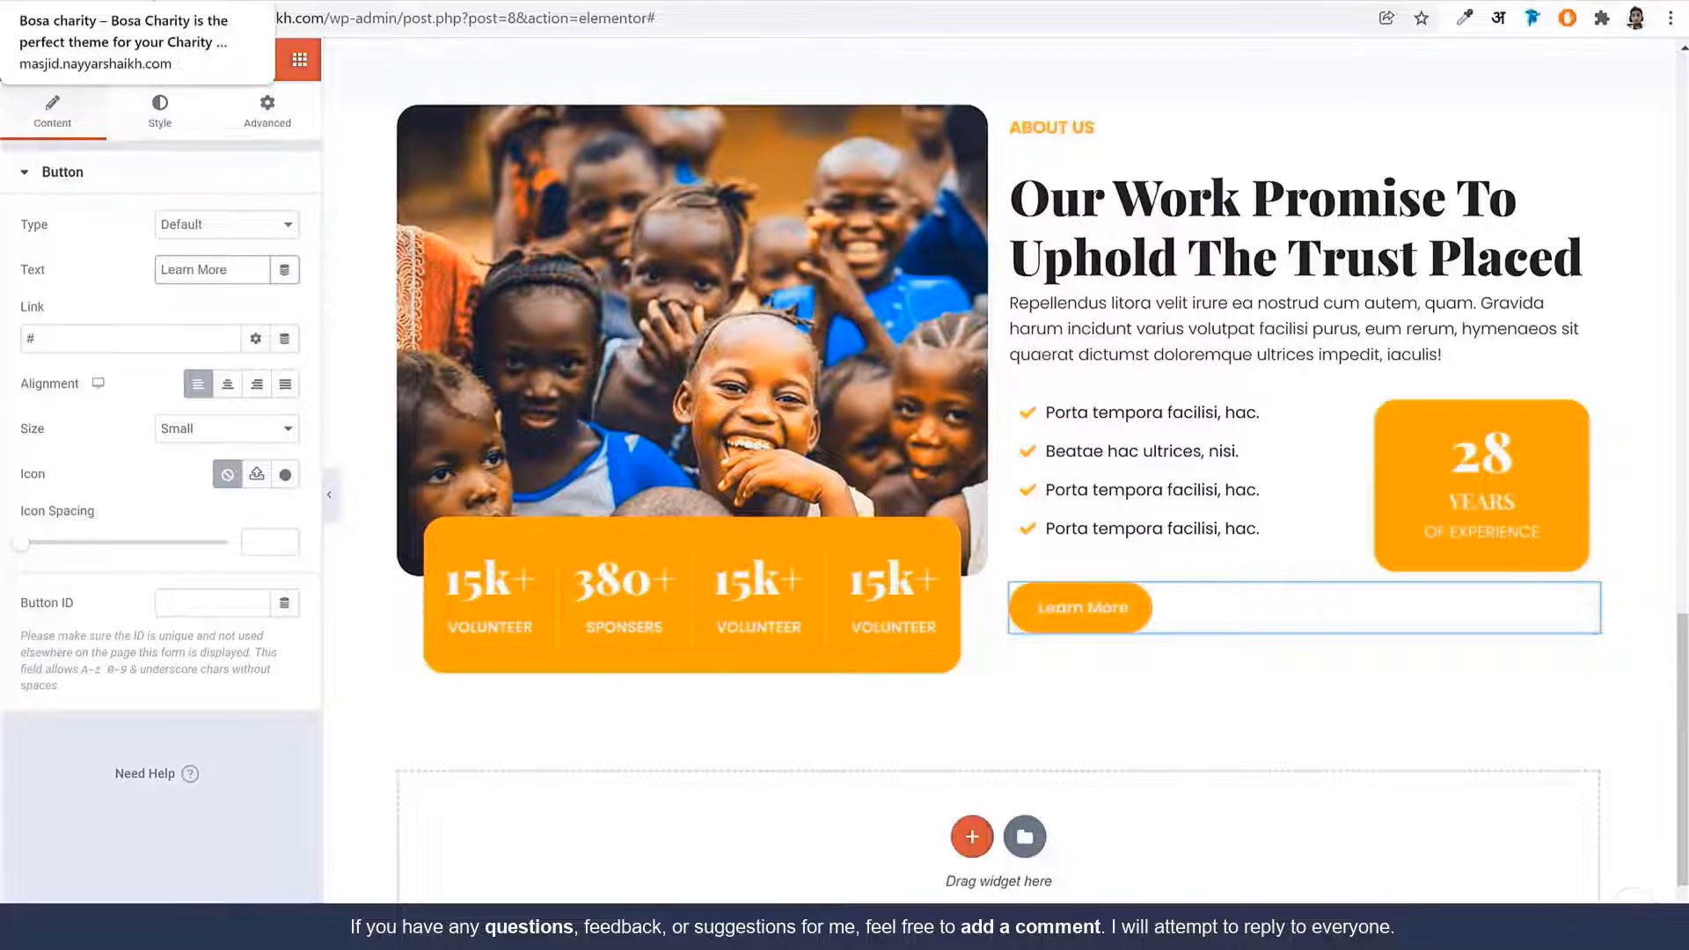
{"action": "left_click", "coordinate": [114, 2]}
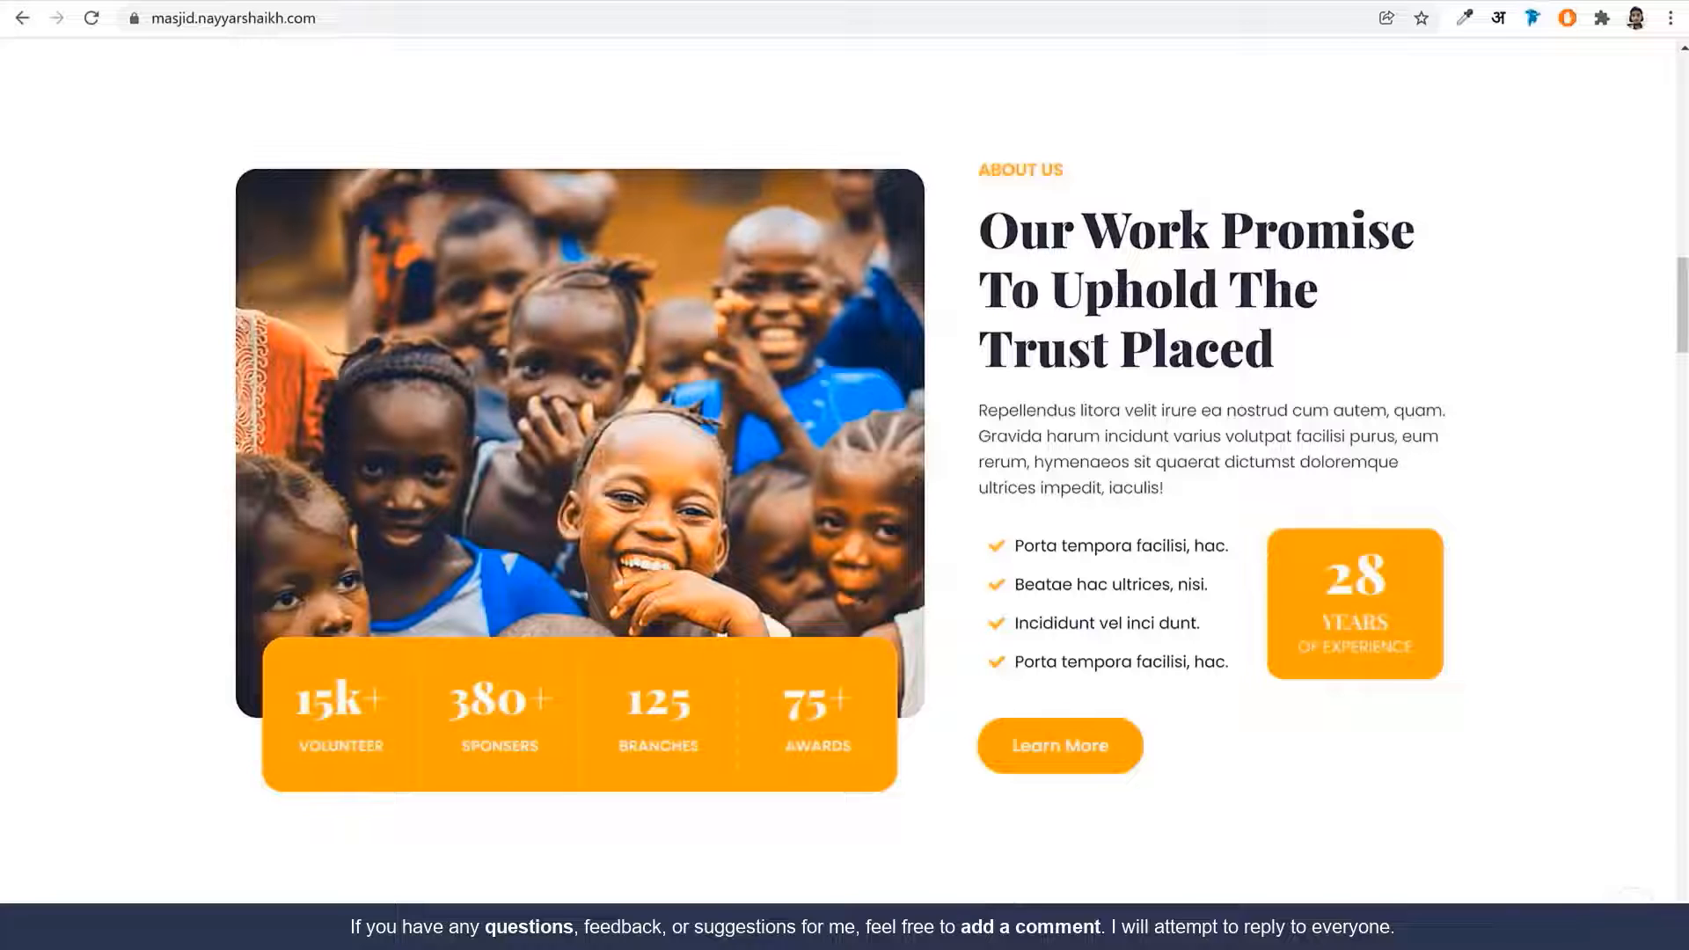
{"action": "left_click", "coordinate": [351, 2]}
{"action": "left_click", "coordinate": [287, 129]}
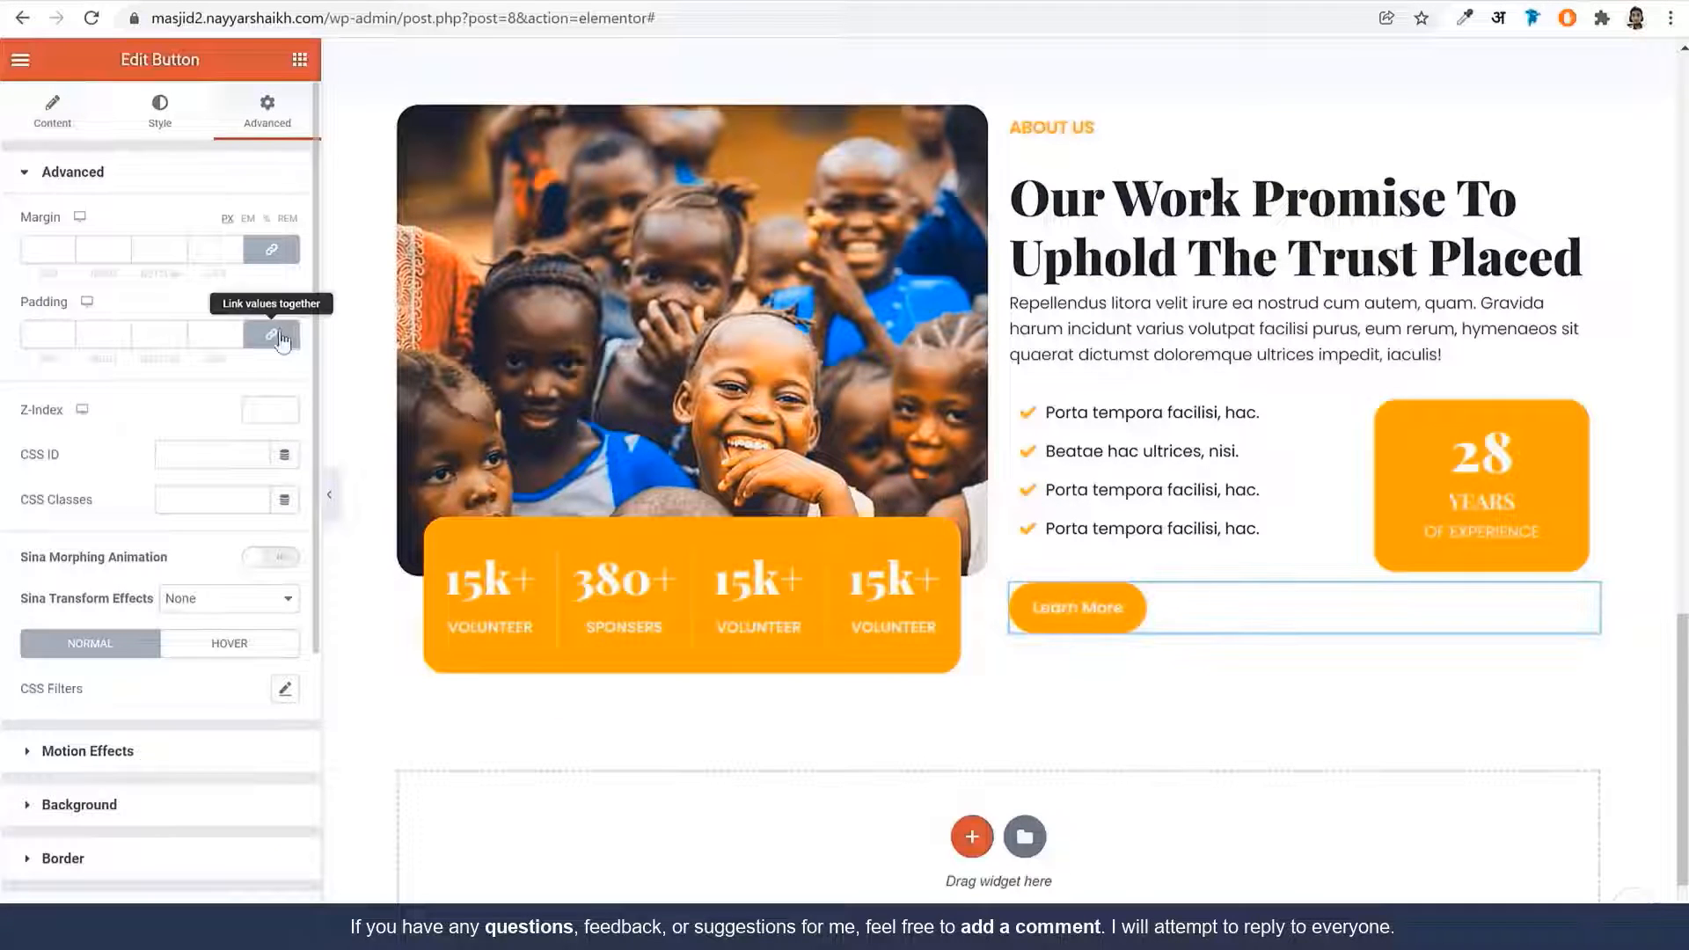
Give the Learn More button 30px of top spacing below the list
{"action": "left_click", "coordinate": [282, 339]}
{"action": "left_click", "coordinate": [40, 334]}
{"action": "type", "text": "30"}
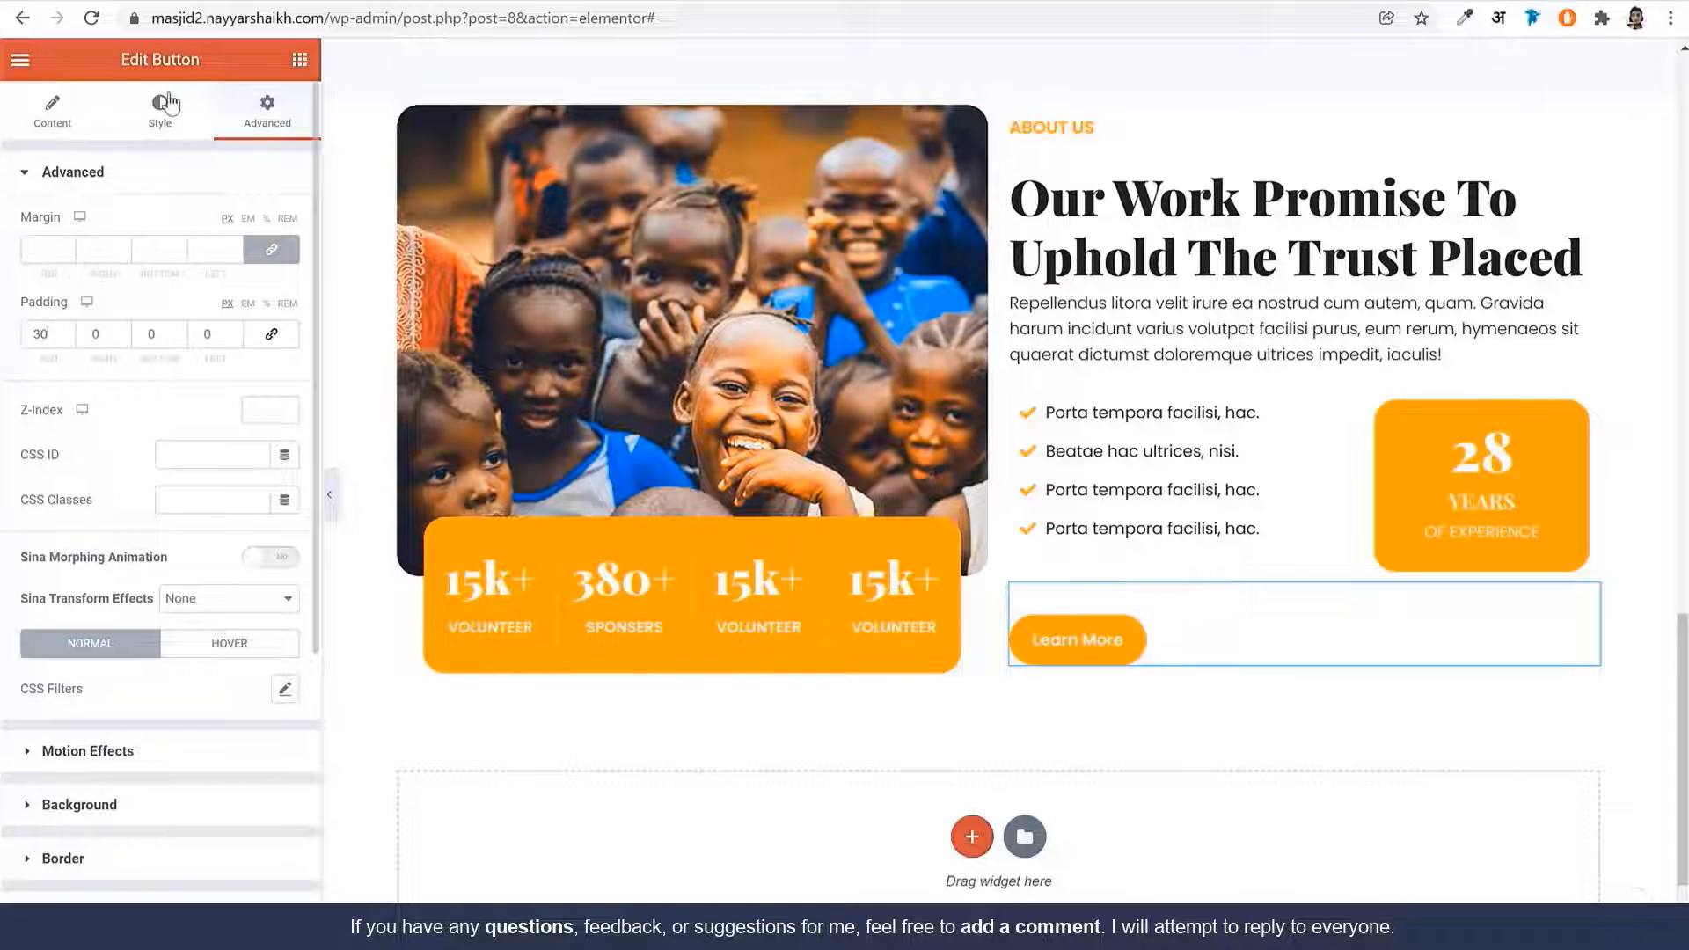
Set the button's inner padding to 18, 32, 18, 32
{"action": "left_click", "coordinate": [162, 110]}
{"action": "left_click", "coordinate": [283, 226]}
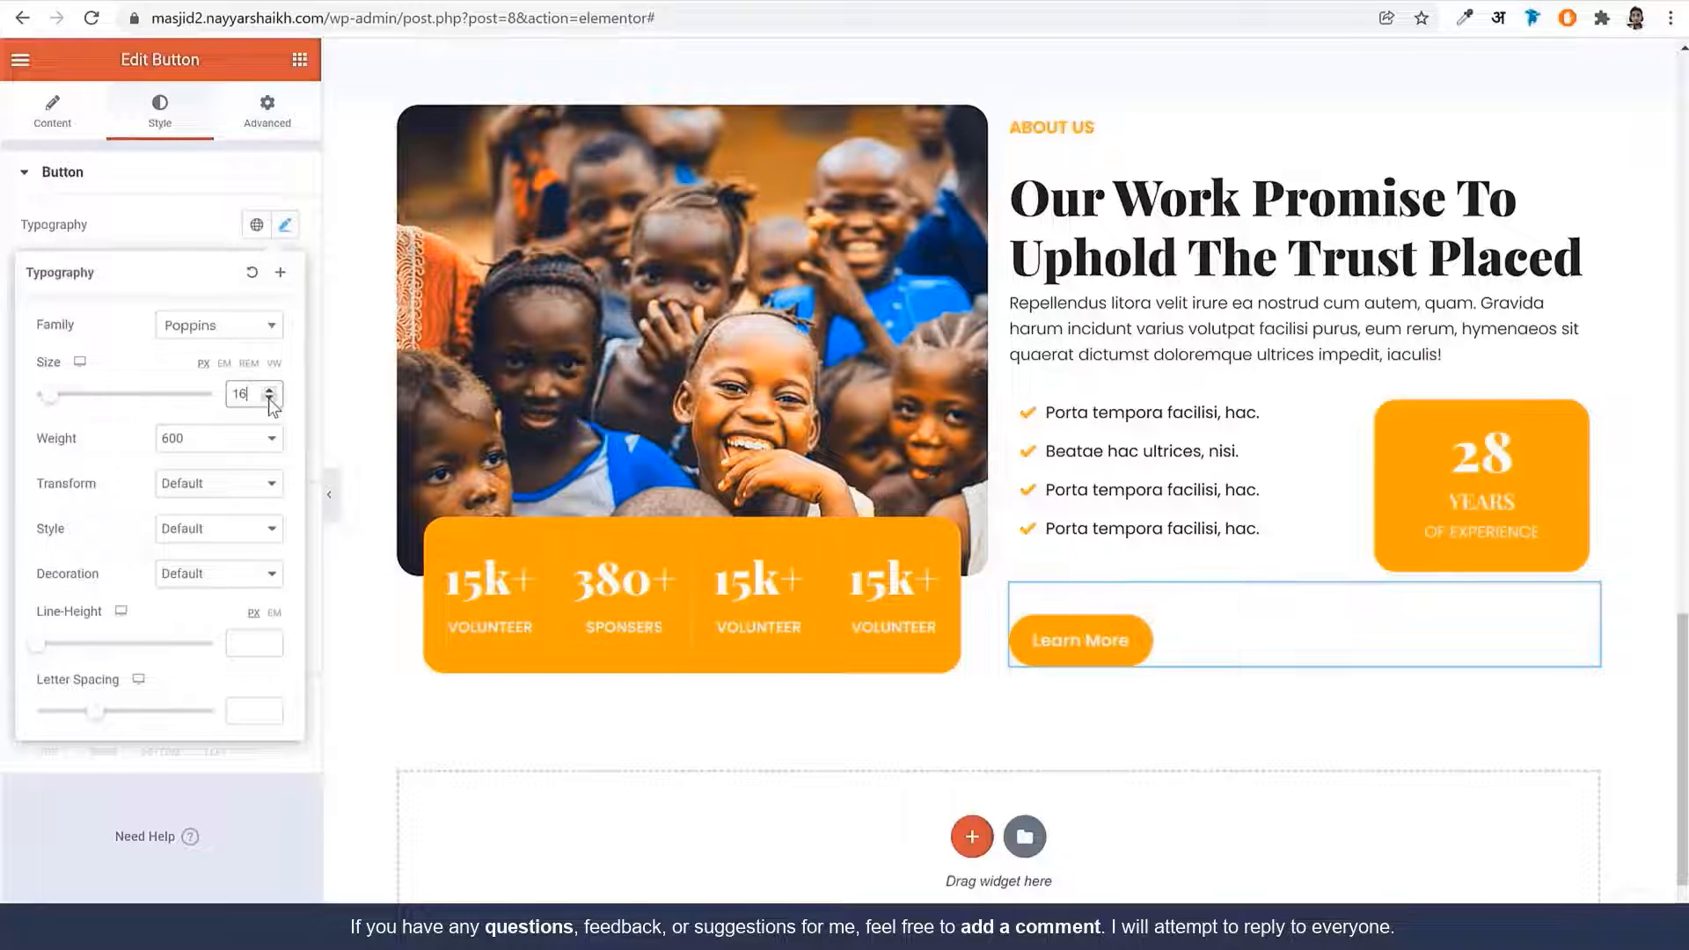
{"action": "left_click", "coordinate": [153, 743]}
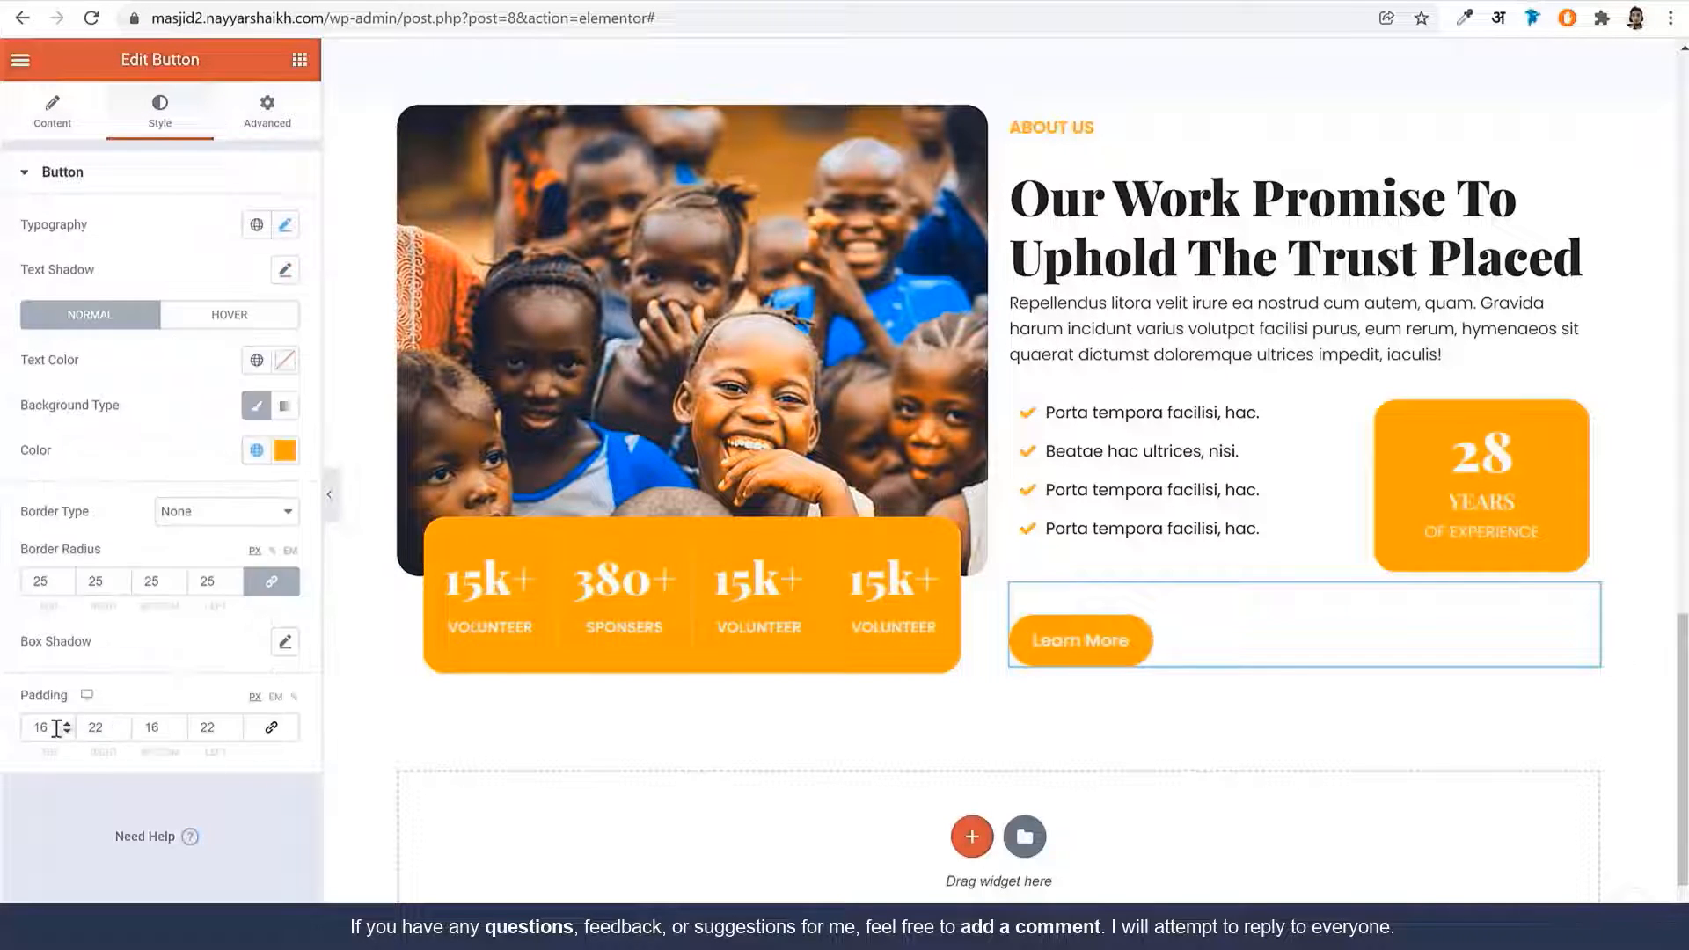
{"action": "left_click", "coordinate": [32, 728]}
{"action": "type", "text": "18"}
{"action": "key", "text": "Tab"}
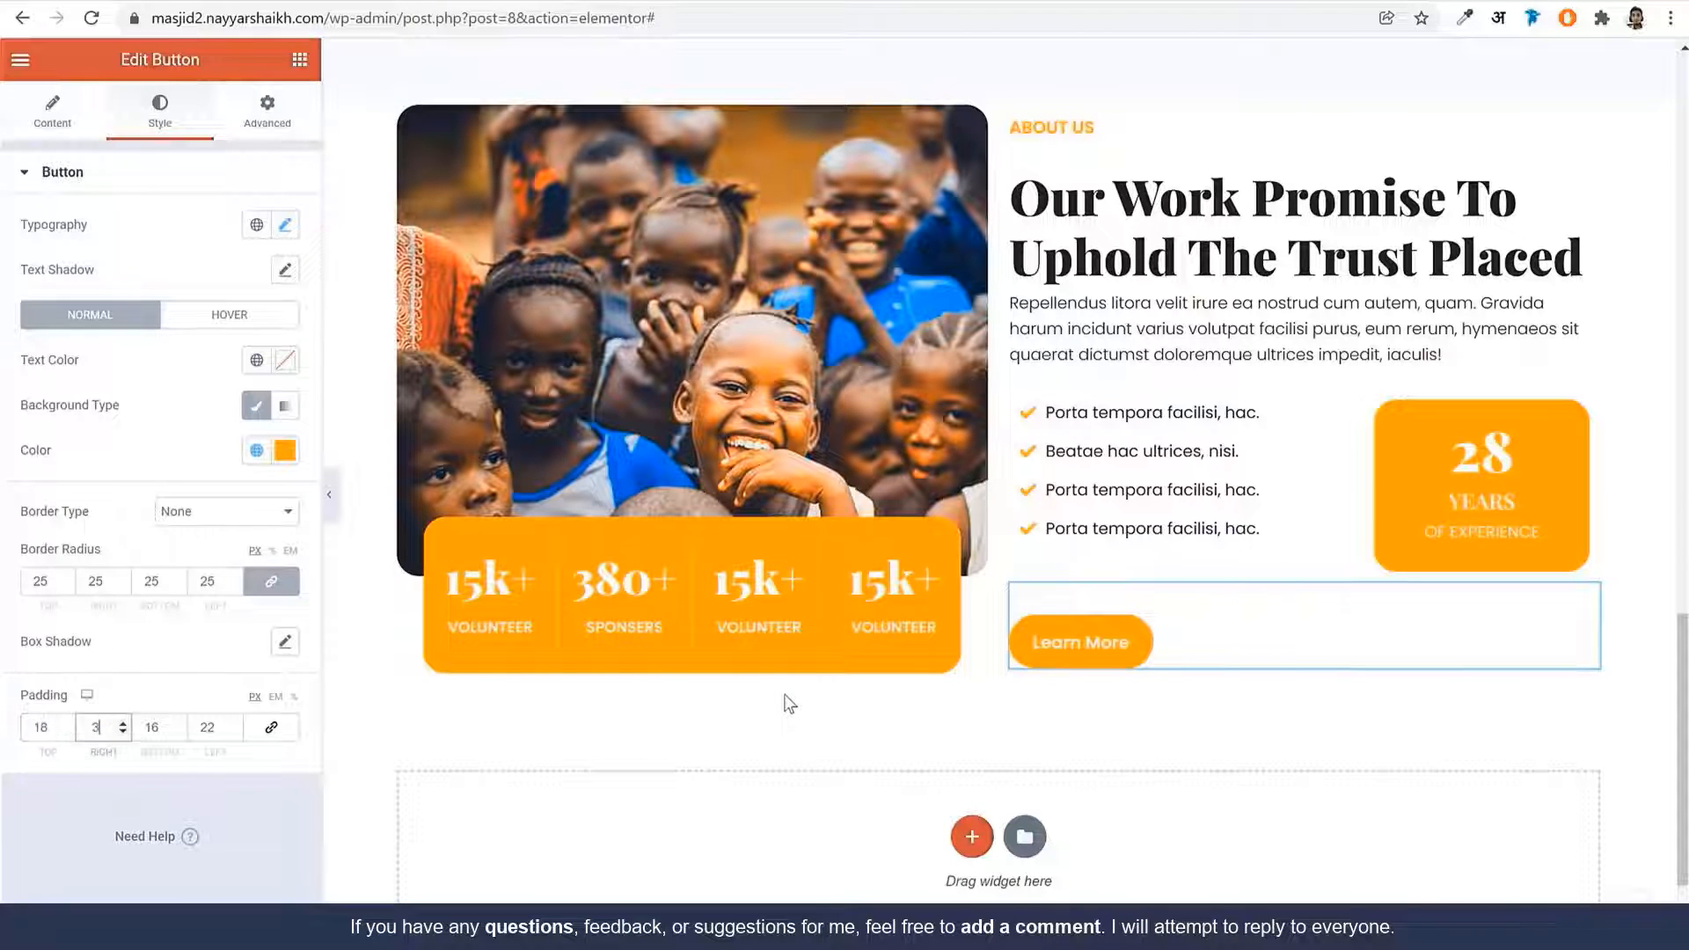
{"action": "type", "text": "32"}
{"action": "key", "text": "Tab"}
{"action": "type", "text": "18"}
{"action": "key", "text": "Tab"}
{"action": "type", "text": "32"}
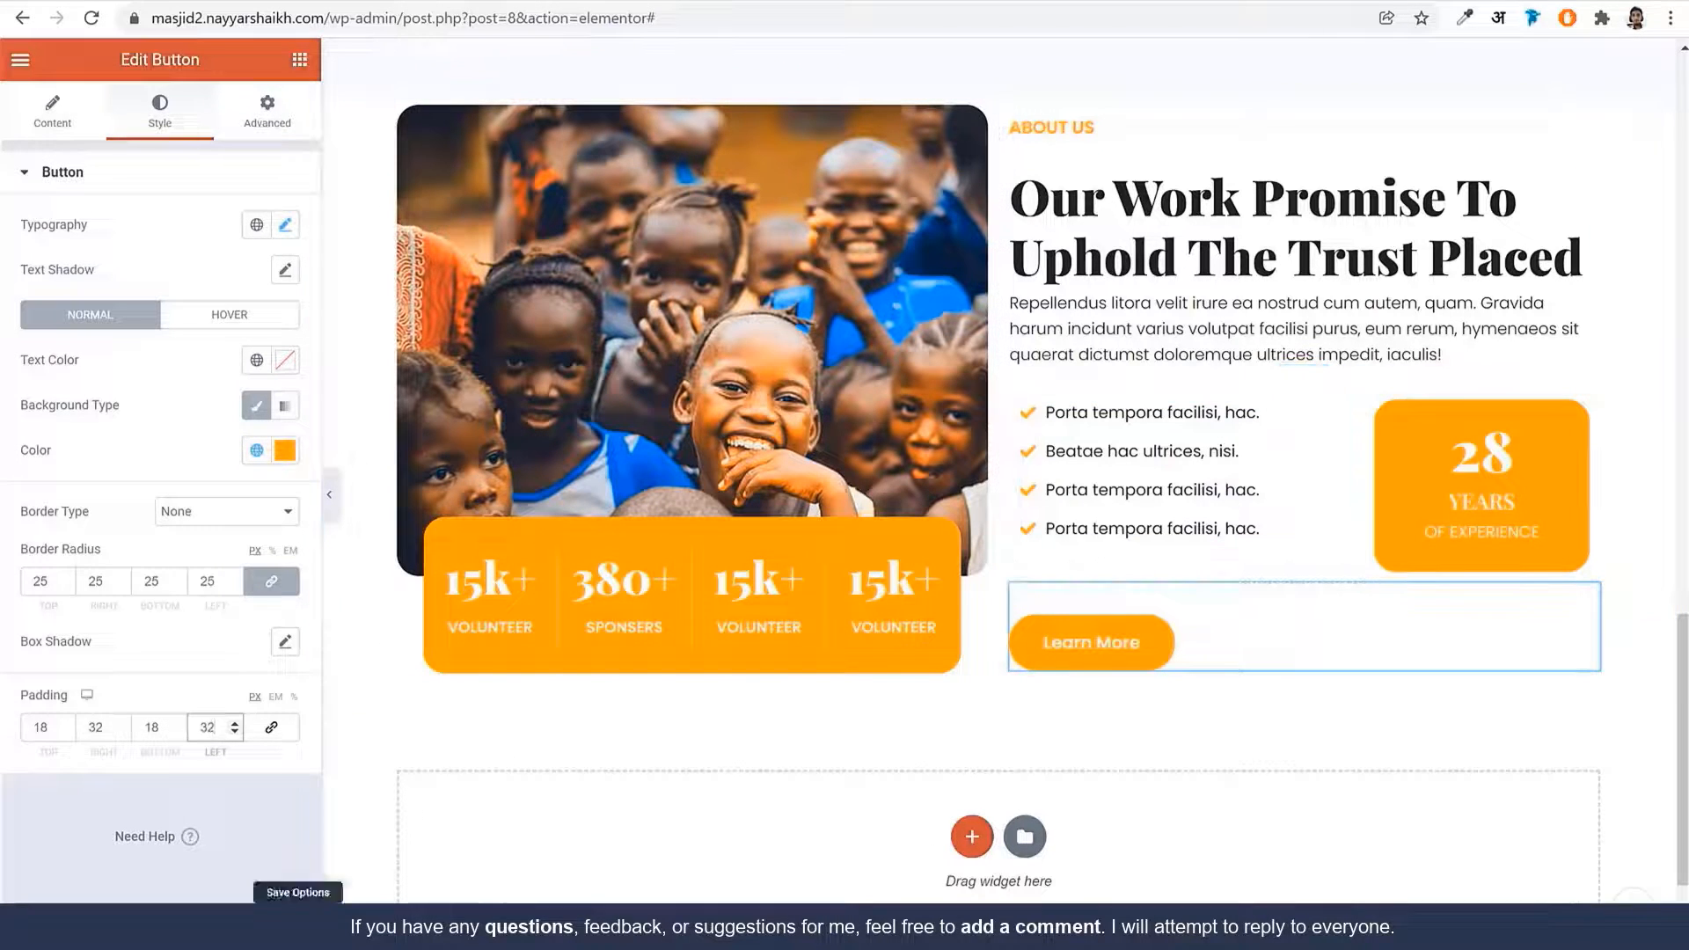
Update the page and scroll to review the larger button
{"action": "left_click", "coordinate": [237, 928]}
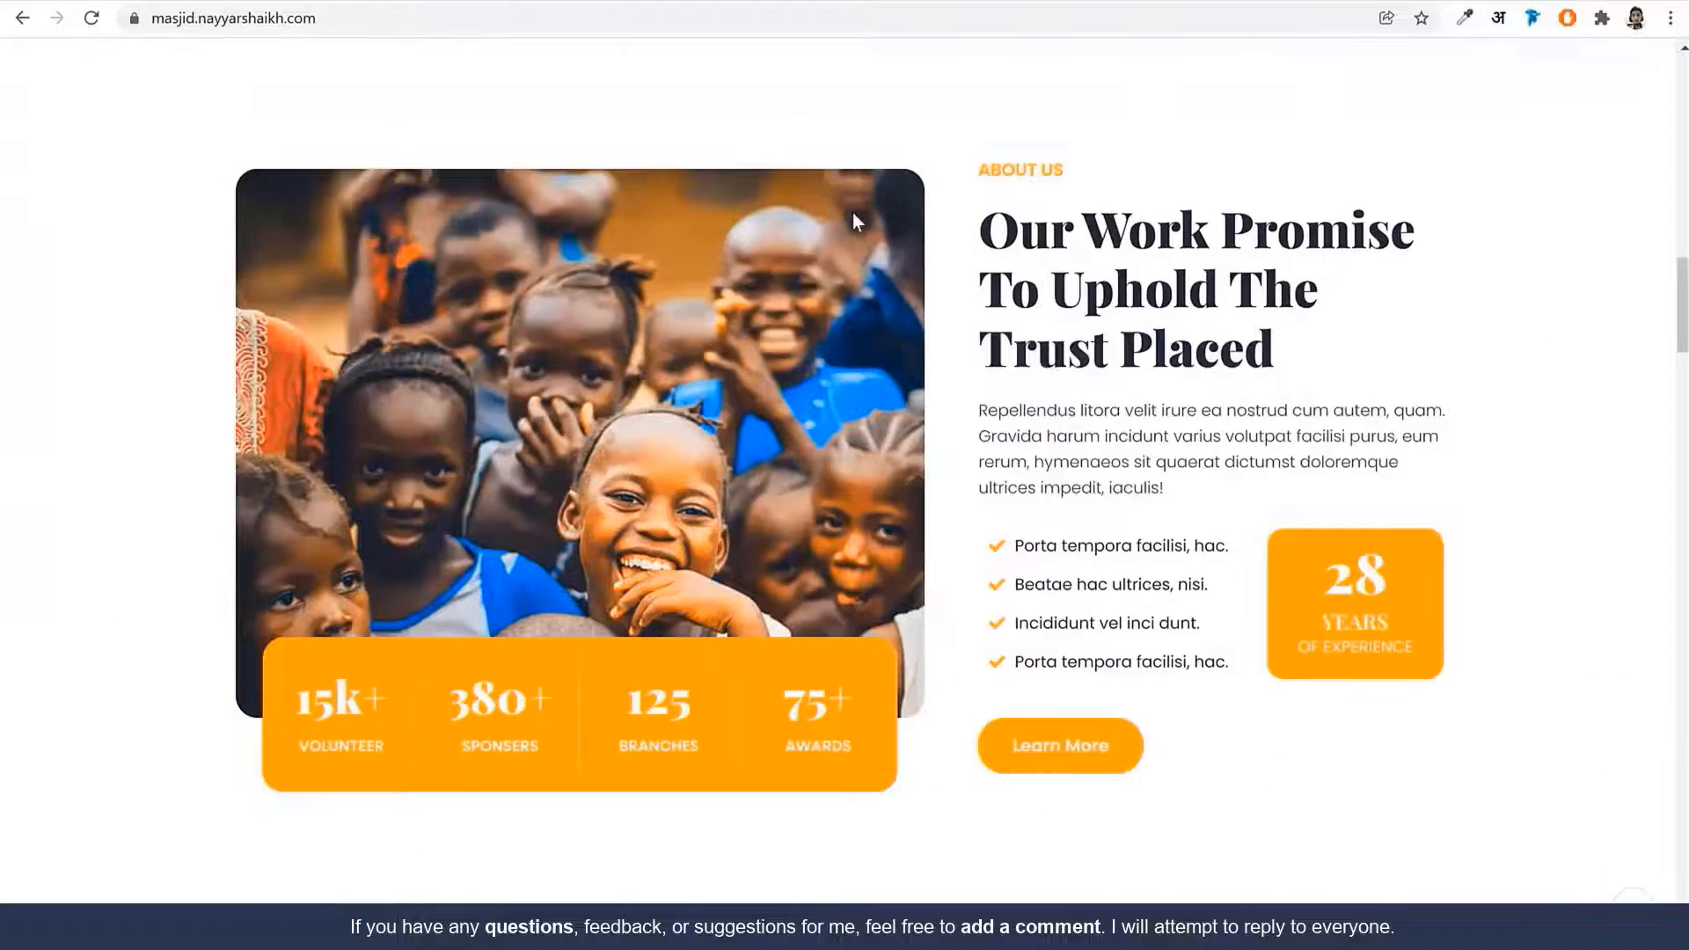
{"action": "scroll", "coordinate": [968, 352], "scroll_direction": "up", "scroll_amount": 5}
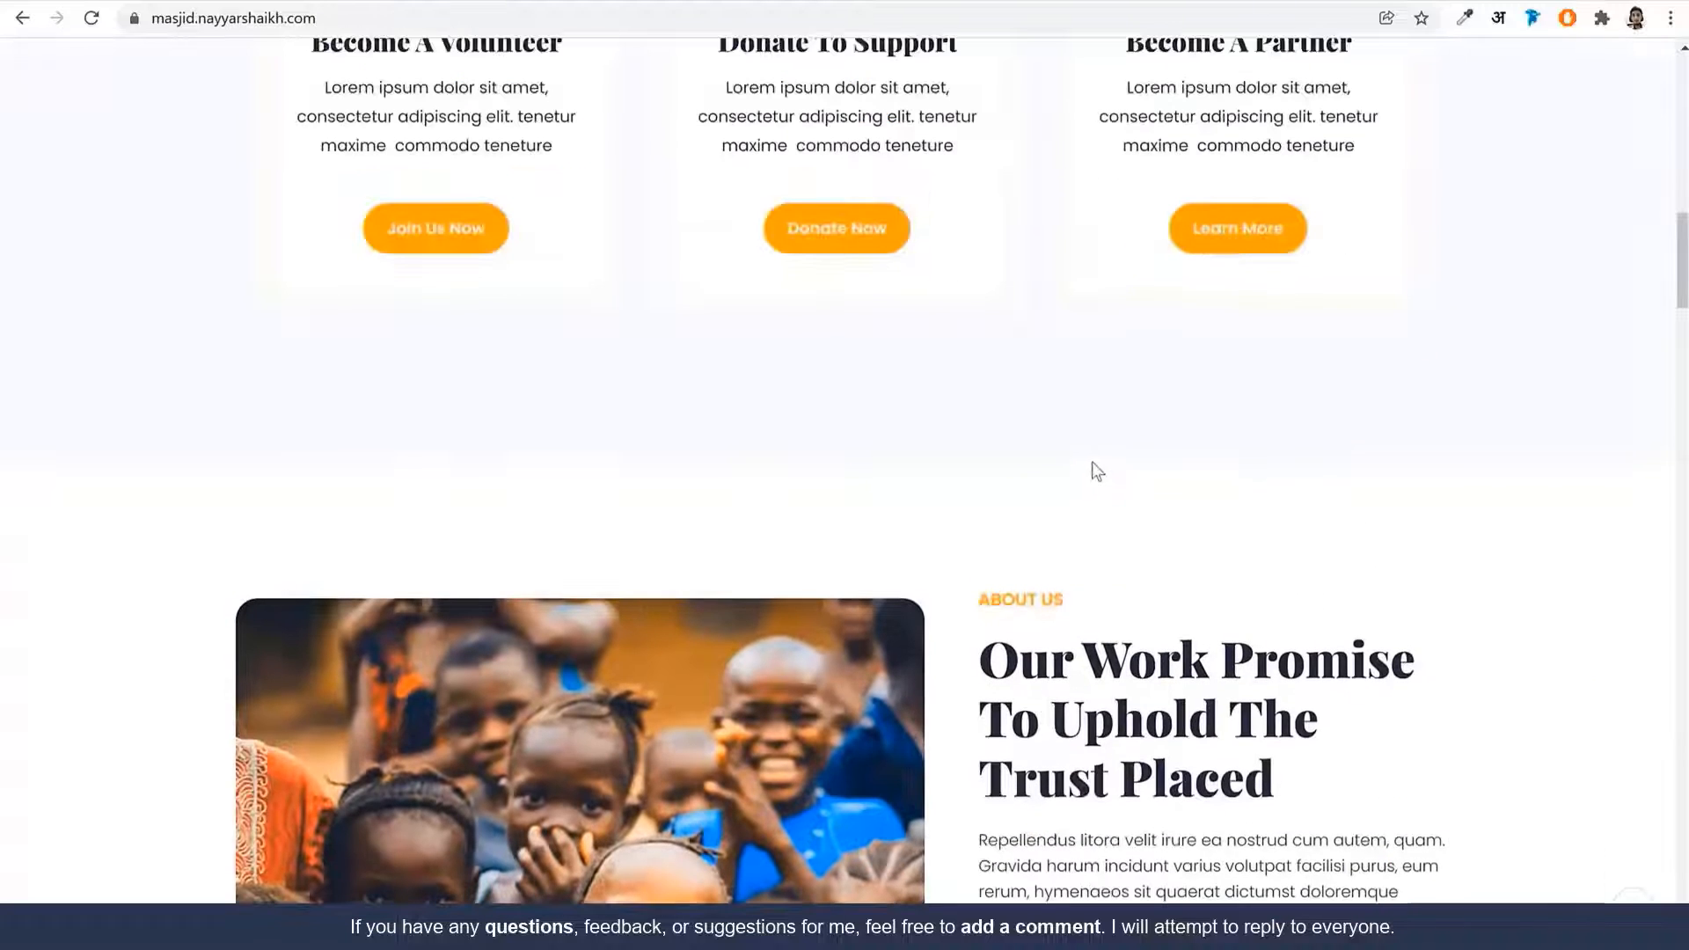
{"action": "scroll", "coordinate": [1094, 483], "scroll_direction": "down", "scroll_amount": 3}
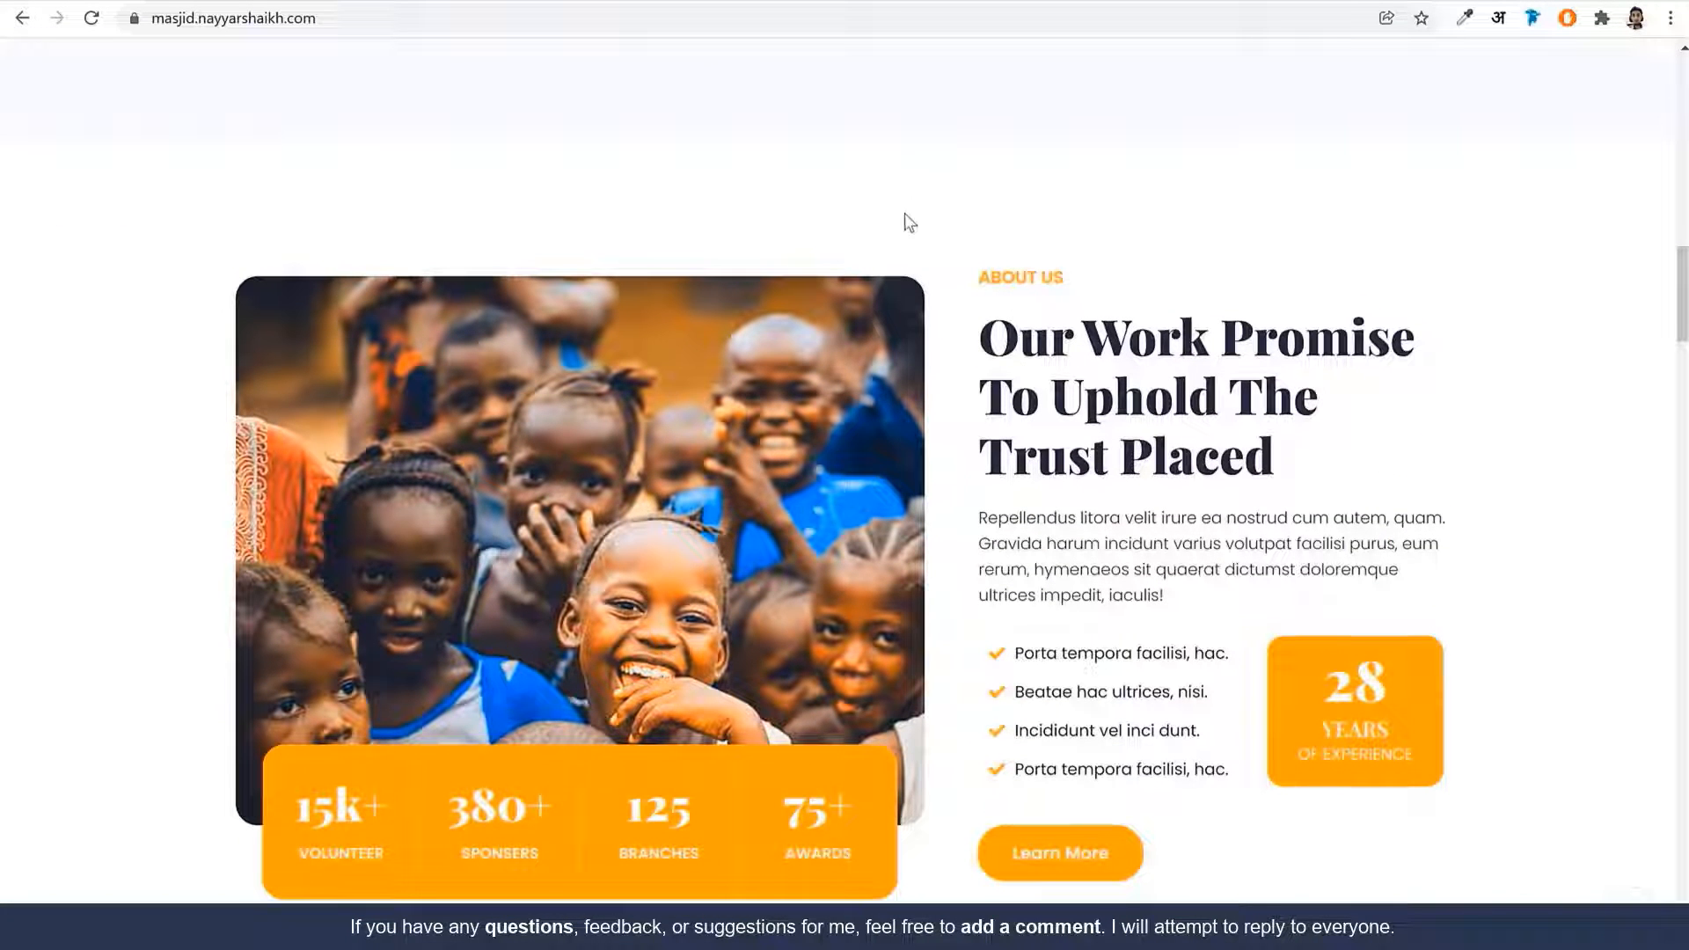
{"action": "scroll", "coordinate": [914, 570], "scroll_direction": "down", "scroll_amount": 4}
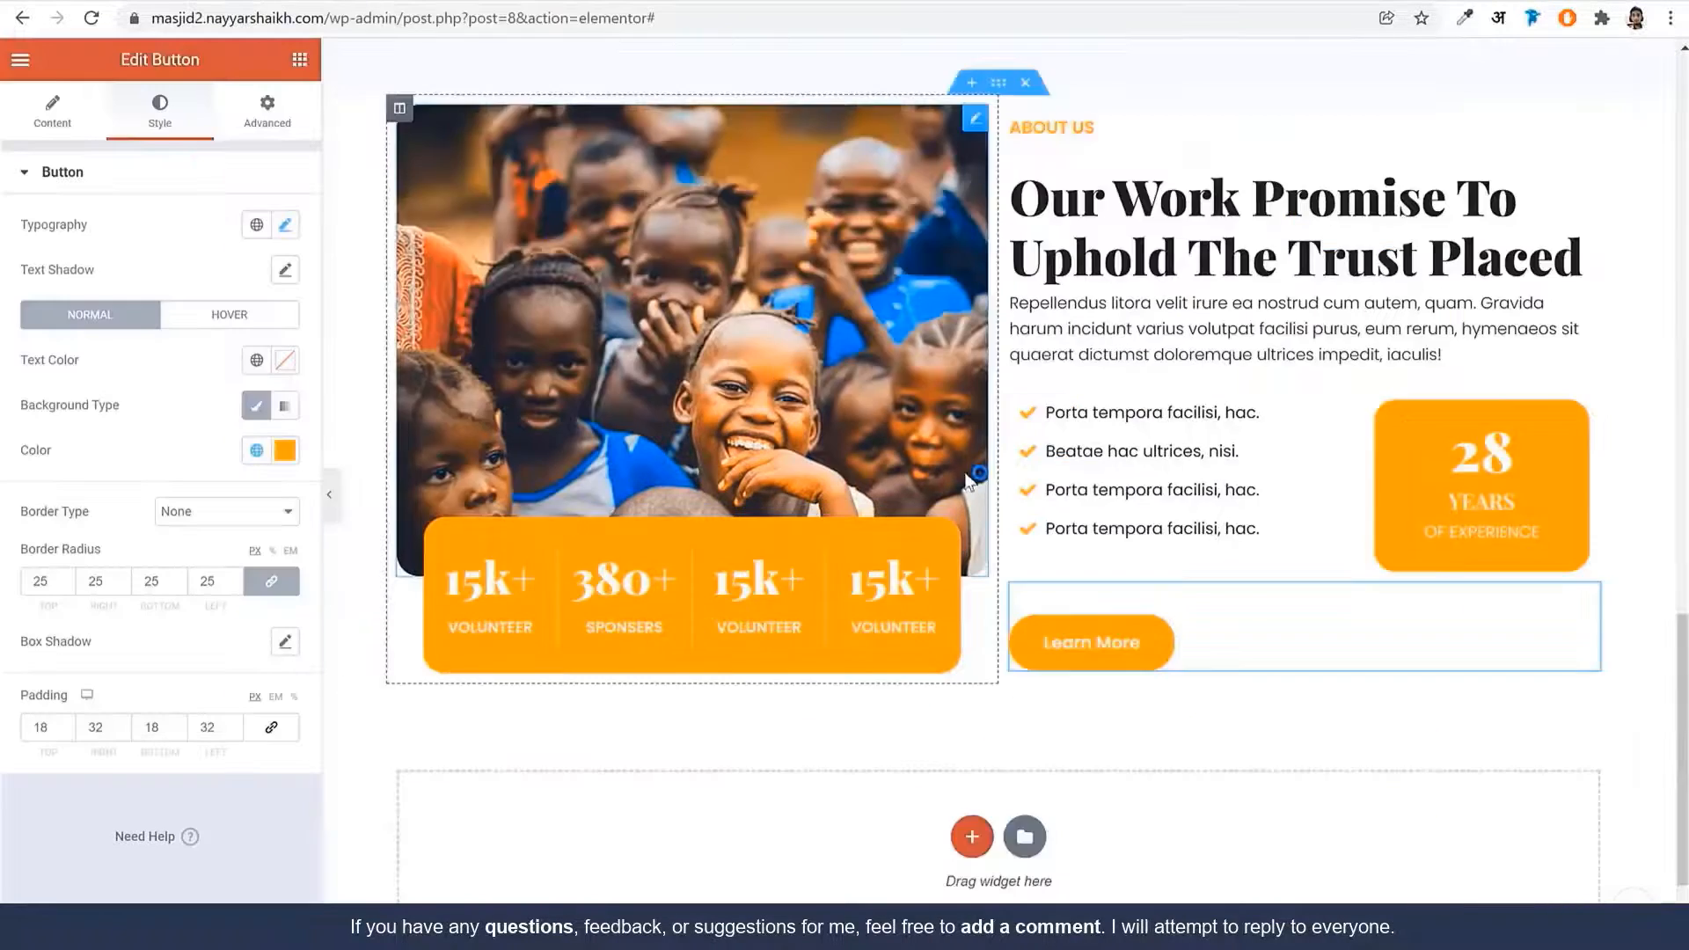
{"action": "scroll", "coordinate": [994, 528], "scroll_direction": "up", "scroll_amount": 5}
Unlink the About Us section padding and set top and bottom to 120px, sides 0, then preview it
{"action": "left_click", "coordinate": [998, 517]}
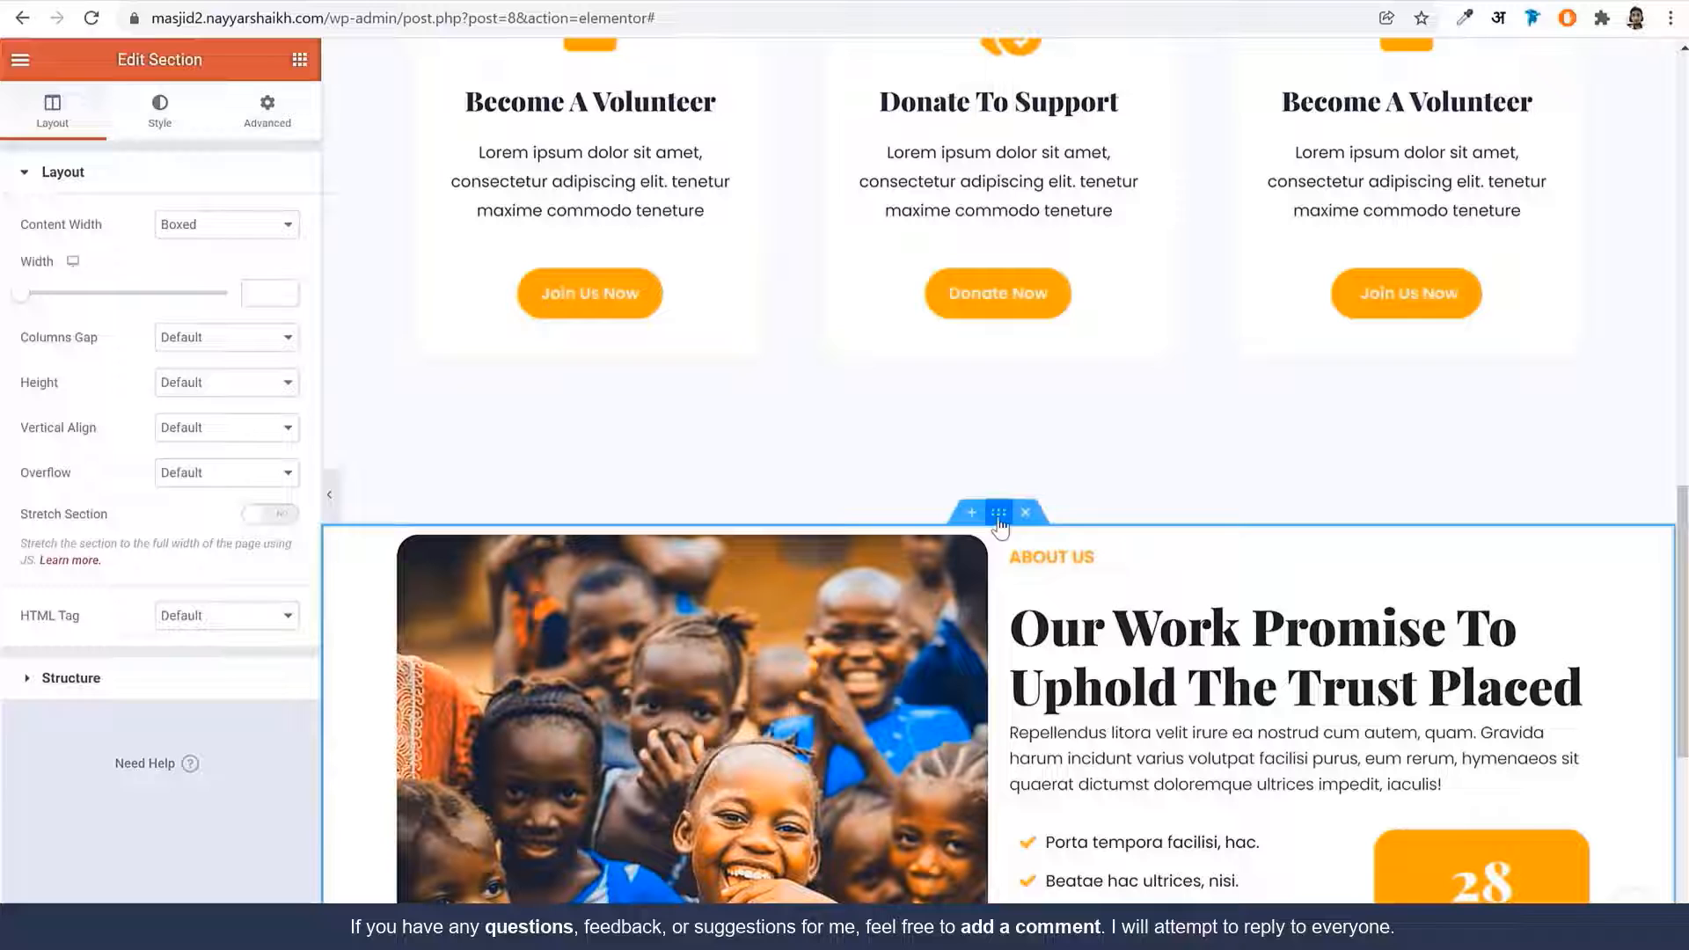
{"action": "left_click", "coordinate": [271, 119]}
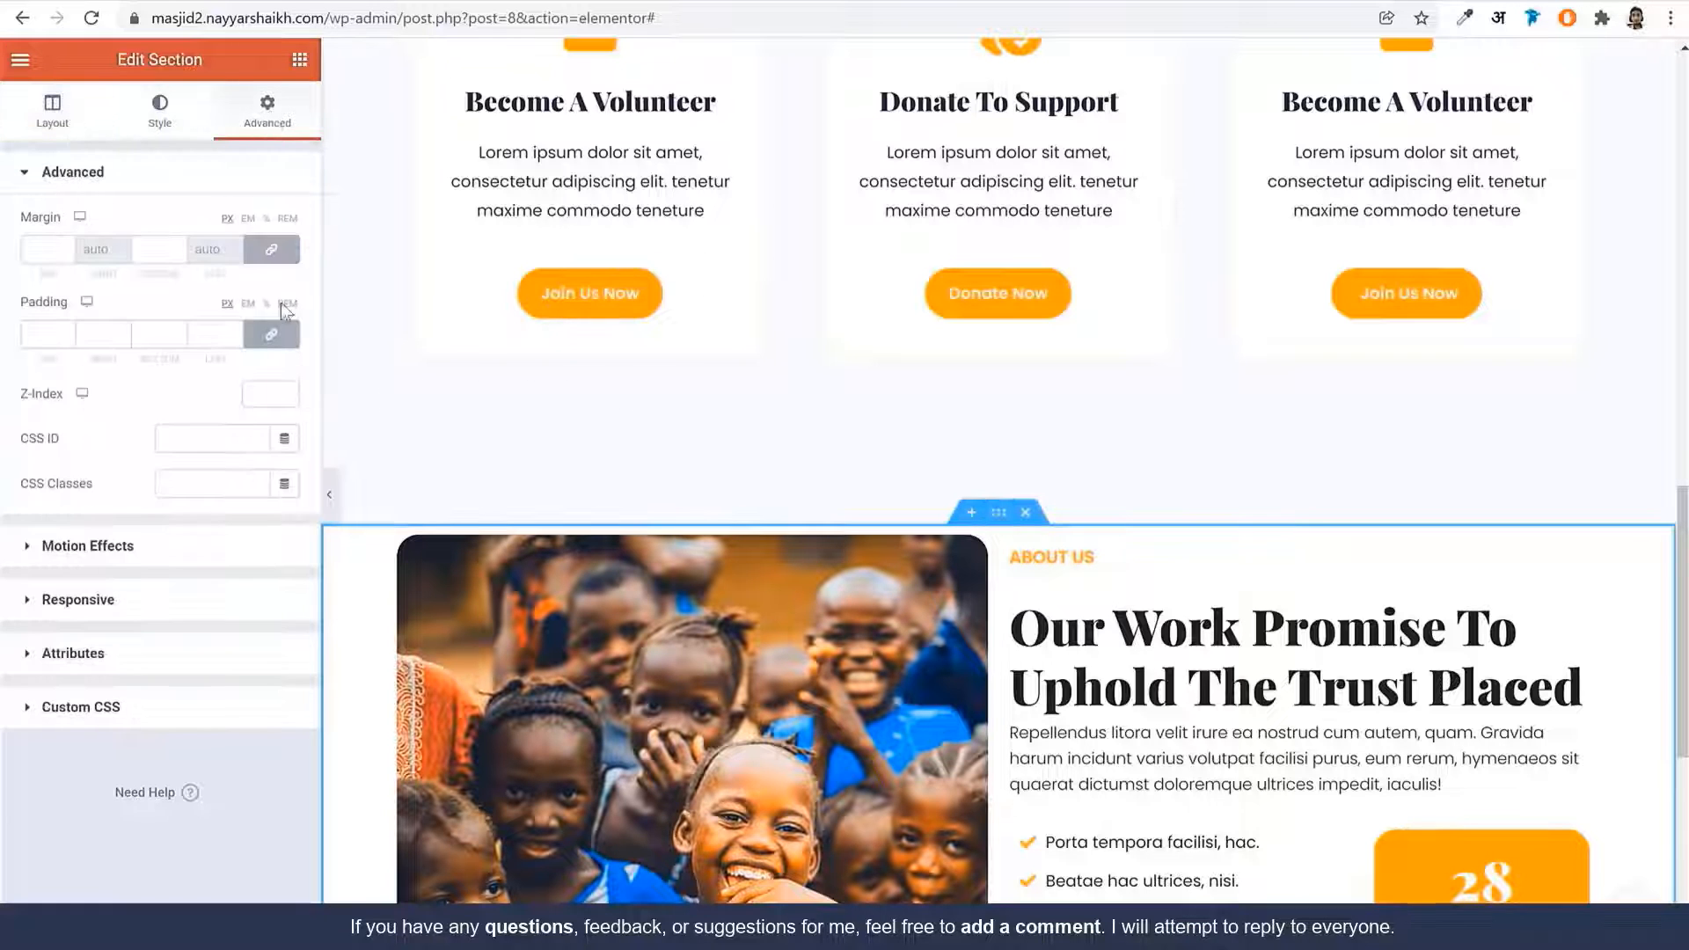
{"action": "left_click", "coordinate": [271, 334]}
{"action": "double_click", "coordinate": [40, 334]}
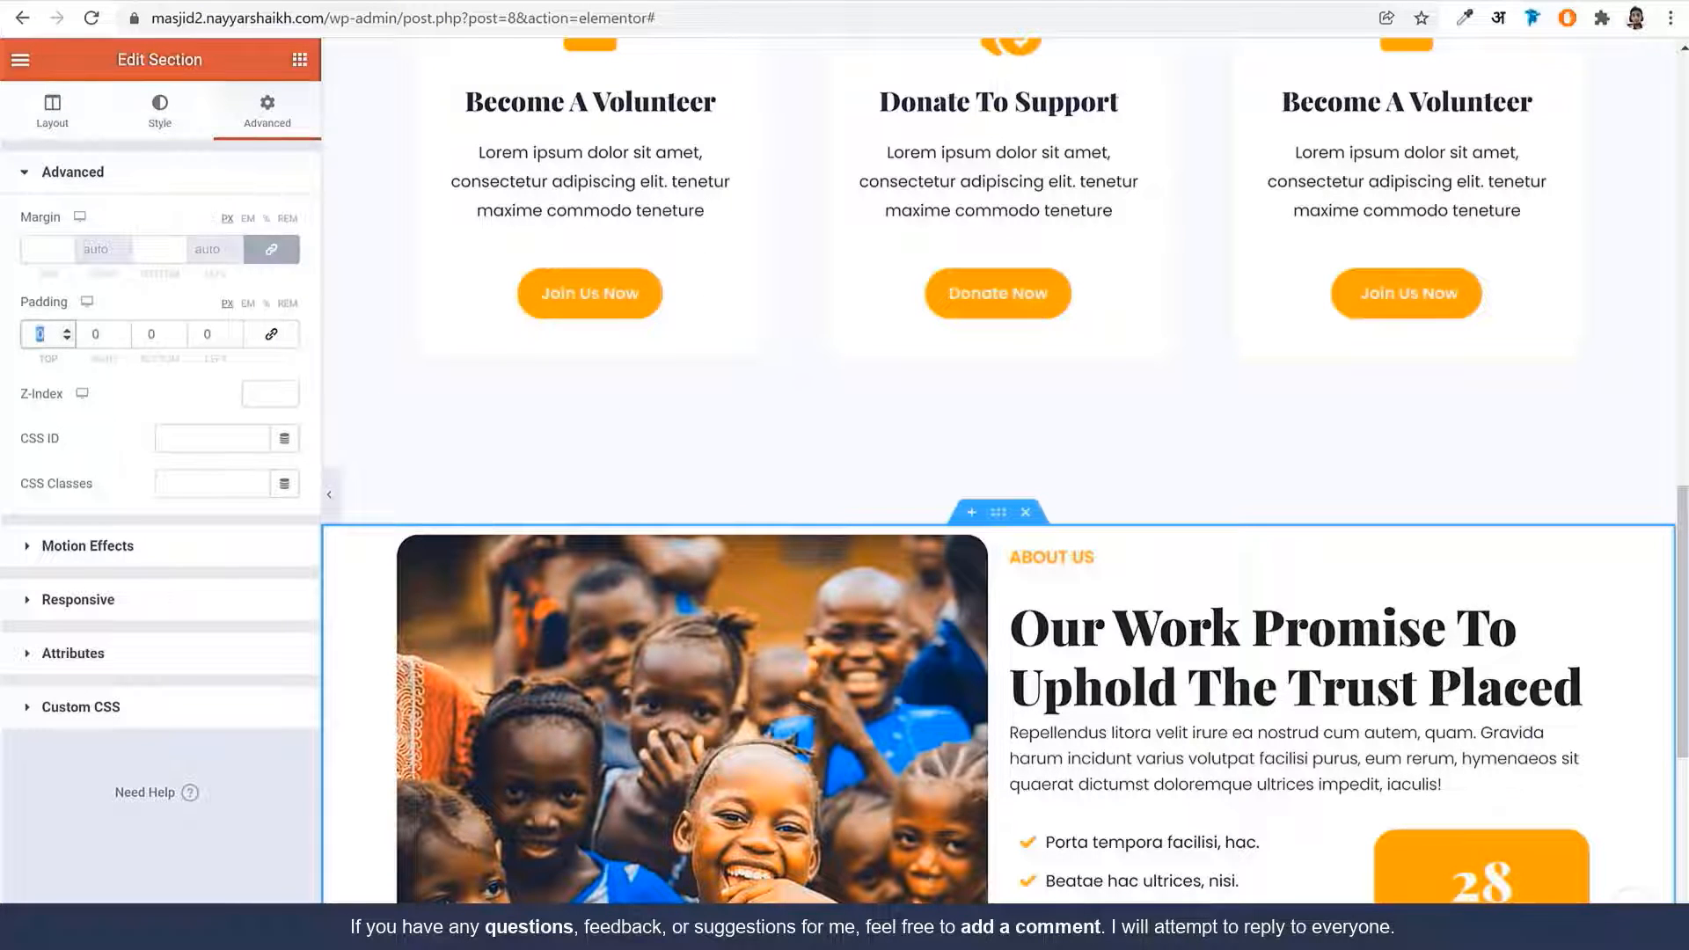
{"action": "type", "text": "120"}
{"action": "key", "text": "Tab"}
{"action": "key", "text": "Tab"}
{"action": "type", "text": "12"}
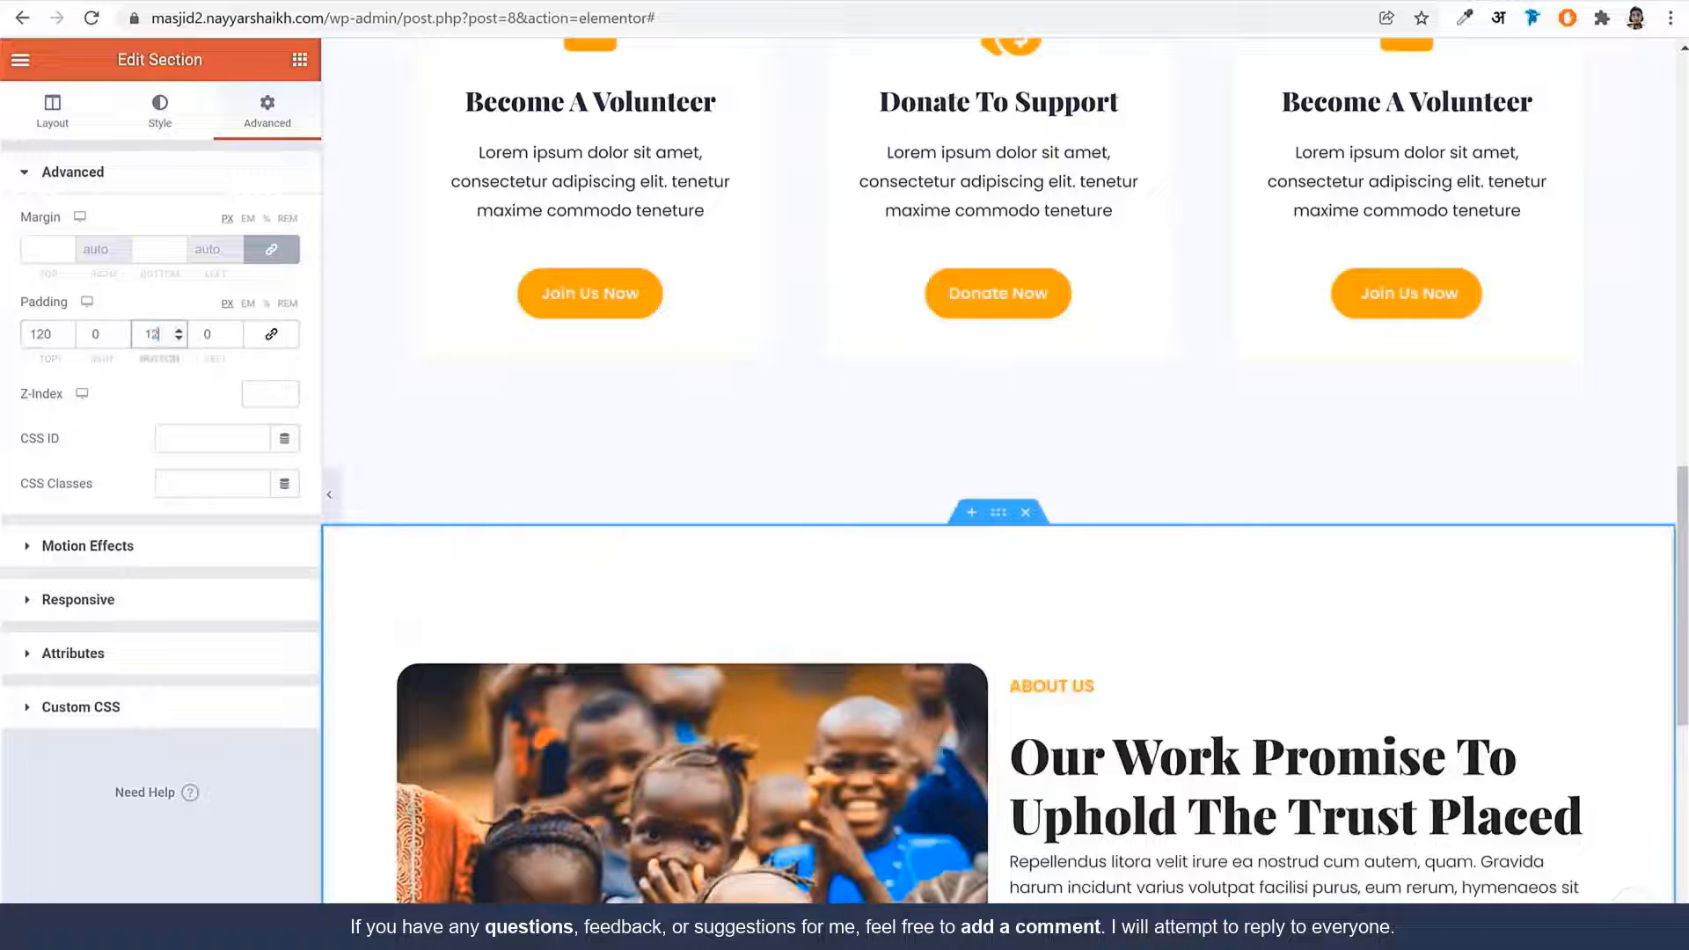
{"action": "type", "text": "0"}
{"action": "scroll", "coordinate": [1232, 610], "scroll_direction": "down", "scroll_amount": 5}
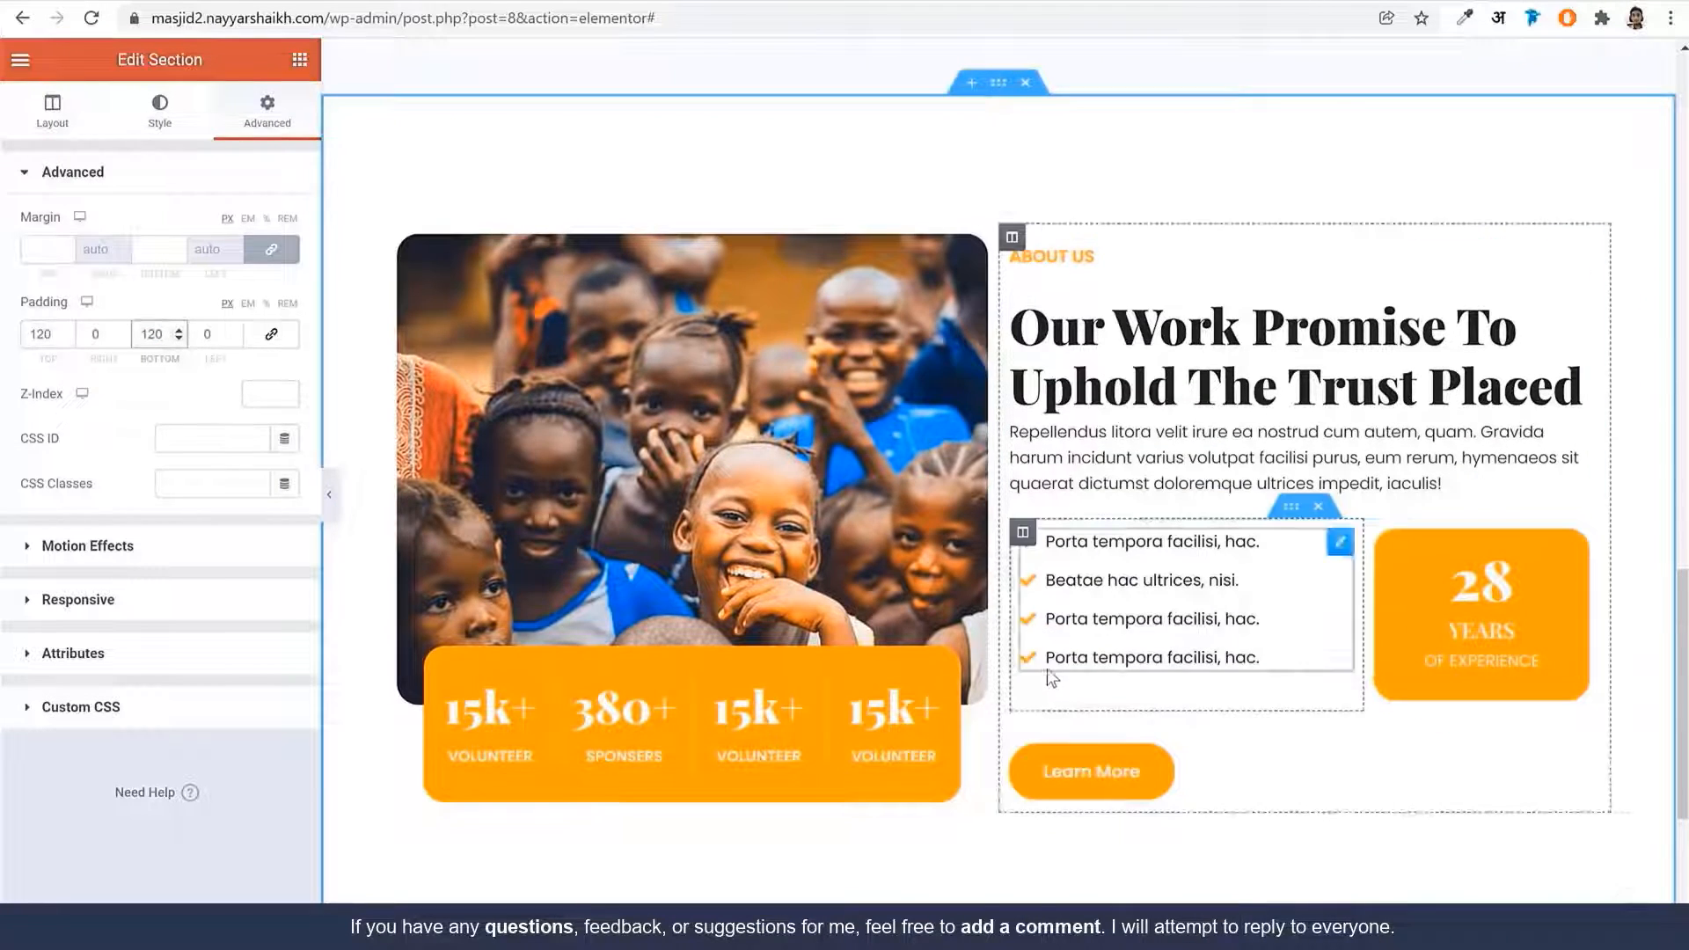
{"action": "scroll", "coordinate": [1048, 677], "scroll_direction": "down", "scroll_amount": 4}
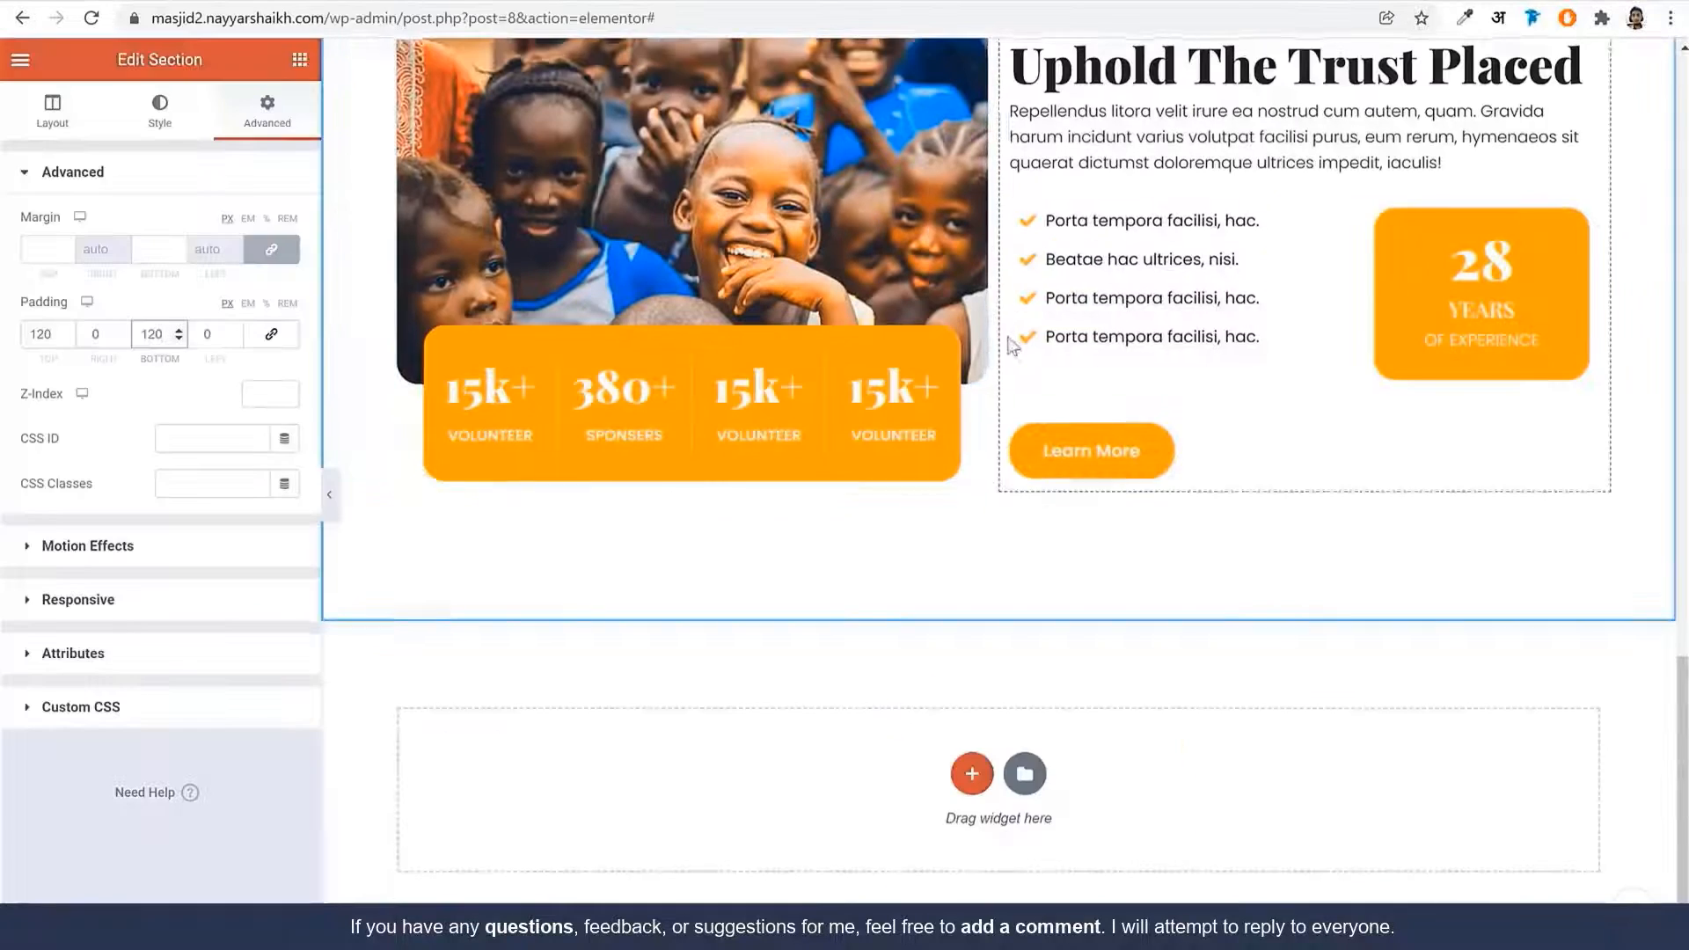
{"action": "scroll", "coordinate": [998, 492], "scroll_direction": "up", "scroll_amount": 4}
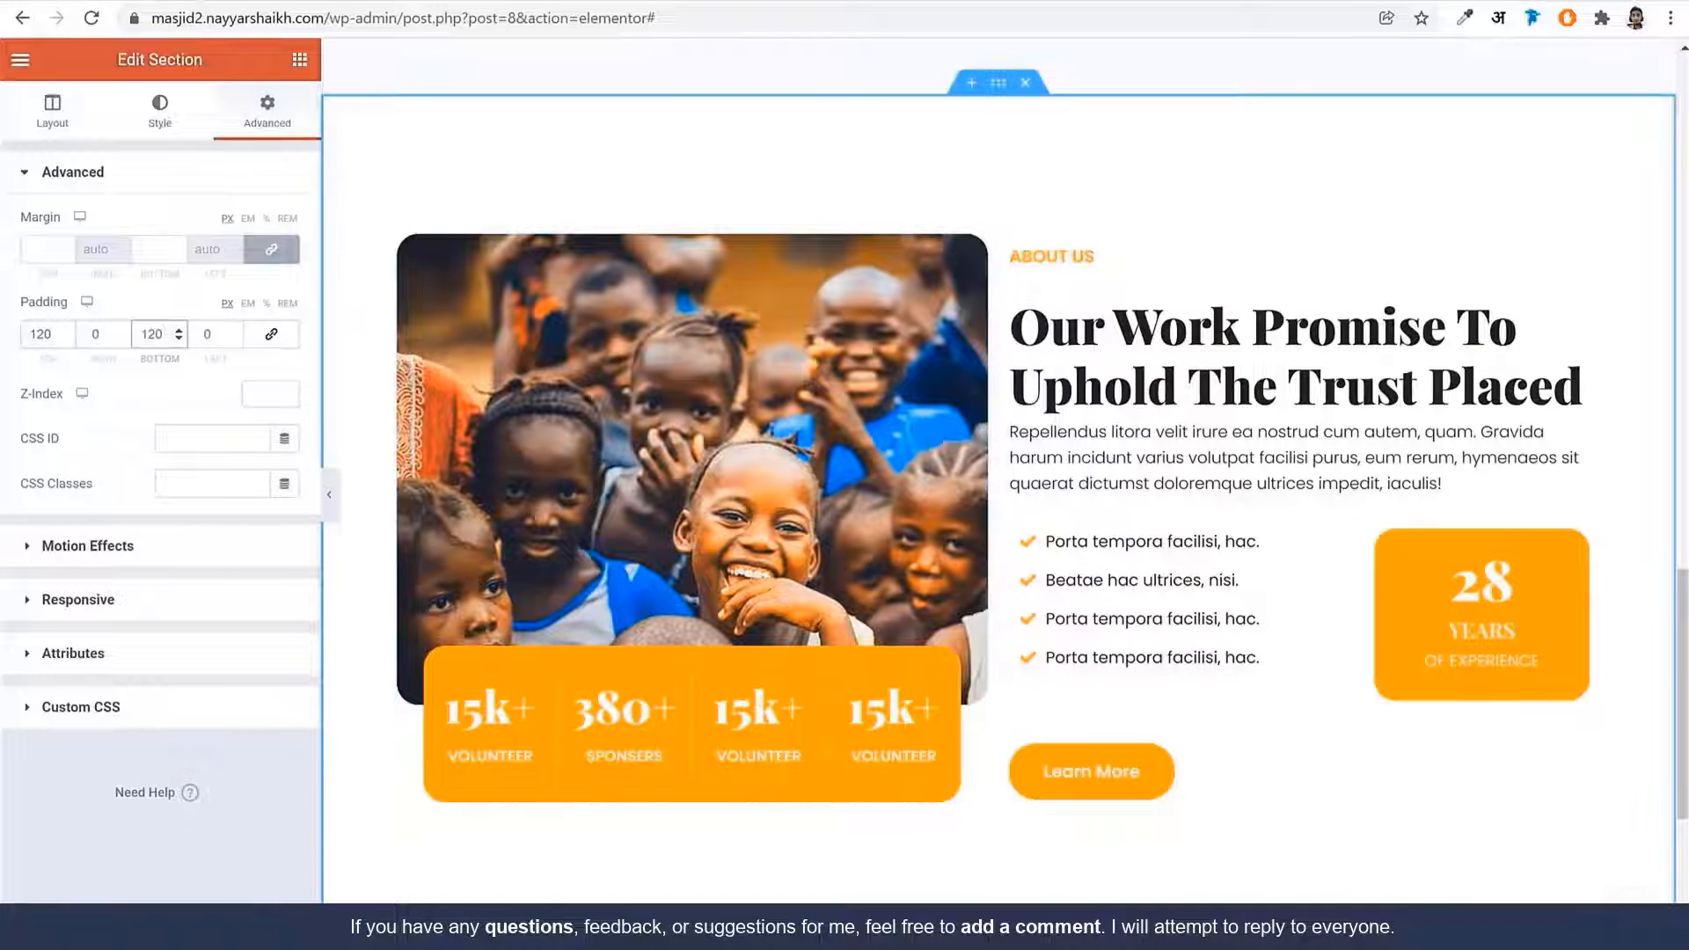
{"action": "left_click", "coordinate": [330, 499]}
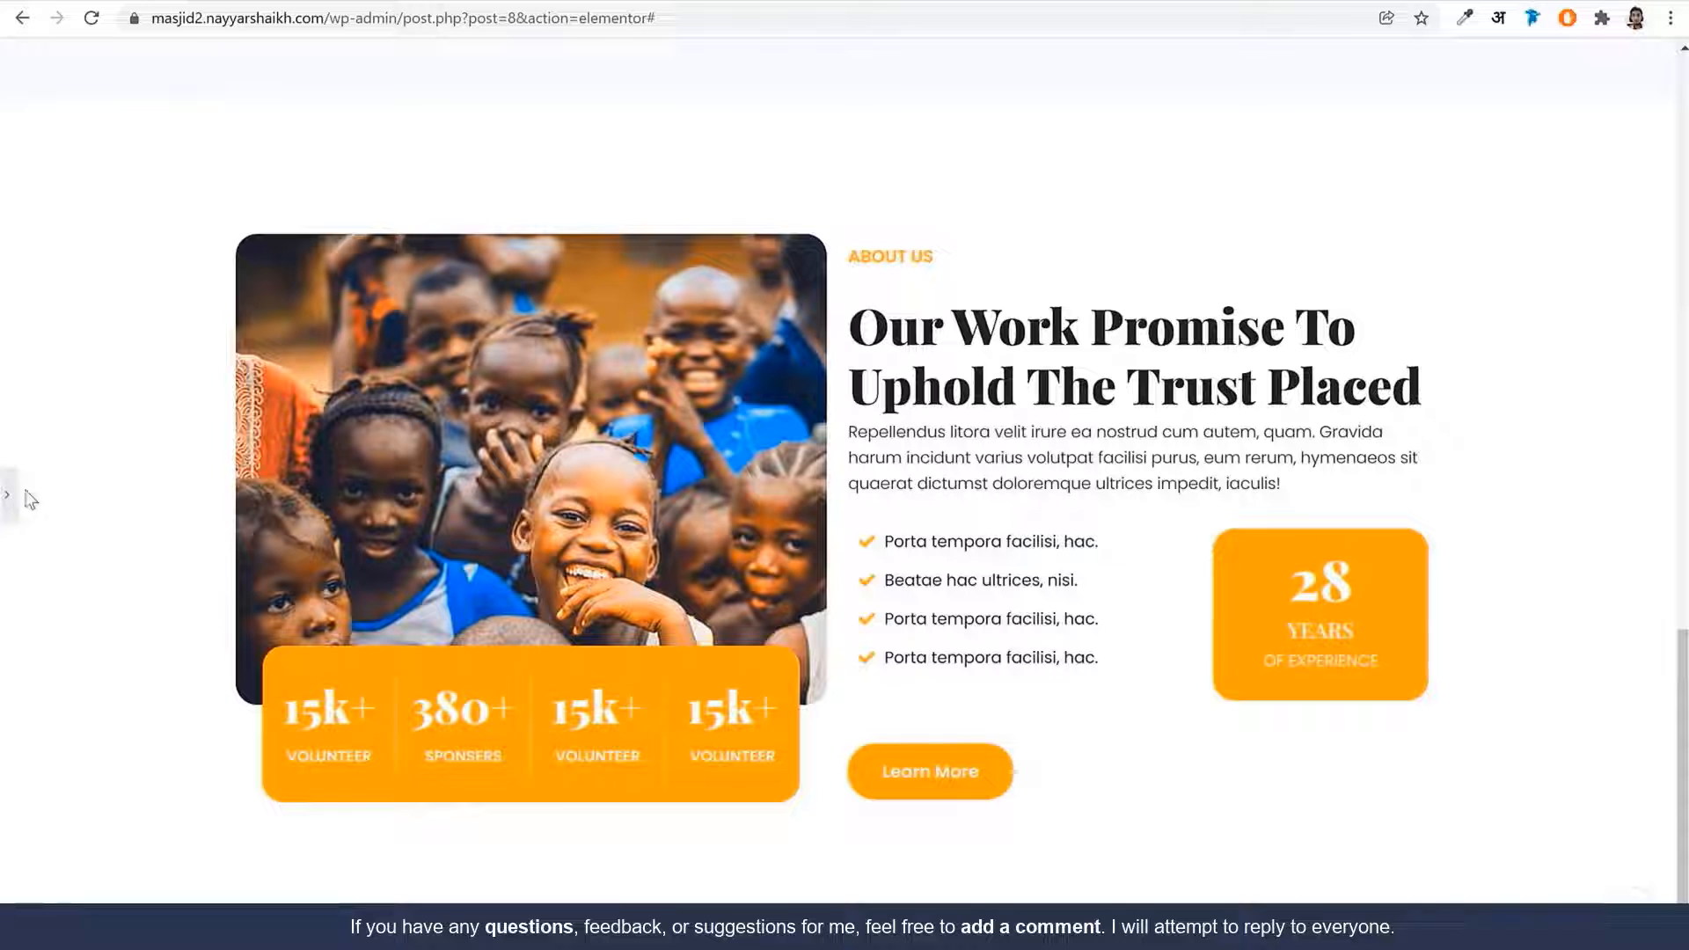
{"action": "left_click", "coordinate": [7, 495]}
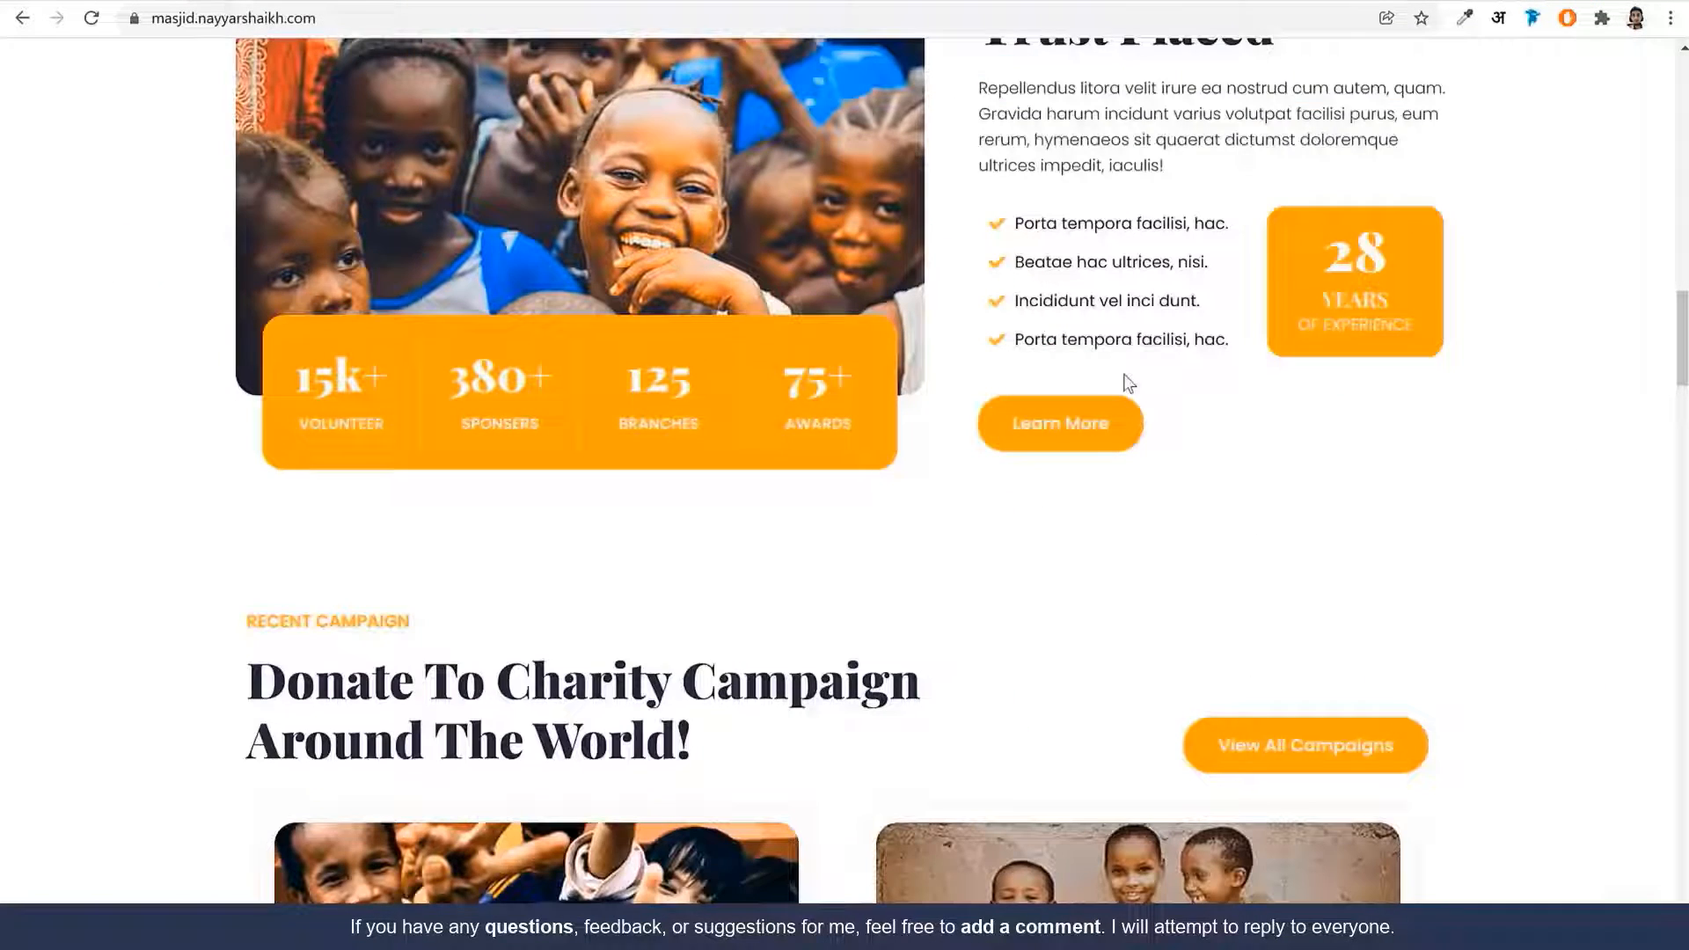
{"action": "scroll", "coordinate": [1027, 447], "scroll_direction": "up", "scroll_amount": 5}
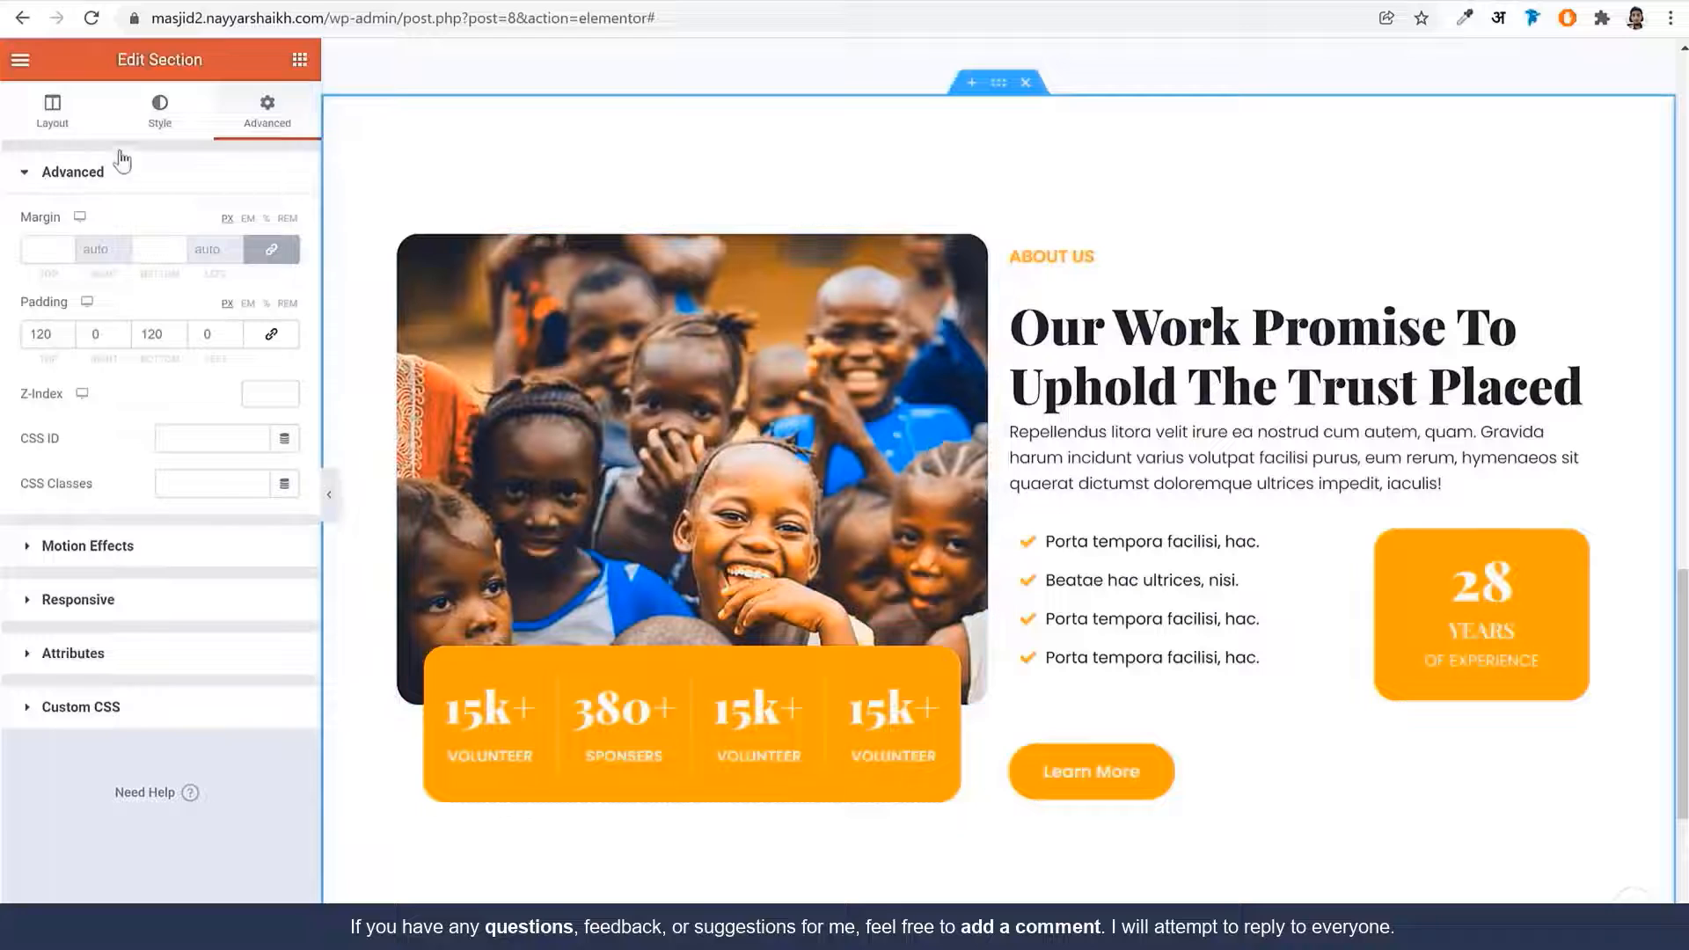
{"action": "left_click", "coordinate": [88, 117]}
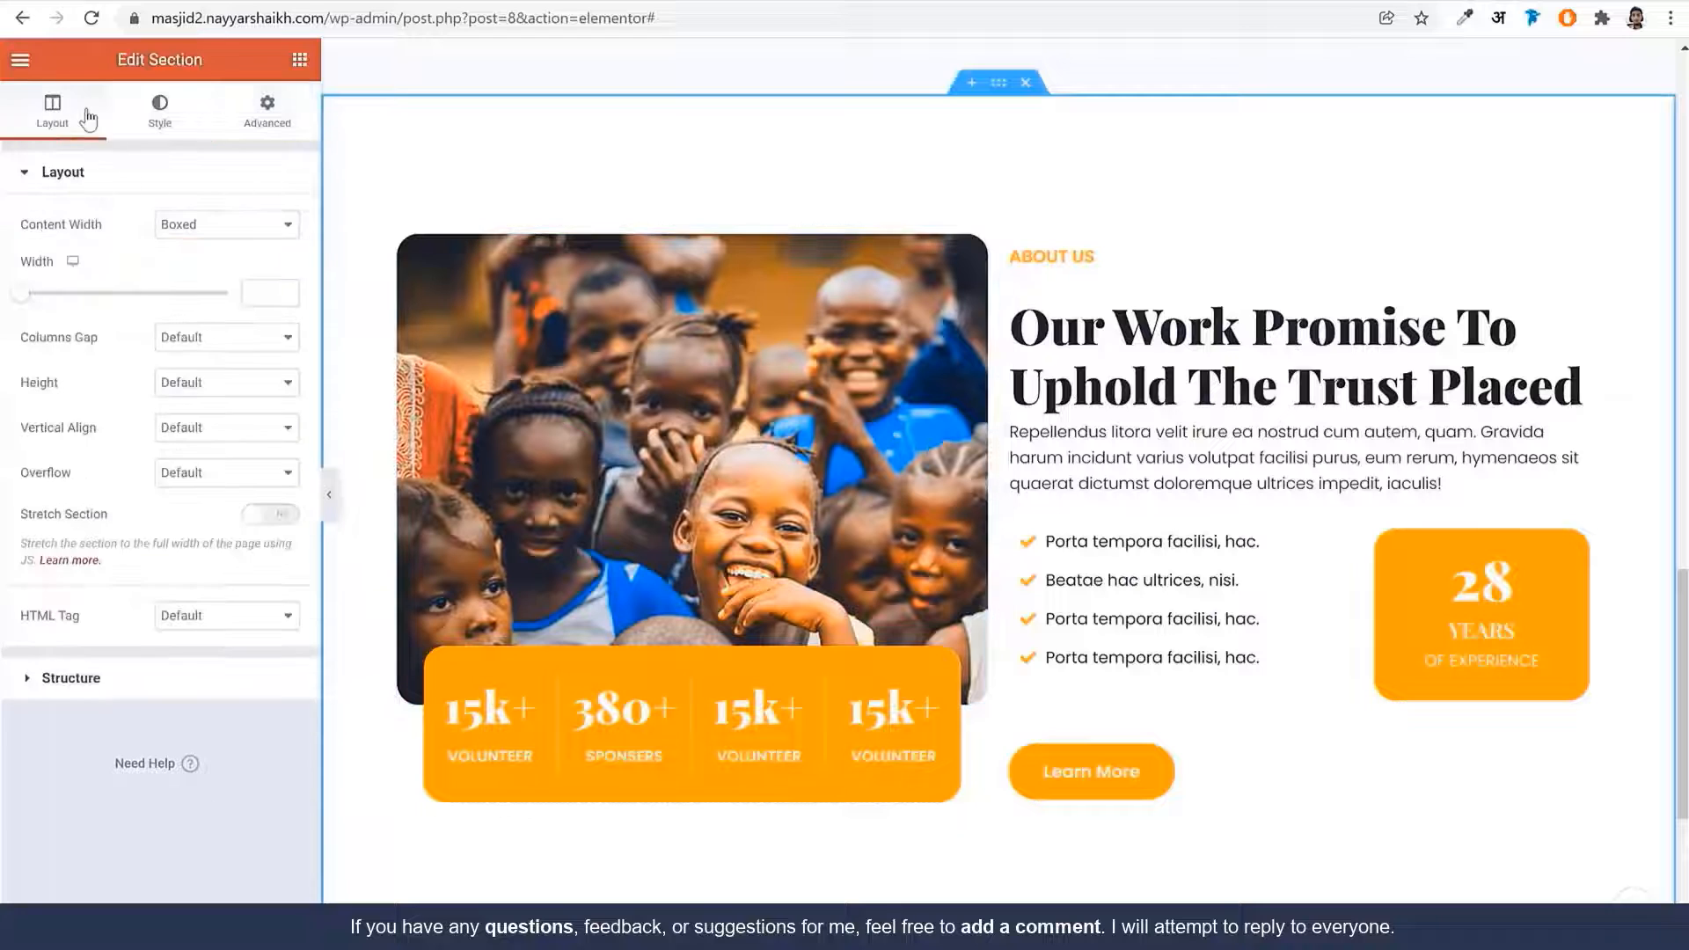
Try Narrow, Wide and Wider column gaps, then reset the gap to Default
{"action": "left_click", "coordinate": [218, 336]}
{"action": "left_click", "coordinate": [220, 389]}
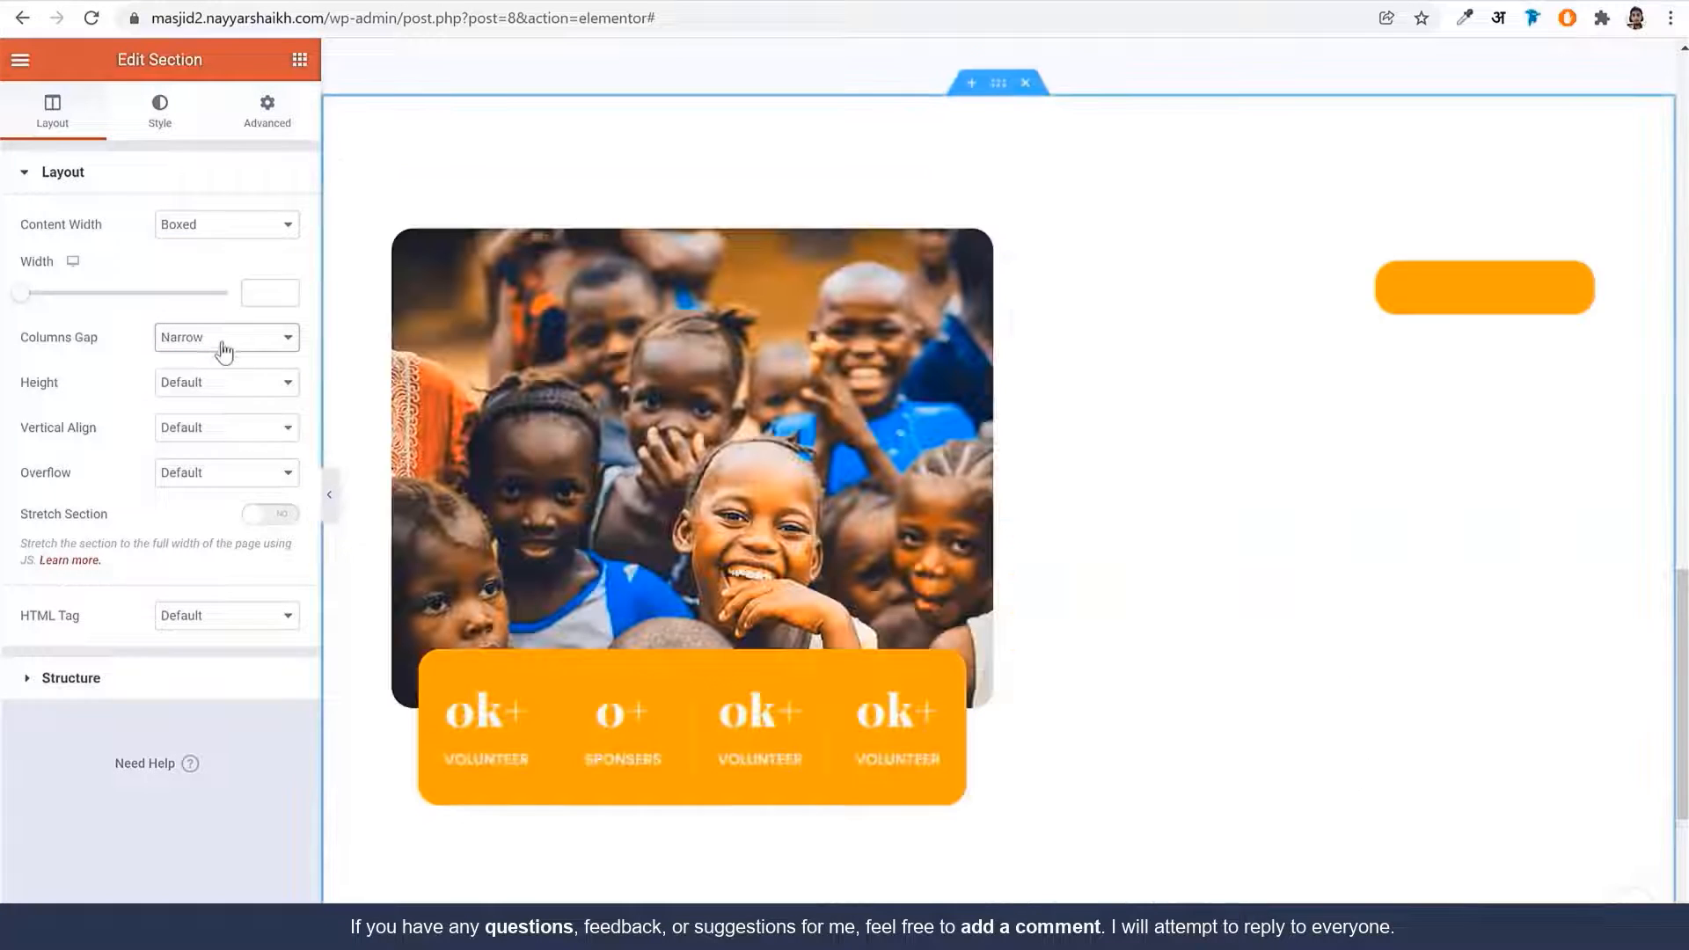
{"action": "left_click", "coordinate": [228, 345]}
{"action": "left_click", "coordinate": [229, 429]}
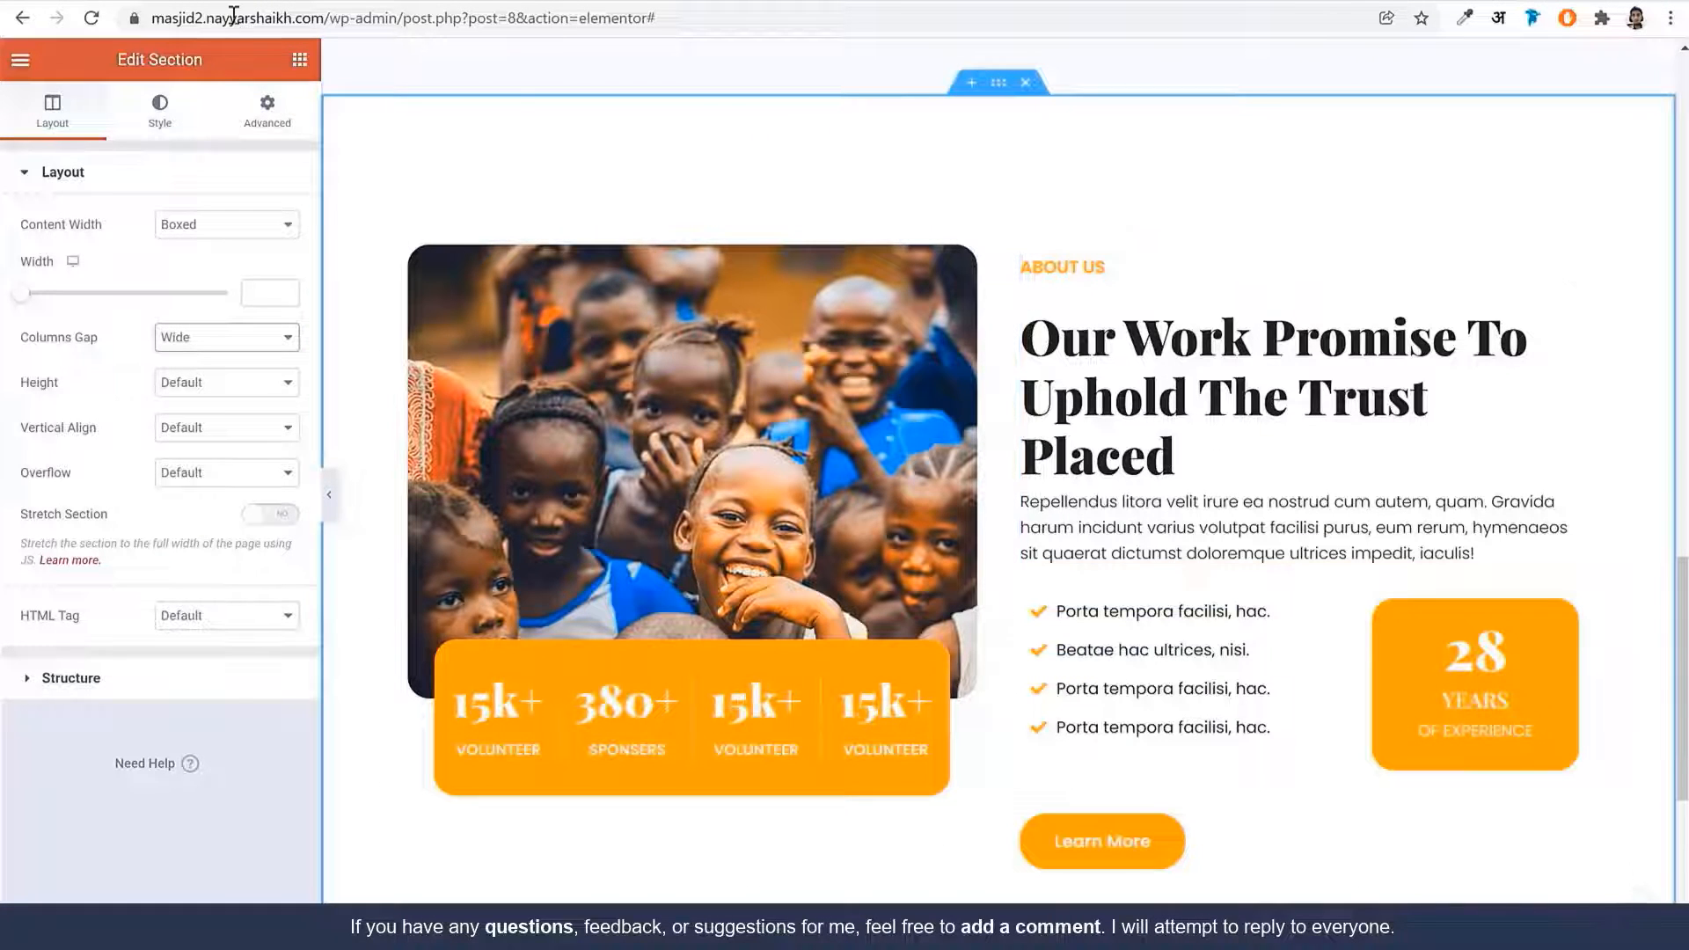
{"action": "left_click", "coordinate": [204, 2]}
{"action": "left_click", "coordinate": [326, 1]}
{"action": "left_click", "coordinate": [212, 340]}
{"action": "left_click", "coordinate": [223, 441]}
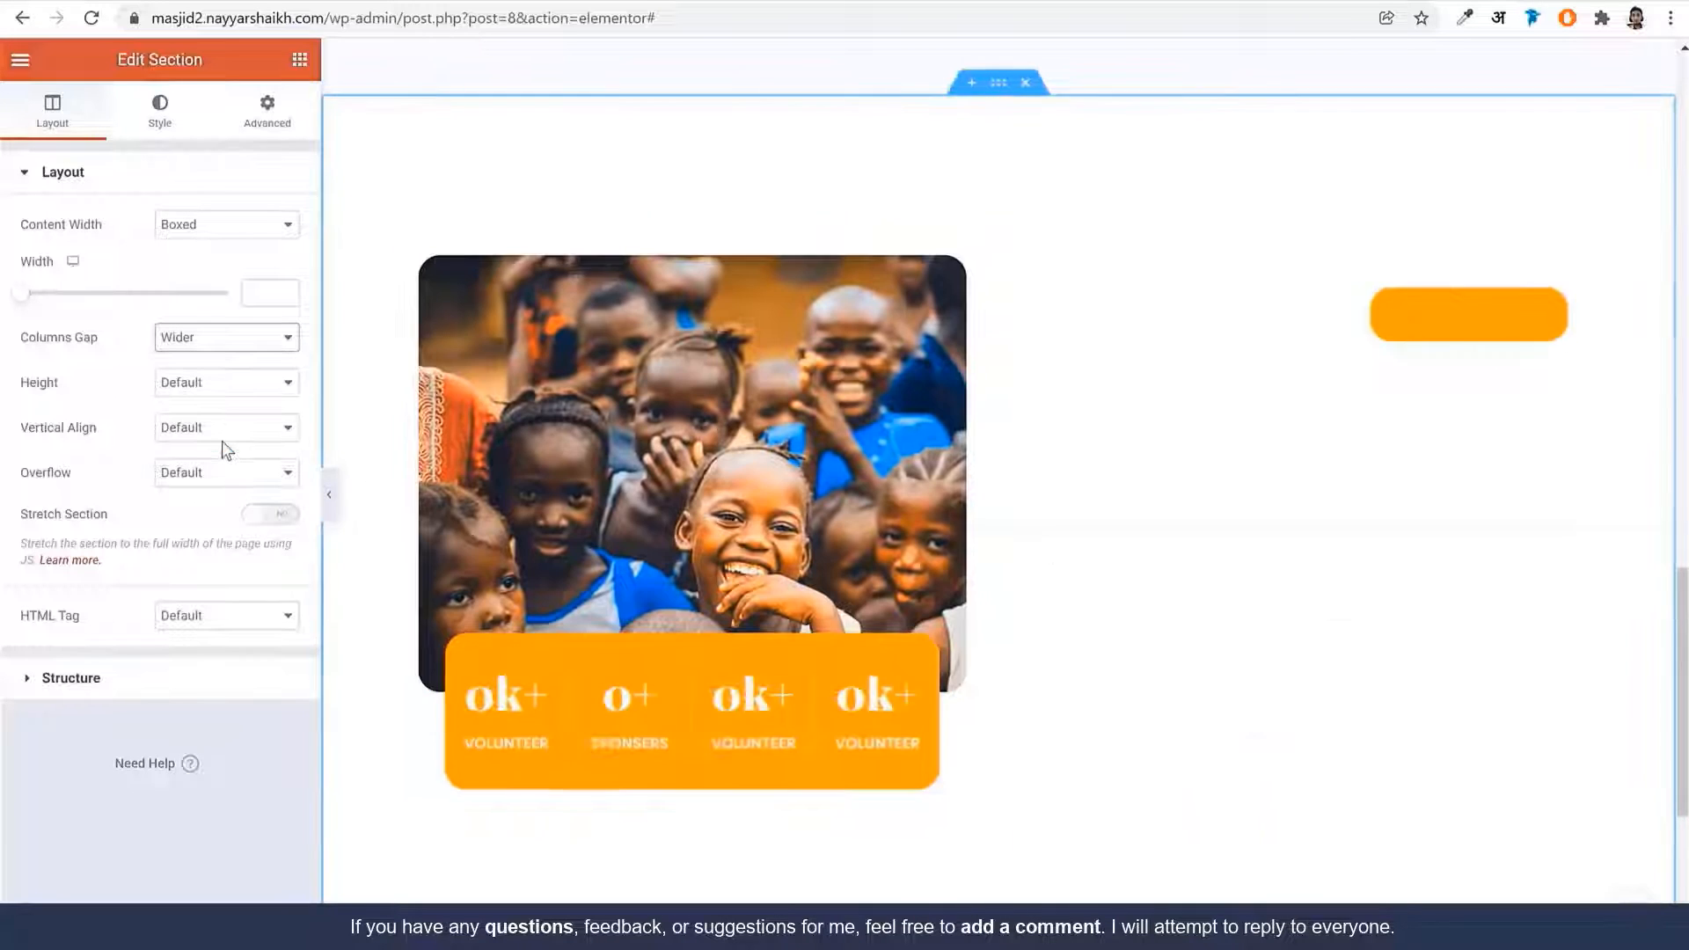
{"action": "left_click", "coordinate": [220, 338]}
{"action": "left_click", "coordinate": [211, 358]}
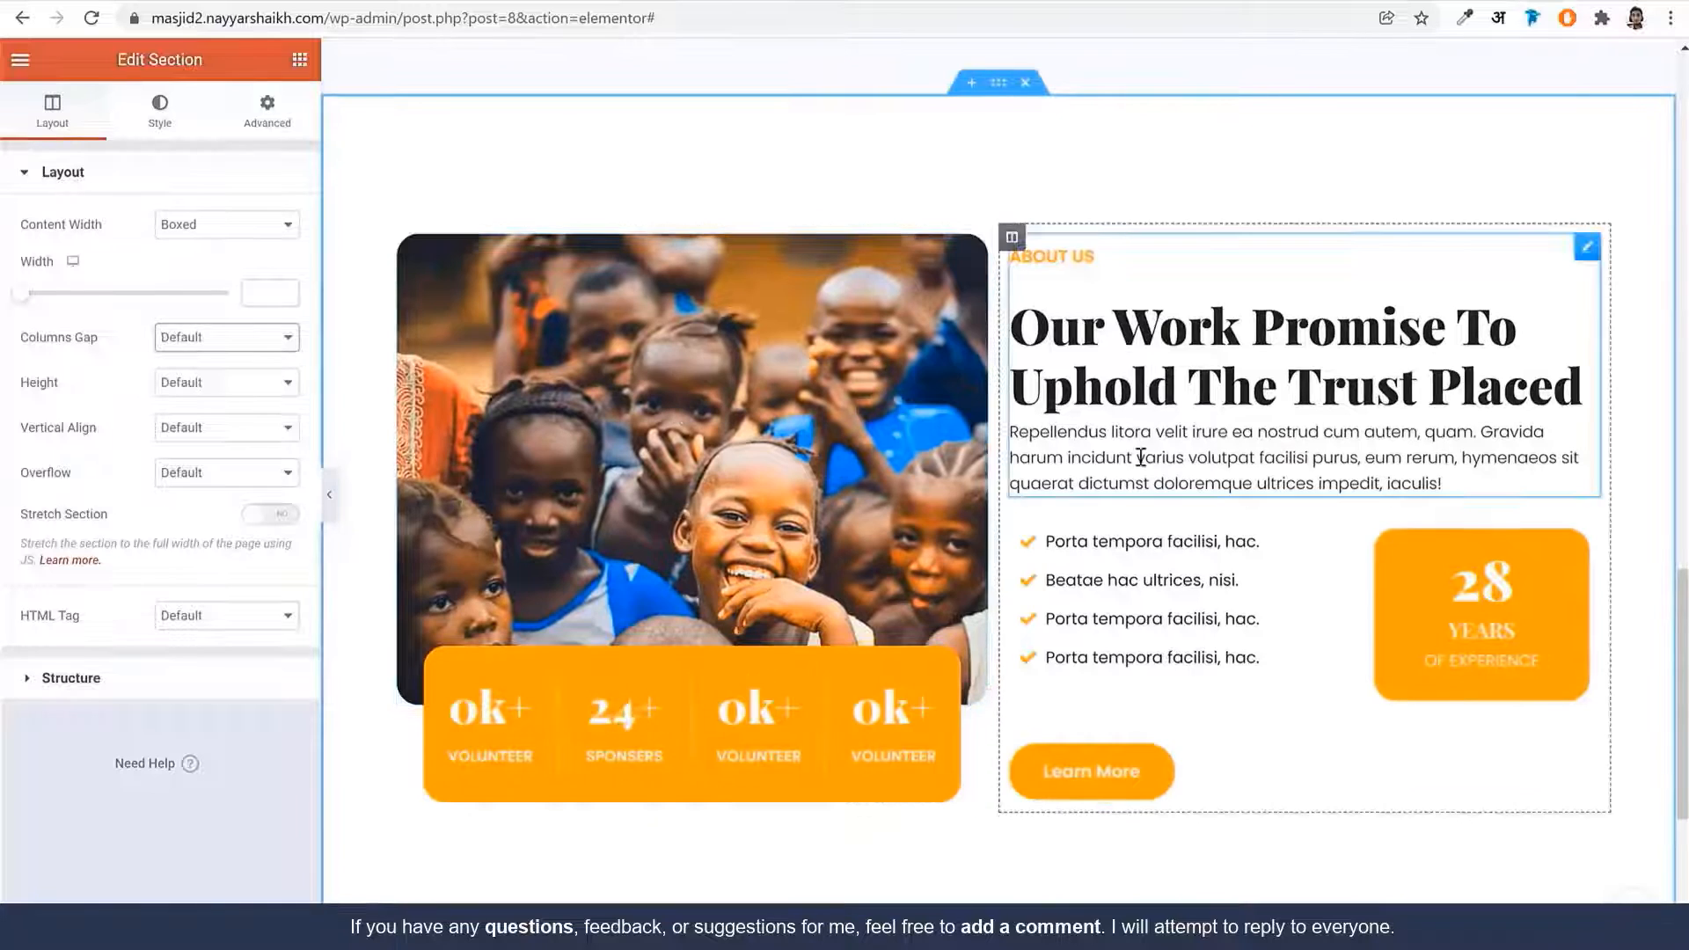
Scroll the reference site down to its Recent Campaign cards
{"action": "scroll", "coordinate": [1138, 621], "scroll_direction": "down", "scroll_amount": 5}
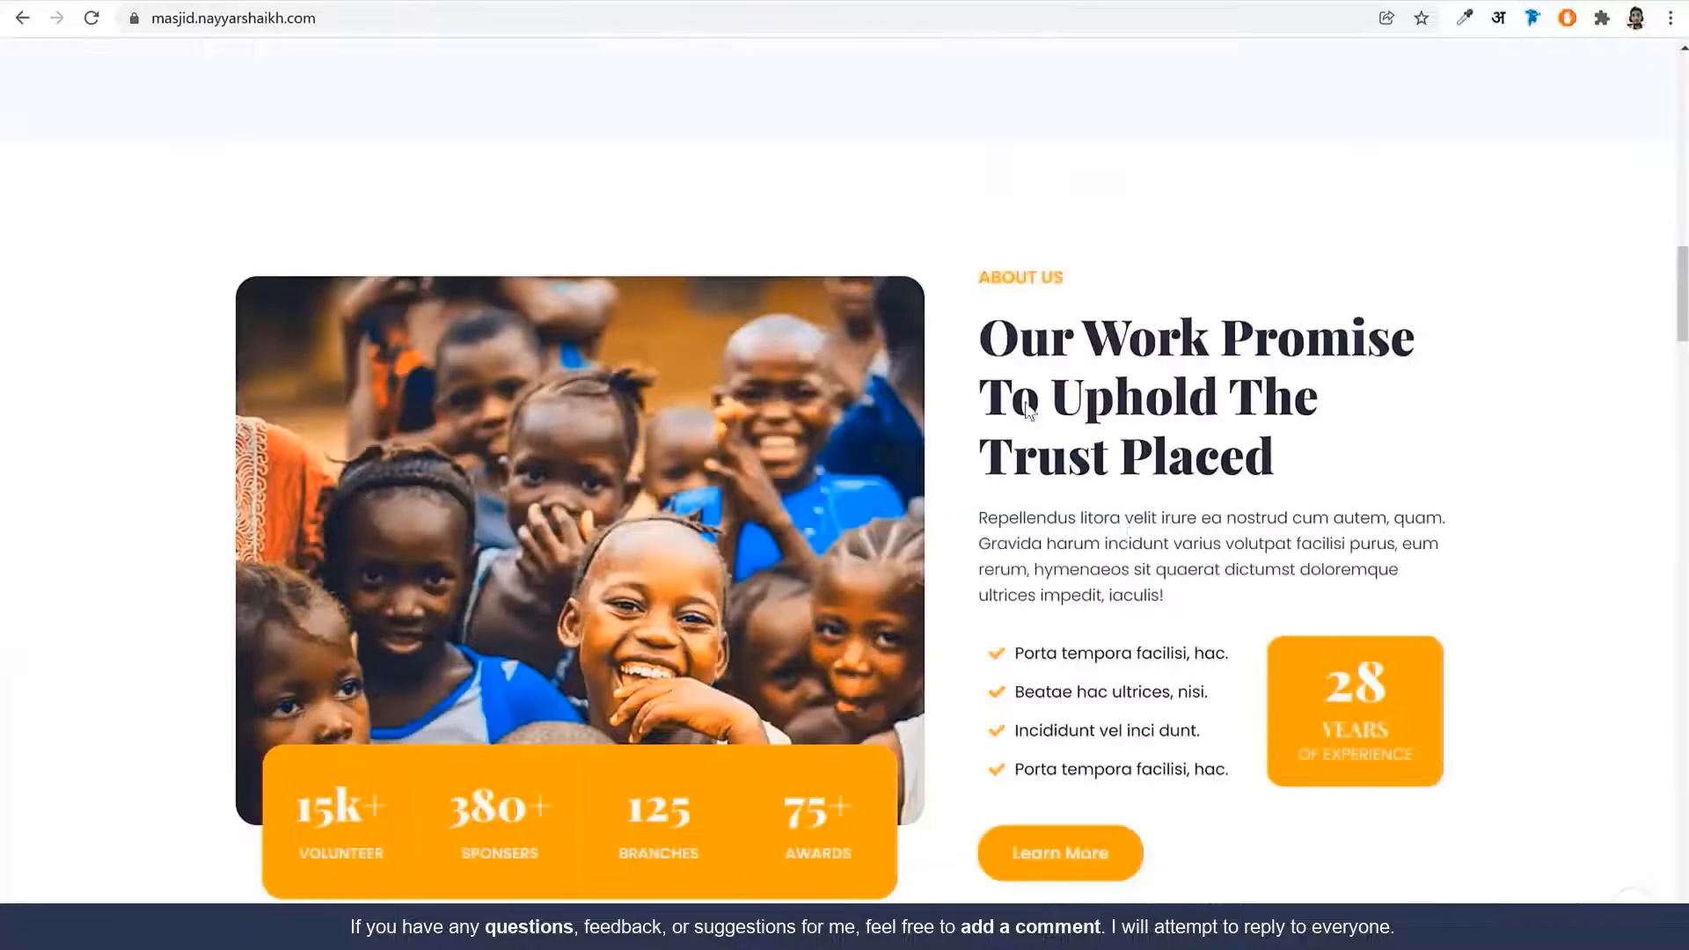
{"action": "scroll", "coordinate": [1153, 632], "scroll_direction": "down", "scroll_amount": 5}
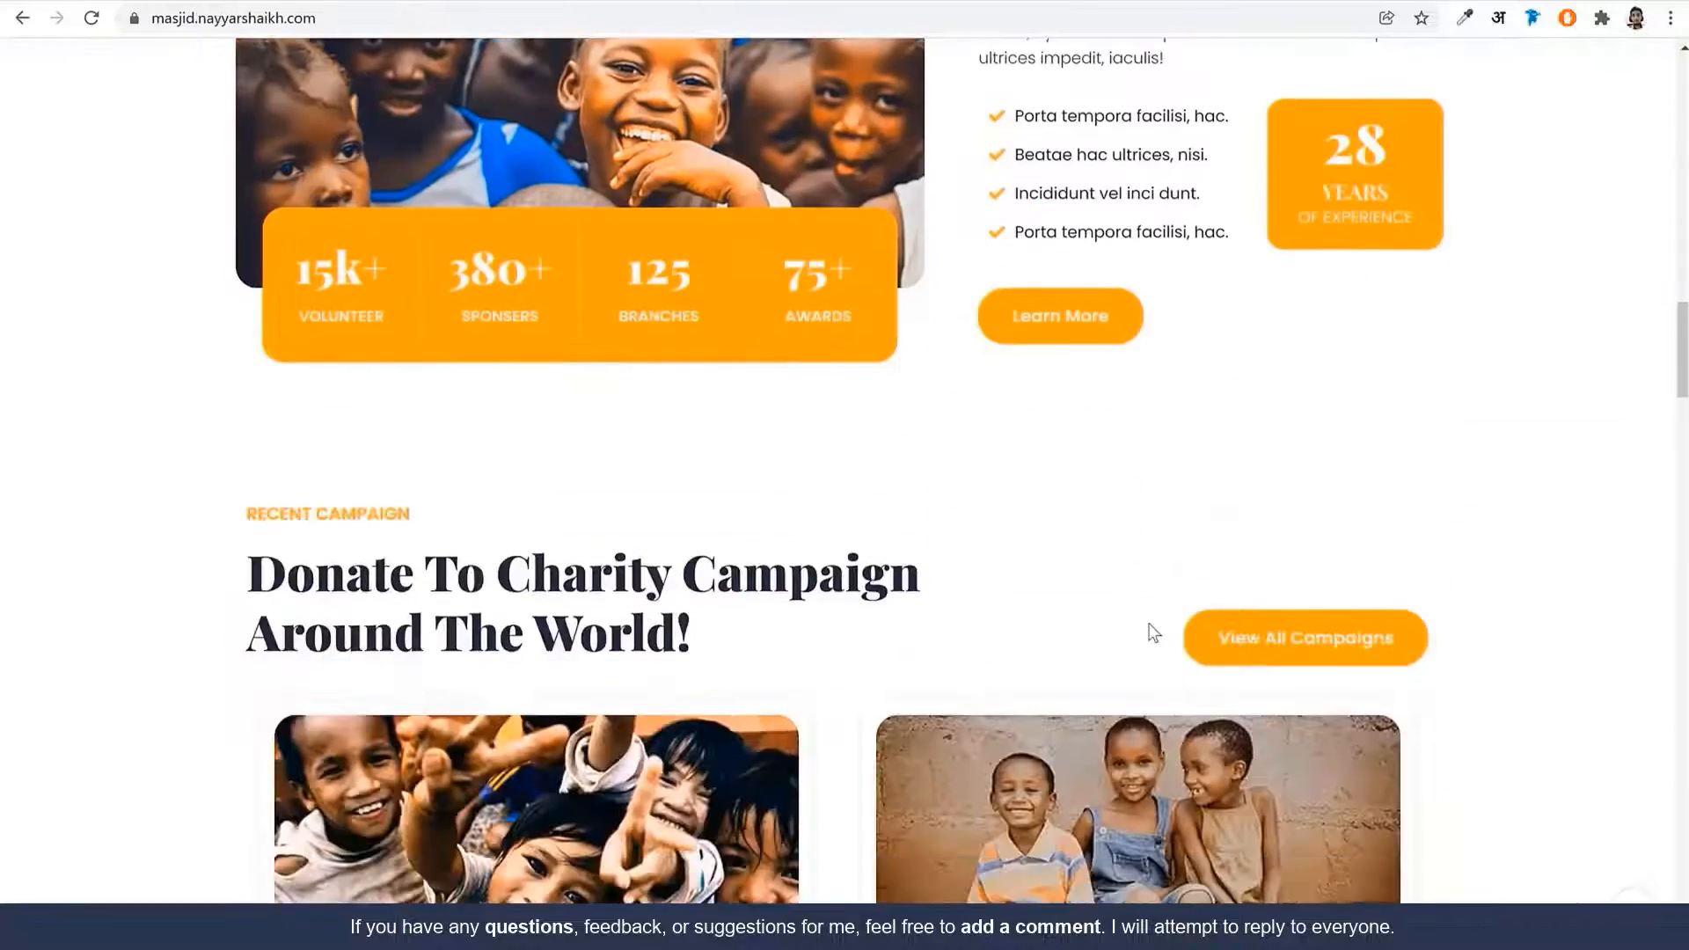
{"action": "scroll", "coordinate": [1153, 632], "scroll_direction": "down", "scroll_amount": 3}
{"action": "scroll", "coordinate": [1067, 565], "scroll_direction": "down", "scroll_amount": 1}
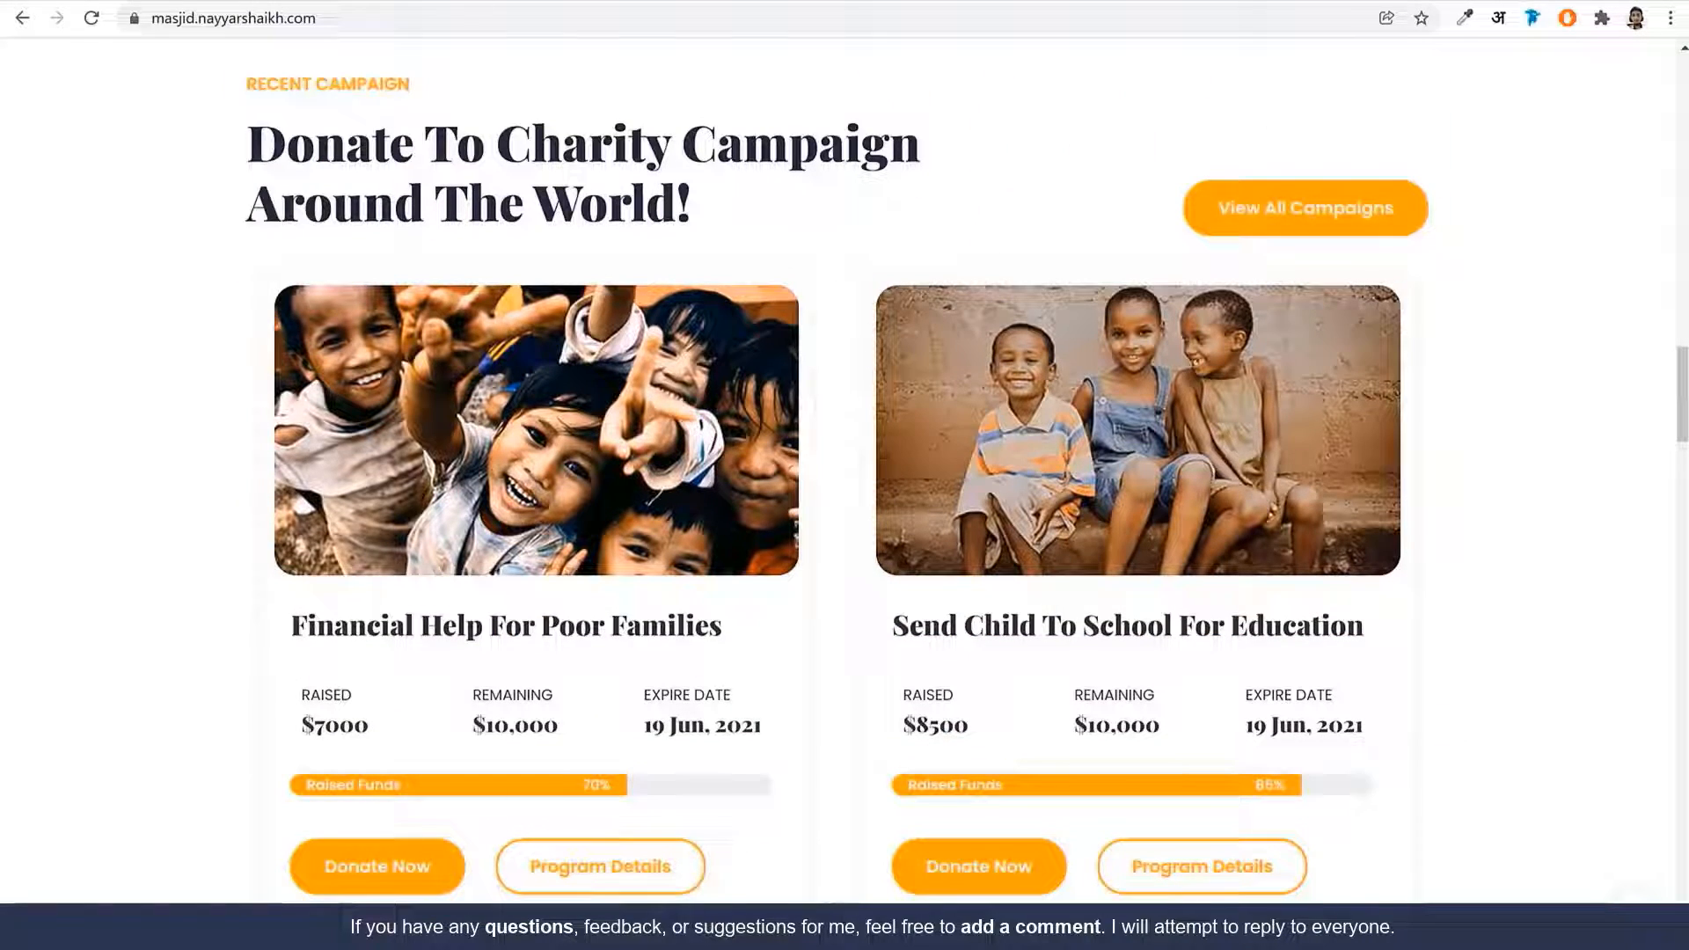
Examine the Recent Campaign heading on the reference site
{"action": "scroll", "coordinate": [816, 562], "scroll_direction": "down", "scroll_amount": 17}
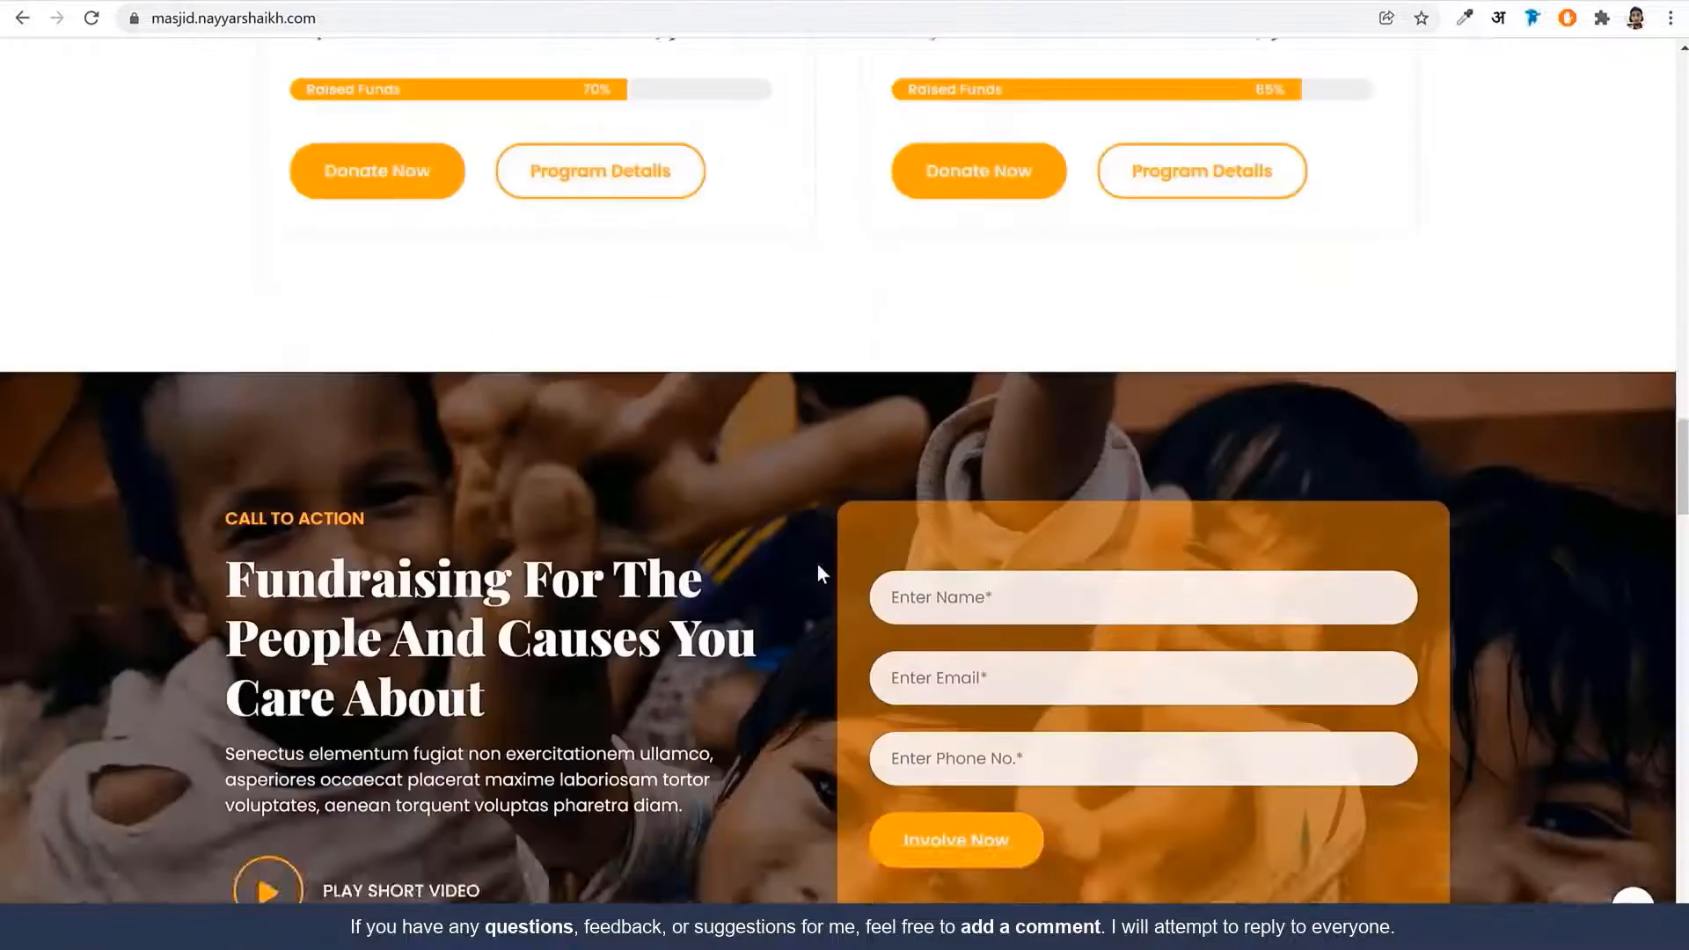
{"action": "scroll", "coordinate": [816, 563], "scroll_direction": "up", "scroll_amount": 12}
{"action": "scroll", "coordinate": [816, 573], "scroll_direction": "up", "scroll_amount": 9}
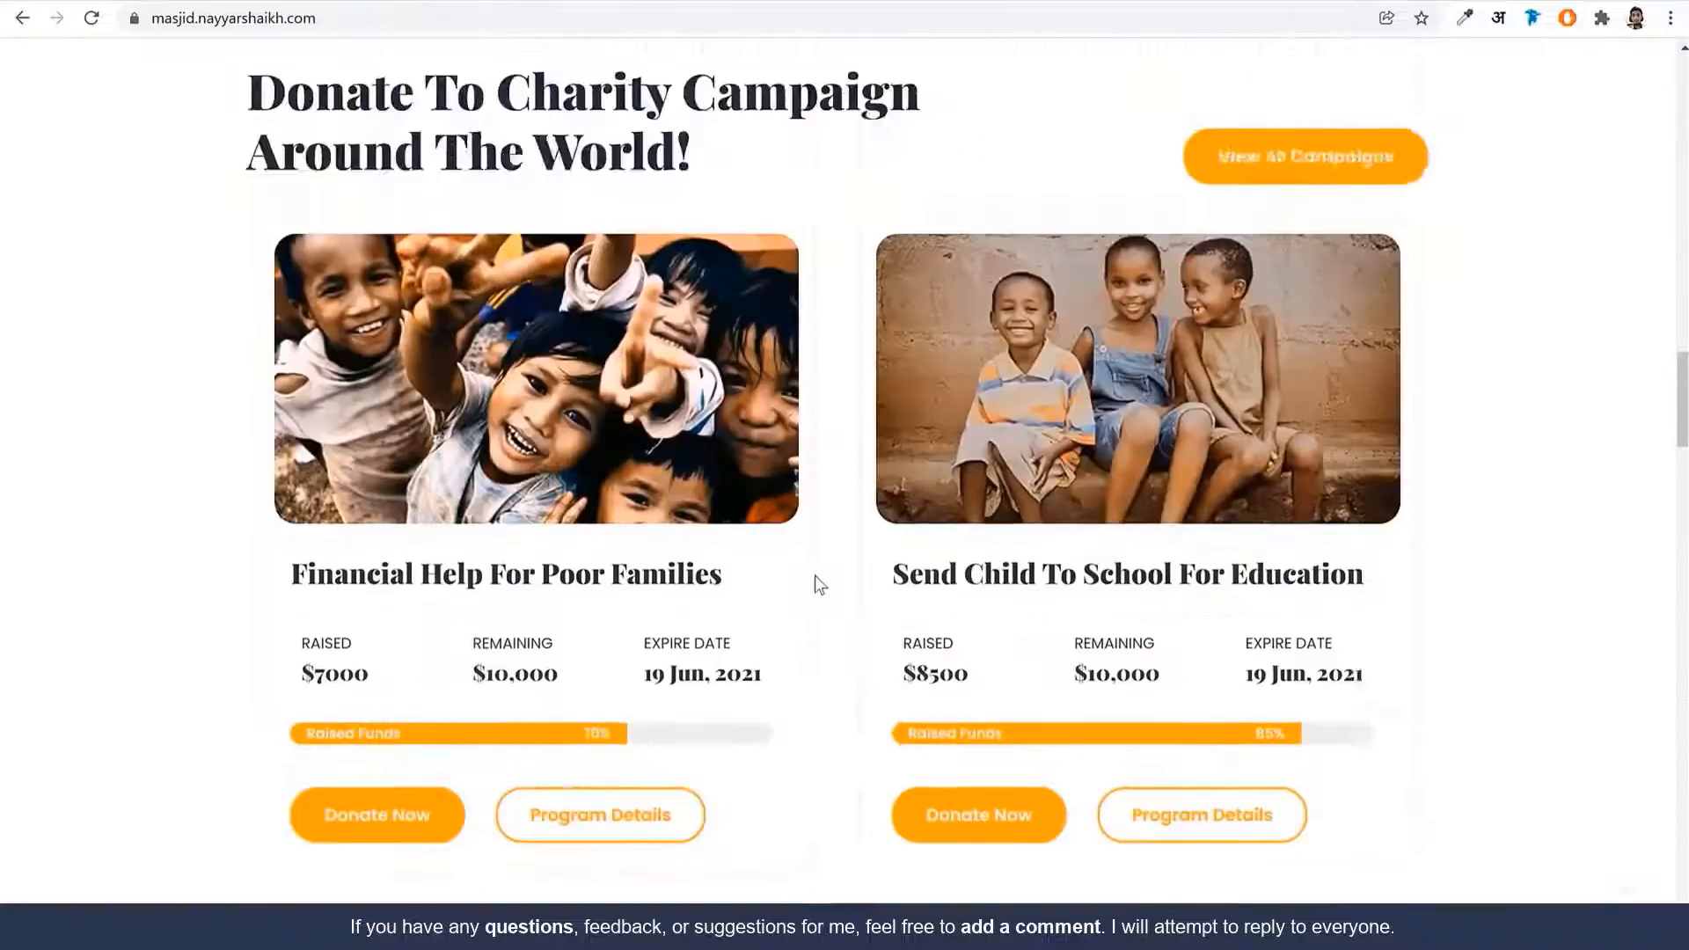
{"action": "left_click_drag", "start_coordinate": [258, 512], "coordinate": [633, 635]}
{"action": "left_click", "coordinate": [718, 601]}
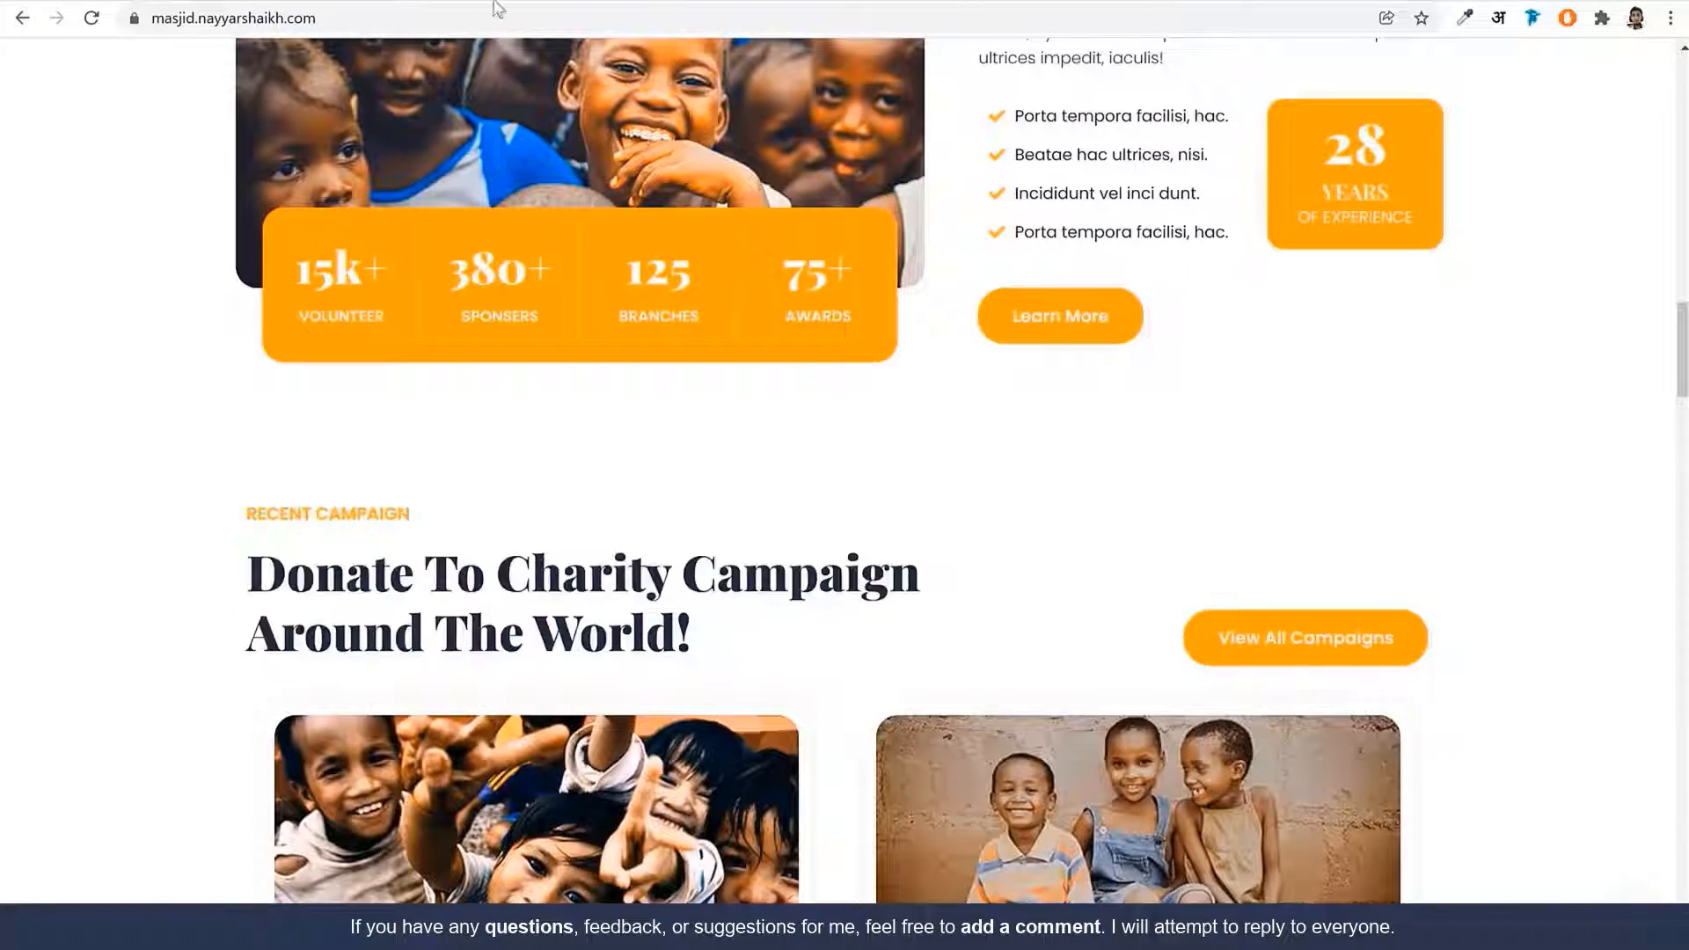
{"action": "left_click", "coordinate": [426, 1]}
Paste the copied title below the About Us section, then delete it again
{"action": "scroll", "coordinate": [1133, 440], "scroll_direction": "up", "scroll_amount": 5}
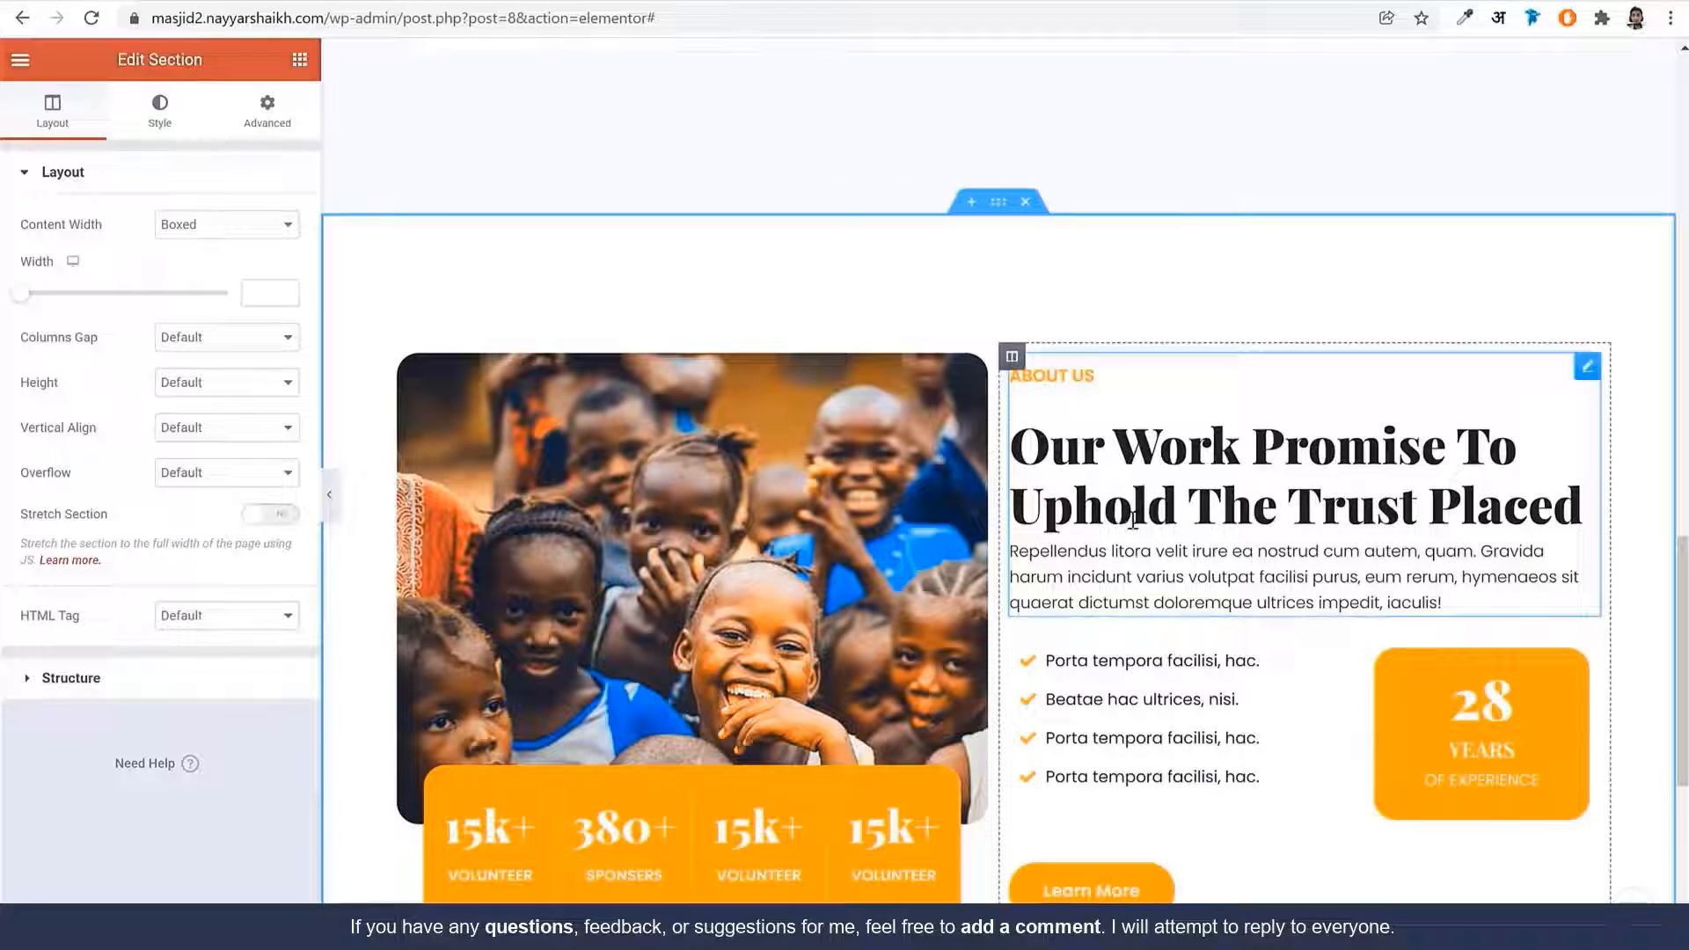
{"action": "right_click", "coordinate": [1138, 418]}
{"action": "key", "text": "Escape"}
{"action": "scroll", "coordinate": [1179, 583], "scroll_direction": "down", "scroll_amount": 5}
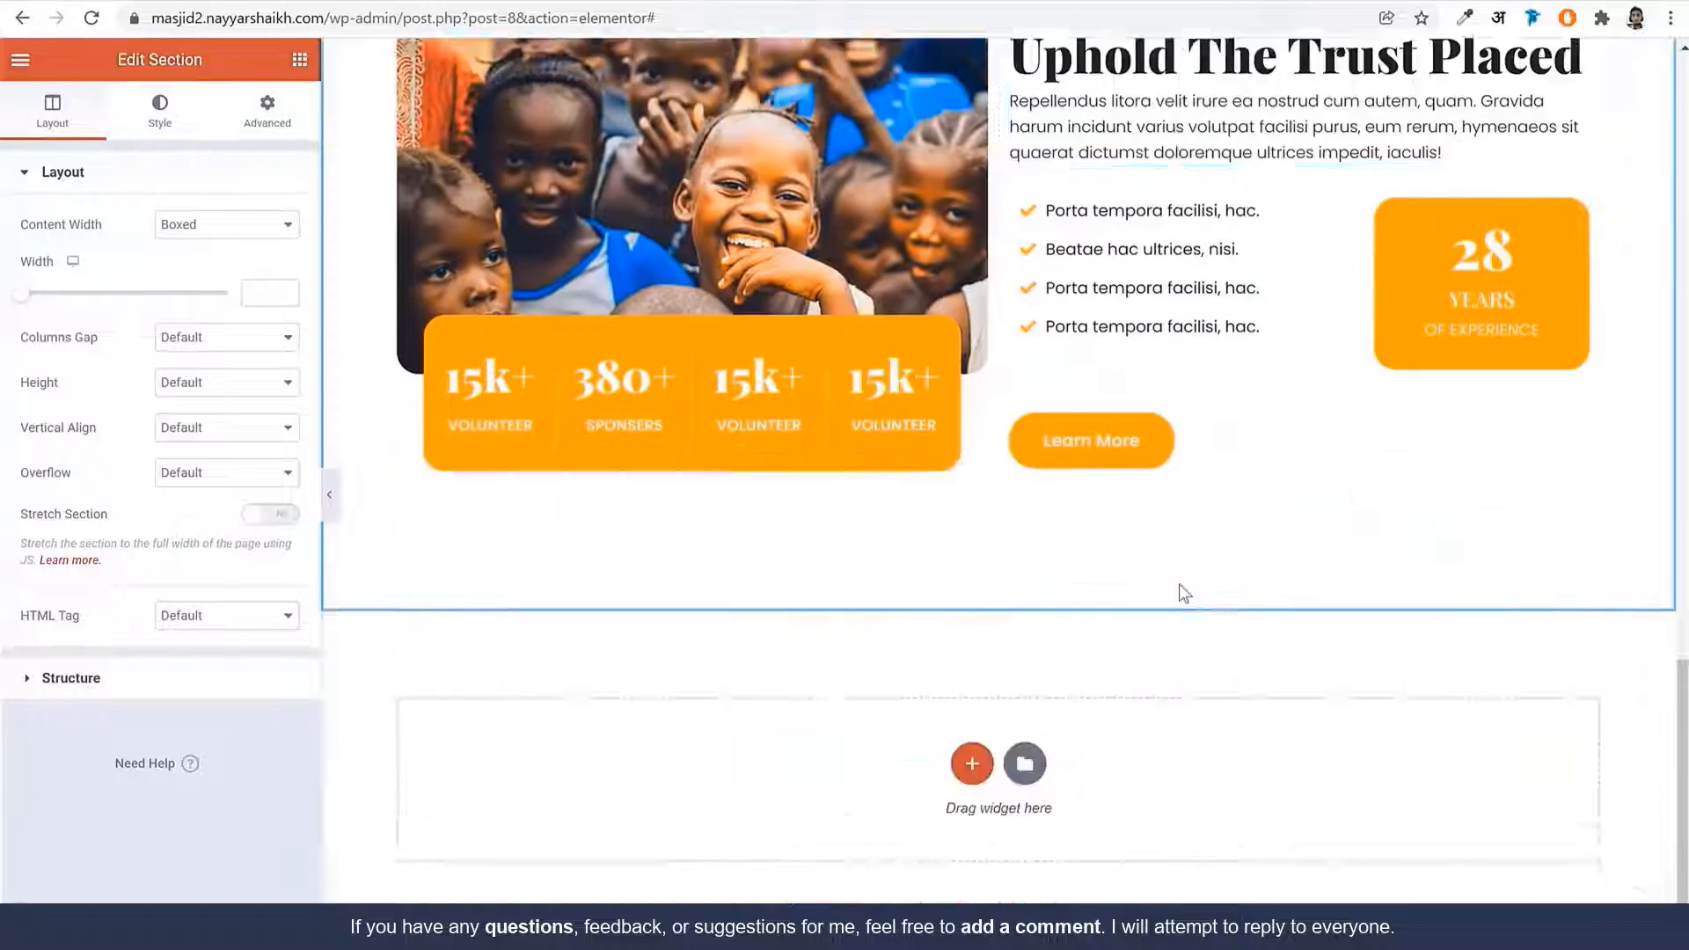
{"action": "right_click", "coordinate": [1135, 661]}
{"action": "left_click", "coordinate": [1173, 679]}
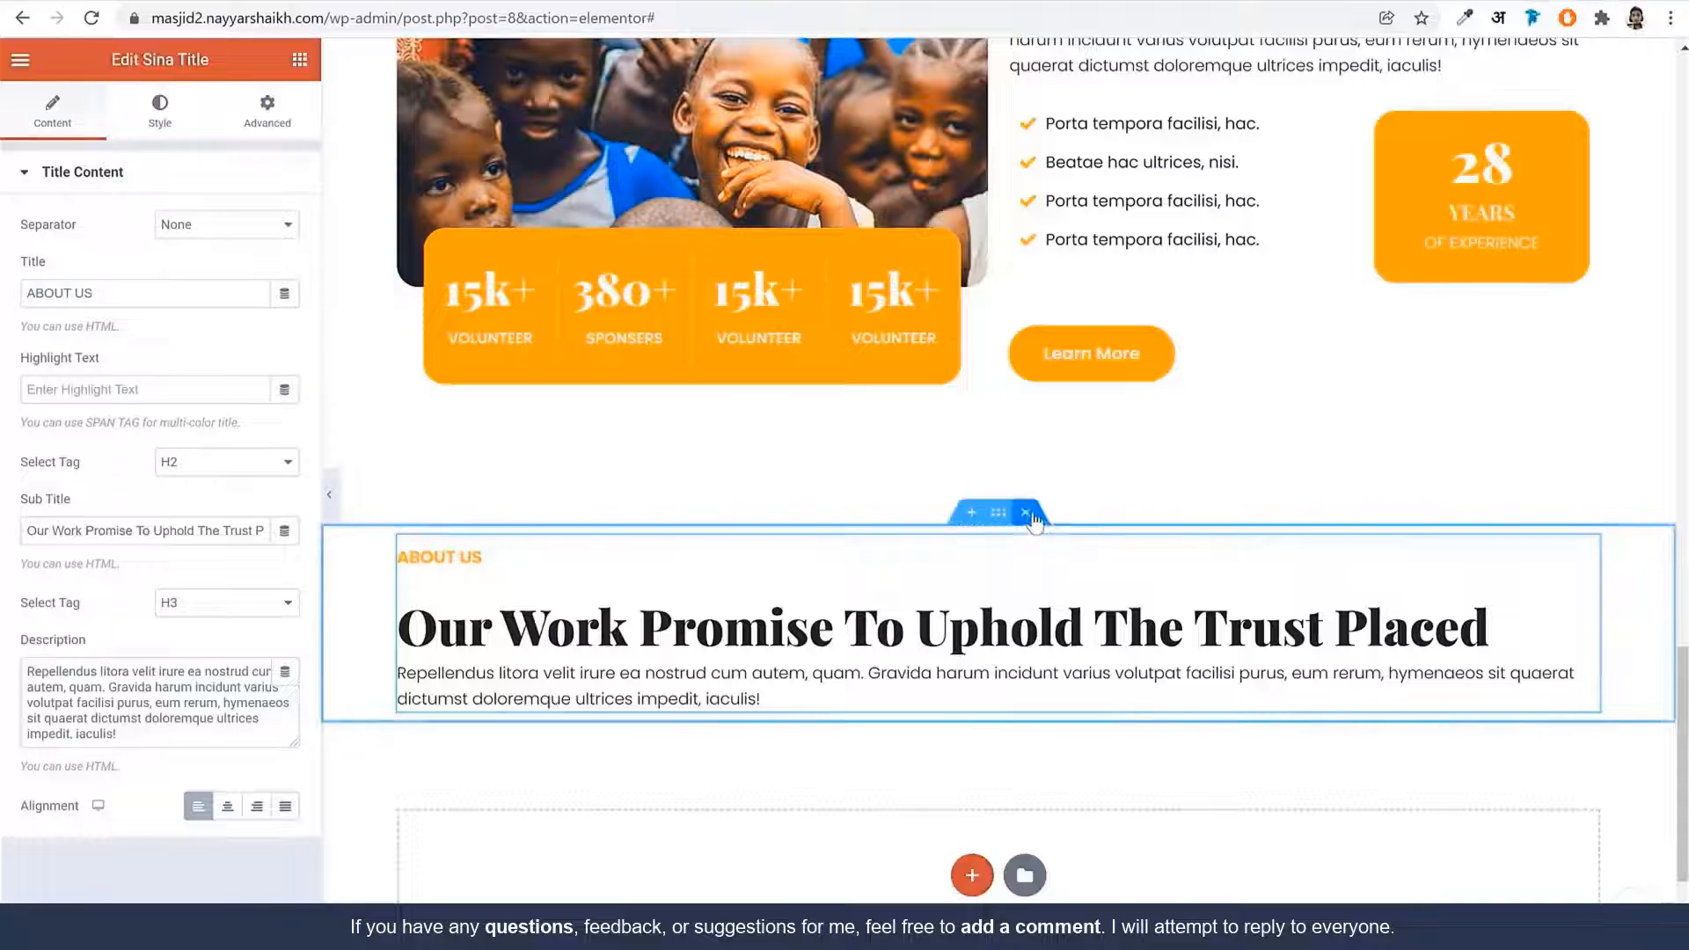
{"action": "key", "text": "Delete"}
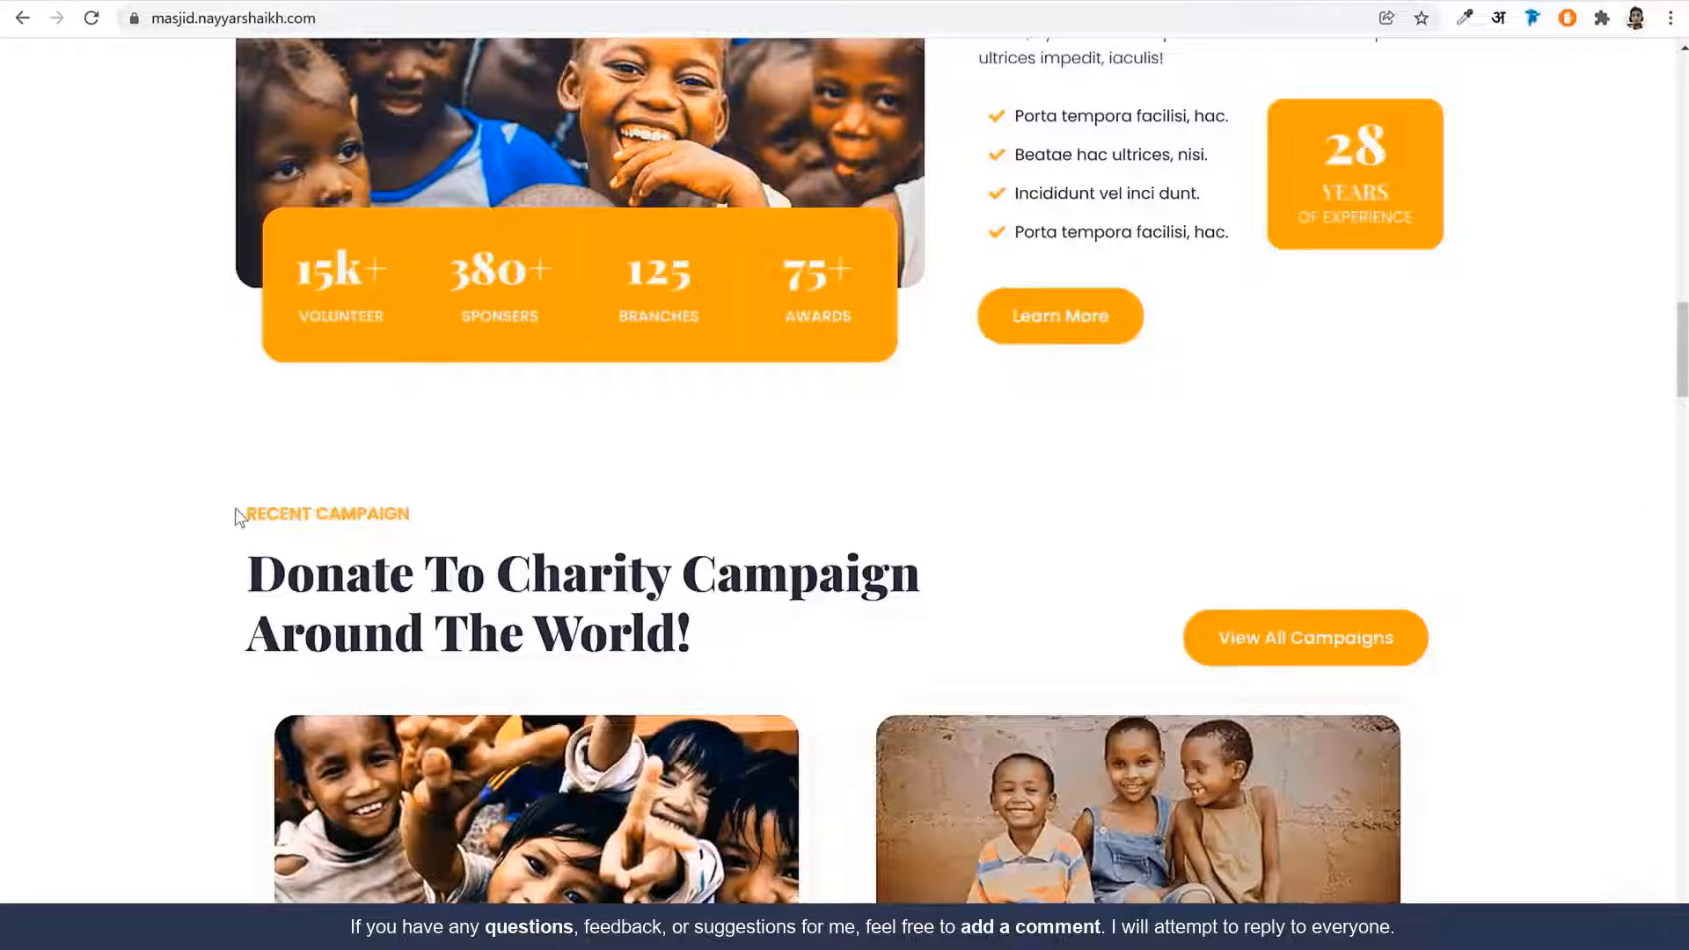
Add a two-column section, set the left column width to 60 and paste the title into it
{"action": "left_click_drag", "start_coordinate": [240, 514], "coordinate": [816, 670]}
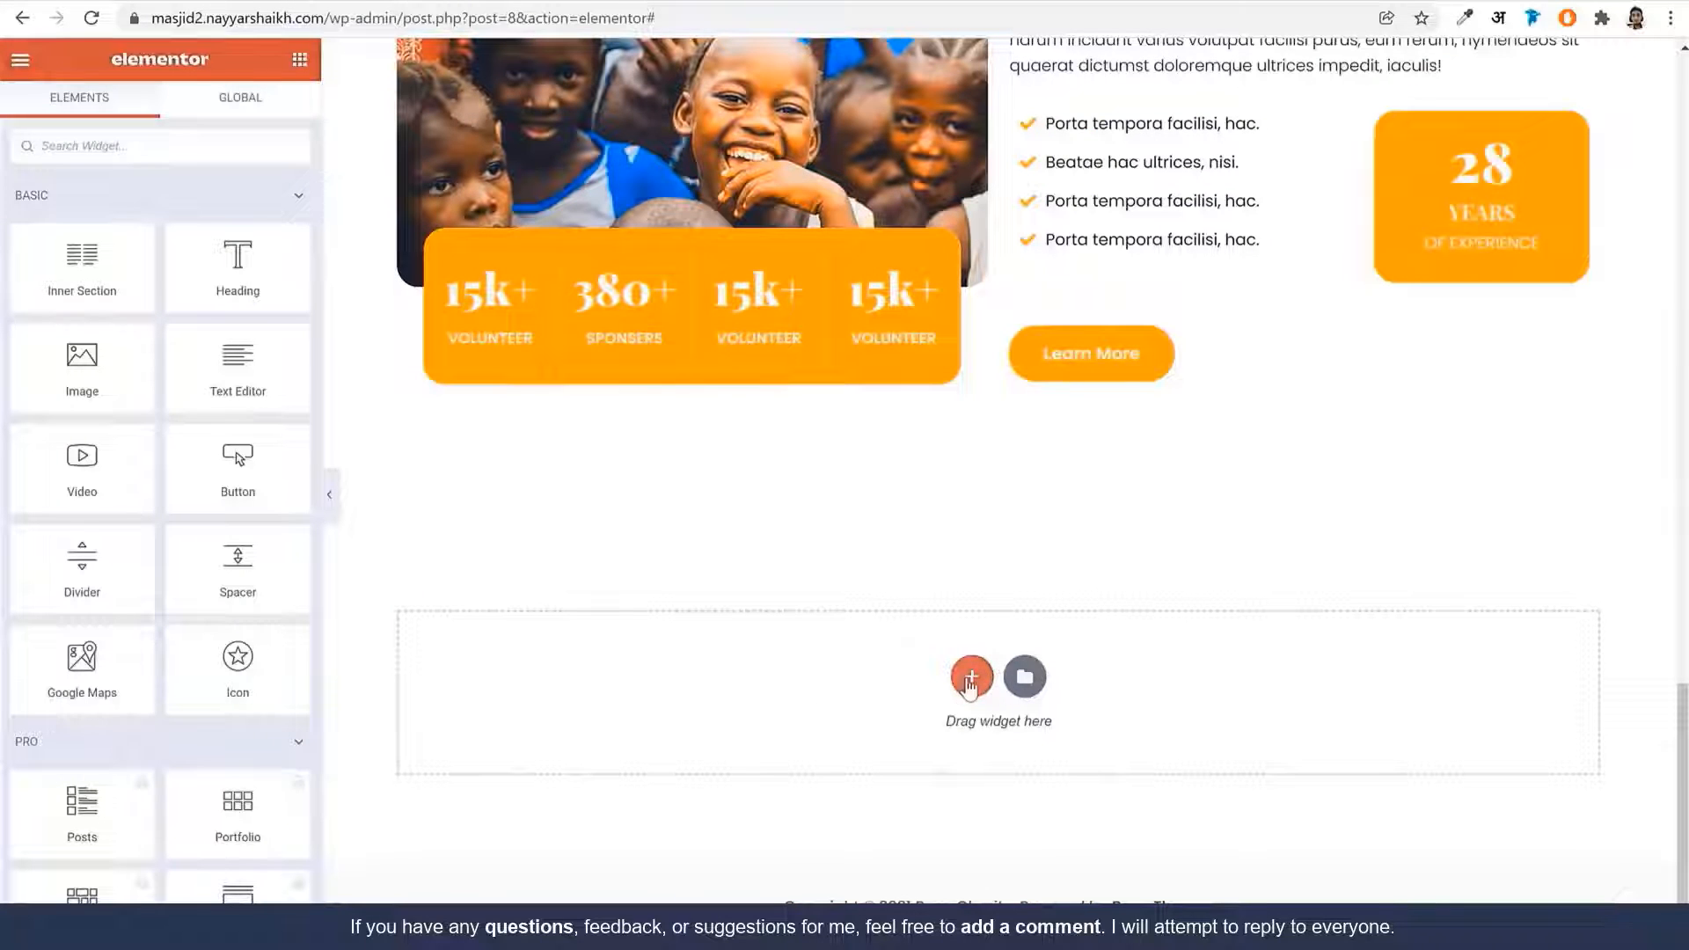
{"action": "left_click", "coordinate": [971, 677]}
{"action": "left_click", "coordinate": [823, 728]}
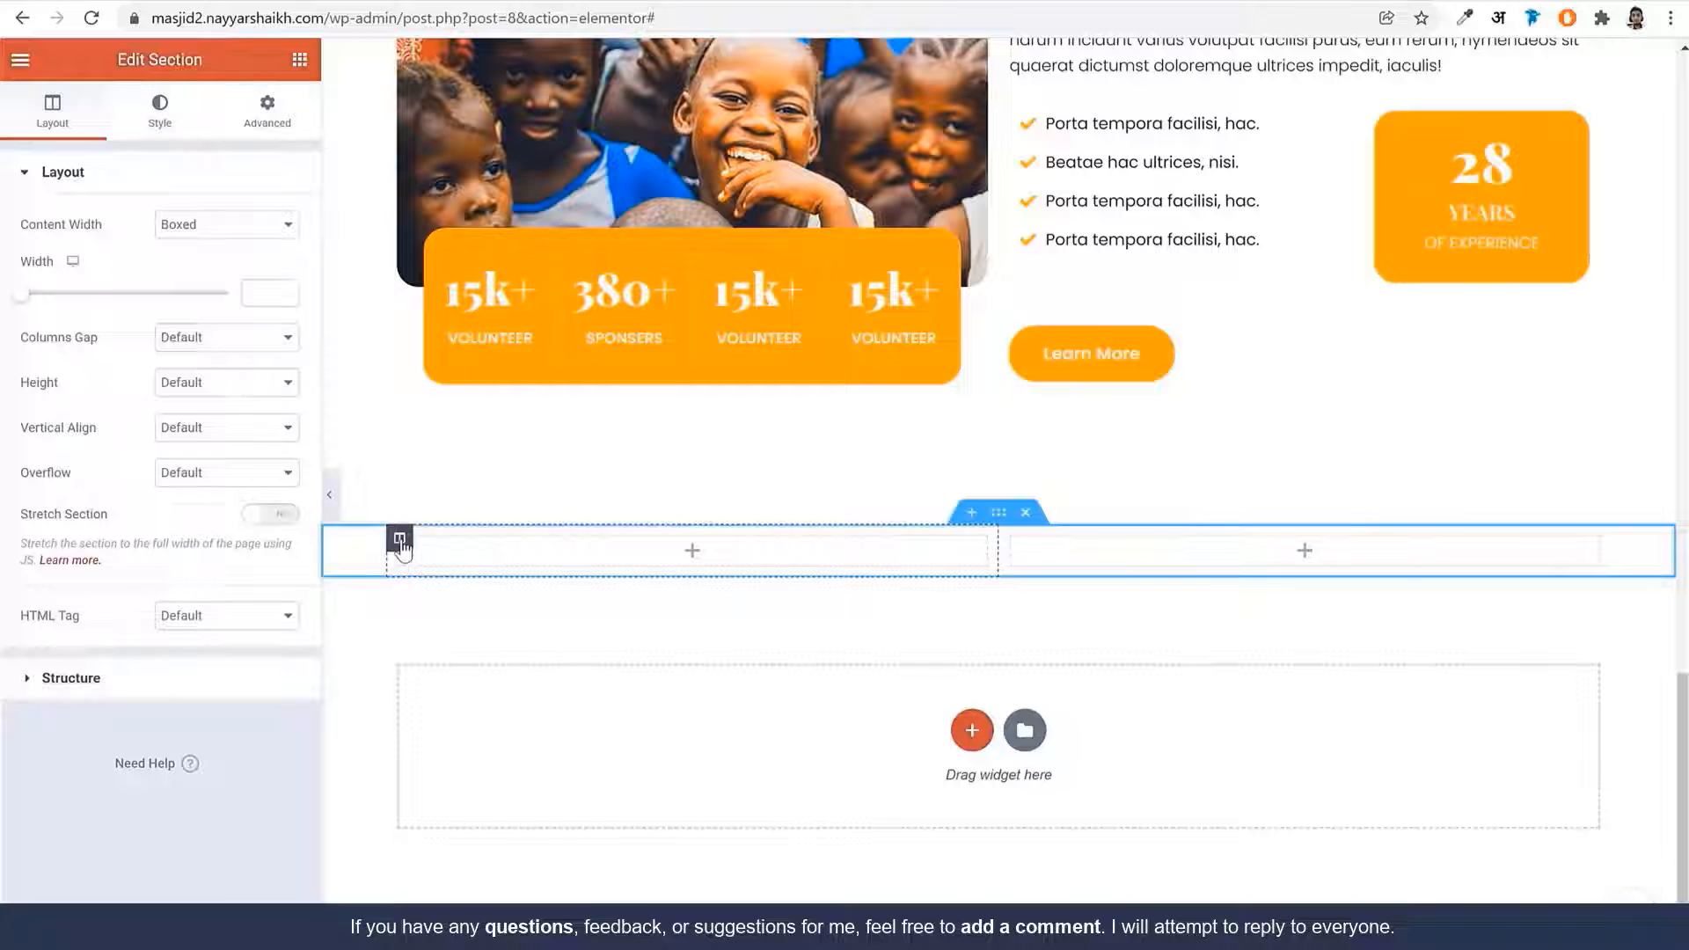
{"action": "left_click", "coordinate": [399, 538]}
{"action": "type", "text": "60"}
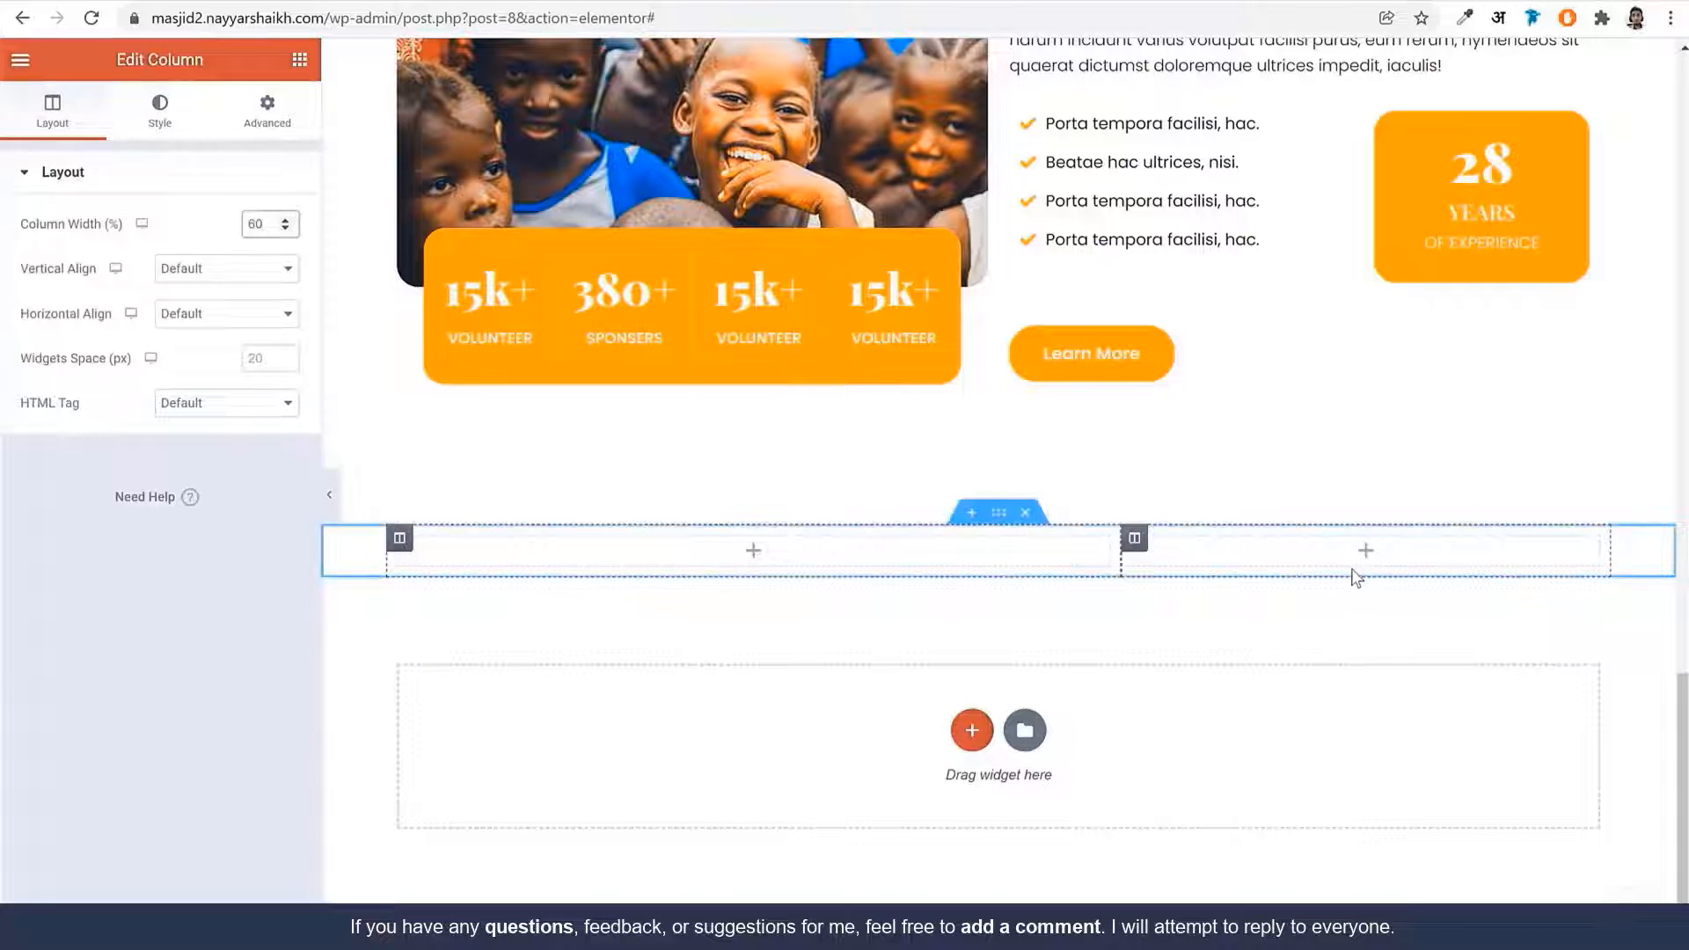
{"action": "right_click", "coordinate": [835, 554]}
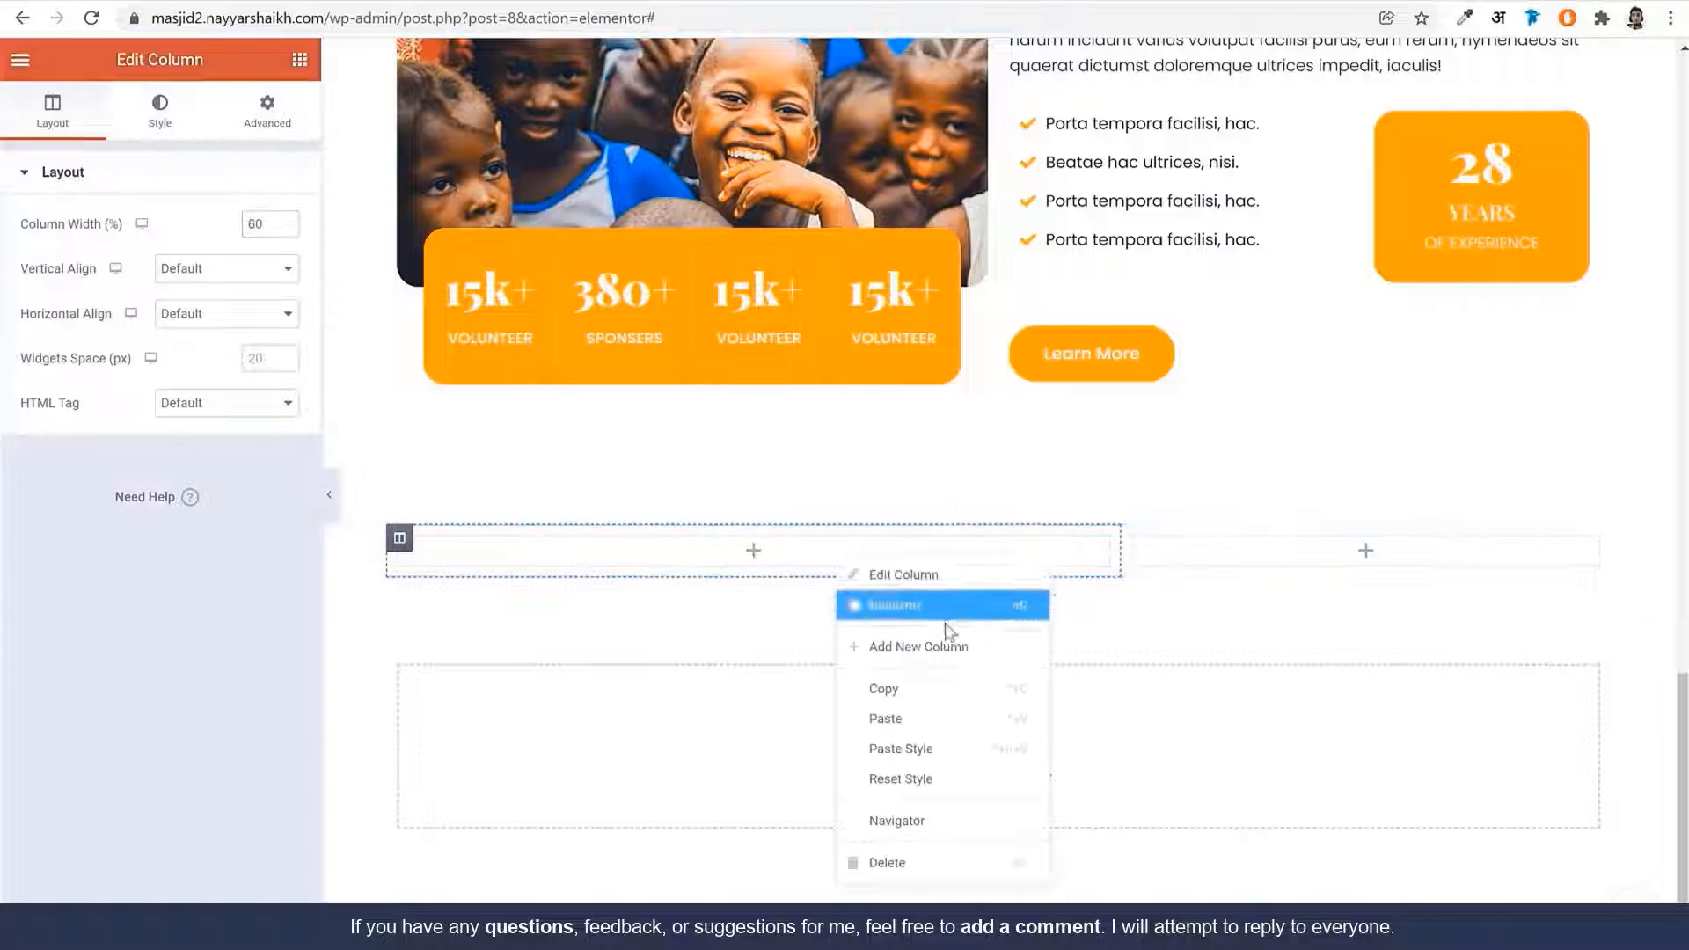
{"action": "left_click", "coordinate": [919, 721]}
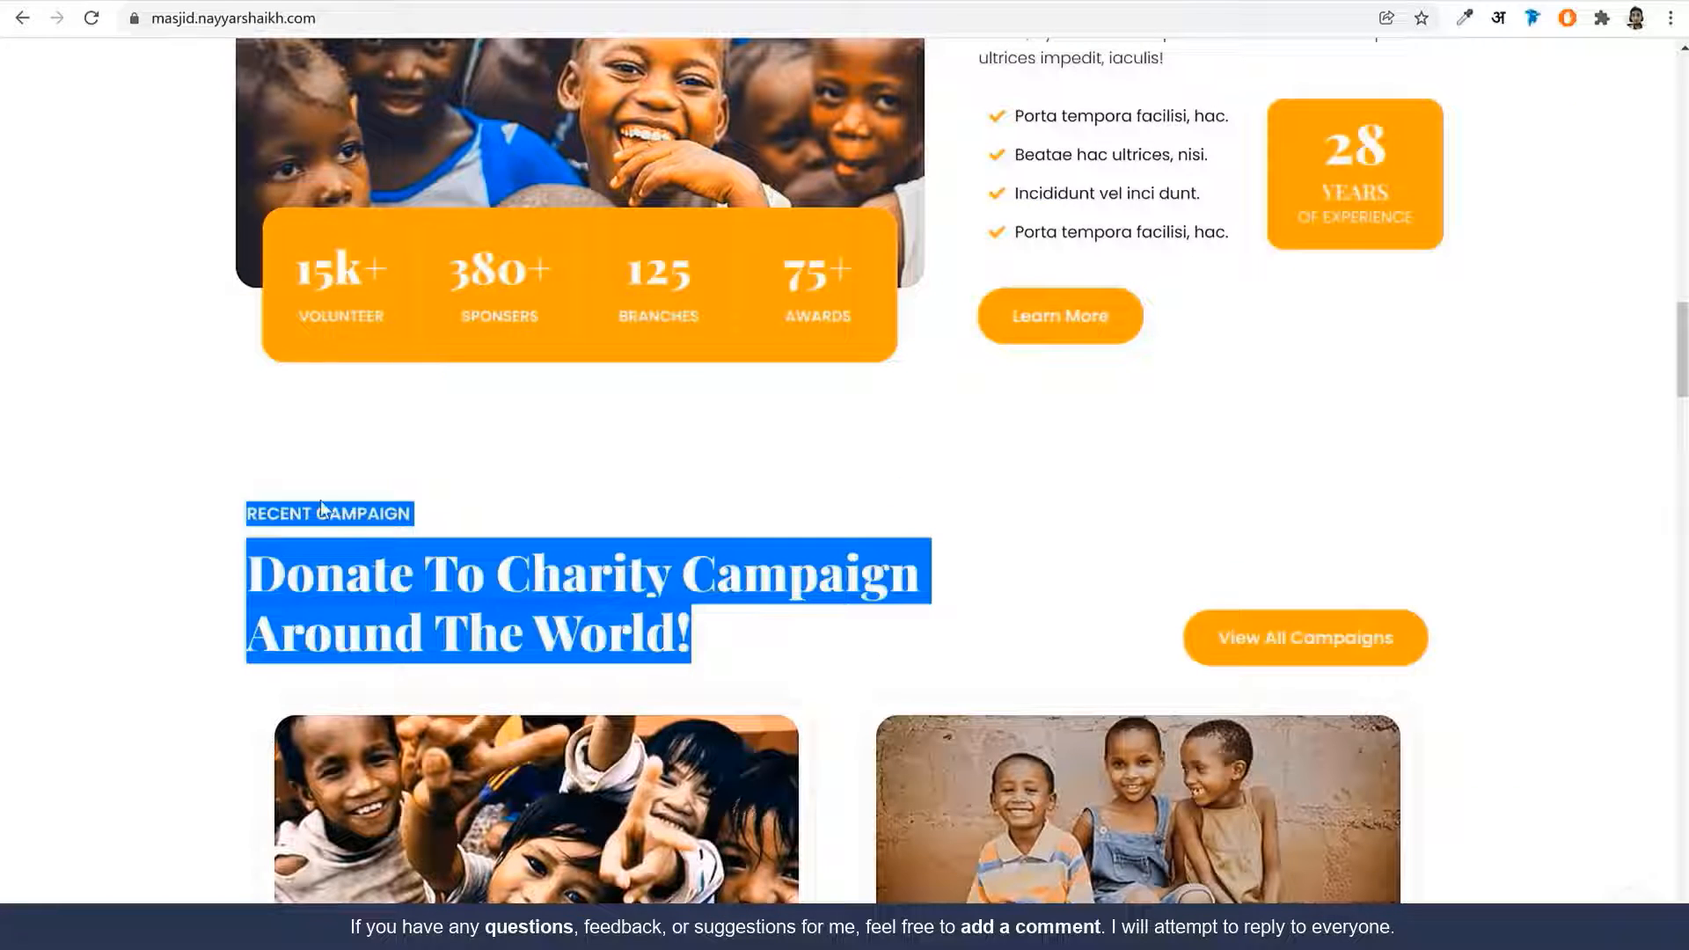
Copy 'RECENT CAMPAIGN' into Title and 'Donate To Charity Campaign Around The World!' into Sub Title, then clear Description
{"action": "left_click", "coordinate": [322, 508]}
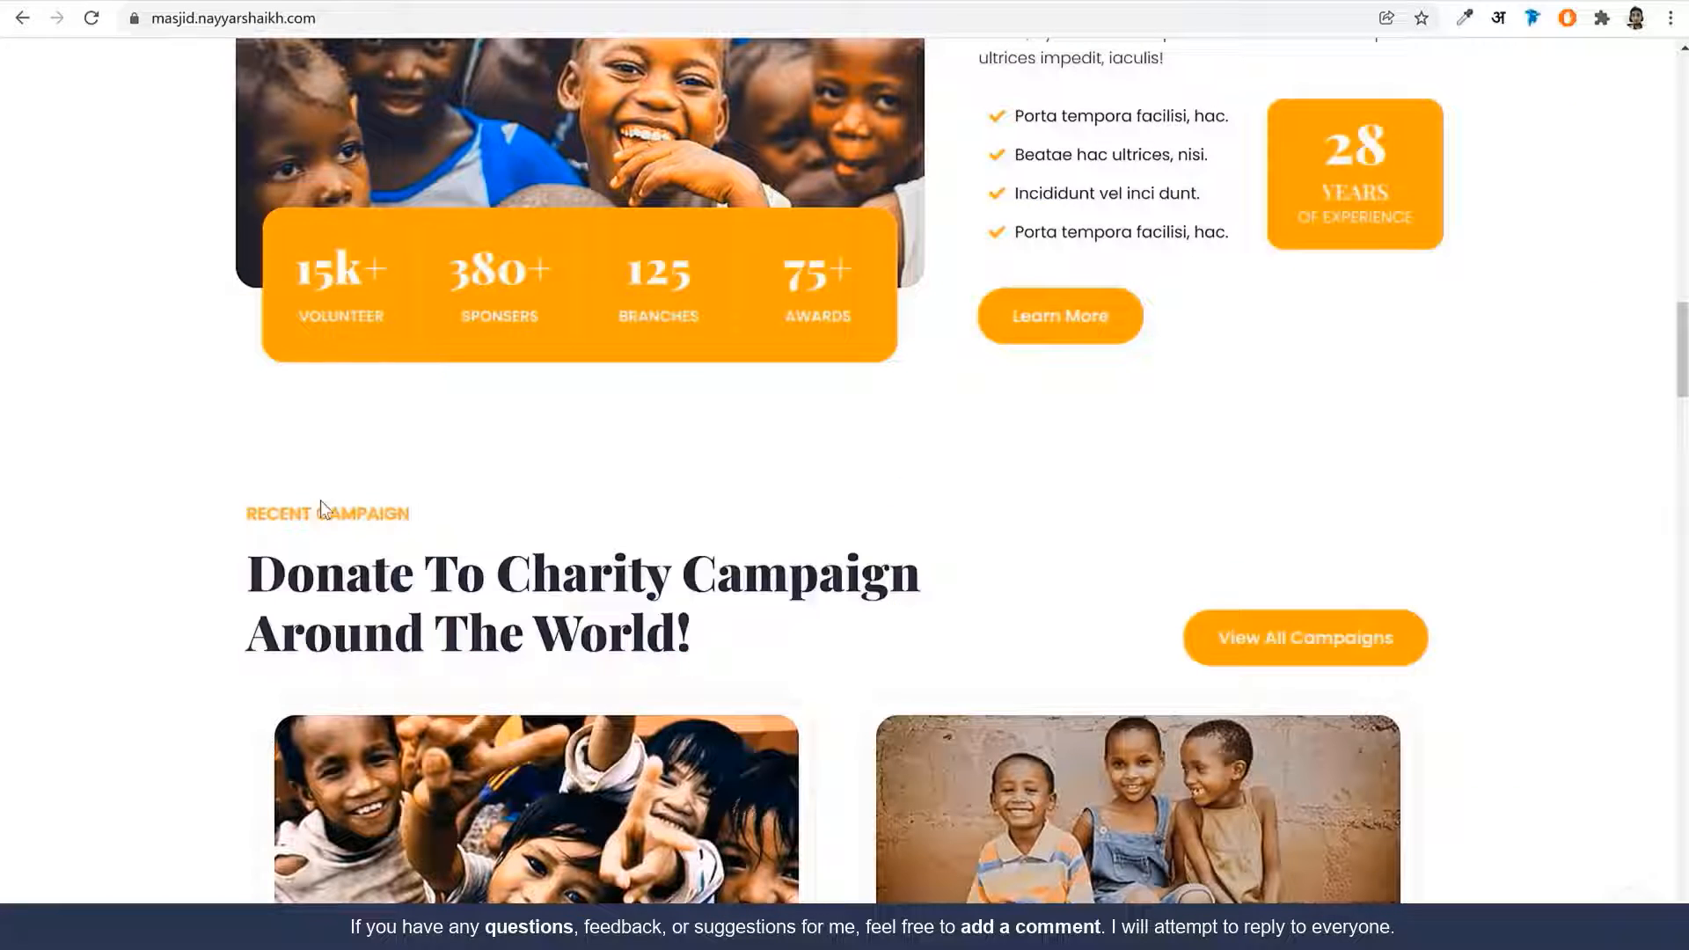
{"action": "triple_click", "coordinate": [387, 507]}
{"action": "key", "text": "ctrl+c"}
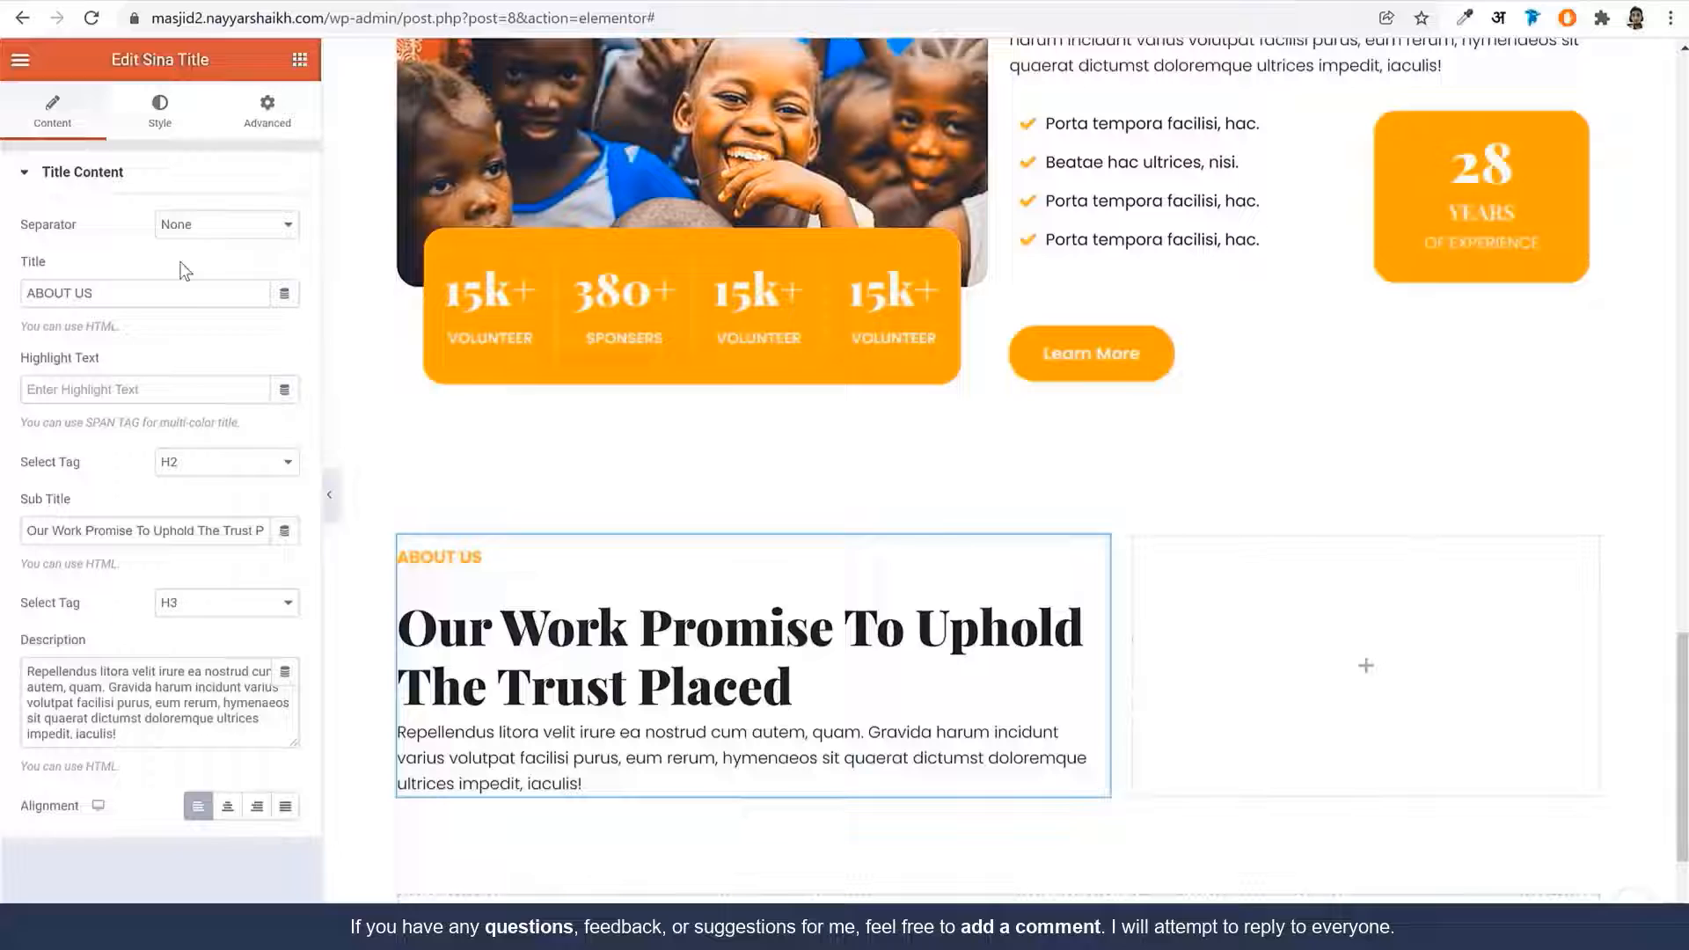
{"action": "triple_click", "coordinate": [181, 293]}
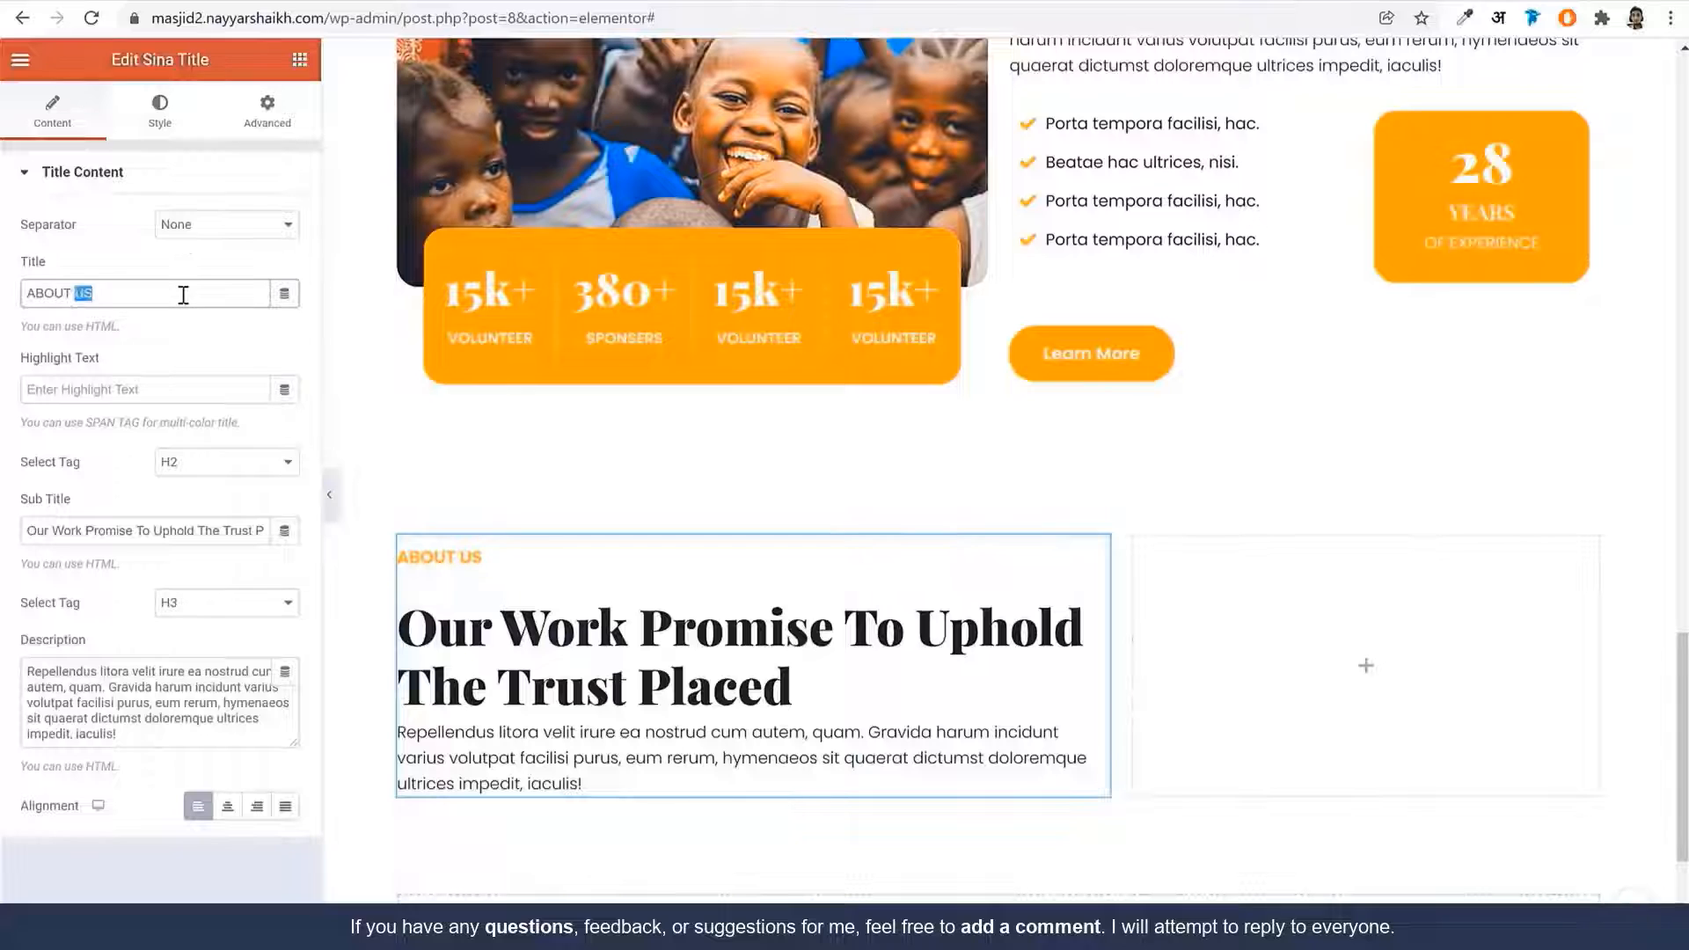
{"action": "key", "text": "ctrl+v"}
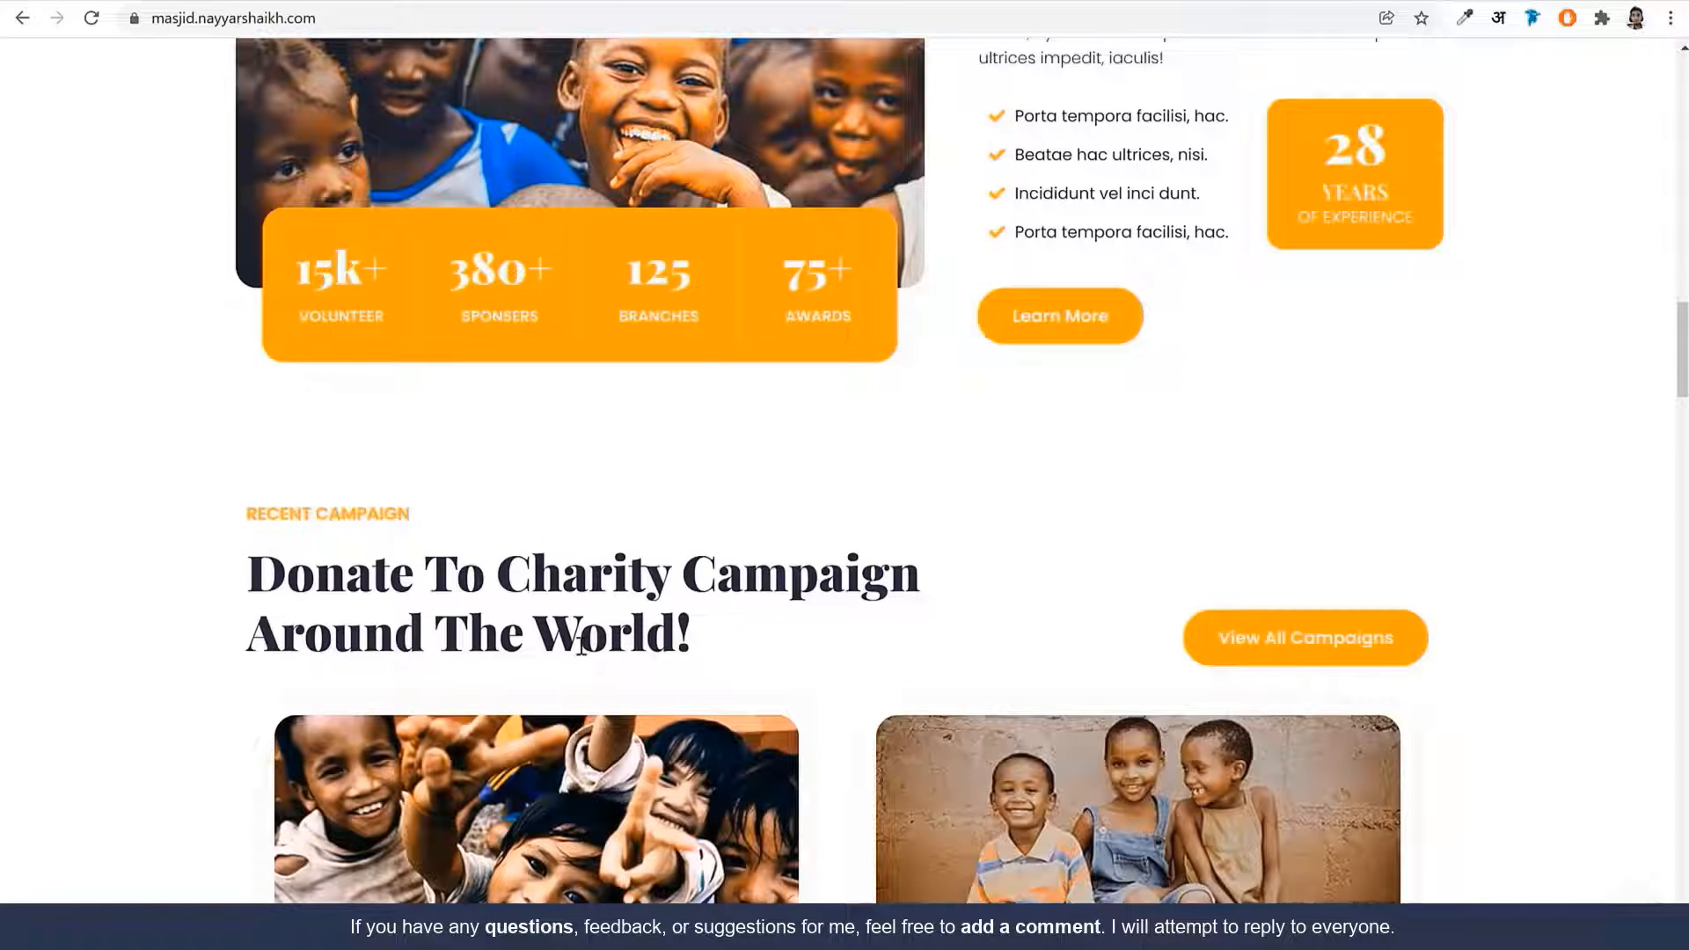
{"action": "triple_click", "coordinate": [578, 638]}
{"action": "key", "text": "ctrl+c"}
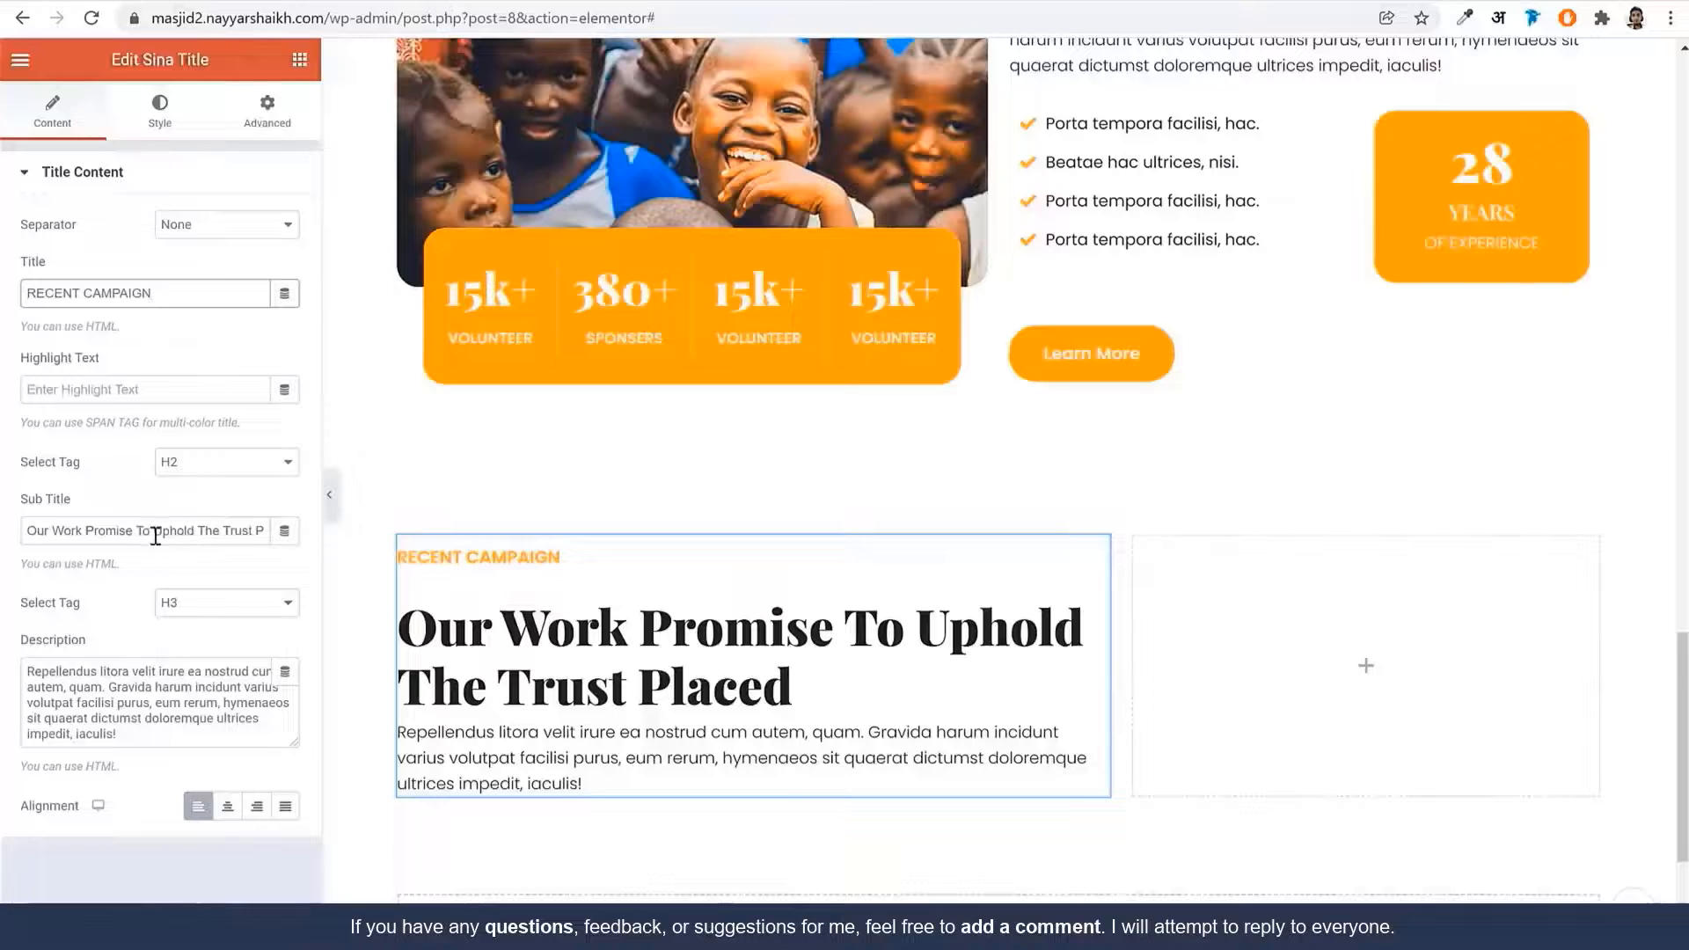
{"action": "triple_click", "coordinate": [156, 536]}
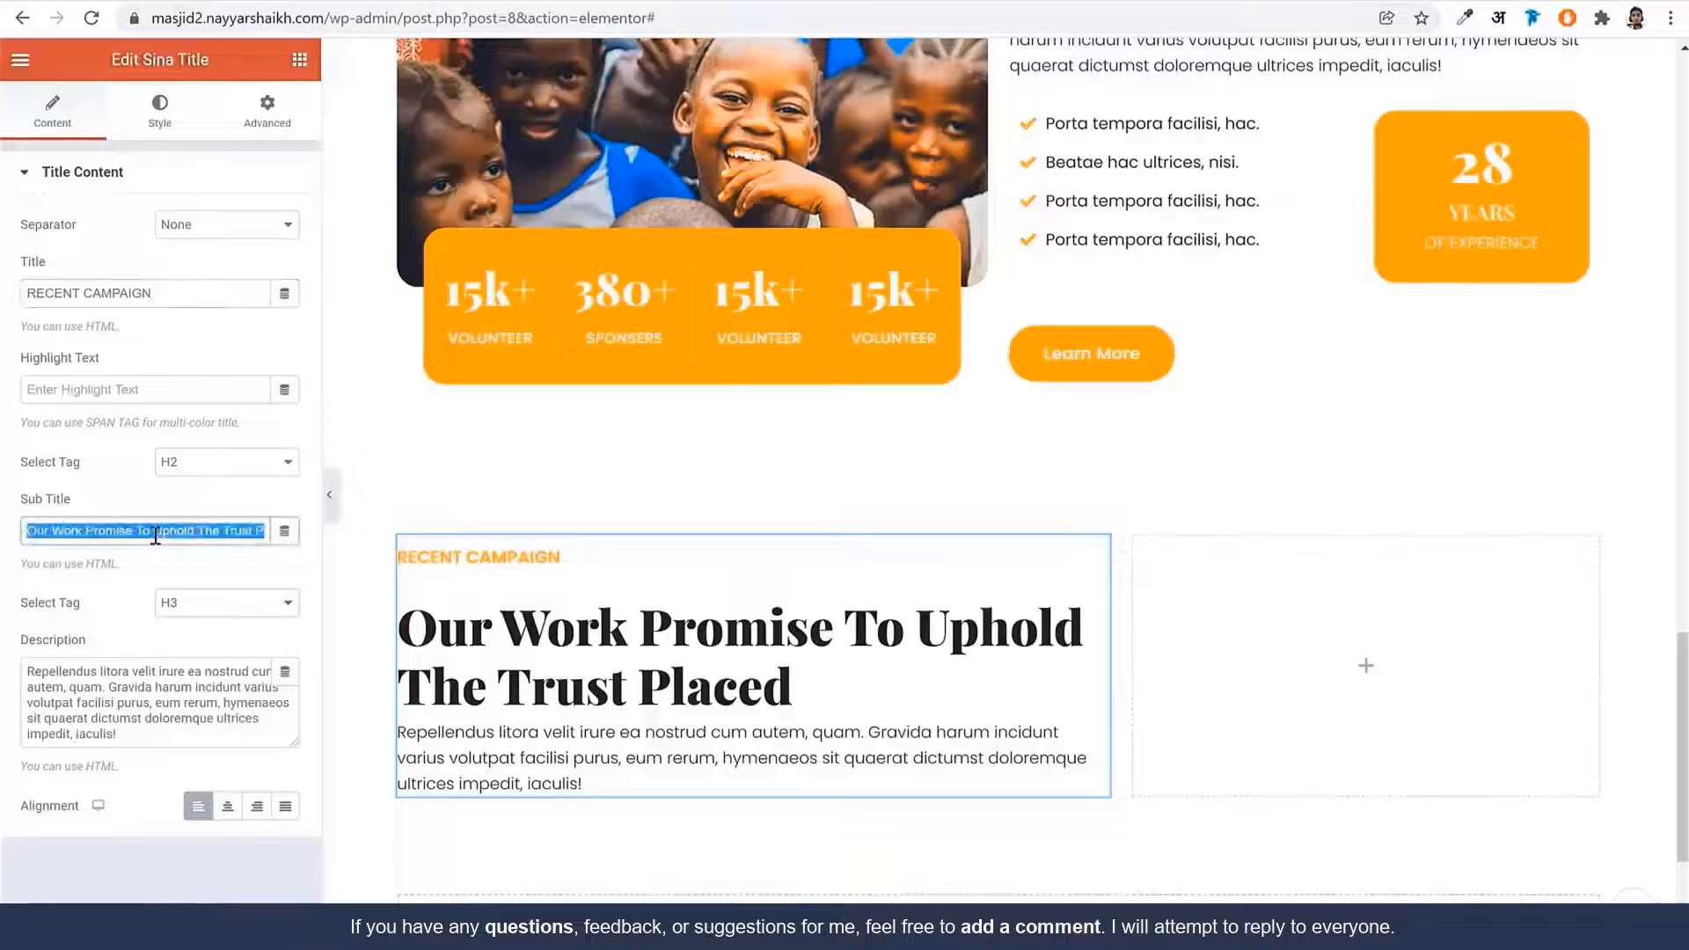
{"action": "key", "text": "ctrl+v"}
{"action": "triple_click", "coordinate": [185, 715]}
{"action": "key", "text": "BackSpace"}
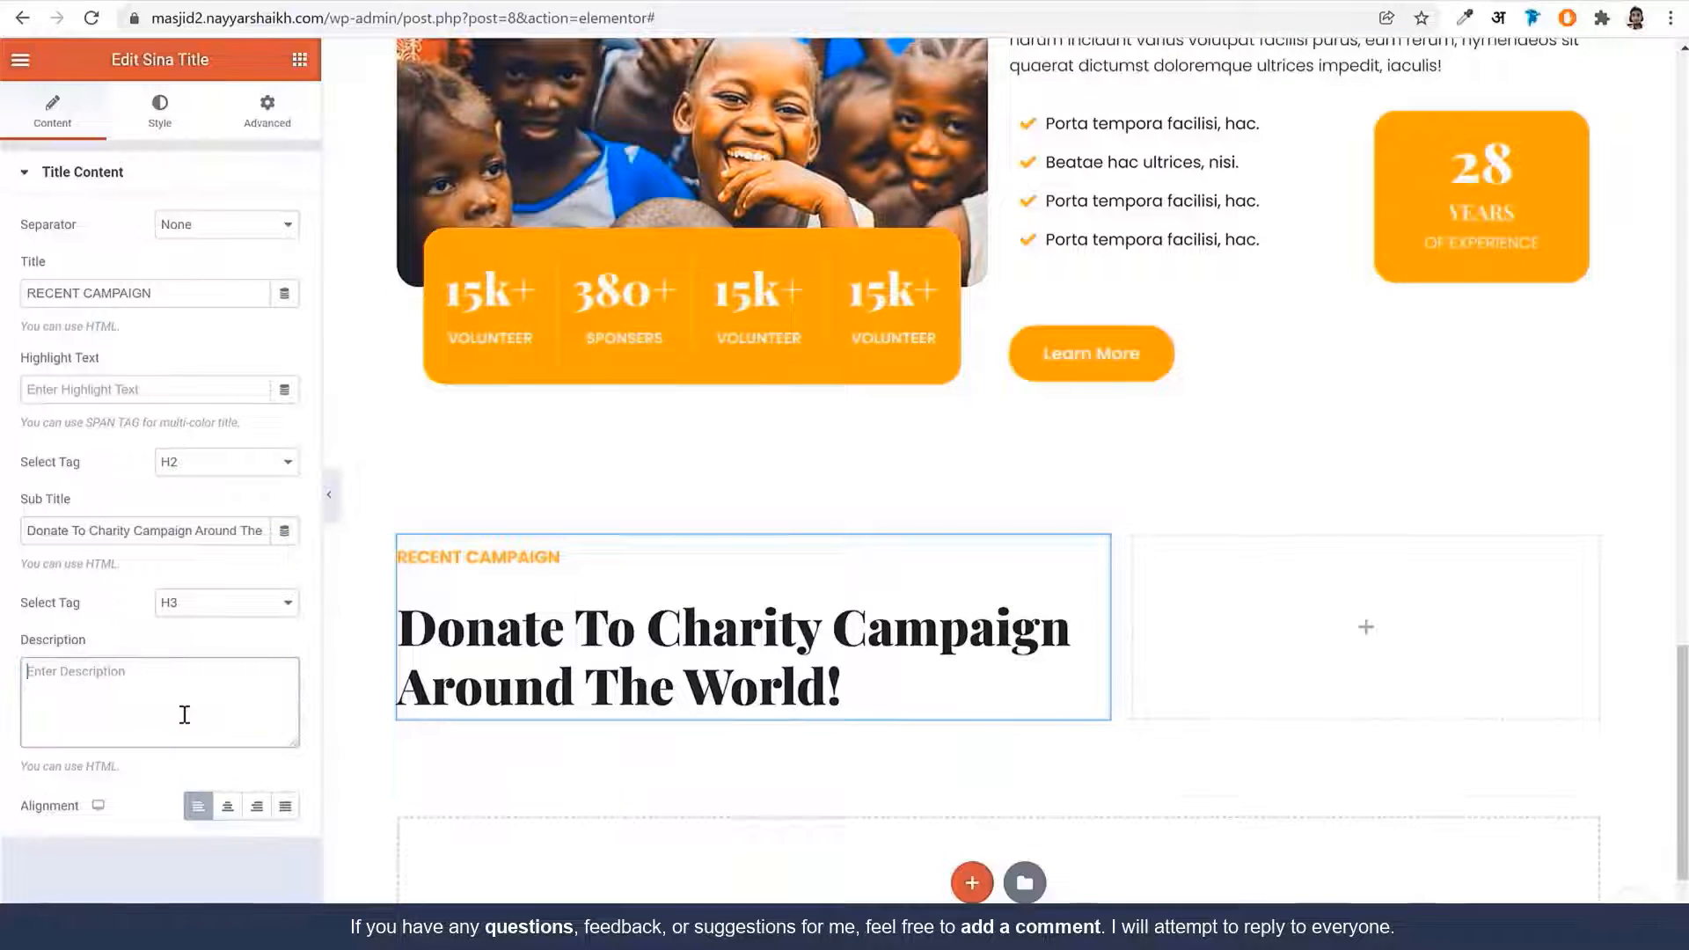
Set the title block's bottom margin to 5
{"action": "left_click", "coordinate": [133, 137]}
{"action": "left_click_drag", "start_coordinate": [164, 480], "coordinate": [139, 478]}
{"action": "type", "text": "5"}
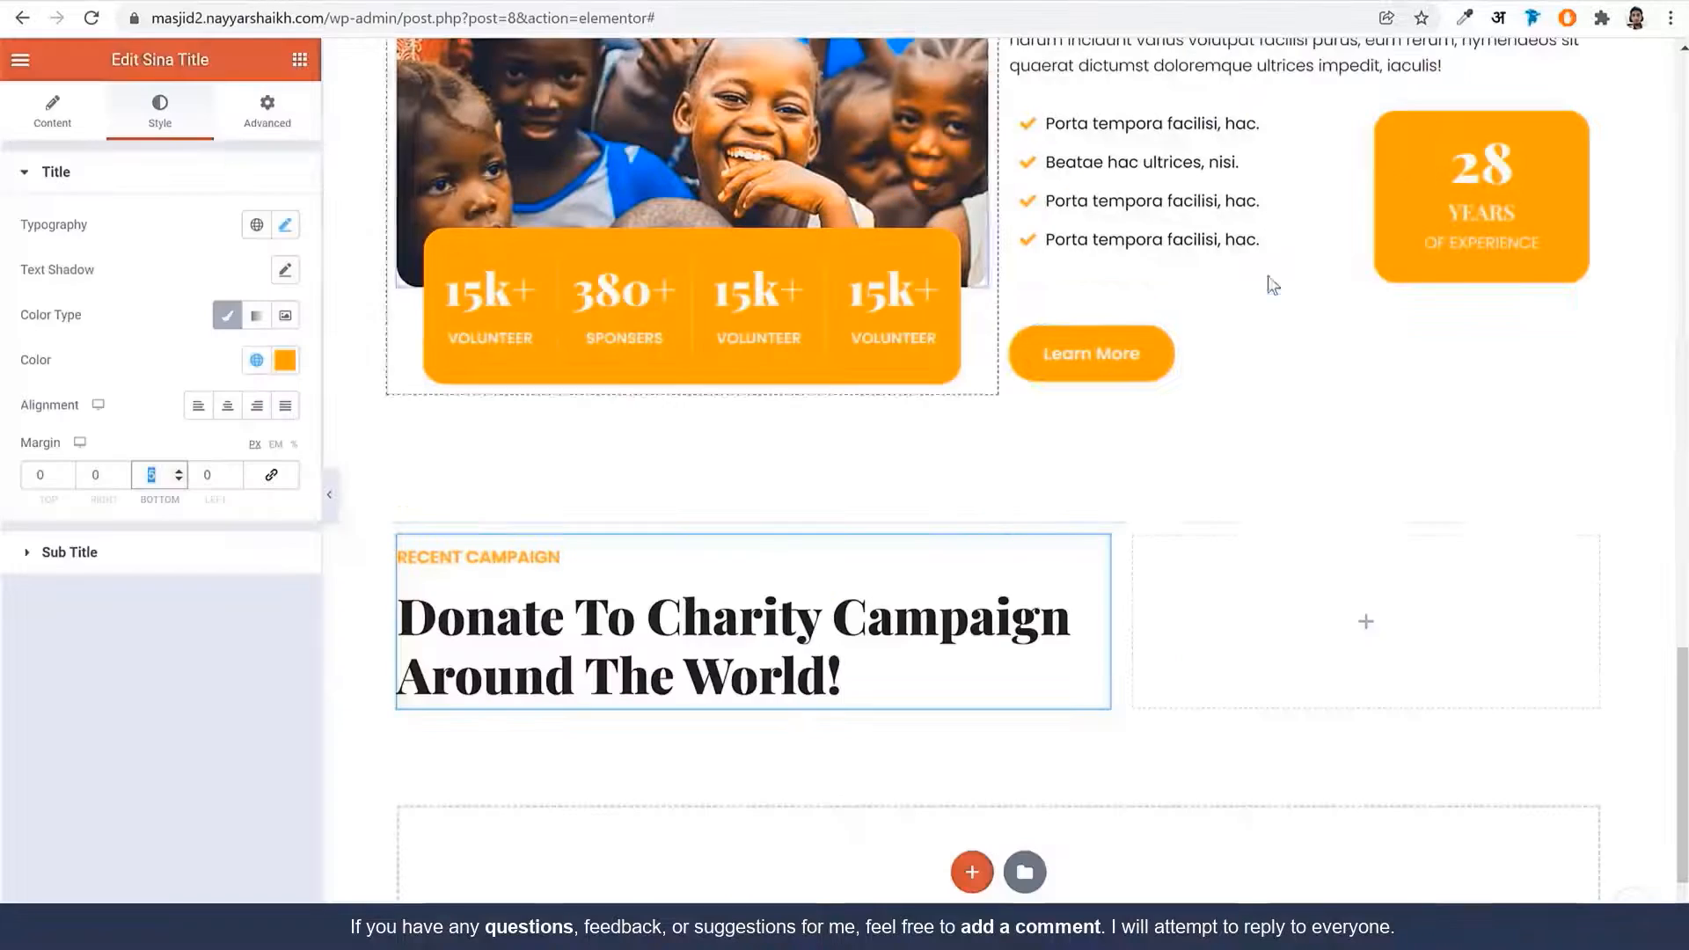
Copy the Learn More button and paste it into the empty right column
{"action": "right_click", "coordinate": [1124, 358]}
{"action": "left_click", "coordinate": [1191, 439]}
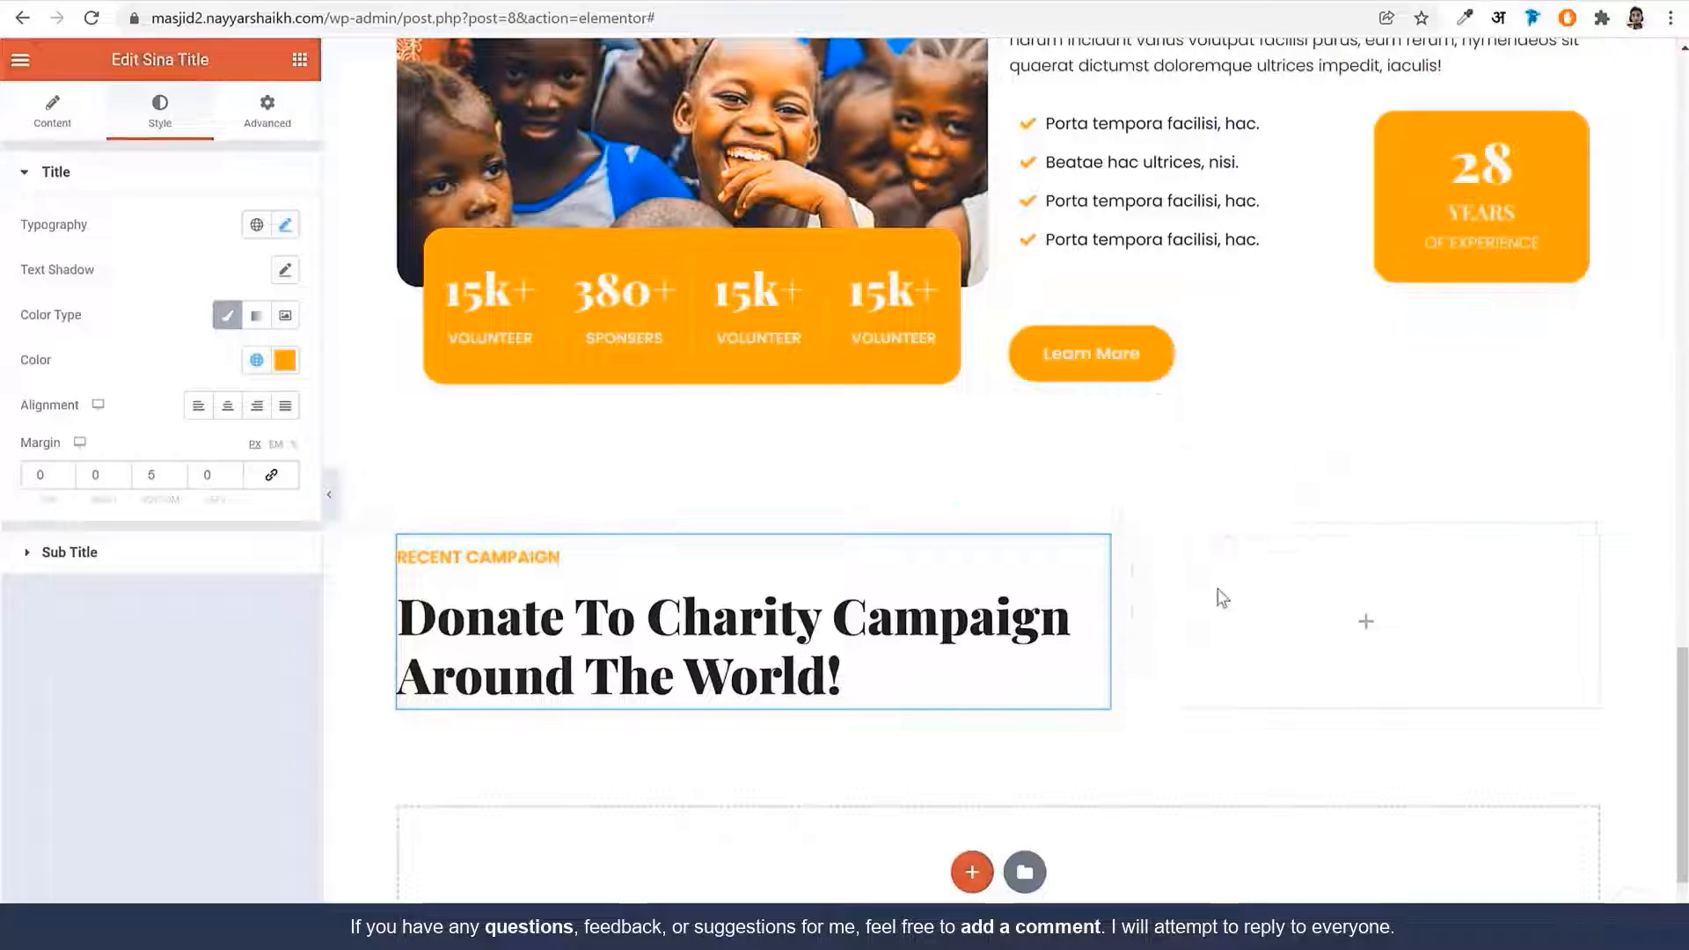
{"action": "right_click", "coordinate": [1219, 591]}
{"action": "left_click", "coordinate": [1319, 755]}
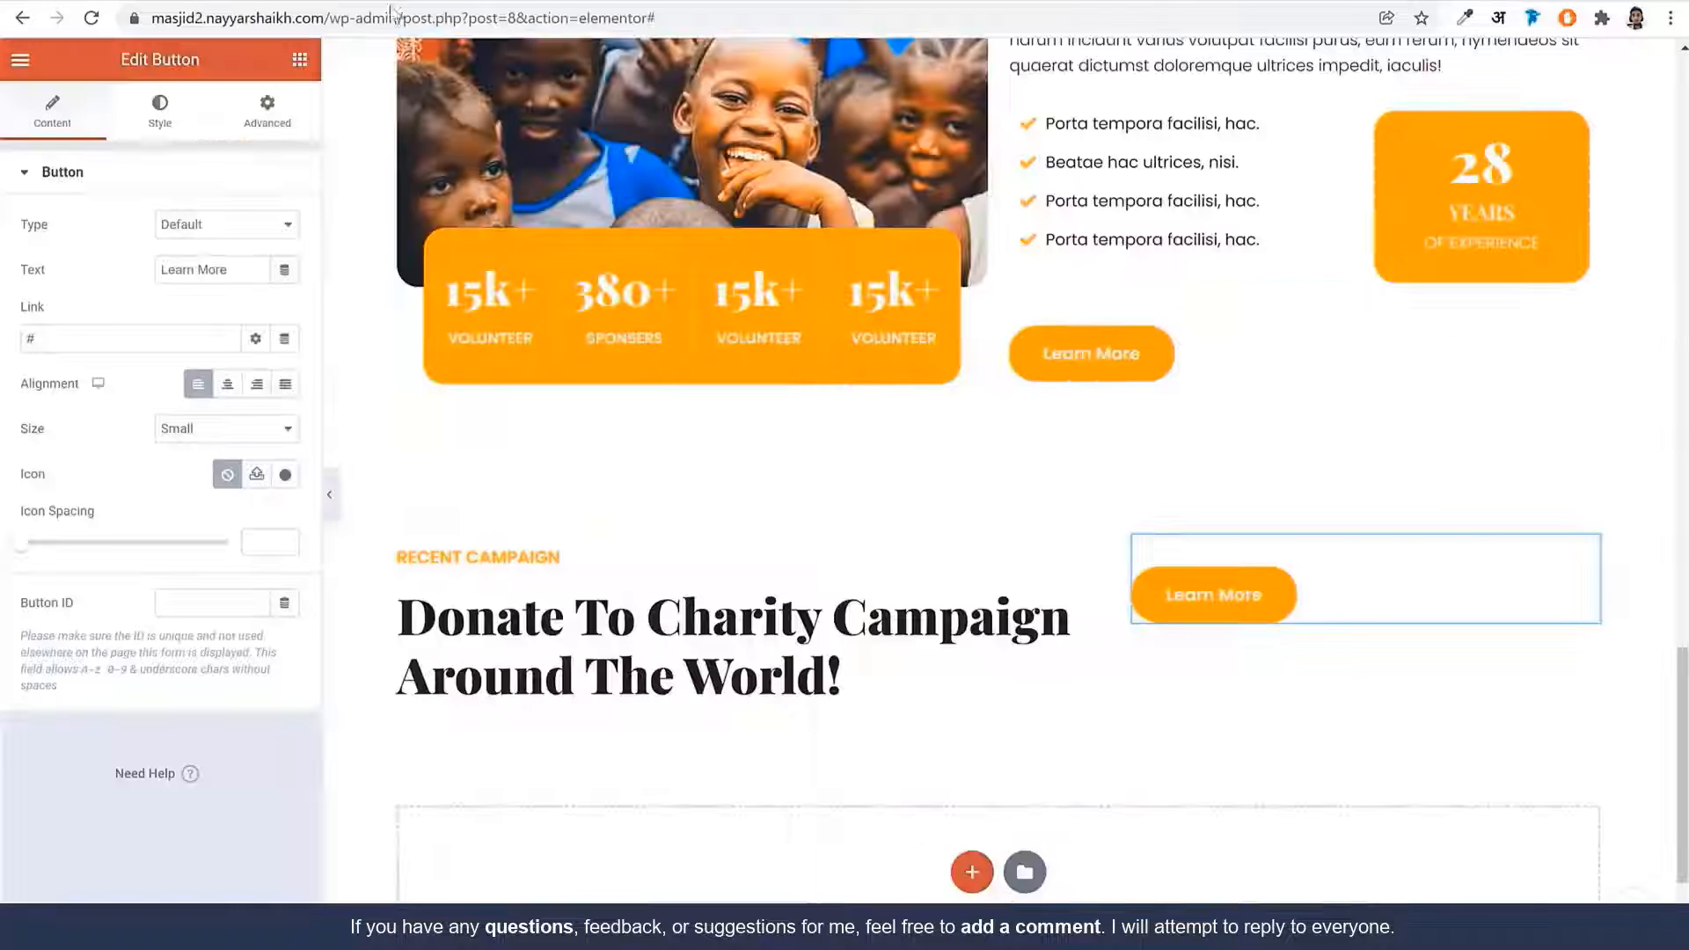
Change the copied button's text to 'View All Campaigns'
{"action": "triple_click", "coordinate": [226, 272]}
{"action": "type", "text": "View All Campaigns"}
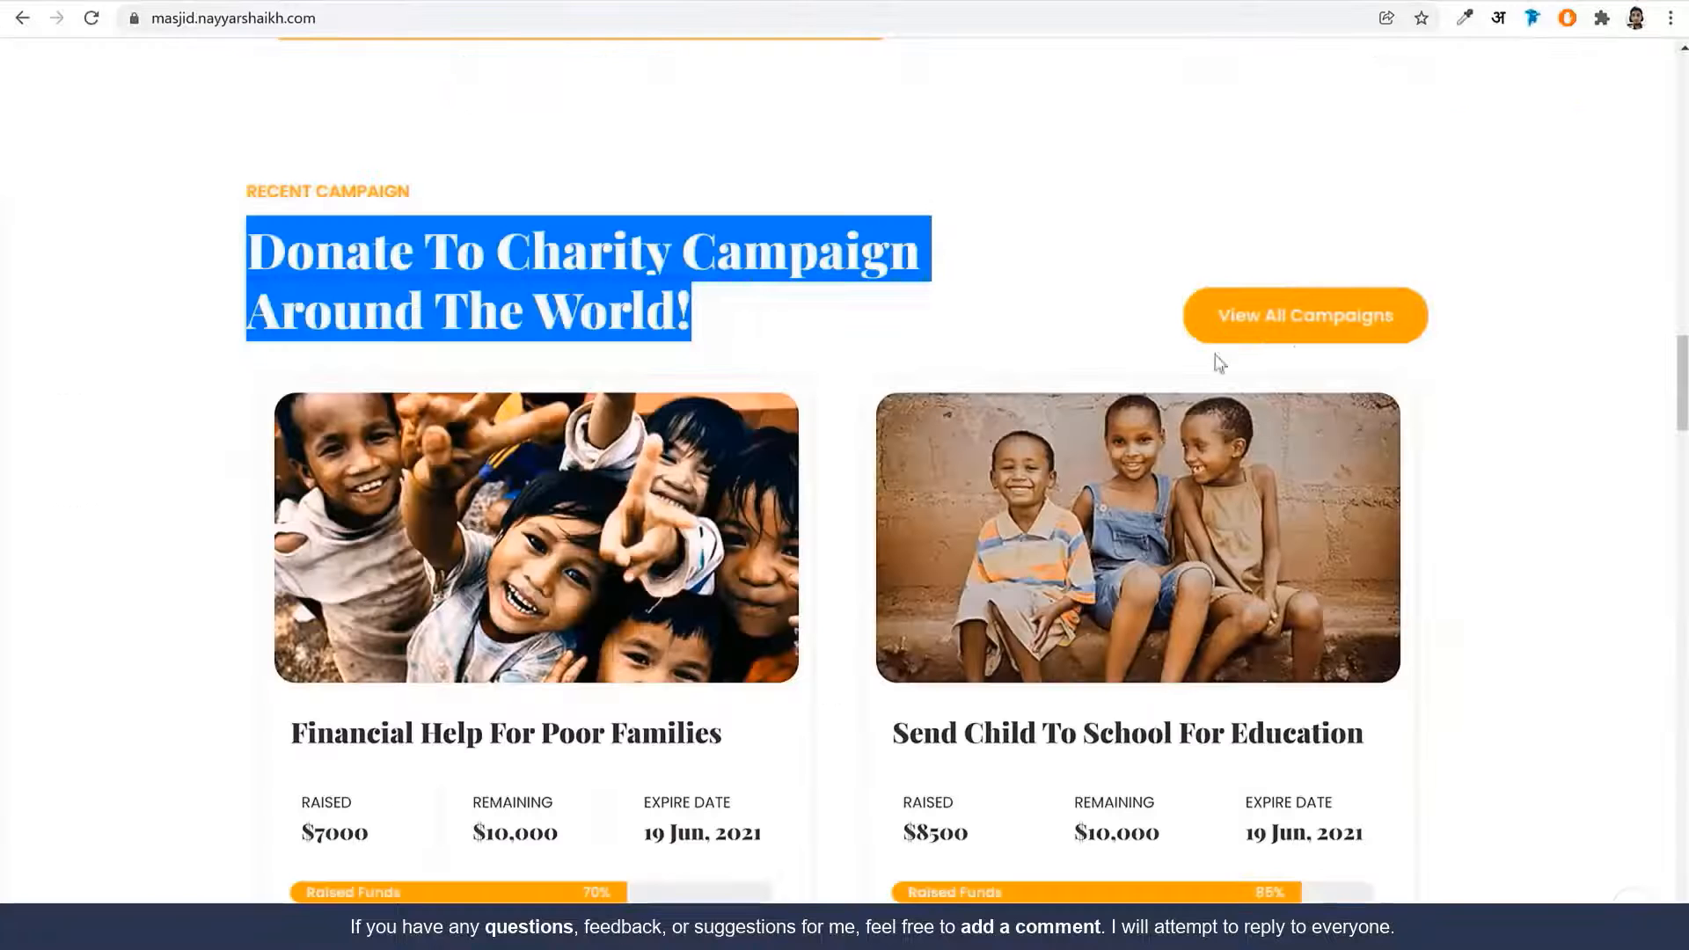
{"action": "left_click", "coordinate": [1489, 347]}
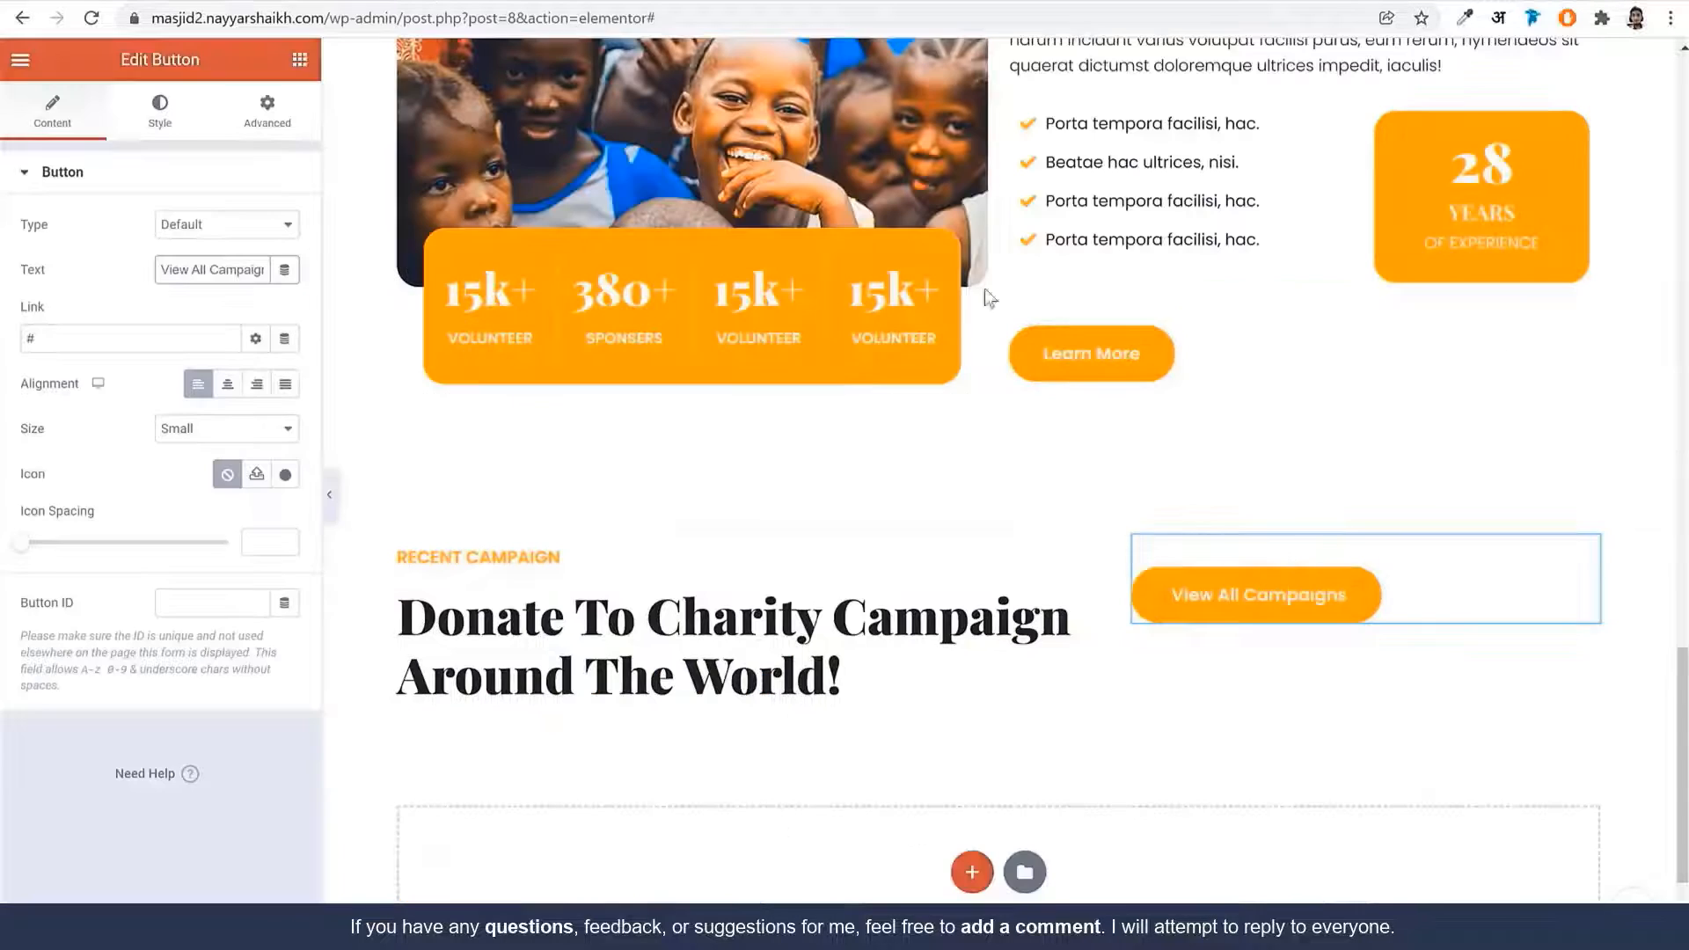
Set the right column's vertical alignment to Bottom
{"action": "left_click", "coordinate": [1133, 537]}
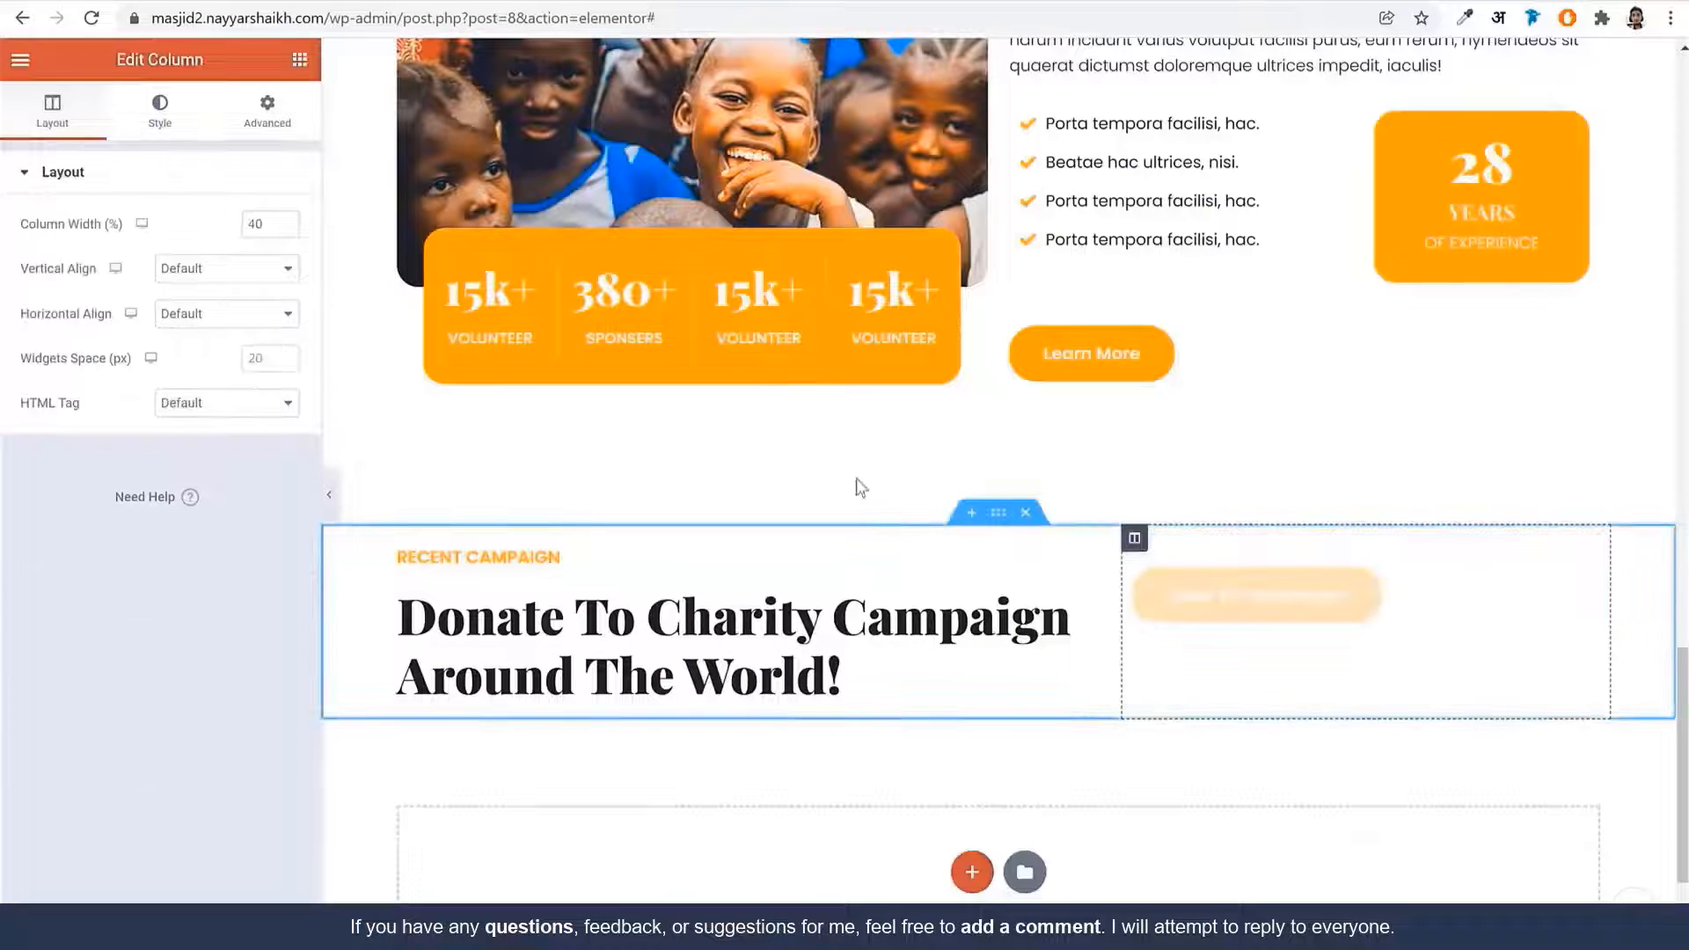
{"action": "left_click", "coordinate": [182, 326]}
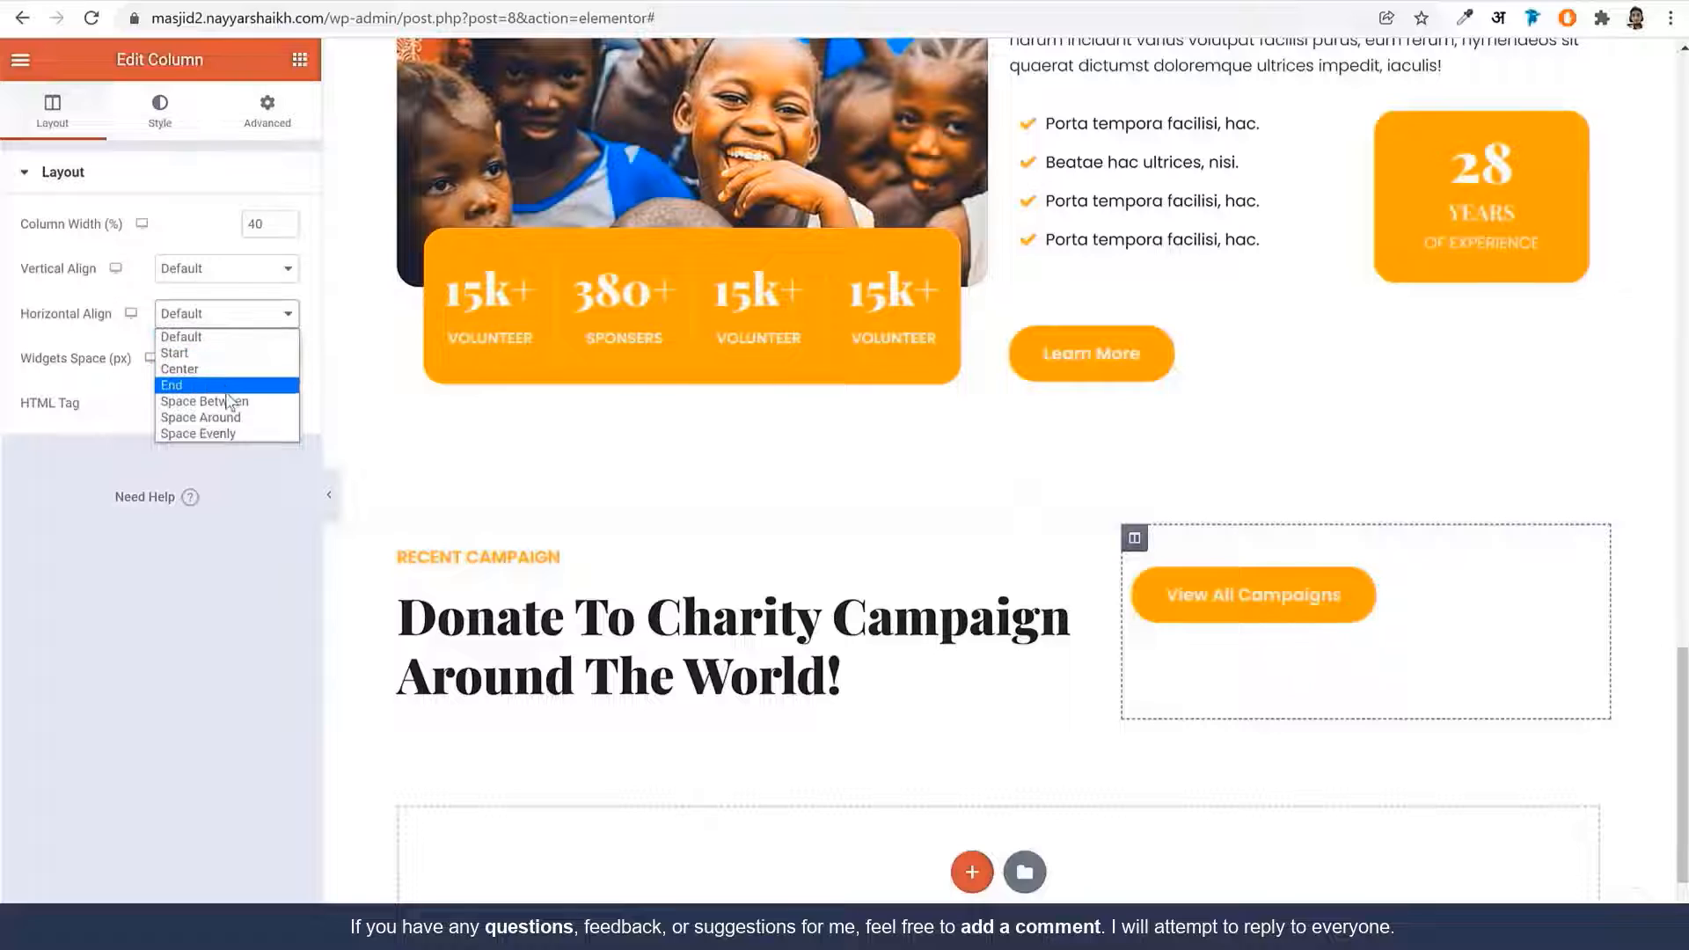
{"action": "left_click", "coordinate": [208, 269]}
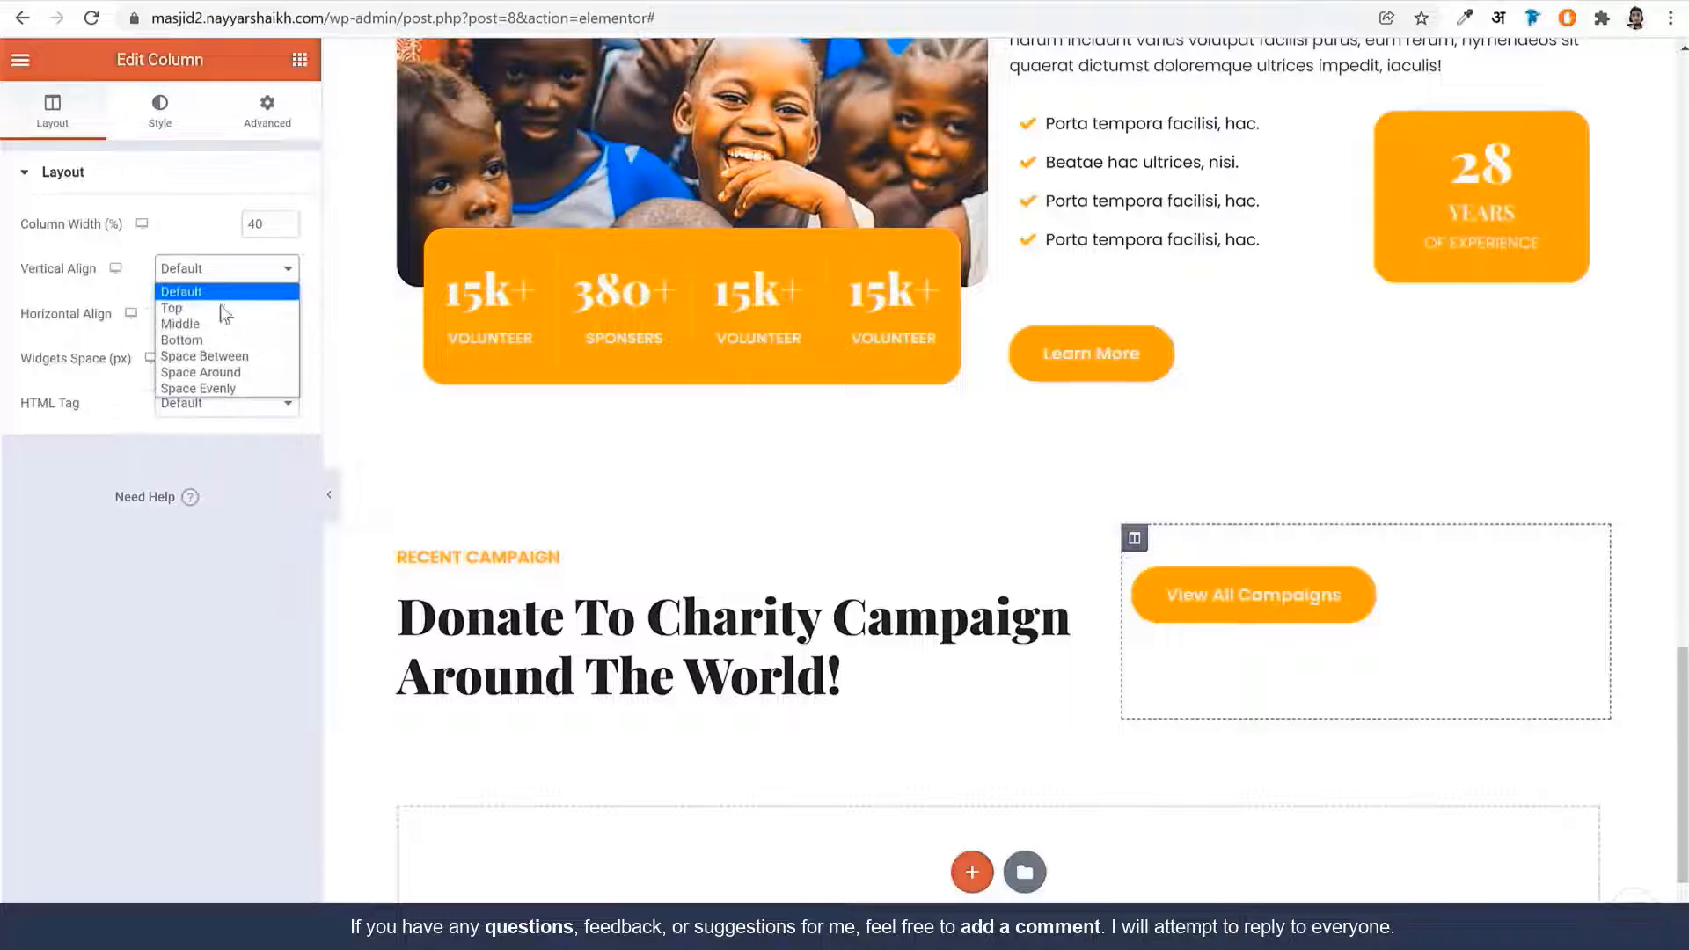
{"action": "left_click", "coordinate": [225, 339]}
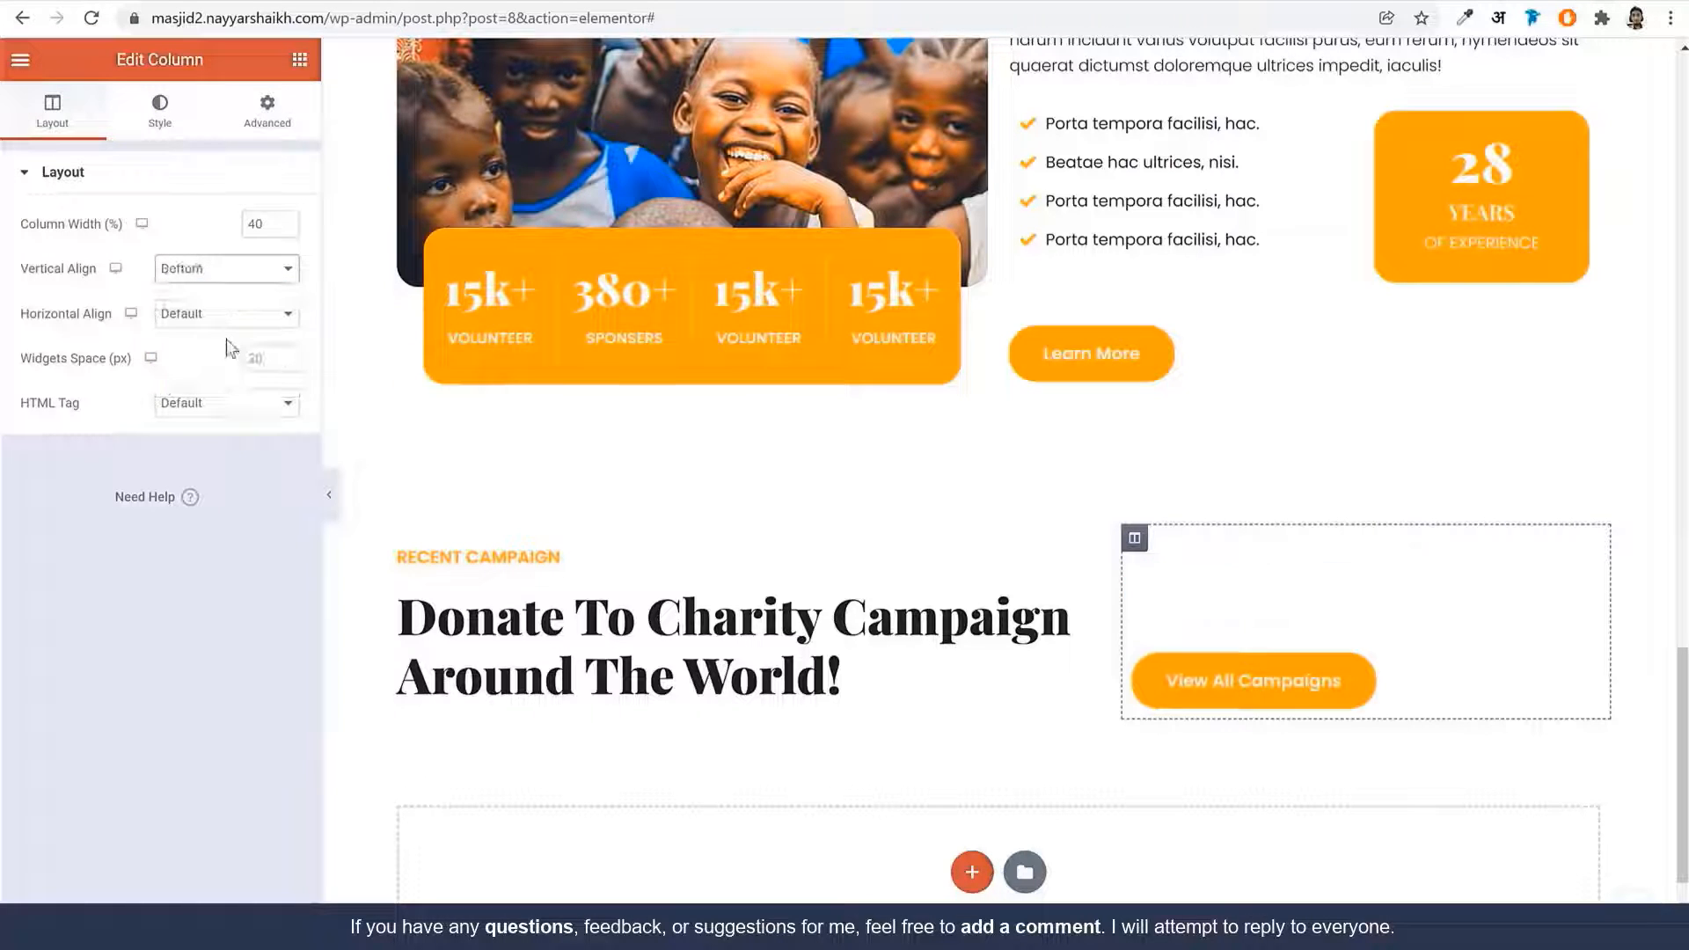
Right-align the View All Campaigns button and compare the layout with the reference site
{"action": "left_click", "coordinate": [1229, 686]}
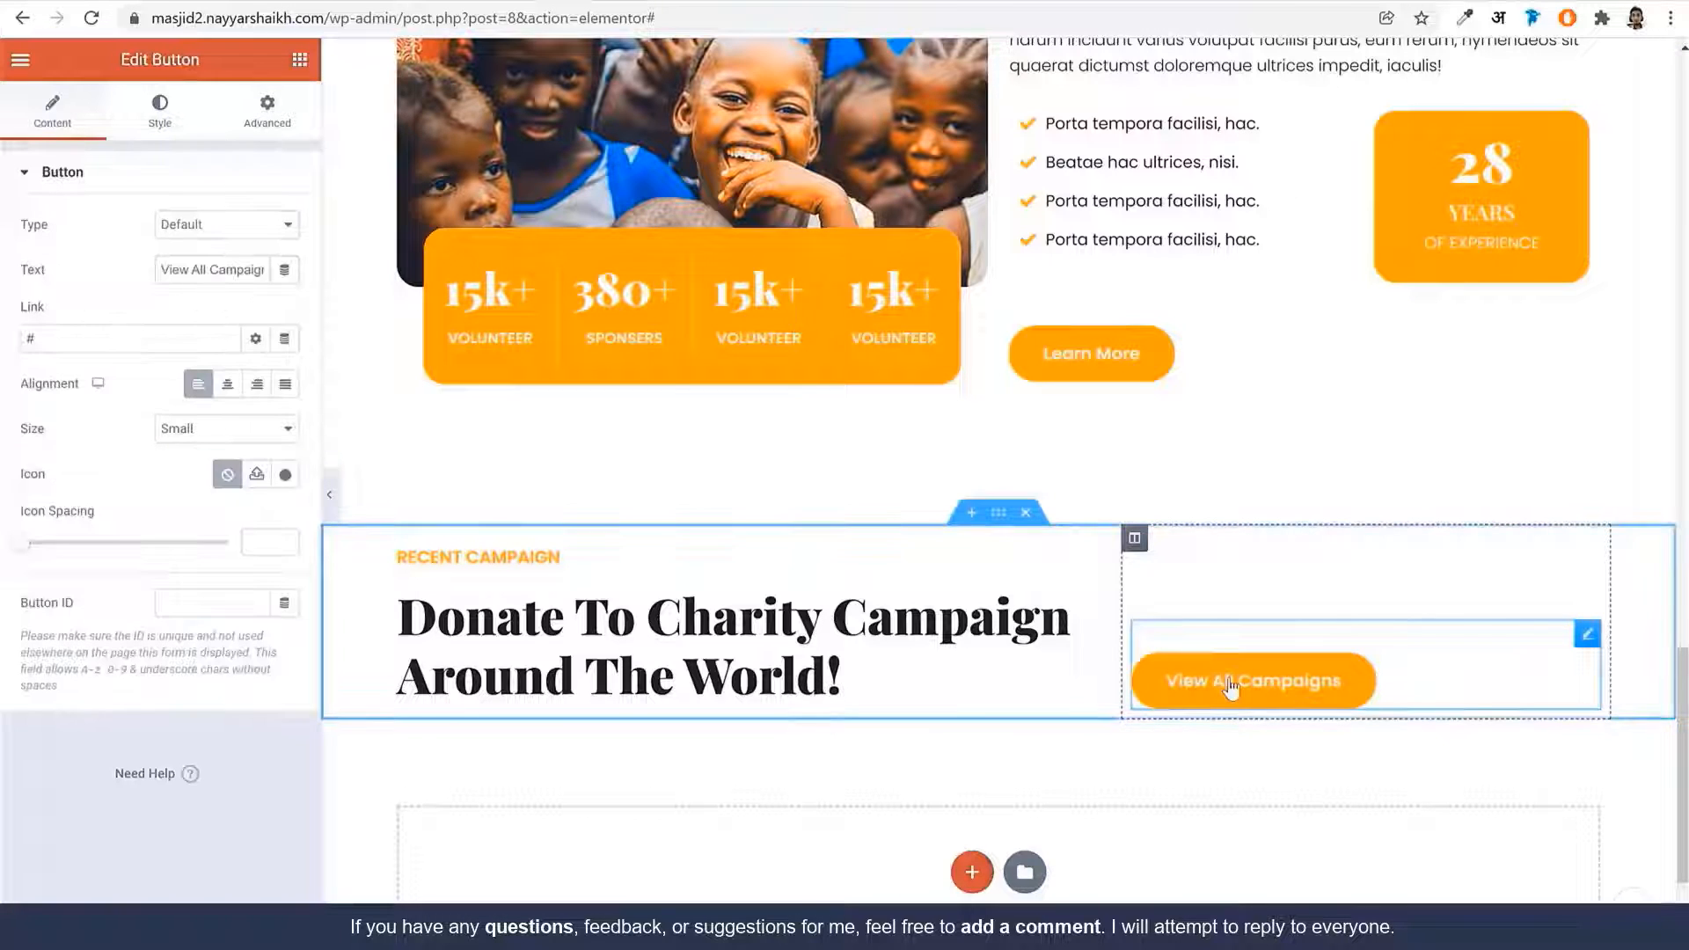
{"action": "left_click", "coordinate": [255, 397]}
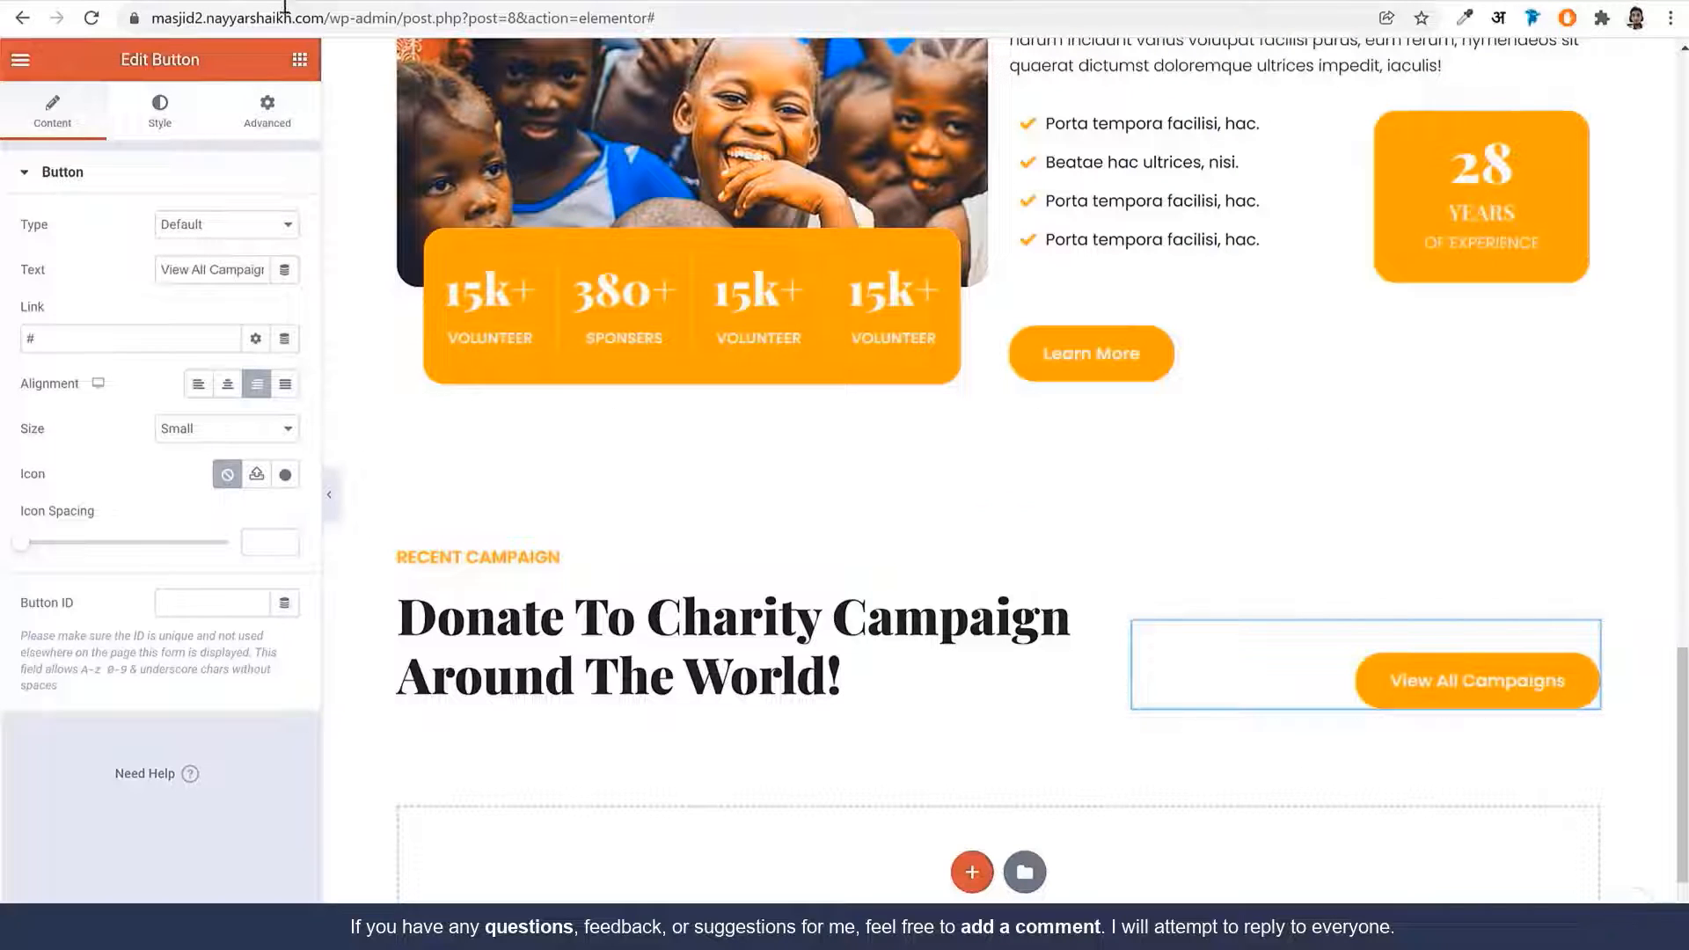
{"action": "left_click", "coordinate": [204, 2]}
{"action": "scroll", "coordinate": [816, 446], "scroll_direction": "down", "scroll_amount": 2}
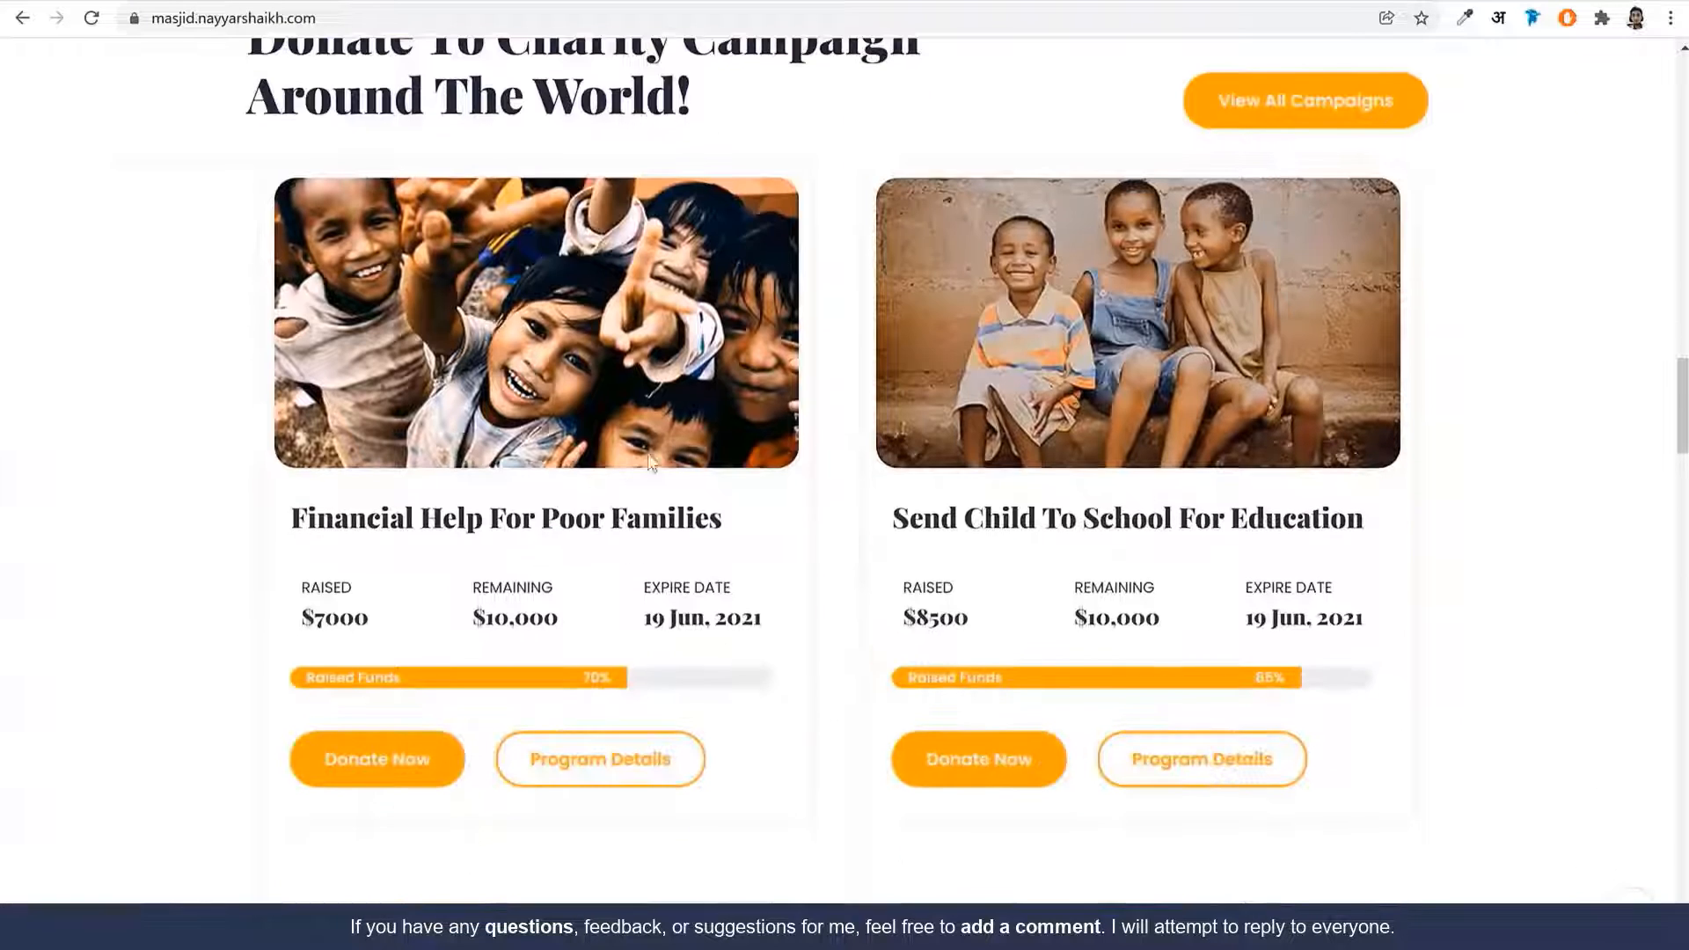
{"action": "left_click", "coordinate": [400, 2]}
{"action": "scroll", "coordinate": [1079, 669], "scroll_direction": "down", "scroll_amount": 1}
{"action": "scroll", "coordinate": [1078, 668], "scroll_direction": "down", "scroll_amount": 2}
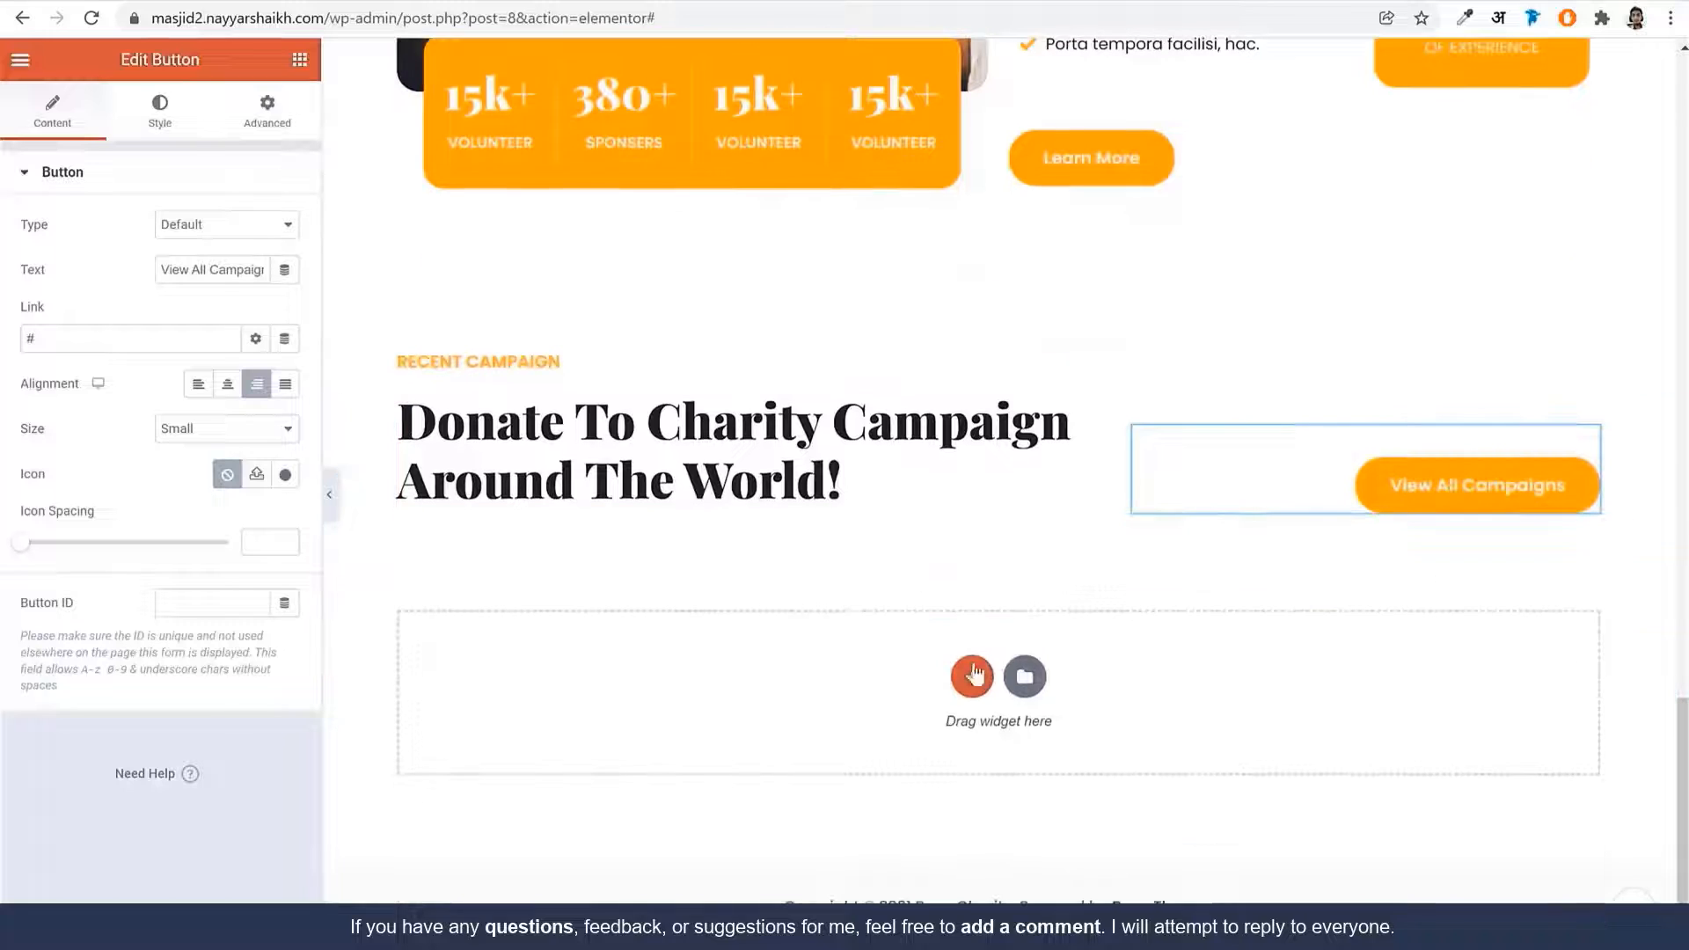
Add a new two-column section below the campaign heading
{"action": "left_click", "coordinate": [970, 672]}
{"action": "left_click", "coordinate": [827, 728]}
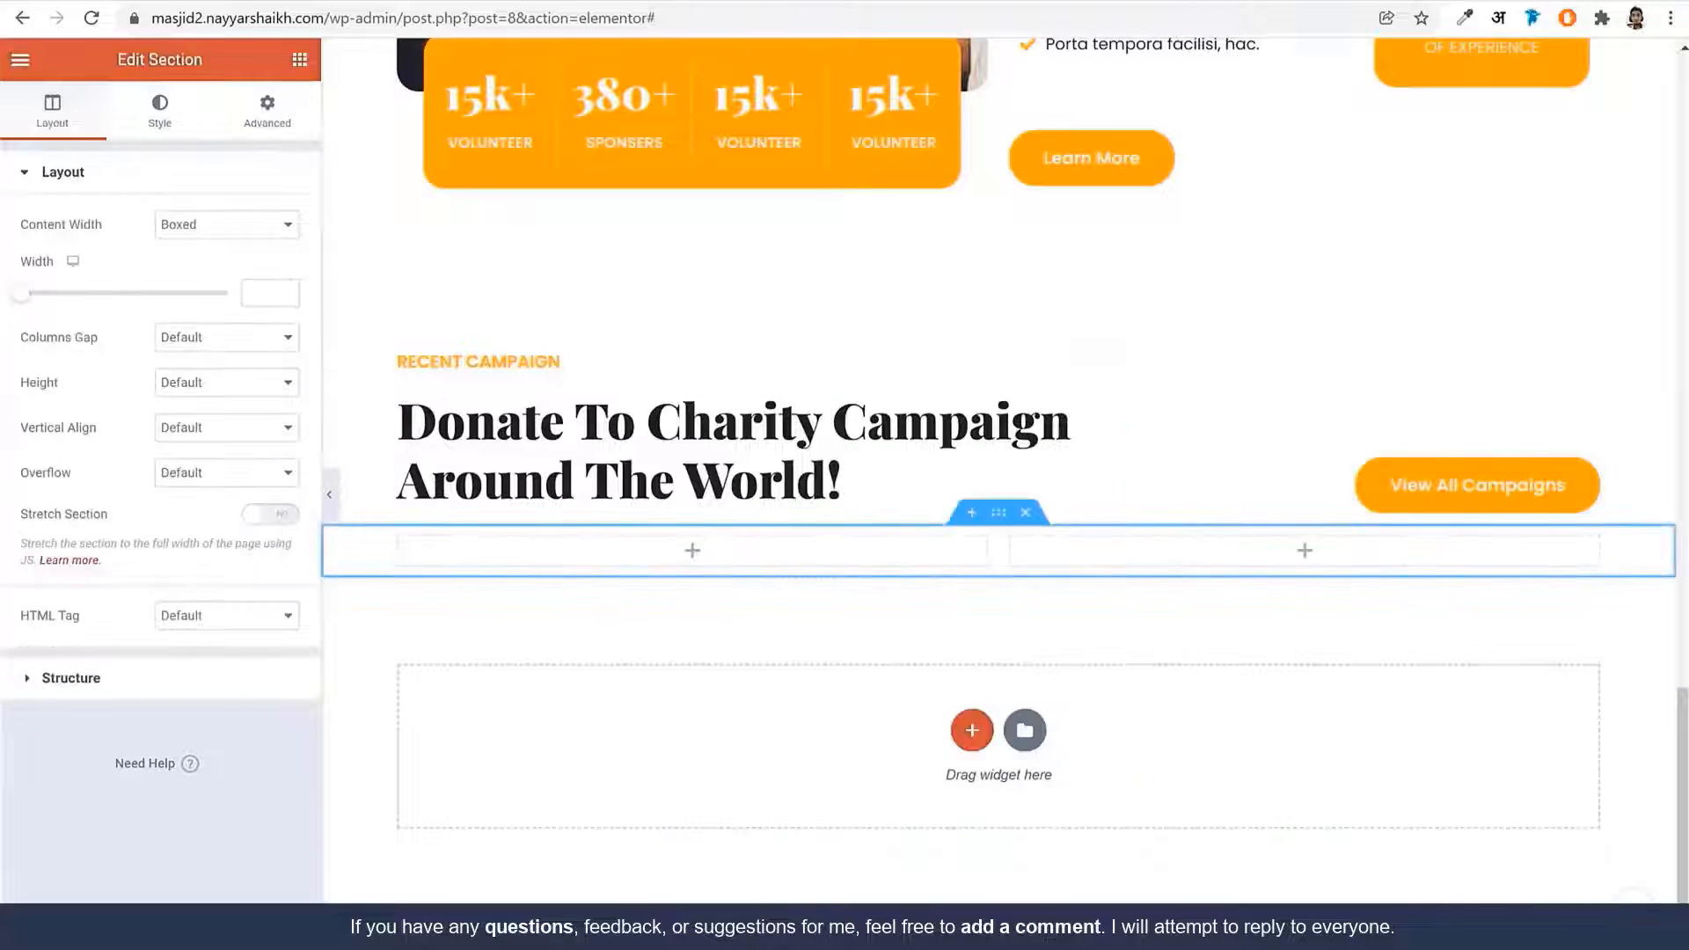
{"action": "left_click", "coordinate": [124, 1]}
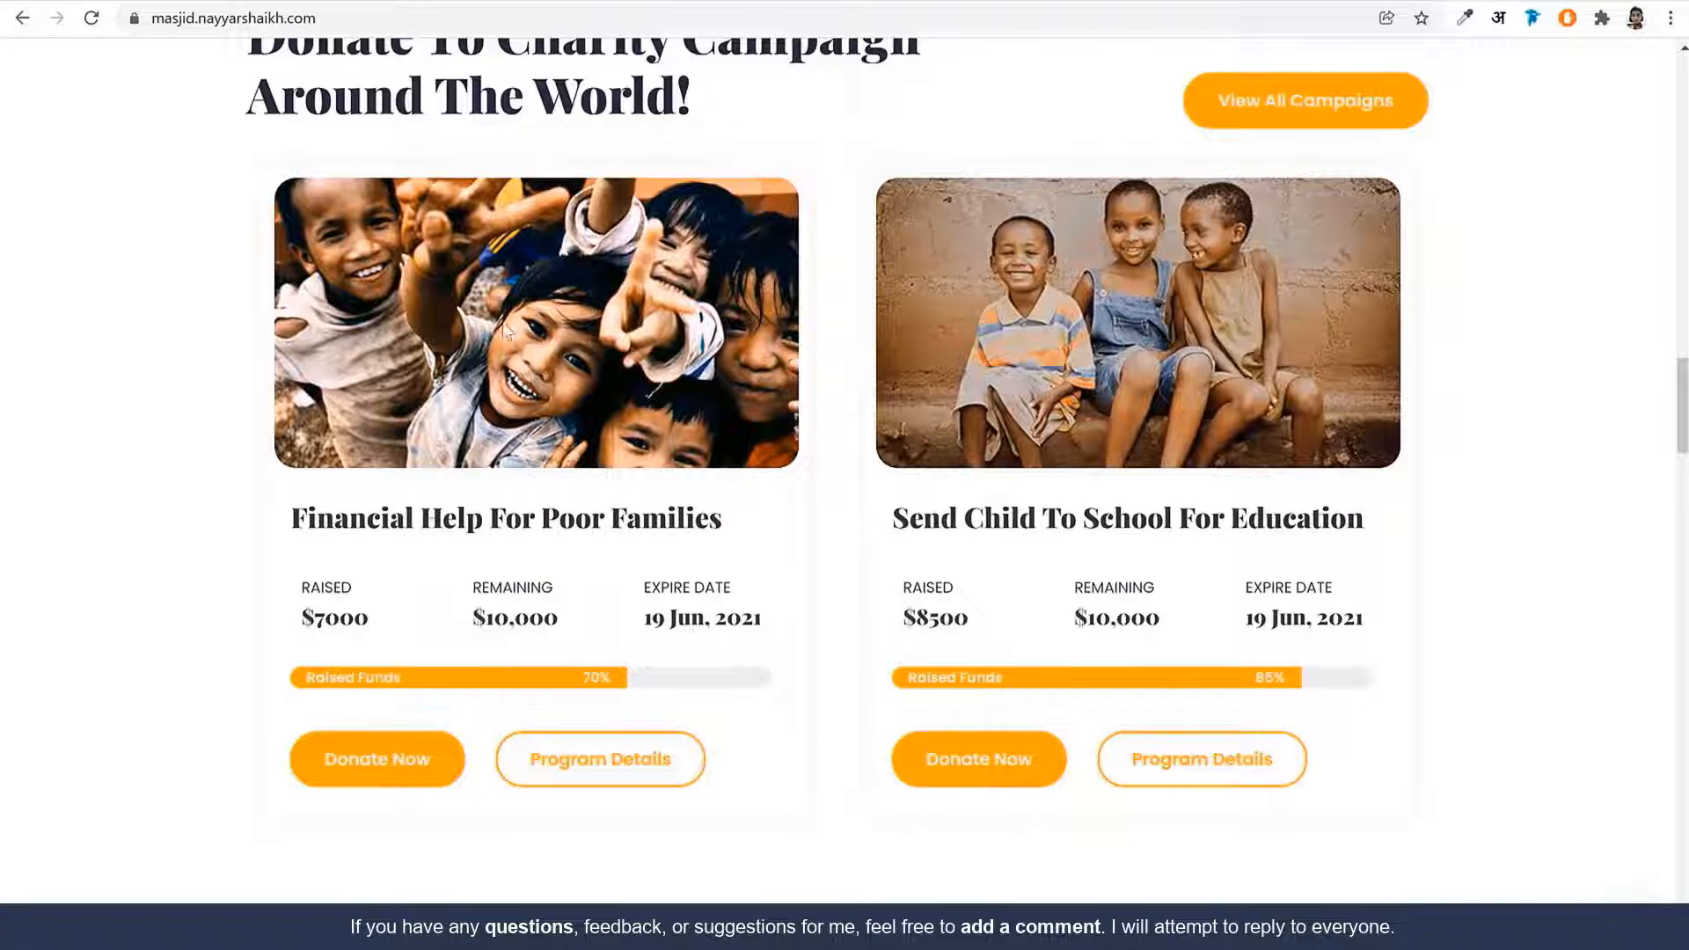
{"action": "left_click", "coordinate": [370, 2]}
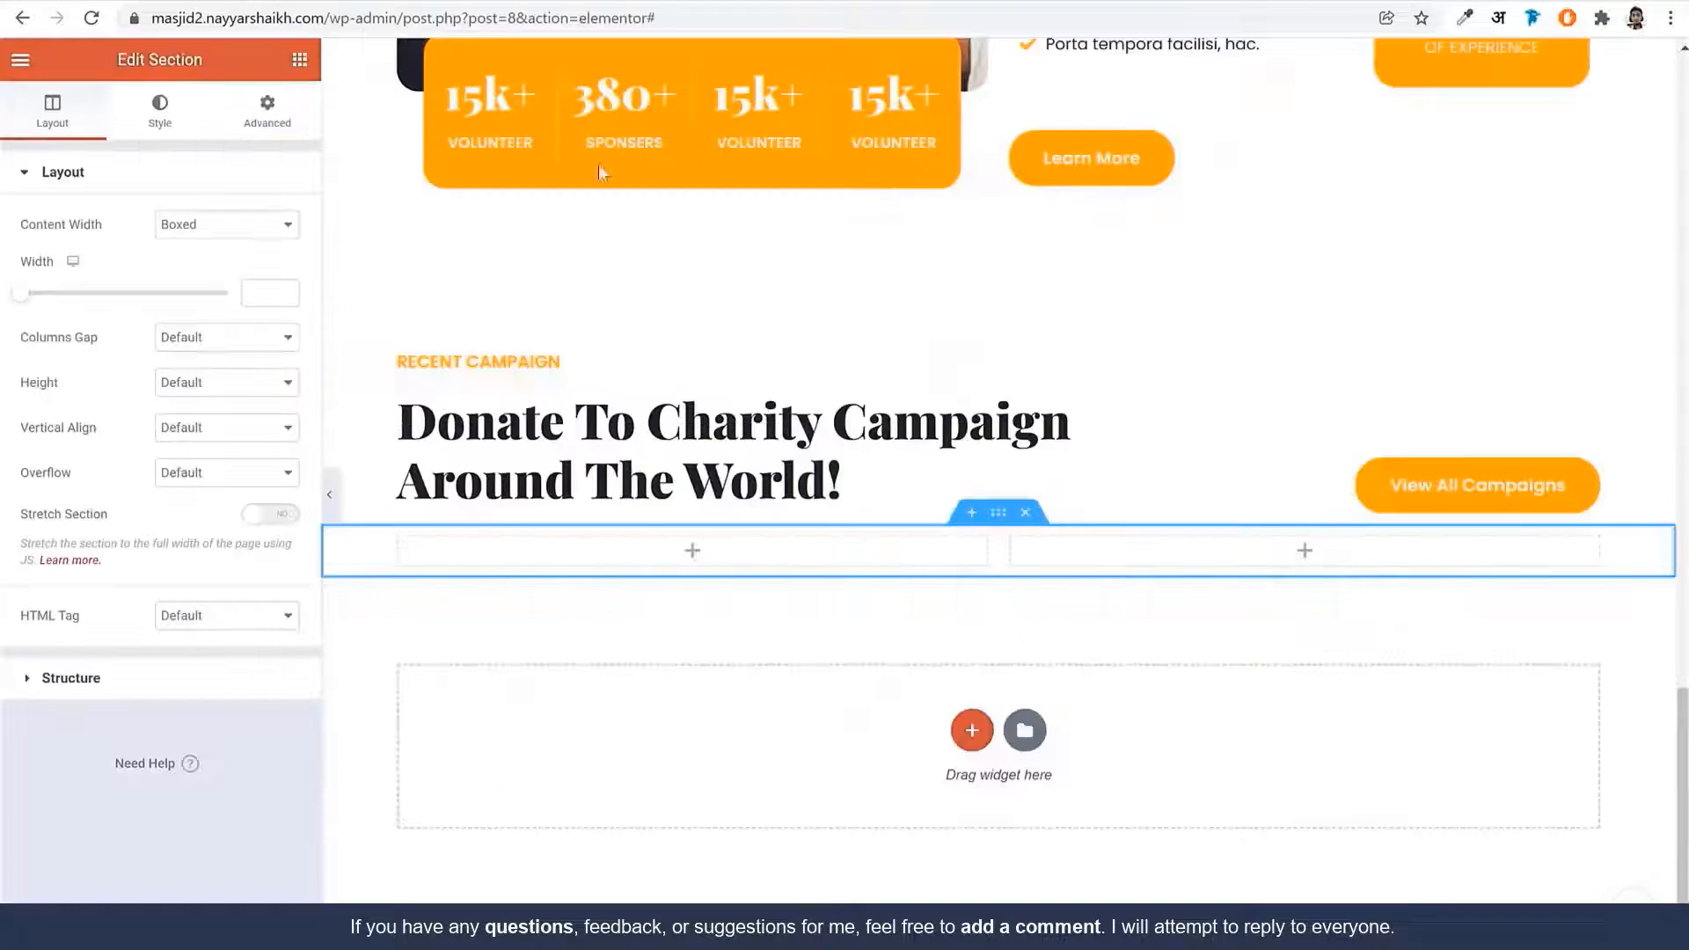
Place an Image widget in the left column showing the smiling-children photo from the Media Library
{"action": "left_click", "coordinate": [735, 558]}
{"action": "left_click_drag", "start_coordinate": [82, 361], "coordinate": [716, 577]}
{"action": "left_click", "coordinate": [119, 303]}
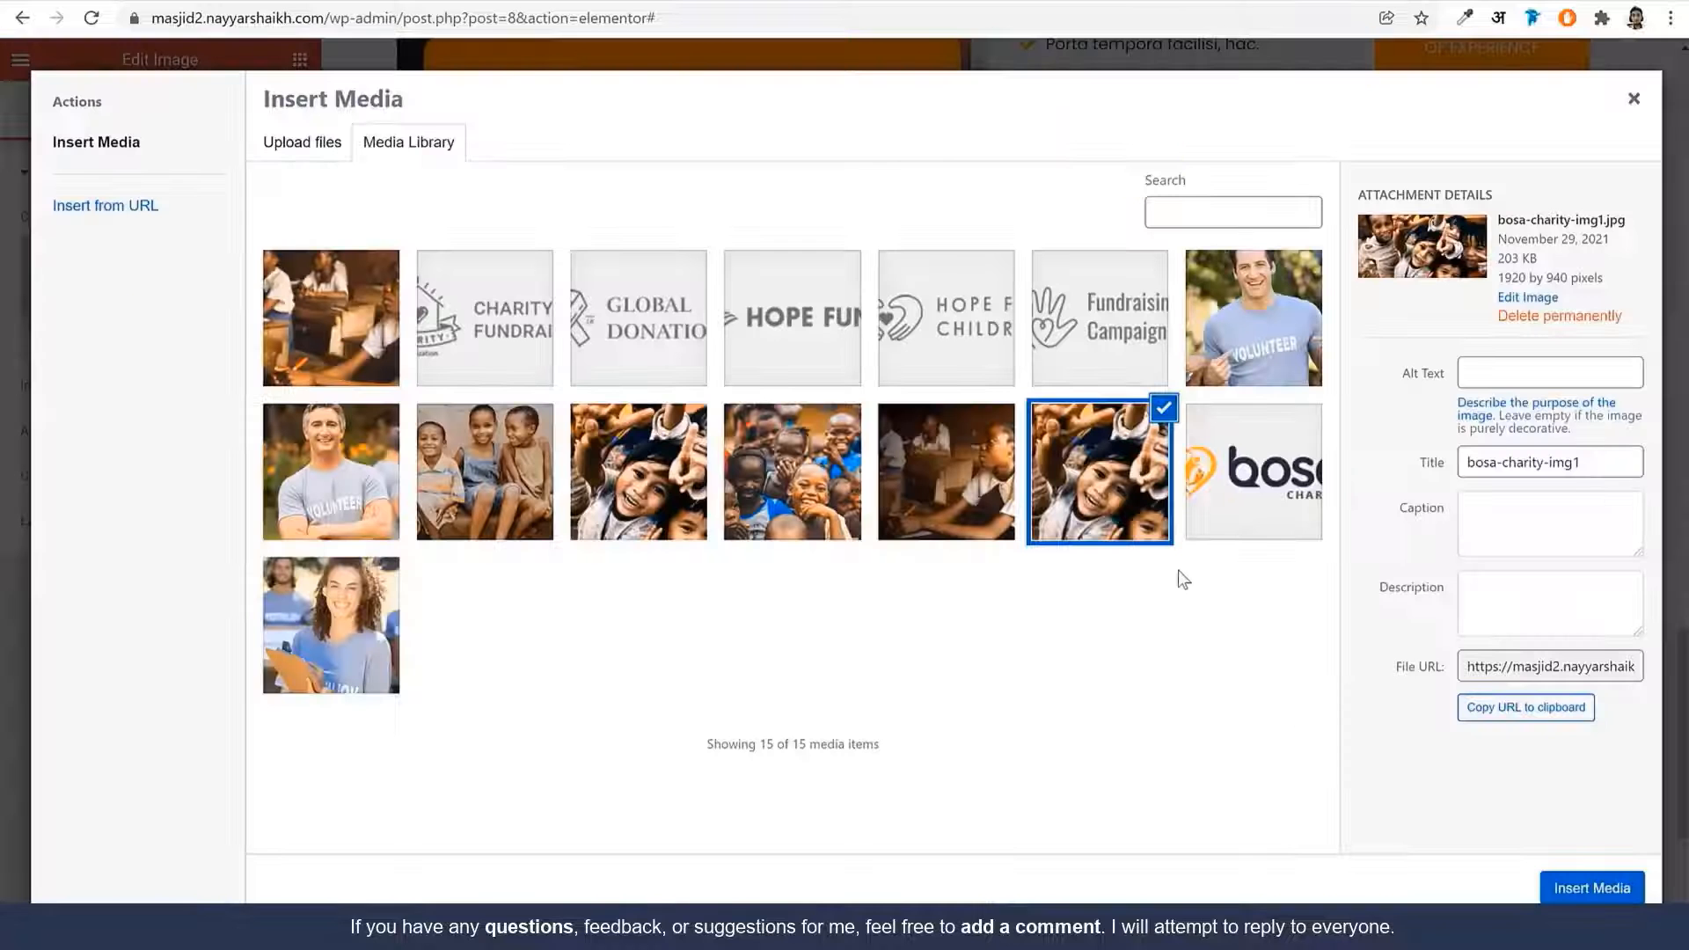
{"action": "left_click", "coordinate": [679, 482]}
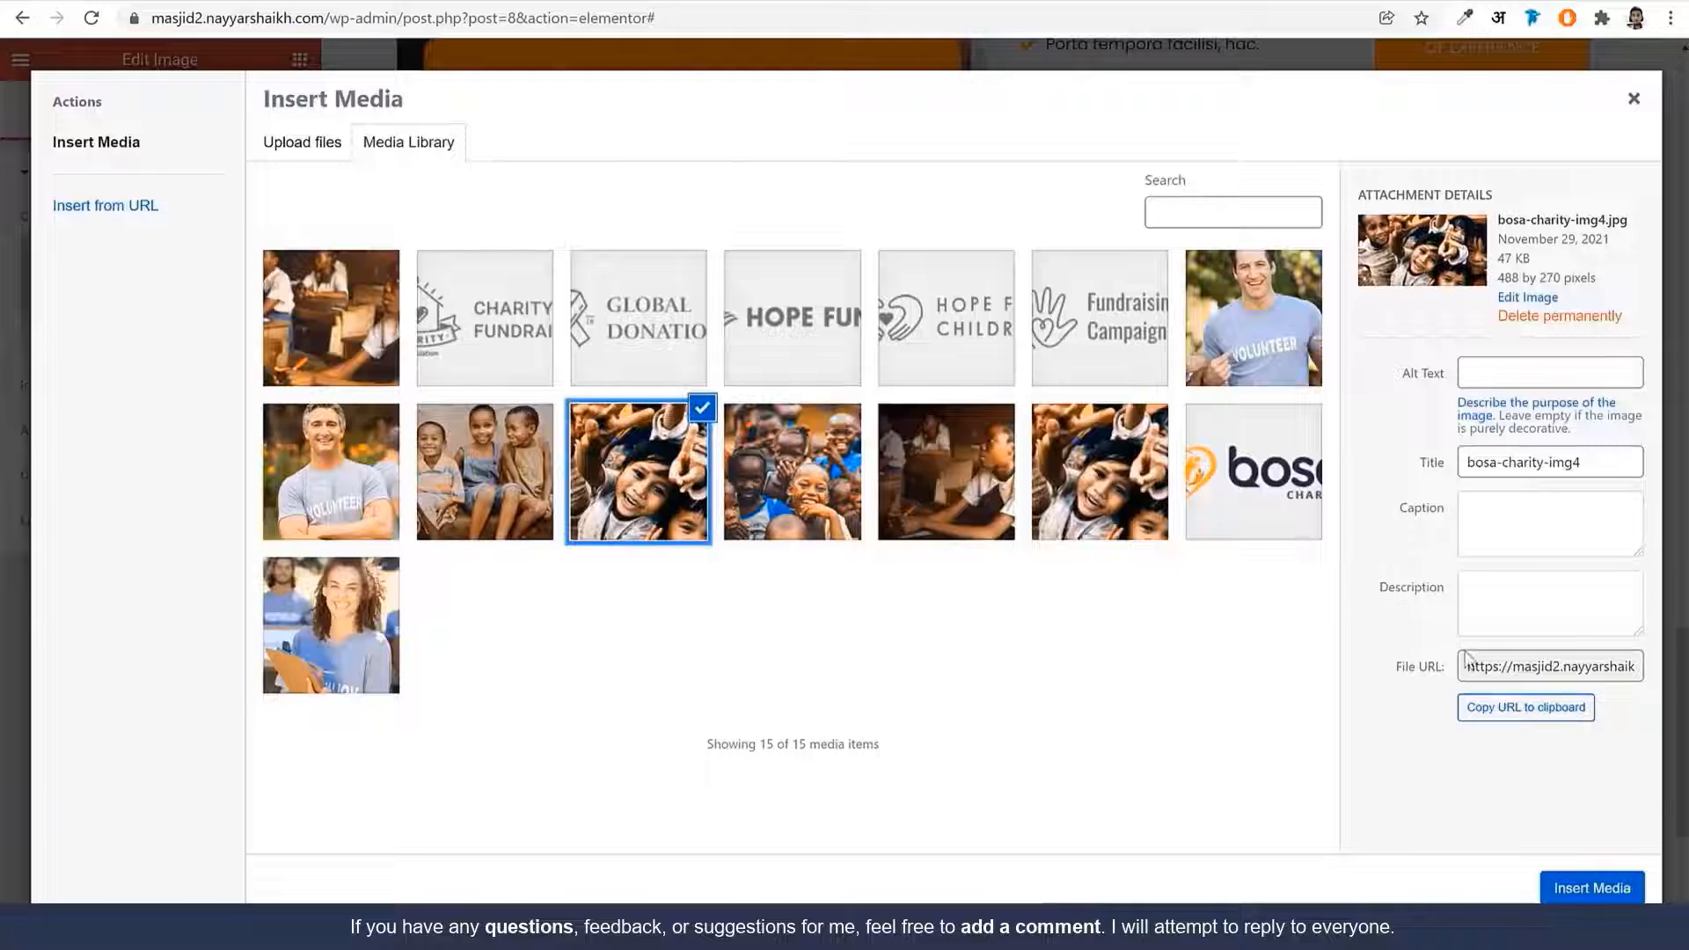
{"action": "left_click", "coordinate": [1636, 882]}
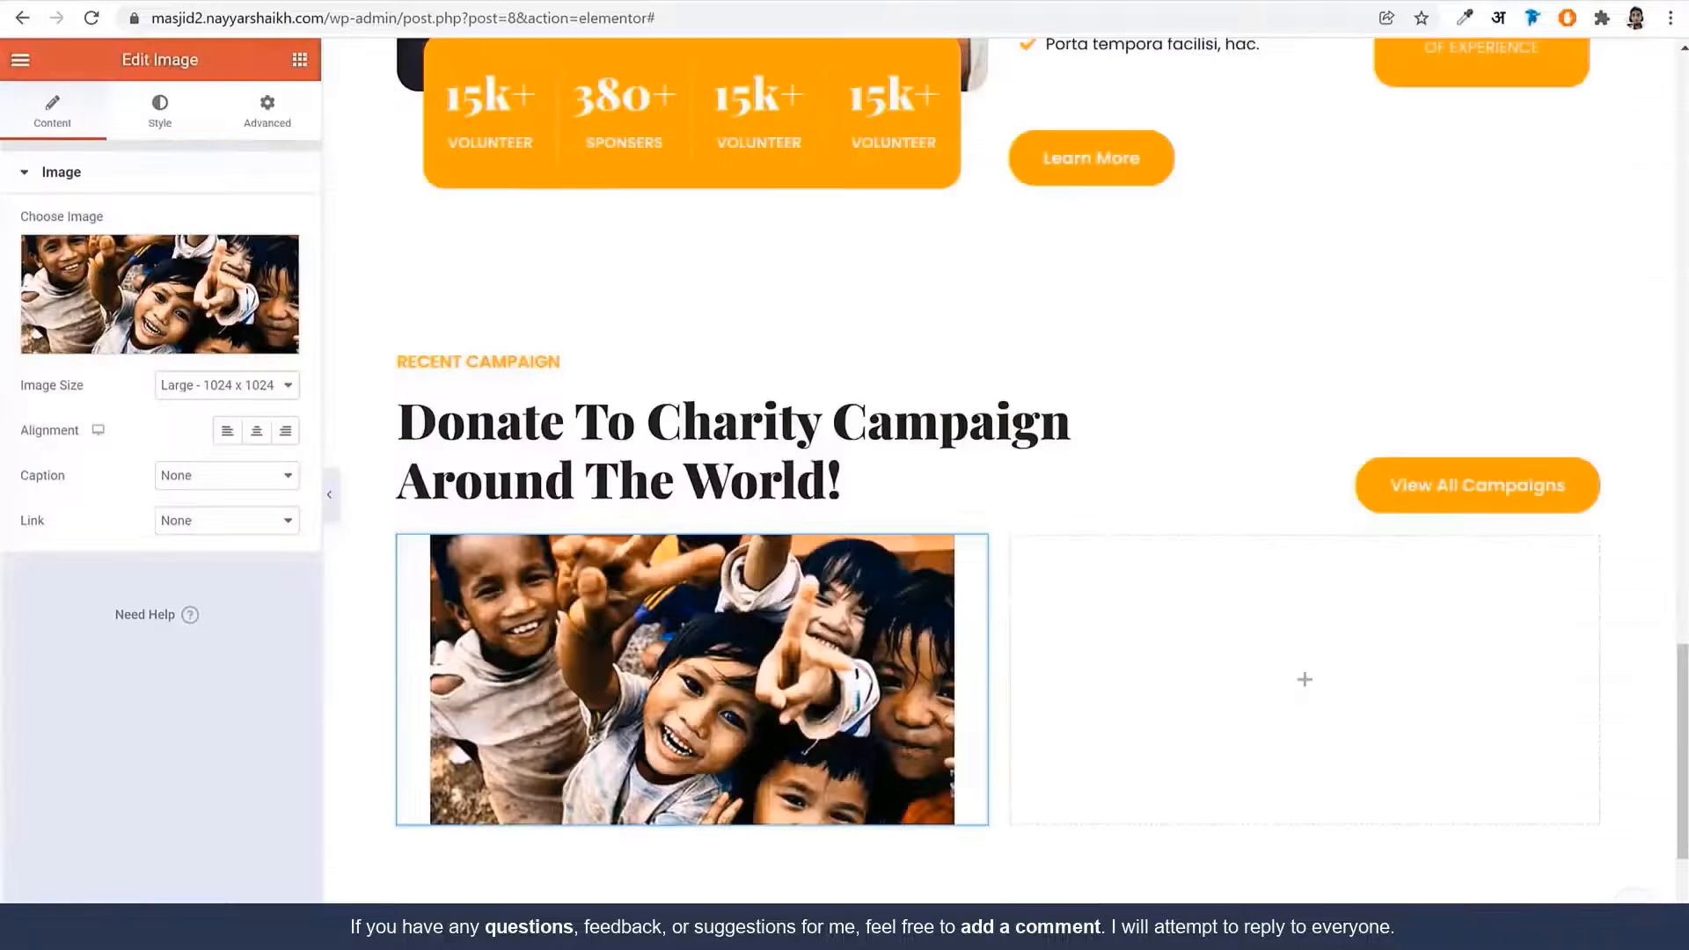
Give the photo a border radius of 20
{"action": "left_click", "coordinate": [180, 119]}
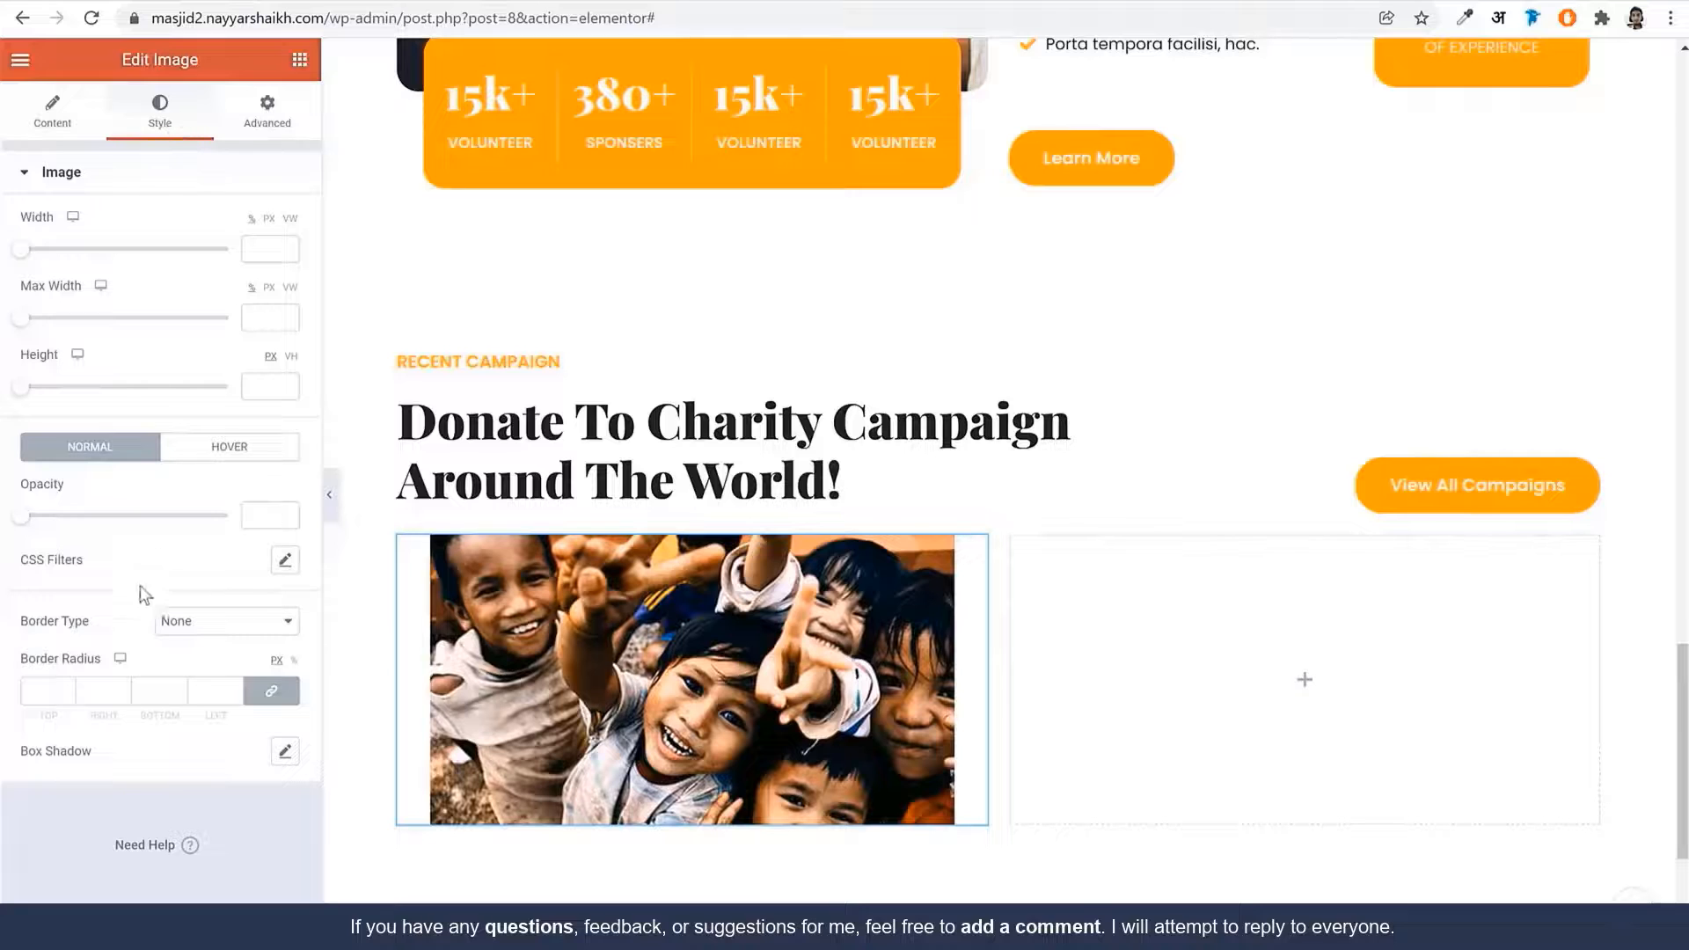
{"action": "type", "text": "20"}
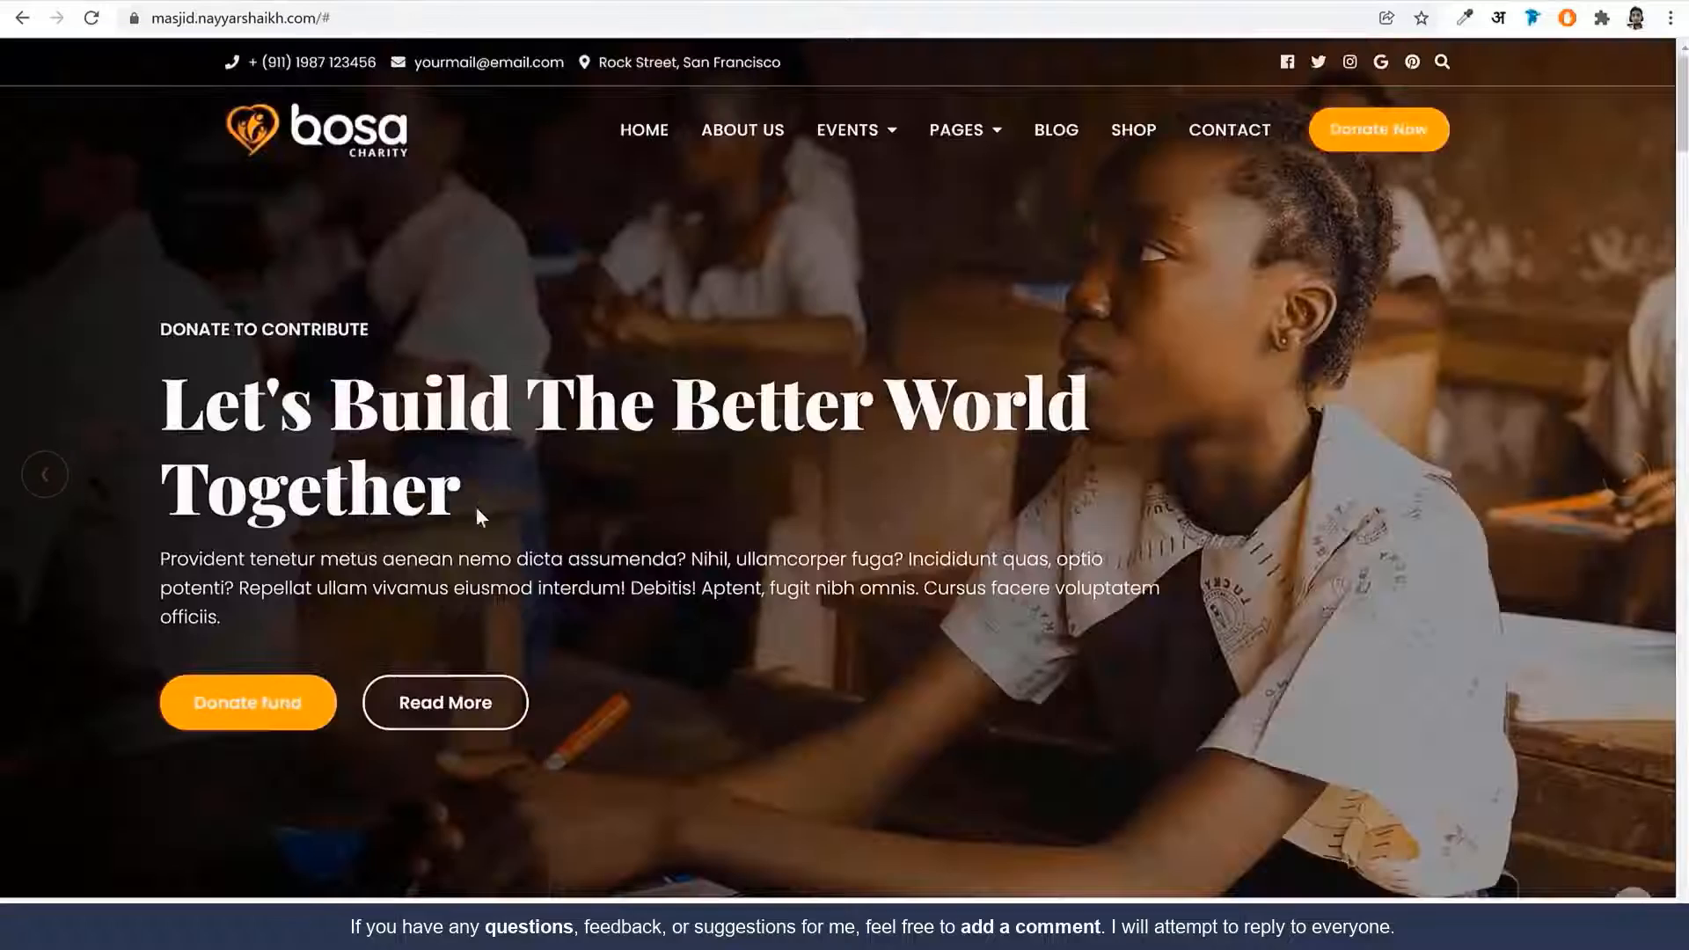
{"action": "scroll", "coordinate": [493, 563], "scroll_direction": "down", "scroll_amount": 6}
{"action": "scroll", "coordinate": [533, 627], "scroll_direction": "down", "scroll_amount": 15}
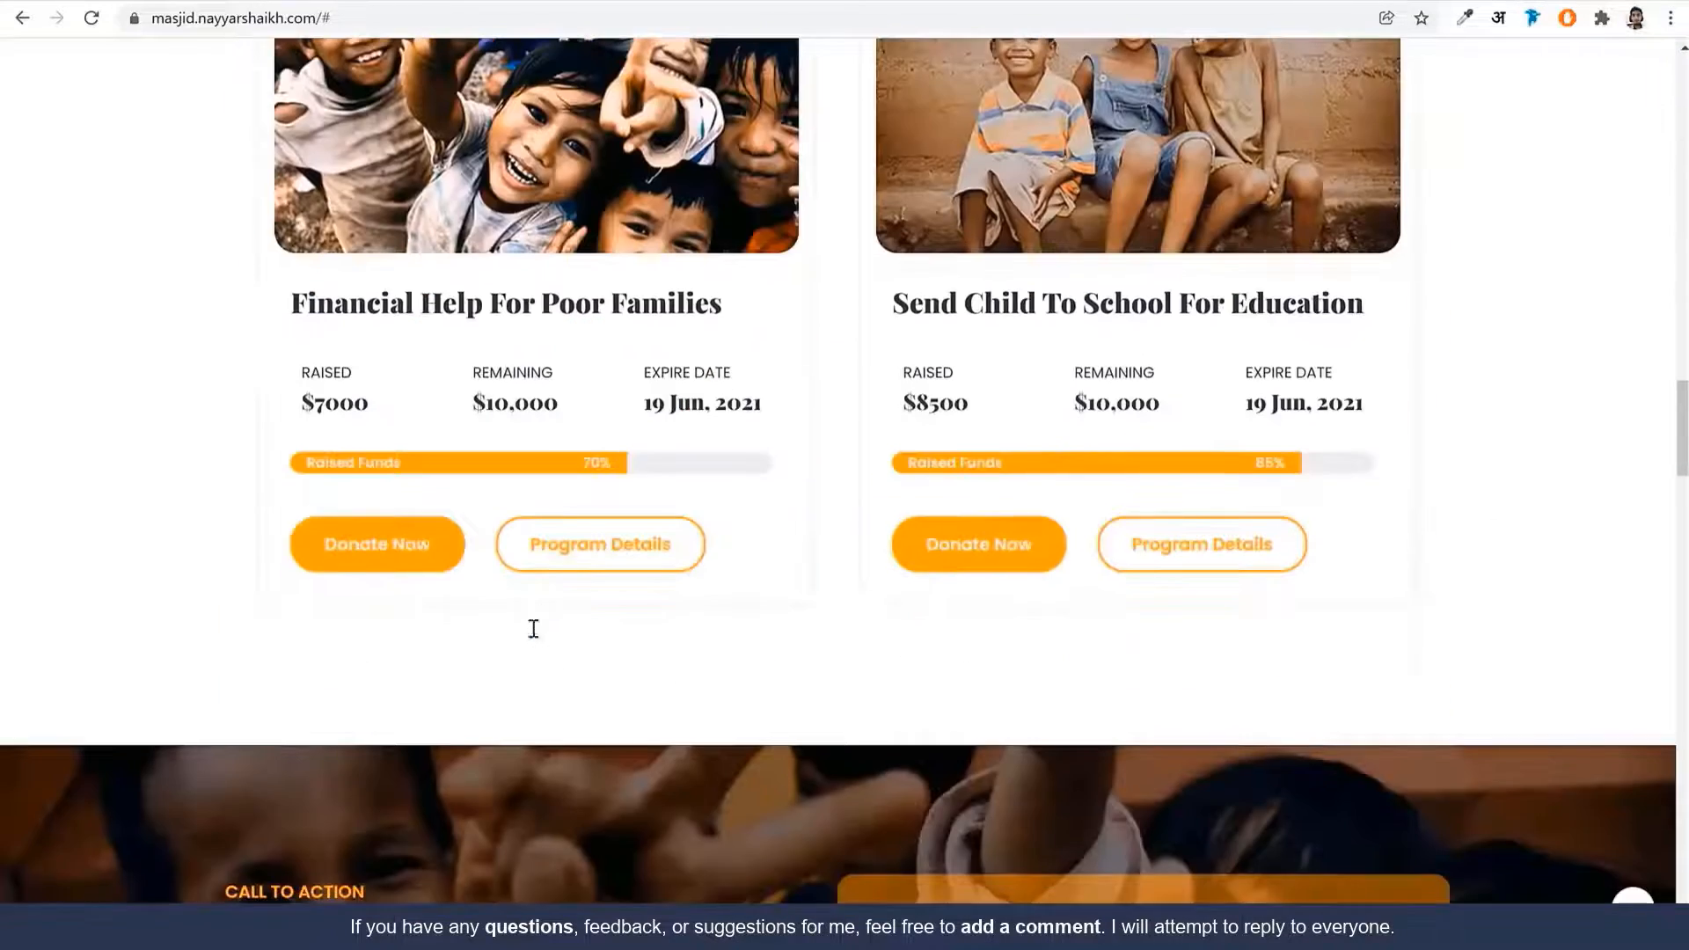
{"action": "scroll", "coordinate": [730, 492], "scroll_direction": "up", "scroll_amount": 1}
Select the 'Financial Help For Poor Families' heading on the reference site
{"action": "left_click_drag", "start_coordinate": [724, 411], "coordinate": [286, 415]}
{"action": "scroll", "coordinate": [530, 241], "scroll_direction": "up", "scroll_amount": 2}
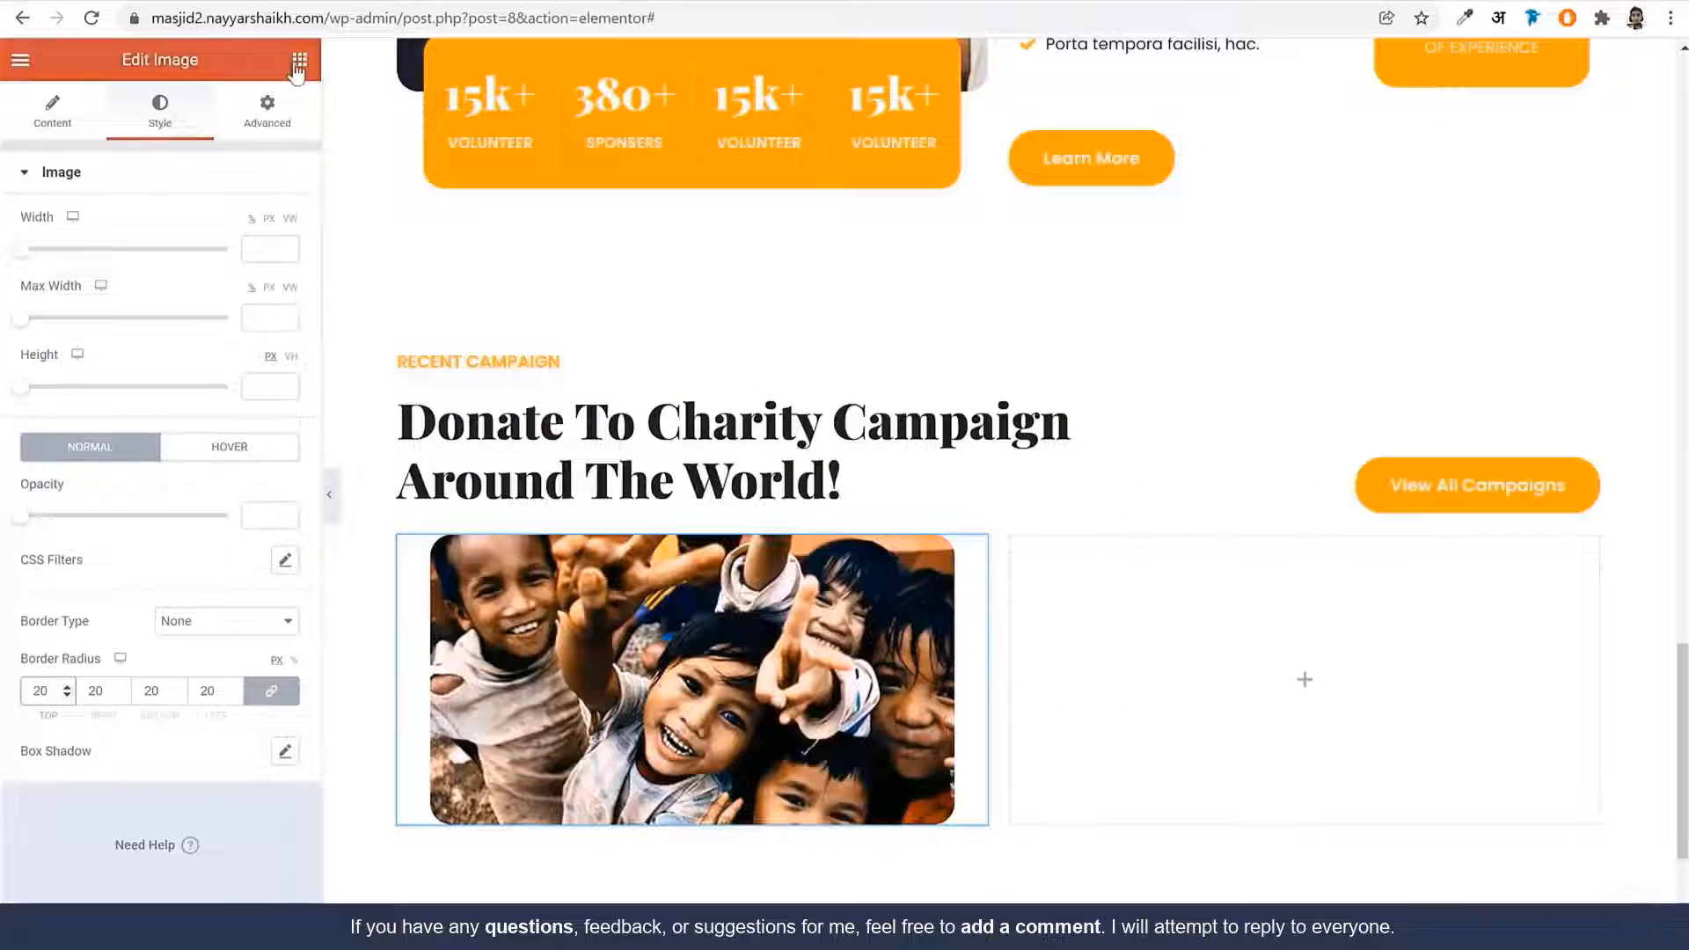
{"action": "left_click", "coordinate": [298, 62]}
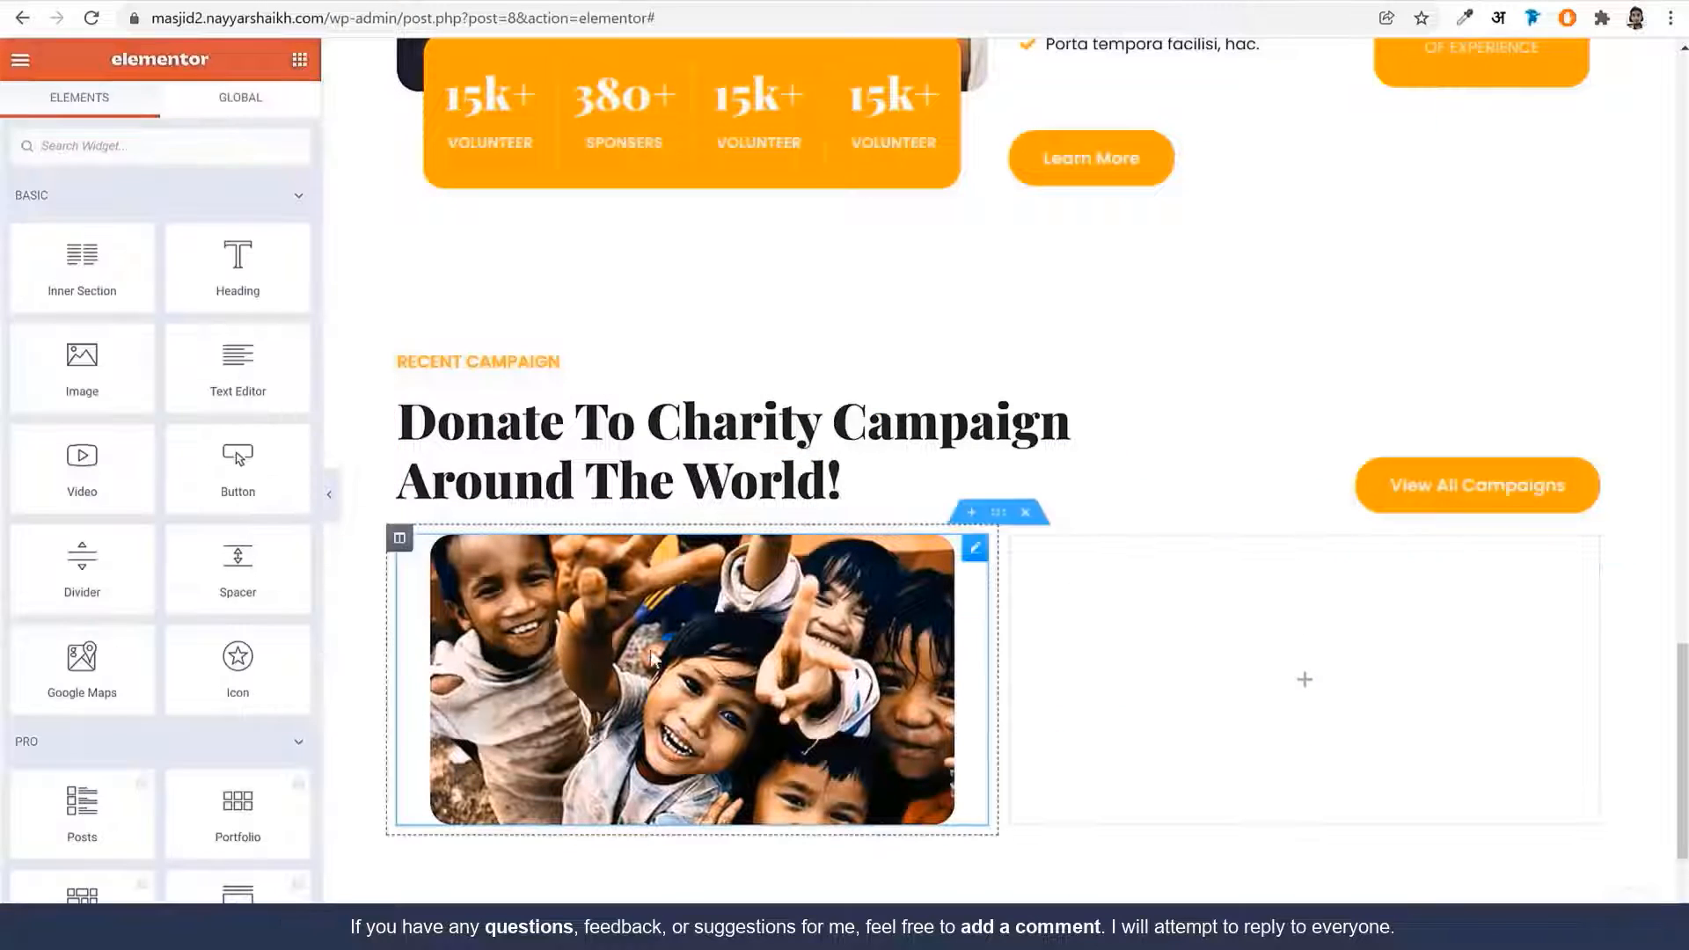
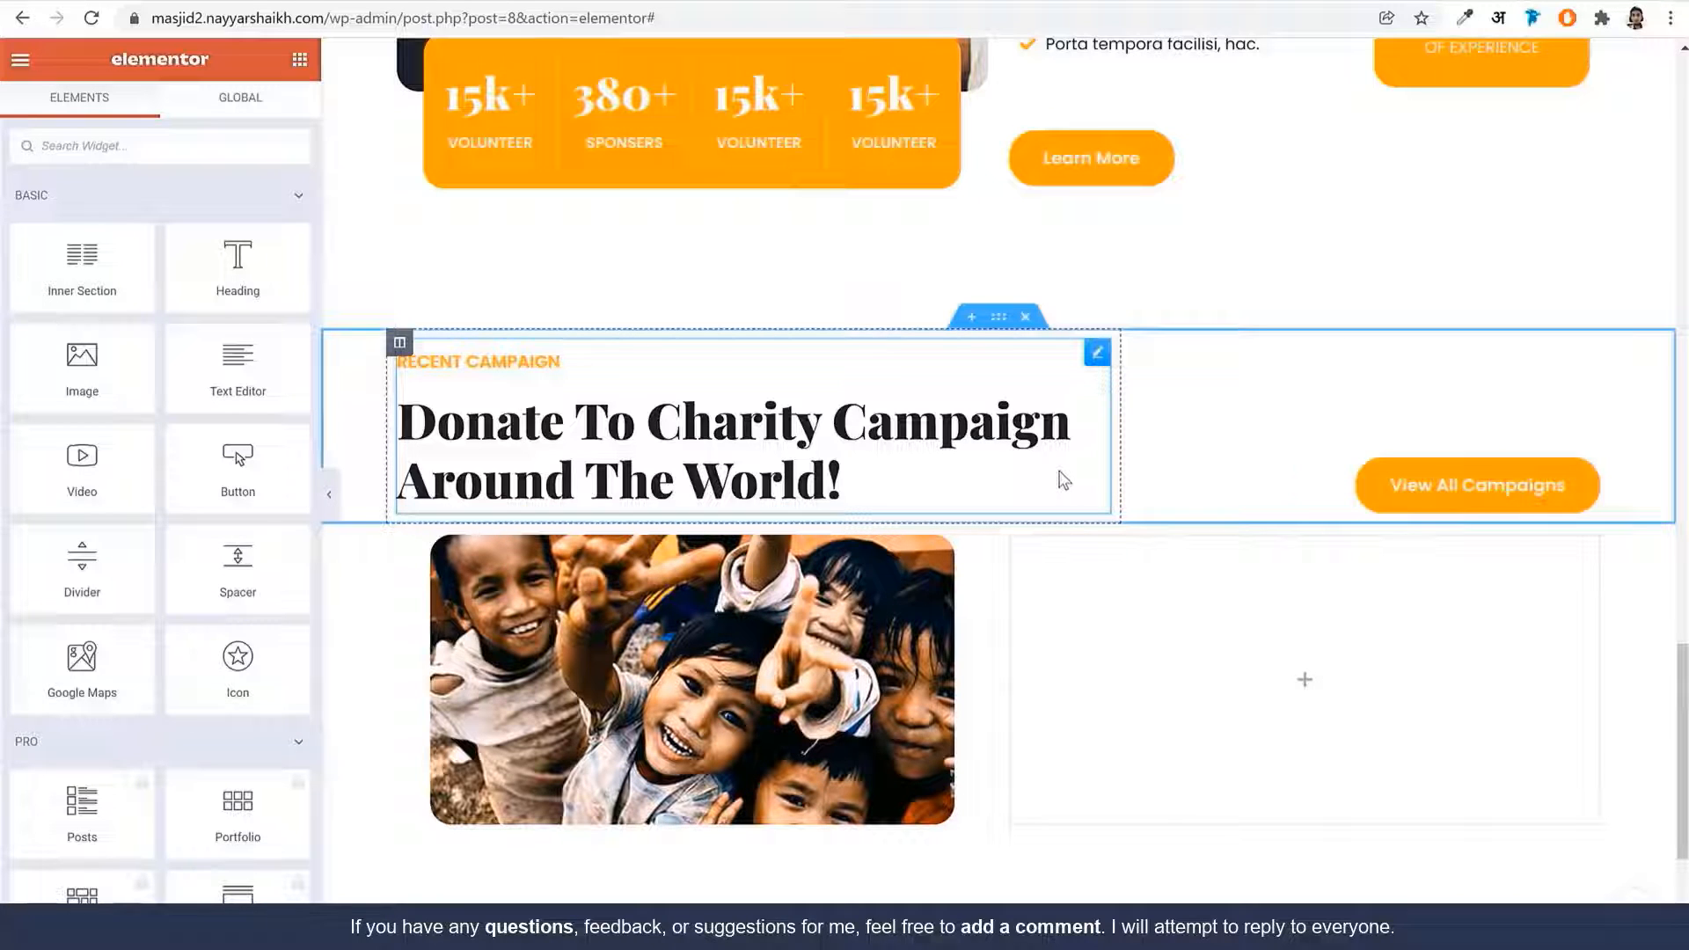
Add a Heading widget under the image reading 'Financial Help For Poor Families'
{"action": "type", "text": "hea"}
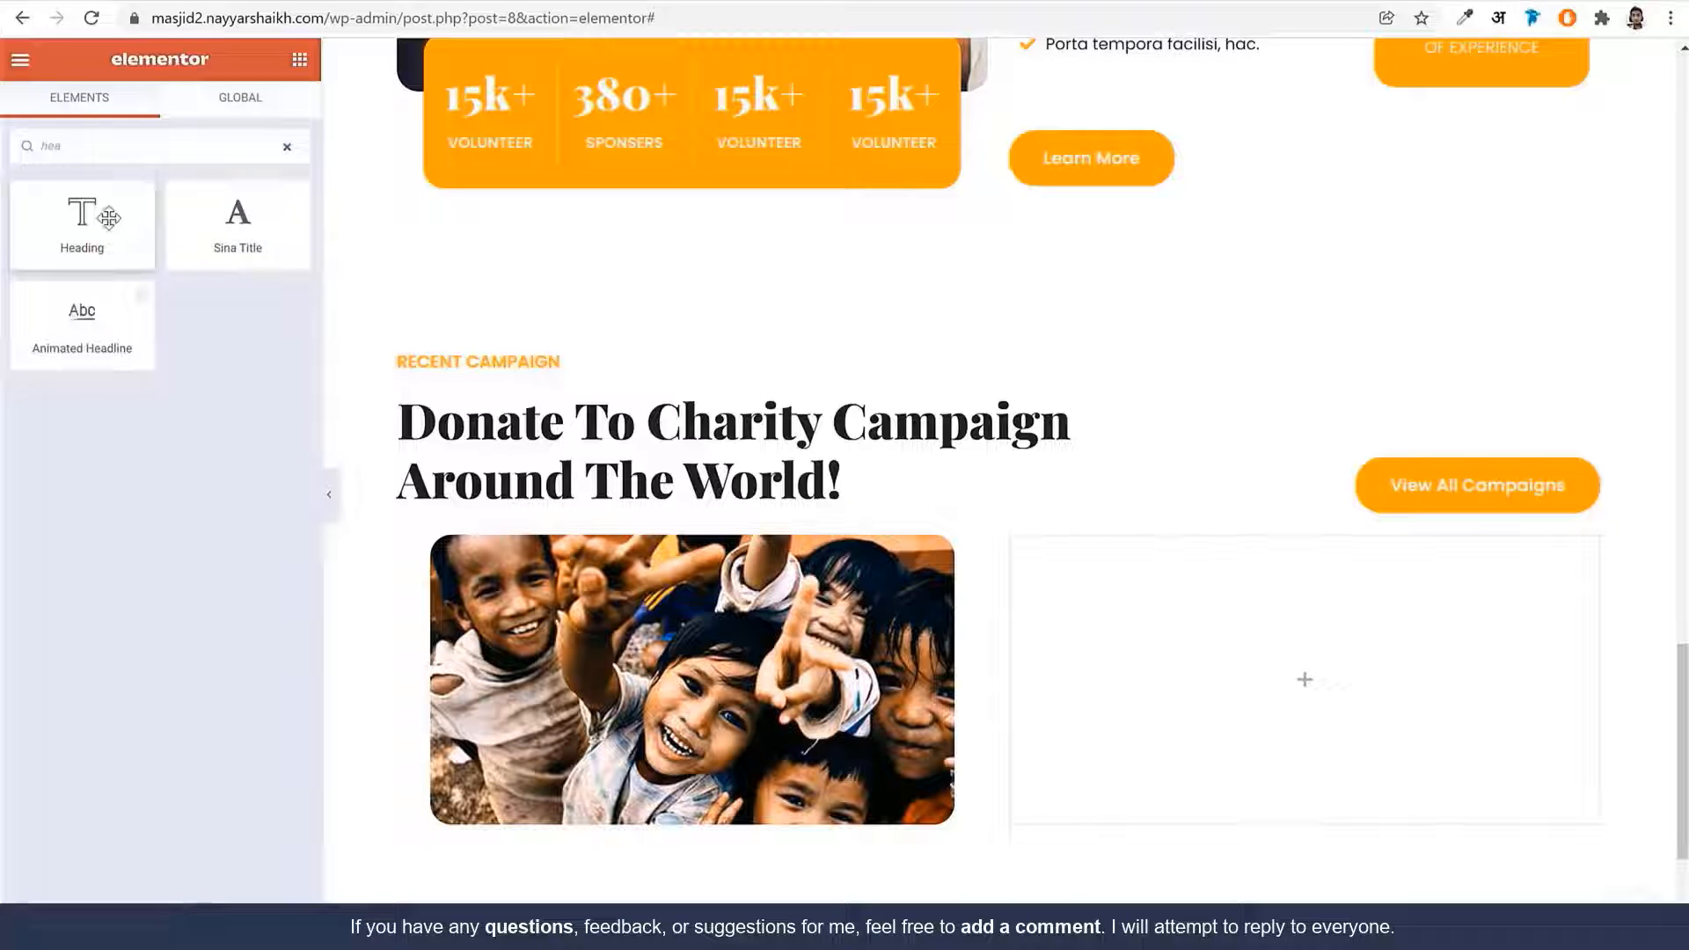
{"action": "left_click_drag", "start_coordinate": [99, 218], "coordinate": [831, 764]}
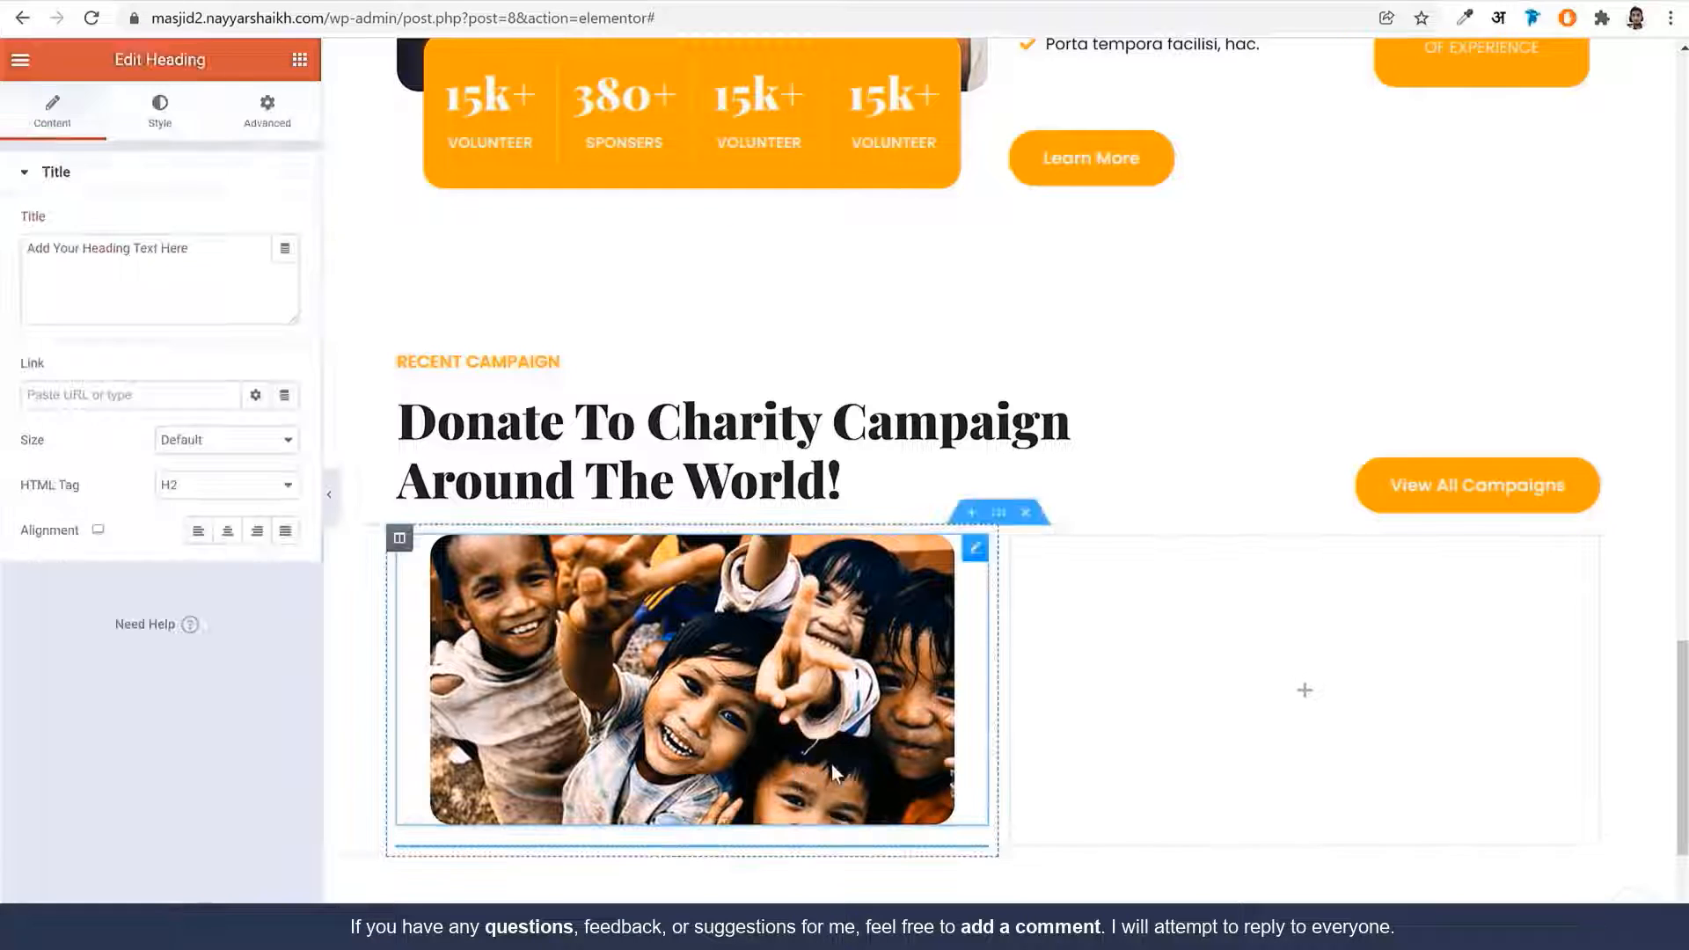
{"action": "scroll", "coordinate": [853, 768], "scroll_direction": "down", "scroll_amount": 3}
{"action": "double_click", "coordinate": [27, 255]}
{"action": "key", "text": "ctrl+a"}
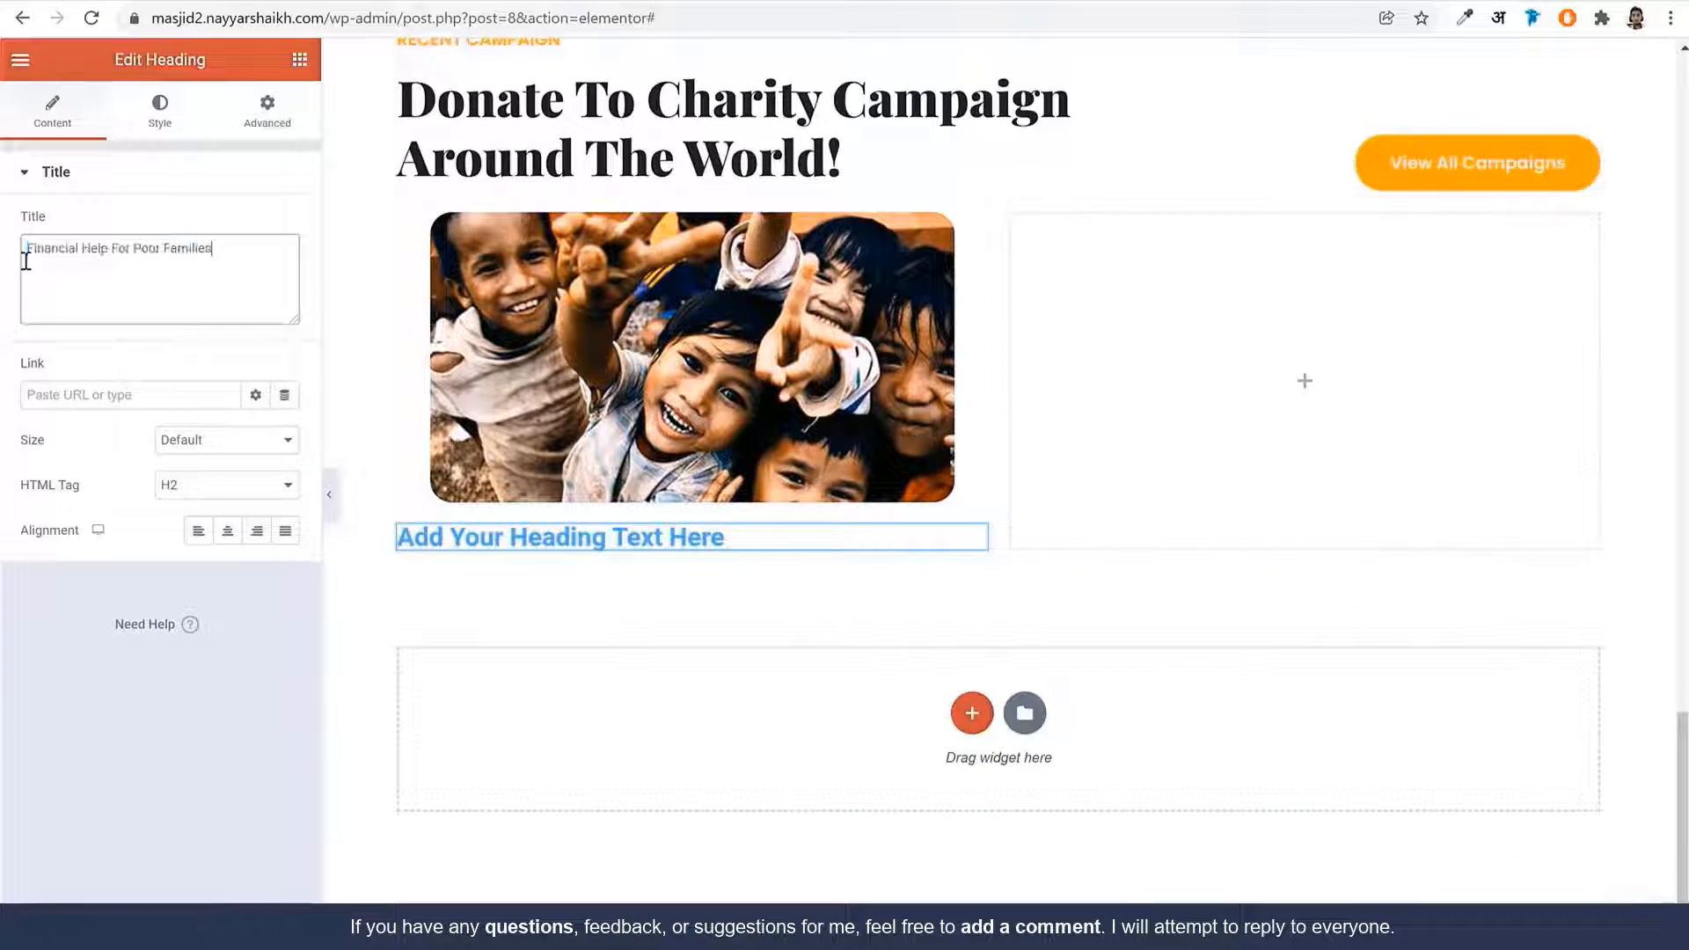
{"action": "type", "text": "Financial Help For Poor Families"}
Make the heading dark blue Playfair Display at size 26, weight 900
{"action": "left_click", "coordinate": [160, 107]}
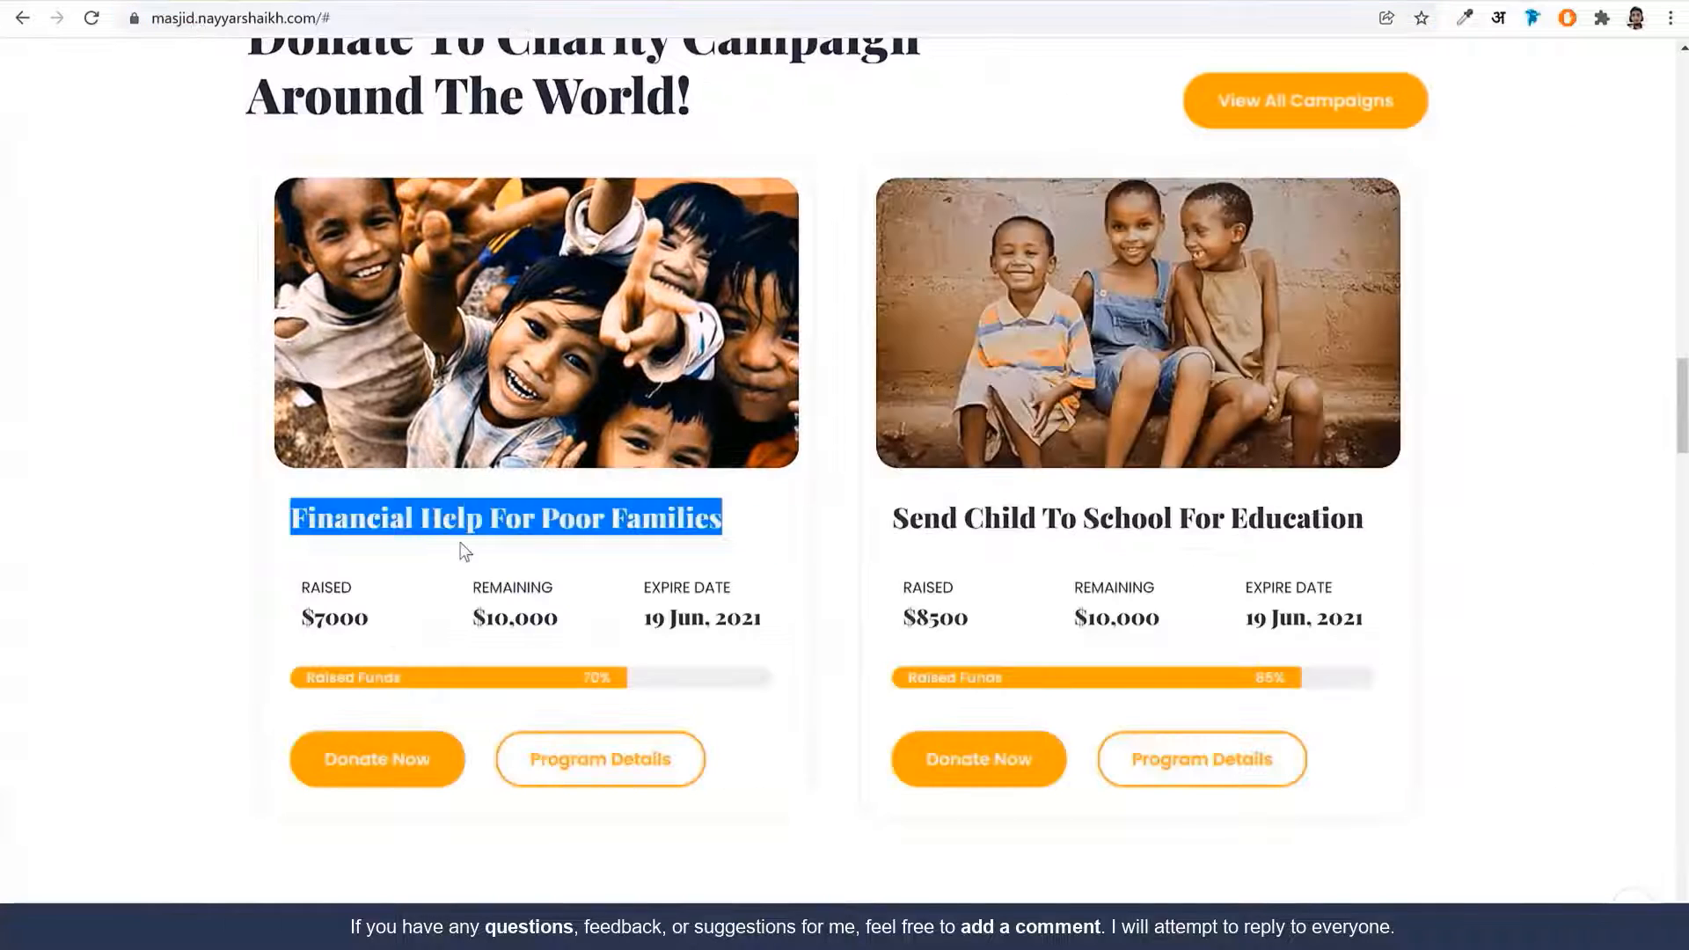
{"action": "left_click", "coordinate": [465, 551]}
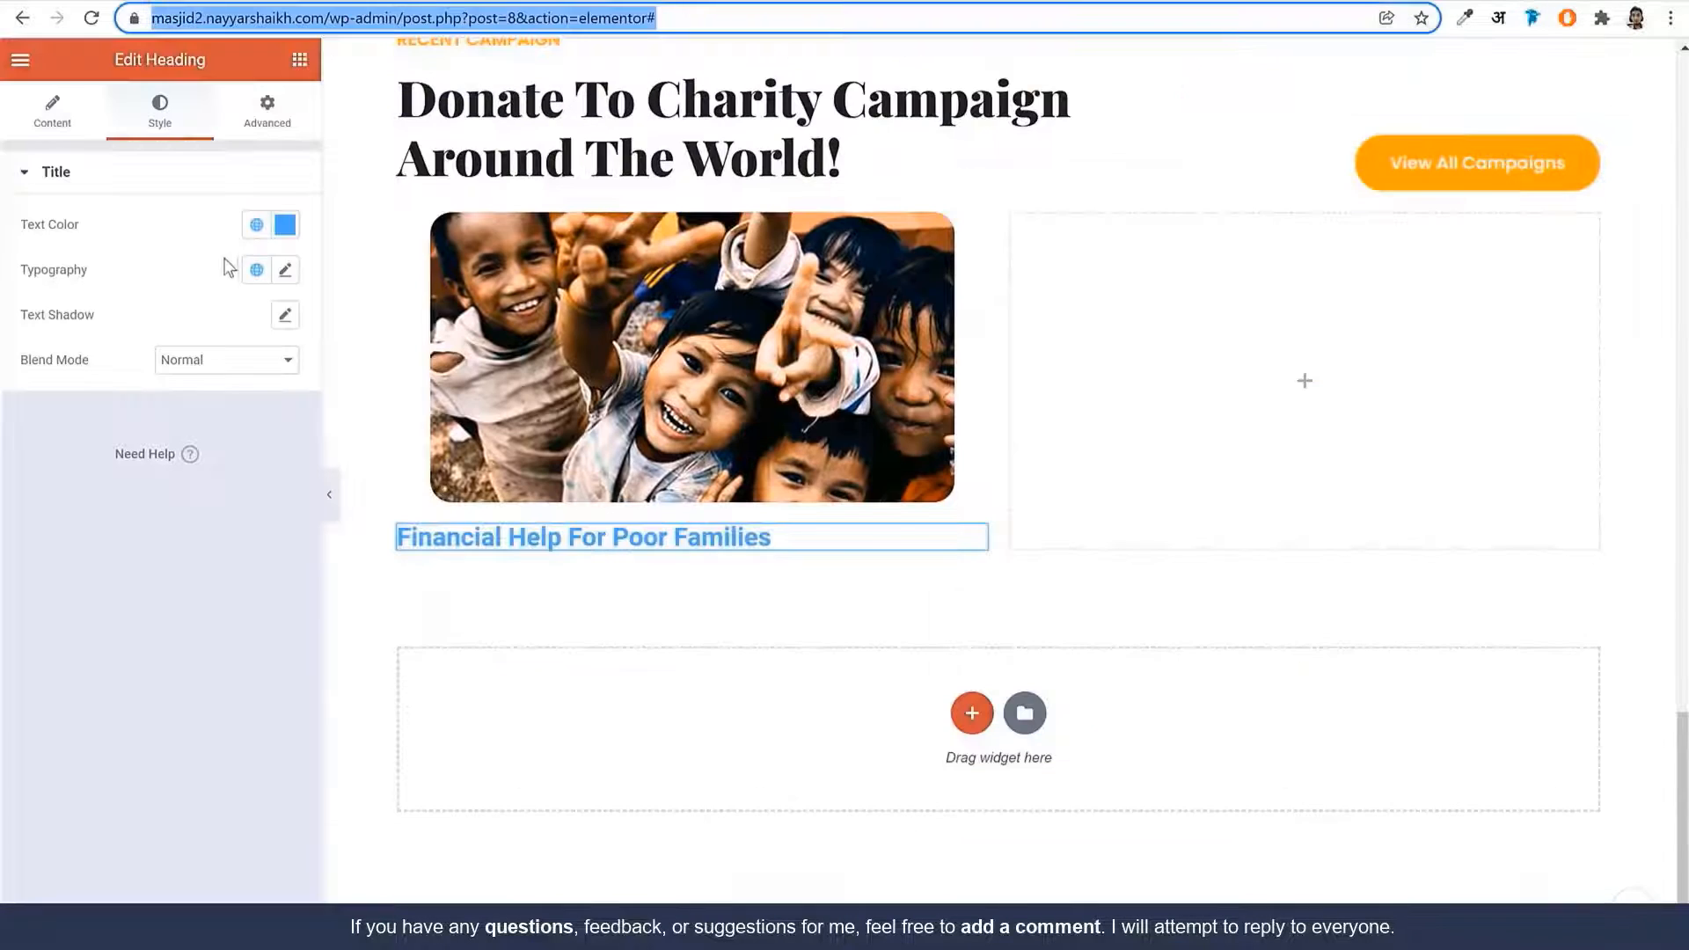
{"action": "left_click", "coordinate": [256, 224]}
{"action": "left_click", "coordinate": [180, 547]}
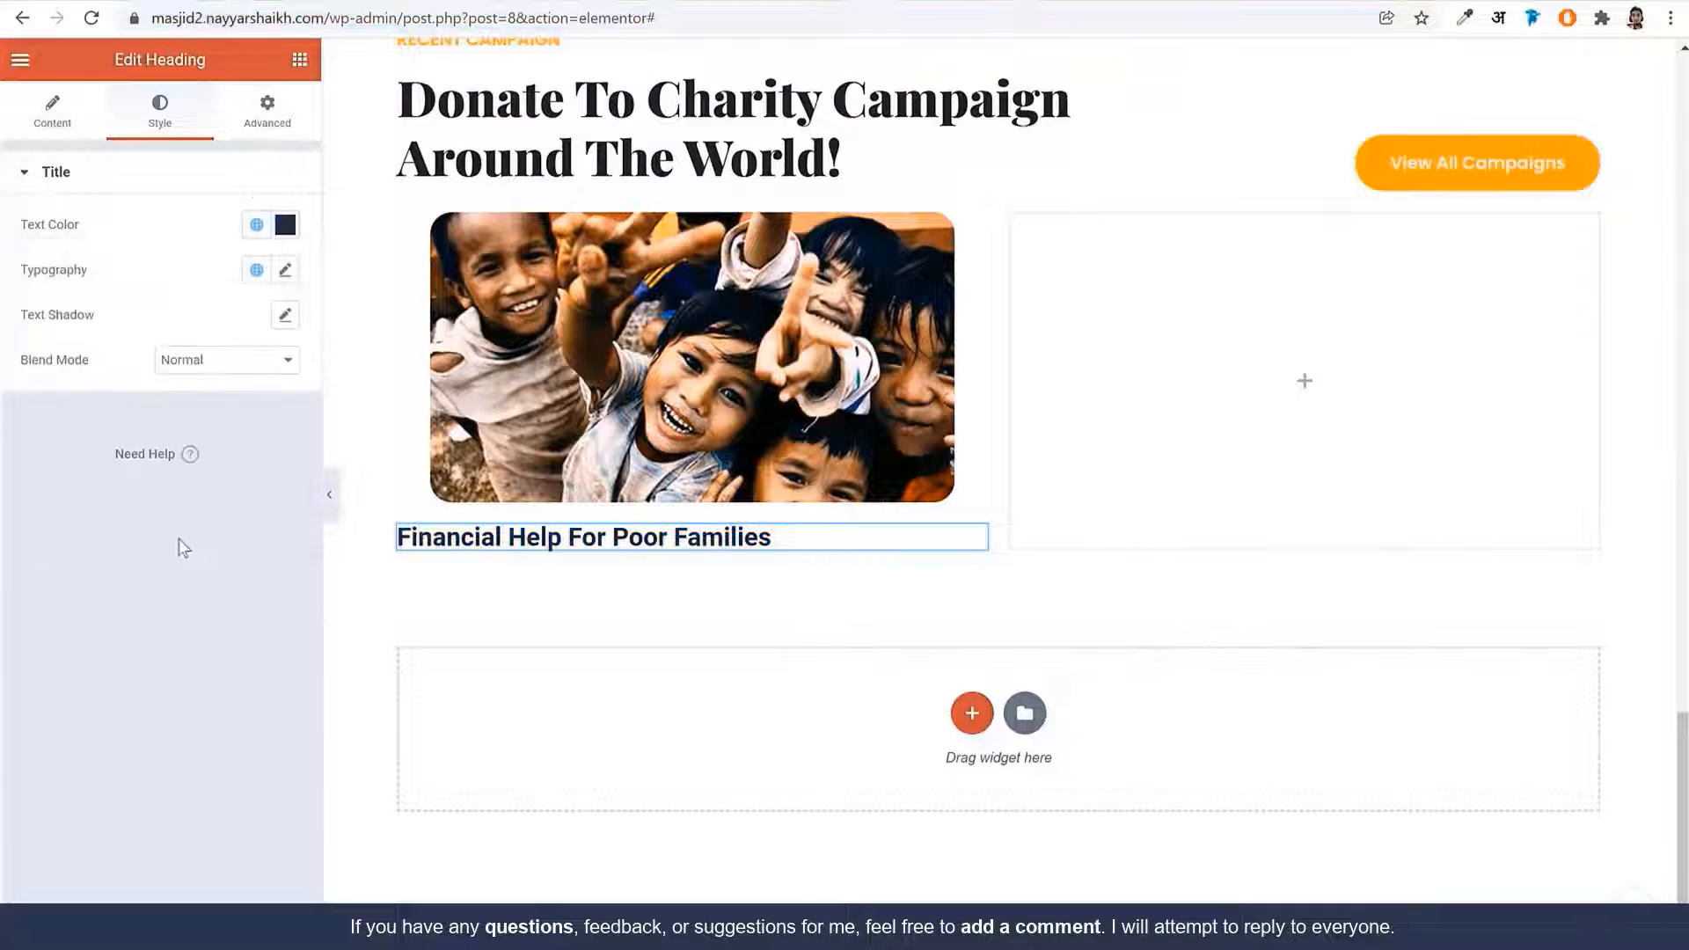
{"action": "left_click", "coordinate": [285, 272]}
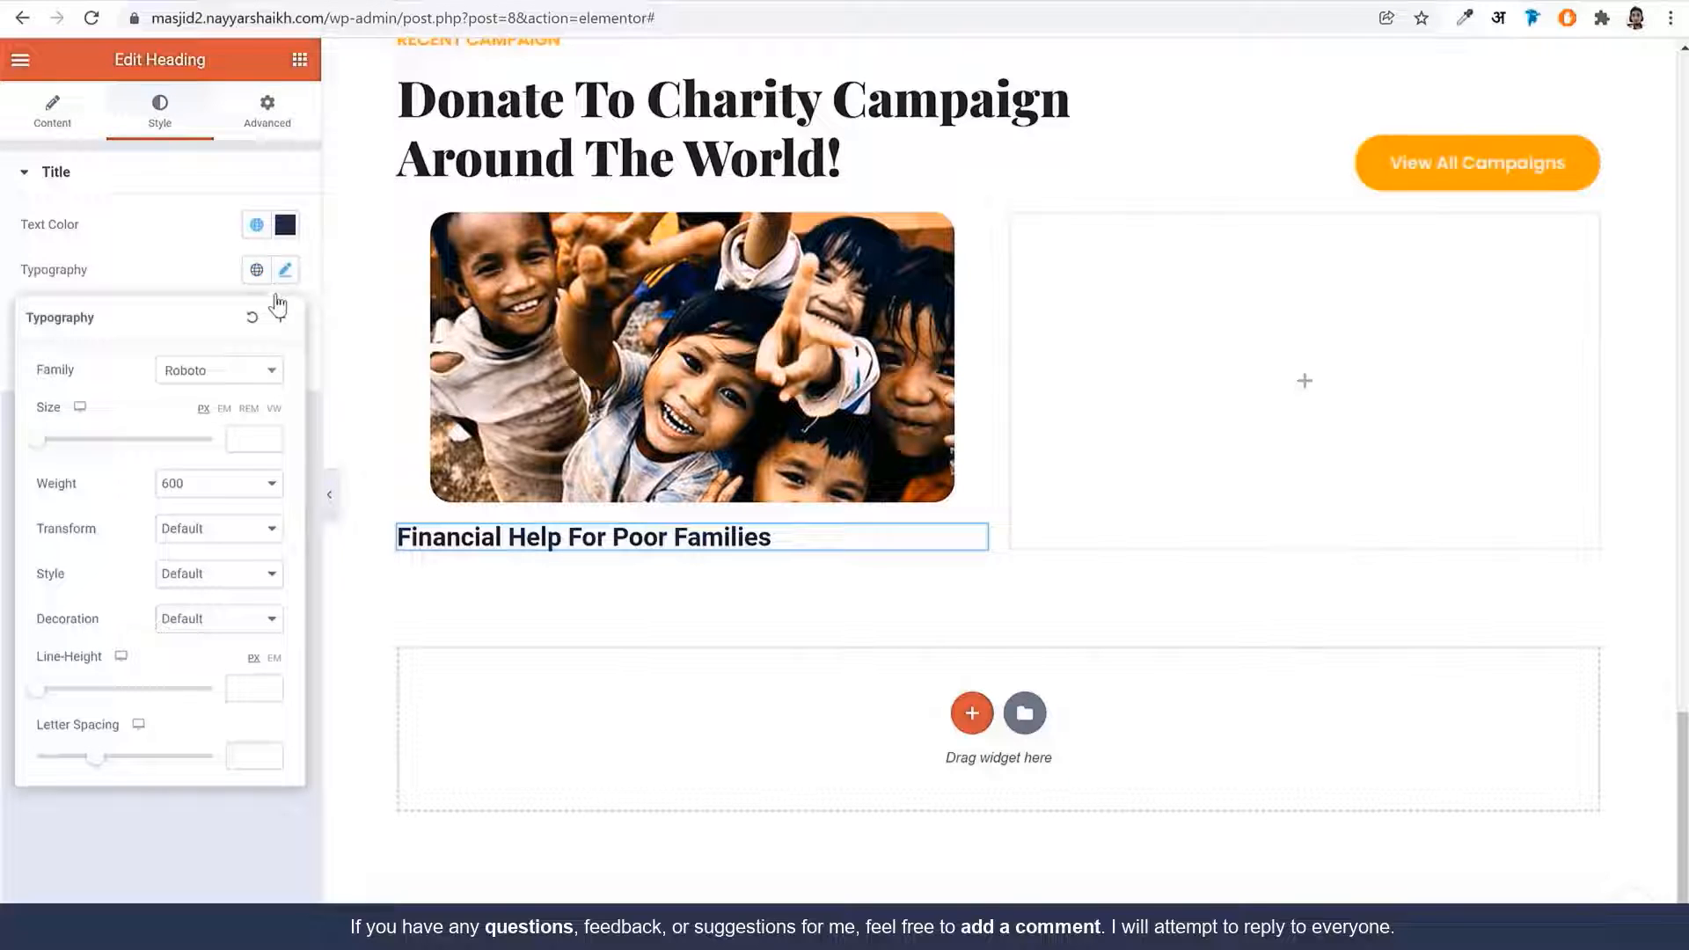
{"action": "left_click", "coordinate": [219, 374]}
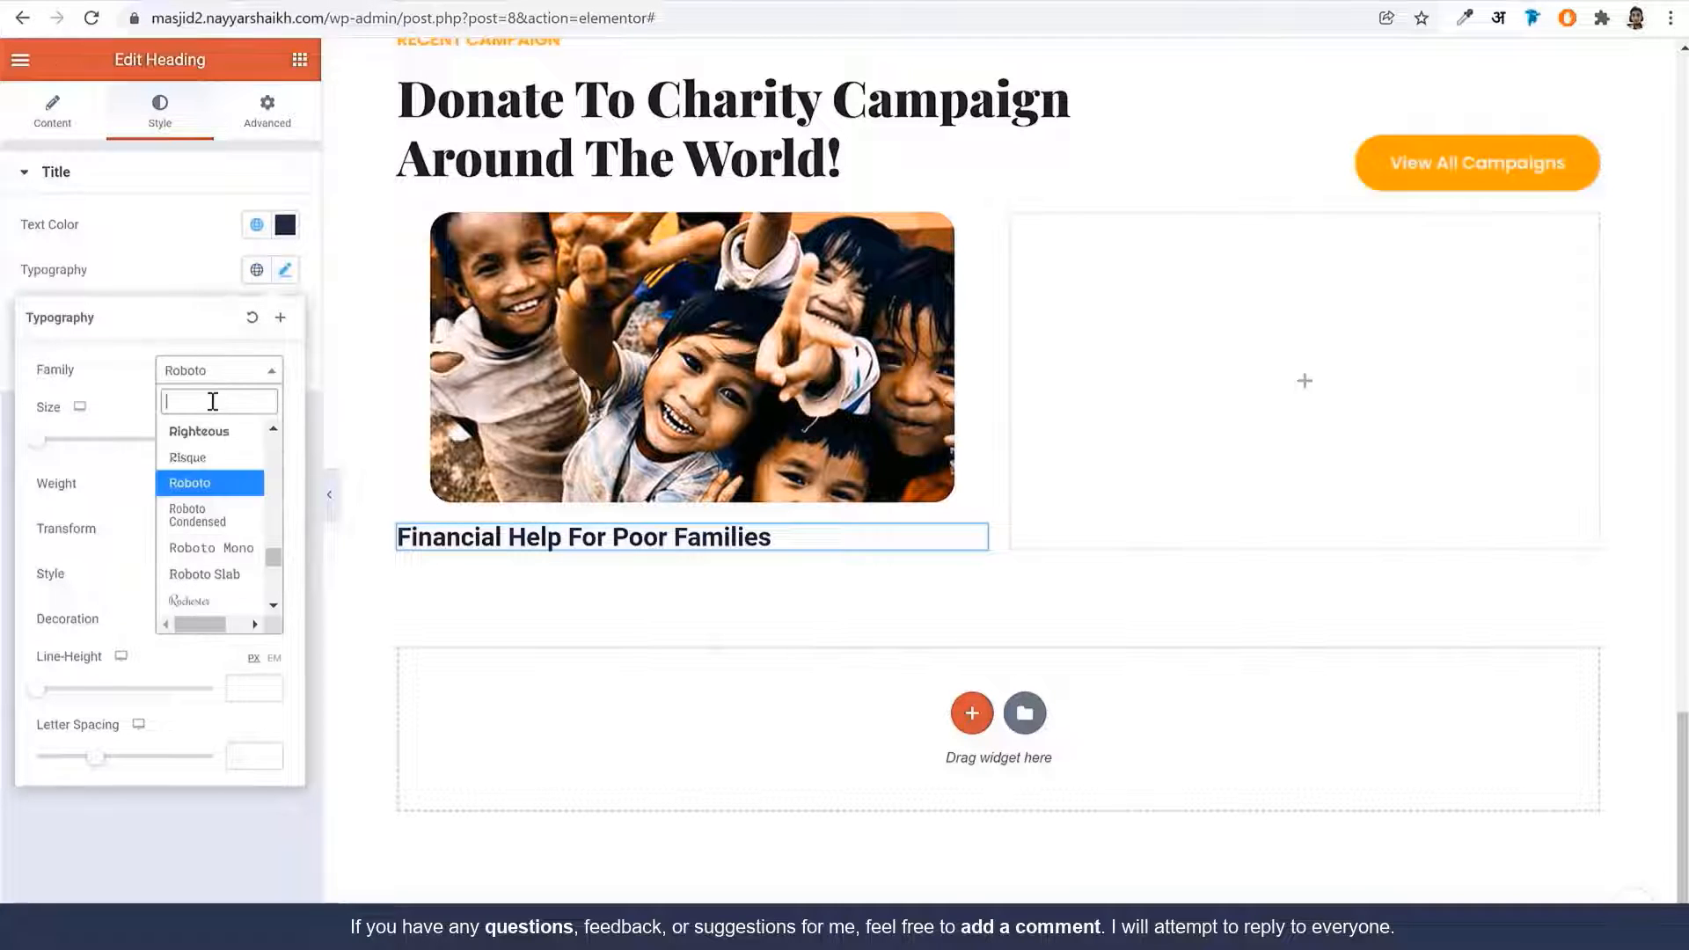
{"action": "type", "text": "play"}
{"action": "key", "text": "Return"}
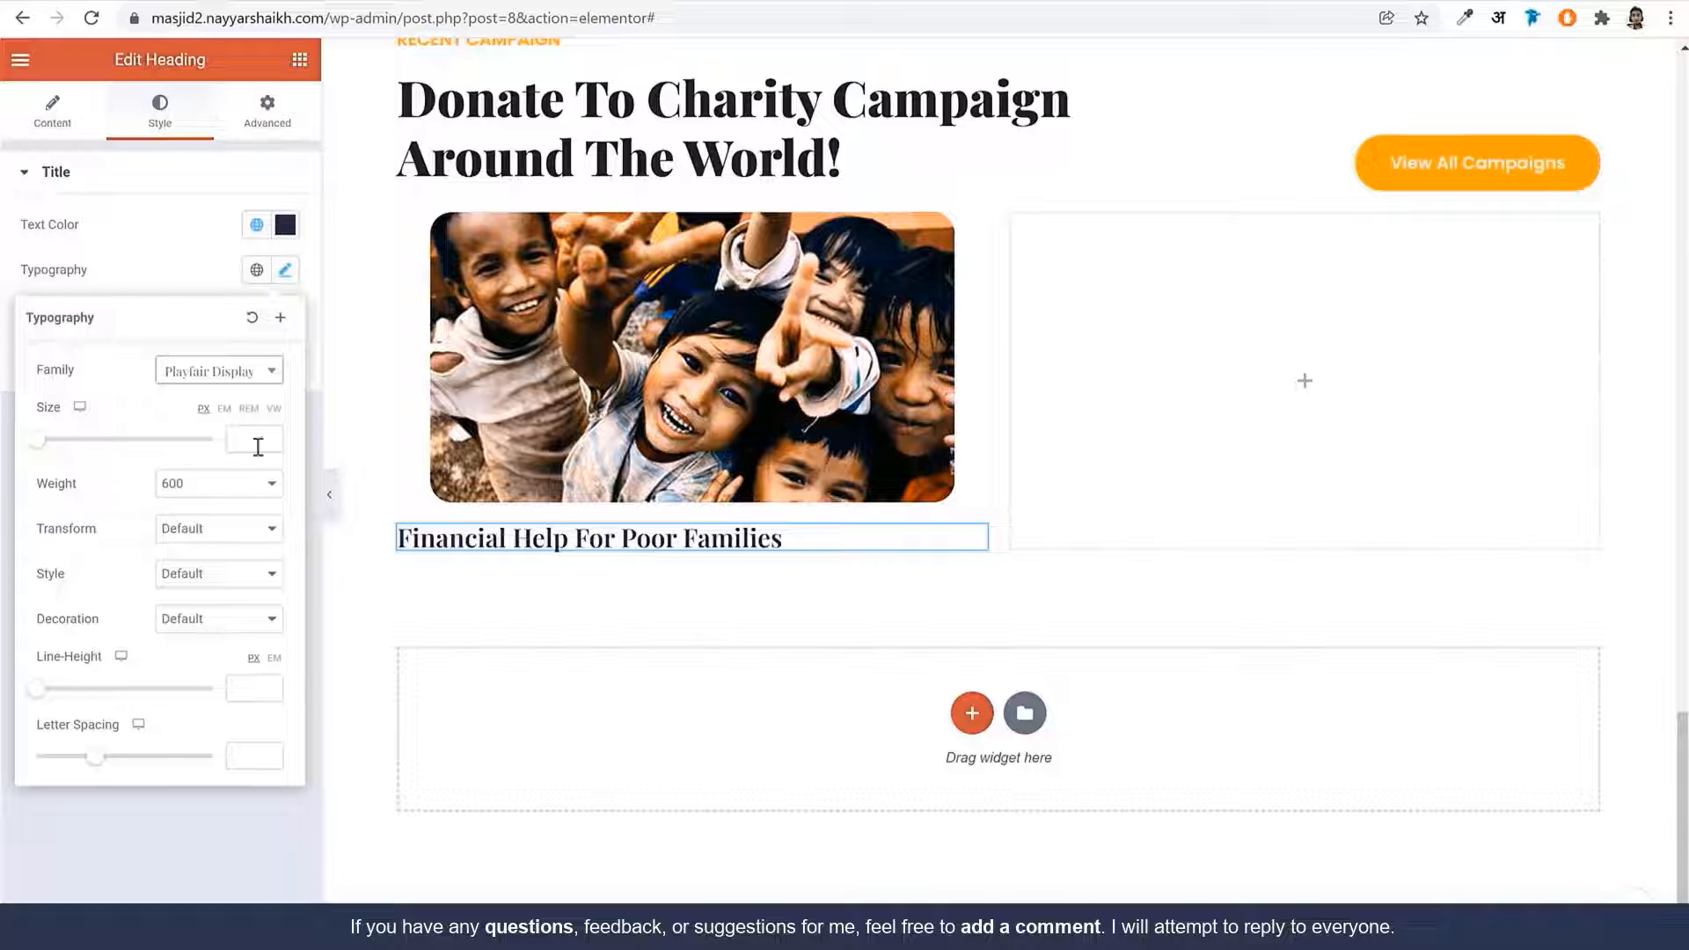
{"action": "type", "text": "26"}
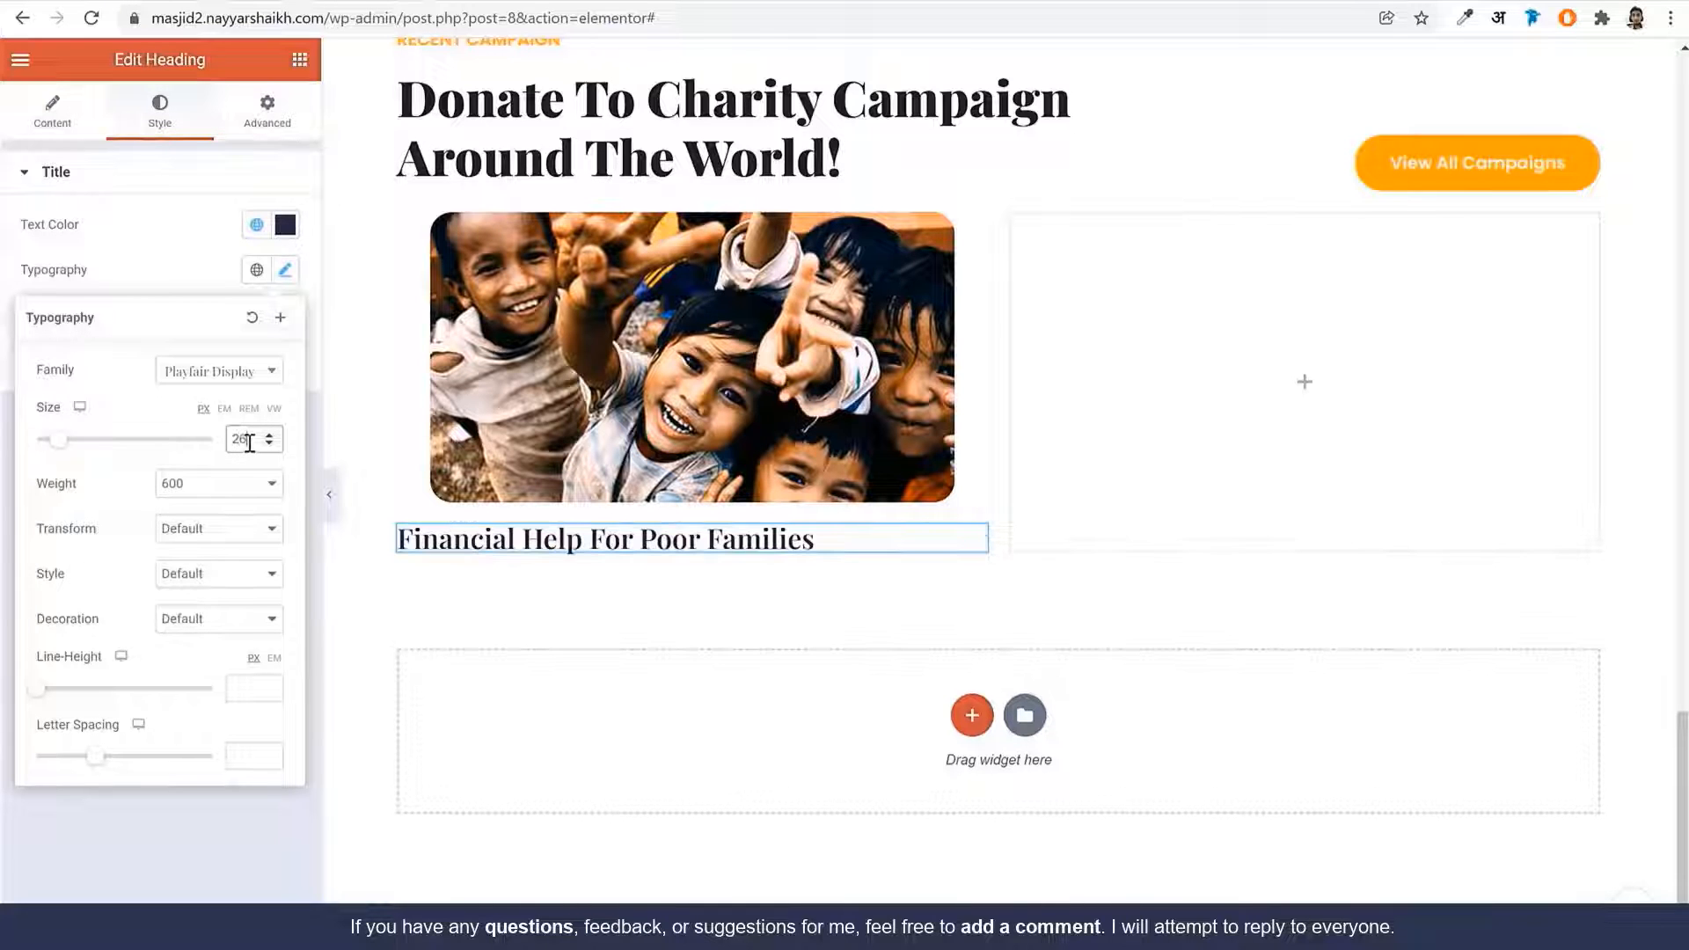
{"action": "left_click", "coordinate": [230, 489]}
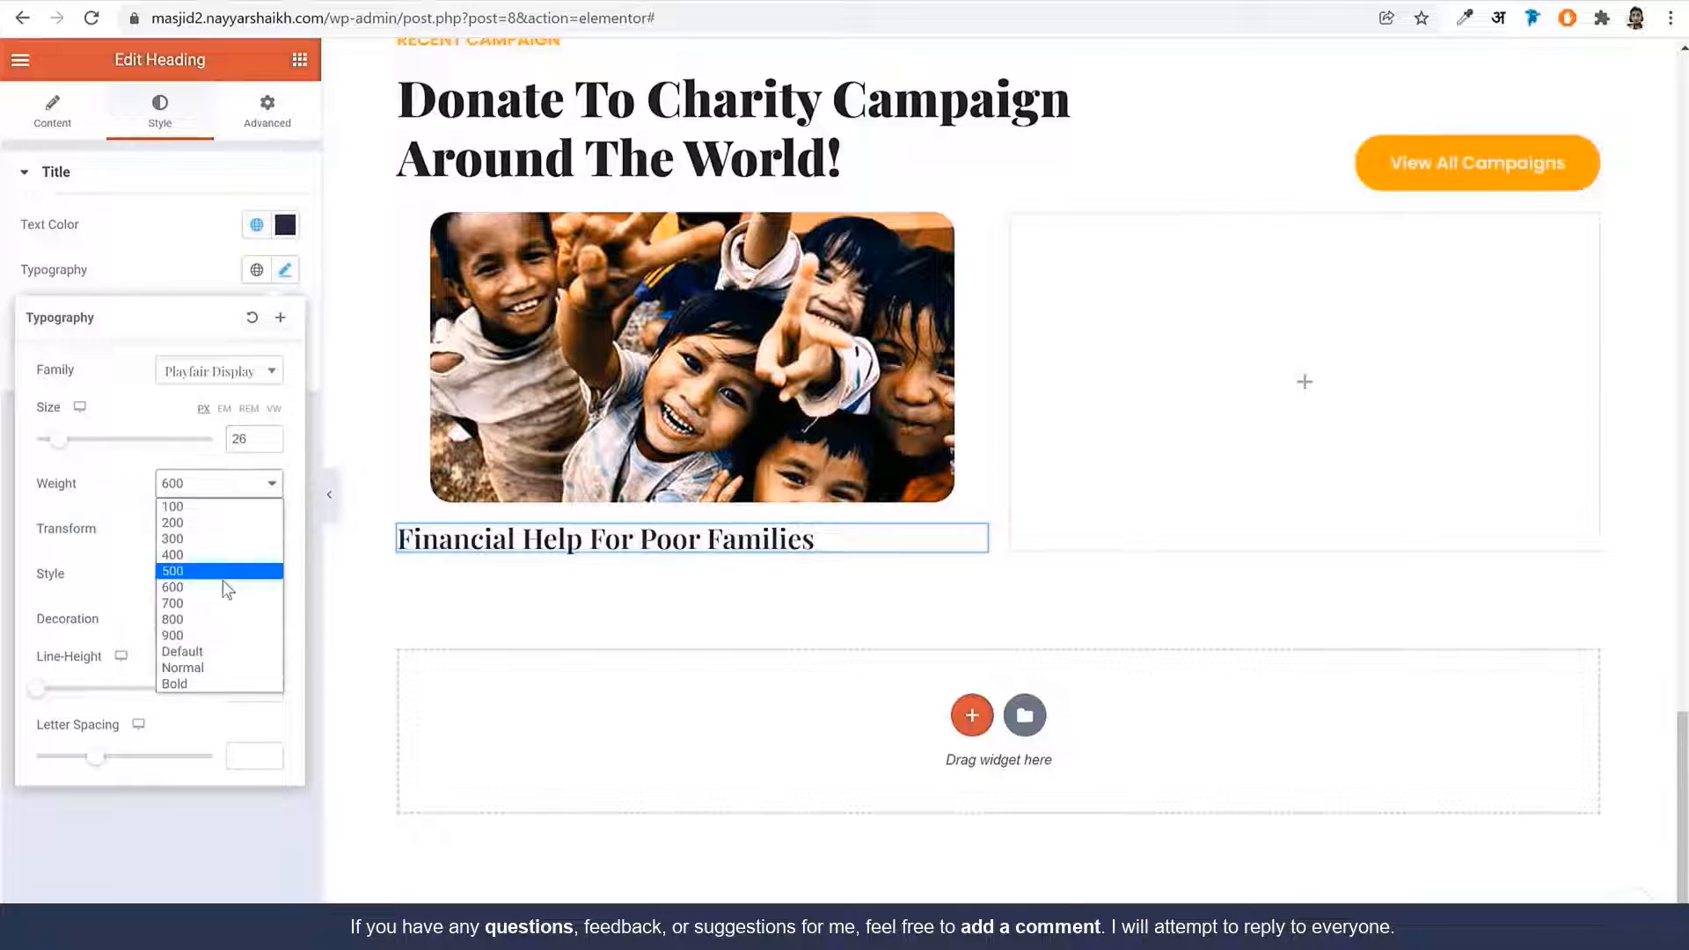
{"action": "left_click", "coordinate": [208, 637]}
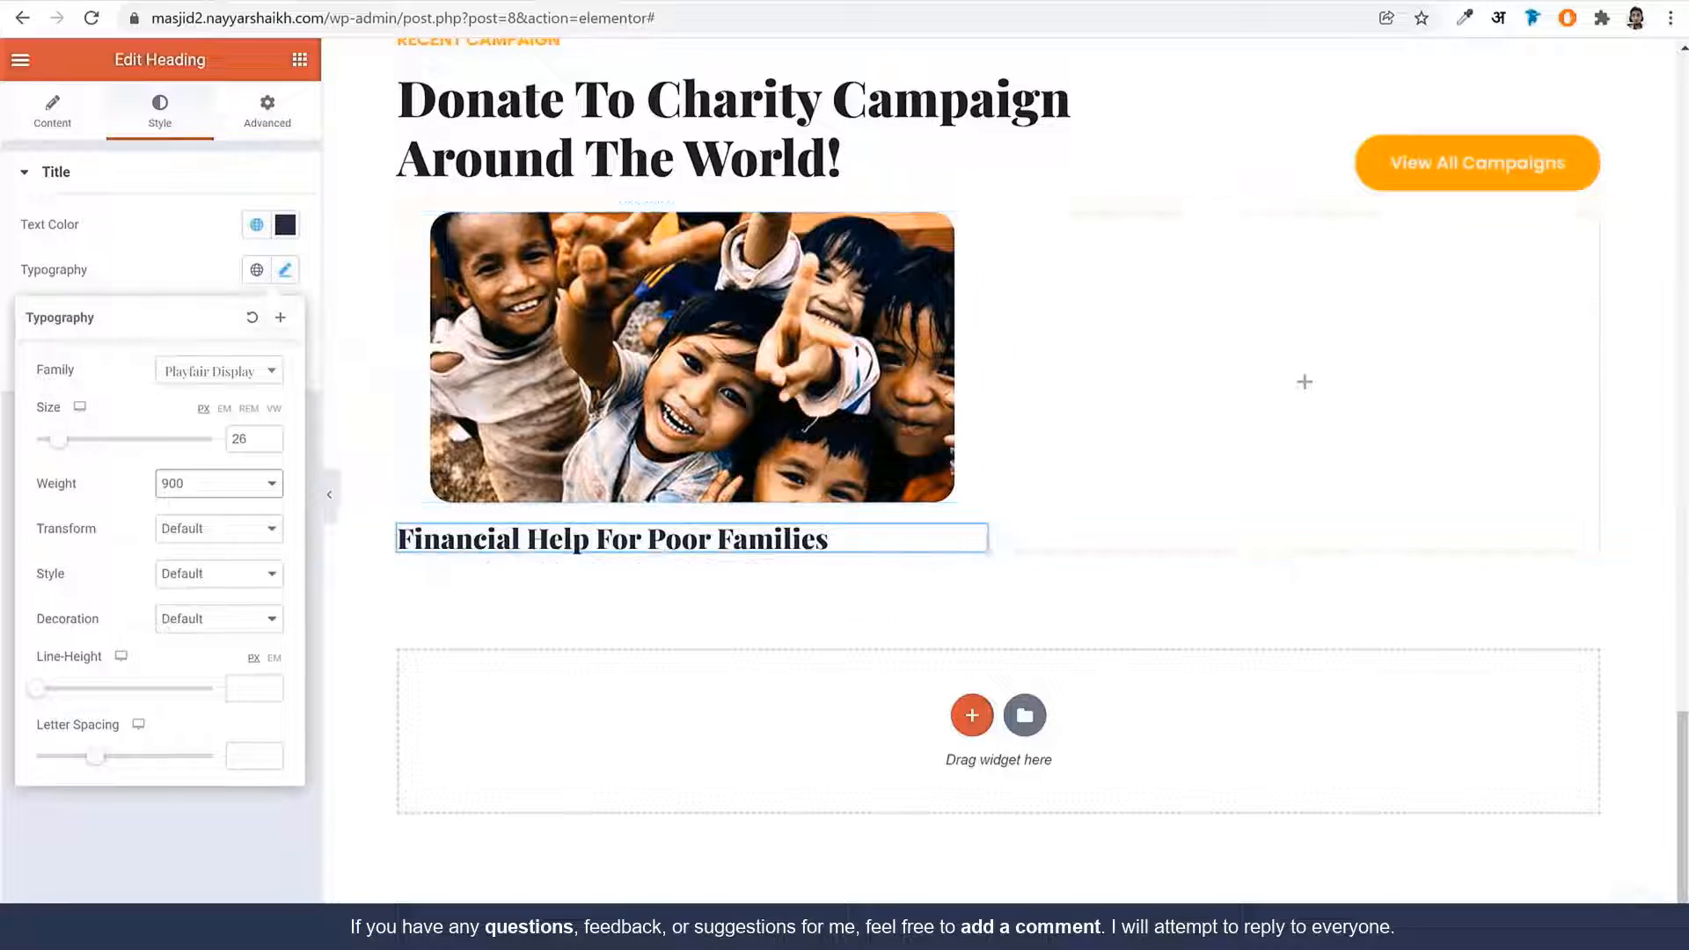
Give the heading a 10 px top margin and 20 px left margin
{"action": "left_click", "coordinate": [268, 119]}
{"action": "left_click", "coordinate": [273, 251]}
{"action": "left_click", "coordinate": [39, 249]}
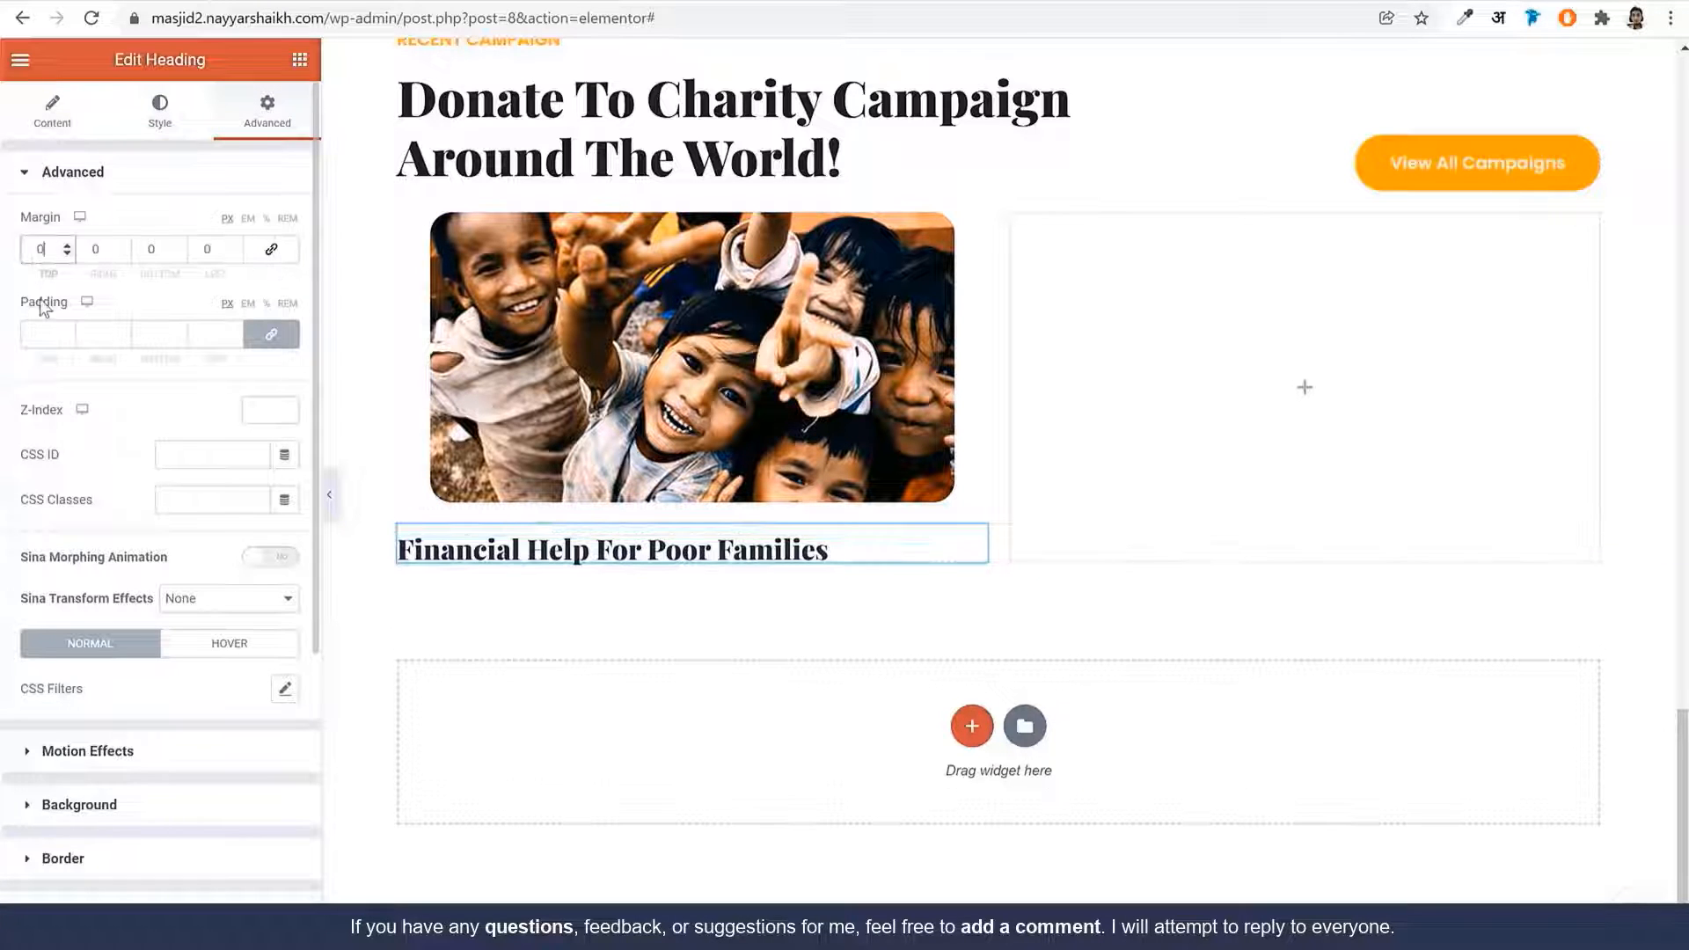
{"action": "type", "text": "10"}
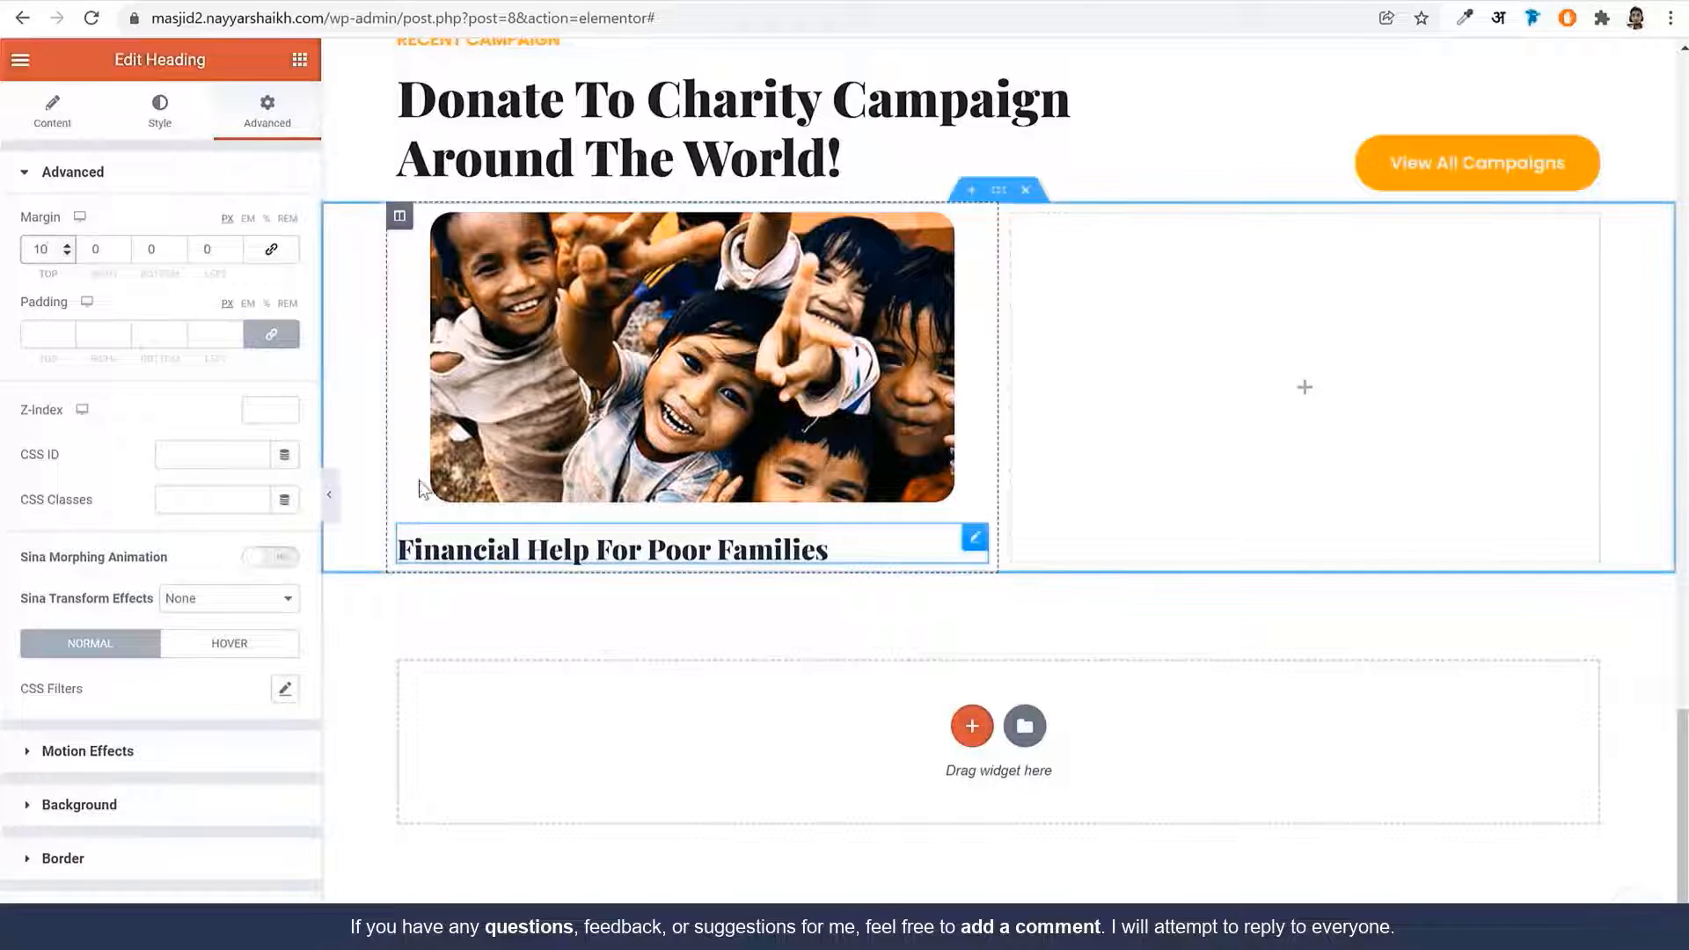
{"action": "left_click", "coordinate": [209, 249]}
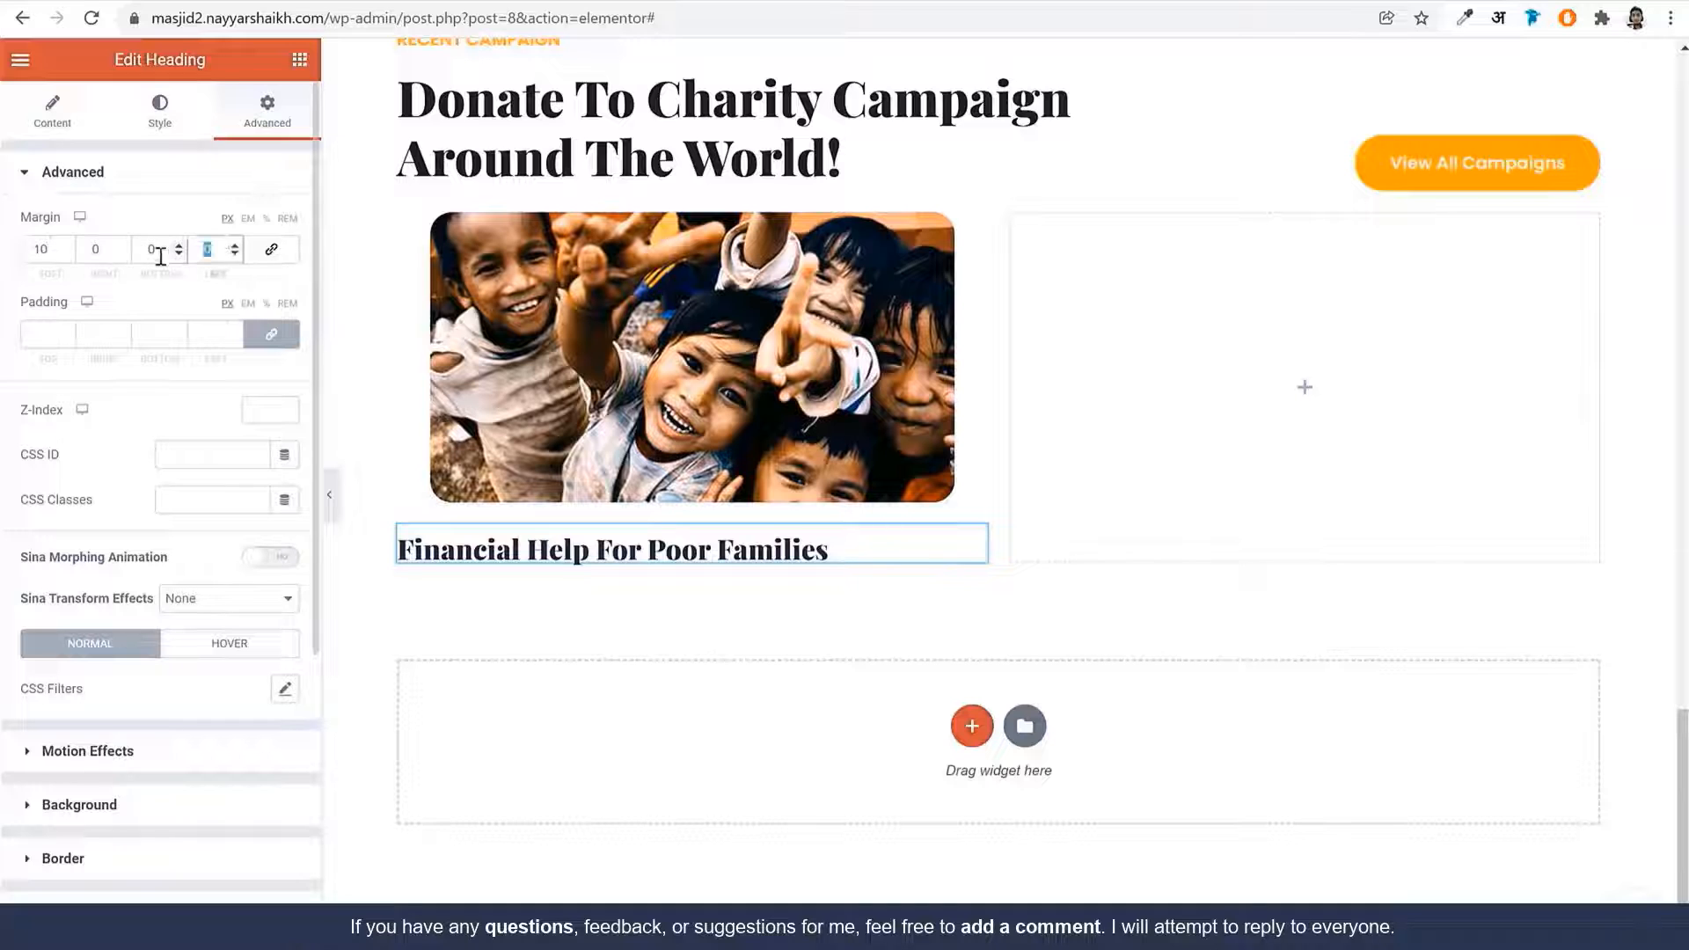
{"action": "type", "text": "20"}
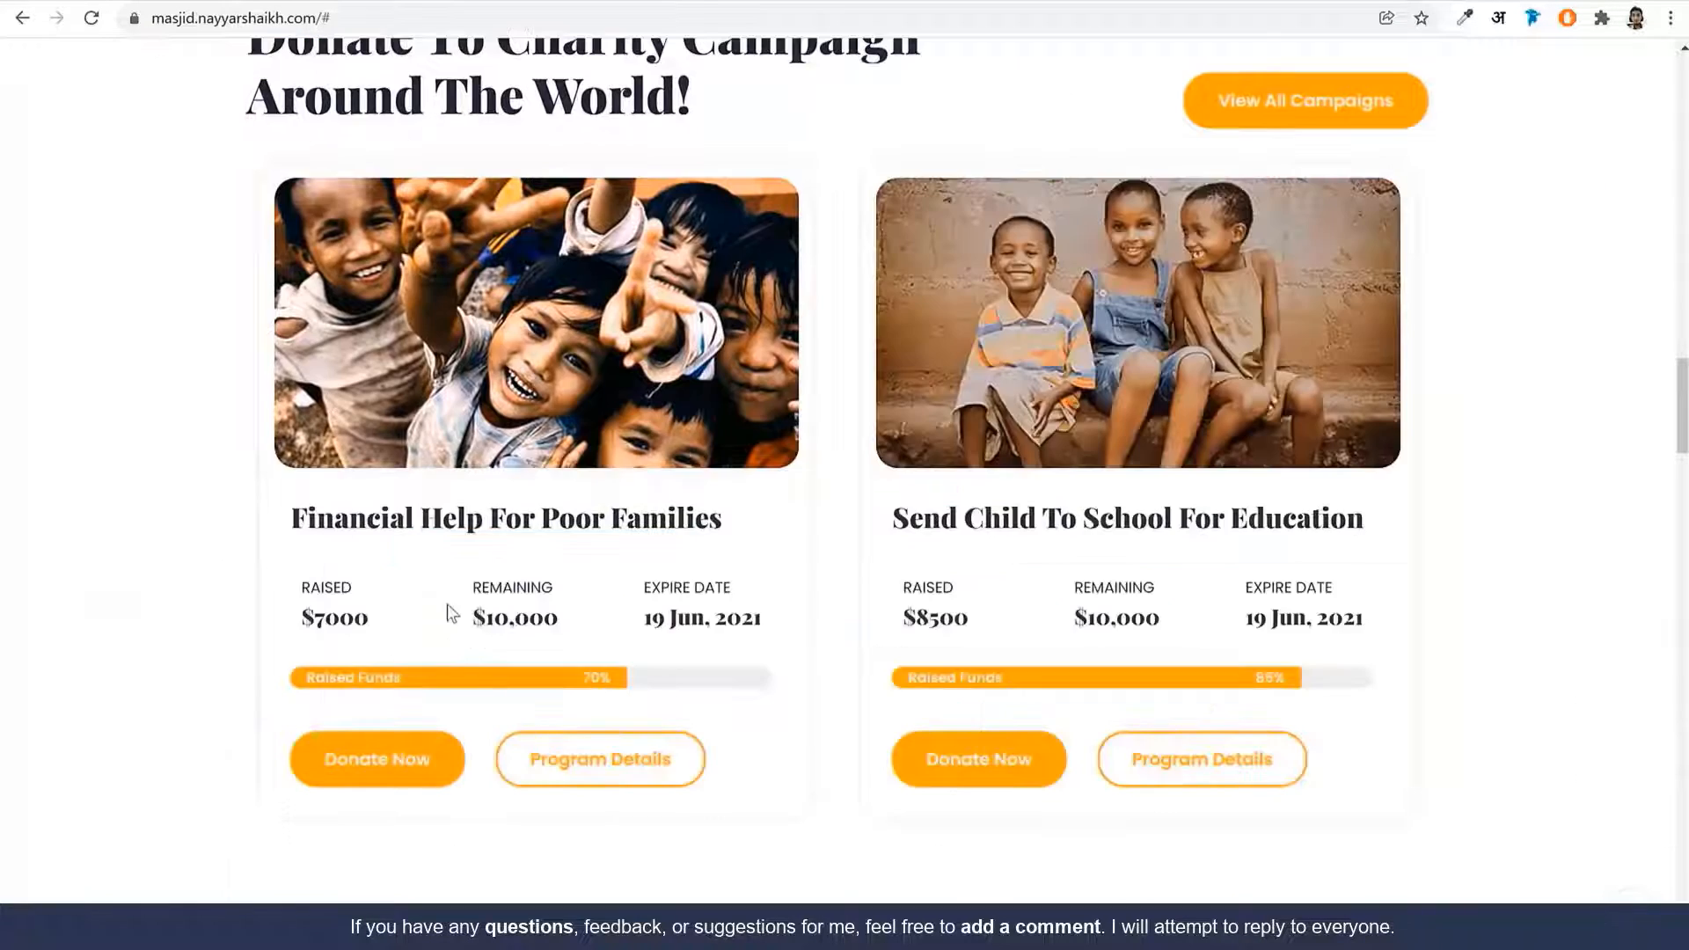
{"action": "left_click", "coordinate": [417, 18]}
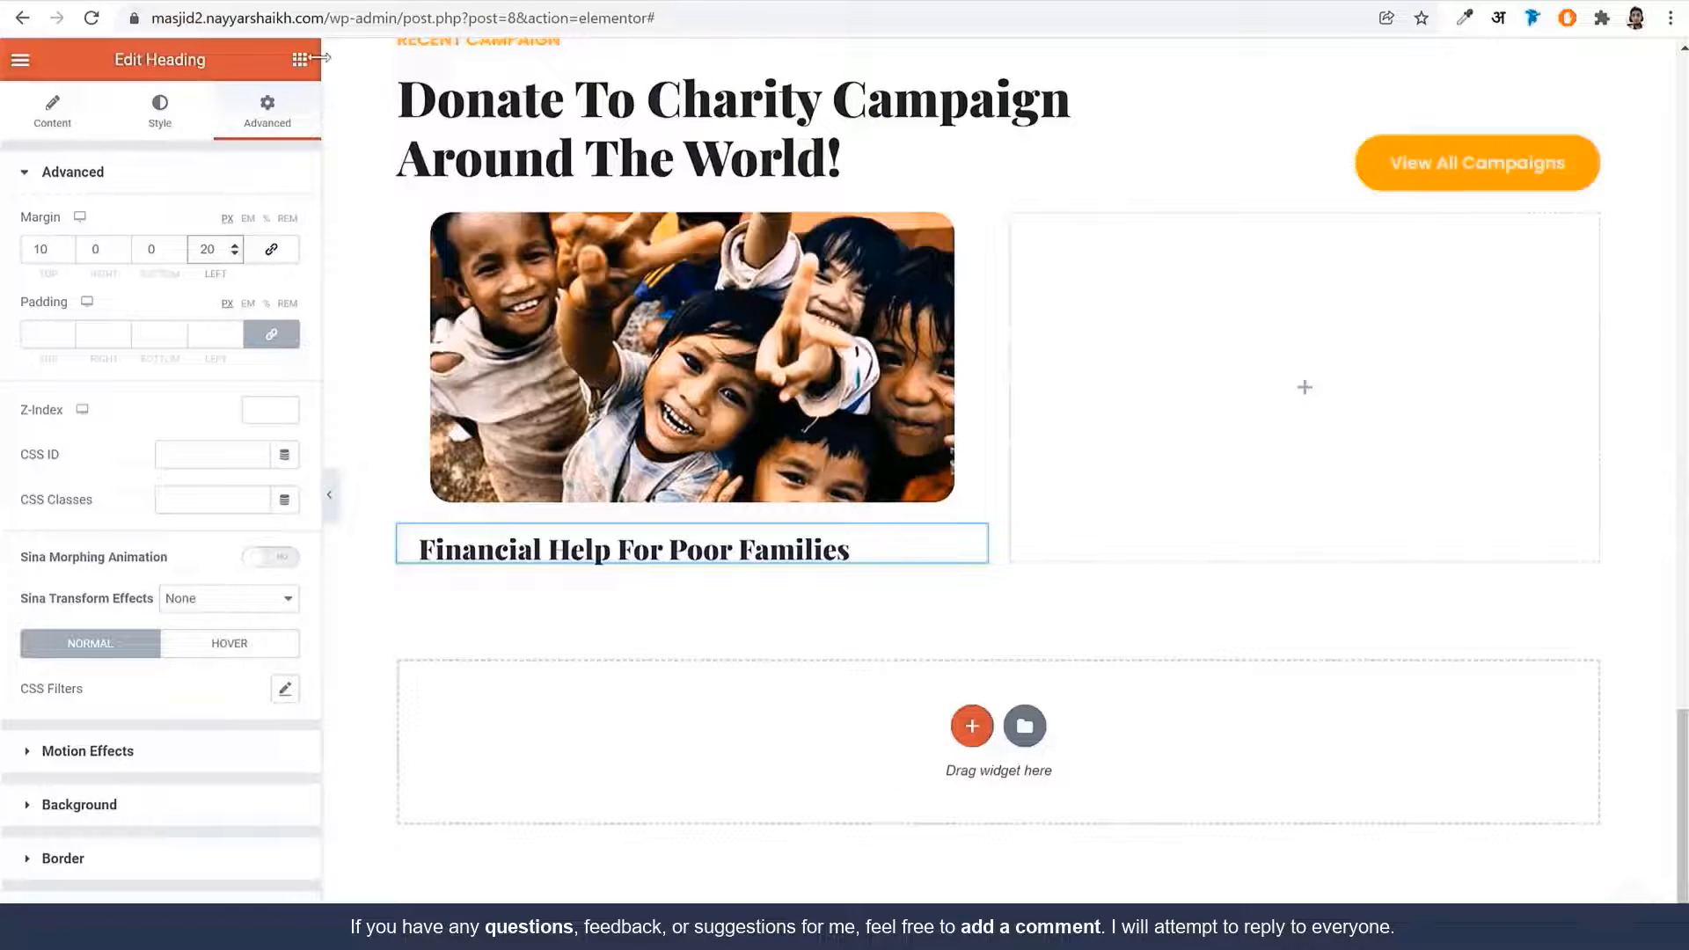
{"action": "left_click", "coordinate": [300, 60]}
Add an inner section below the heading and delete its right column, leaving one
{"action": "left_click_drag", "start_coordinate": [221, 303], "coordinate": [660, 565]}
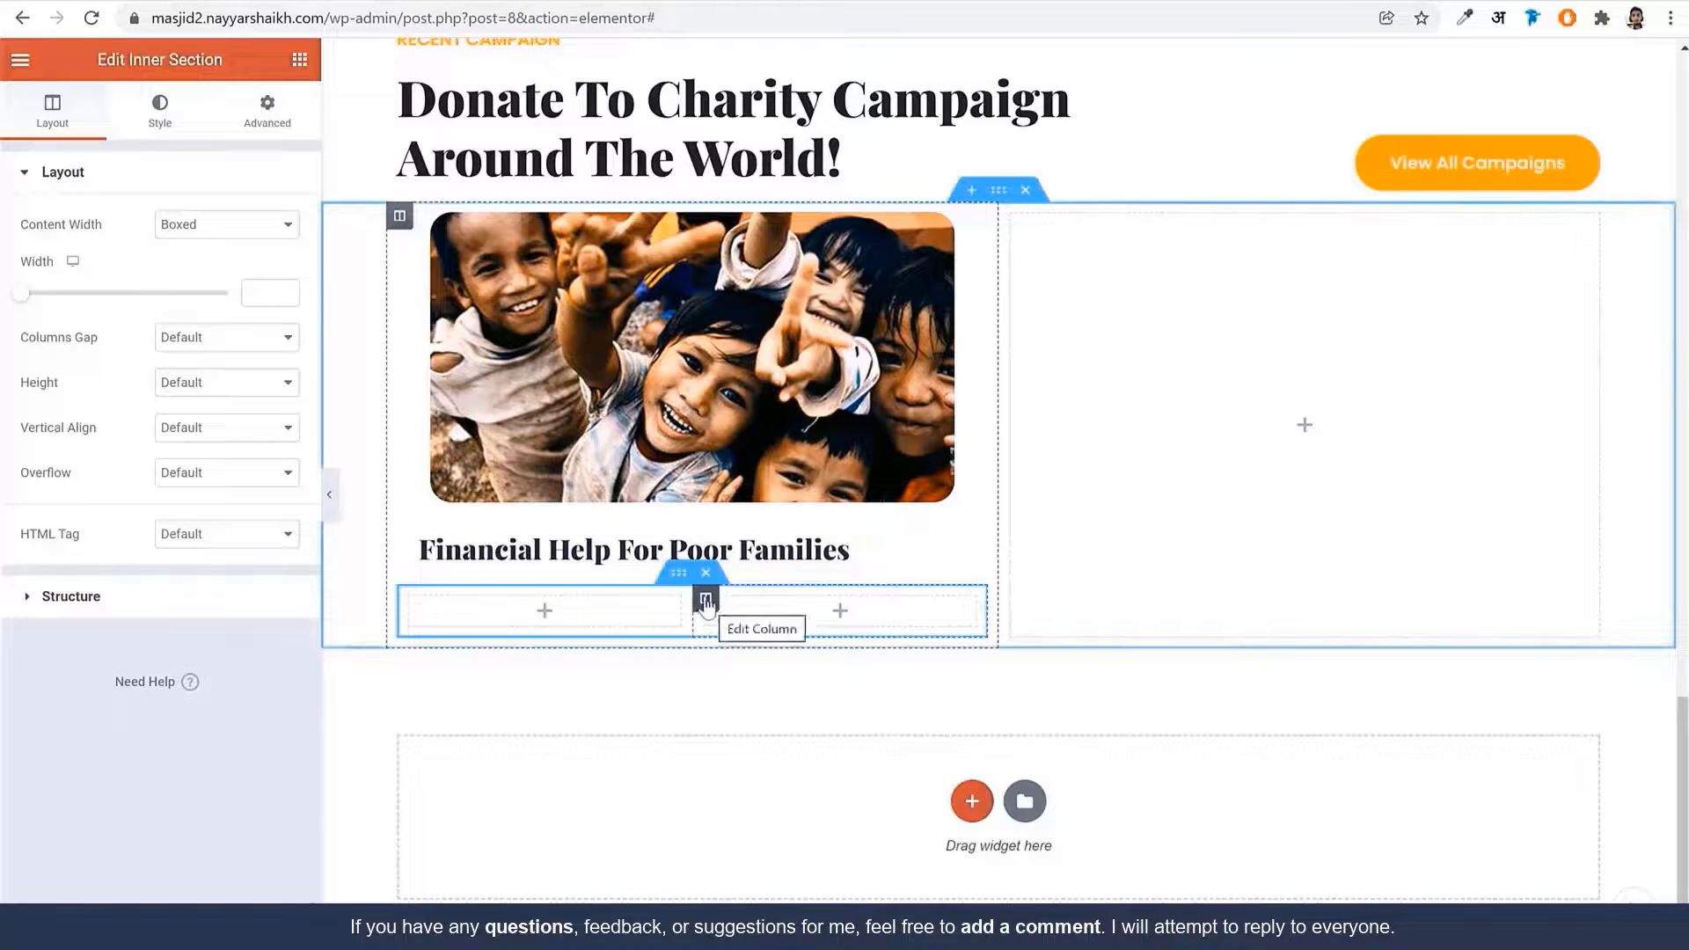
{"action": "right_click", "coordinate": [705, 599]}
{"action": "left_click", "coordinate": [802, 895]}
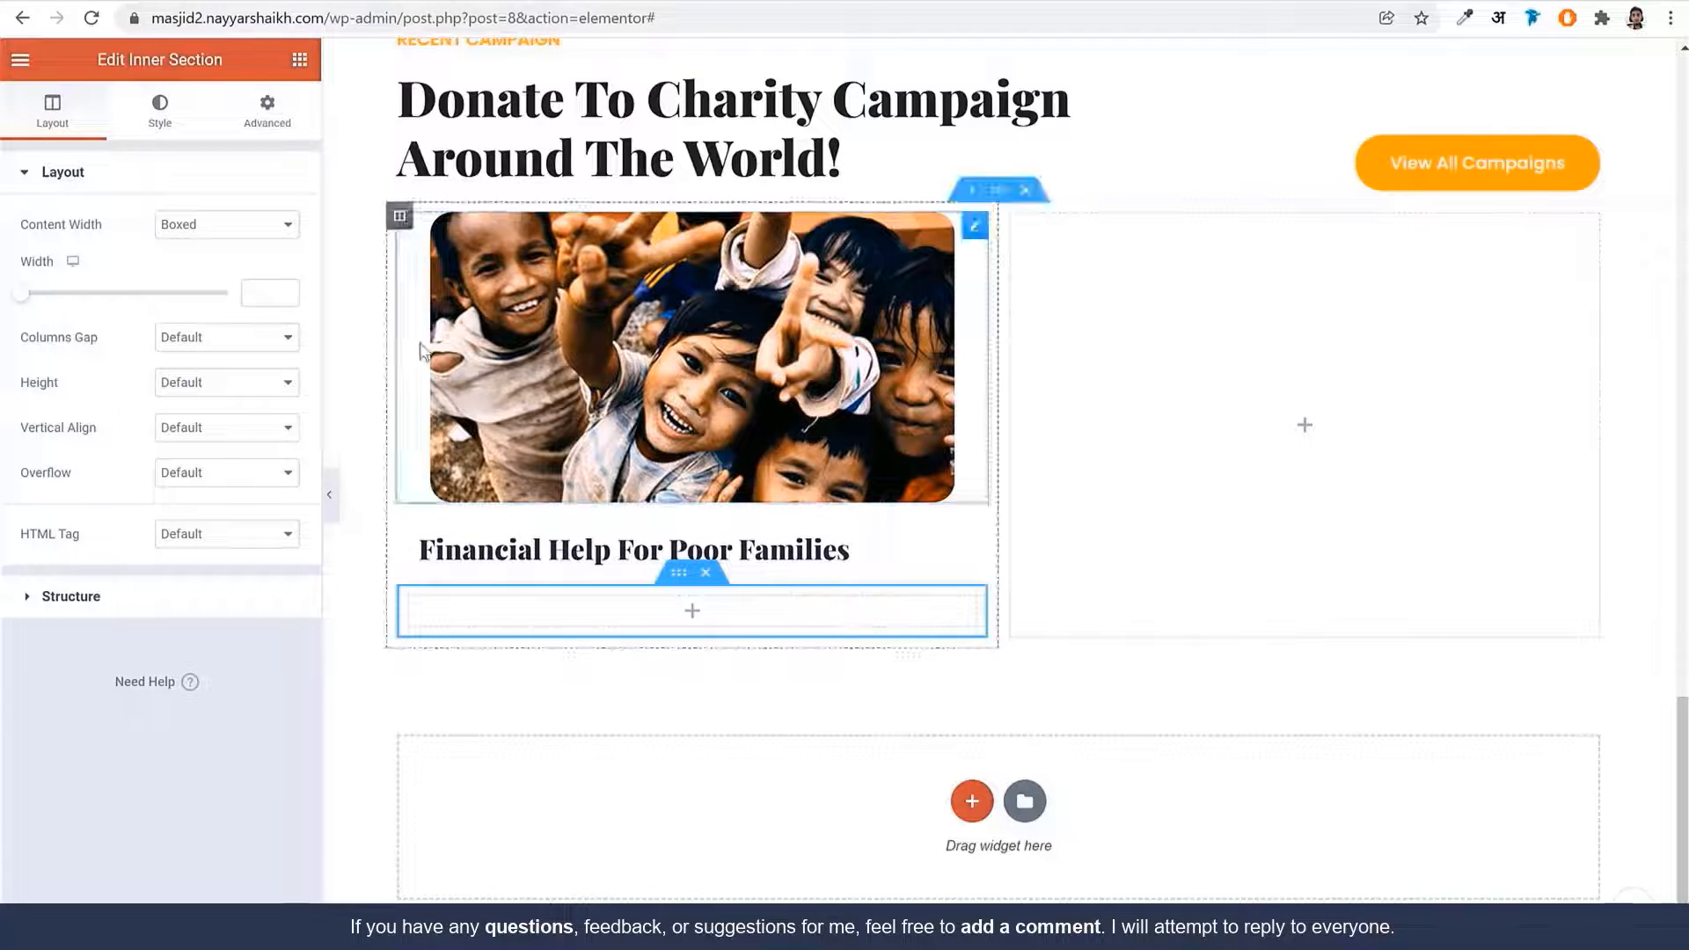
Look over the RAISED label and amount on the live campaign card for reference
{"action": "scroll", "coordinate": [837, 476], "scroll_direction": "up", "scroll_amount": 8}
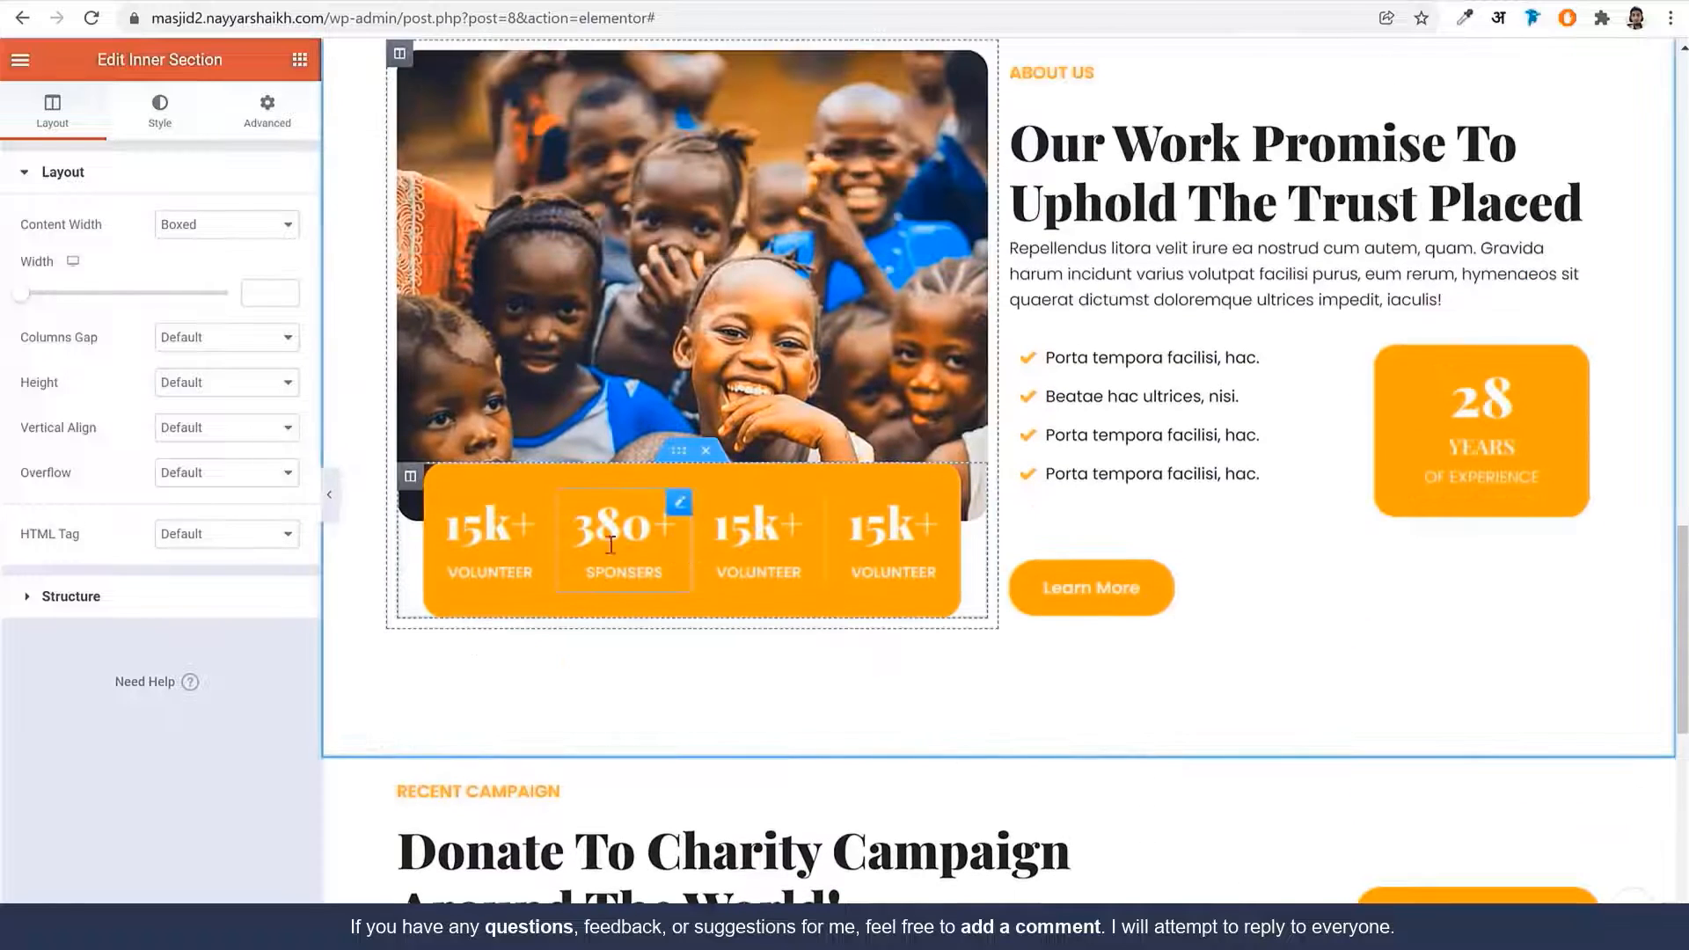
{"action": "scroll", "coordinate": [733, 521], "scroll_direction": "down", "scroll_amount": 8}
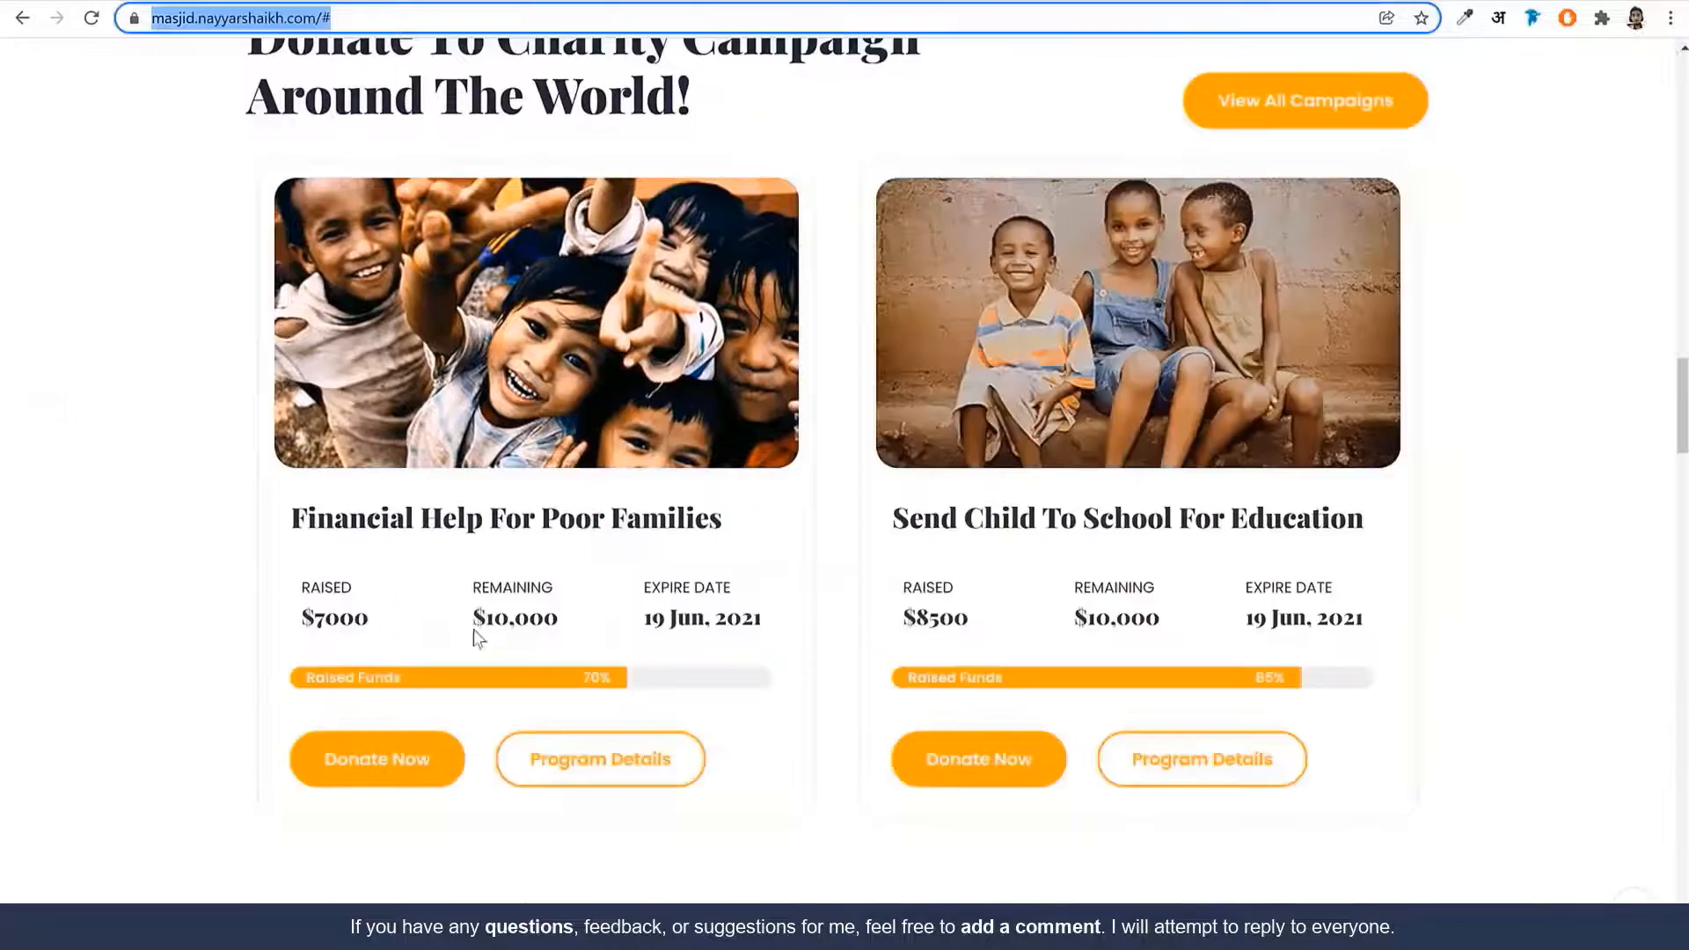
{"action": "mouse_move", "coordinate": [302, 590]}
{"action": "left_mouse_down"}
{"action": "mouse_move", "coordinate": [373, 595]}
{"action": "mouse_move", "coordinate": [300, 621]}
{"action": "left_mouse_up"}
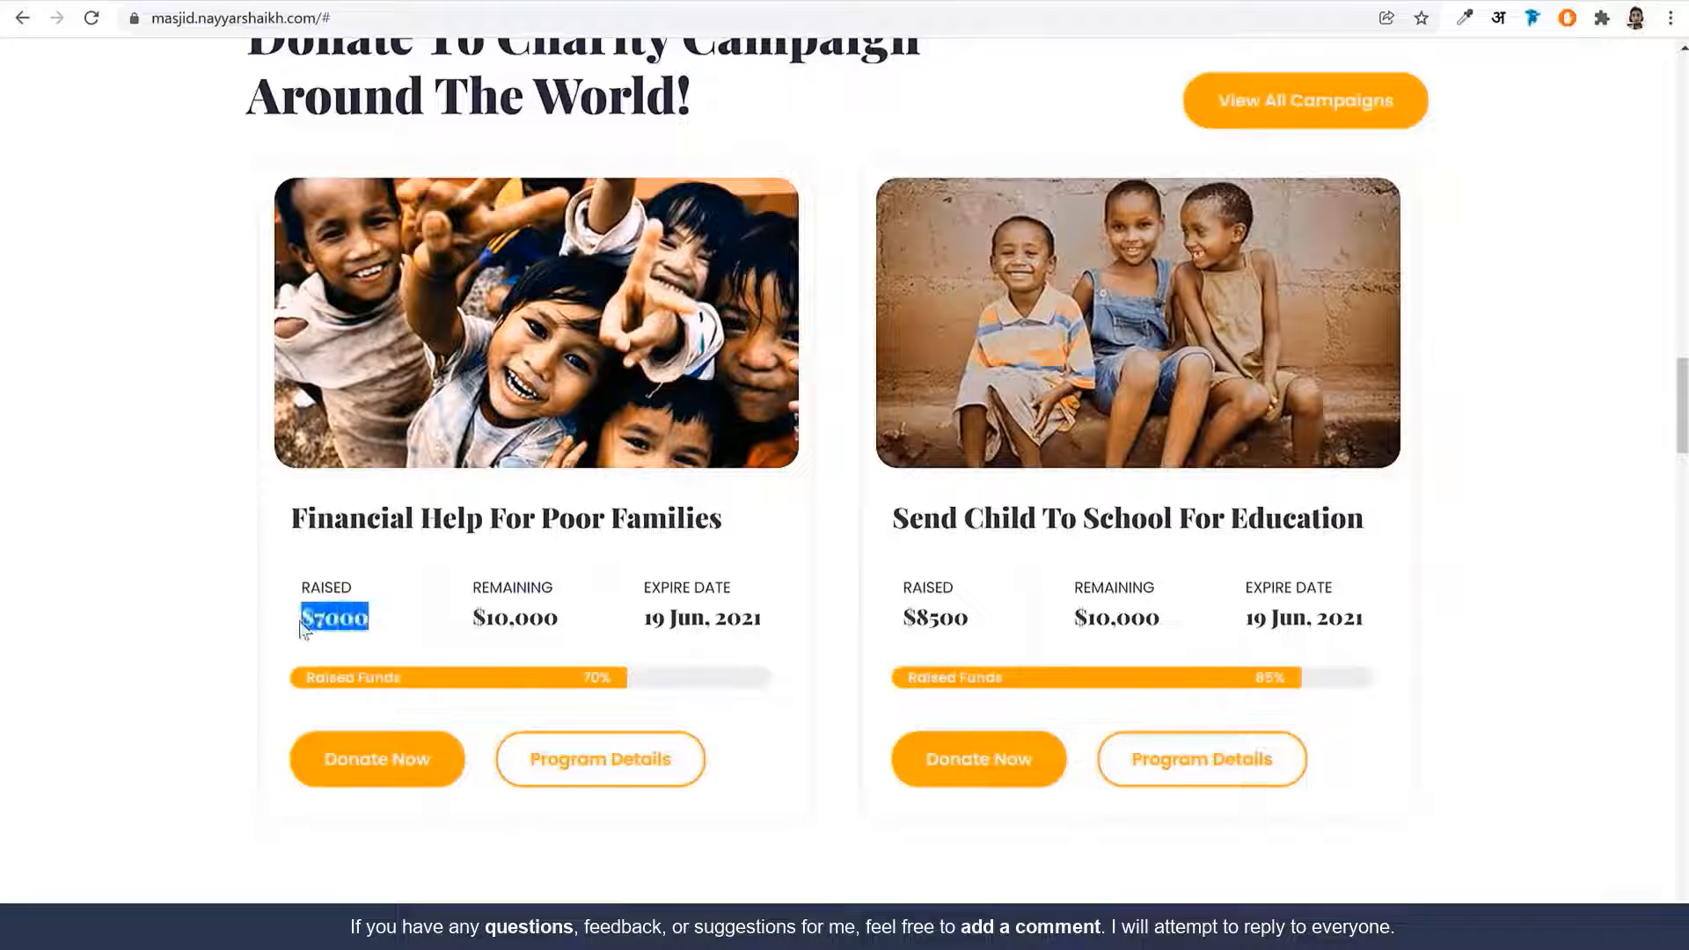
{"action": "left_click", "coordinate": [332, 601]}
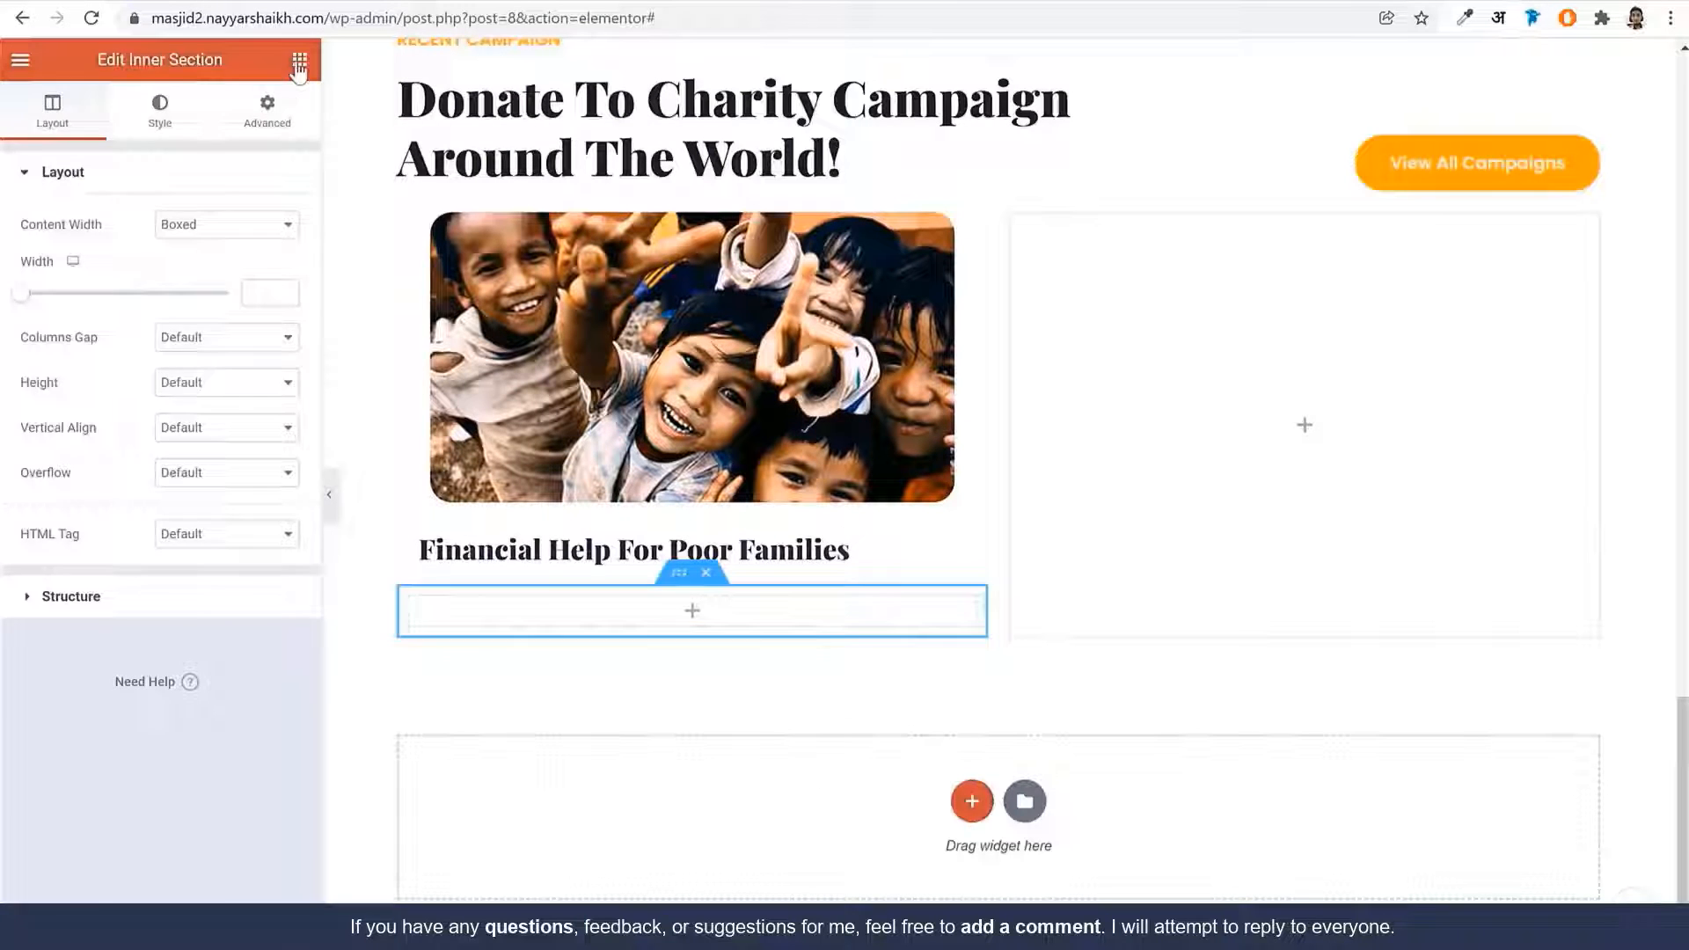
Add a left-aligned Sina Title widget with title RAISED and subtitle $7000
{"action": "left_click", "coordinate": [299, 60]}
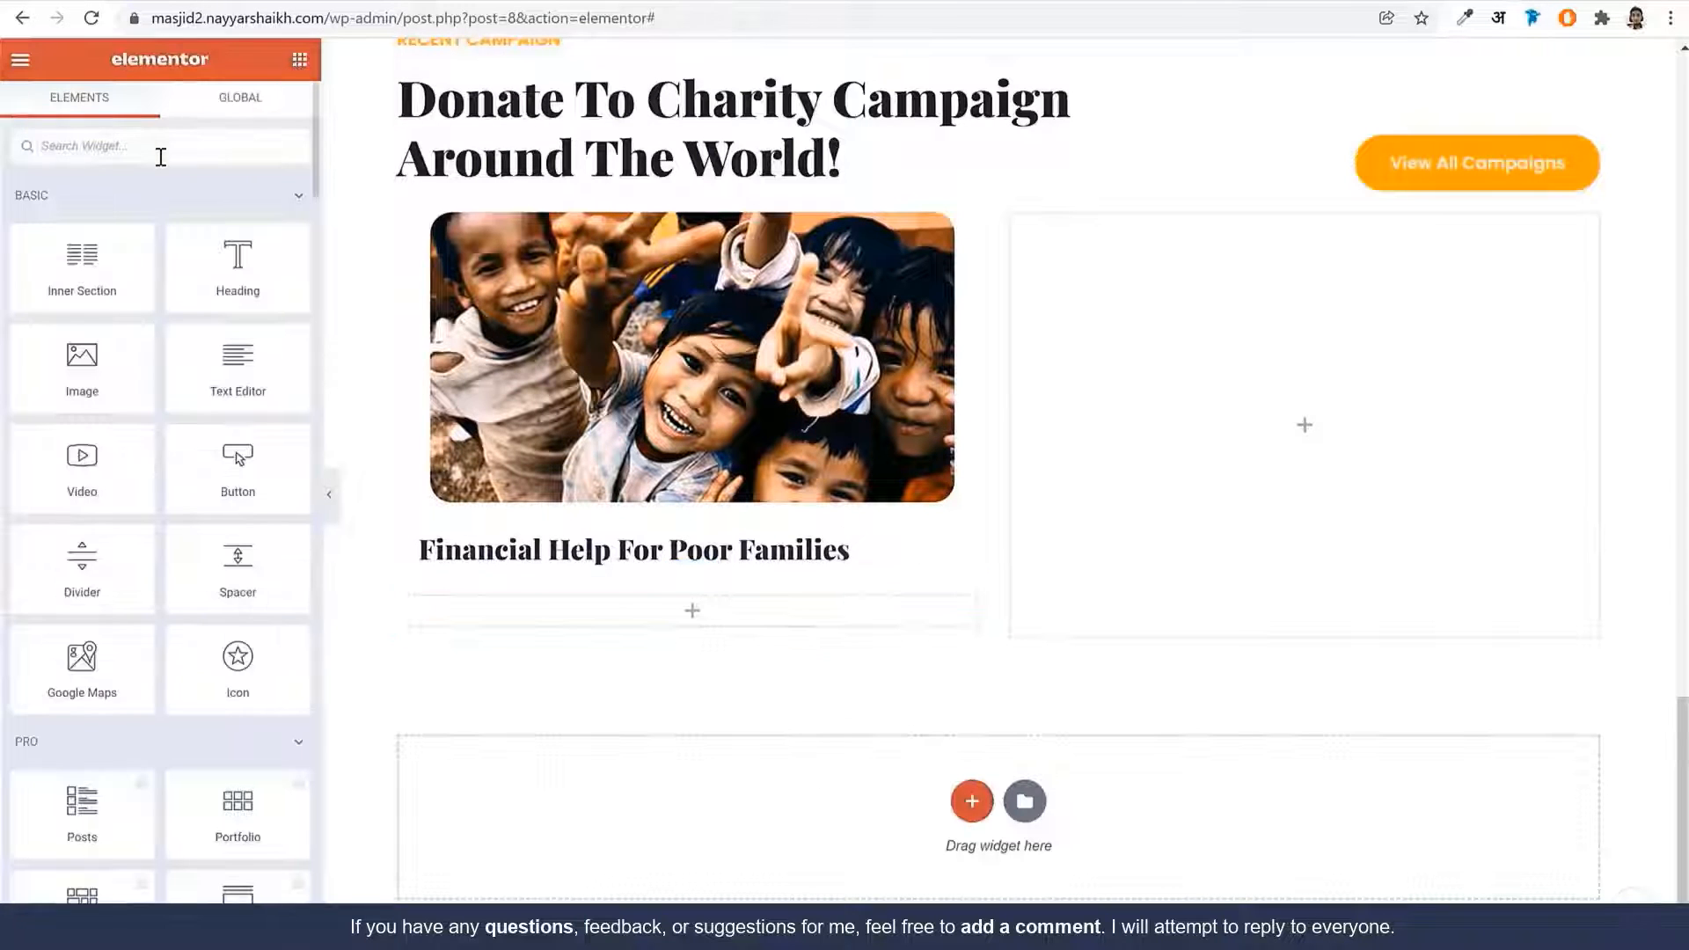
{"action": "type", "text": "tit"}
{"action": "left_click_drag", "start_coordinate": [238, 218], "coordinate": [554, 624]}
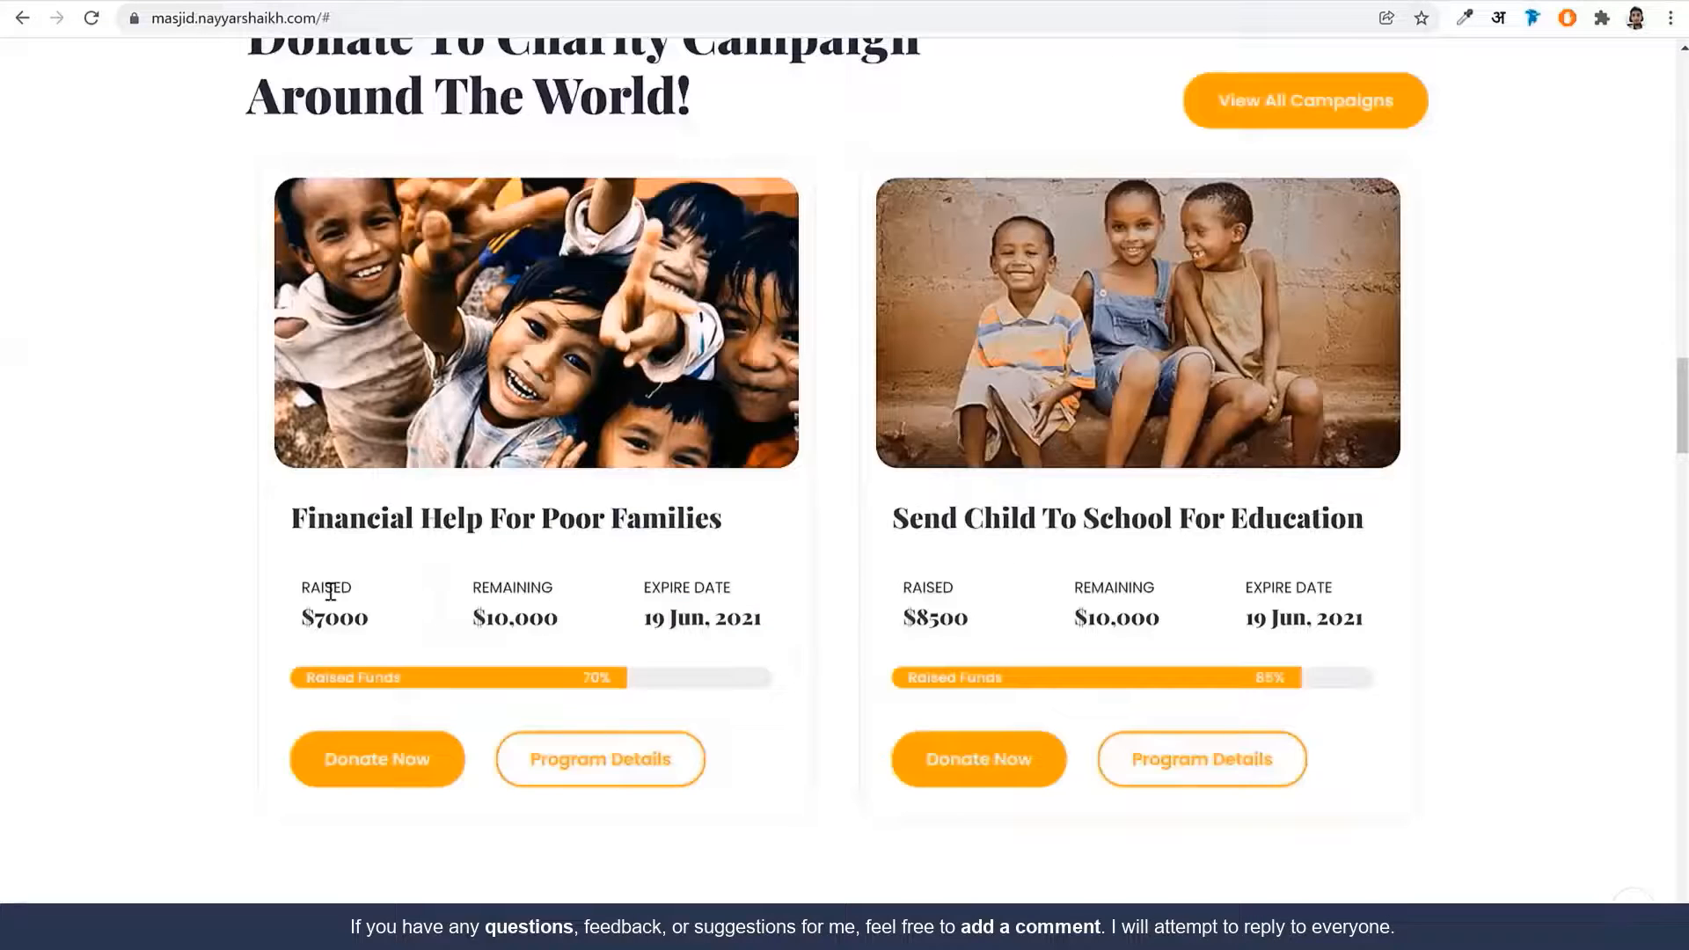
{"action": "double_click", "coordinate": [330, 591]}
{"action": "key", "text": "ctrl+c"}
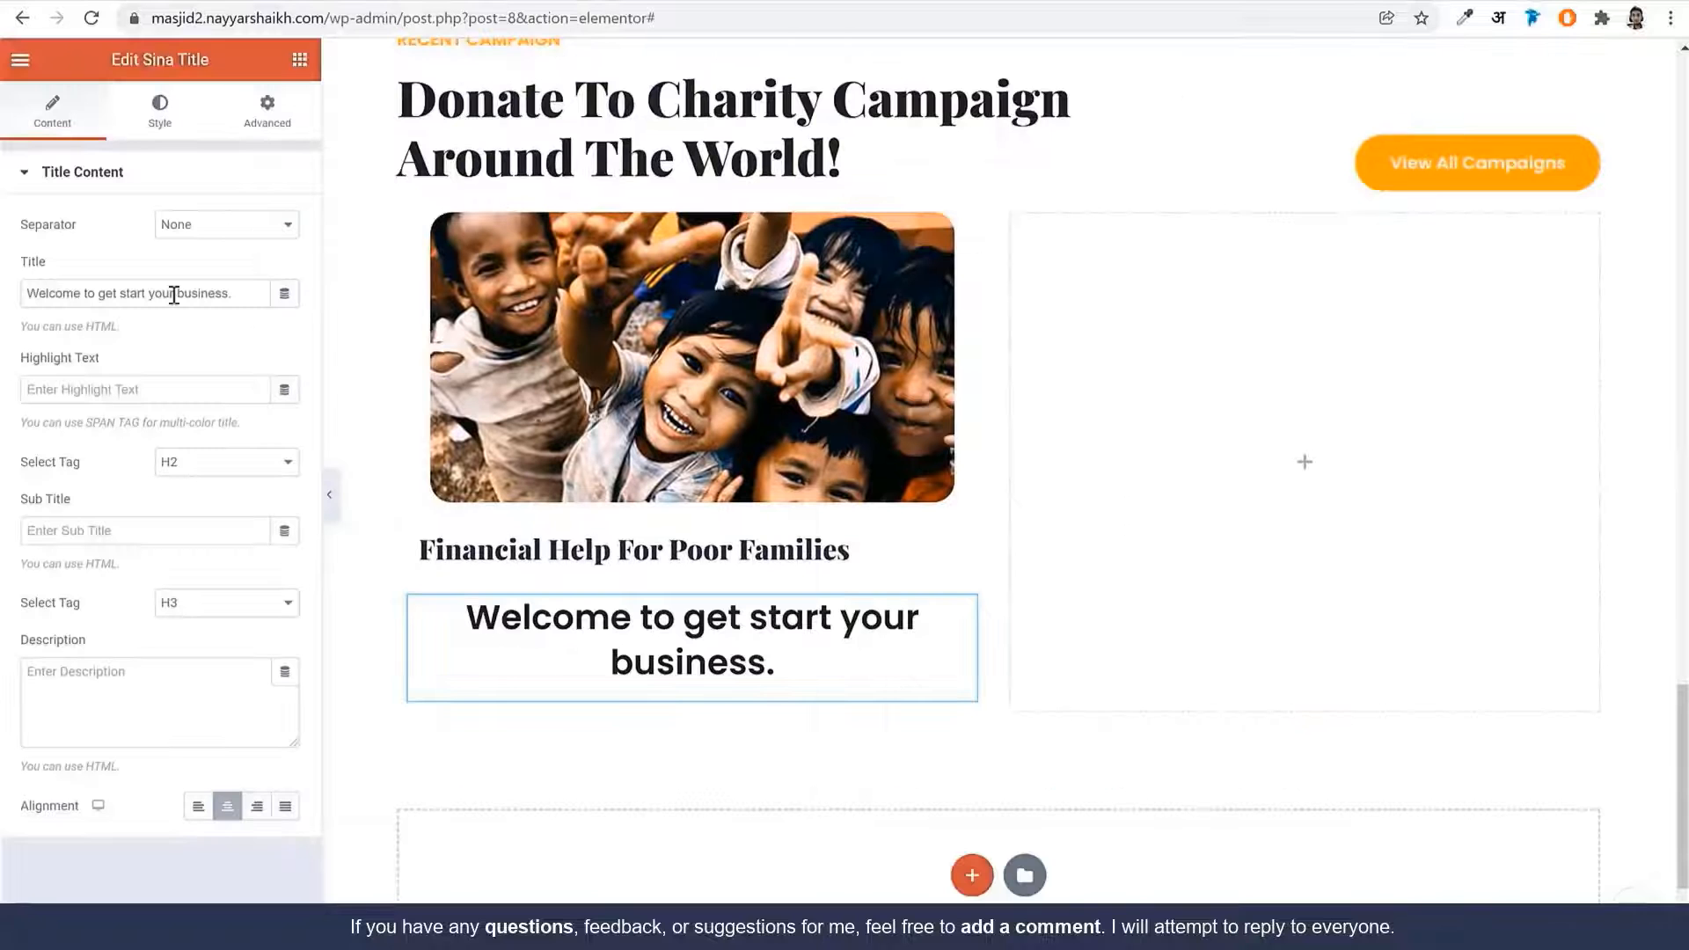
{"action": "left_click", "coordinate": [173, 293]}
{"action": "key", "text": "ctrl+a"}
{"action": "key", "text": "ctrl+v"}
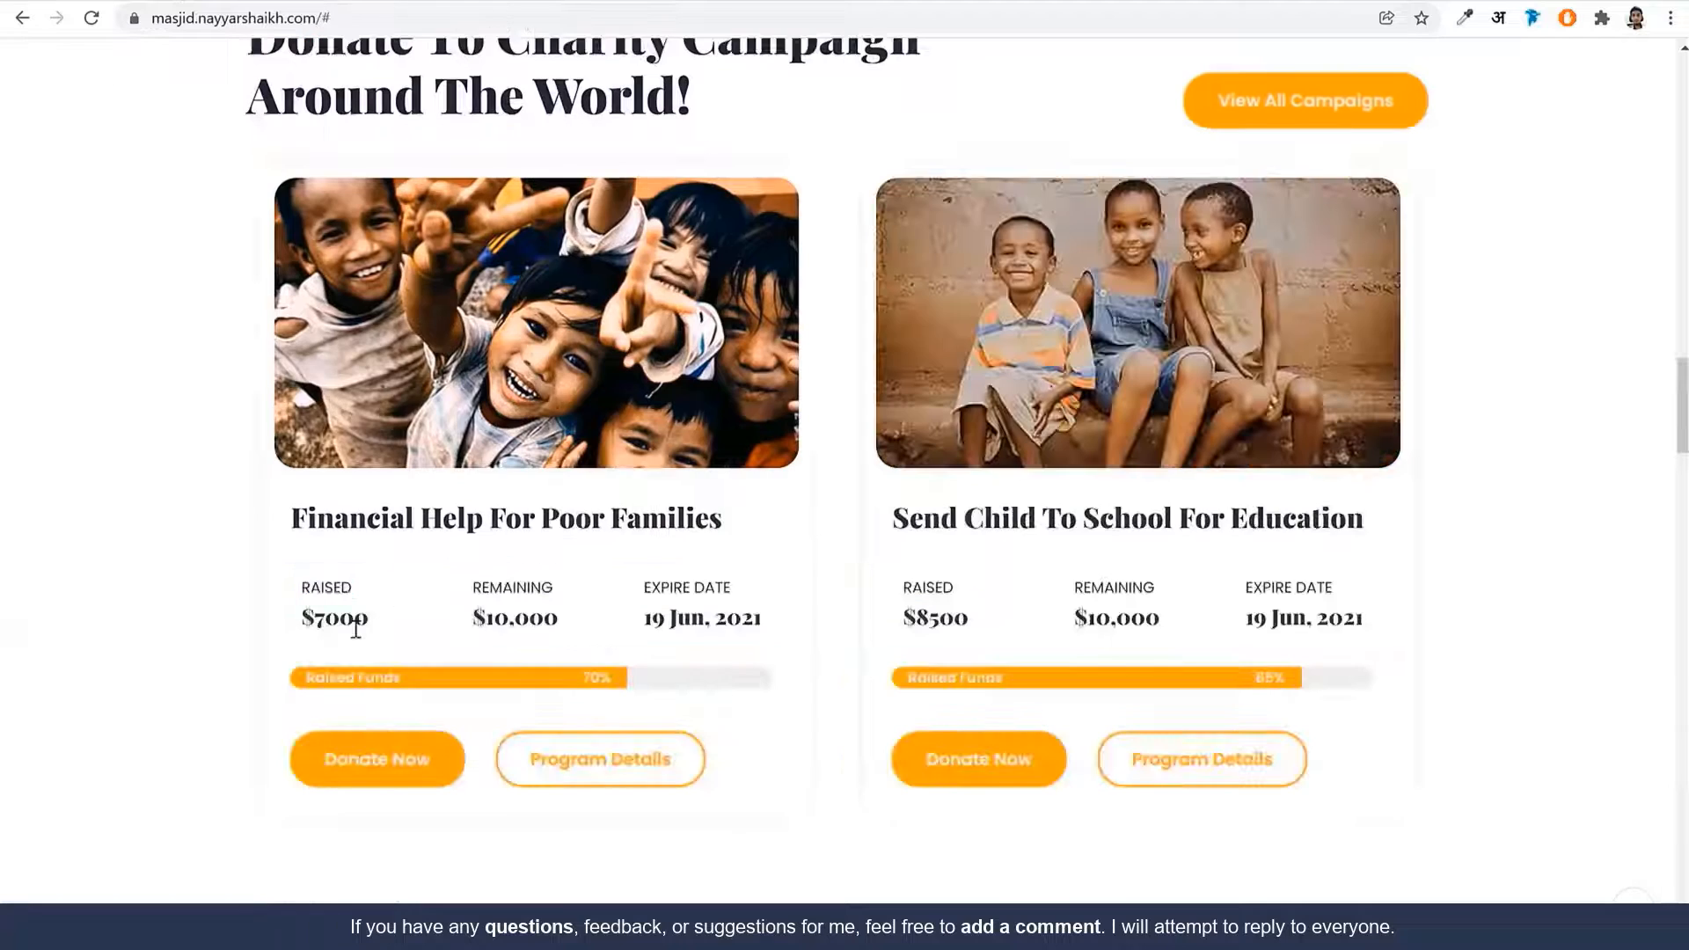
{"action": "double_click", "coordinate": [339, 618]}
{"action": "key", "text": "ctrl+c"}
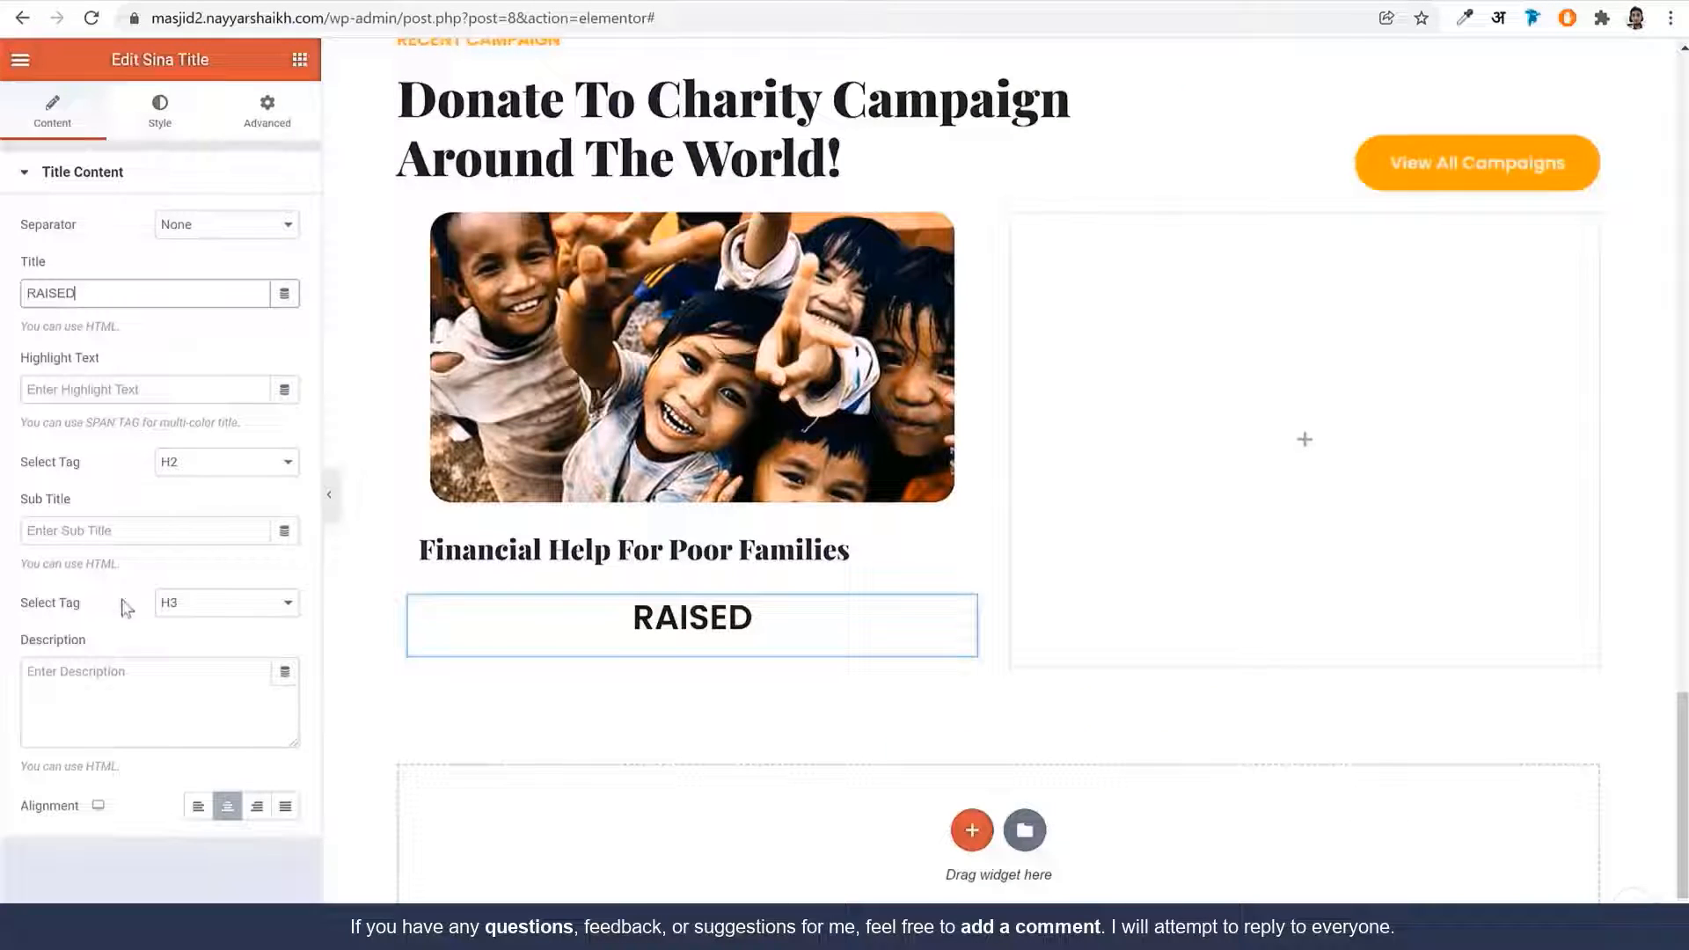
{"action": "left_click", "coordinate": [106, 535]}
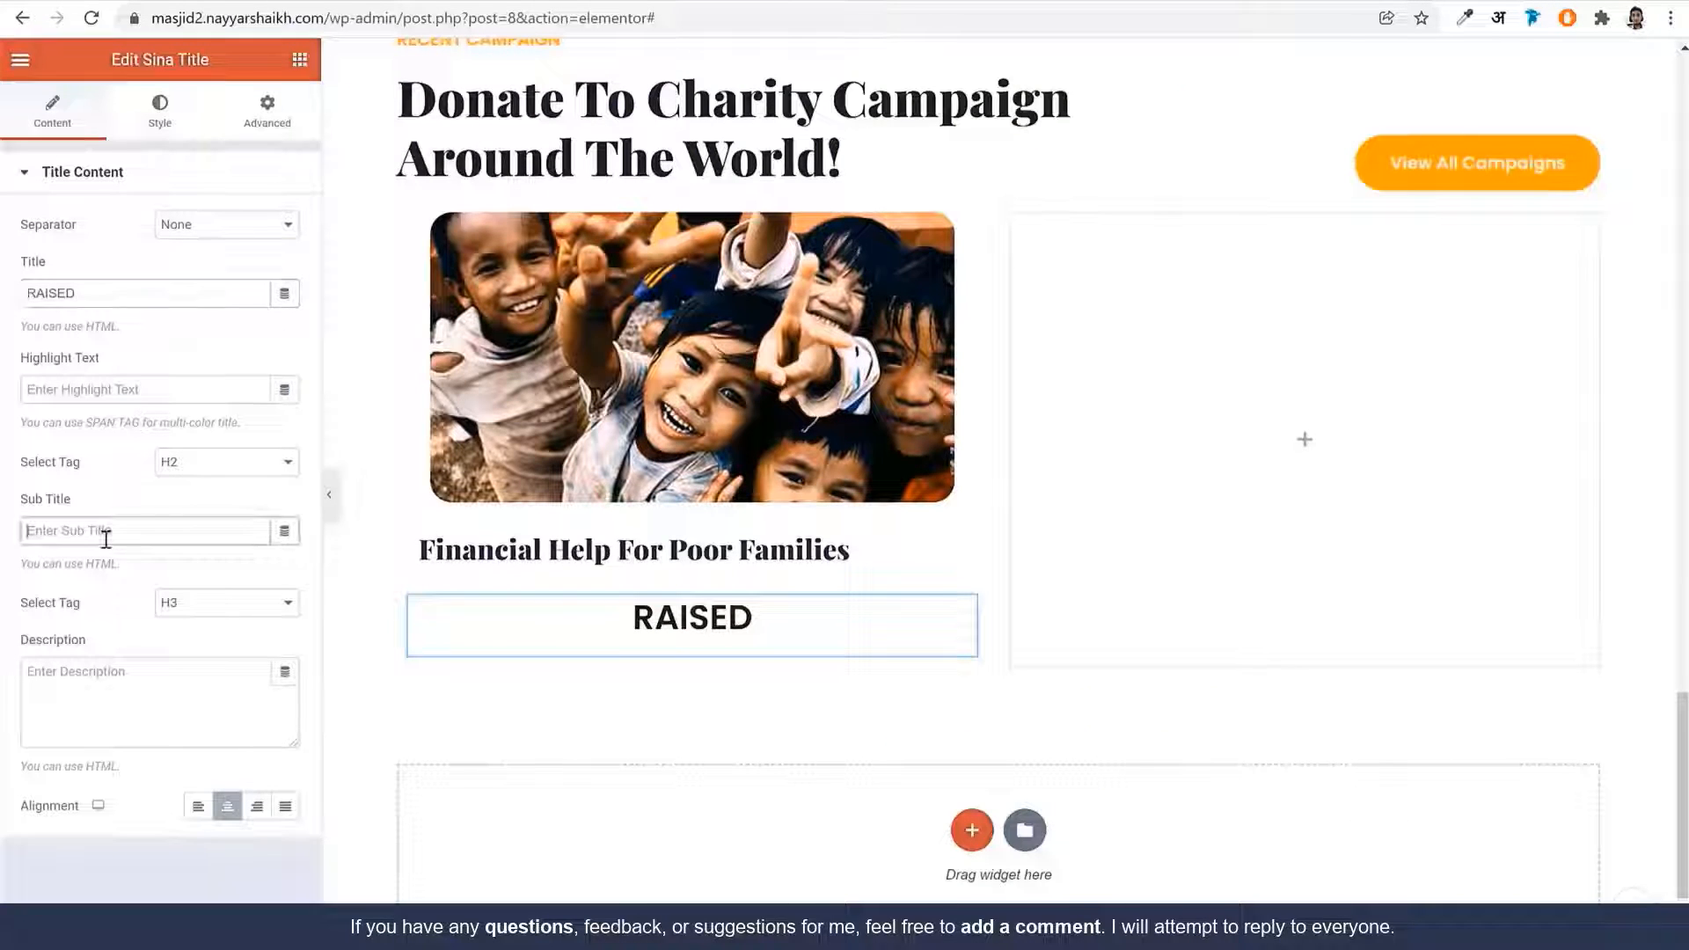
{"action": "key", "text": "ctrl+v"}
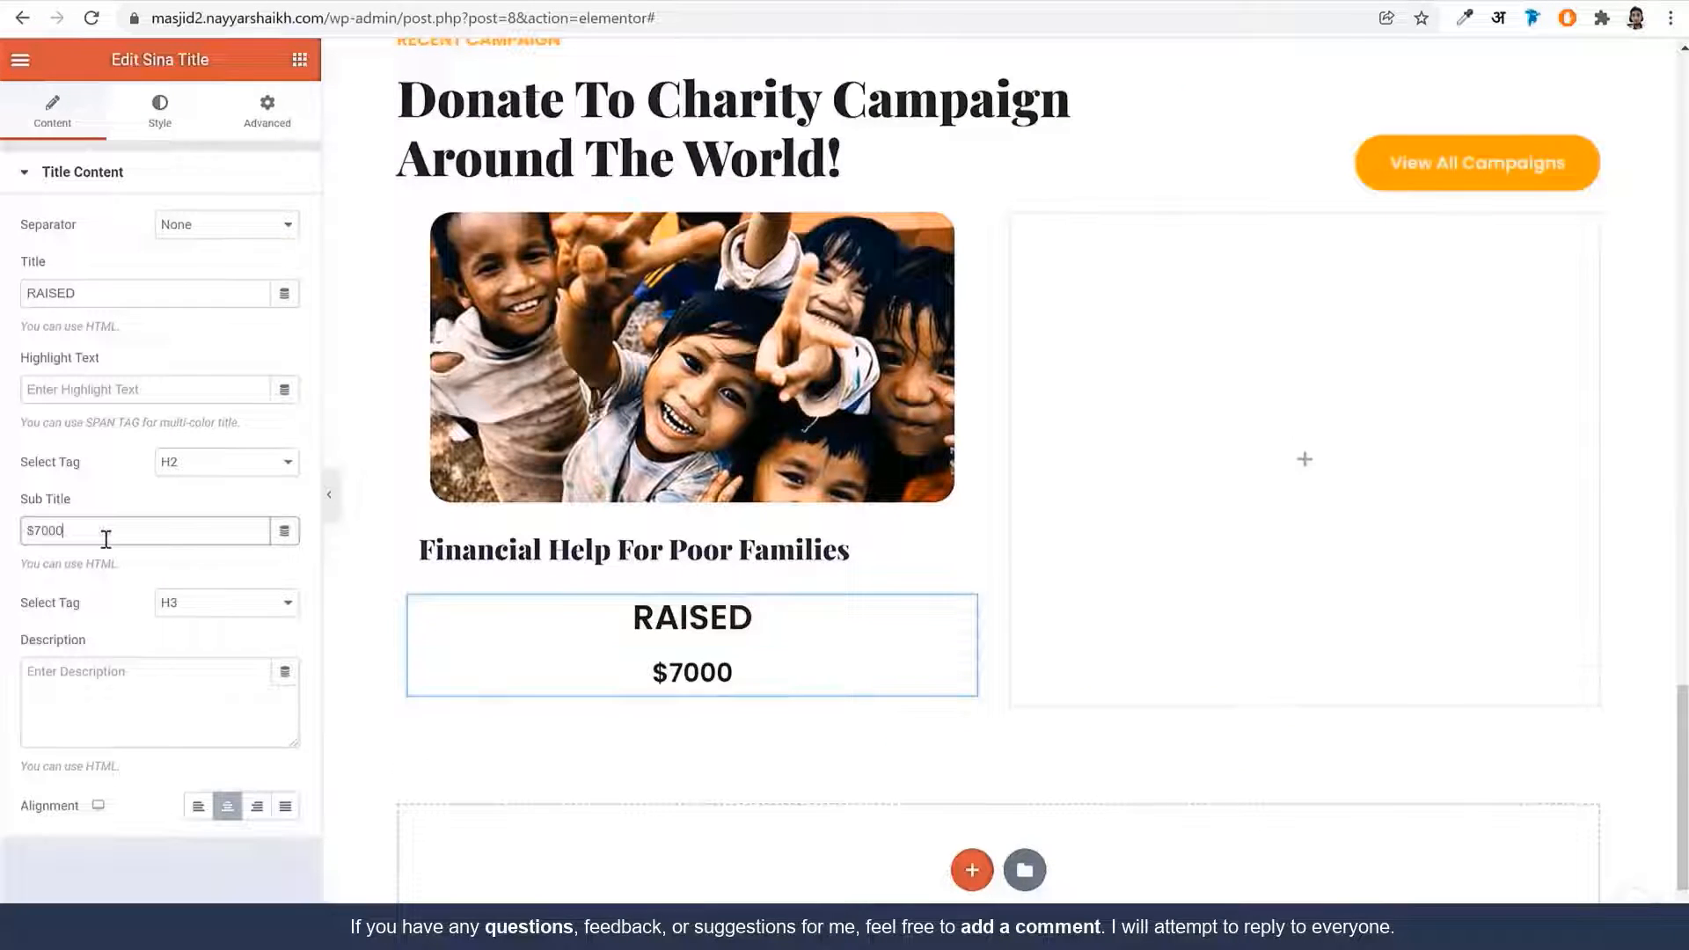
{"action": "left_click", "coordinate": [199, 807]}
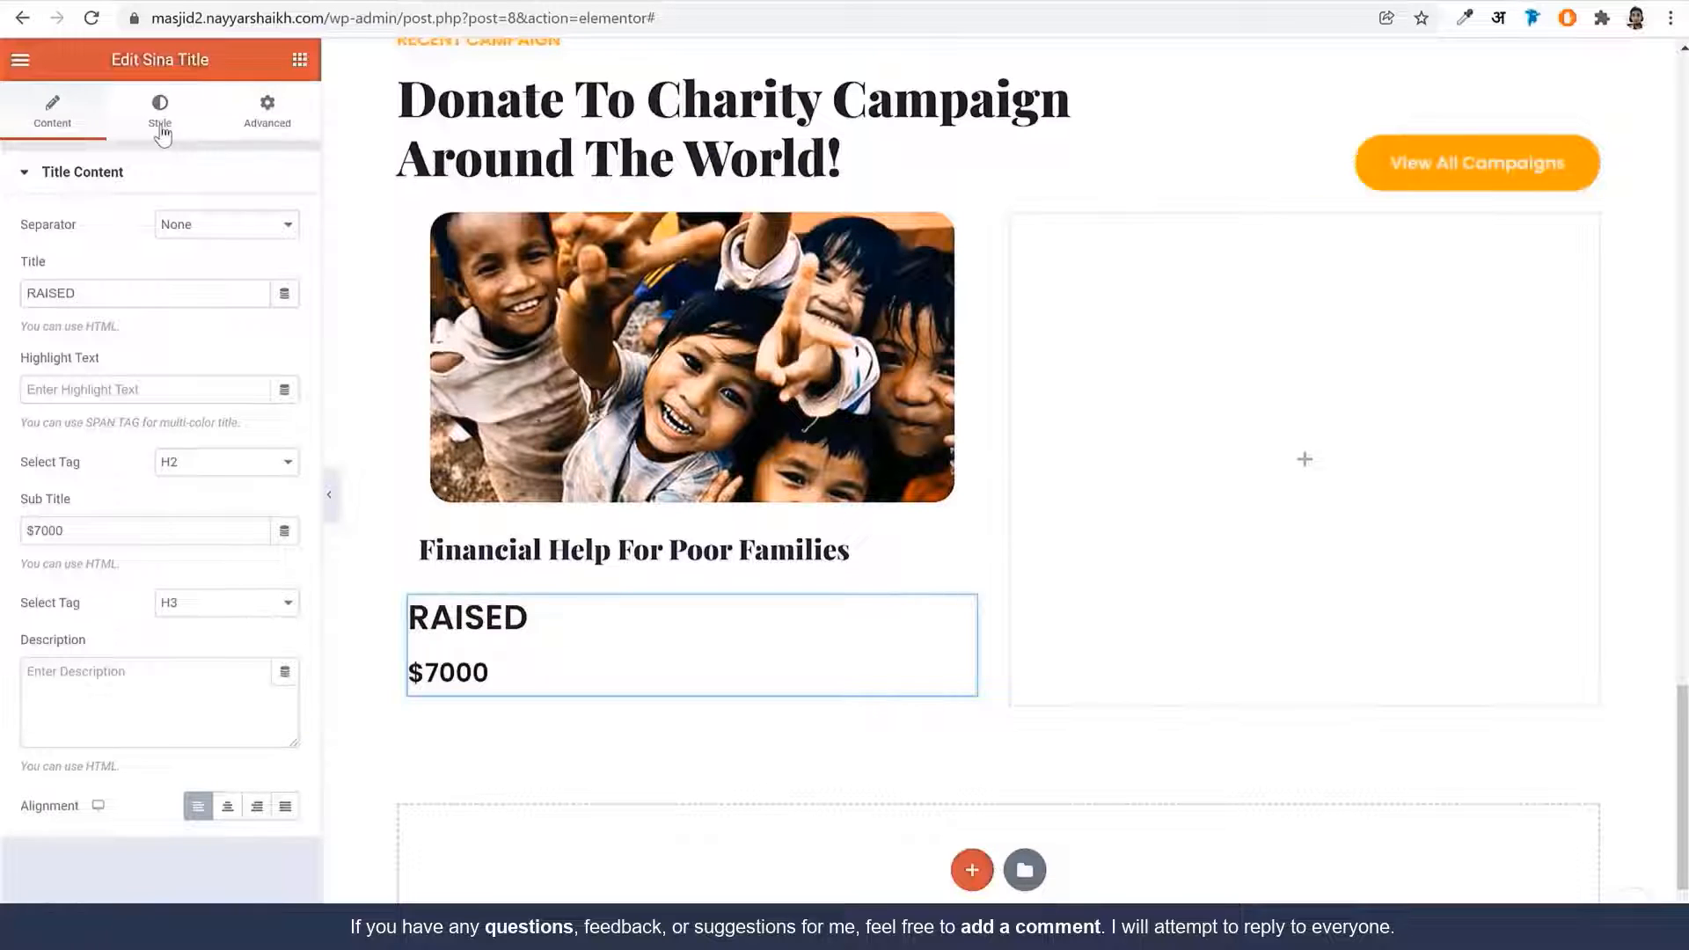
Set the RAISED title typography to size 14, weight 400
{"action": "left_click", "coordinate": [161, 132]}
{"action": "left_click", "coordinate": [285, 226]}
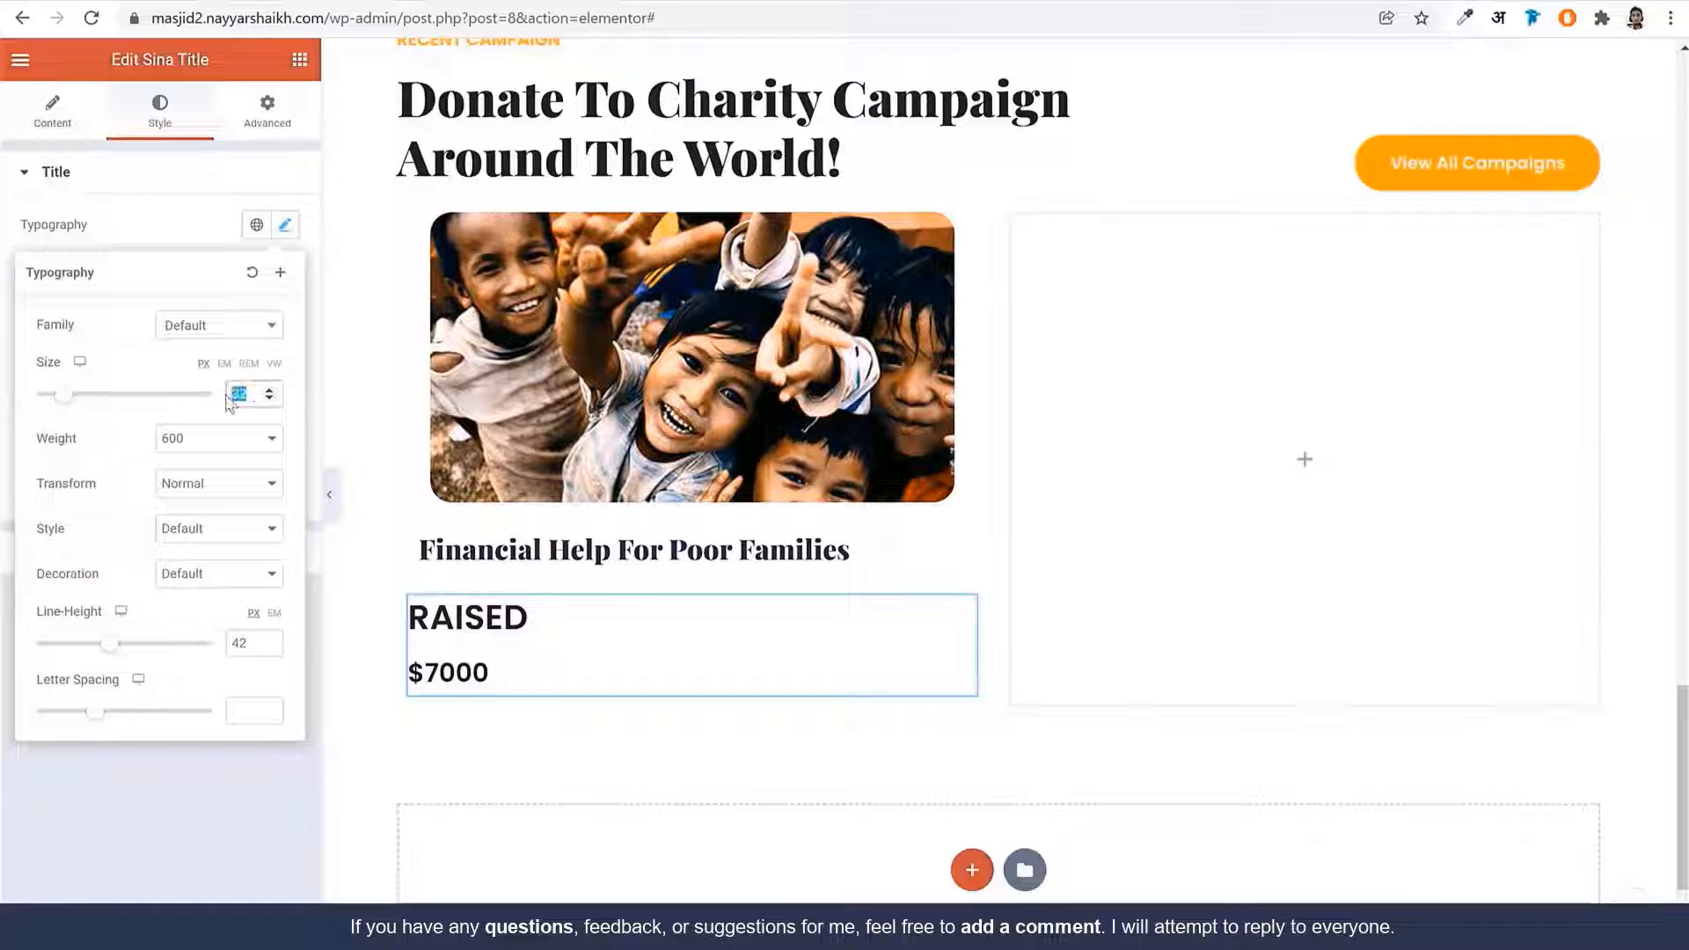
{"action": "type", "text": "14"}
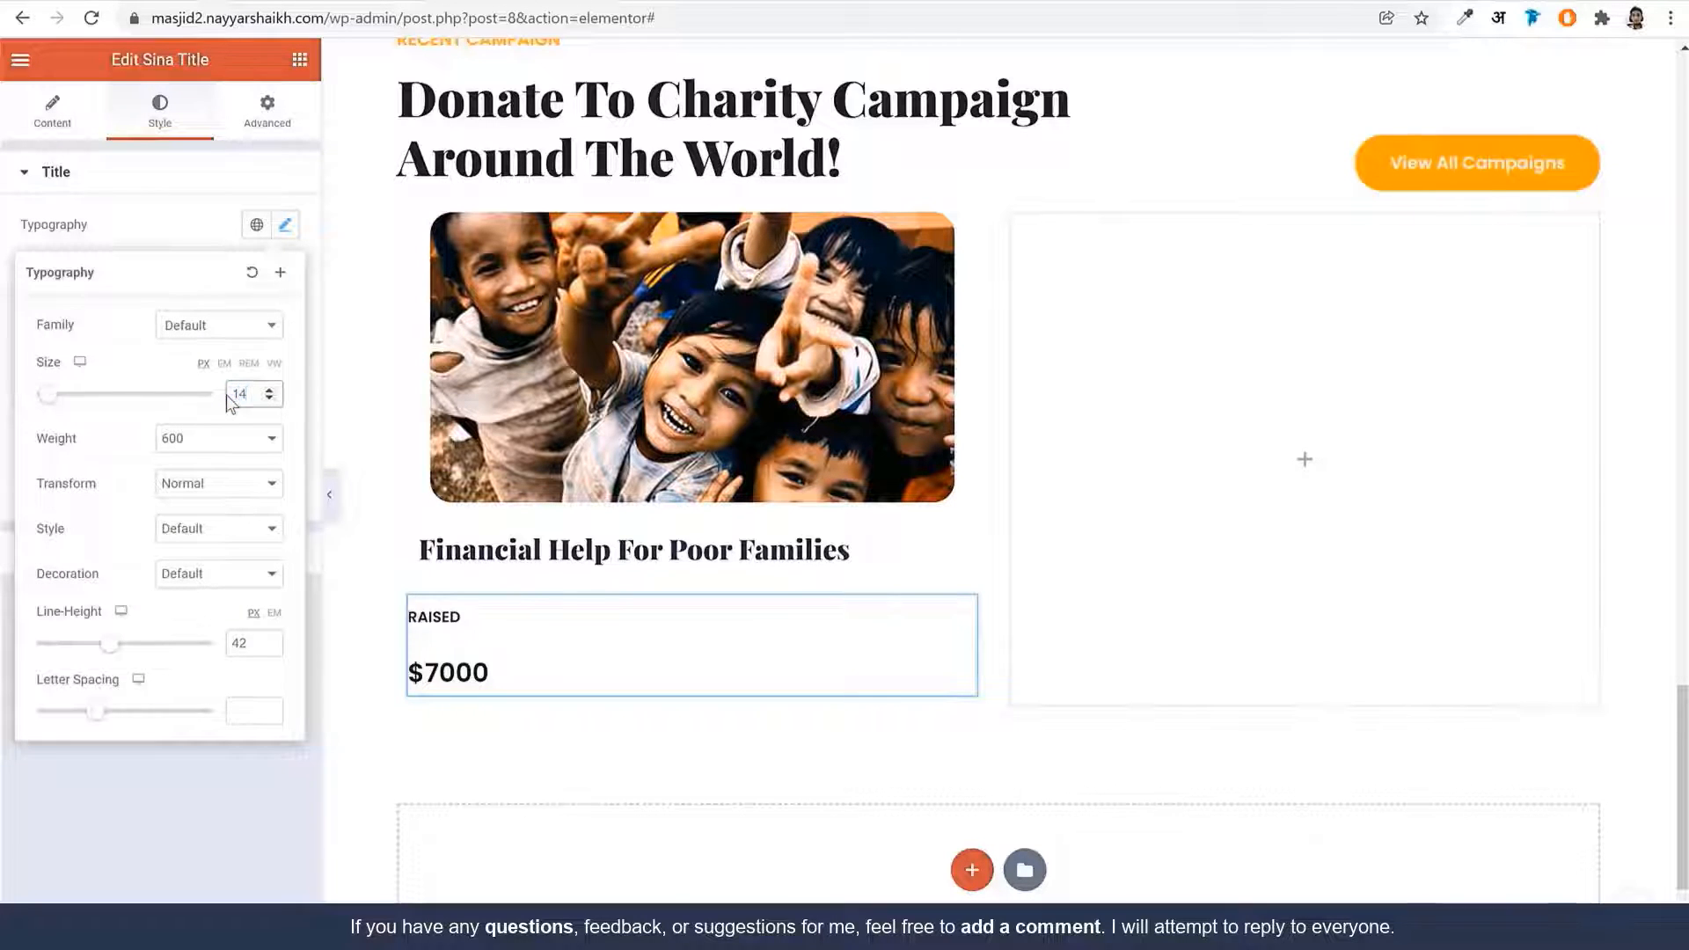
{"action": "left_click", "coordinate": [224, 439]}
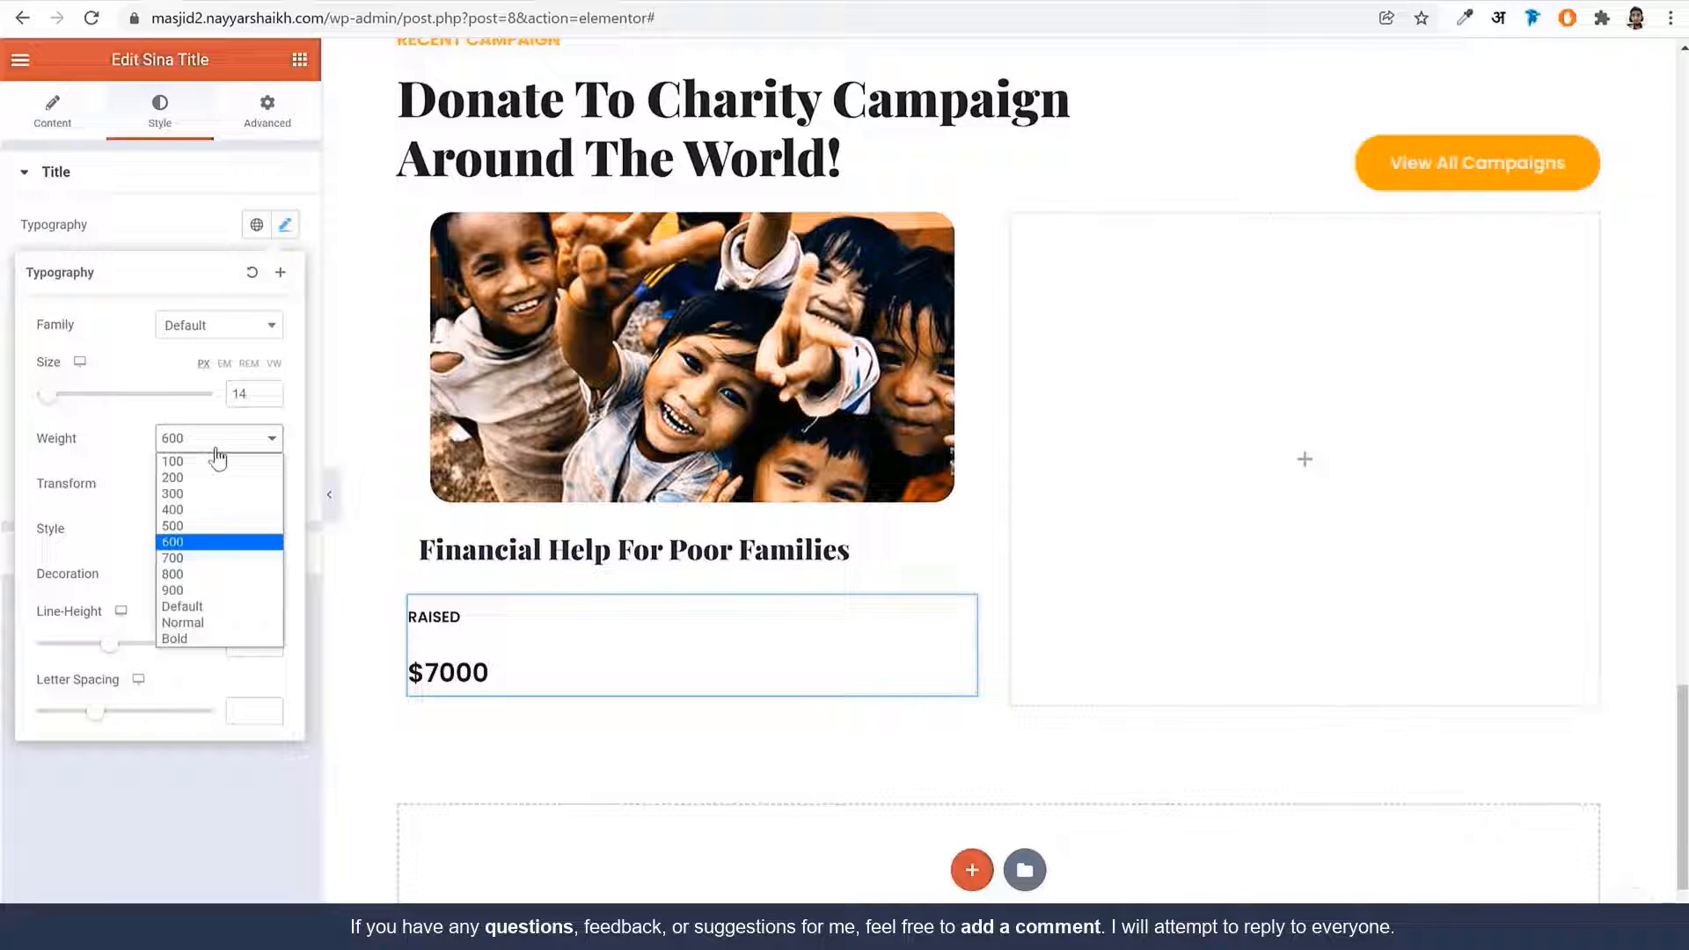
{"action": "left_click", "coordinate": [208, 510]}
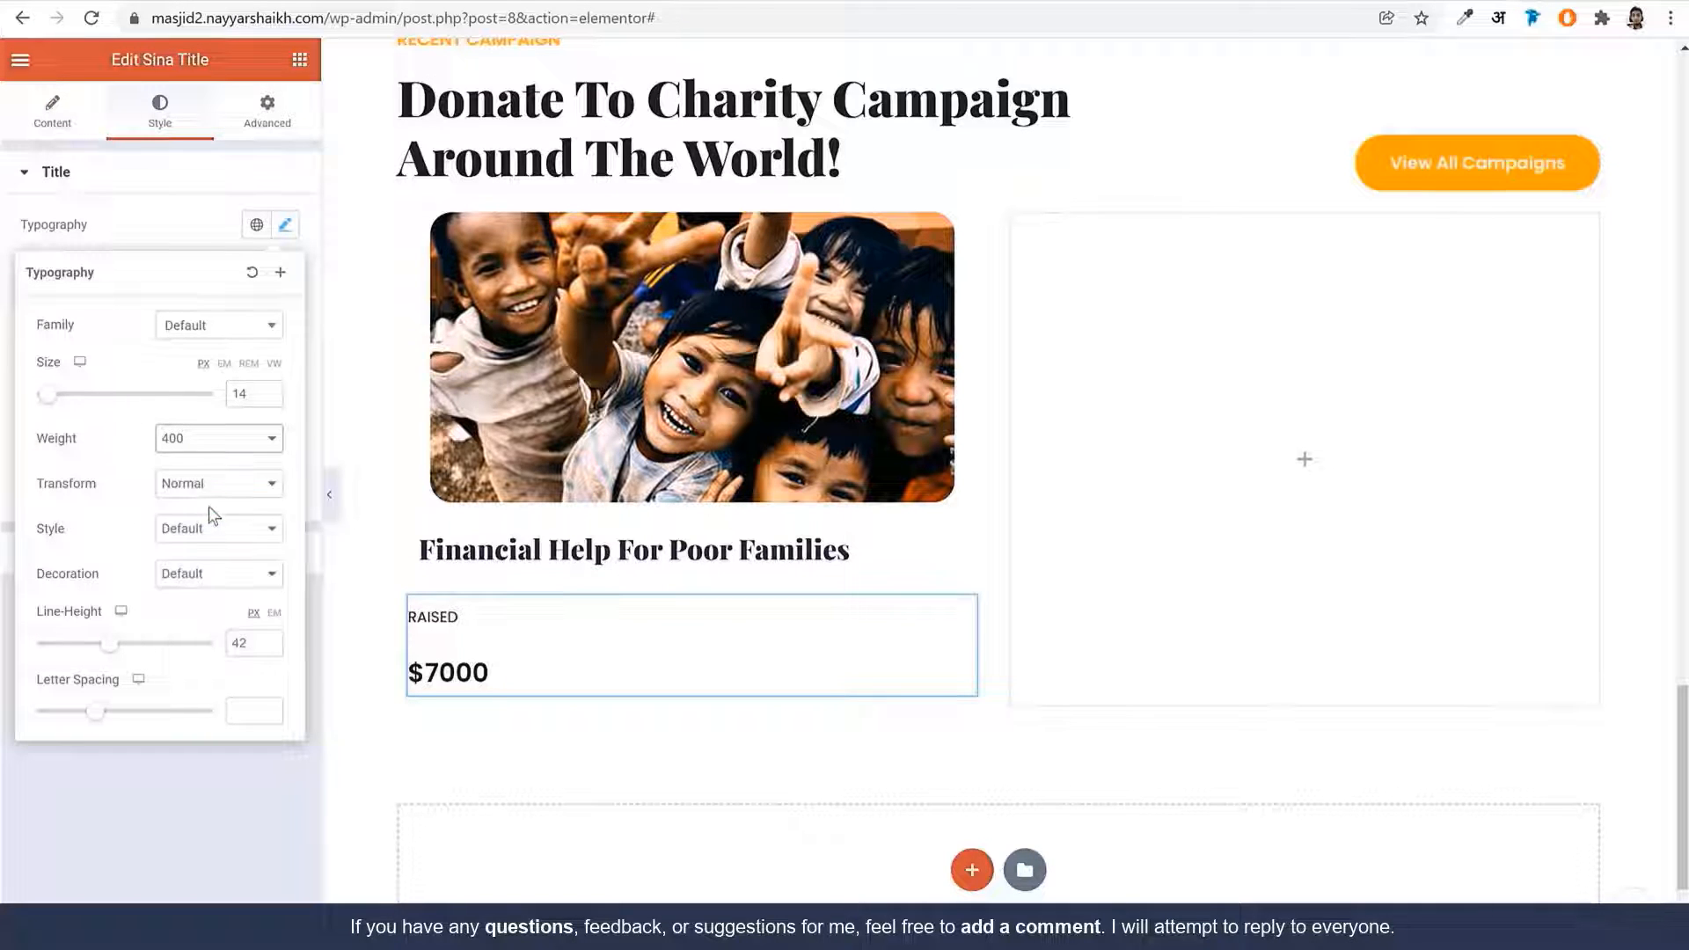
{"action": "left_click", "coordinate": [281, 230]}
{"action": "left_click", "coordinate": [134, 557]}
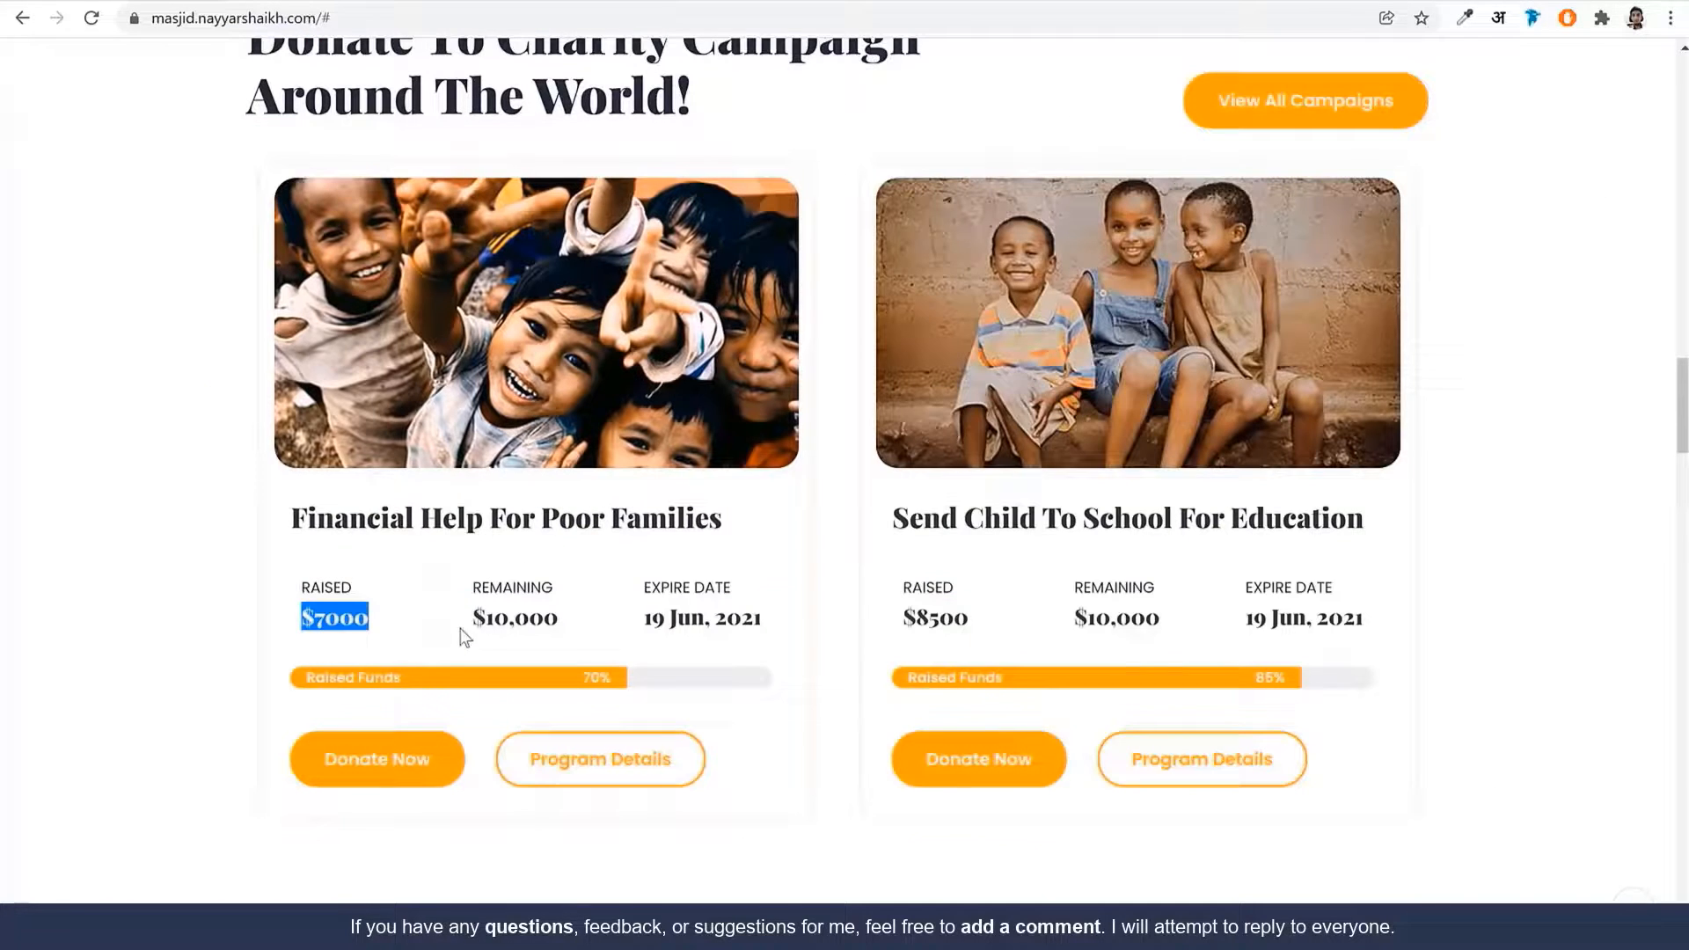
Style $7000 in Playfair Display, size 20, weight 900, line height 1.2em
{"action": "left_click", "coordinate": [341, 626]}
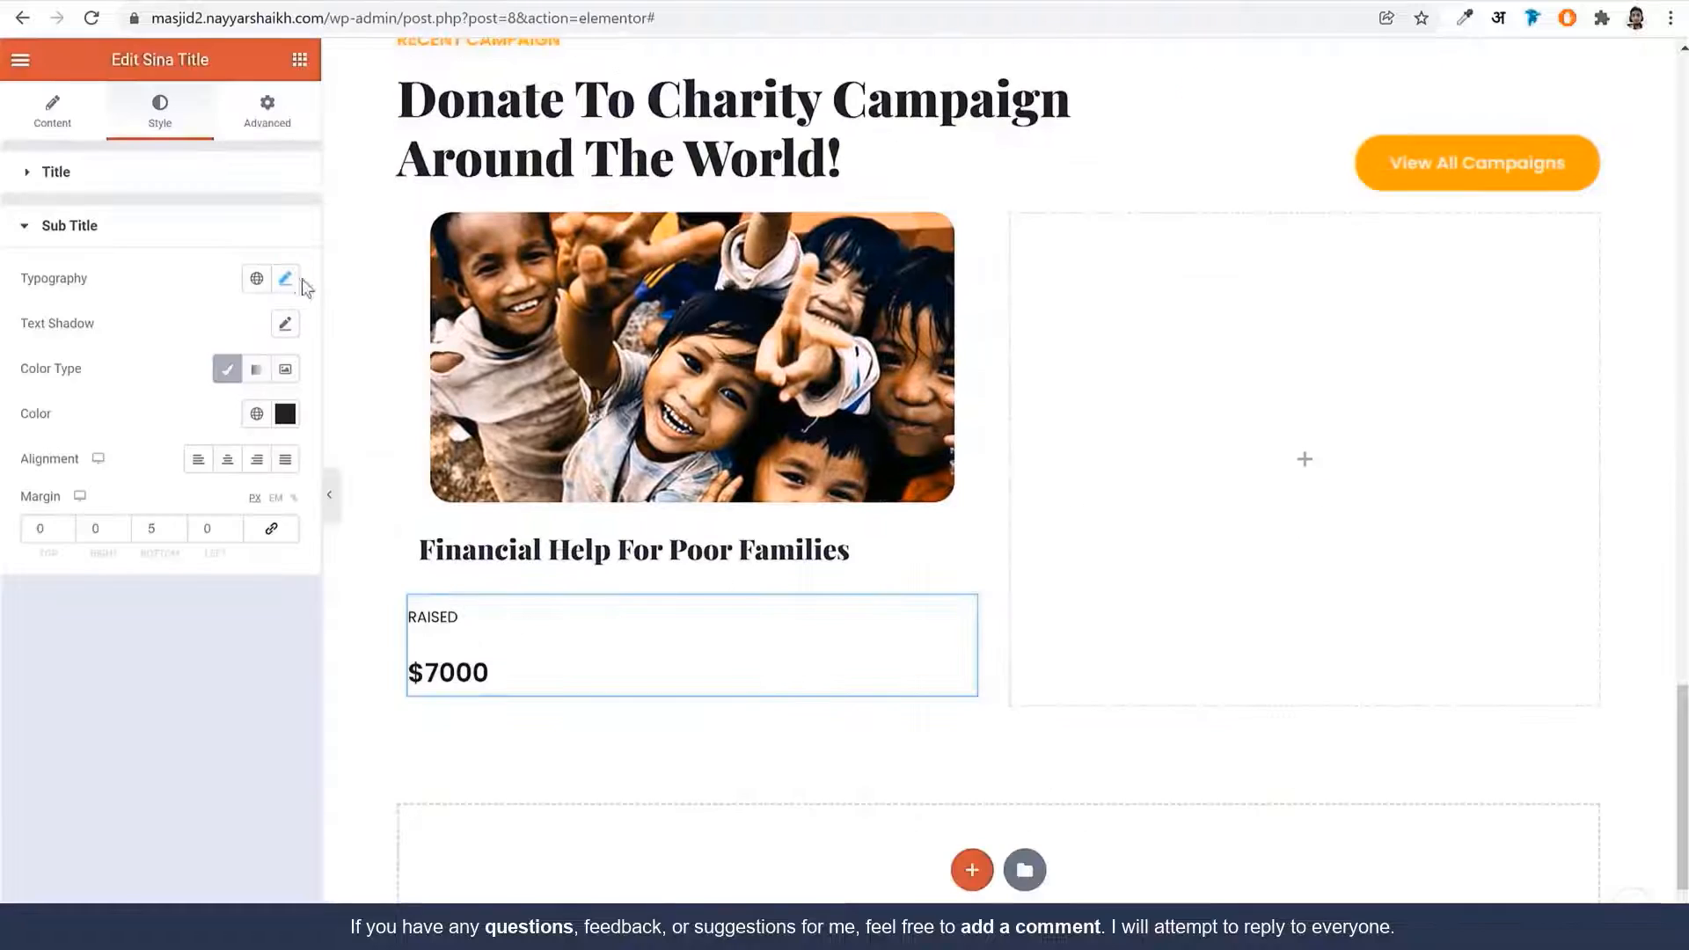
{"action": "left_click", "coordinate": [284, 278]}
{"action": "left_click", "coordinate": [218, 378]}
{"action": "type", "text": "playf"}
{"action": "key", "text": "Return"}
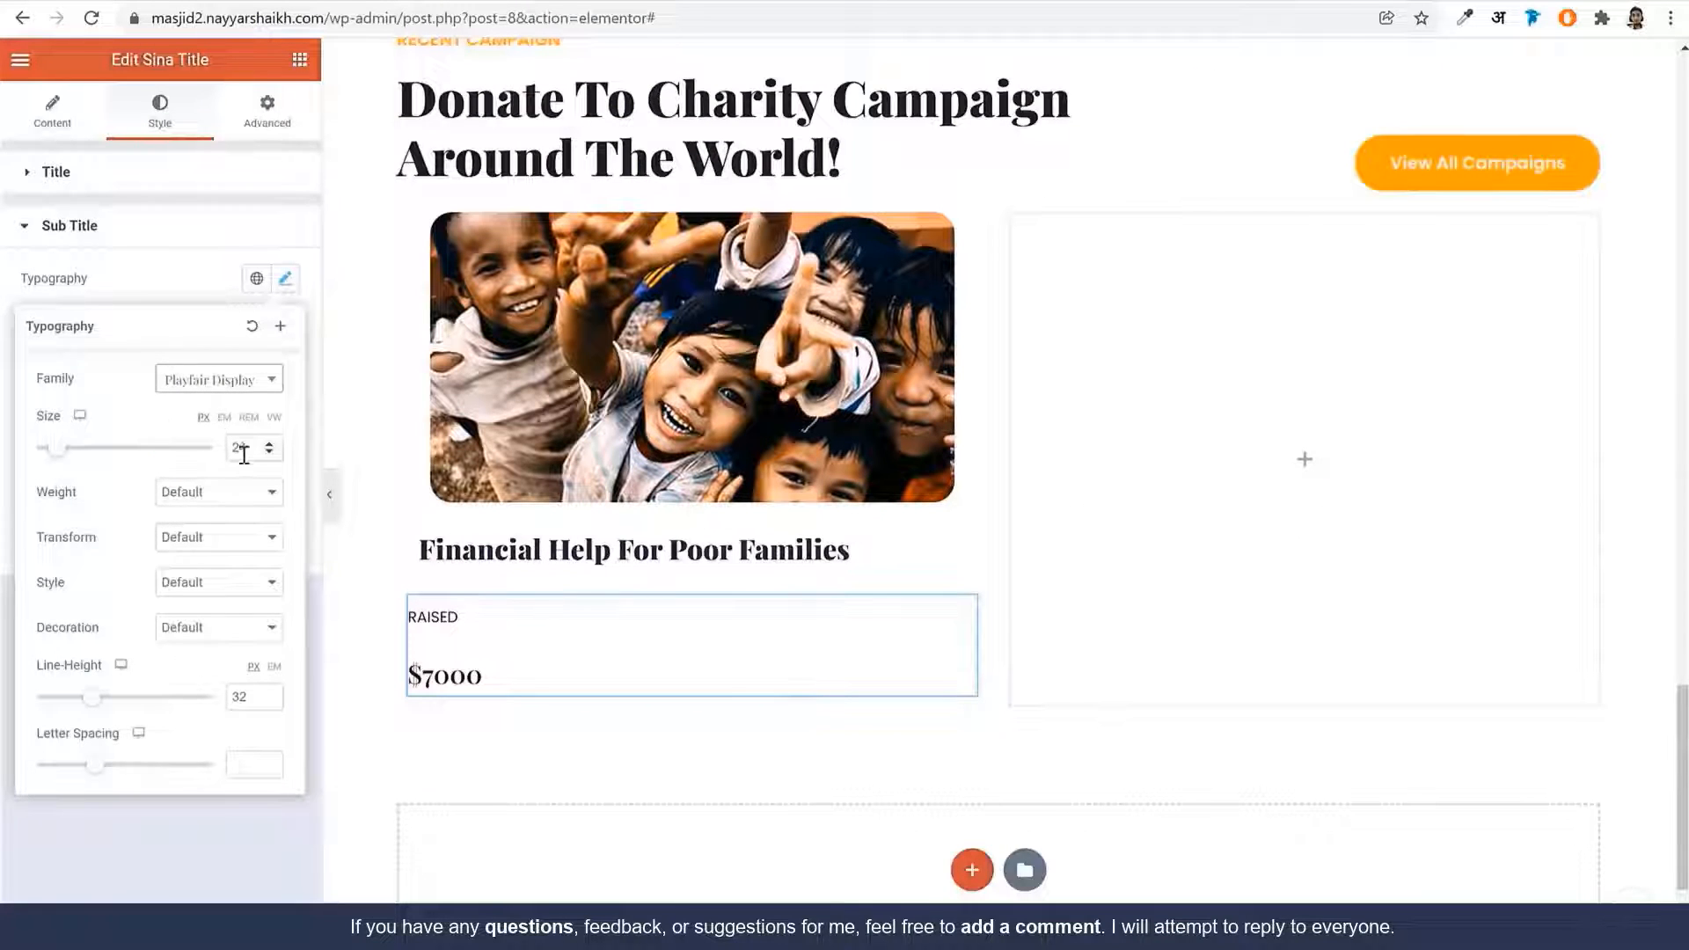
{"action": "double_click", "coordinate": [242, 448]}
{"action": "type", "text": "20"}
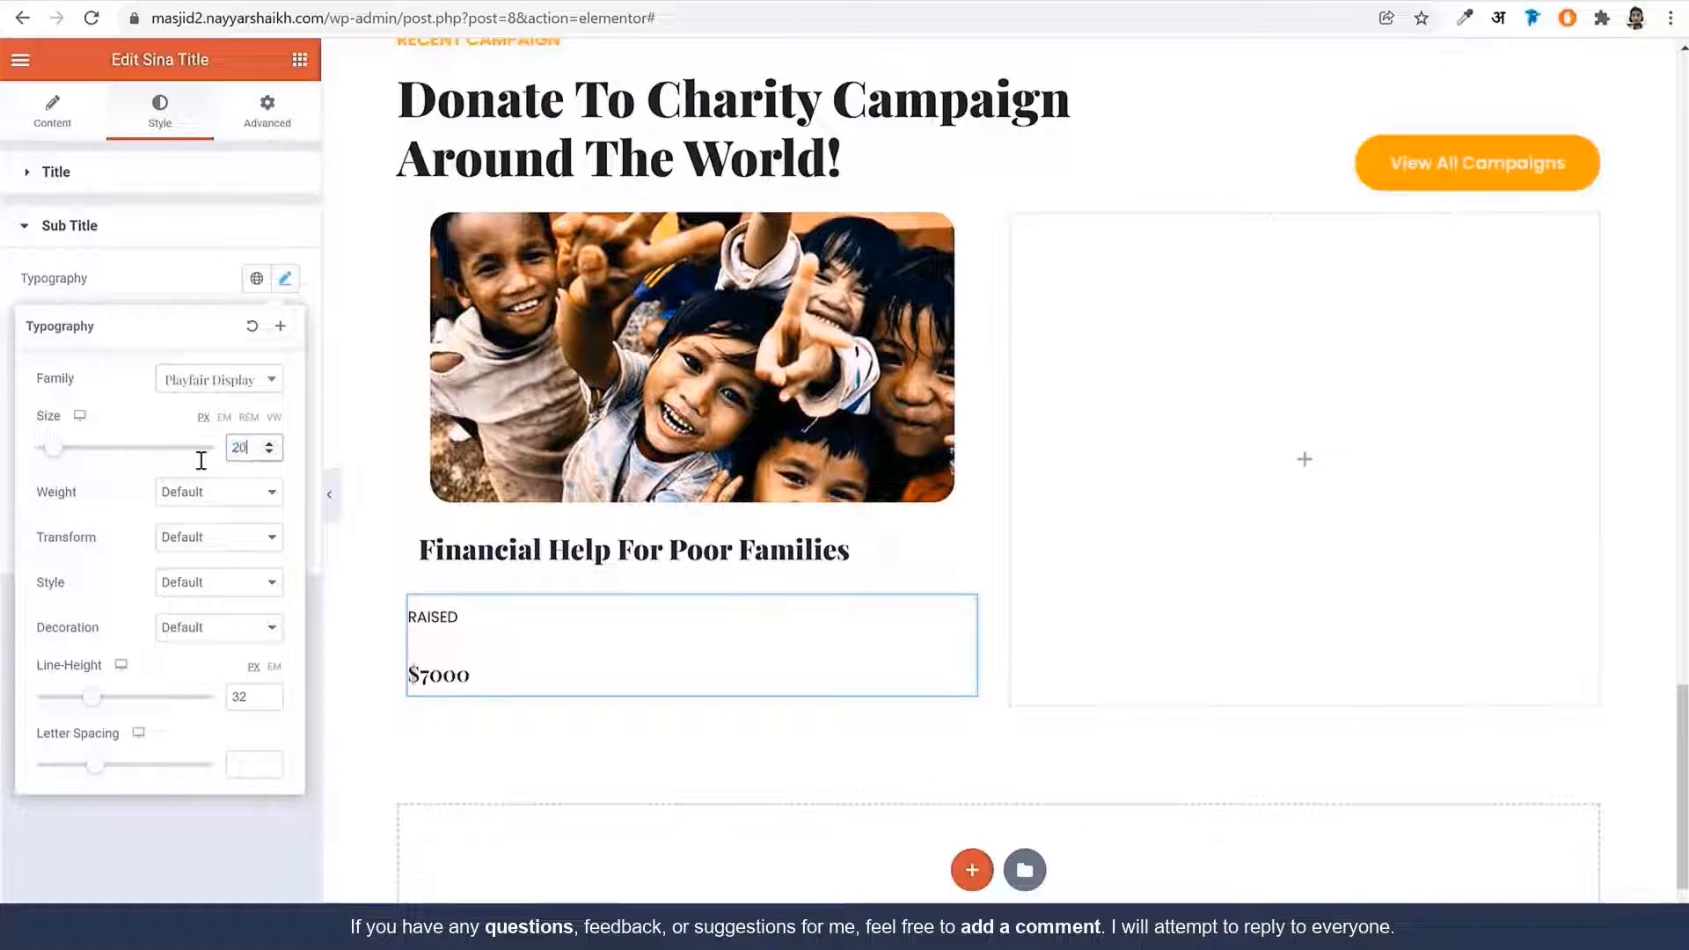
{"action": "left_click", "coordinate": [212, 492]}
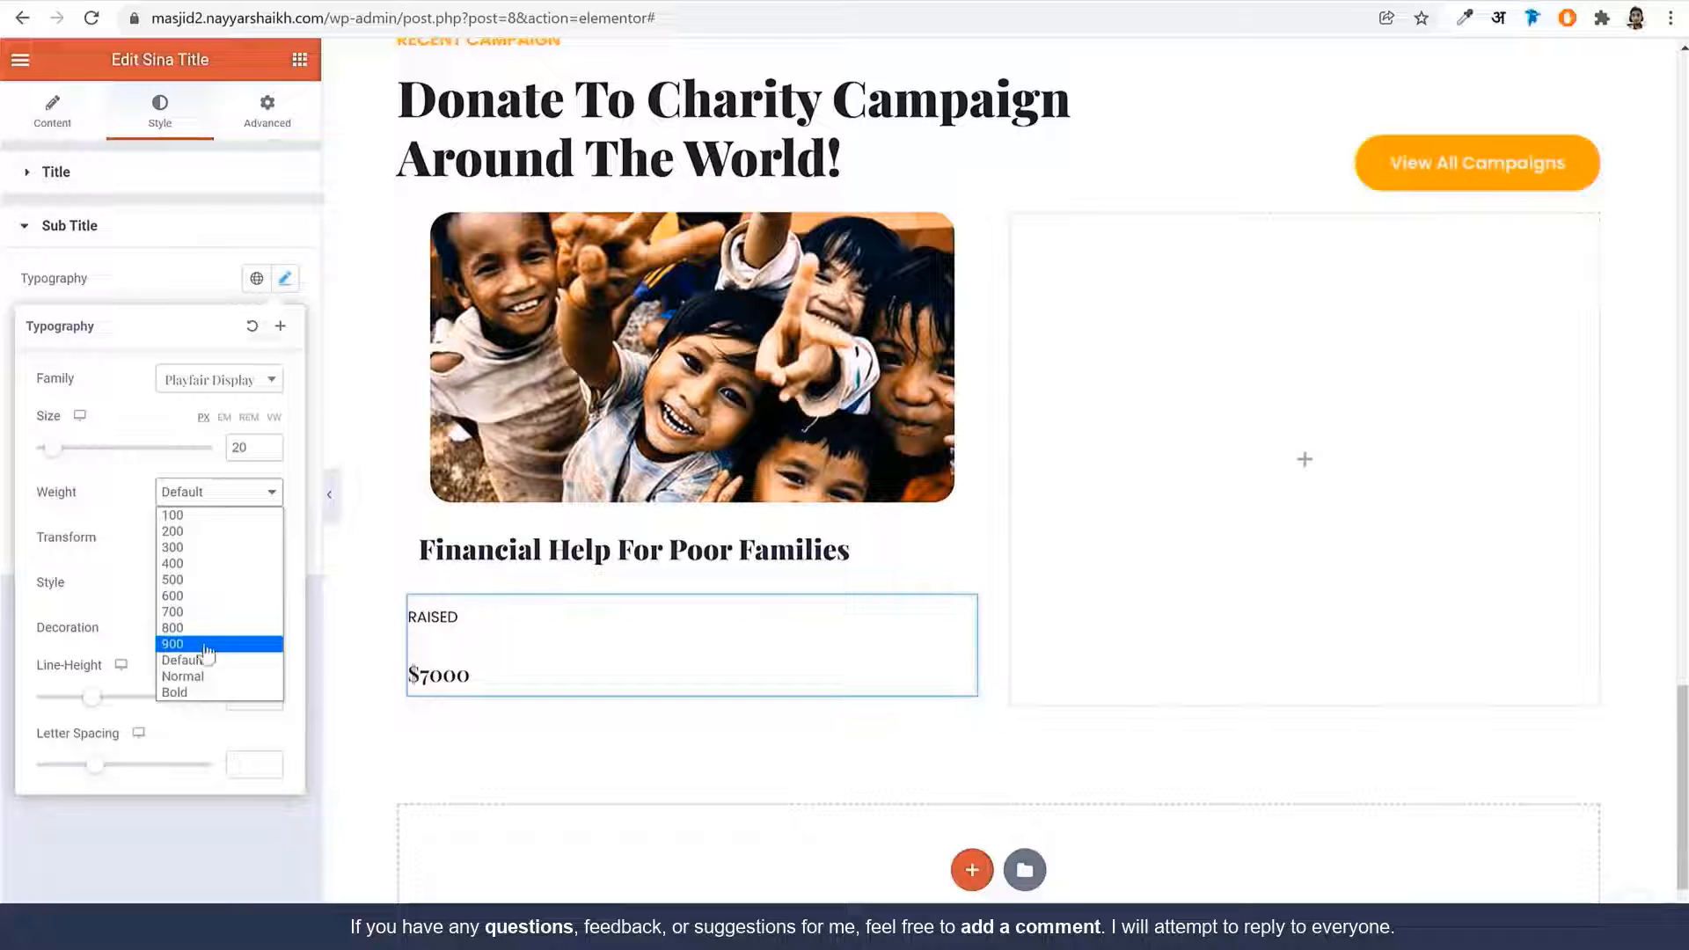
{"action": "left_click", "coordinate": [206, 645]}
{"action": "left_click", "coordinate": [275, 668]}
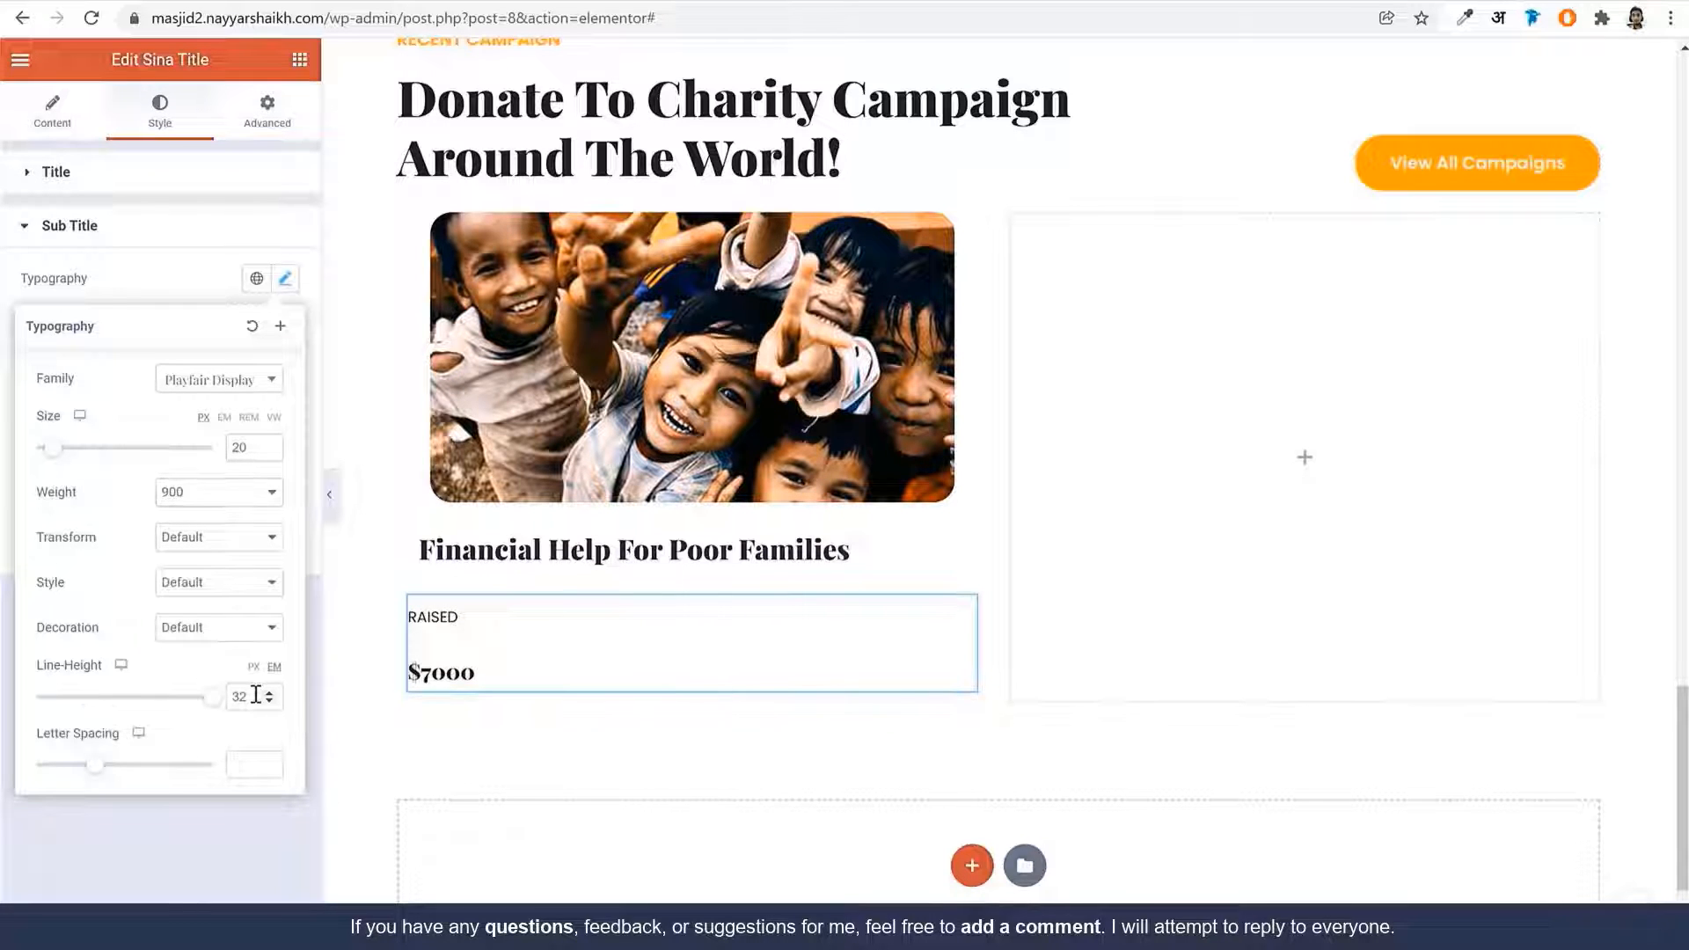
{"action": "double_click", "coordinate": [251, 697]}
{"action": "type", "text": "1.2"}
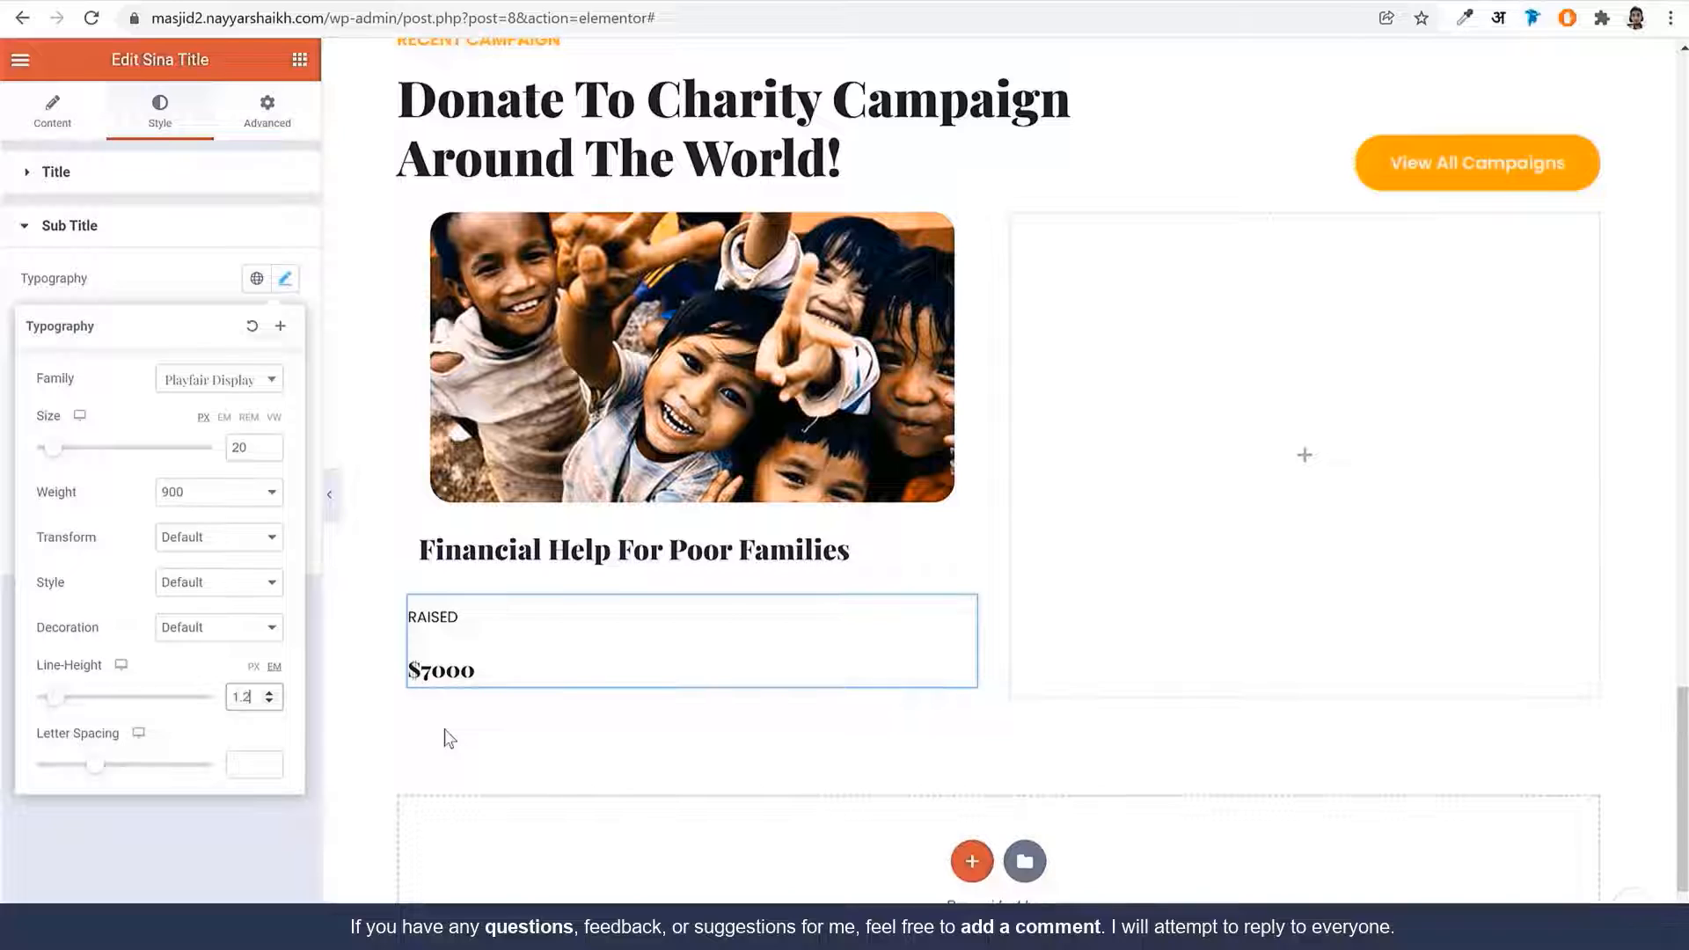
Set the RAISED title's bottom margin to 0
{"action": "left_click", "coordinate": [189, 169]}
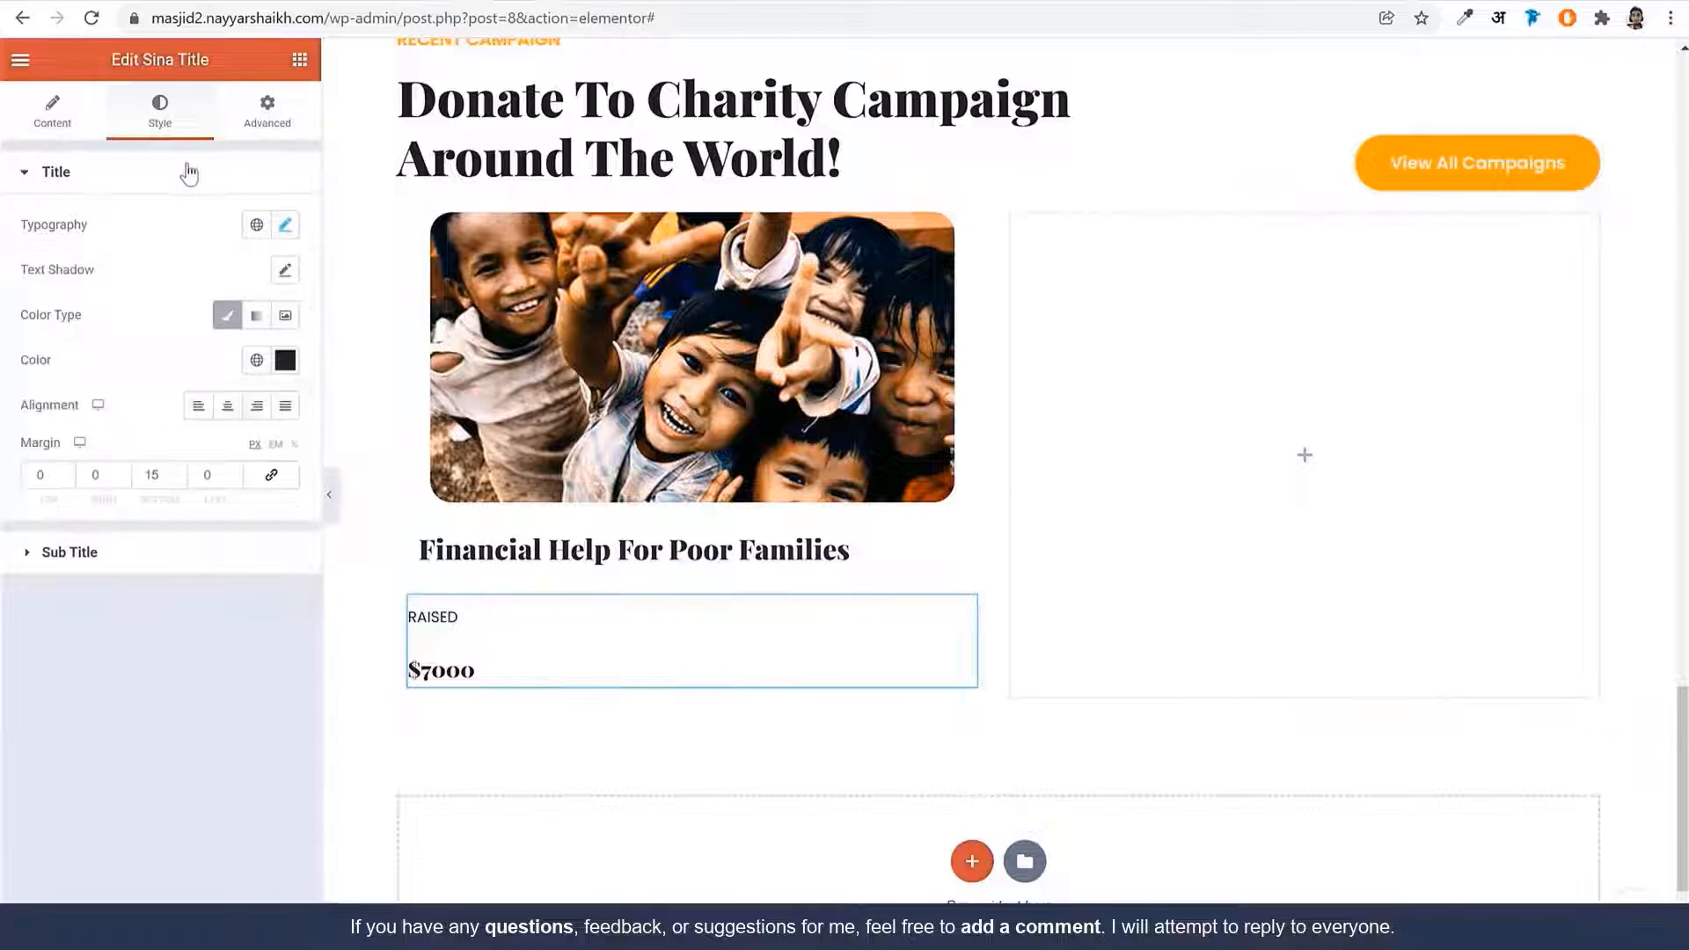
{"action": "double_click", "coordinate": [139, 477]}
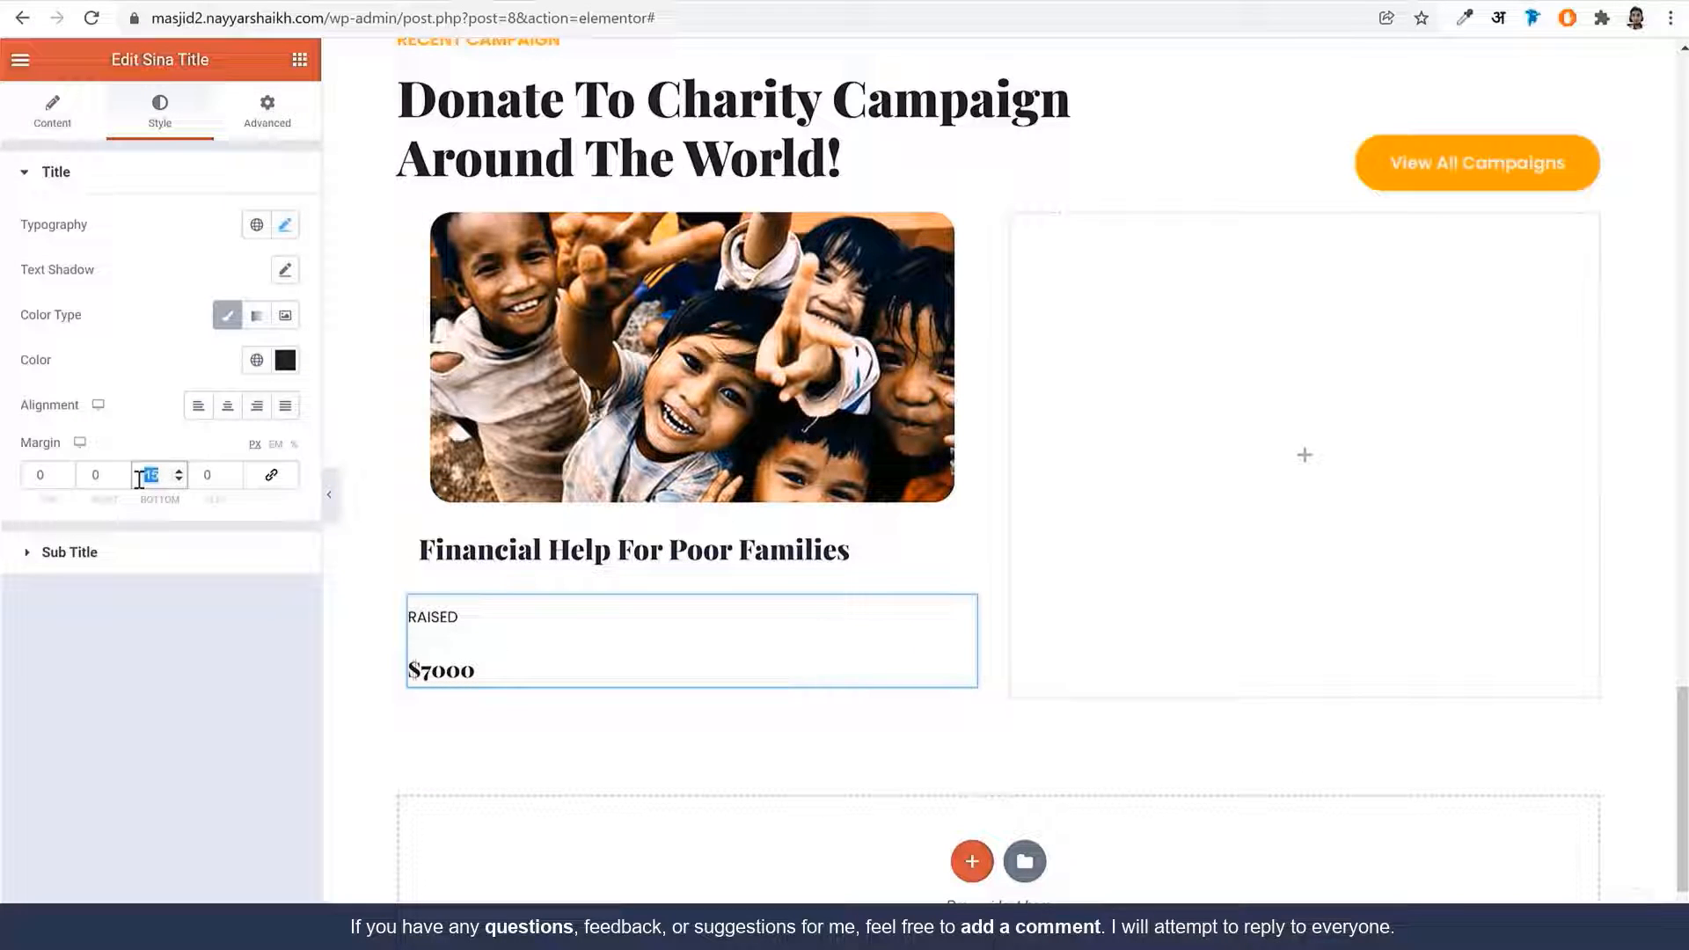
{"action": "type", "text": "0"}
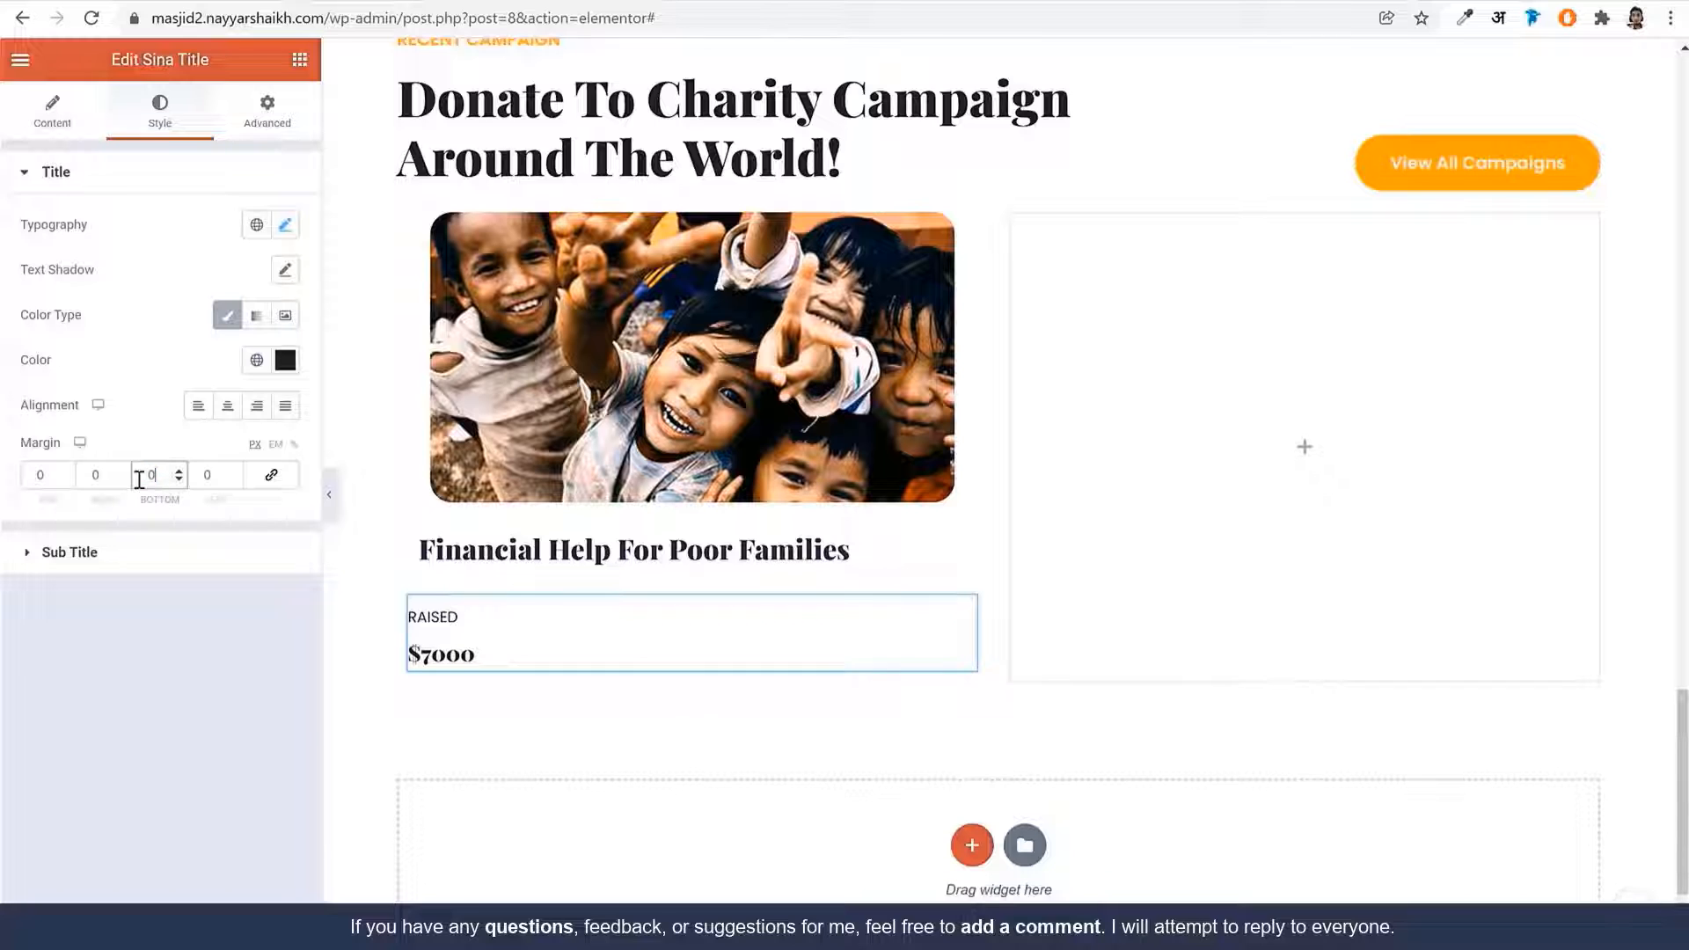
Give the stat widget a custom width of 33
{"action": "left_click", "coordinate": [269, 118]}
{"action": "scroll", "coordinate": [141, 778], "scroll_direction": "down", "scroll_amount": 3}
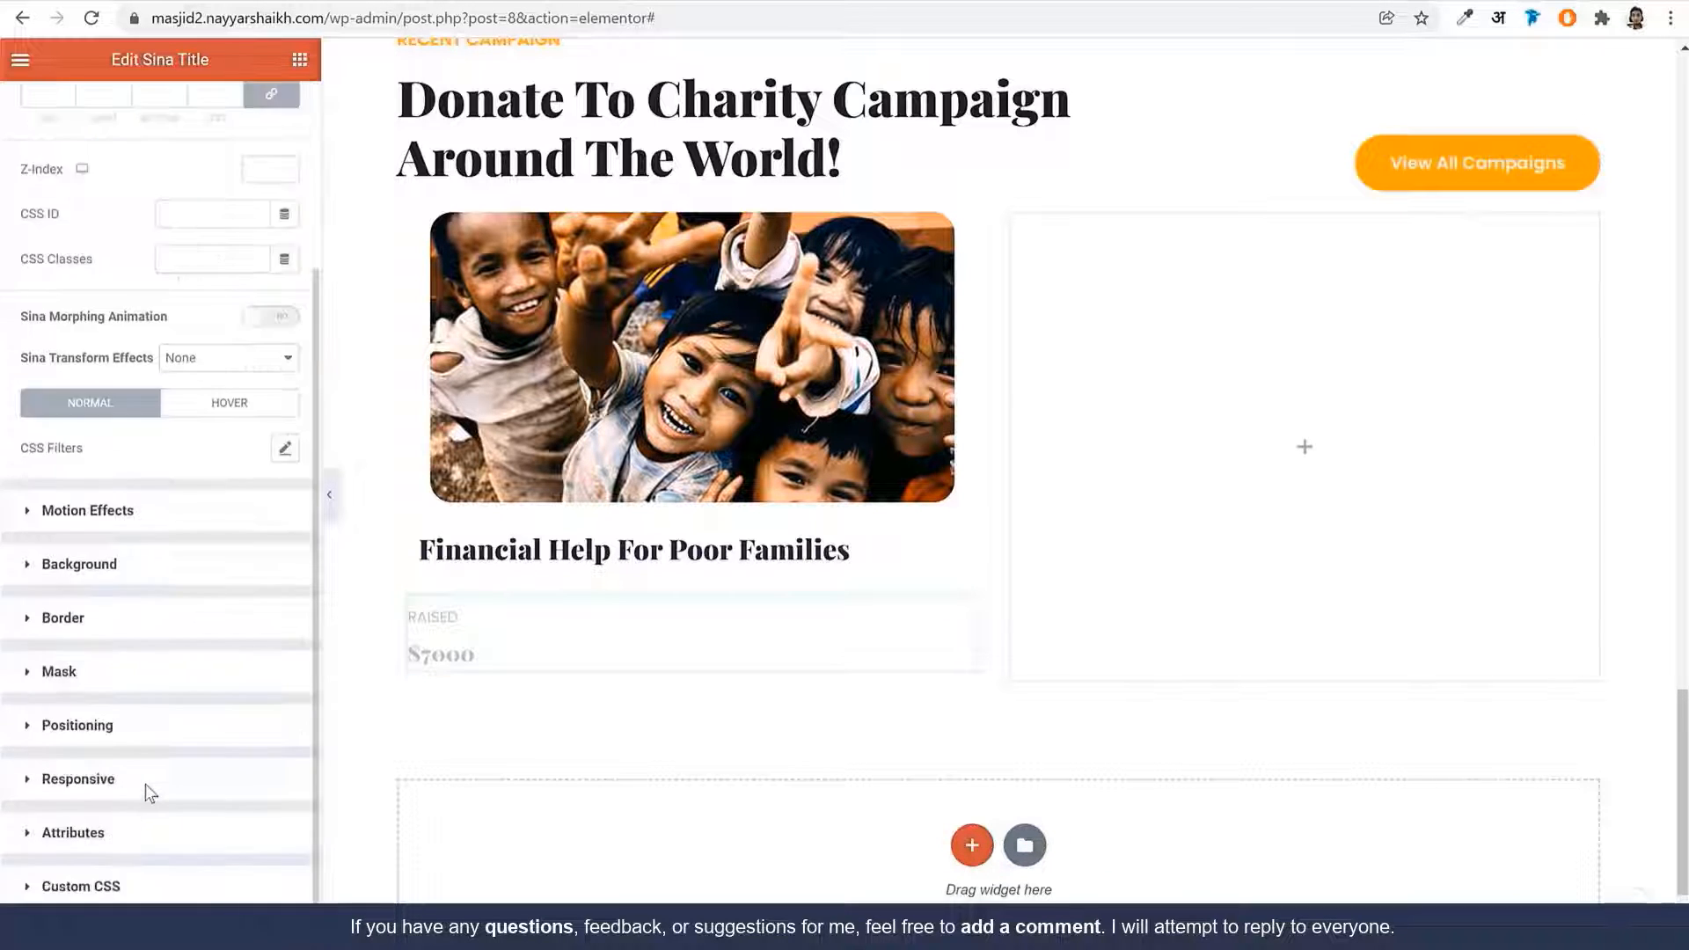
{"action": "left_click", "coordinate": [132, 717]}
{"action": "left_click", "coordinate": [167, 494]}
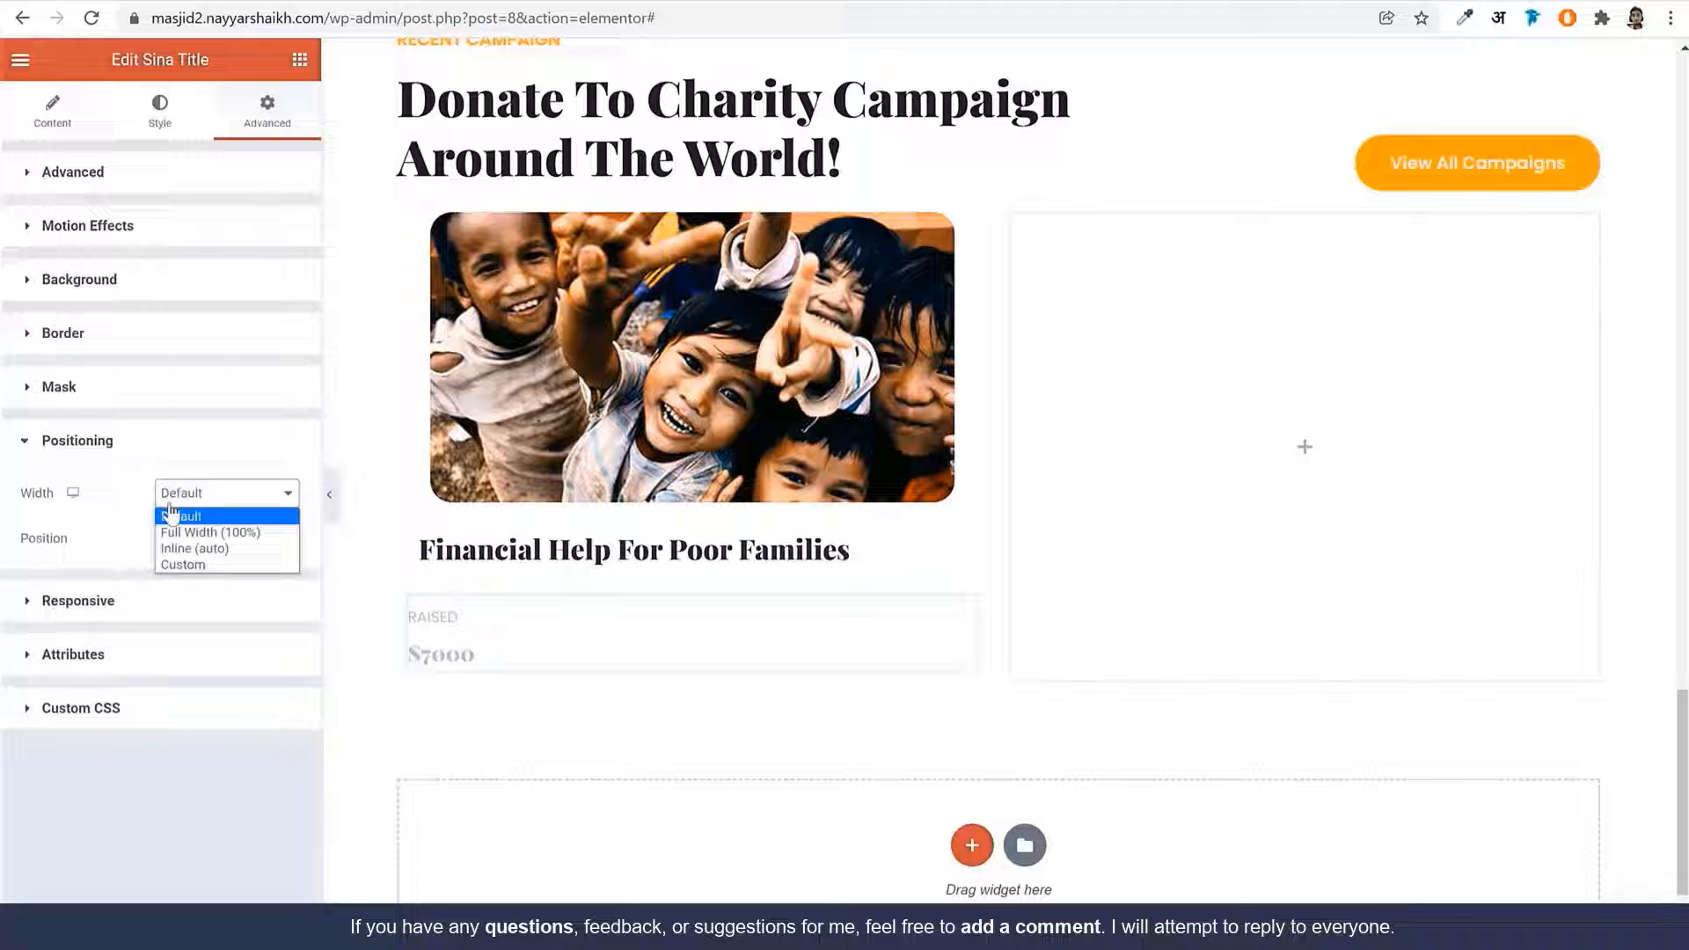
{"action": "left_click", "coordinate": [199, 564]}
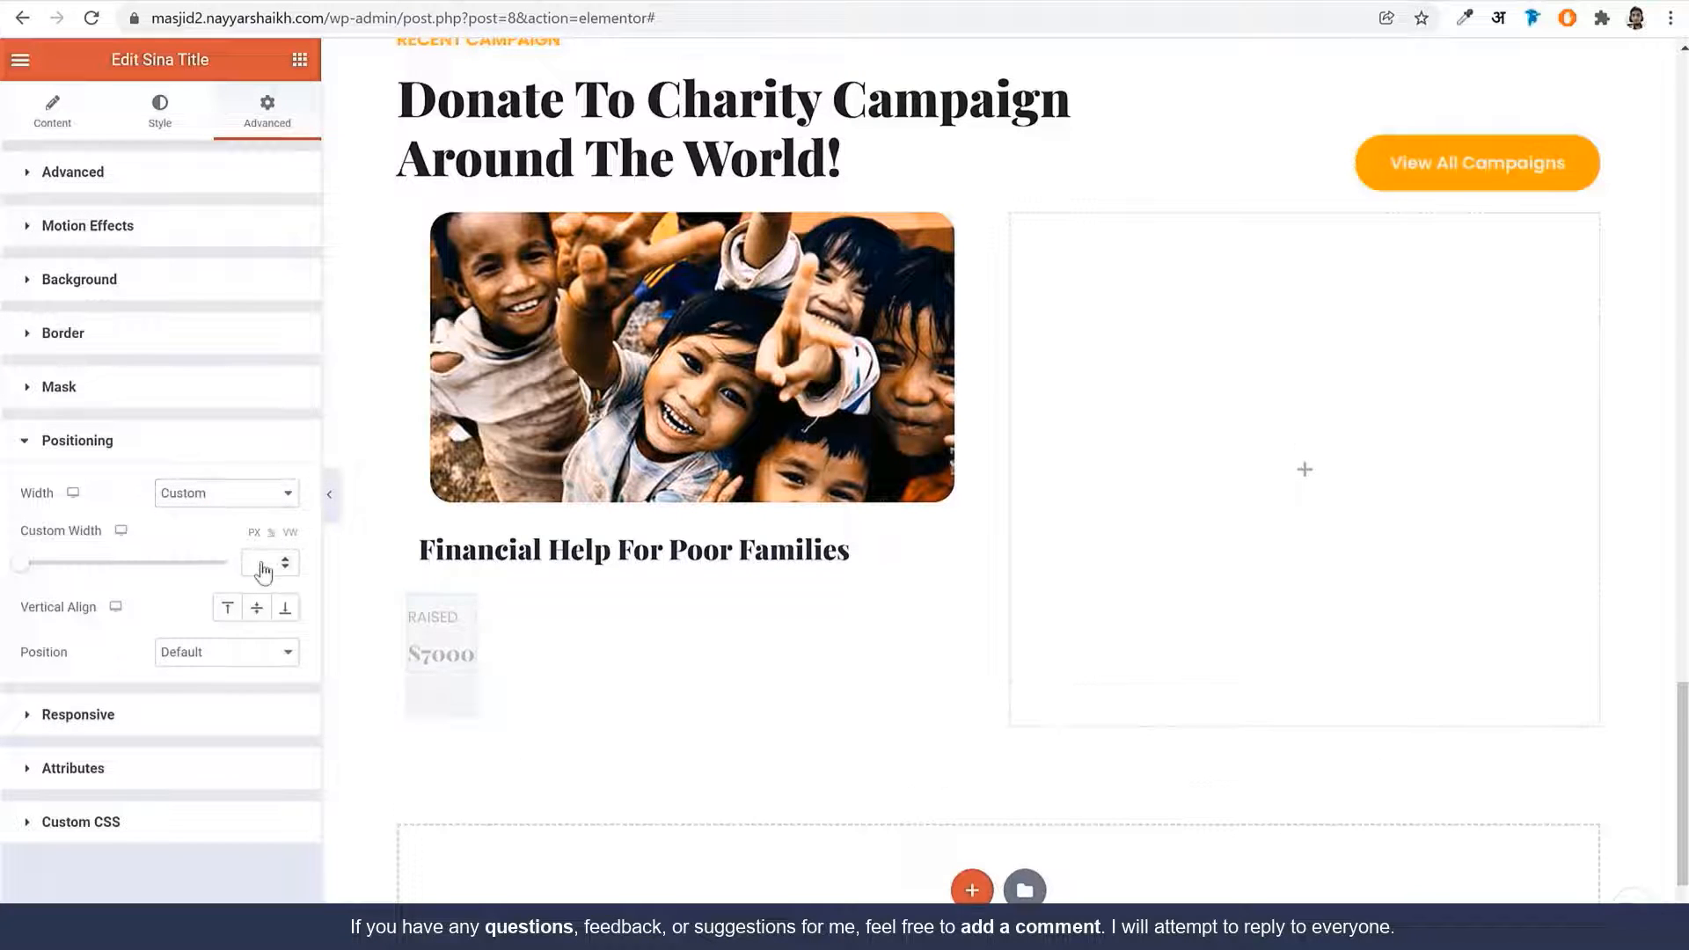
{"action": "left_click", "coordinate": [263, 562]}
{"action": "type", "text": "33"}
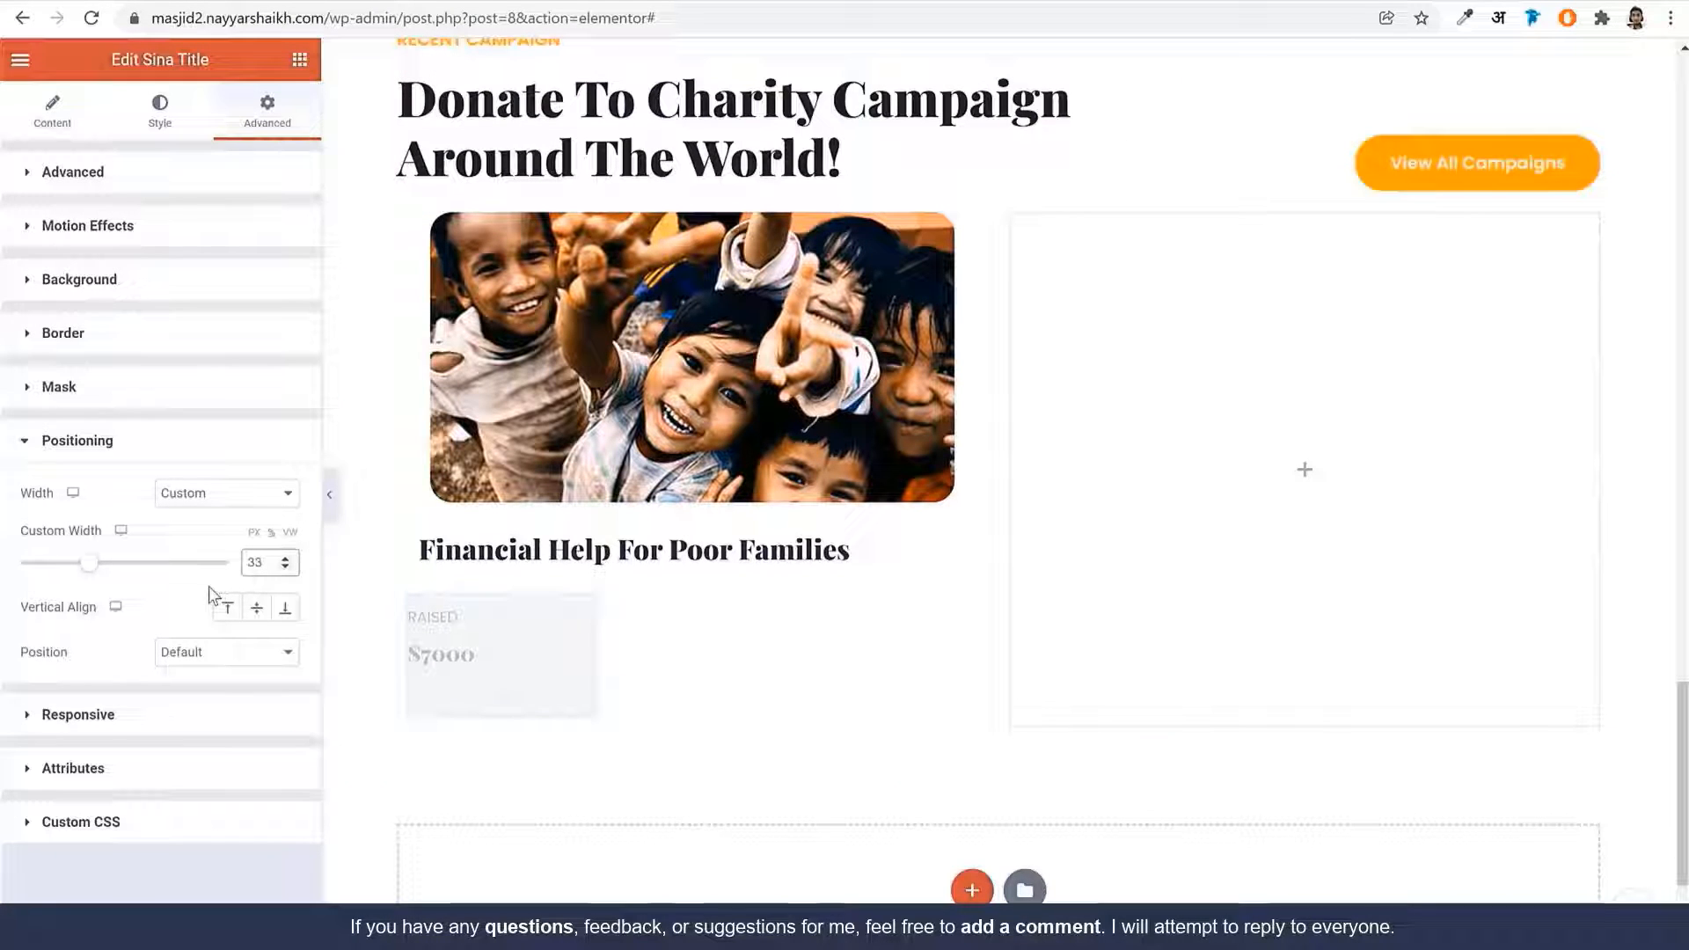
{"action": "left_click", "coordinate": [161, 113]}
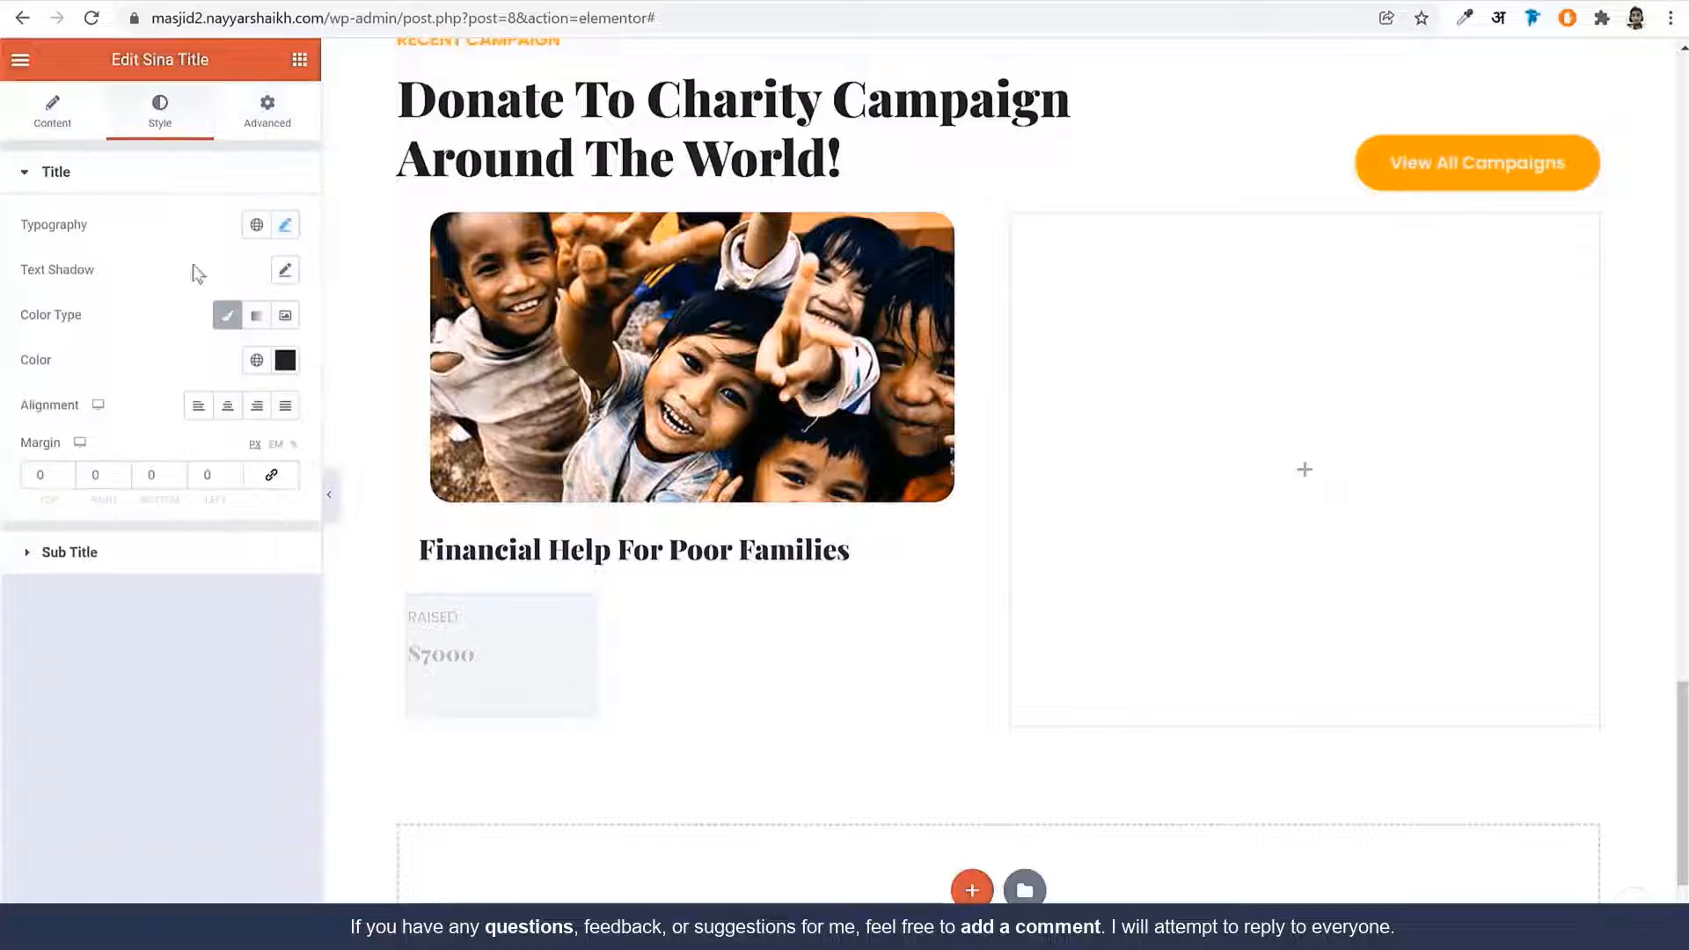
{"action": "left_click", "coordinate": [267, 110]}
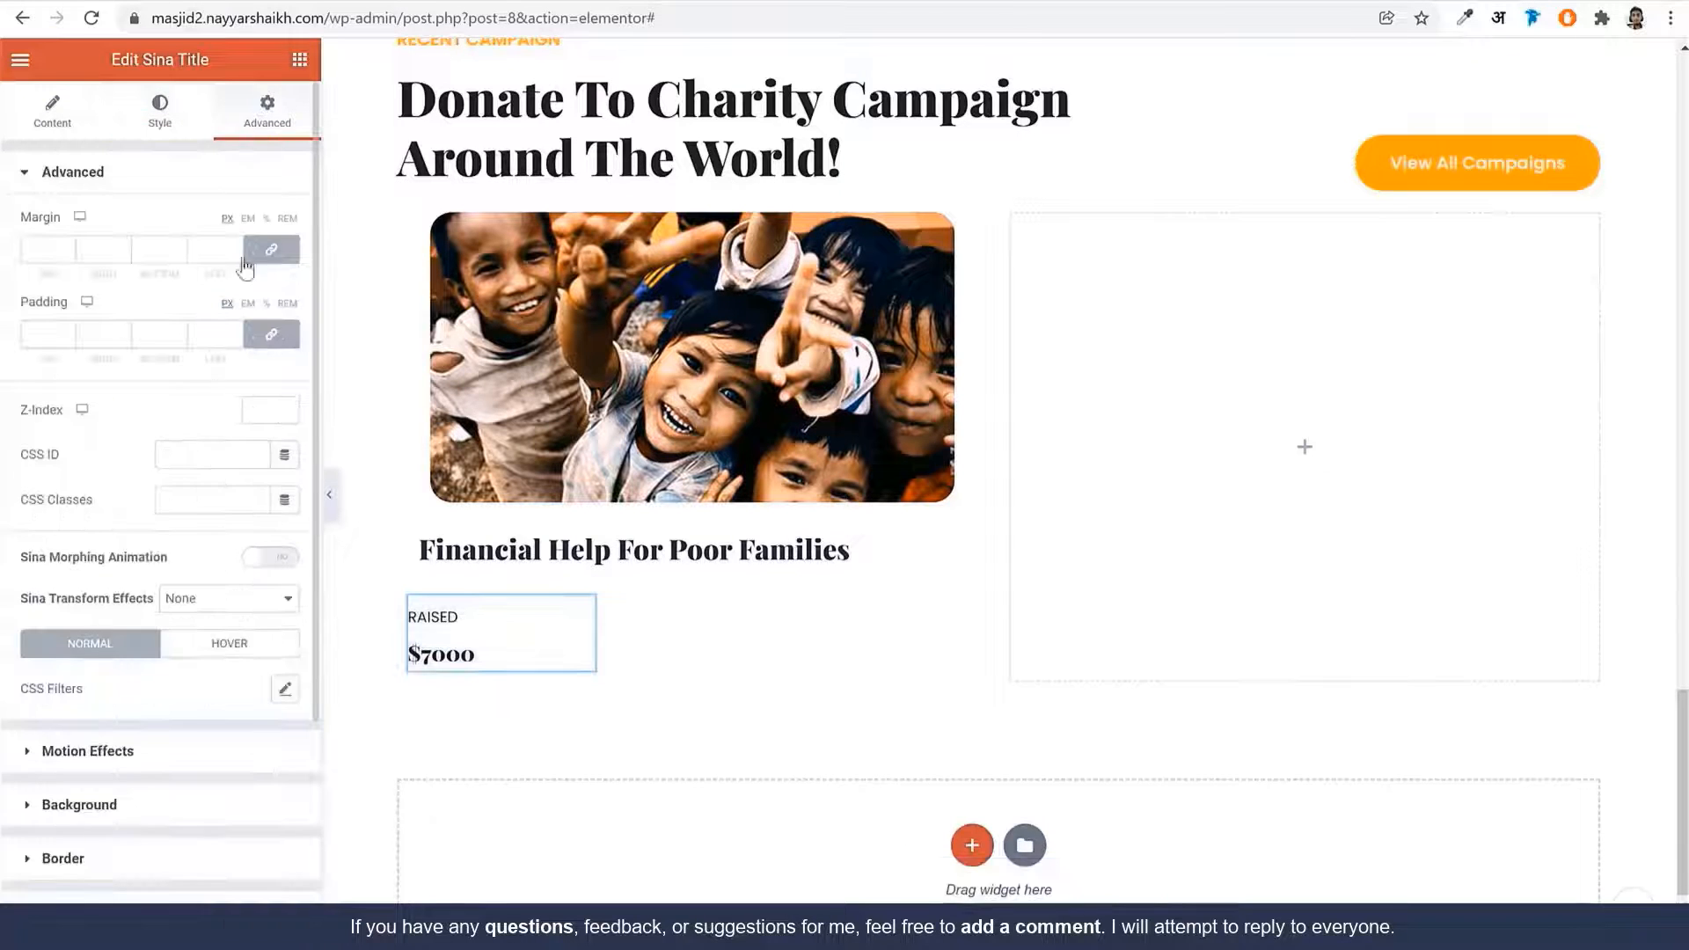
Give the stat widget a solid right border 2 px wide
{"action": "left_click", "coordinate": [113, 858]}
{"action": "left_click", "coordinate": [267, 507]}
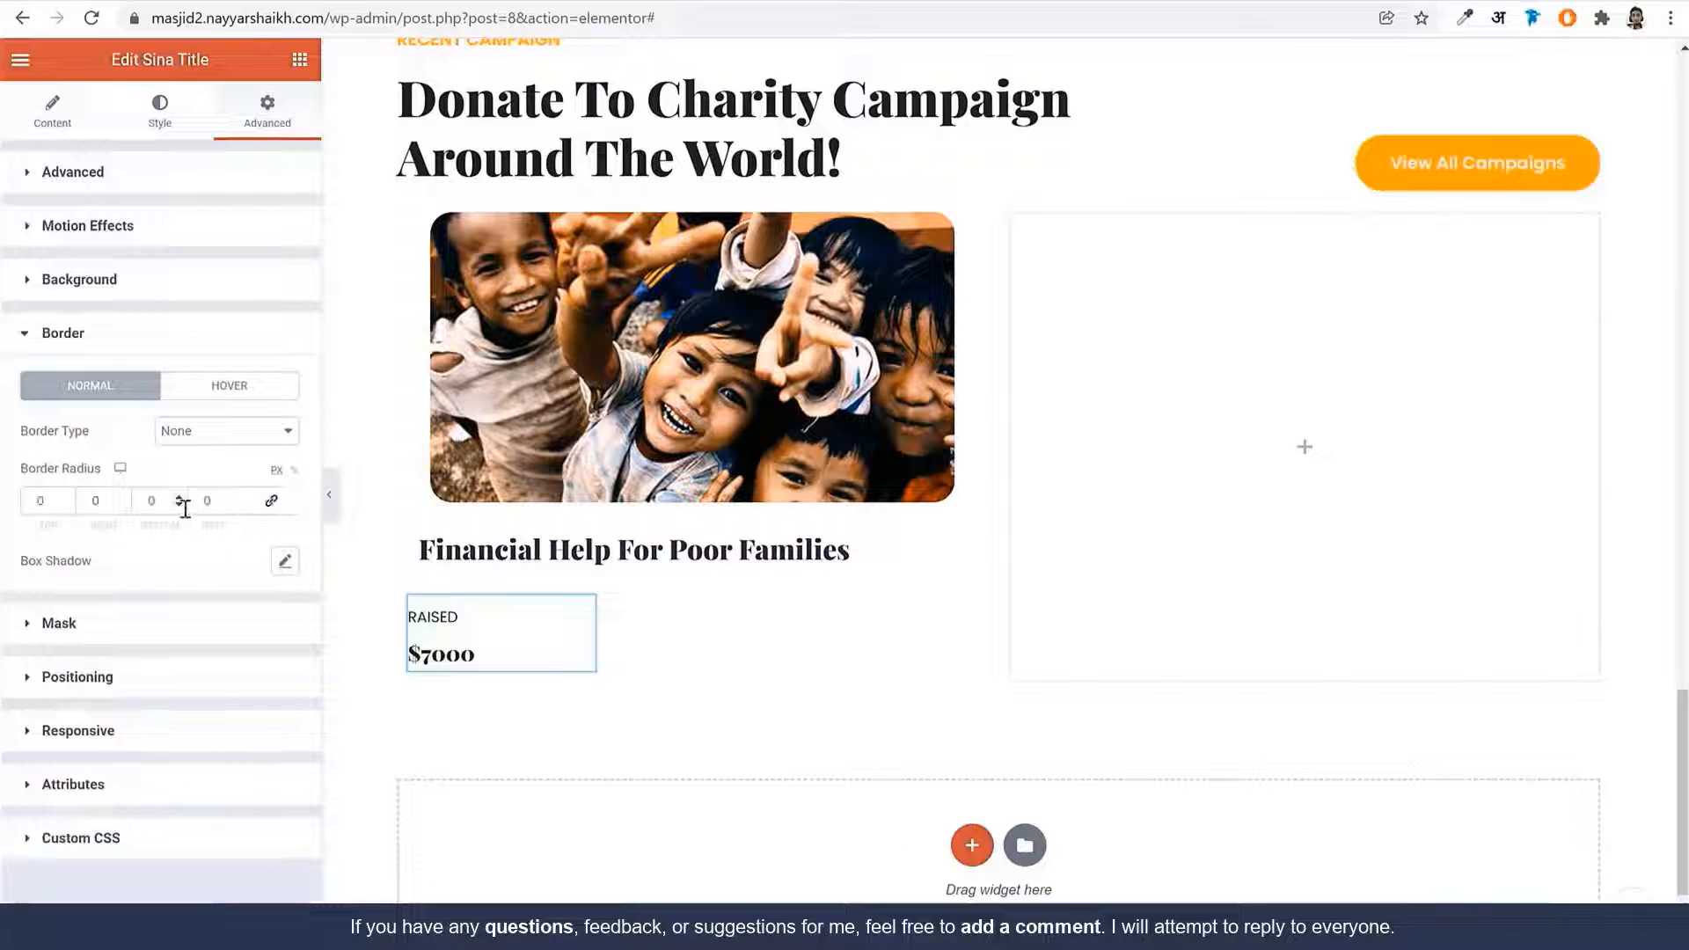
{"action": "left_click_drag", "start_coordinate": [106, 508], "coordinate": [82, 506]}
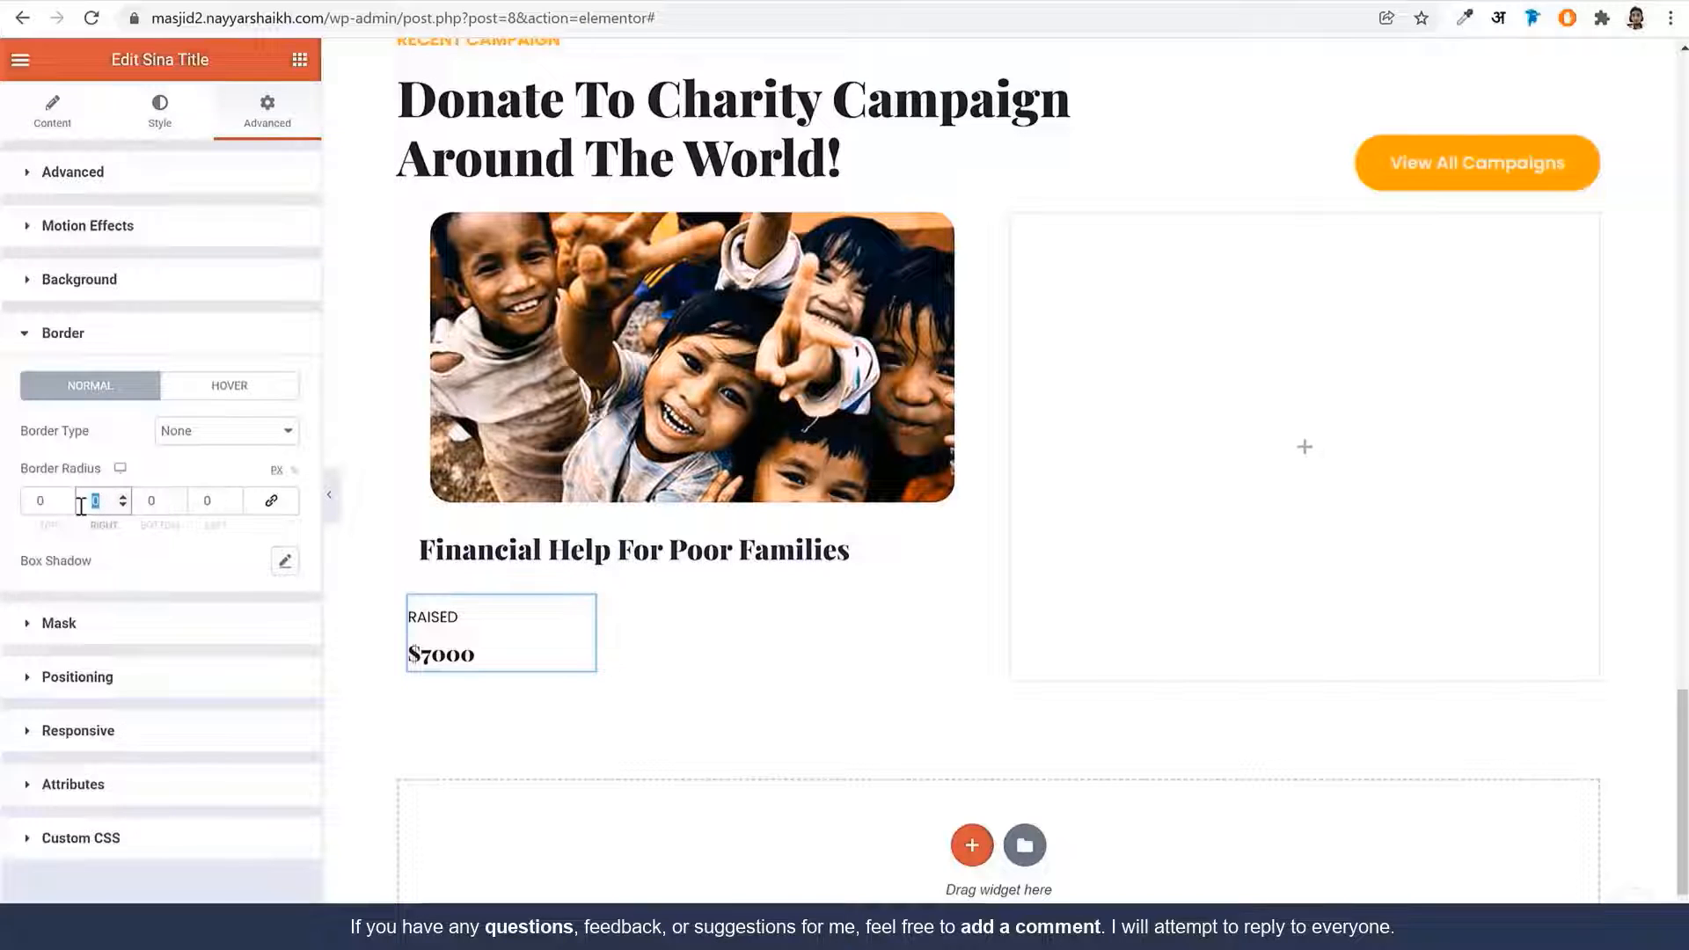
{"action": "type", "text": "2"}
{"action": "left_click", "coordinate": [226, 433]}
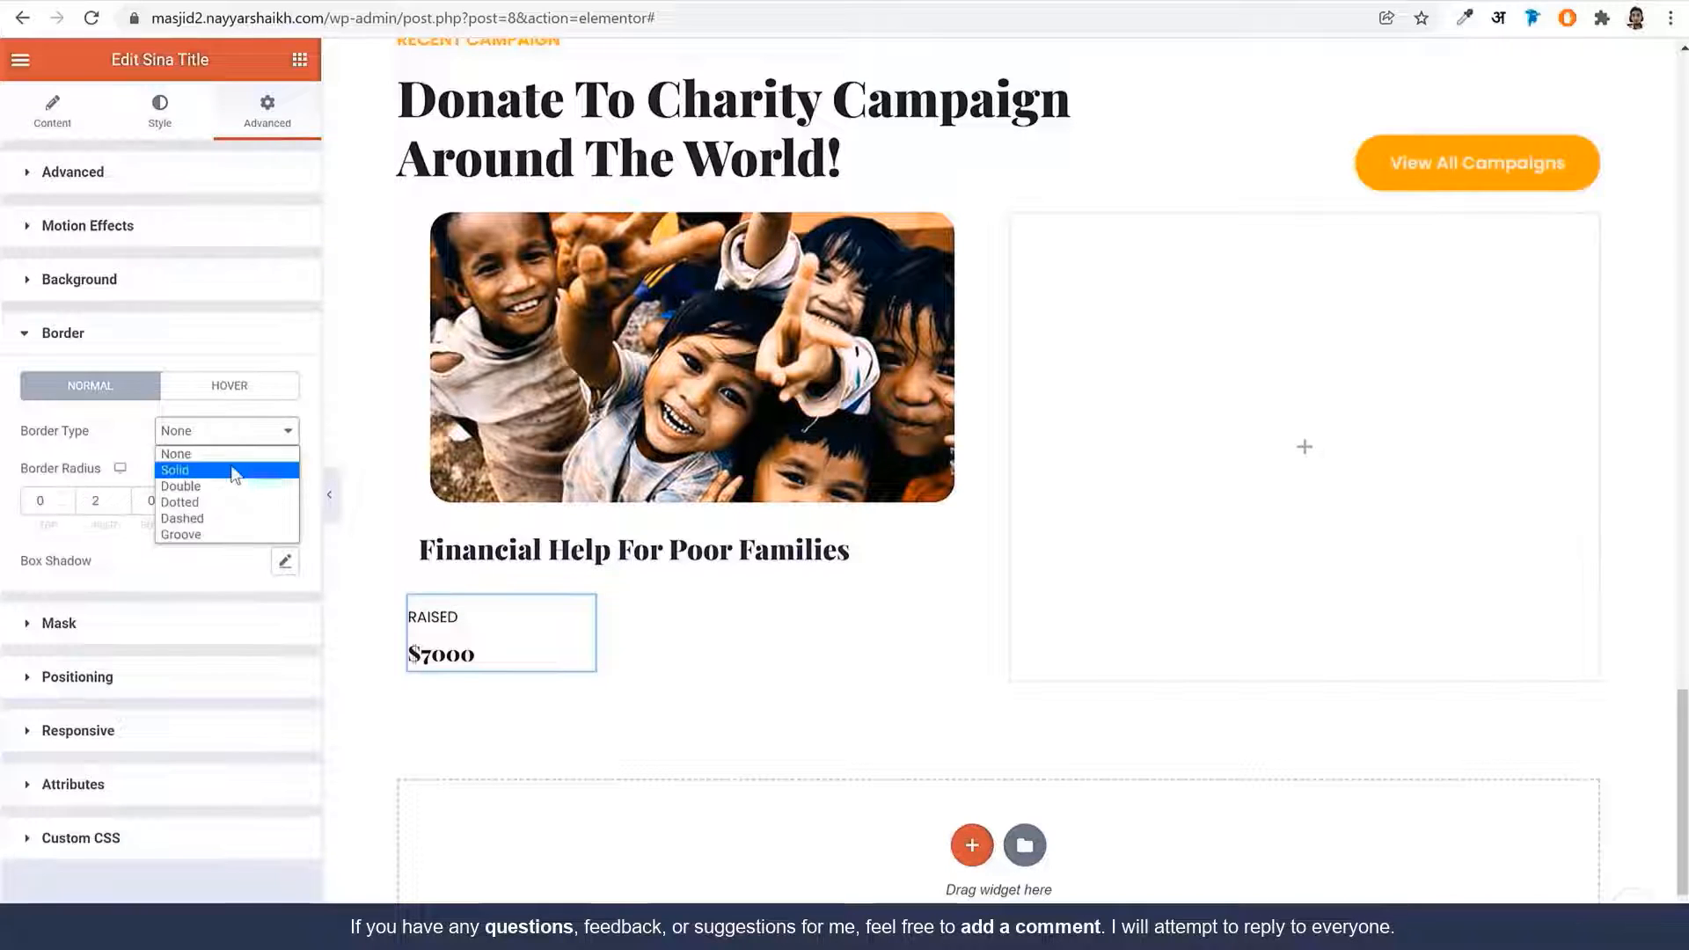
{"action": "left_click_drag", "start_coordinate": [109, 498], "coordinate": [65, 513]}
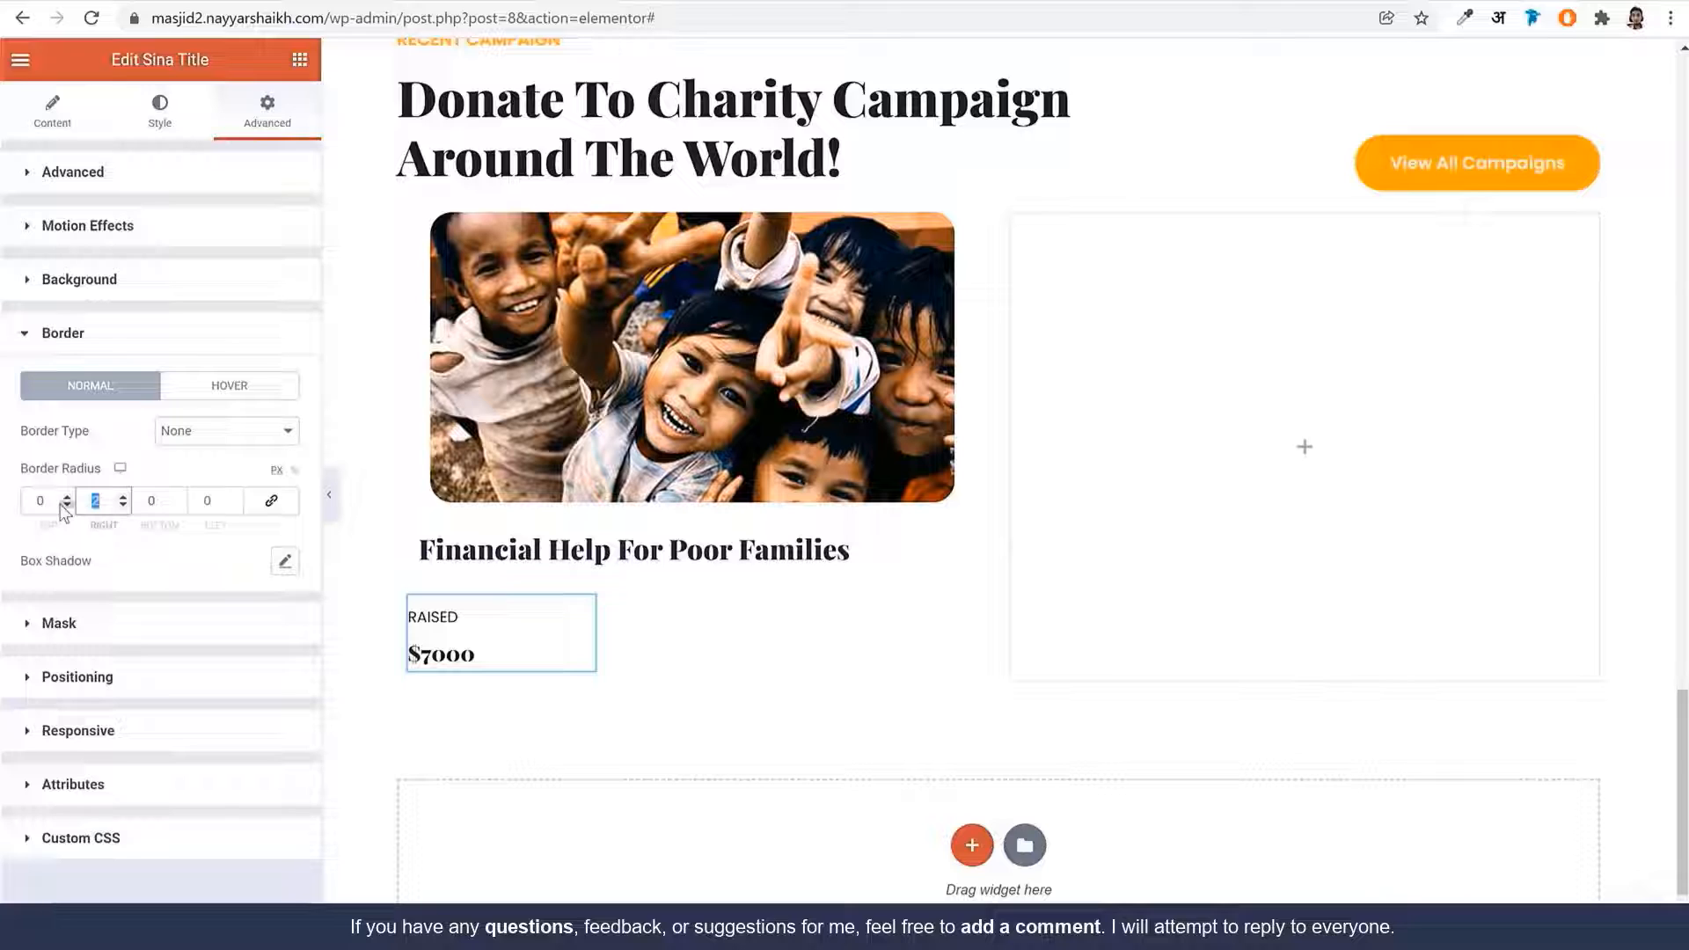
{"action": "left_click", "coordinate": [226, 430]}
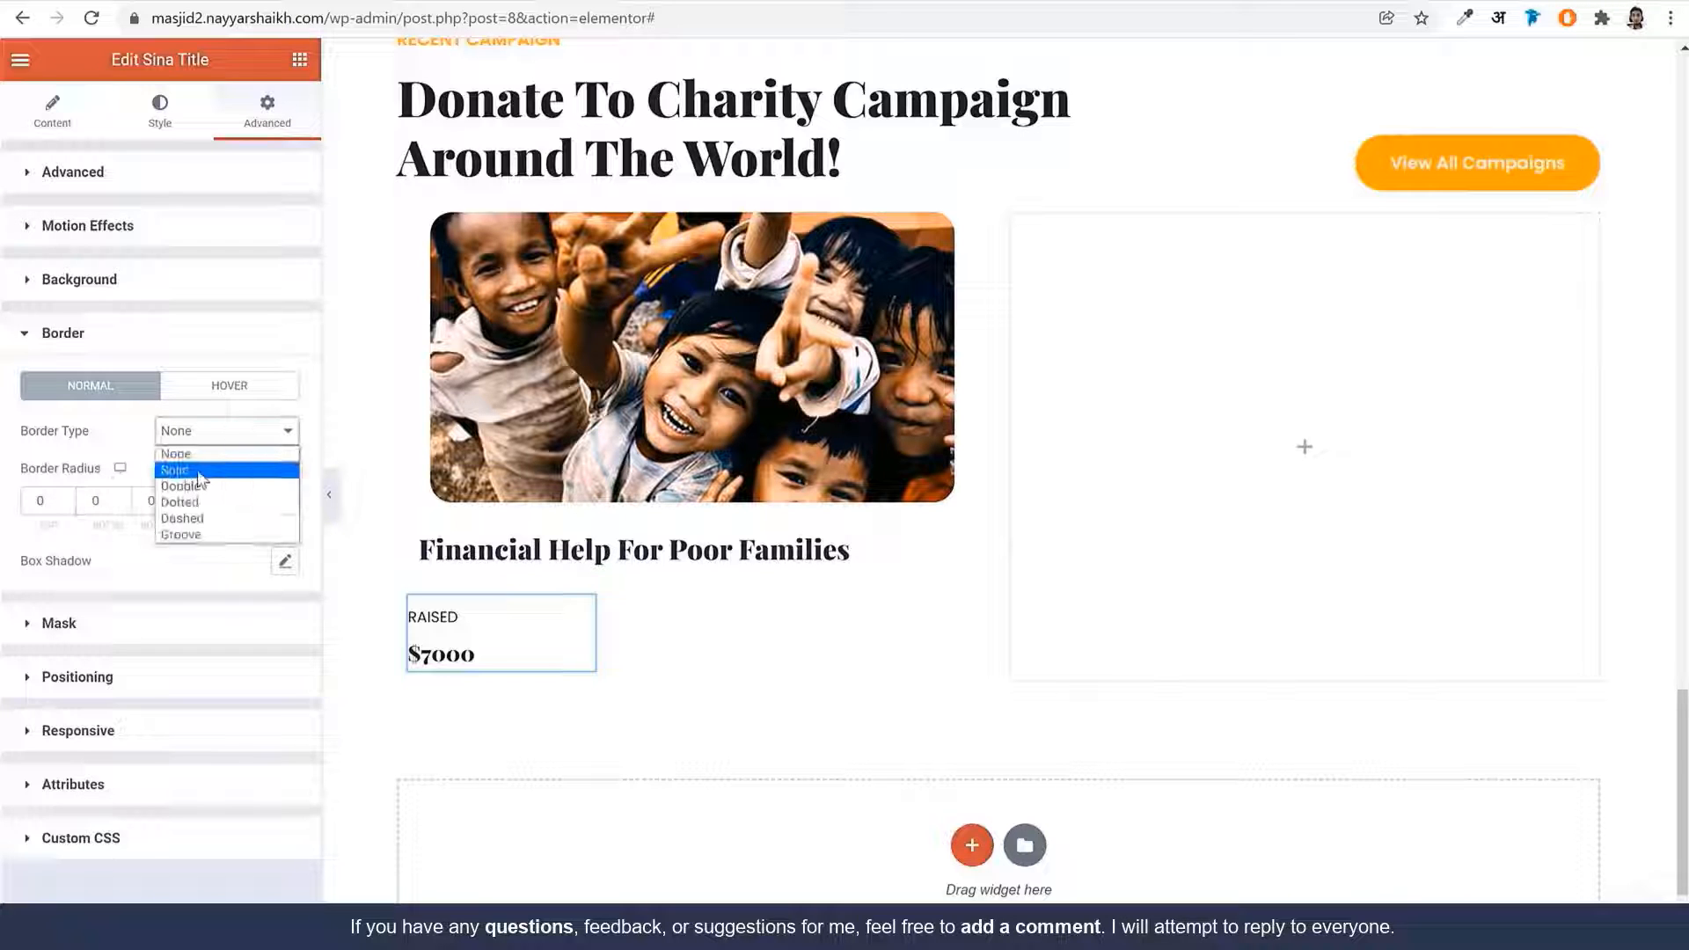
{"action": "left_click", "coordinate": [189, 458]}
{"action": "left_click", "coordinate": [270, 504]}
{"action": "left_click_drag", "start_coordinate": [106, 503], "coordinate": [69, 506]}
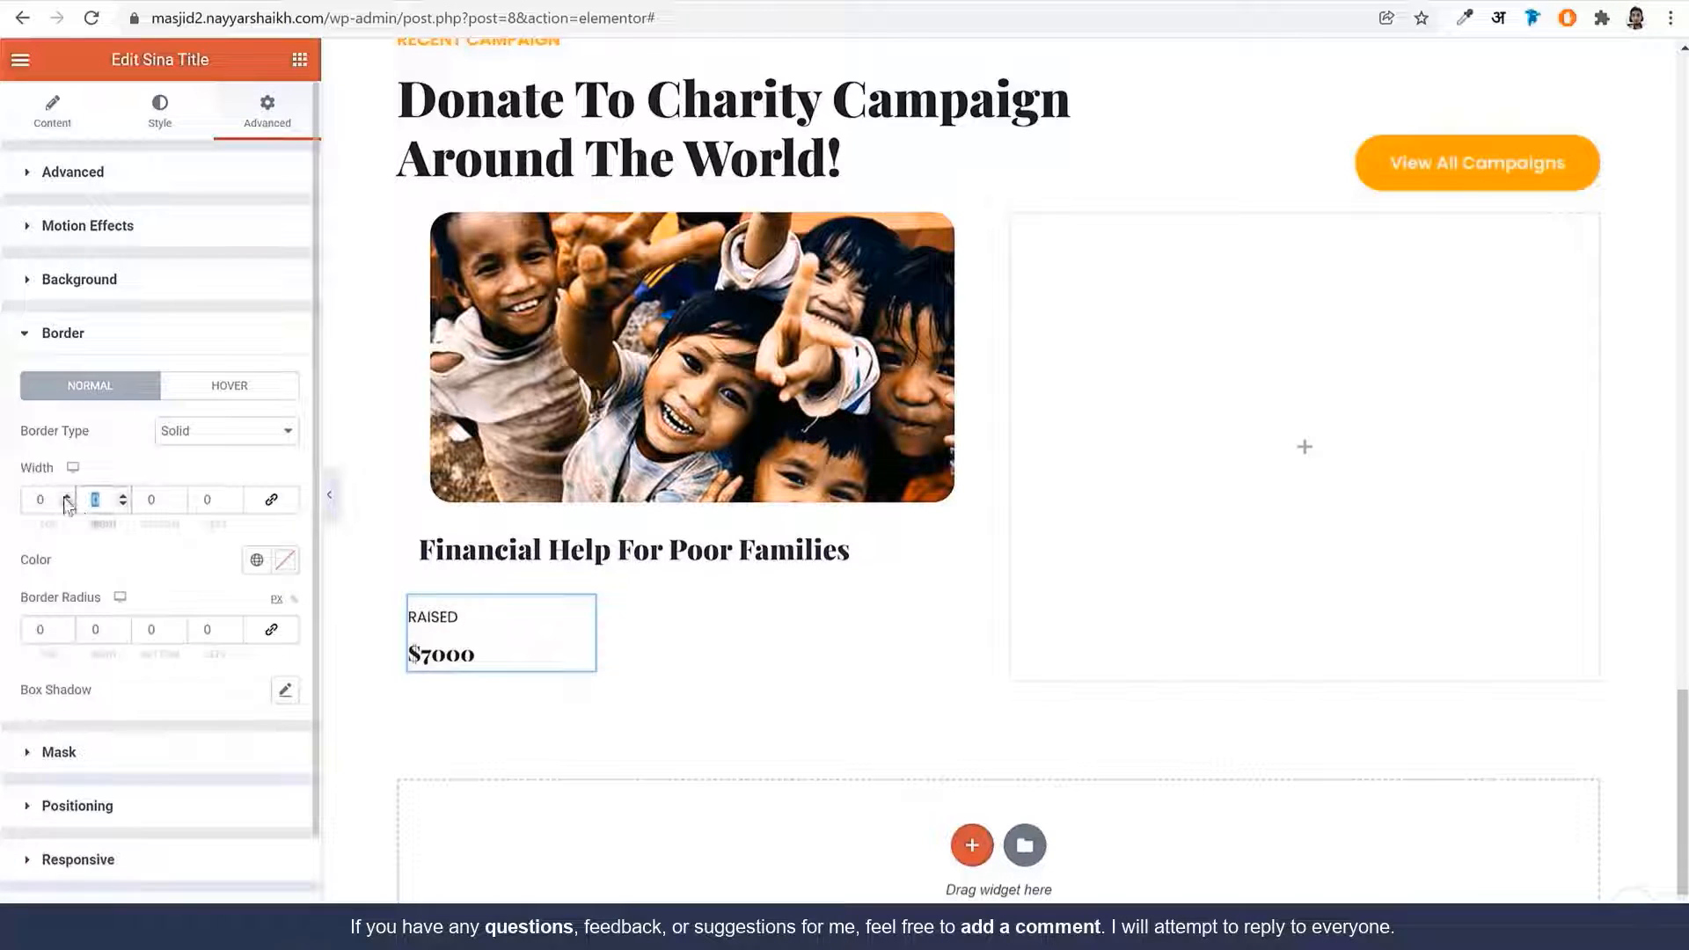
{"action": "type", "text": "2"}
Colour the border with the BG Color and adjust its transparency
{"action": "left_click", "coordinate": [256, 560]}
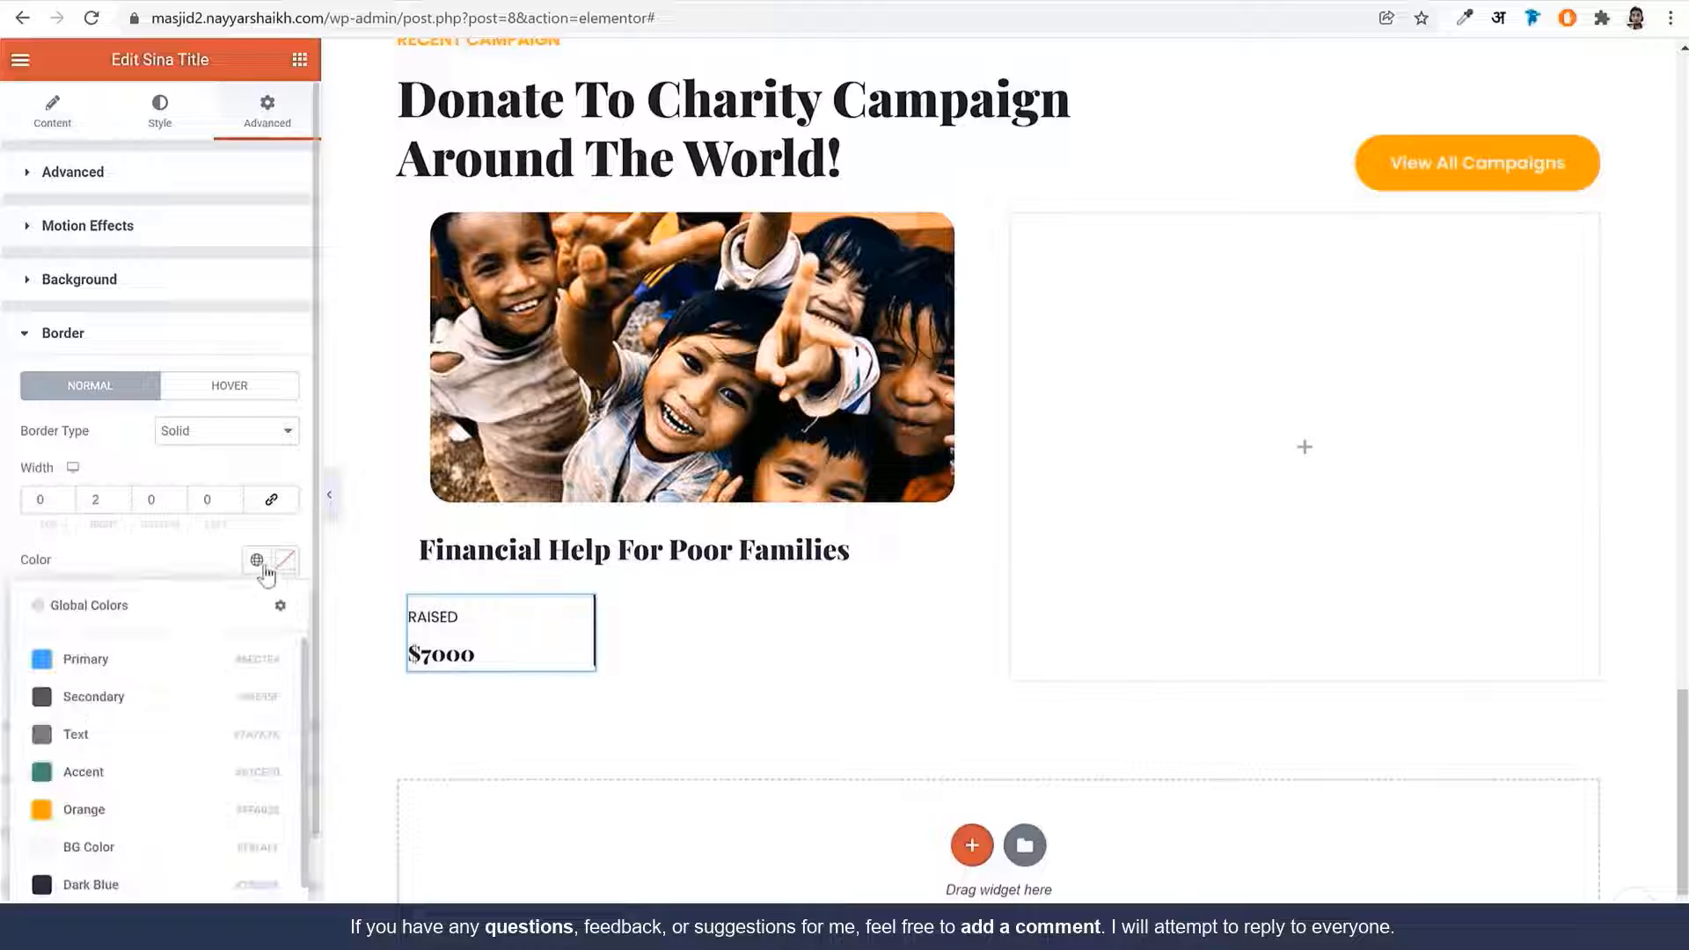
{"action": "left_click", "coordinate": [132, 842]}
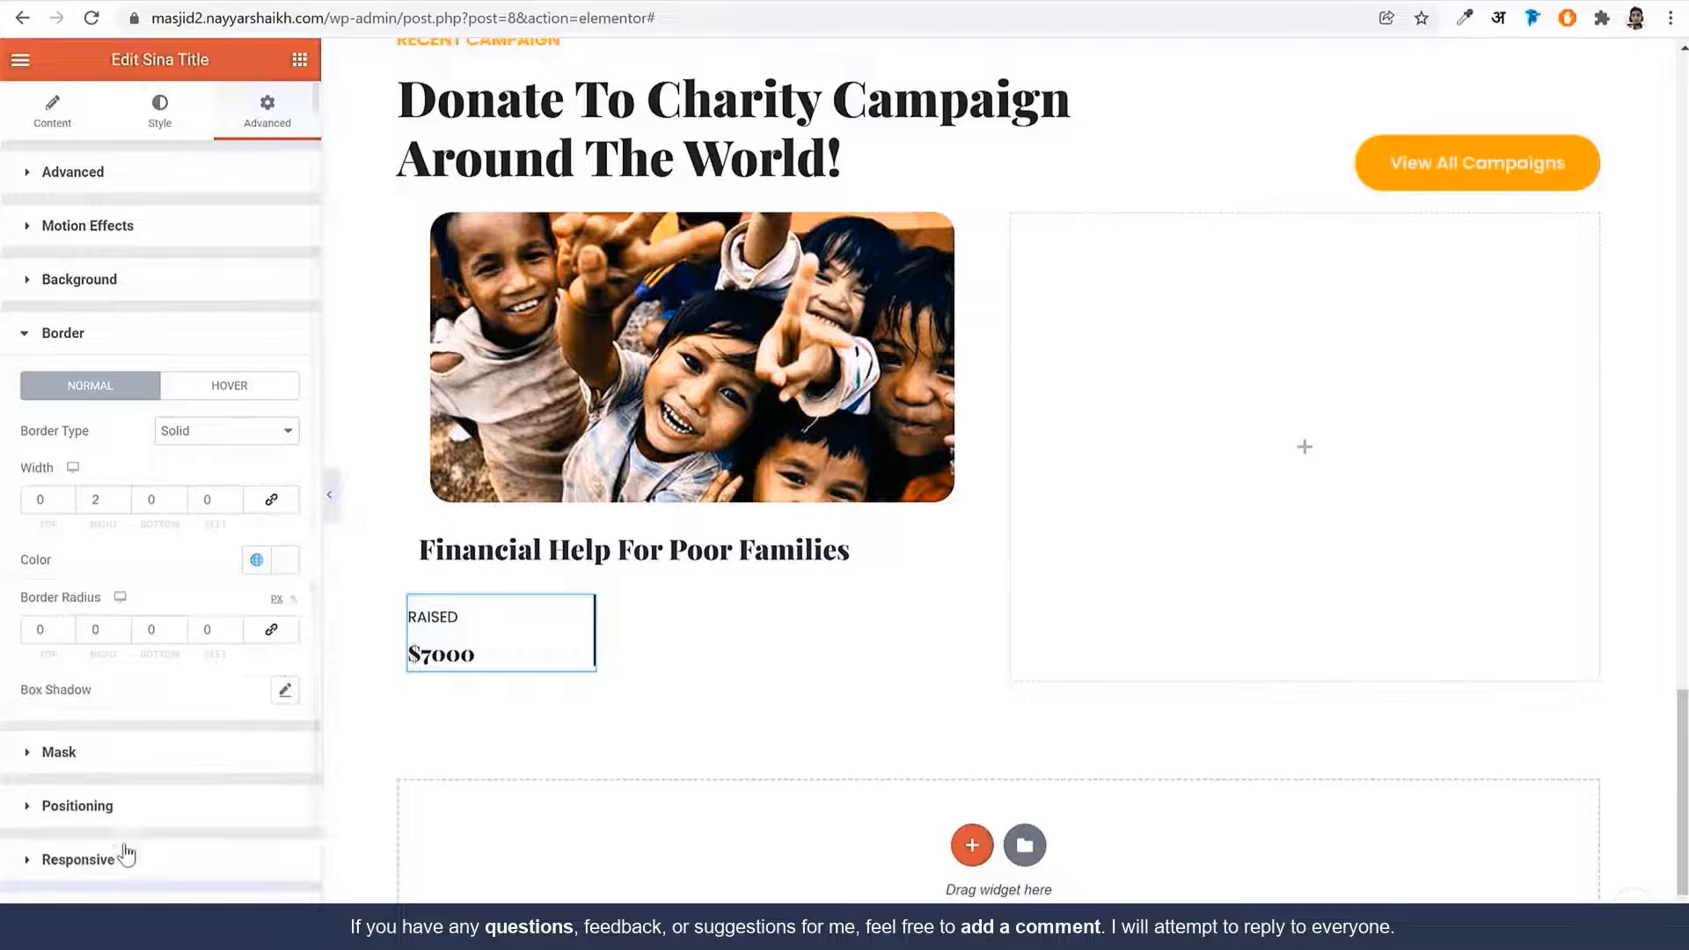
{"action": "left_click", "coordinate": [285, 560]}
{"action": "left_click_drag", "start_coordinate": [268, 858], "coordinate": [103, 855]}
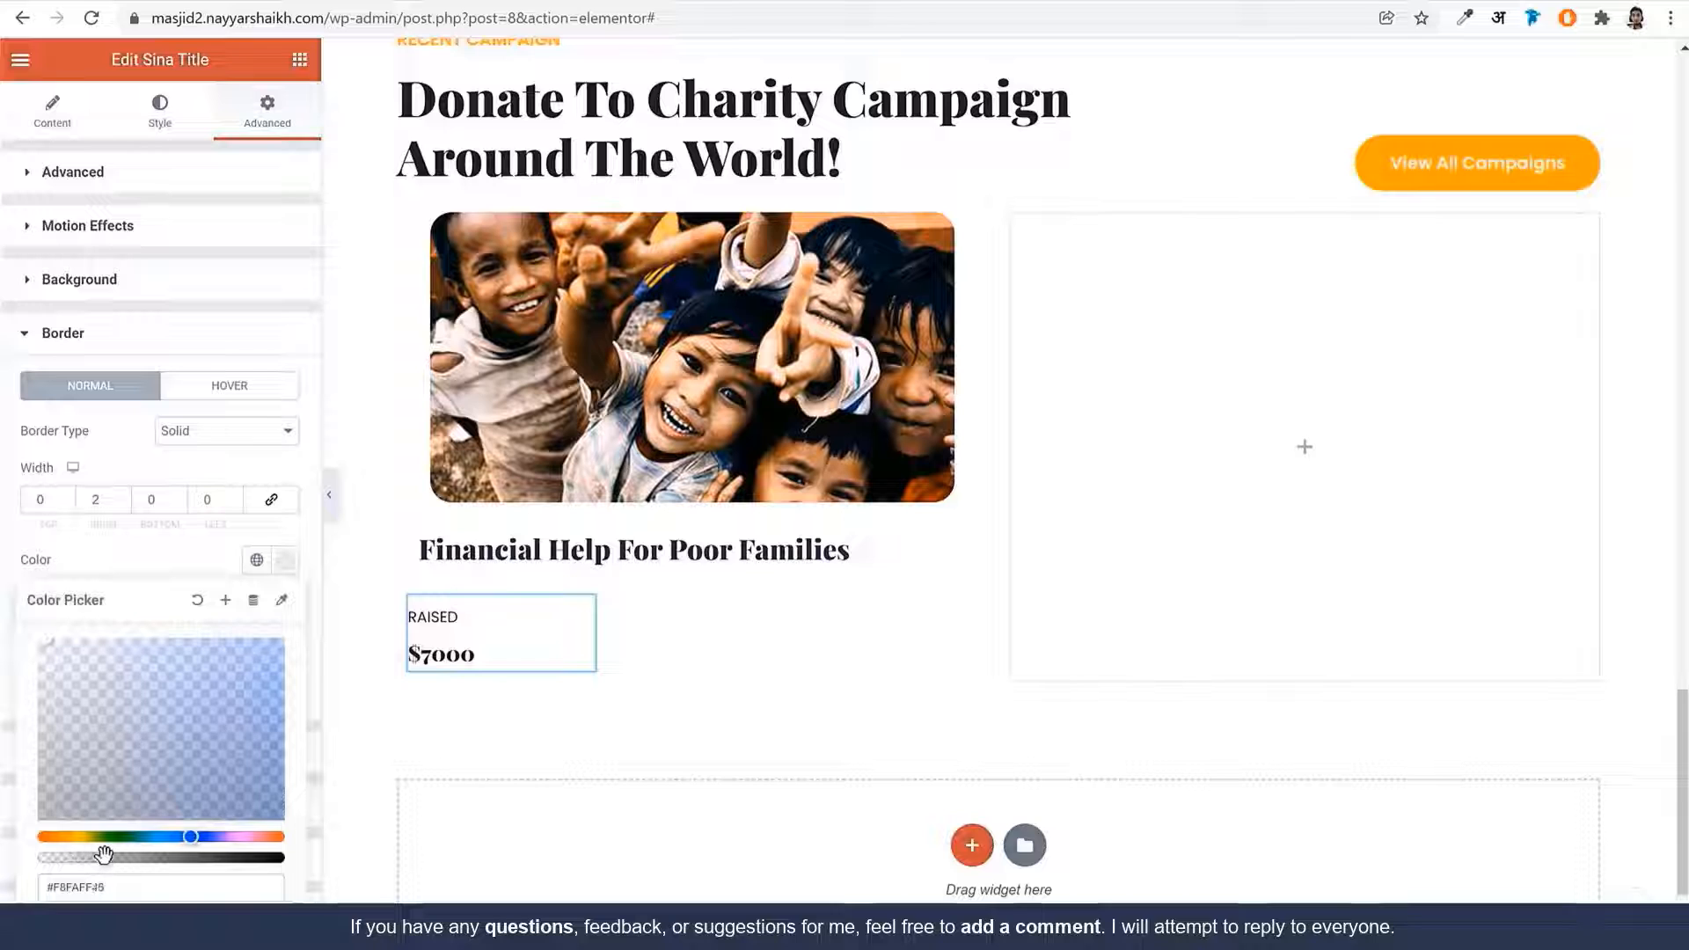
{"action": "left_click", "coordinate": [328, 512]}
{"action": "left_click", "coordinate": [328, 512]}
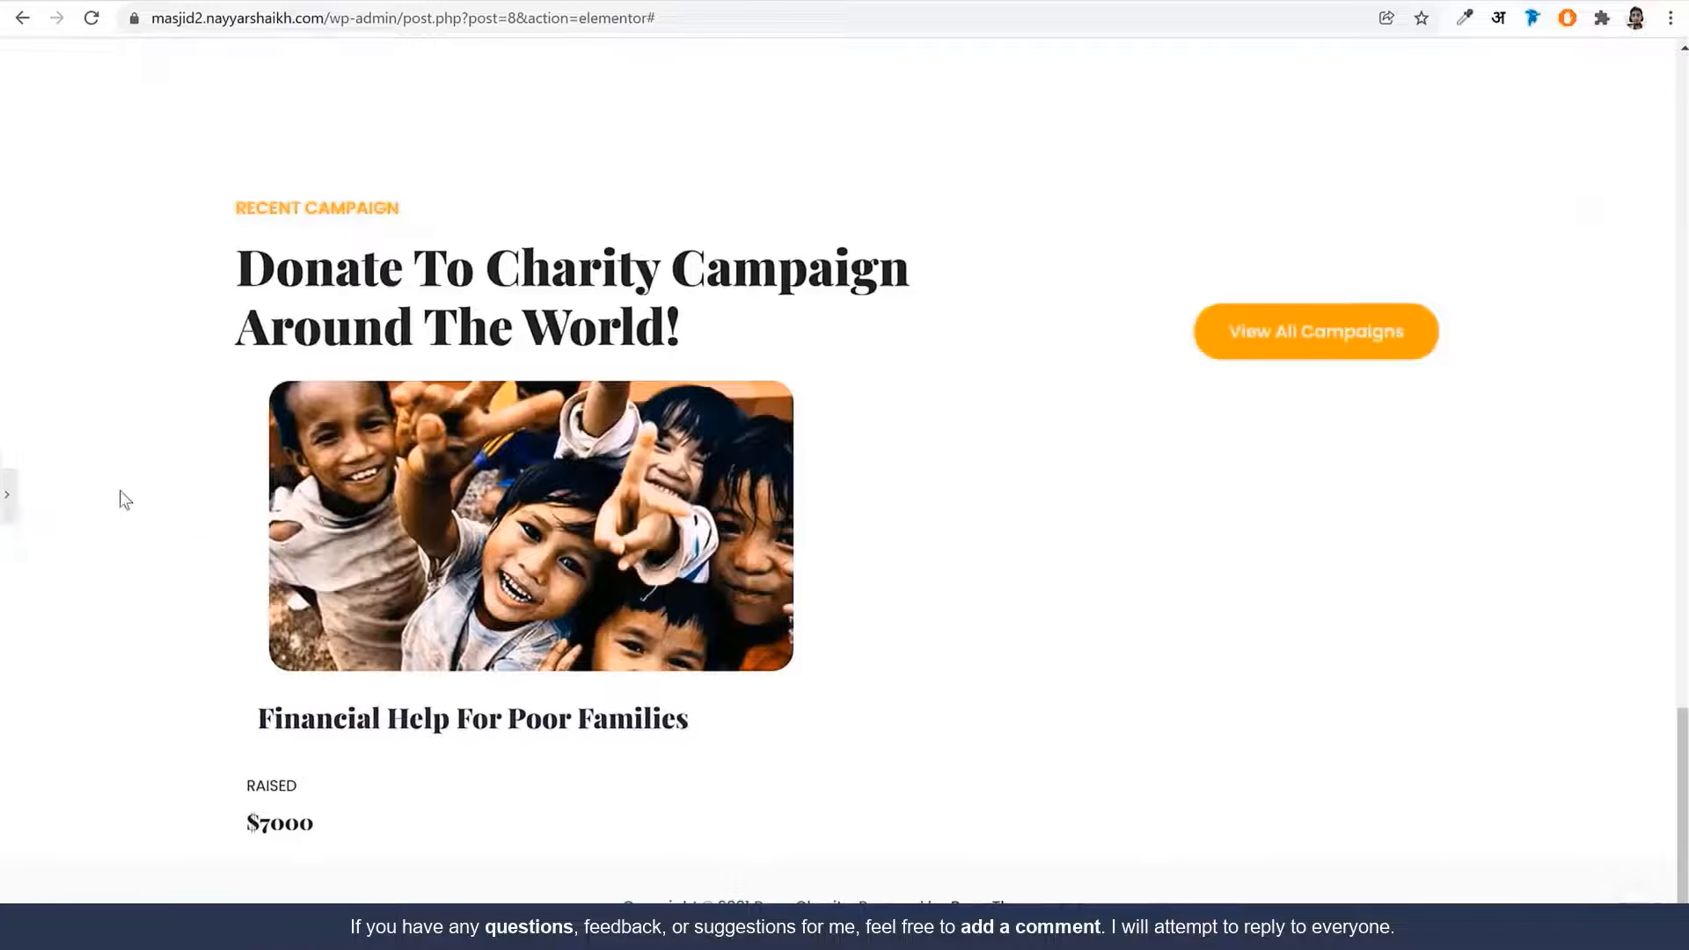
{"action": "left_click", "coordinate": [6, 495]}
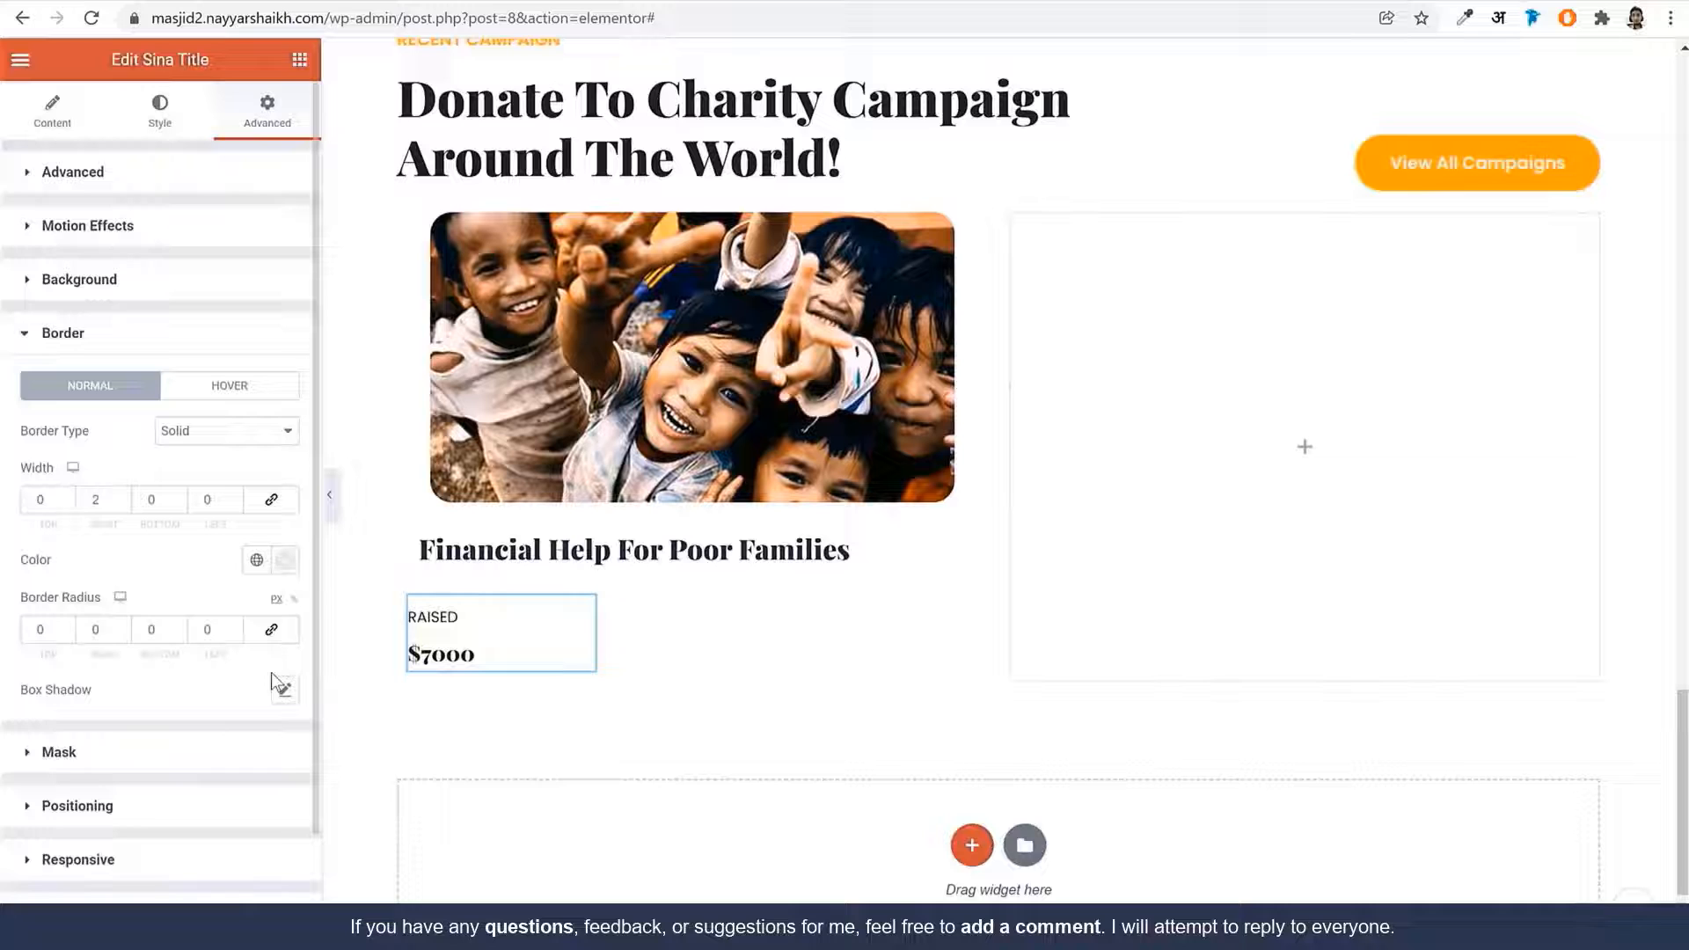
{"action": "left_click", "coordinate": [283, 560]}
{"action": "left_click_drag", "start_coordinate": [105, 857], "coordinate": [165, 855]}
{"action": "left_click", "coordinate": [329, 494]}
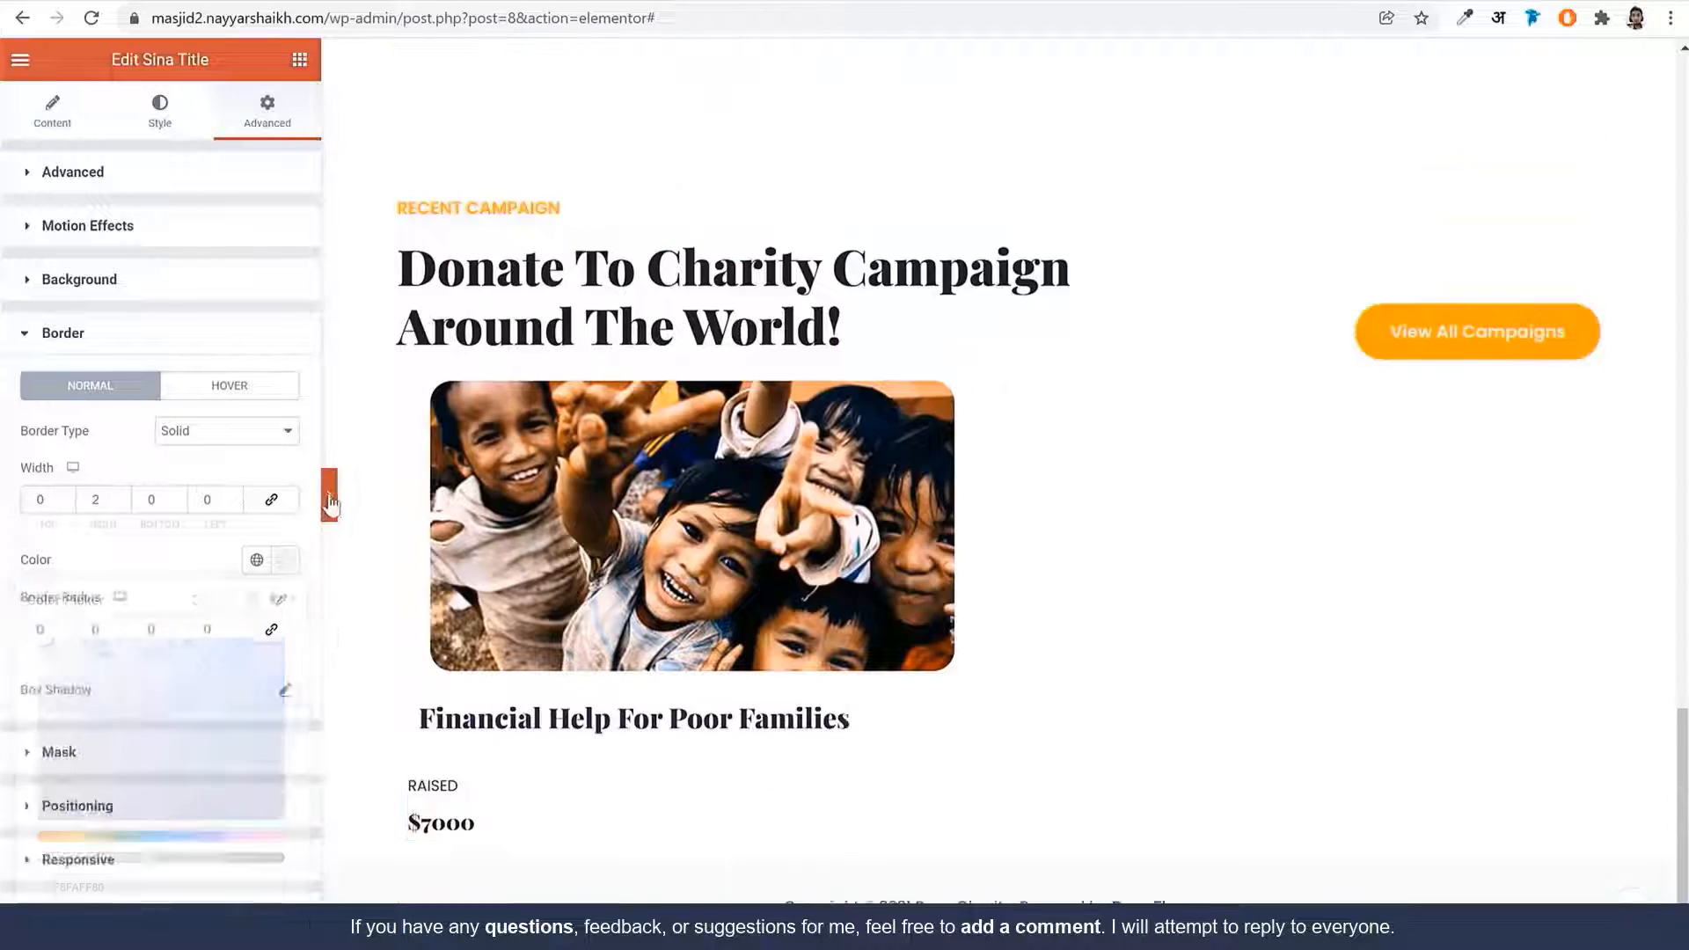
{"action": "left_click", "coordinate": [4, 490]}
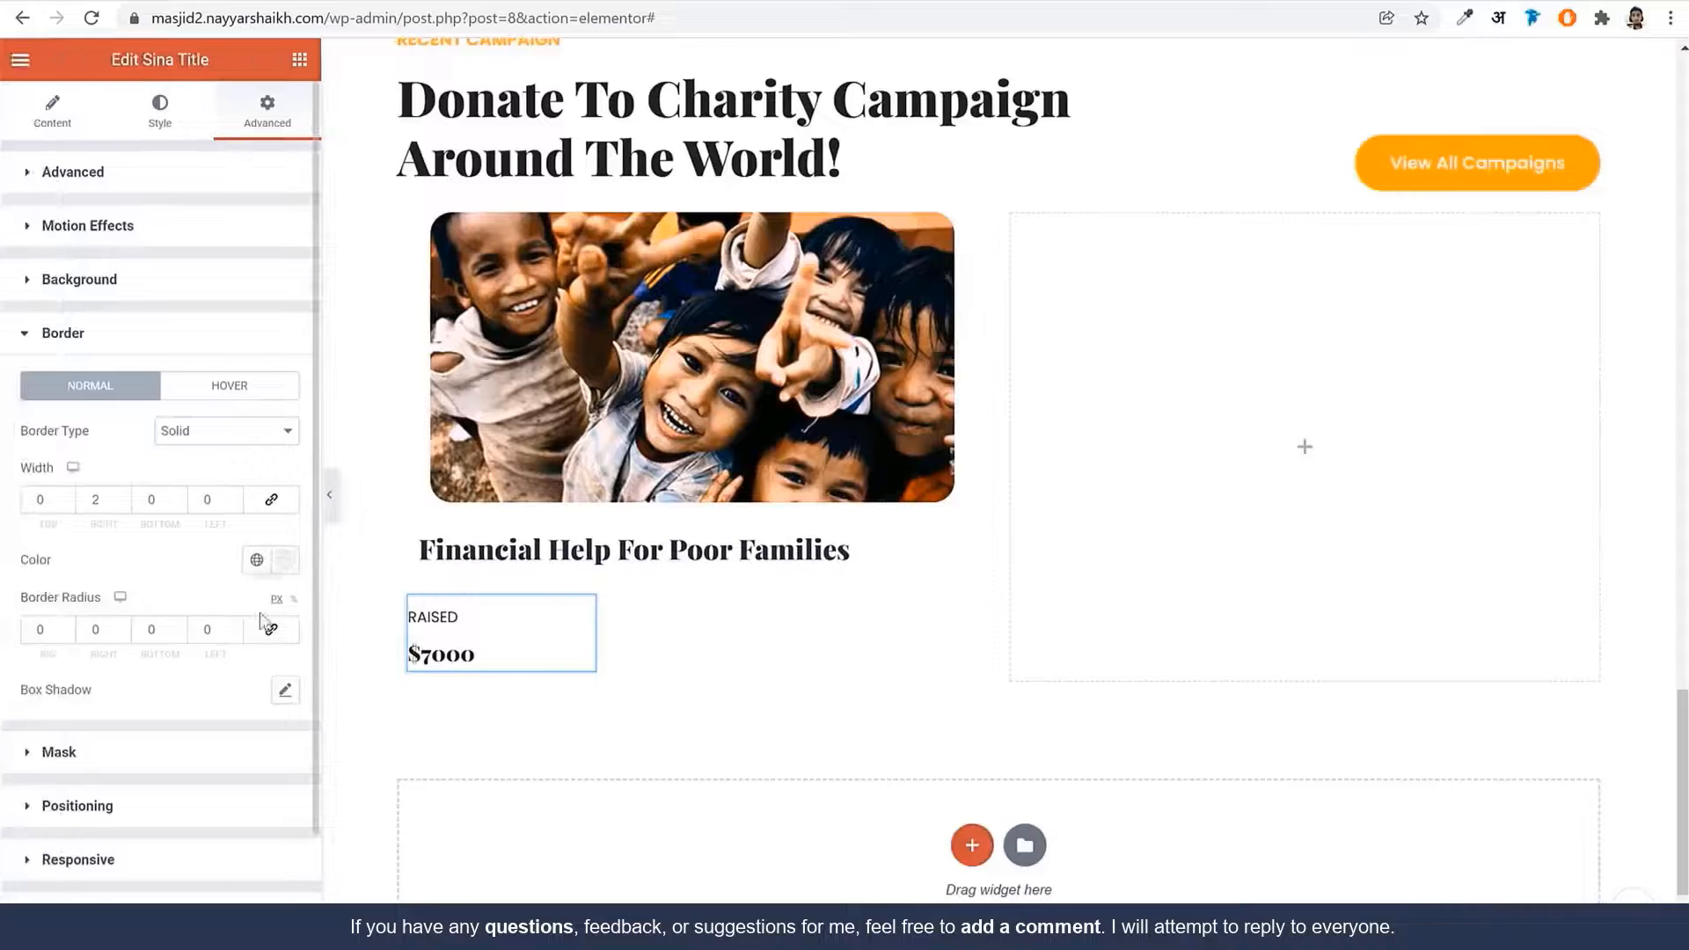
{"action": "left_click", "coordinate": [284, 560]}
Widen the right border to 7 px and raise its opacity to #F8FAFFE6
{"action": "double_click", "coordinate": [95, 498]}
{"action": "type", "text": "7"}
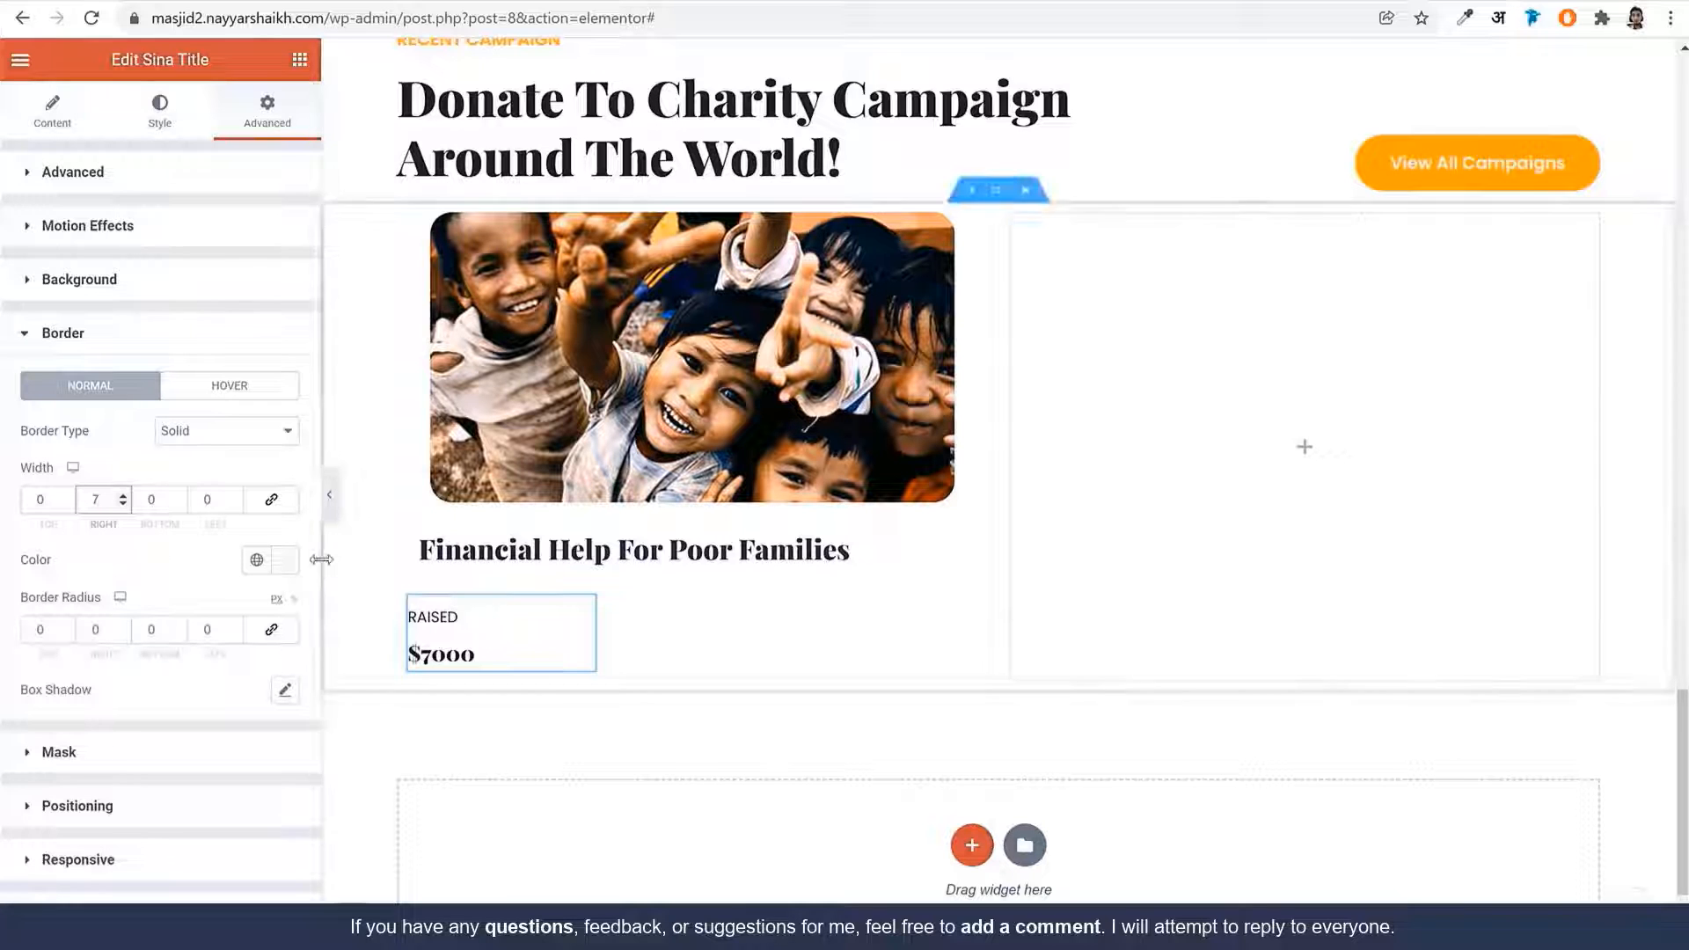
{"action": "left_click", "coordinate": [284, 561]}
{"action": "left_click_drag", "start_coordinate": [238, 858], "coordinate": [258, 858]}
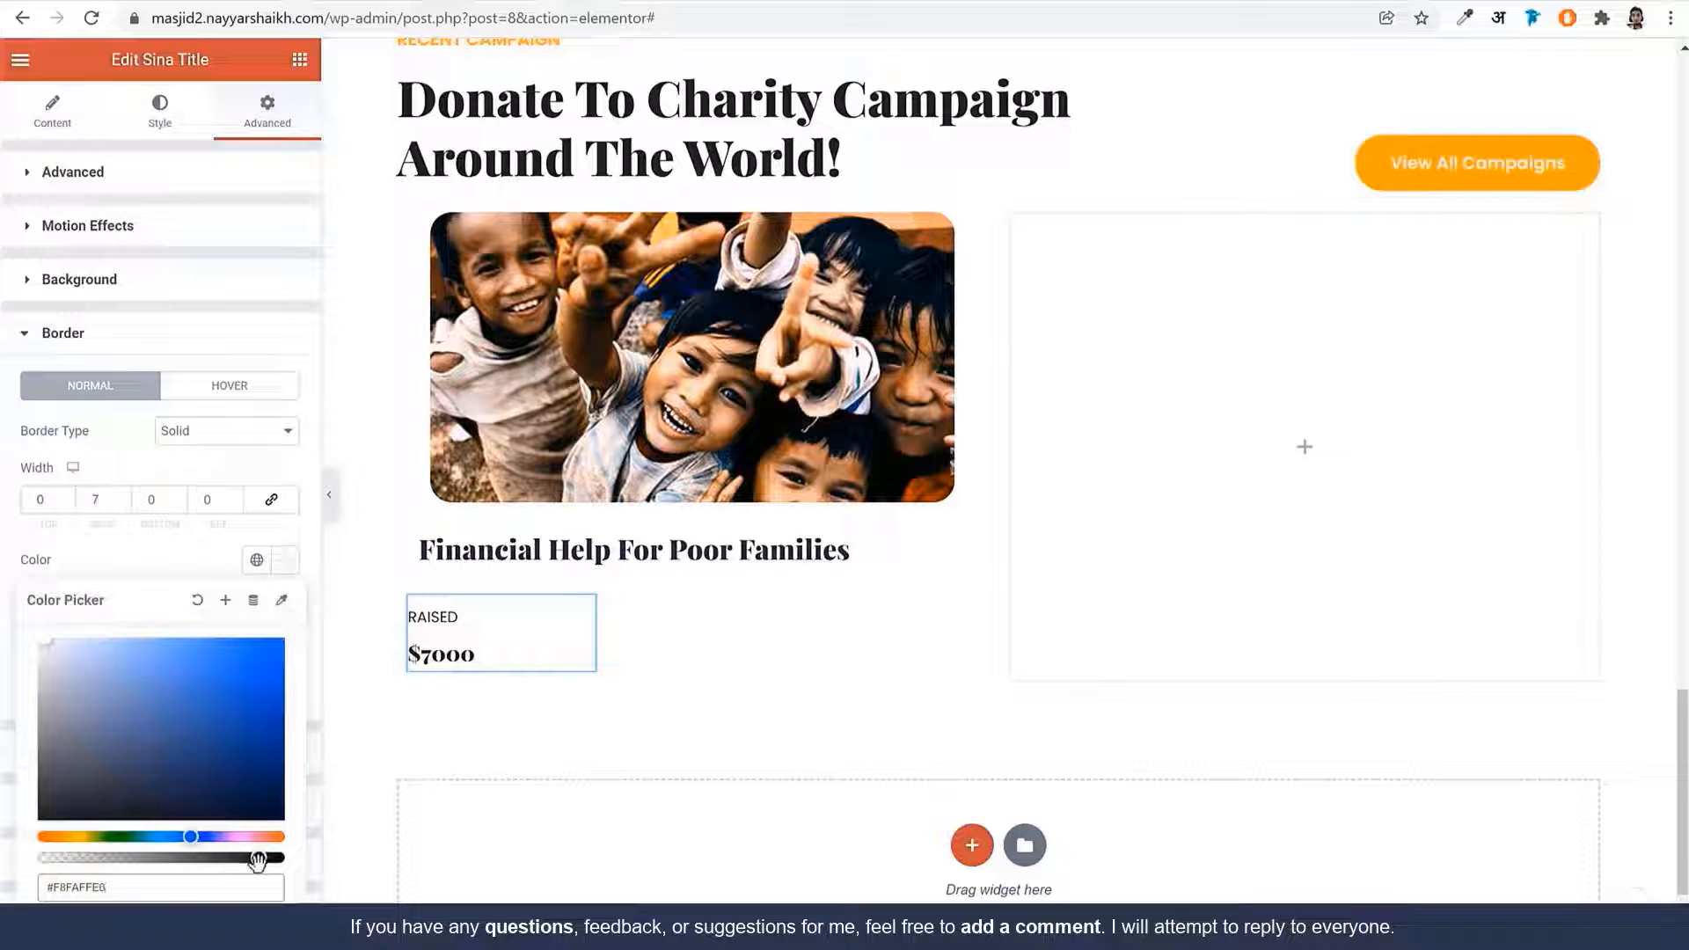
{"action": "left_click", "coordinate": [329, 494]}
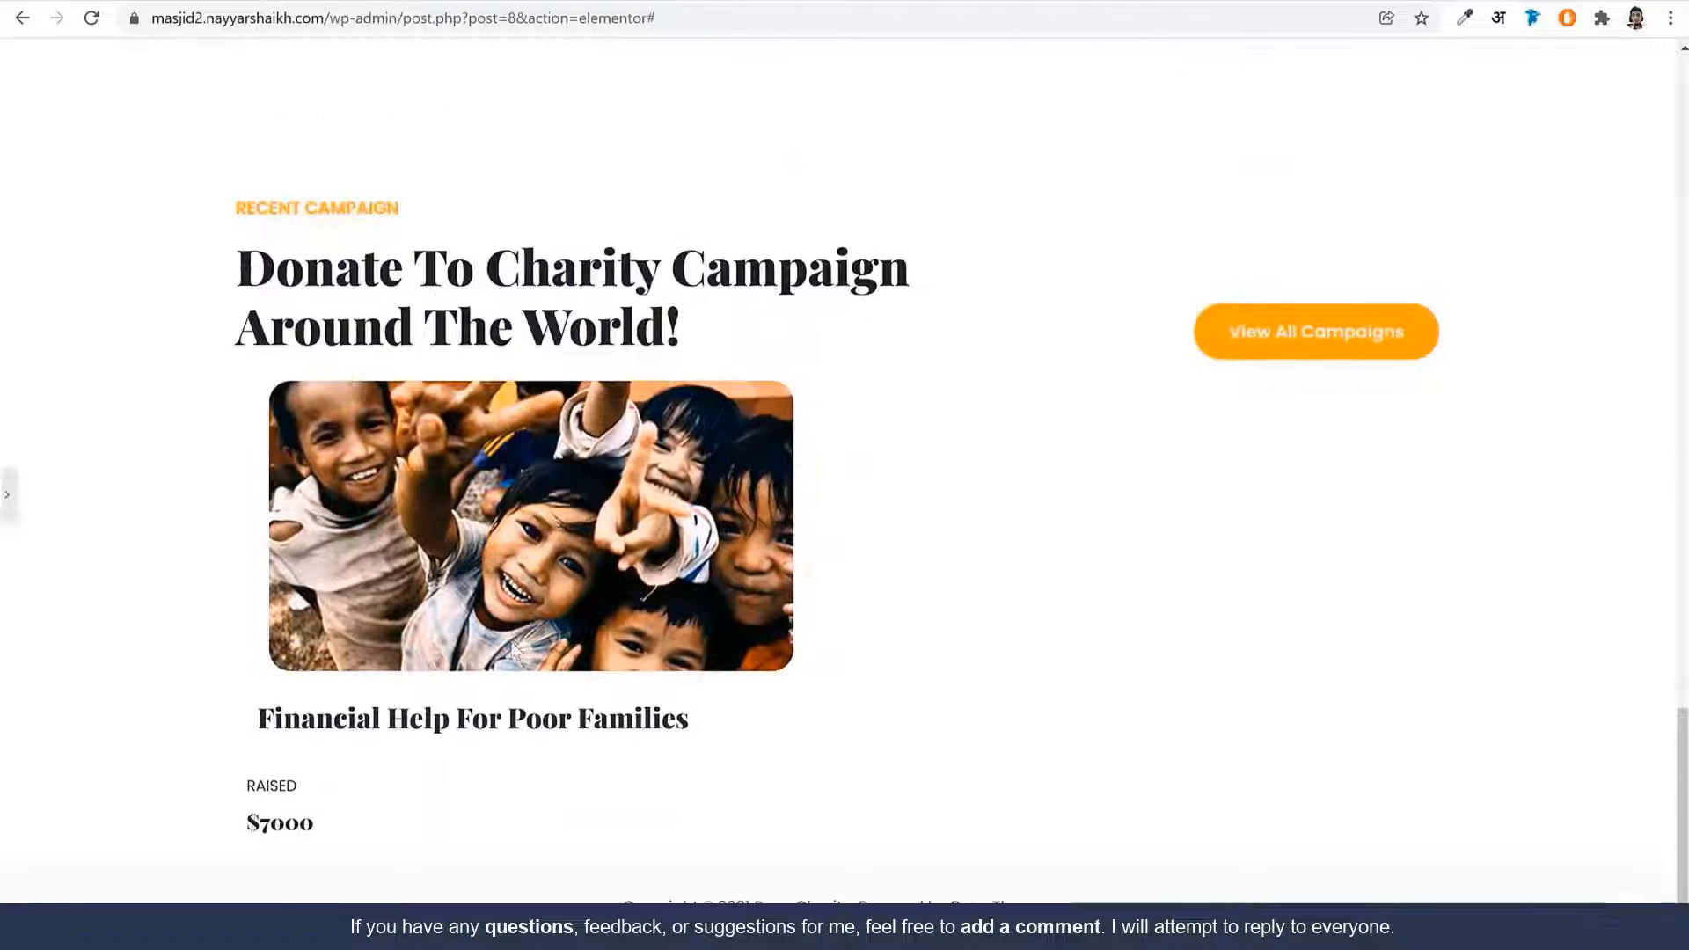
{"action": "left_click", "coordinate": [7, 494]}
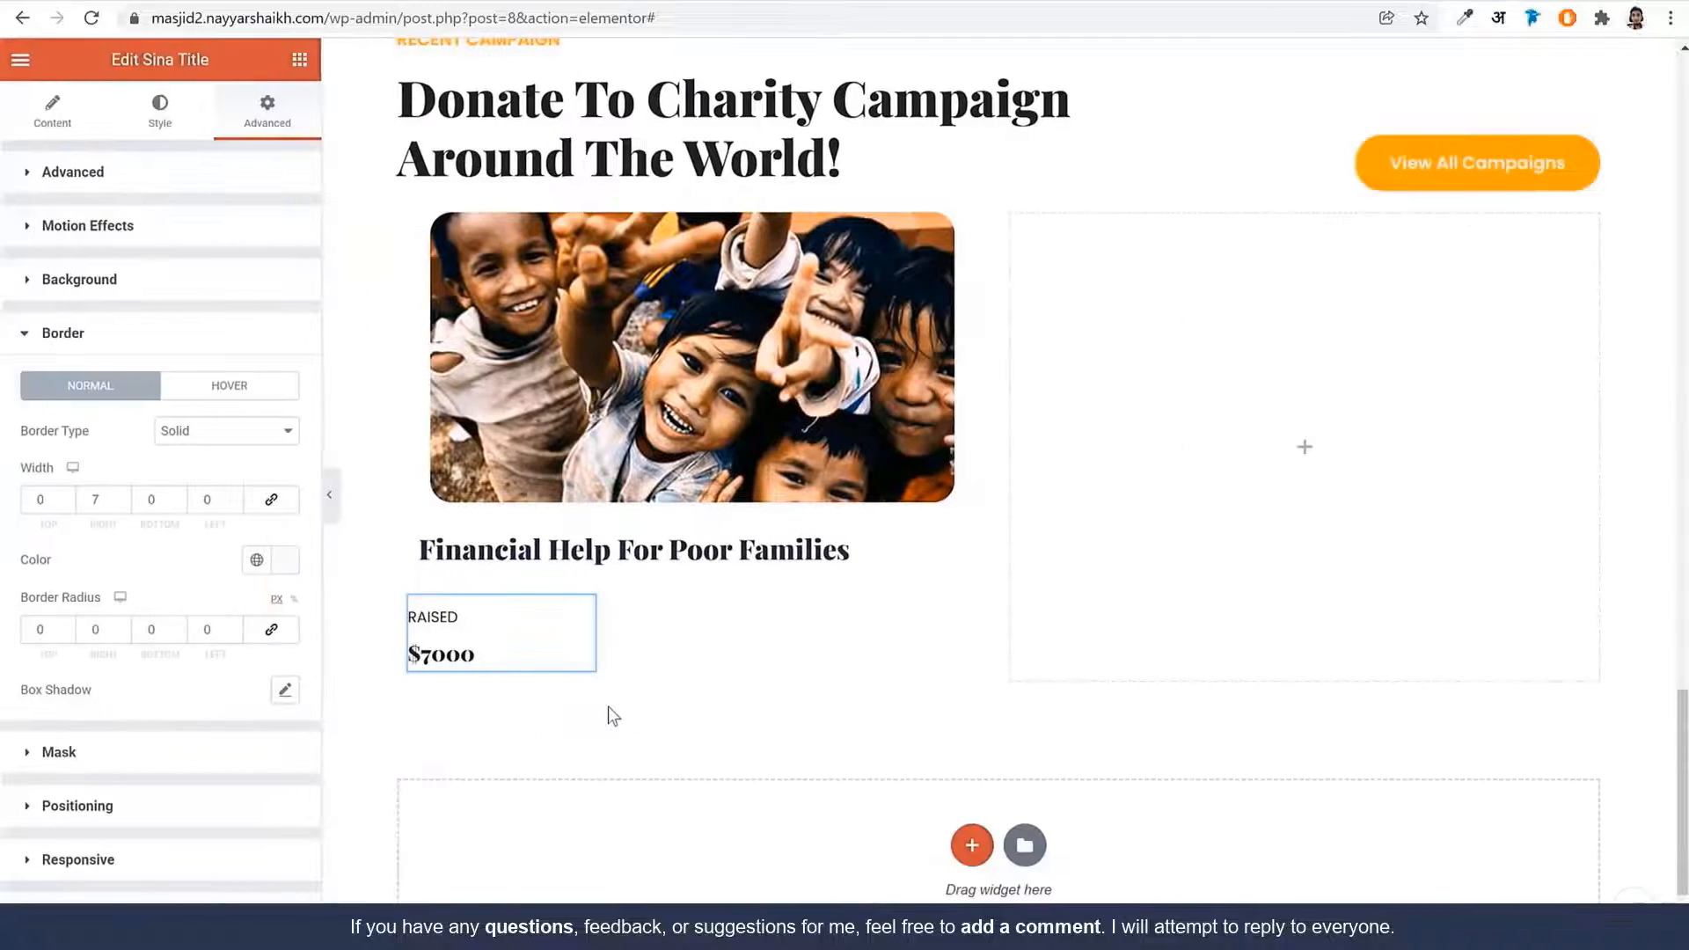
Duplicate the RAISED widget twice and set the third copy's border to None
{"action": "right_click", "coordinate": [506, 627]}
{"action": "left_click", "coordinate": [571, 641]}
{"action": "key", "text": "ctrl+d"}
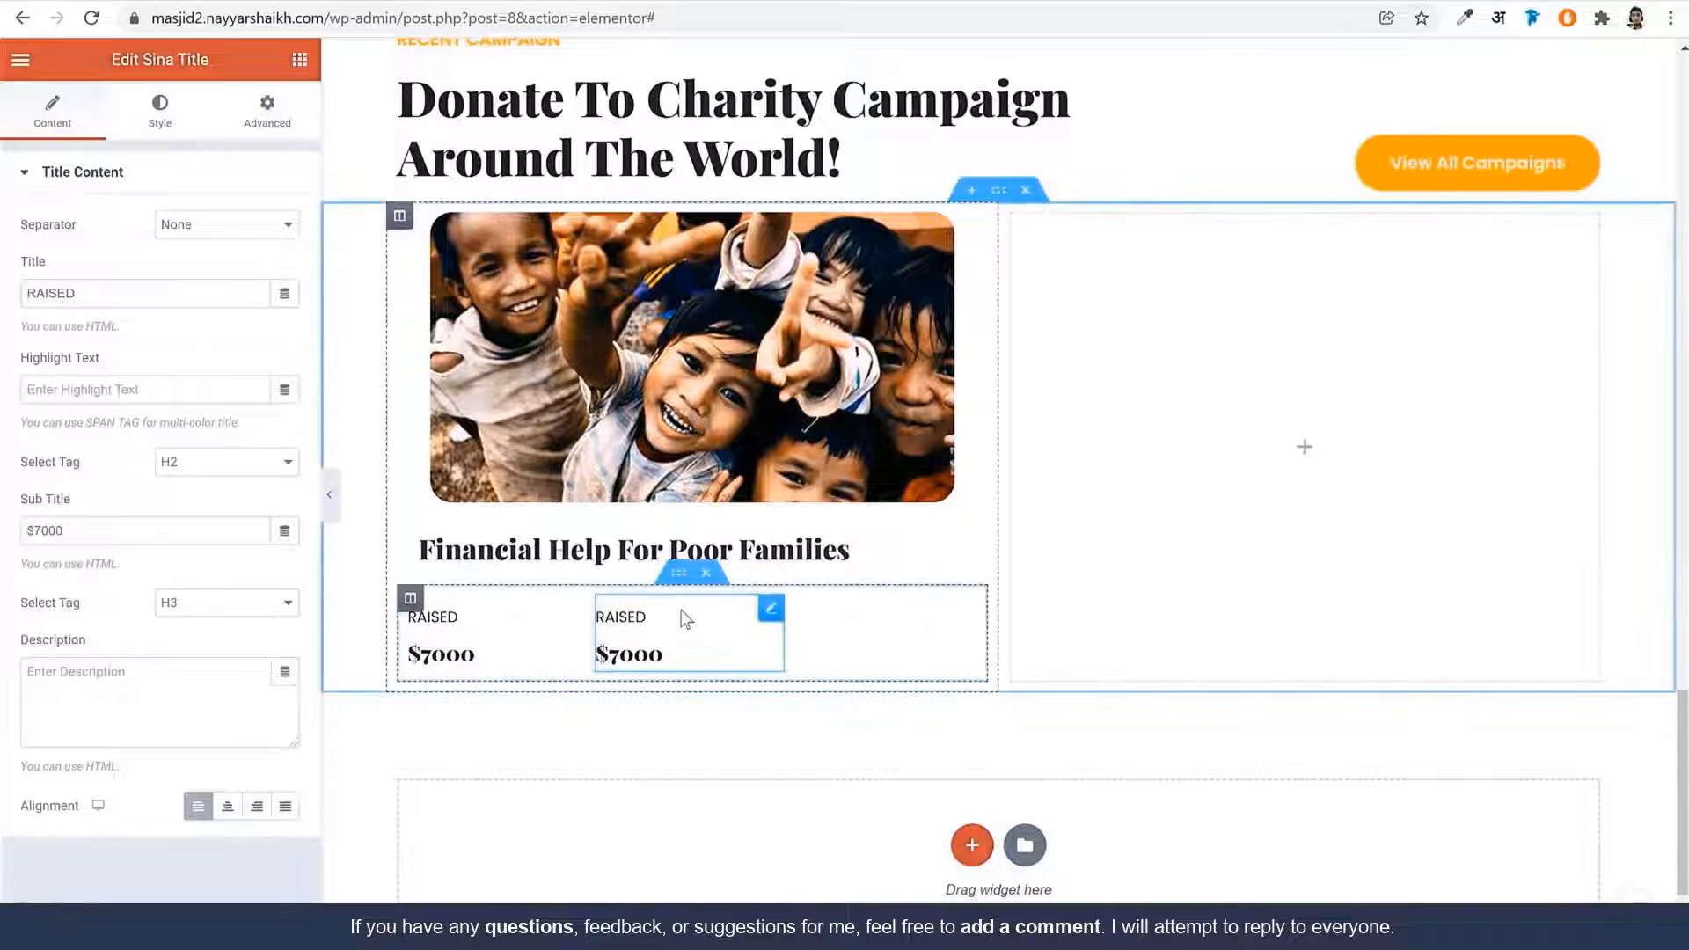
{"action": "key", "text": "ctrl+d"}
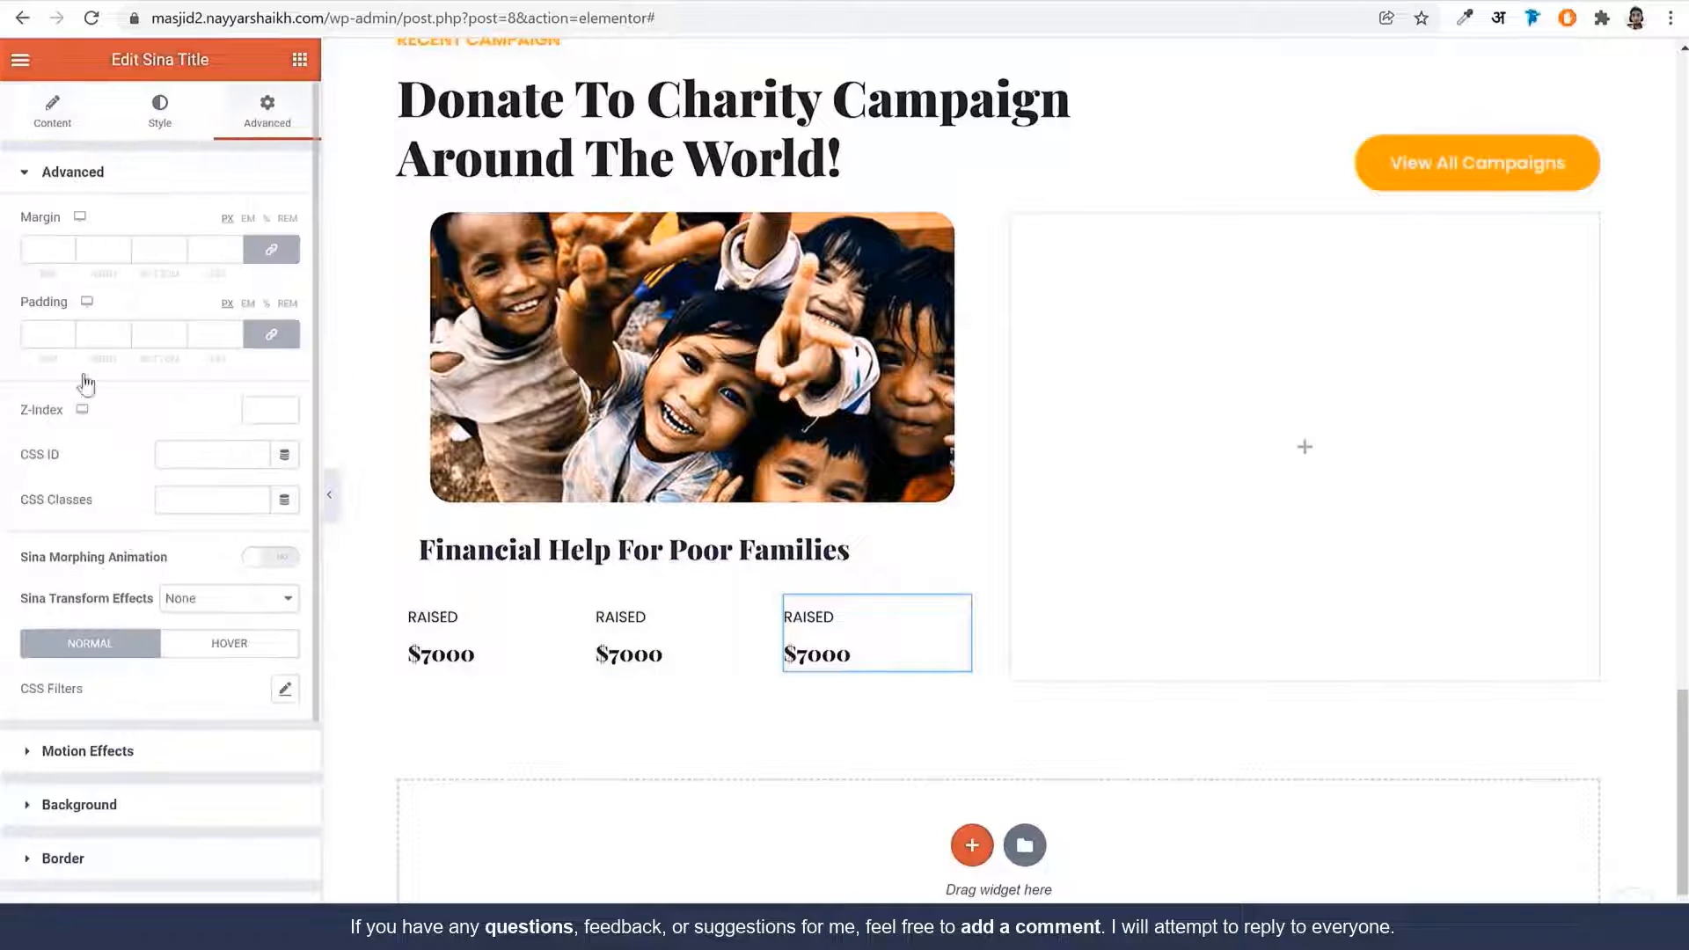
{"action": "left_click", "coordinate": [88, 859]}
{"action": "left_click", "coordinate": [224, 431]}
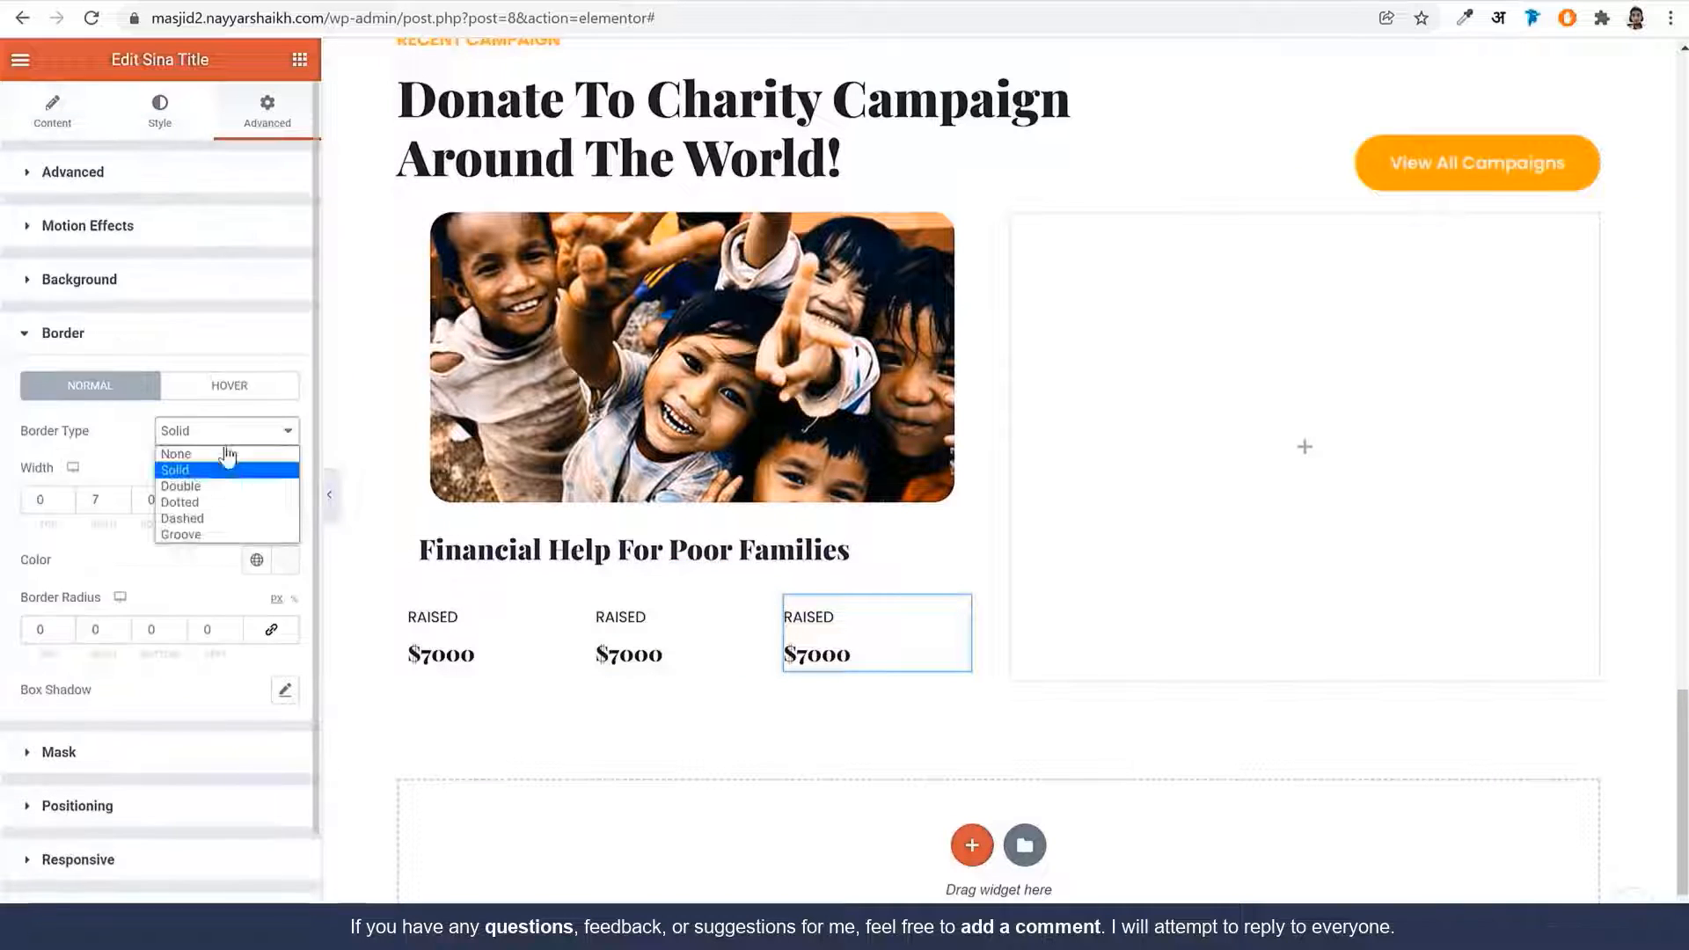
{"action": "left_click", "coordinate": [226, 453]}
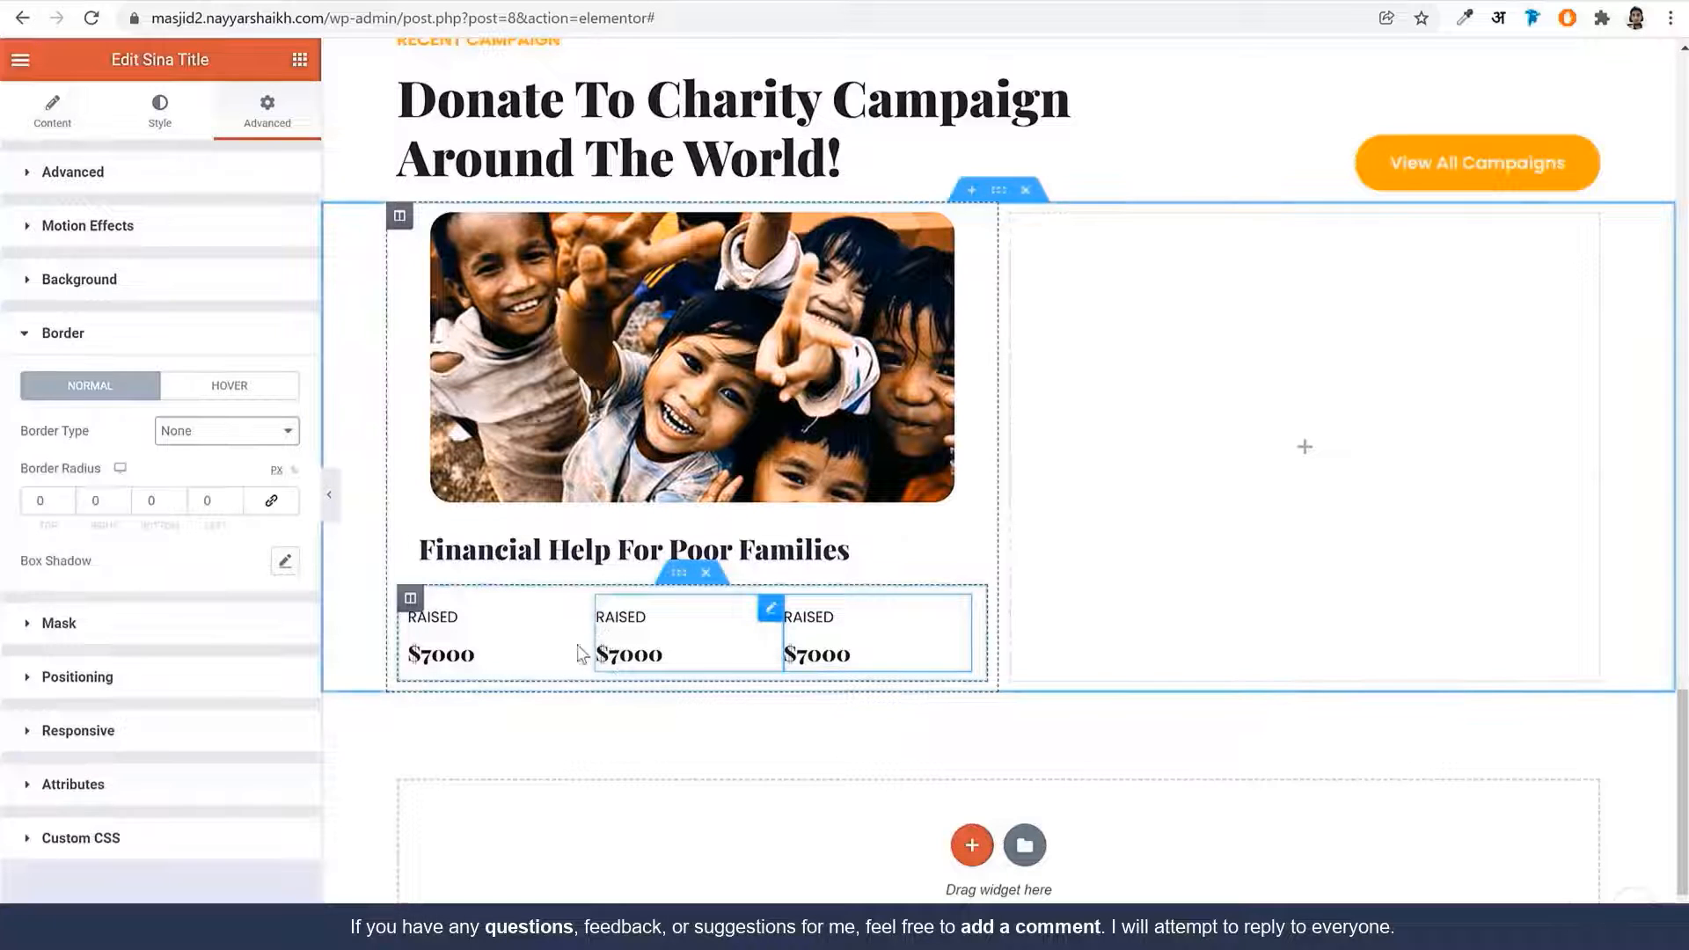
Give the first two stat widgets a right margin of 20 px
{"action": "left_click", "coordinate": [531, 625]}
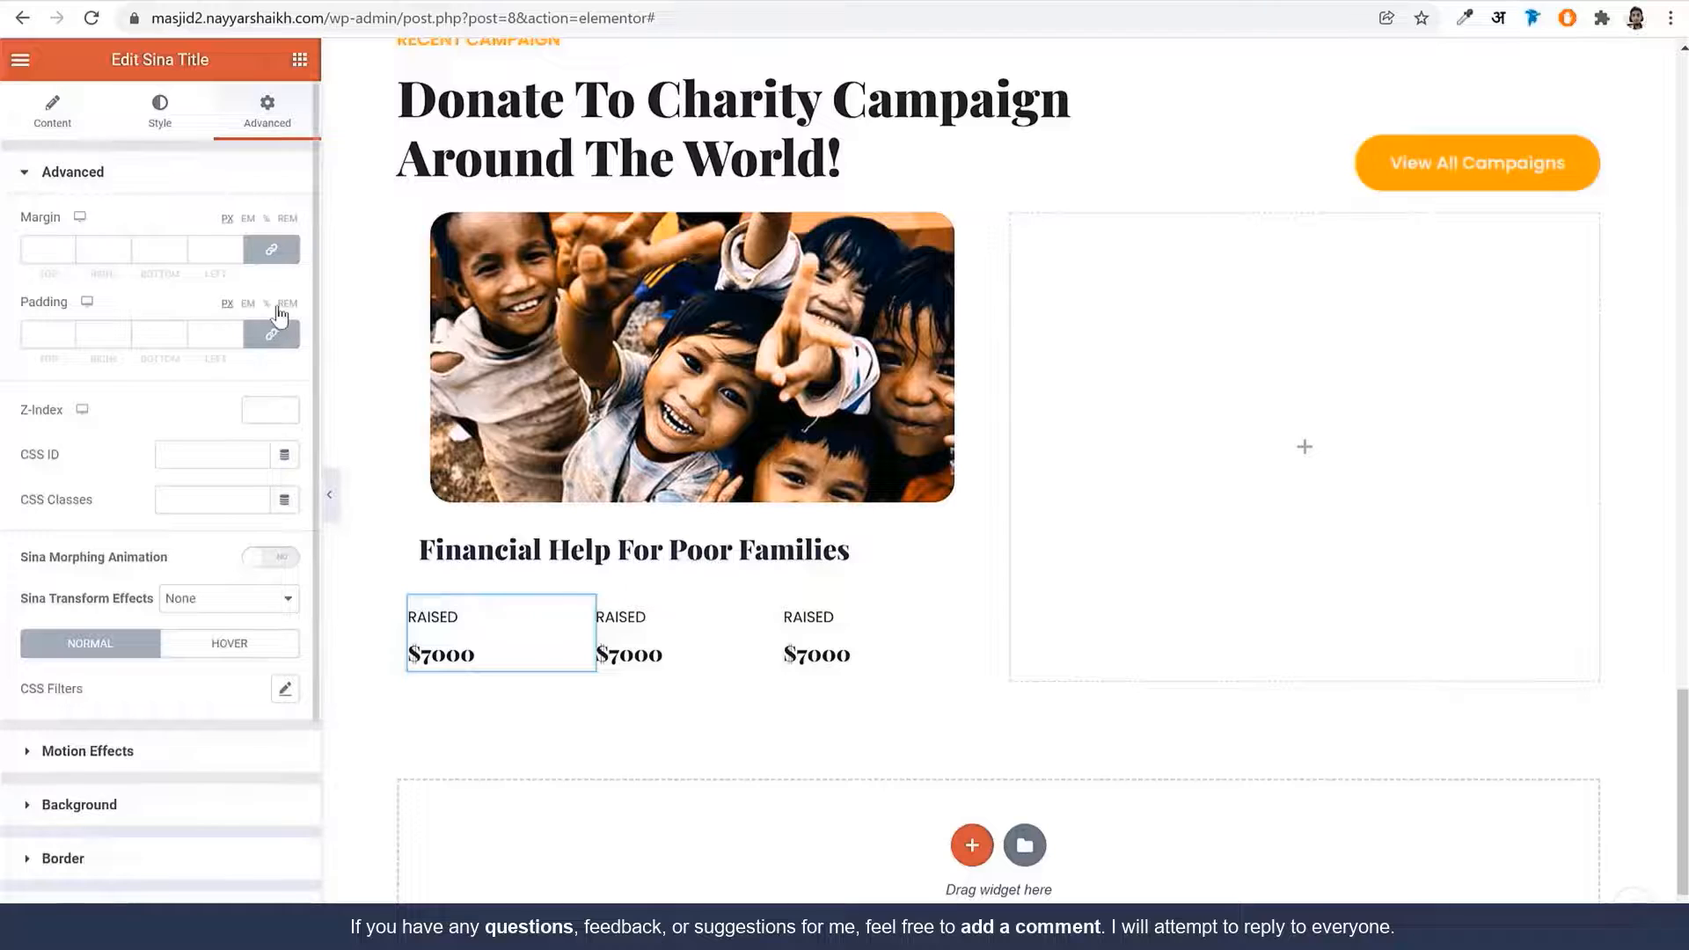
{"action": "left_click", "coordinate": [271, 249]}
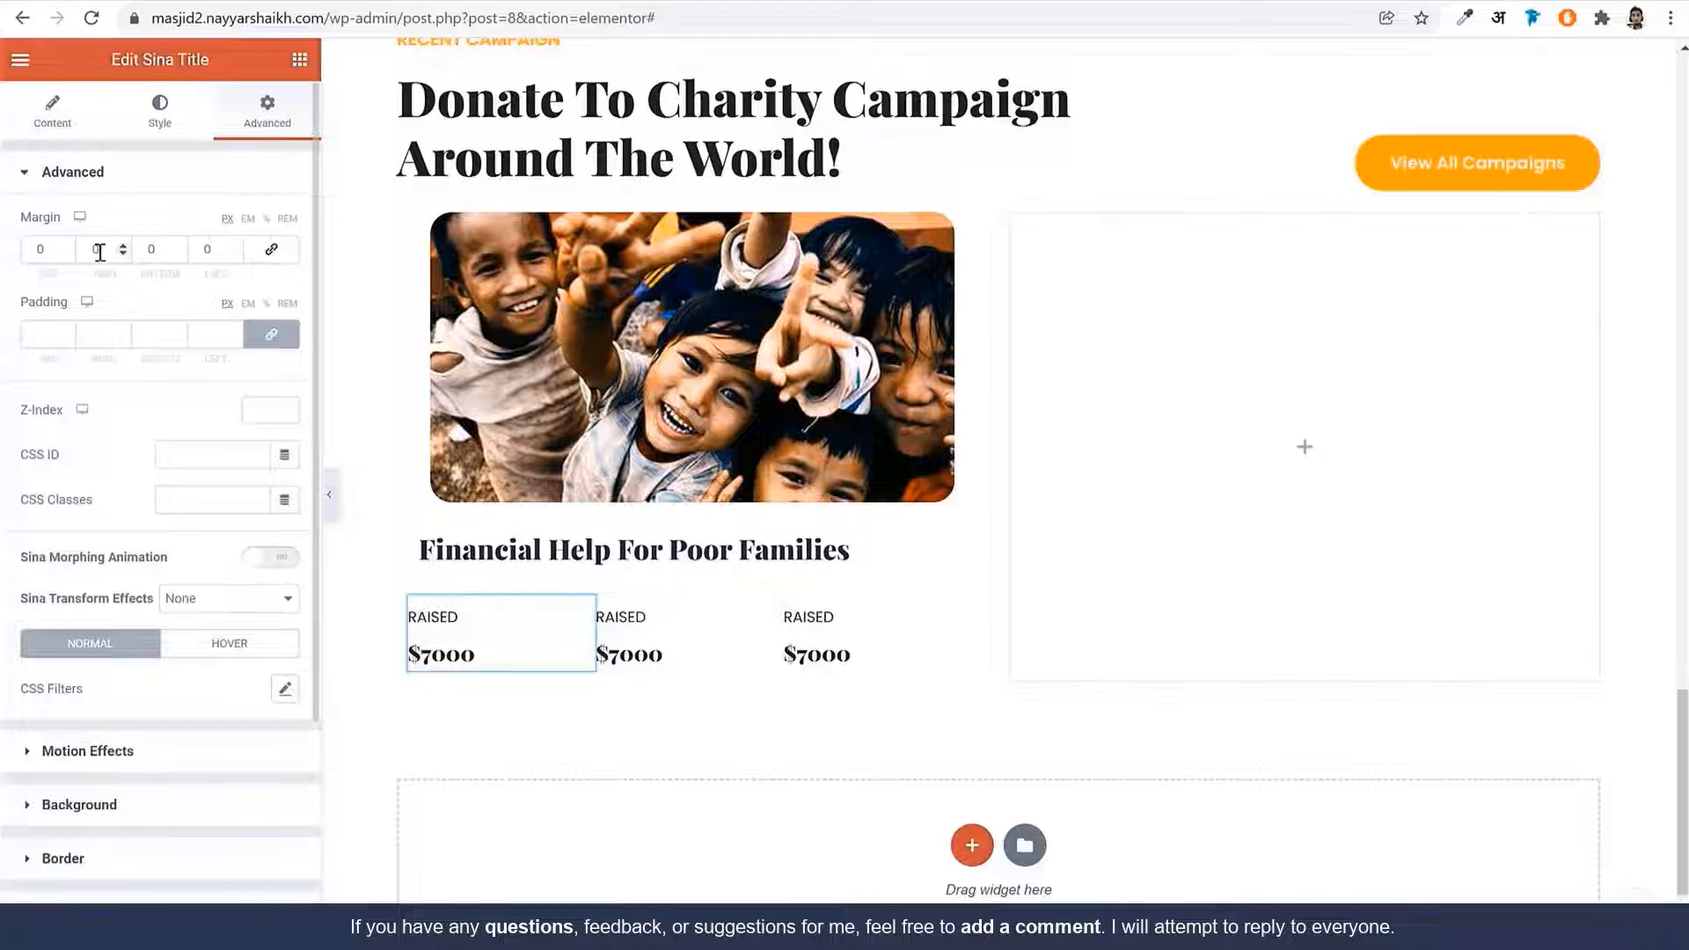
{"action": "left_click_drag", "start_coordinate": [99, 252], "coordinate": [85, 253]}
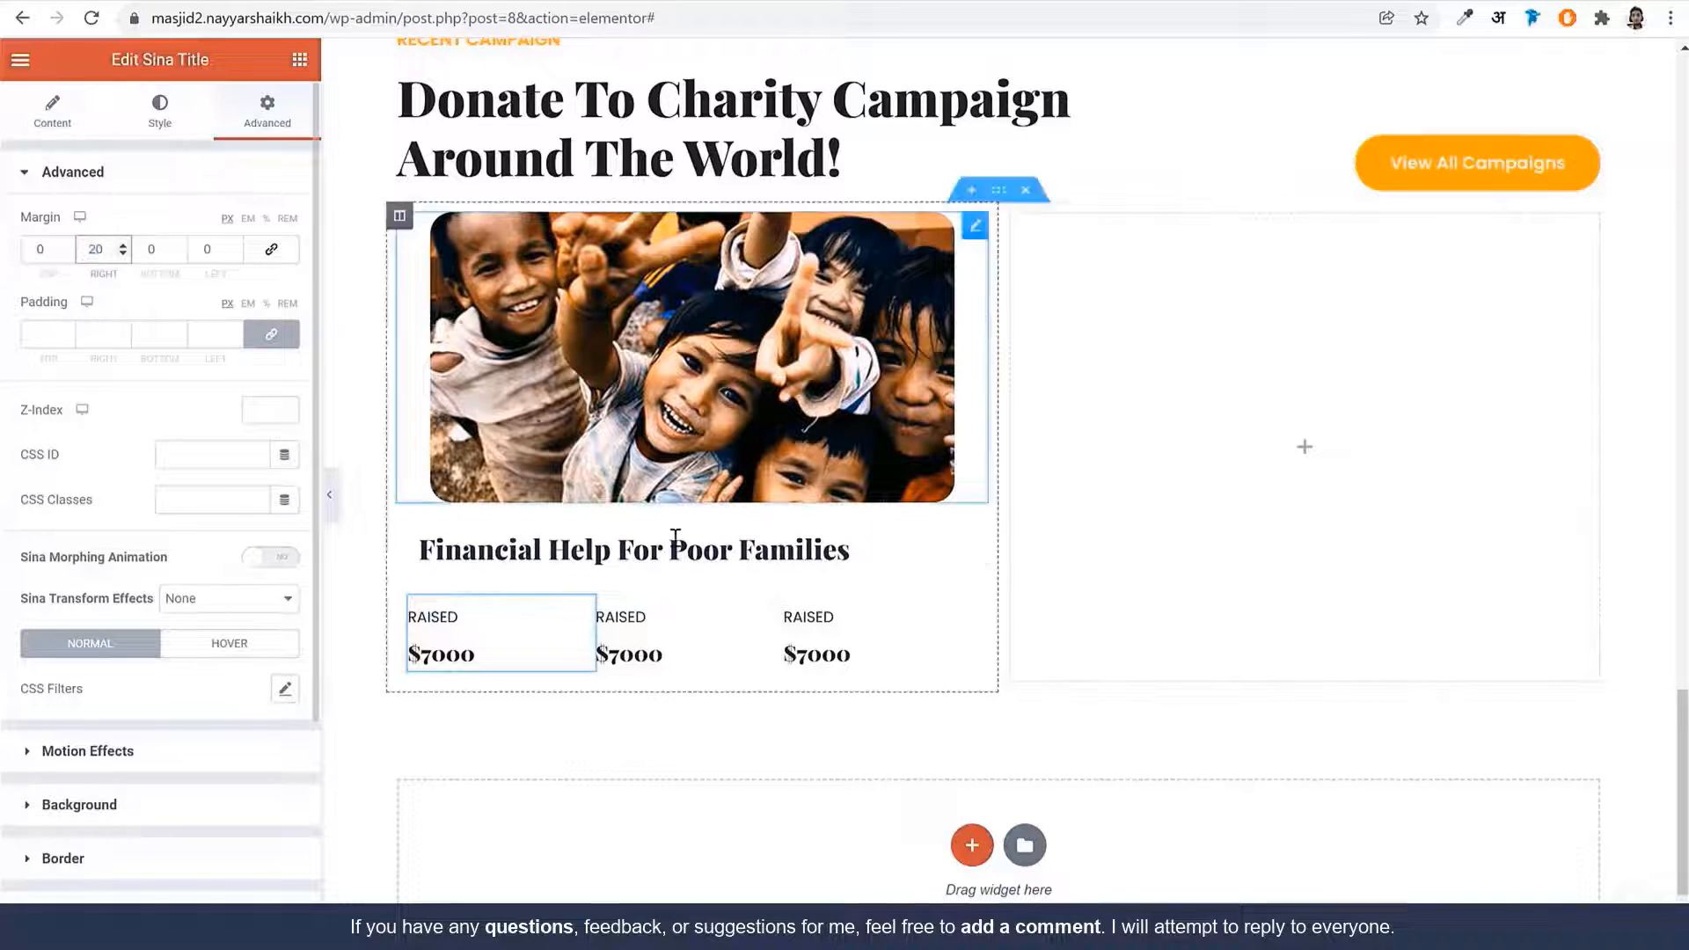
{"action": "left_click", "coordinate": [625, 621]}
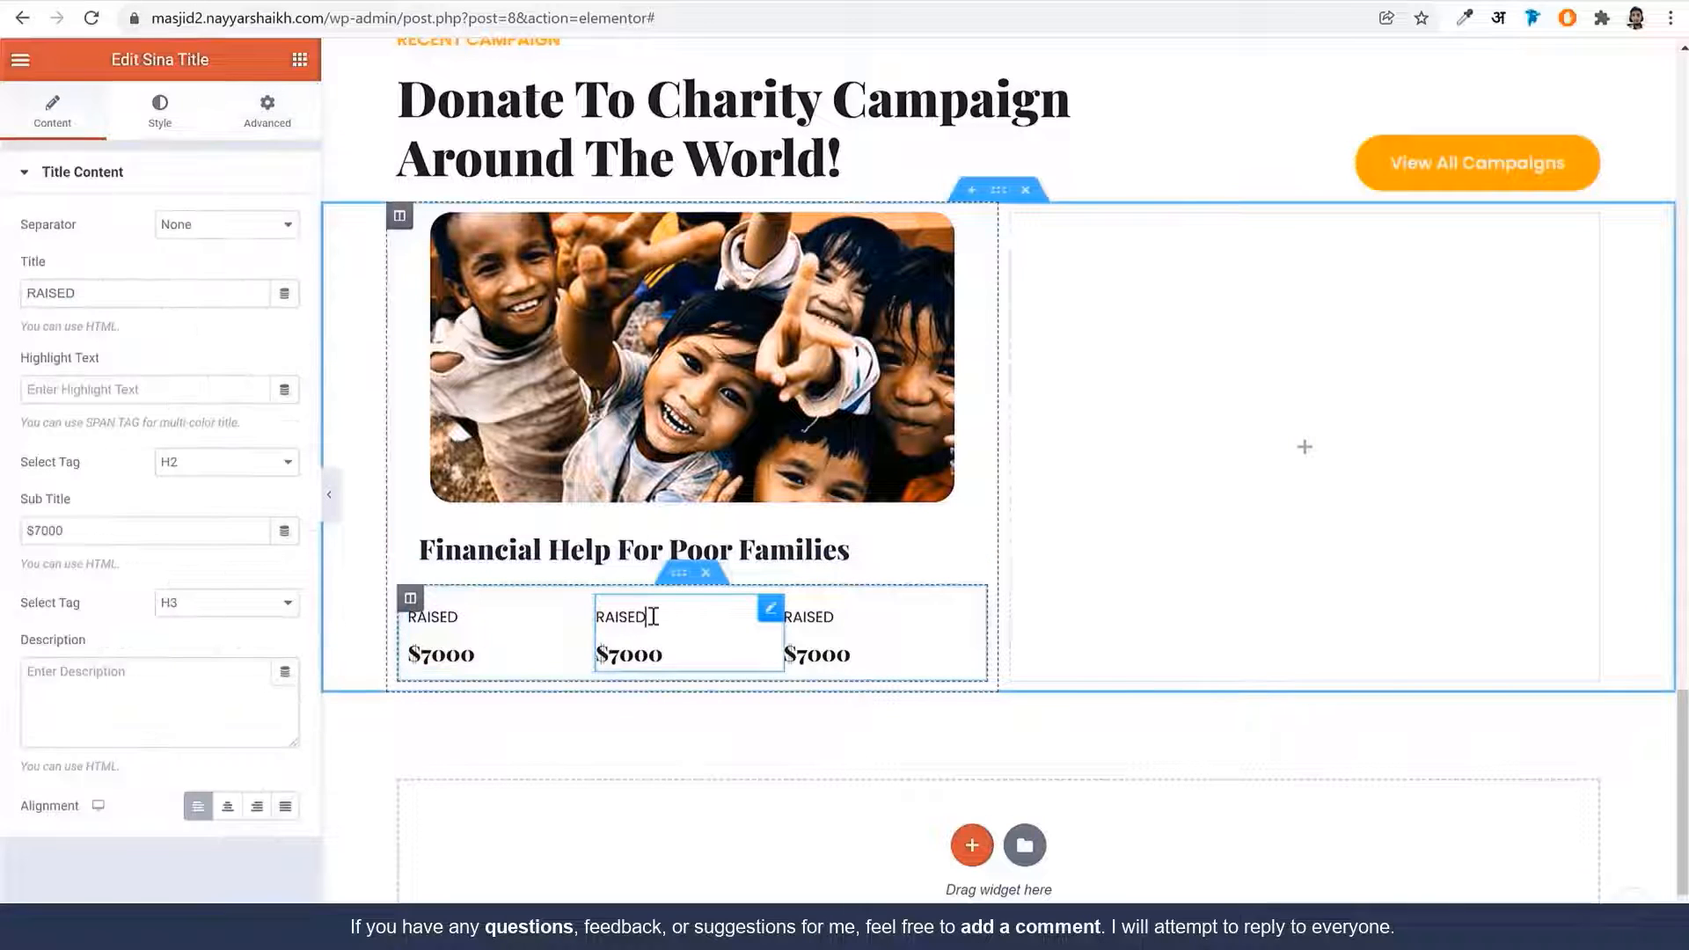
{"action": "left_click", "coordinate": [279, 123]}
{"action": "left_click", "coordinate": [272, 249]}
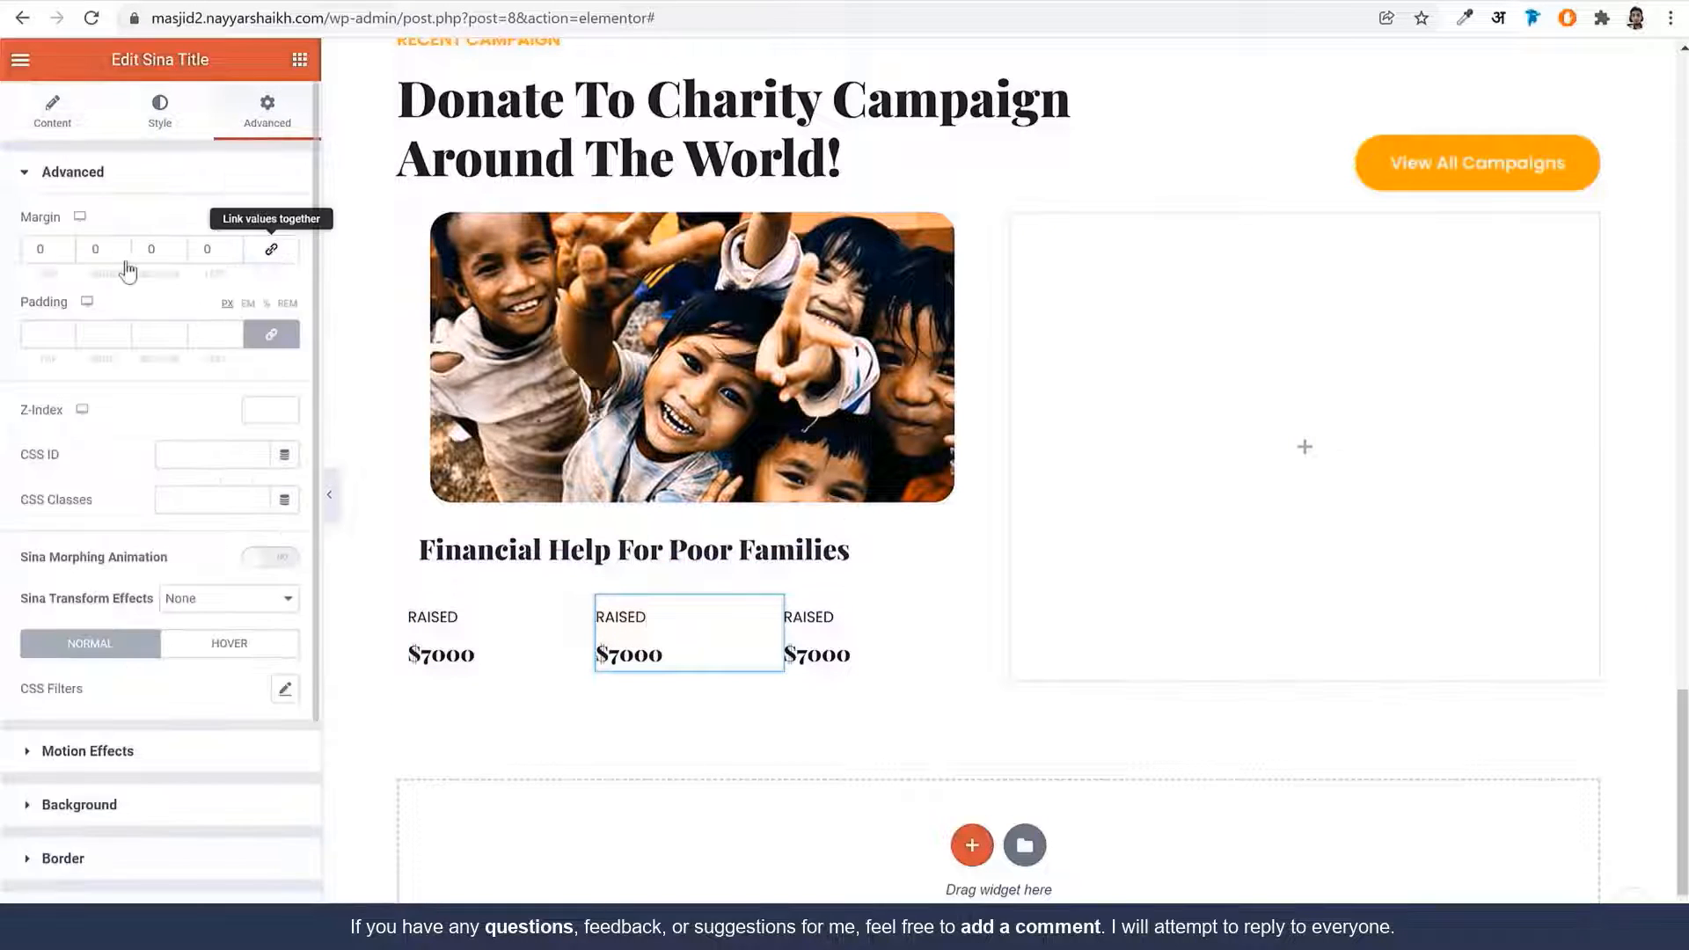
{"action": "left_click", "coordinate": [72, 250]}
{"action": "type", "text": "2"}
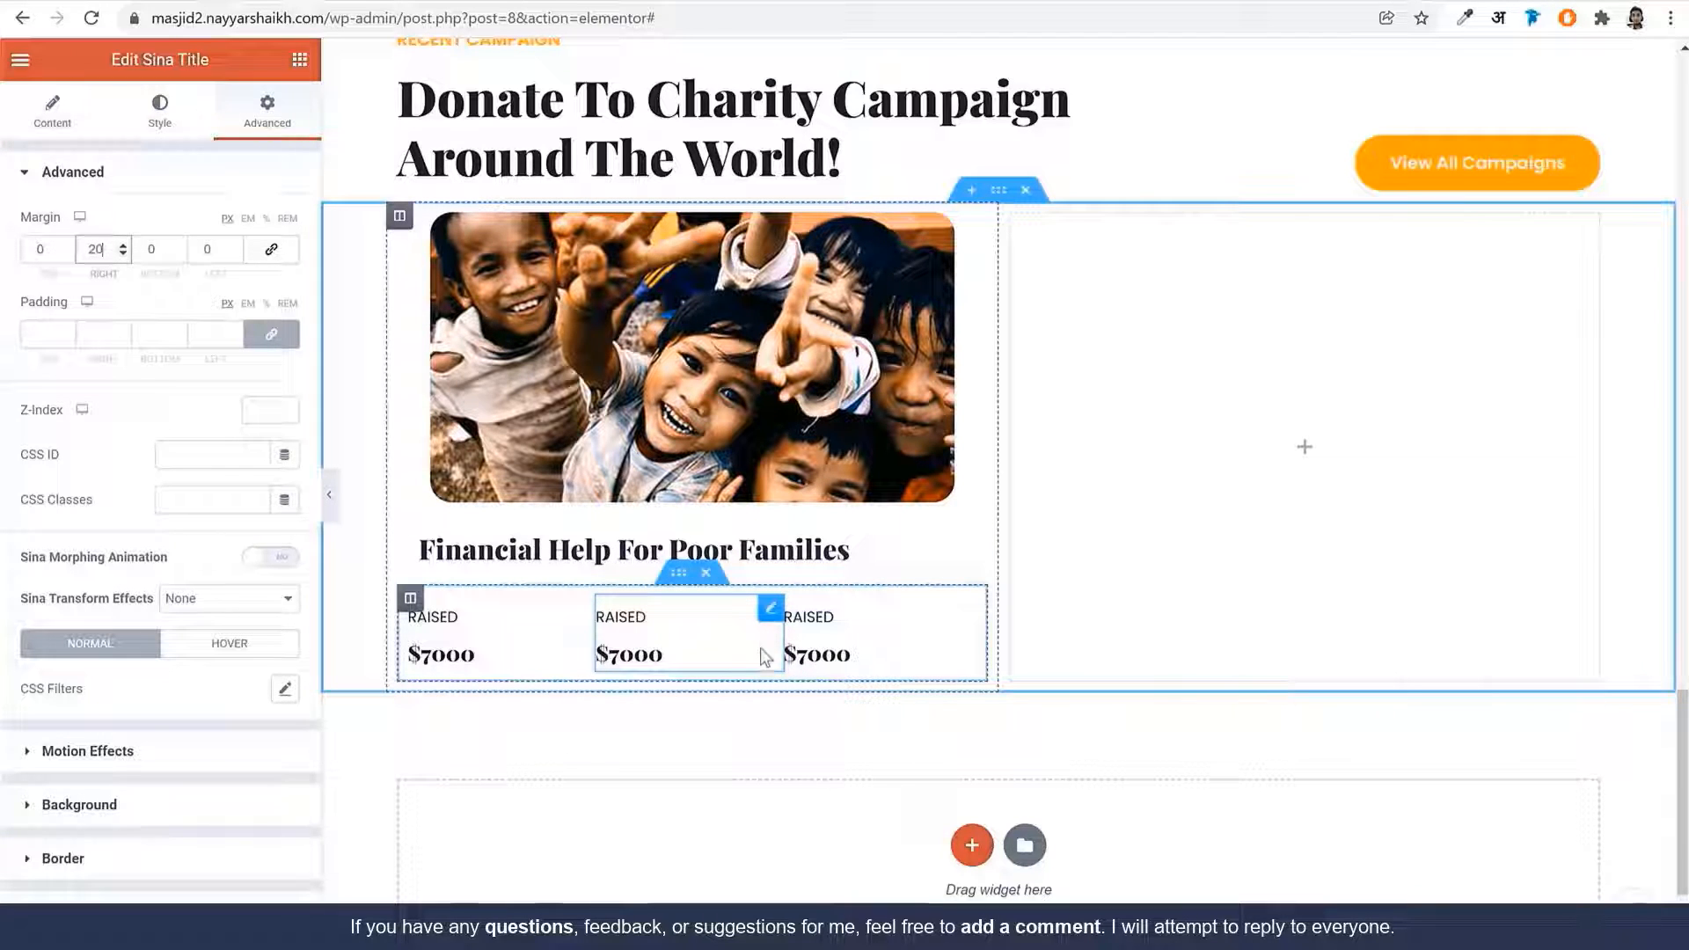
{"action": "left_click", "coordinate": [330, 495]}
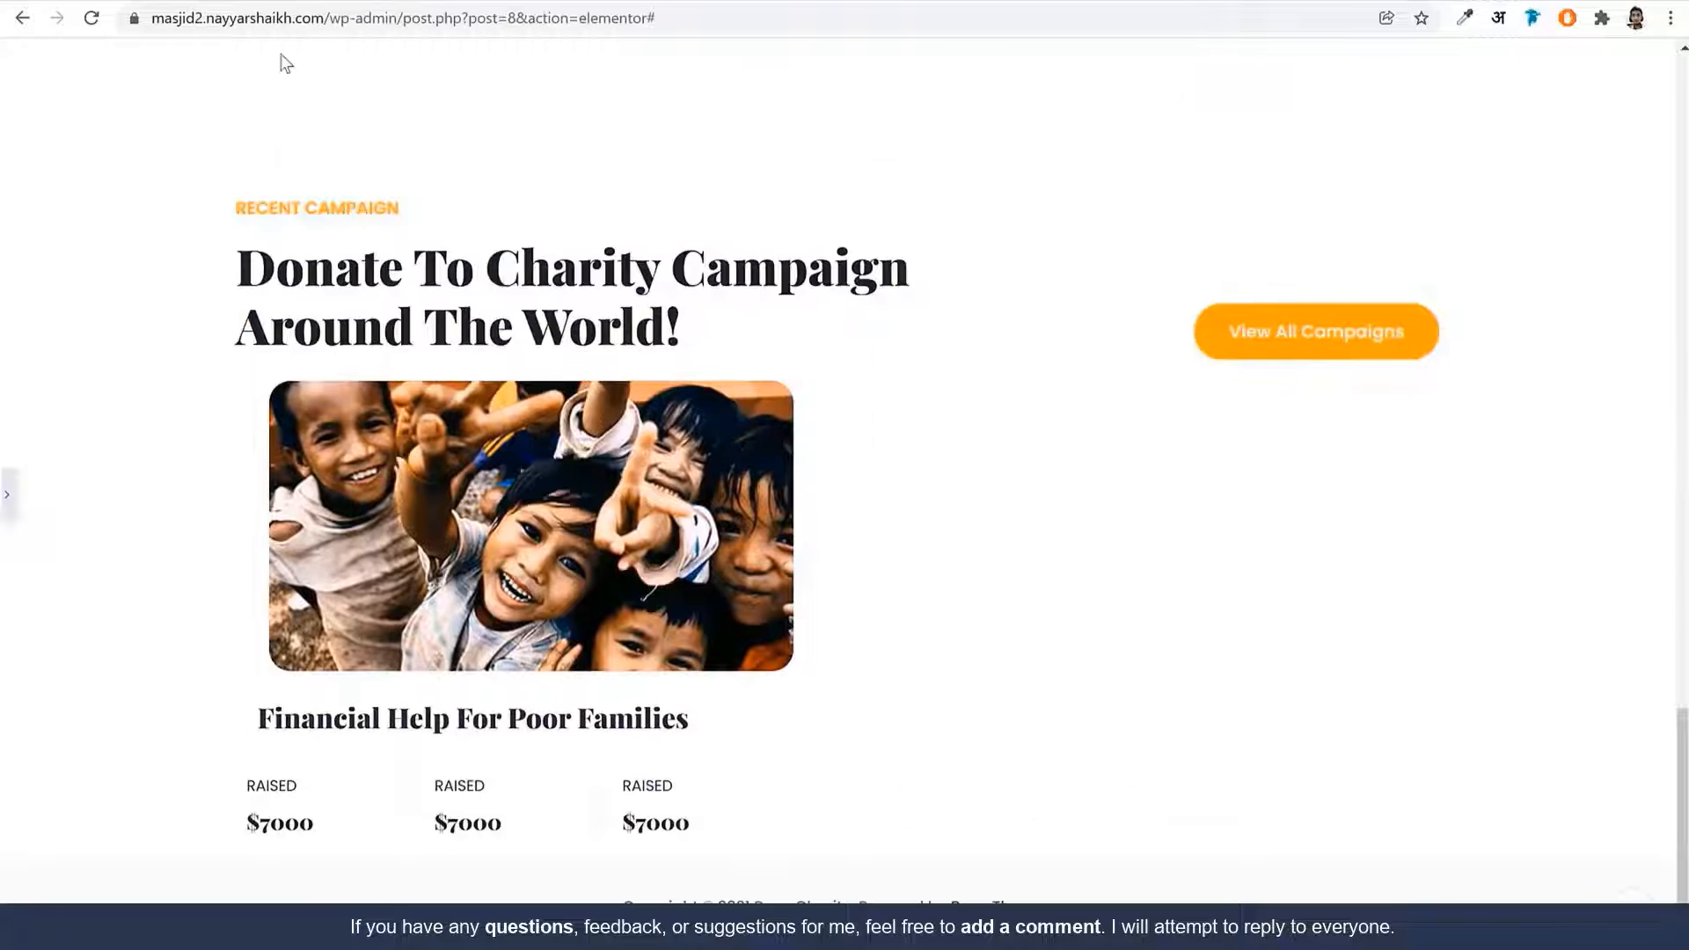
{"action": "left_click", "coordinate": [7, 497]}
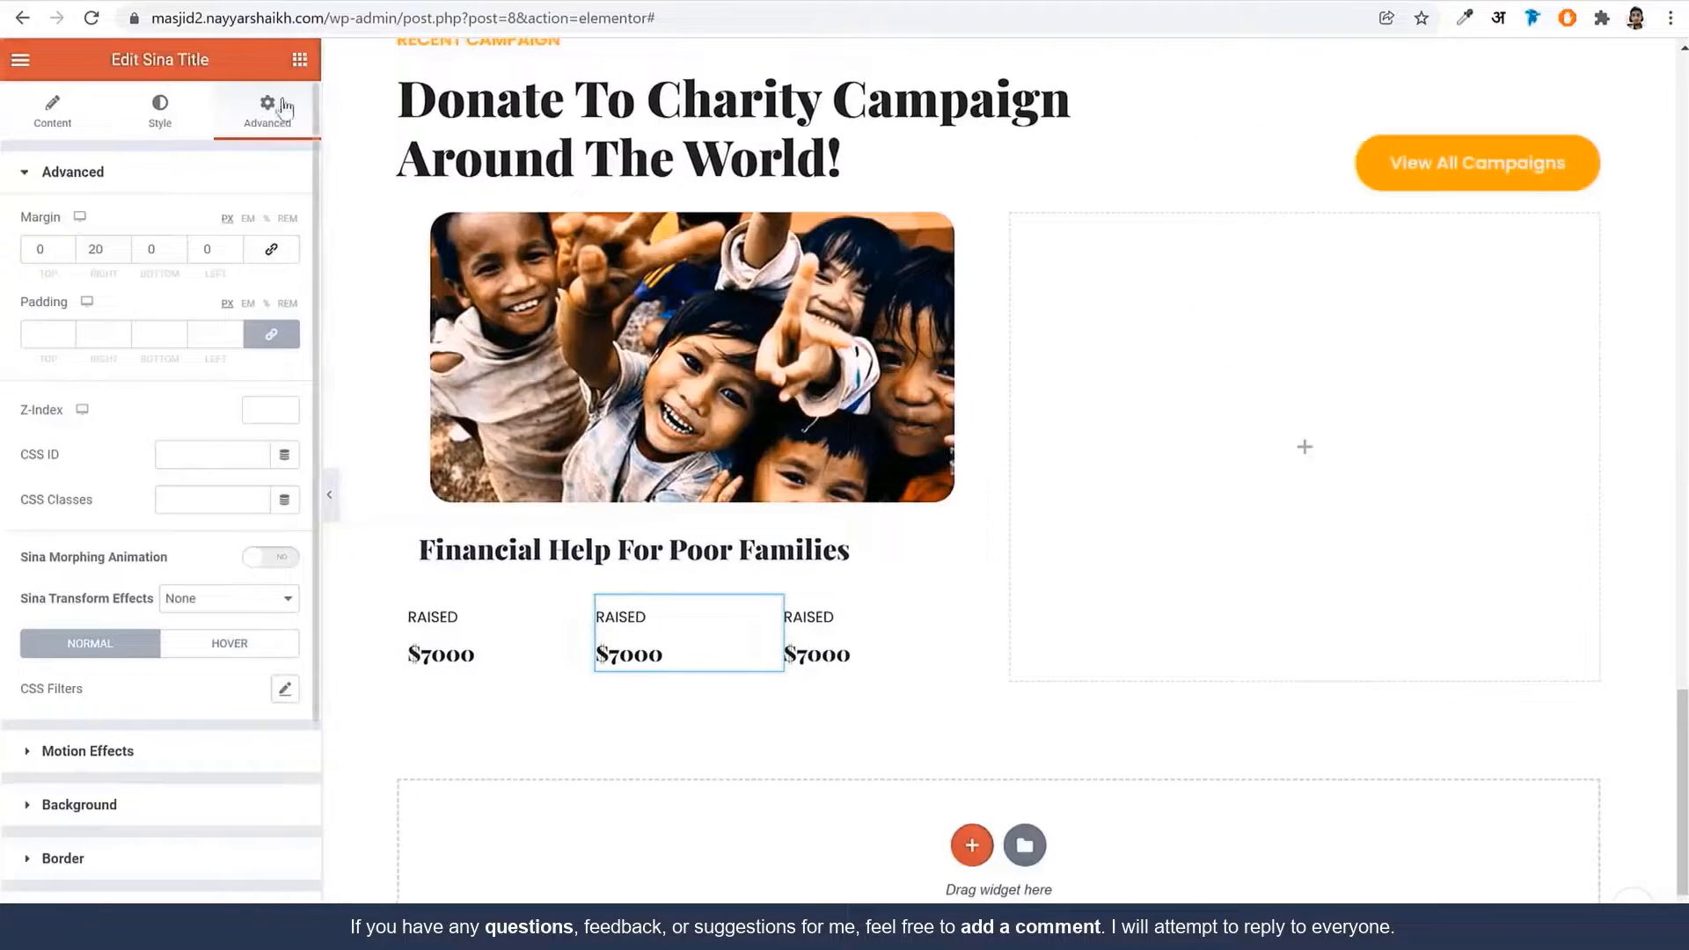
{"action": "left_click", "coordinate": [302, 59]}
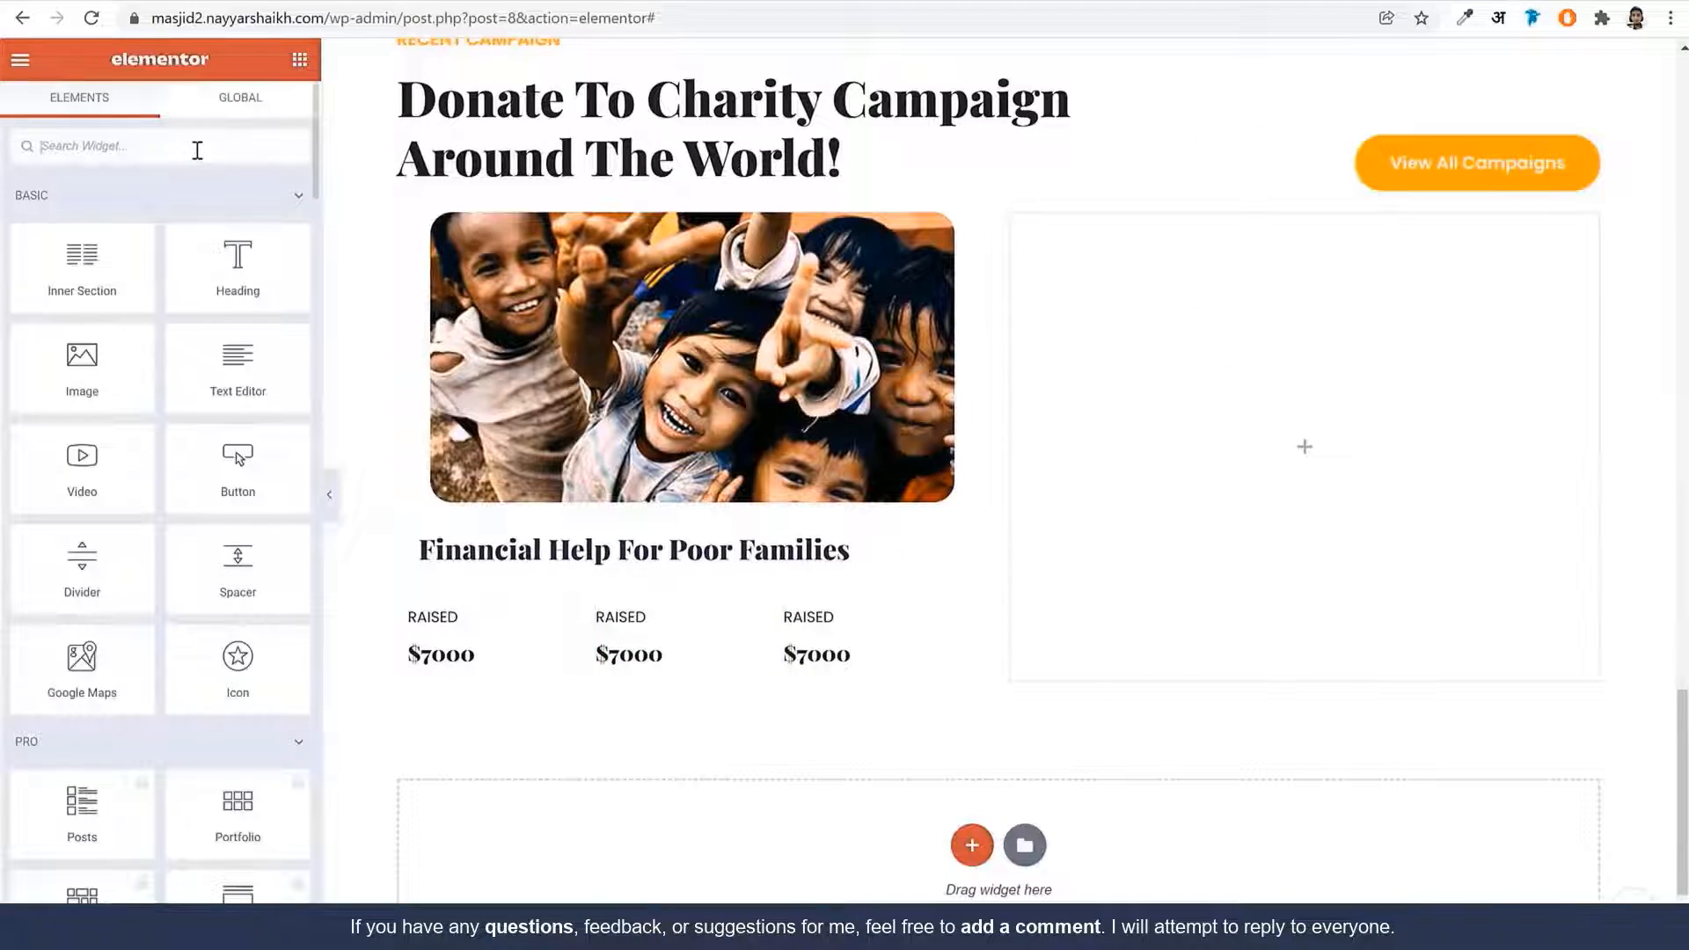
Find the Progress Bar widget and place it below the RAISED figures
{"action": "left_click", "coordinate": [197, 150]}
{"action": "type", "text": "ptro"}
{"action": "key", "text": "BackSpace"}
{"action": "key", "text": "BackSpace"}
{"action": "key", "text": "BackSpace"}
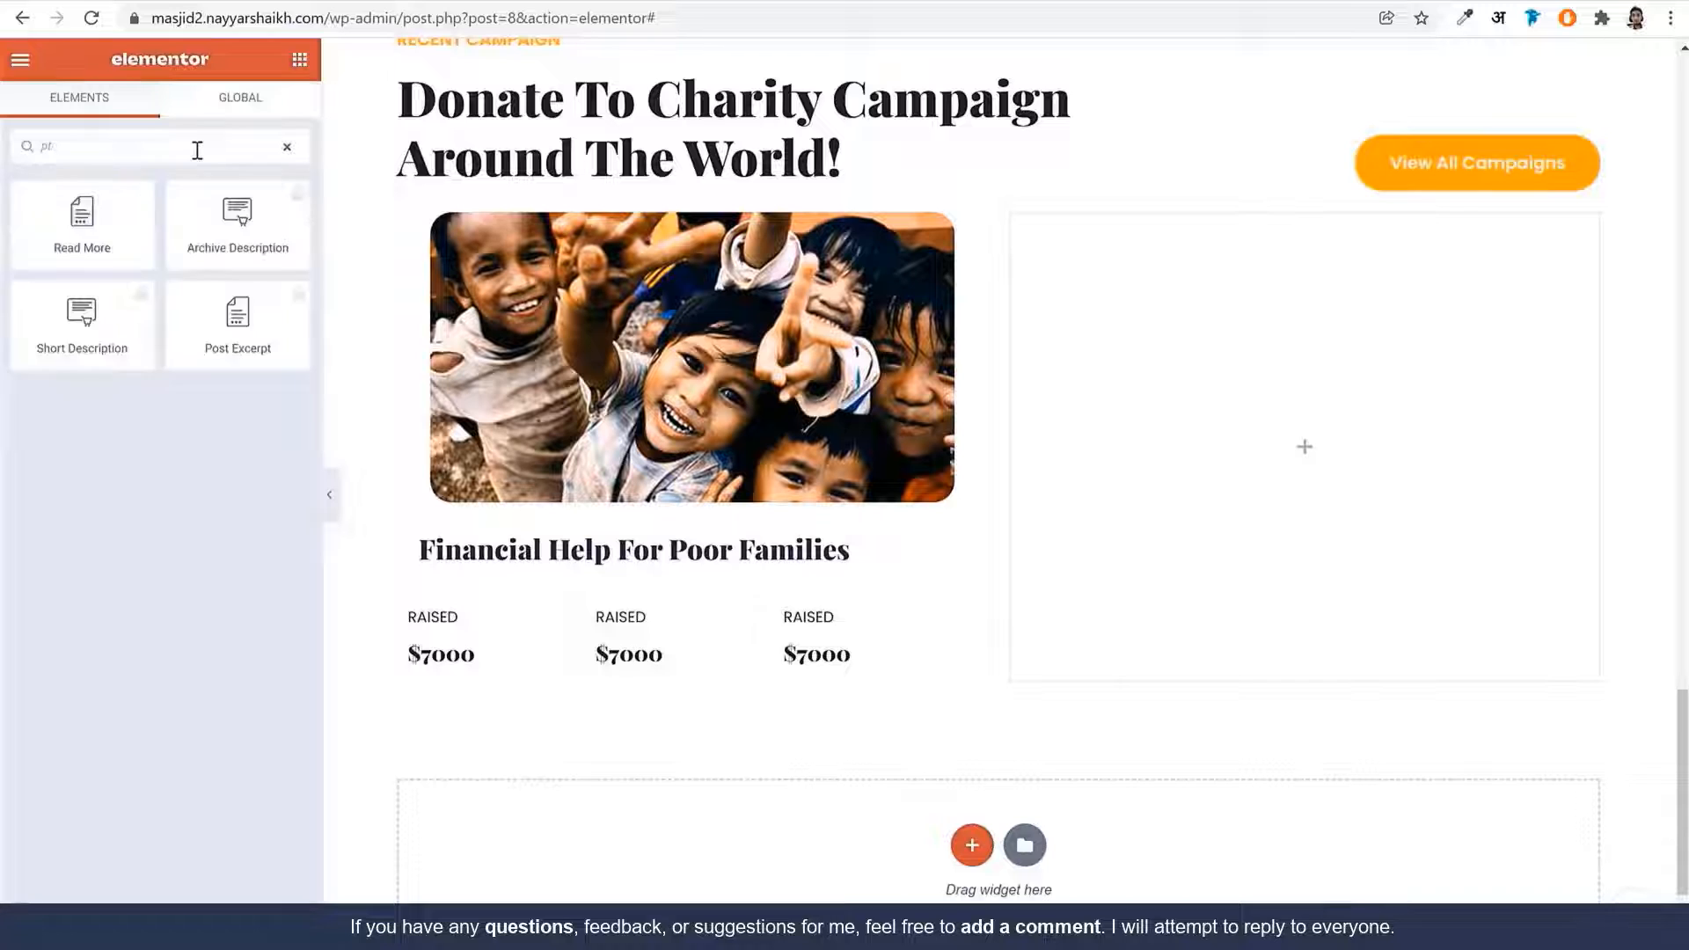
{"action": "type", "text": "ro"}
{"action": "left_click_drag", "start_coordinate": [123, 230], "coordinate": [546, 672]}
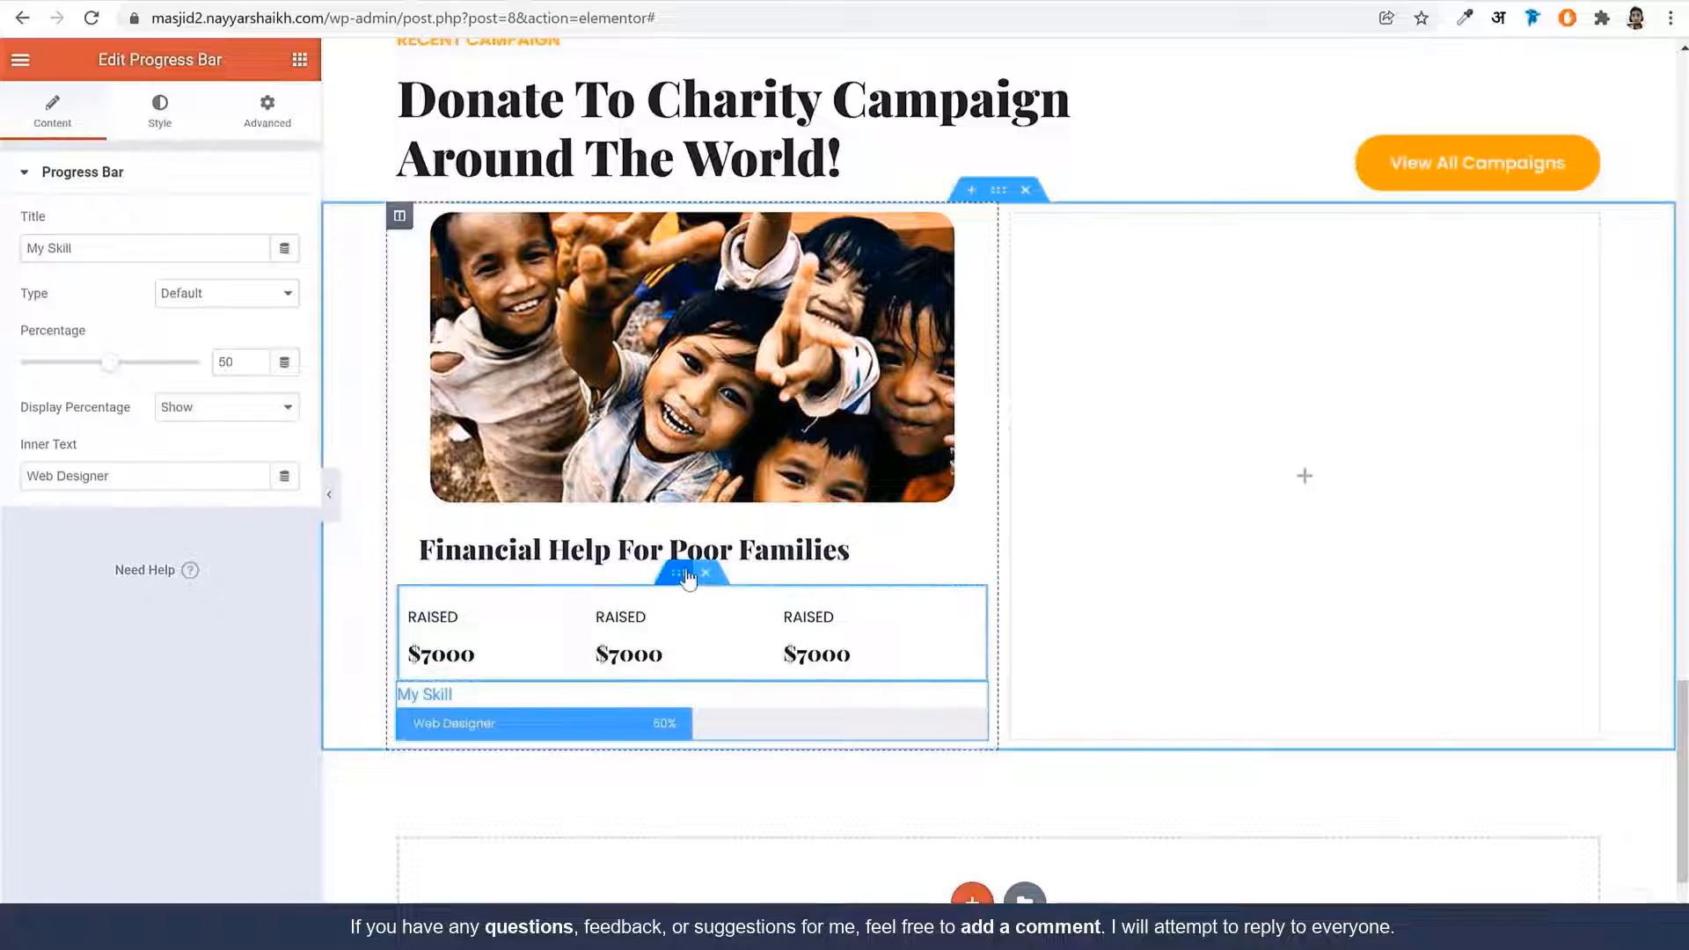
Unlink the RAISED figures row's padding and set it to 10 top, then 20 and 20
{"action": "left_click", "coordinate": [681, 578]}
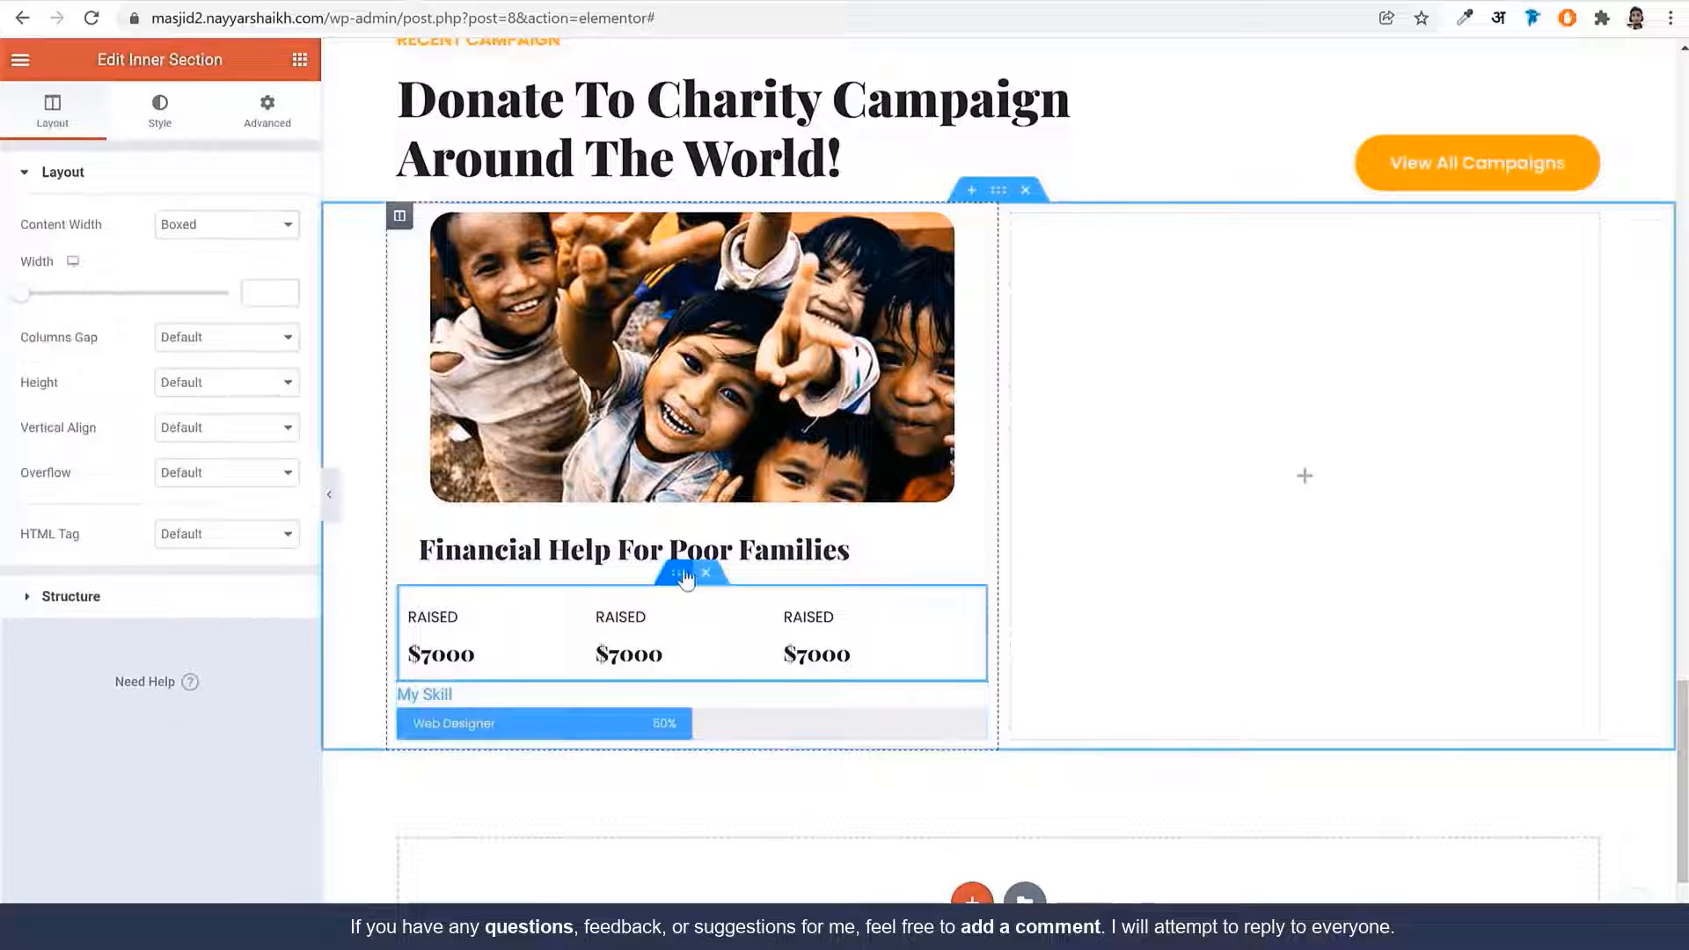
{"action": "left_click", "coordinate": [267, 111]}
{"action": "left_click", "coordinate": [210, 334]}
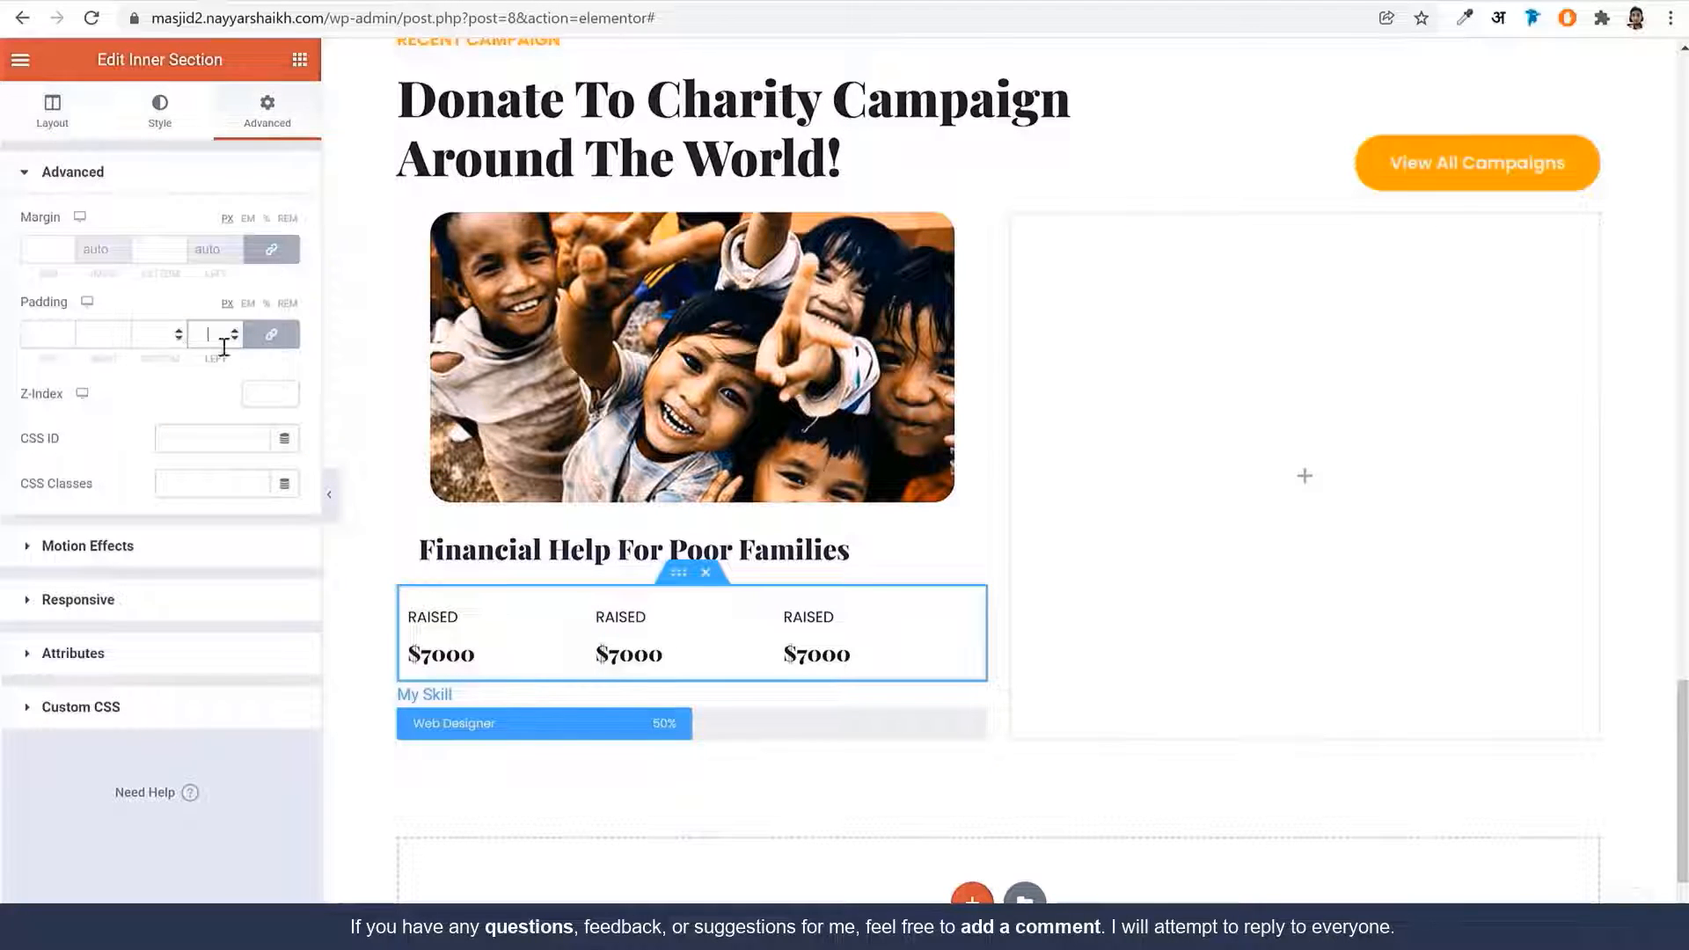
{"action": "left_click", "coordinate": [271, 334]}
{"action": "left_click", "coordinate": [68, 341]}
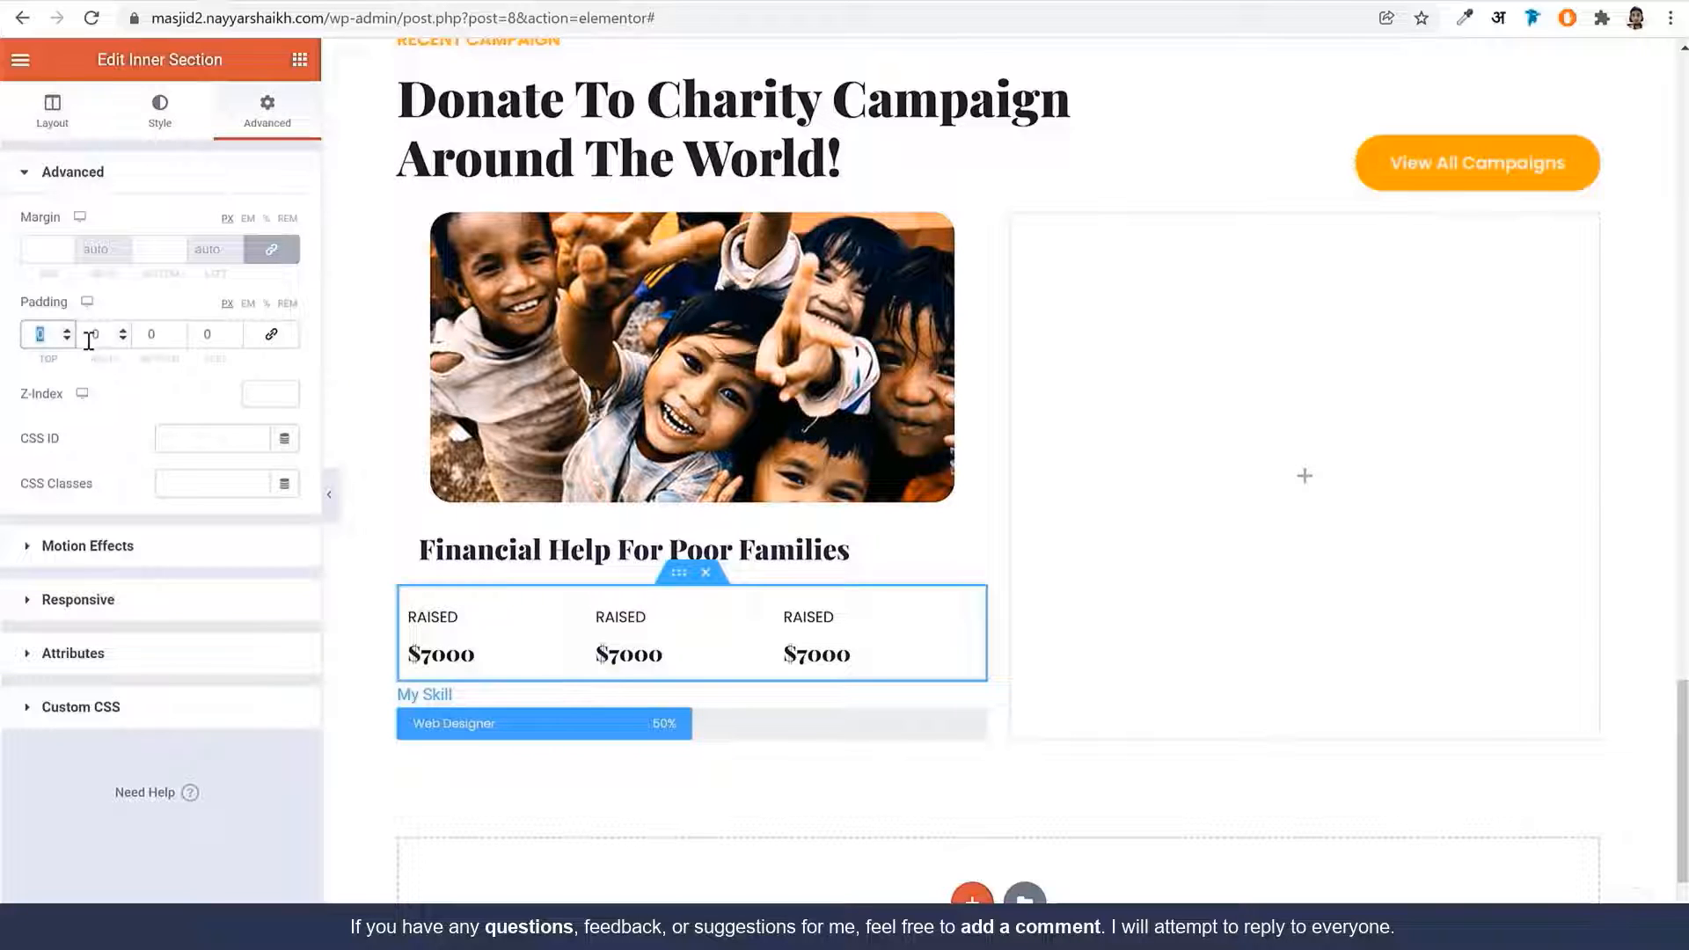
{"action": "type", "text": "10"}
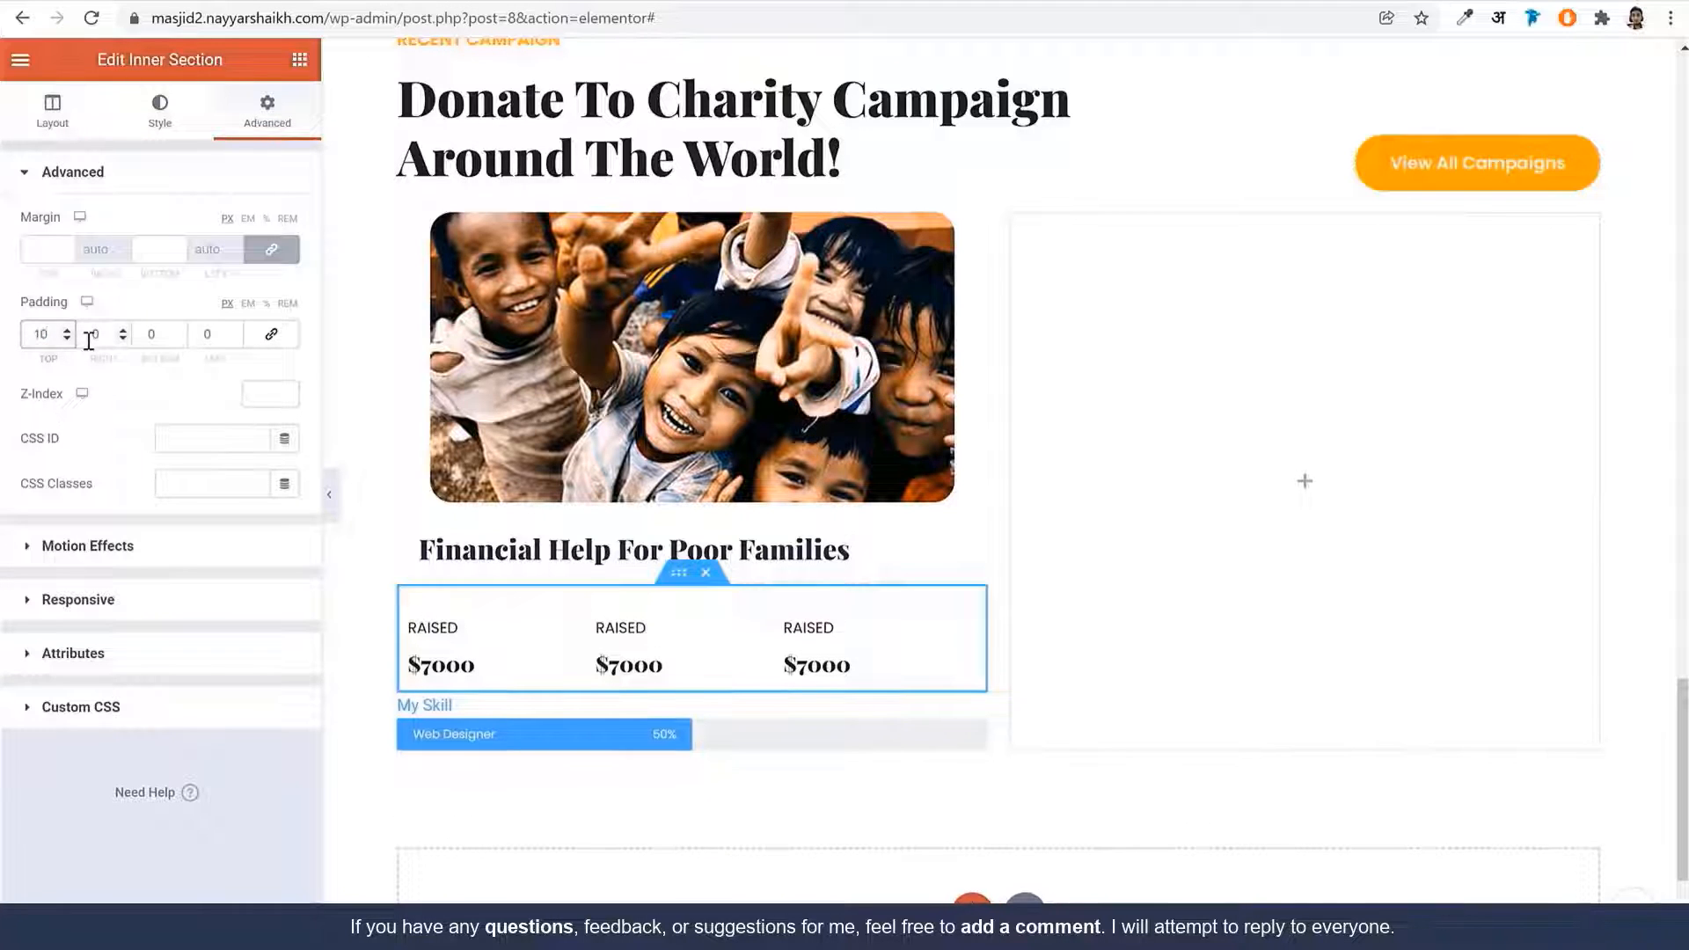
{"action": "key", "text": "Tab"}
{"action": "key", "text": "Tab"}
{"action": "type", "text": "20"}
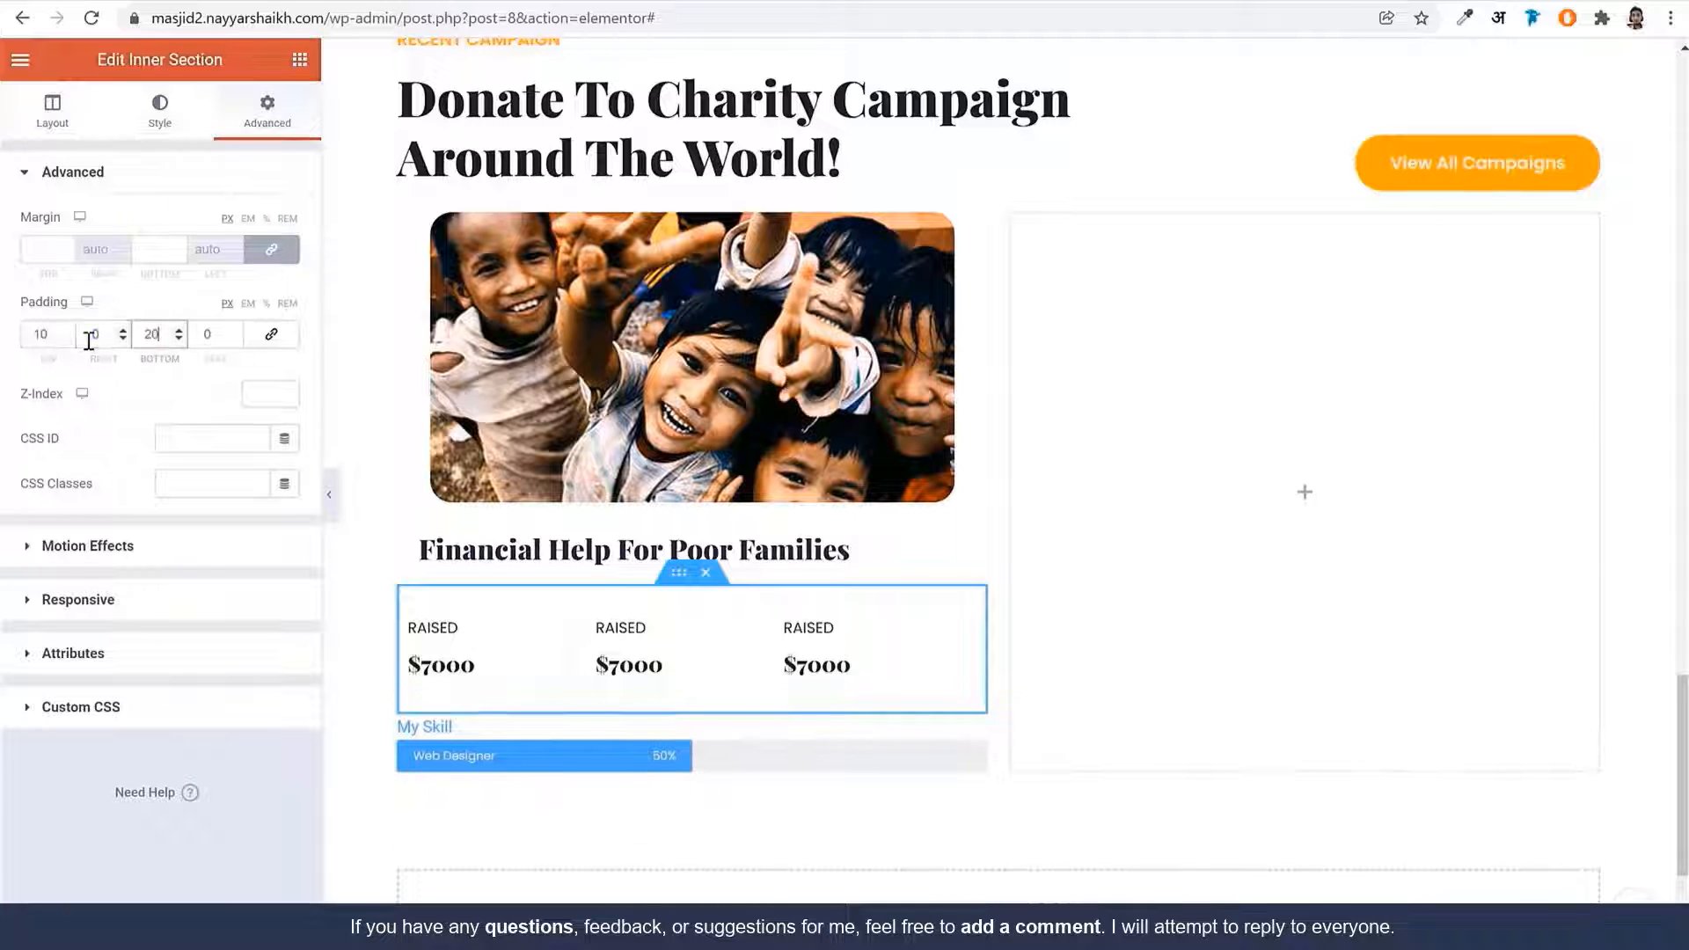
{"action": "key", "text": "Tab"}
{"action": "type", "text": "20"}
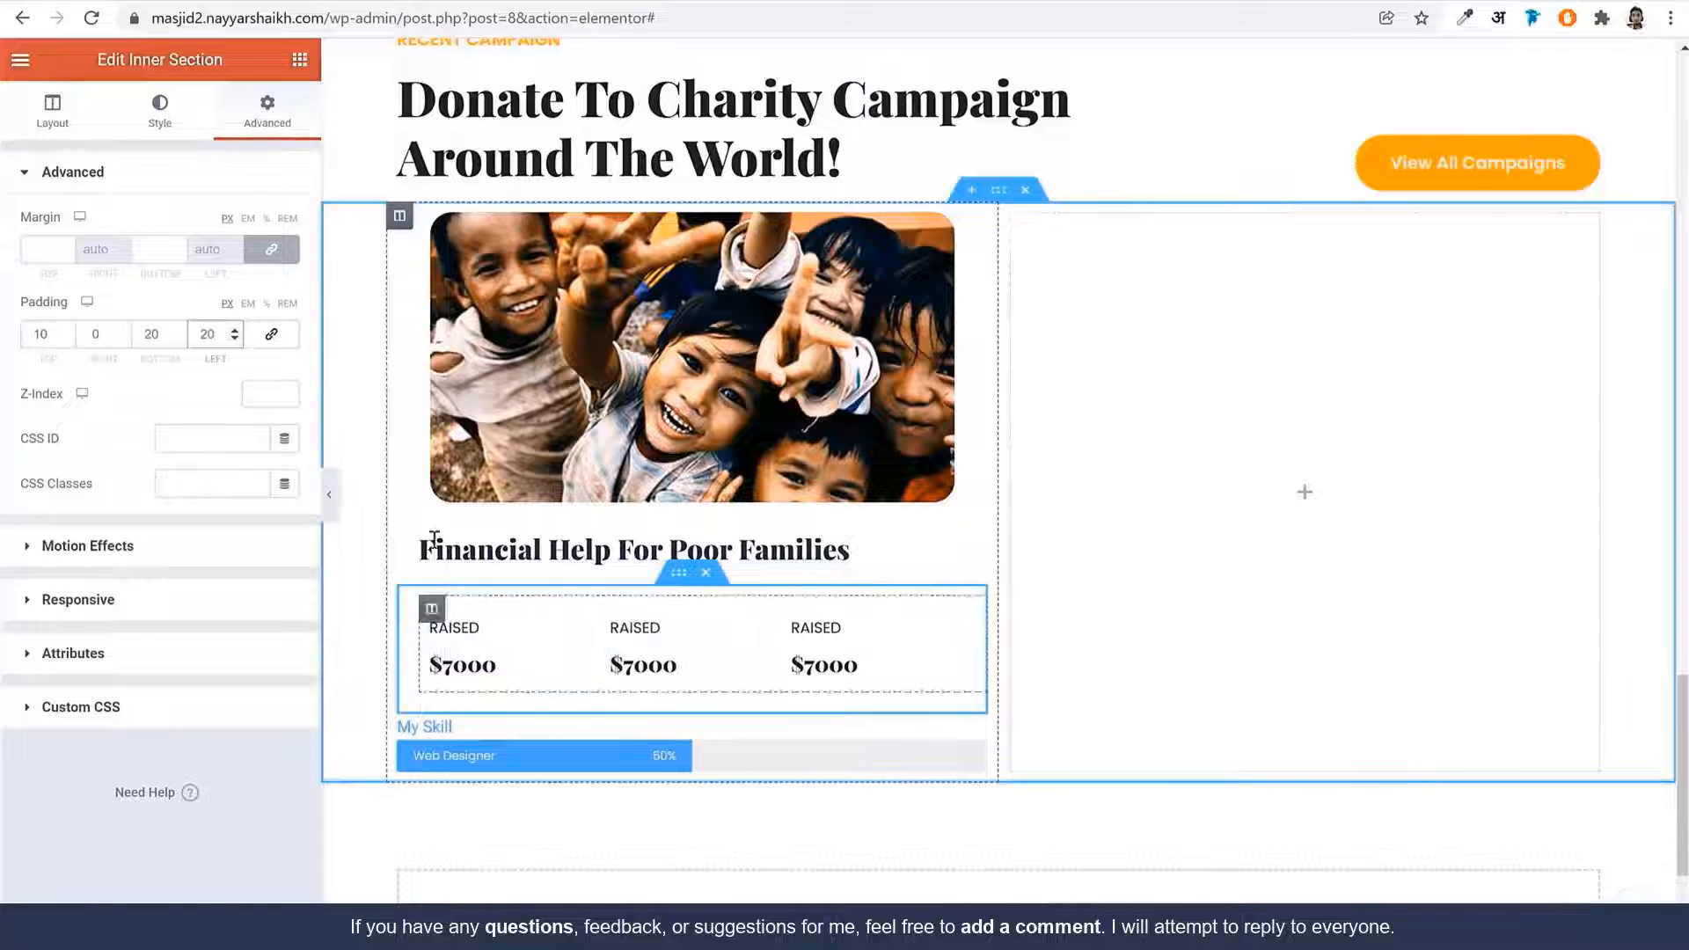
Set the progress bar's inner text to 'Raised Funds', remove its title, and set it to 80%
{"action": "left_click", "coordinate": [532, 743]}
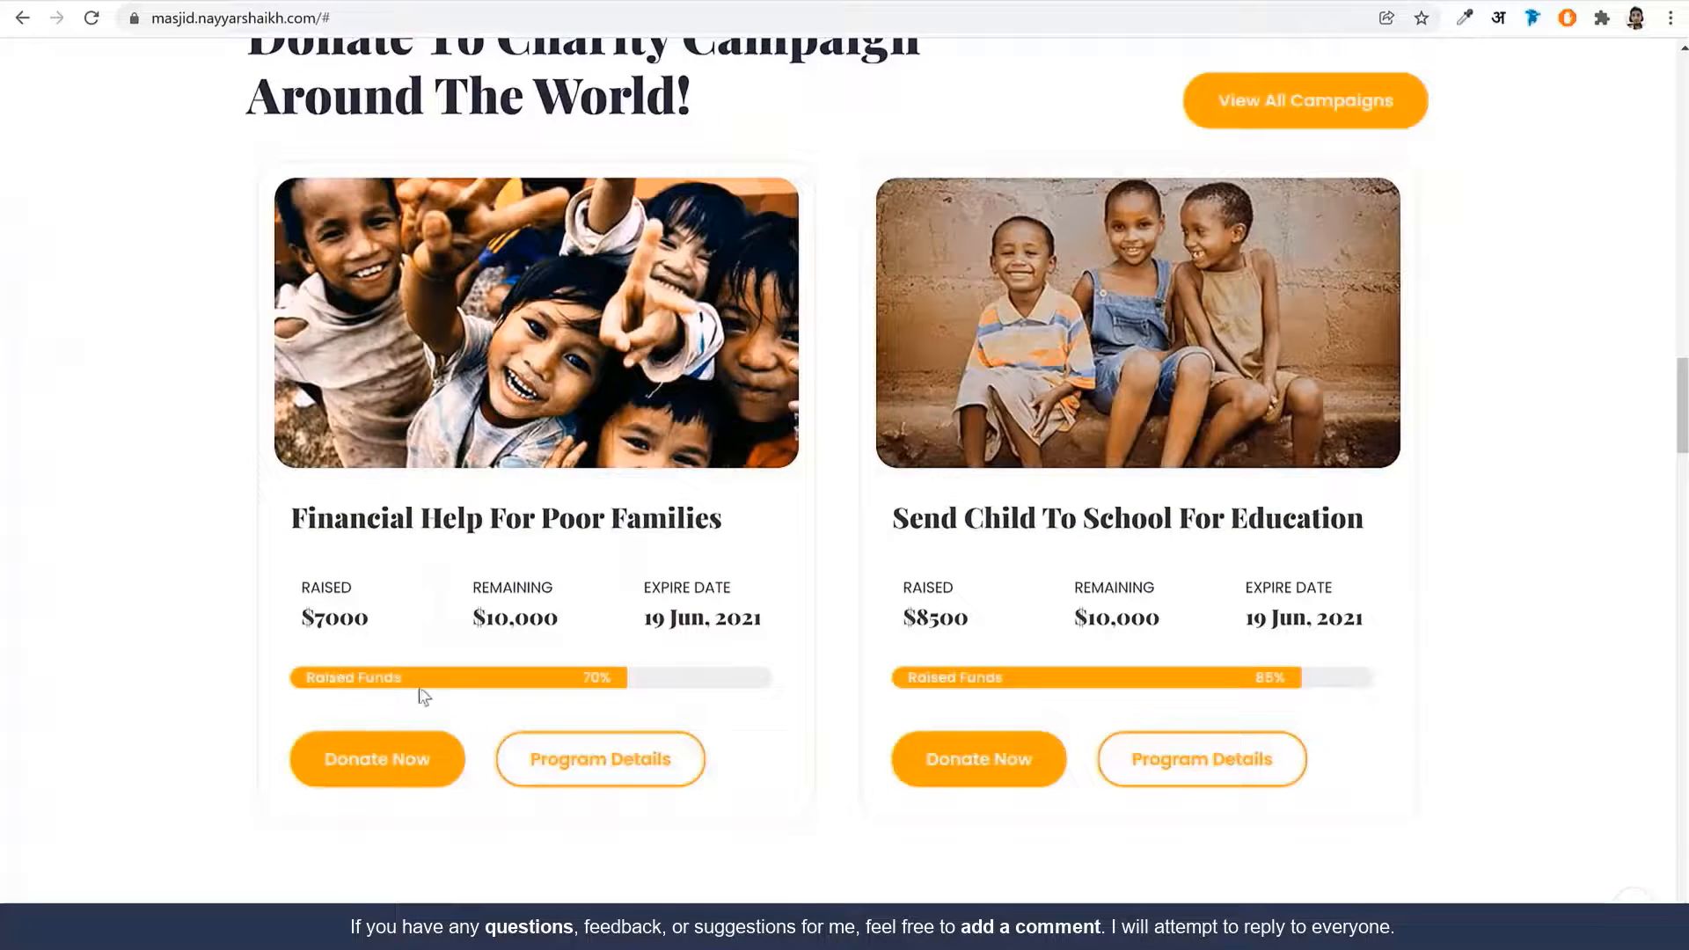
{"action": "left_click_drag", "start_coordinate": [419, 688], "coordinate": [306, 682]}
{"action": "key", "text": "ctrl+c"}
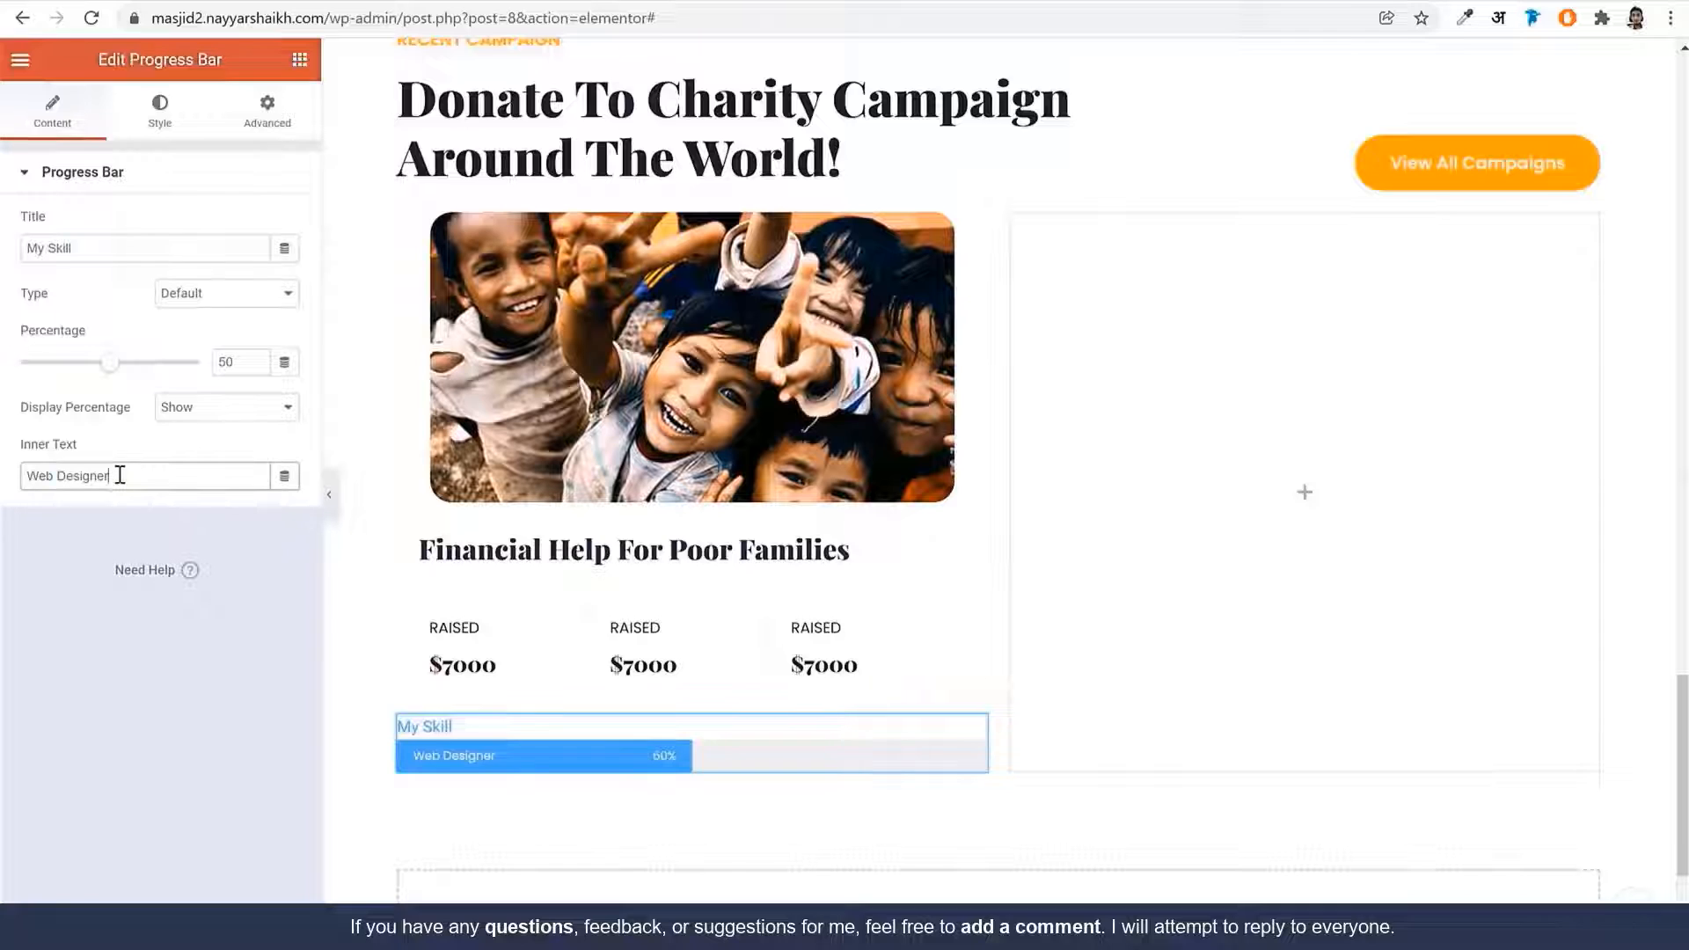
{"action": "triple_click", "coordinate": [117, 475]}
{"action": "key", "text": "ctrl+v"}
{"action": "left_click", "coordinate": [128, 249]}
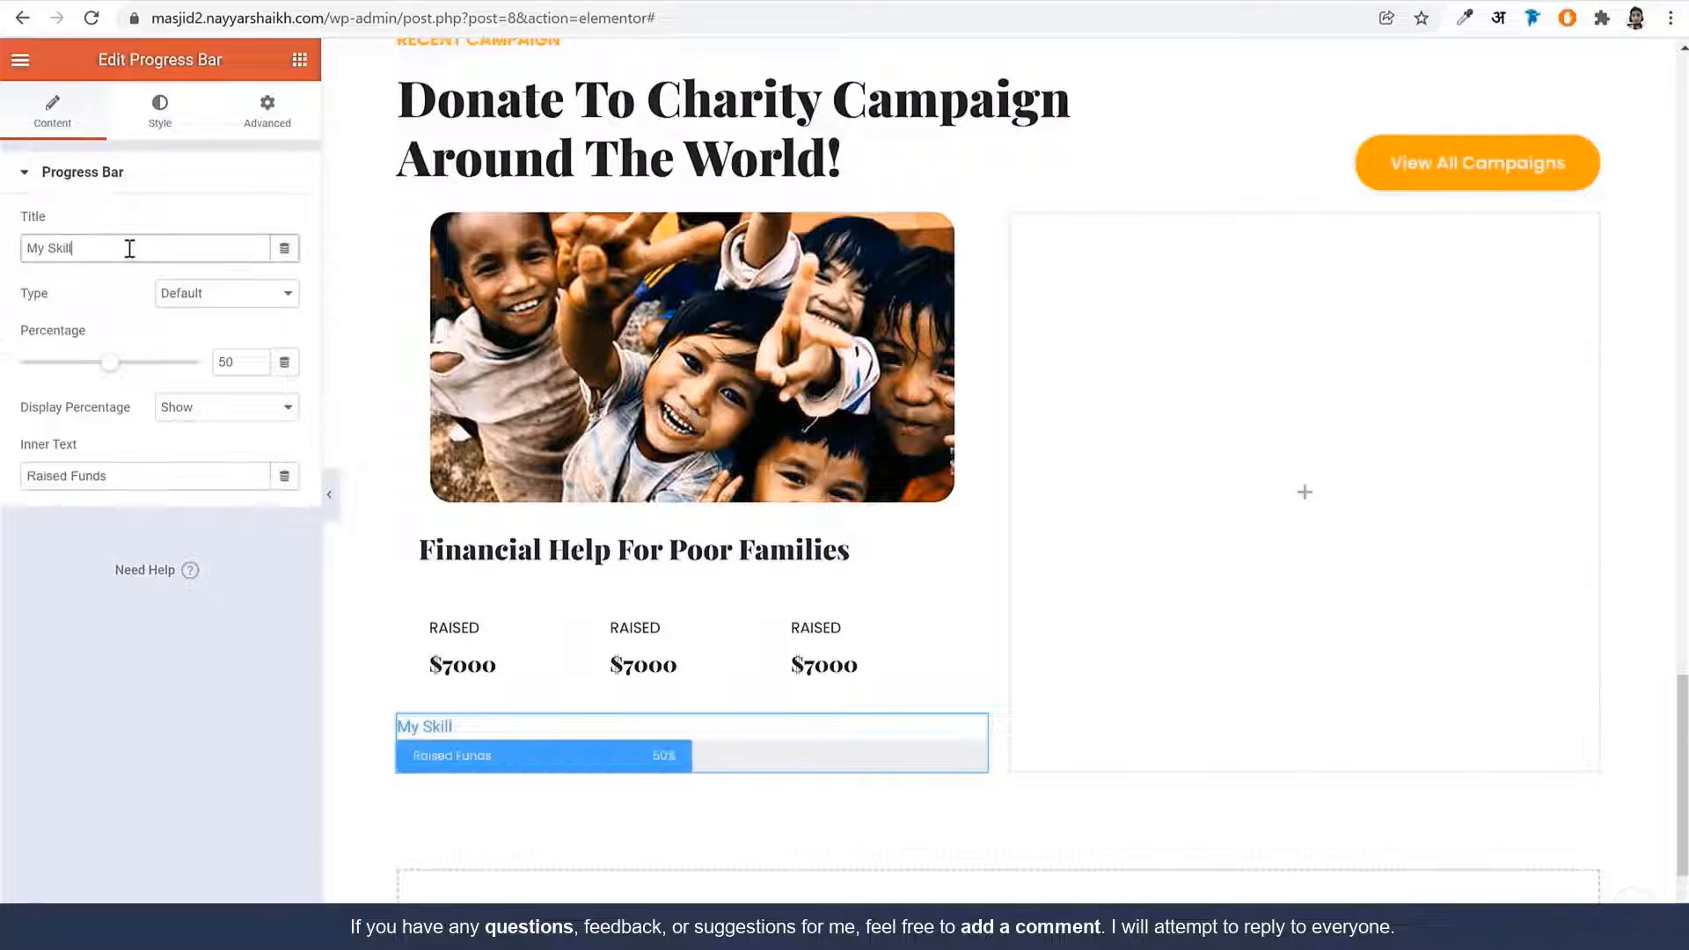
{"action": "triple_click", "coordinate": [128, 249]}
{"action": "key", "text": "BackSpace"}
{"action": "double_click", "coordinate": [226, 361]}
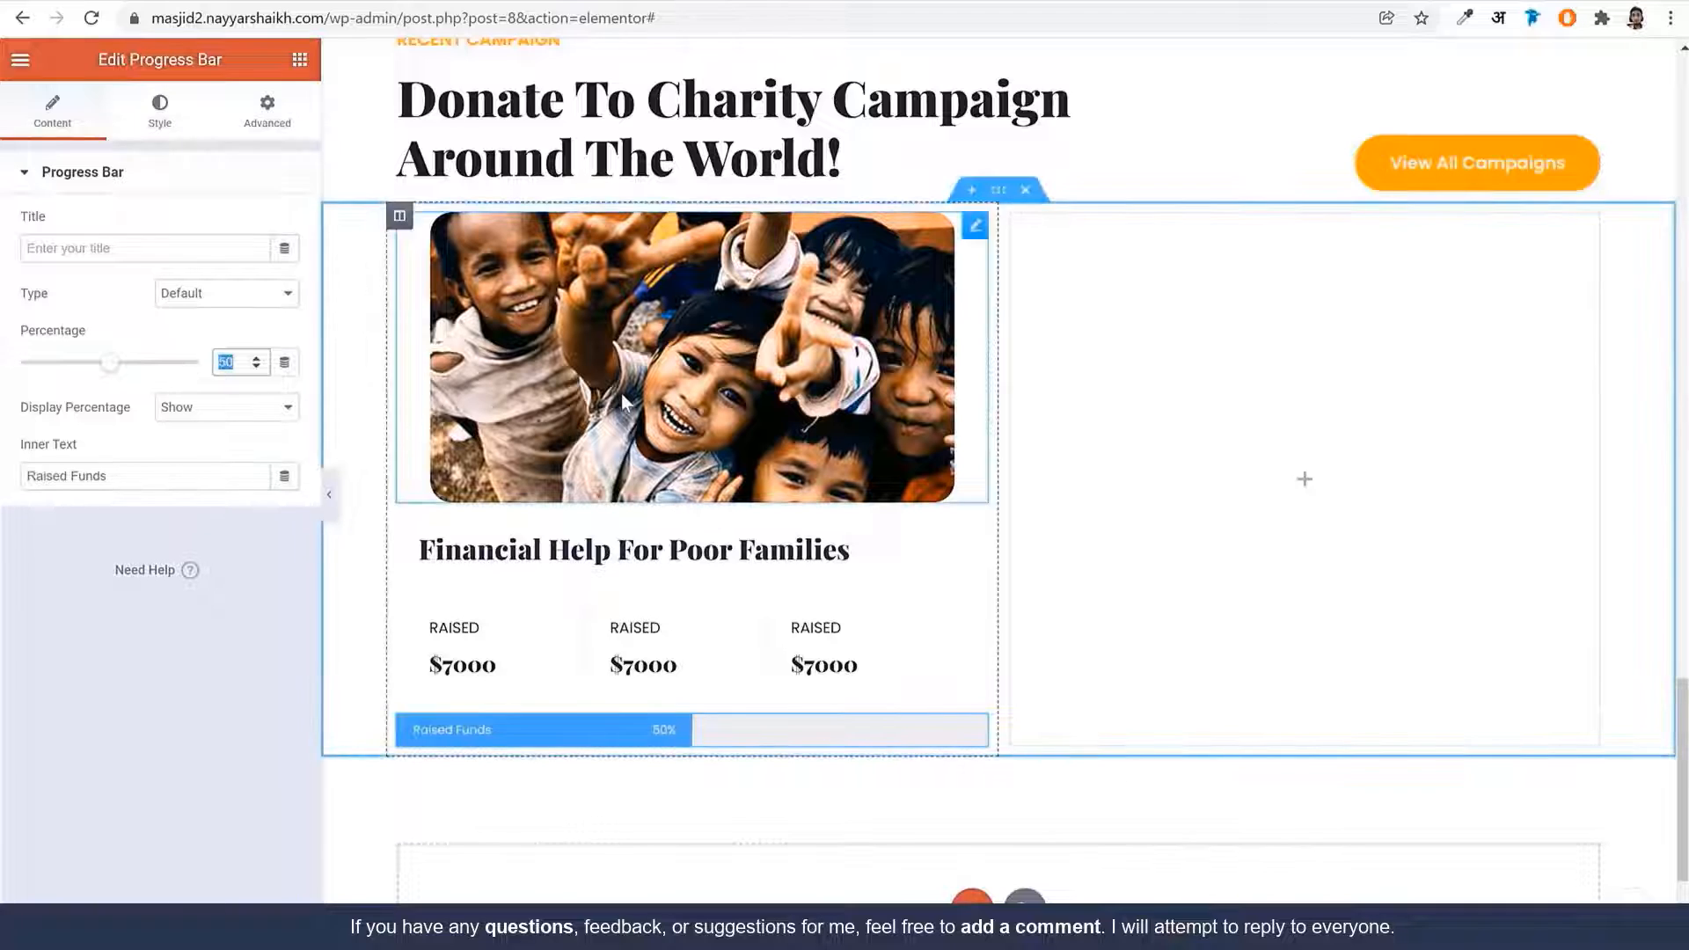
{"action": "type", "text": "80"}
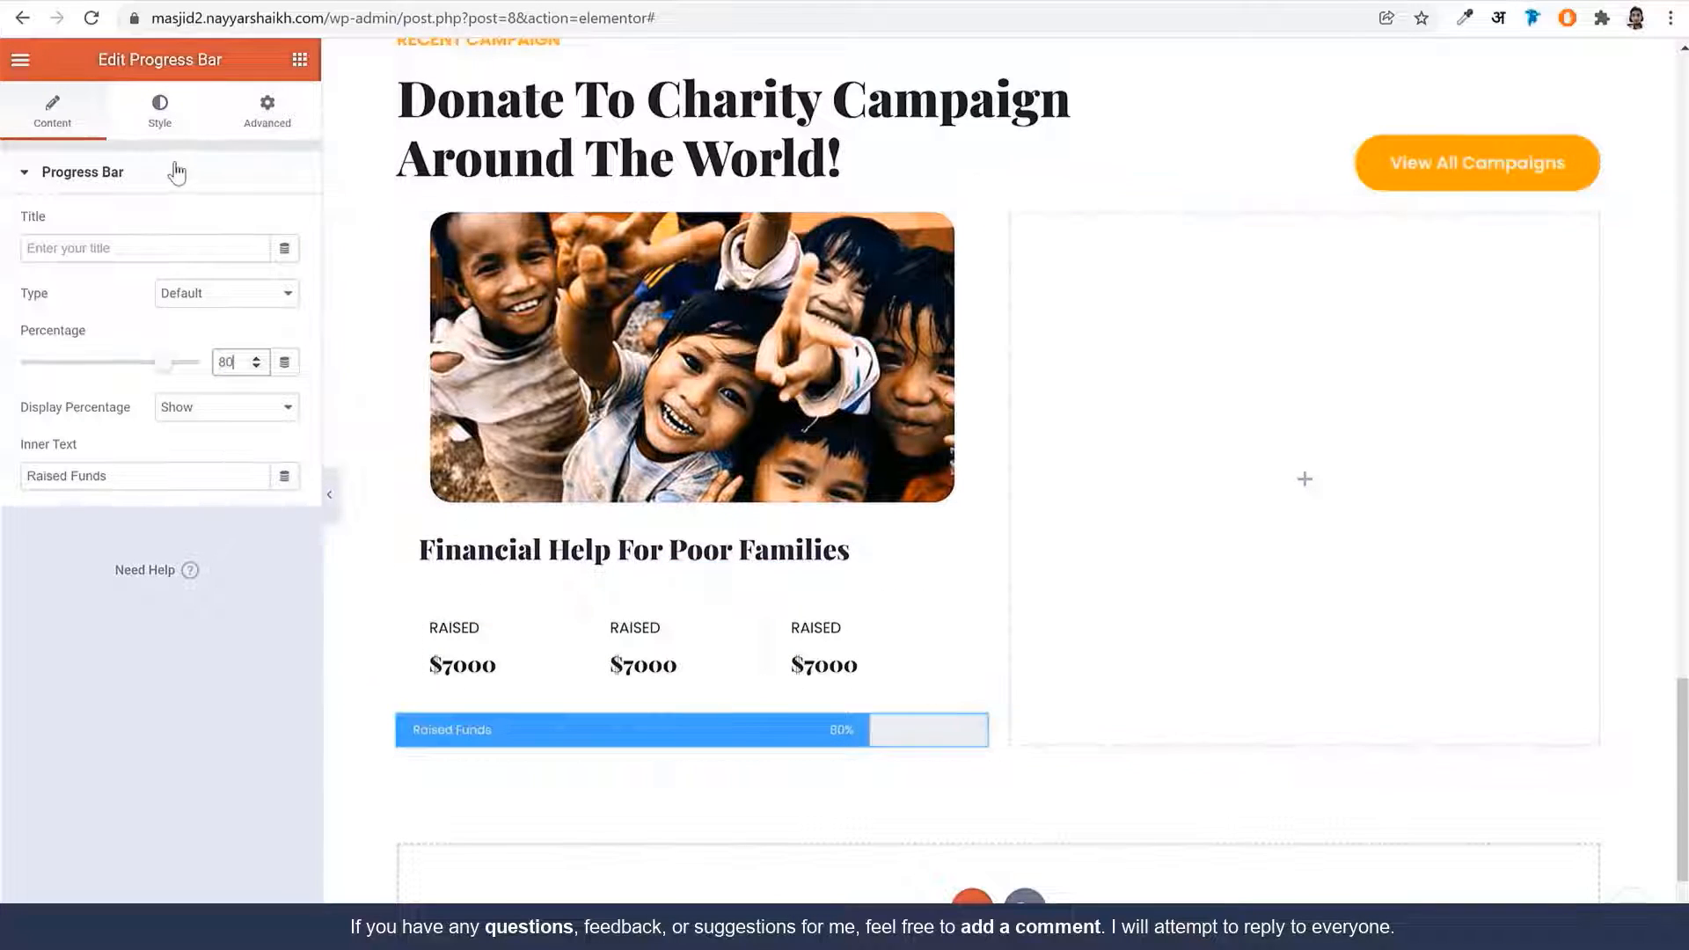
{"action": "left_click", "coordinate": [161, 114]}
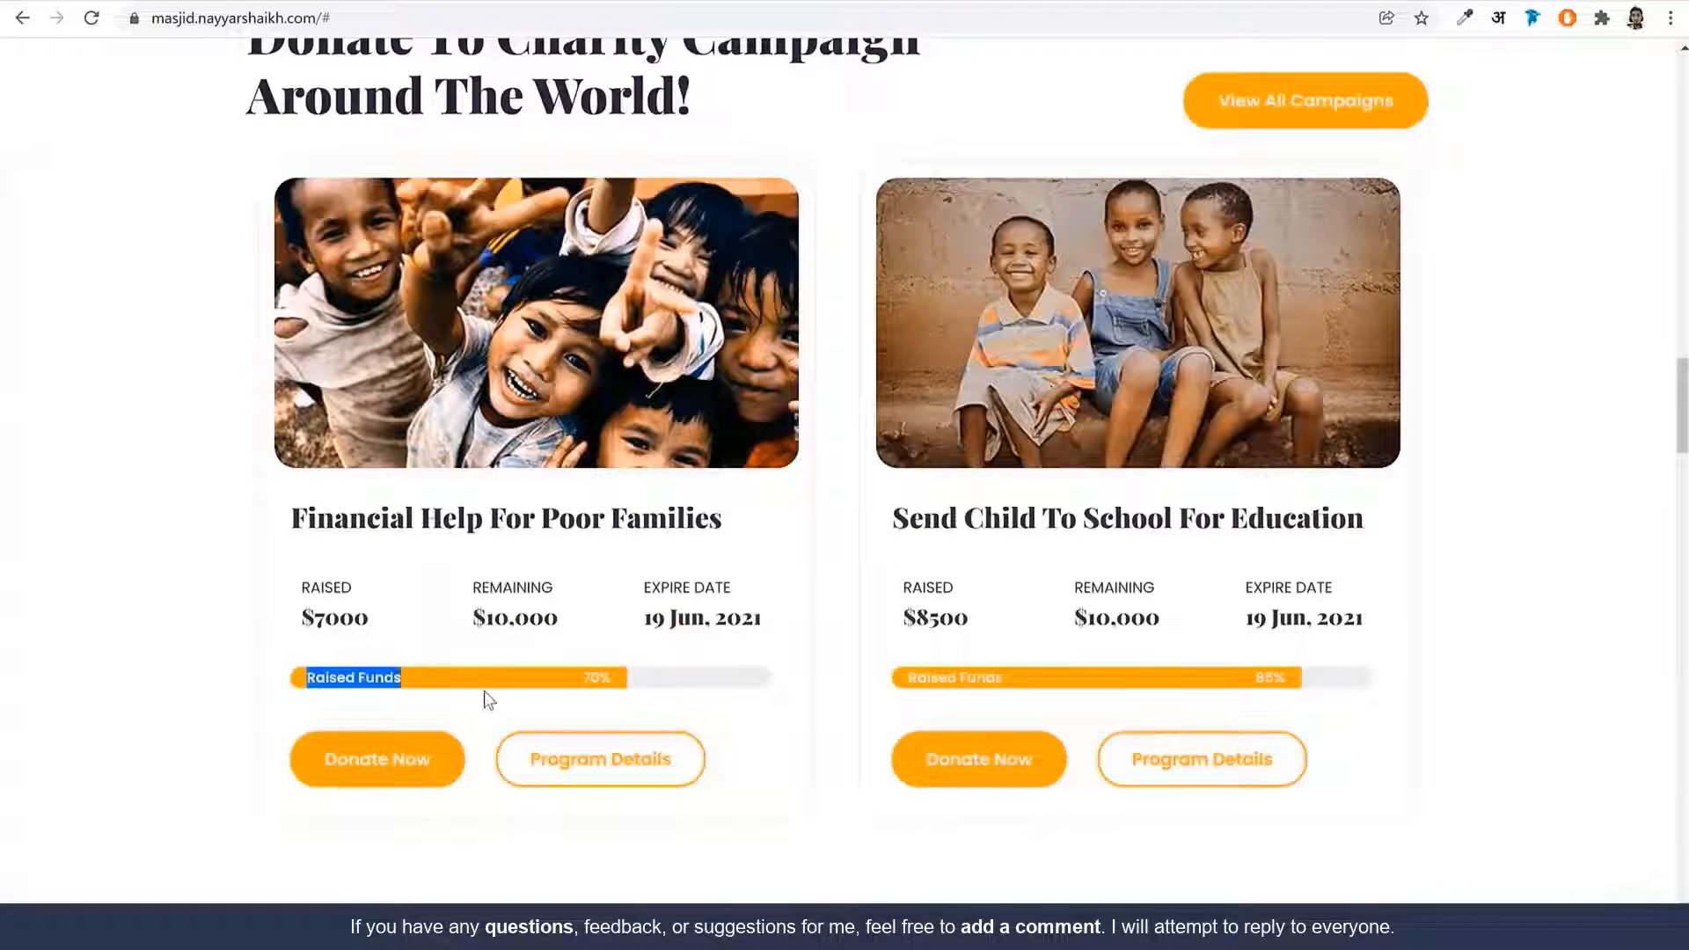
{"action": "left_click", "coordinate": [595, 699]}
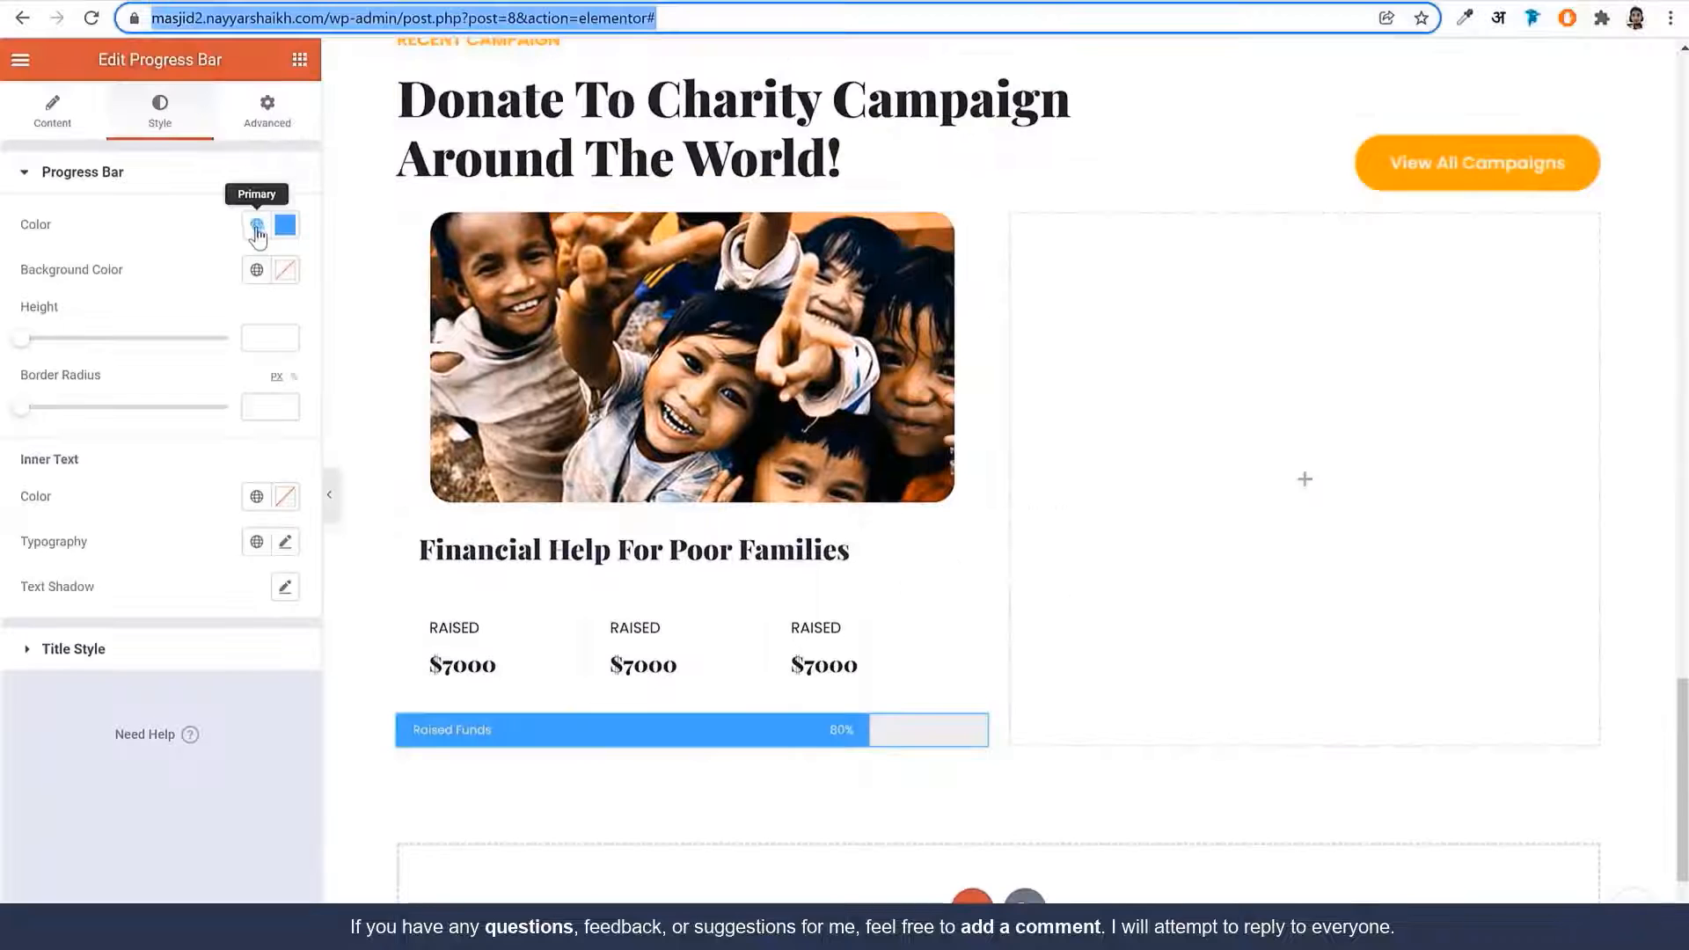
Make the progress bar the global Orange colour with a weight-600 label font
{"action": "left_click", "coordinate": [256, 224]}
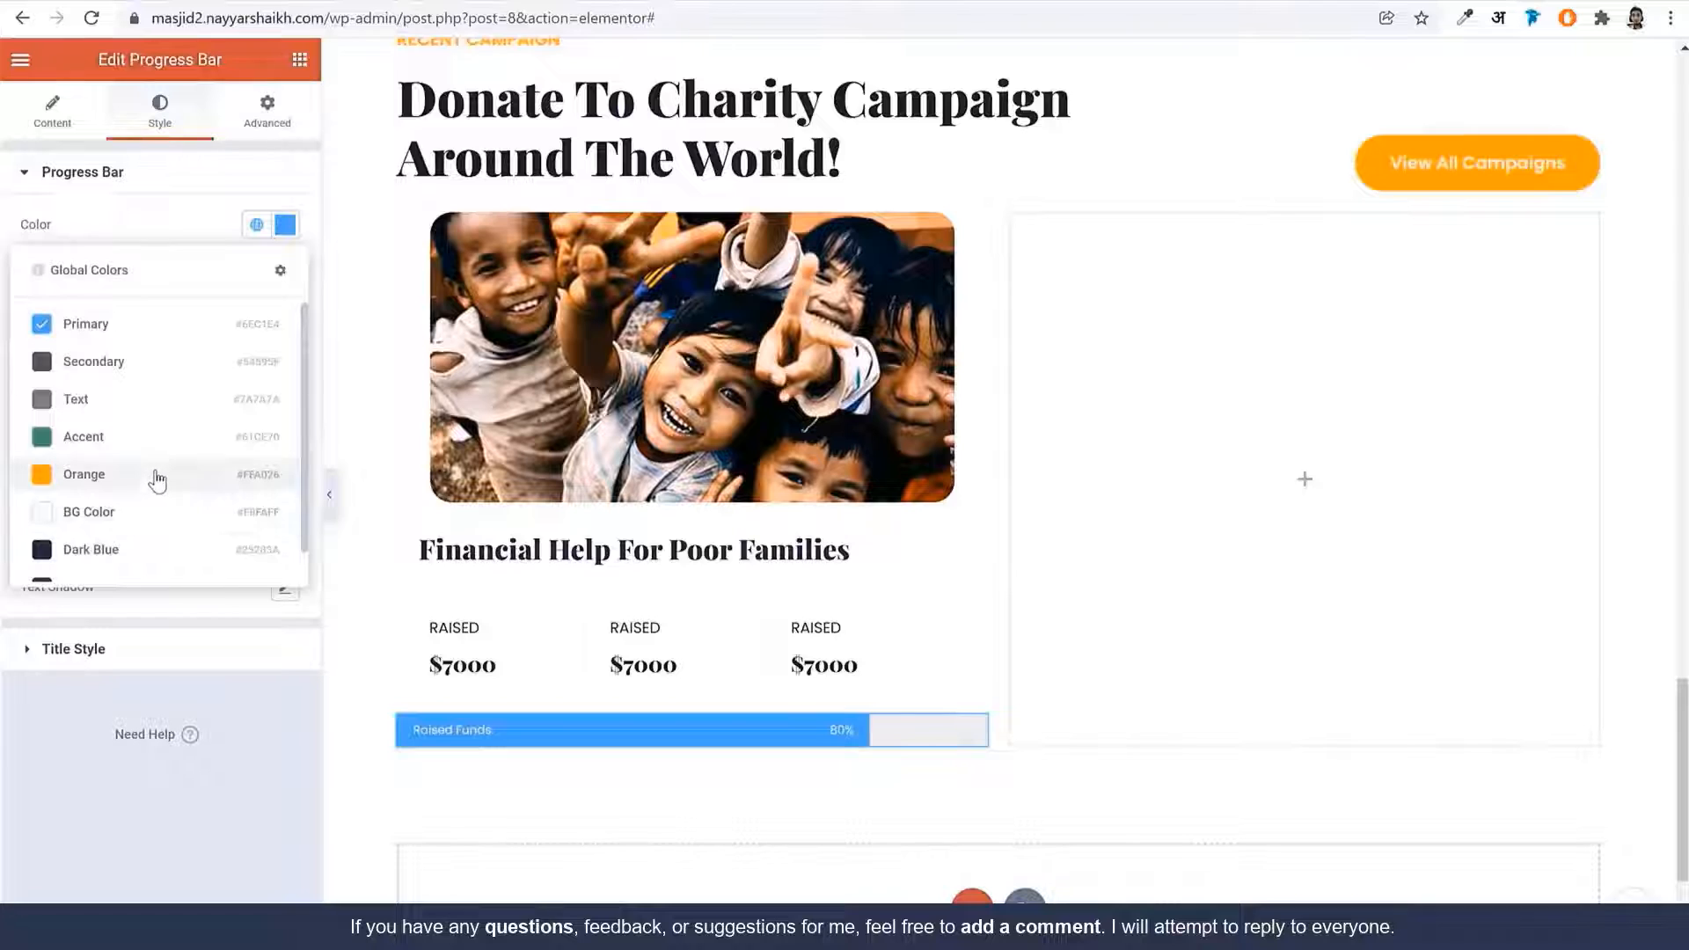
{"action": "left_click", "coordinate": [158, 478]}
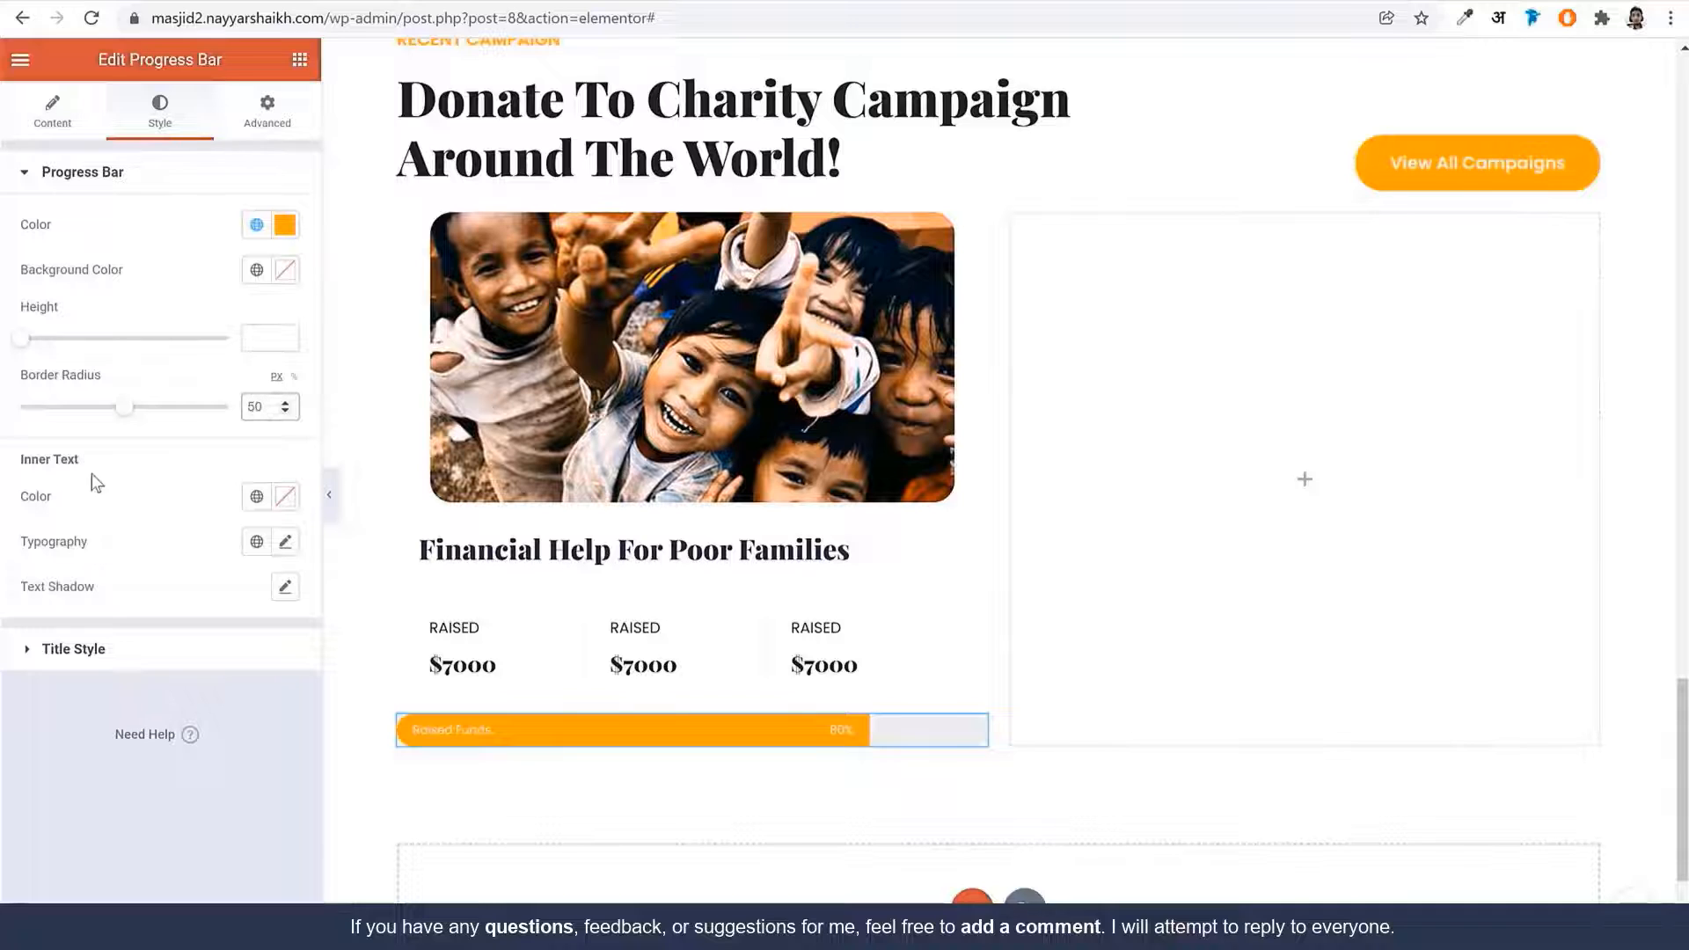
{"action": "left_click", "coordinate": [285, 542]}
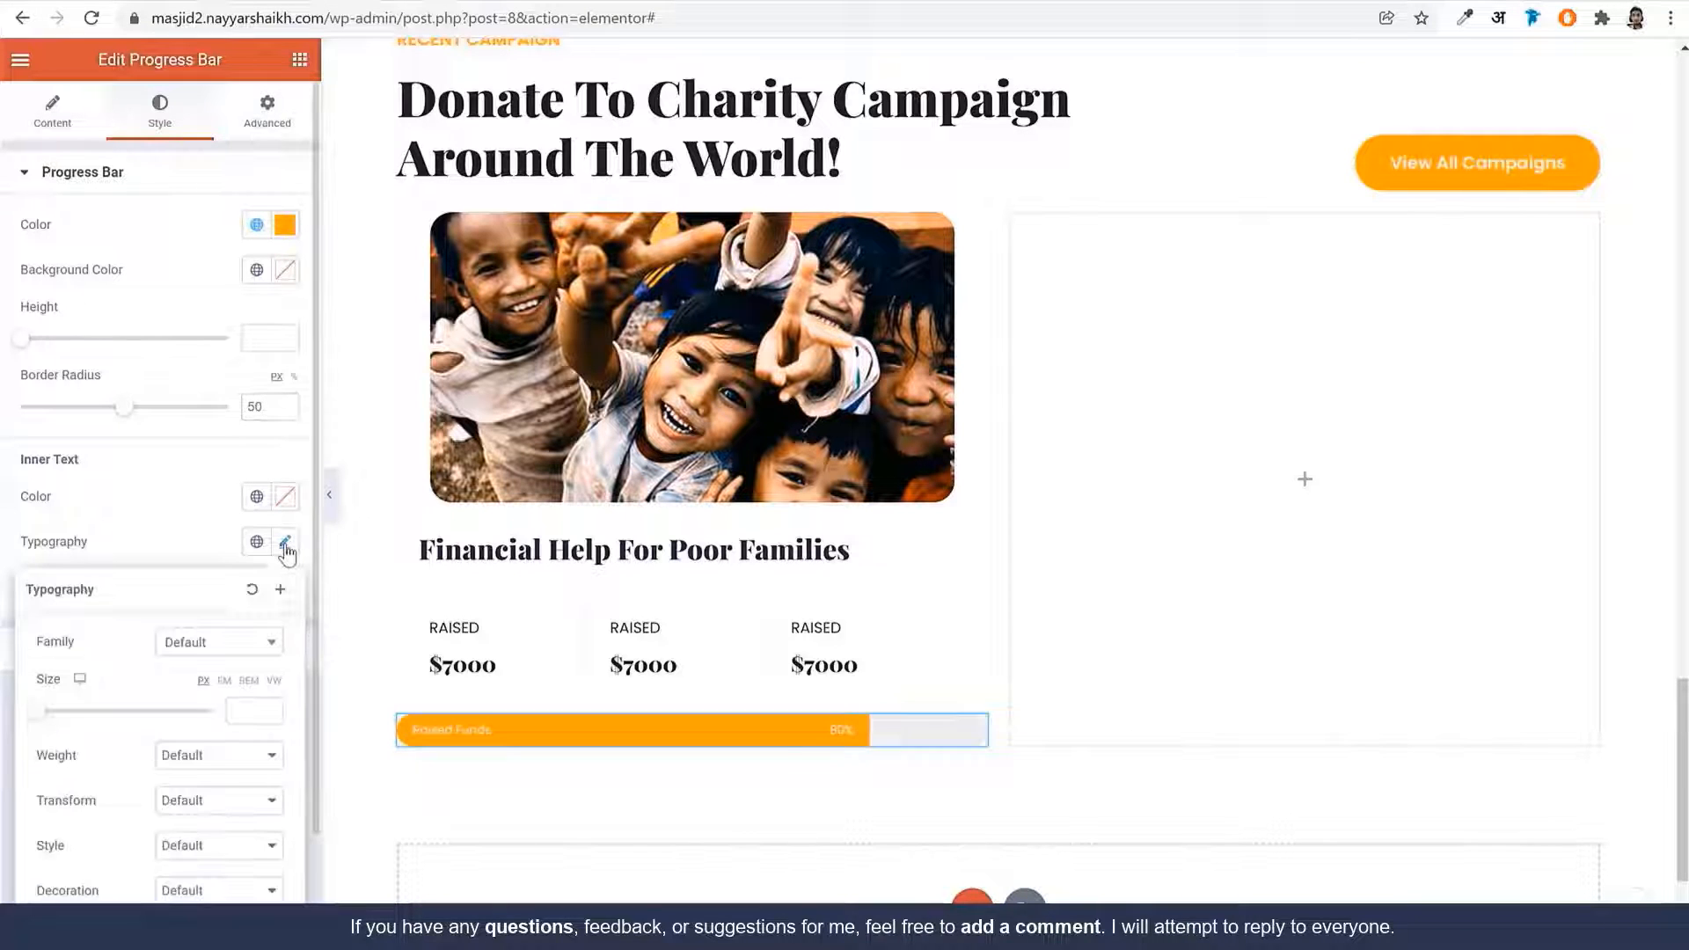
{"action": "scroll", "coordinate": [232, 625], "scroll_direction": "down", "scroll_amount": 1}
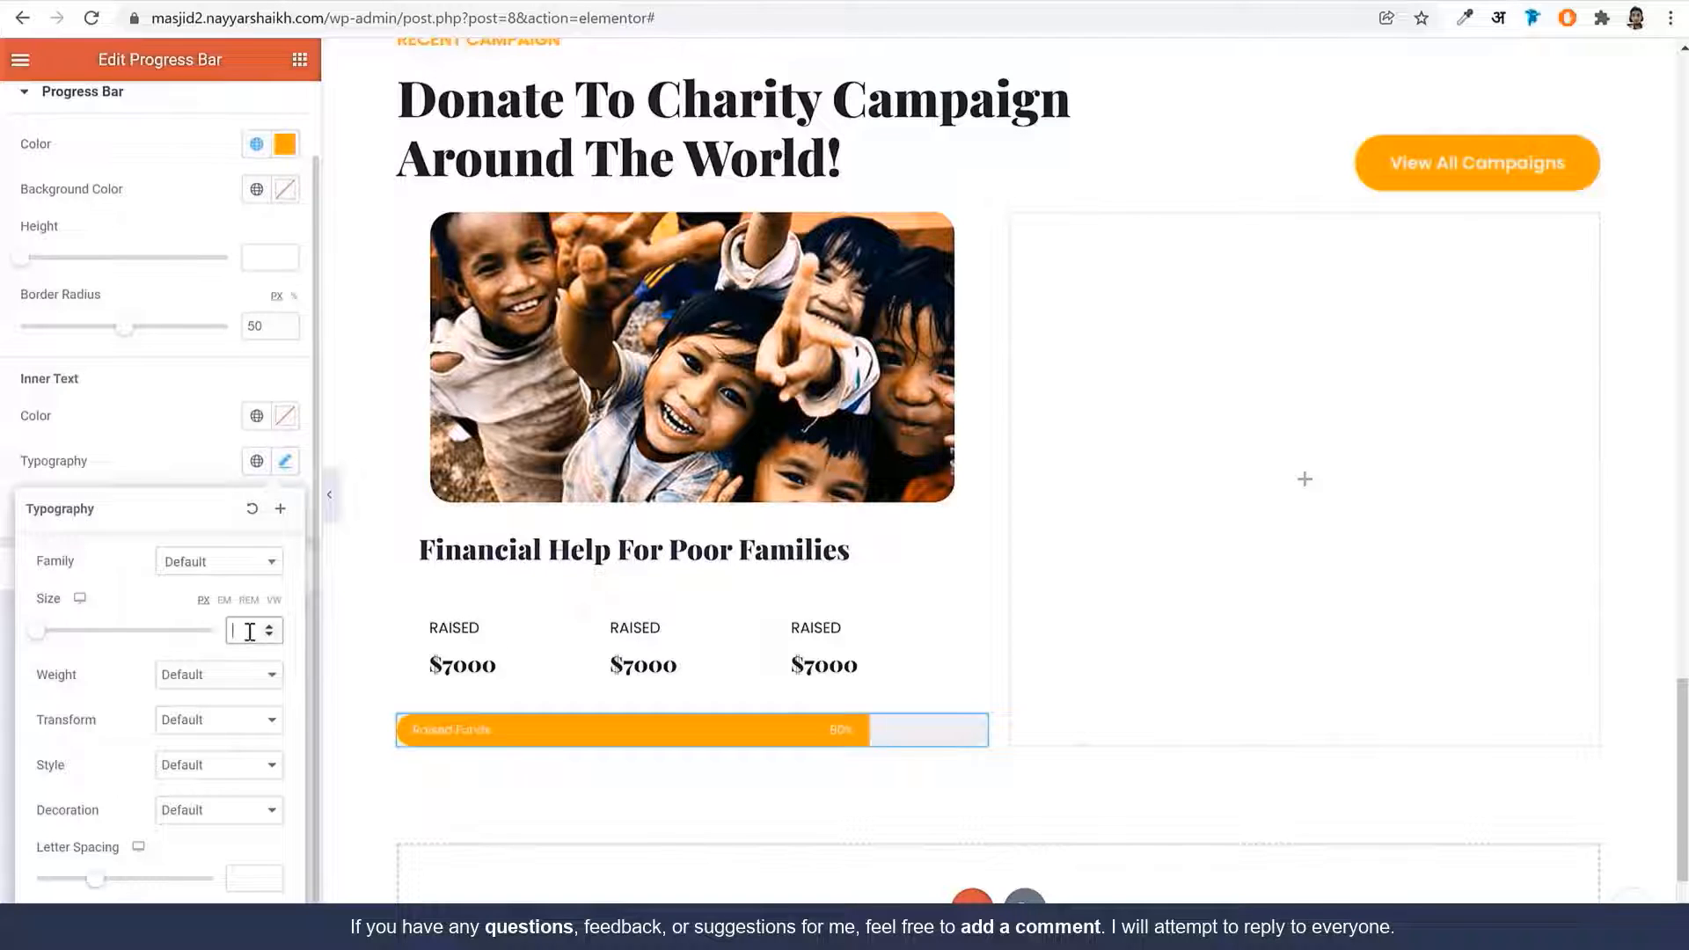
{"action": "left_click", "coordinate": [230, 674]}
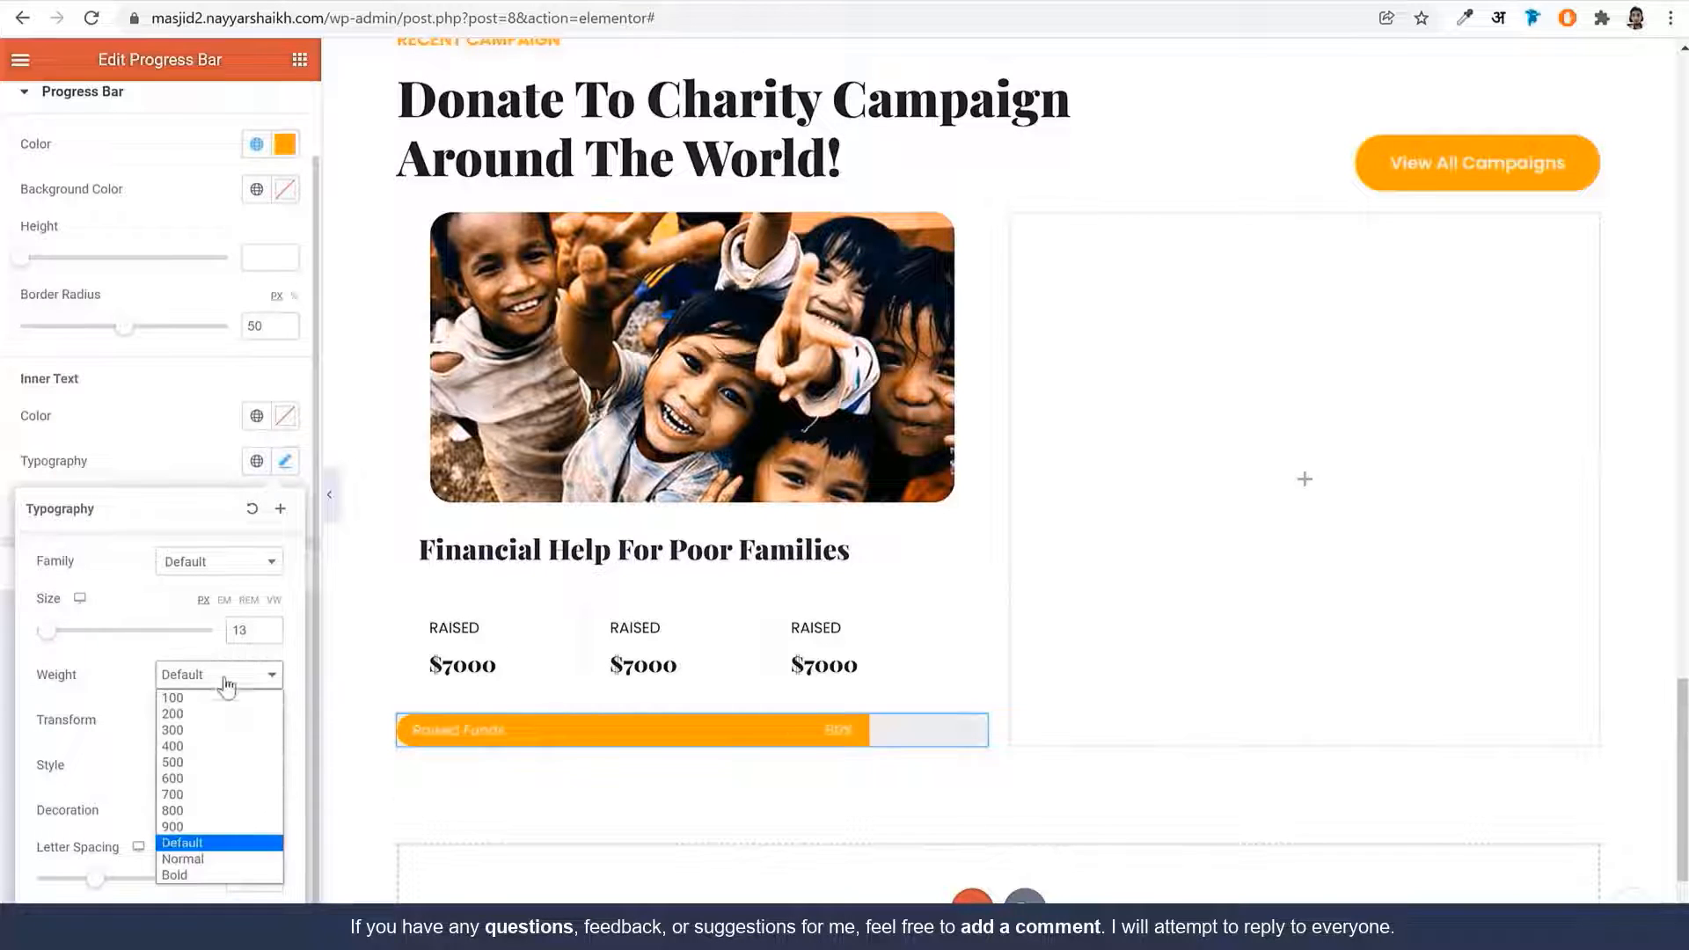
{"action": "left_click", "coordinate": [211, 785]}
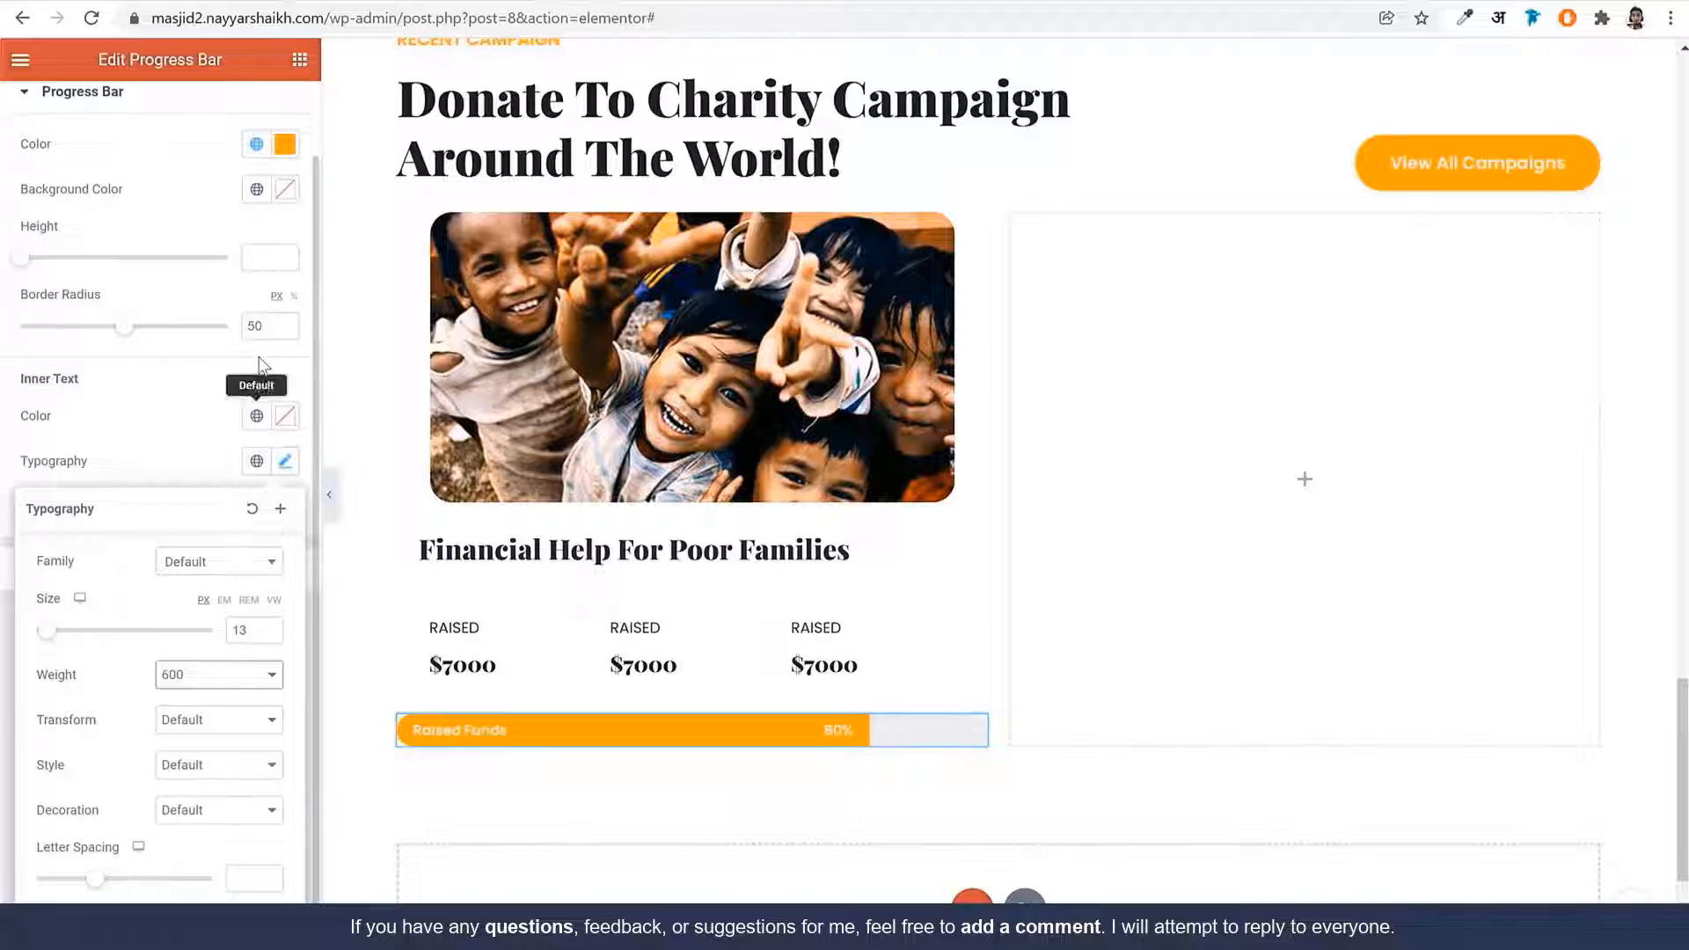
{"action": "scroll", "coordinate": [268, 335], "scroll_direction": "up", "scroll_amount": 1}
Unlink the progress bar's padding and set the right side to 30
{"action": "left_click", "coordinate": [267, 110]}
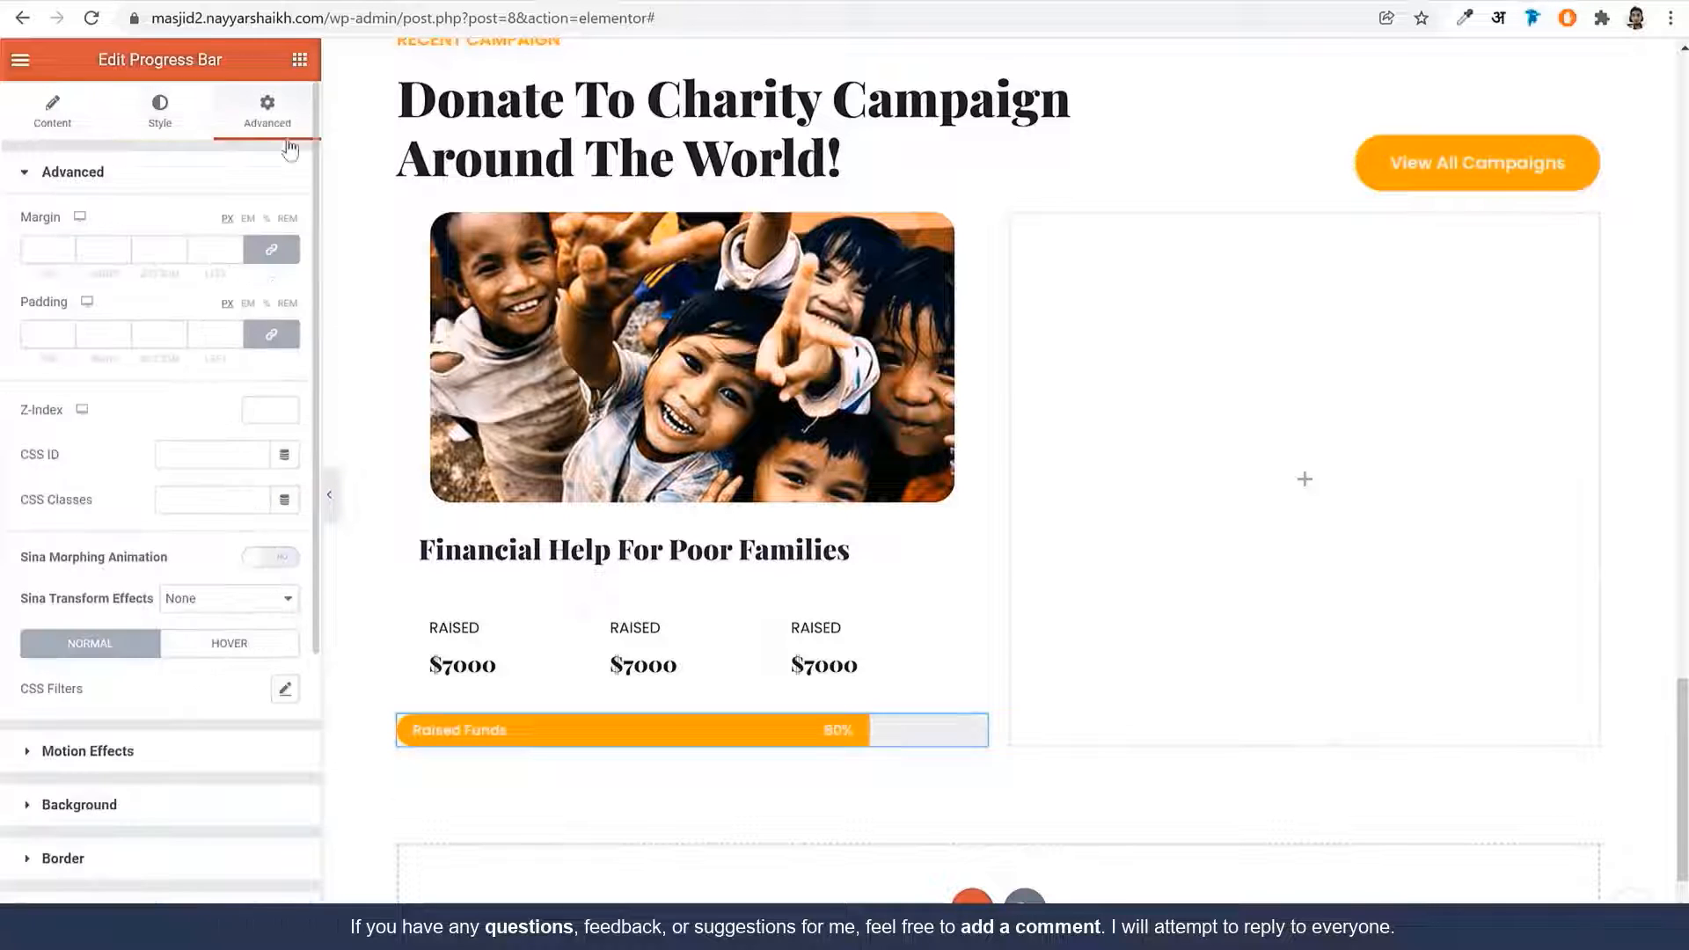
{"action": "left_click", "coordinate": [271, 333]}
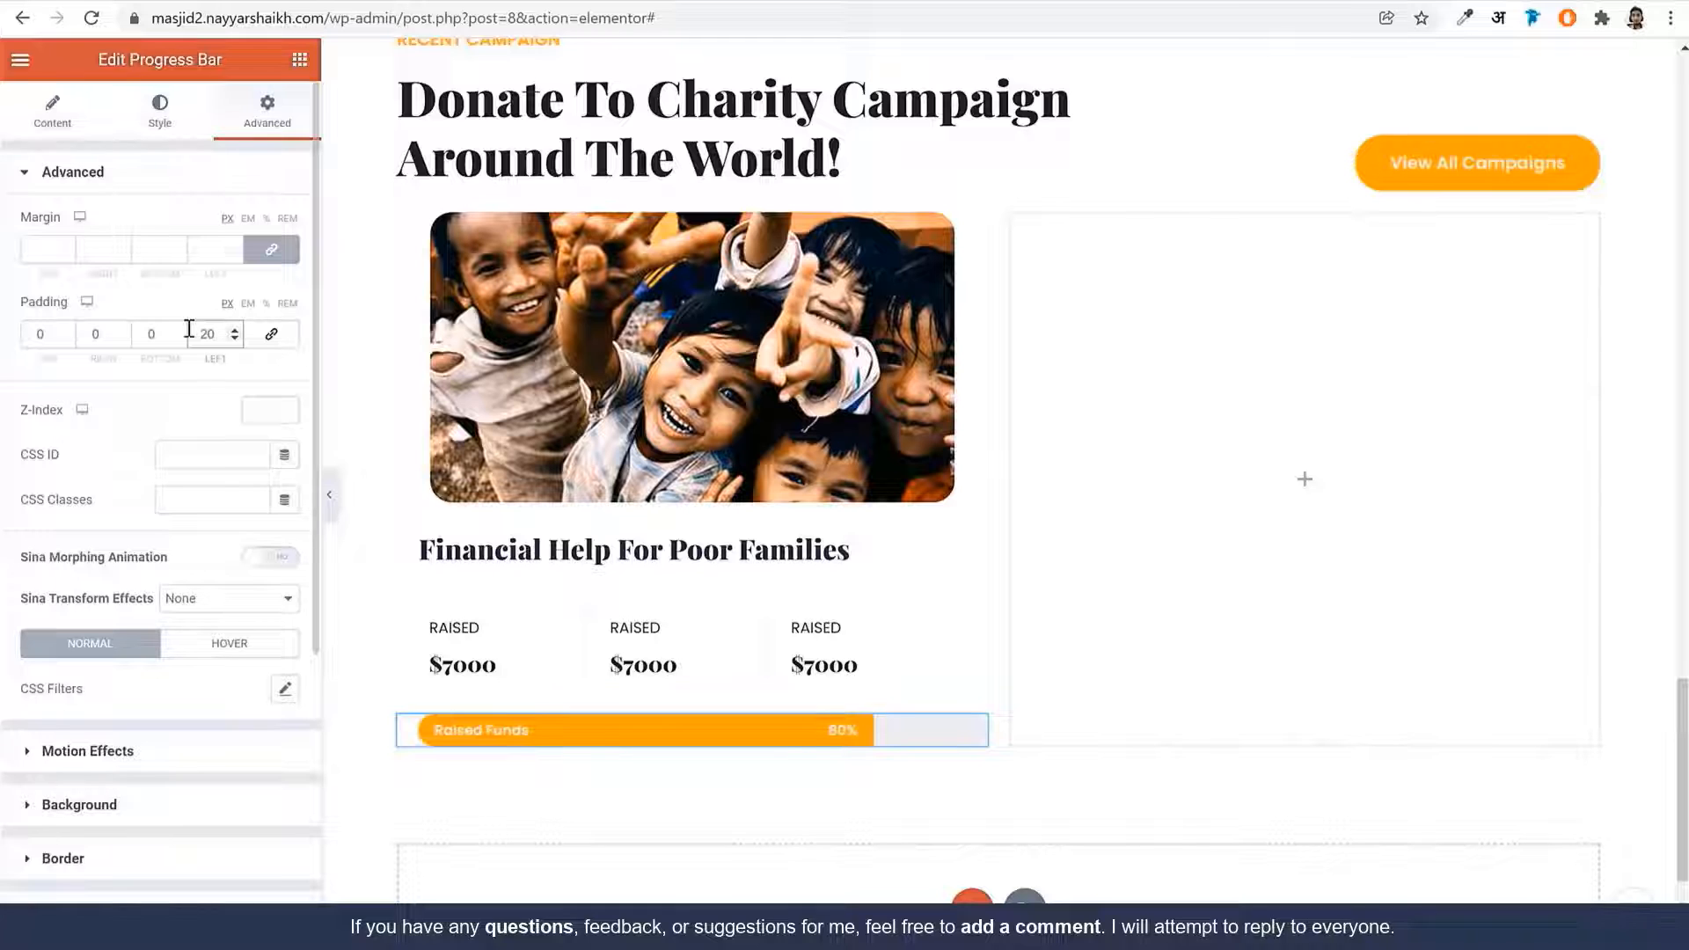
{"action": "left_click", "coordinate": [188, 1]}
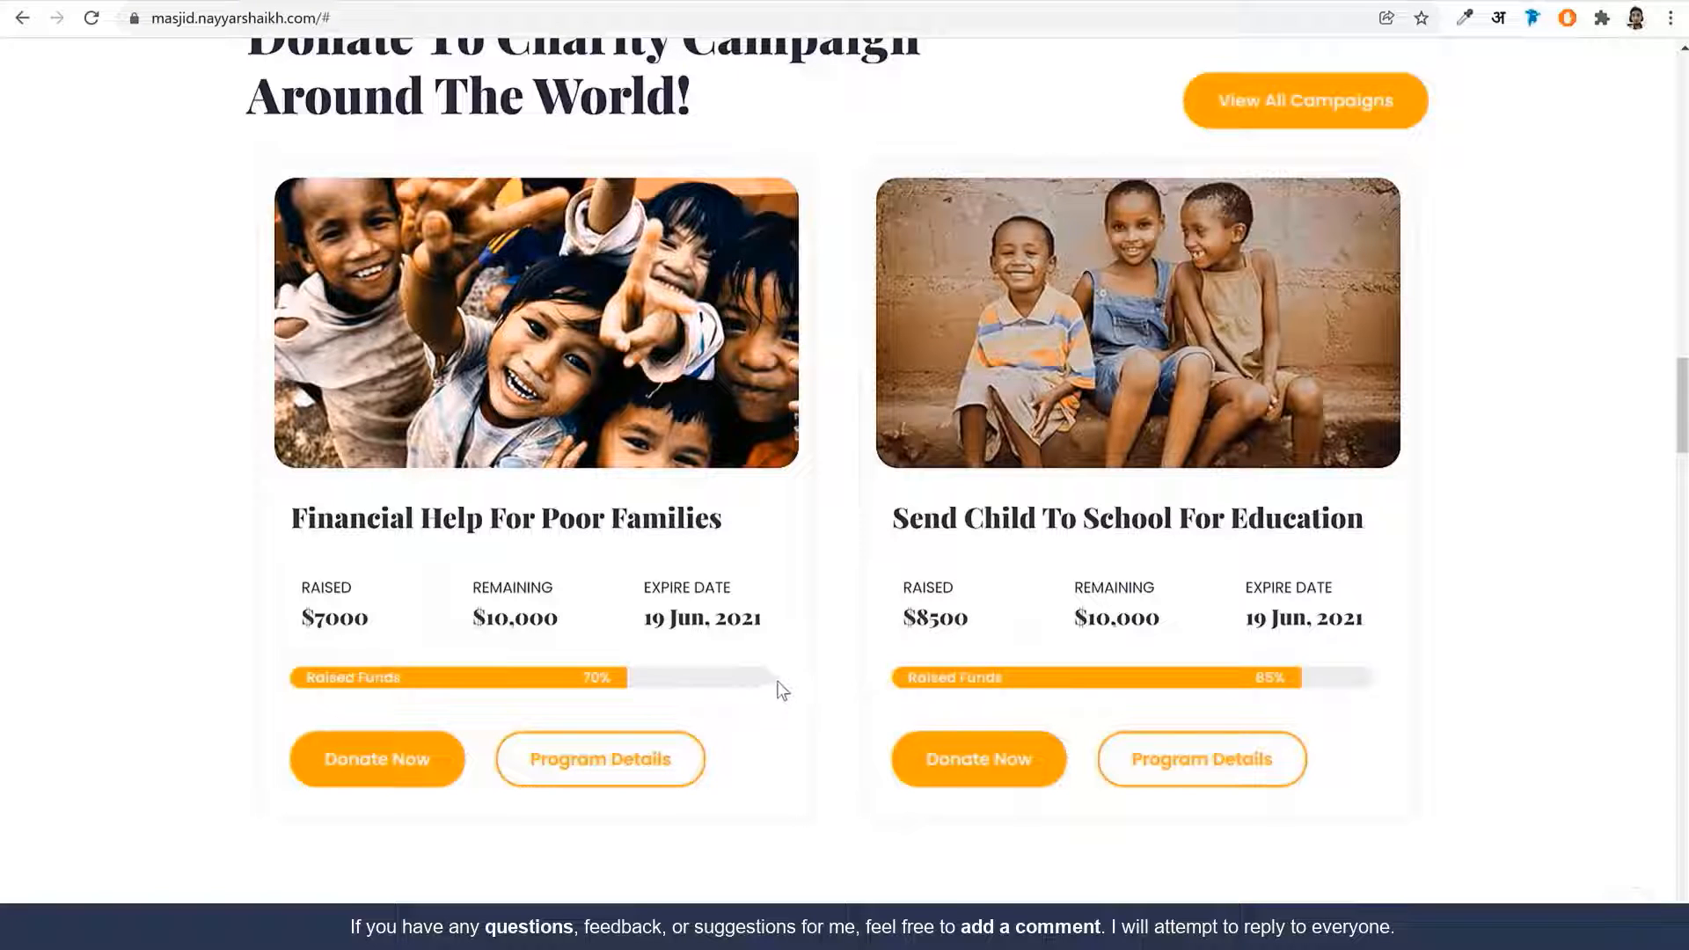
{"action": "left_click", "coordinate": [467, 1]}
{"action": "left_click_drag", "start_coordinate": [109, 337], "coordinate": [71, 340]}
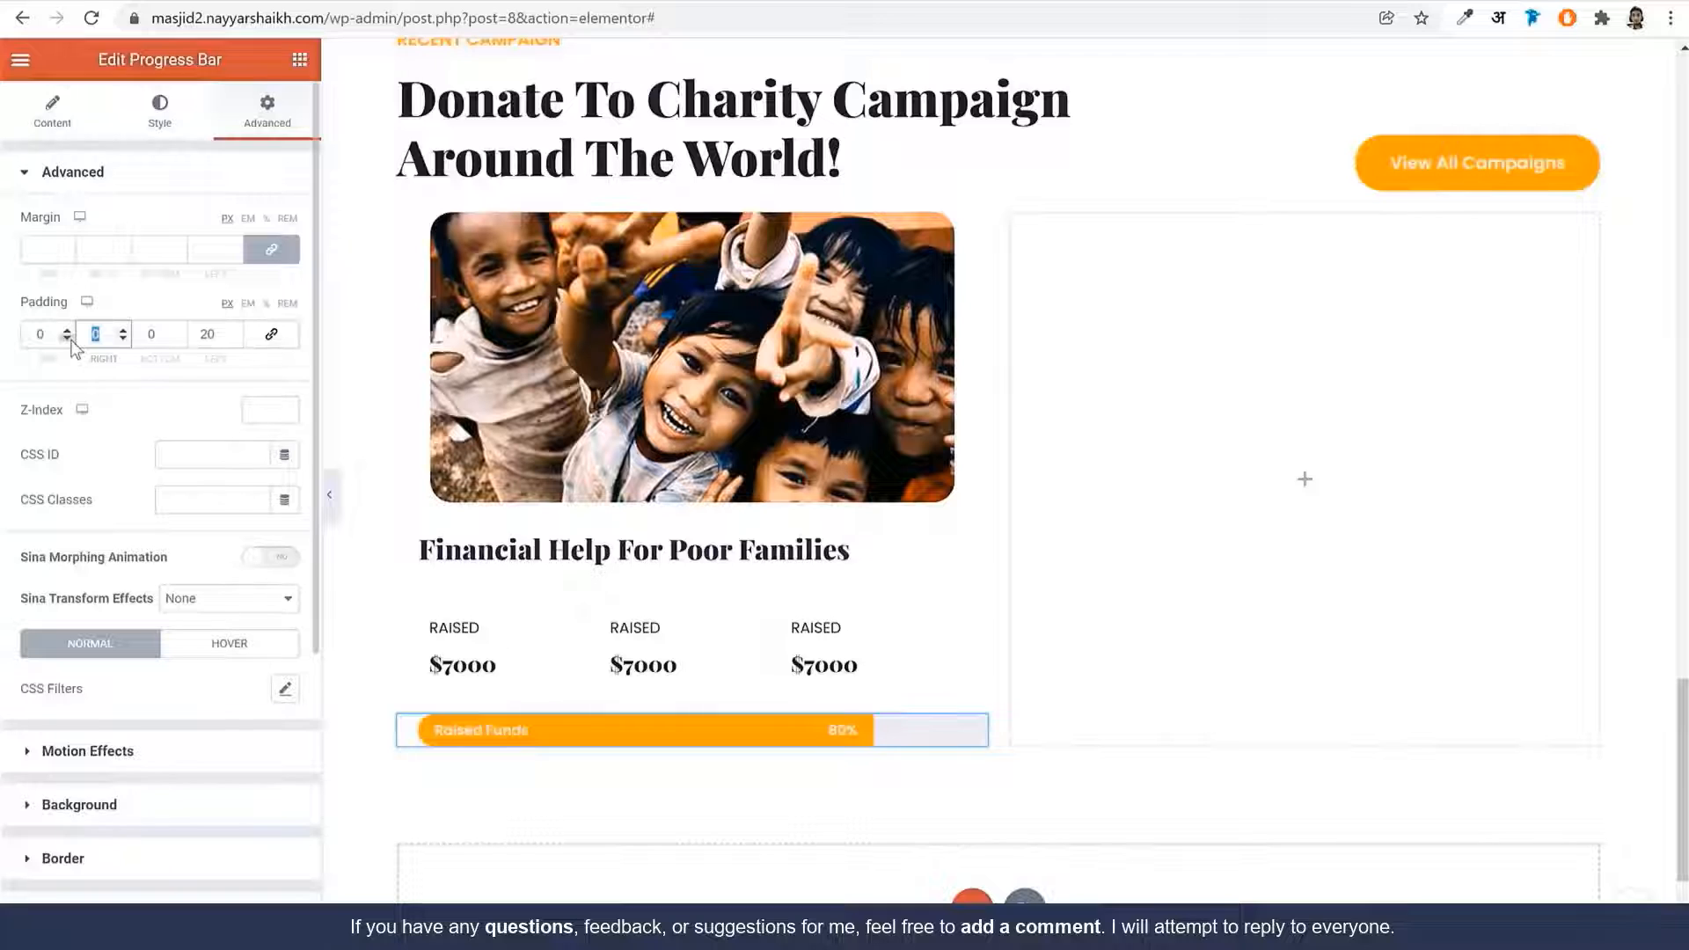
{"action": "type", "text": "30"}
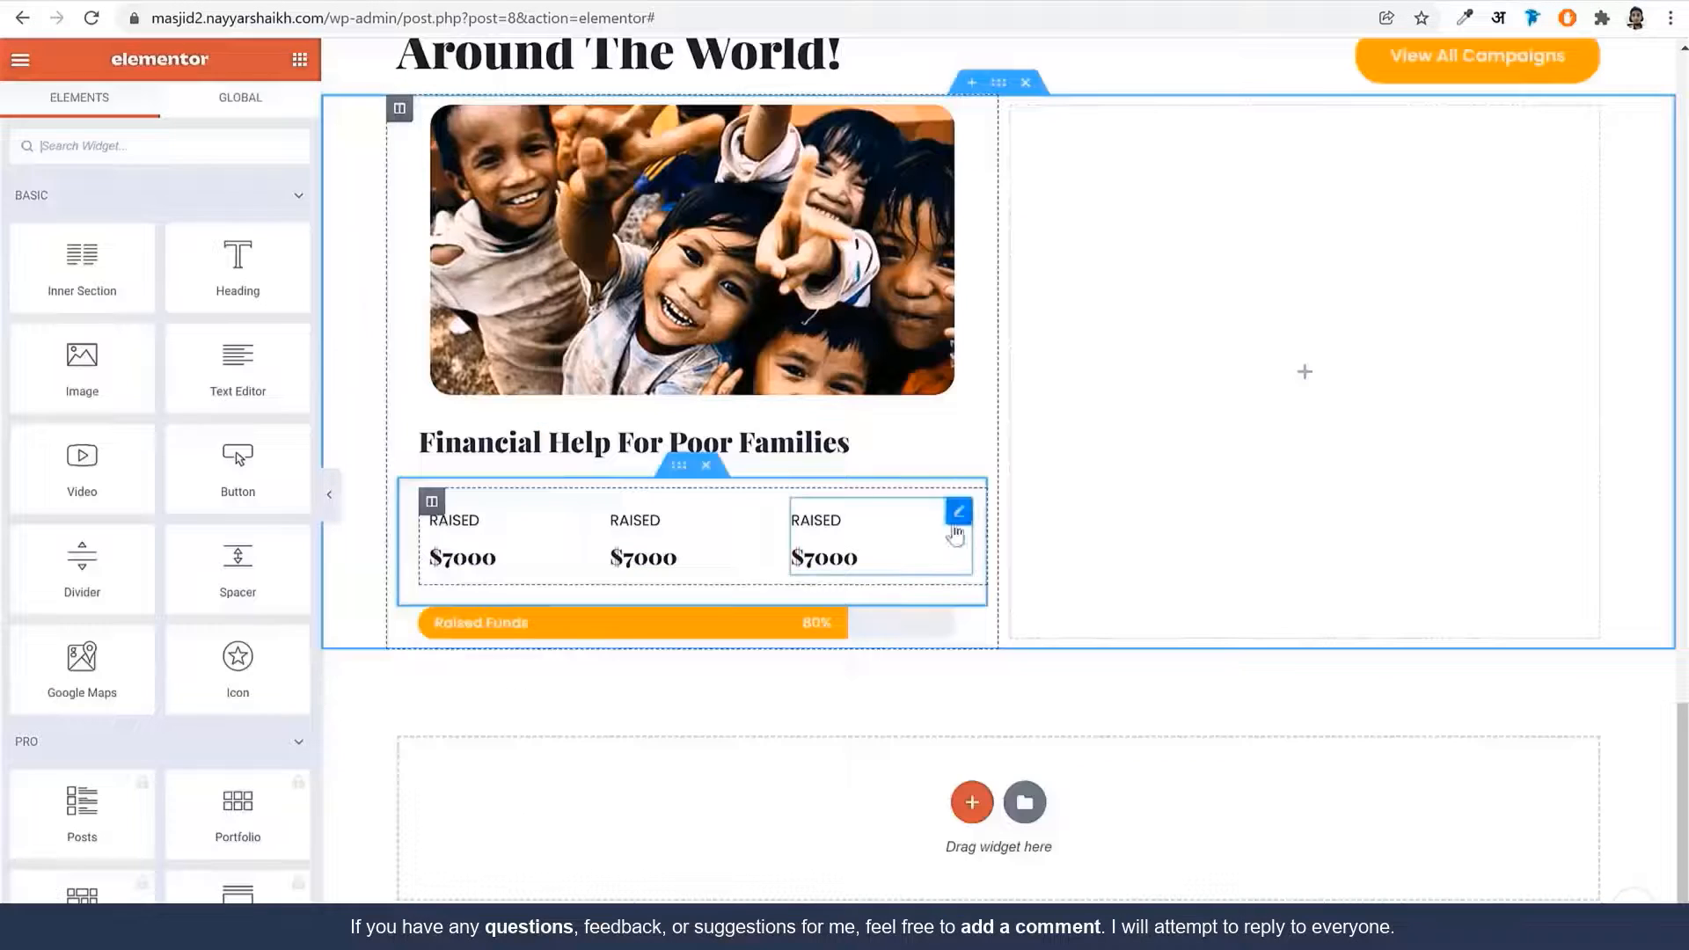
Add a two-column inner section below the progress bar, with the first column at 40% width
{"action": "left_click", "coordinate": [185, 0]}
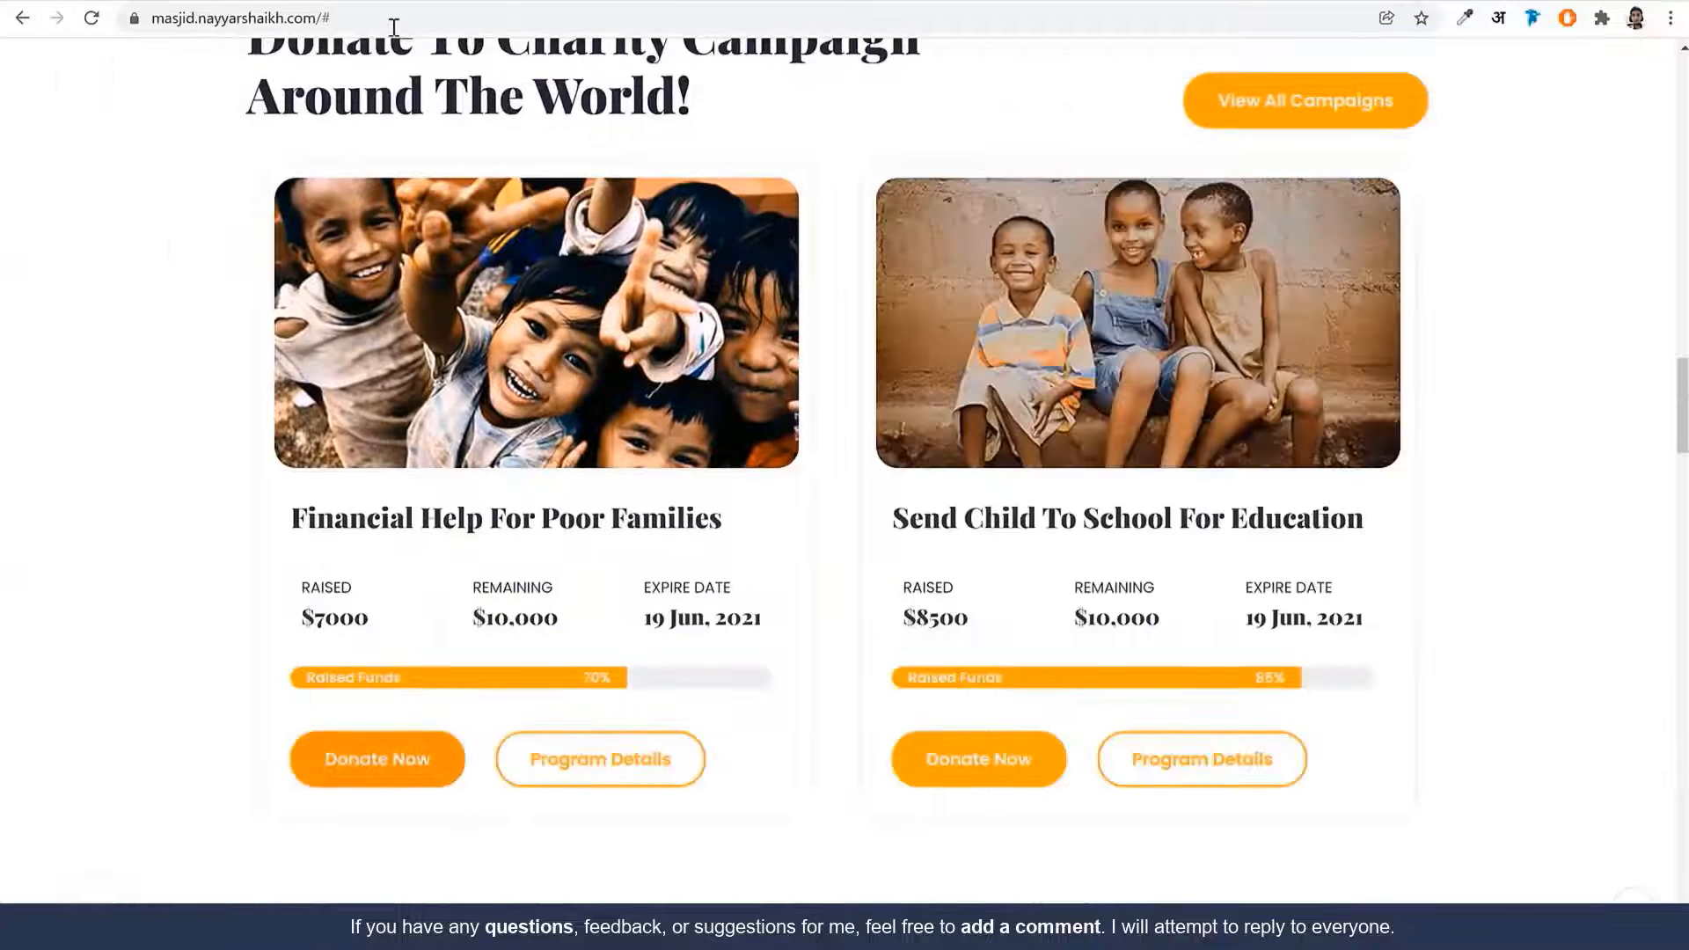
{"action": "left_click", "coordinate": [401, 0]}
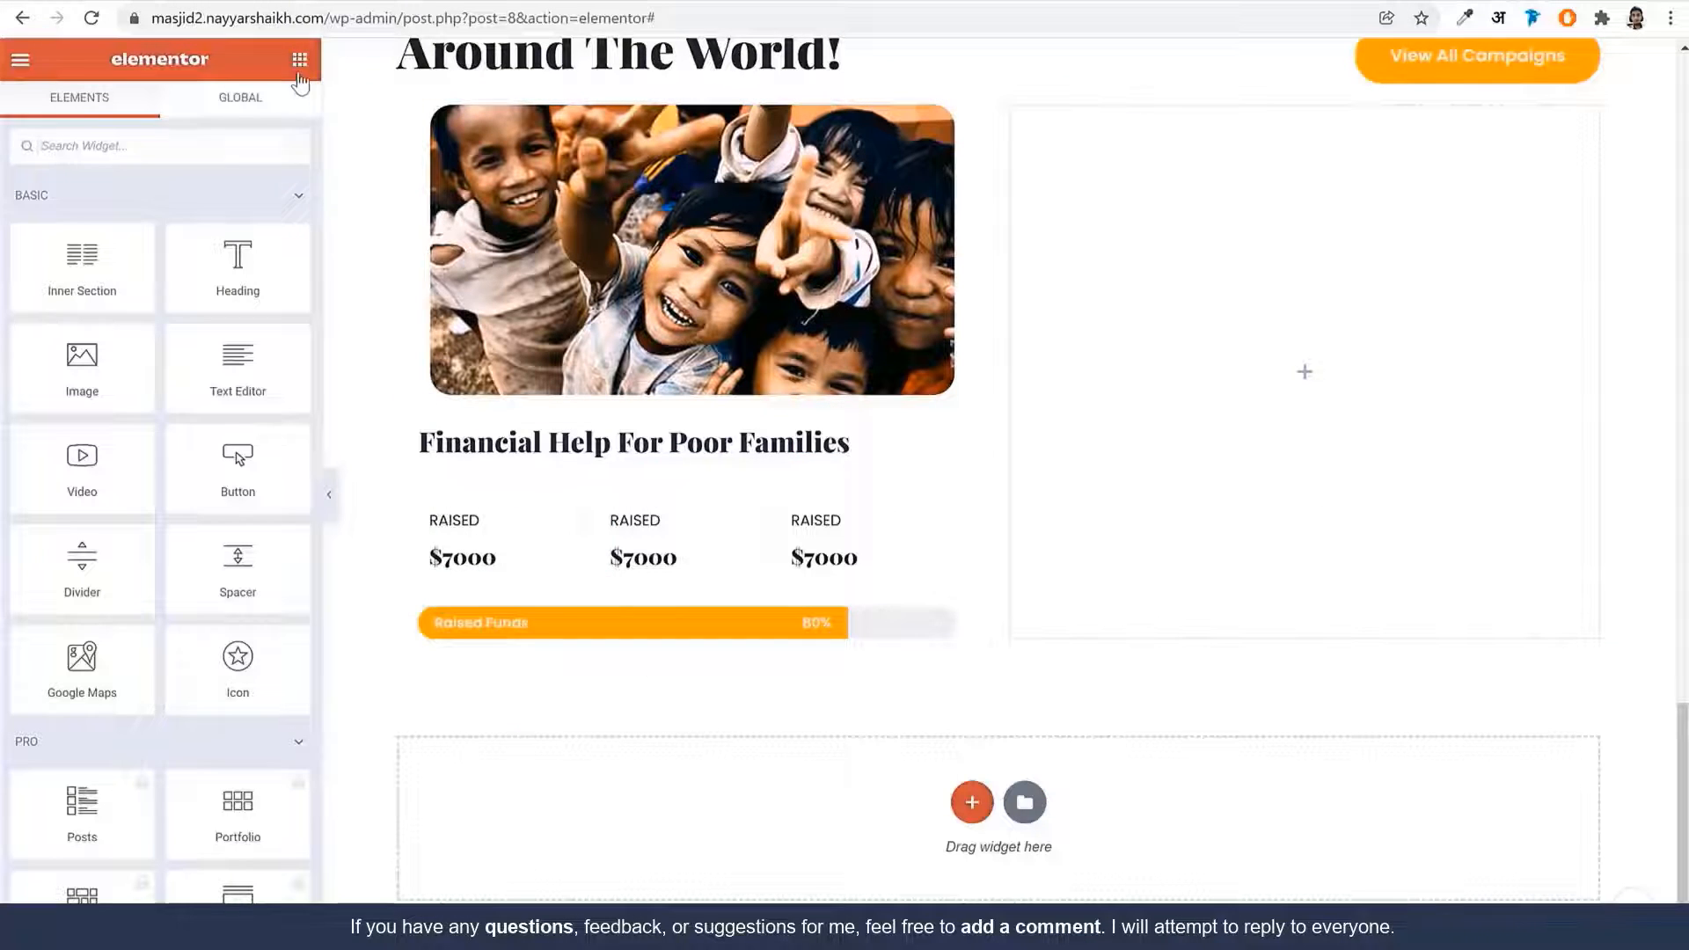
{"action": "left_click_drag", "start_coordinate": [124, 236], "coordinate": [607, 655]}
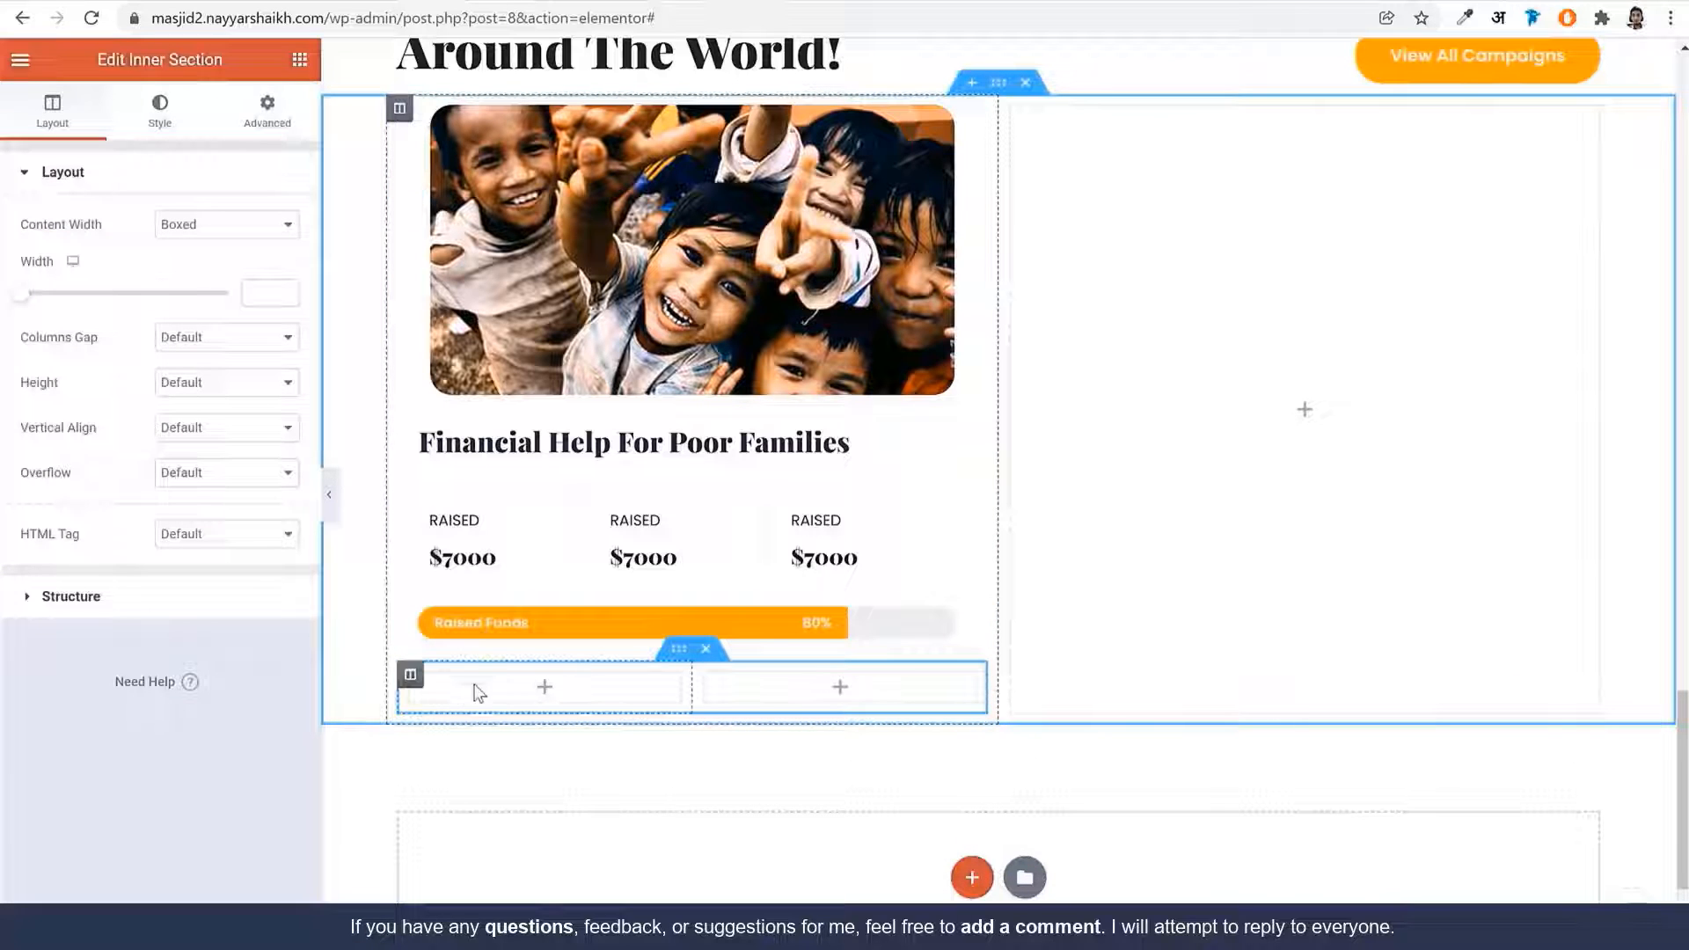
{"action": "left_click", "coordinate": [409, 686]}
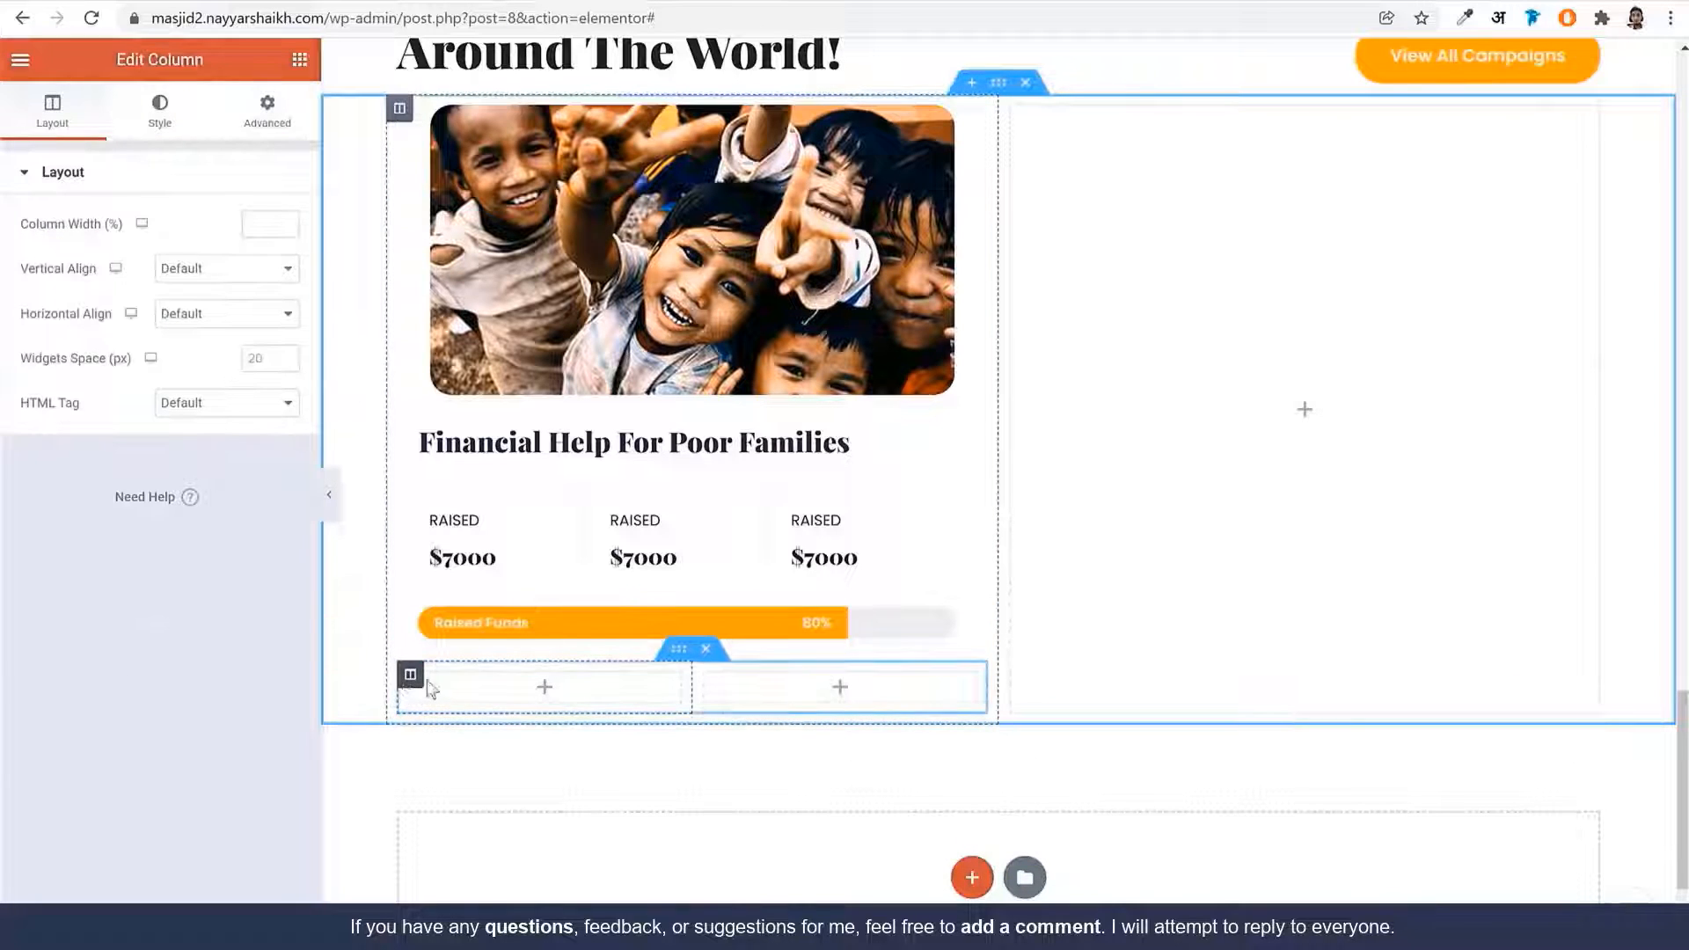
{"action": "left_click", "coordinate": [266, 228]}
{"action": "type", "text": "40"}
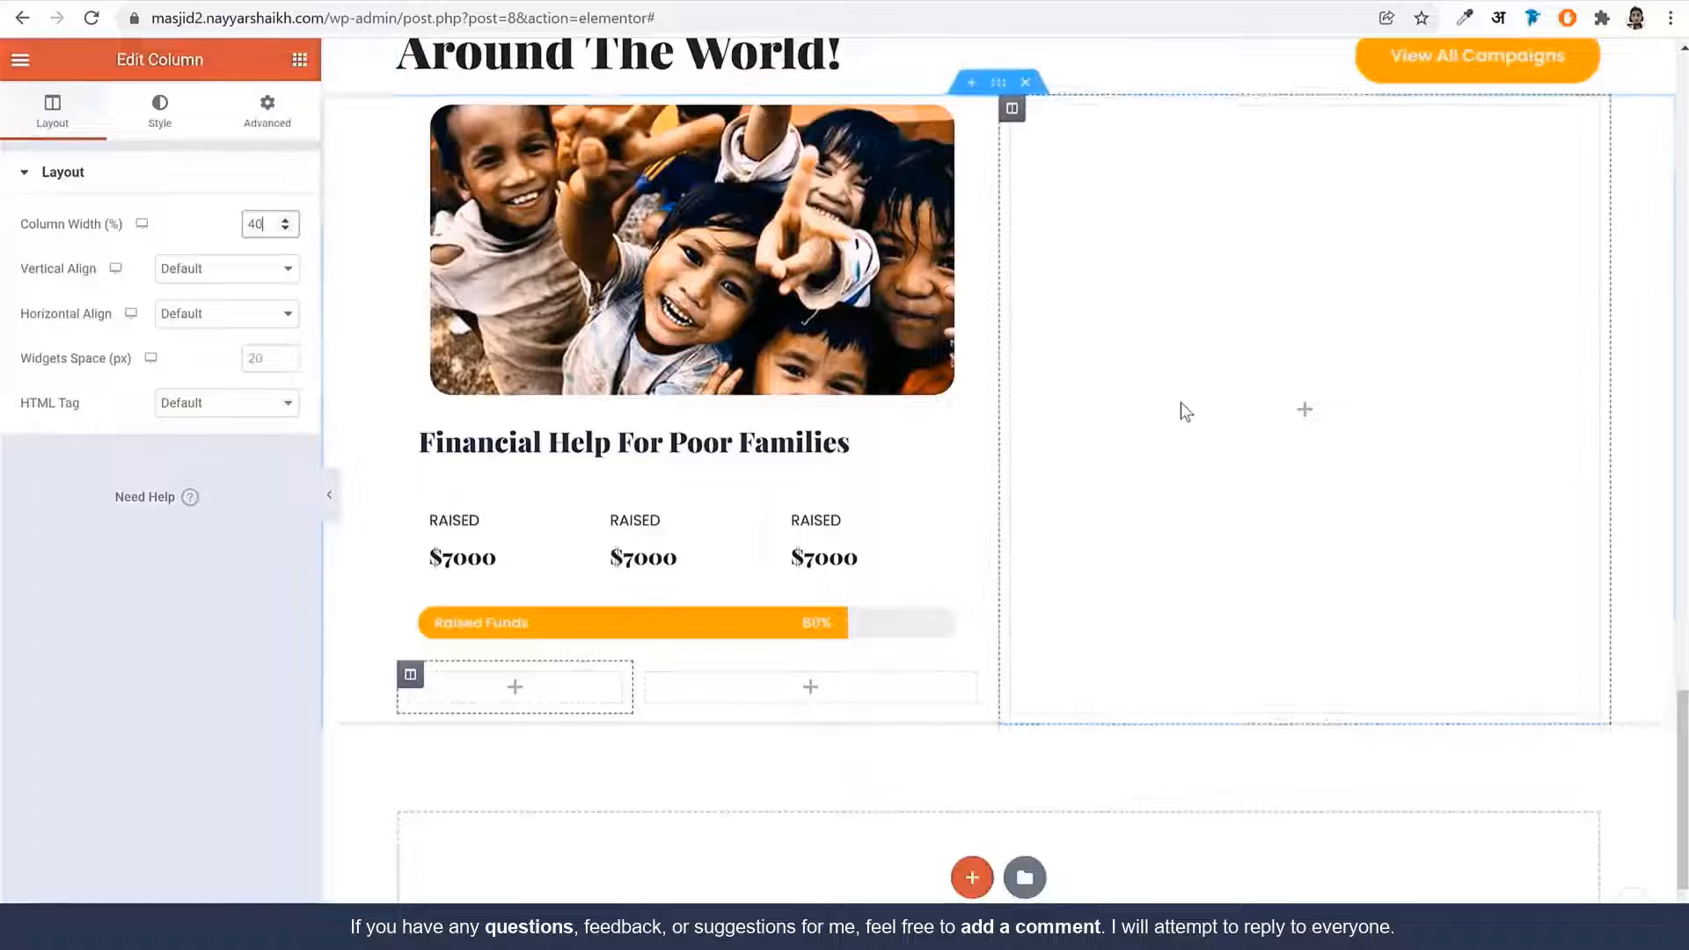
Paste the Learn More button into the first column and set its top padding to 0
{"action": "scroll", "coordinate": [1187, 431], "scroll_direction": "up", "scroll_amount": 4}
{"action": "scroll", "coordinate": [1201, 454], "scroll_direction": "up", "scroll_amount": 5}
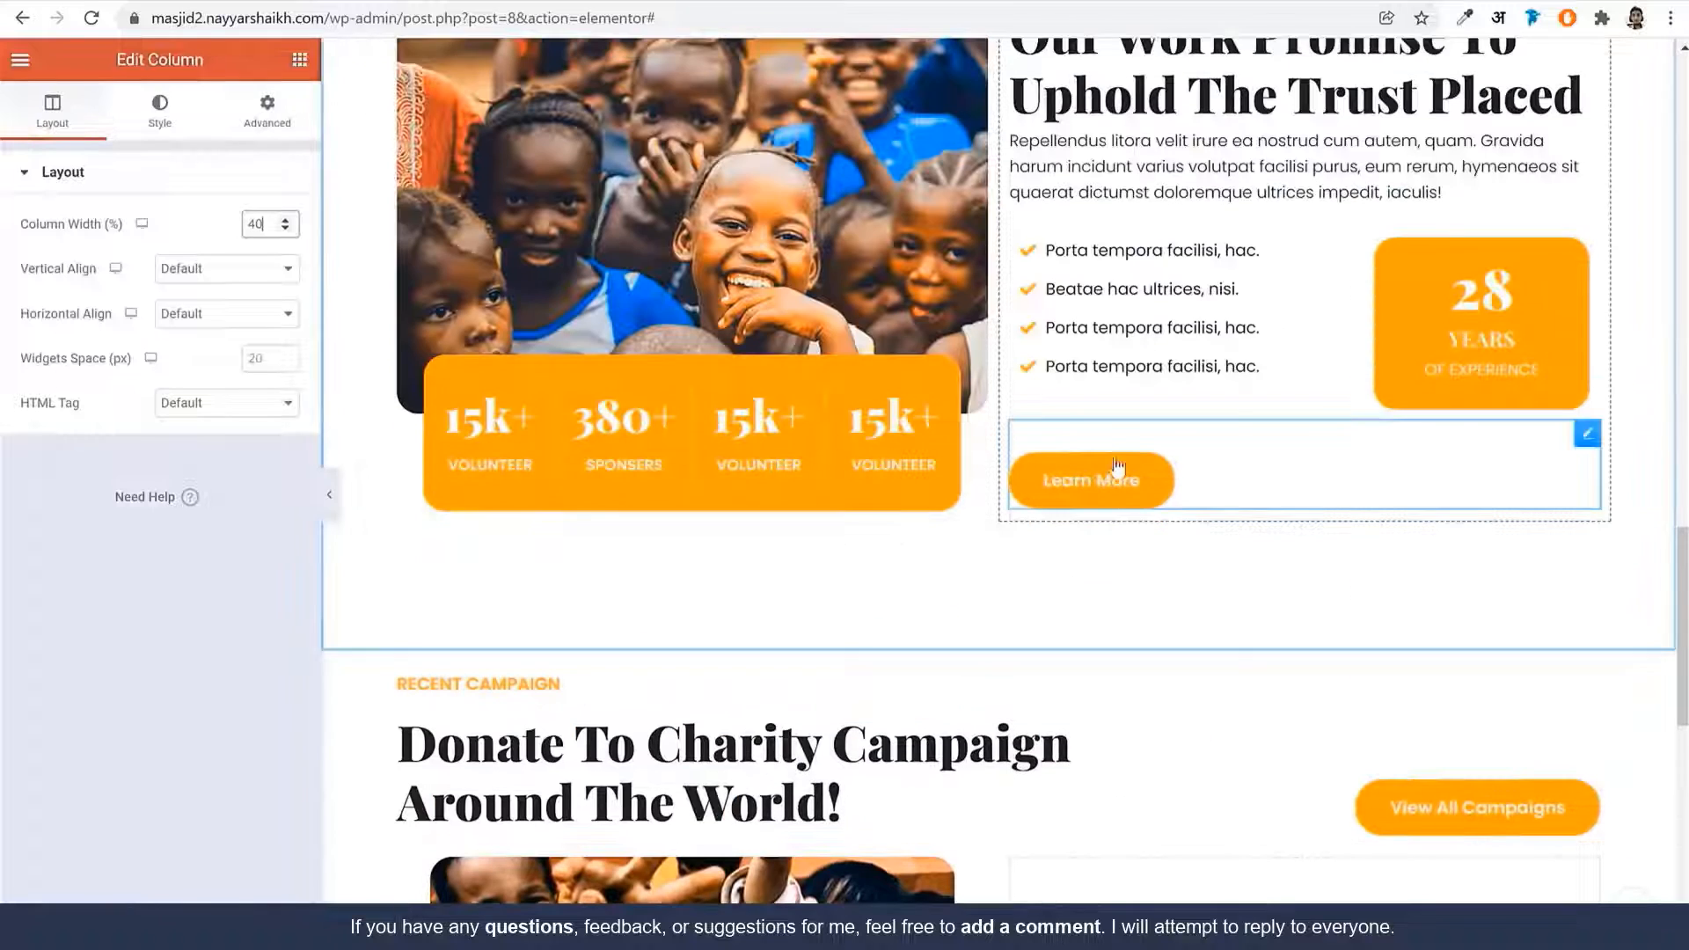
{"action": "right_click", "coordinate": [1108, 480]}
{"action": "key", "text": "Escape"}
{"action": "scroll", "coordinate": [1166, 633], "scroll_direction": "down", "scroll_amount": 10}
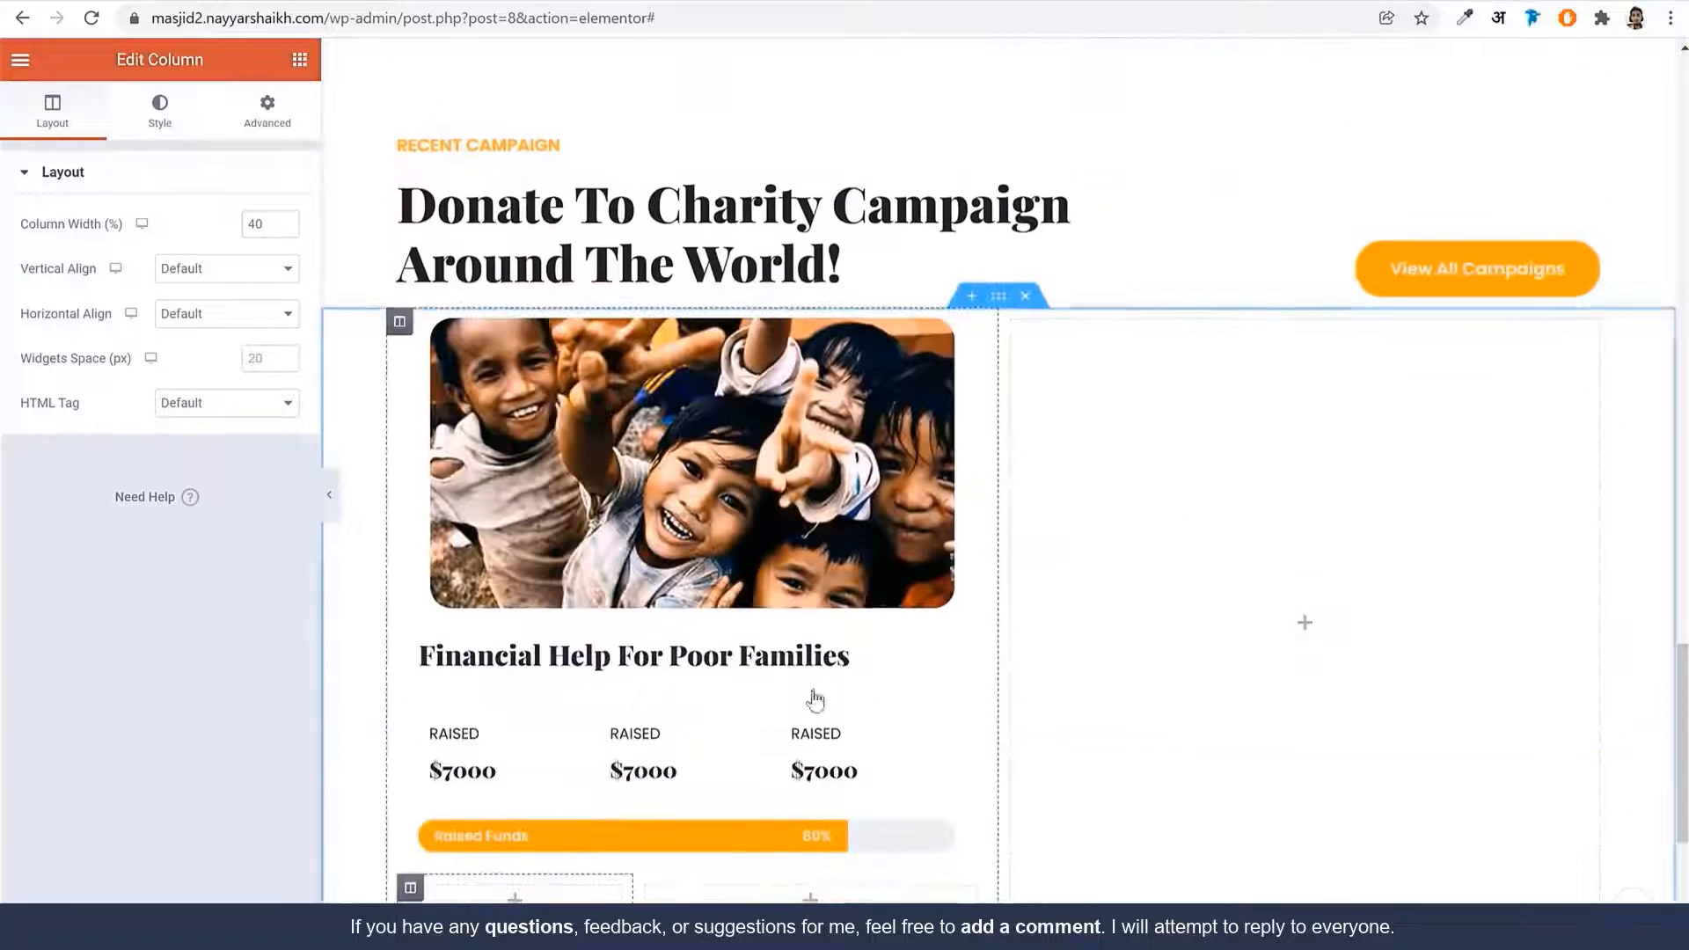
{"action": "right_click", "coordinate": [531, 588]}
{"action": "left_click", "coordinate": [628, 748]}
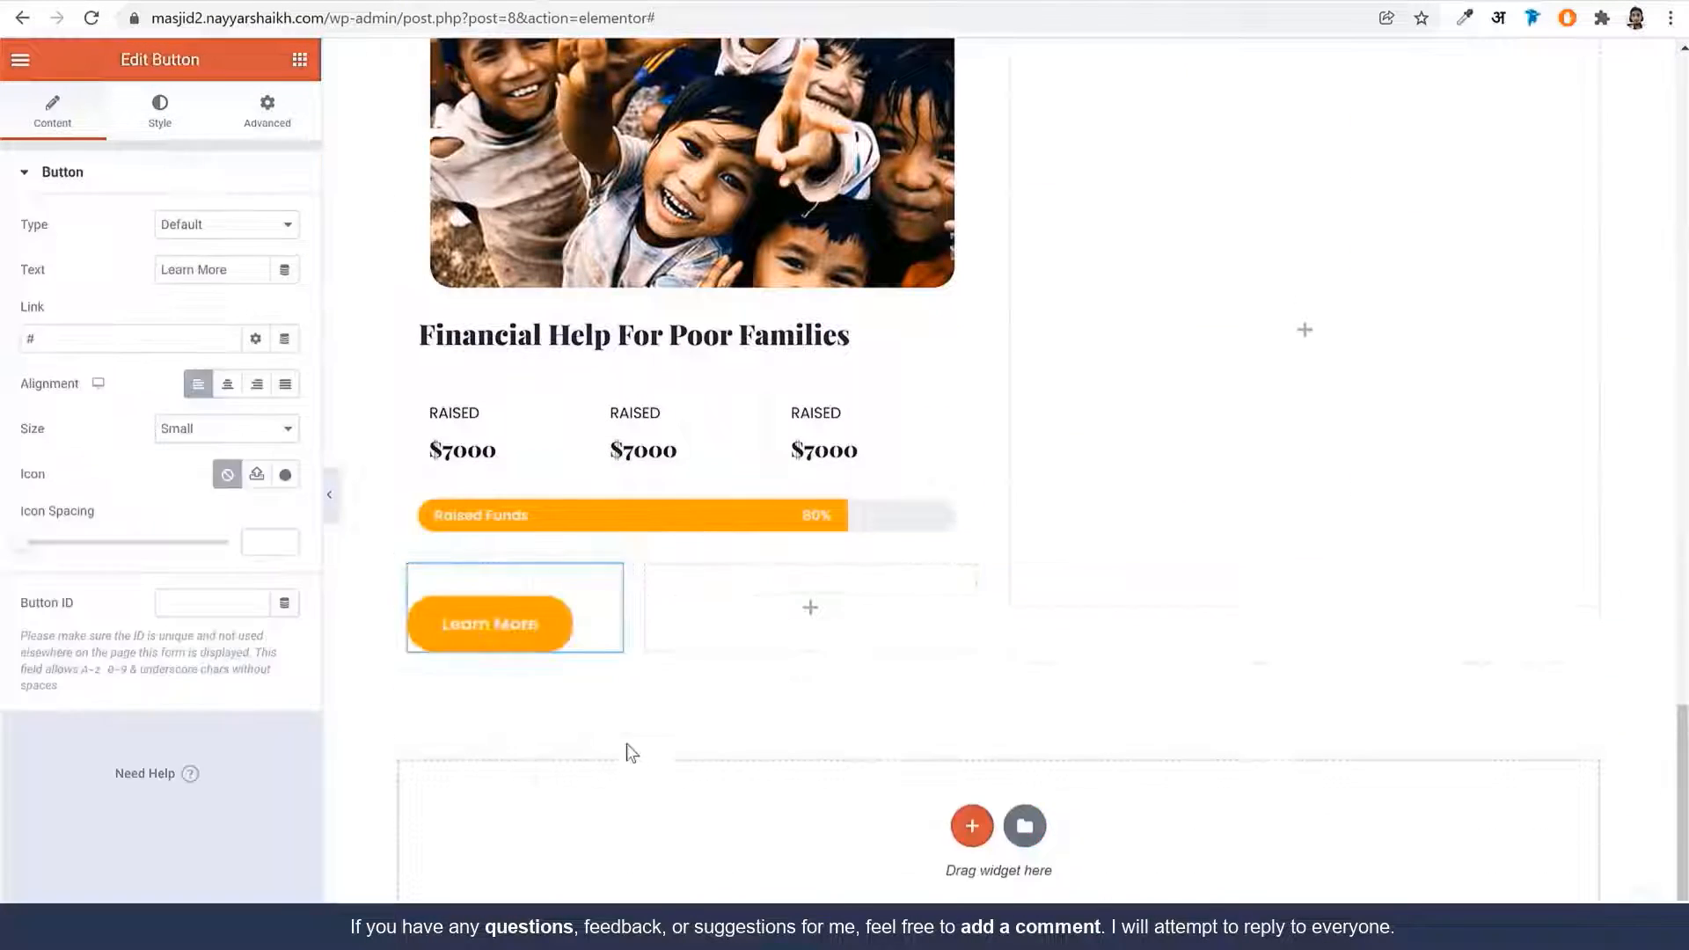
{"action": "left_click", "coordinate": [267, 113]}
{"action": "double_click", "coordinate": [55, 332]}
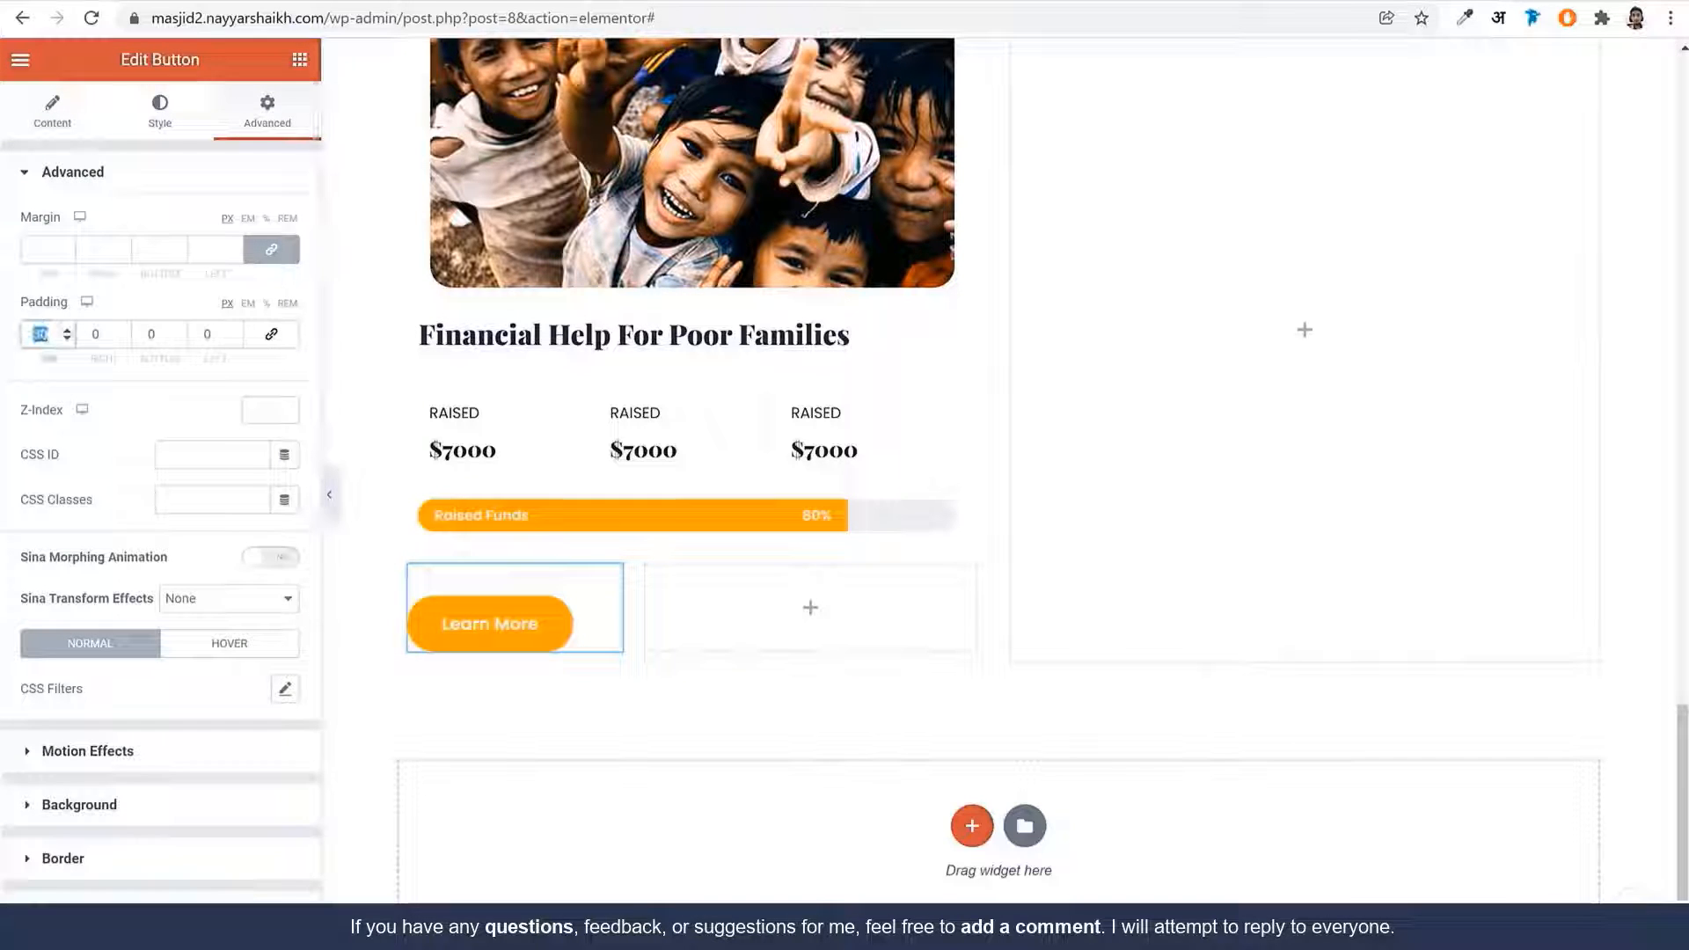
{"action": "type", "text": "0"}
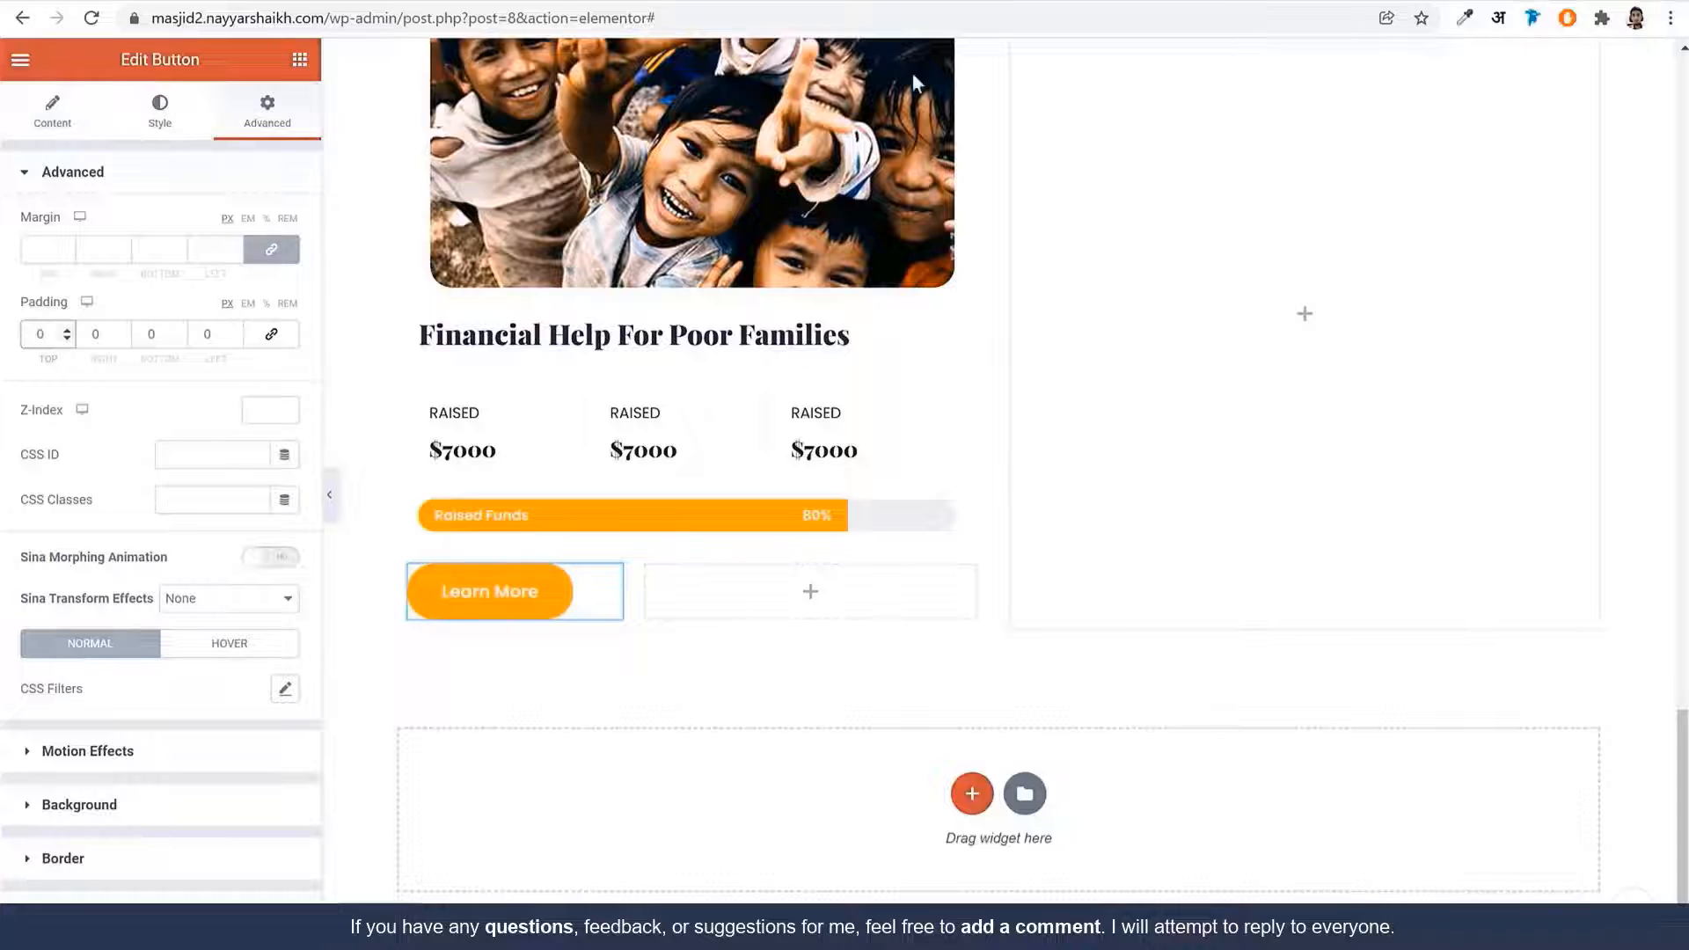
Copy the Learn More button and paste it into the empty column beside it
{"action": "scroll", "coordinate": [1308, 506], "scroll_direction": "up", "scroll_amount": 15}
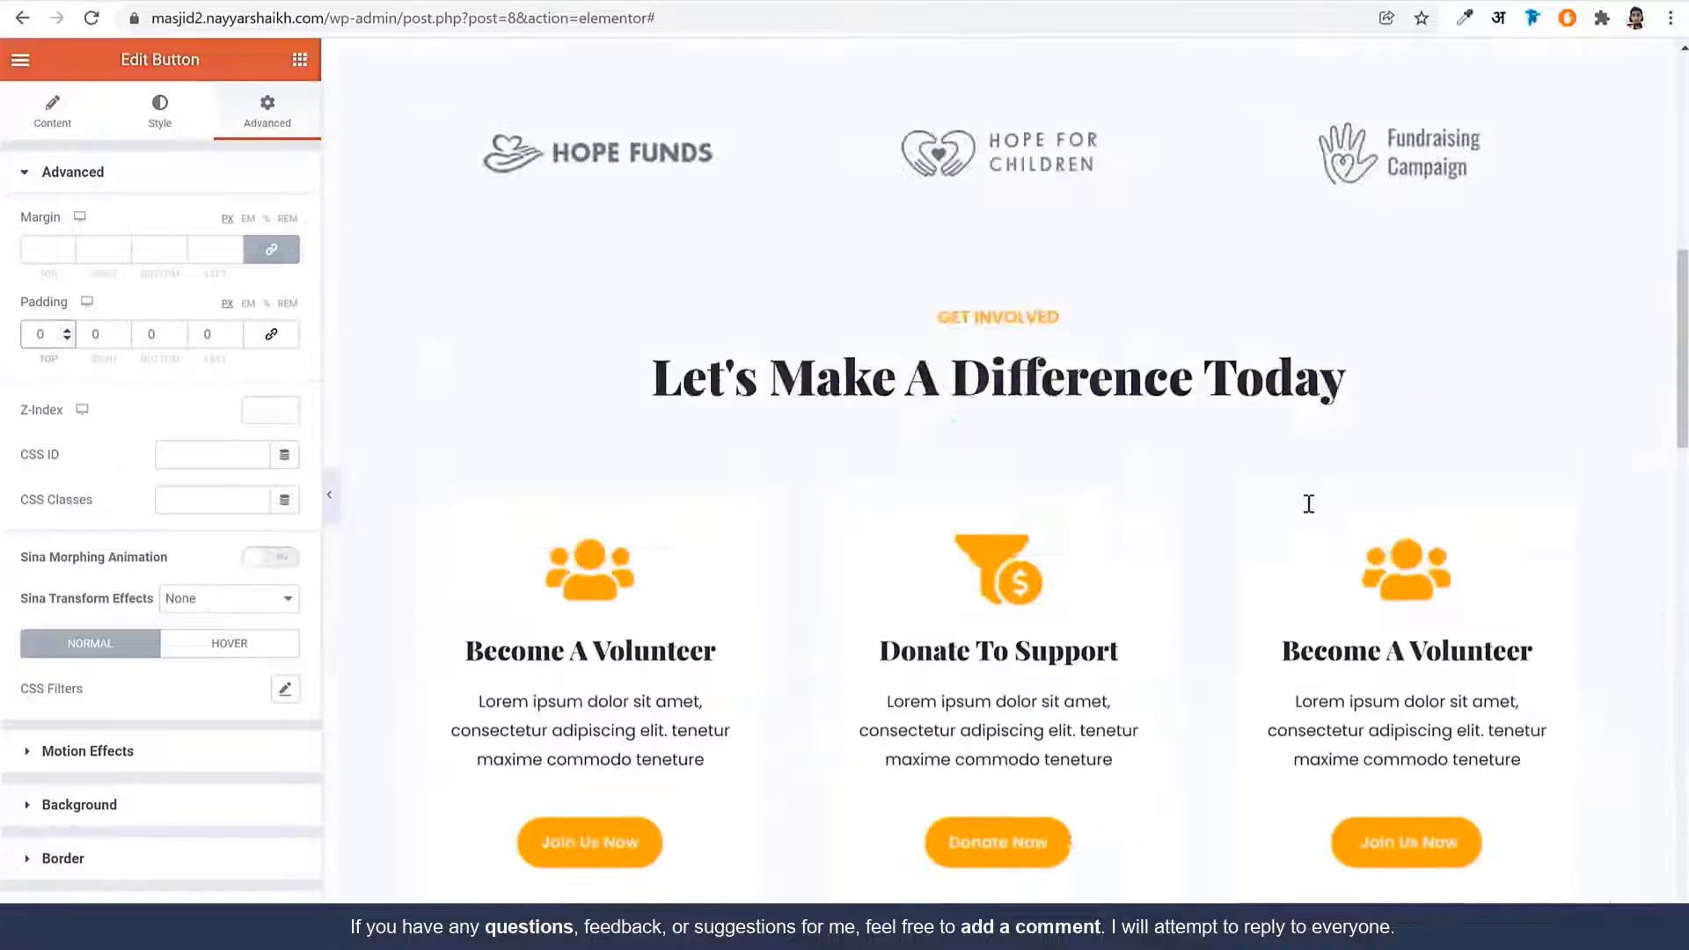
{"action": "scroll", "coordinate": [1307, 503], "scroll_direction": "up", "scroll_amount": 6}
{"action": "right_click", "coordinate": [742, 387]}
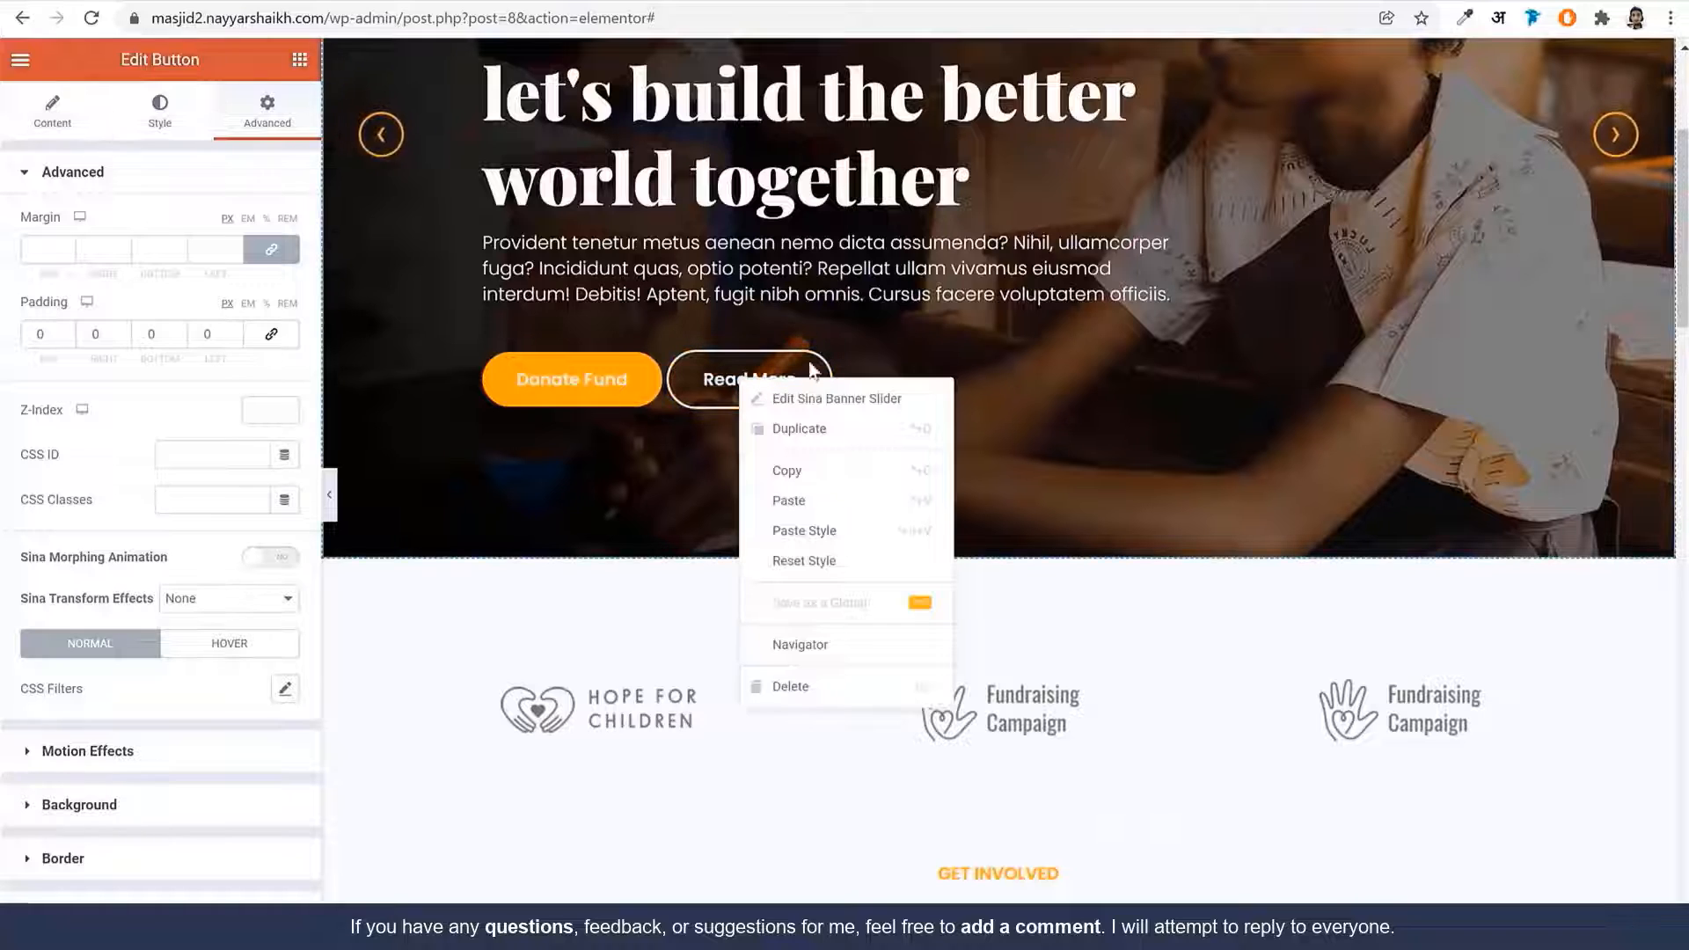
{"action": "scroll", "coordinate": [1270, 554], "scroll_direction": "down", "scroll_amount": 10}
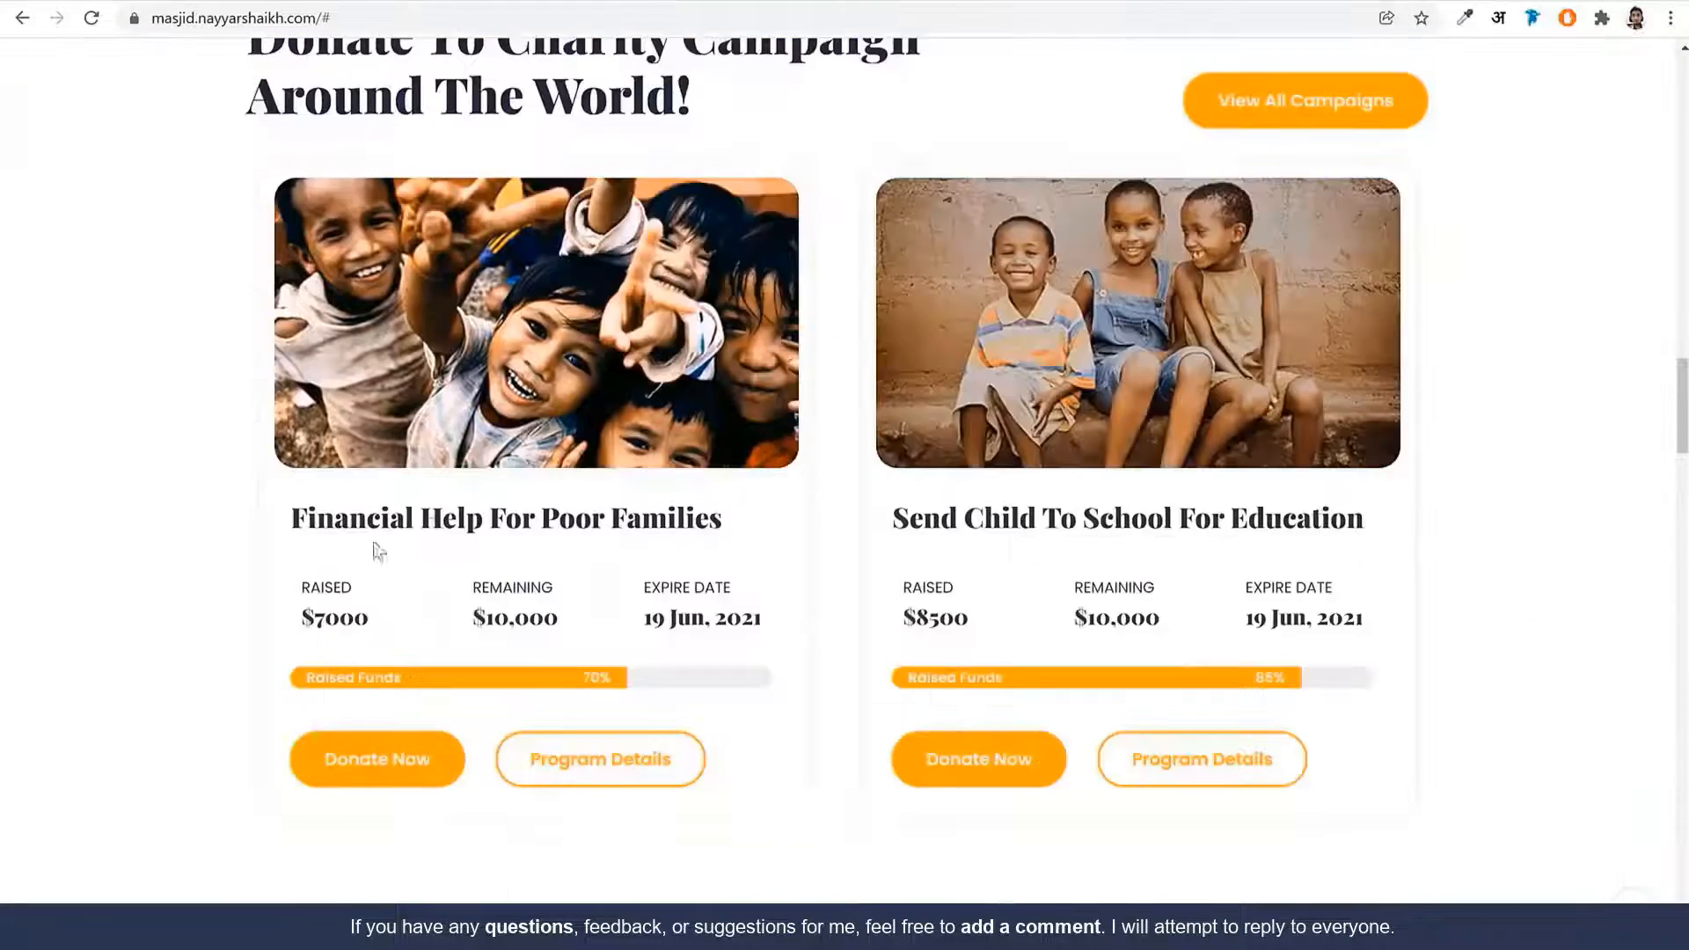
{"action": "scroll", "coordinate": [572, 651], "scroll_direction": "down", "scroll_amount": 3}
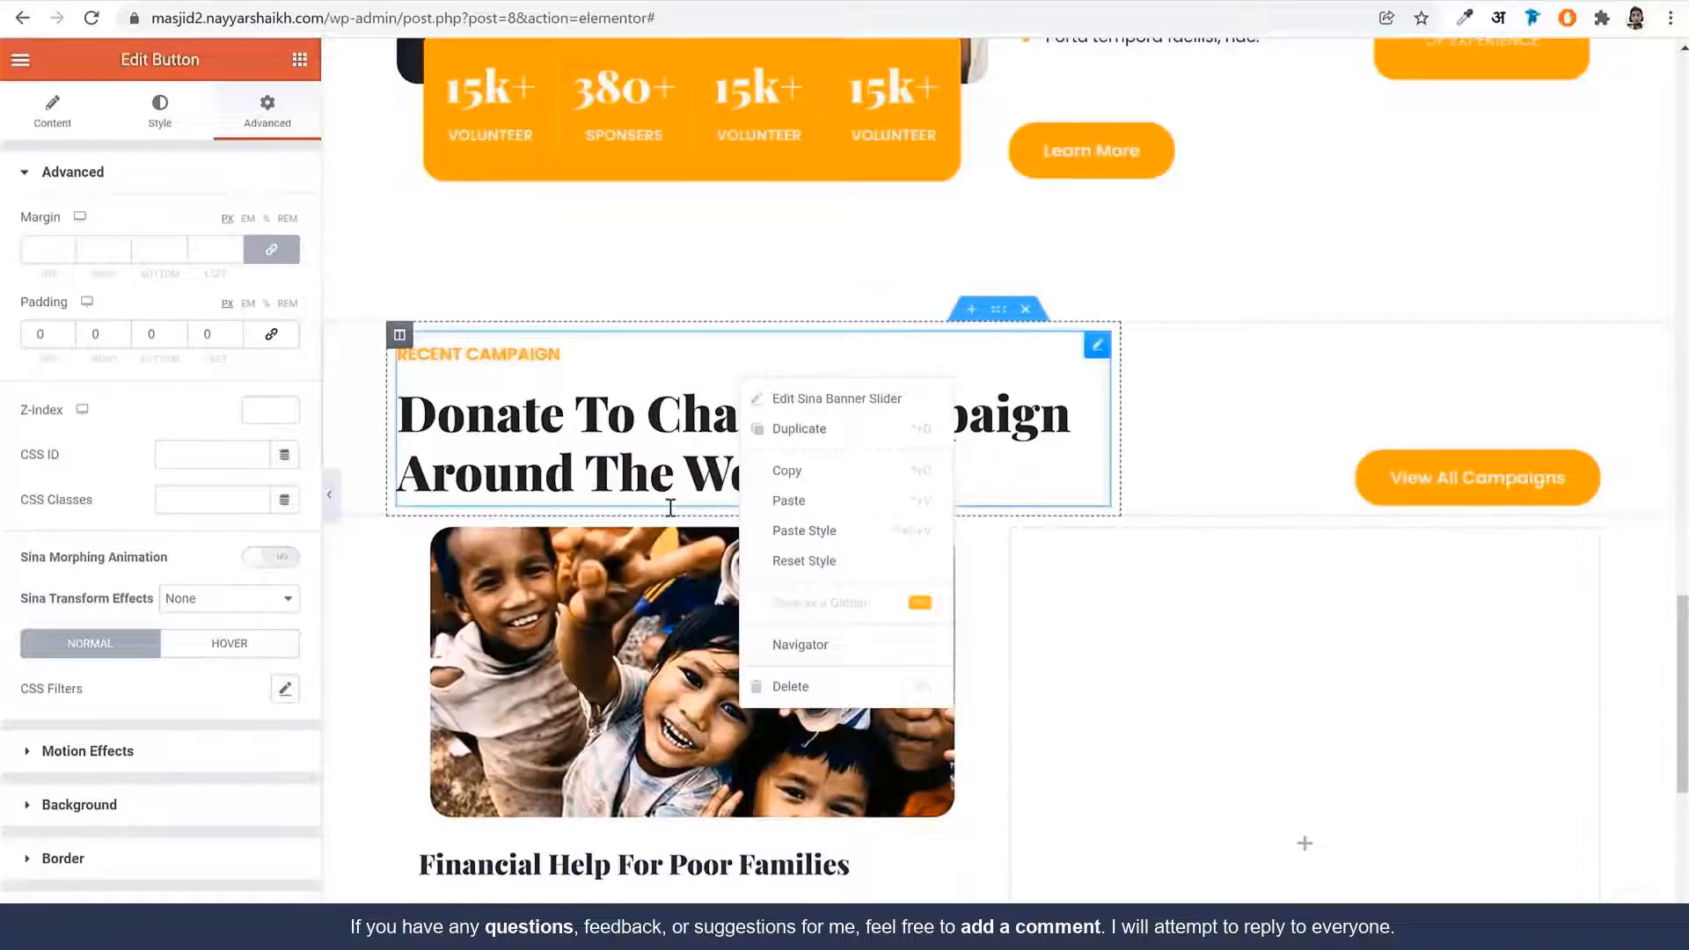
{"action": "scroll", "coordinate": [792, 528], "scroll_direction": "down", "scroll_amount": 5}
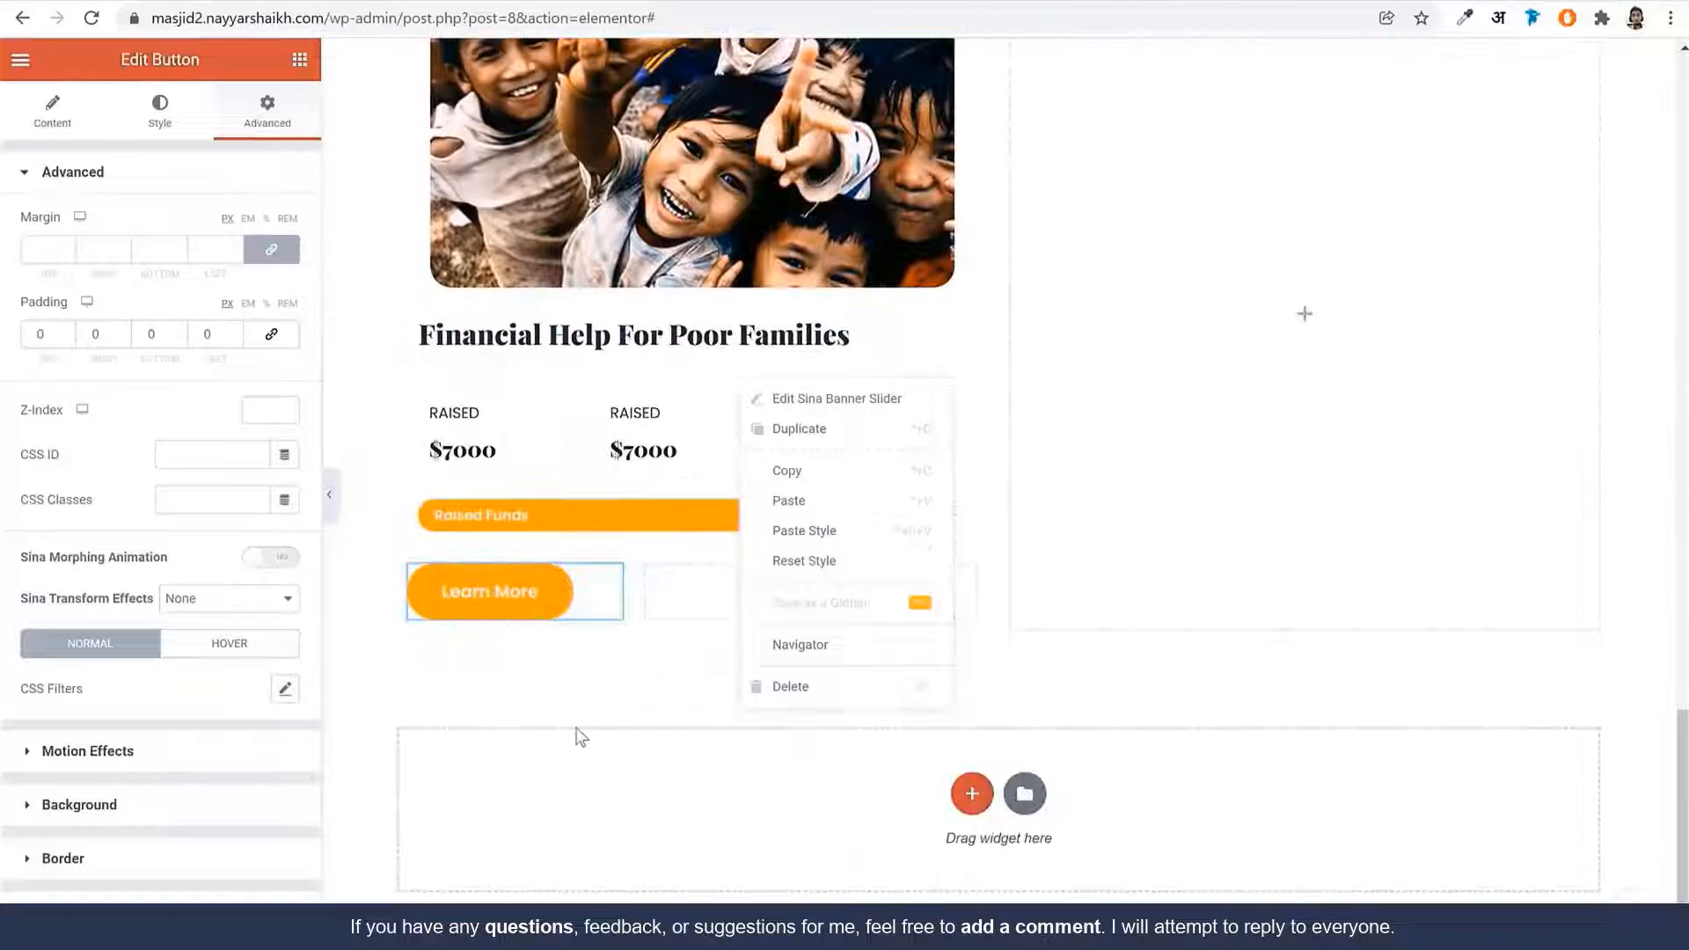
{"action": "right_click", "coordinate": [526, 605]}
{"action": "left_click", "coordinate": [604, 689]}
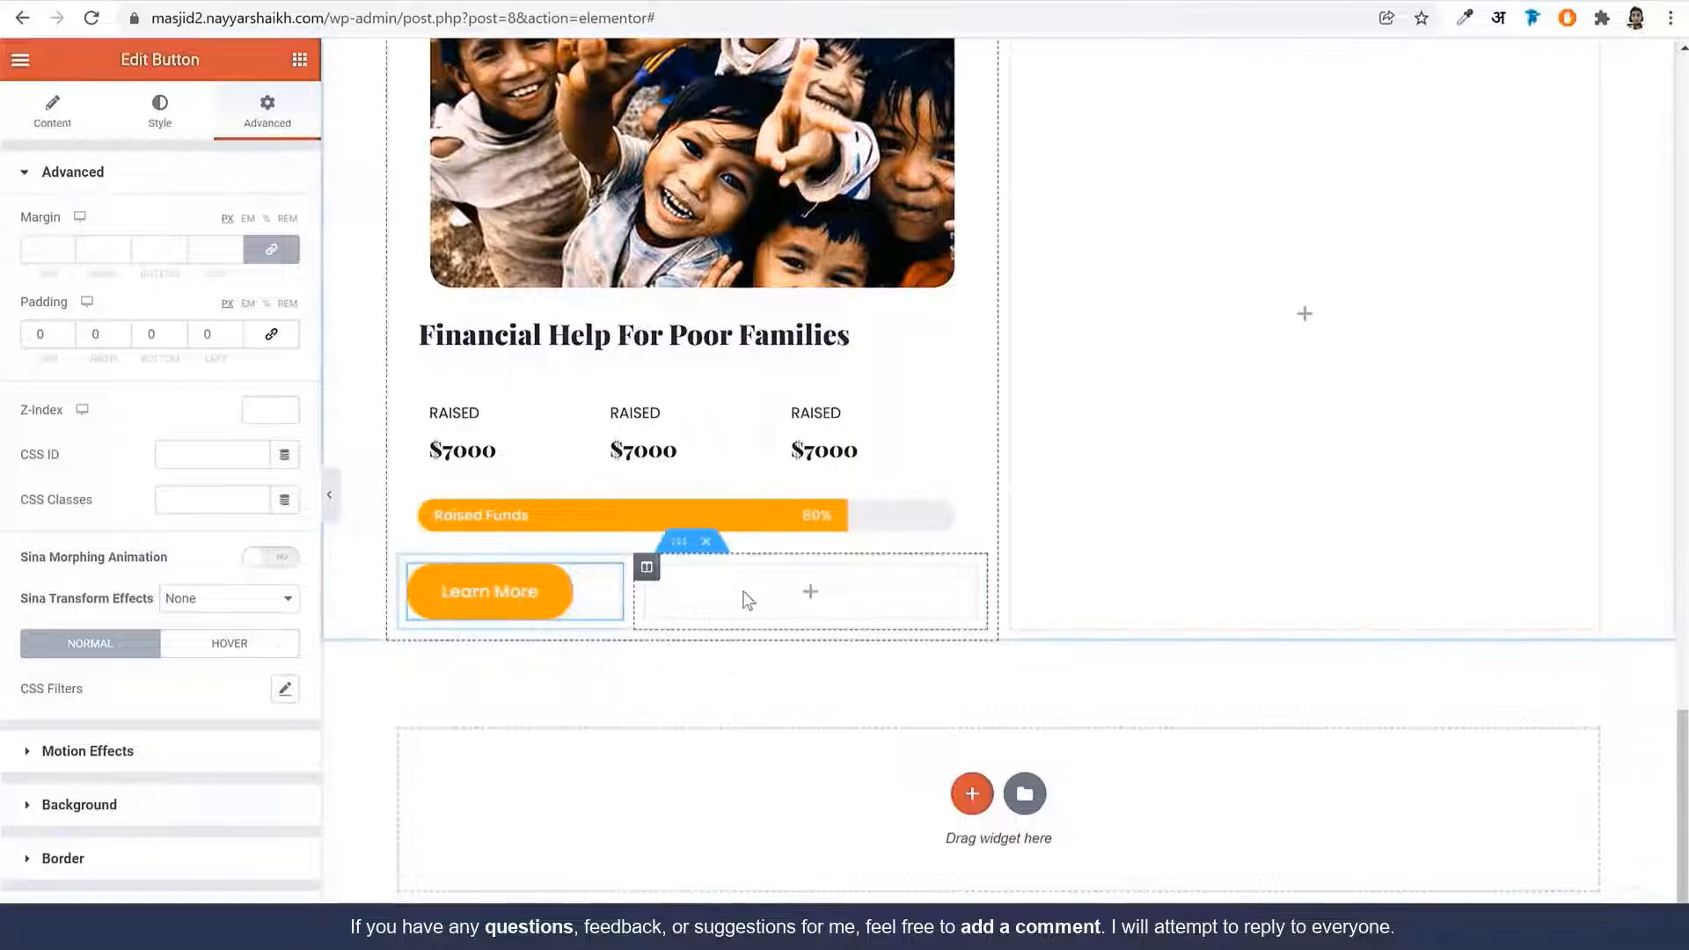
{"action": "right_click", "coordinate": [746, 596]}
{"action": "left_click", "coordinate": [835, 755]}
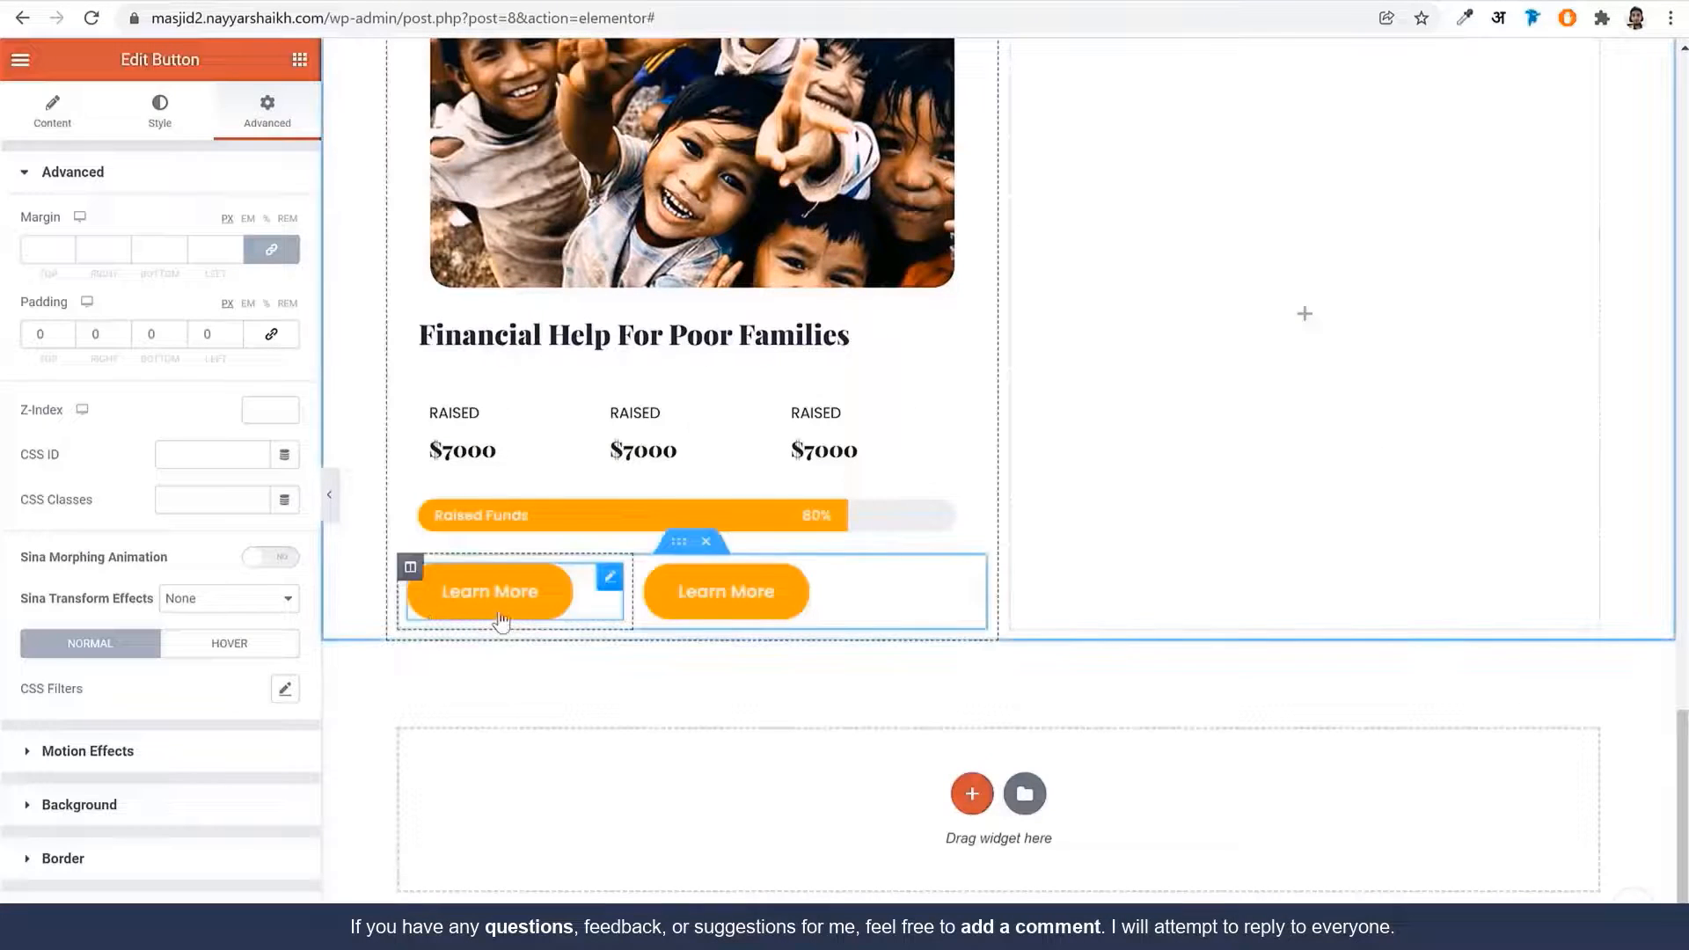
Rename the buttons to 'Donate Now' and 'Program Details'
{"action": "left_click", "coordinate": [39, 141]}
{"action": "double_click", "coordinate": [224, 269]}
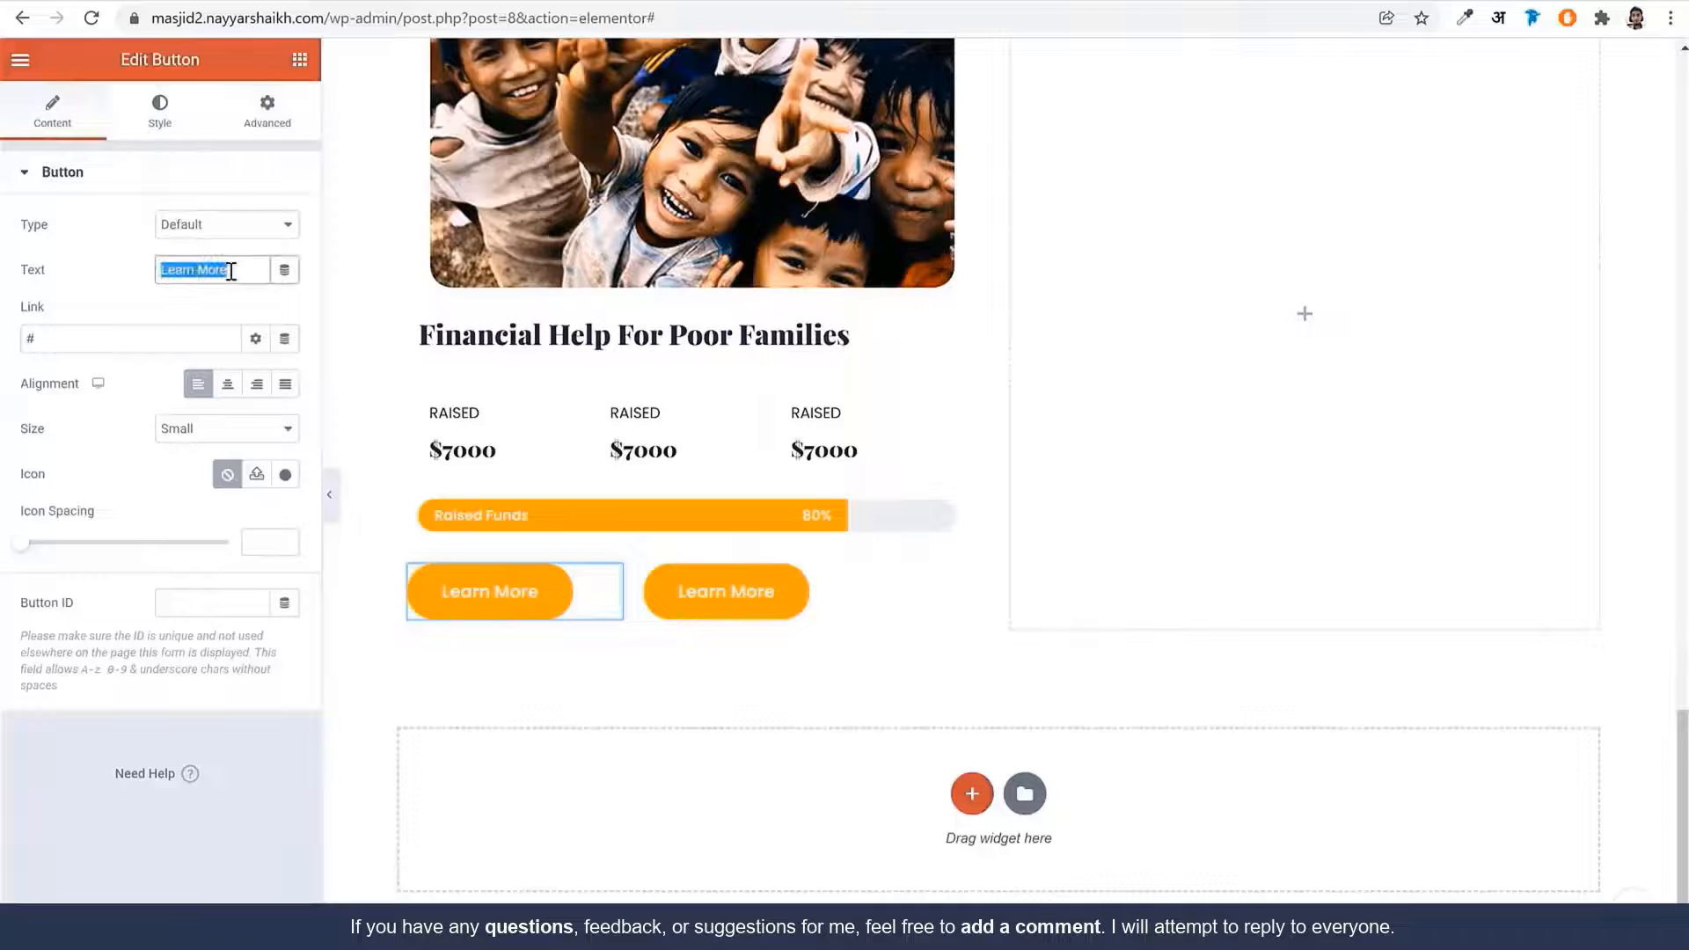
{"action": "type", "text": "Donate Now"}
{"action": "left_click", "coordinate": [721, 607]}
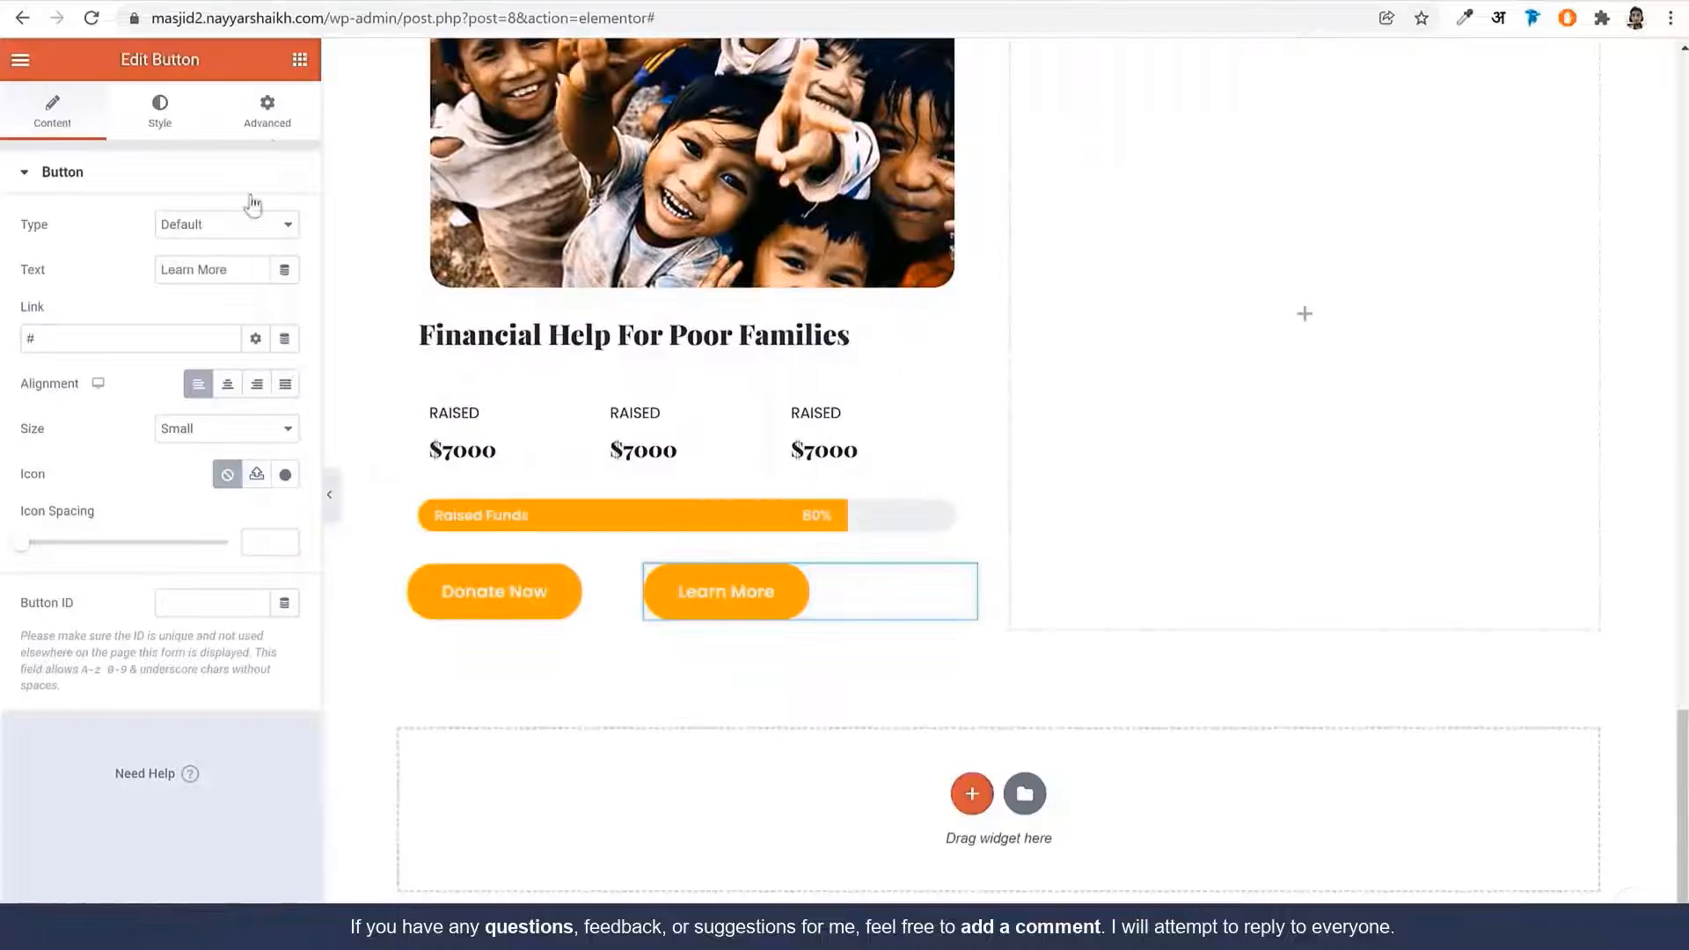
{"action": "type", "text": "P"}
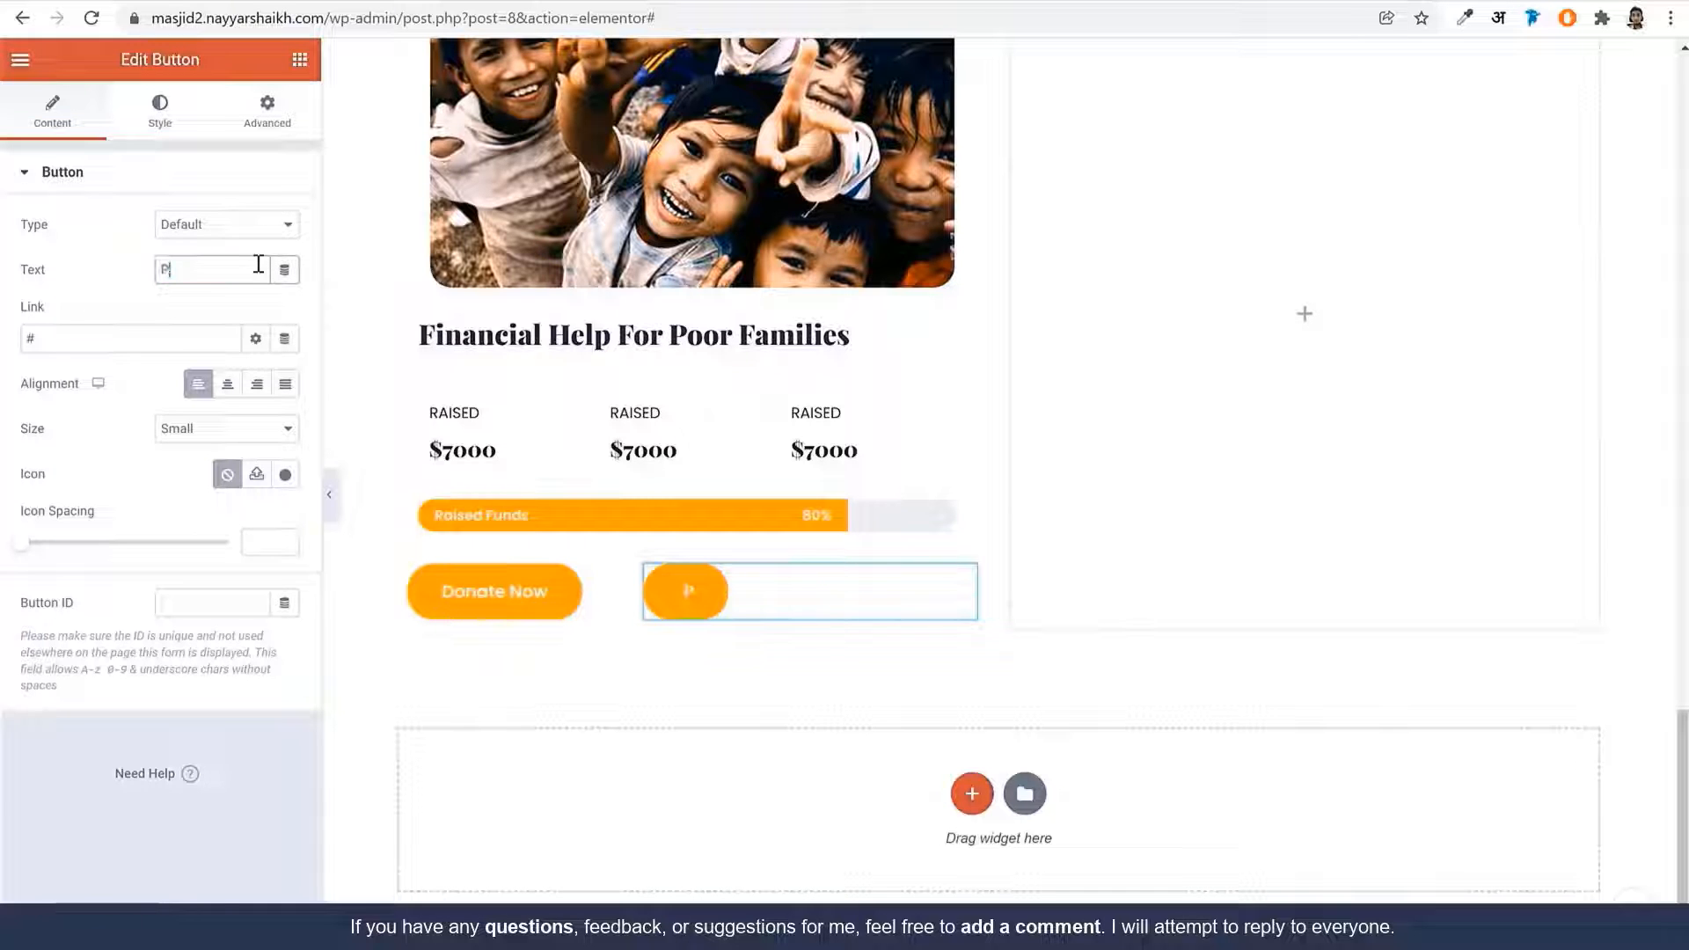
{"action": "type", "text": "rogram"}
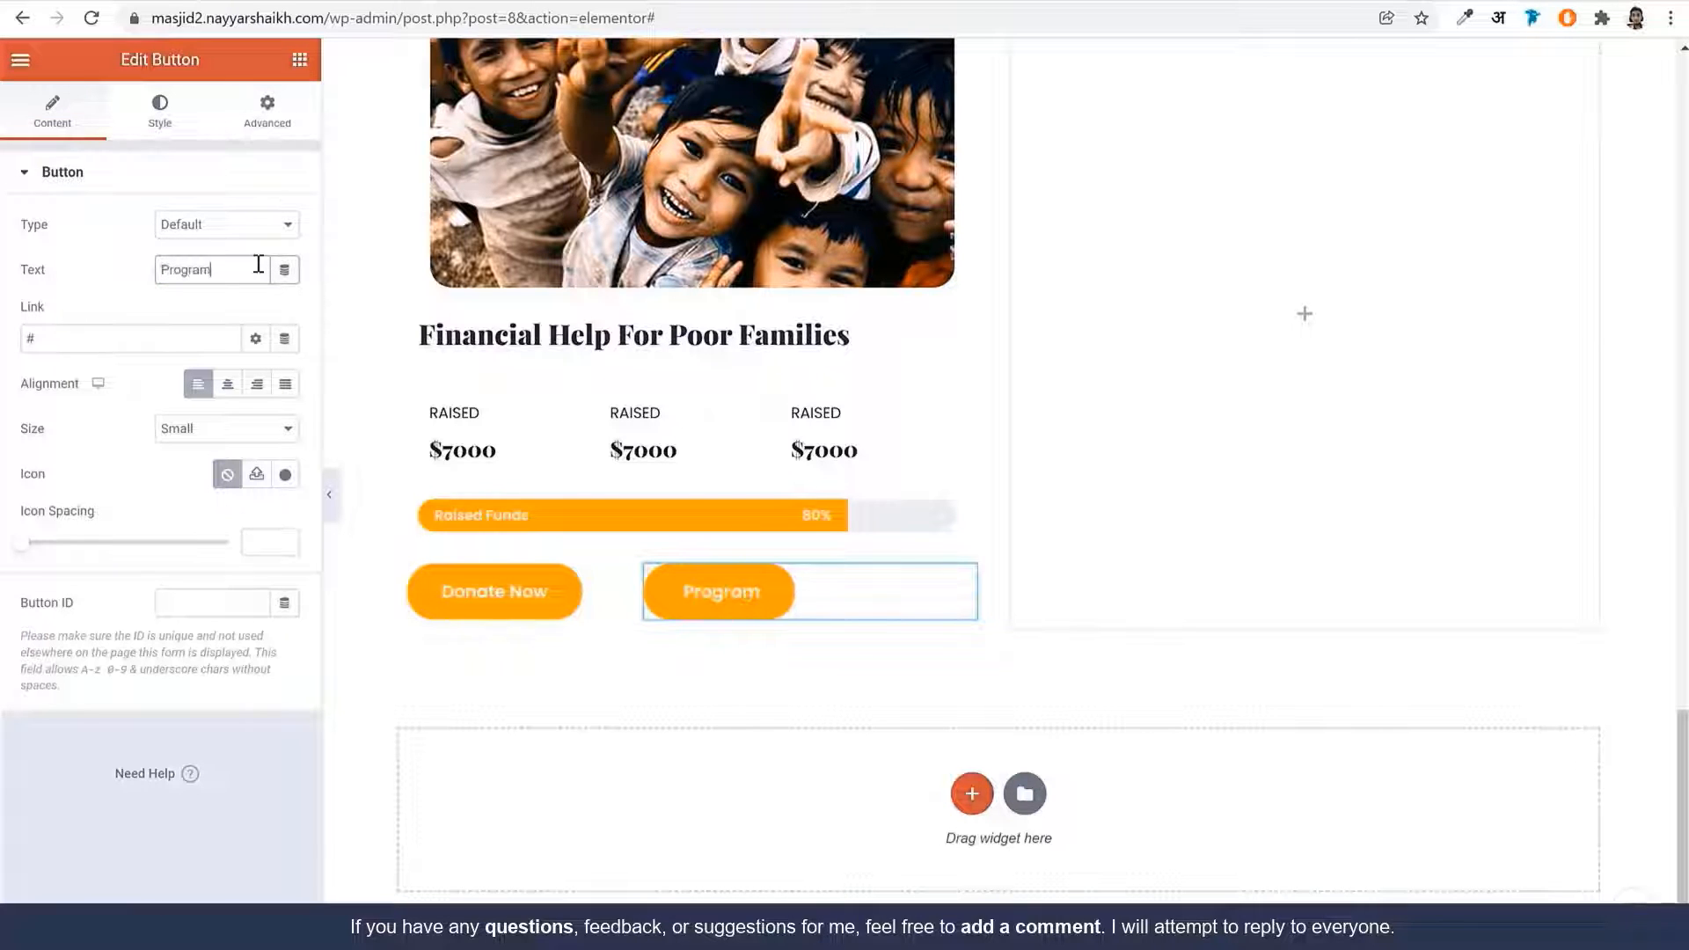
{"action": "type", "text": " Details"}
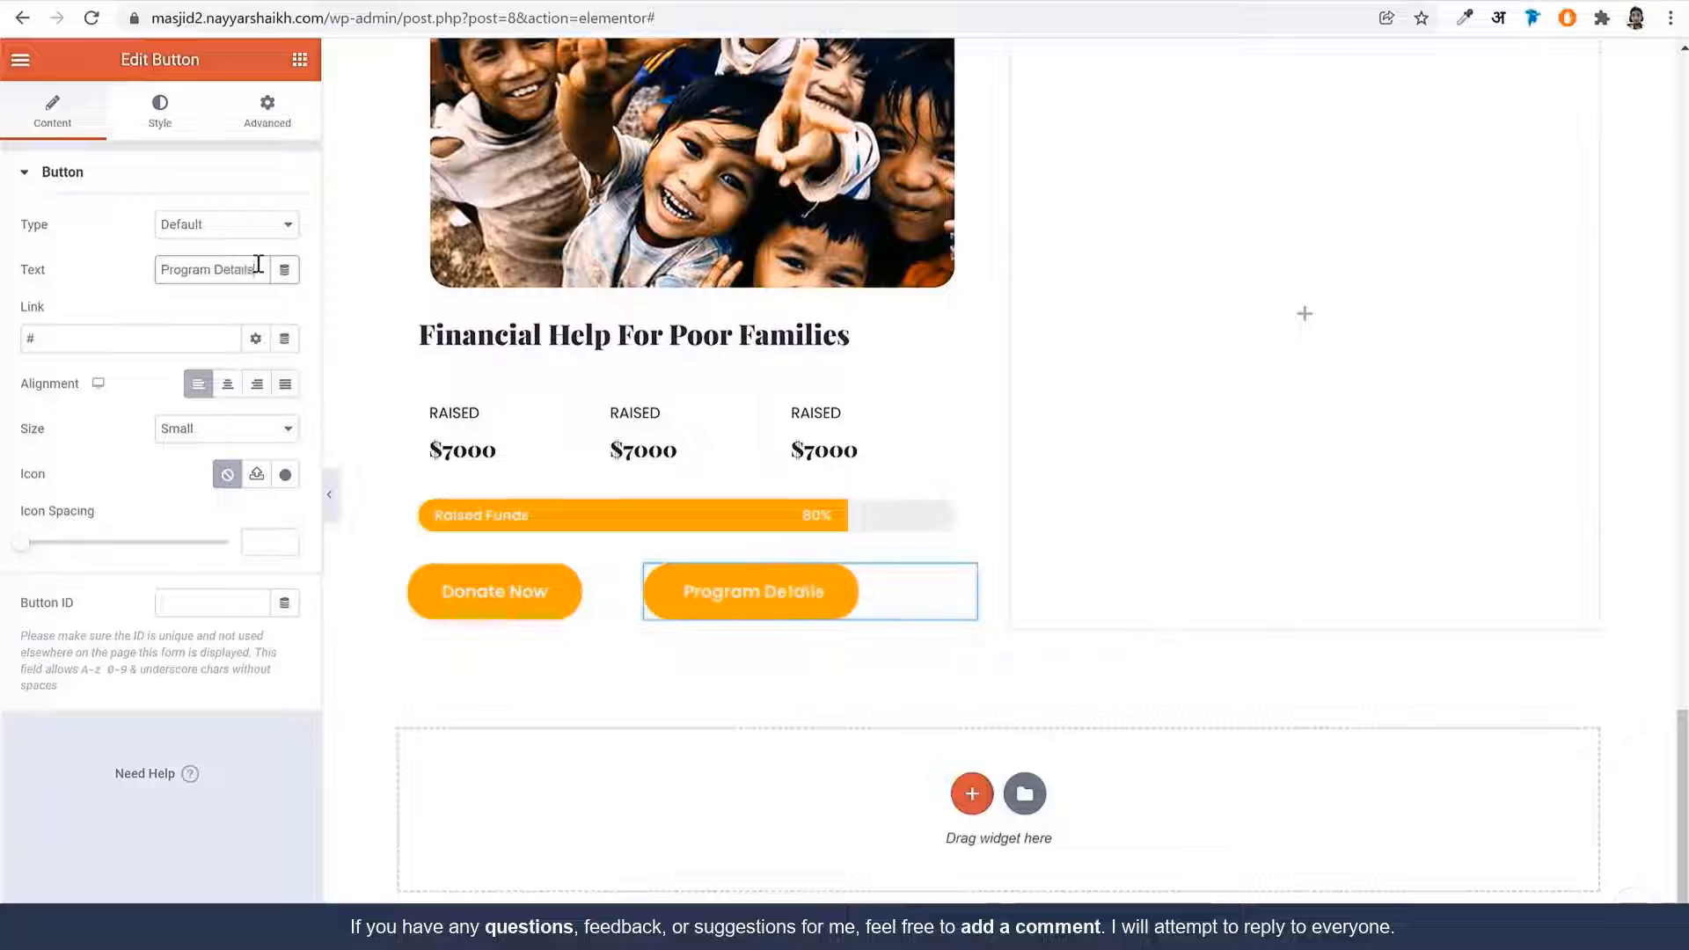
Give Program Details a transparent background and Orange text
{"action": "left_click", "coordinate": [159, 112]}
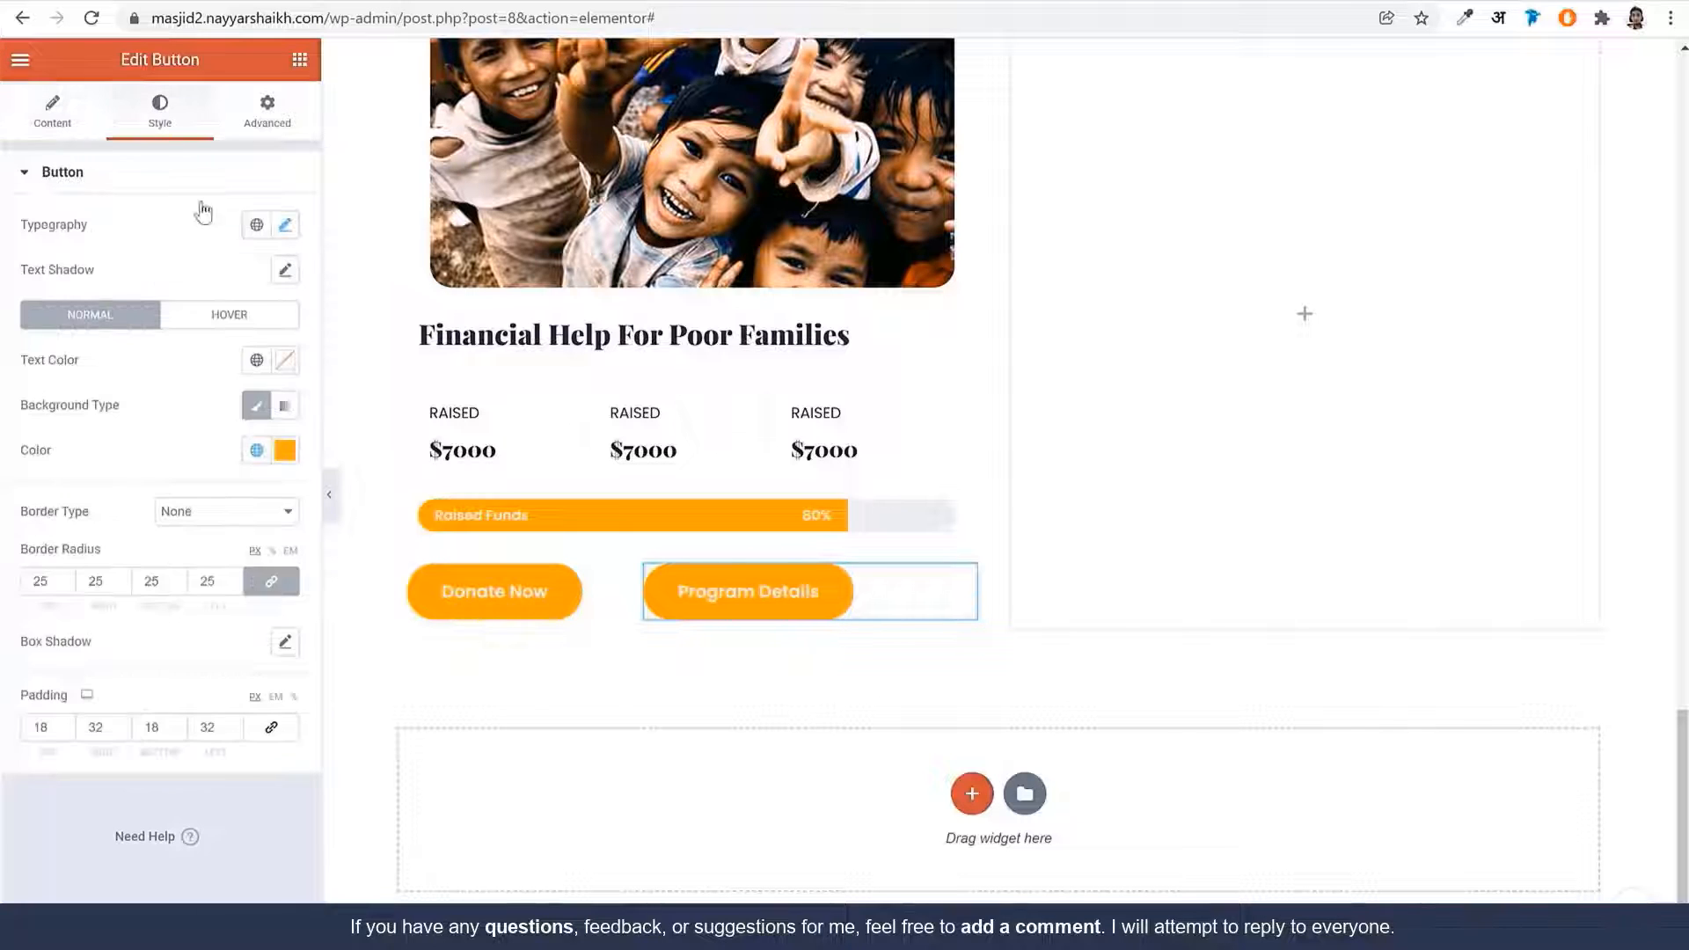
{"action": "left_click", "coordinate": [256, 450]}
{"action": "left_click", "coordinate": [284, 450]}
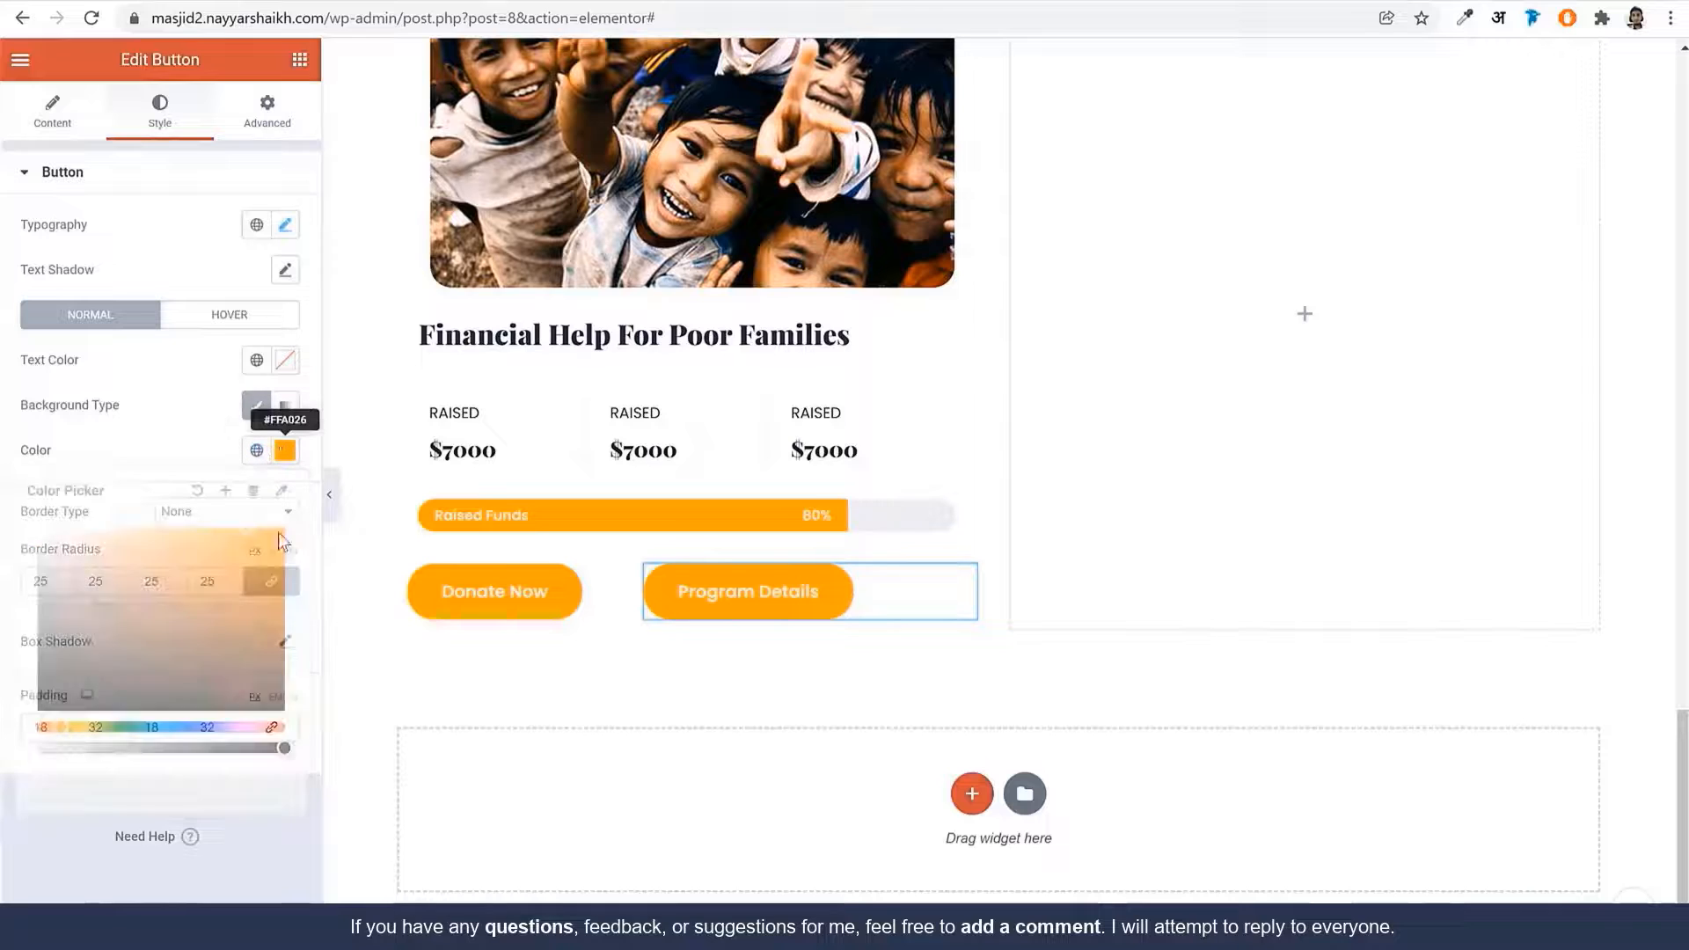
{"action": "triple_click", "coordinate": [271, 768]}
{"action": "left_click_drag", "start_coordinate": [279, 746], "coordinate": [39, 747]}
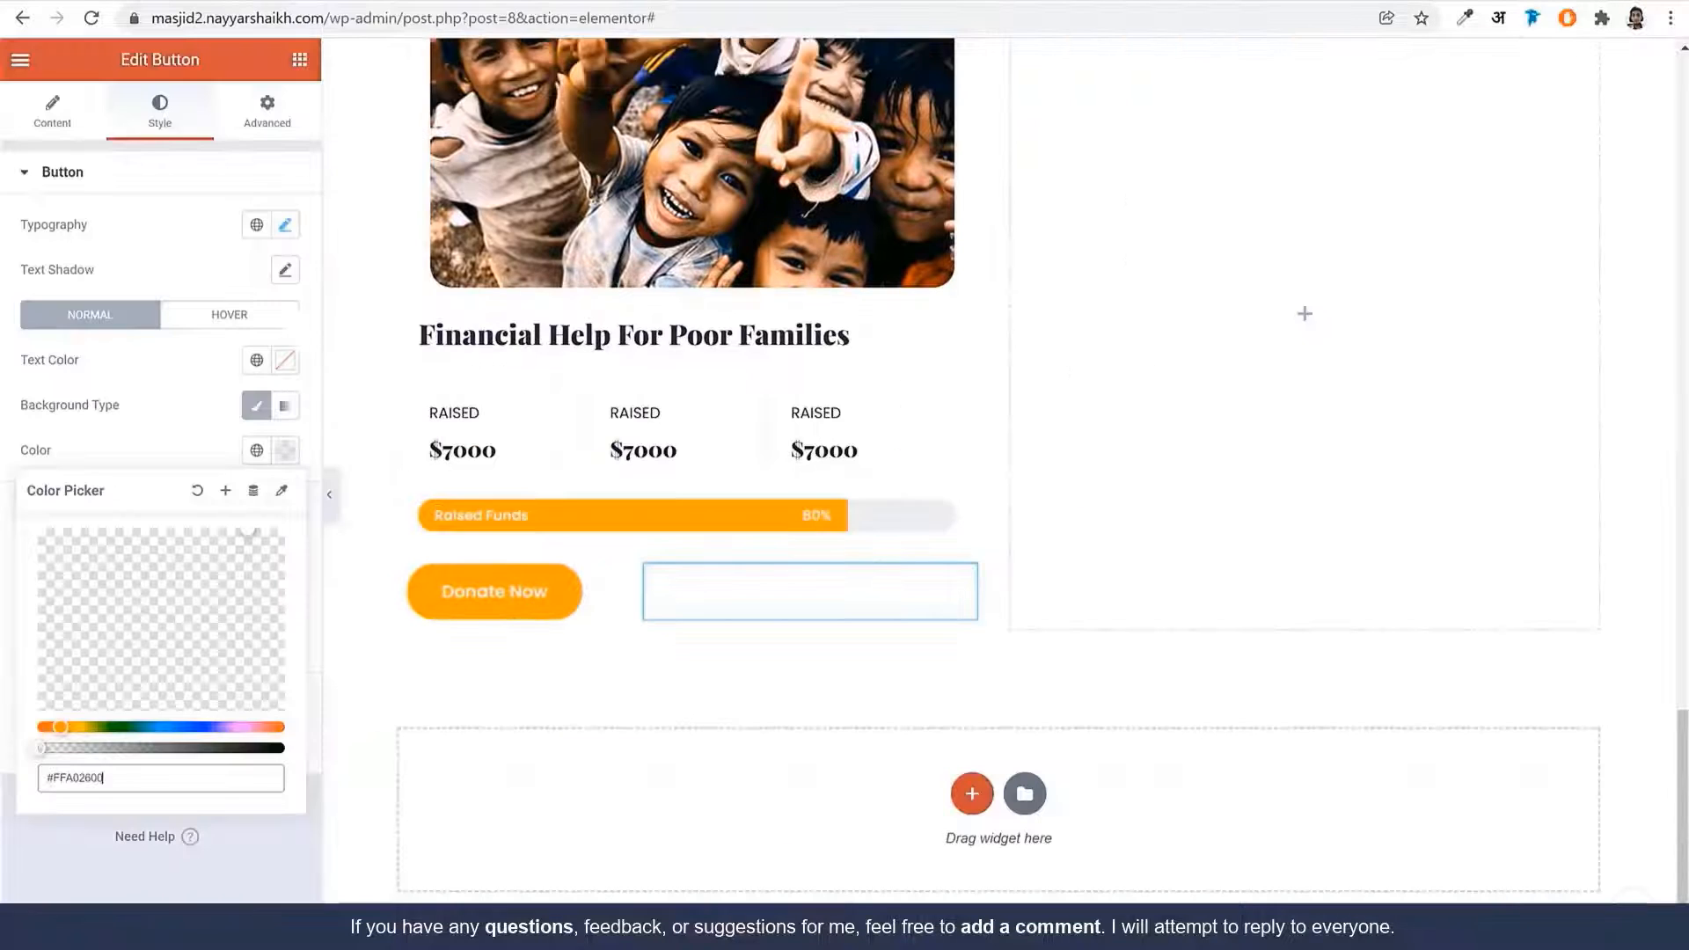
{"action": "left_click", "coordinate": [179, 249]}
{"action": "left_click", "coordinate": [256, 360]}
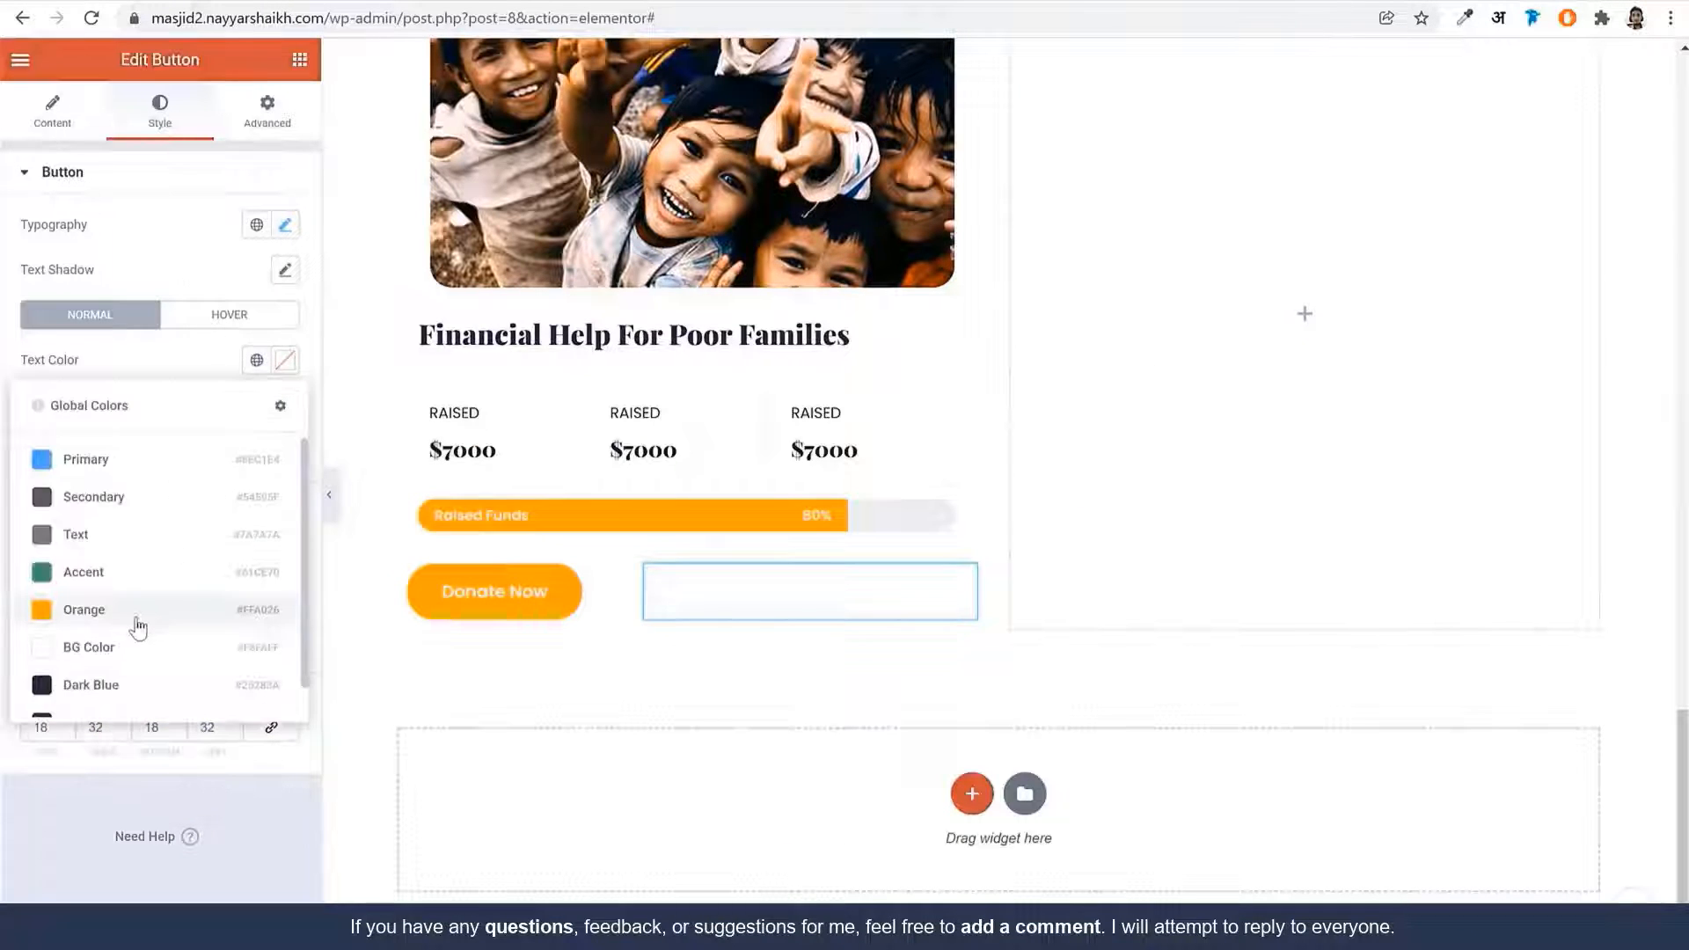
{"action": "left_click", "coordinate": [137, 622]}
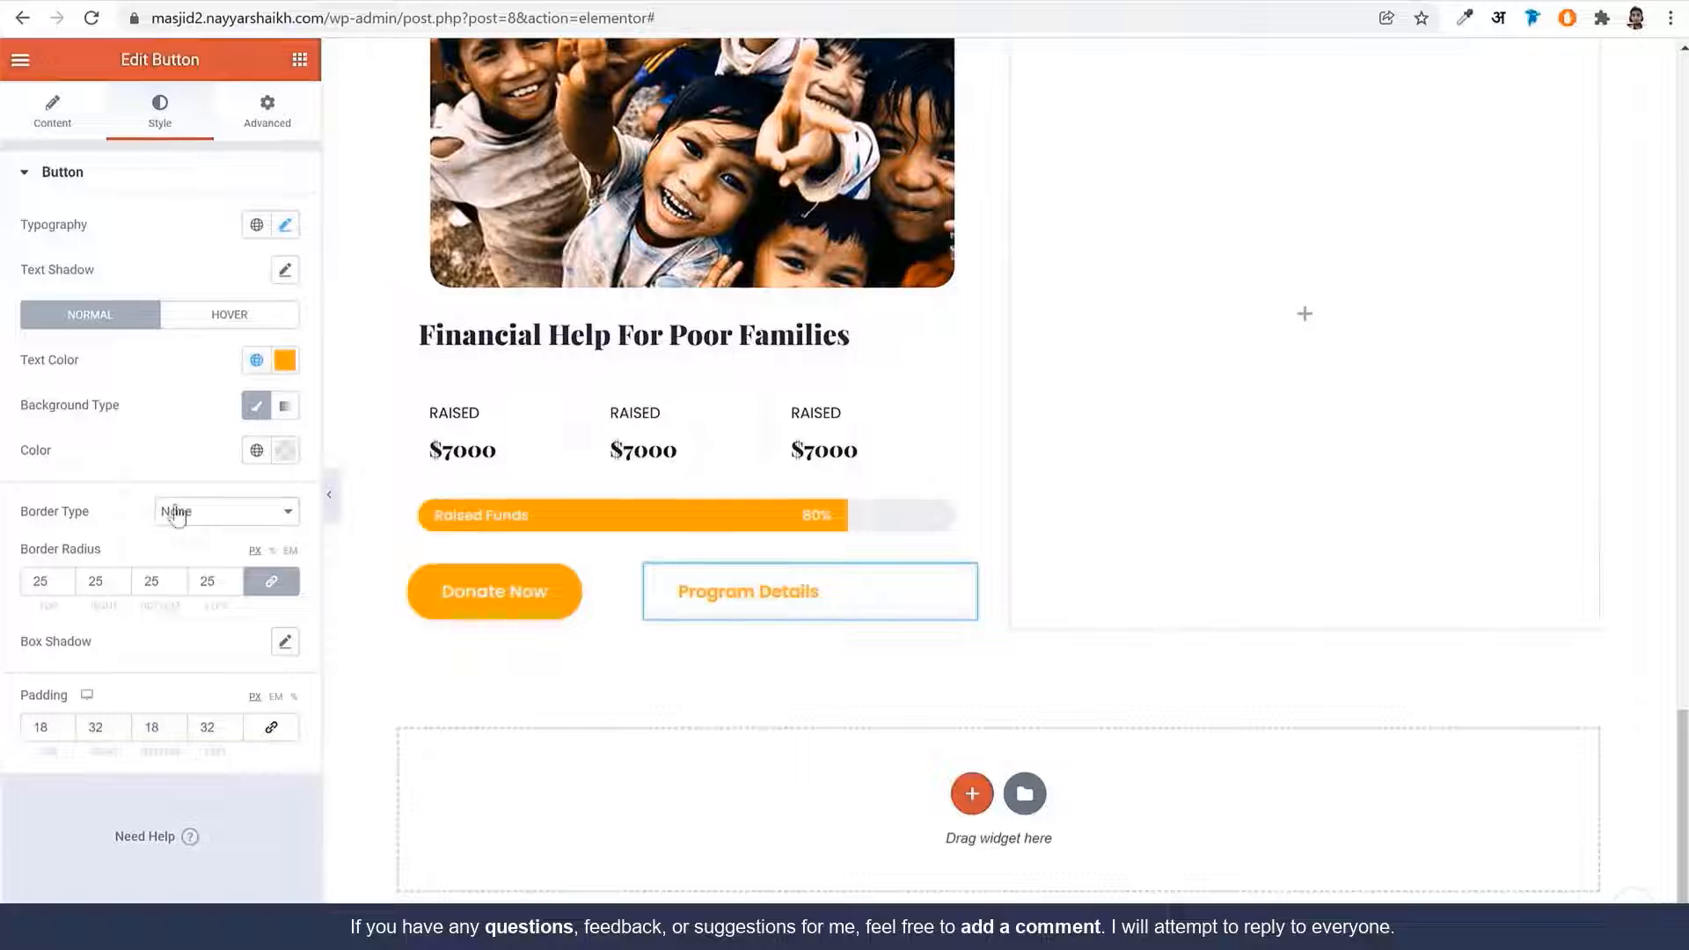
Add a solid 2 px Orange border to the Program Details button
{"action": "left_click", "coordinate": [176, 514]}
{"action": "left_click", "coordinate": [220, 565]}
{"action": "left_click", "coordinate": [64, 579]}
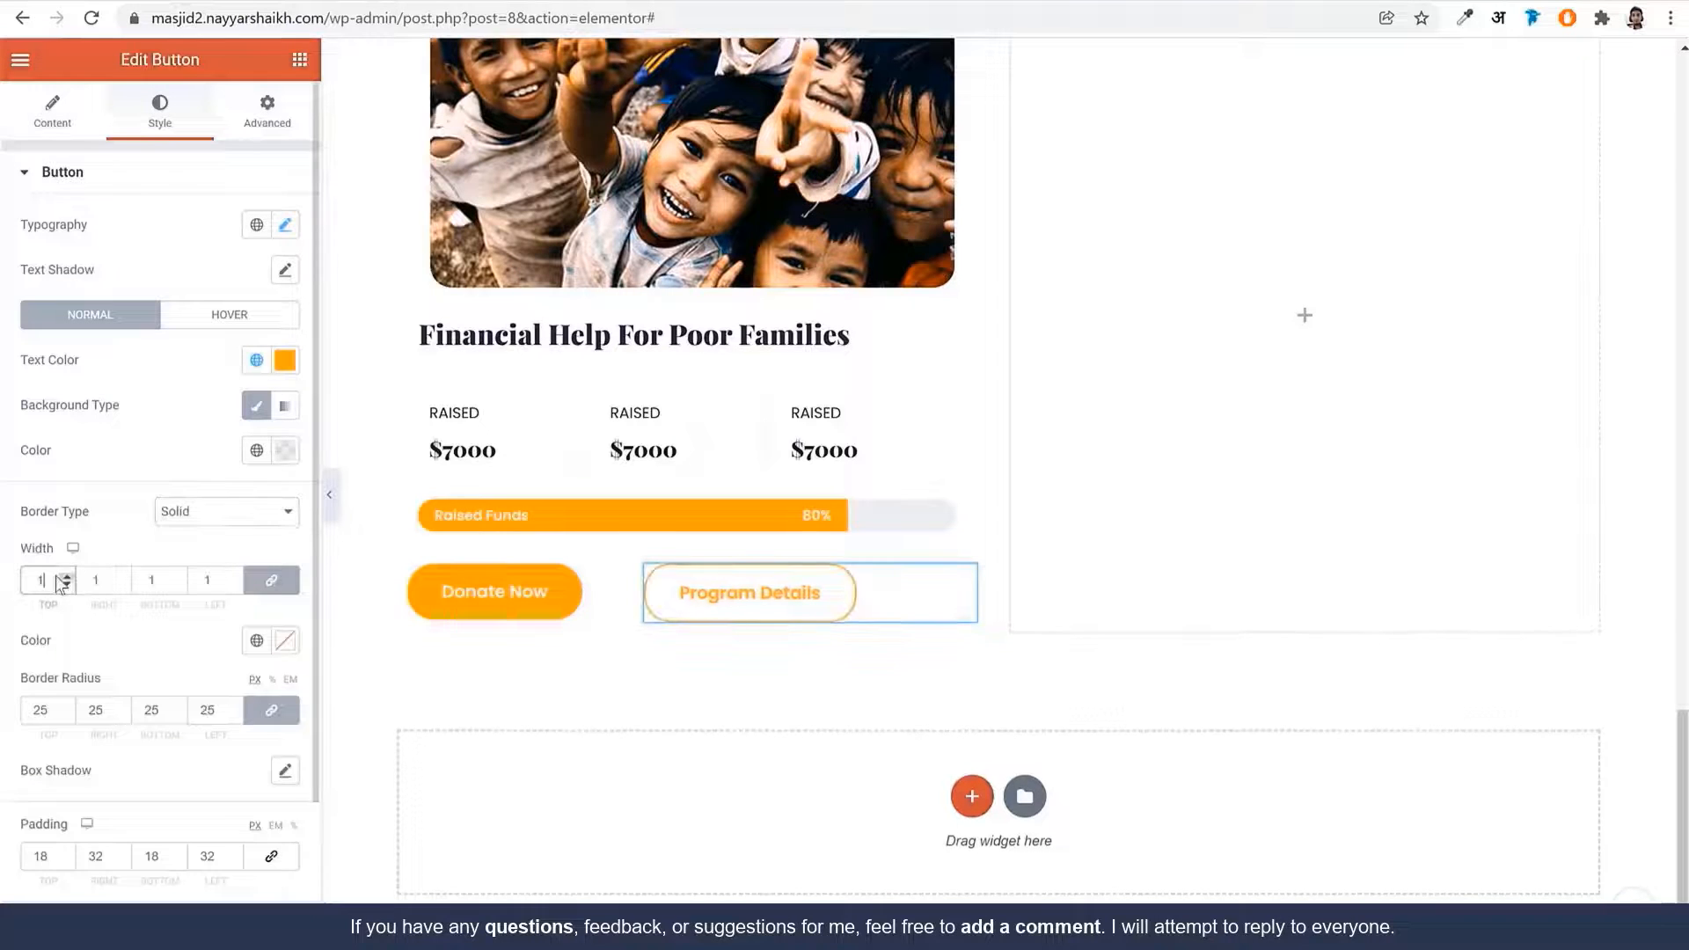
{"action": "left_click", "coordinate": [66, 576]}
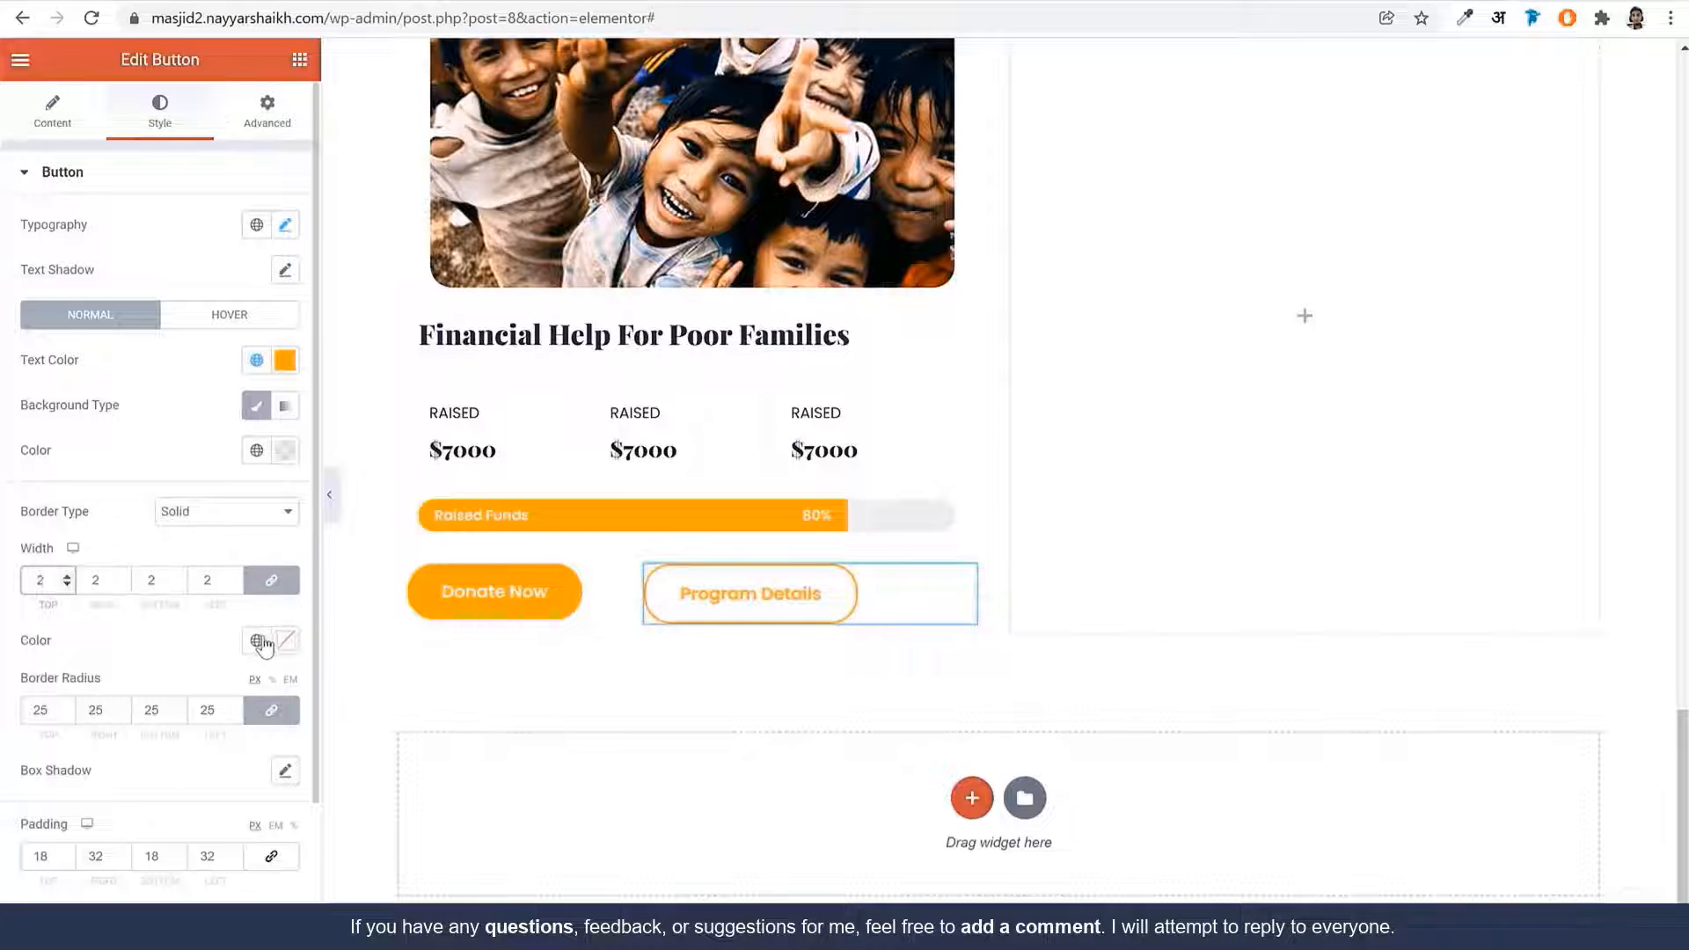
{"action": "left_click", "coordinate": [262, 642]}
{"action": "left_click", "coordinate": [162, 508]}
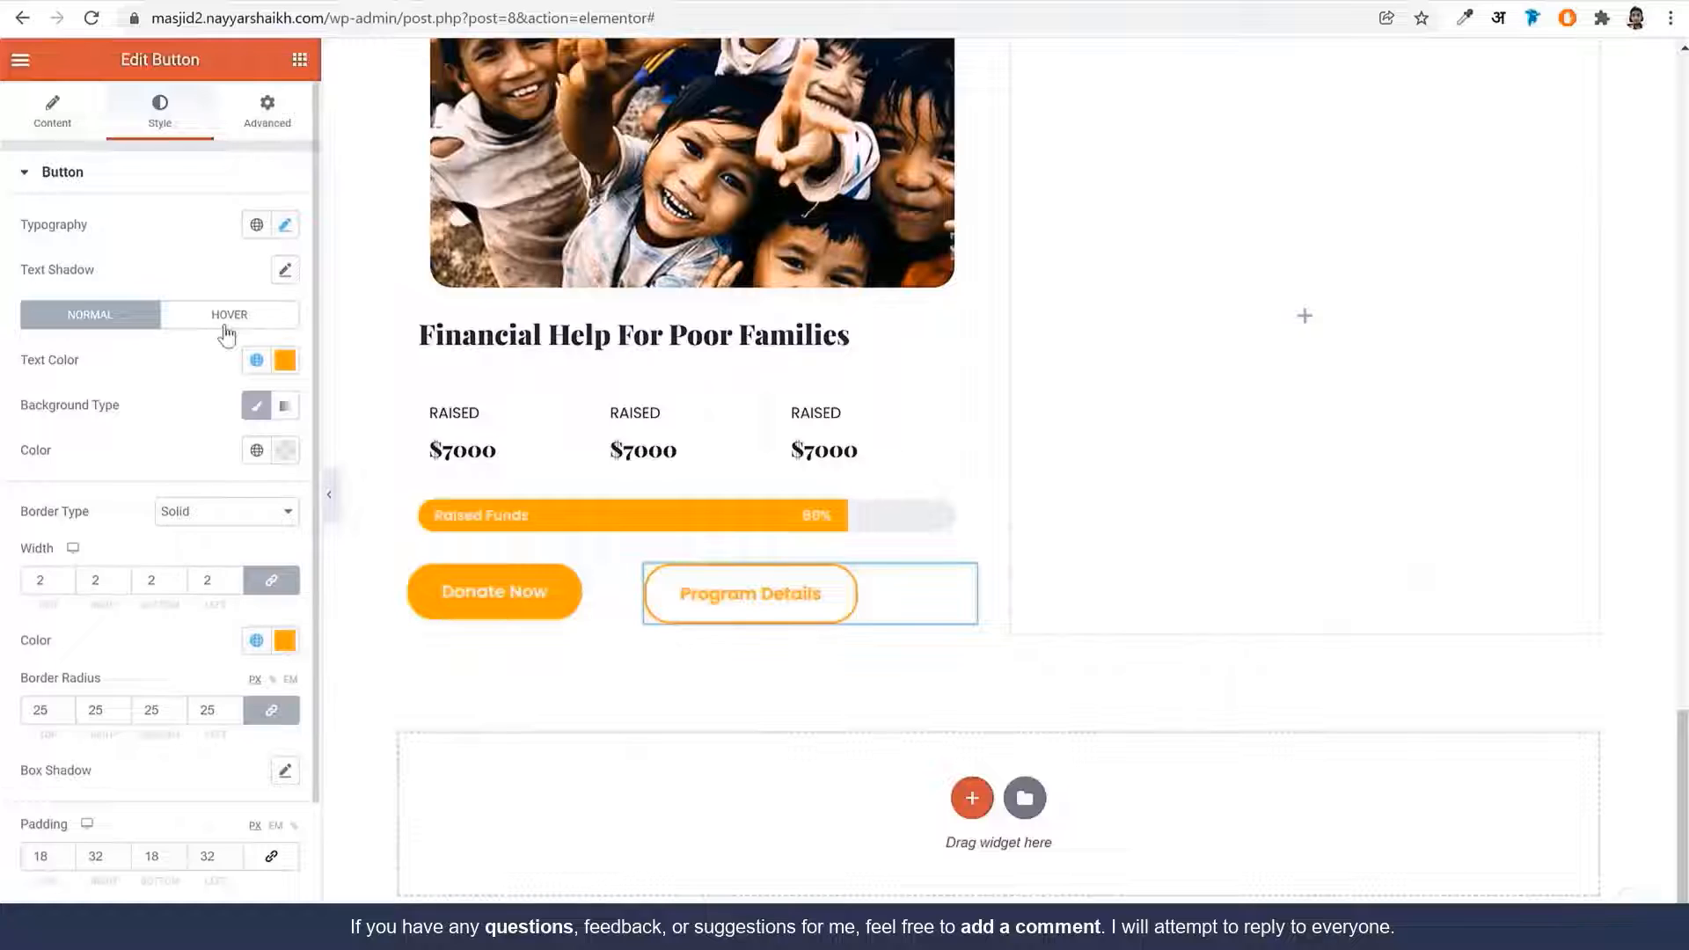
Set the button's hover state to BG Color text on an Orange background
{"action": "left_click", "coordinate": [226, 328]}
{"action": "left_click", "coordinate": [256, 360]}
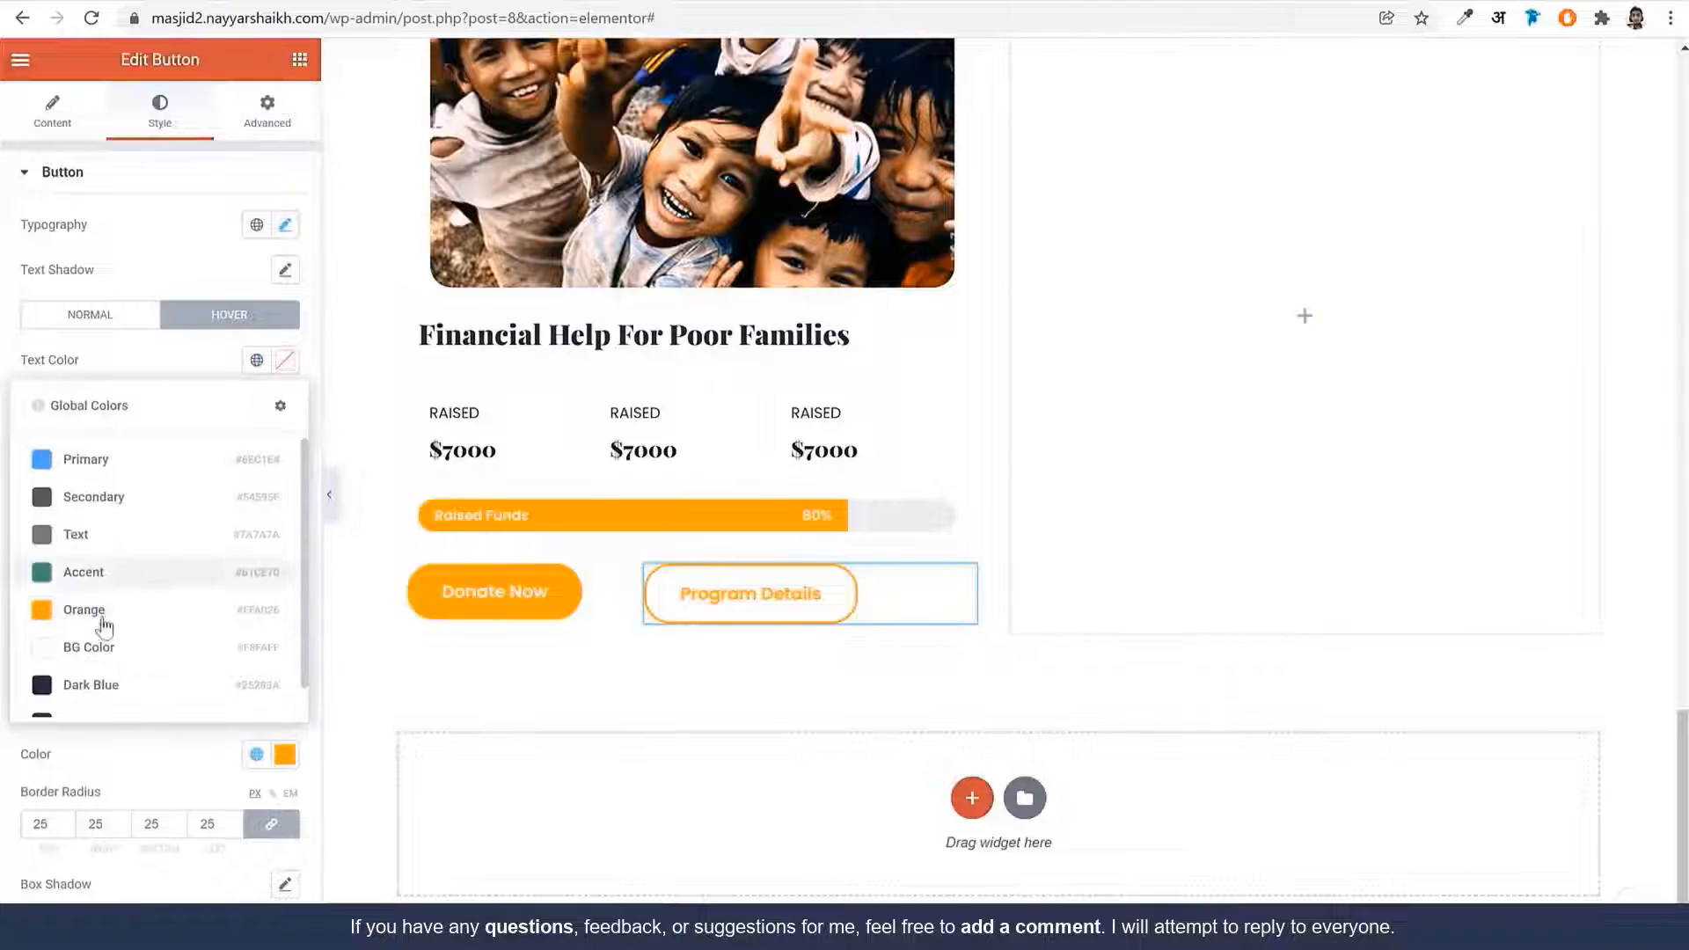
{"action": "left_click", "coordinate": [96, 651]}
{"action": "left_click", "coordinate": [256, 449]}
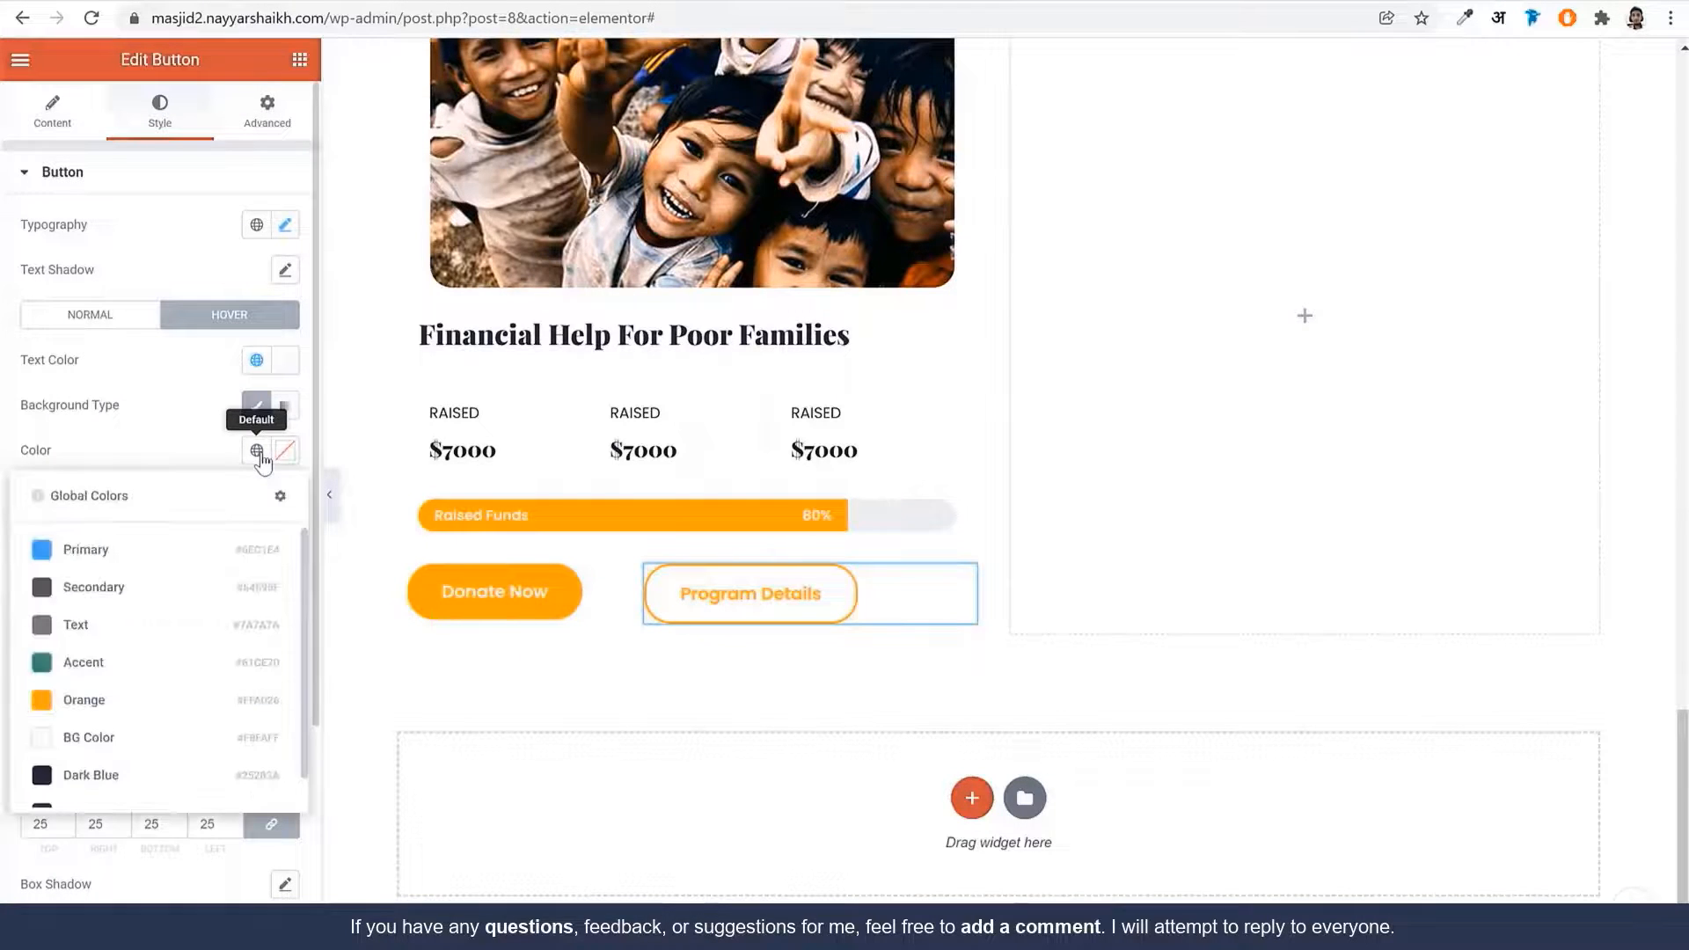
{"action": "left_click", "coordinate": [141, 697]}
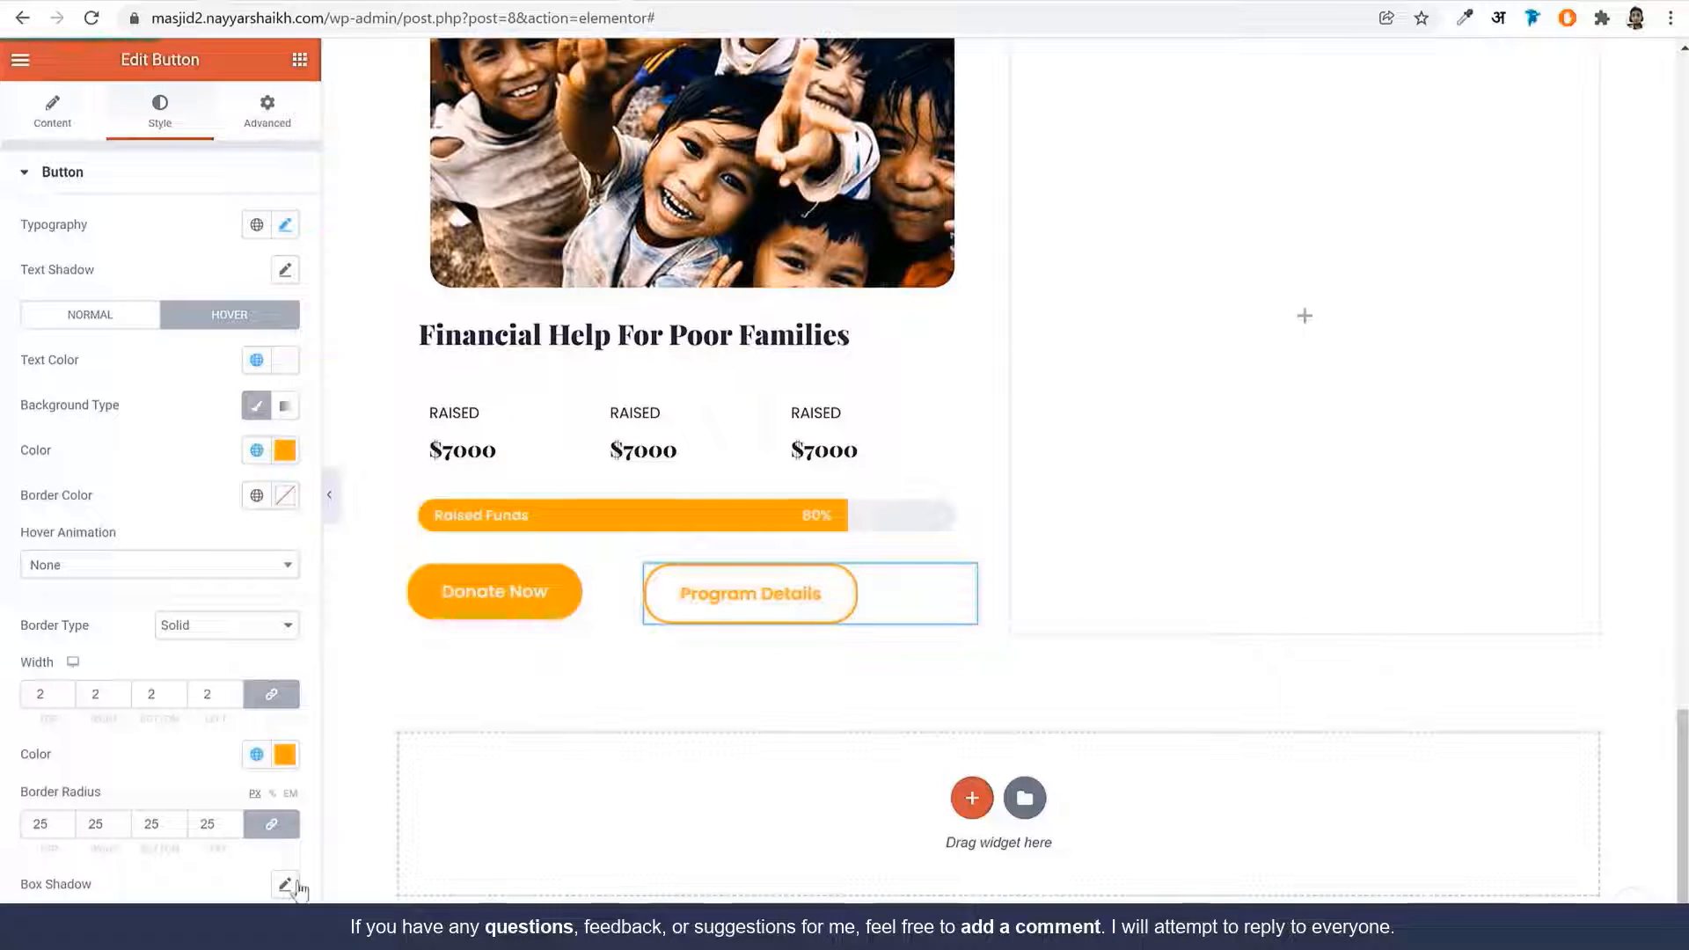
Give the button row's inner section 20 px top and left padding
{"action": "left_click", "coordinate": [680, 547]}
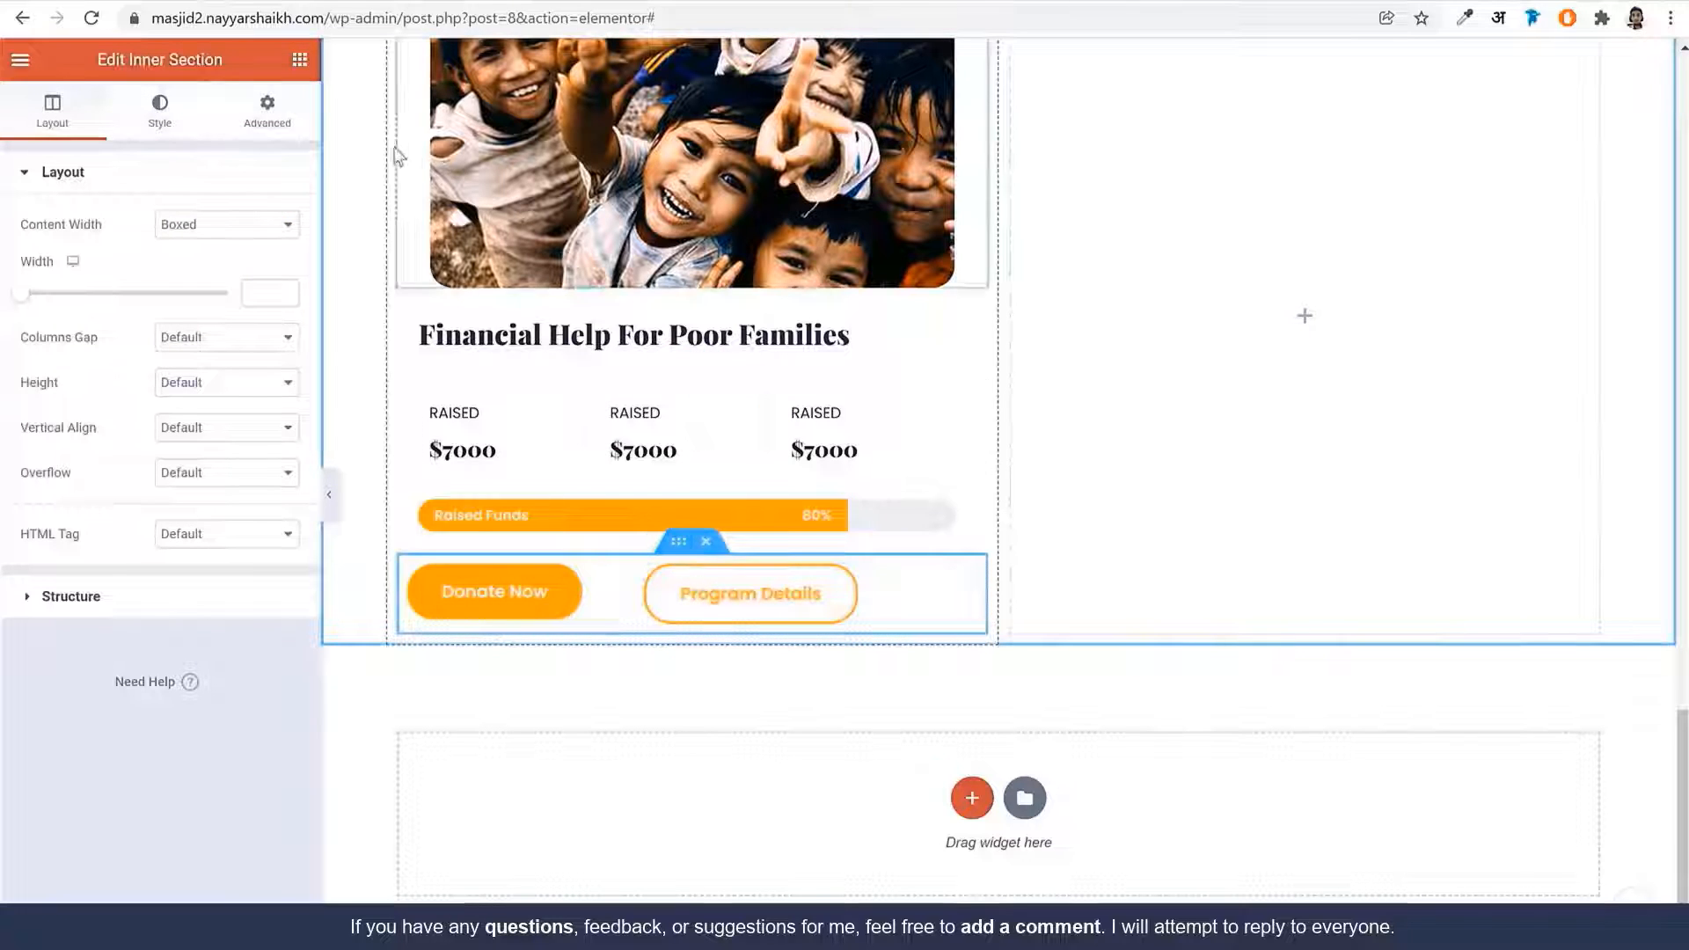
{"action": "left_click", "coordinate": [282, 126]}
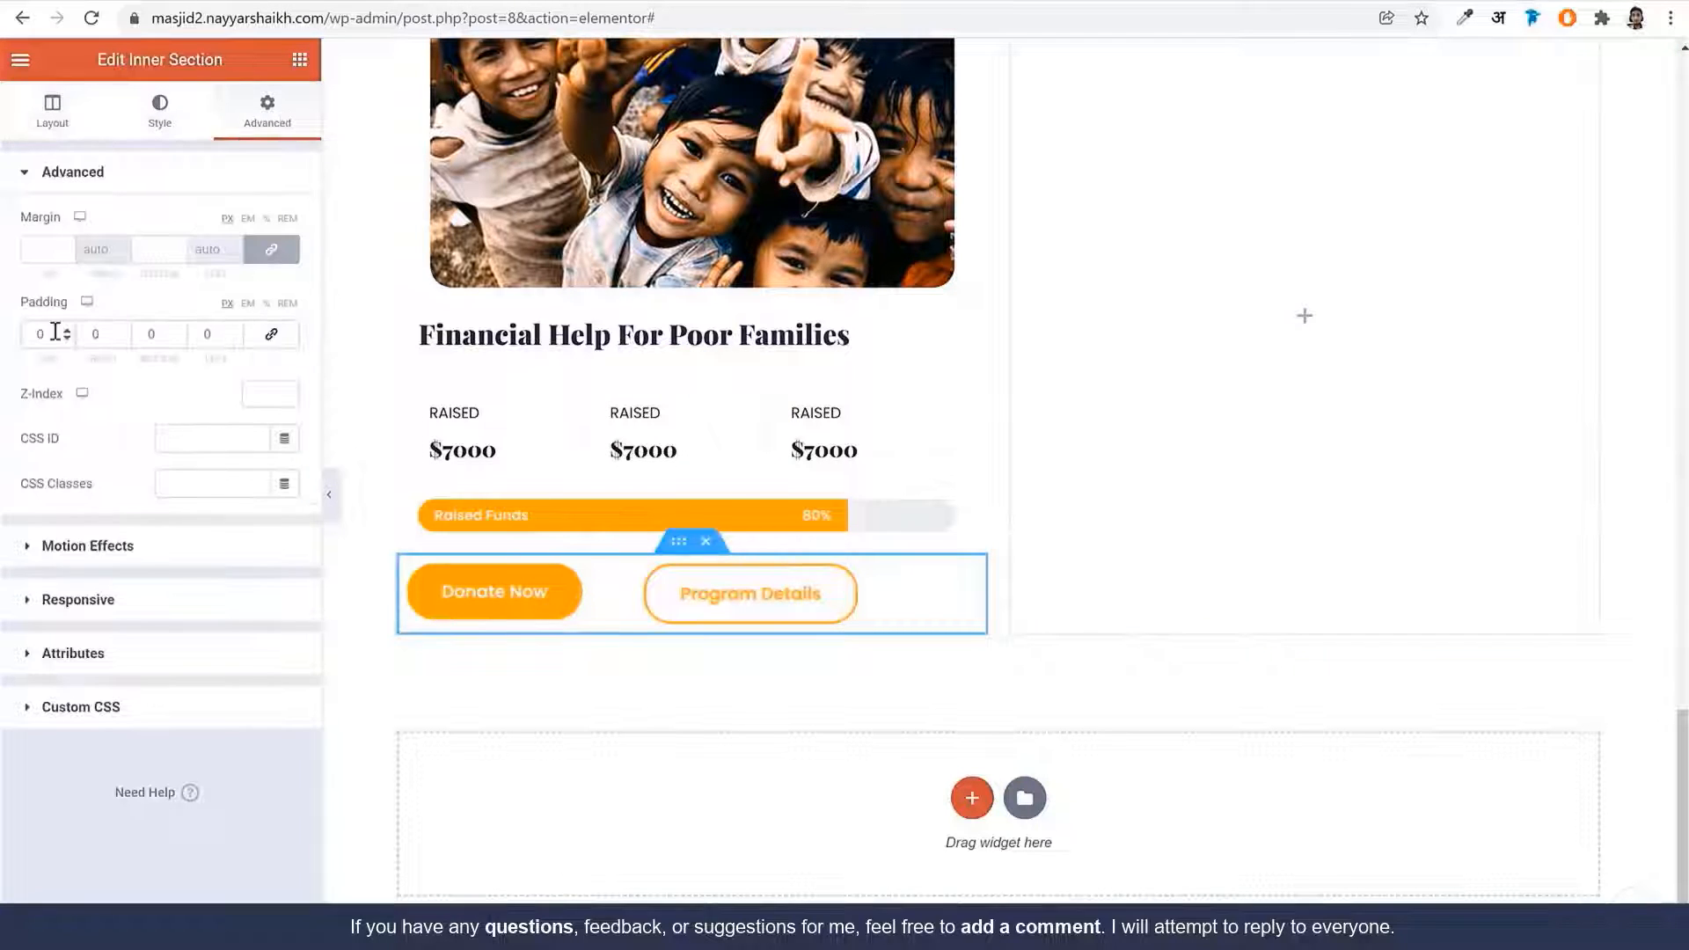
{"action": "type", "text": "20"}
{"action": "key", "text": "Tab"}
{"action": "key", "text": "Tab"}
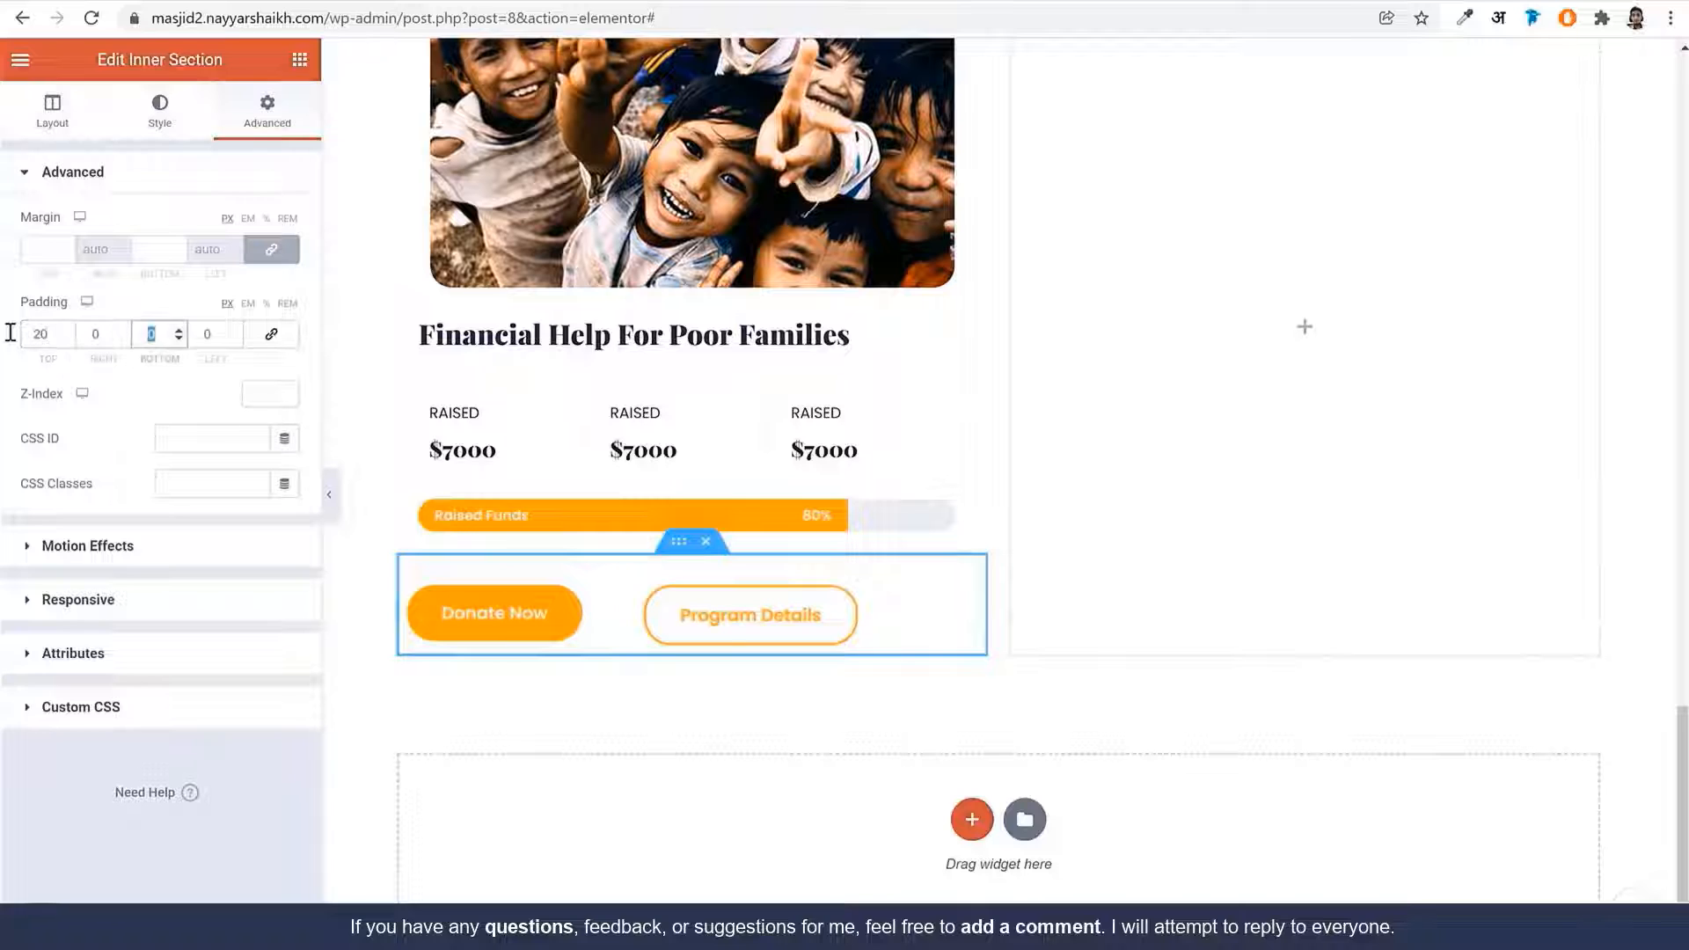
{"action": "key", "text": "Tab"}
{"action": "type", "text": "20"}
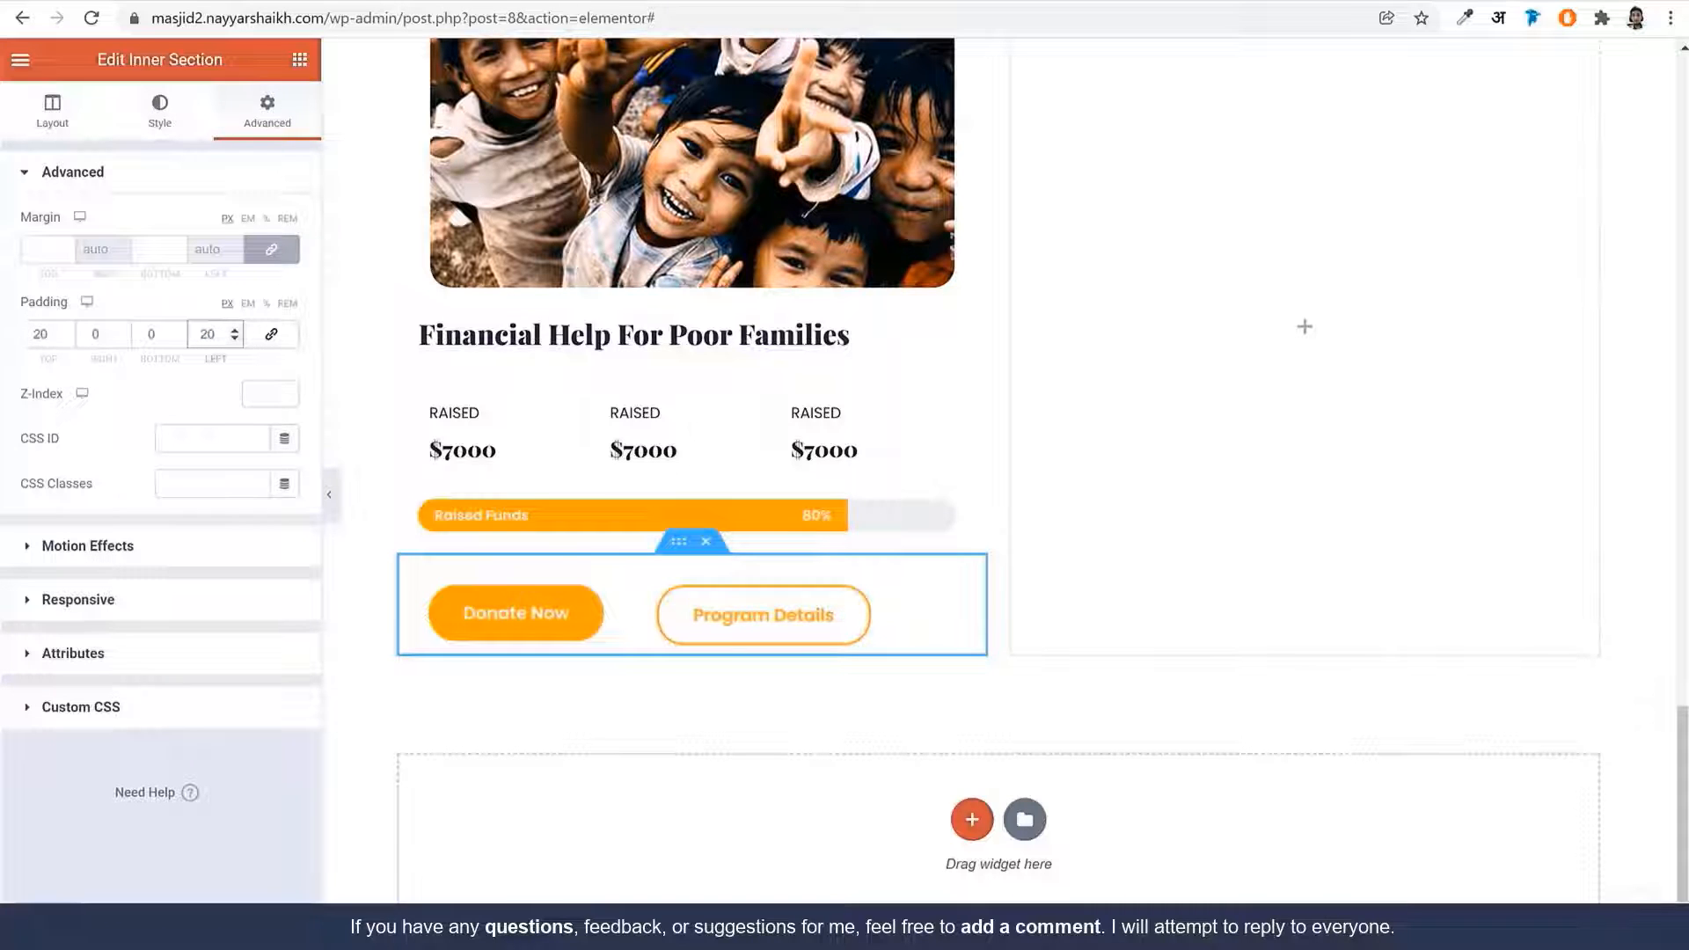
Set the button row's column gap to No Gap
{"action": "left_click", "coordinate": [54, 110]}
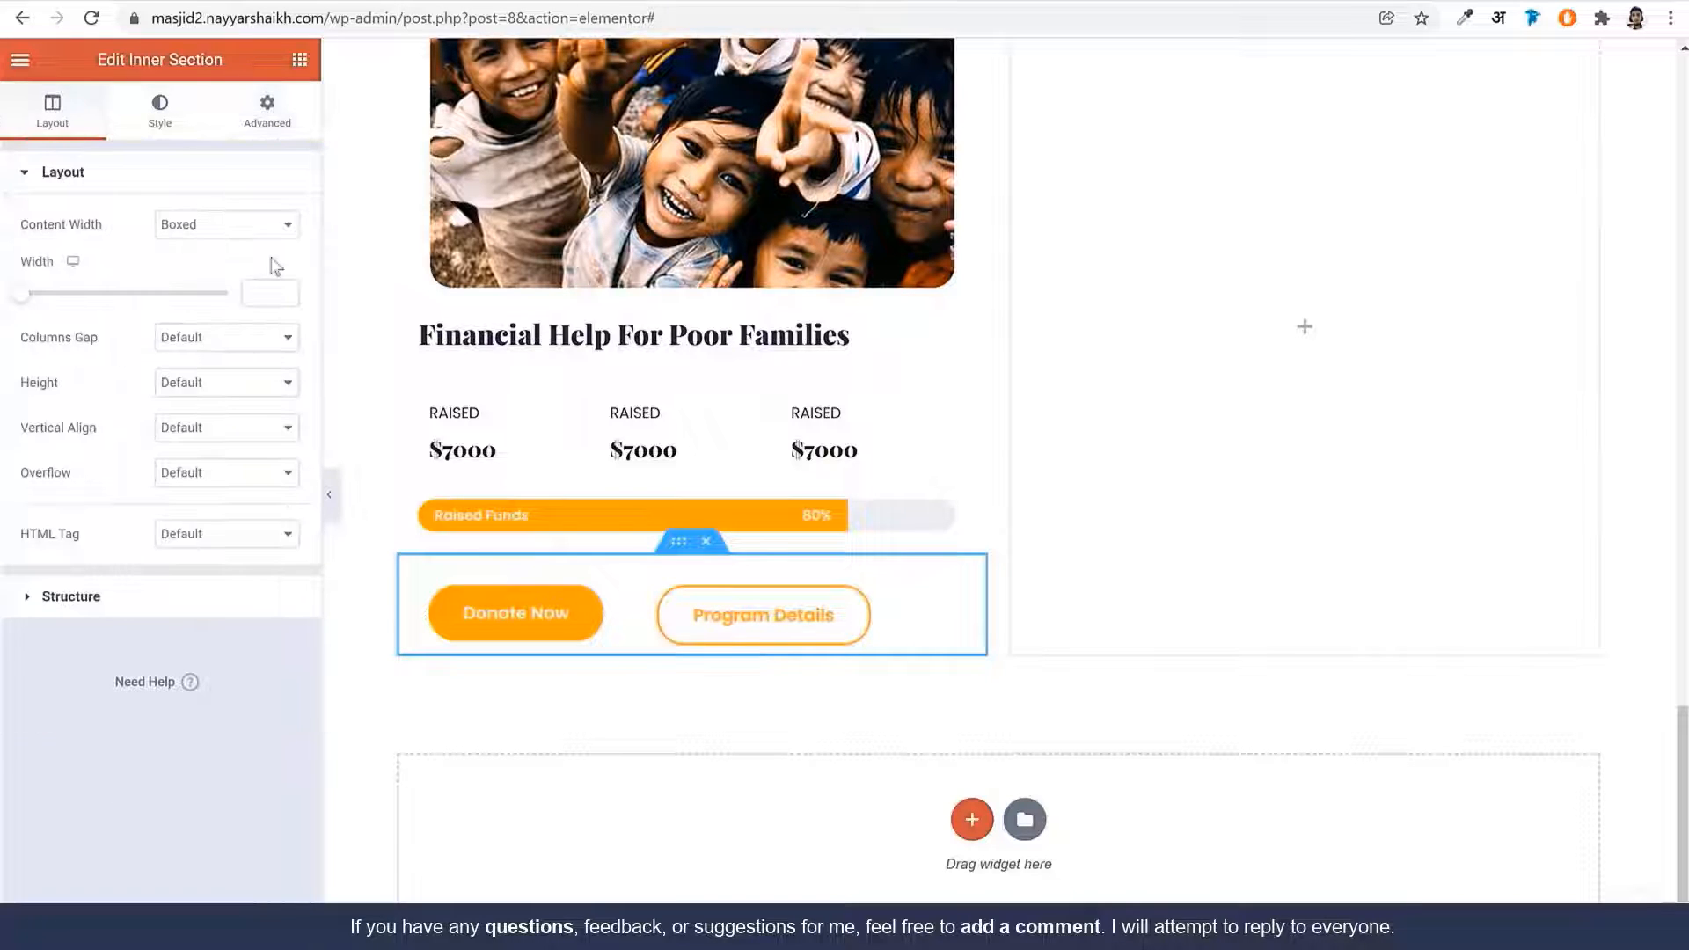
{"action": "left_click", "coordinate": [272, 340]}
{"action": "left_click", "coordinate": [237, 378]}
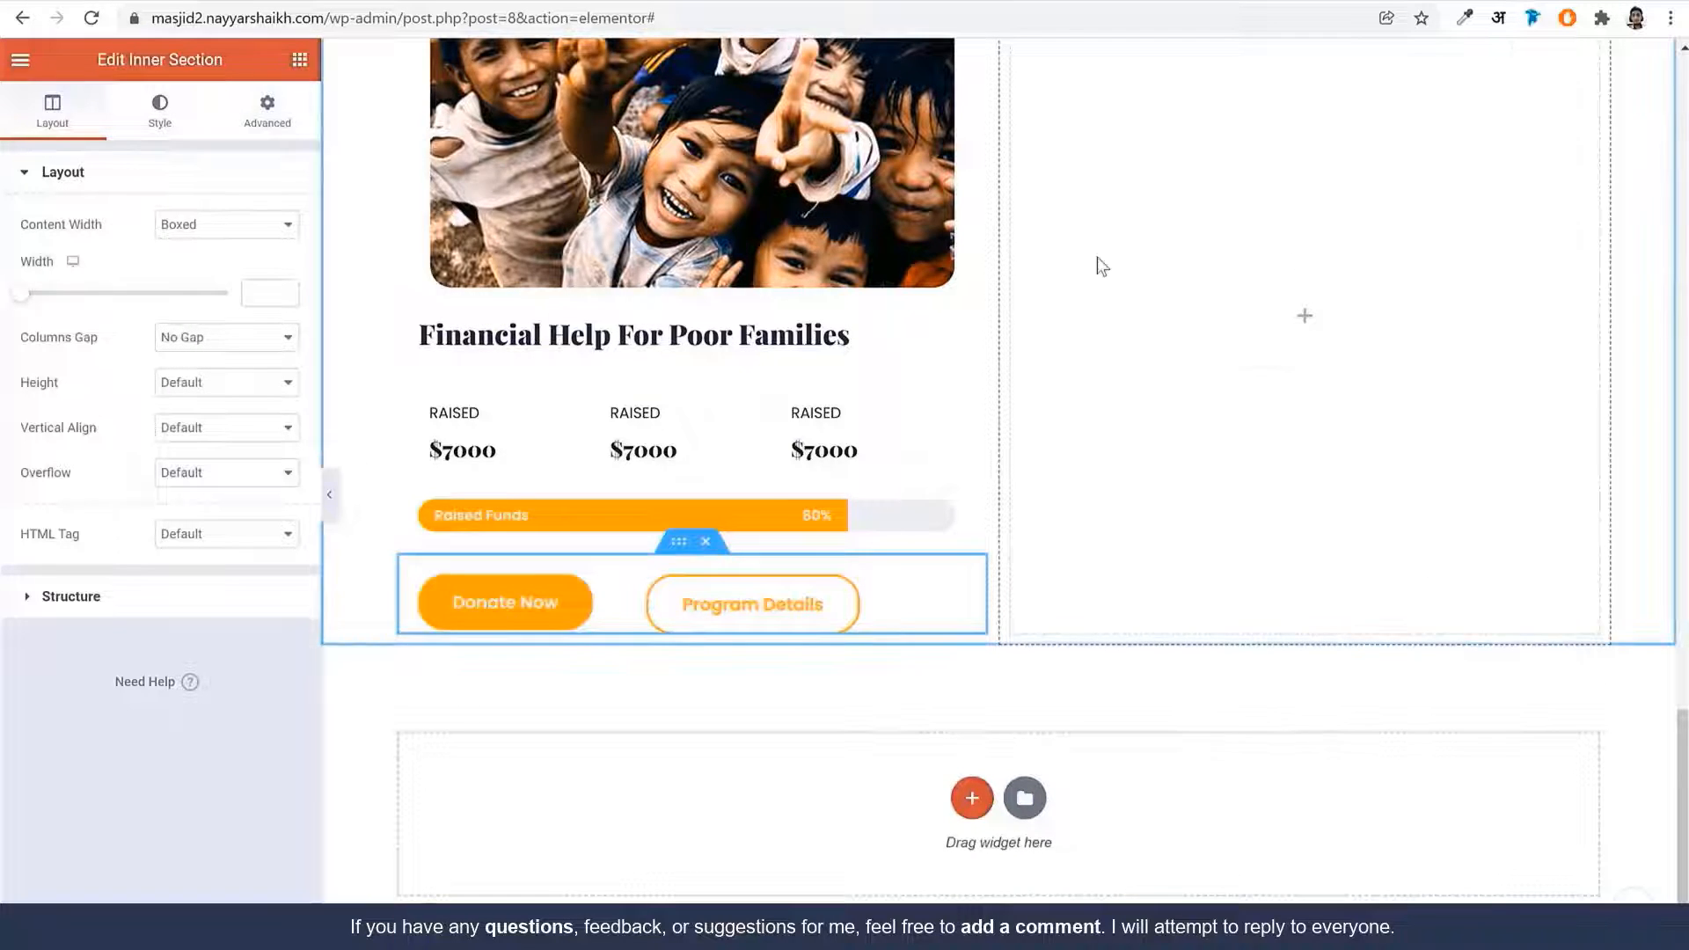
{"action": "scroll", "coordinate": [1101, 263], "scroll_direction": "up", "scroll_amount": 5}
{"action": "left_click", "coordinate": [397, 438]}
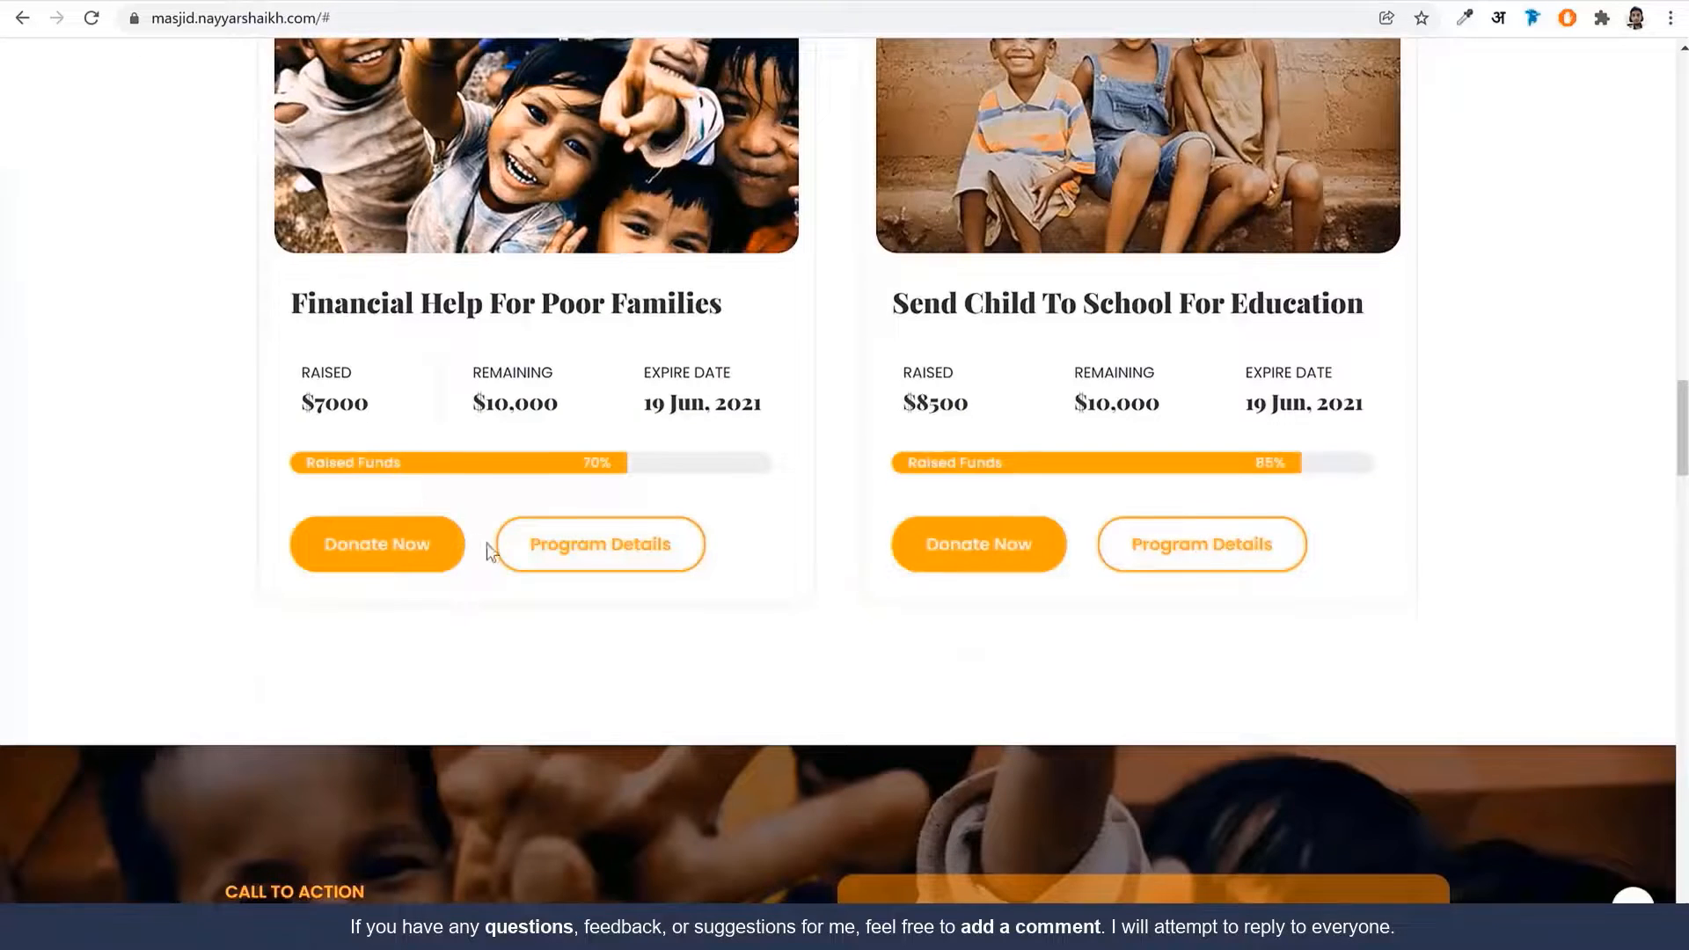
{"action": "scroll", "coordinate": [592, 495], "scroll_direction": "up", "scroll_amount": 5}
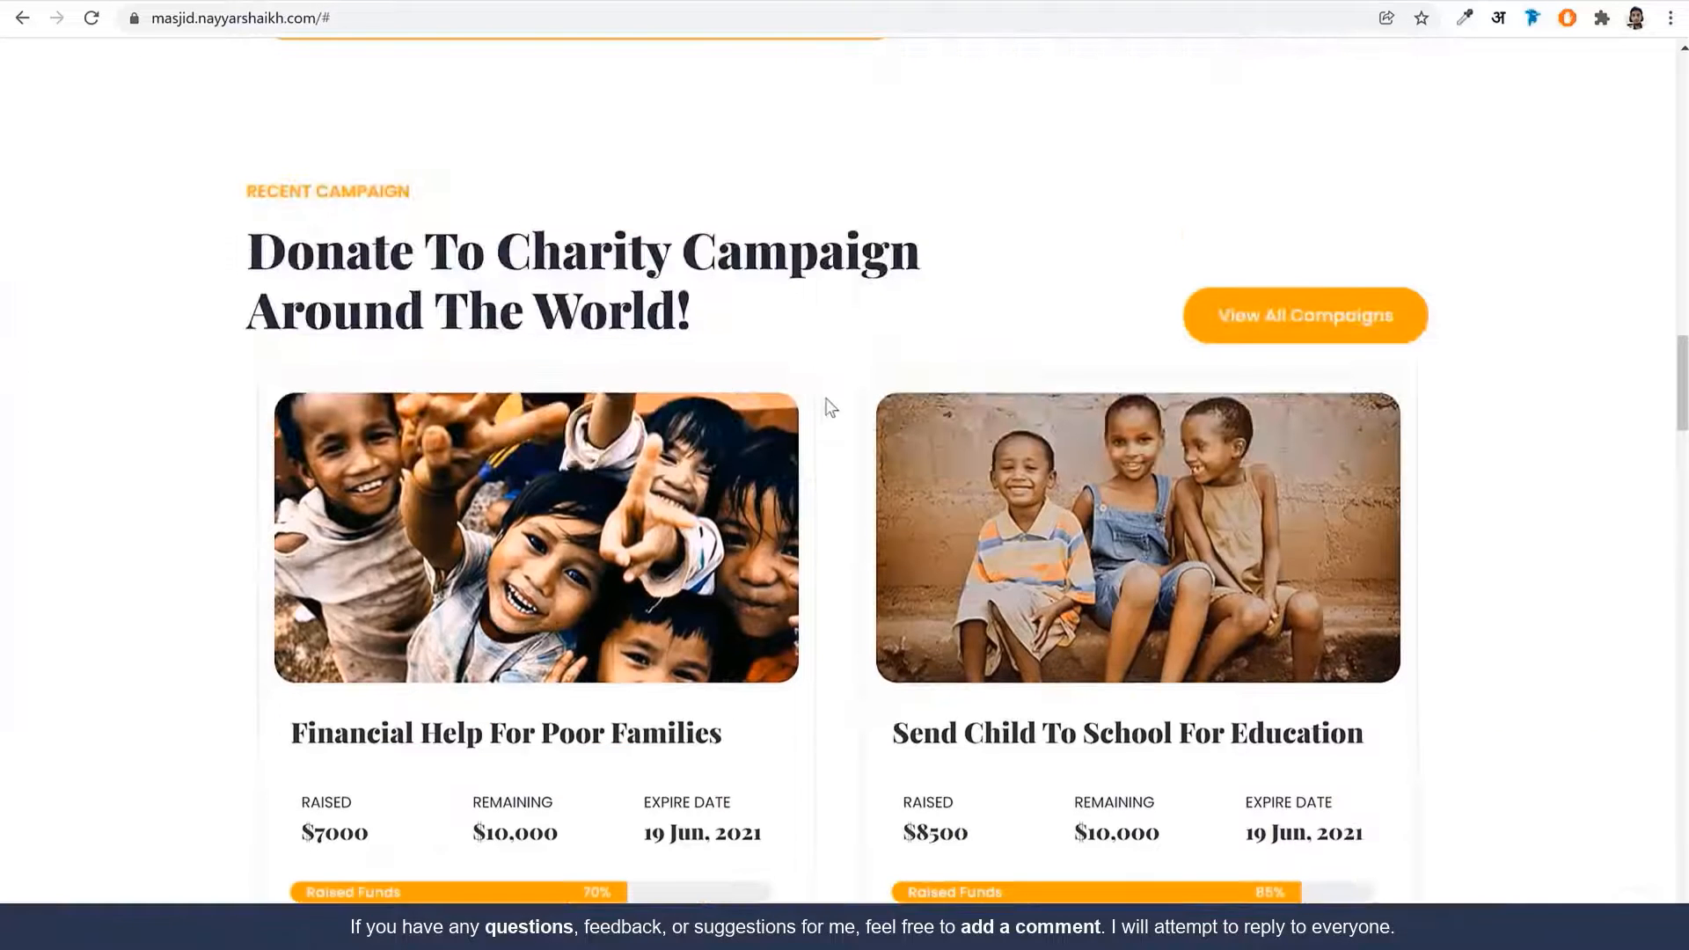
{"action": "scroll", "coordinate": [834, 376], "scroll_direction": "down", "scroll_amount": 3}
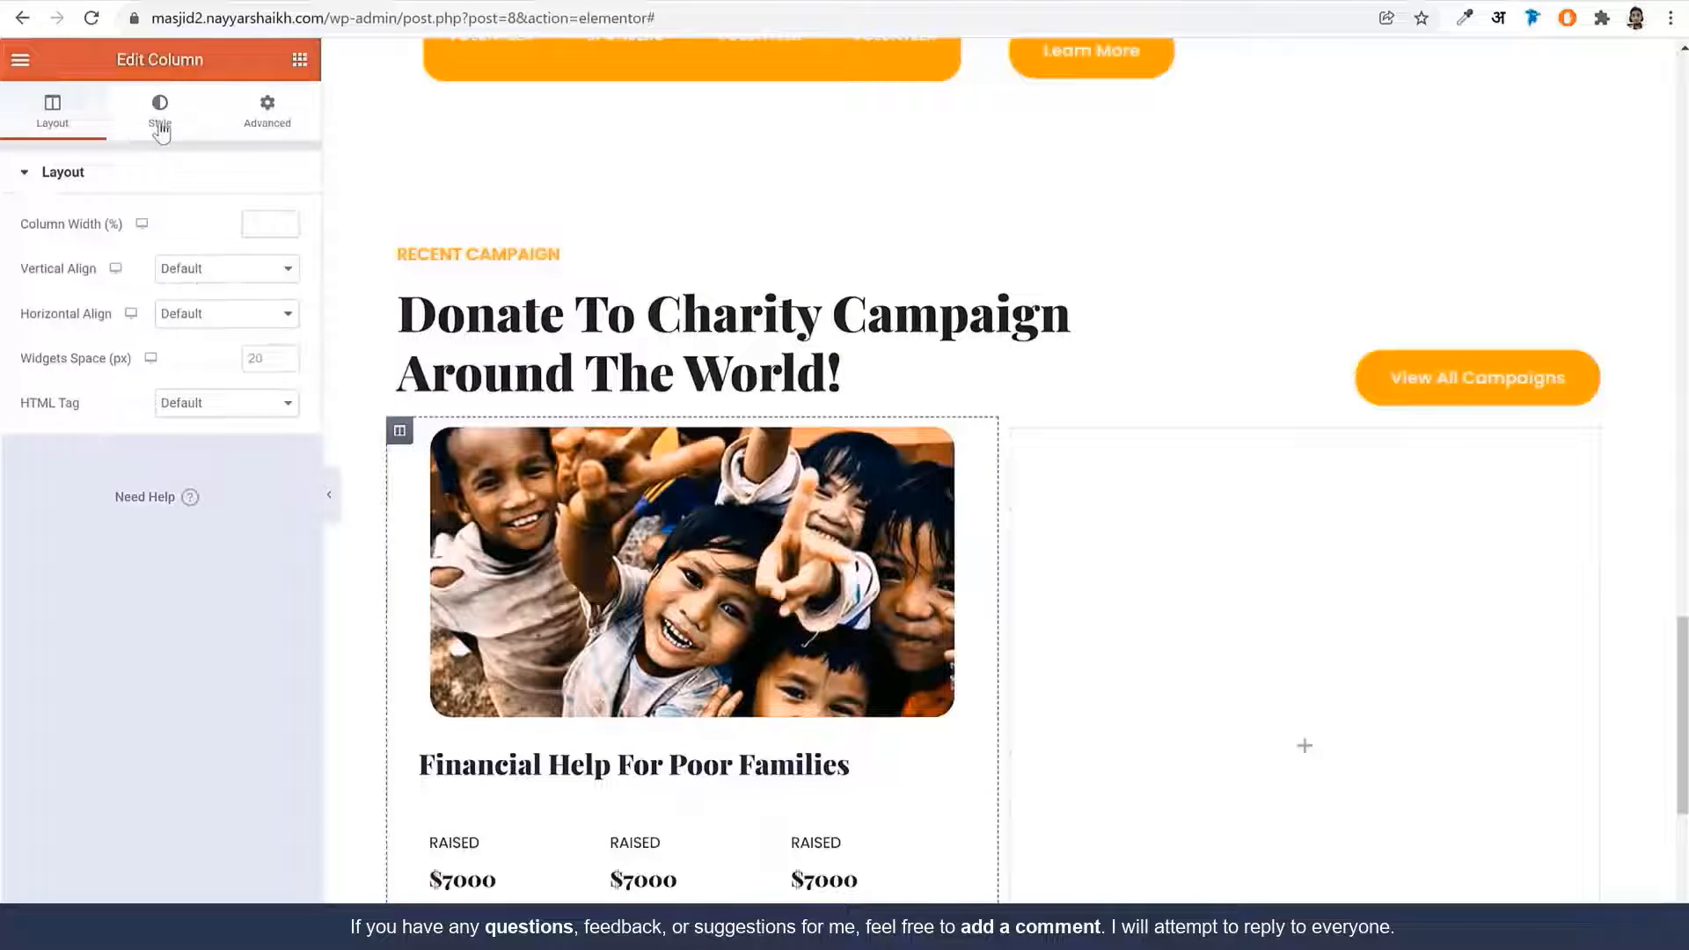
Give the card column a solid 1 px global-orange border with corner radius 20
{"action": "left_click", "coordinate": [160, 129]}
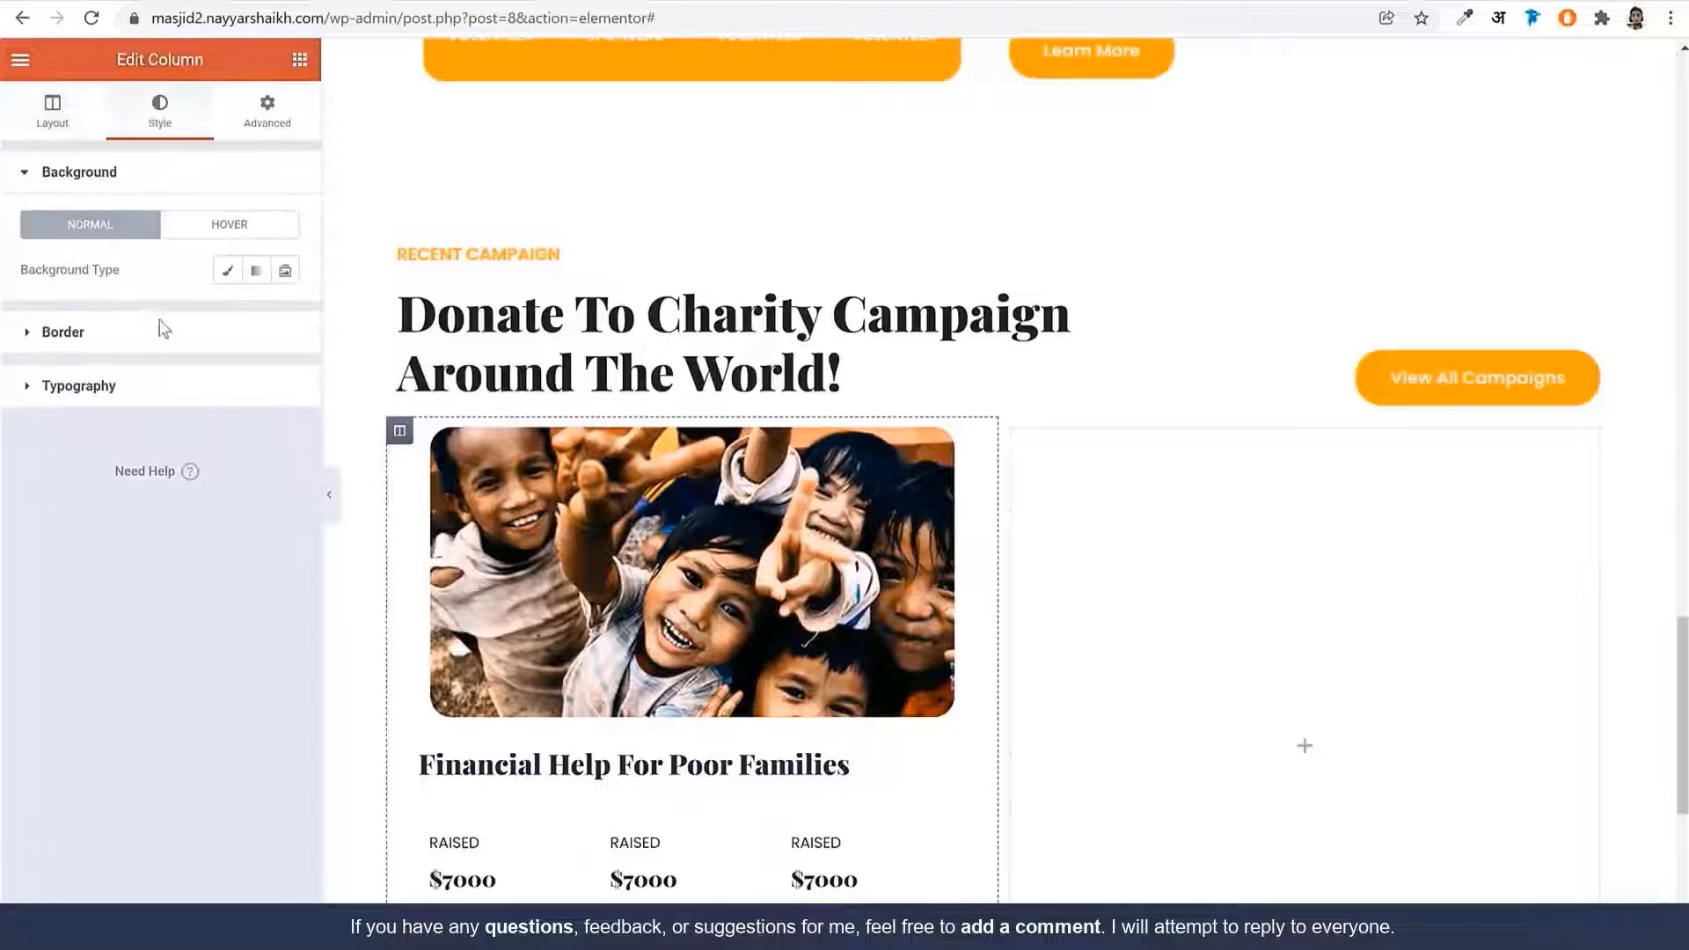
{"action": "left_click", "coordinate": [155, 339]}
{"action": "left_click", "coordinate": [248, 325]}
{"action": "left_click", "coordinate": [208, 366]}
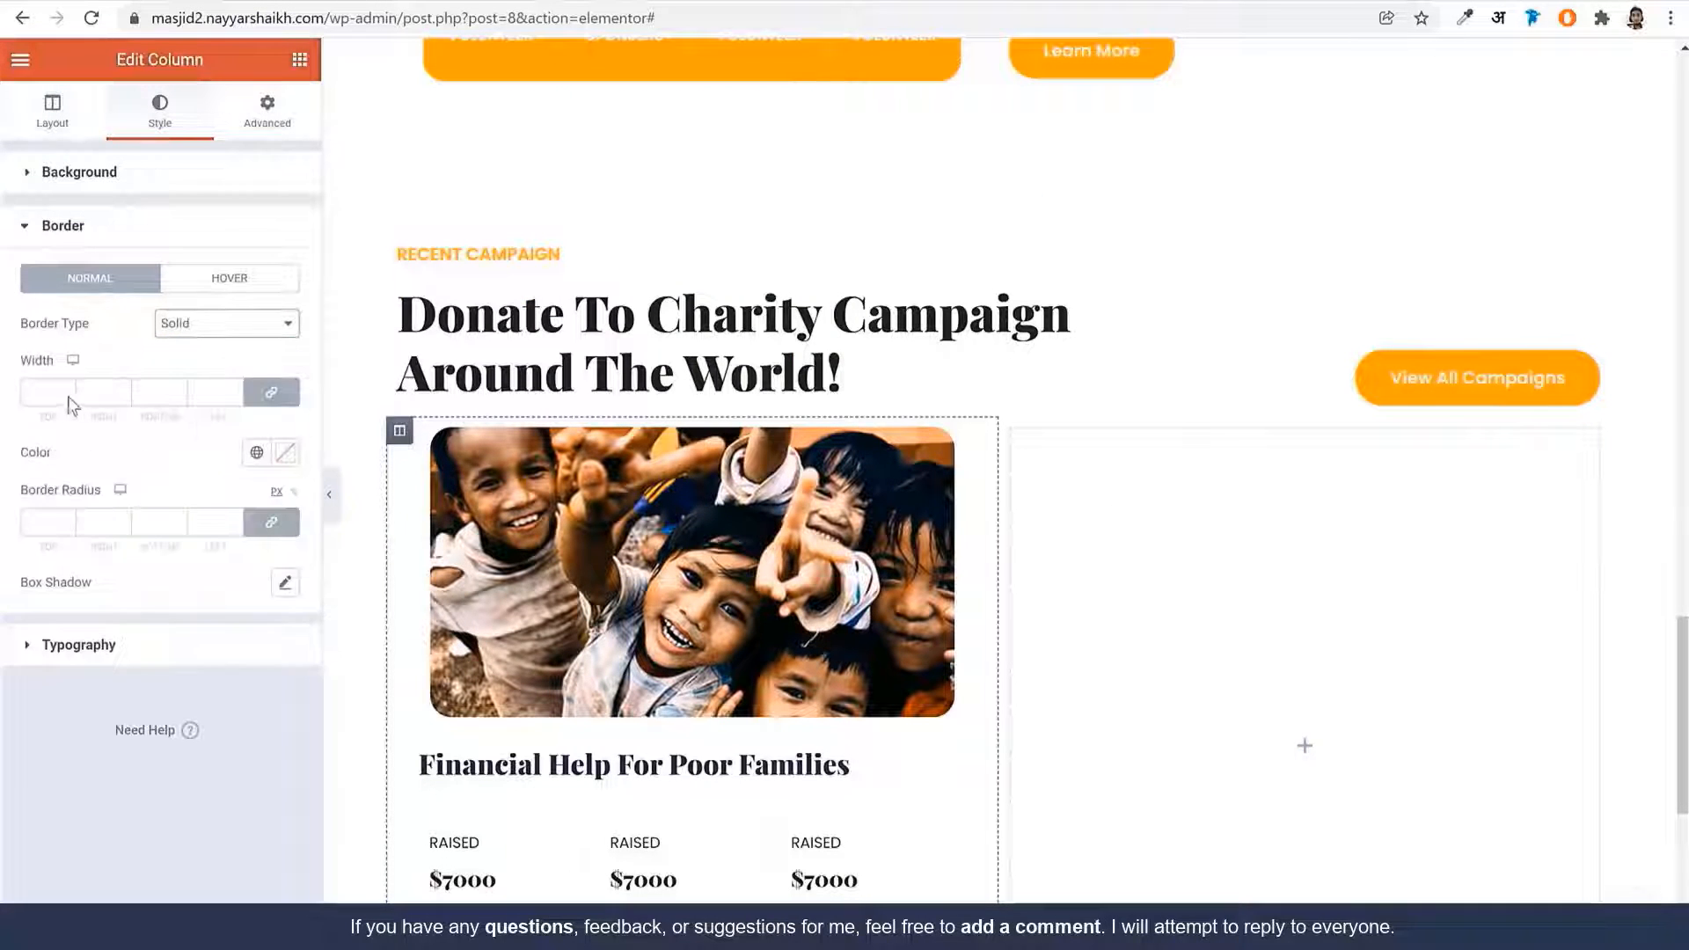
{"action": "left_click", "coordinate": [47, 395]}
{"action": "type", "text": "1"}
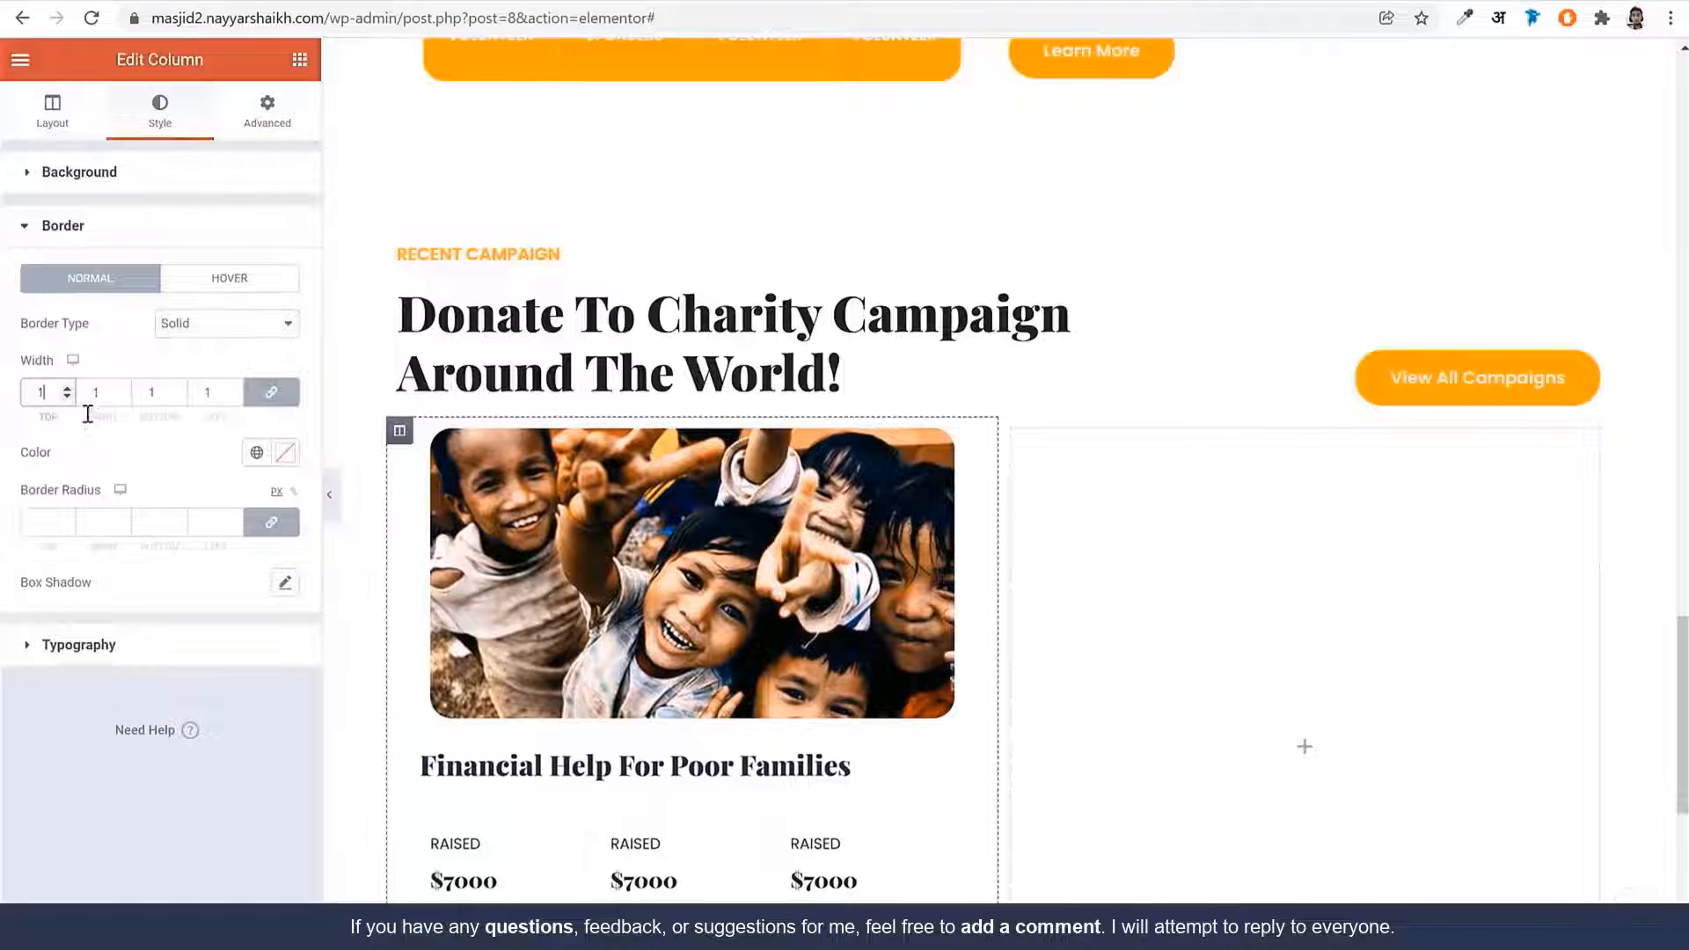
{"action": "left_click", "coordinate": [259, 460]}
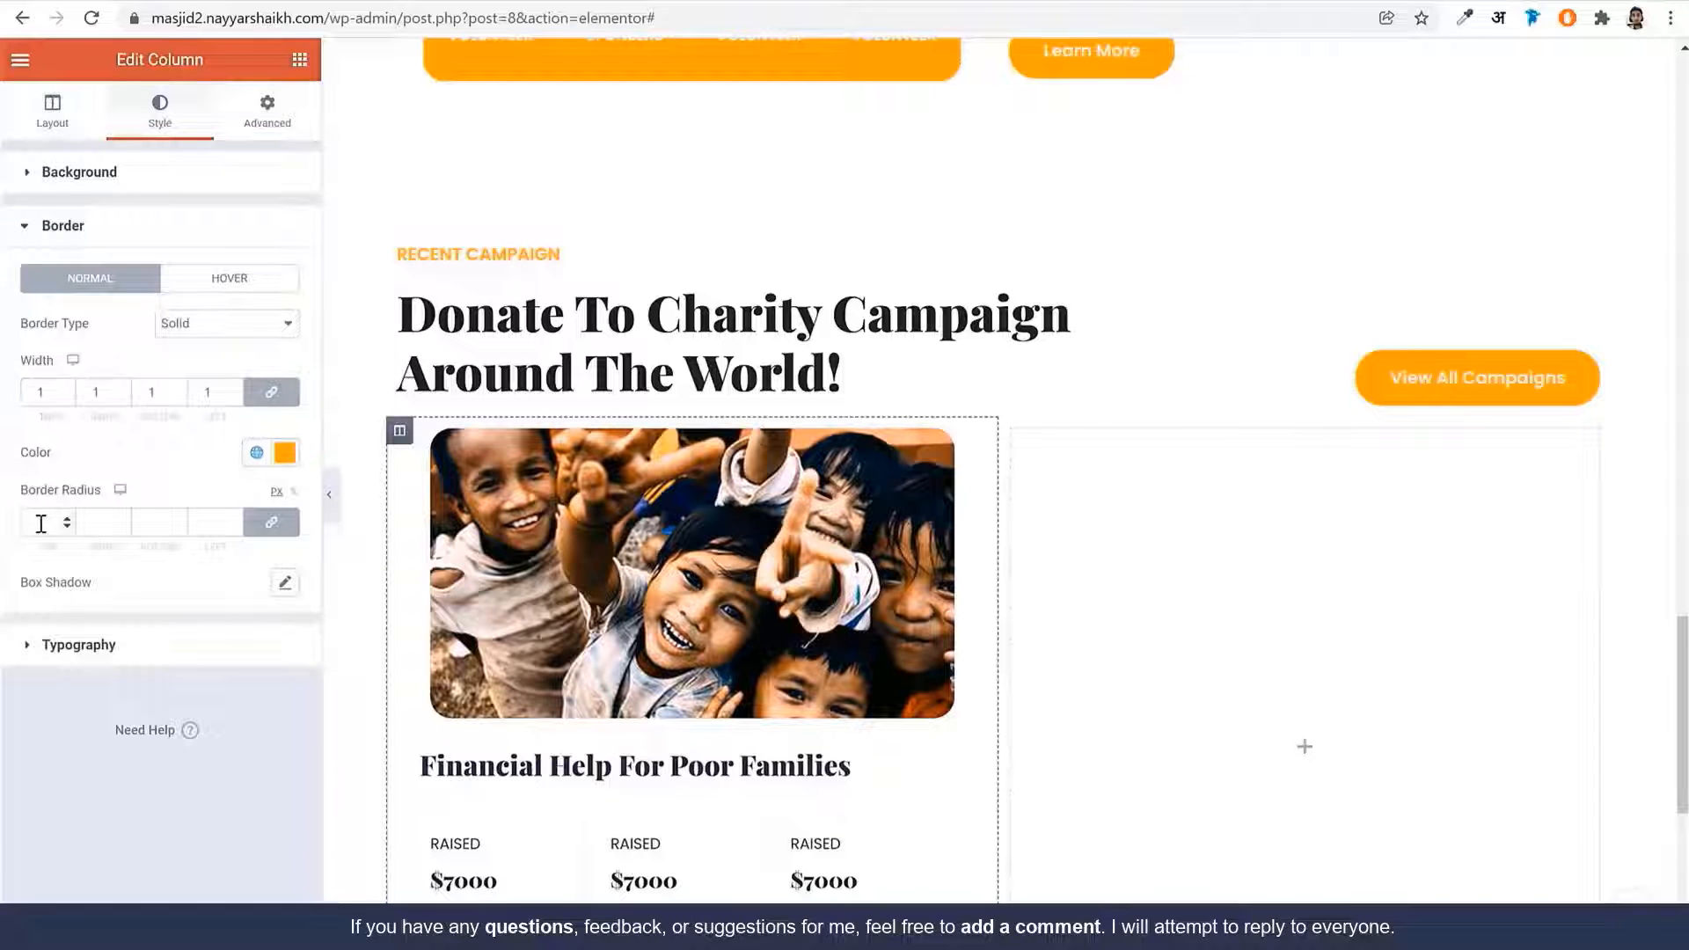
{"action": "left_click", "coordinate": [41, 523]}
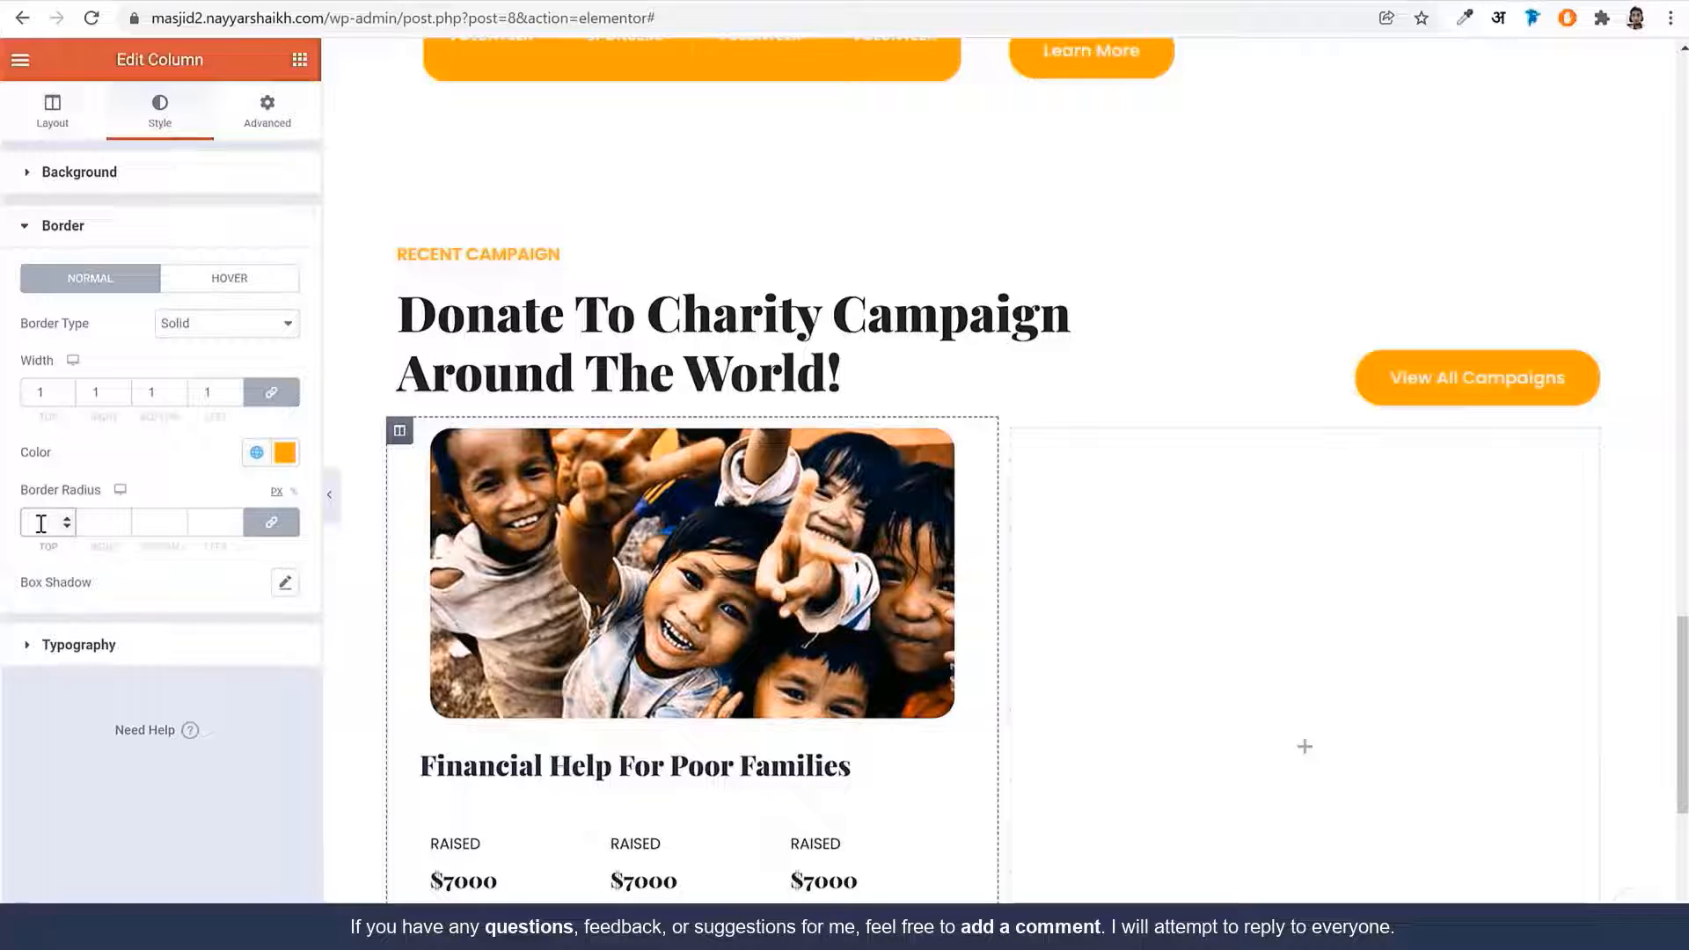
{"action": "type", "text": "20"}
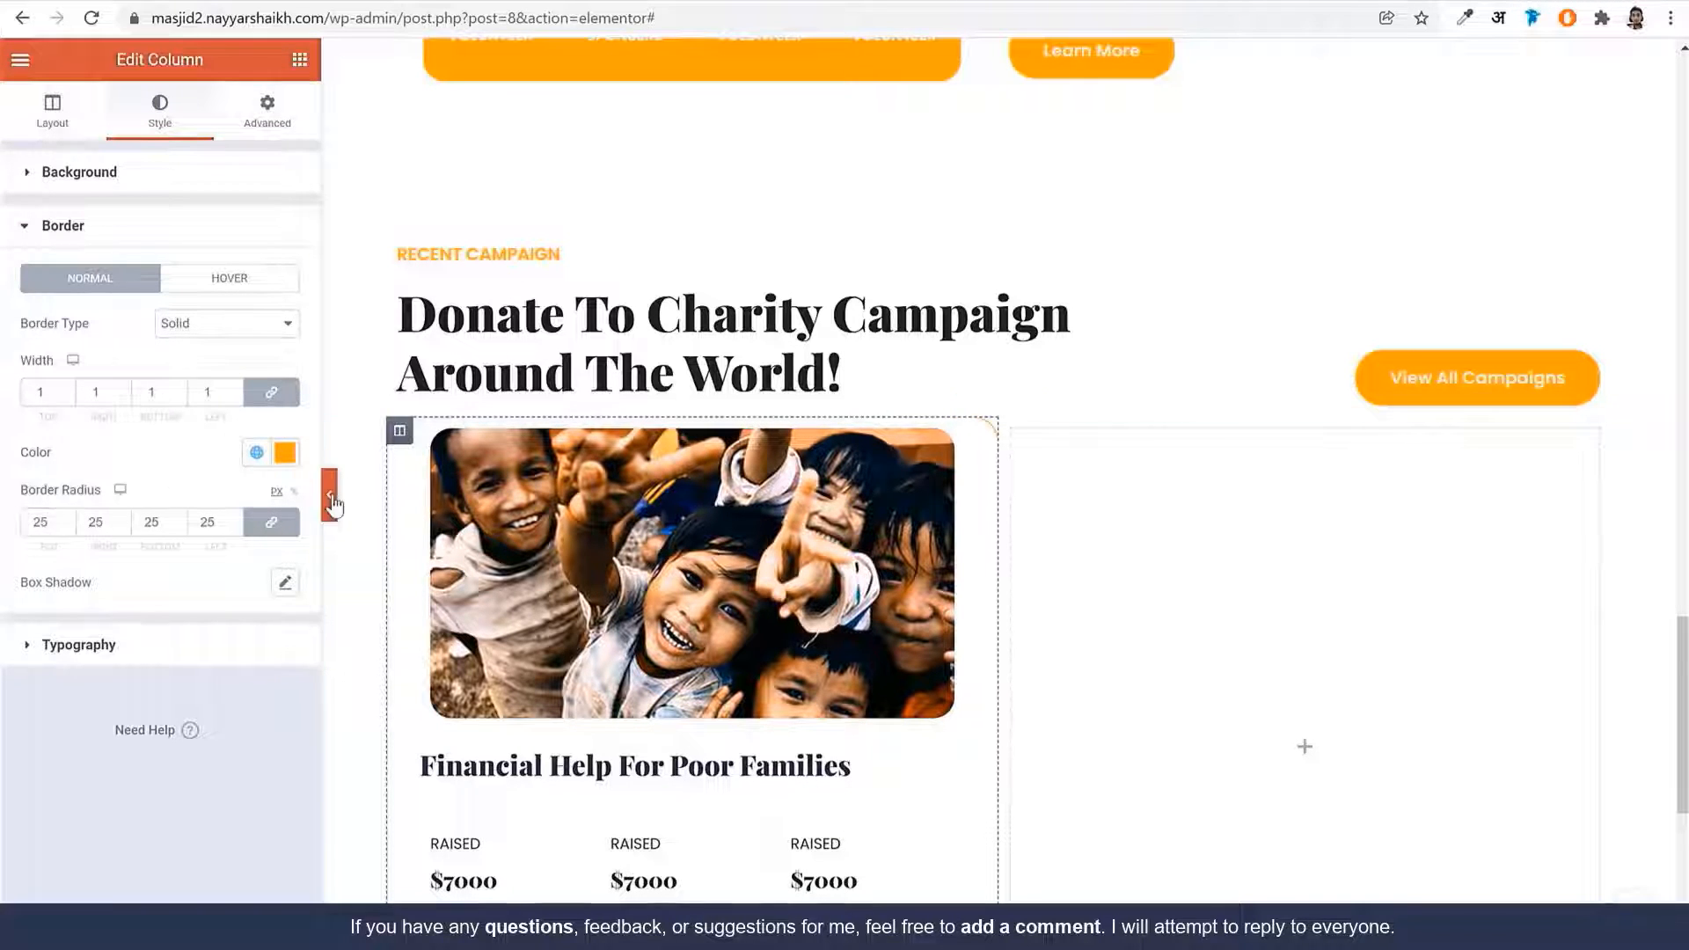
{"action": "left_click", "coordinate": [329, 494]}
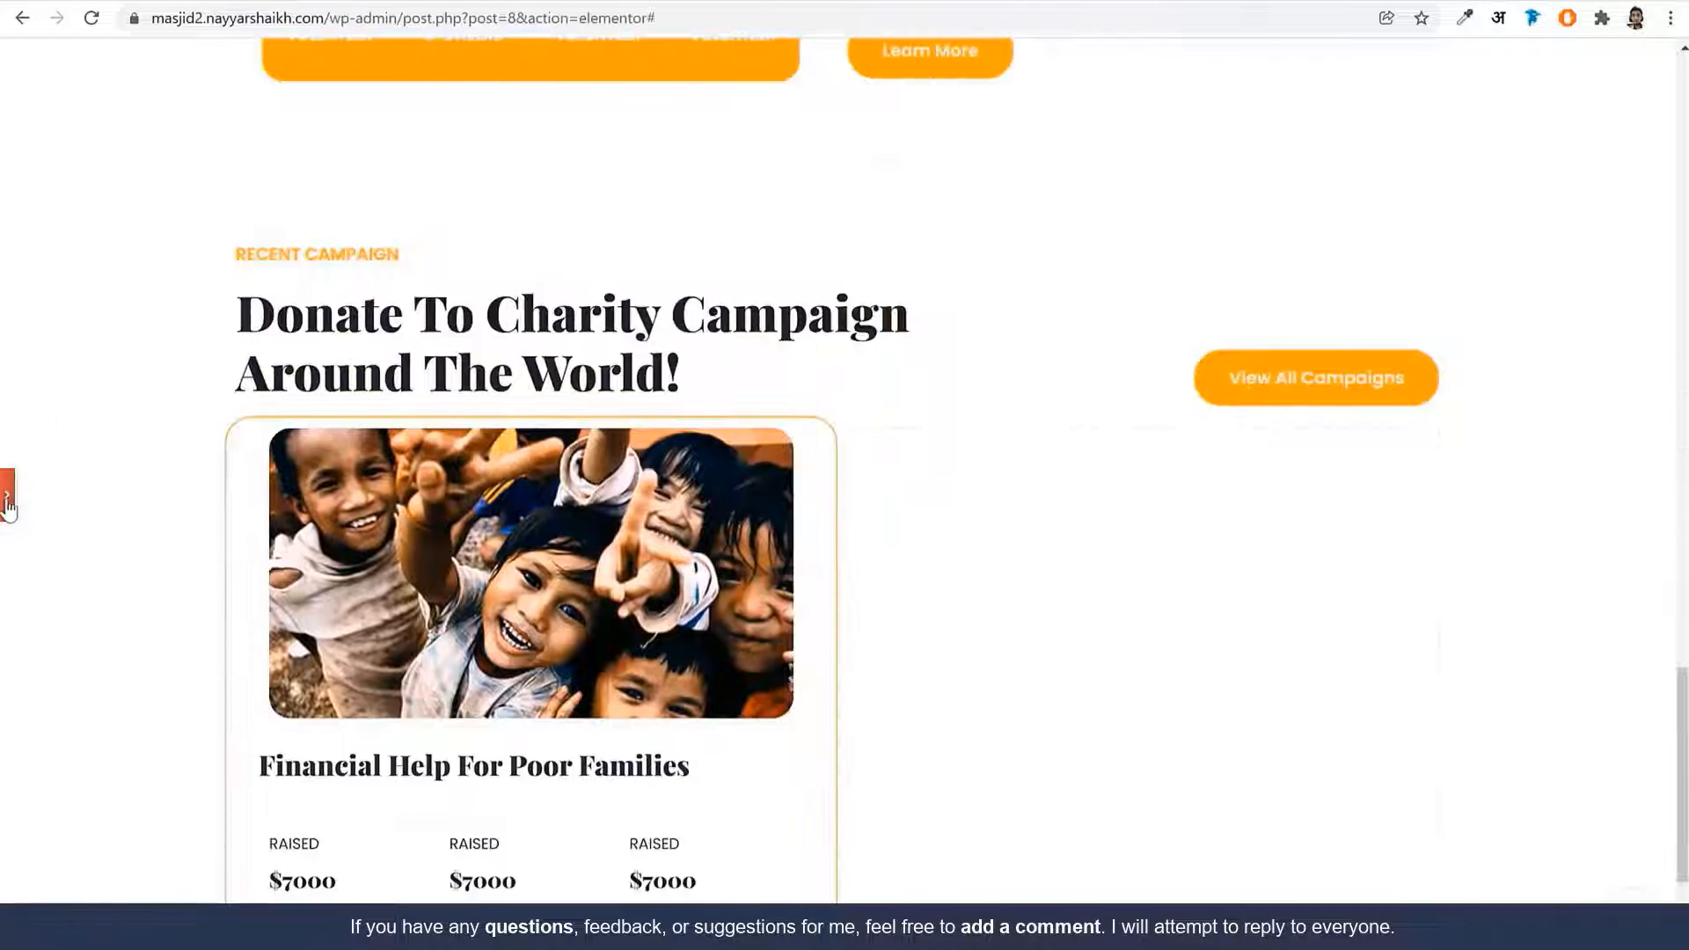
{"action": "left_click", "coordinate": [7, 499]}
Lower the orange border's opacity in two passes until it is faint (#FFA0266B)
{"action": "left_click", "coordinate": [285, 452]}
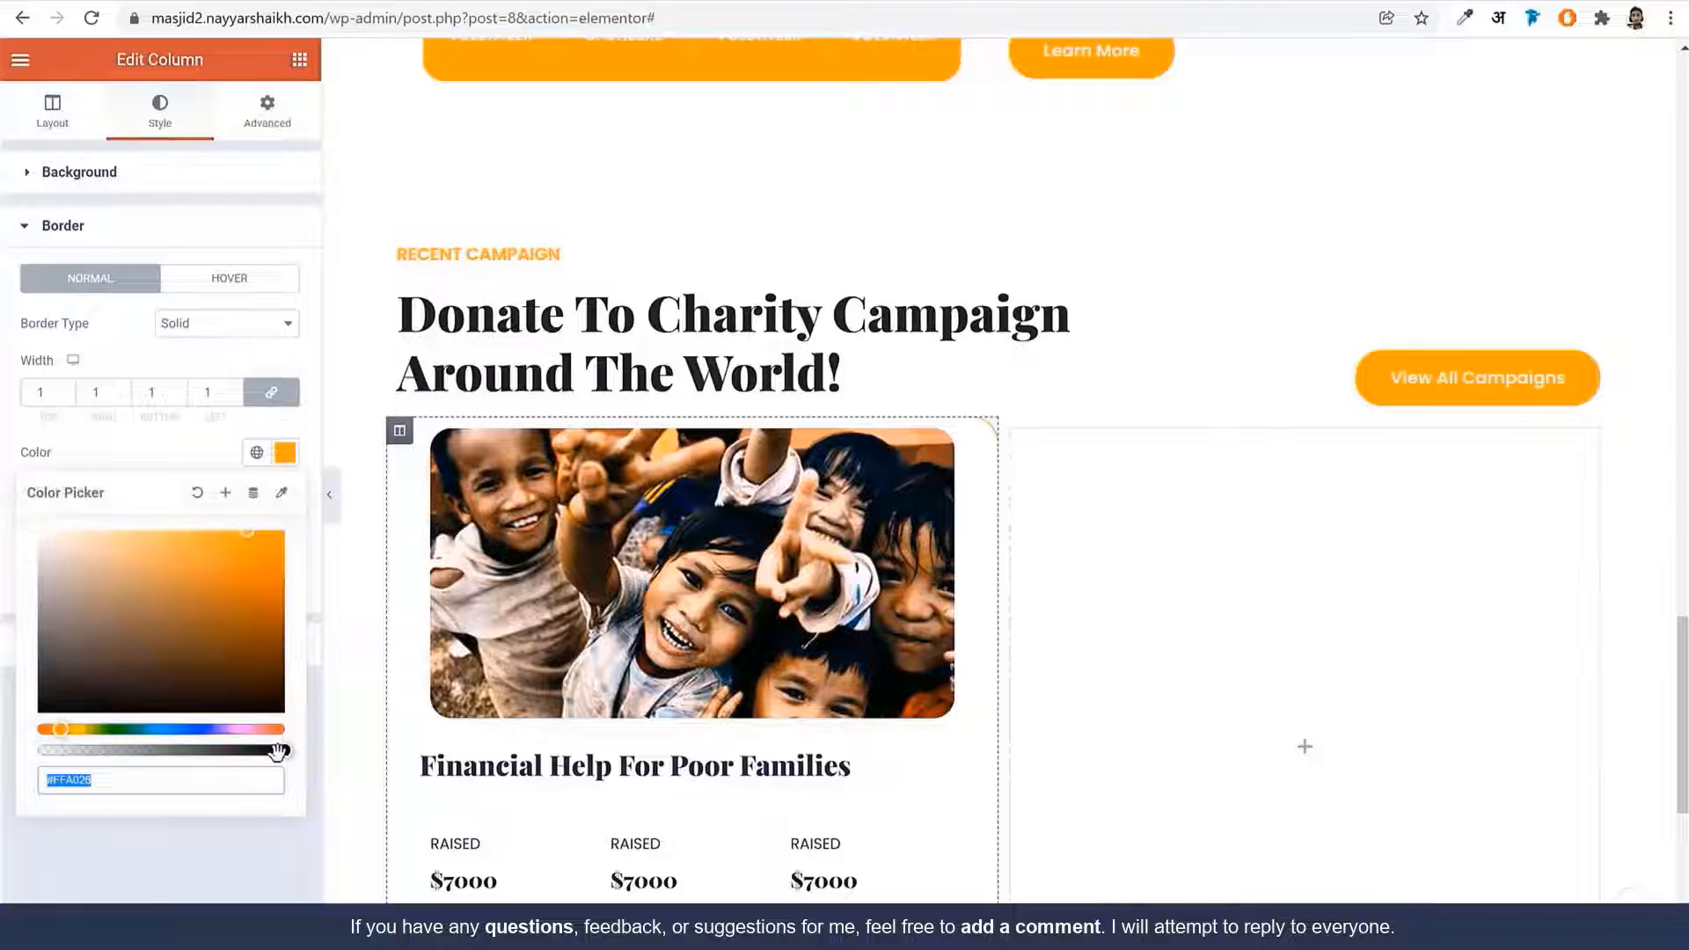
{"action": "left_click_drag", "start_coordinate": [278, 750], "coordinate": [186, 753]}
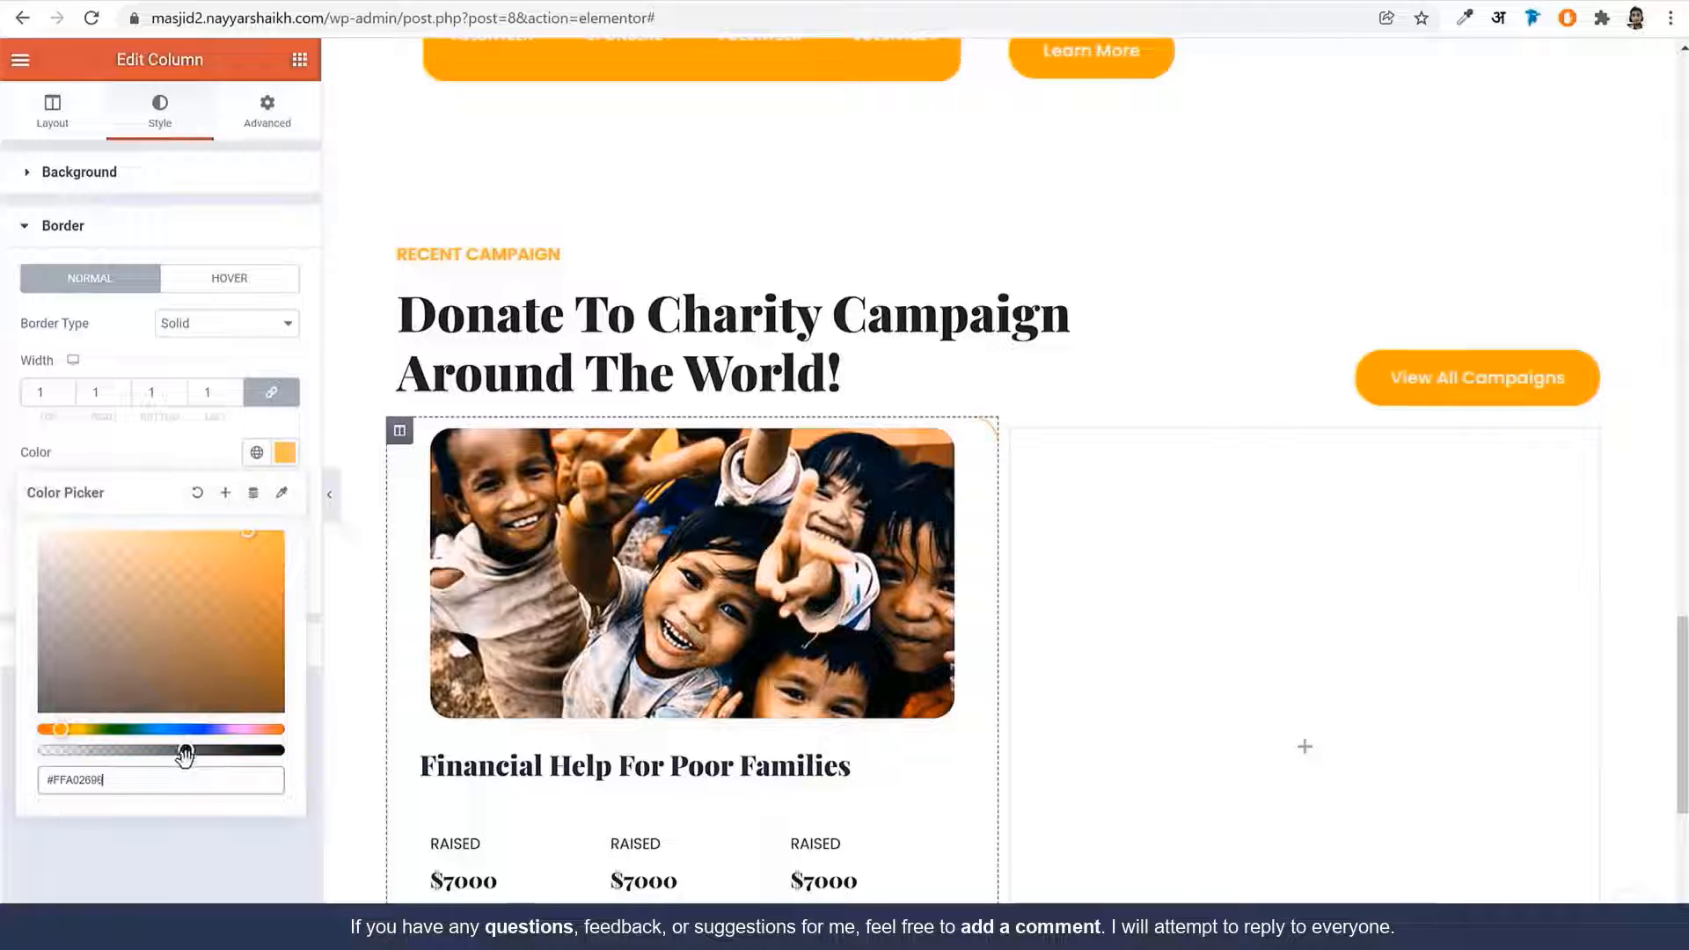
{"action": "left_click", "coordinate": [329, 497]}
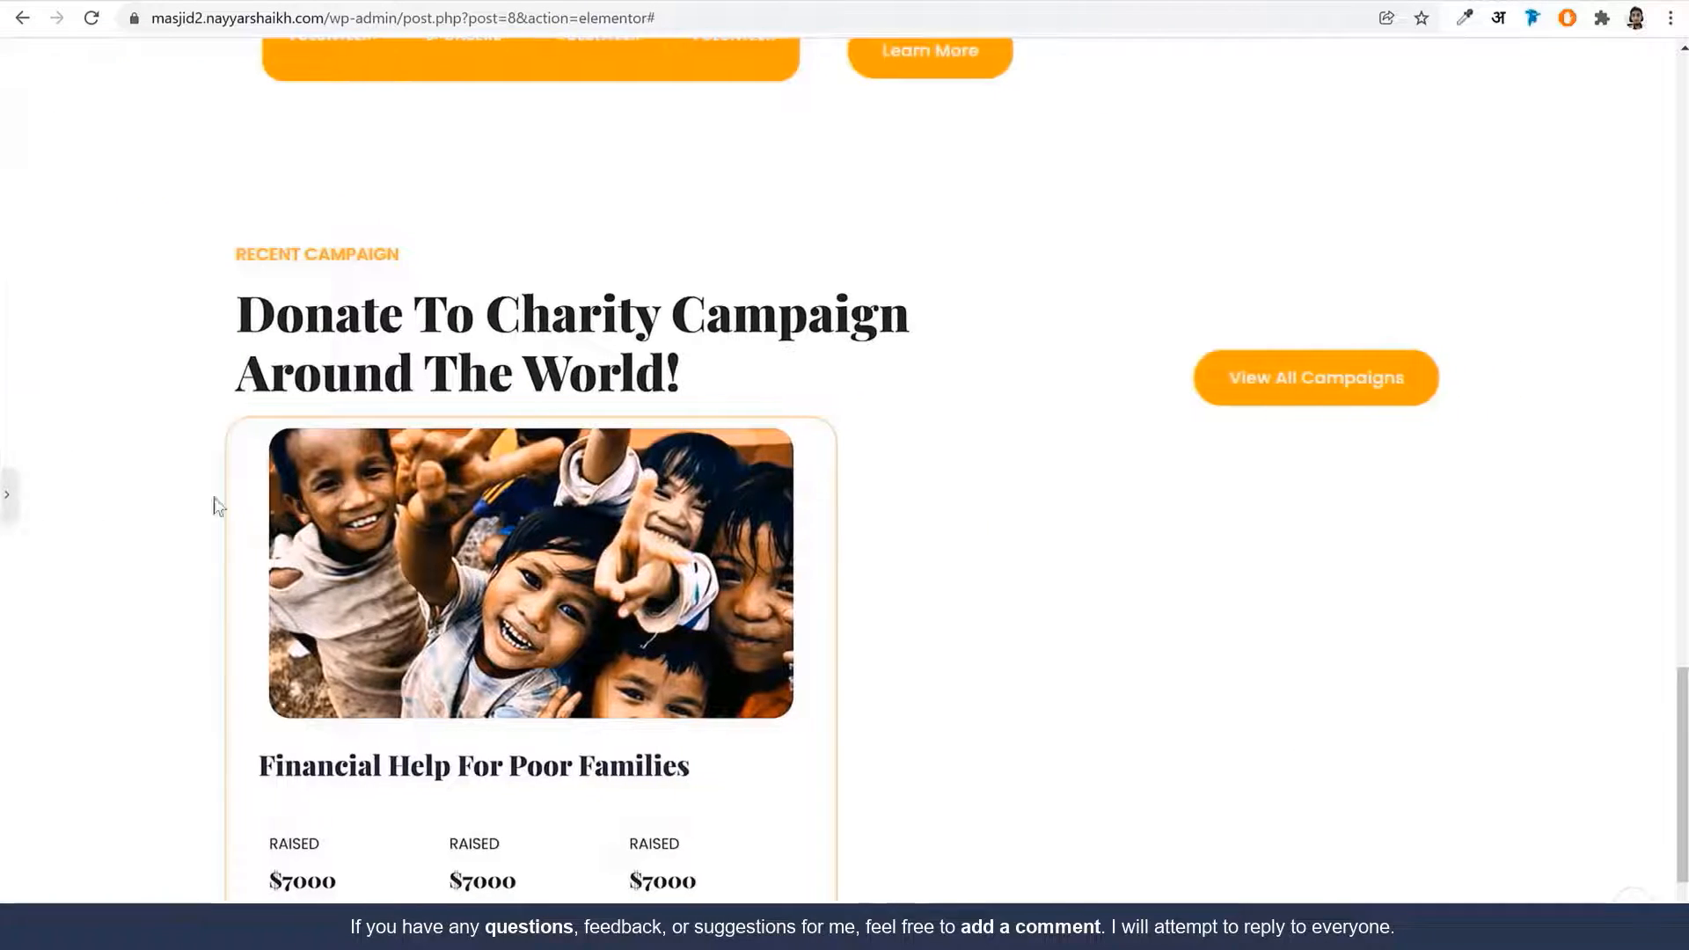
{"action": "left_click", "coordinate": [8, 508]}
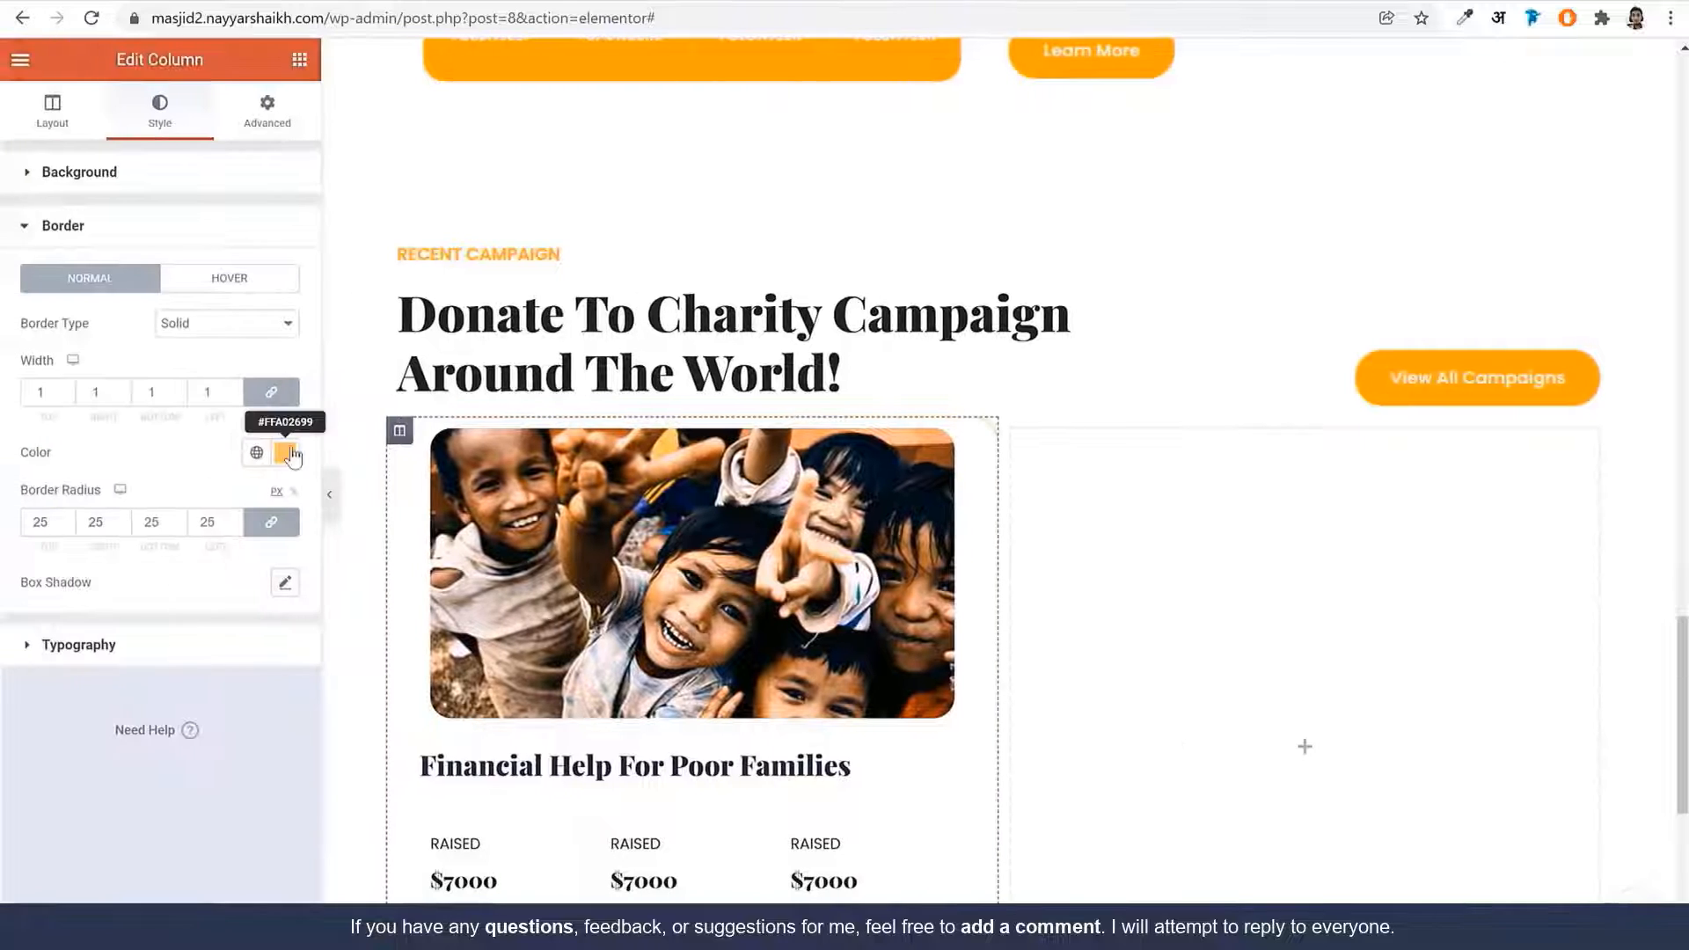
{"action": "left_click", "coordinate": [284, 452]}
{"action": "left_click_drag", "start_coordinate": [185, 750], "coordinate": [141, 750]}
{"action": "left_click", "coordinate": [338, 513]}
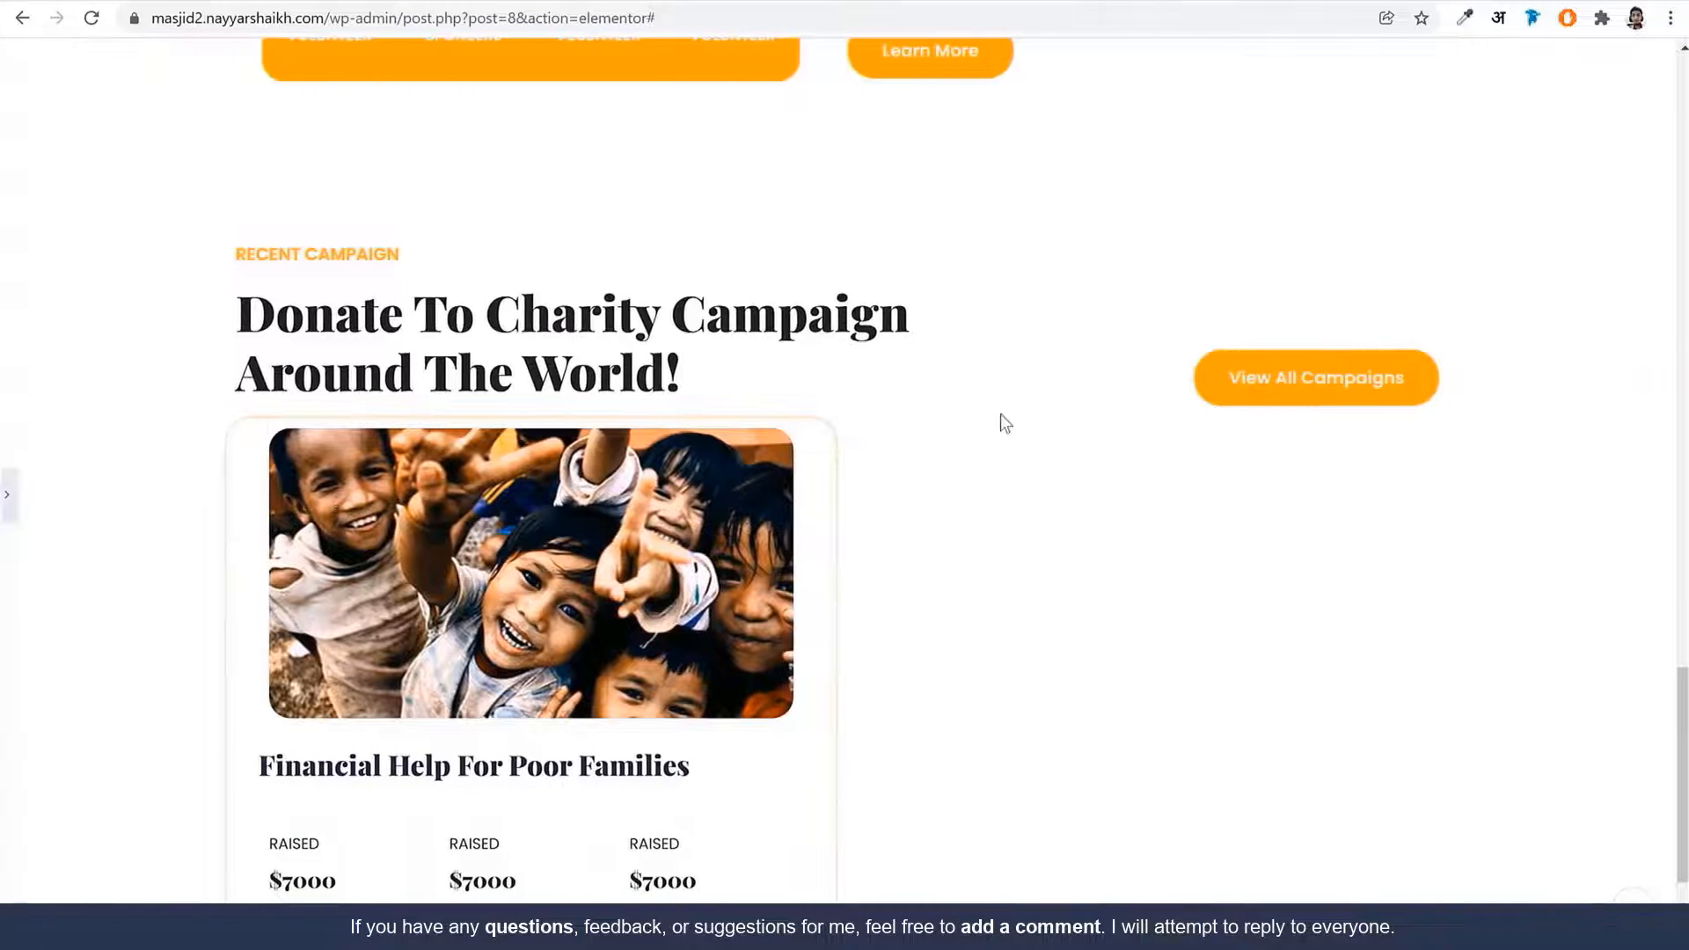
{"action": "left_click", "coordinate": [9, 499]}
Set the card column's margin to 20 px on every side
{"action": "left_click", "coordinate": [267, 112]}
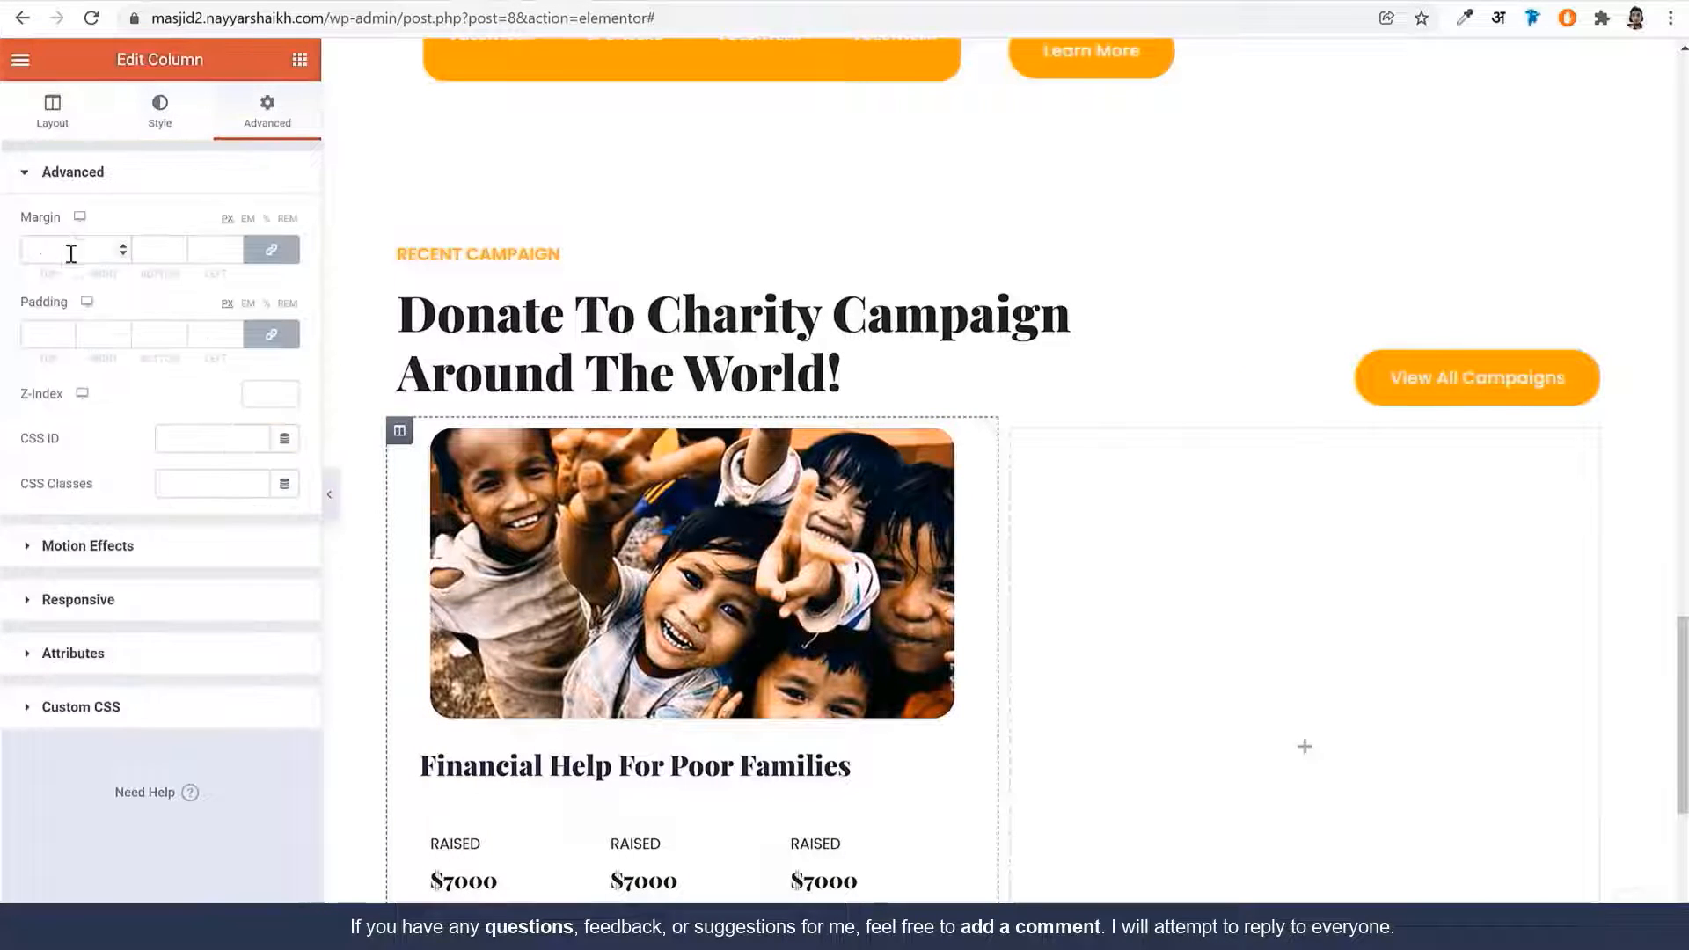
{"action": "left_click", "coordinate": [41, 254]}
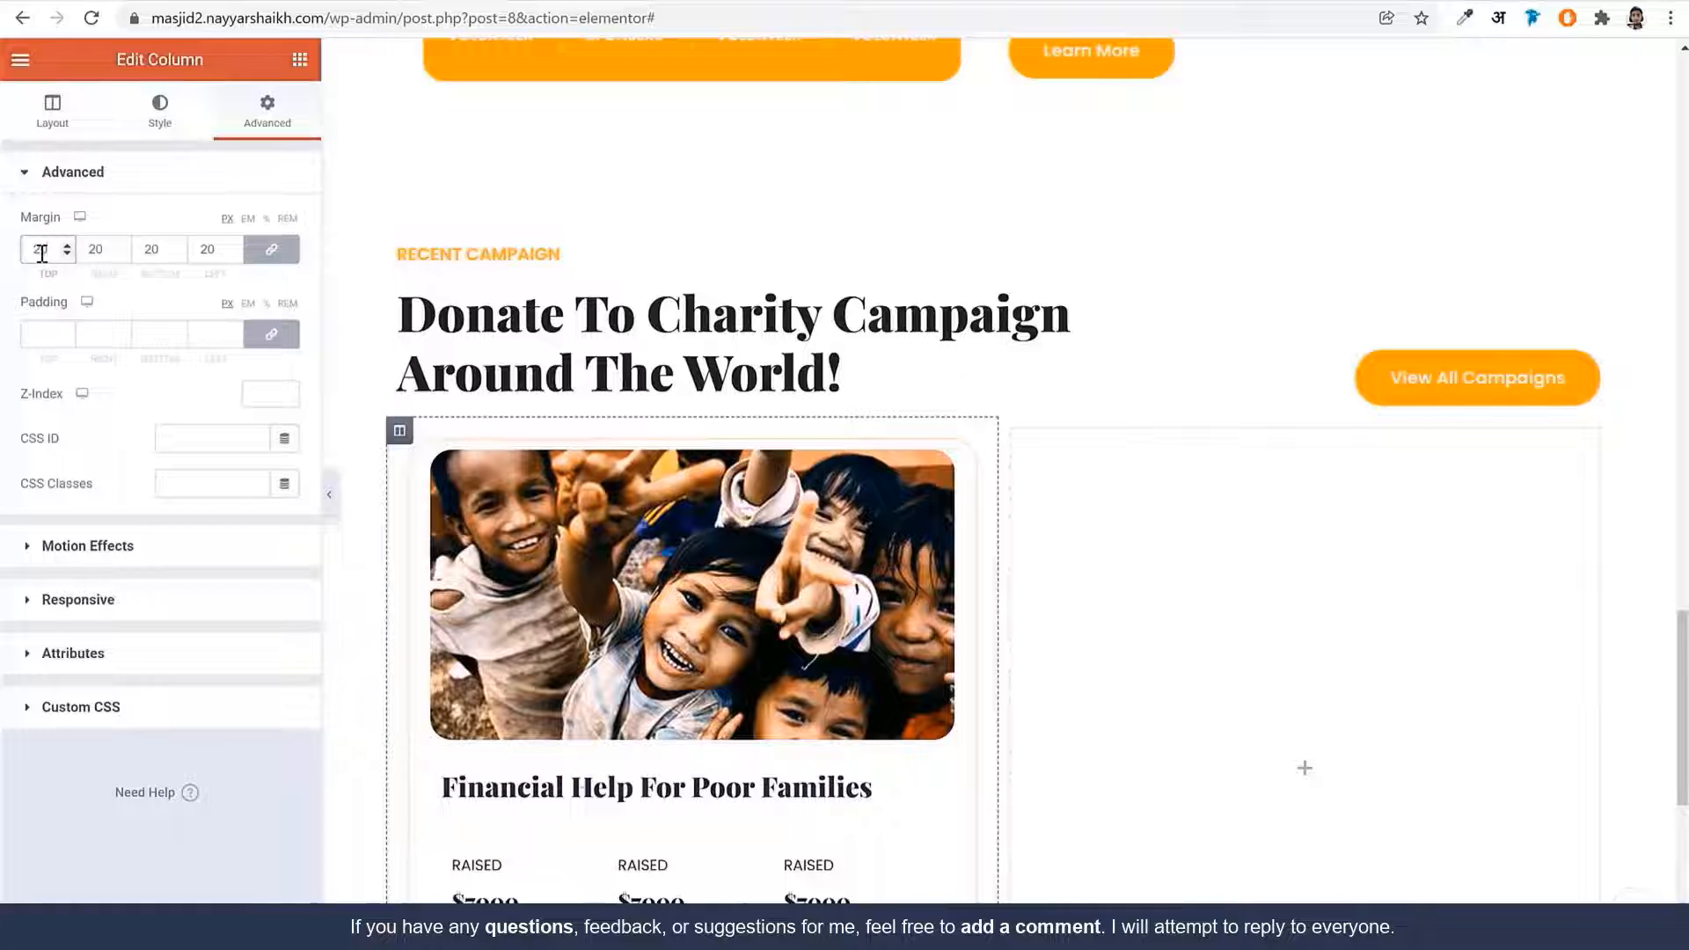
{"action": "scroll", "coordinate": [635, 492], "scroll_direction": "down", "scroll_amount": 3}
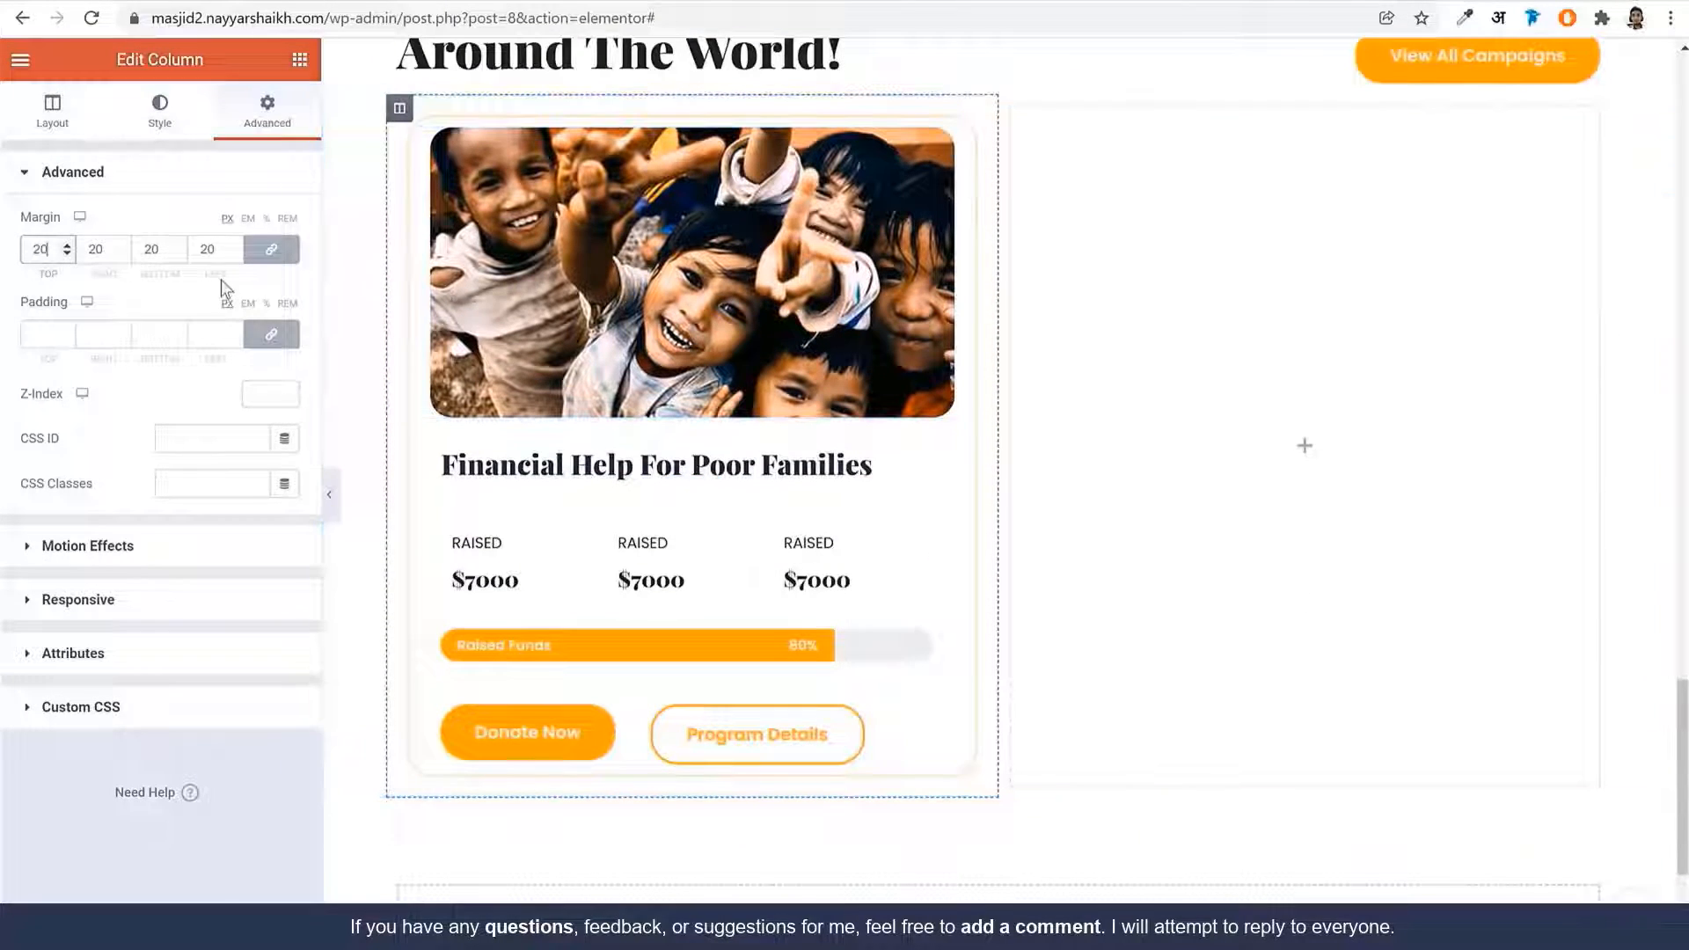
Unlink the column padding and set it to 15 top, 10 right, 30 bottom, 10 left
{"action": "left_click", "coordinate": [266, 337]}
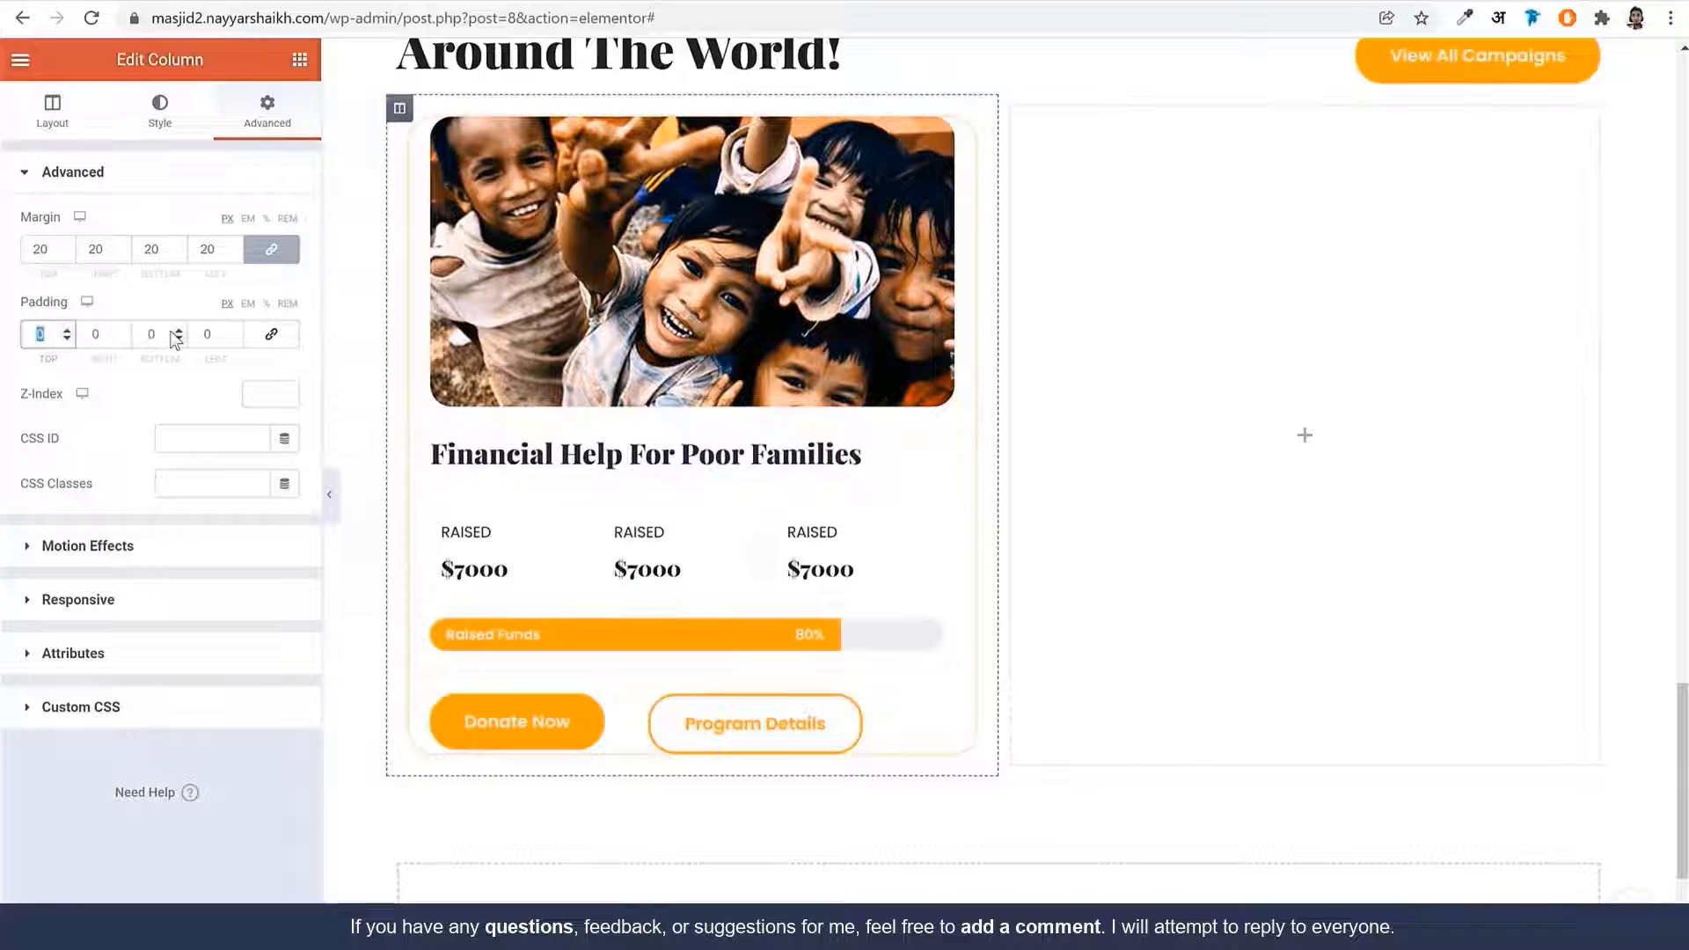
{"action": "type", "text": "15"}
{"action": "key", "text": "Tab"}
{"action": "type", "text": "10"}
{"action": "key", "text": "Tab"}
{"action": "type", "text": "30"}
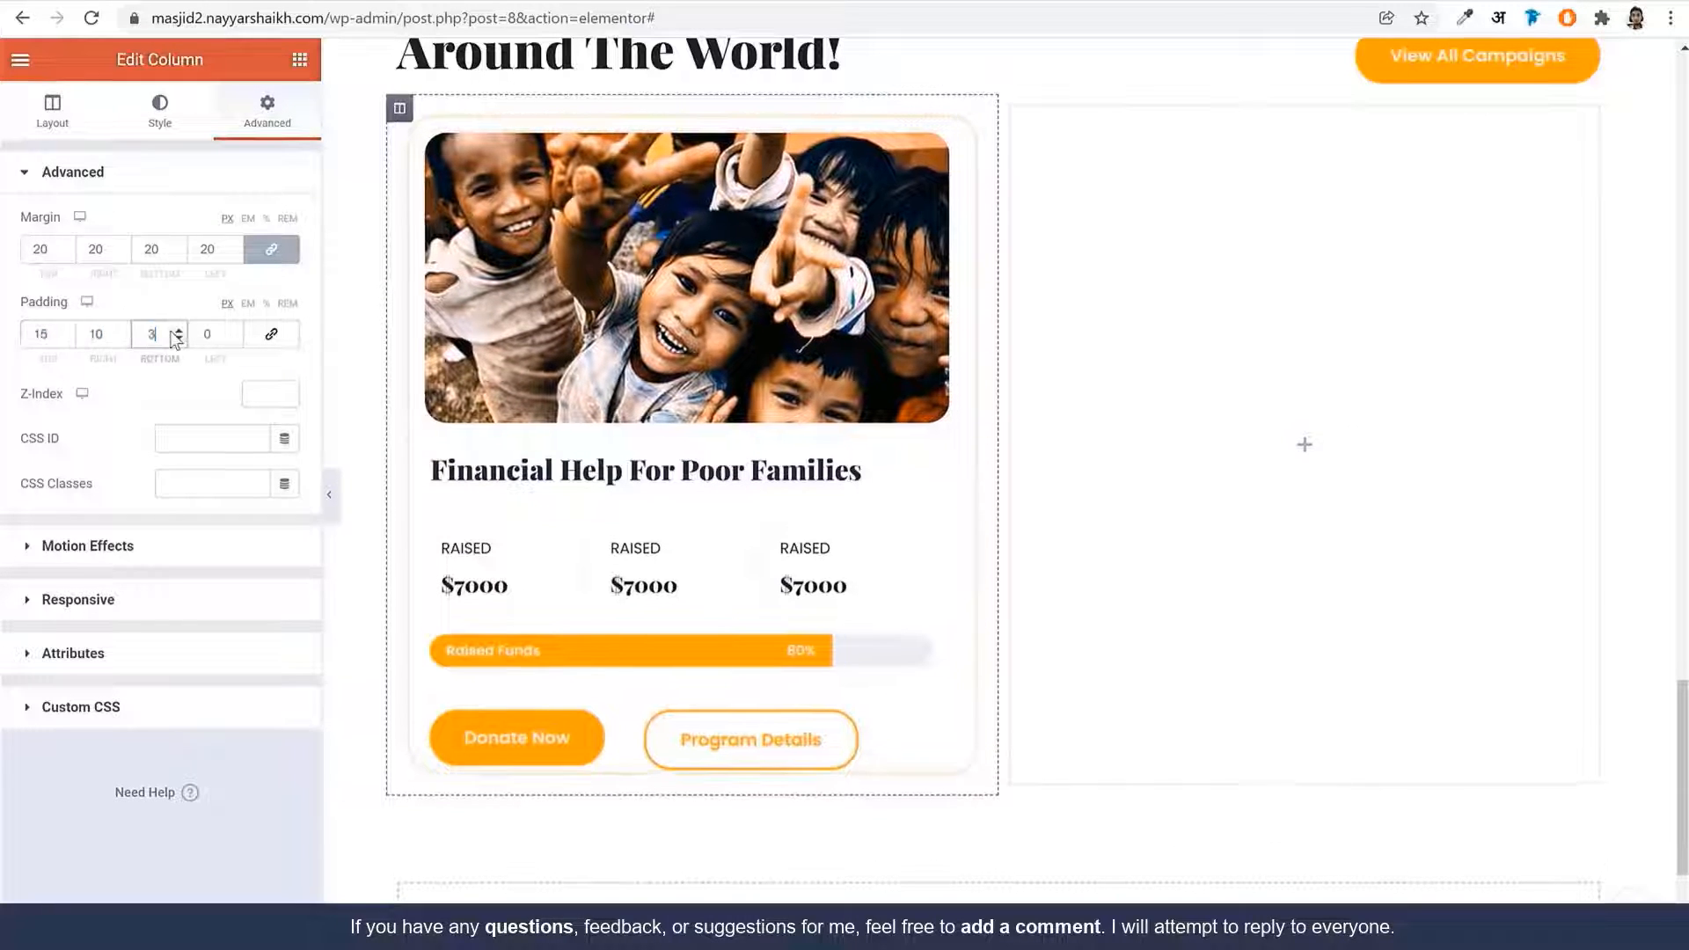
{"action": "type", "text": "10"}
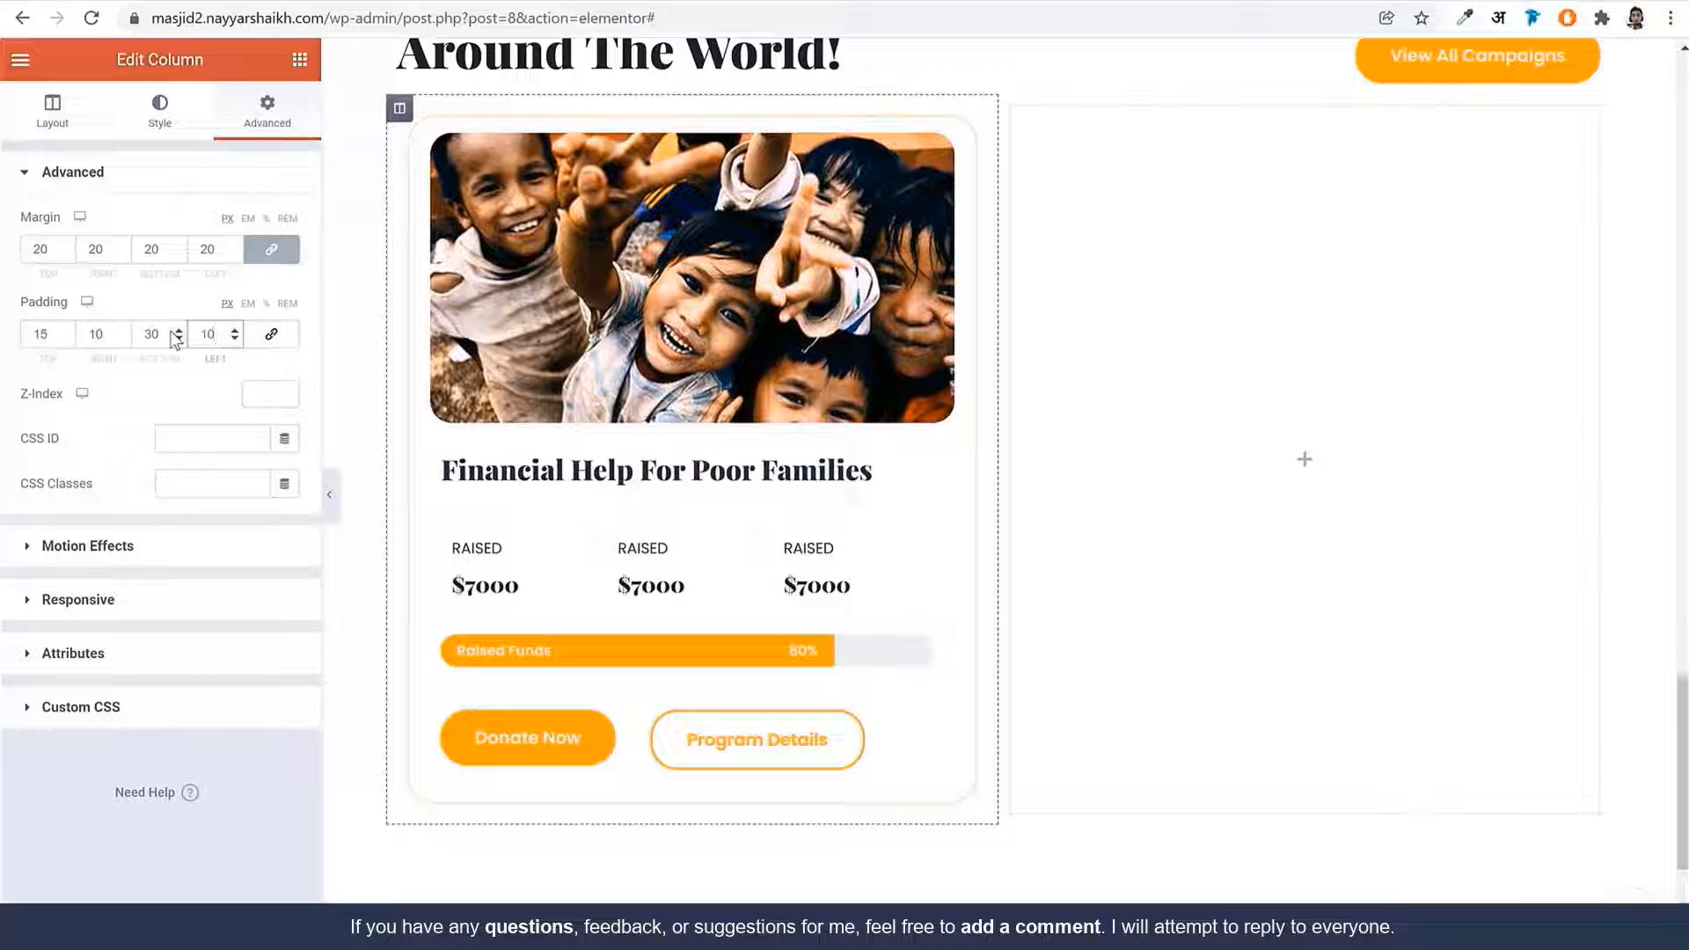
{"action": "left_click", "coordinate": [330, 495]}
{"action": "scroll", "coordinate": [1275, 479], "scroll_direction": "up", "scroll_amount": 3}
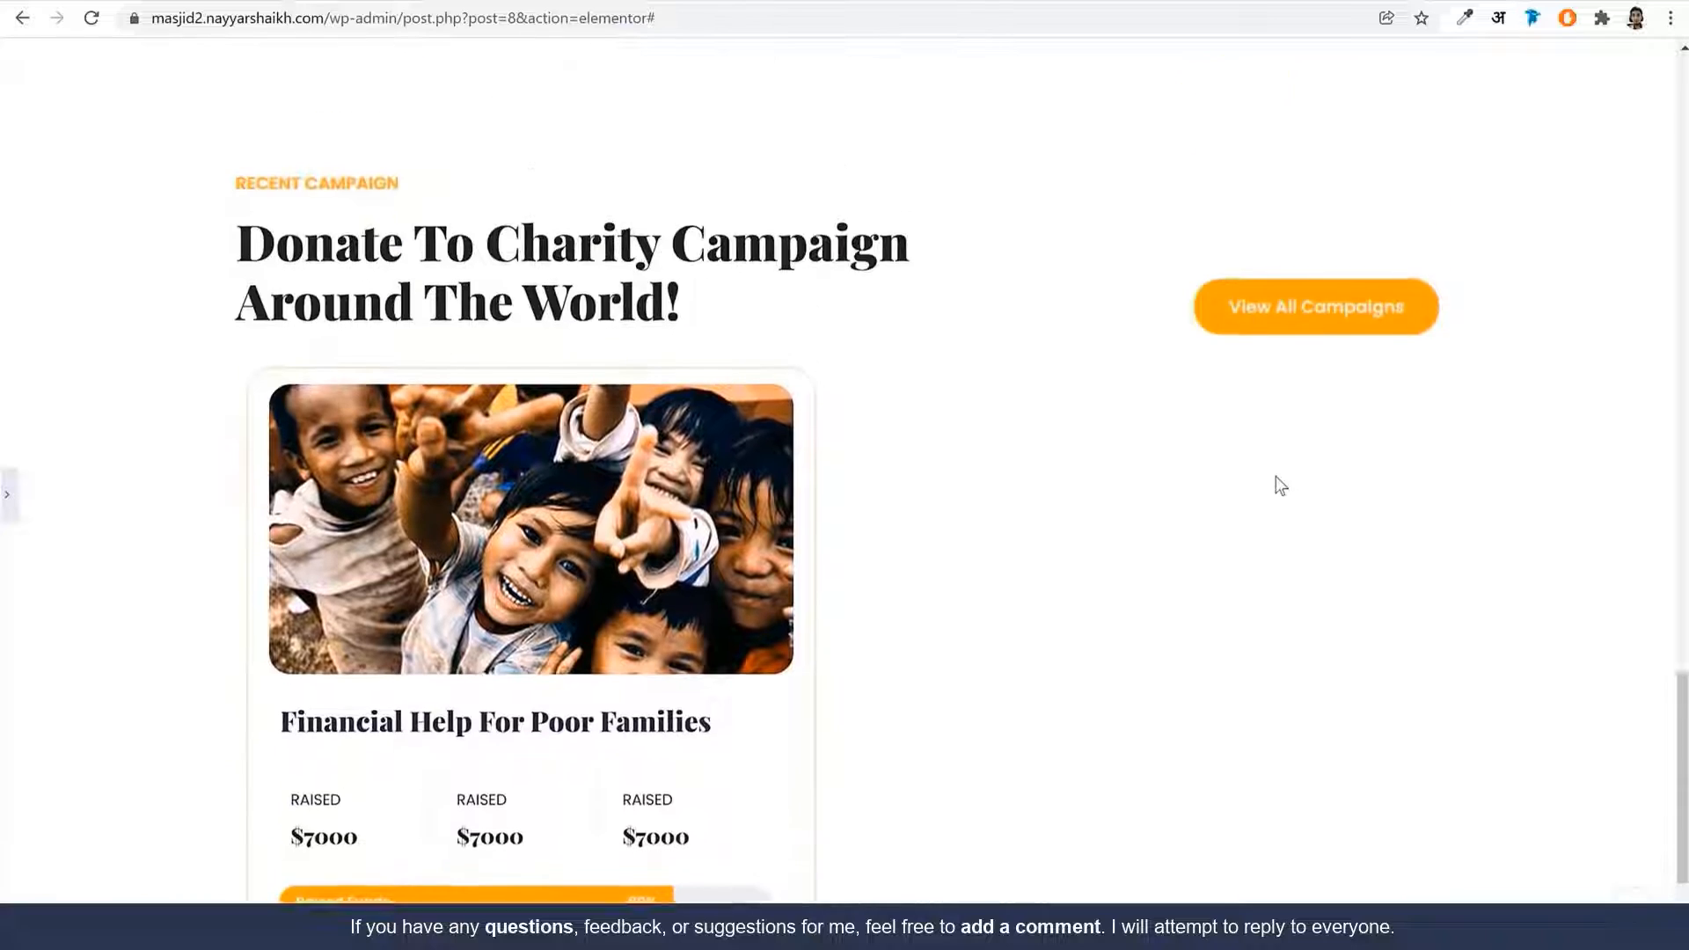
{"action": "scroll", "coordinate": [1280, 485], "scroll_direction": "down", "scroll_amount": 3}
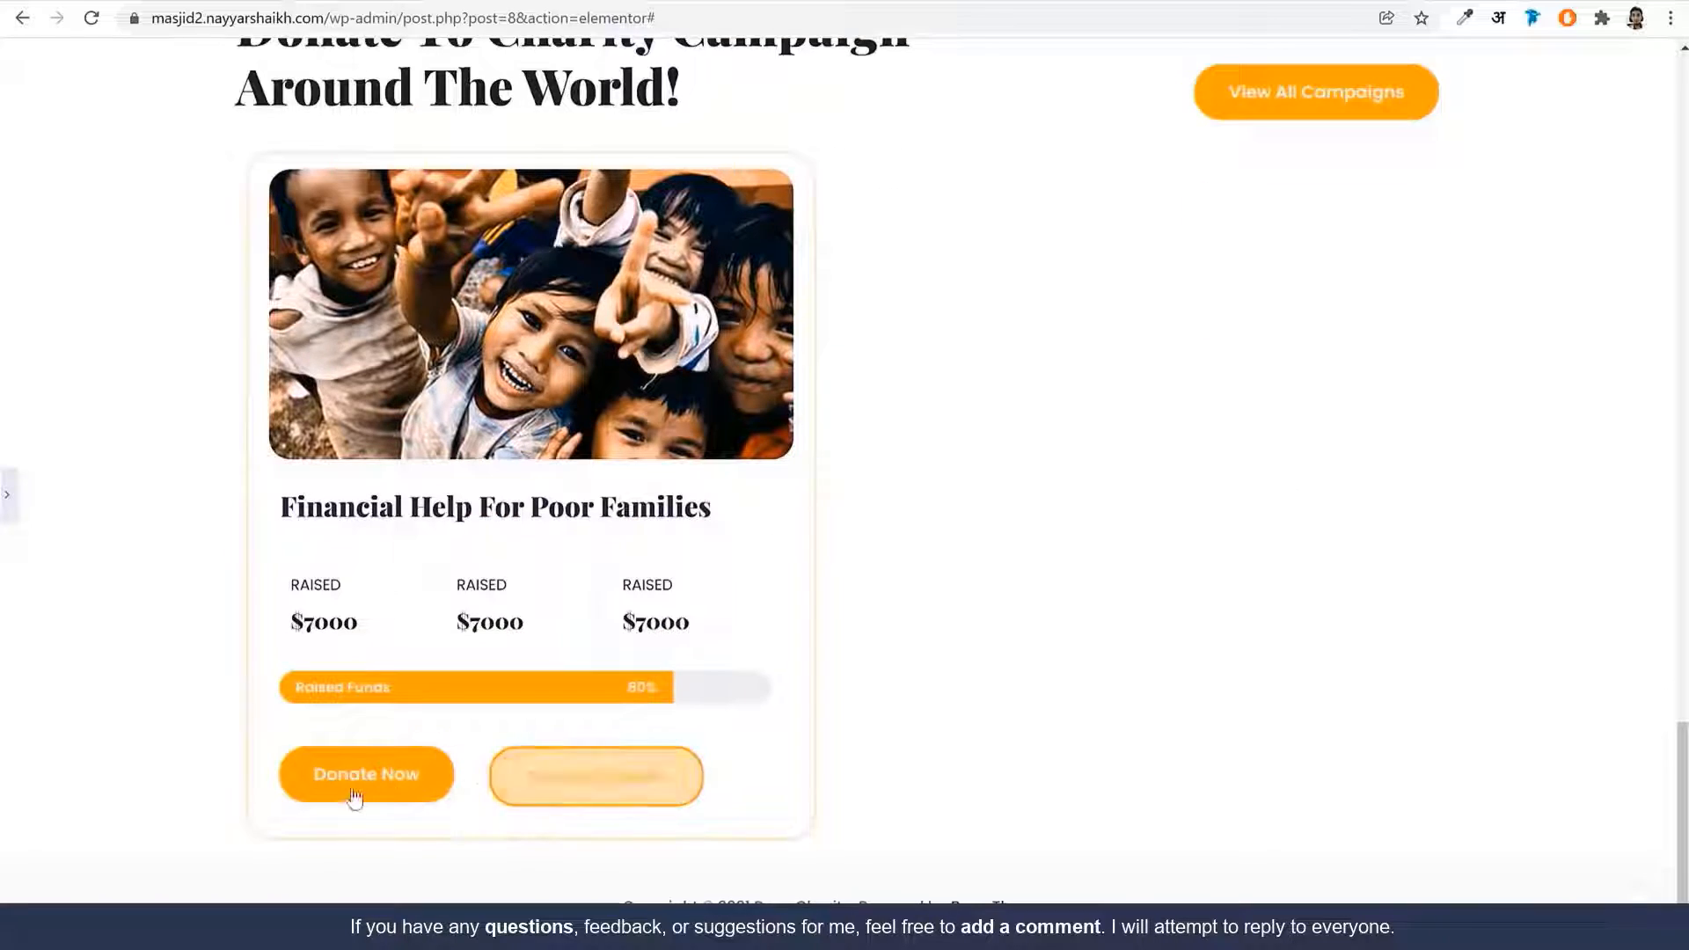
{"action": "left_click", "coordinate": [7, 494]}
{"action": "scroll", "coordinate": [695, 479], "scroll_direction": "up", "scroll_amount": 2}
{"action": "scroll", "coordinate": [695, 478], "scroll_direction": "down", "scroll_amount": 2}
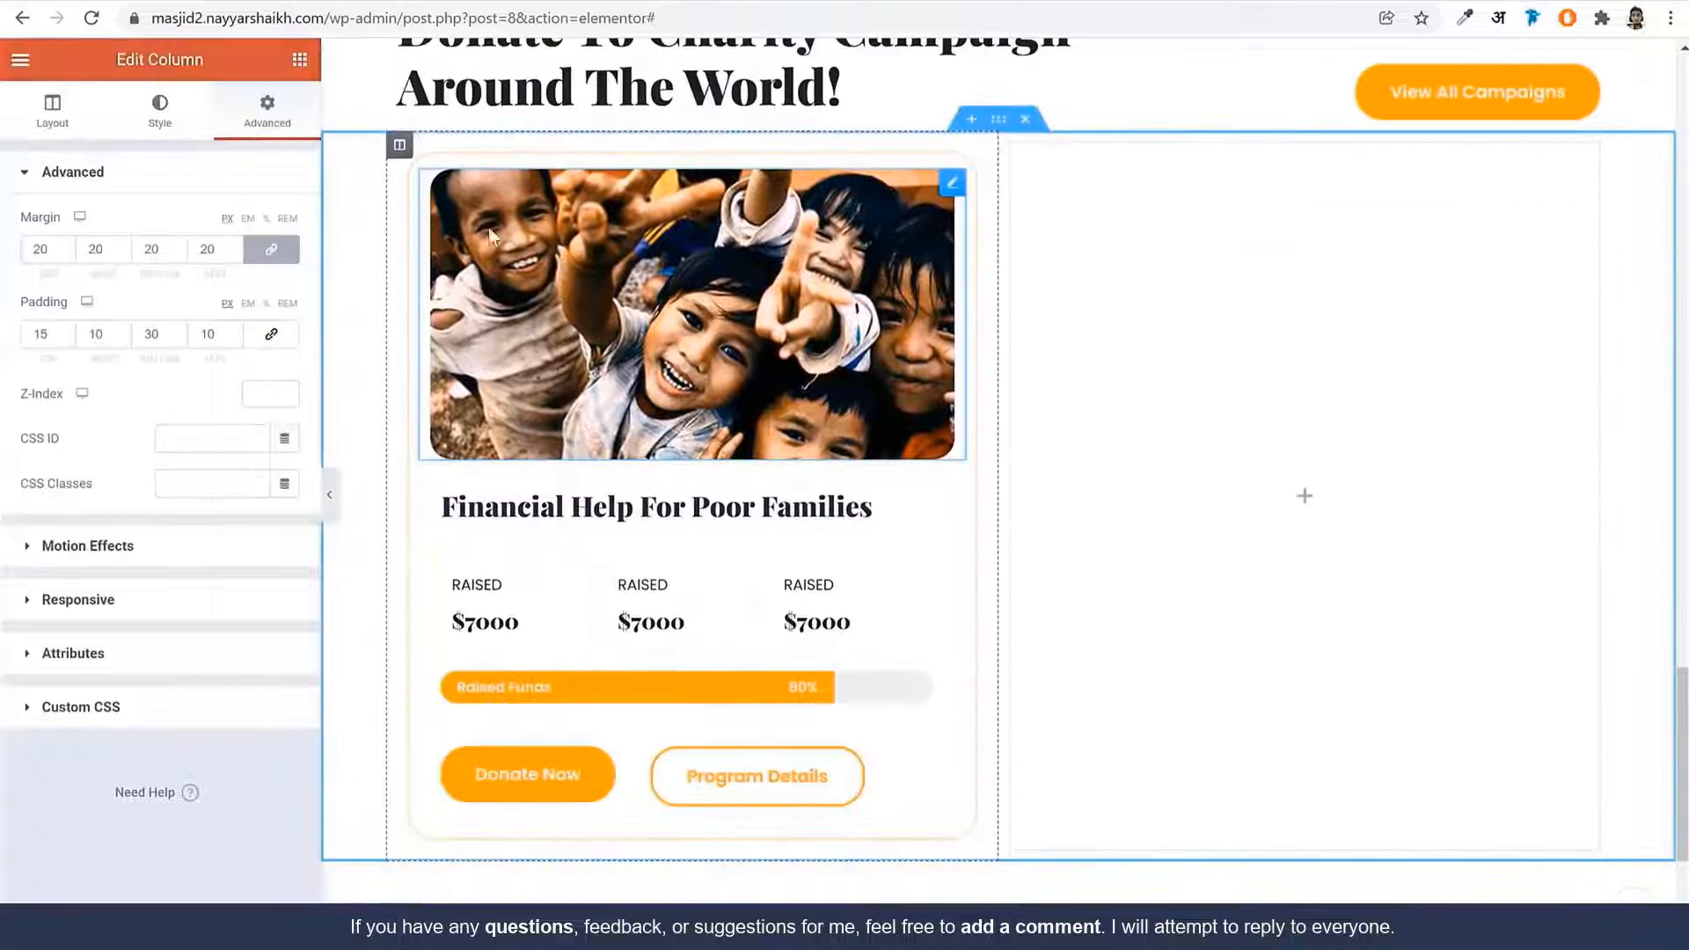
Duplicate the Financial Help For Poor Families card column and delete the empty third column
{"action": "right_click", "coordinate": [408, 159]}
{"action": "left_click", "coordinate": [475, 200]}
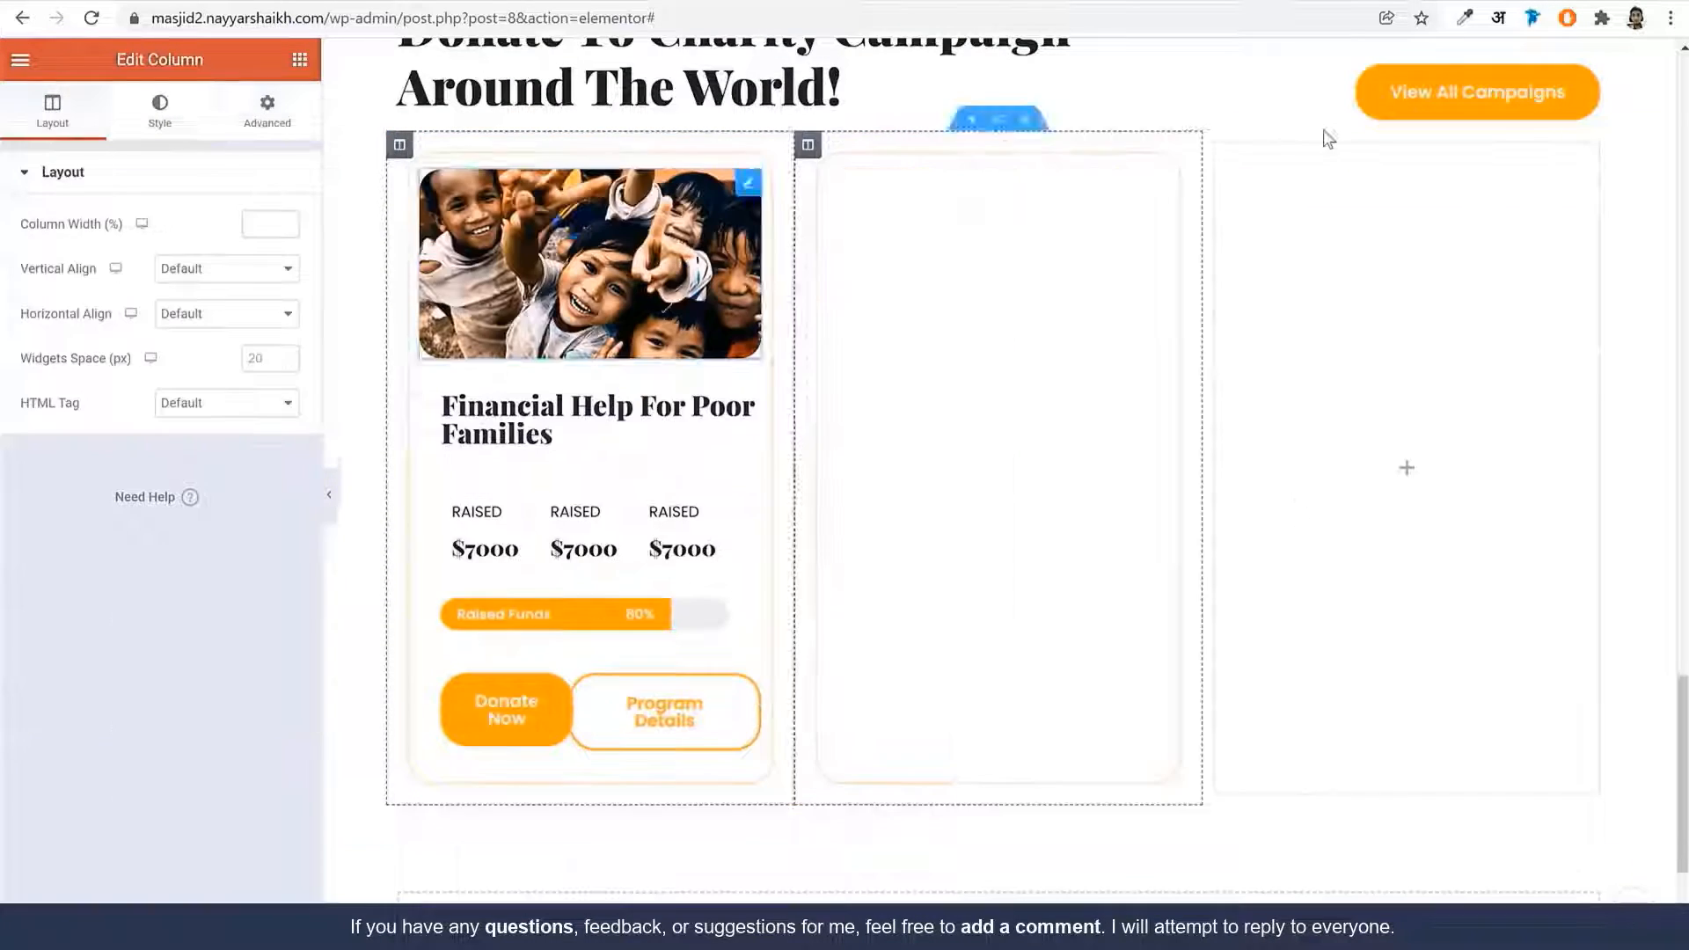
{"action": "right_click", "coordinate": [1219, 148]}
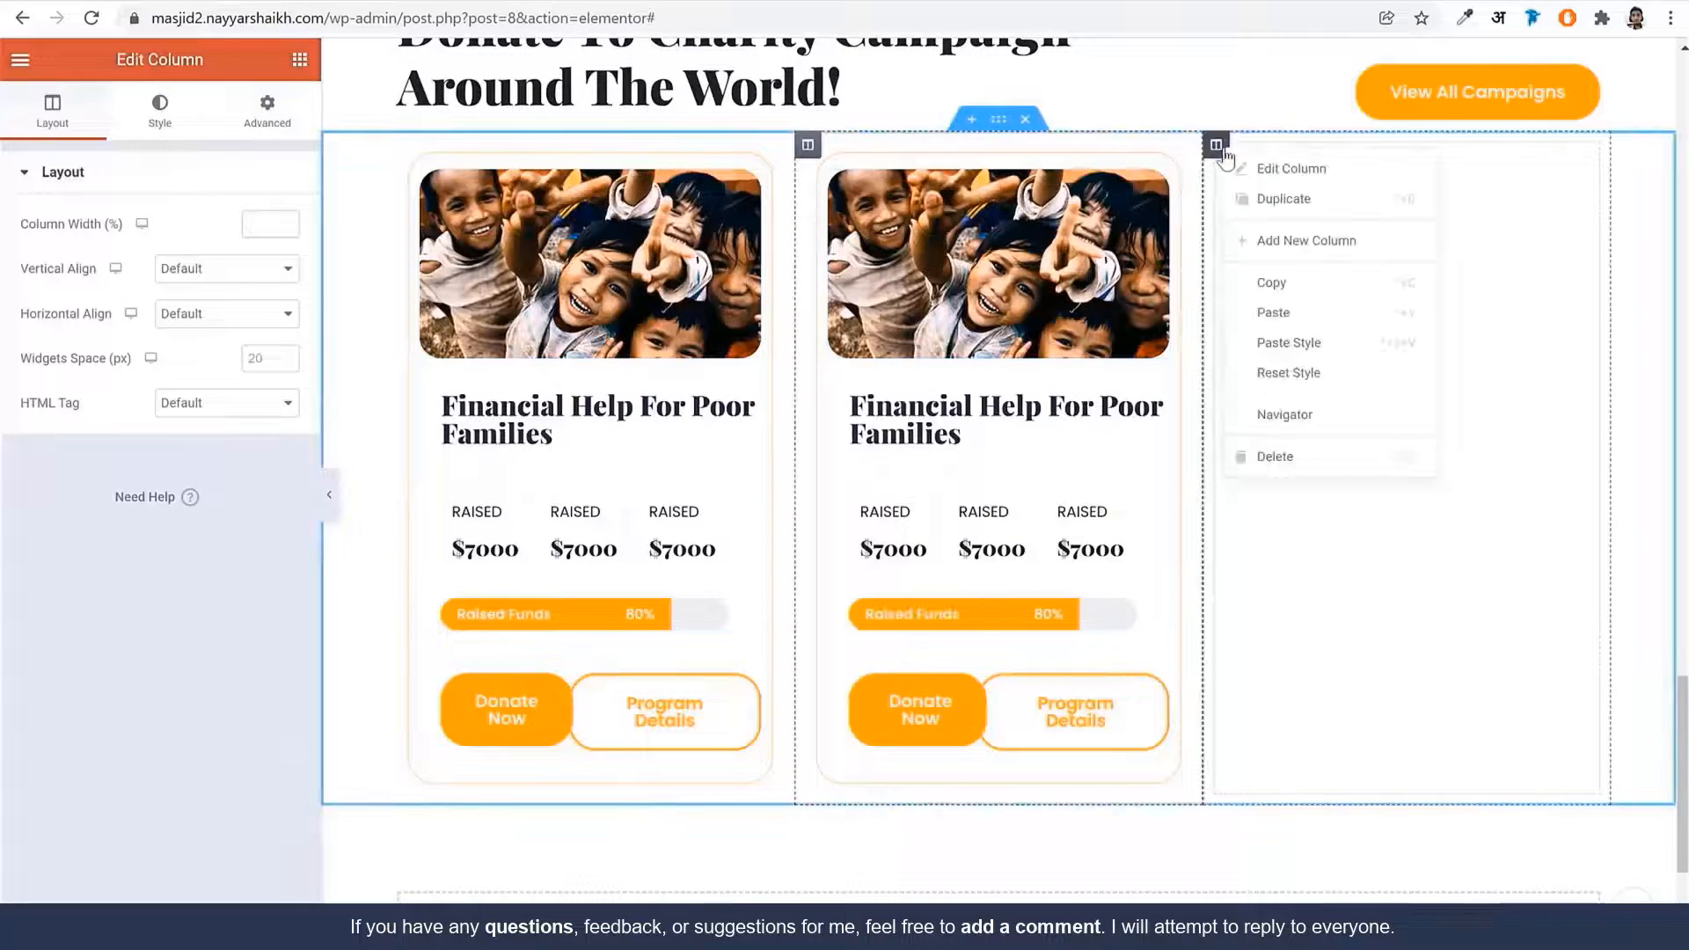
{"action": "left_click", "coordinate": [1291, 462]}
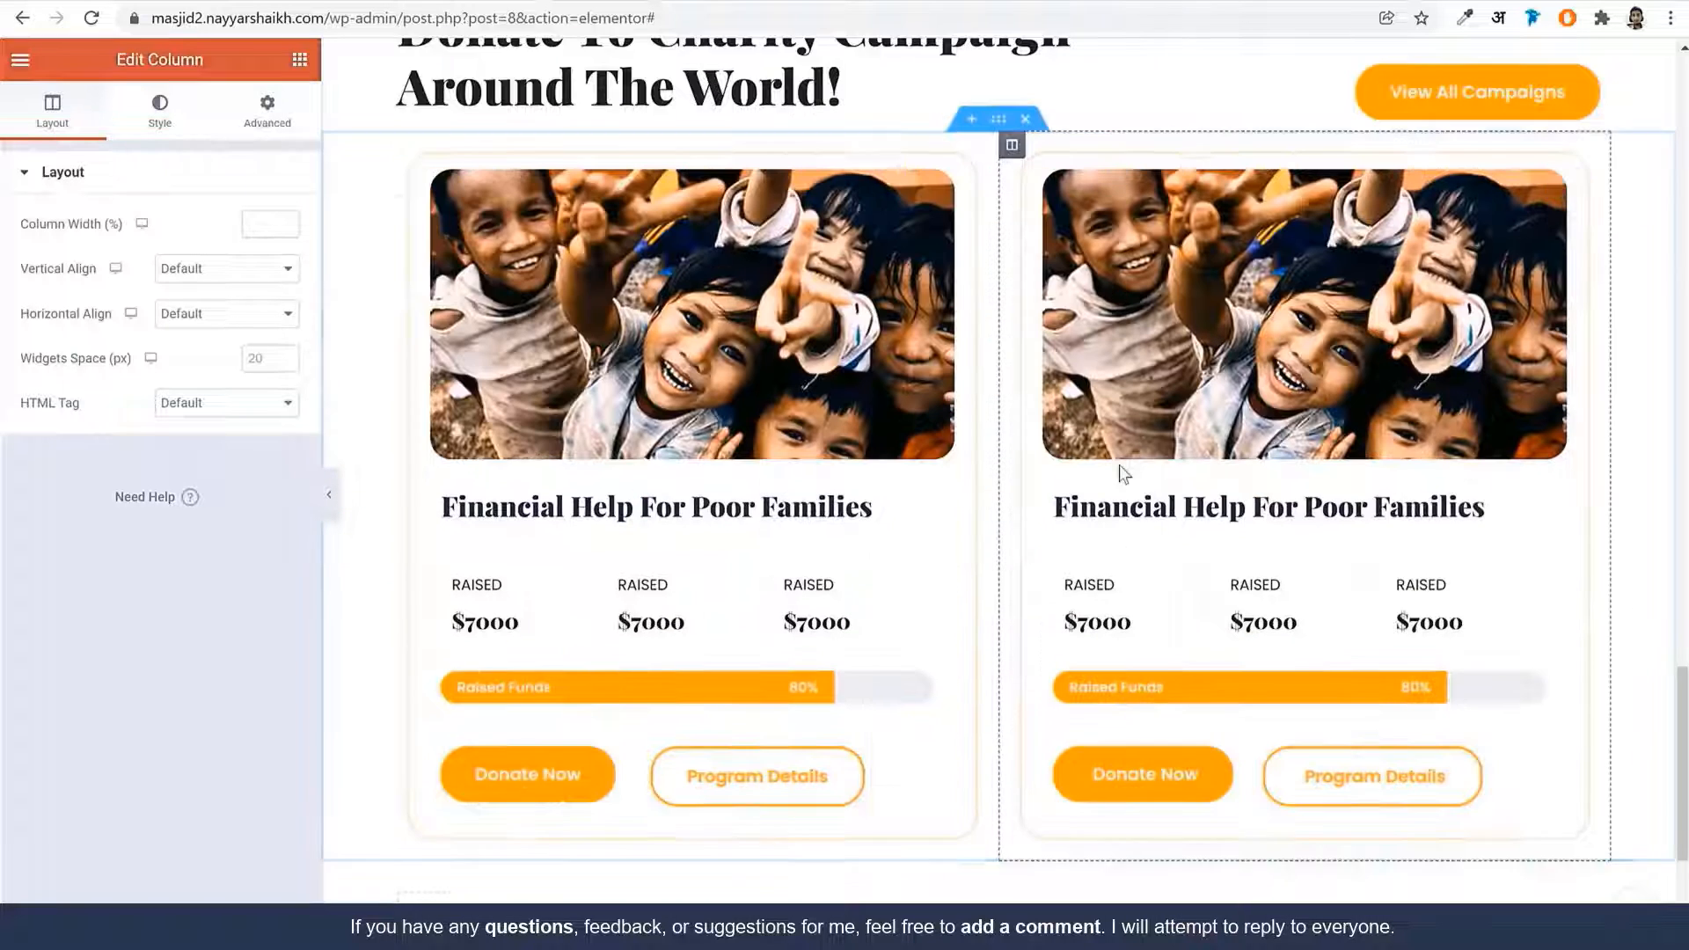
Select the second card's image, then the RECENT CAMPAIGN heading section
{"action": "scroll", "coordinate": [1119, 475], "scroll_direction": "down", "scroll_amount": 1}
{"action": "scroll", "coordinate": [1143, 466], "scroll_direction": "up", "scroll_amount": 2}
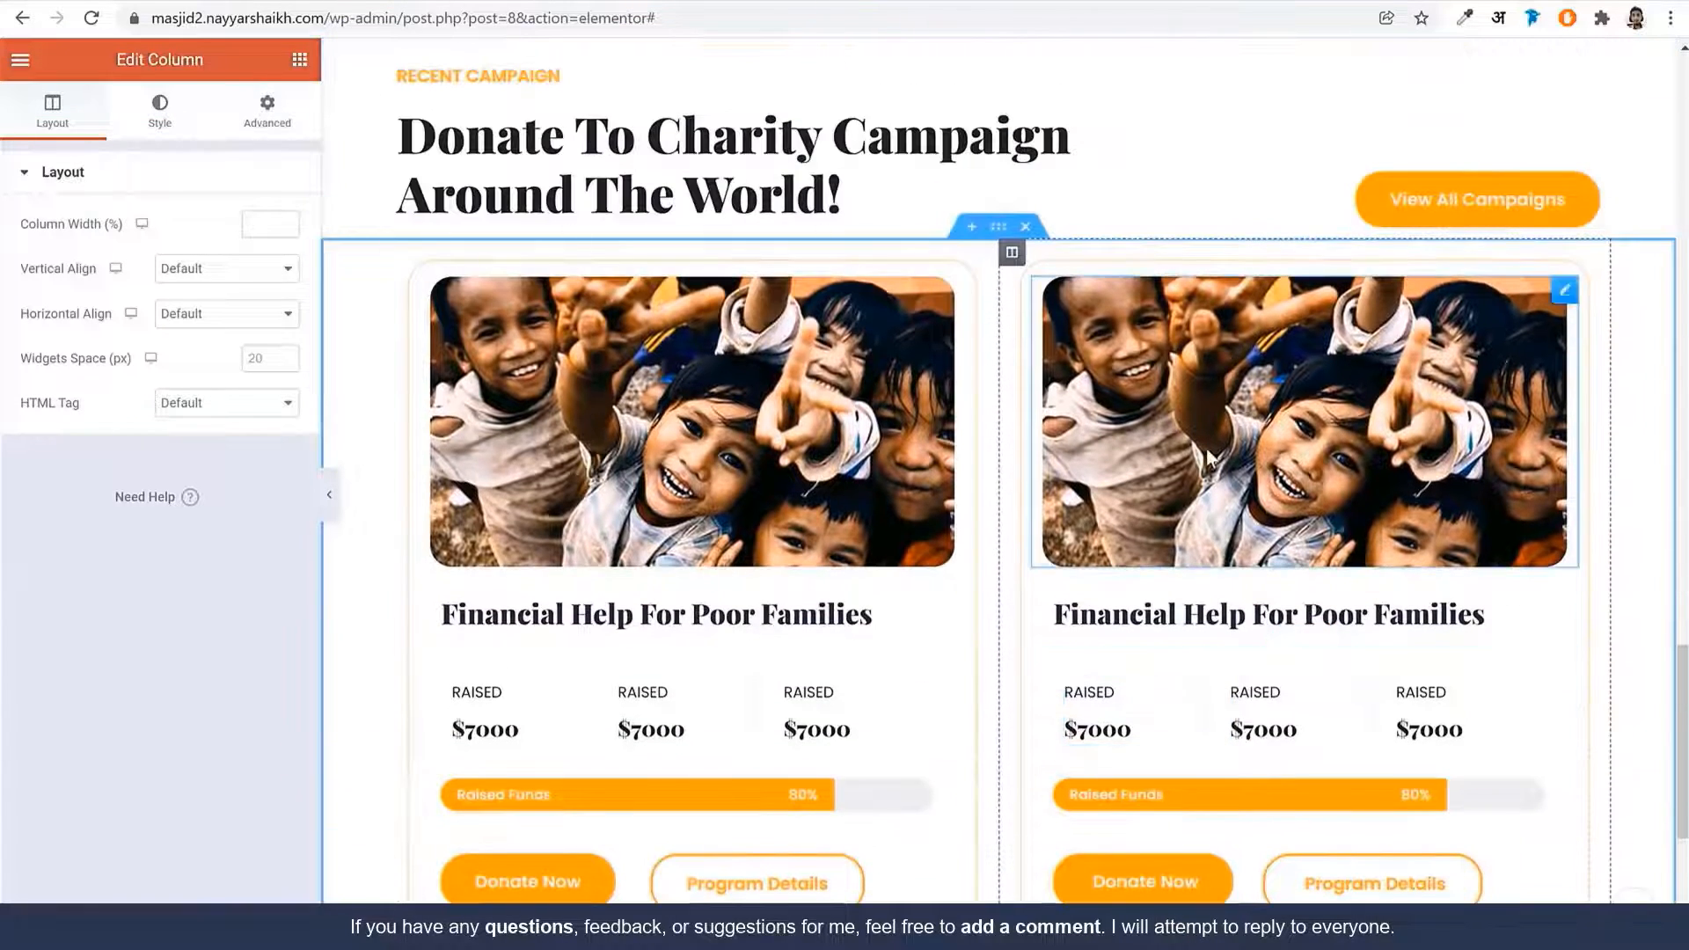
{"action": "left_click", "coordinate": [1162, 432]}
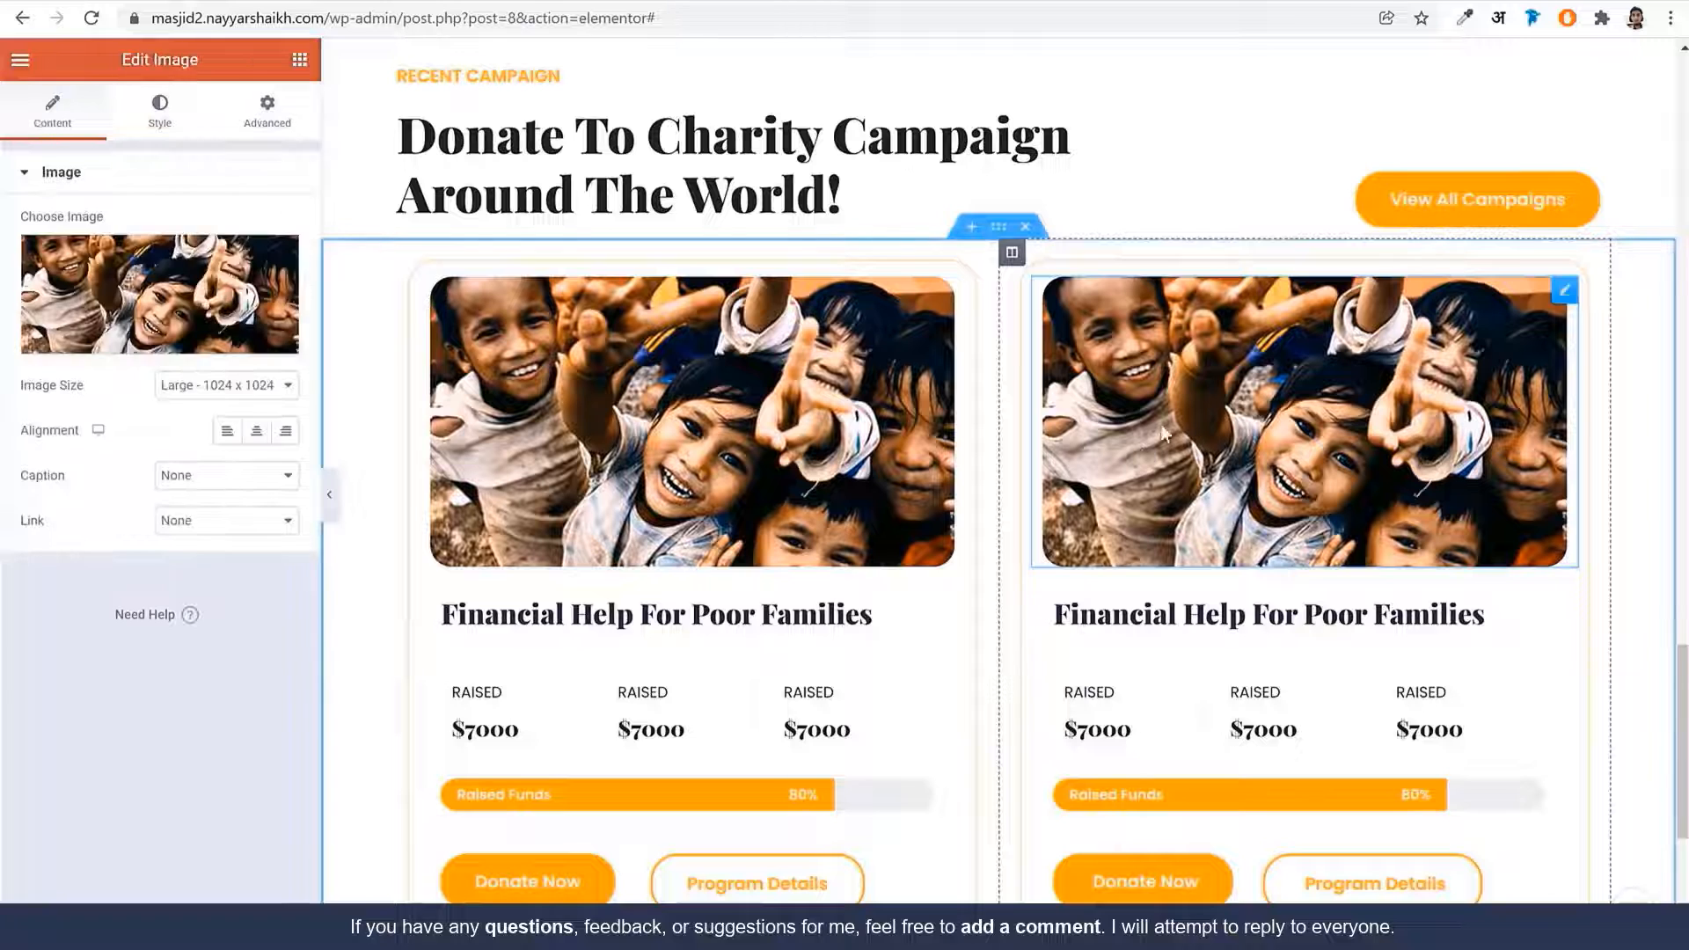
{"action": "scroll", "coordinate": [1205, 447], "scroll_direction": "down", "scroll_amount": 3}
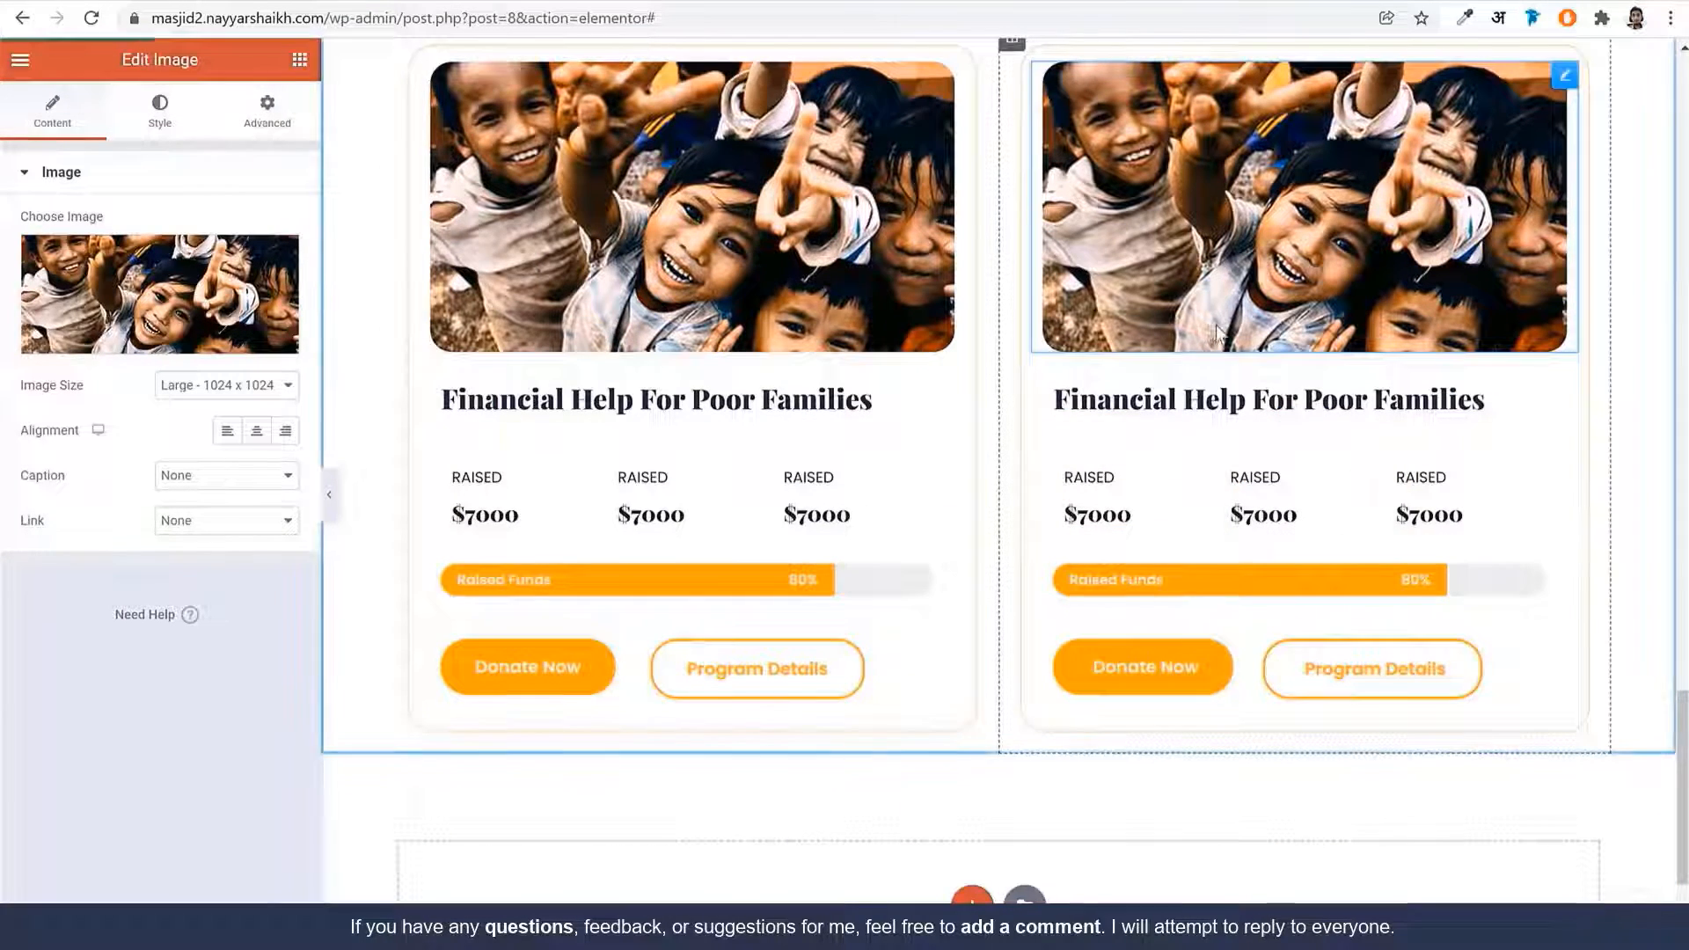
{"action": "scroll", "coordinate": [1041, 270], "scroll_direction": "up", "scroll_amount": 5}
{"action": "left_click", "coordinate": [1041, 270]}
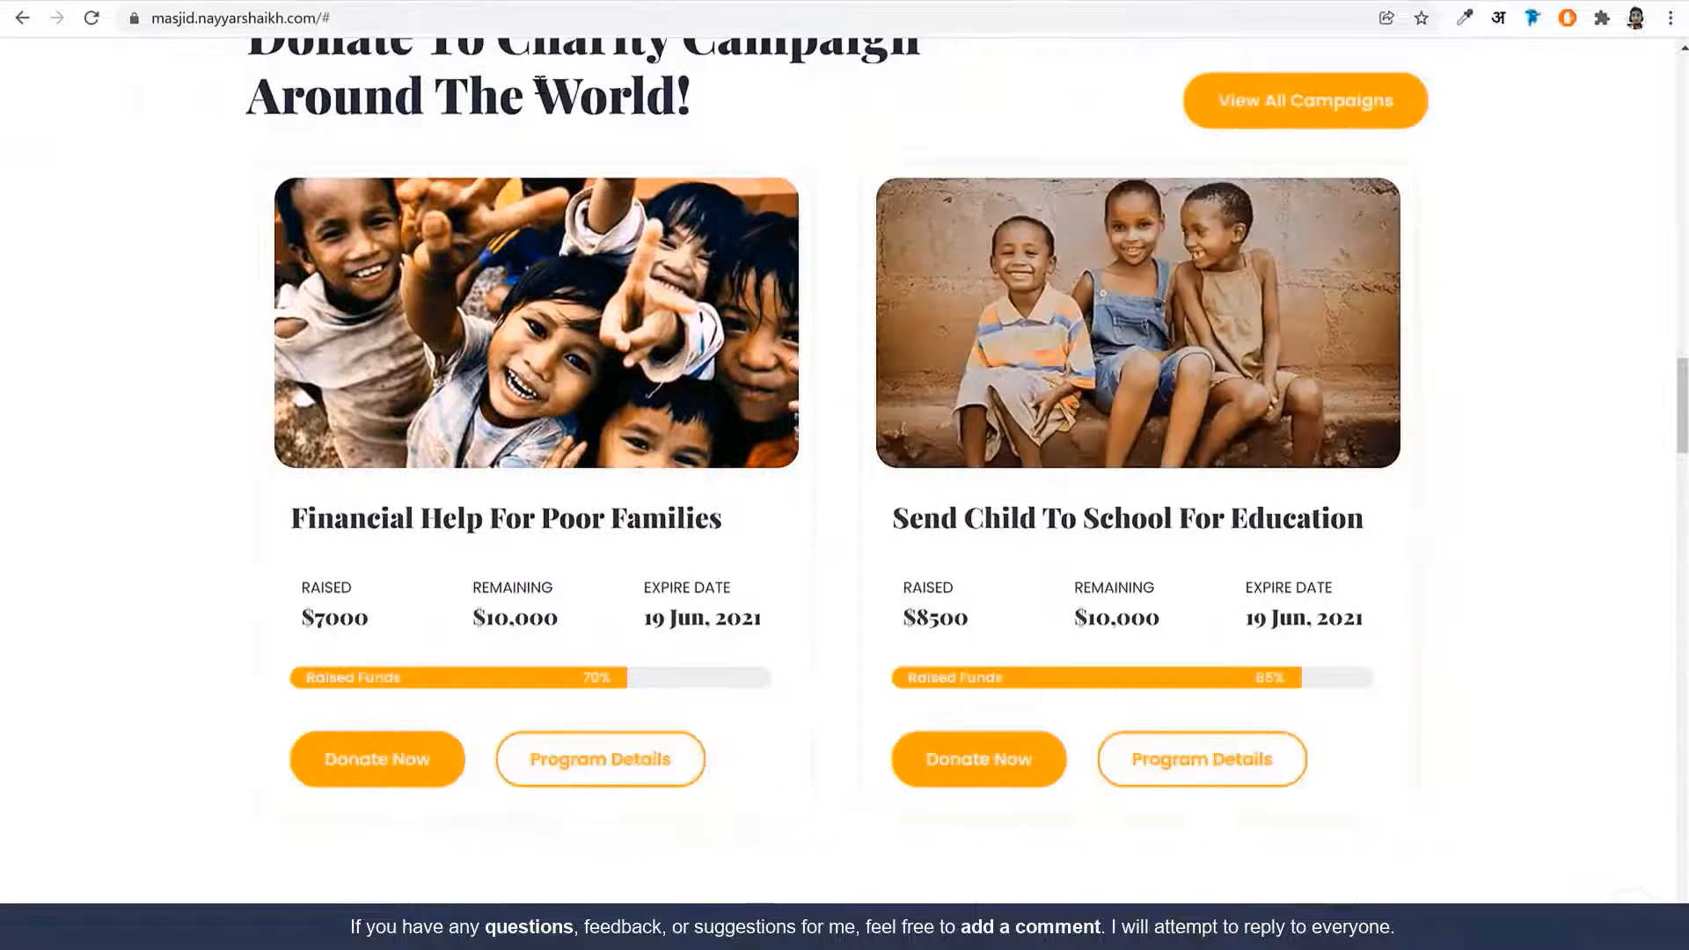
Enter 100 px values into the selected section's top and bottom padding fields
{"action": "scroll", "coordinate": [1036, 489], "scroll_direction": "up", "scroll_amount": 5}
{"action": "scroll", "coordinate": [1040, 501], "scroll_direction": "down", "scroll_amount": 10}
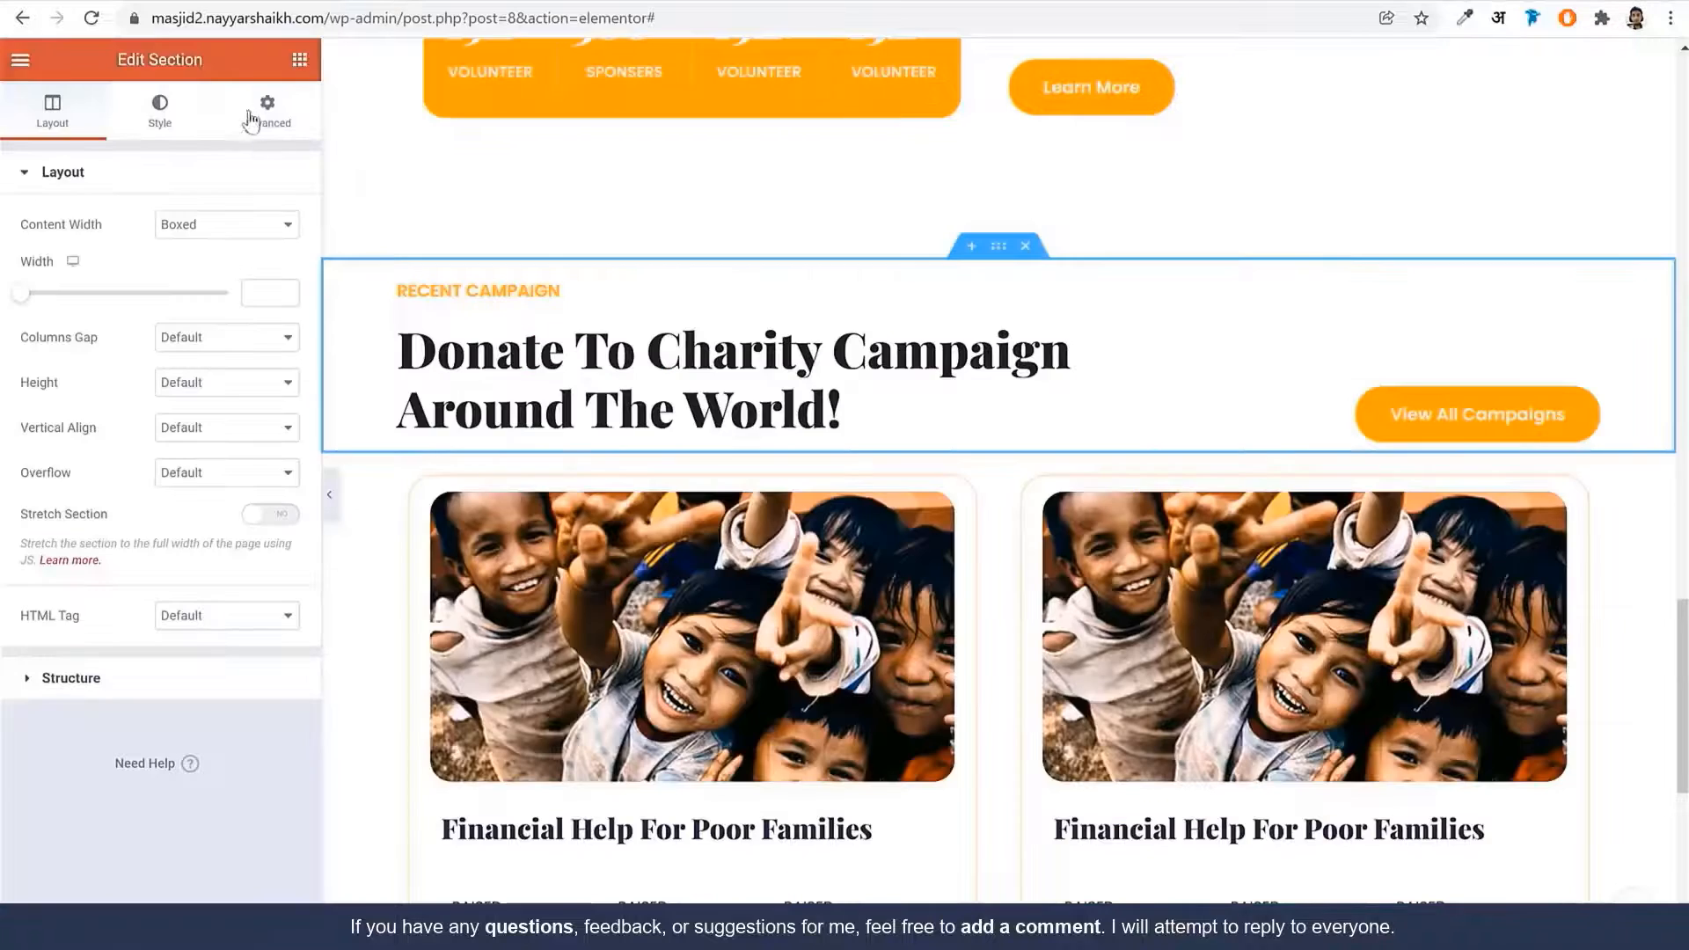
{"action": "left_click", "coordinate": [251, 120]}
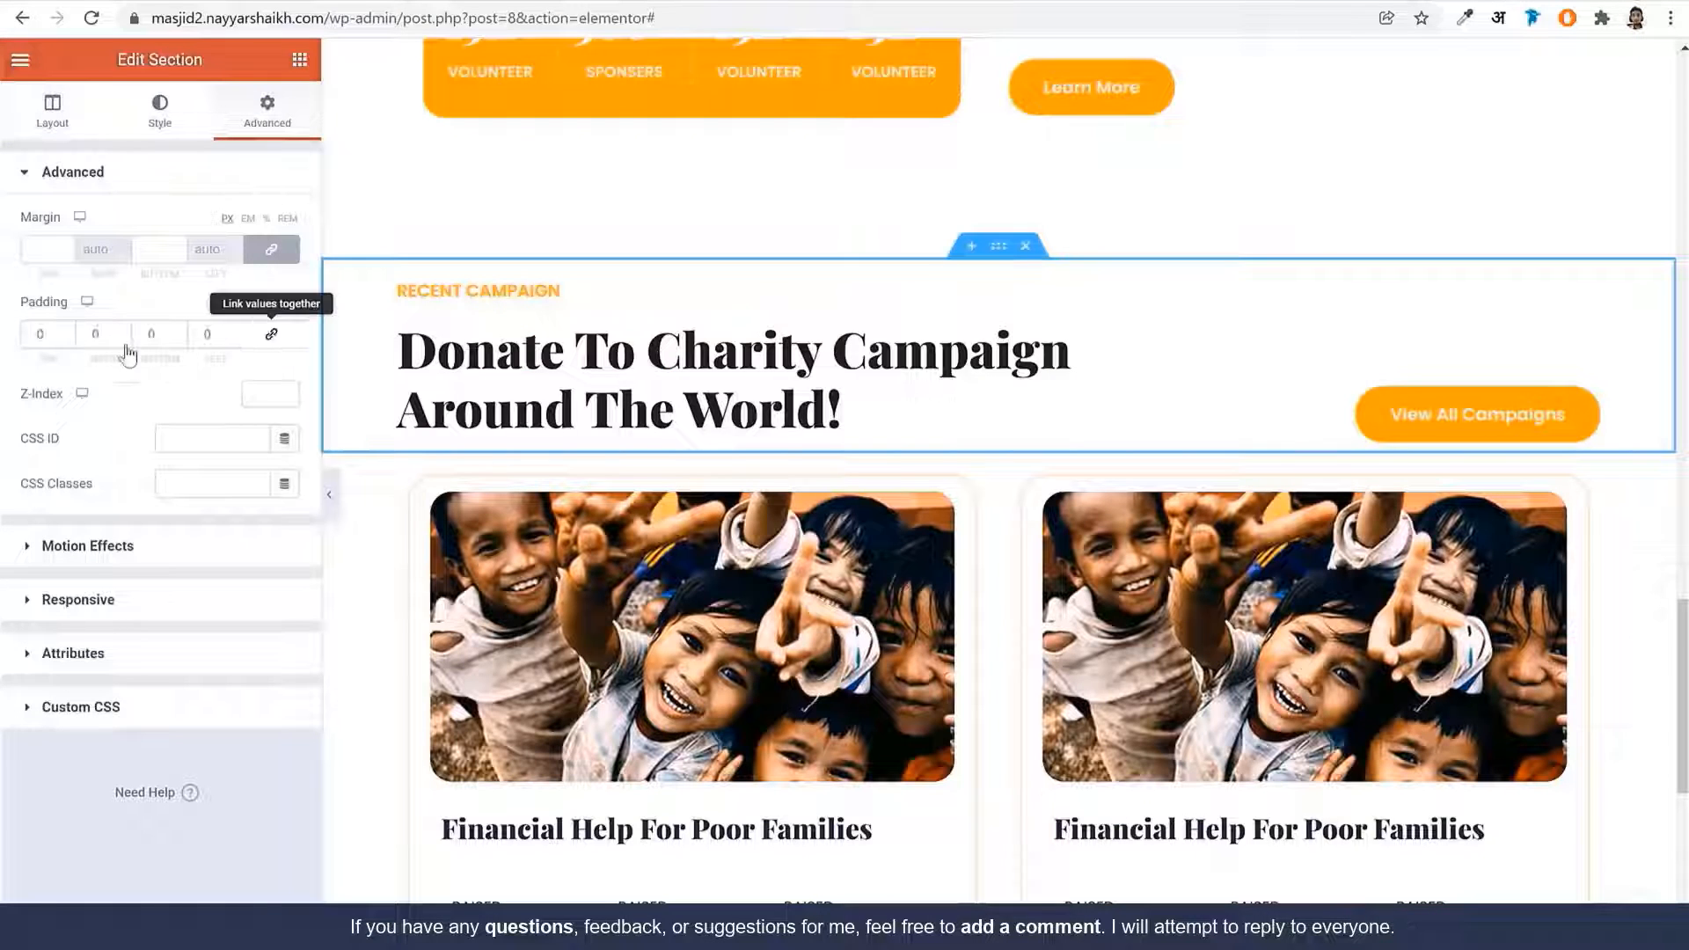
{"action": "left_click", "coordinate": [38, 334]}
{"action": "type", "text": "100"}
{"action": "key", "text": "Tab"}
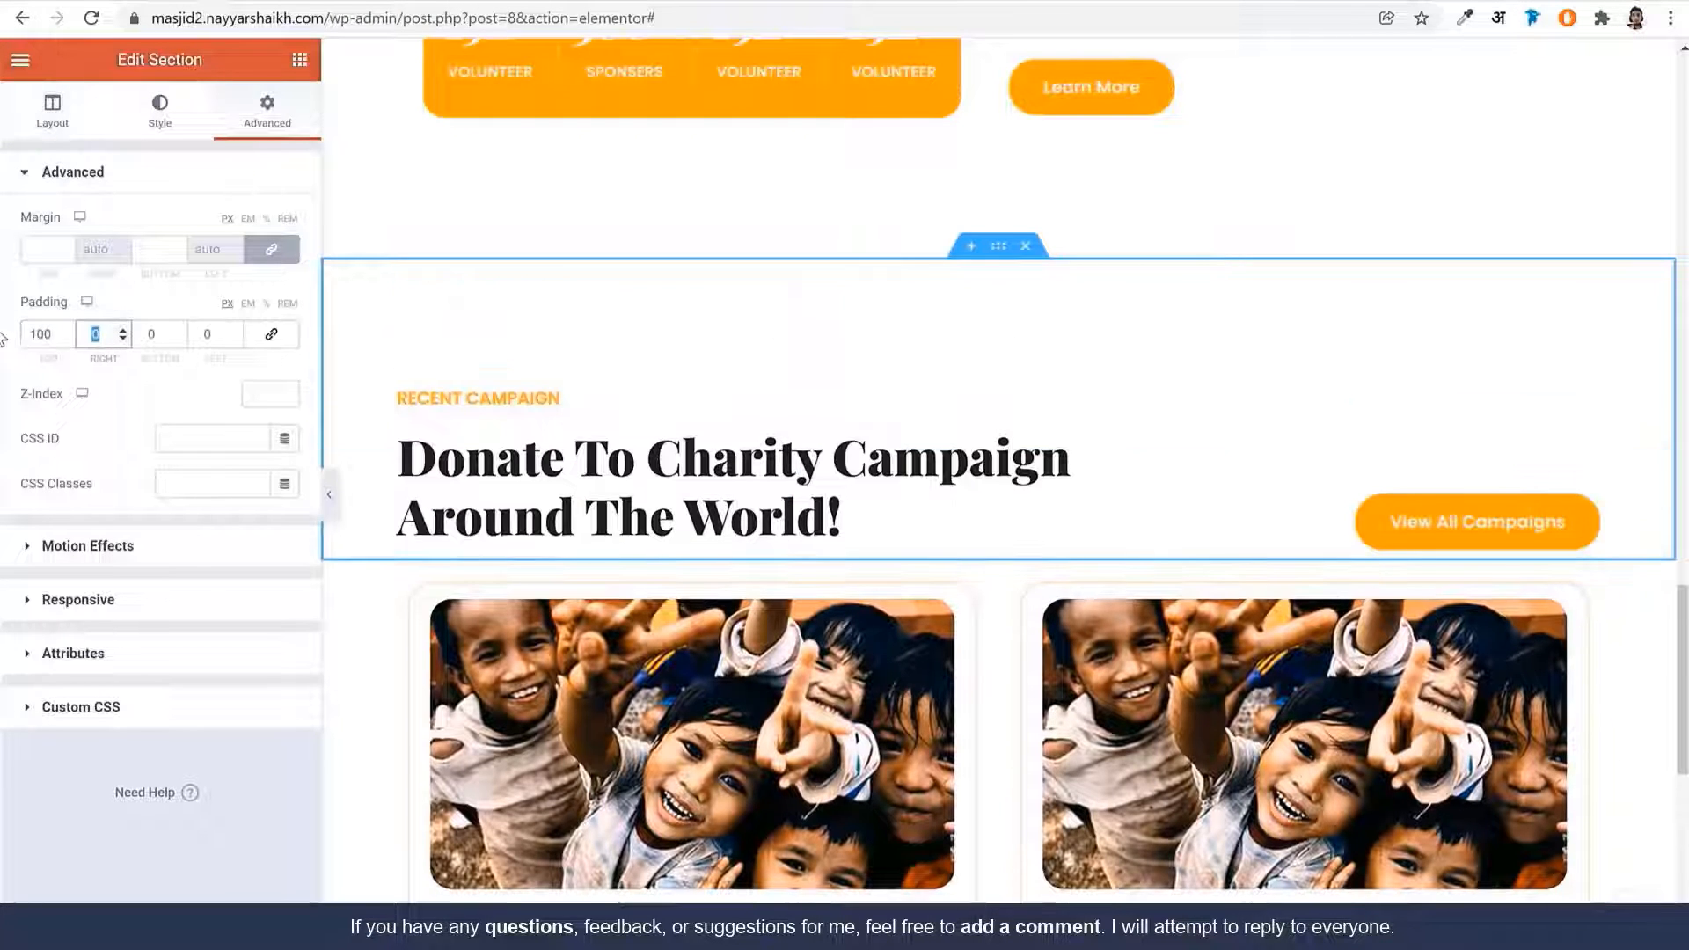
{"action": "key", "text": "Tab"}
{"action": "type", "text": "1000"}
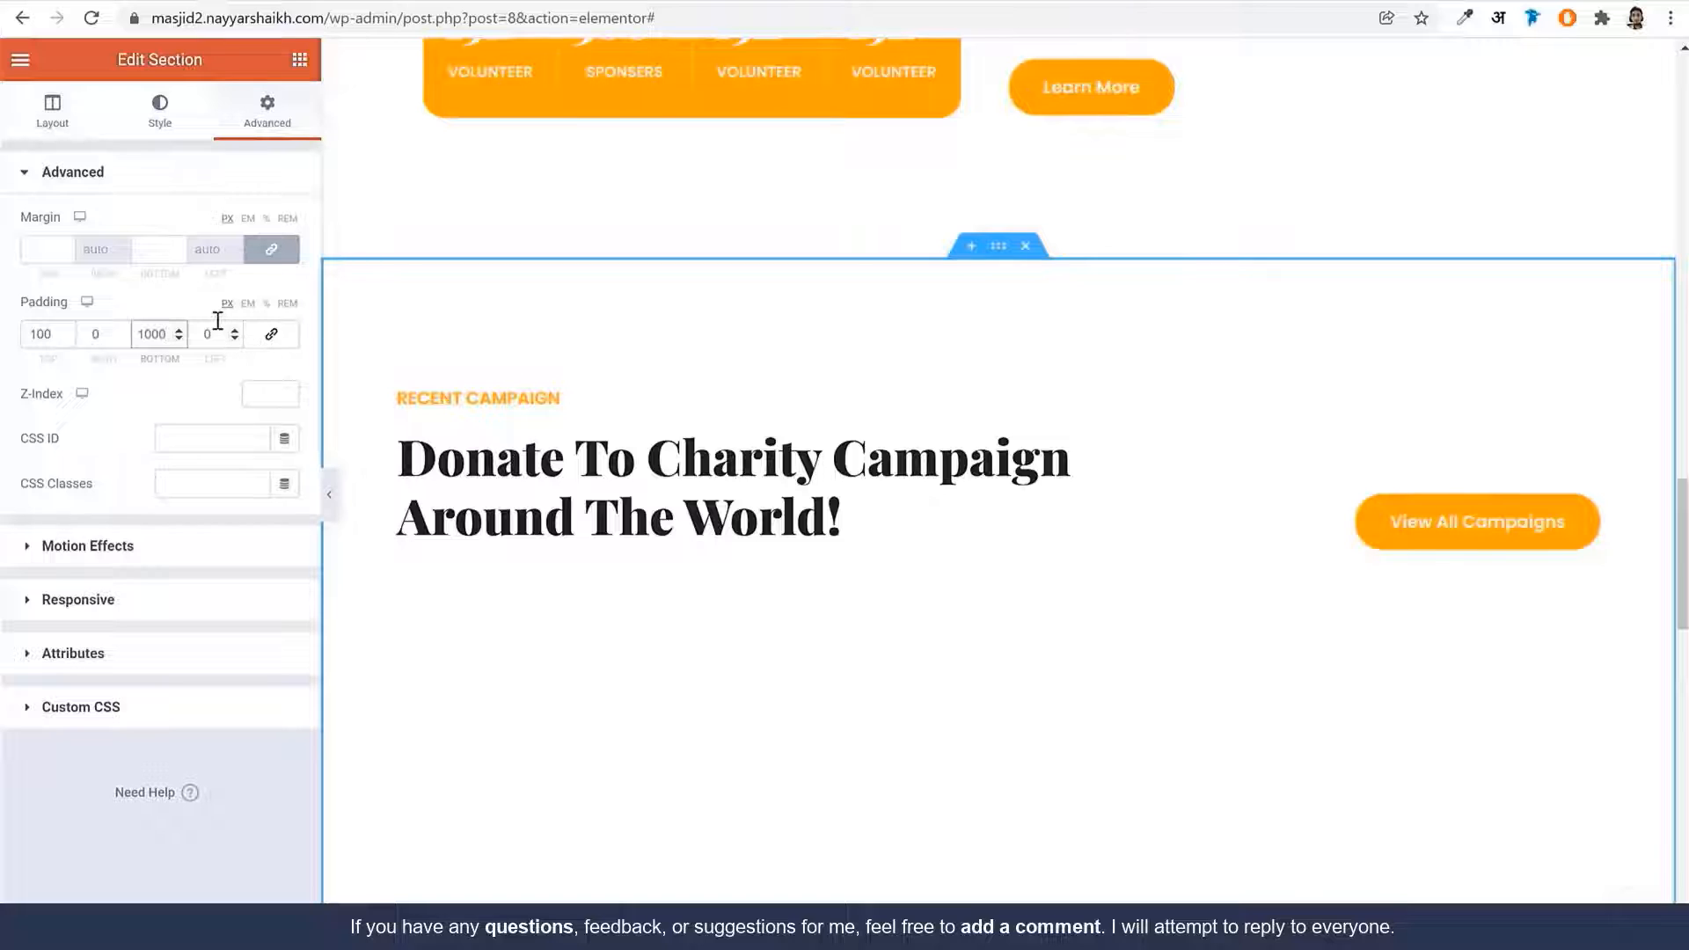
{"action": "type", "text": "100"}
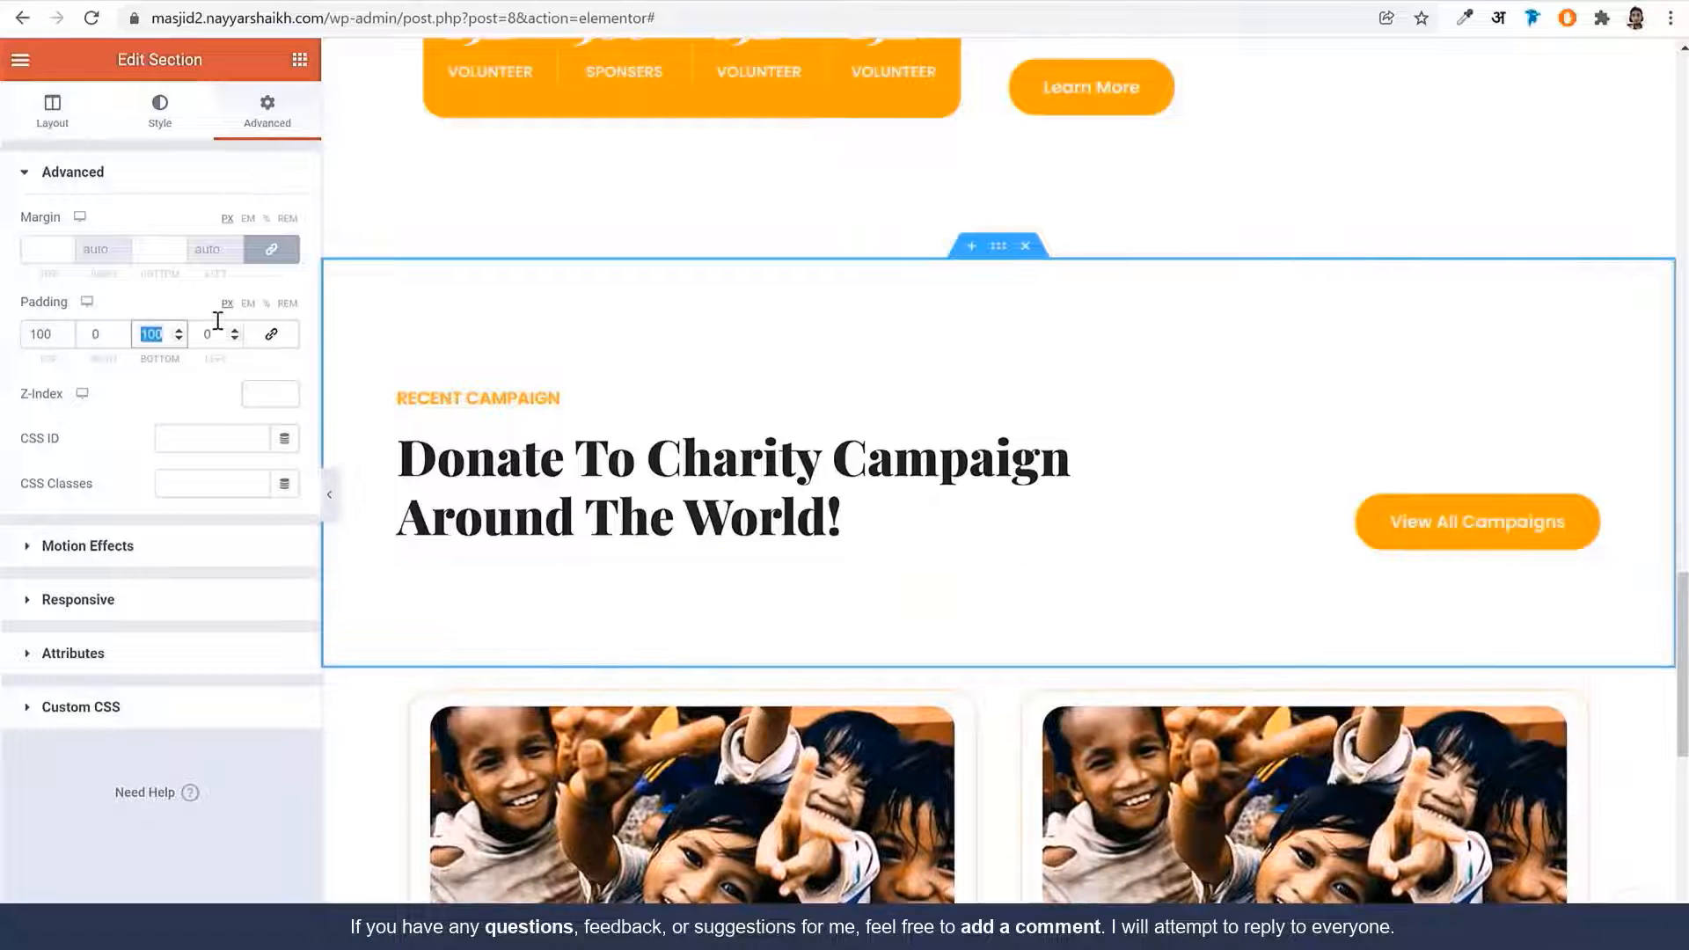
{"action": "type", "text": "0"}
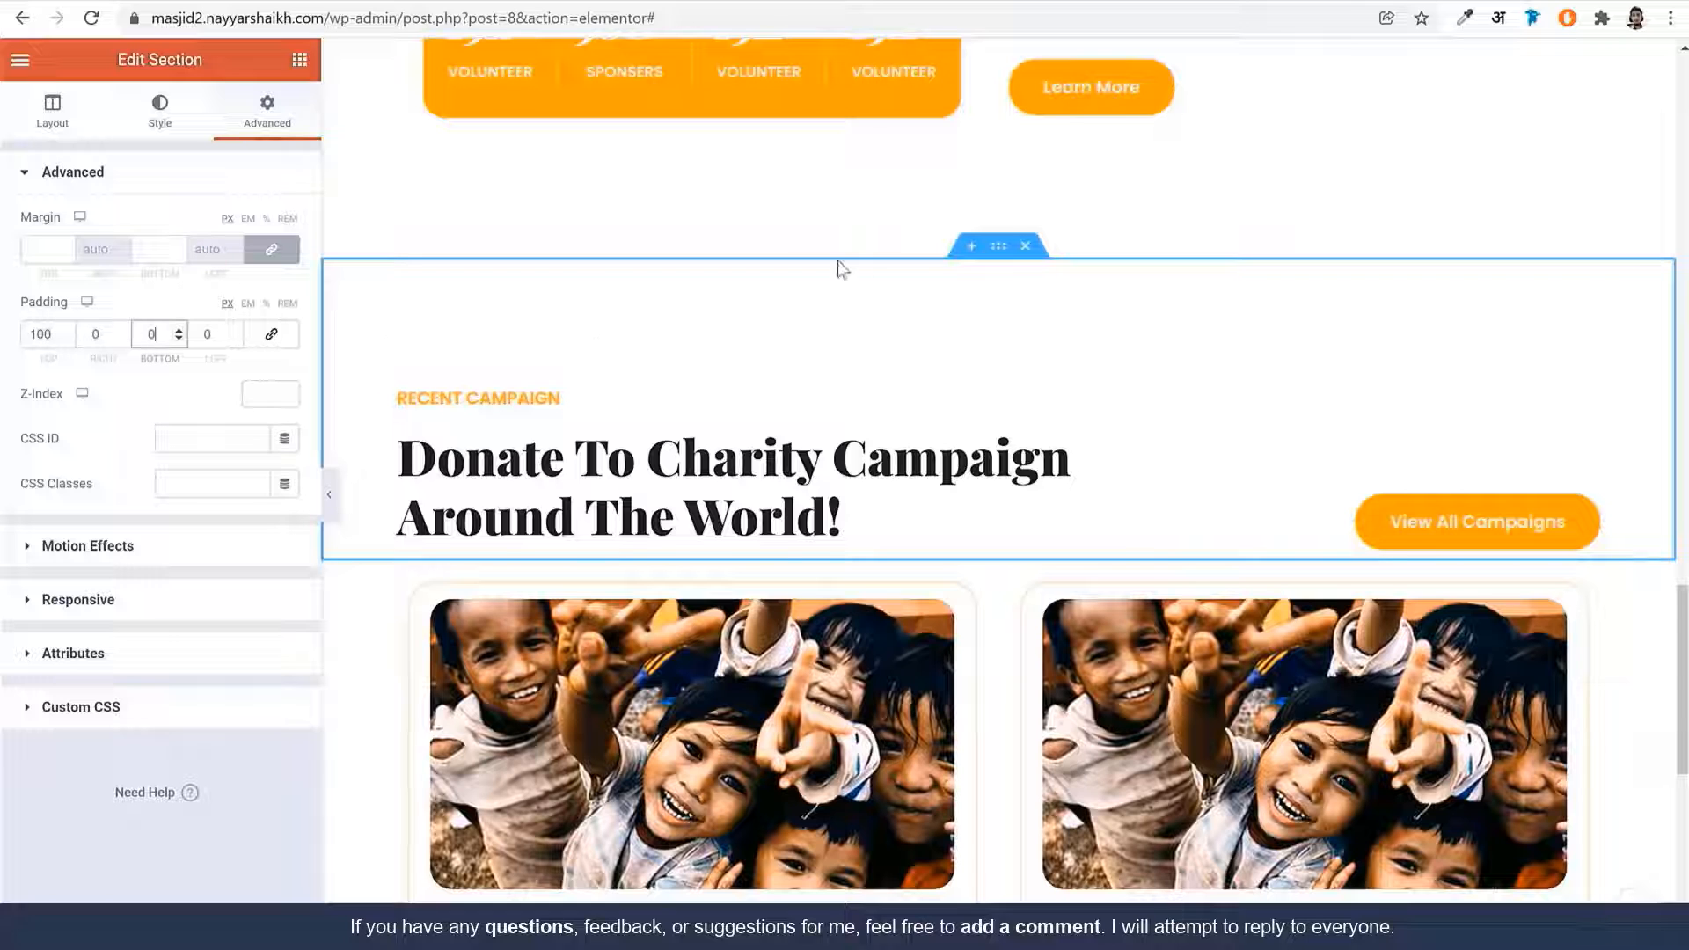
Set the campaign cards section's bottom padding to 100 px
{"action": "scroll", "coordinate": [1009, 419], "scroll_direction": "down", "scroll_amount": 5}
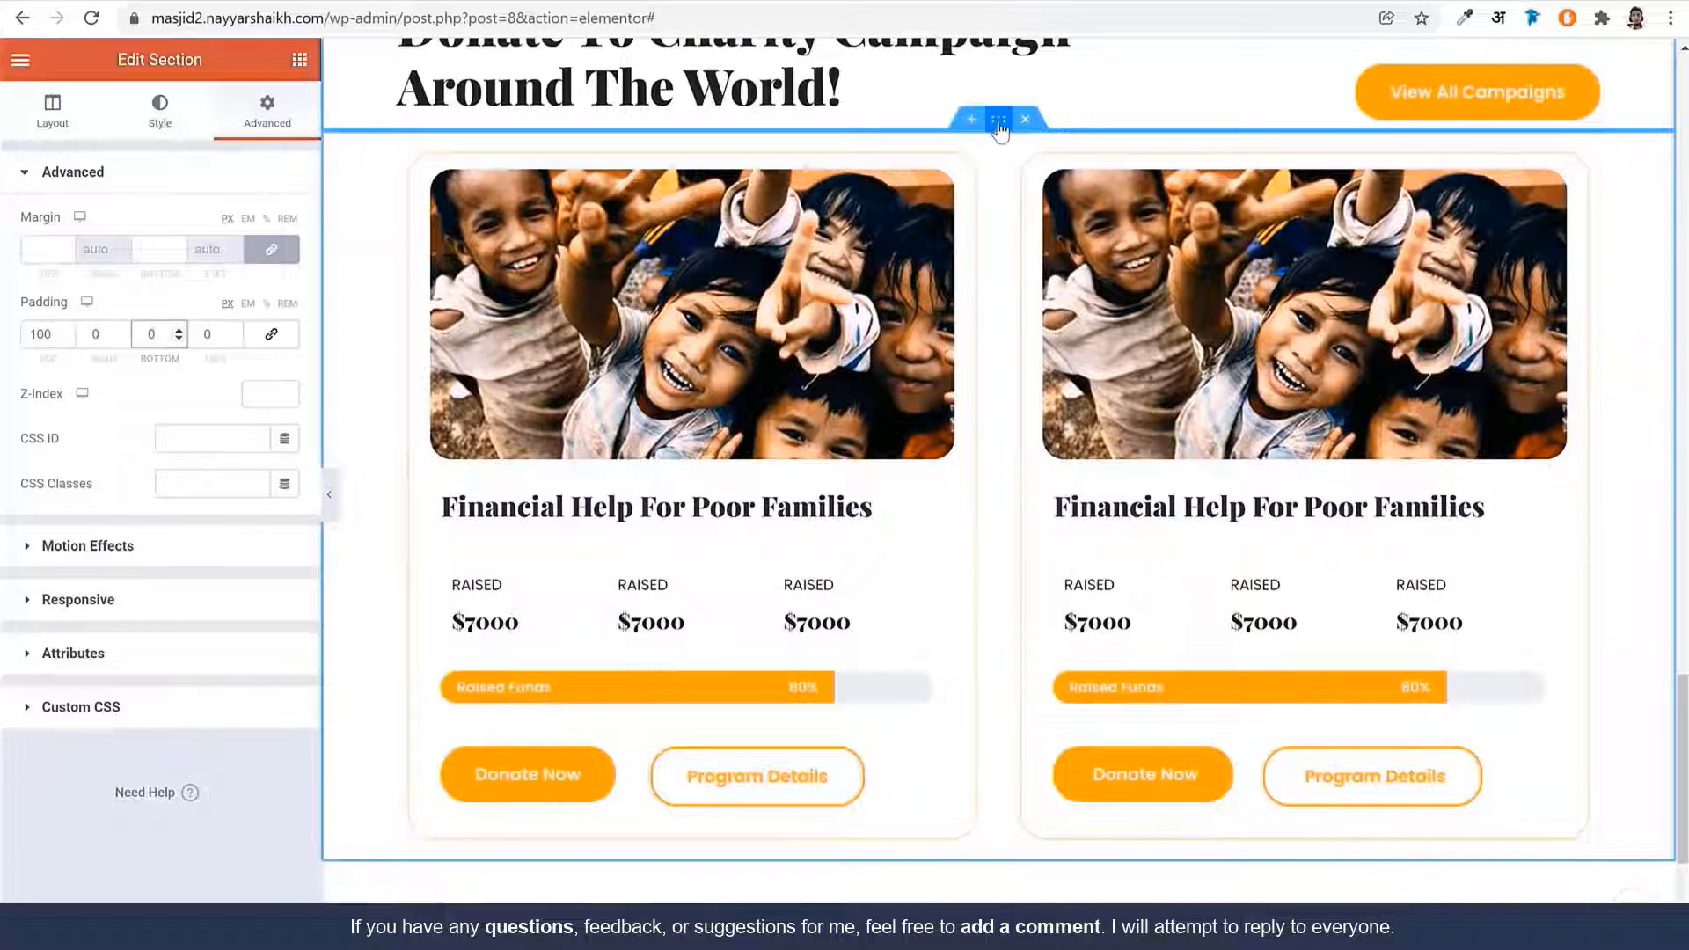
{"action": "left_click", "coordinate": [974, 136]}
{"action": "left_click", "coordinate": [273, 134]}
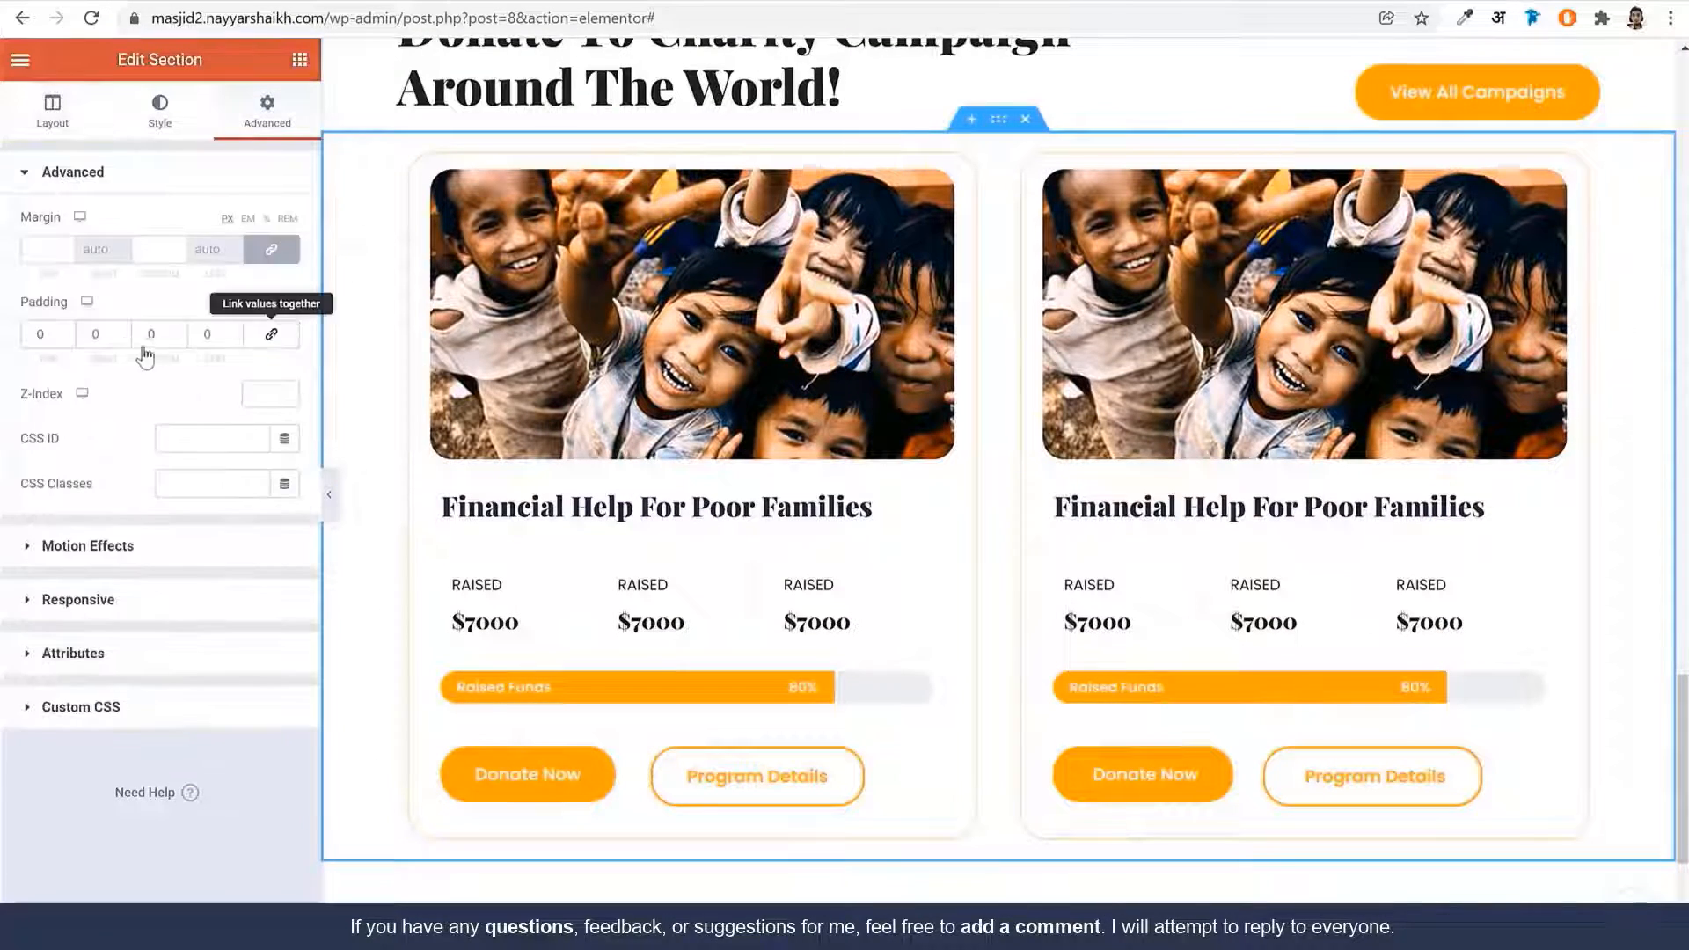
{"action": "double_click", "coordinate": [180, 334]}
{"action": "type", "text": "100"}
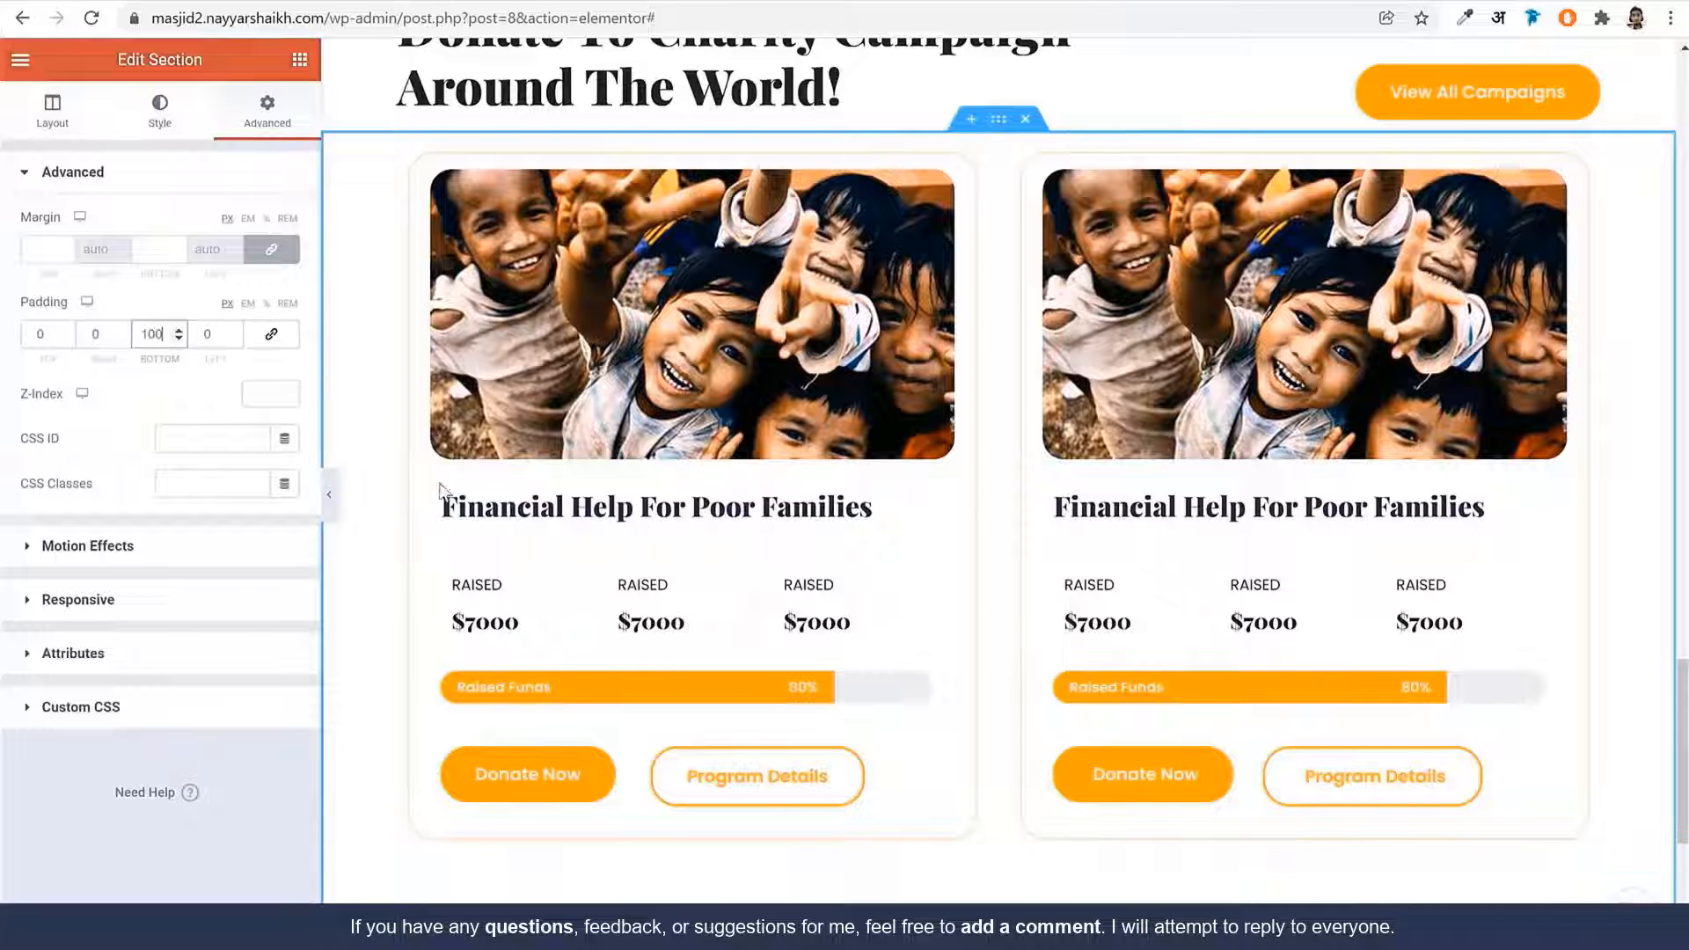
Set the Recent Campaign heading section's top padding to 0
{"action": "scroll", "coordinate": [789, 566], "scroll_direction": "down", "scroll_amount": 4}
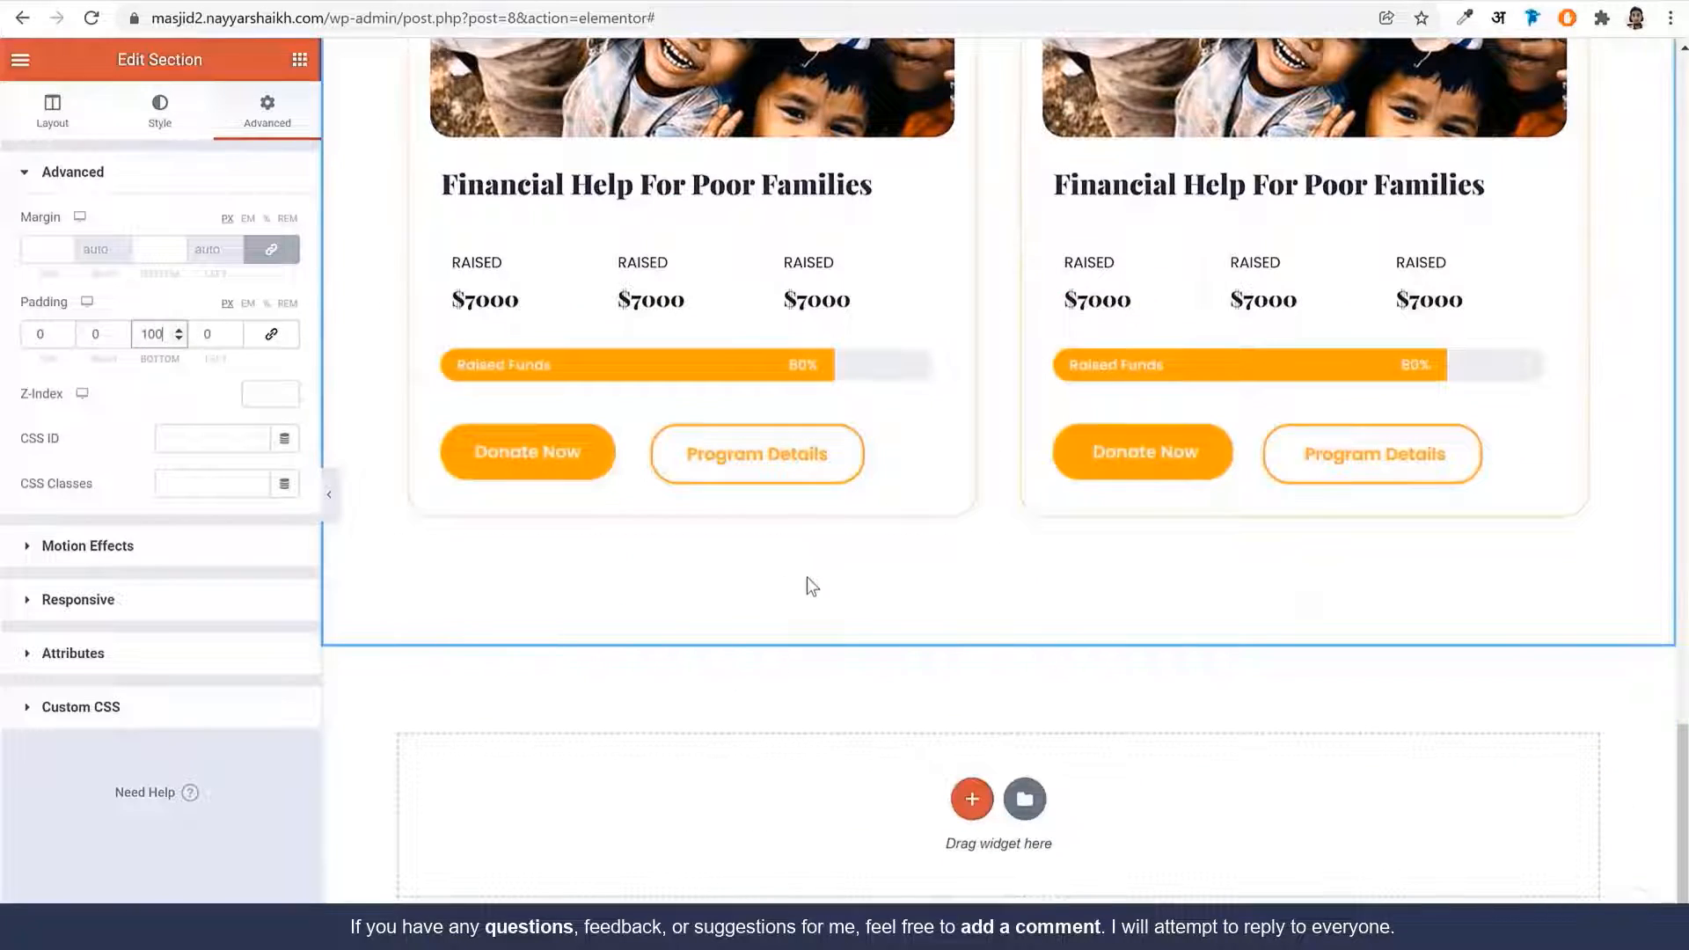
{"action": "scroll", "coordinate": [806, 580], "scroll_direction": "up", "scroll_amount": 8}
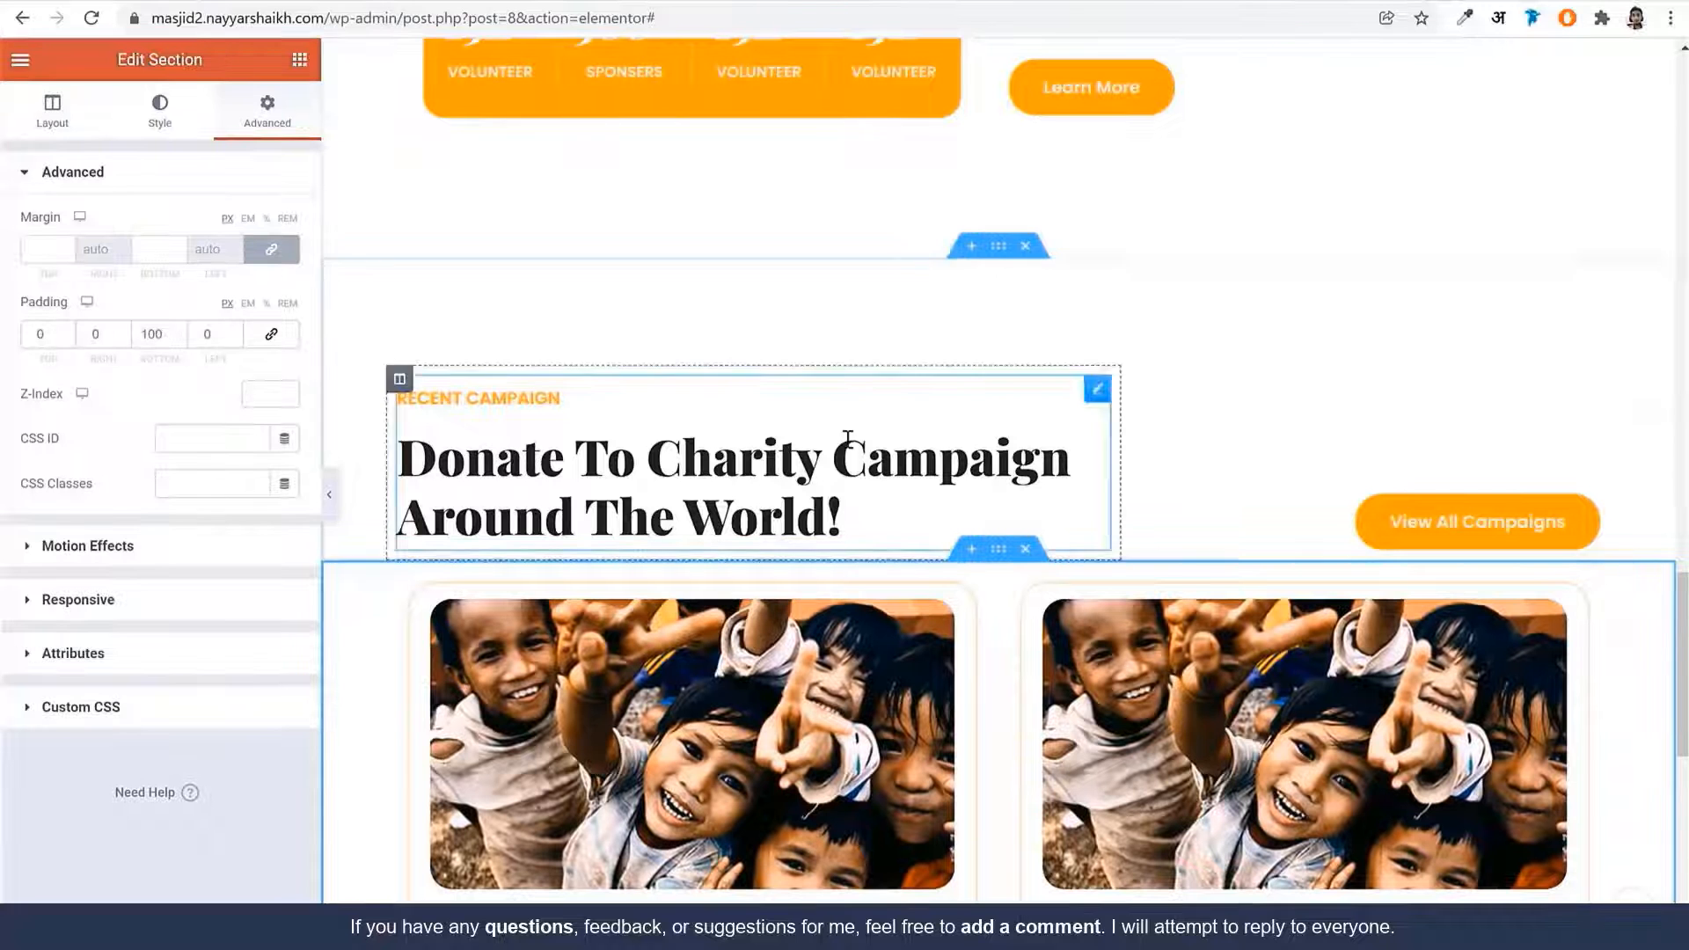
{"action": "left_click", "coordinate": [994, 248]}
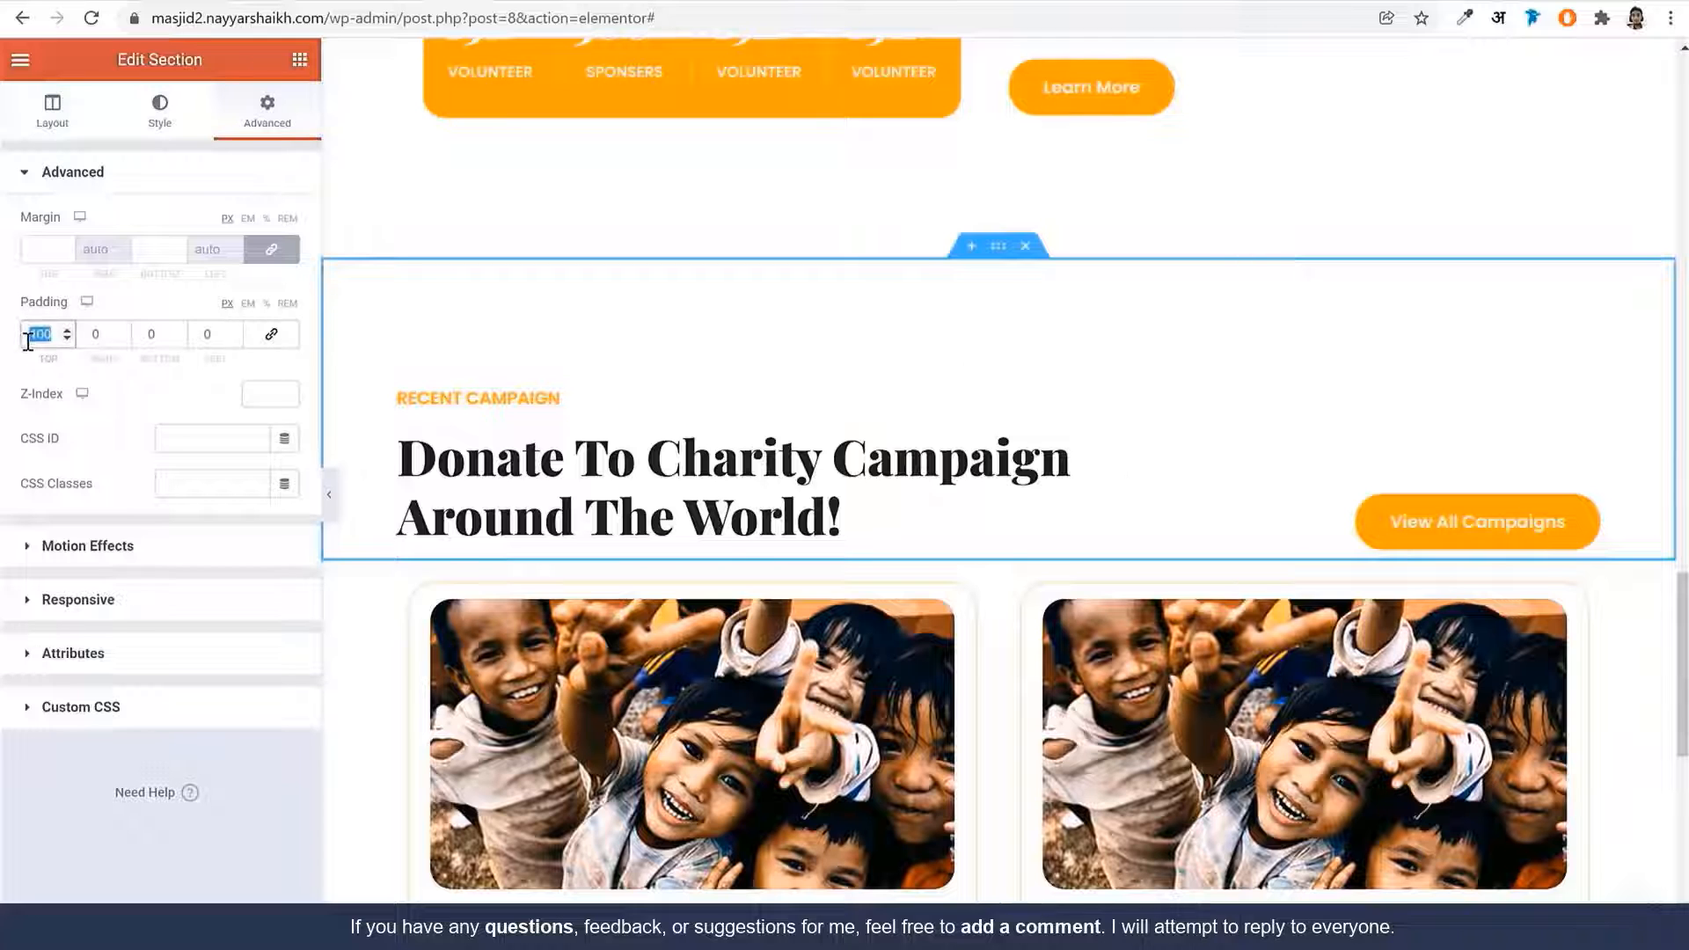
{"action": "type", "text": "0"}
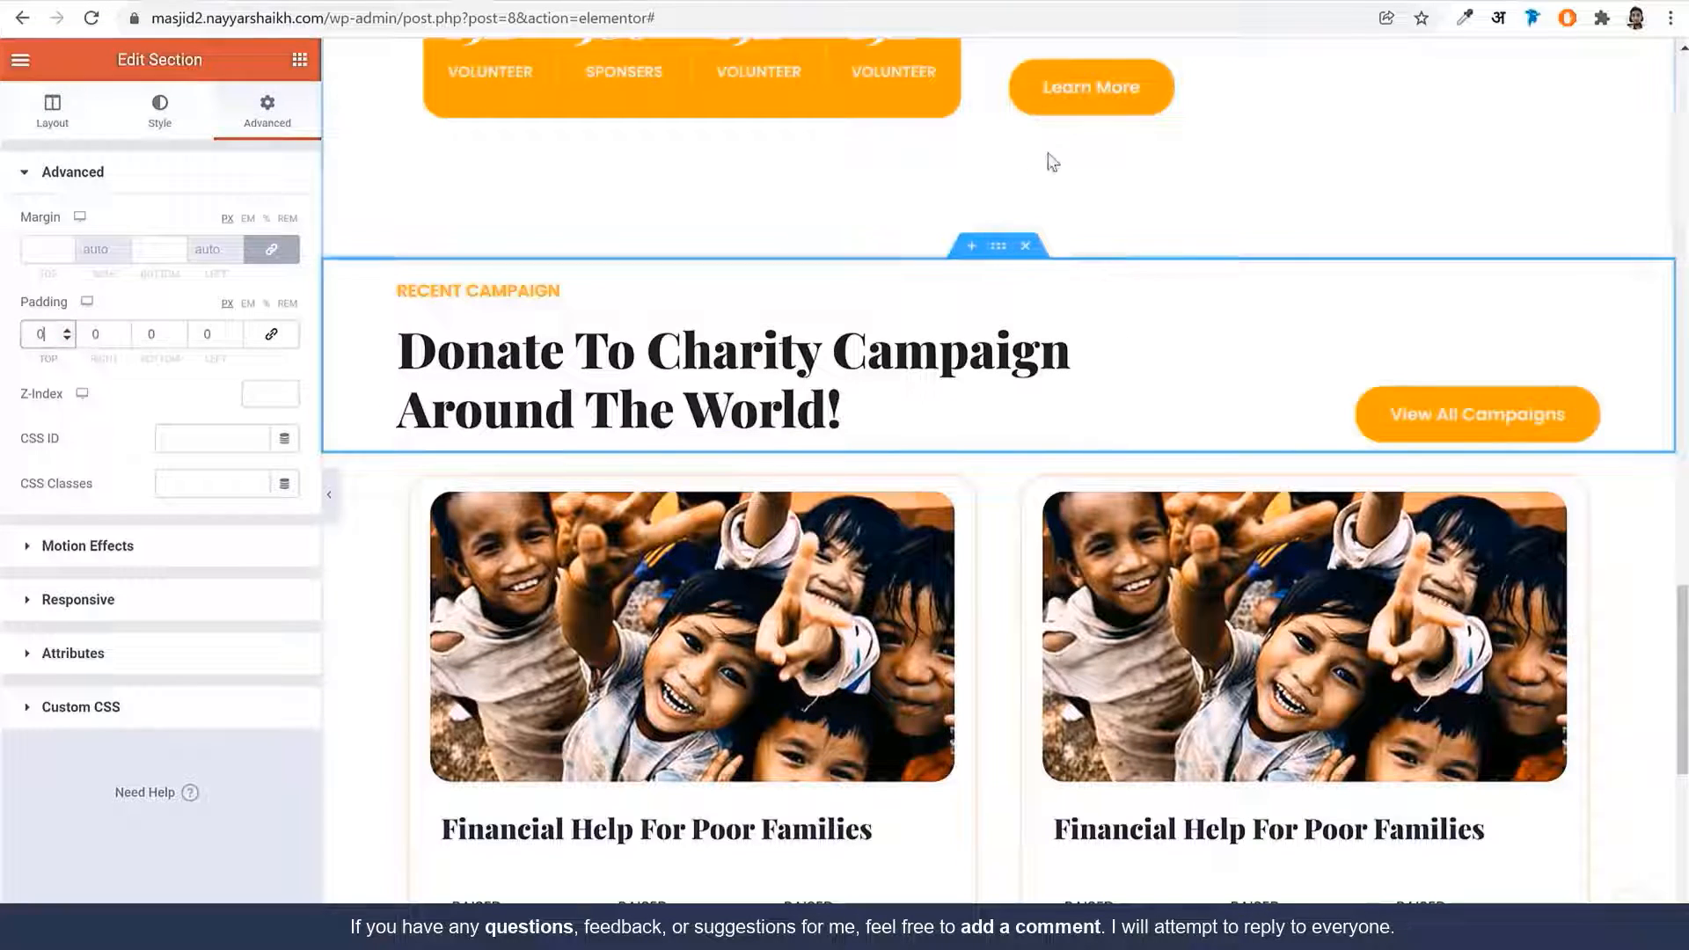
Add a new two-column section below the campaign cards
{"action": "scroll", "coordinate": [1027, 269], "scroll_direction": "down", "scroll_amount": 5}
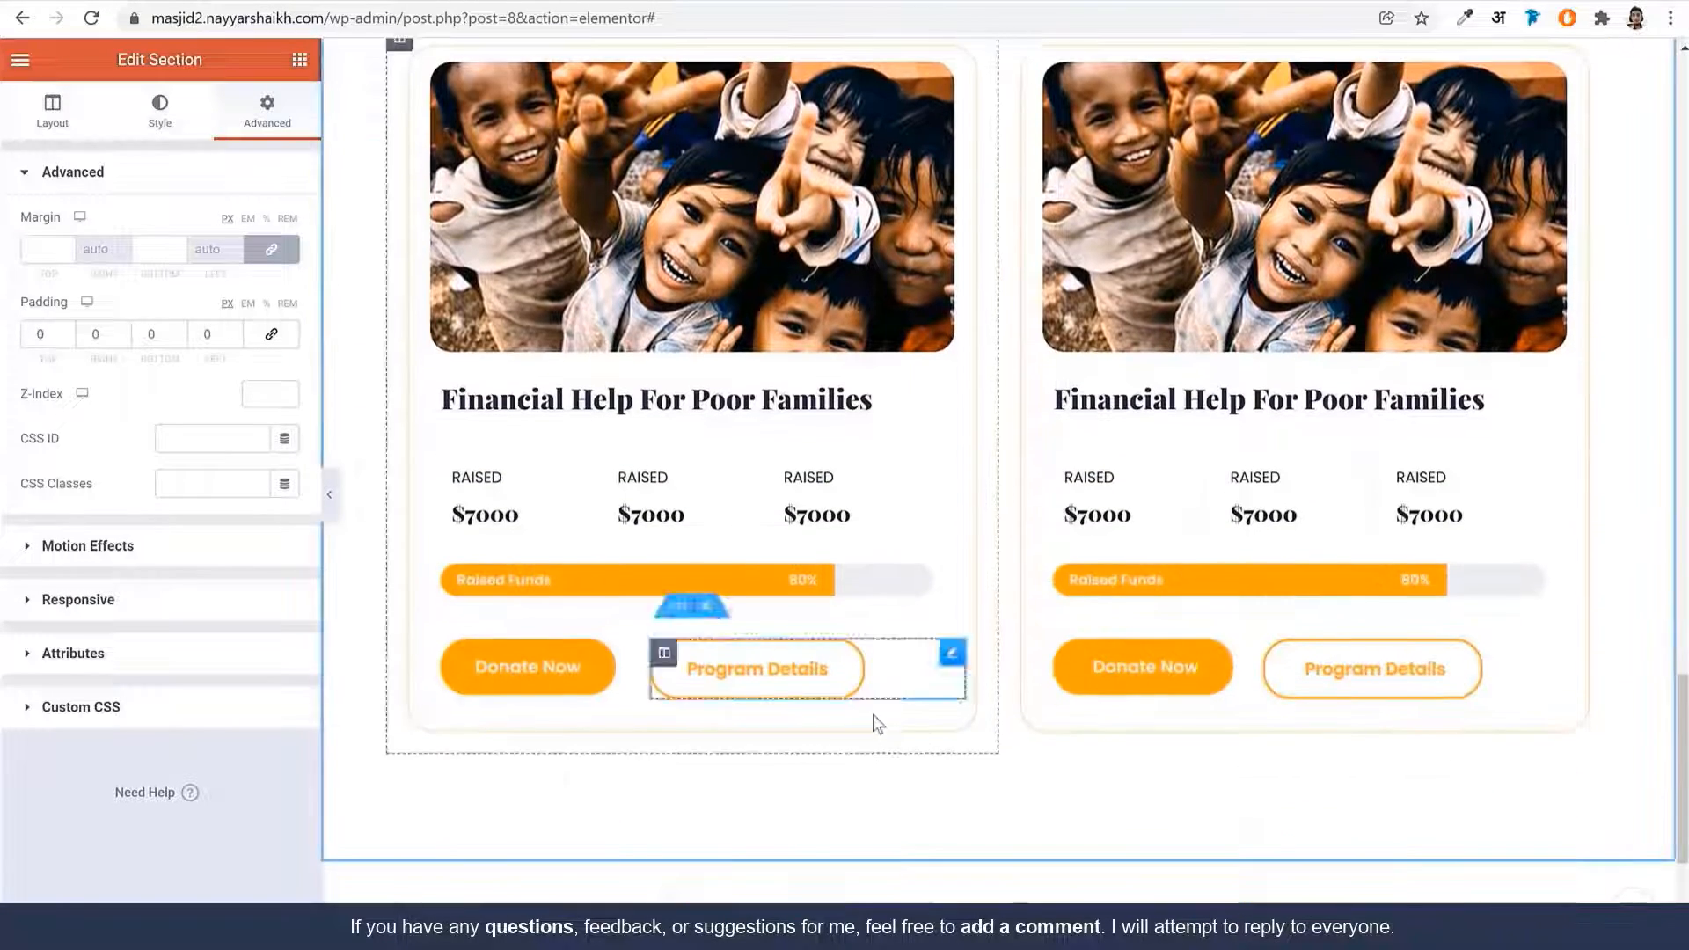
{"action": "scroll", "coordinate": [868, 554], "scroll_direction": "down", "scroll_amount": 1}
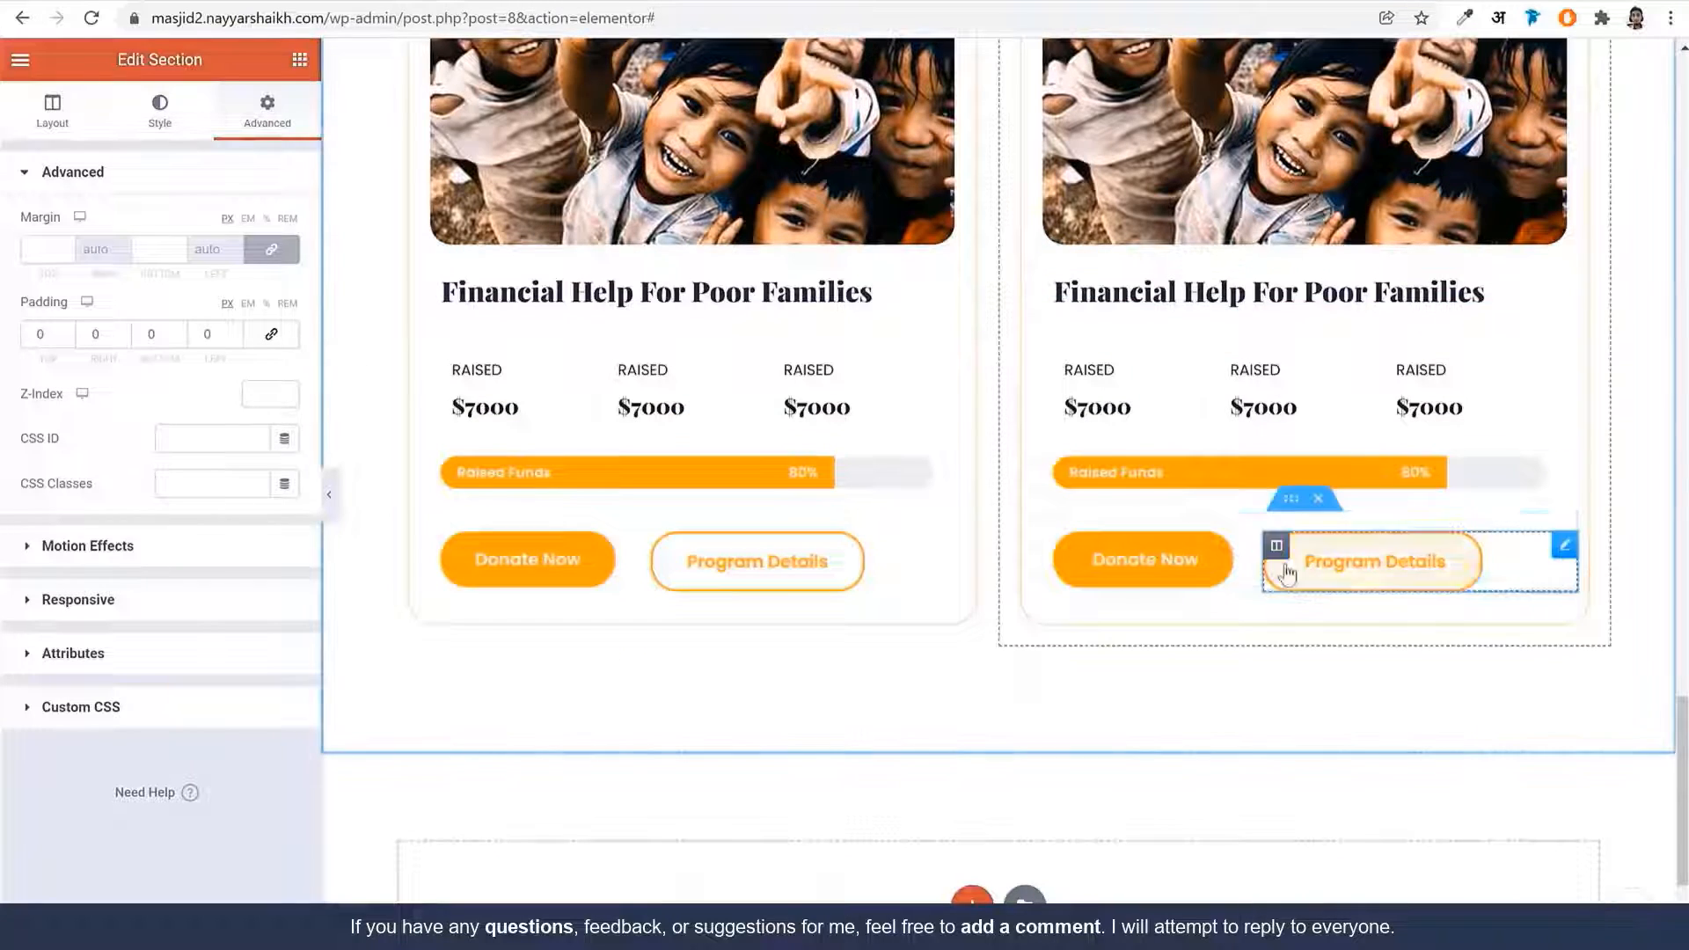
{"action": "scroll", "coordinate": [1304, 583], "scroll_direction": "down", "scroll_amount": 3}
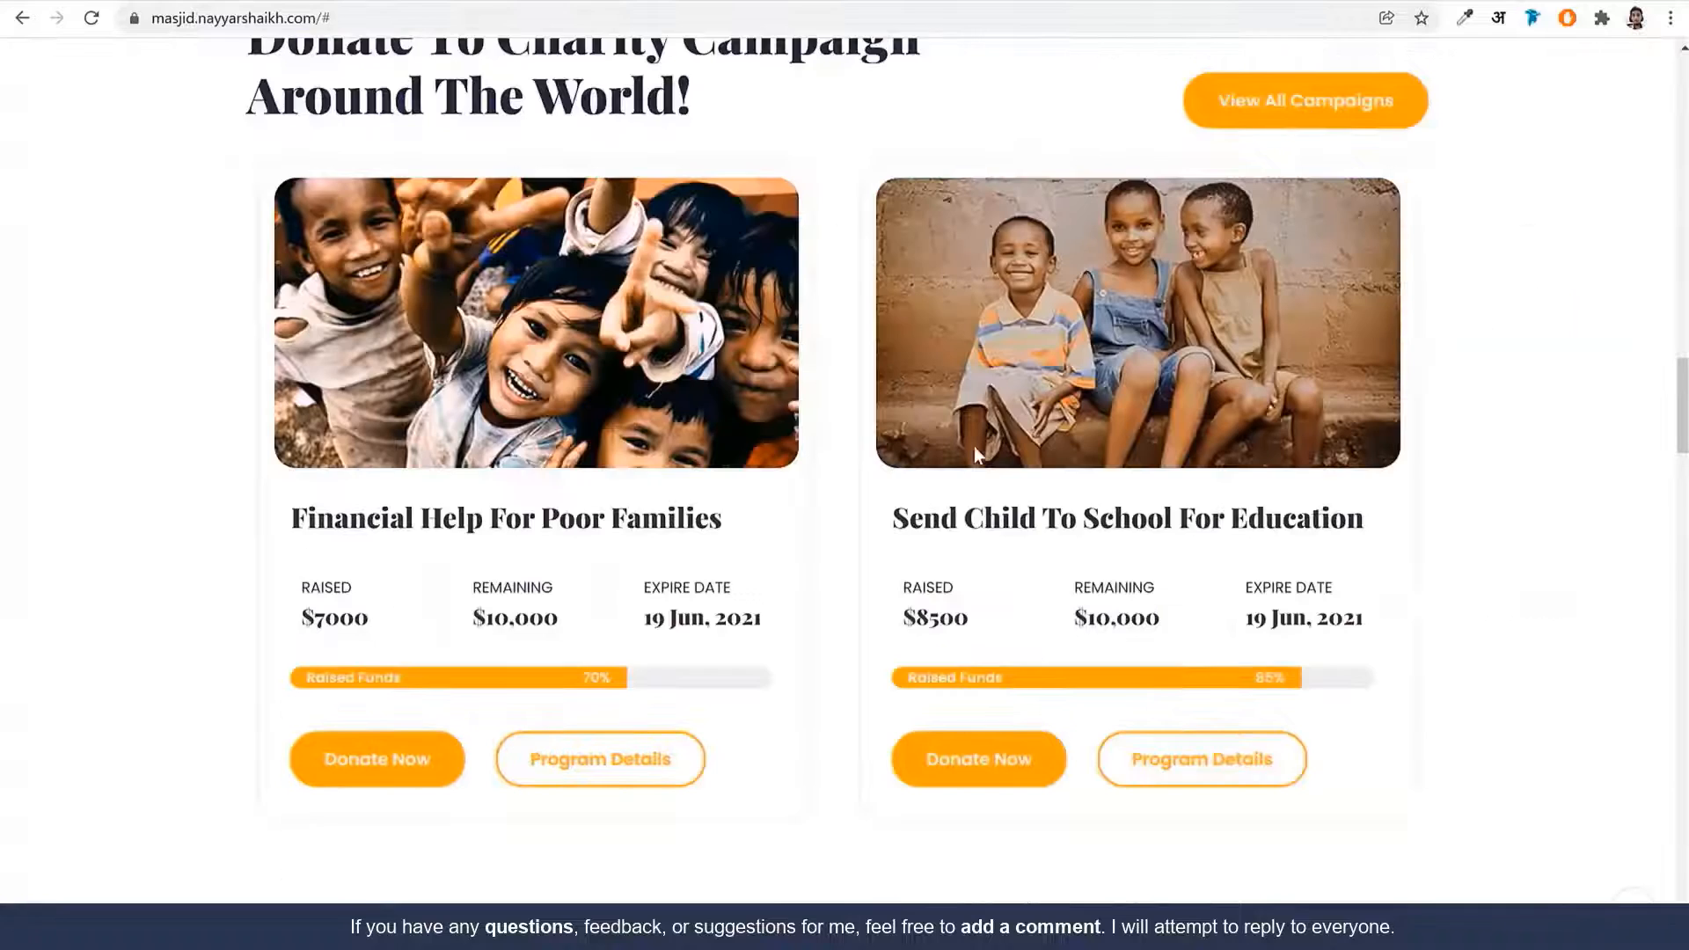
{"action": "scroll", "coordinate": [976, 466], "scroll_direction": "down", "scroll_amount": 5}
{"action": "scroll", "coordinate": [974, 466], "scroll_direction": "down", "scroll_amount": 5}
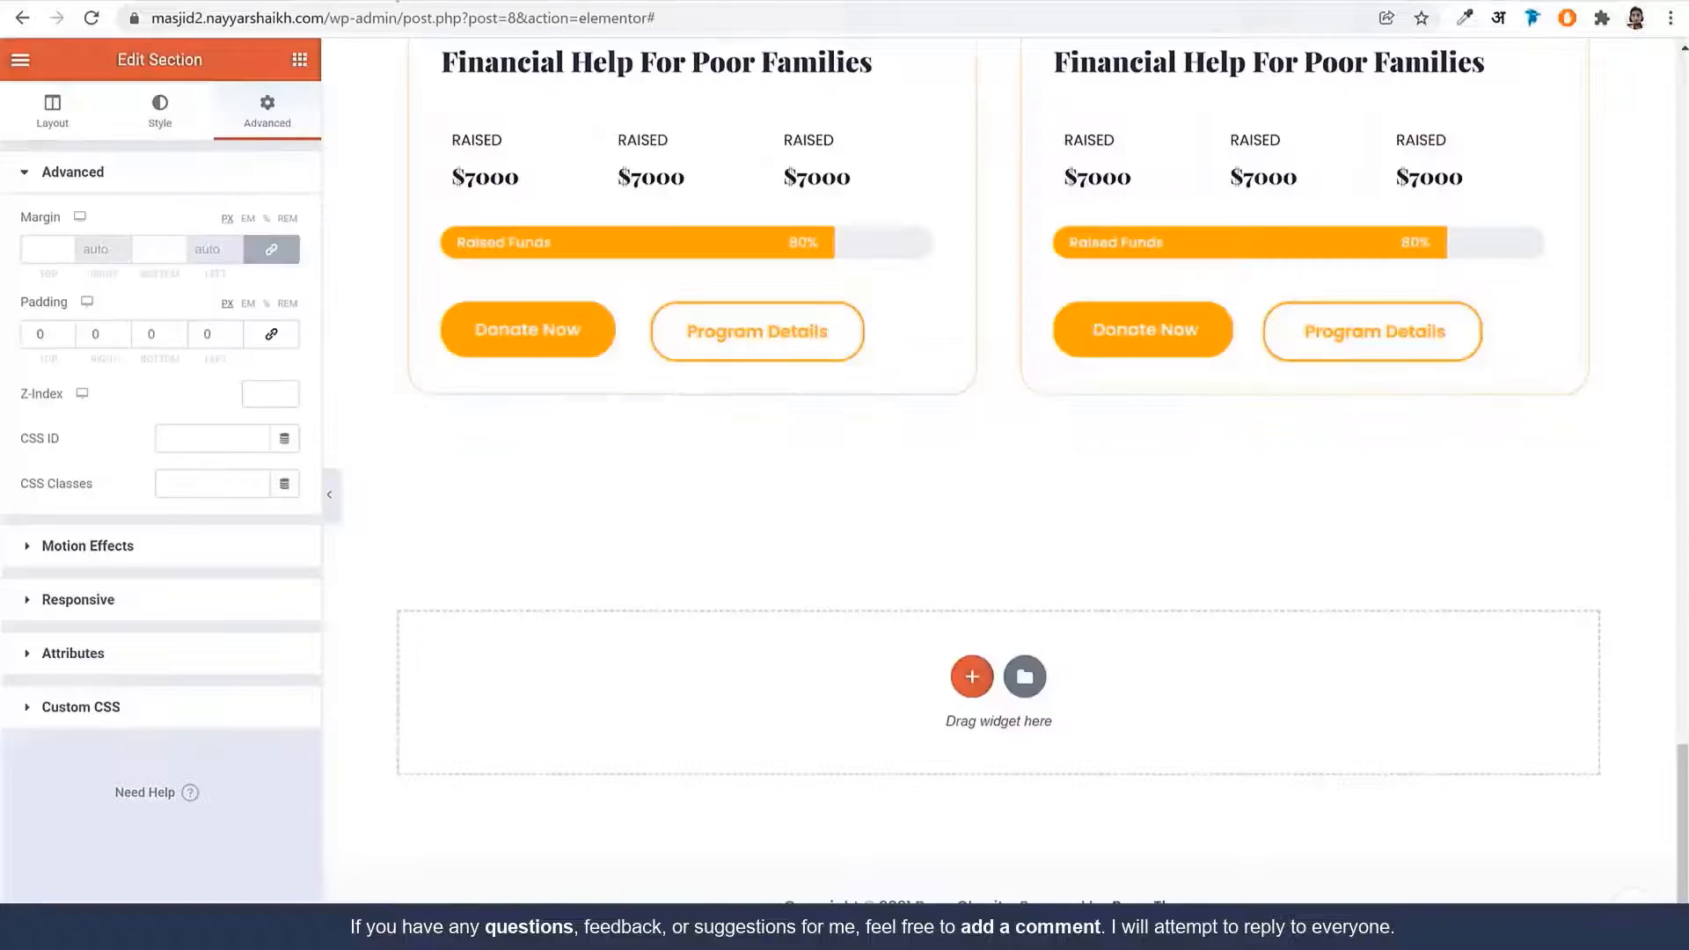
{"action": "left_click", "coordinate": [972, 676]}
{"action": "left_click", "coordinate": [833, 739]}
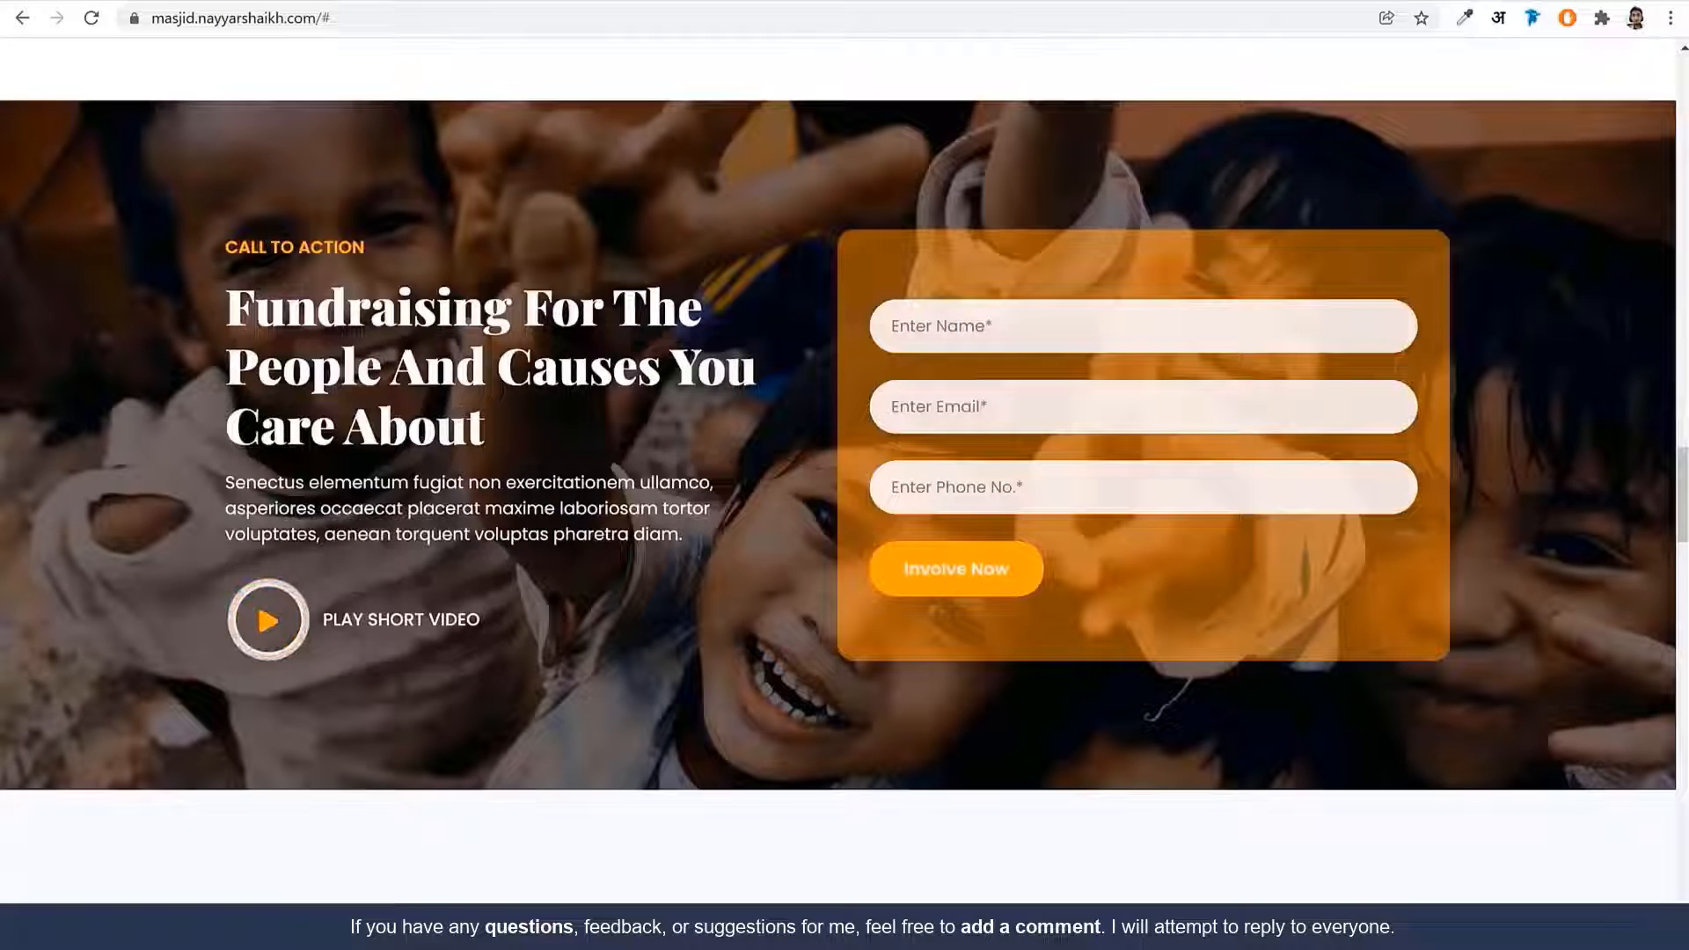
Copy the Our Work Promise title block and paste it into the empty left column
{"action": "left_click_drag", "start_coordinate": [222, 243], "coordinate": [682, 536]}
{"action": "left_click", "coordinate": [624, 625]}
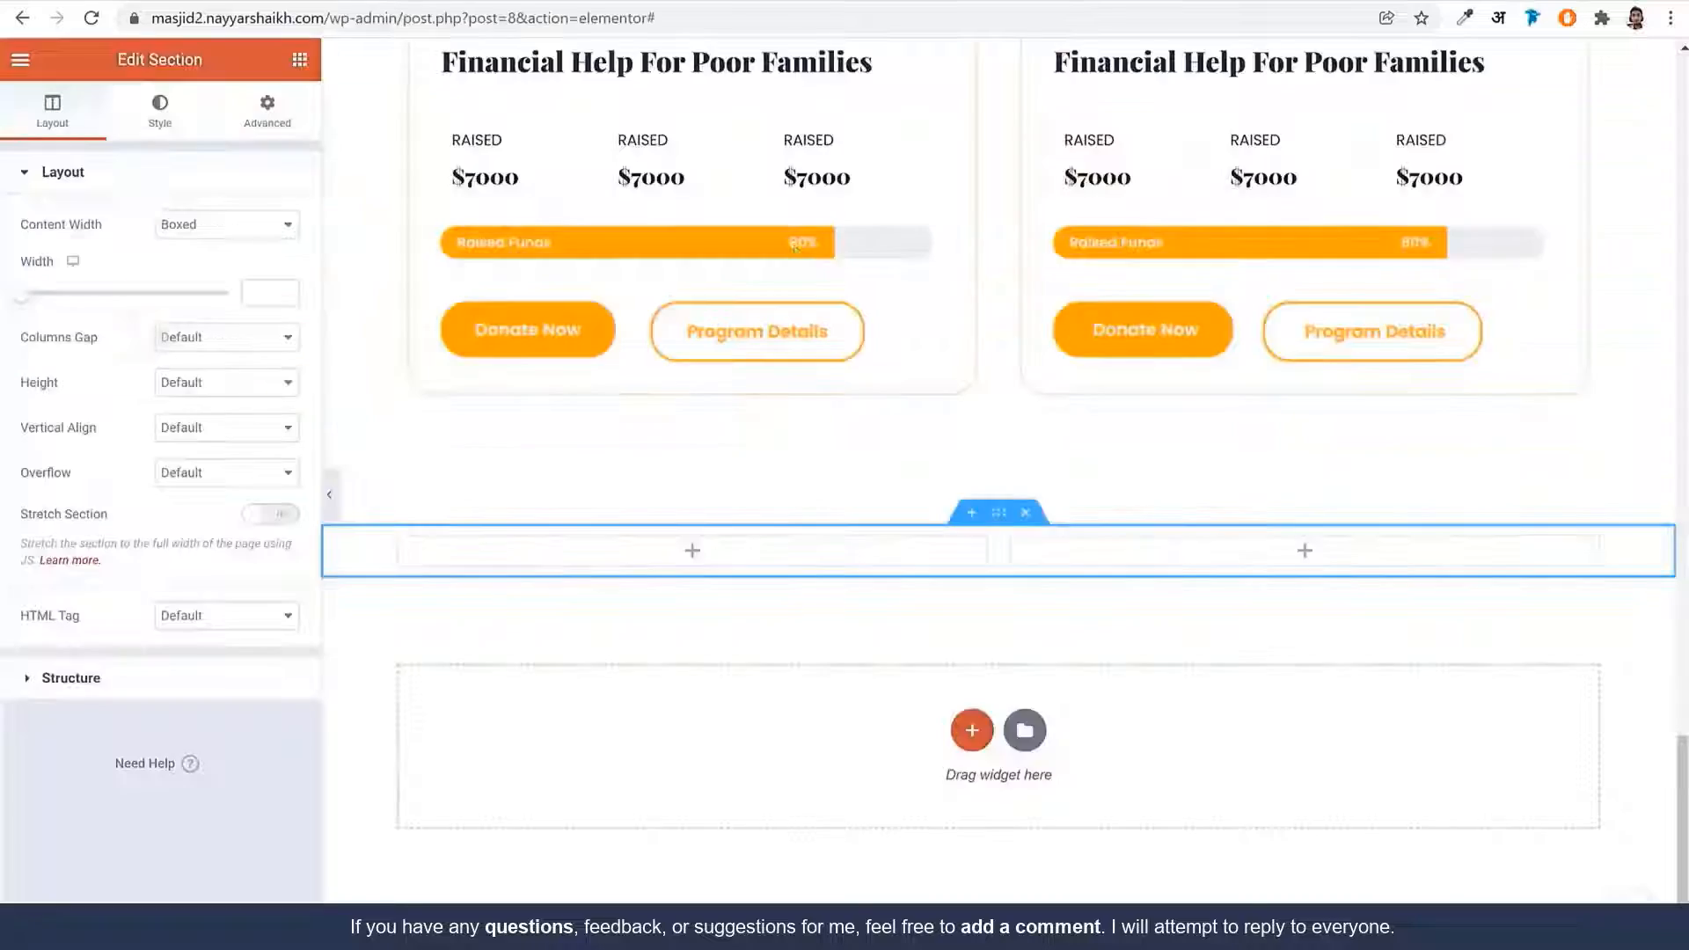
{"action": "scroll", "coordinate": [1132, 630], "scroll_direction": "up", "scroll_amount": 5}
{"action": "scroll", "coordinate": [1132, 629], "scroll_direction": "up", "scroll_amount": 10}
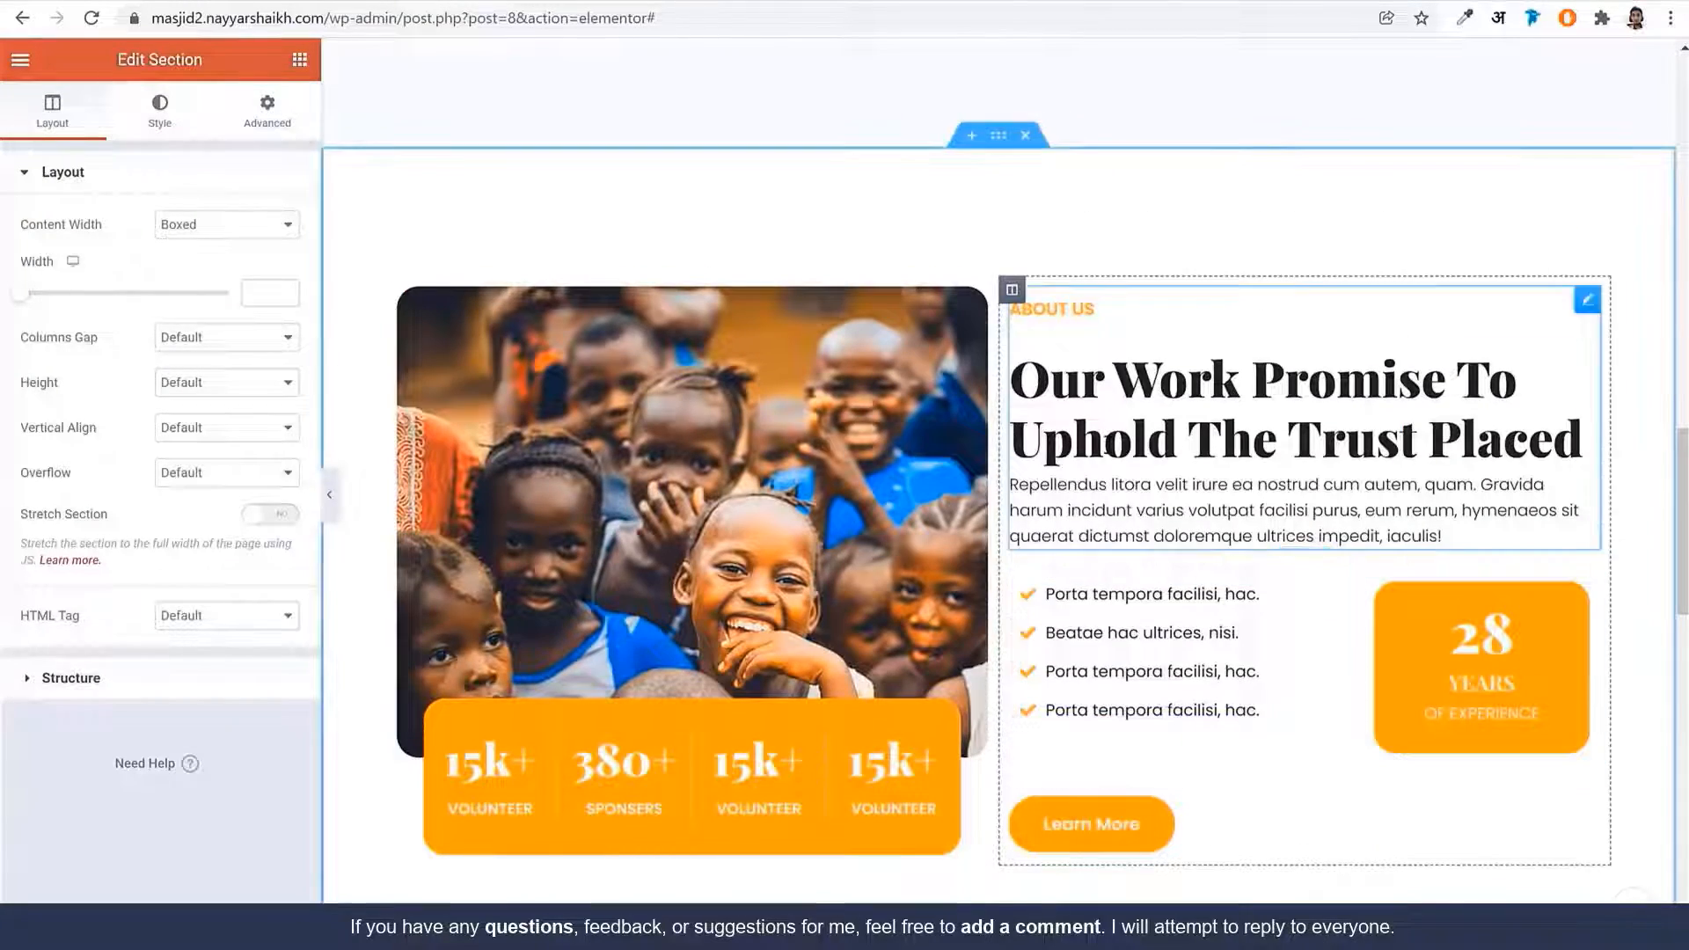
{"action": "right_click", "coordinate": [1110, 453]}
{"action": "left_click", "coordinate": [1170, 537]}
{"action": "scroll", "coordinate": [1135, 651], "scroll_direction": "down", "scroll_amount": 10}
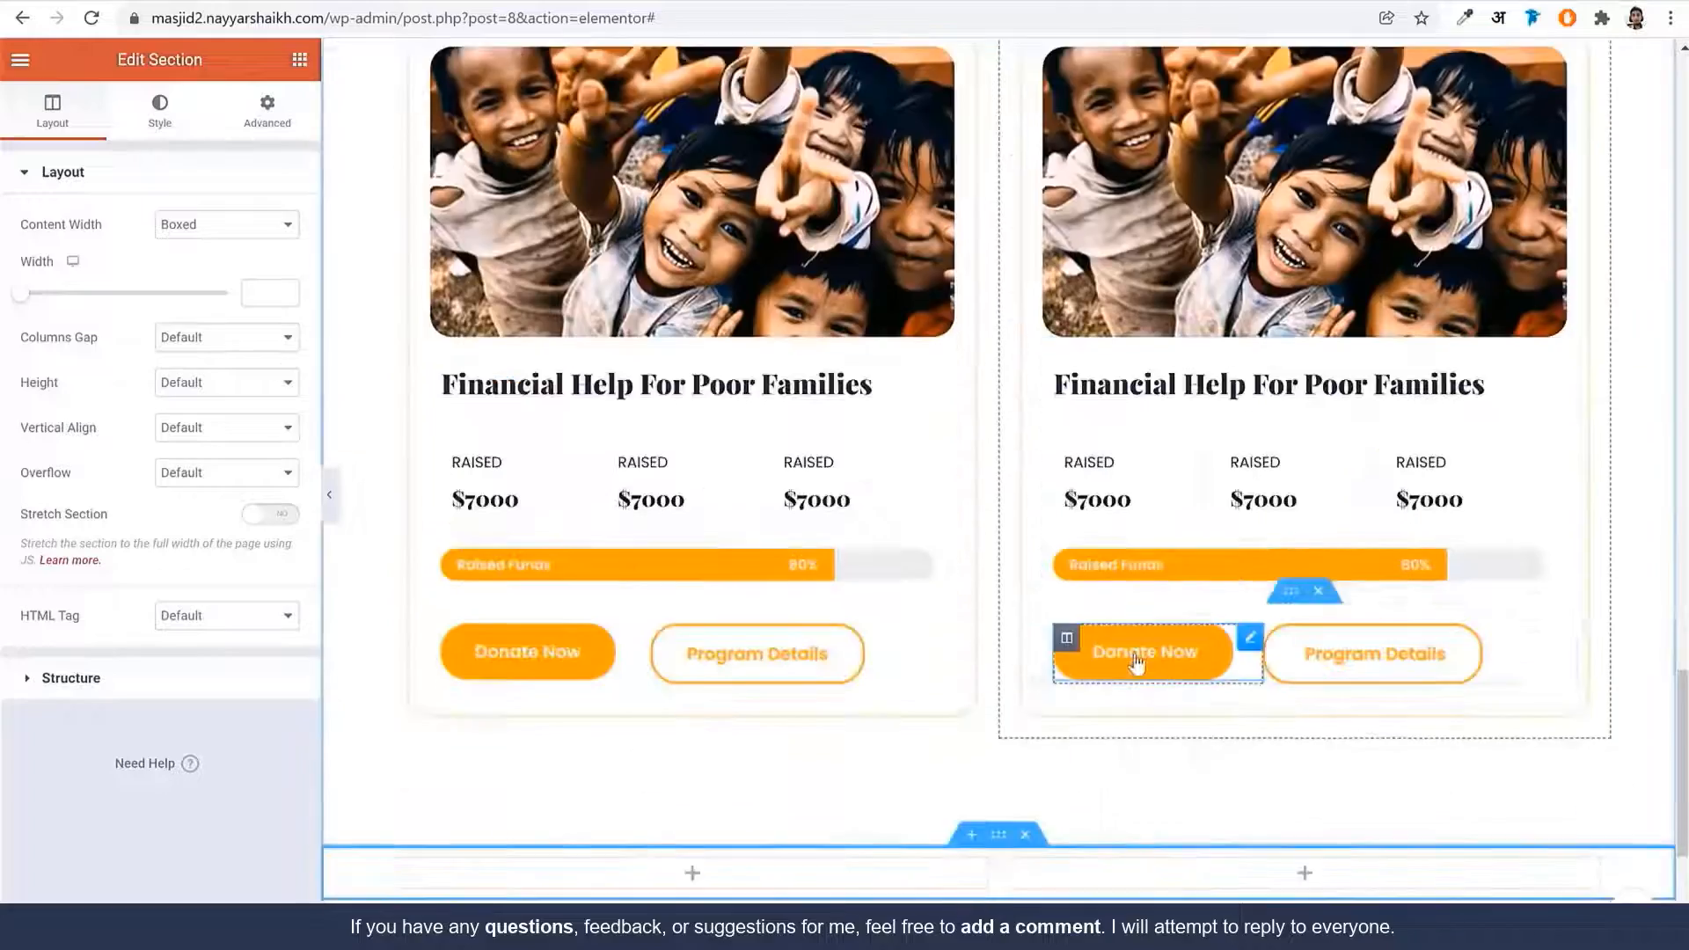
{"action": "right_click", "coordinate": [714, 493]}
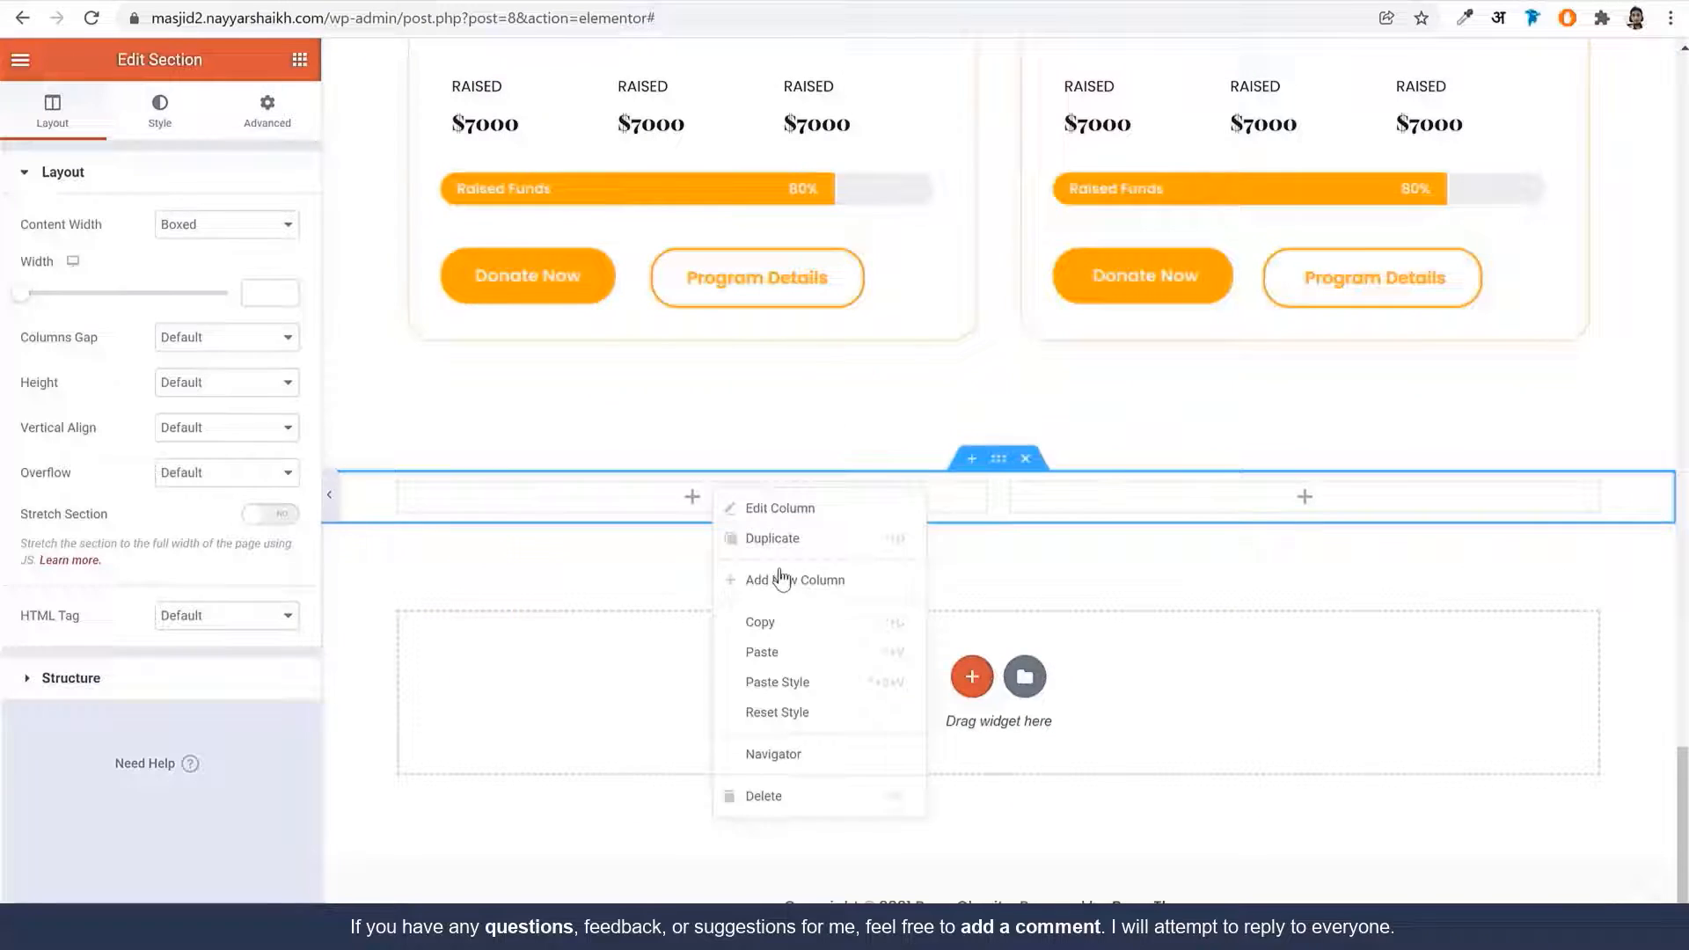
{"action": "left_click", "coordinate": [803, 652]}
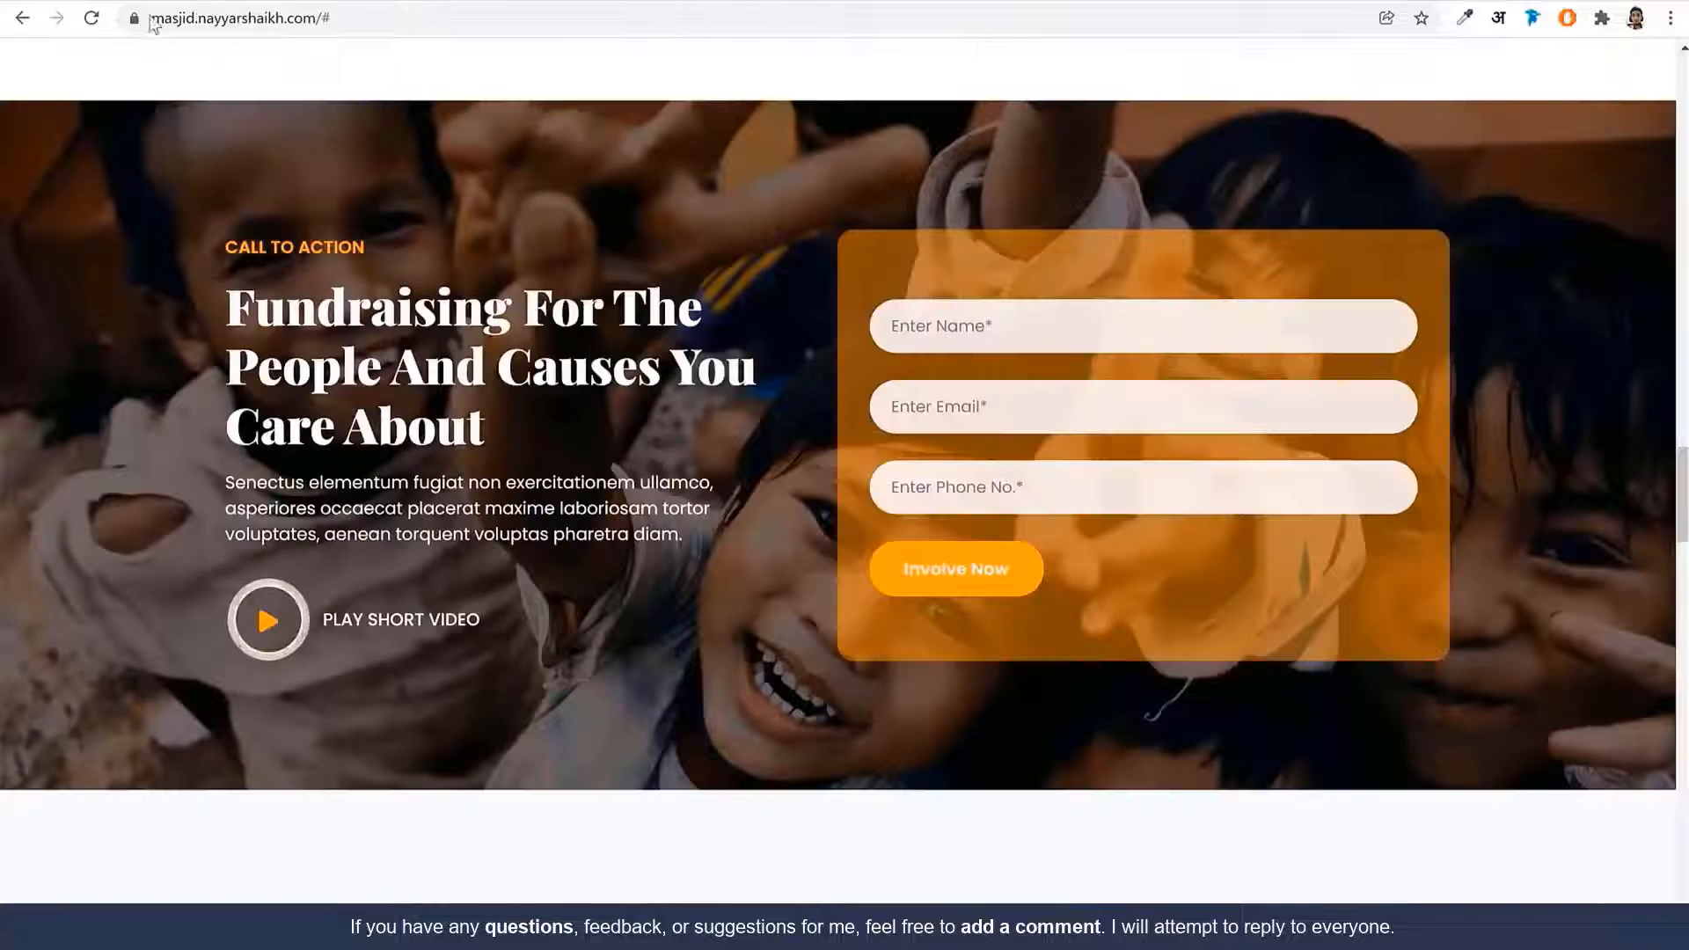
Change the label to CALL TO ACTION and the heading to 'Fundraising For The People And Causes You Care About'
{"action": "triple_click", "coordinate": [295, 247]}
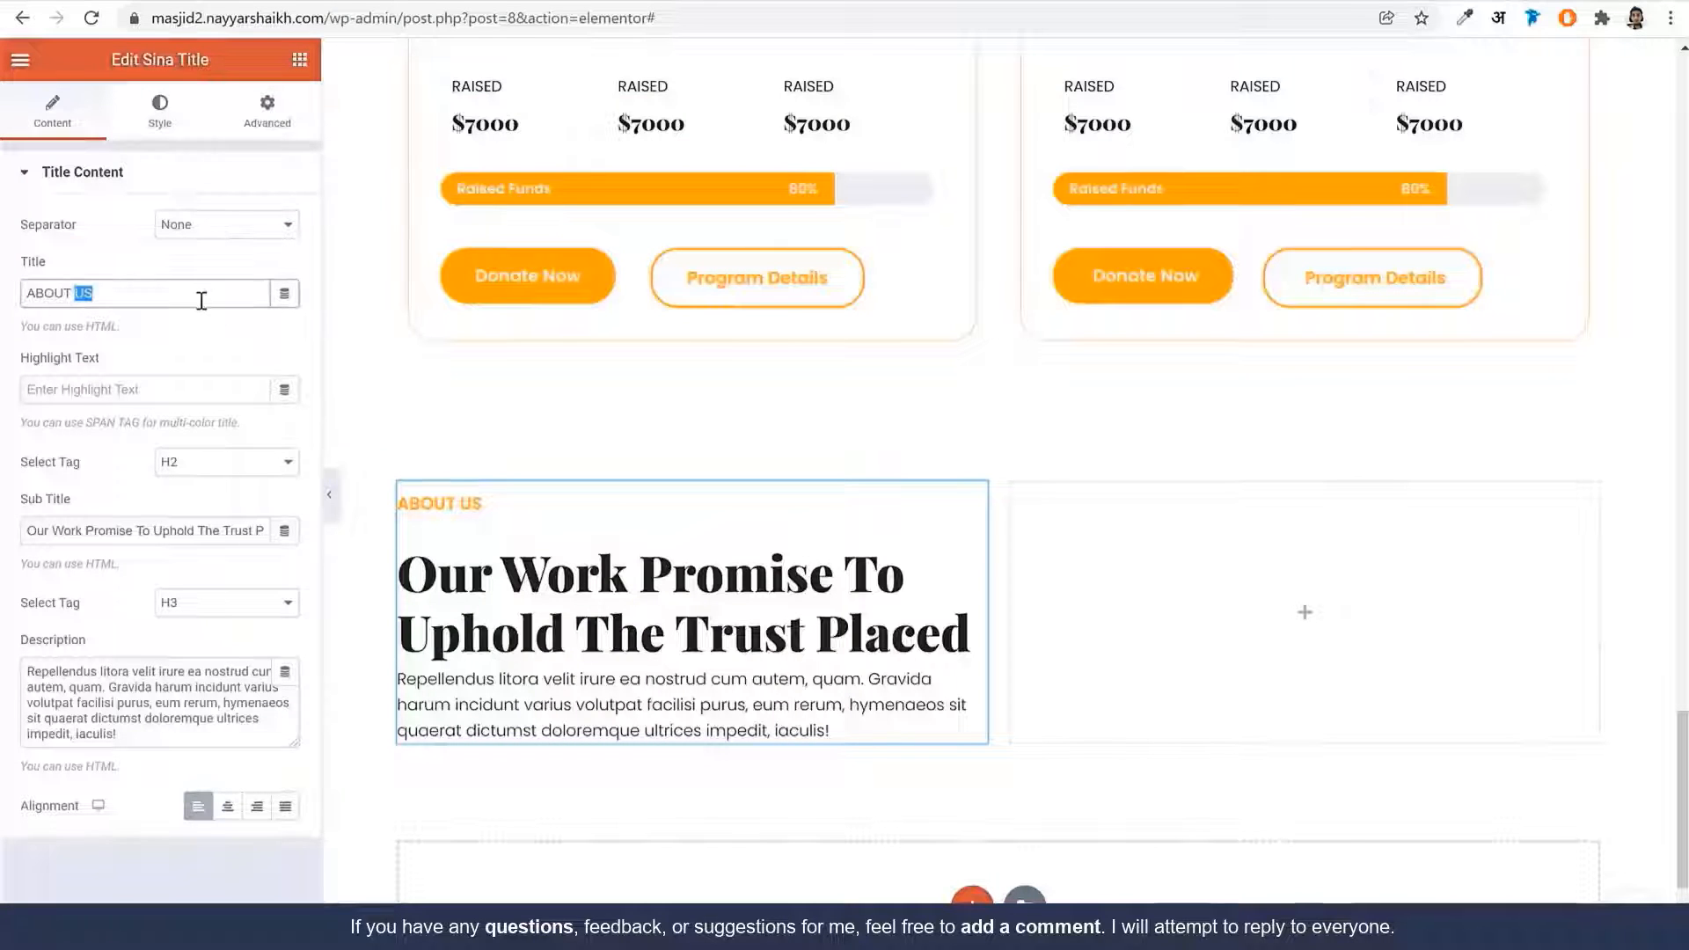
{"action": "key", "text": "ctrl+v"}
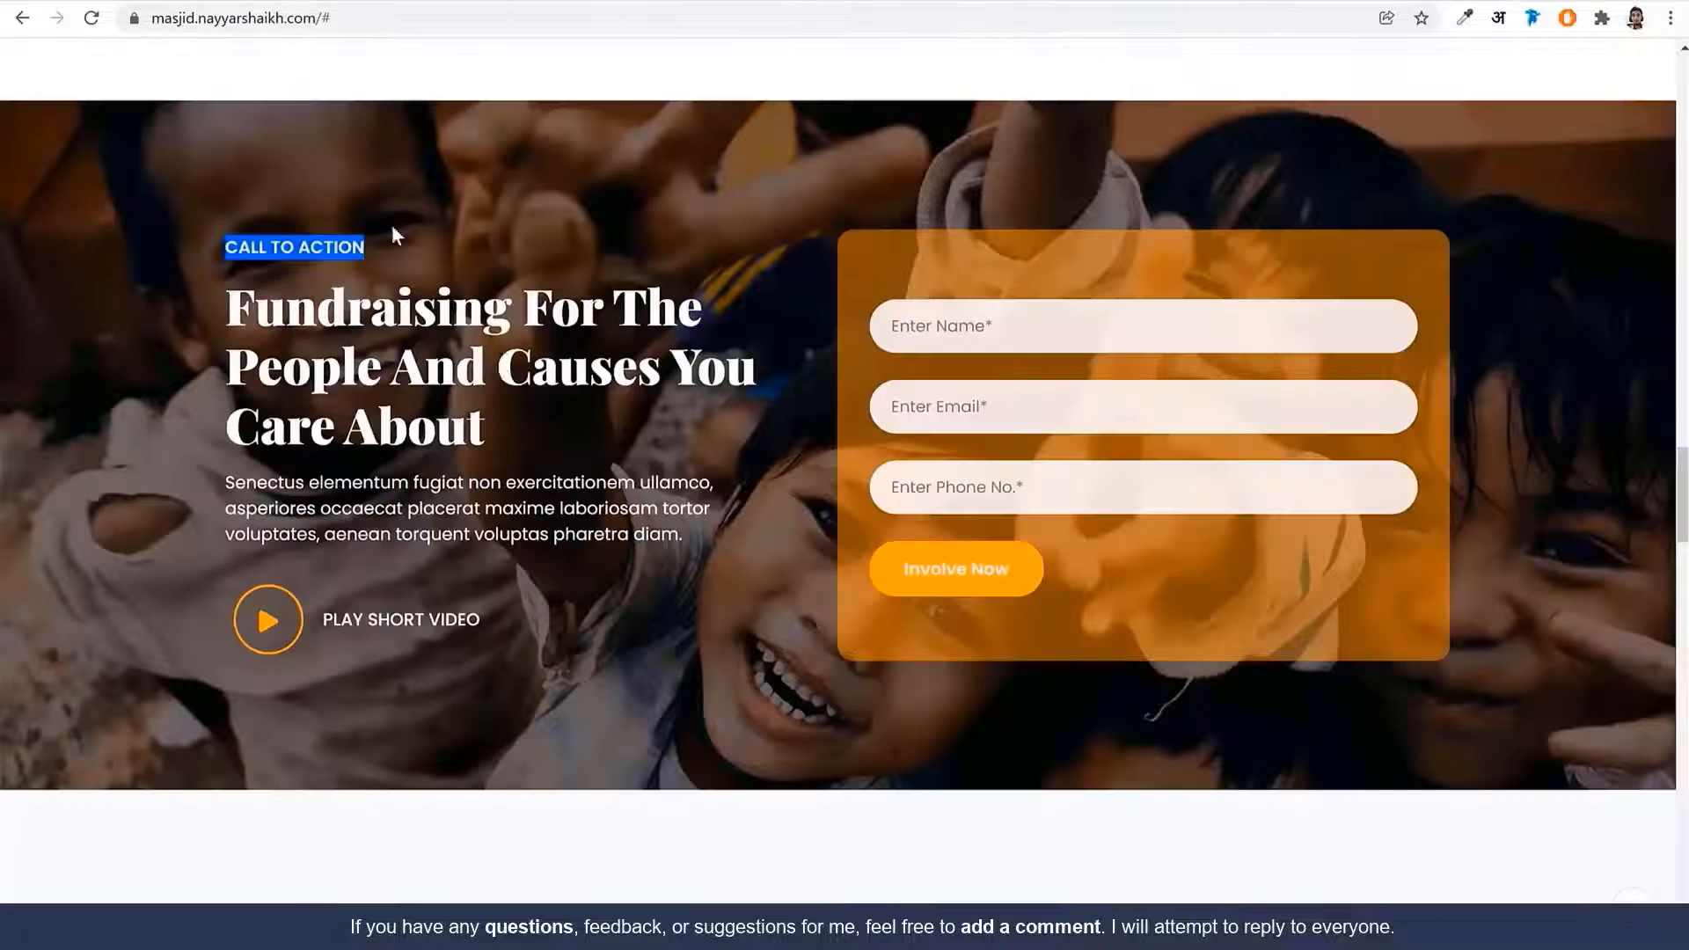
{"action": "left_click", "coordinate": [504, 365]}
{"action": "triple_click", "coordinate": [503, 365]}
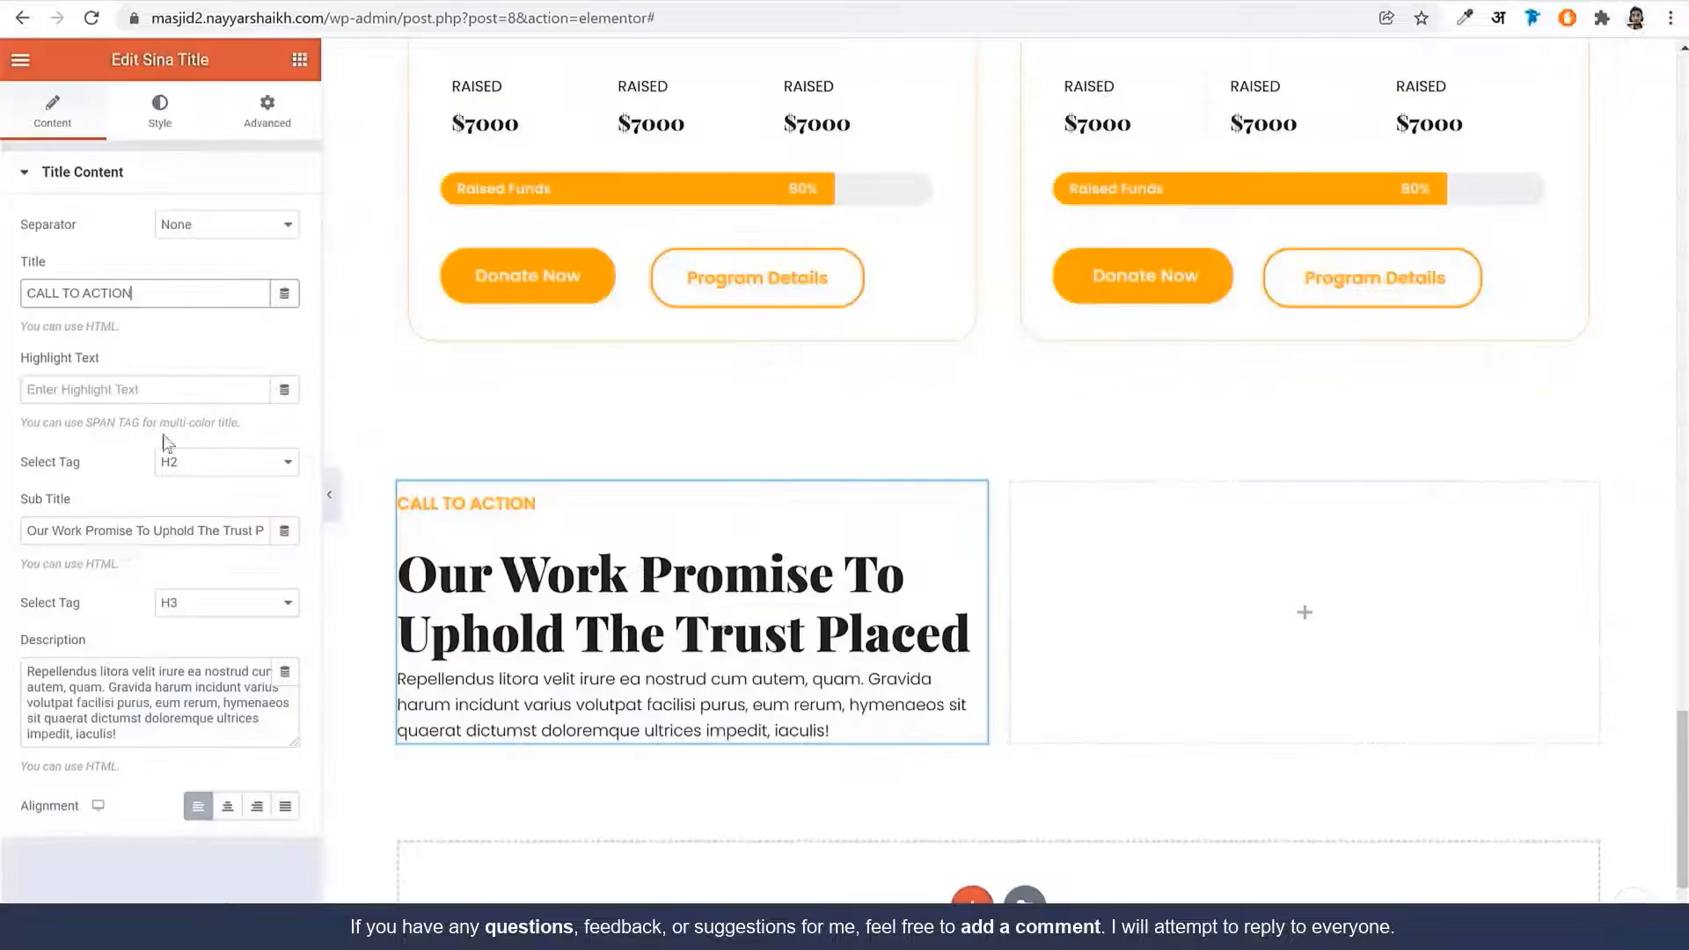
{"action": "left_click", "coordinate": [148, 534]}
{"action": "key", "text": "ctrl+a"}
{"action": "key", "text": "ctrl+v"}
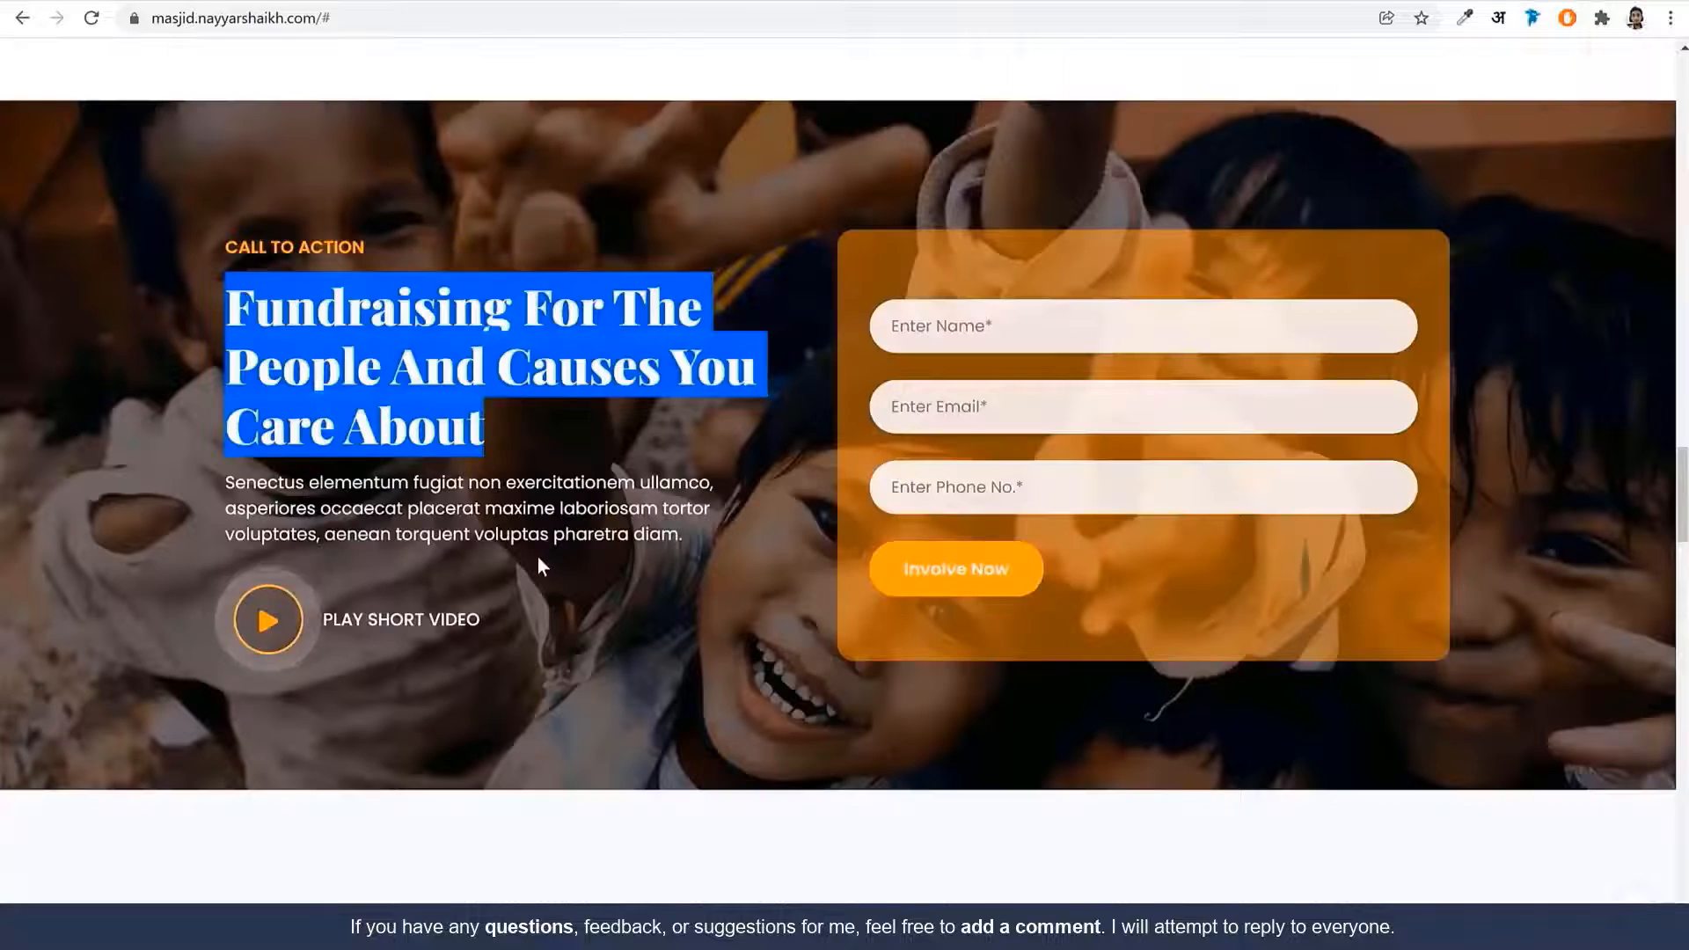
Replace the block's description with the Senectus paragraph from the live site
{"action": "triple_click", "coordinate": [532, 536]}
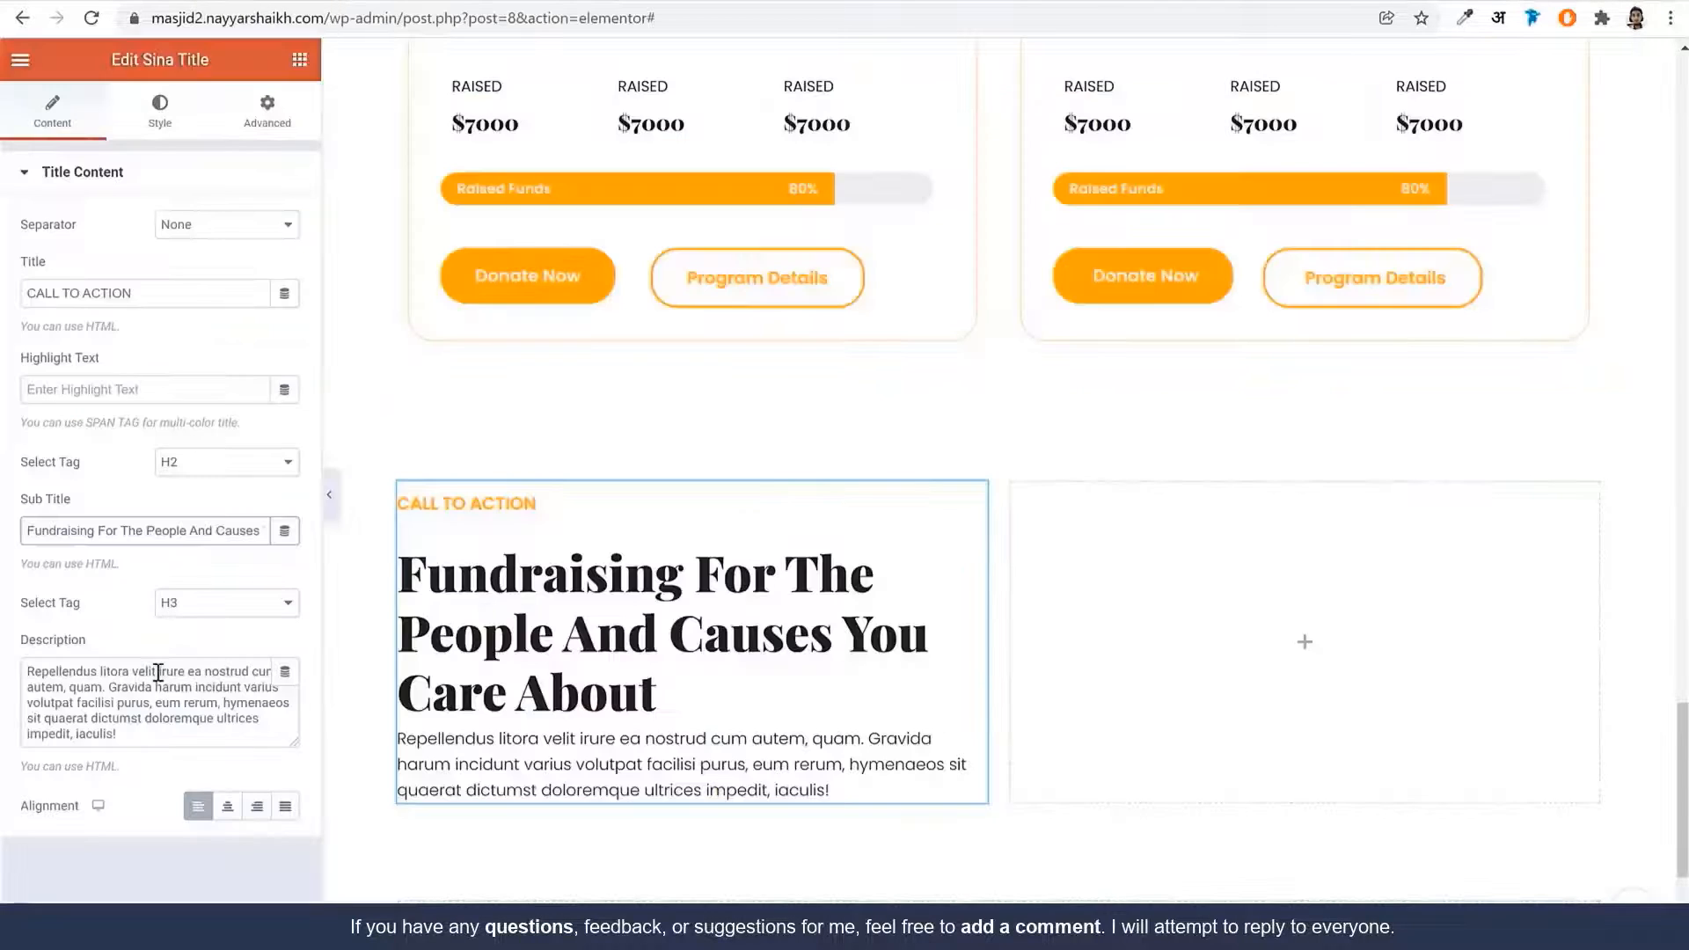
{"action": "left_click", "coordinate": [156, 672]}
{"action": "key", "text": "ctrl+a"}
{"action": "key", "text": "ctrl+v"}
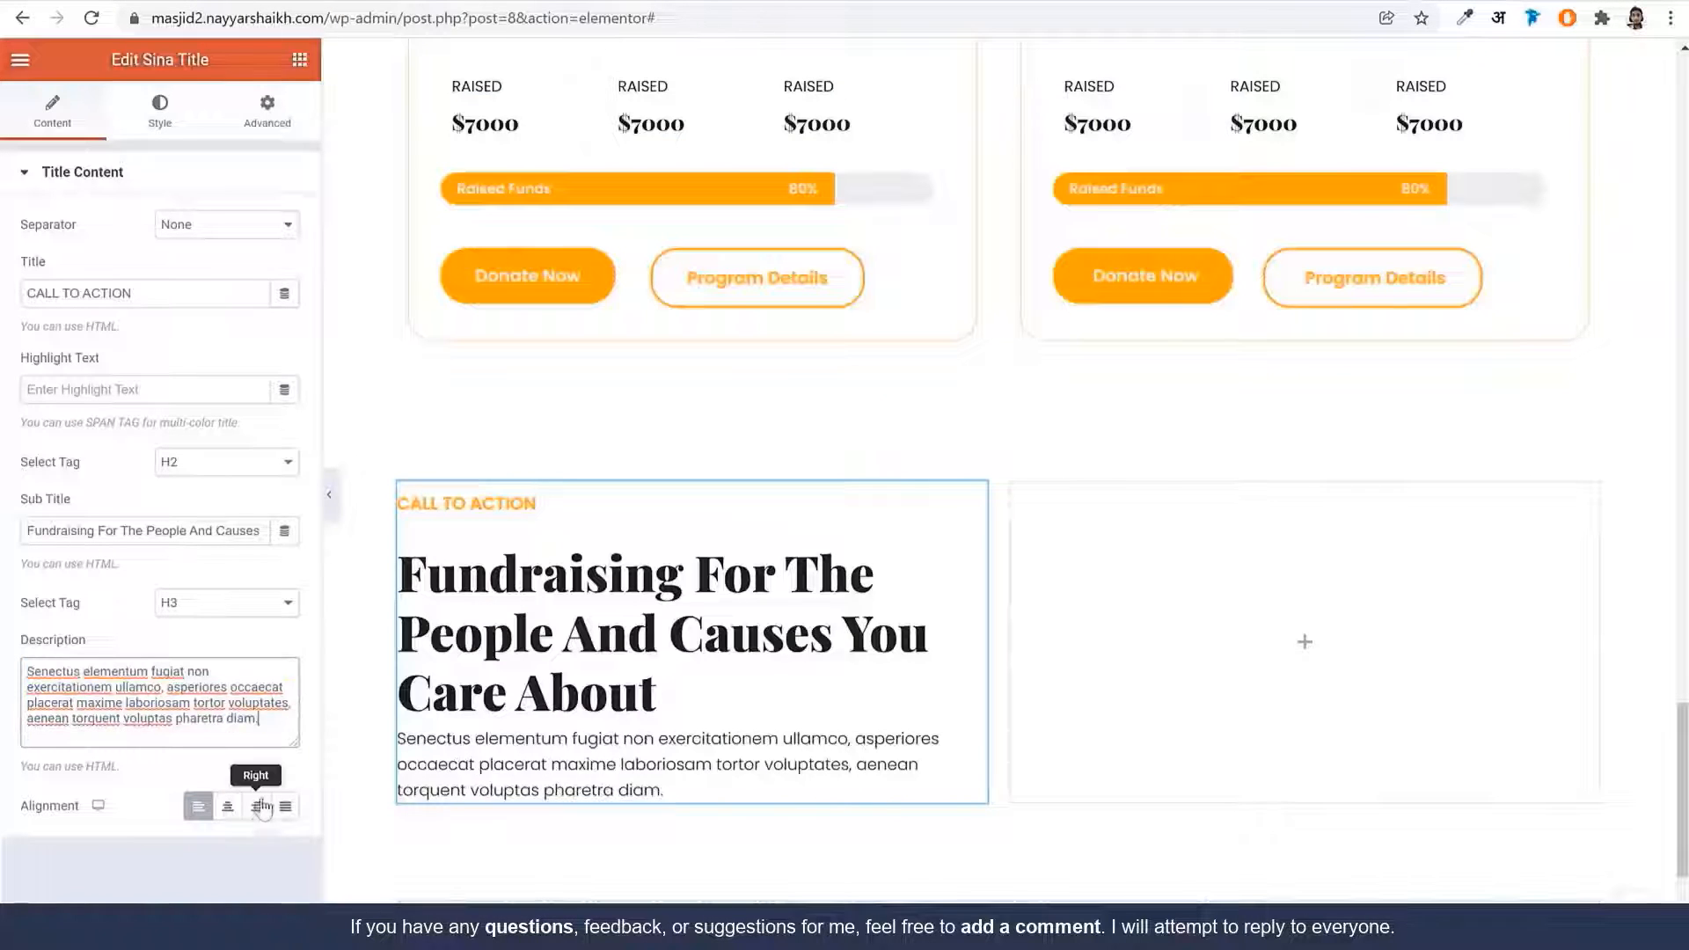
Set the heading's bottom margin to 15 px in the style settings
{"action": "left_click", "coordinate": [154, 123]}
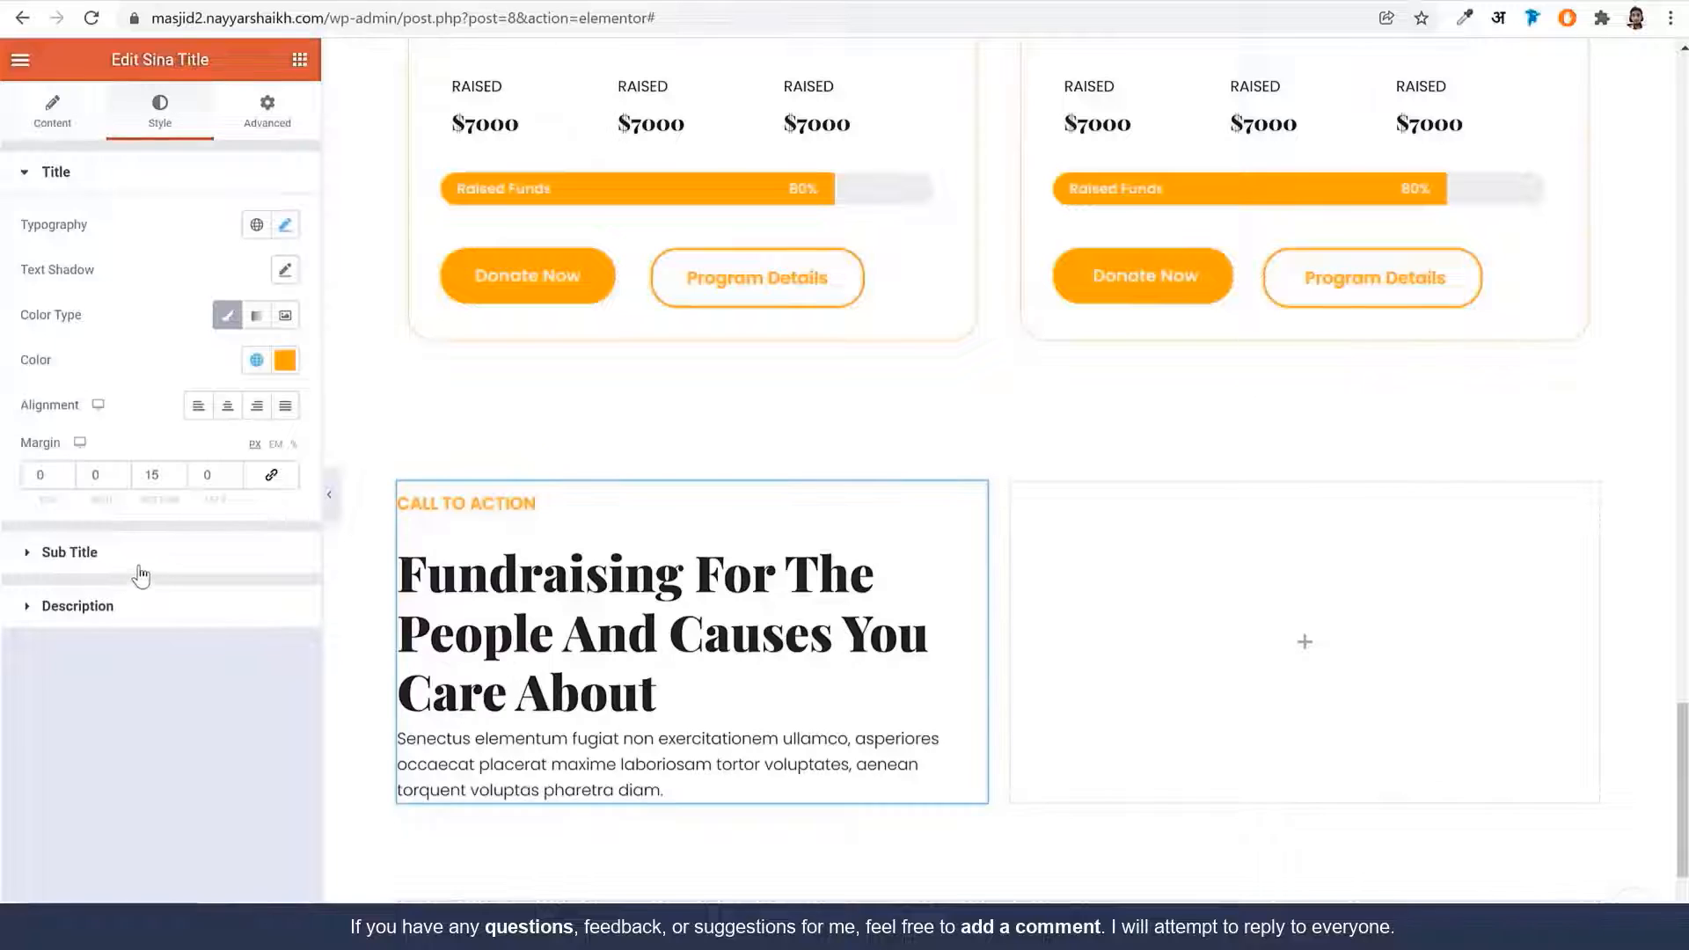
{"action": "left_click", "coordinate": [160, 550]}
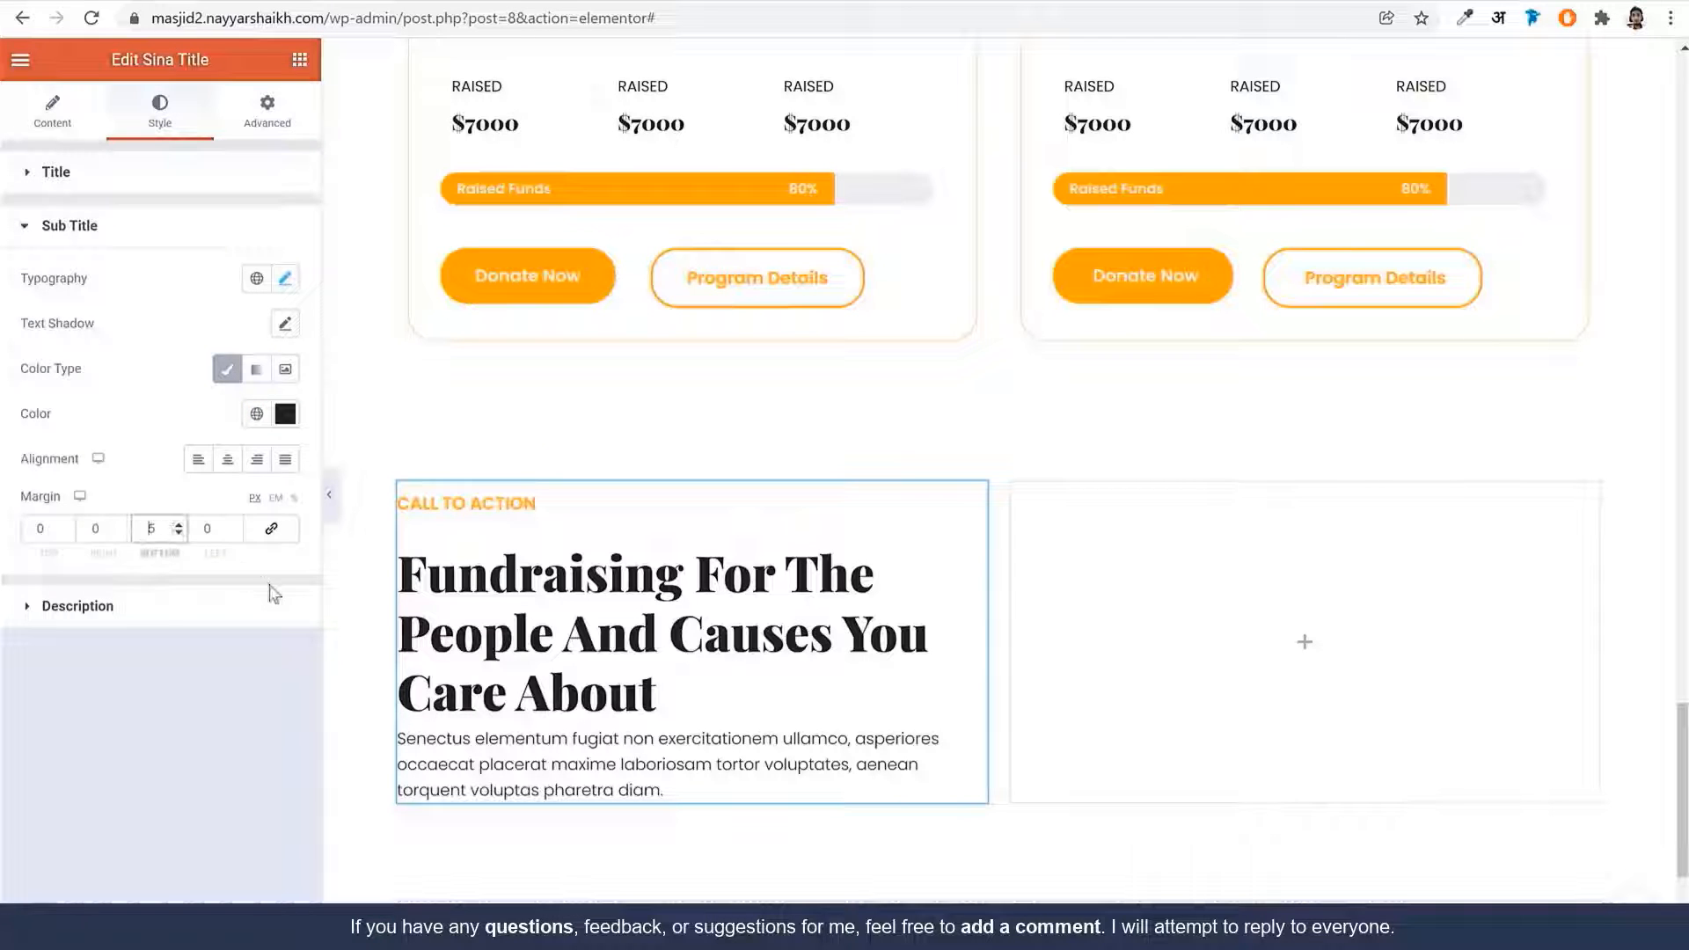
{"action": "type", "text": "1"}
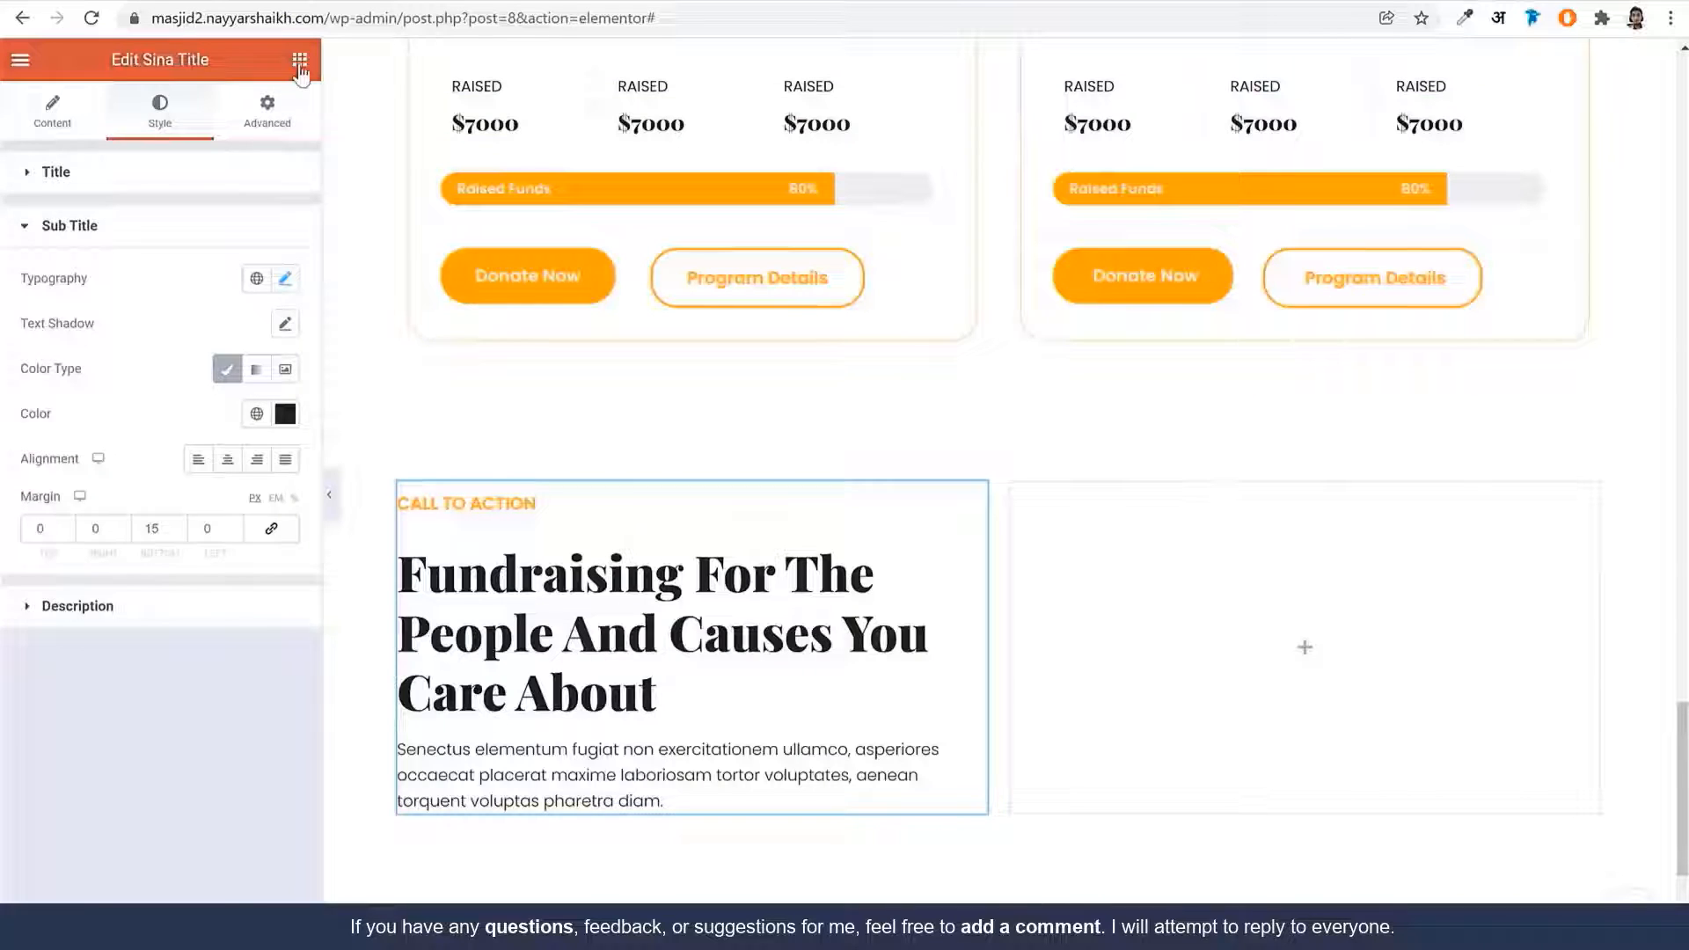
Add a two-column inner section below the description and narrow its first column to 15%
{"action": "left_click", "coordinate": [299, 60]}
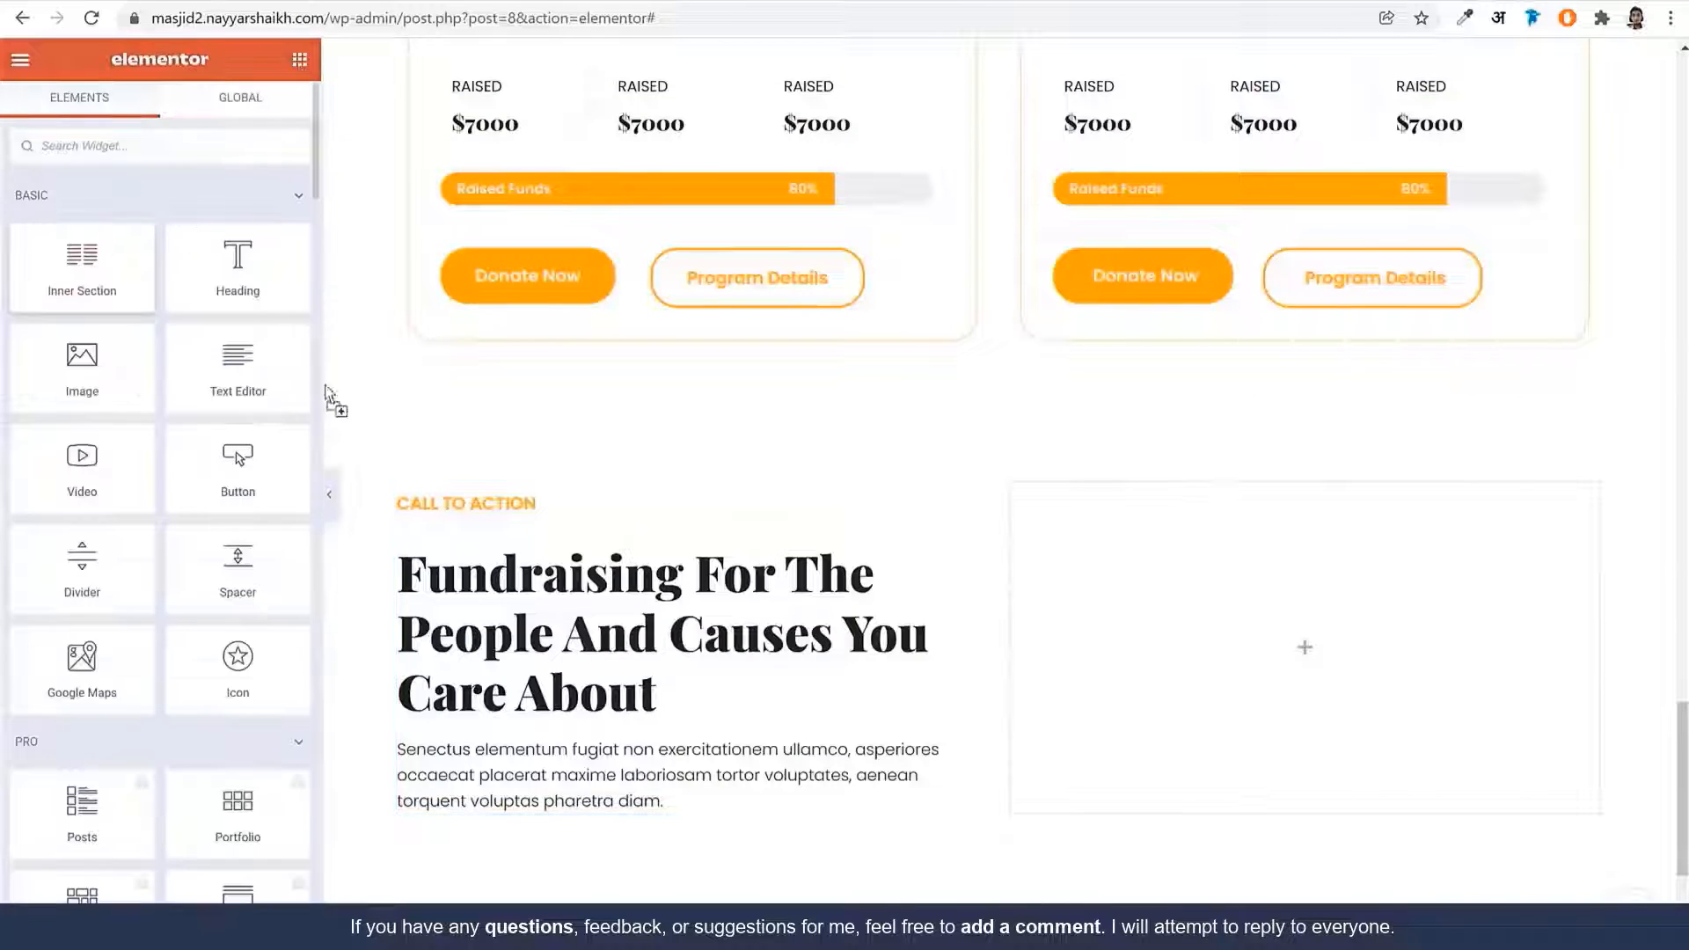
{"action": "left_click_drag", "start_coordinate": [325, 387], "coordinate": [528, 761]}
{"action": "scroll", "coordinate": [704, 655], "scroll_direction": "down", "scroll_amount": 4}
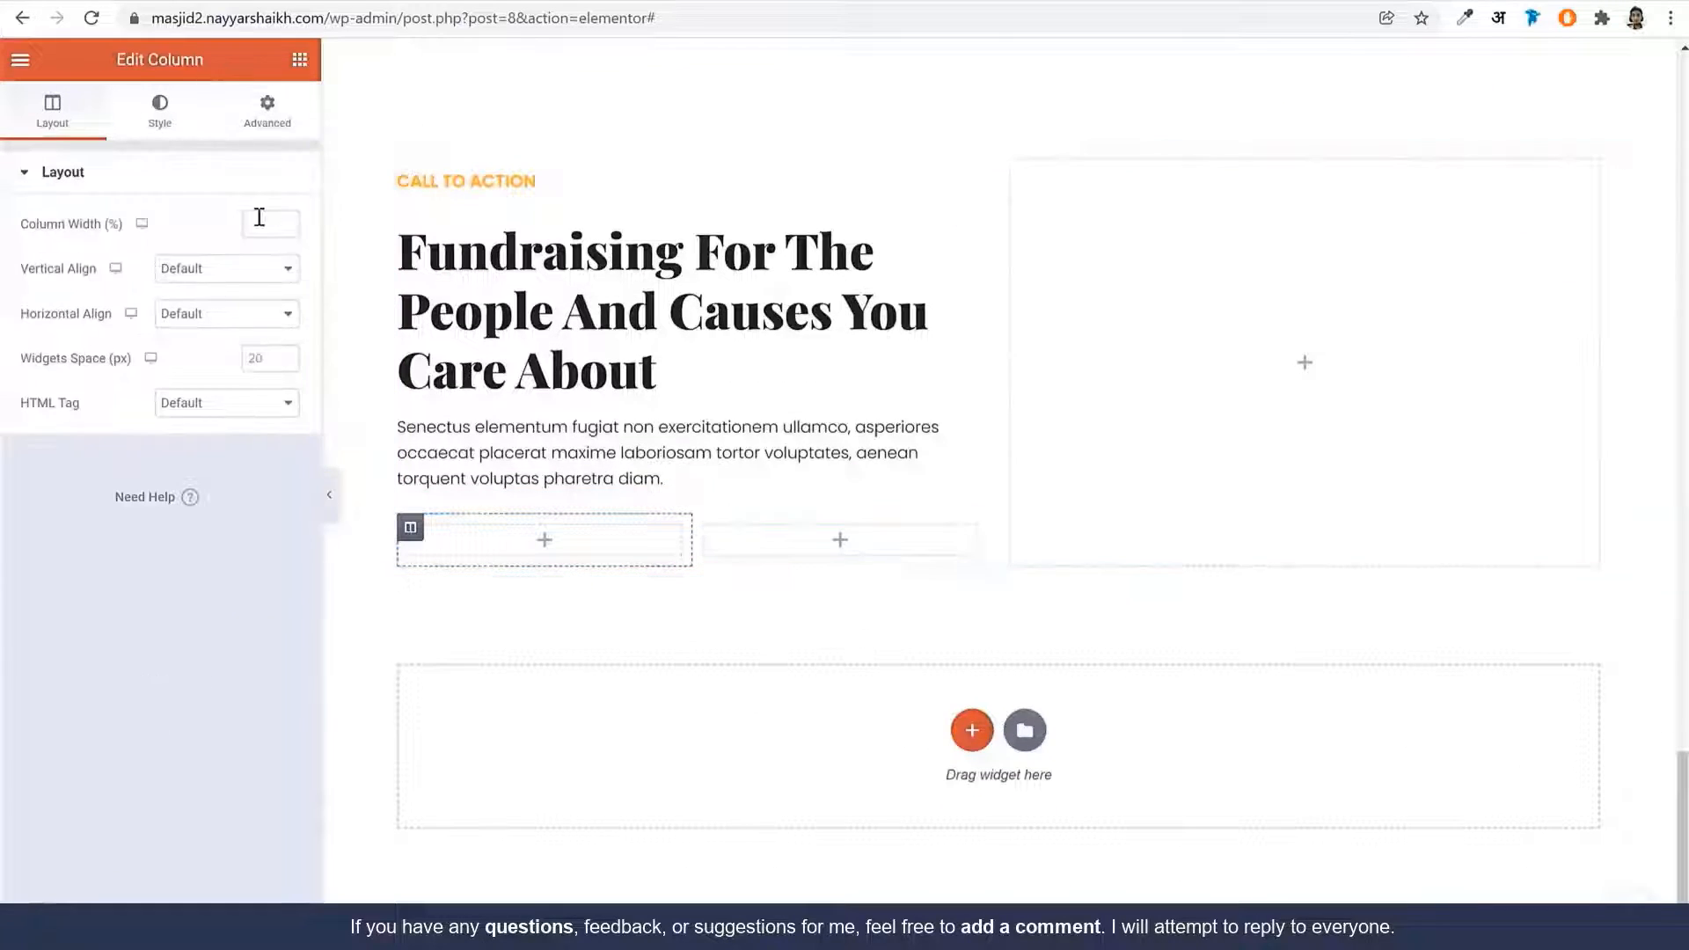
{"action": "left_click", "coordinate": [260, 216]}
{"action": "type", "text": "15"}
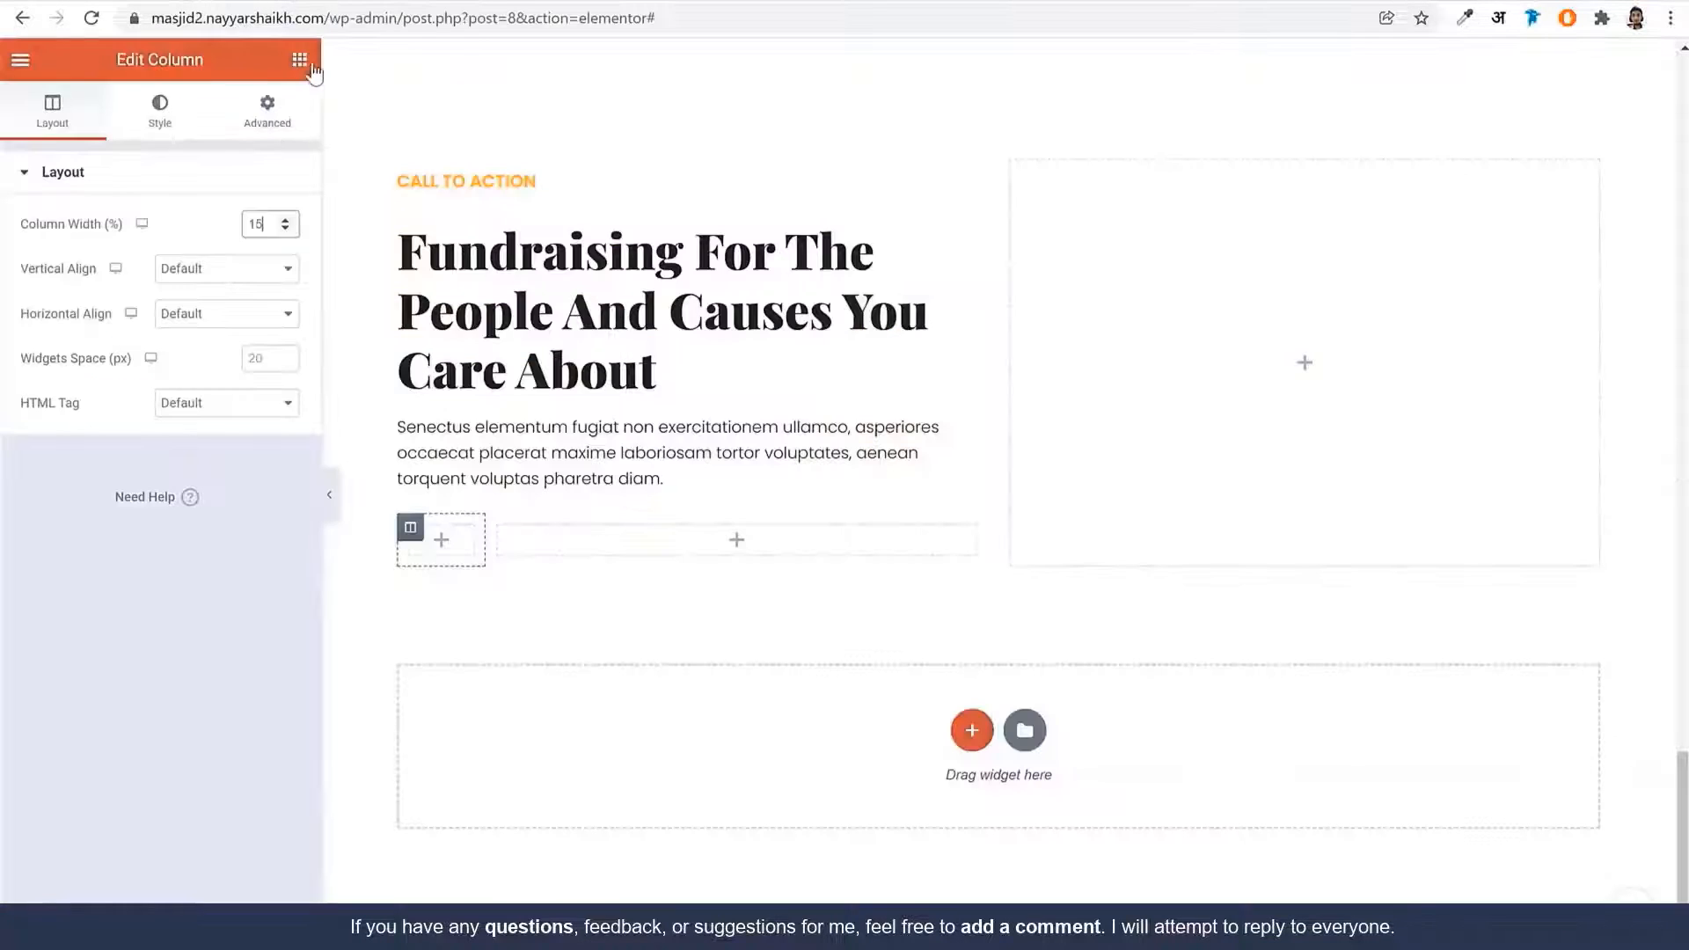
Search 'vid' and drag the Sina Video widget into the narrow column
{"action": "left_click", "coordinate": [299, 60]}
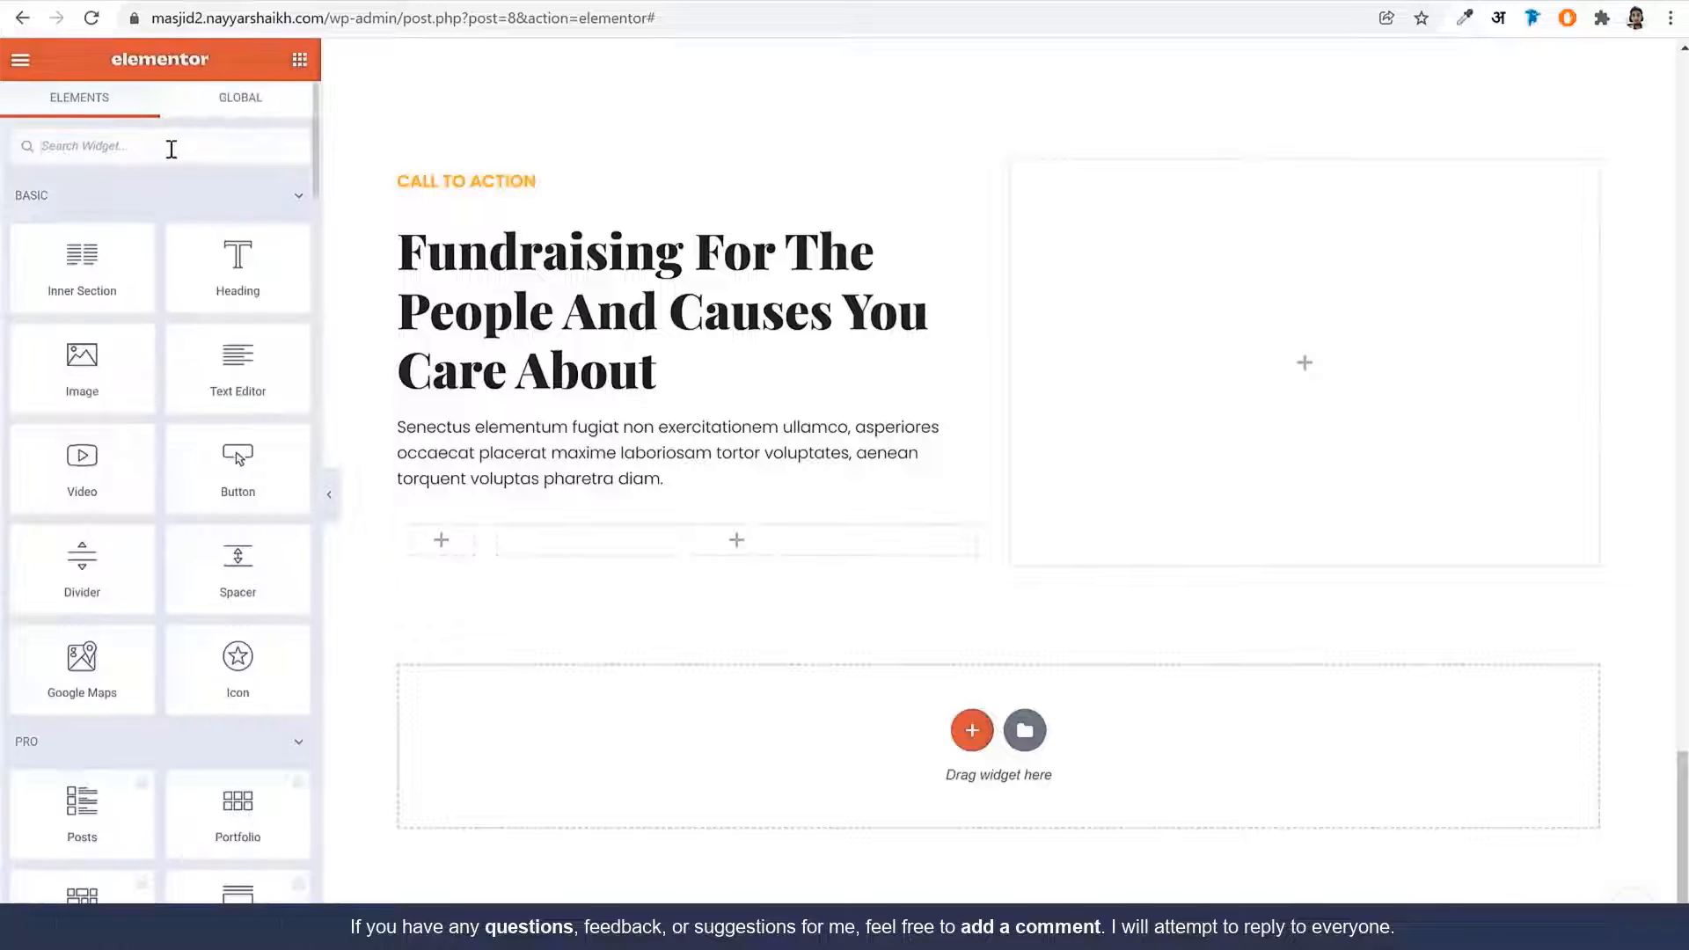
{"action": "type", "text": "vi"}
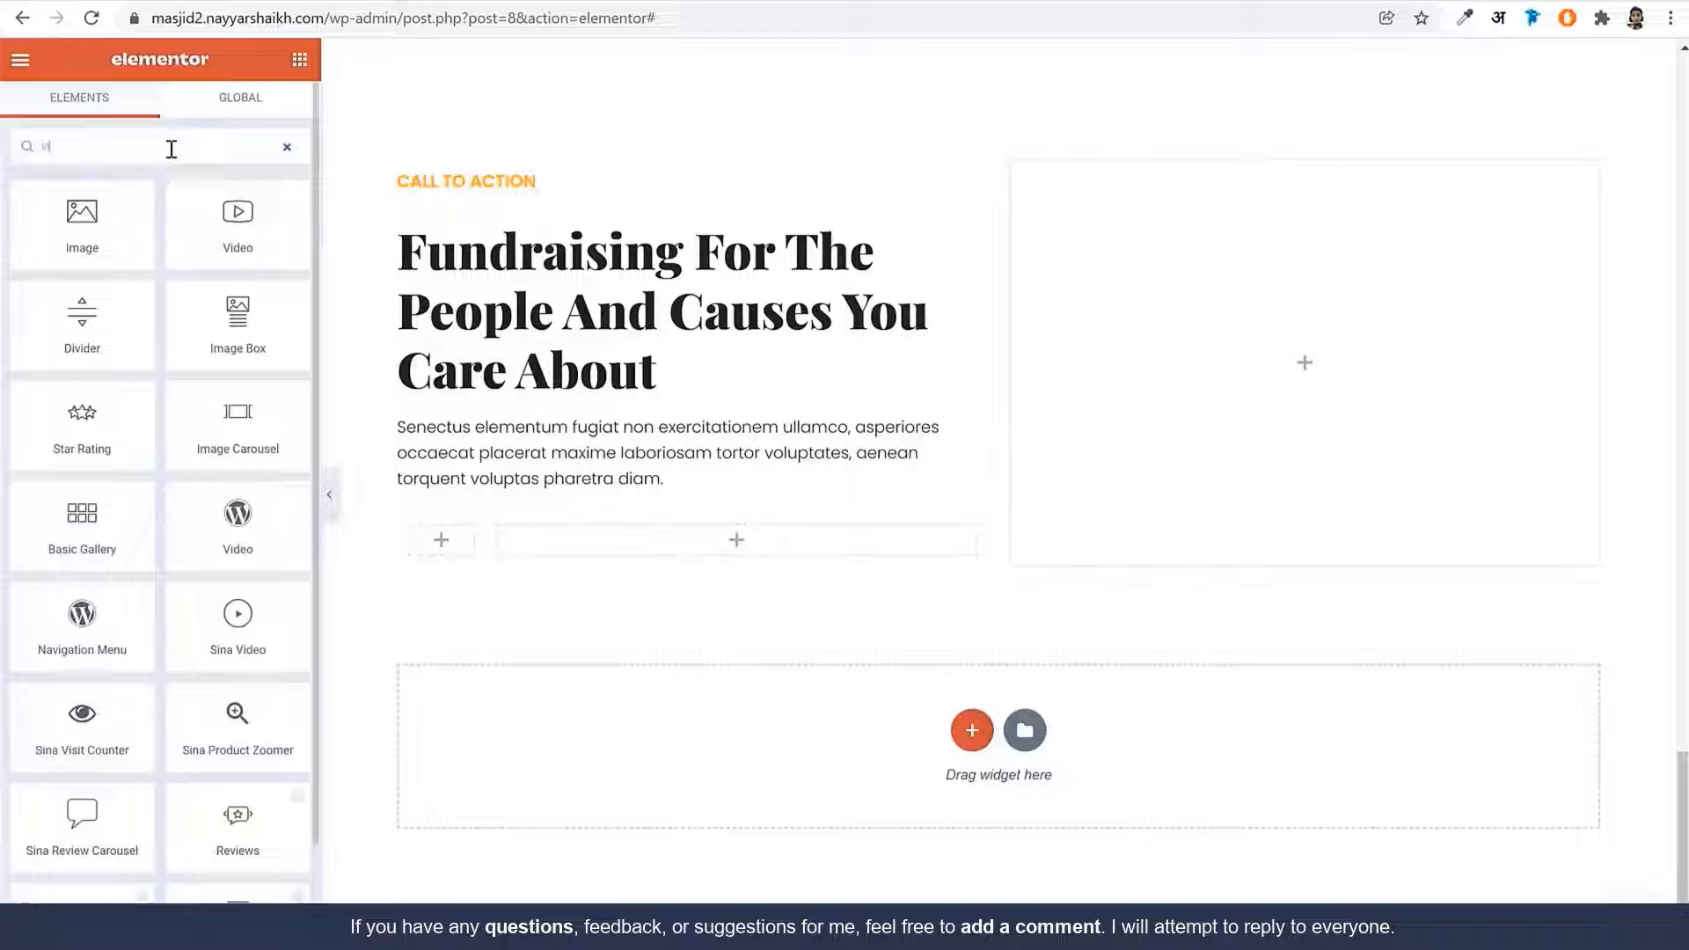
{"action": "type", "text": "d"}
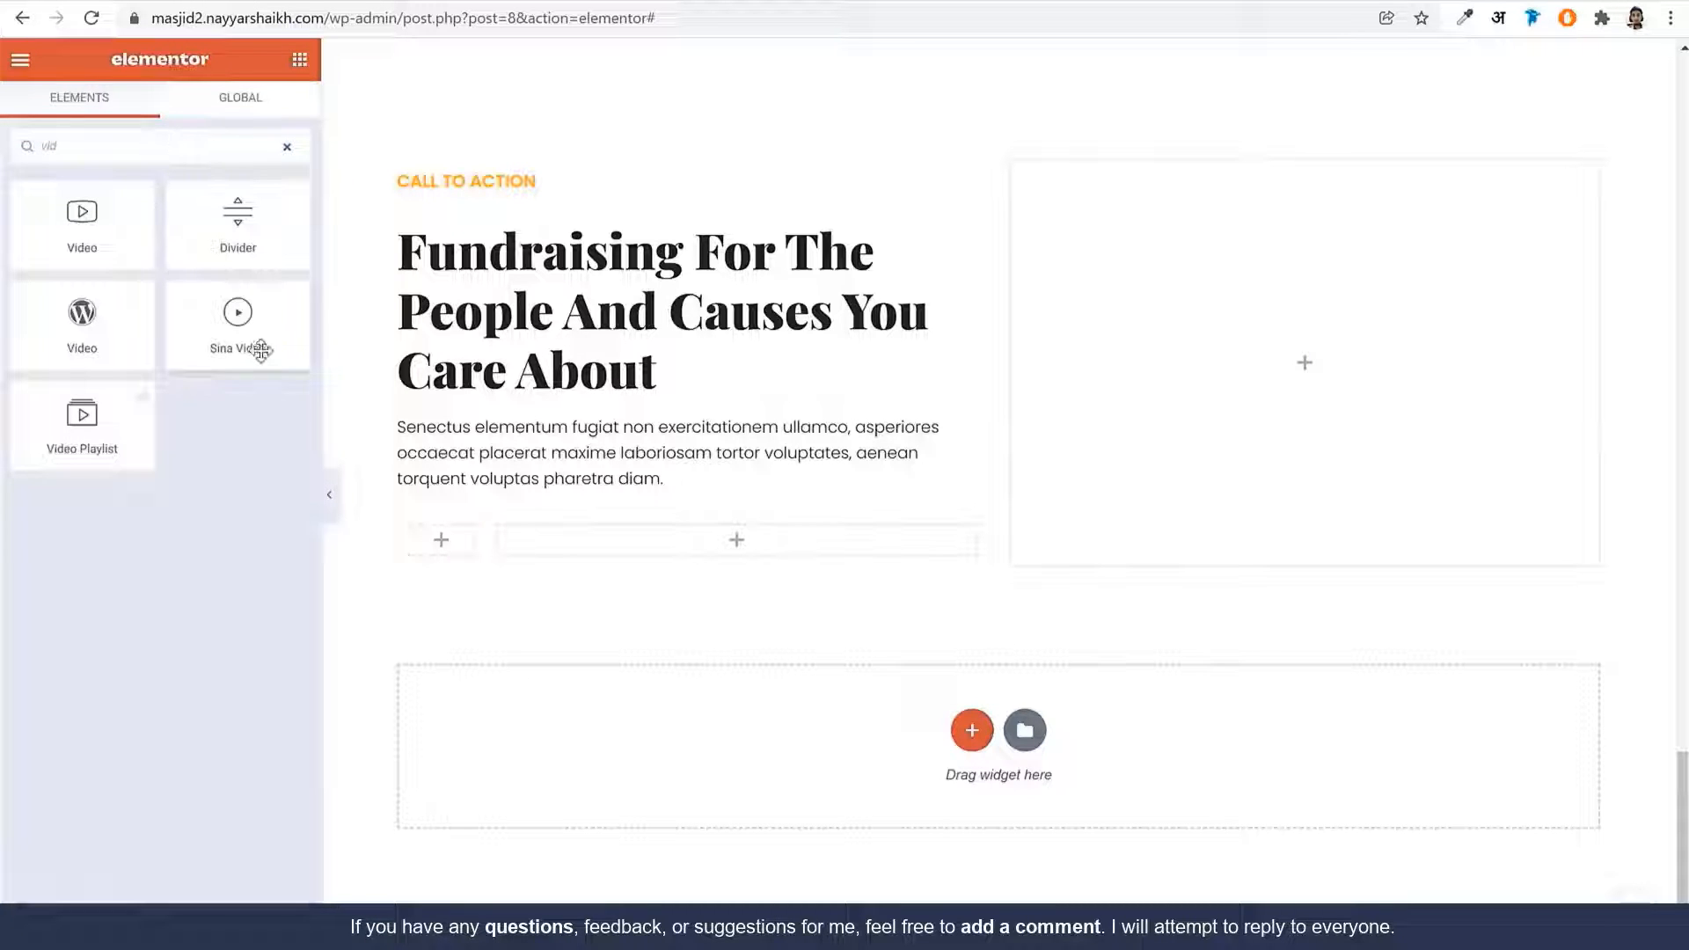
{"action": "left_click_drag", "start_coordinate": [261, 350], "coordinate": [460, 536]}
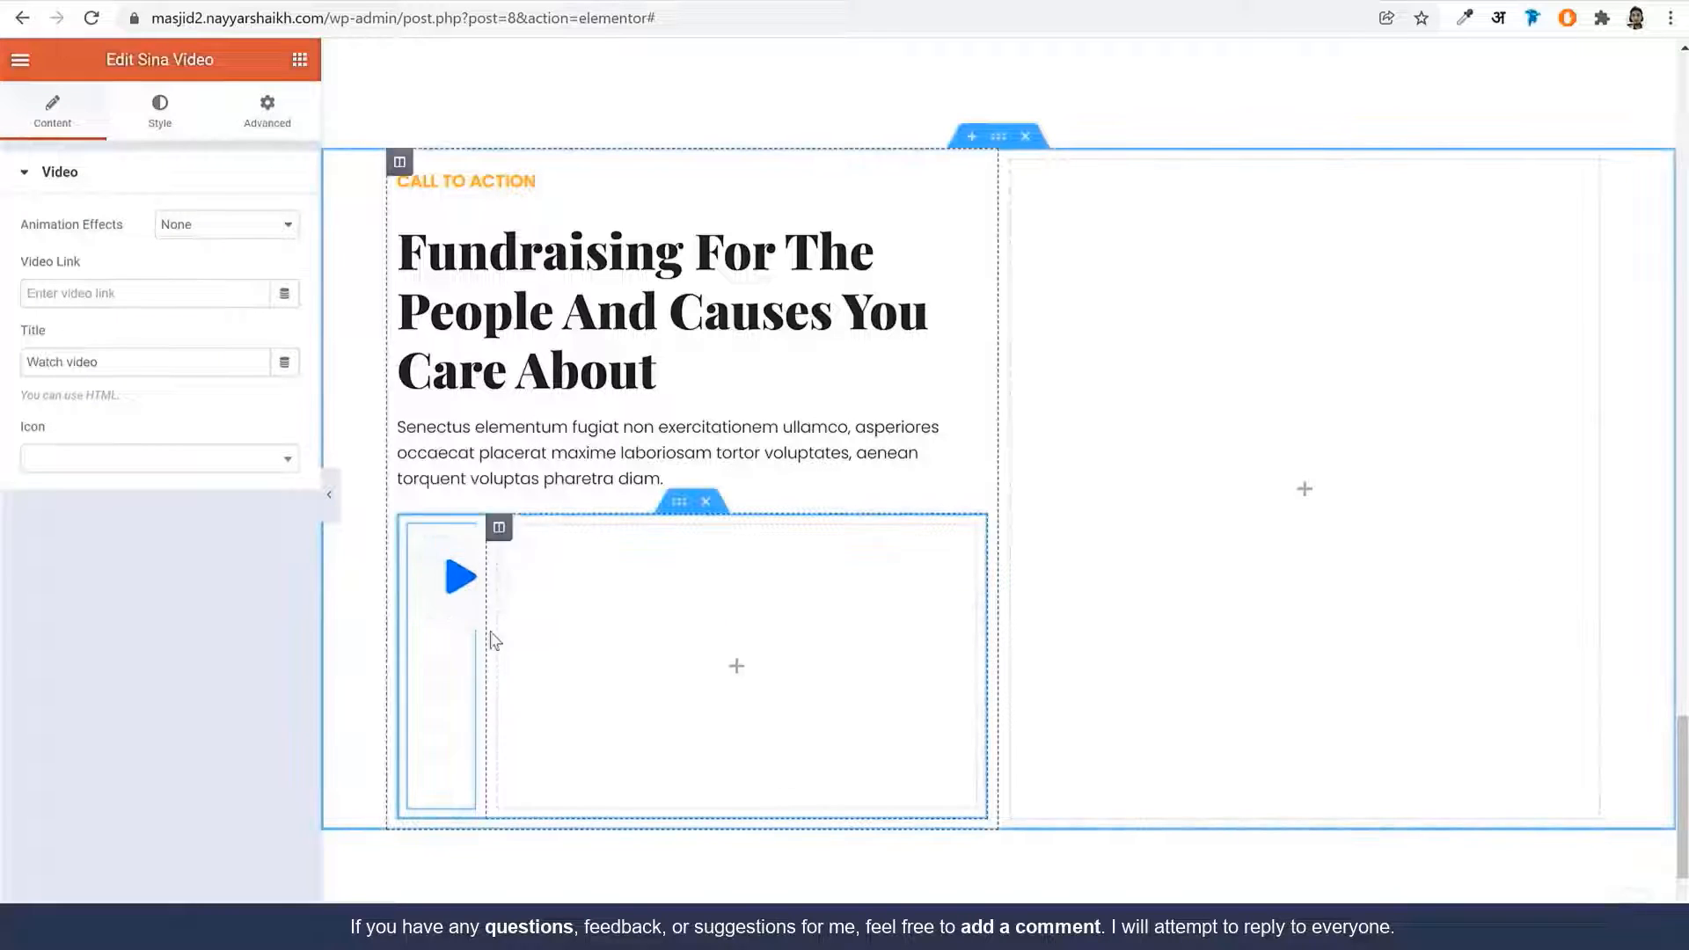
Apply the Wave animation effect and preview the play button's video popup
{"action": "left_click", "coordinate": [200, 226]}
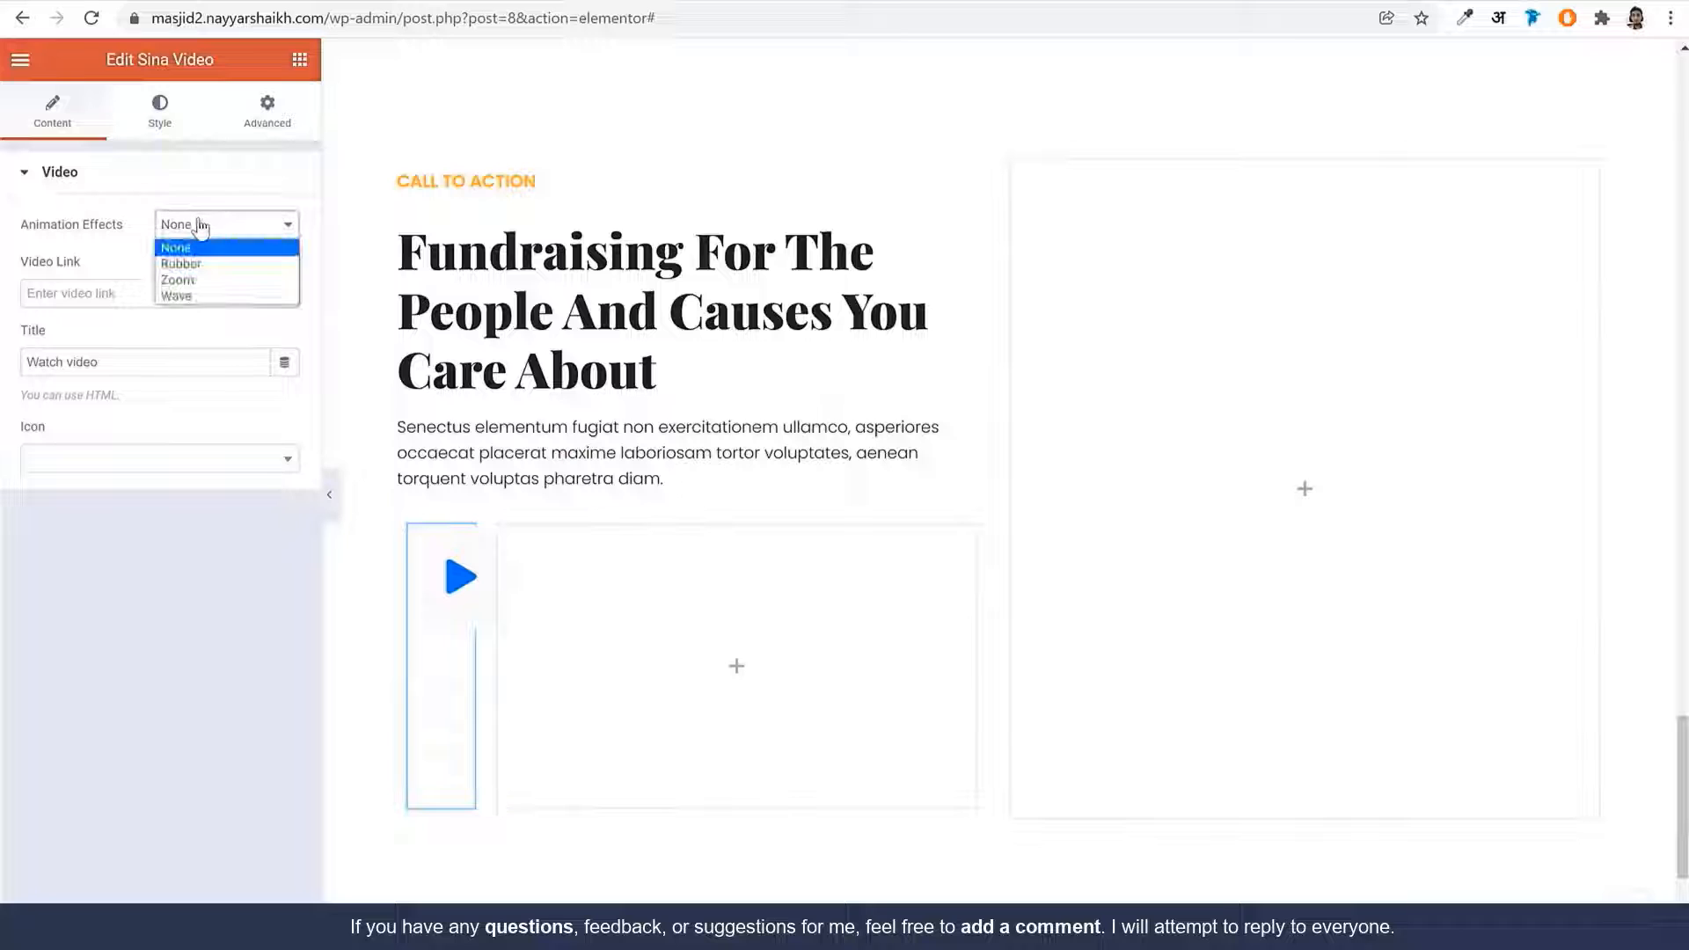
{"action": "left_click", "coordinate": [219, 296]}
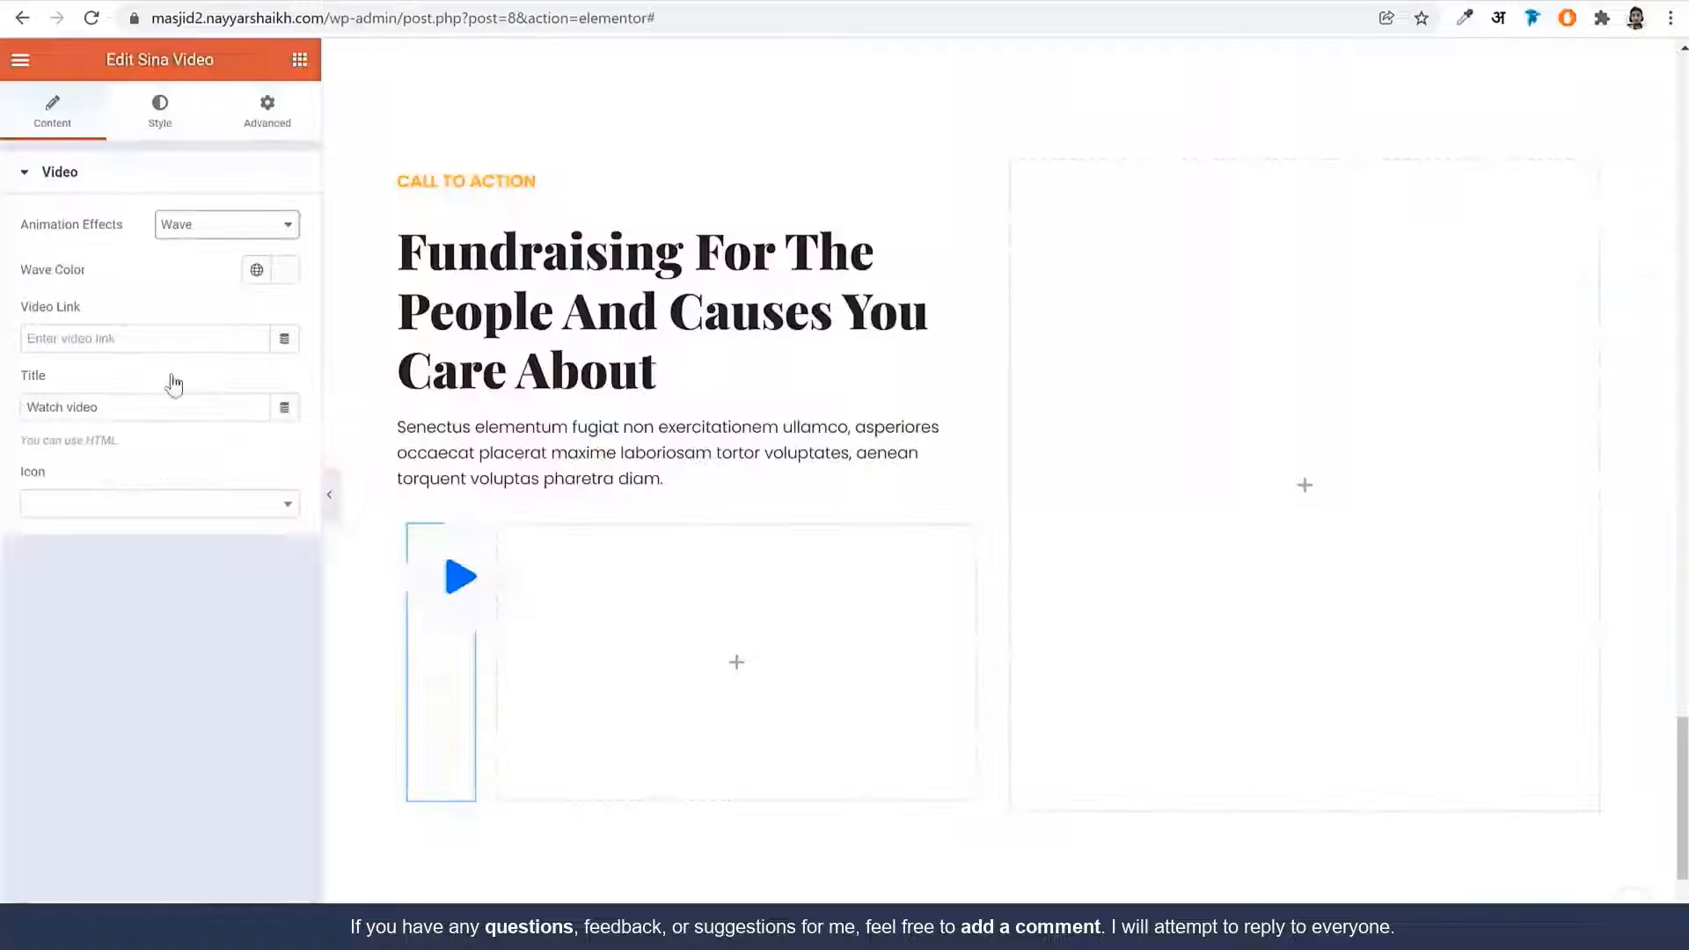
{"action": "left_click", "coordinate": [144, 338]}
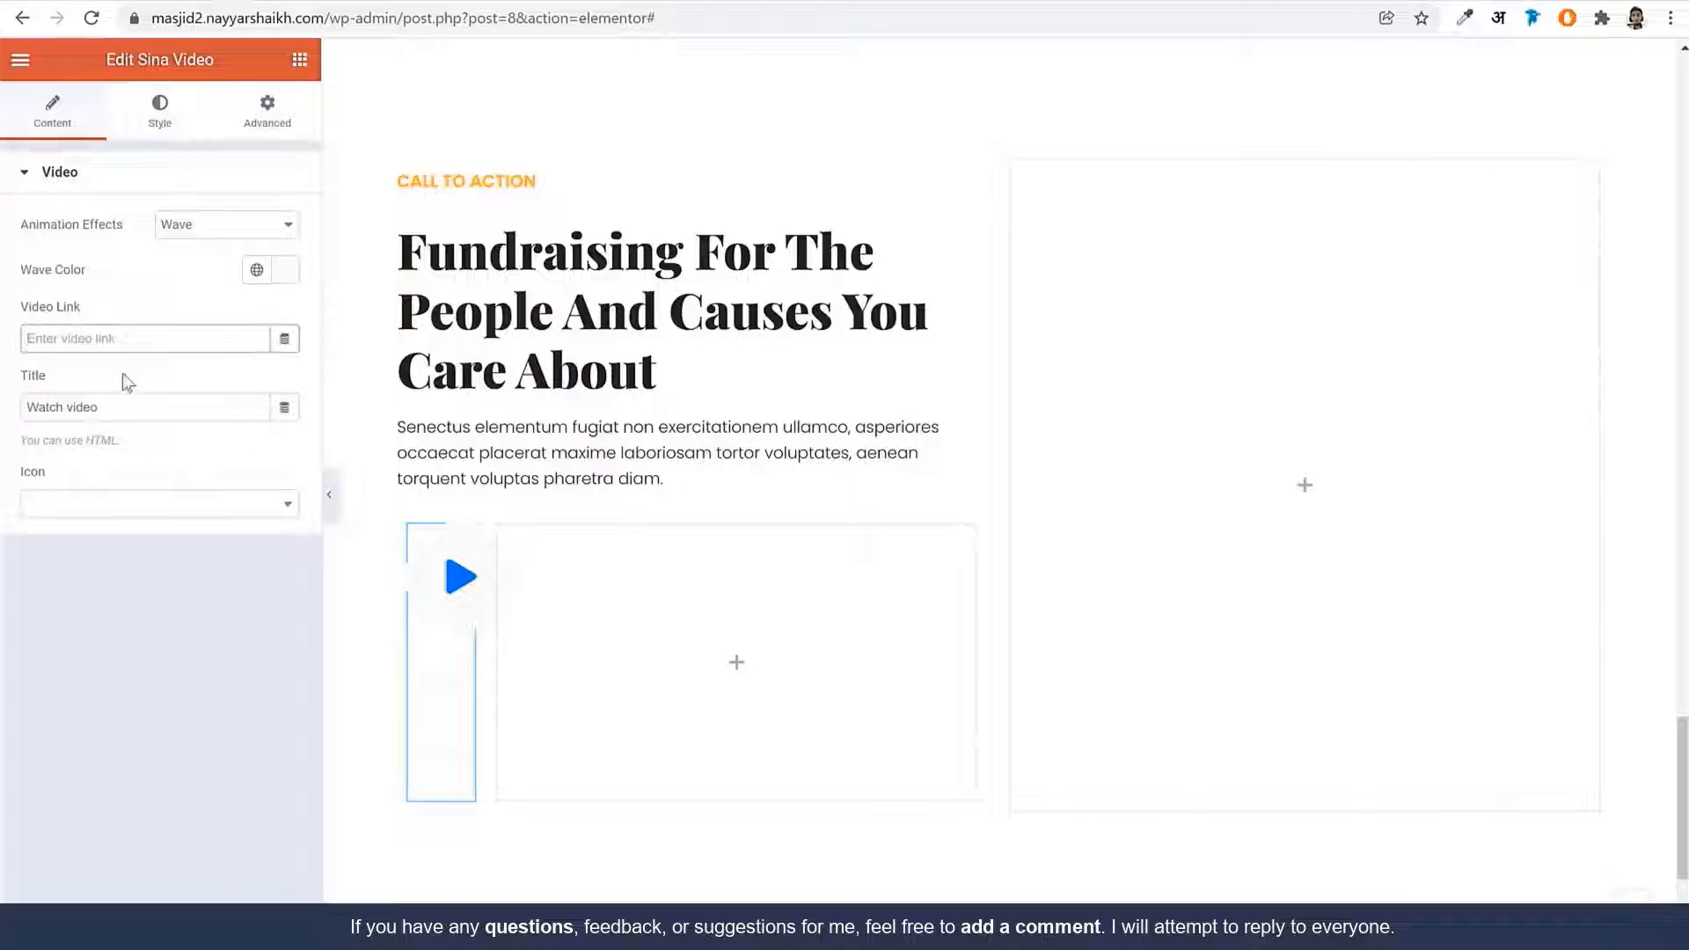
{"action": "left_click", "coordinate": [458, 577]}
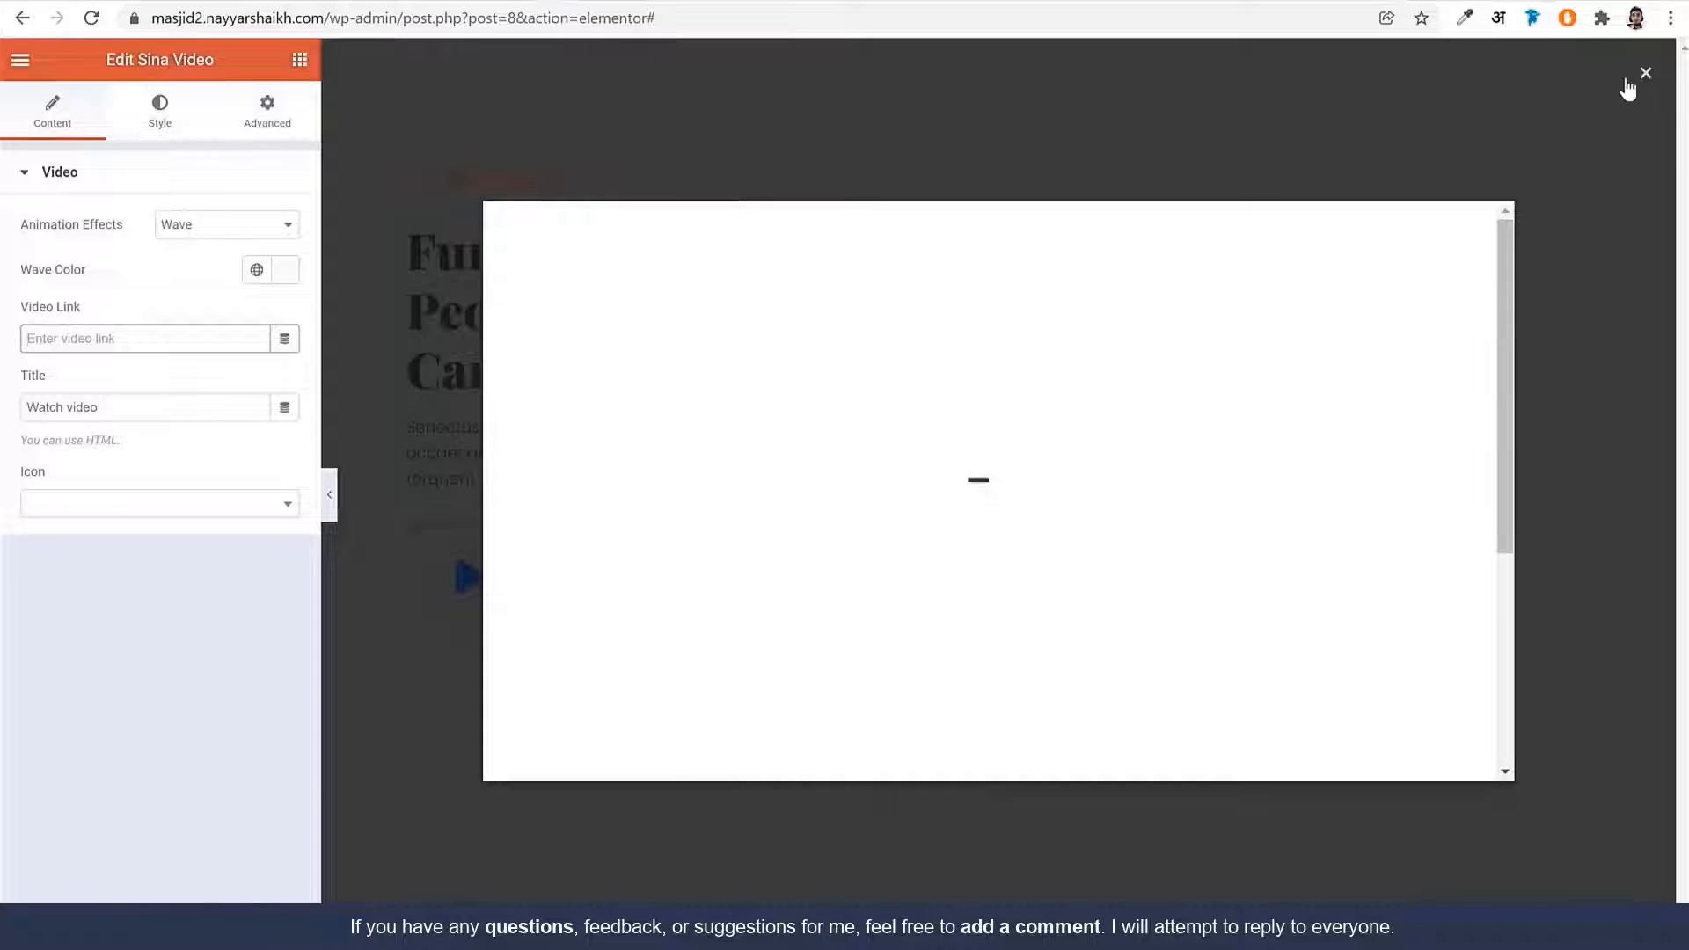
{"action": "left_click", "coordinate": [1637, 77]}
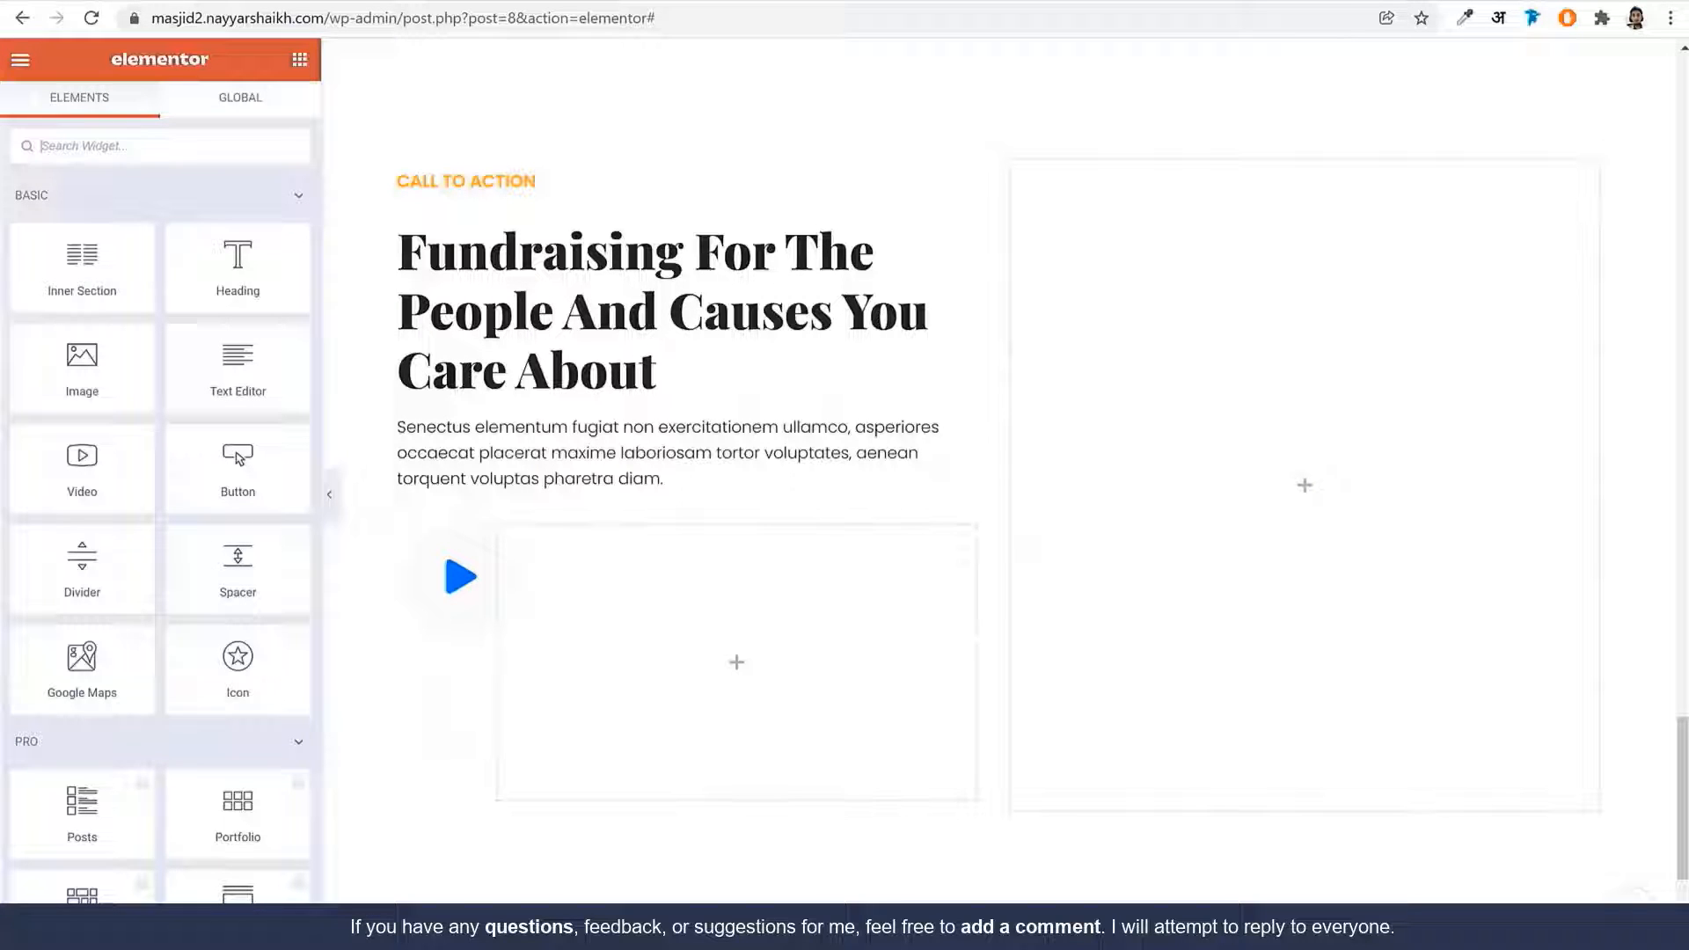
{"action": "left_click", "coordinate": [456, 579]}
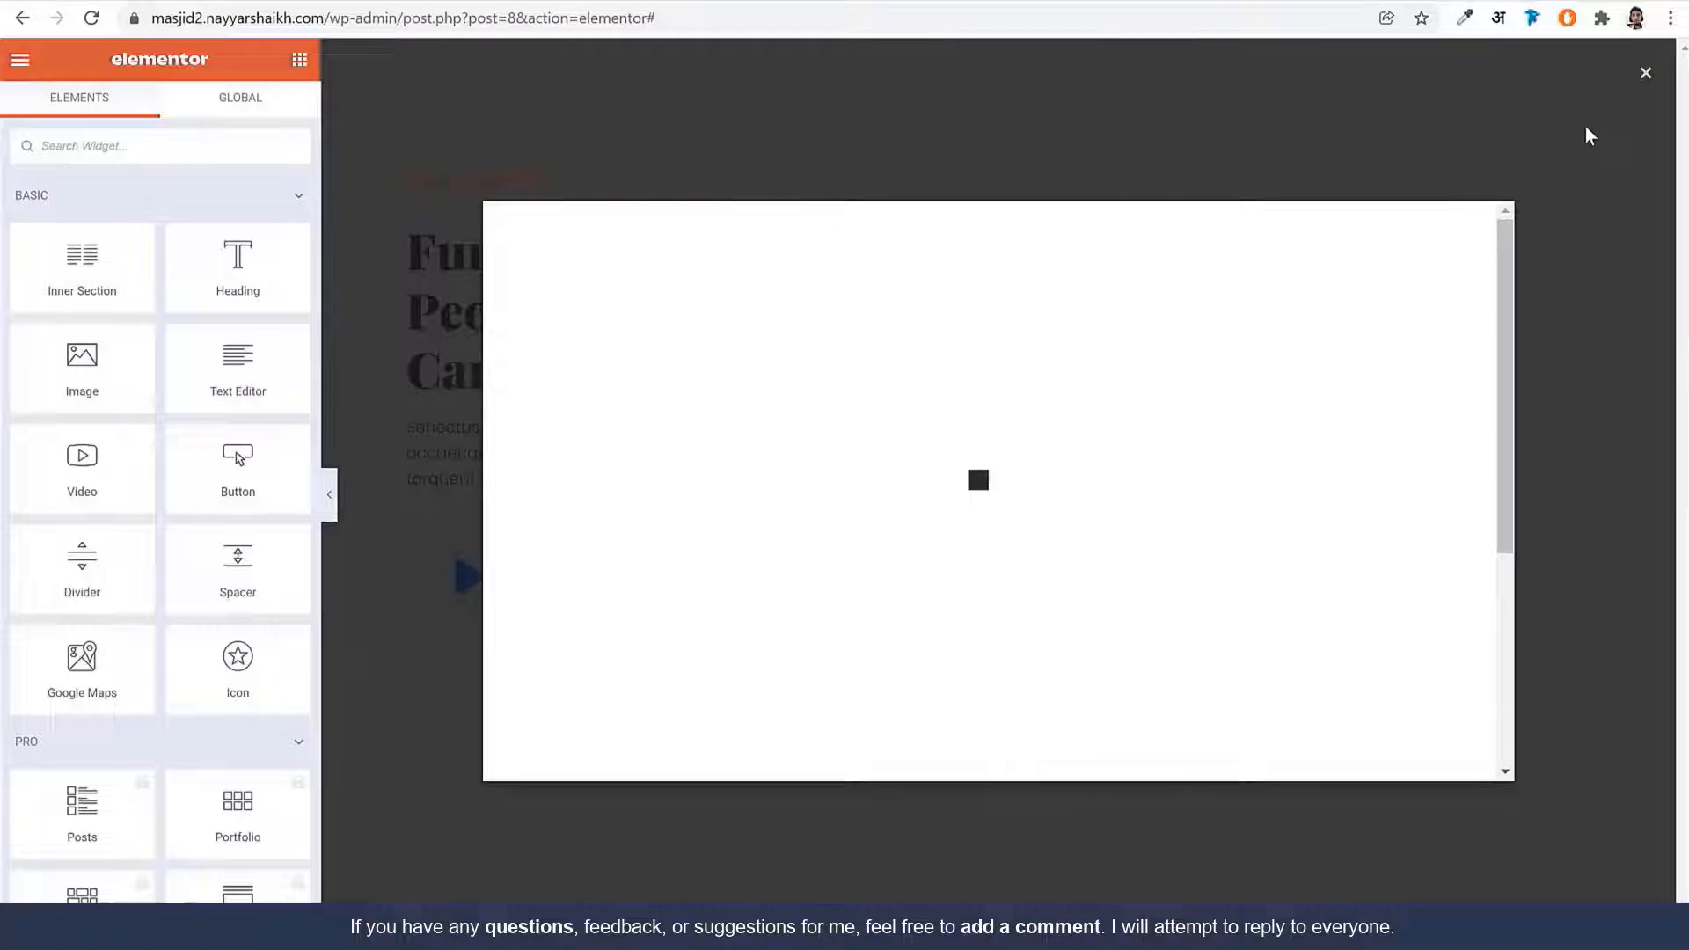
{"action": "left_click", "coordinate": [1589, 134]}
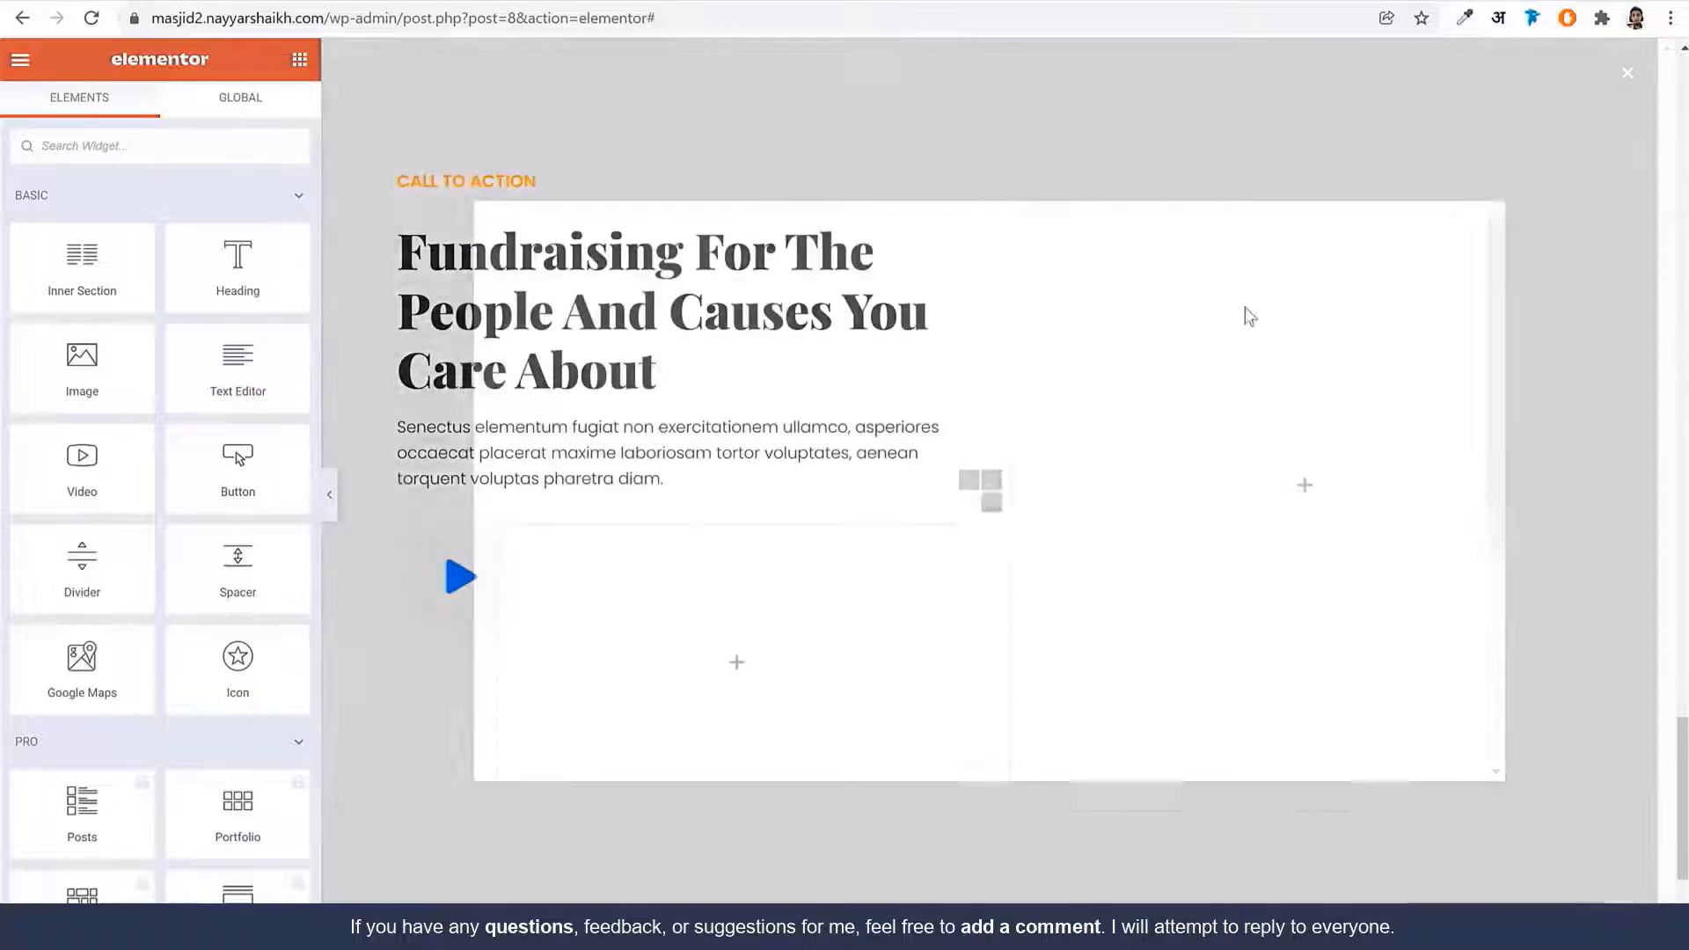
Paste a YouTube URL into the play button's Video Link
{"action": "left_click", "coordinate": [462, 540]}
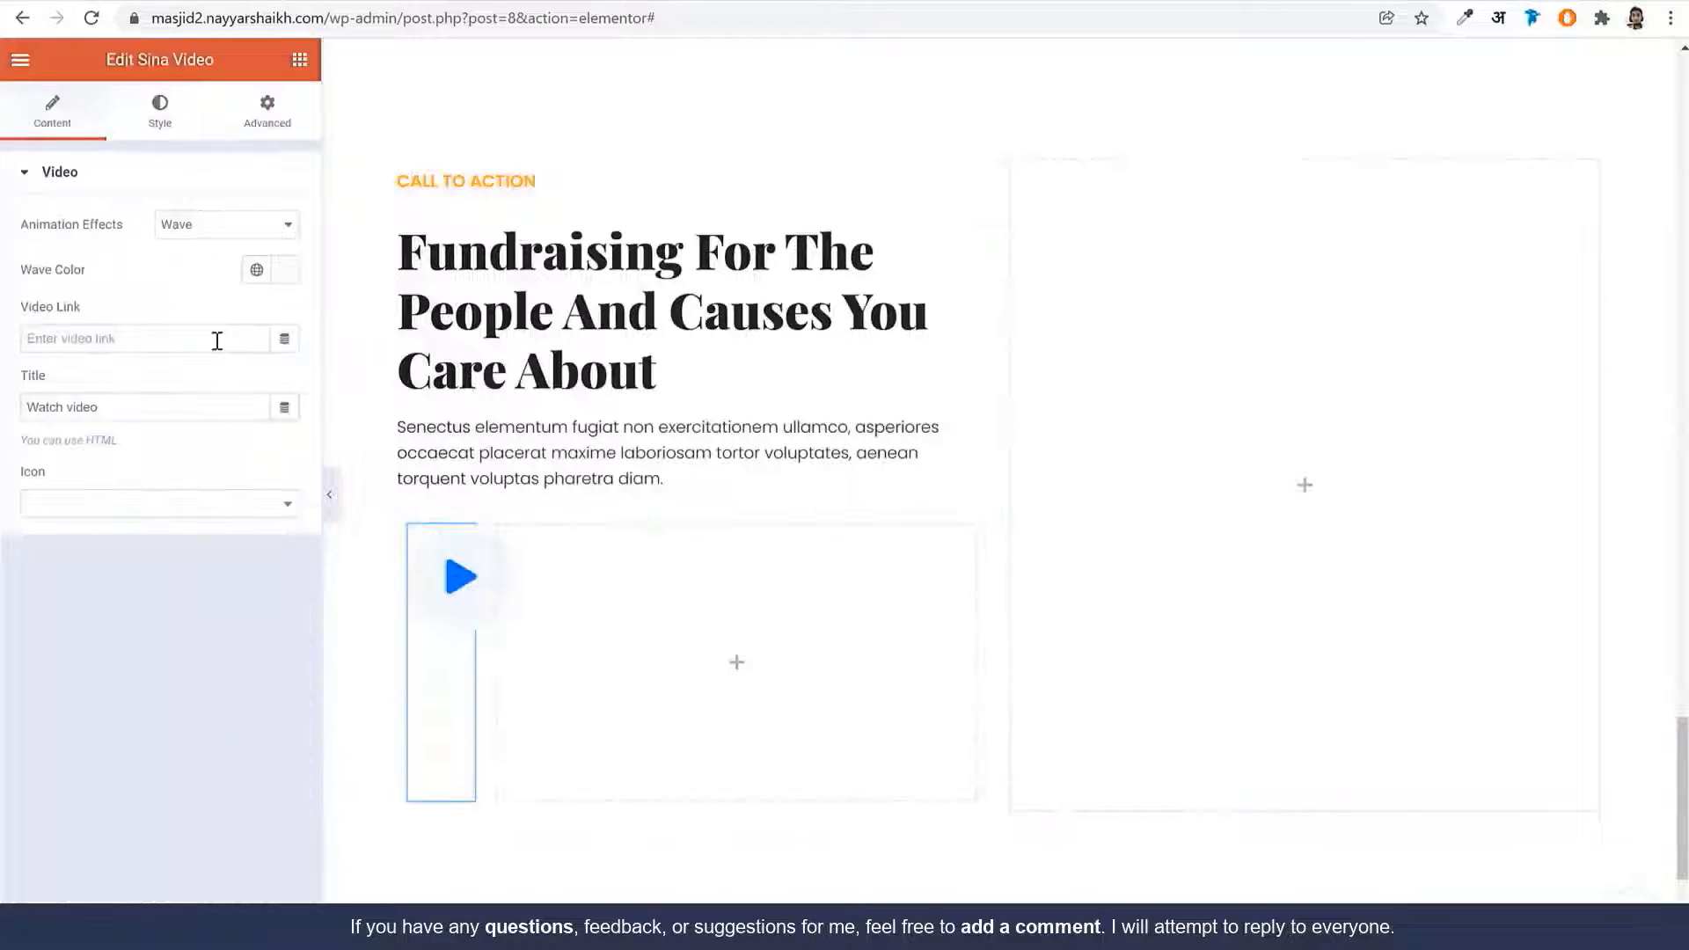
{"action": "left_click", "coordinate": [165, 329]}
{"action": "type", "text": "https://www.youtube.com/watch?v=1EYVO6NskAc"}
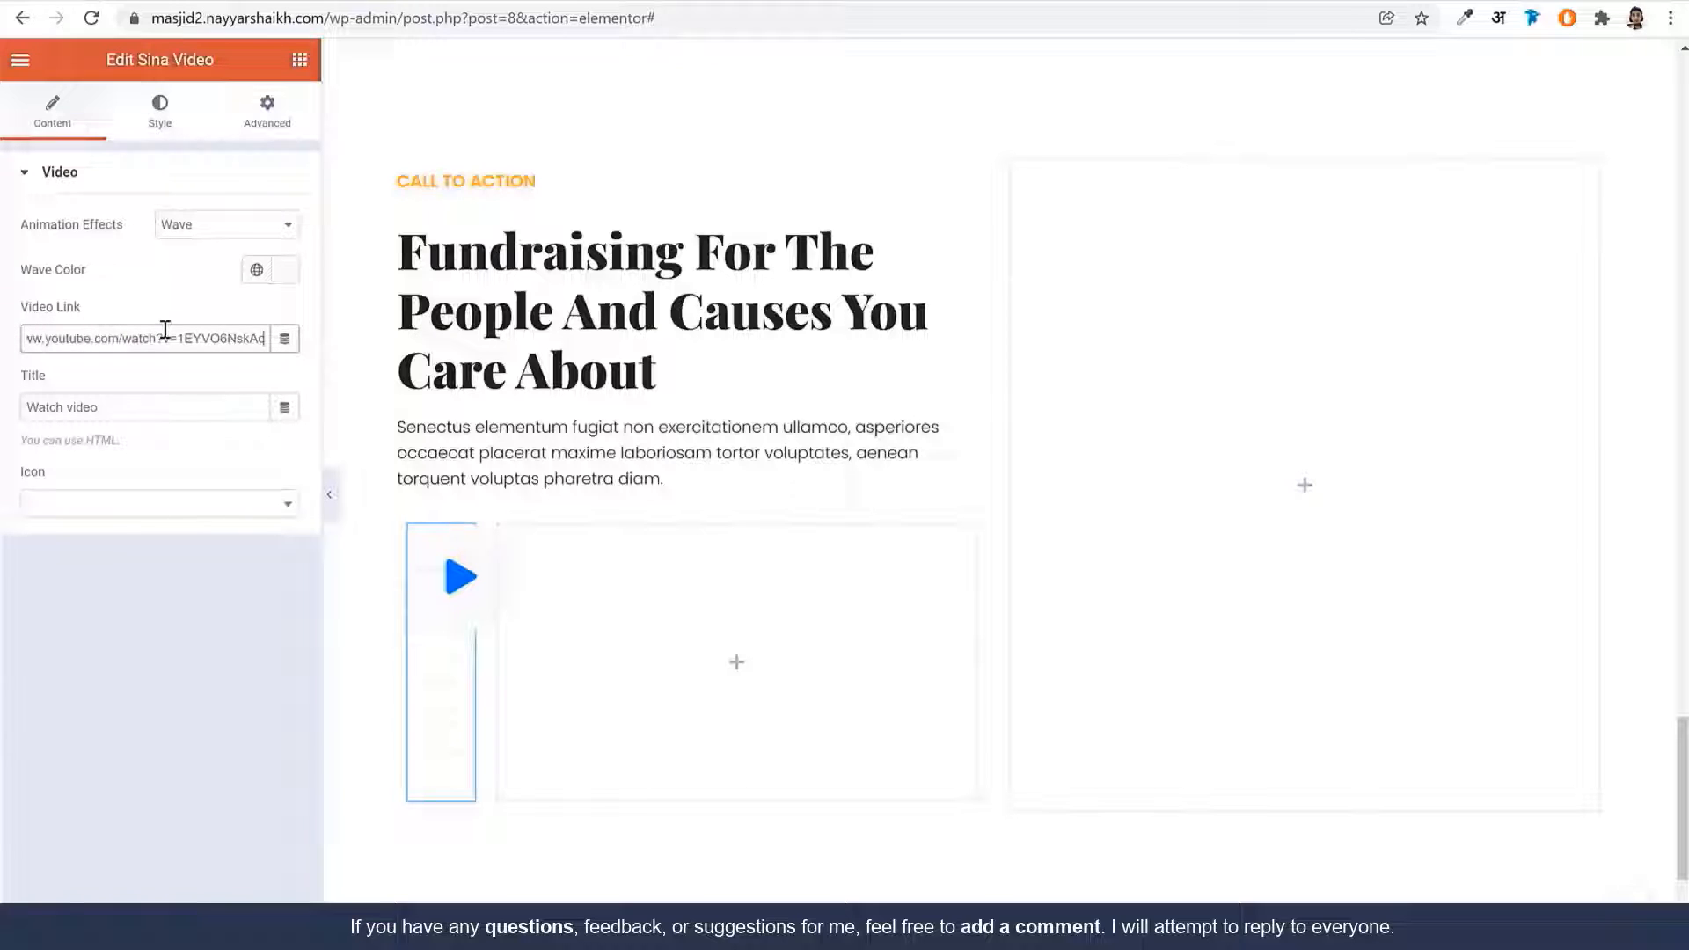
{"action": "left_click", "coordinate": [169, 407]}
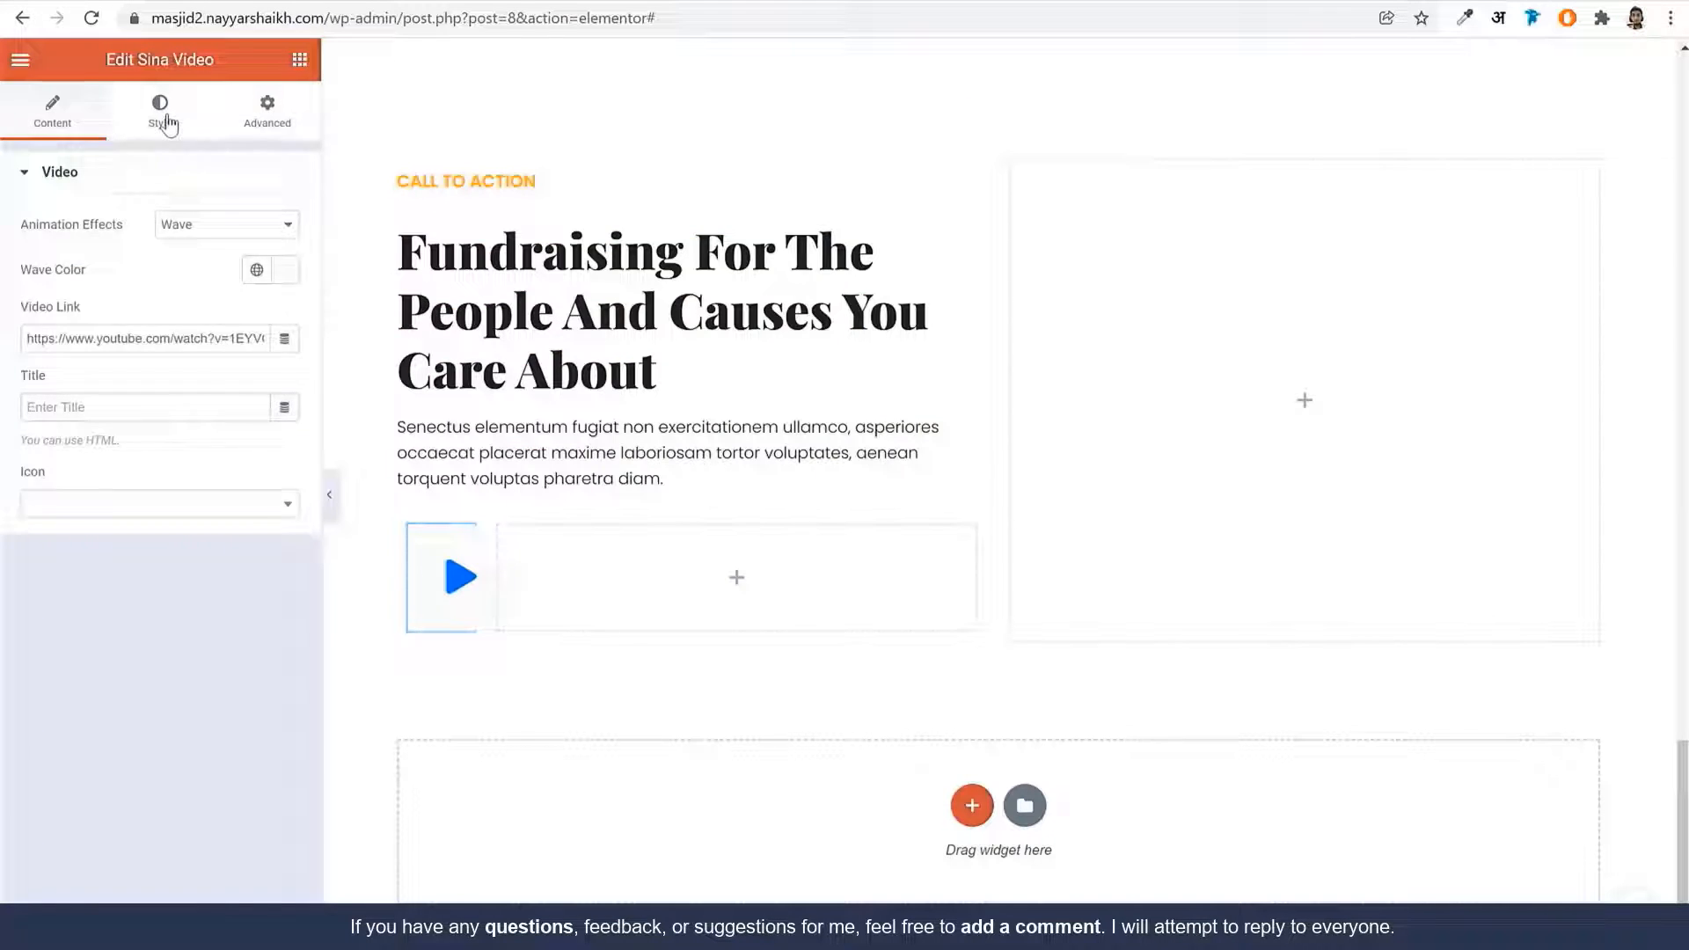
{"action": "left_click", "coordinate": [168, 124]}
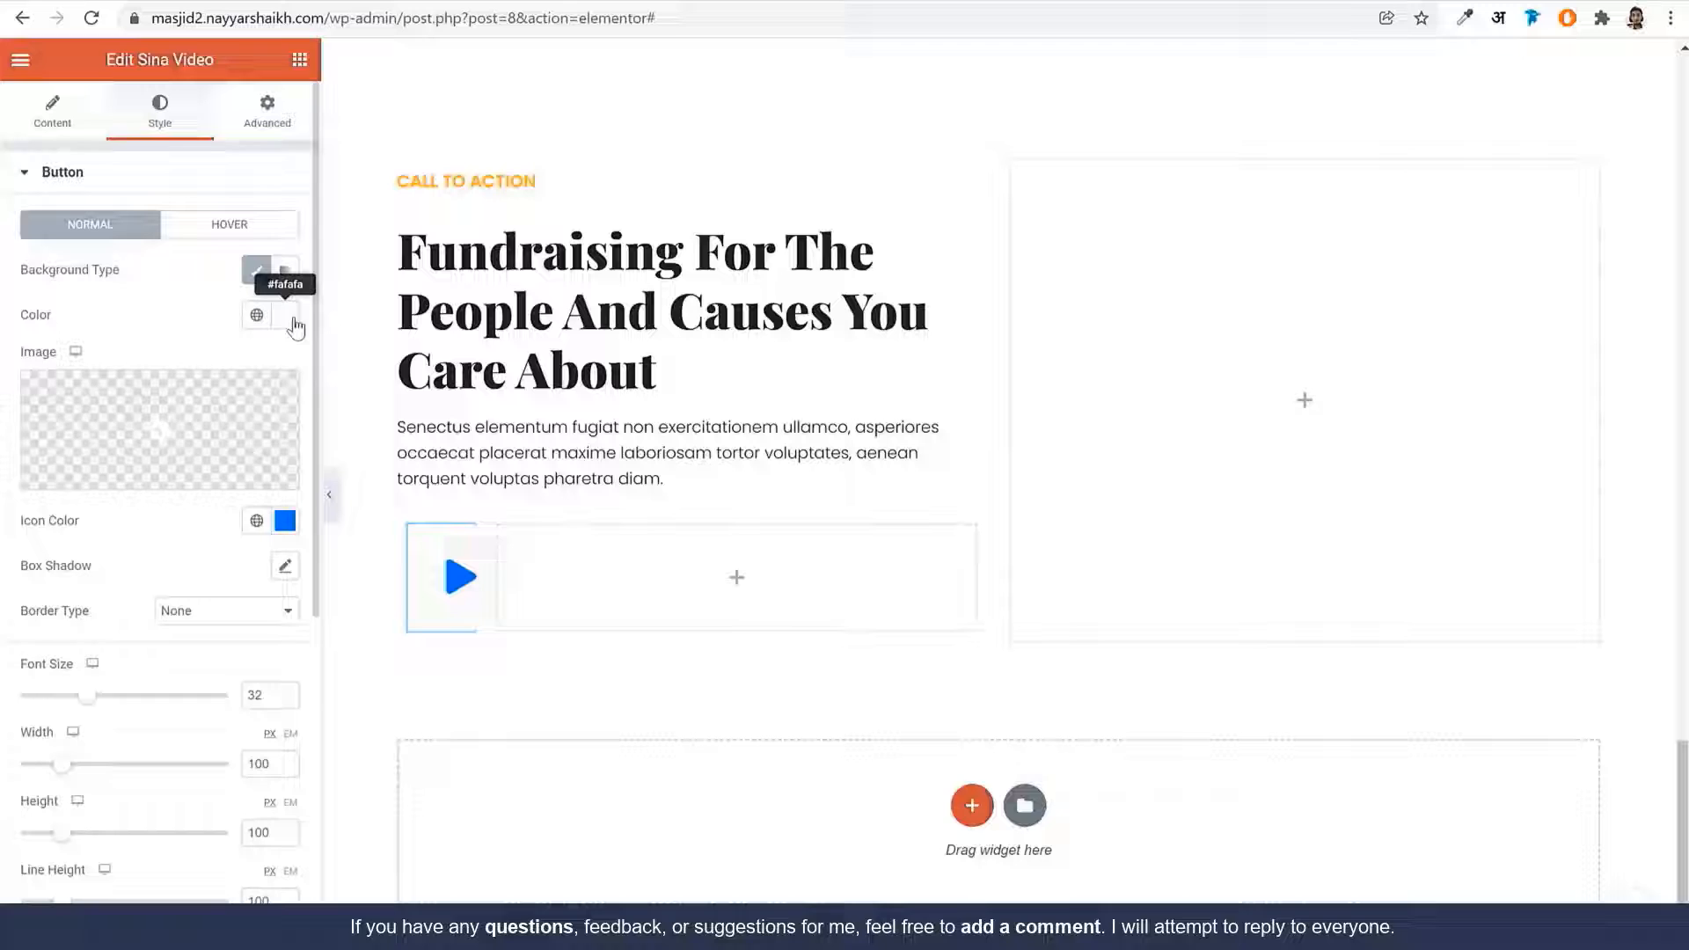
Make the play button background fully transparent and its icon global Orange
{"action": "left_click", "coordinate": [286, 314]}
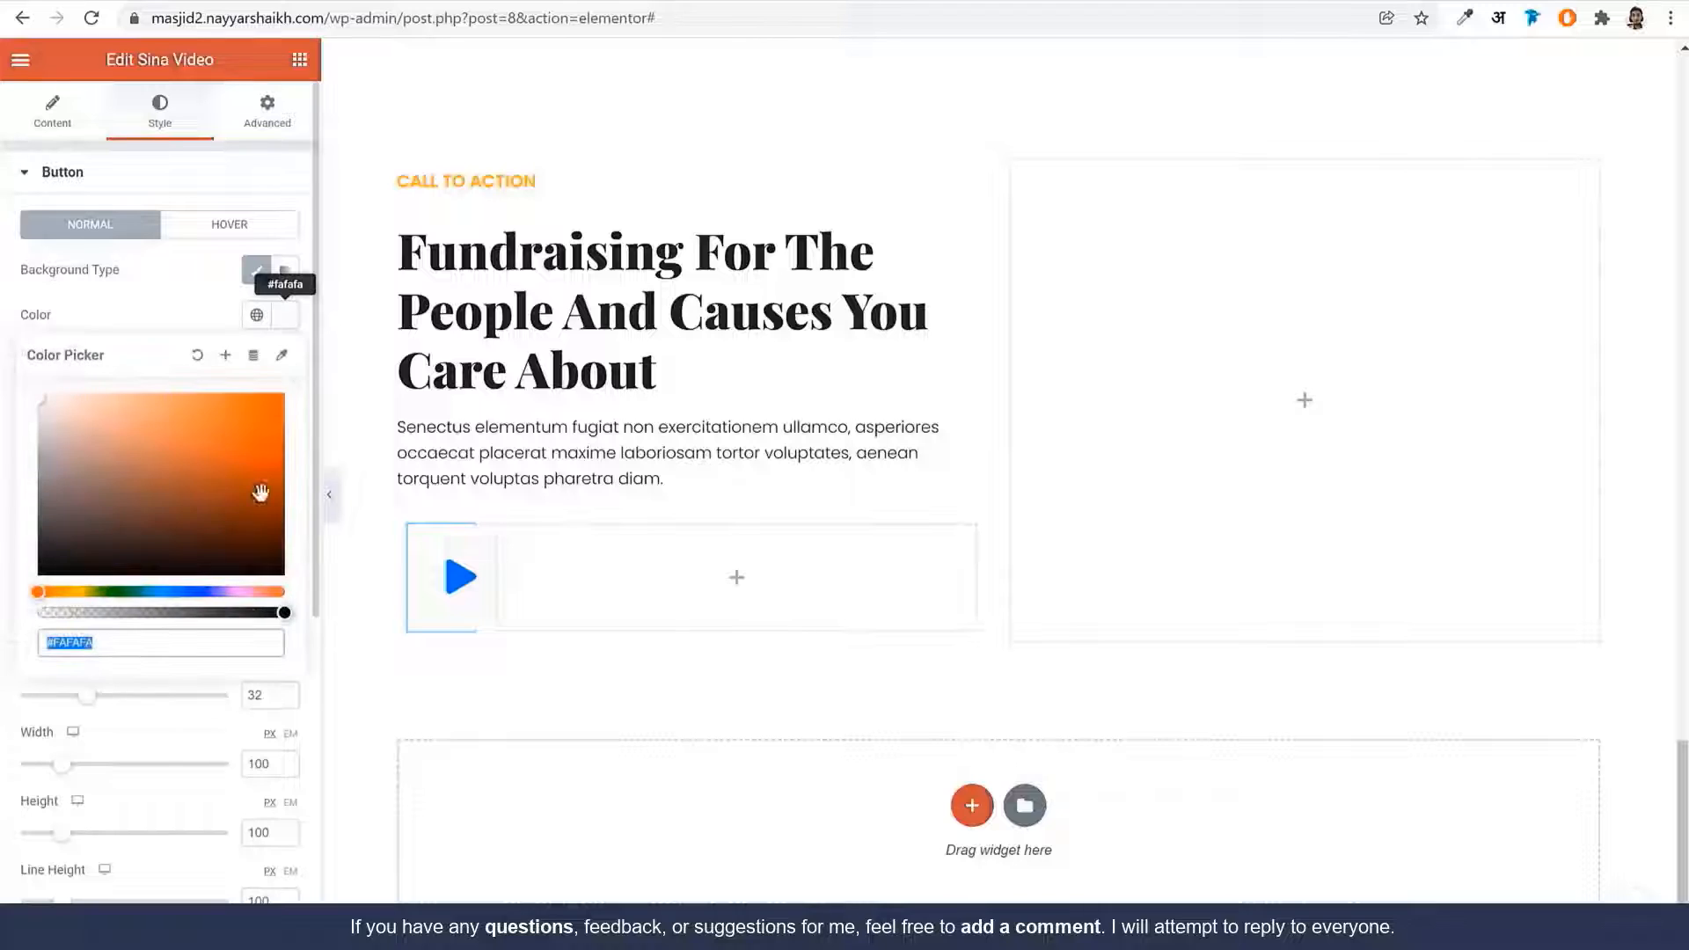
{"action": "left_click_drag", "start_coordinate": [281, 607], "coordinate": [32, 585]}
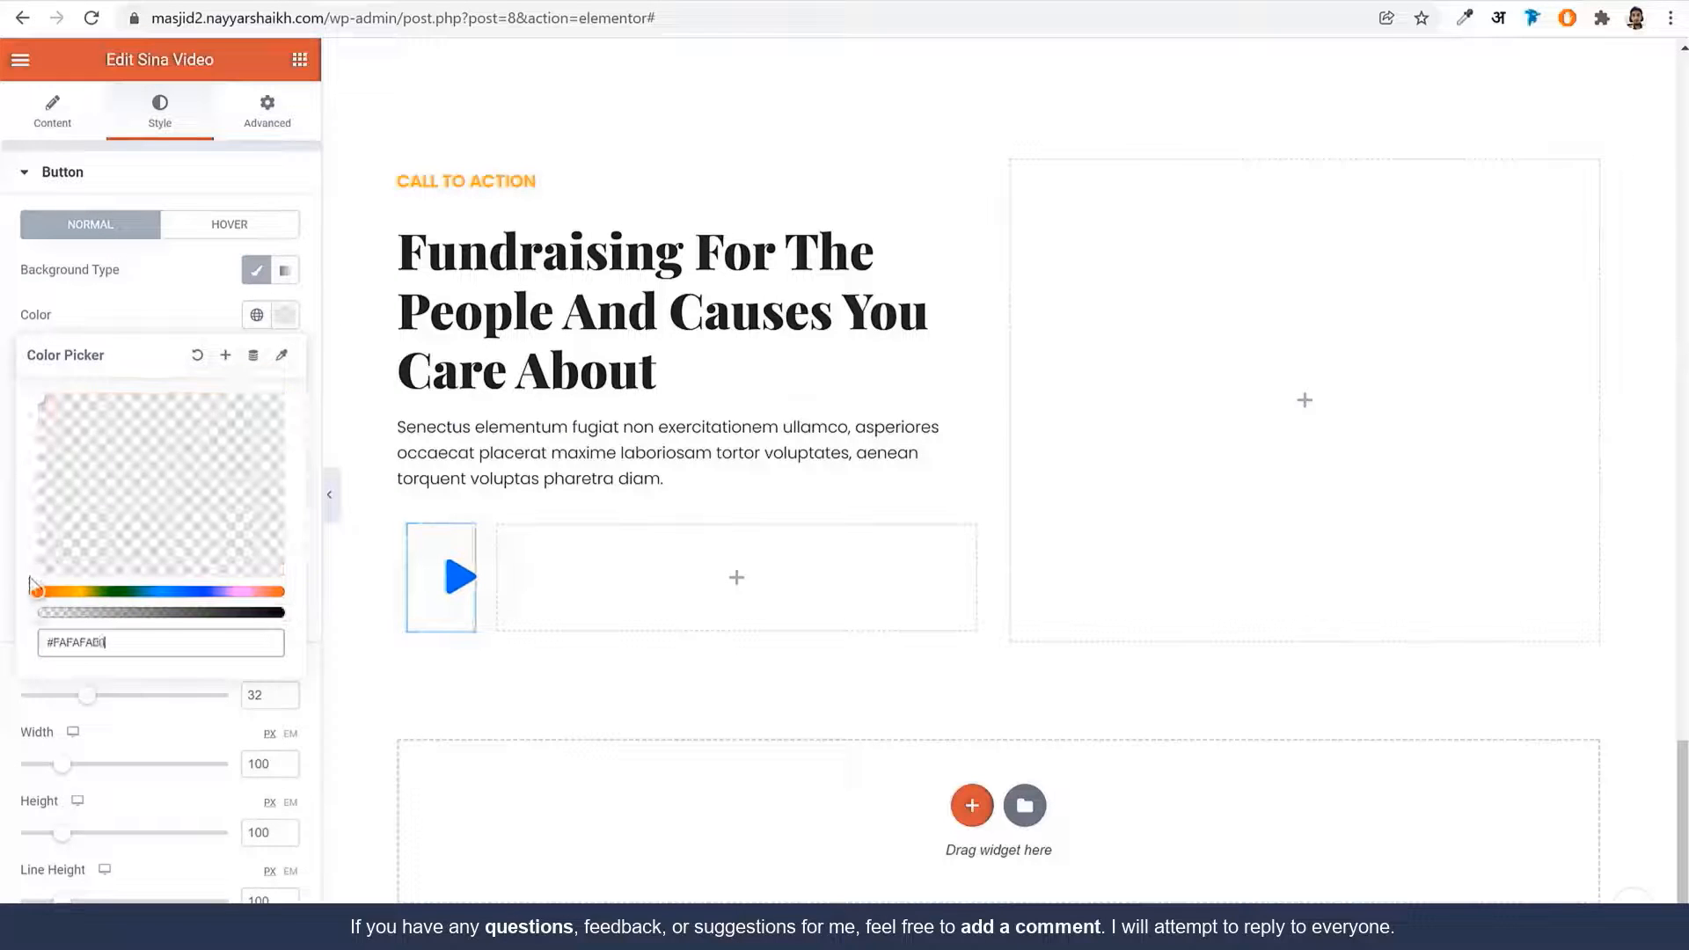
{"action": "left_click", "coordinate": [169, 308]}
{"action": "left_click", "coordinate": [256, 520]}
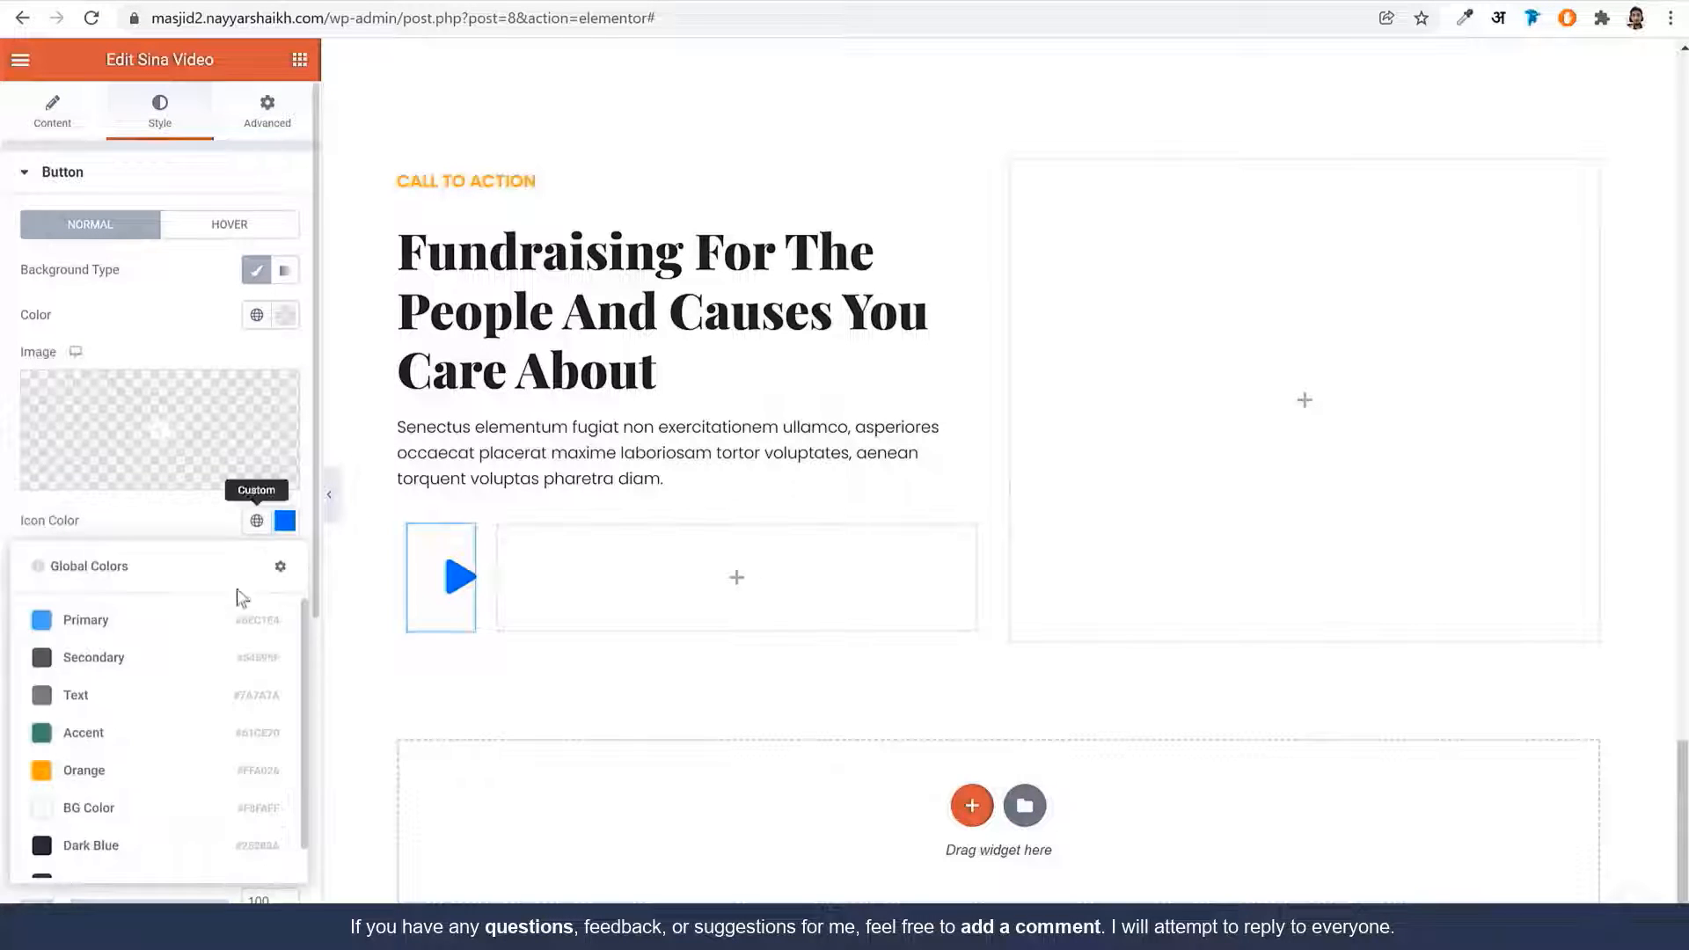
{"action": "left_click", "coordinate": [114, 774]}
{"action": "scroll", "coordinate": [452, 565], "scroll_direction": "down", "scroll_amount": 1}
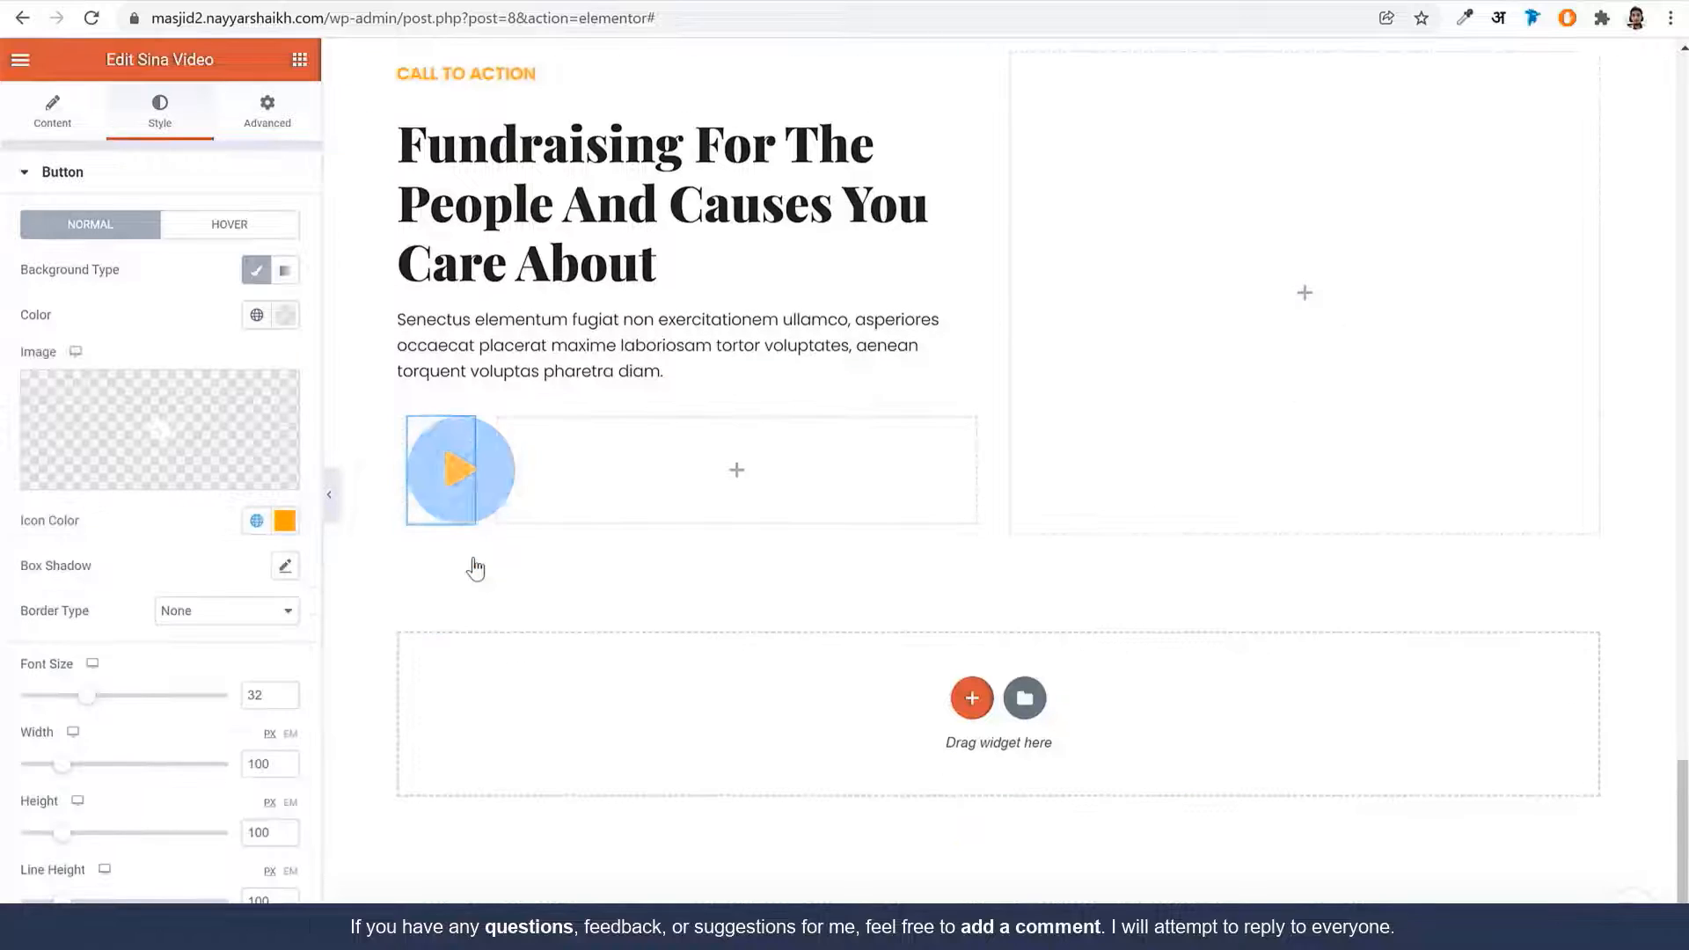
{"action": "left_click", "coordinate": [211, 181]}
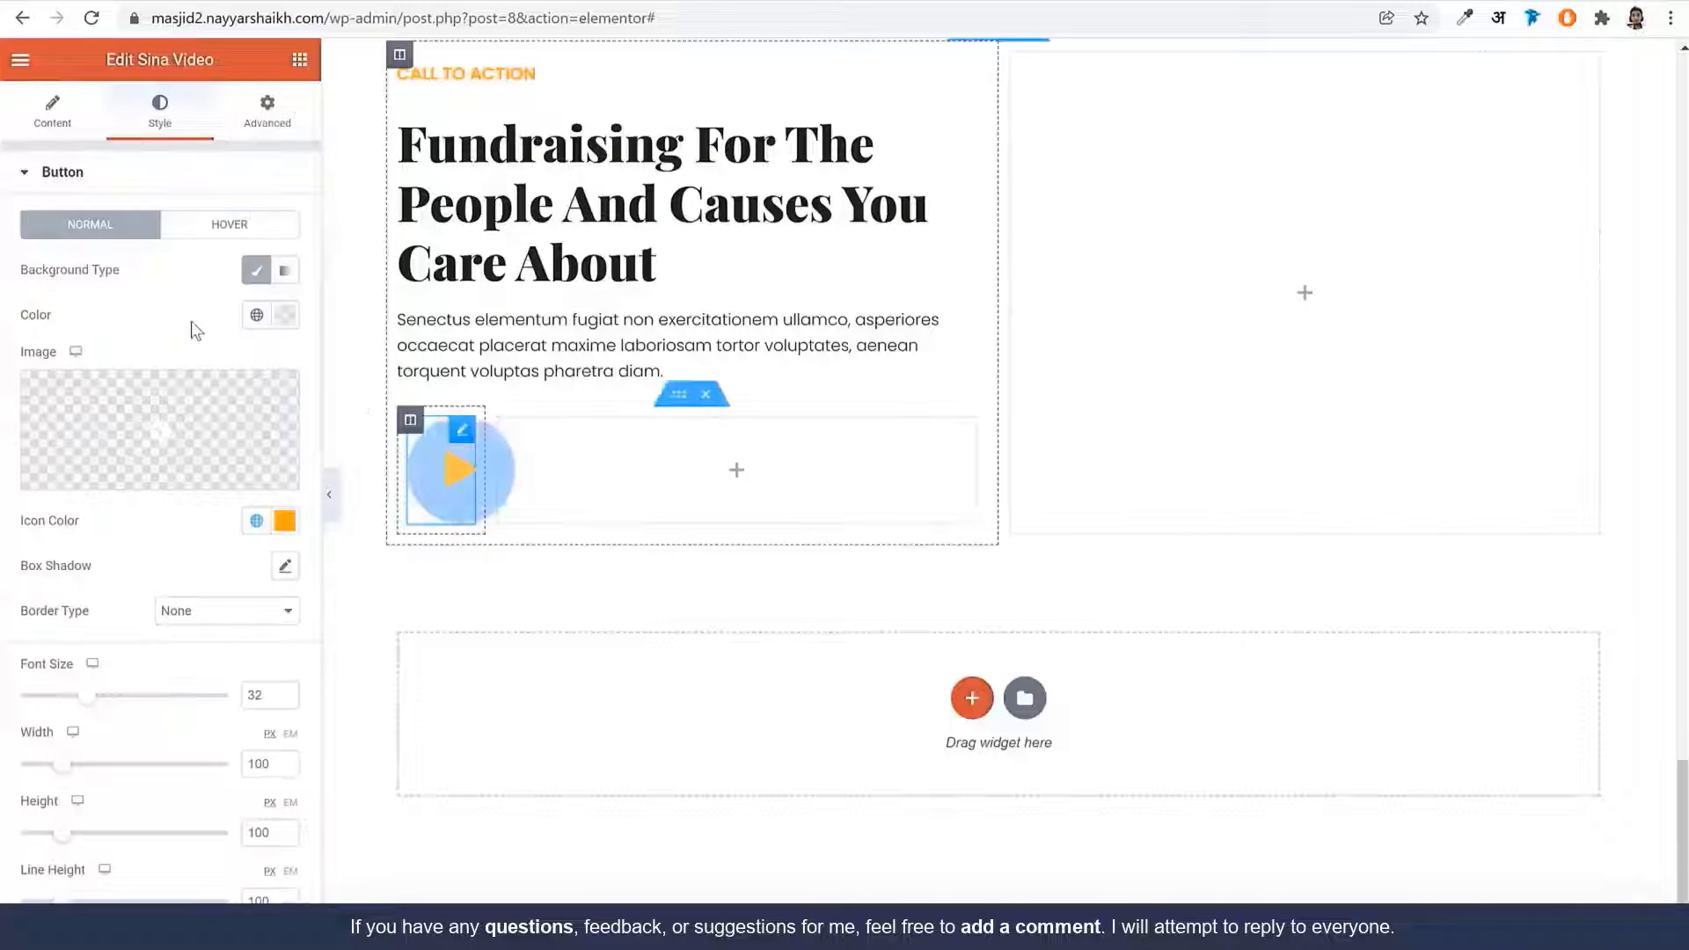
Give the button an orange hover background and 65 px width and height
{"action": "left_click", "coordinate": [199, 227]}
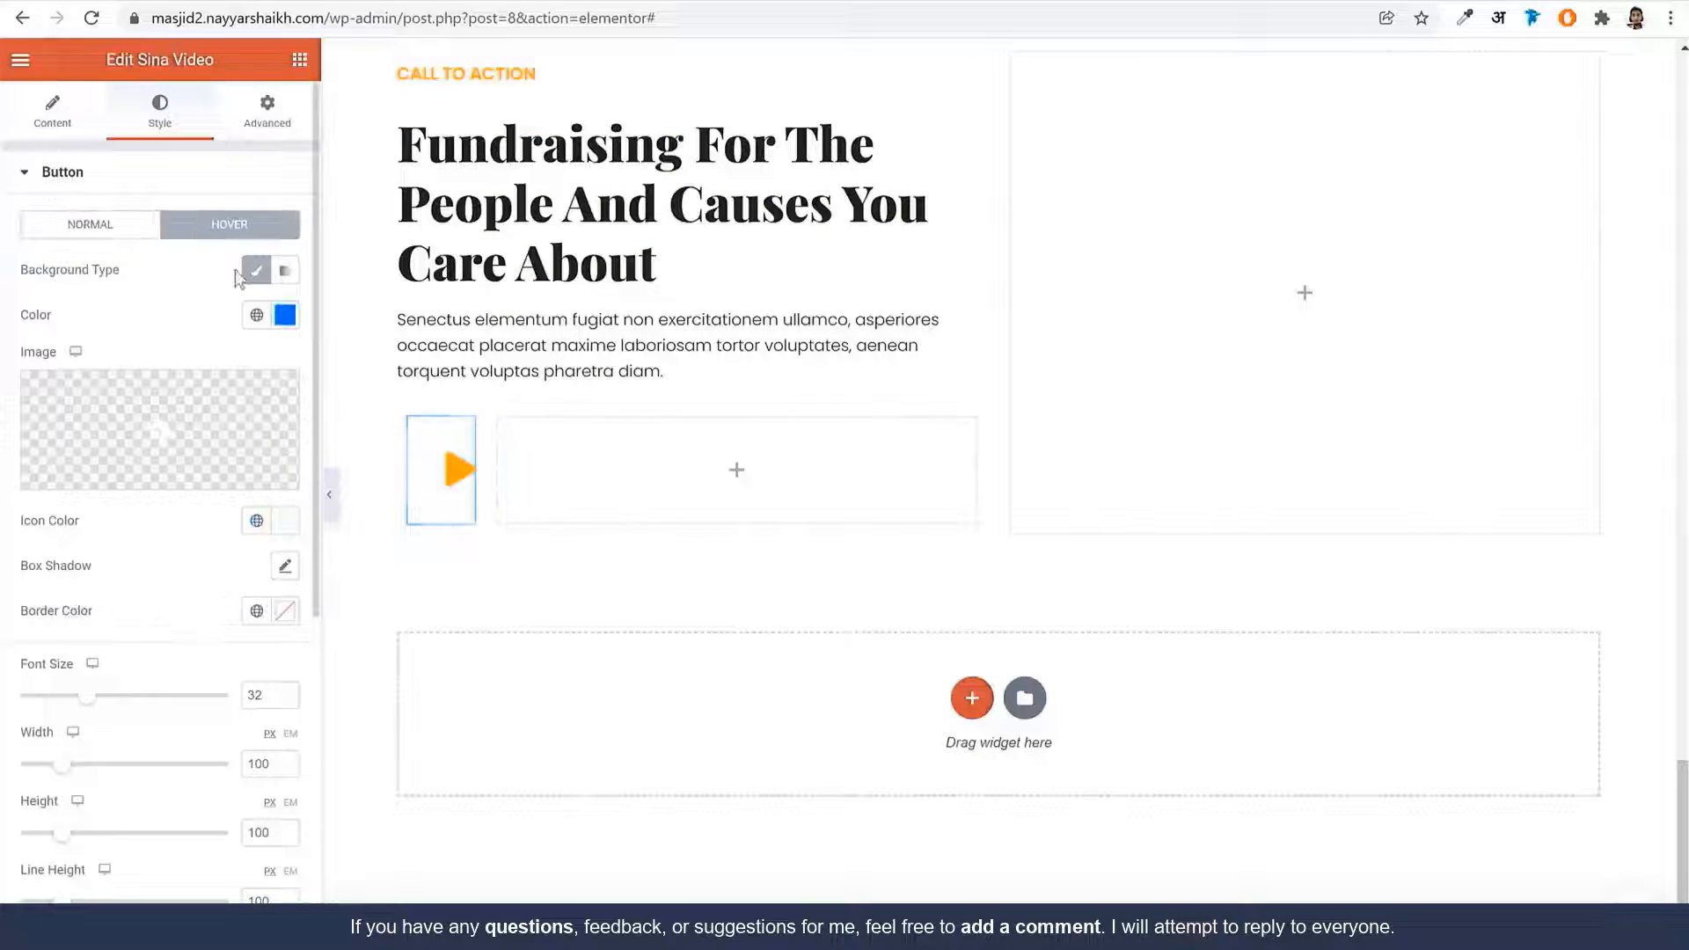
{"action": "left_click", "coordinate": [257, 316]}
{"action": "left_click", "coordinate": [257, 318]}
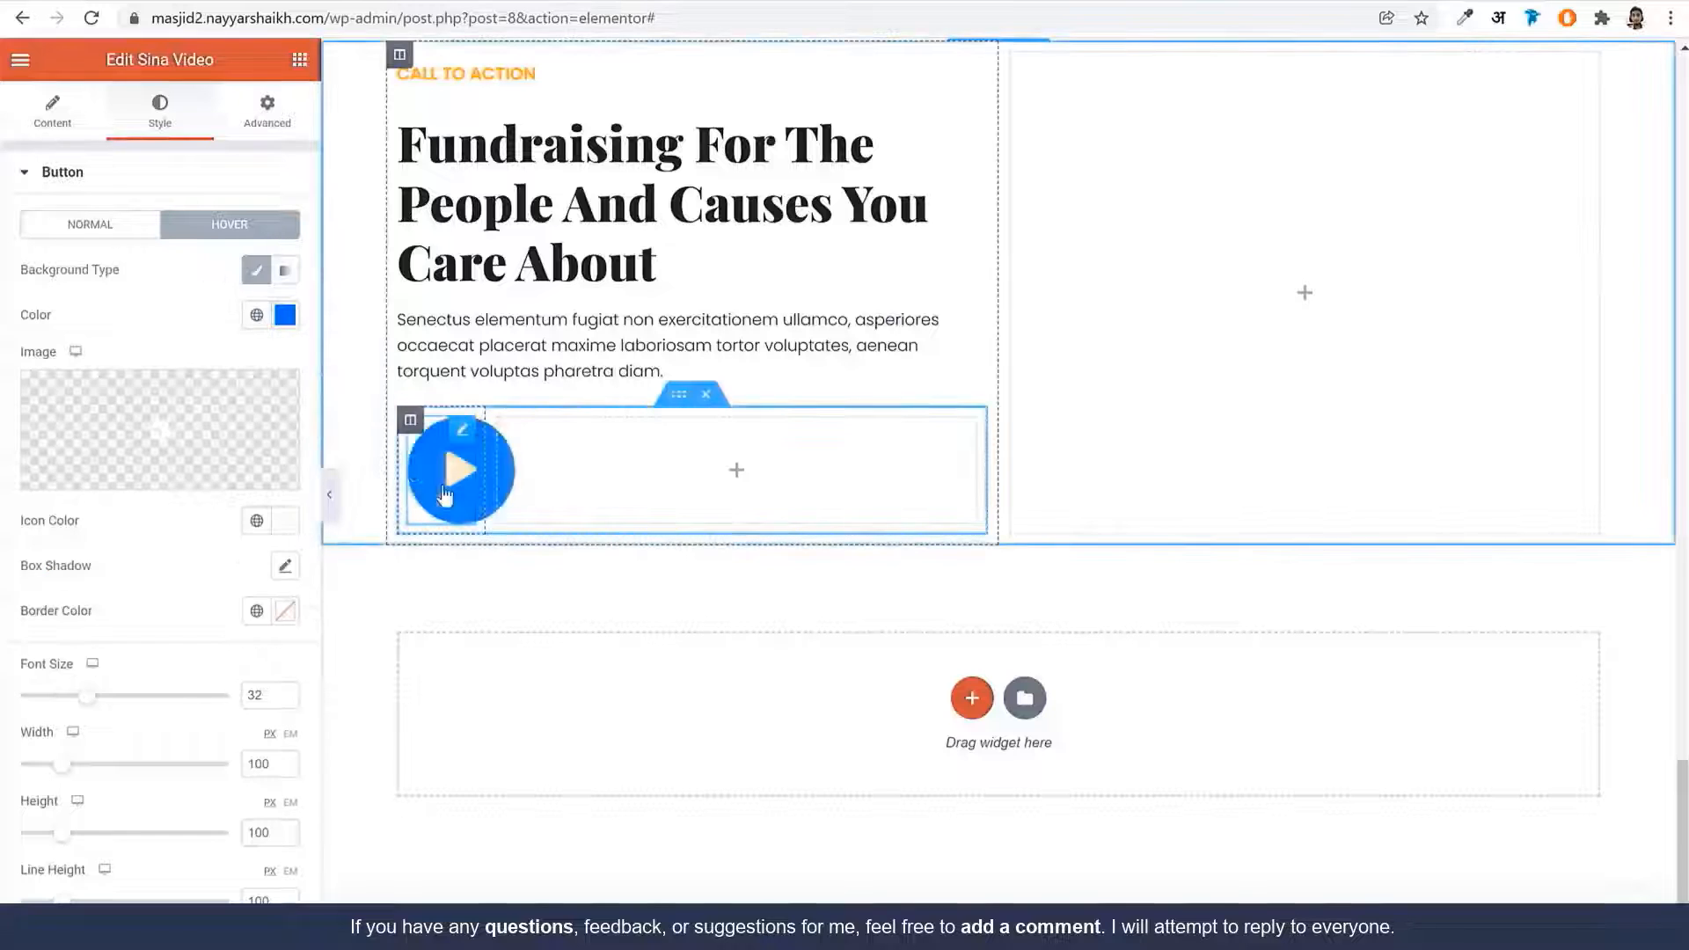
{"action": "left_click", "coordinate": [257, 319]}
{"action": "left_click", "coordinate": [141, 564]}
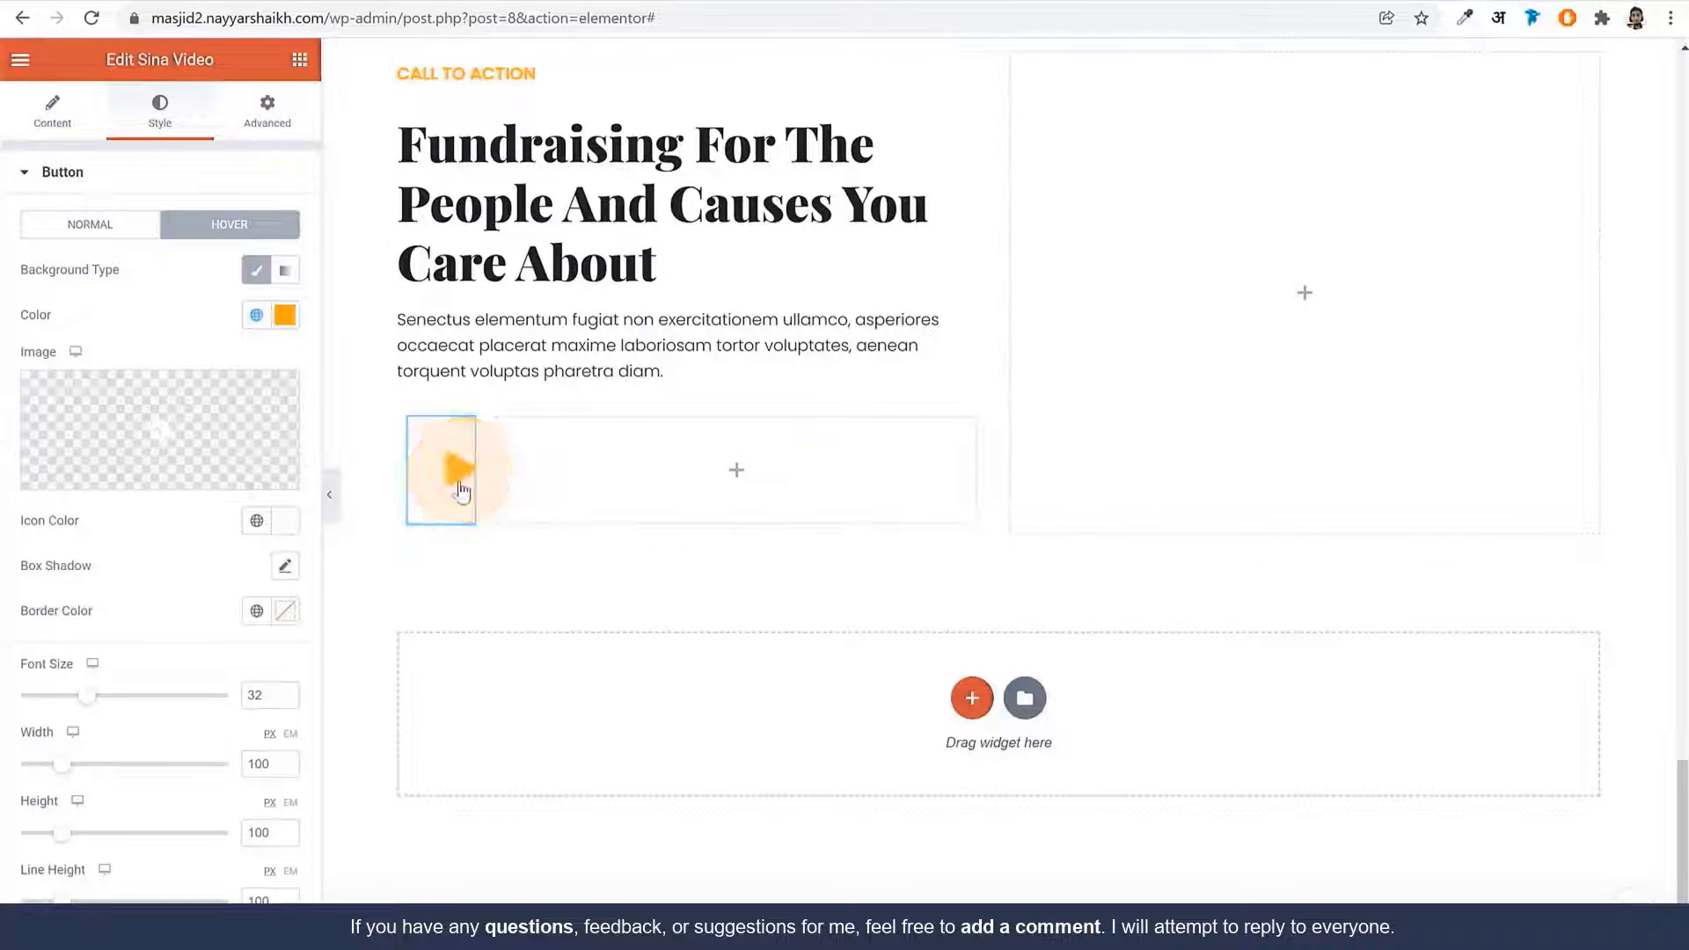
{"action": "left_click", "coordinate": [56, 179]}
{"action": "left_click", "coordinate": [91, 180]}
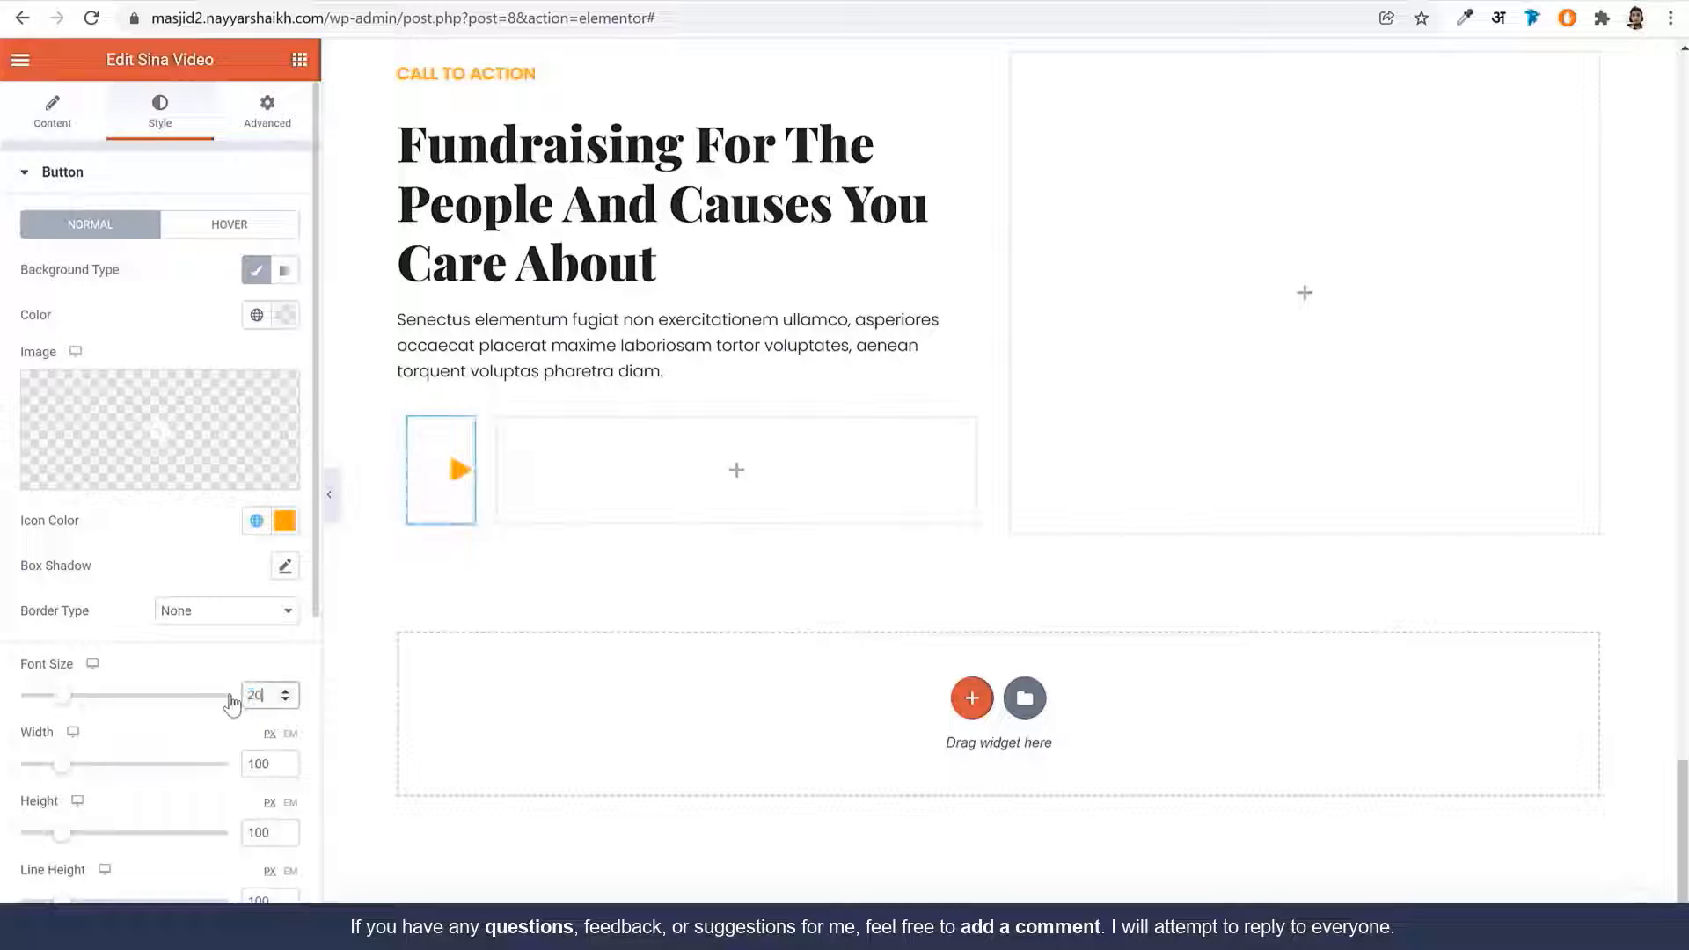
{"action": "scroll", "coordinate": [151, 660], "scroll_direction": "down", "scroll_amount": 5}
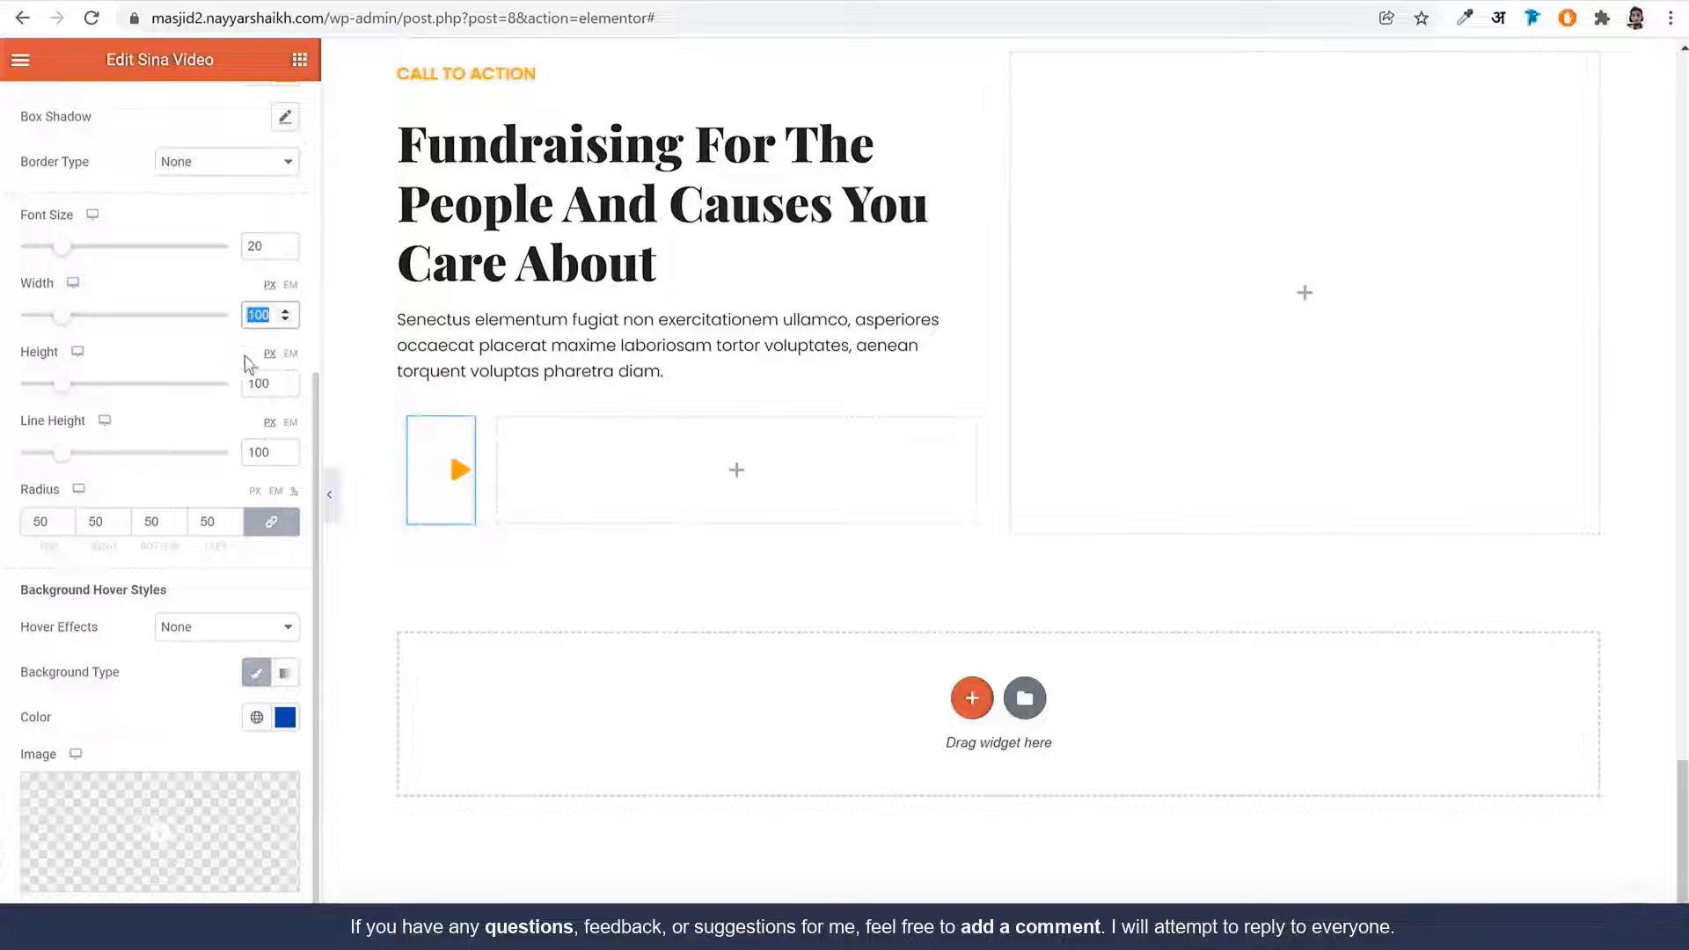
{"action": "type", "text": "65"}
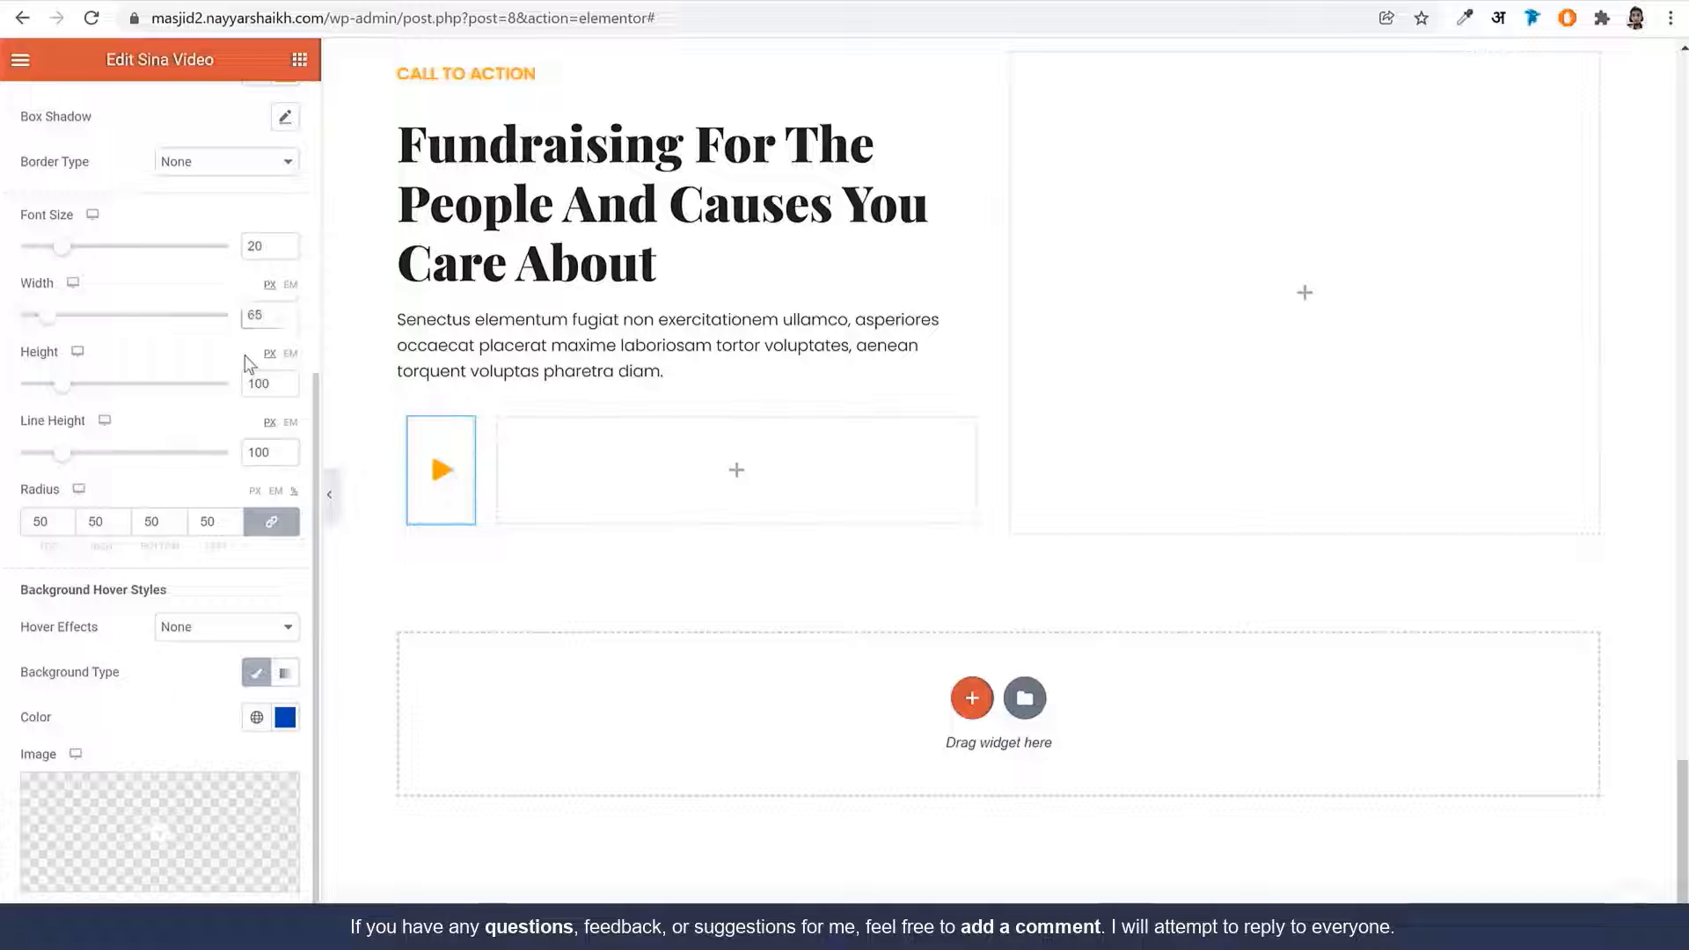
{"action": "type", "text": "65"}
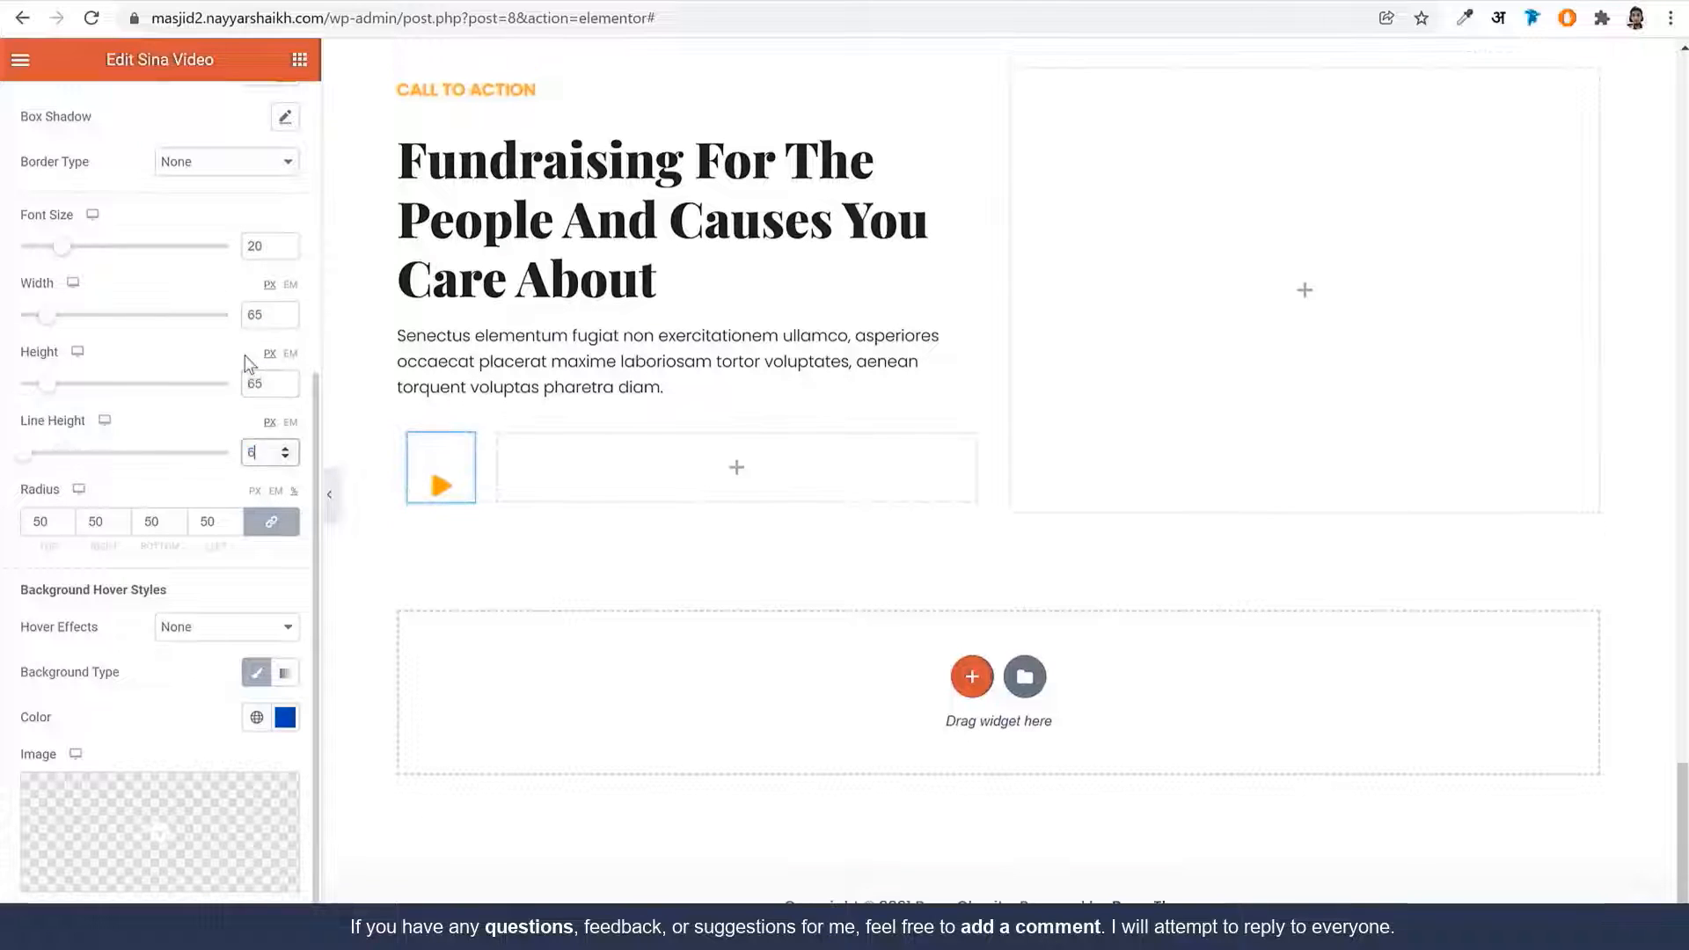
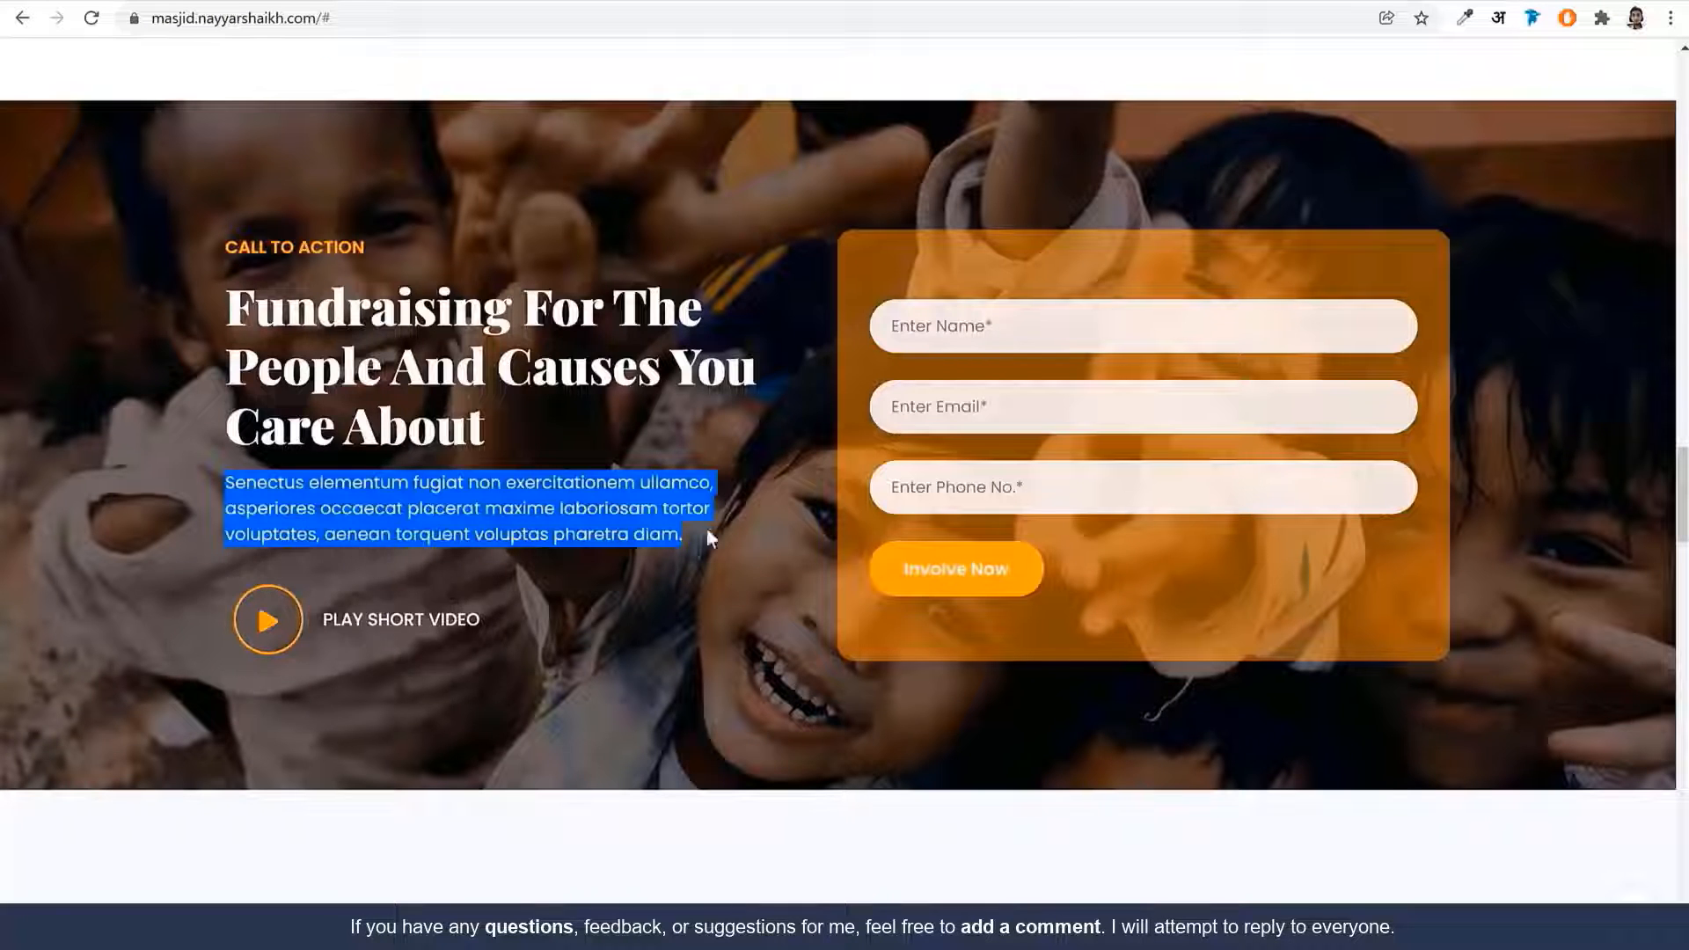
Give the call-to-action section a classic background using the bosa-charity-img1 photo
{"action": "triple_click", "coordinate": [408, 635]}
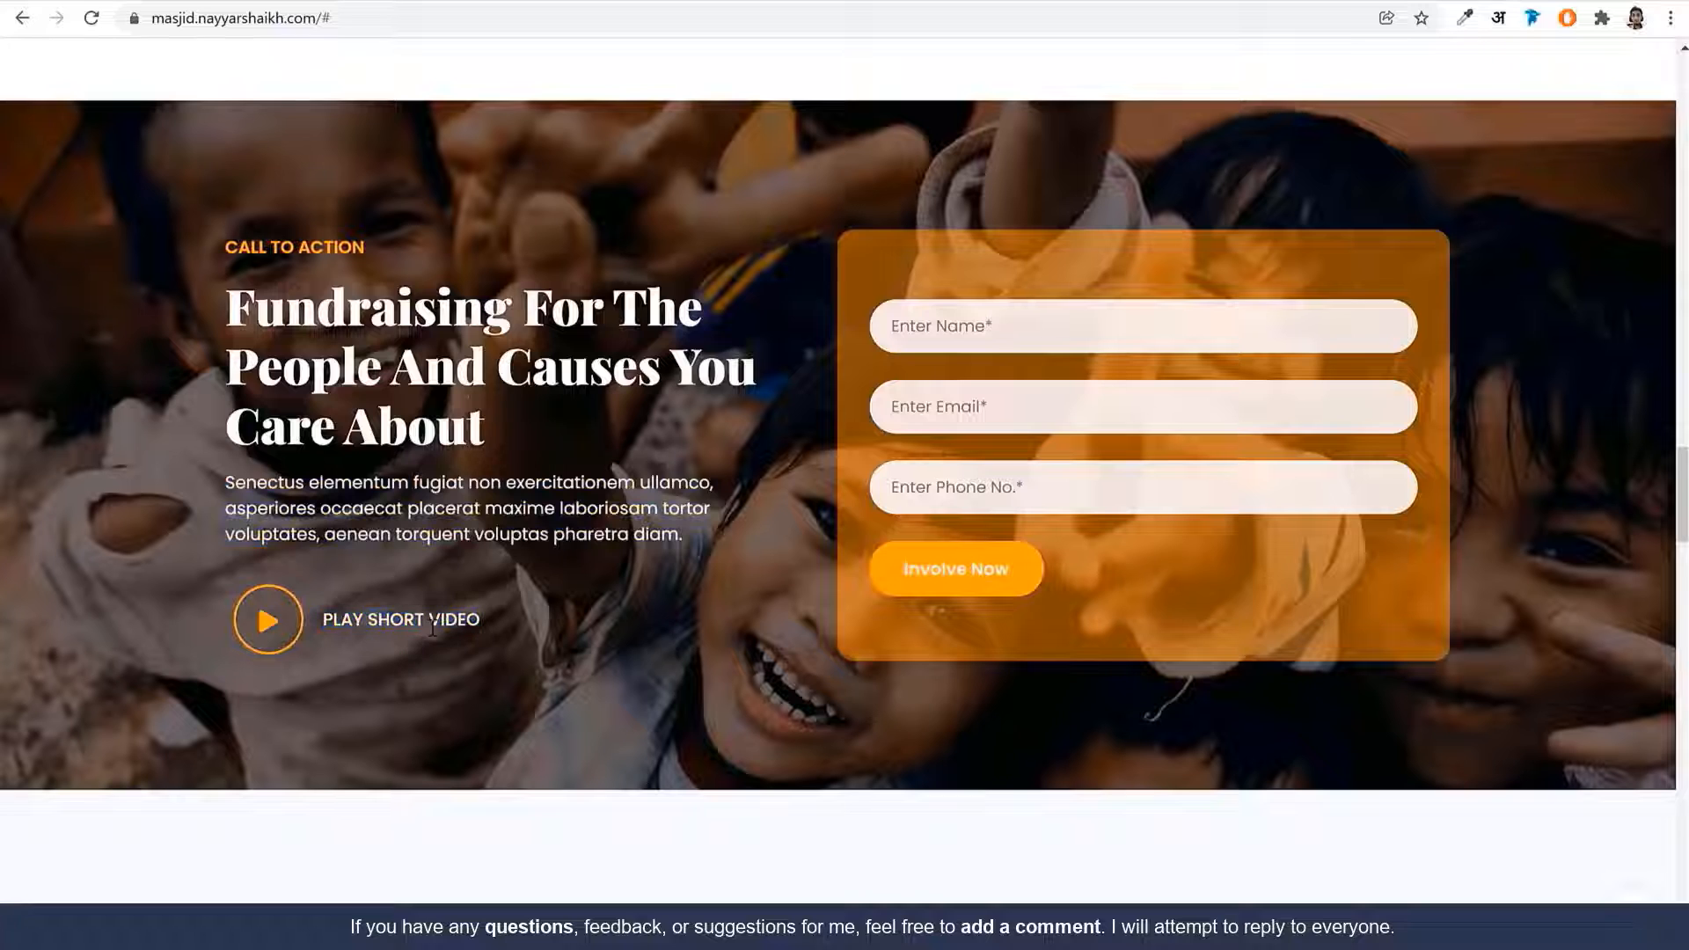
{"action": "scroll", "coordinate": [406, 676], "scroll_direction": "up", "scroll_amount": 2}
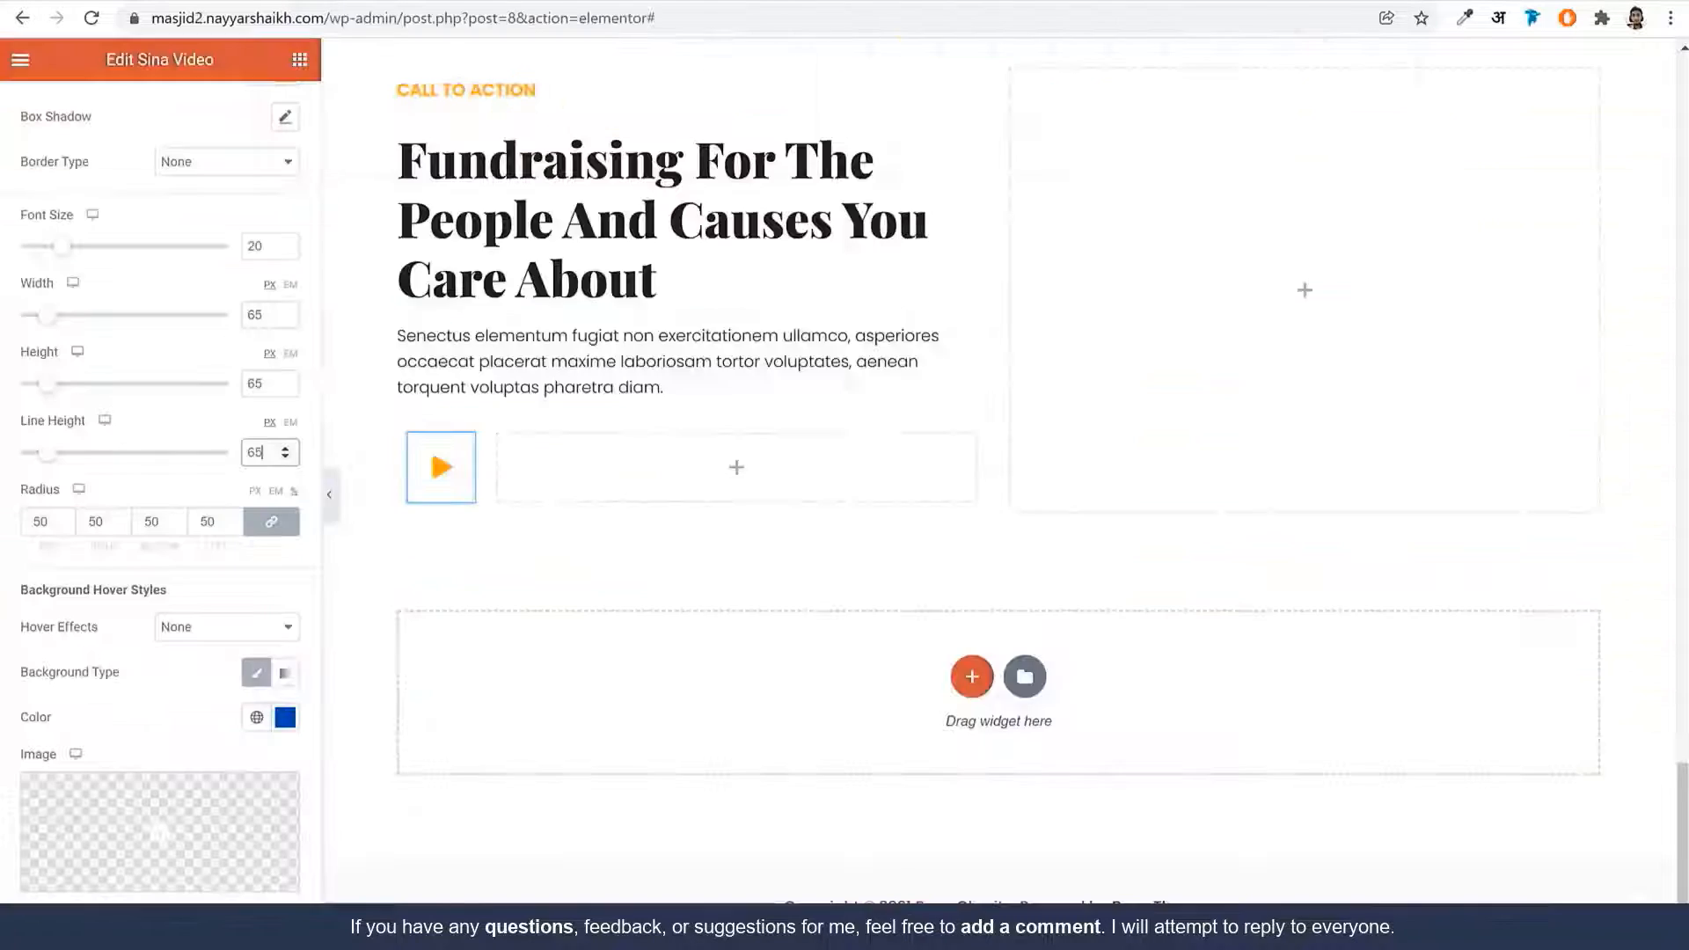
{"action": "scroll", "coordinate": [867, 486], "scroll_direction": "up", "scroll_amount": 1}
{"action": "scroll", "coordinate": [866, 485], "scroll_direction": "up", "scroll_amount": 2}
{"action": "left_click", "coordinate": [842, 240]}
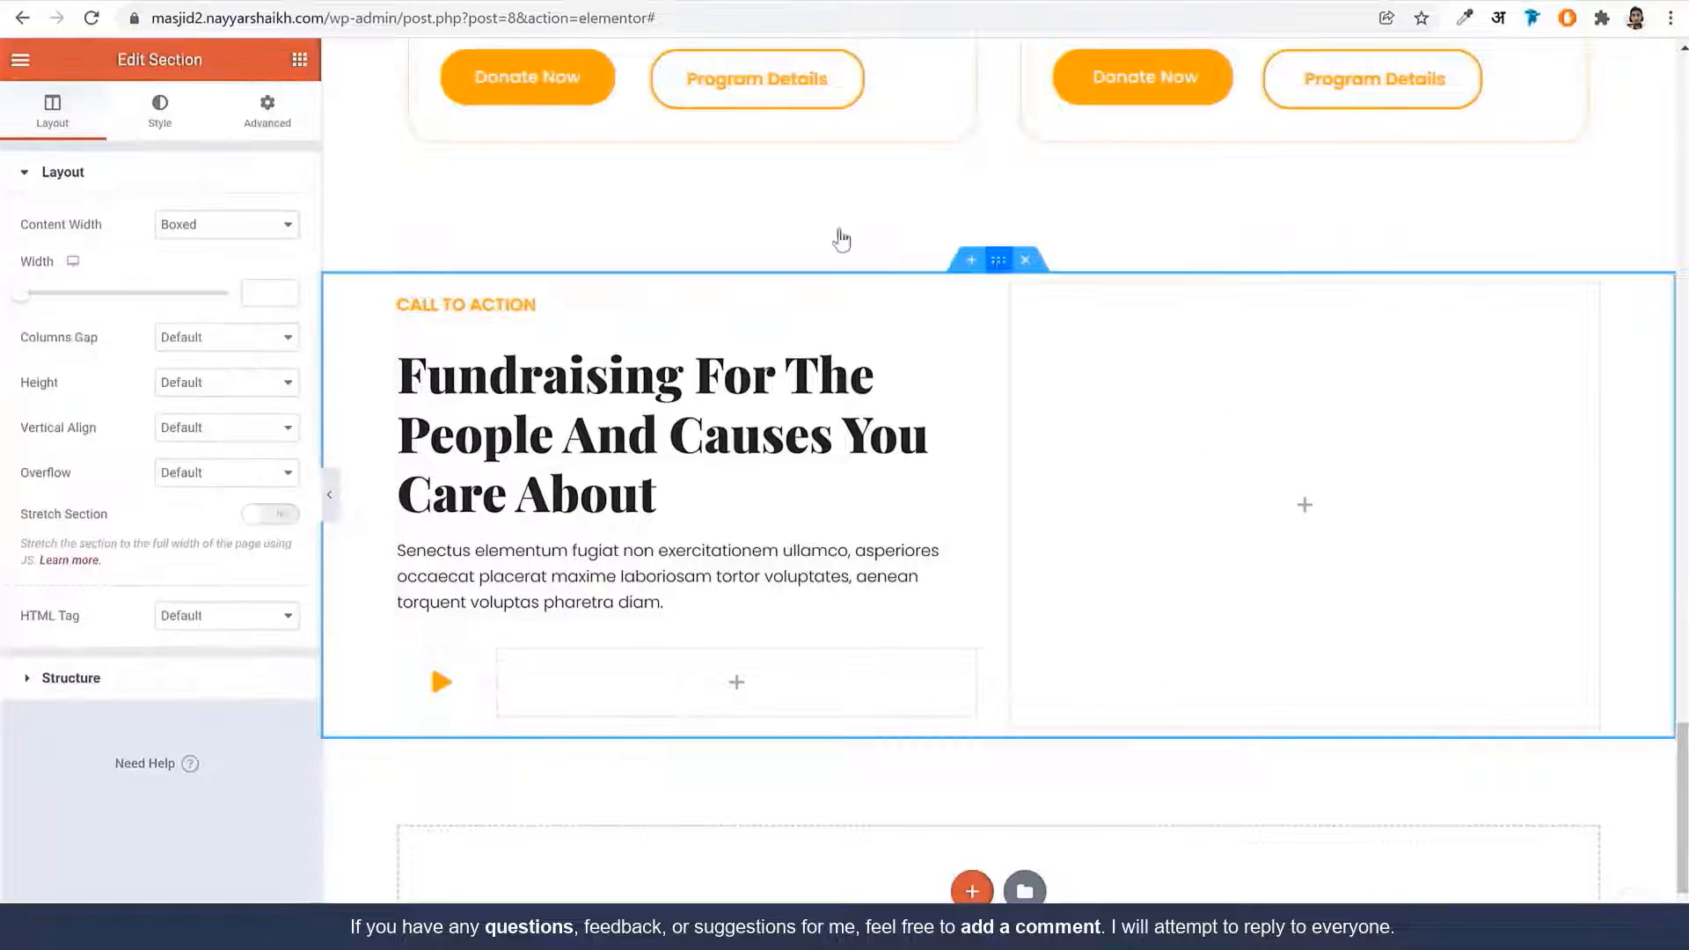
{"action": "left_click", "coordinate": [171, 127]}
{"action": "left_click", "coordinate": [195, 273]}
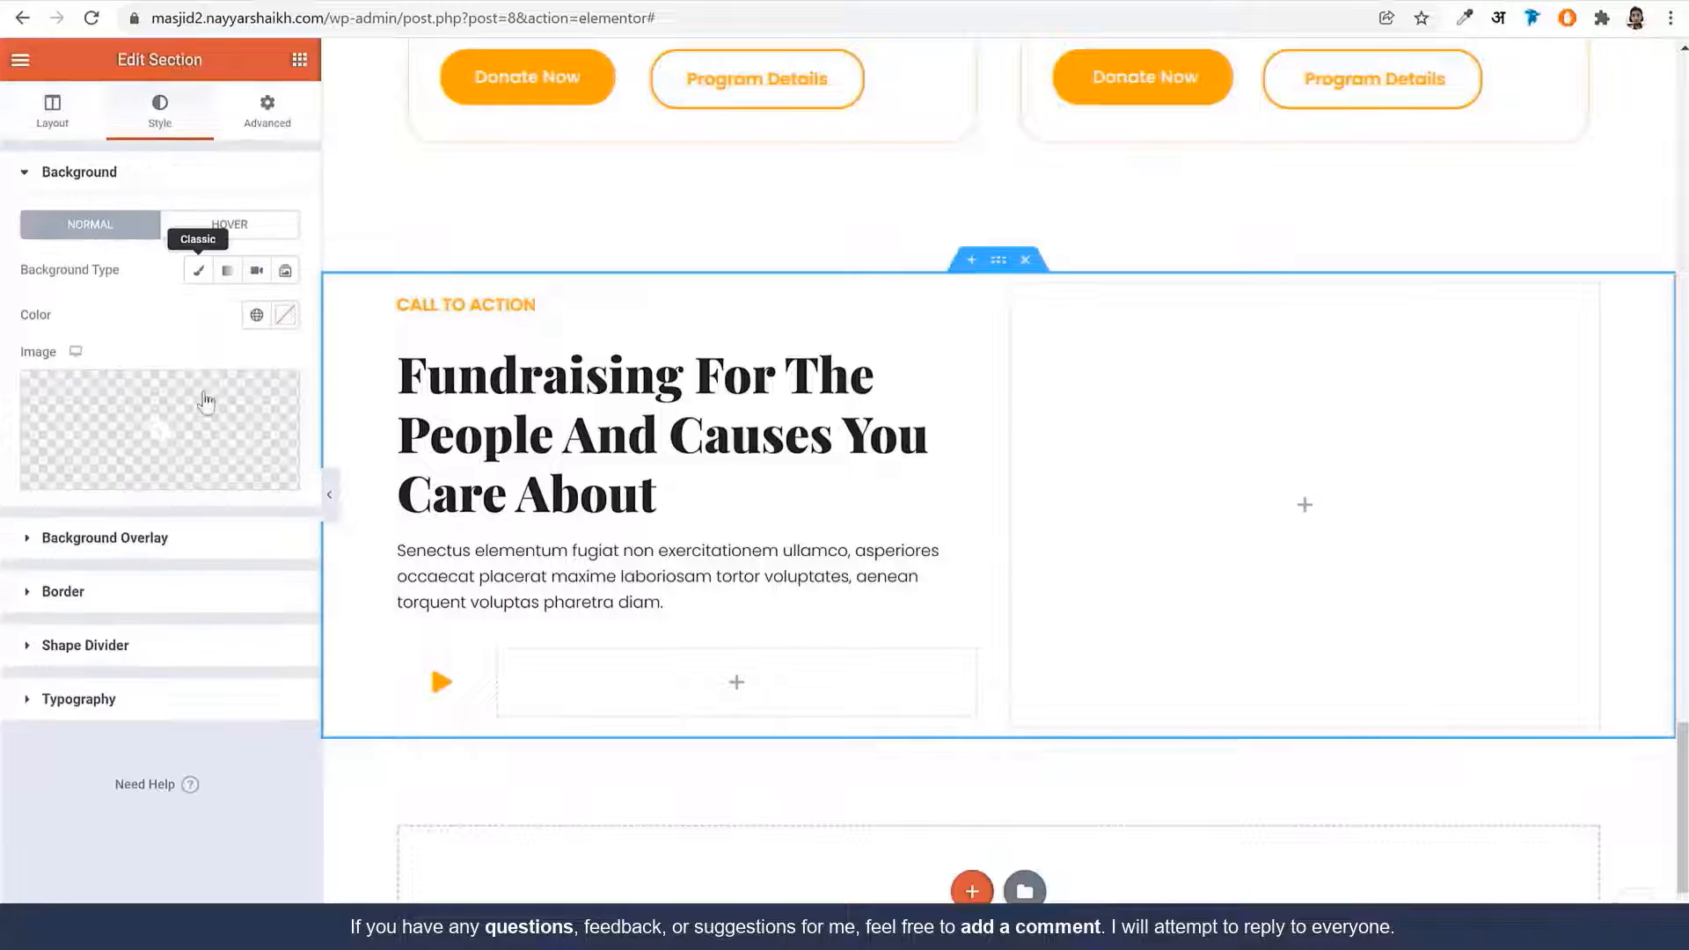
{"action": "left_click", "coordinate": [204, 429]}
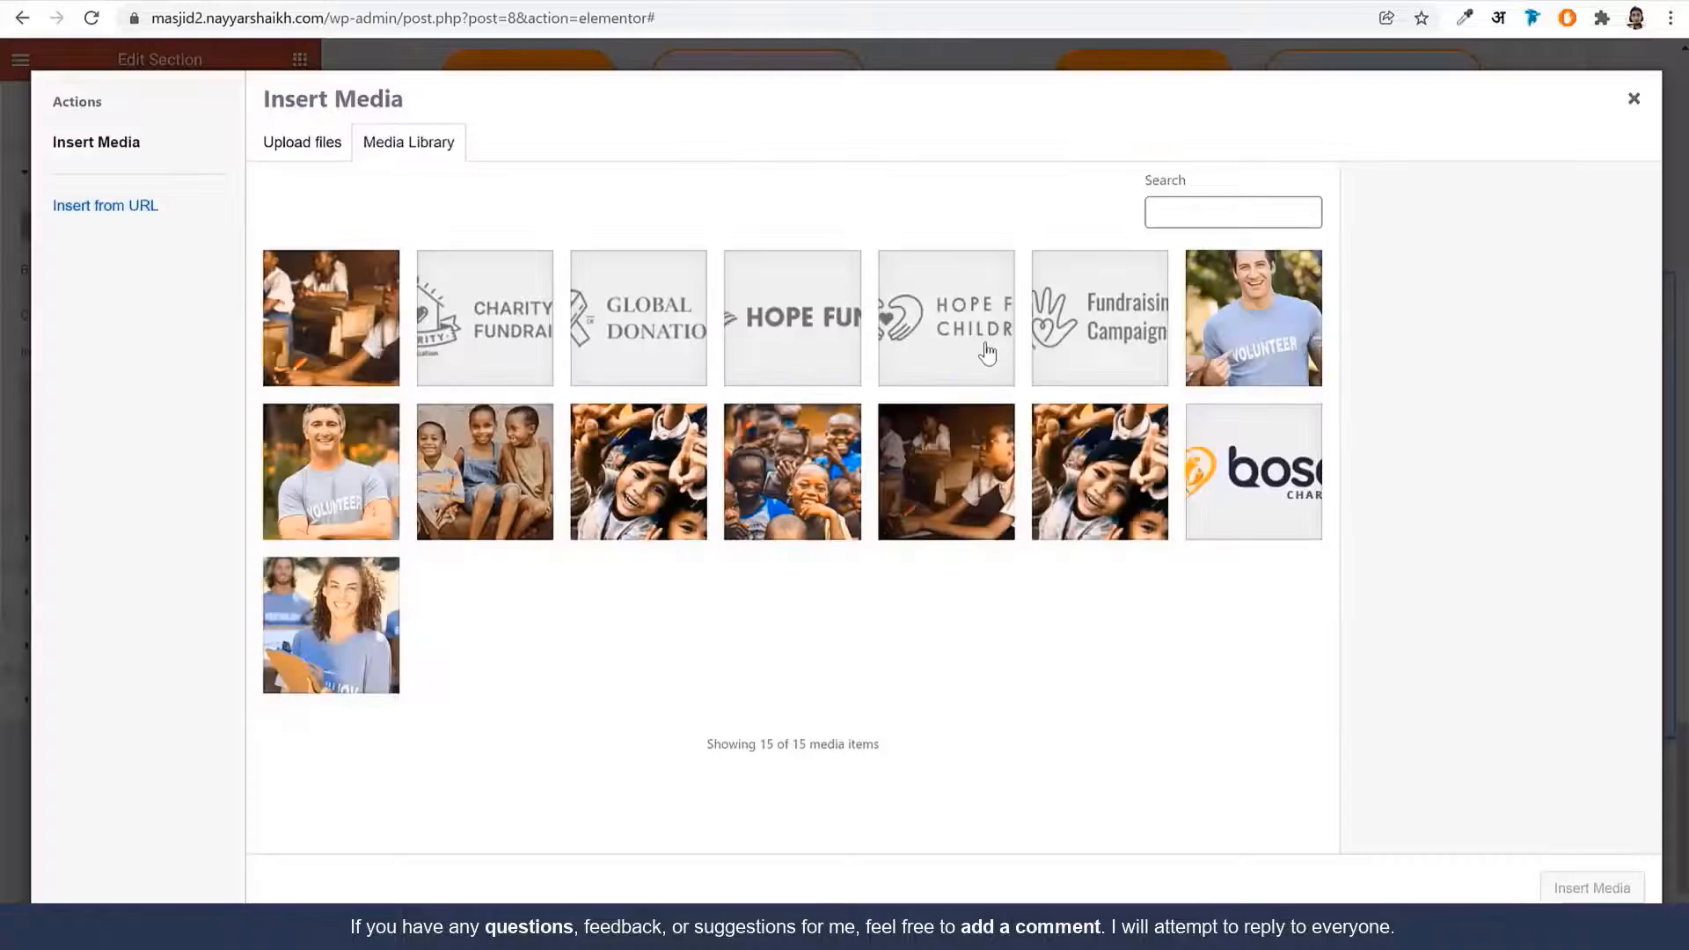
{"action": "left_click", "coordinate": [1089, 508]}
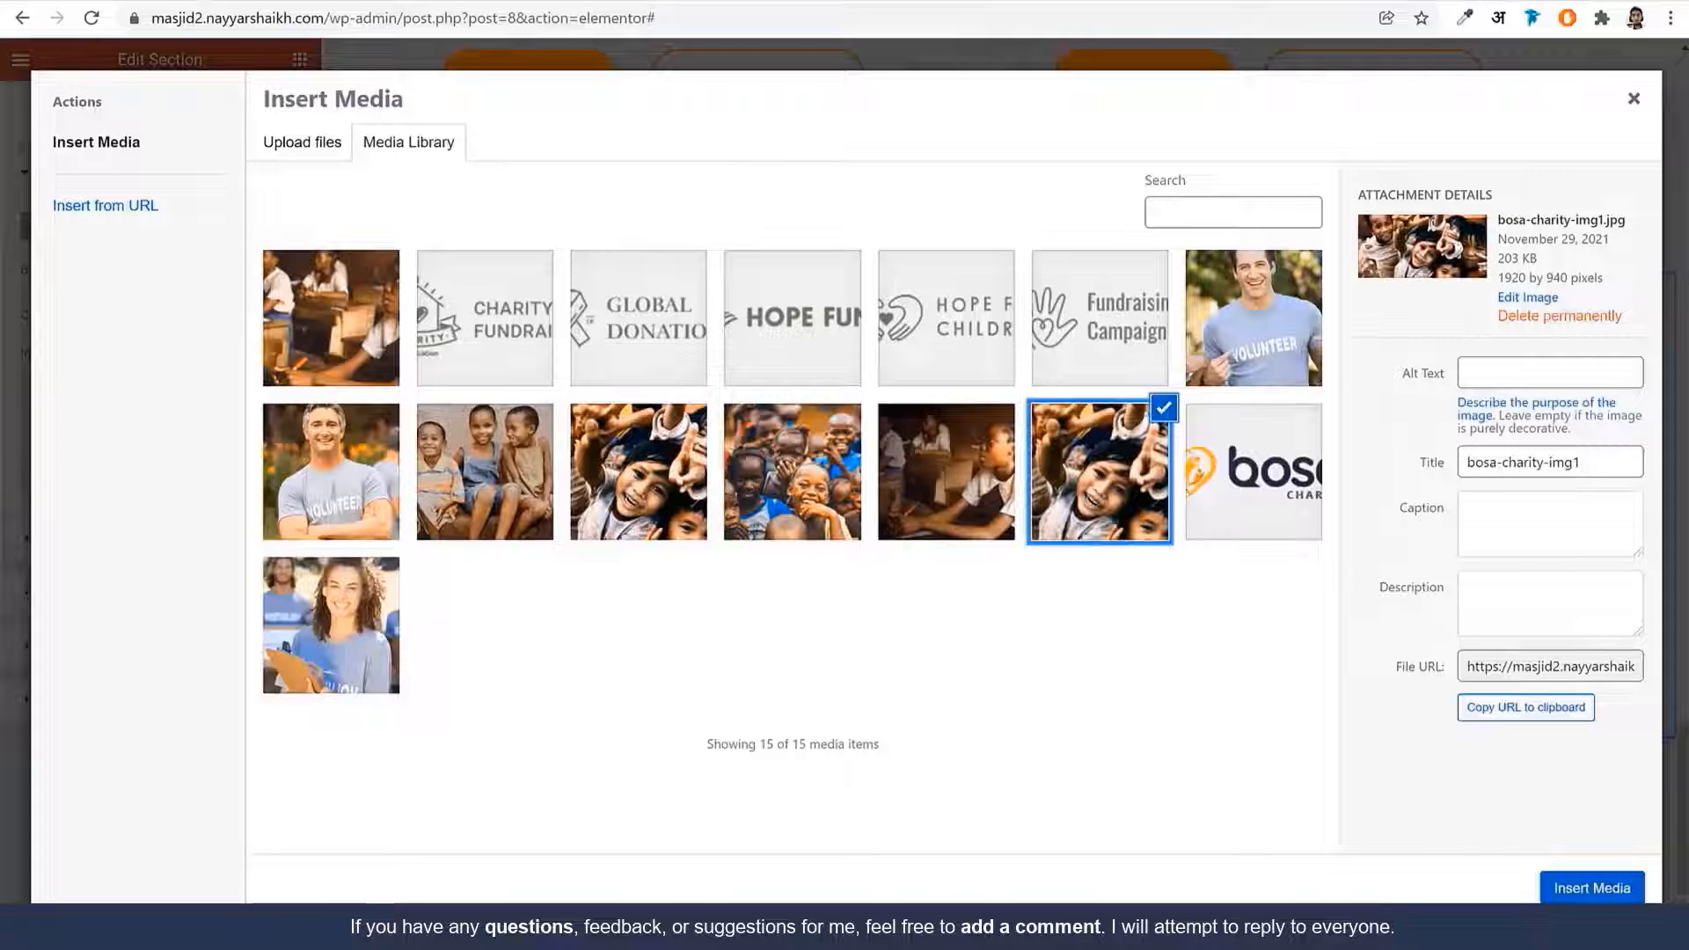
{"action": "left_click", "coordinate": [1590, 887]}
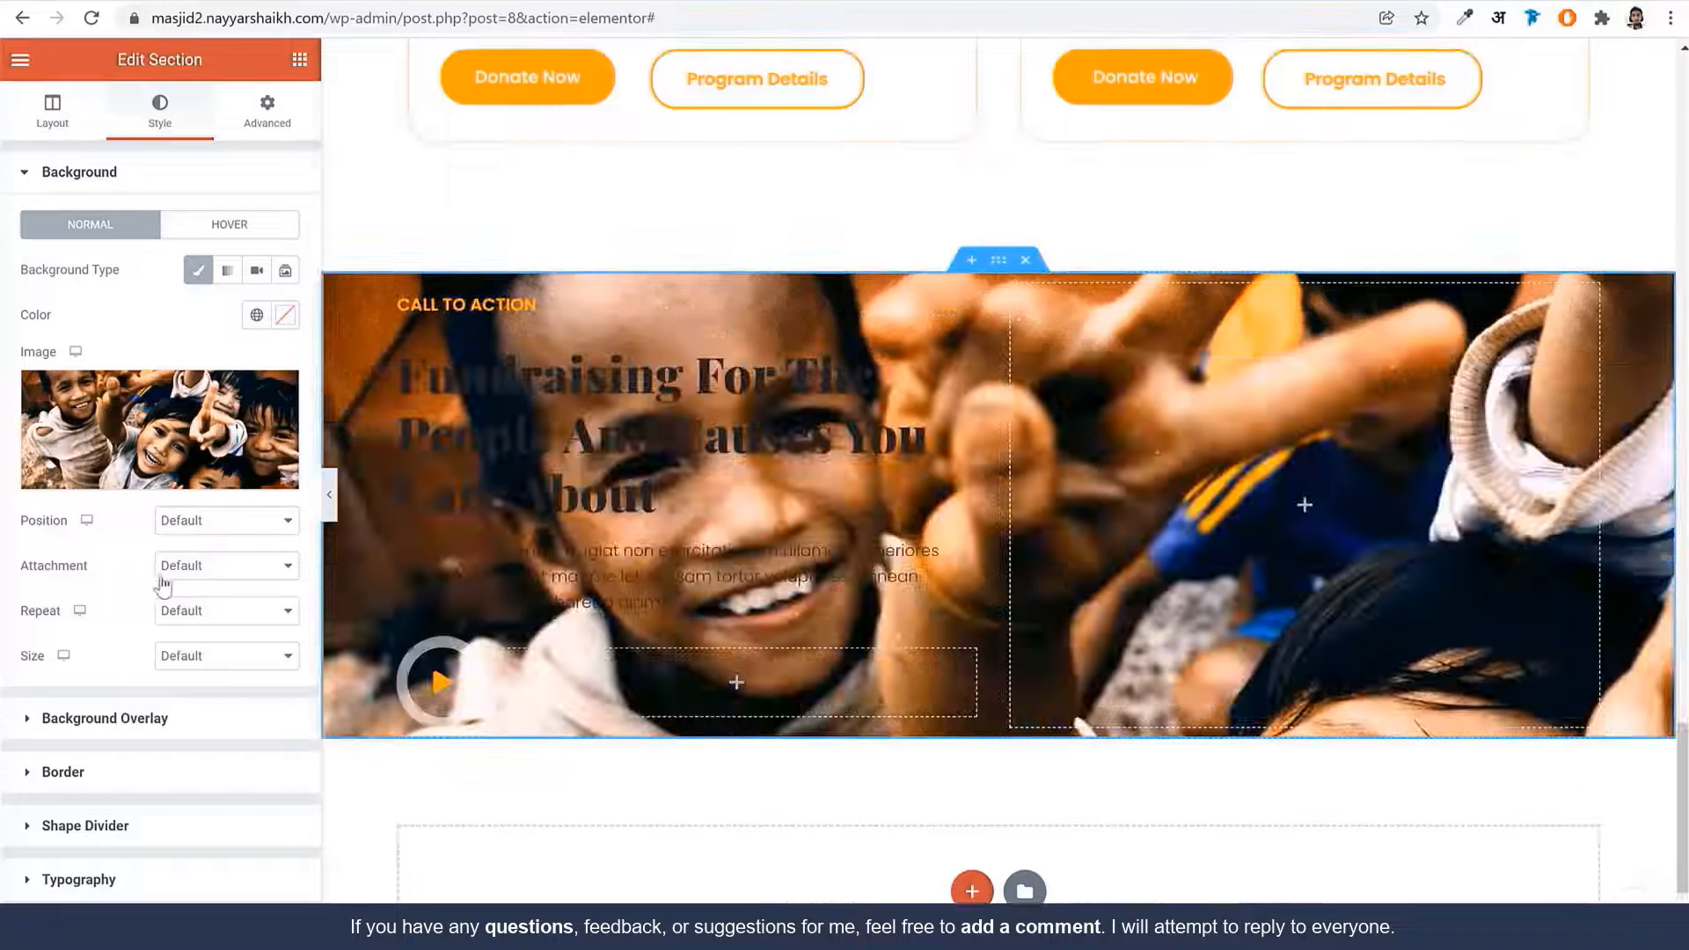
Set the background image position to Center Center and size to Cover
{"action": "left_click", "coordinate": [216, 521]}
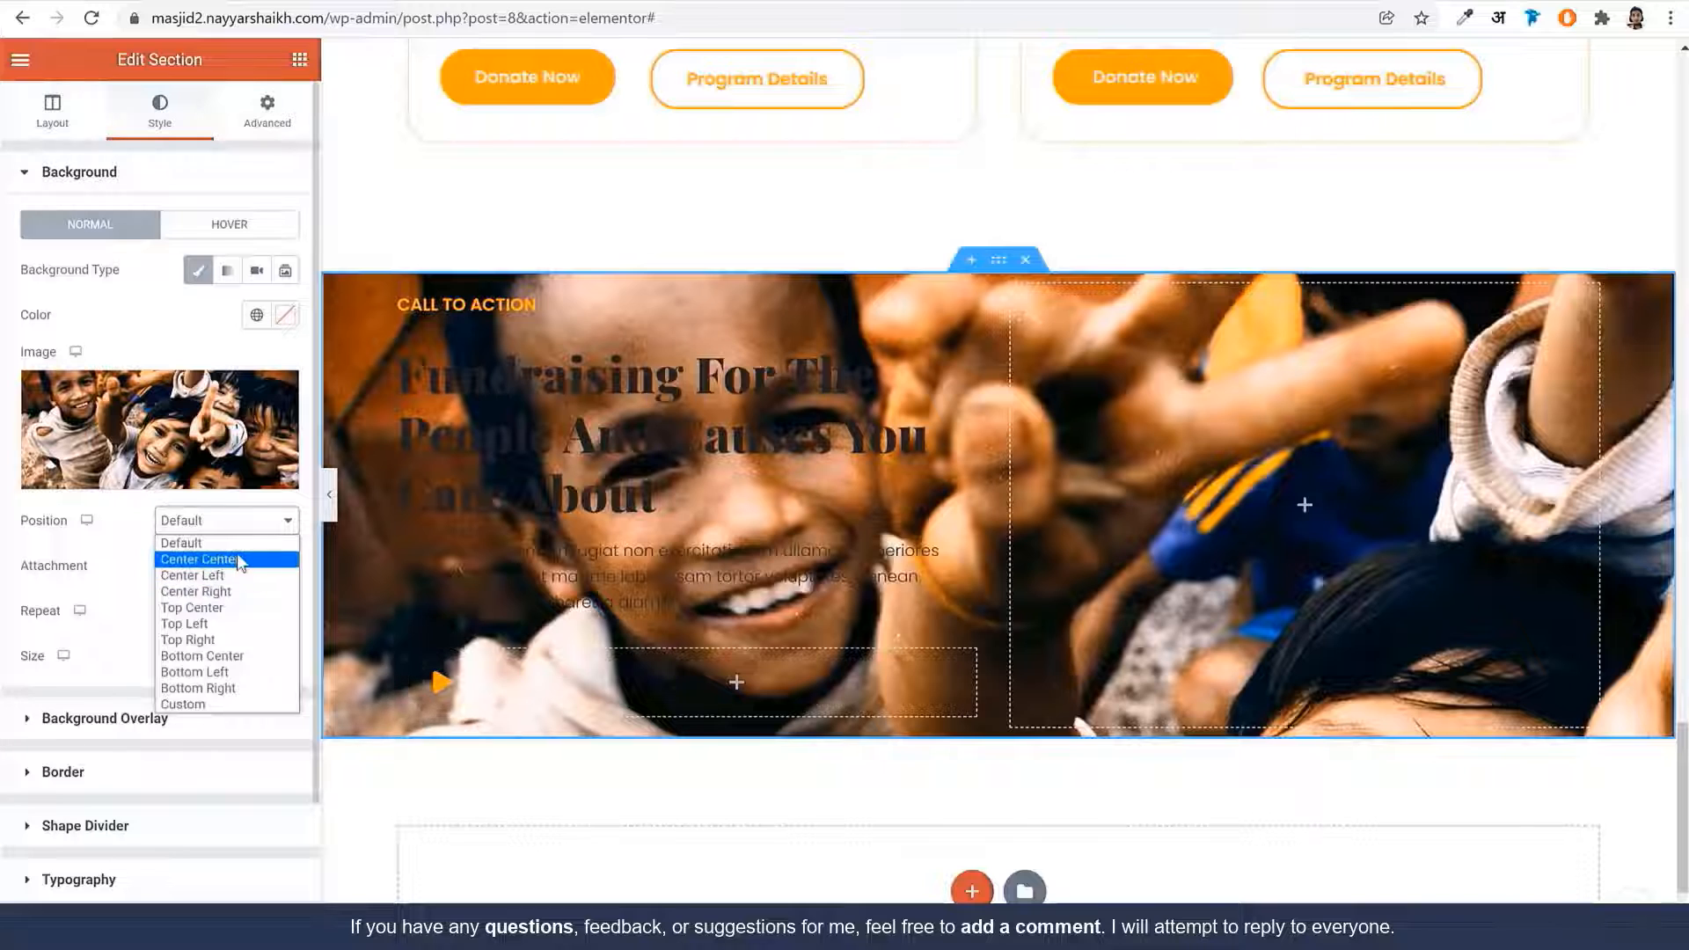
{"action": "left_click", "coordinate": [234, 560]}
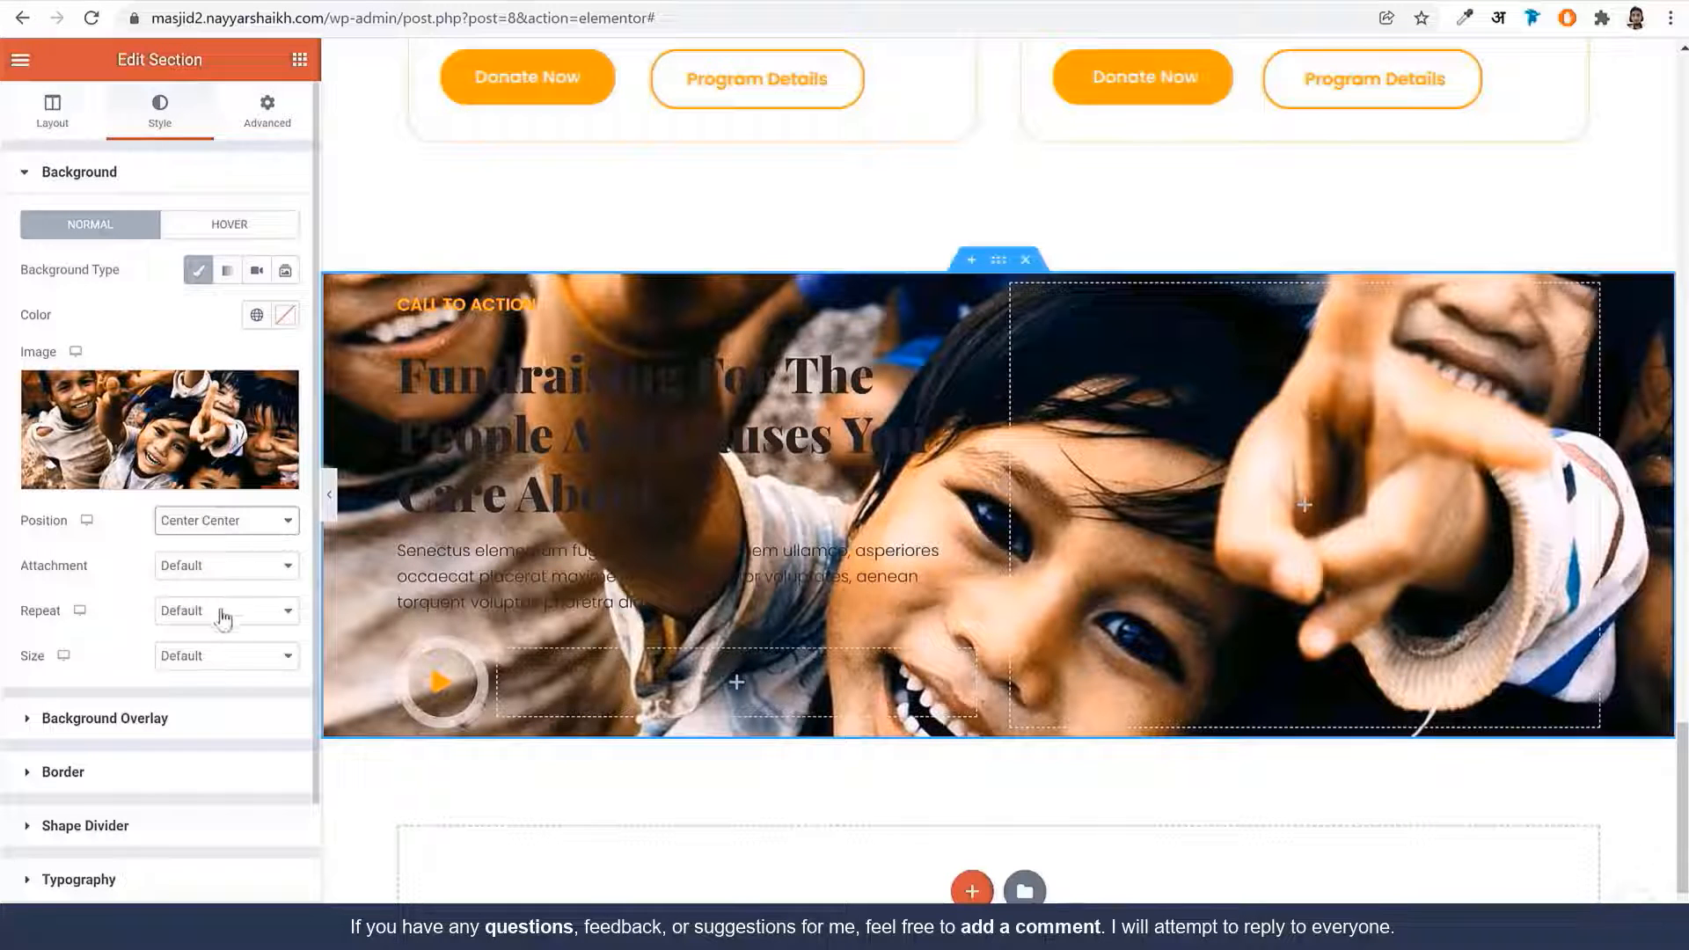
{"action": "left_click", "coordinate": [183, 657]}
{"action": "left_click", "coordinate": [229, 709]}
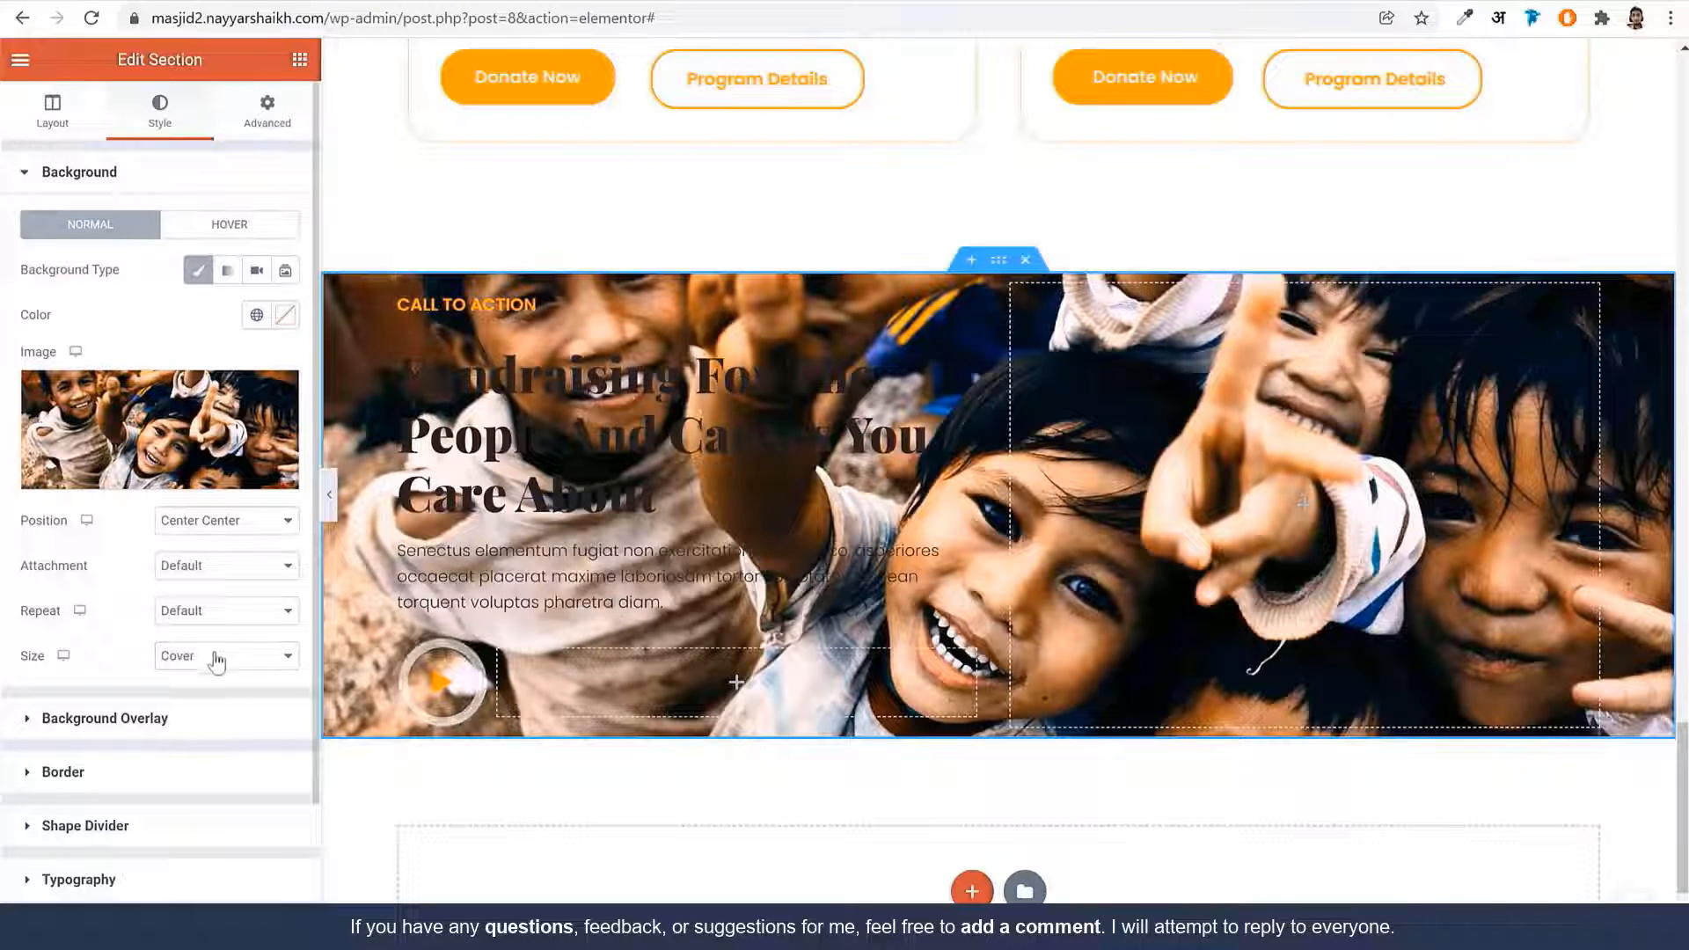
{"action": "left_click", "coordinate": [184, 724]}
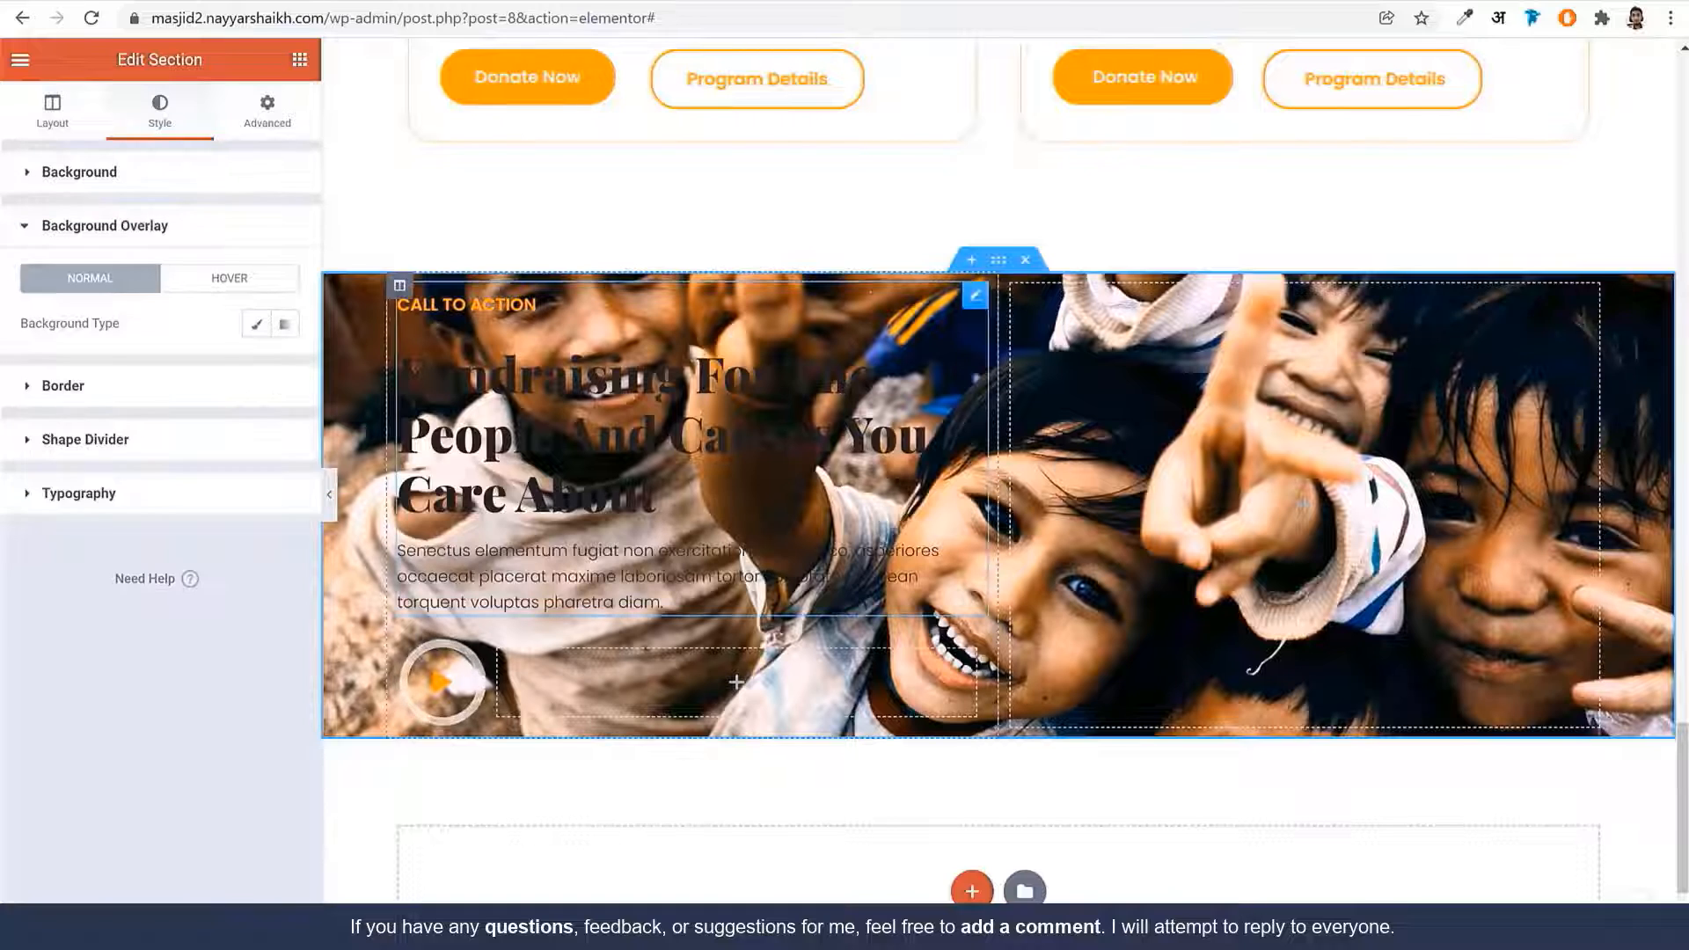
Add a black classic overlay at about 0.5 opacity with Normal blend mode
{"action": "left_click", "coordinate": [256, 323]}
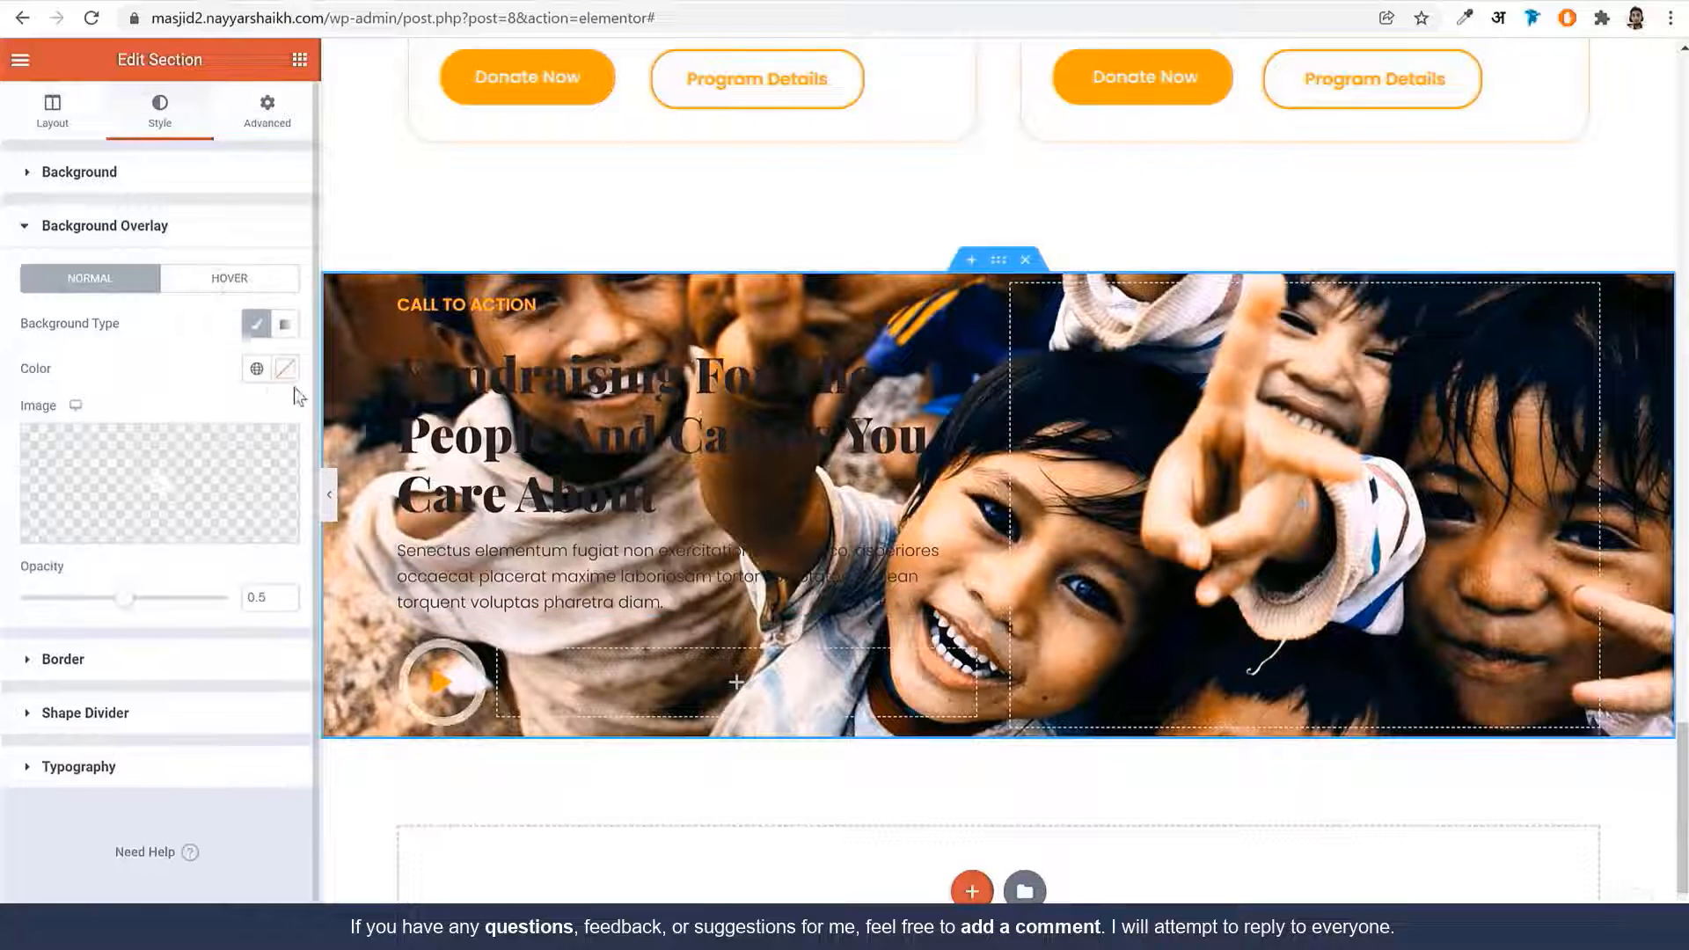
{"action": "left_click", "coordinate": [285, 369]}
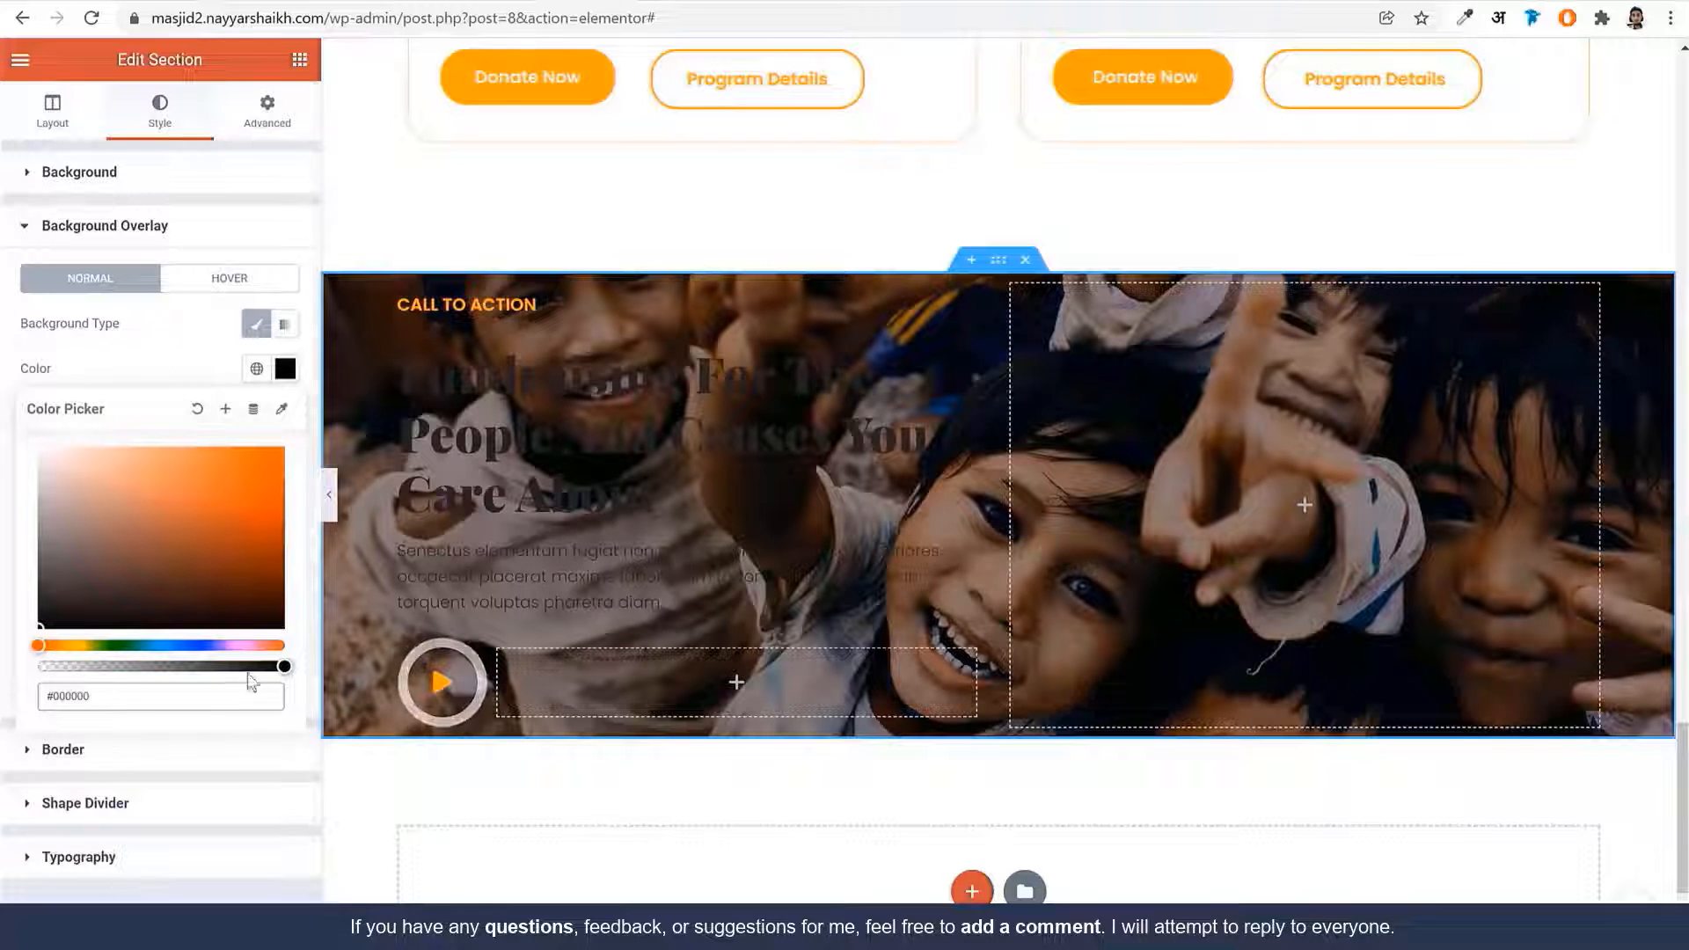
{"action": "left_click_drag", "start_coordinate": [279, 666], "coordinate": [161, 673]}
{"action": "key", "text": "ctrl+z"}
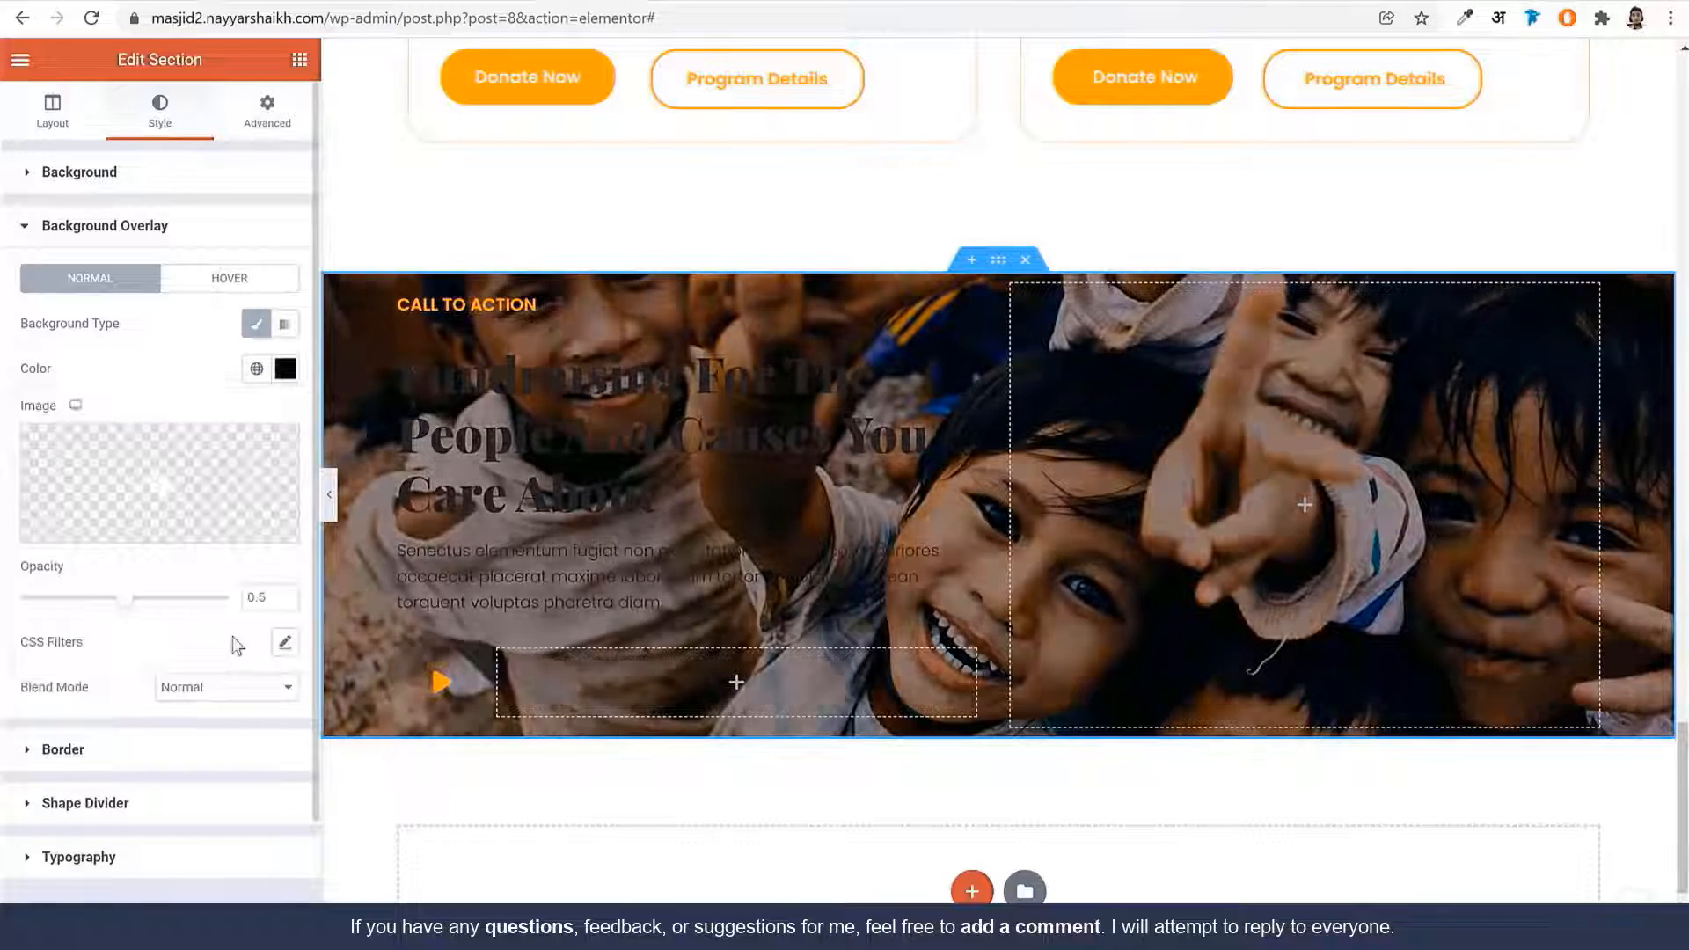
{"action": "left_click", "coordinate": [231, 688]}
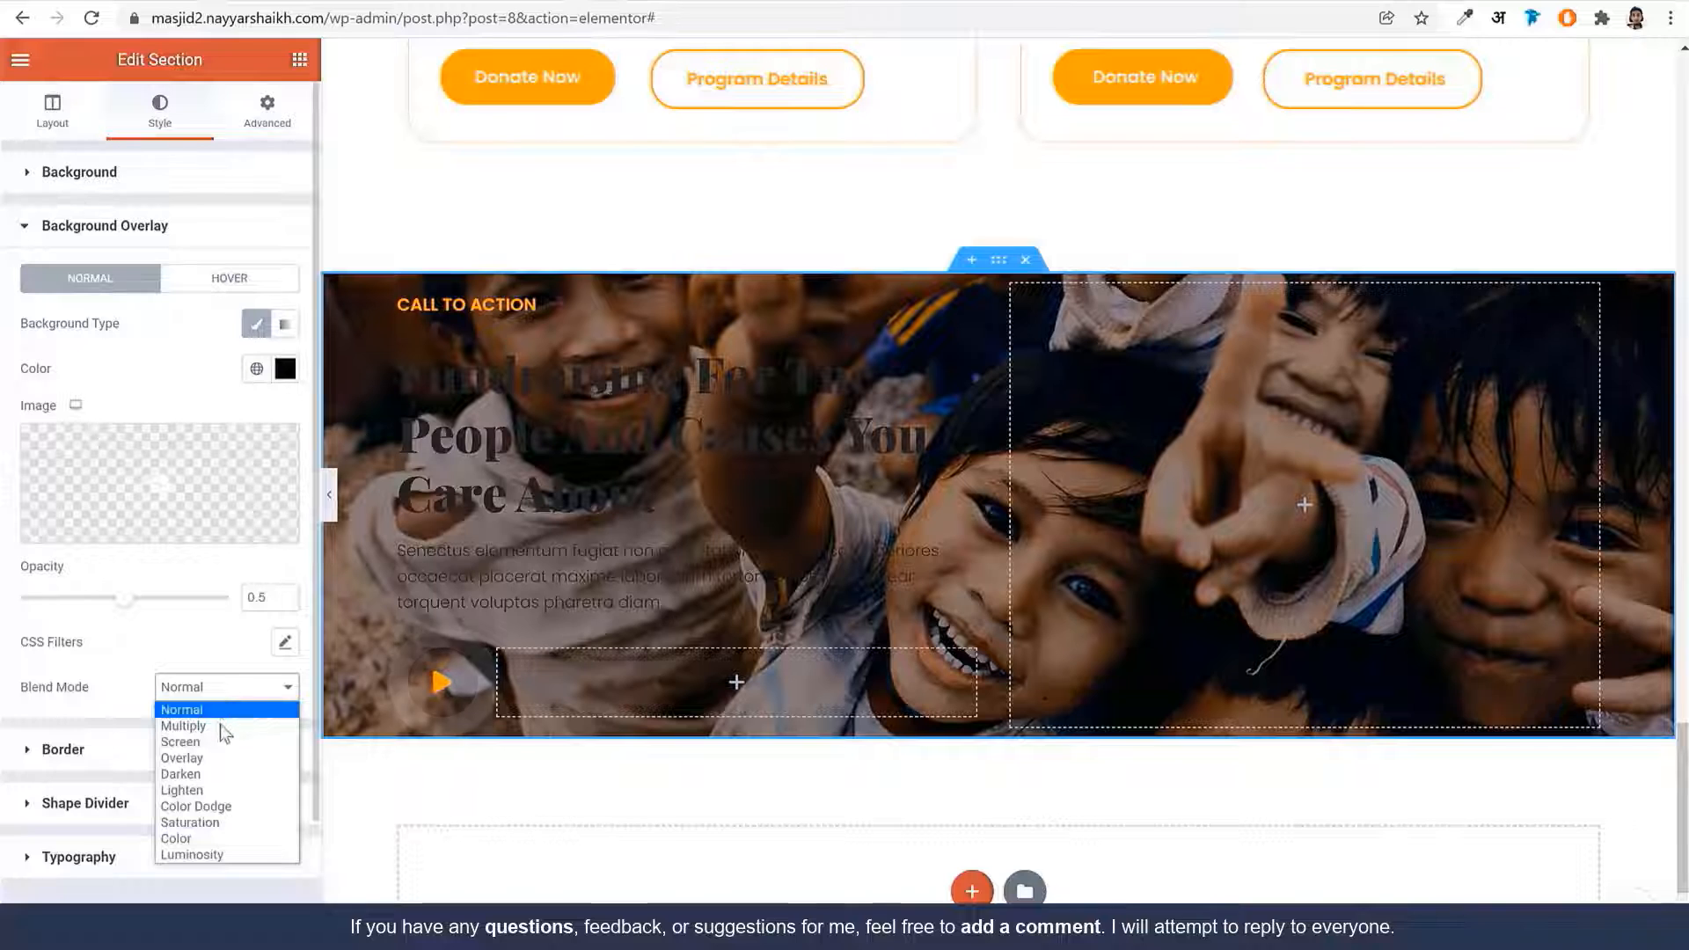
{"action": "left_click", "coordinate": [224, 726]}
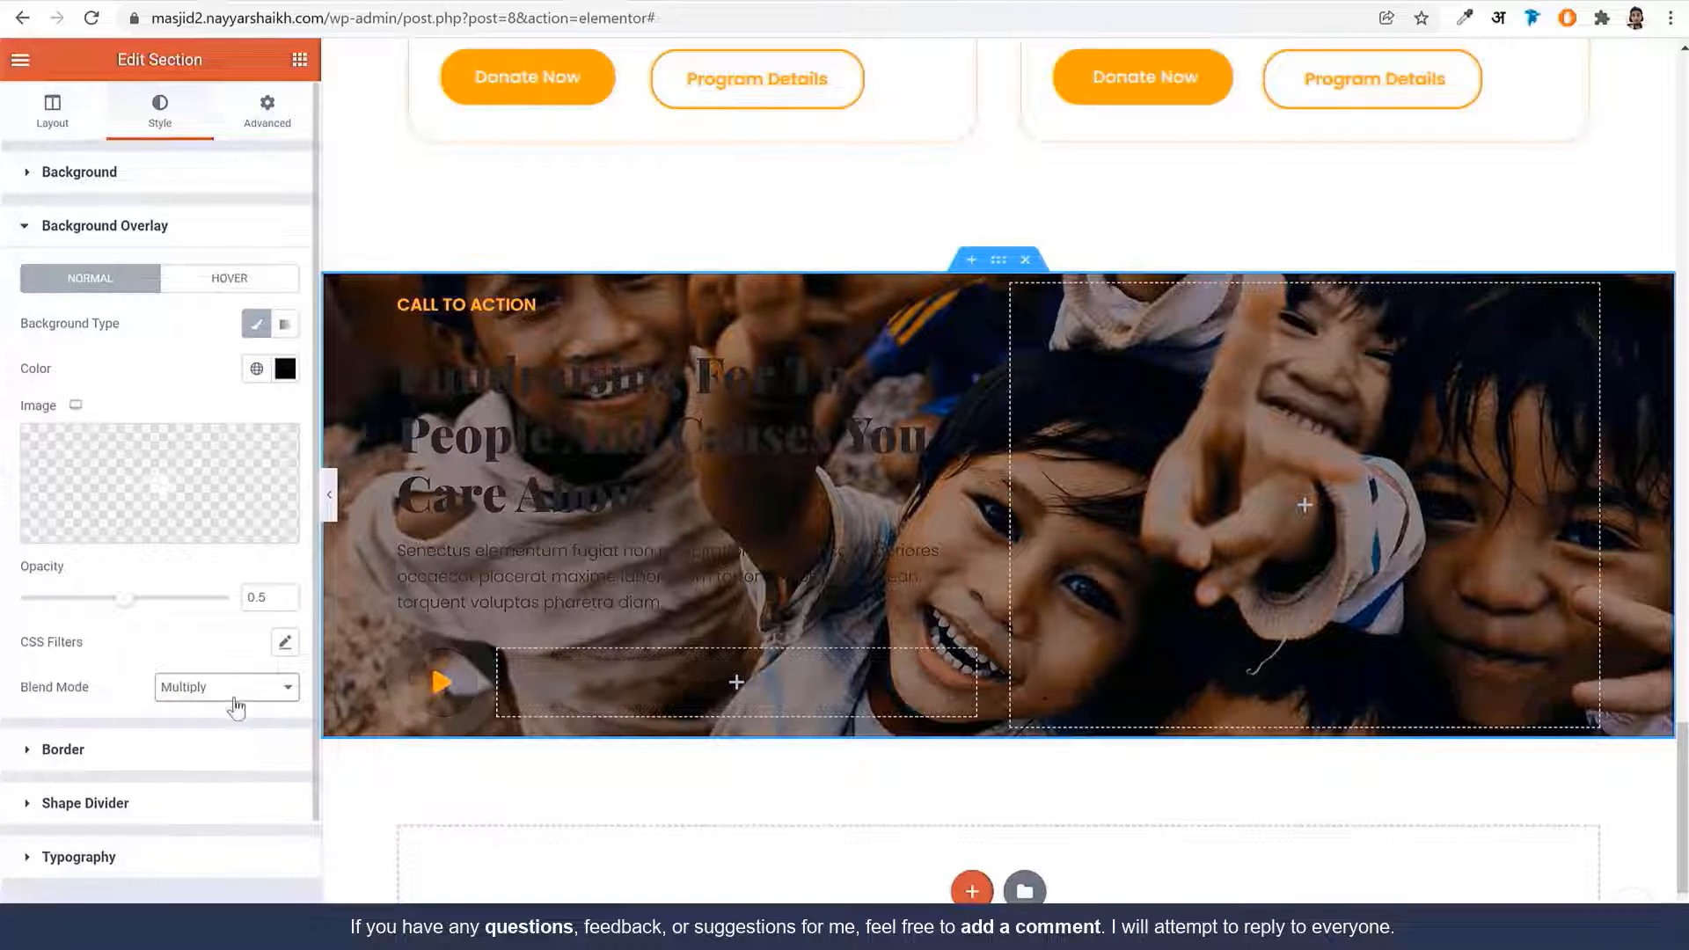
{"action": "left_click", "coordinate": [232, 691]}
{"action": "left_click", "coordinate": [211, 709]}
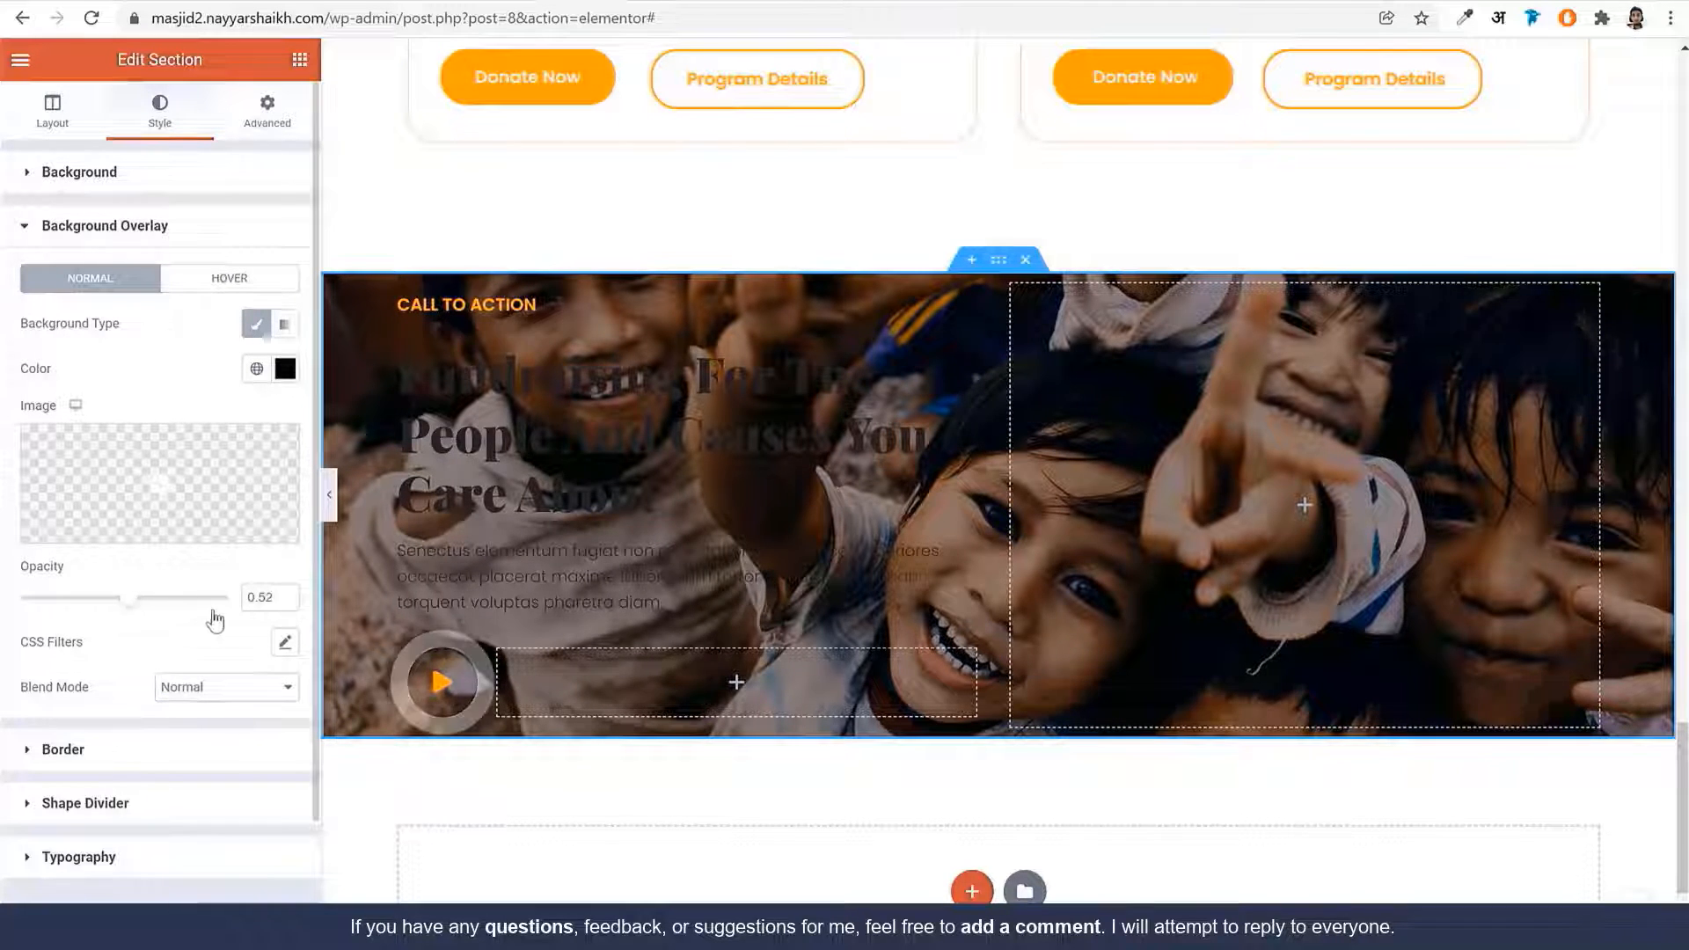
{"action": "left_click_drag", "start_coordinate": [125, 598], "coordinate": [130, 627]}
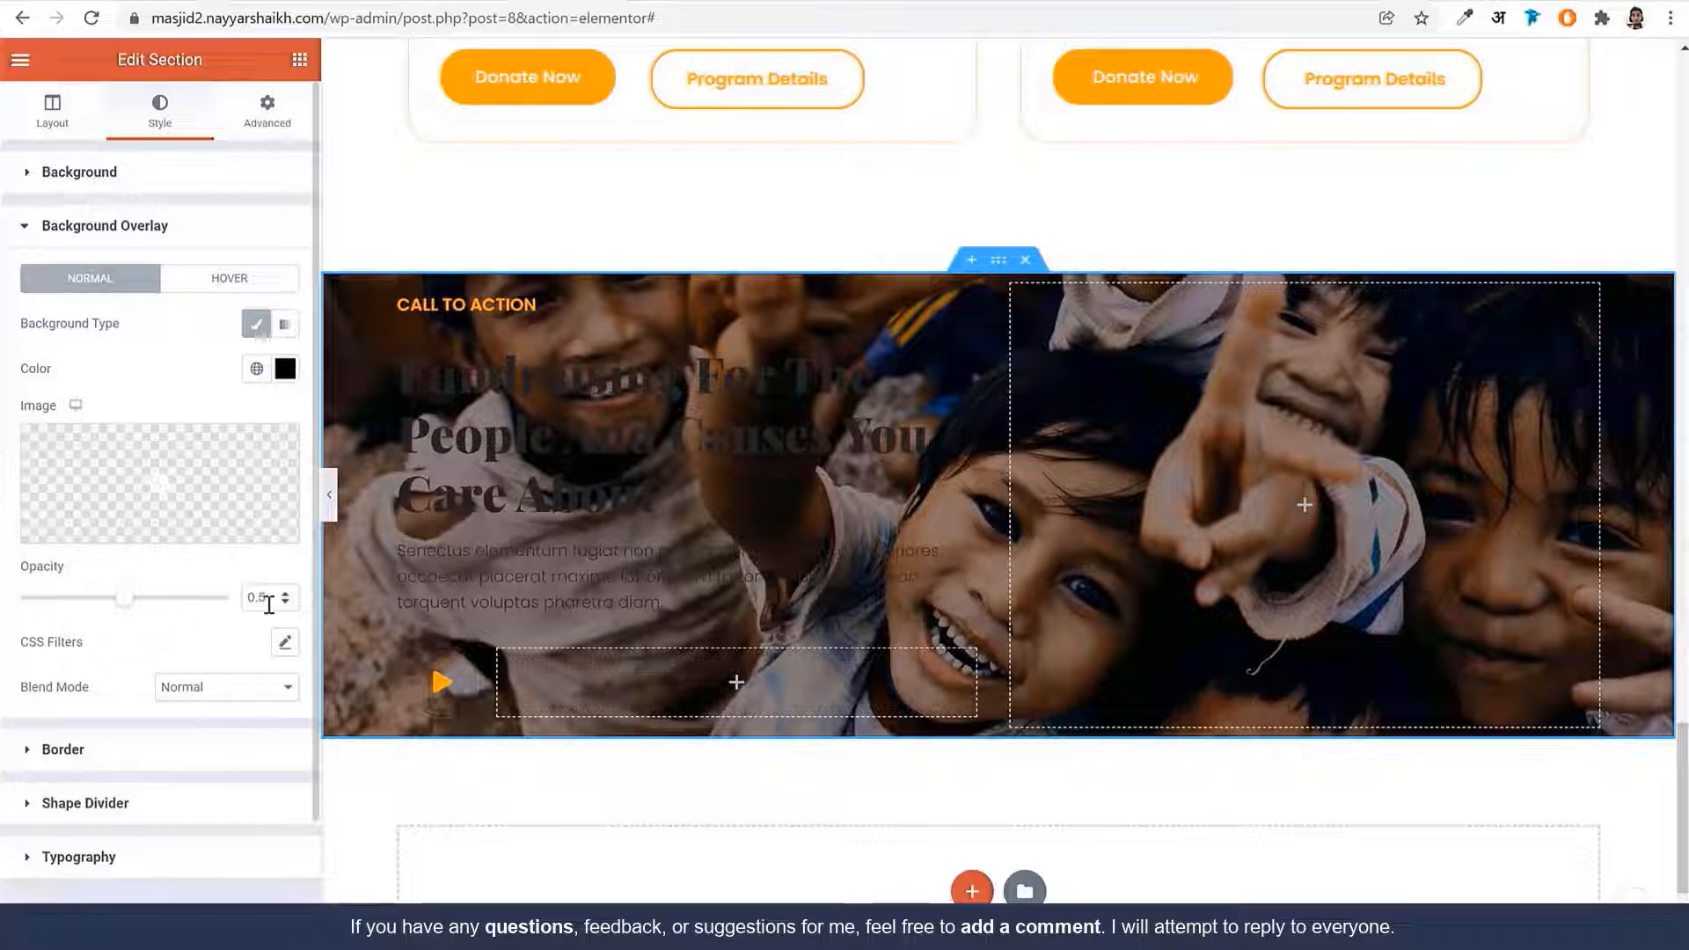
{"action": "left_click", "coordinate": [490, 486]}
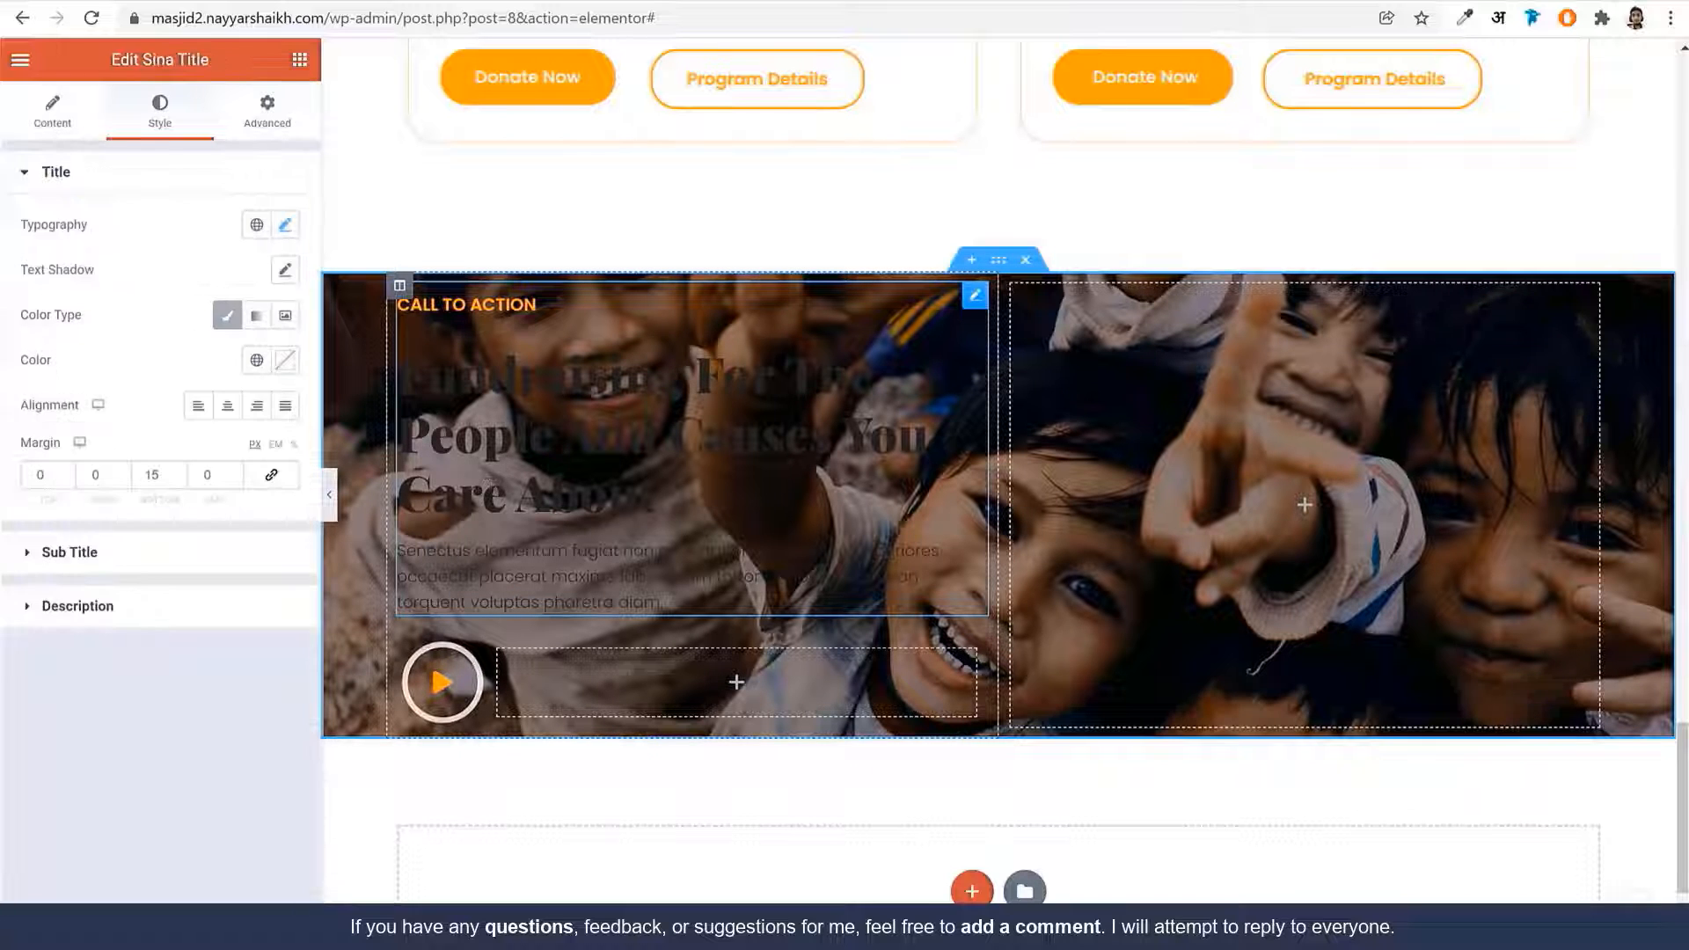
Make the Sina Title sub title and description text white (#FFFFFF)
{"action": "left_click", "coordinate": [179, 554]}
{"action": "left_click", "coordinate": [281, 422]}
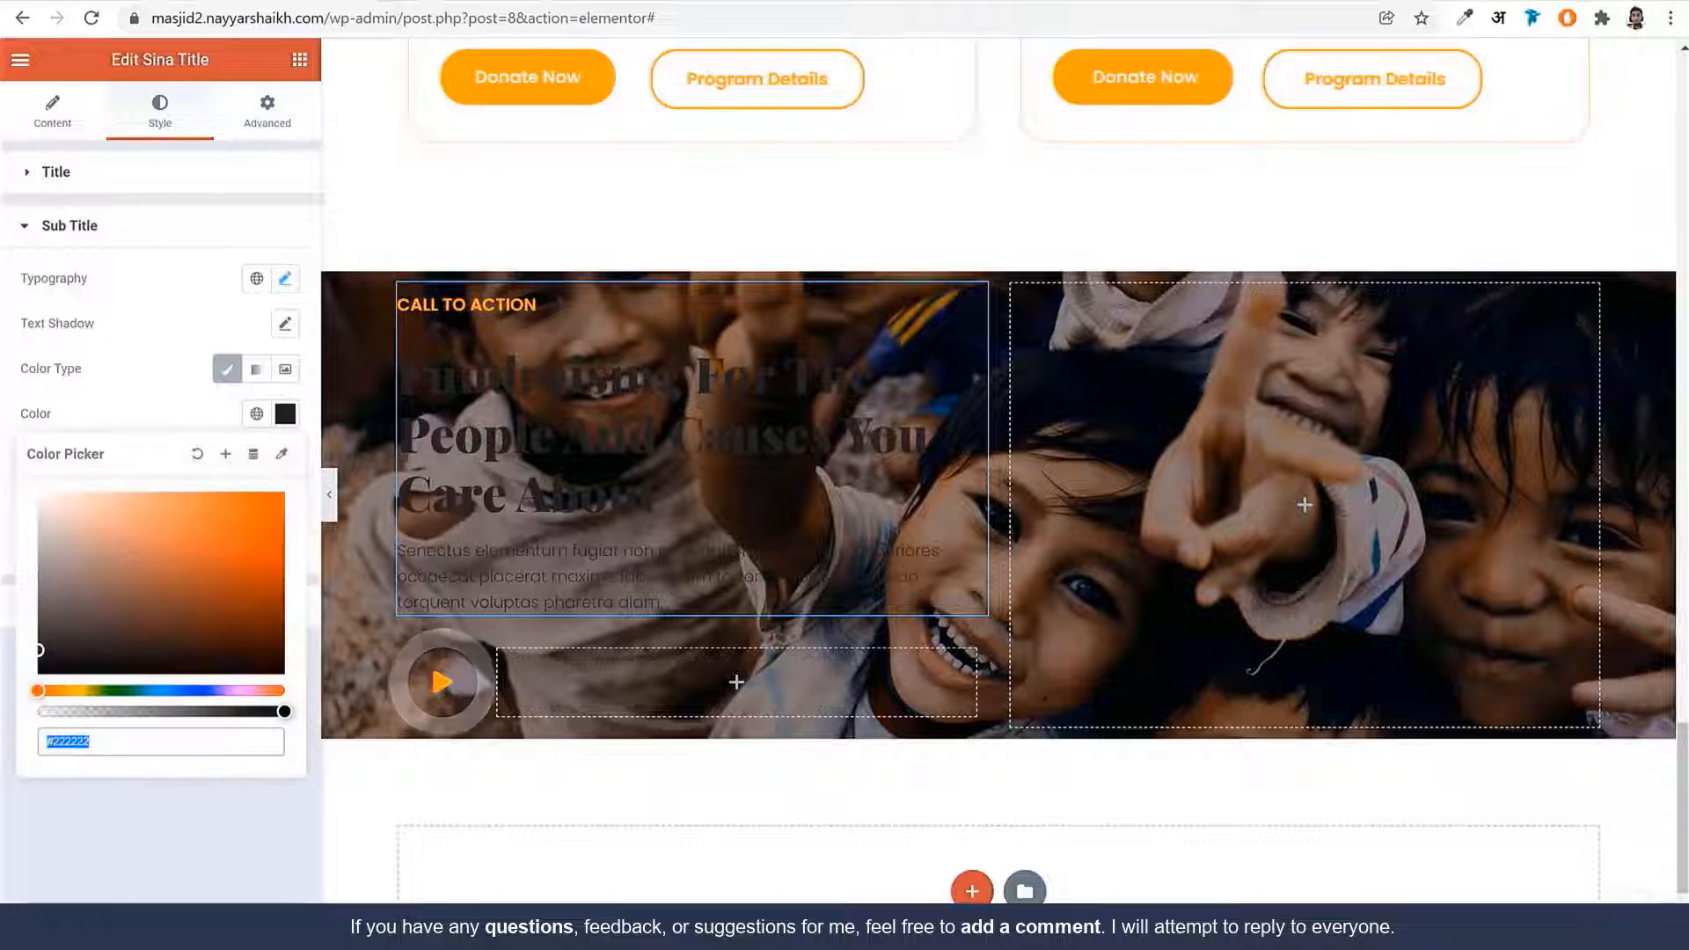
{"action": "left_click_drag", "start_coordinate": [171, 539], "coordinate": [34, 479]}
{"action": "left_click", "coordinate": [114, 372]}
{"action": "left_click", "coordinate": [199, 630]}
{"action": "left_click", "coordinate": [282, 422]}
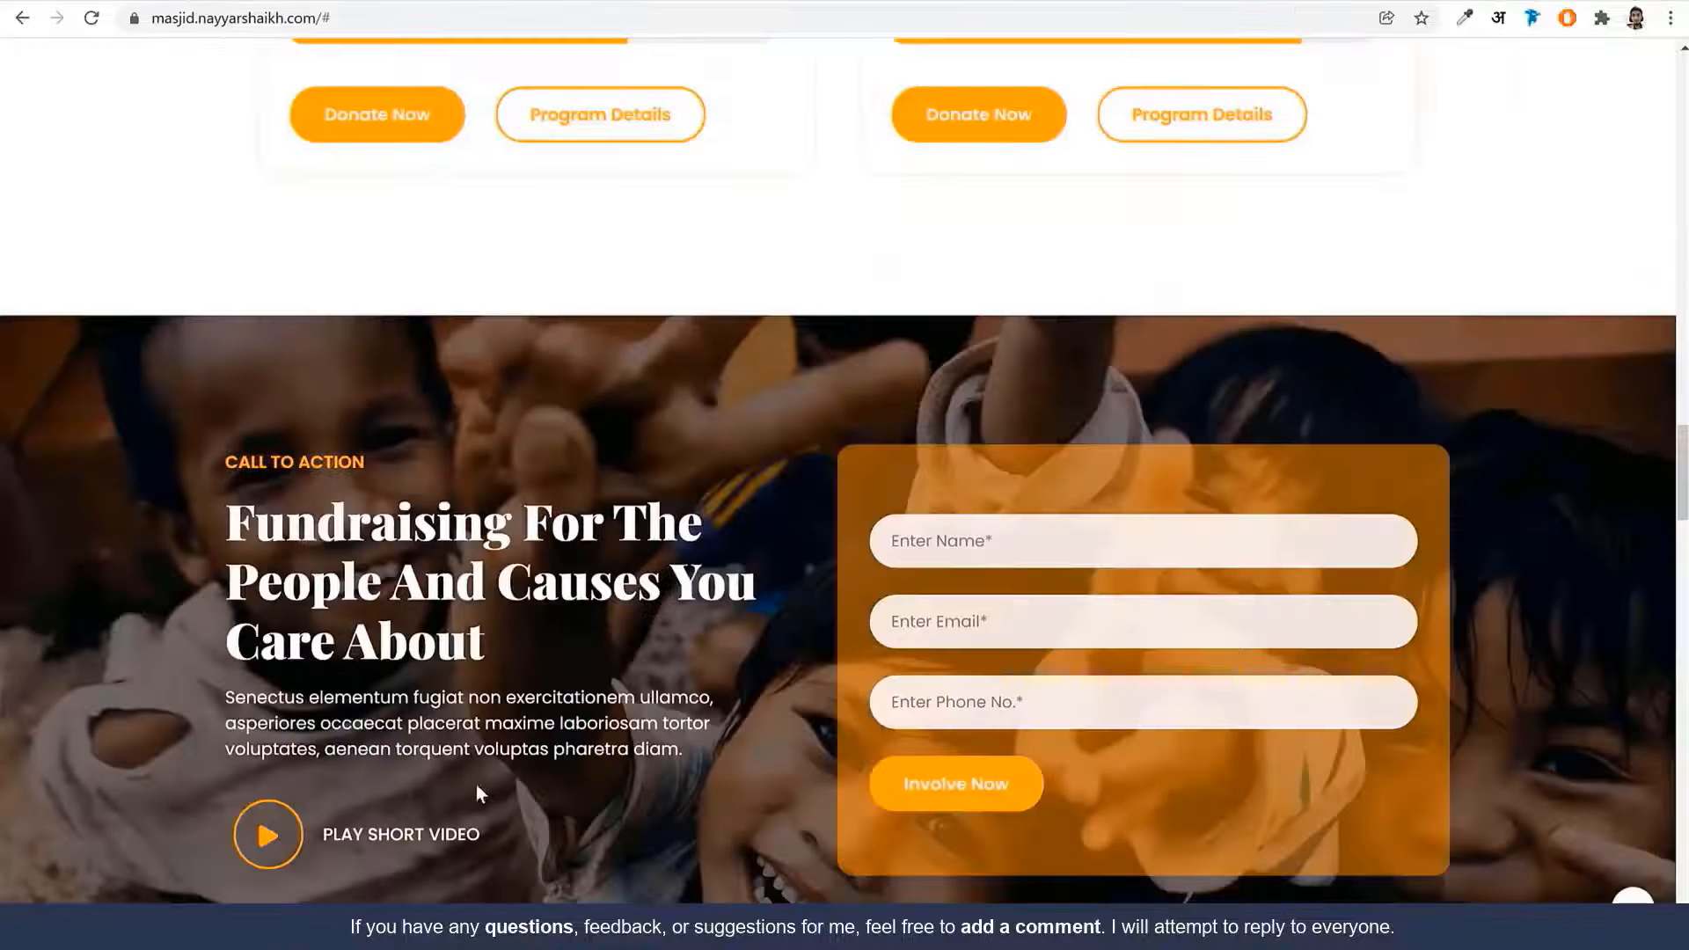
Place a Heading widget beside the play button reading 'PLAY SHORT VIDEO'
{"action": "scroll", "coordinate": [477, 784], "scroll_direction": "down", "scroll_amount": 5}
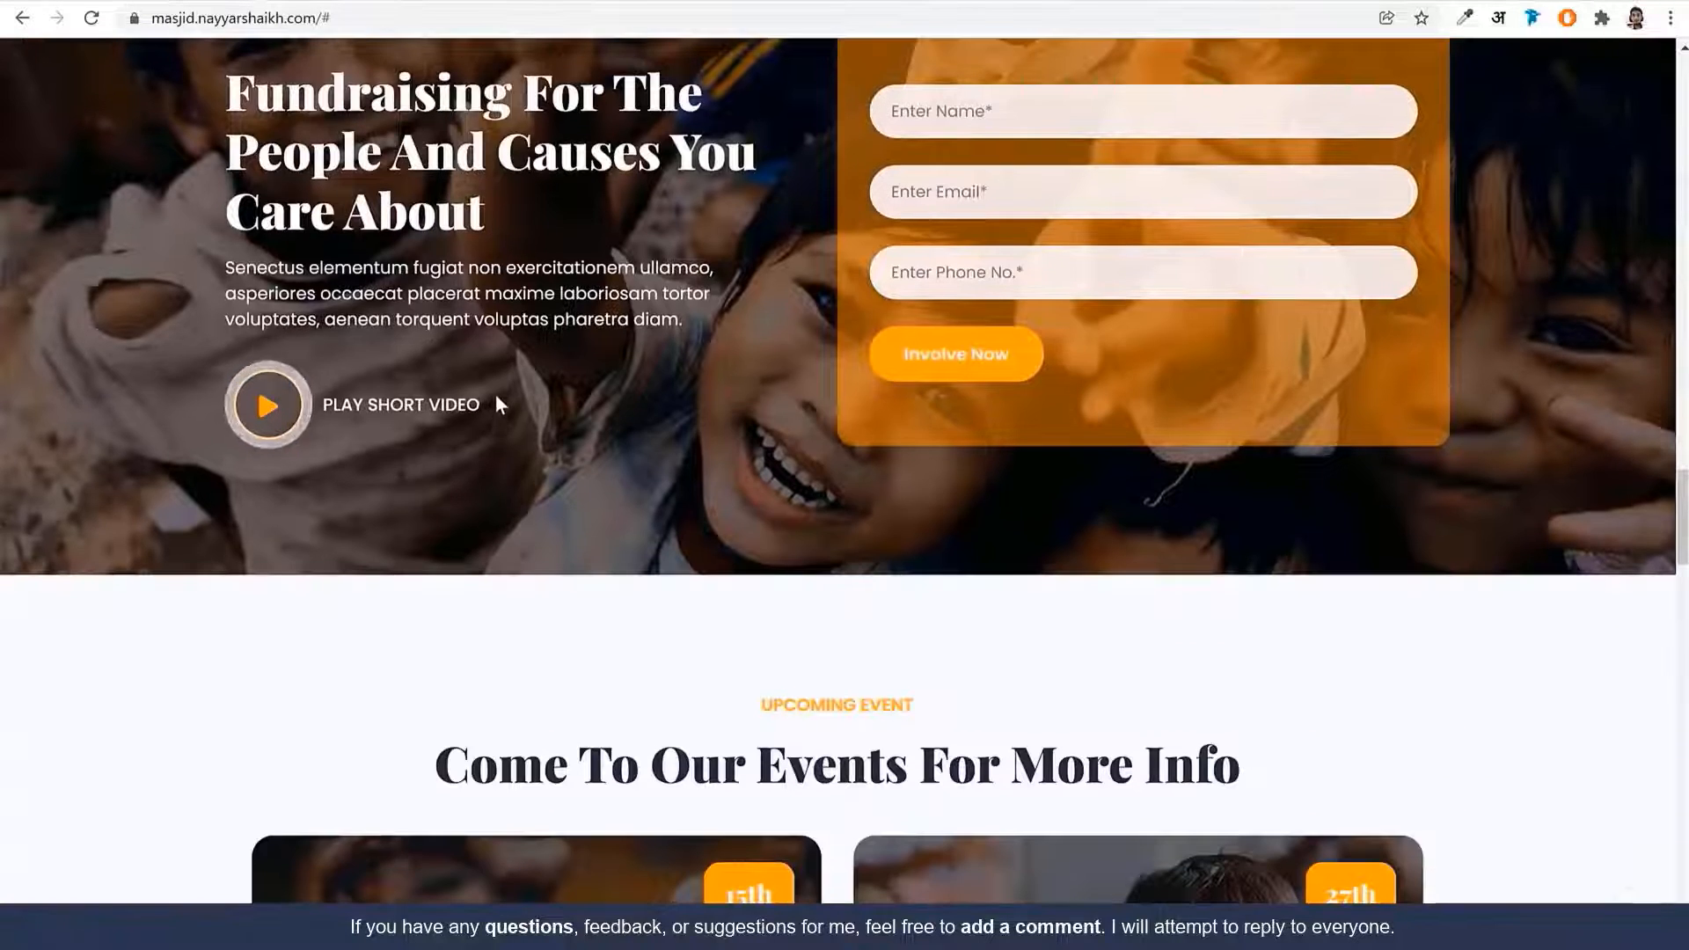
{"action": "left_click_drag", "start_coordinate": [501, 404], "coordinate": [342, 407]}
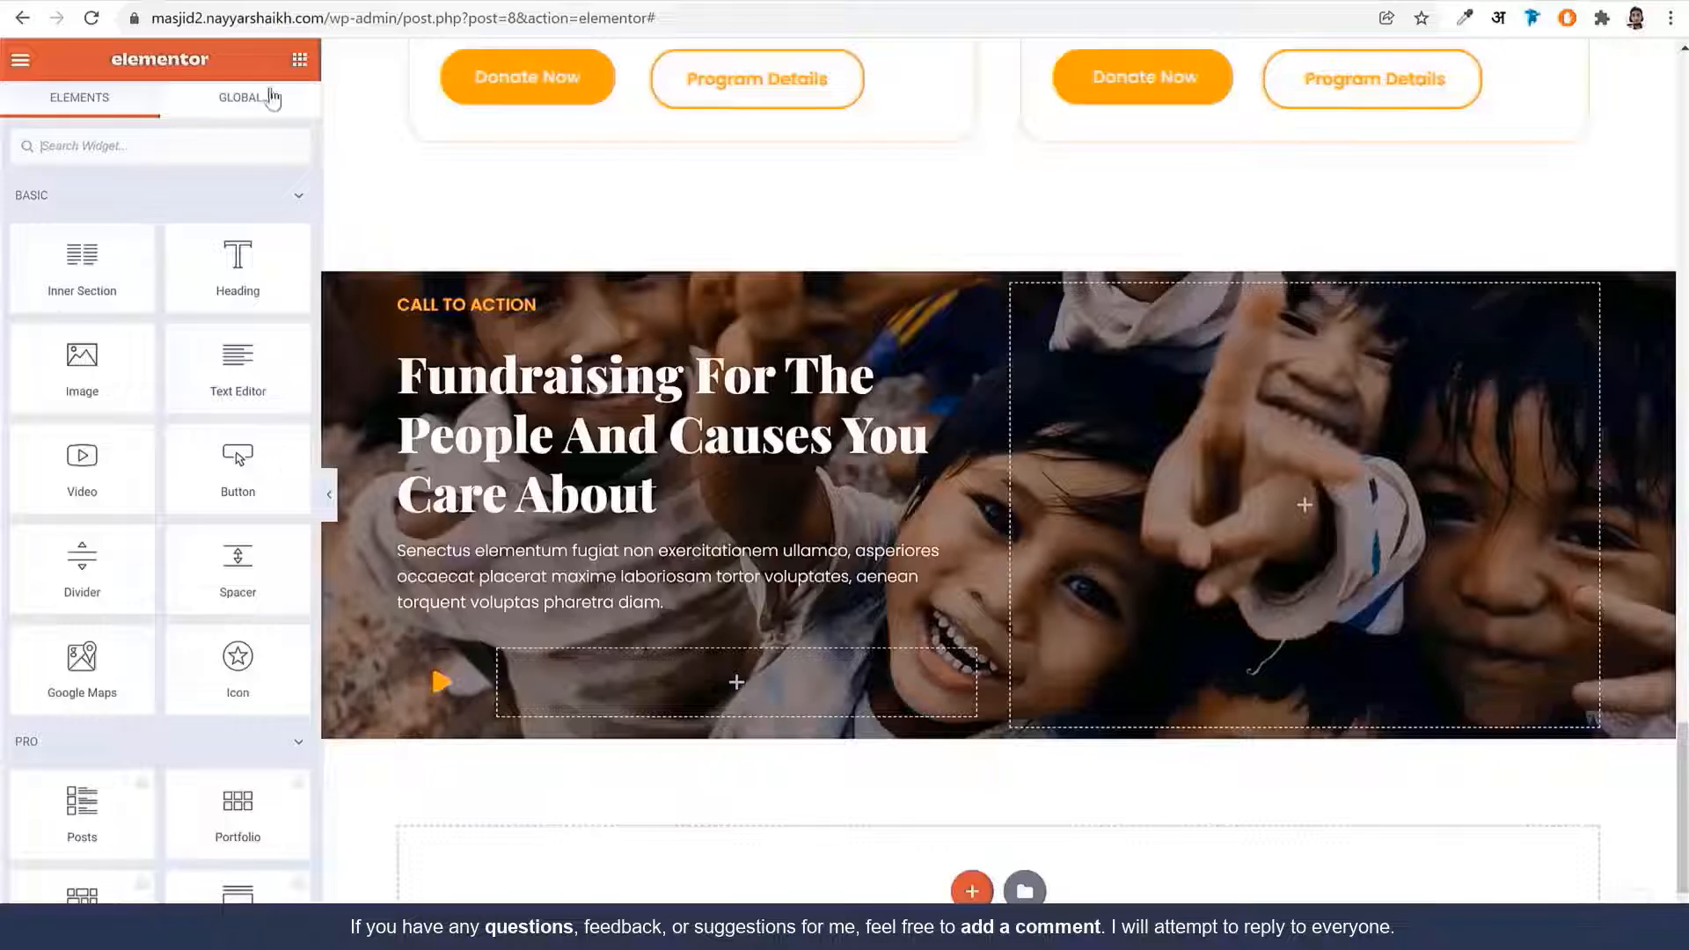
{"action": "left_click_drag", "start_coordinate": [237, 268], "coordinate": [717, 701]}
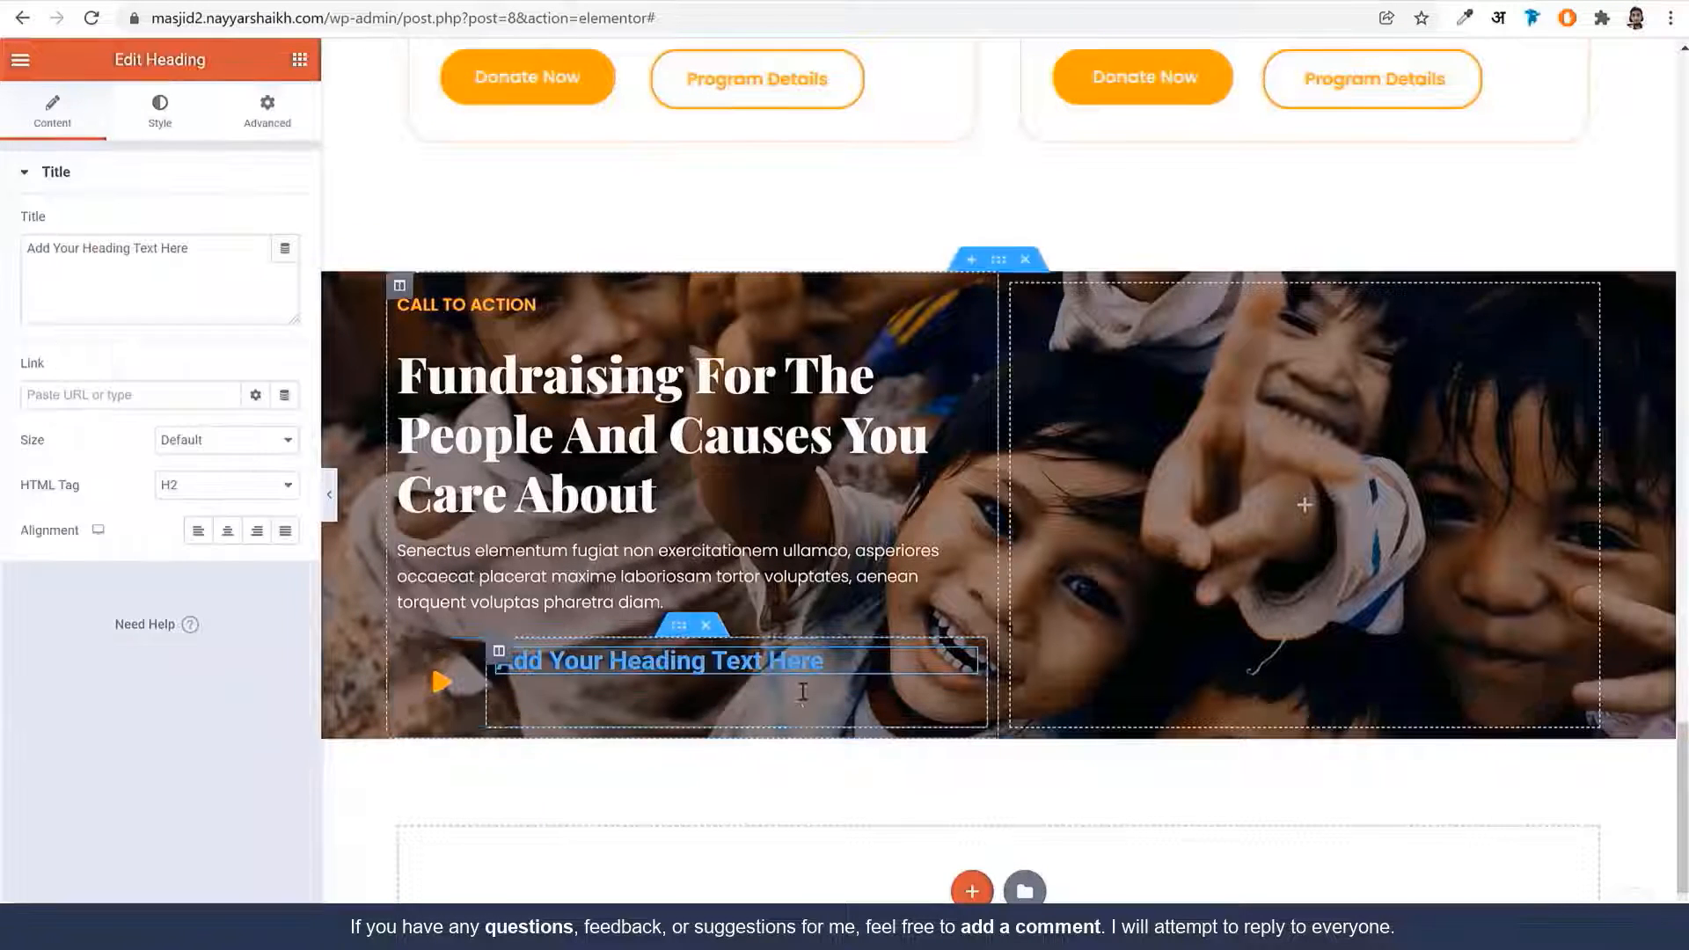
{"action": "left_click", "coordinate": [207, 276]}
{"action": "key", "text": "ctrl+a"}
{"action": "type", "text": "PLAY SHORT VIDEO"}
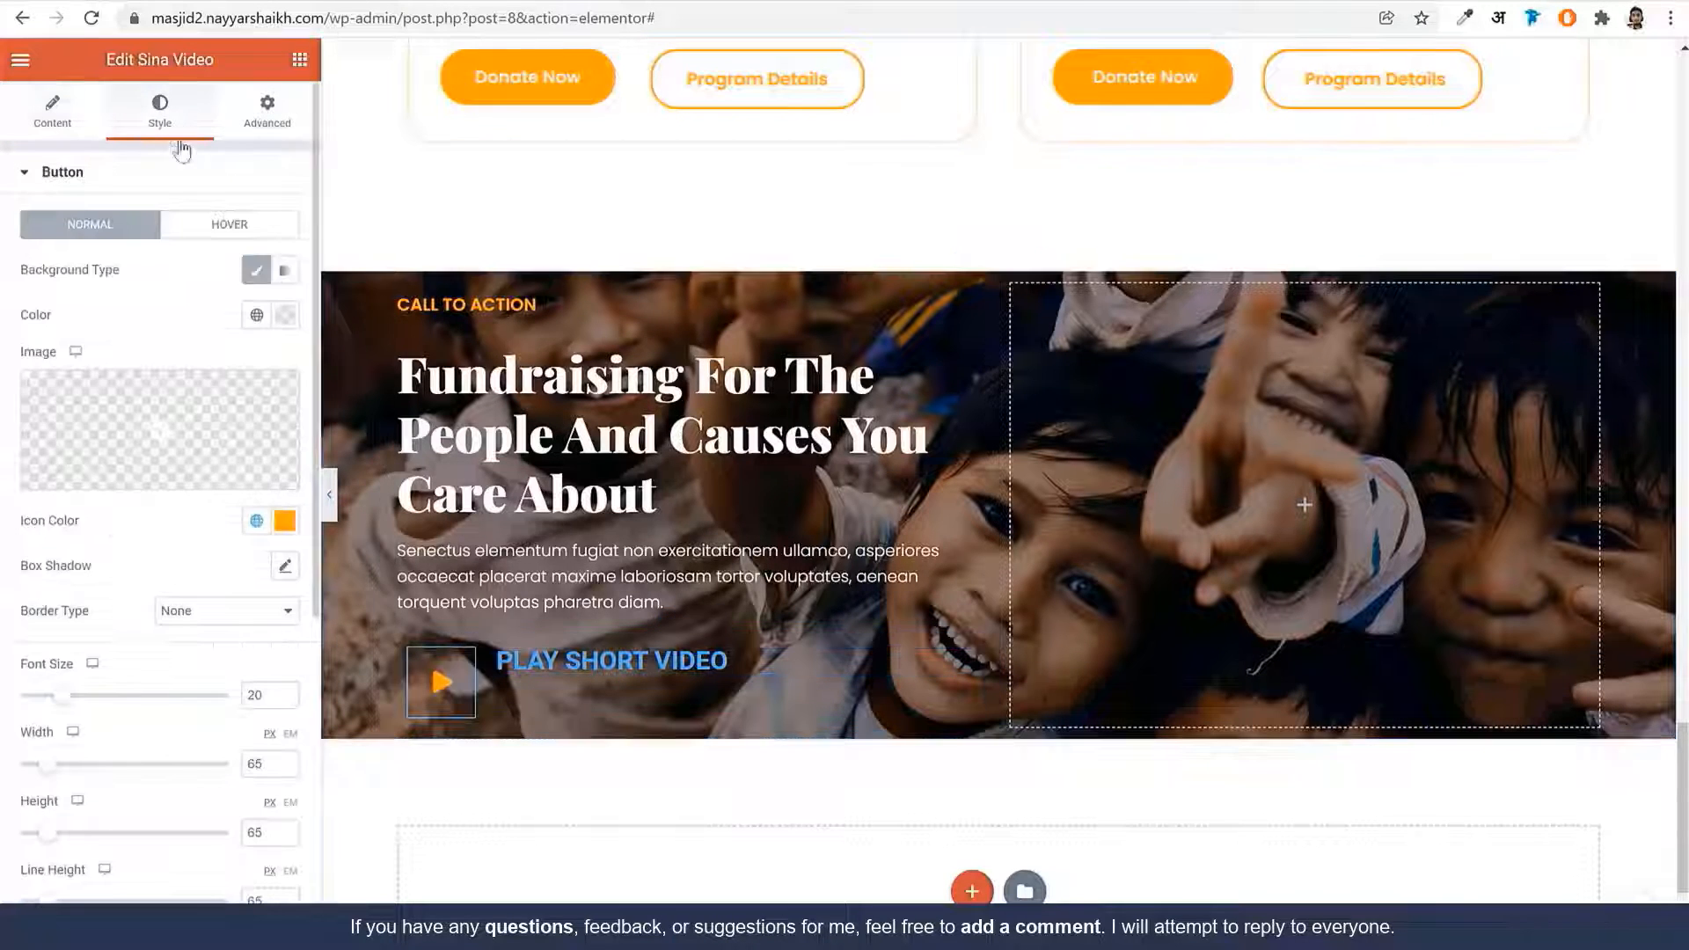
Give the play button a solid border of width 2
{"action": "scroll", "coordinate": [160, 717], "scroll_direction": "down", "scroll_amount": 5}
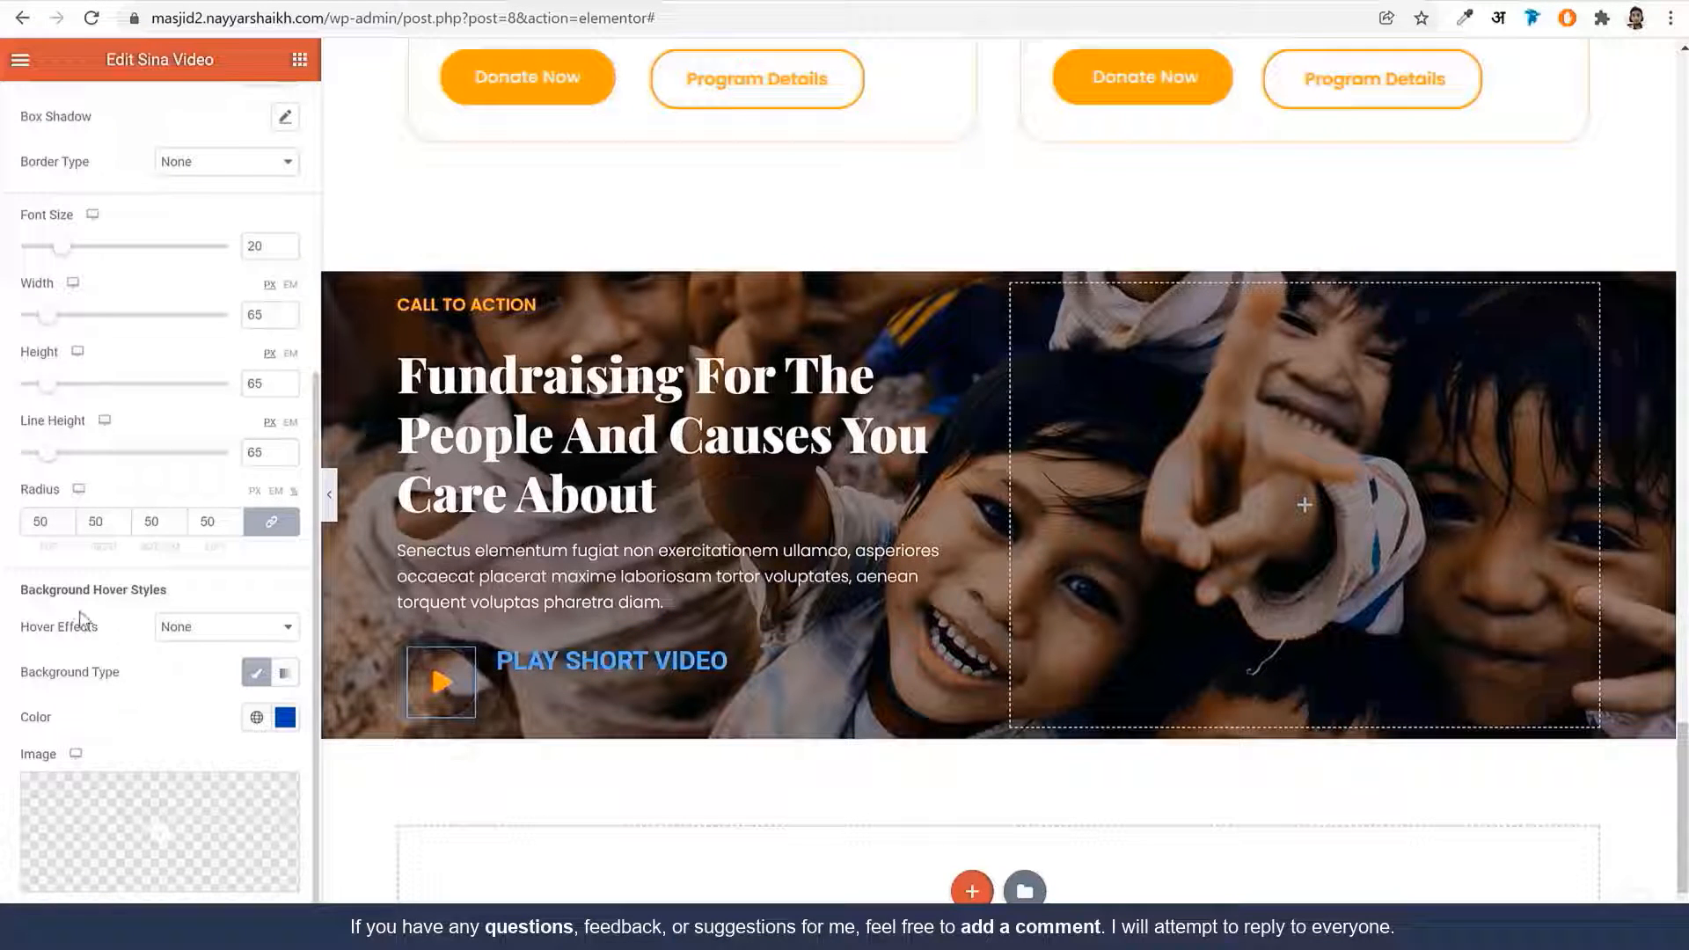
{"action": "scroll", "coordinate": [123, 635], "scroll_direction": "up", "scroll_amount": 2}
{"action": "scroll", "coordinate": [123, 642], "scroll_direction": "up", "scroll_amount": 3}
{"action": "left_click", "coordinate": [205, 613]}
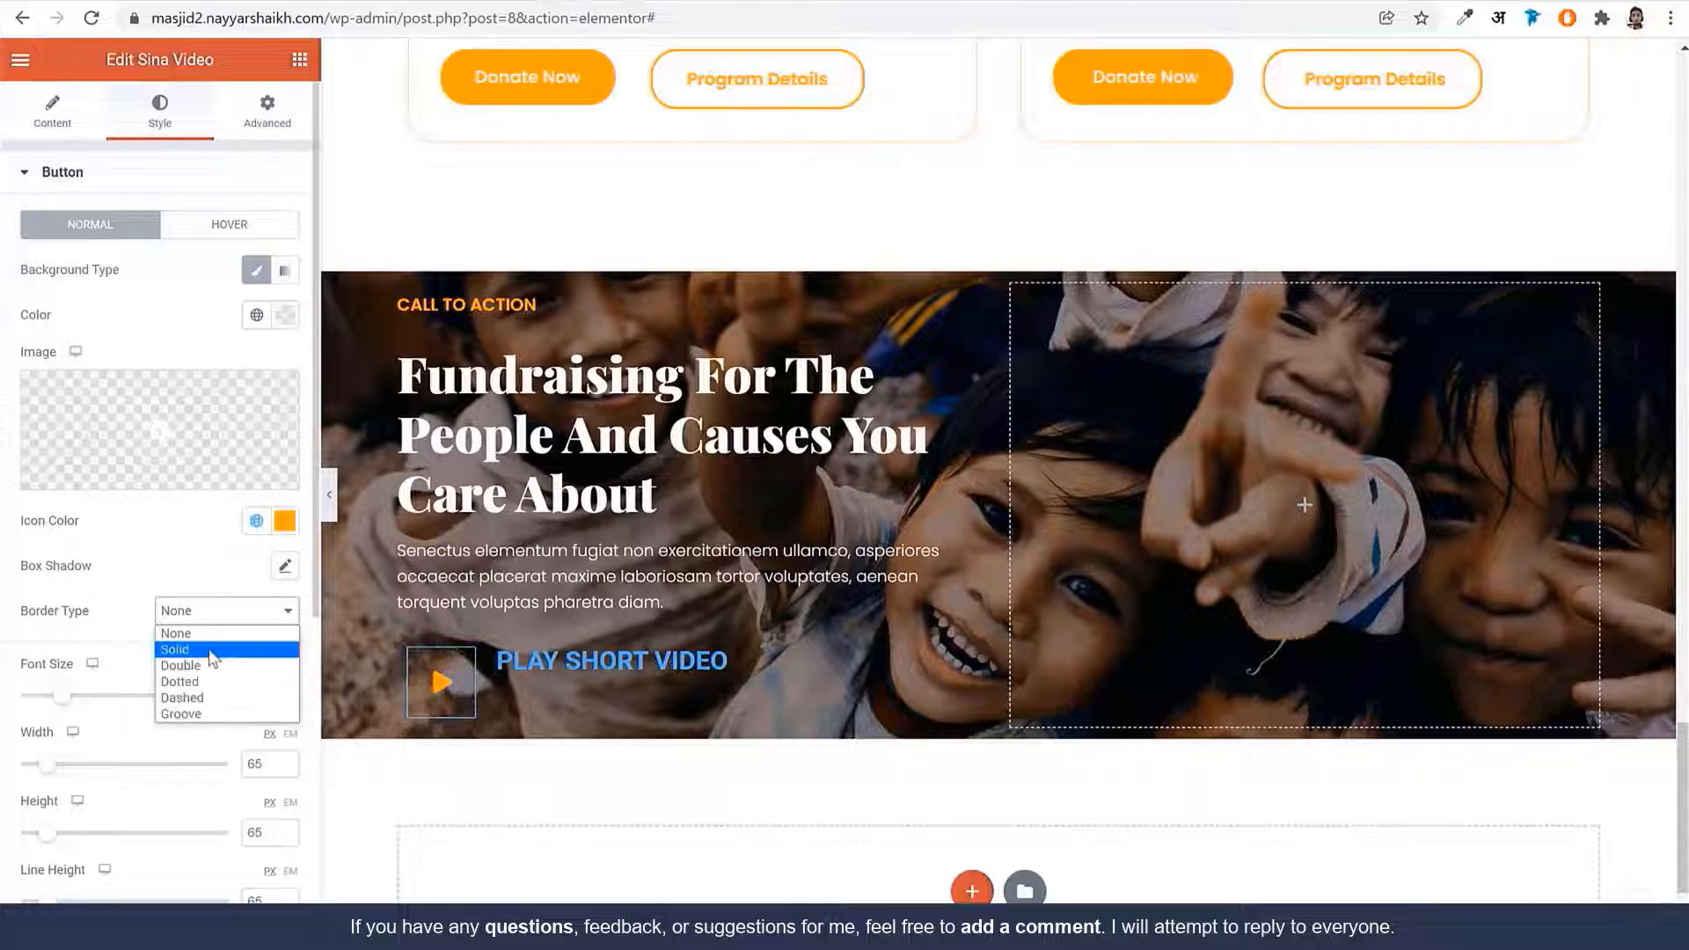
{"action": "left_click", "coordinate": [213, 658]}
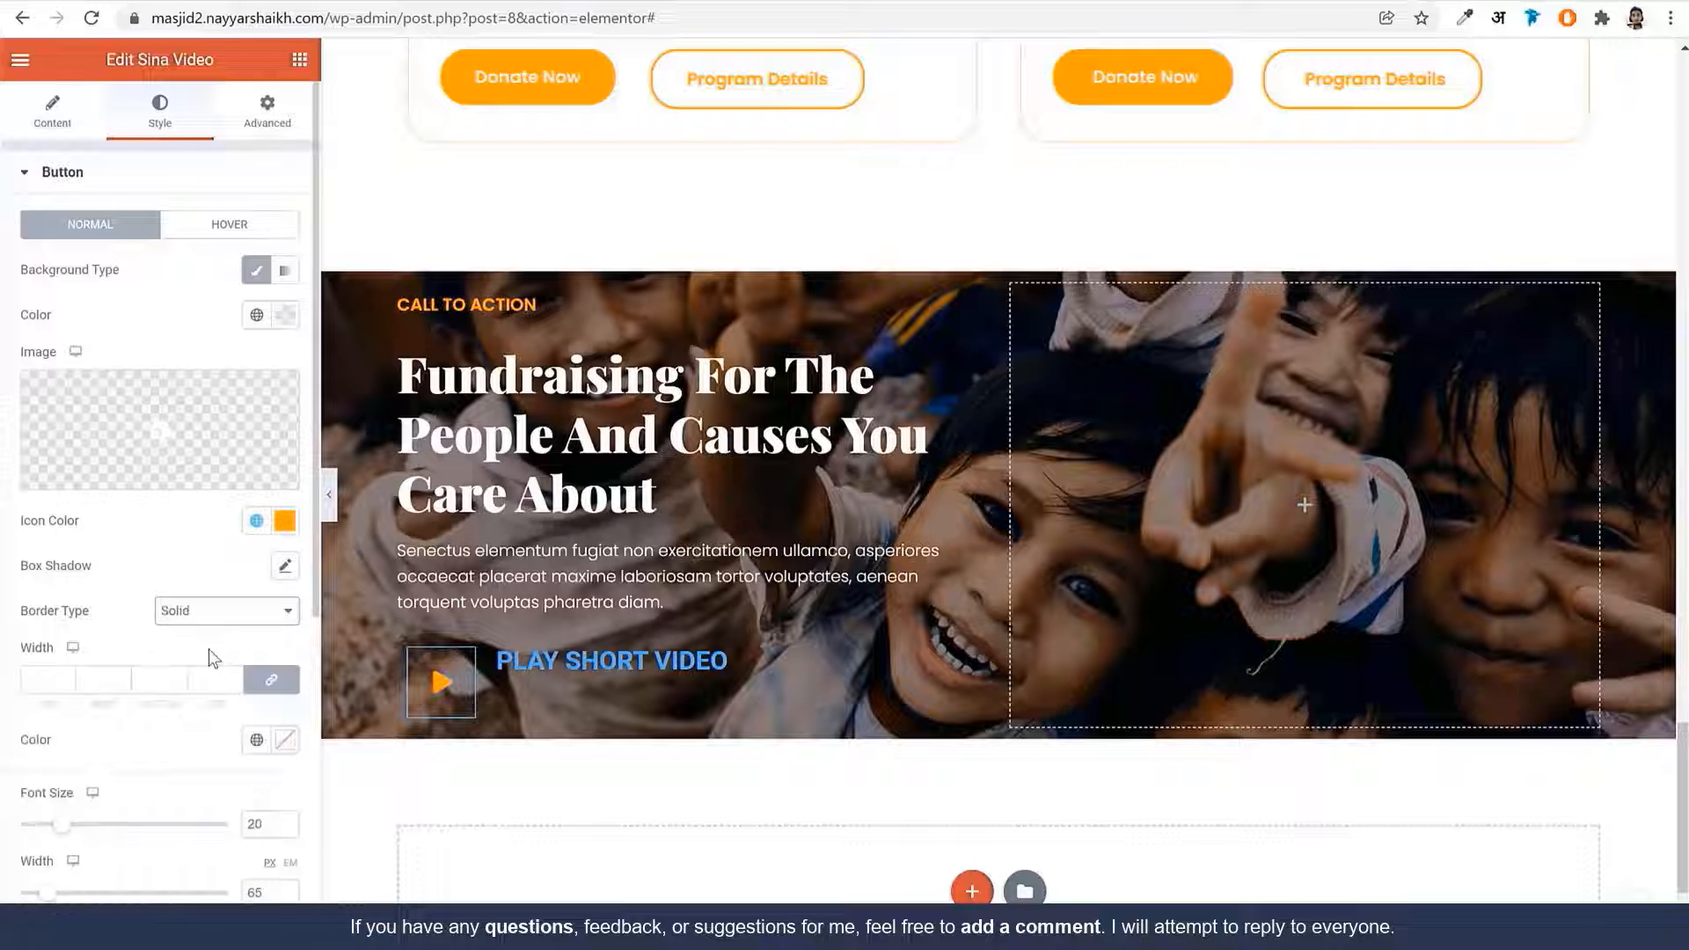
{"action": "left_click", "coordinate": [38, 678]}
{"action": "type", "text": "2"}
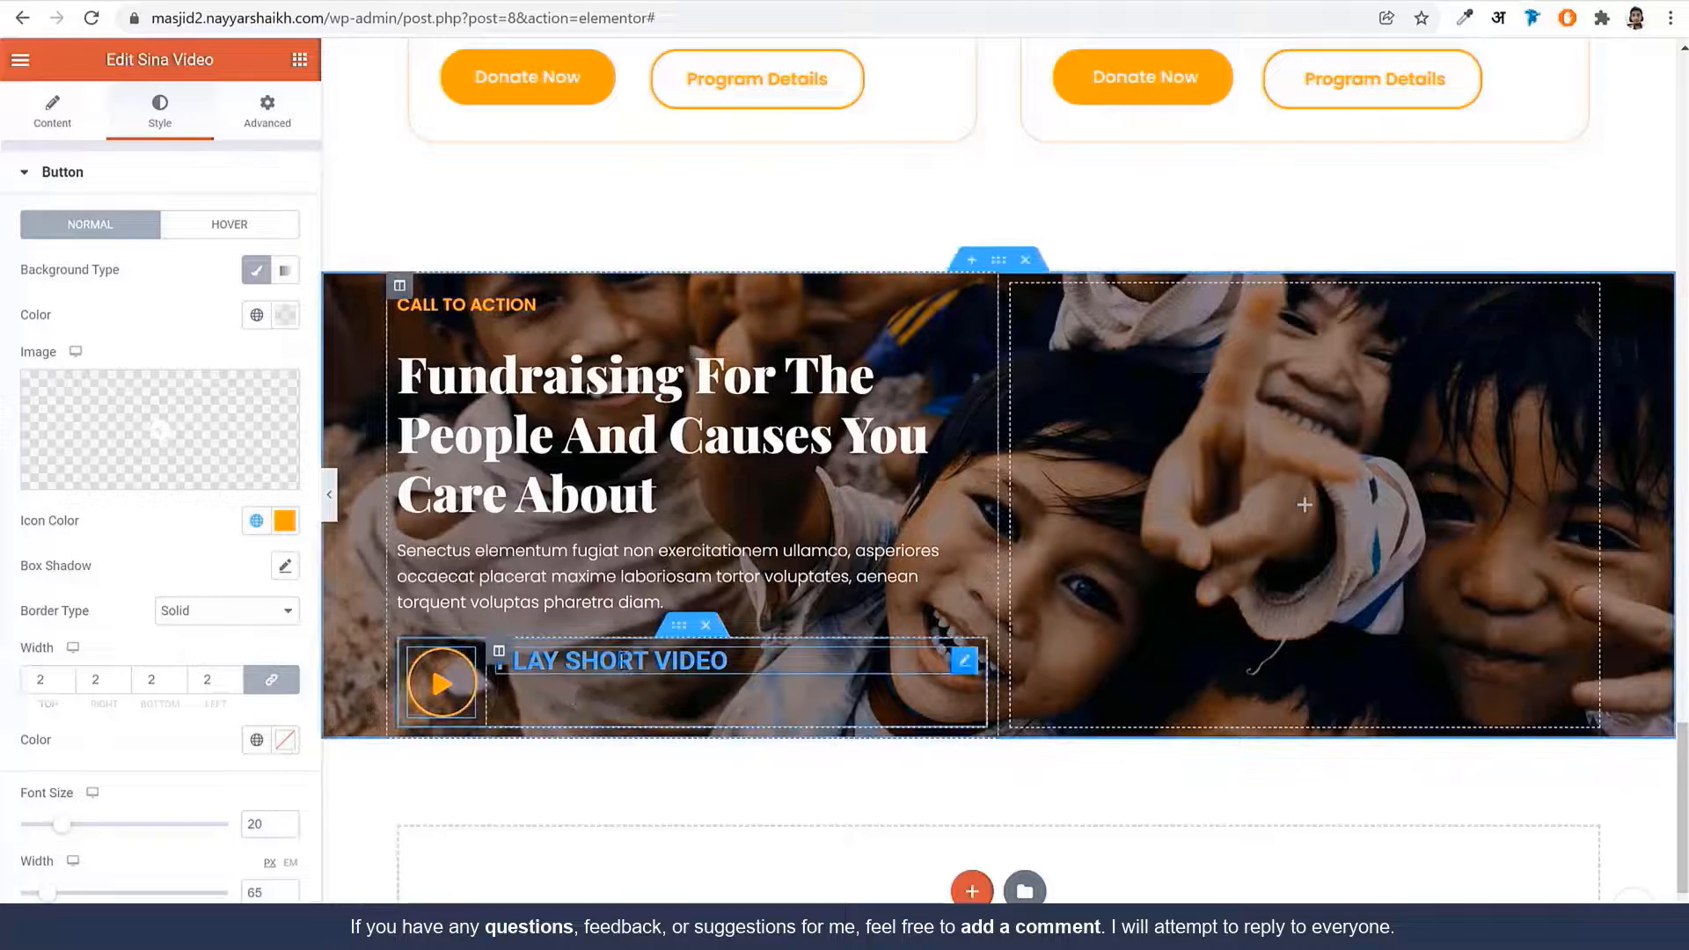
Make the PLAY SHORT VIDEO heading text white
{"action": "left_click", "coordinate": [640, 660]}
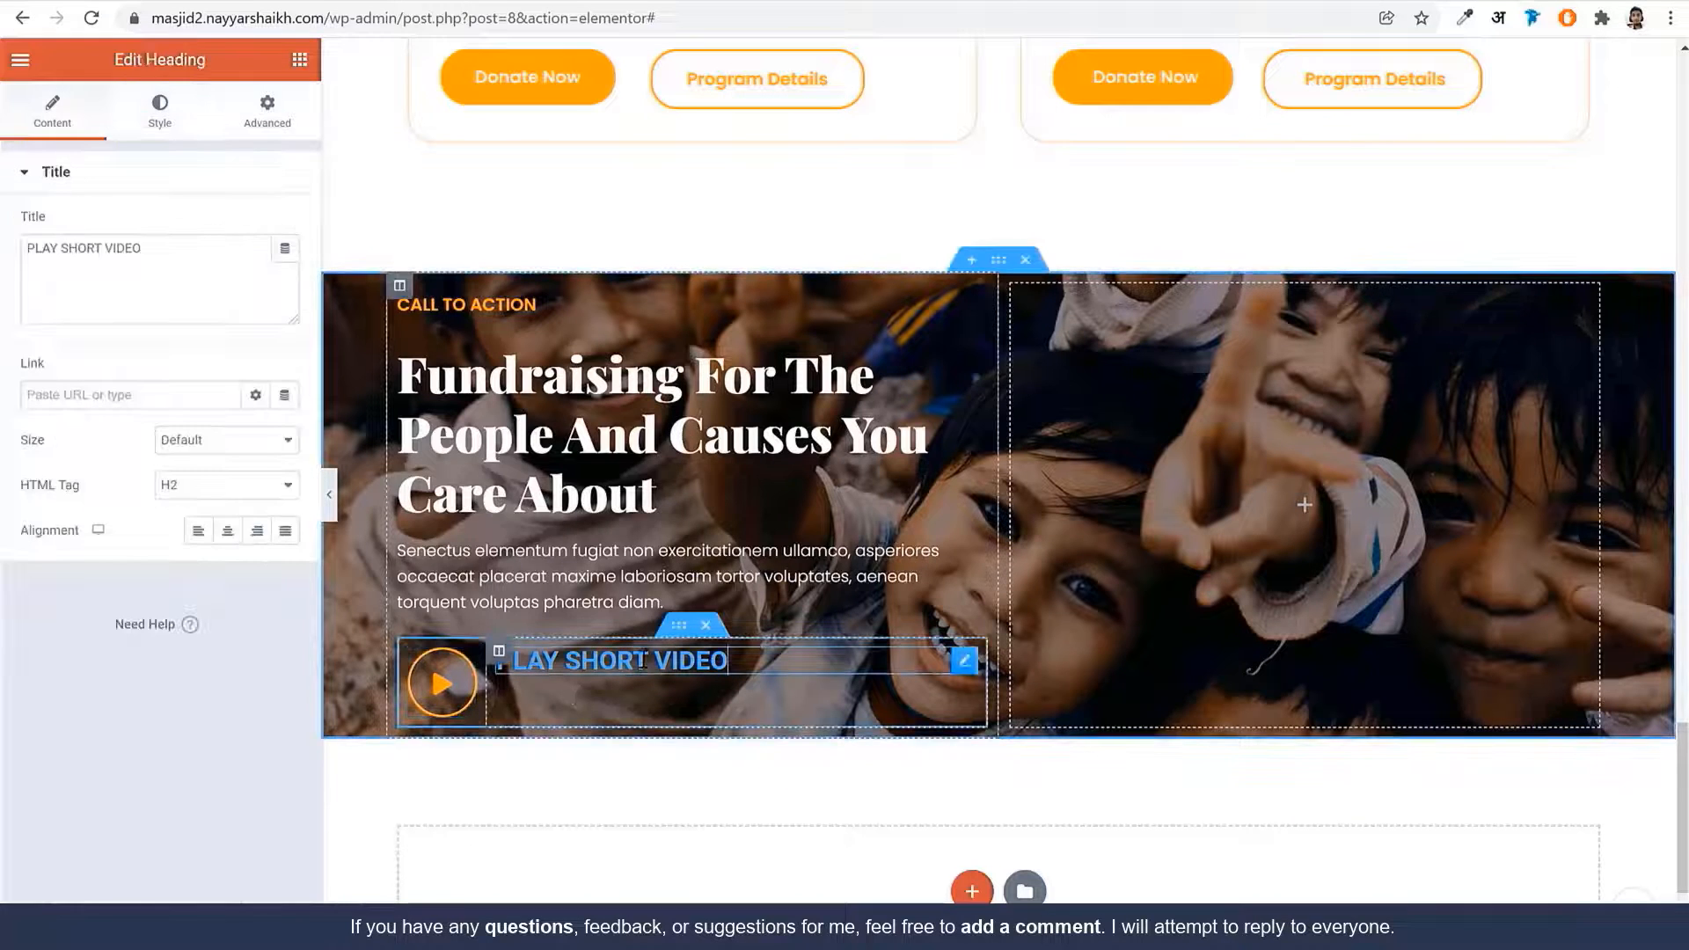
{"action": "left_click", "coordinate": [167, 123]}
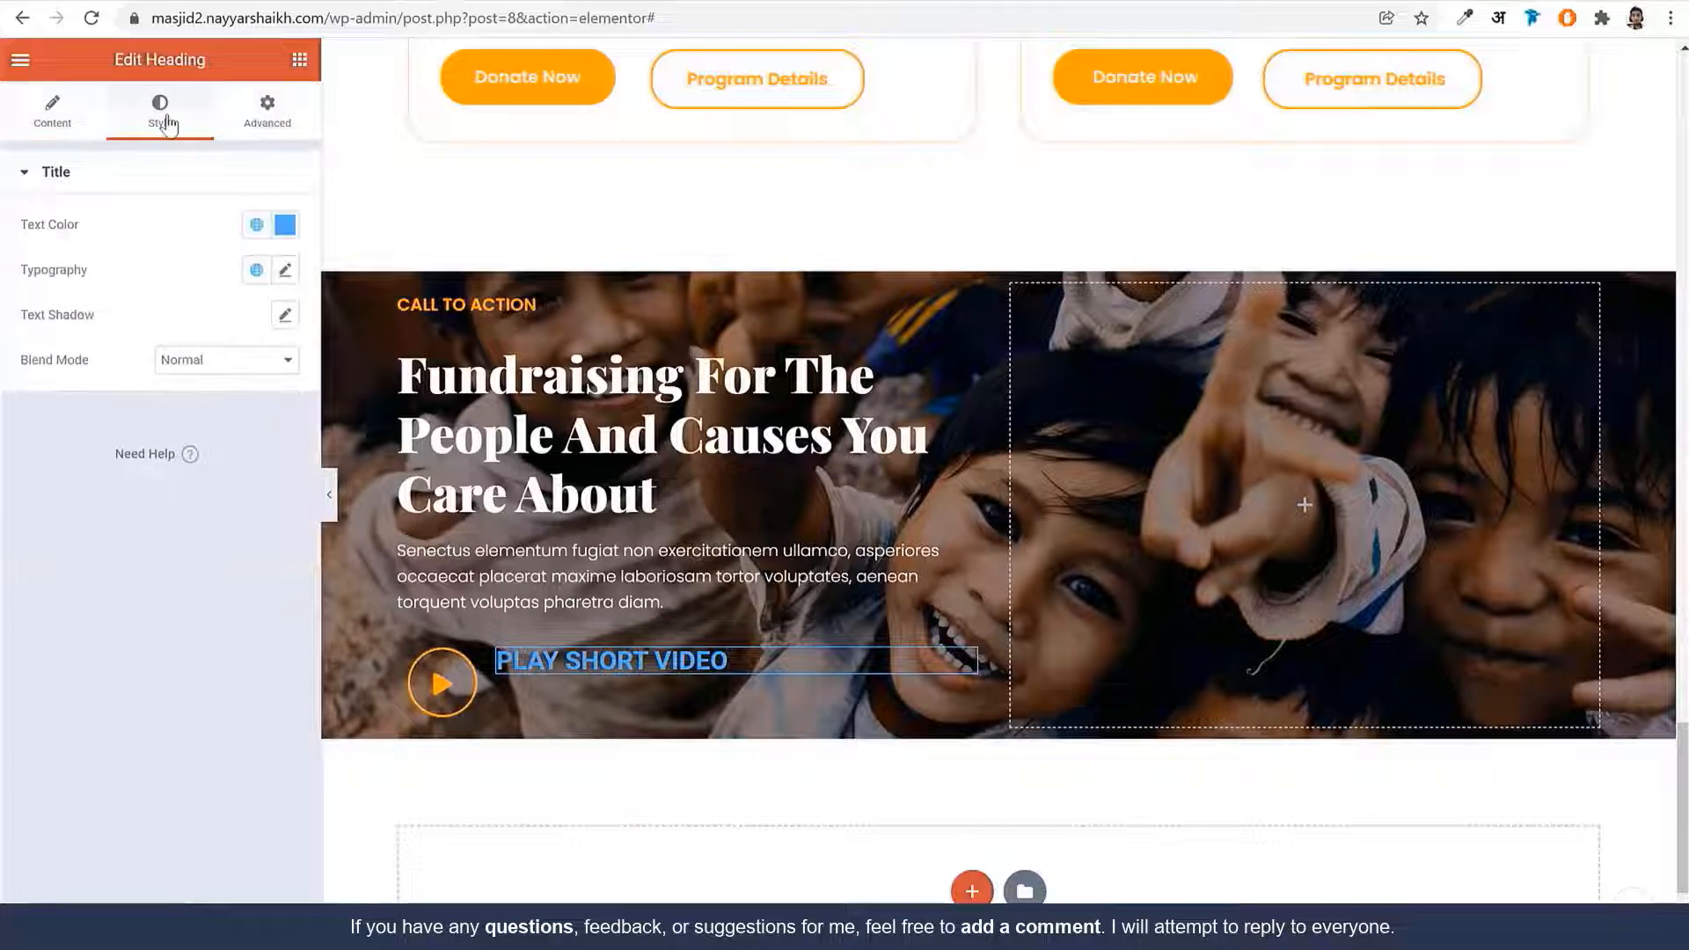
{"action": "left_click", "coordinate": [284, 225]}
{"action": "left_click", "coordinate": [39, 323]}
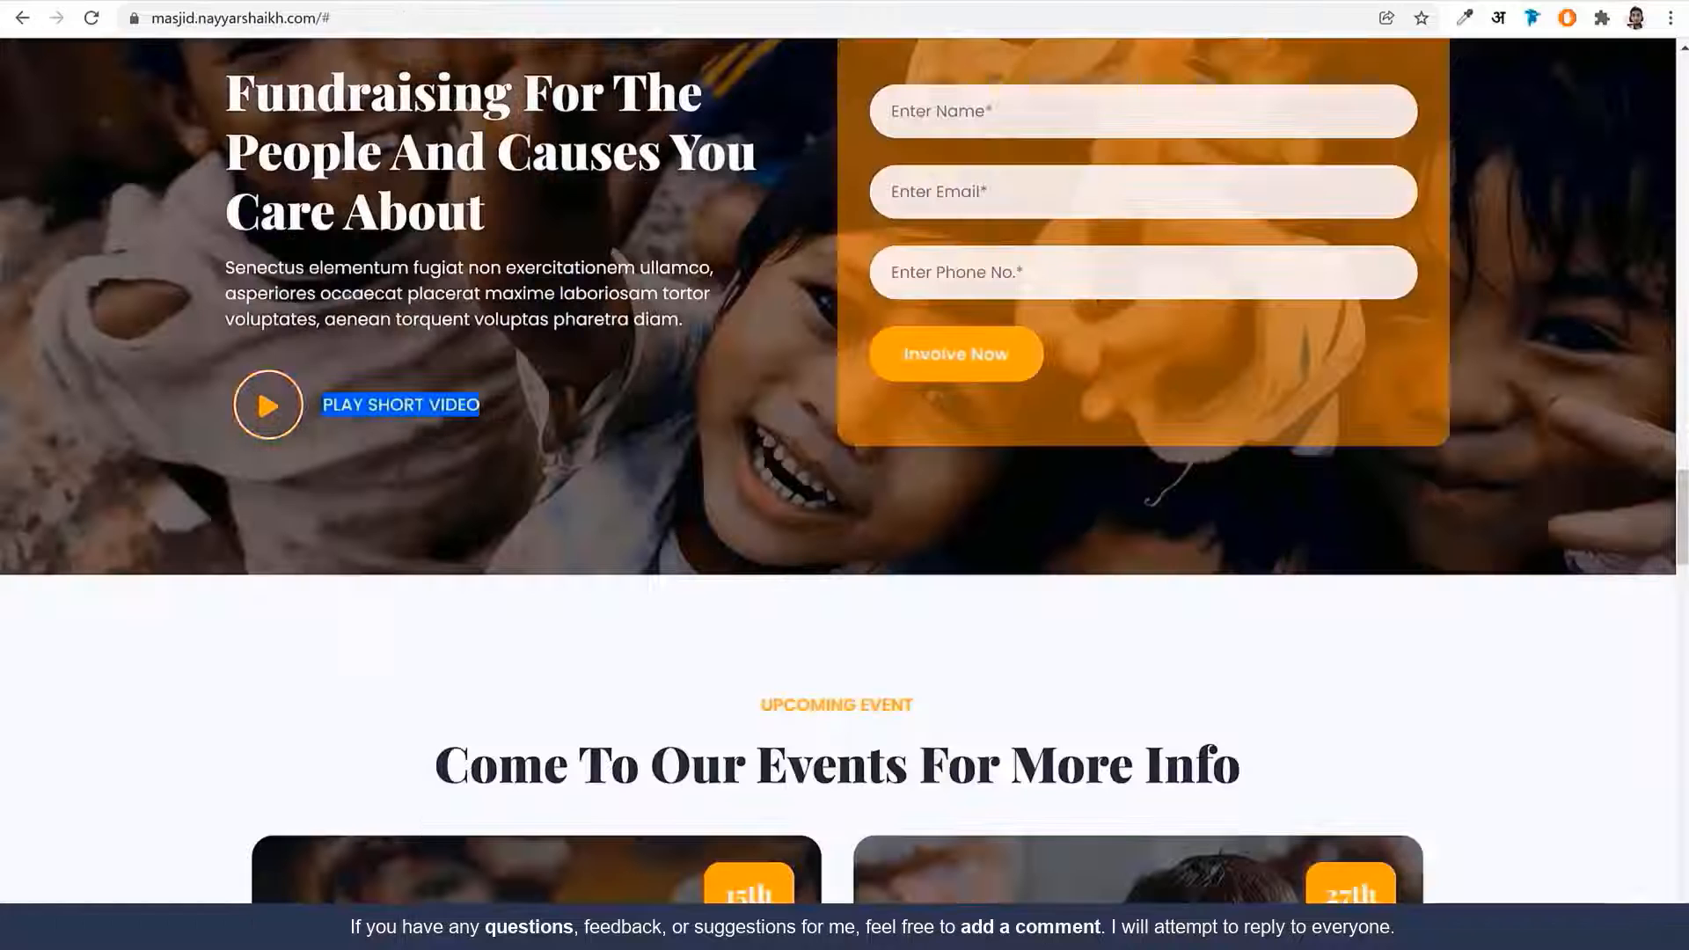
{"action": "left_click", "coordinate": [420, 469]}
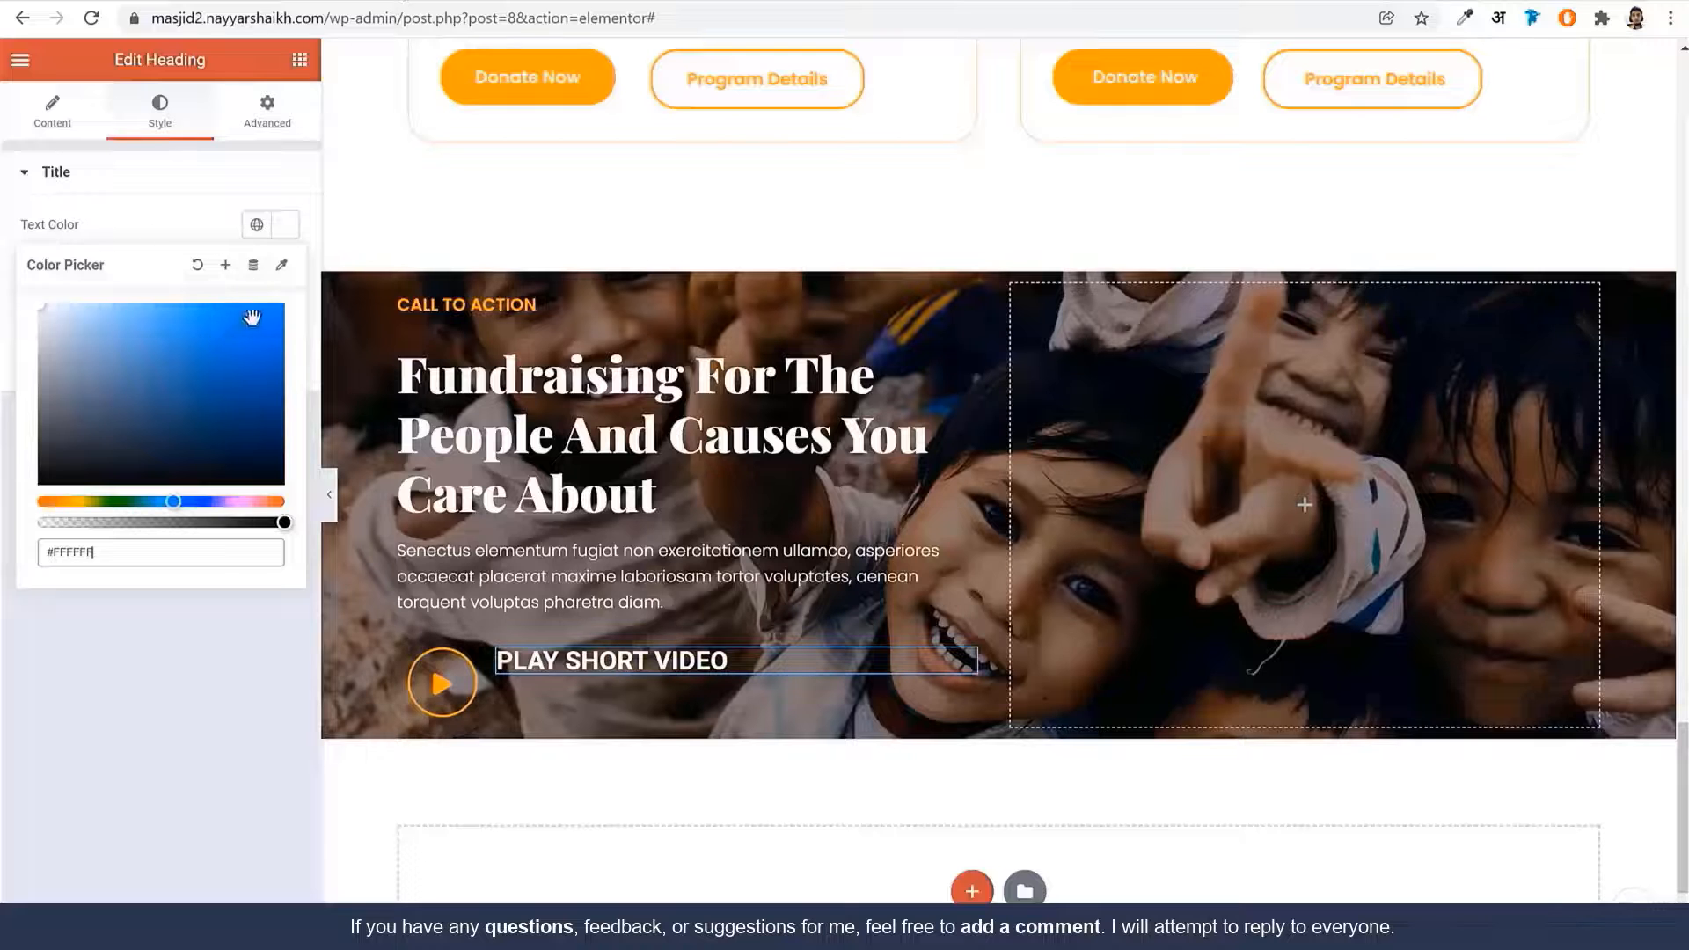
{"action": "left_click", "coordinate": [160, 226]}
Set the heading typography to Poppins, size 16, weight 500, line height 1.6 em
{"action": "left_click", "coordinate": [283, 278]}
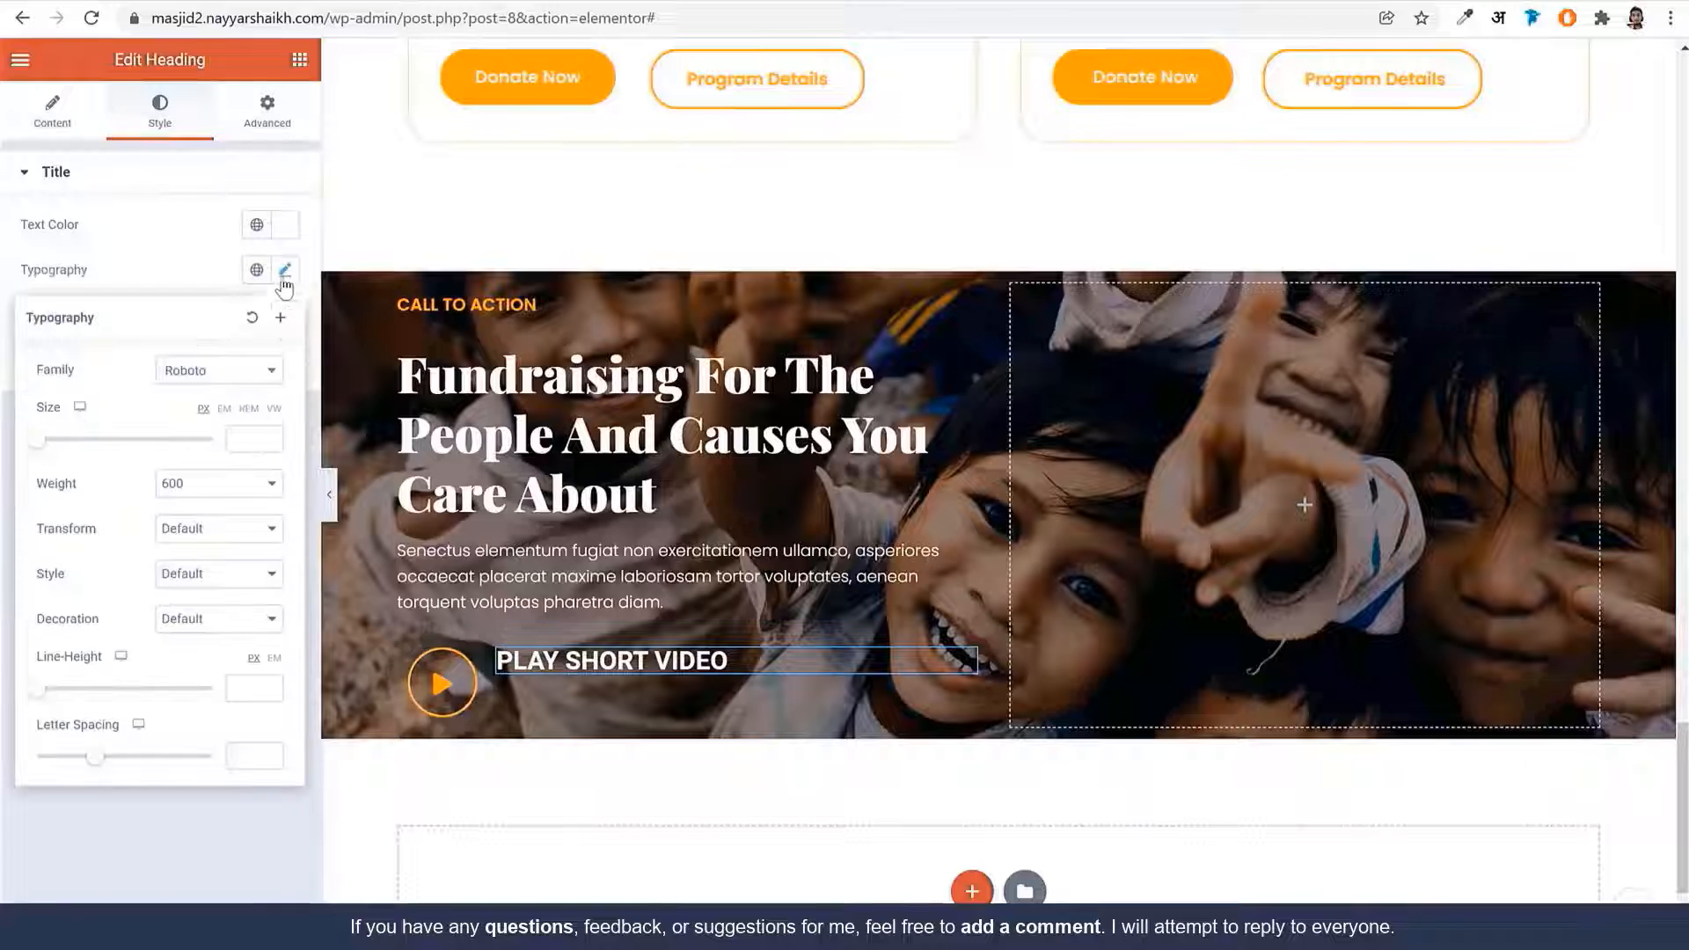
{"action": "left_click", "coordinate": [218, 371]}
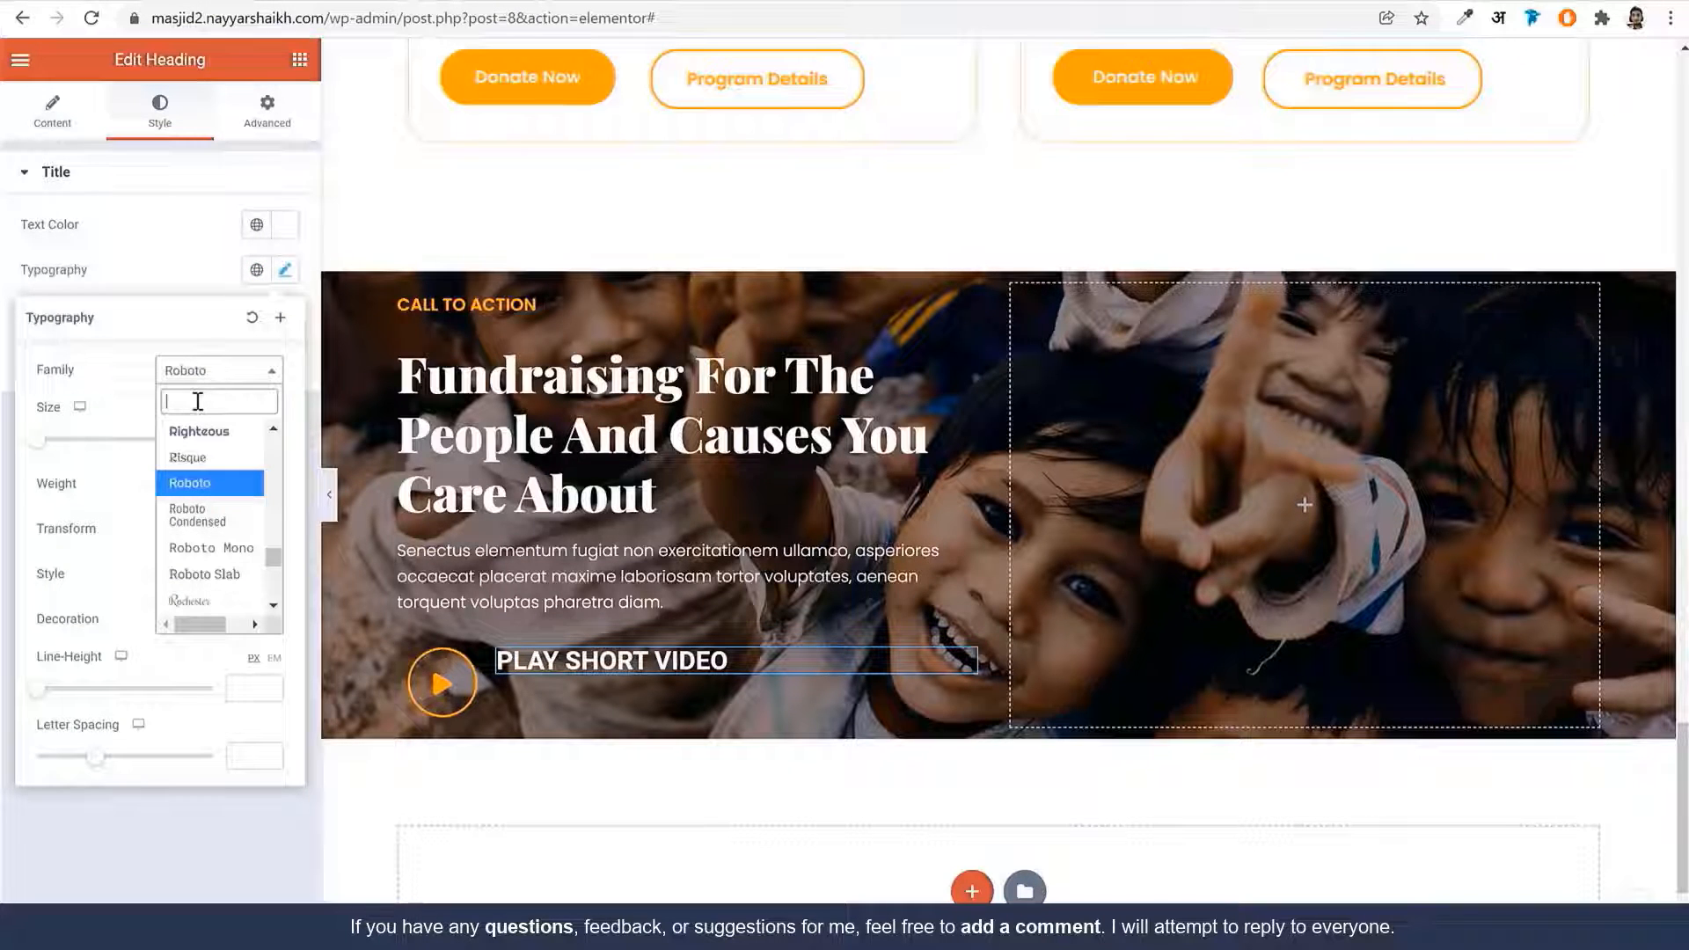
{"action": "type", "text": "popp"}
{"action": "key", "text": "Return"}
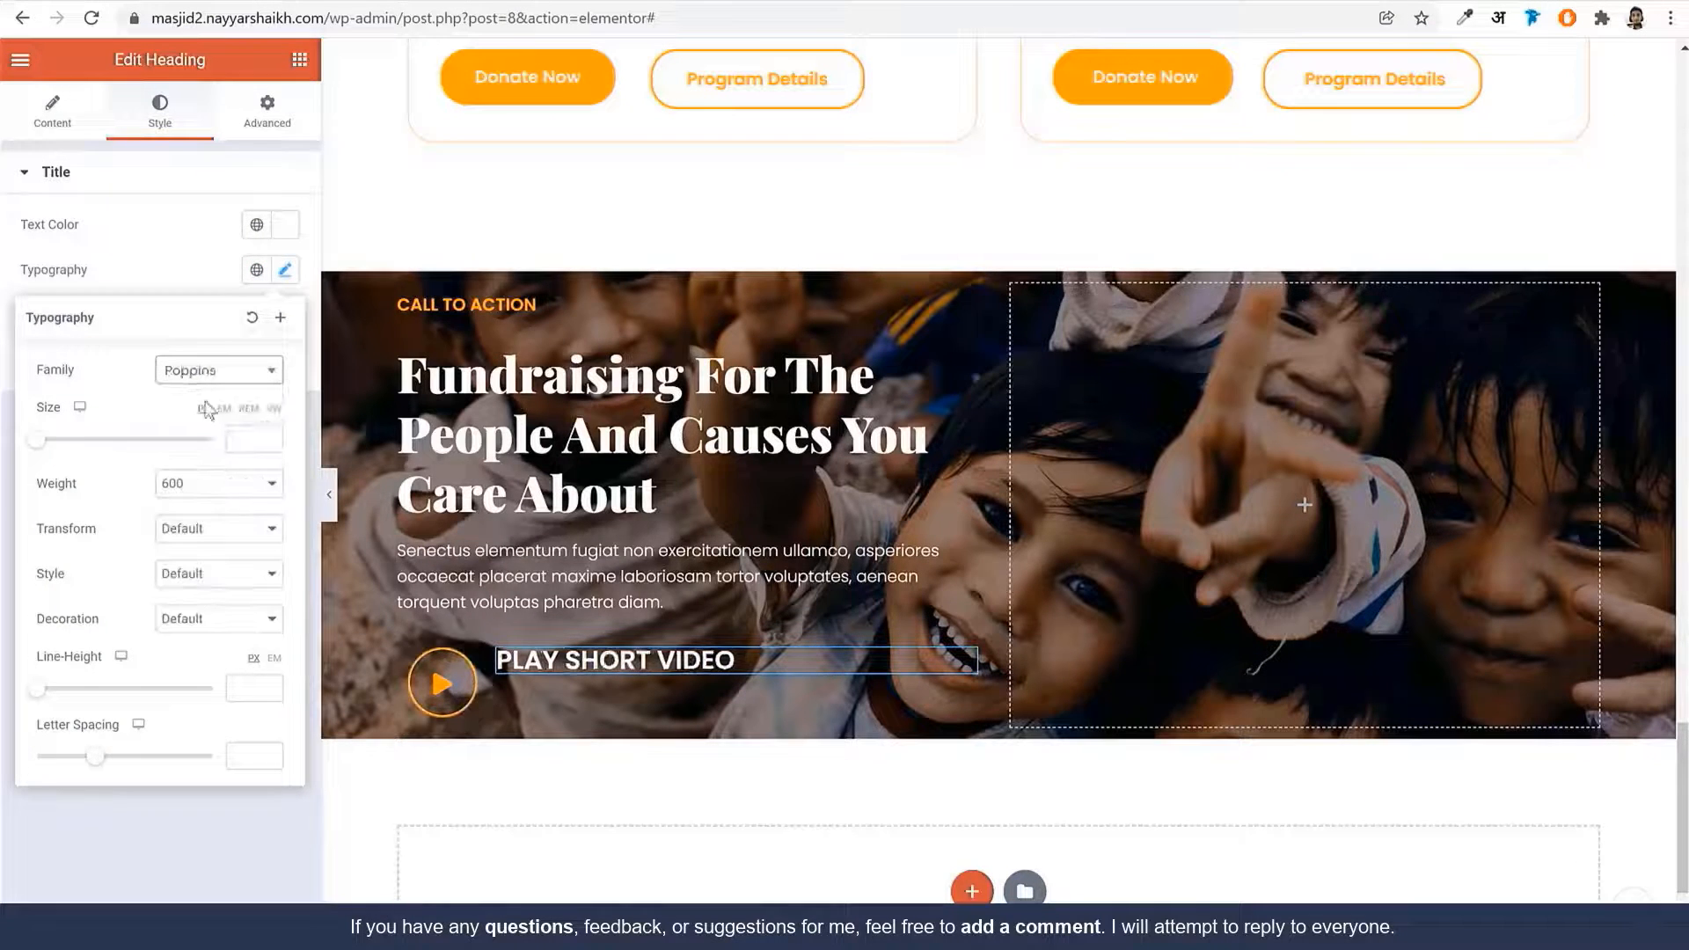
{"action": "type", "text": "16"}
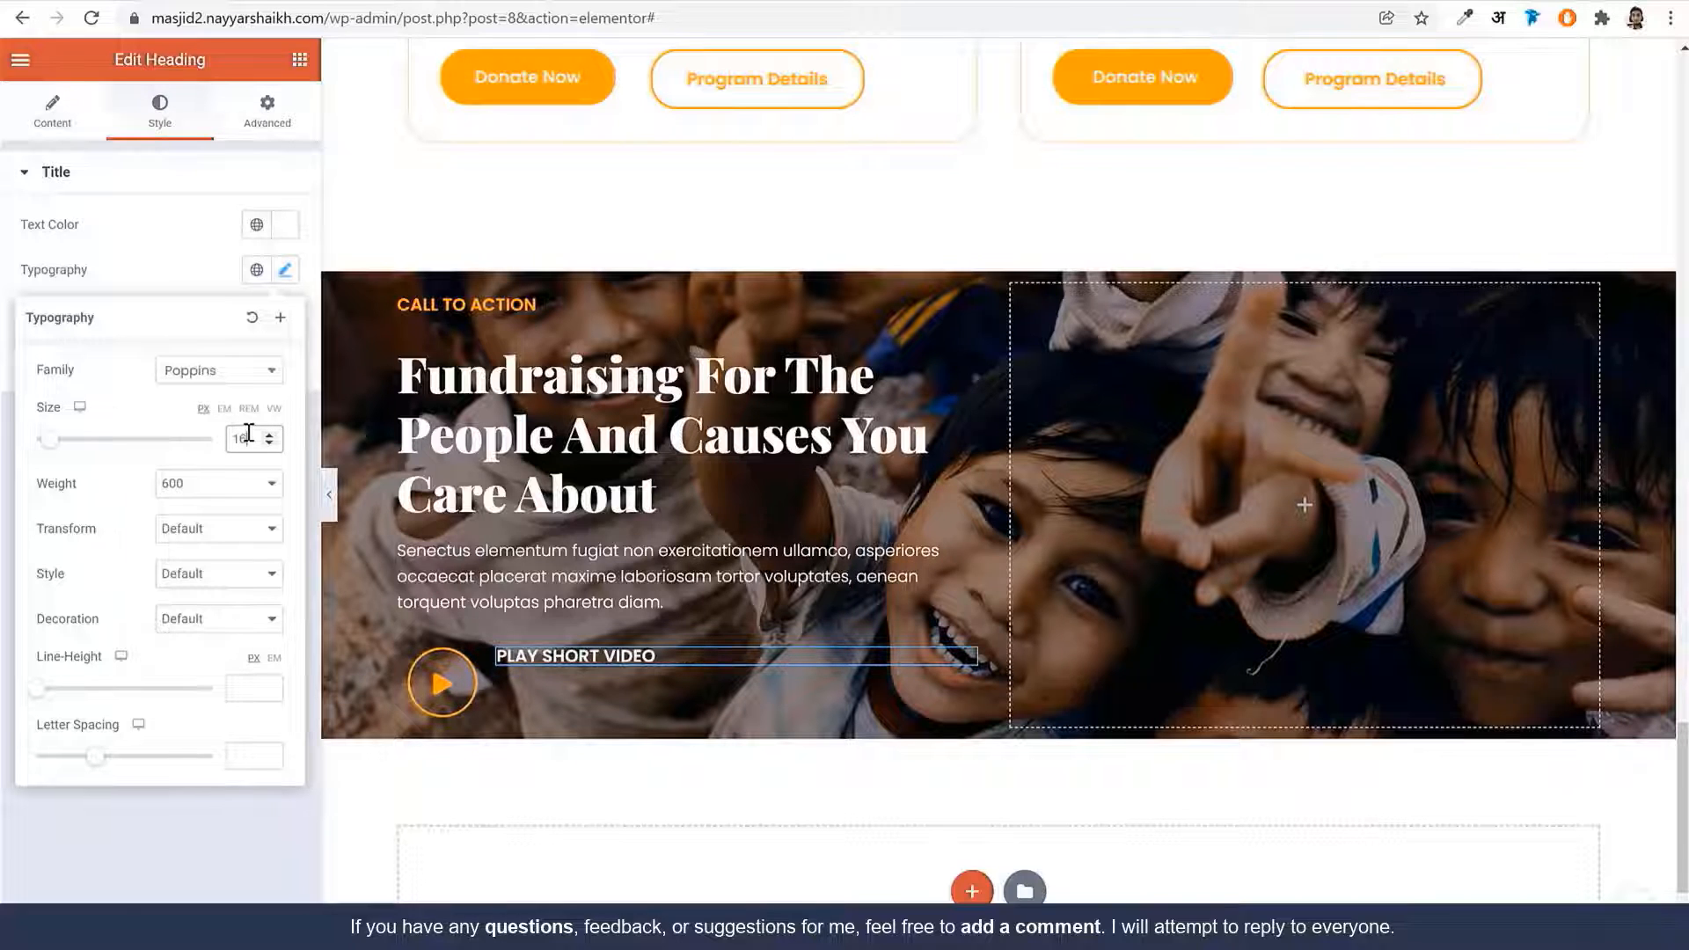
{"action": "left_click", "coordinate": [211, 482]}
{"action": "left_click", "coordinate": [185, 567]}
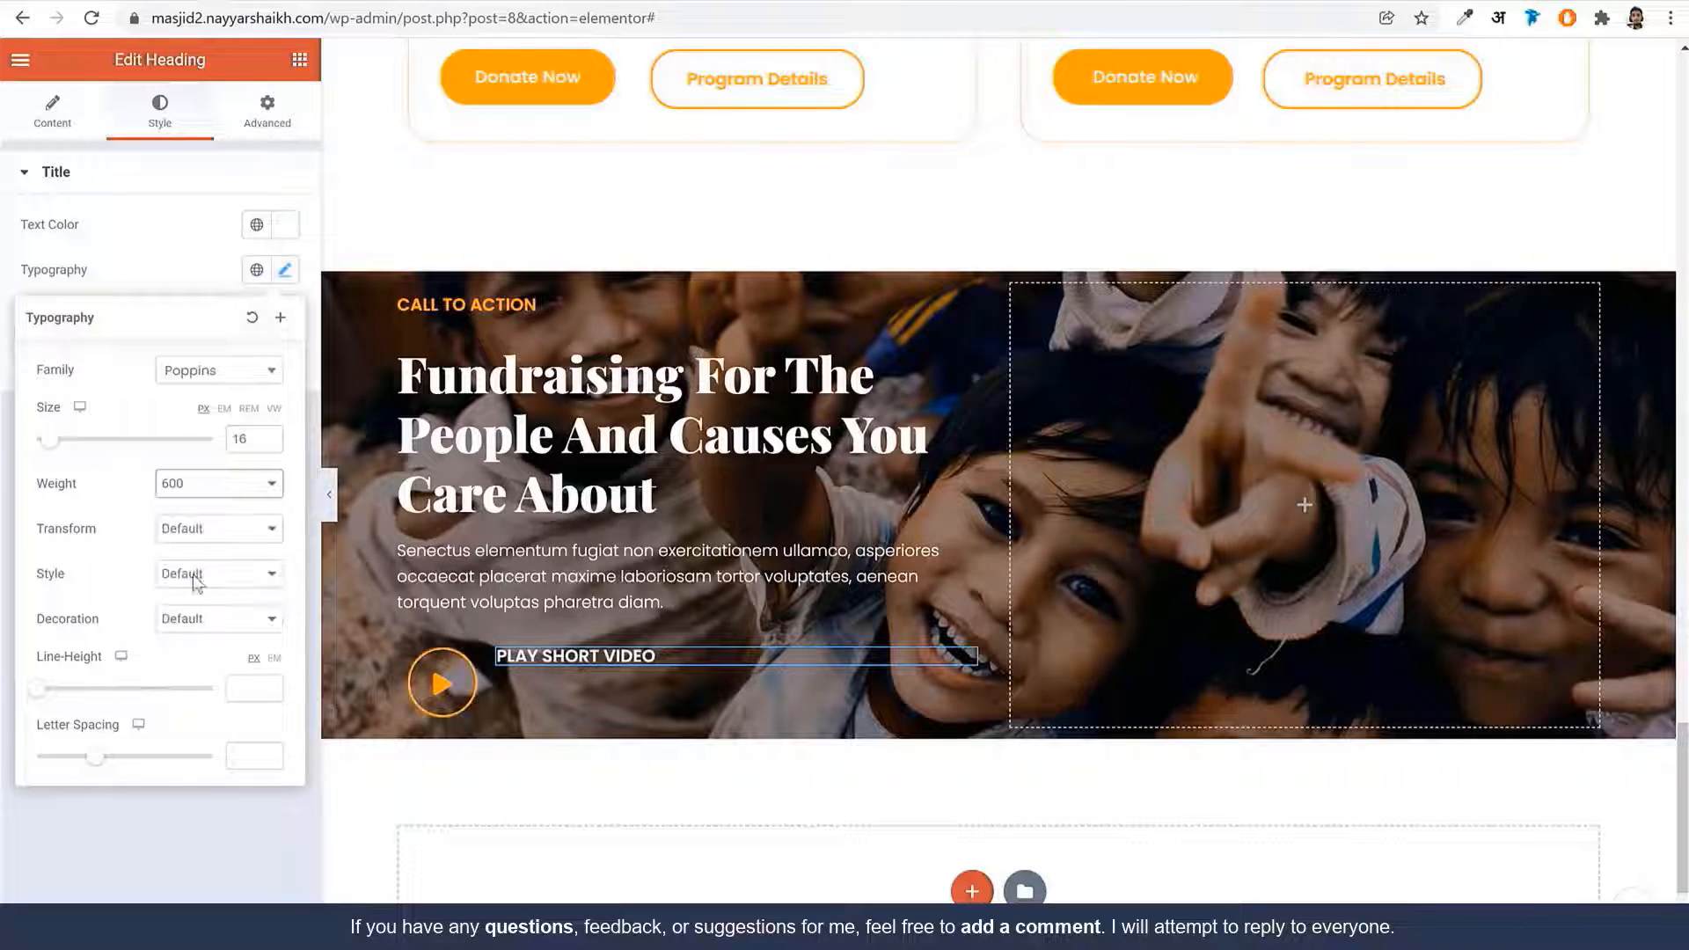
{"action": "left_click", "coordinate": [274, 659]}
{"action": "left_click", "coordinate": [246, 689]}
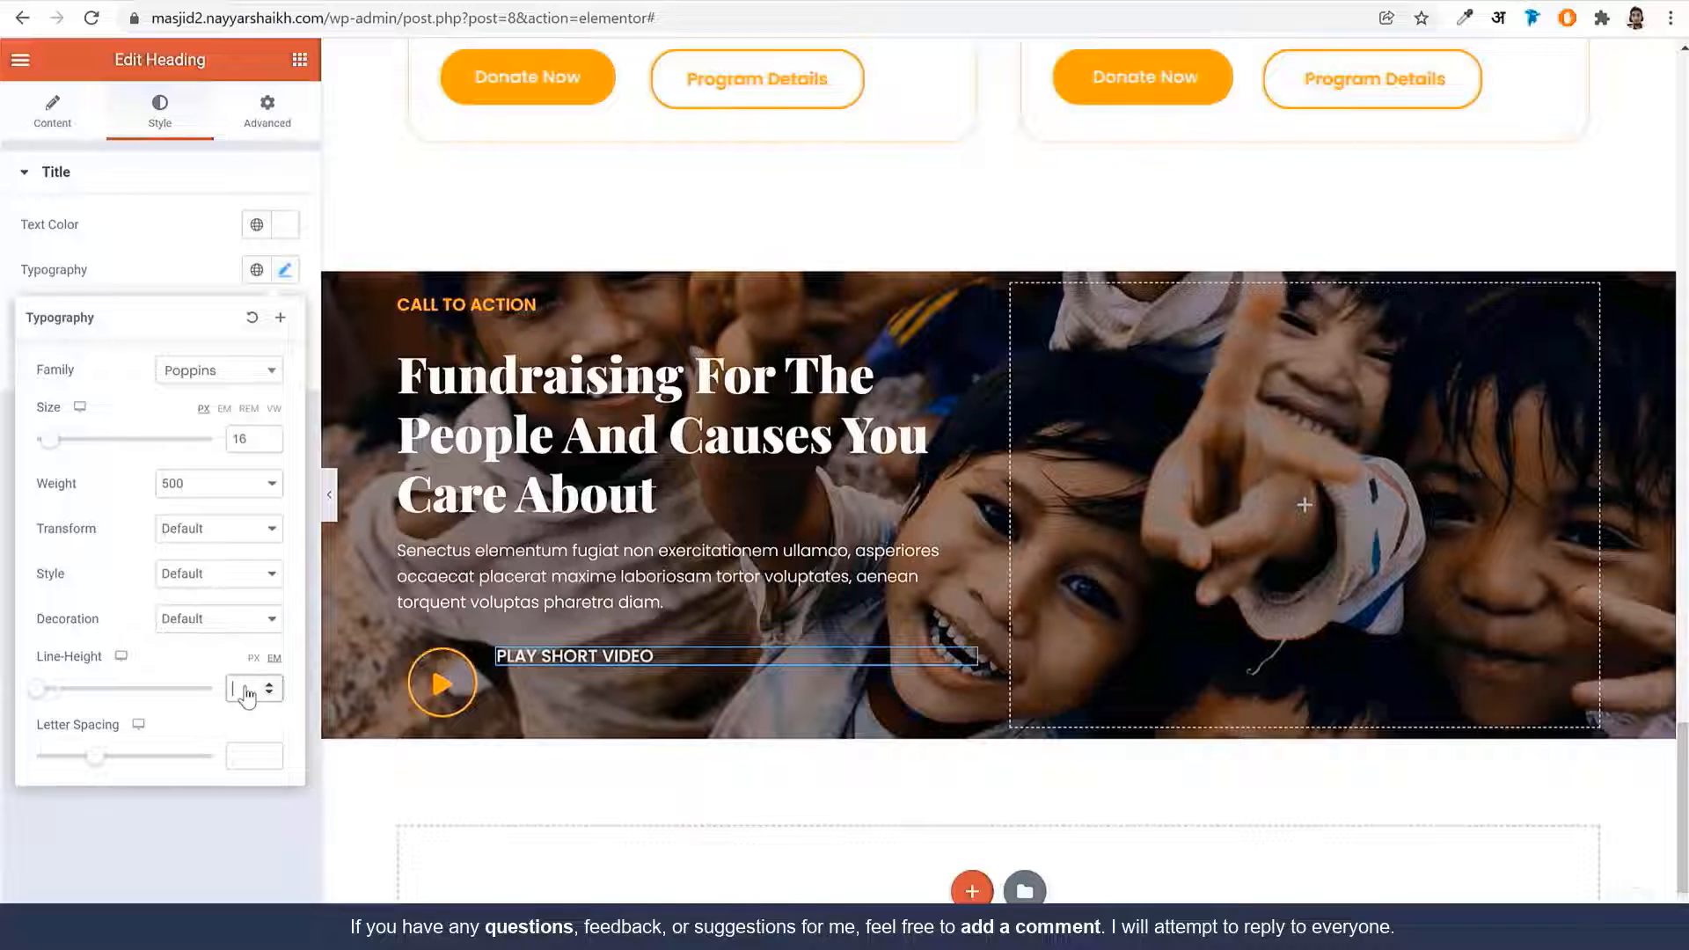
{"action": "type", "text": "1.6"}
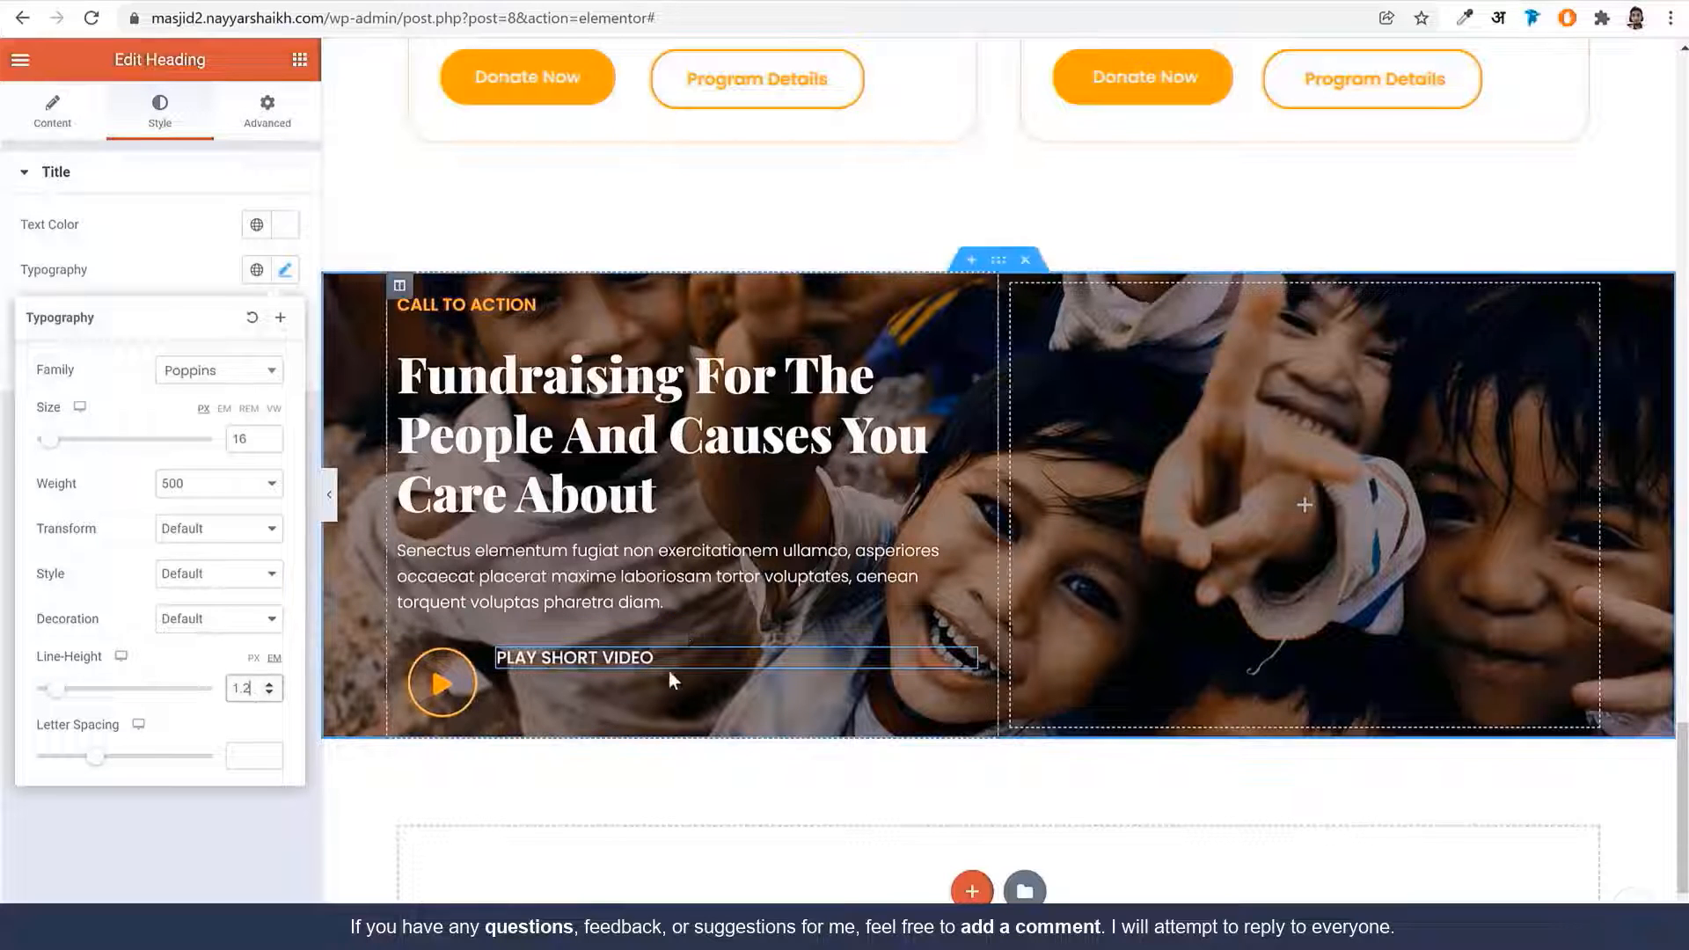
Set the video button inner section's vertical alignment to Middle
{"action": "left_click", "coordinate": [686, 639]}
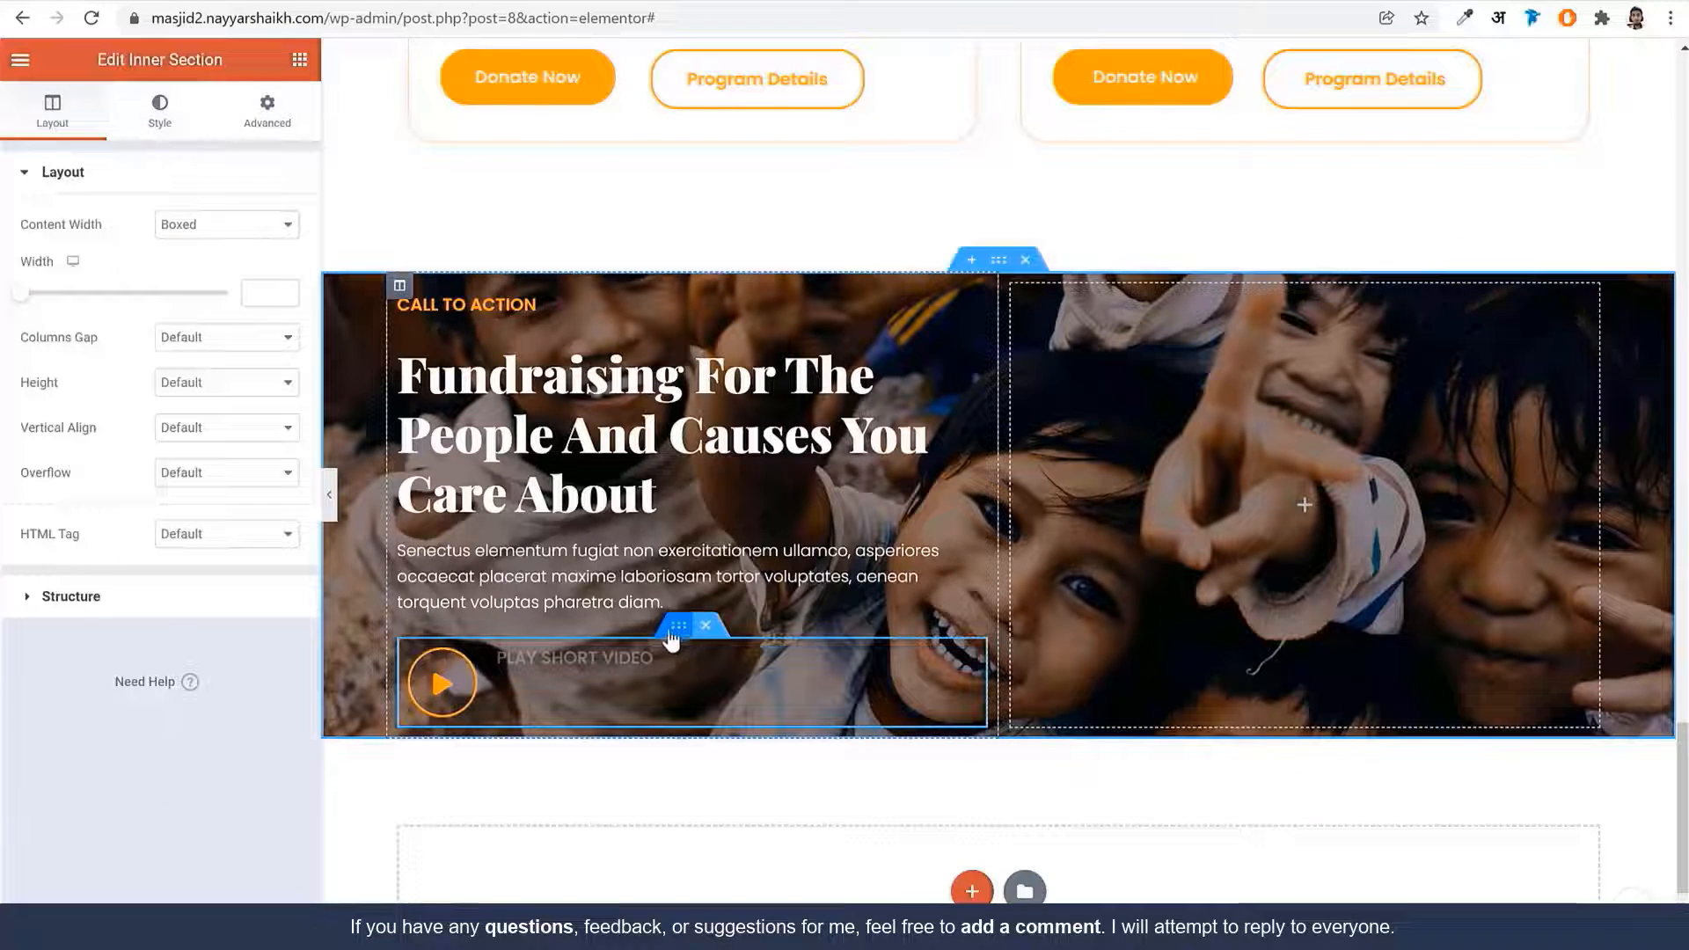
{"action": "left_click", "coordinate": [207, 429]}
{"action": "left_click", "coordinate": [219, 494]}
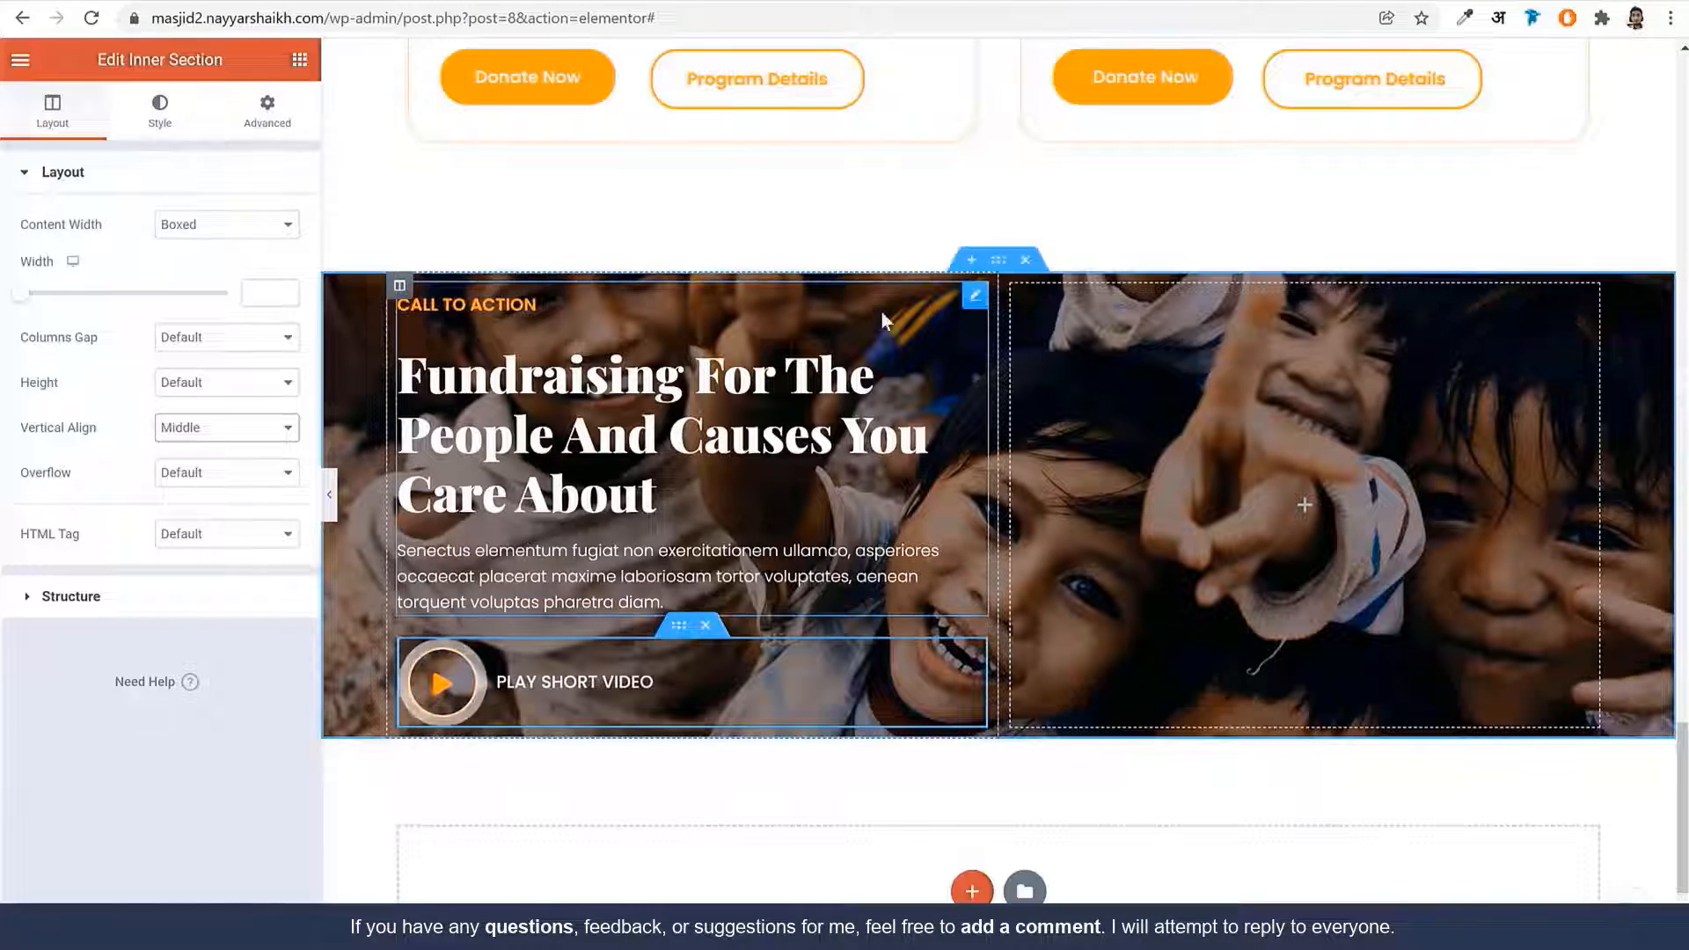
Give the call-to-action section 120 px top and bottom padding
{"action": "left_click", "coordinate": [998, 268]}
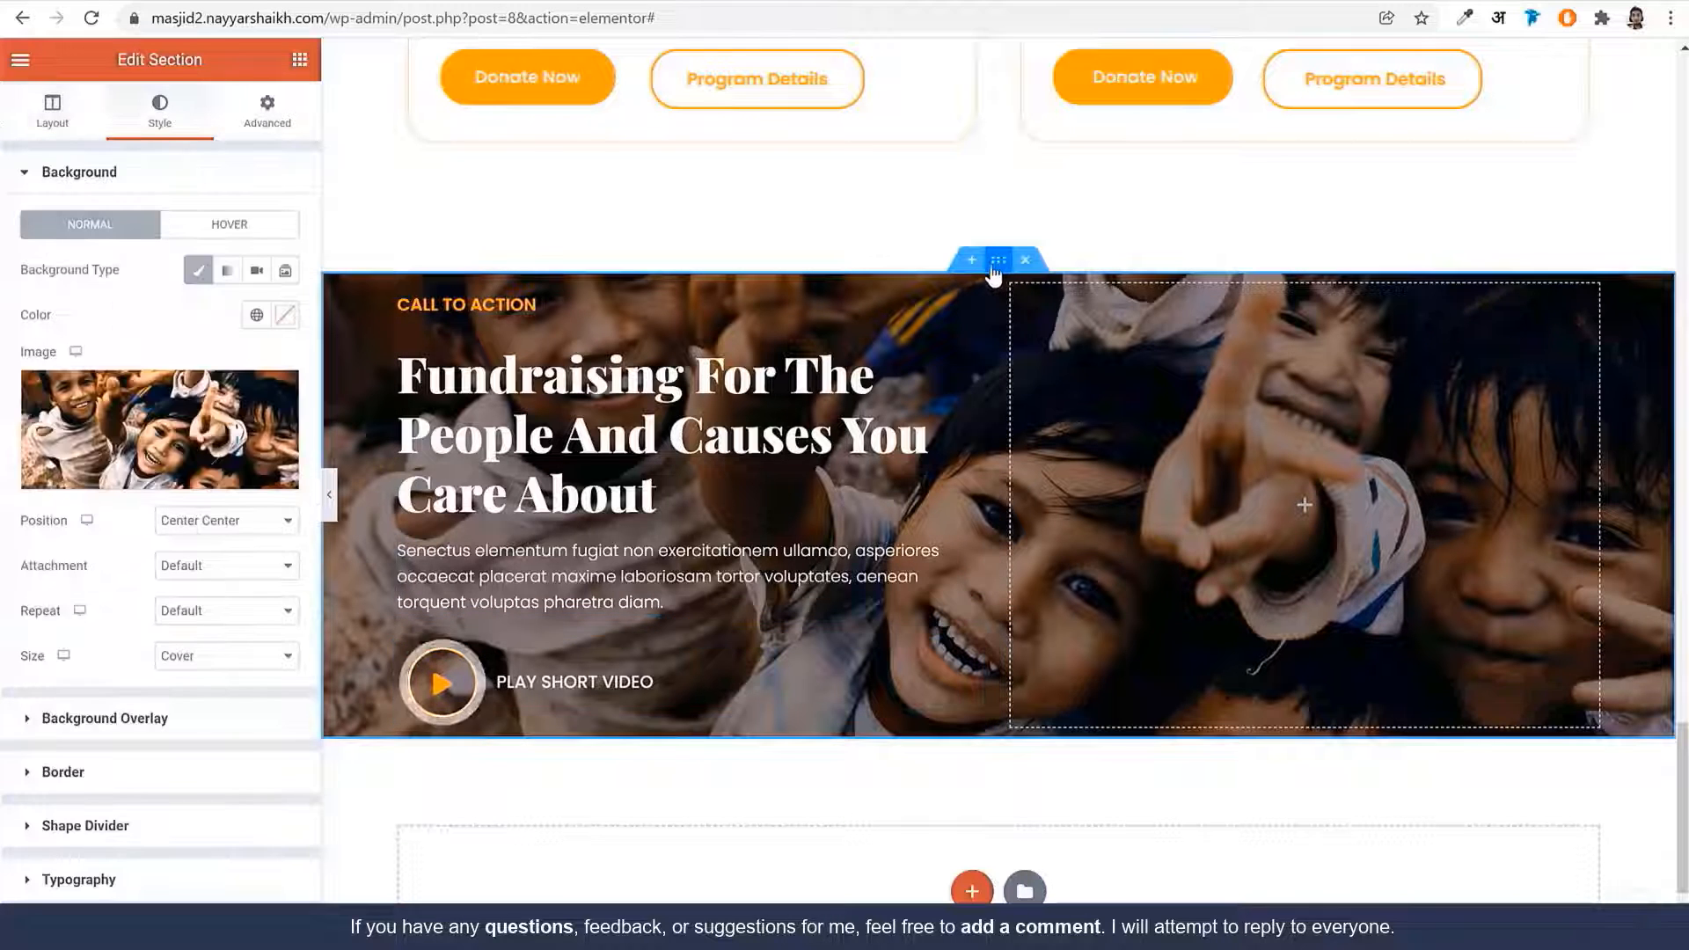
{"action": "left_click", "coordinate": [262, 121]}
{"action": "left_click", "coordinate": [272, 335]}
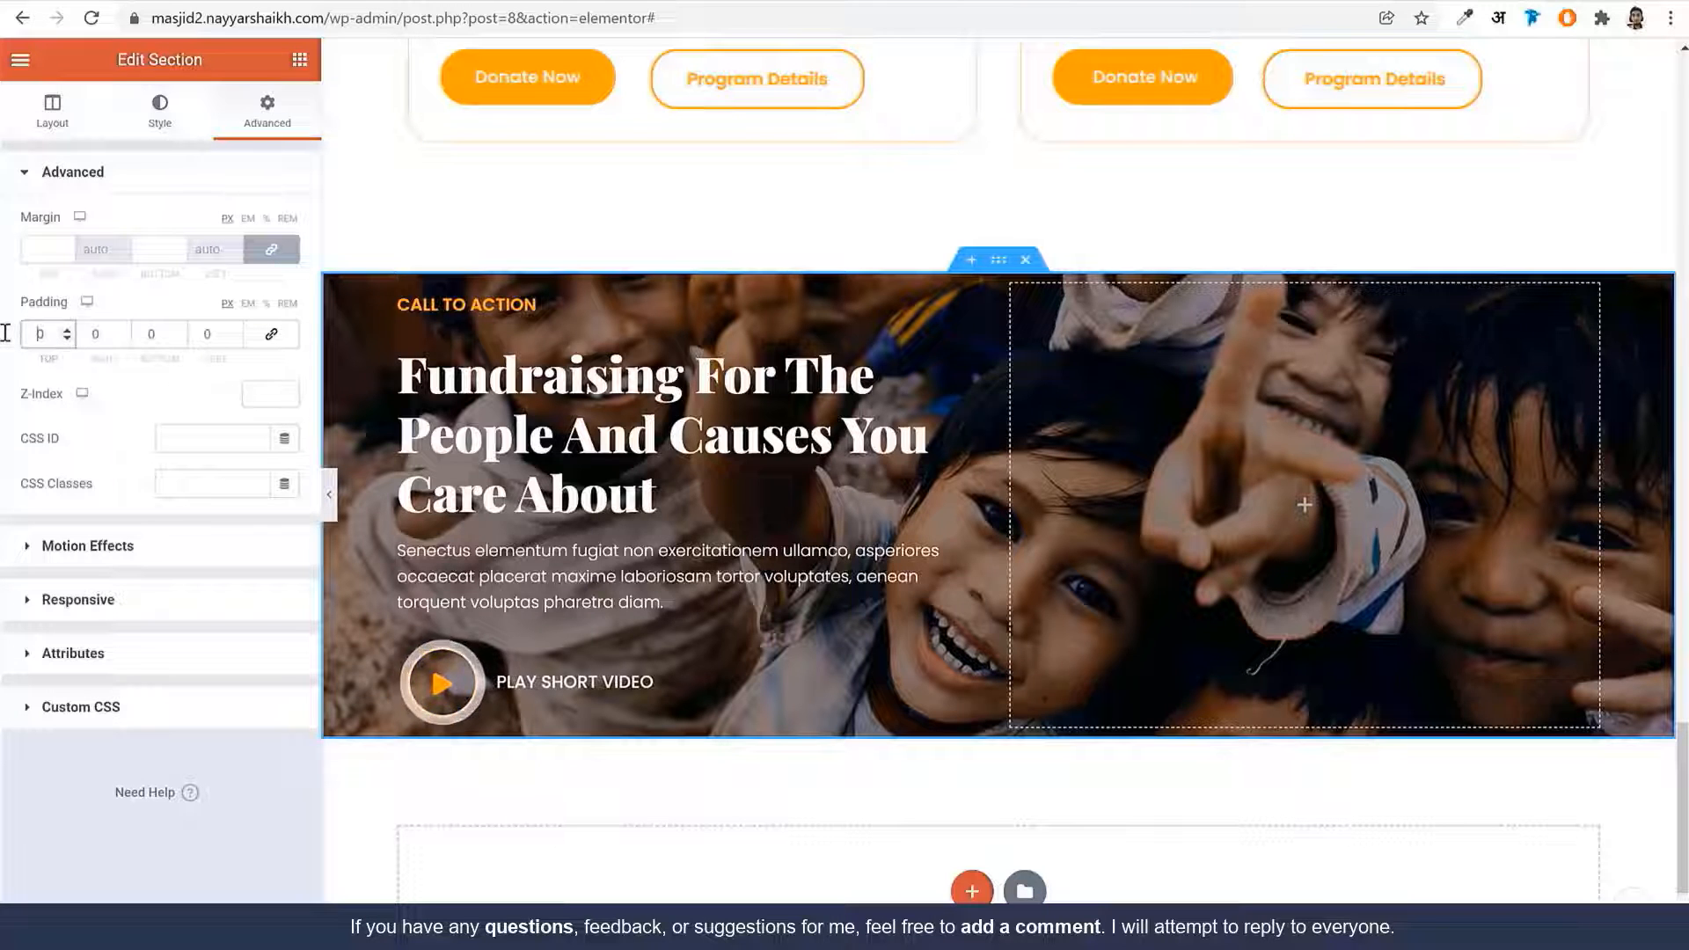
{"action": "type", "text": "120"}
{"action": "key", "text": "Tab"}
{"action": "key", "text": "Tab"}
{"action": "type", "text": "12"}
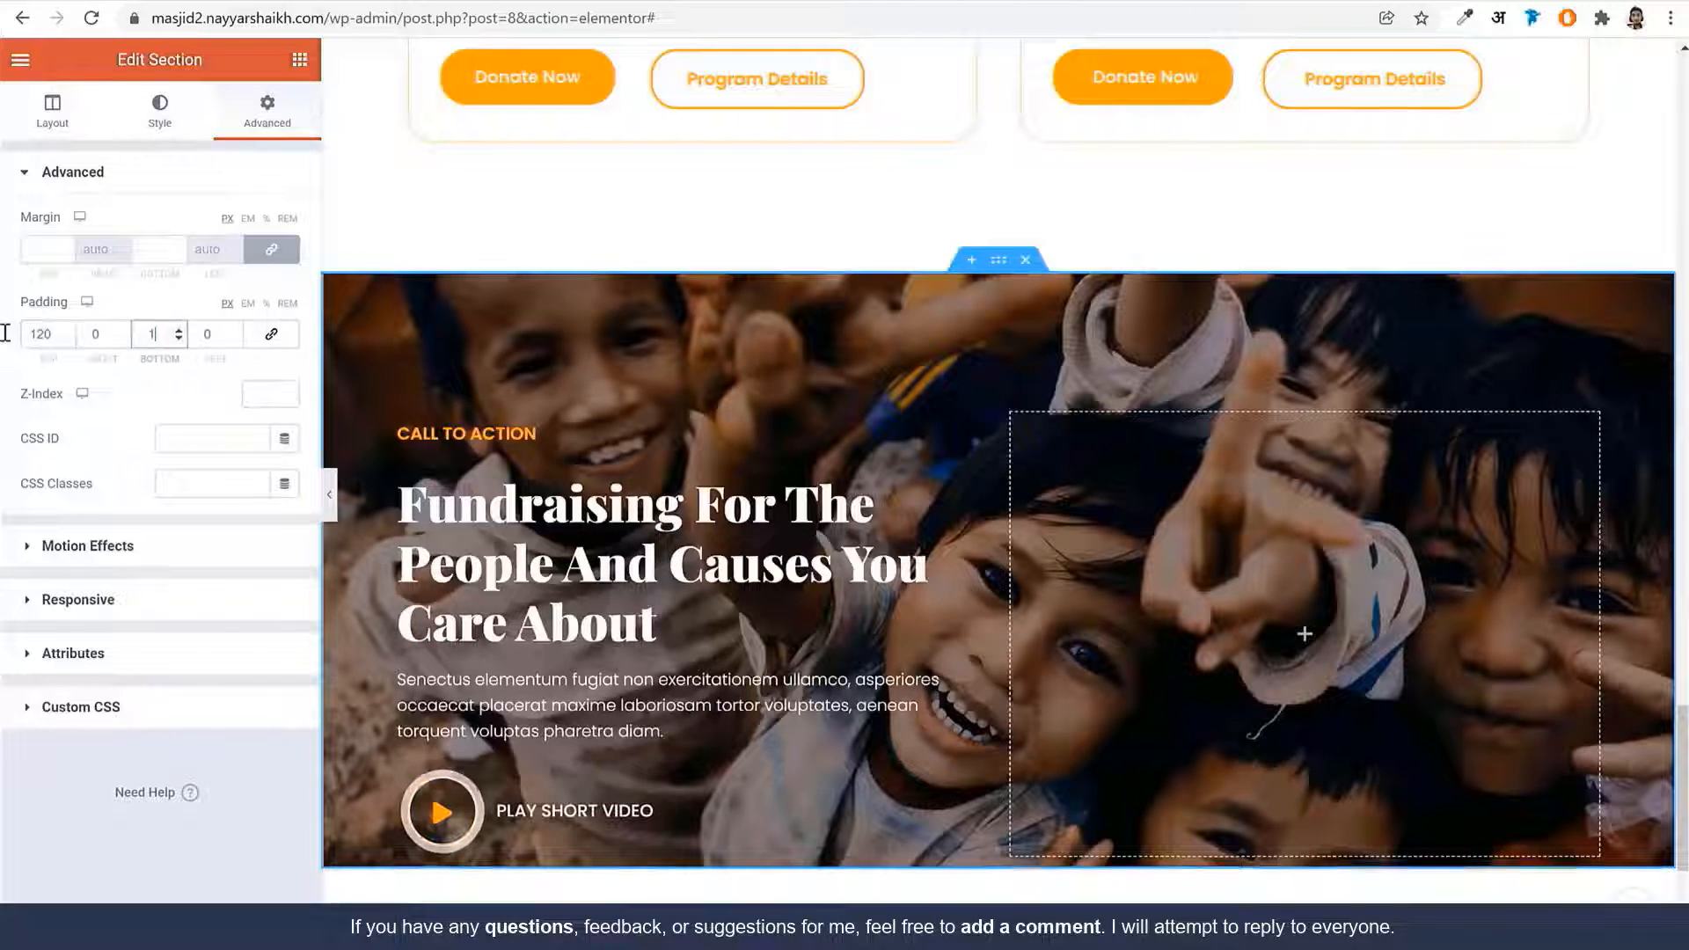
{"action": "type", "text": "0"}
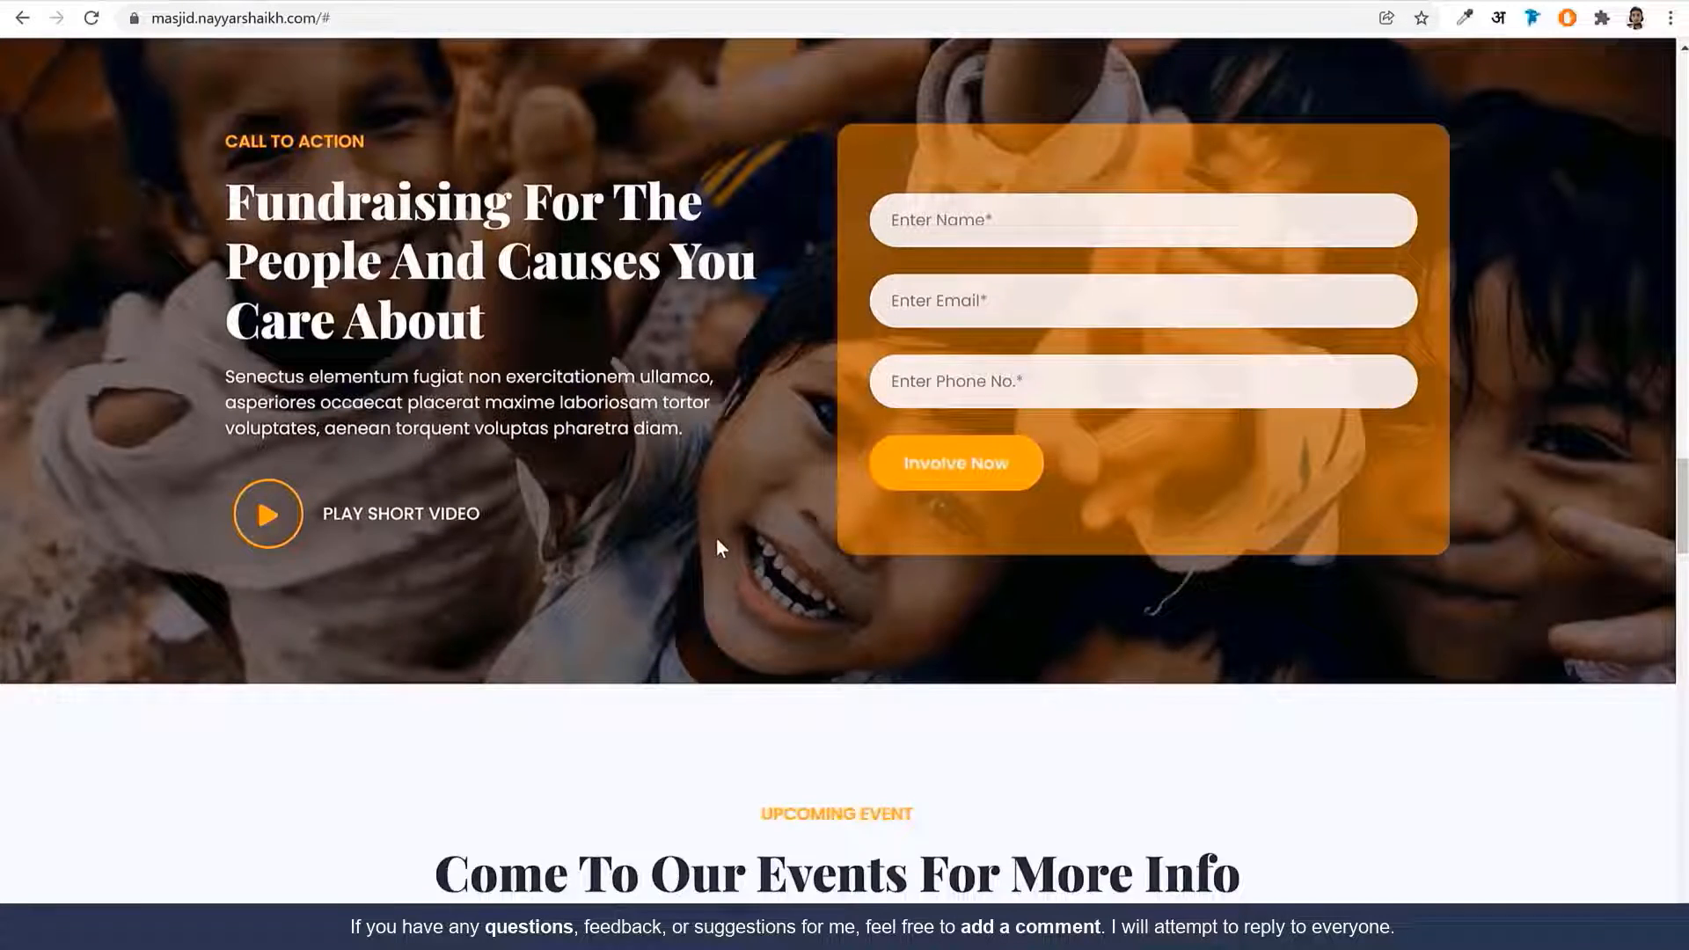
{"action": "scroll", "coordinate": [716, 539], "scroll_direction": "up", "scroll_amount": 2}
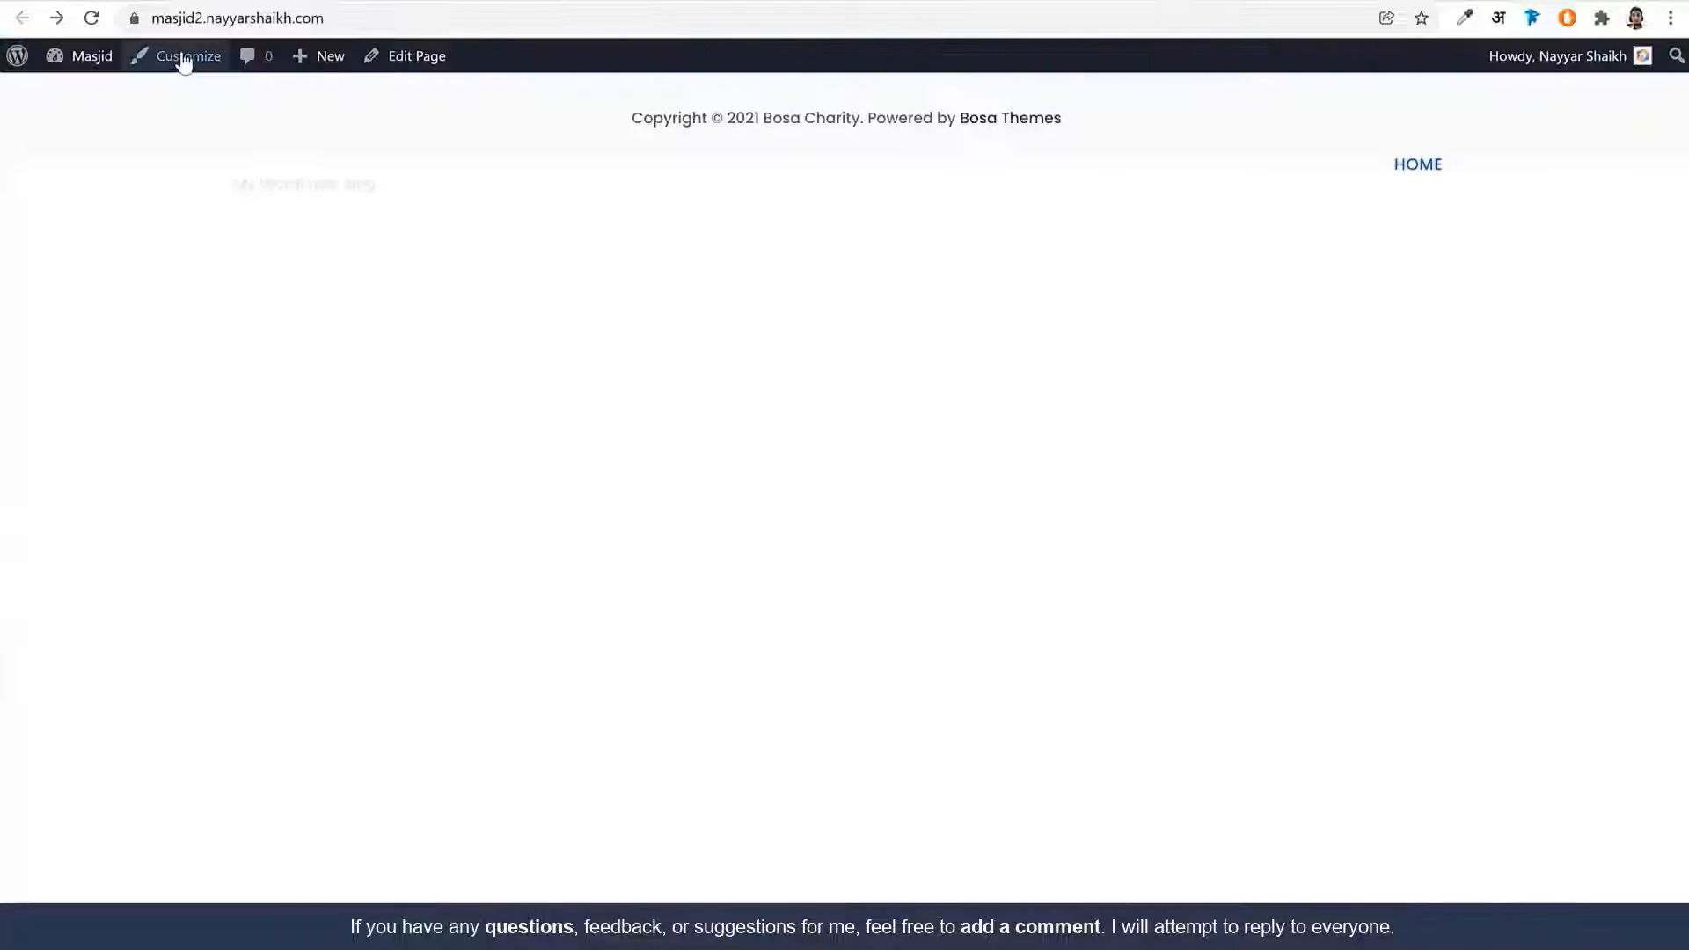
{"action": "left_click", "coordinate": [92, 57]}
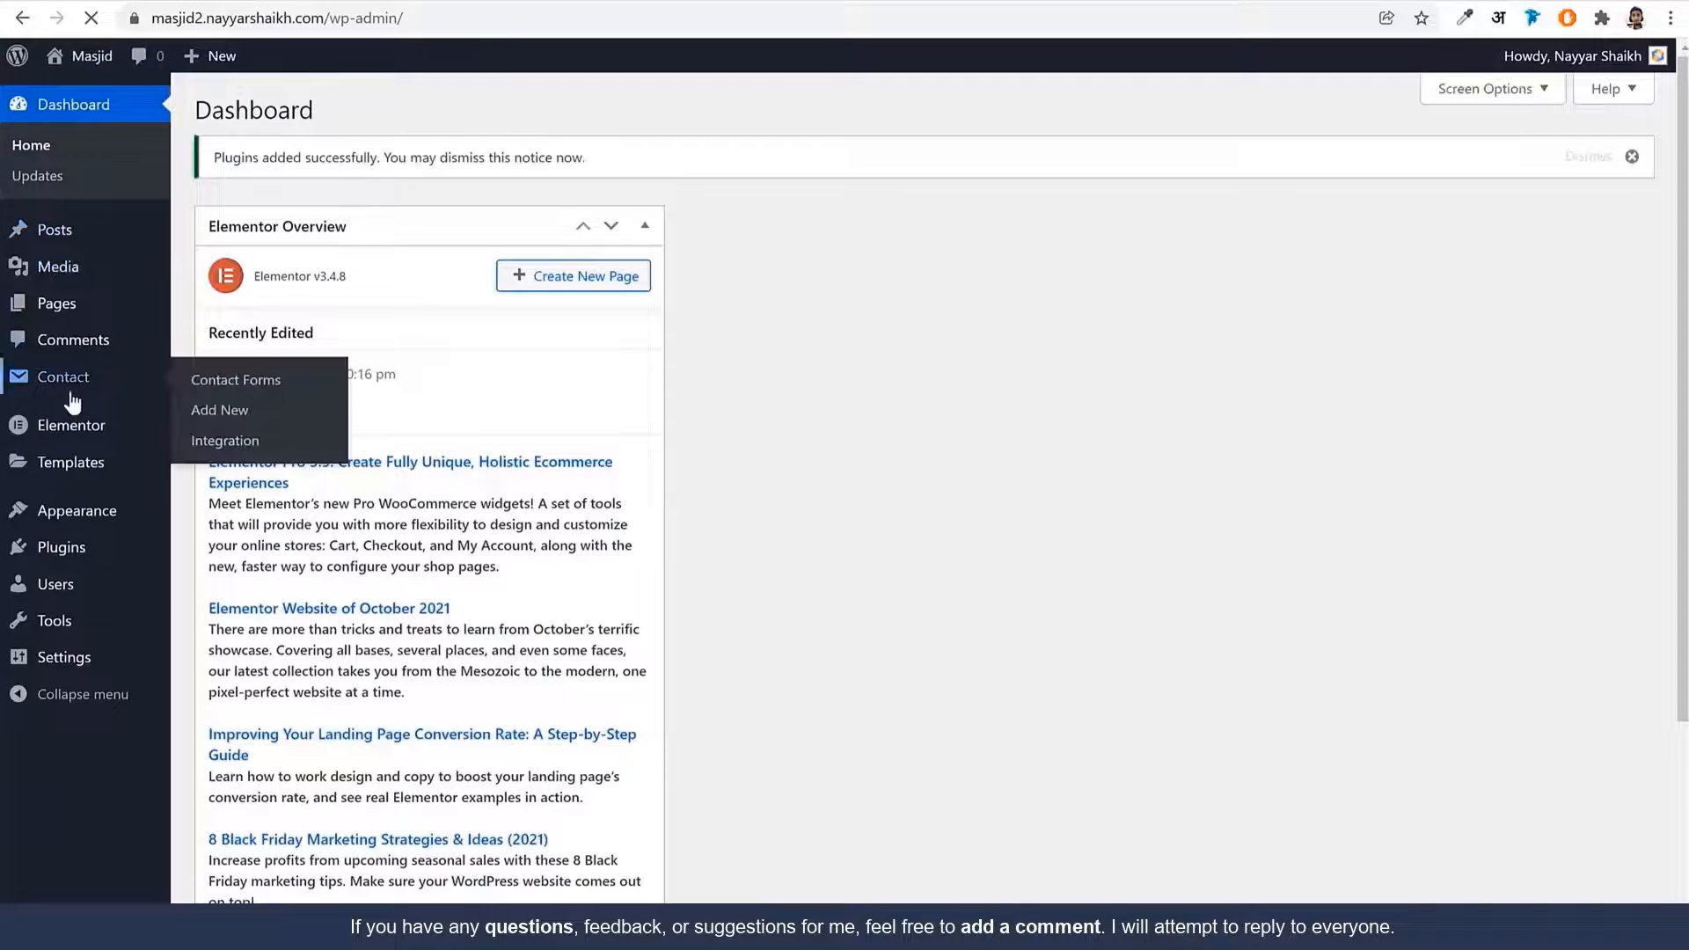
Open the Contact Forms list, then go to the Media folder in File Explorer
{"action": "left_click", "coordinate": [73, 396]}
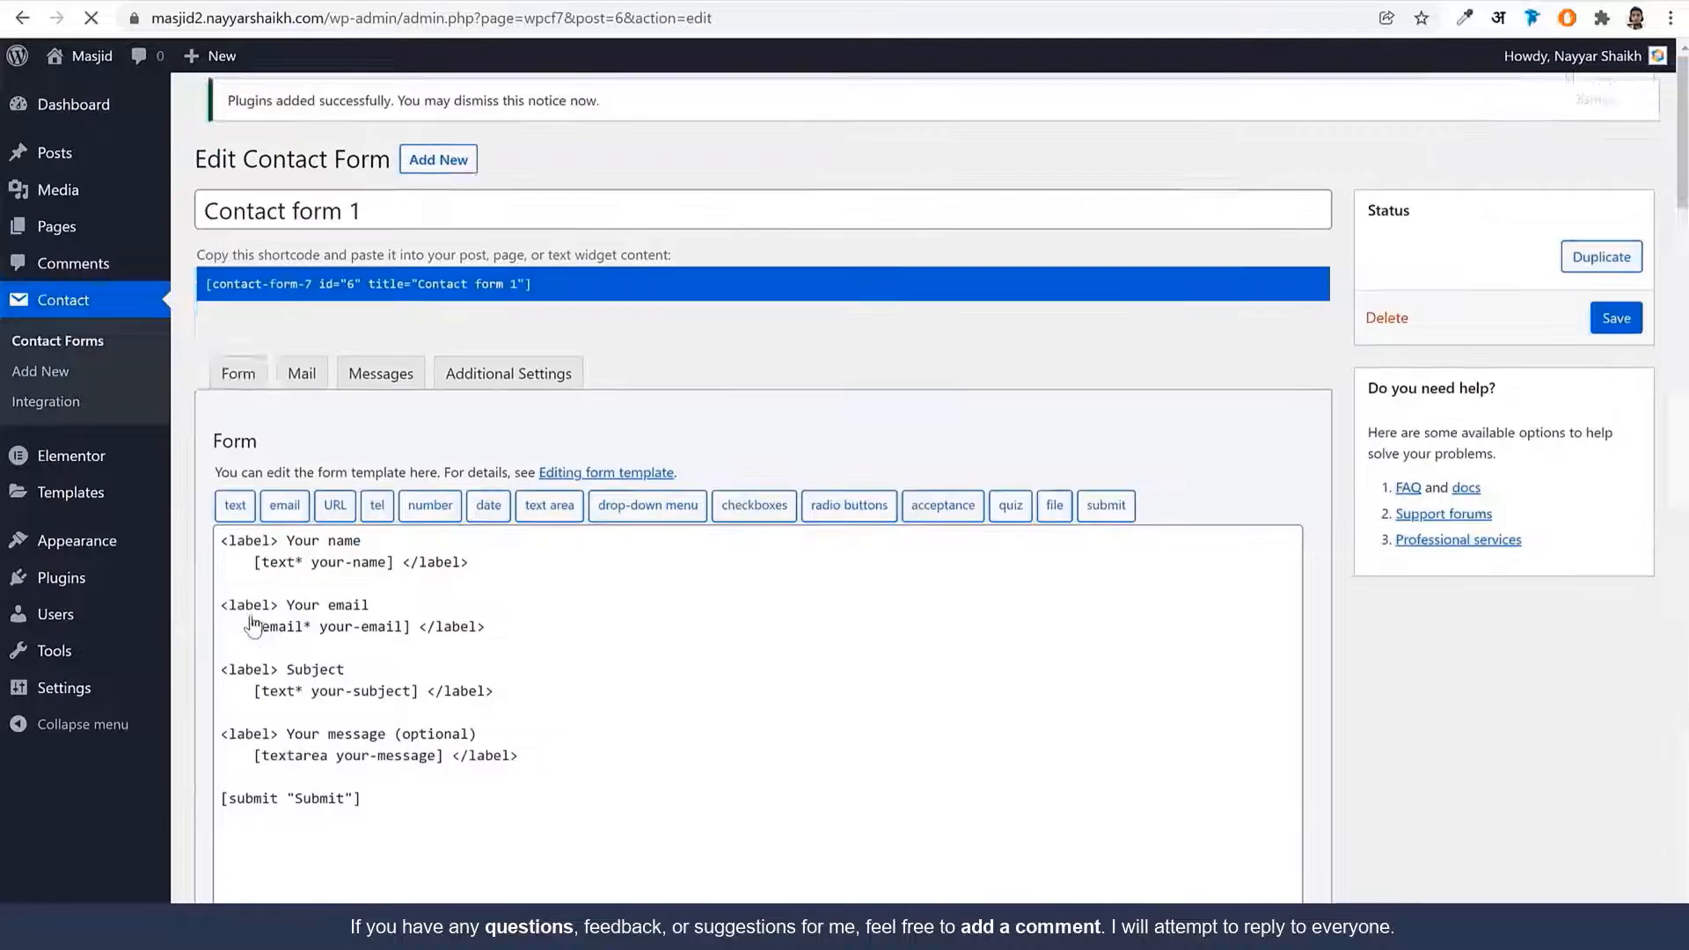
{"action": "key", "text": "alt+Tab"}
{"action": "left_click", "coordinate": [914, 637]}
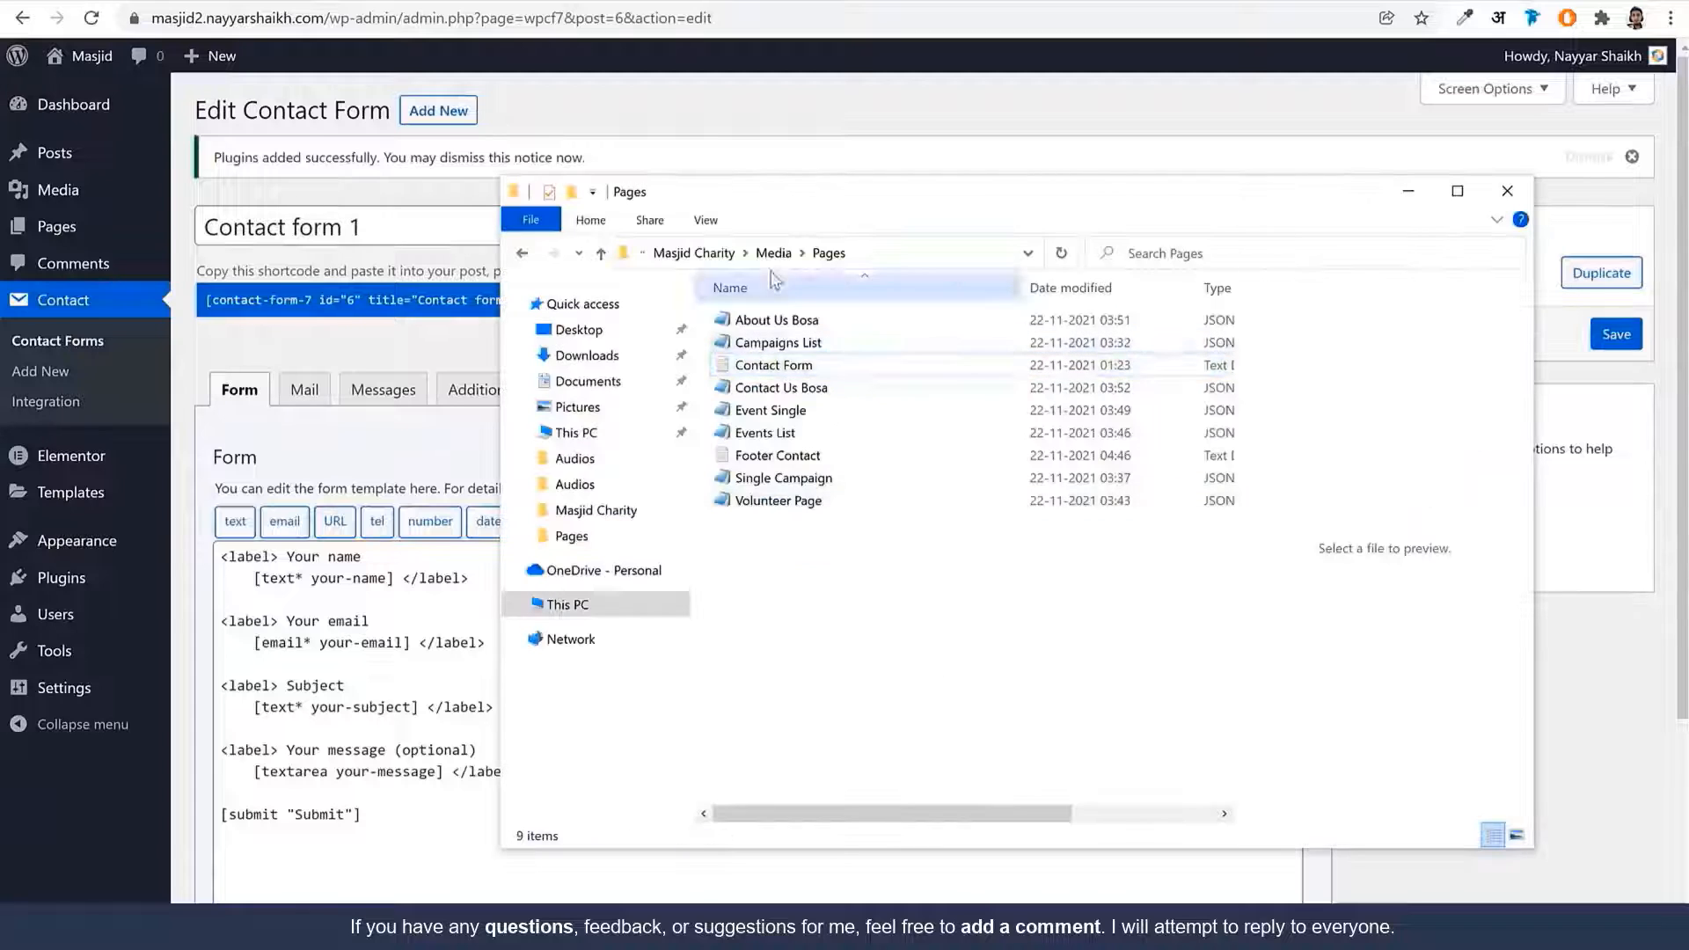
Open Media > Pages > Contact Form in Notepad and select all its form markup
{"action": "left_click", "coordinate": [775, 254]}
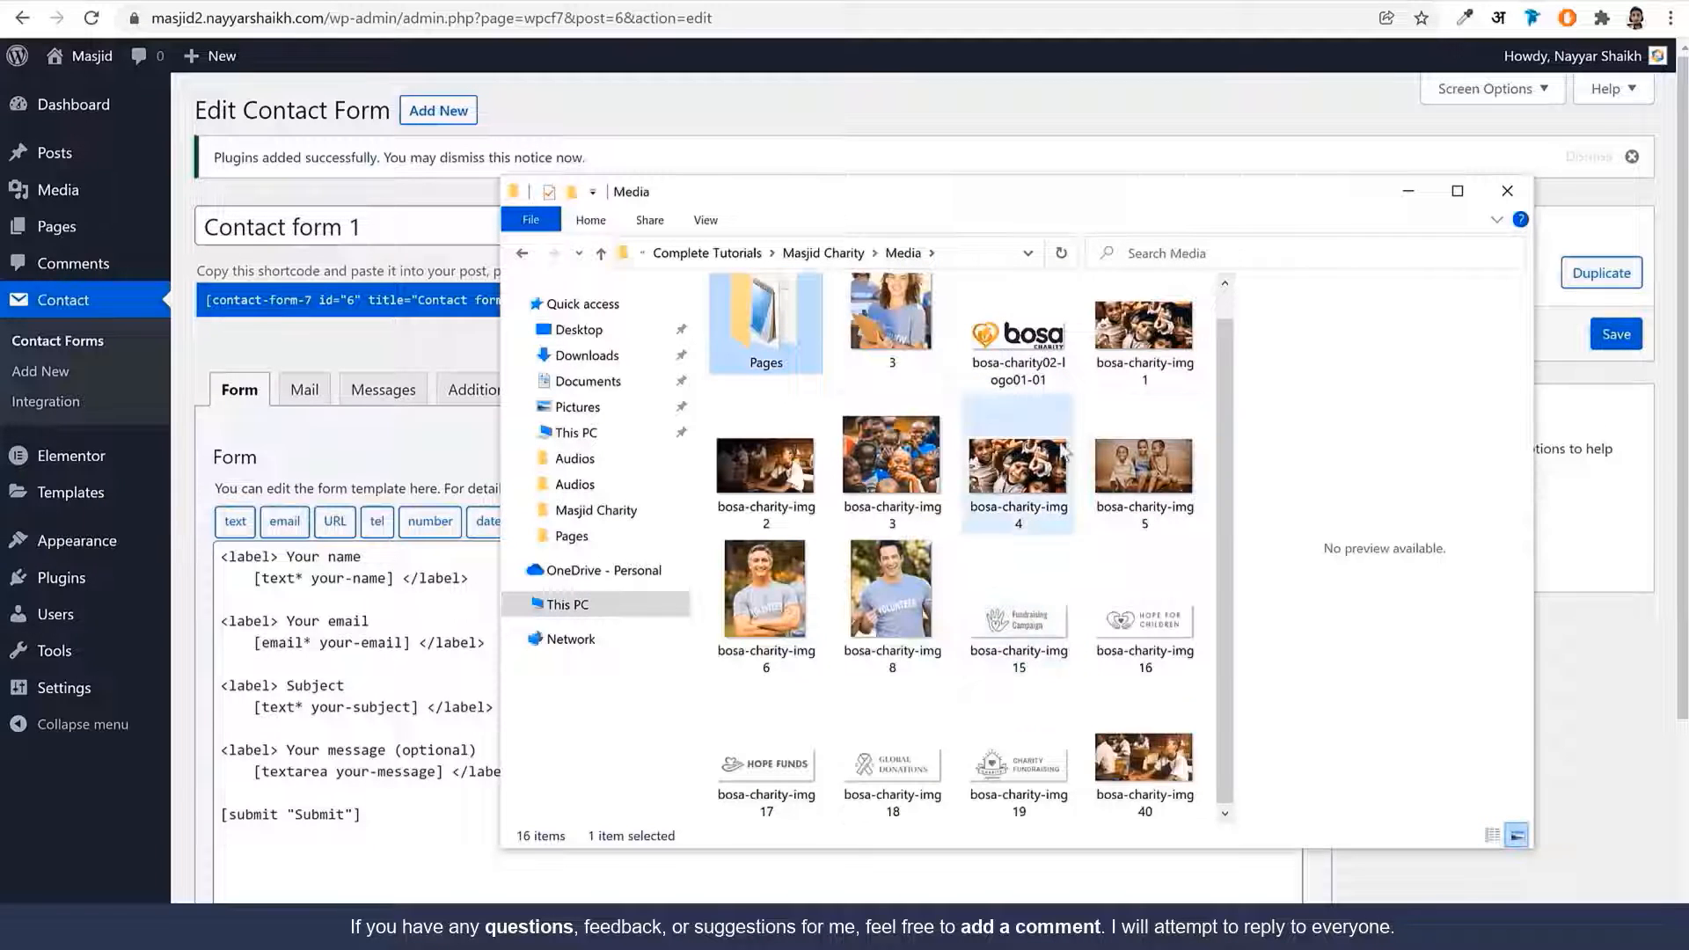
{"action": "left_click", "coordinate": [911, 481]}
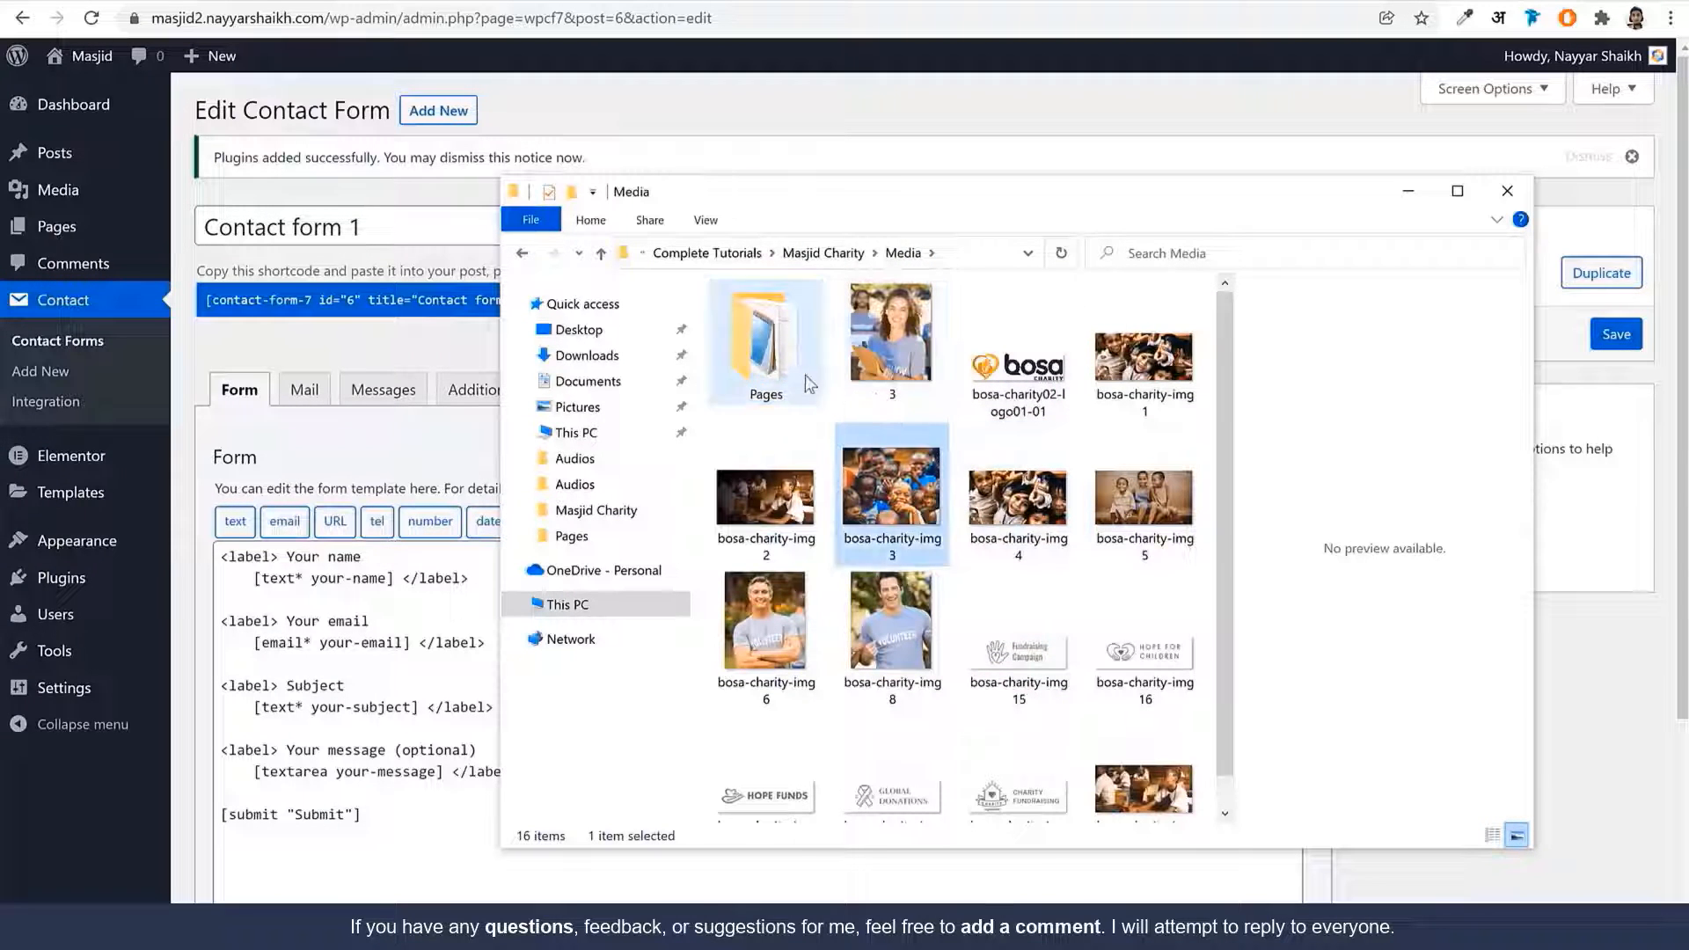
{"action": "double_click", "coordinate": [797, 364]}
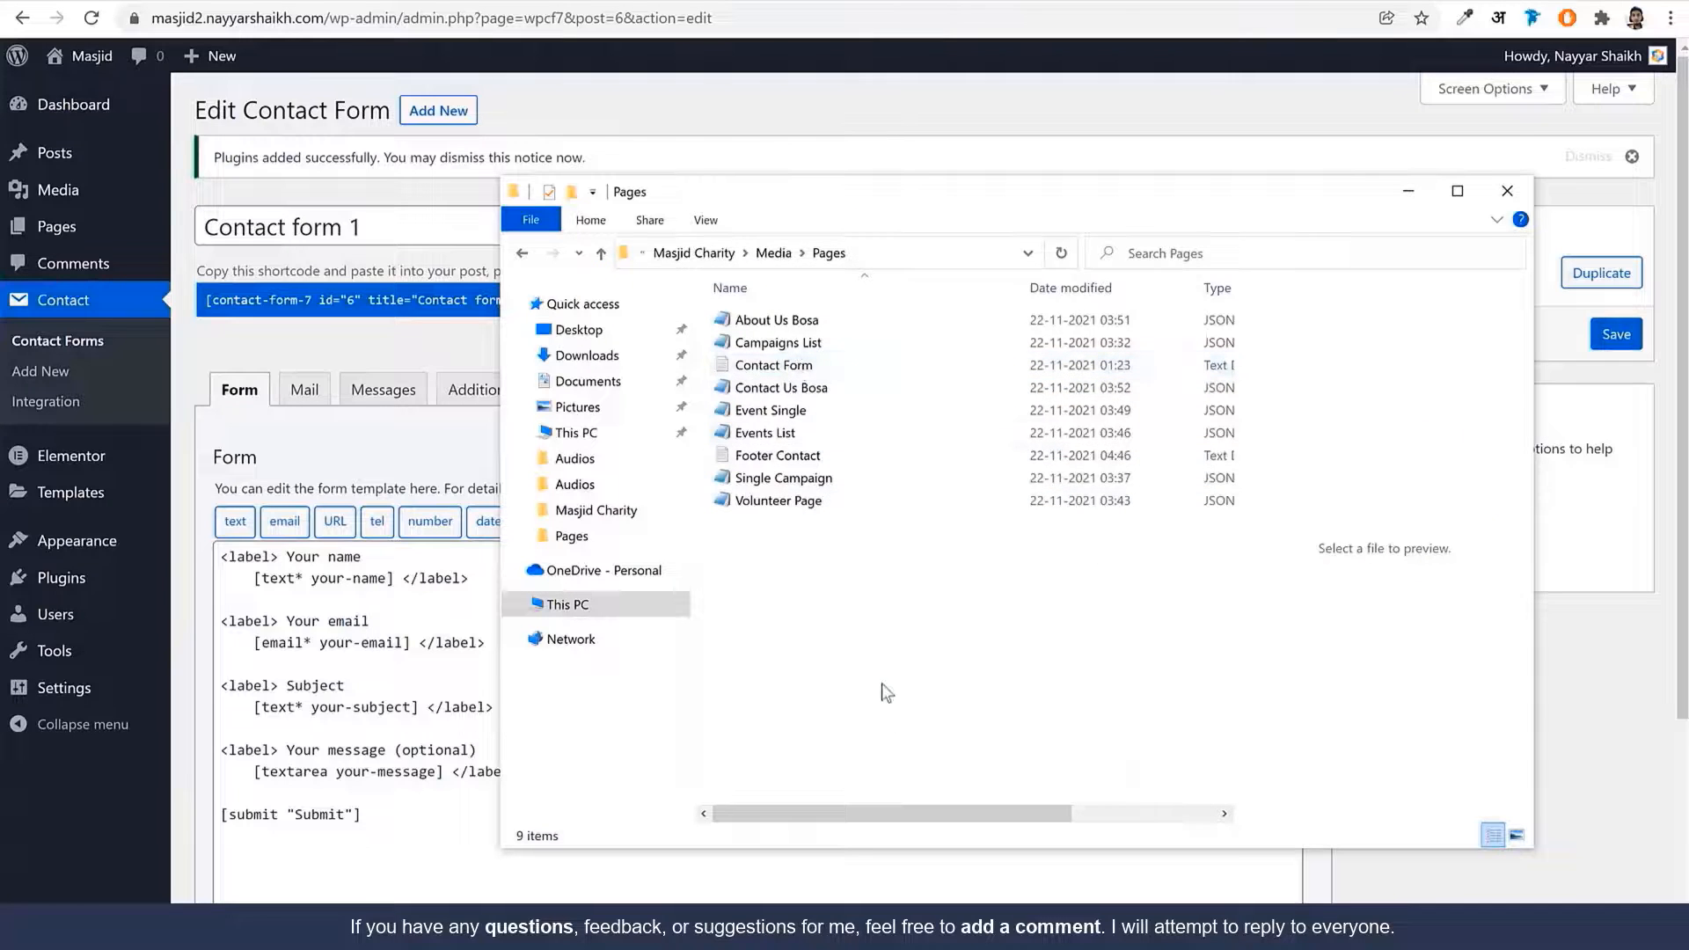
{"action": "left_click", "coordinate": [794, 373]}
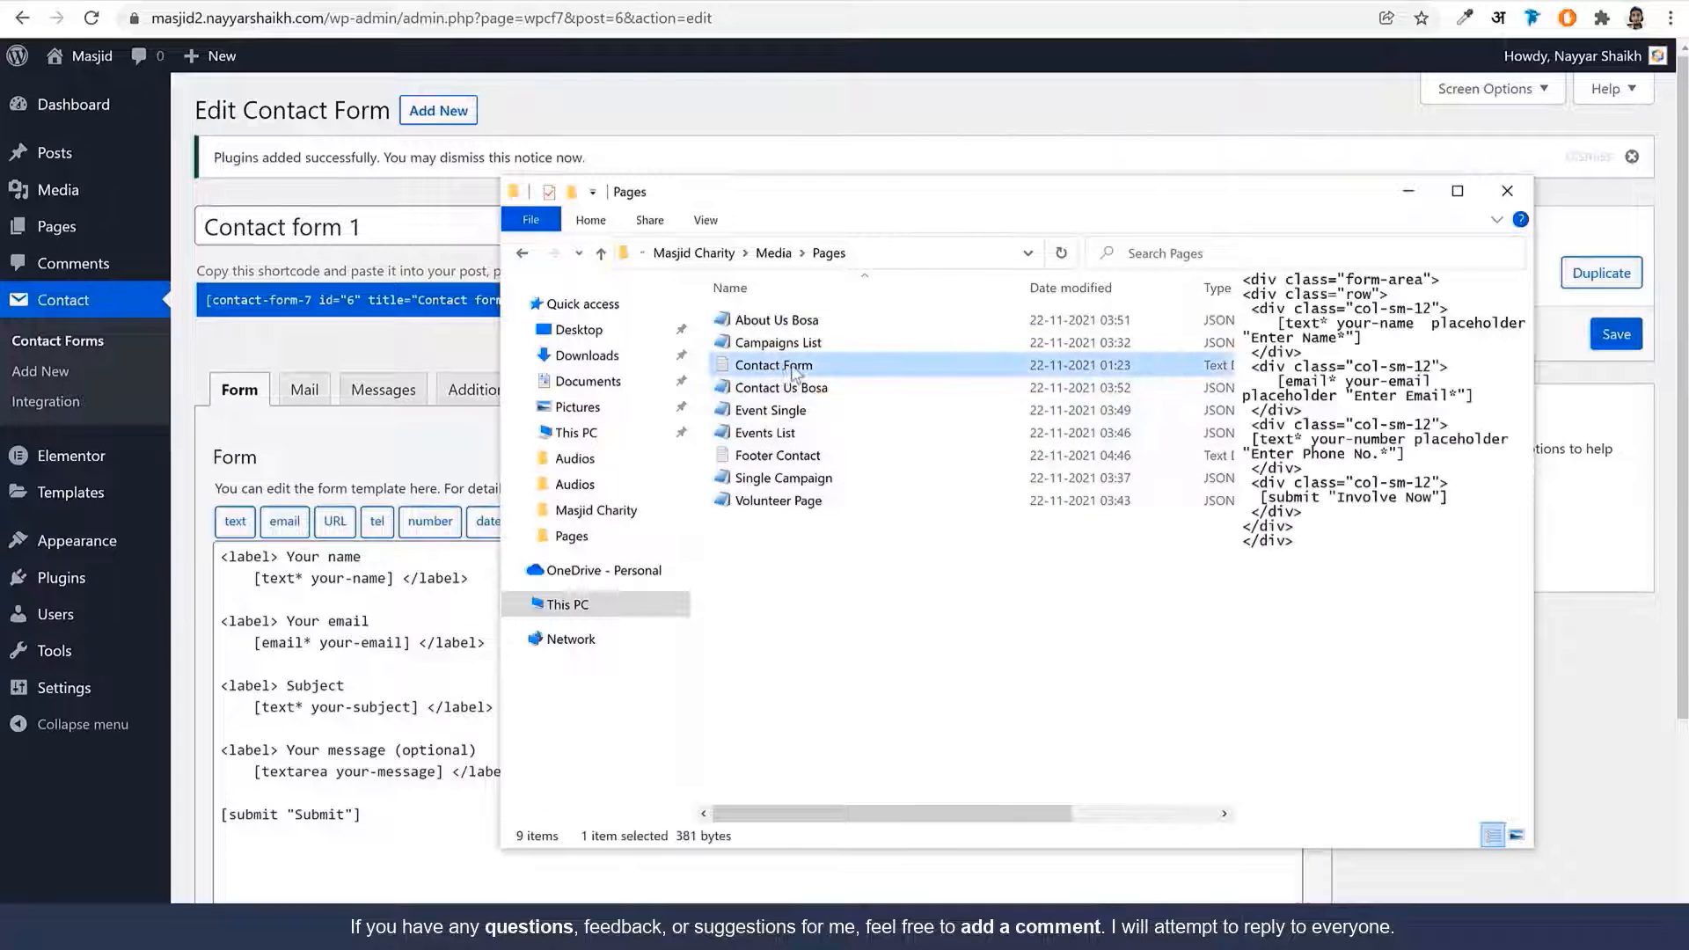
{"action": "double_click", "coordinate": [795, 364]}
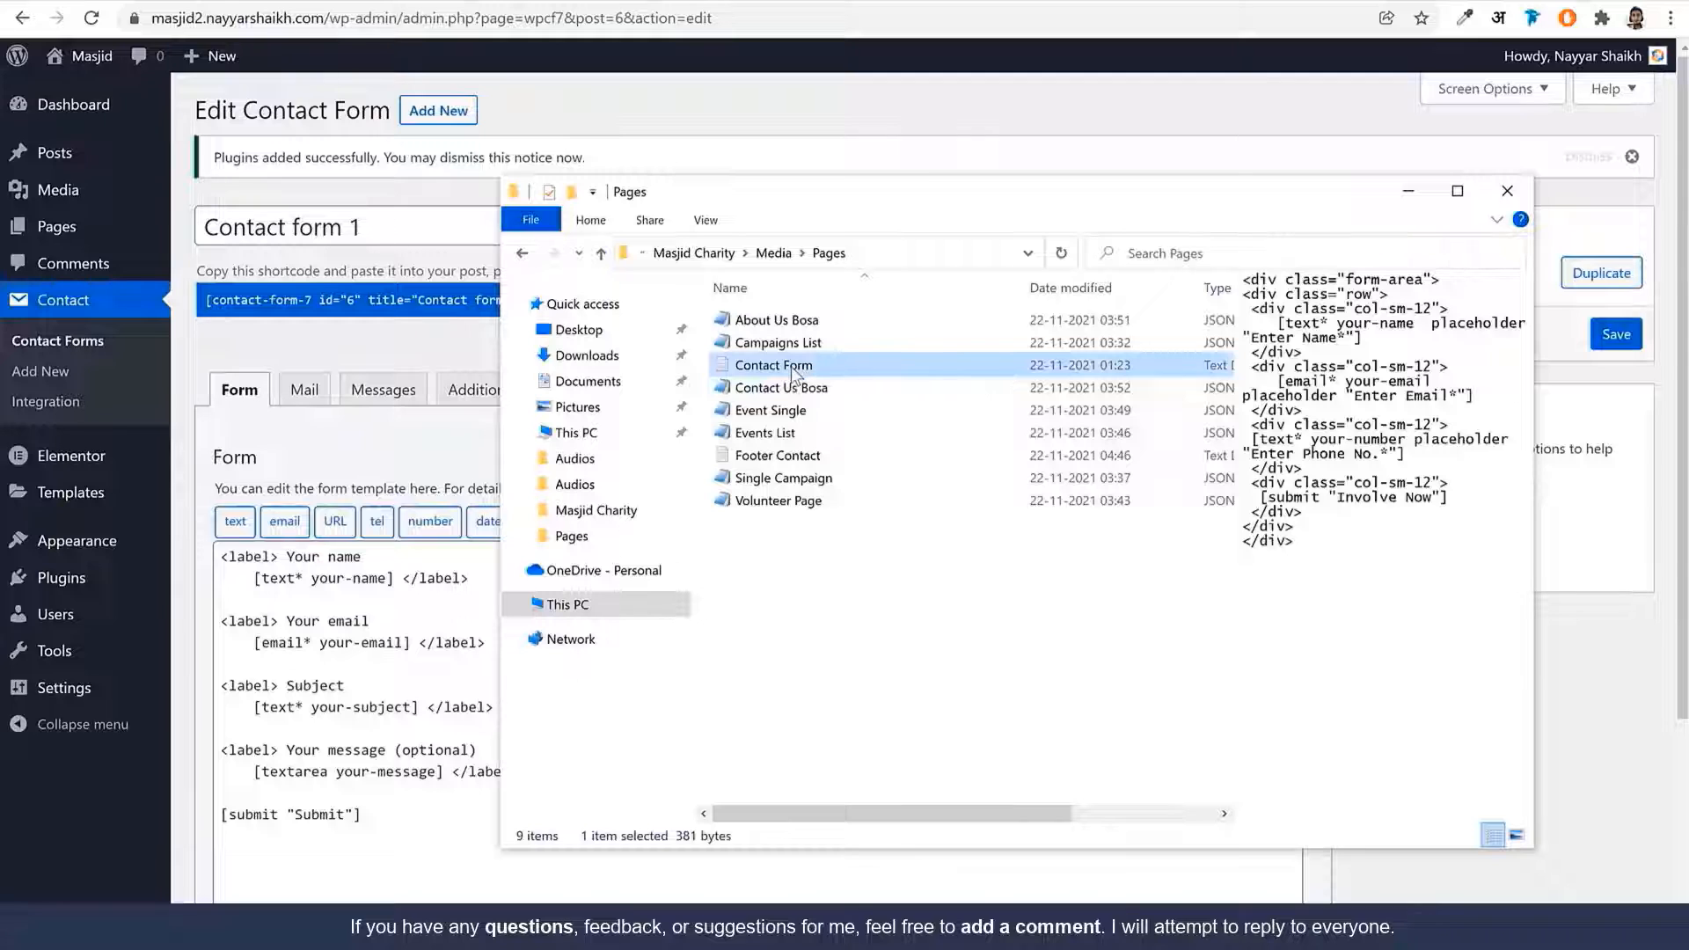
{"action": "key", "text": "ctrl+a"}
{"action": "key", "text": "ctrl+c"}
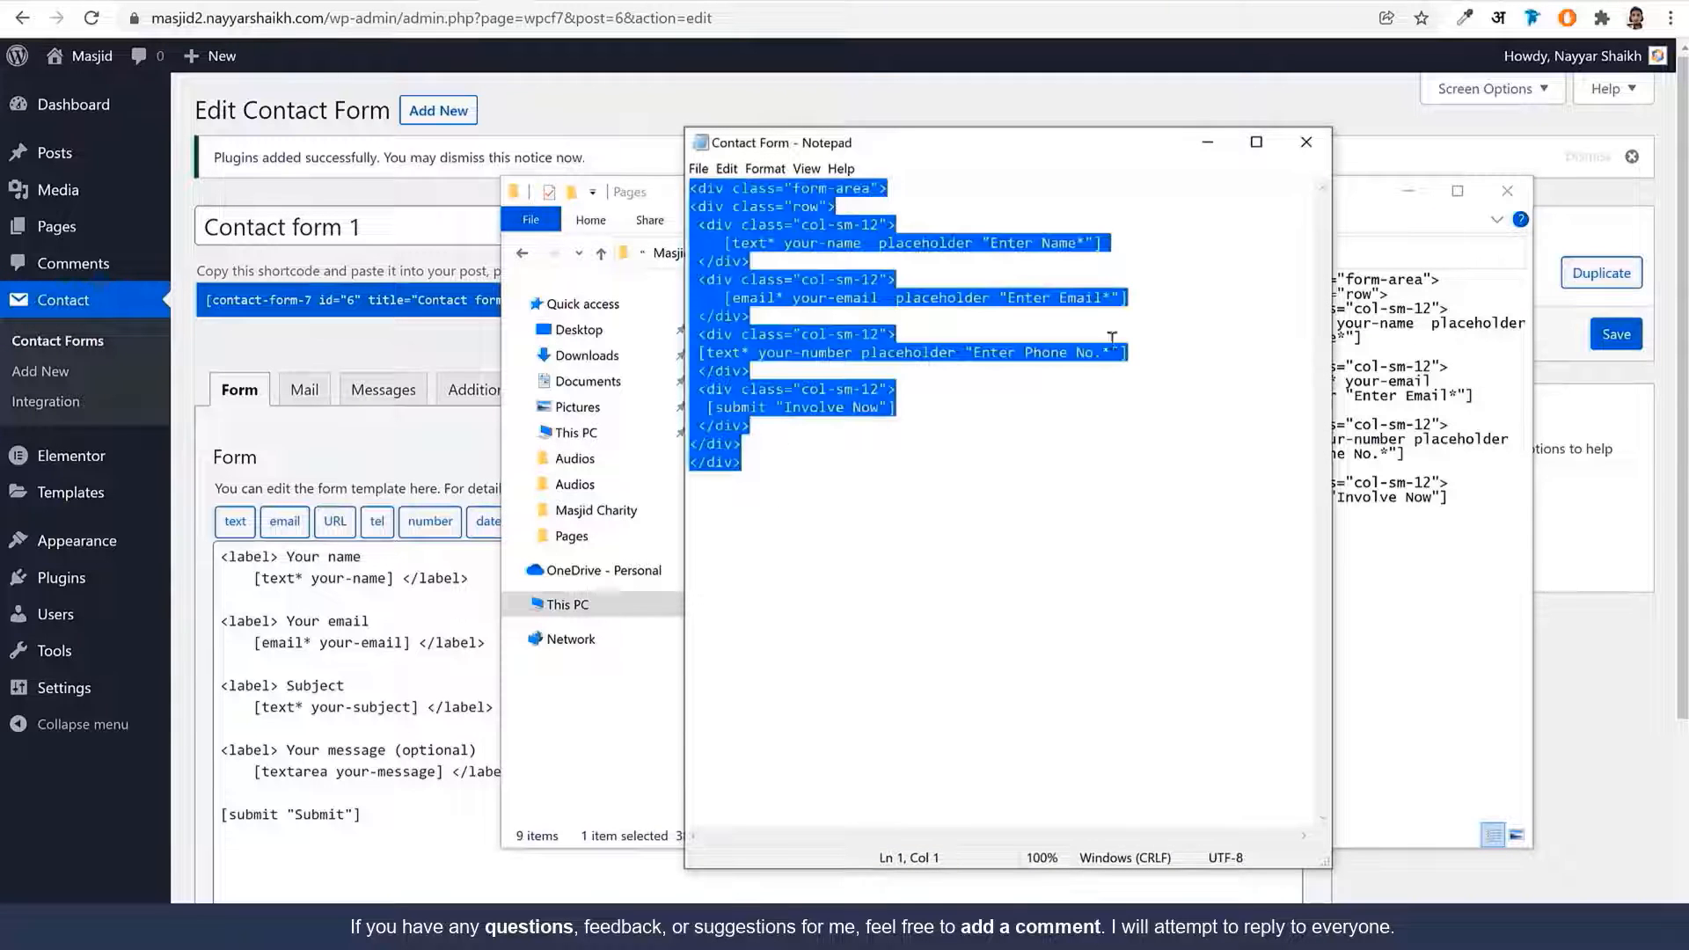
{"action": "left_click", "coordinate": [1306, 141]}
{"action": "left_click", "coordinate": [475, 814]}
{"action": "scroll", "coordinate": [286, 425], "scroll_direction": "down", "scroll_amount": 3}
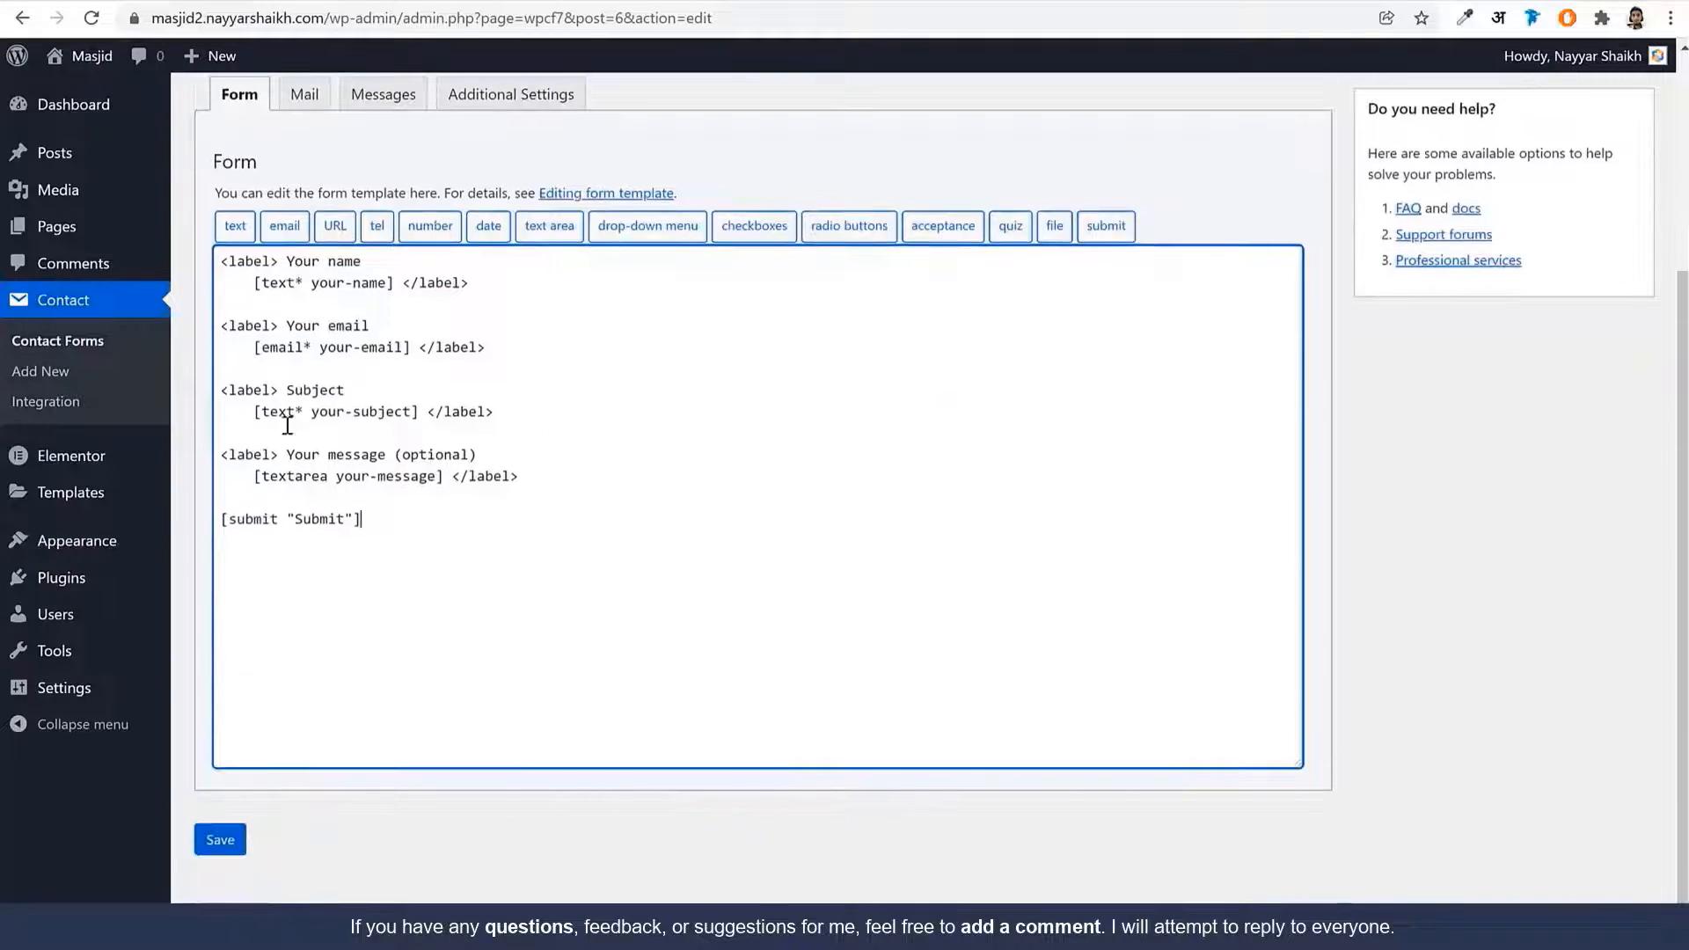
{"action": "key", "text": "ctrl+a"}
{"action": "key", "text": "BackSpace"}
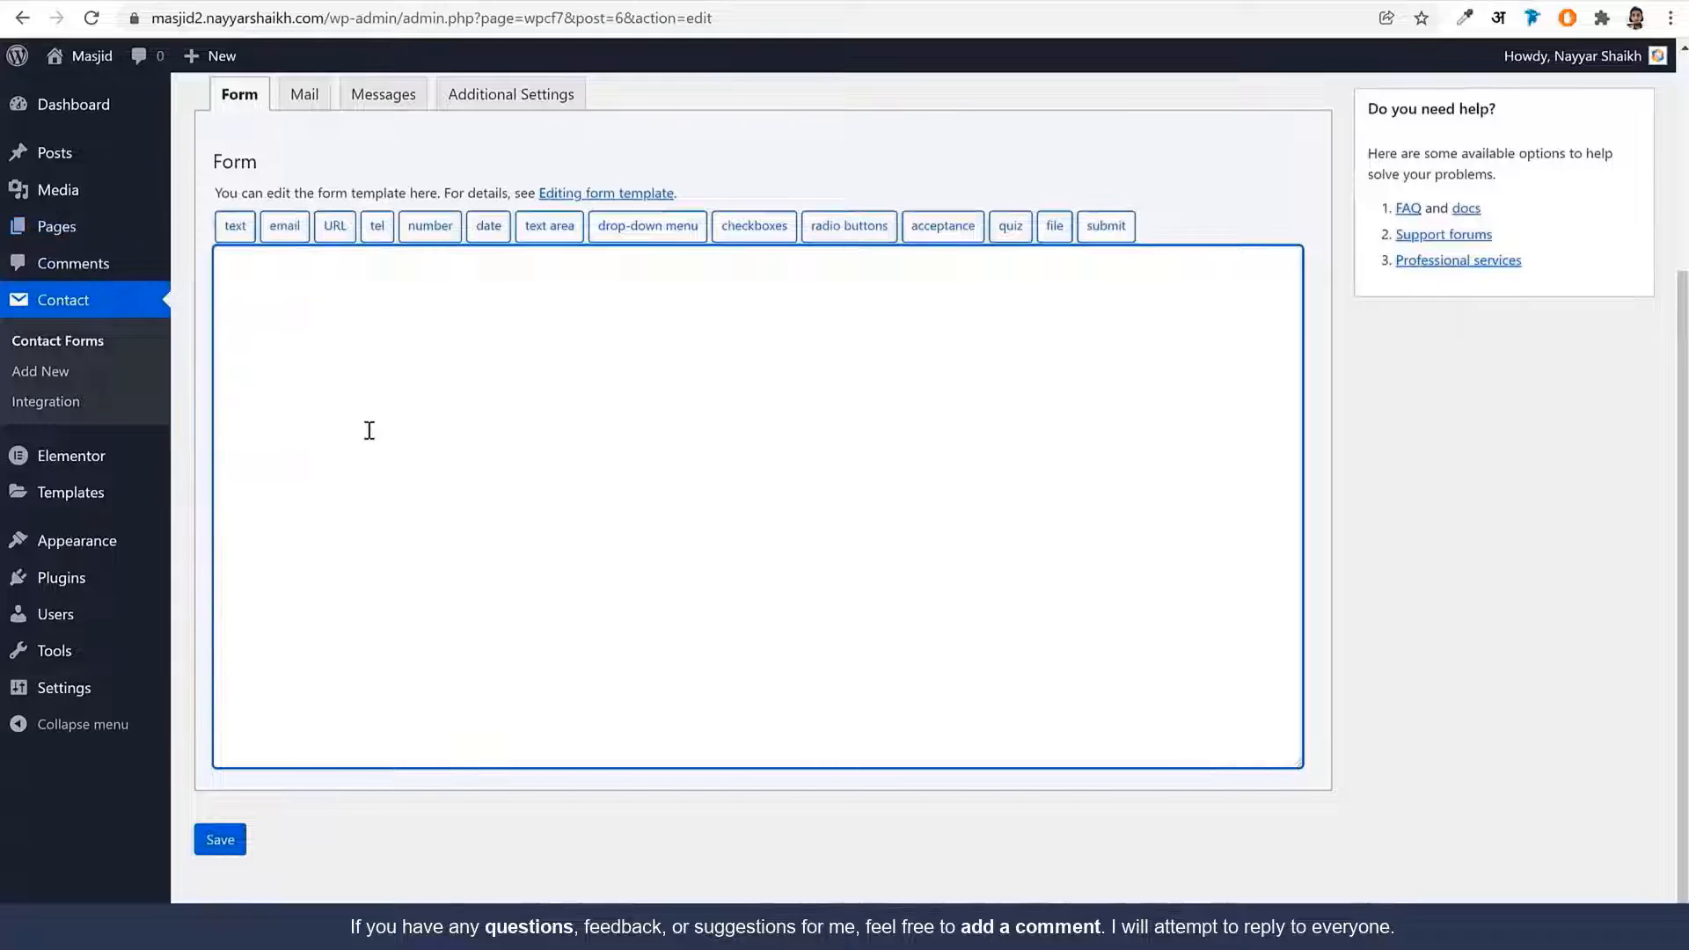
{"action": "key", "text": "ctrl+v"}
{"action": "left_click", "coordinate": [220, 843]}
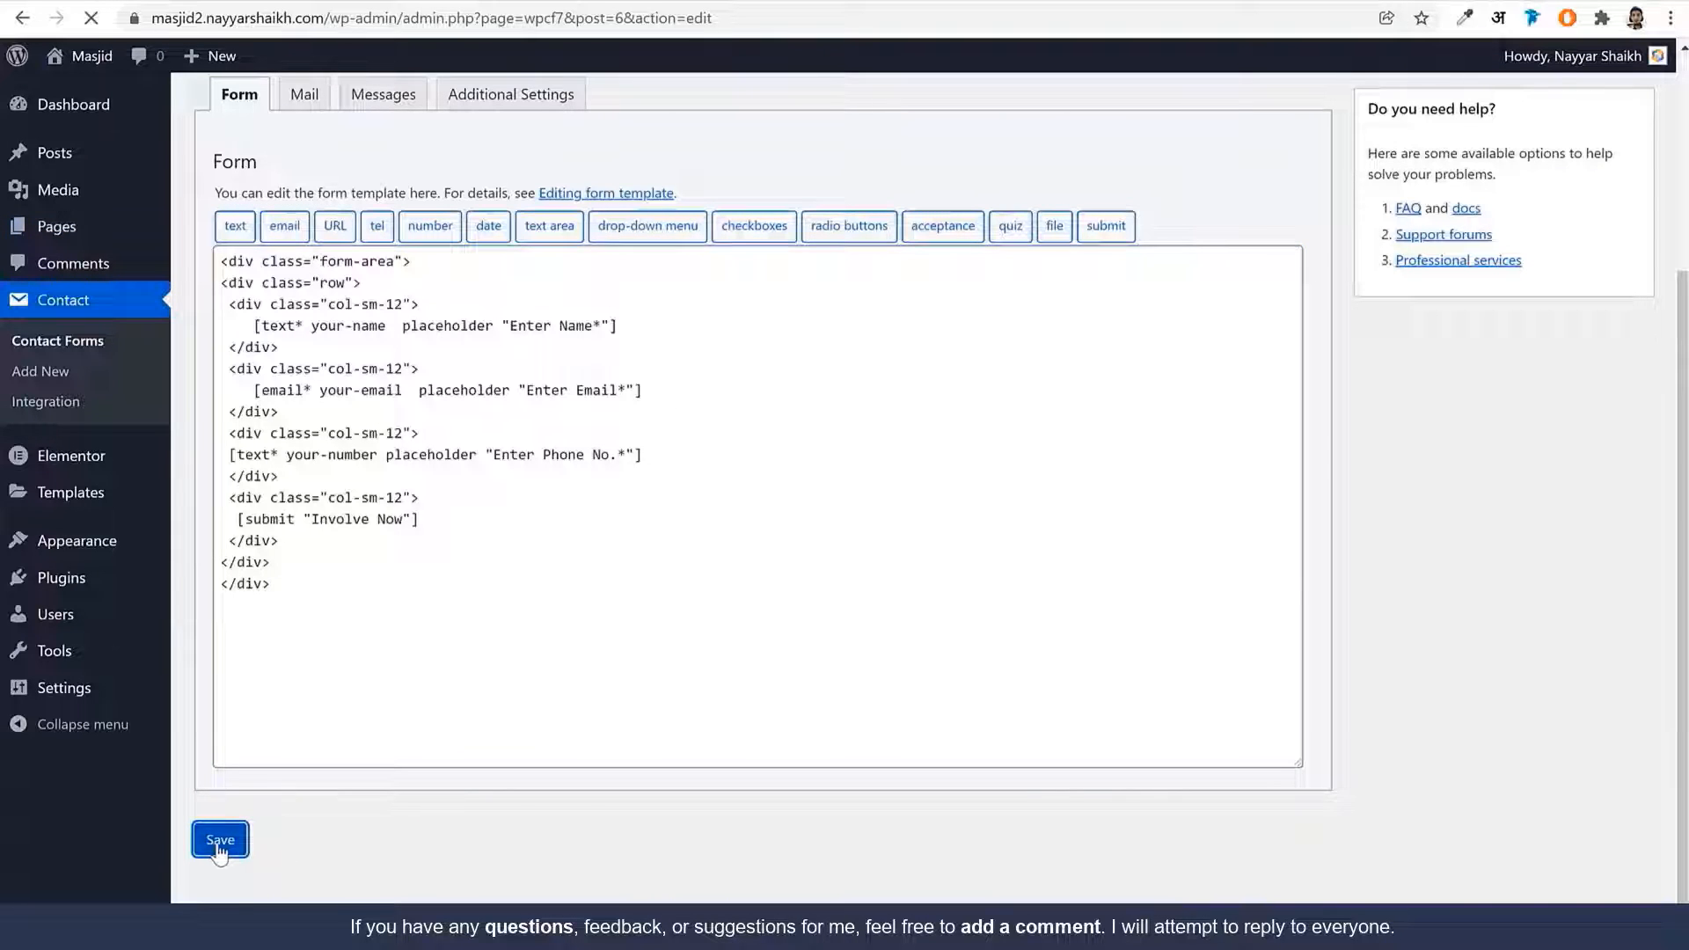
{"action": "left_click", "coordinate": [504, 352]}
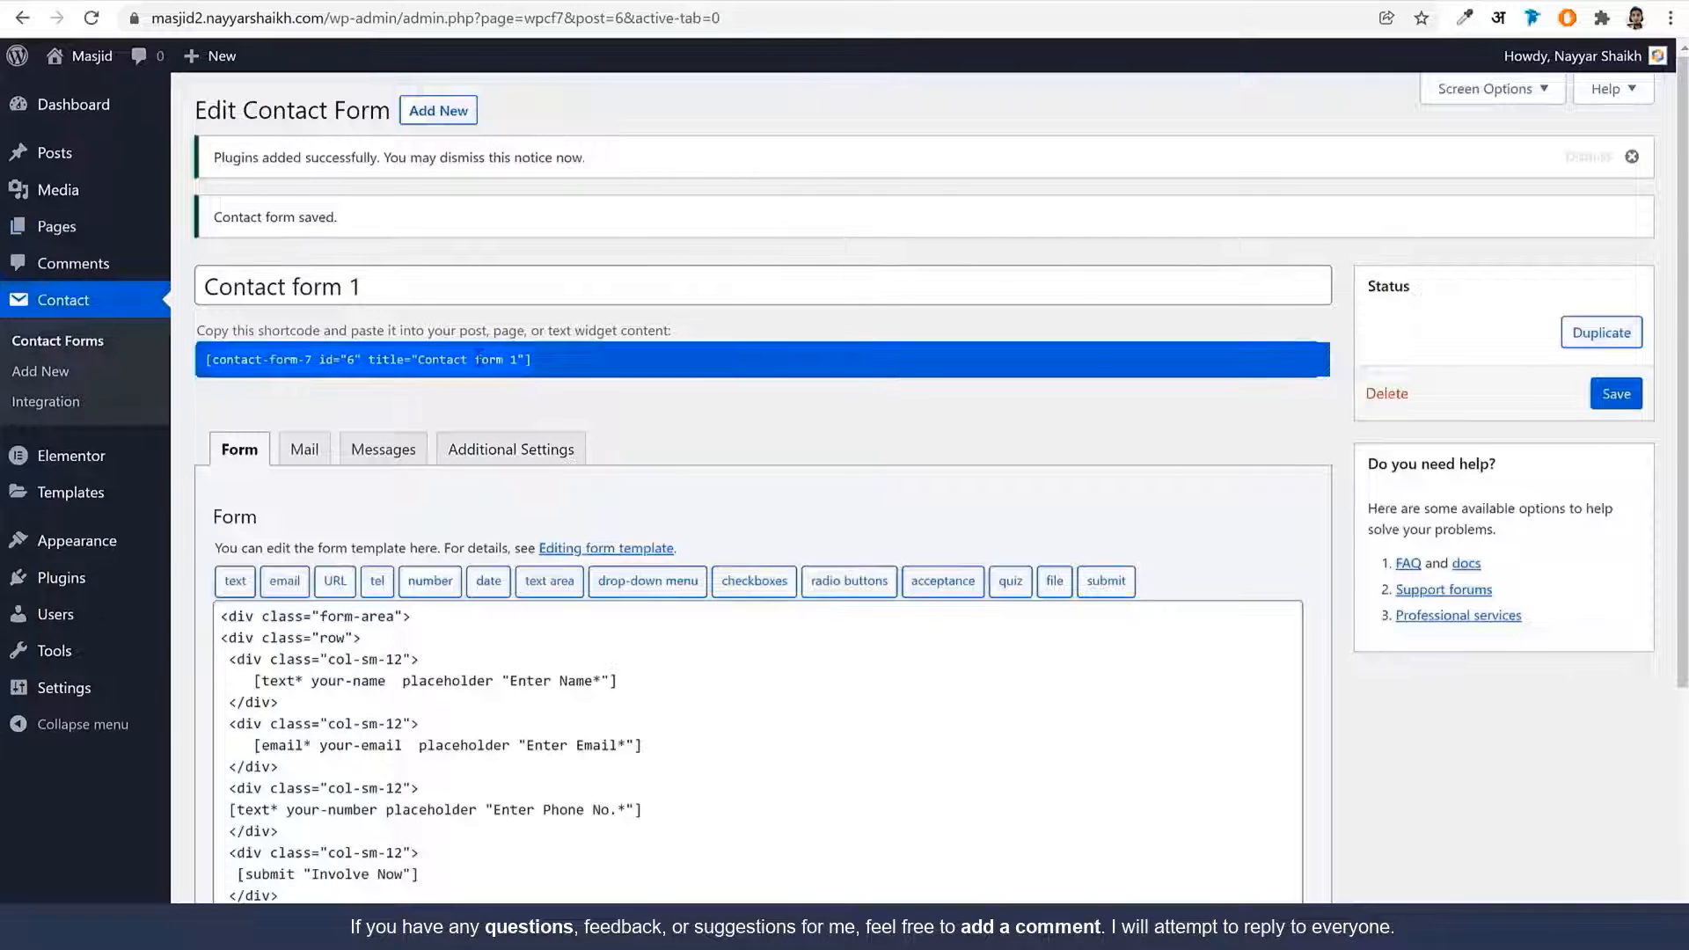
{"action": "right_click", "coordinate": [475, 355]}
{"action": "left_click", "coordinate": [514, 366]}
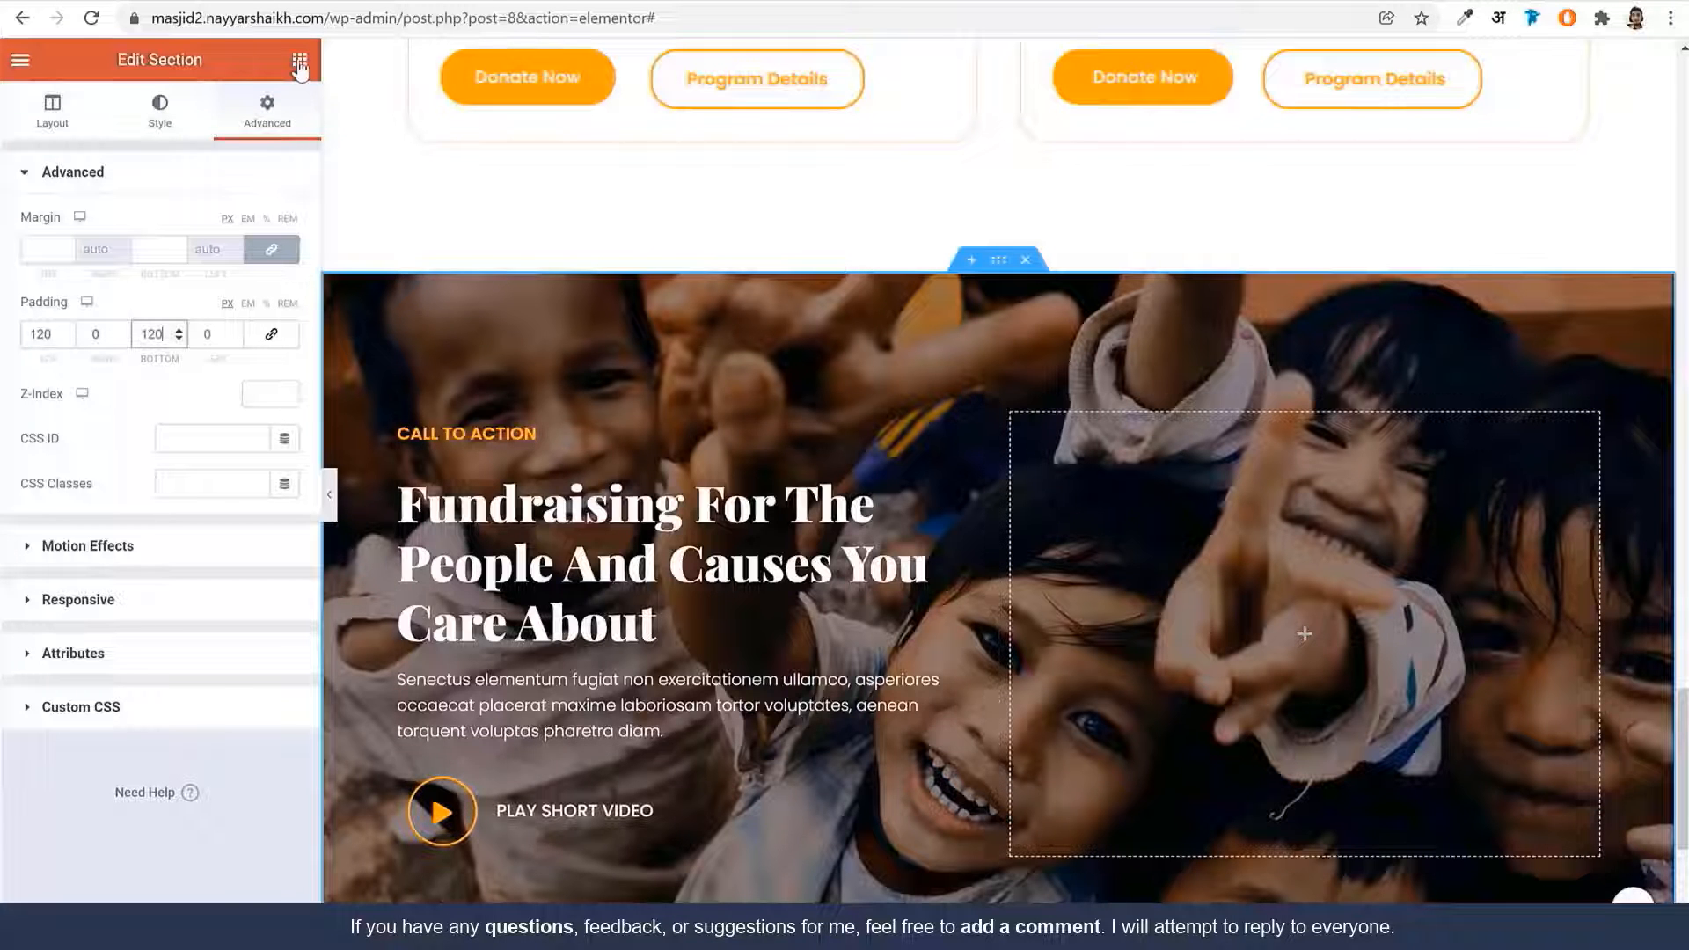
Add a Shortcode widget to the right column with the Contact form 1 shortcode
{"action": "left_click", "coordinate": [299, 58]}
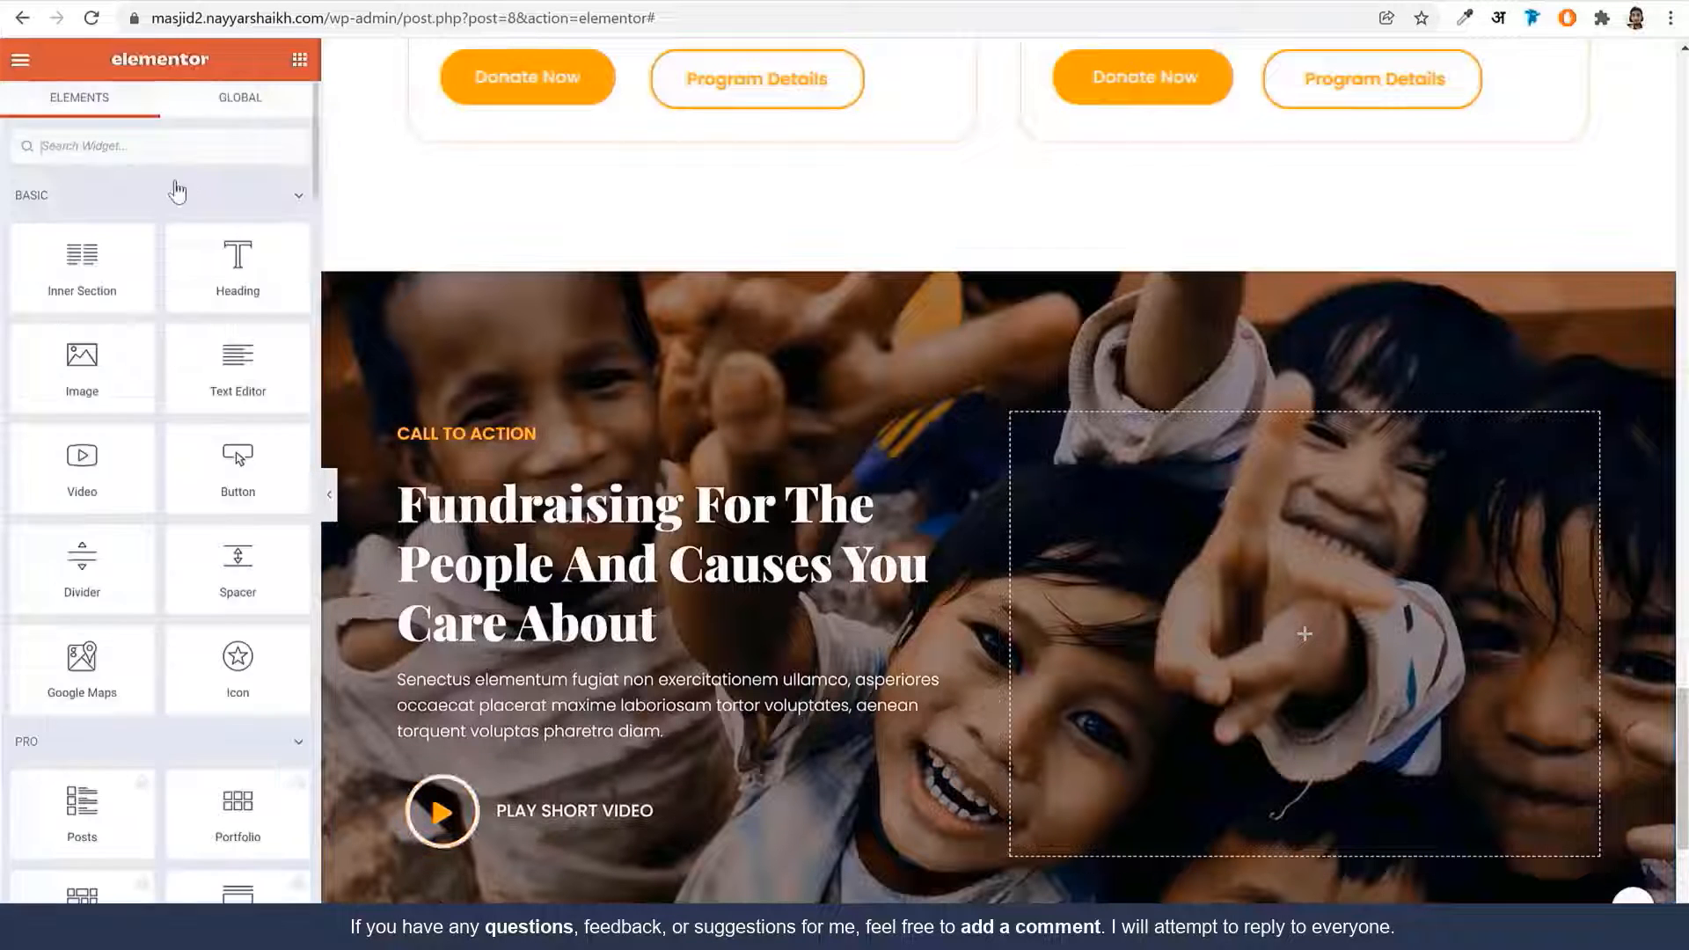
{"action": "type", "text": "sho"}
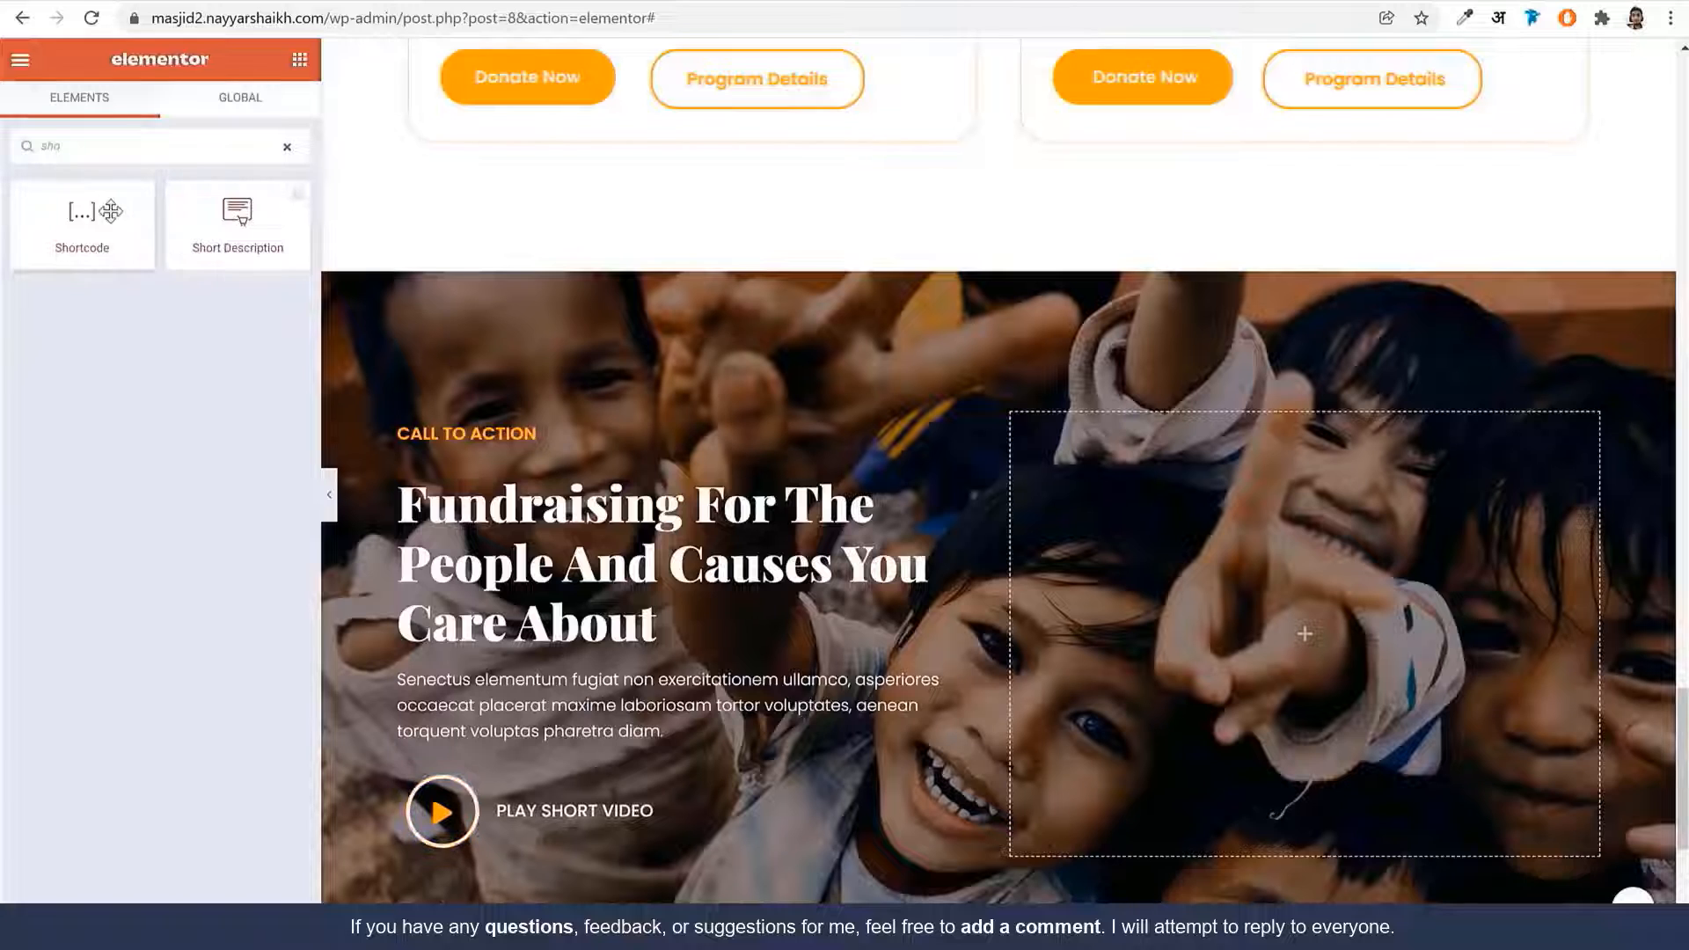
{"action": "left_click_drag", "start_coordinate": [109, 211], "coordinate": [1358, 572]}
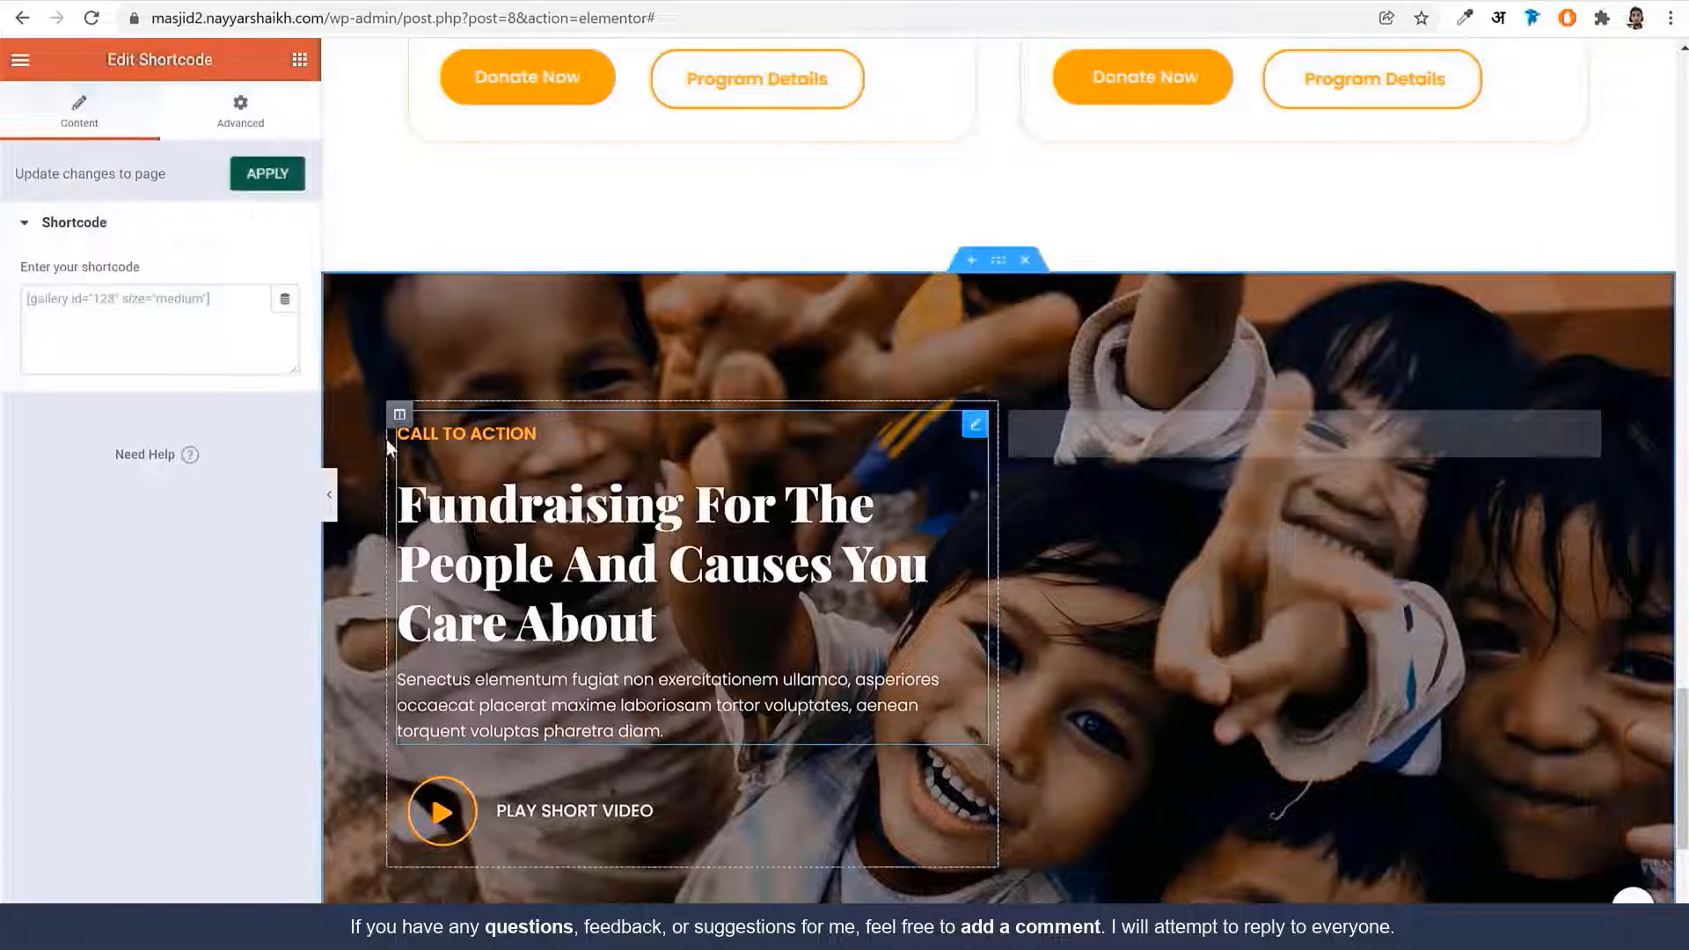
{"action": "left_click", "coordinate": [246, 354]}
{"action": "key", "text": "ctrl+v"}
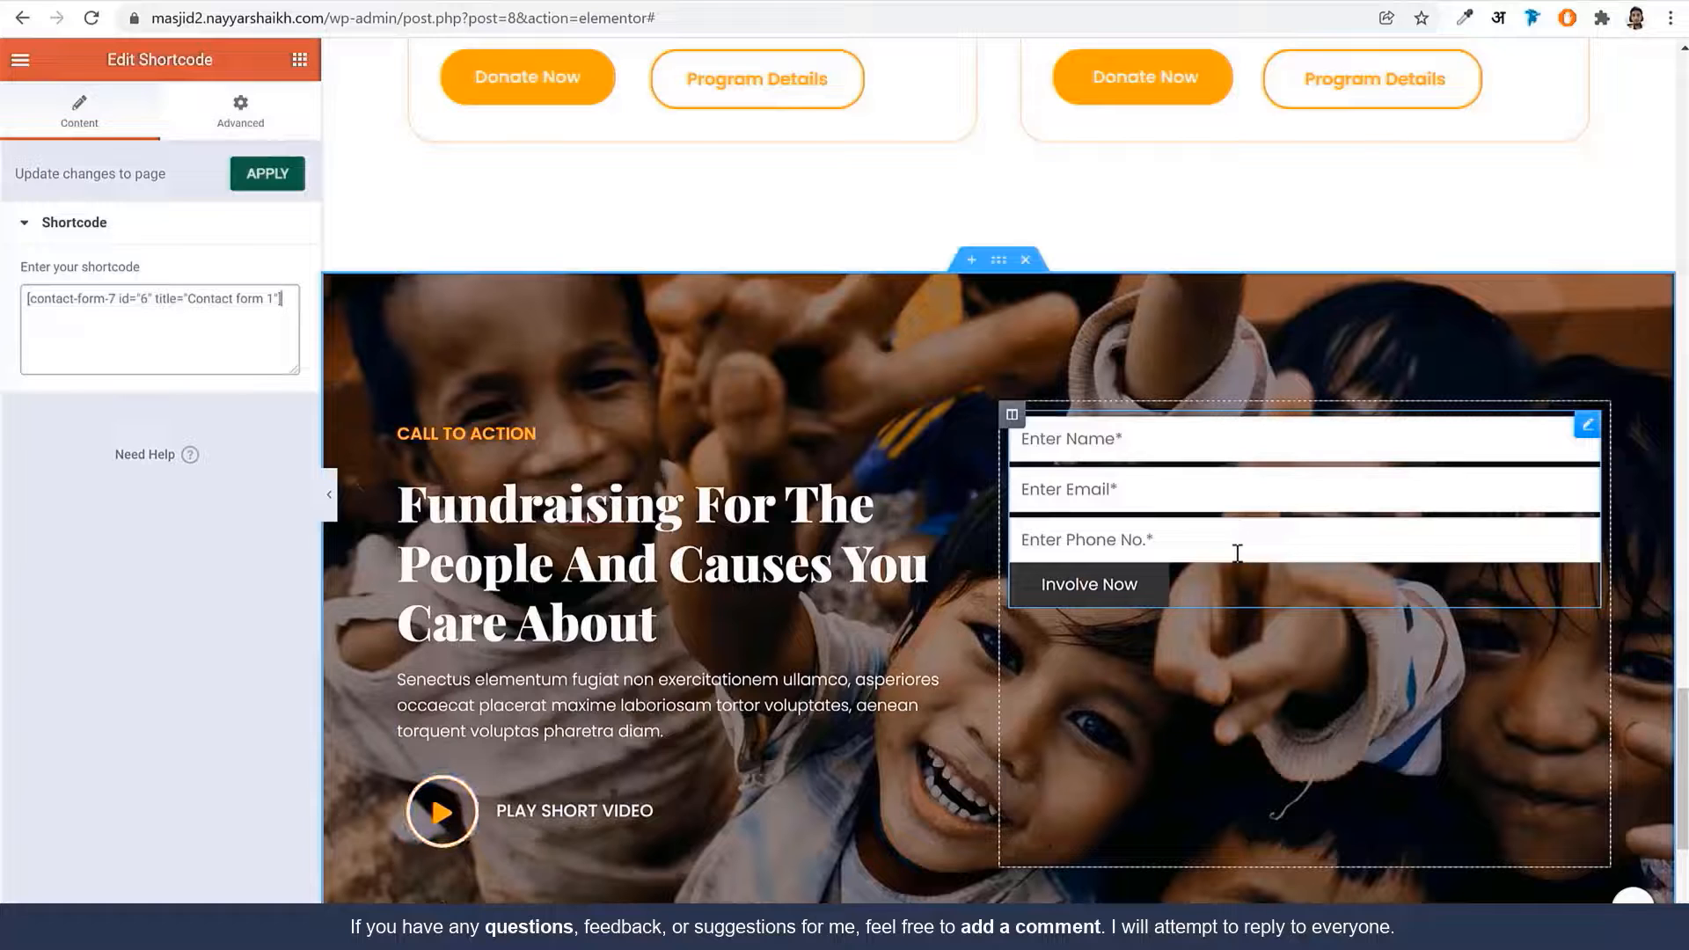
Set the shortcode widget's CSS ID to bosa-ngo-callback-form
{"action": "left_click", "coordinate": [240, 114]}
{"action": "left_click", "coordinate": [197, 507]}
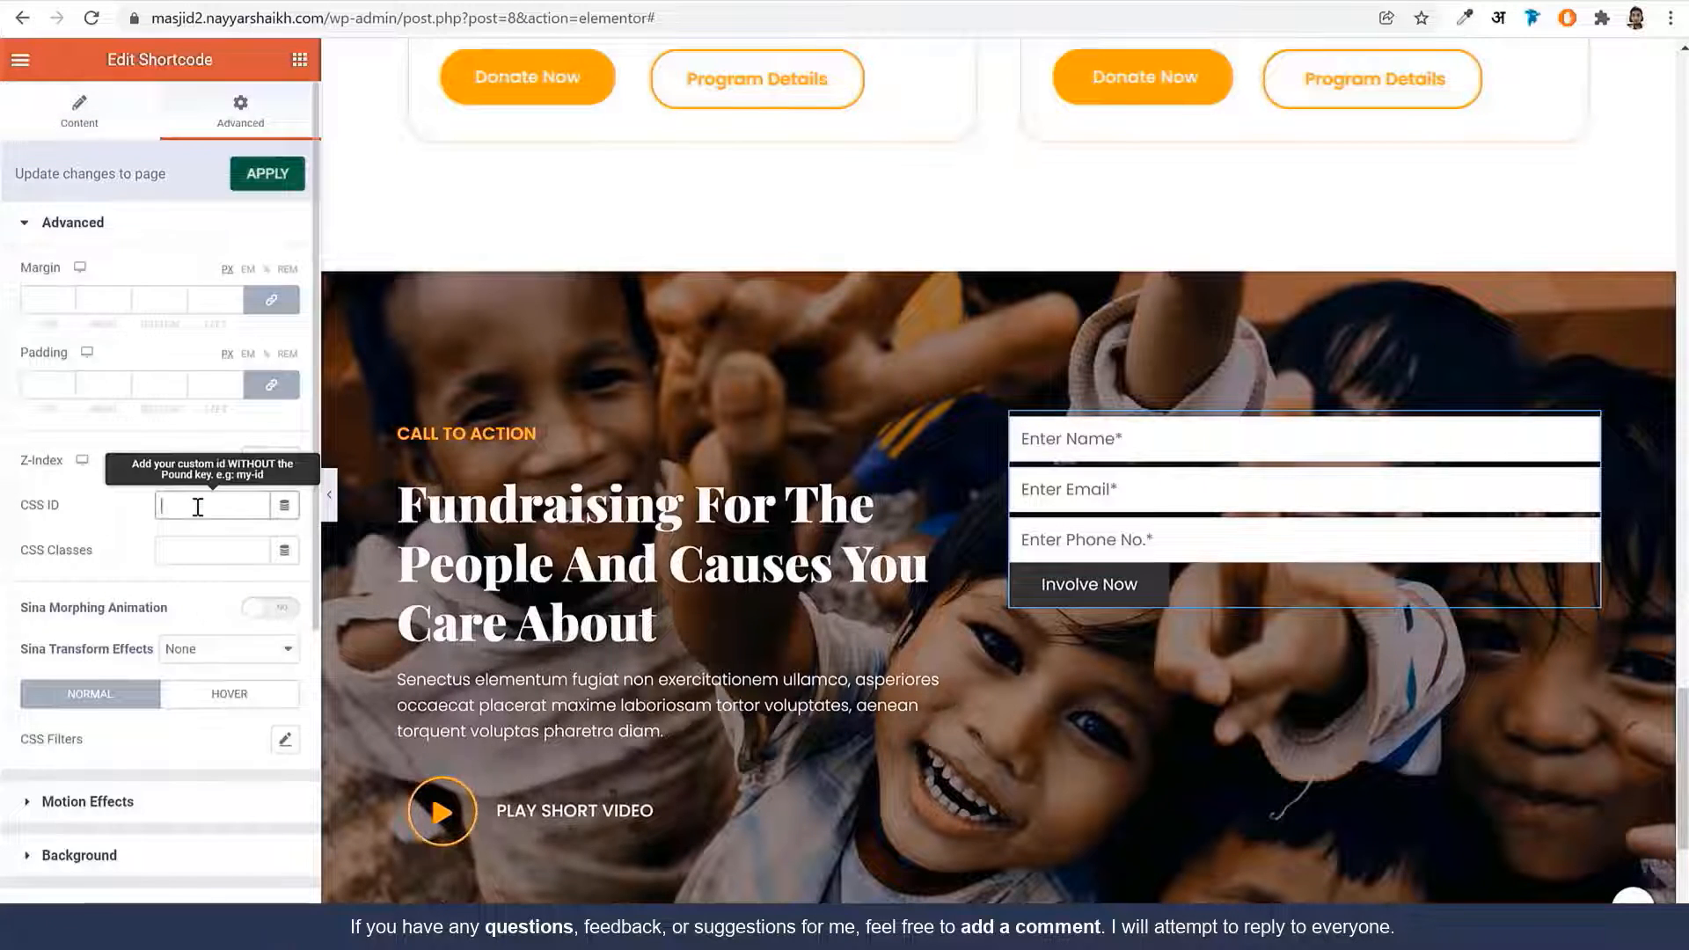
{"action": "key", "text": "ctrl+v"}
{"action": "left_click_drag", "start_coordinate": [190, 508], "coordinate": [86, 504]}
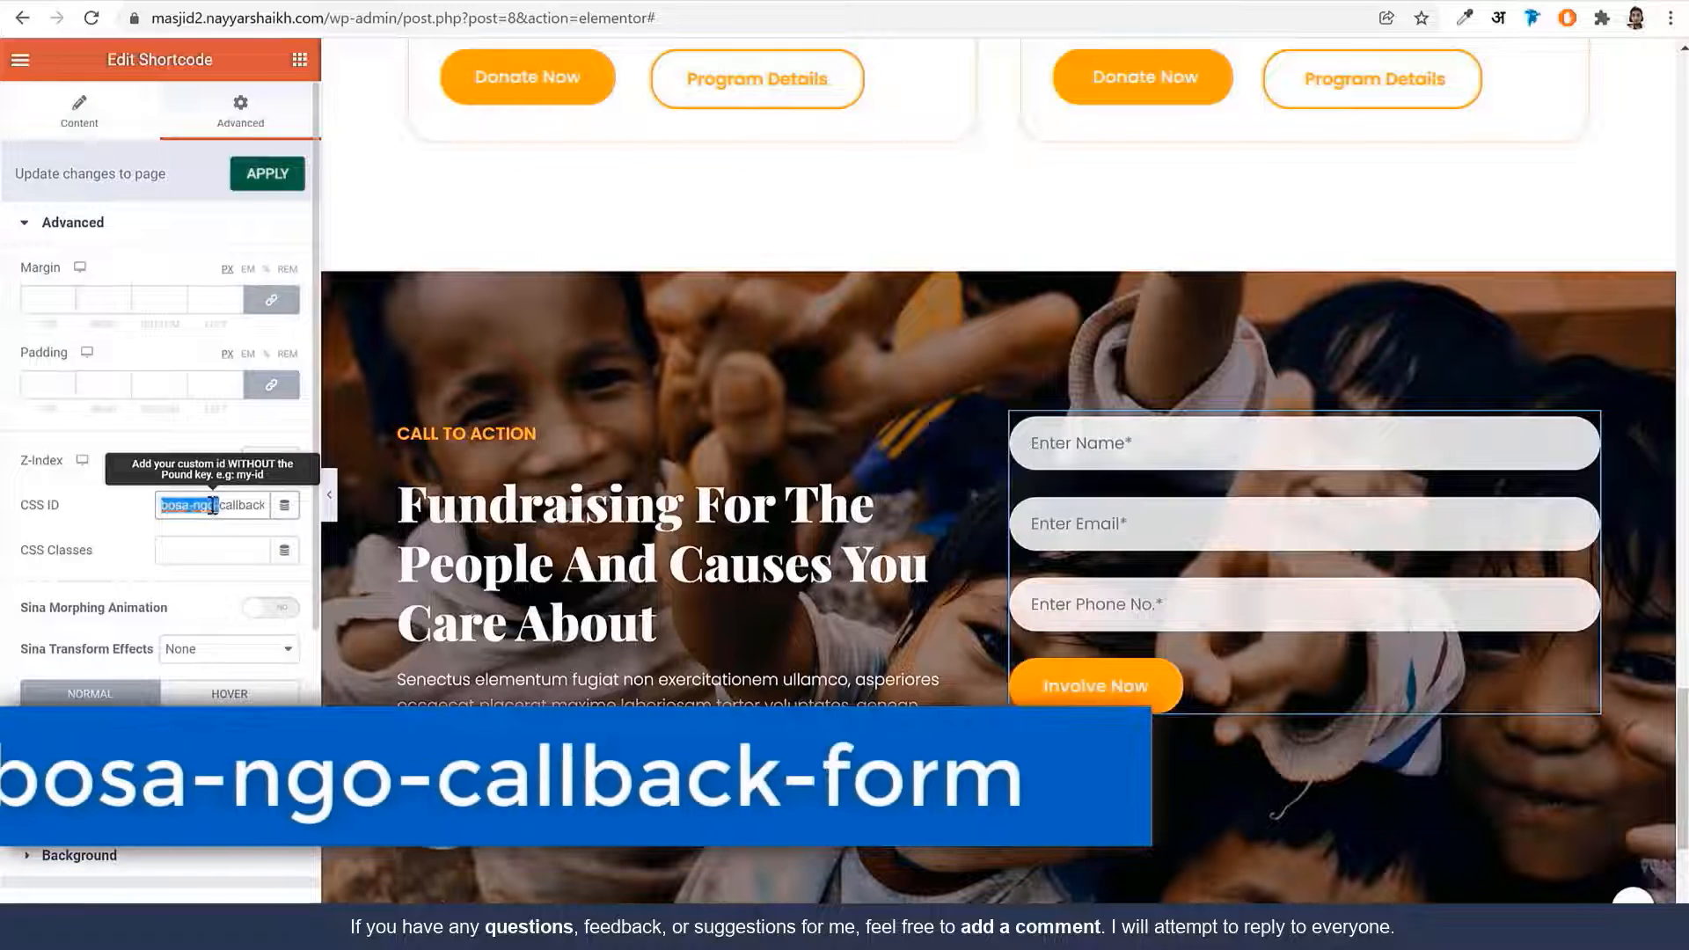
{"action": "left_click_drag", "start_coordinate": [226, 505], "coordinate": [300, 510]}
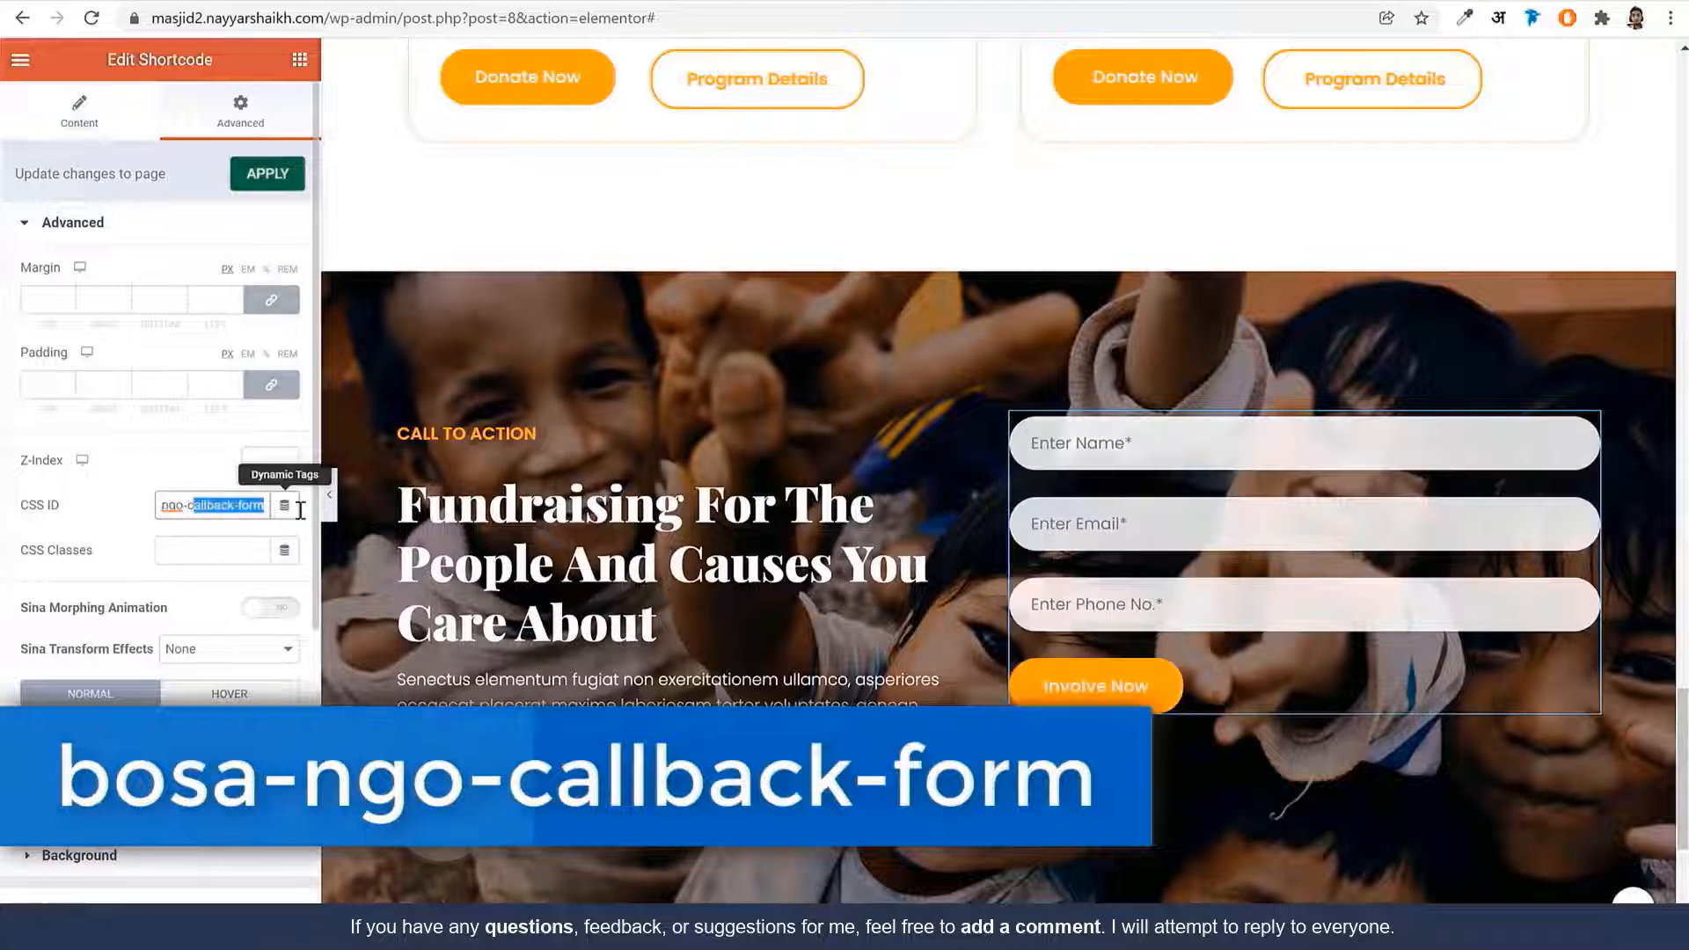
{"action": "left_click", "coordinate": [225, 527]}
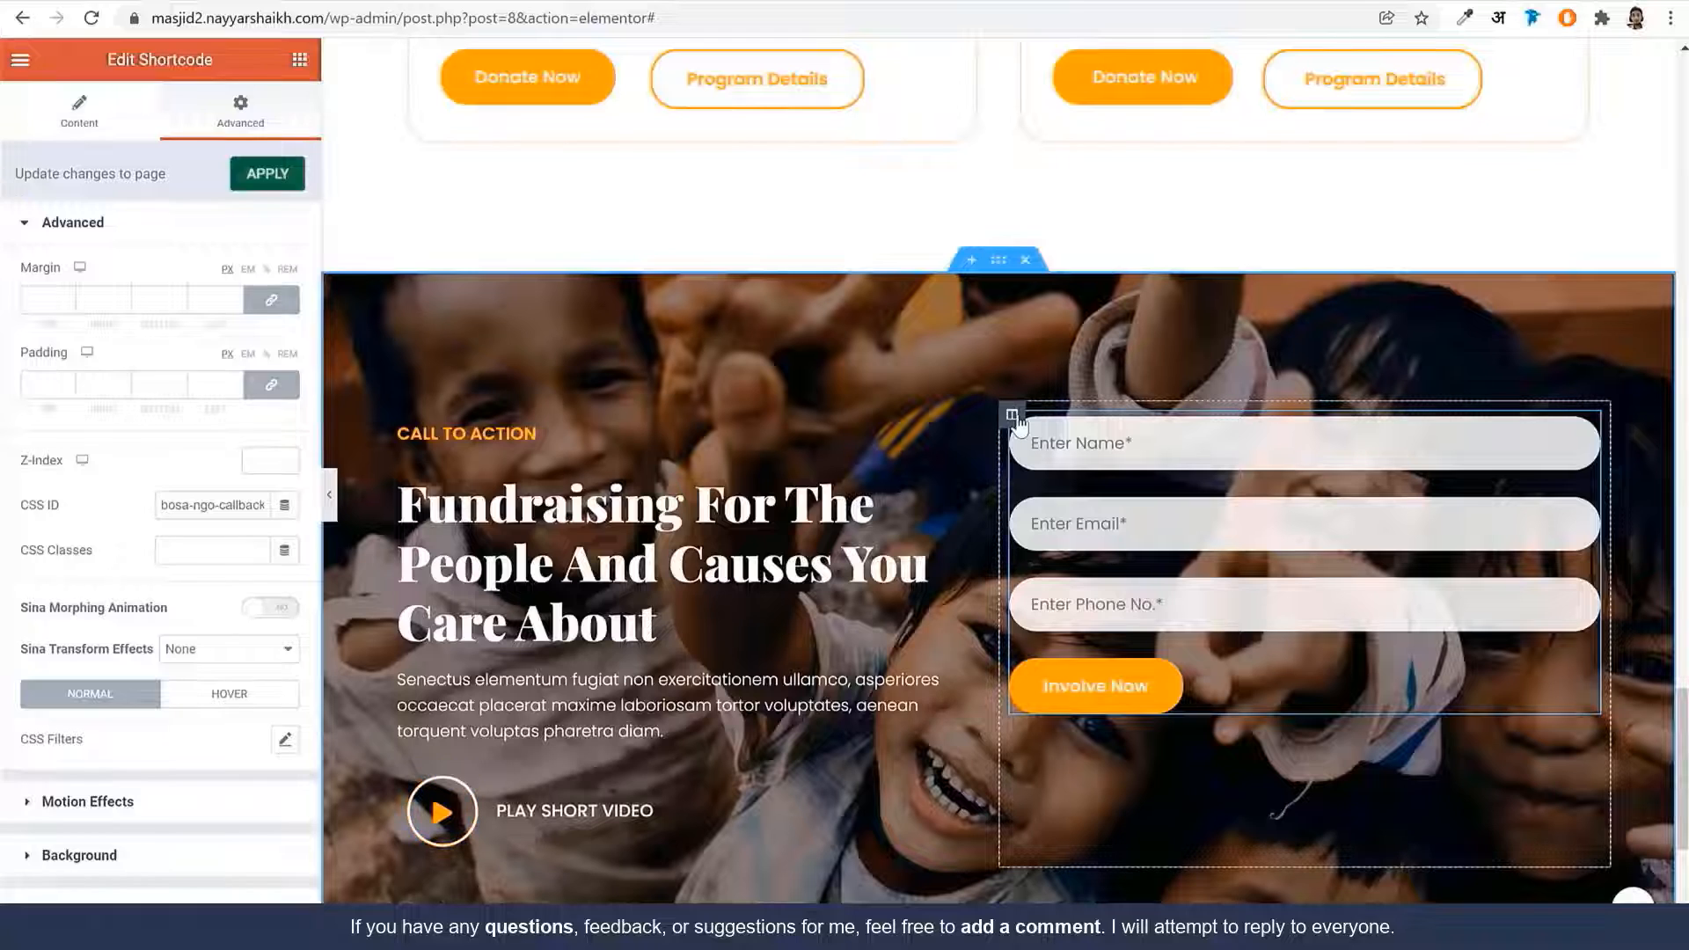
Give the form column a classic Orange background overlay at about 0.38 opacity
{"action": "left_click", "coordinate": [1013, 417]}
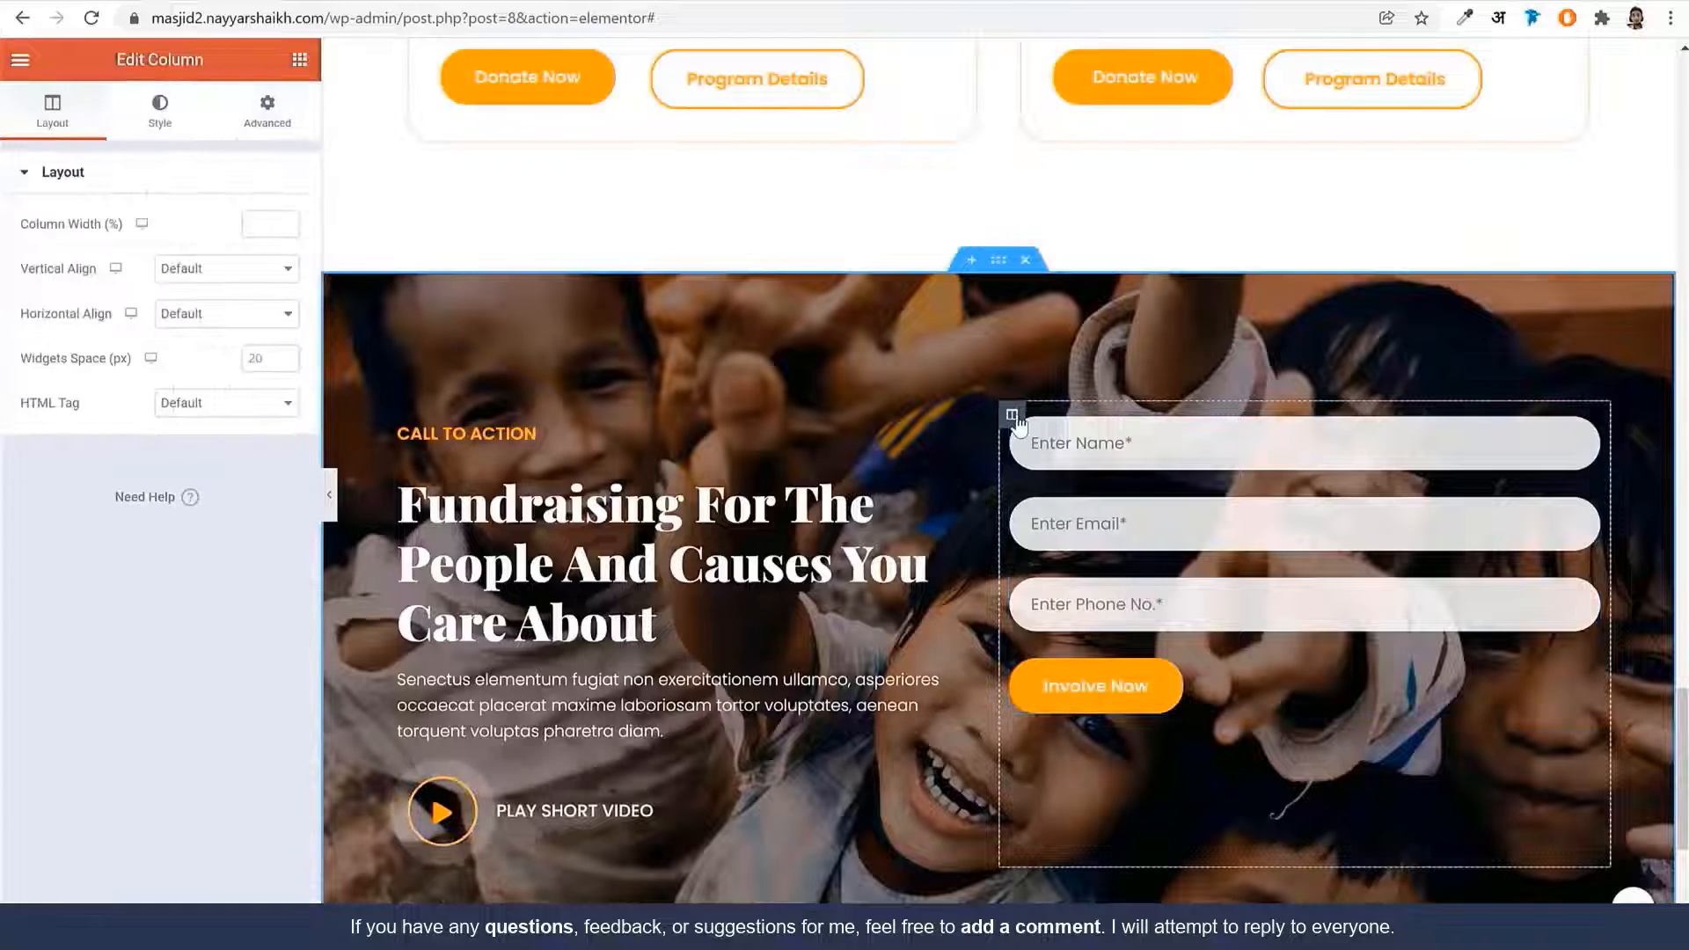
{"action": "left_click", "coordinate": [161, 113]}
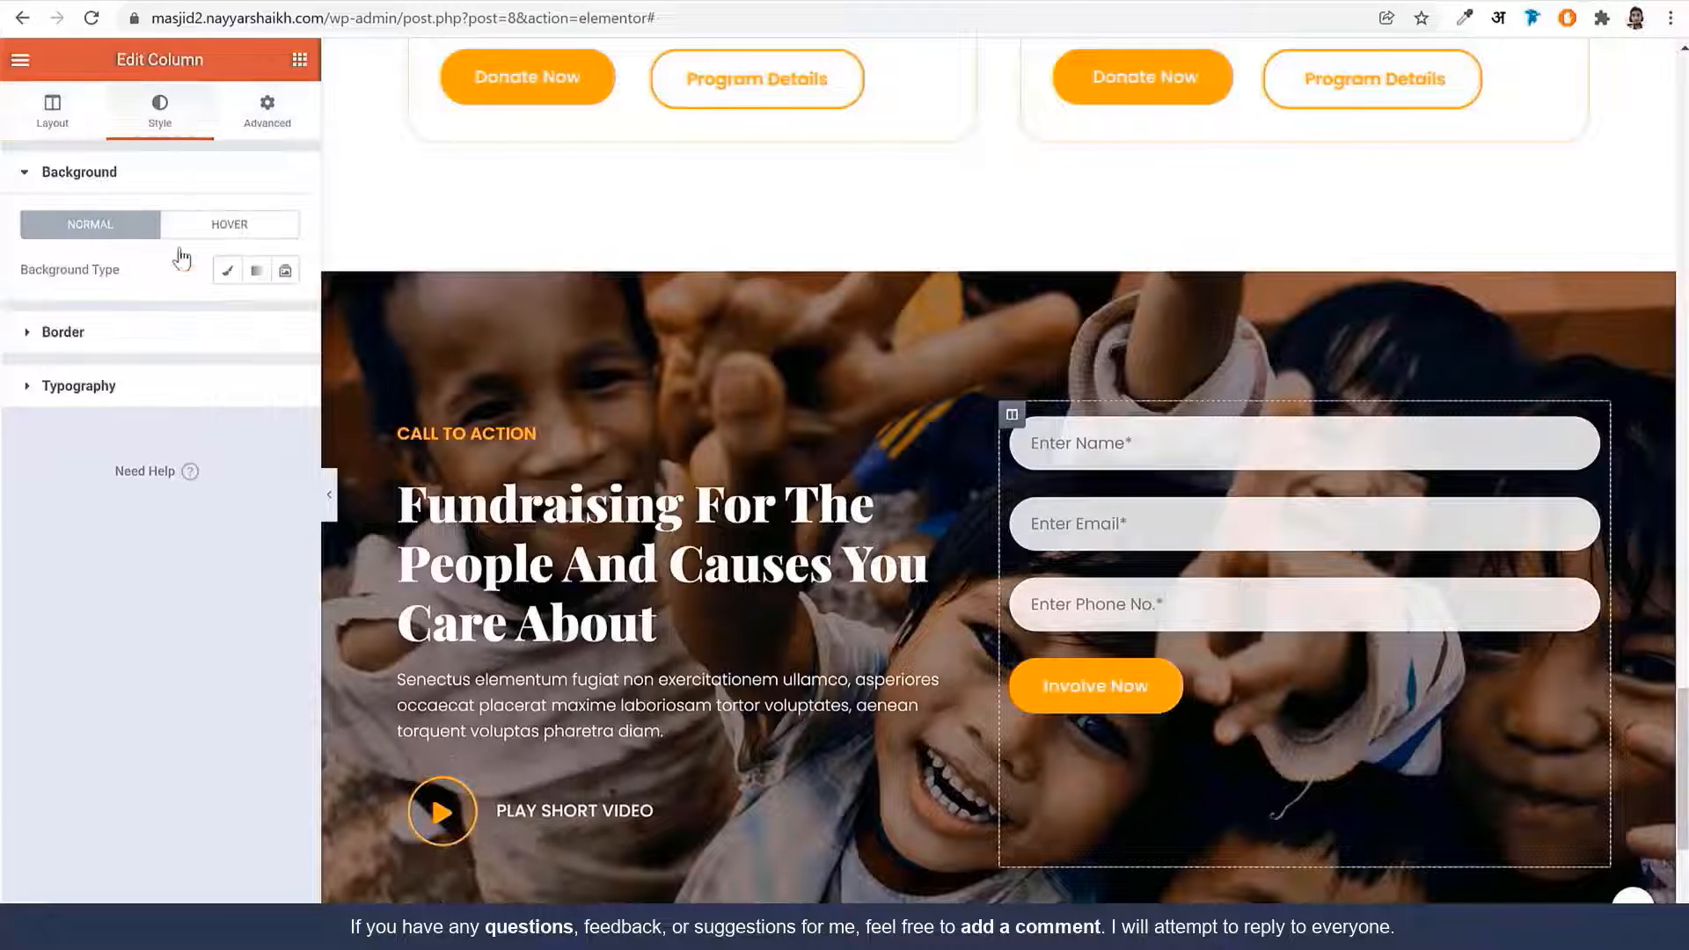
{"action": "left_click", "coordinate": [227, 270]}
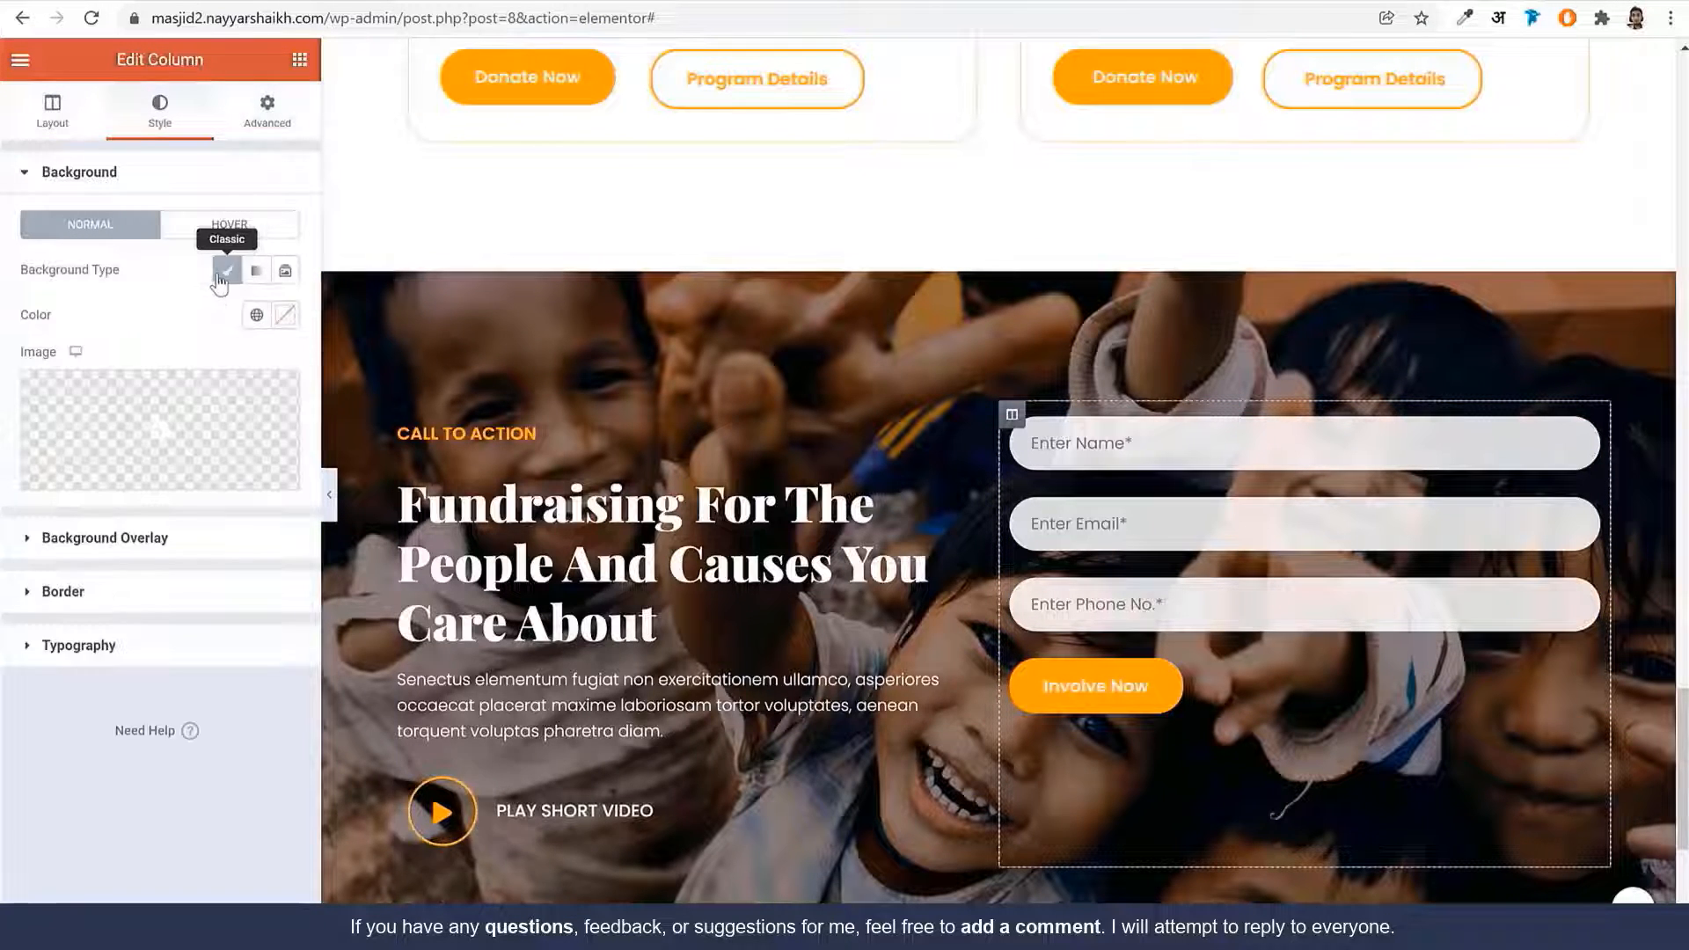
{"action": "left_click", "coordinate": [129, 540]}
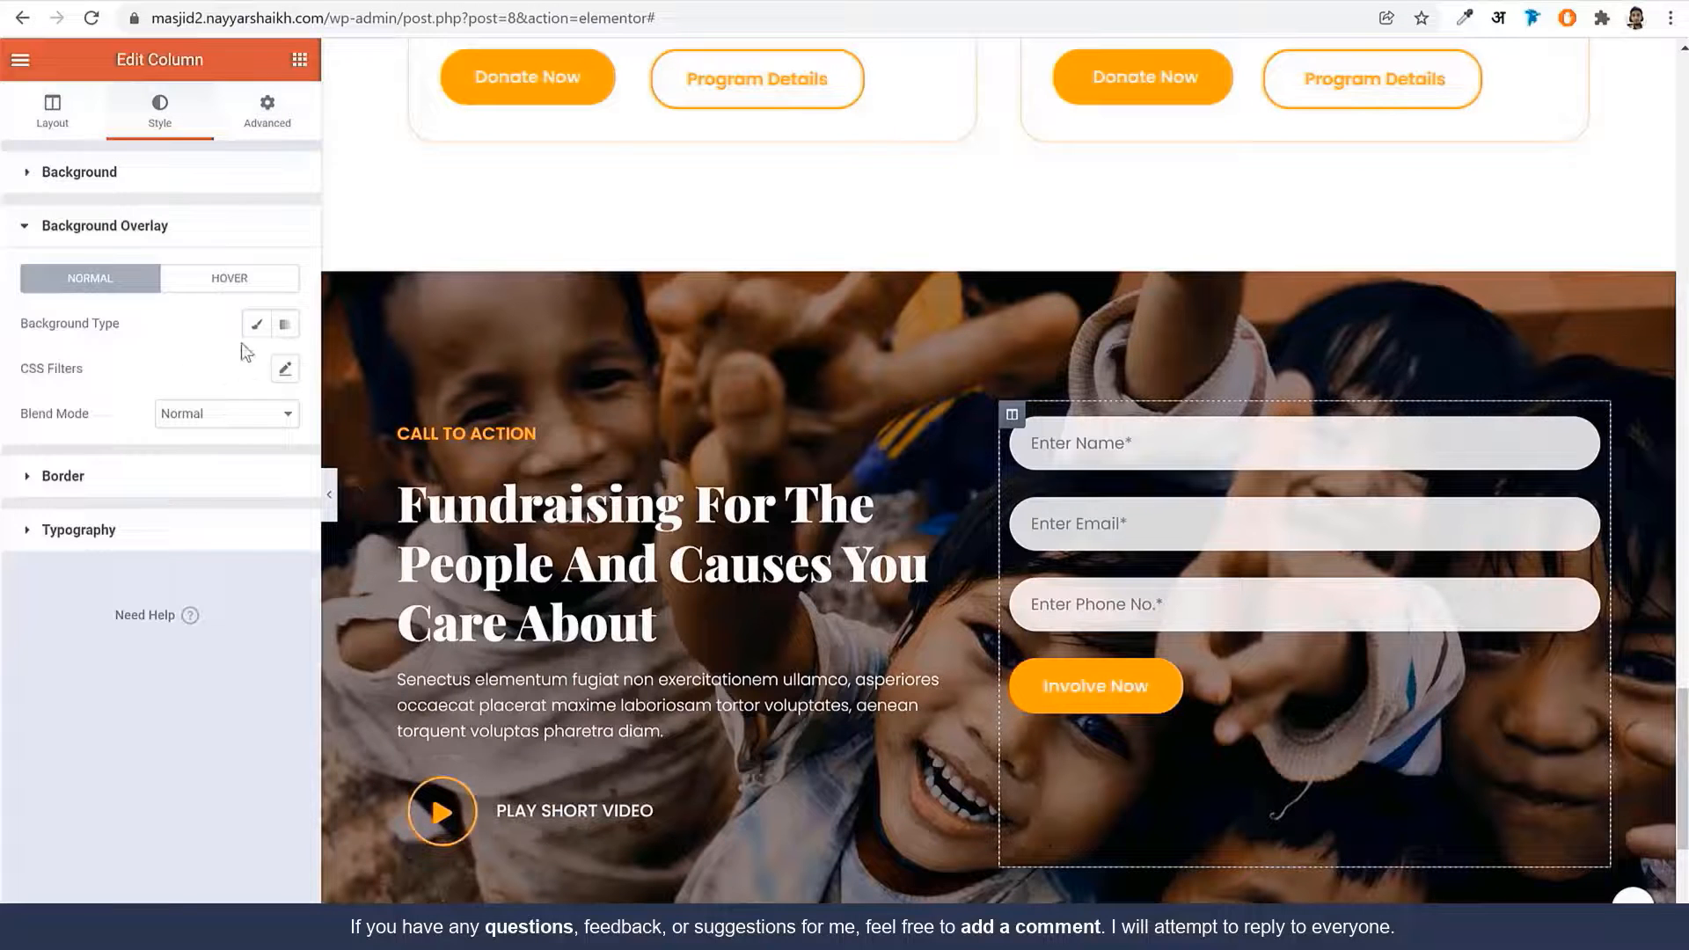
{"action": "left_click", "coordinate": [256, 323]}
{"action": "left_click", "coordinate": [255, 369]}
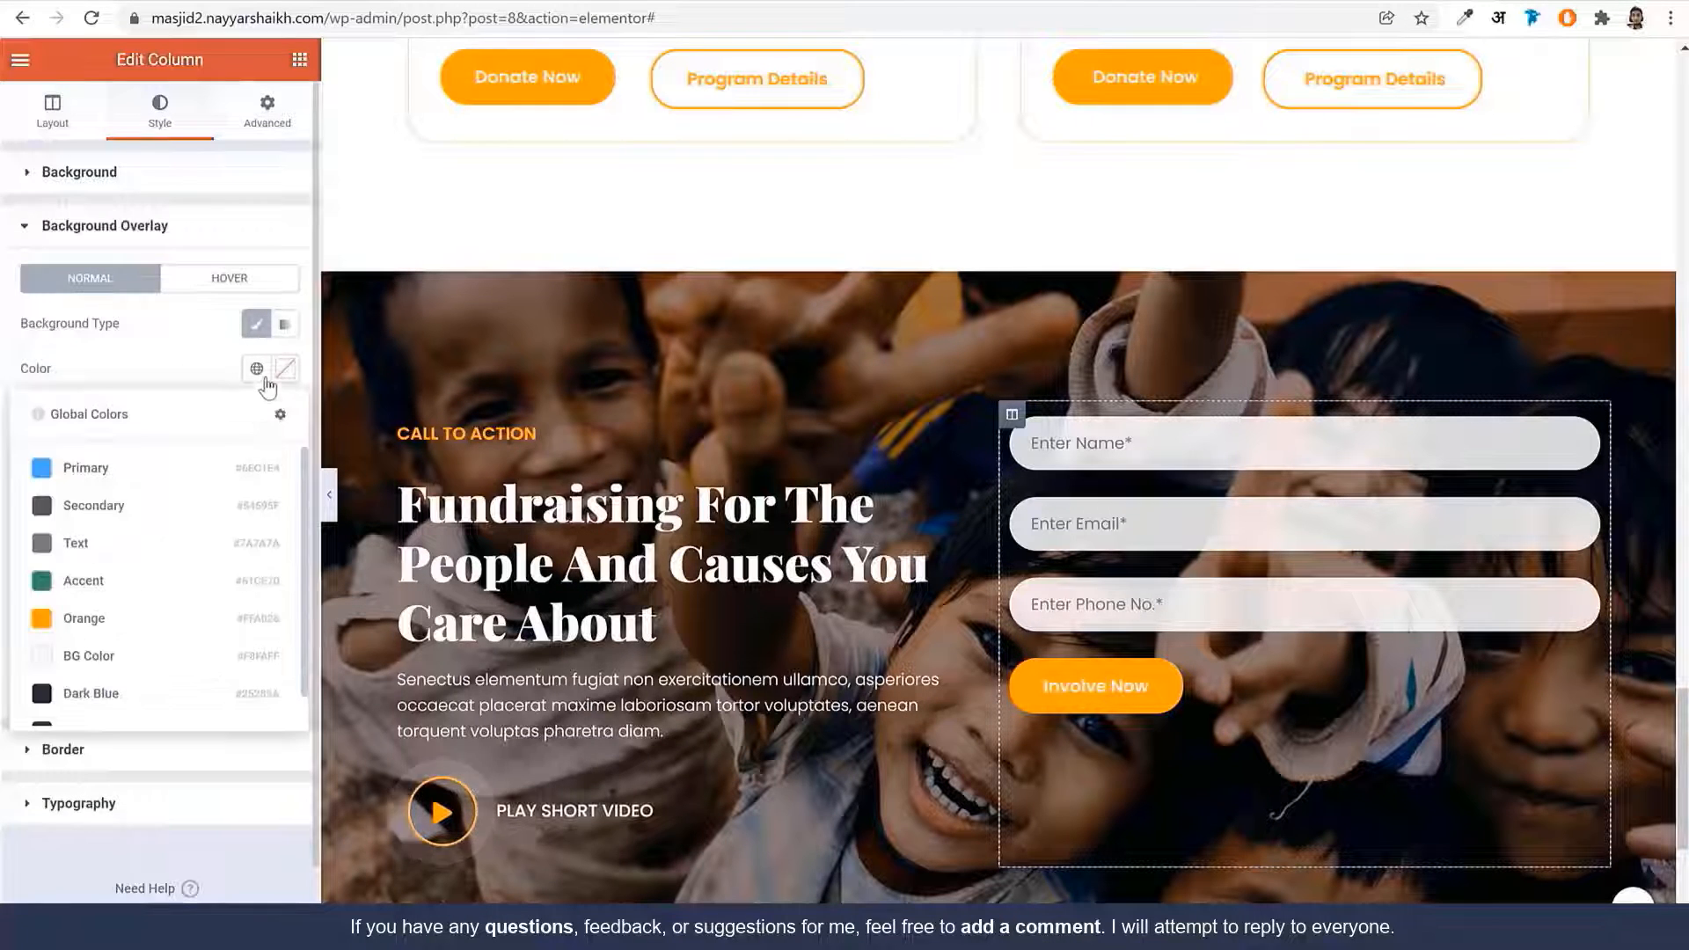
{"action": "left_click", "coordinate": [130, 619]}
{"action": "left_click_drag", "start_coordinate": [129, 605], "coordinate": [107, 607]}
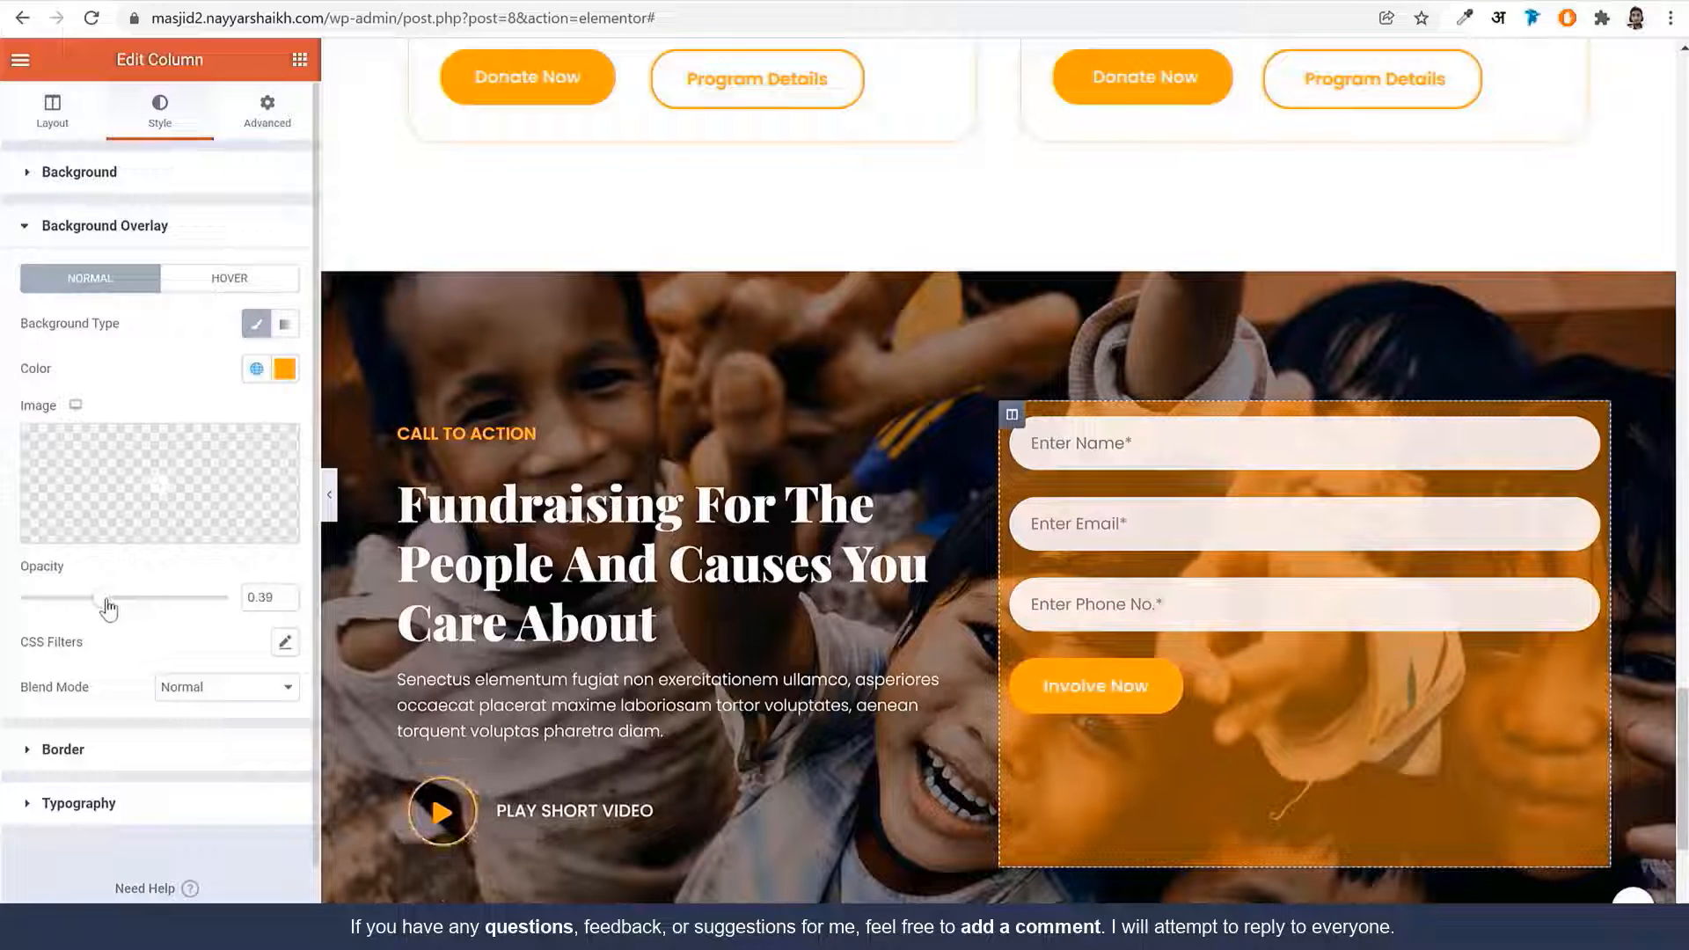
Set the column padding to 60 top/bottom and 30 left/right
{"action": "left_click", "coordinate": [286, 125]}
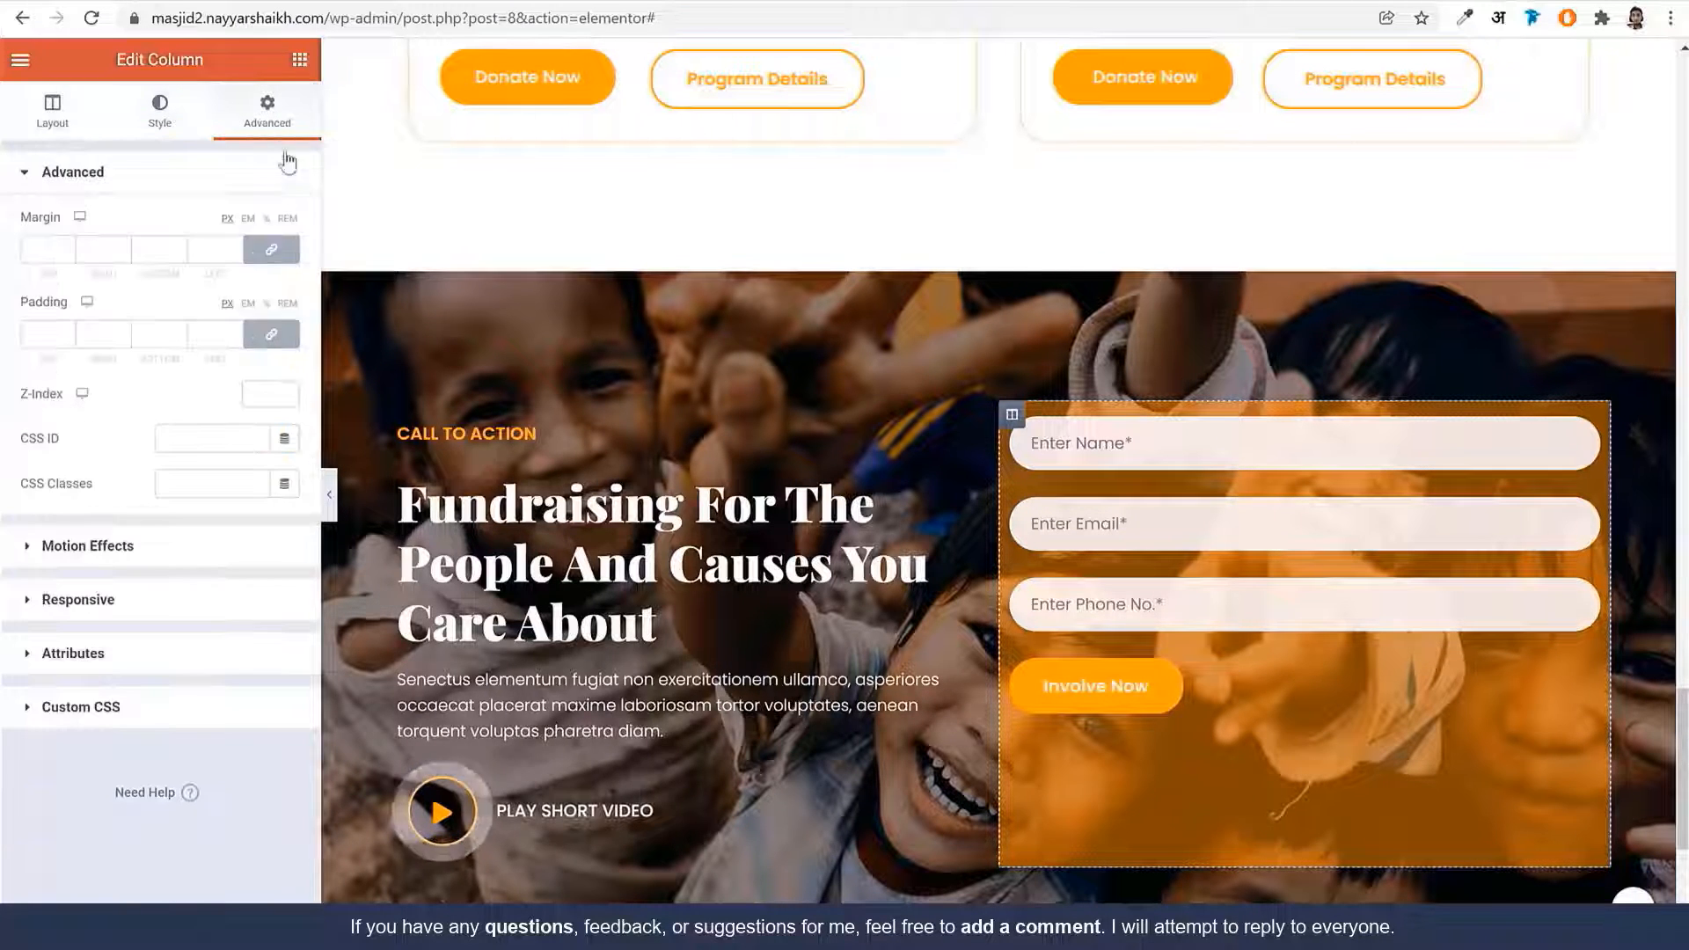
{"action": "left_click", "coordinate": [276, 344]}
{"action": "left_click_drag", "start_coordinate": [34, 336], "coordinate": [88, 338]}
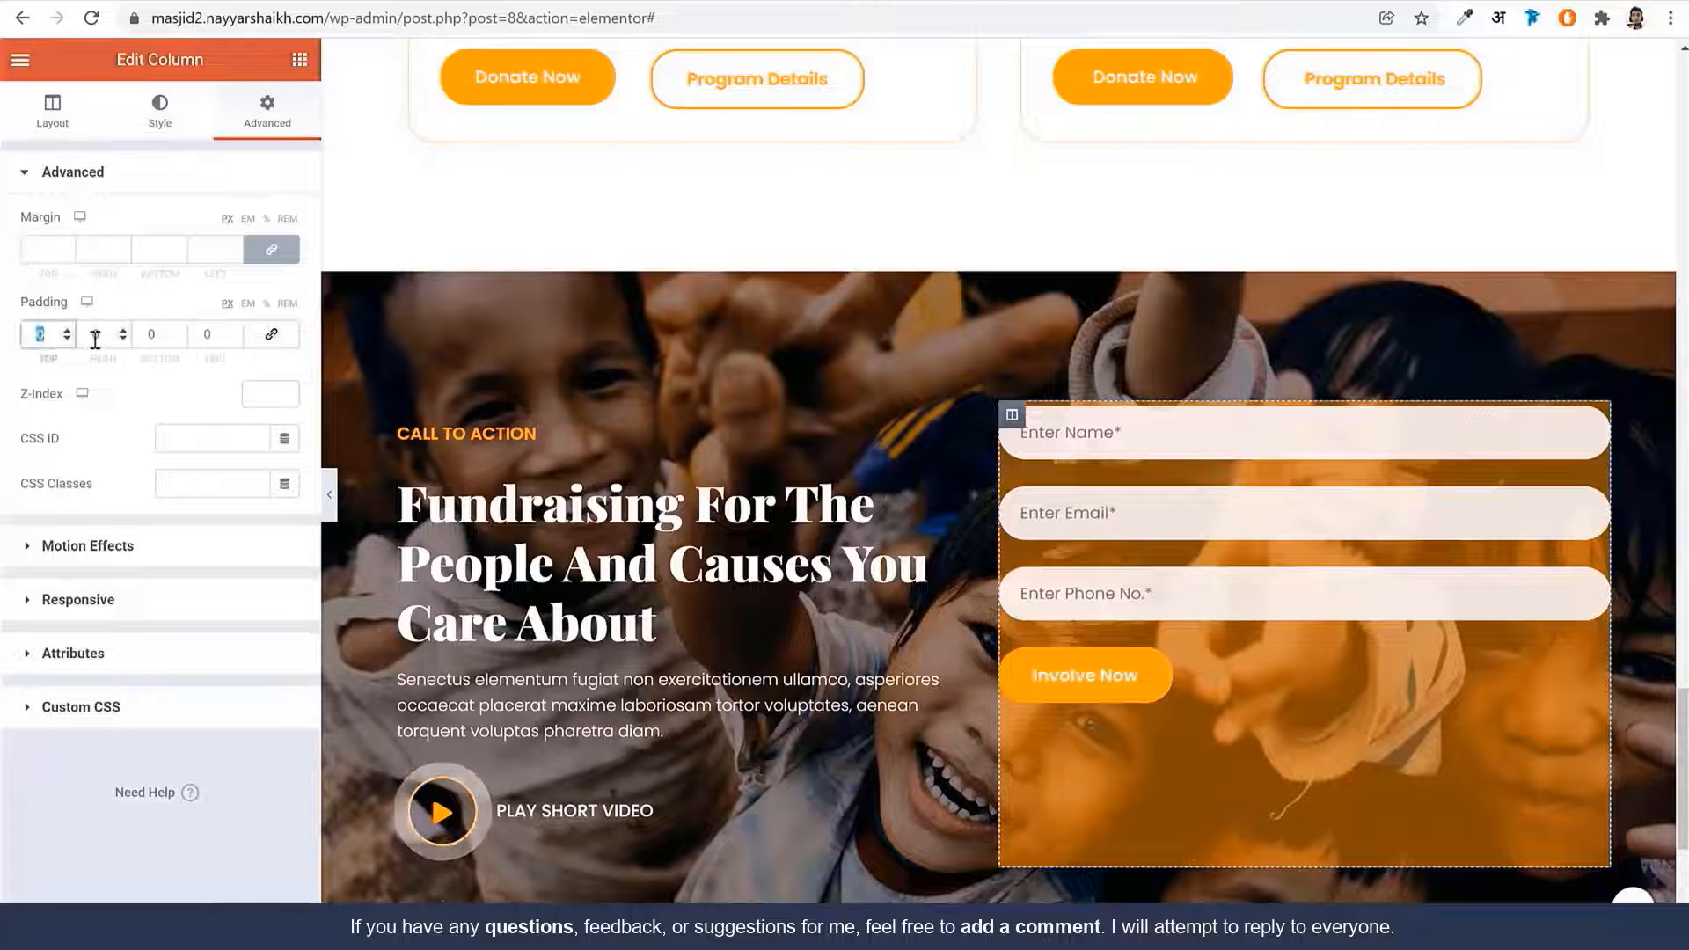
{"action": "type", "text": "6060"}
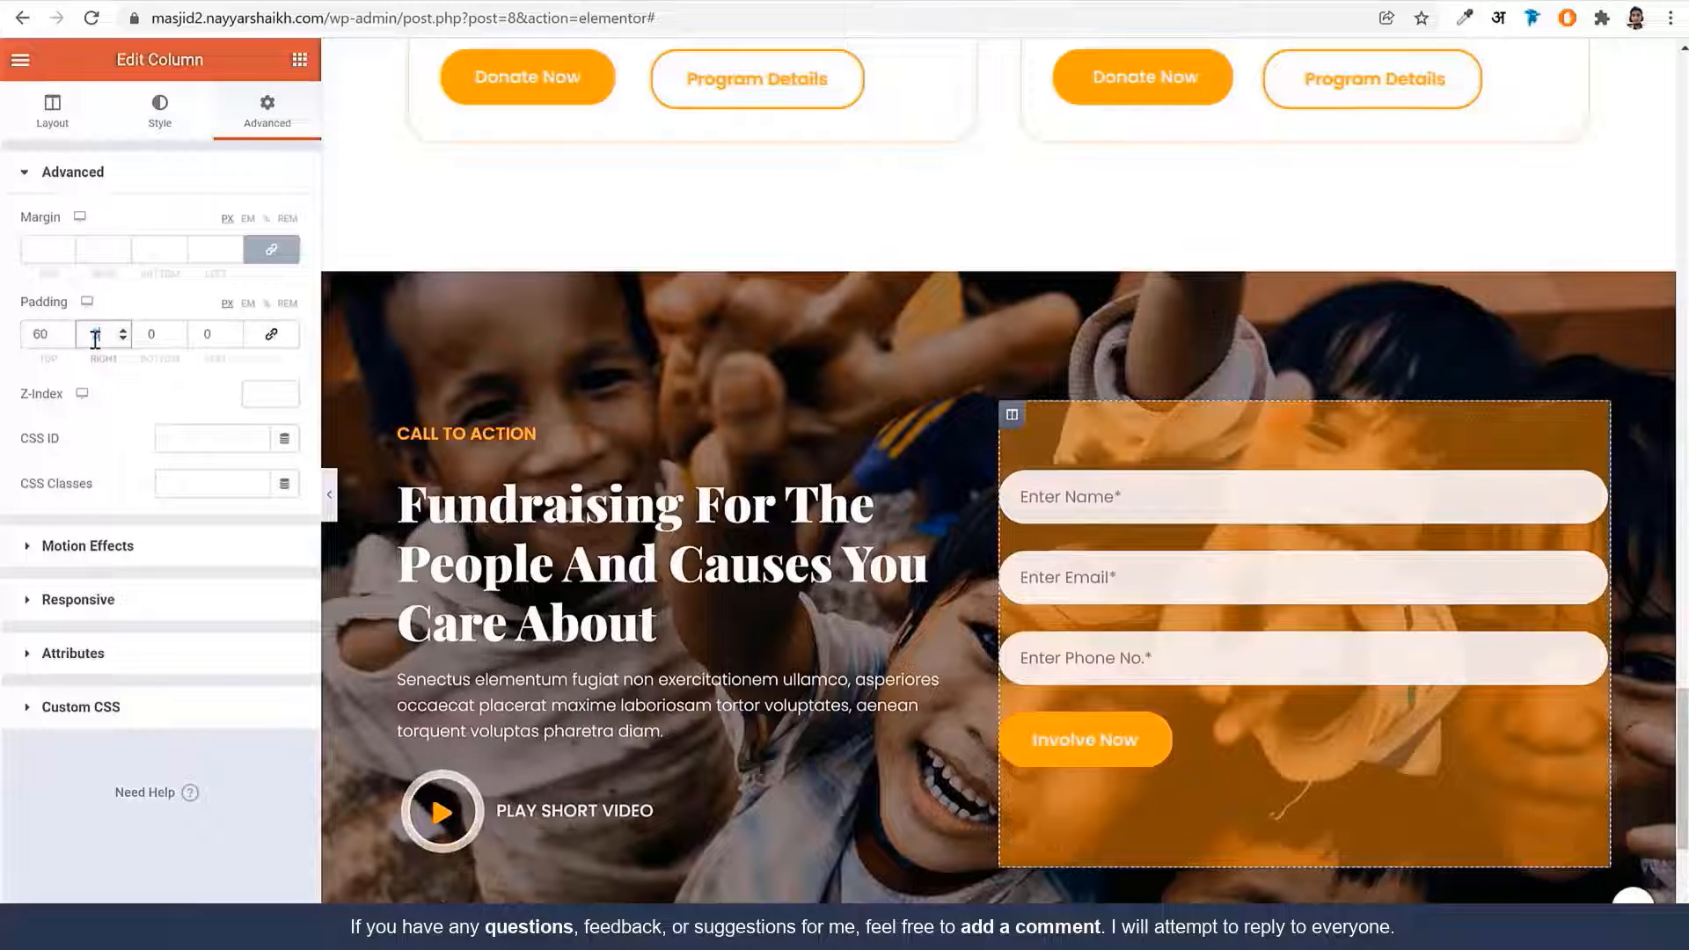
{"action": "key", "text": "Tab"}
{"action": "type", "text": "60"}
{"action": "key", "text": "Tab"}
{"action": "type", "text": "30"}
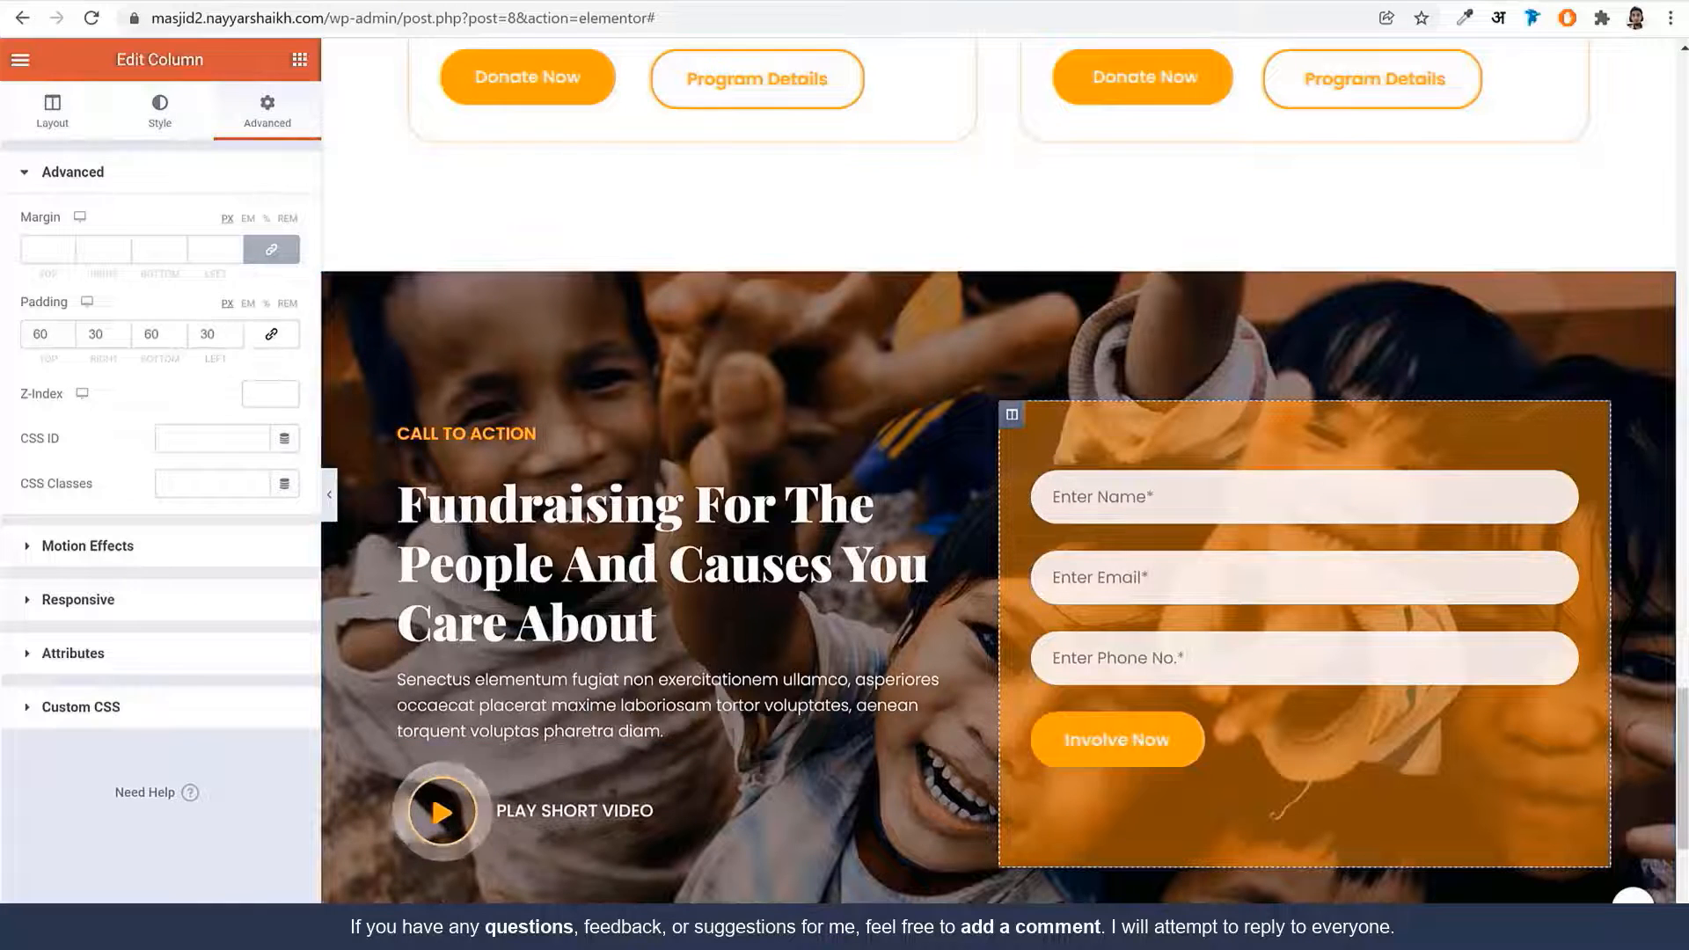
{"action": "scroll", "coordinate": [1029, 581], "scroll_direction": "down", "scroll_amount": 3}
Add a new one-column section at the bottom of the page
{"action": "left_click", "coordinate": [246, 2]}
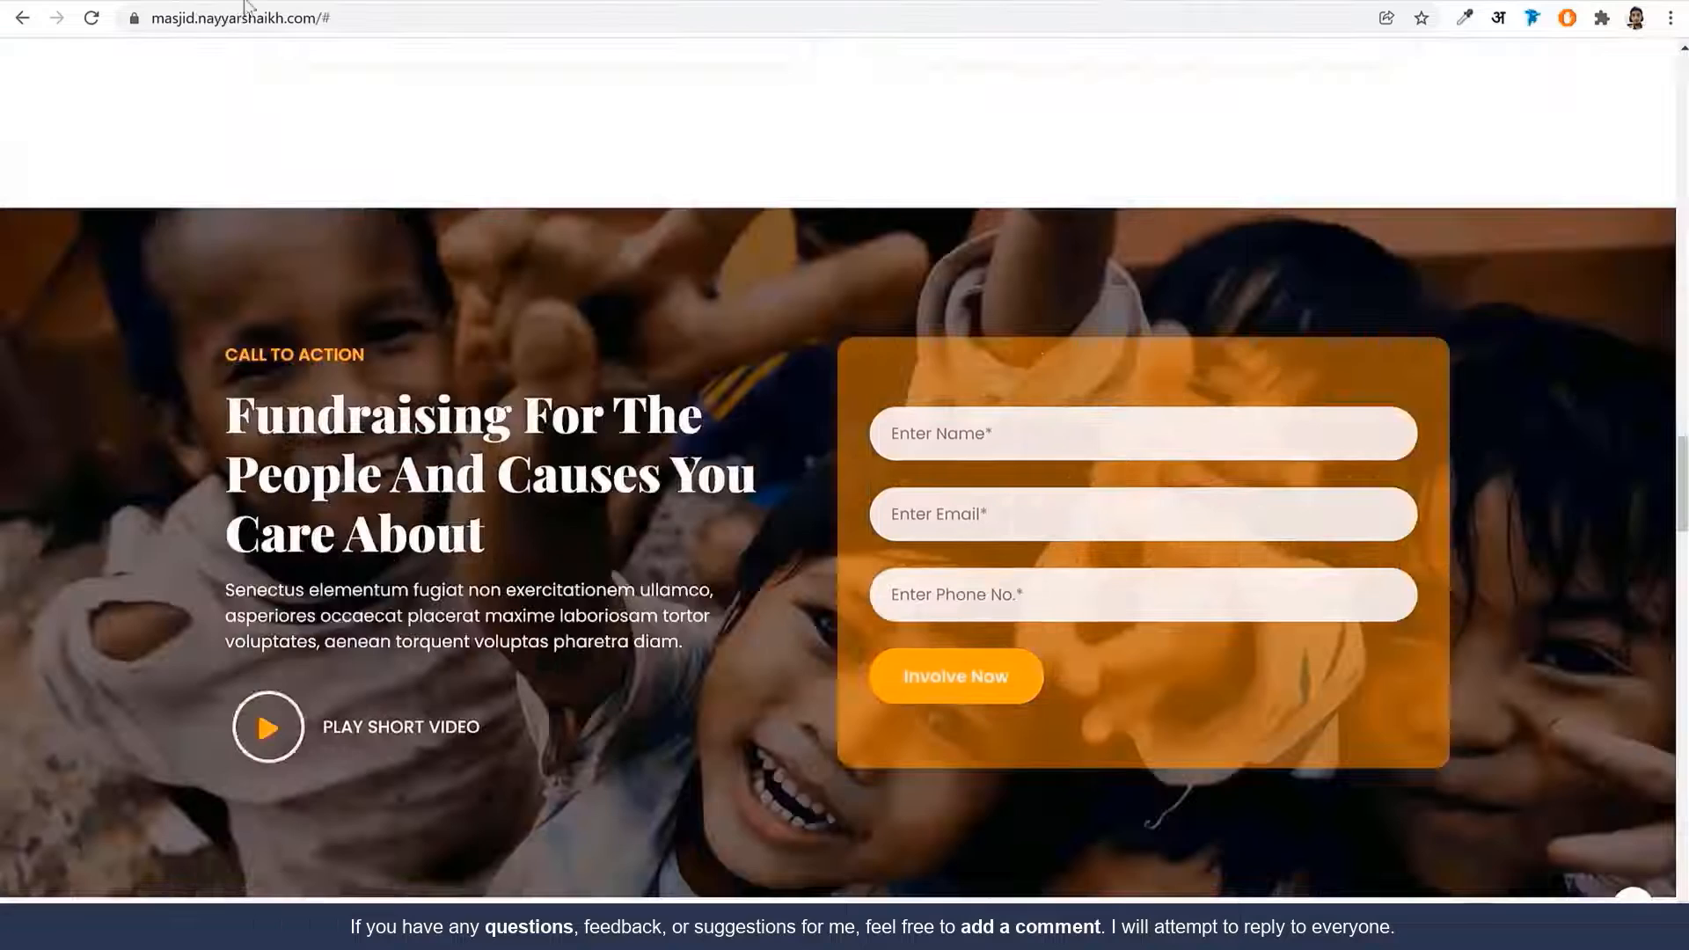
{"action": "scroll", "coordinate": [1058, 459], "scroll_direction": "down", "scroll_amount": 9}
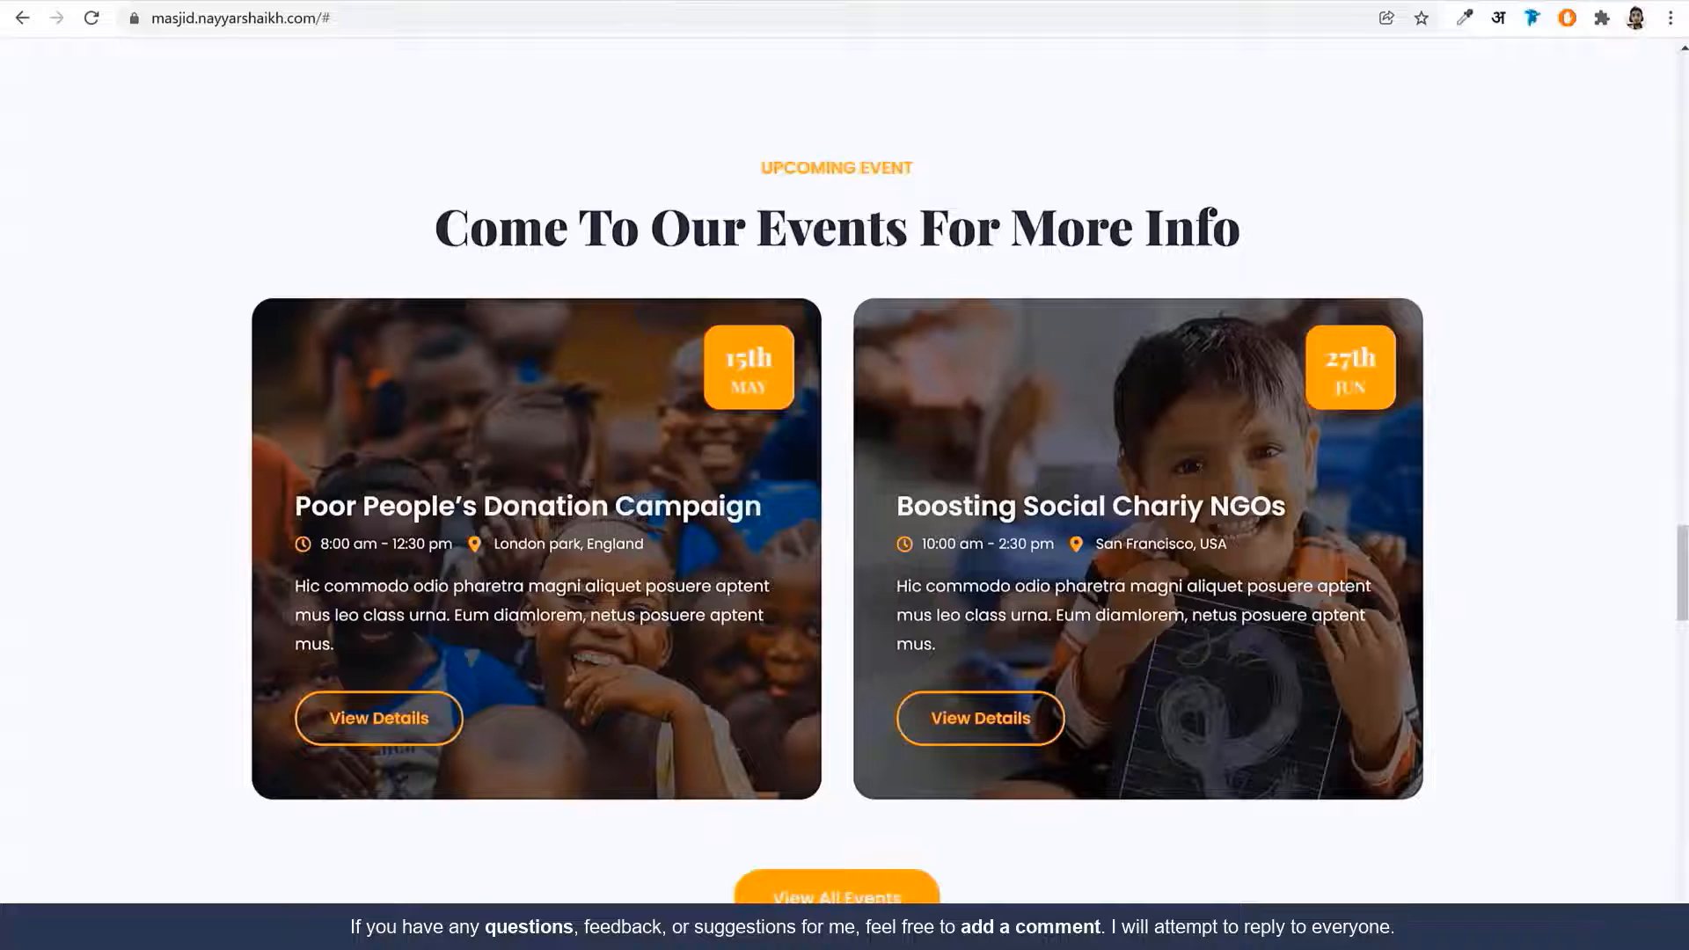
{"action": "left_click", "coordinate": [423, 3]}
{"action": "scroll", "coordinate": [1034, 511], "scroll_direction": "down", "scroll_amount": 2}
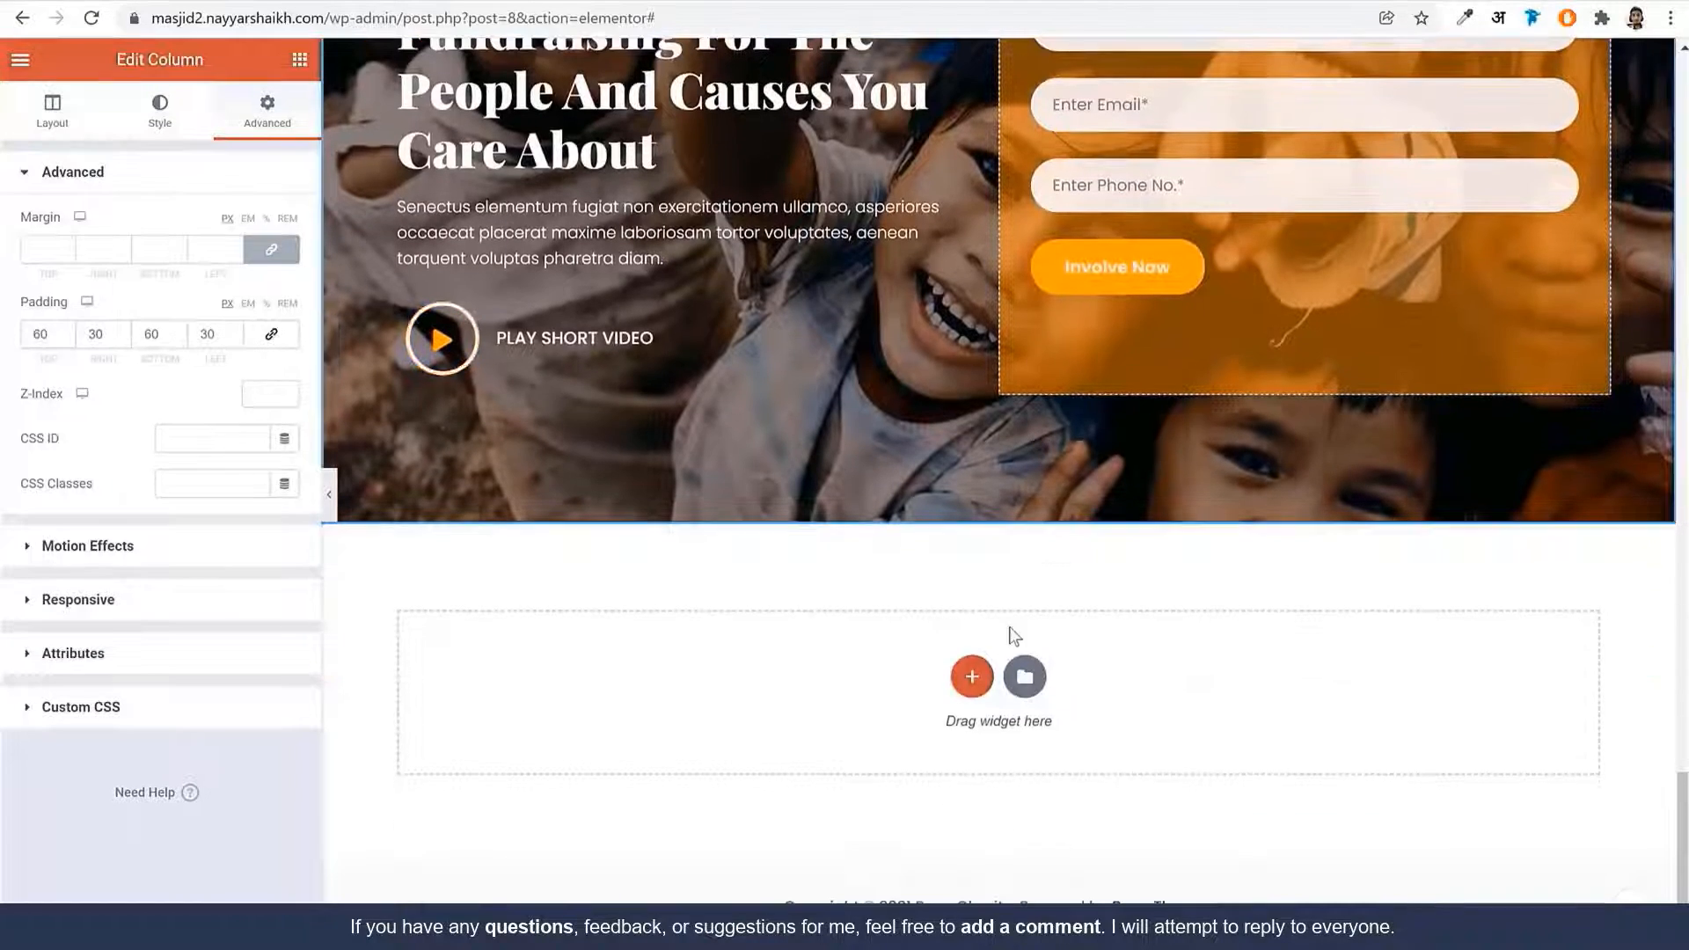
{"action": "left_click", "coordinate": [973, 679]}
{"action": "left_click", "coordinate": [721, 732]}
Copy the Donate To Charity heading widget into the new section and centre it
{"action": "scroll", "coordinate": [953, 434], "scroll_direction": "up", "scroll_amount": 10}
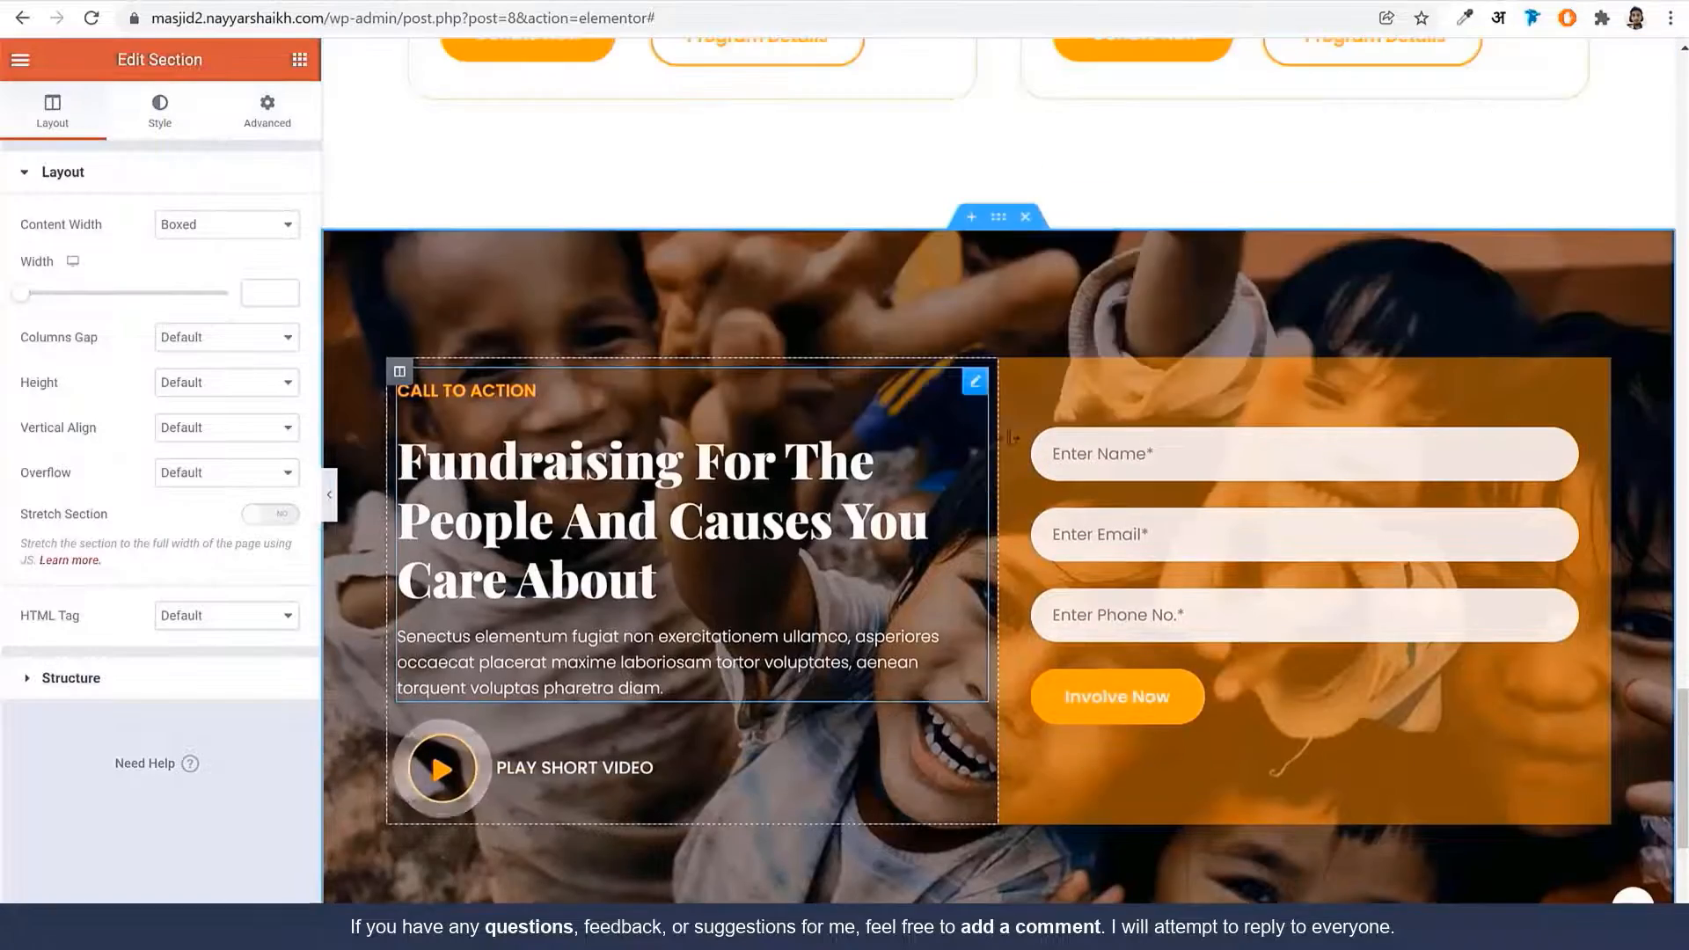
{"action": "scroll", "coordinate": [1097, 456], "scroll_direction": "up", "scroll_amount": 9}
{"action": "scroll", "coordinate": [943, 426], "scroll_direction": "down", "scroll_amount": 4}
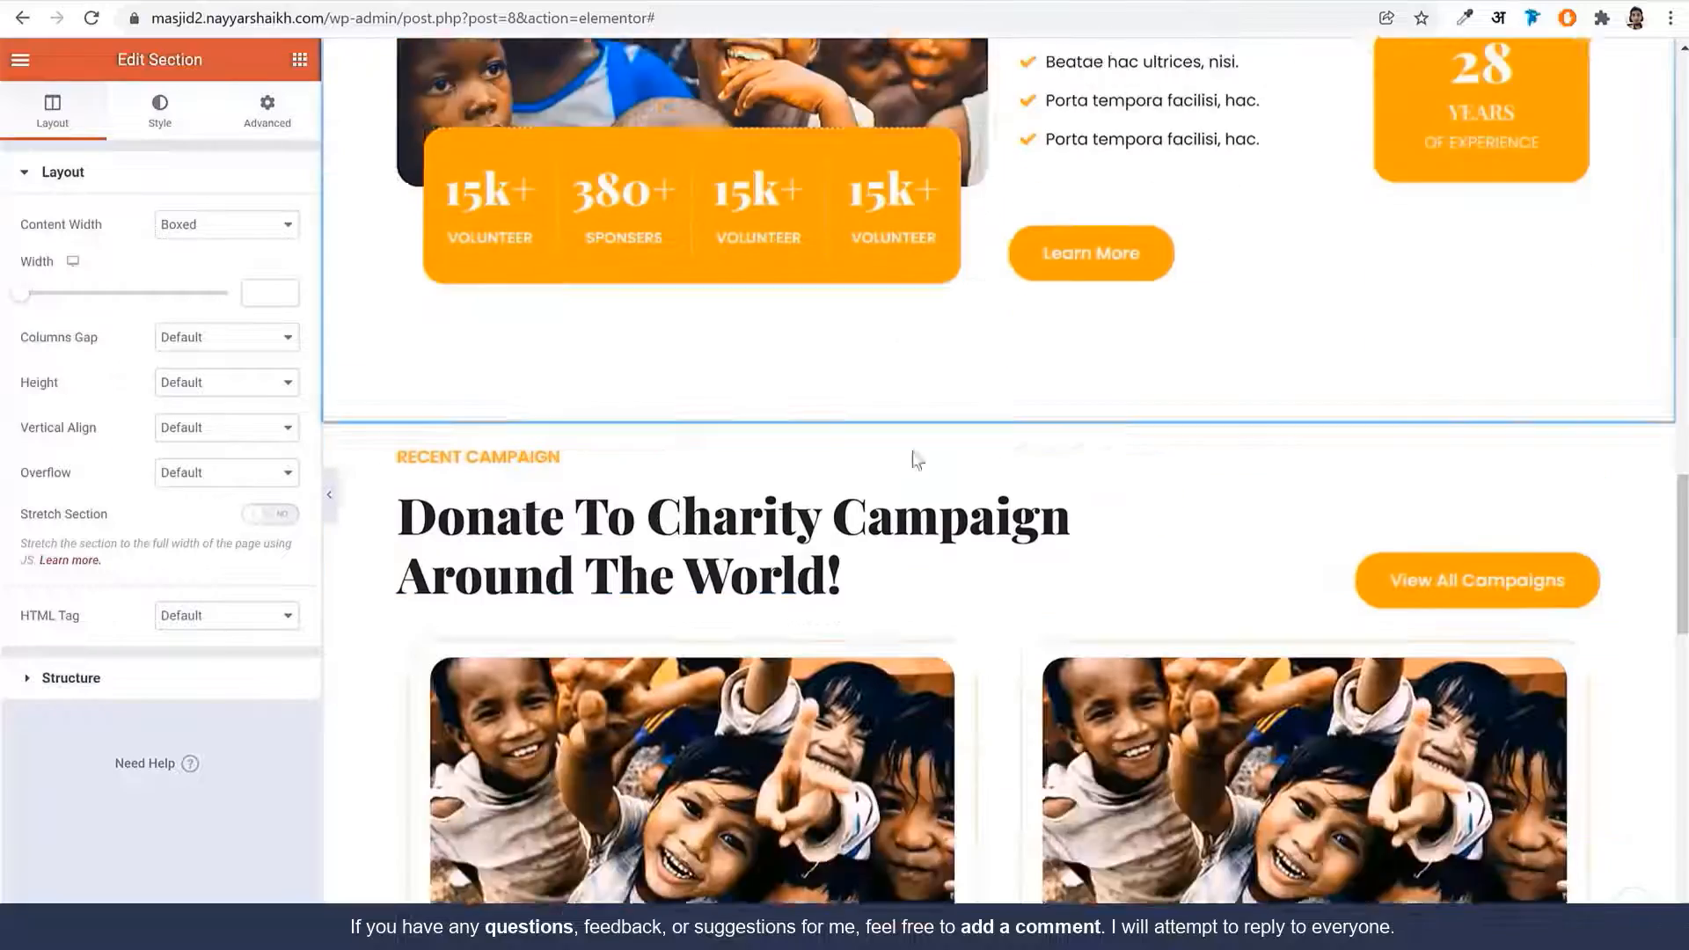
{"action": "right_click", "coordinate": [711, 424]}
{"action": "left_click", "coordinate": [787, 539]}
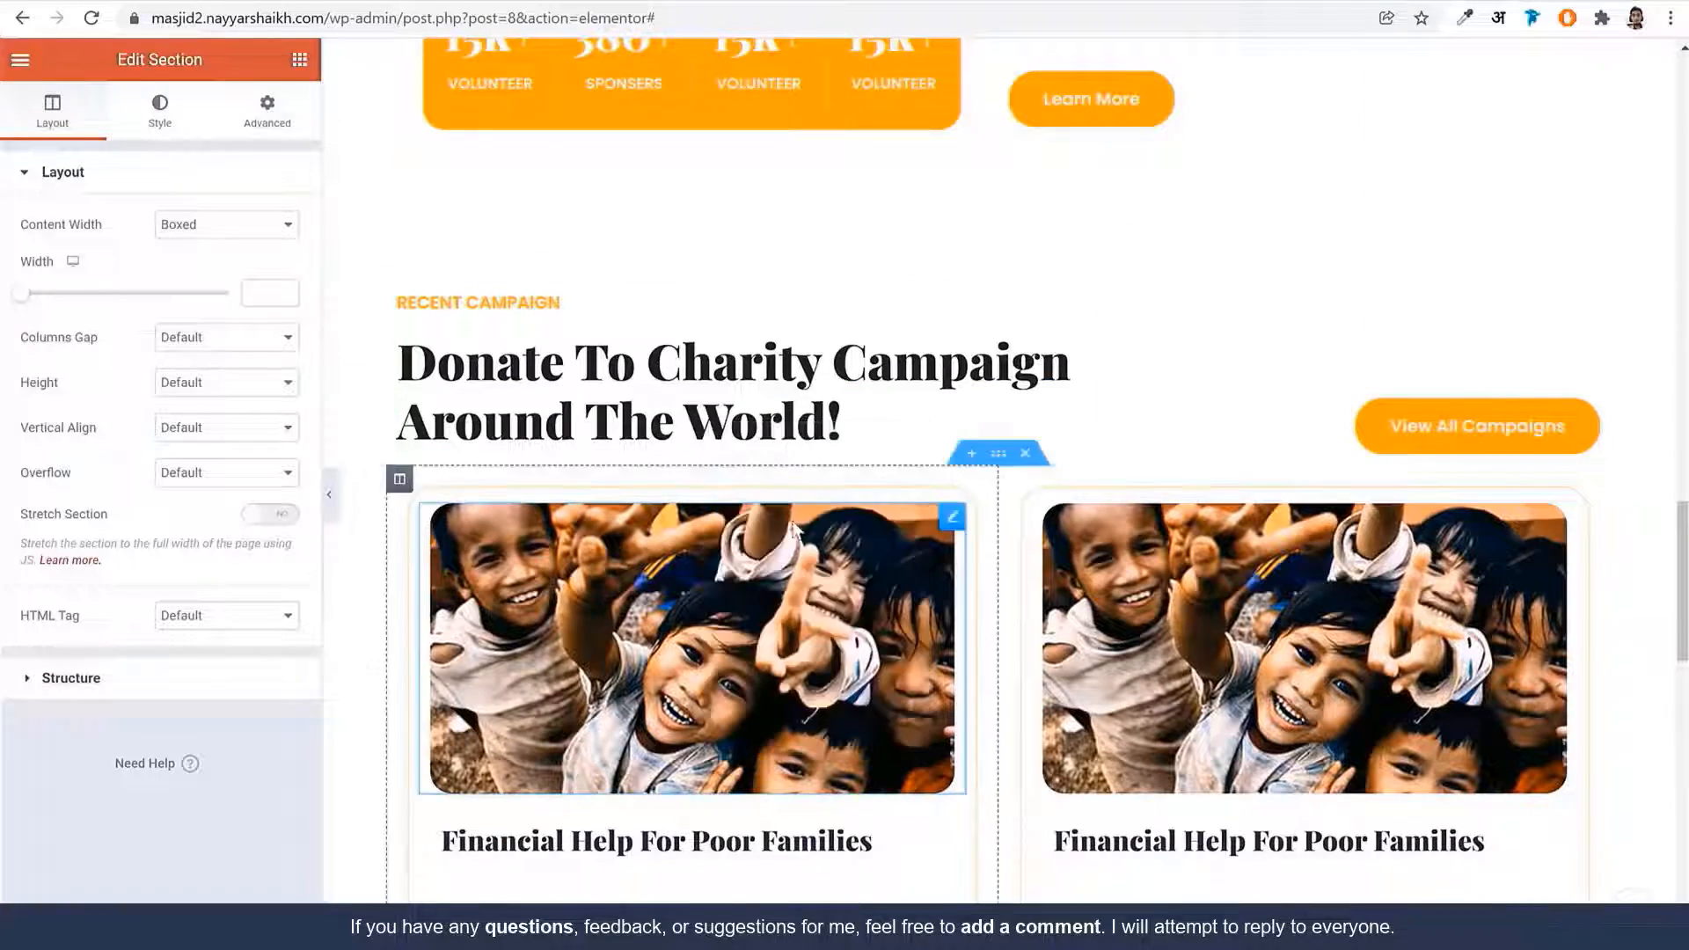
{"action": "scroll", "coordinate": [838, 573], "scroll_direction": "down", "scroll_amount": 10}
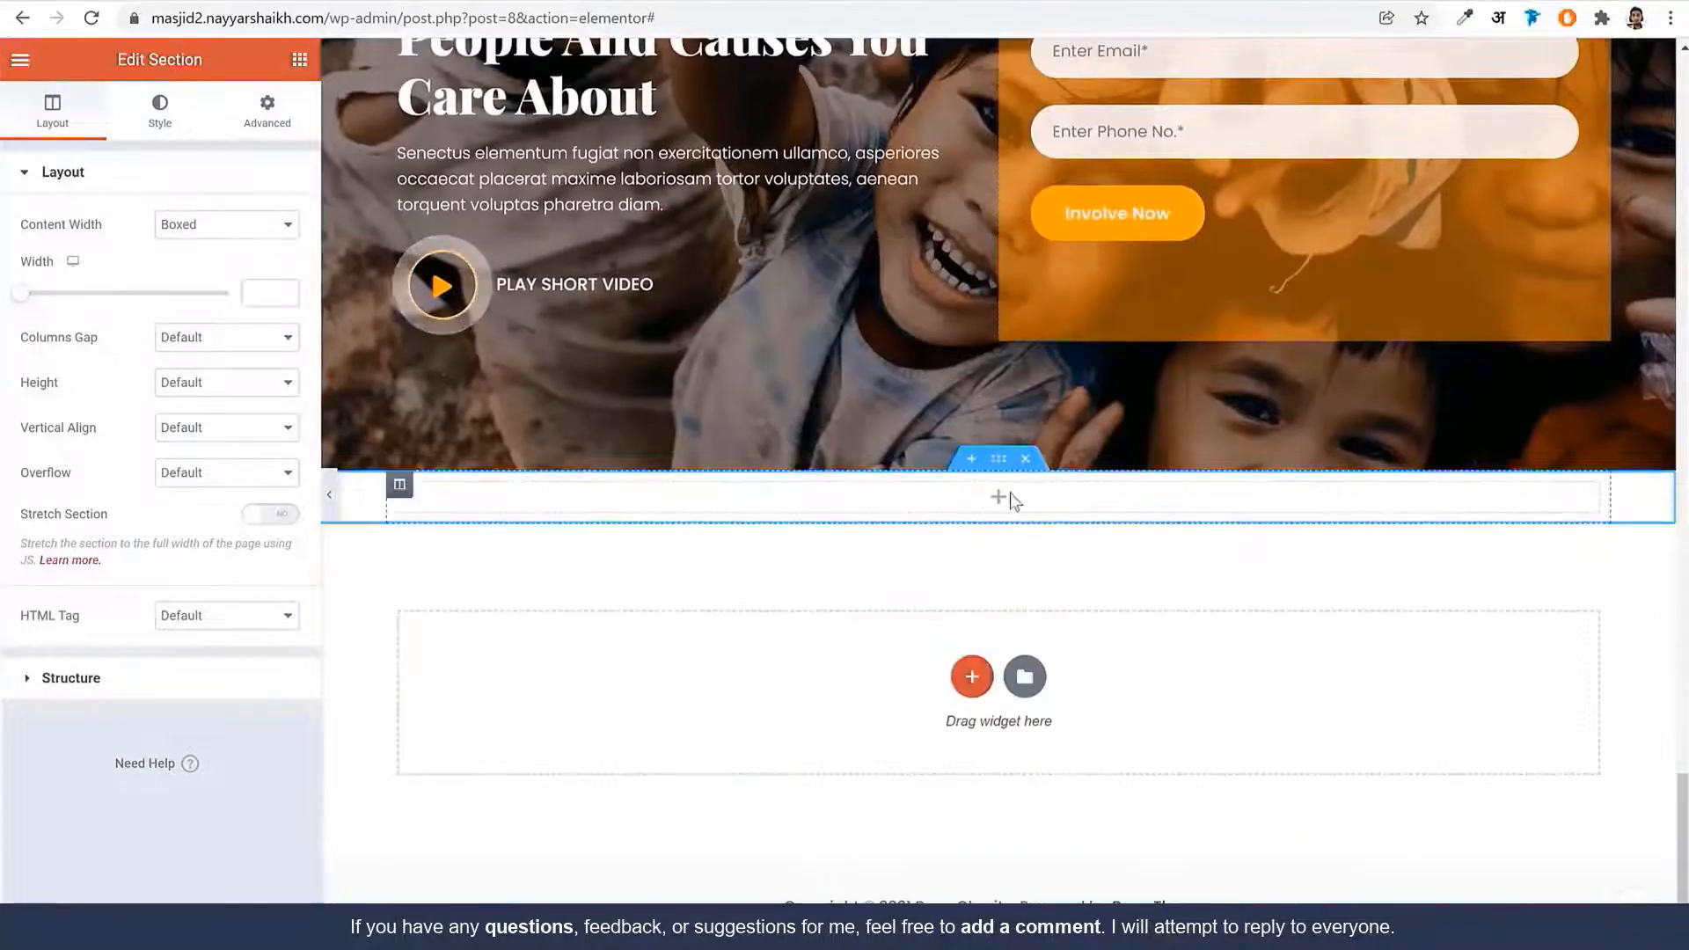
{"action": "right_click", "coordinate": [1009, 504]}
{"action": "left_click", "coordinate": [1060, 662]}
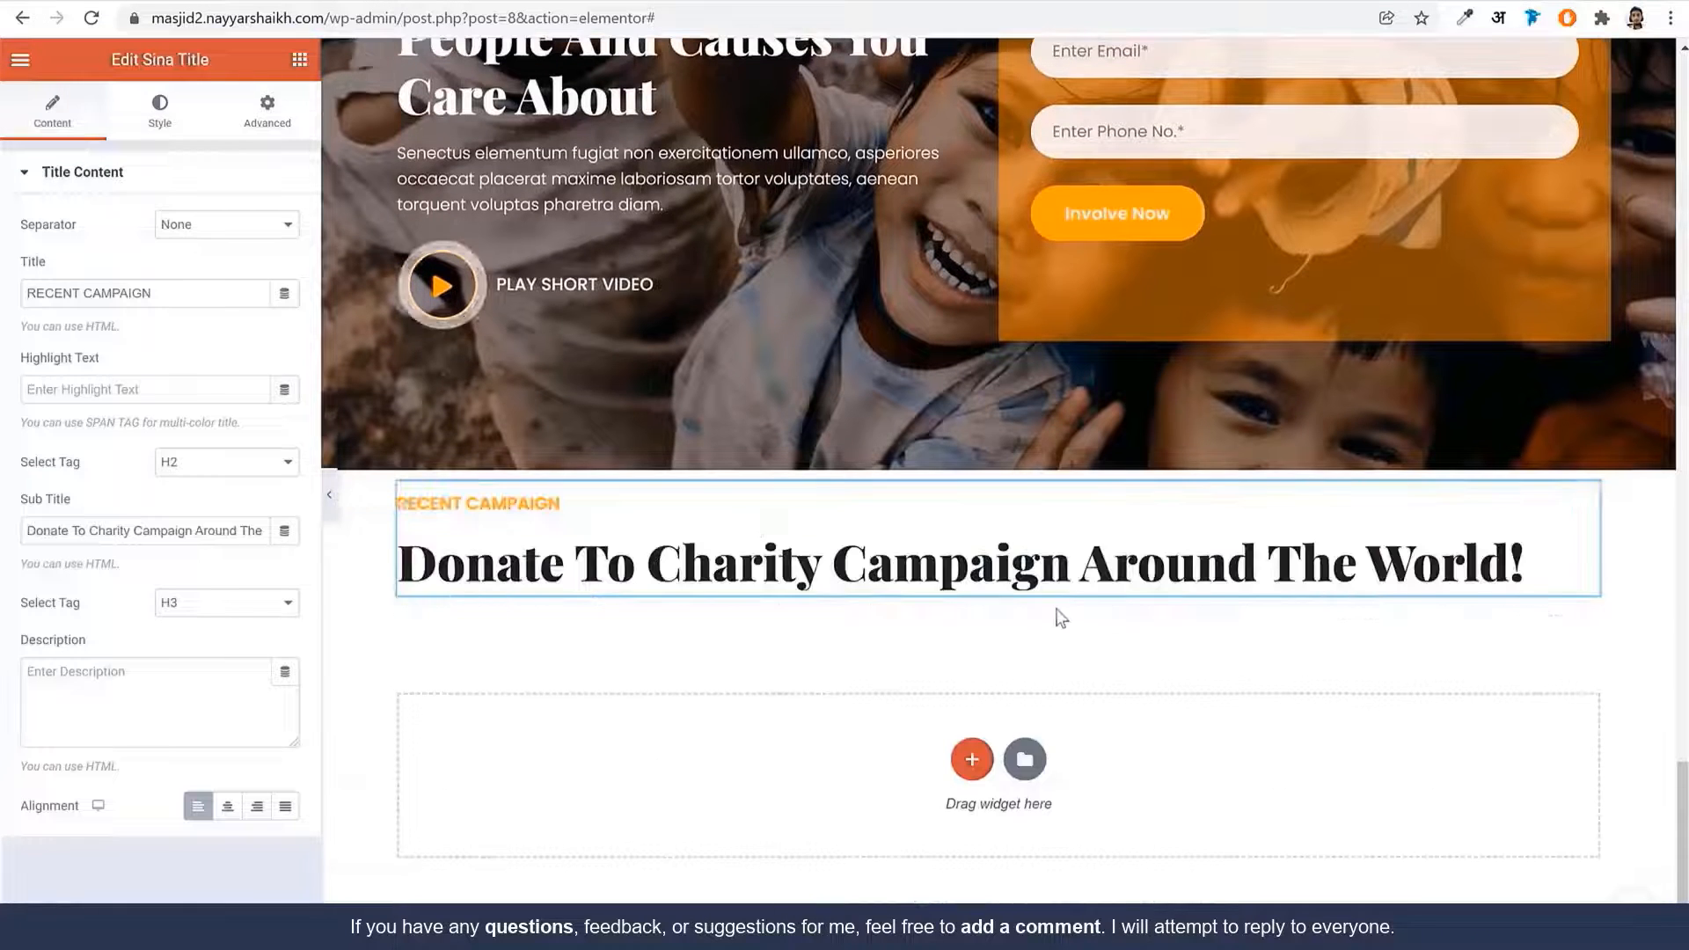
{"action": "left_click", "coordinate": [227, 805]}
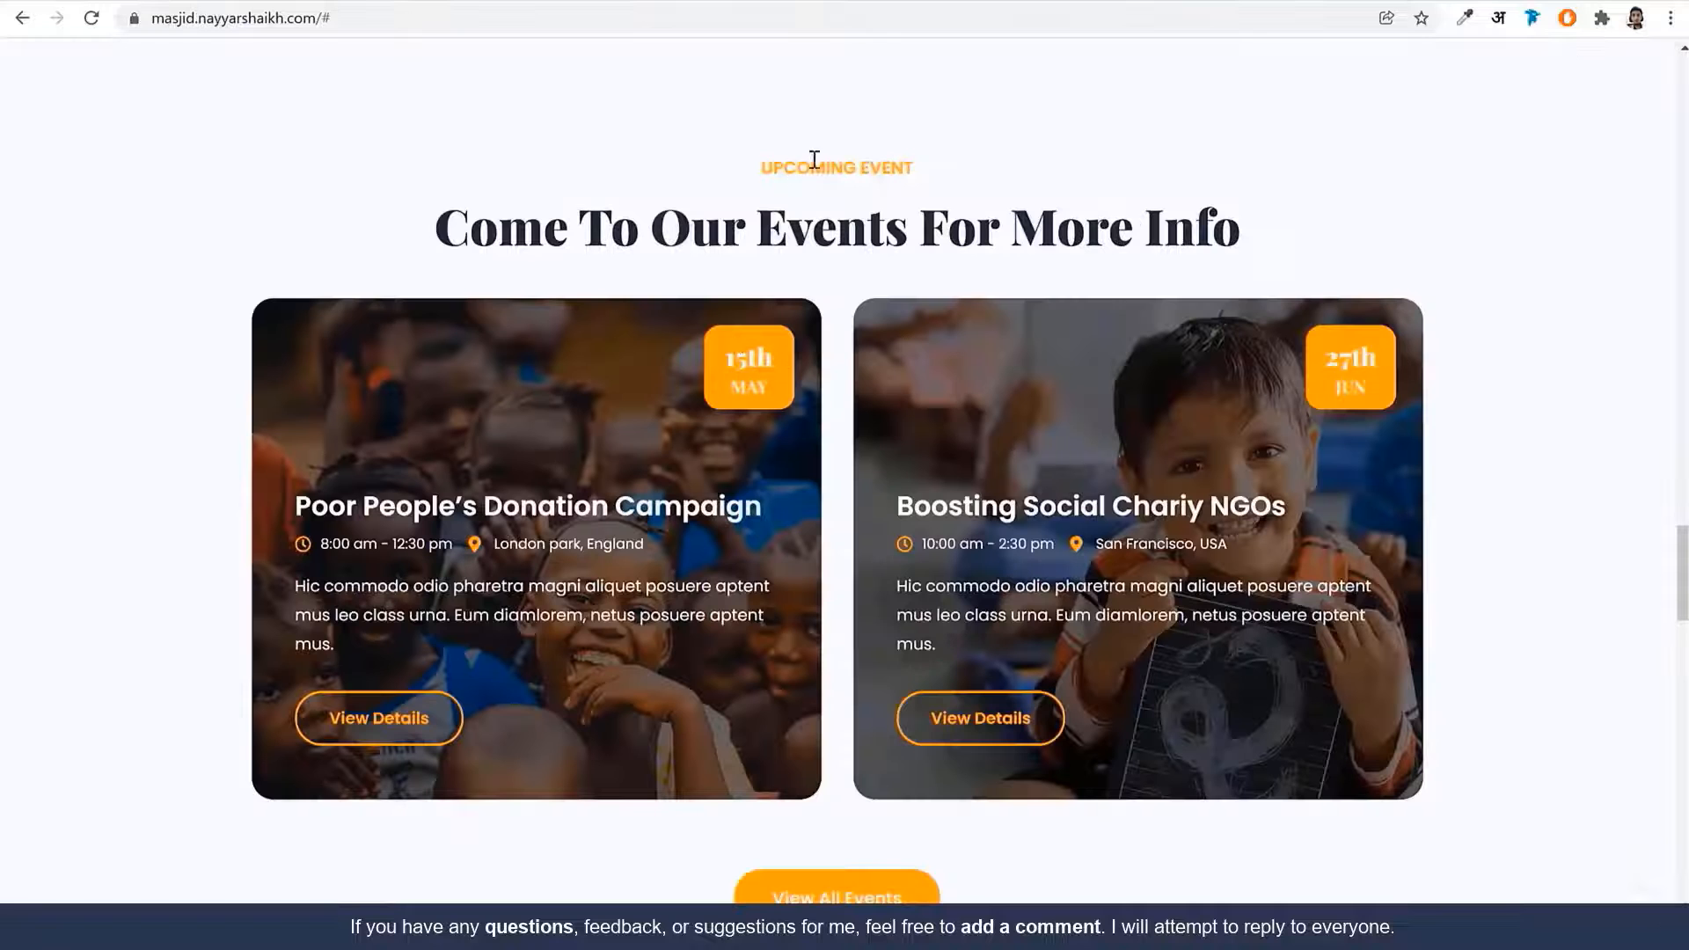
Retitle the heading UPCOMING EVENT with subtitle 'Come To Our Events For More Info'
{"action": "triple_click", "coordinate": [815, 159]}
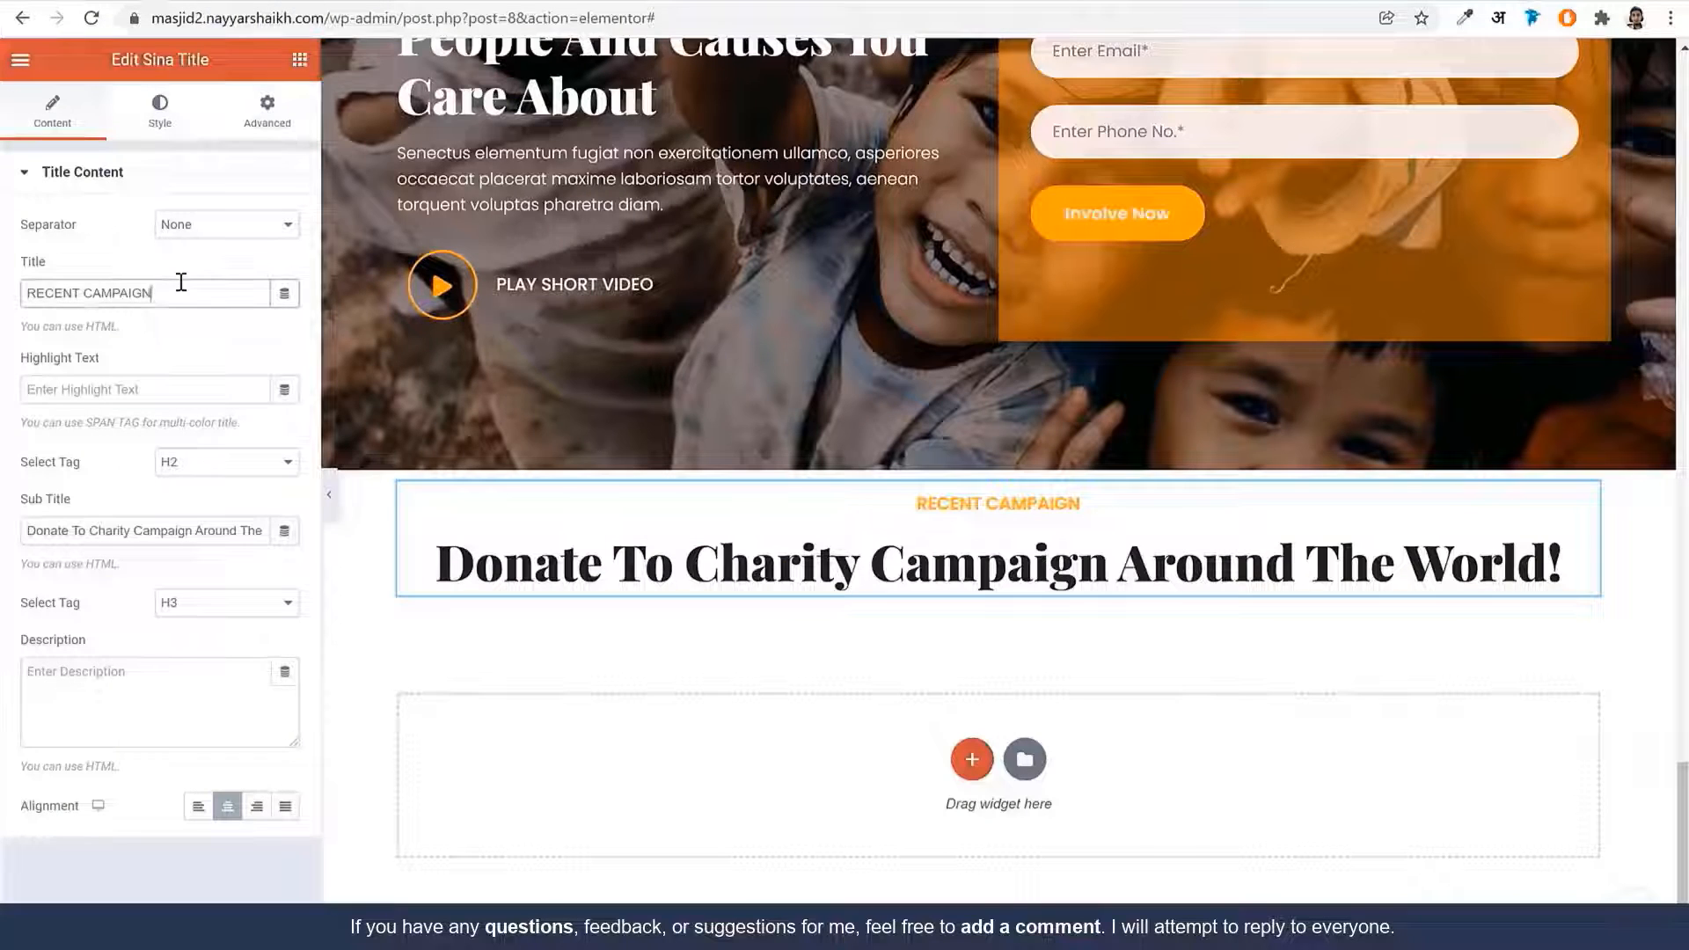
{"action": "triple_click", "coordinate": [177, 286]}
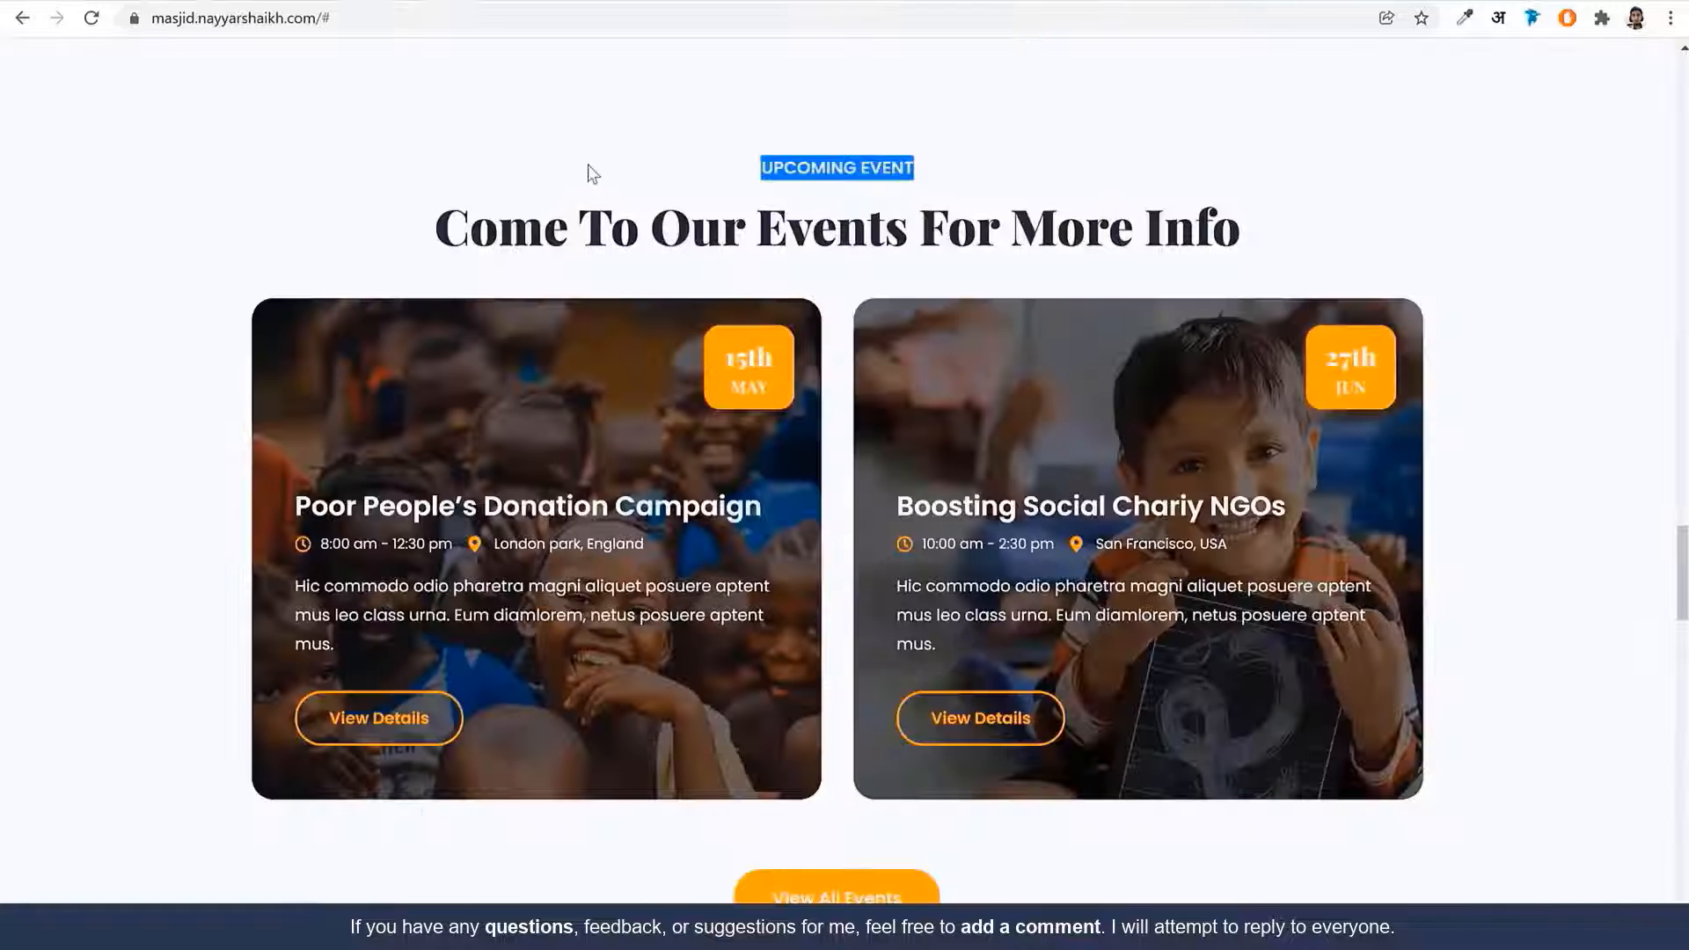
{"action": "triple_click", "coordinate": [771, 205]}
{"action": "key", "text": "ctrl+c"}
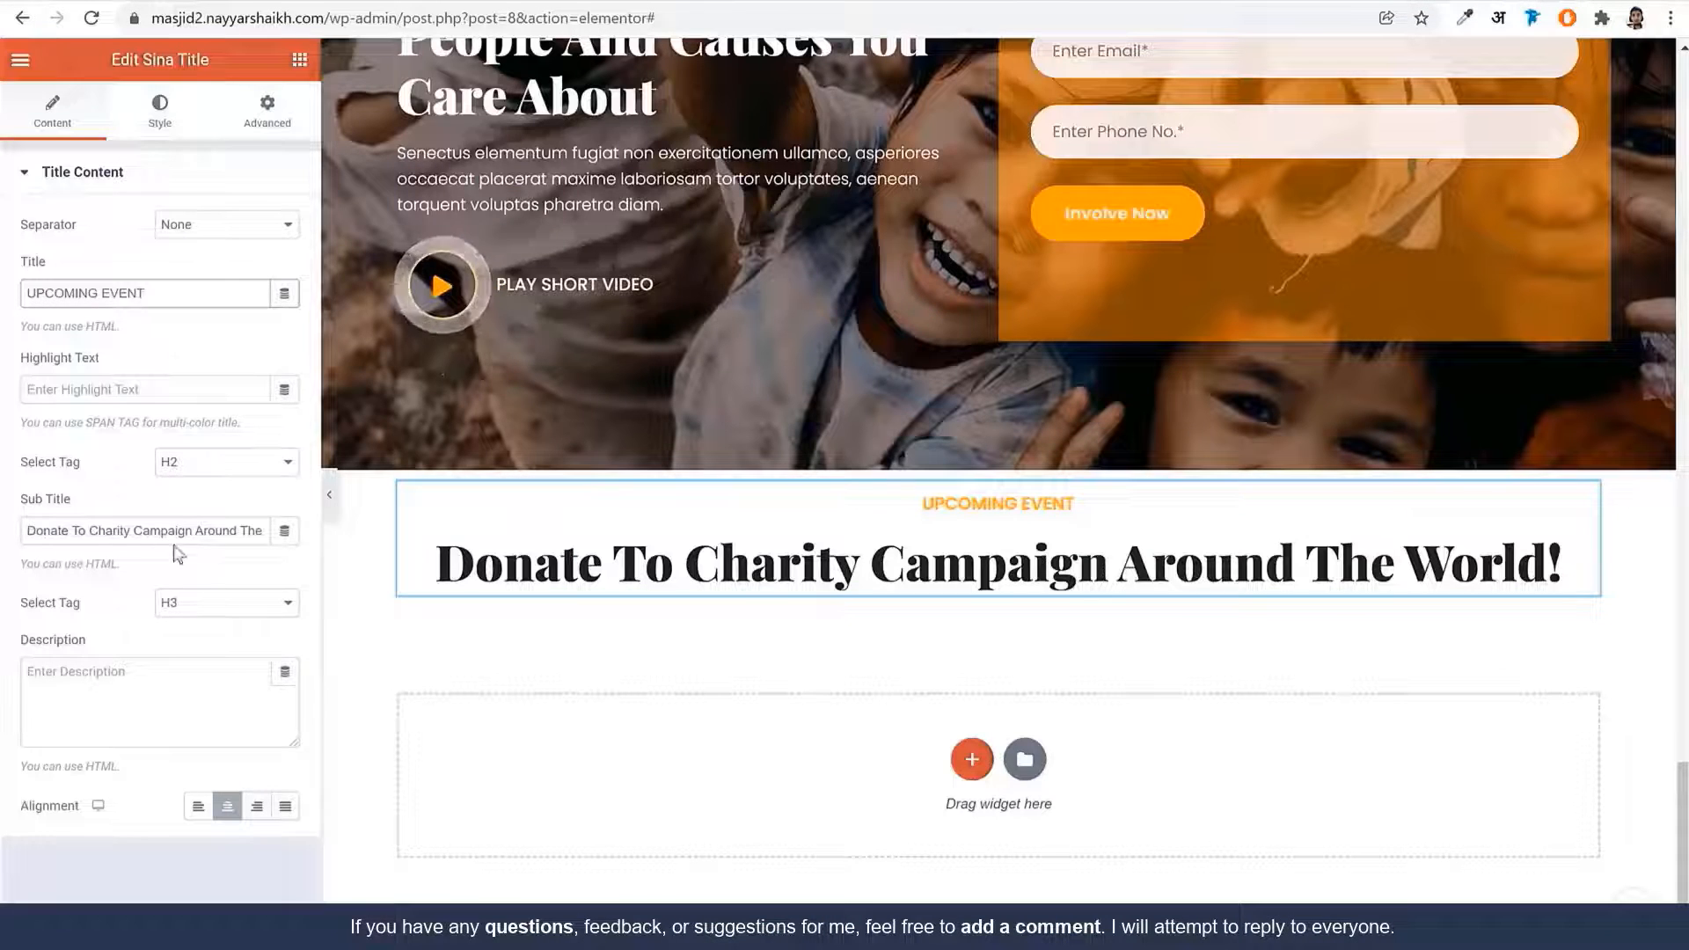
{"action": "triple_click", "coordinate": [176, 530]}
{"action": "key", "text": "ctrl+v"}
{"action": "triple_click", "coordinate": [178, 528]}
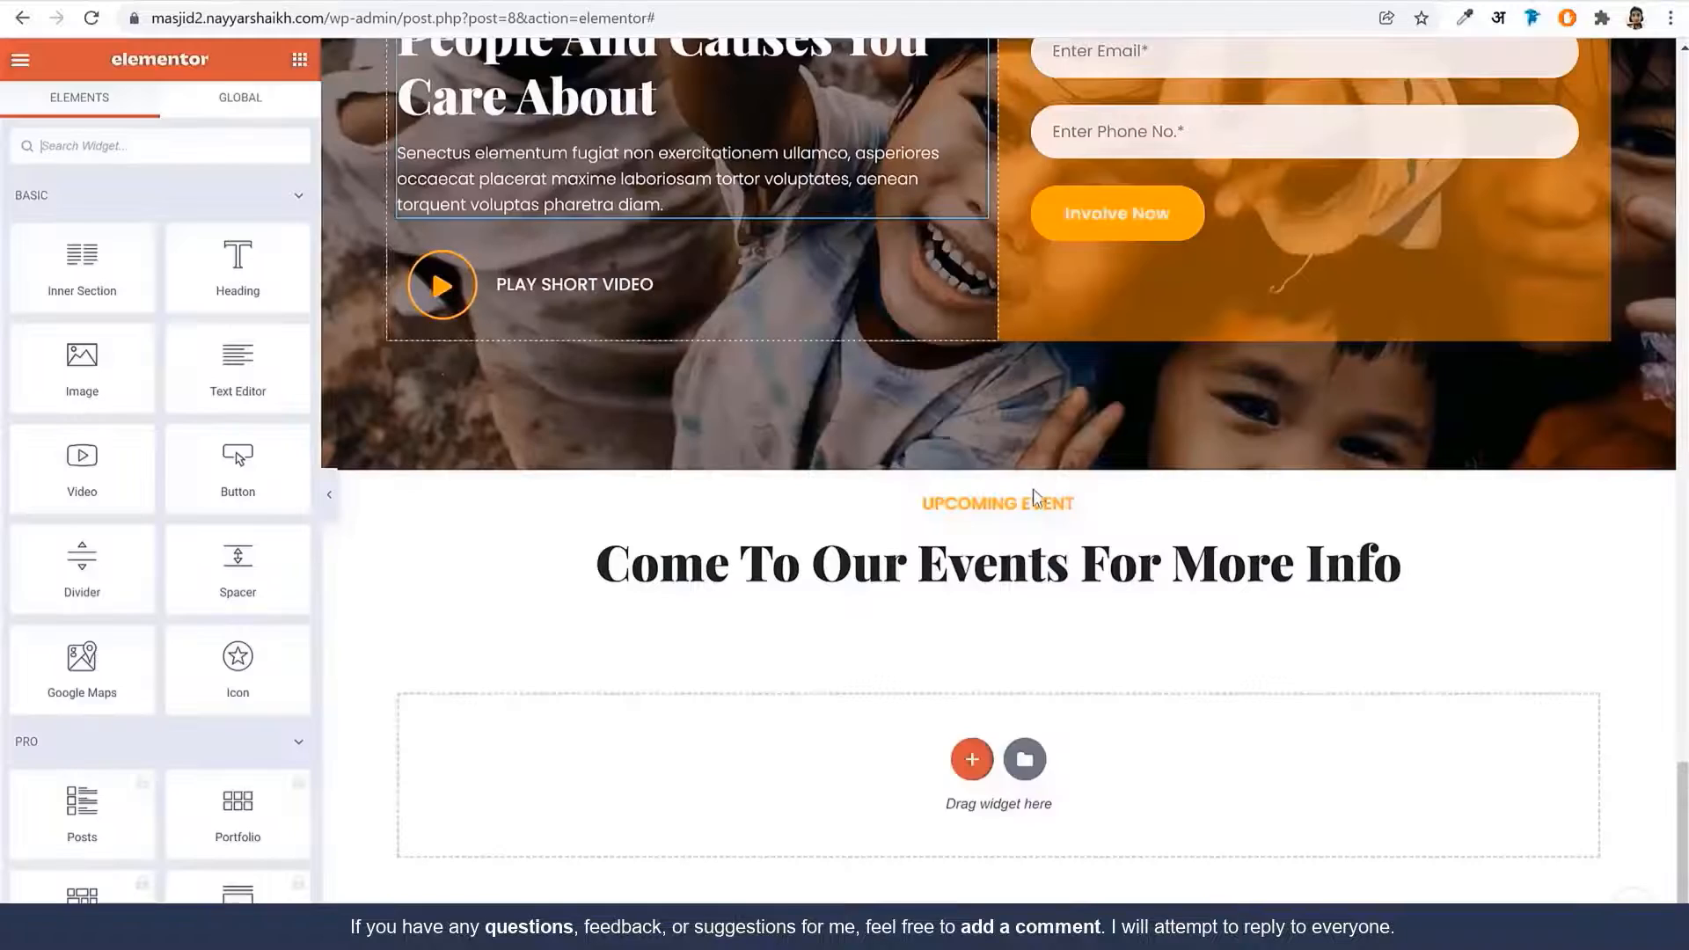
{"action": "scroll", "coordinate": [973, 615], "scroll_direction": "down", "scroll_amount": 1}
{"action": "left_click", "coordinate": [973, 671]}
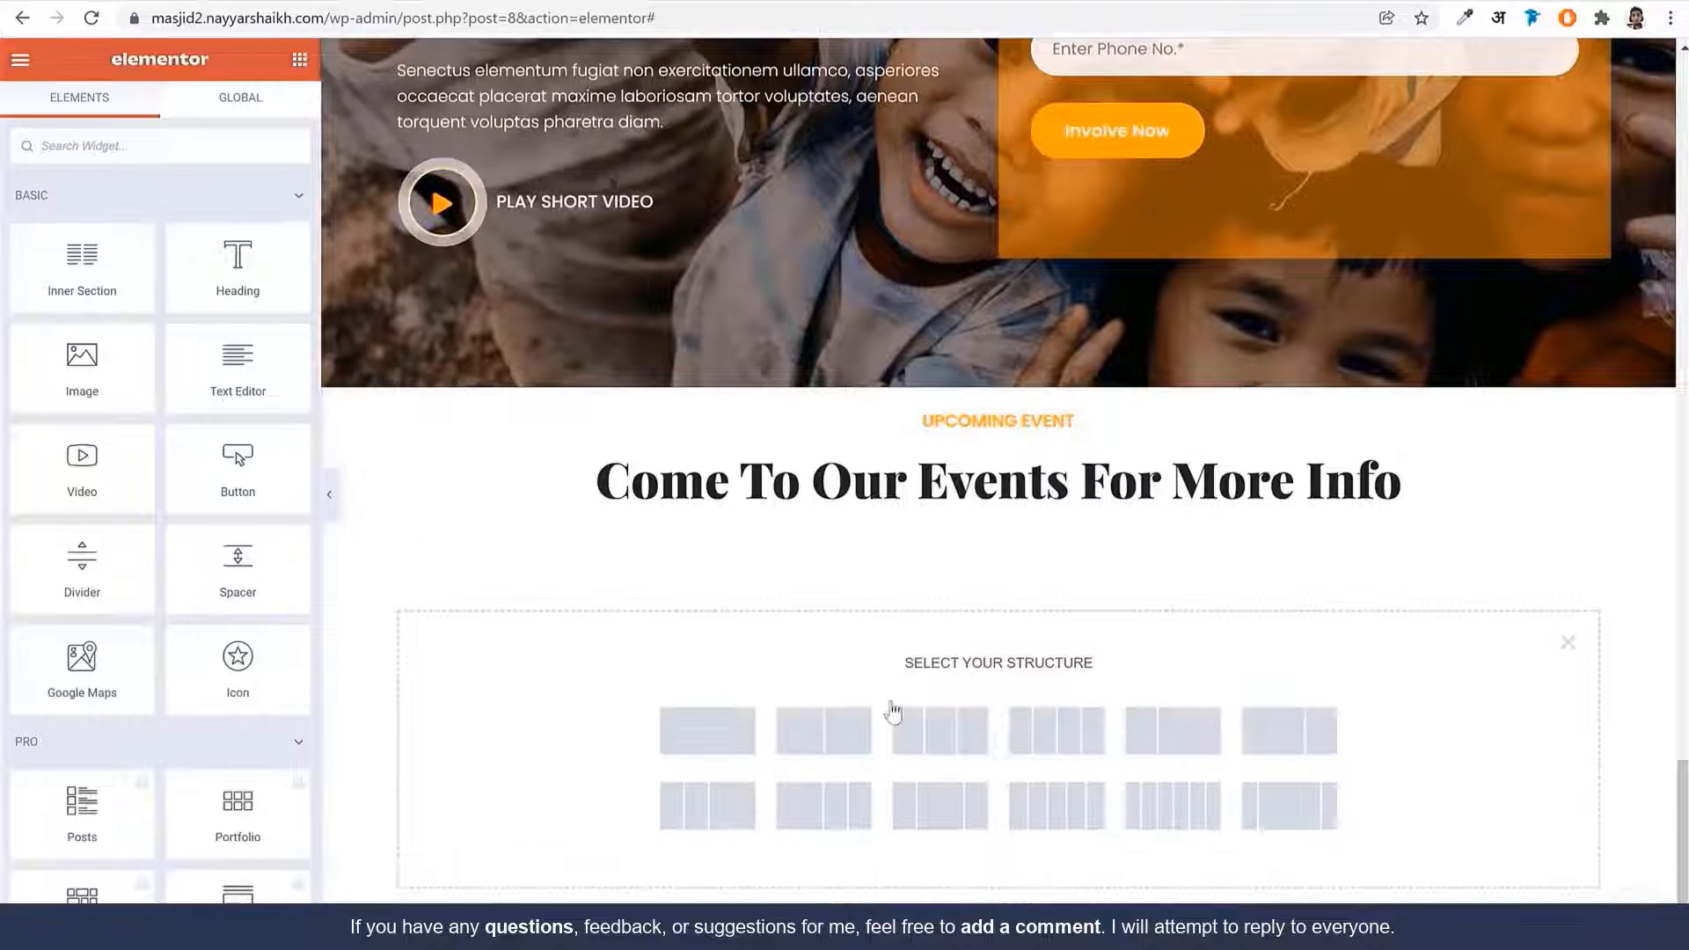
Add a two-column section holding an inner section whose first column is 80% wide
{"action": "left_click", "coordinate": [824, 731]}
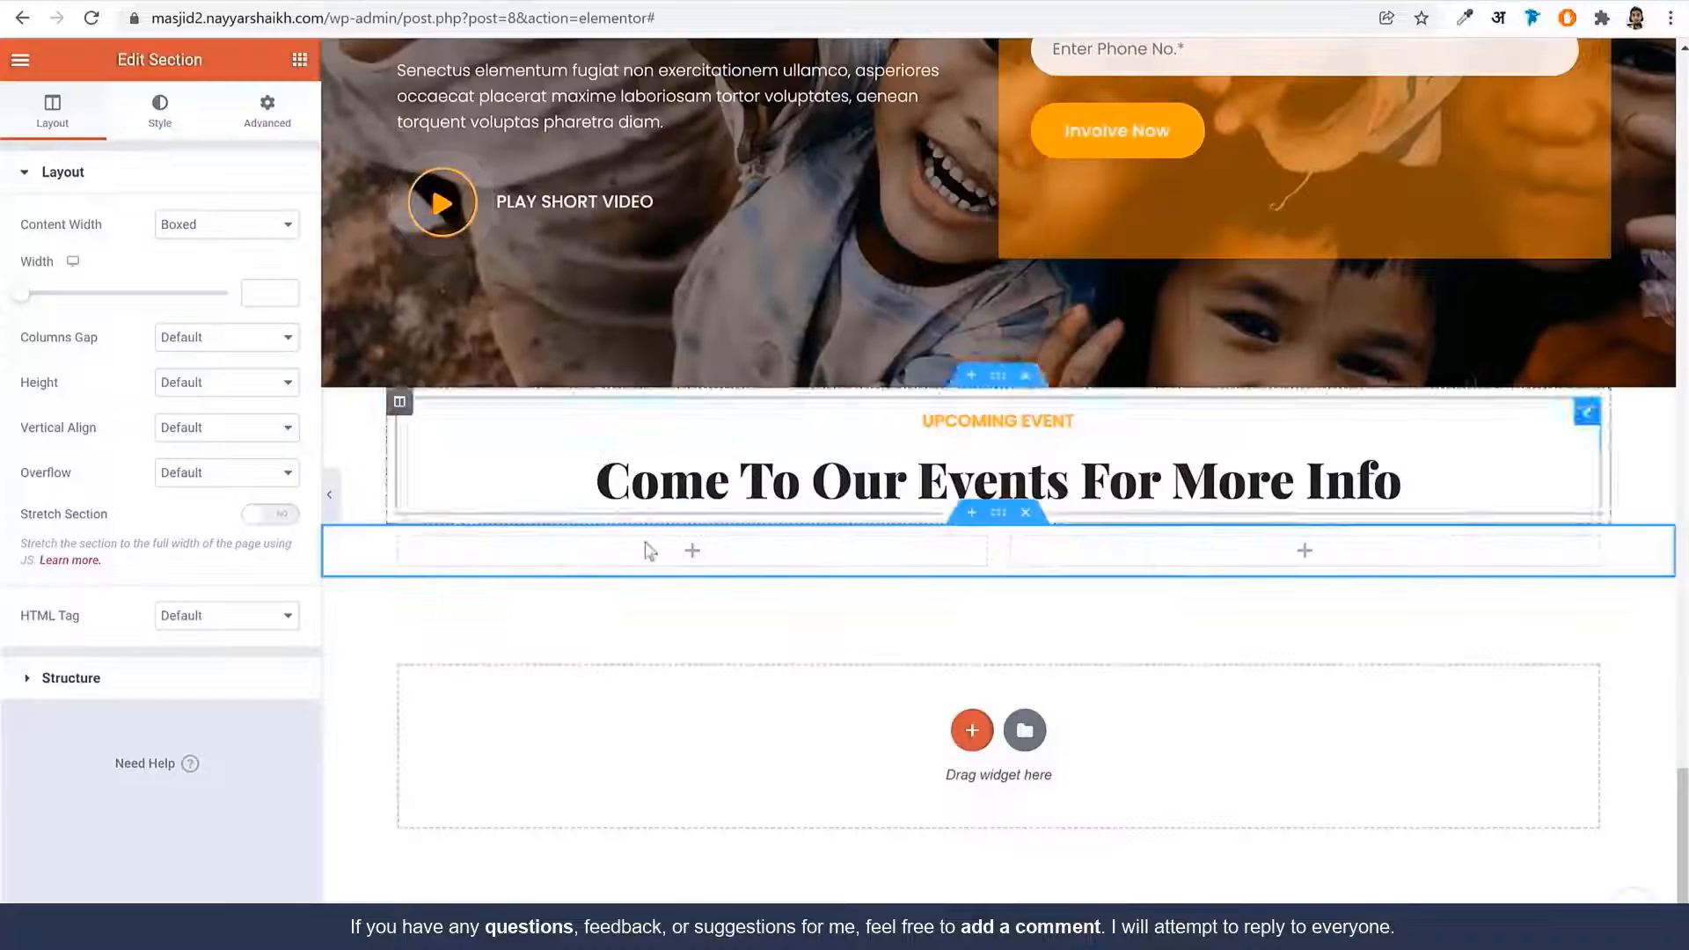
{"action": "left_click", "coordinate": [299, 61]}
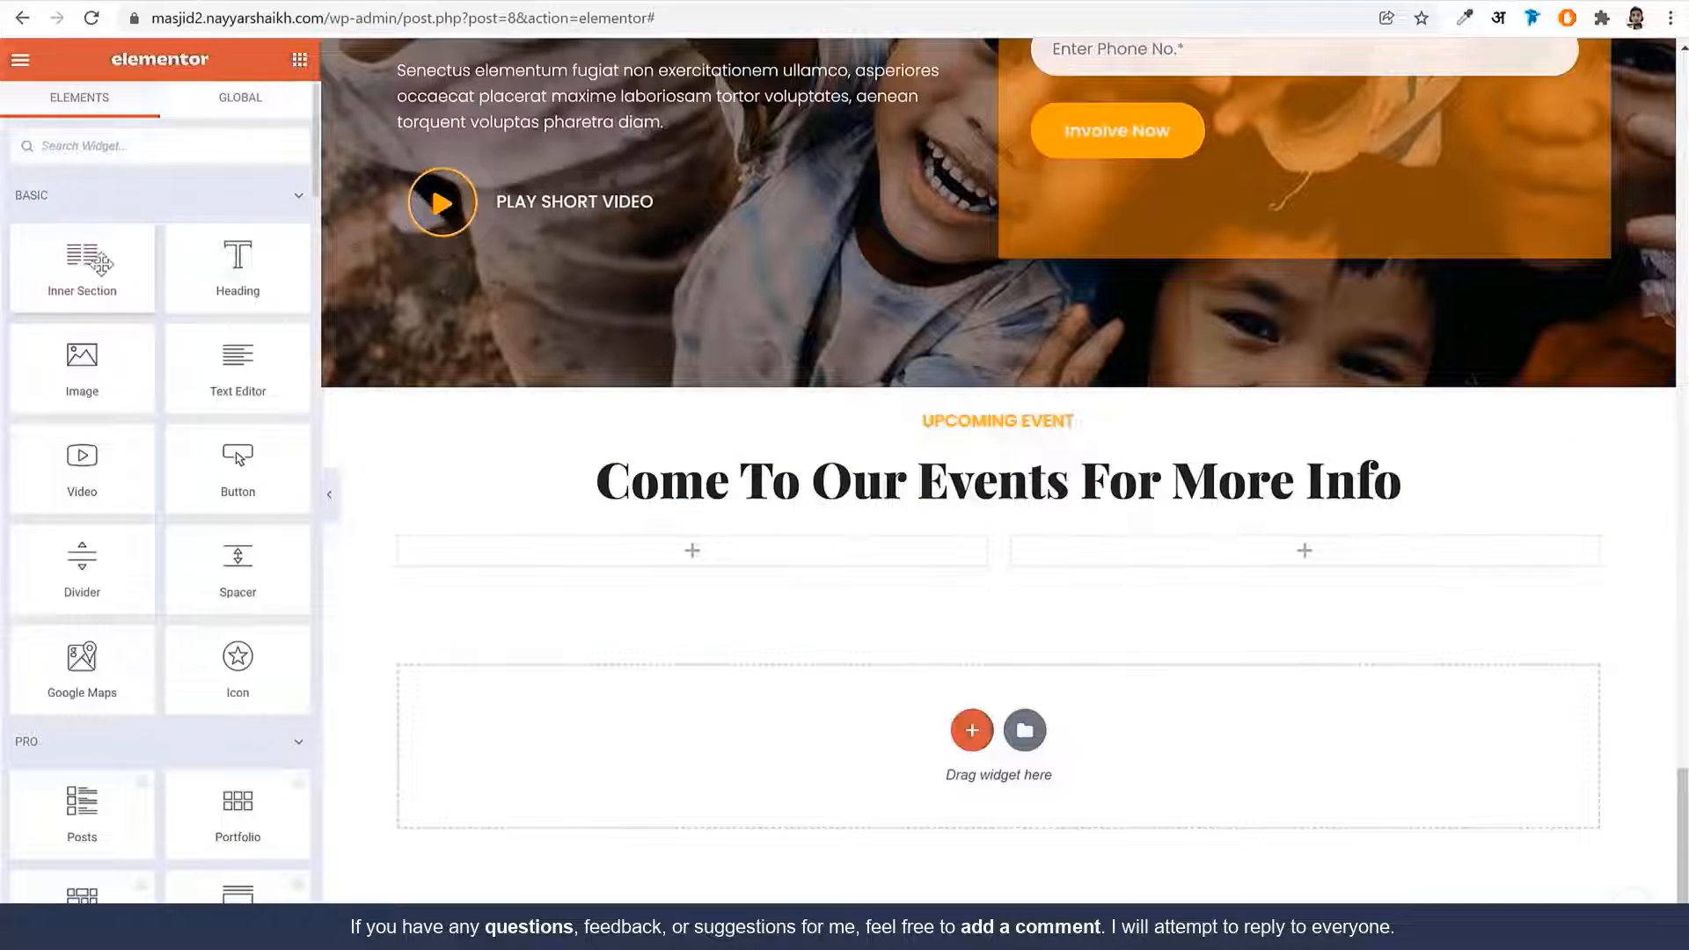
{"action": "left_click_drag", "start_coordinate": [82, 264], "coordinate": [682, 563]}
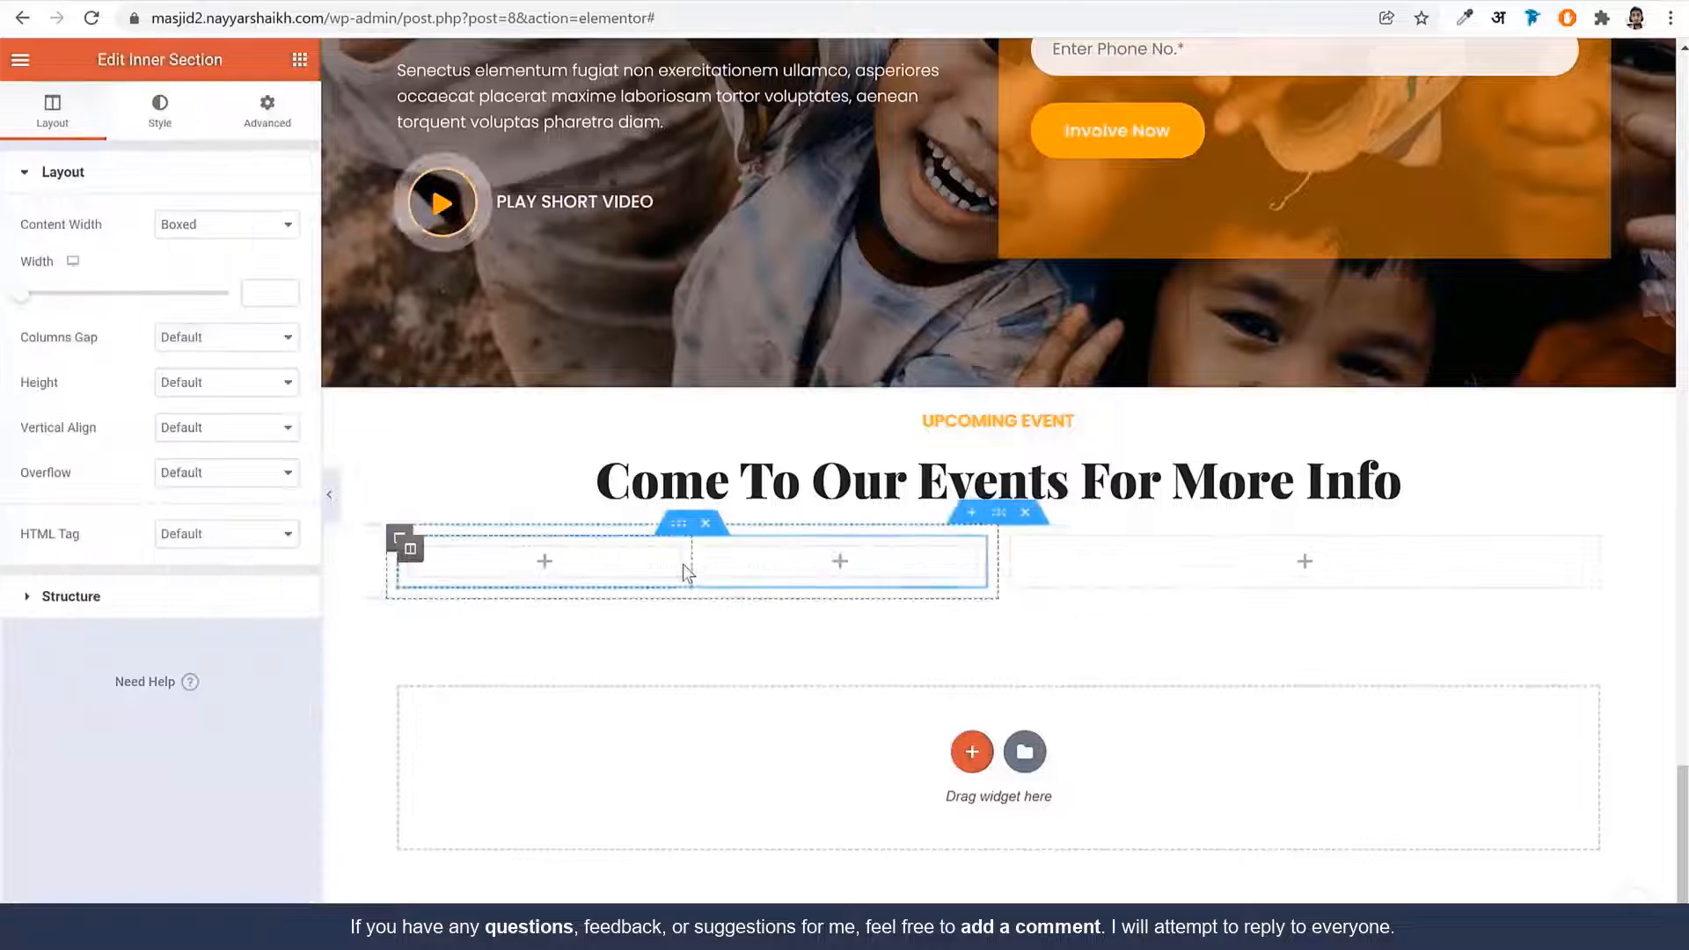
{"action": "left_click", "coordinate": [410, 548]}
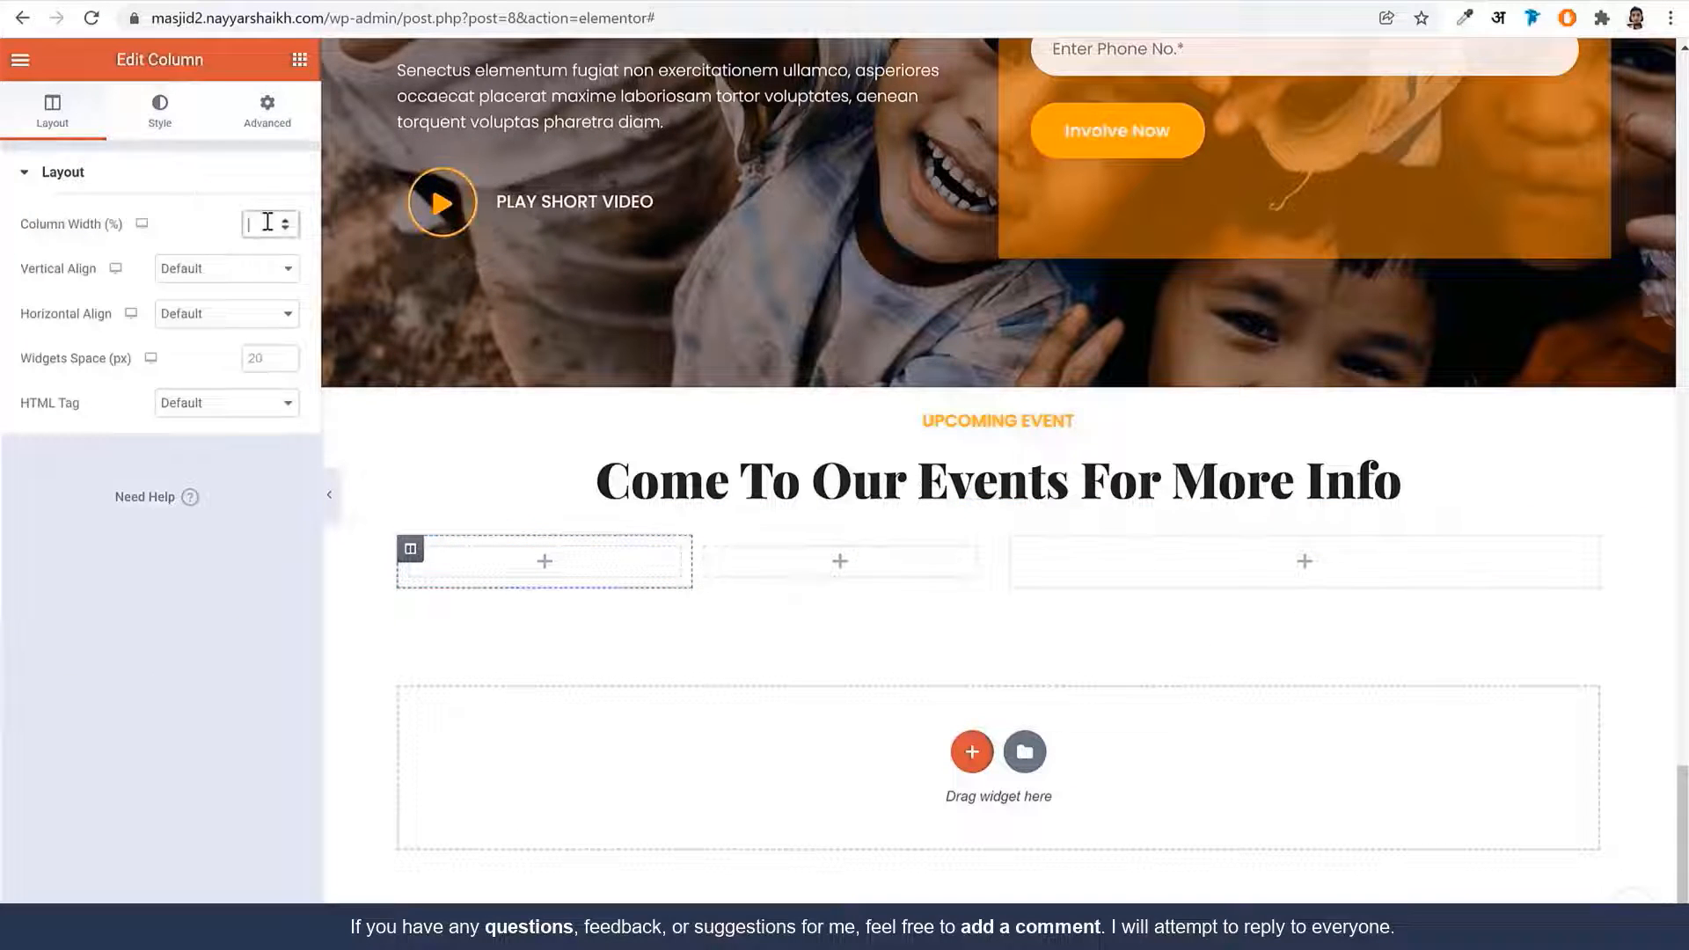
{"action": "type", "text": "80"}
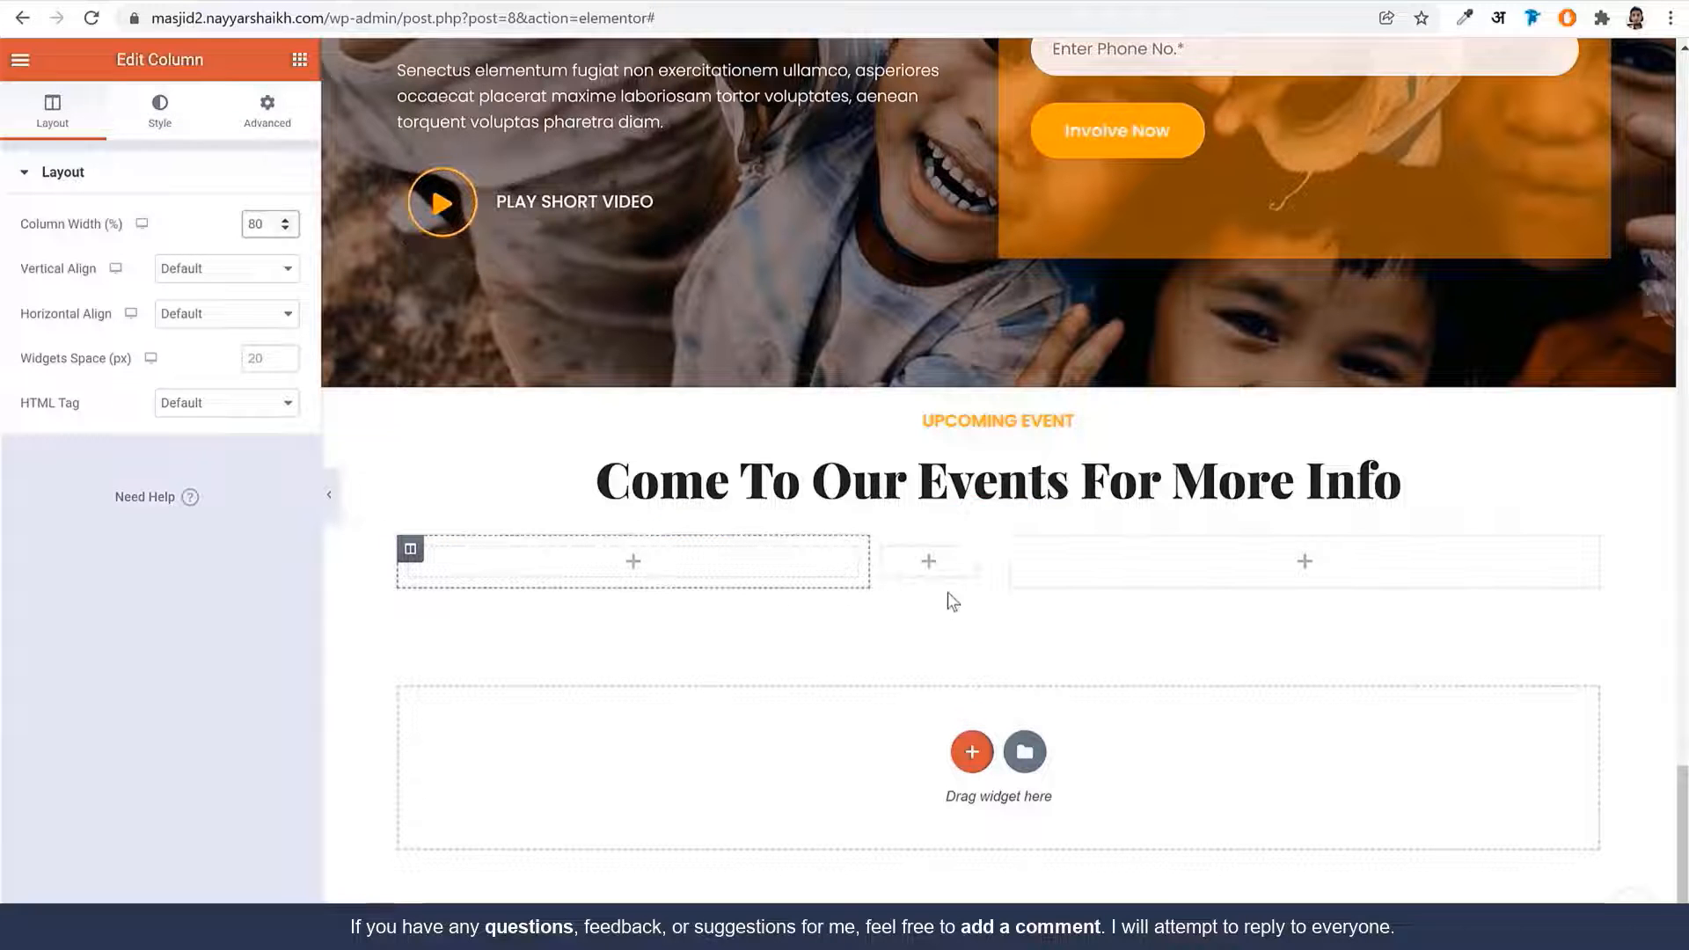
Go back to the widget list and start a widget search for the date badge
{"action": "left_click", "coordinate": [908, 568]}
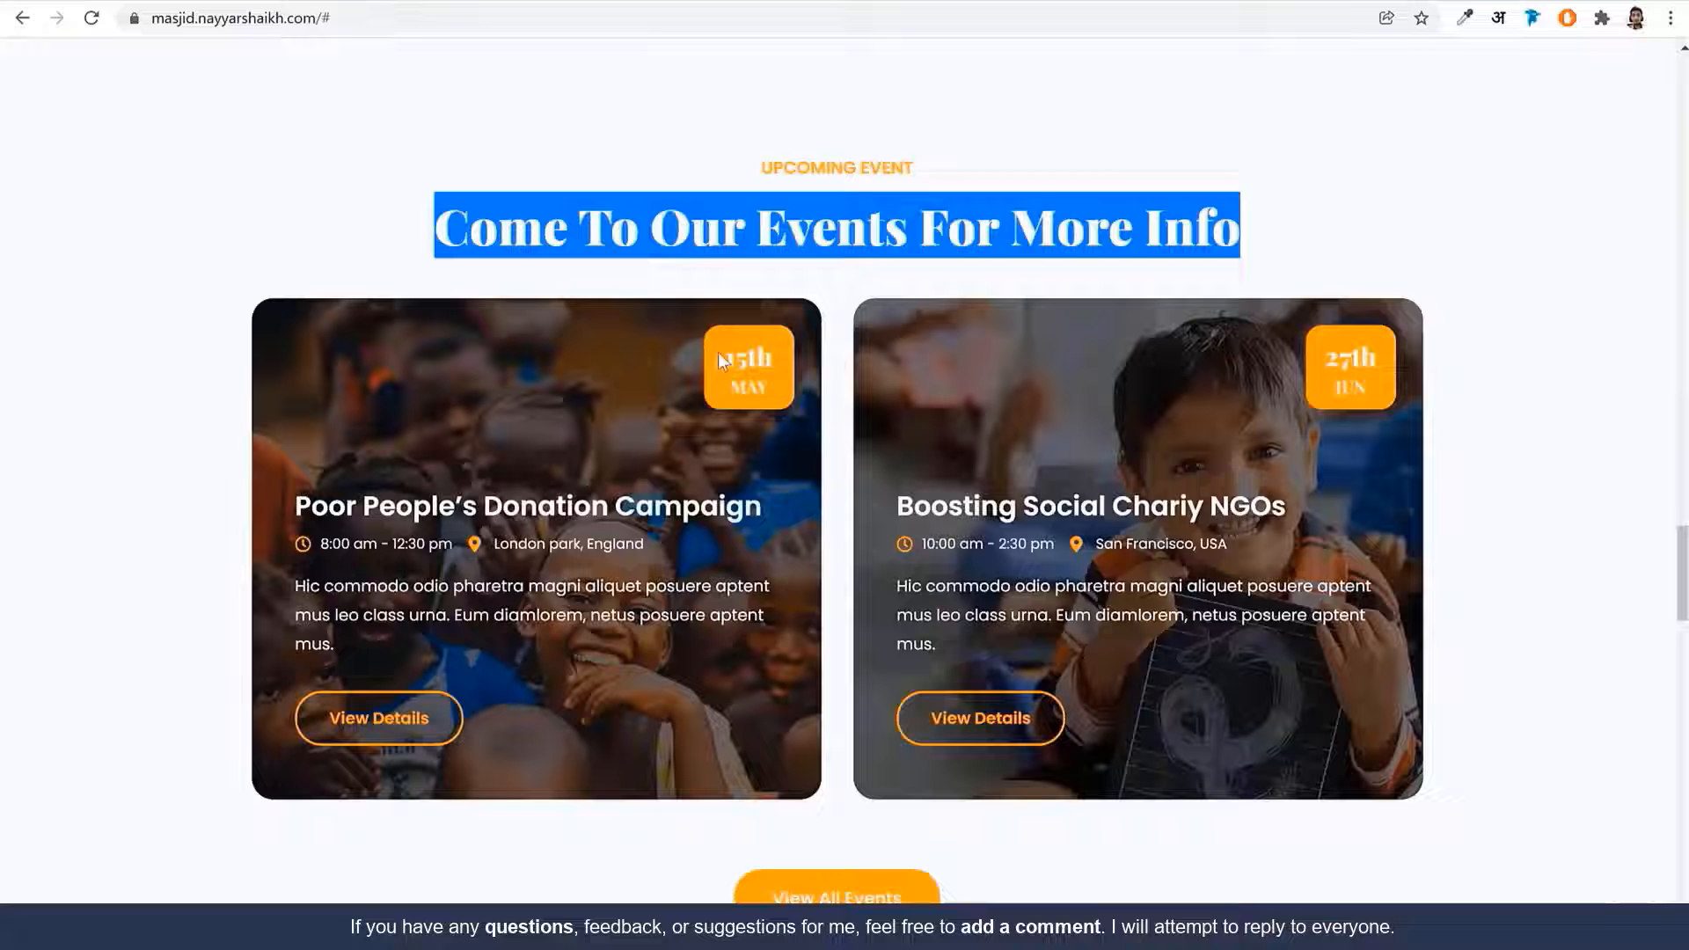
{"action": "left_click_drag", "start_coordinate": [718, 352], "coordinate": [798, 394]}
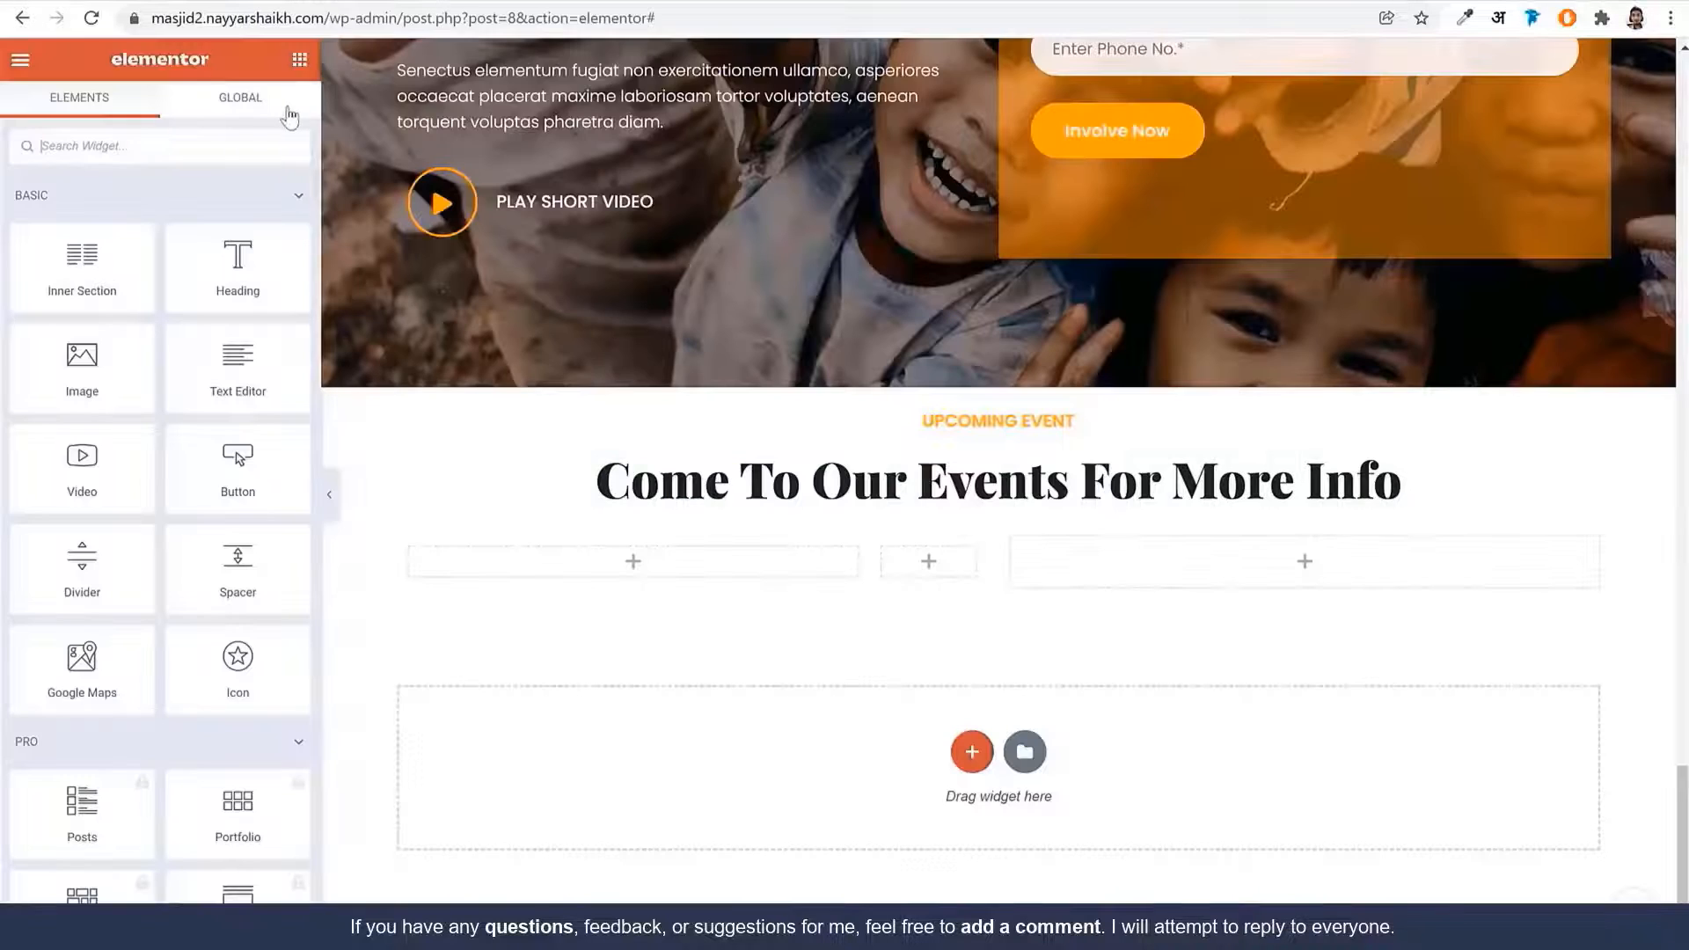
{"action": "left_click", "coordinate": [167, 152]}
Place a Sina Title widget in the 80% column with title '15' and sub title 'May'
{"action": "type", "text": "sina ti"}
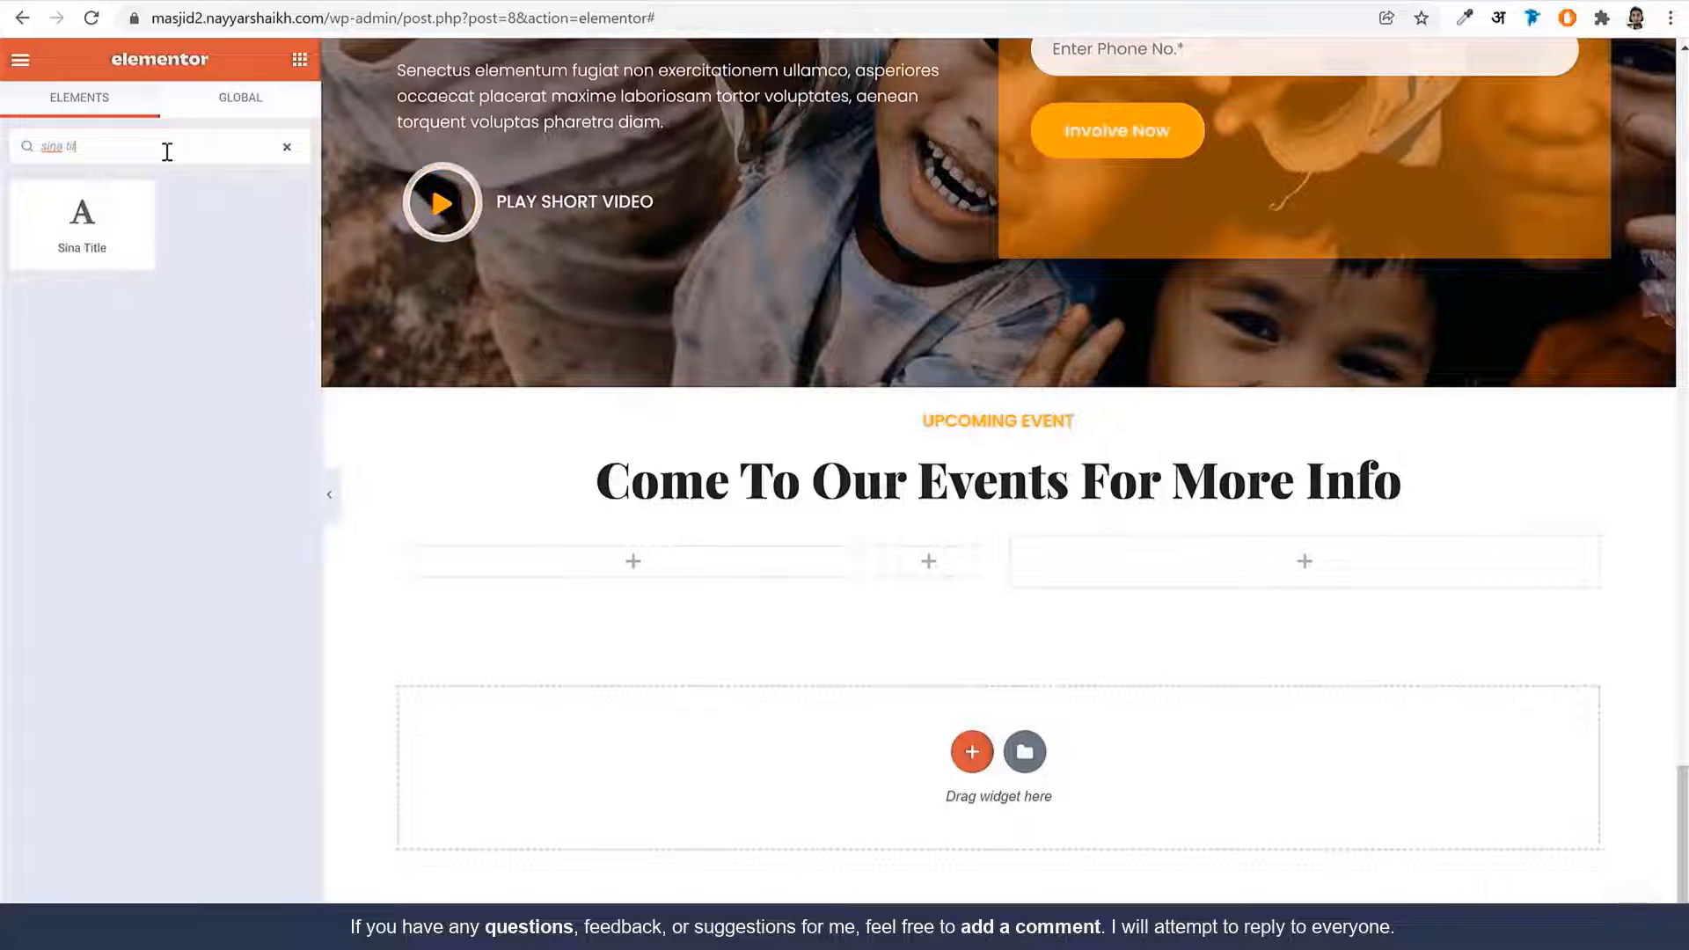
{"action": "left_click_drag", "start_coordinate": [82, 219], "coordinate": [919, 563]}
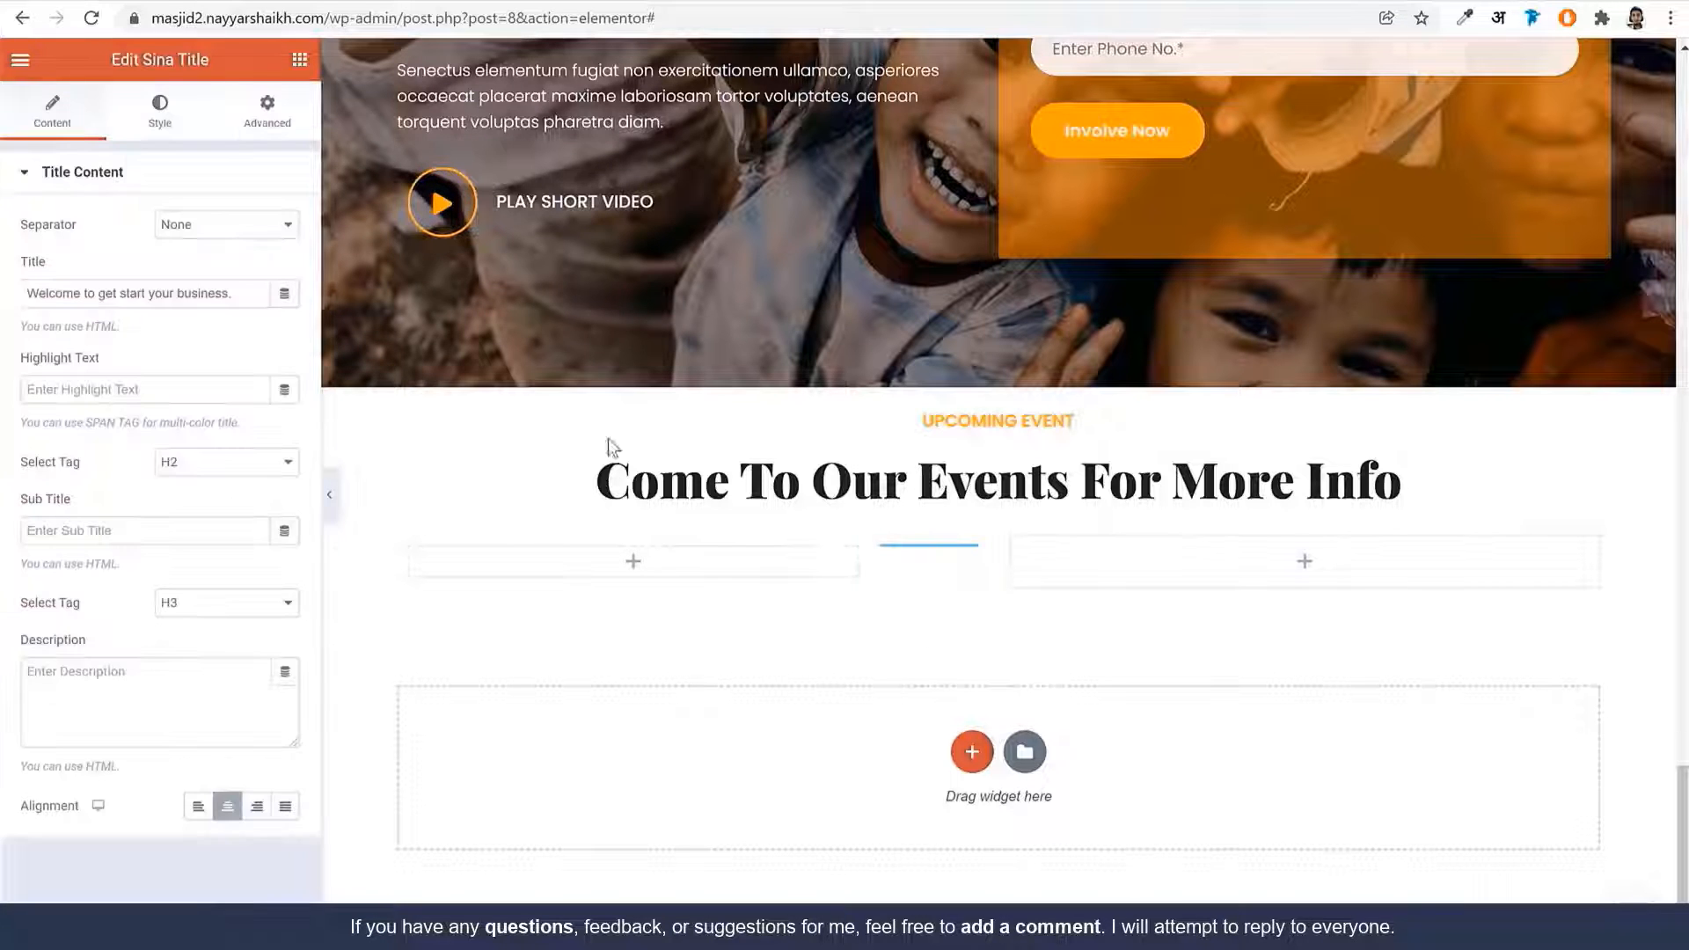
{"action": "triple_click", "coordinate": [159, 294]}
{"action": "type", "text": "15"}
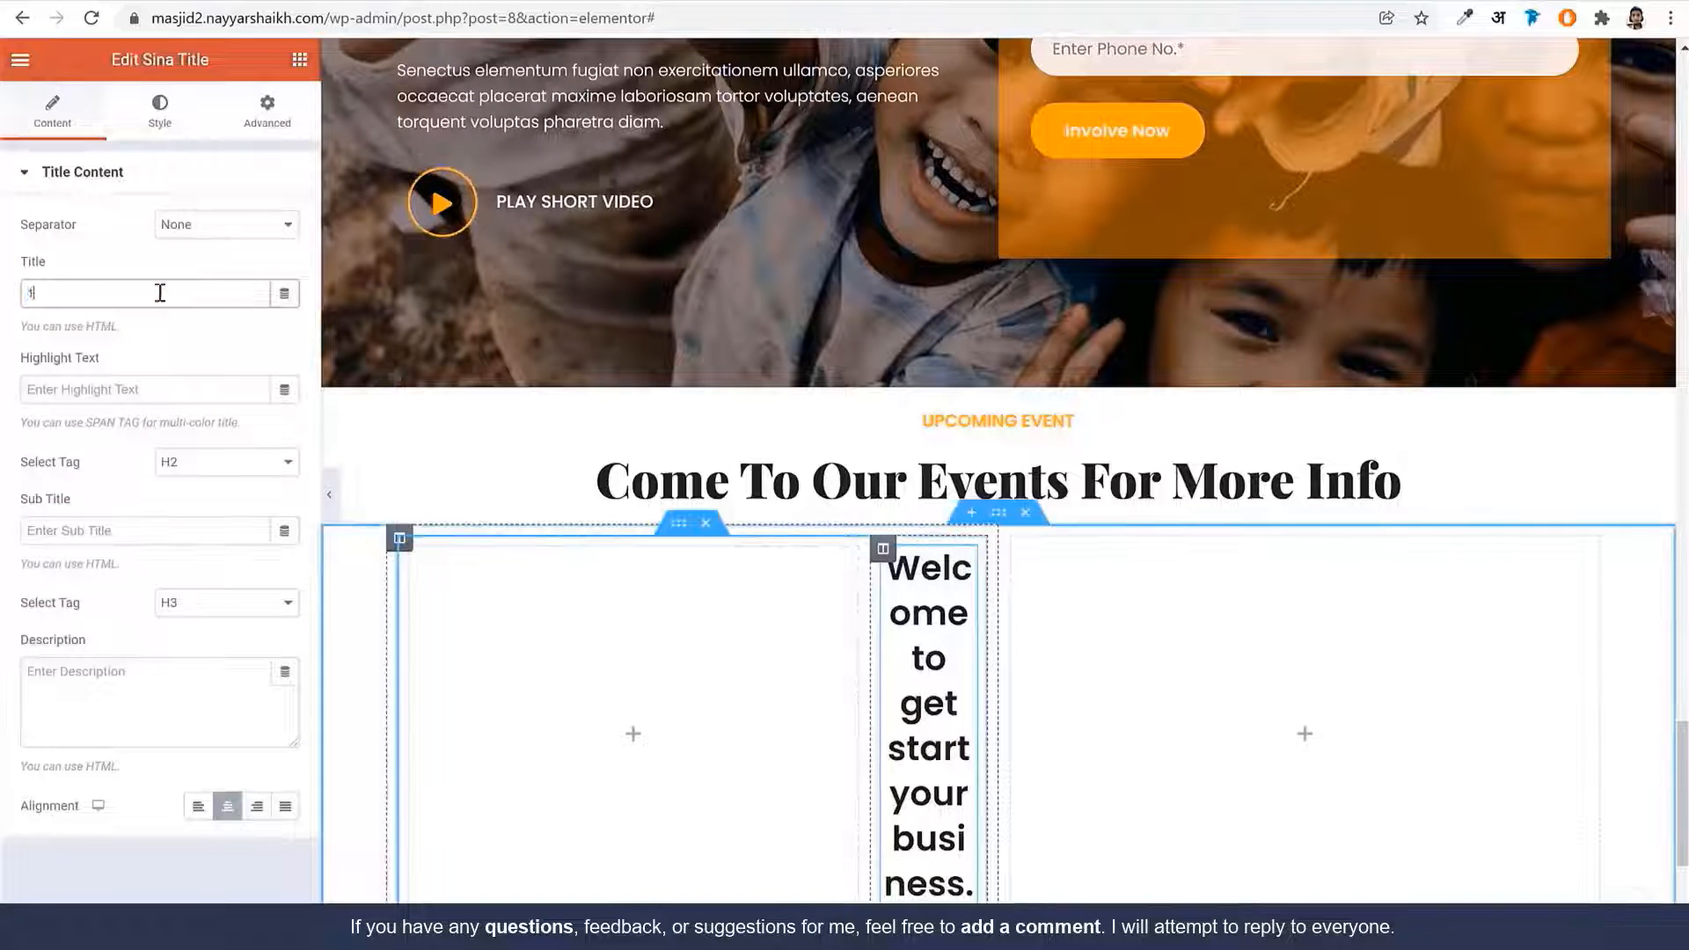
{"action": "left_click", "coordinate": [130, 533]}
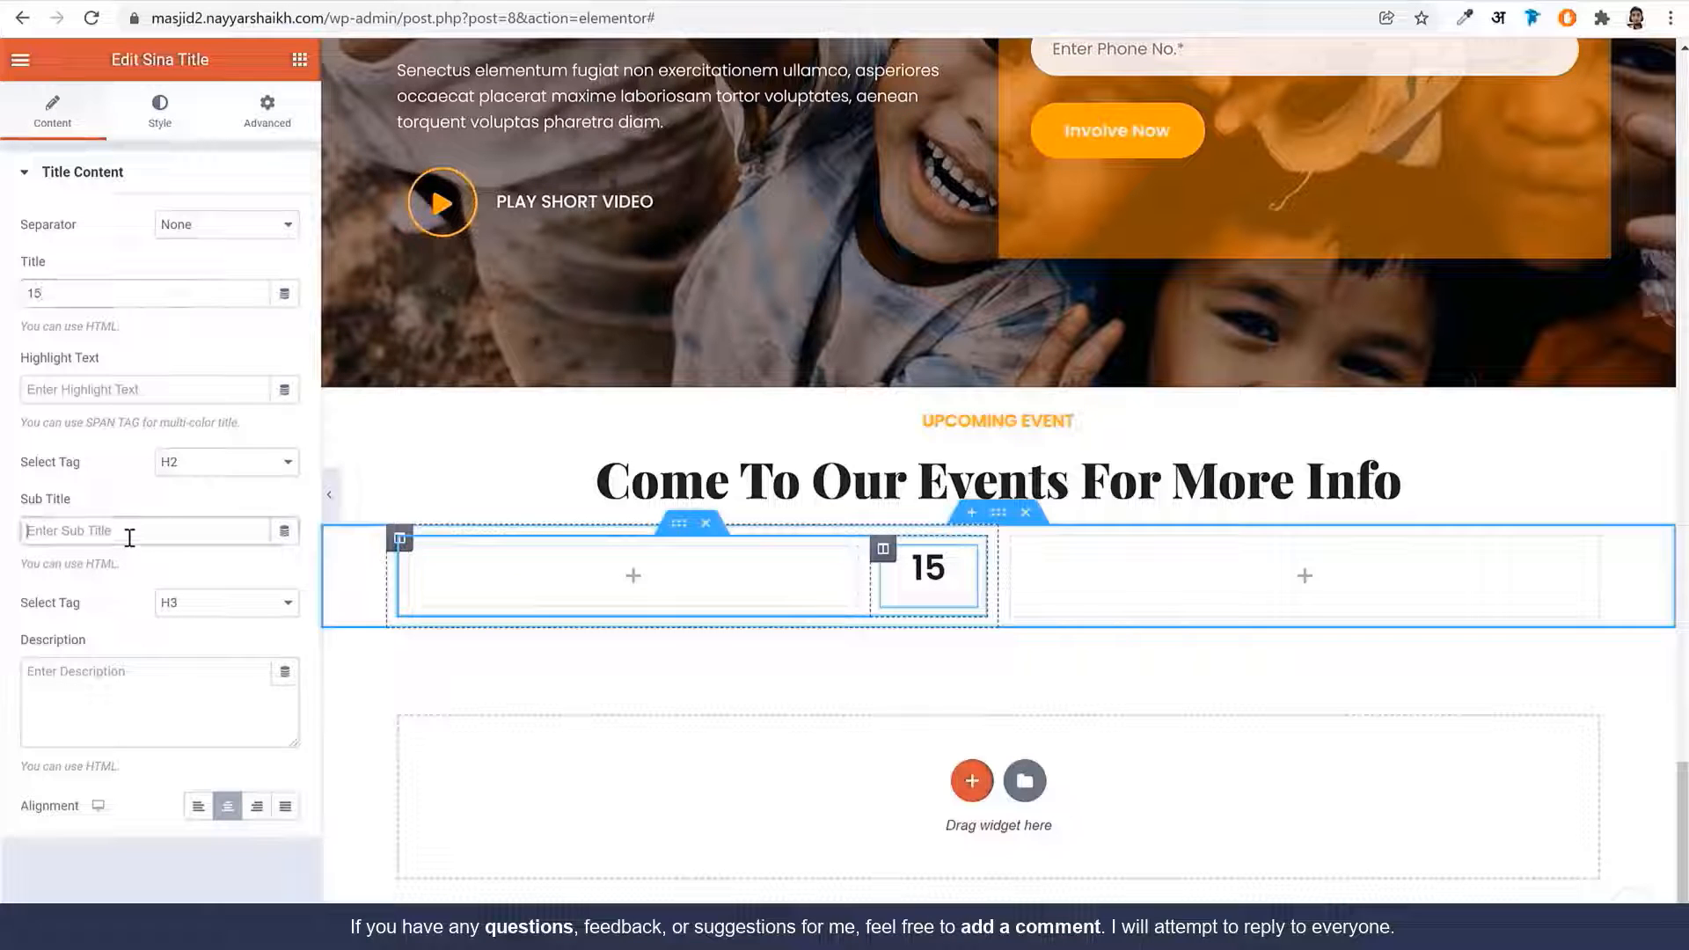
{"action": "type", "text": "May"}
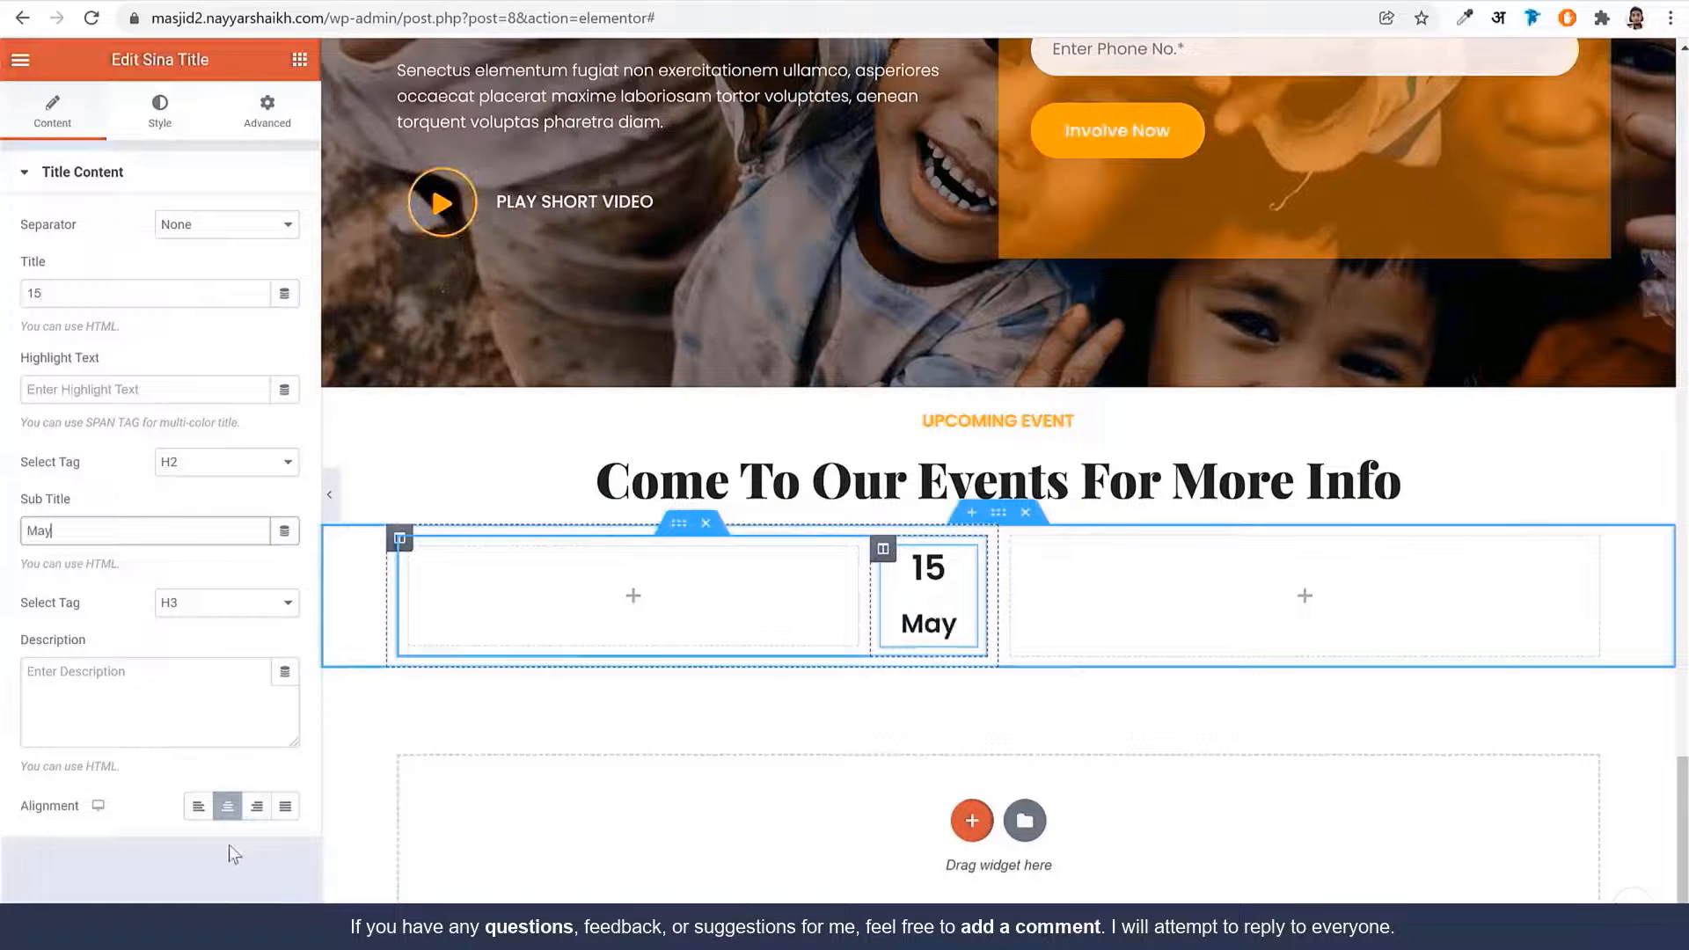
Set the date title's font to Playfair Display and change one typography value to 0
{"action": "left_click", "coordinate": [167, 112]}
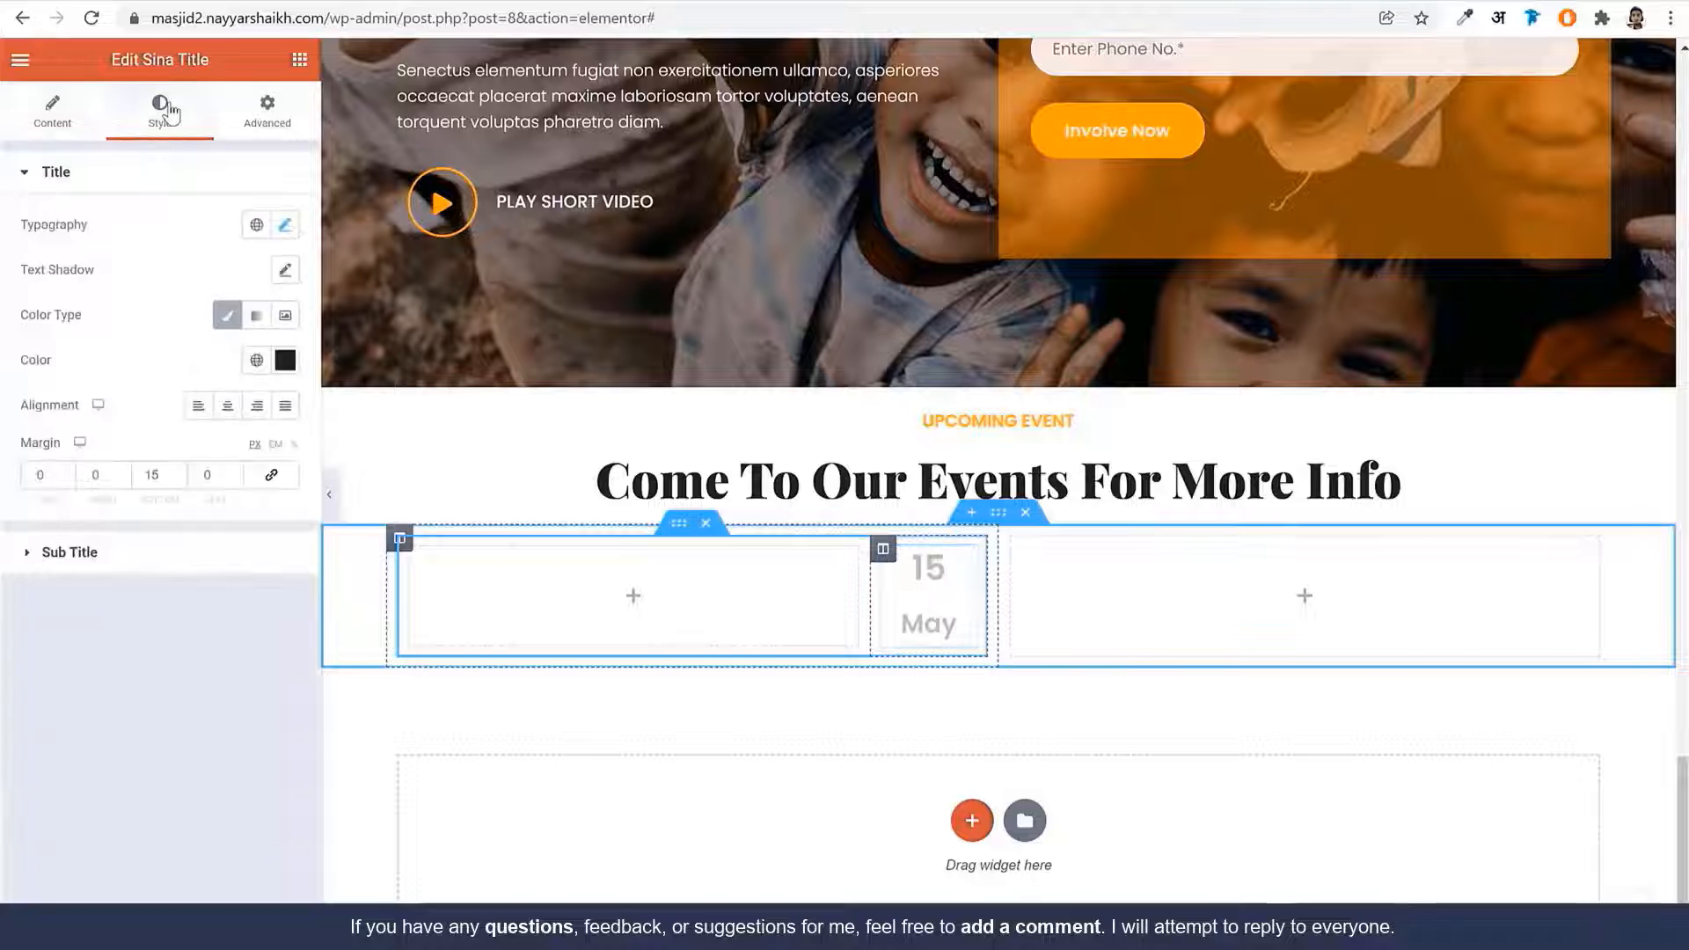
{"action": "left_click", "coordinate": [284, 226]}
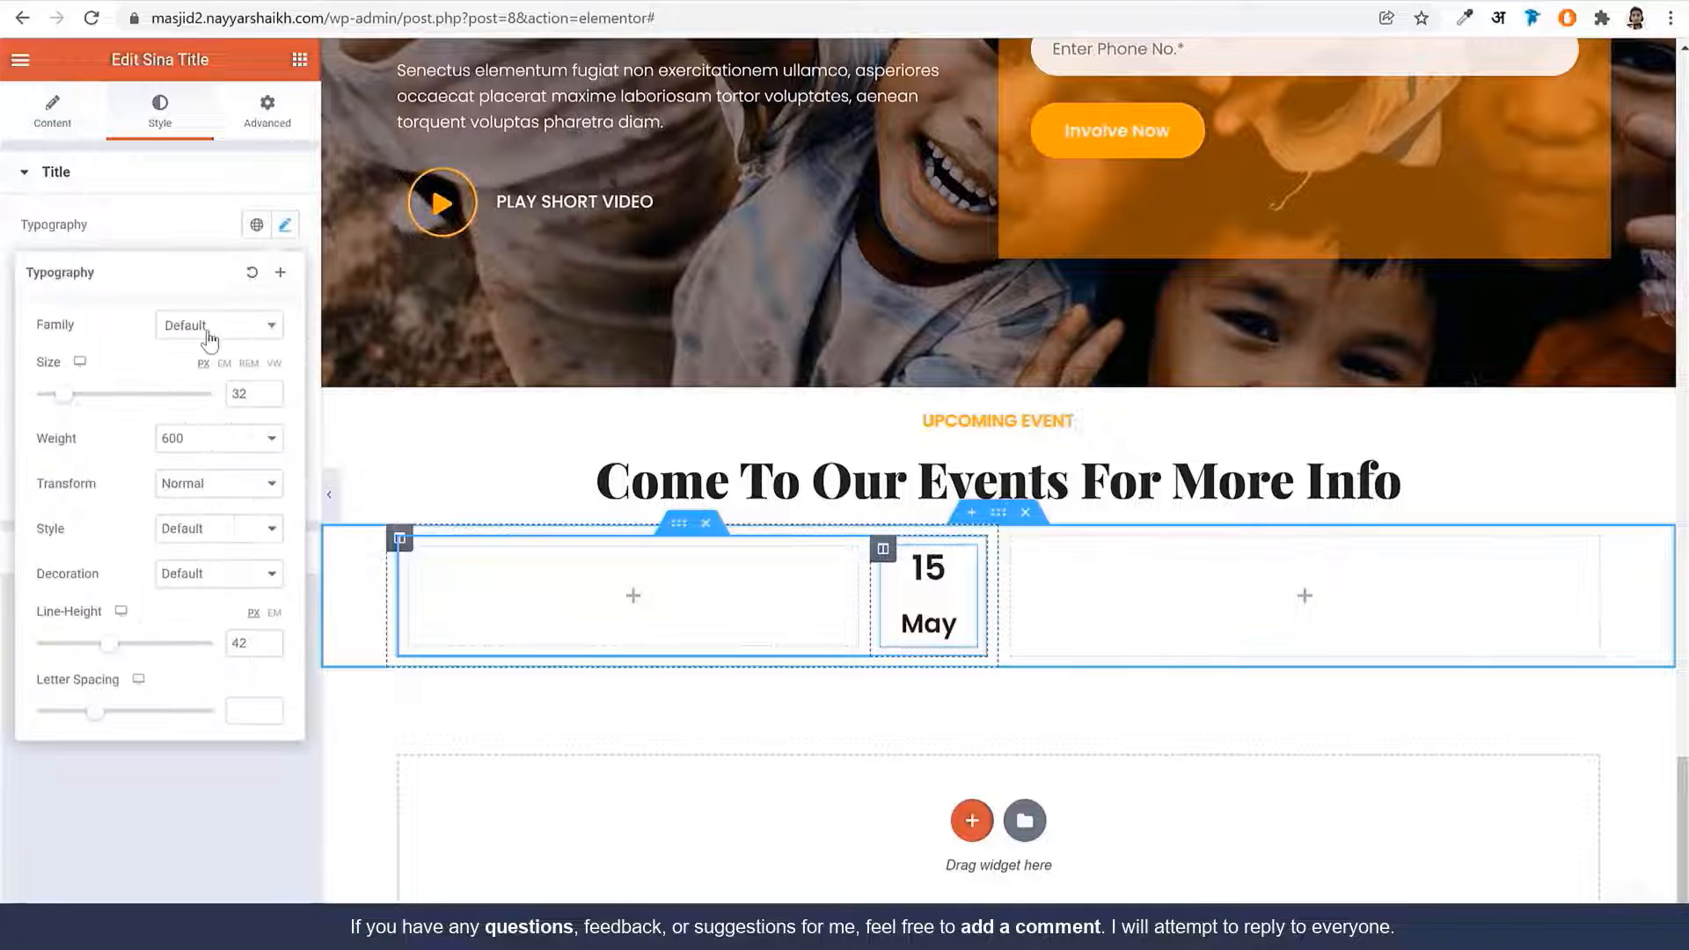
{"action": "key", "text": "ctrl+Tab"}
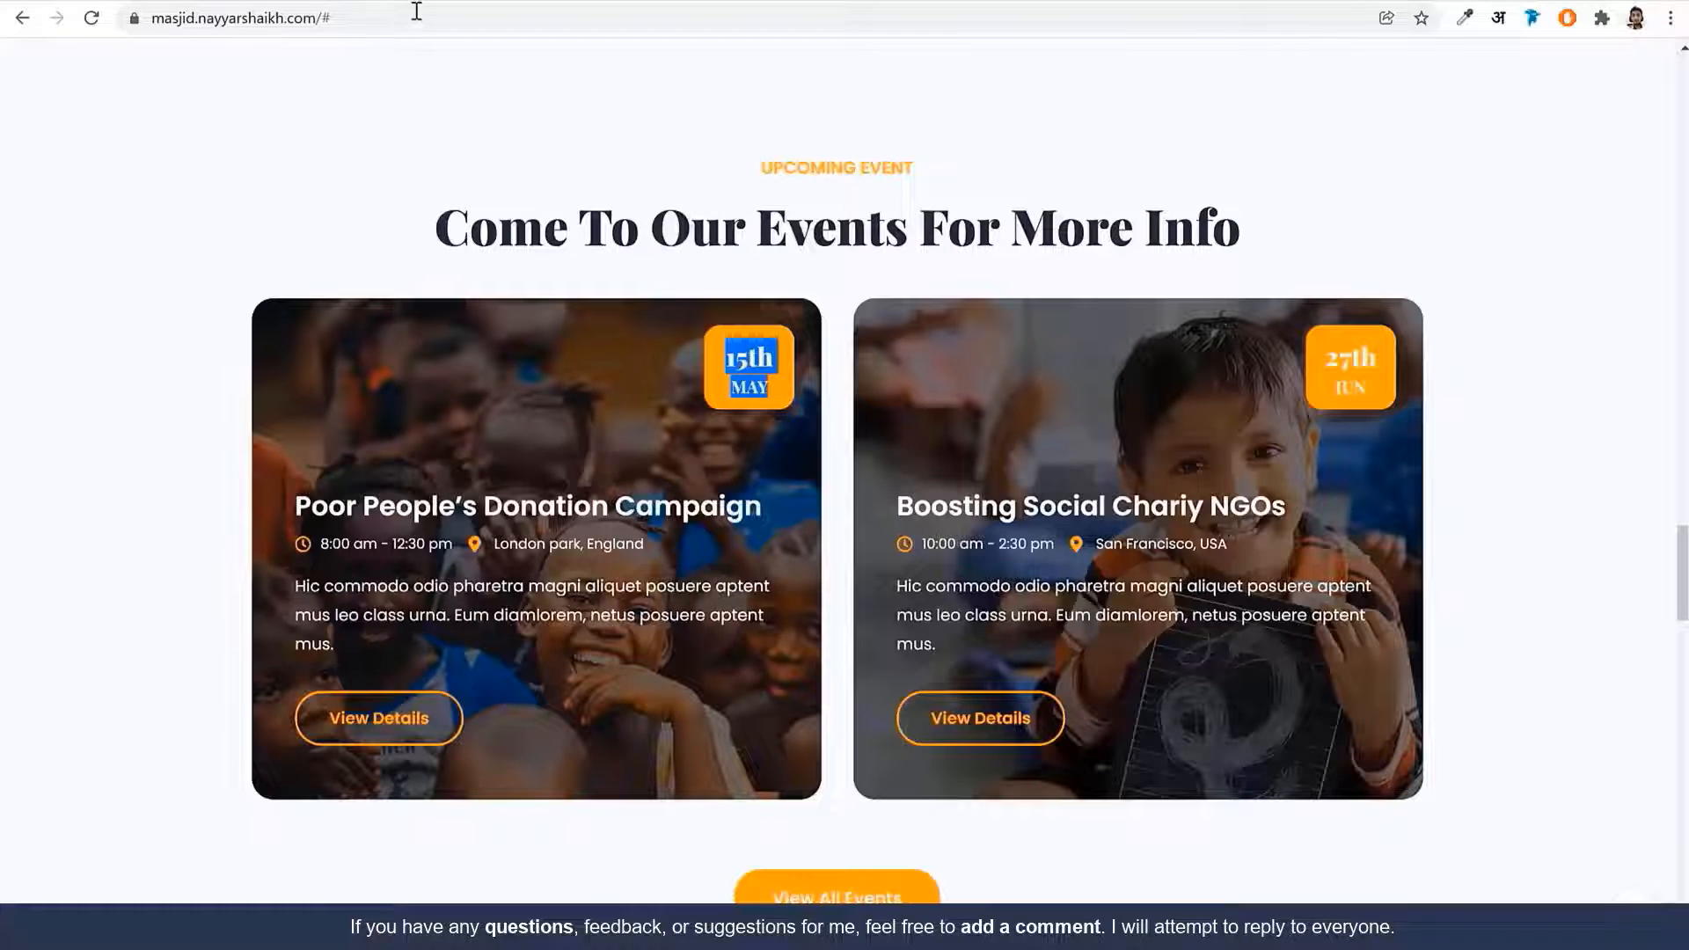
{"action": "key", "text": "ctrl+Tab"}
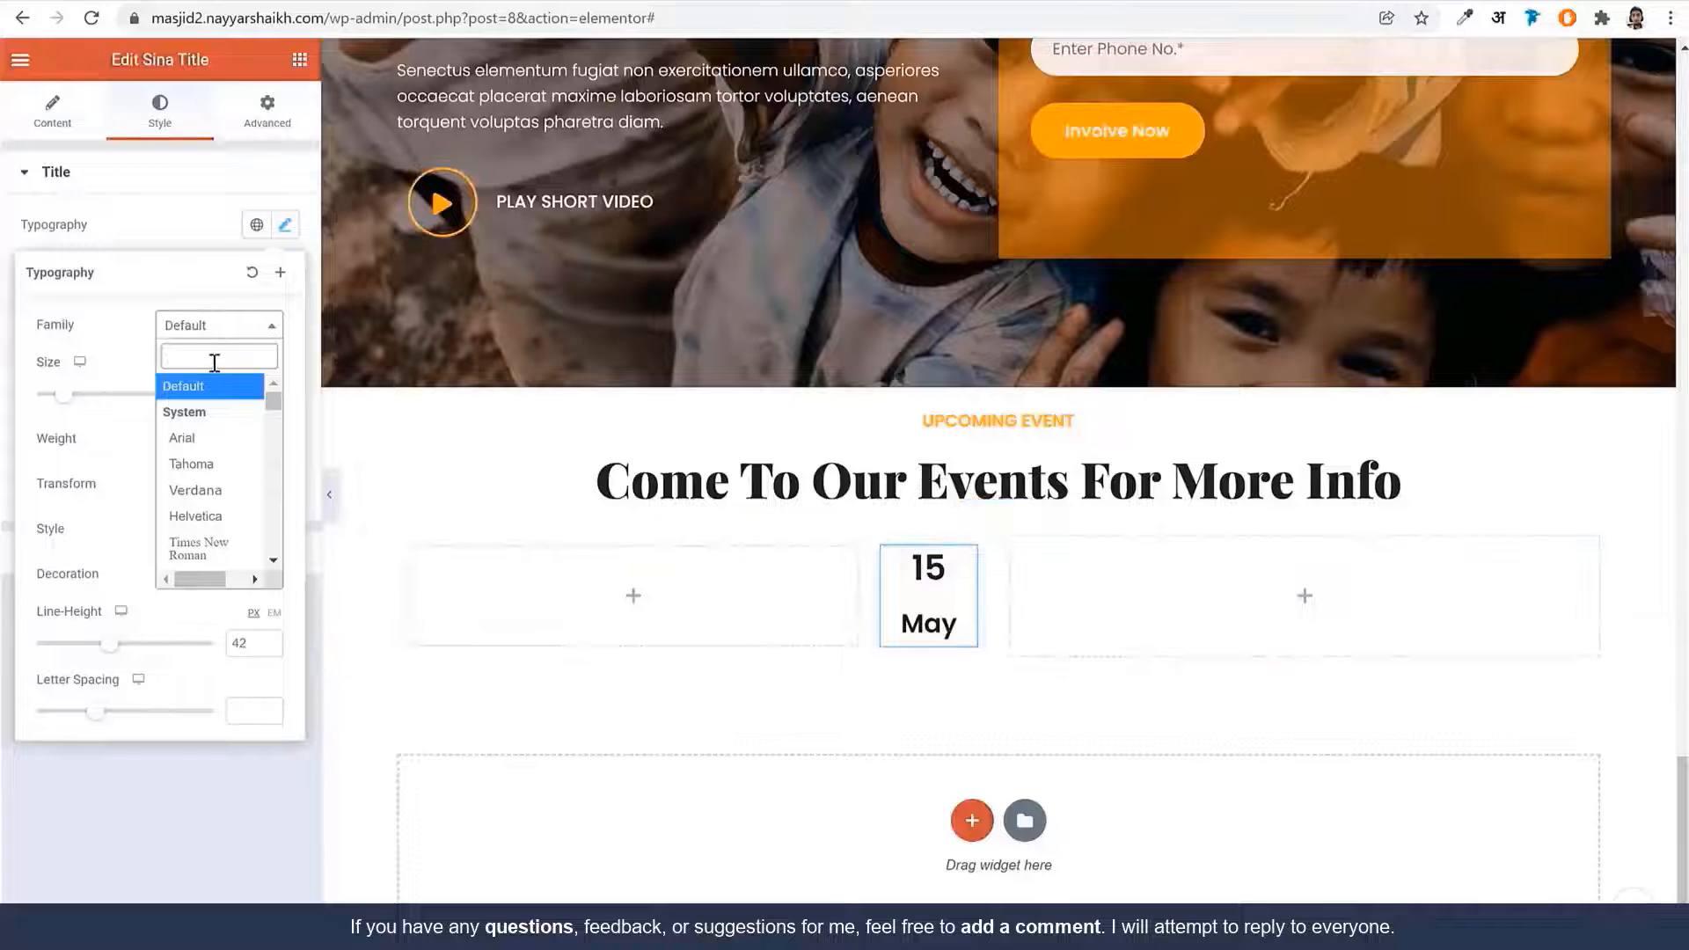
{"action": "type", "text": "playfair"}
{"action": "key", "text": "Return"}
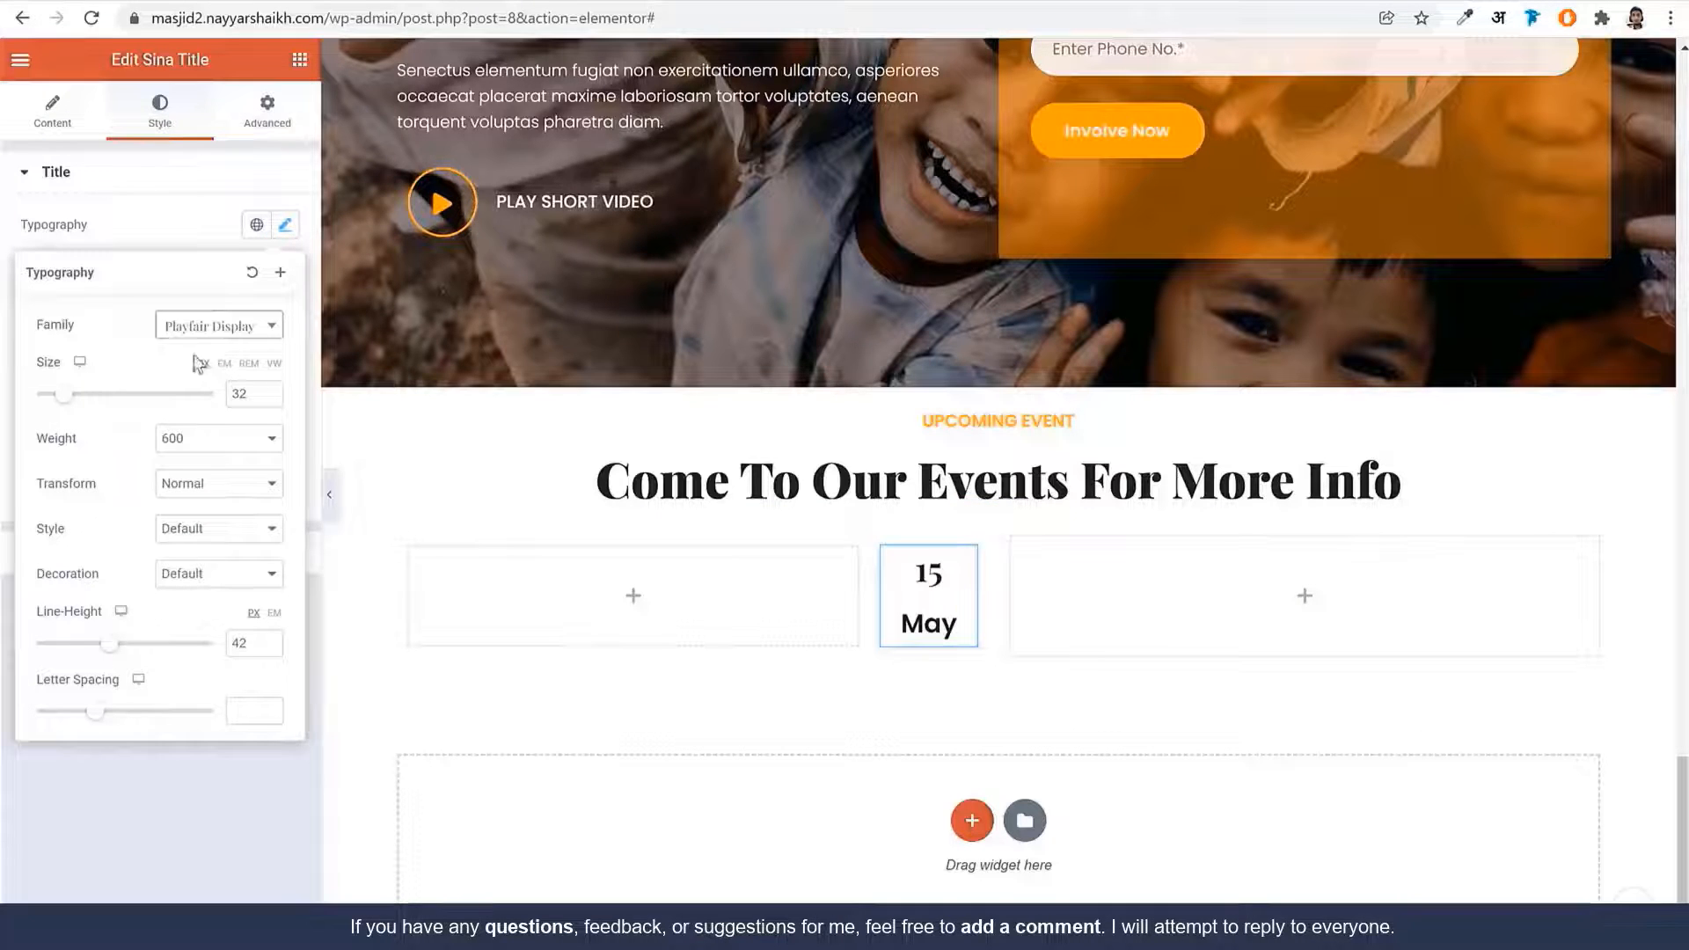
{"action": "left_click", "coordinate": [220, 225]}
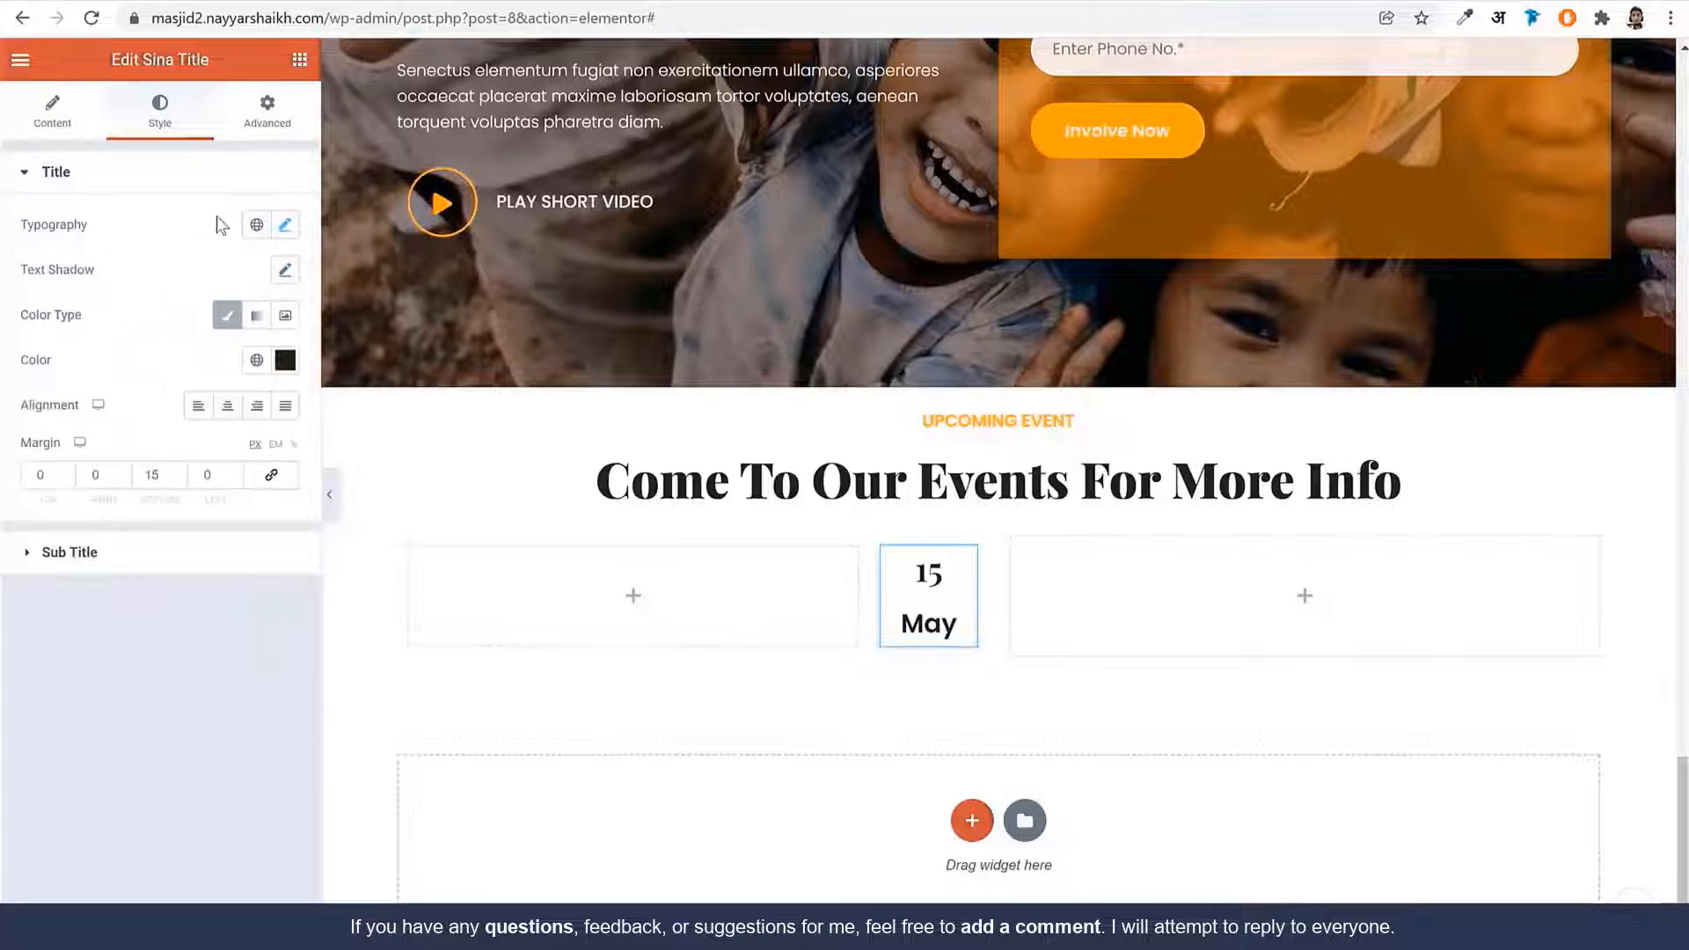
{"action": "type", "text": "0"}
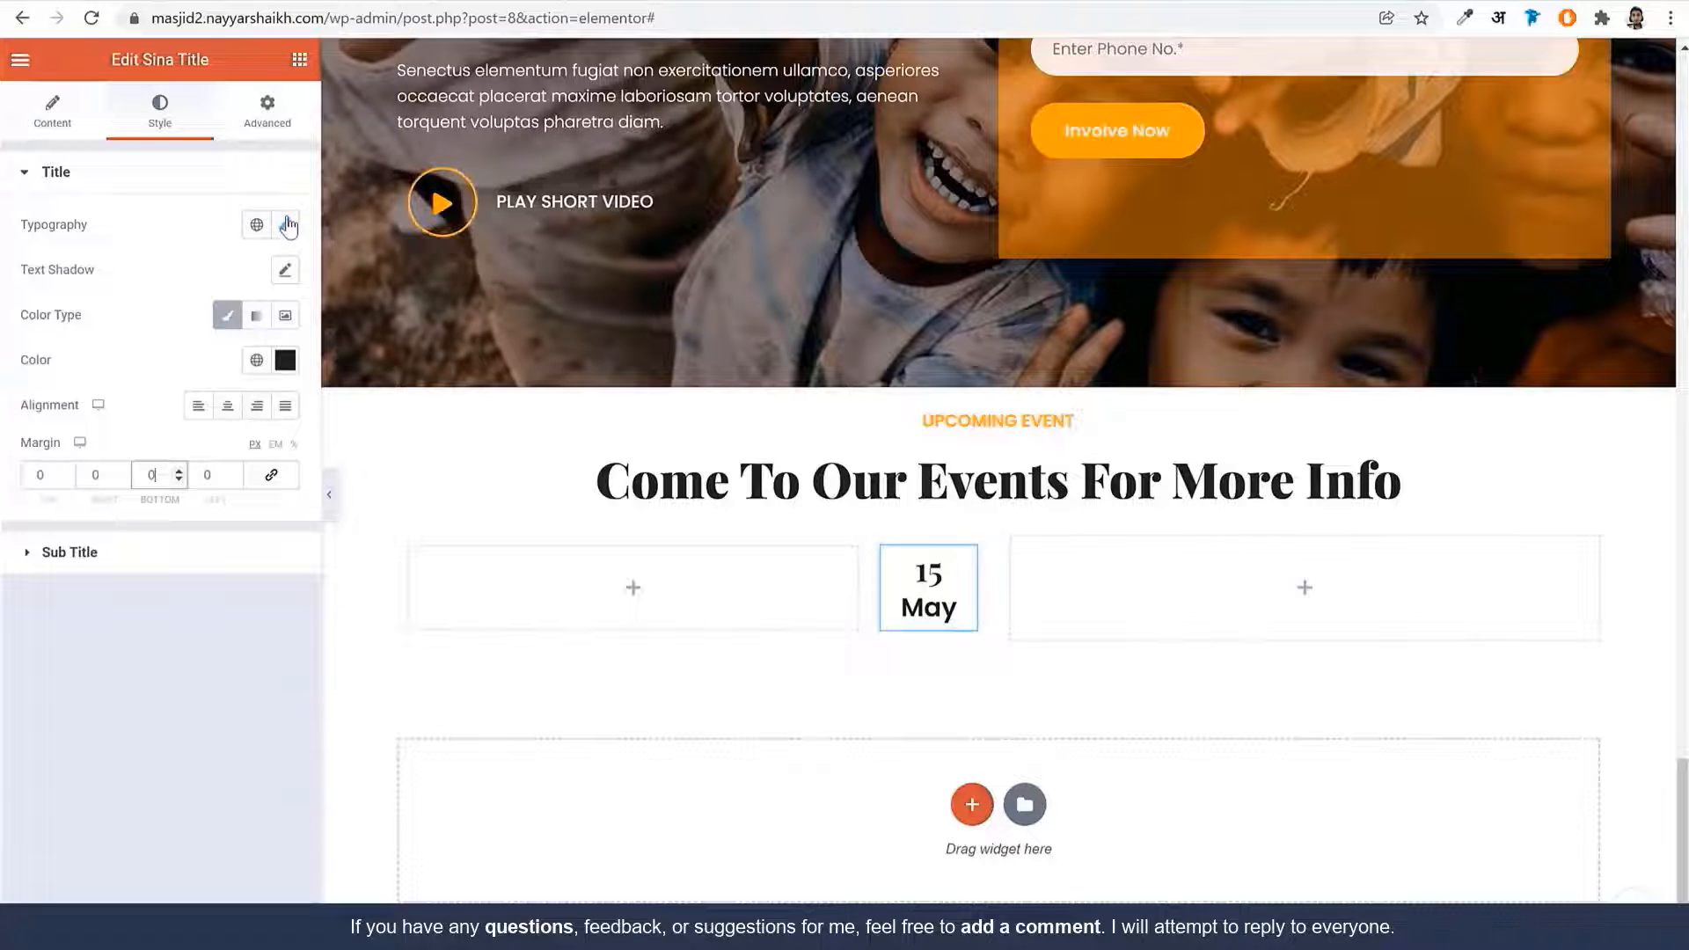
Compare the date badge with the reference site and revisit the title text
{"action": "left_click", "coordinate": [184, 1]}
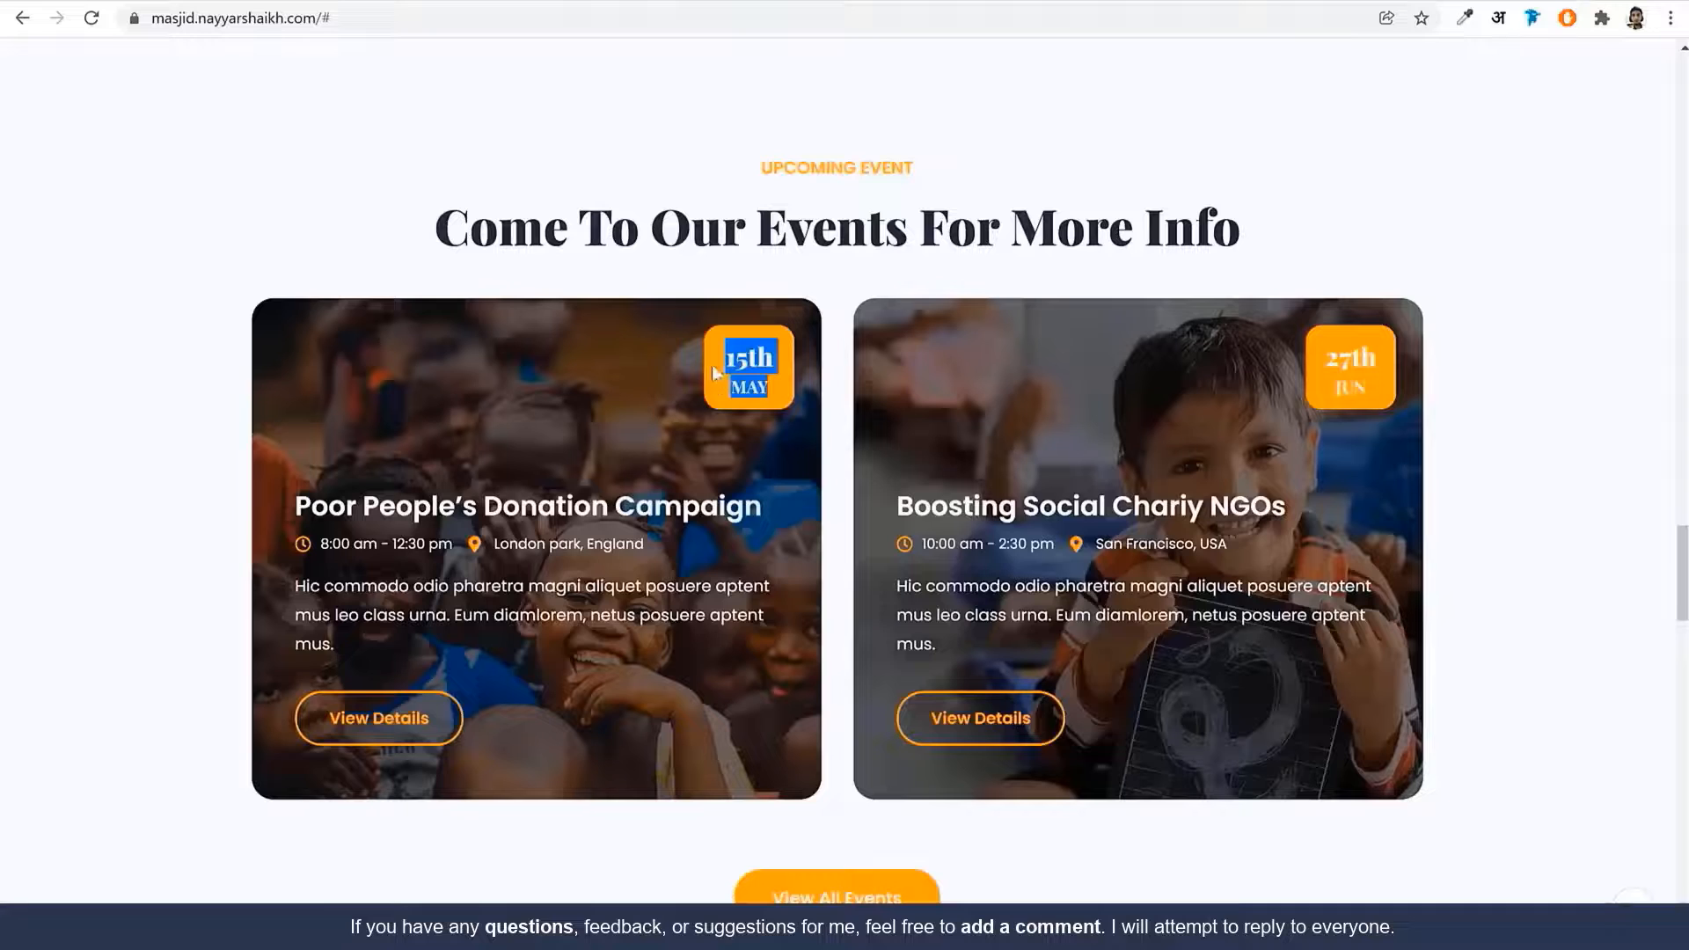
{"action": "left_click", "coordinate": [369, 1]}
{"action": "left_click", "coordinate": [66, 132]}
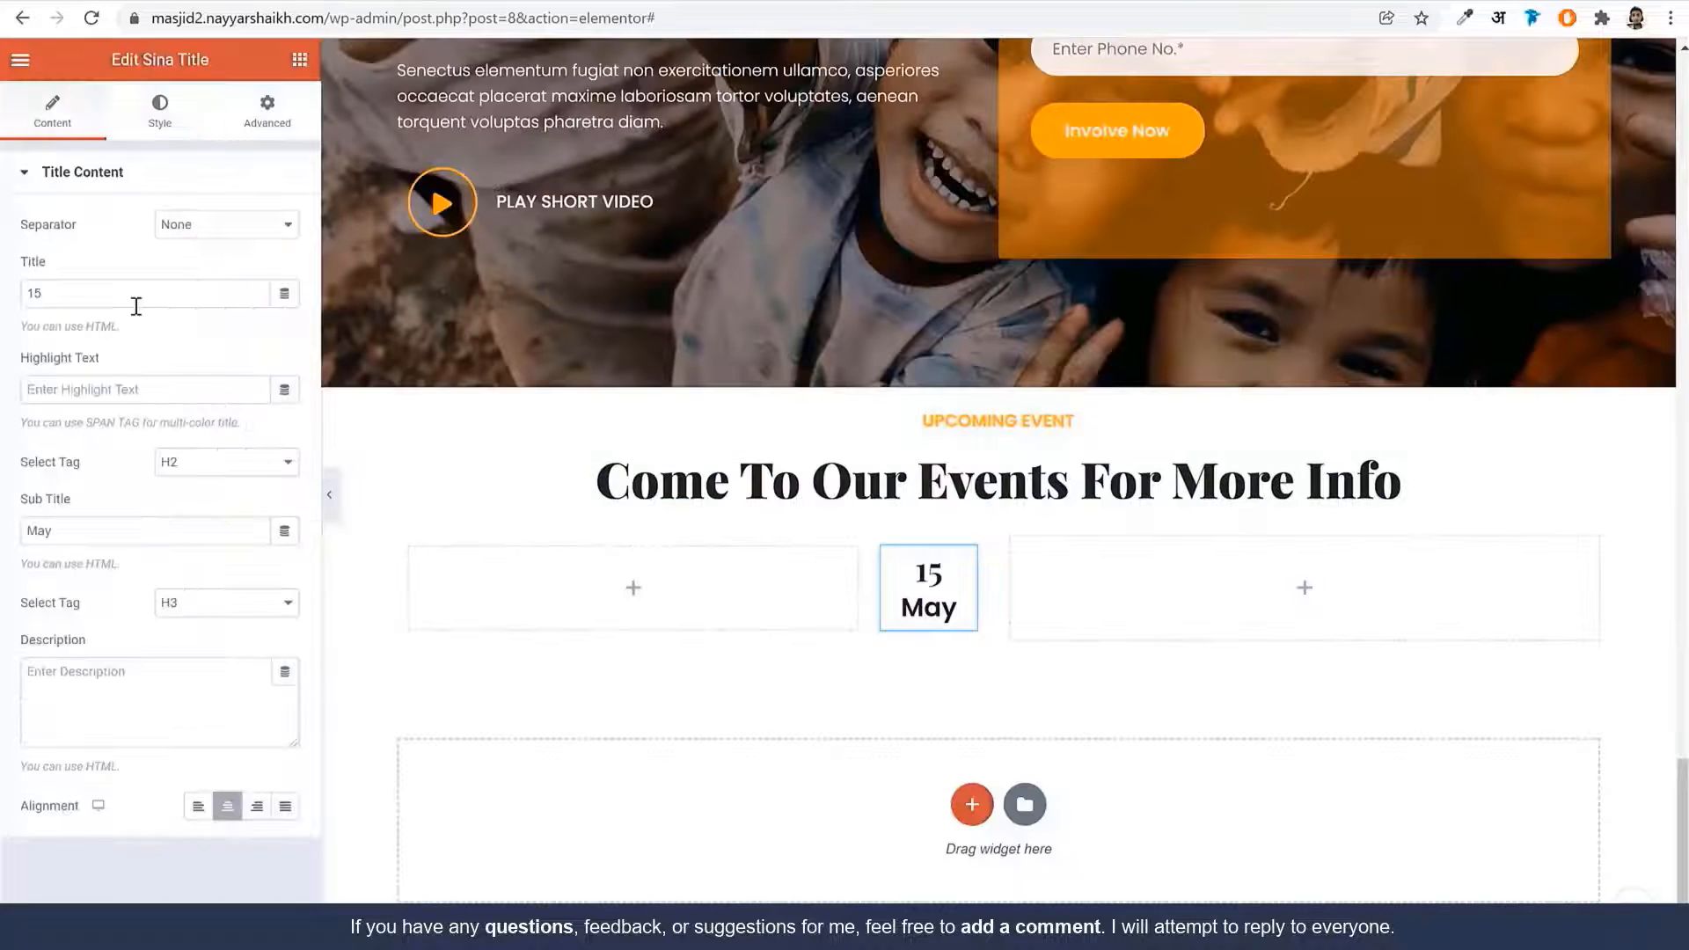
{"action": "left_click", "coordinate": [132, 296]}
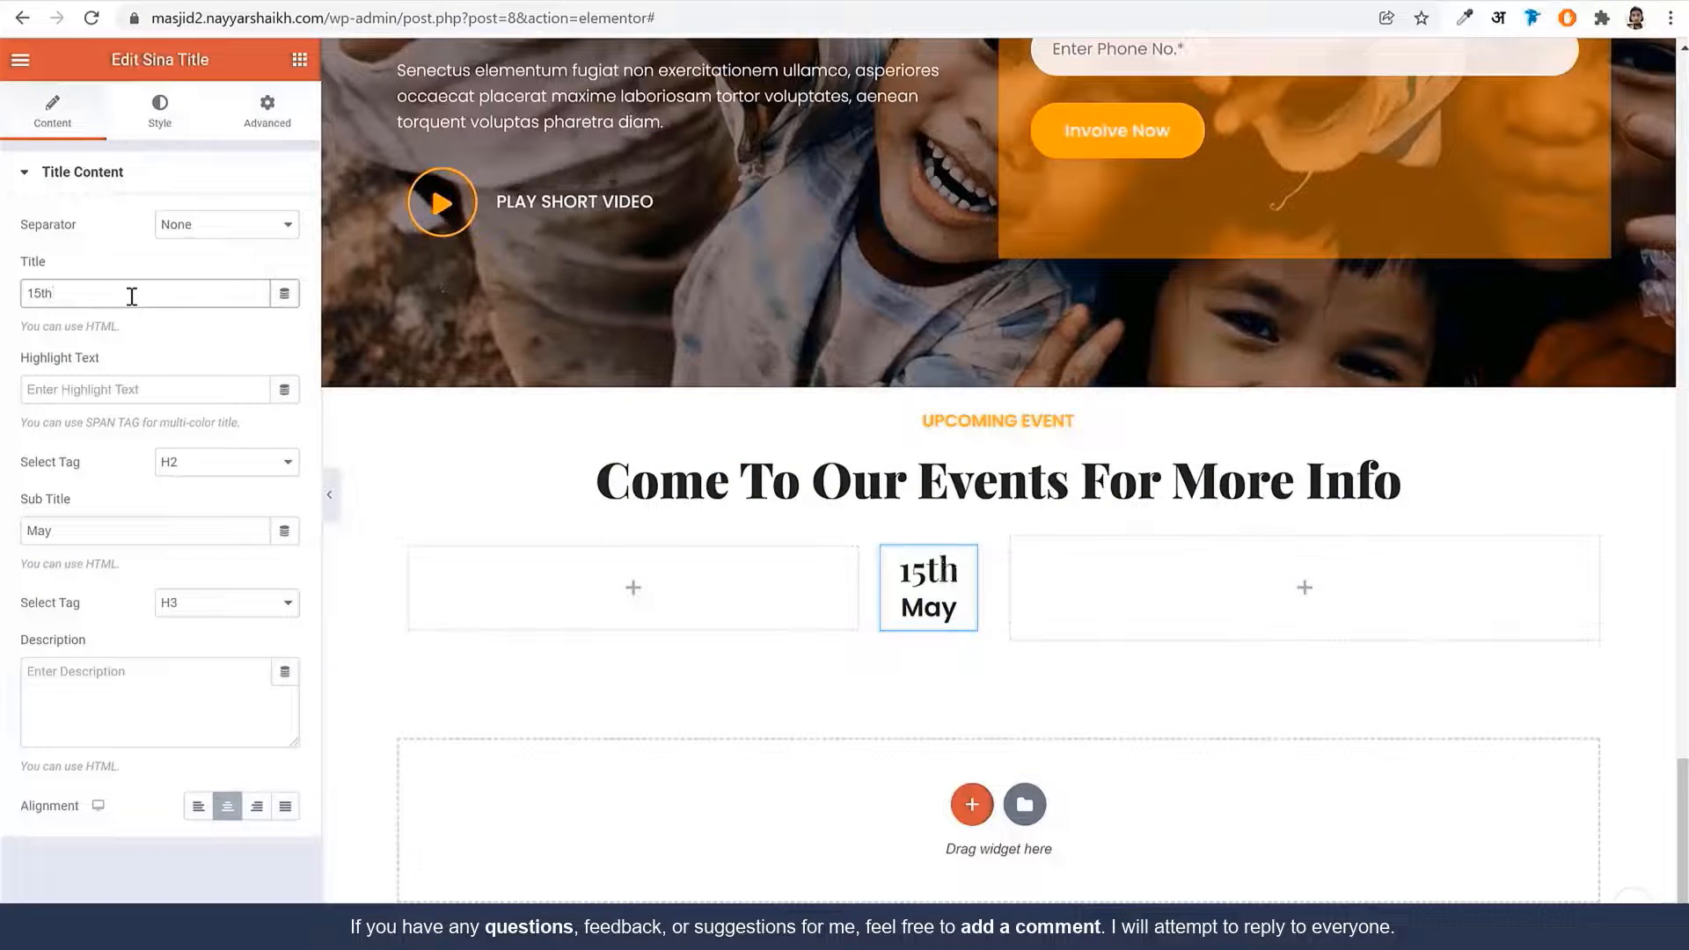
{"action": "left_click", "coordinate": [145, 1]}
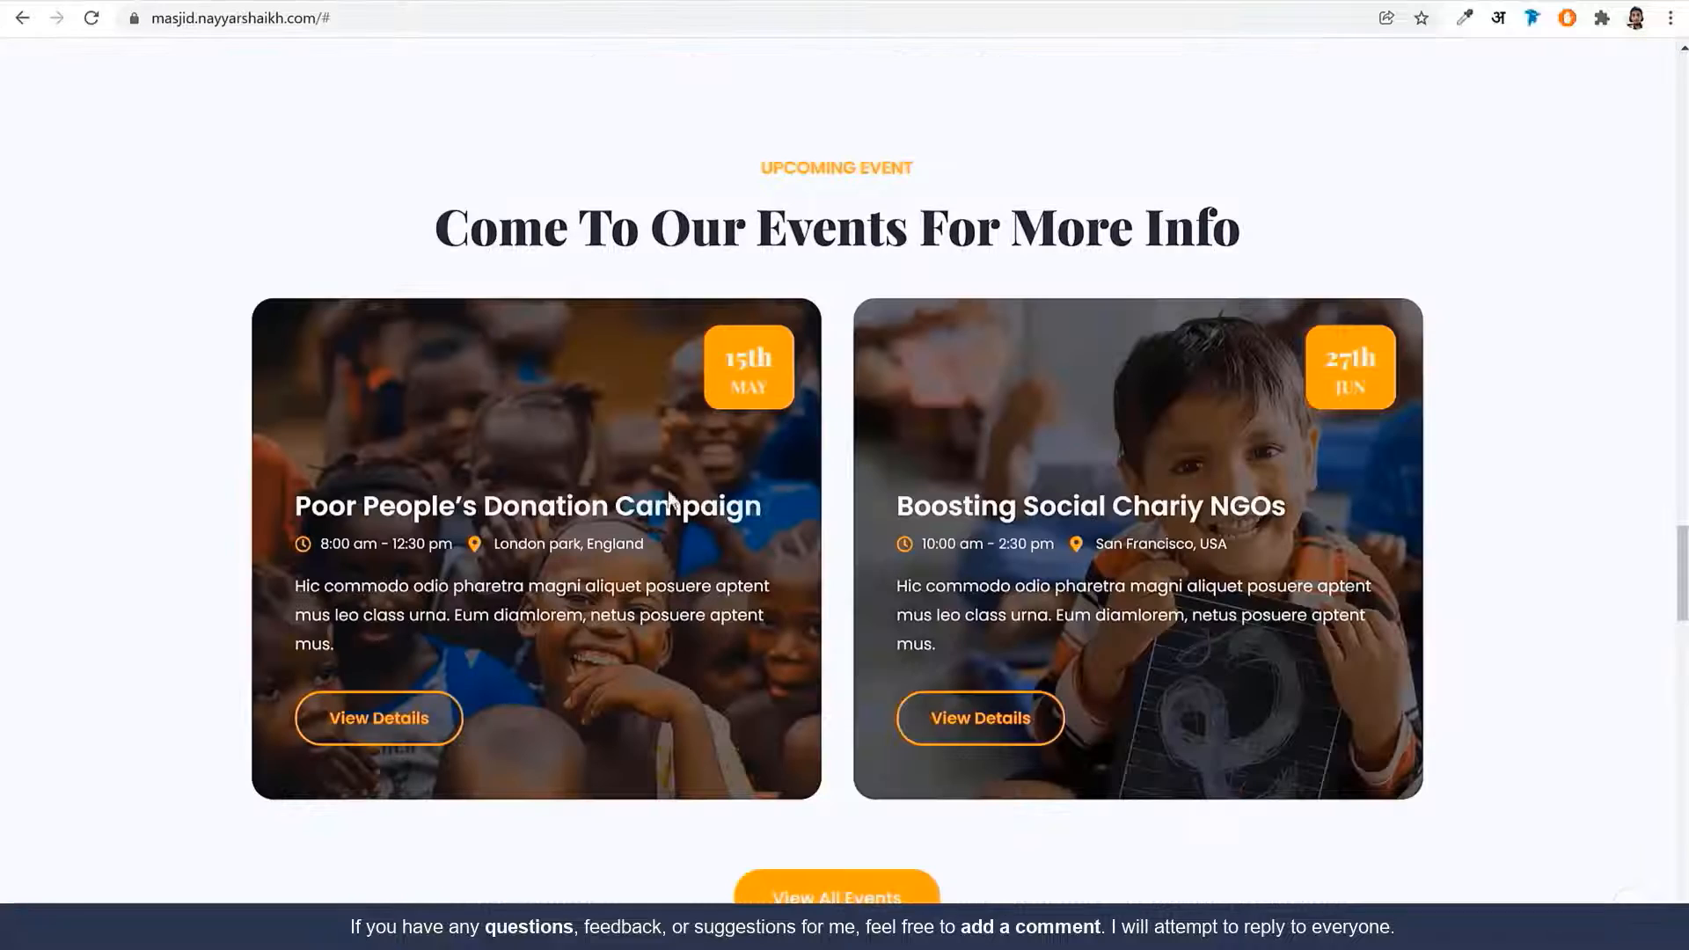
{"action": "left_click", "coordinate": [403, 2]}
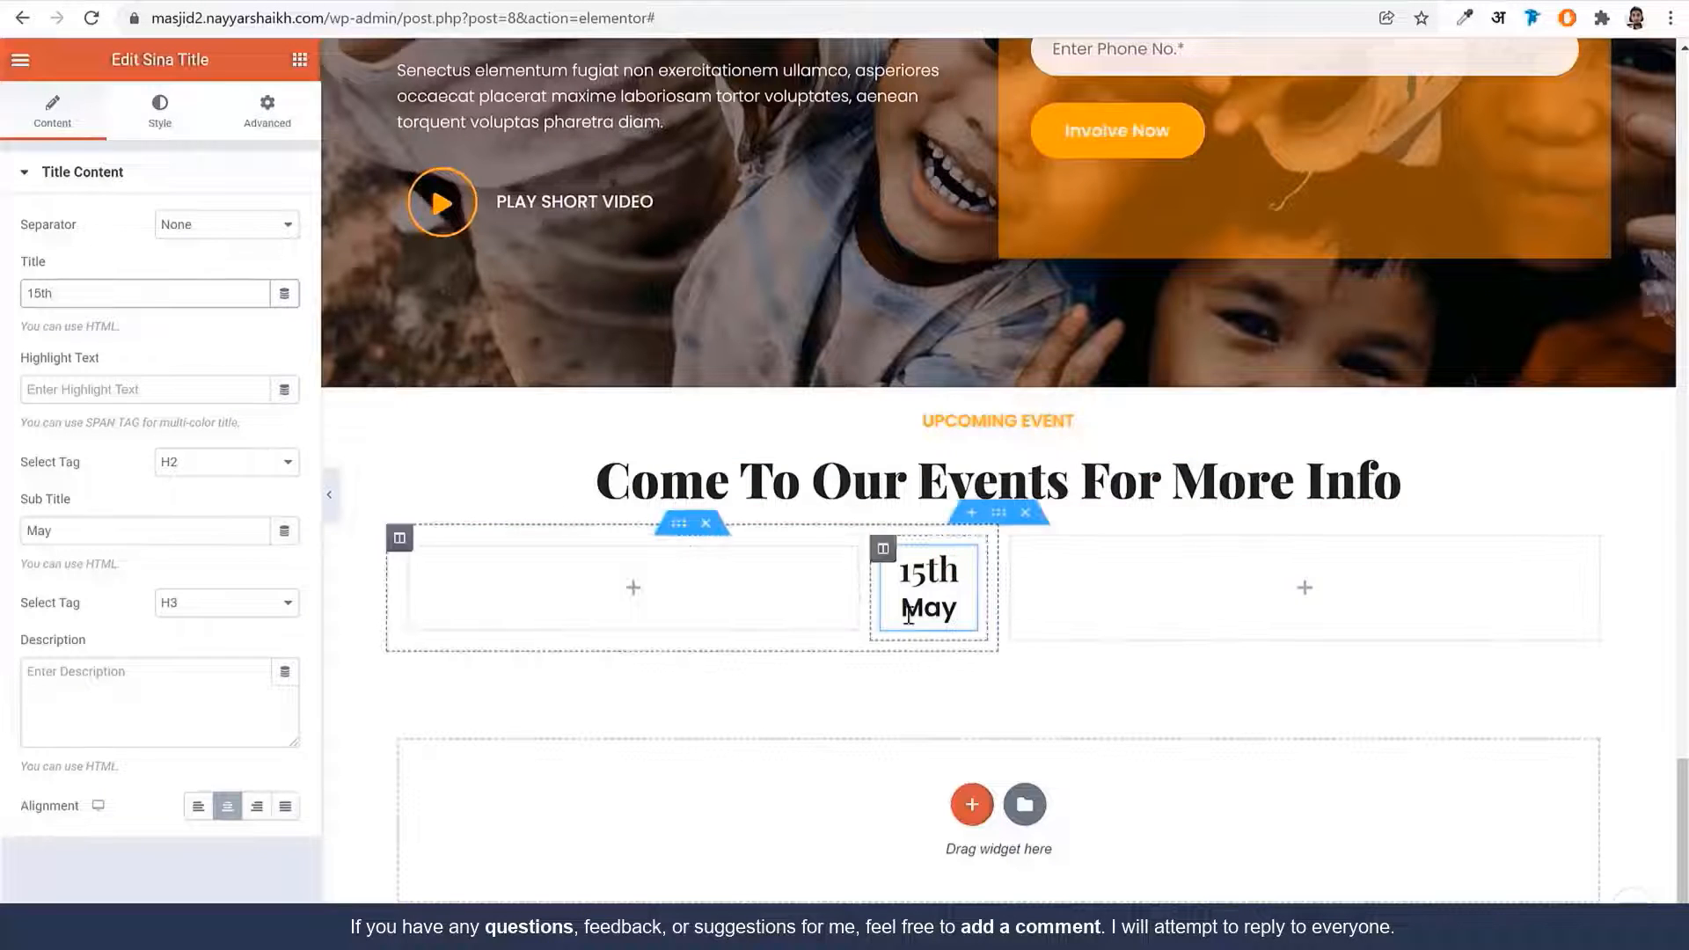
Give the date column a solid orange global-colour background and adjust its border settings
{"action": "left_click", "coordinate": [883, 552]}
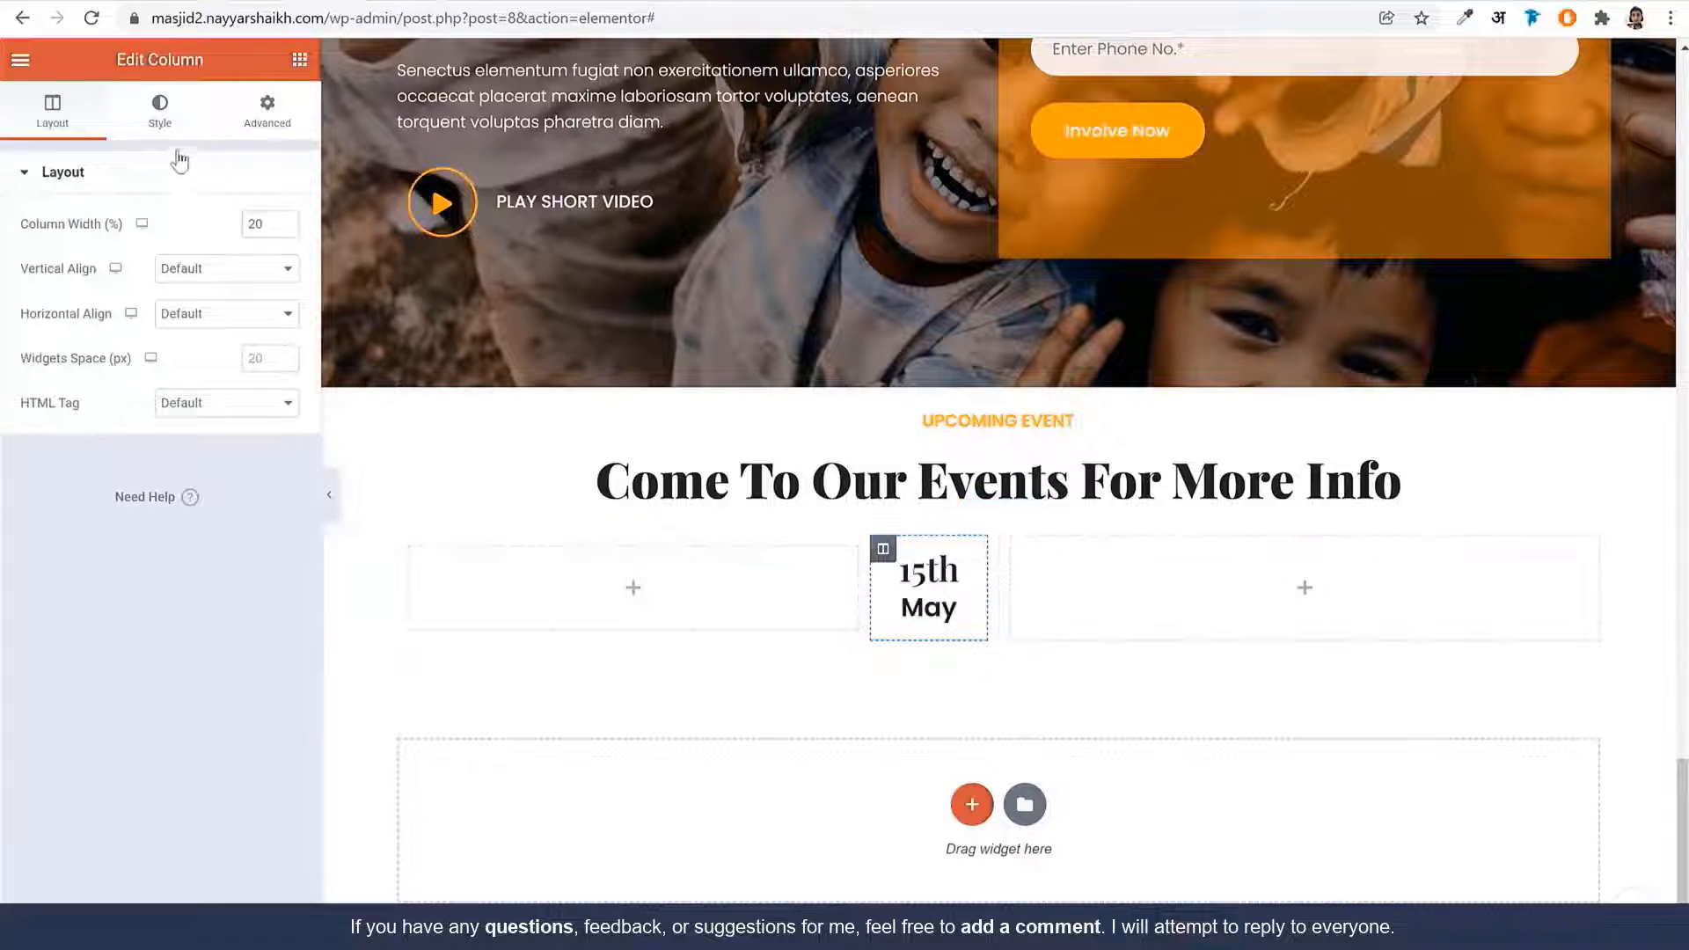
{"action": "left_click", "coordinate": [160, 115]}
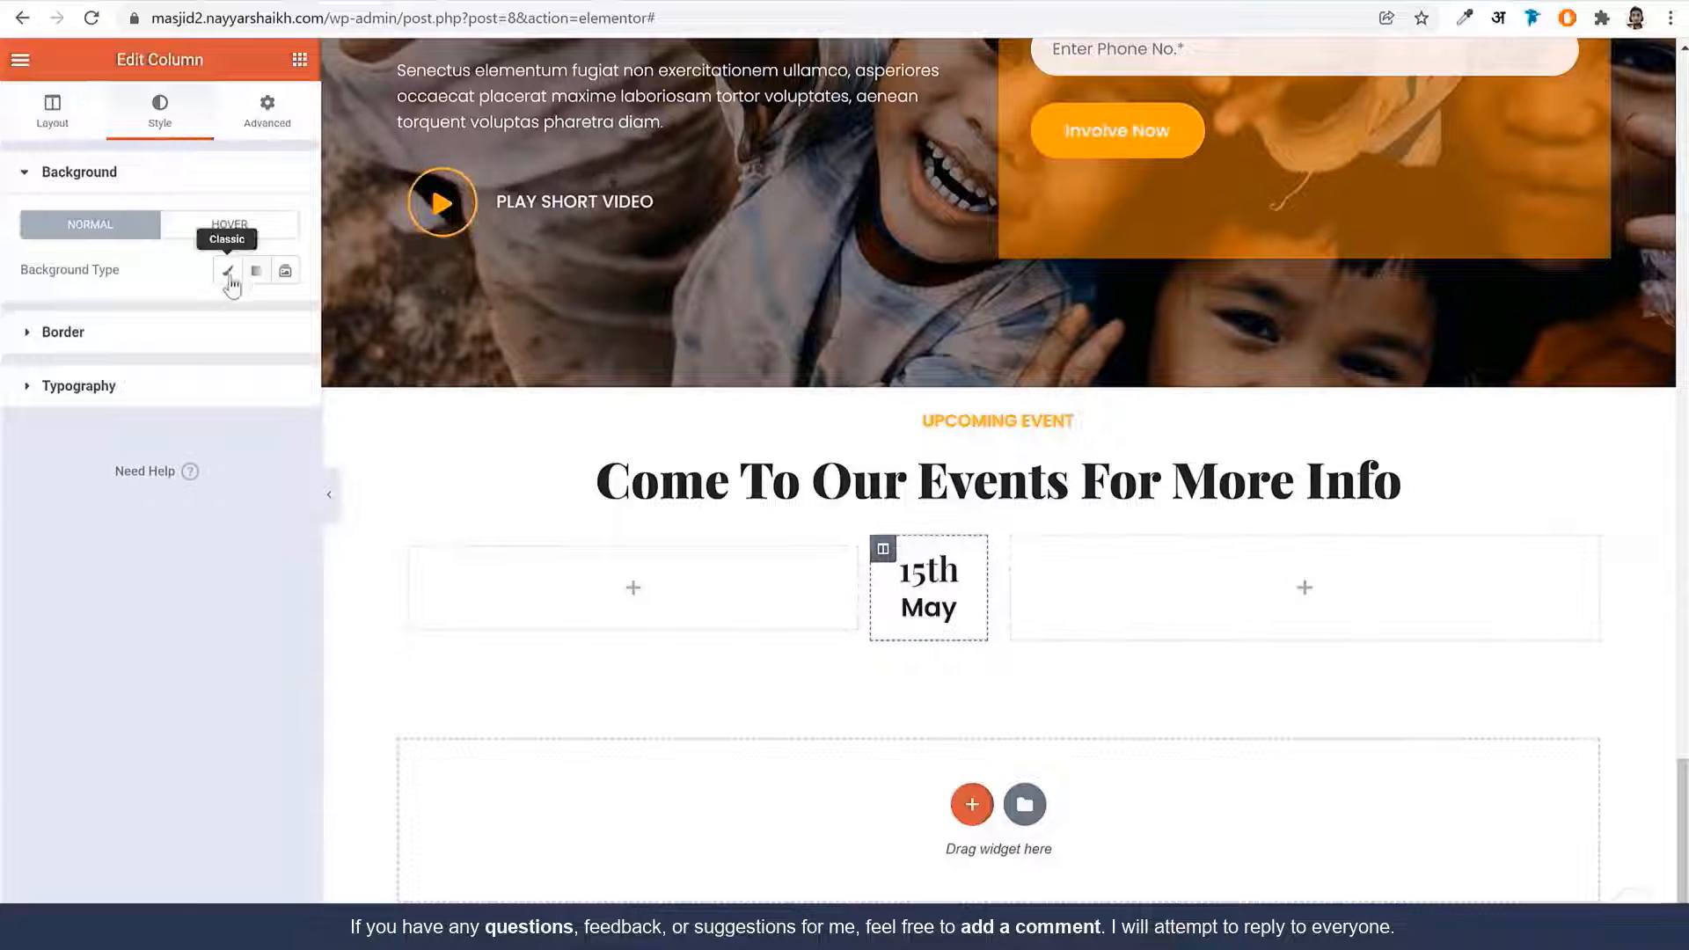
{"action": "left_click", "coordinate": [229, 278]}
{"action": "left_click", "coordinate": [256, 315]}
{"action": "left_click", "coordinate": [151, 568]}
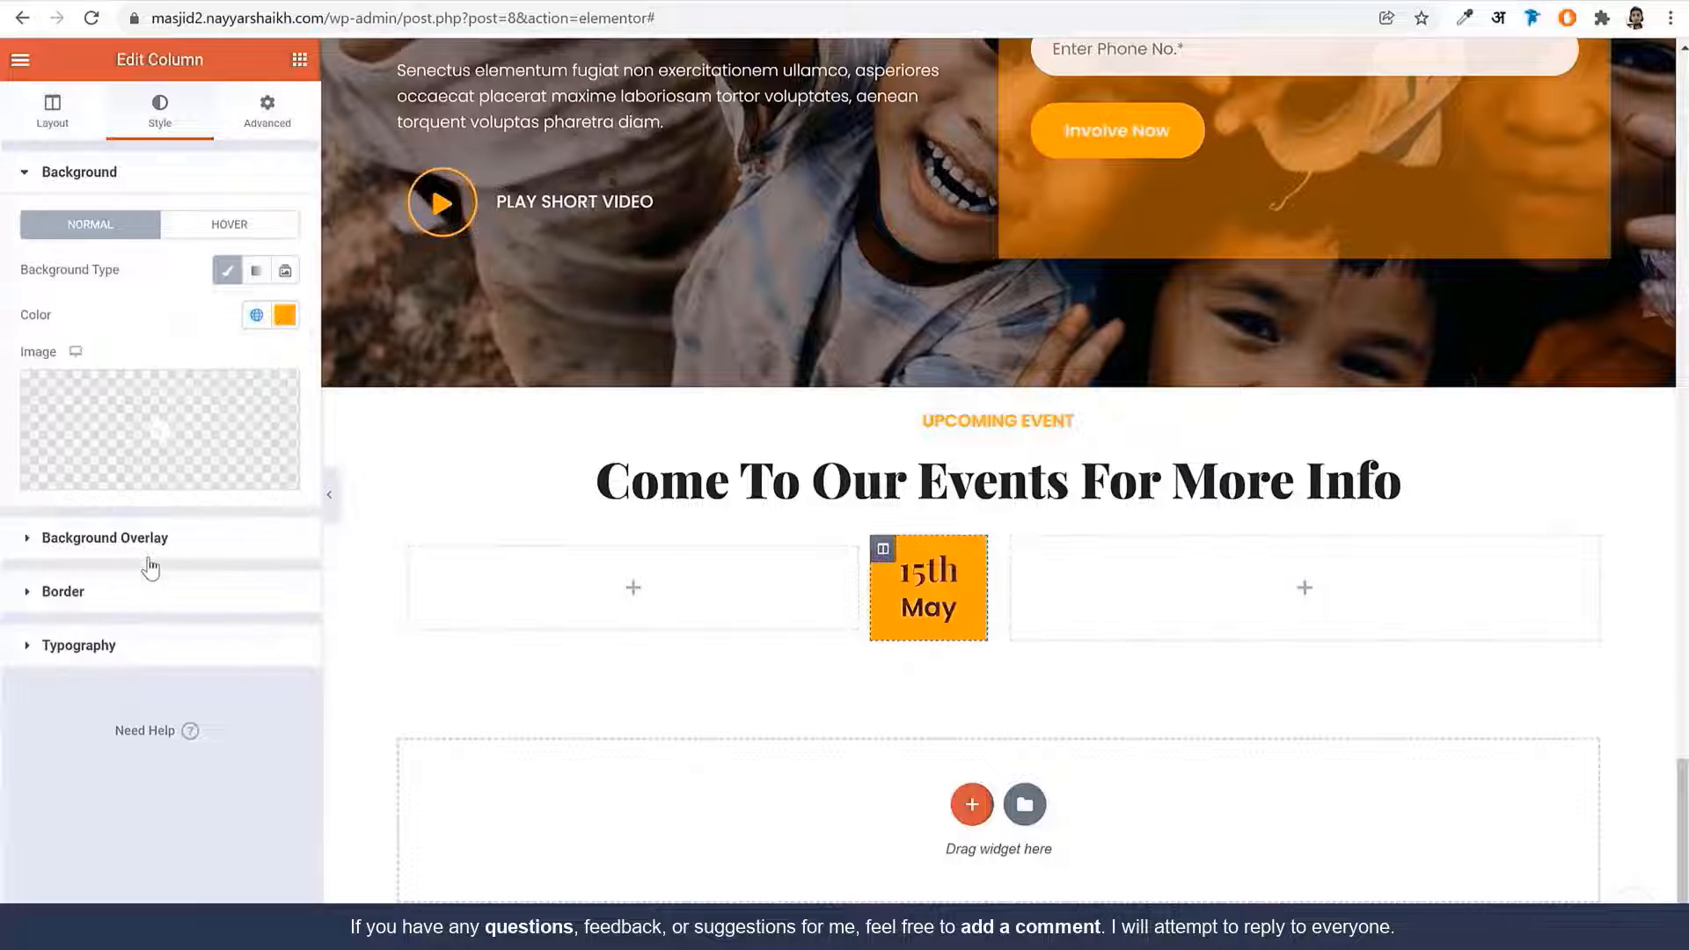
{"action": "left_click", "coordinate": [134, 591]}
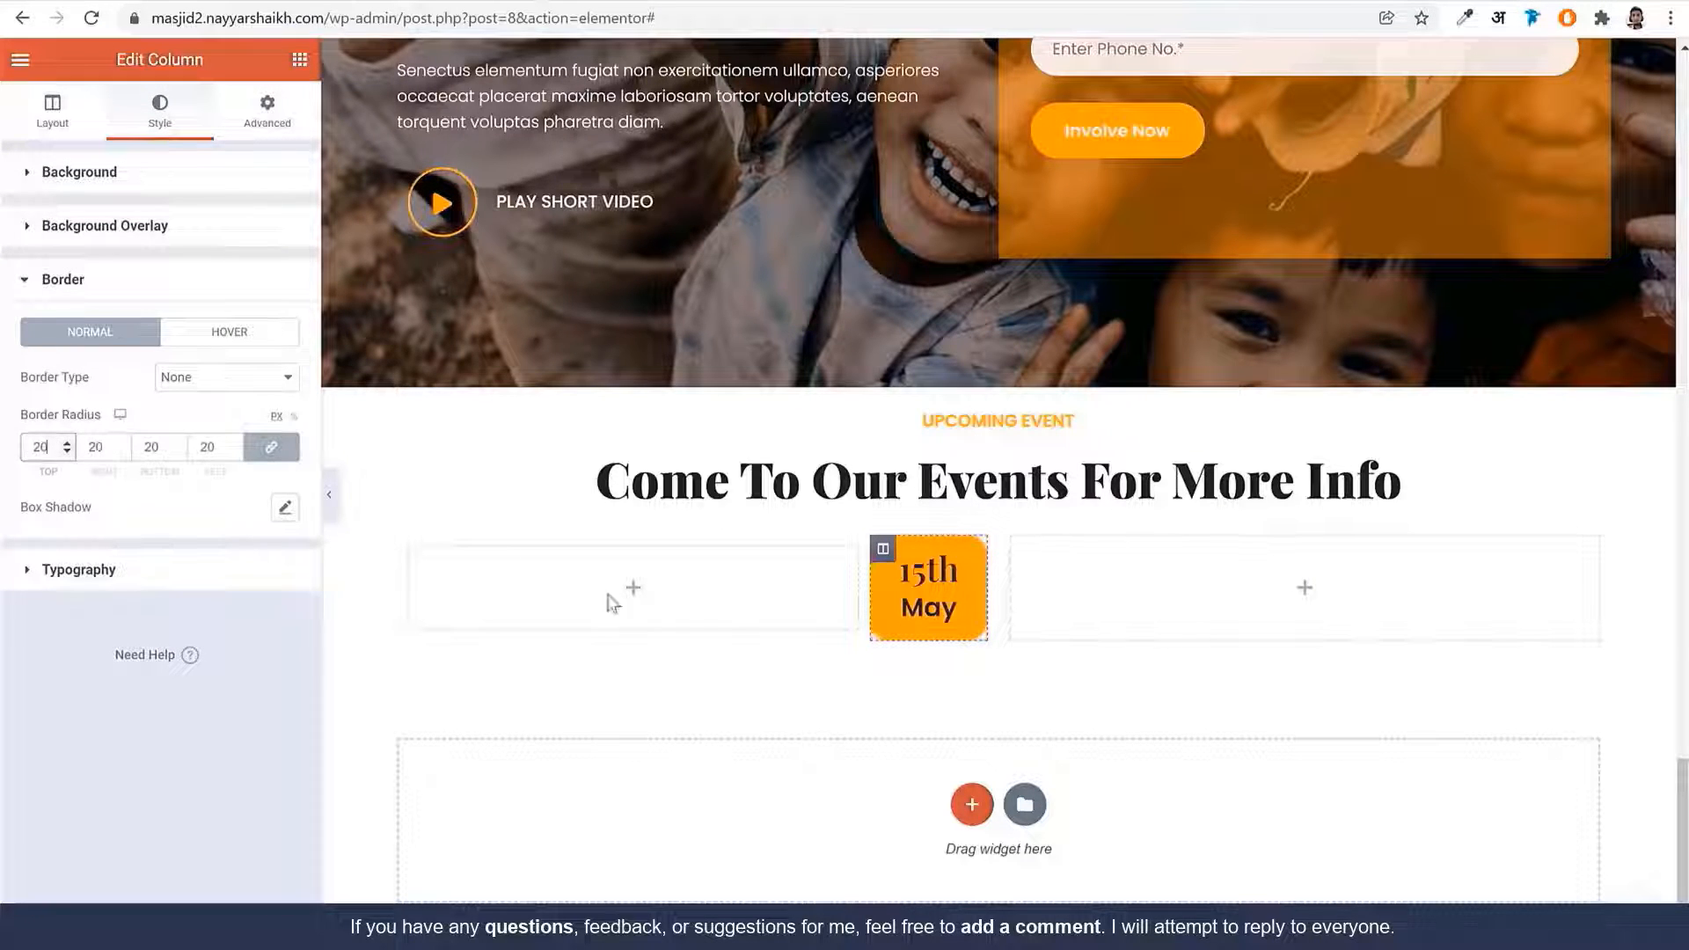
Make both the '15' title and 'May' sub title text white
{"action": "left_click", "coordinate": [928, 585]}
{"action": "left_click", "coordinate": [159, 110]}
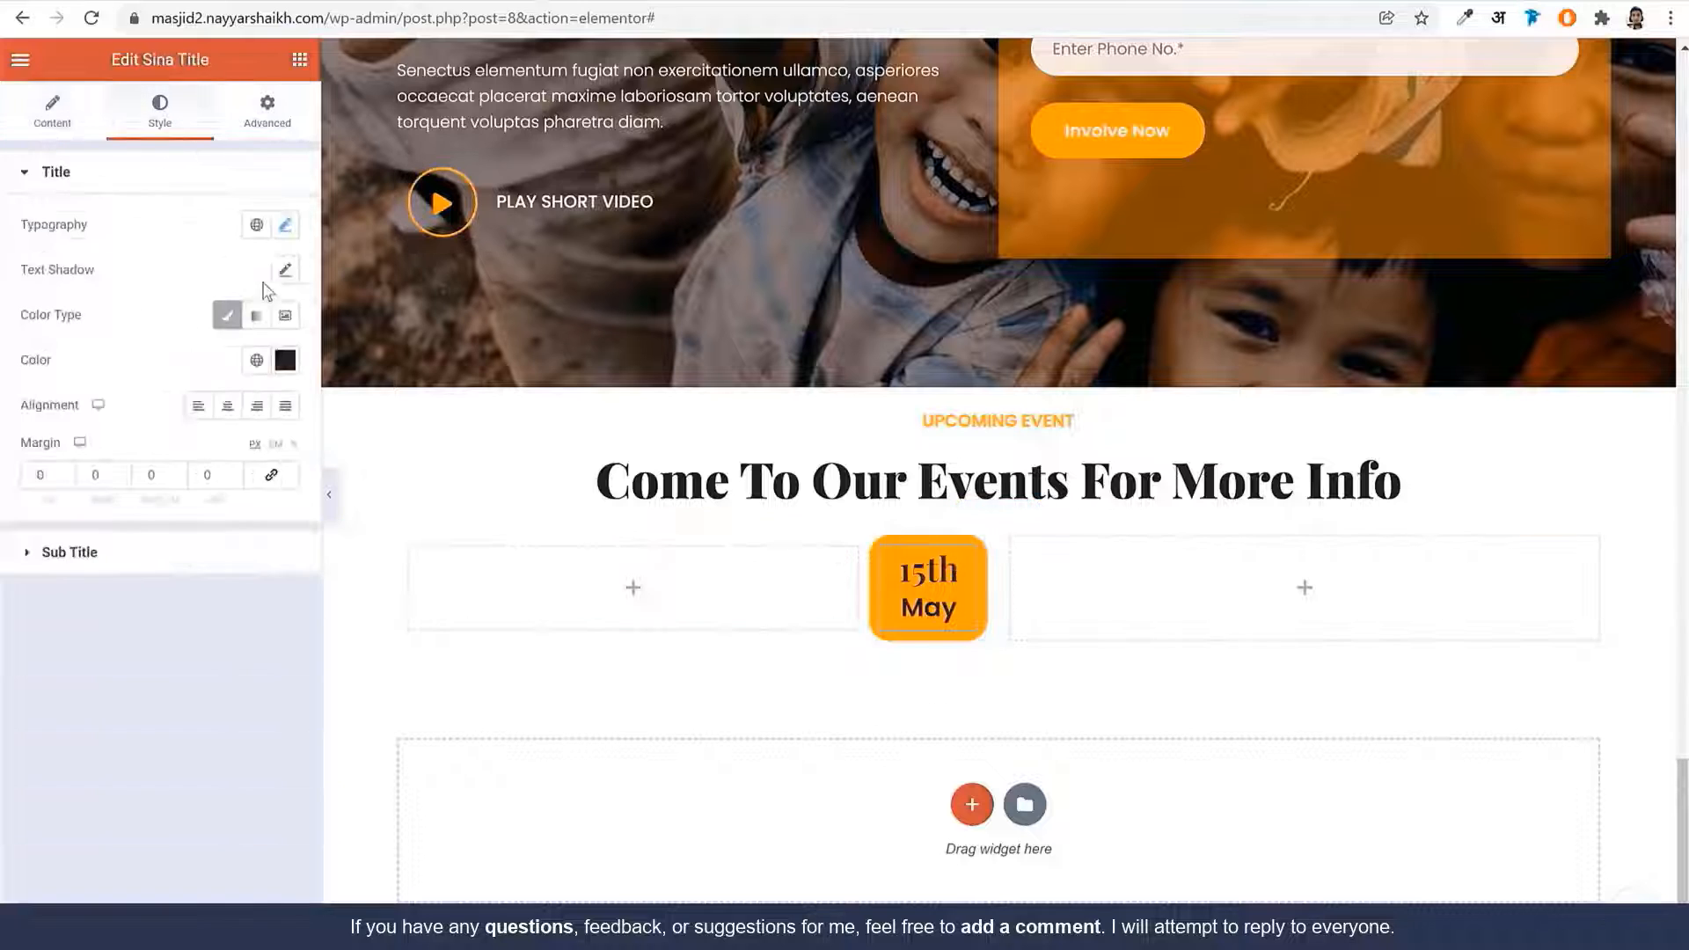
{"action": "left_click", "coordinate": [285, 360]}
{"action": "left_click", "coordinate": [44, 436]}
{"action": "left_click", "coordinate": [99, 319]}
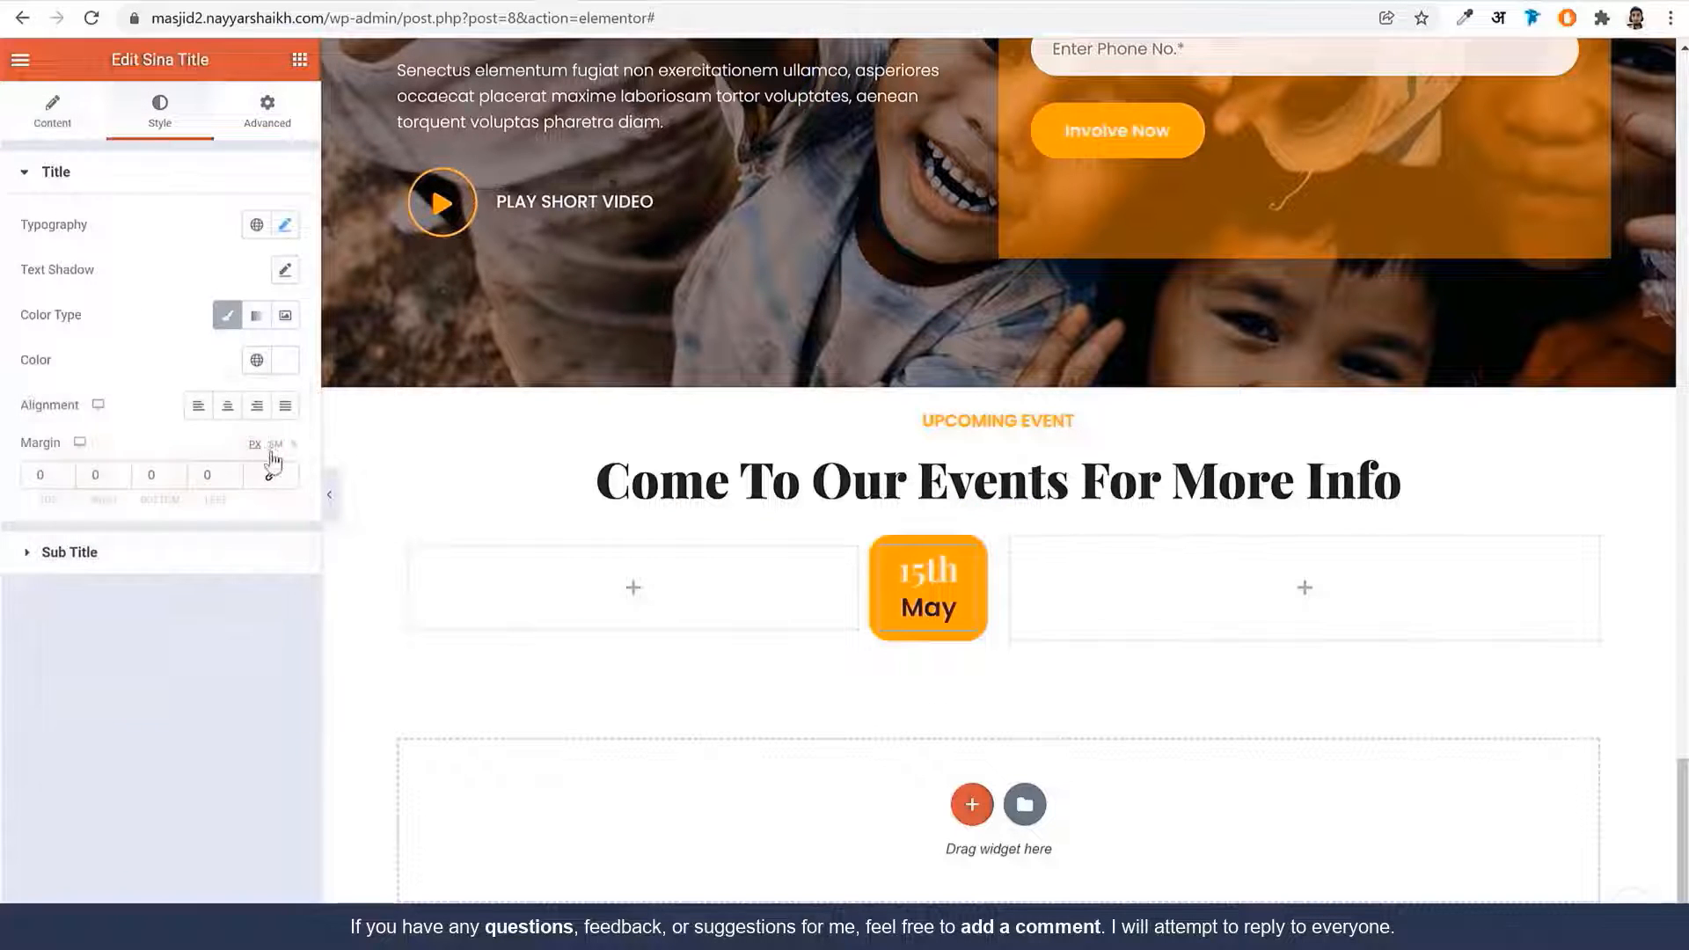
{"action": "left_click", "coordinate": [180, 557]}
{"action": "left_click", "coordinate": [288, 415]}
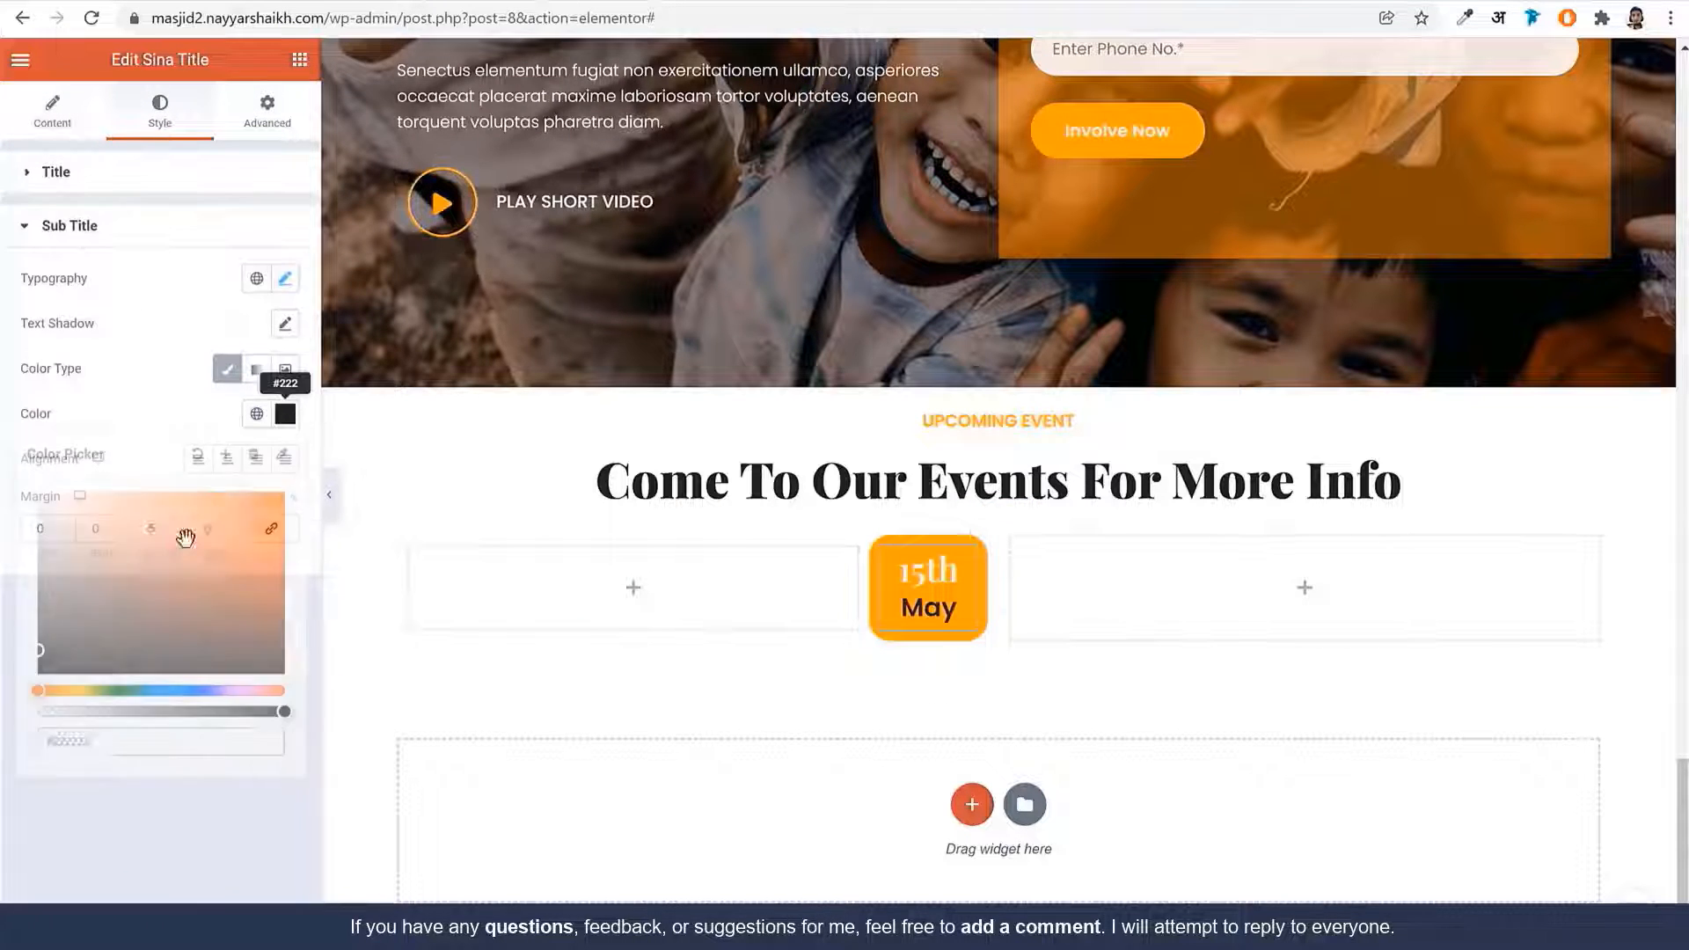
{"action": "left_click_drag", "start_coordinate": [164, 563], "coordinate": [2, 378]}
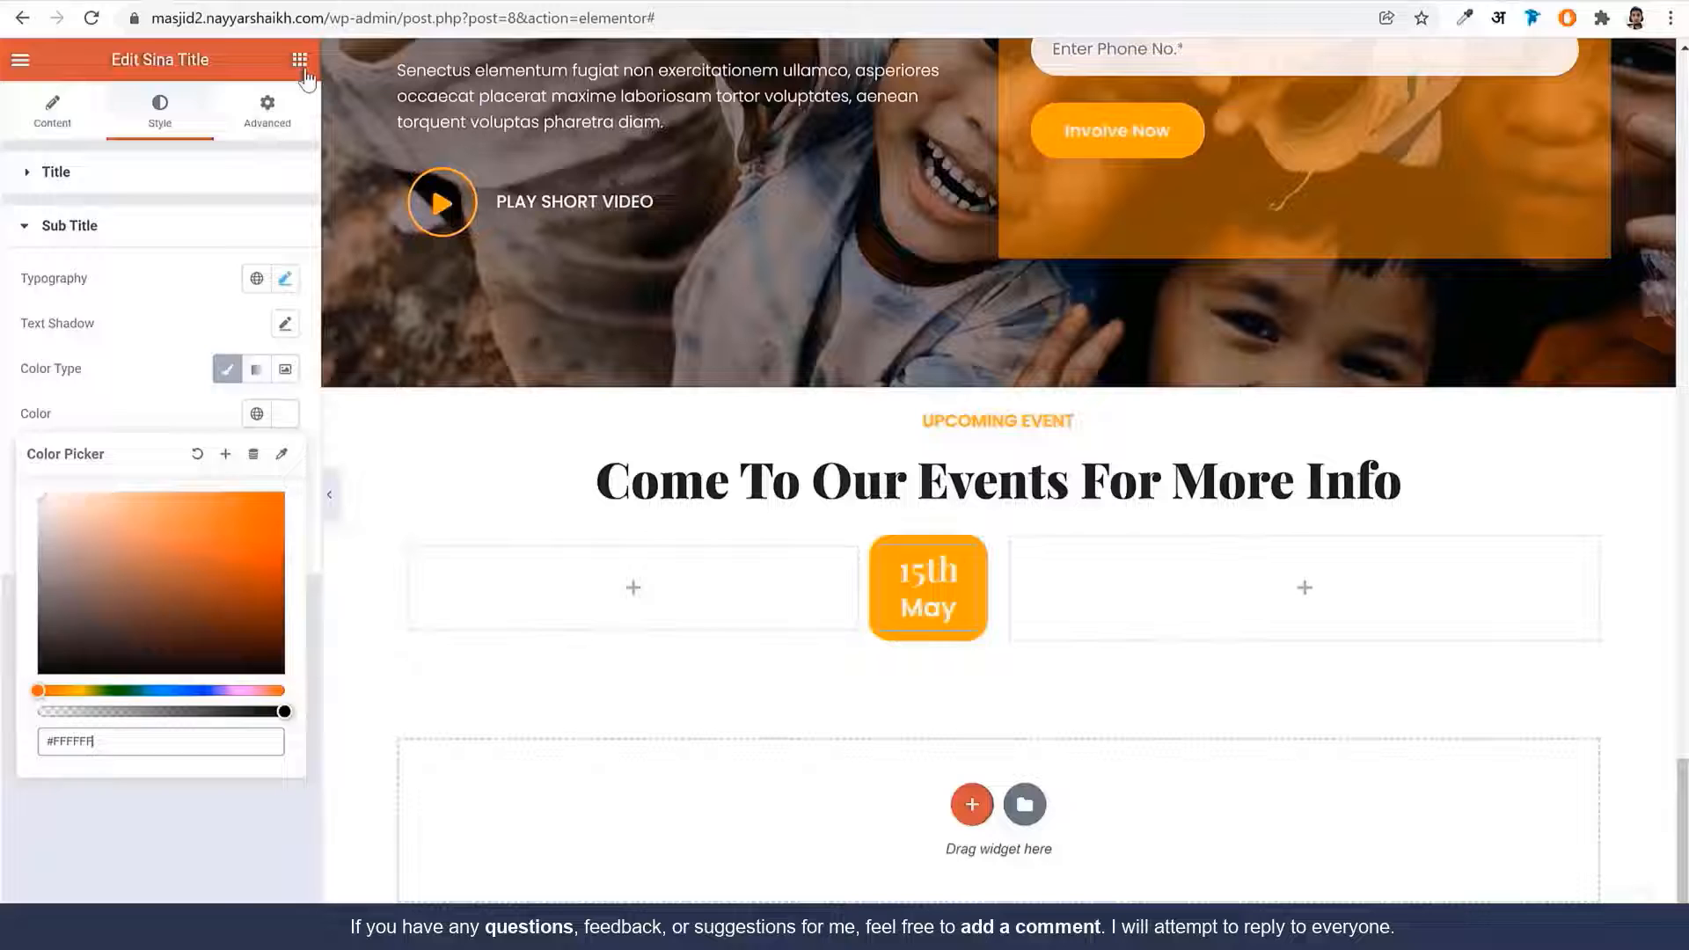
{"action": "left_click", "coordinate": [299, 59]}
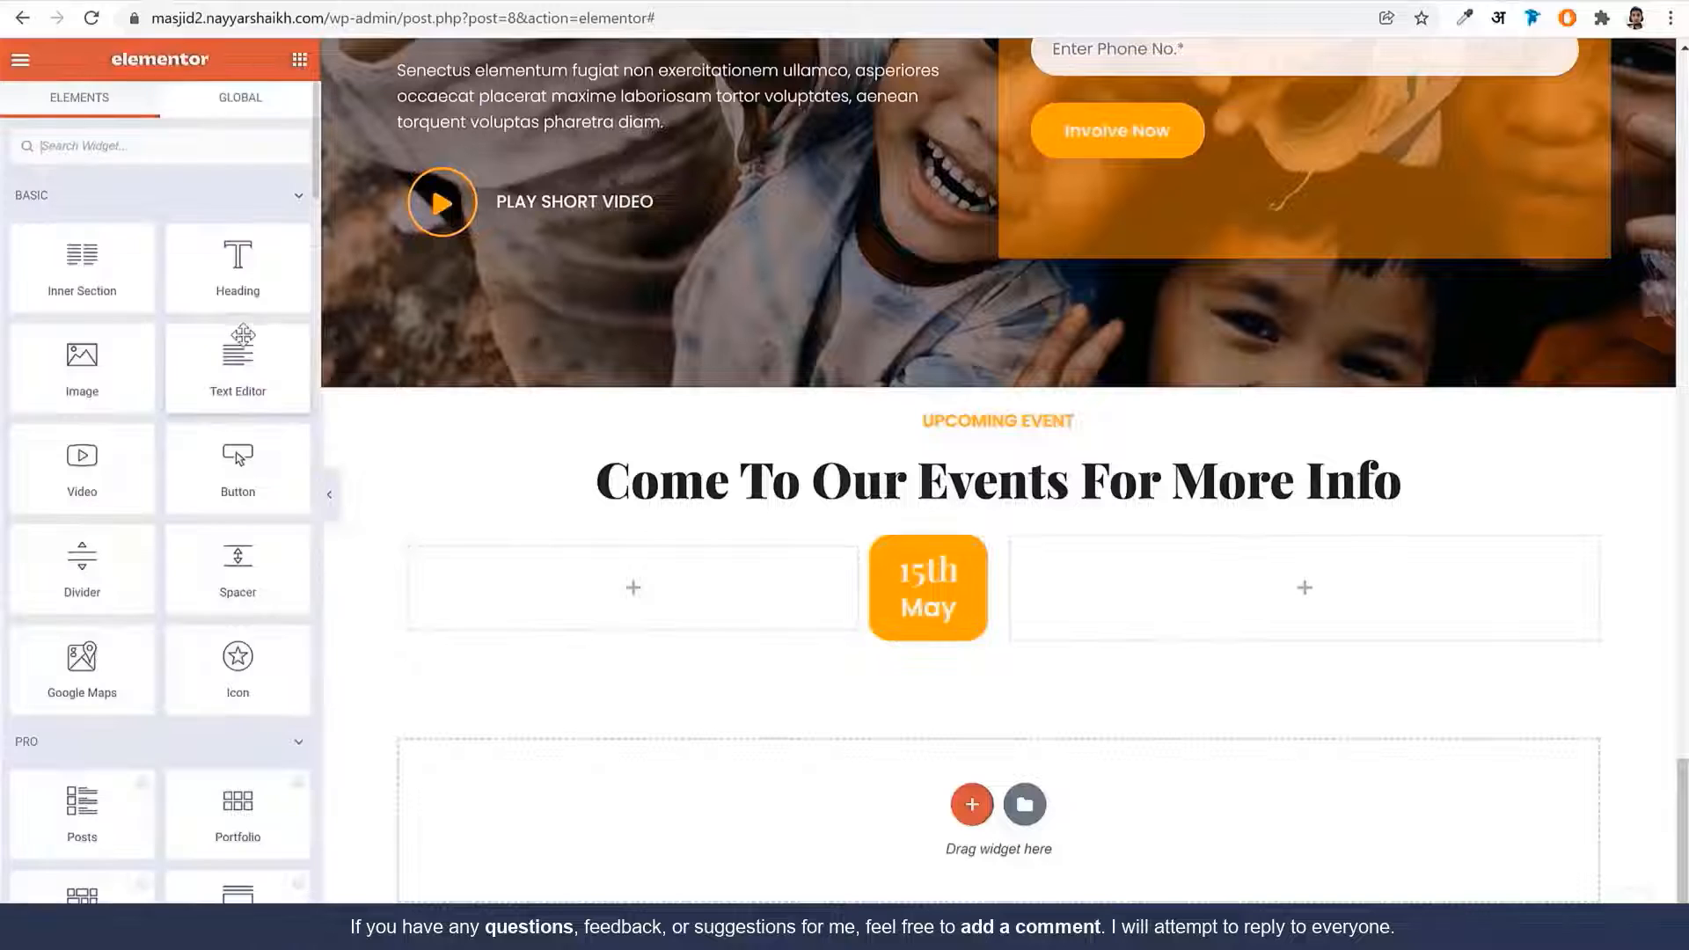
Add a heading below the date badge, with a 70 px spacer above it
{"action": "left_click_drag", "start_coordinate": [240, 264], "coordinate": [847, 647]}
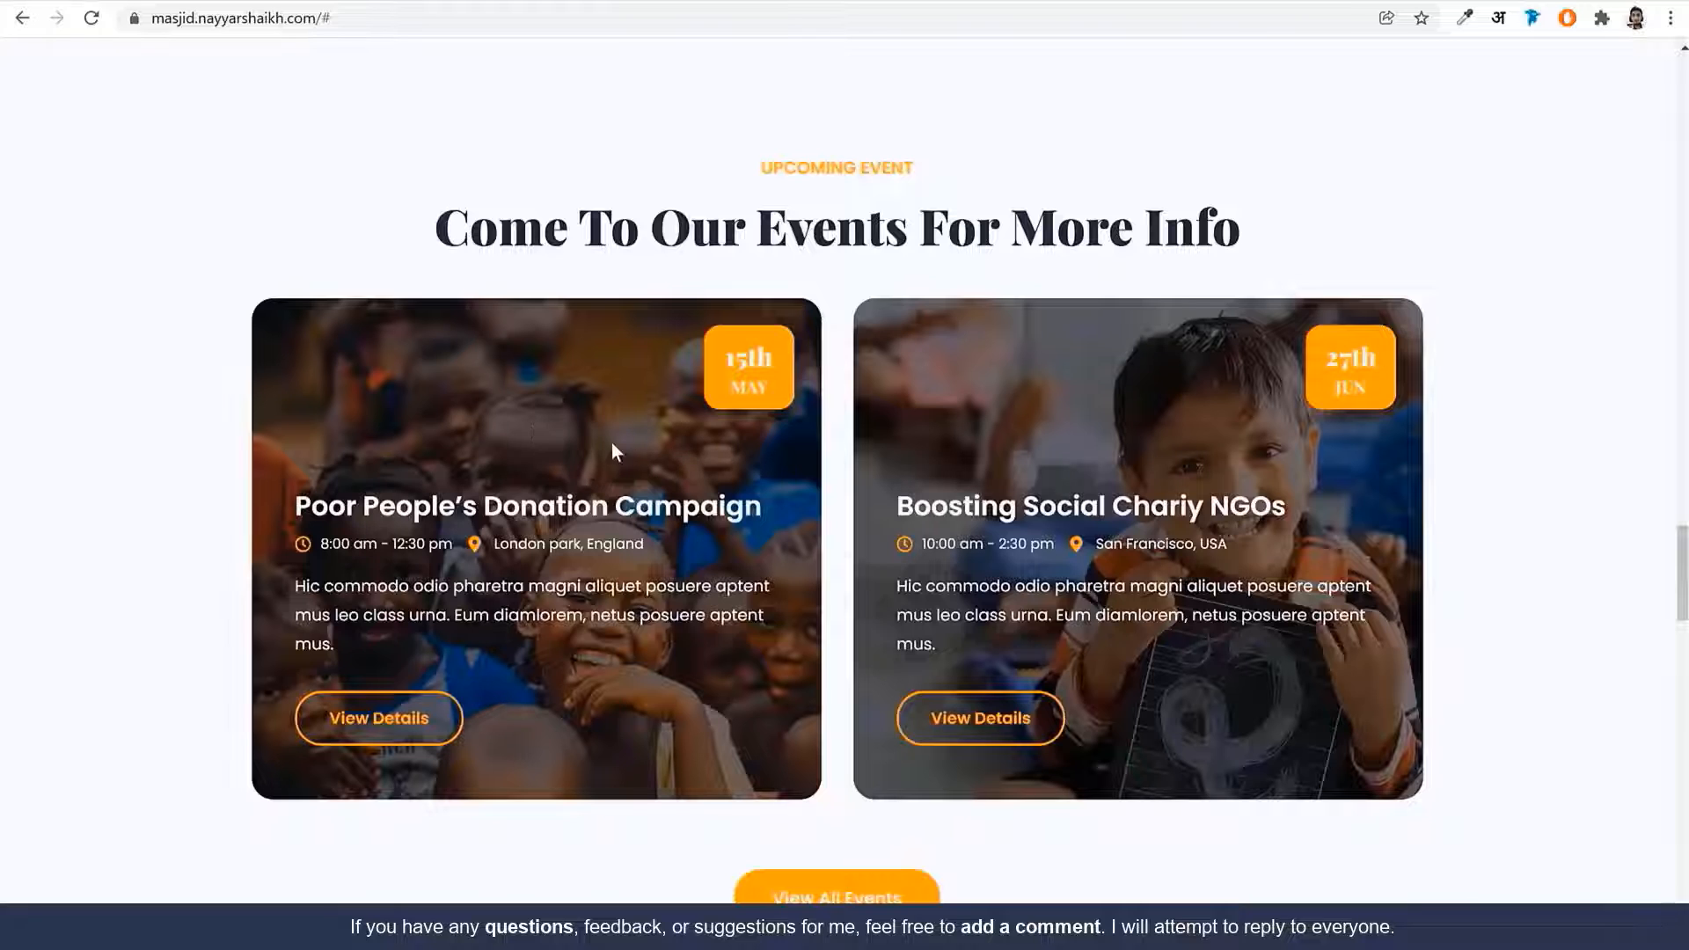
{"action": "left_click_drag", "start_coordinate": [722, 380], "coordinate": [767, 384]}
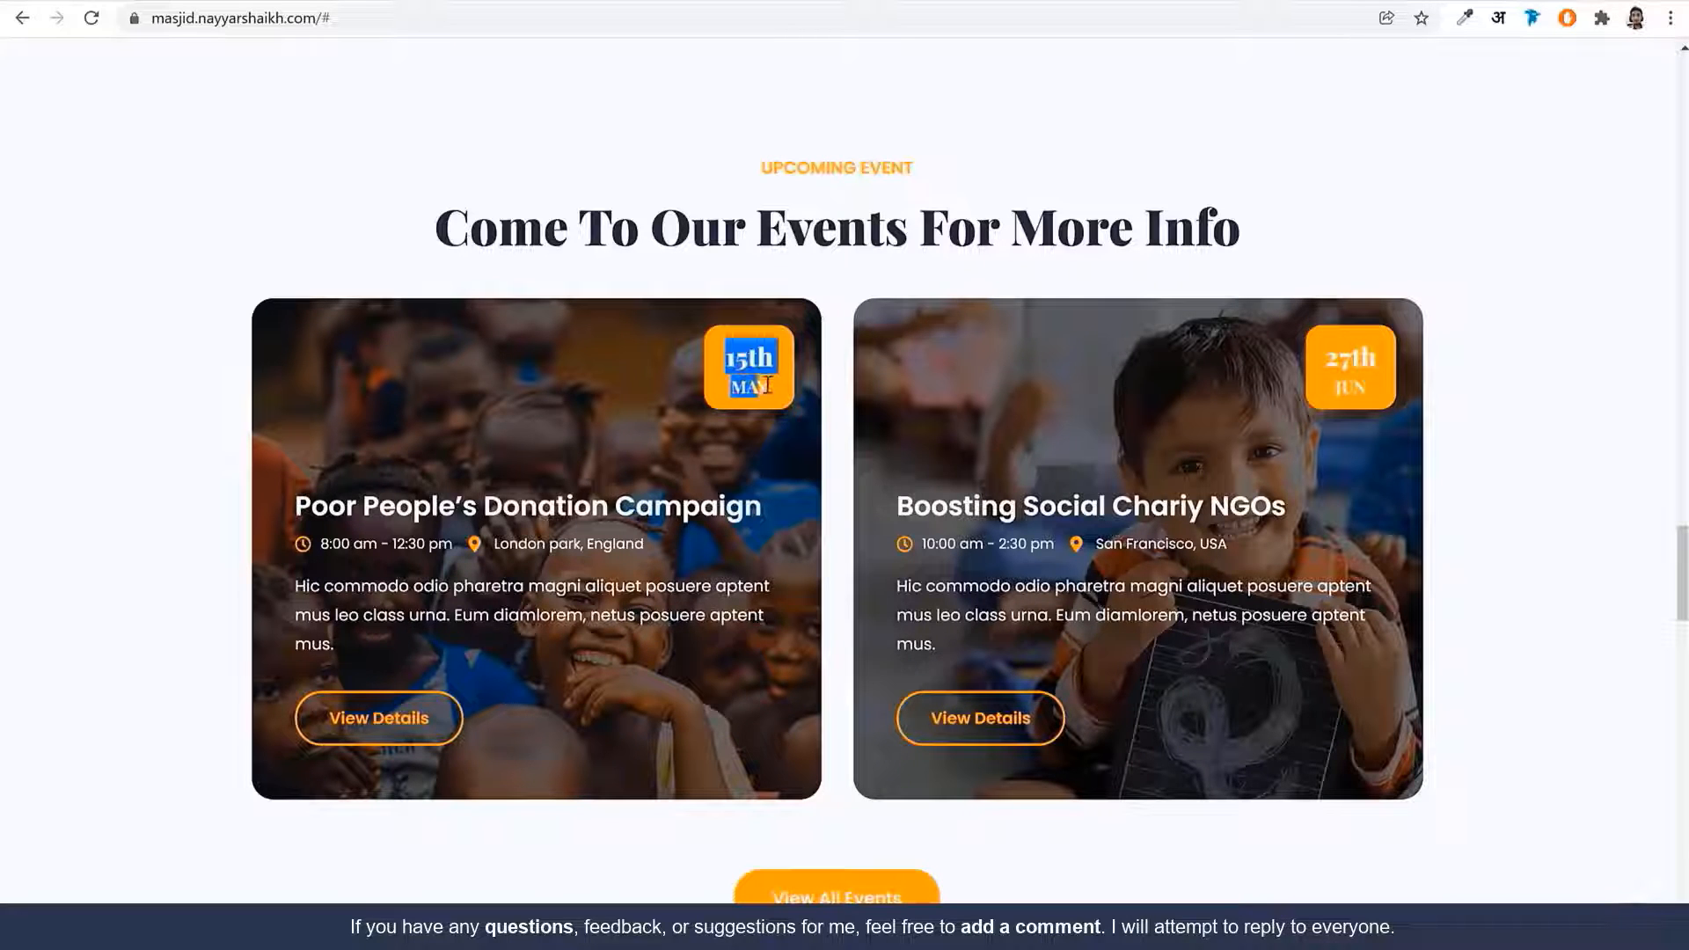
{"action": "left_click", "coordinate": [706, 458]}
{"action": "left_click", "coordinate": [359, 1]}
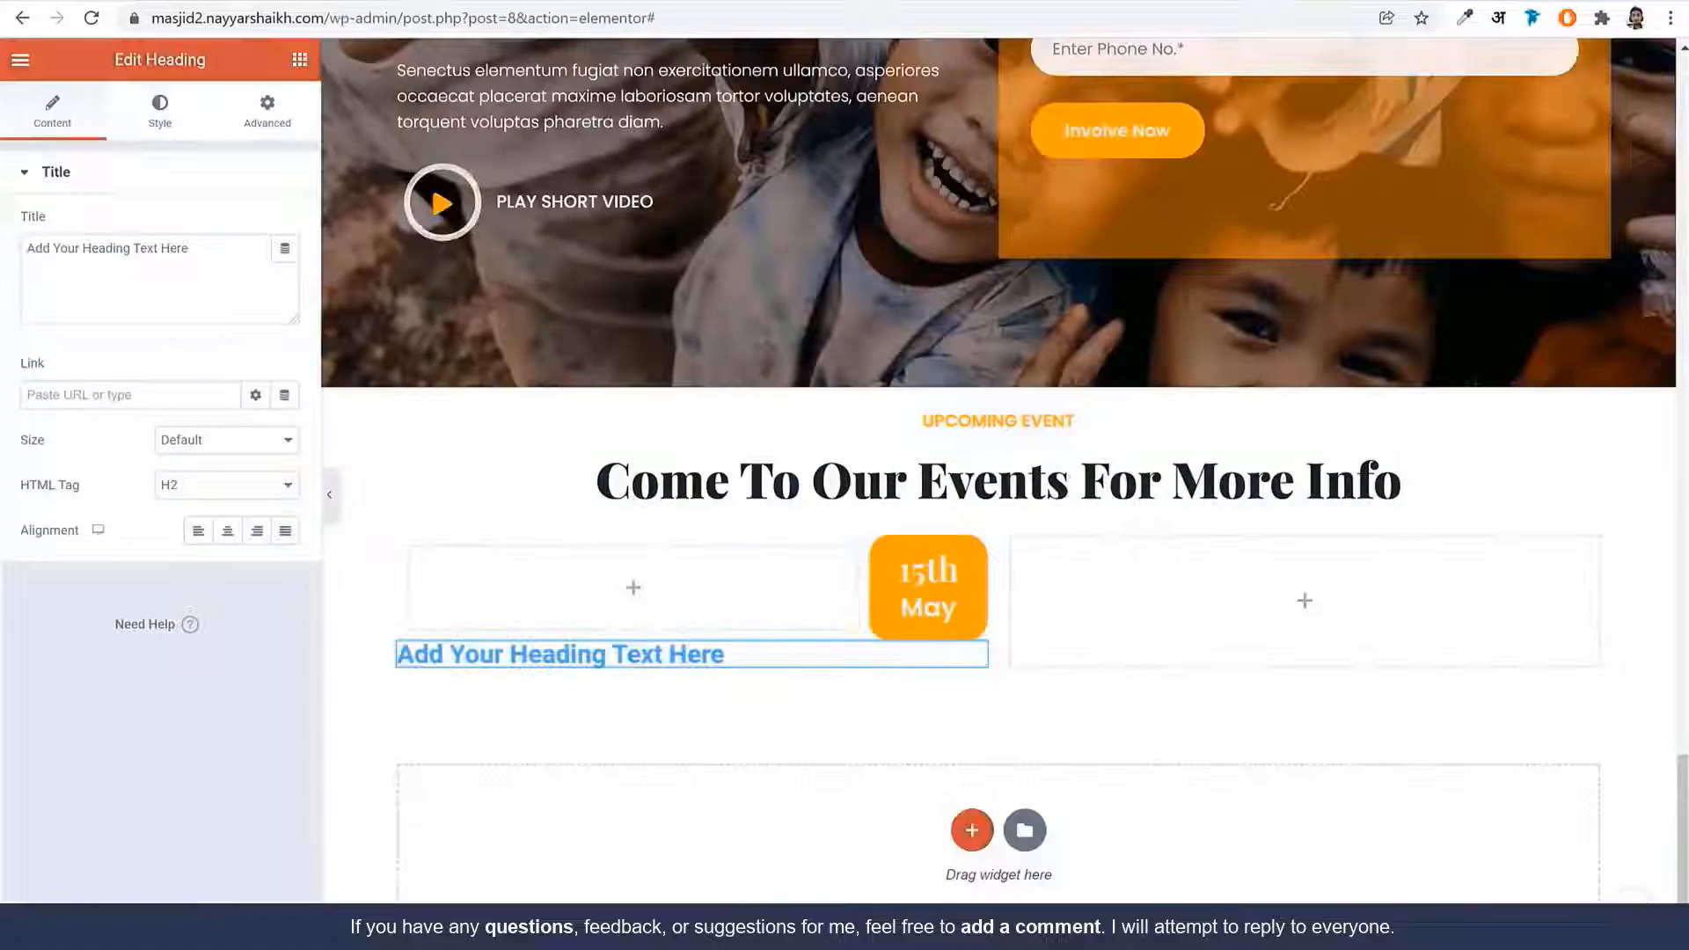
{"action": "left_click", "coordinate": [299, 60]}
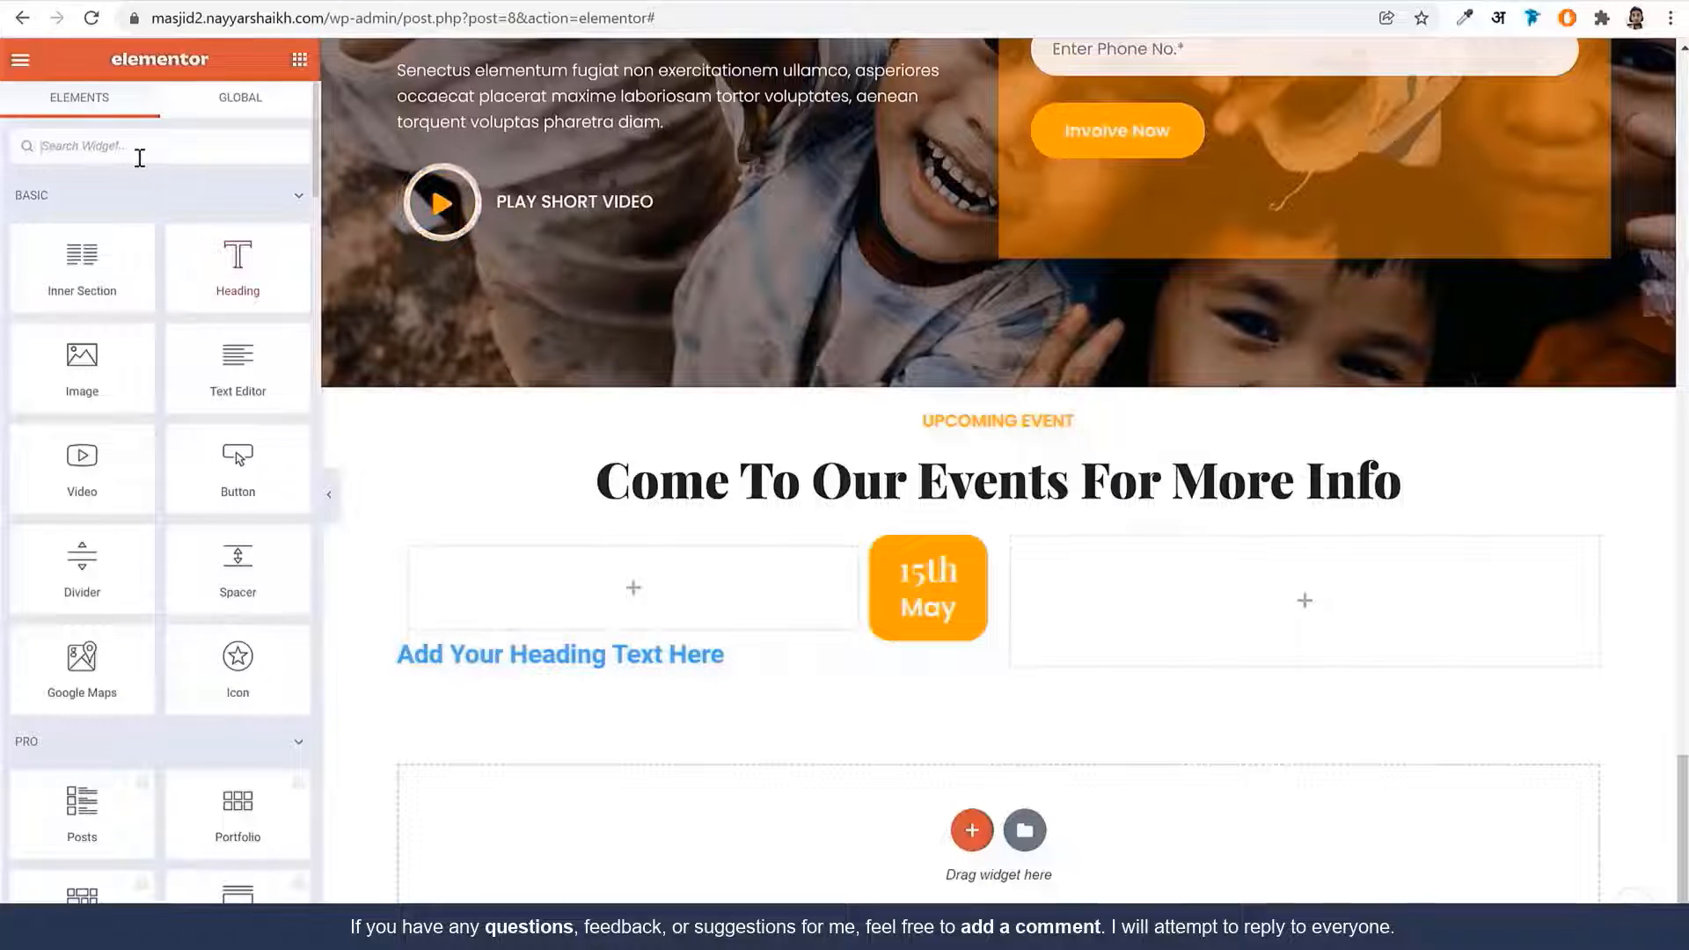
{"action": "left_click", "coordinate": [140, 150]}
{"action": "type", "text": "spa"}
{"action": "left_click_drag", "start_coordinate": [82, 224], "coordinate": [778, 648]}
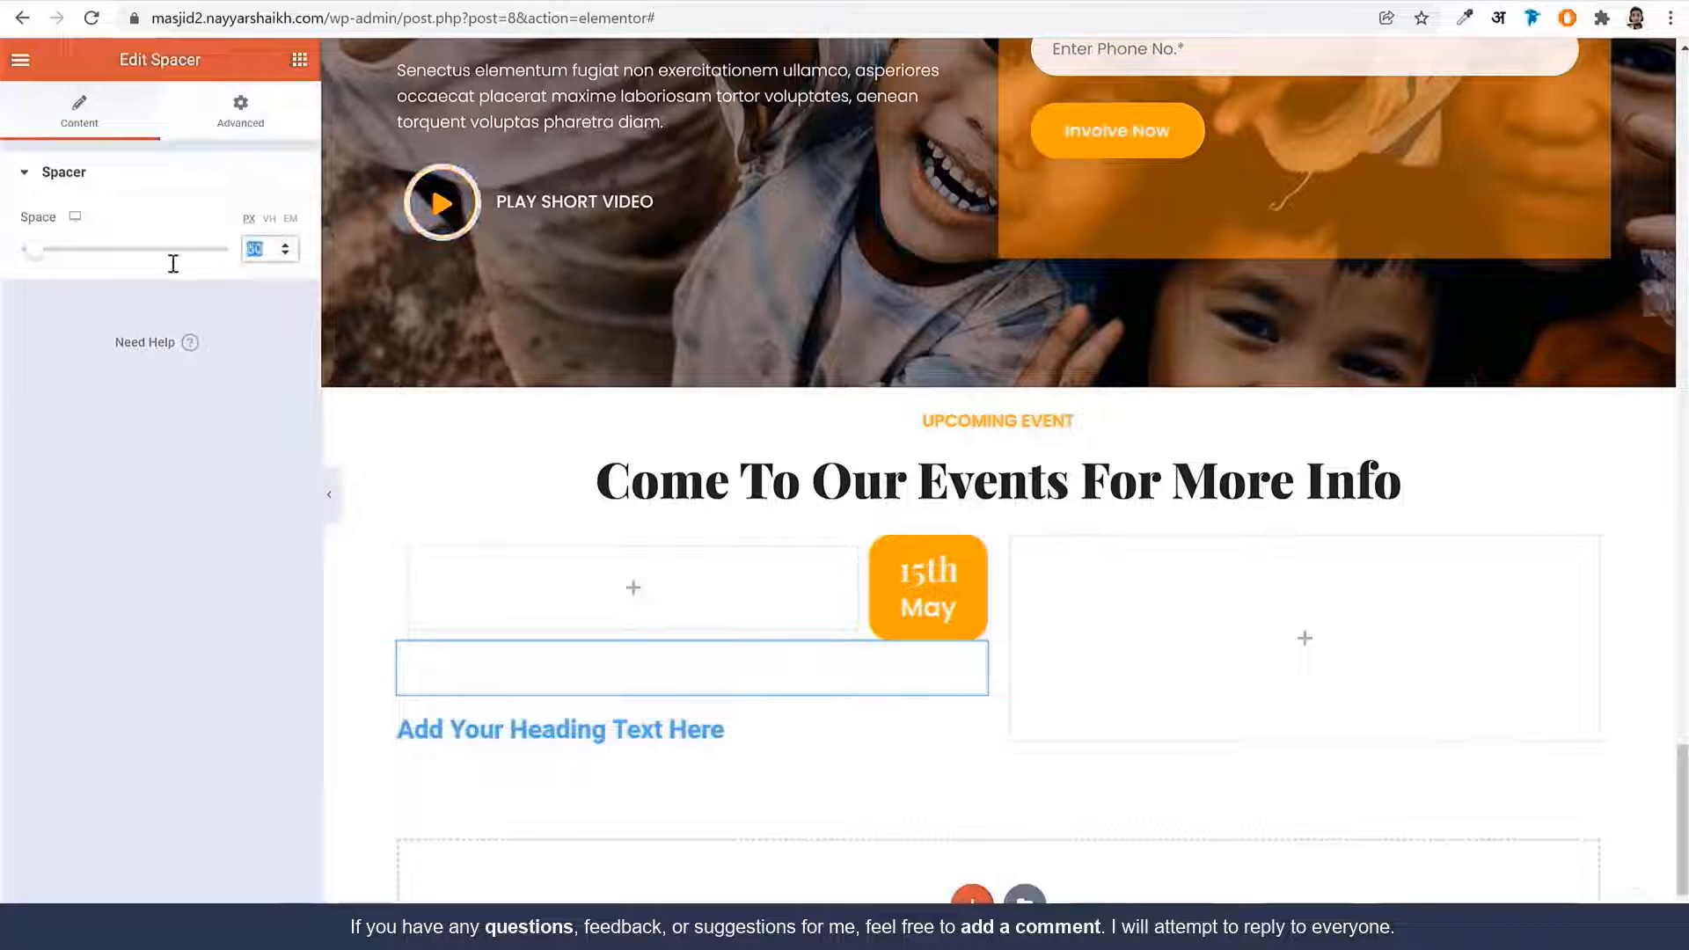
{"action": "type", "text": "70"}
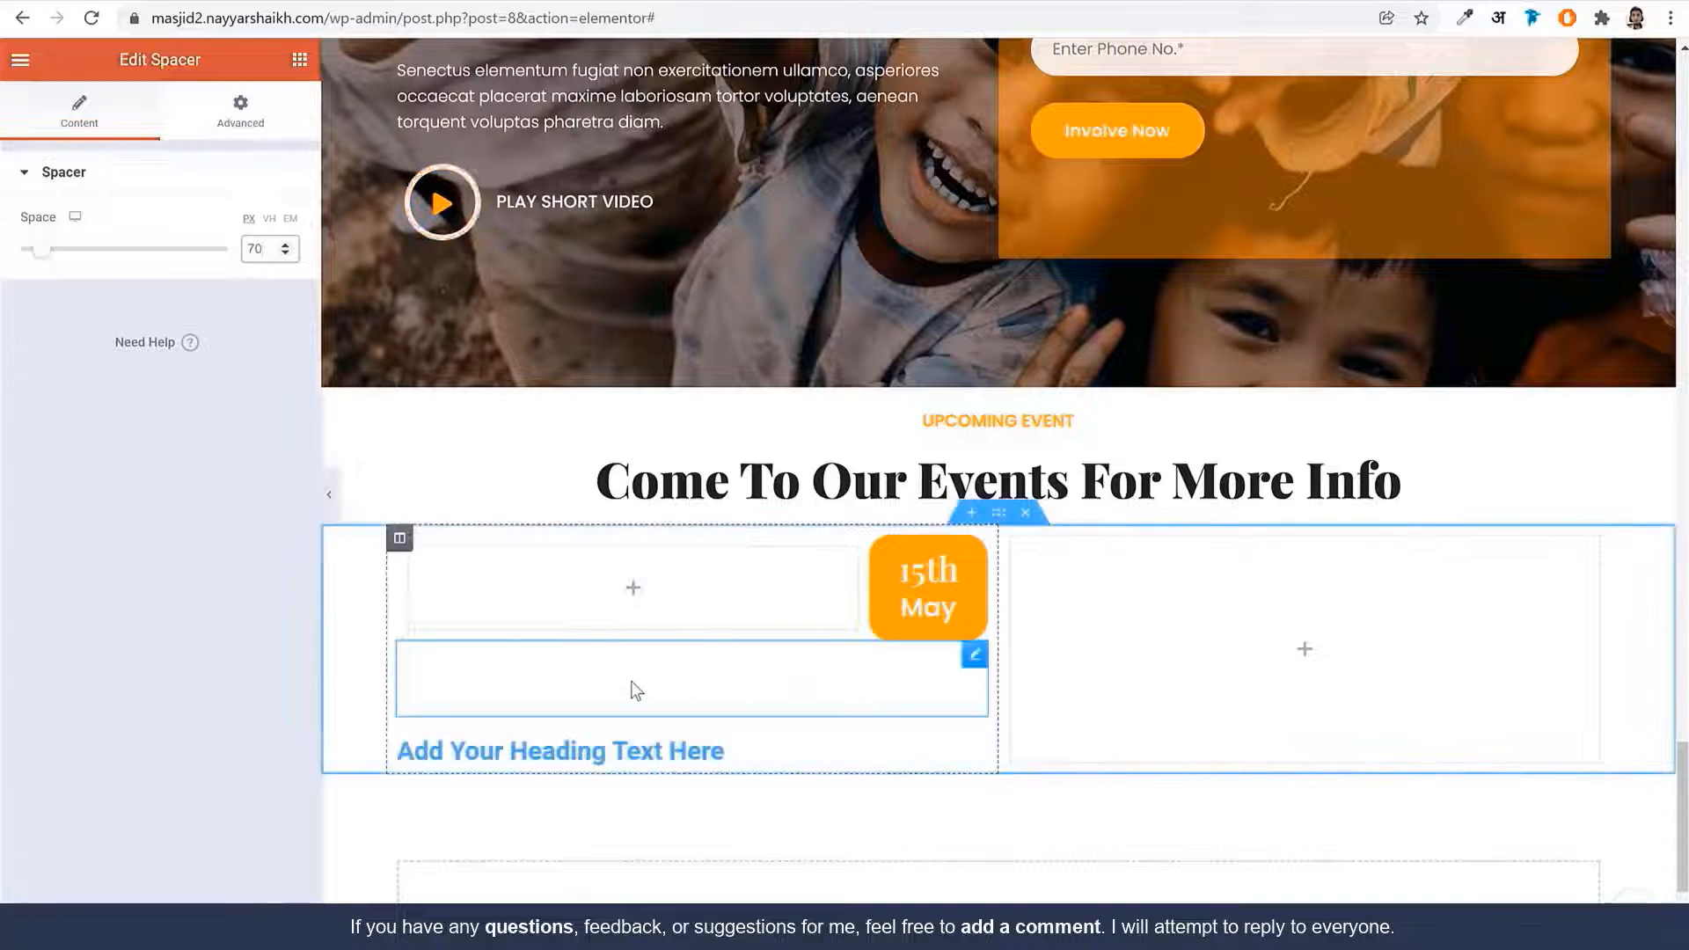
Replace the heading text with the copied 'Poor People's Donation Campaign' title
{"action": "left_click", "coordinate": [553, 747]}
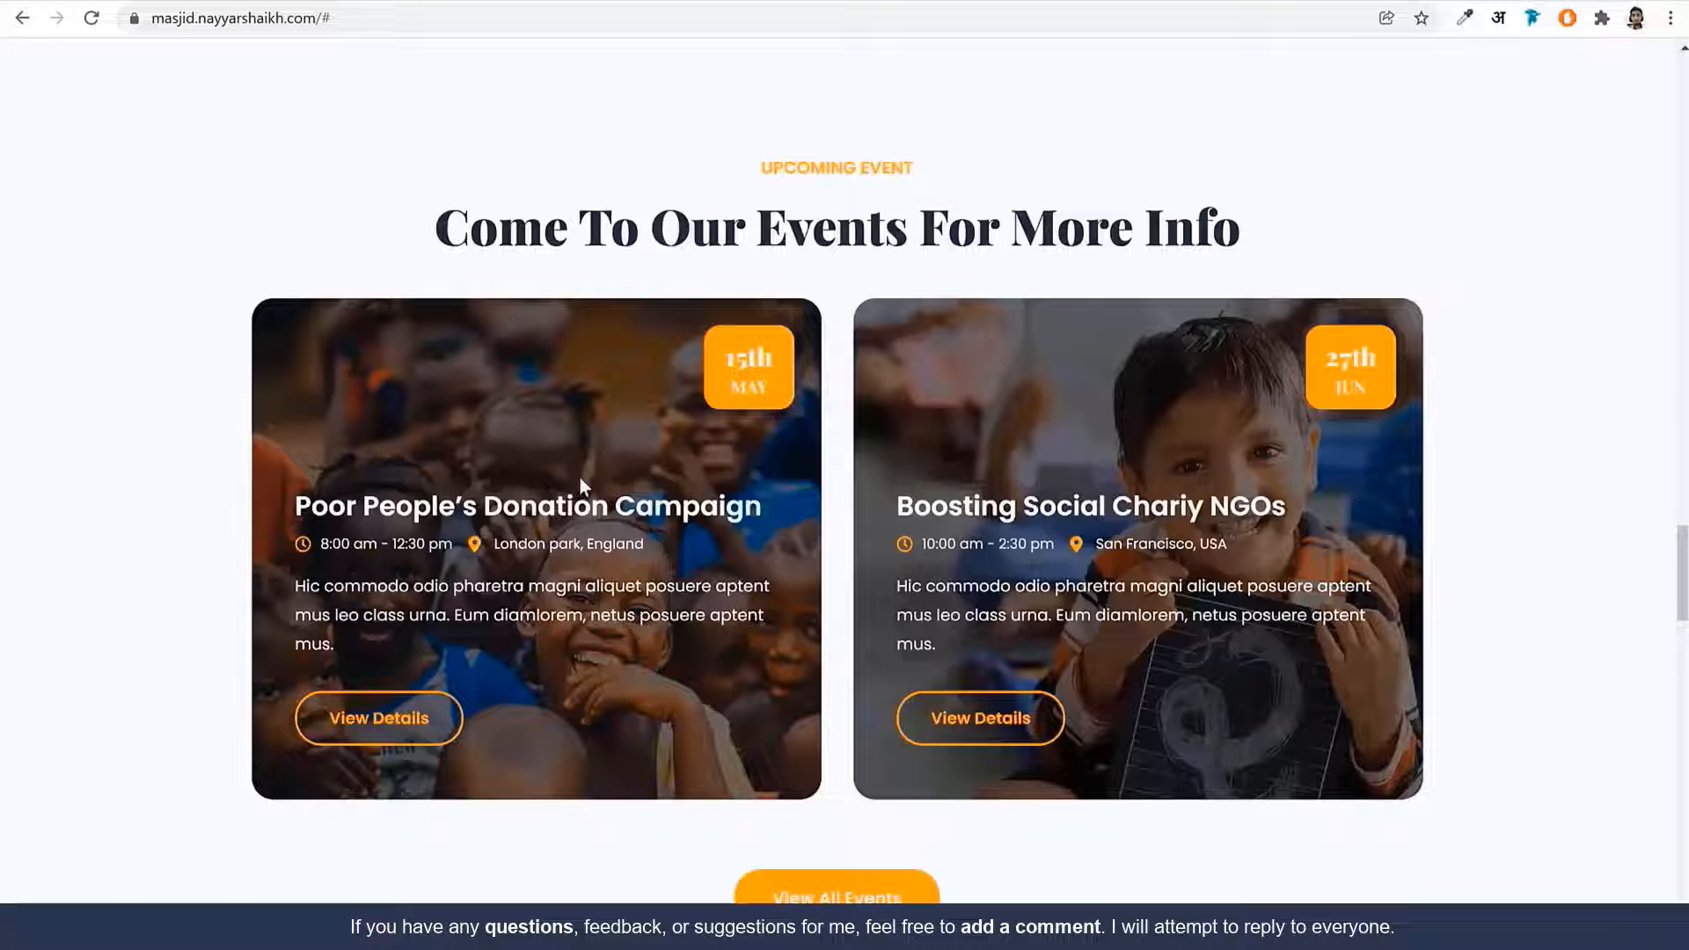
{"action": "left_click_drag", "start_coordinate": [790, 512], "coordinate": [269, 474]}
{"action": "key", "text": "ctrl+c"}
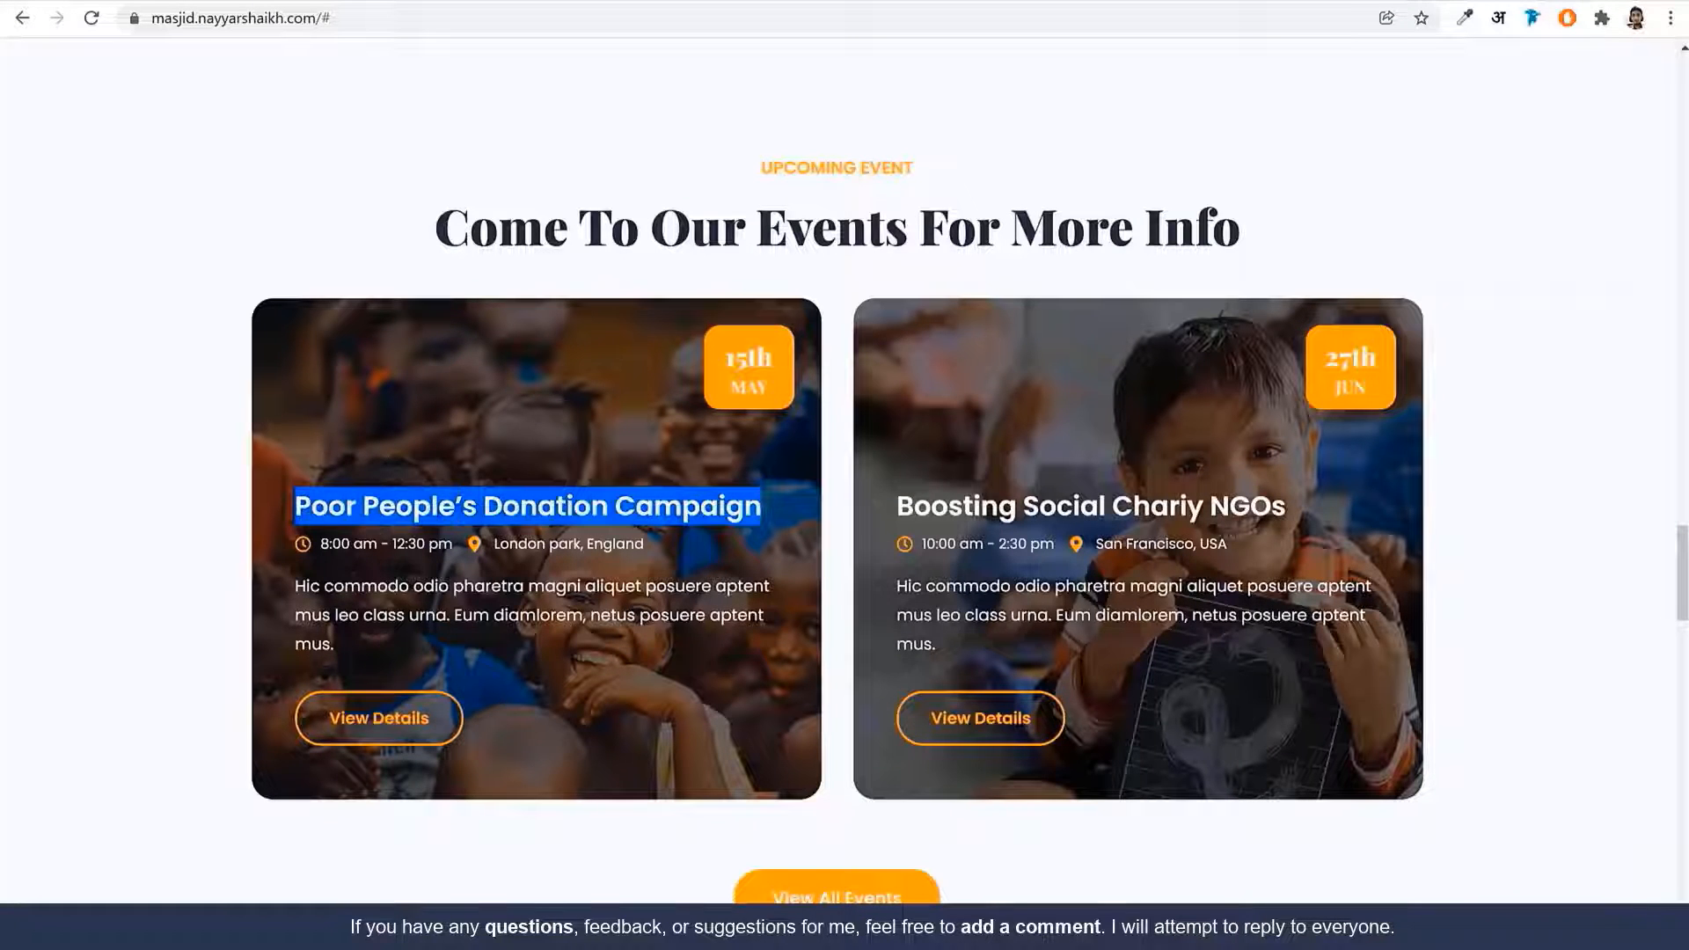
{"action": "key", "text": "ctrl+Tab"}
{"action": "left_click", "coordinate": [224, 290]}
{"action": "key", "text": "ctrl+a"}
{"action": "key", "text": "ctrl+v"}
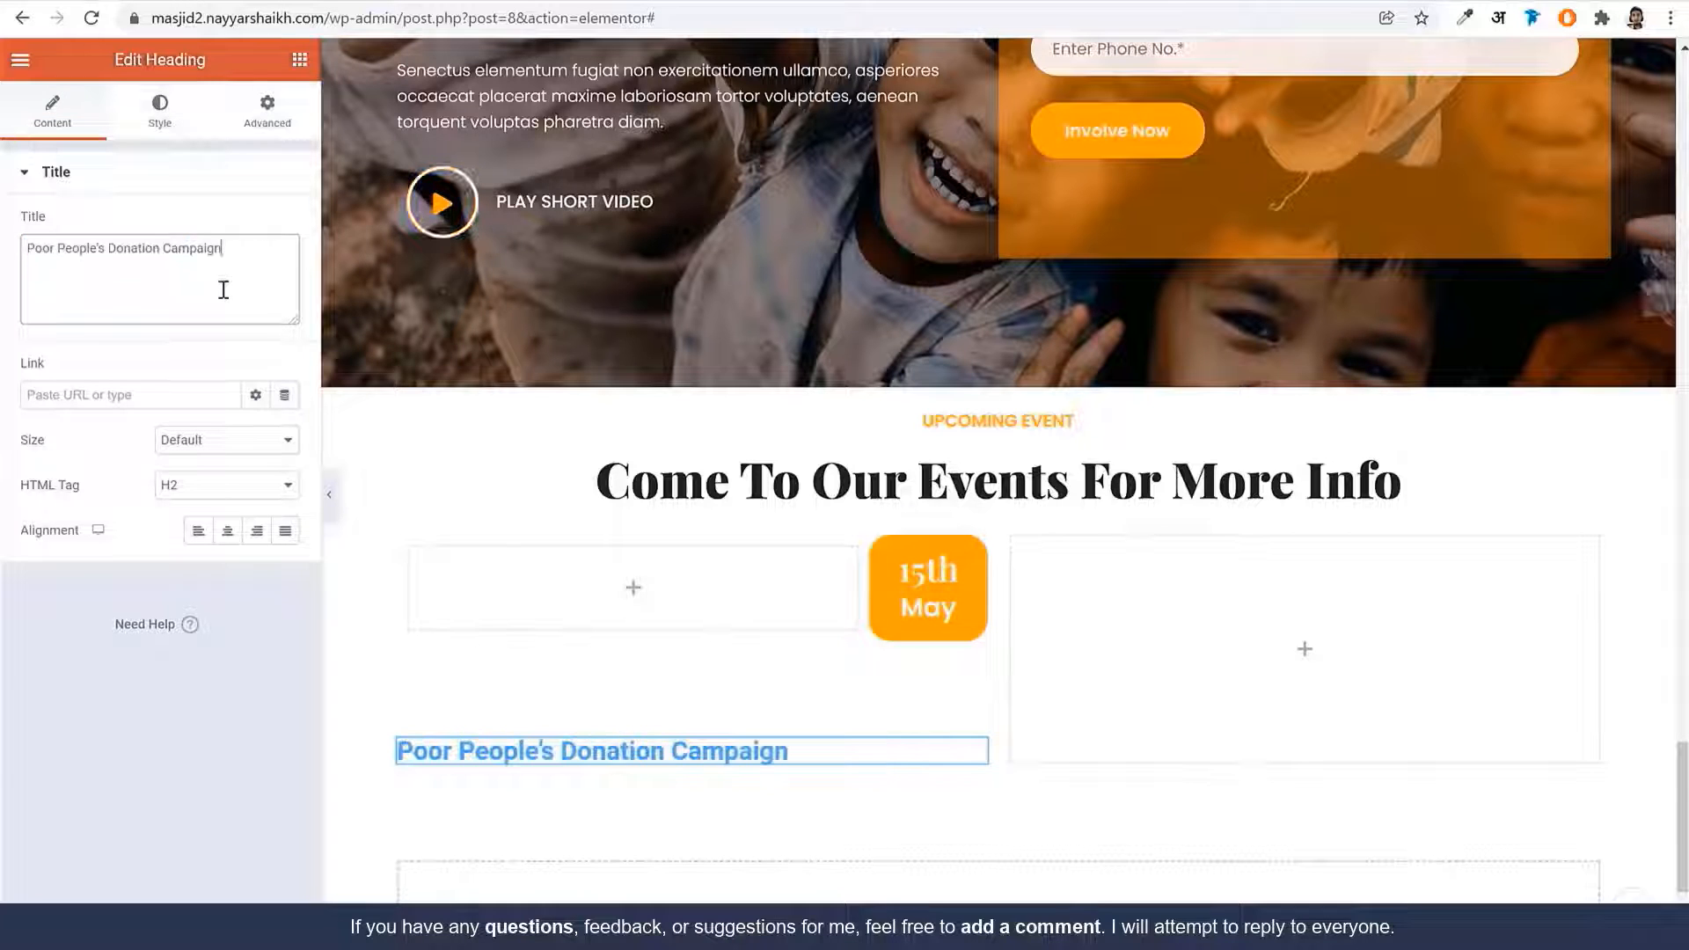
{"action": "left_click", "coordinate": [161, 116]}
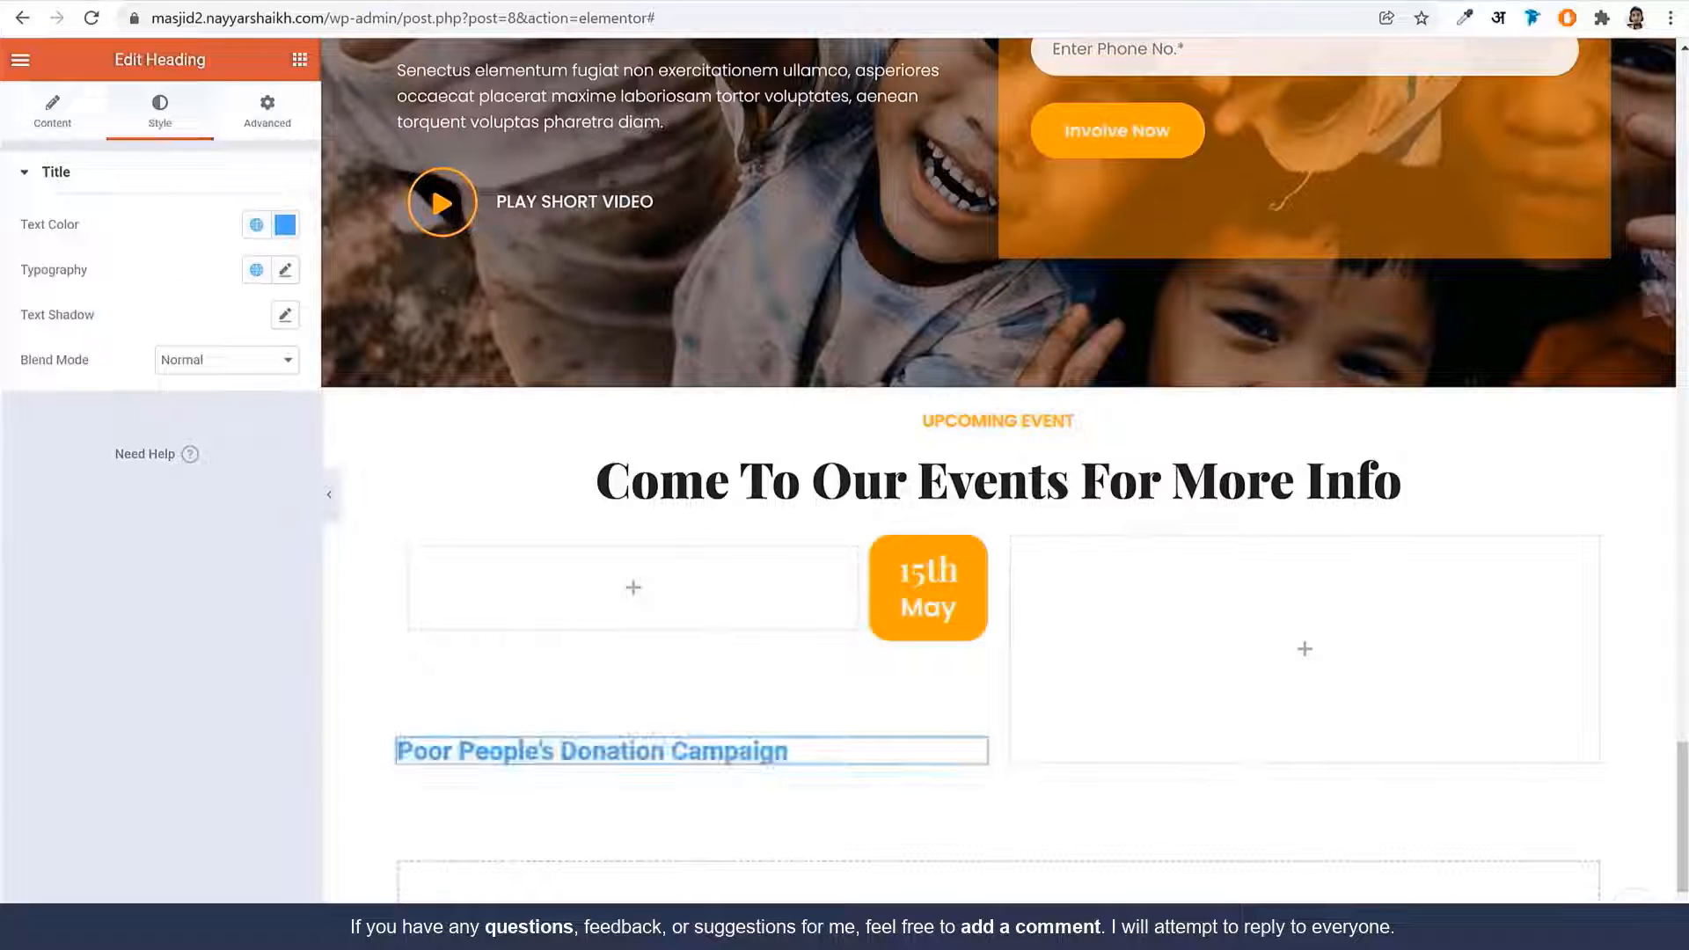
{"action": "key", "text": "ctrl+Tab"}
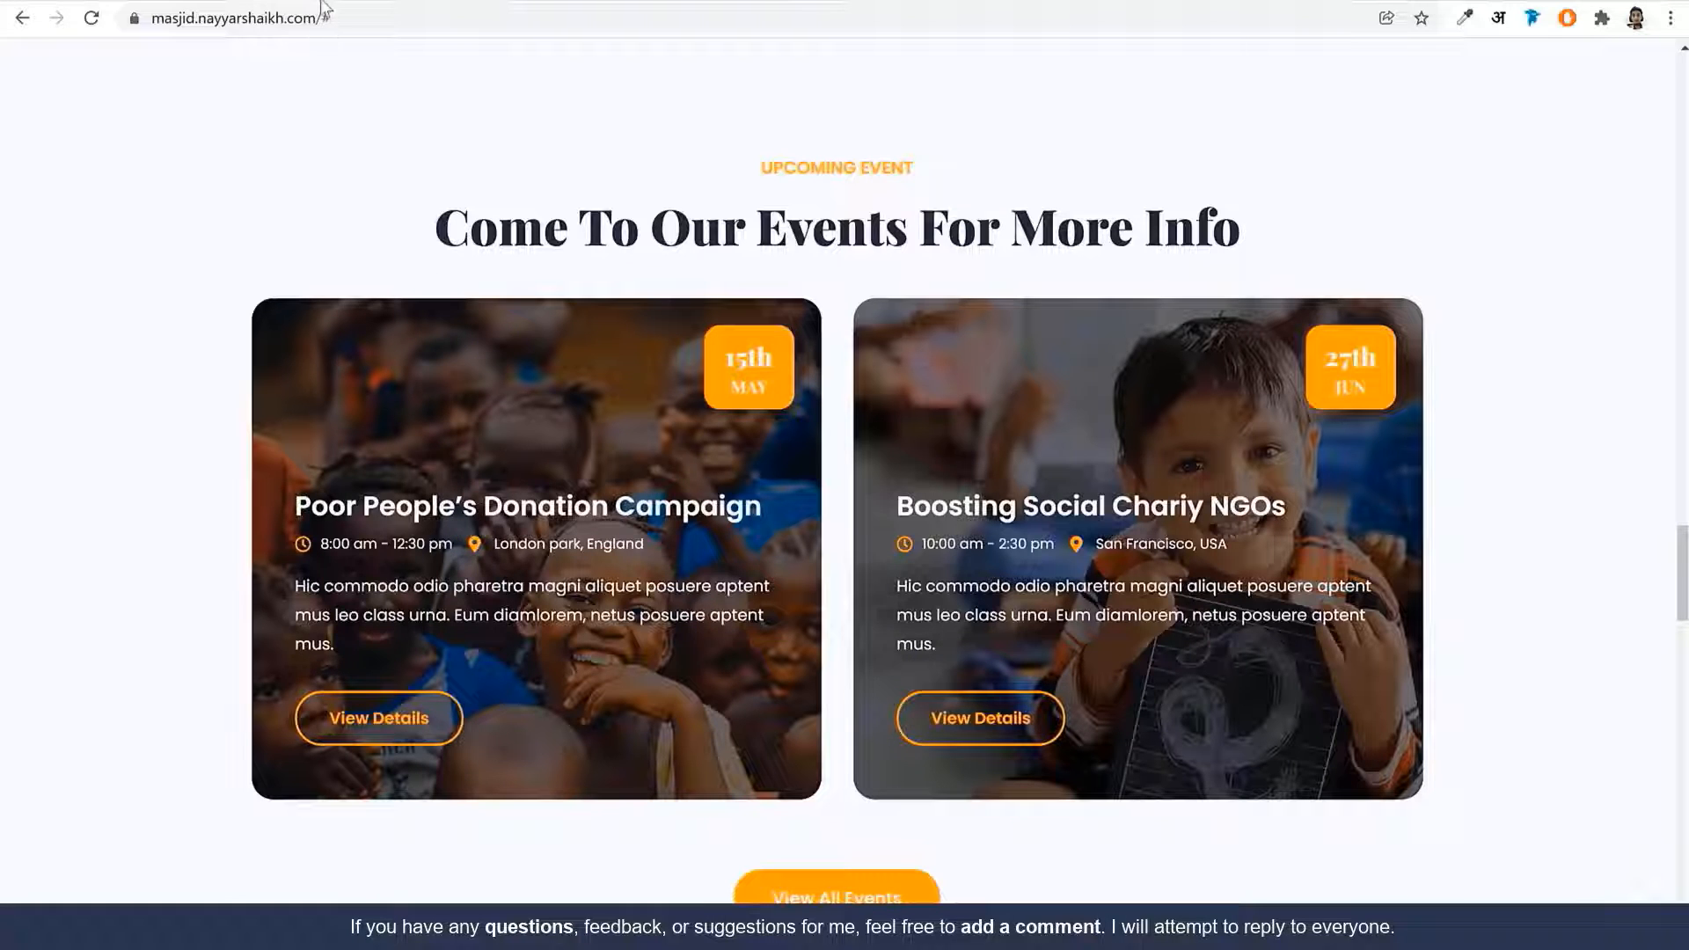
Style the campaign heading in Poppins, size 25, with a 1.2 em line height
{"action": "key", "text": "ctrl+Tab"}
{"action": "left_click", "coordinate": [284, 269]}
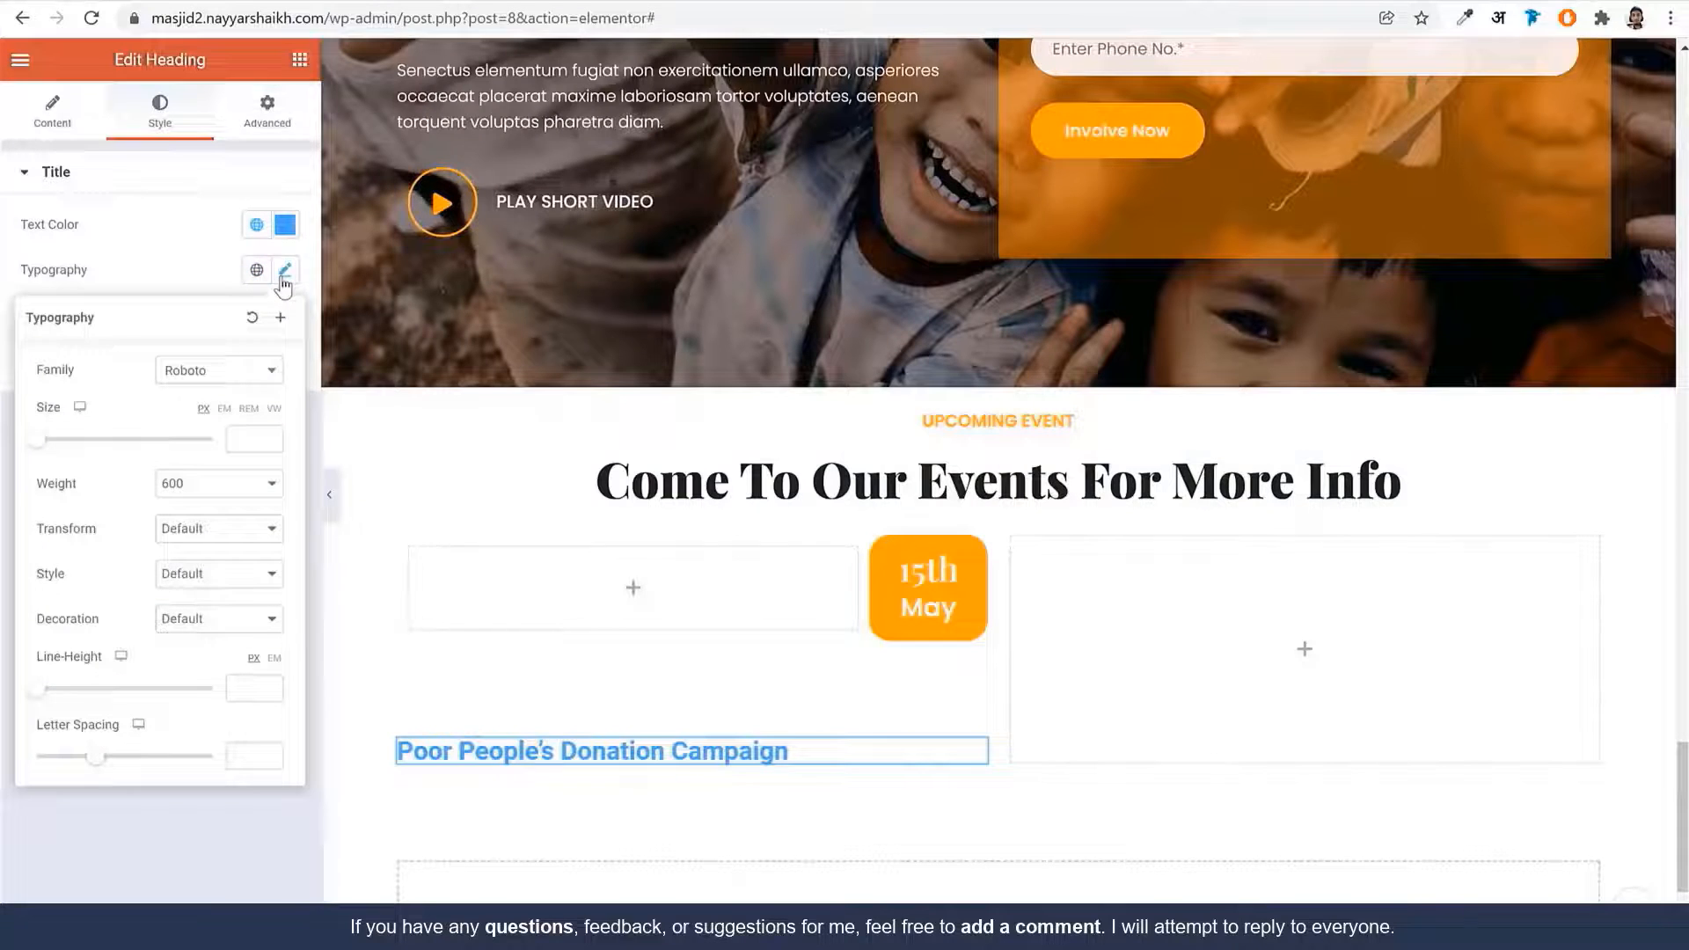
{"action": "left_click", "coordinate": [211, 375]}
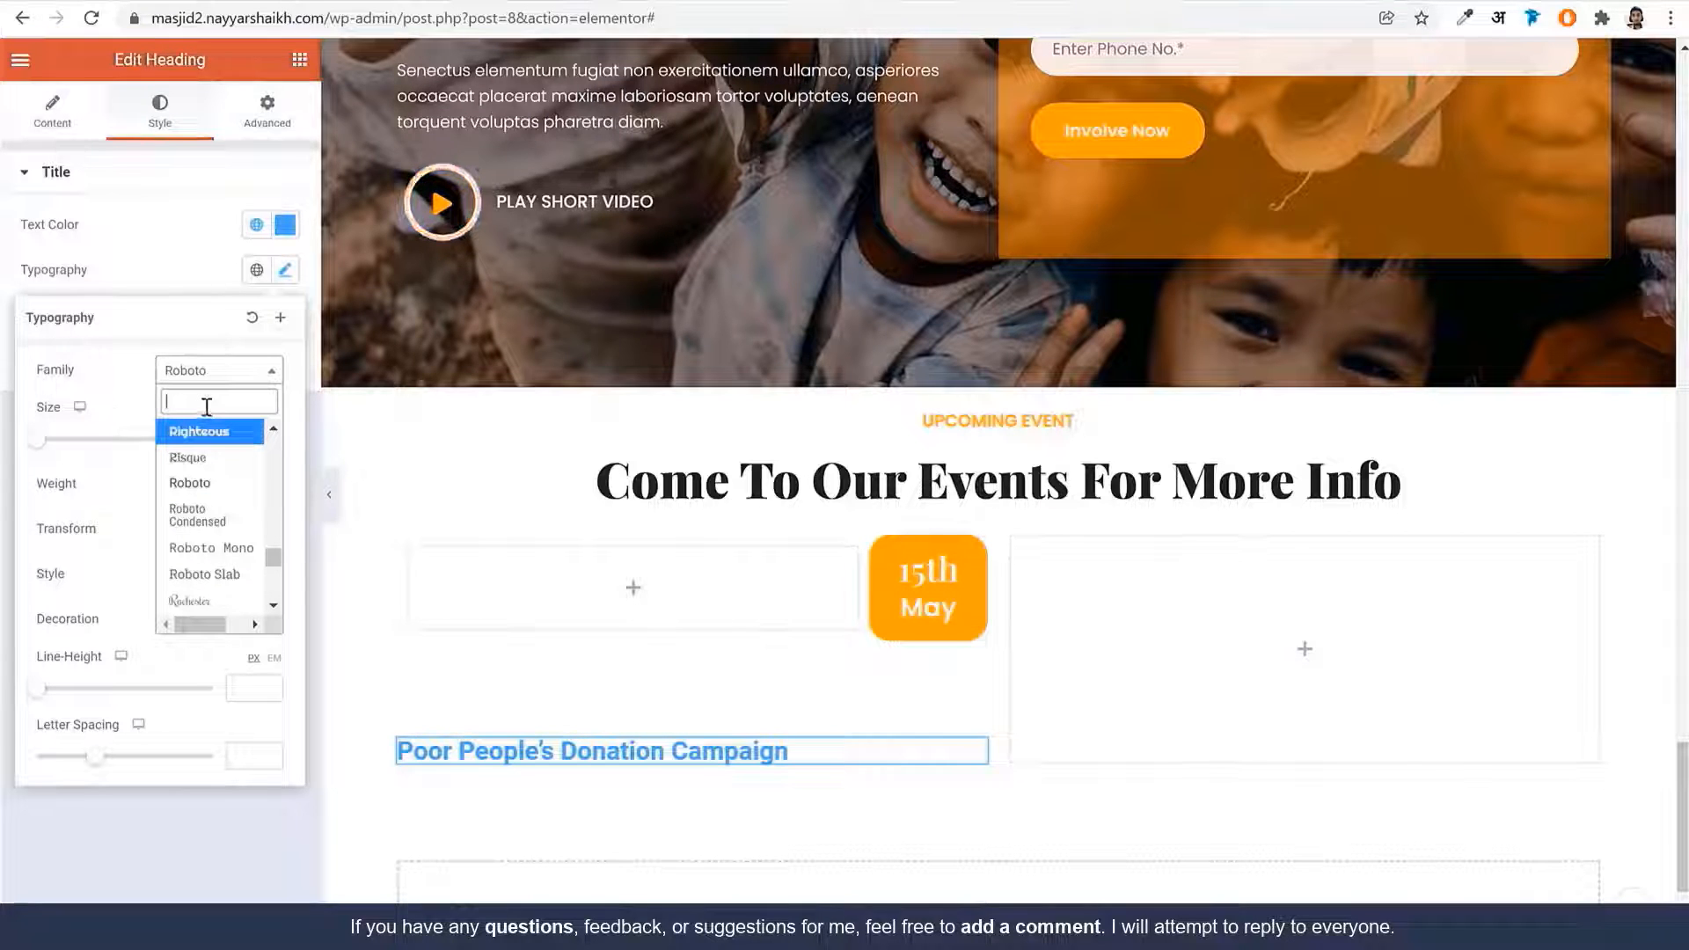
{"action": "type", "text": "popp"}
{"action": "key", "text": "Return"}
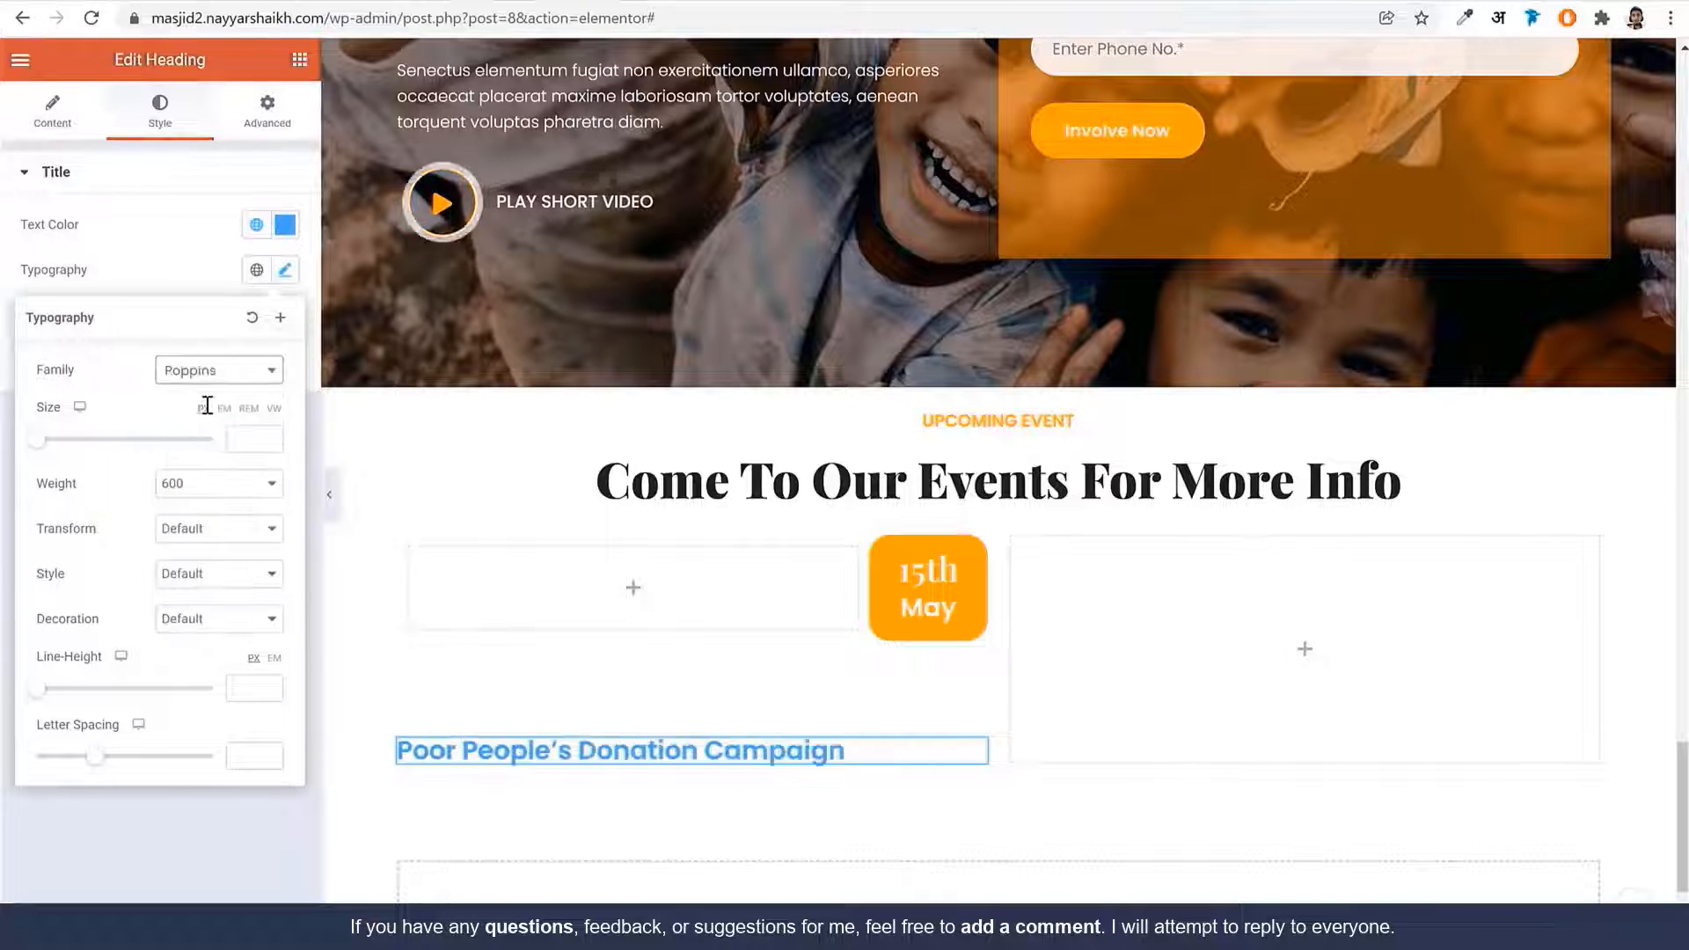
{"action": "left_click", "coordinate": [248, 443]}
{"action": "type", "text": "25"}
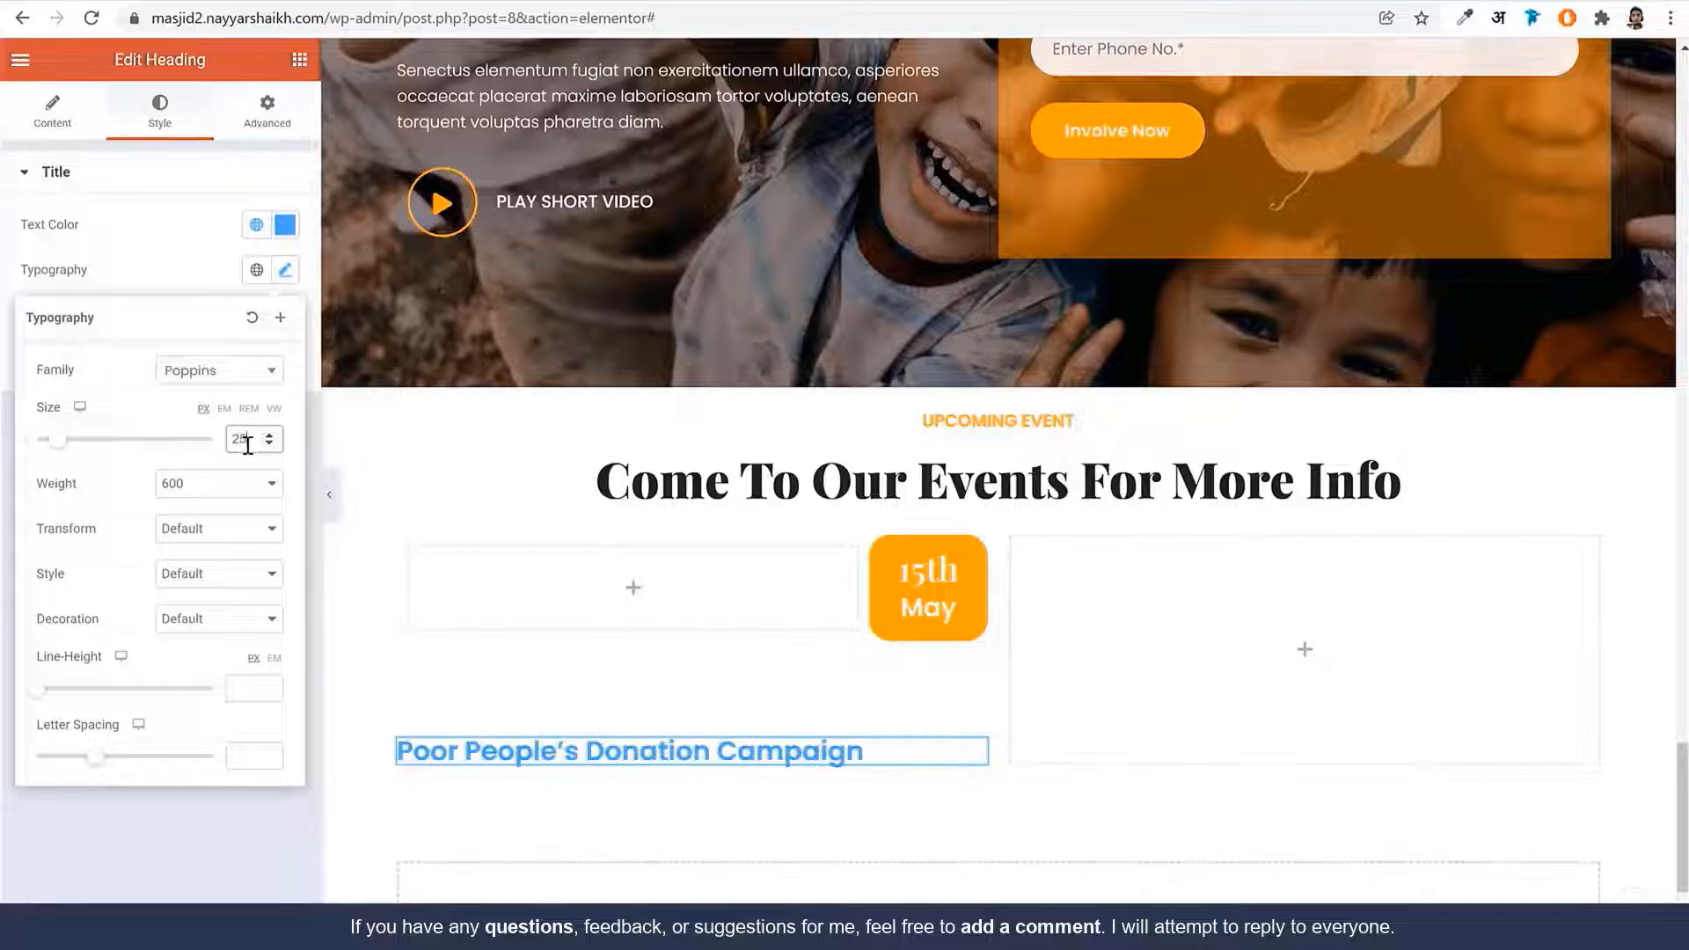
{"action": "left_click", "coordinate": [274, 658]}
{"action": "left_click", "coordinate": [248, 687]}
{"action": "type", "text": "1.2"}
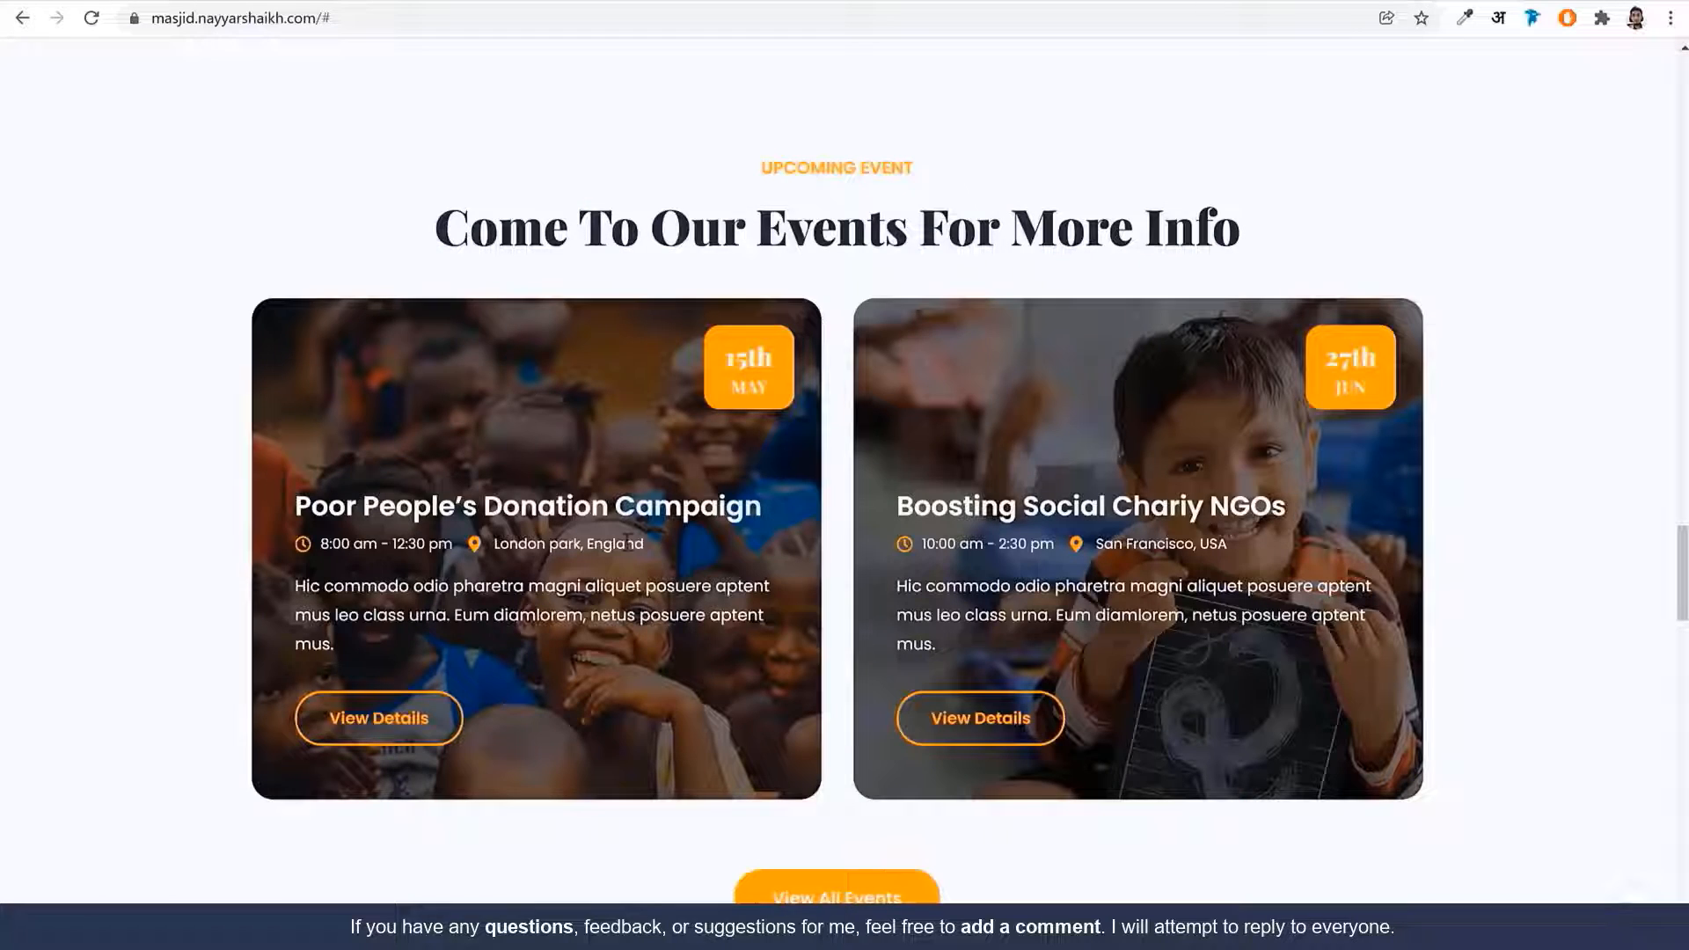
Scroll through the live site's event card to compare the heading styling
{"action": "left_click_drag", "start_coordinate": [630, 543], "coordinate": [319, 543]}
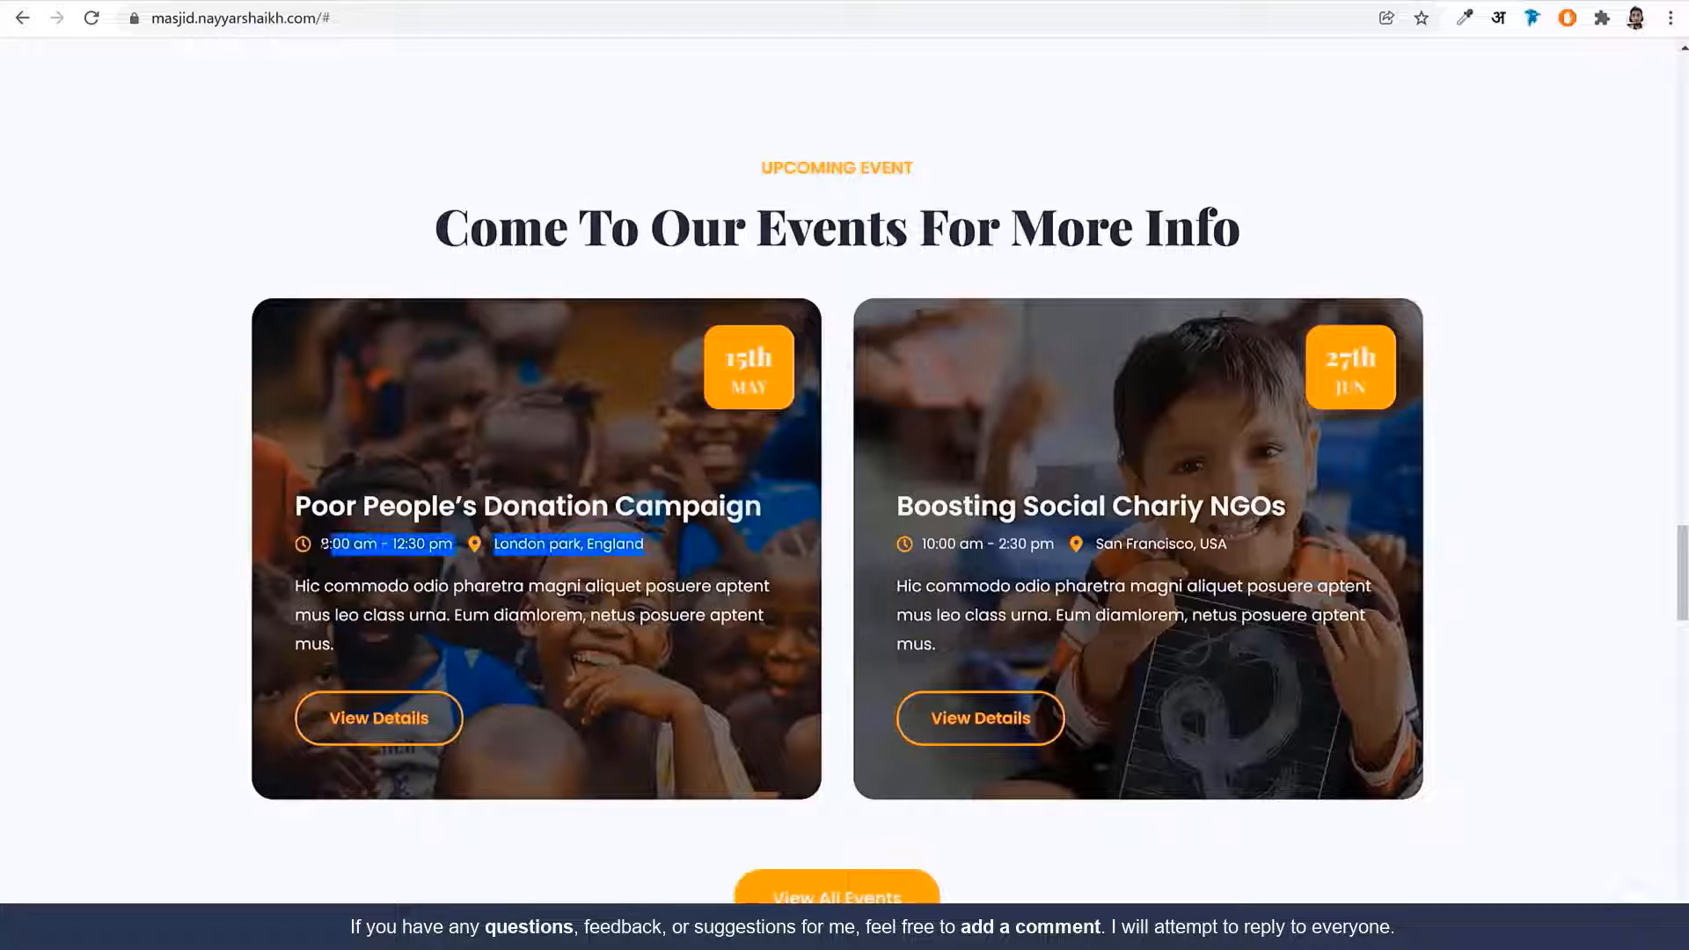
{"action": "scroll", "coordinate": [784, 616], "scroll_direction": "up", "scroll_amount": 10}
{"action": "scroll", "coordinate": [1131, 435], "scroll_direction": "up", "scroll_amount": 15}
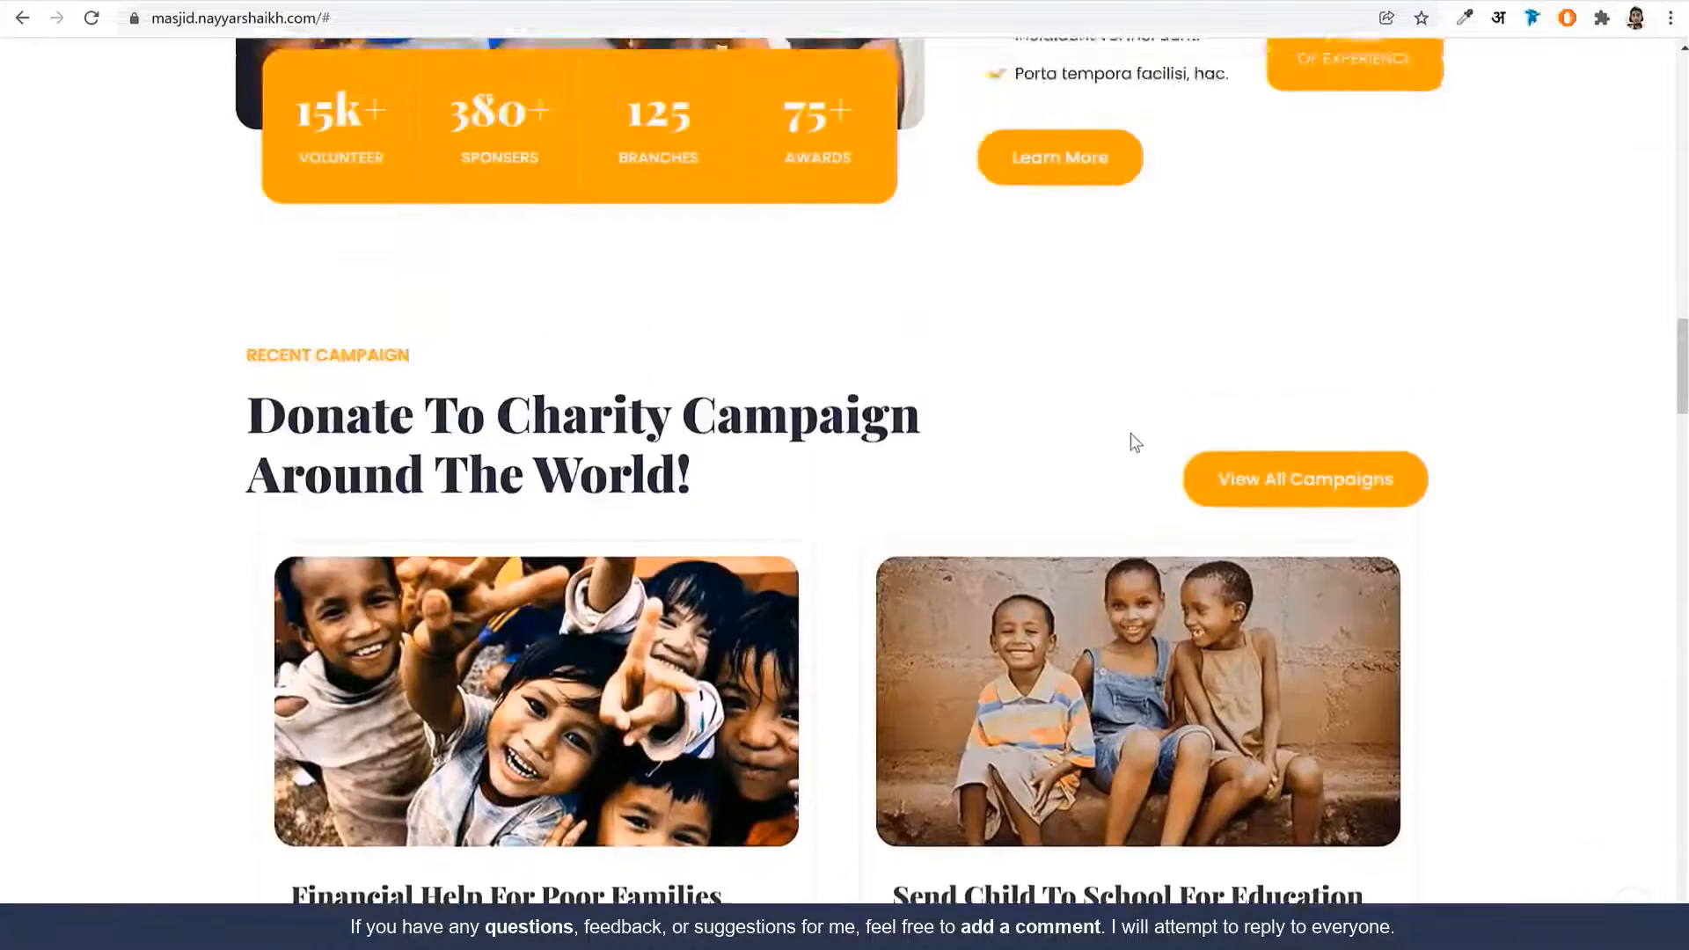
{"action": "scroll", "coordinate": [1061, 512], "scroll_direction": "down", "scroll_amount": 15}
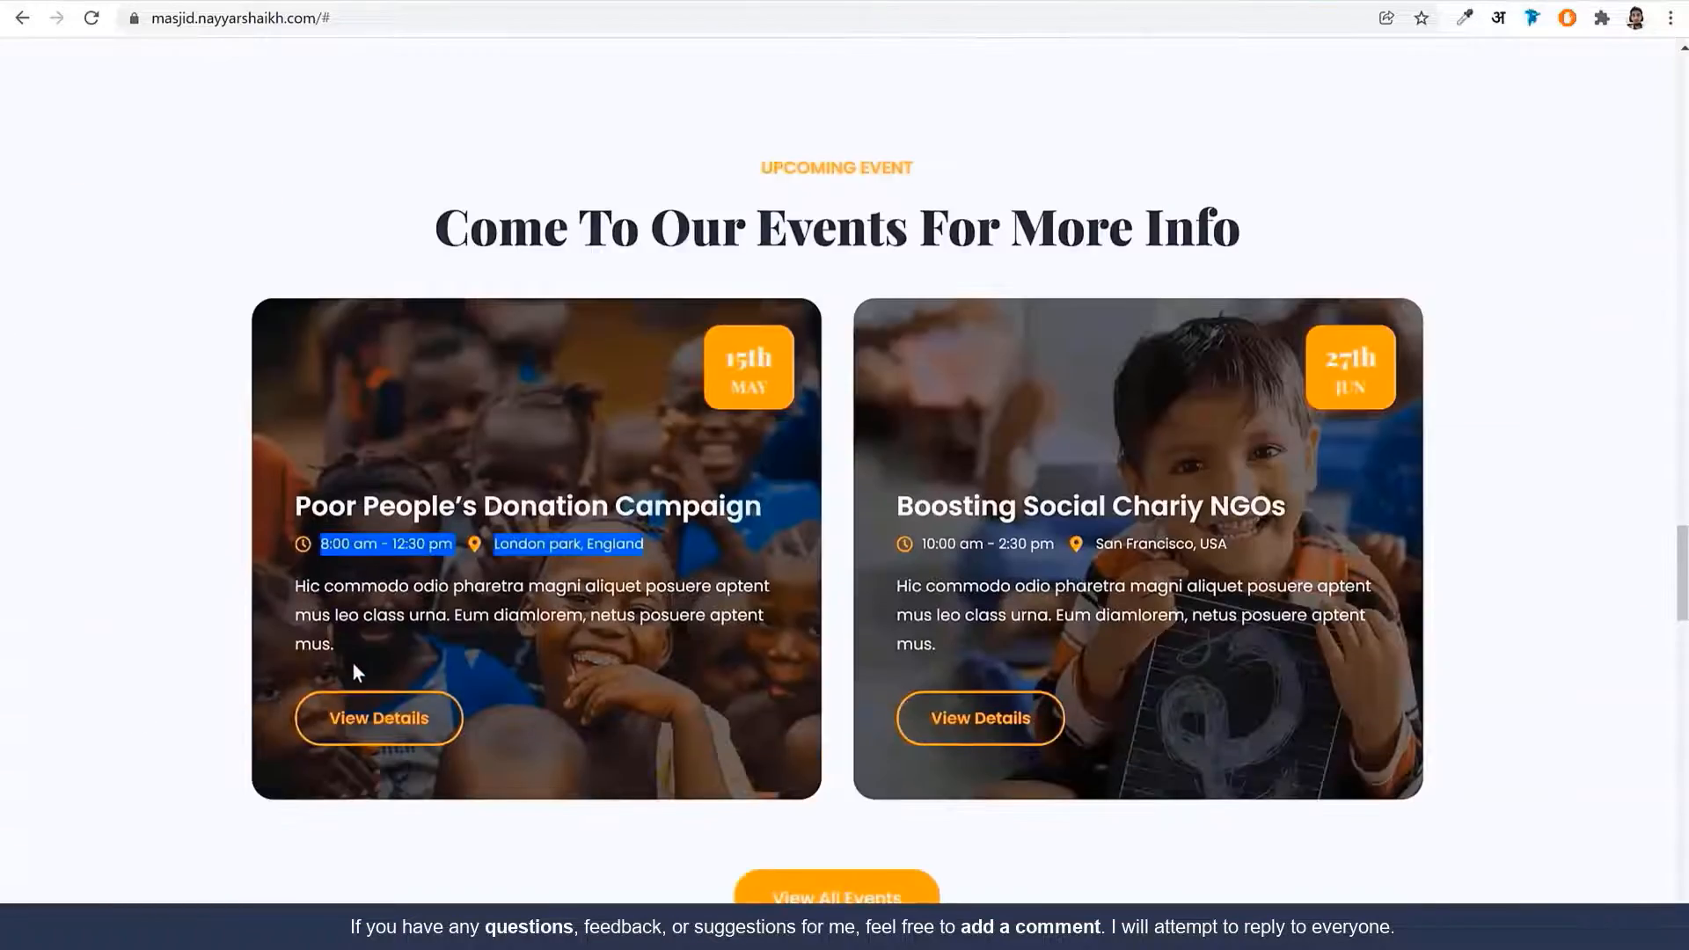
{"action": "scroll", "coordinate": [356, 673], "scroll_direction": "down", "scroll_amount": 2}
{"action": "left_click", "coordinate": [494, 343]}
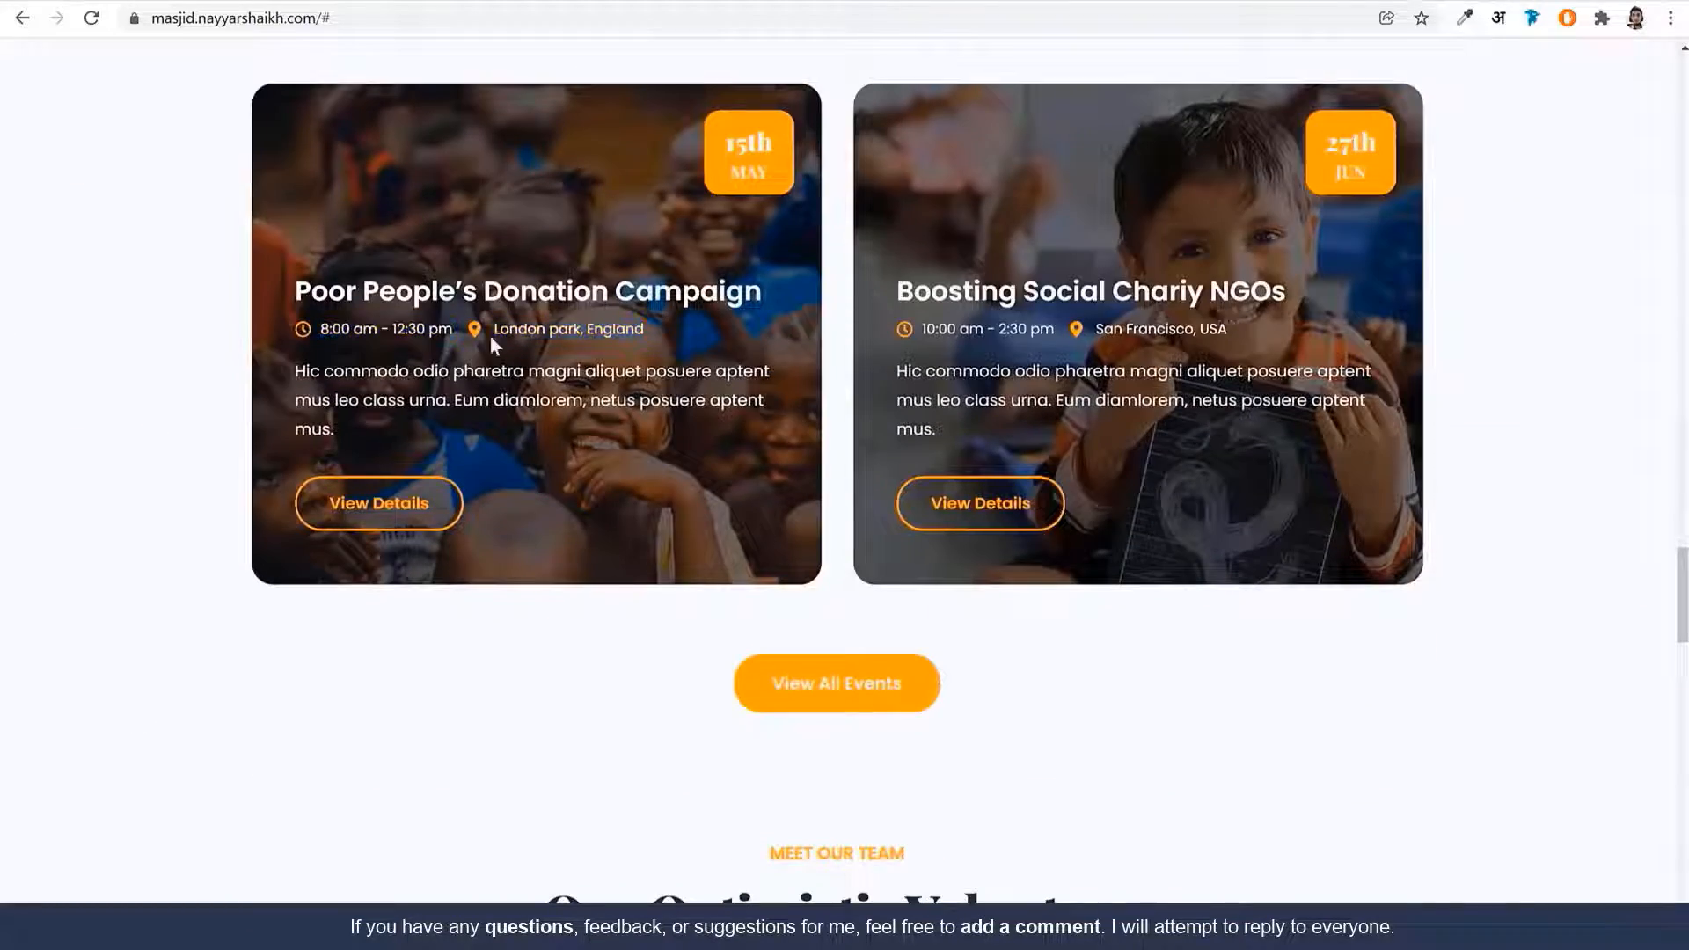
{"action": "key", "text": "ctrl+Tab"}
Add an inline Icon List under the campaign heading and delete its third item
{"action": "left_click", "coordinate": [299, 62]}
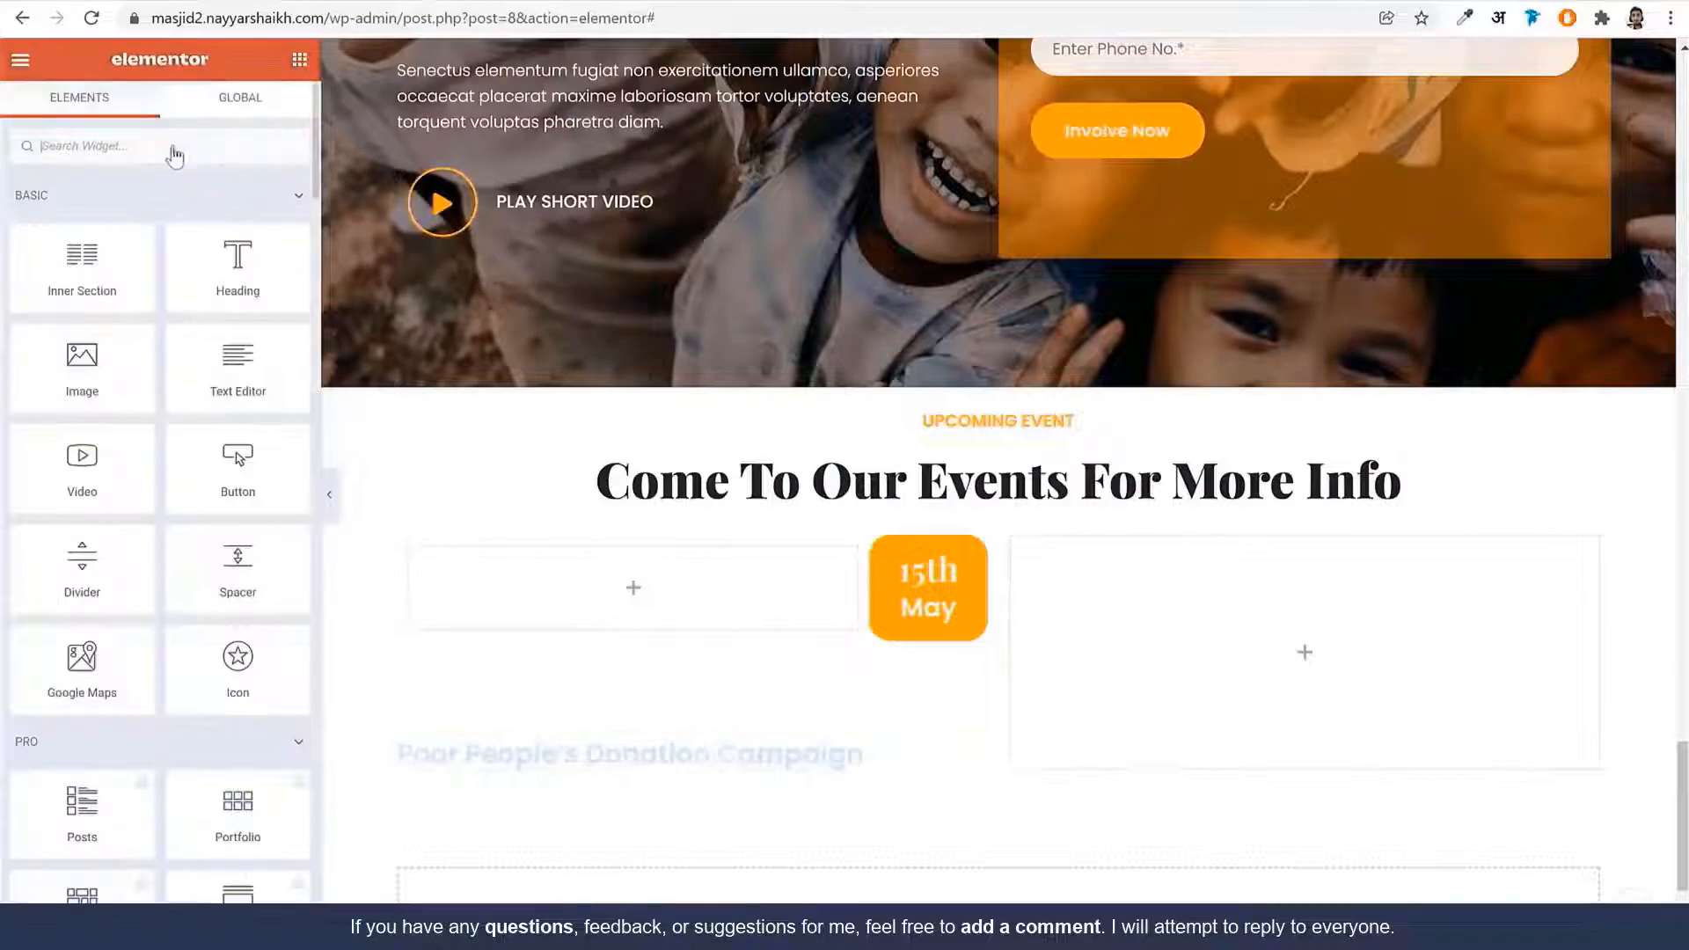
{"action": "left_click", "coordinate": [174, 143]}
{"action": "type", "text": "lis"}
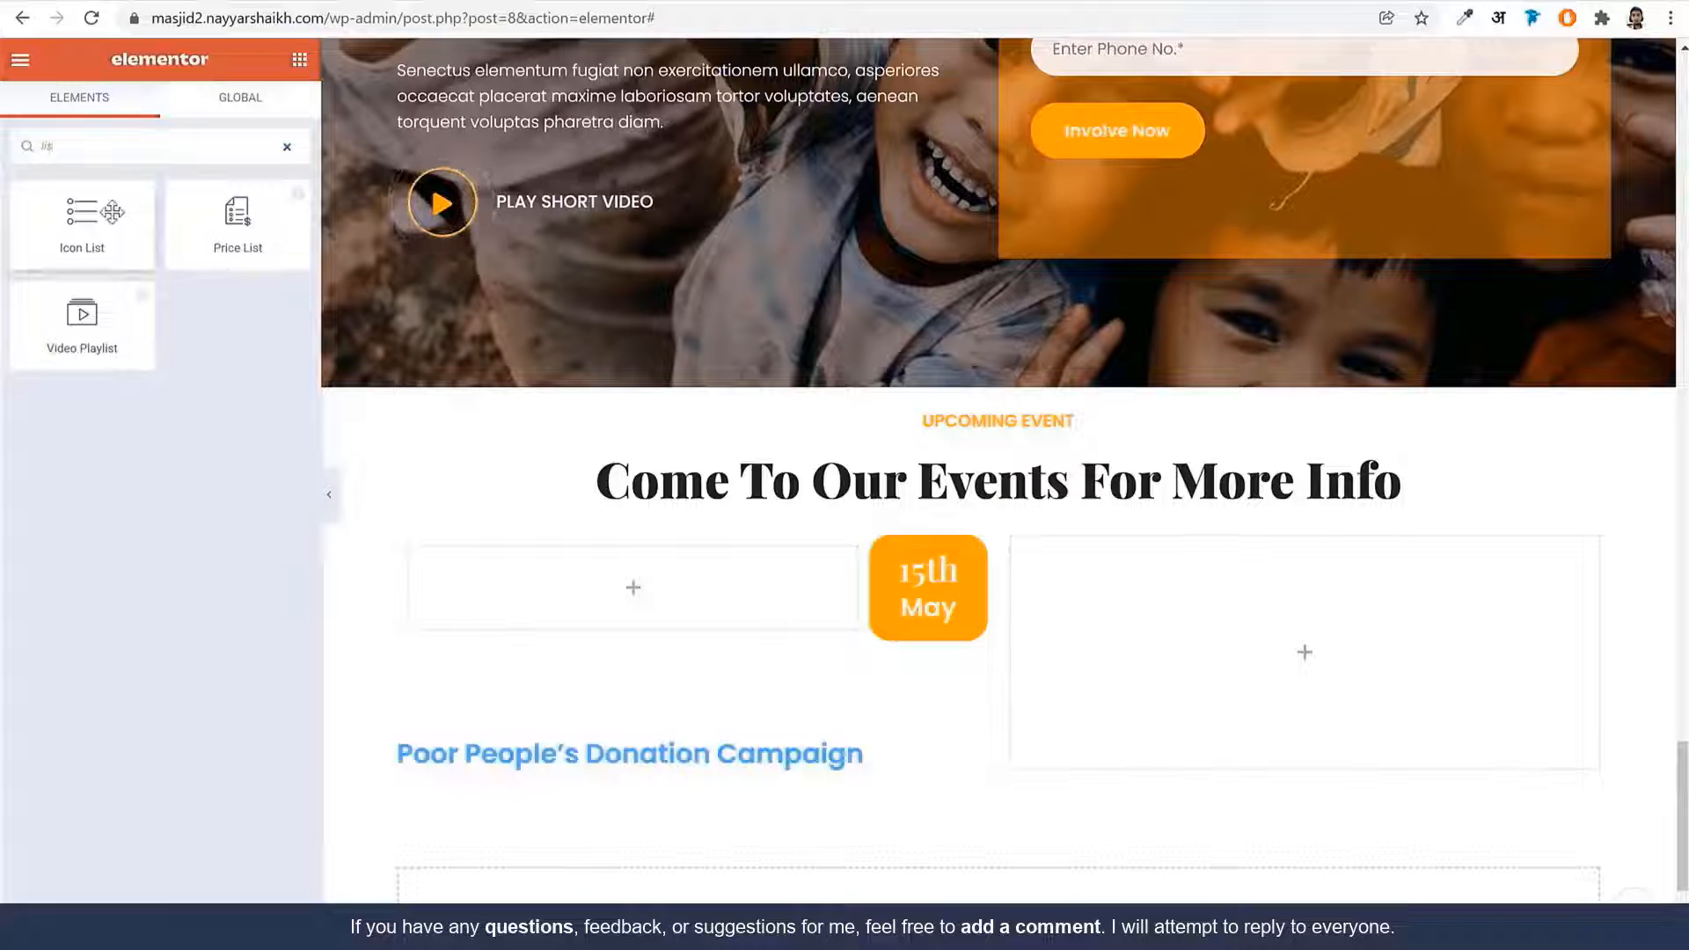
{"action": "left_click_drag", "start_coordinate": [115, 215], "coordinate": [598, 774]}
{"action": "scroll", "coordinate": [912, 620], "scroll_direction": "down", "scroll_amount": 4}
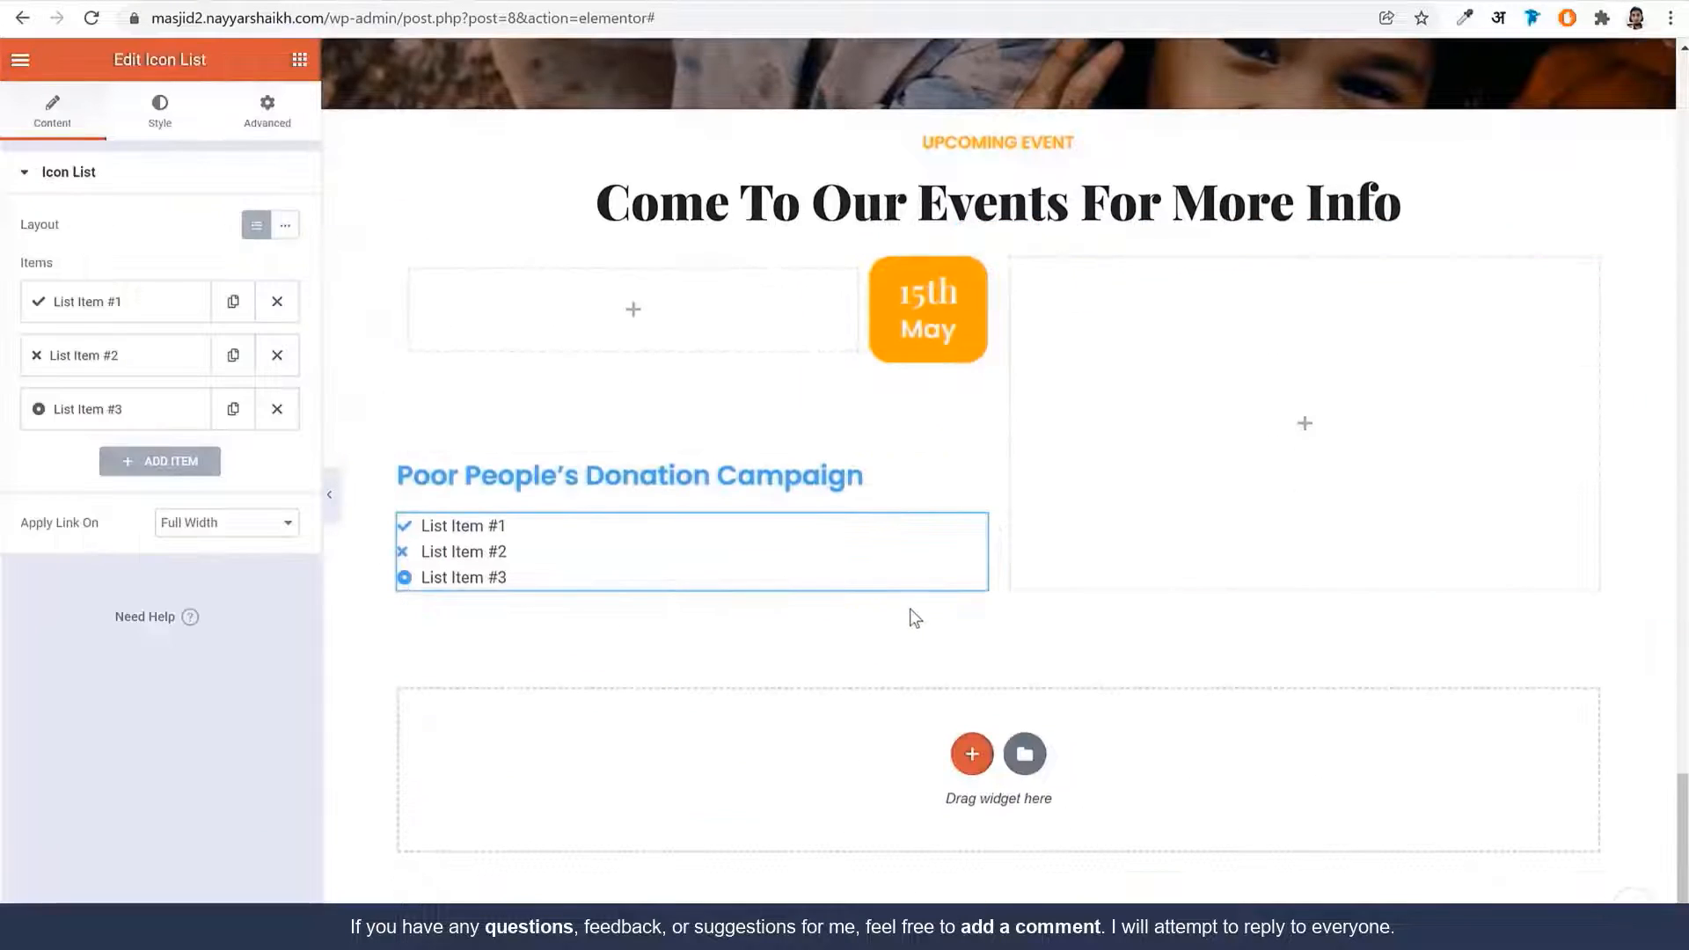
{"action": "left_click", "coordinate": [277, 409]}
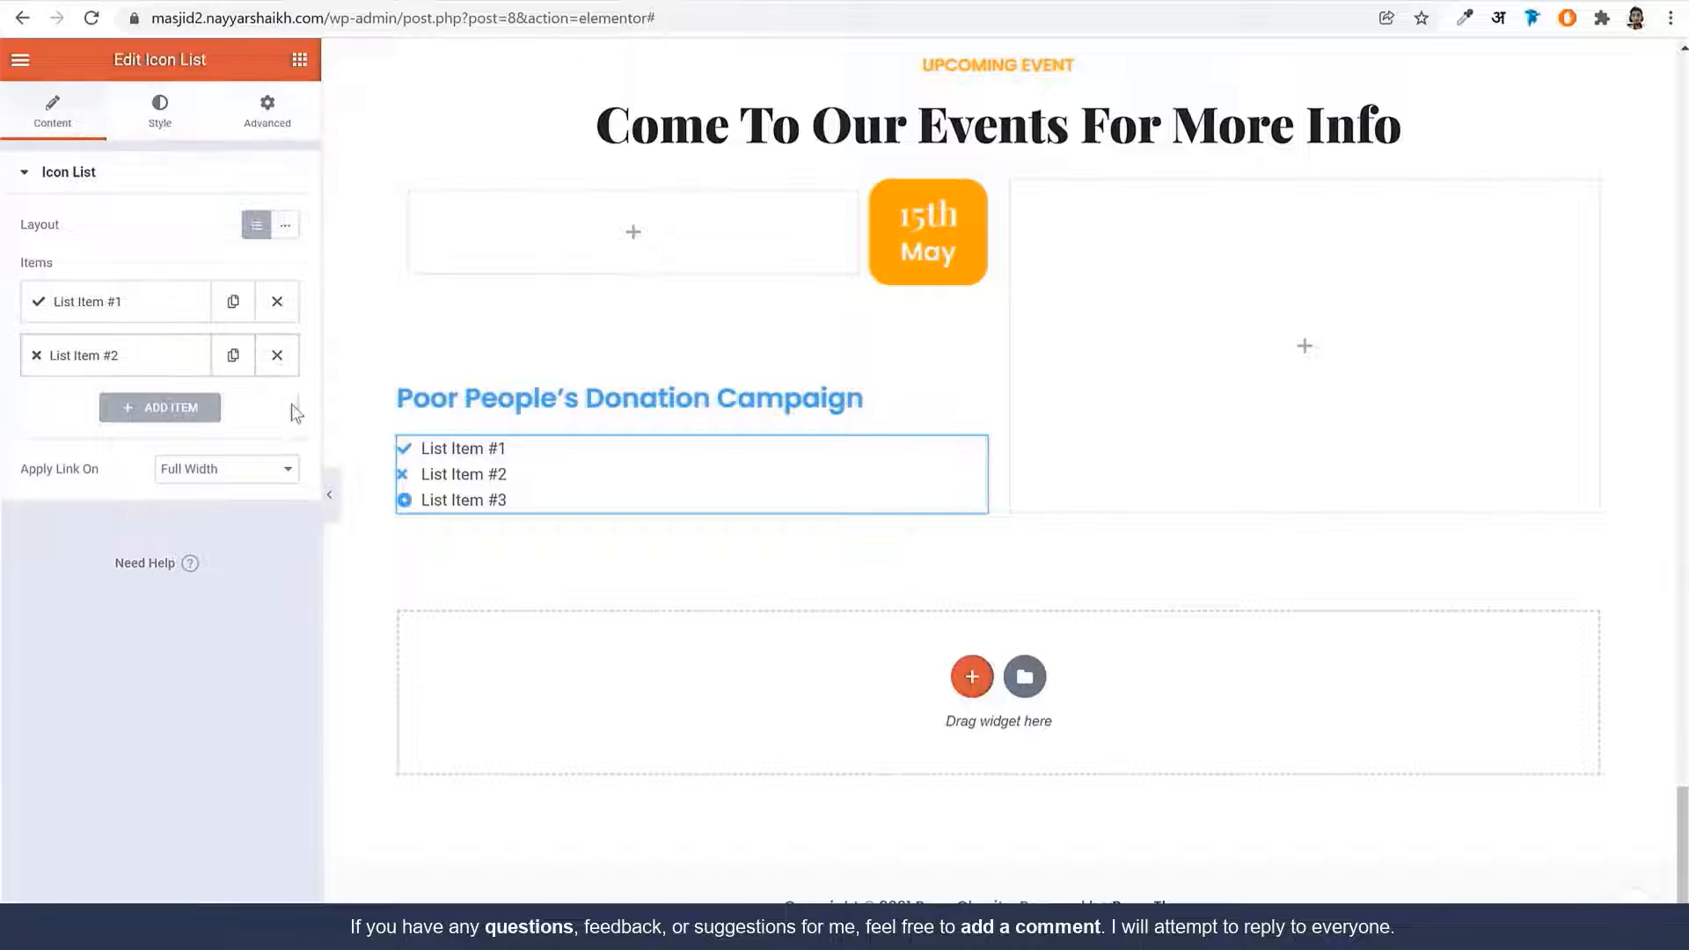
{"action": "left_click", "coordinate": [285, 225]}
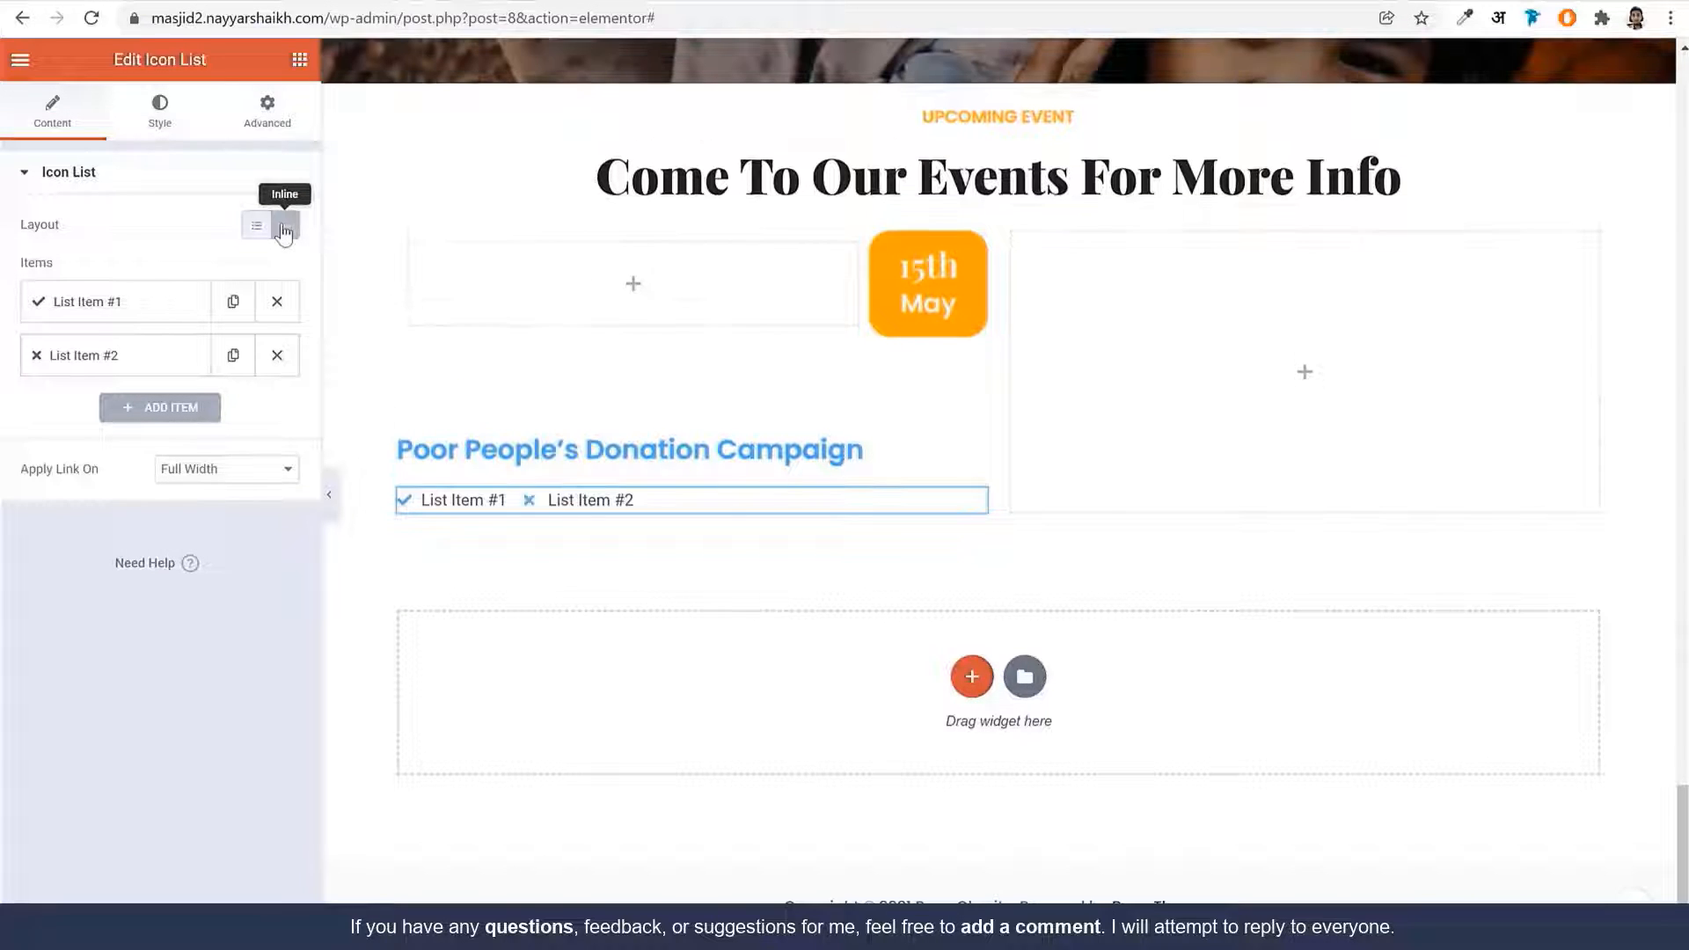
Set the first list item to a clock icon with text '8:00 am - 12:30 pm'
{"action": "left_click", "coordinate": [58, 304]}
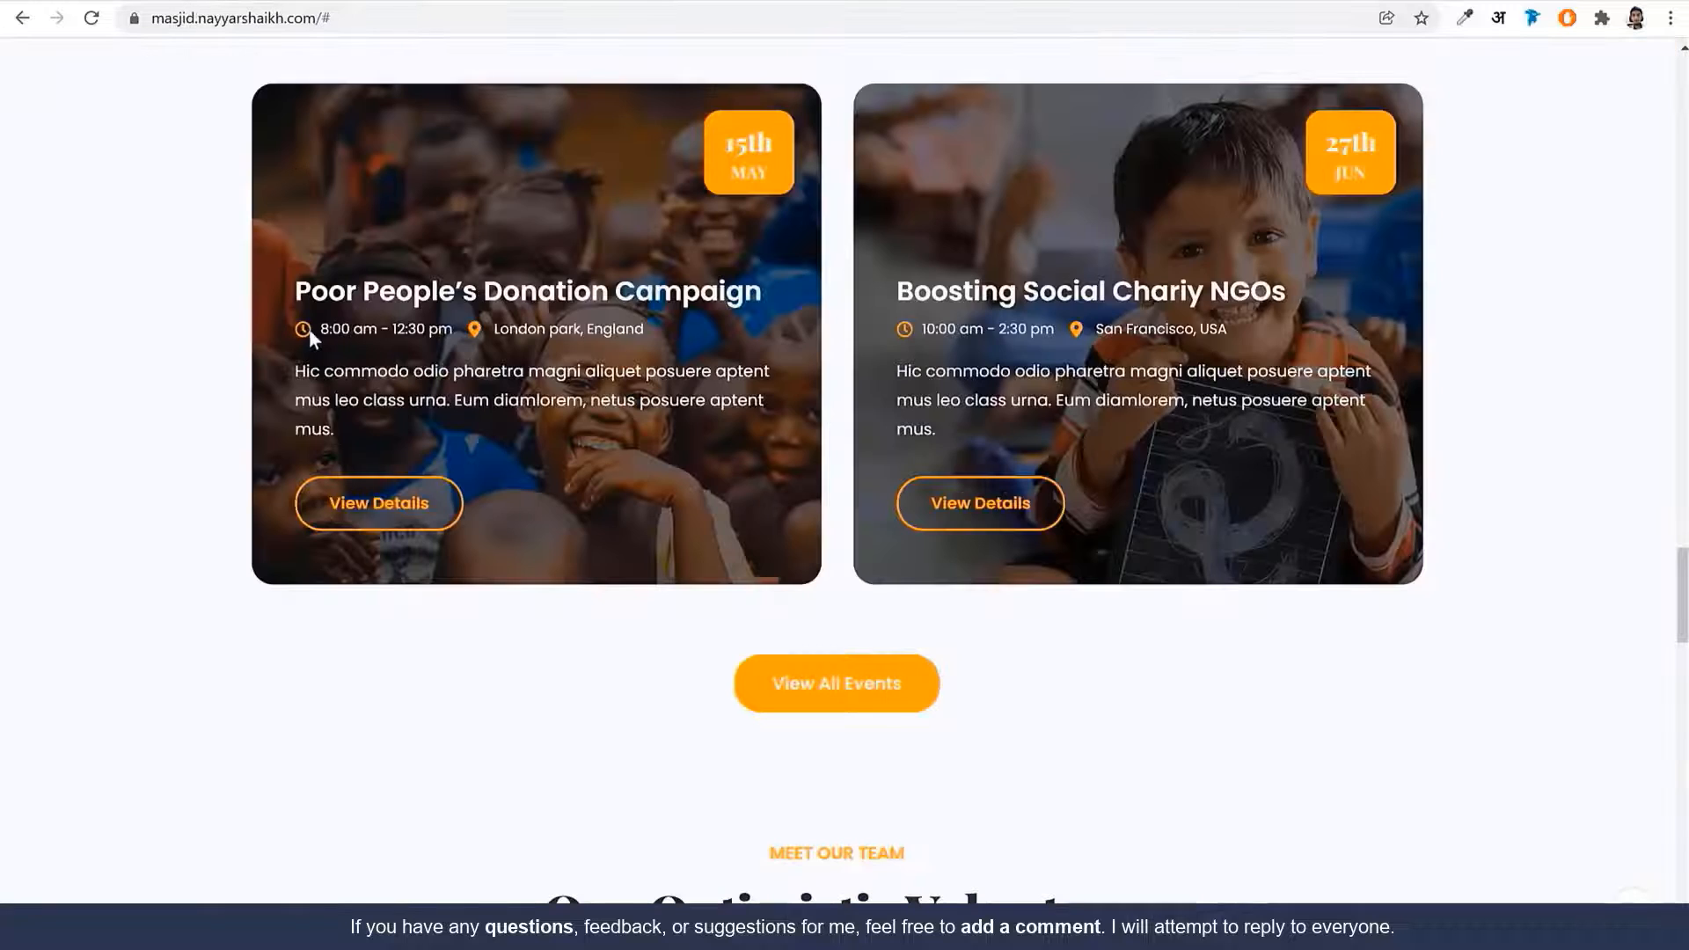
{"action": "left_click_drag", "start_coordinate": [439, 329], "coordinate": [322, 329]}
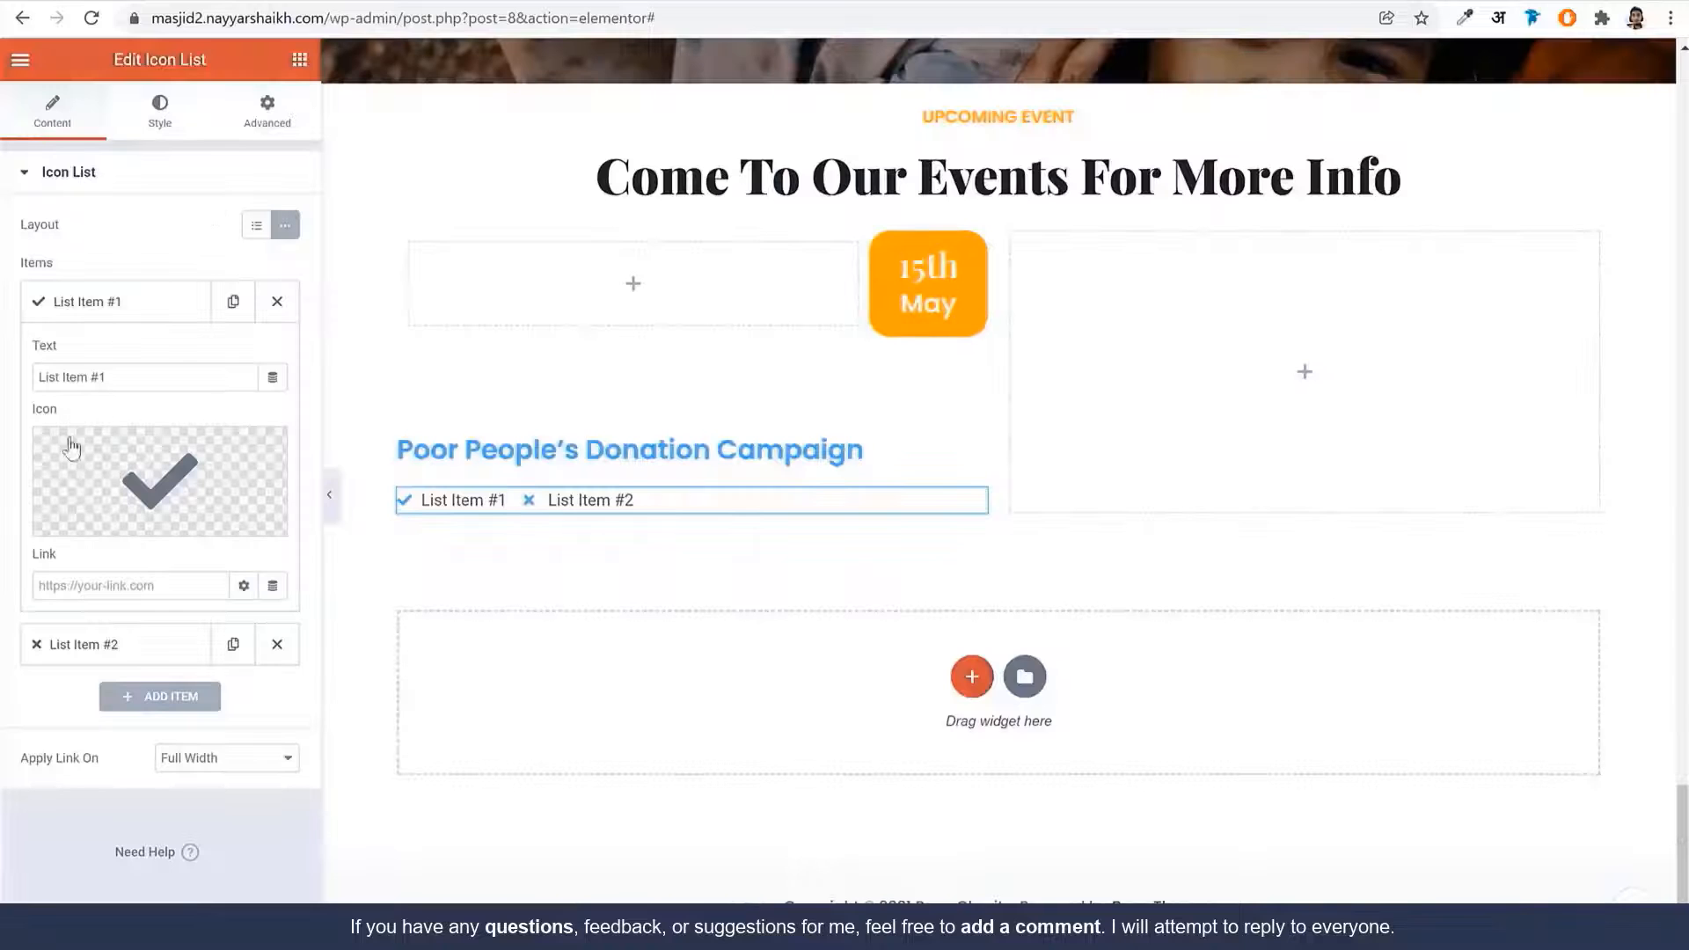
{"action": "left_click", "coordinate": [71, 448]}
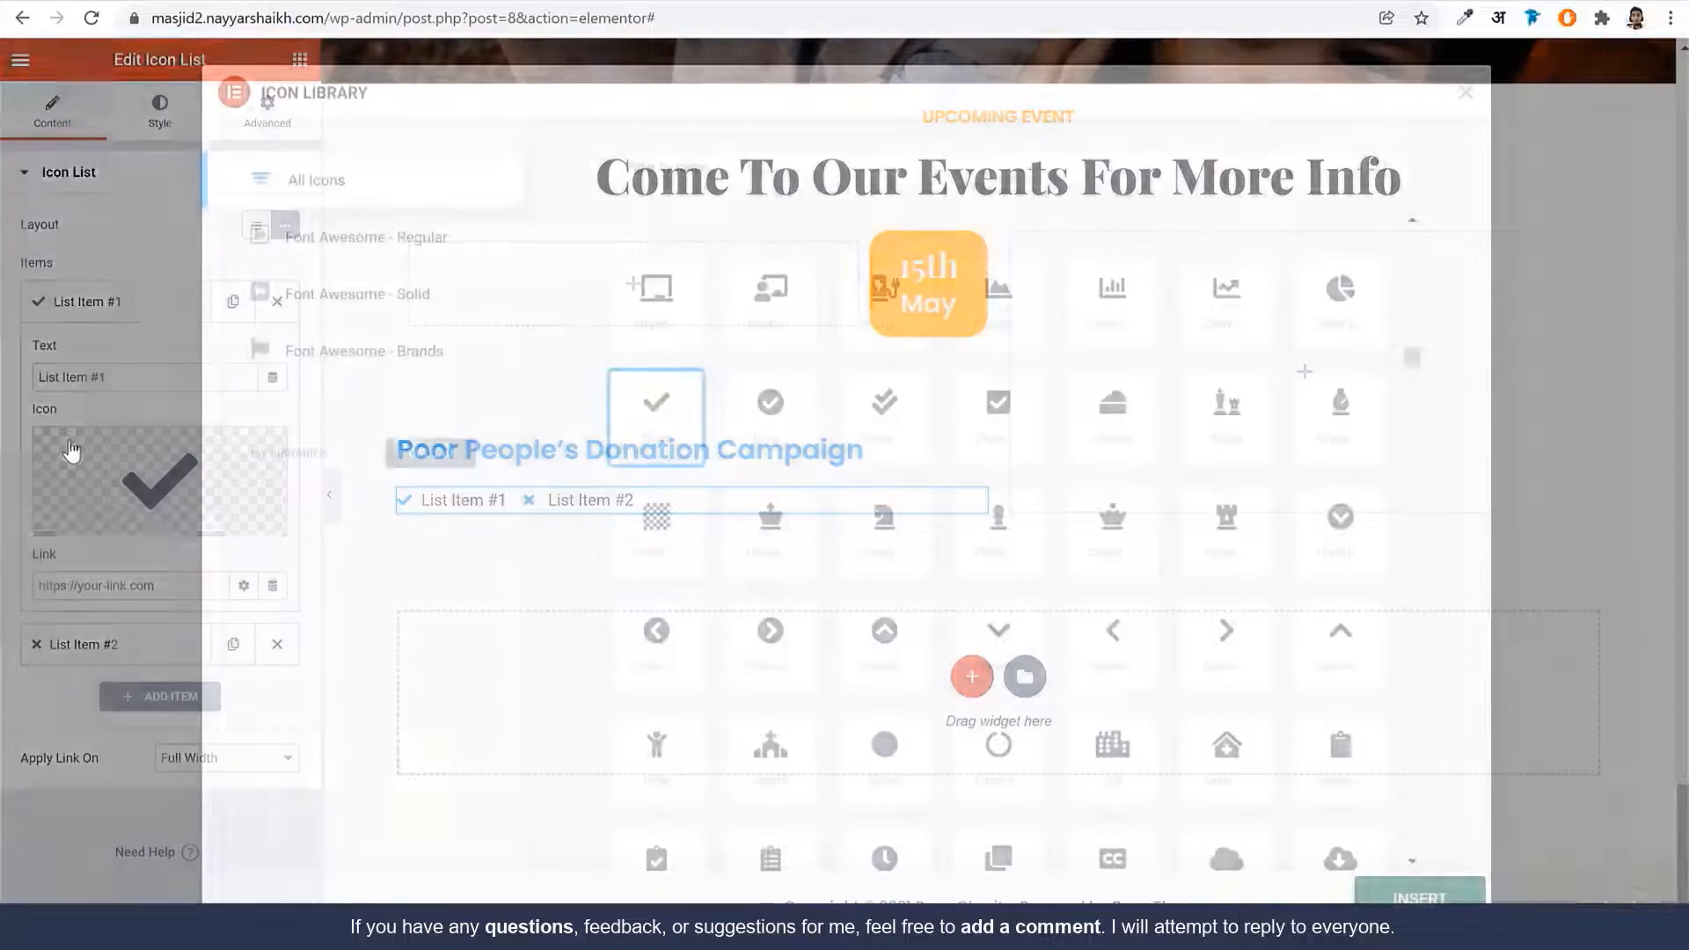
{"action": "type", "text": "cloc"}
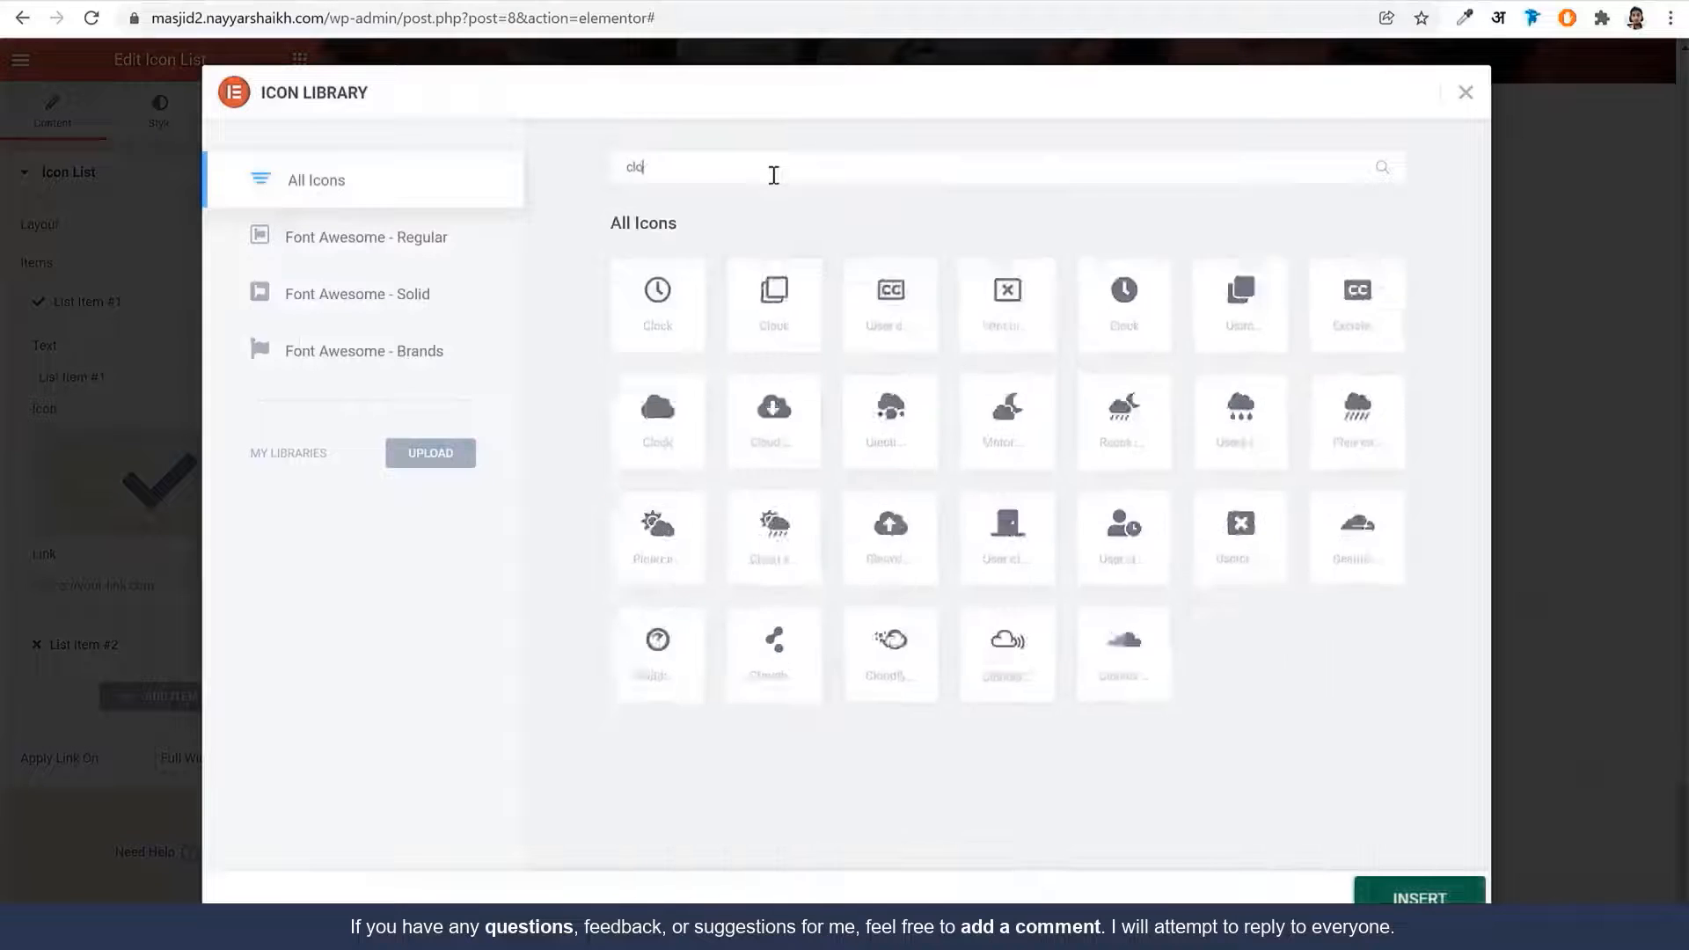
{"action": "left_click", "coordinate": [635, 310]}
{"action": "left_click", "coordinate": [1419, 892]}
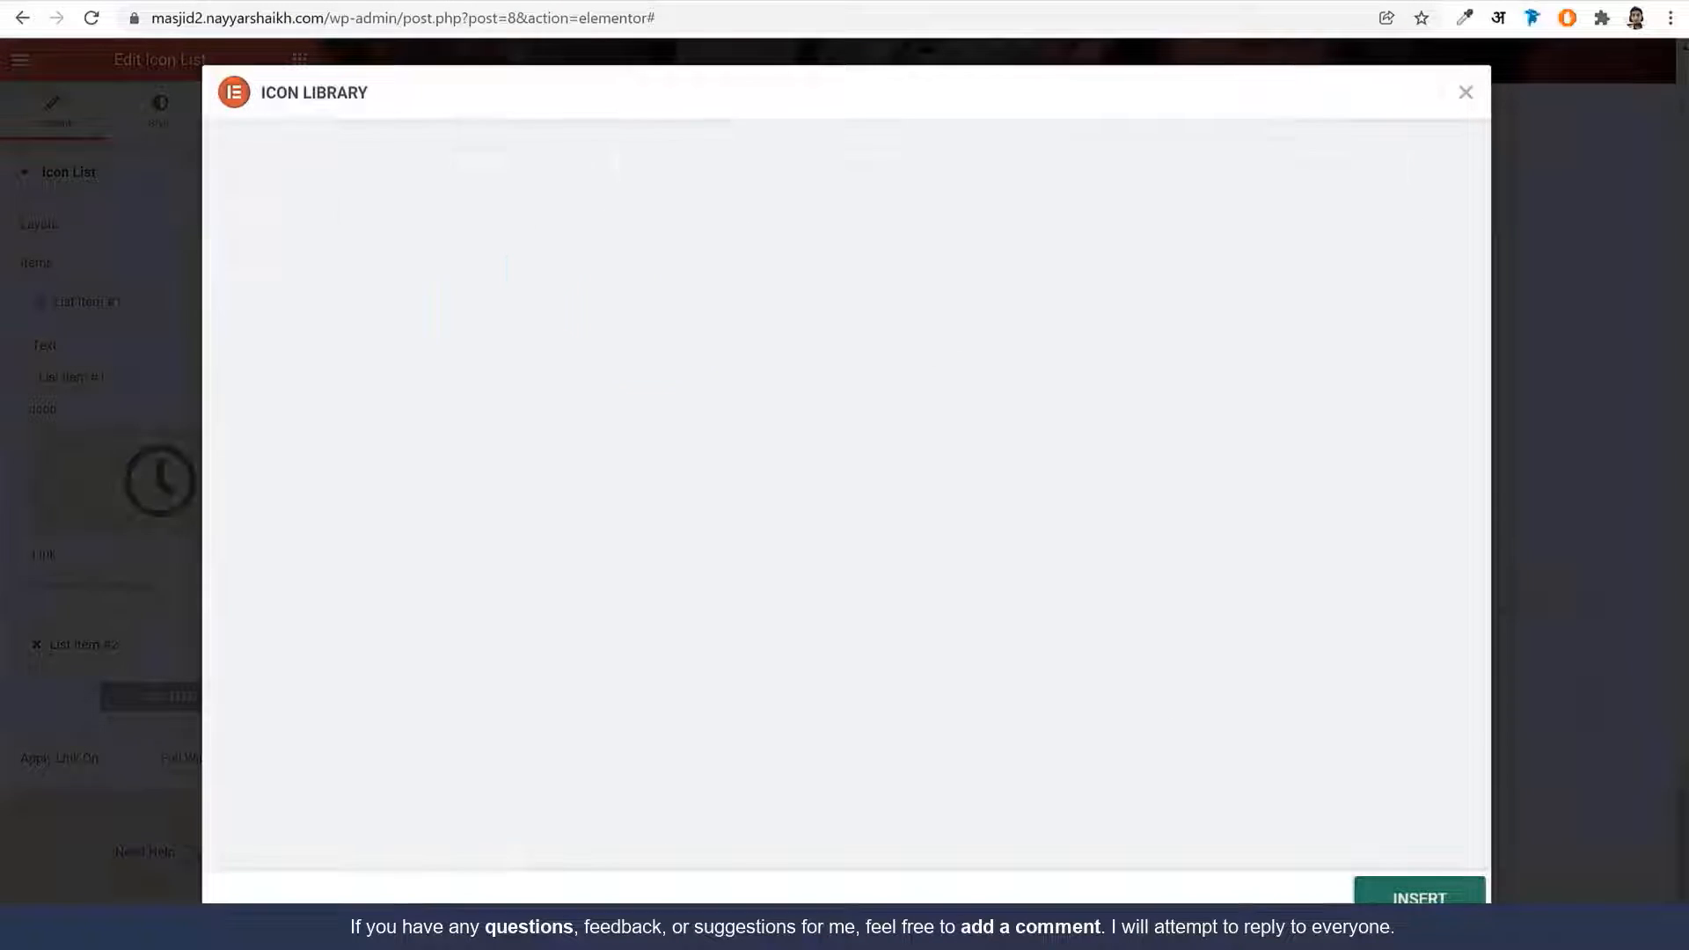
{"action": "triple_click", "coordinate": [163, 377]}
{"action": "type", "text": "8:00 am - 12:30 pm"}
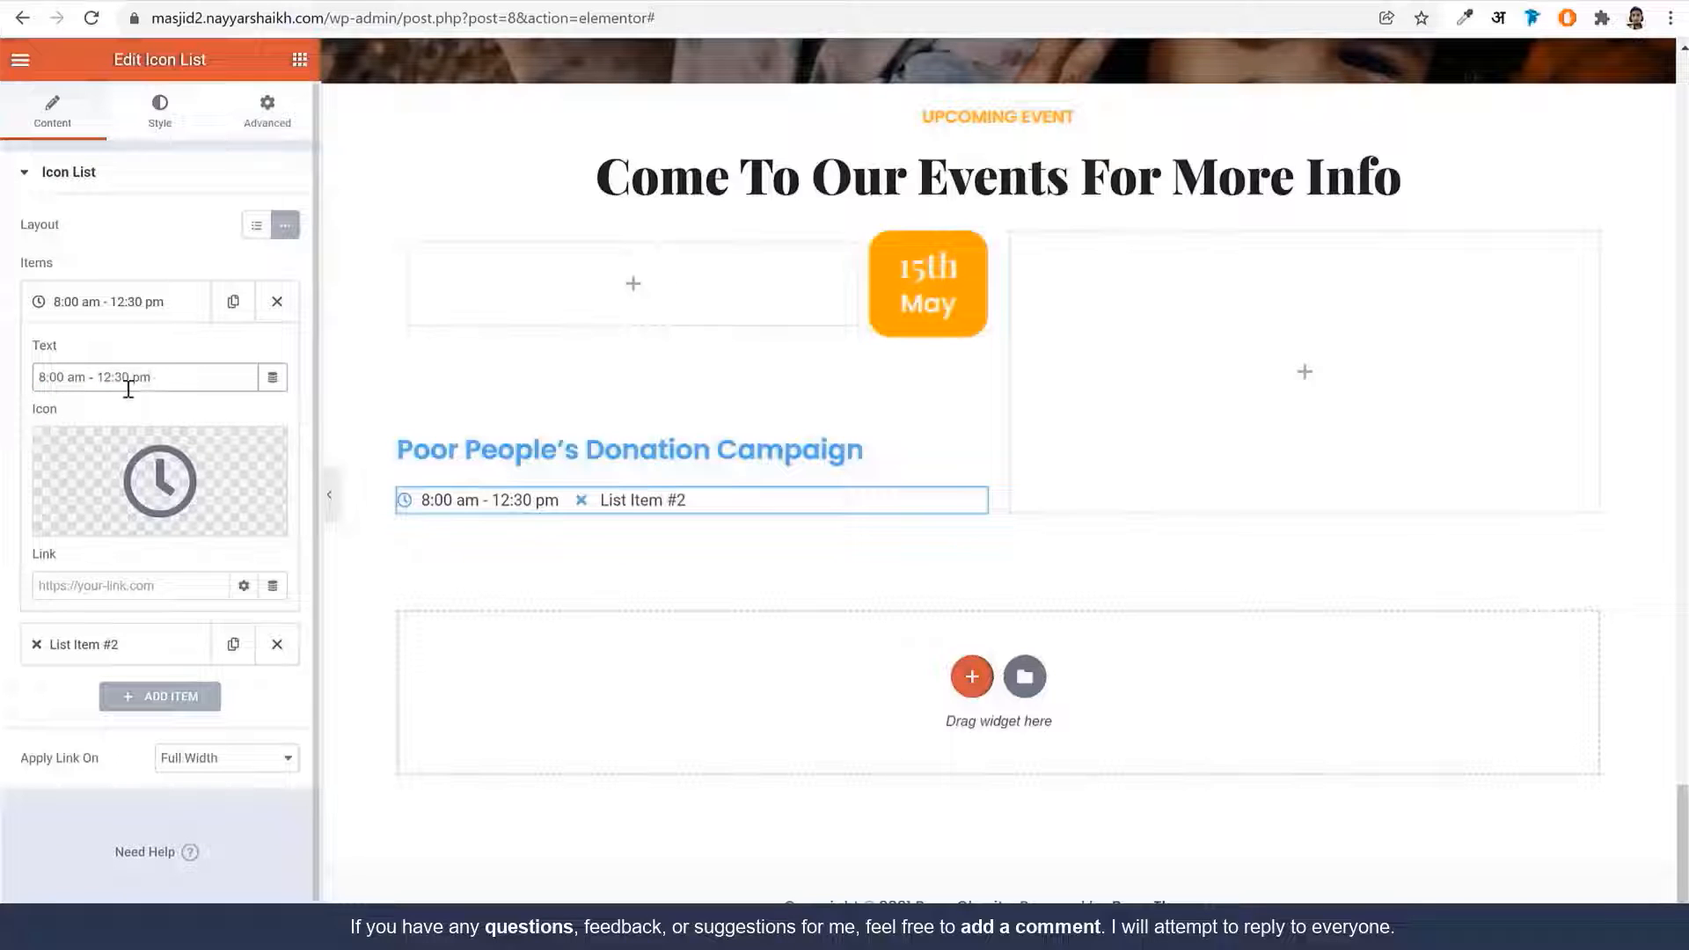
Set the second list item to a map-marker icon with text 'London park, England'
{"action": "left_click", "coordinate": [112, 655]}
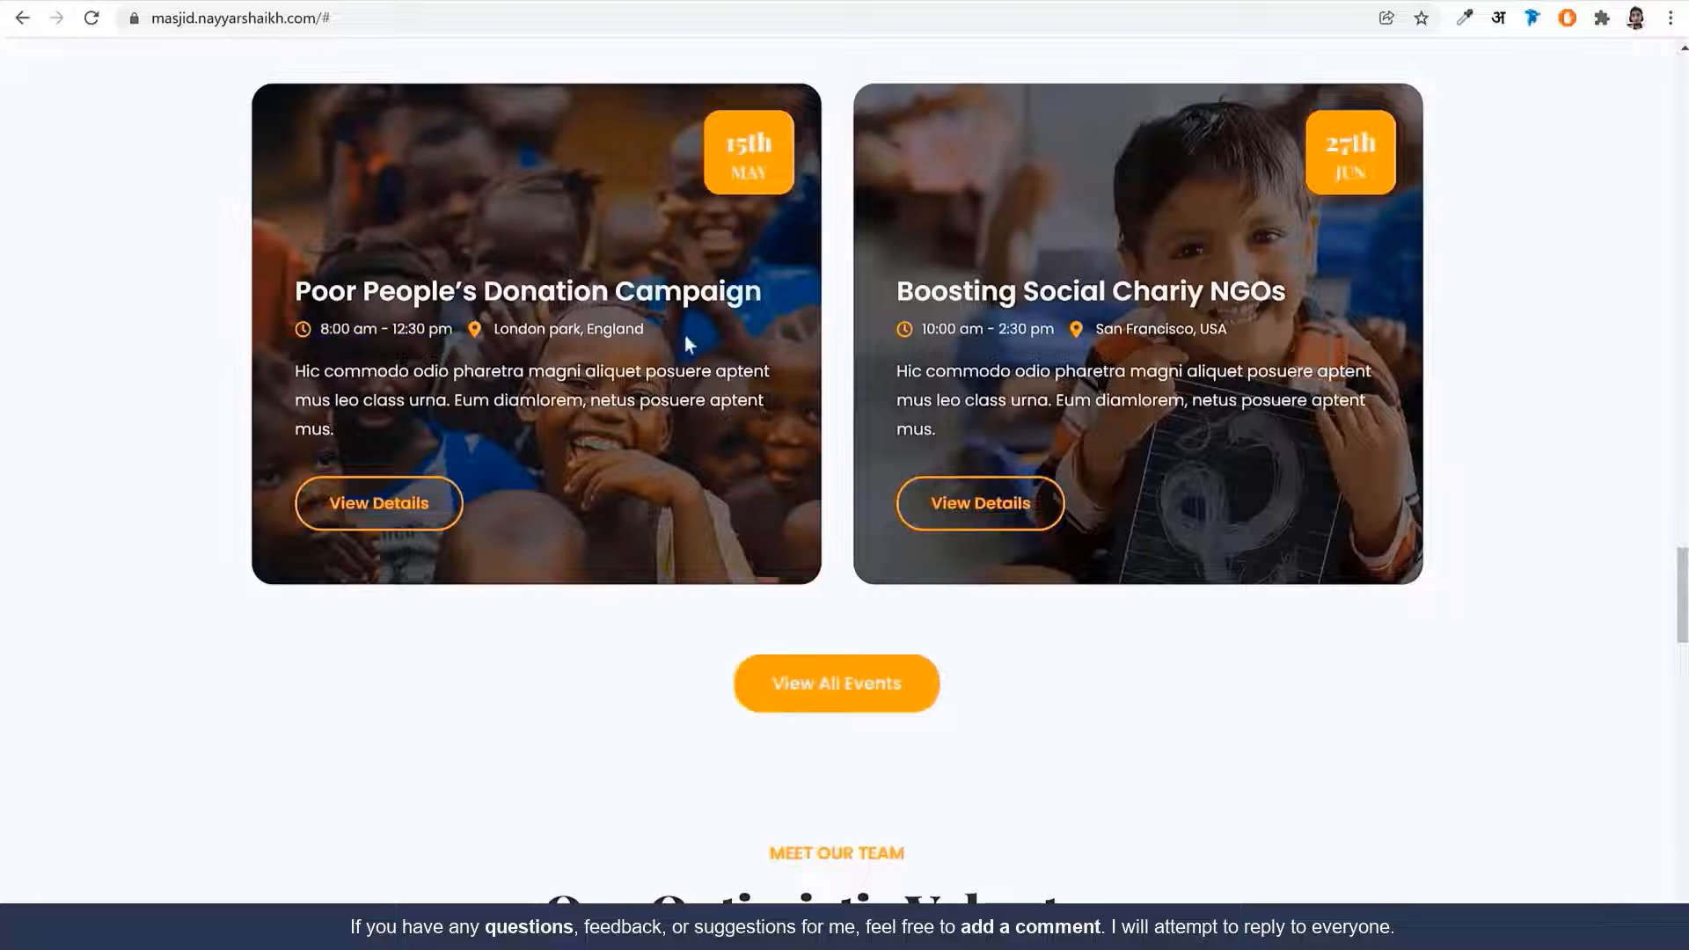
{"action": "left_click_drag", "start_coordinate": [689, 343], "coordinate": [486, 339]}
{"action": "key", "text": "ctrl+c"}
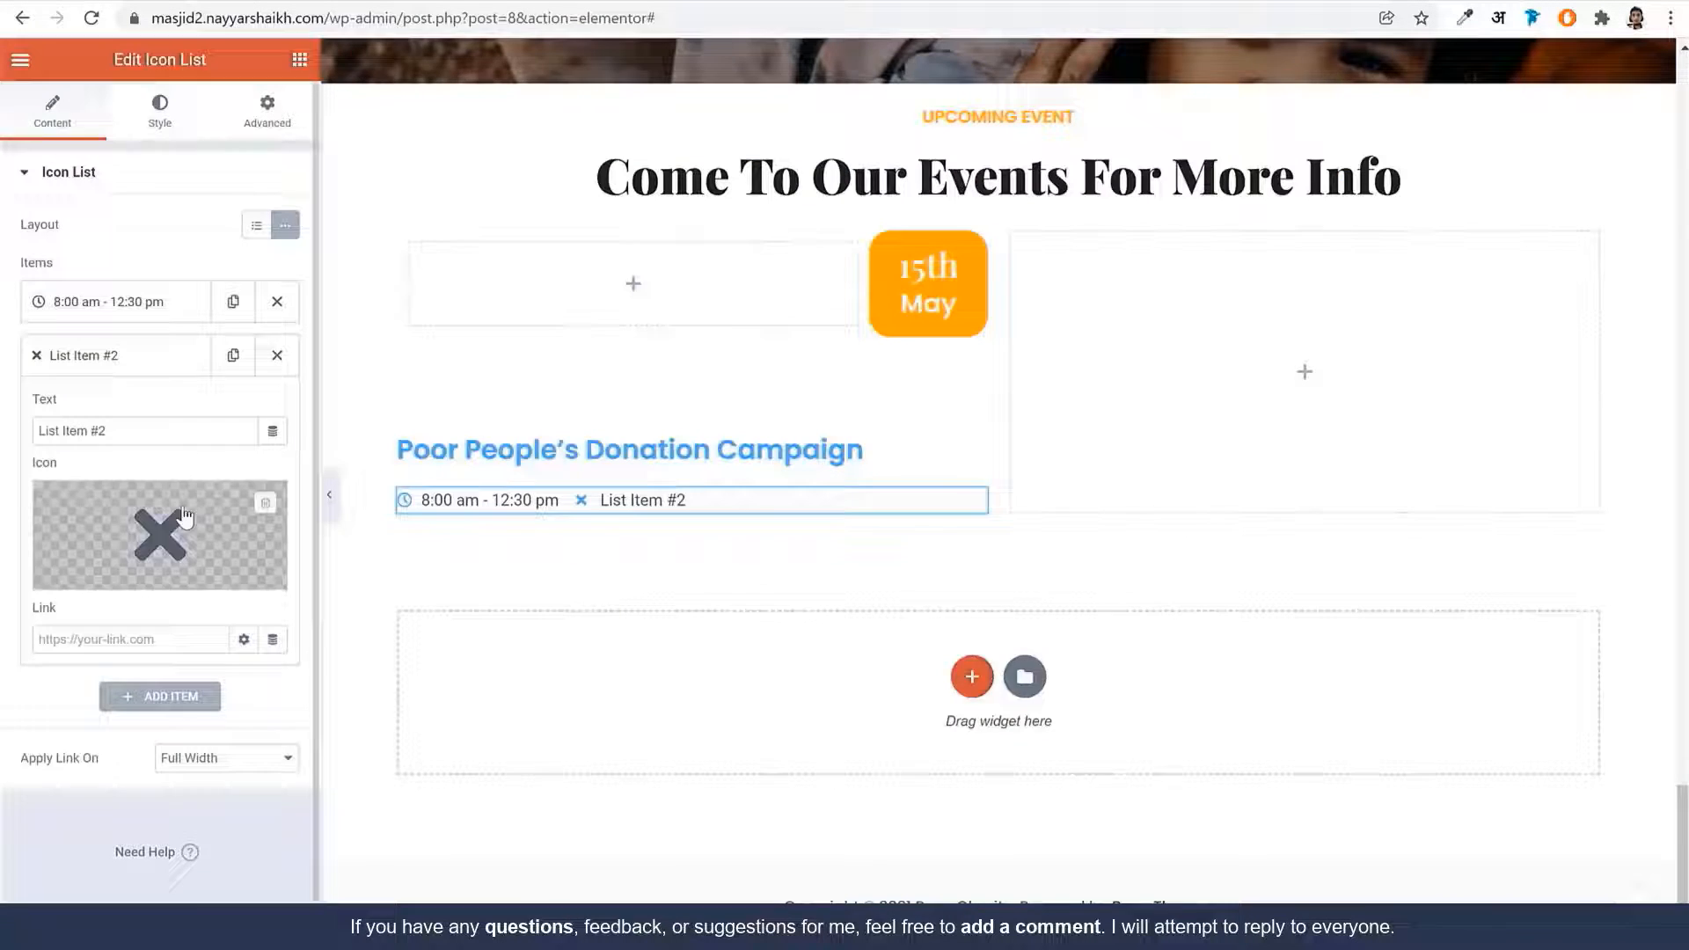
{"action": "left_click", "coordinate": [159, 534]}
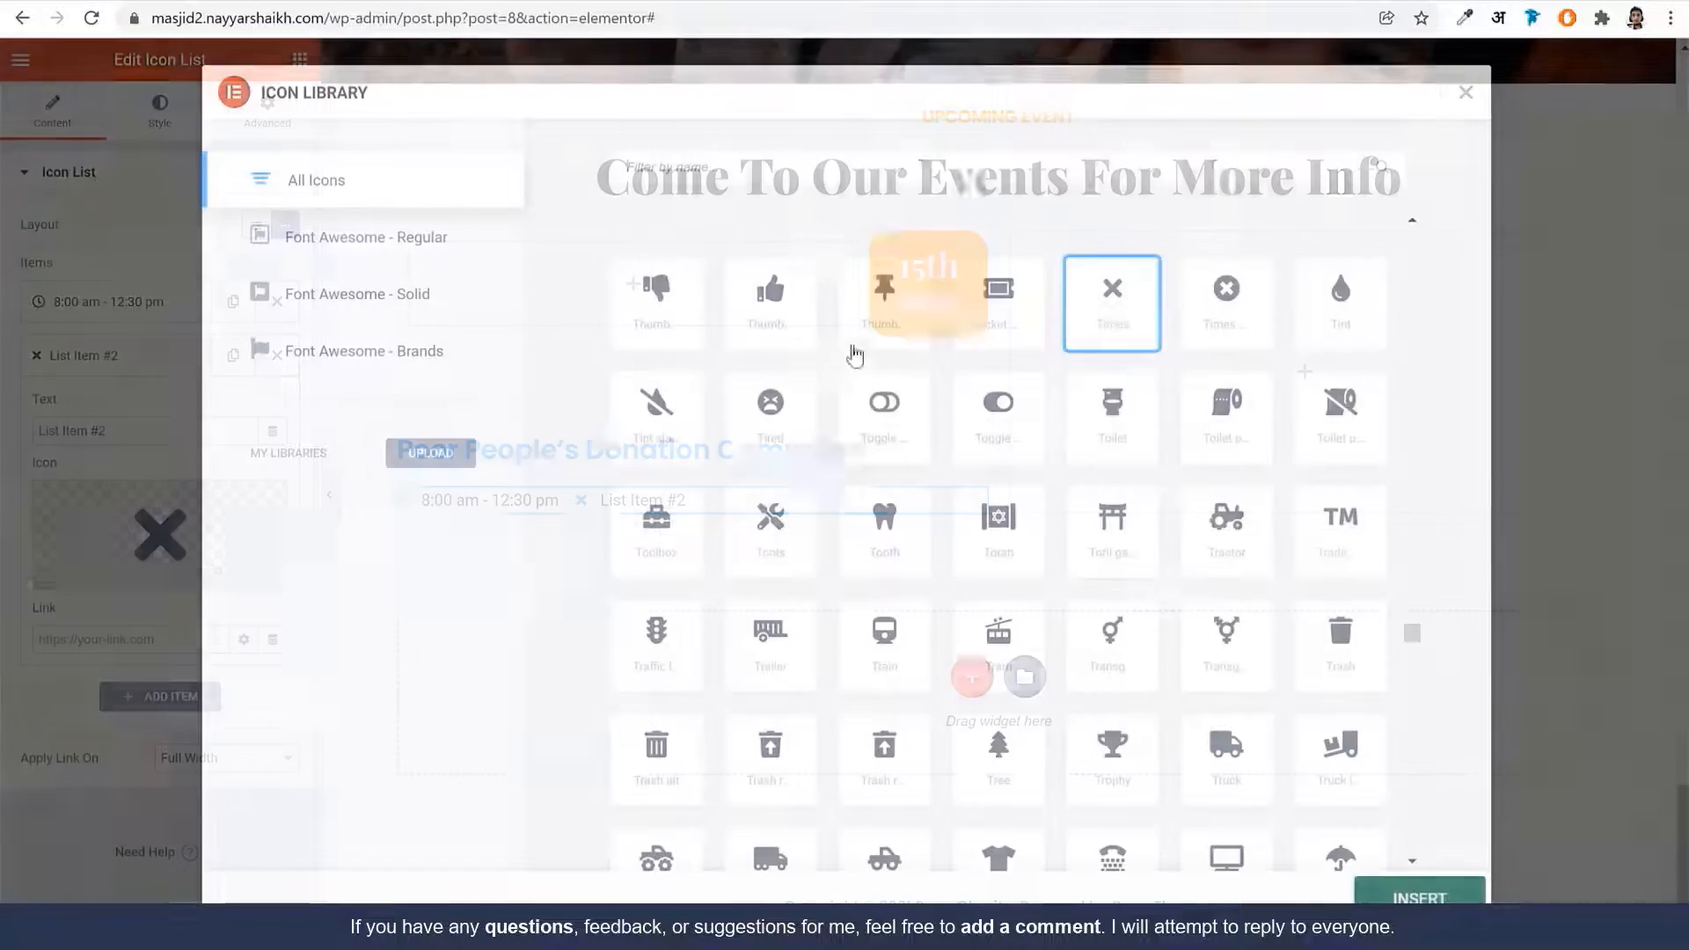
{"action": "type", "text": "mark"}
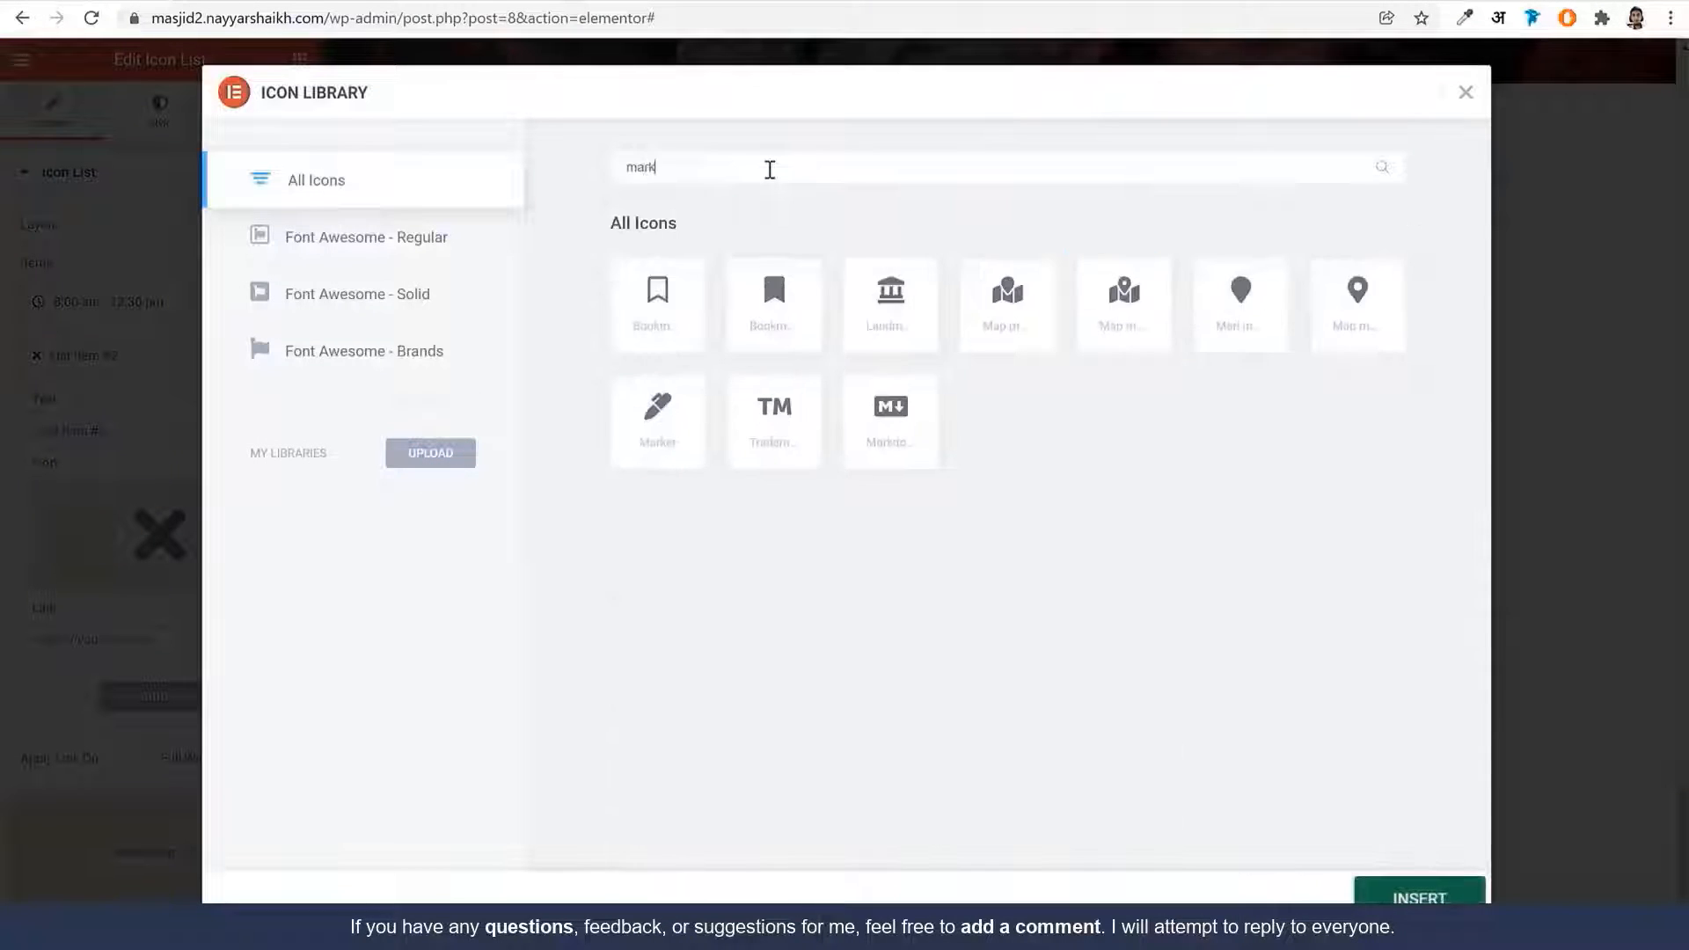
{"action": "left_click", "coordinate": [1240, 328]}
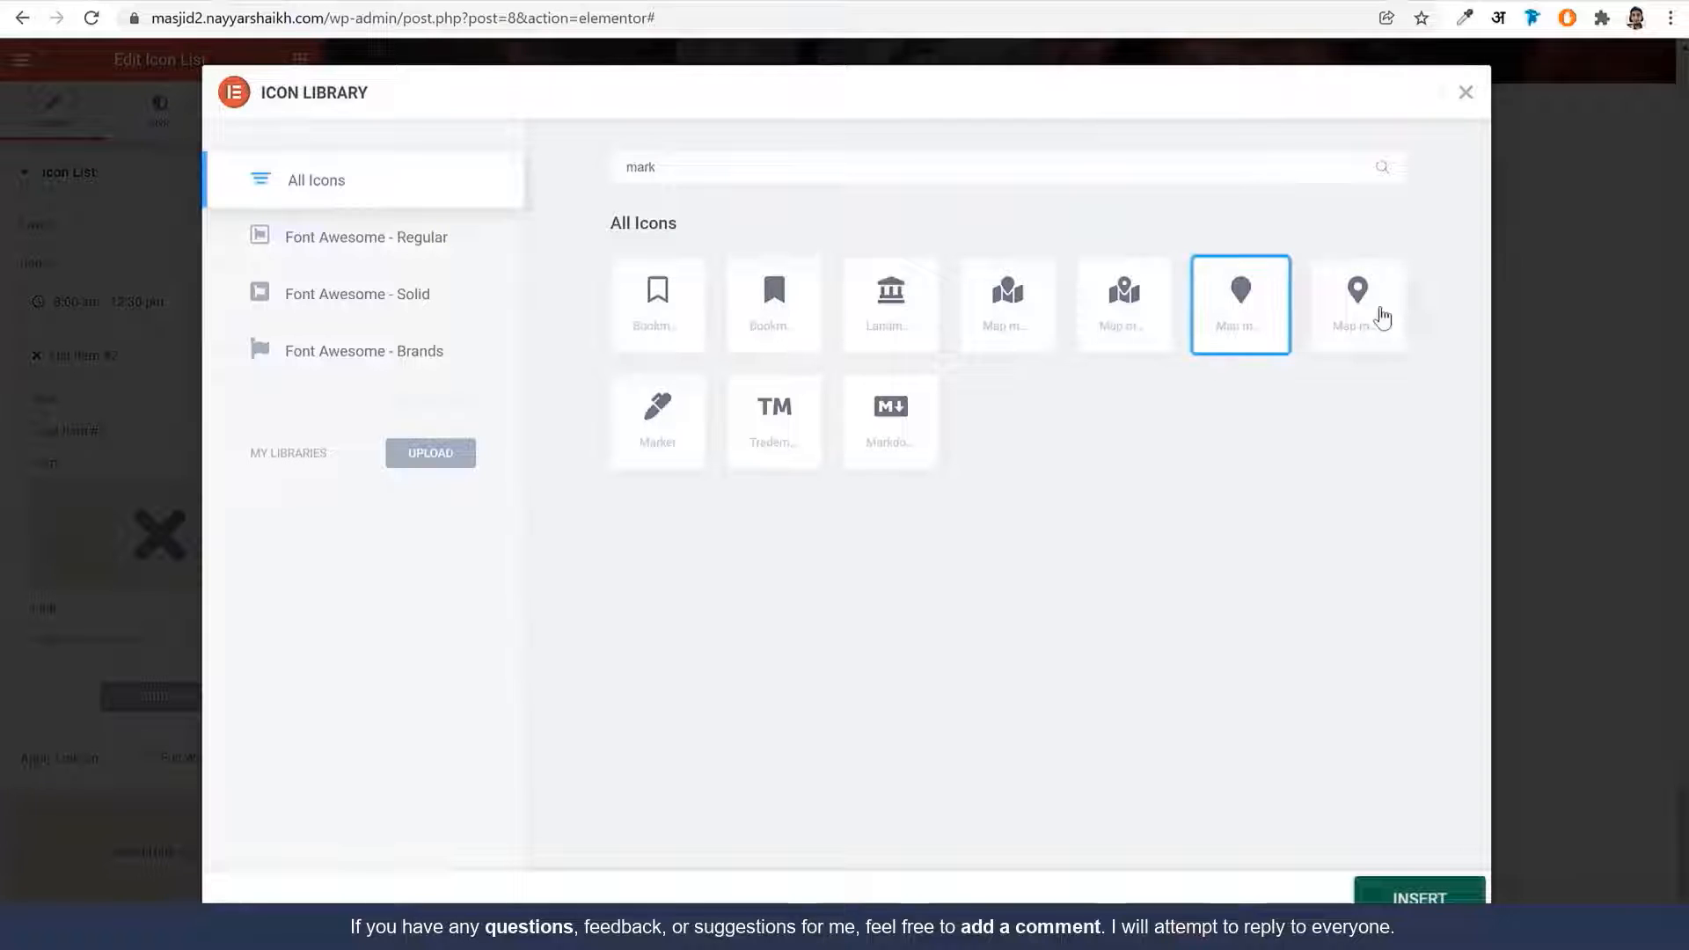
{"action": "left_click", "coordinate": [1374, 317]}
{"action": "left_click", "coordinate": [1419, 897]}
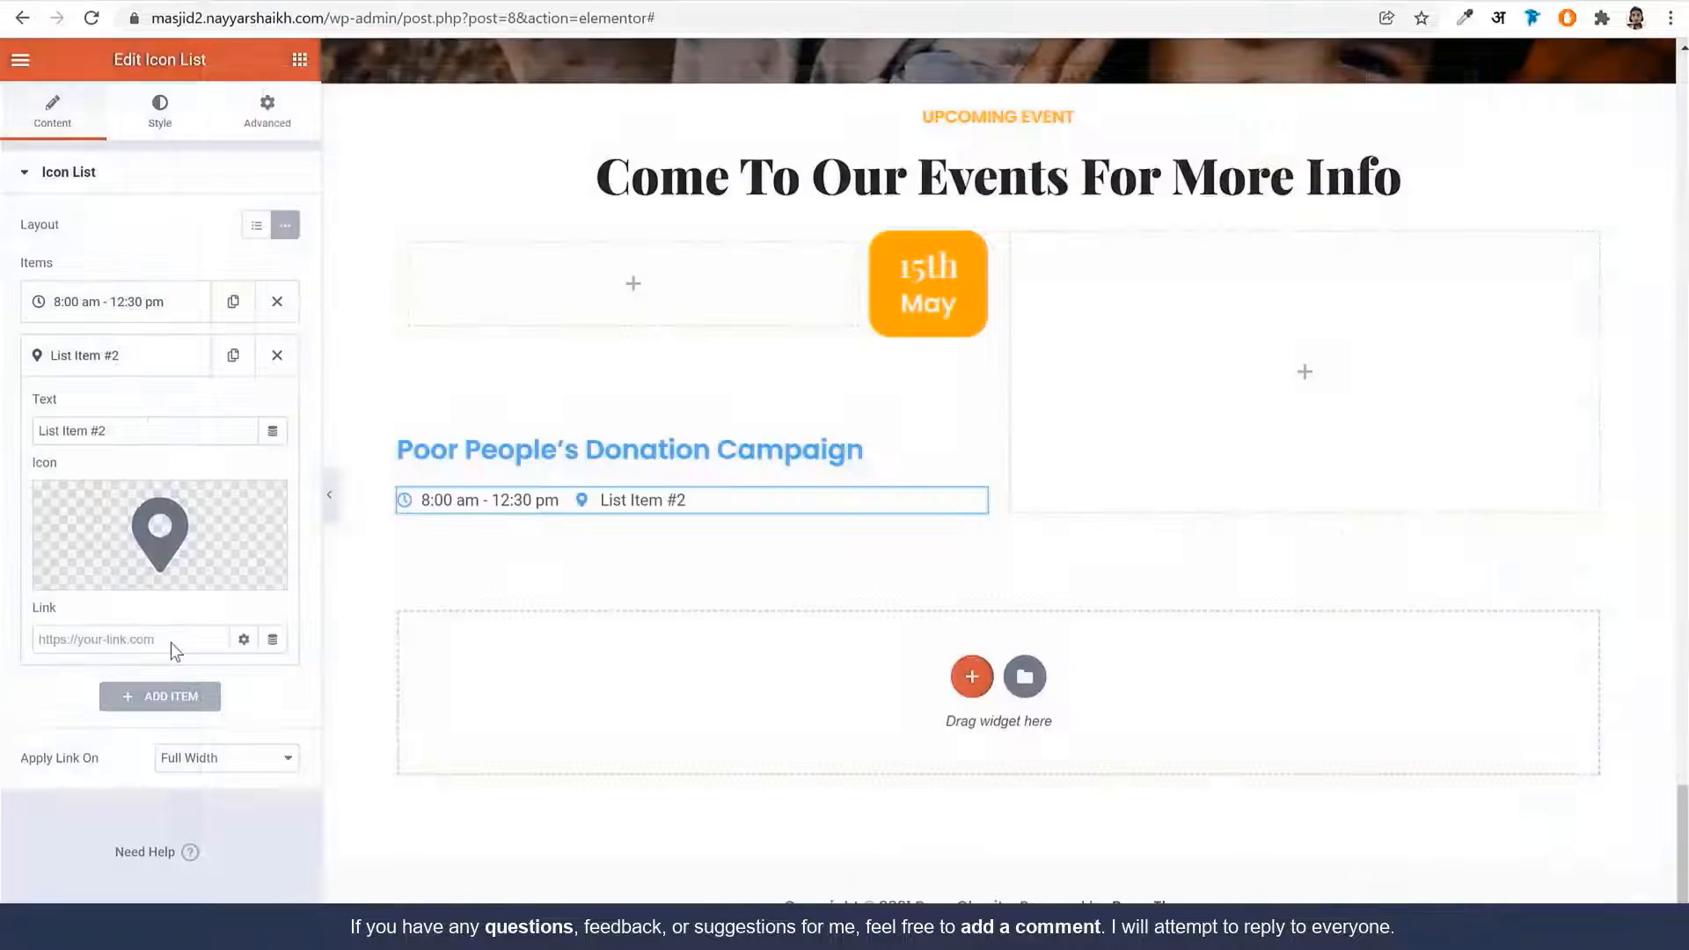
{"action": "double_click", "coordinate": [159, 442]}
{"action": "key", "text": "ctrl+a"}
{"action": "key", "text": "ctrl+v"}
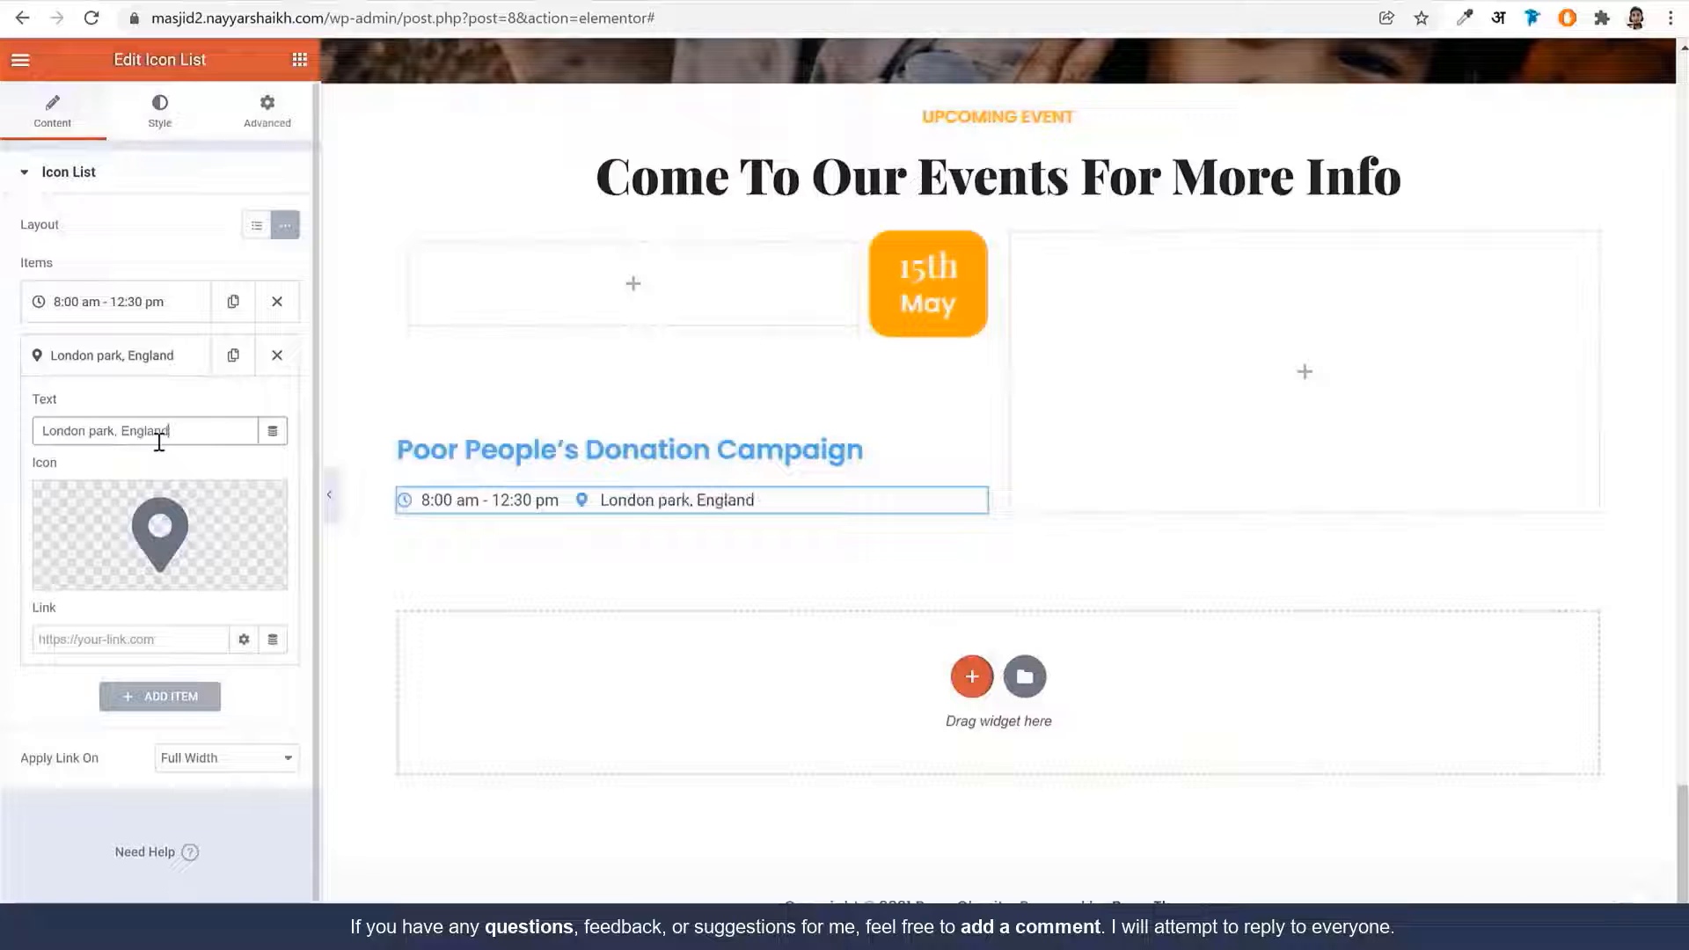
{"action": "left_click", "coordinate": [160, 137]}
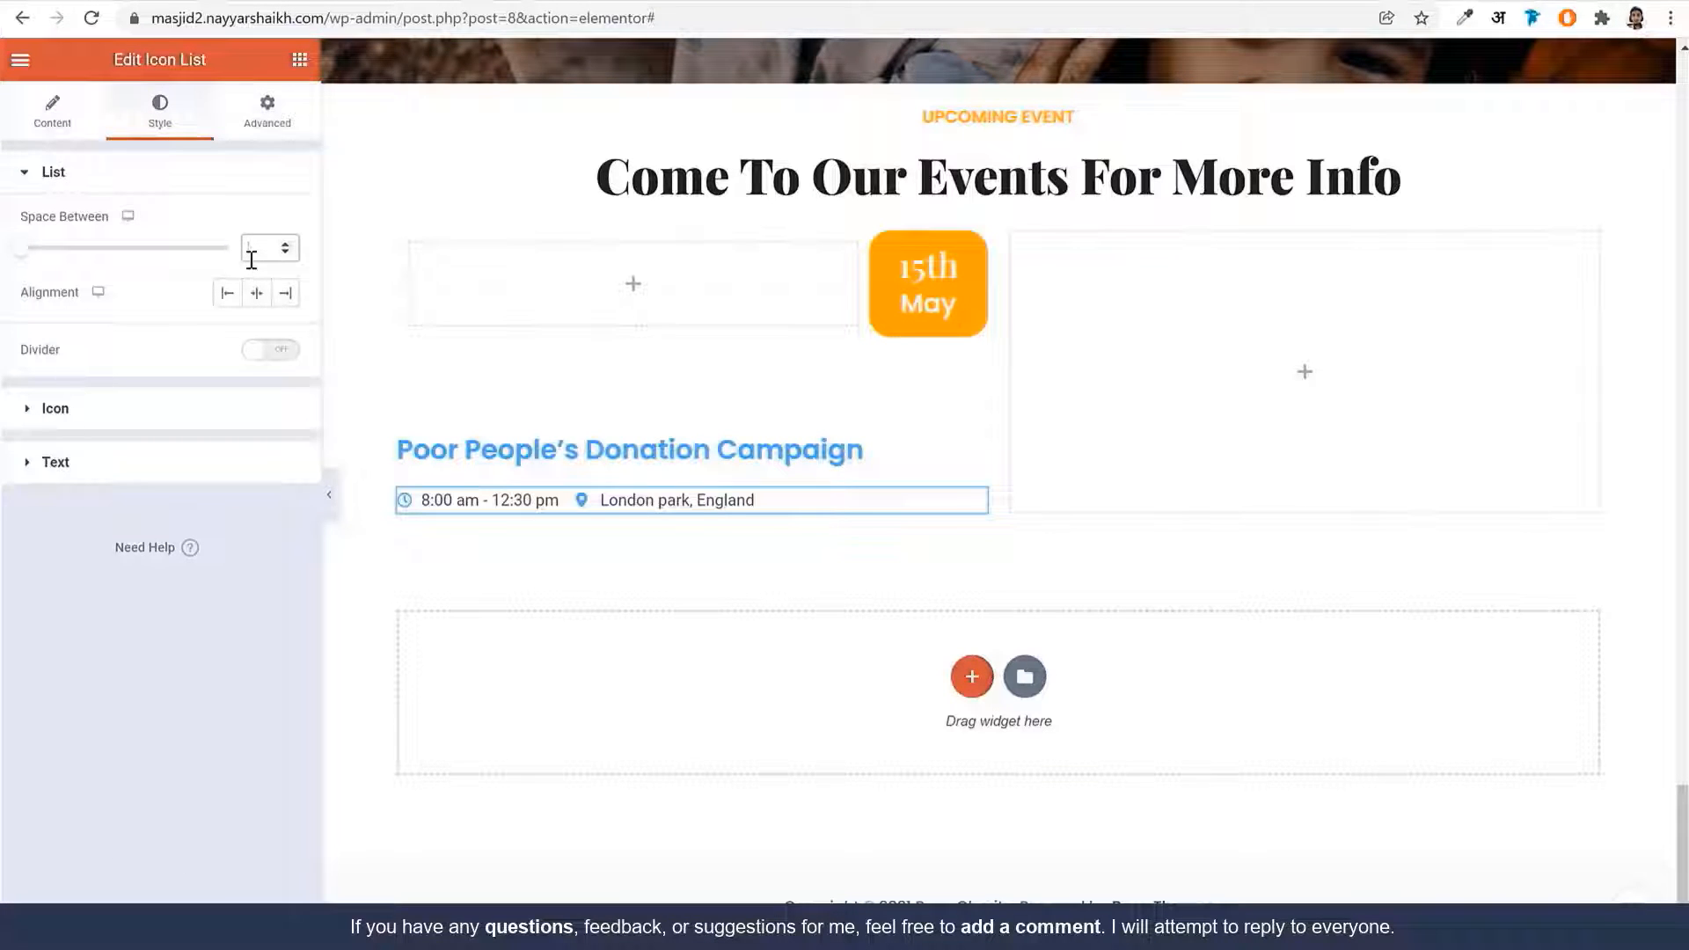
Set the list's space between items to 15 and colour its icons orange
{"action": "type", "text": "15"}
{"action": "left_click", "coordinate": [213, 409]}
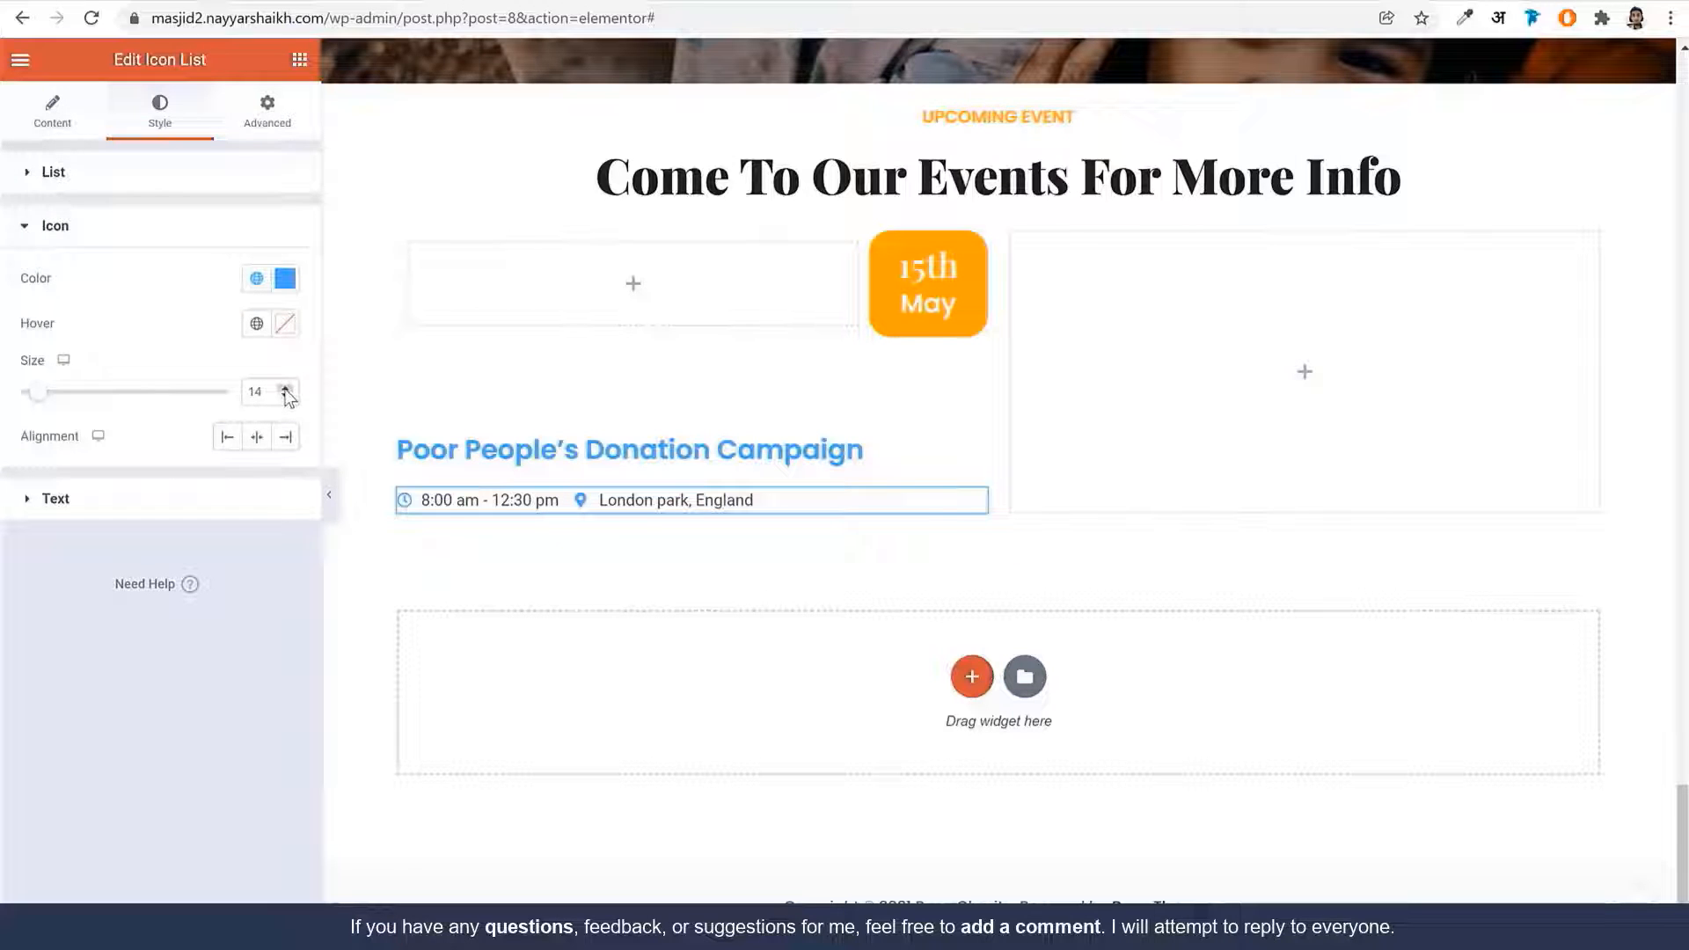
{"action": "left_click", "coordinate": [256, 279]}
{"action": "left_click", "coordinate": [173, 532]}
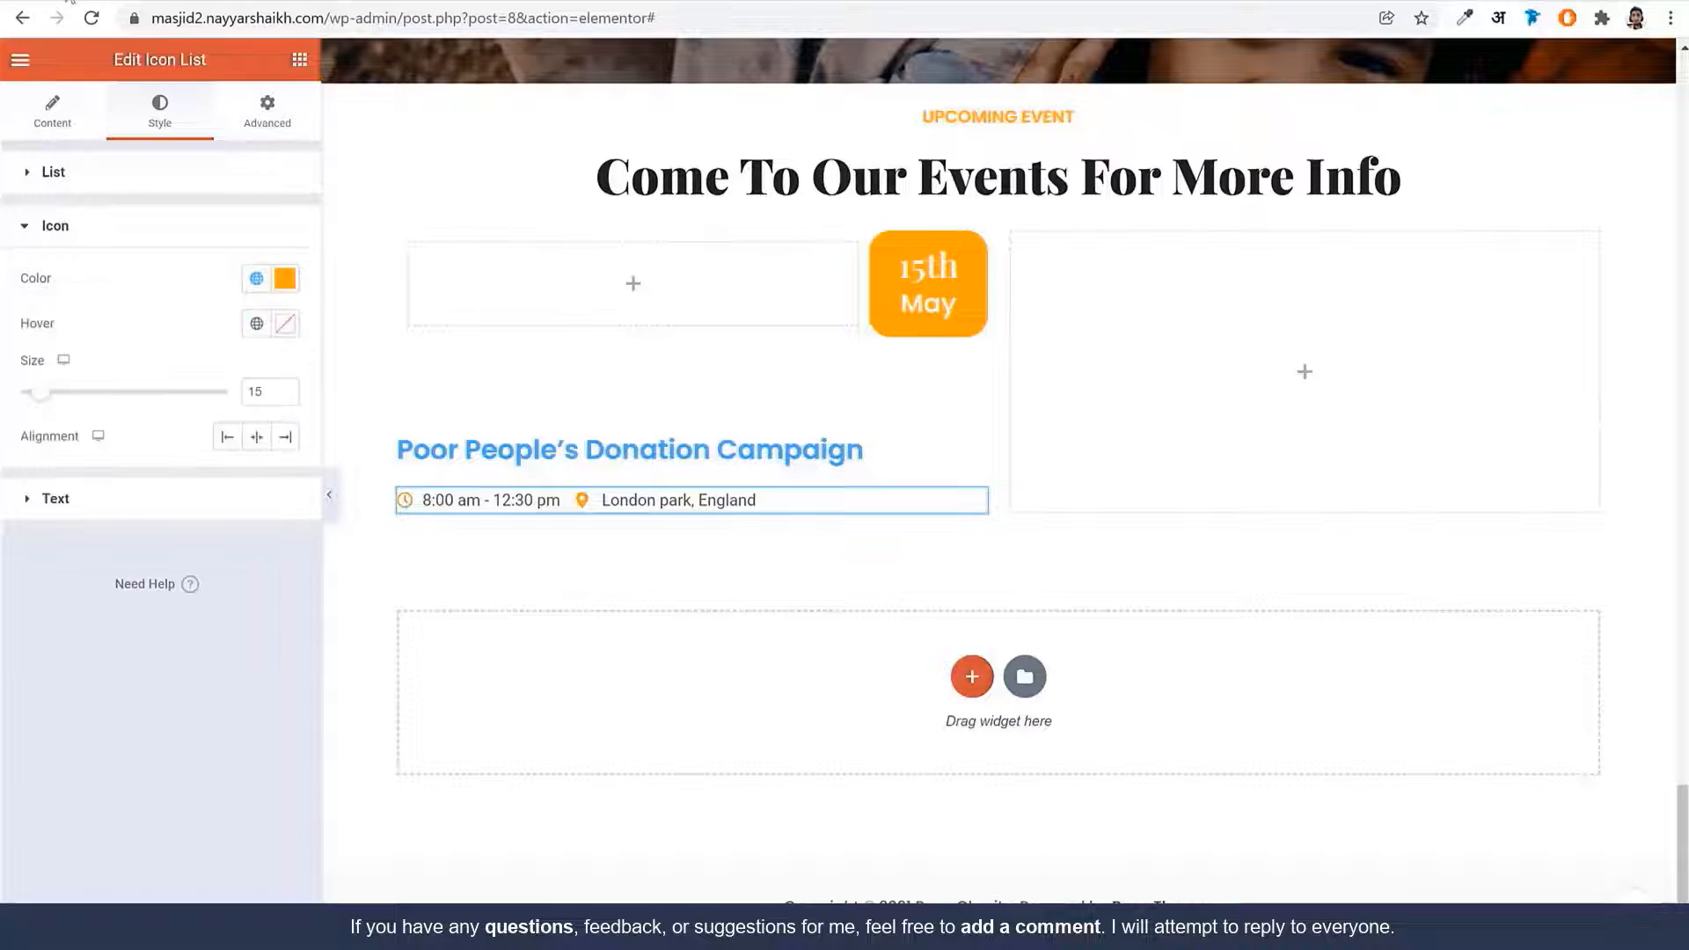
{"action": "left_click", "coordinate": [70, 2]}
{"action": "left_click", "coordinate": [400, 2]}
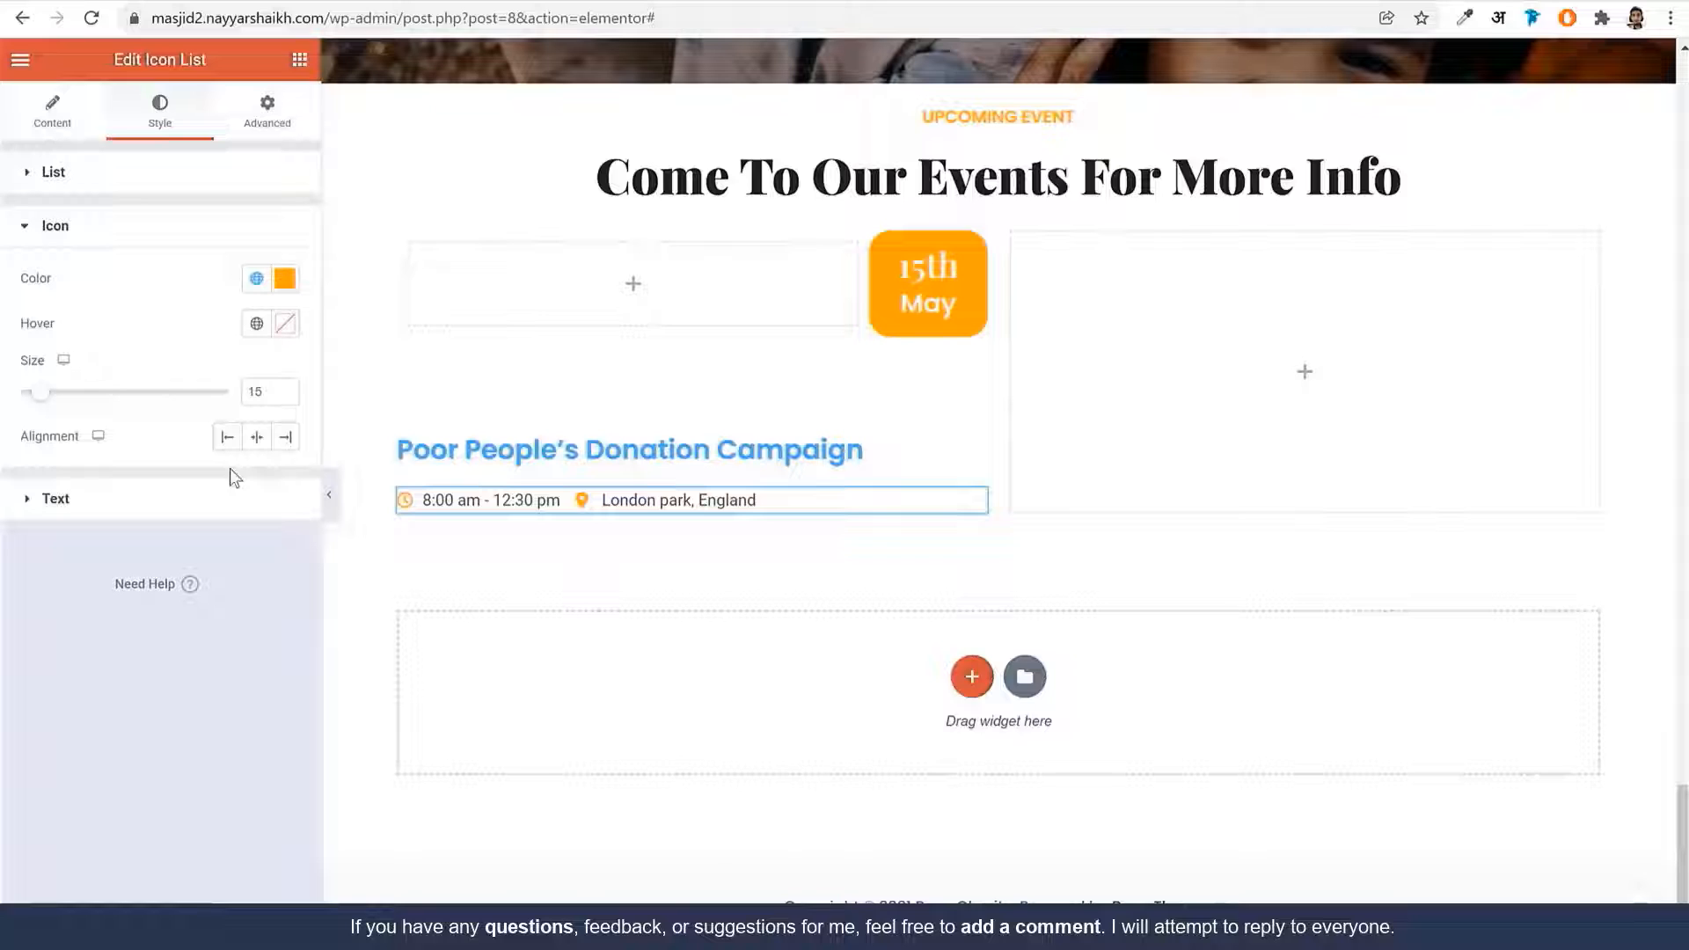
Set the list text to Poppins and save that typography as a new global font
{"action": "left_click", "coordinate": [199, 499]}
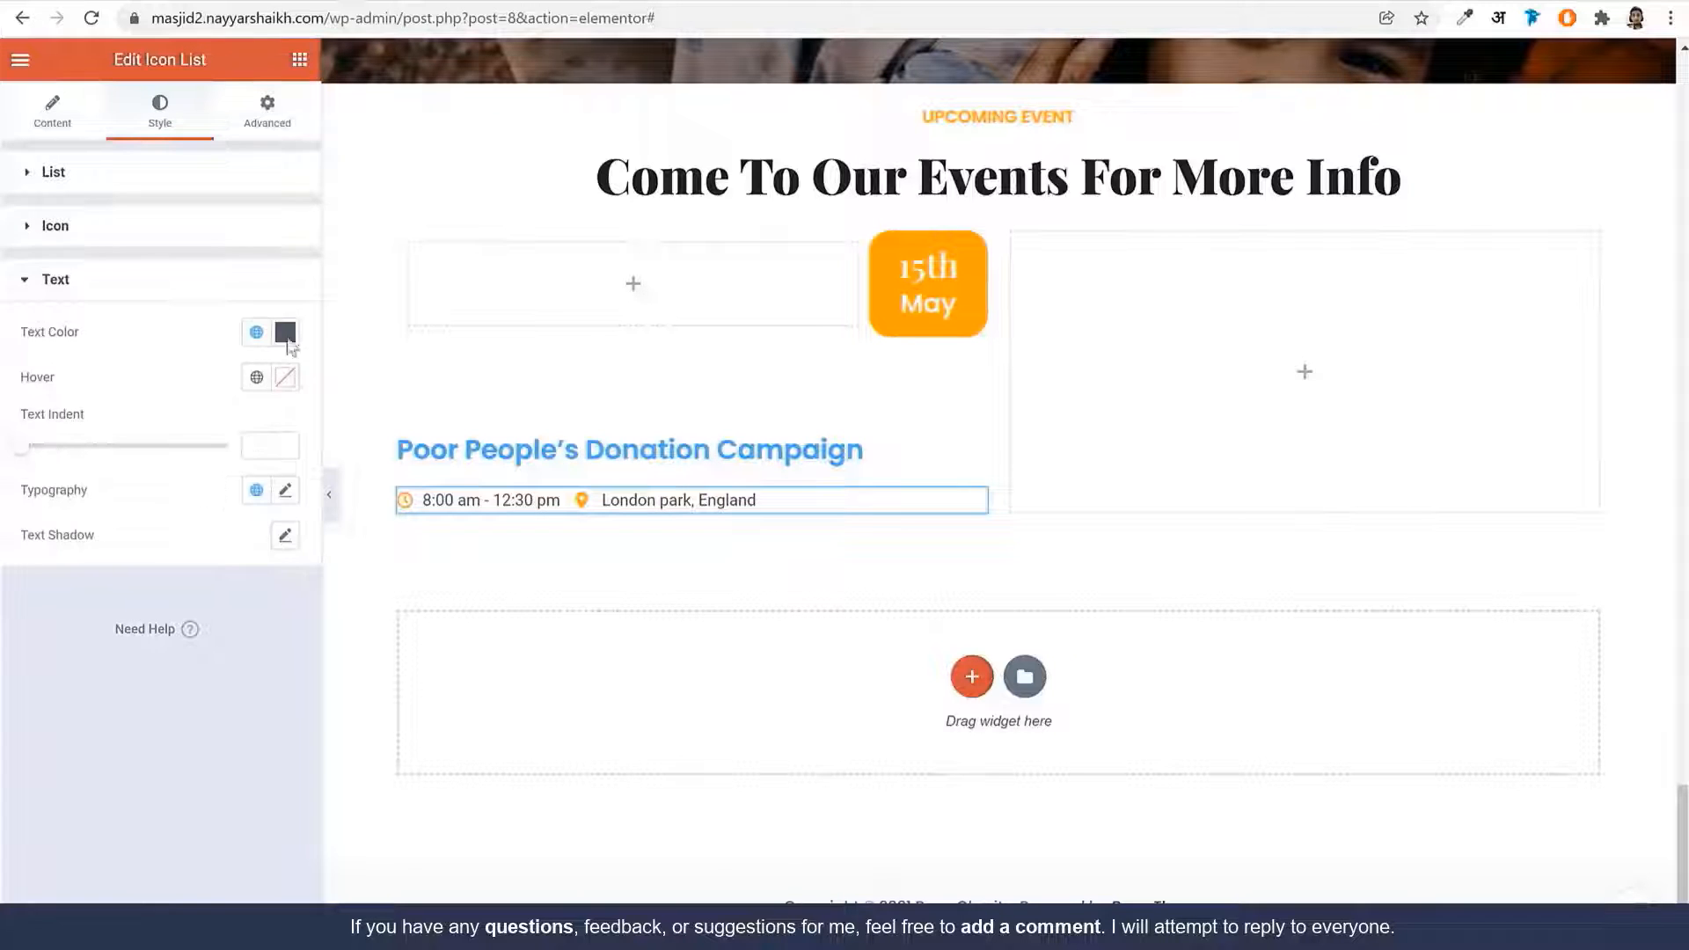
{"action": "left_click", "coordinate": [287, 493]}
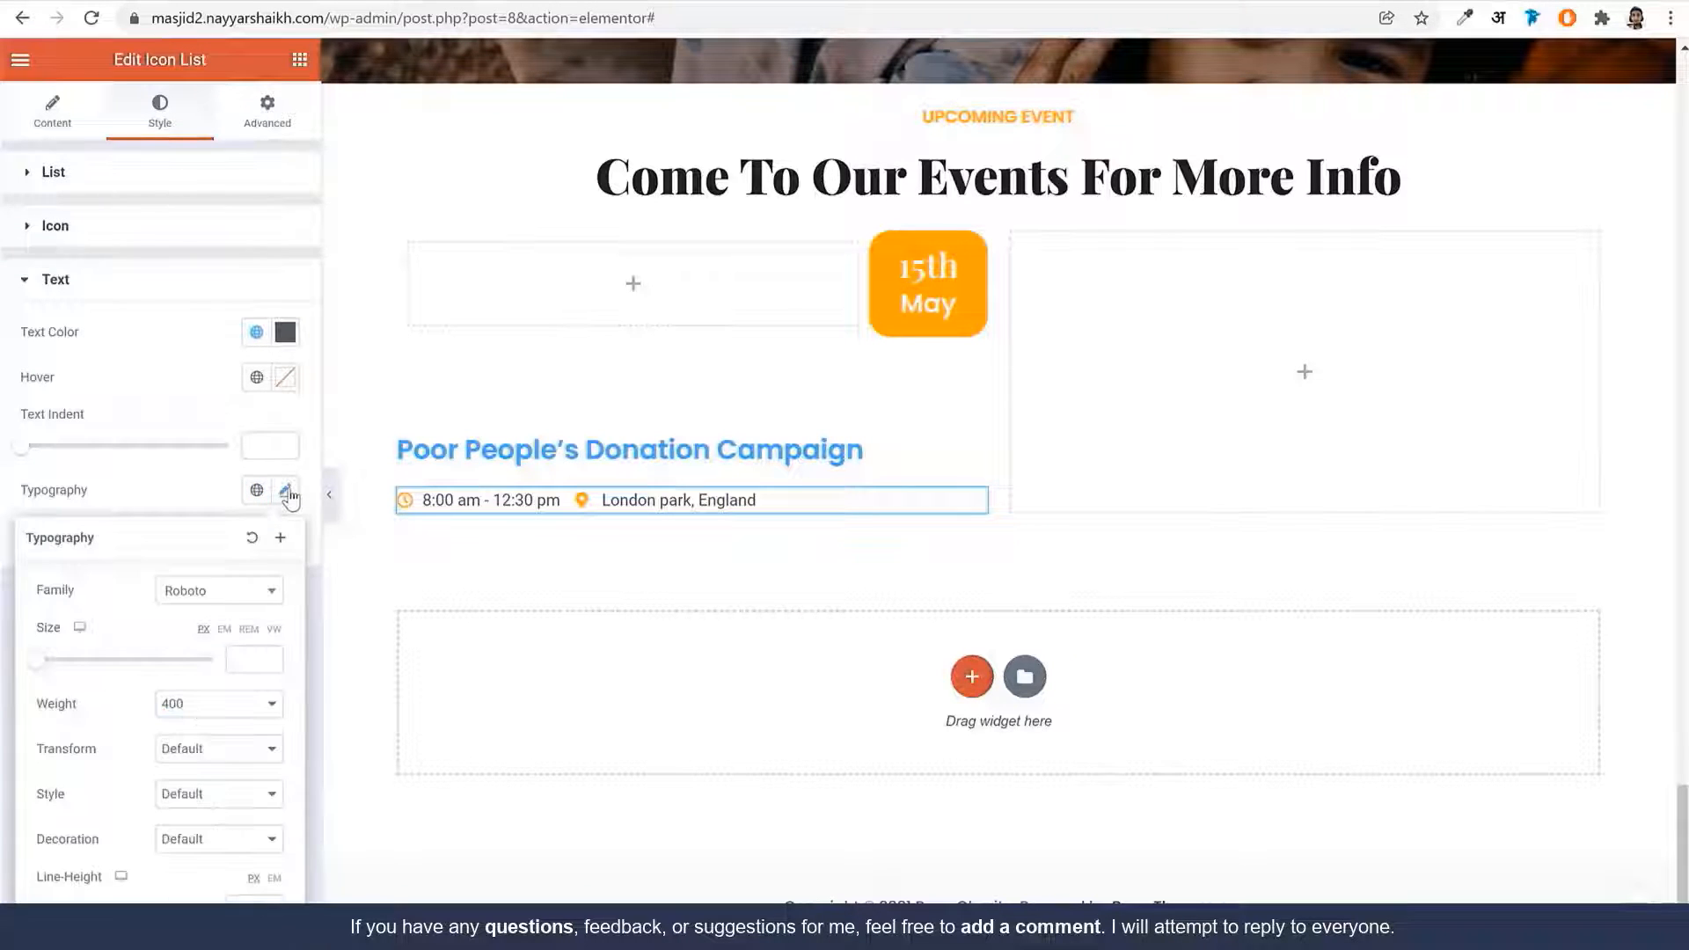
{"action": "left_click", "coordinate": [211, 591]}
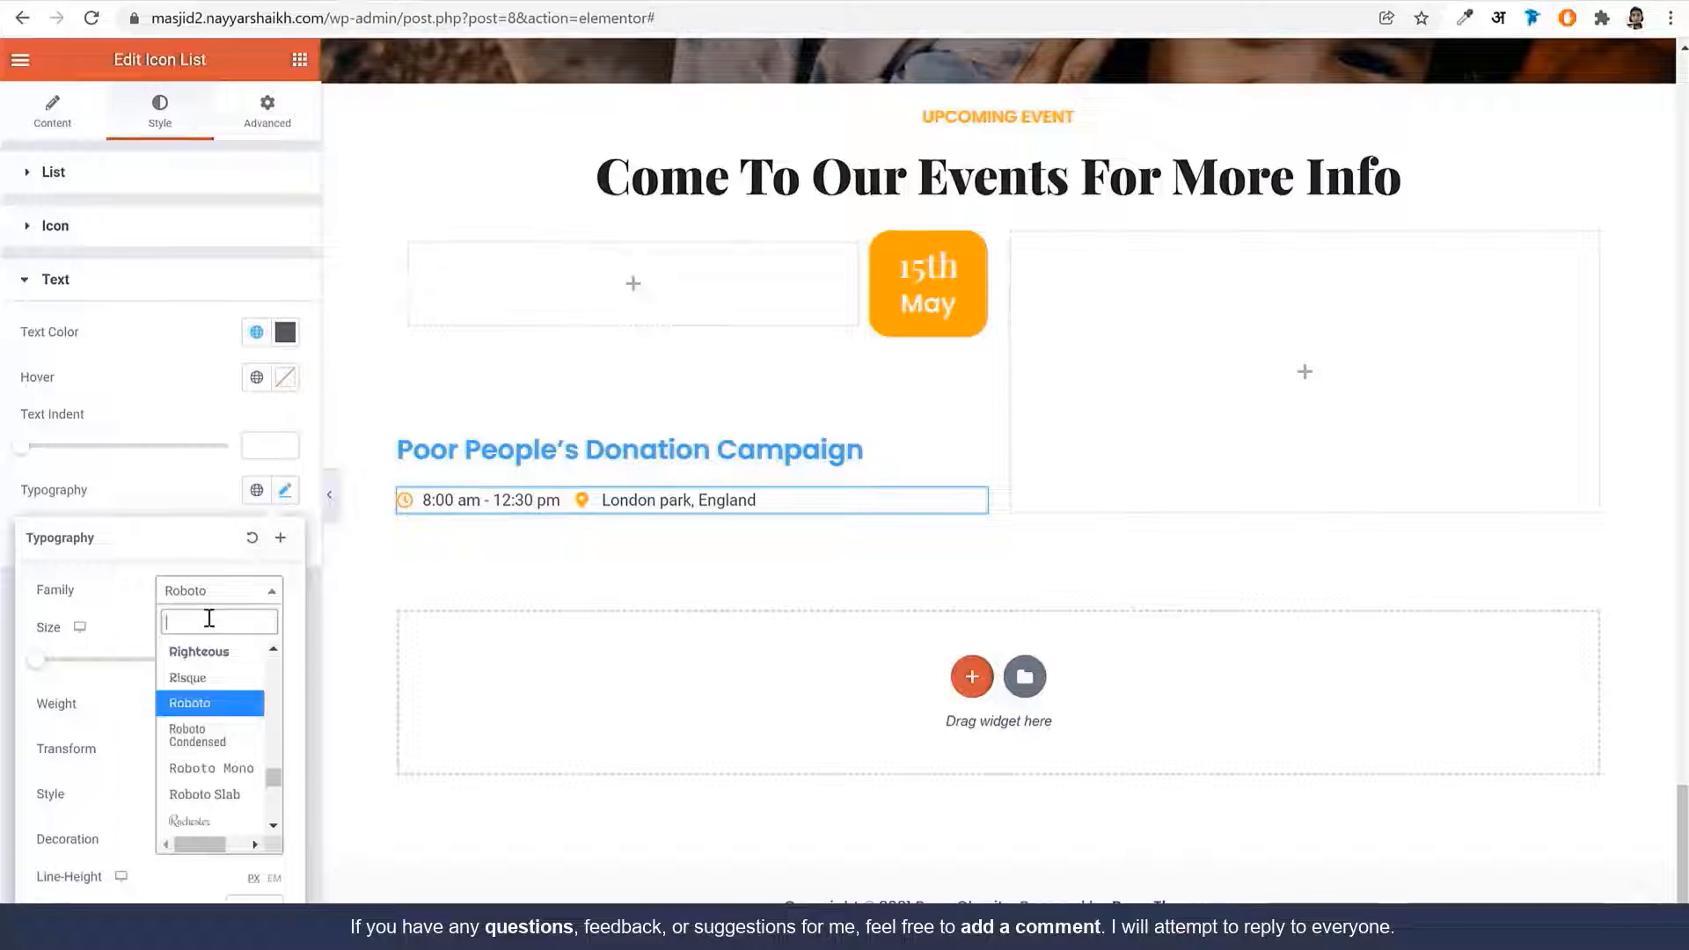
{"action": "type", "text": "popp"}
{"action": "key", "text": "Return"}
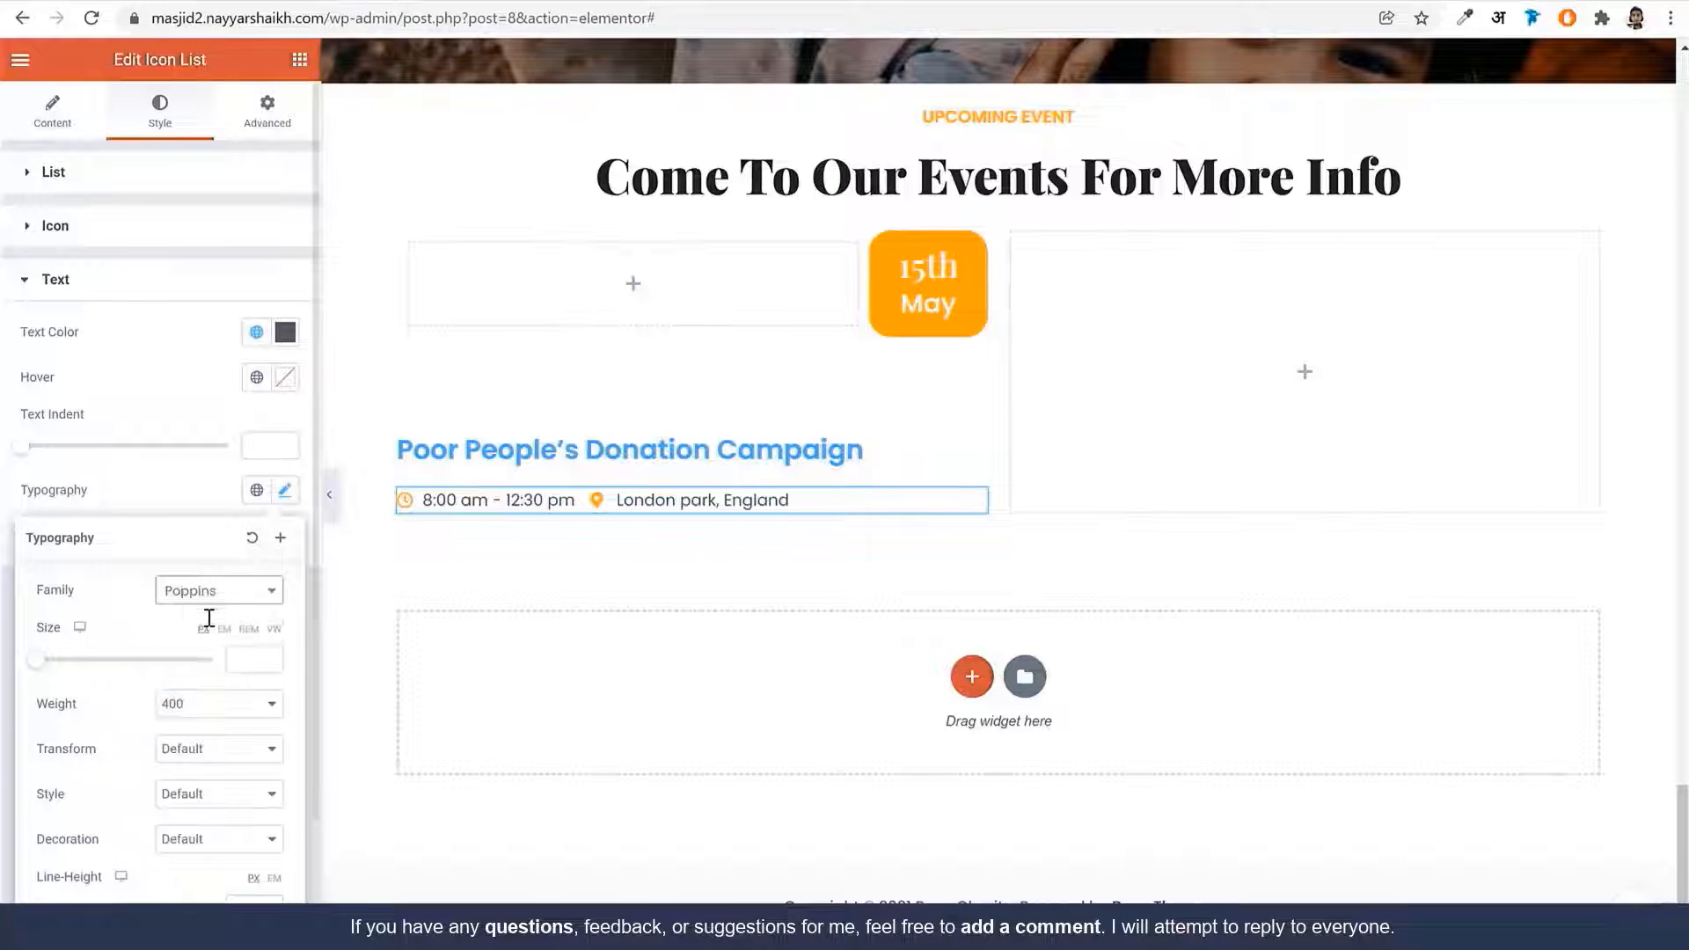
{"action": "scroll", "coordinate": [247, 644], "scroll_direction": "down", "scroll_amount": 1}
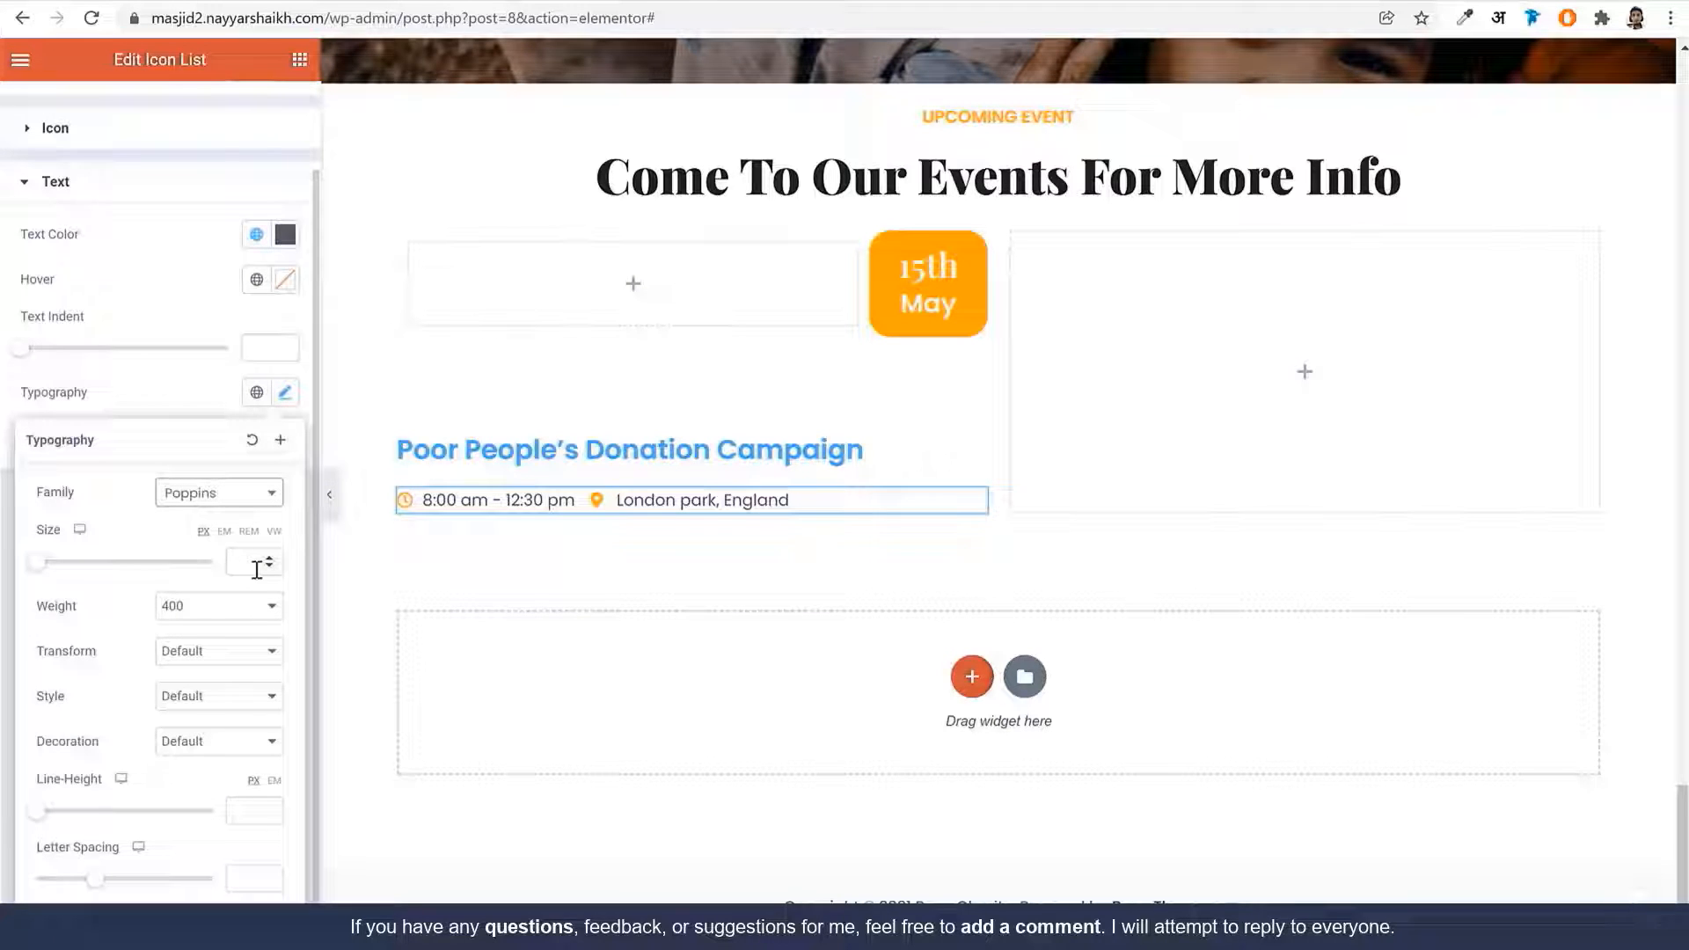
{"action": "left_click", "coordinate": [280, 440]}
{"action": "double_click", "coordinate": [842, 497]}
{"action": "key", "text": "ctrl+a"}
{"action": "type", "text": "P"}
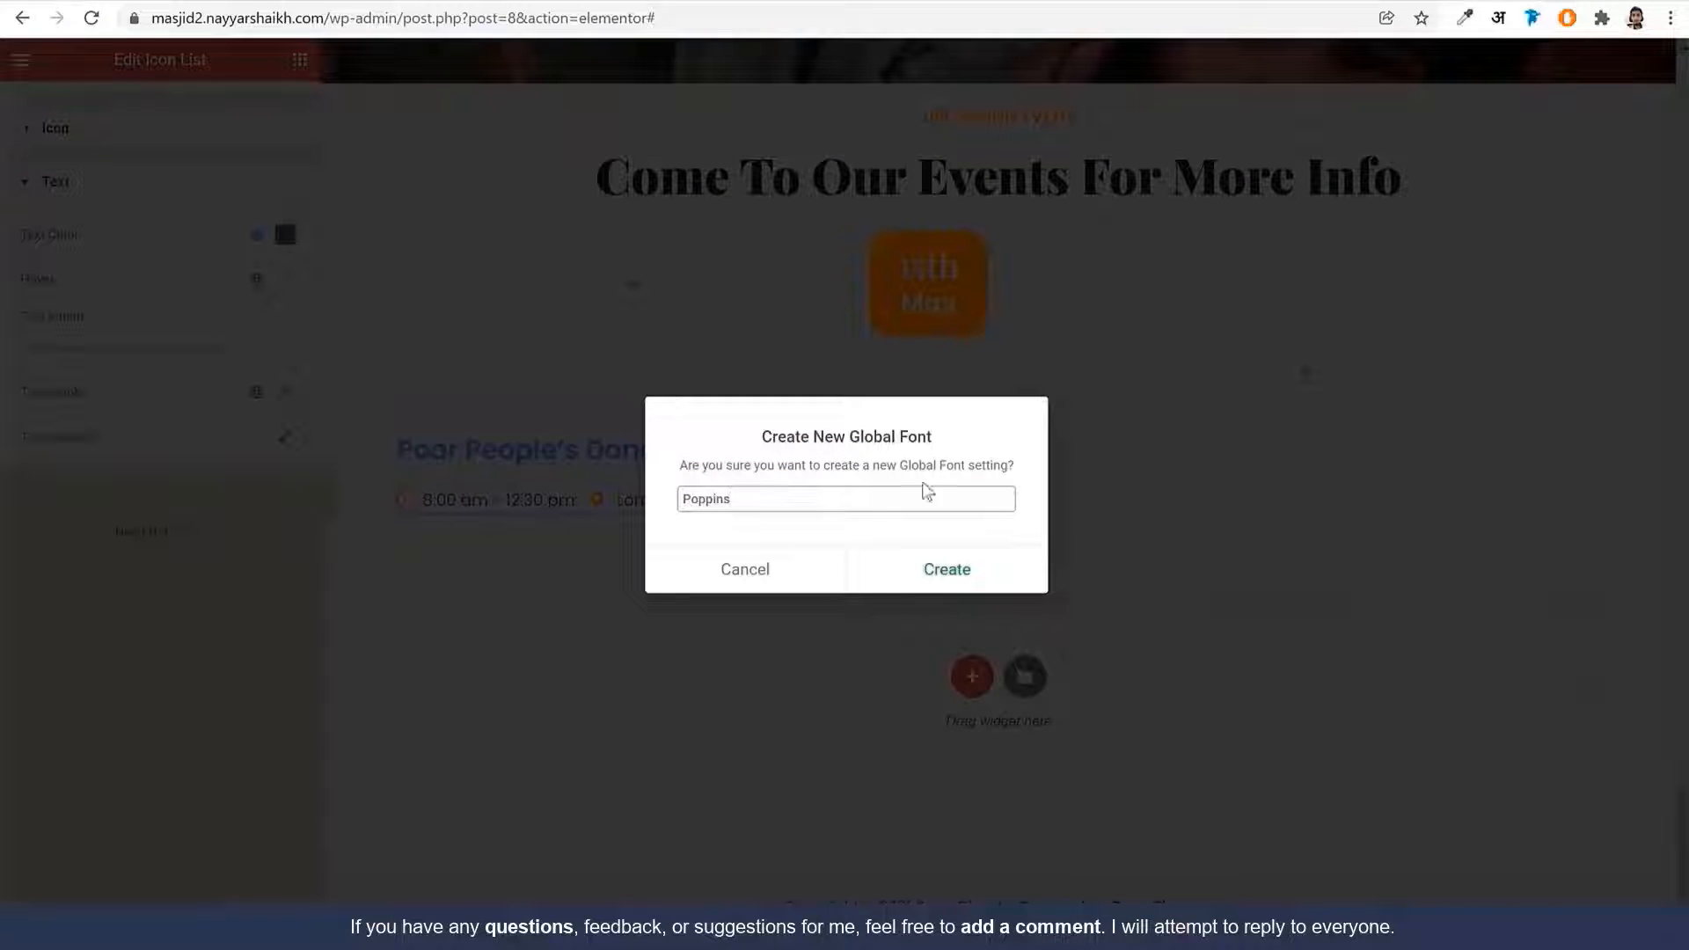
{"action": "left_click", "coordinate": [993, 571]}
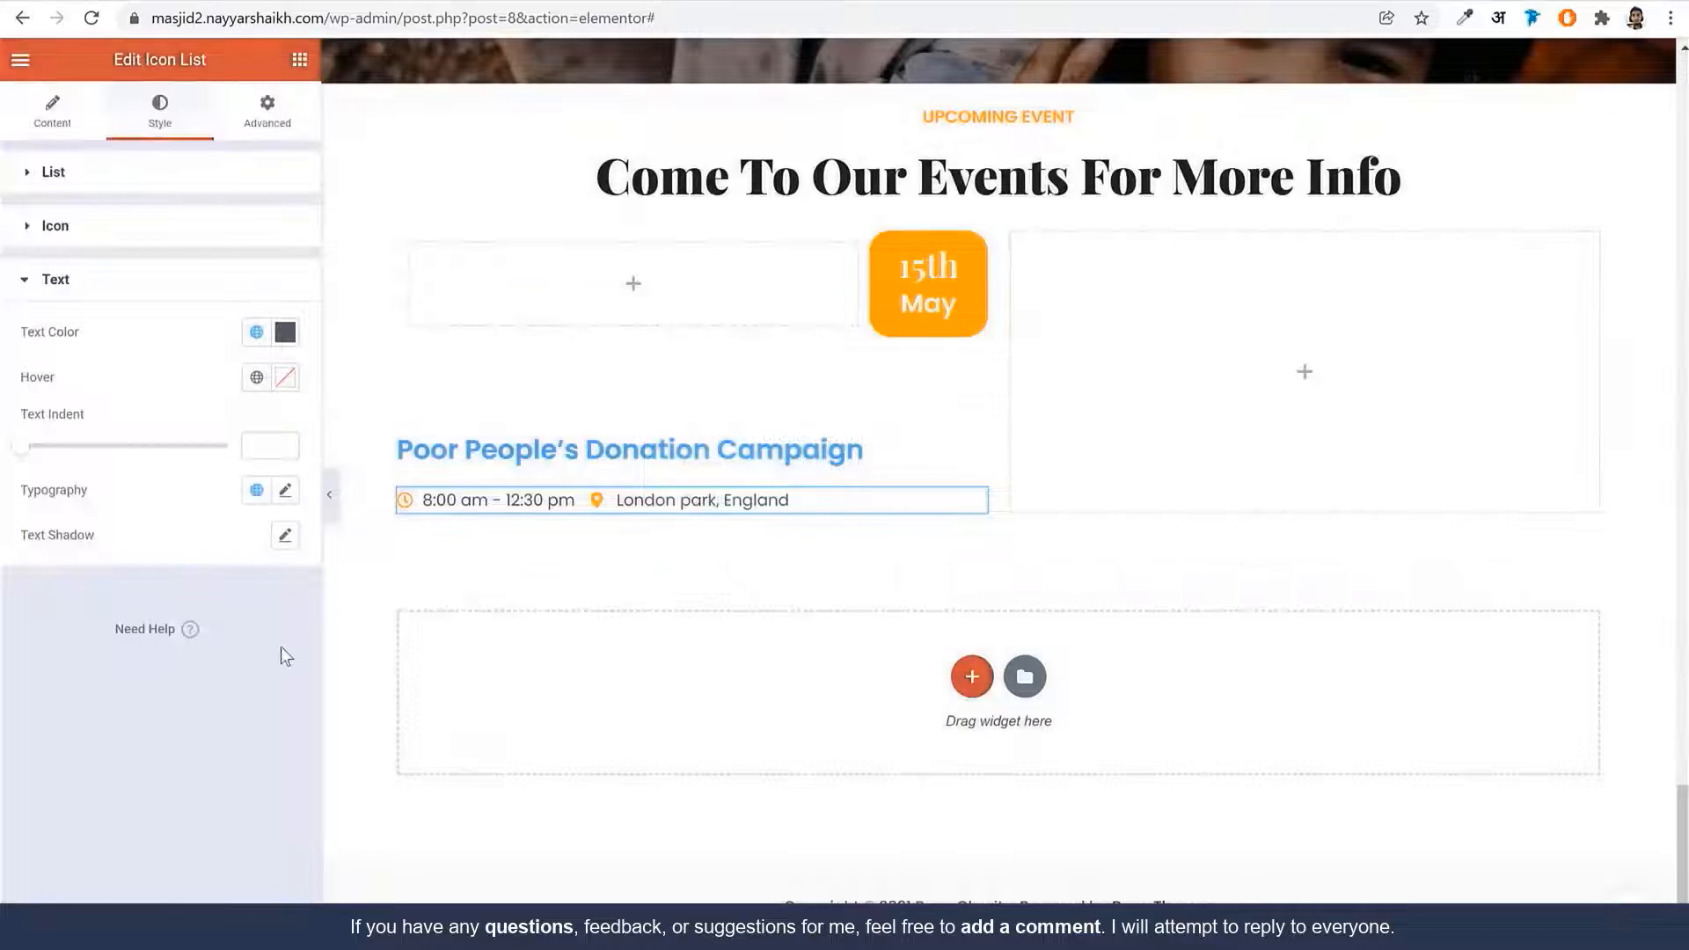
{"action": "left_click", "coordinate": [257, 491]}
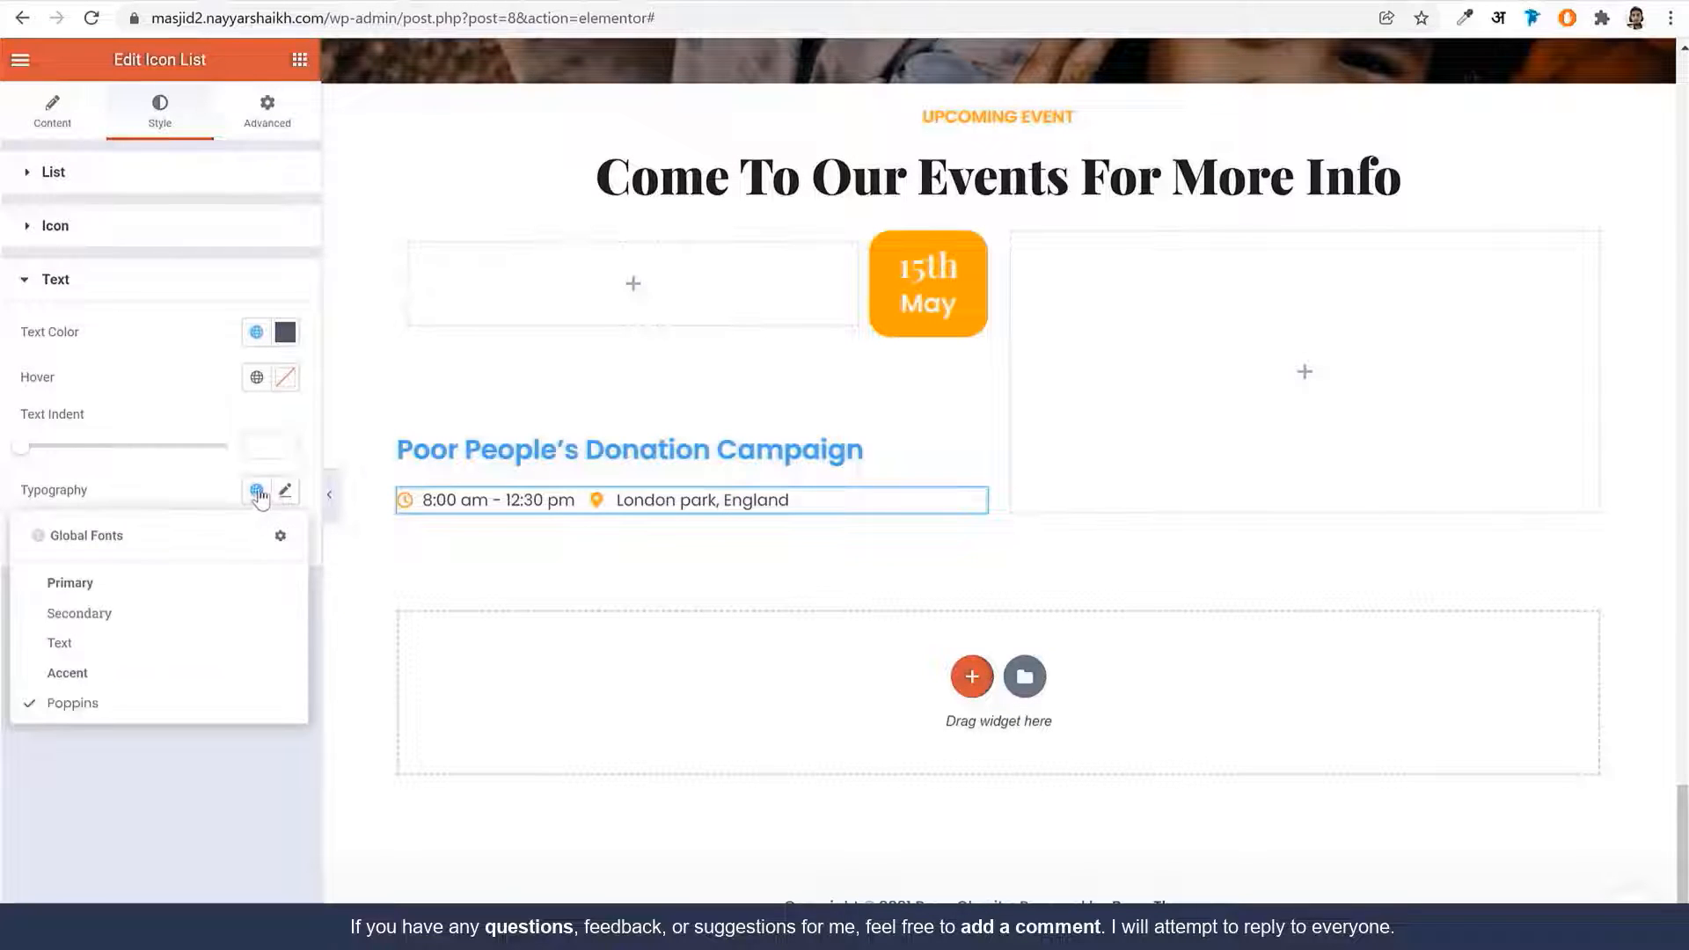
{"action": "left_click", "coordinate": [113, 704]}
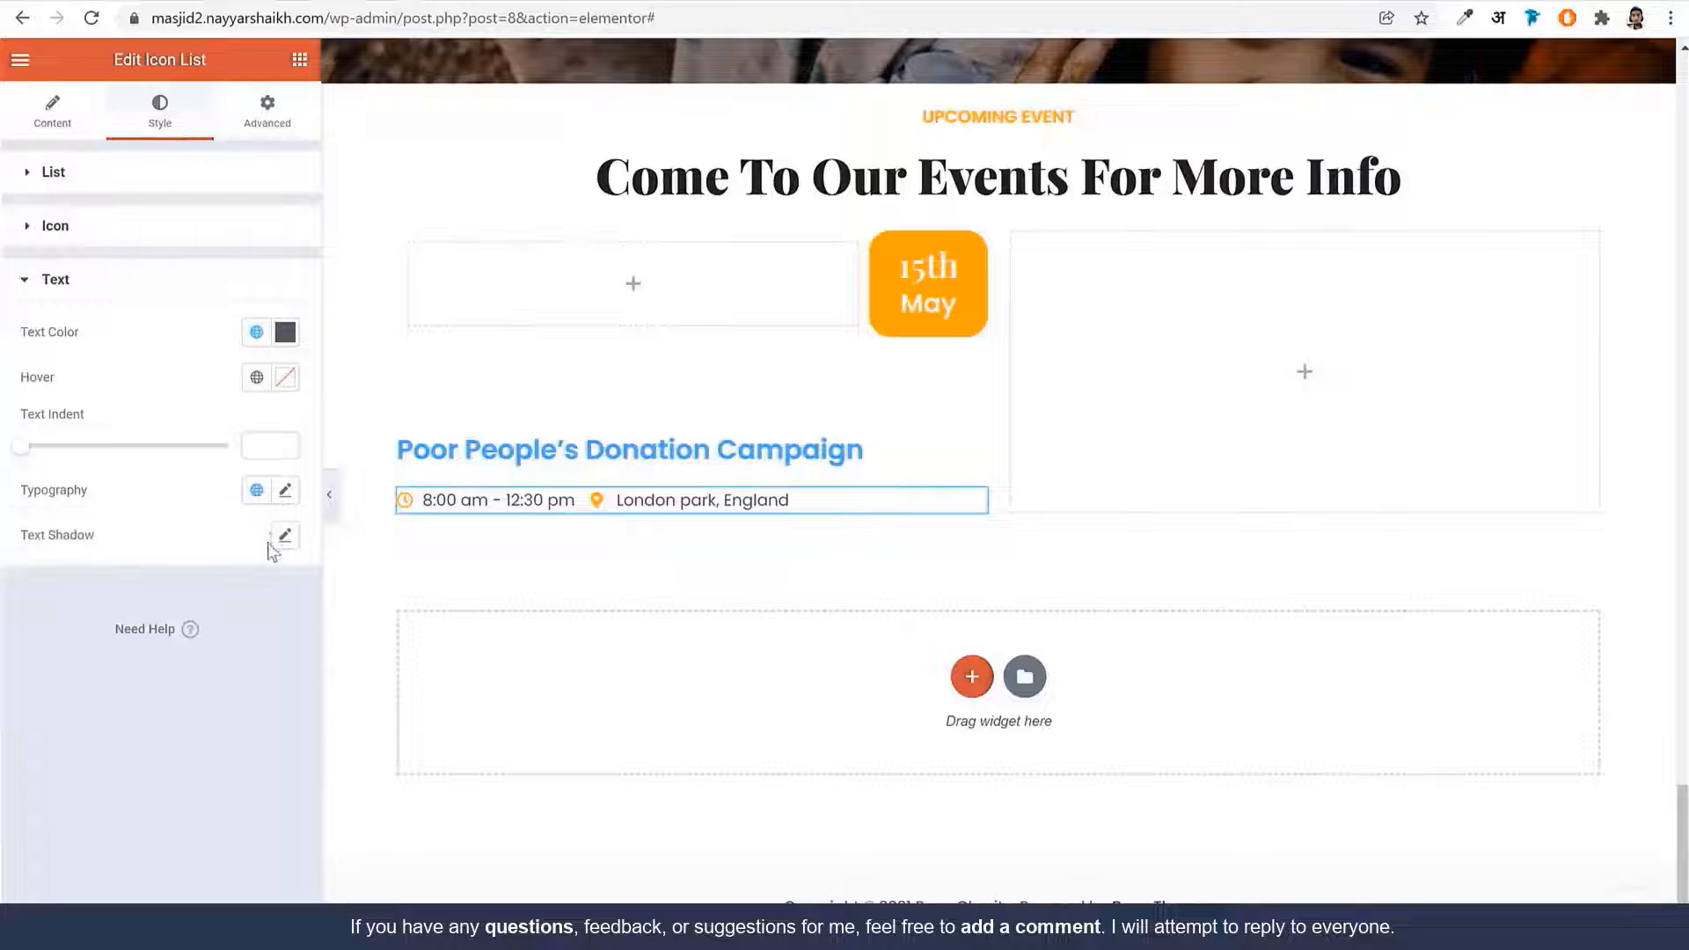
Reduce the list text to size 13 and set padding to 10 top, 2 bottom
{"action": "left_click", "coordinate": [285, 492]}
{"action": "scroll", "coordinate": [229, 649], "scroll_direction": "down", "scroll_amount": 1}
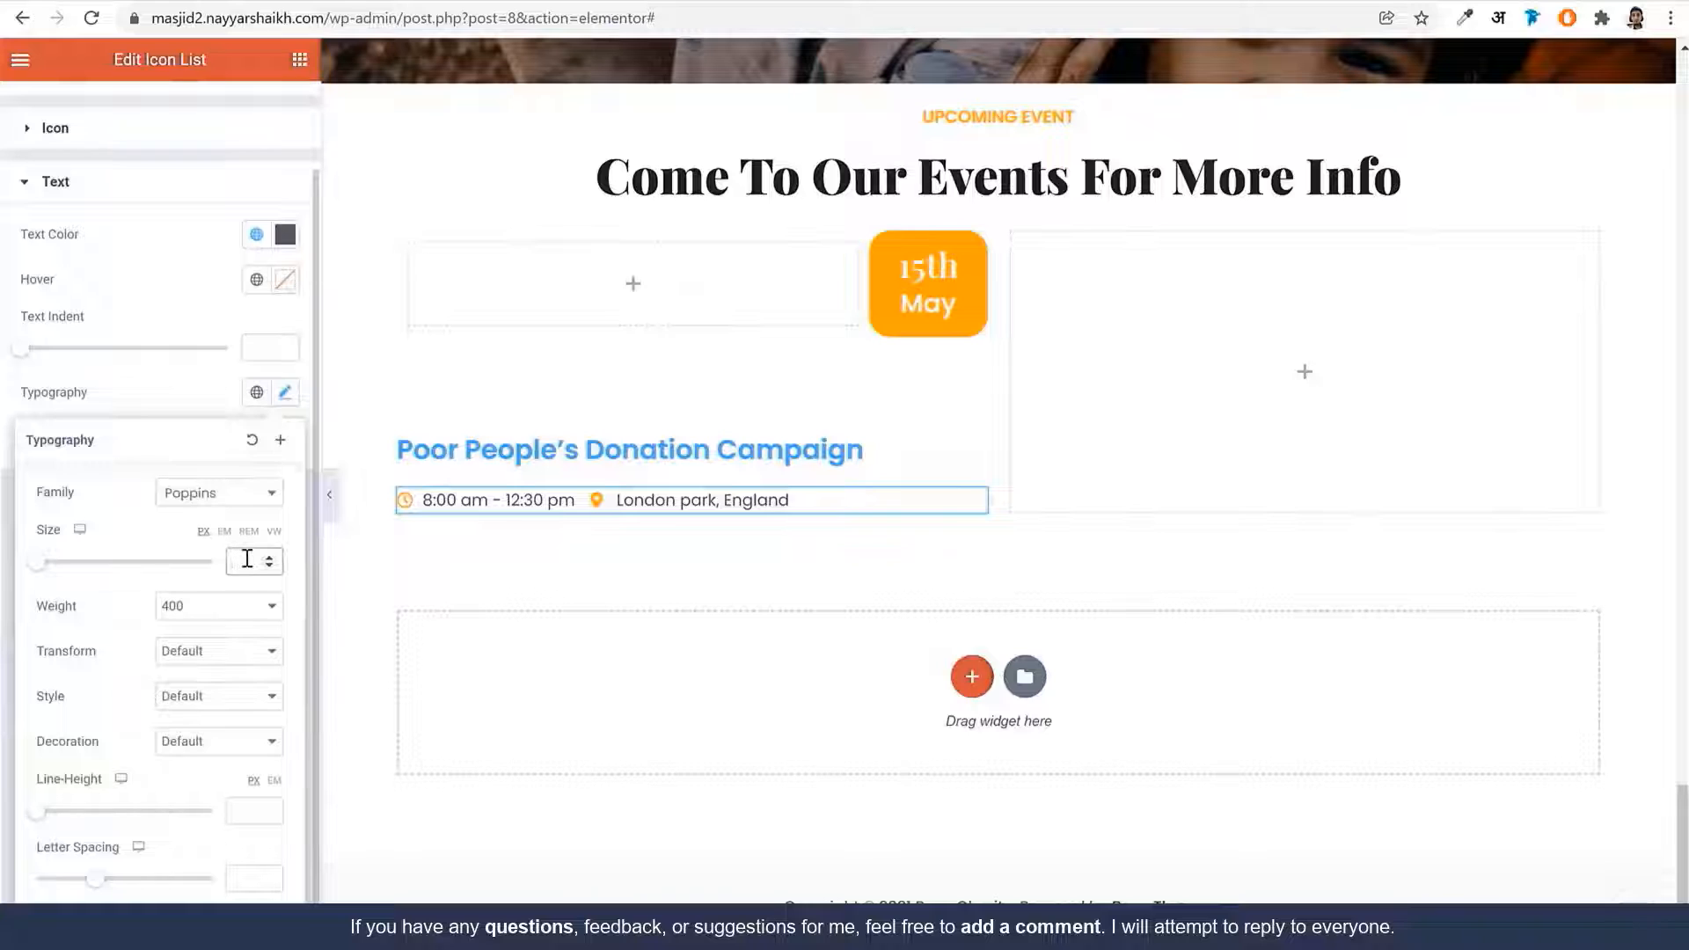
{"action": "type", "text": "13"}
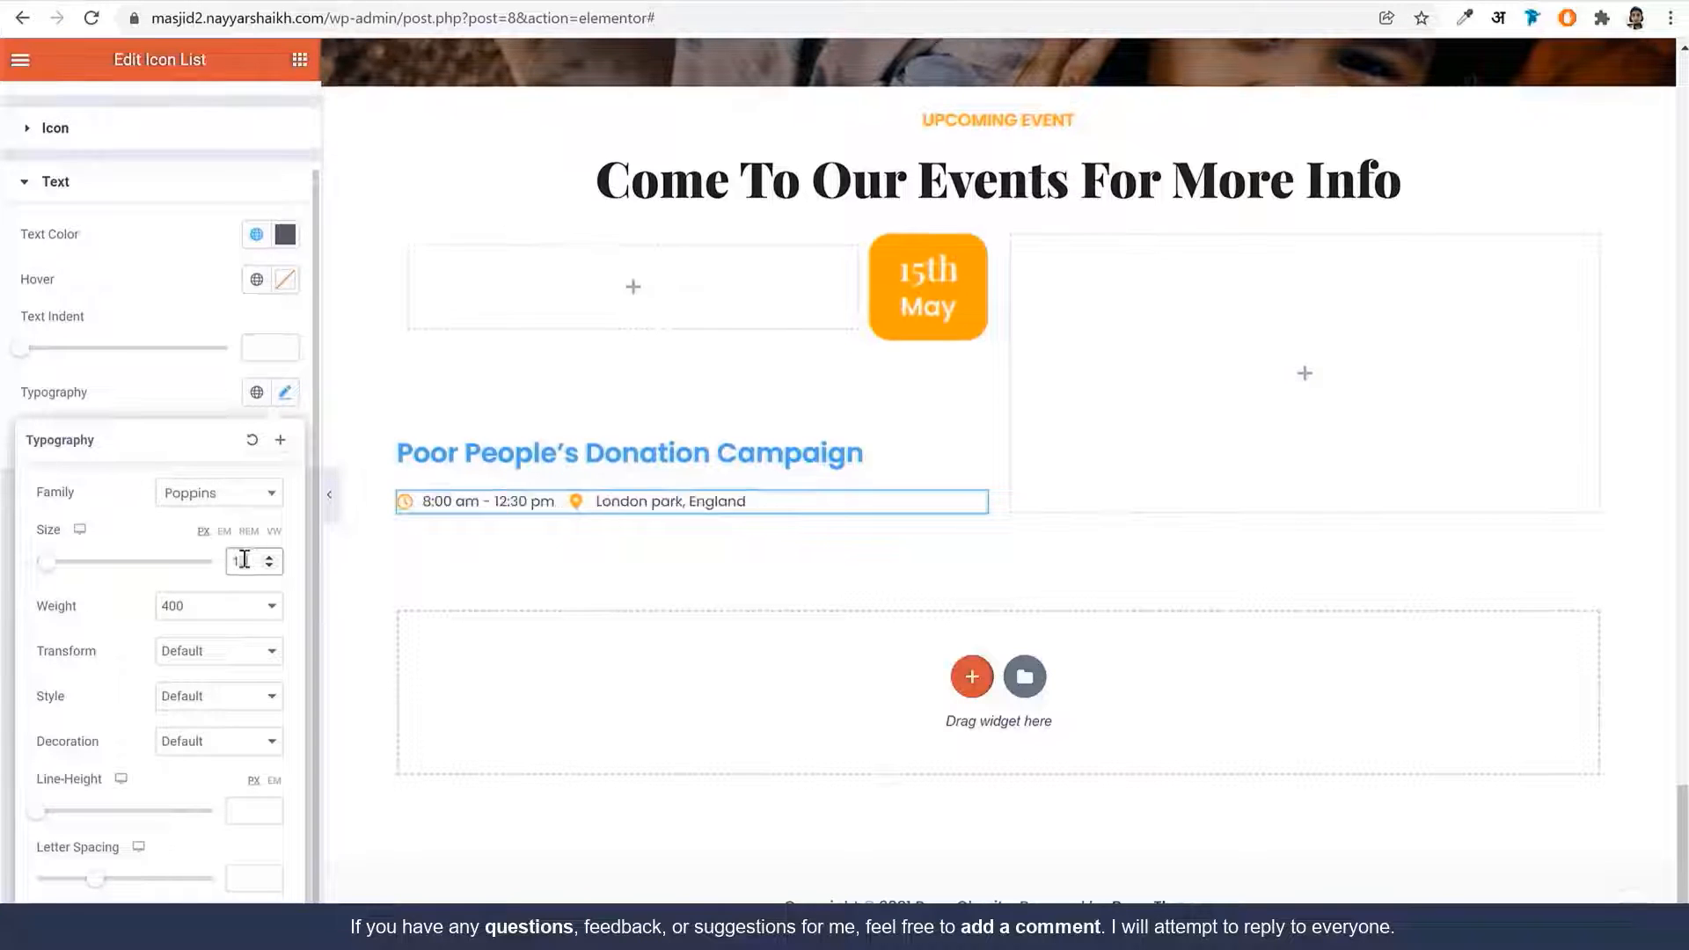
{"action": "left_click", "coordinate": [174, 407]}
{"action": "scroll", "coordinate": [273, 154], "scroll_direction": "up", "scroll_amount": 1}
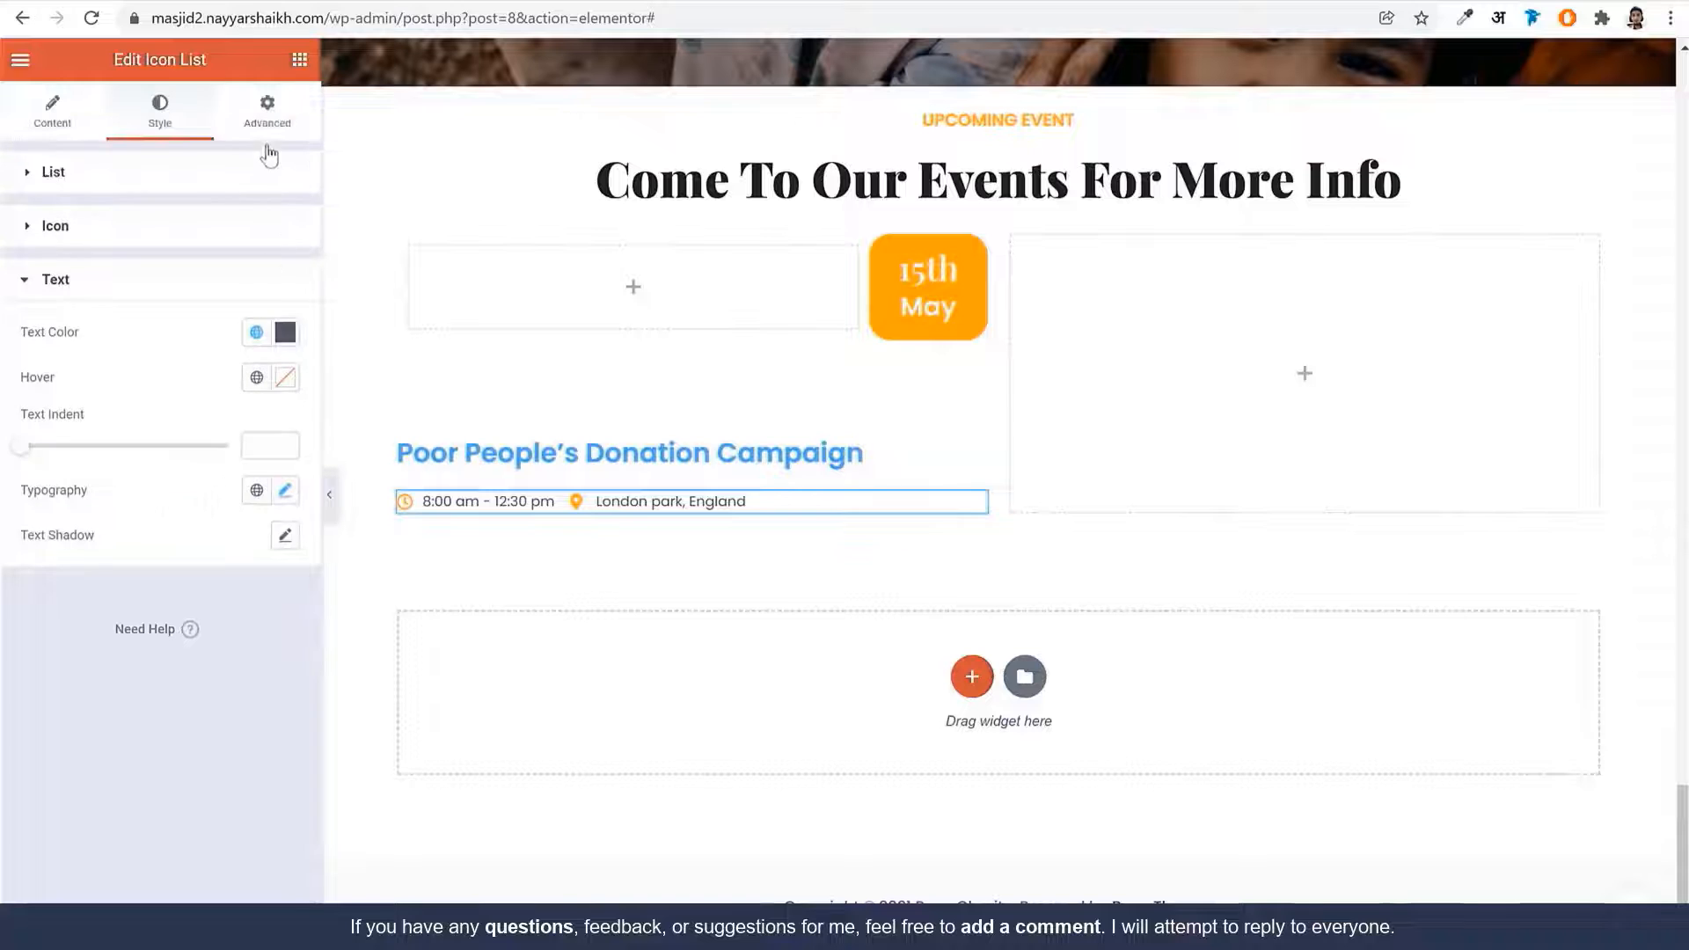
{"action": "left_click", "coordinate": [286, 108]}
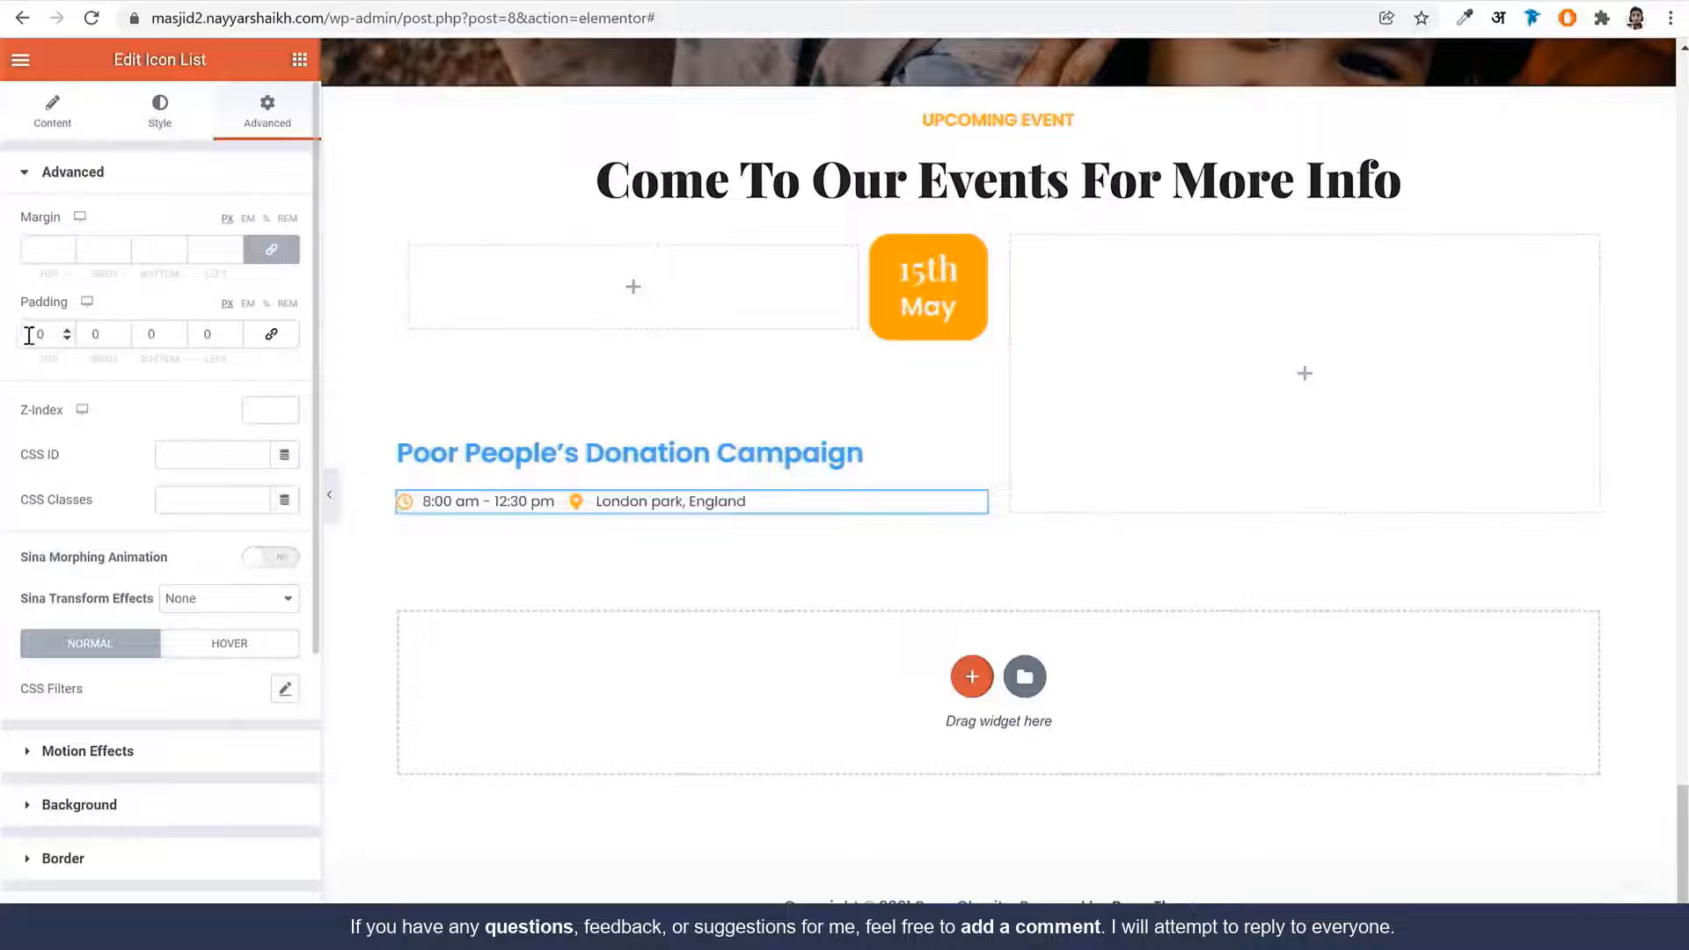
{"action": "type", "text": "10"}
{"action": "key", "text": "Tab"}
{"action": "key", "text": "Tab"}
{"action": "type", "text": "2"}
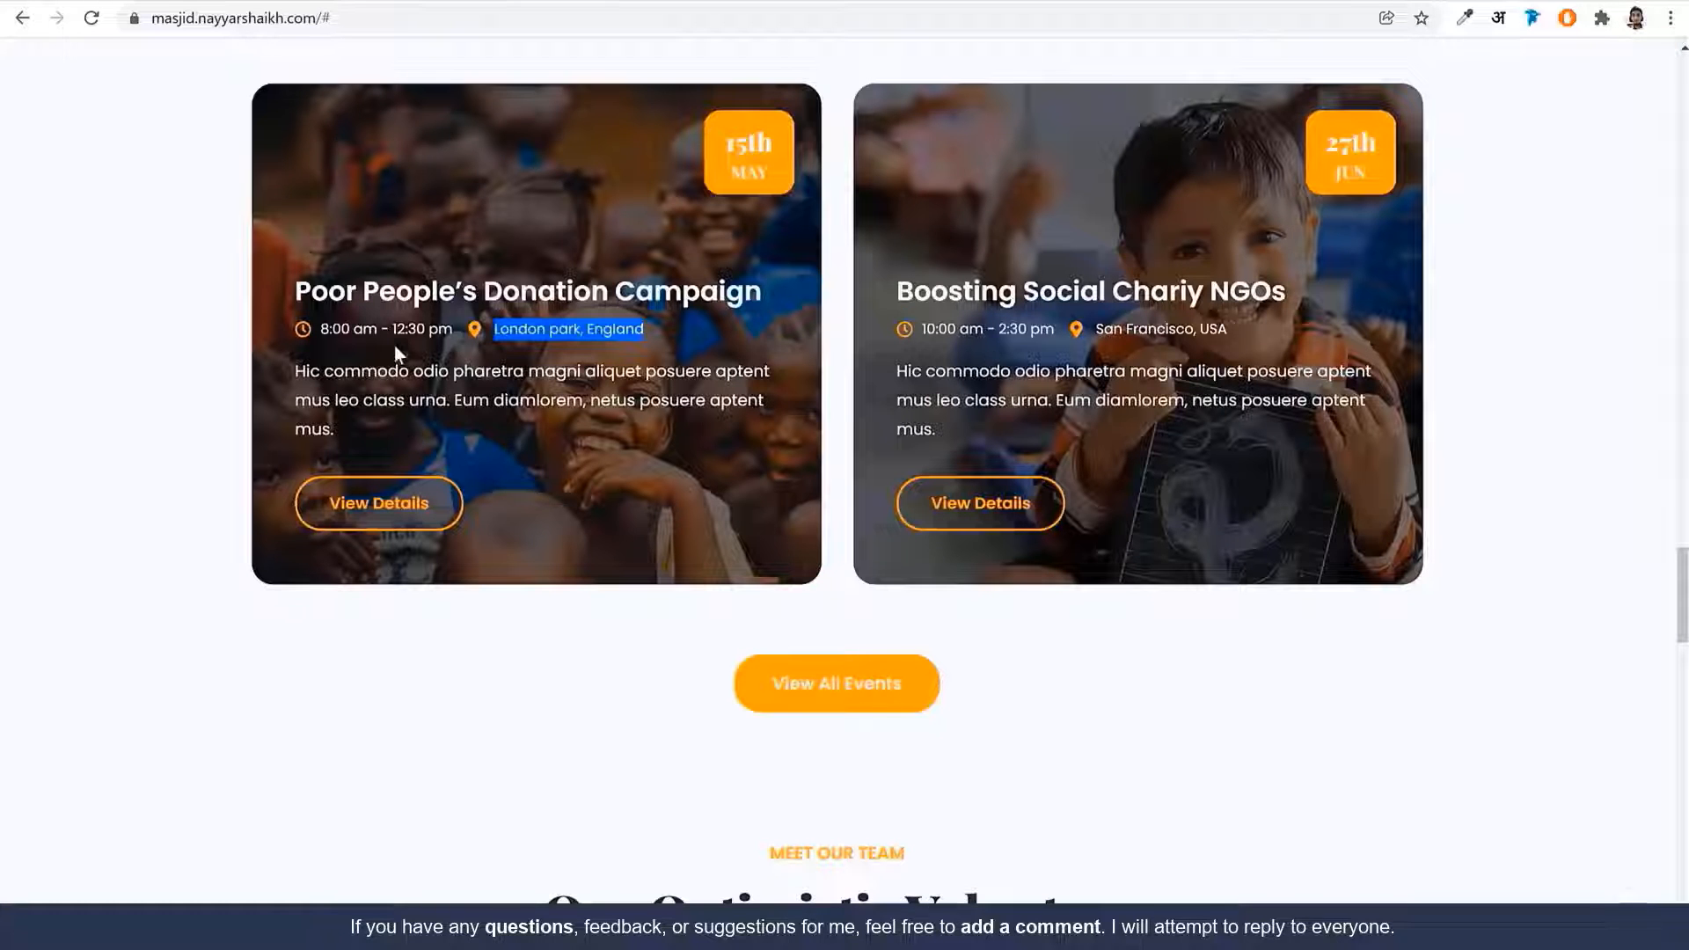
Add a Text Editor below the event details containing the copied Hic commodo description
{"action": "left_click_drag", "start_coordinate": [292, 363], "coordinate": [410, 434]}
{"action": "triple_click", "coordinate": [415, 405]}
{"action": "key", "text": "ctrl+c"}
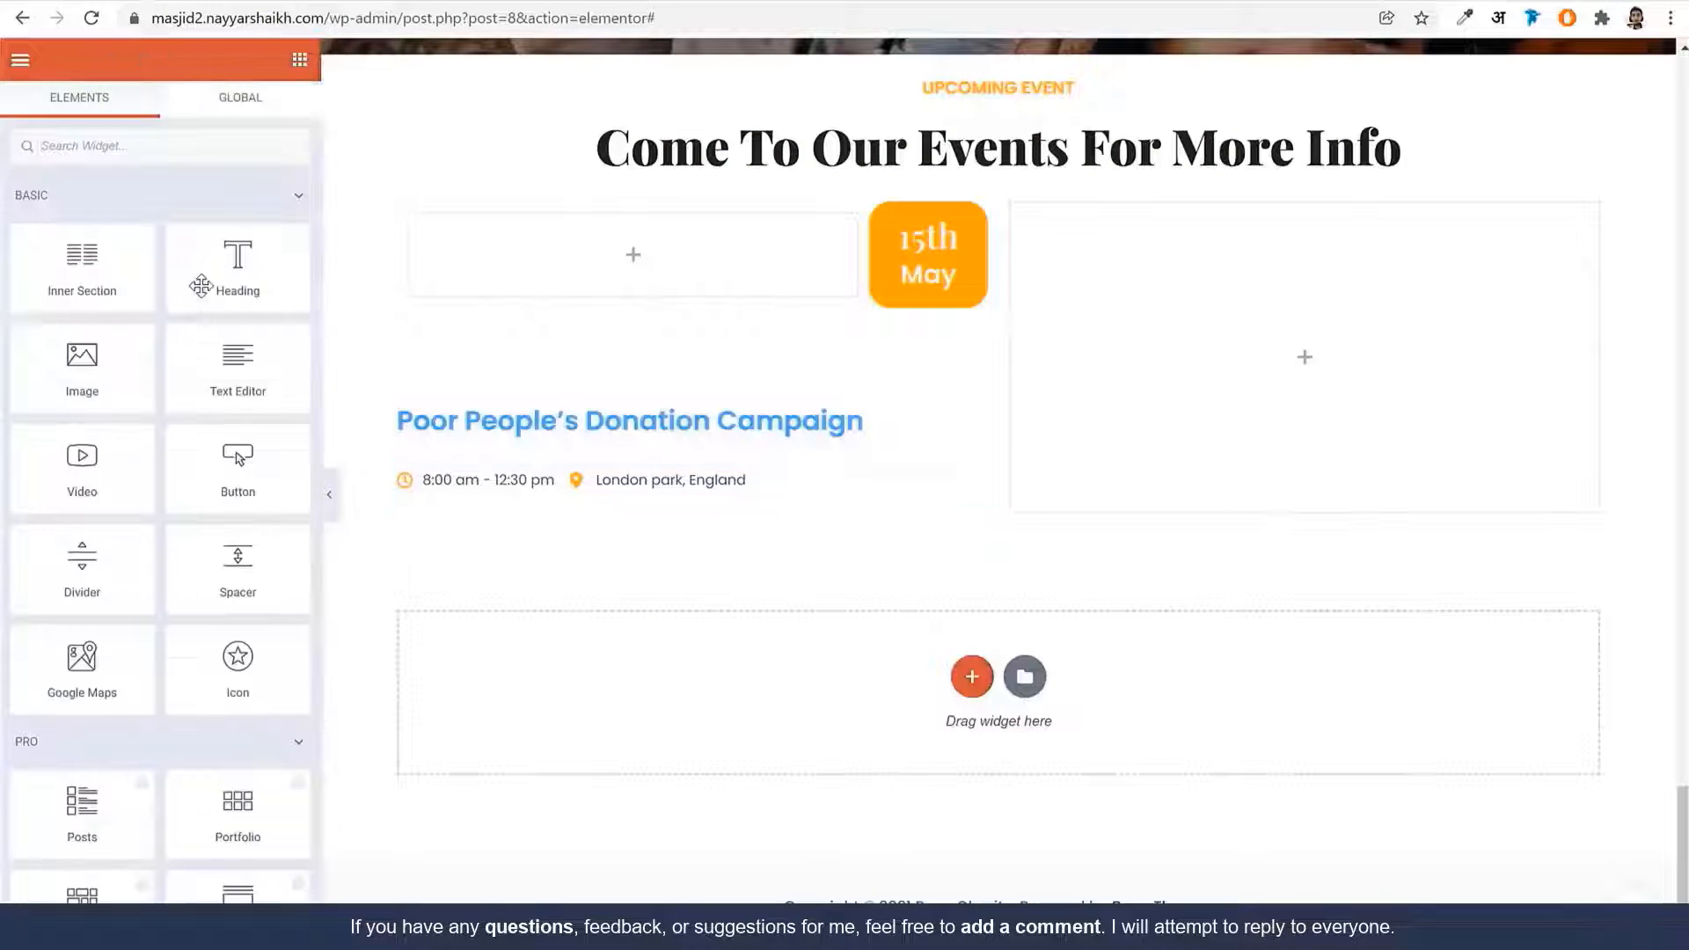
{"action": "left_click_drag", "start_coordinate": [238, 369], "coordinate": [539, 519]}
{"action": "double_click", "coordinate": [240, 406]}
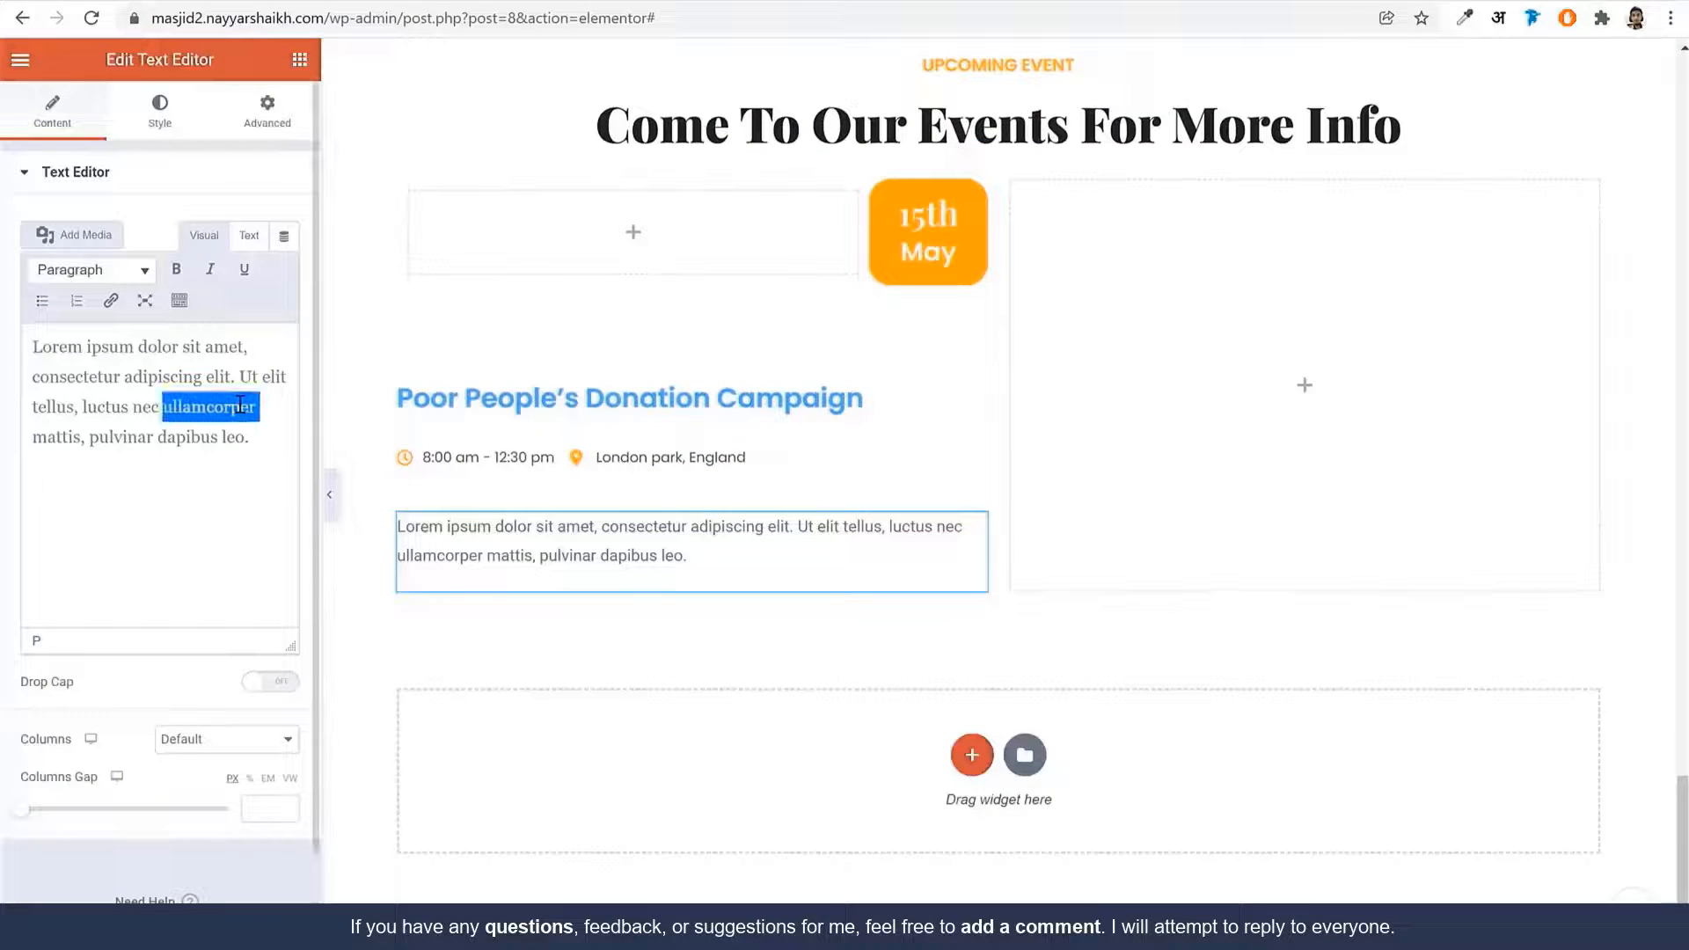
{"action": "key", "text": "ctrl+a"}
{"action": "key", "text": "ctrl+v"}
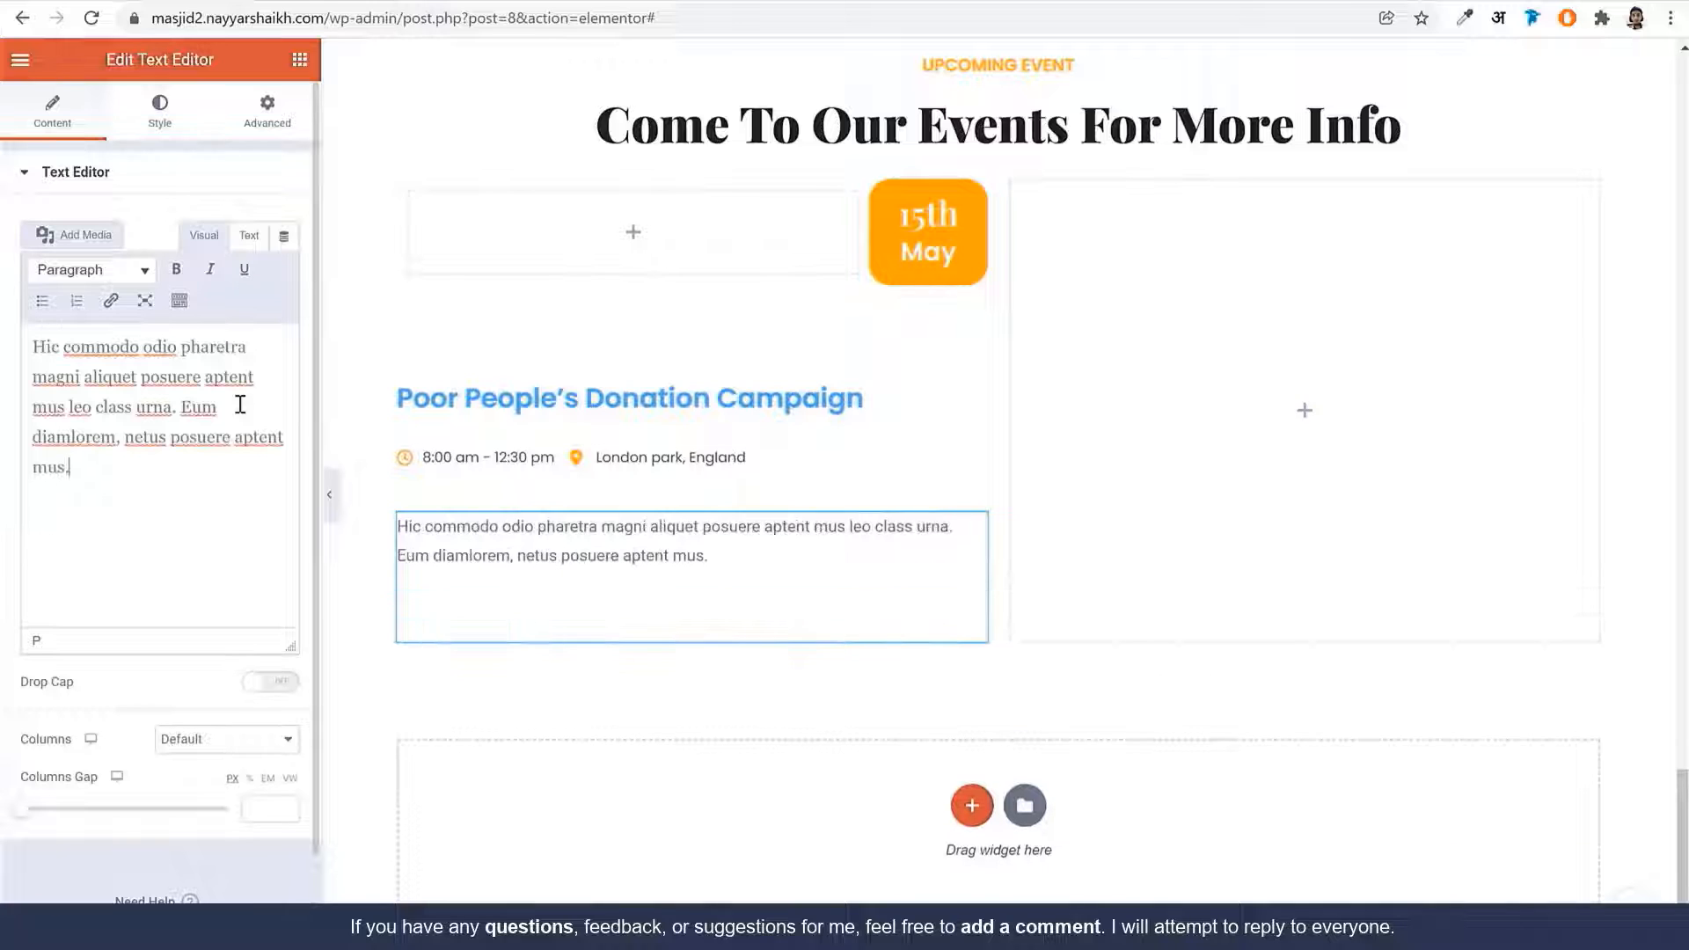
Set the paragraph's text colour to global Dark Blue and its font family to Poppins
{"action": "left_click", "coordinate": [159, 110]}
{"action": "left_click", "coordinate": [256, 270]}
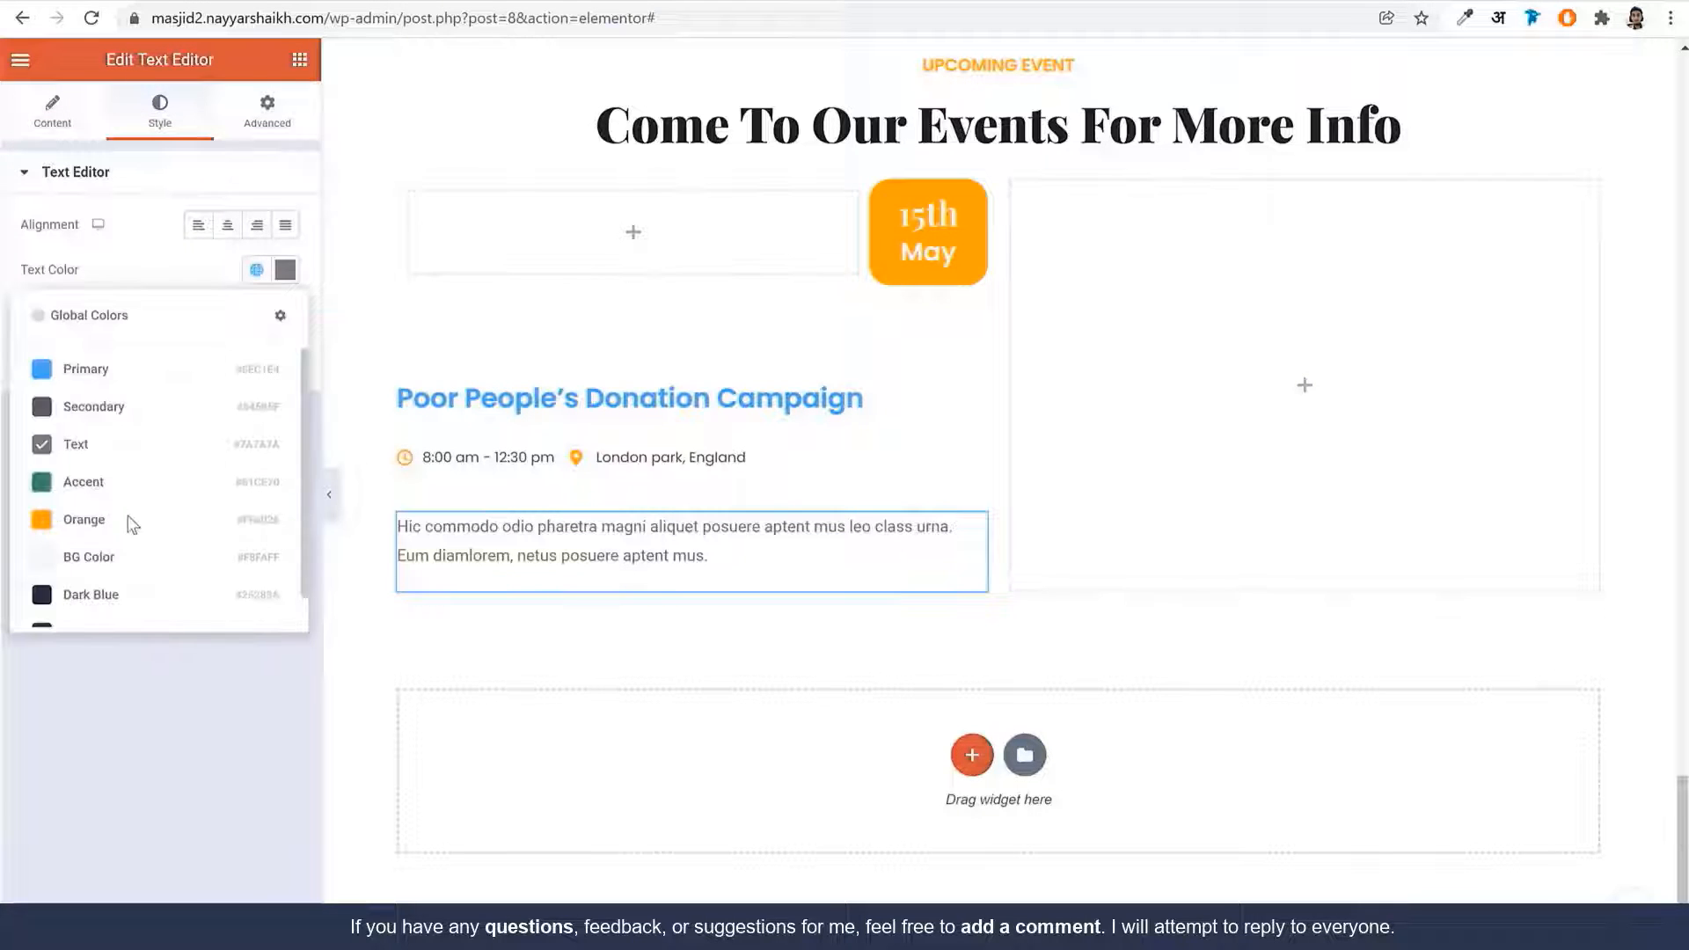
{"action": "left_click", "coordinate": [93, 600]}
{"action": "left_click", "coordinate": [285, 315]}
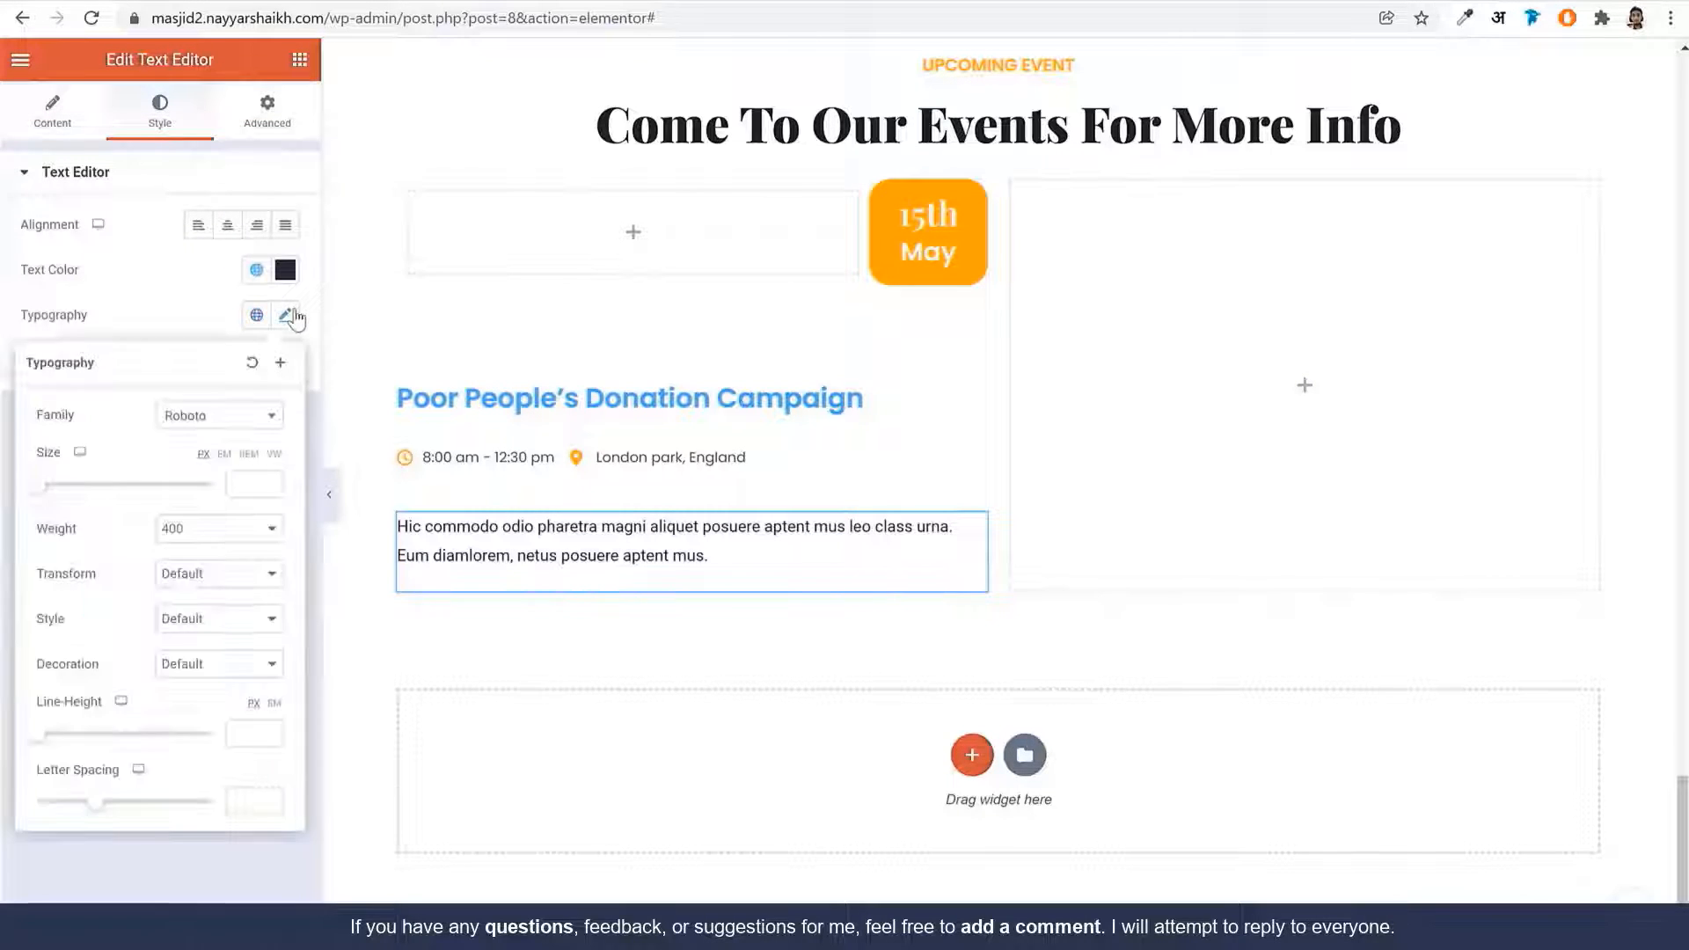
{"action": "left_click", "coordinate": [257, 317]}
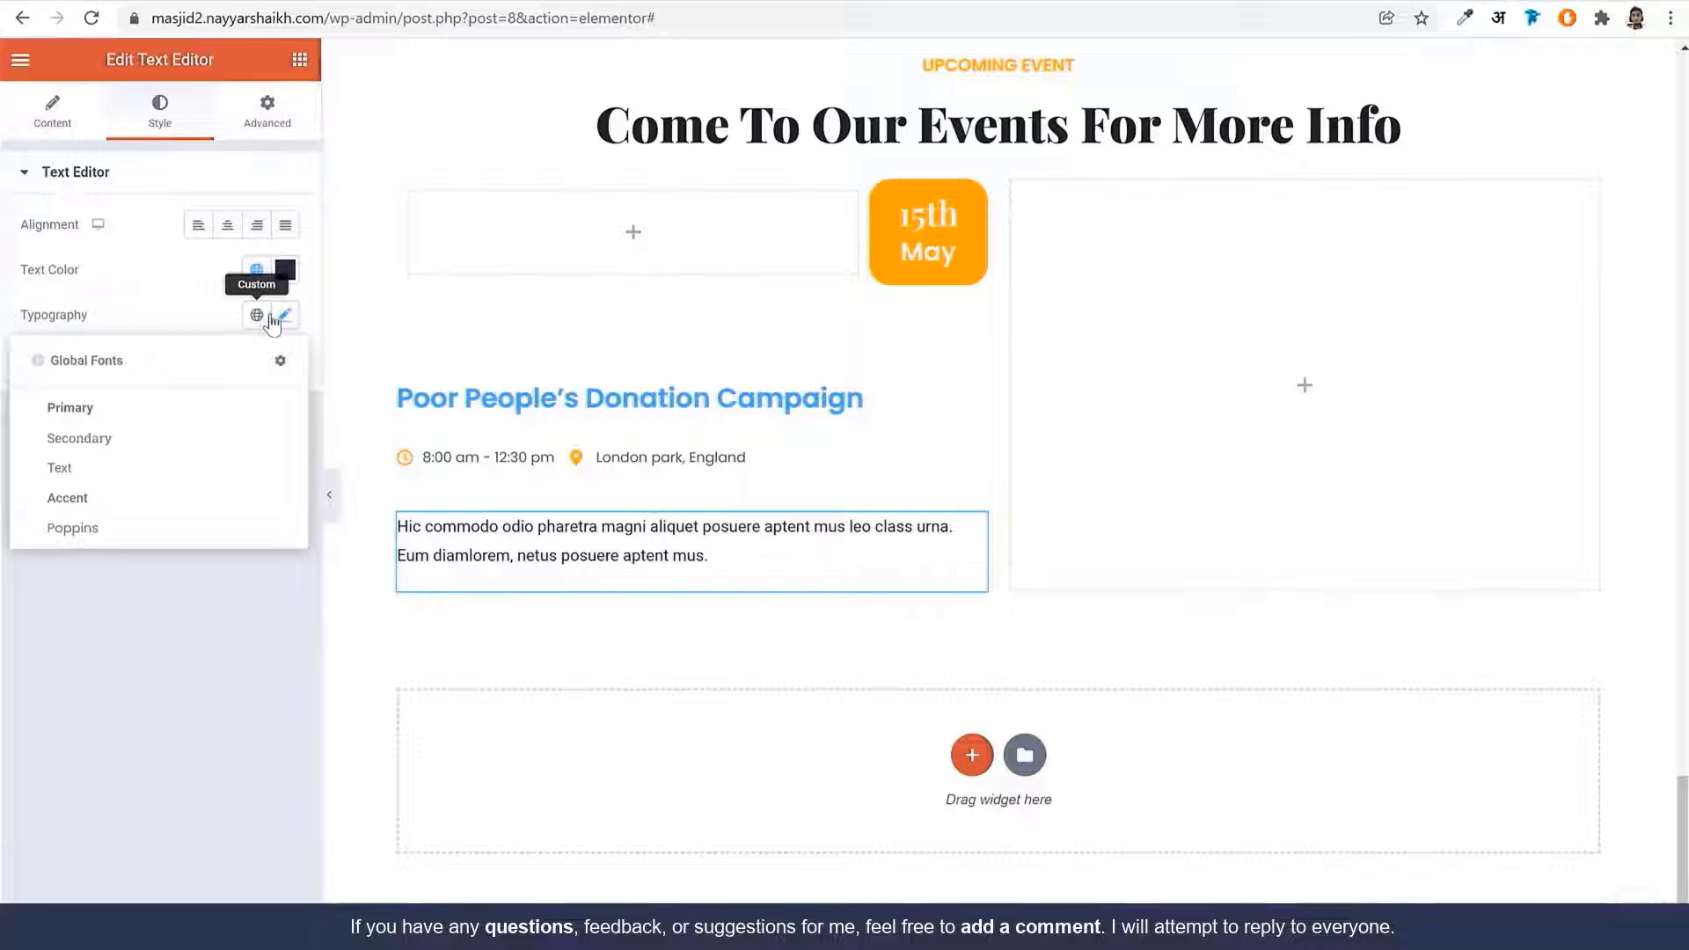
{"action": "left_click", "coordinate": [283, 318]}
{"action": "left_click", "coordinate": [256, 314]}
{"action": "left_click", "coordinate": [139, 532]}
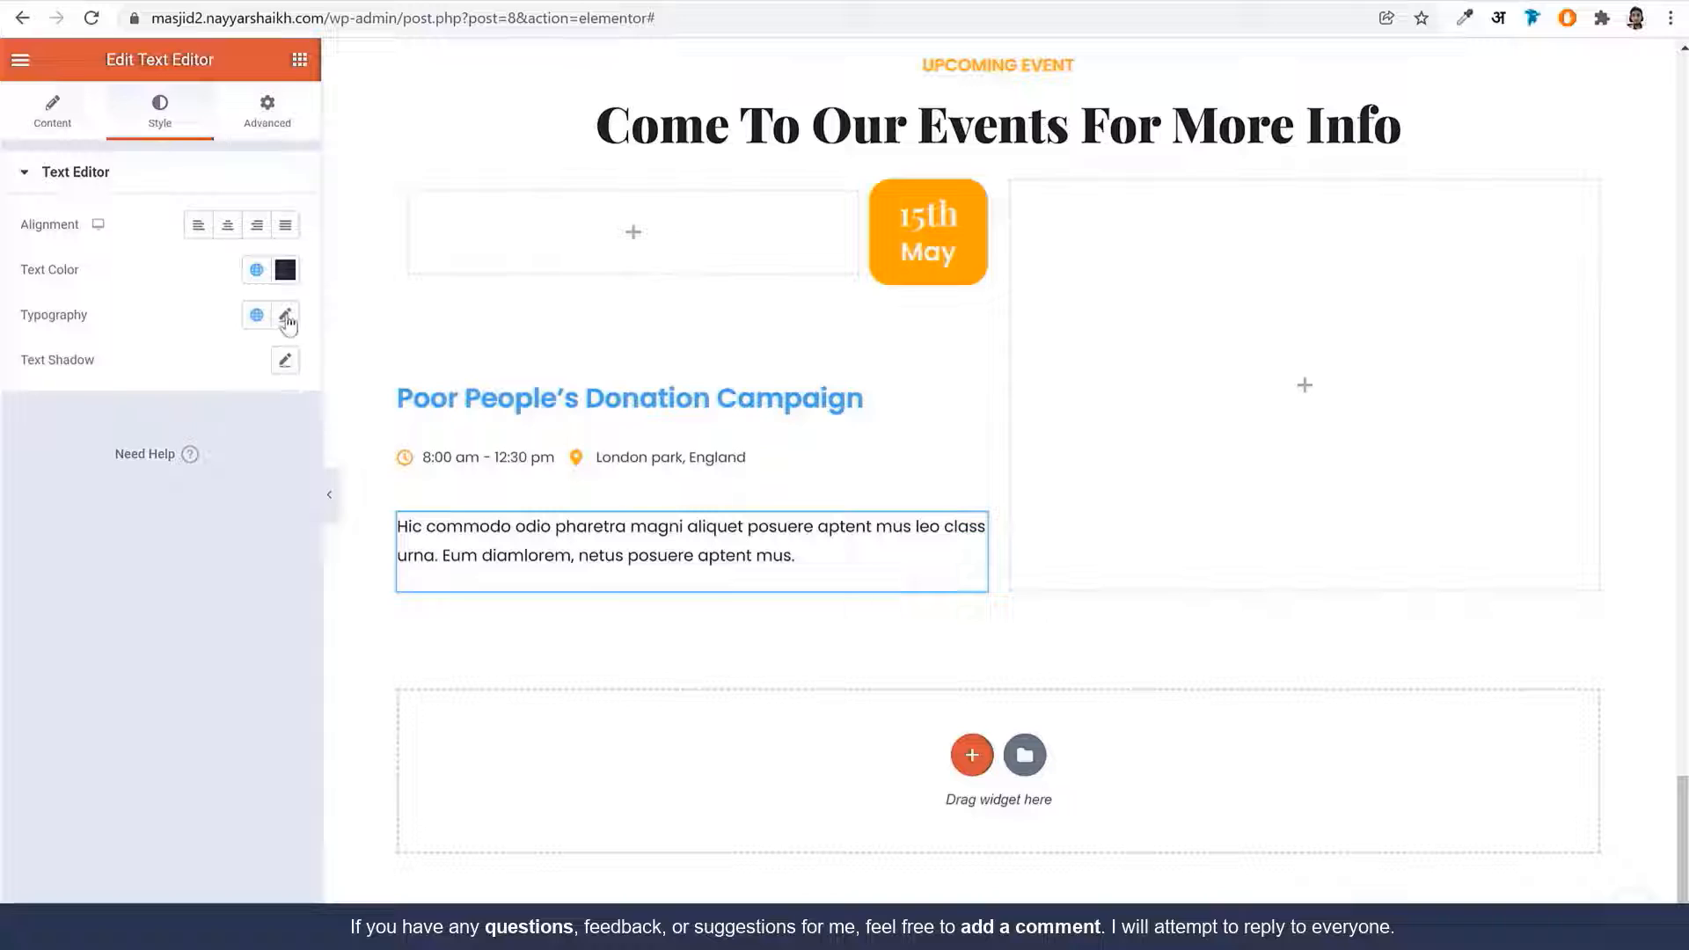
{"action": "left_click", "coordinate": [285, 319]}
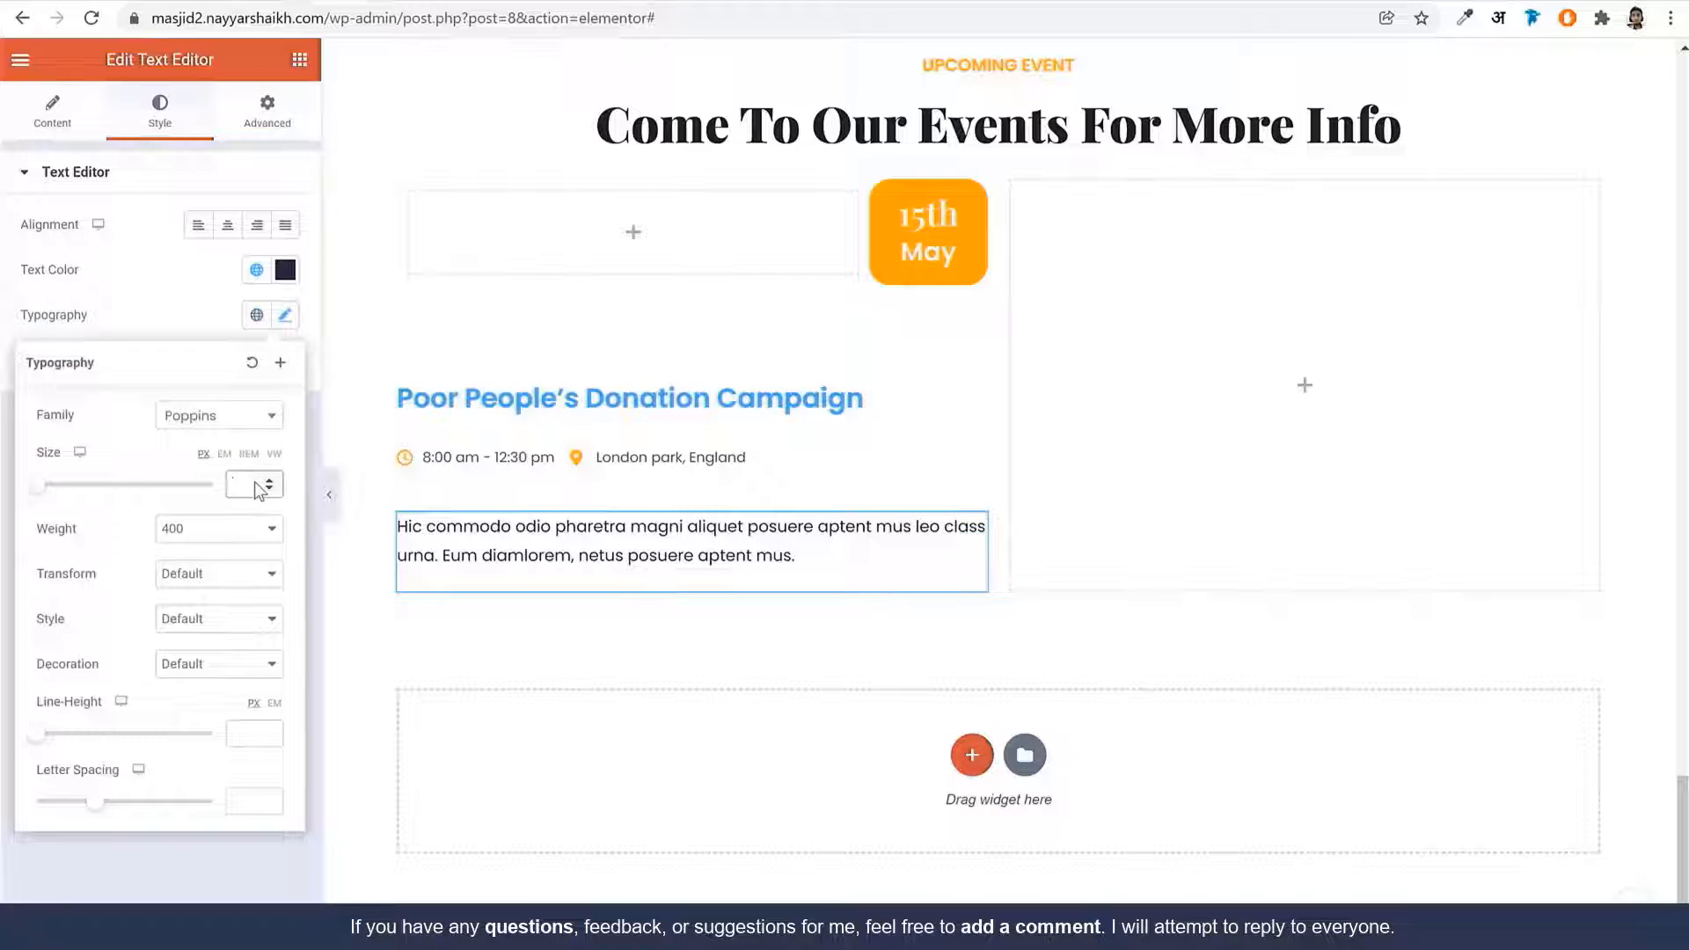
{"action": "left_click", "coordinate": [155, 335]}
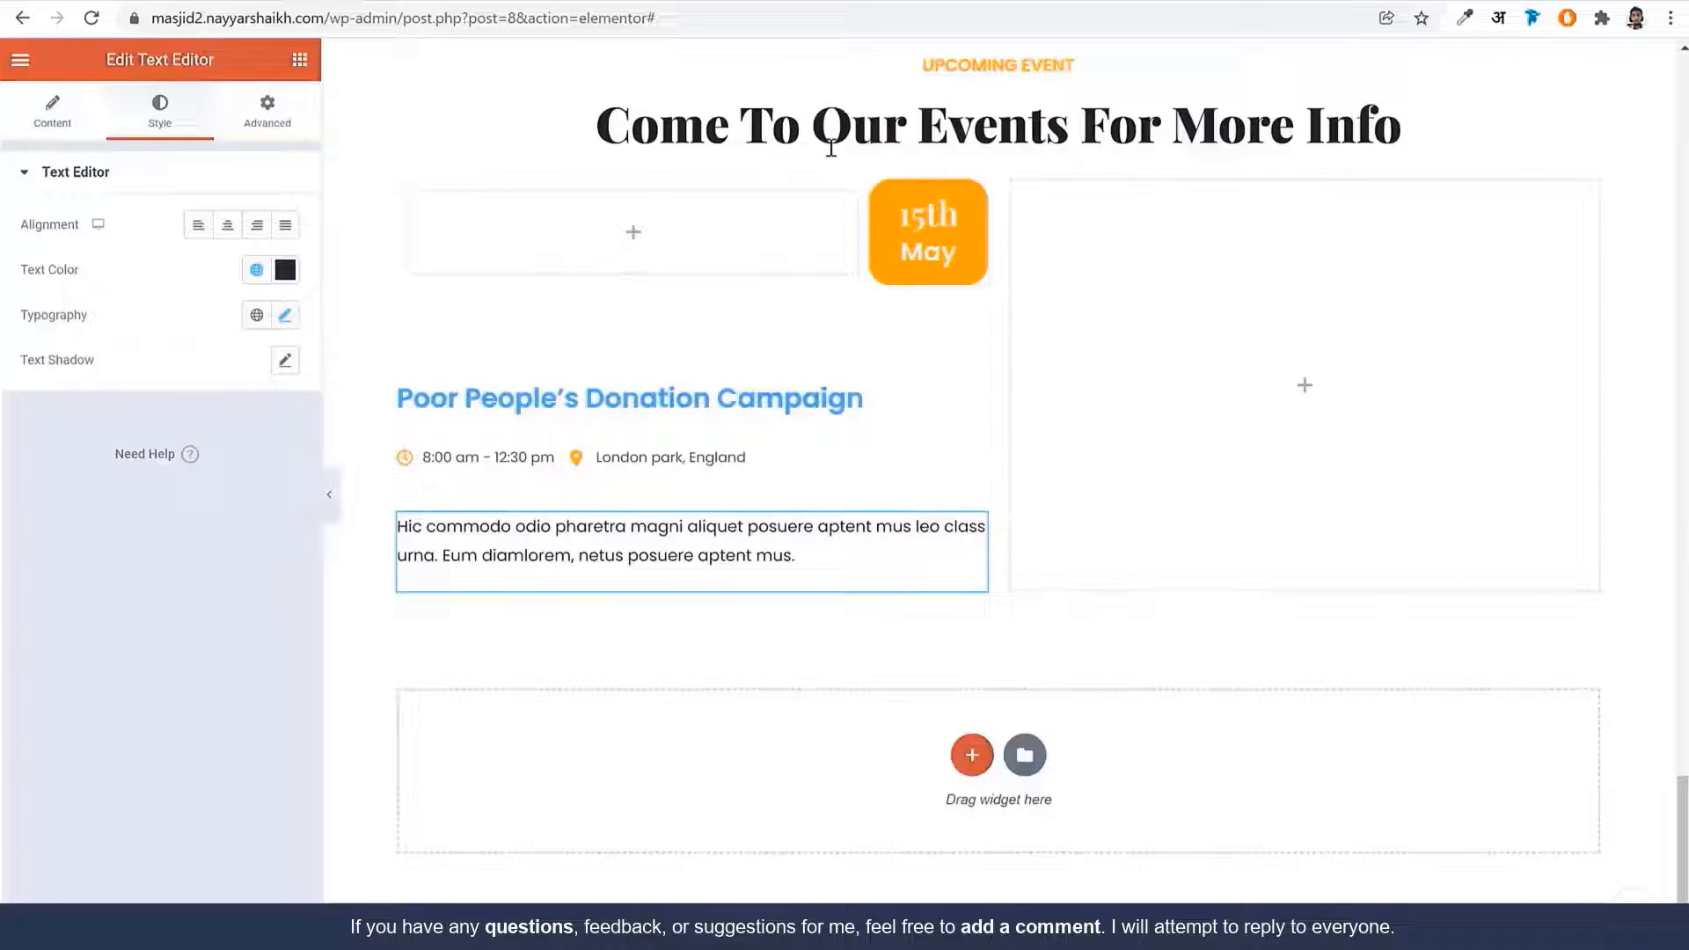
{"action": "scroll", "coordinate": [1214, 479], "scroll_direction": "up", "scroll_amount": 5}
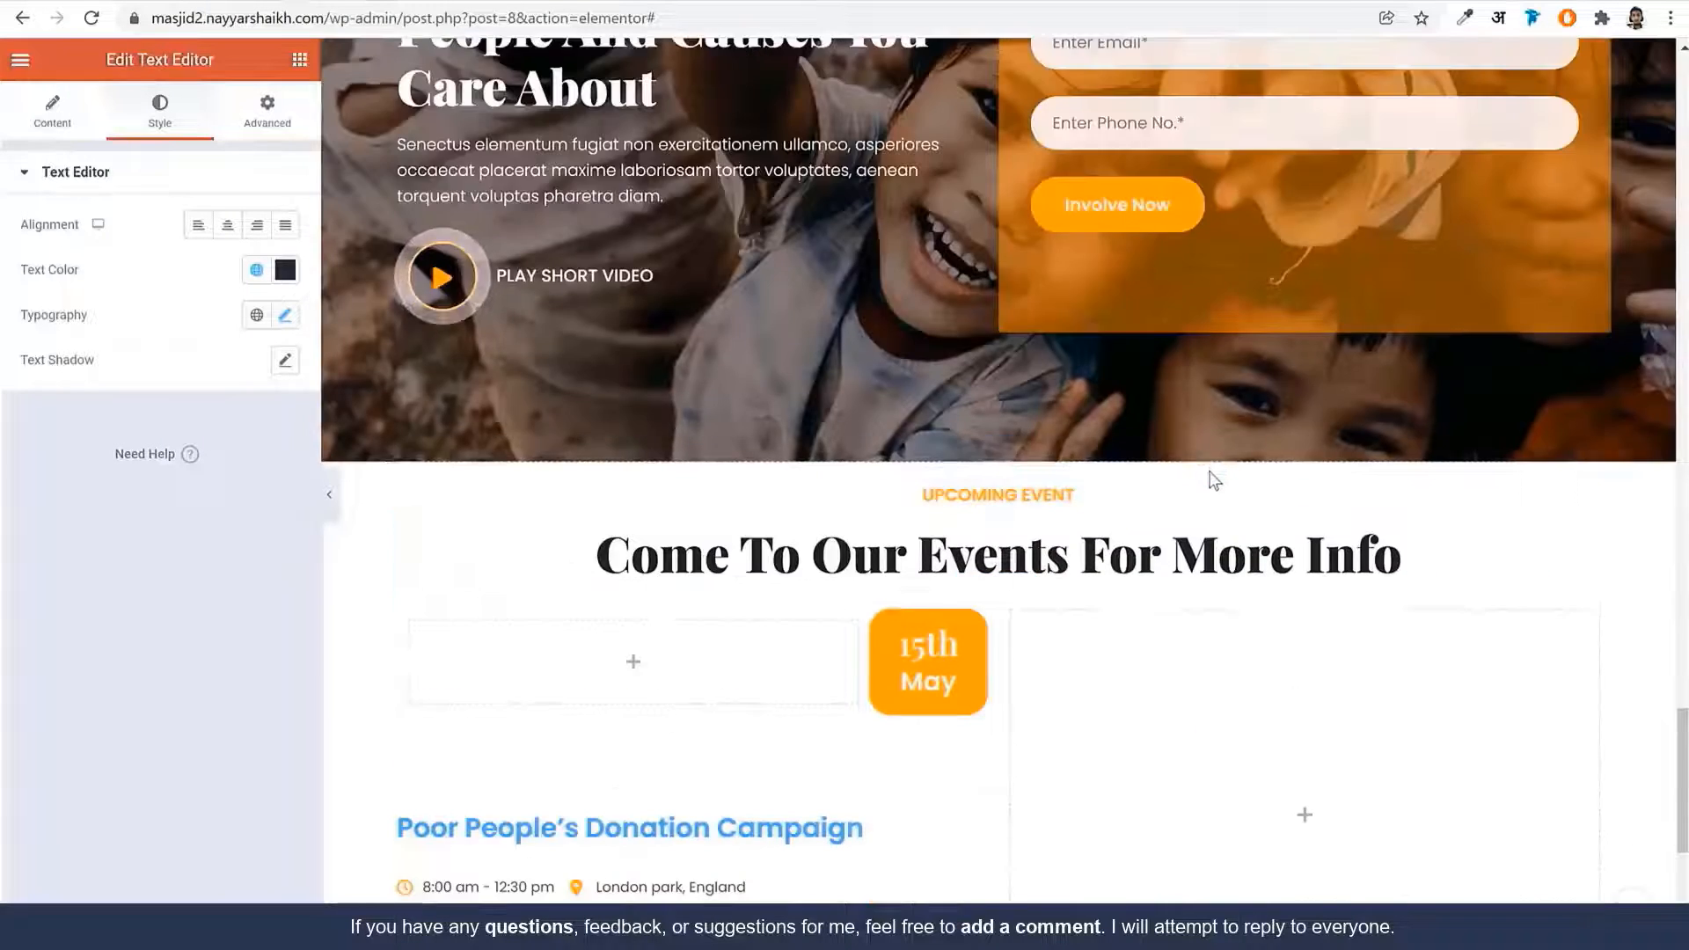
Copy the Program Details button and paste it below the description paragraph
{"action": "scroll", "coordinate": [1213, 479], "scroll_direction": "up", "scroll_amount": 10}
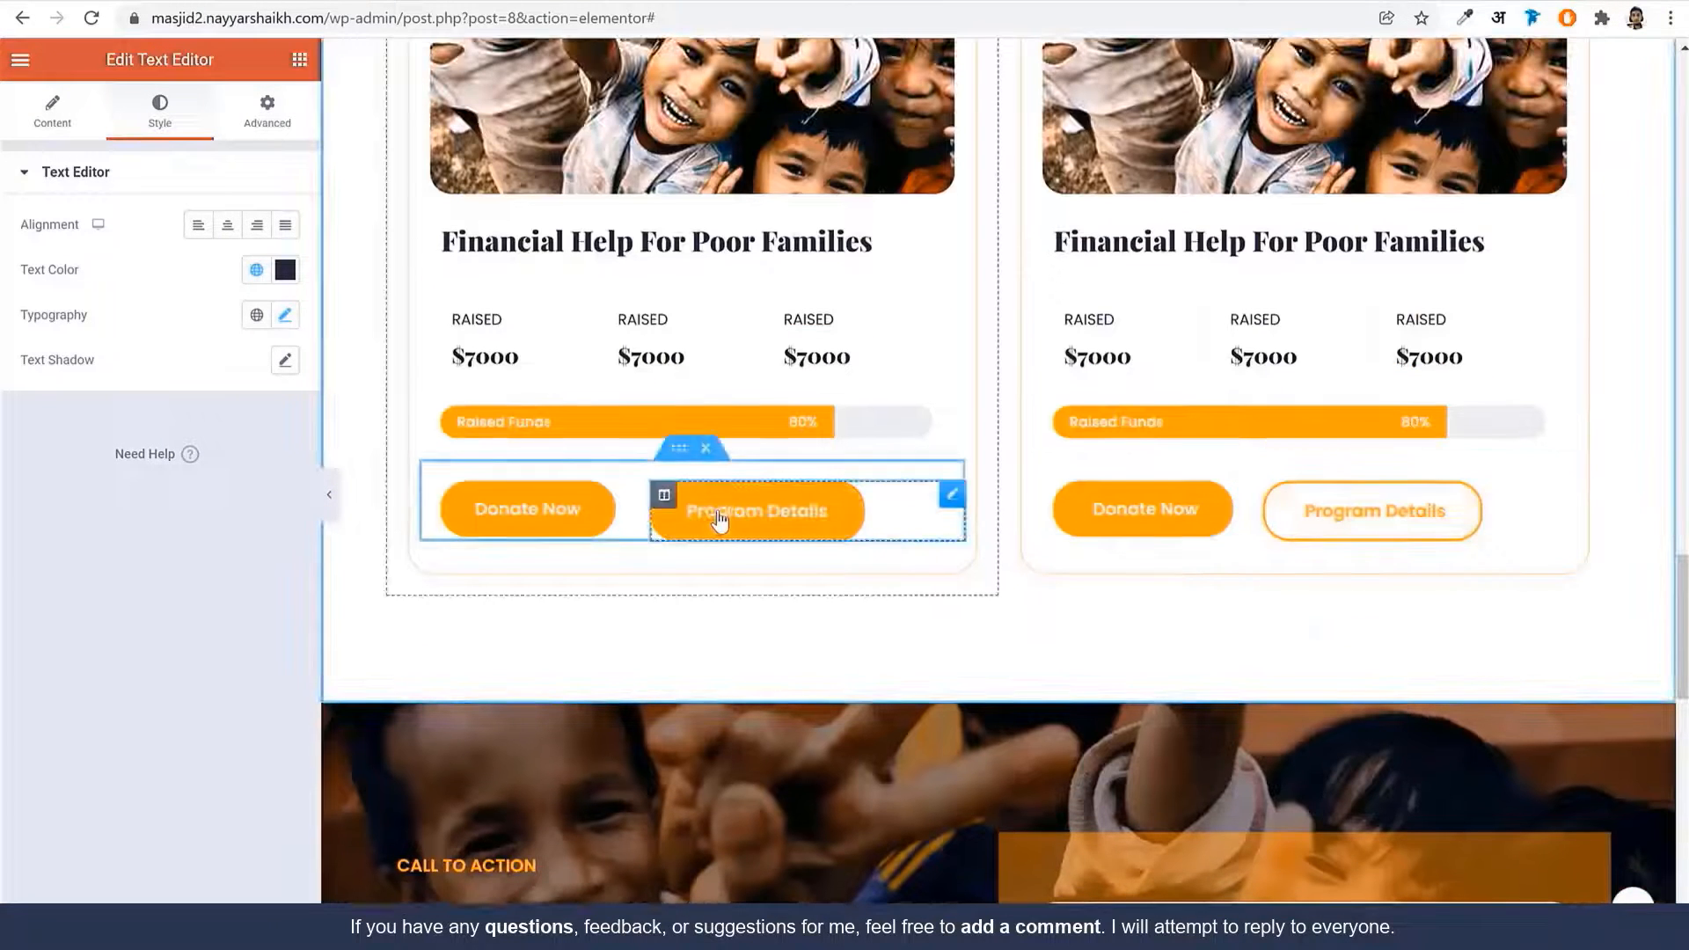
{"action": "right_click", "coordinate": [720, 520]}
{"action": "left_click", "coordinate": [817, 601]}
{"action": "scroll", "coordinate": [811, 637], "scroll_direction": "down", "scroll_amount": 14}
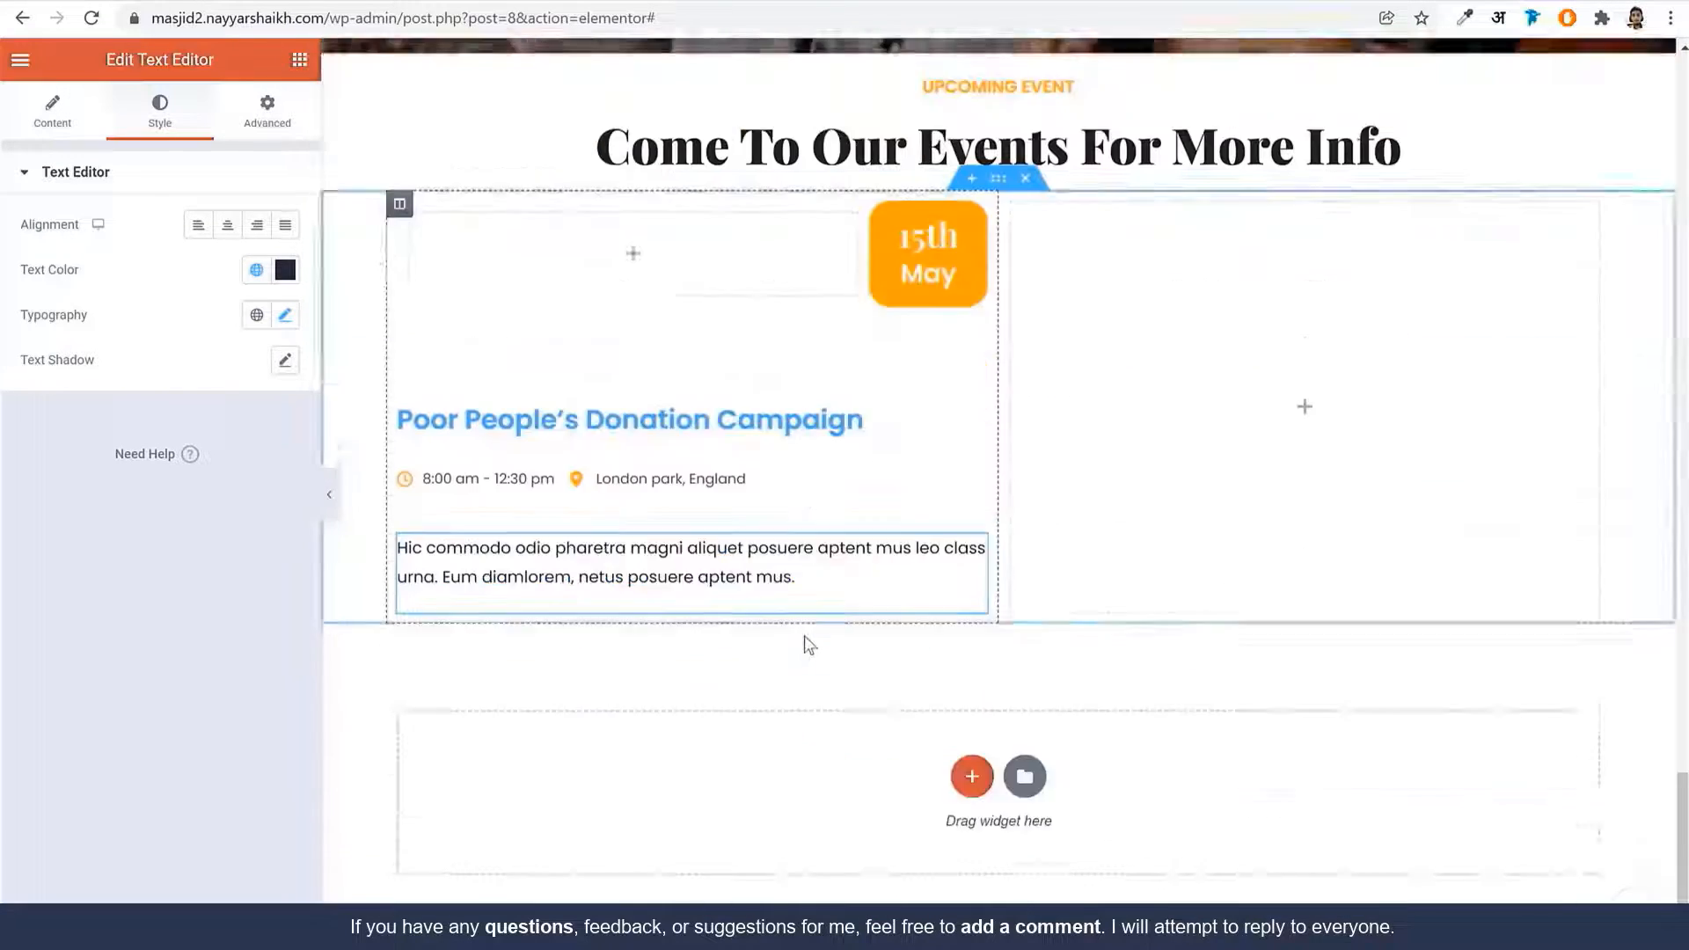
{"action": "scroll", "coordinate": [803, 635], "scroll_direction": "down", "scroll_amount": 1}
{"action": "right_click", "coordinate": [686, 450]}
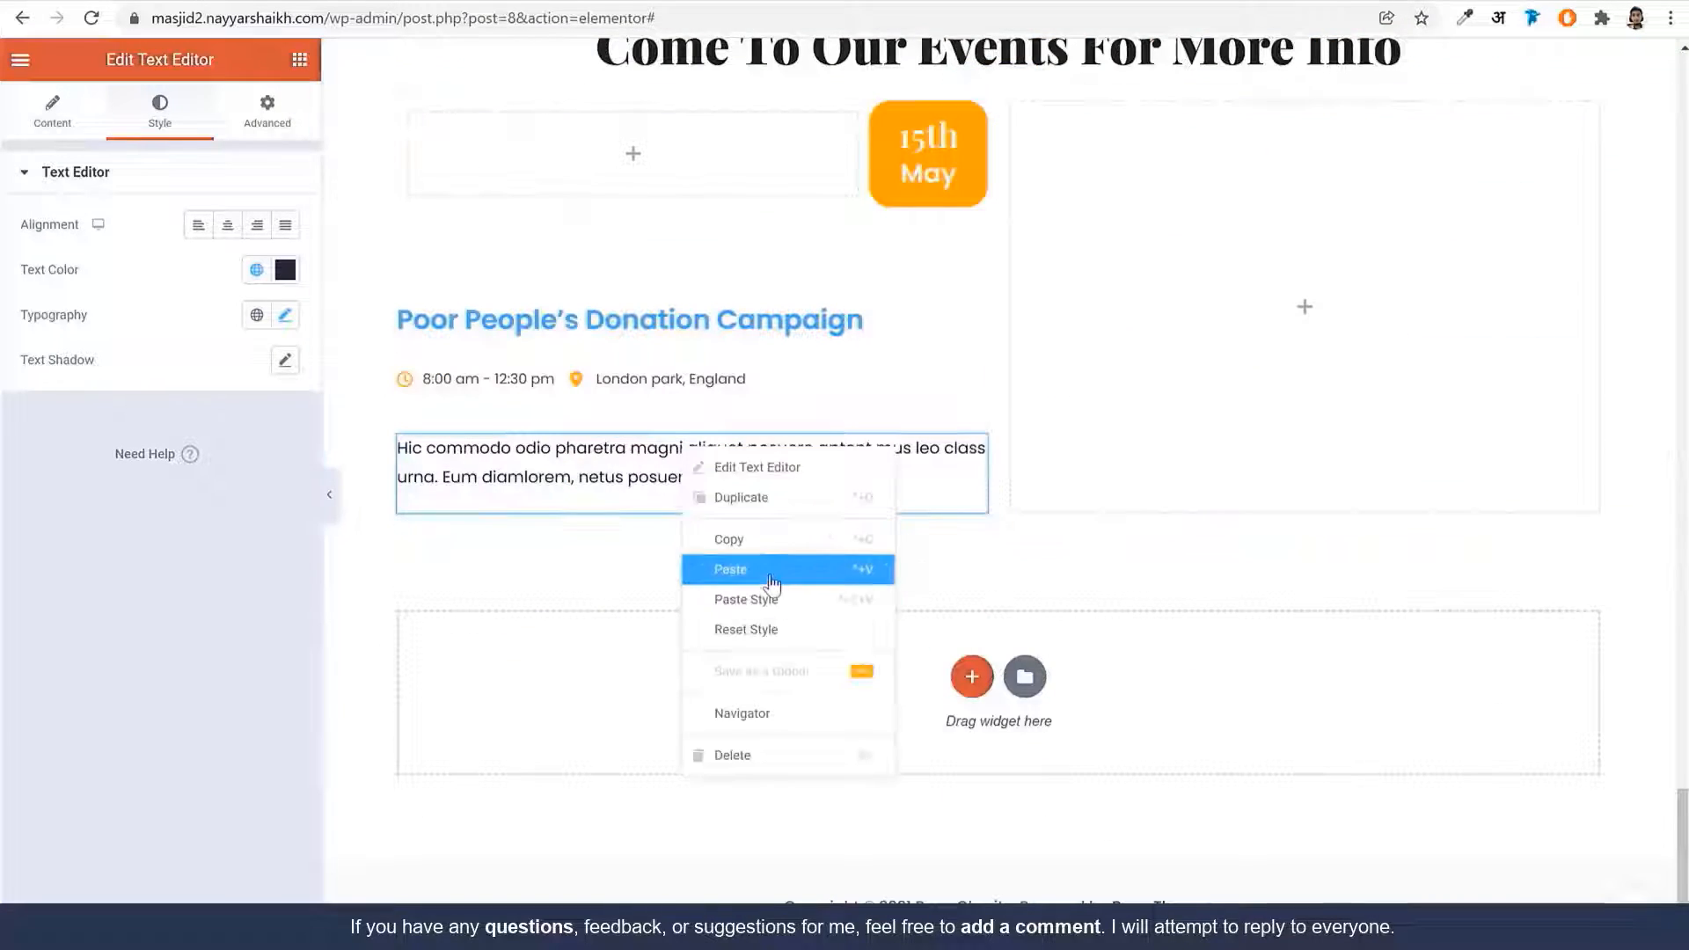
{"action": "left_click", "coordinate": [771, 570]}
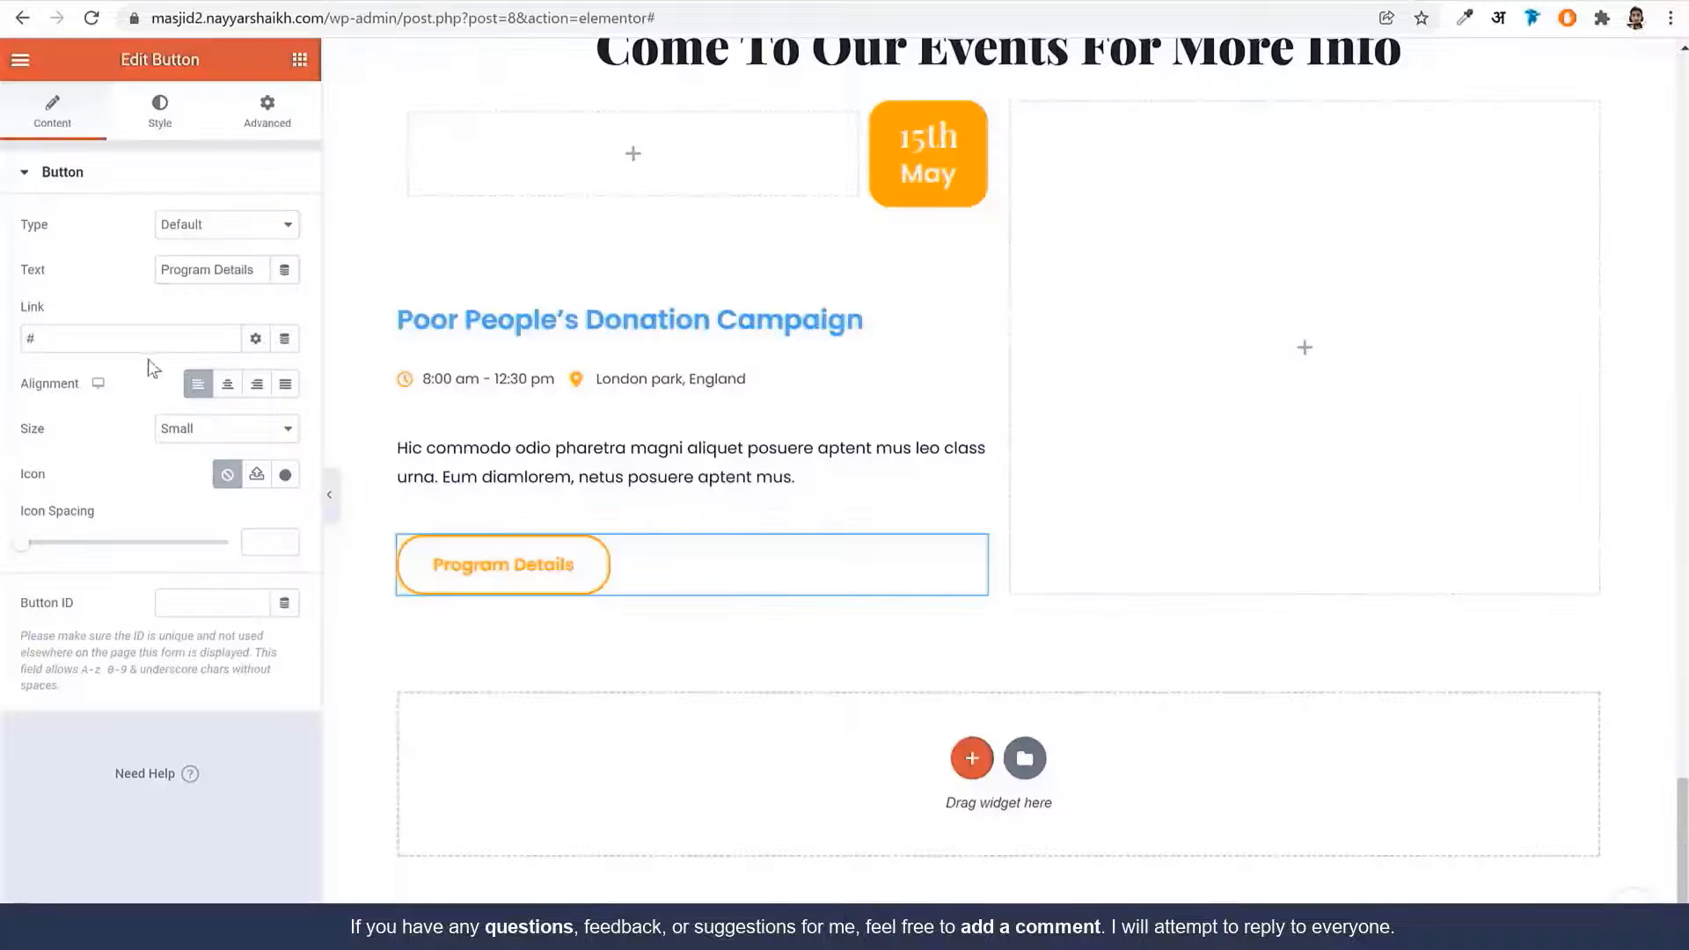
Relabel the pasted button 'View Details'
{"action": "double_click", "coordinate": [180, 270]}
{"action": "type", "text": "View Details"}
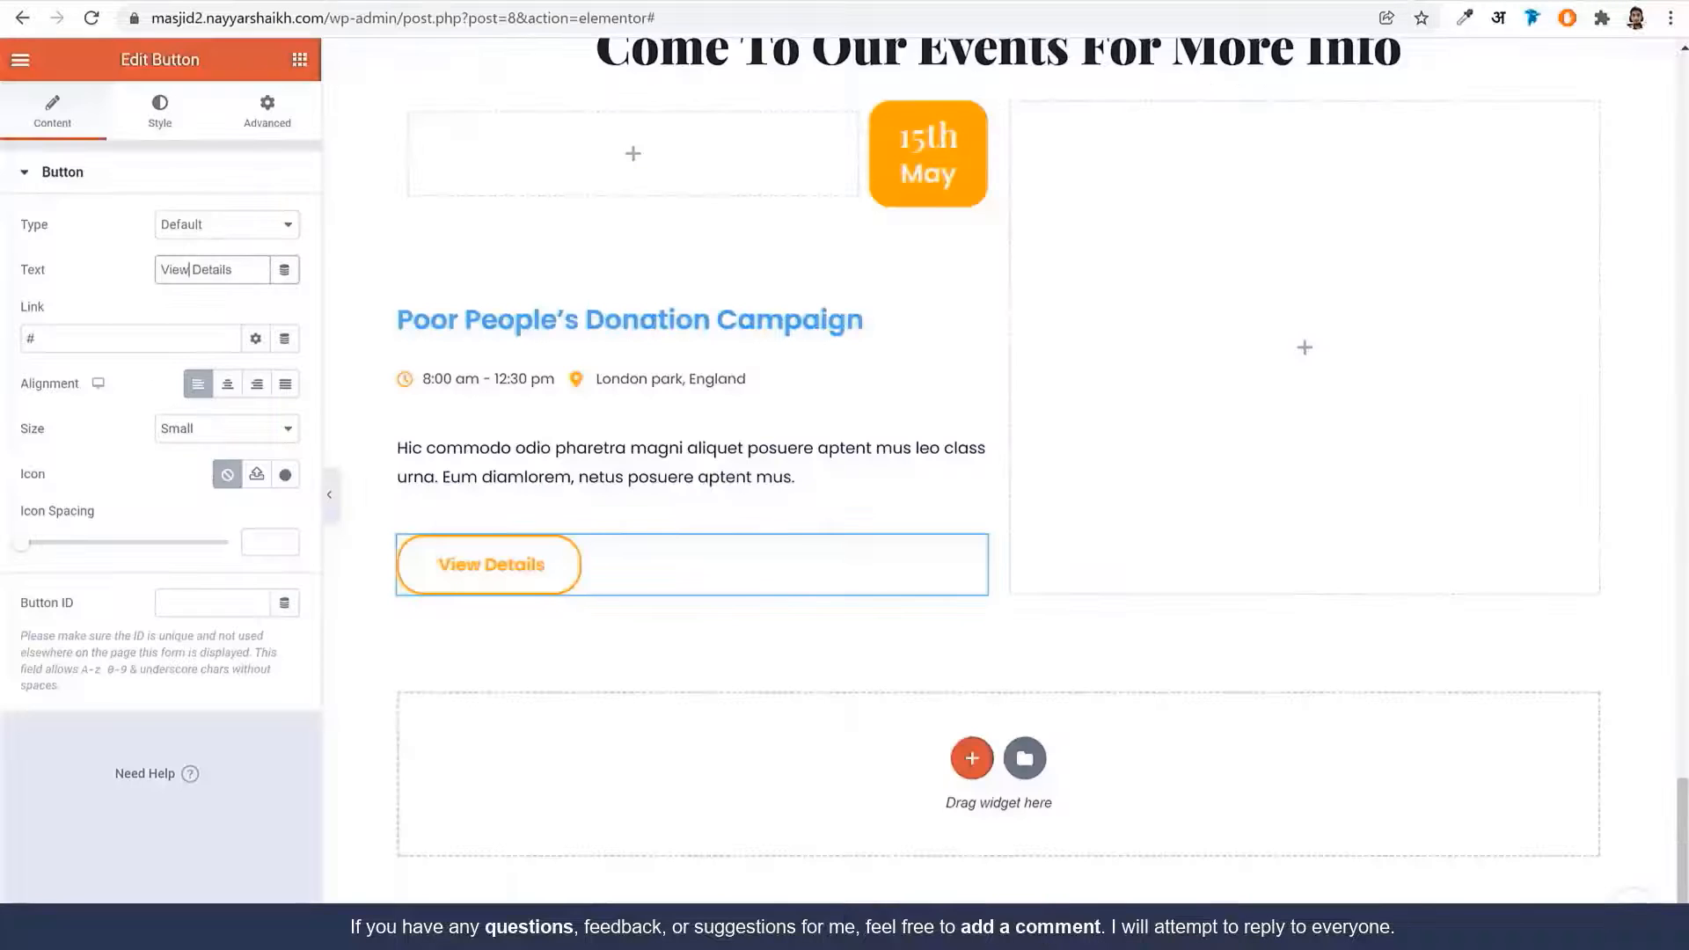
{"action": "left_click", "coordinate": [268, 128]}
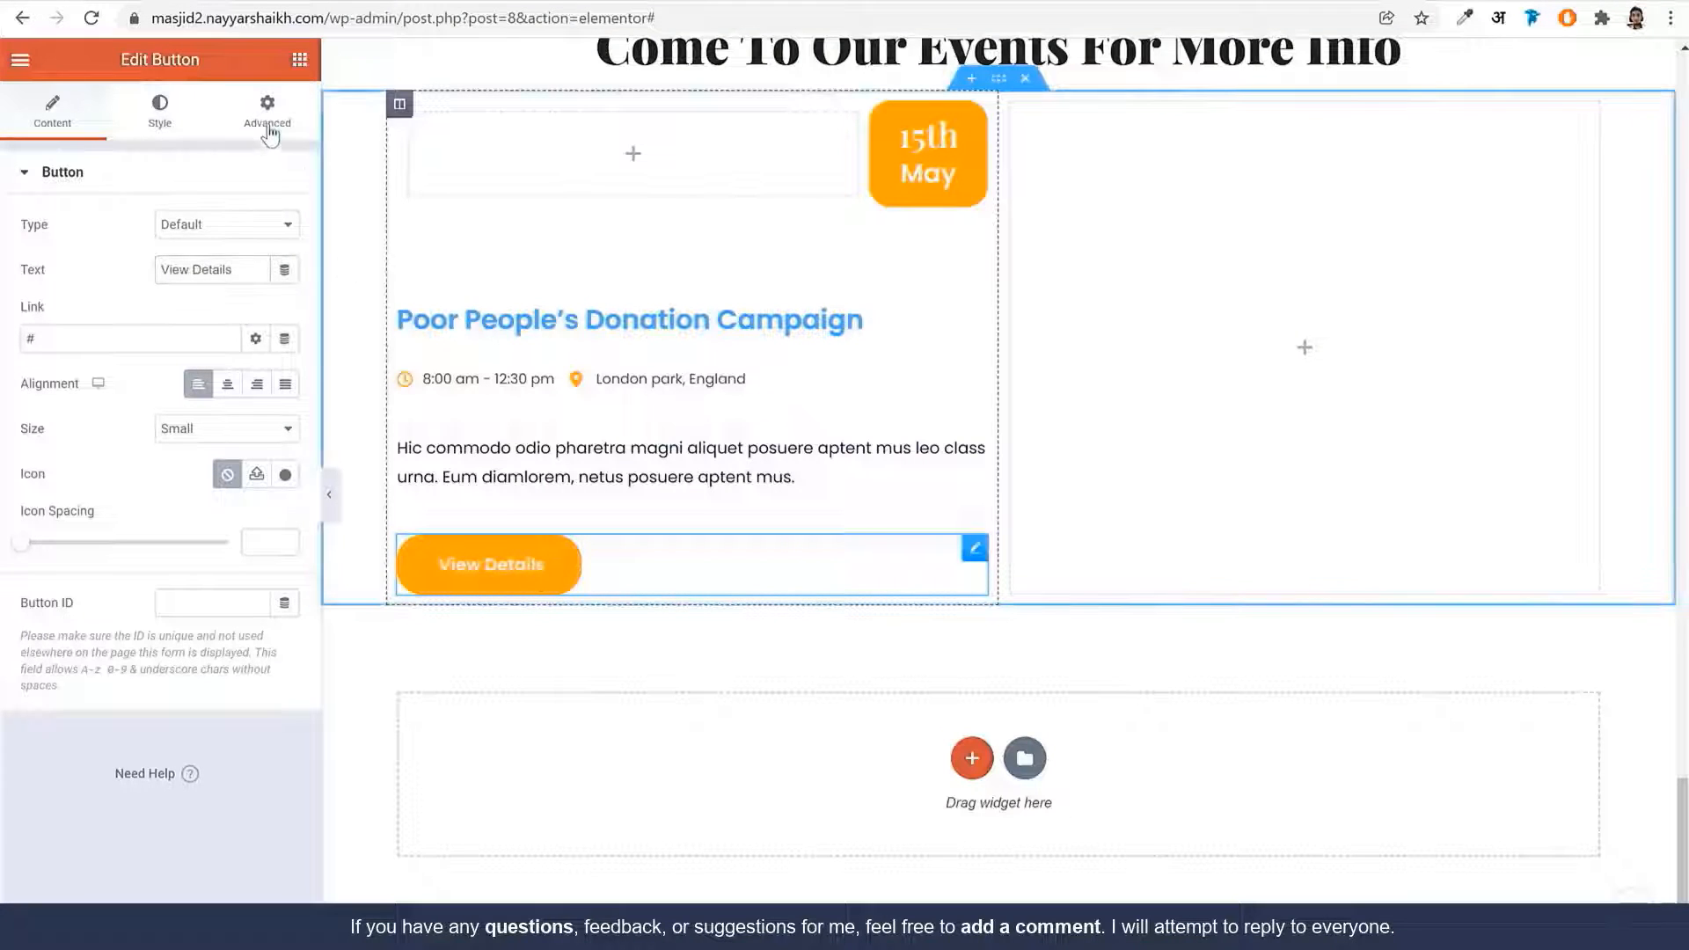
{"action": "left_click", "coordinate": [269, 132]}
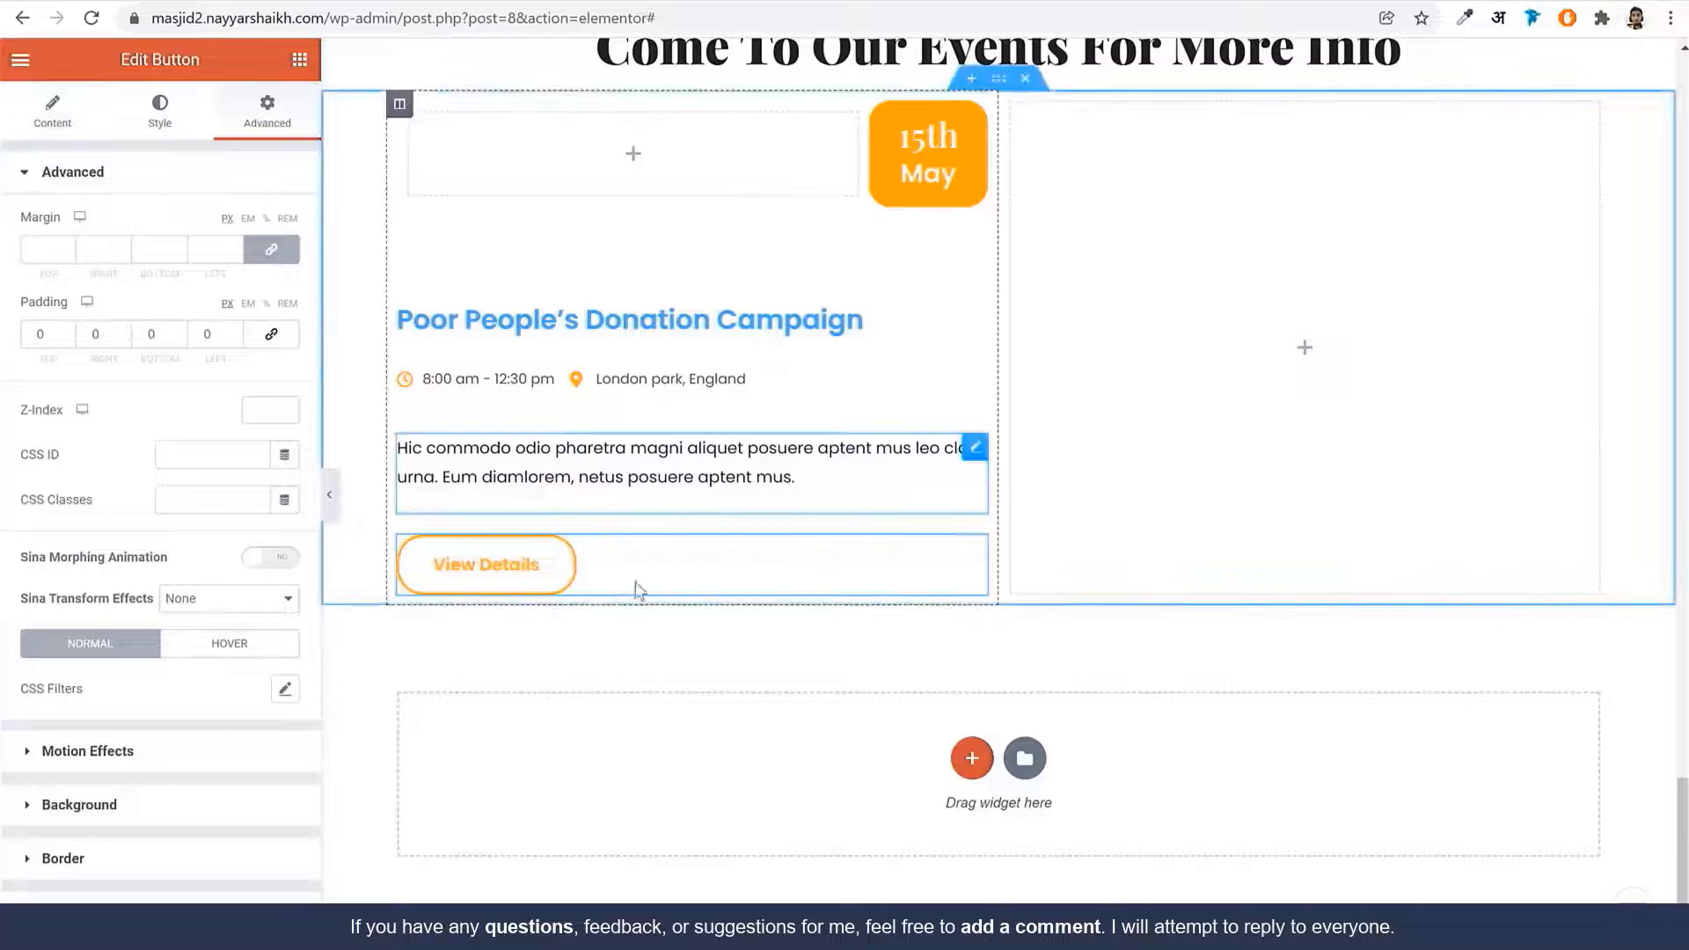
{"action": "scroll", "coordinate": [825, 594], "scroll_direction": "up", "scroll_amount": 1}
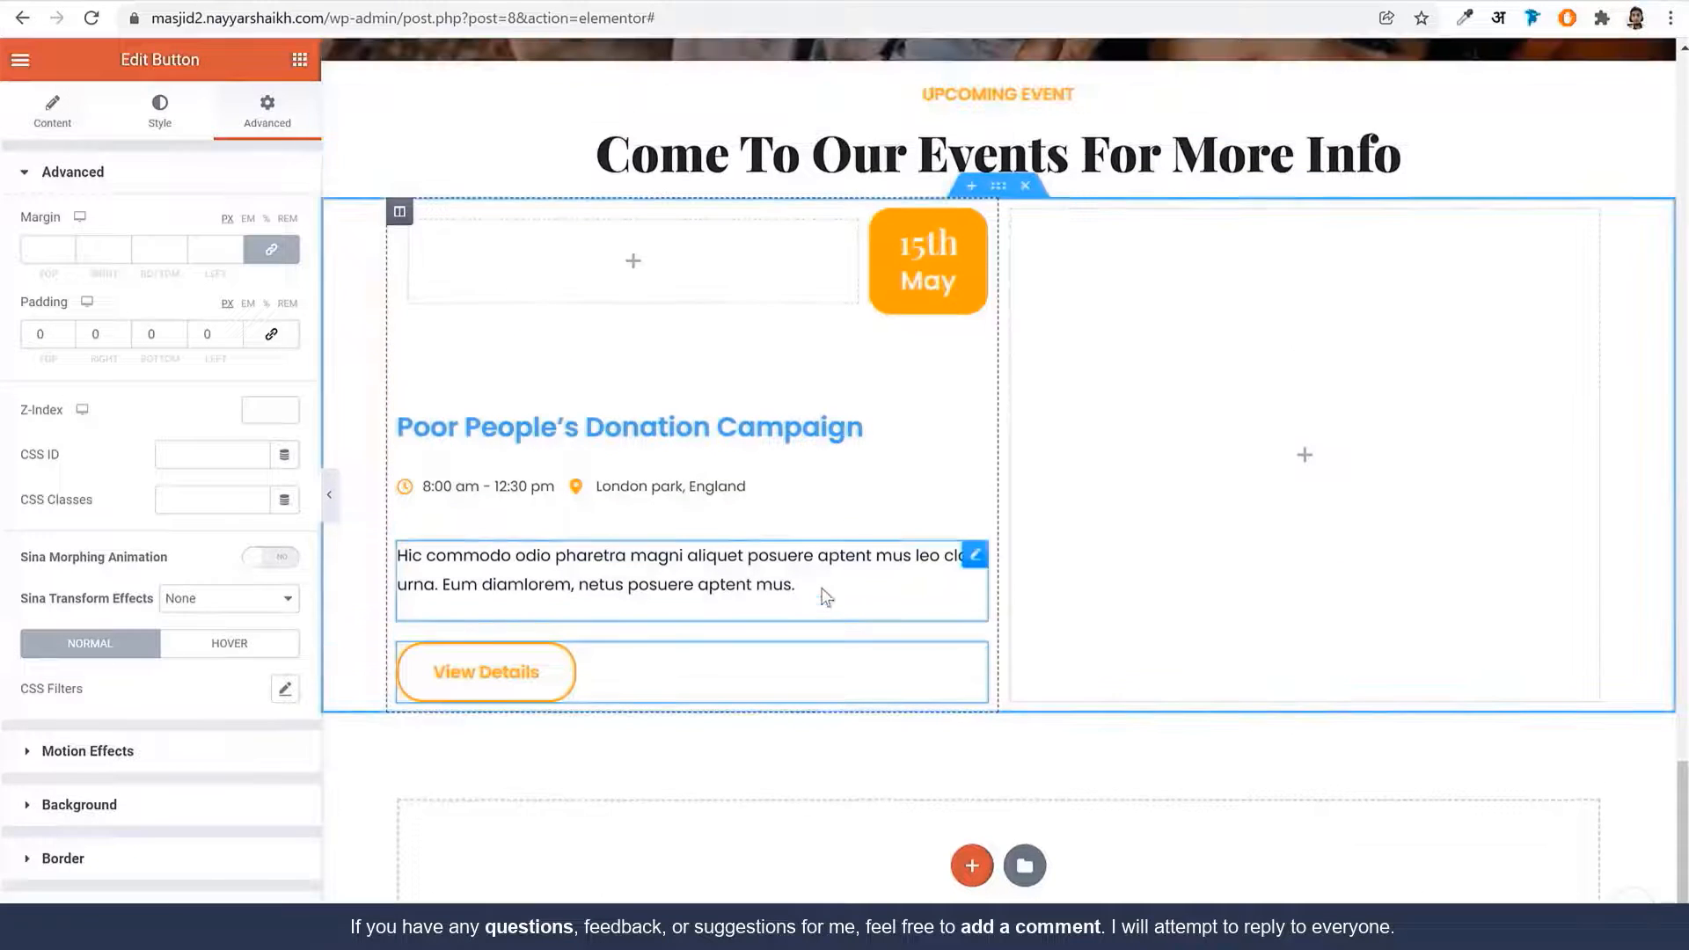
Give the event column a classic background of the bosa-charity-img3 photo, centered and set to cover
{"action": "left_click", "coordinate": [399, 211]}
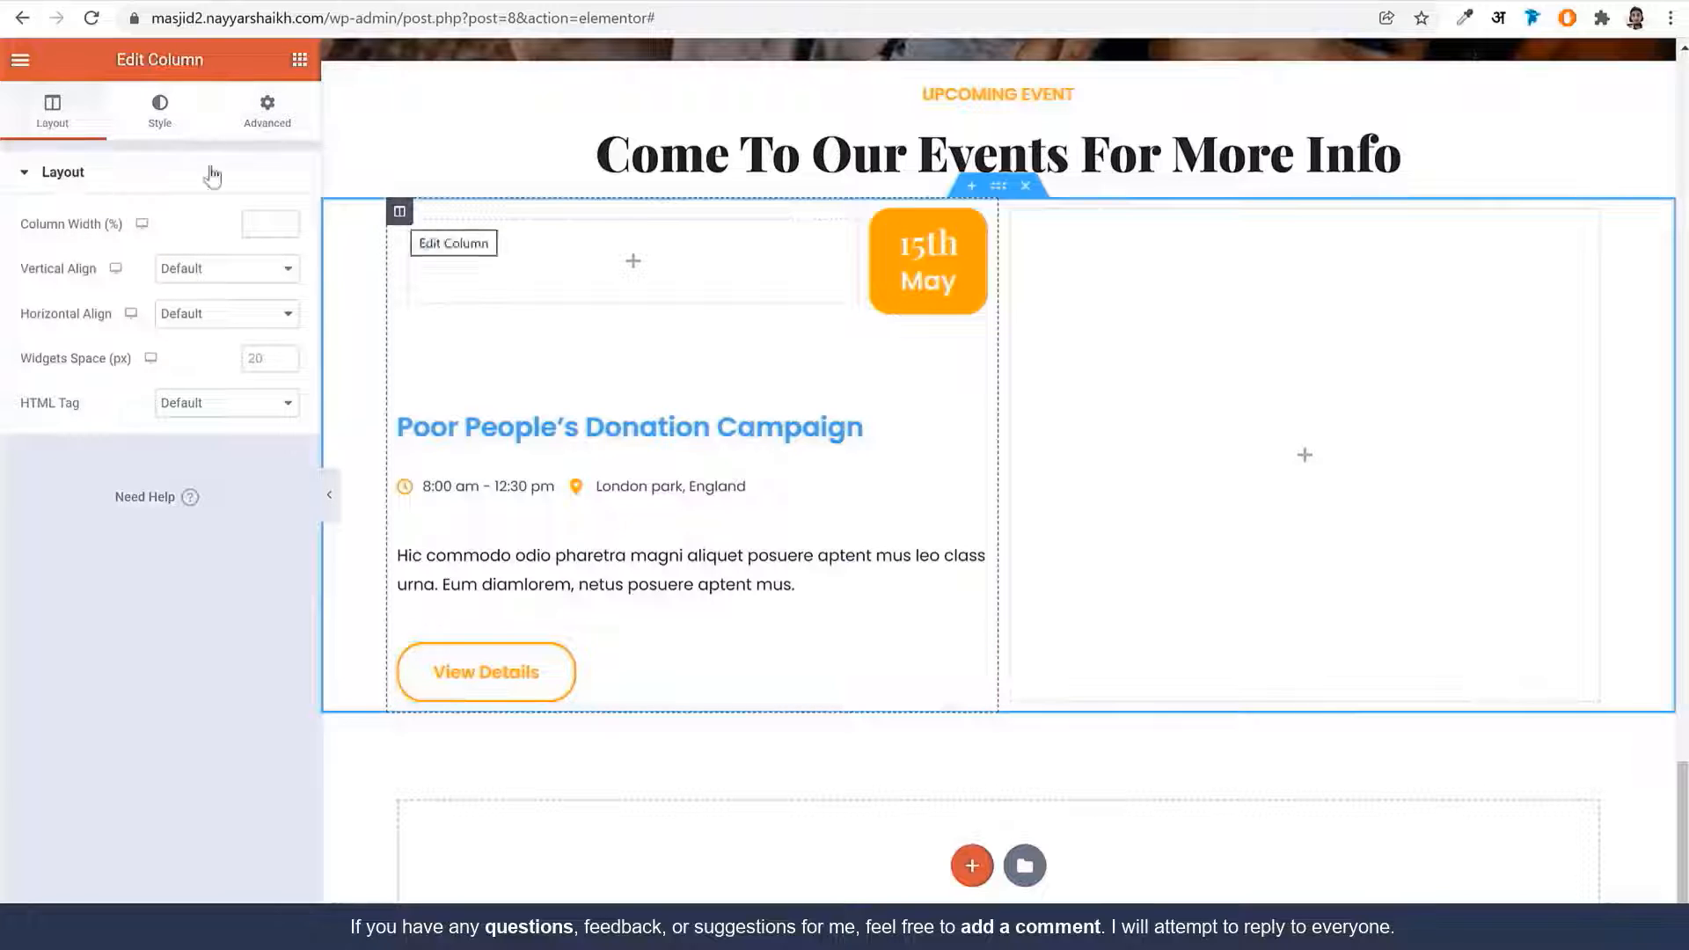
{"action": "left_click", "coordinate": [159, 118]}
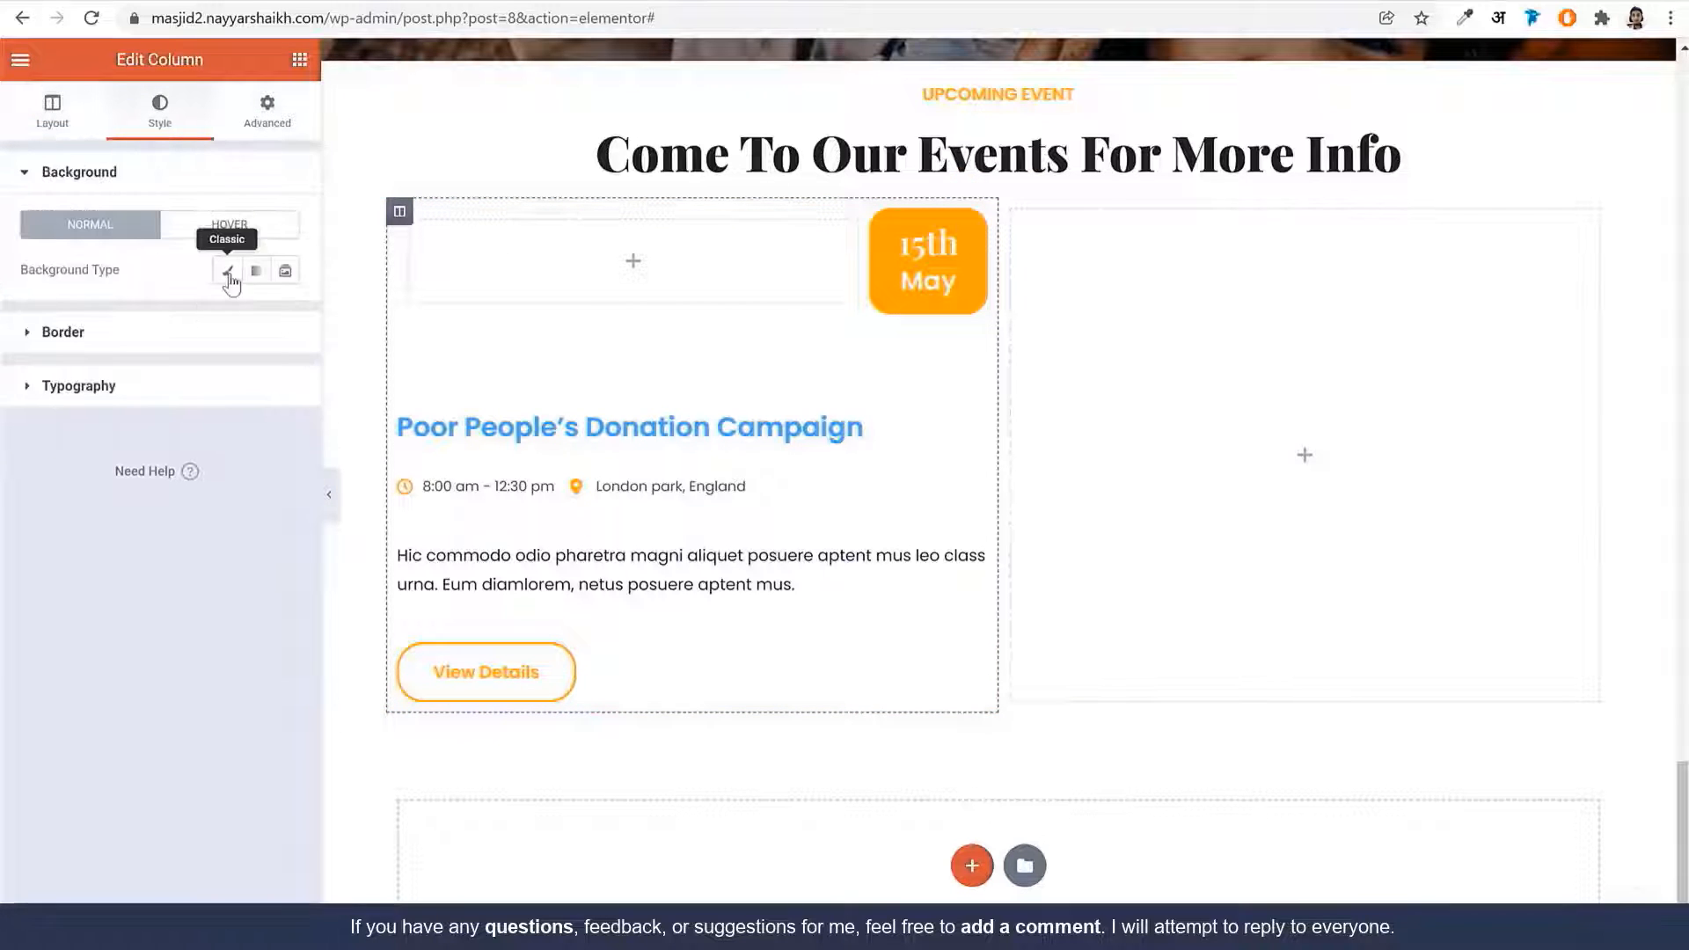
{"action": "left_click", "coordinate": [228, 271]}
{"action": "left_click", "coordinate": [170, 2]}
{"action": "scroll", "coordinate": [480, 285], "scroll_direction": "up", "scroll_amount": 1}
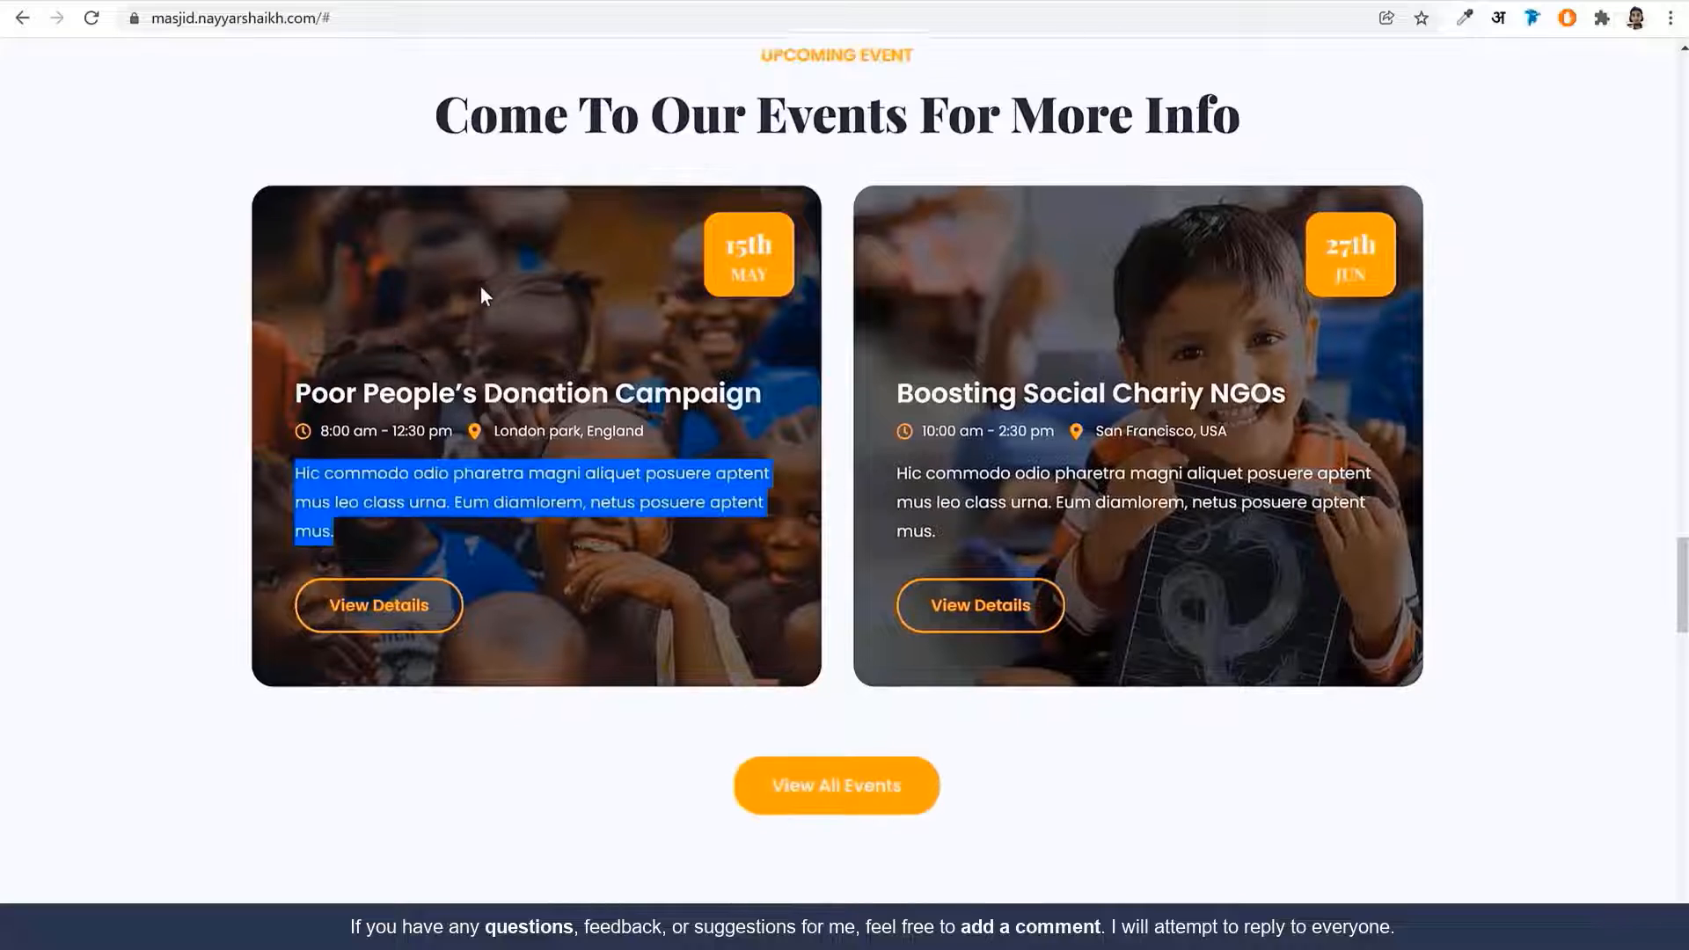
{"action": "left_click", "coordinate": [480, 285]}
{"action": "left_click", "coordinate": [269, 2]}
{"action": "left_click", "coordinate": [156, 406]}
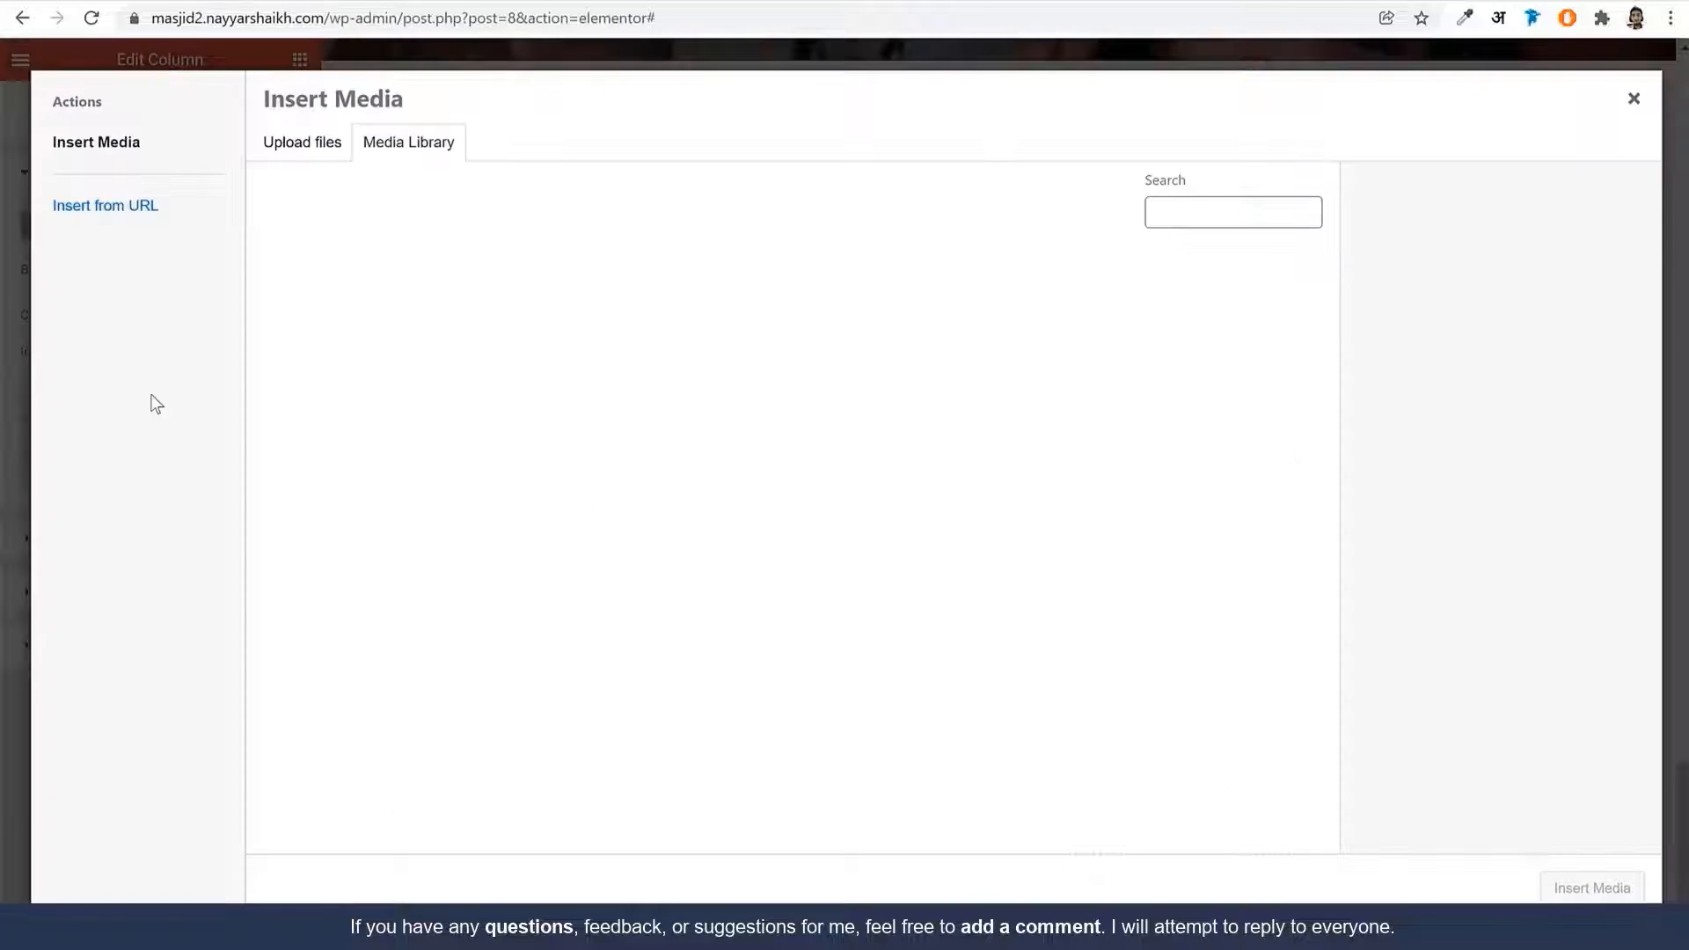
{"action": "left_click", "coordinate": [779, 519]}
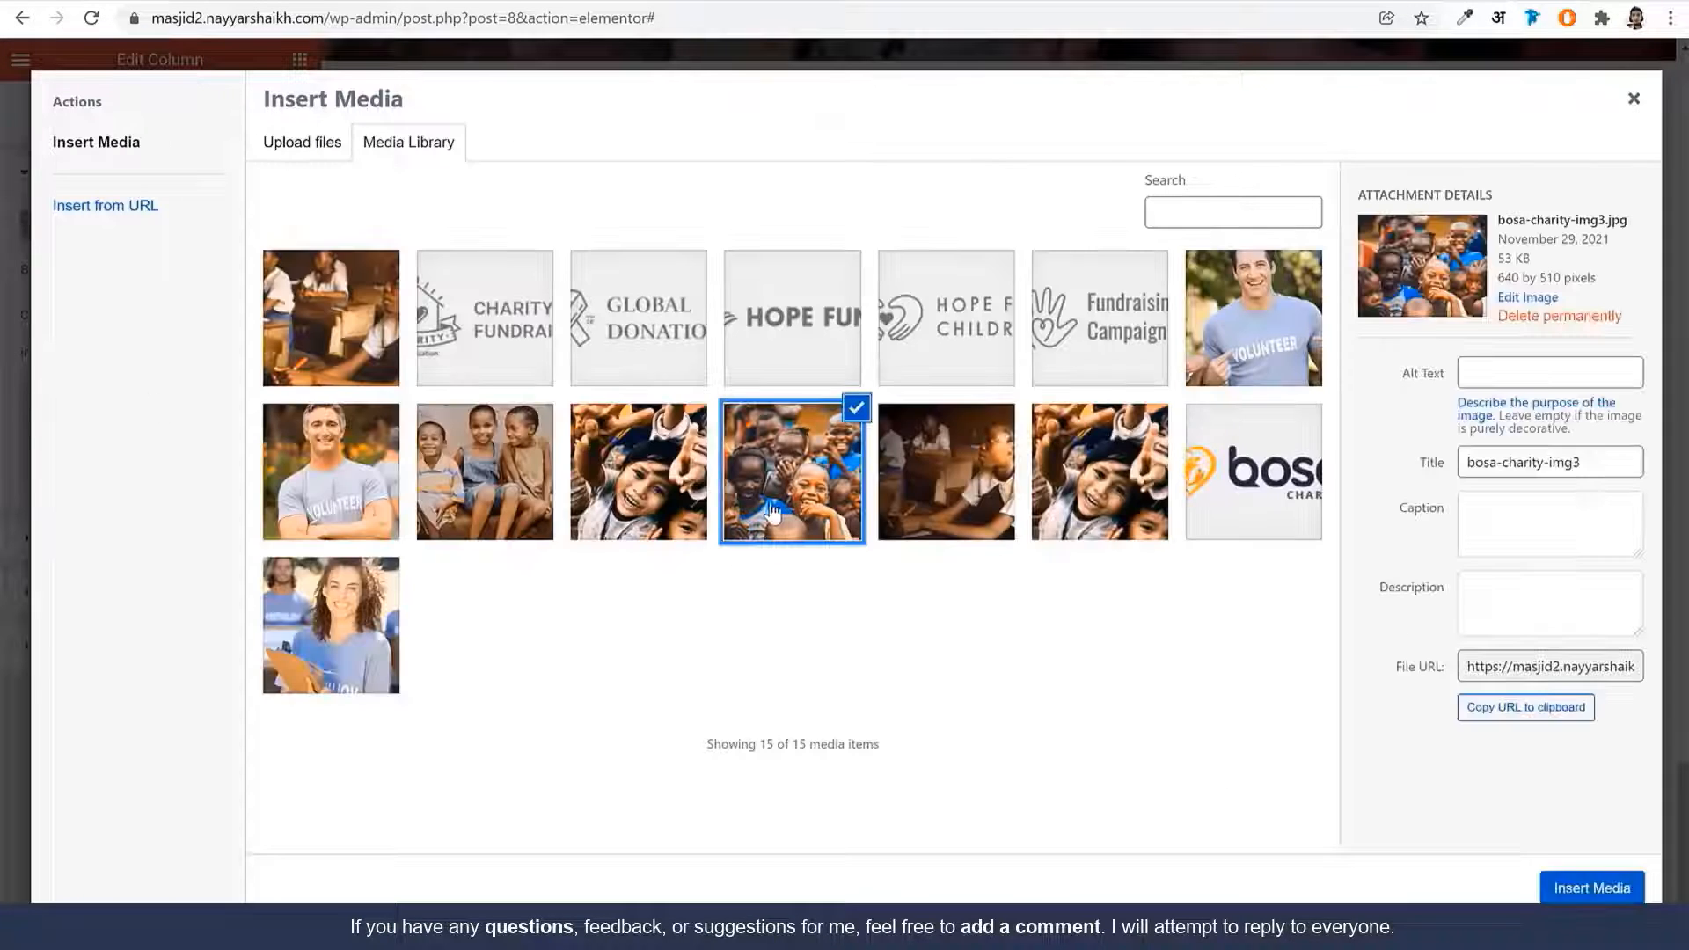
{"action": "left_click", "coordinate": [1574, 888]}
{"action": "left_click", "coordinate": [205, 526]}
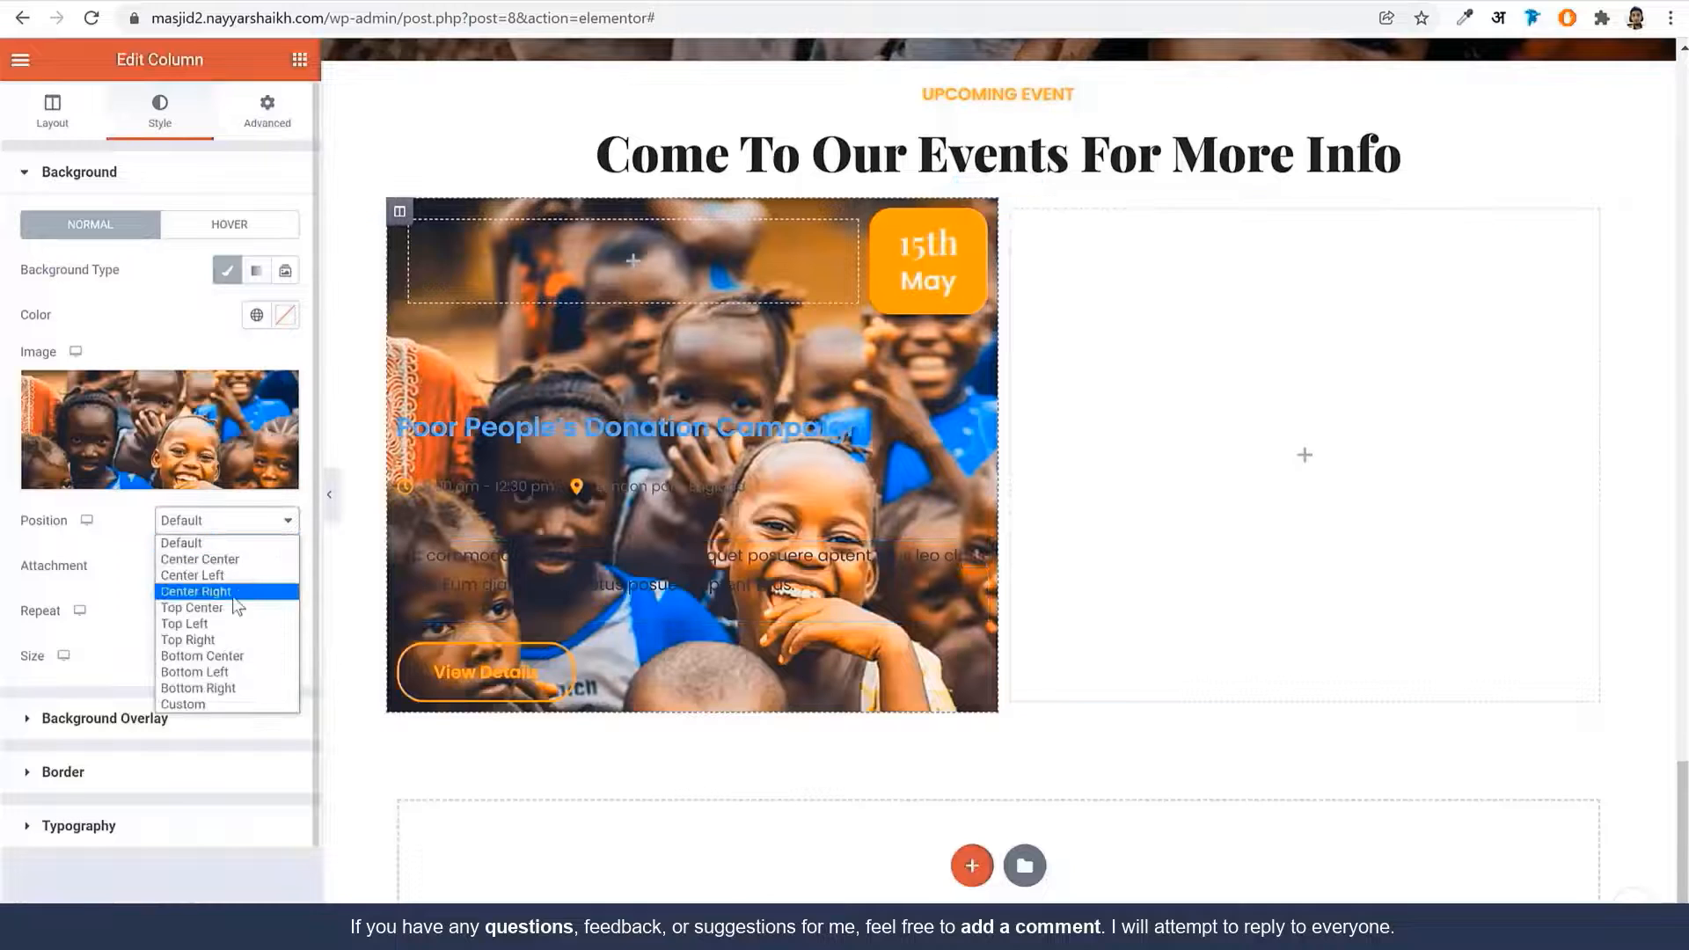
{"action": "left_click", "coordinate": [246, 559]}
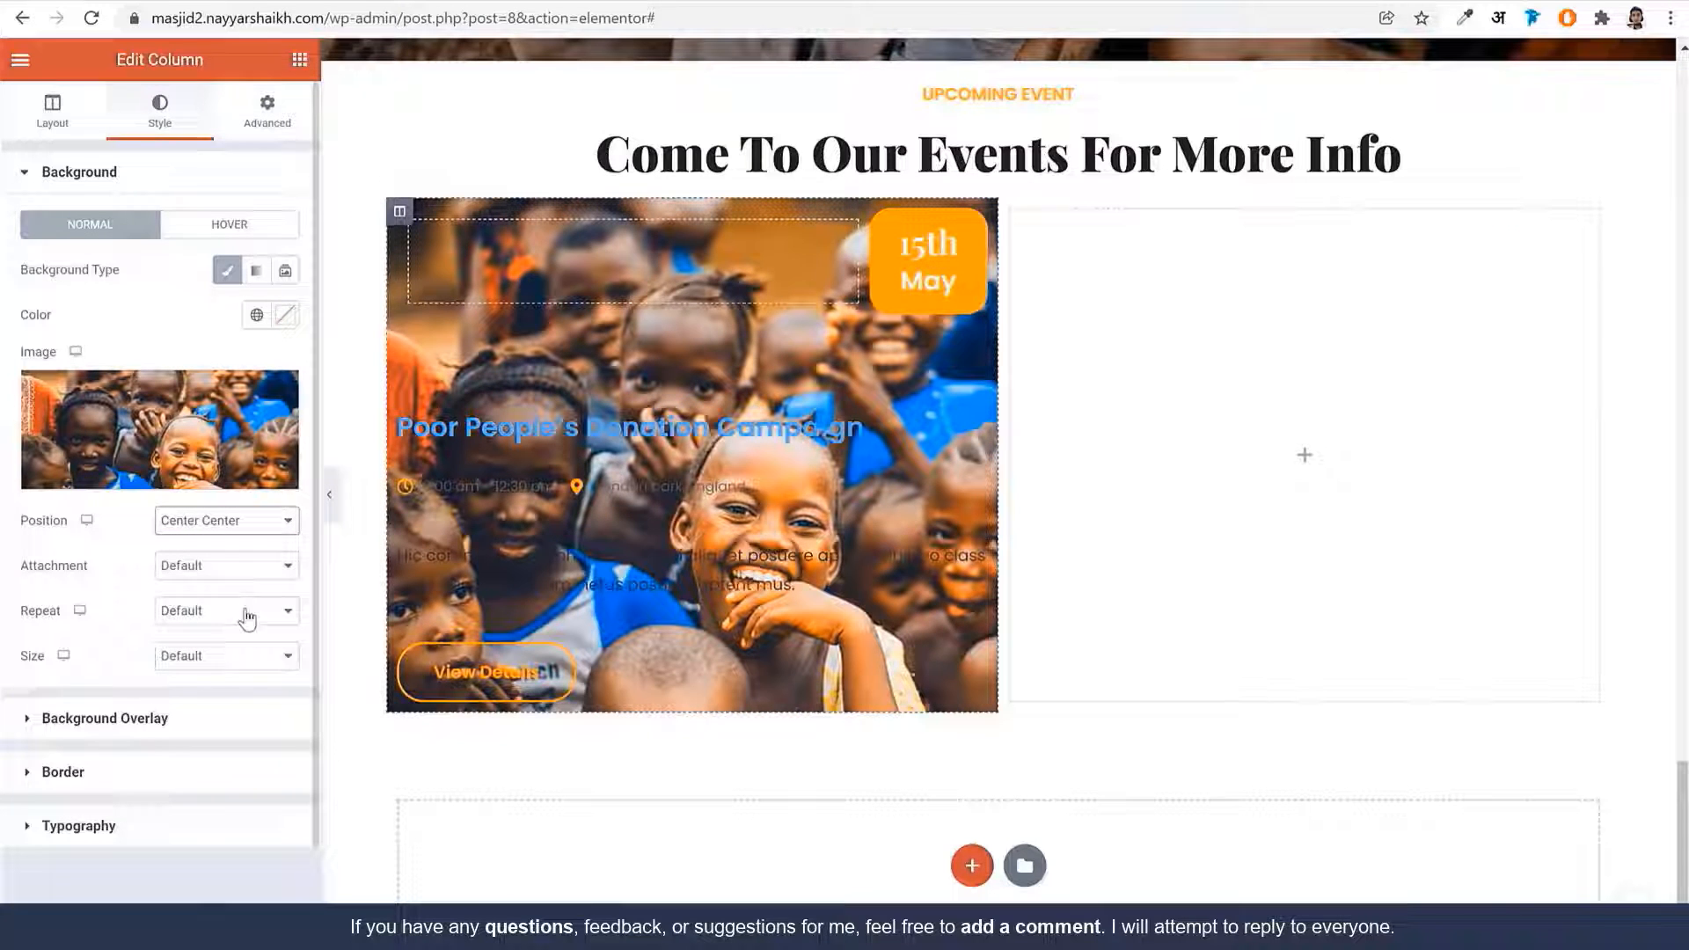
{"action": "left_click", "coordinate": [218, 664]}
{"action": "left_click", "coordinate": [220, 711]}
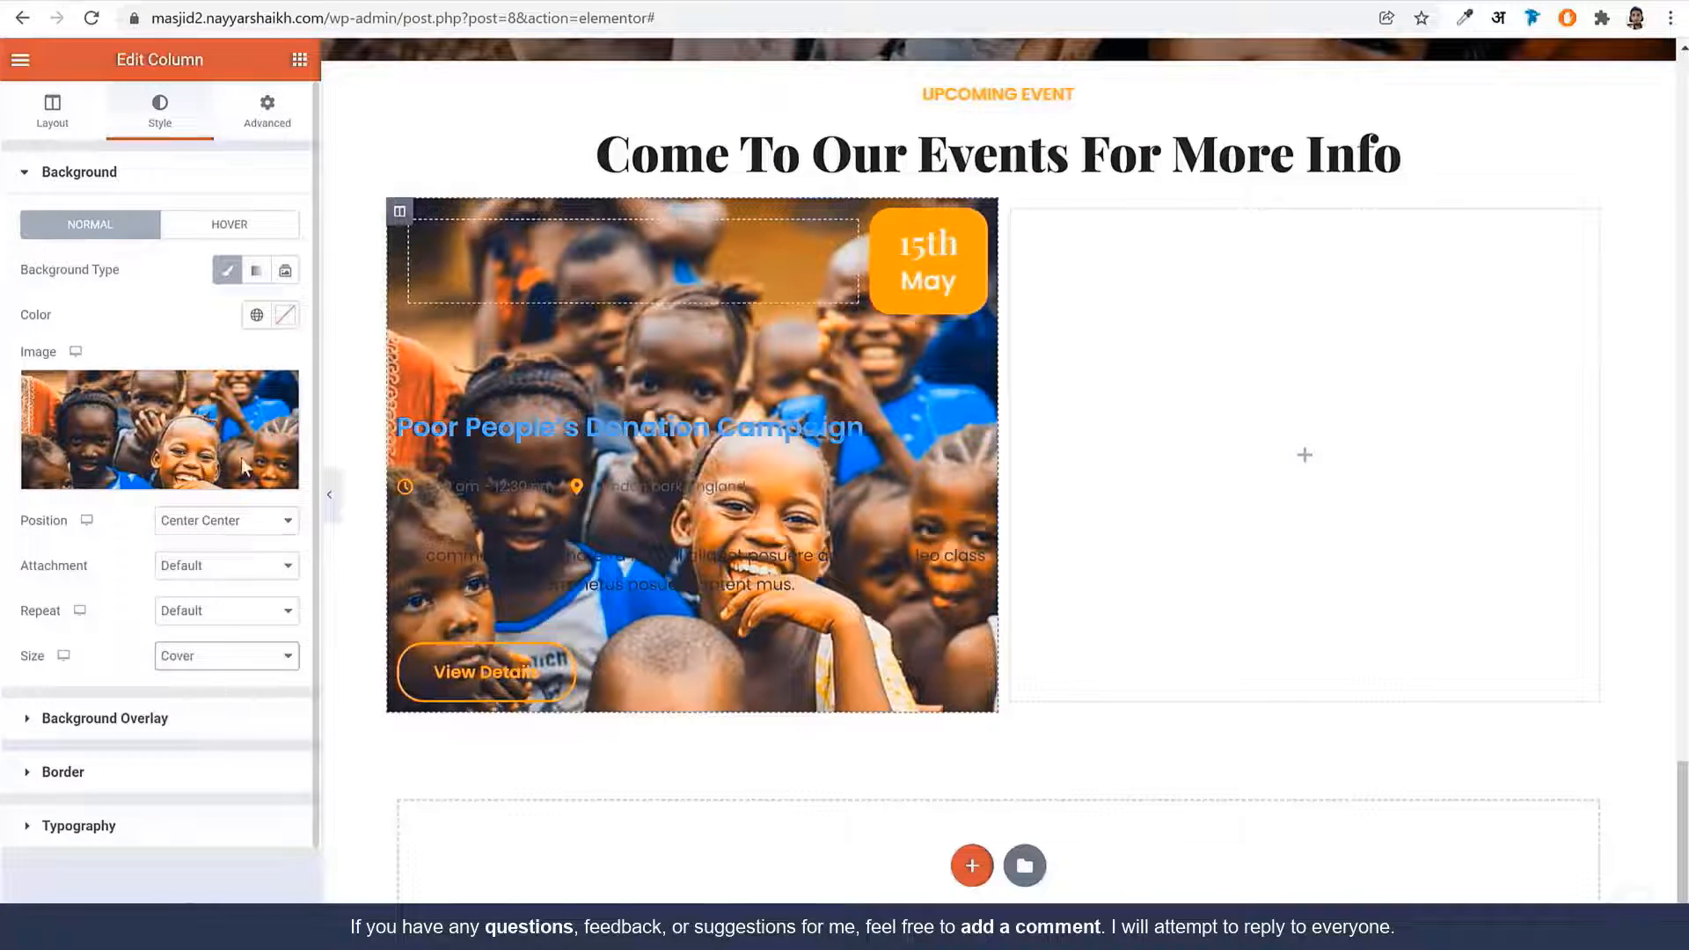
Add a black classic overlay at 0.6 opacity and round the column's corners
{"action": "left_click", "coordinate": [149, 730]}
{"action": "left_click", "coordinate": [257, 324]}
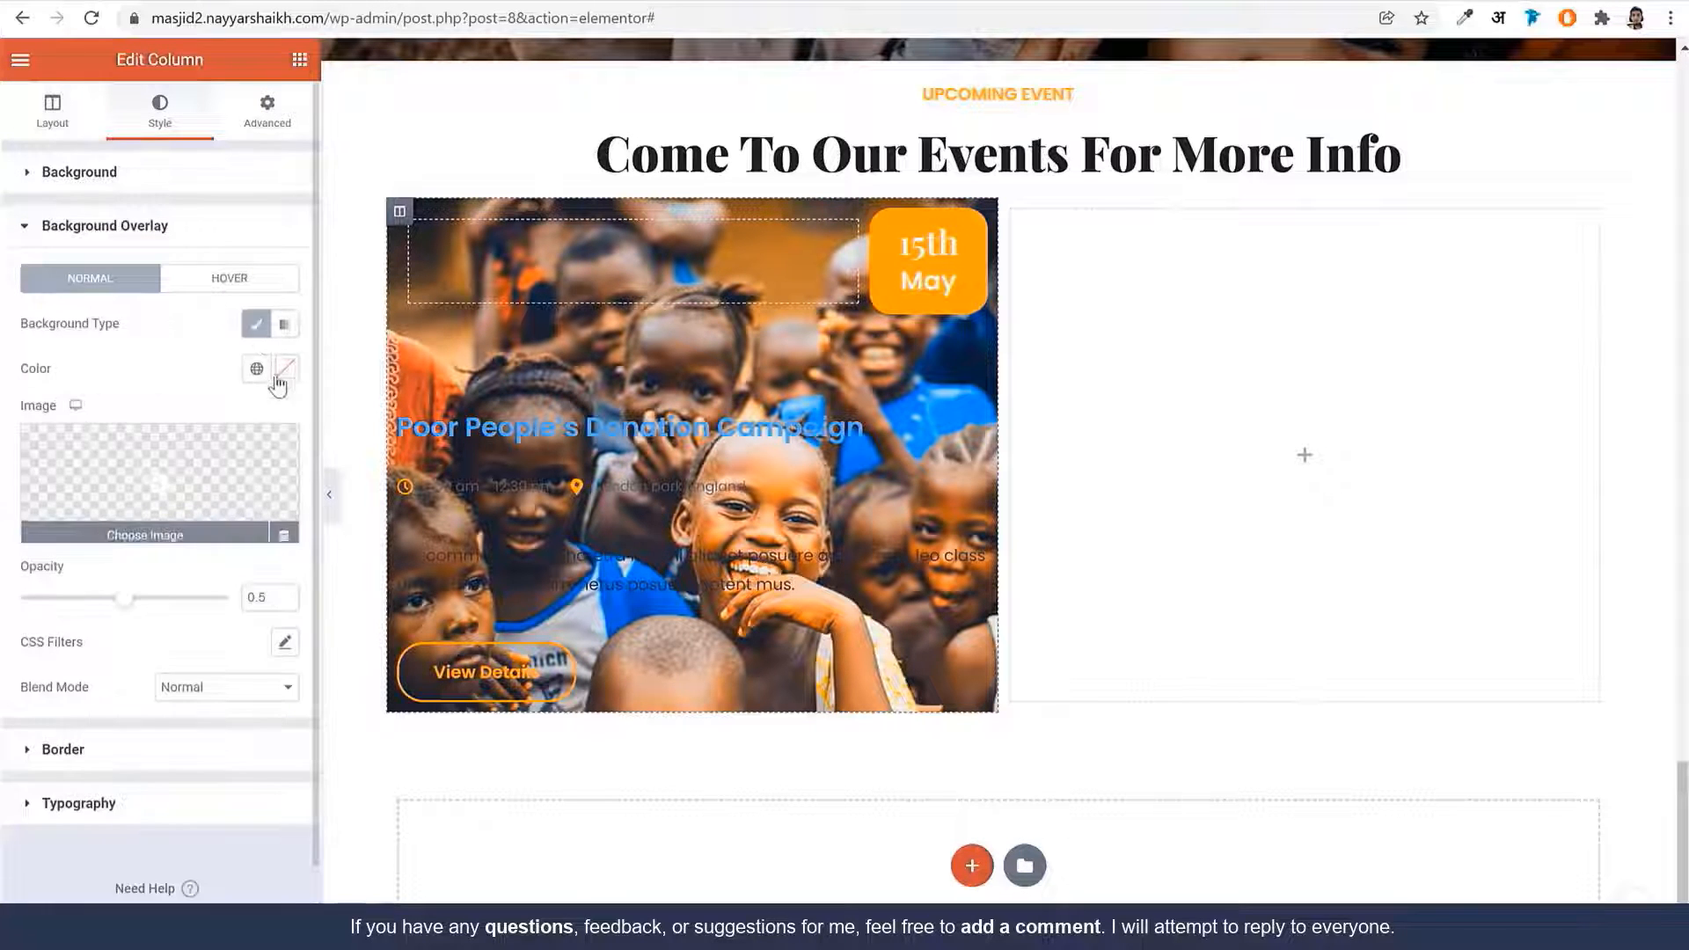
{"action": "left_click", "coordinate": [280, 374]}
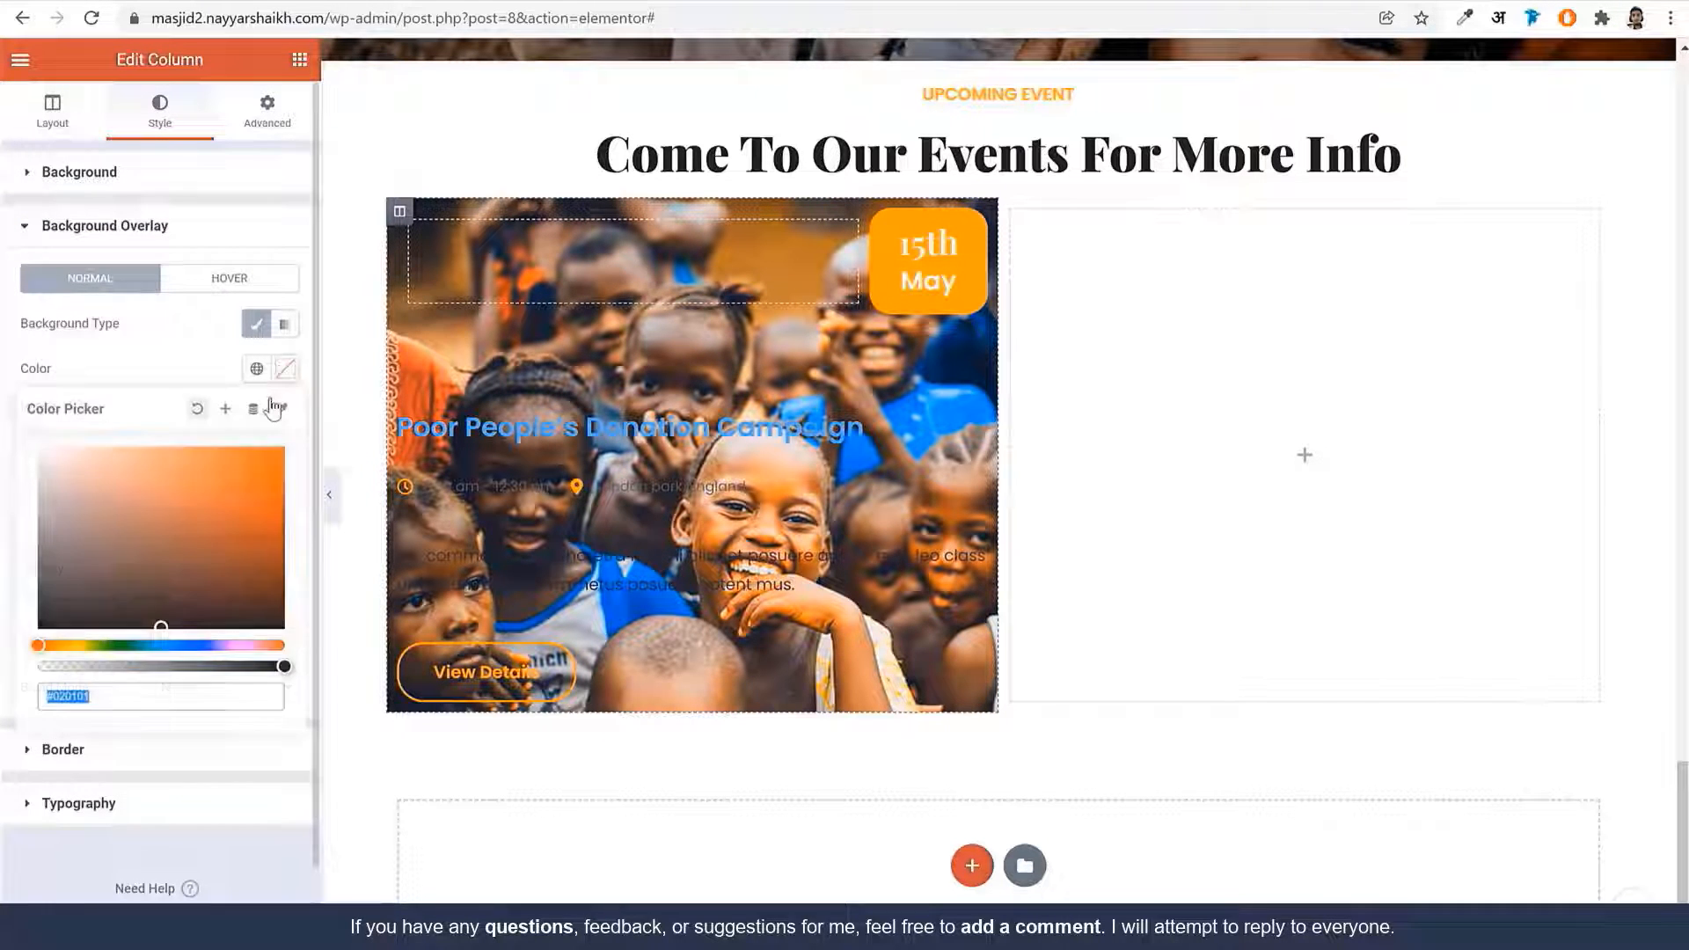
{"action": "left_click", "coordinate": [167, 376]}
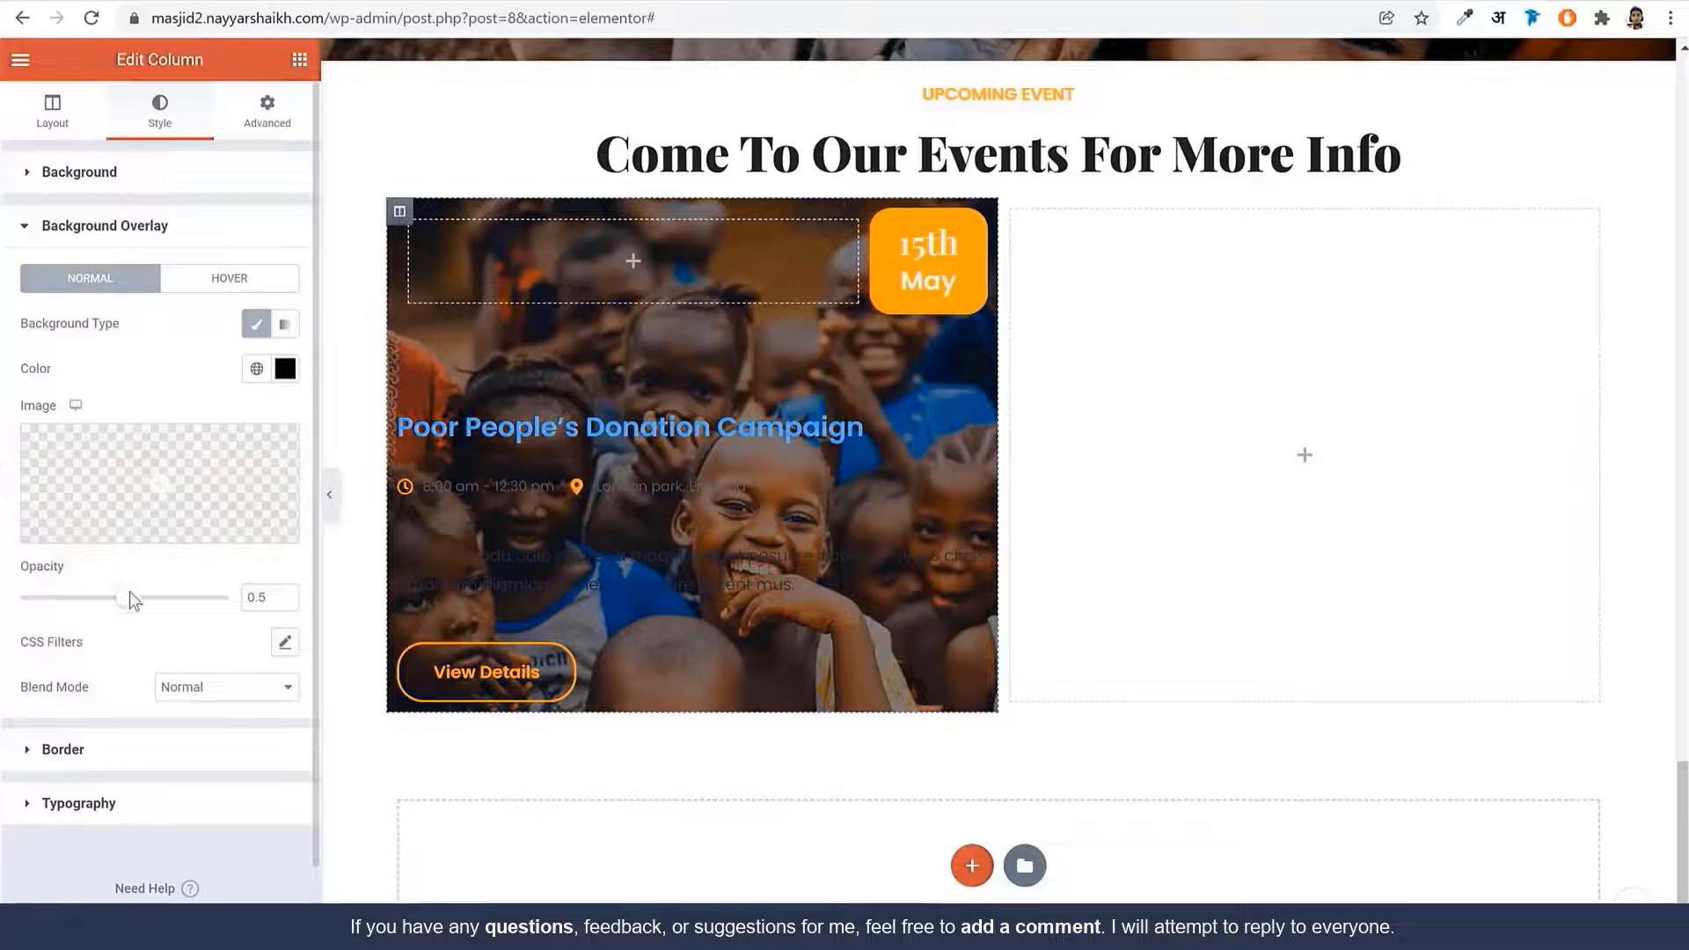
{"action": "left_click_drag", "start_coordinate": [132, 596], "coordinate": [162, 598]}
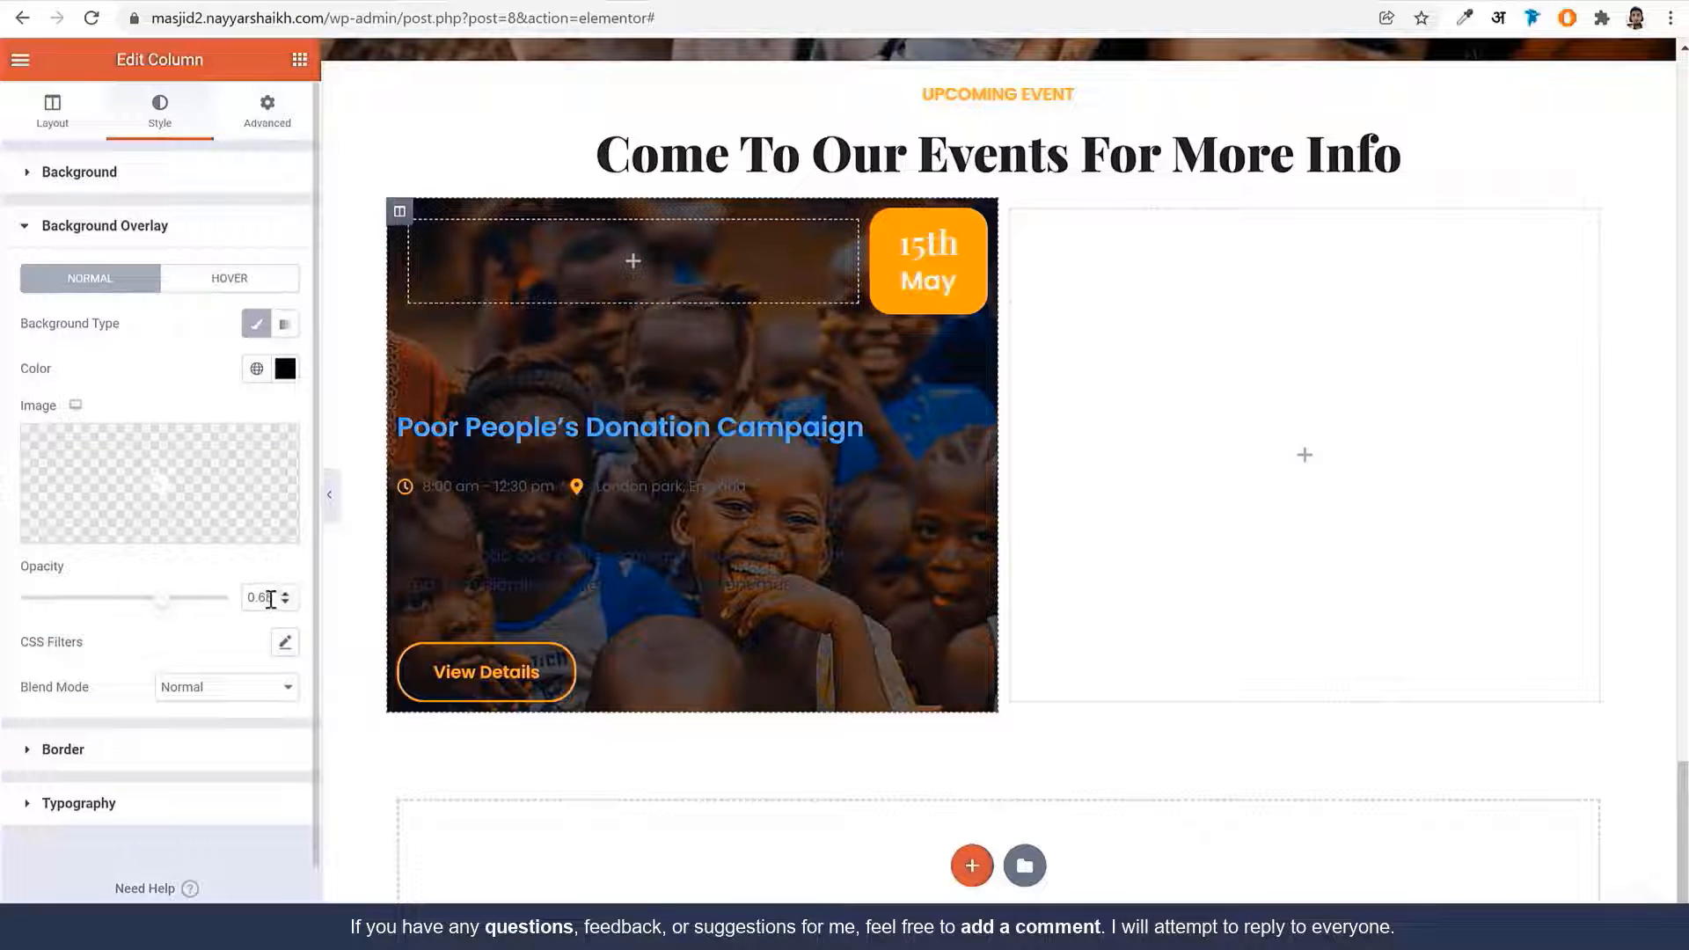
{"action": "key", "text": "BackSpace"}
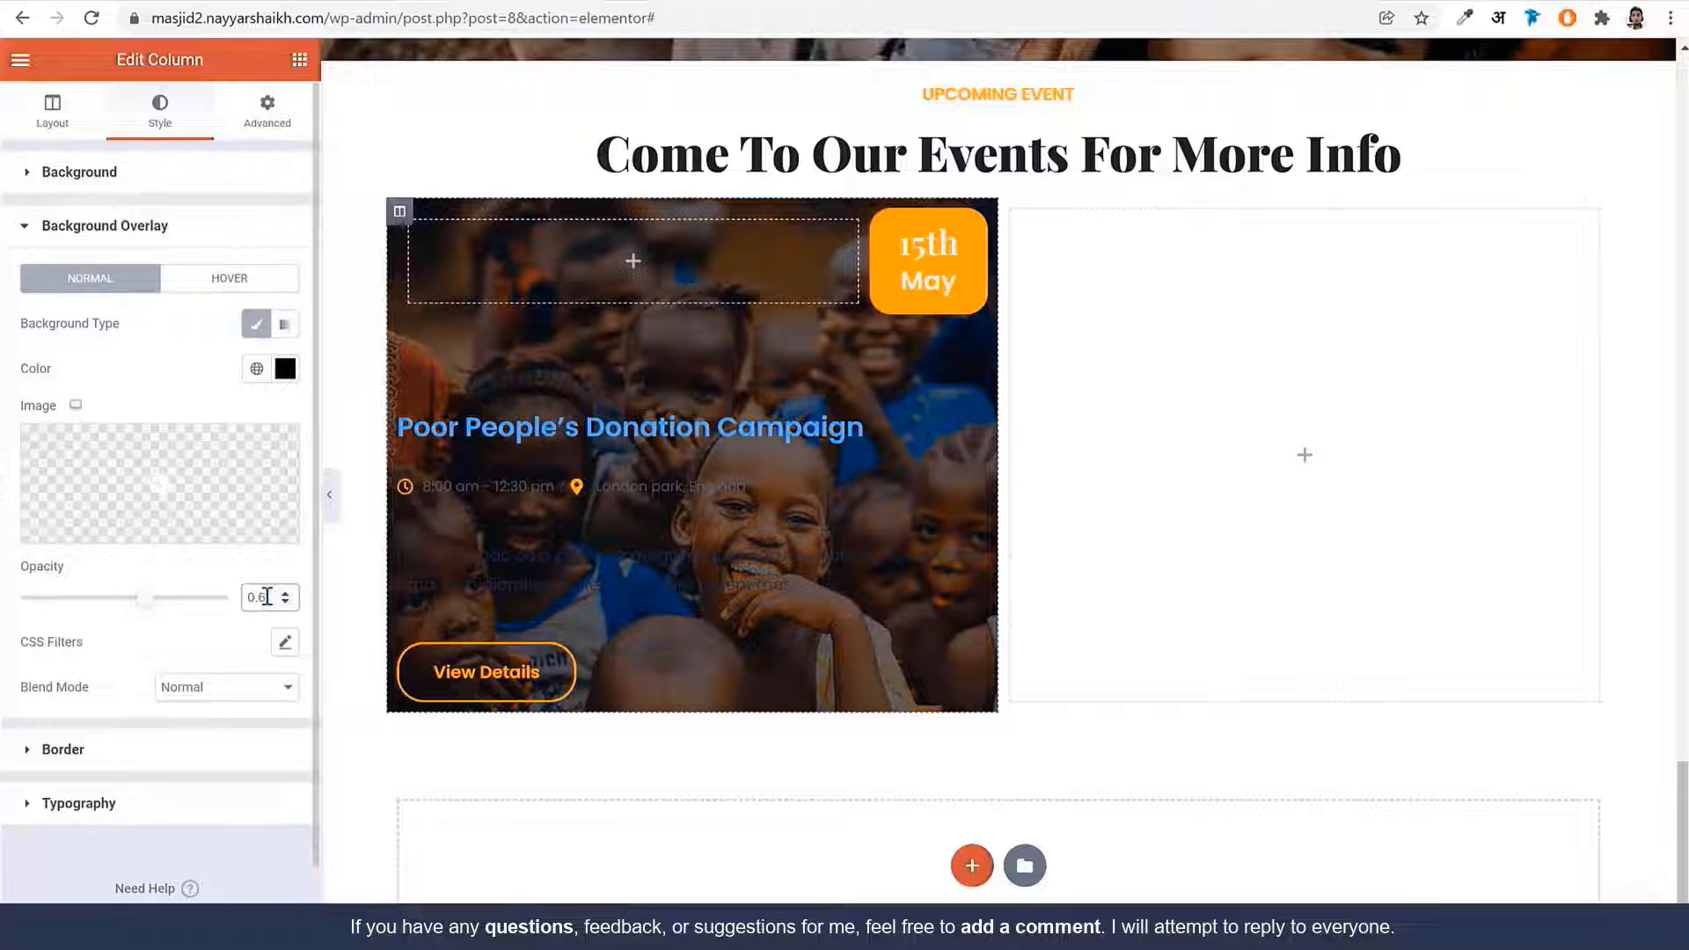
{"action": "left_click", "coordinate": [159, 764]}
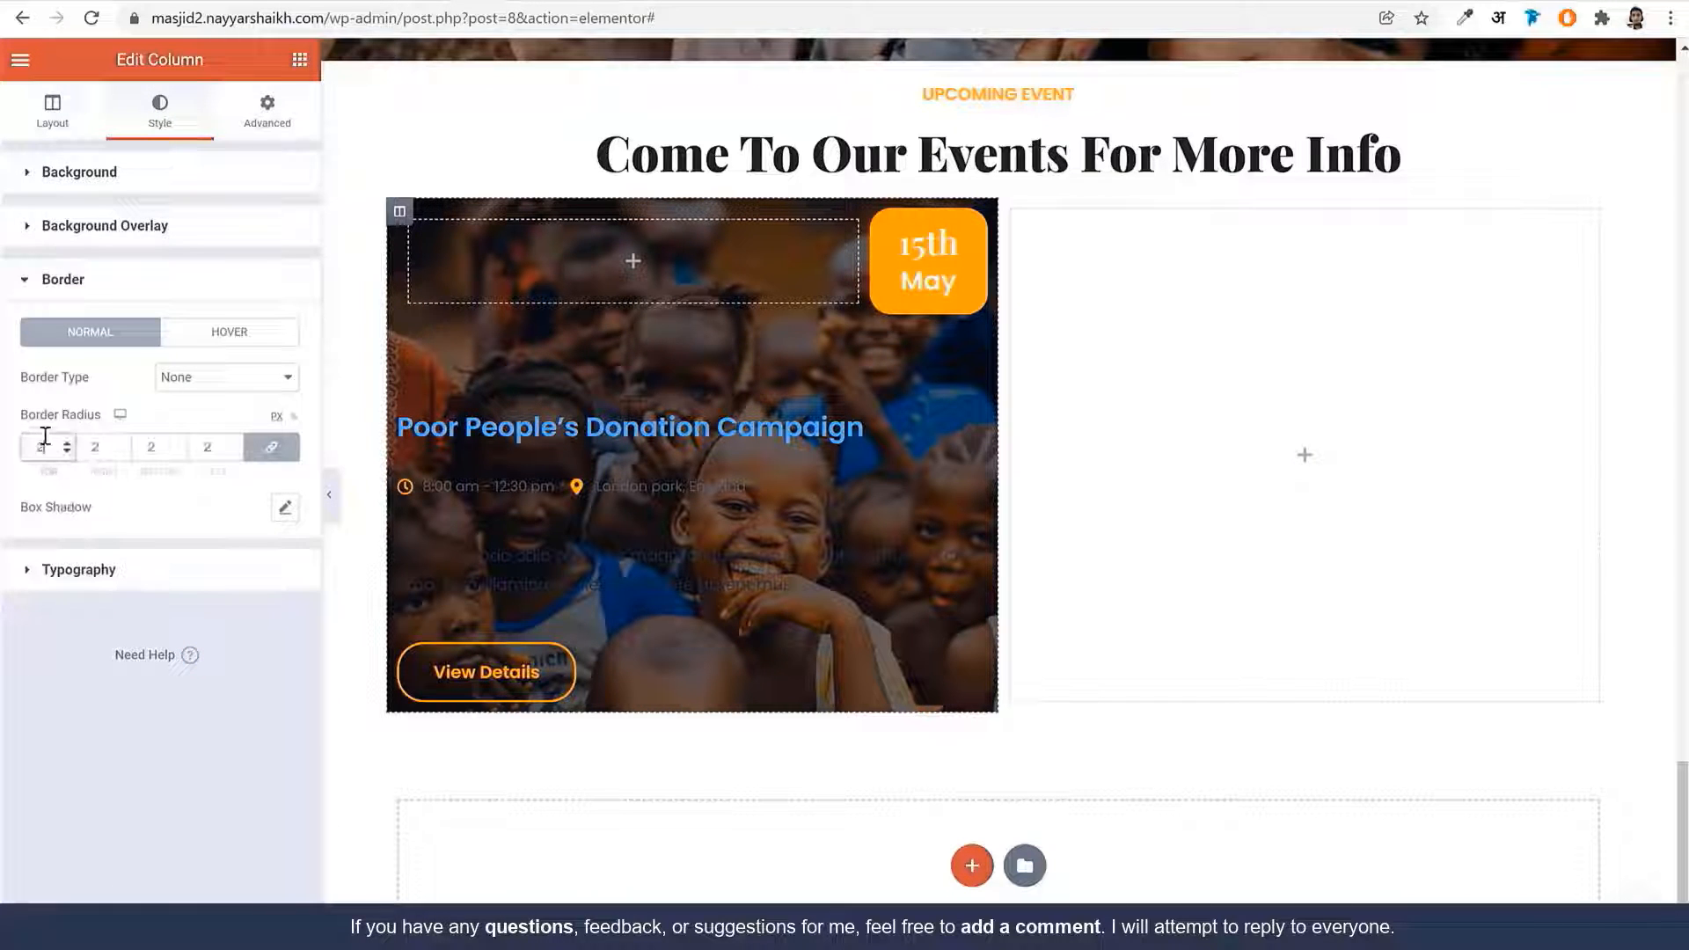
{"action": "left_click", "coordinate": [265, 112]}
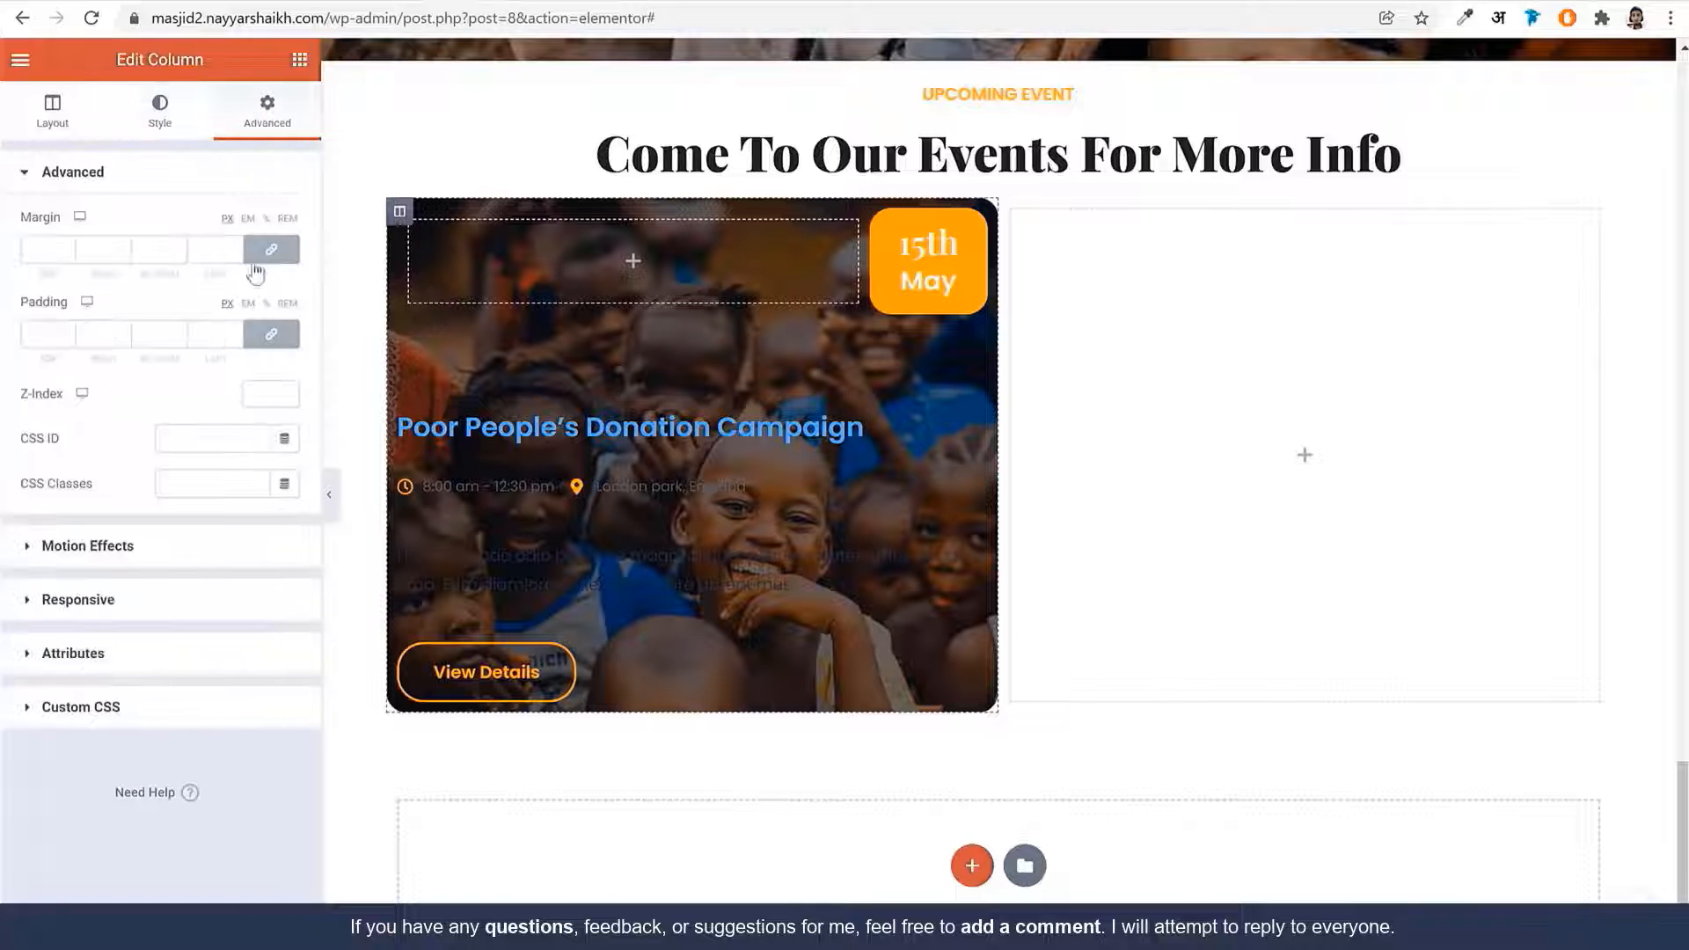
Set the column margin to 15 on all sides and unlinked padding to 20, 20, 50, 40
{"action": "left_click", "coordinate": [27, 252]}
{"action": "type", "text": "15"}
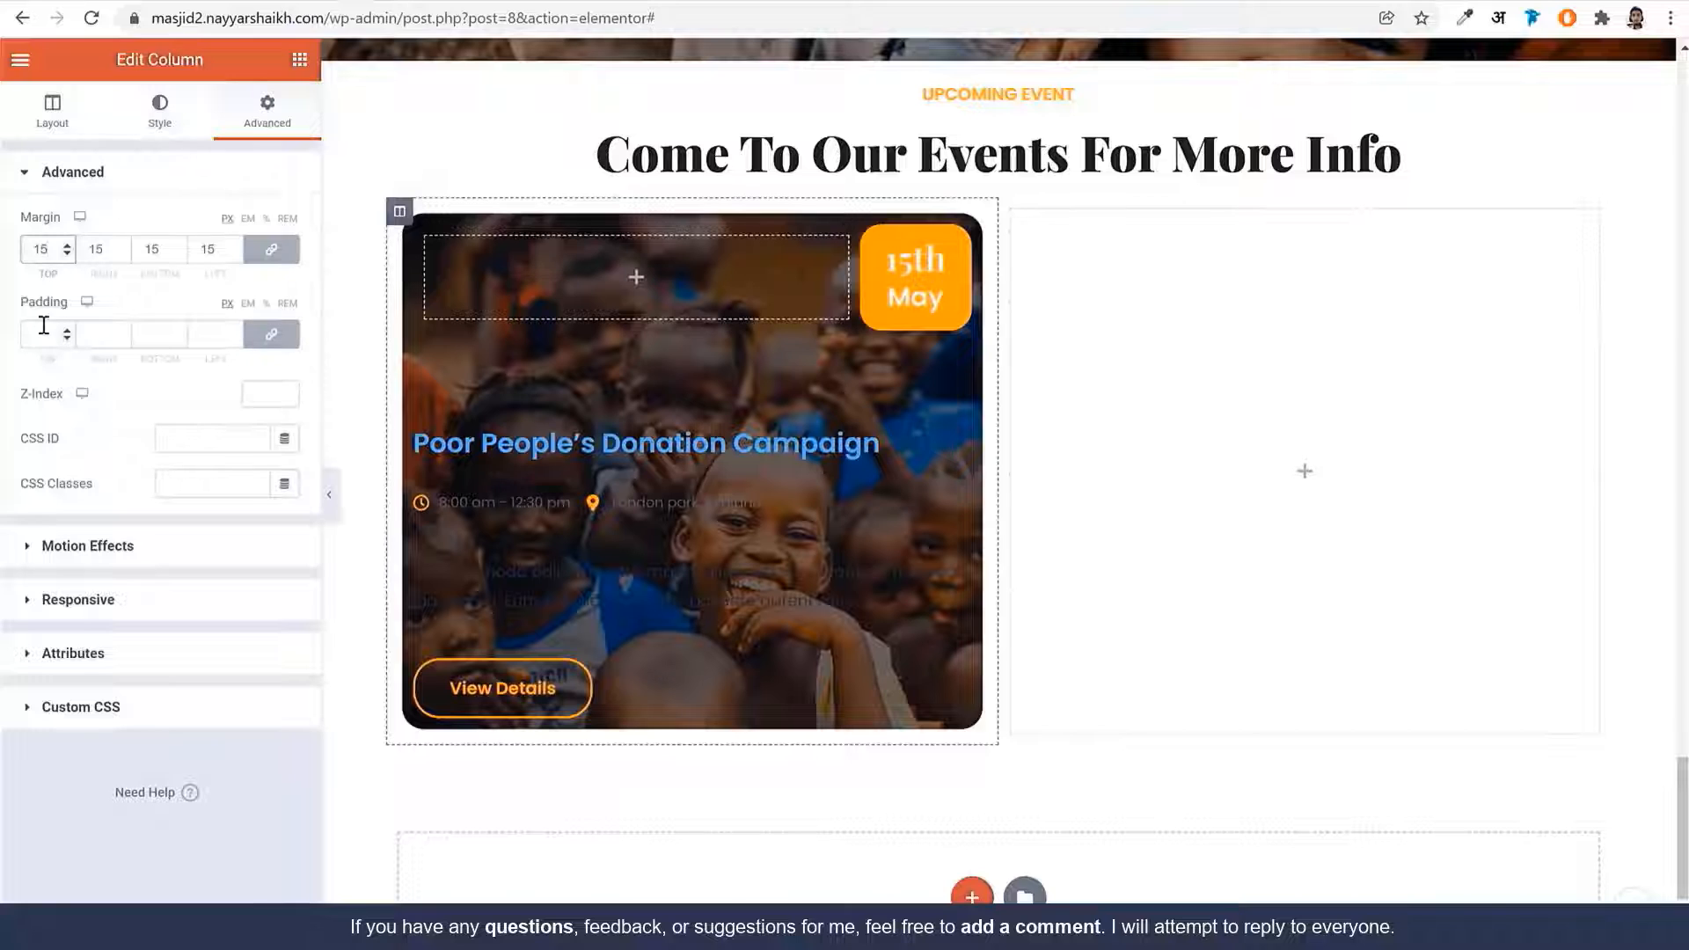
{"action": "left_click", "coordinate": [267, 340]}
{"action": "left_click", "coordinate": [45, 340]}
{"action": "key", "text": "ctrl+a"}
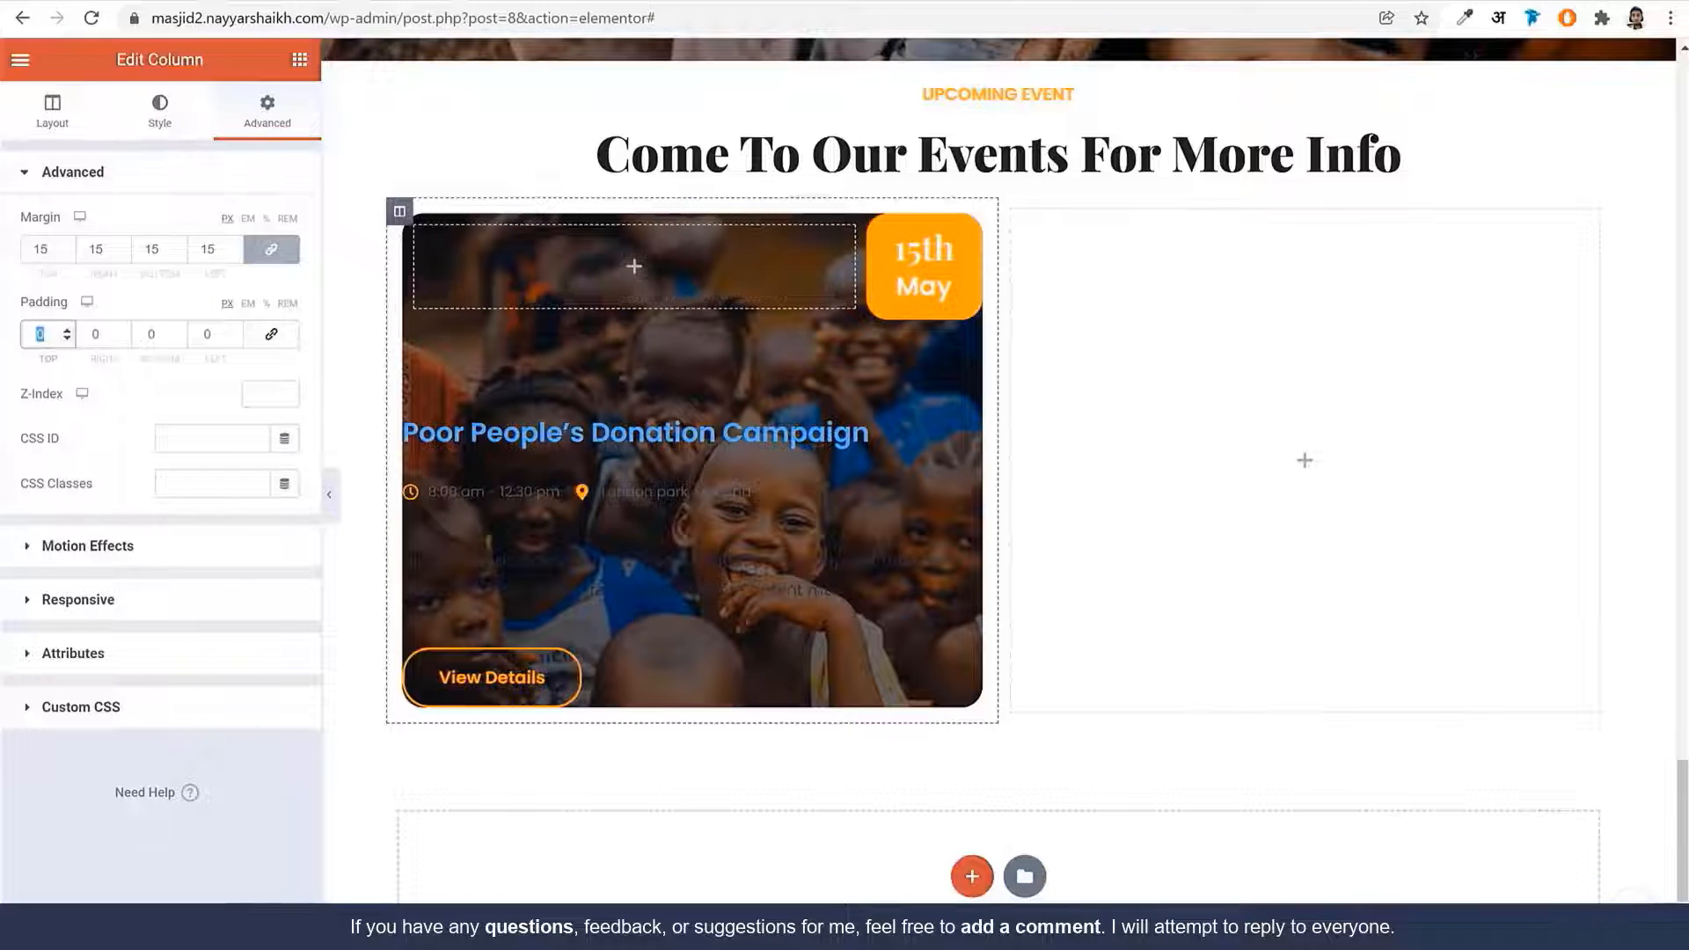
{"action": "type", "text": "20"}
{"action": "key", "text": "Tab"}
{"action": "type", "text": "20"}
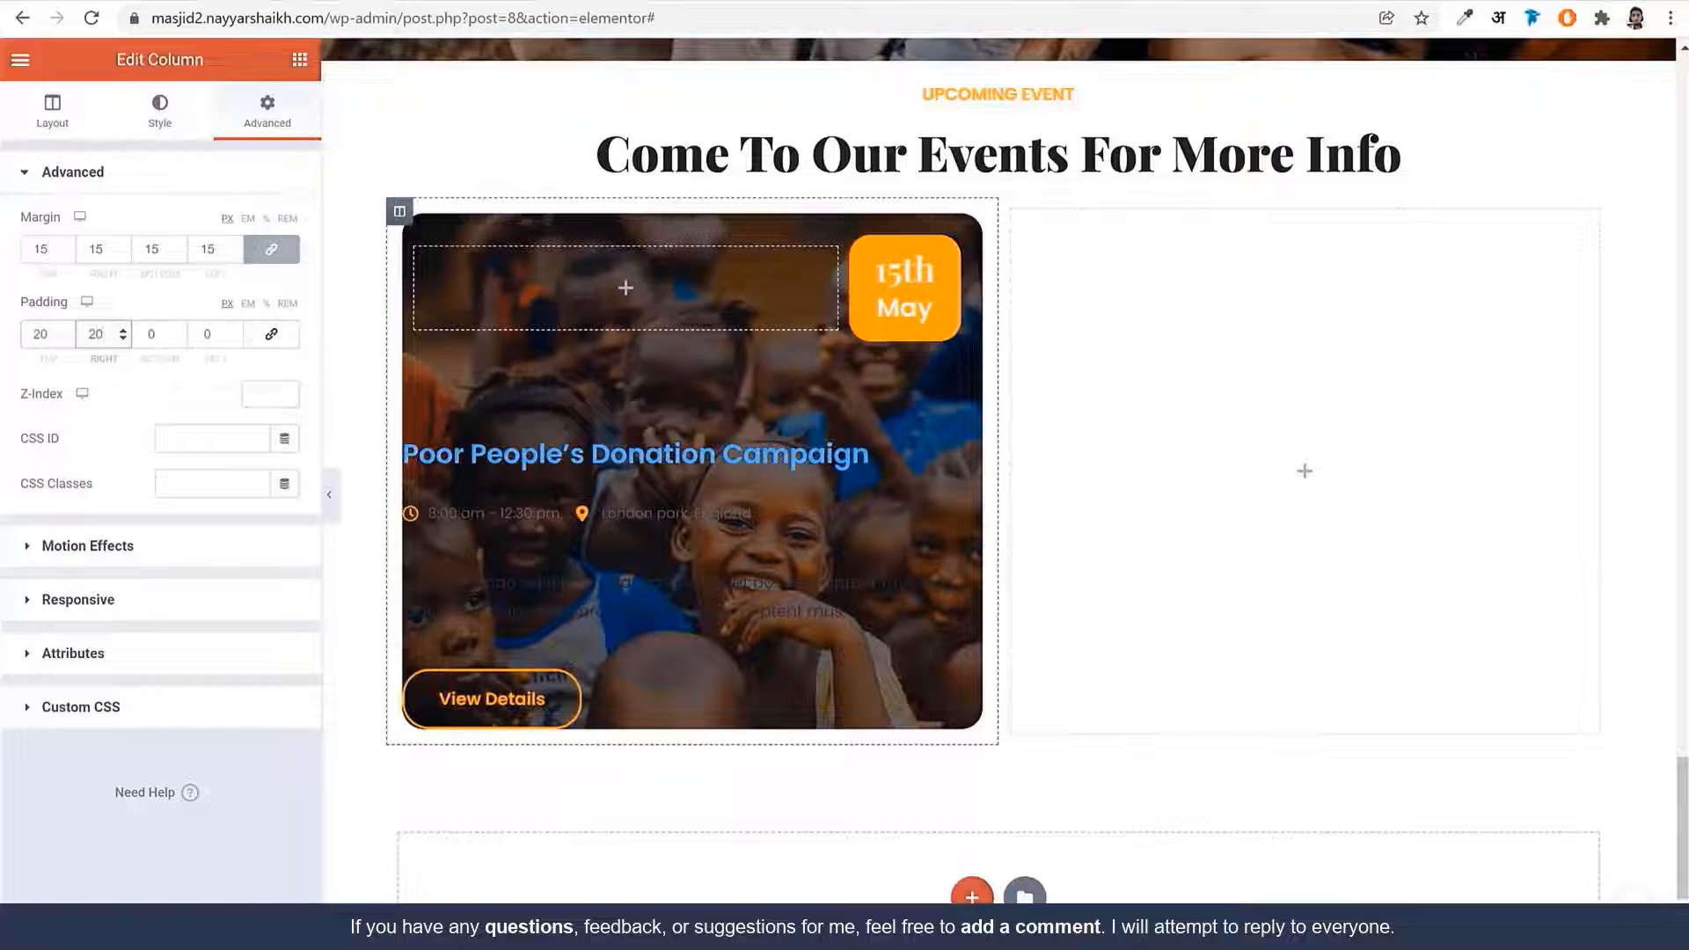
{"action": "key", "text": "Tab"}
{"action": "type", "text": "50"}
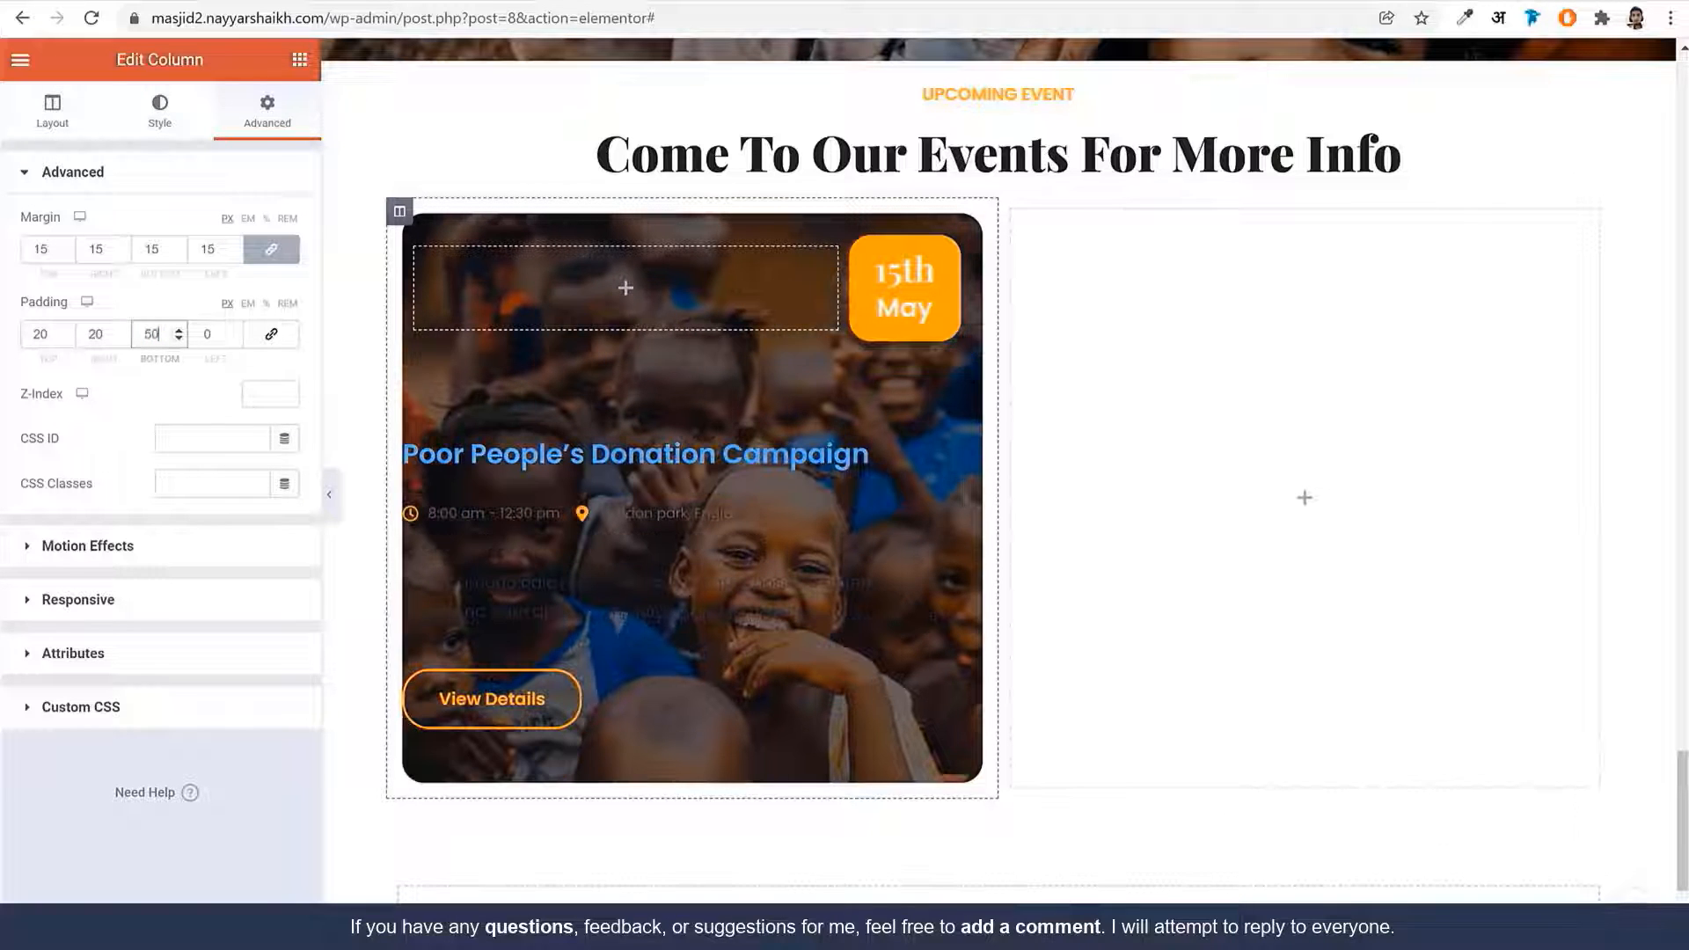
{"action": "key", "text": "Tab"}
{"action": "type", "text": "40"}
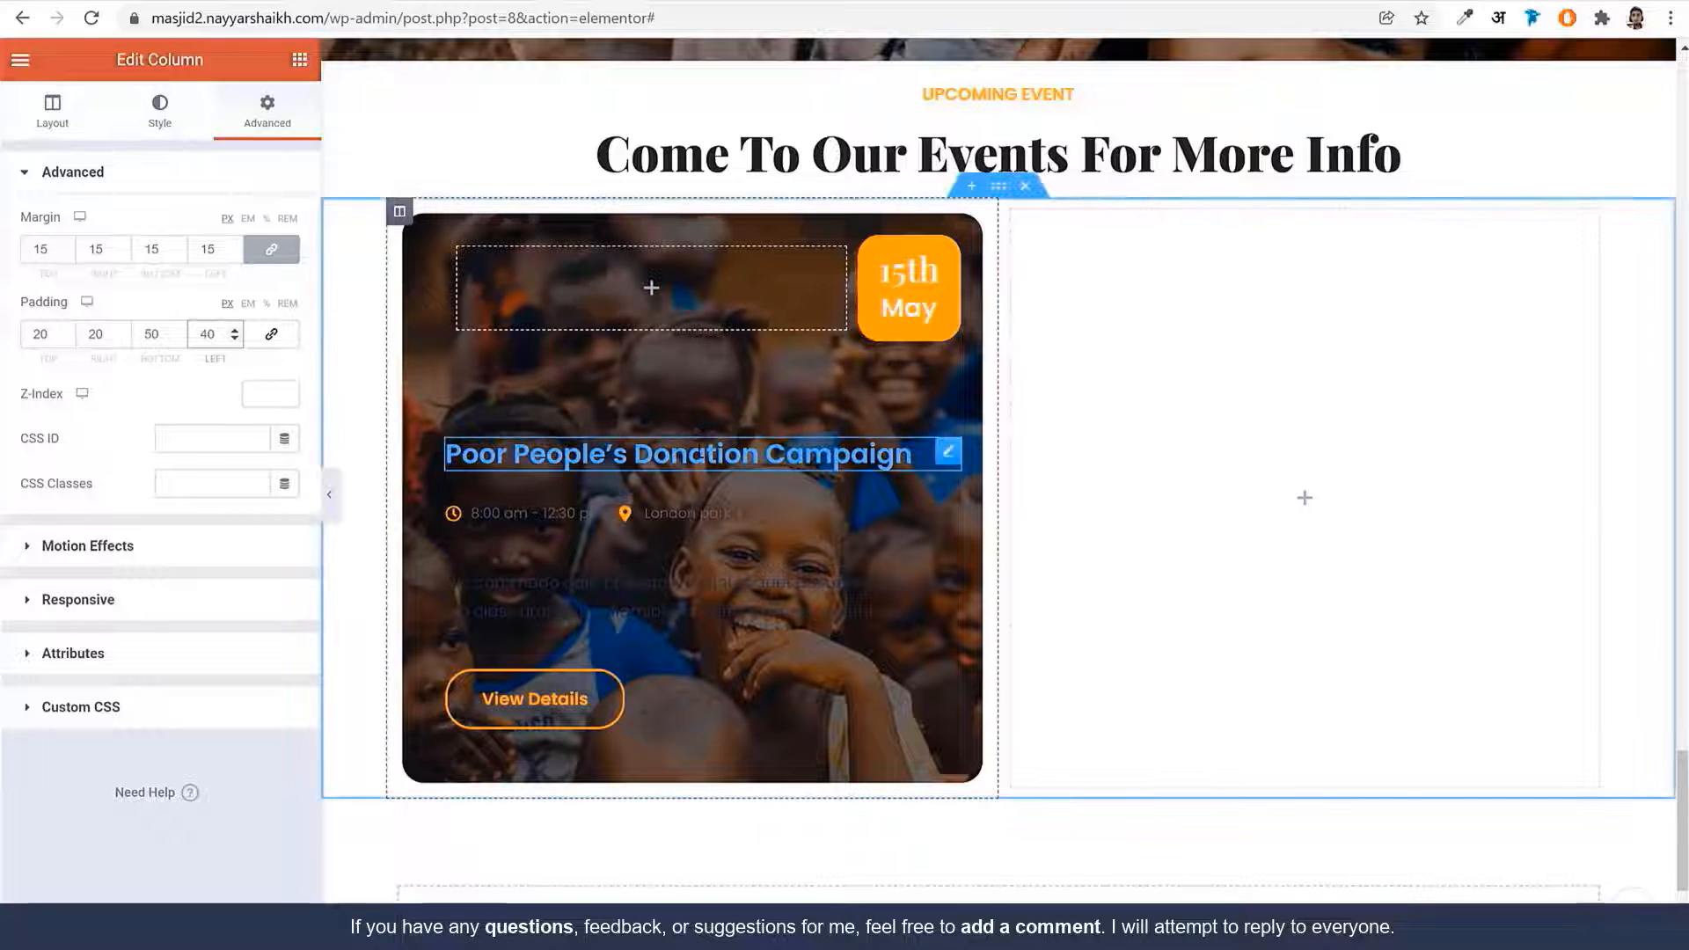
{"action": "left_click", "coordinate": [678, 453]}
Make the event title and the time-and-location list text white
{"action": "left_click", "coordinate": [256, 225]}
{"action": "left_click", "coordinate": [286, 230]}
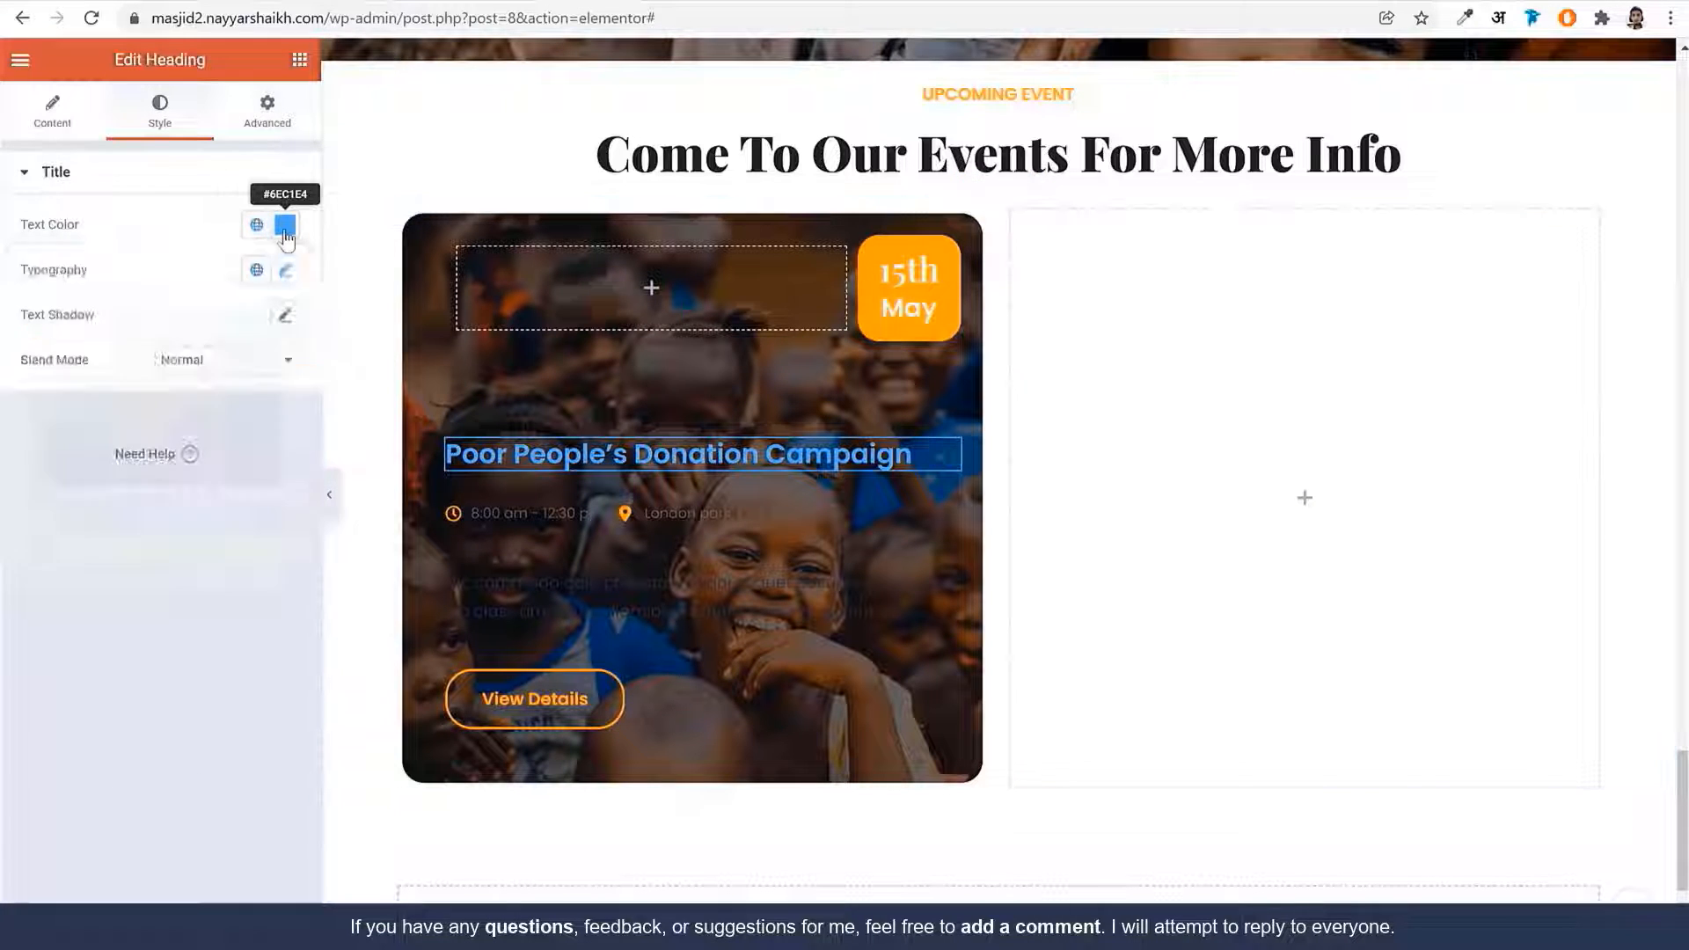
{"action": "left_click_drag", "start_coordinate": [168, 402], "coordinate": [35, 299]}
{"action": "left_click", "coordinate": [665, 512]}
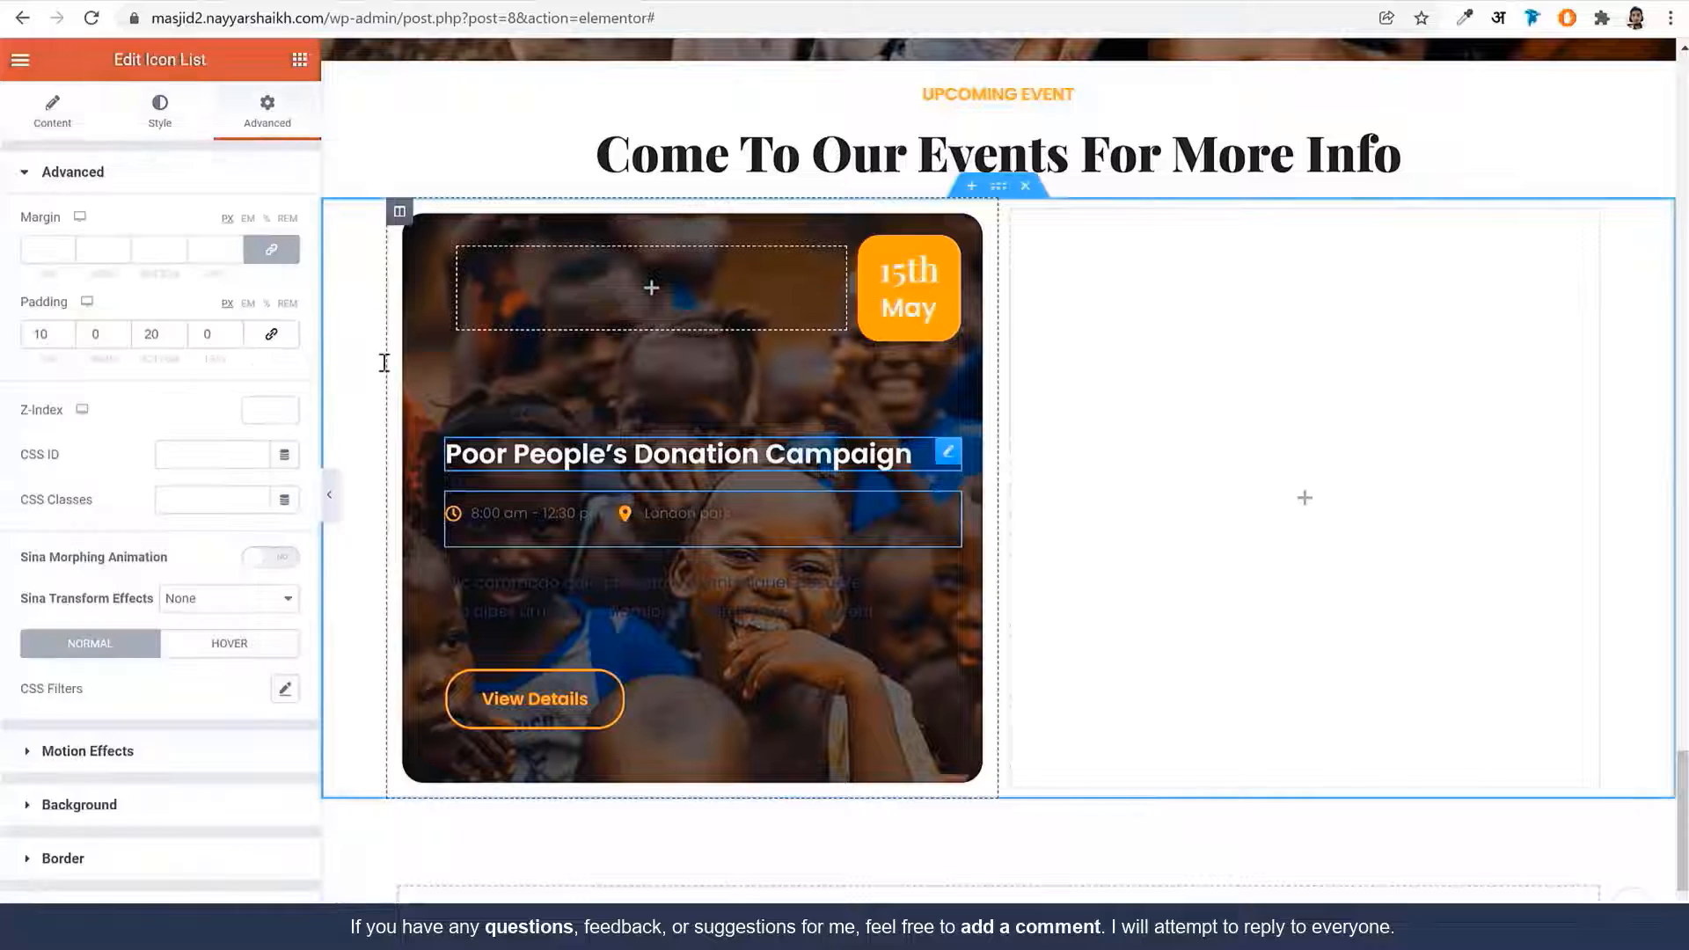
{"action": "left_click", "coordinate": [175, 133]}
{"action": "left_click", "coordinate": [236, 410]}
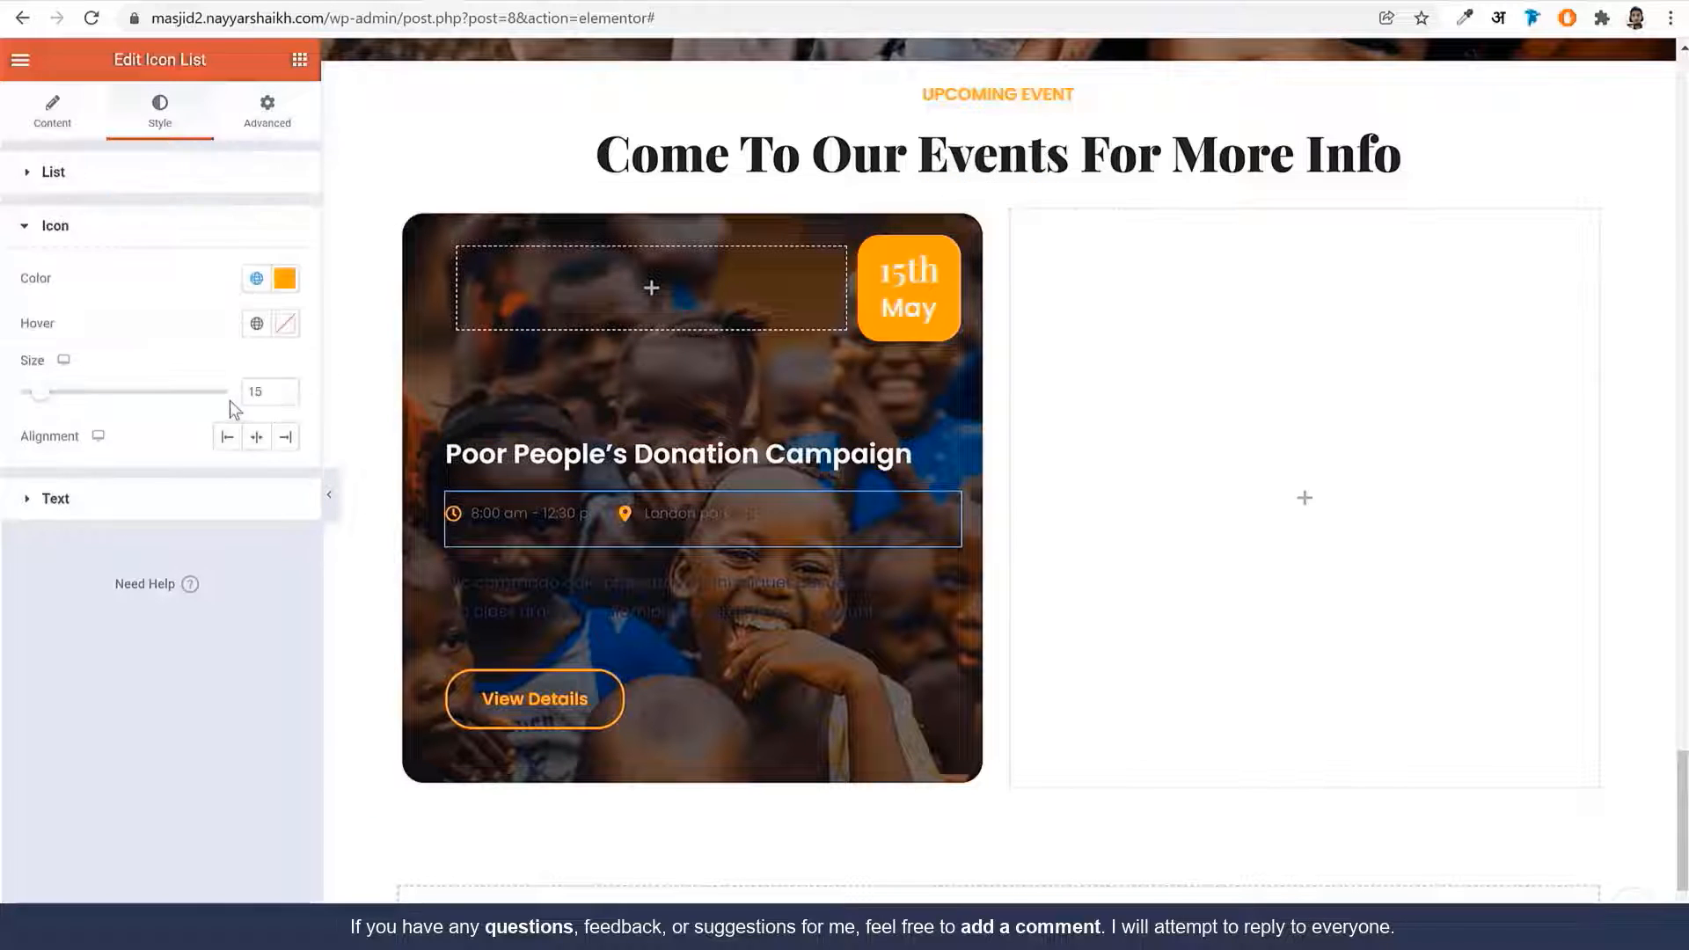
{"action": "left_click", "coordinate": [228, 499]}
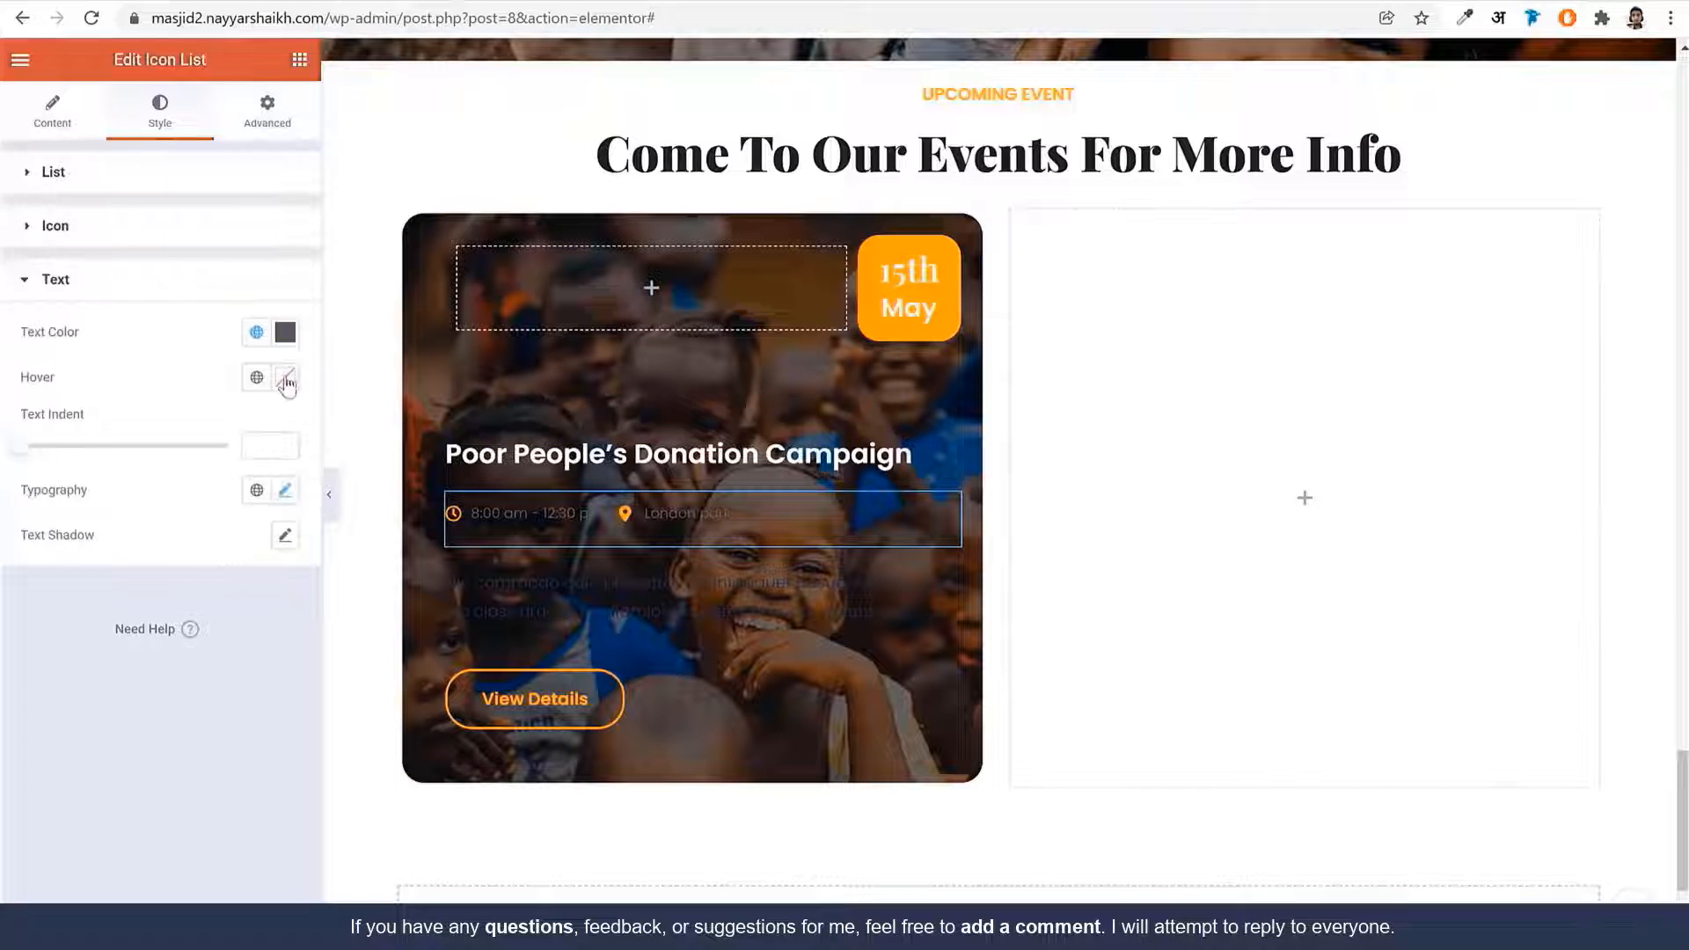
{"action": "left_click", "coordinate": [284, 332]}
Set the Hic commodo description's text colour to white
{"action": "left_click", "coordinate": [665, 631]}
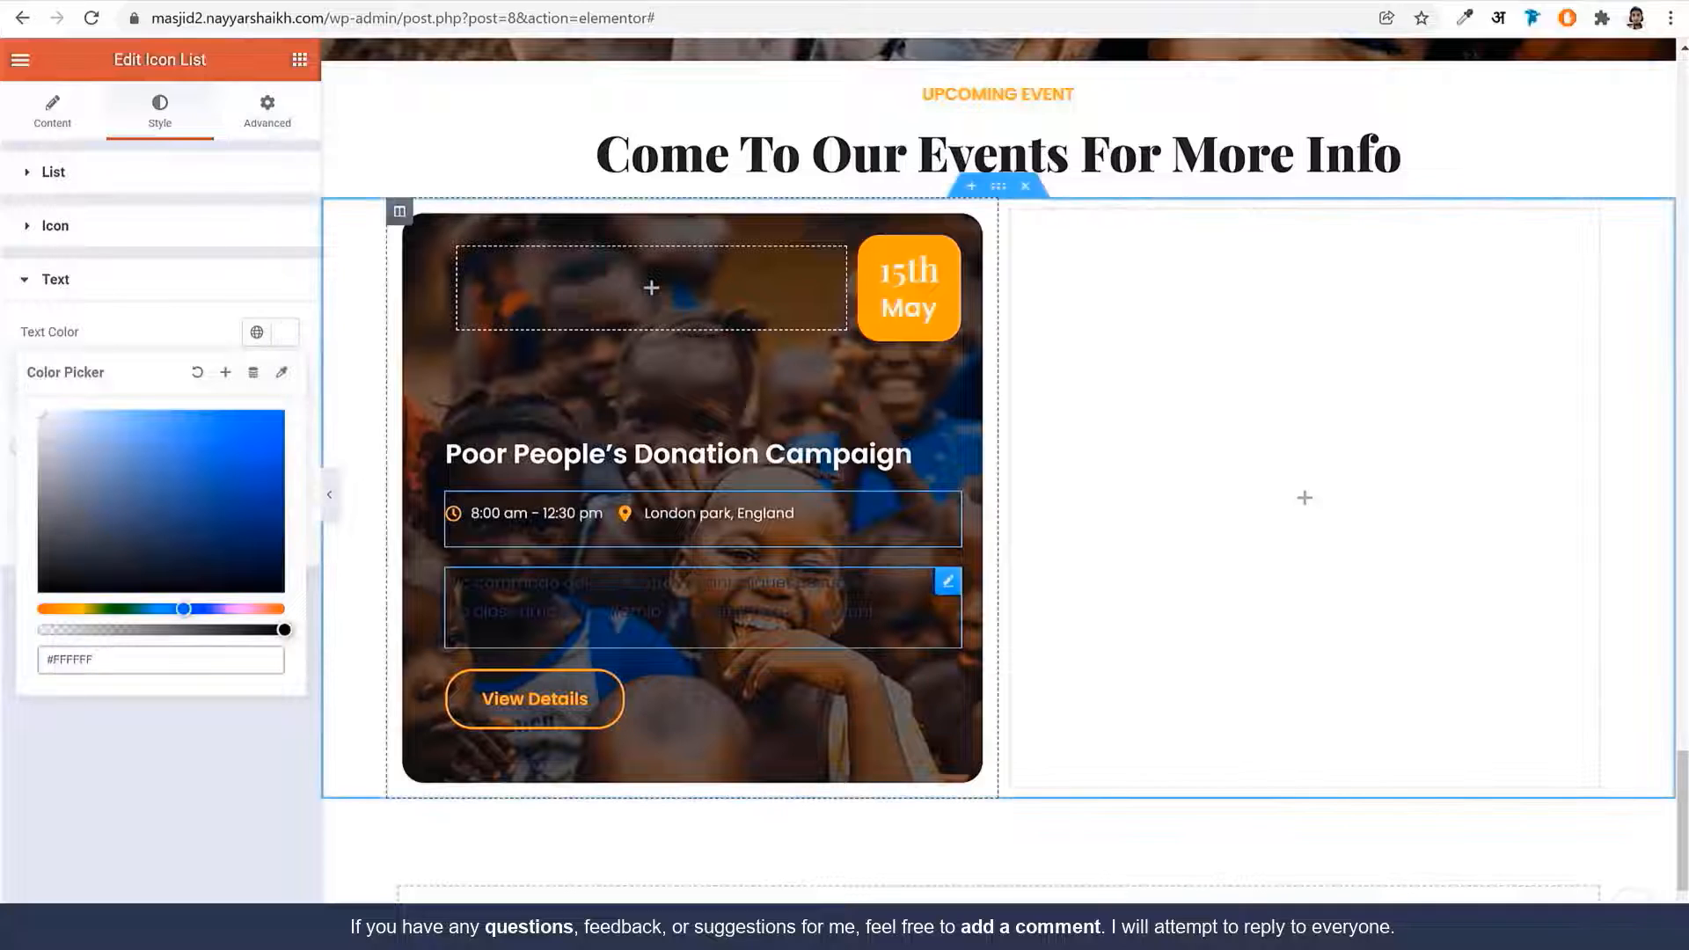
{"action": "left_click", "coordinate": [289, 275]}
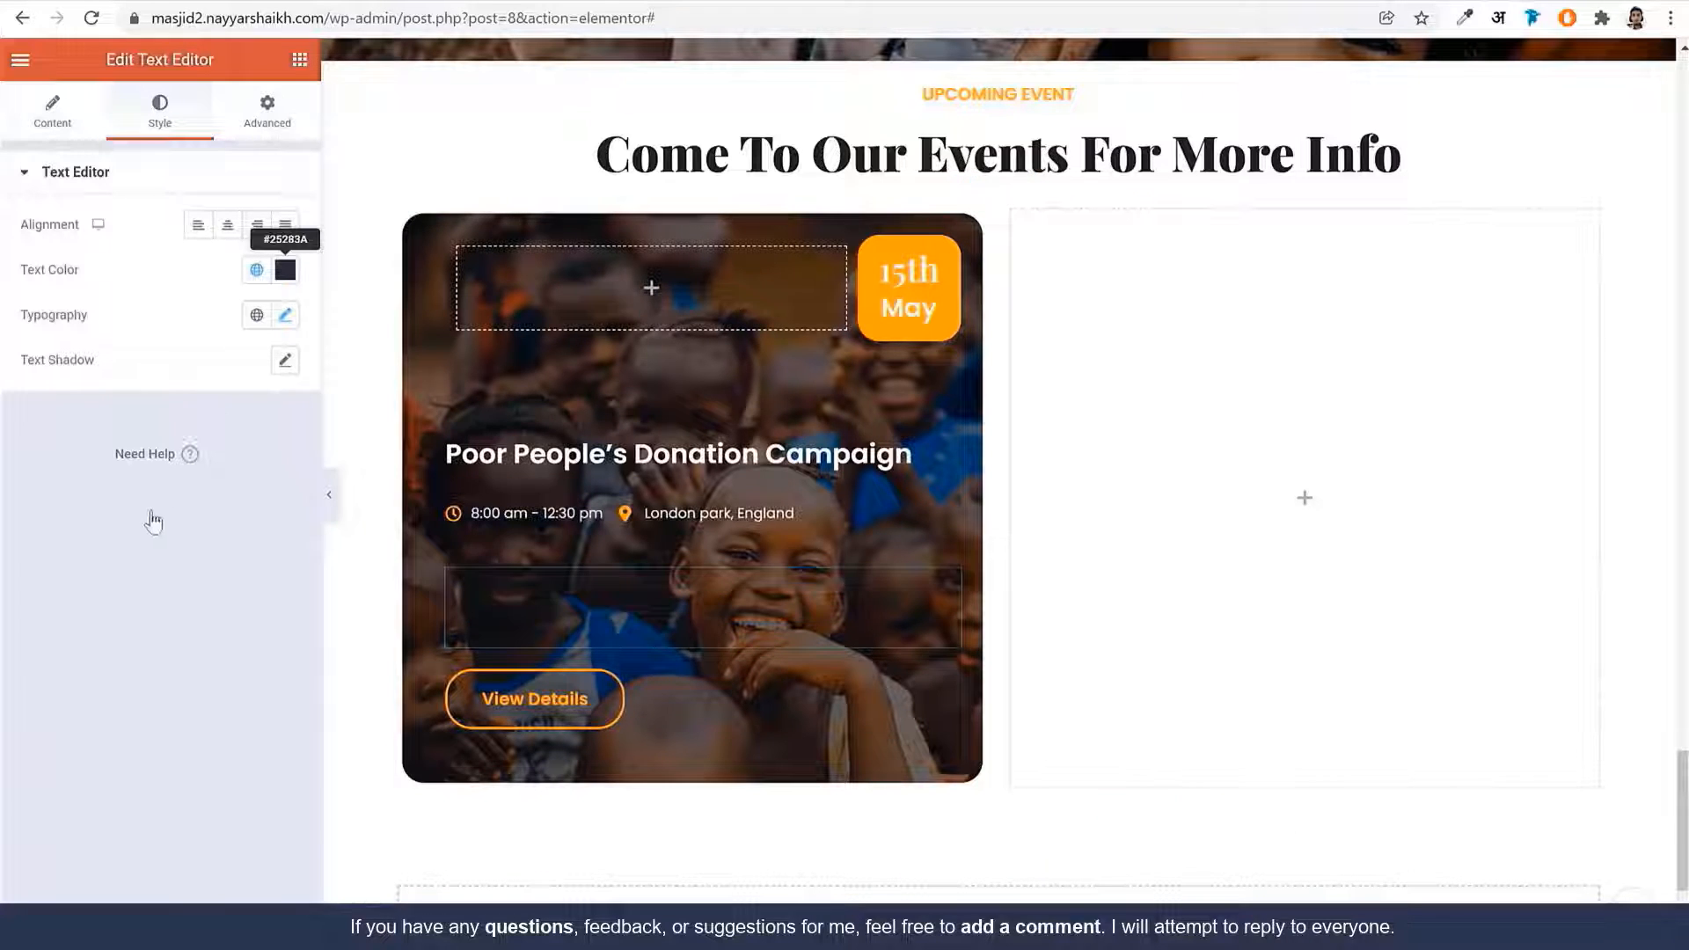
{"action": "type", "text": "#FFFFFF"}
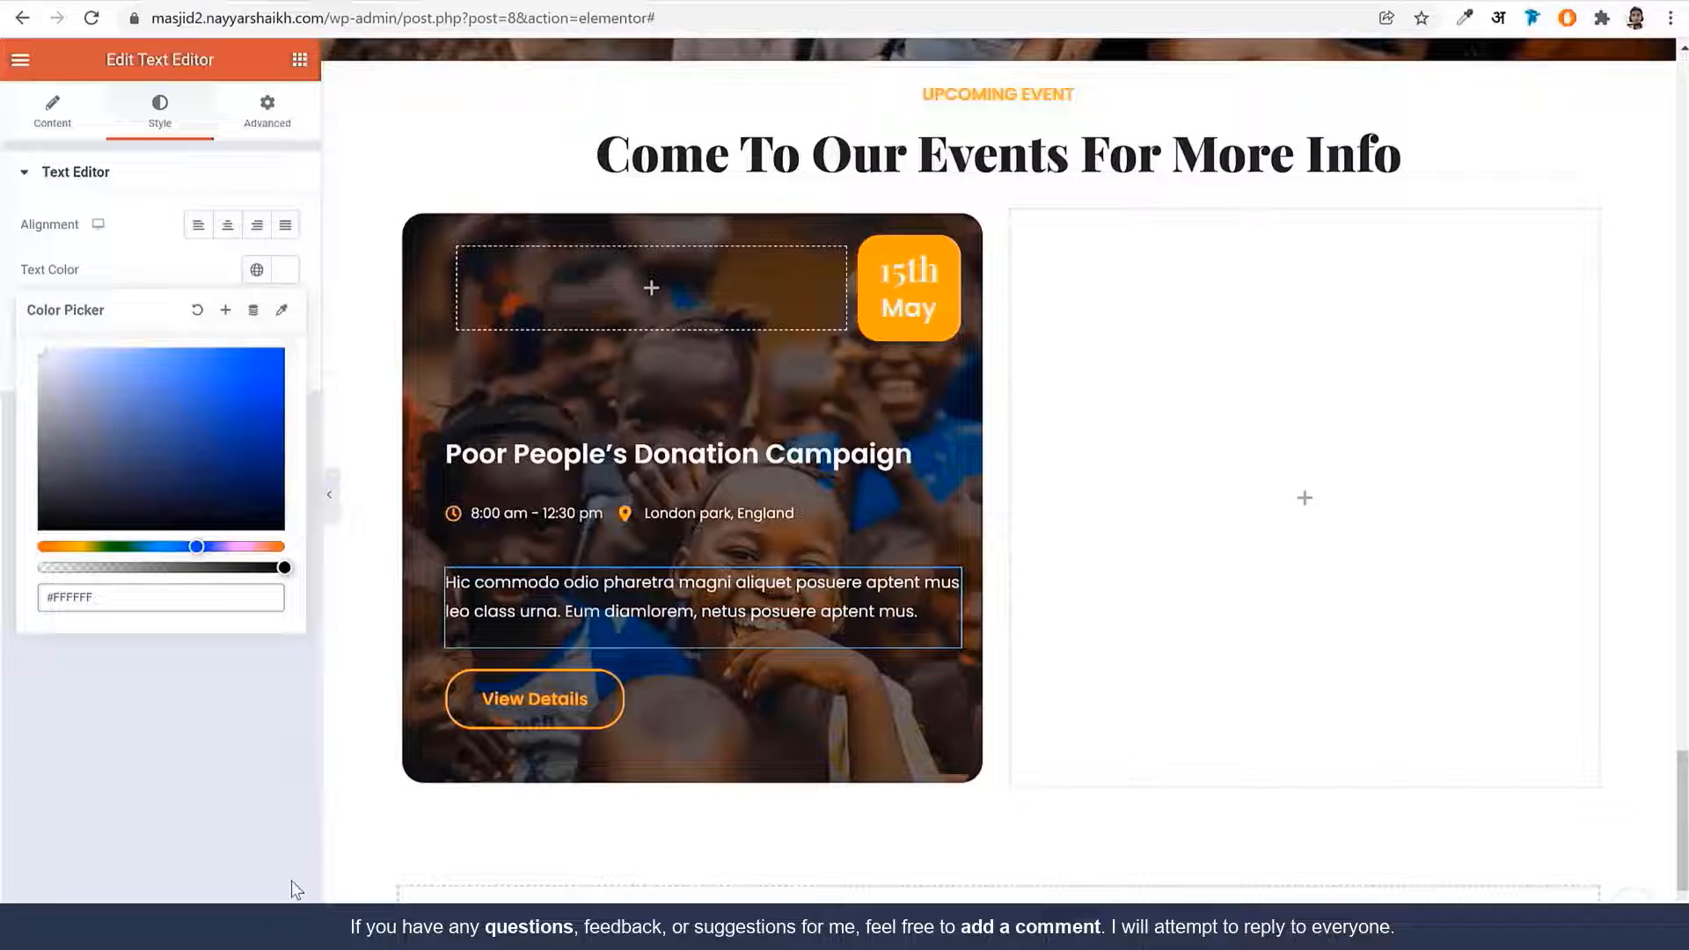
{"action": "left_click", "coordinate": [294, 889]}
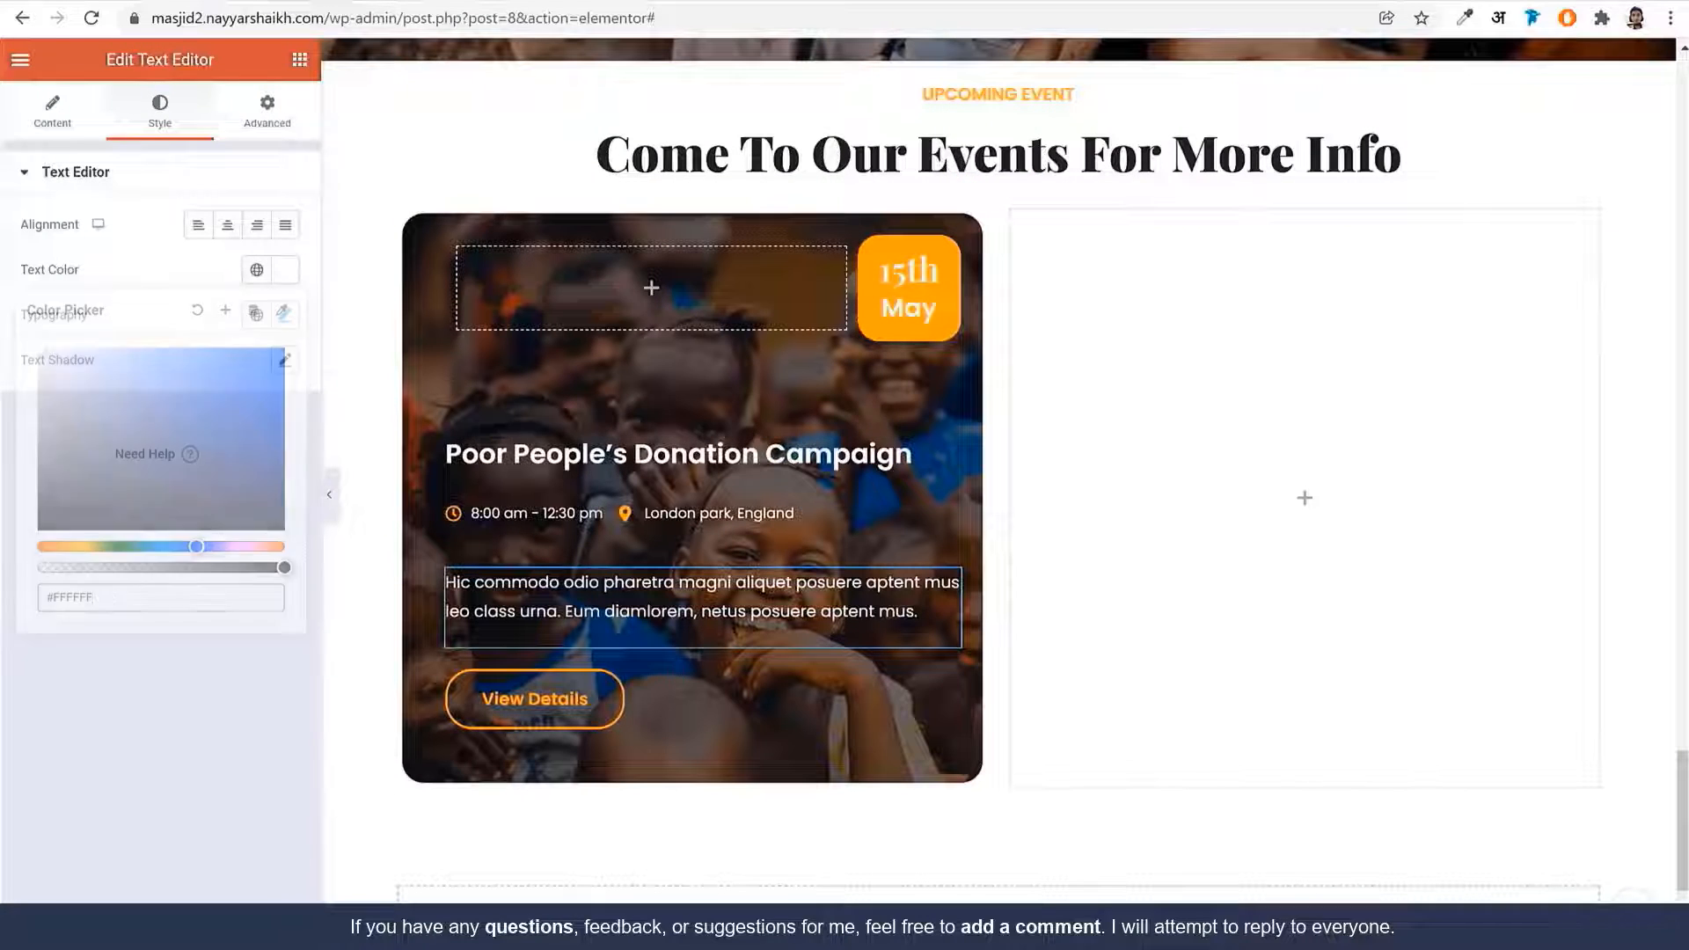
{"action": "right_click", "coordinate": [400, 217]}
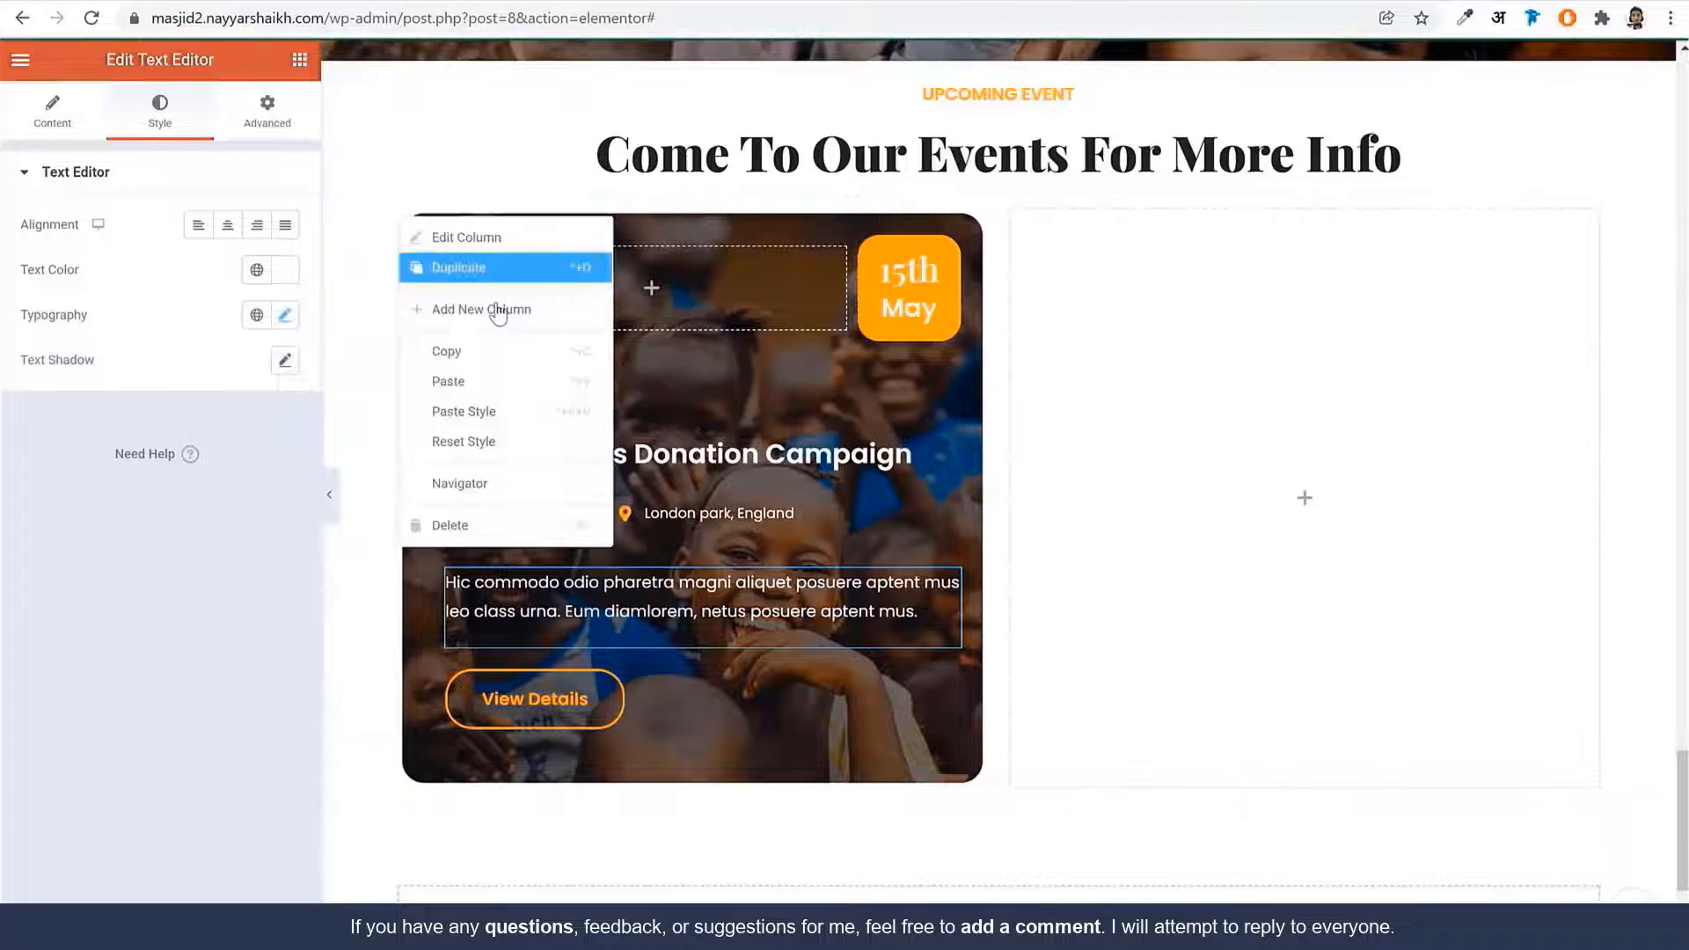
Duplicate the event card column and delete the empty third column
{"action": "left_click", "coordinate": [496, 273]}
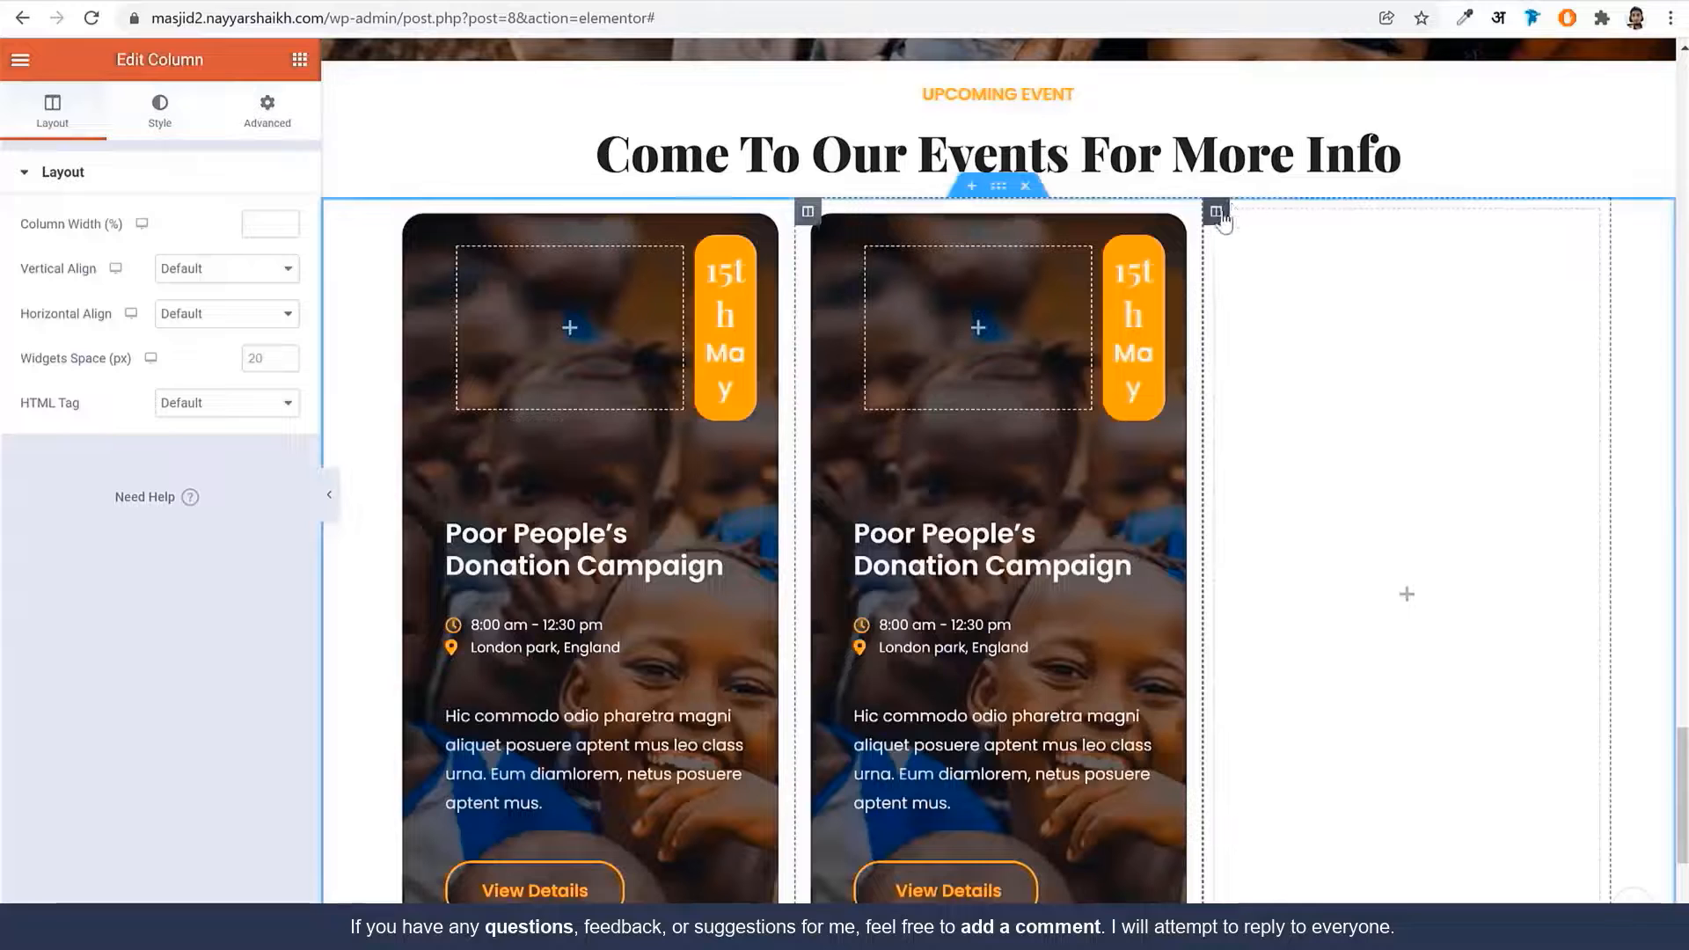
{"action": "right_click", "coordinate": [1220, 216]}
{"action": "left_click", "coordinate": [1284, 516]}
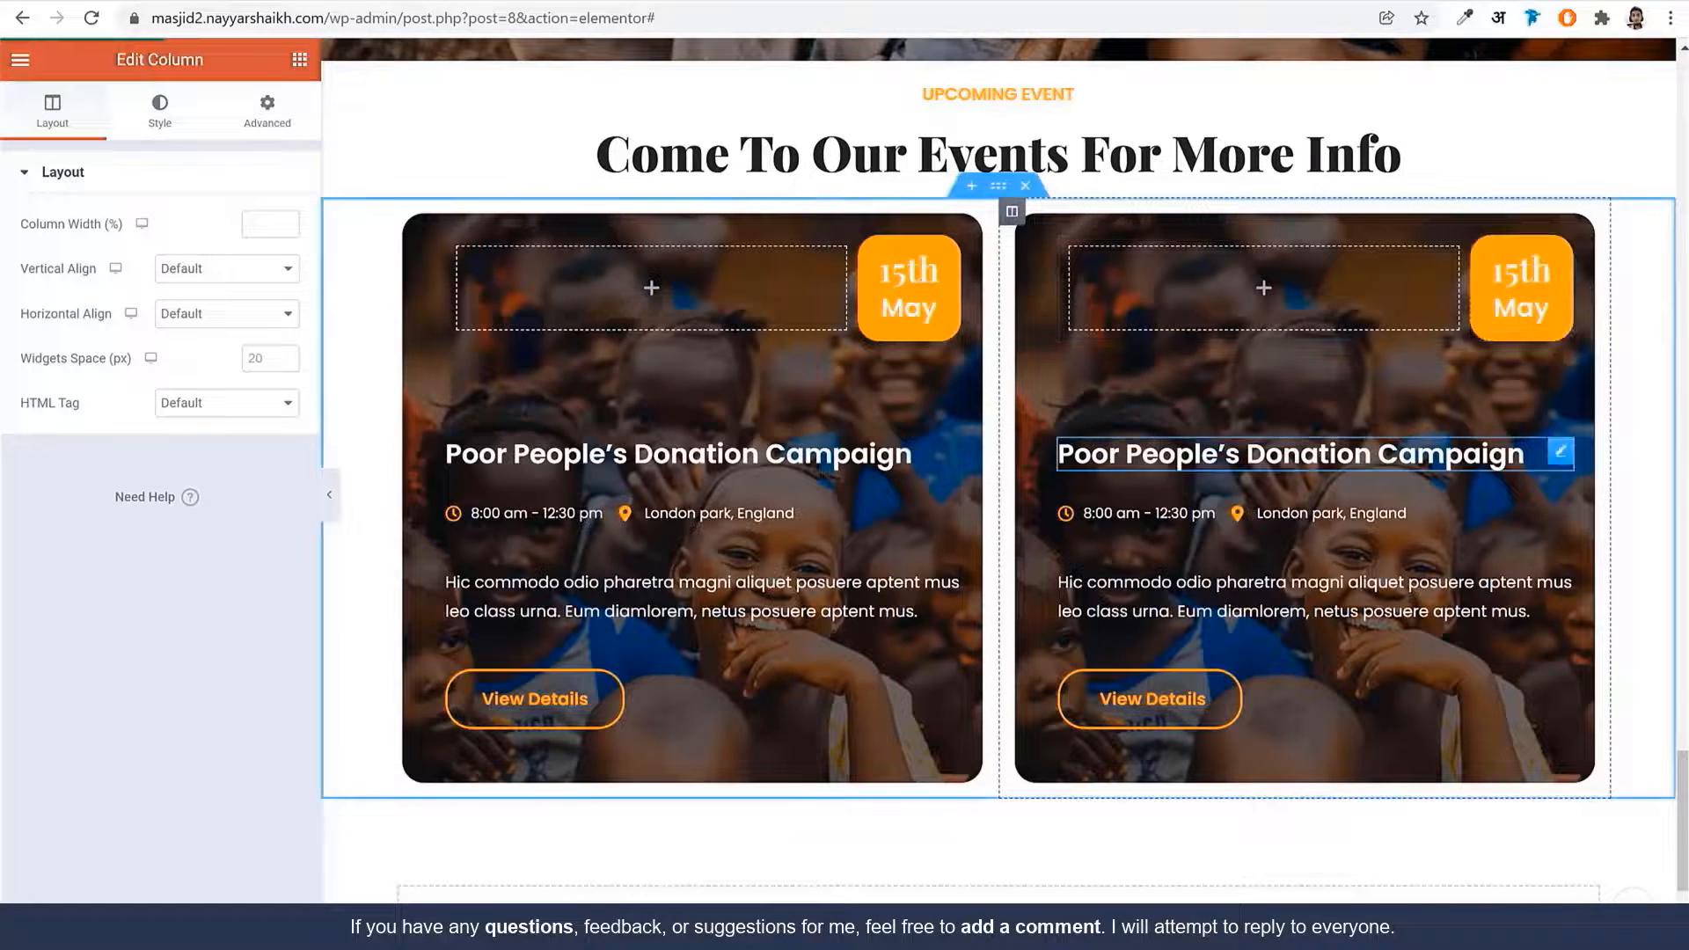
Change the second card's date badge to read 27th June
{"action": "left_click", "coordinate": [1528, 291]}
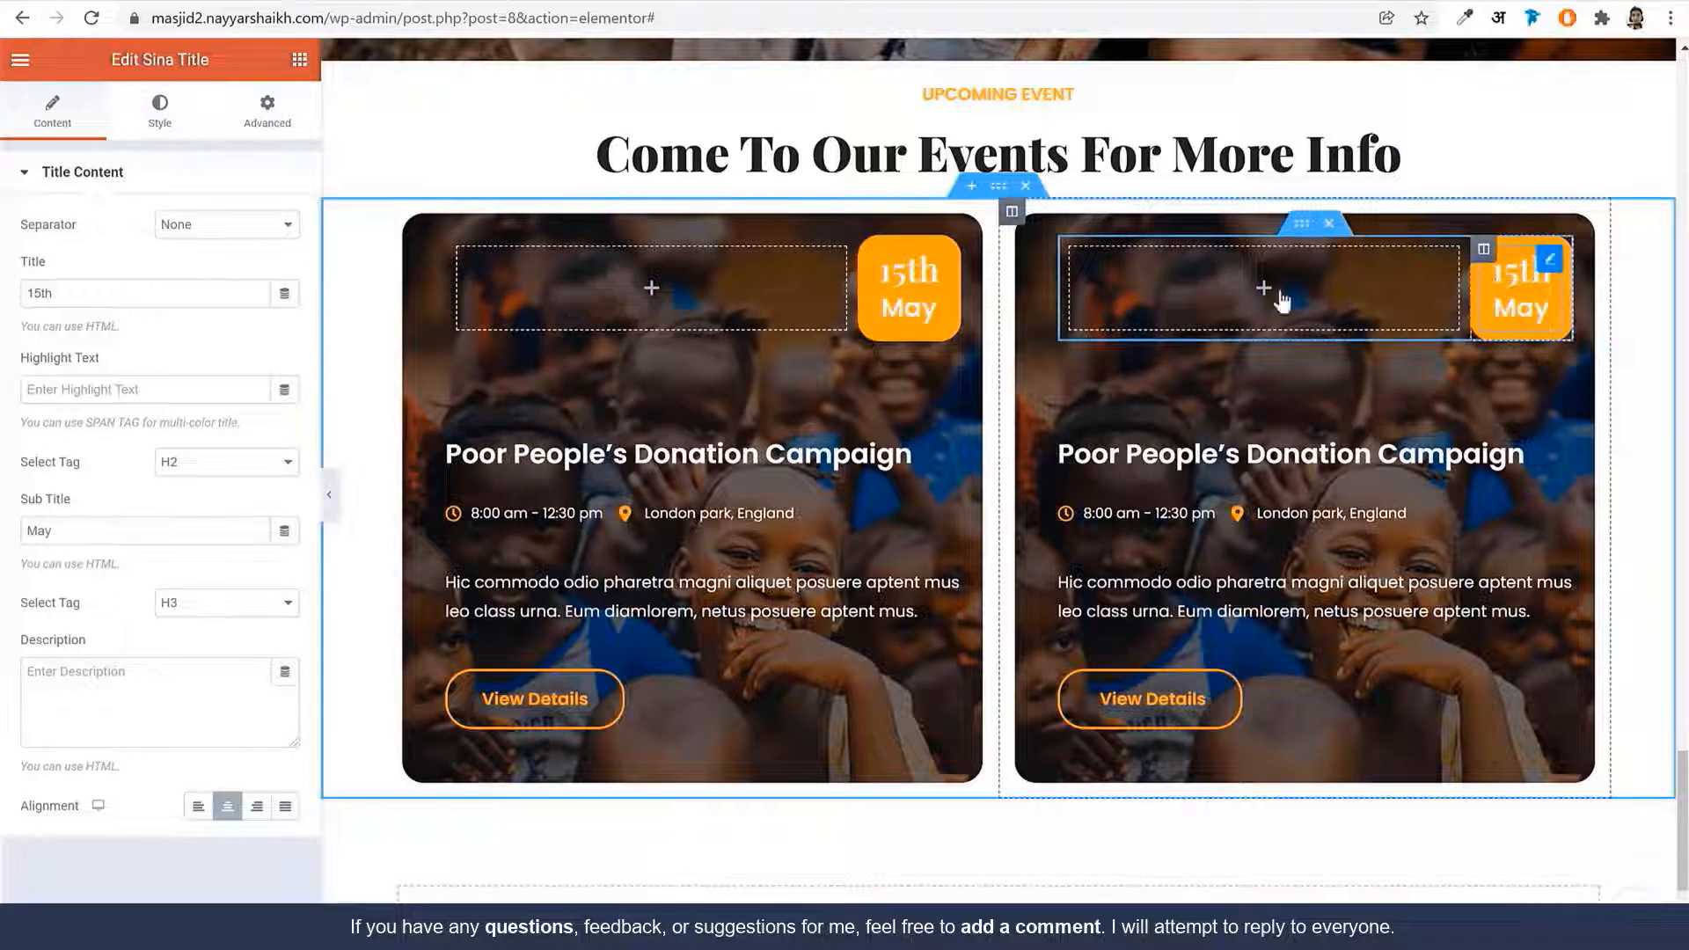
{"action": "double_click", "coordinate": [56, 293]}
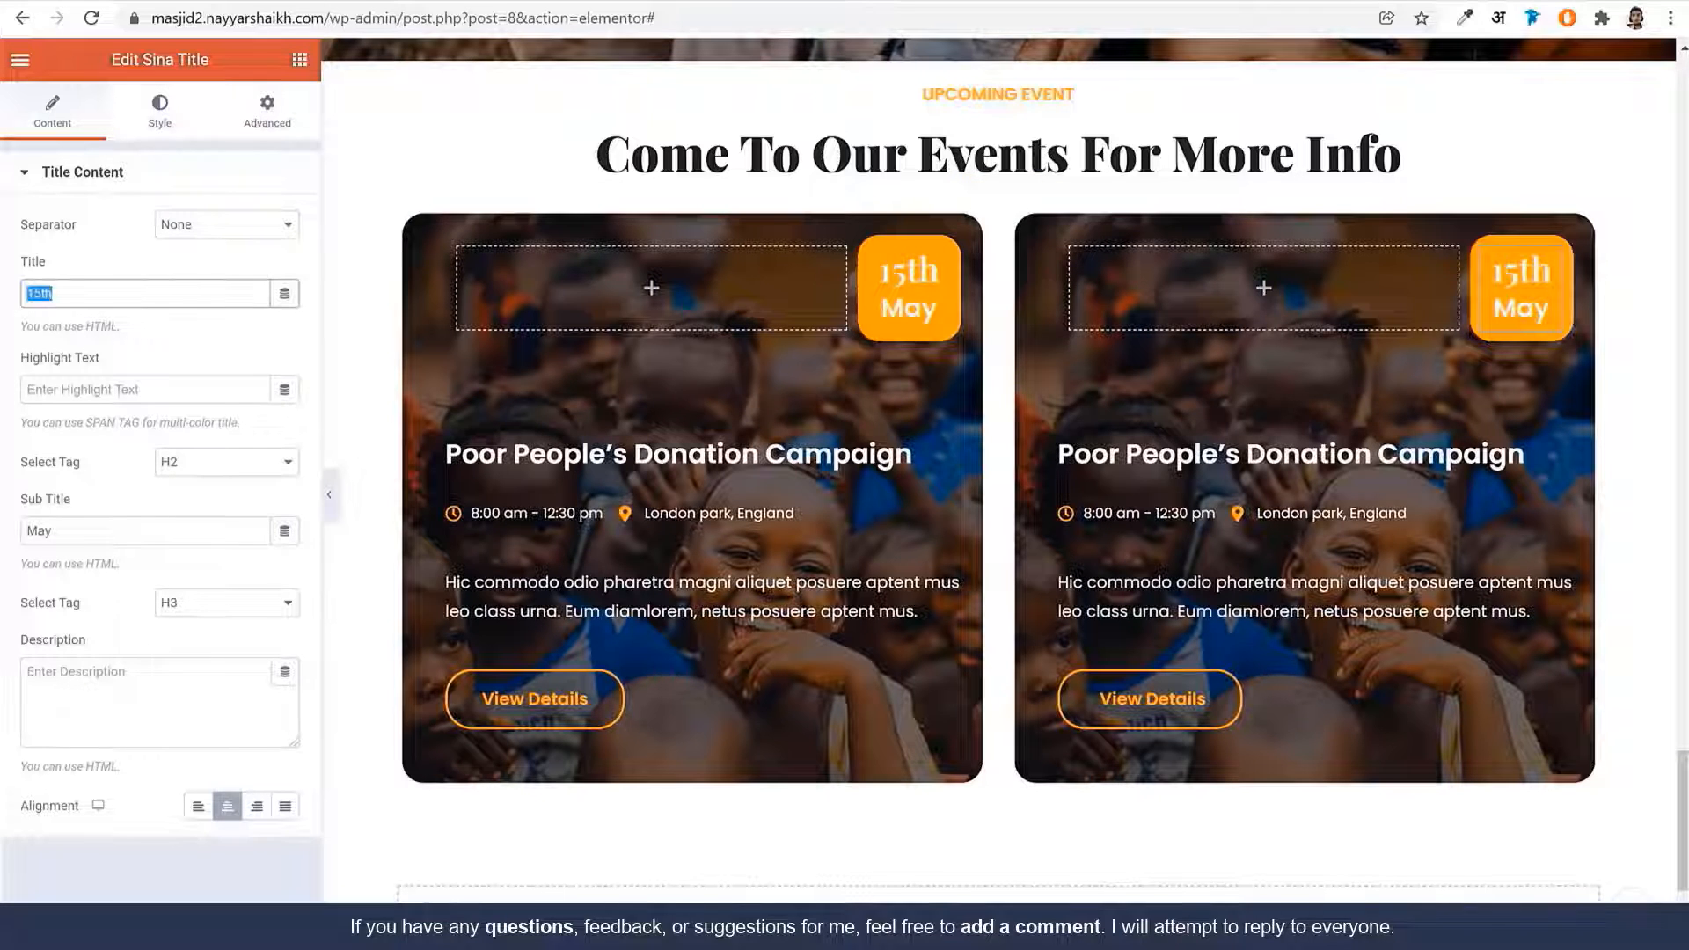
{"action": "type", "text": "27"}
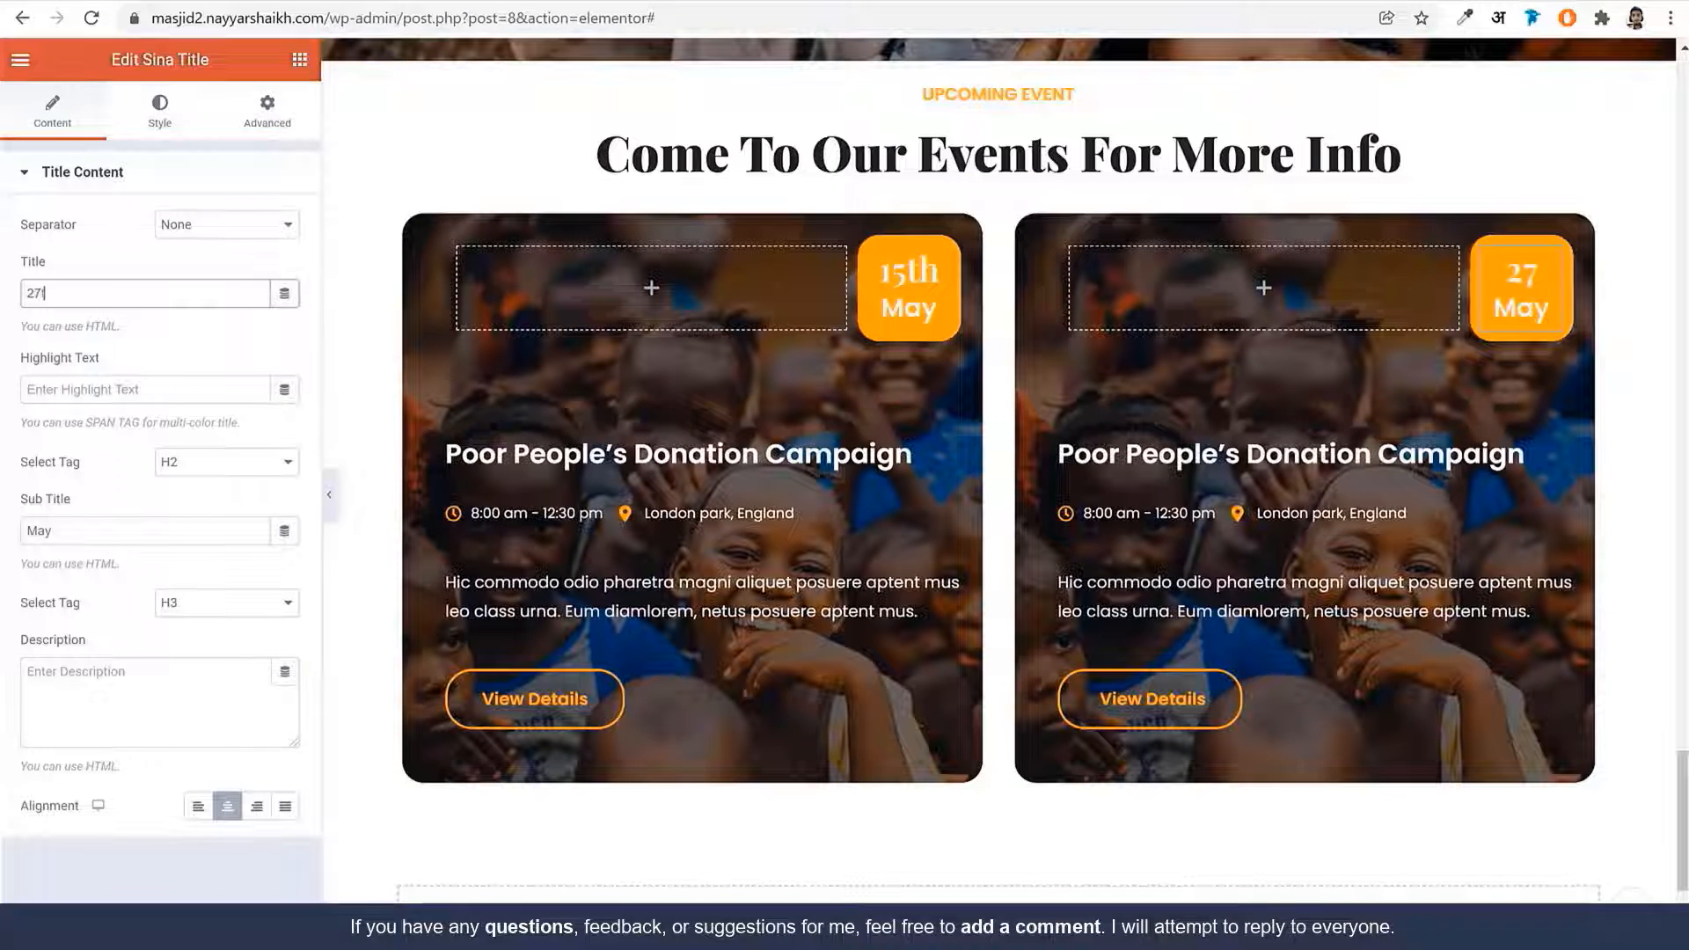
{"action": "type", "text": "th"}
{"action": "double_click", "coordinate": [105, 537]}
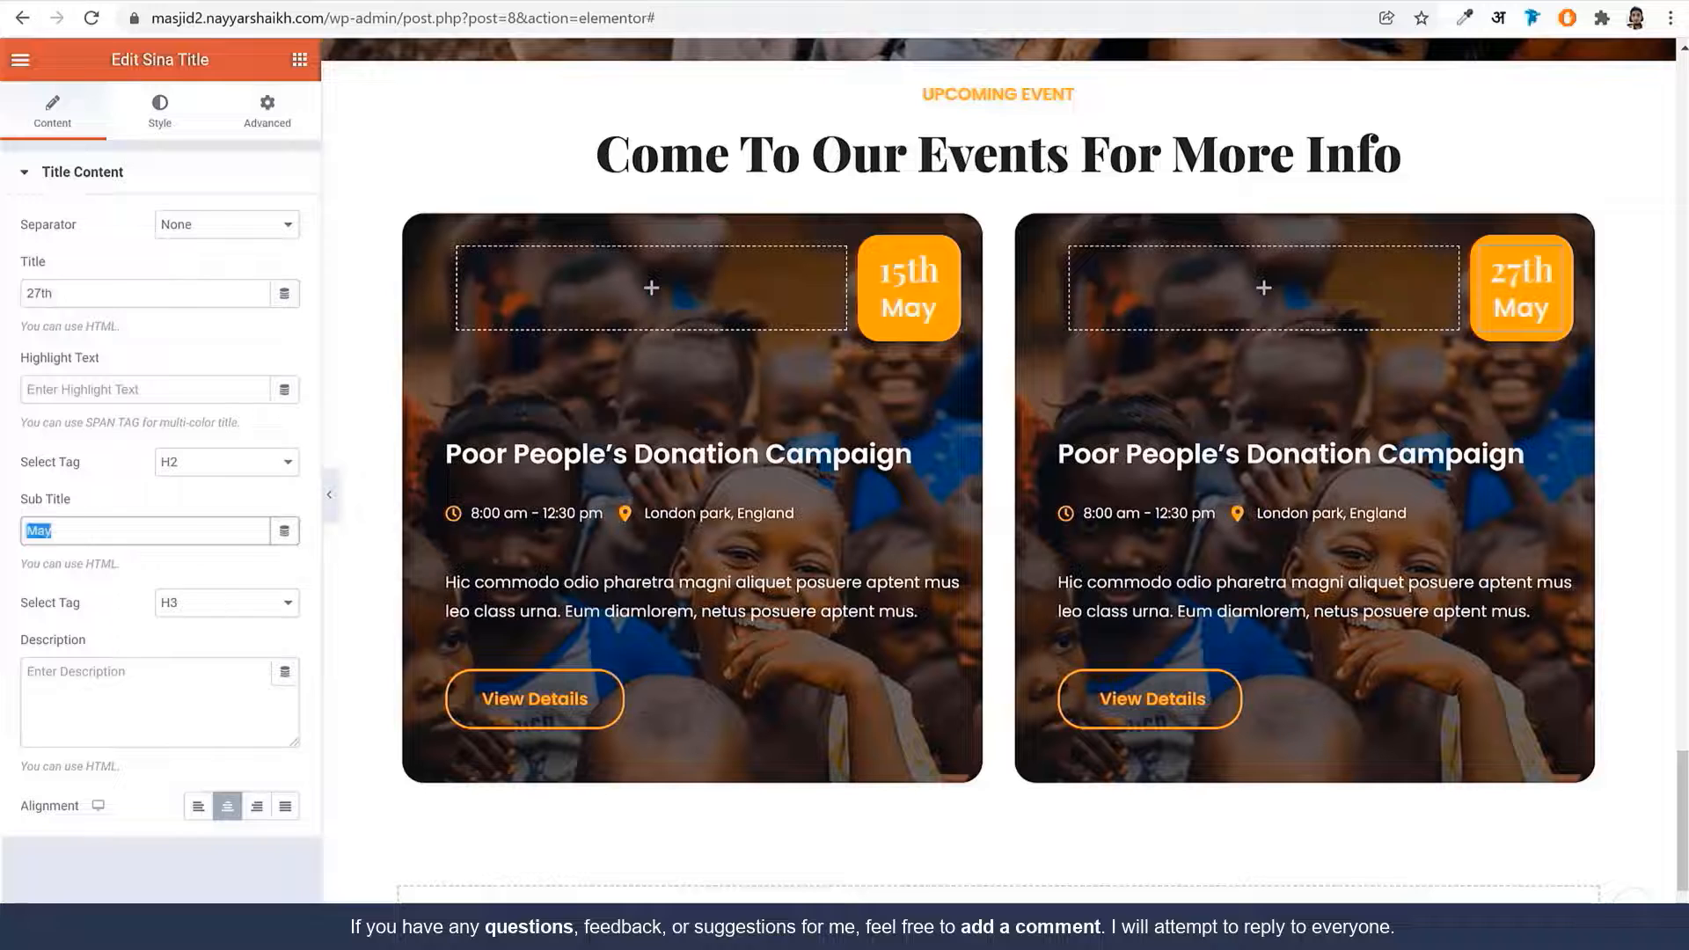
{"action": "type", "text": "December"}
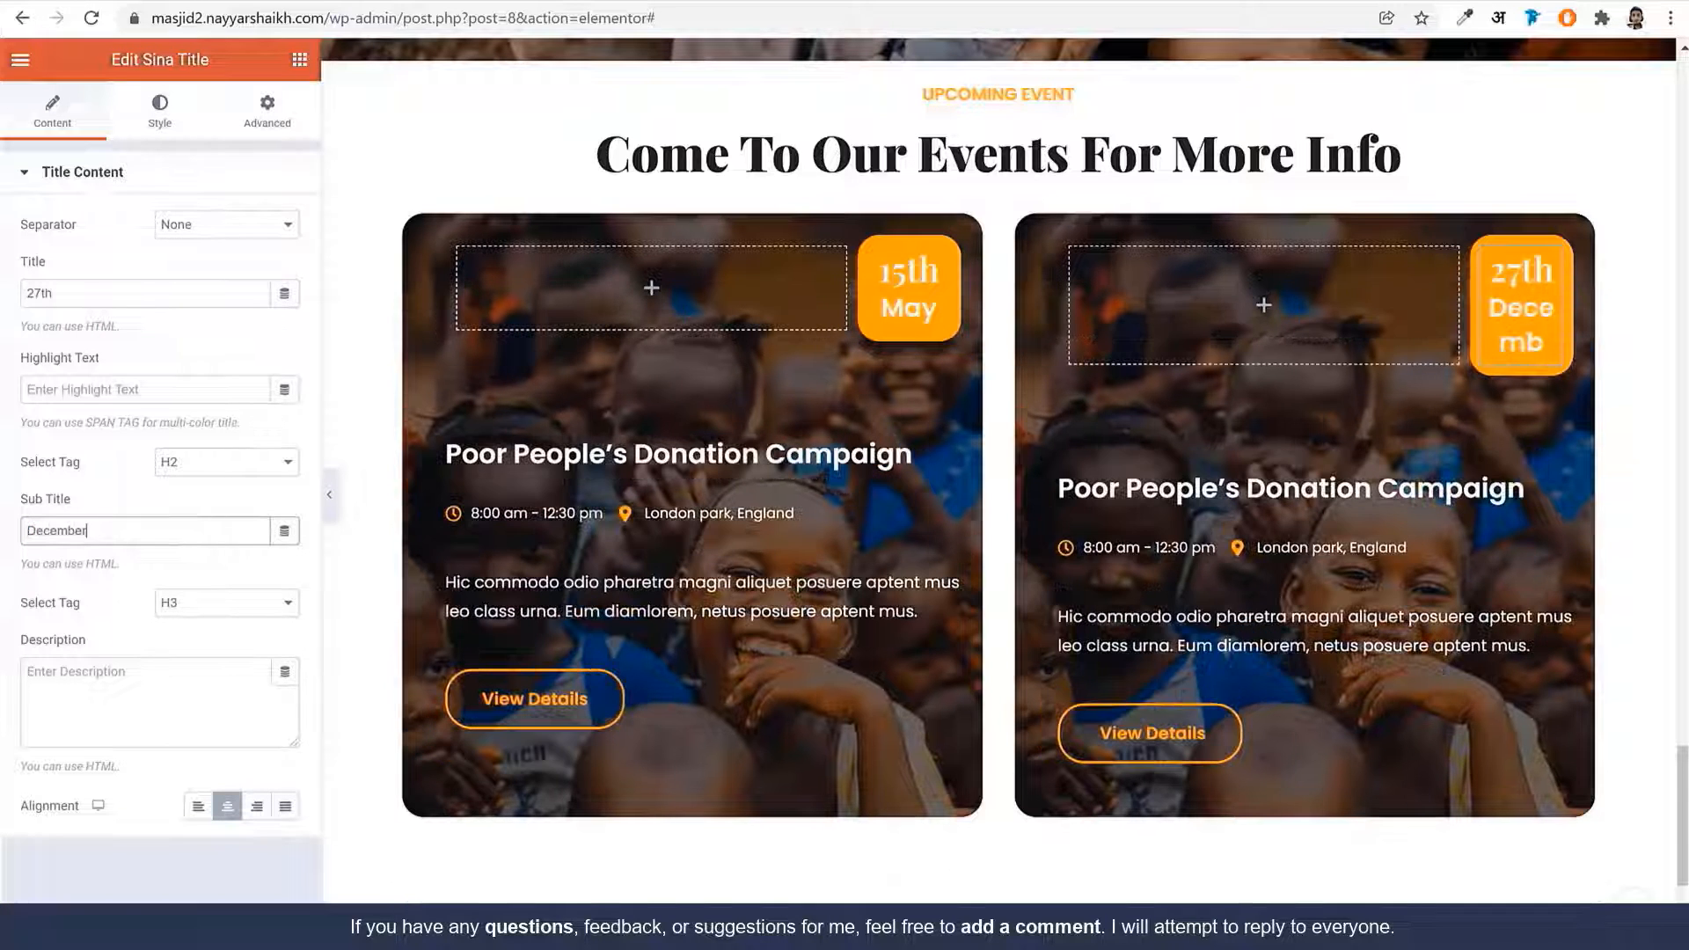
{"action": "double_click", "coordinate": [162, 539]}
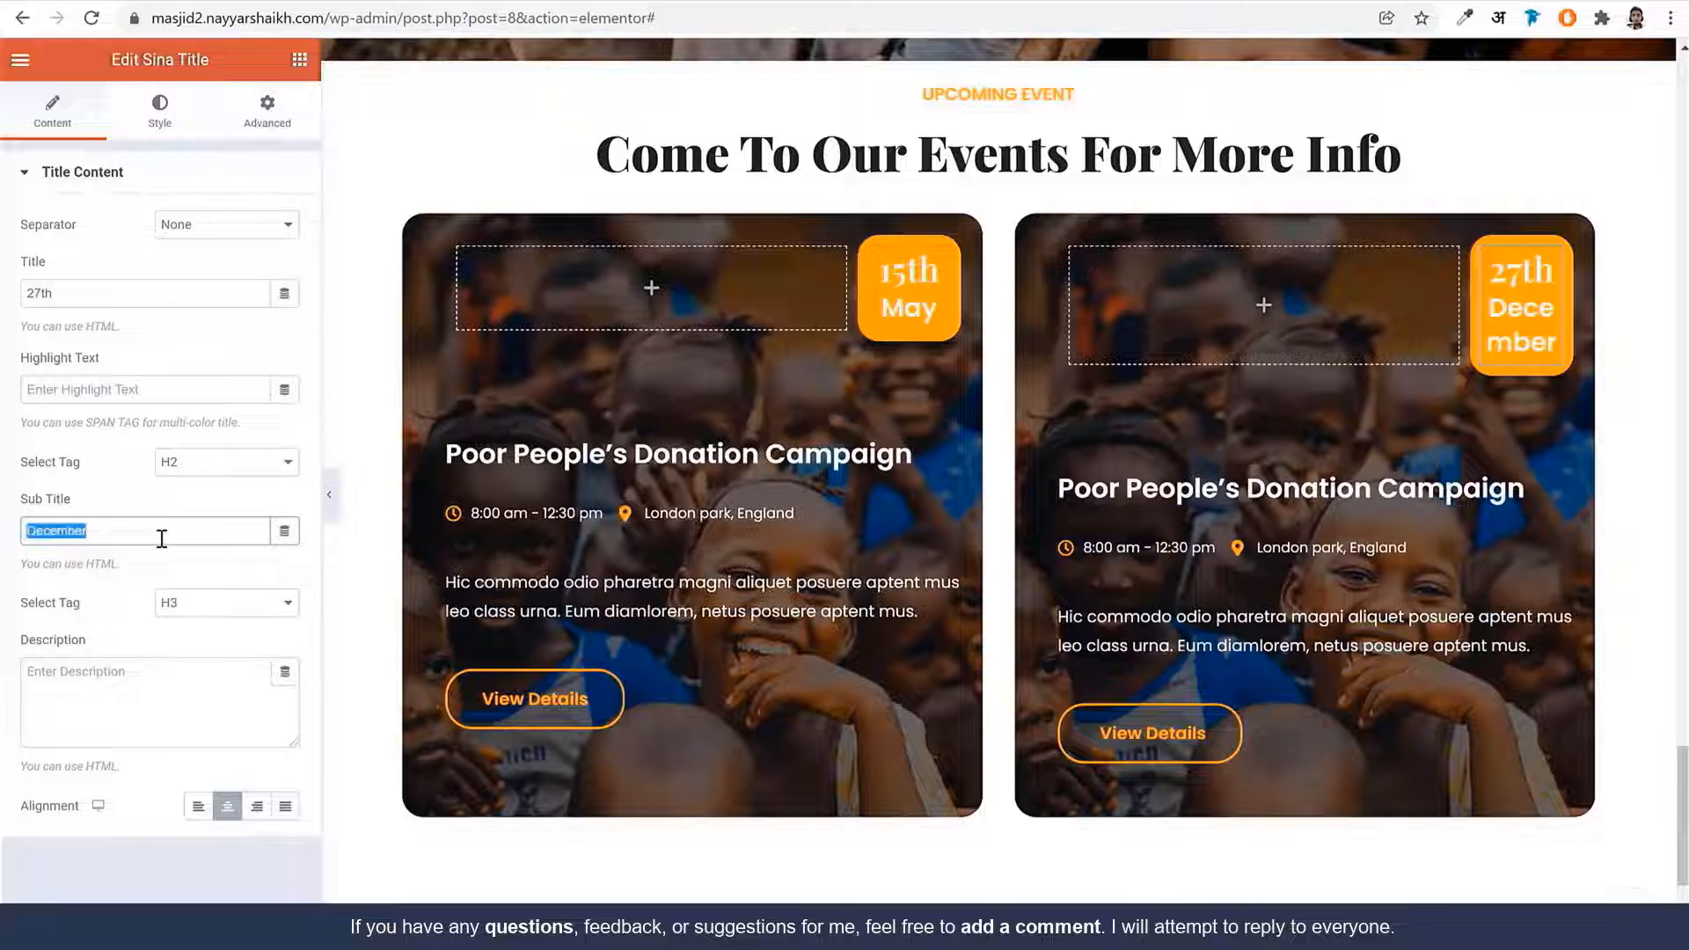
{"action": "type", "text": "June"}
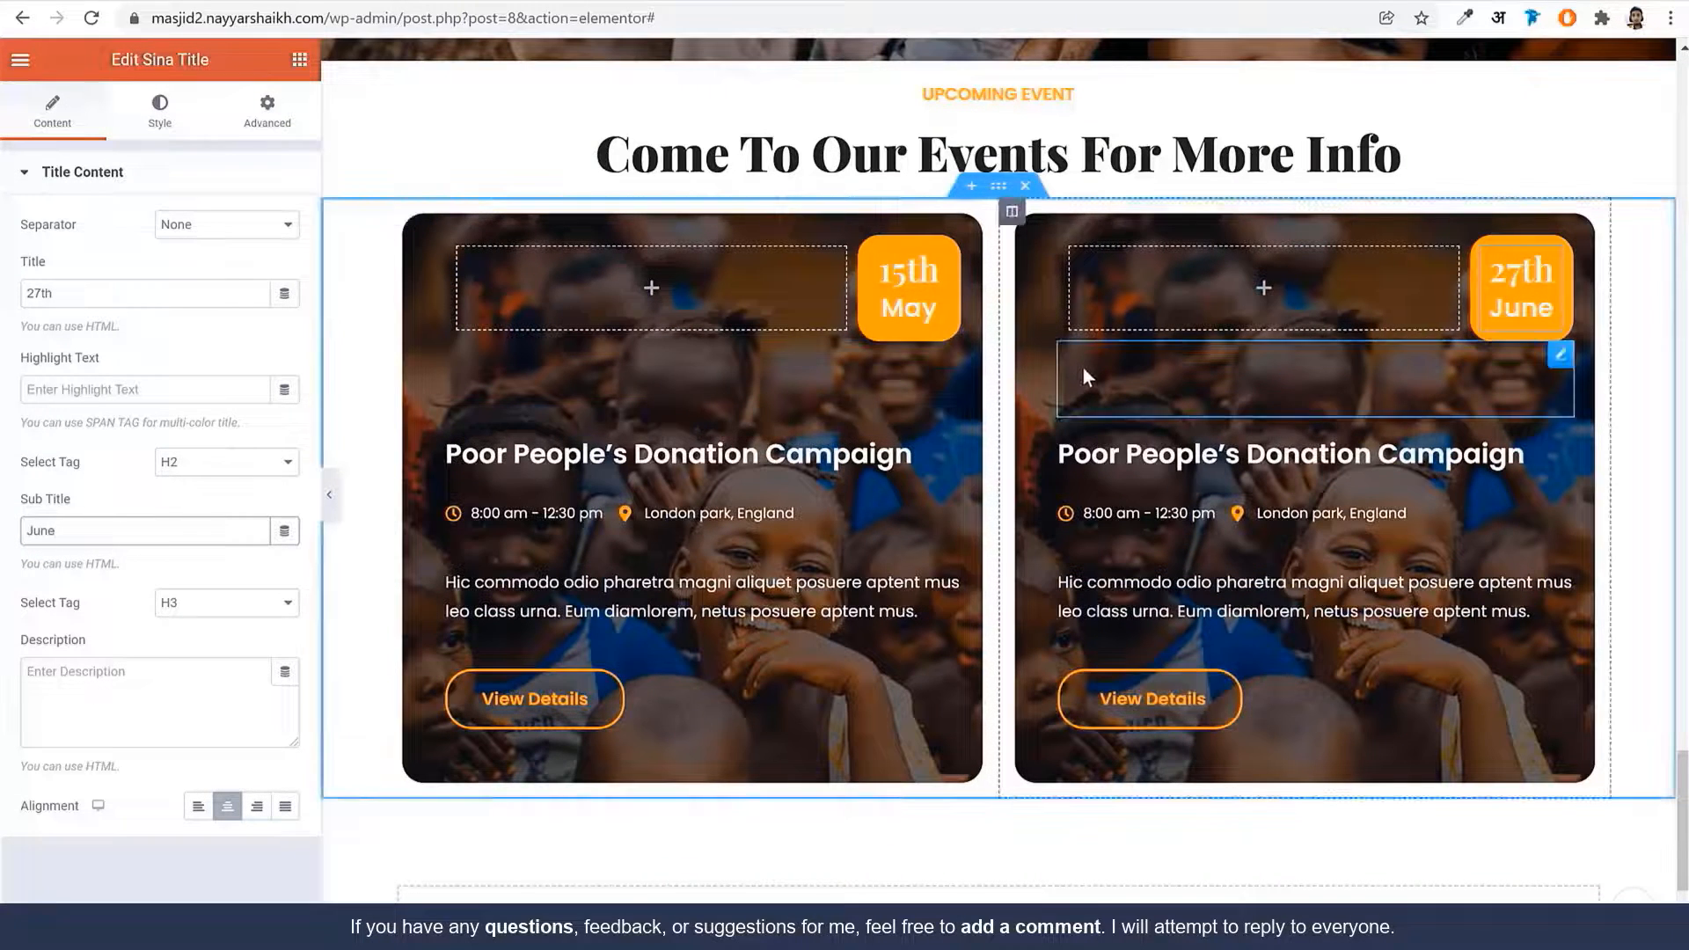
Unlink the events section's padding and enter 100 in the padding fields
{"action": "scroll", "coordinate": [1082, 368], "scroll_direction": "up", "scroll_amount": 4}
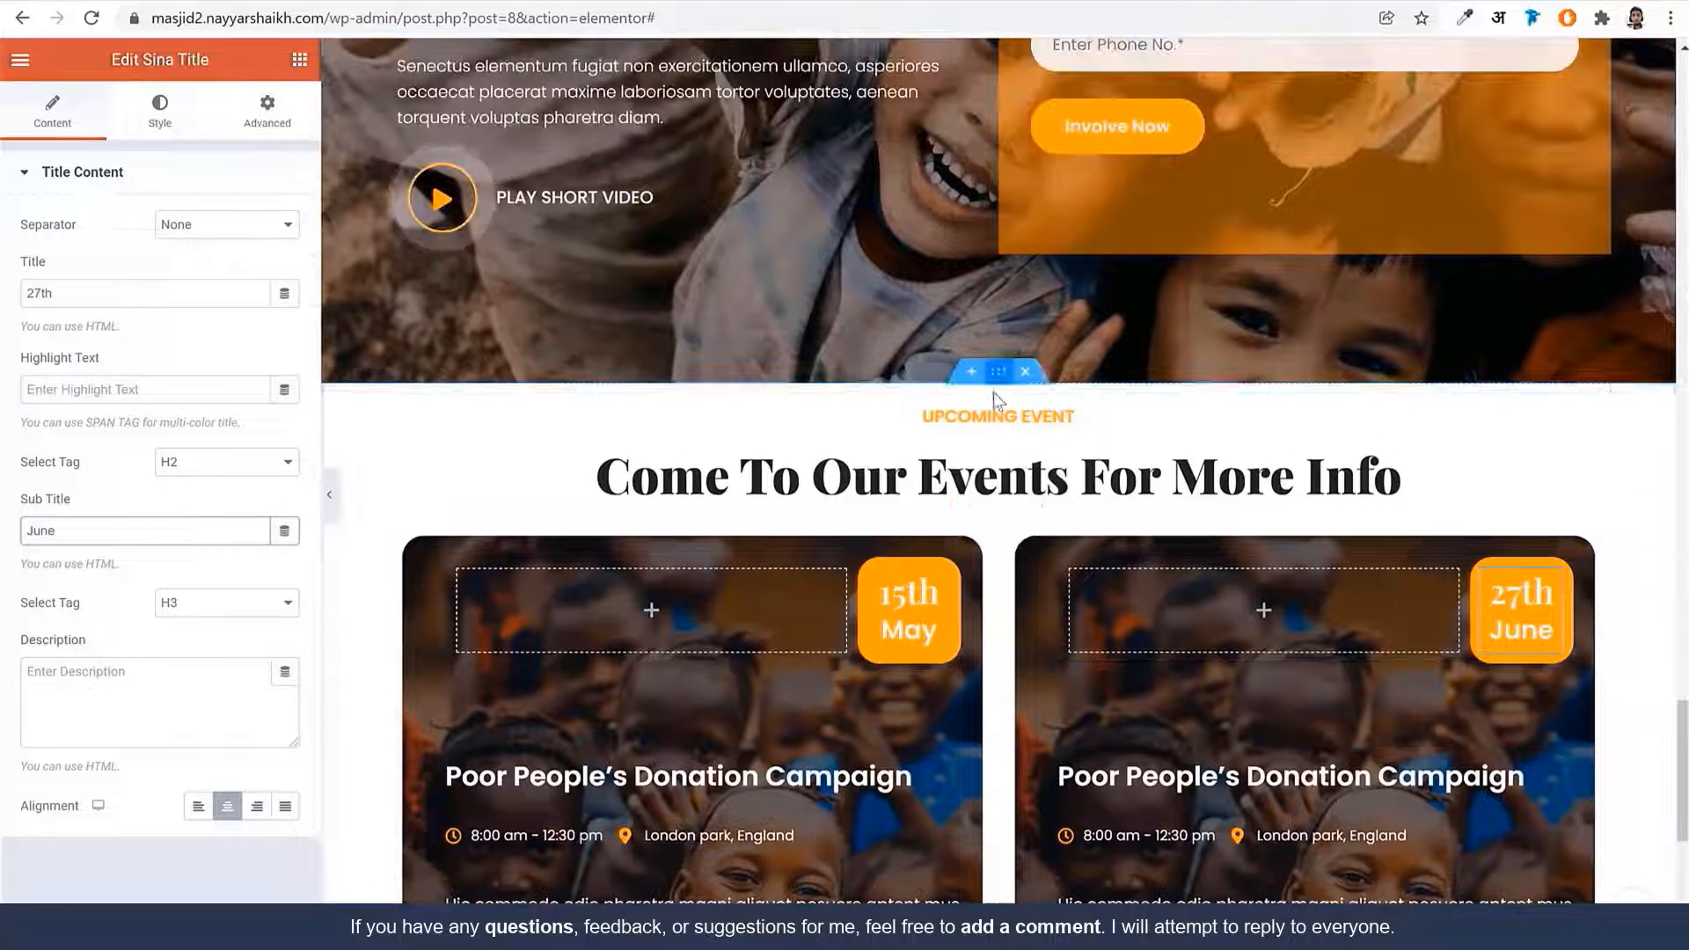
{"action": "left_click", "coordinate": [998, 375]}
{"action": "left_click", "coordinate": [268, 113]}
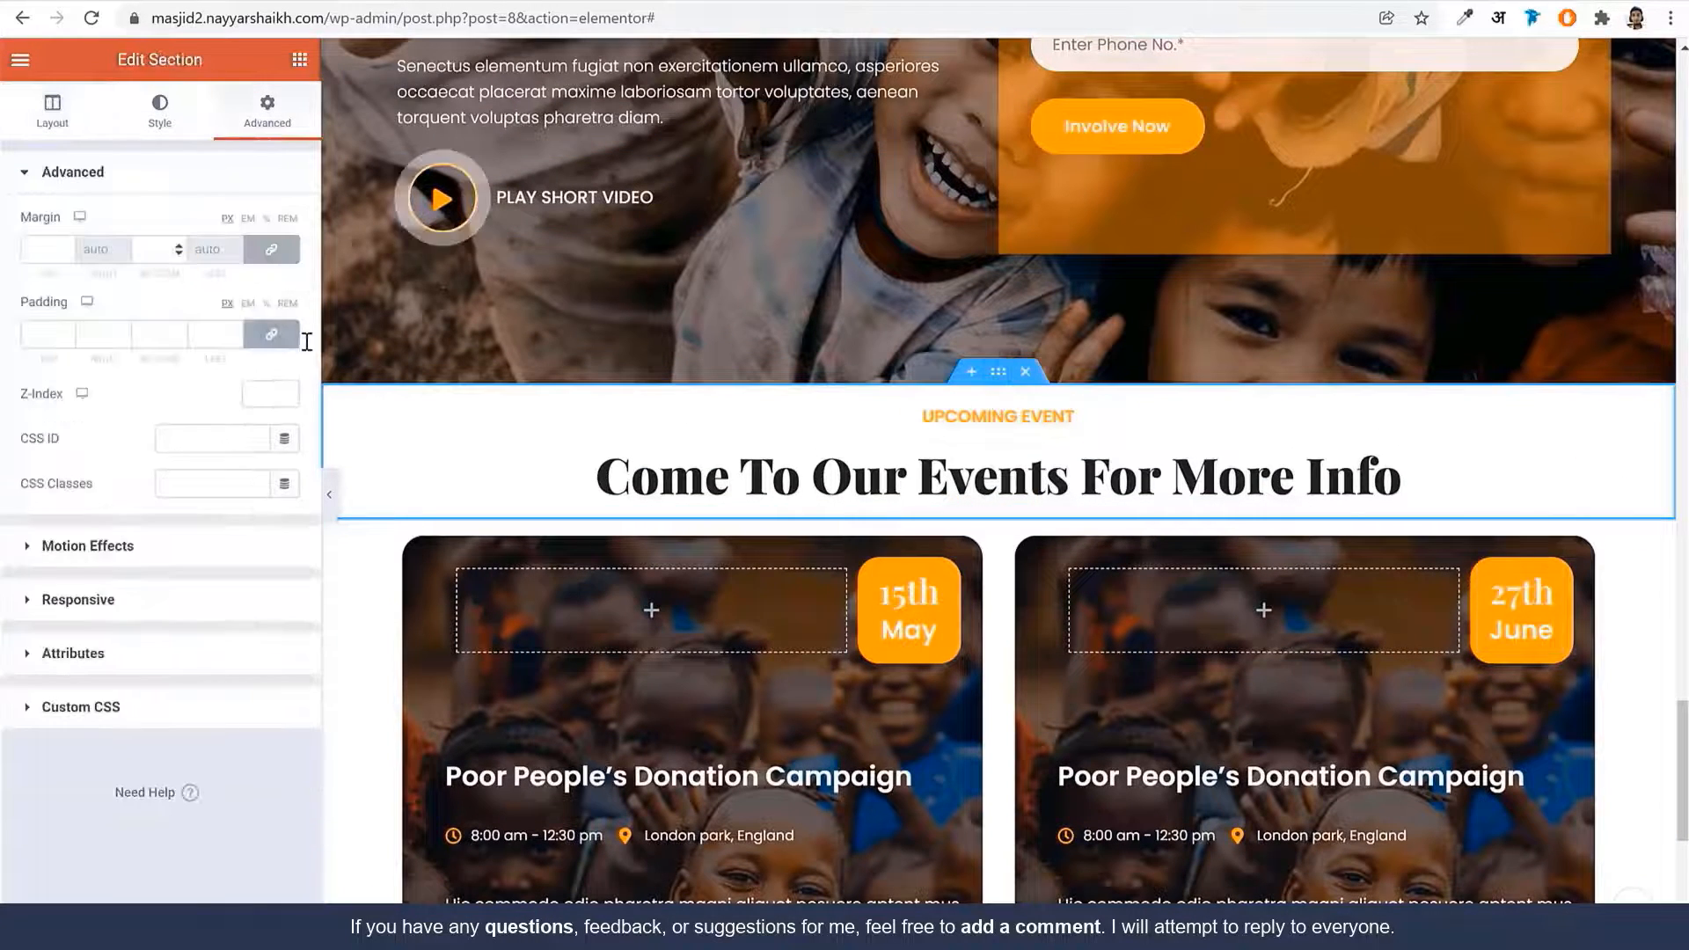
{"action": "left_click", "coordinate": [271, 334]}
{"action": "left_click", "coordinate": [39, 334]}
{"action": "type", "text": "100"}
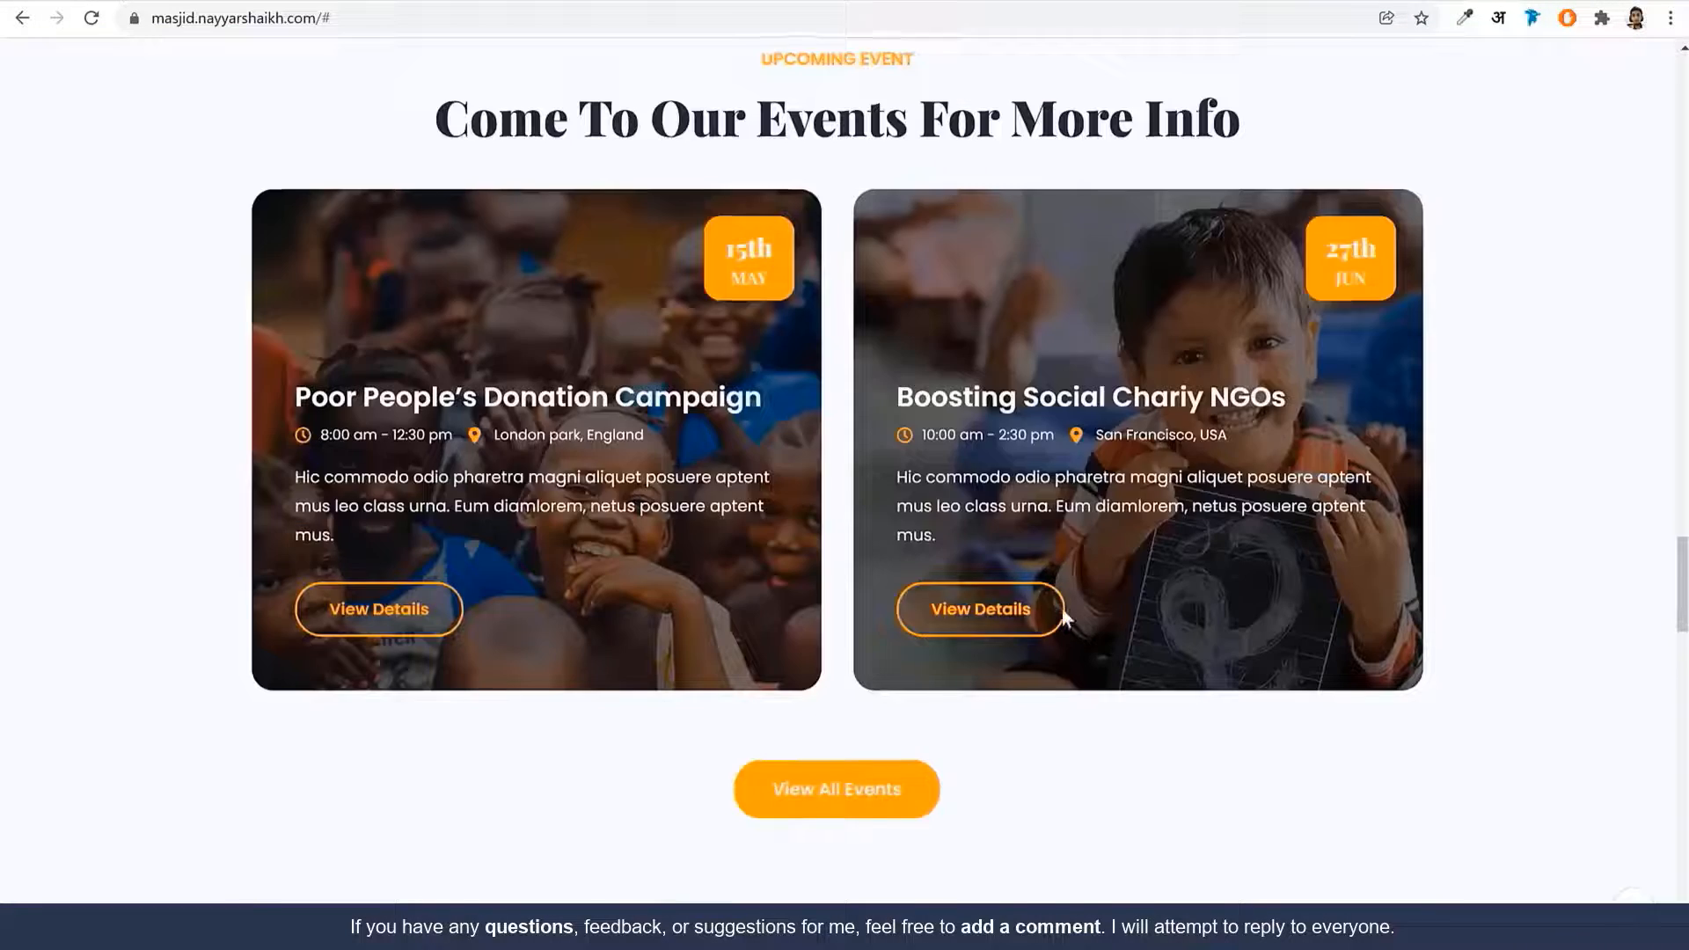
{"action": "scroll", "coordinate": [967, 607], "scroll_direction": "down", "scroll_amount": 5}
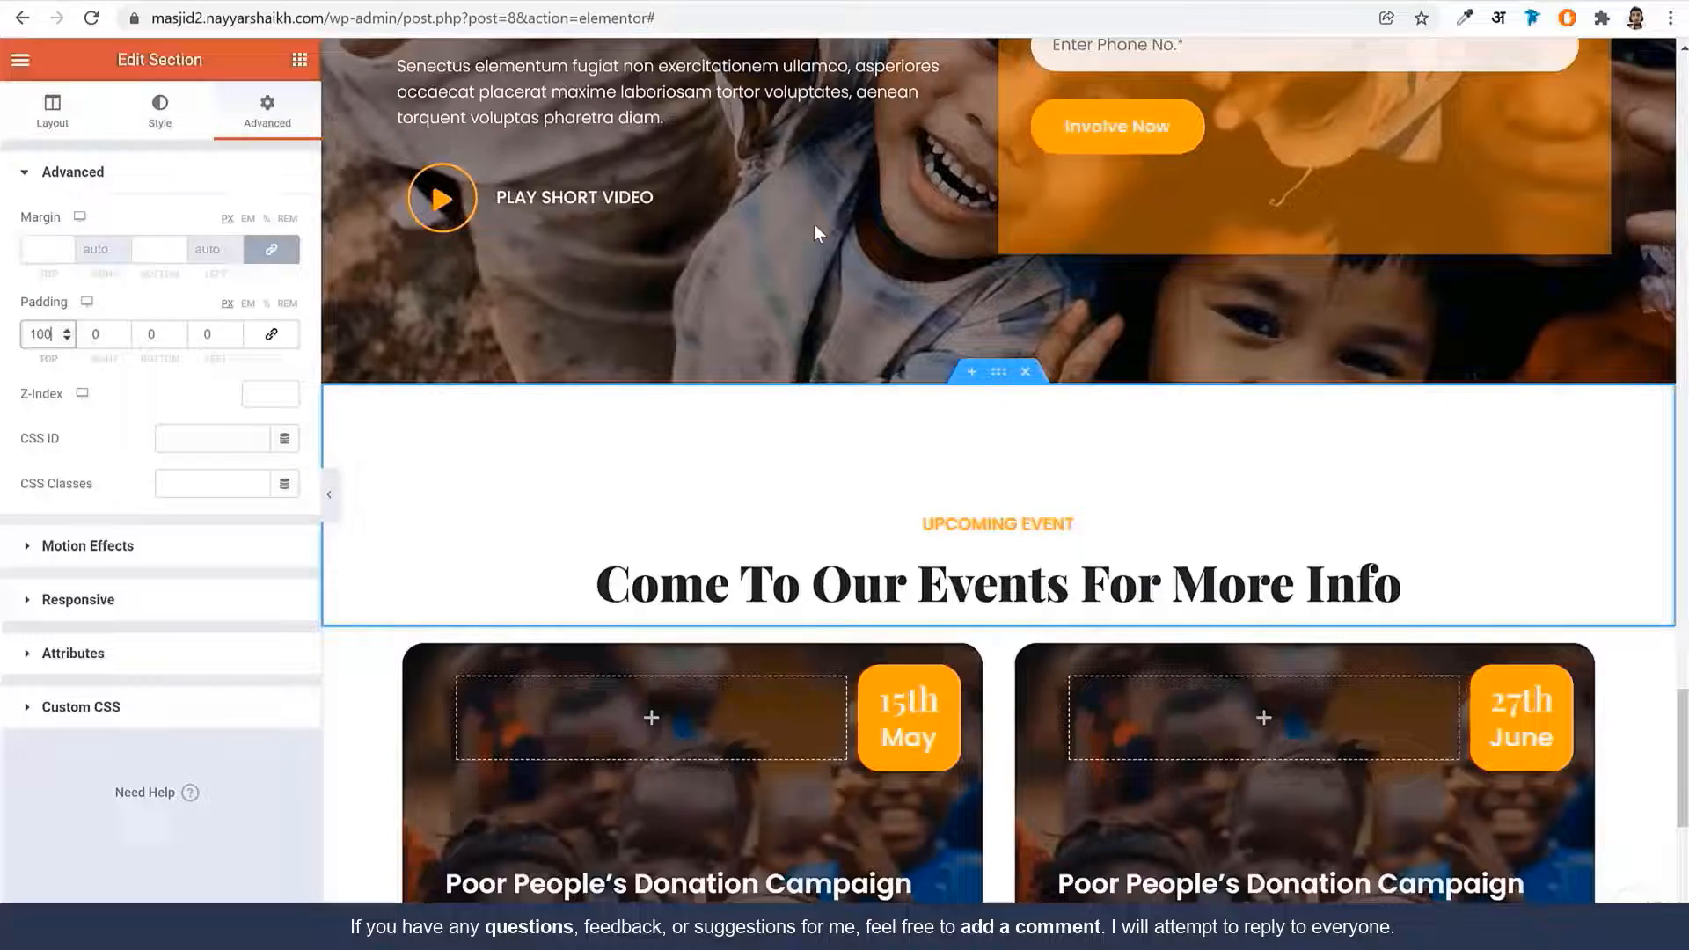
{"action": "scroll", "coordinate": [879, 527], "scroll_direction": "down", "scroll_amount": 7}
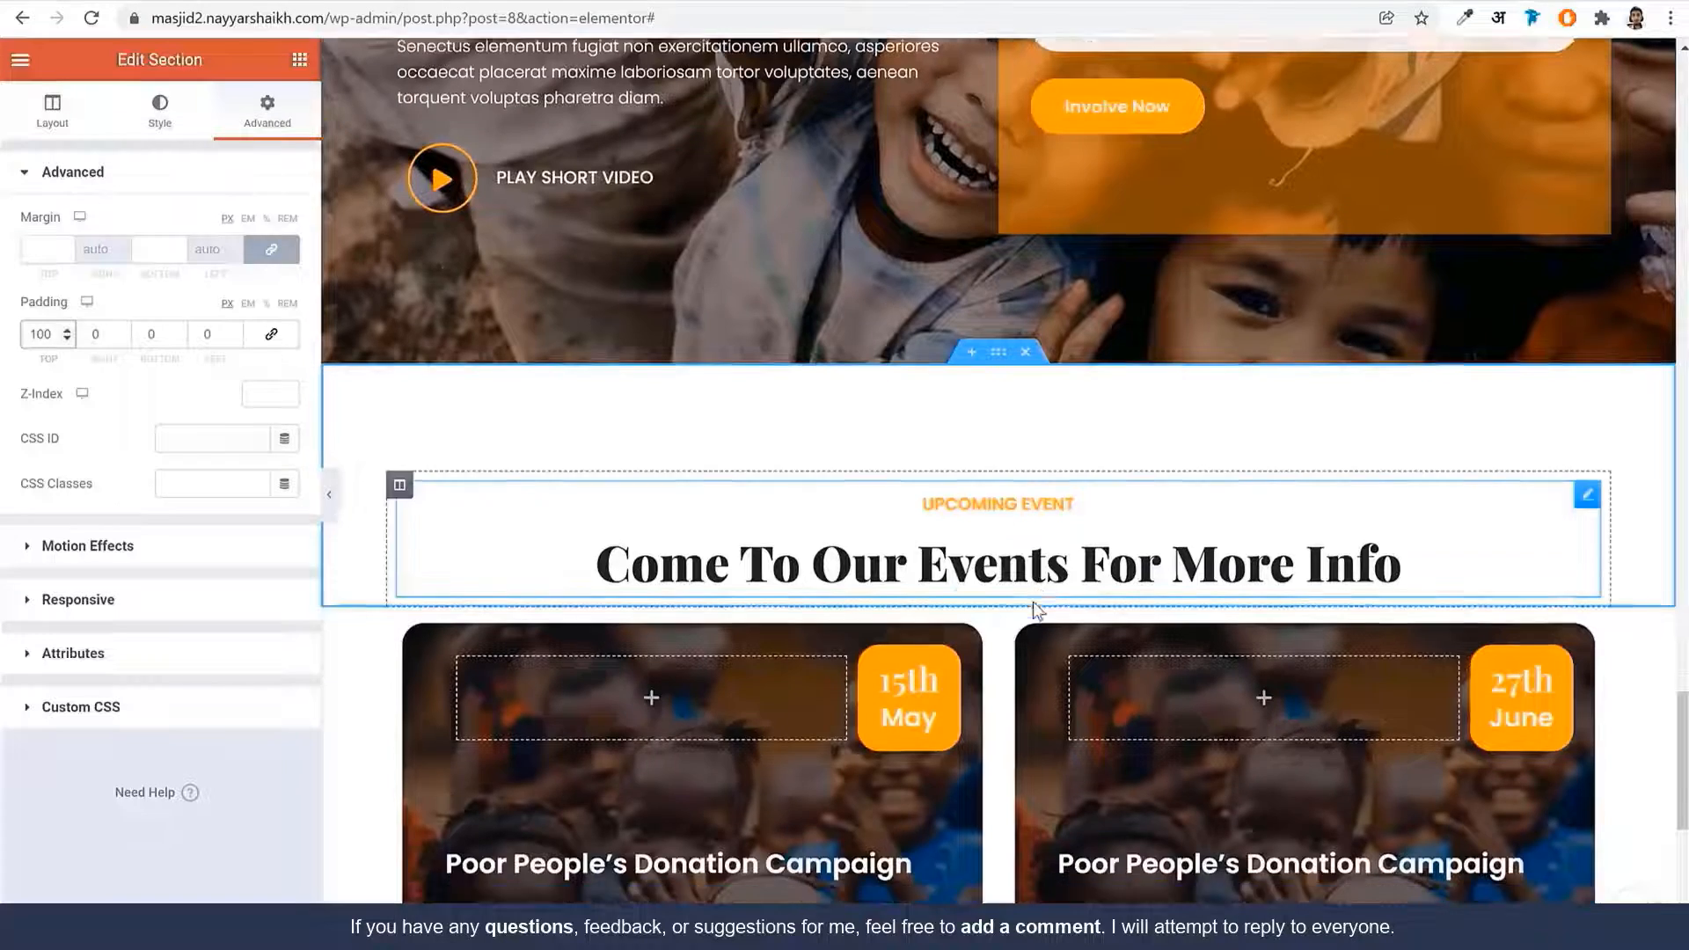
{"action": "scroll", "coordinate": [492, 543], "scroll_direction": "up", "scroll_amount": 4}
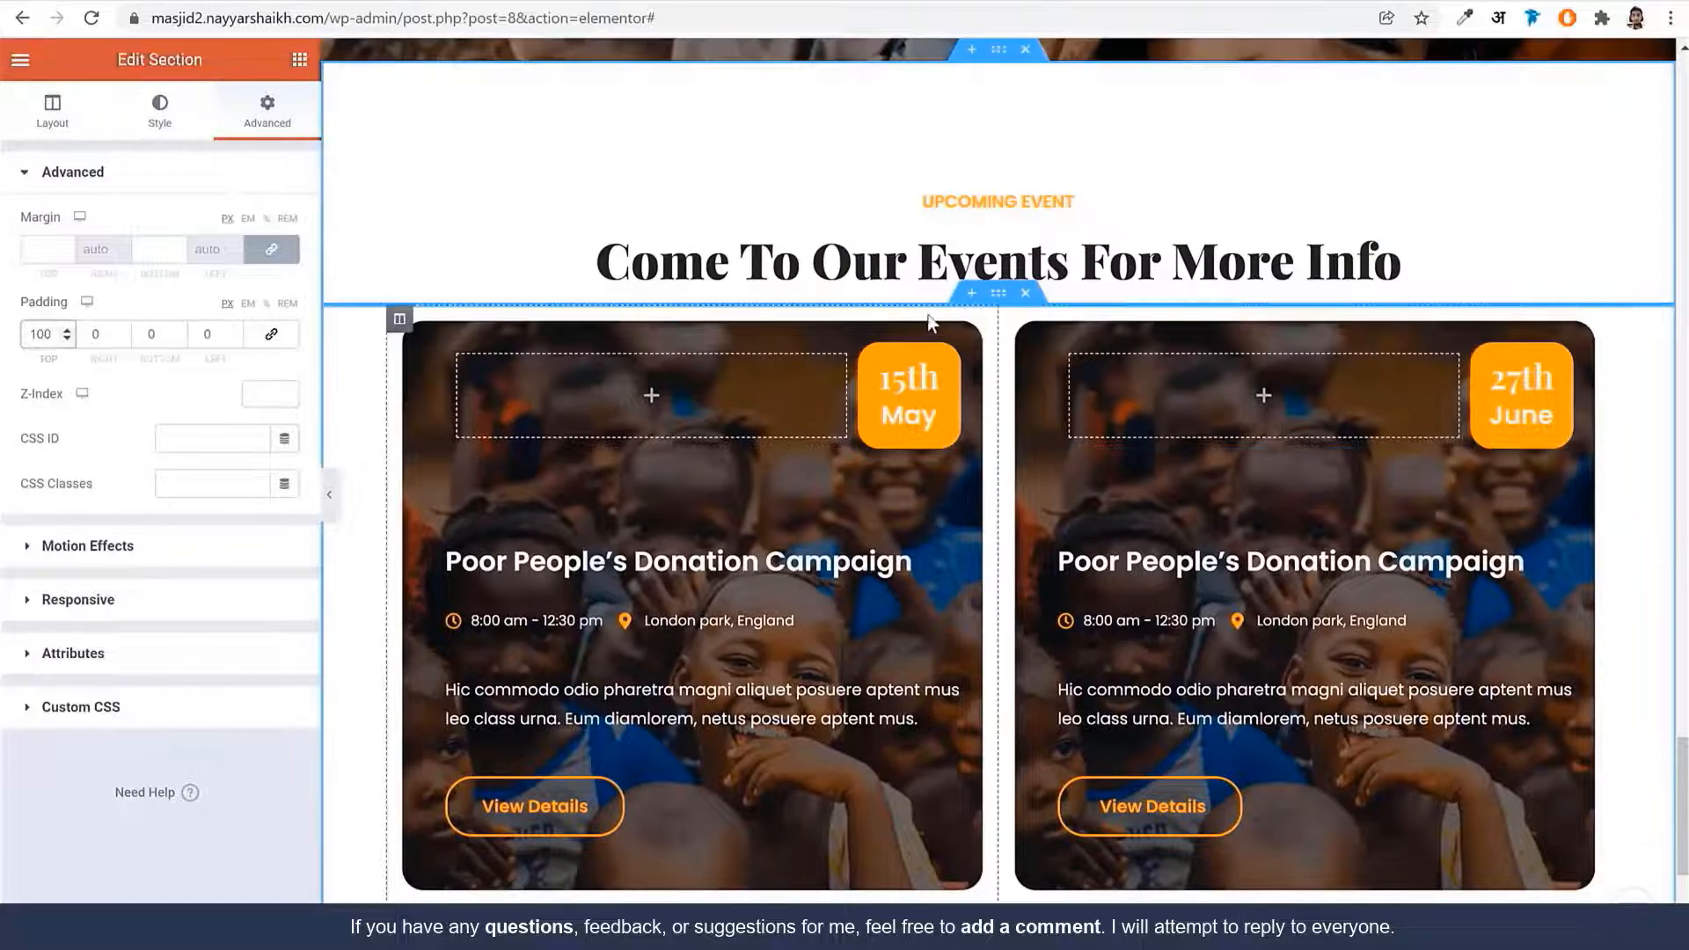
Reselect the event-cards section and set its padding to 0 top, 100 px bottom
{"action": "left_click", "coordinate": [997, 293]}
{"action": "left_click", "coordinate": [265, 129]}
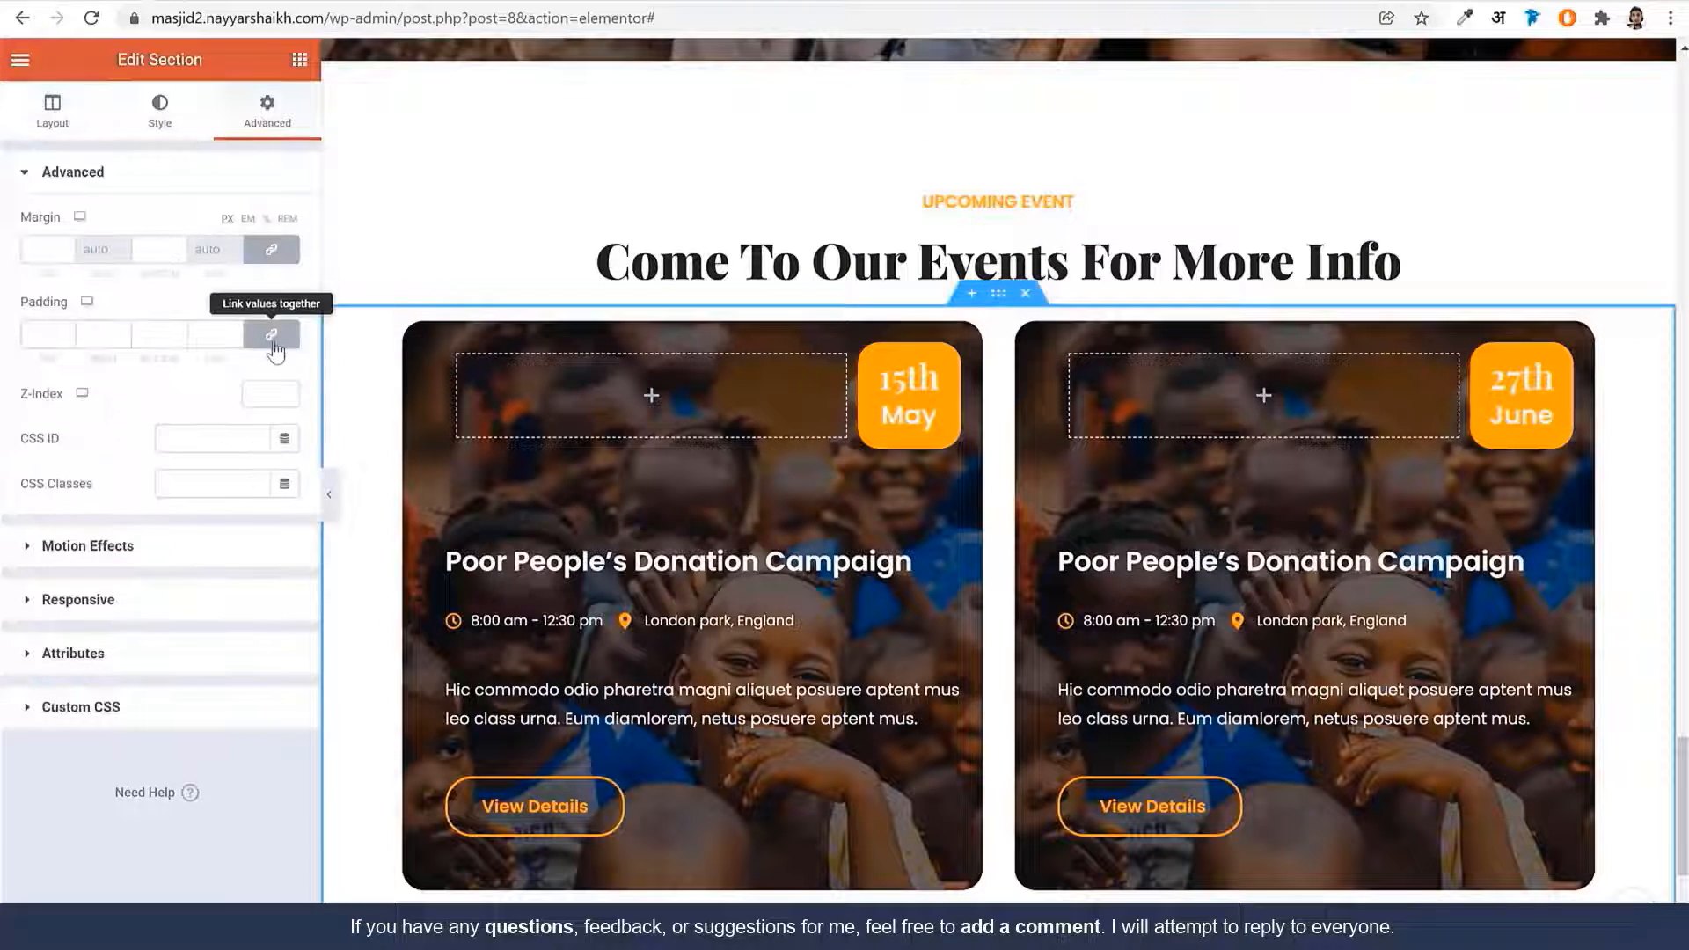
{"action": "left_click", "coordinate": [271, 334]}
{"action": "double_click", "coordinate": [151, 335]}
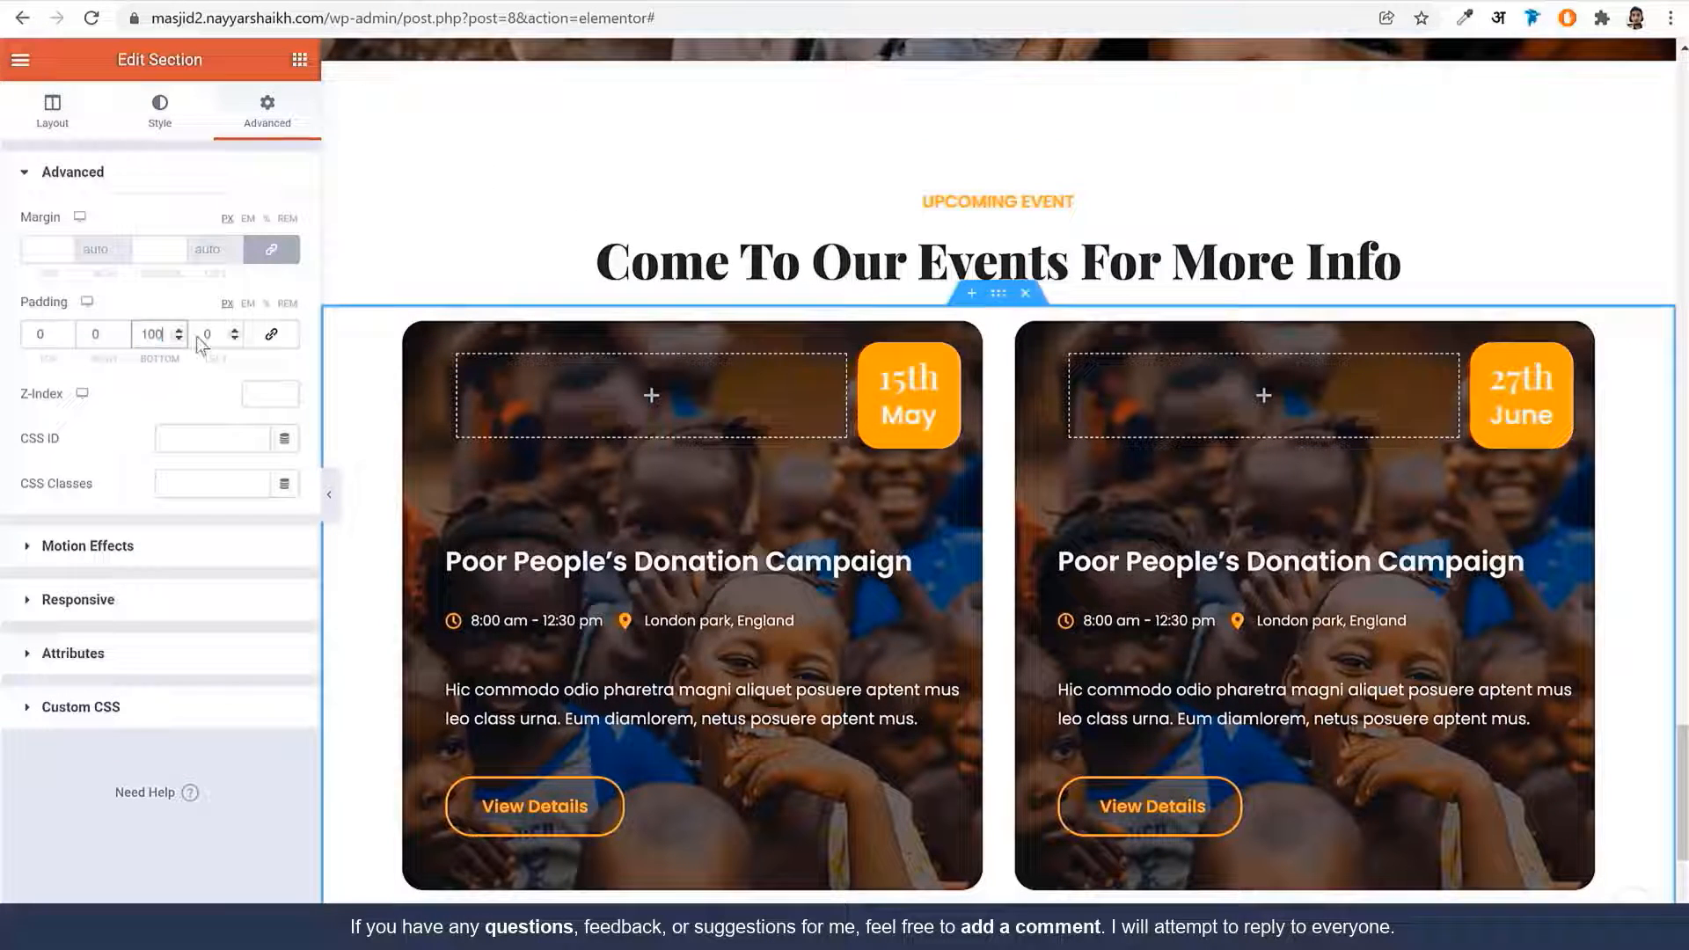
{"action": "scroll", "coordinate": [821, 501], "scroll_direction": "down", "scroll_amount": 5}
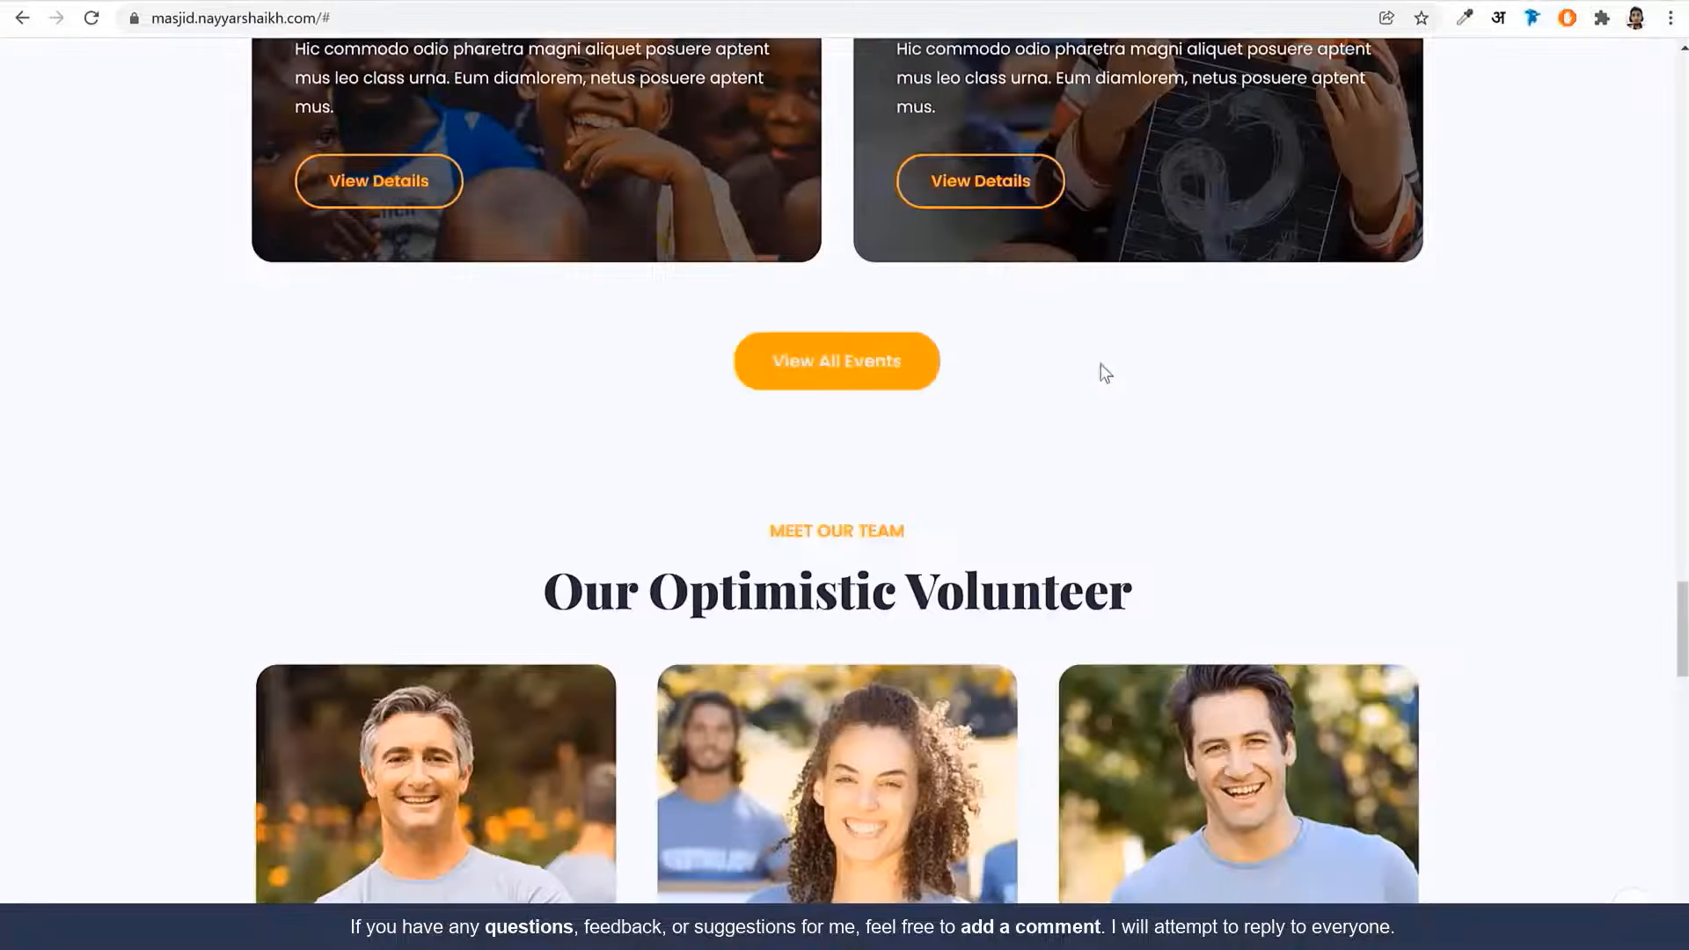
{"action": "scroll", "coordinate": [1104, 373], "scroll_direction": "down", "scroll_amount": 5}
{"action": "scroll", "coordinate": [1105, 378], "scroll_direction": "up", "scroll_amount": 12}
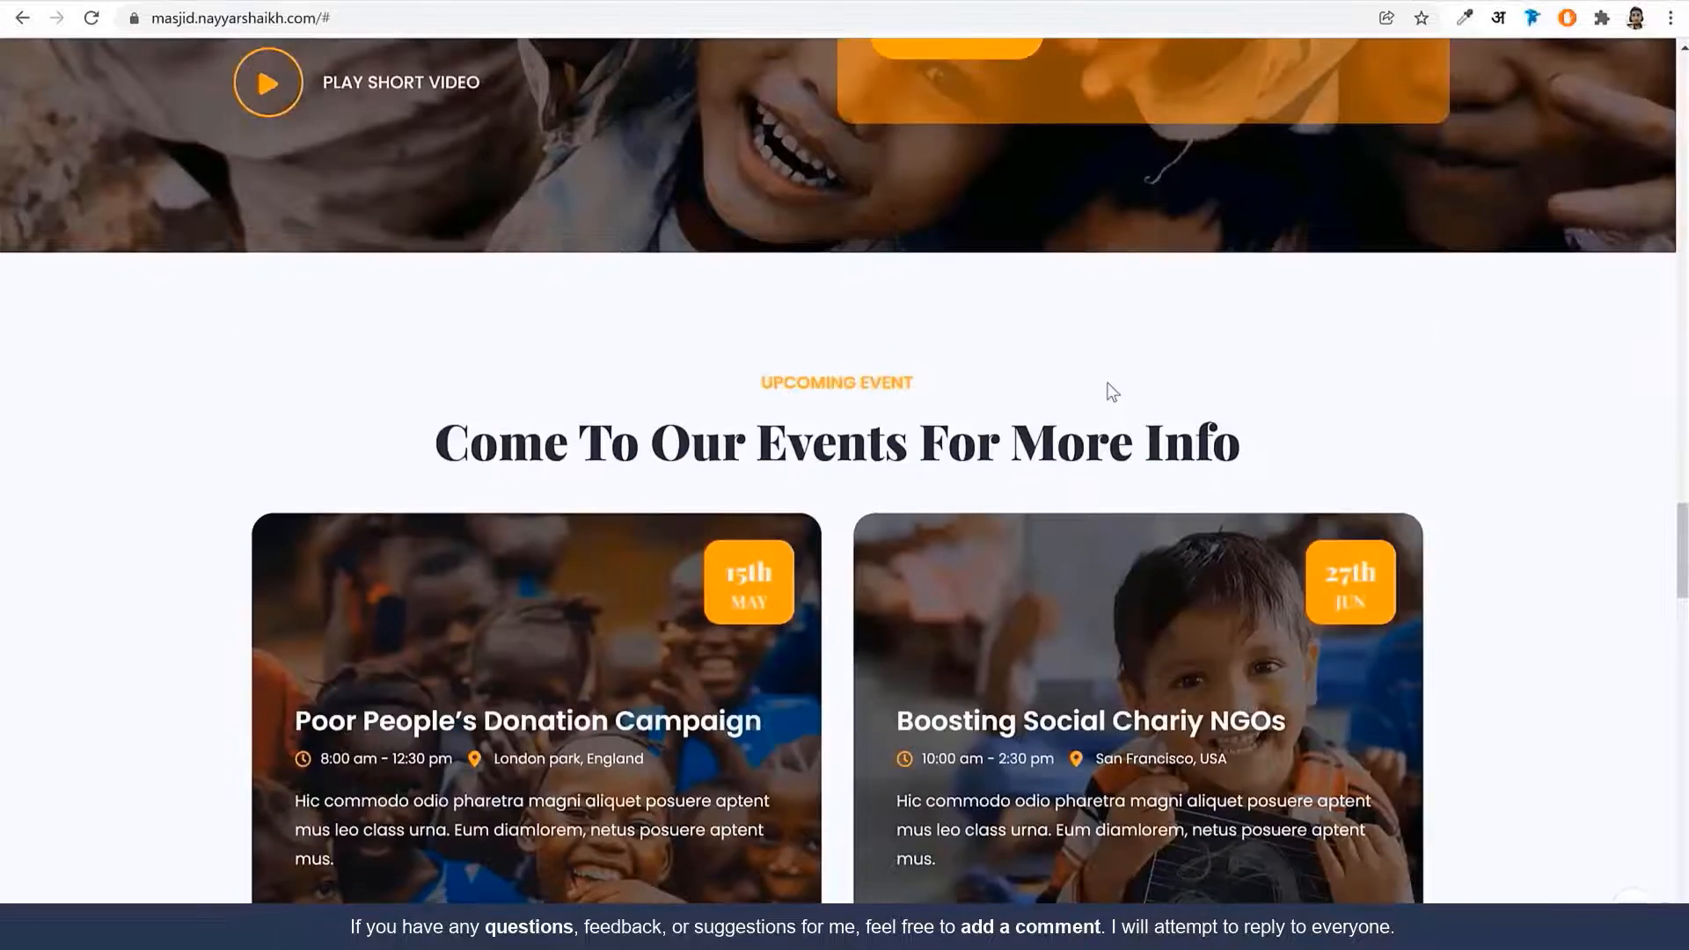
{"action": "scroll", "coordinate": [1109, 388], "scroll_direction": "up", "scroll_amount": 10}
{"action": "scroll", "coordinate": [1109, 392], "scroll_direction": "down", "scroll_amount": 12}
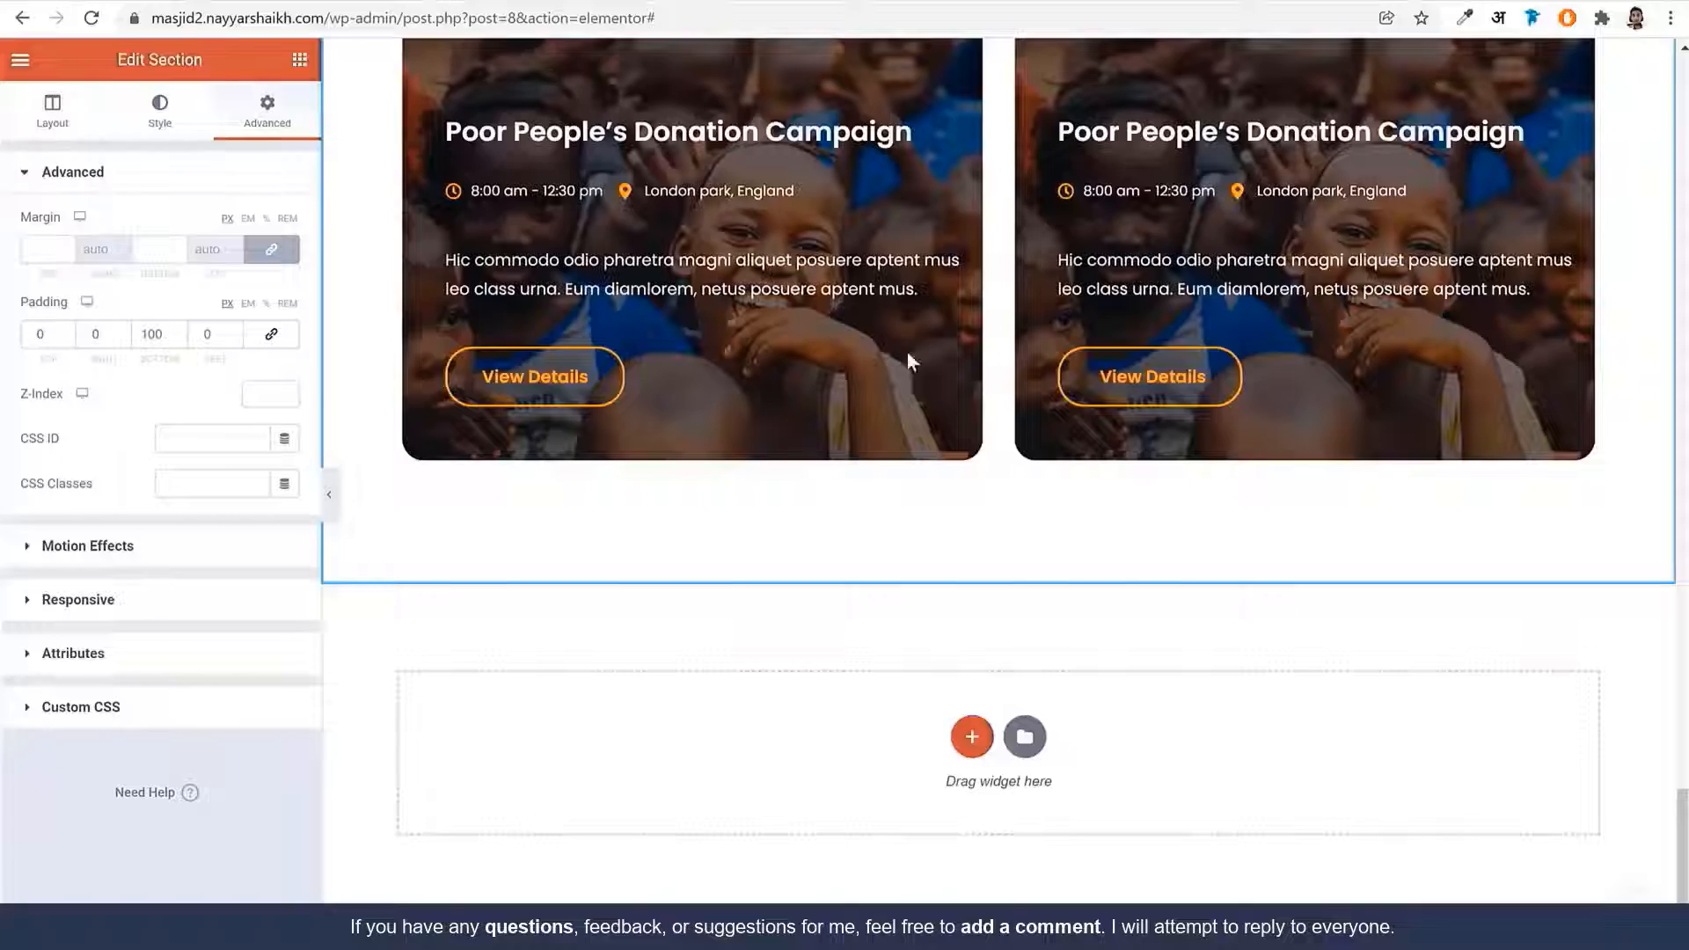
{"action": "scroll", "coordinate": [905, 358], "scroll_direction": "up", "scroll_amount": 5}
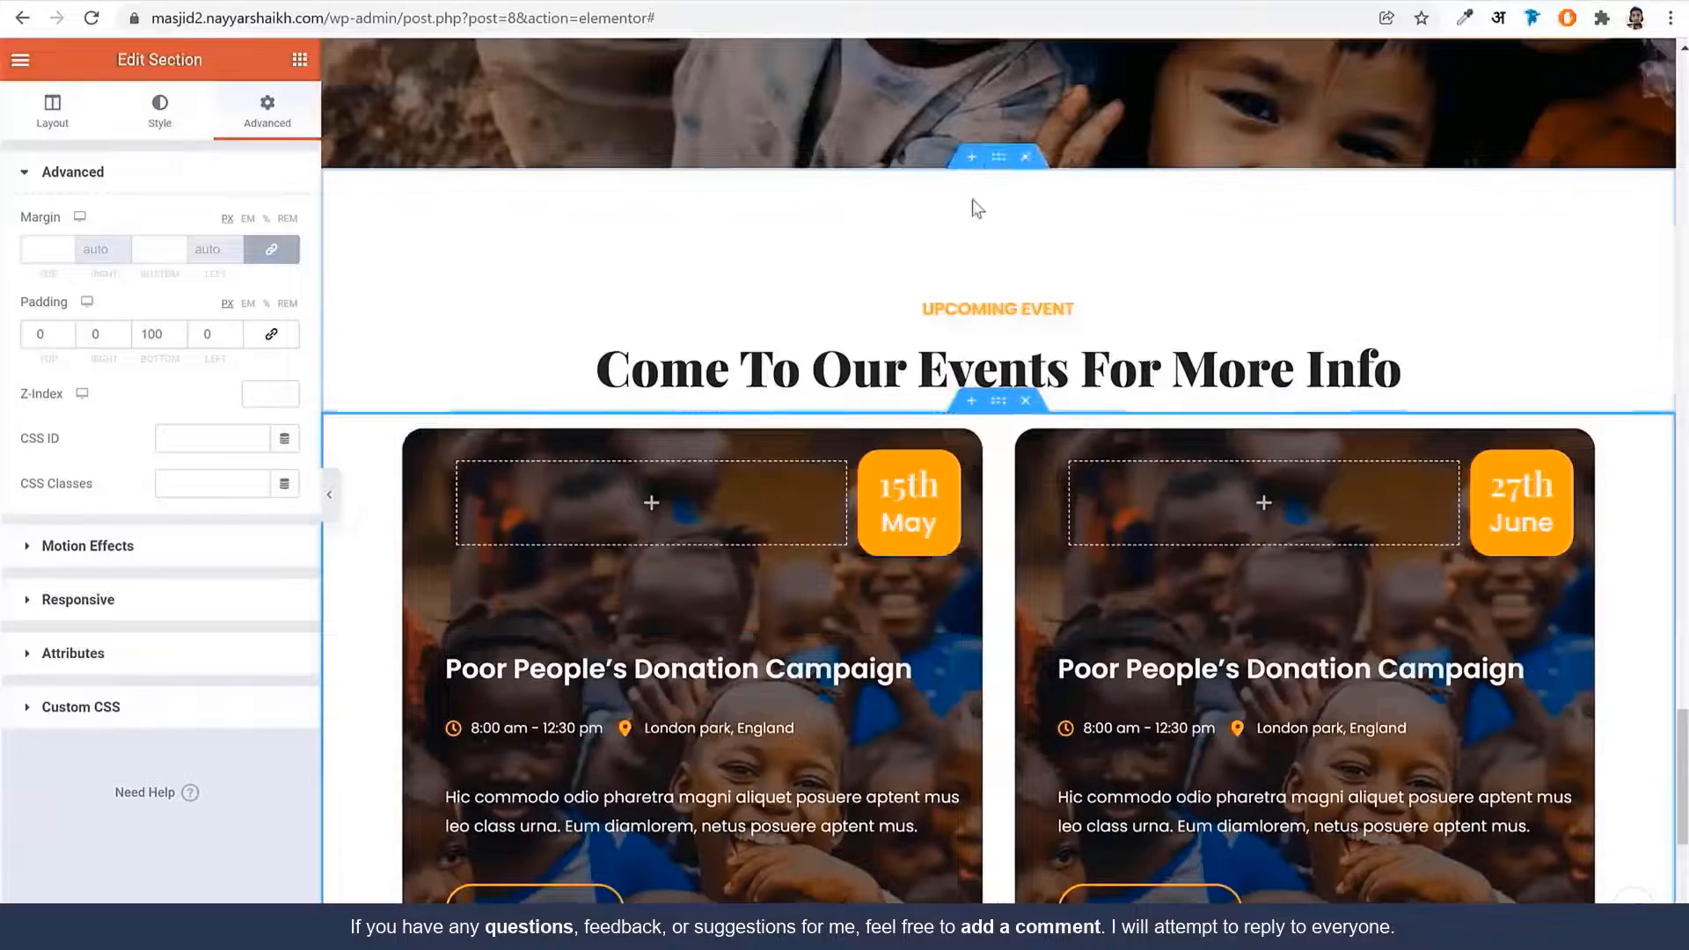
Give the event-cards section a classic background using the global BG Color
{"action": "left_click", "coordinate": [186, 127]}
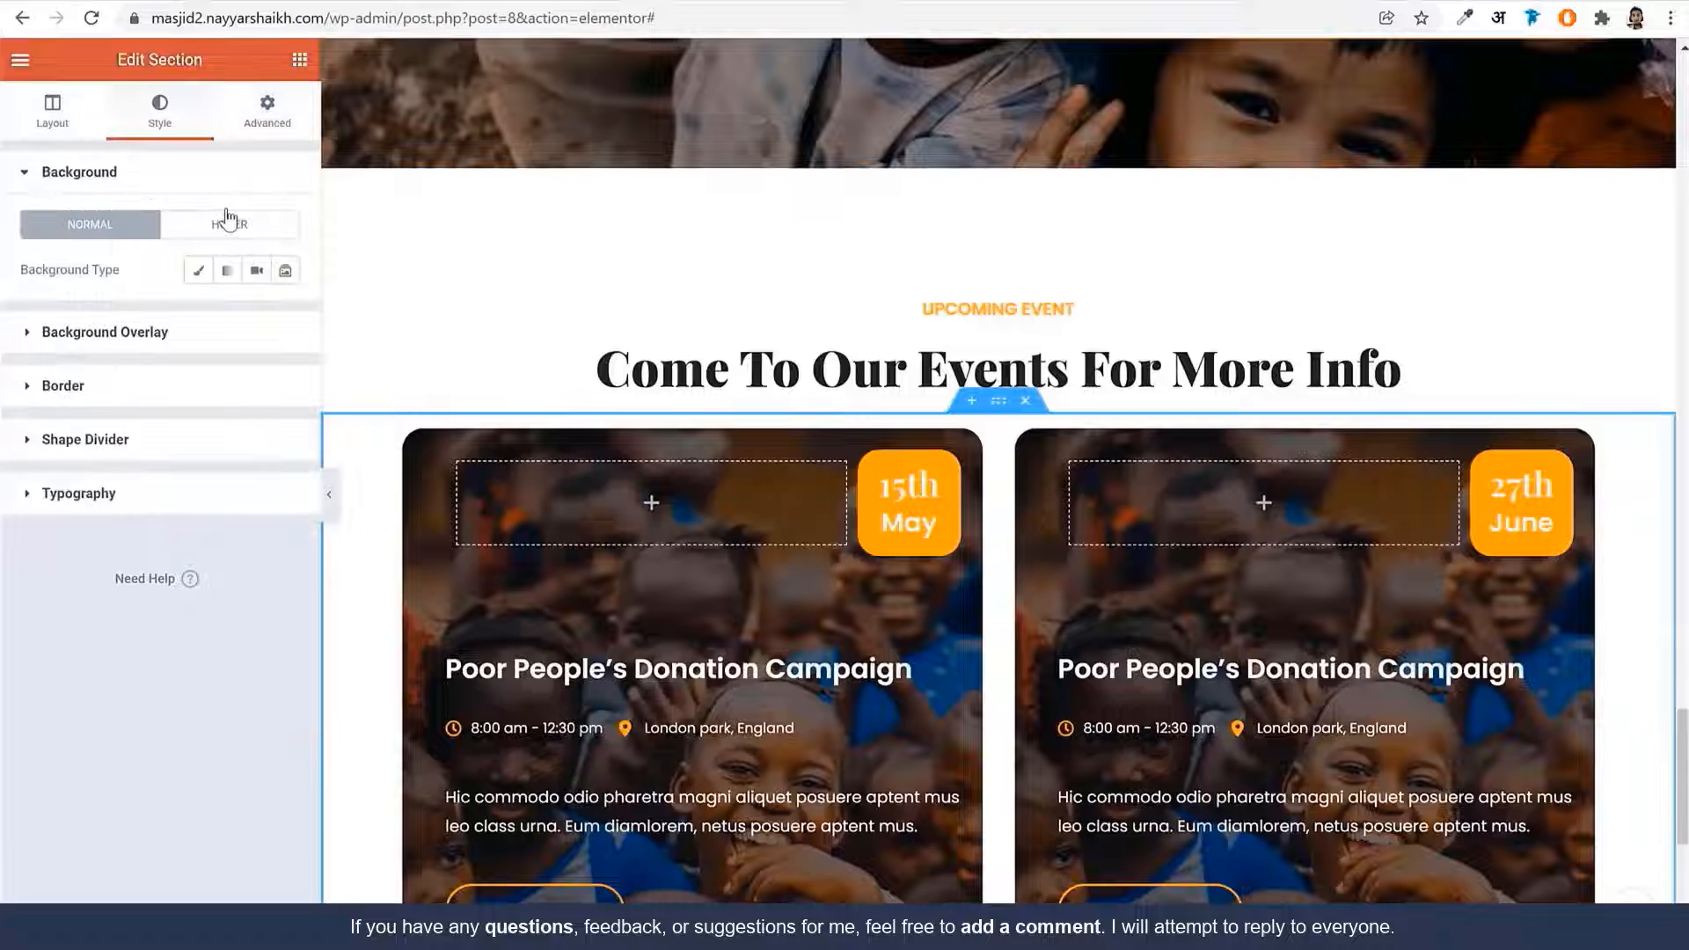
{"action": "left_click", "coordinate": [197, 270]}
{"action": "left_click", "coordinate": [255, 315]}
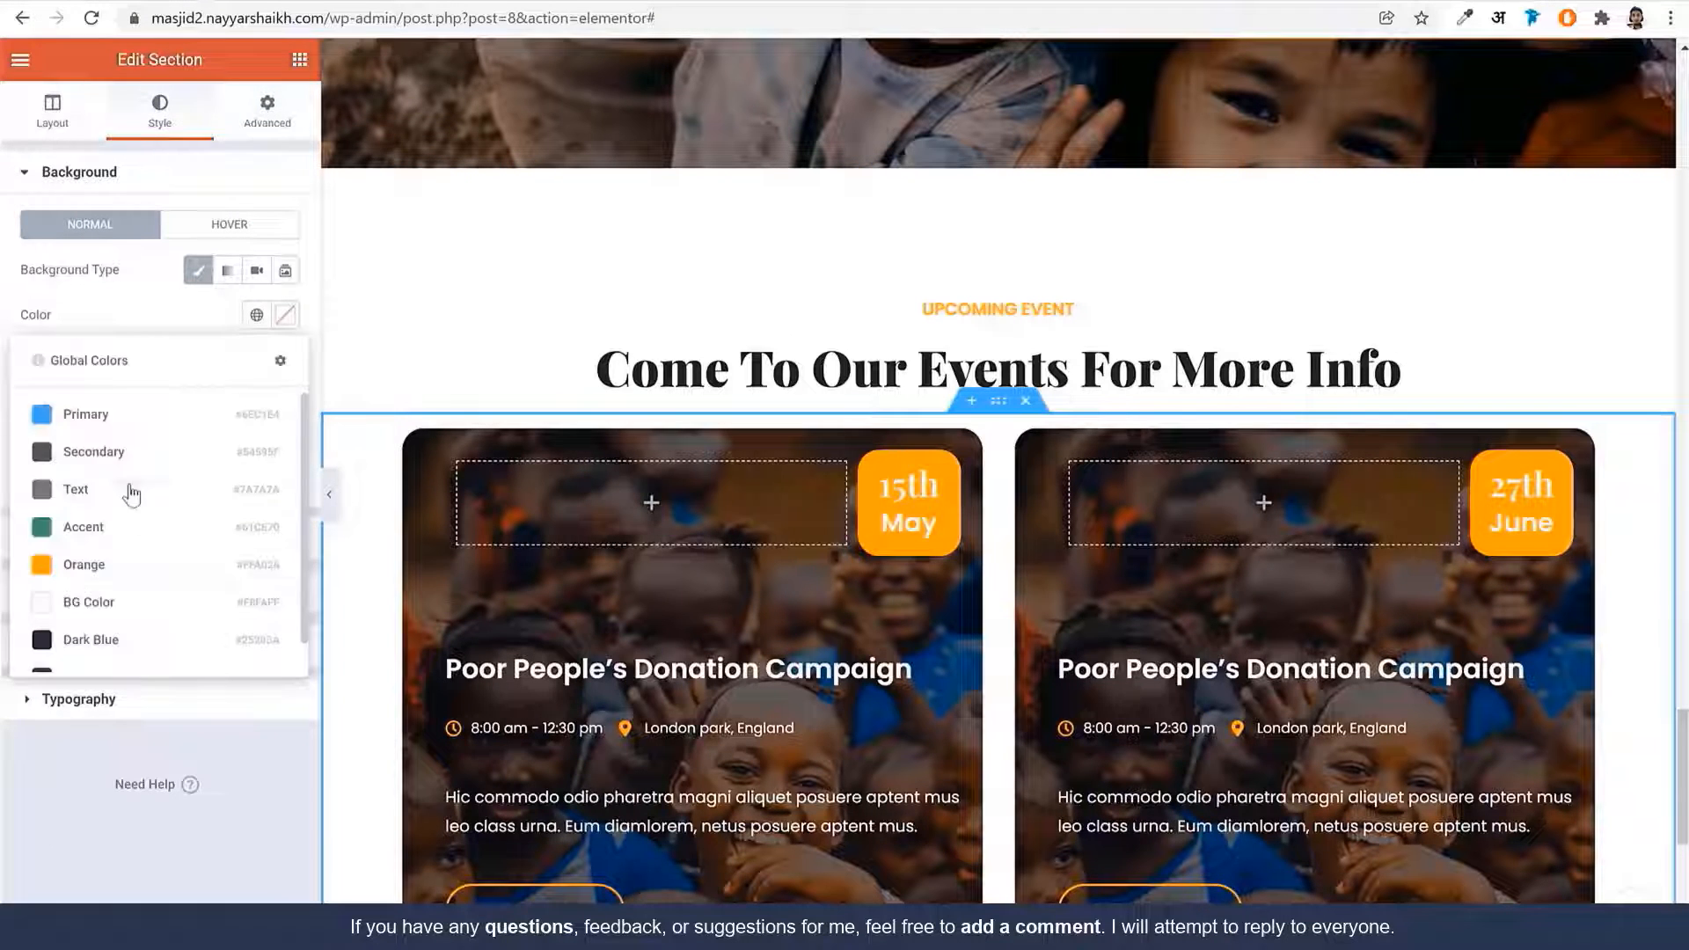
{"action": "left_click", "coordinate": [123, 601]}
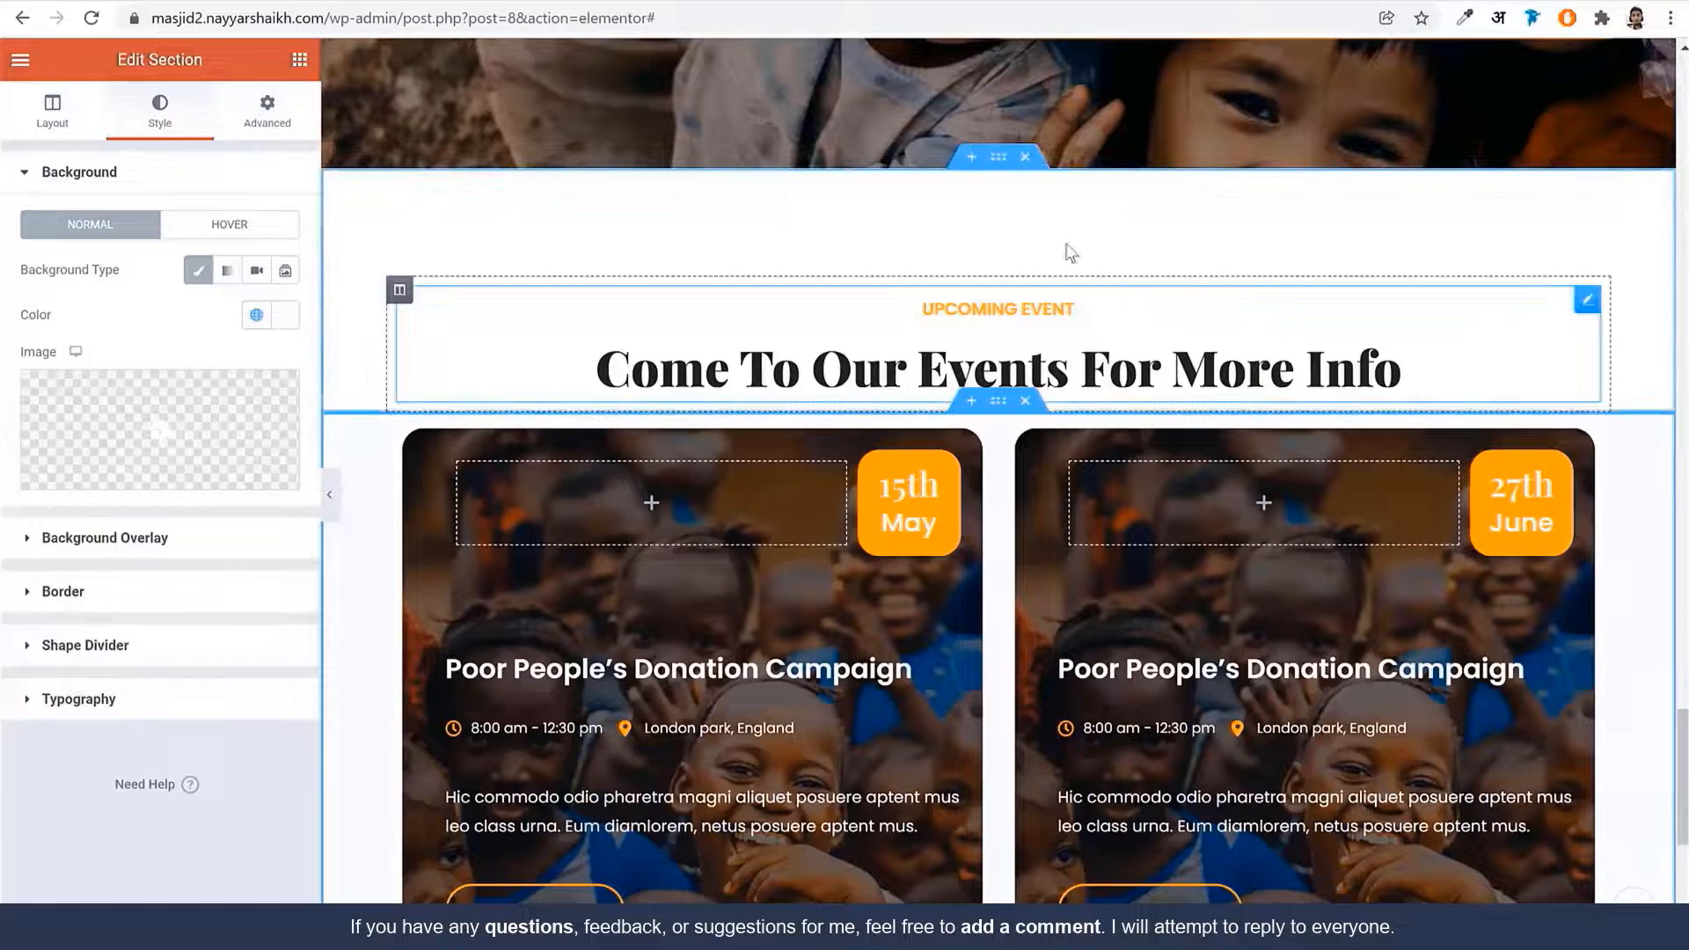
Apply the same global BG Color background to the events heading section
{"action": "left_click", "coordinate": [998, 165]}
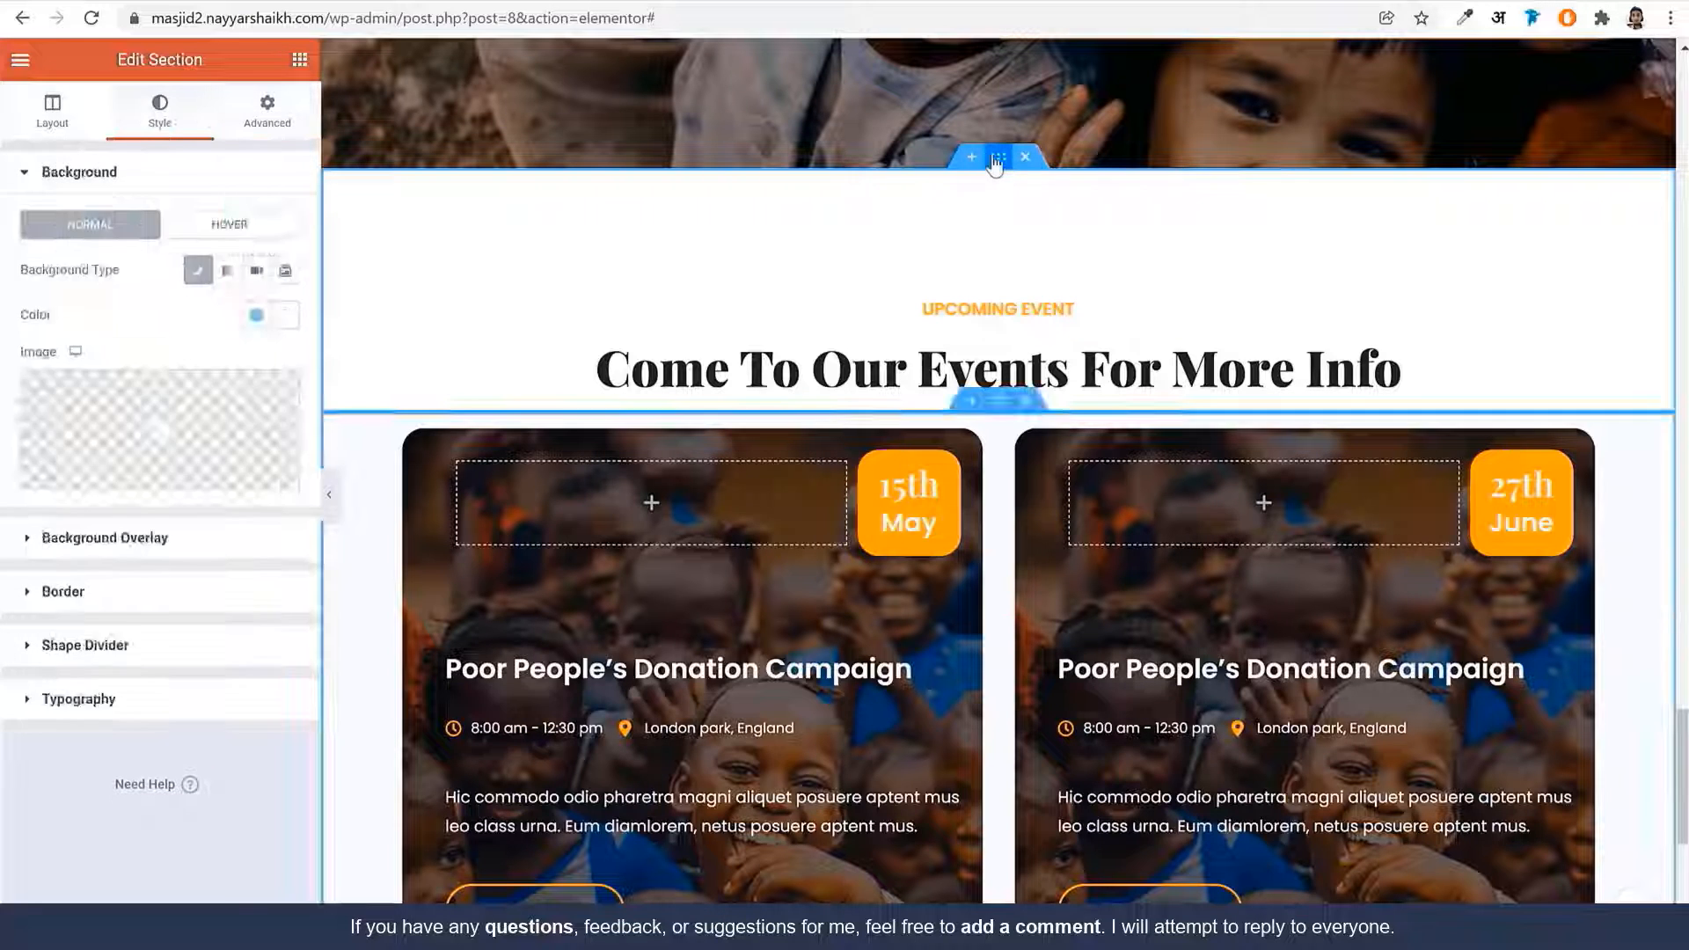
{"action": "left_click", "coordinate": [1000, 165]}
{"action": "left_click", "coordinate": [151, 105]}
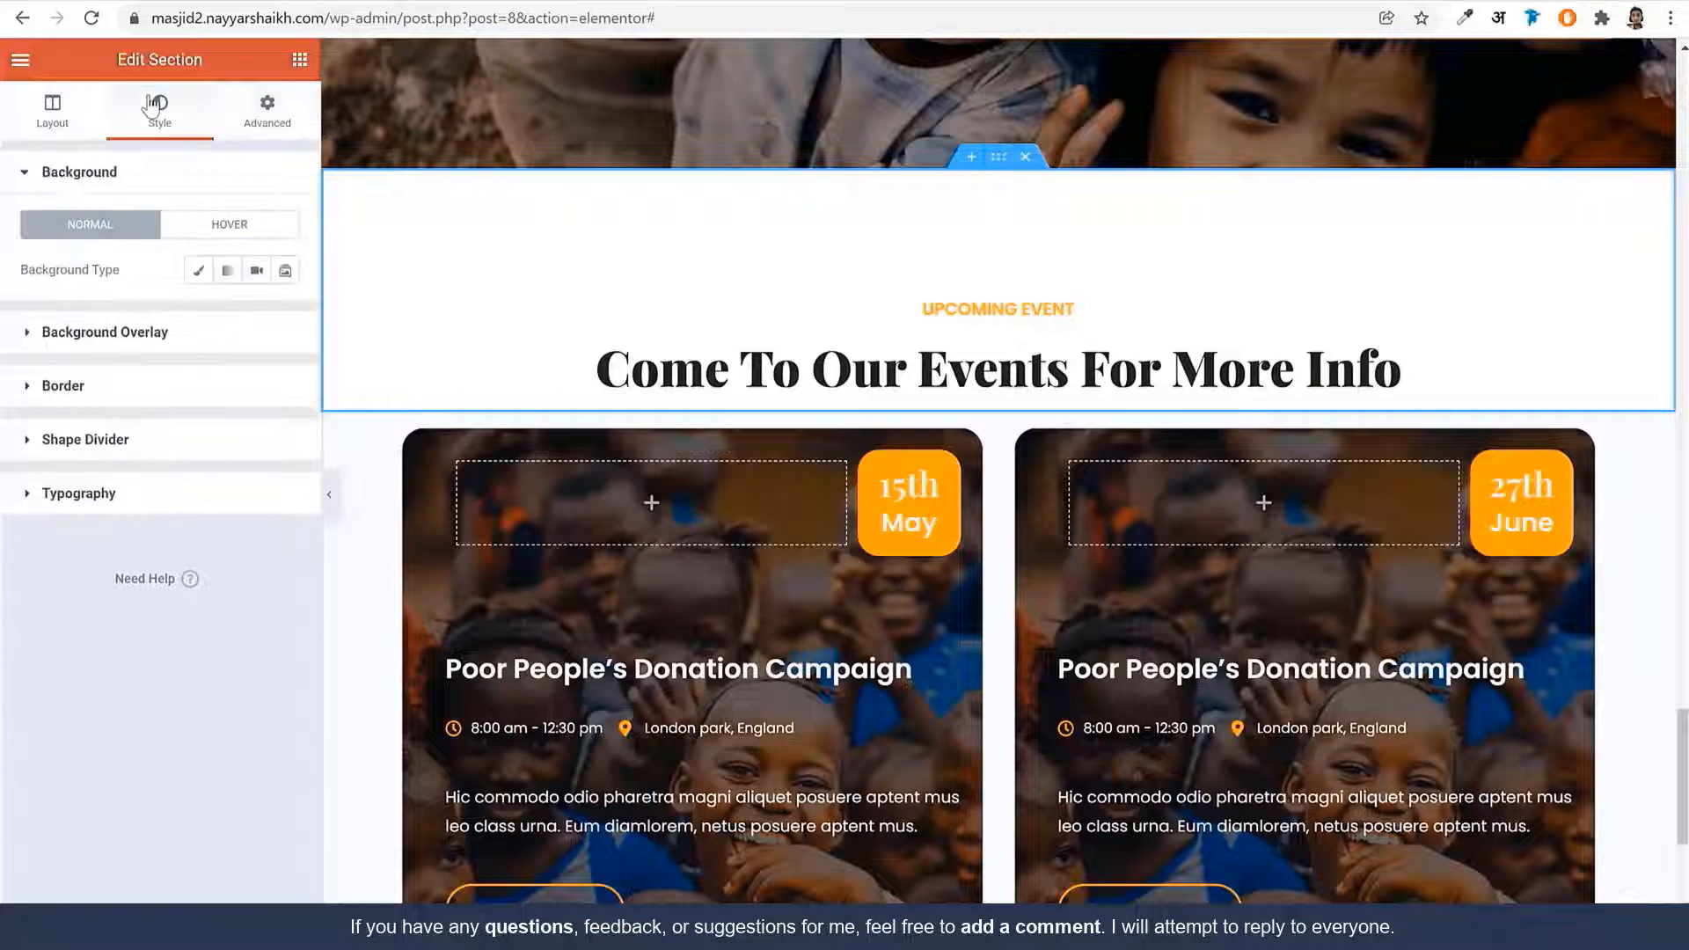
{"action": "left_click", "coordinate": [199, 270]}
{"action": "left_click", "coordinate": [255, 327]}
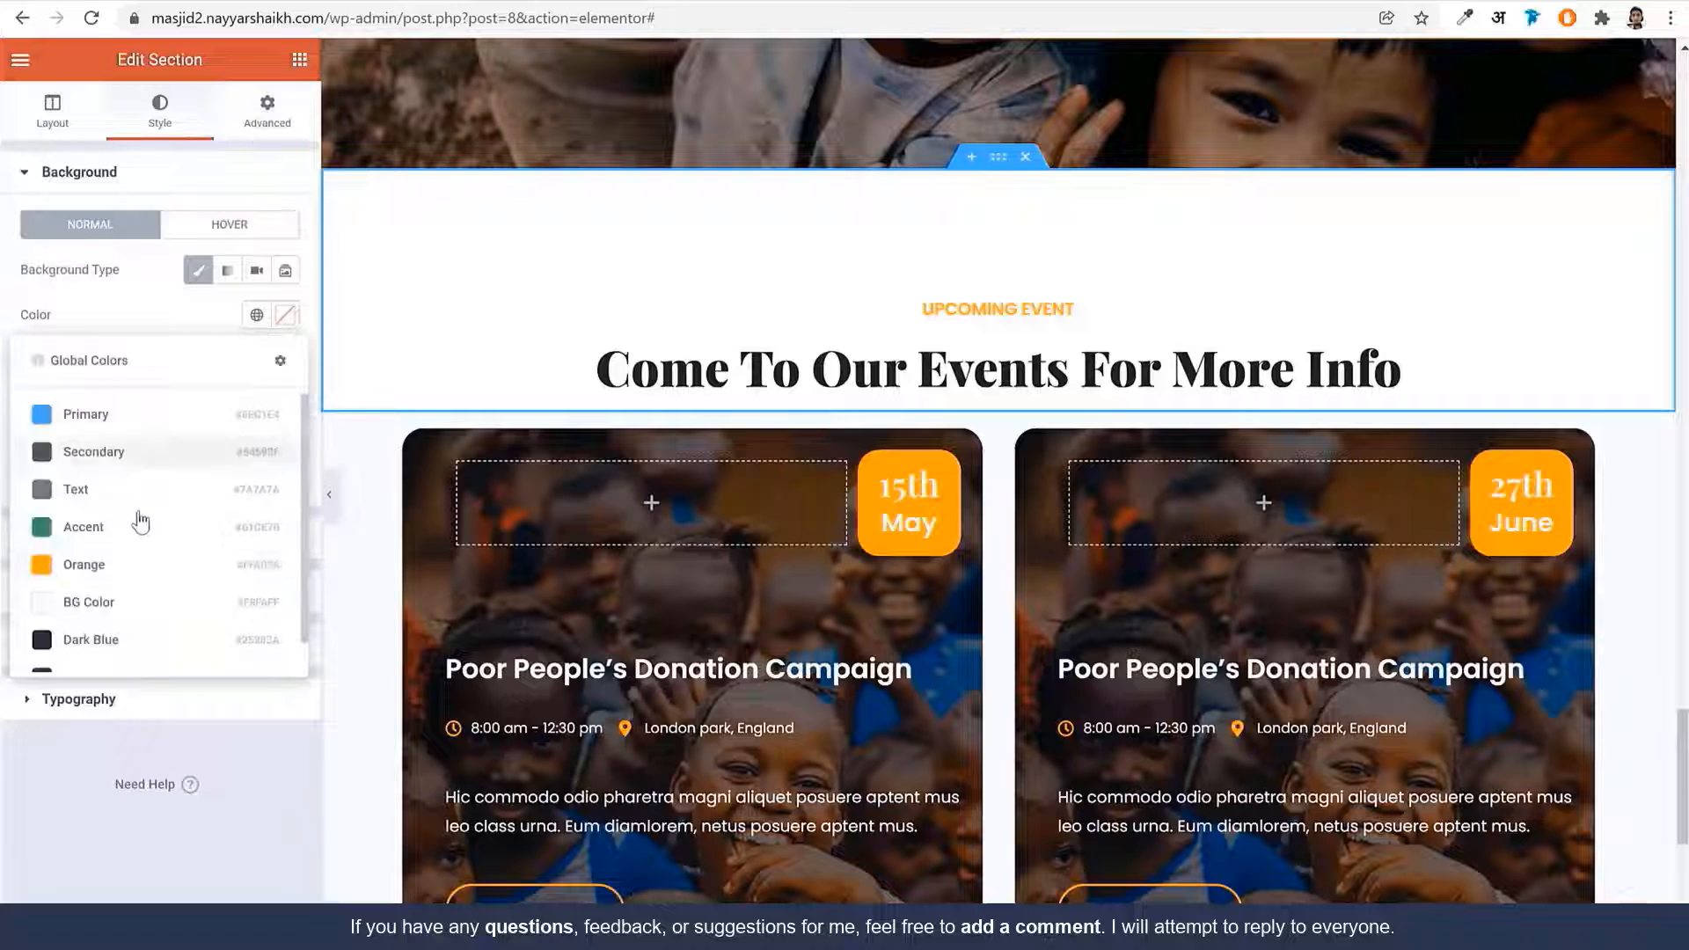
{"action": "left_click", "coordinate": [117, 601]}
{"action": "scroll", "coordinate": [1323, 285], "scroll_direction": "down", "scroll_amount": 7}
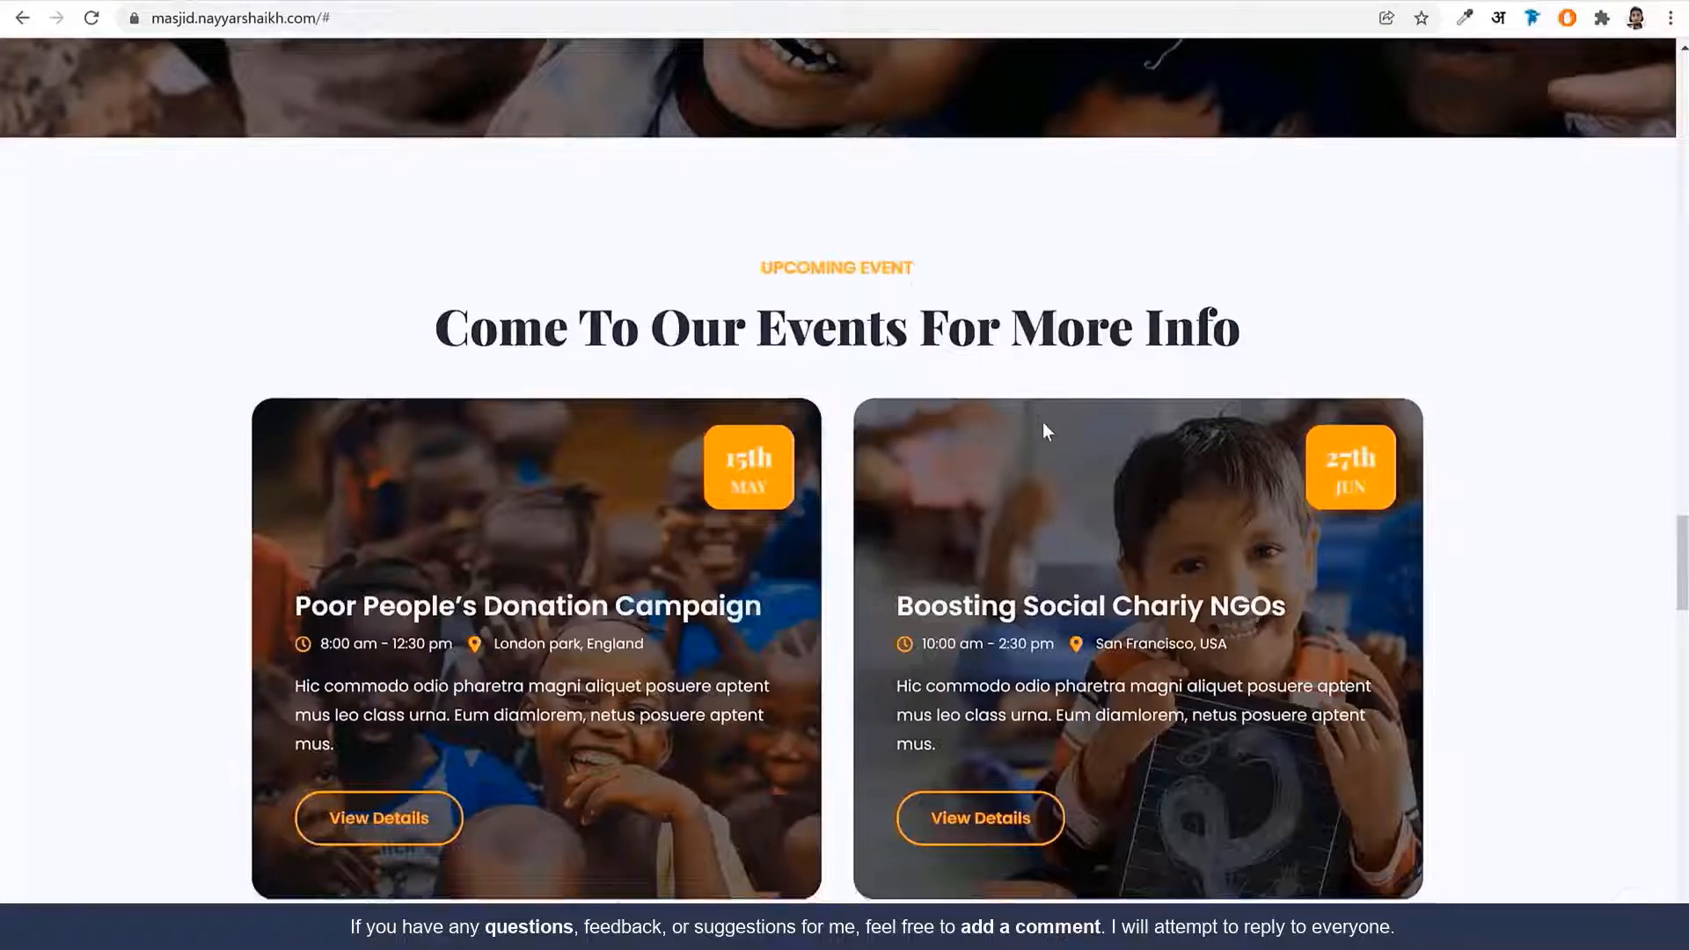
{"action": "scroll", "coordinate": [1044, 425], "scroll_direction": "down", "scroll_amount": 10}
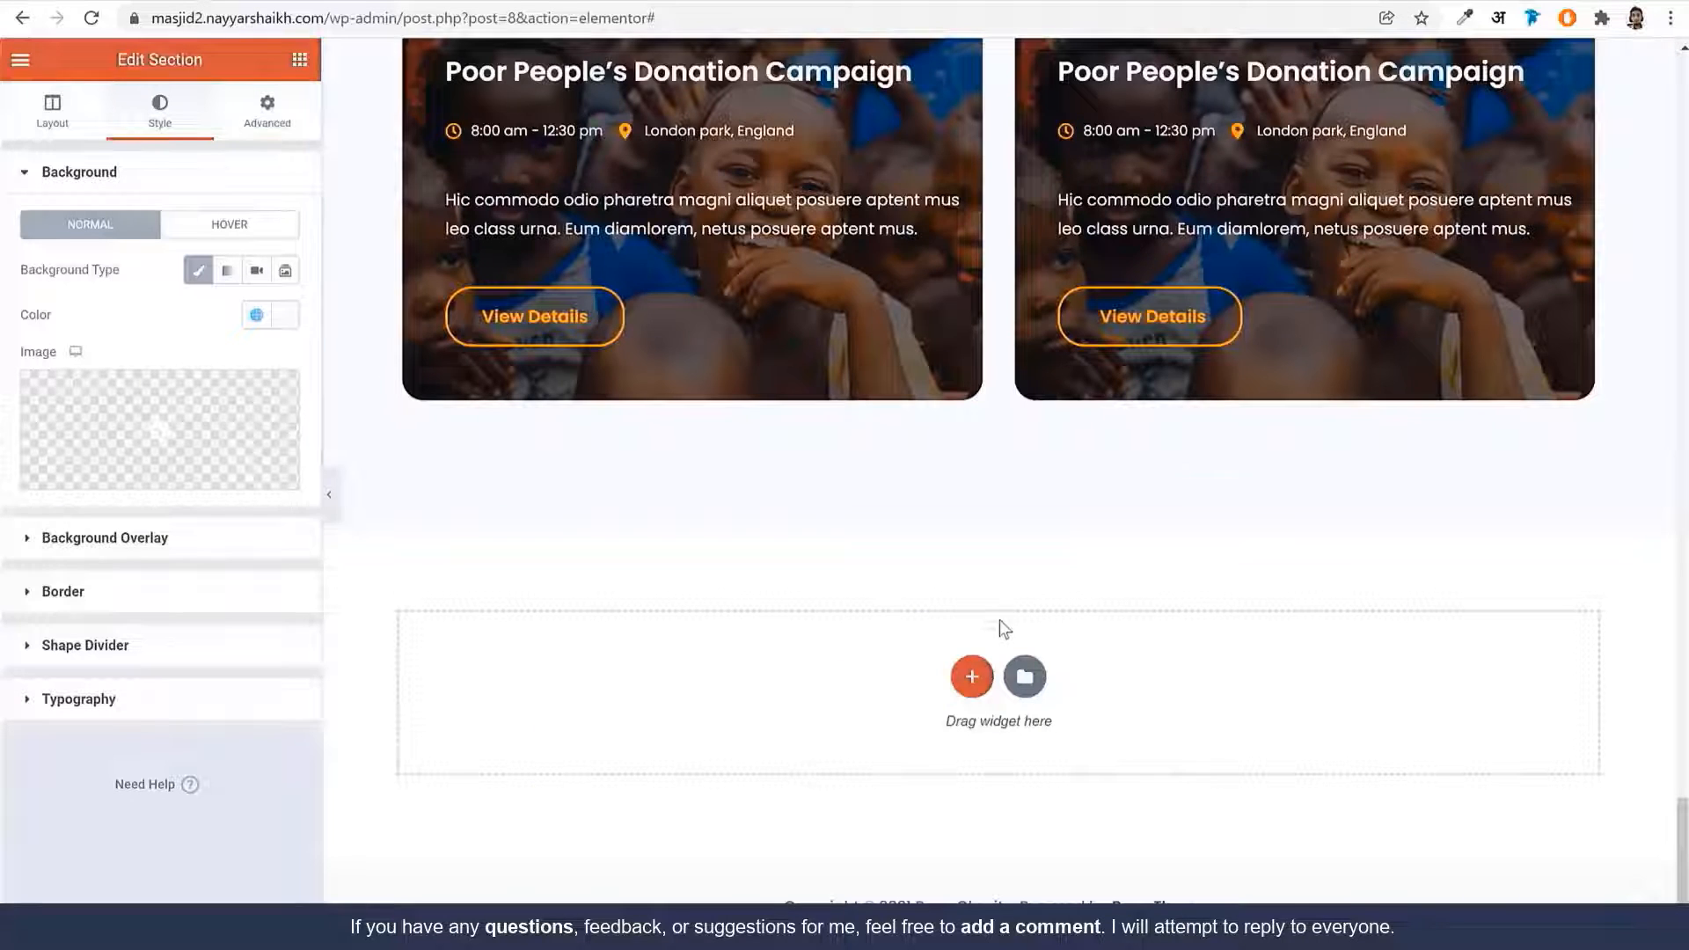
{"action": "scroll", "coordinate": [1043, 582], "scroll_direction": "up", "scroll_amount": 5}
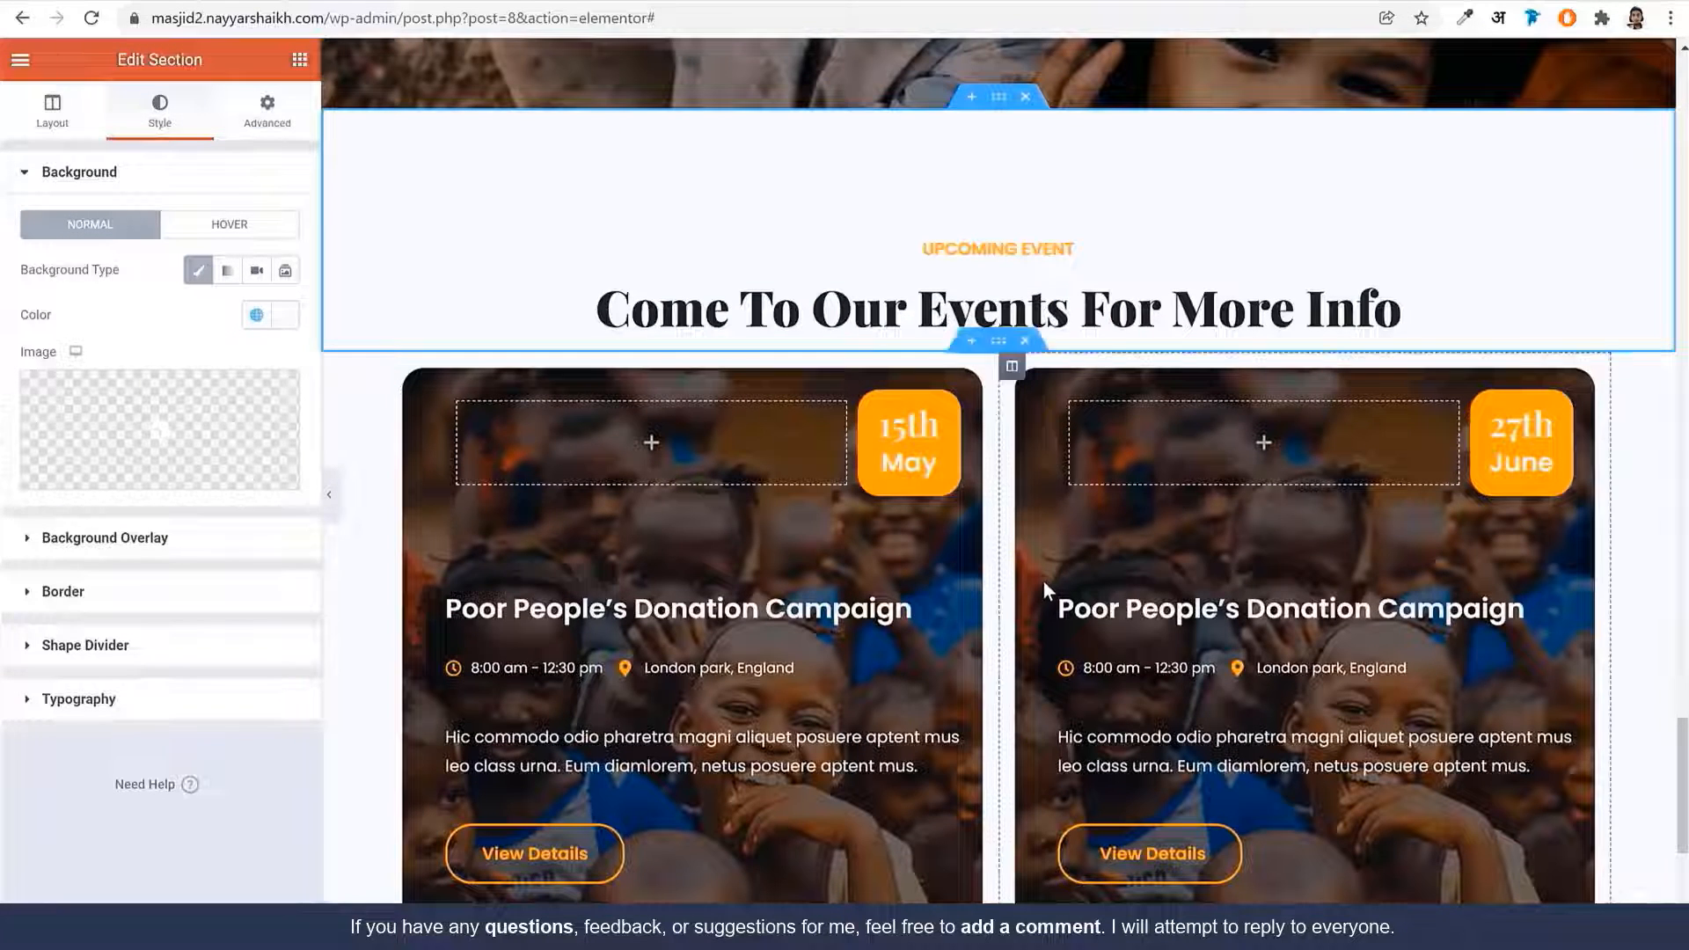
Copy the events heading section into the empty section below, with top padding 0
{"action": "right_click", "coordinate": [998, 279]}
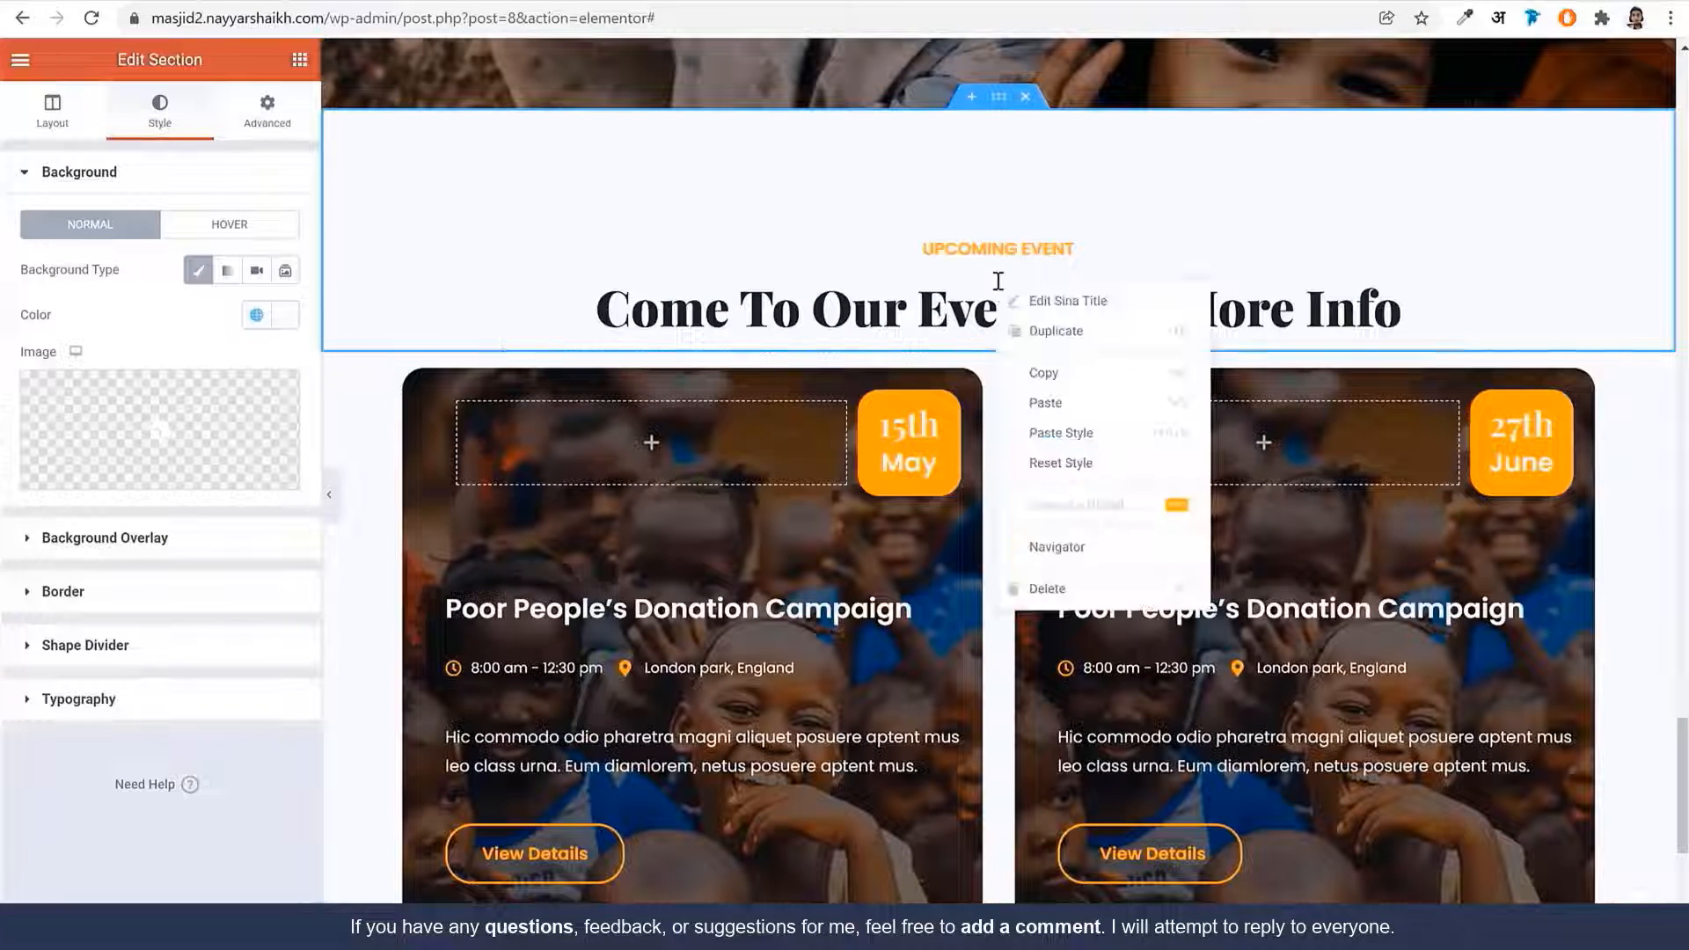
{"action": "right_click", "coordinate": [1005, 101]}
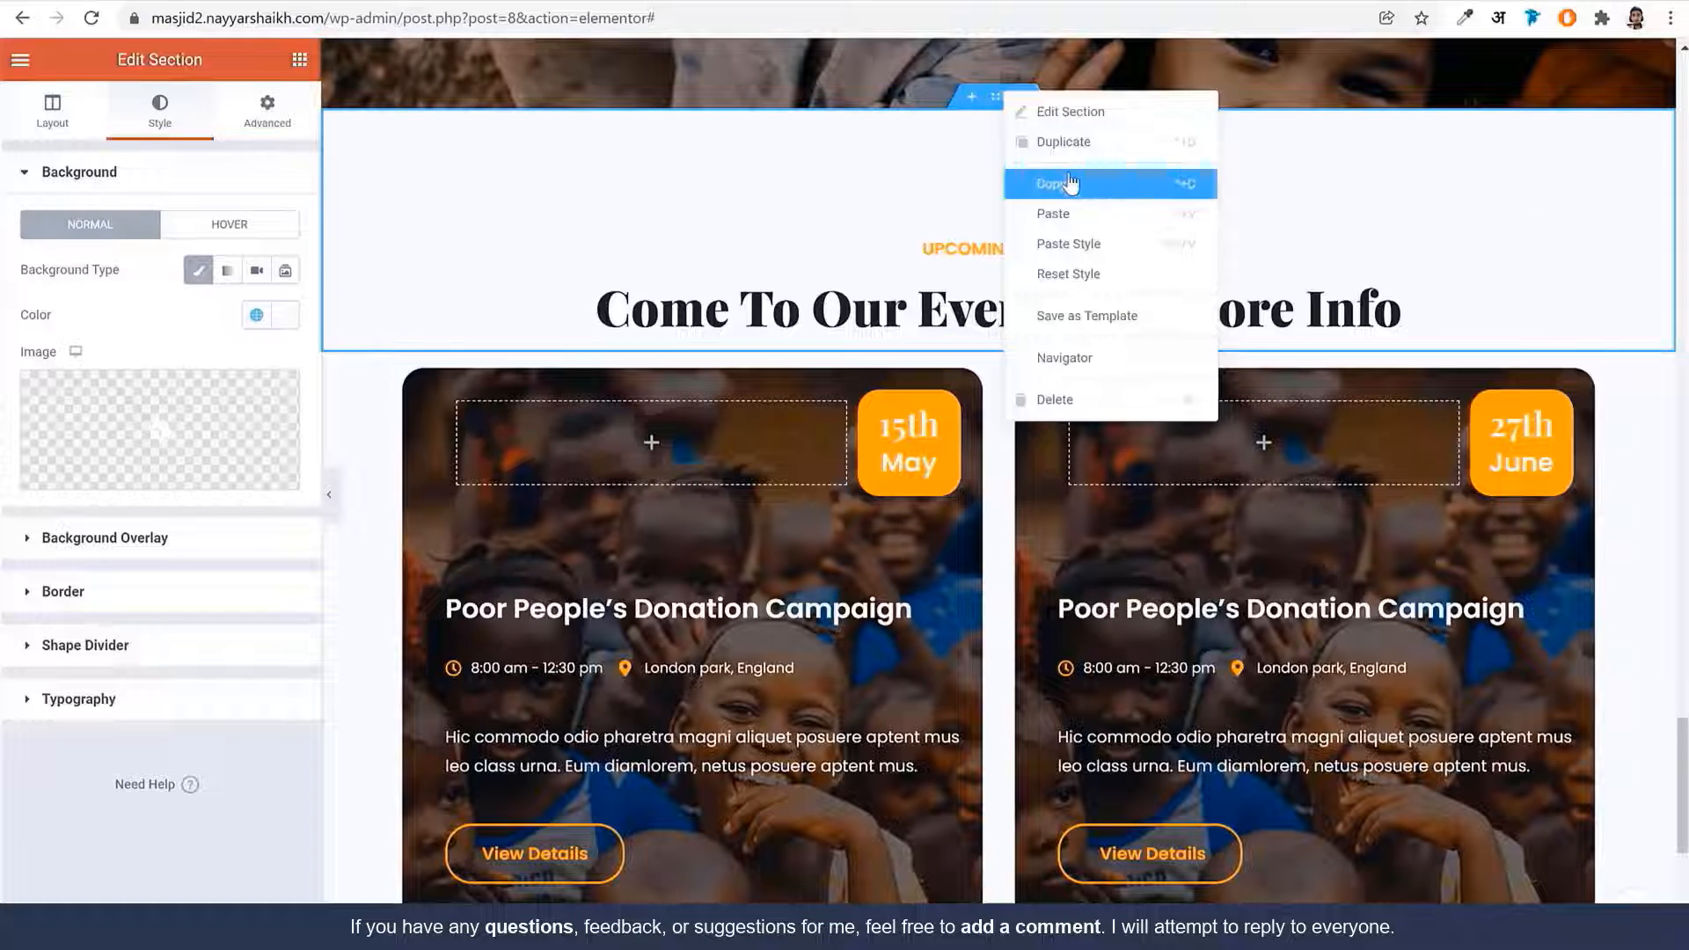
{"action": "left_click", "coordinate": [1072, 182]}
{"action": "scroll", "coordinate": [1117, 404], "scroll_direction": "down", "scroll_amount": 6}
{"action": "right_click", "coordinate": [1100, 679]}
{"action": "left_click", "coordinate": [1118, 689]}
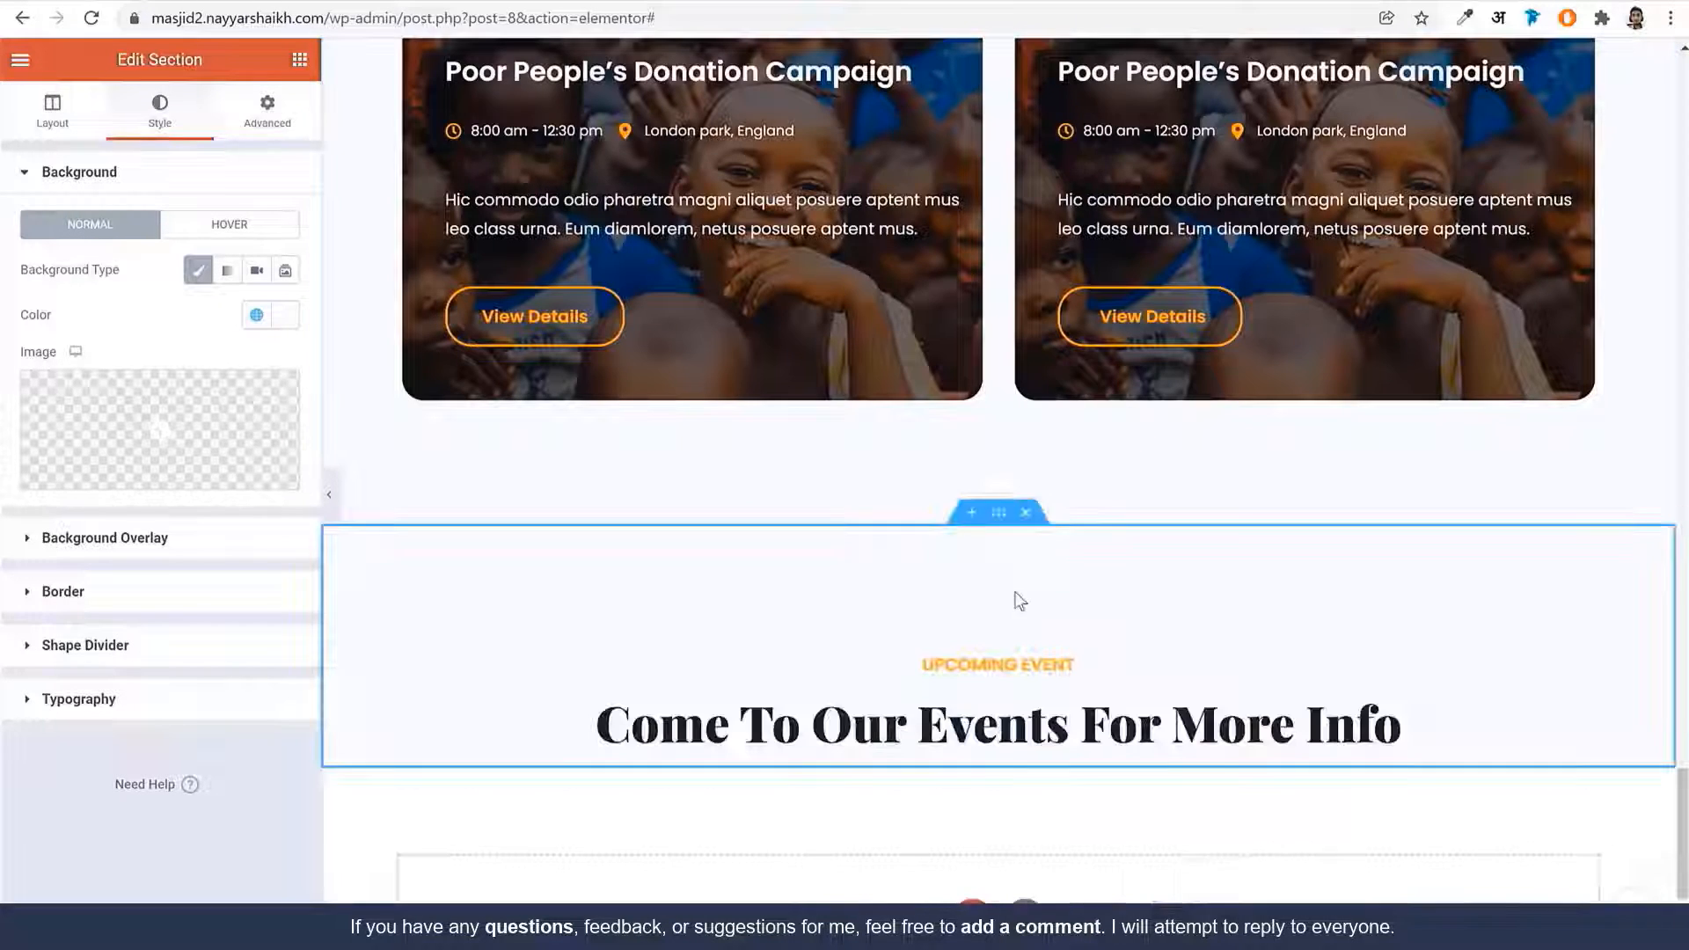
{"action": "left_click", "coordinate": [1004, 524]}
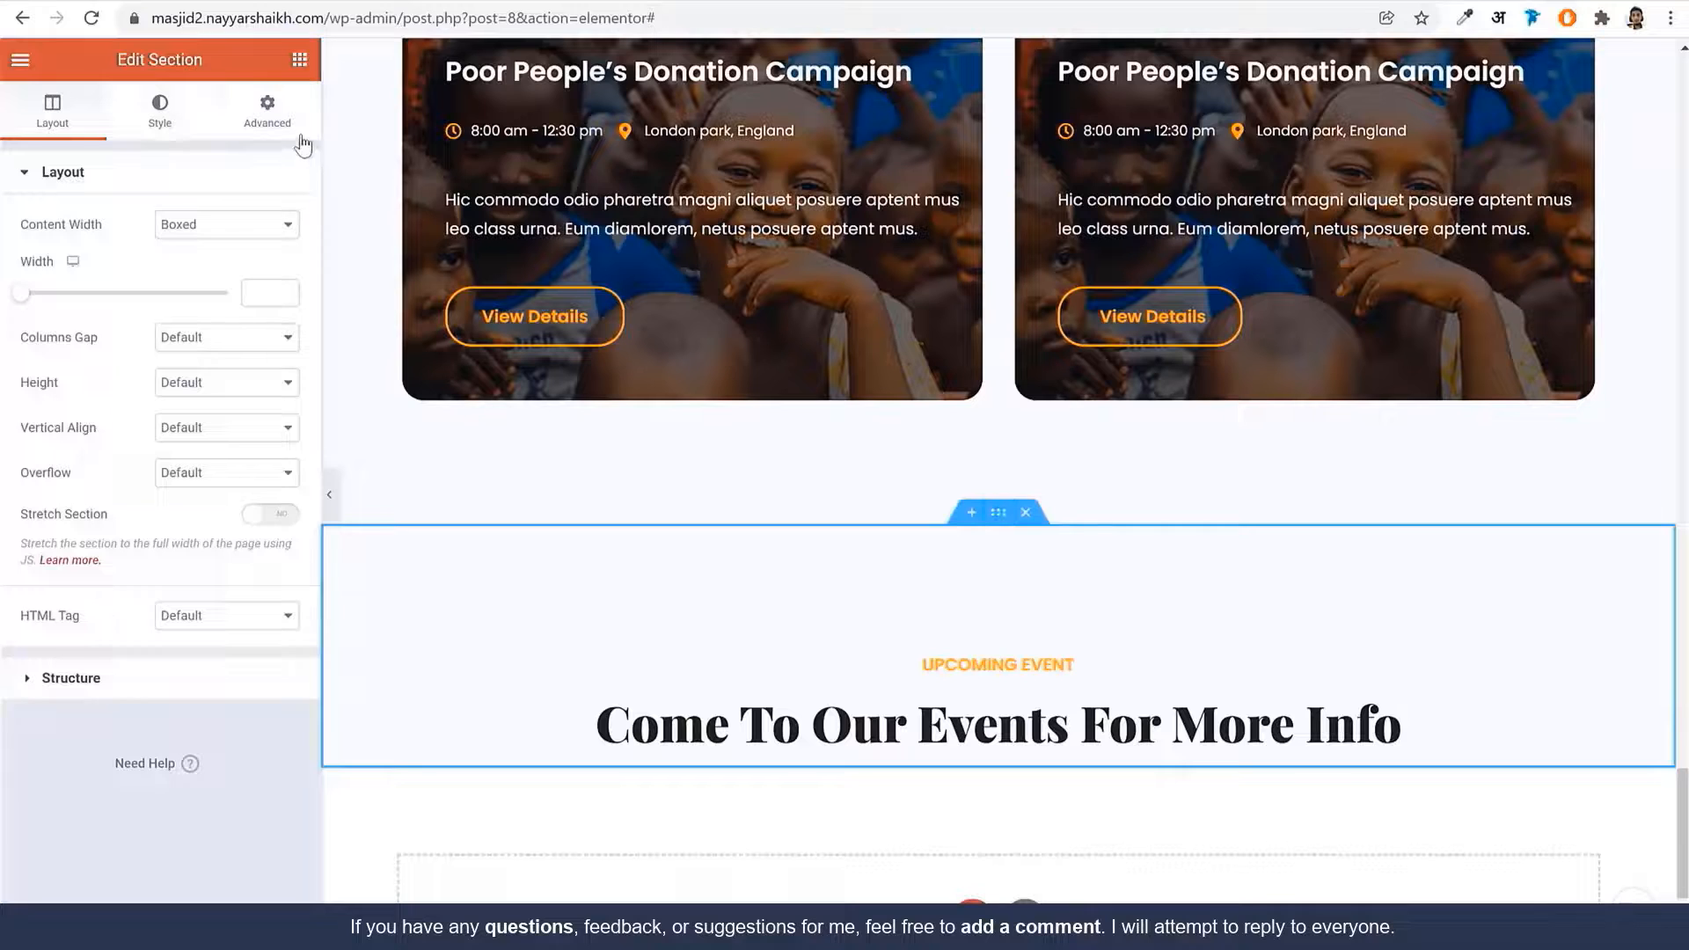
{"action": "left_click", "coordinate": [267, 113]}
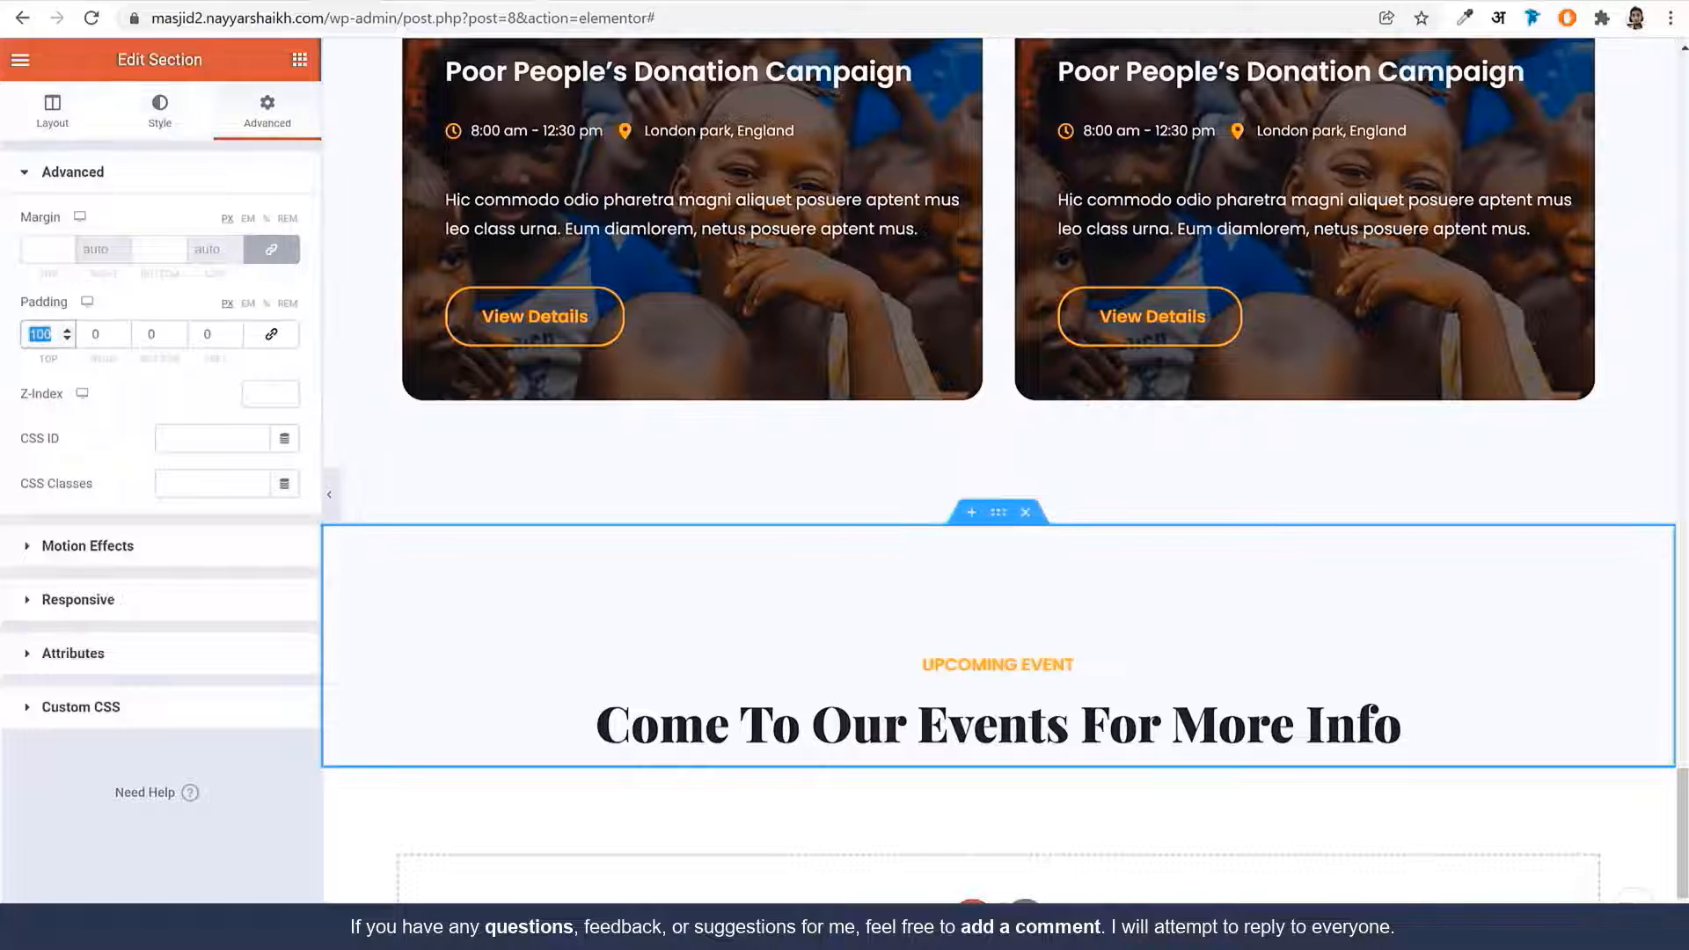
{"action": "type", "text": "0"}
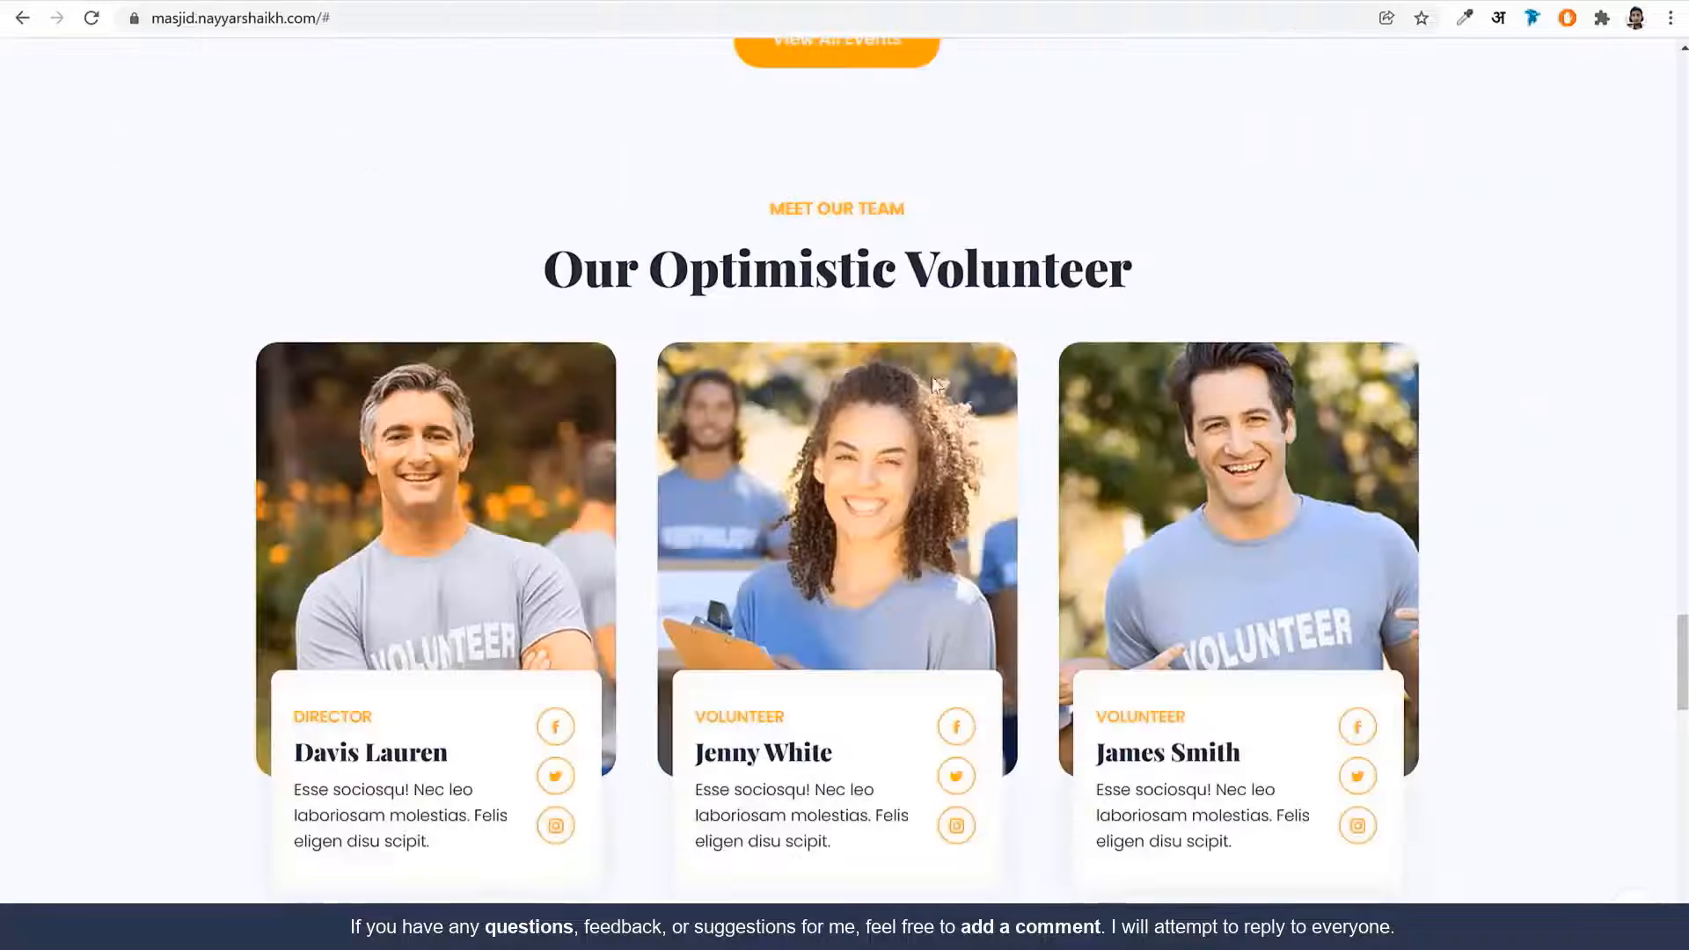
Retitle the pasted heading 'MEET OUR TEAM' with subtitle 'Our Optimistic Volunteer'
{"action": "triple_click", "coordinate": [858, 253]}
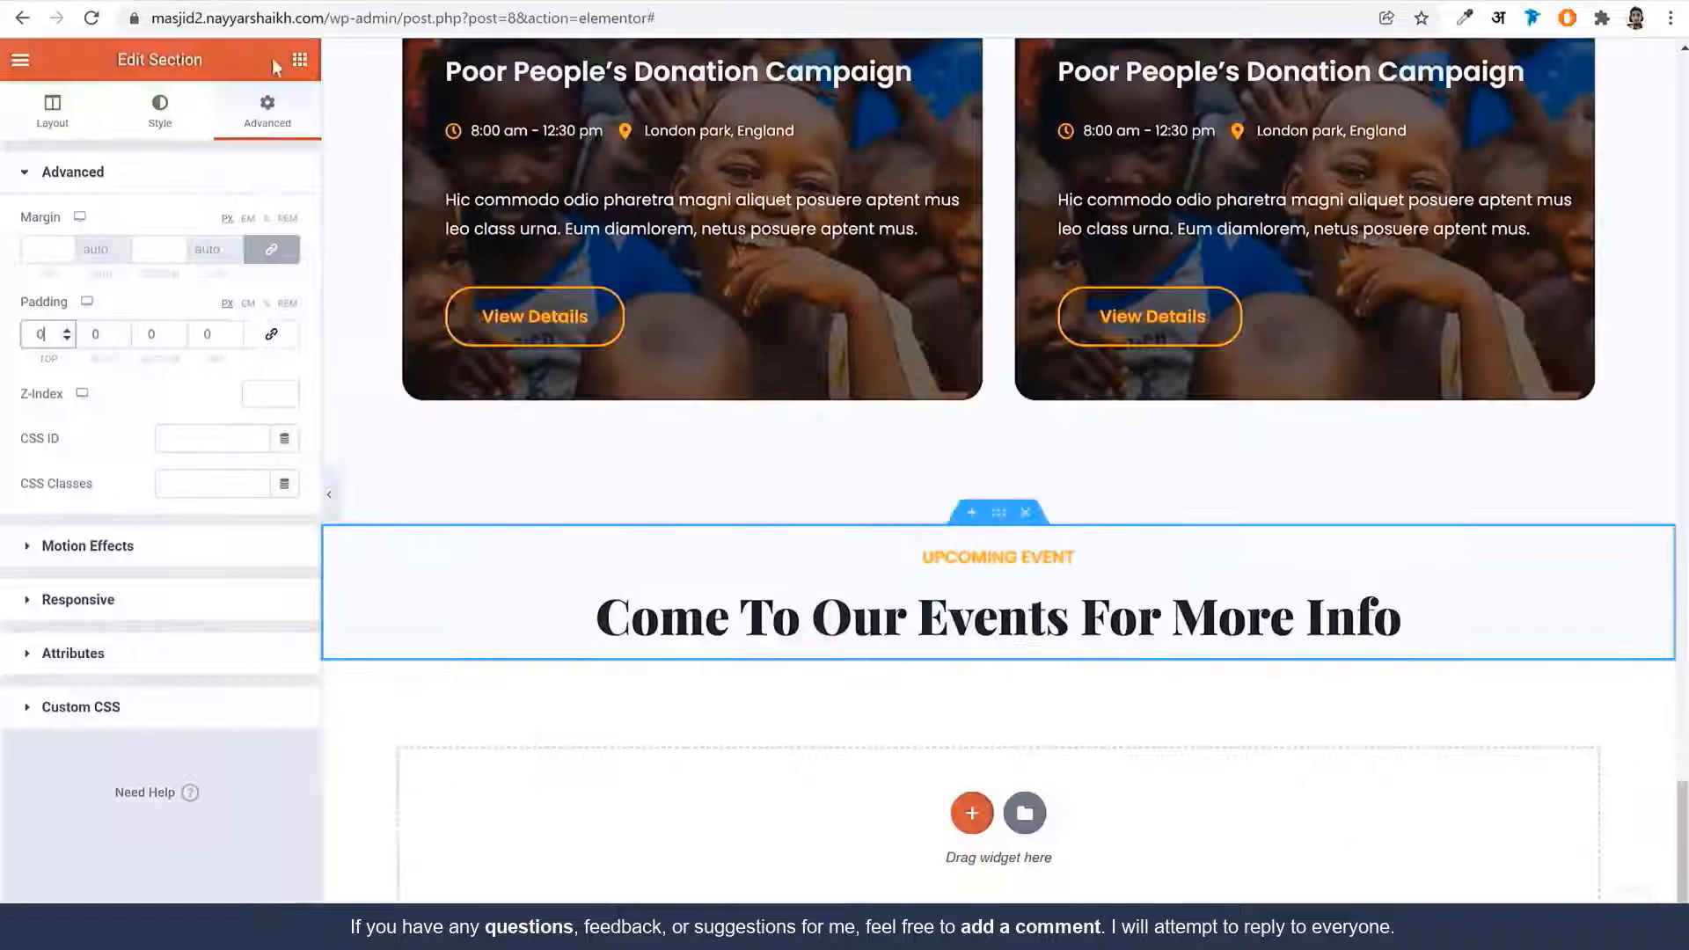
{"action": "left_click", "coordinate": [900, 628]}
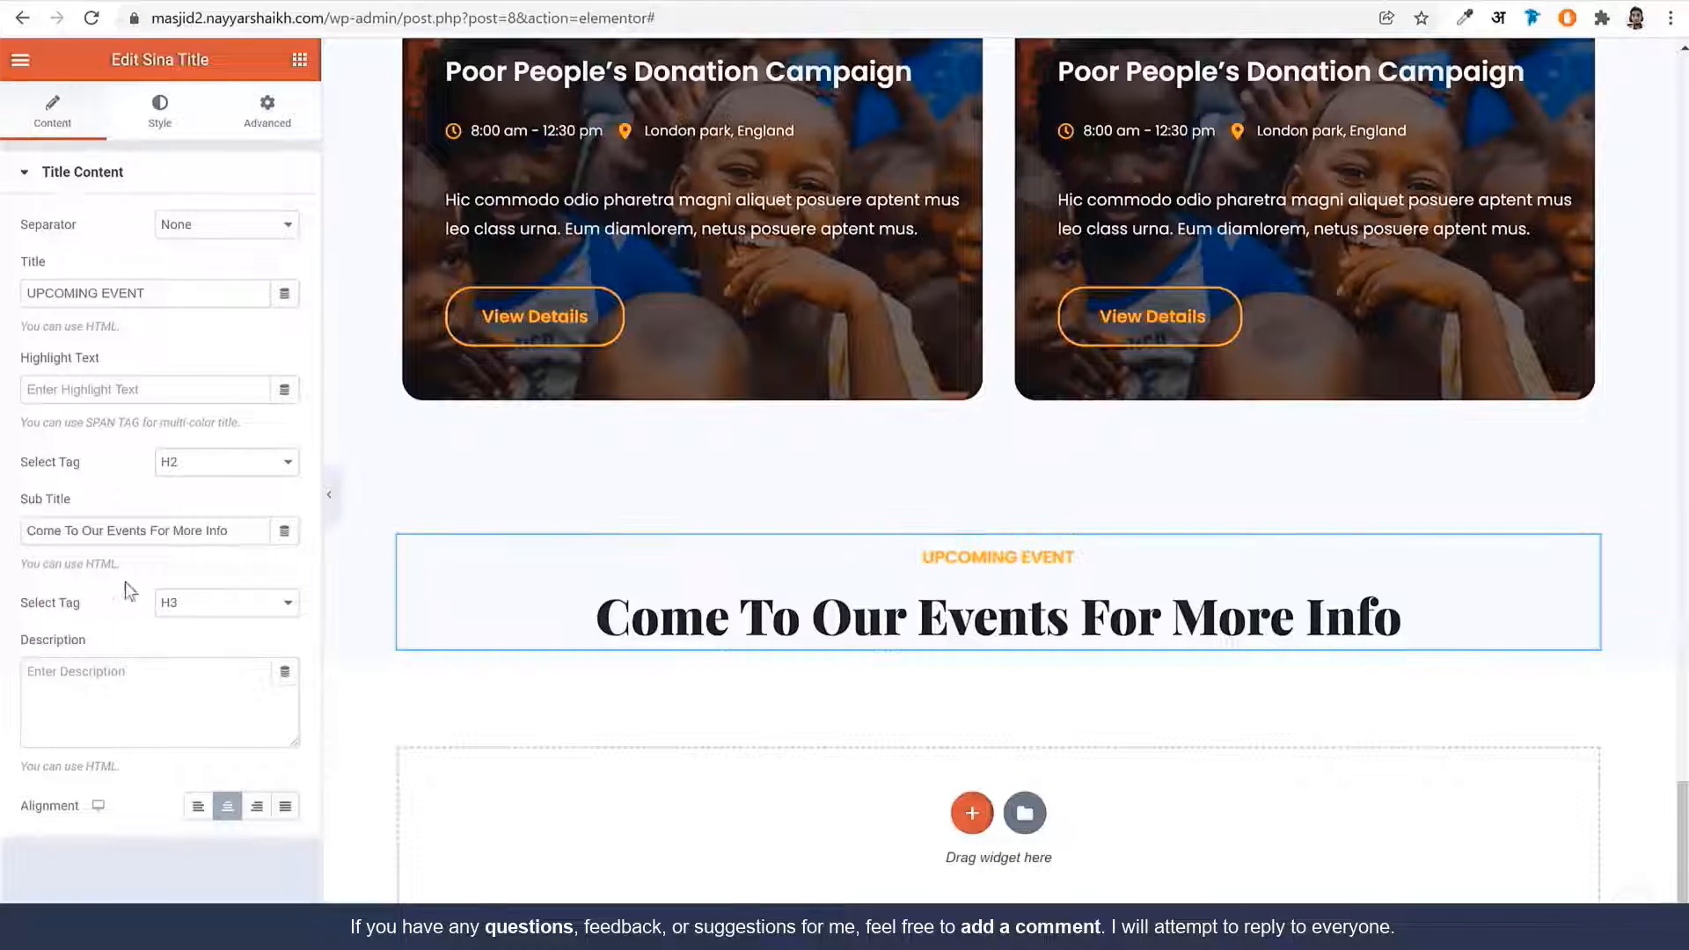
{"action": "triple_click", "coordinate": [155, 538]}
{"action": "key", "text": "ctrl+v"}
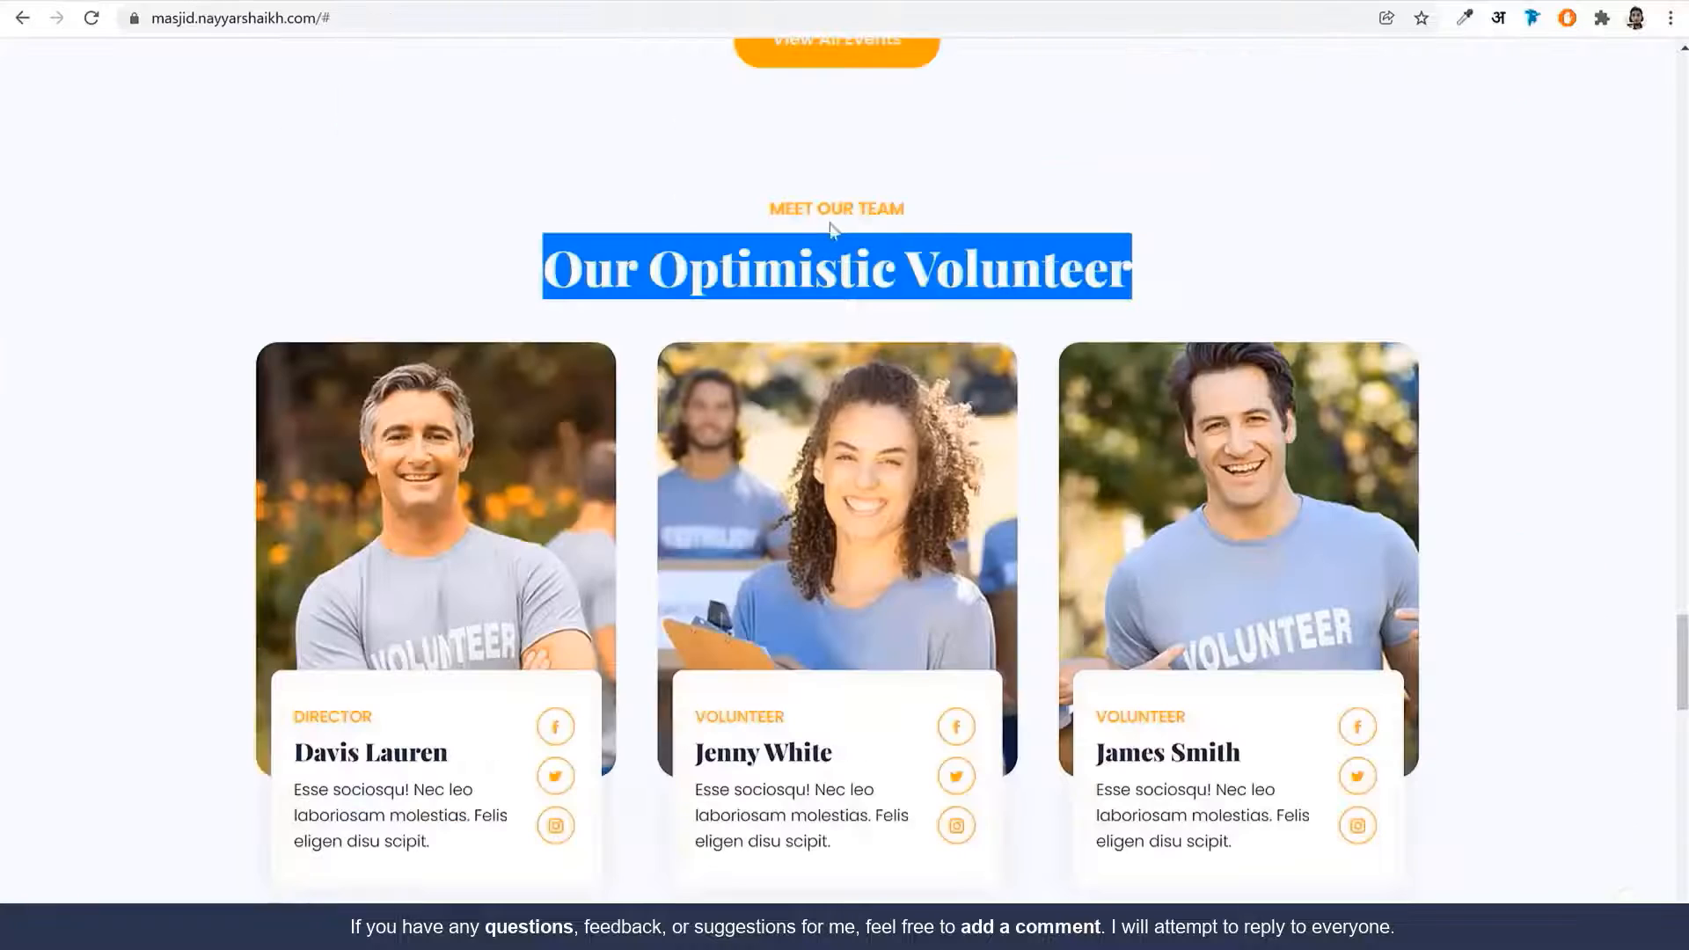
{"action": "triple_click", "coordinate": [831, 216]}
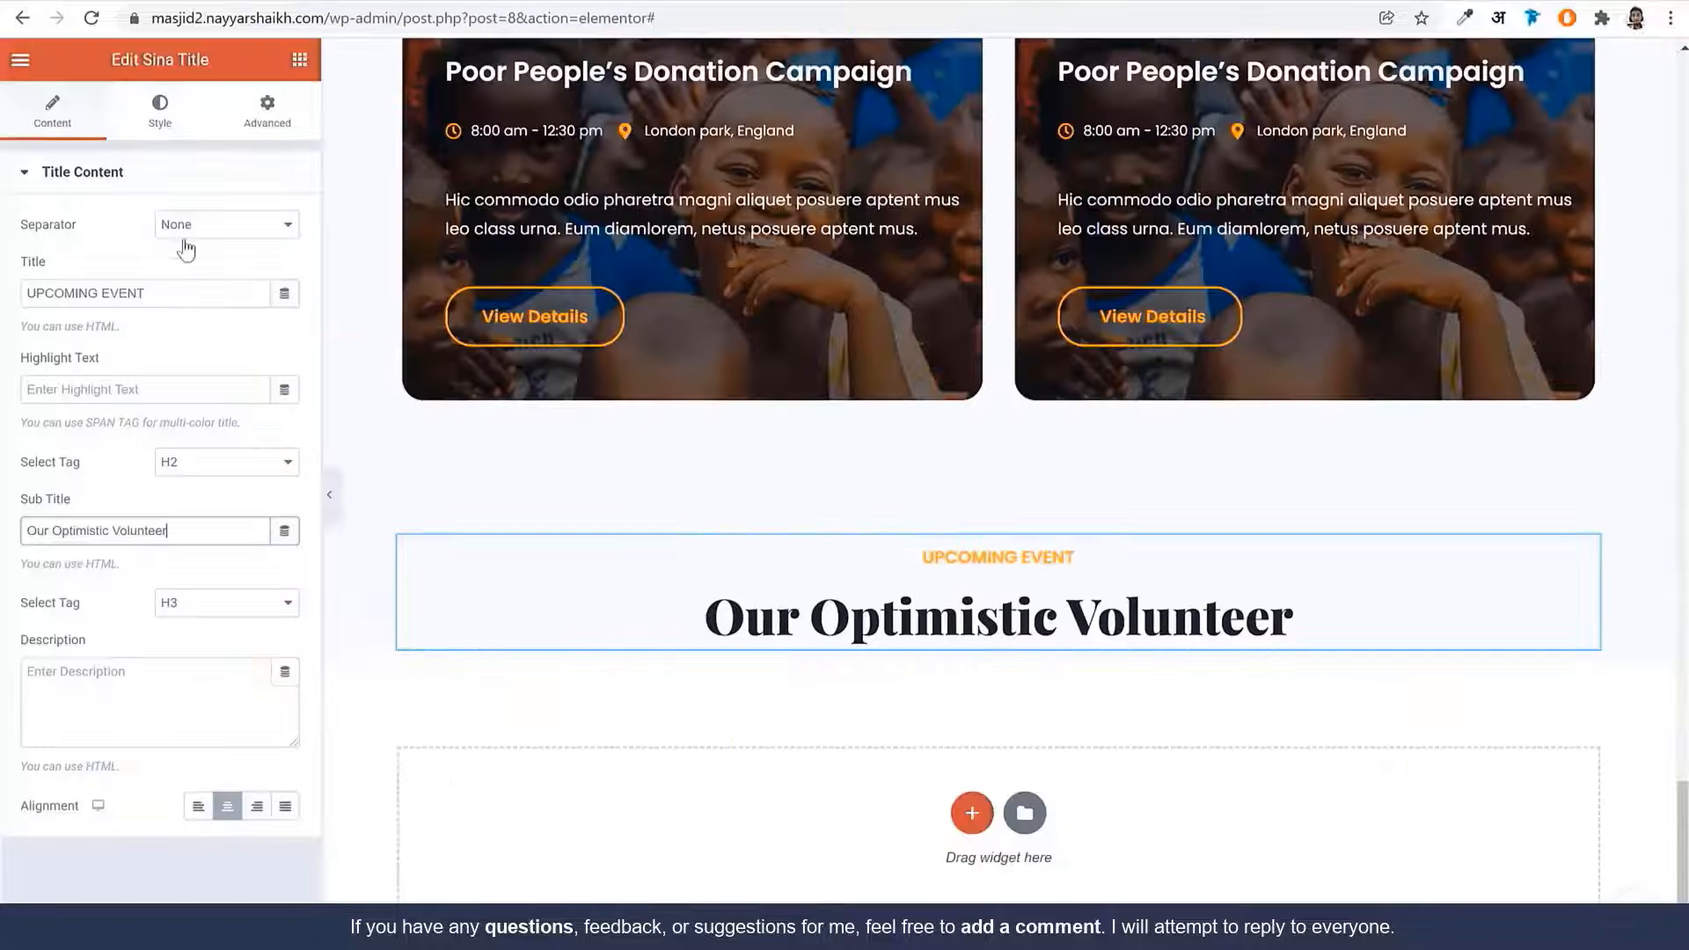
{"action": "triple_click", "coordinate": [169, 293]}
{"action": "key", "text": "ctrl+v"}
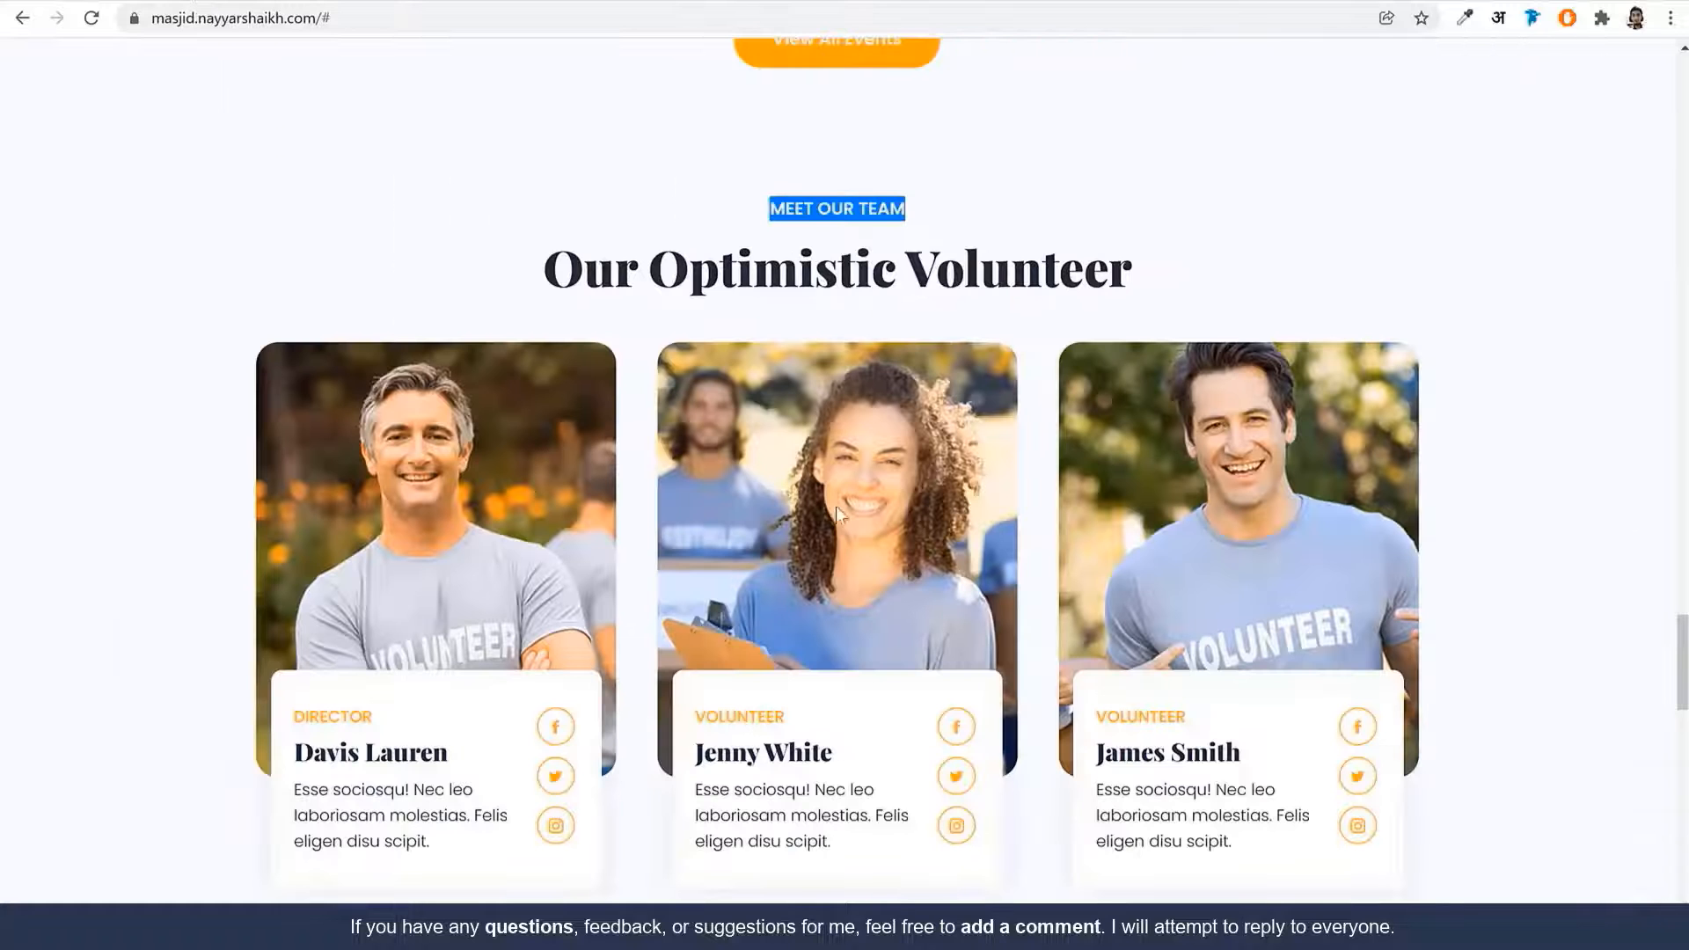
{"action": "scroll", "coordinate": [968, 370], "scroll_direction": "down", "scroll_amount": 3}
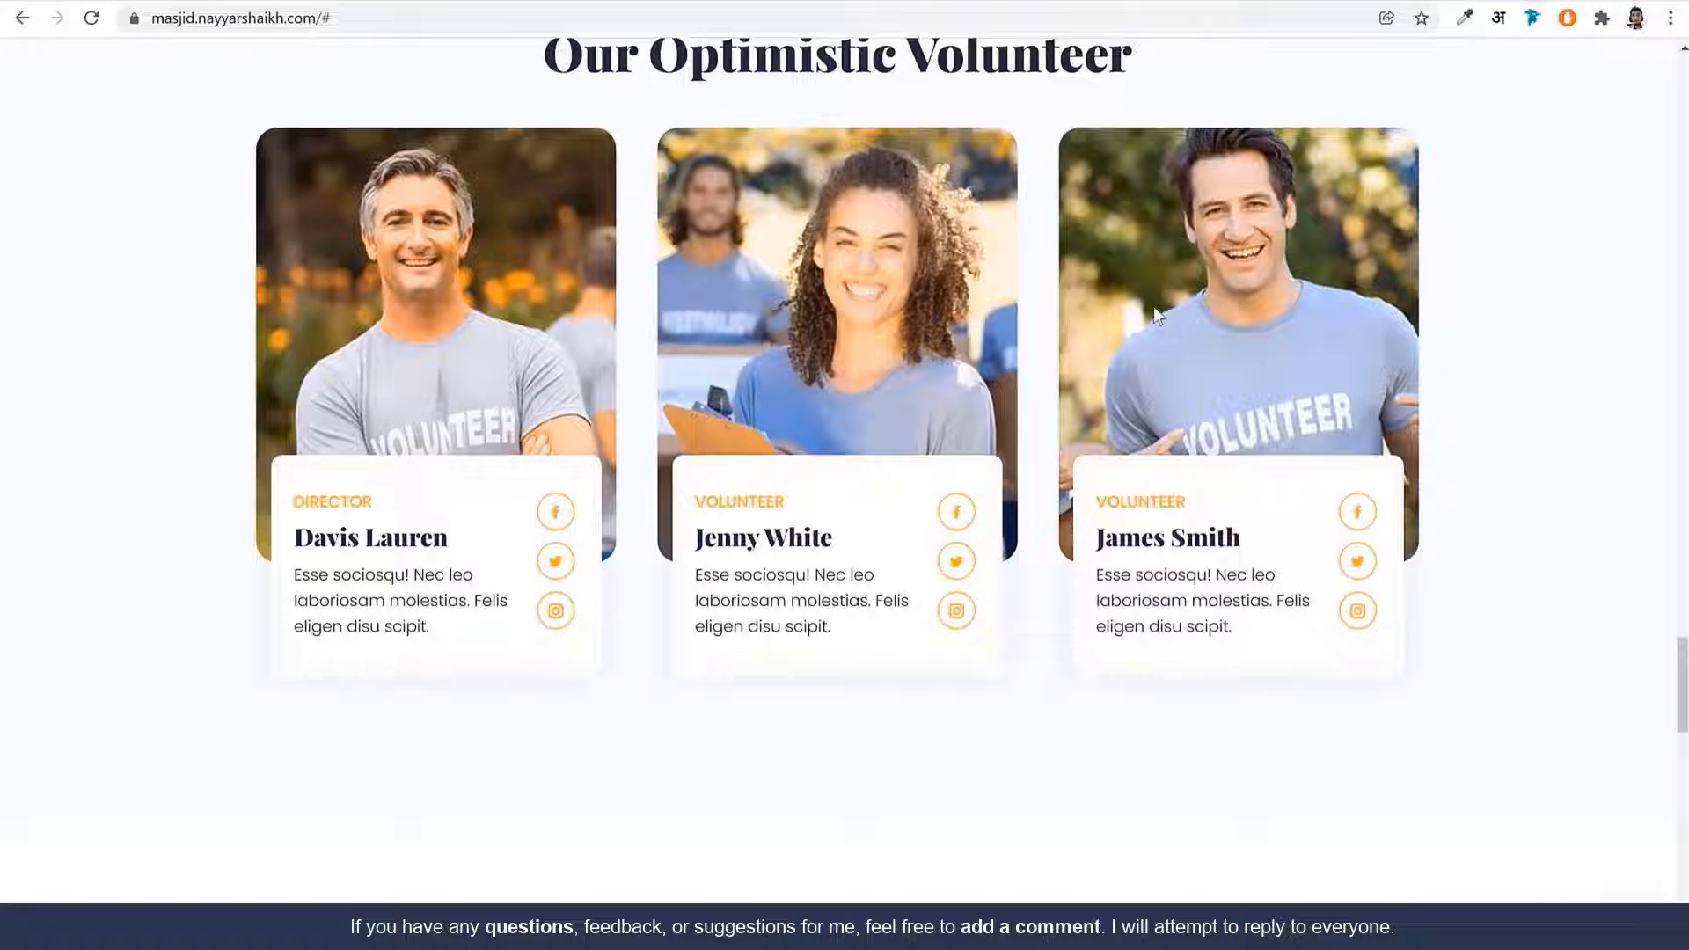
{"action": "scroll", "coordinate": [963, 361], "scroll_direction": "up", "scroll_amount": 2}
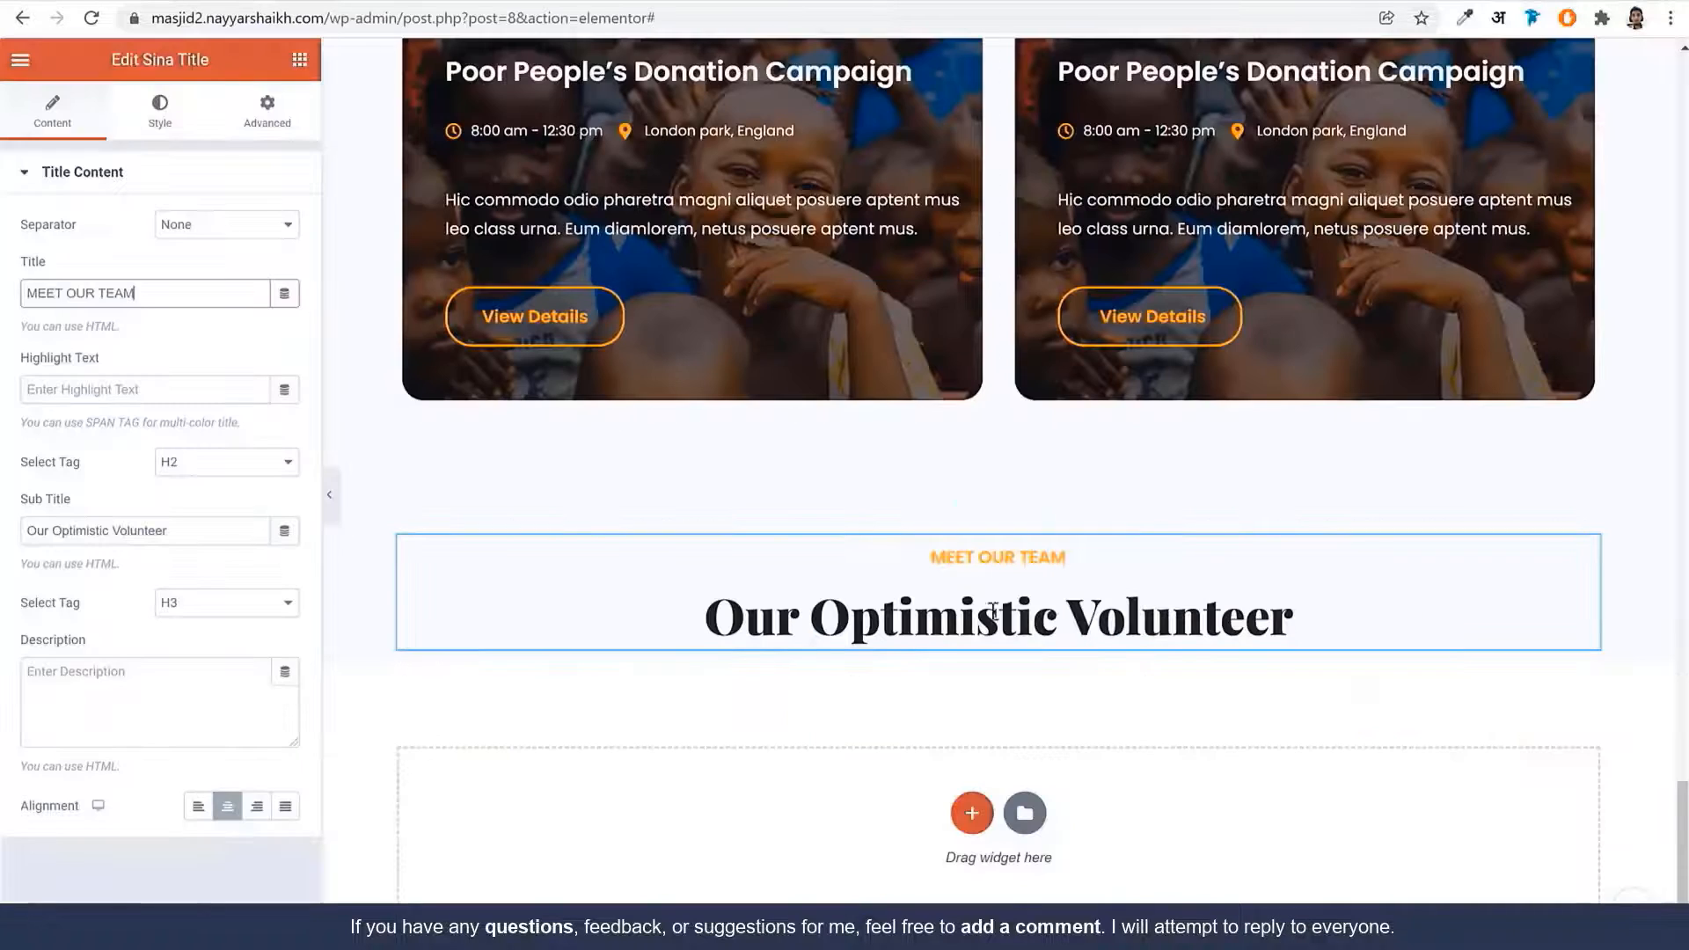
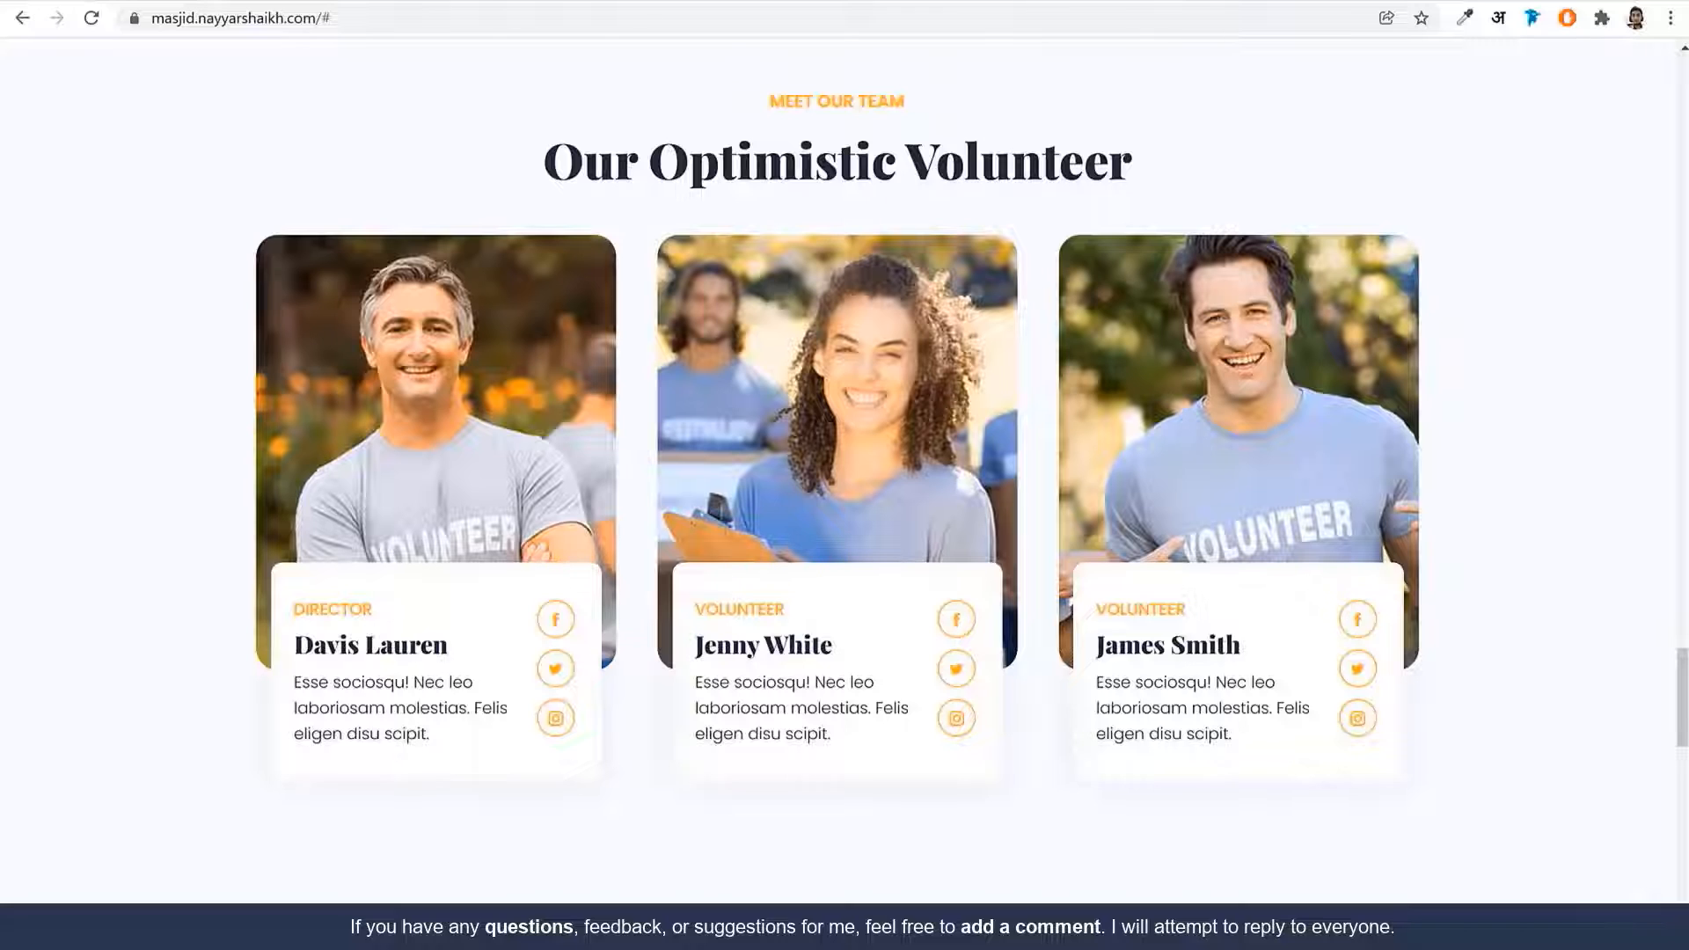
Add a three-column structure below the volunteer heading
{"action": "scroll", "coordinate": [967, 686], "scroll_direction": "down", "scroll_amount": 2}
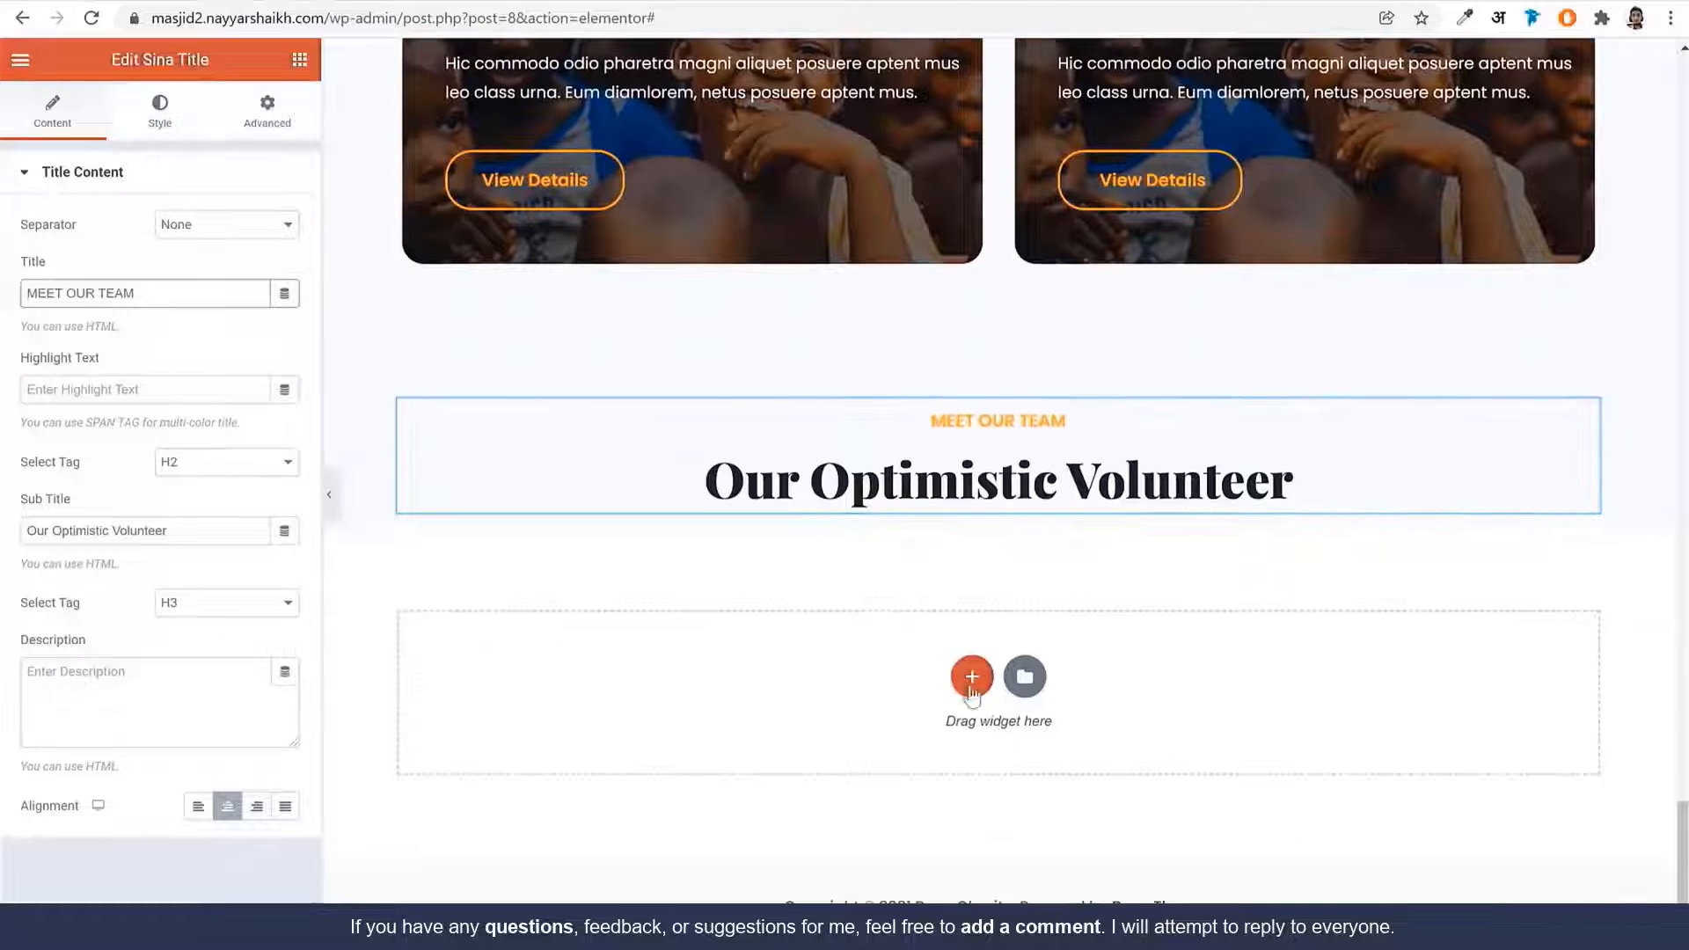
{"action": "left_click", "coordinate": [973, 671]}
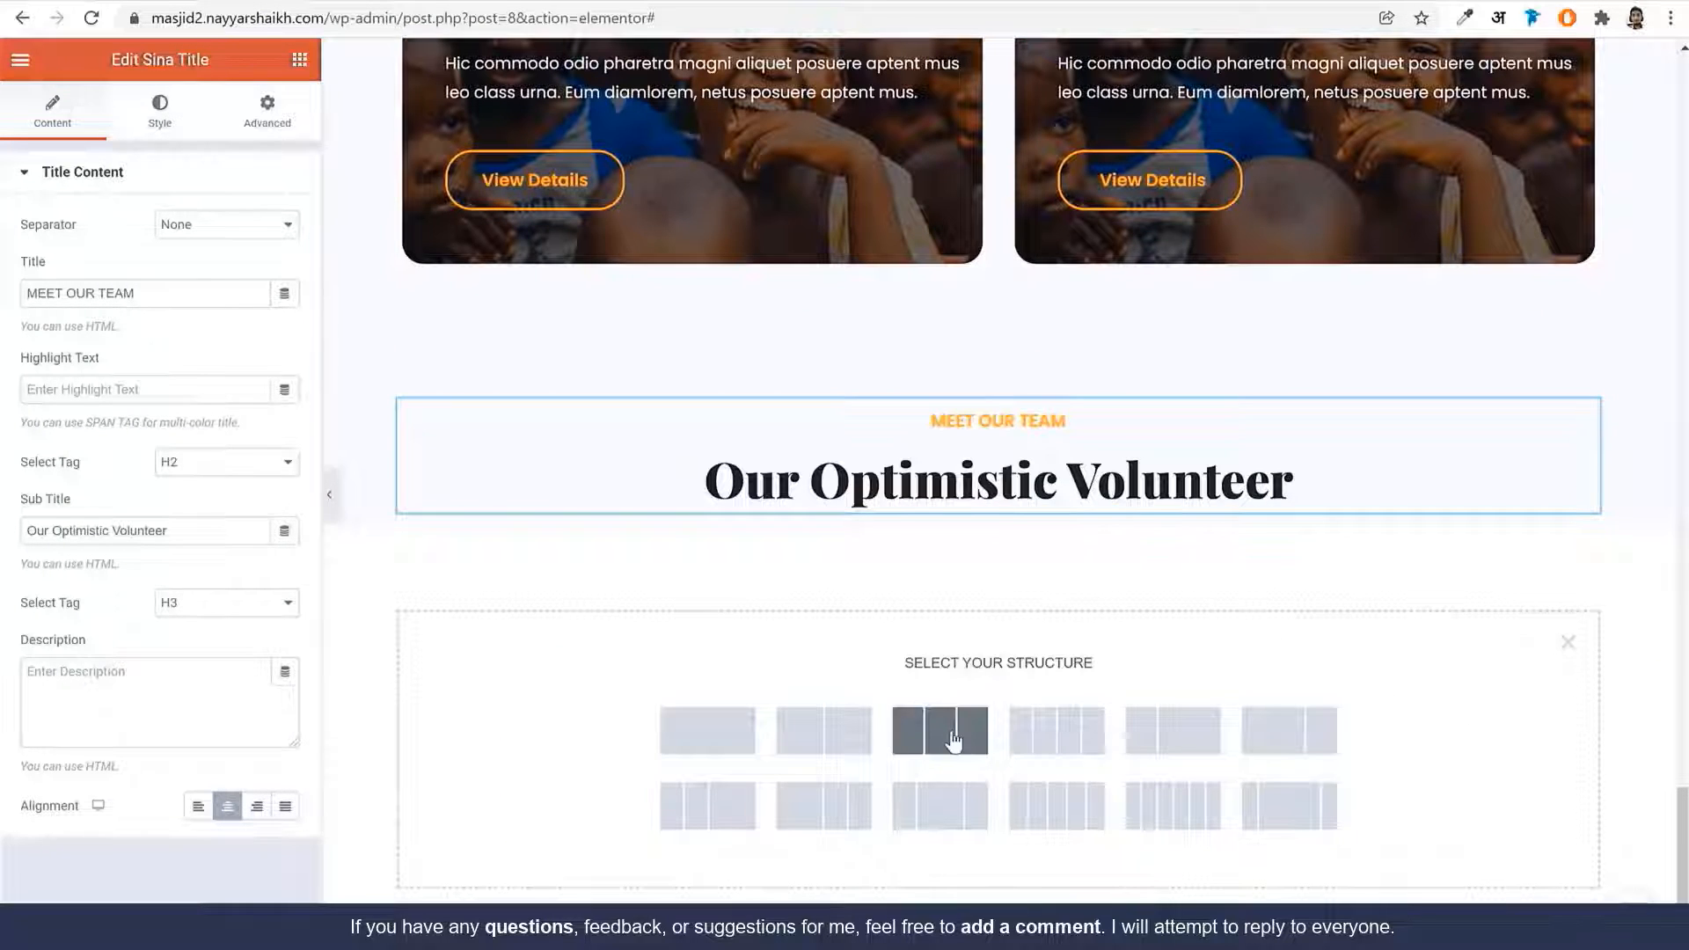
{"action": "left_click", "coordinate": [953, 742]}
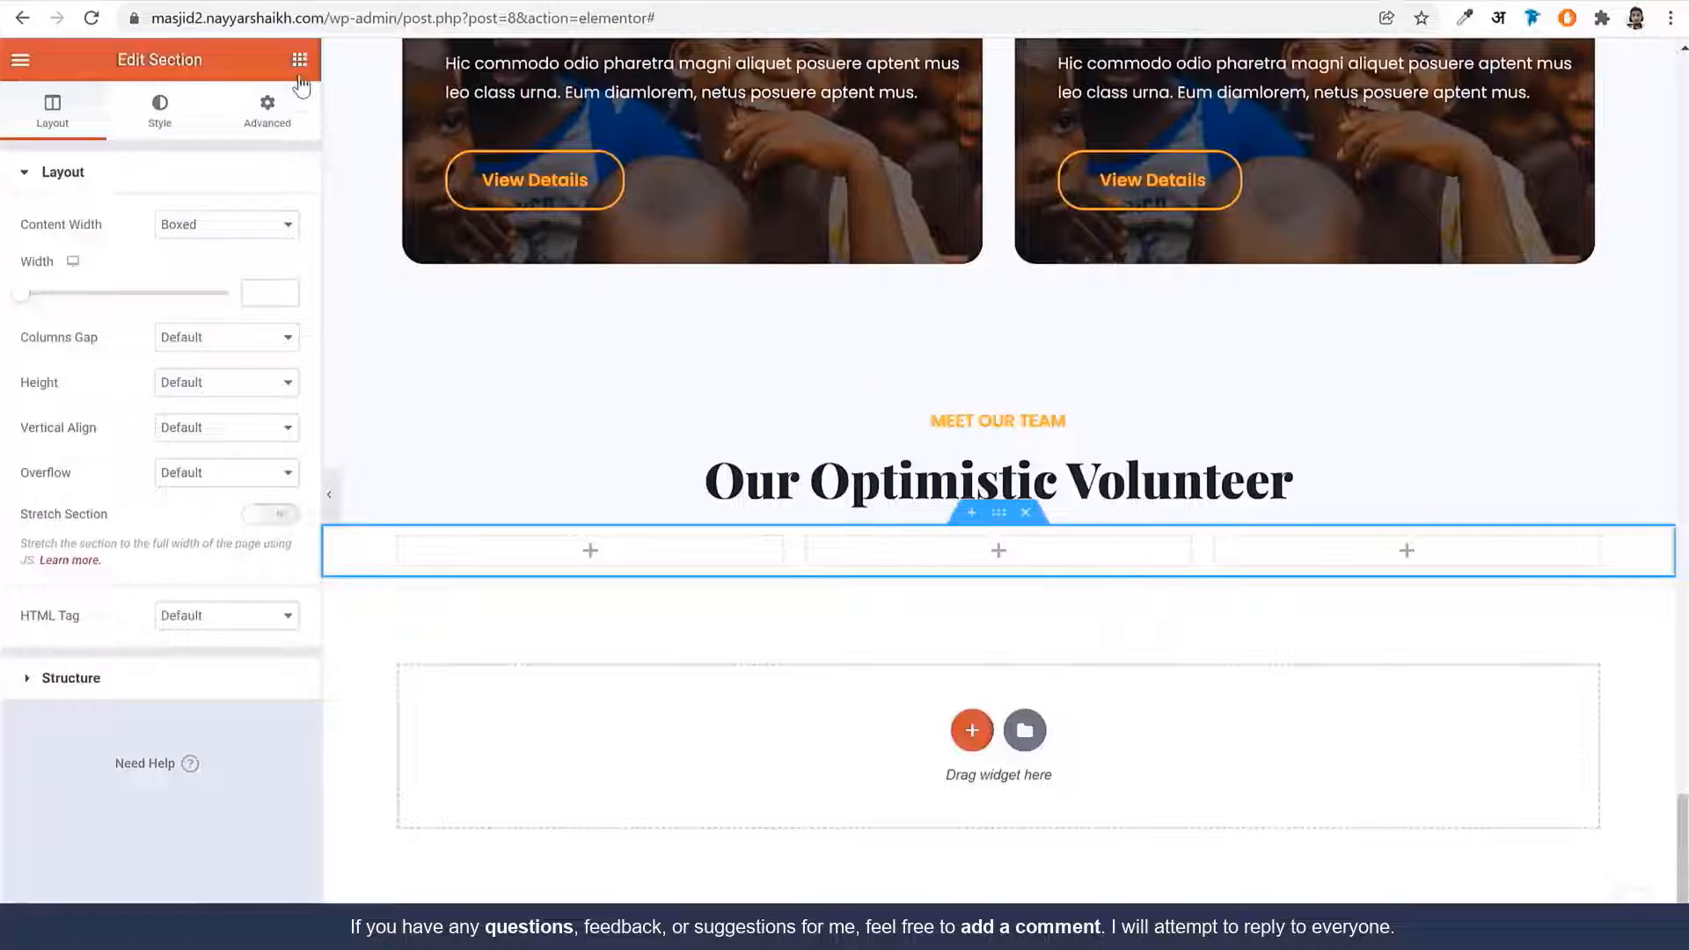
Place an Image widget with the volunteer photo in column one, border radius 20
{"action": "left_click", "coordinate": [299, 60]}
{"action": "left_click", "coordinate": [209, 158]}
{"action": "type", "text": "imag"}
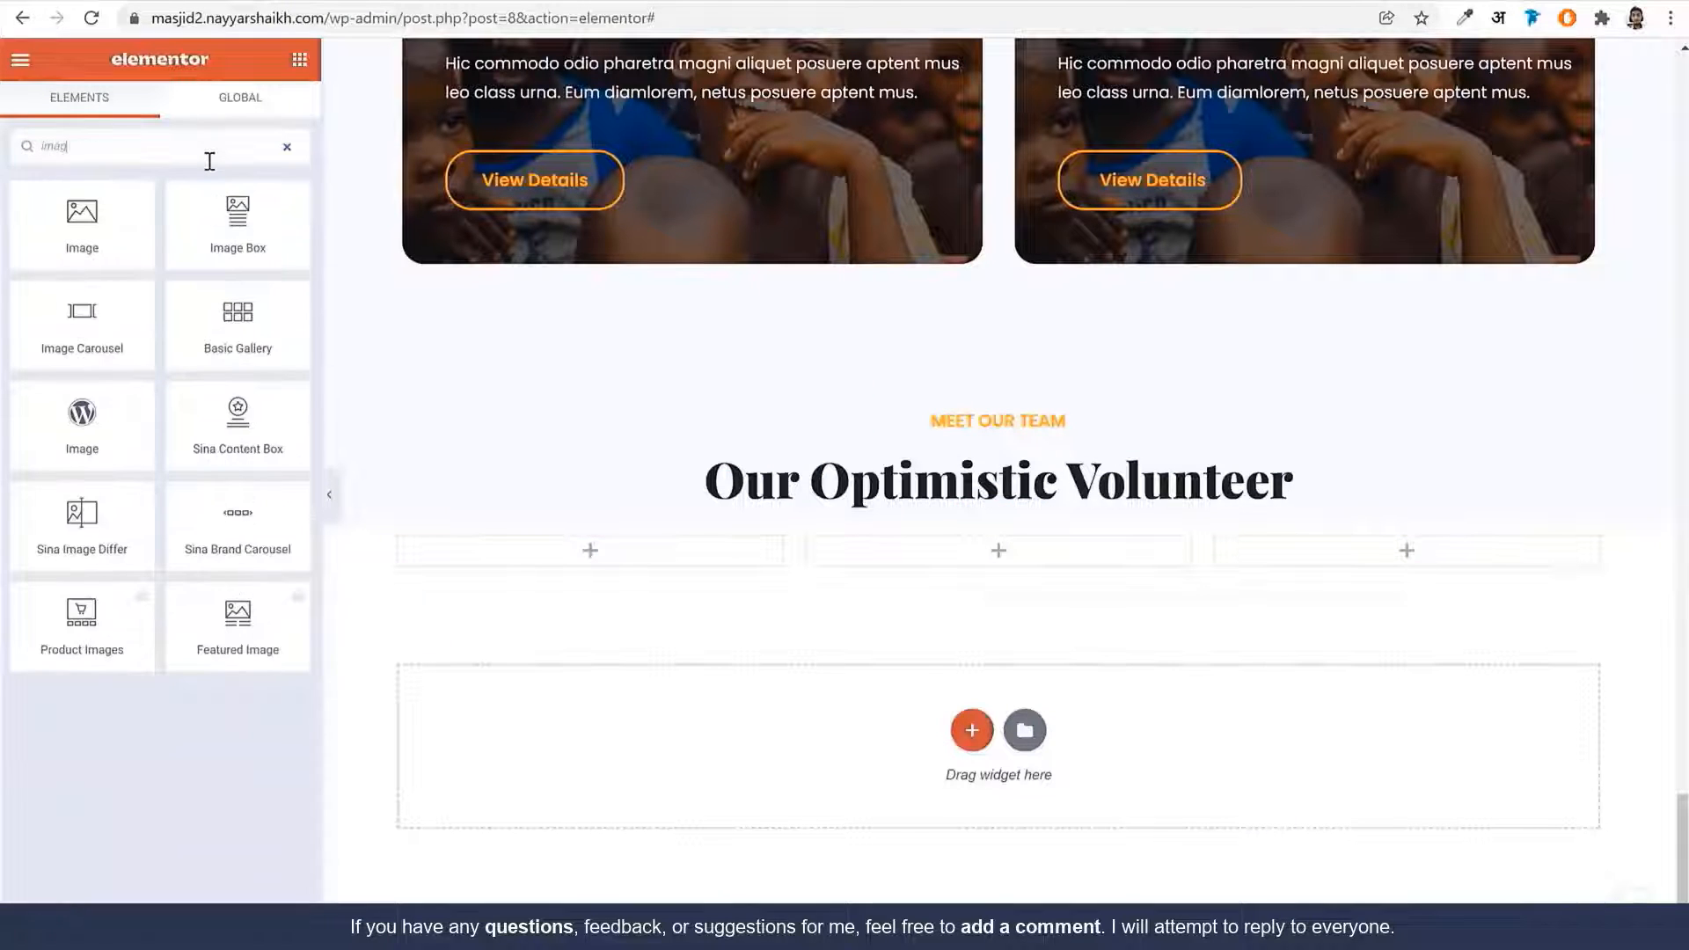
{"action": "left_click_drag", "start_coordinate": [36, 221], "coordinate": [678, 567]}
{"action": "left_click", "coordinate": [193, 262]}
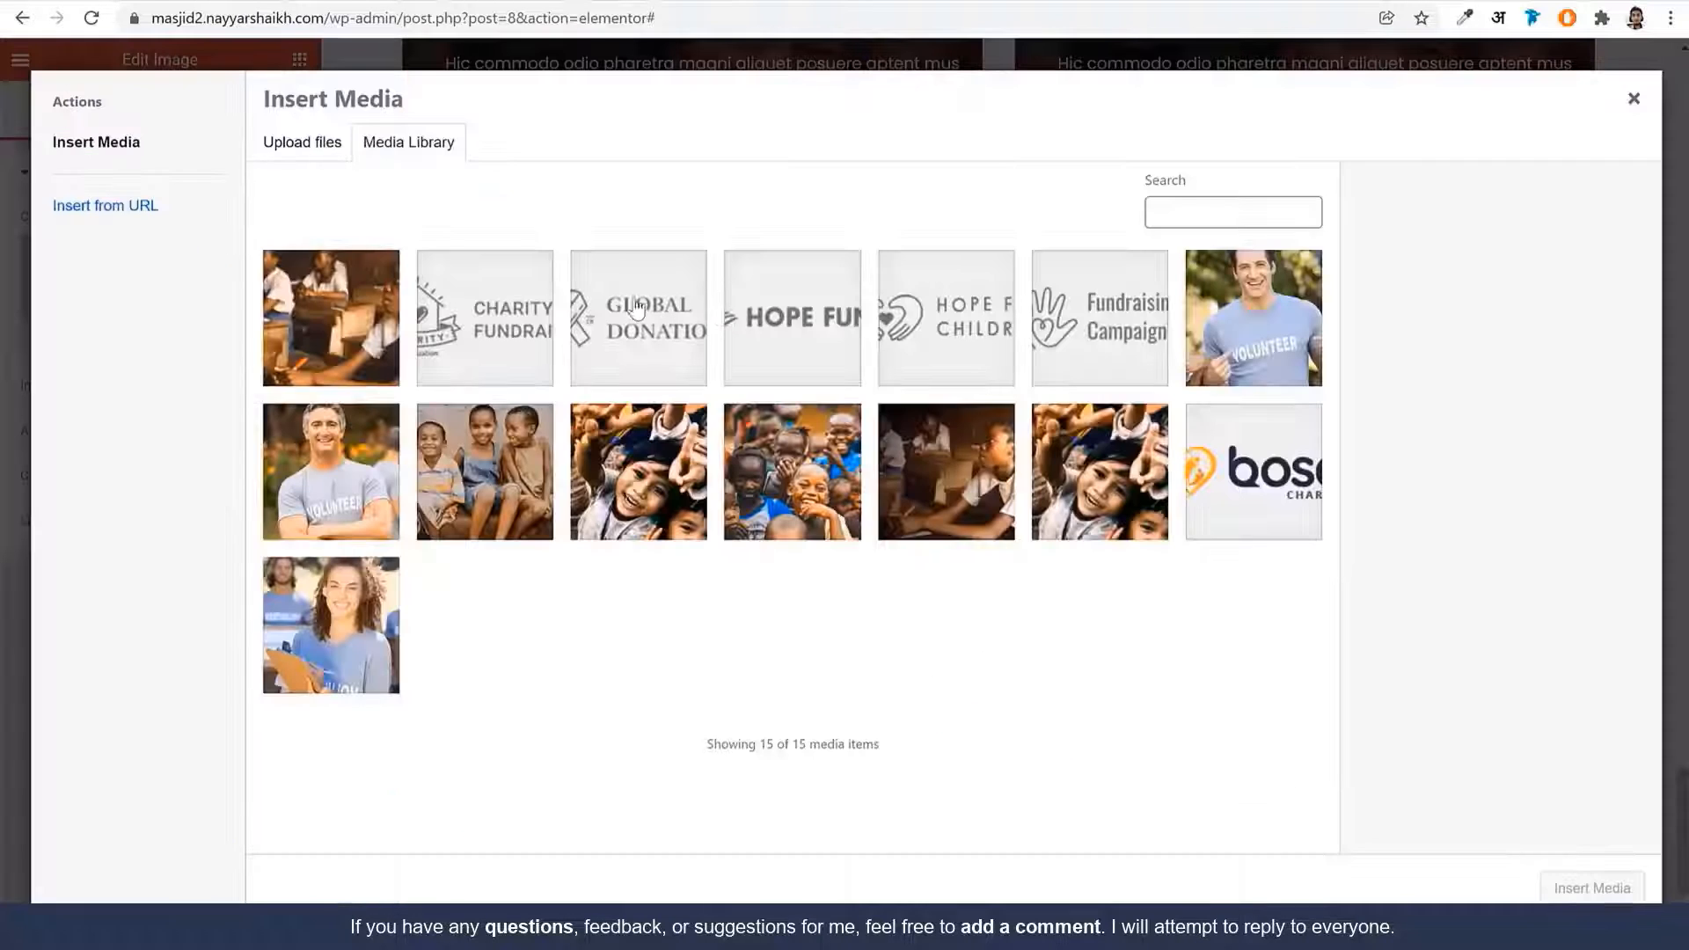
{"action": "left_click", "coordinate": [343, 523]}
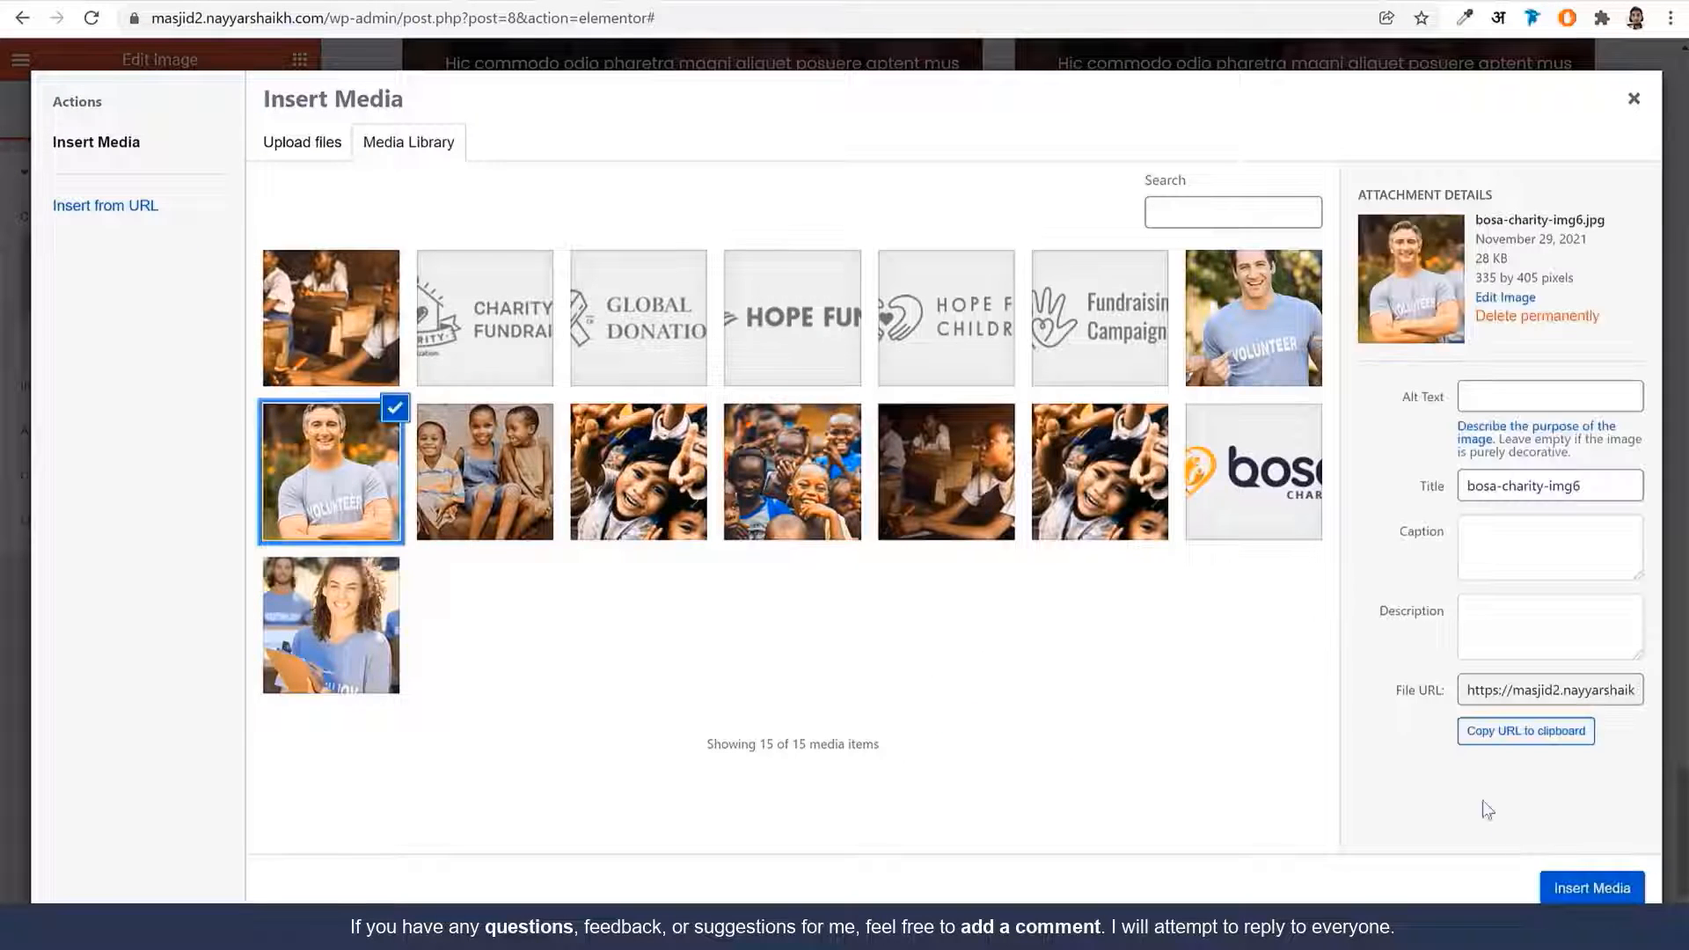
{"action": "left_click", "coordinate": [1597, 890]}
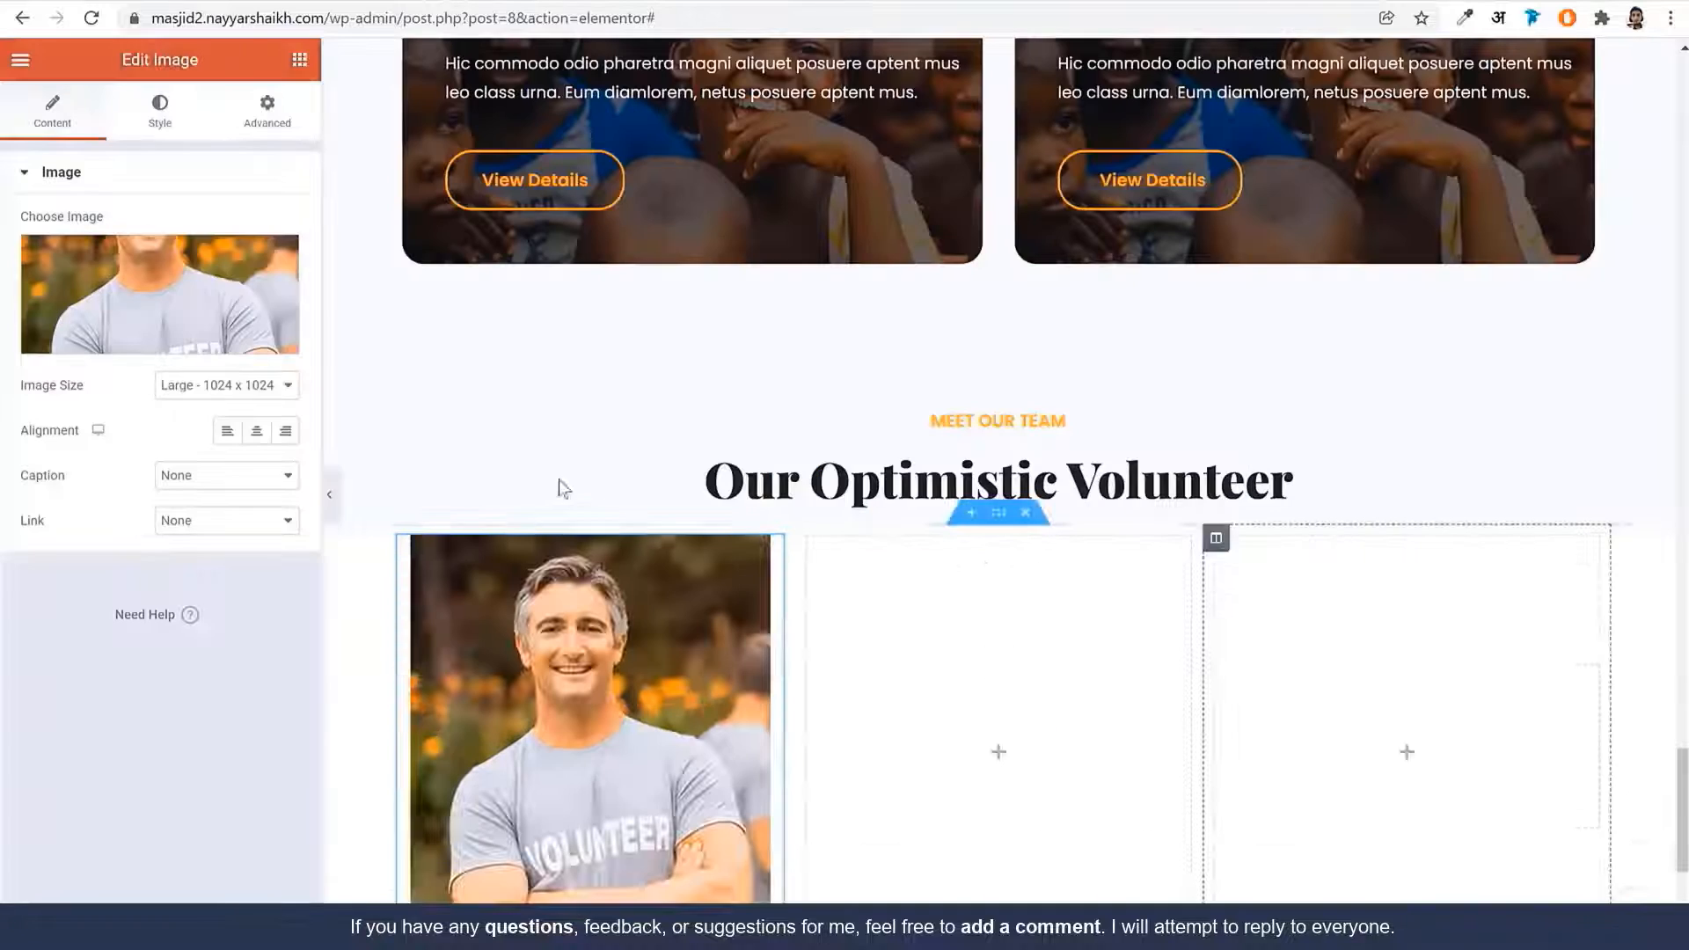
{"action": "left_click", "coordinate": [160, 113]}
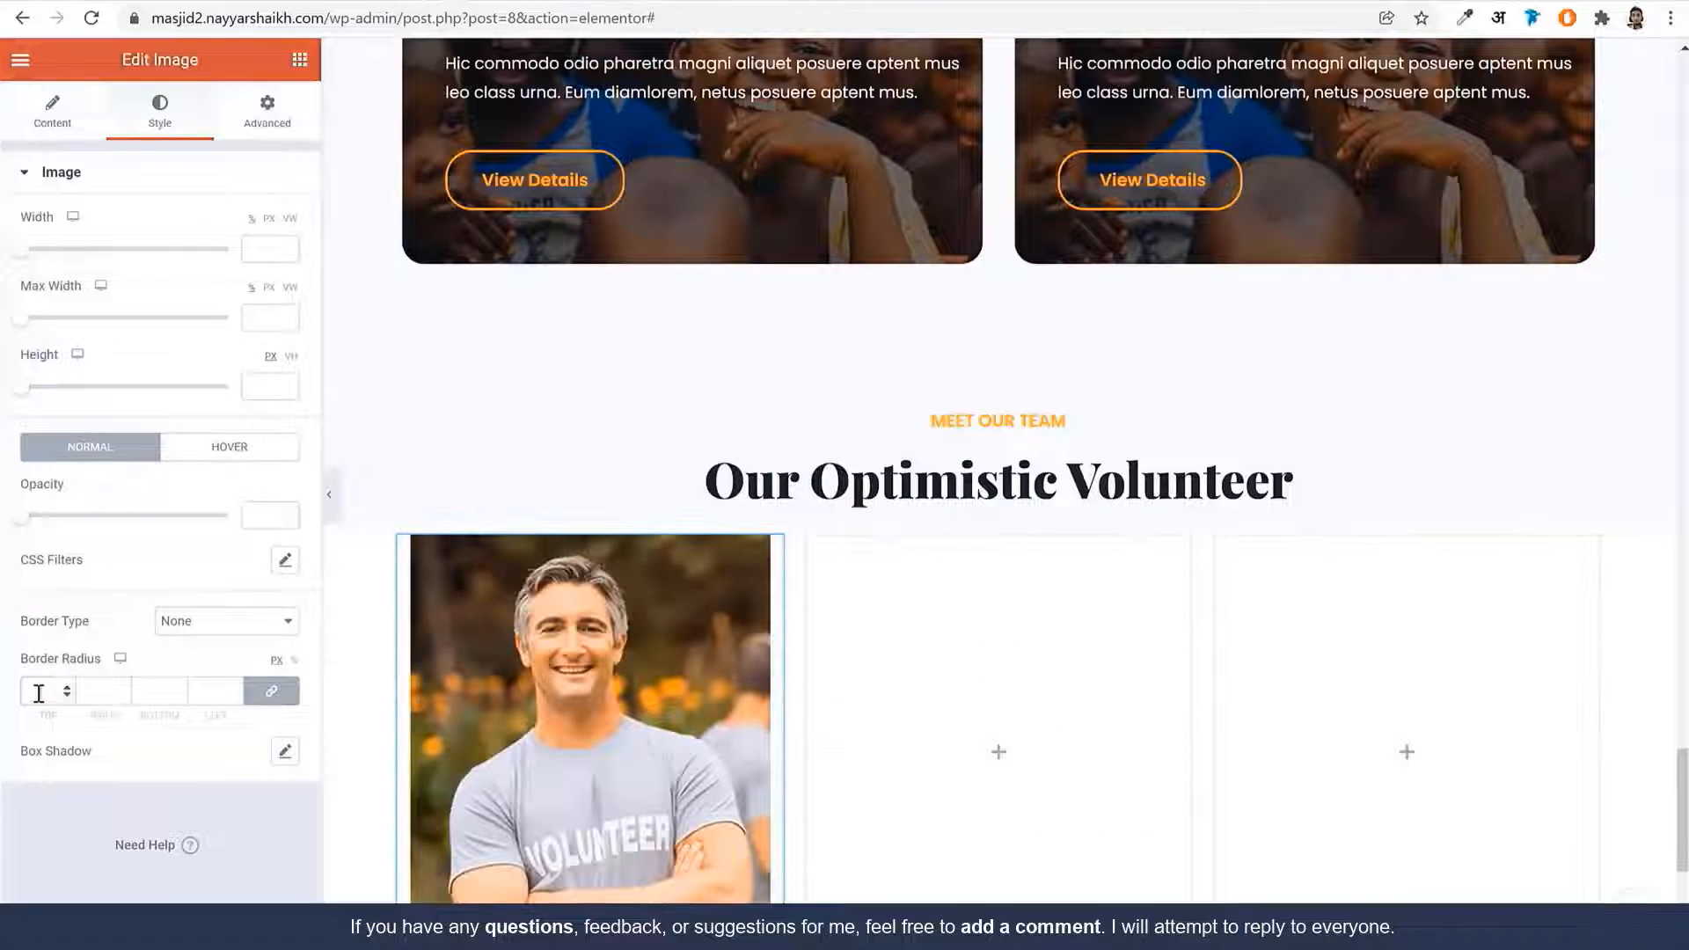
{"action": "scroll", "coordinate": [817, 440], "scroll_direction": "down", "scroll_amount": 4}
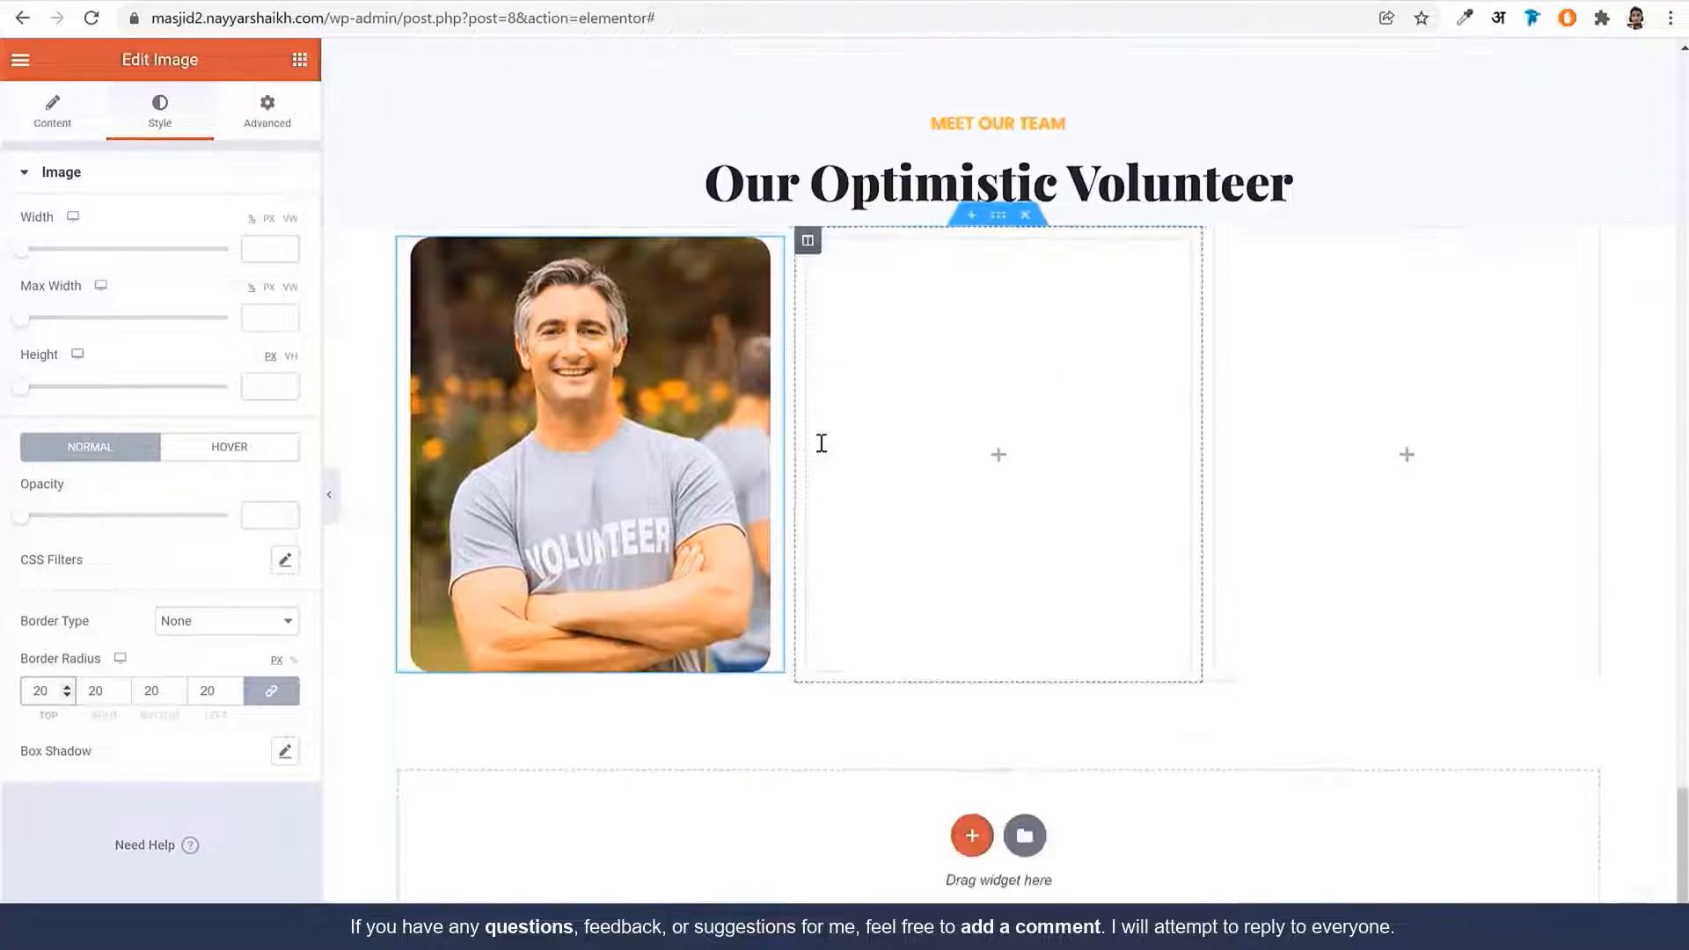
Add an inner section below the photo and delete its right column
{"action": "left_click", "coordinate": [300, 63]}
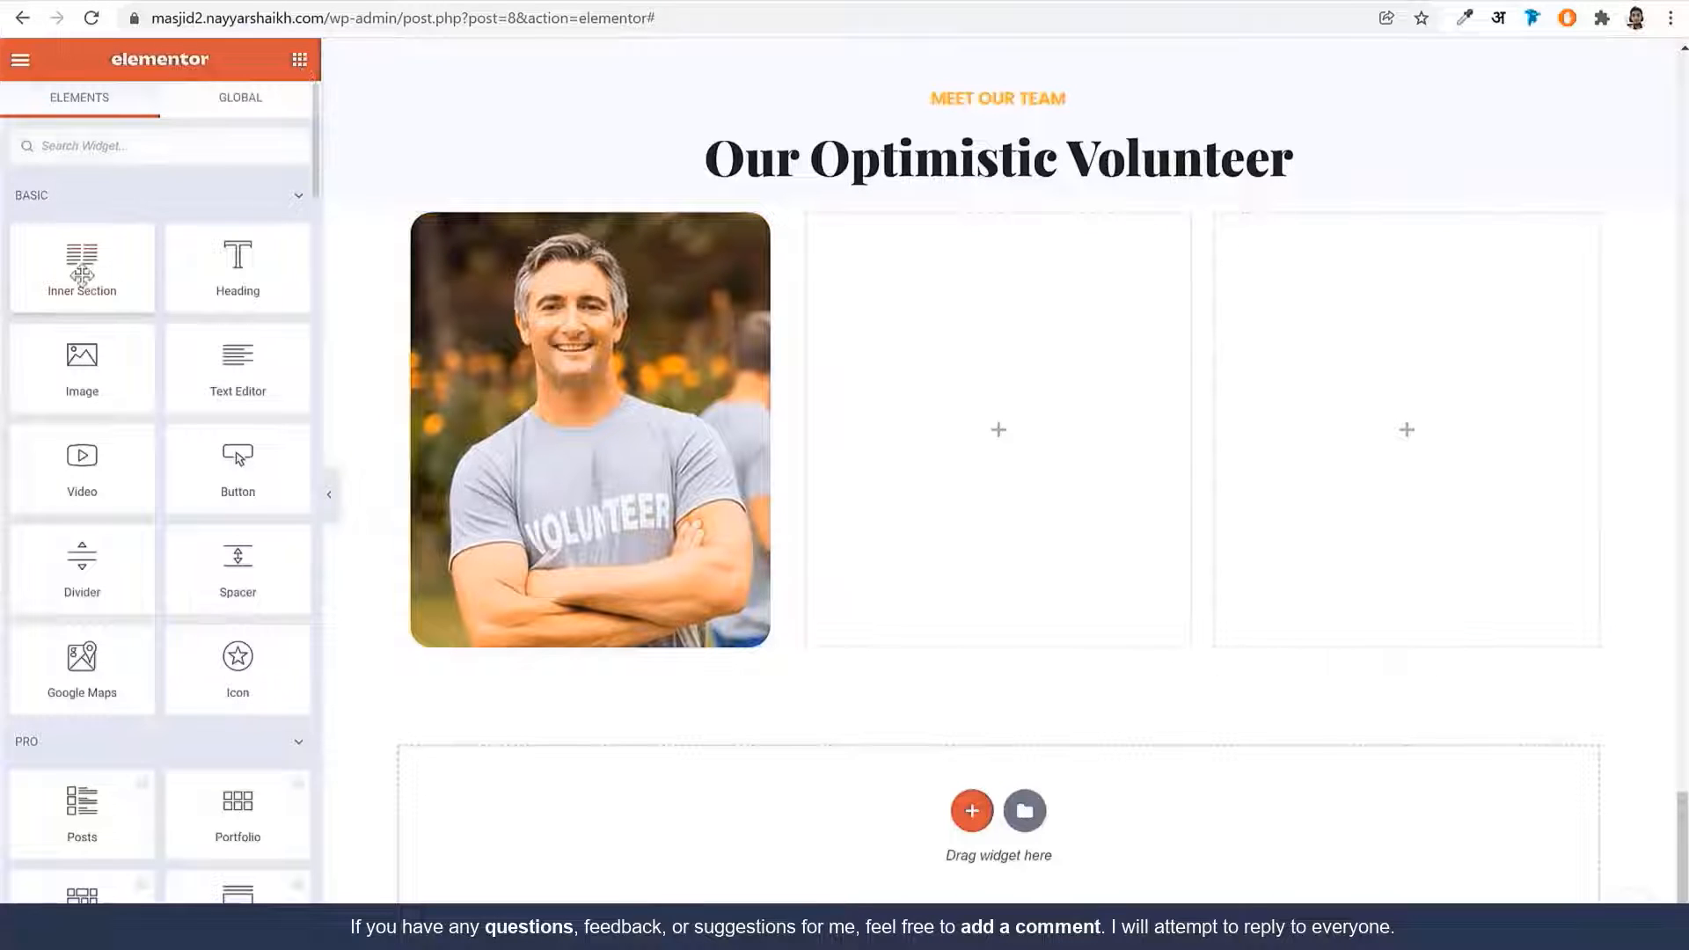
{"action": "left_click_drag", "start_coordinate": [79, 268], "coordinate": [502, 567]}
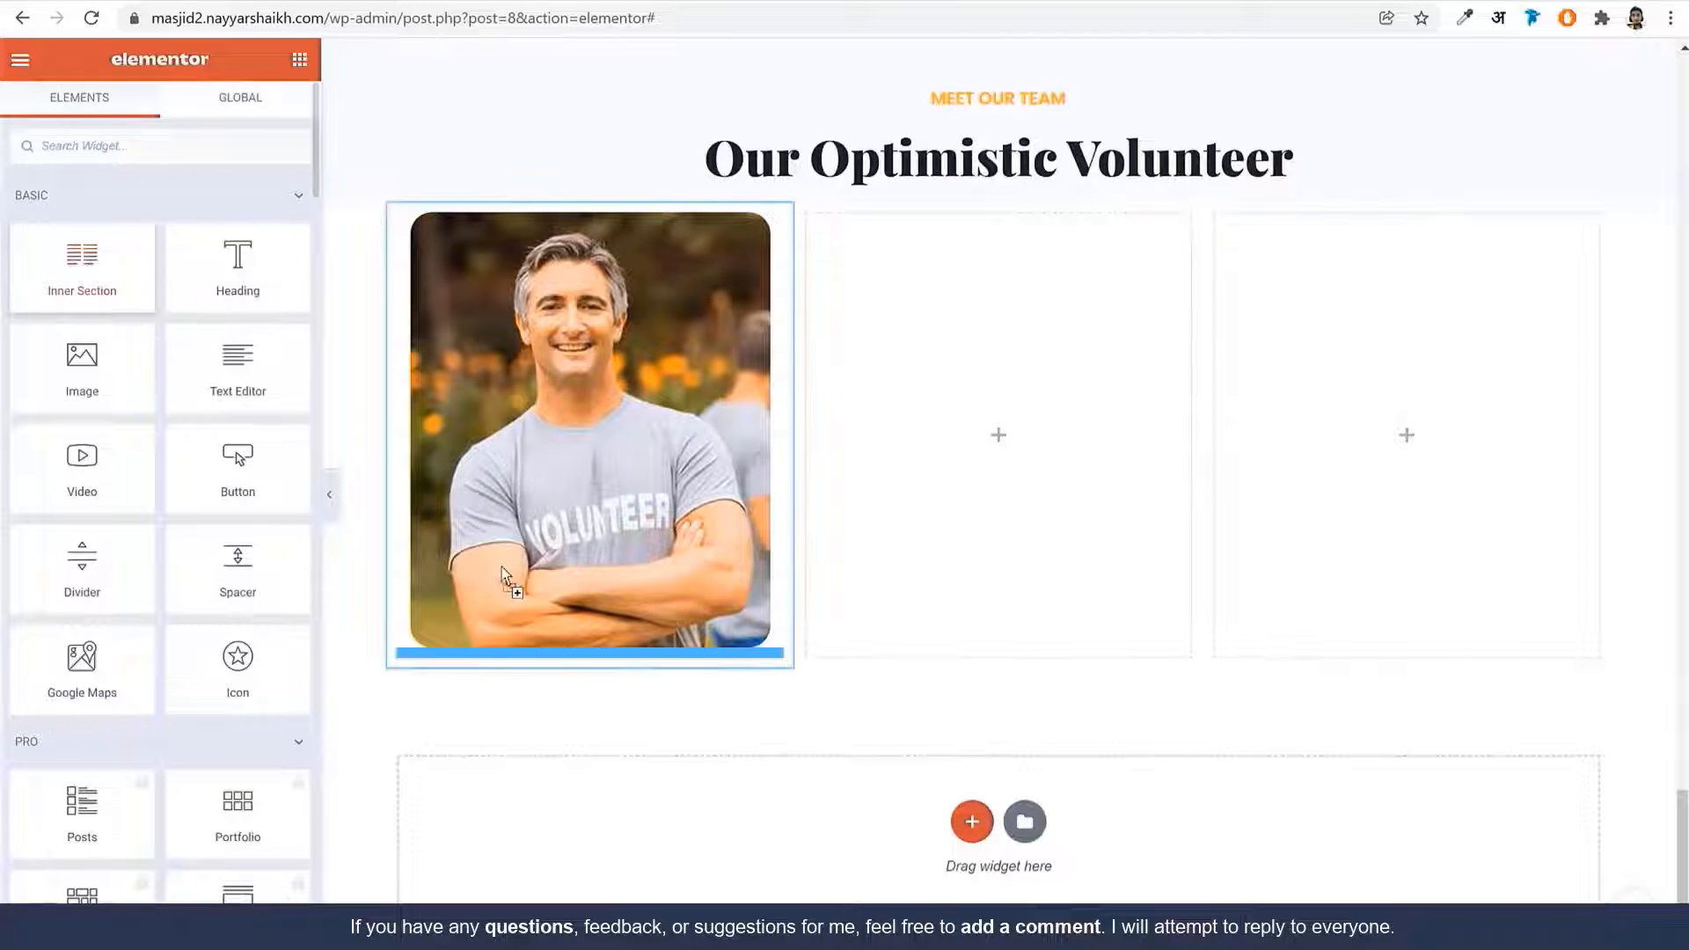
{"action": "right_click", "coordinate": [603, 693]}
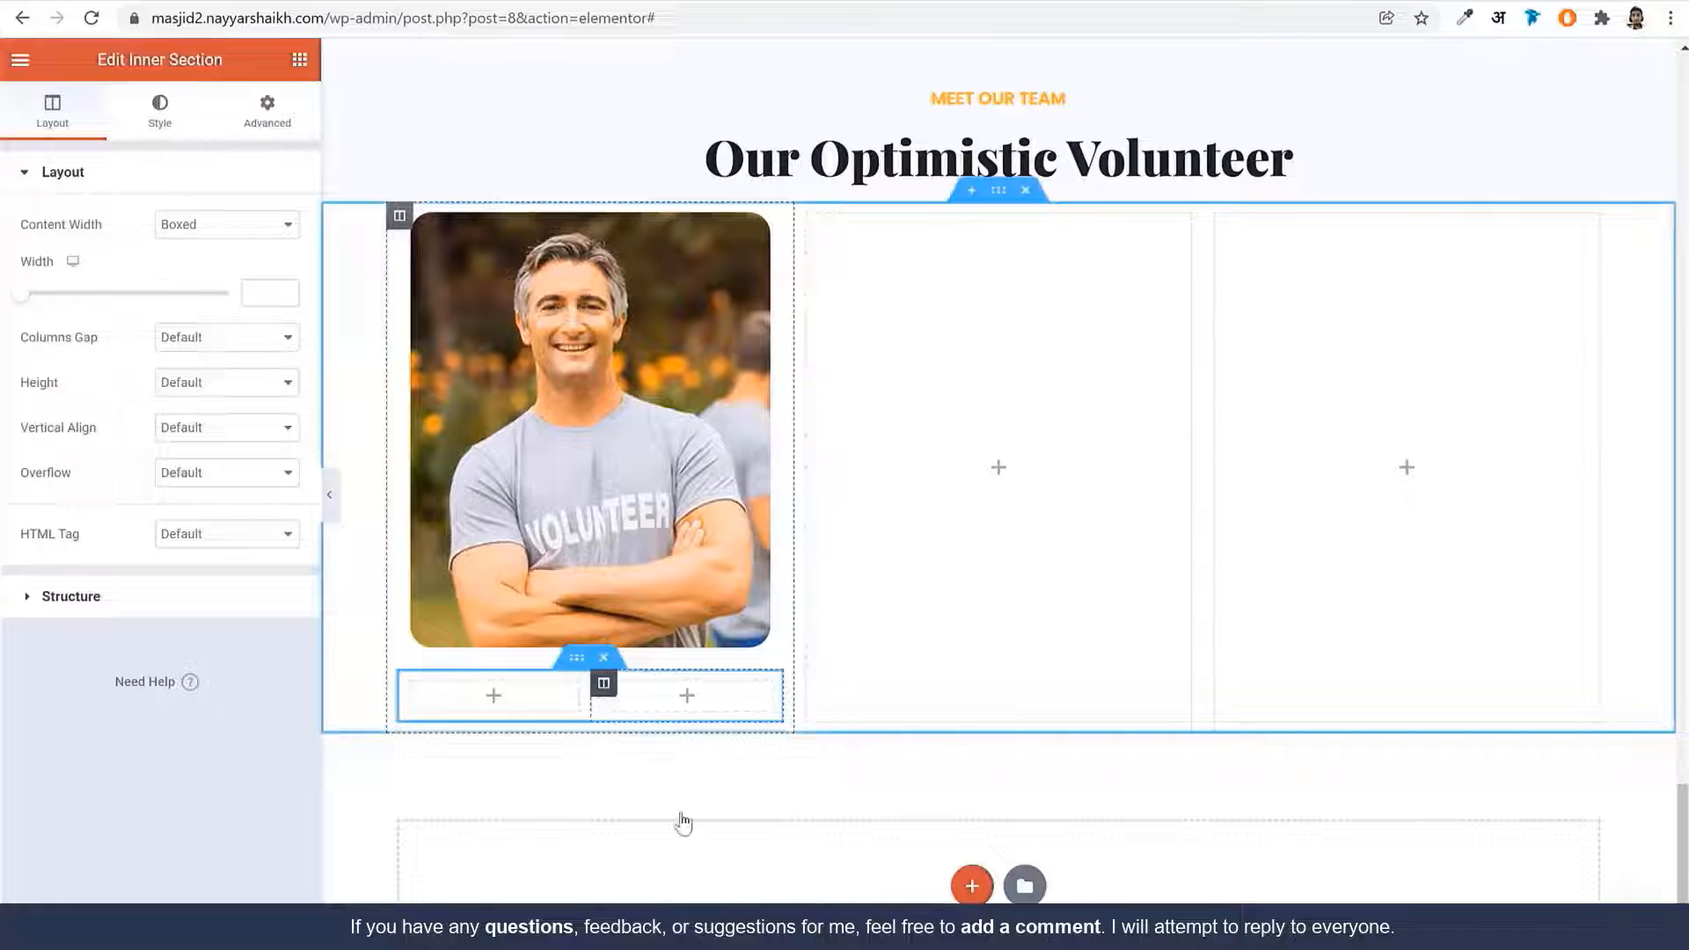
{"action": "left_click", "coordinate": [666, 923]}
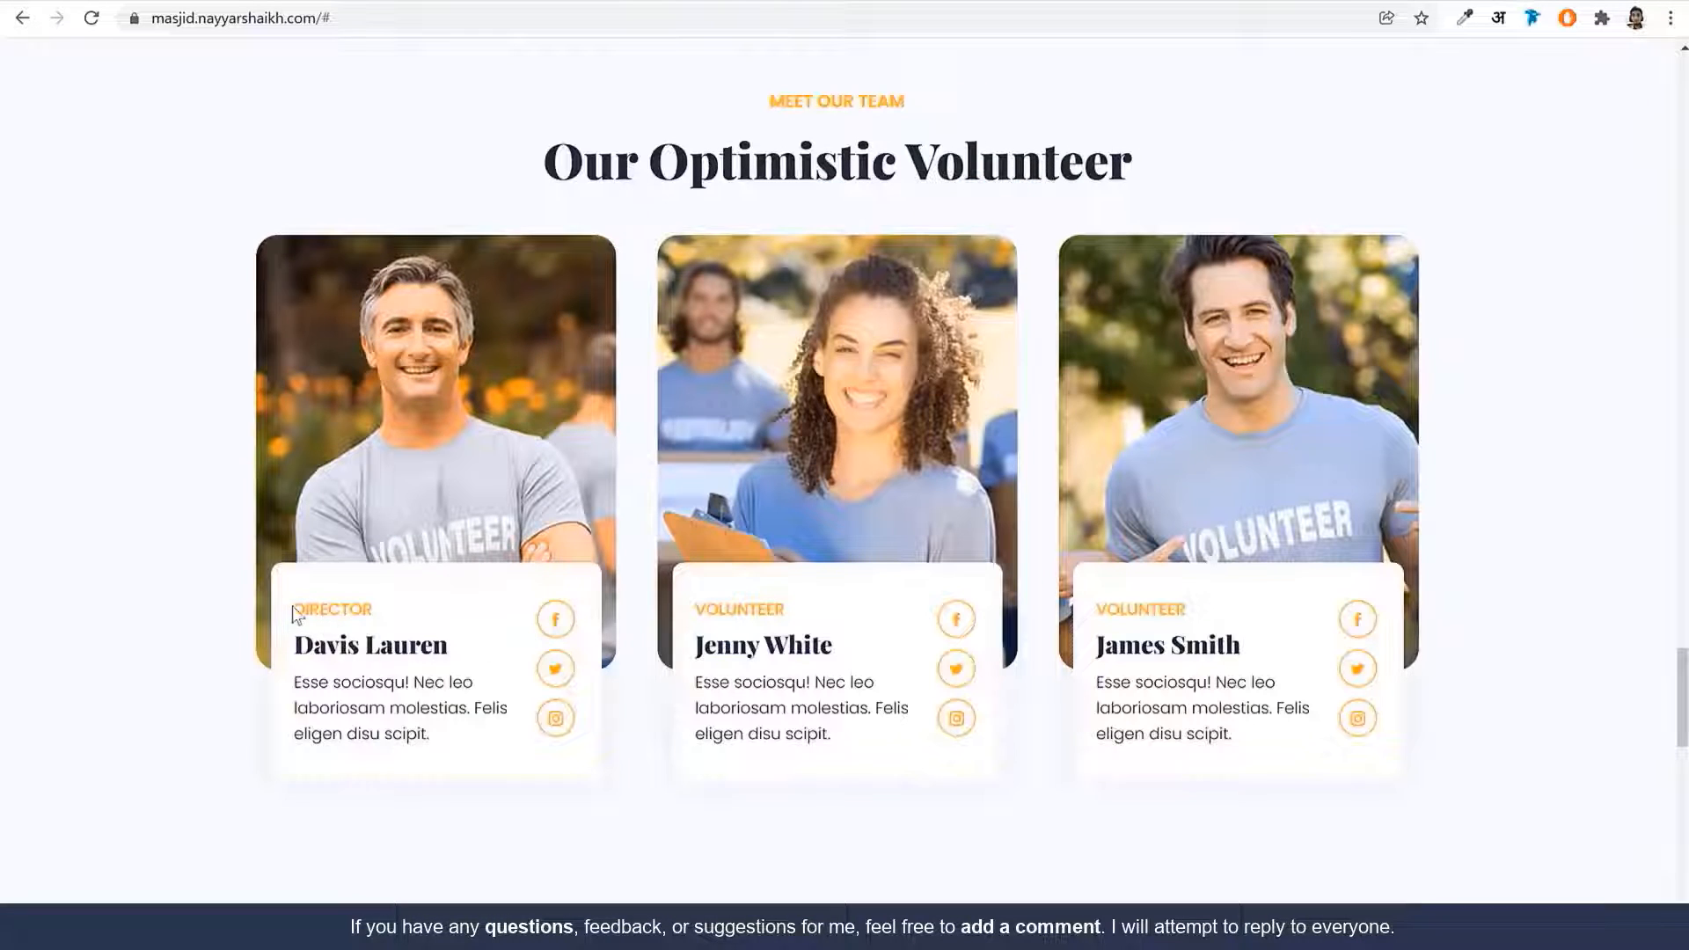
{"action": "left_click_drag", "start_coordinate": [294, 611], "coordinate": [432, 754]}
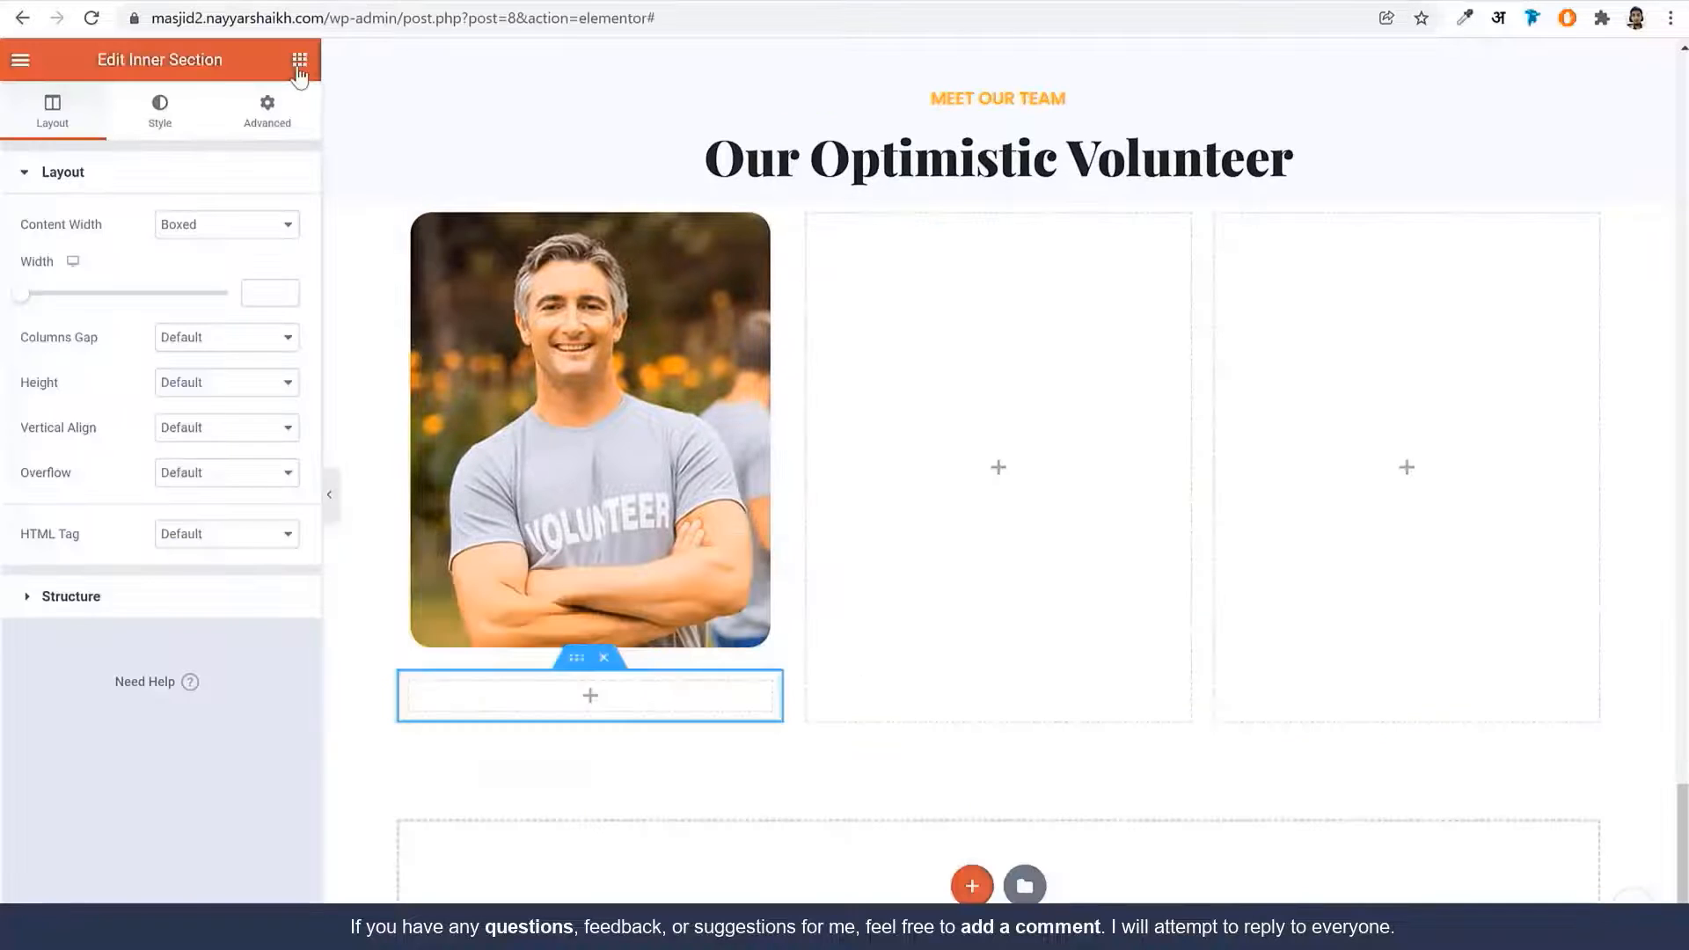
Drop a Sina Title widget under the photo and set its title to DIRECTOR
{"action": "left_click", "coordinate": [300, 61]}
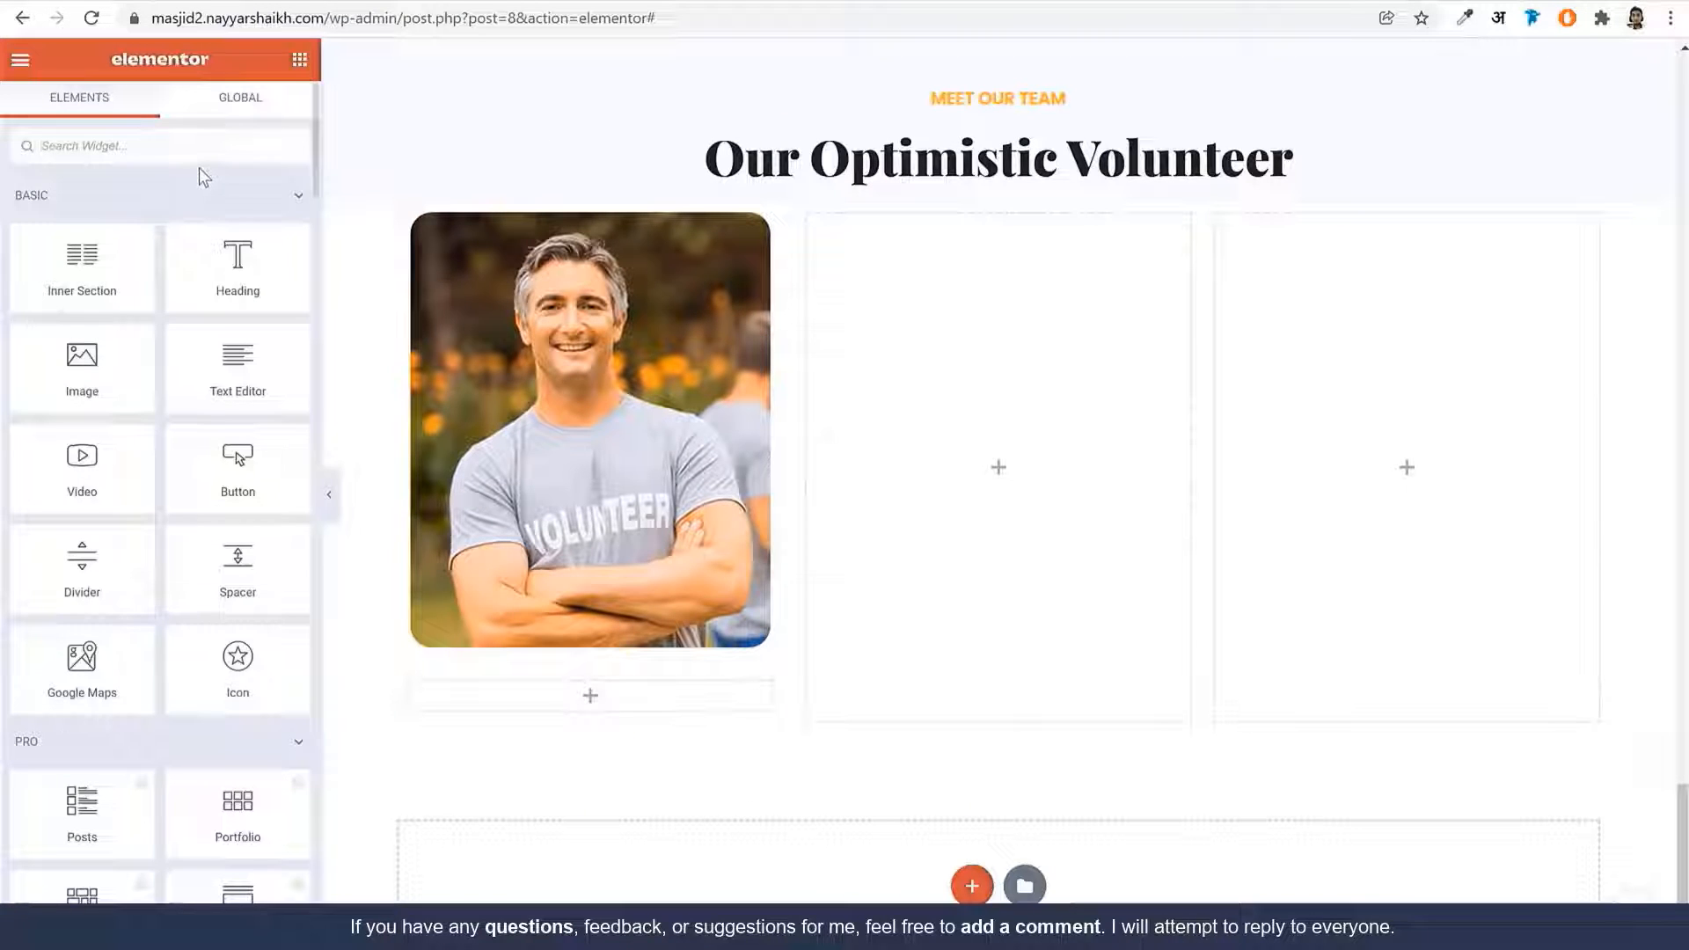
{"action": "type", "text": "tit"}
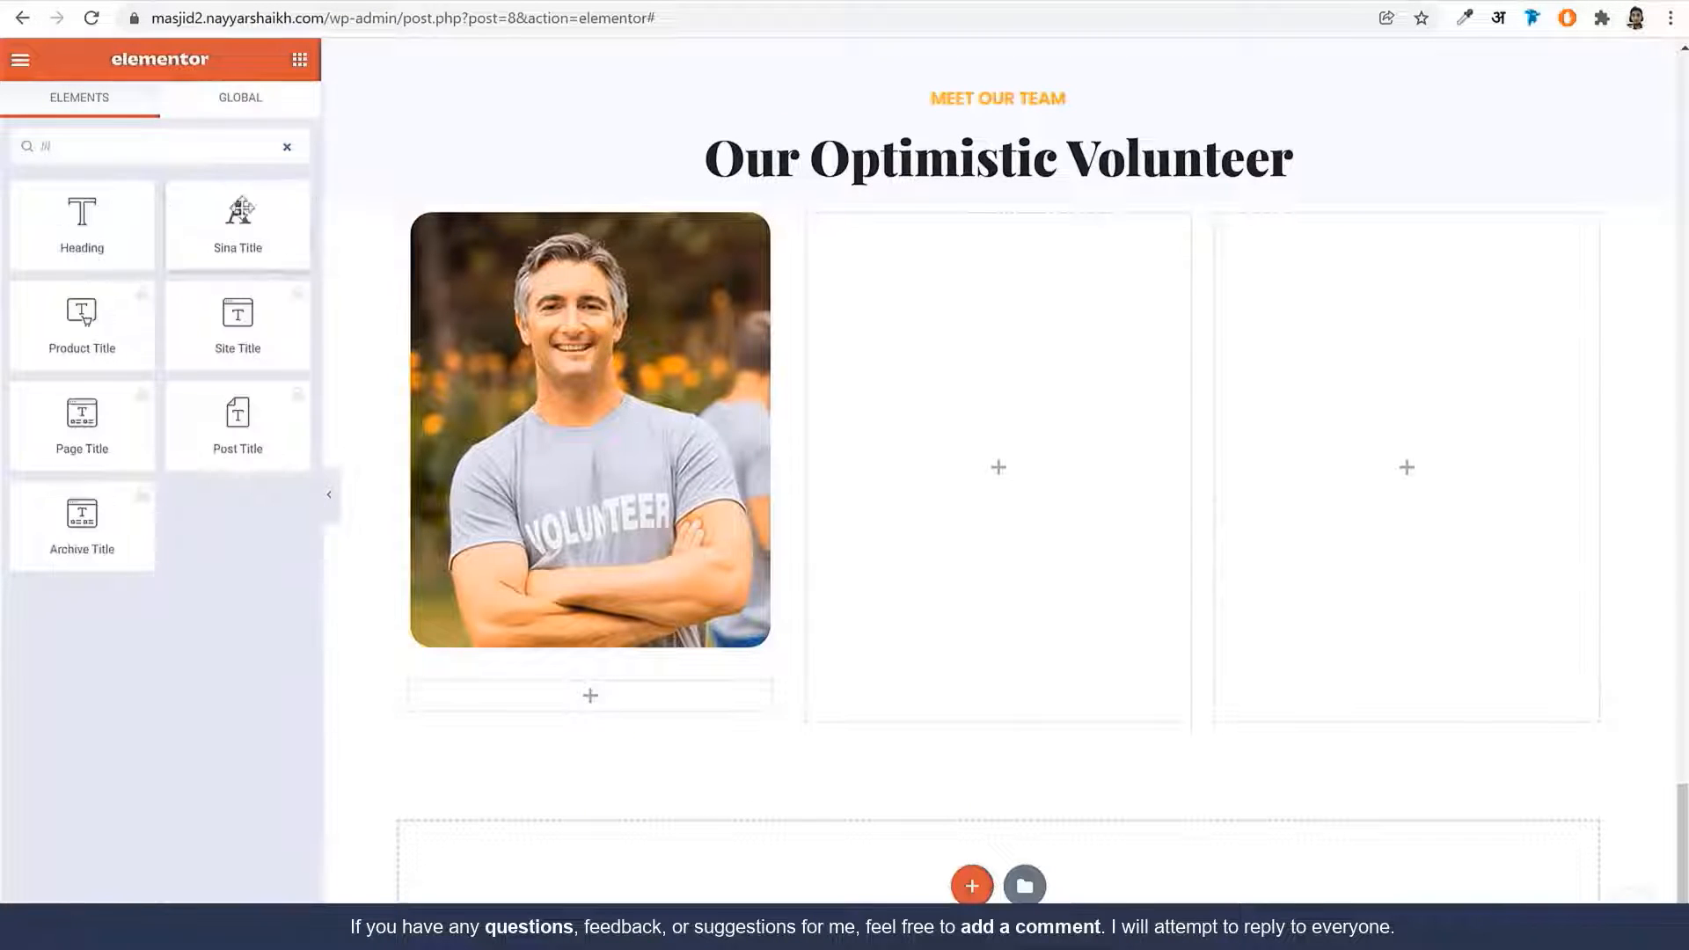
{"action": "left_click_drag", "start_coordinate": [242, 213], "coordinate": [577, 703]}
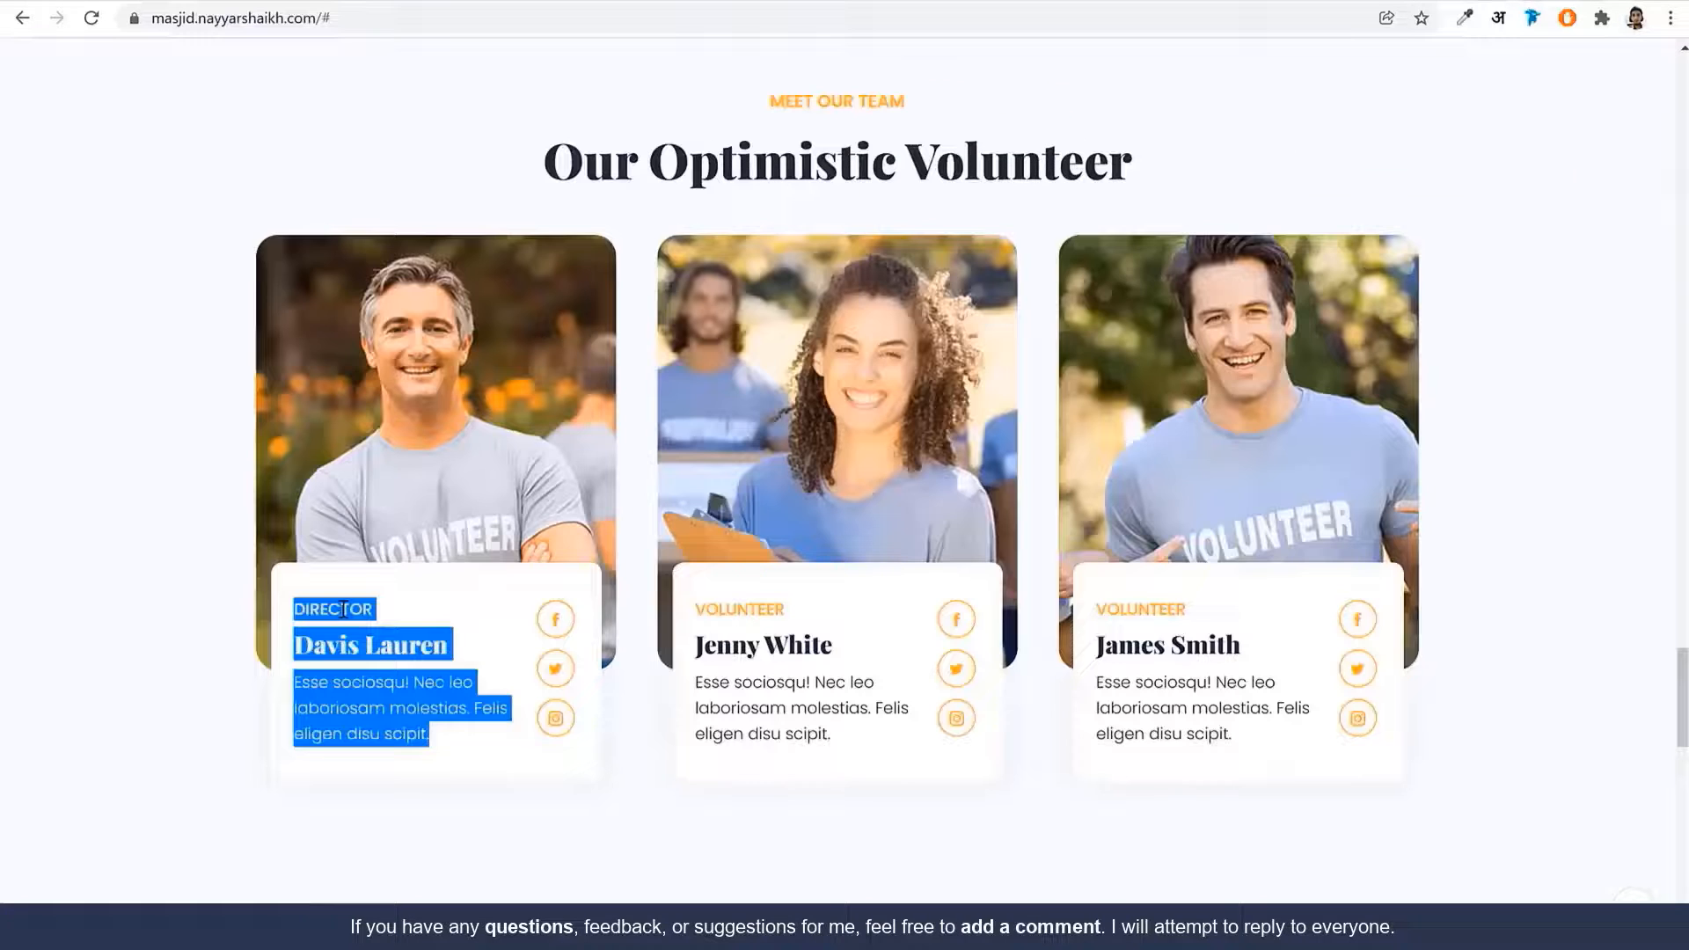
{"action": "double_click", "coordinate": [343, 609]}
{"action": "key", "text": "ctrl+c"}
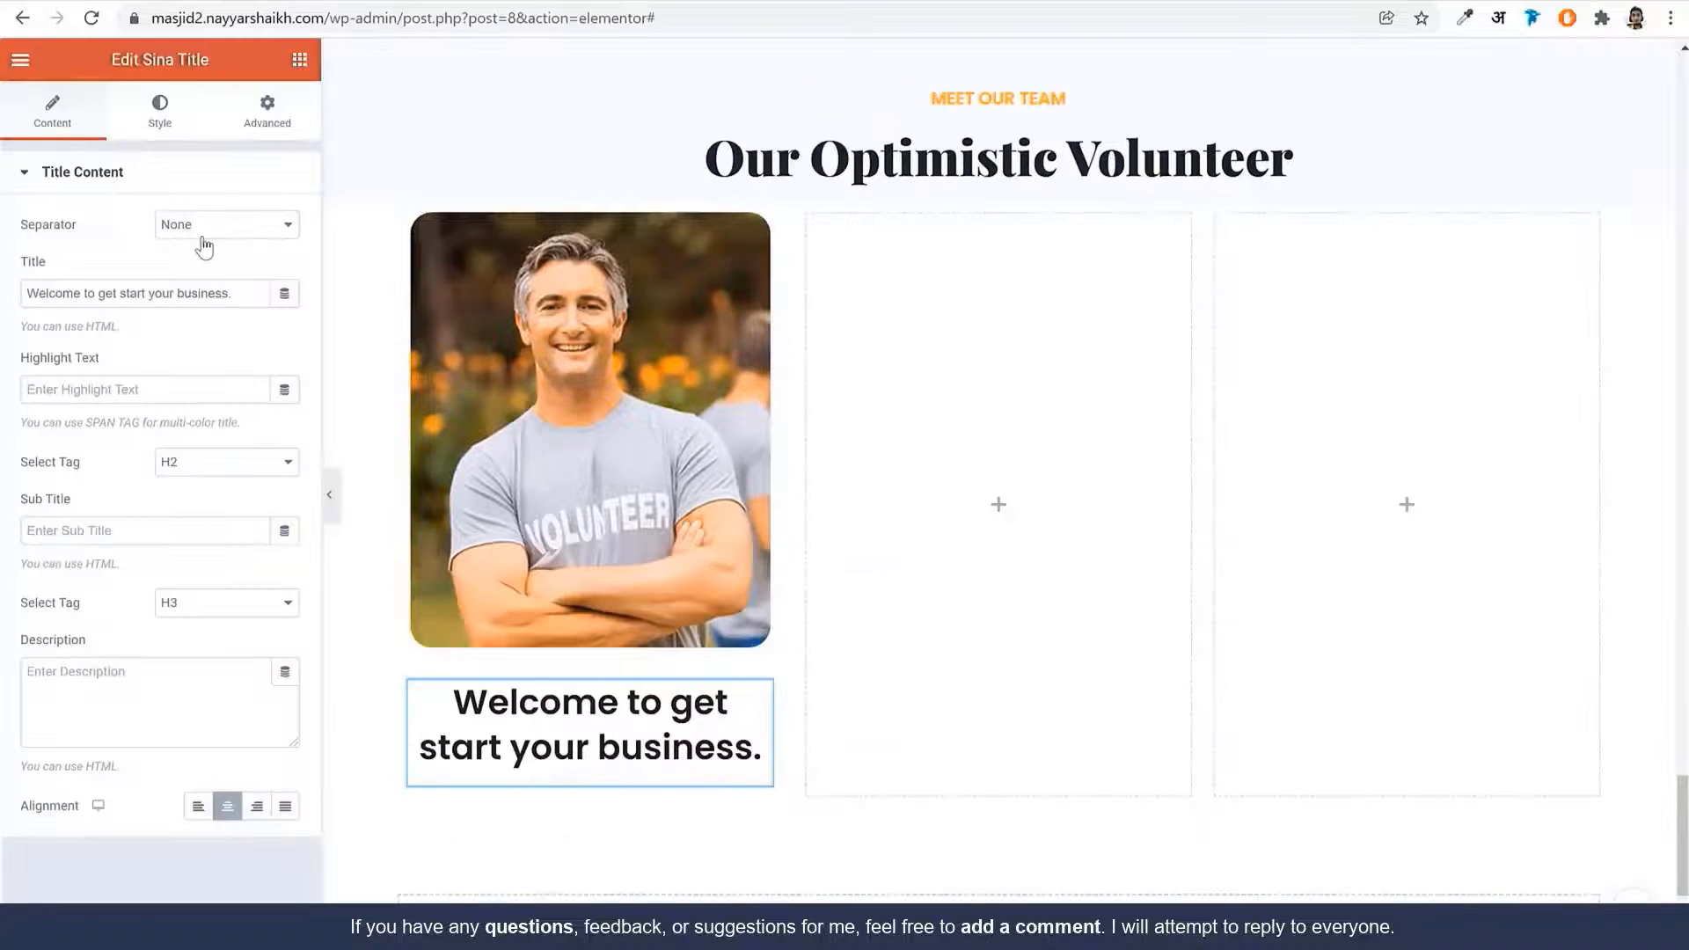
{"action": "left_click", "coordinate": [170, 293]}
{"action": "key", "text": "ctrl+a"}
{"action": "key", "text": "ctrl+v"}
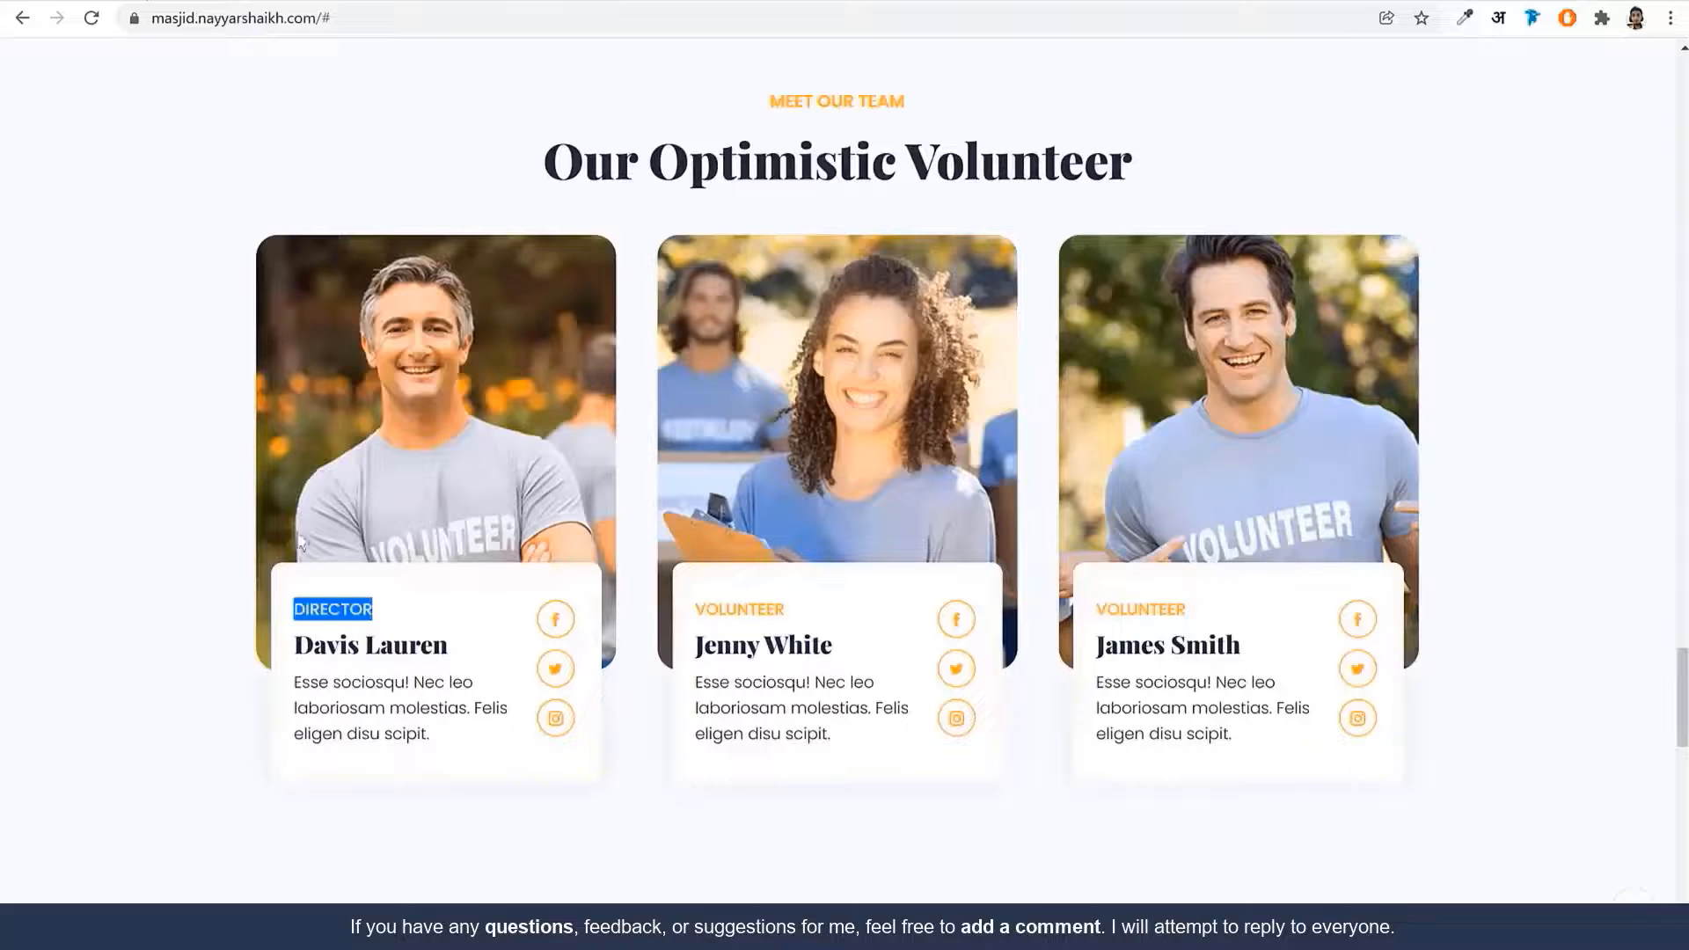
Set the director's name as the subtitle, leaving the highlight text empty
{"action": "left_click", "coordinate": [364, 644]}
{"action": "scroll", "coordinate": [487, 772], "scroll_direction": "down", "scroll_amount": 20}
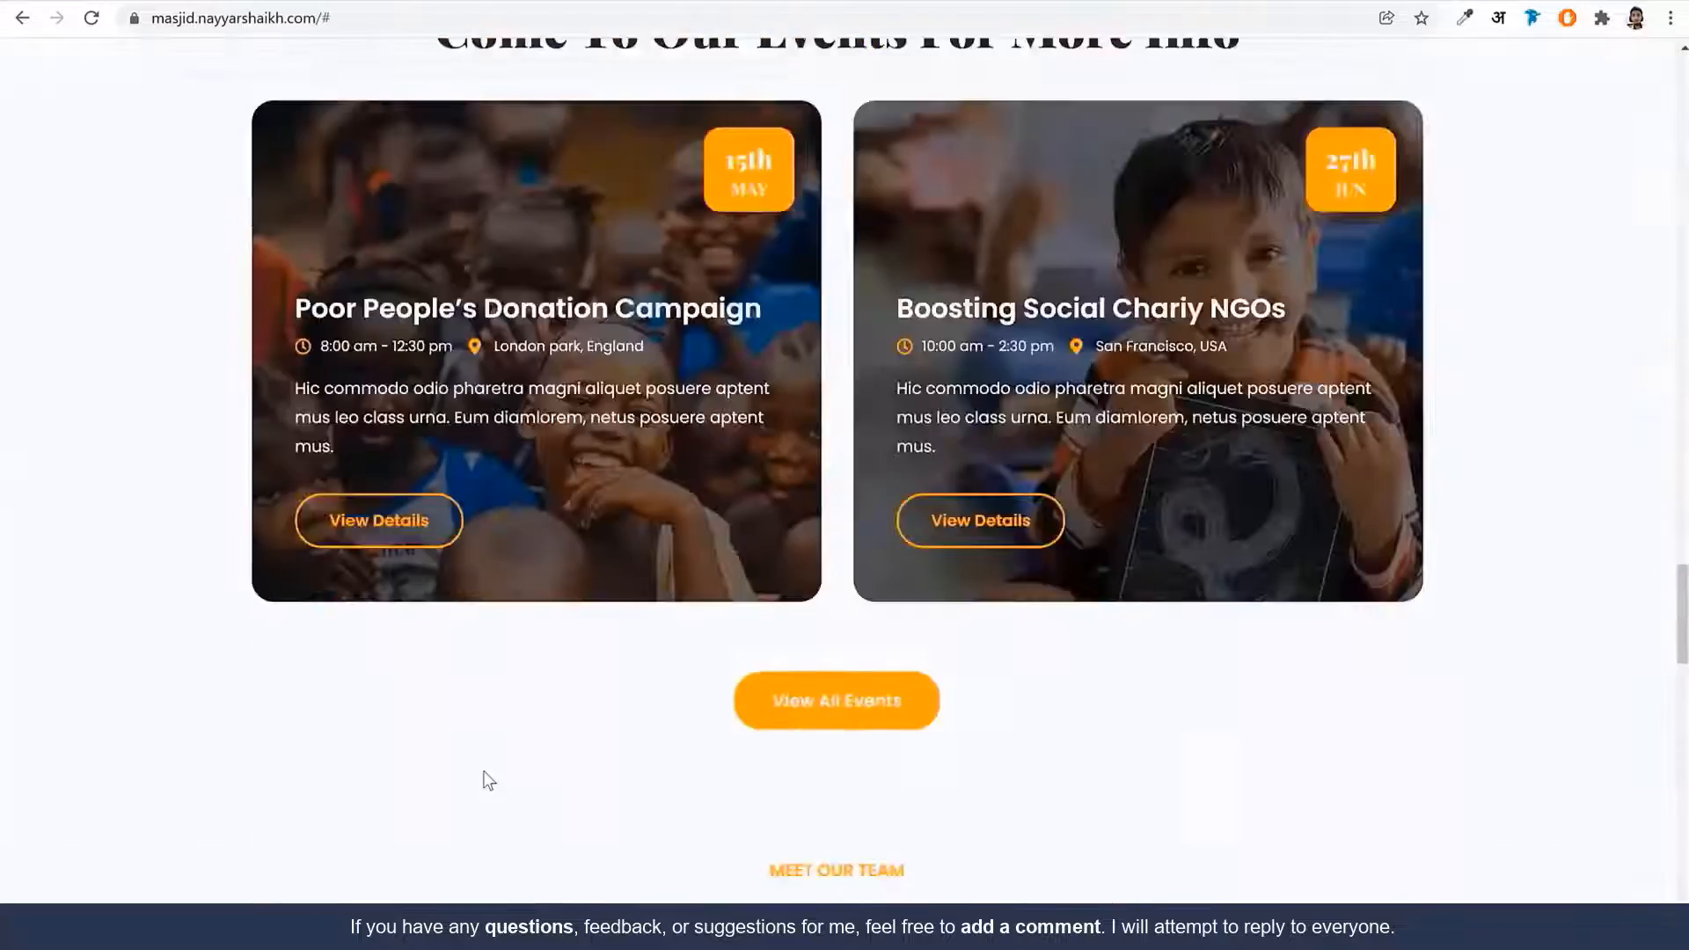
{"action": "scroll", "coordinate": [486, 772], "scroll_direction": "up", "scroll_amount": 4}
{"action": "left_click_drag", "start_coordinate": [476, 649], "coordinate": [312, 648]}
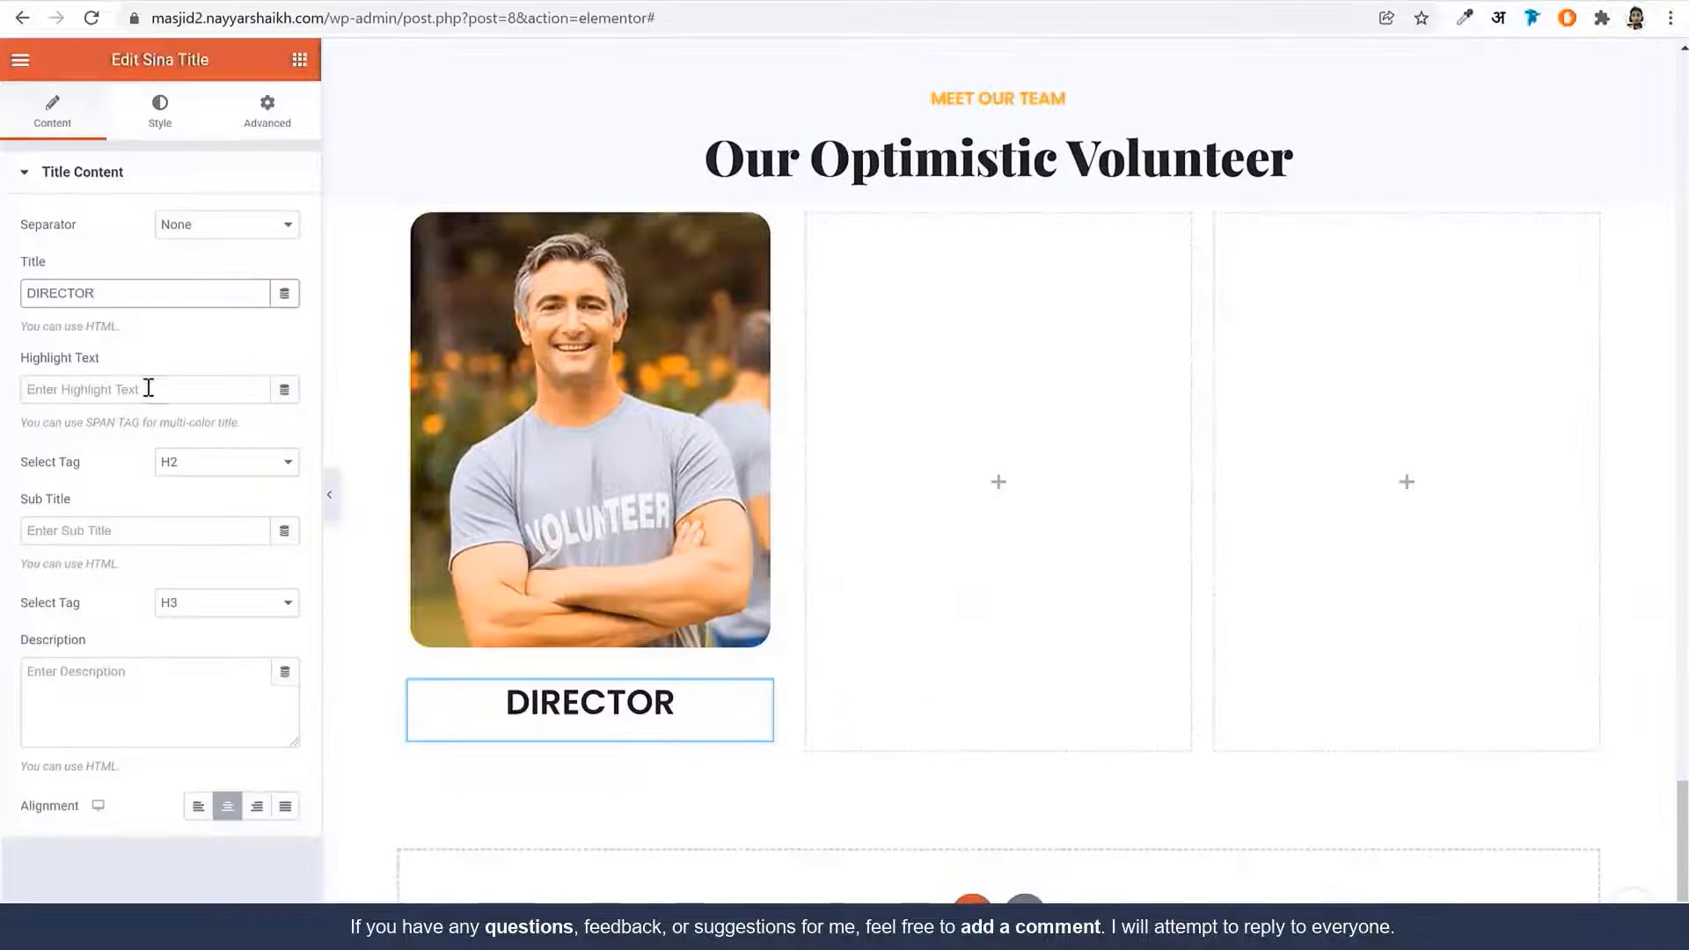
{"action": "left_click", "coordinate": [149, 388]}
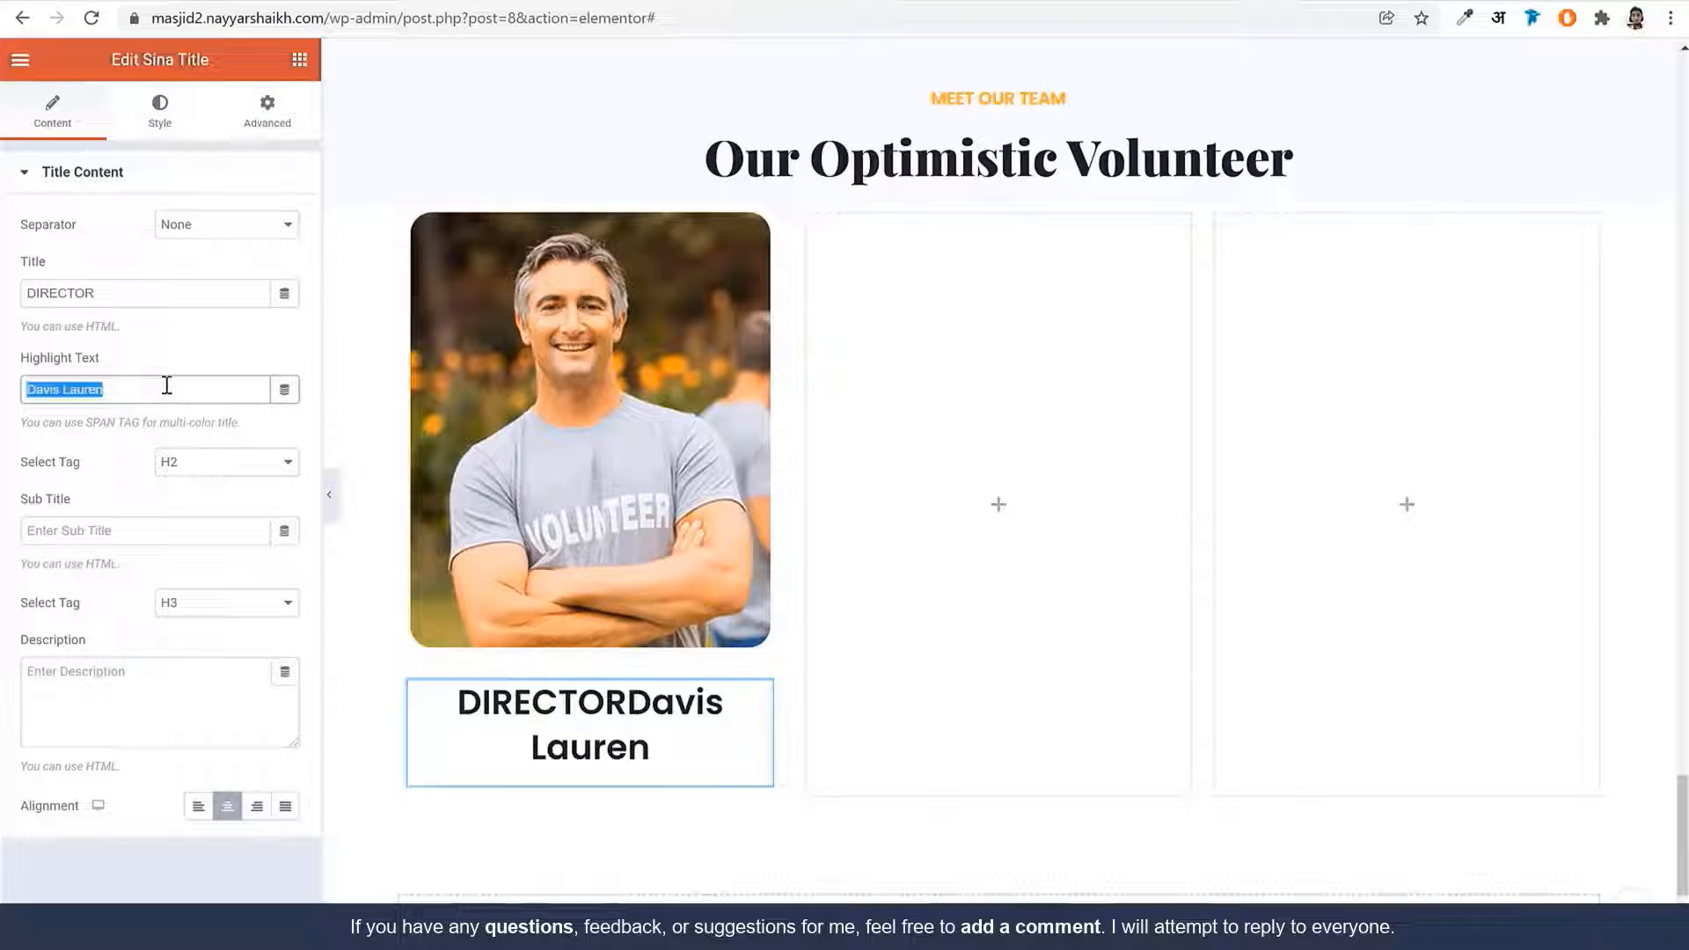
{"action": "left_click", "coordinate": [136, 538]}
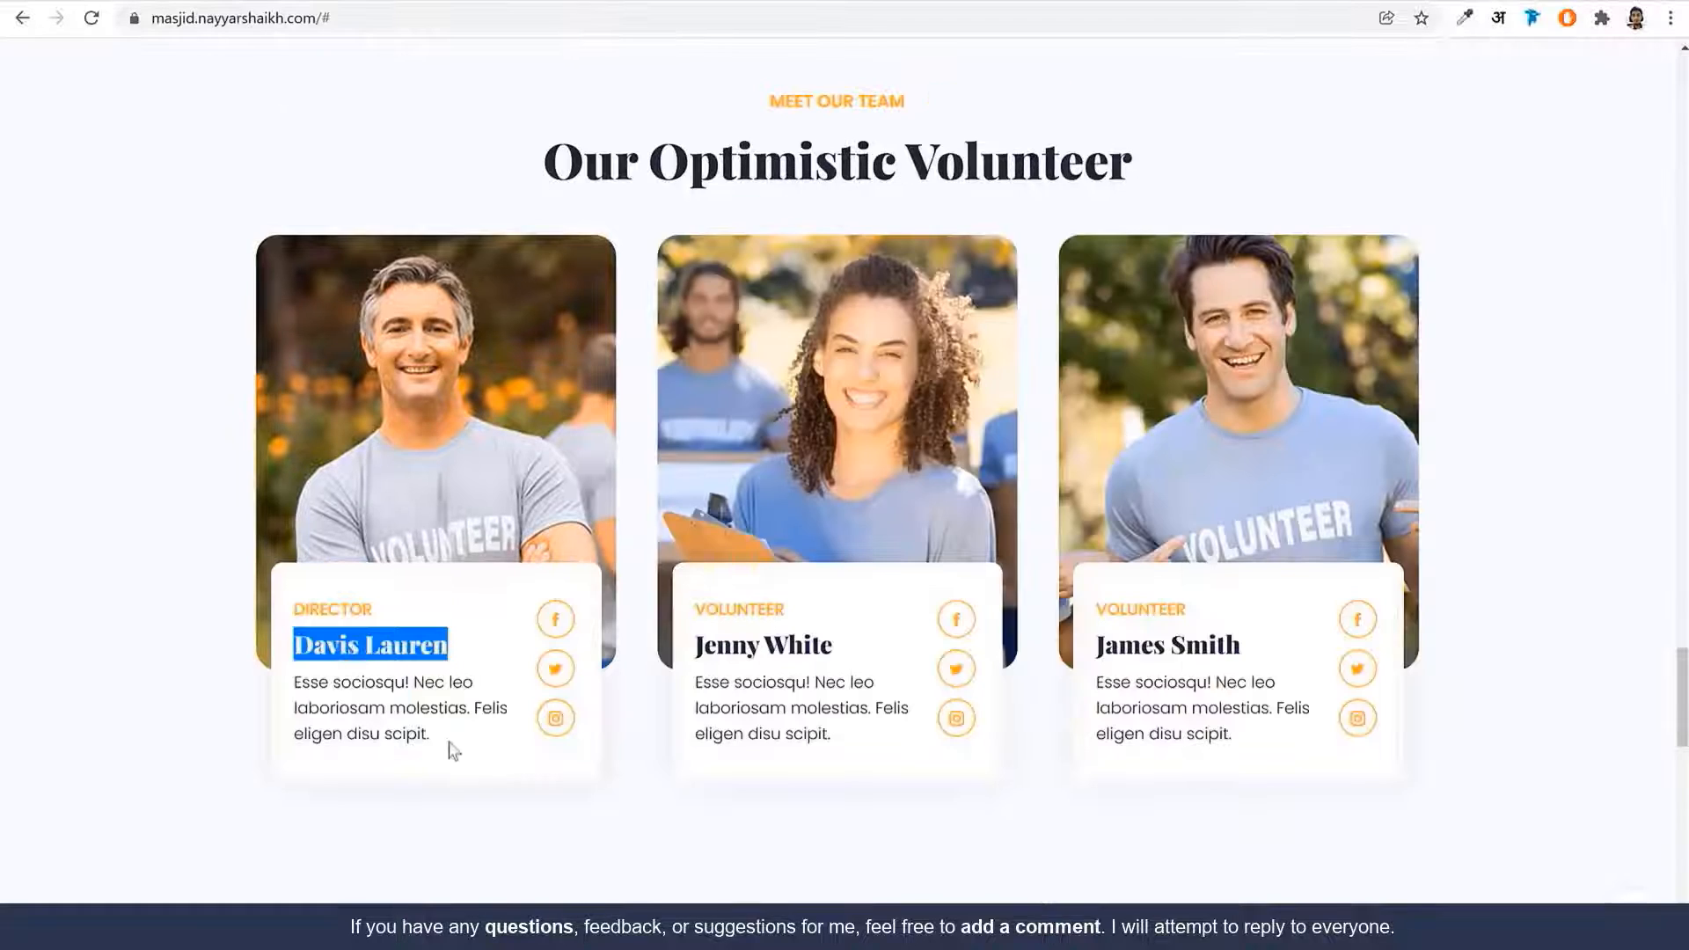
Paste the reference card's description and left-align the title block
{"action": "left_click_drag", "start_coordinate": [453, 749], "coordinate": [298, 681]}
{"action": "key", "text": "ctrl+c"}
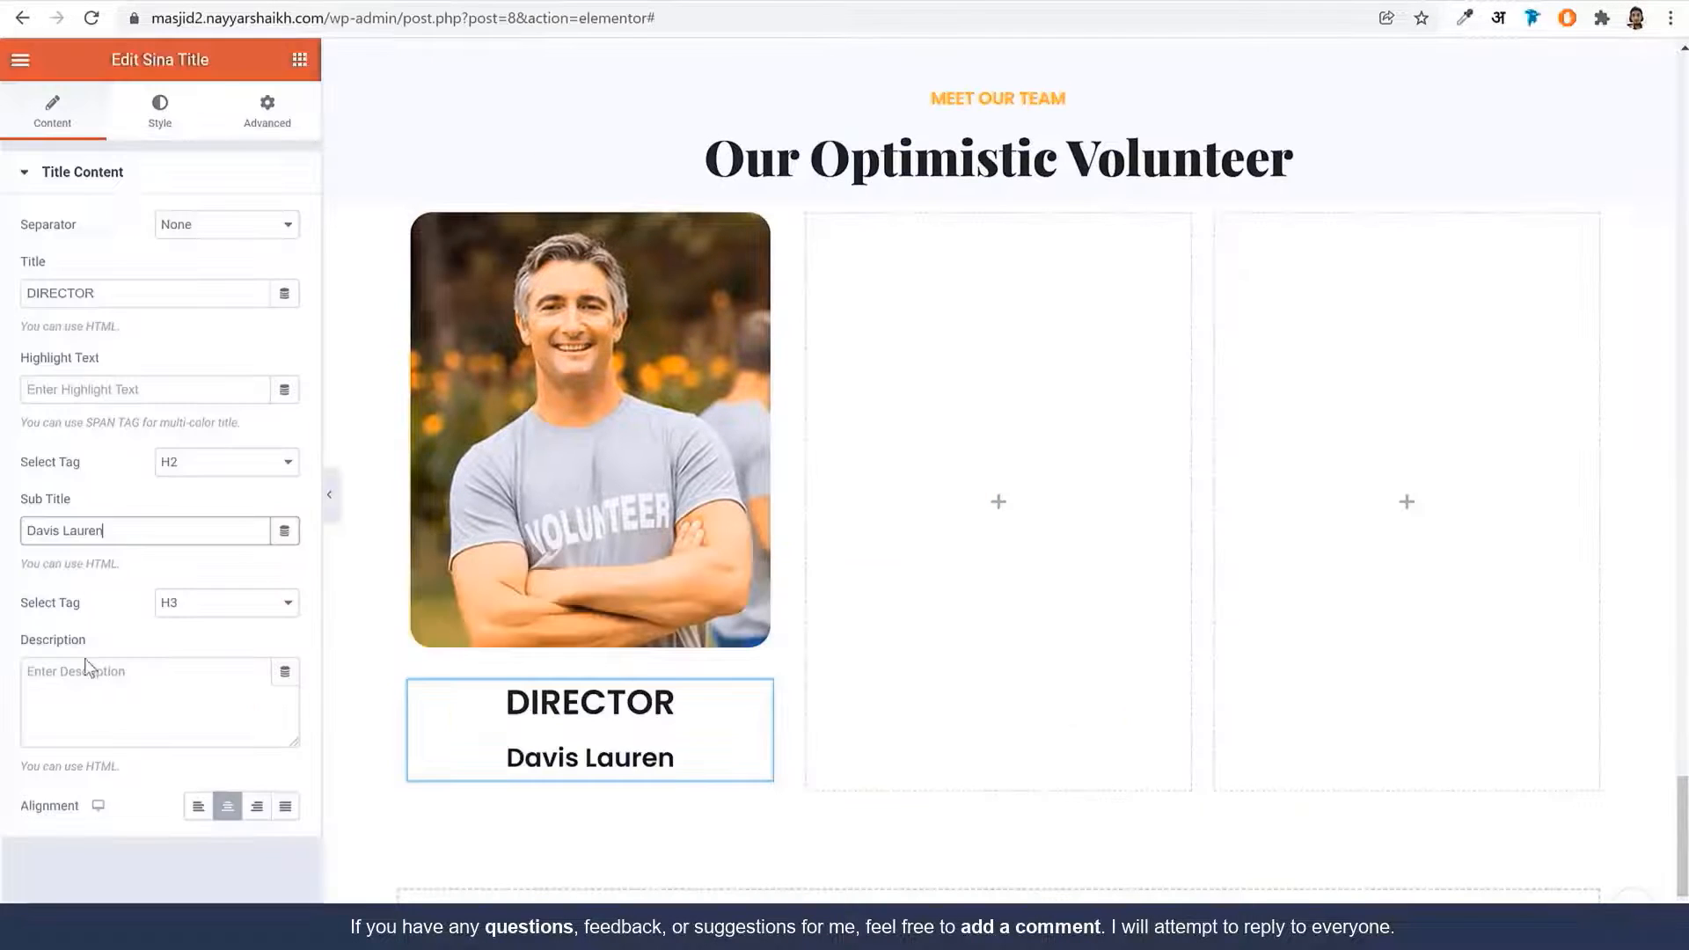
{"action": "left_click", "coordinate": [104, 715]}
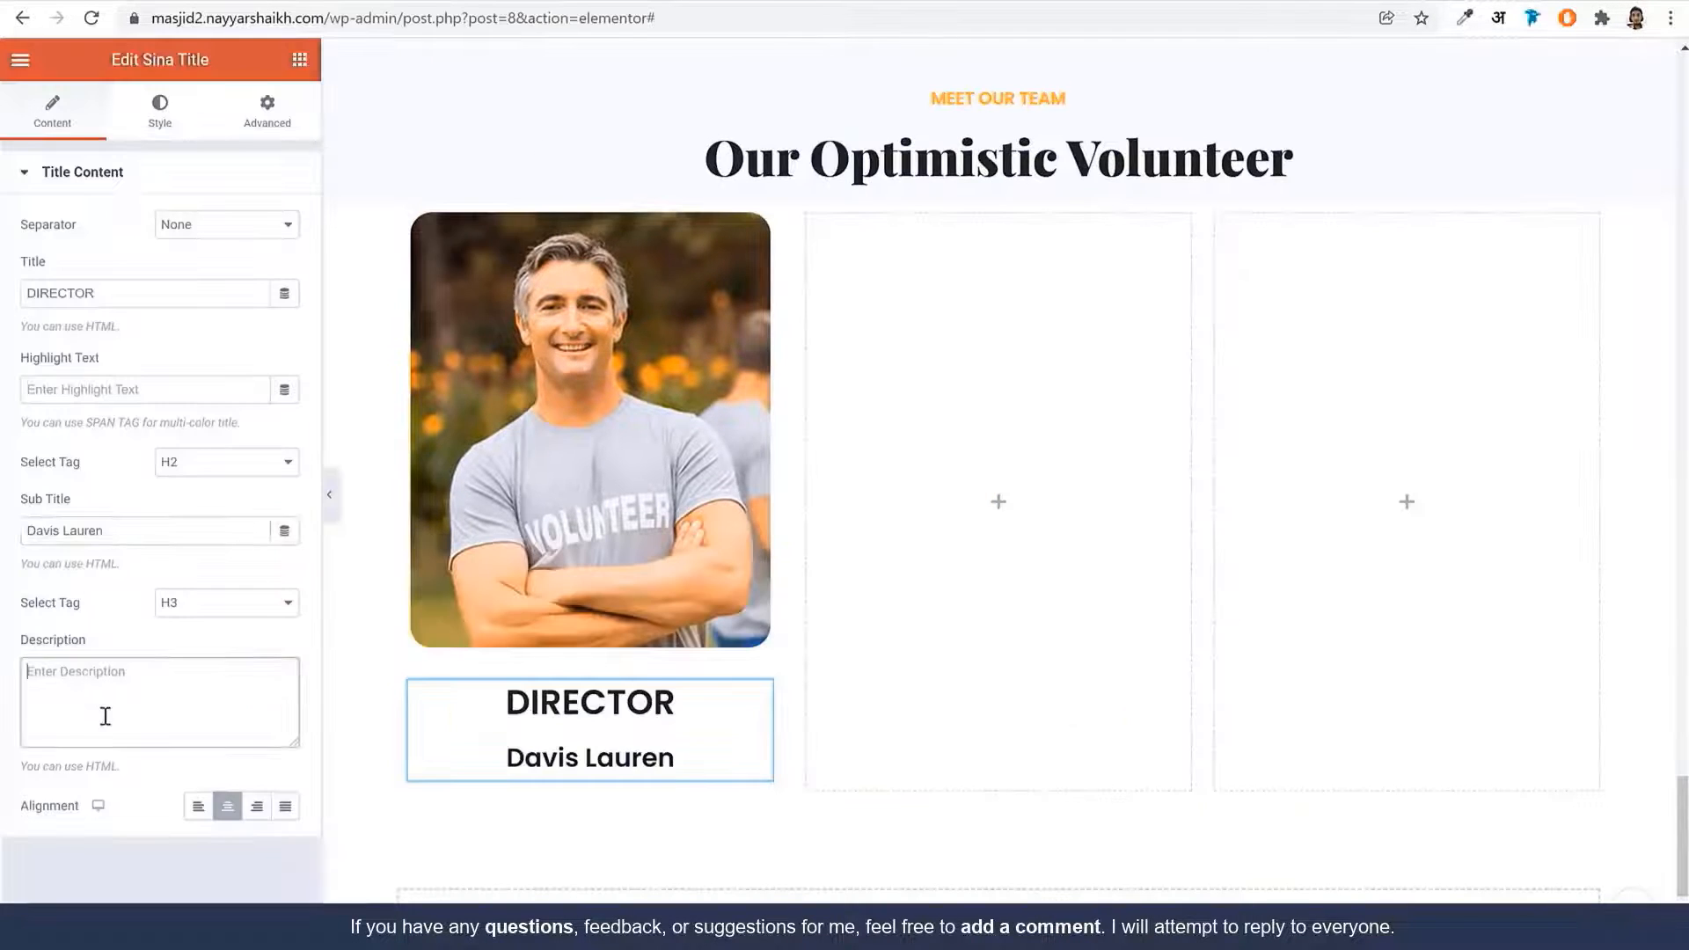
{"action": "key", "text": "ctrl+v"}
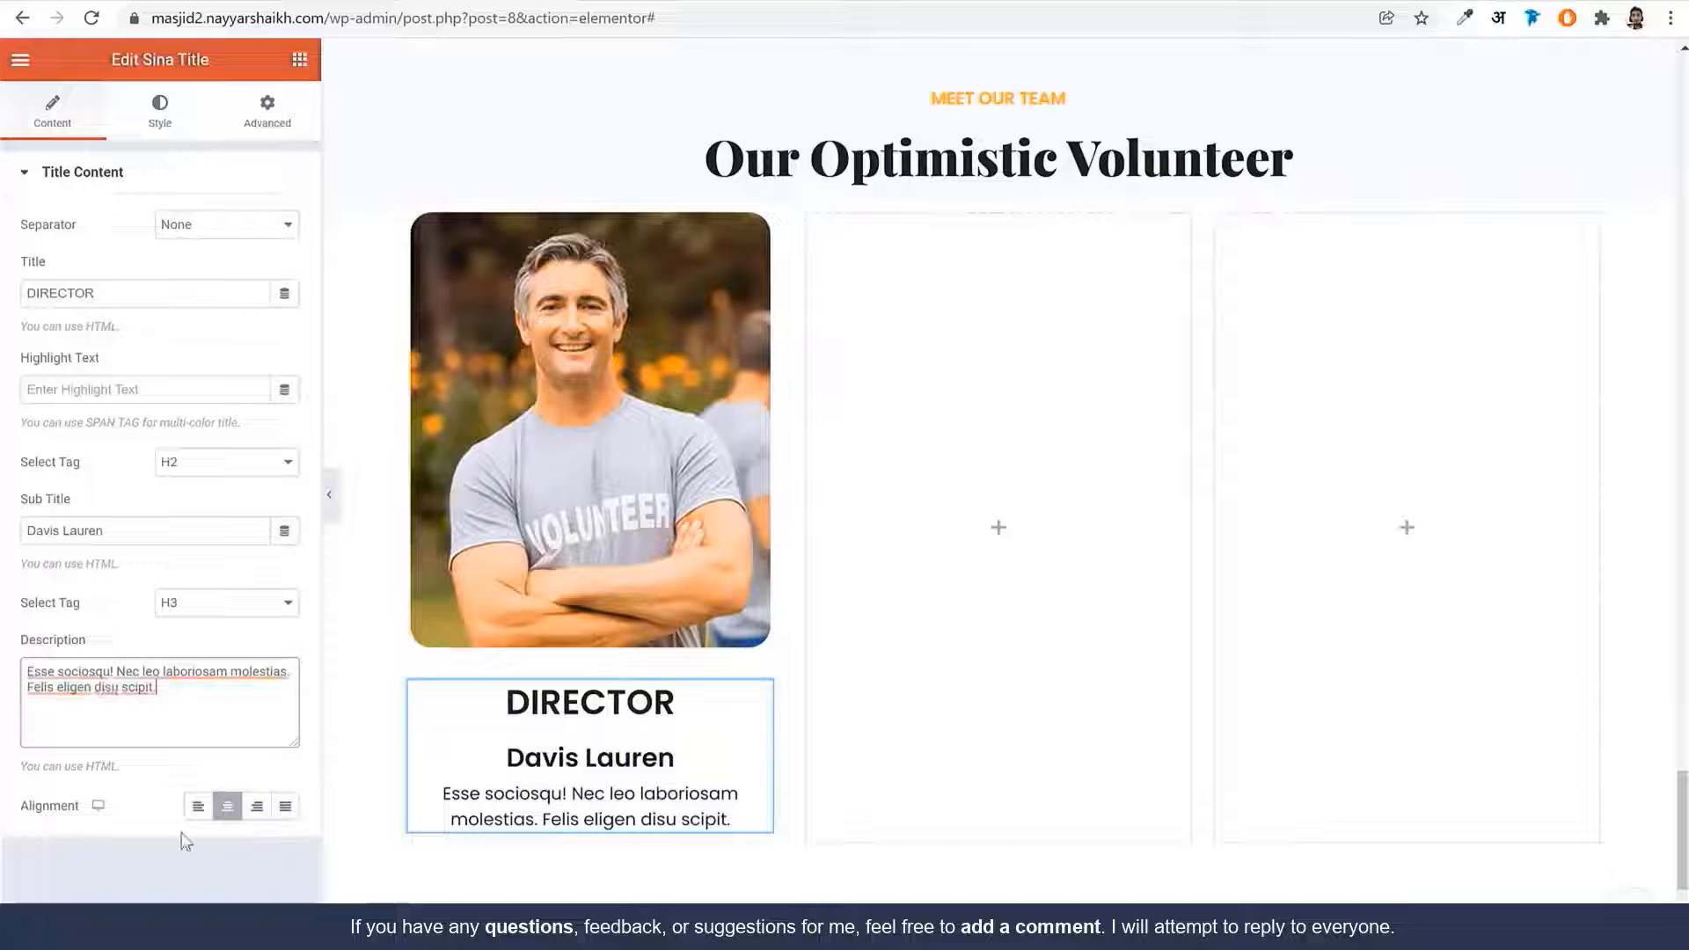
{"action": "left_click", "coordinate": [199, 807]}
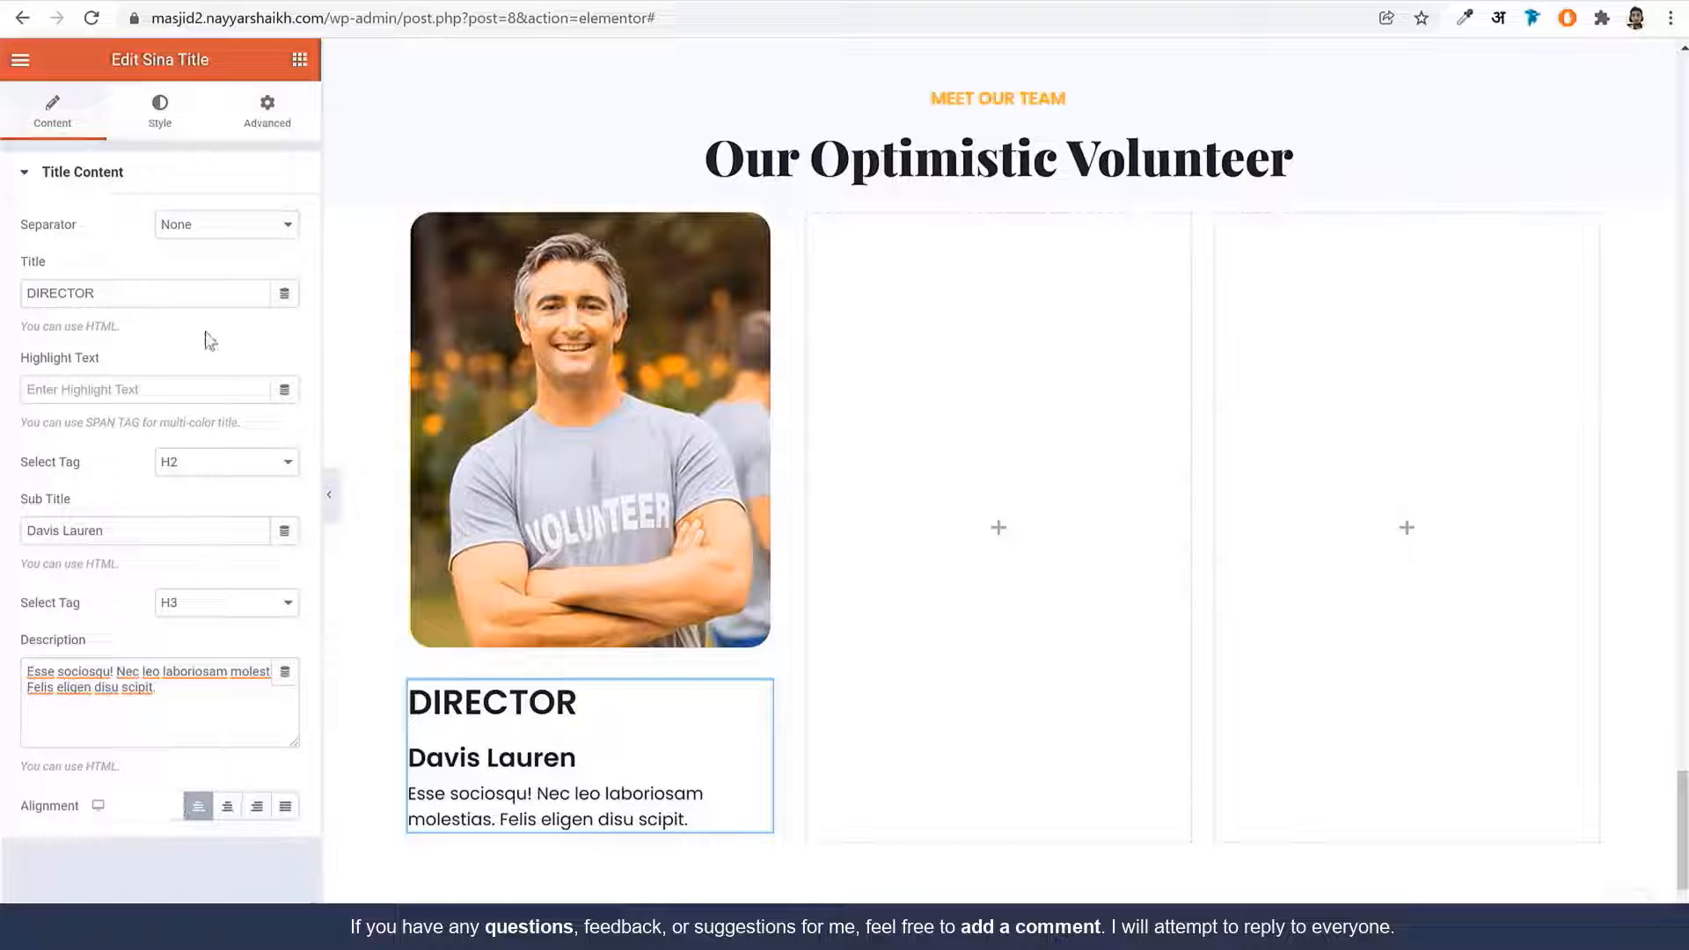
{"action": "left_click", "coordinate": [163, 113]}
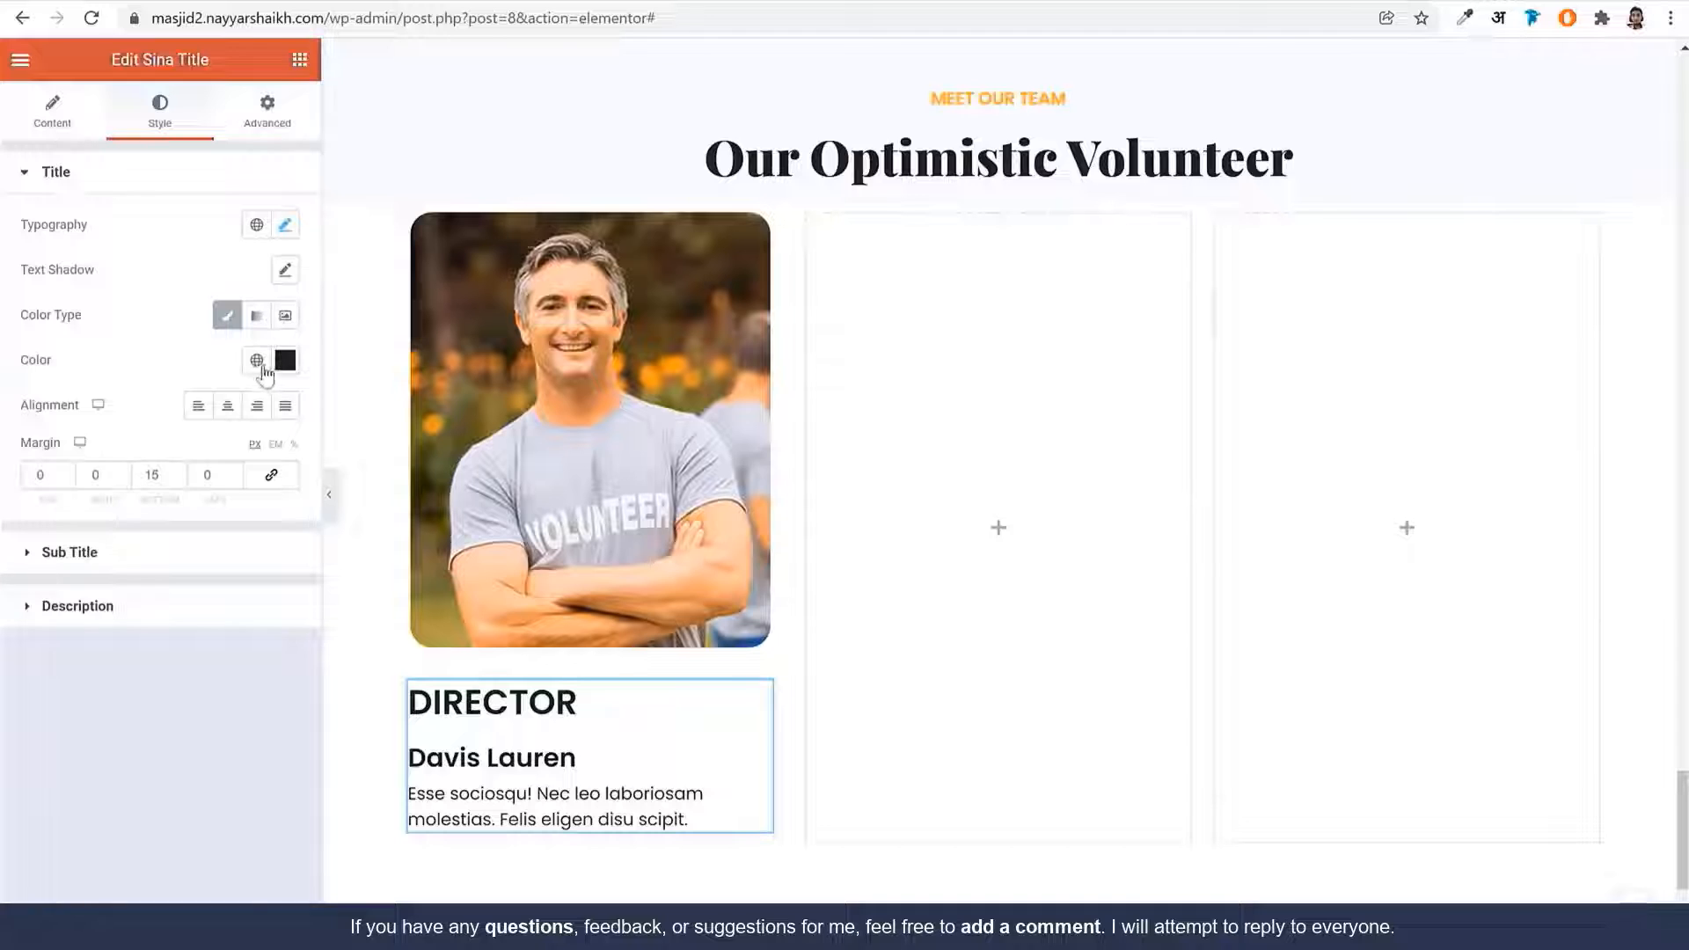
Make the DIRECTOR title orange using the global colours
{"action": "left_click", "coordinate": [255, 360]}
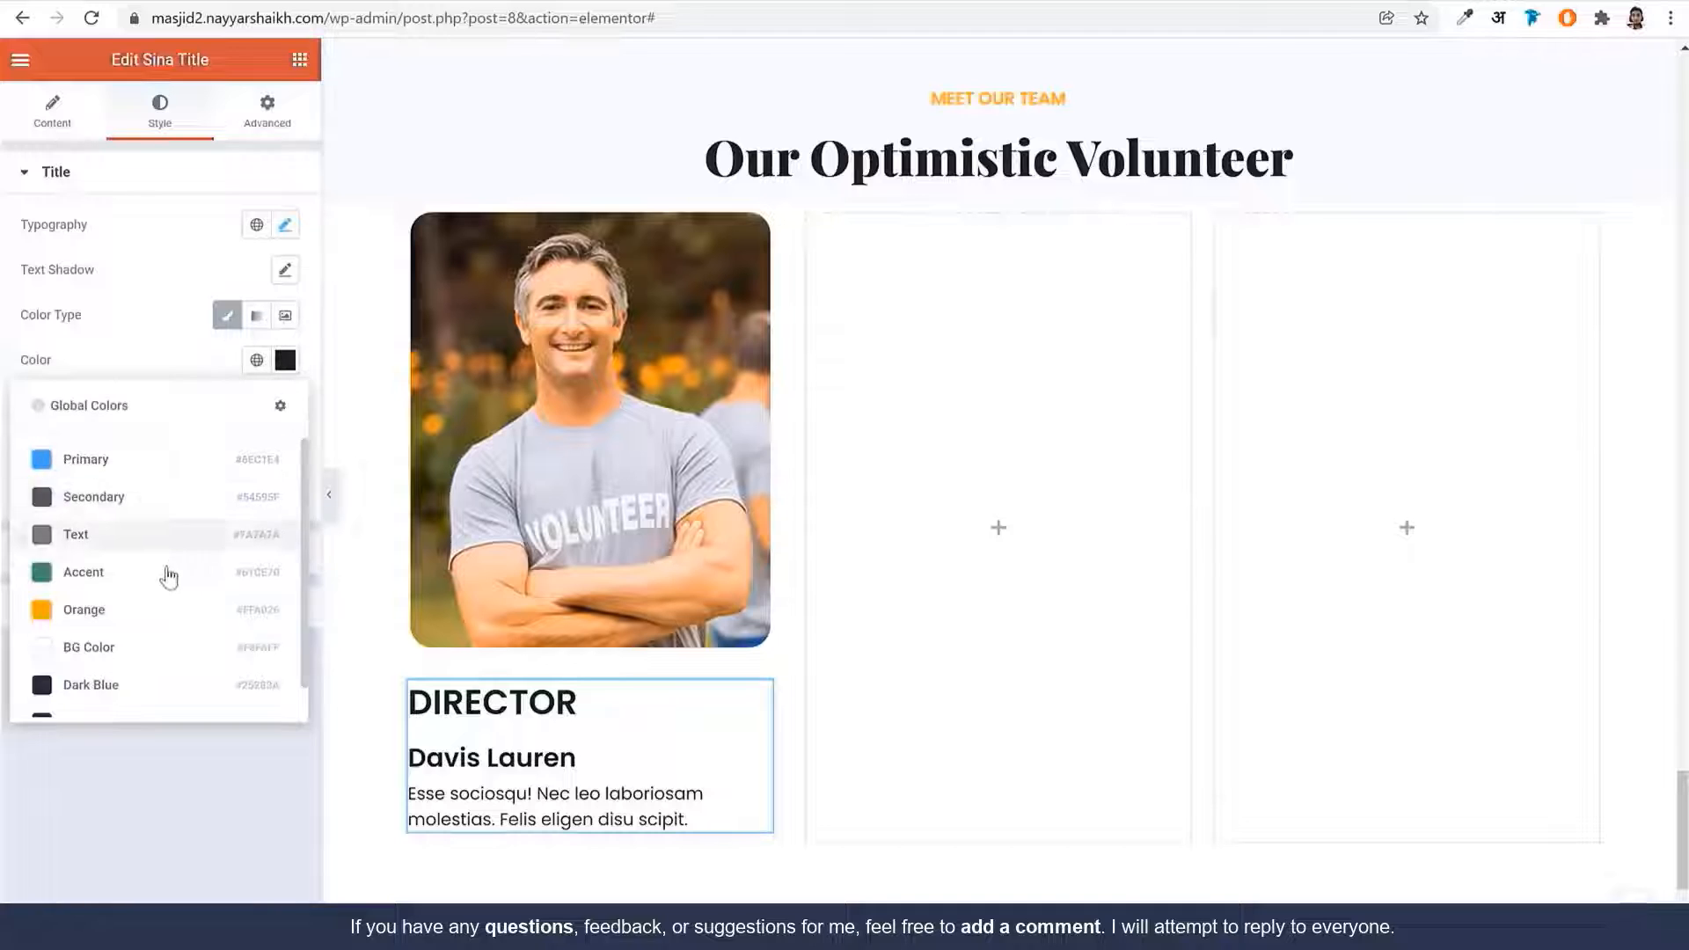
{"action": "left_click", "coordinate": [144, 610]}
{"action": "left_click", "coordinate": [285, 224]}
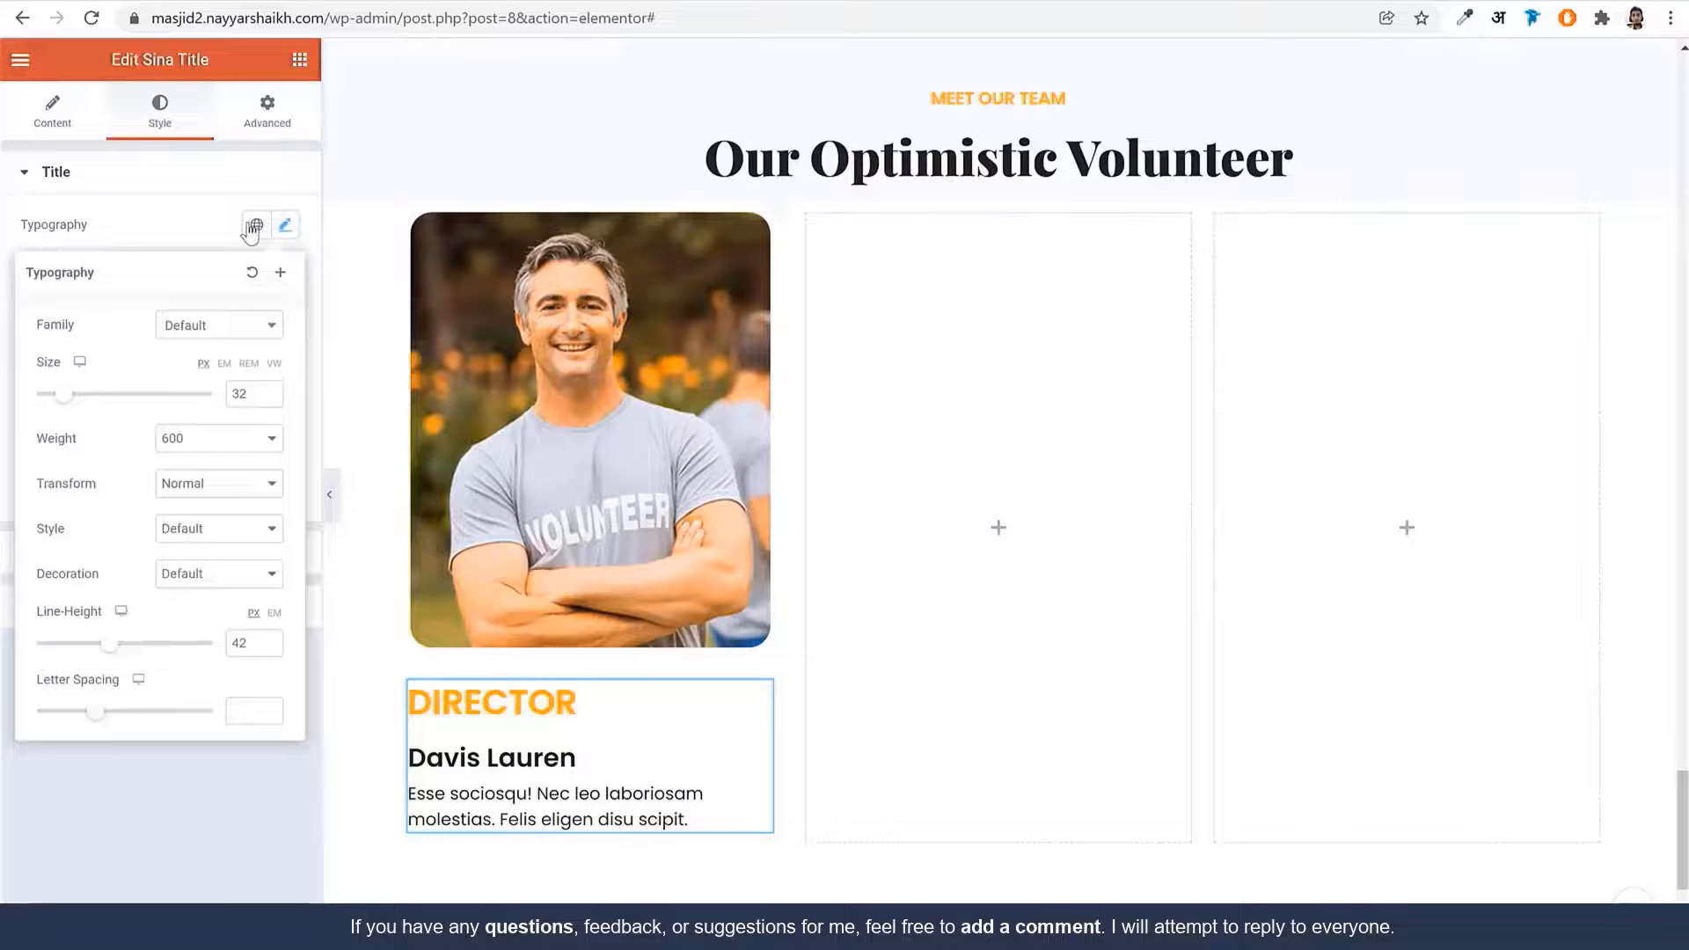
{"action": "left_click", "coordinate": [253, 226]}
{"action": "left_click", "coordinate": [288, 182]}
{"action": "left_click", "coordinate": [284, 178]}
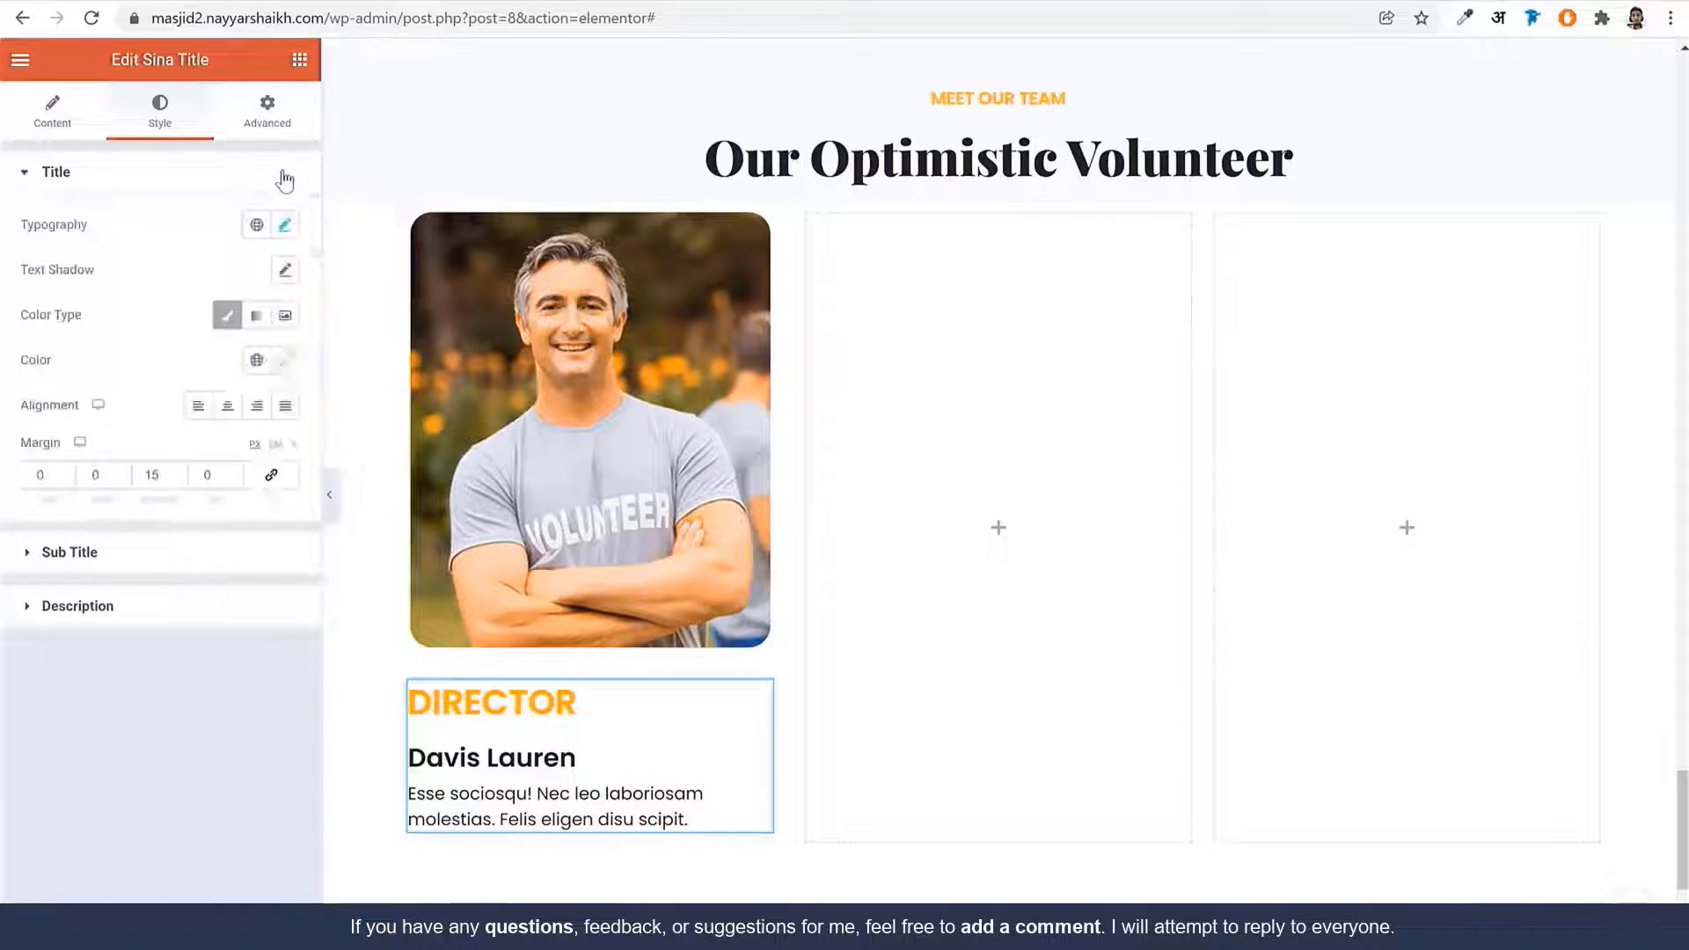
{"action": "left_click", "coordinate": [284, 179]}
{"action": "left_click", "coordinate": [286, 186]}
Set the title to 15px, weight 500, with a bottom margin of 8
{"action": "left_click", "coordinate": [285, 225]}
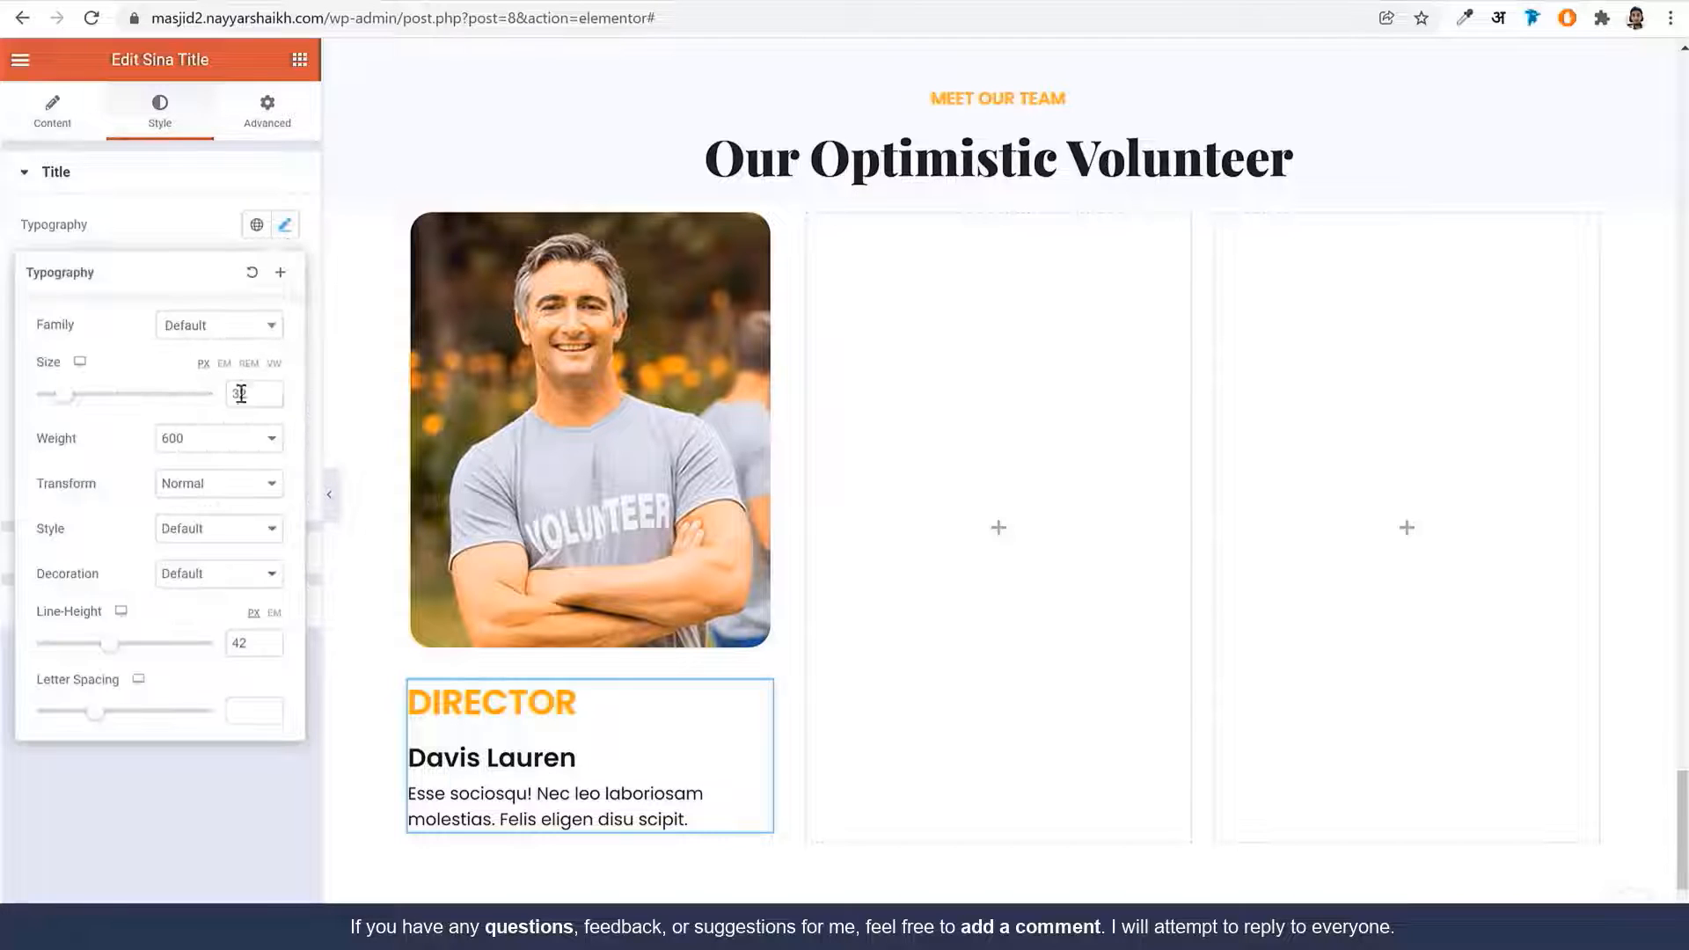
{"action": "double_click", "coordinate": [238, 393]}
{"action": "type", "text": "15"}
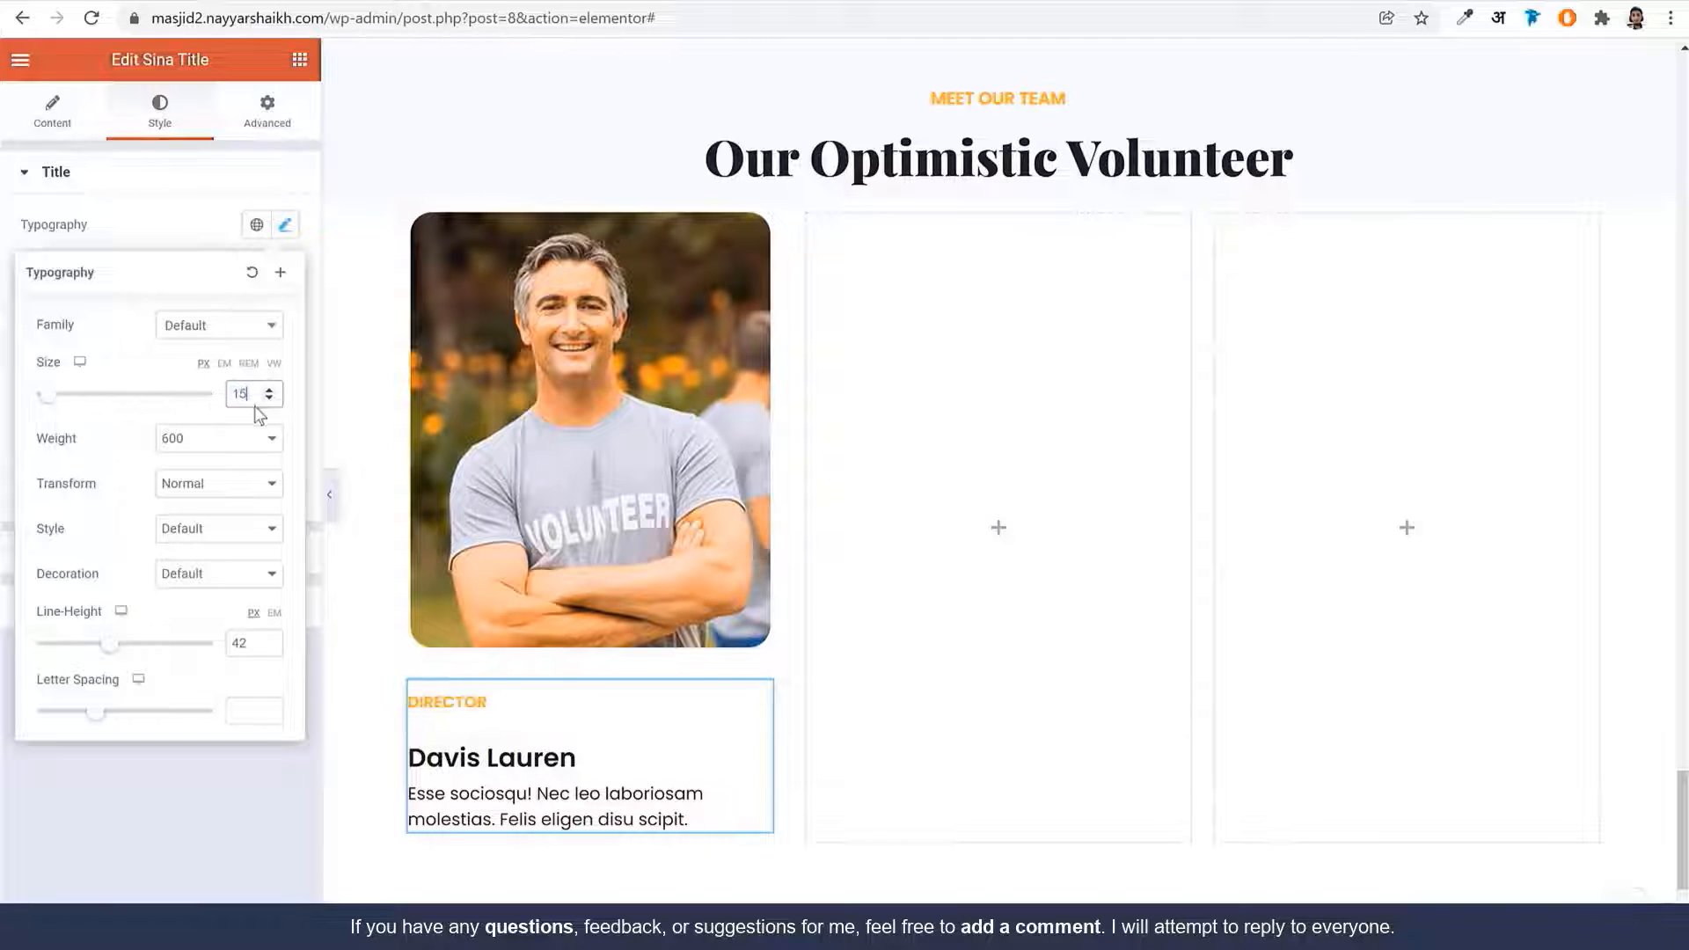
{"action": "left_click", "coordinate": [218, 438]}
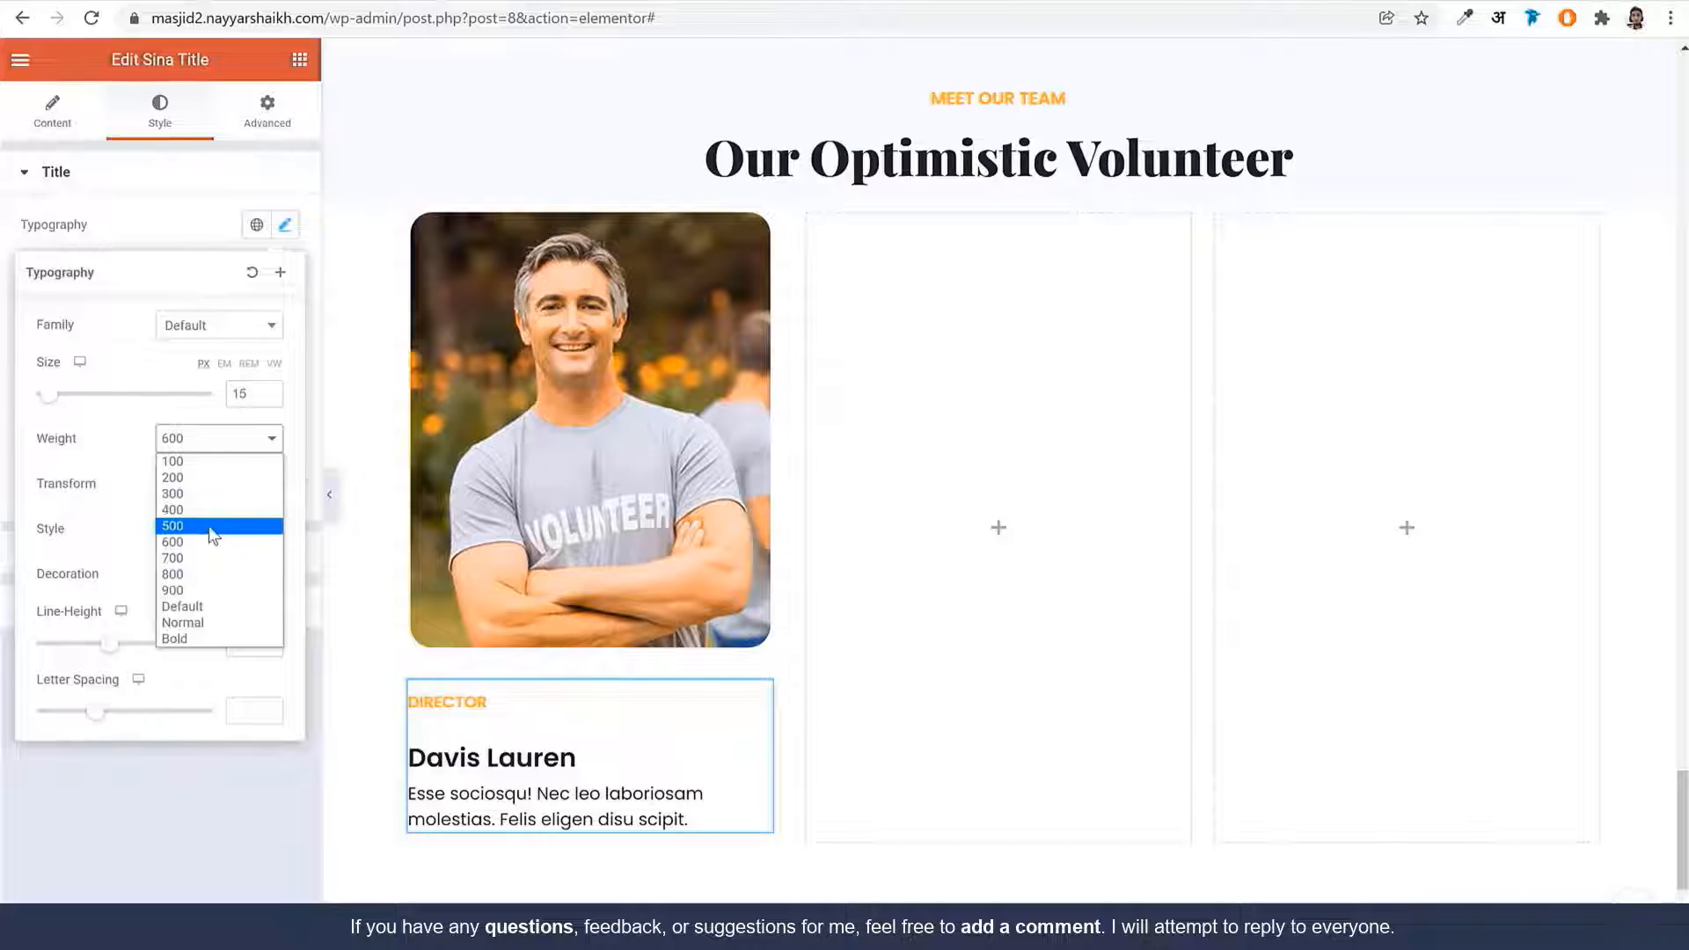
{"action": "left_click", "coordinate": [215, 527]}
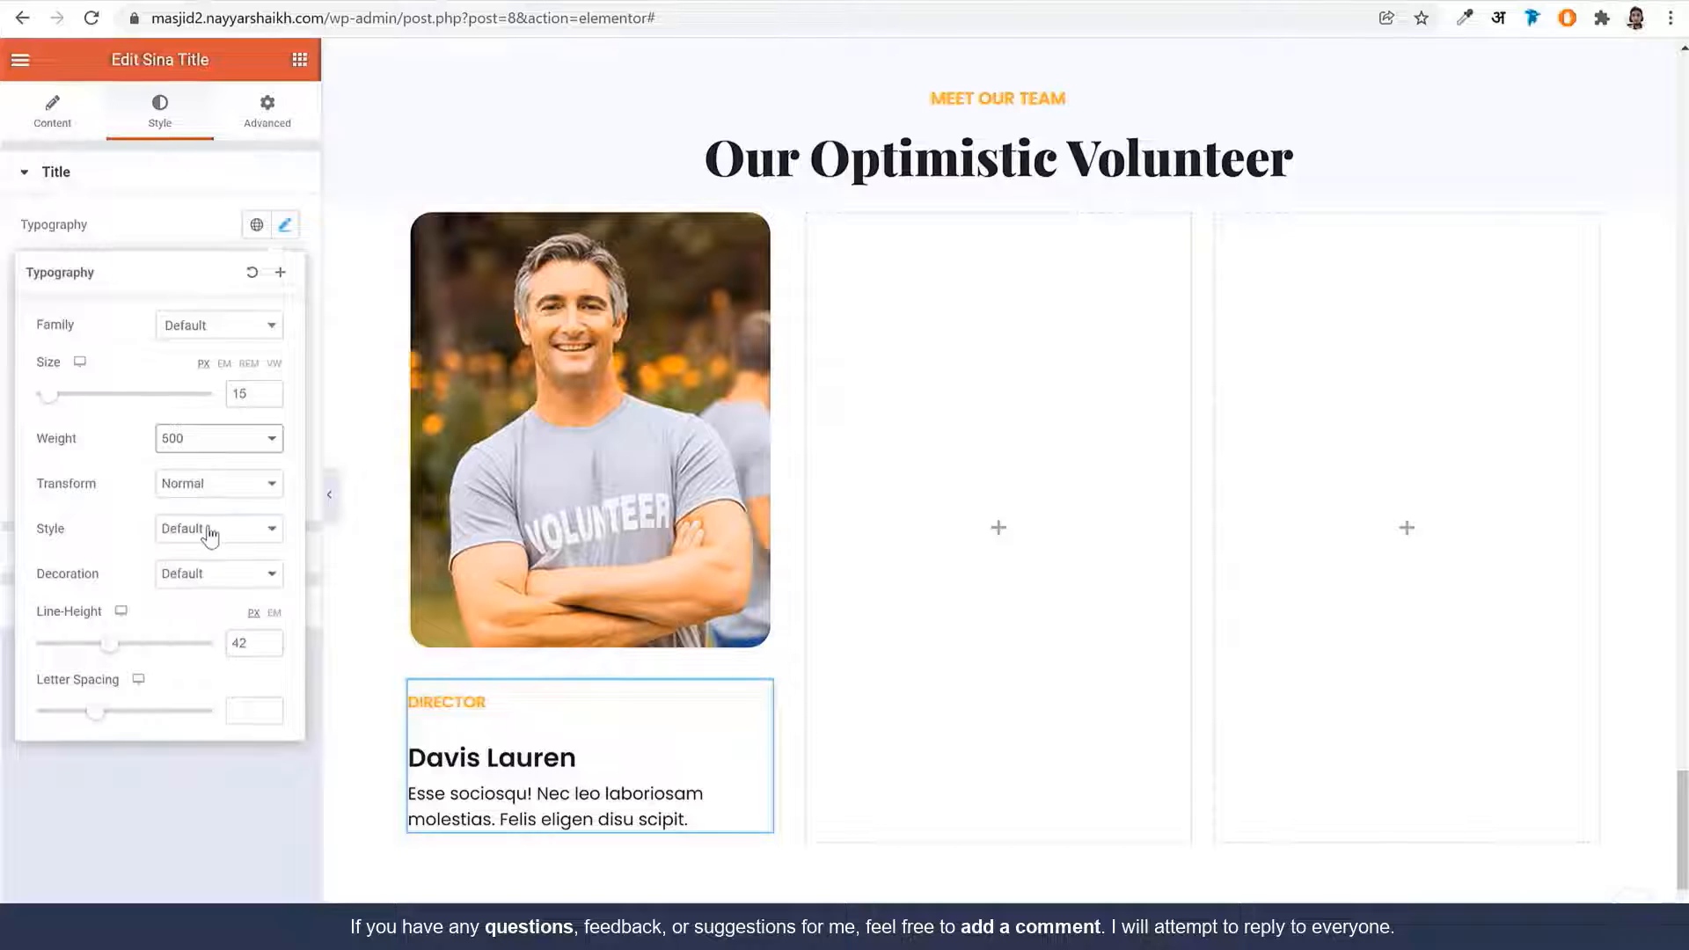
{"action": "left_click", "coordinate": [284, 225]}
{"action": "double_click", "coordinate": [162, 478]}
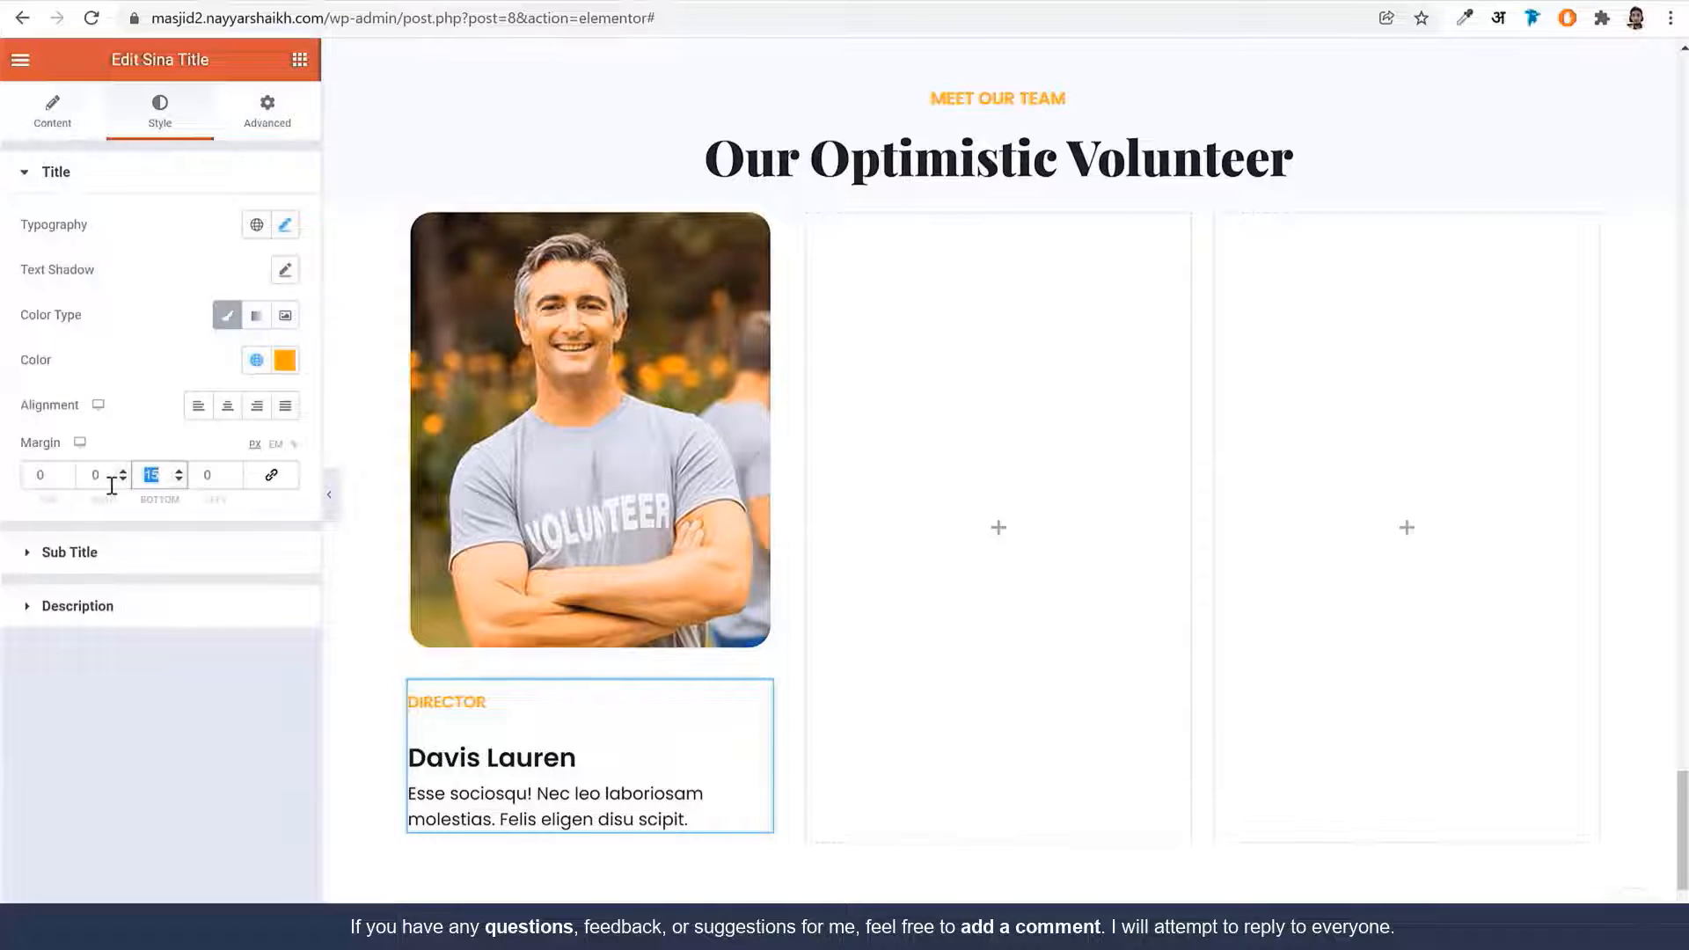
{"action": "type", "text": "8"}
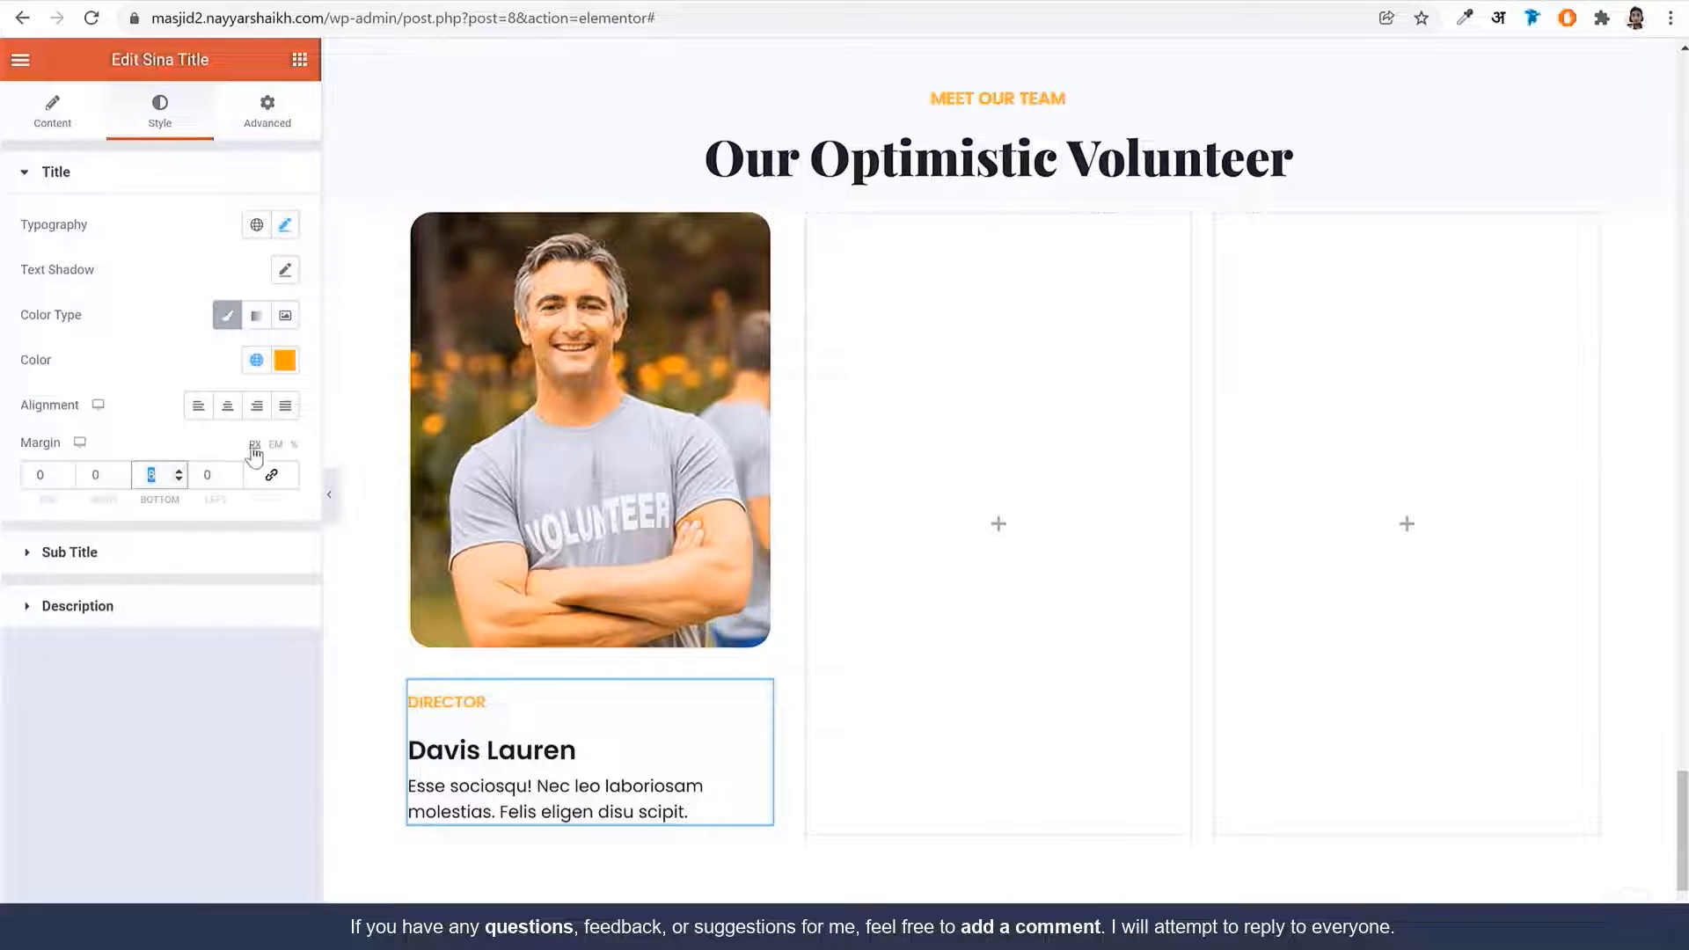
Style the sub title as Playfair Display 23, weight 900, 1.2em line height, margin 10
{"action": "left_click", "coordinate": [150, 564]}
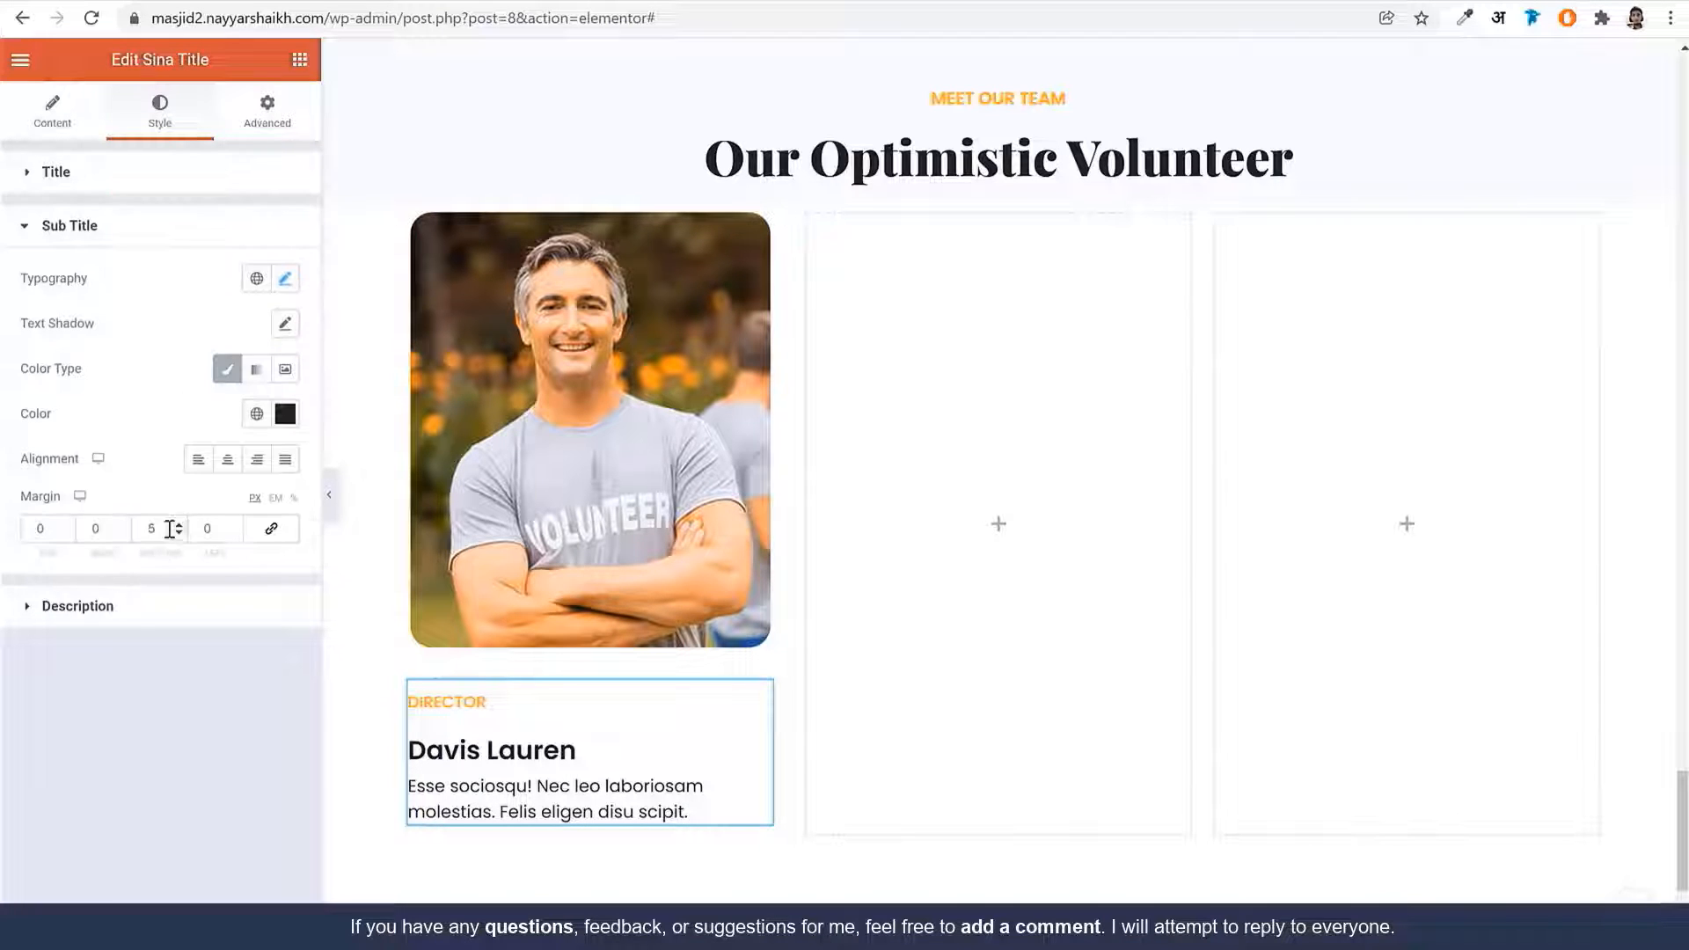
{"action": "left_click", "coordinate": [285, 279]}
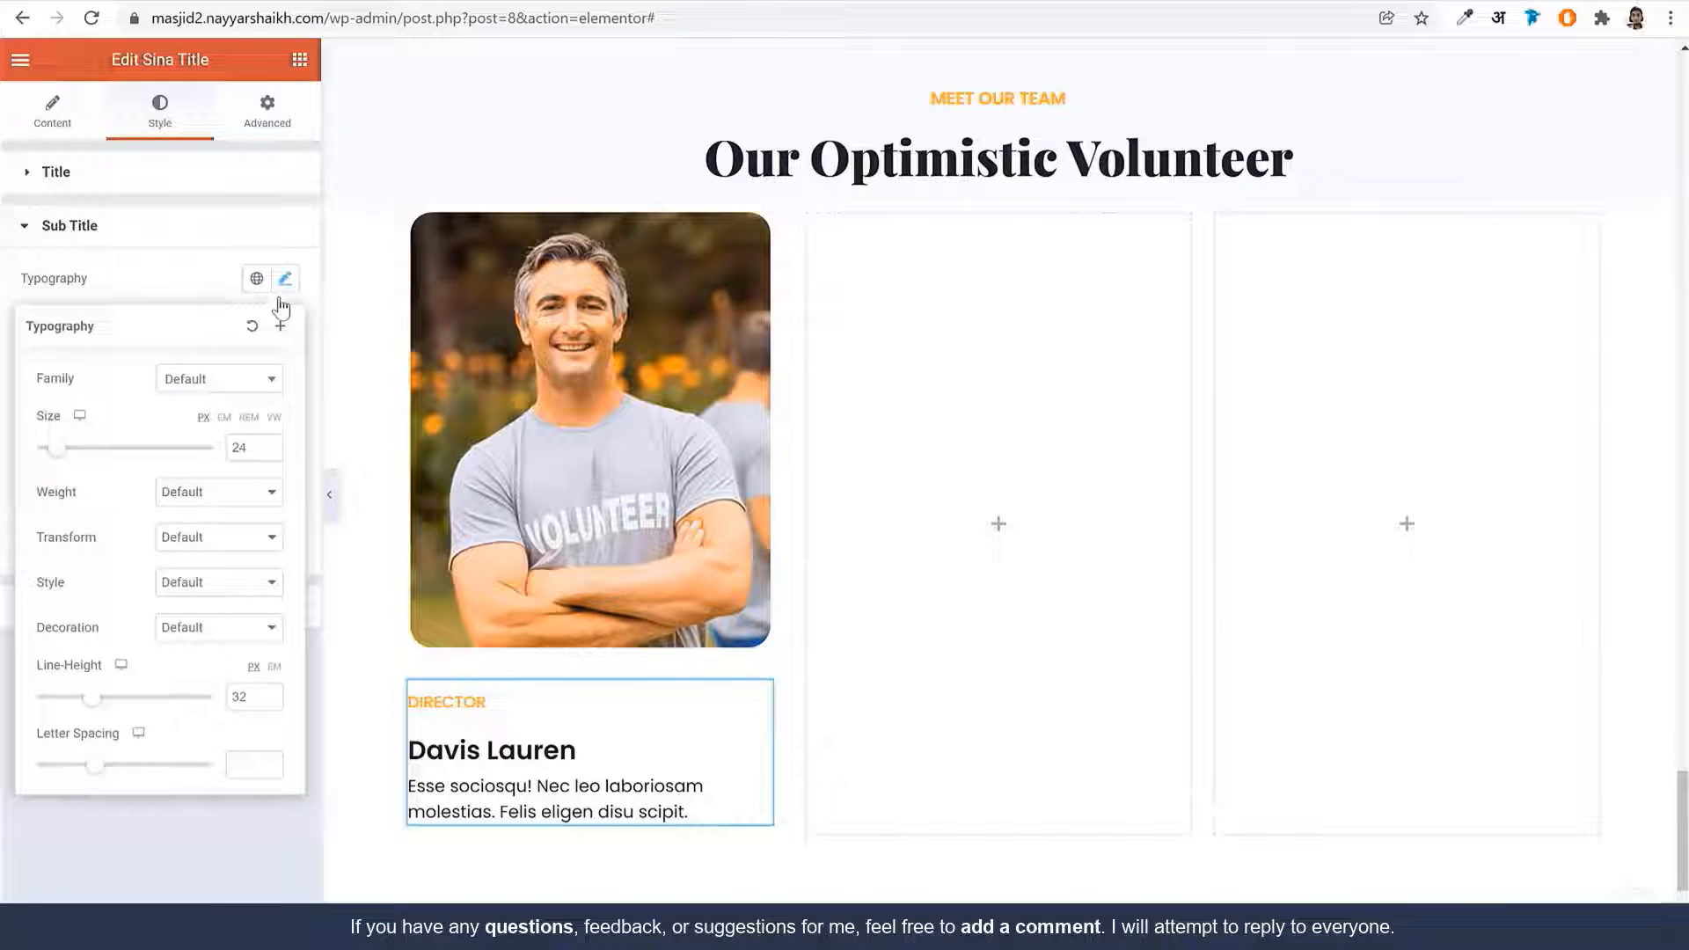
{"action": "left_click", "coordinate": [208, 387]}
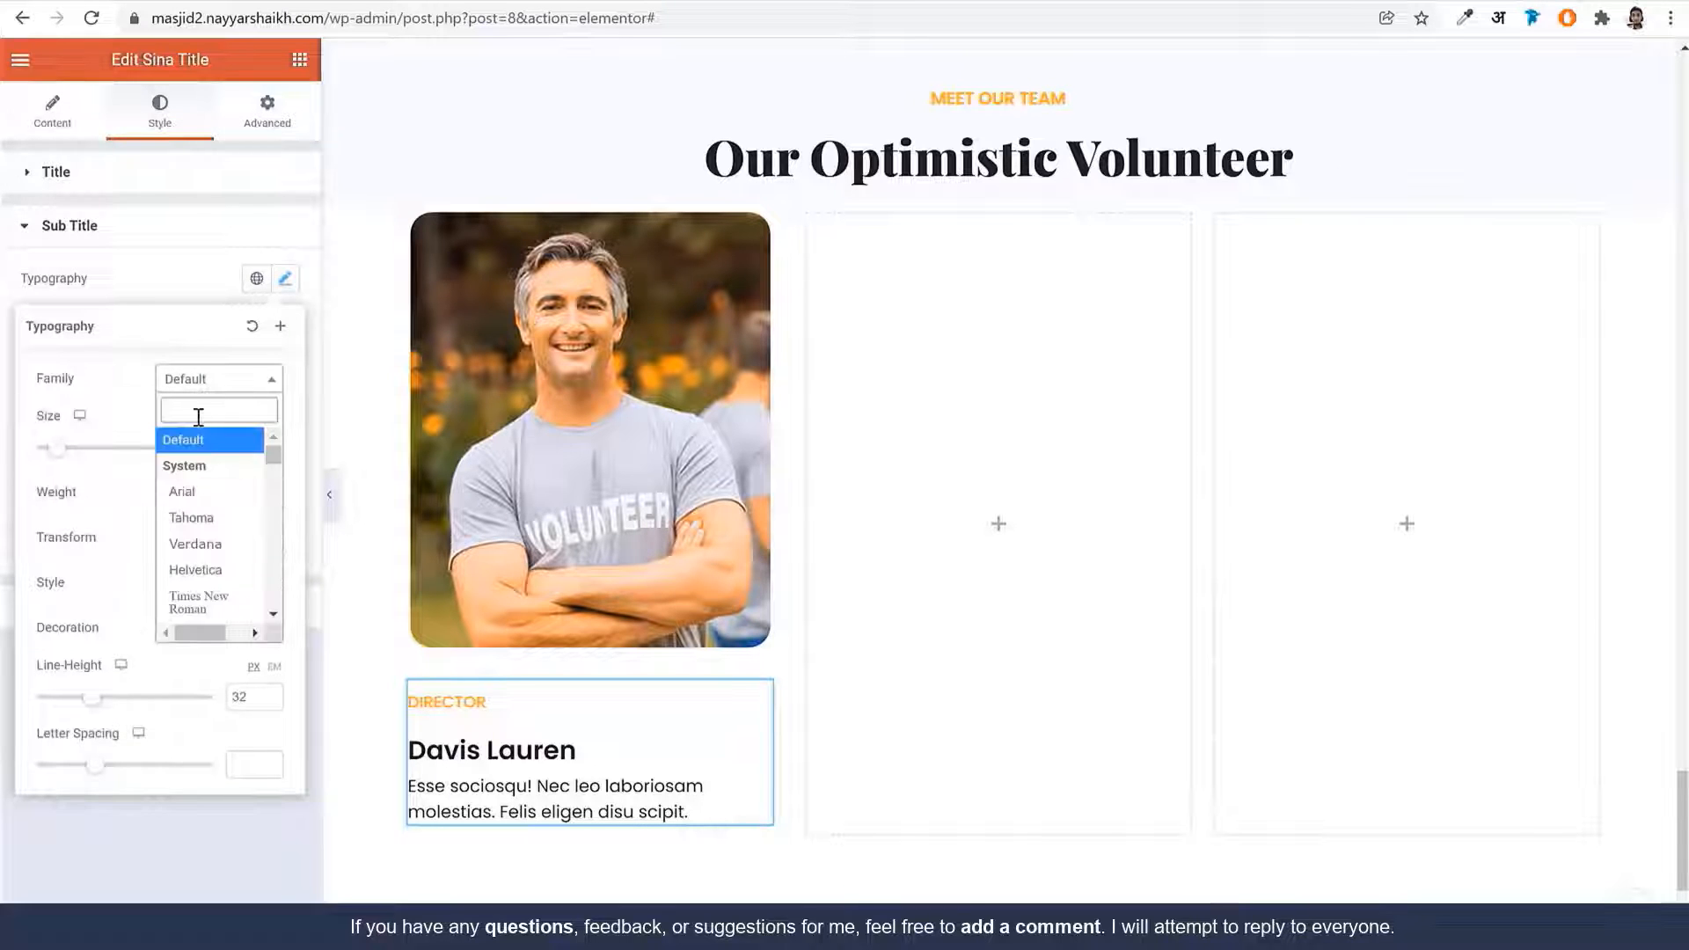
{"action": "type", "text": "playfair"}
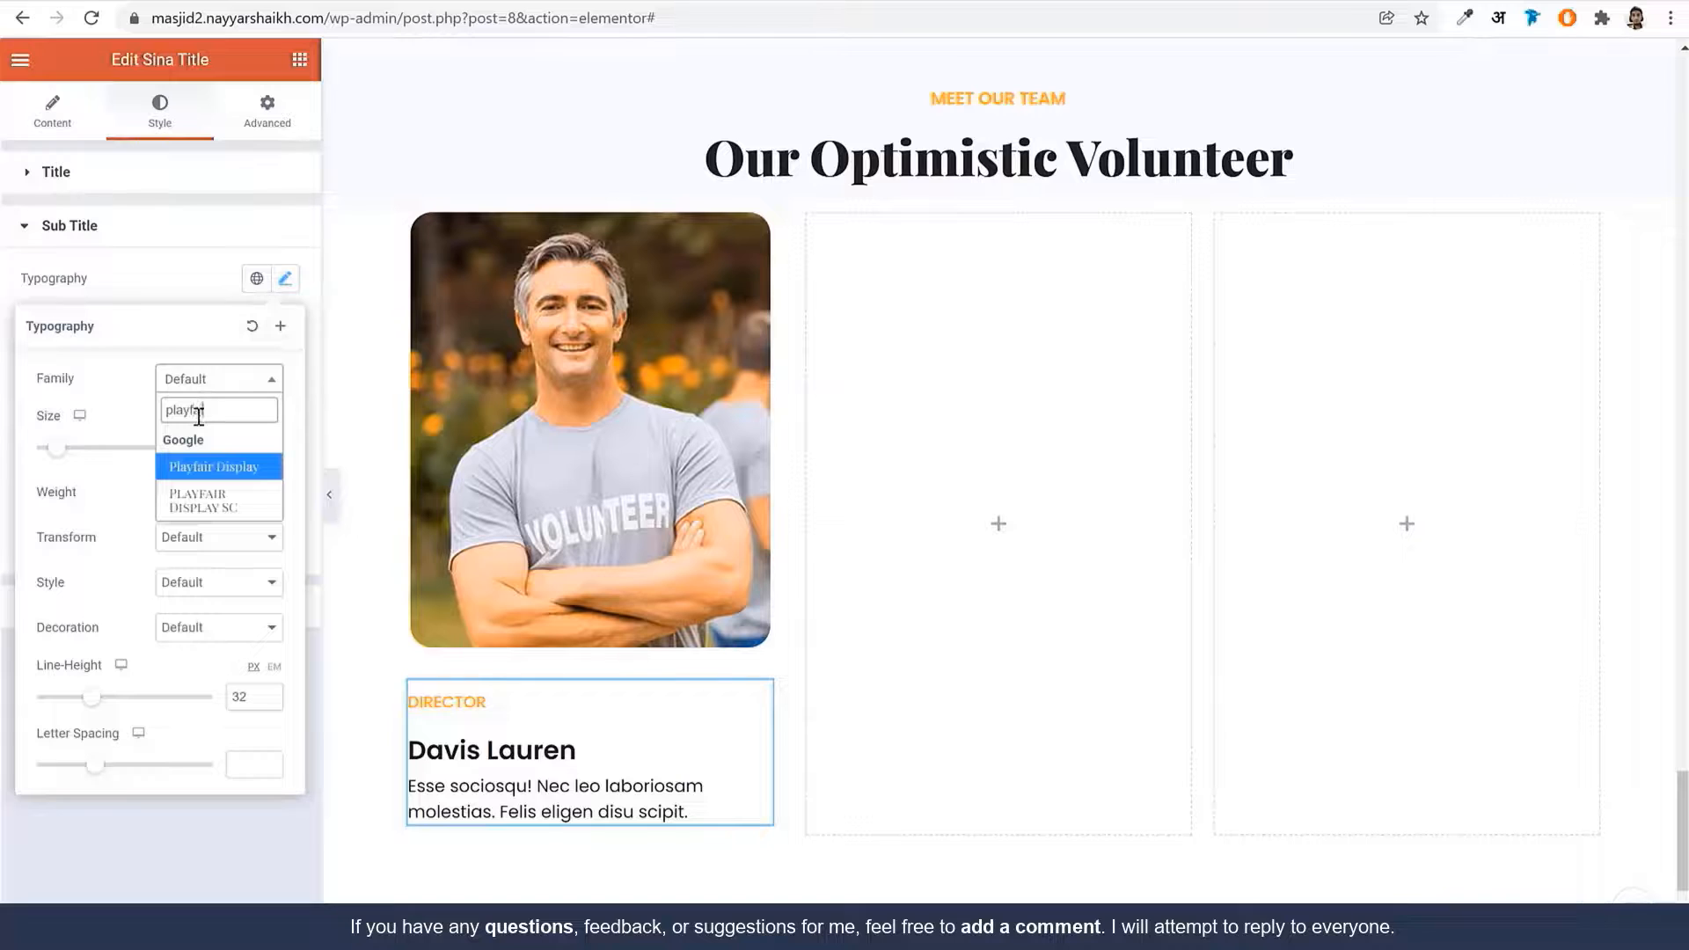
{"action": "key", "text": "Return"}
{"action": "left_click", "coordinate": [270, 453]}
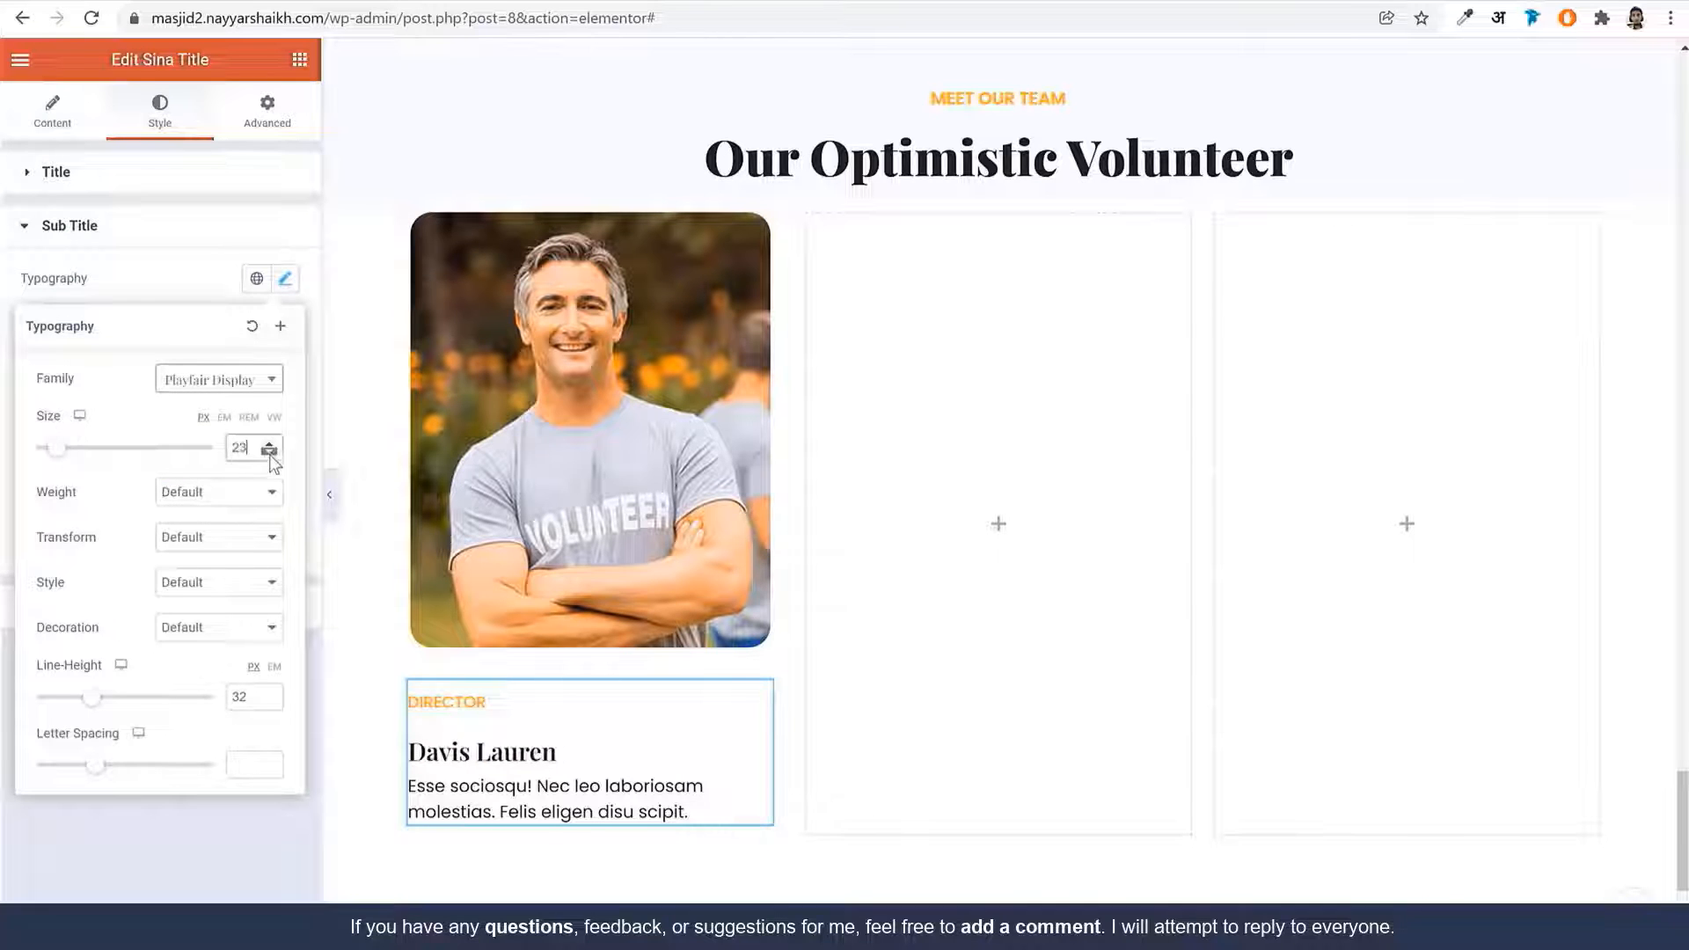
{"action": "left_click", "coordinate": [217, 492]}
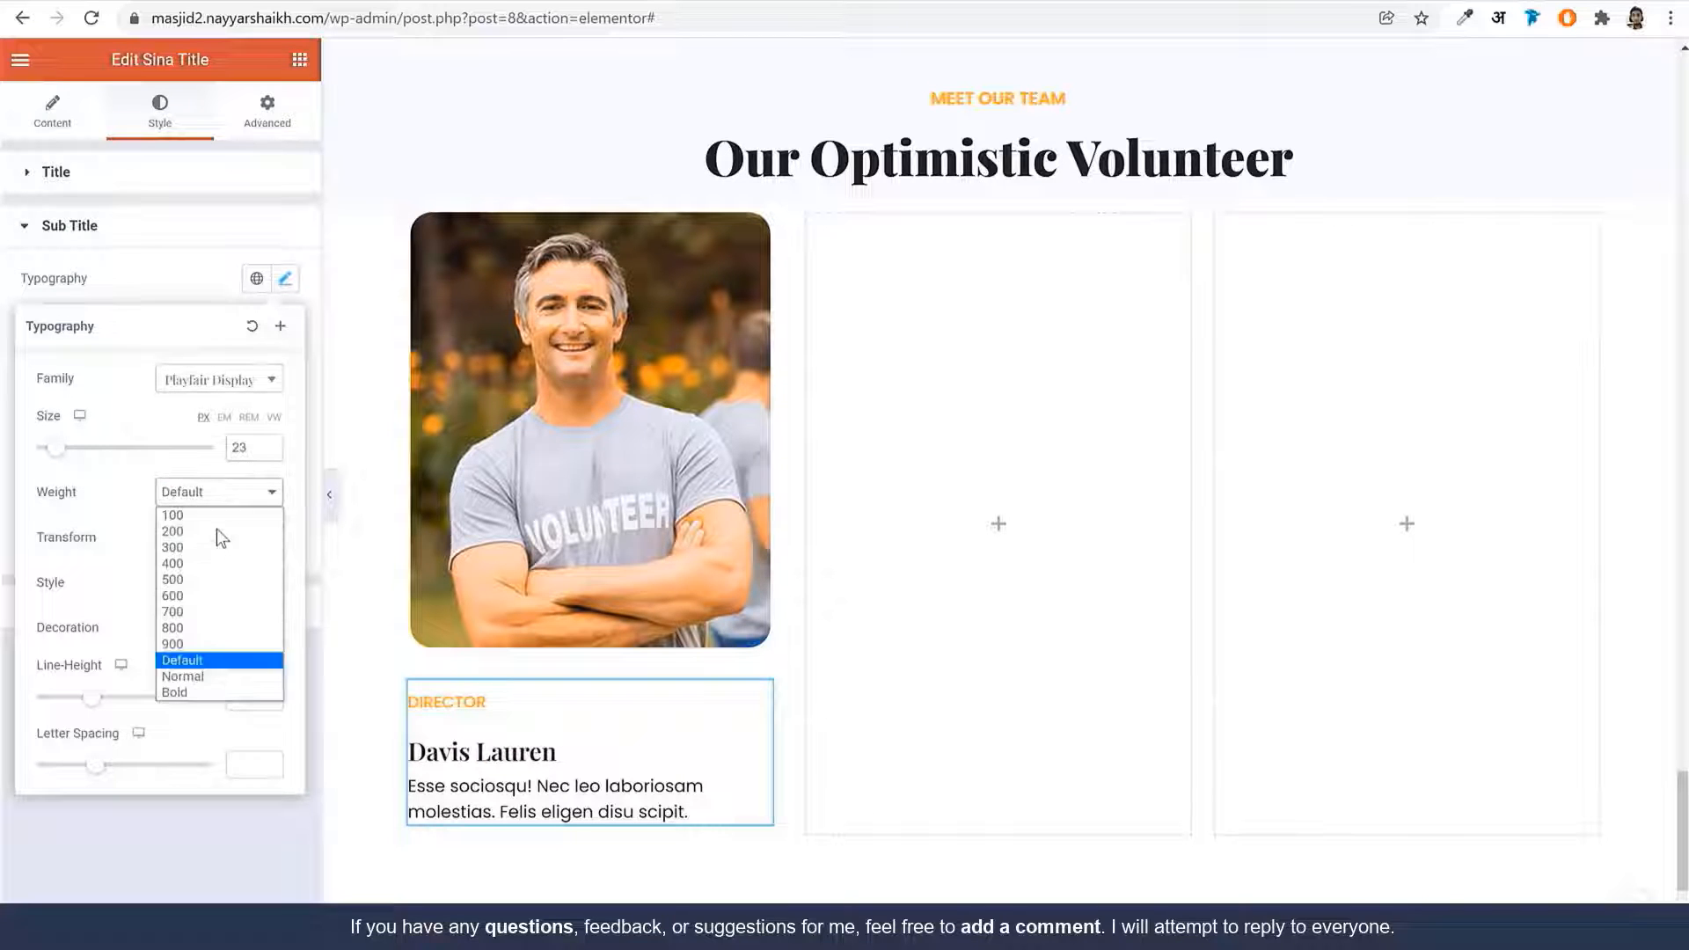
{"action": "left_click", "coordinate": [202, 645]}
{"action": "left_click", "coordinate": [270, 665]}
{"action": "left_click", "coordinate": [222, 696]}
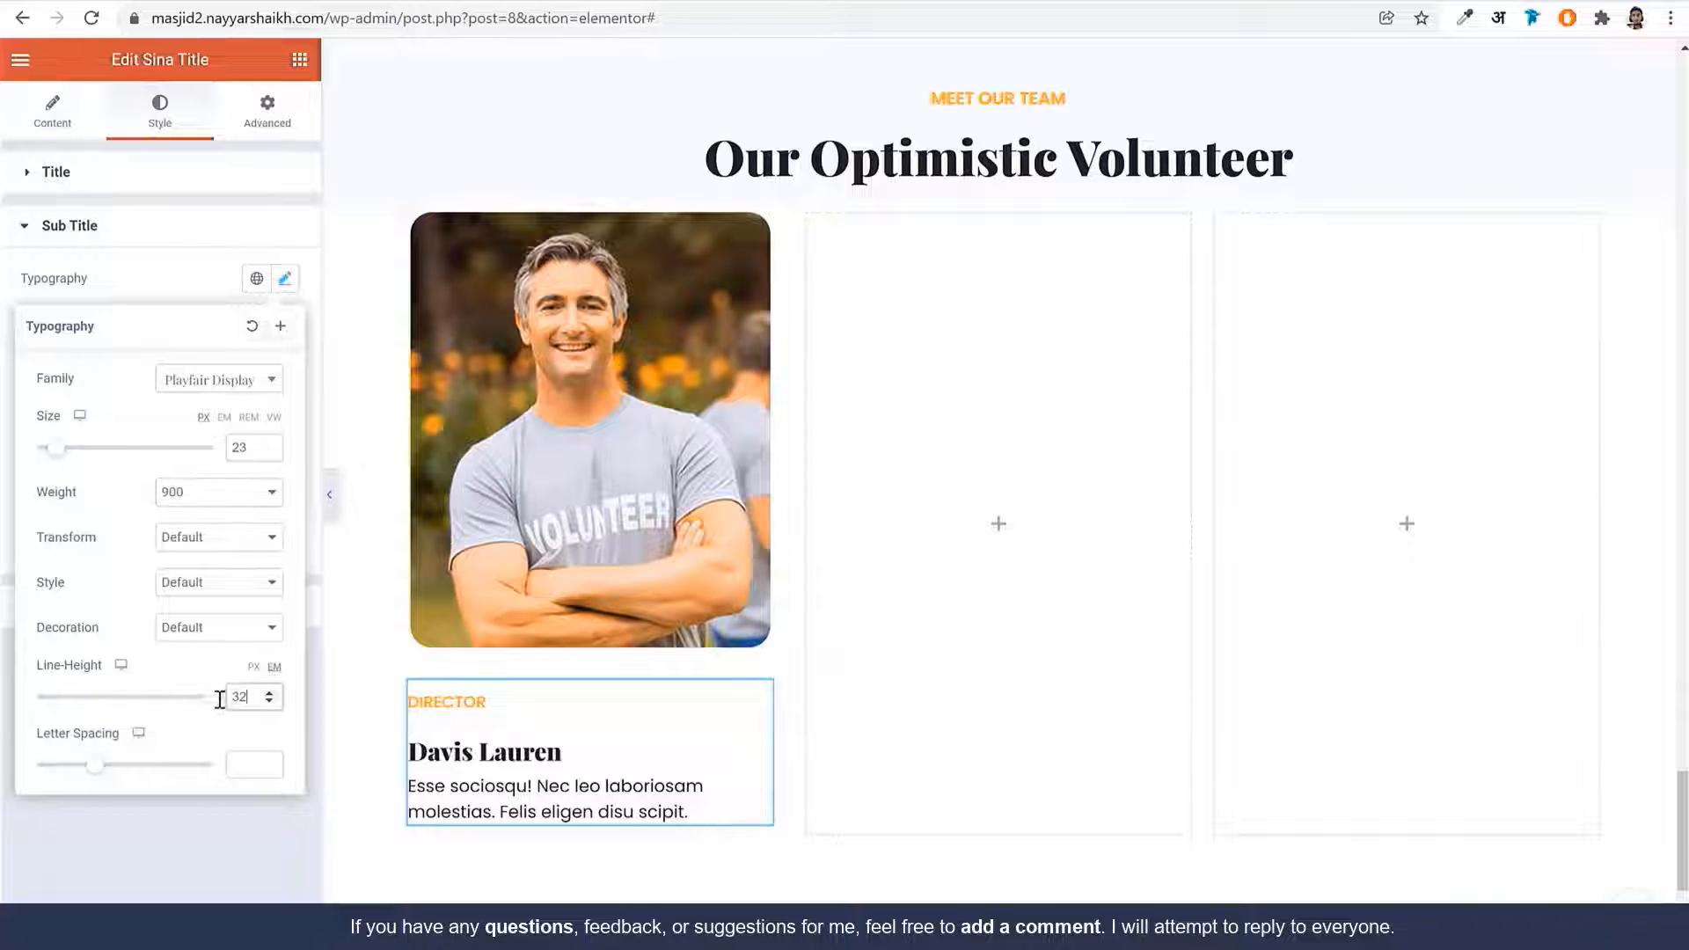
{"action": "type", "text": "1.2"}
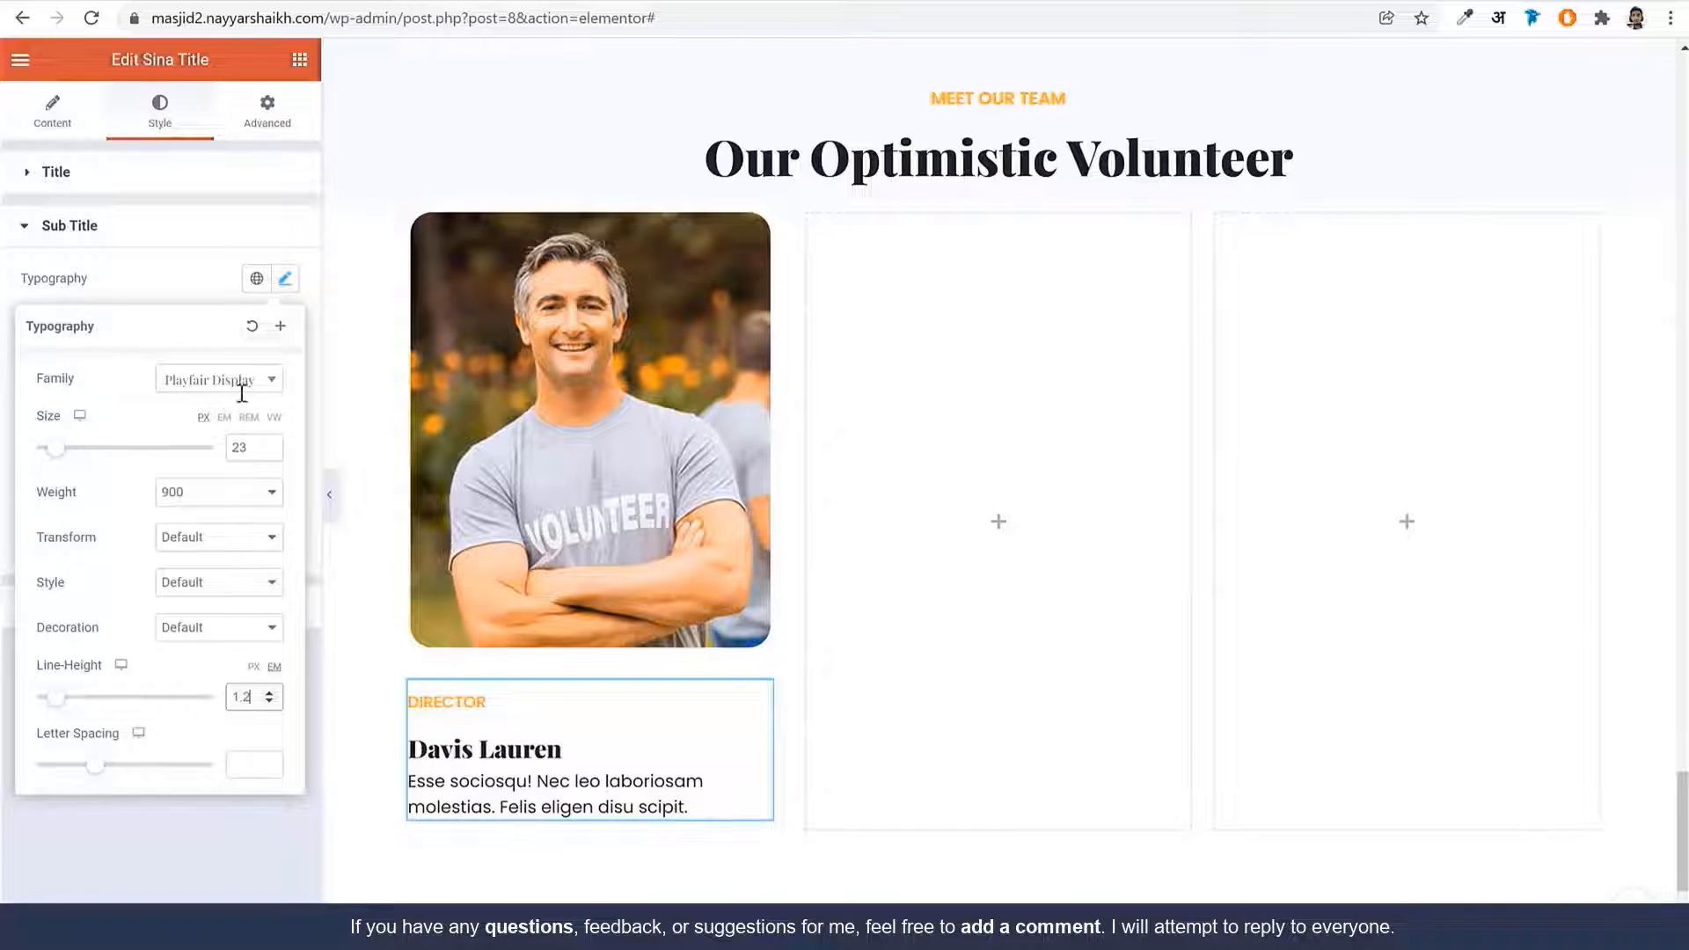
{"action": "left_click", "coordinate": [285, 279]}
{"action": "double_click", "coordinate": [161, 531]}
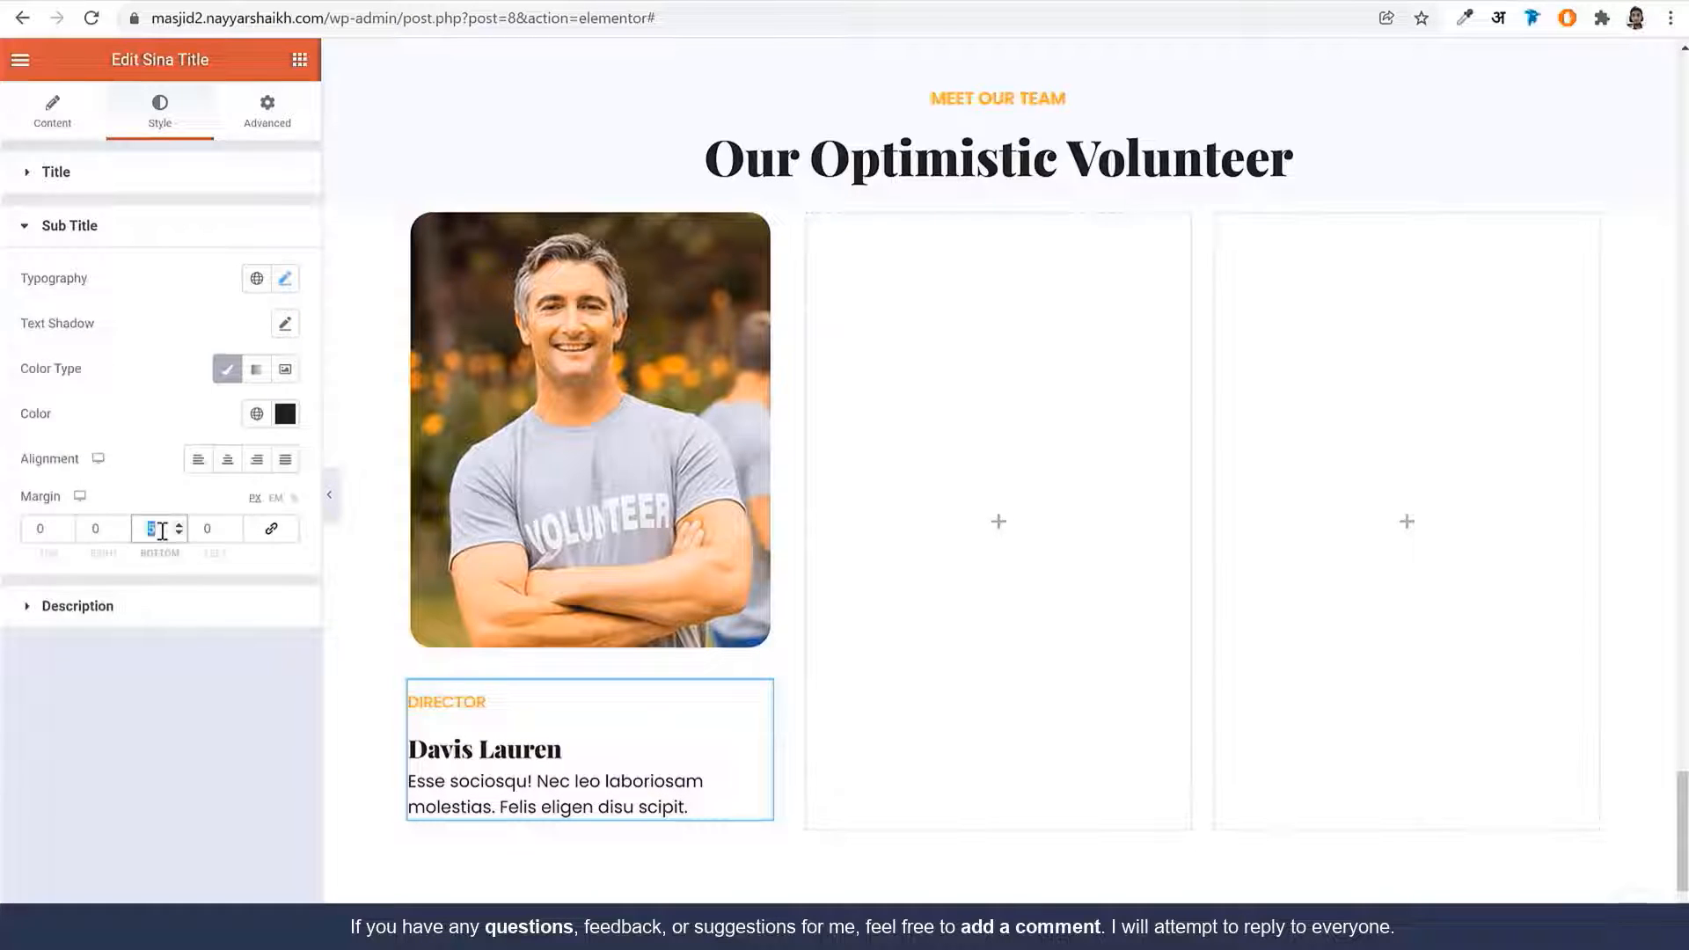
{"action": "type", "text": "10"}
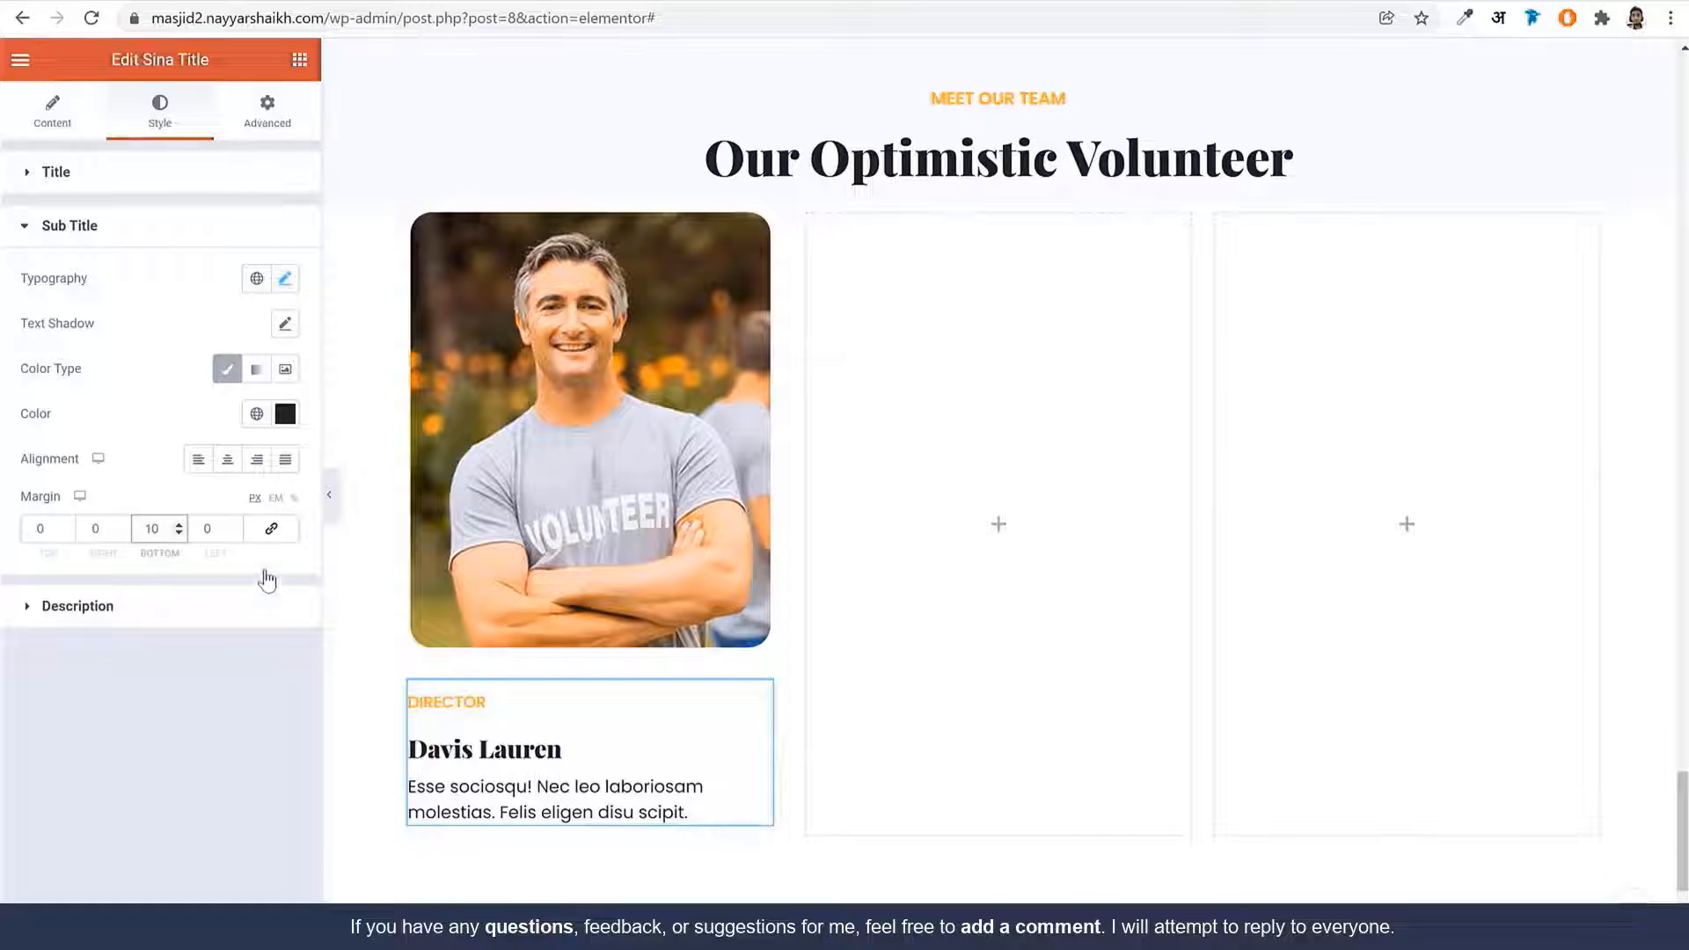
Set the description text to 15px with weight 300
{"action": "left_click", "coordinate": [181, 609]}
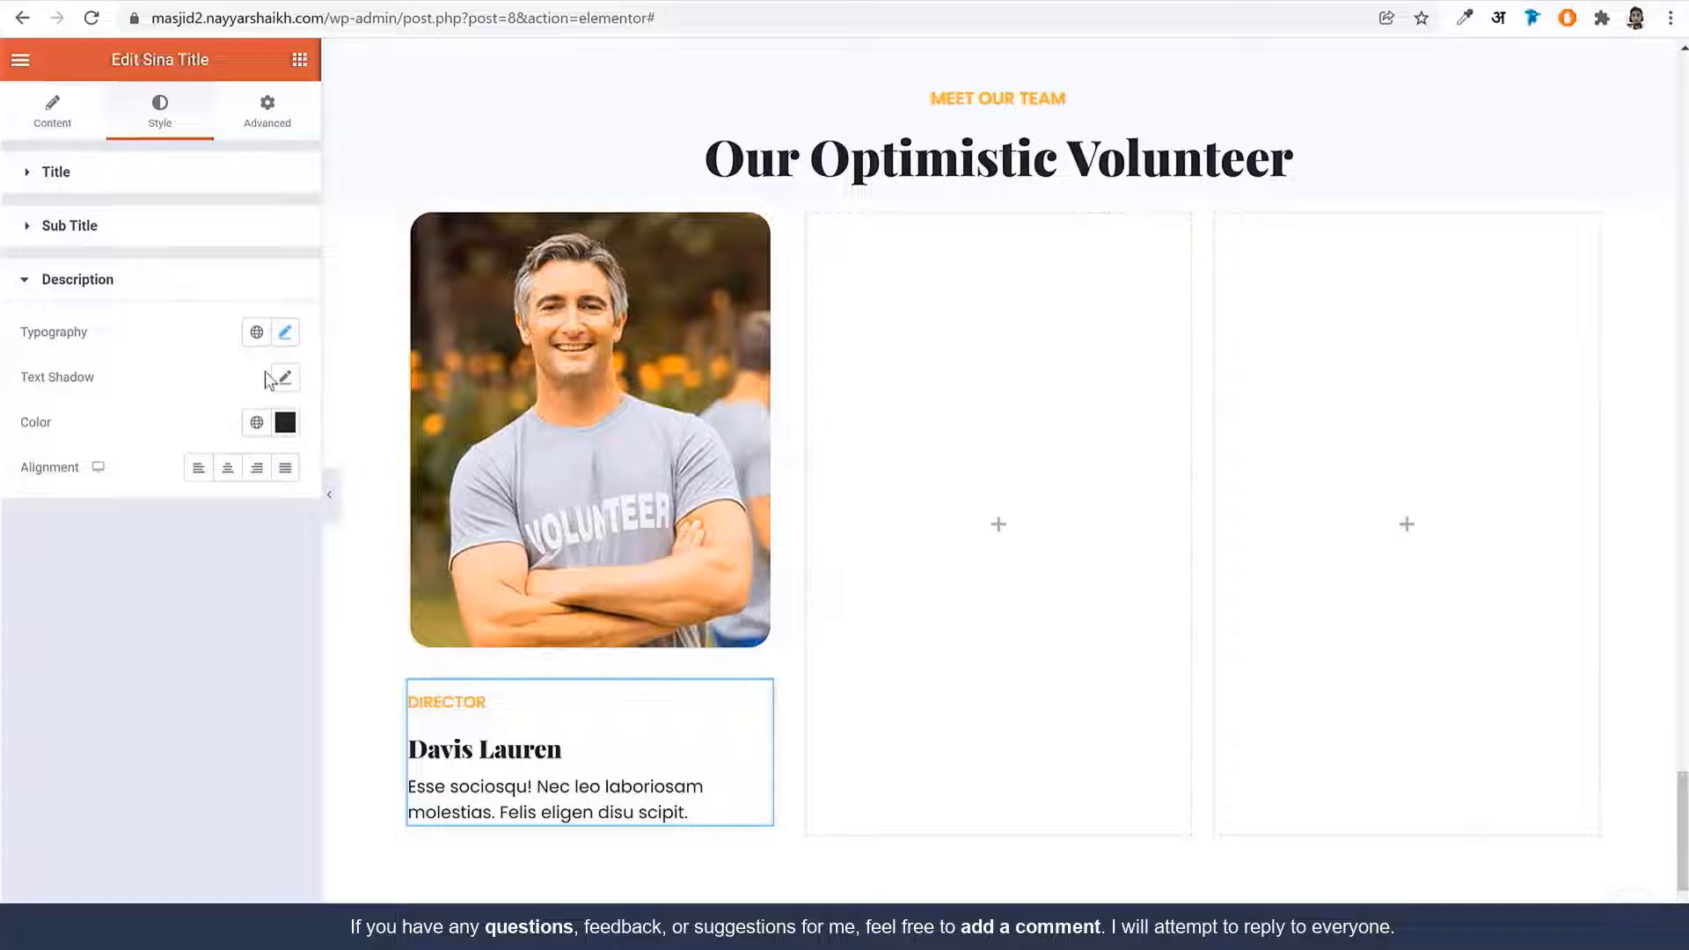
{"action": "left_click", "coordinate": [286, 333]}
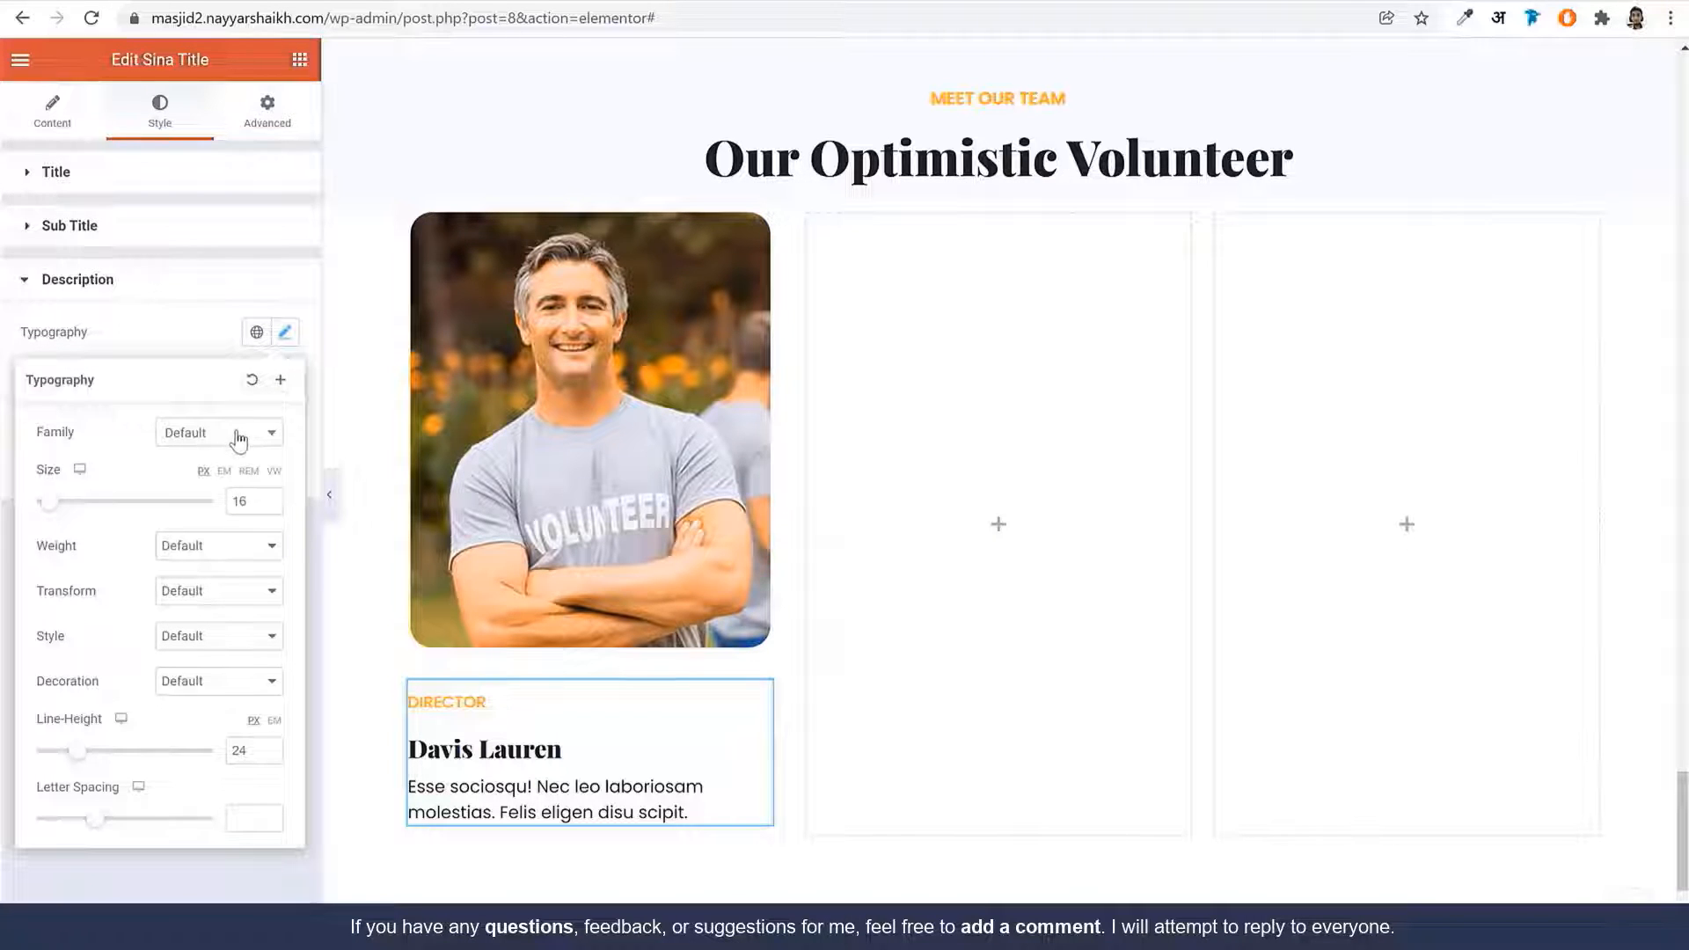
{"action": "left_click", "coordinate": [269, 506]}
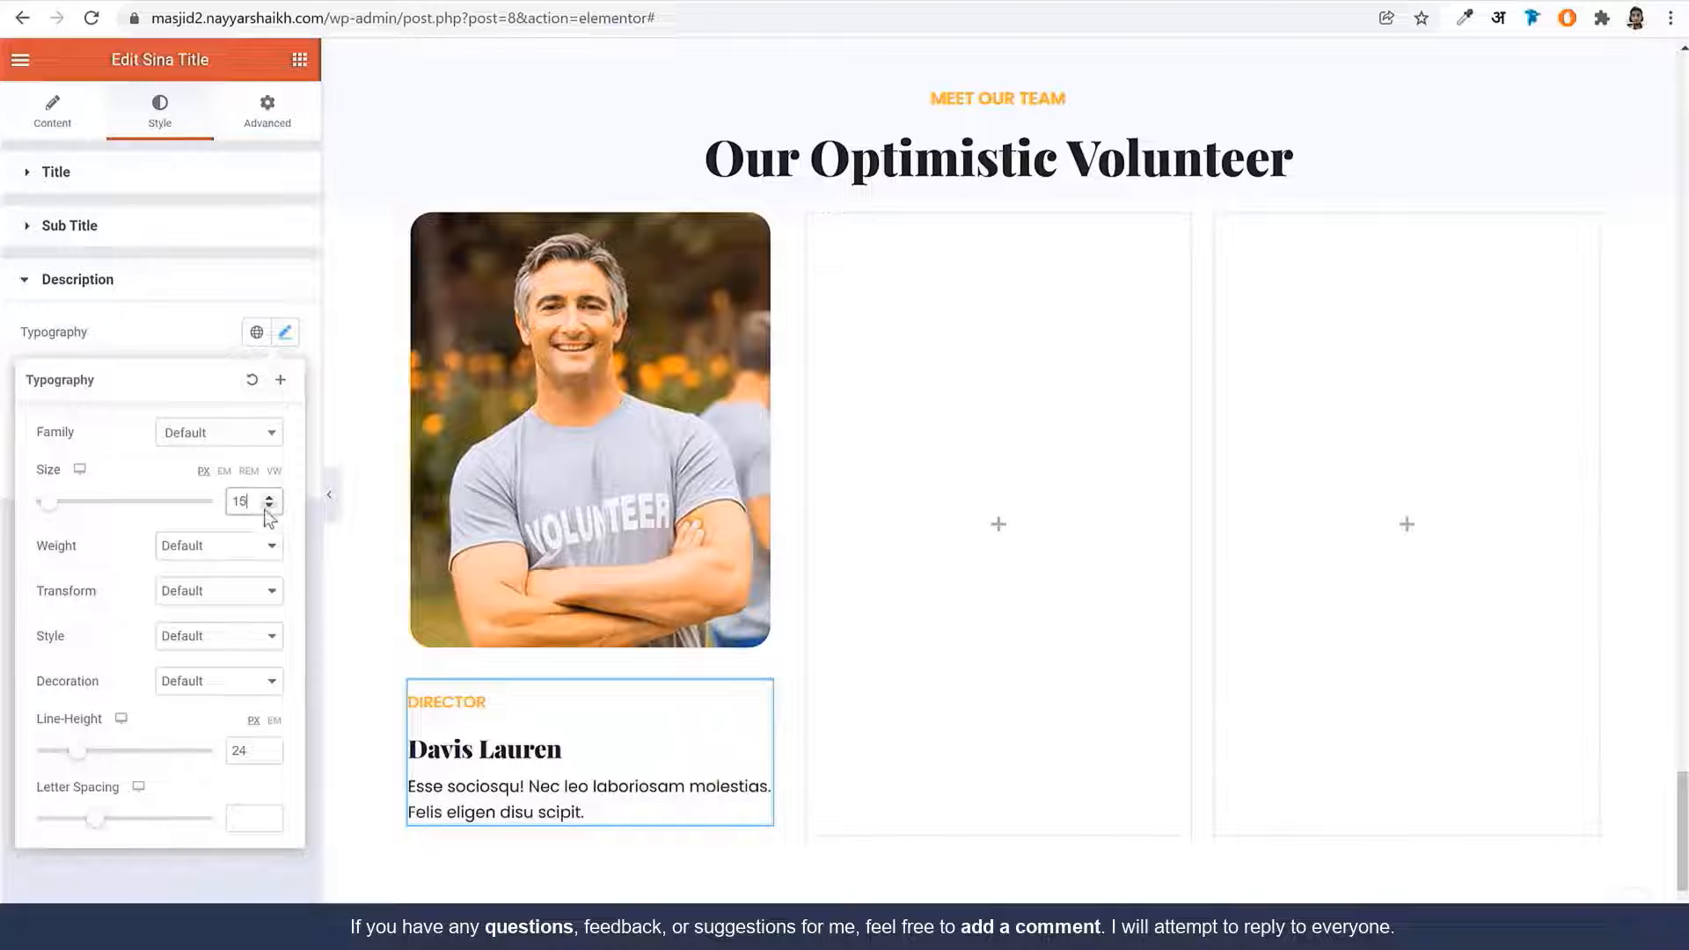
{"action": "left_click", "coordinate": [231, 547]}
{"action": "left_click", "coordinate": [209, 600]}
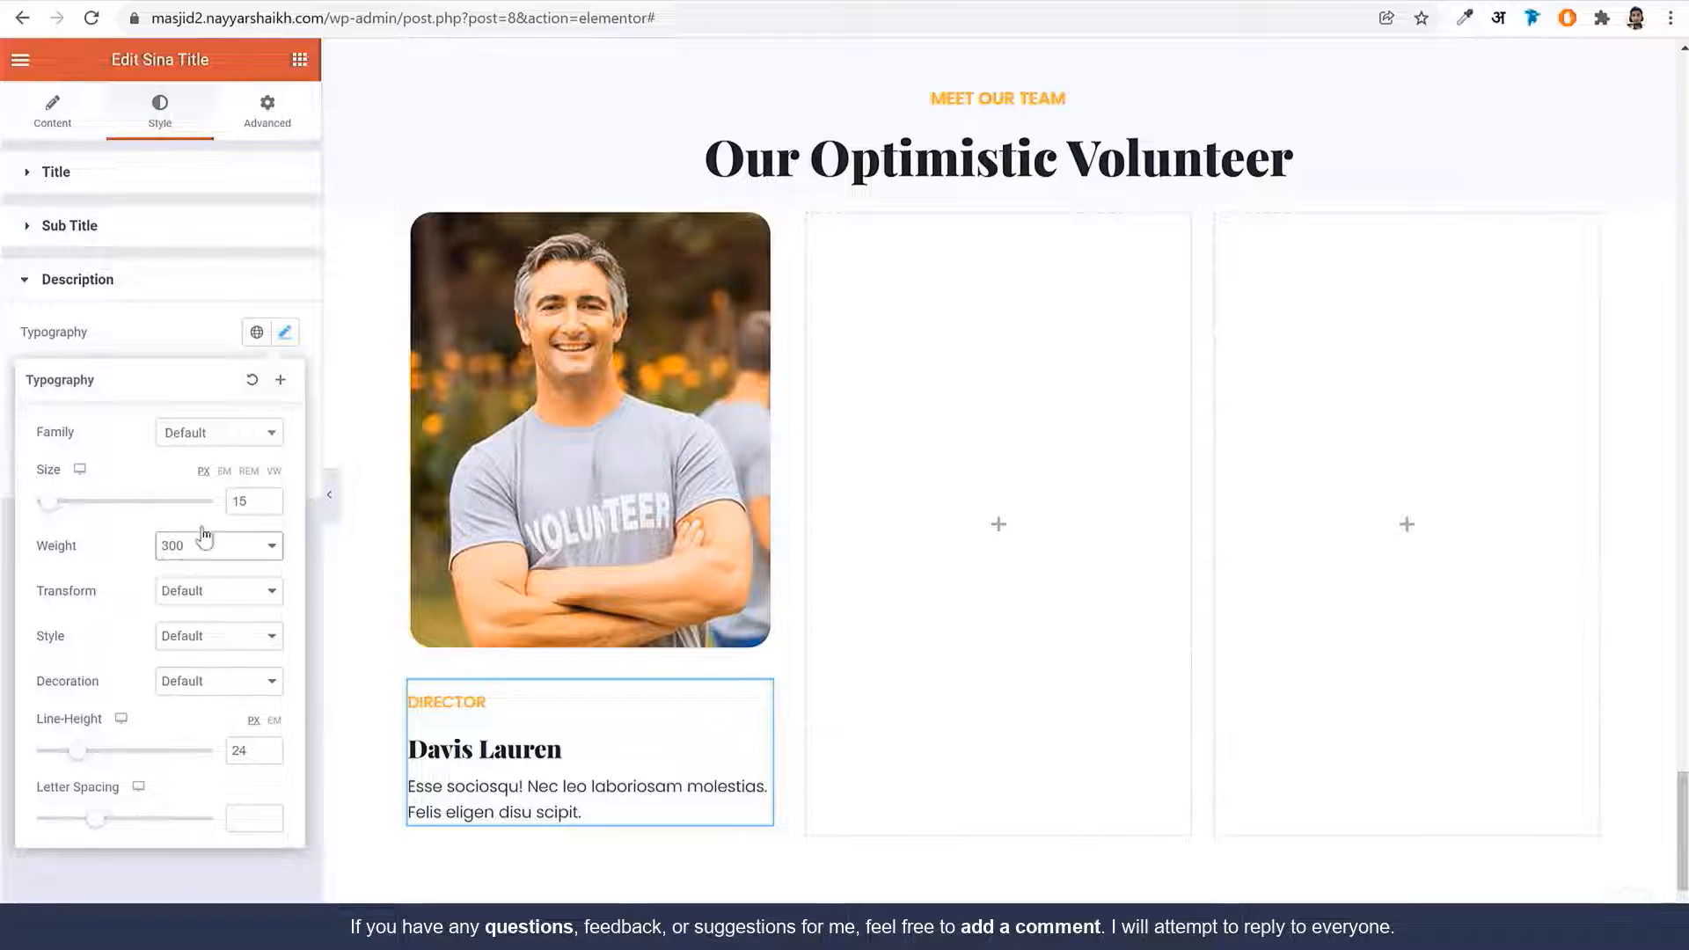
Give the title block a custom width of 80
{"action": "left_click", "coordinate": [295, 116]}
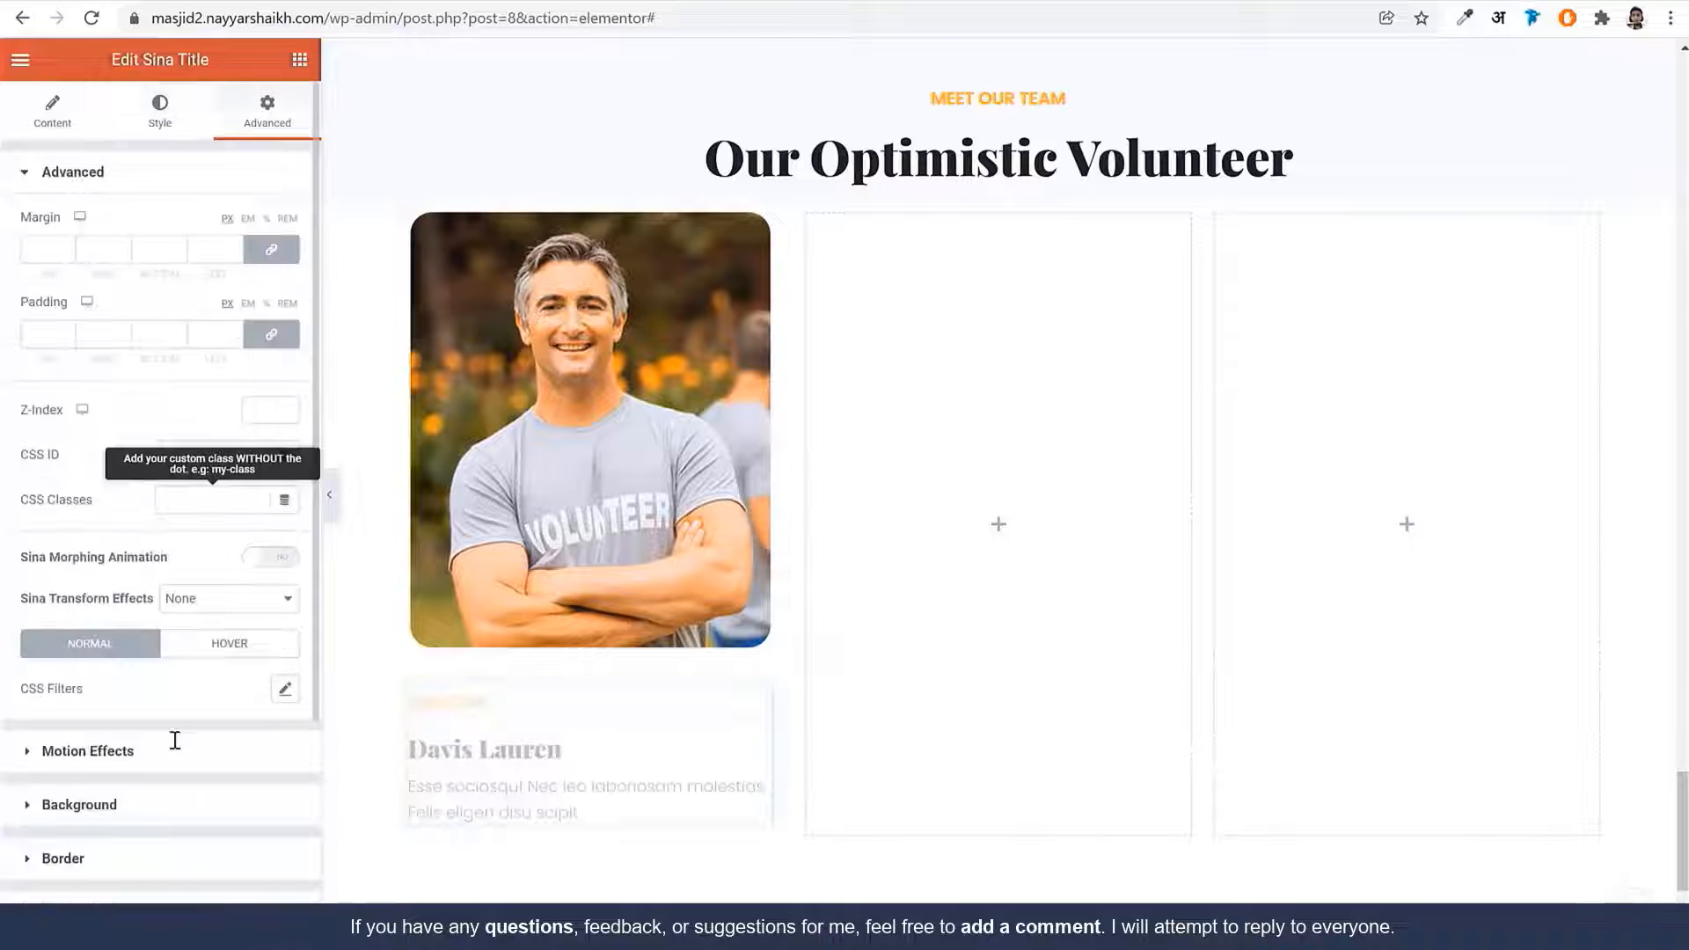
{"action": "scroll", "coordinate": [141, 845], "scroll_direction": "down", "scroll_amount": 3}
{"action": "left_click", "coordinate": [110, 728]}
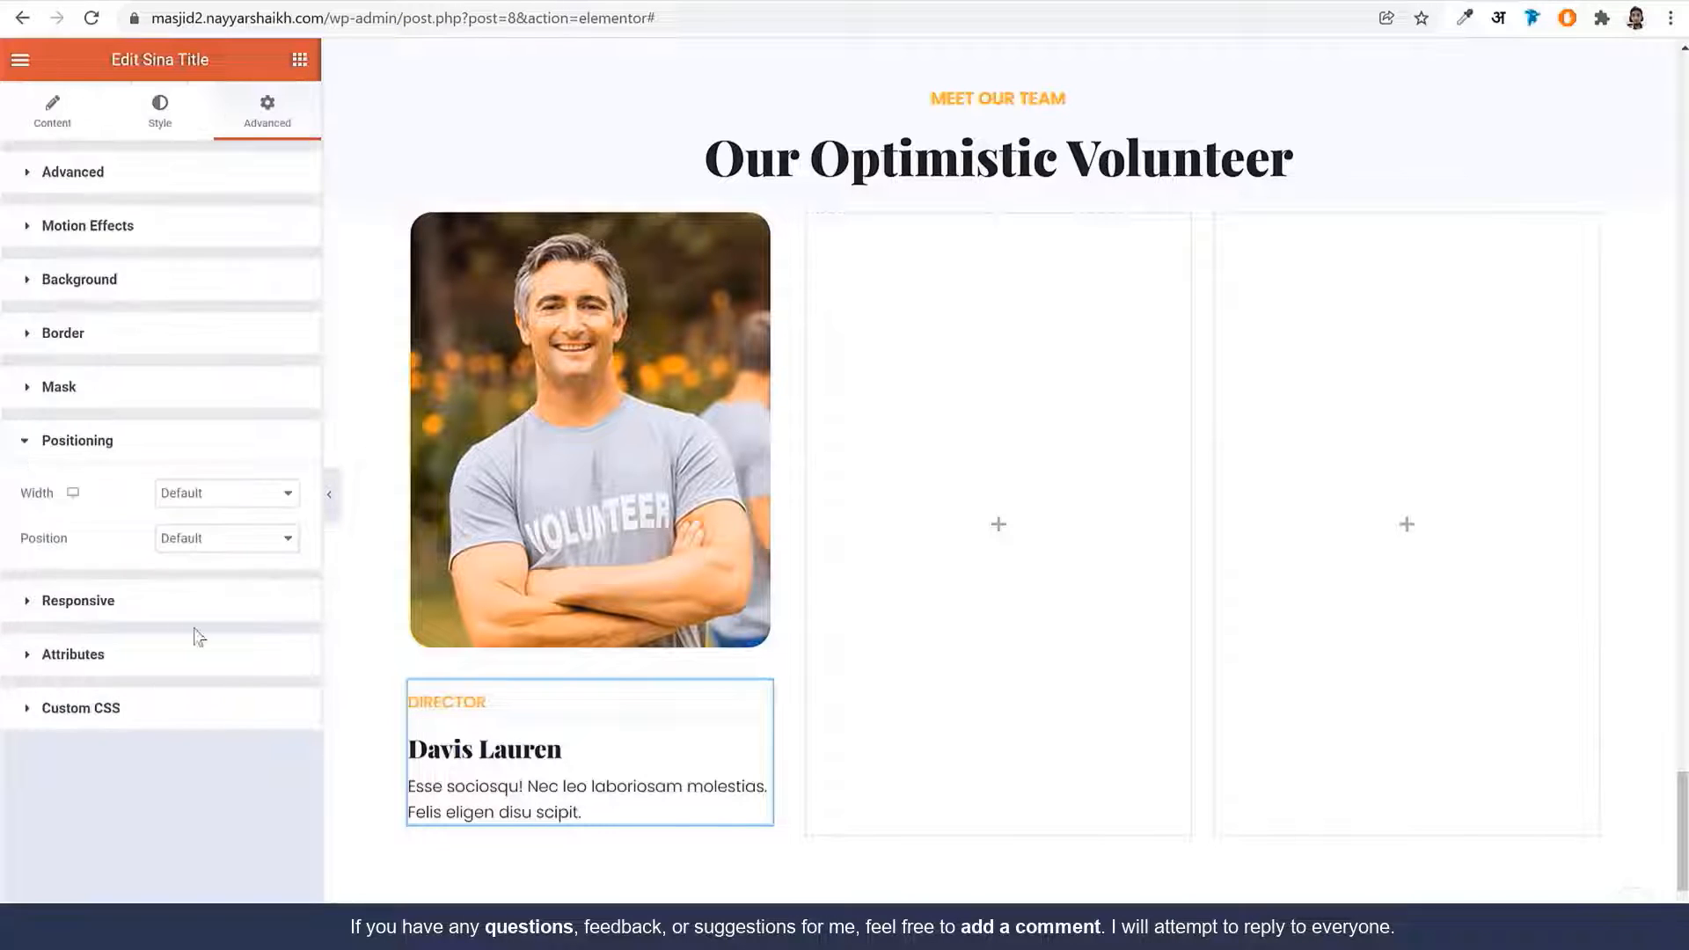
{"action": "left_click", "coordinate": [255, 494]}
{"action": "left_click", "coordinate": [235, 567]}
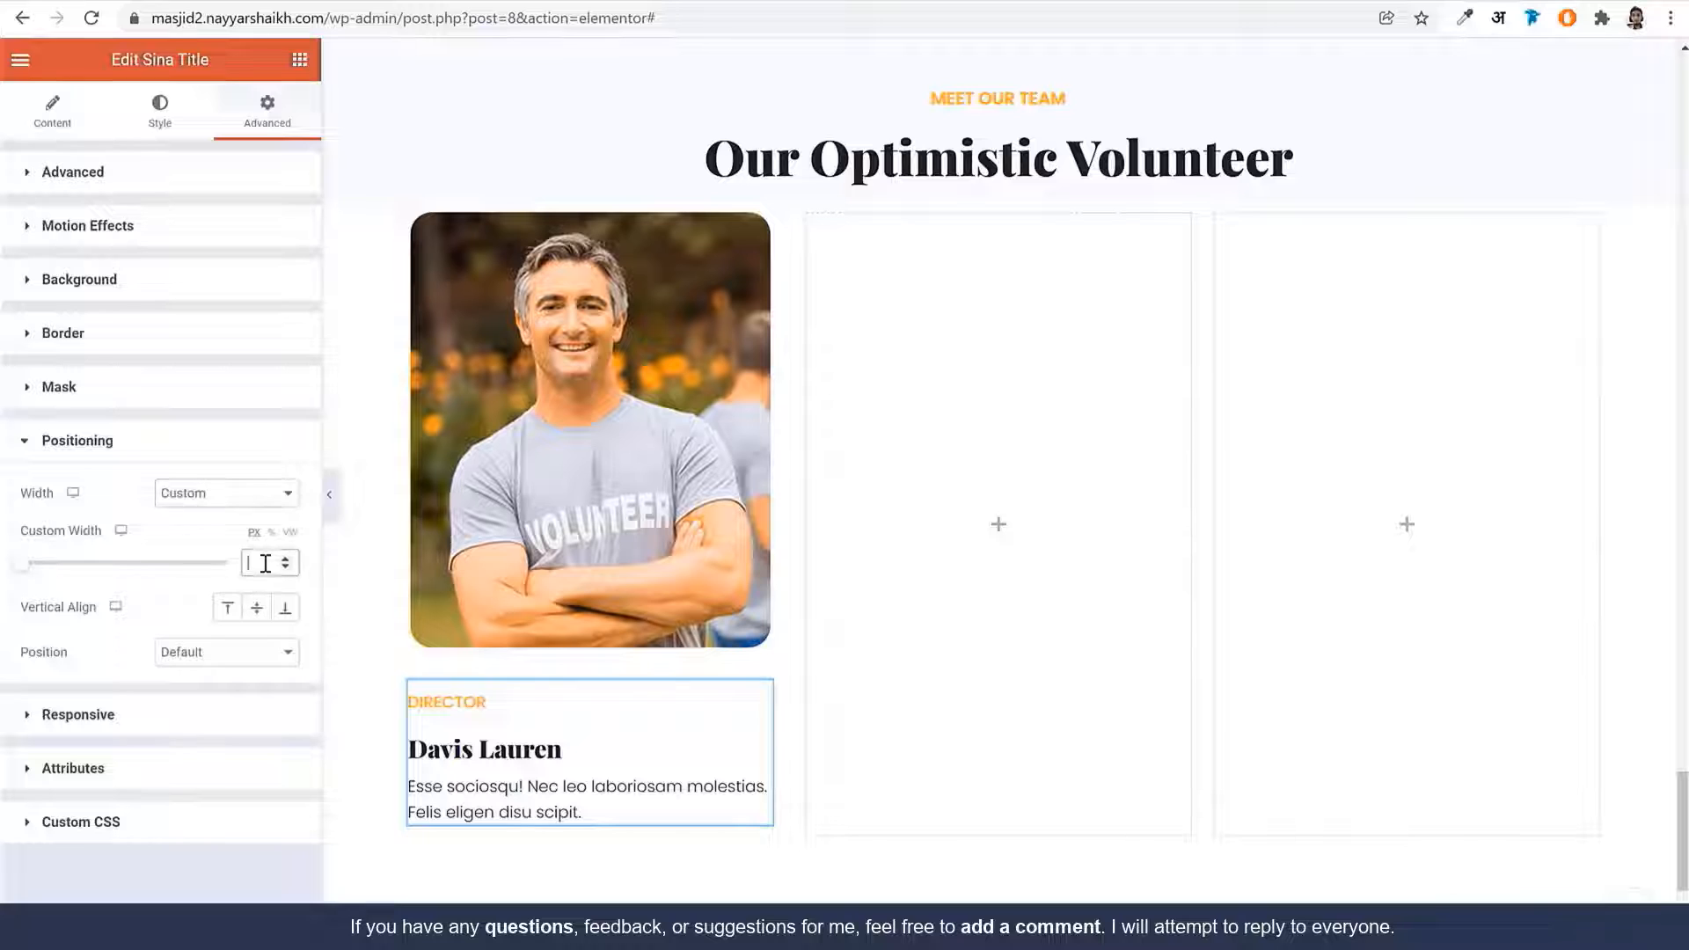
{"action": "left_click", "coordinate": [255, 563]}
{"action": "type", "text": "80"}
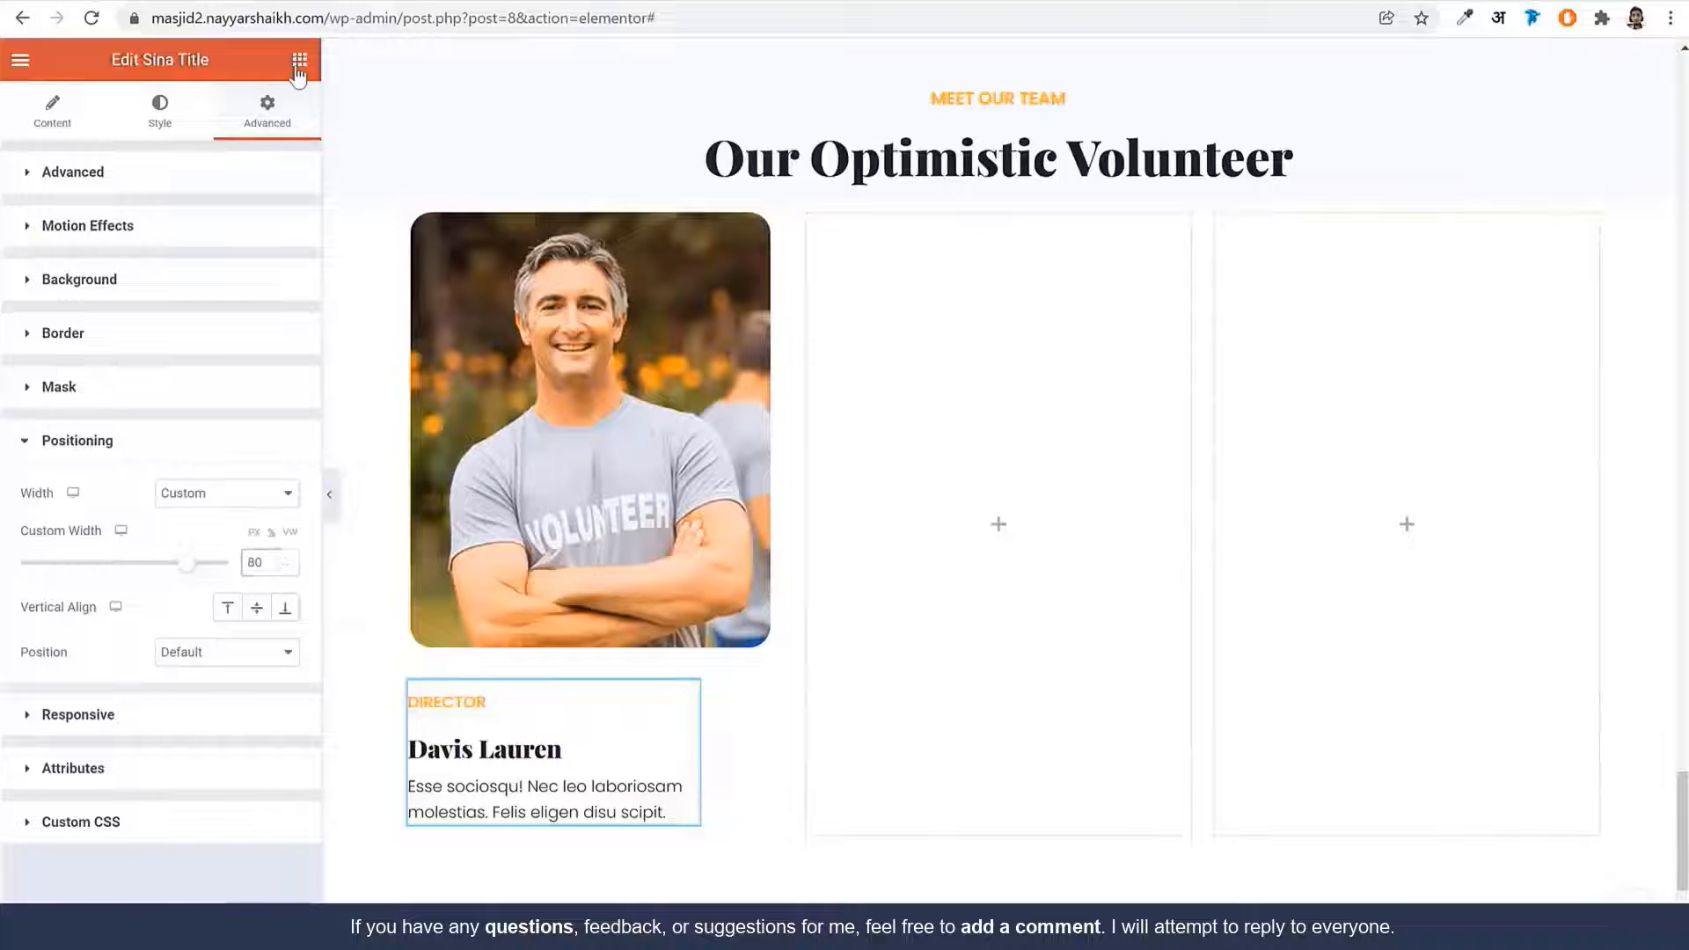
Add a Sina Social Icons widget below the text and give Facebook the icofont-facebook icon
{"action": "left_click", "coordinate": [299, 61]}
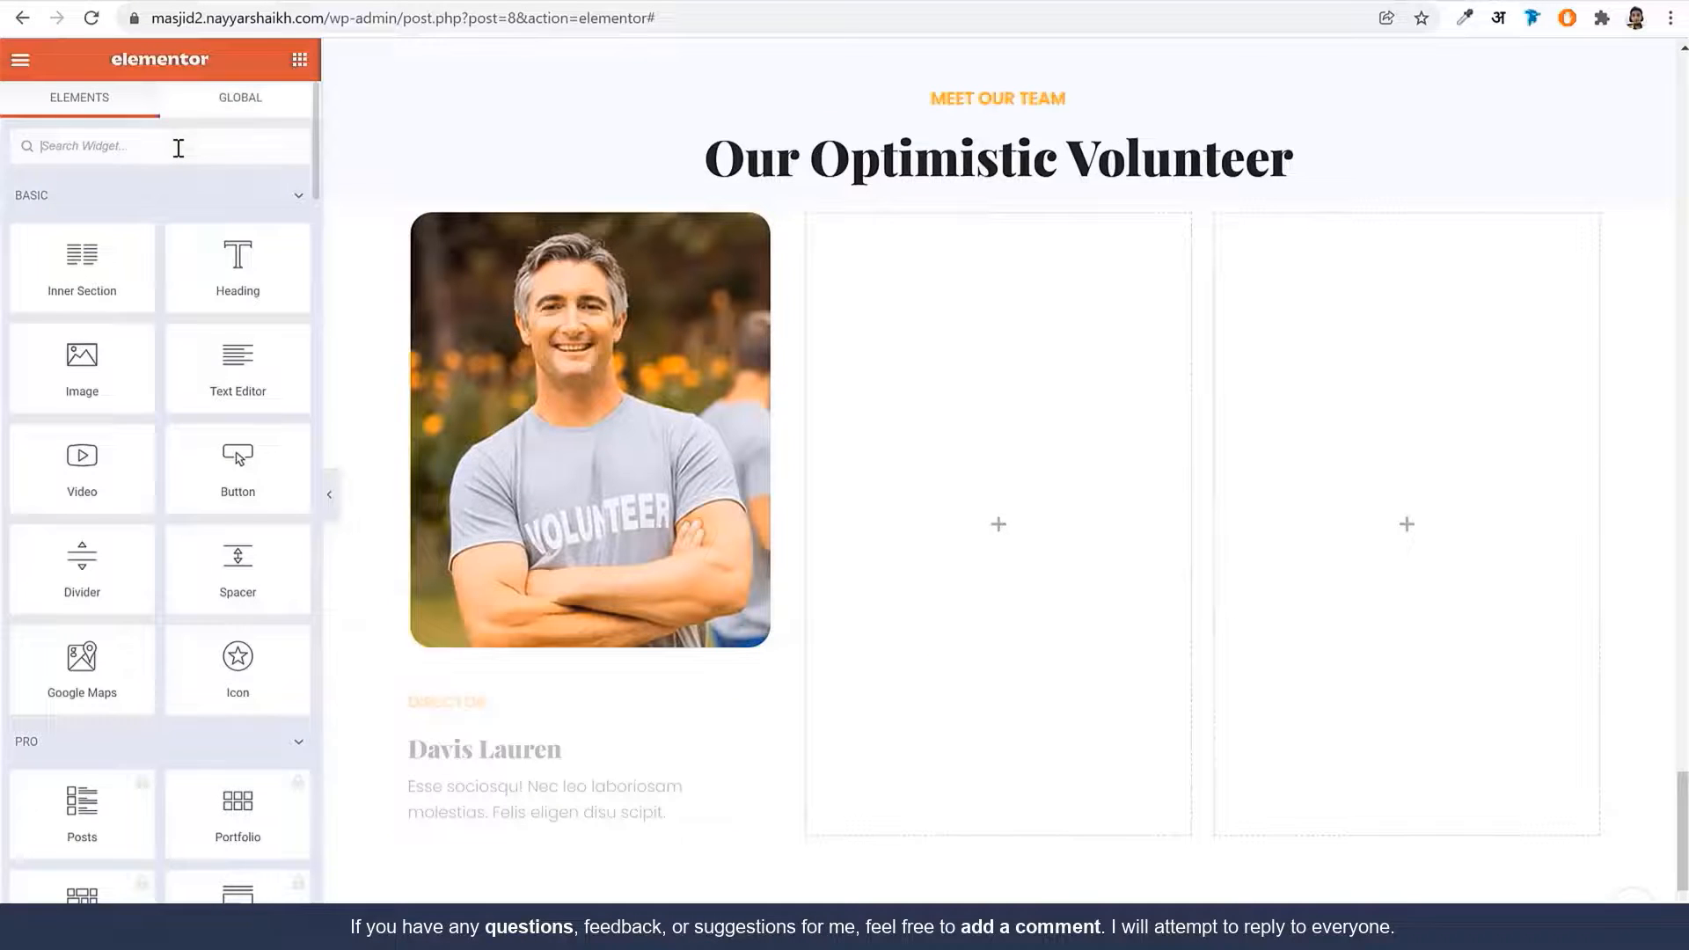
{"action": "type", "text": "soci"}
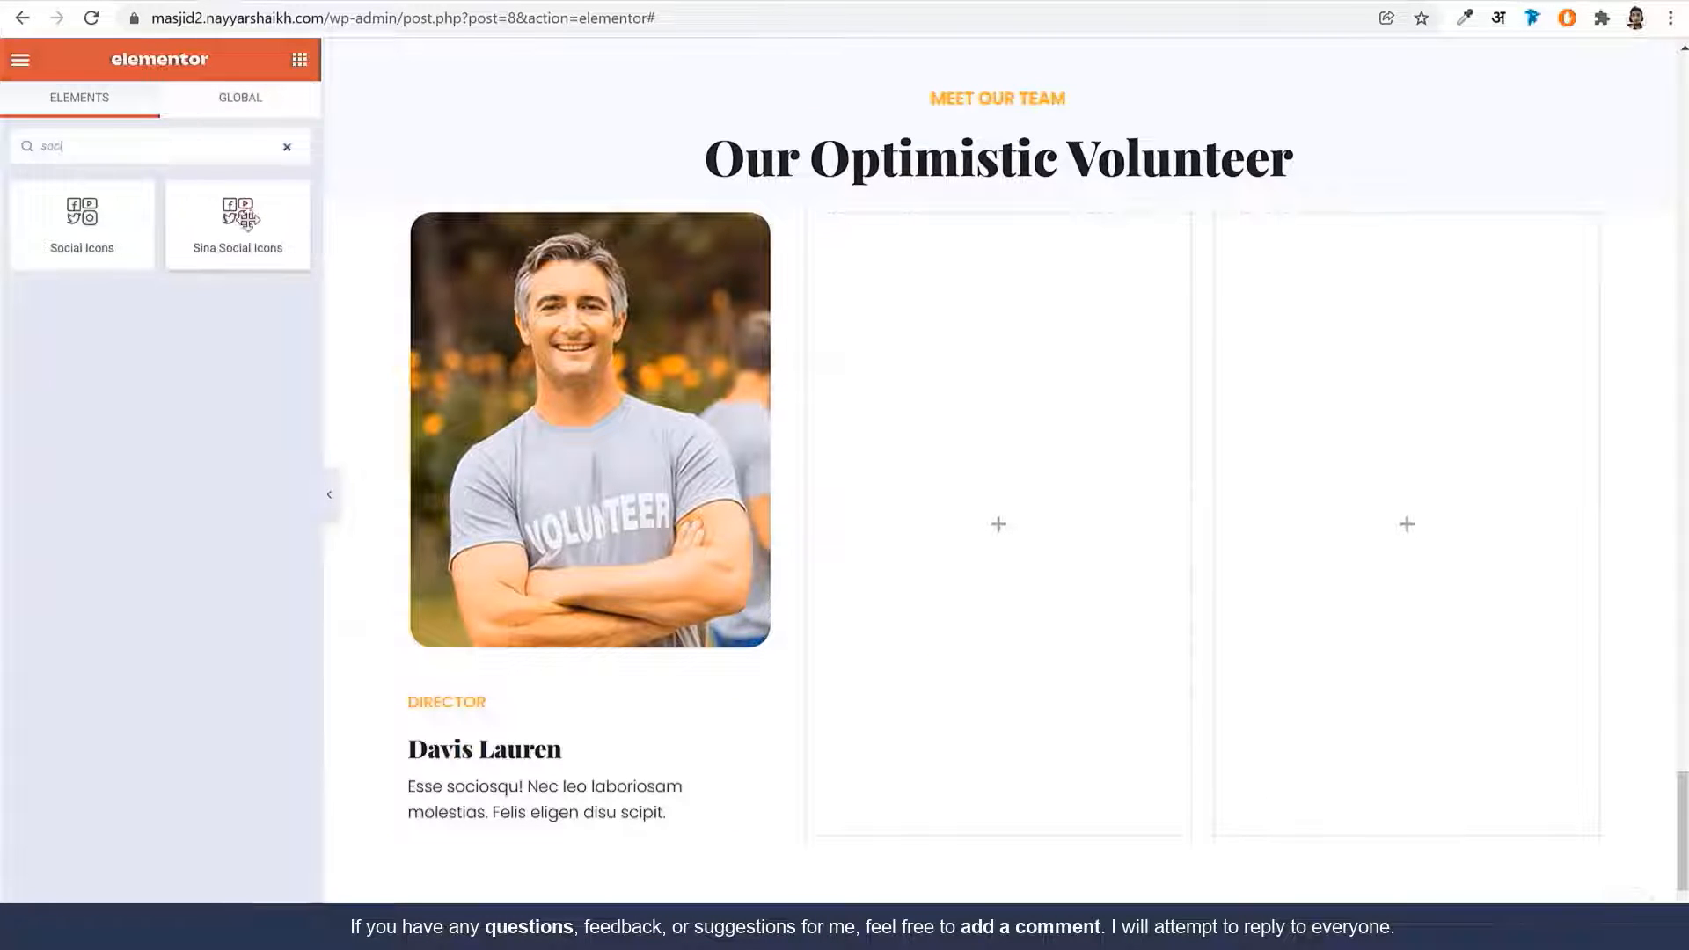
{"action": "left_click_drag", "start_coordinate": [247, 220], "coordinate": [700, 773]}
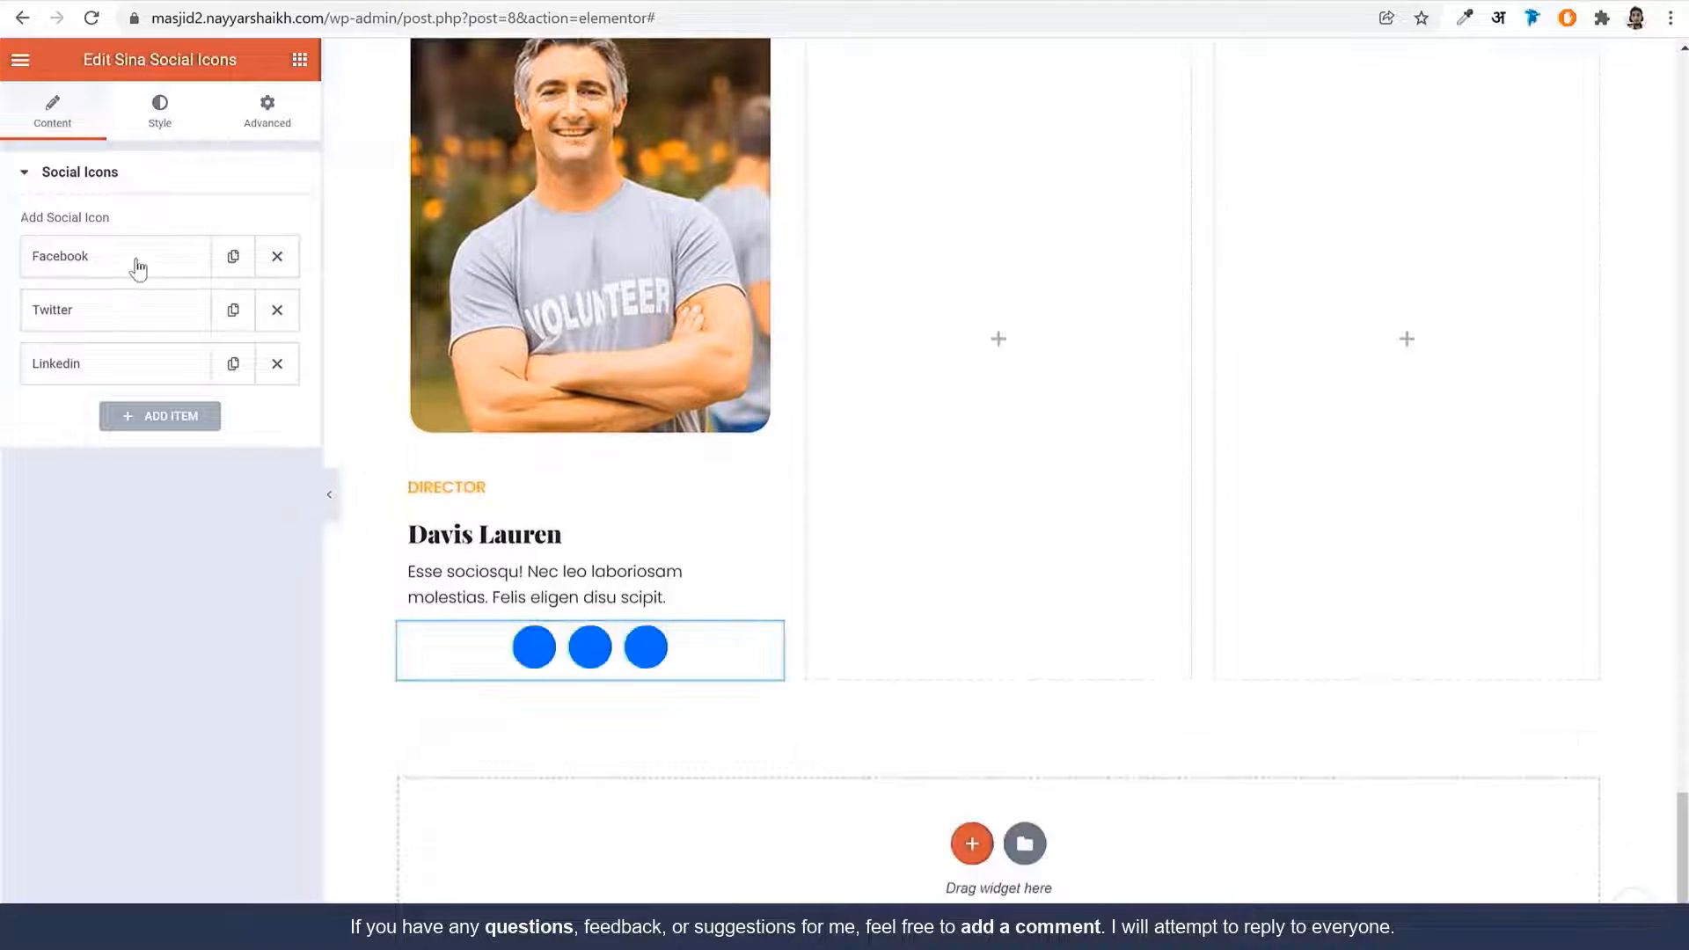
{"action": "left_click", "coordinate": [137, 270]}
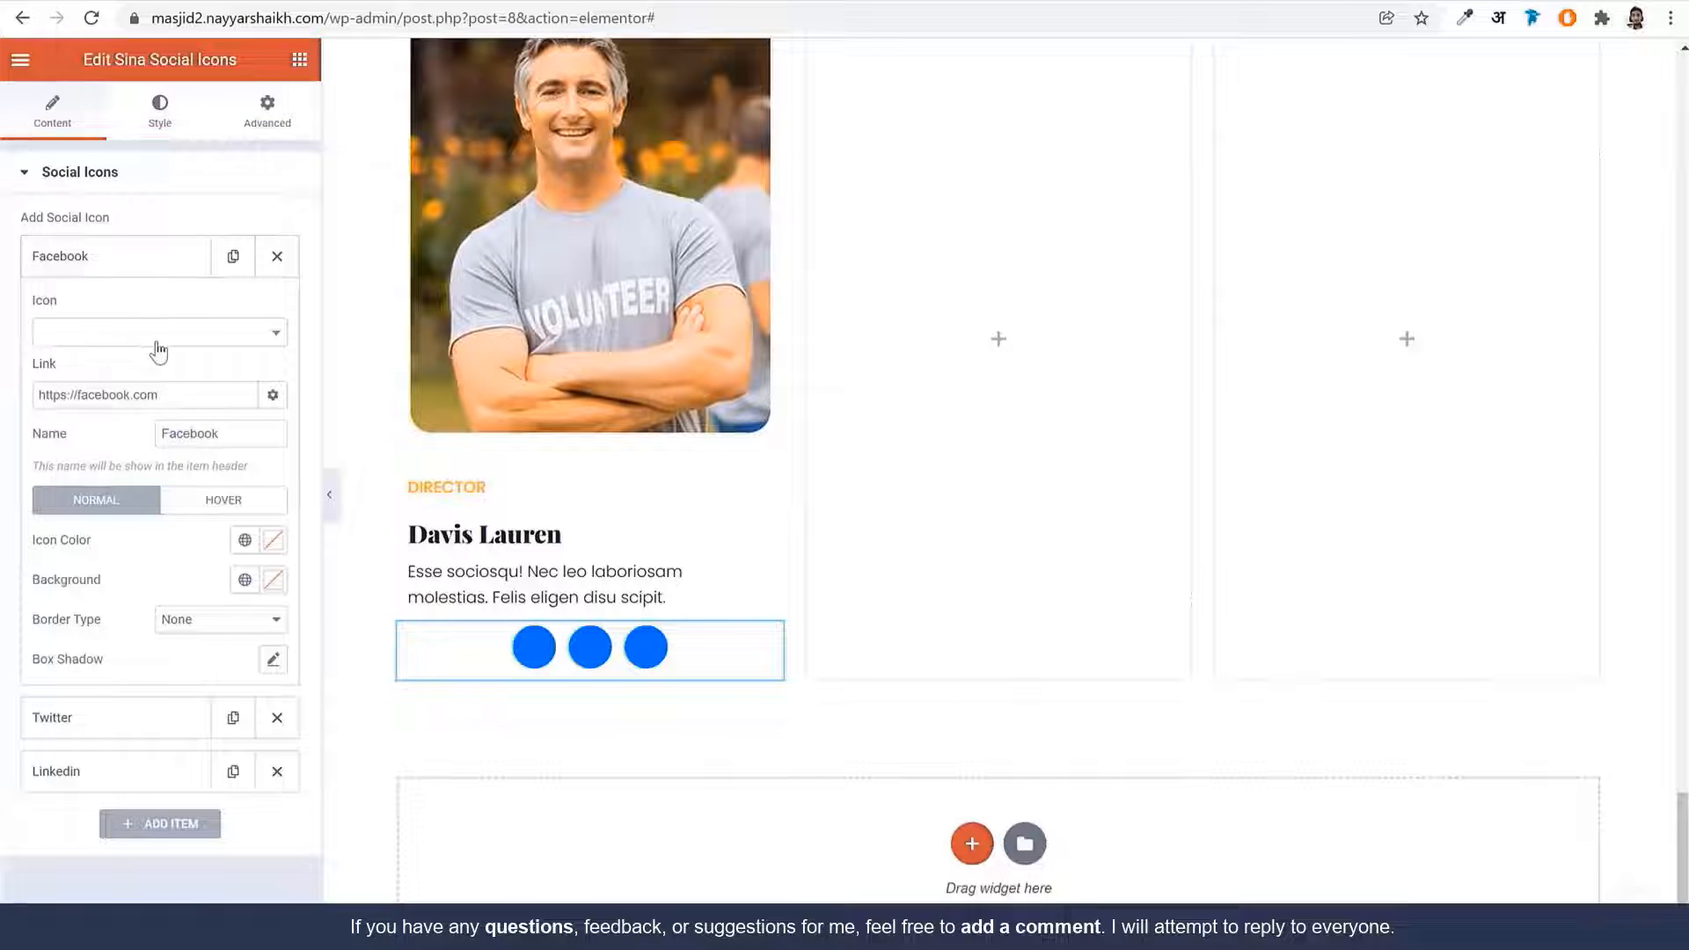
{"action": "left_click", "coordinate": [155, 334]}
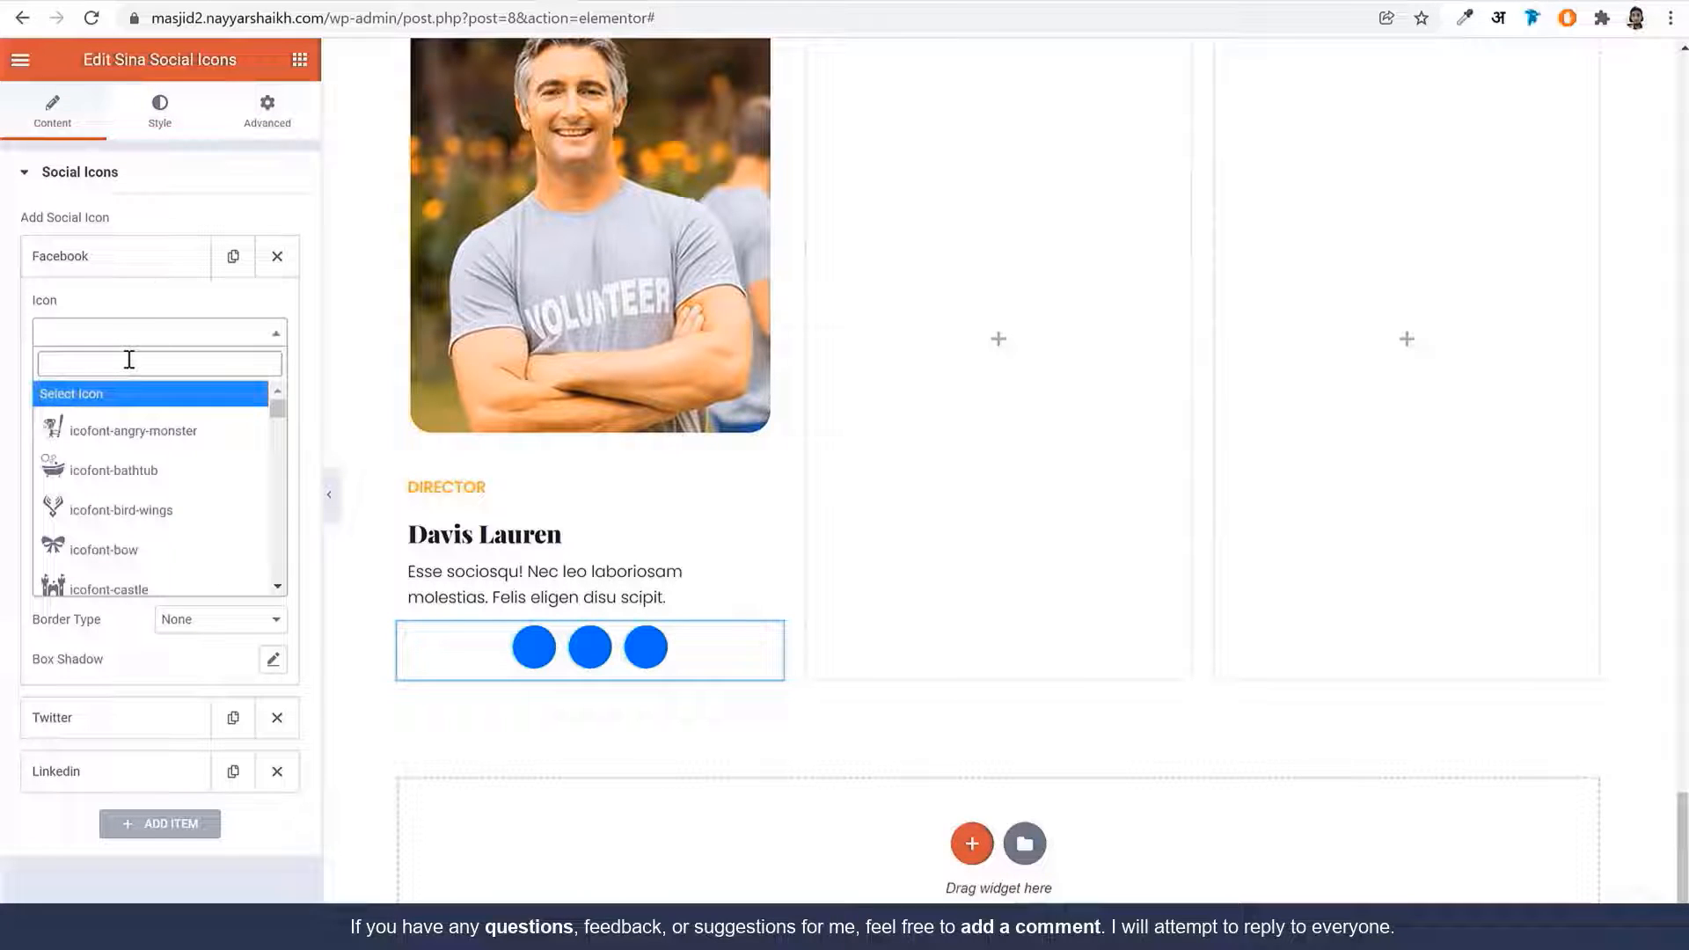
{"action": "type", "text": "face"}
{"action": "scroll", "coordinate": [132, 484], "scroll_direction": "down", "scroll_amount": 5}
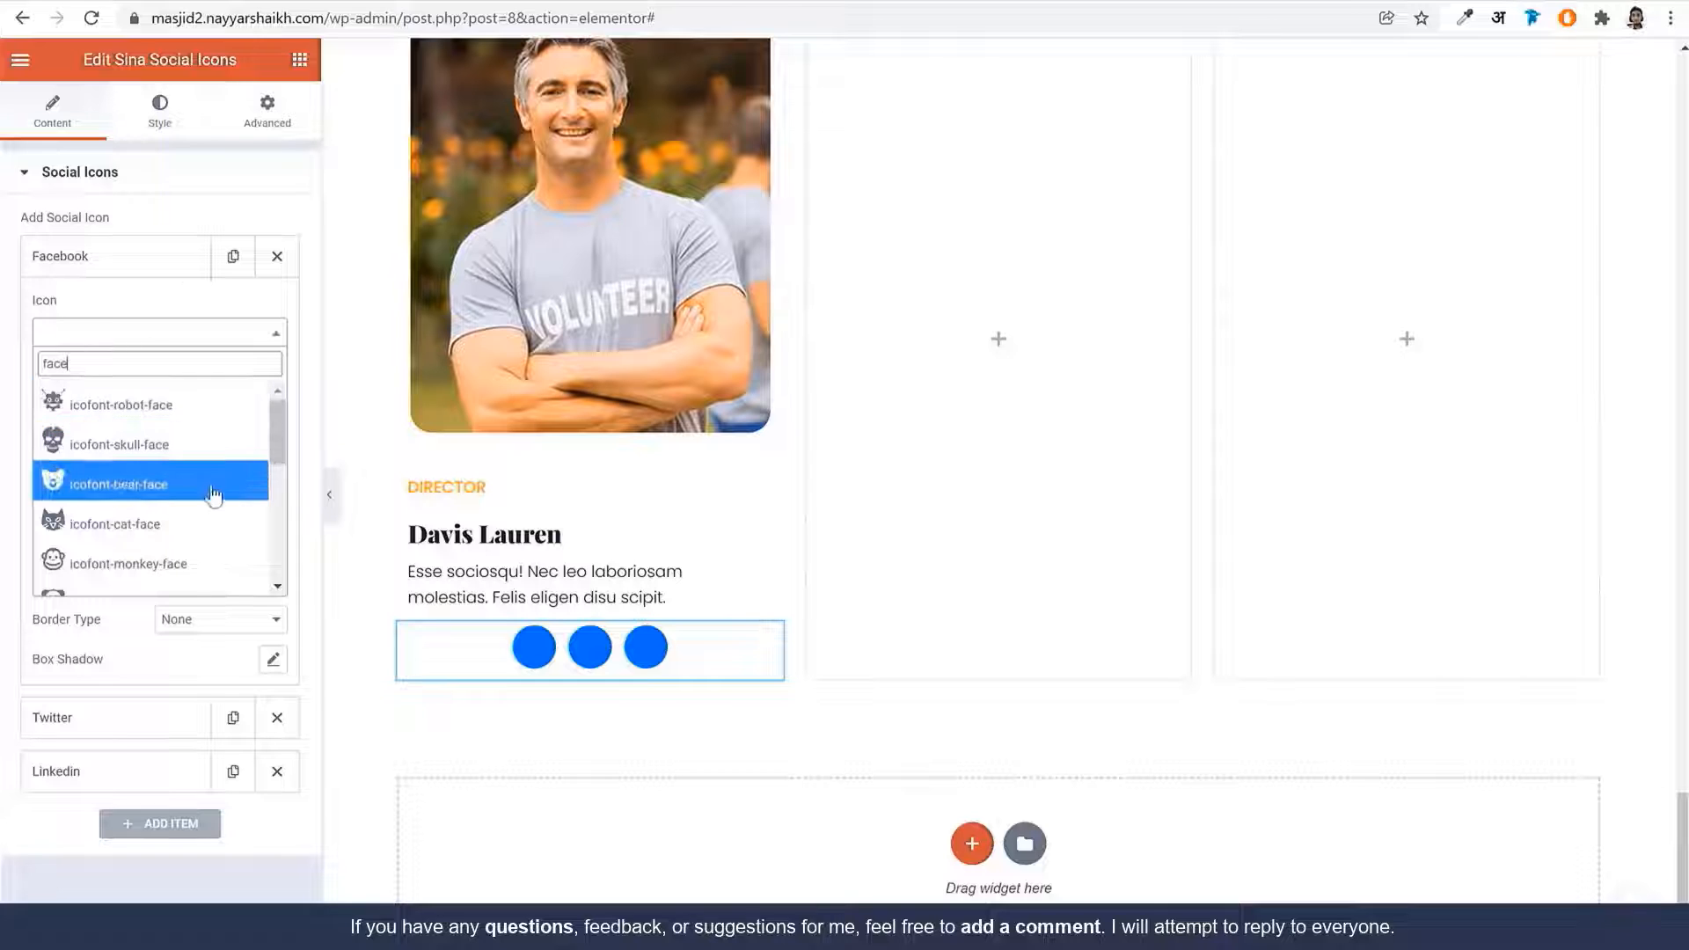
{"action": "left_click", "coordinate": [127, 479]}
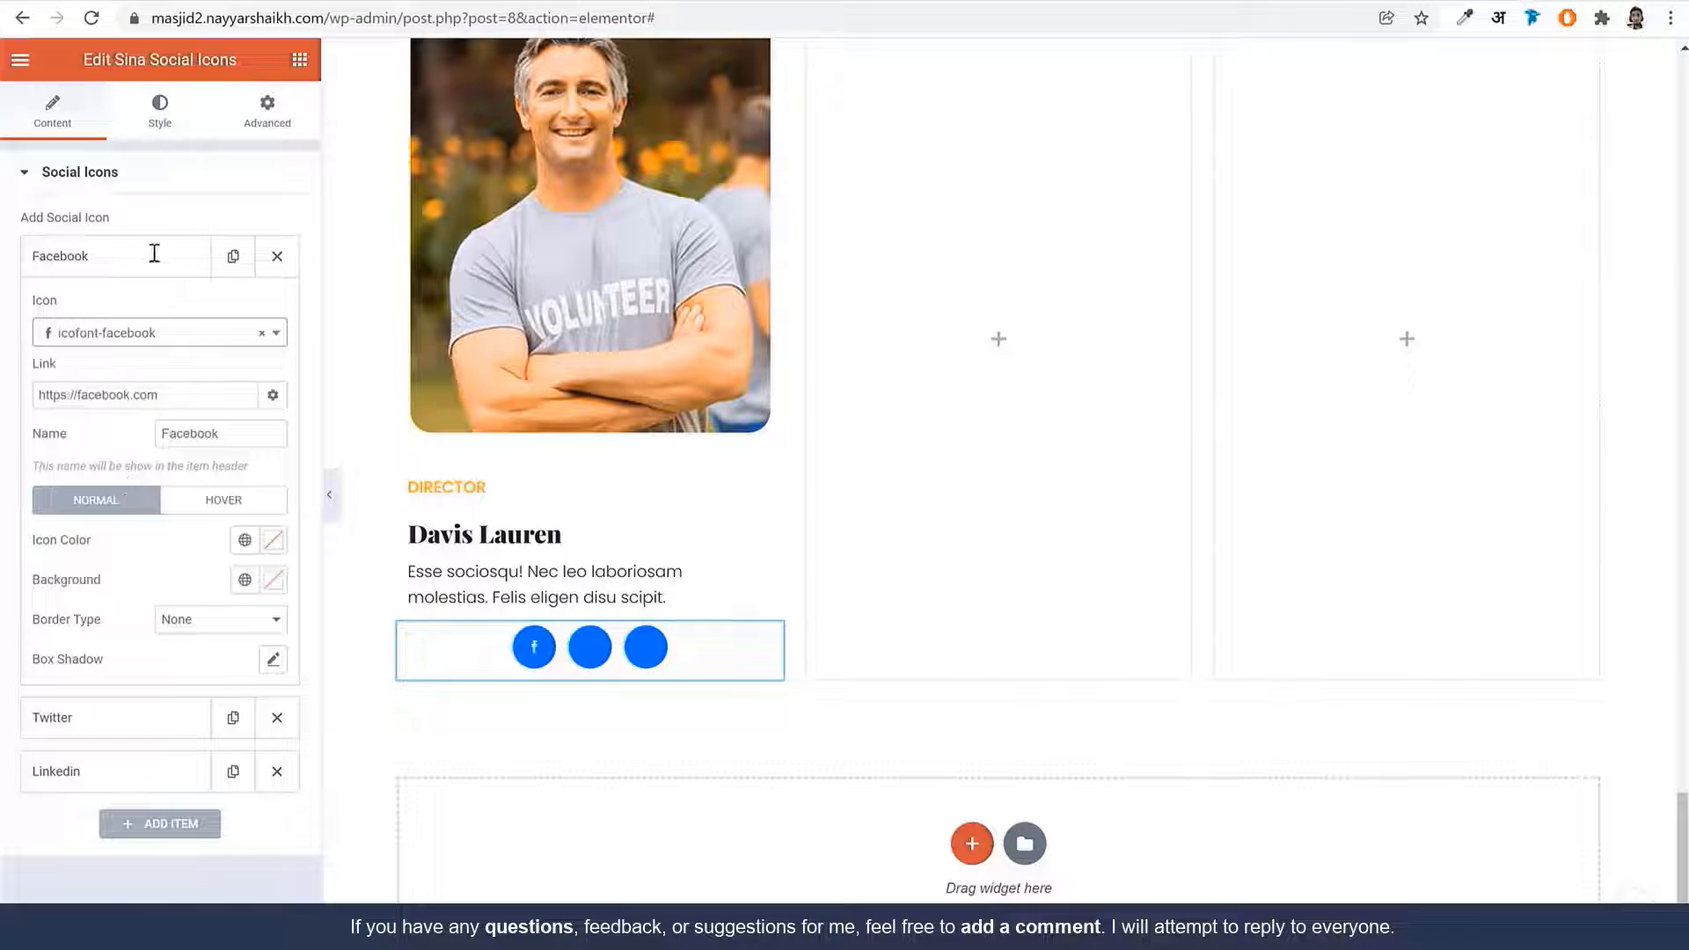
{"action": "left_click", "coordinate": [154, 255]}
Assign icofont-twitter and icofont-linkedin to the Twitter and Linkedin items
{"action": "left_click", "coordinate": [125, 313]}
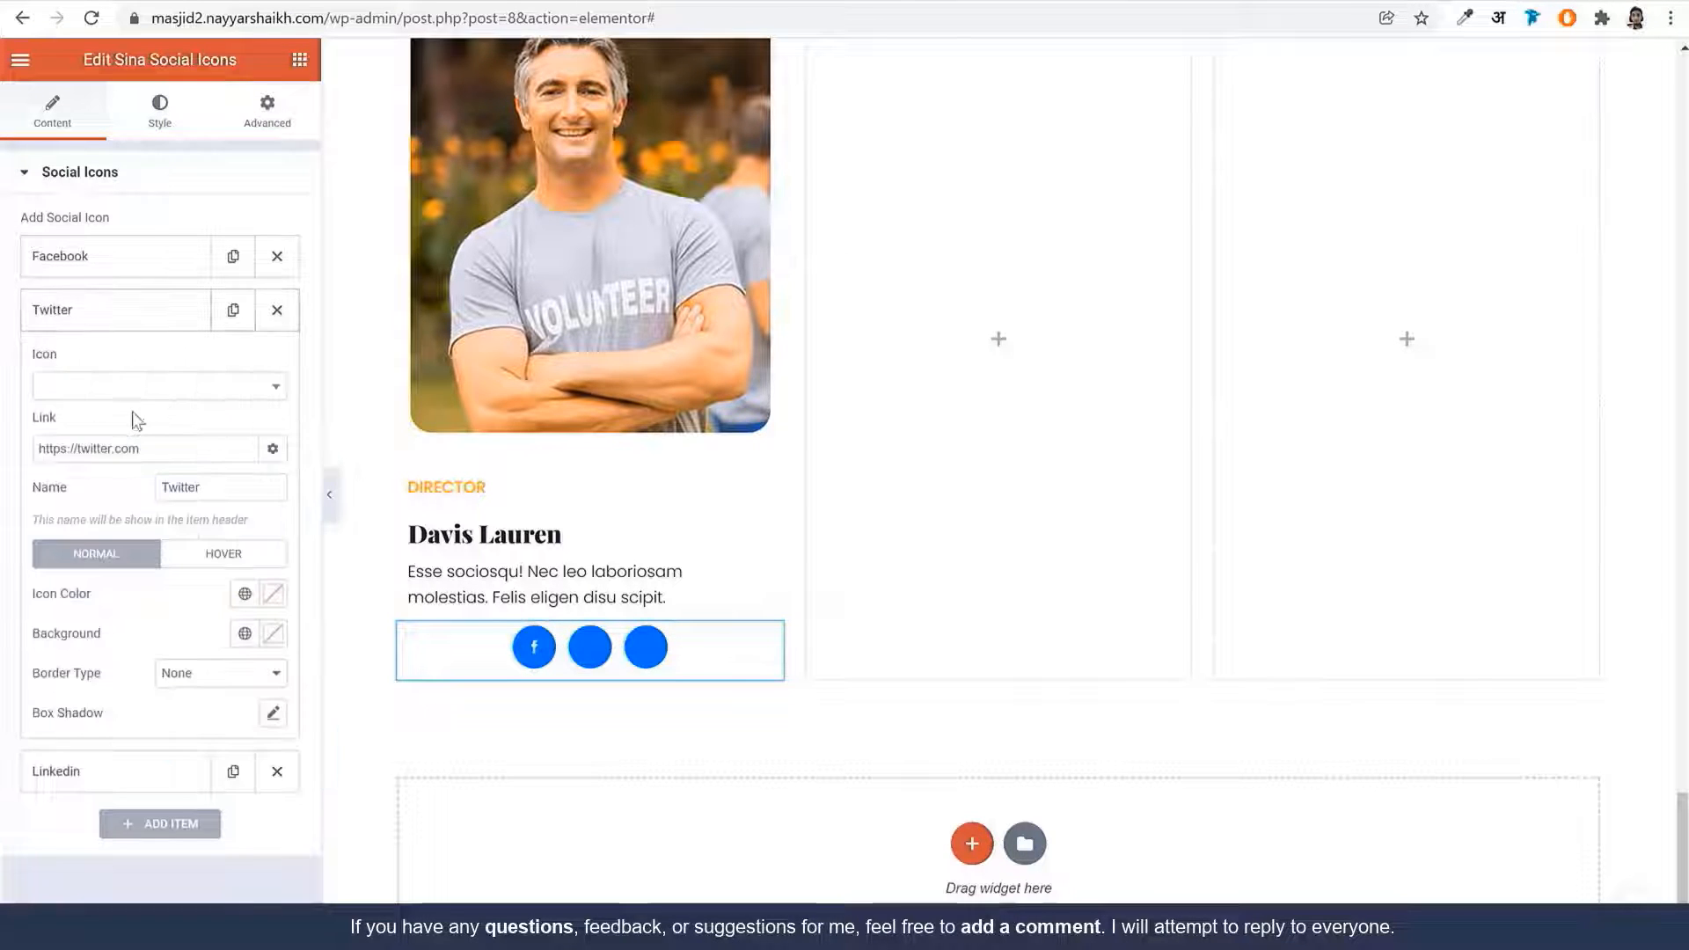
{"action": "left_click", "coordinate": [132, 387]}
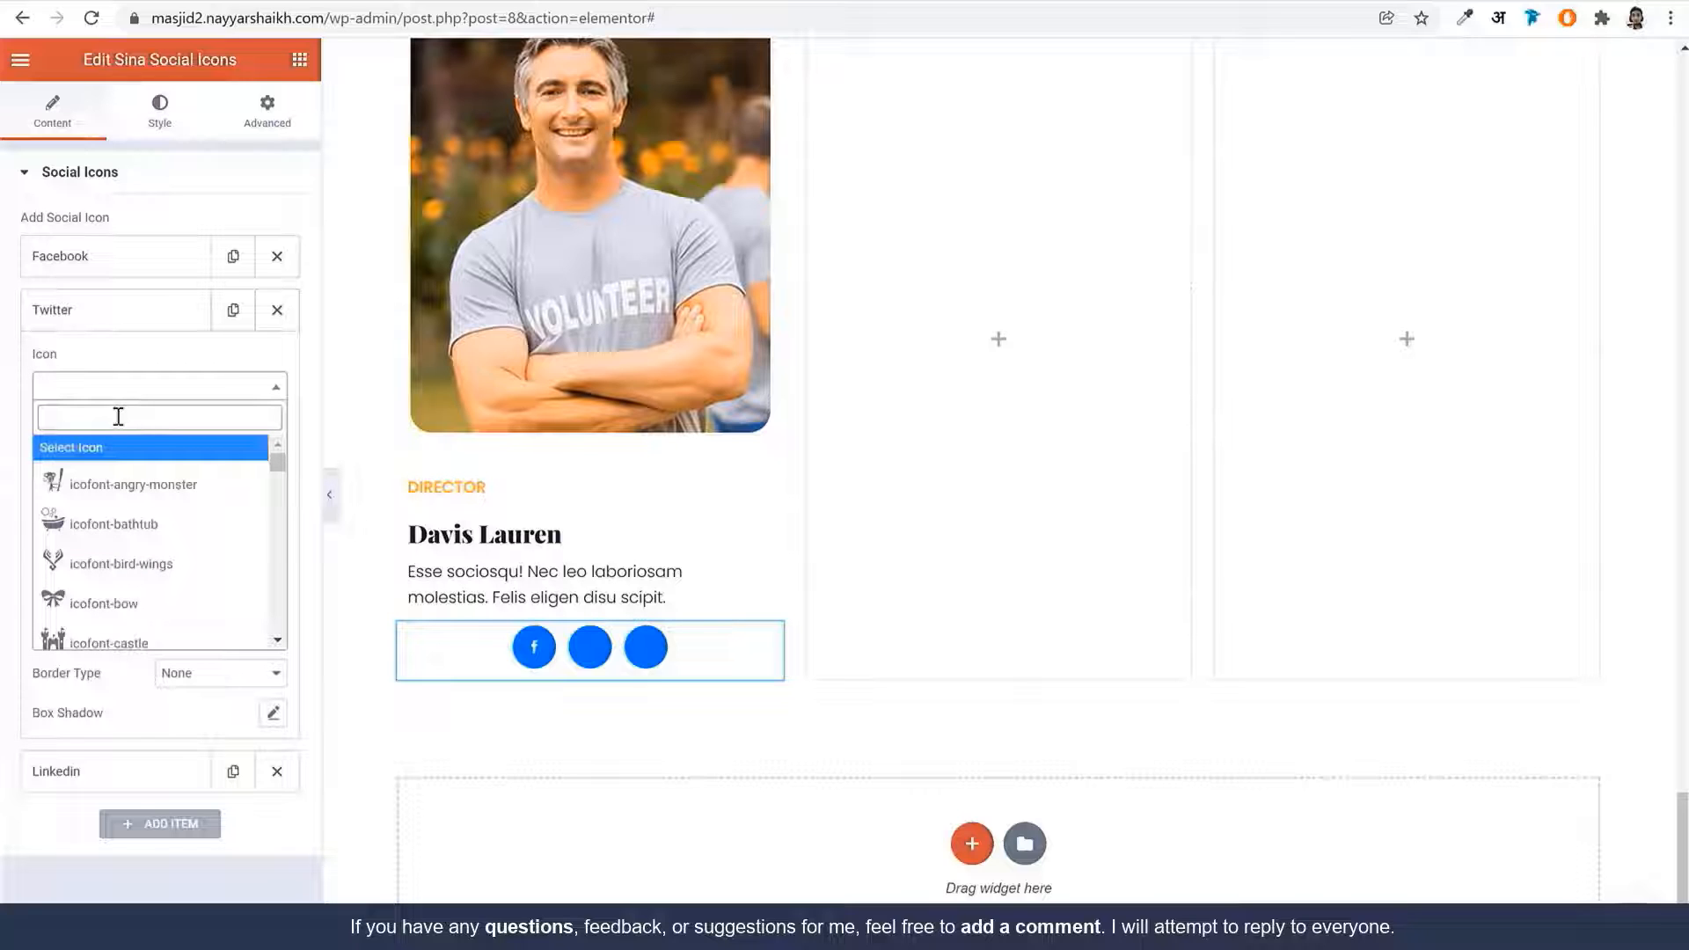
{"action": "type", "text": "twi"}
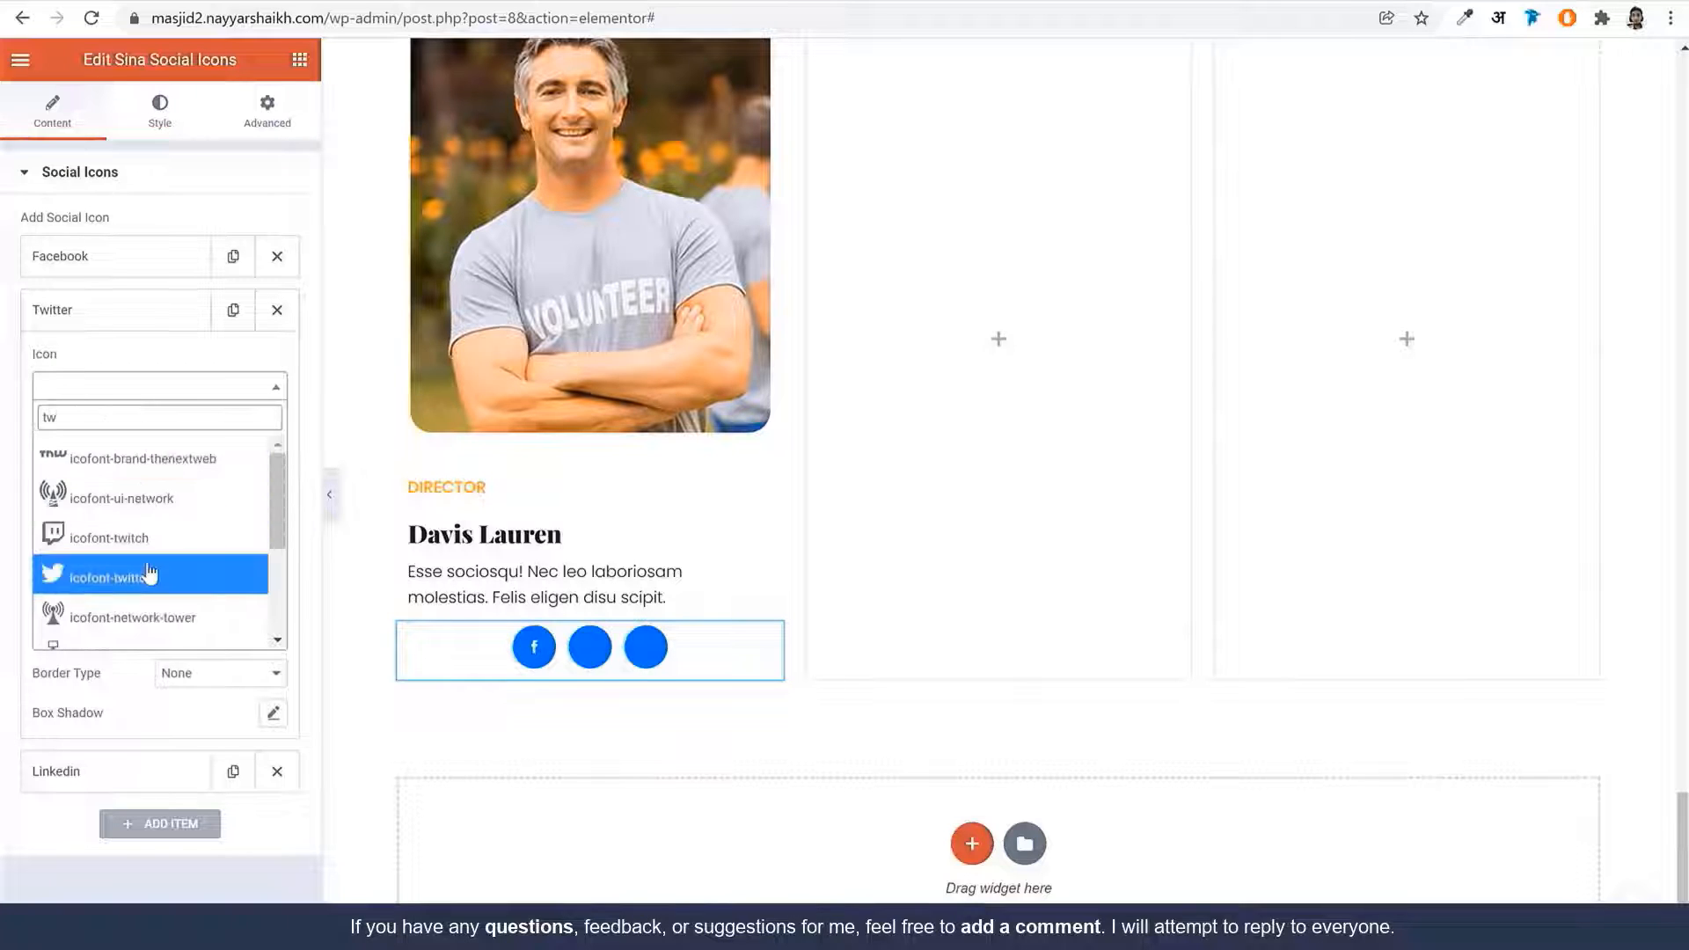
{"action": "left_click", "coordinate": [144, 572]}
{"action": "left_click", "coordinate": [106, 314]}
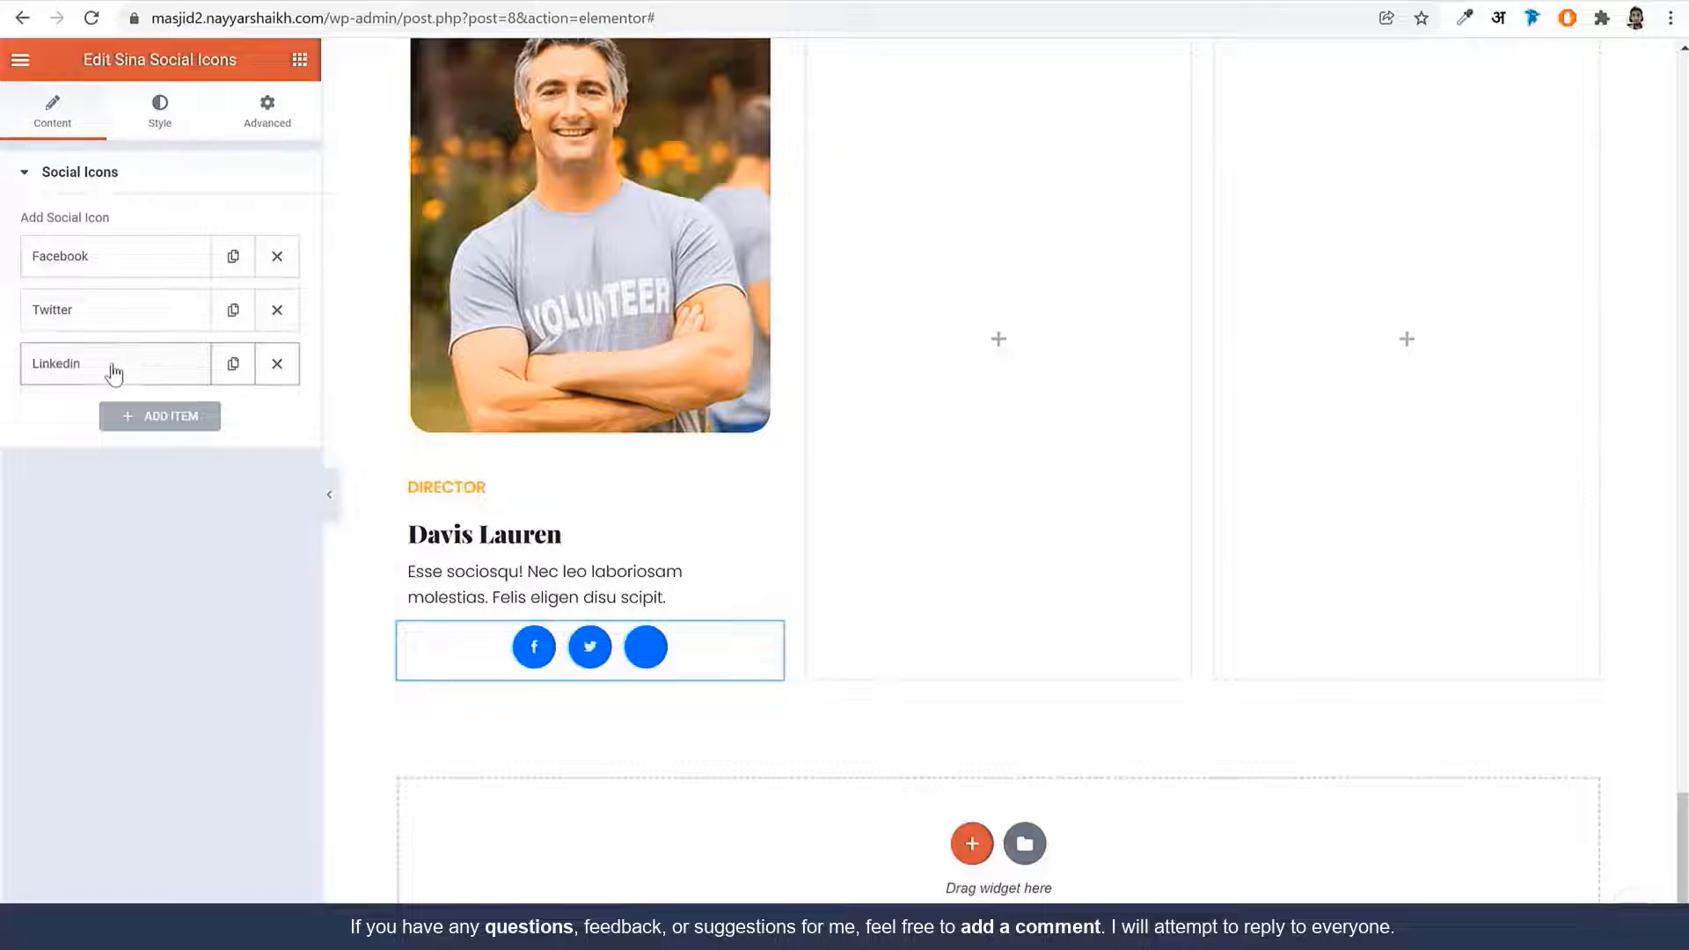
{"action": "left_click", "coordinate": [113, 368]}
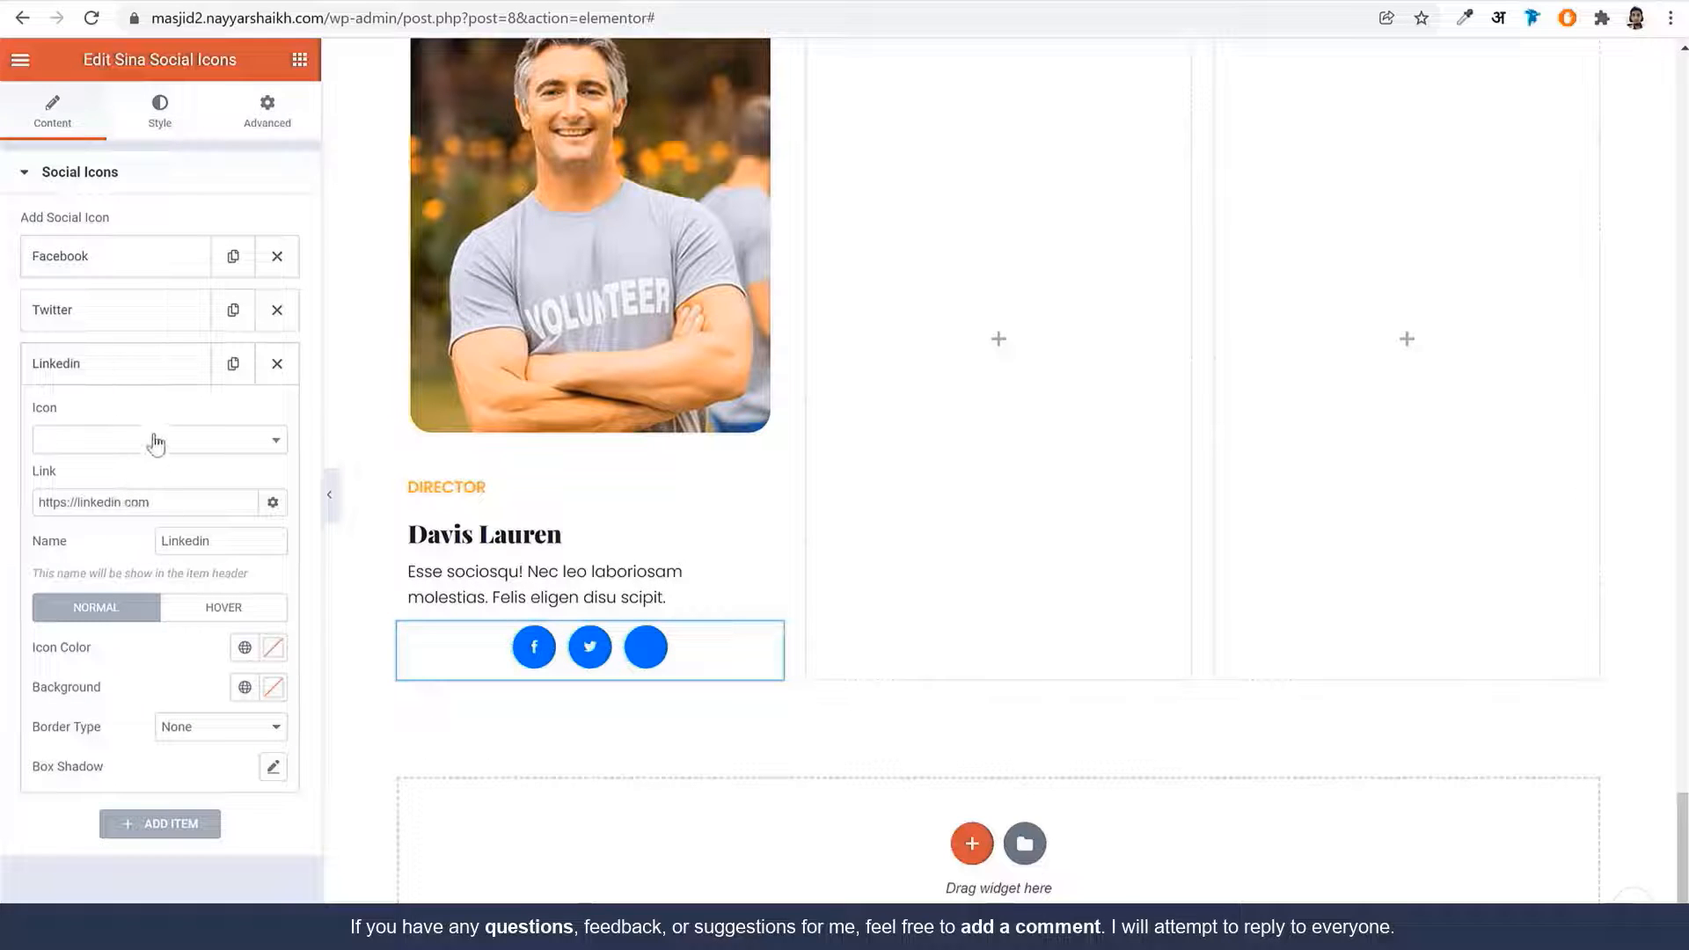
{"action": "left_click", "coordinate": [141, 445]}
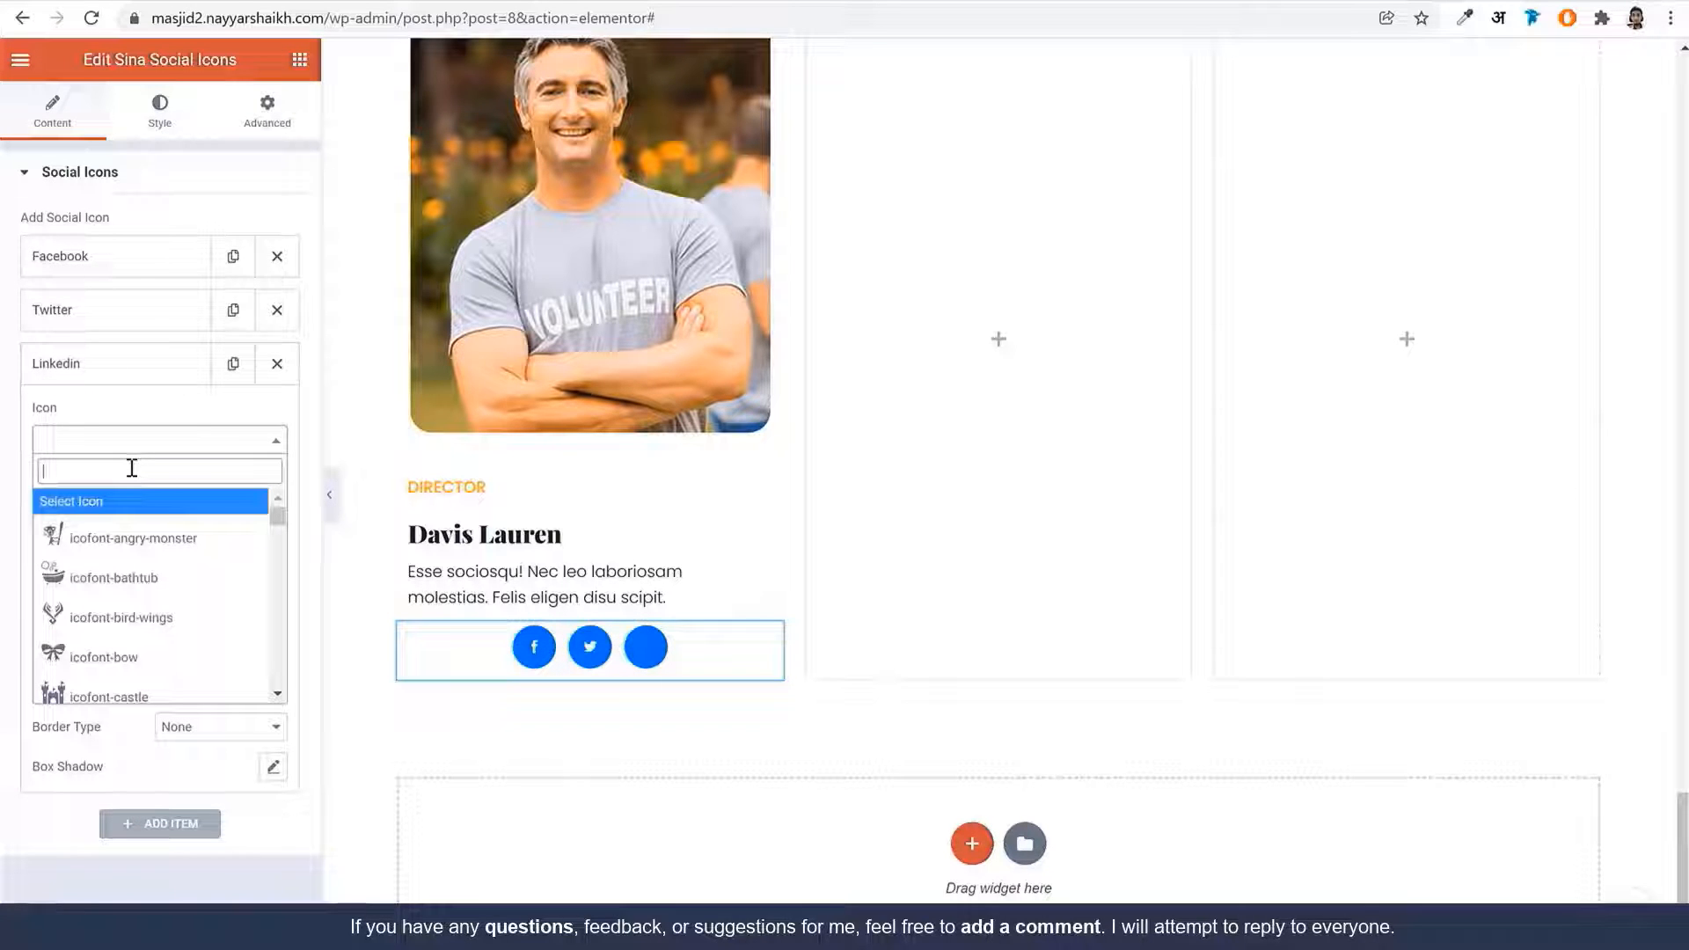
{"action": "type", "text": "linke"}
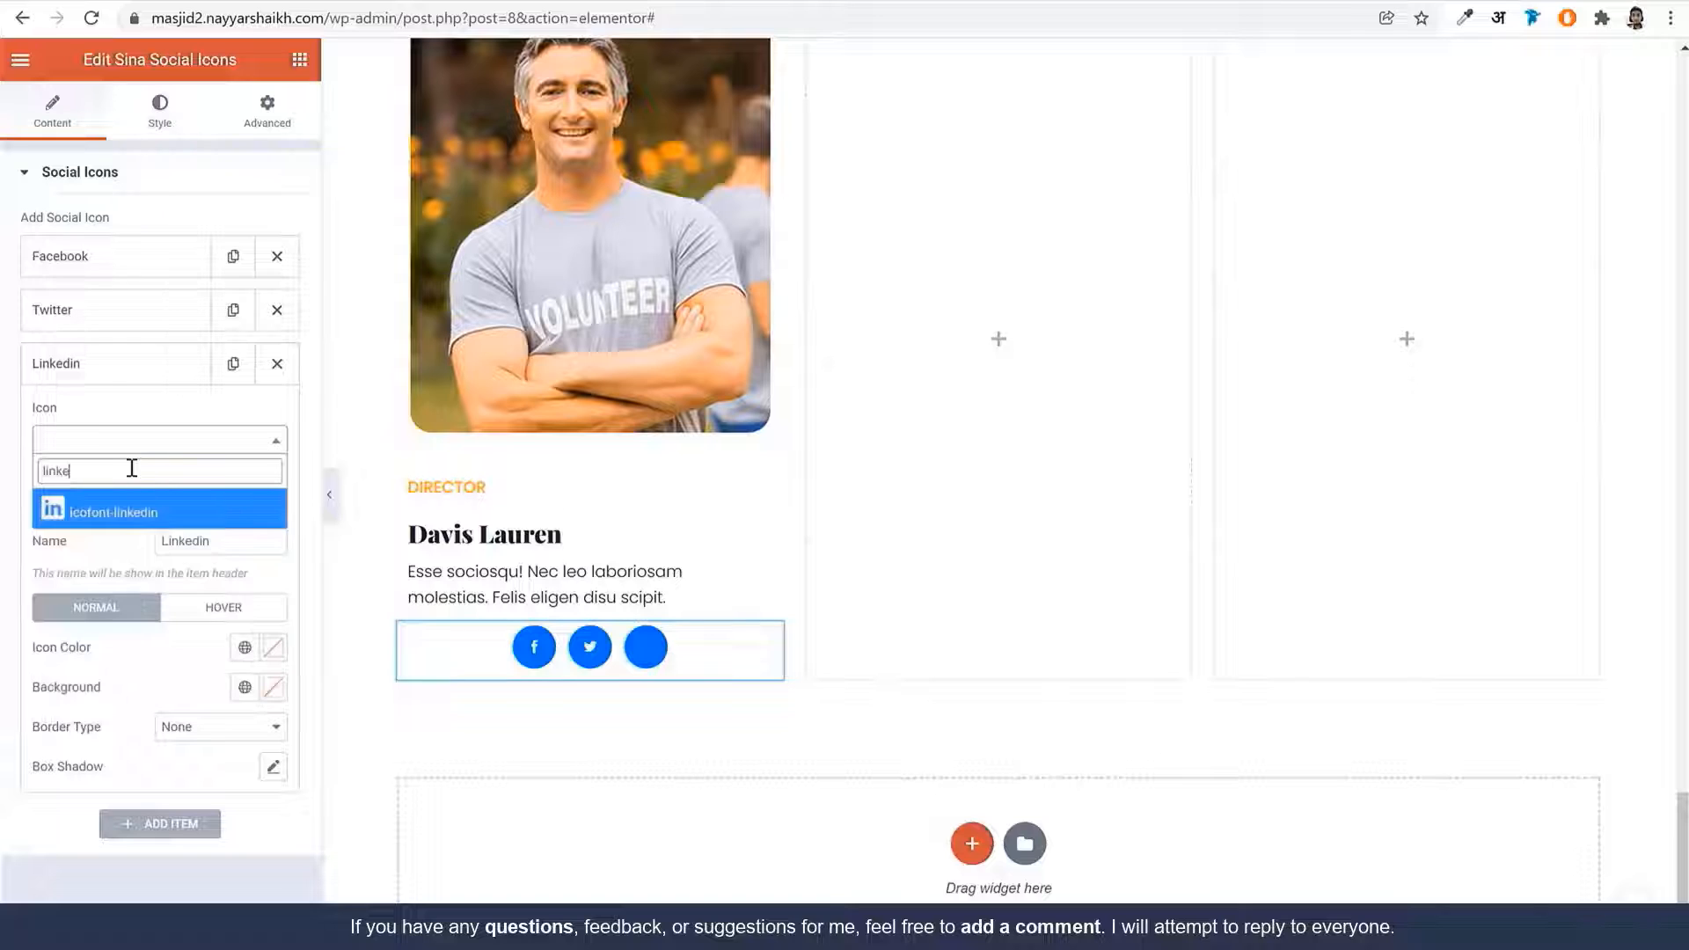
{"action": "left_click", "coordinate": [124, 528]}
Check the Linkedin and Twitter link addresses
{"action": "triple_click", "coordinate": [201, 503]}
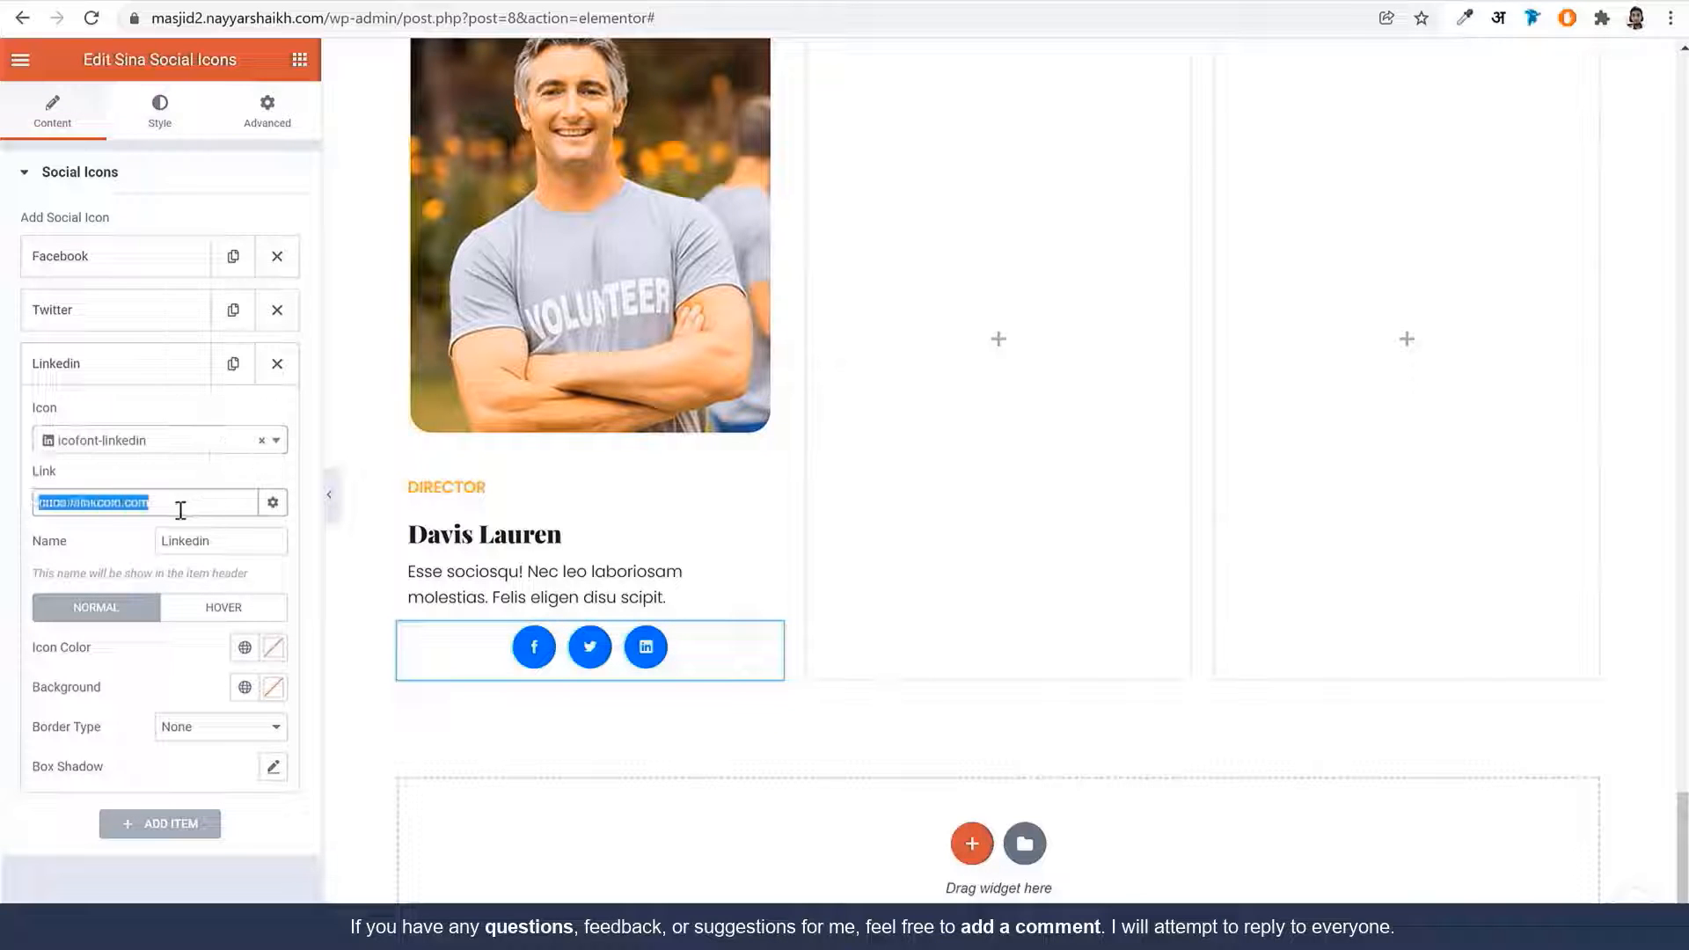
{"action": "left_click", "coordinate": [181, 509]}
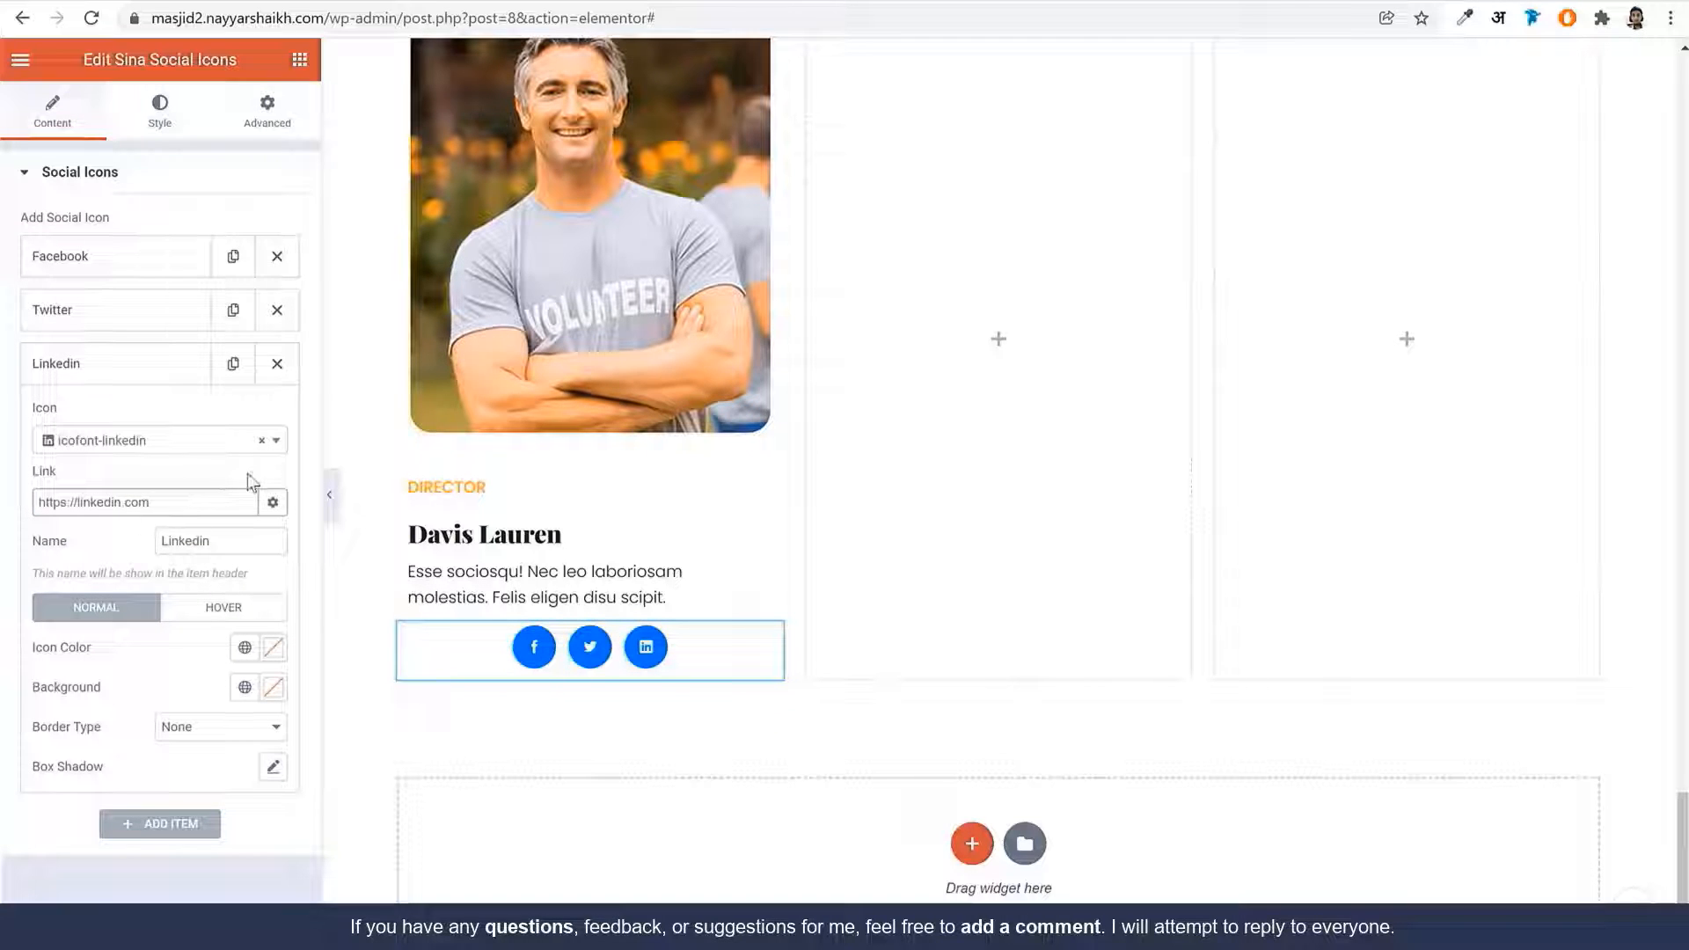
{"action": "left_click", "coordinate": [136, 315]}
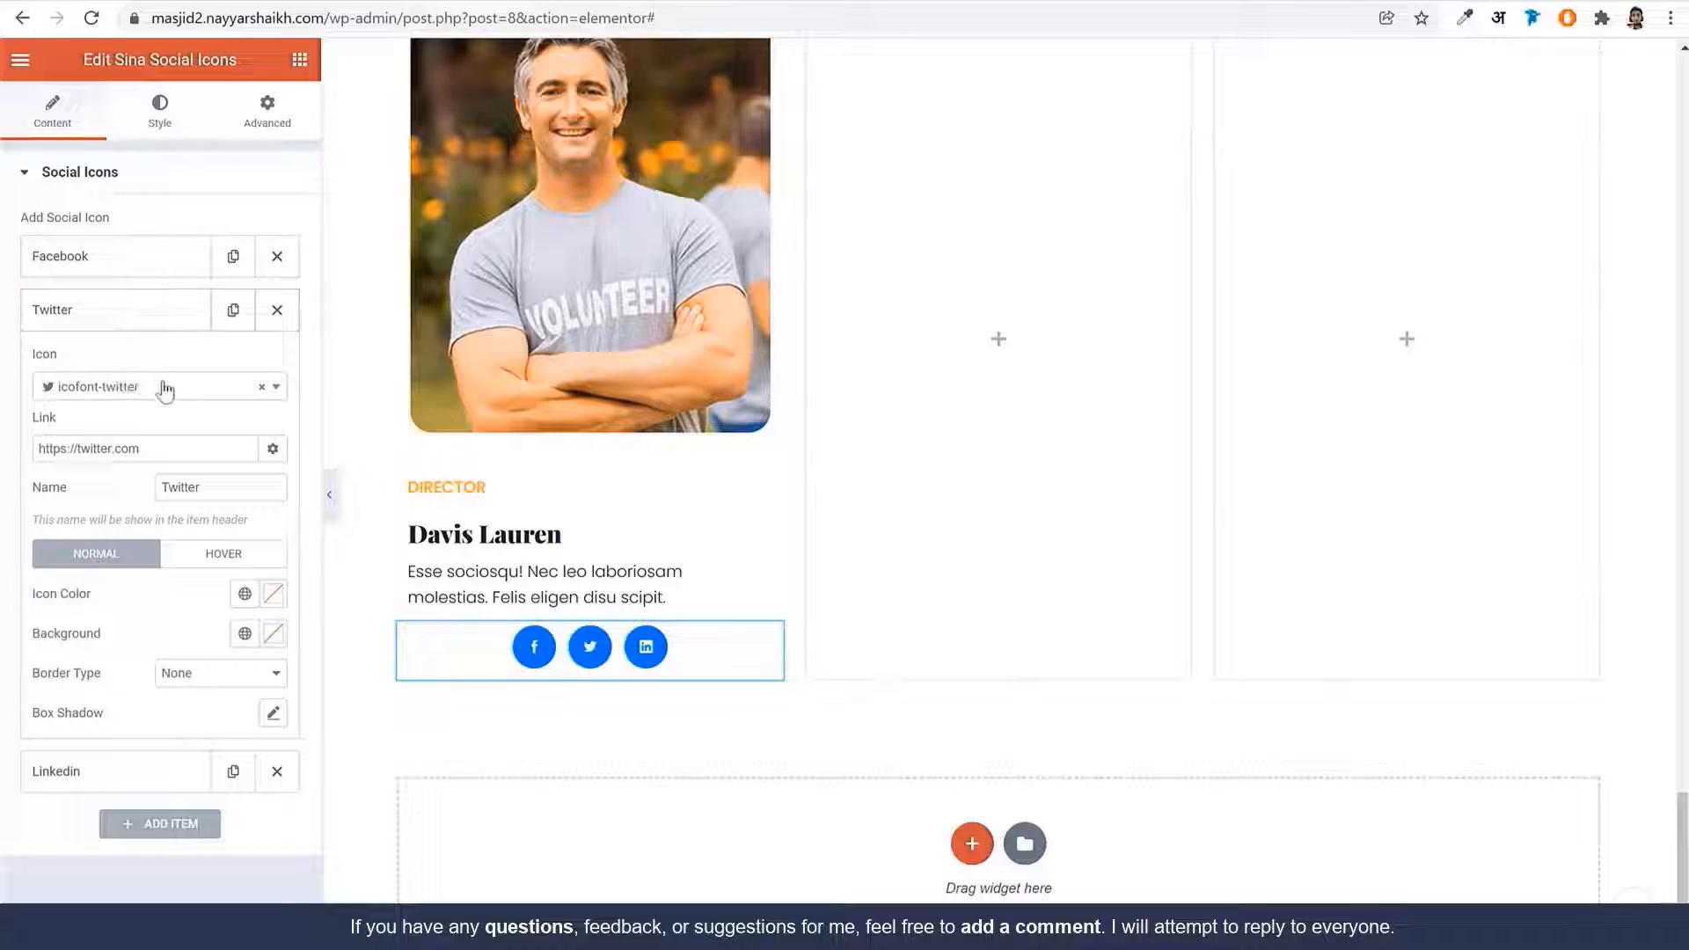
{"action": "left_click", "coordinate": [151, 449]}
{"action": "left_click", "coordinate": [134, 315]}
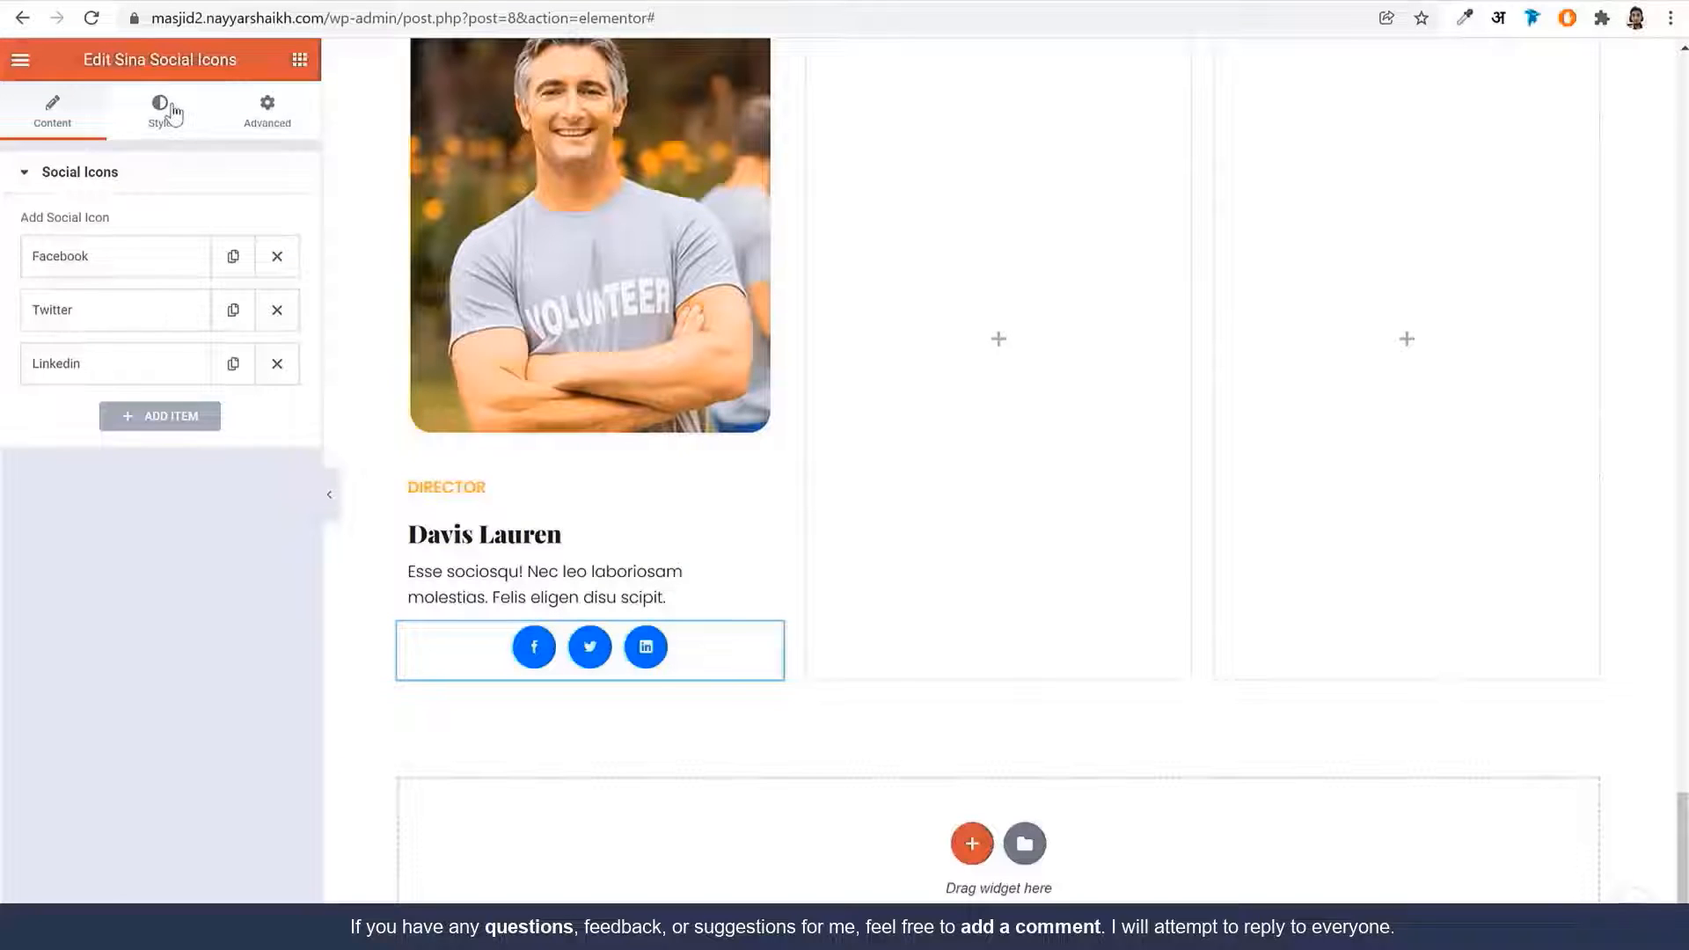
{"action": "left_click", "coordinate": [161, 114]}
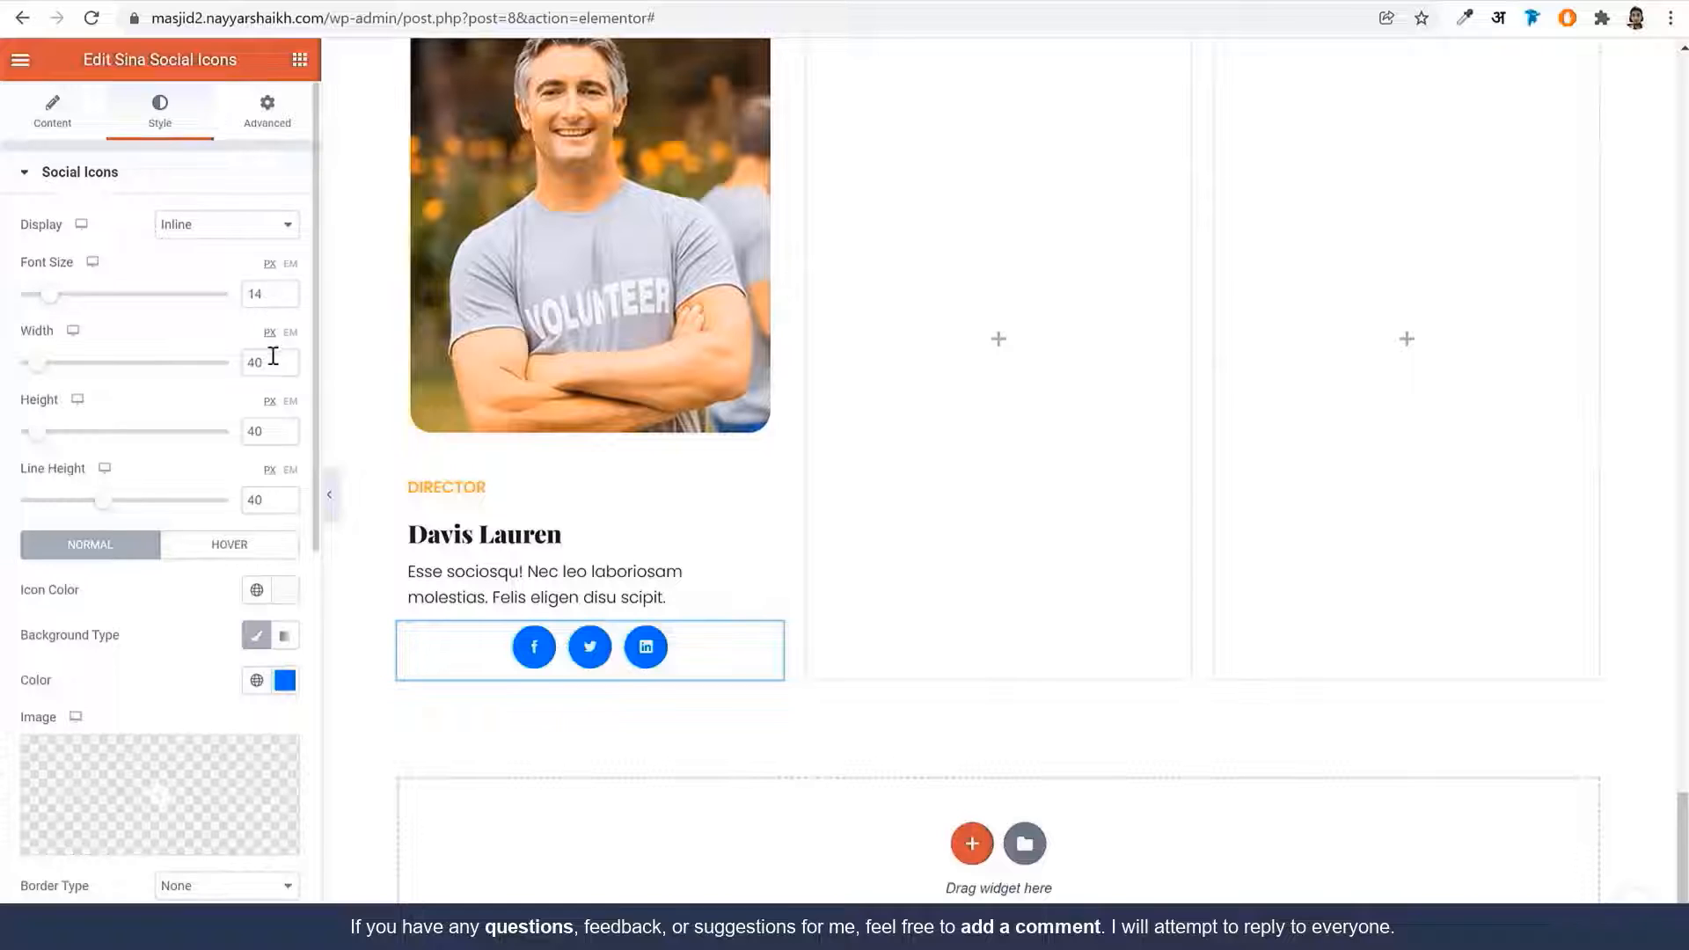
Set icon width, height and line height to 35 with a transparent #1085E400 background
{"action": "left_click_drag", "start_coordinate": [274, 365], "coordinate": [216, 365]}
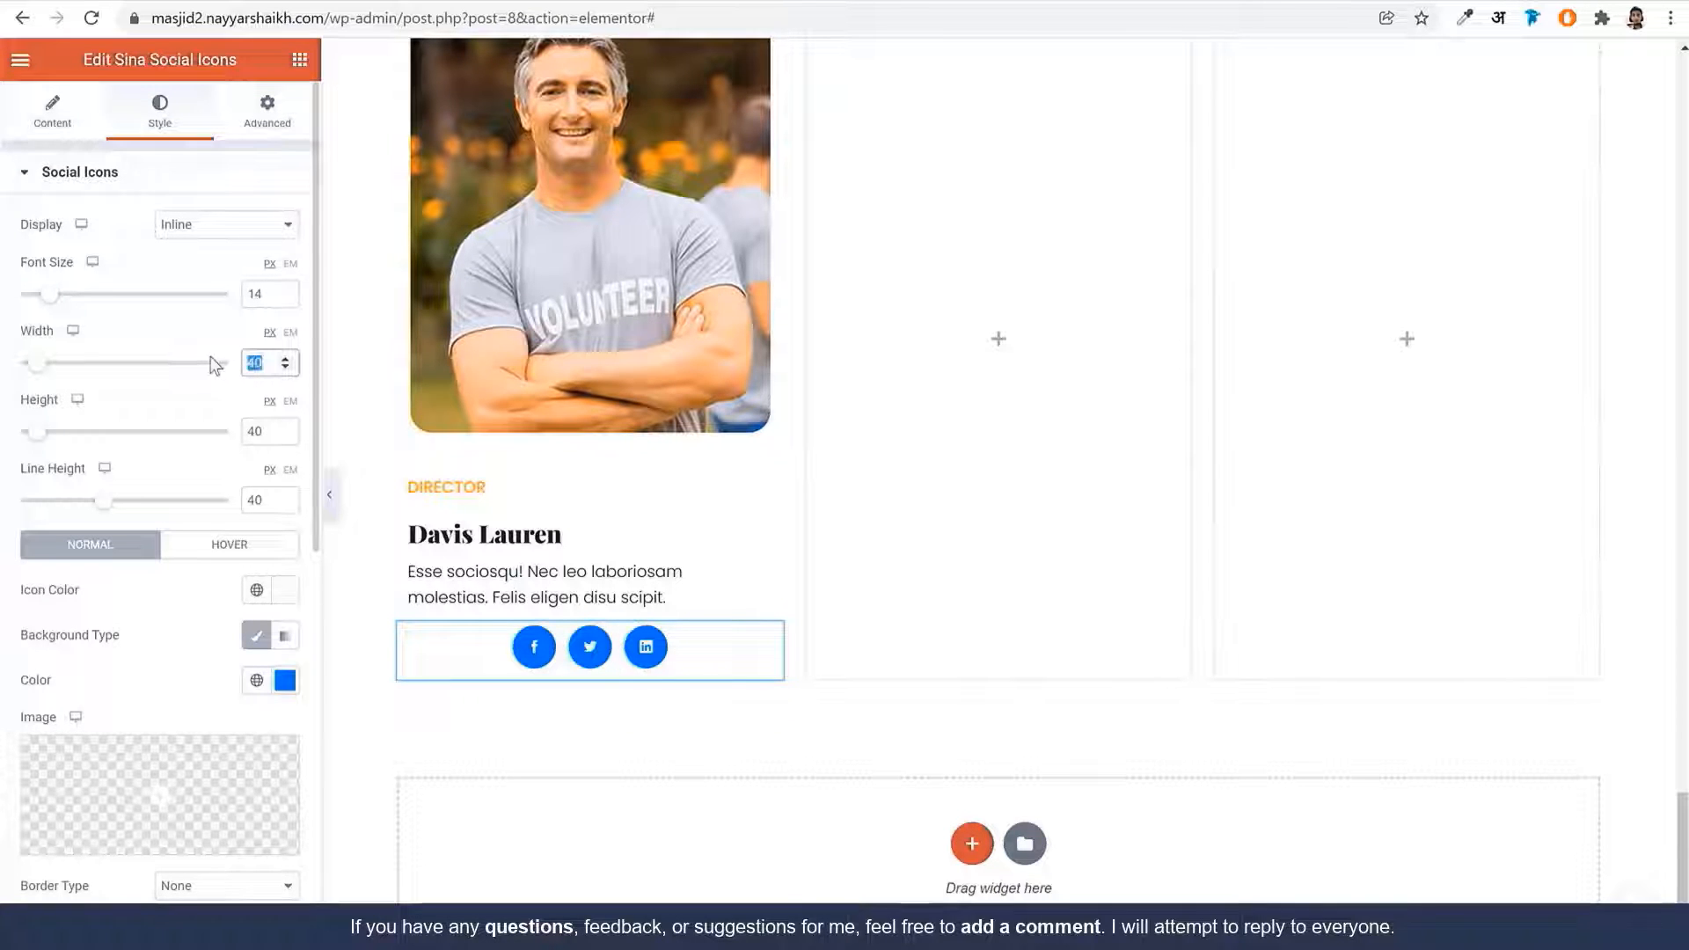
{"action": "type", "text": "35"}
{"action": "key", "text": "Tab"}
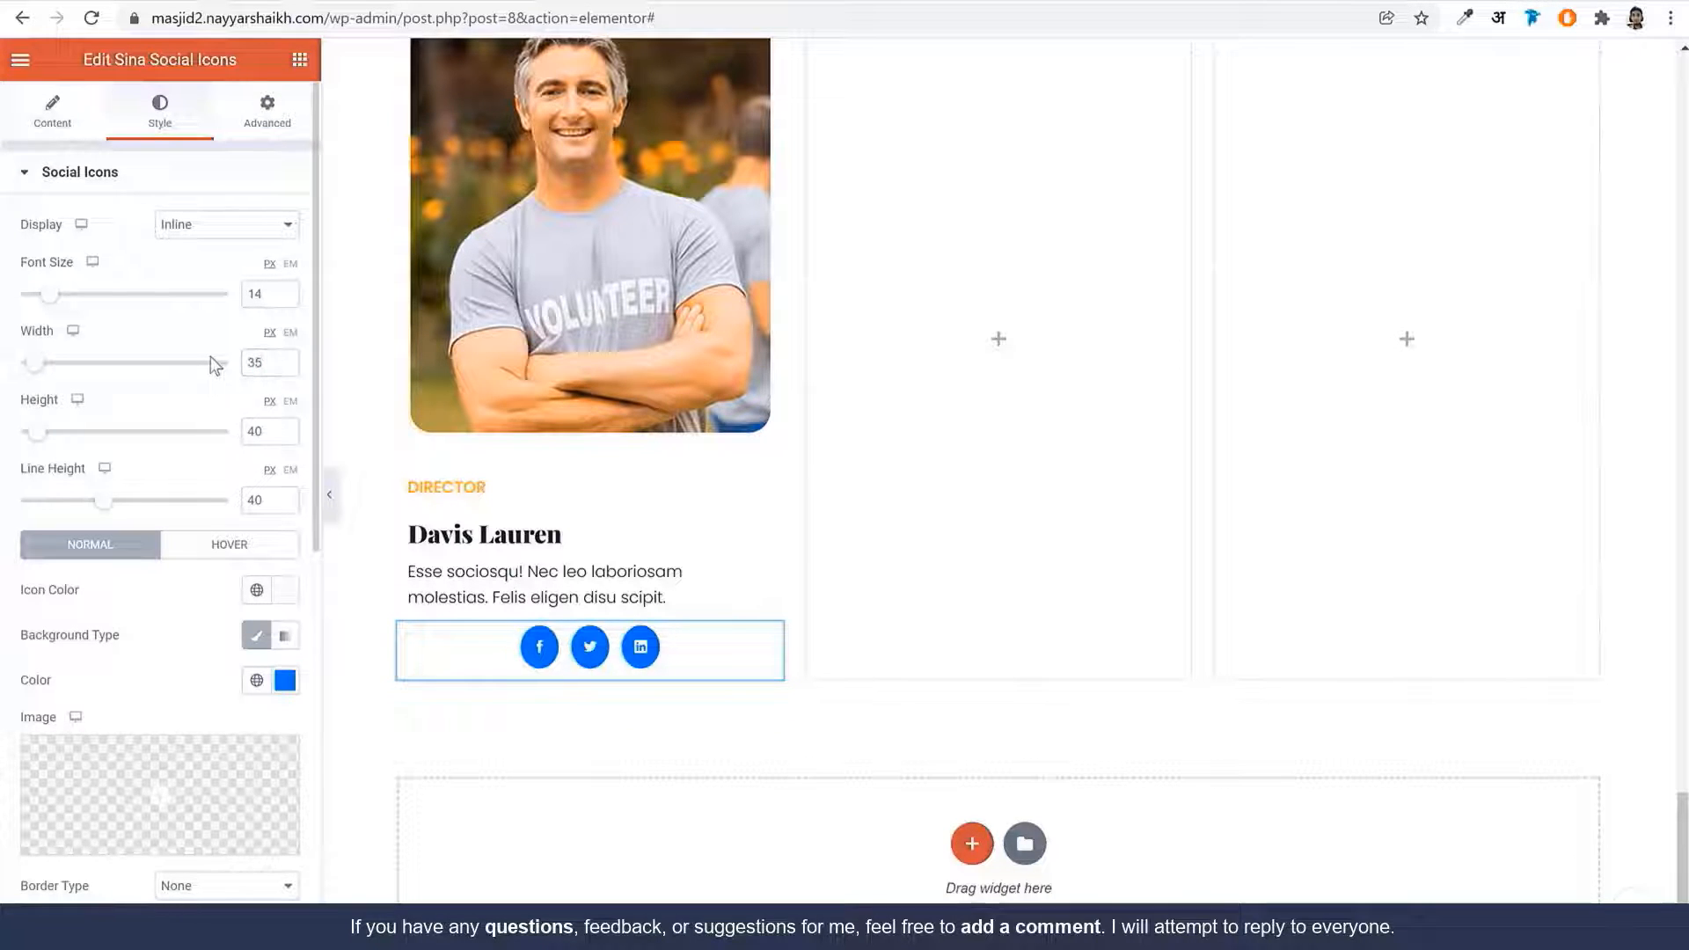
{"action": "type", "text": "35"}
{"action": "key", "text": "Tab"}
{"action": "type", "text": "3"}
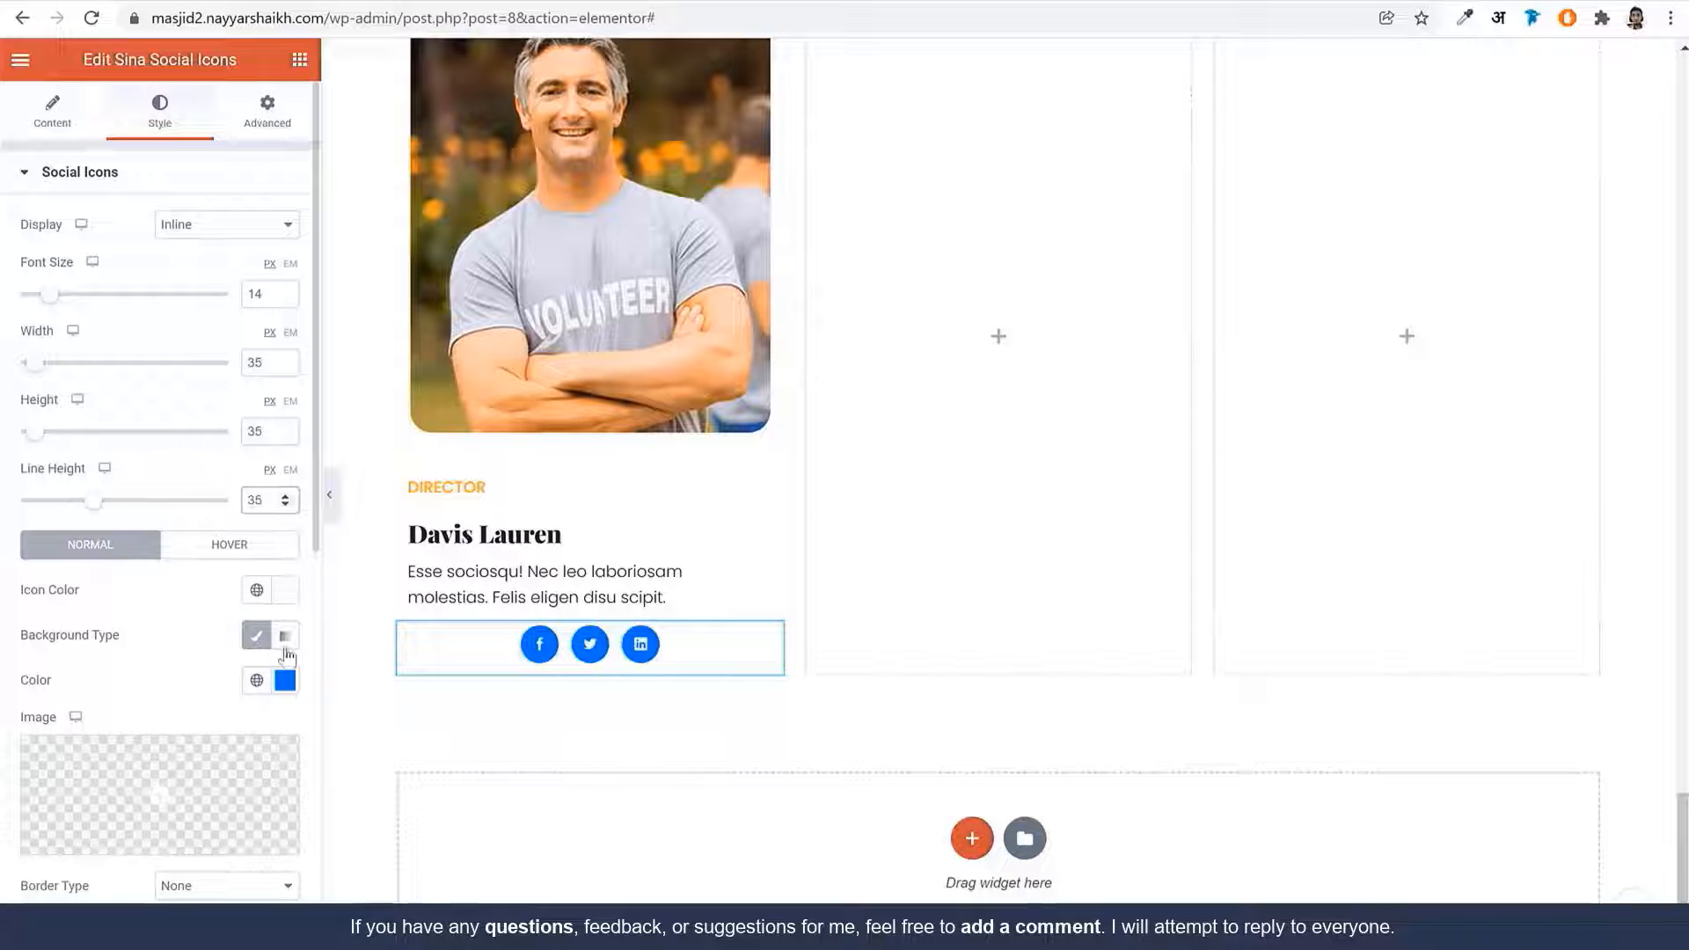
{"action": "left_click", "coordinate": [284, 680]}
{"action": "scroll", "coordinate": [278, 703], "scroll_direction": "down", "scroll_amount": 3}
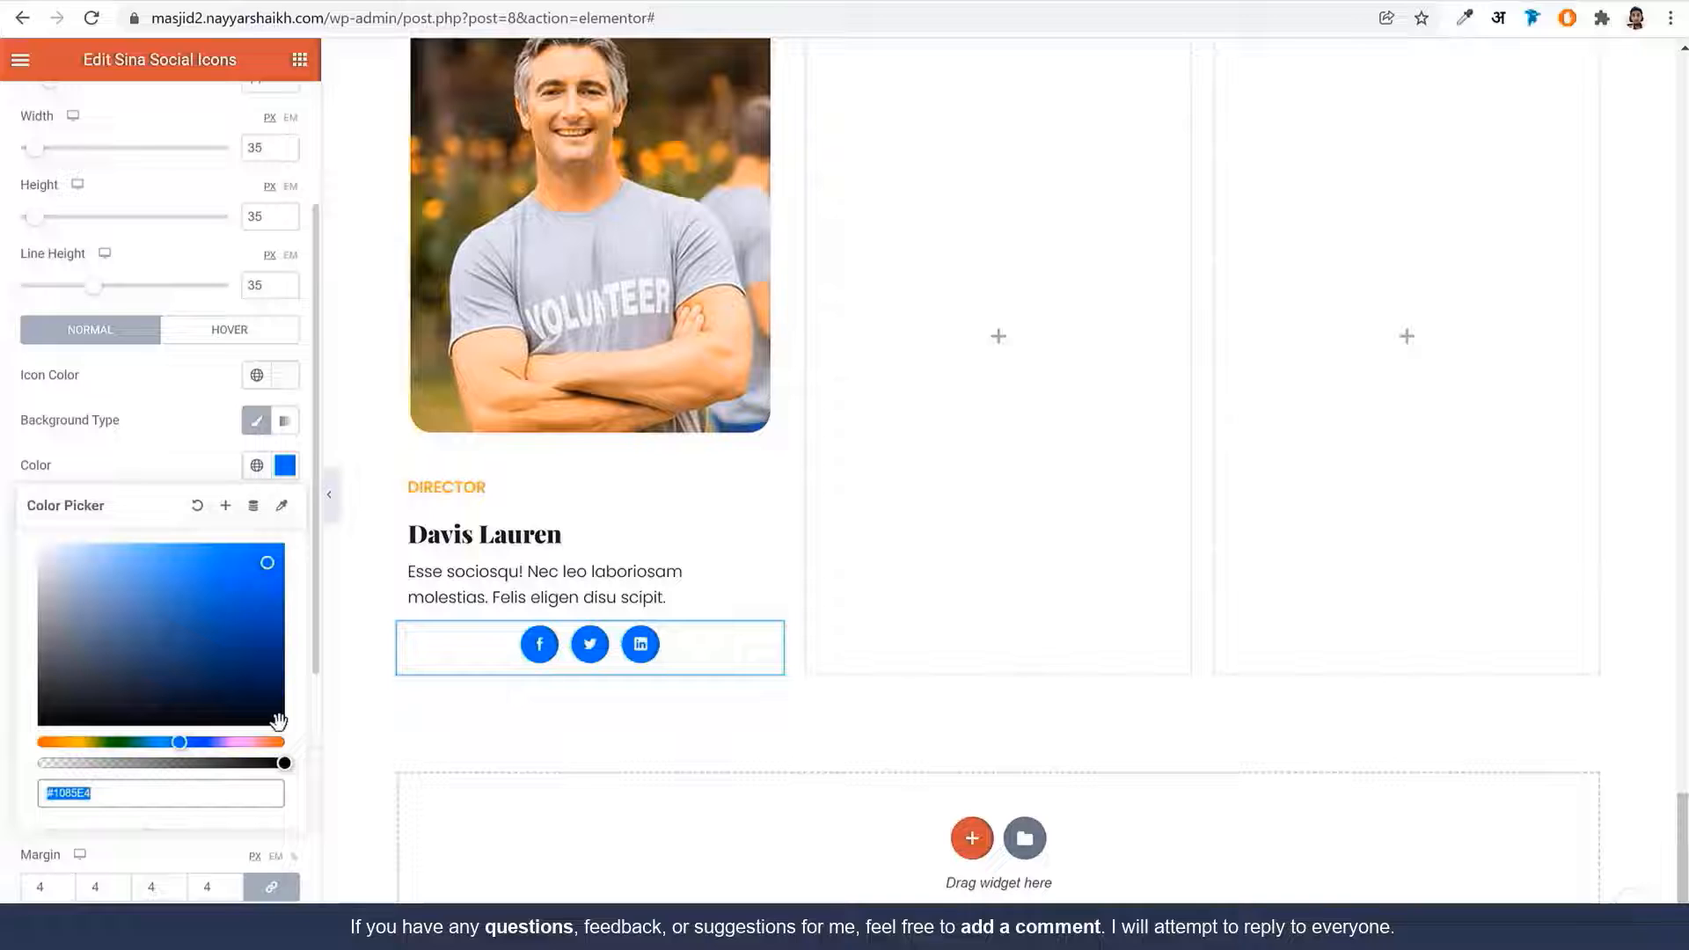
{"action": "left_click", "coordinate": [280, 789]}
{"action": "type", "text": "00"}
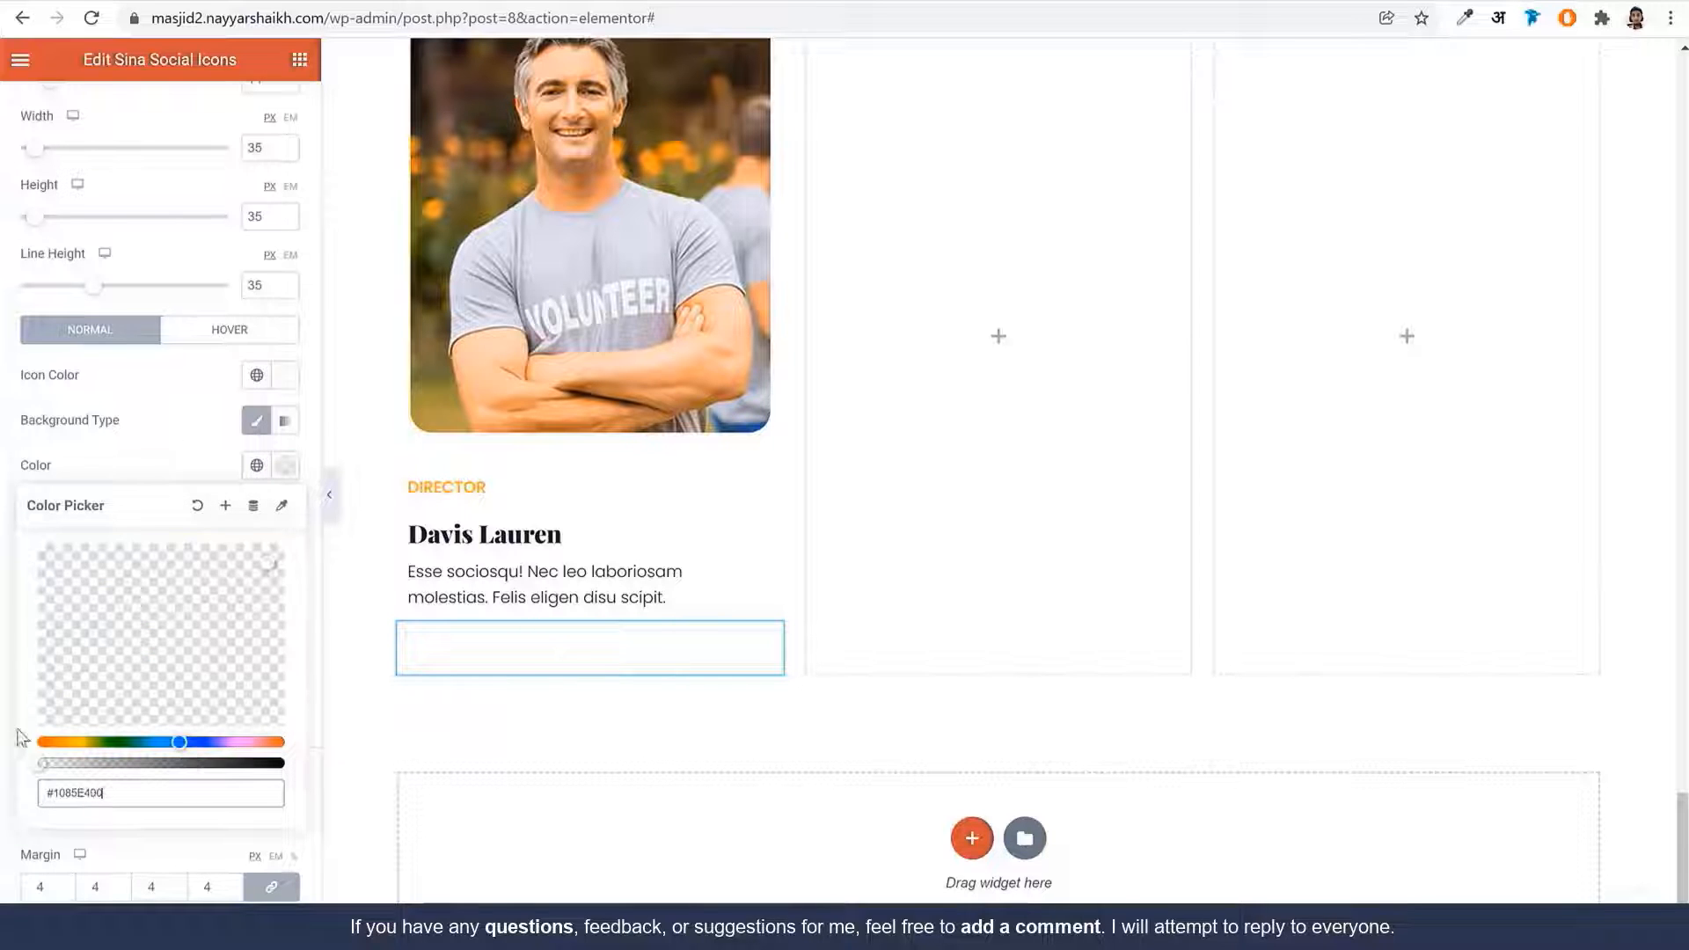
Make the icons Orange with a solid border
{"action": "left_click", "coordinate": [256, 375]}
{"action": "left_click", "coordinate": [88, 629]}
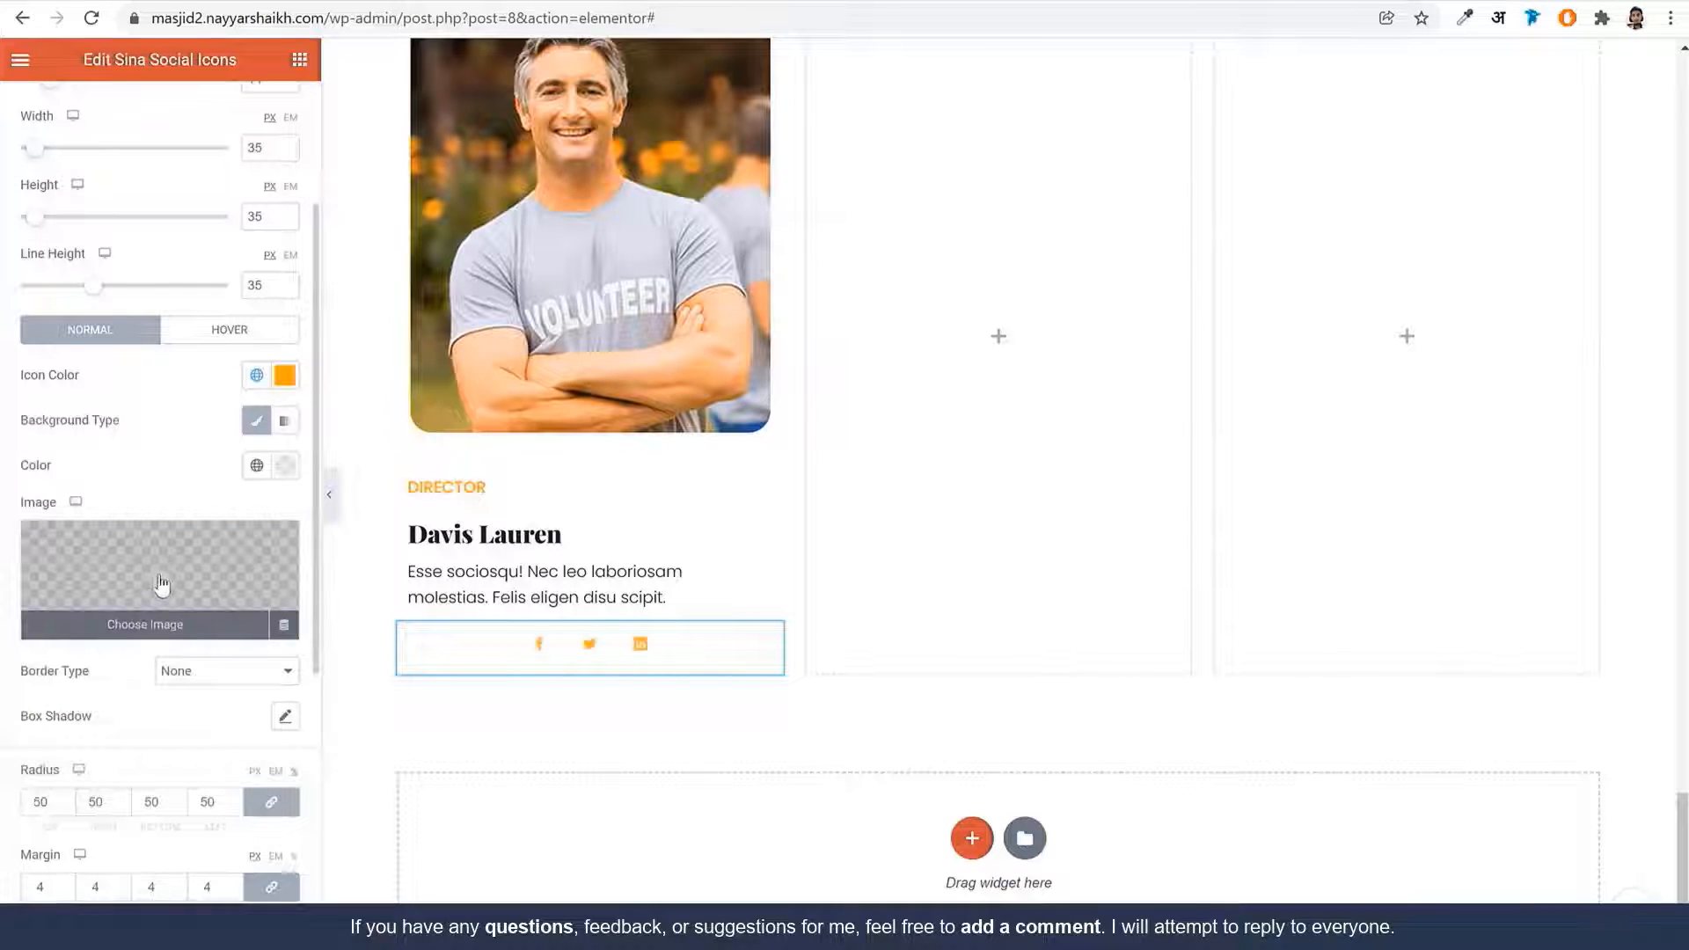
{"action": "left_click", "coordinate": [194, 677]}
{"action": "left_click", "coordinate": [197, 709]}
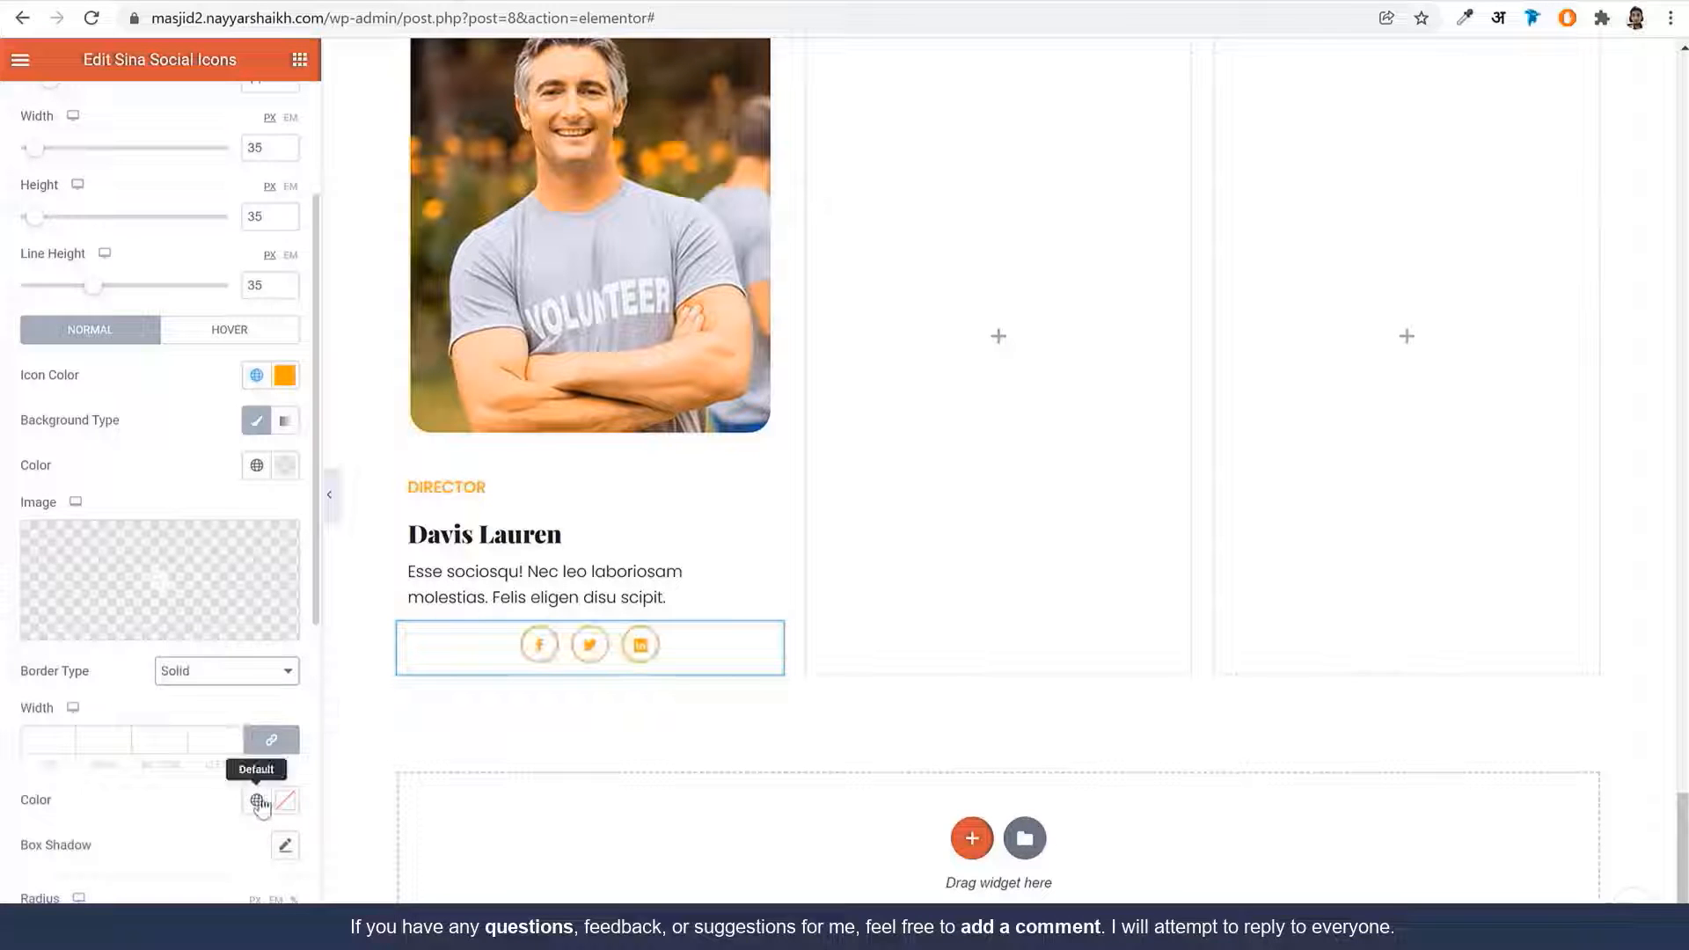
{"action": "scroll", "coordinate": [193, 584], "scroll_direction": "down", "scroll_amount": 3}
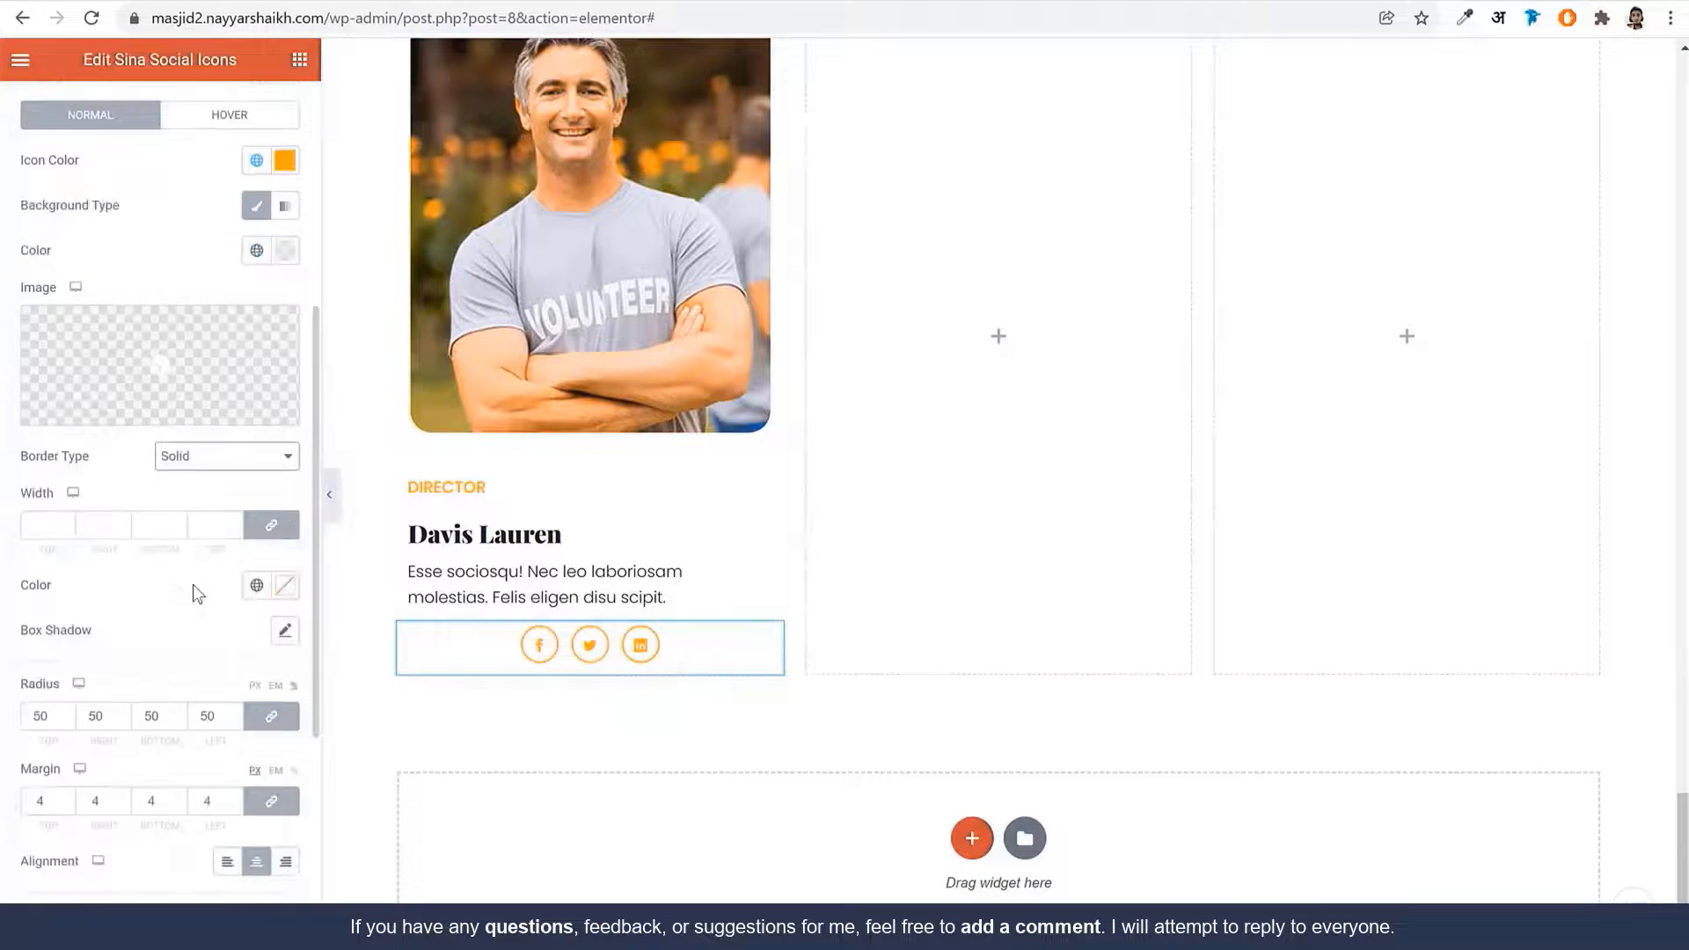
{"action": "scroll", "coordinate": [229, 546], "scroll_direction": "up", "scroll_amount": 3}
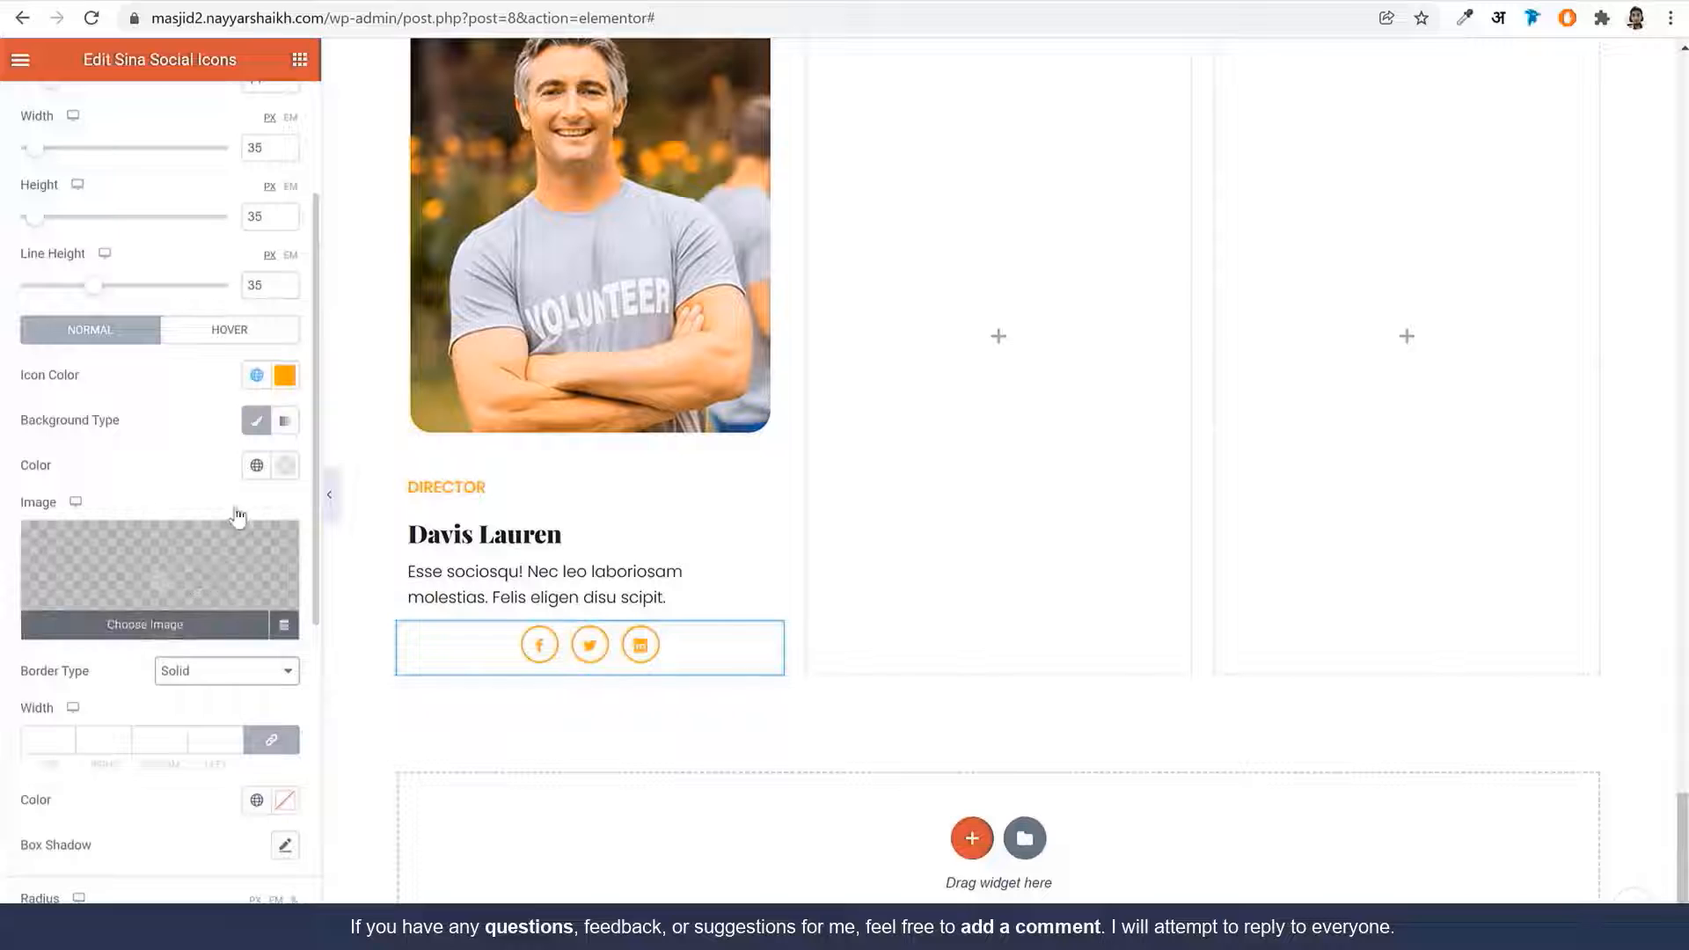
On hover, use an Orange background, BG Color icons and an Orange border
{"action": "left_click", "coordinate": [253, 333]}
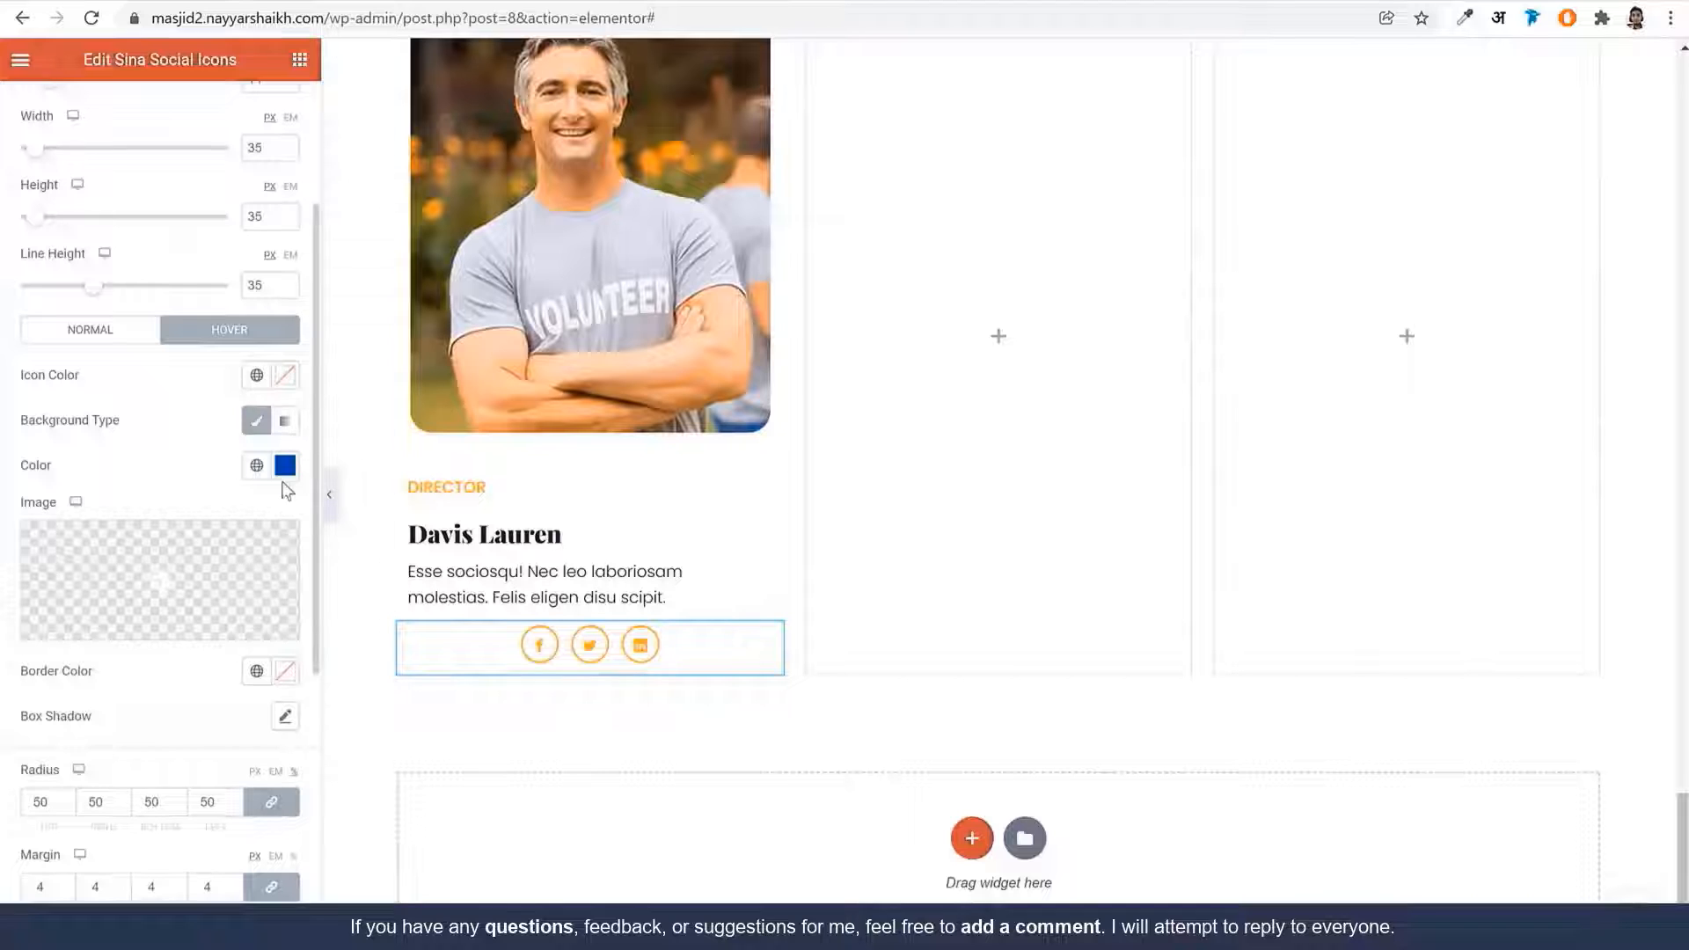
{"action": "left_click", "coordinate": [252, 475]}
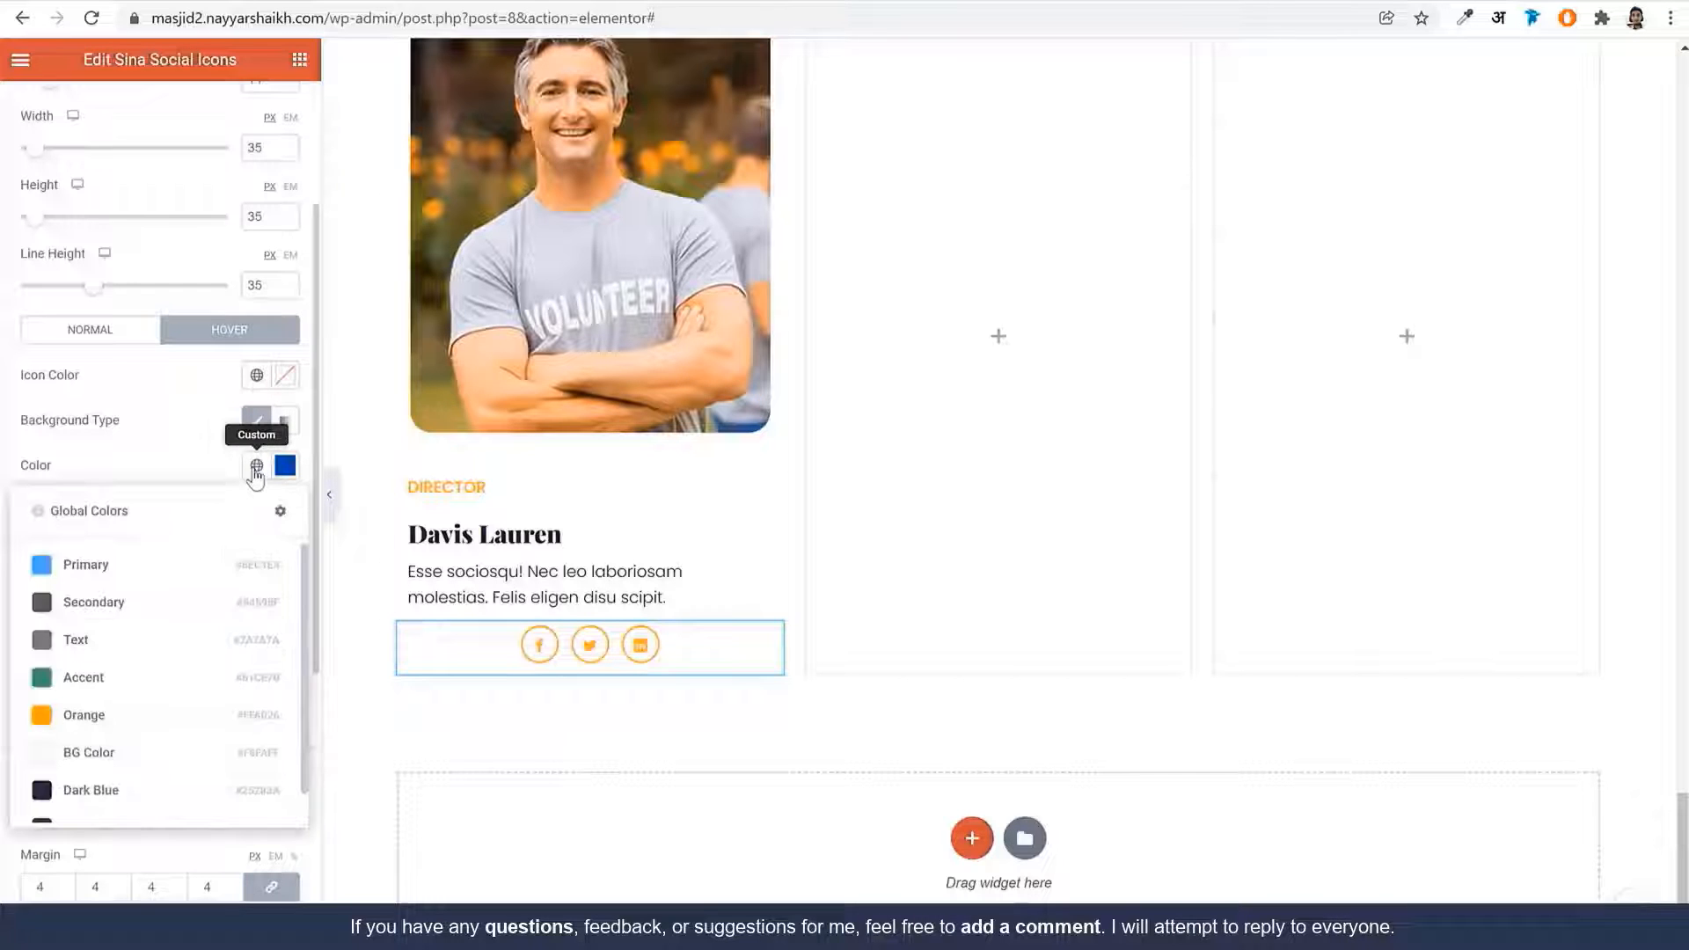
{"action": "left_click", "coordinate": [94, 756]}
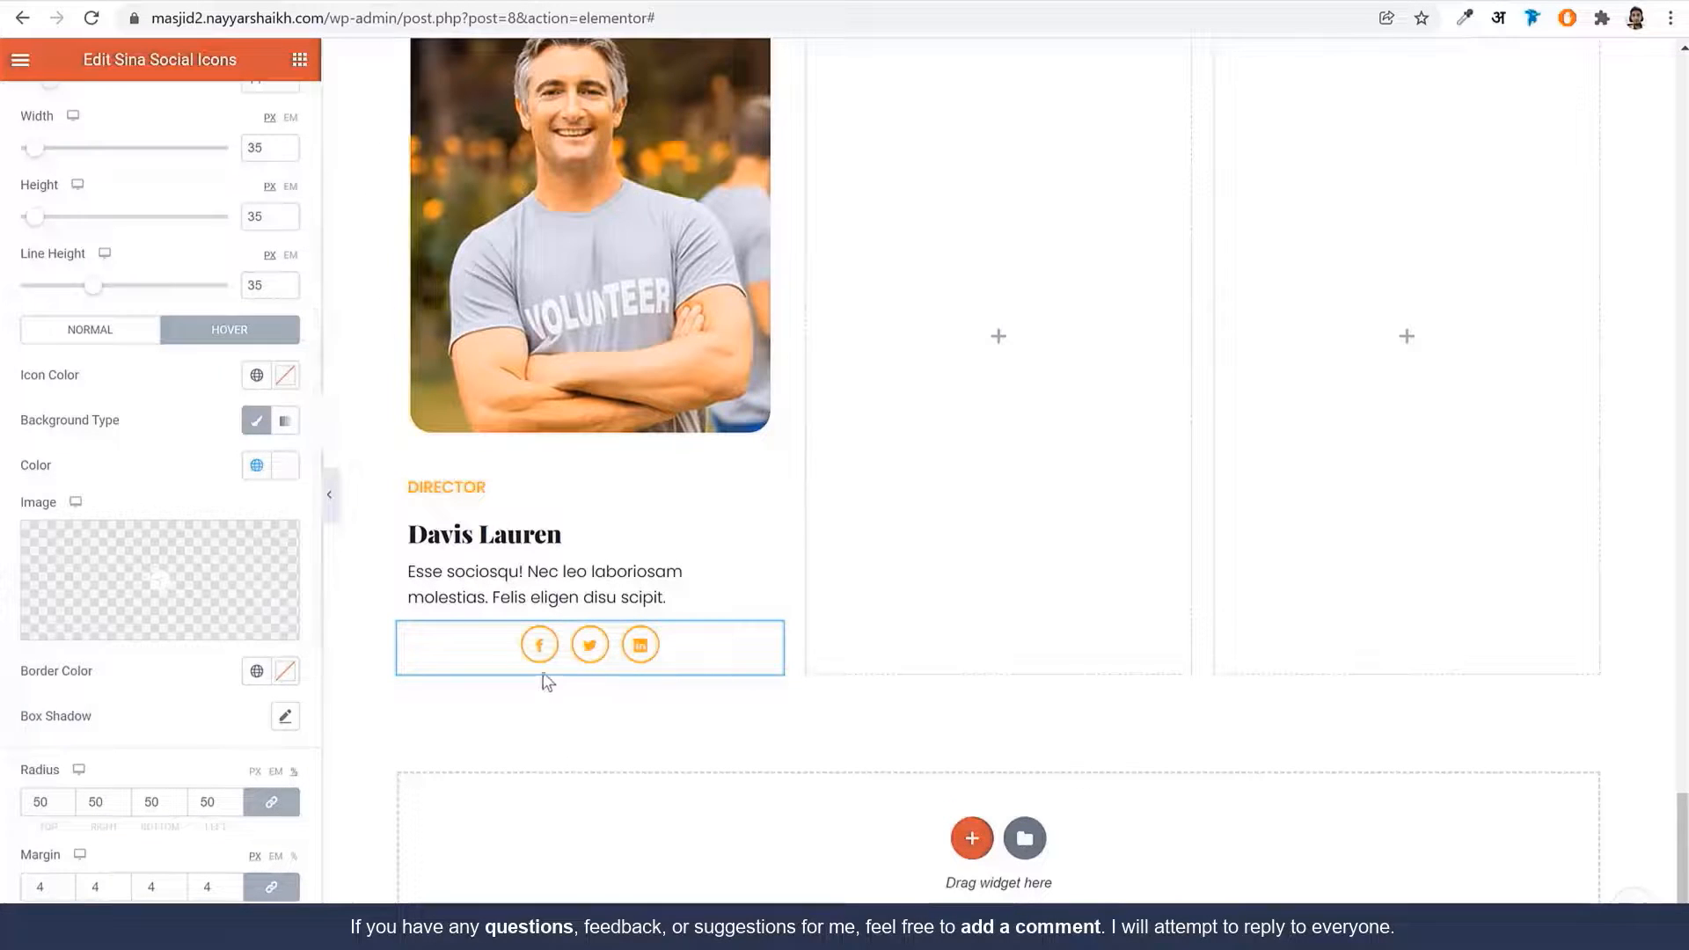
{"action": "left_click", "coordinate": [265, 479]}
{"action": "left_click", "coordinate": [130, 717]}
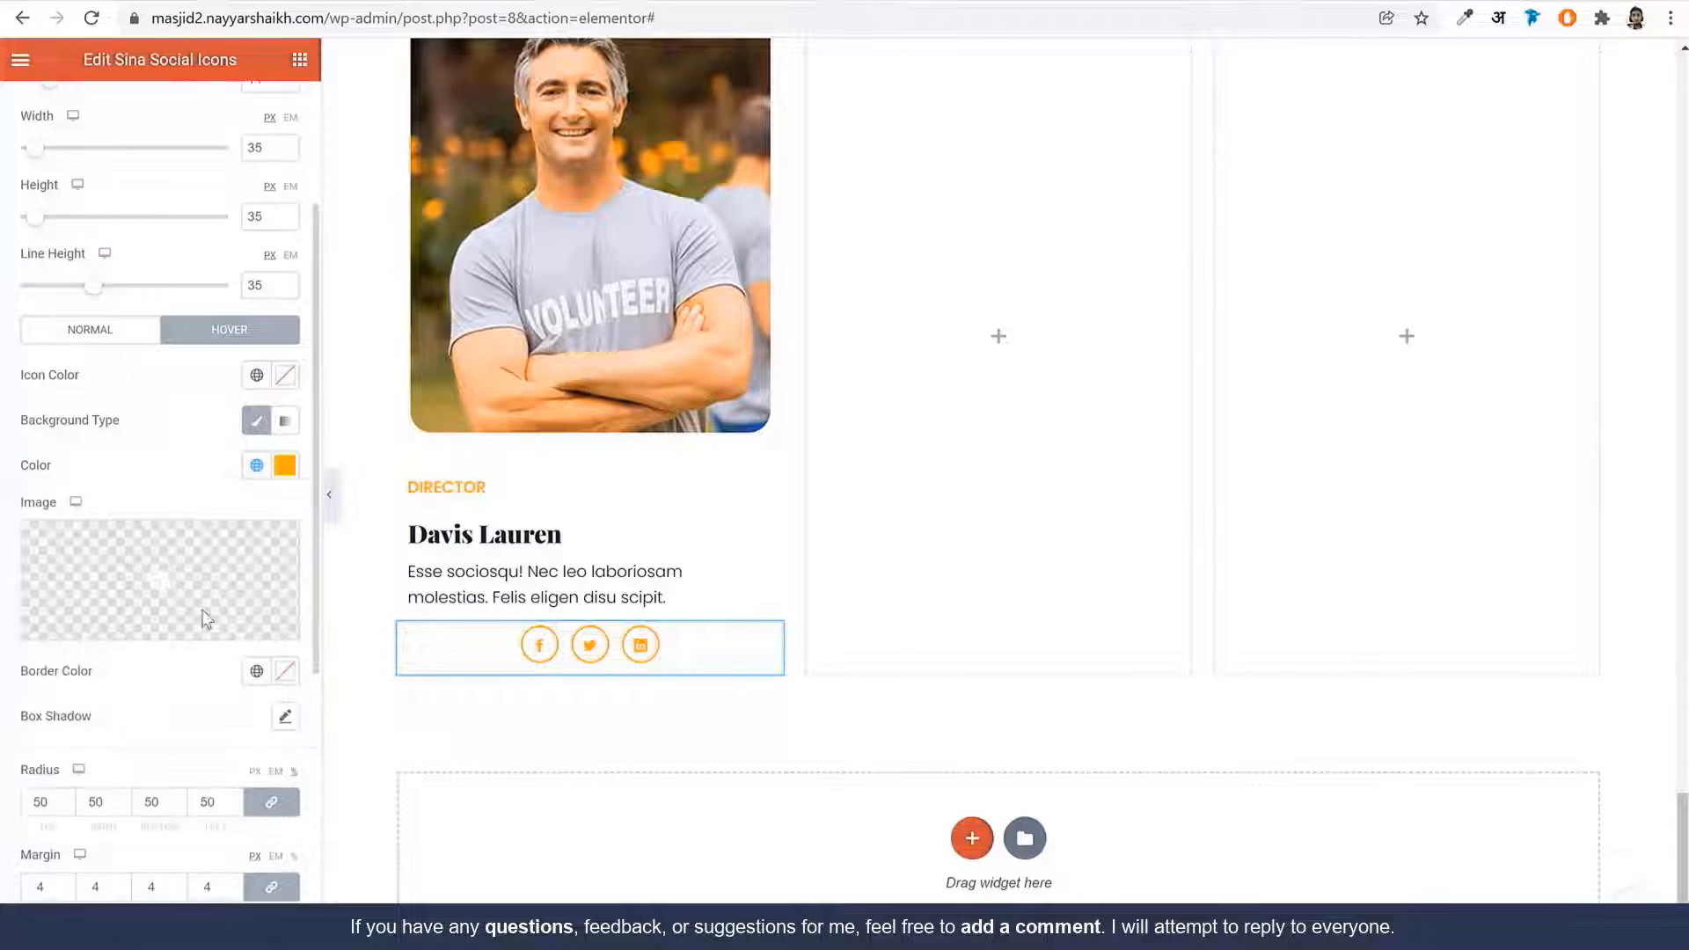
{"action": "left_click", "coordinate": [256, 374]}
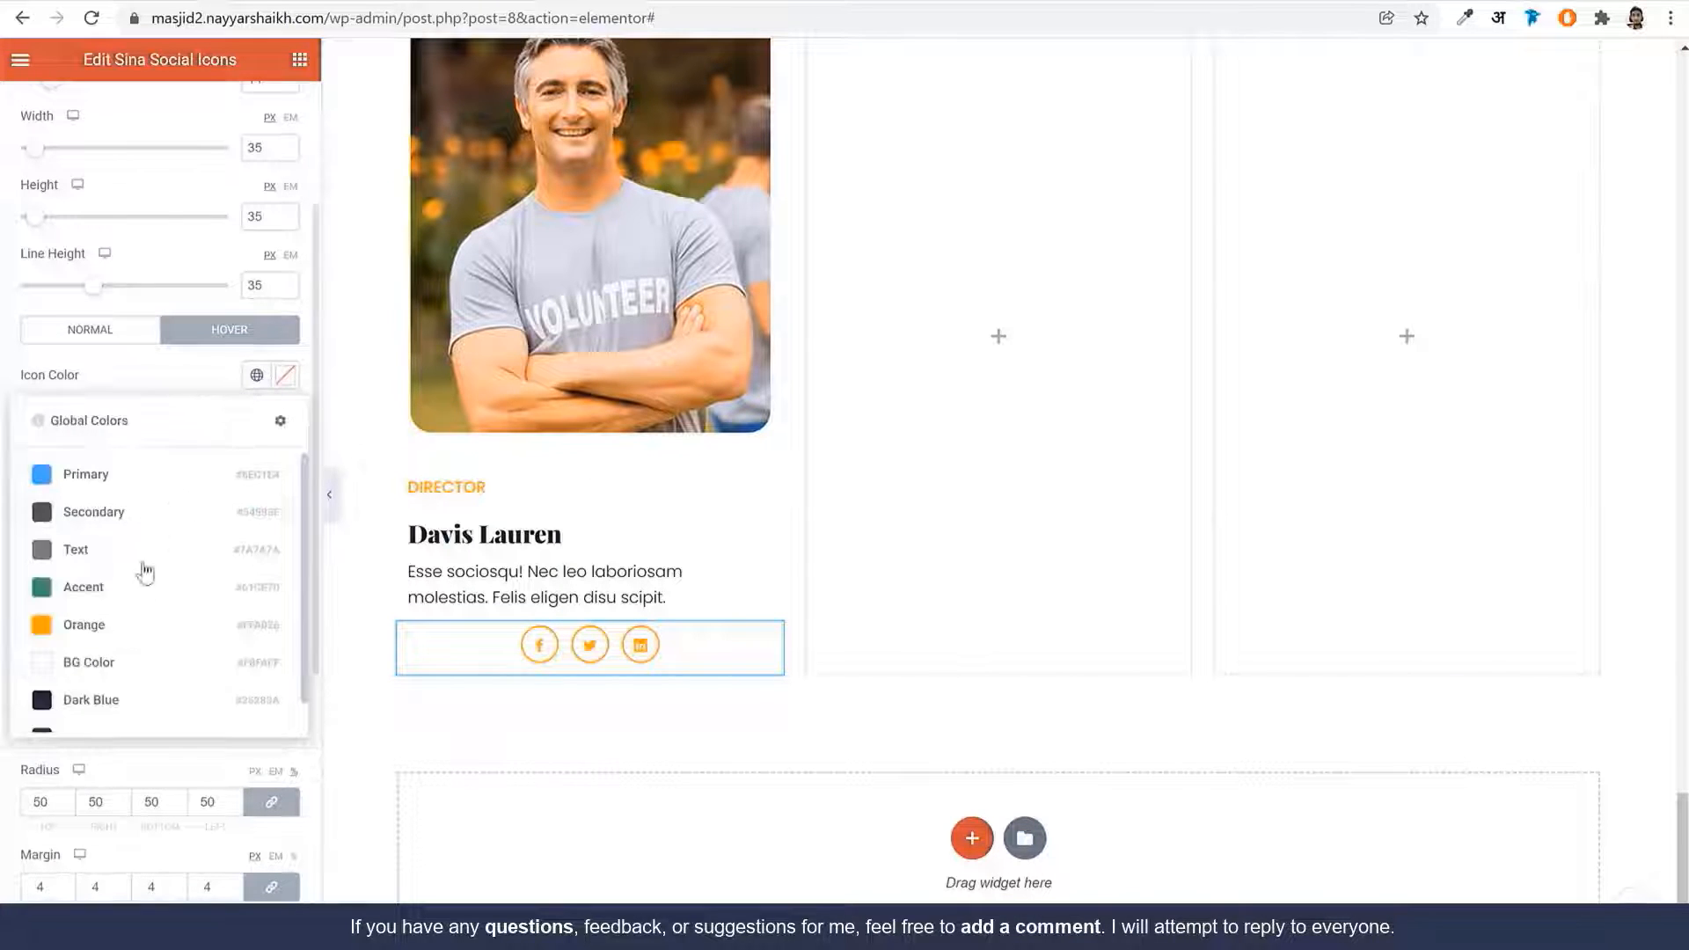
{"action": "left_click", "coordinate": [126, 661]}
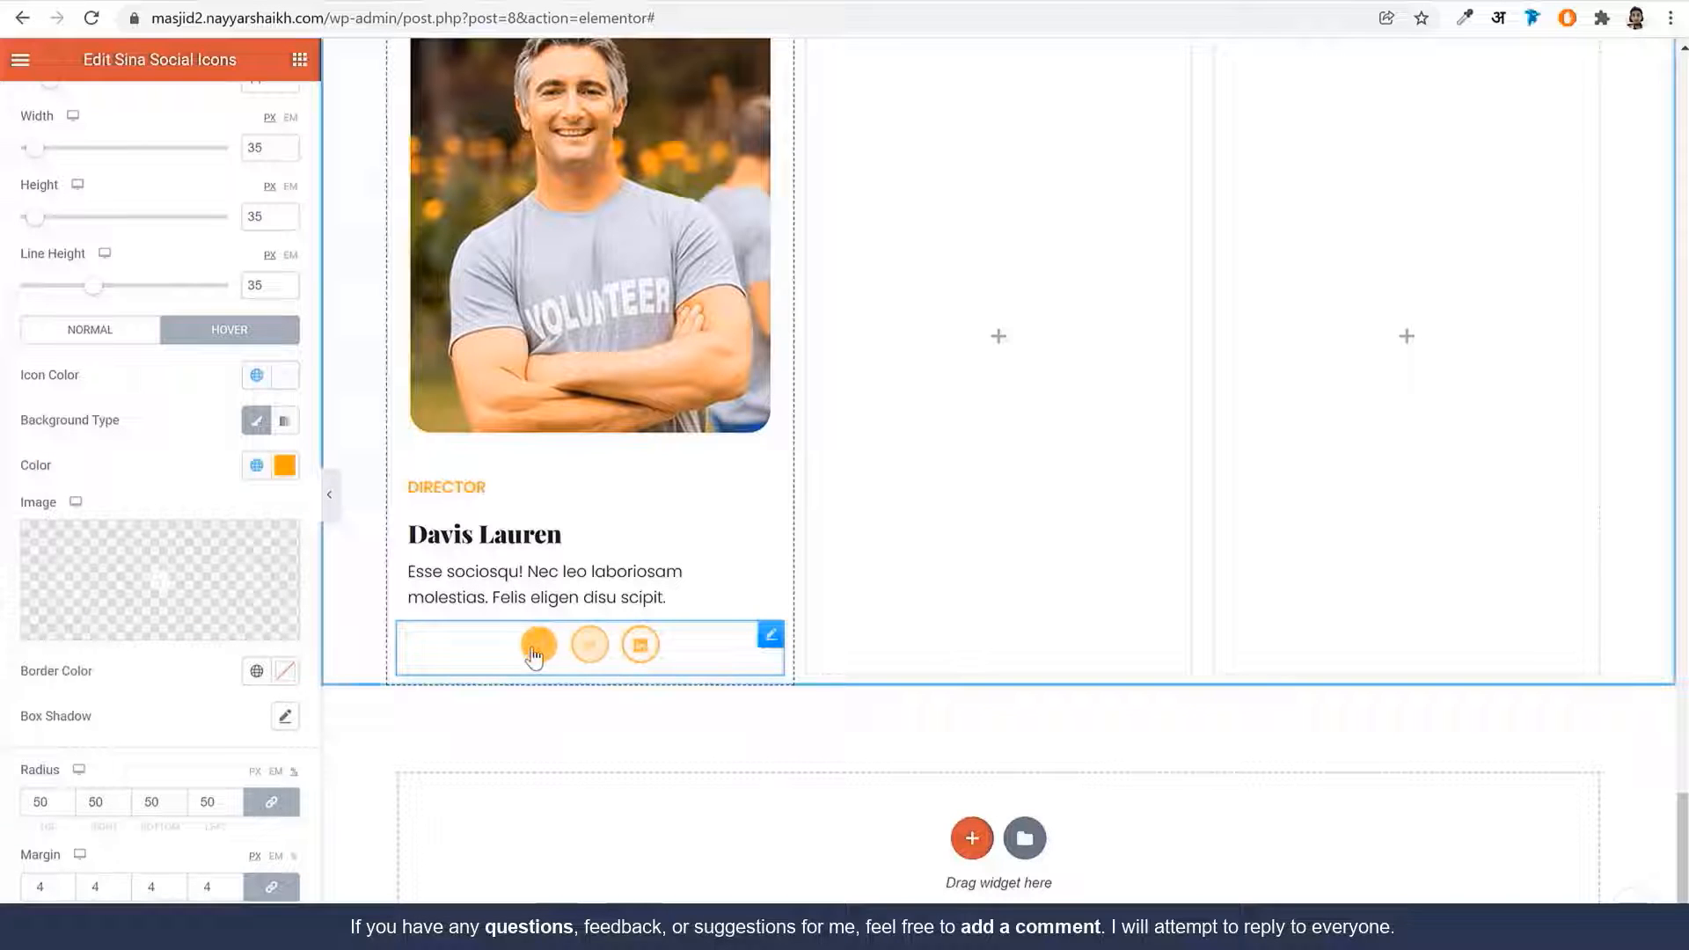
{"action": "left_click", "coordinate": [256, 670]}
{"action": "left_click", "coordinate": [159, 538]}
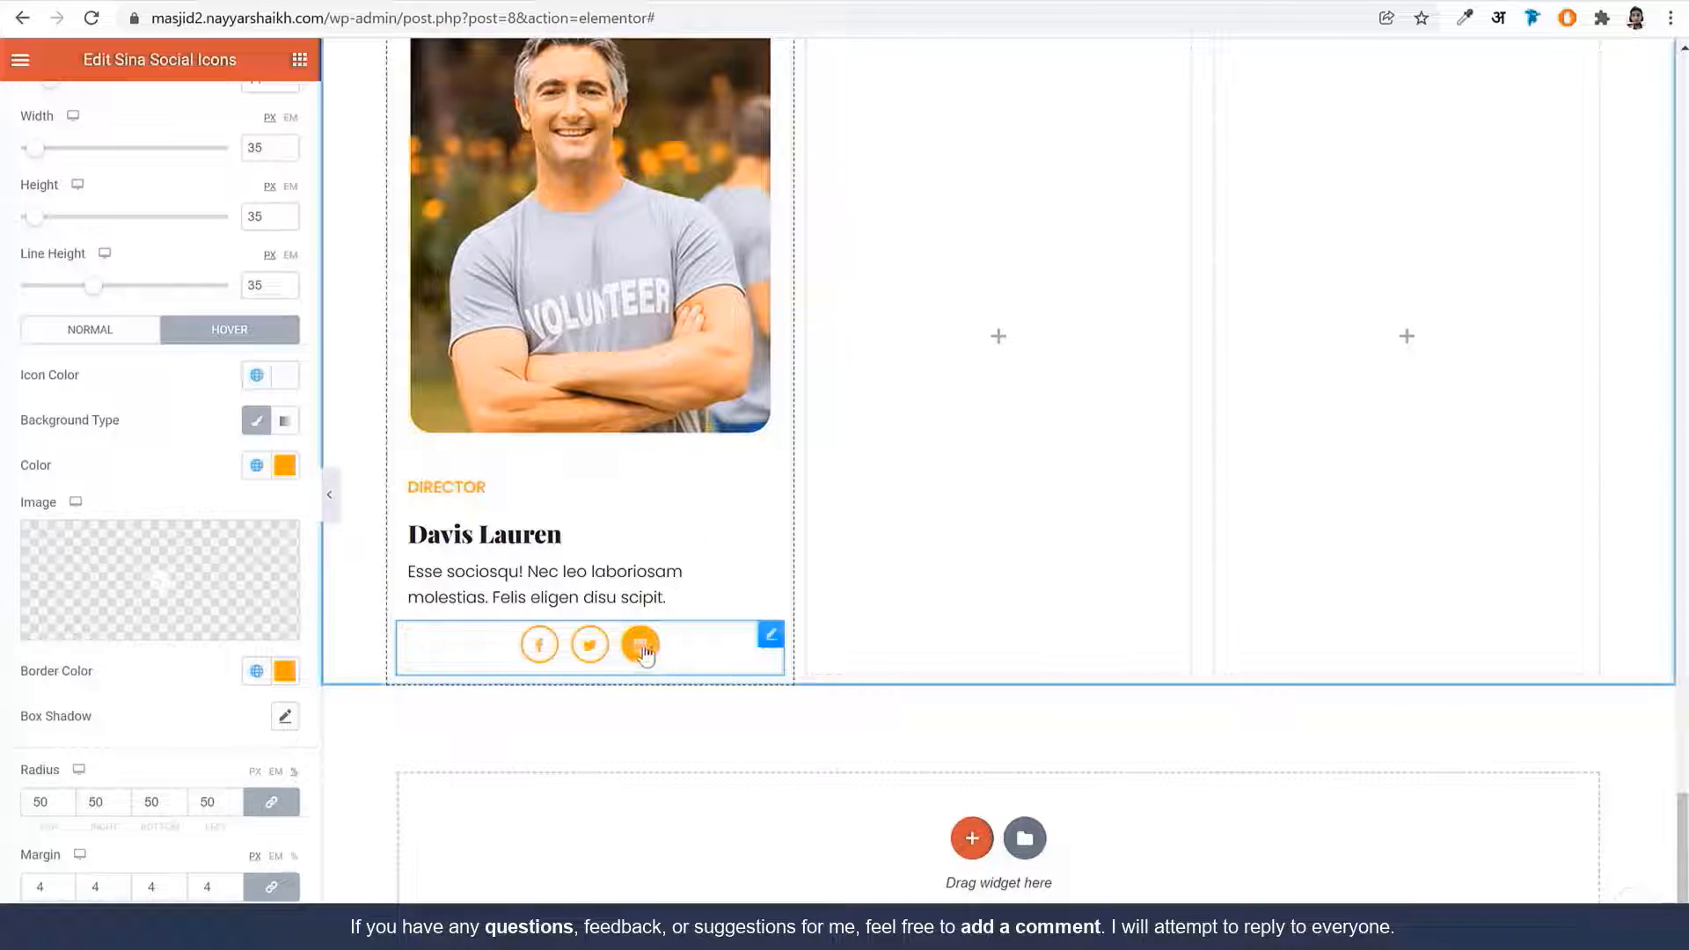
{"action": "scroll", "coordinate": [100, 494], "scroll_direction": "up", "scroll_amount": 2}
Set the icons to Block display at custom width 20 and drag them beside the text
{"action": "left_click", "coordinate": [225, 225]}
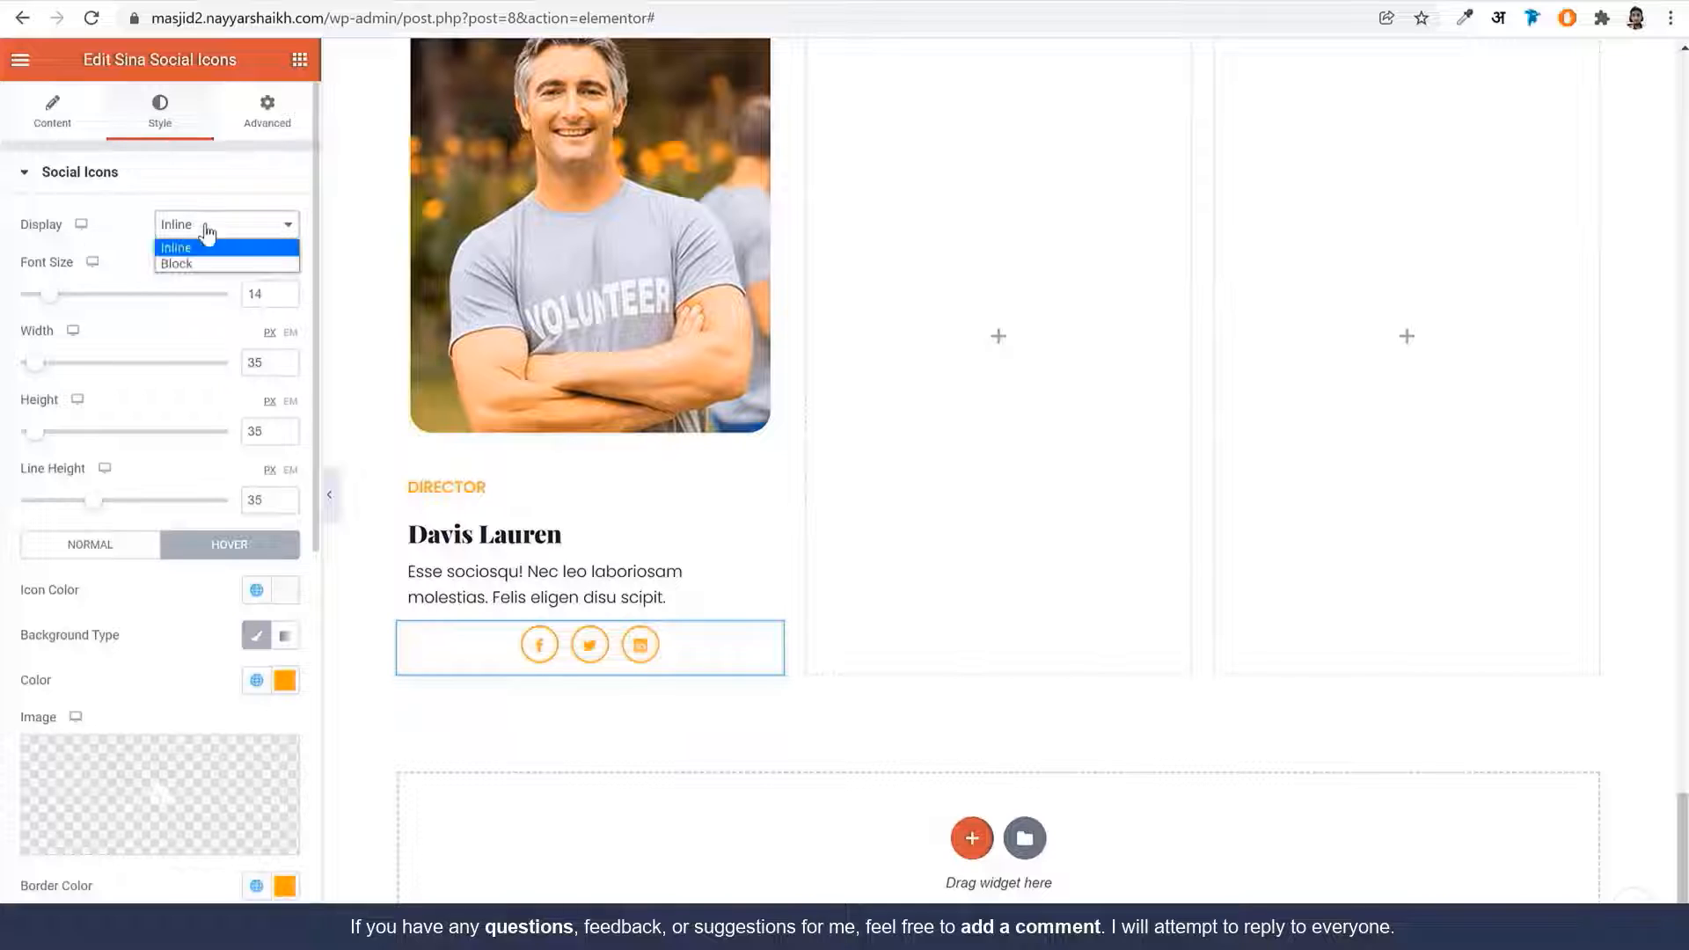
{"action": "left_click", "coordinate": [201, 265]}
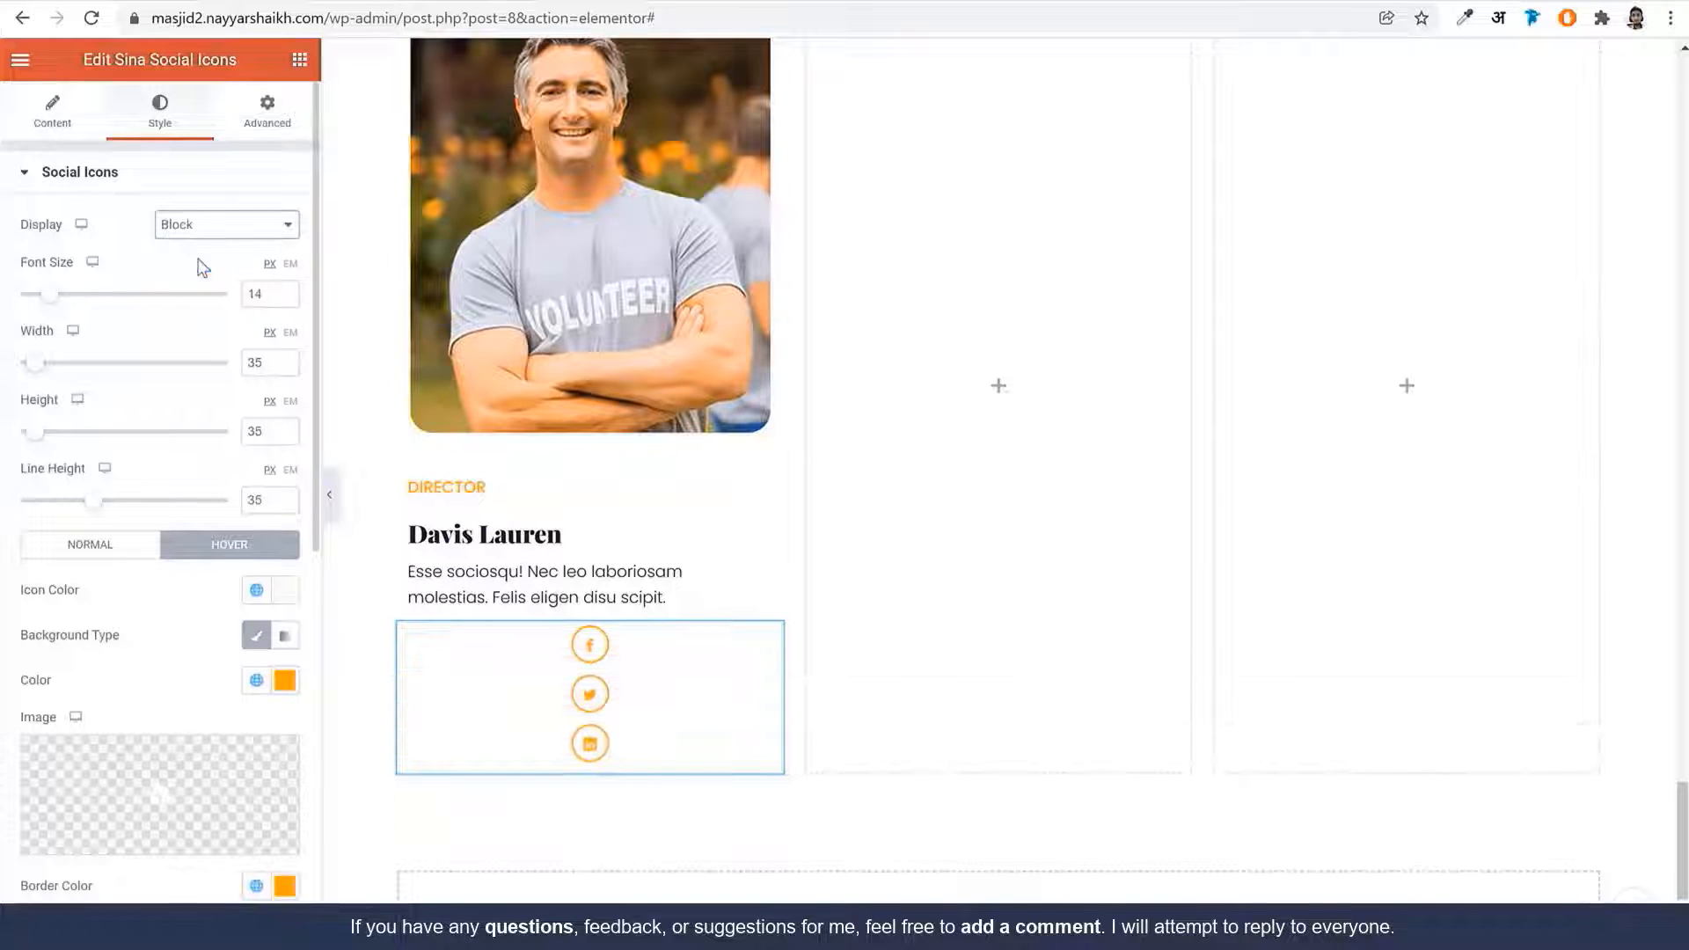
{"action": "left_click", "coordinate": [264, 128]}
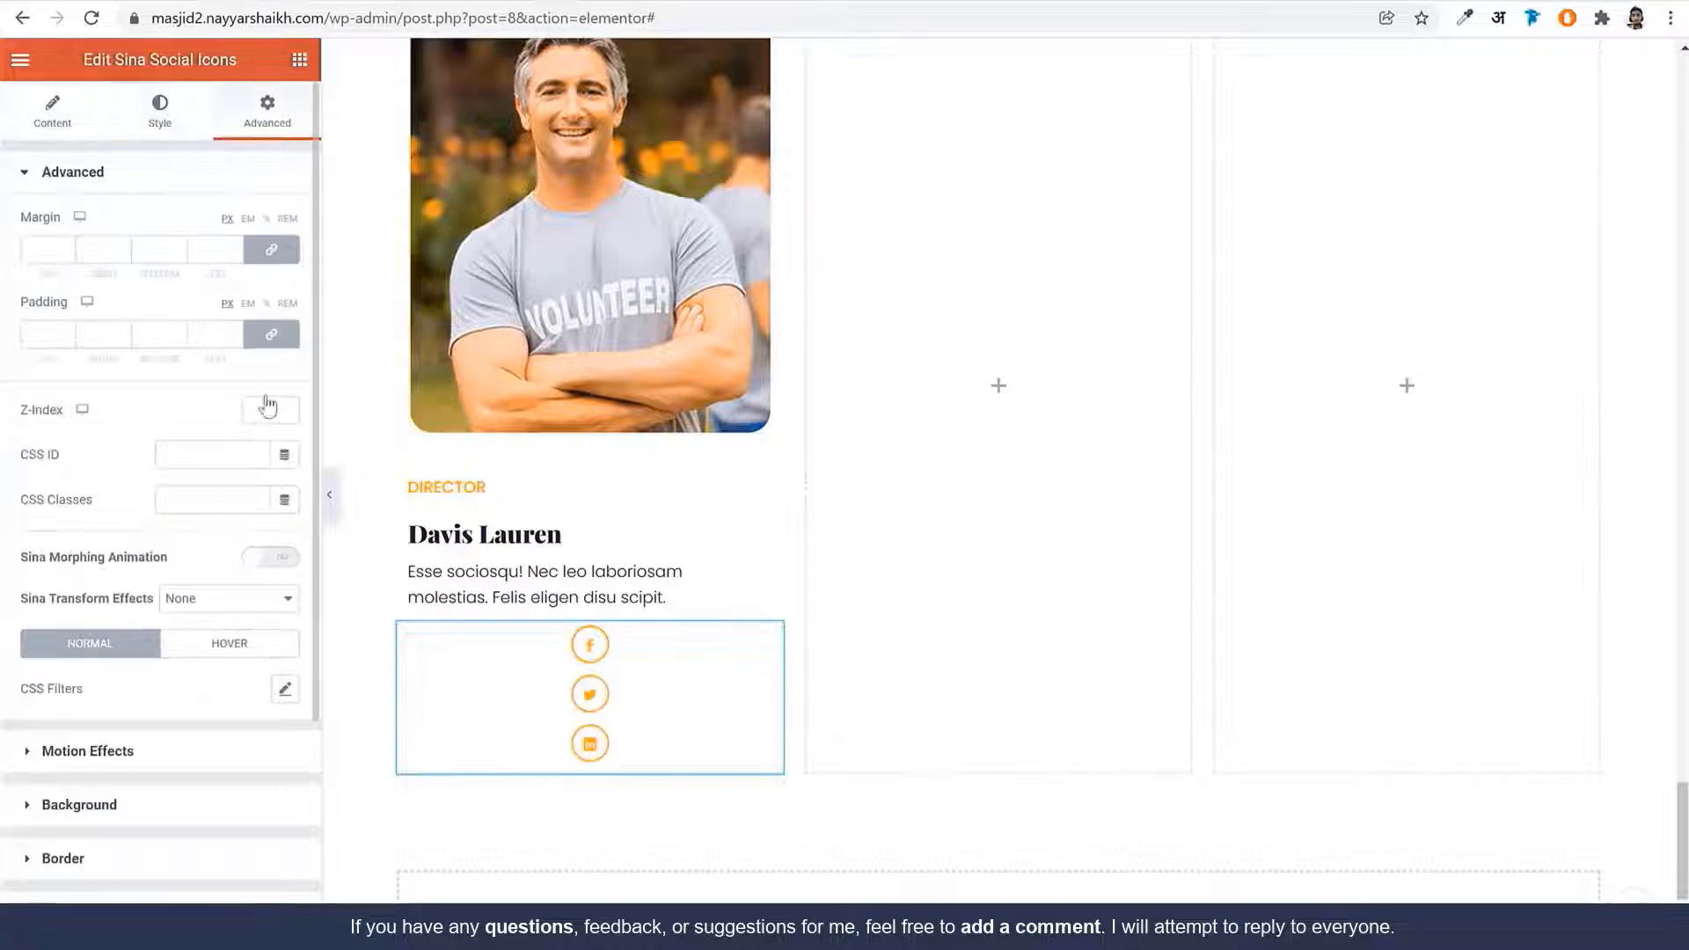
{"action": "scroll", "coordinate": [148, 825], "scroll_direction": "down", "scroll_amount": 3}
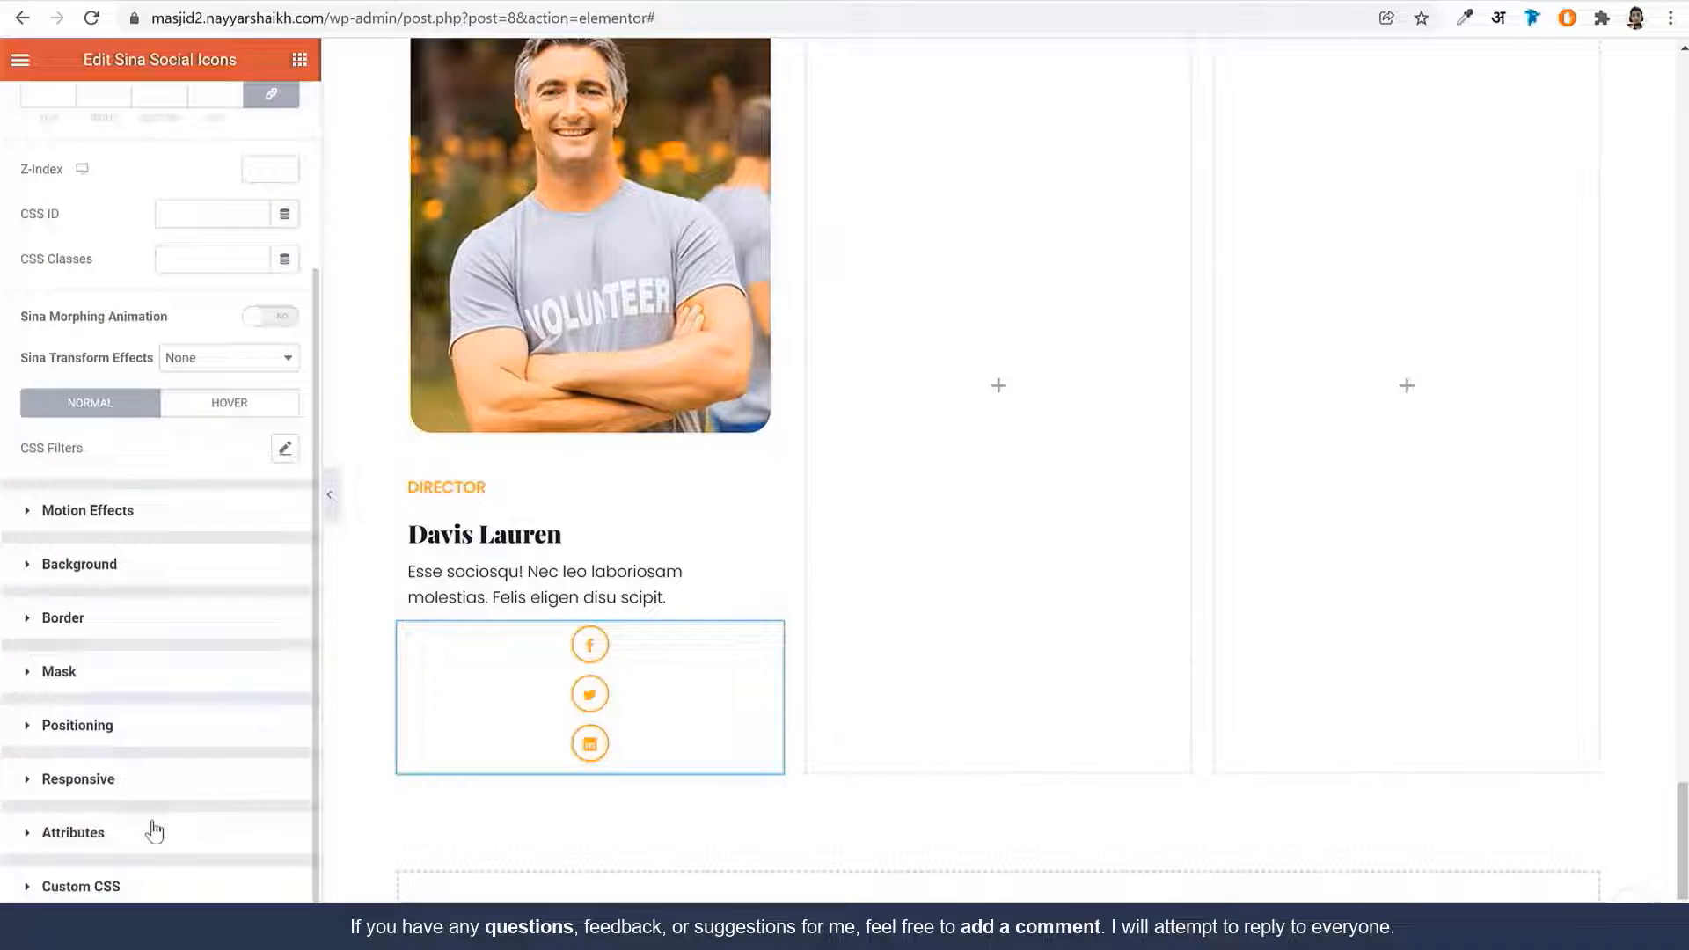
{"action": "left_click", "coordinate": [127, 746]}
{"action": "left_click", "coordinate": [226, 493]}
{"action": "left_click", "coordinate": [226, 563]}
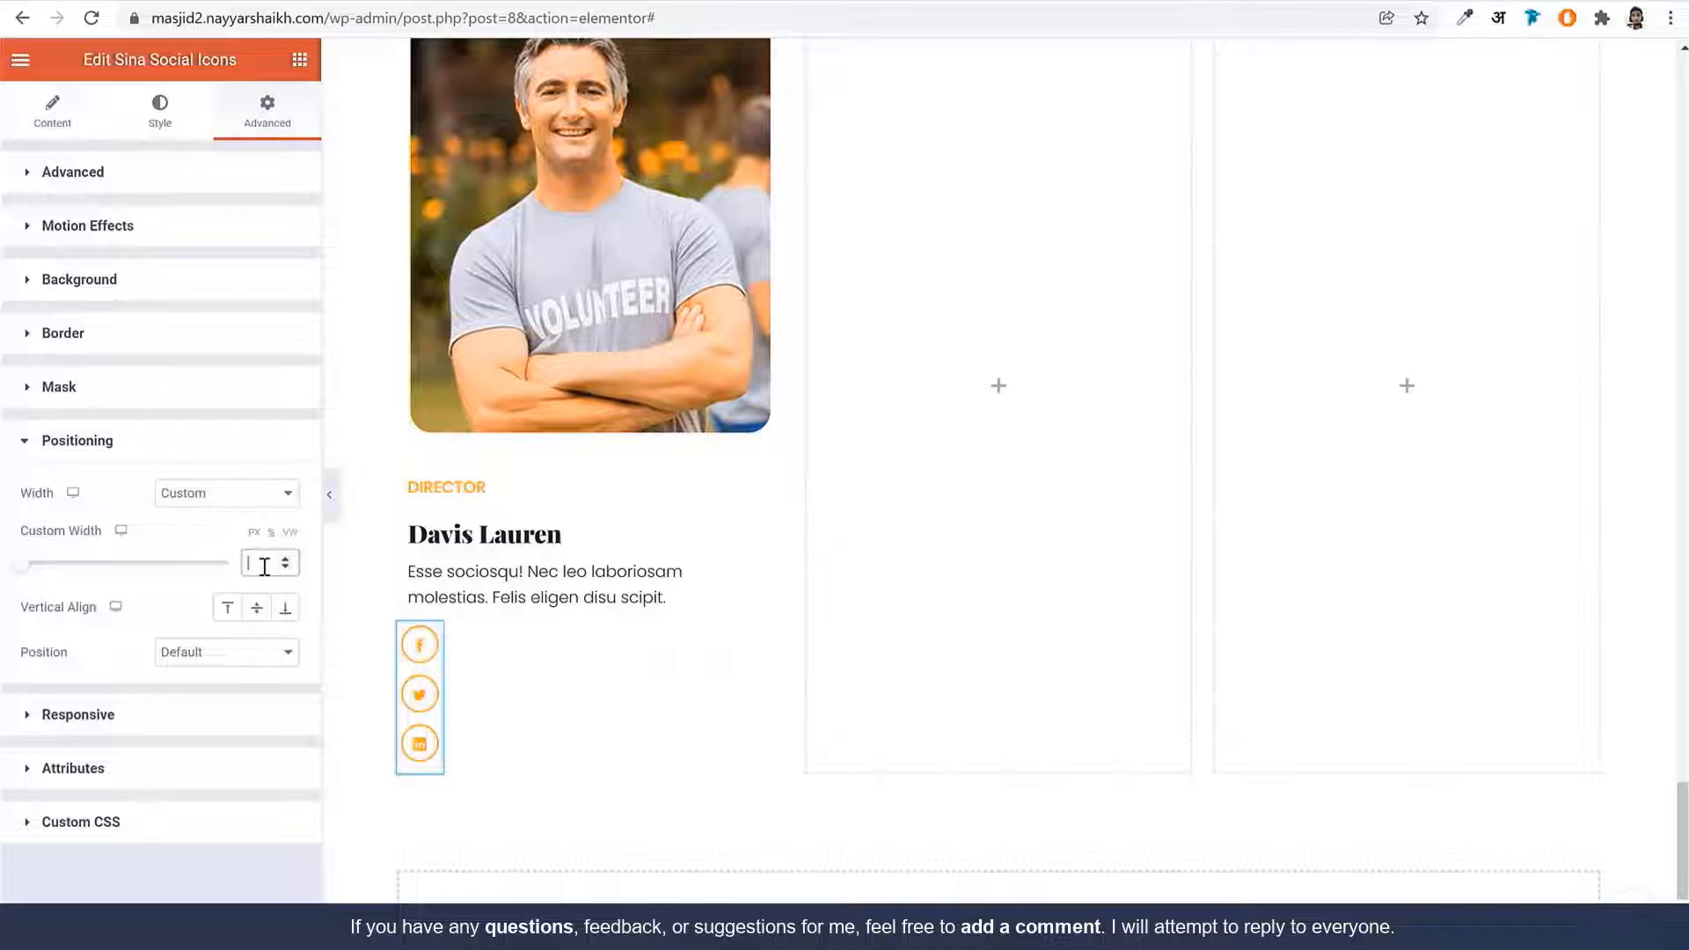
{"action": "type", "text": "20"}
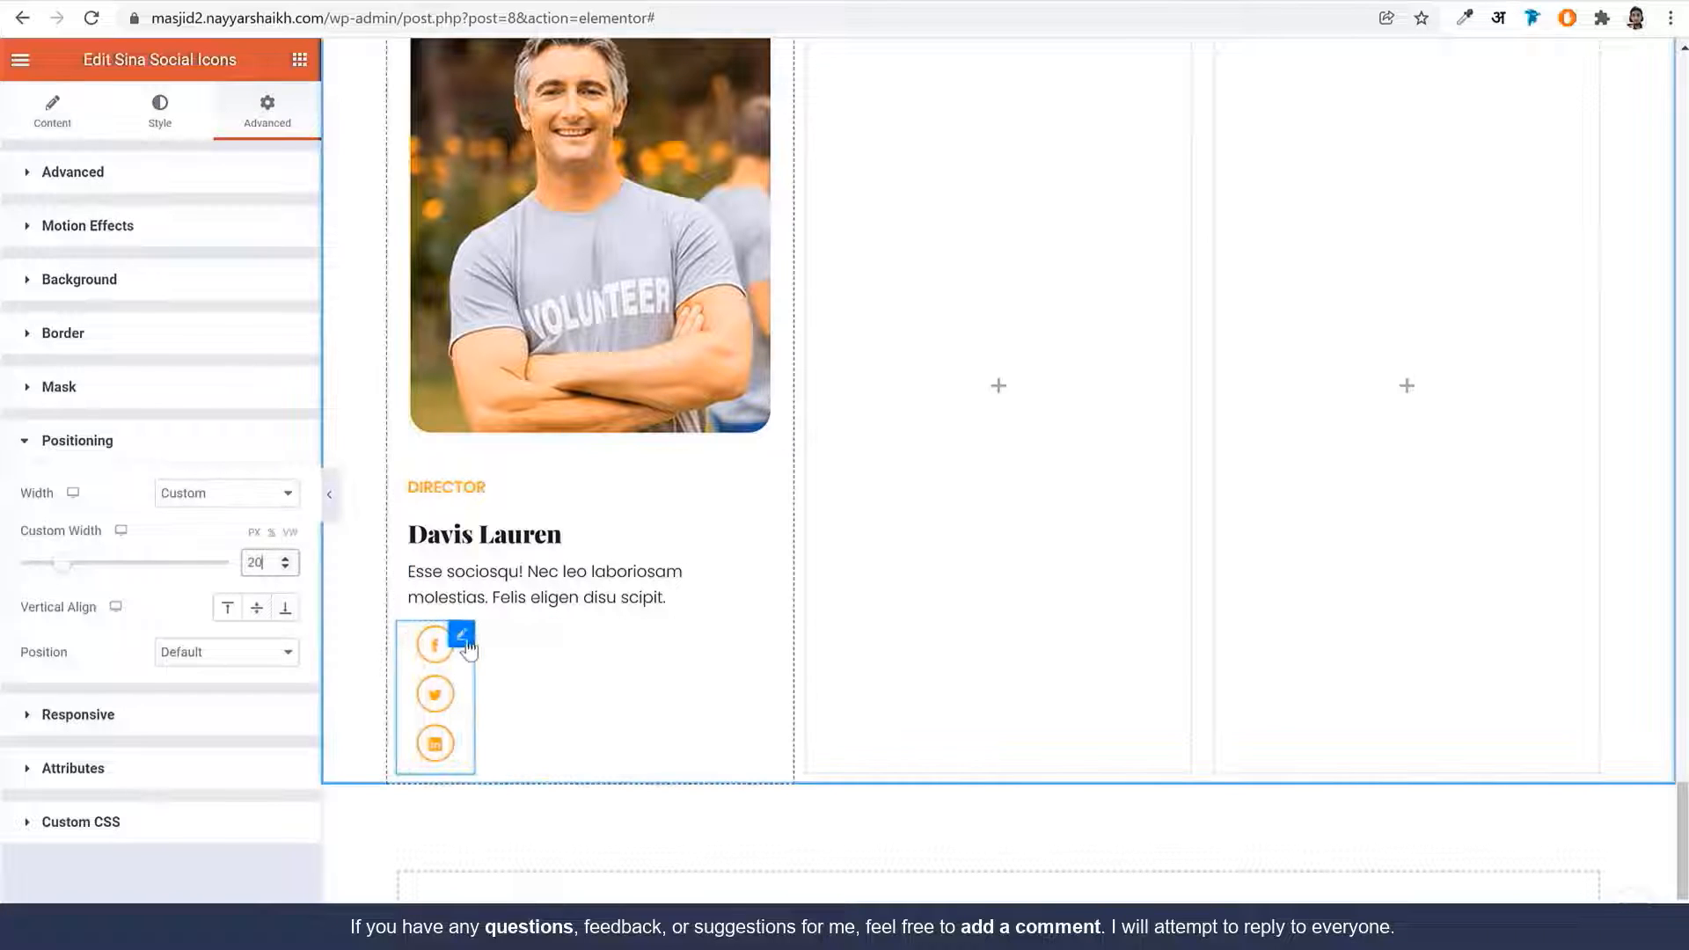
{"action": "left_click_drag", "start_coordinate": [434, 646], "coordinate": [587, 572]}
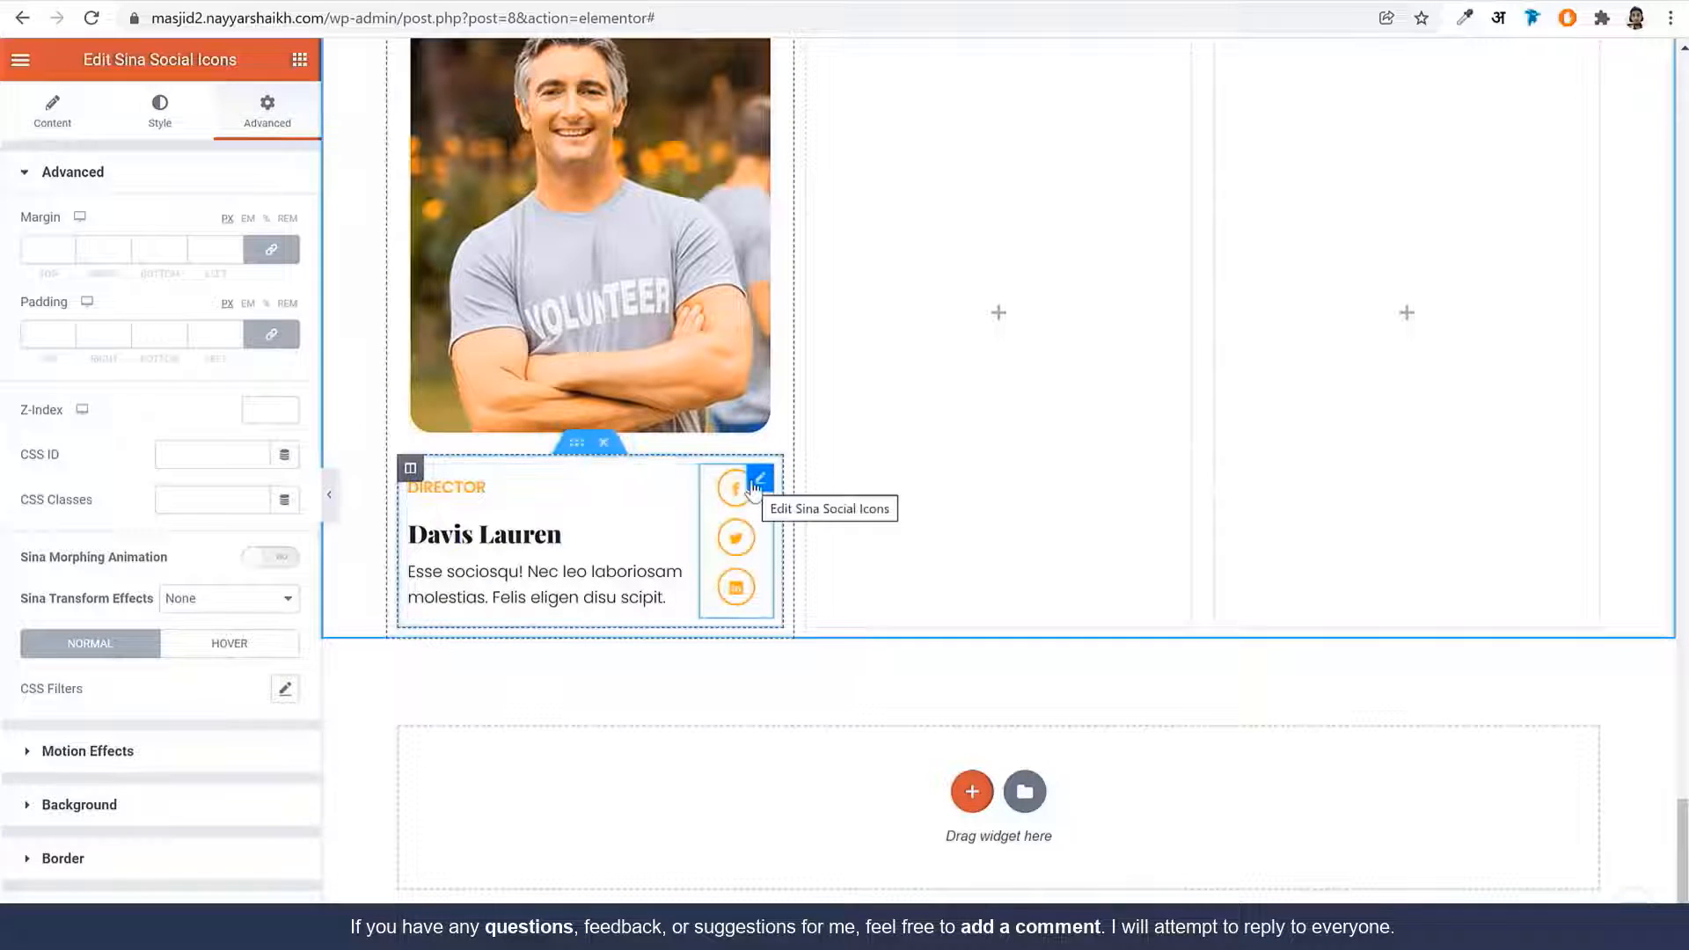
Select the card's text column and give it a classic pale #FFE8E8 background
{"action": "left_click", "coordinate": [410, 467]}
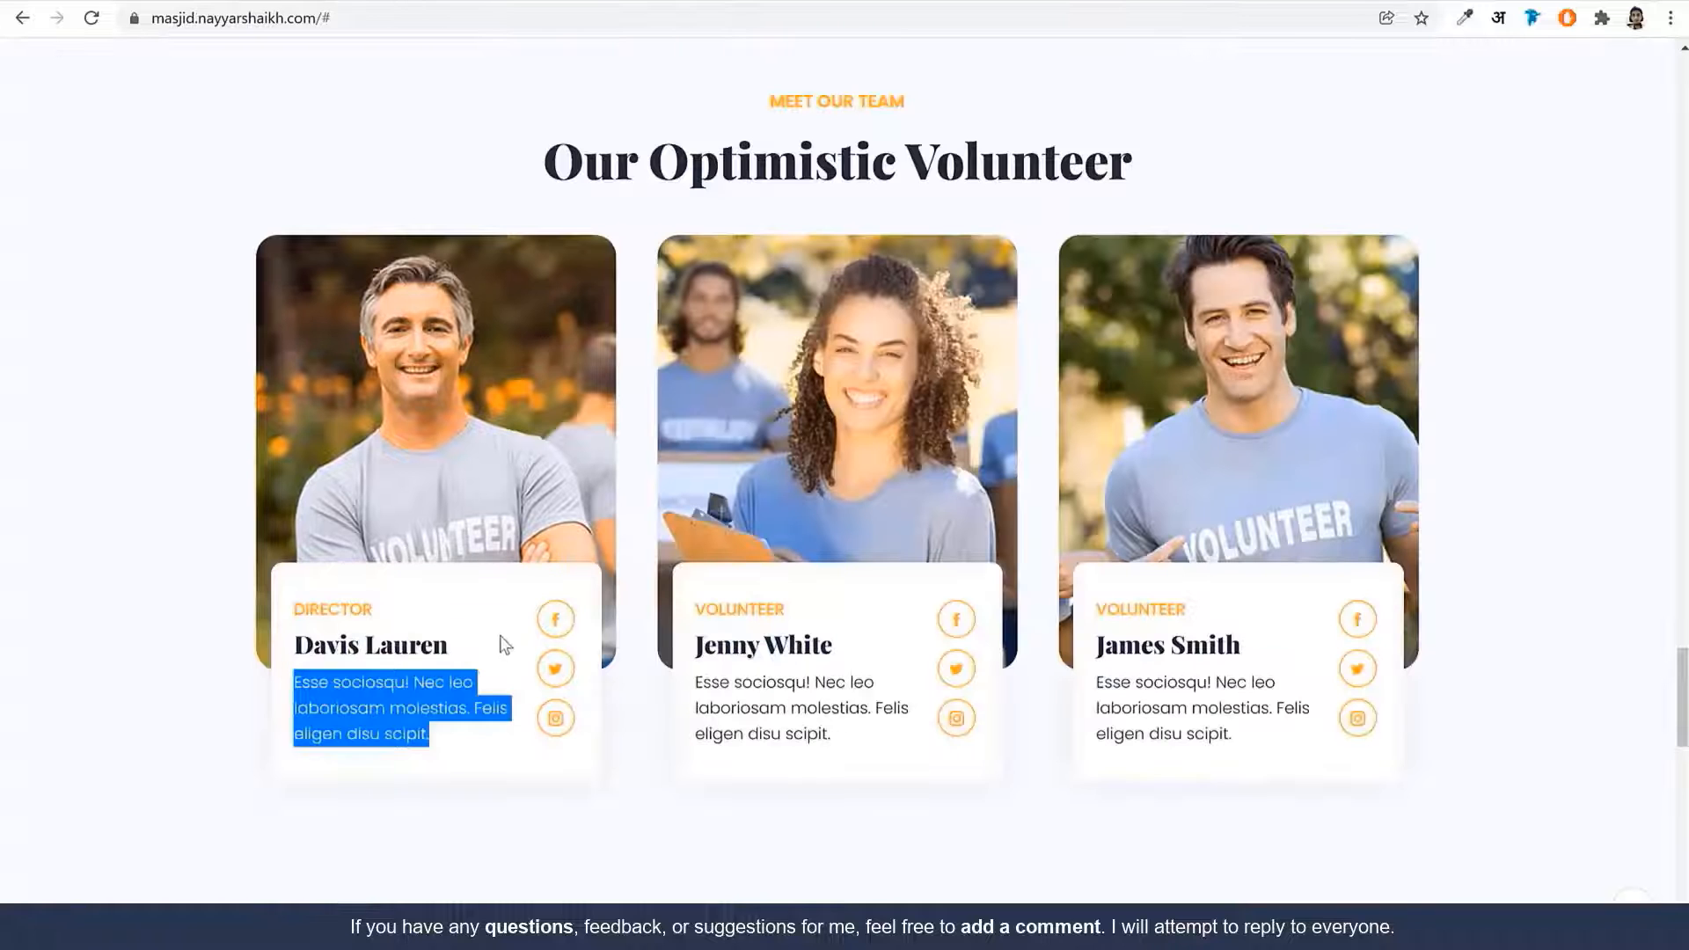
{"action": "left_click", "coordinate": [434, 600]}
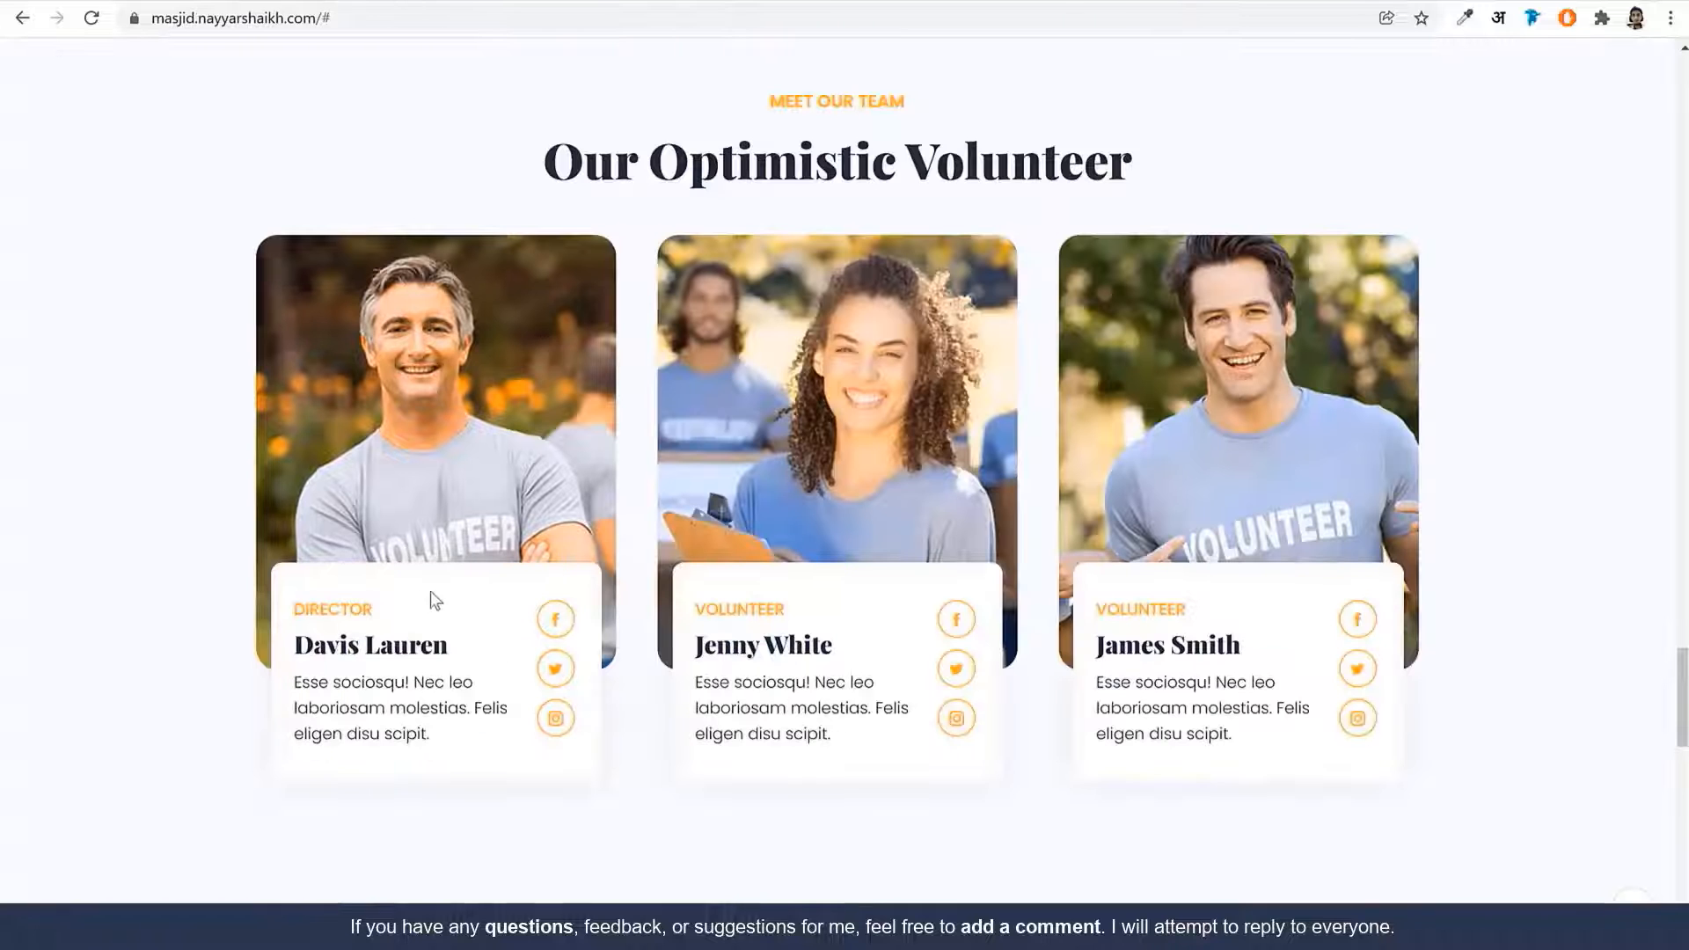
{"action": "left_click", "coordinate": [345, 0]}
{"action": "left_click", "coordinate": [157, 109]}
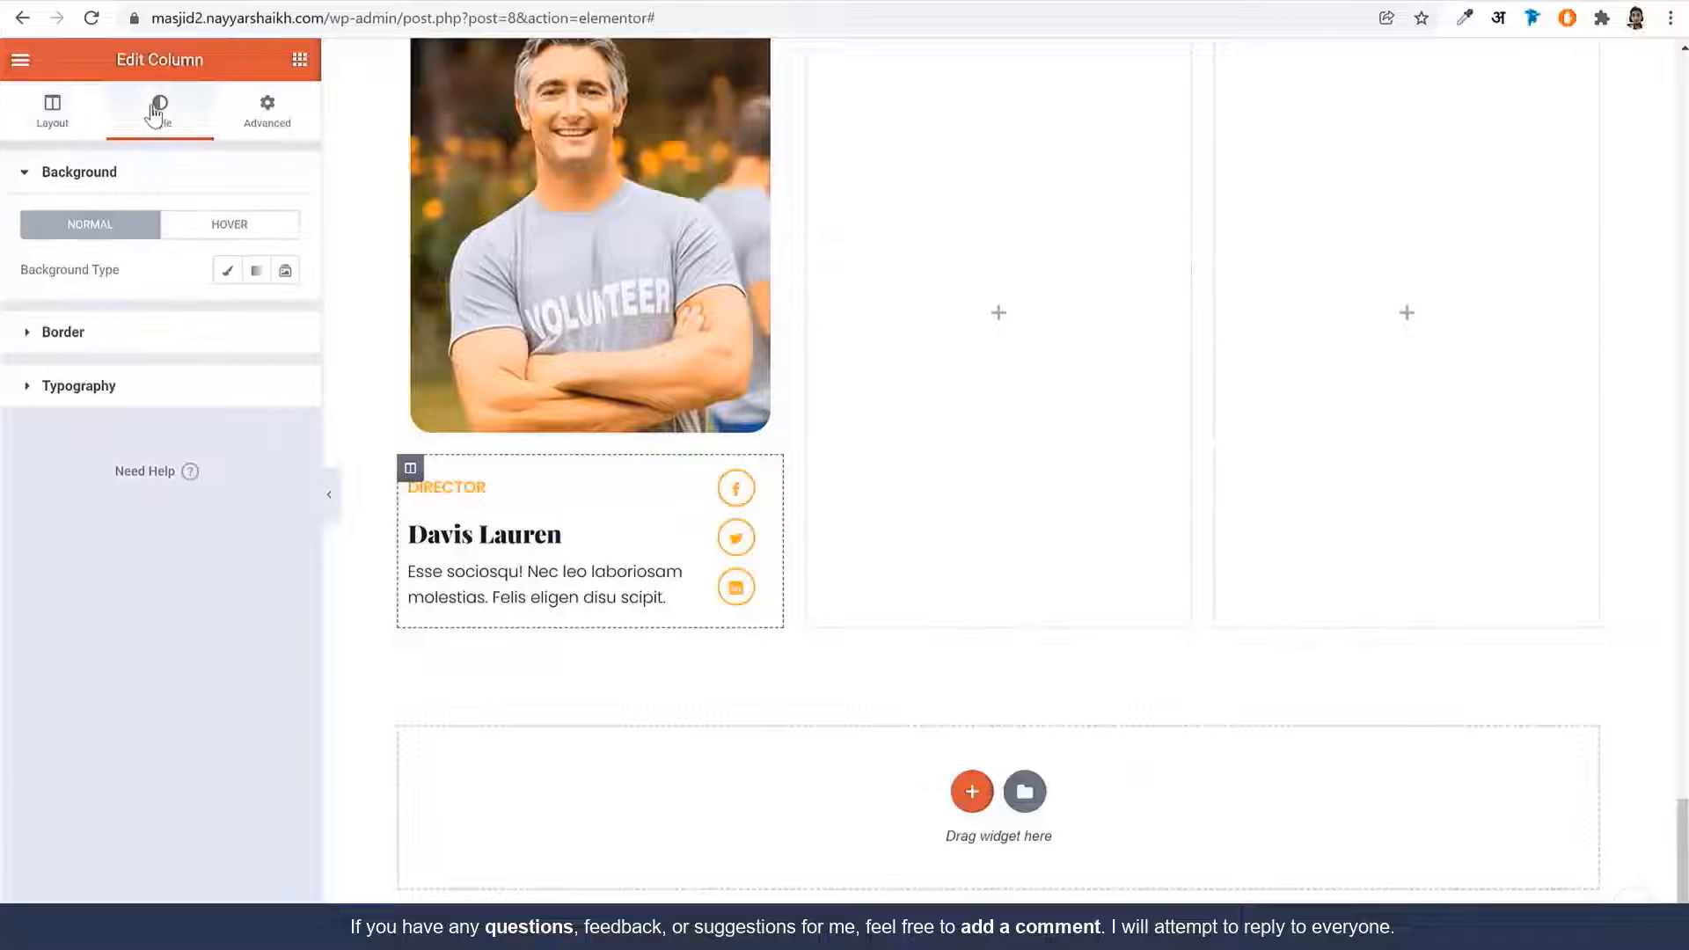
{"action": "left_click", "coordinate": [227, 271]}
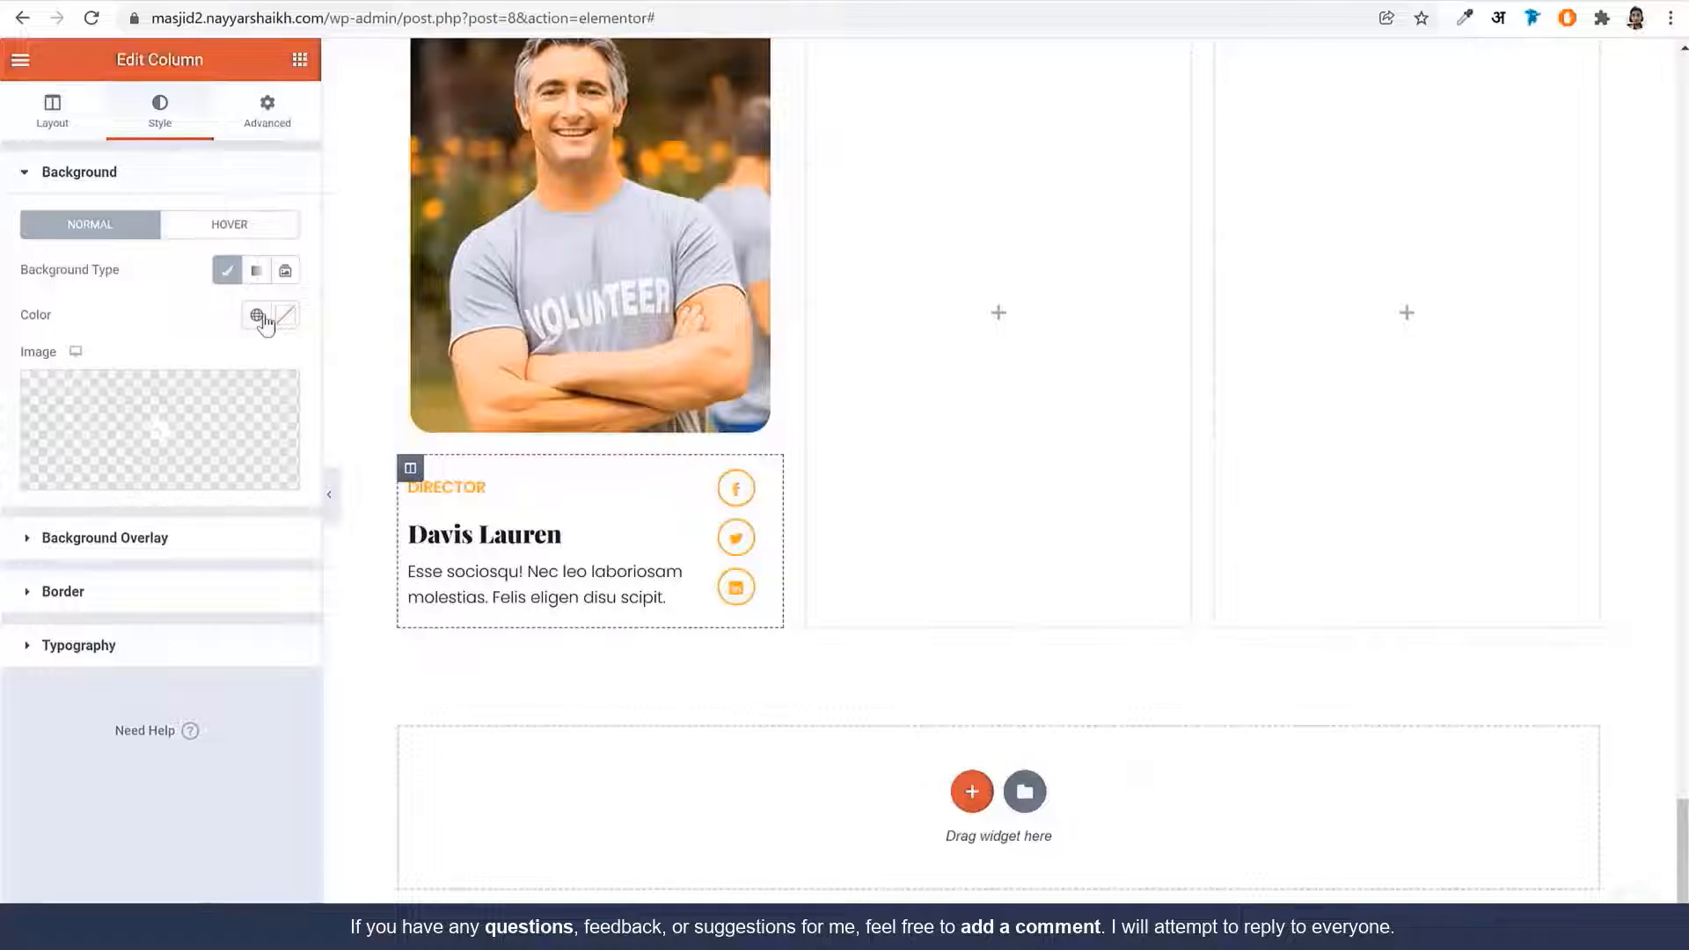
{"action": "left_click", "coordinate": [257, 315]}
{"action": "left_click", "coordinate": [285, 315]}
{"action": "type", "text": "#FFE8E8"}
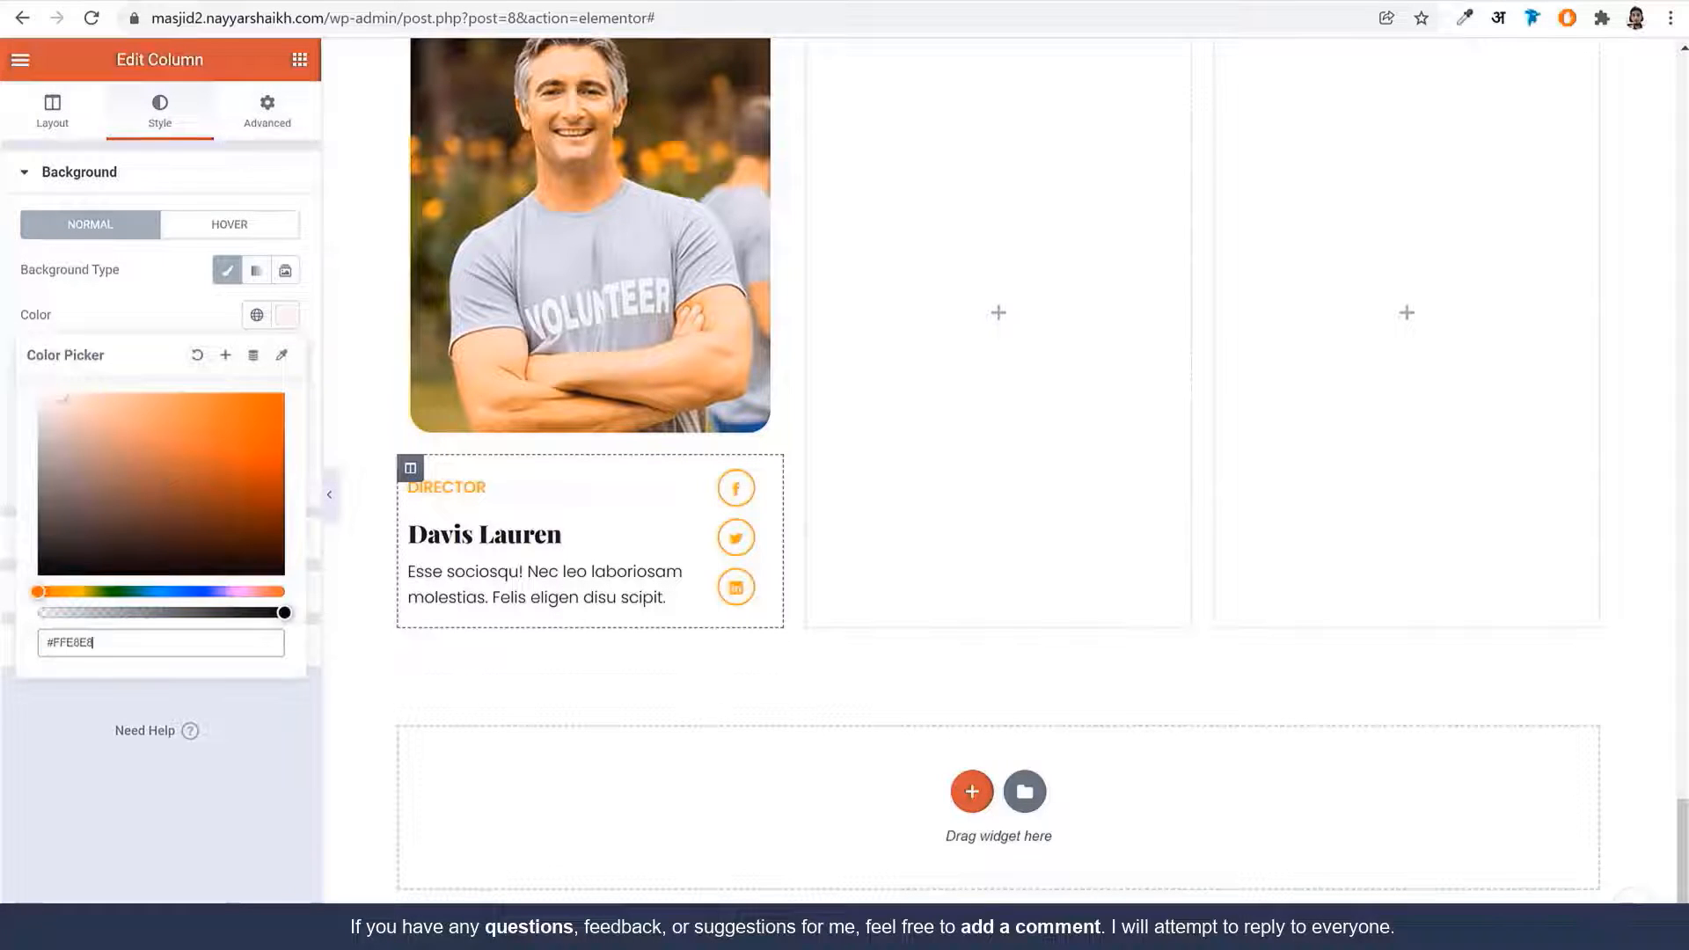
{"action": "left_click", "coordinate": [149, 313]}
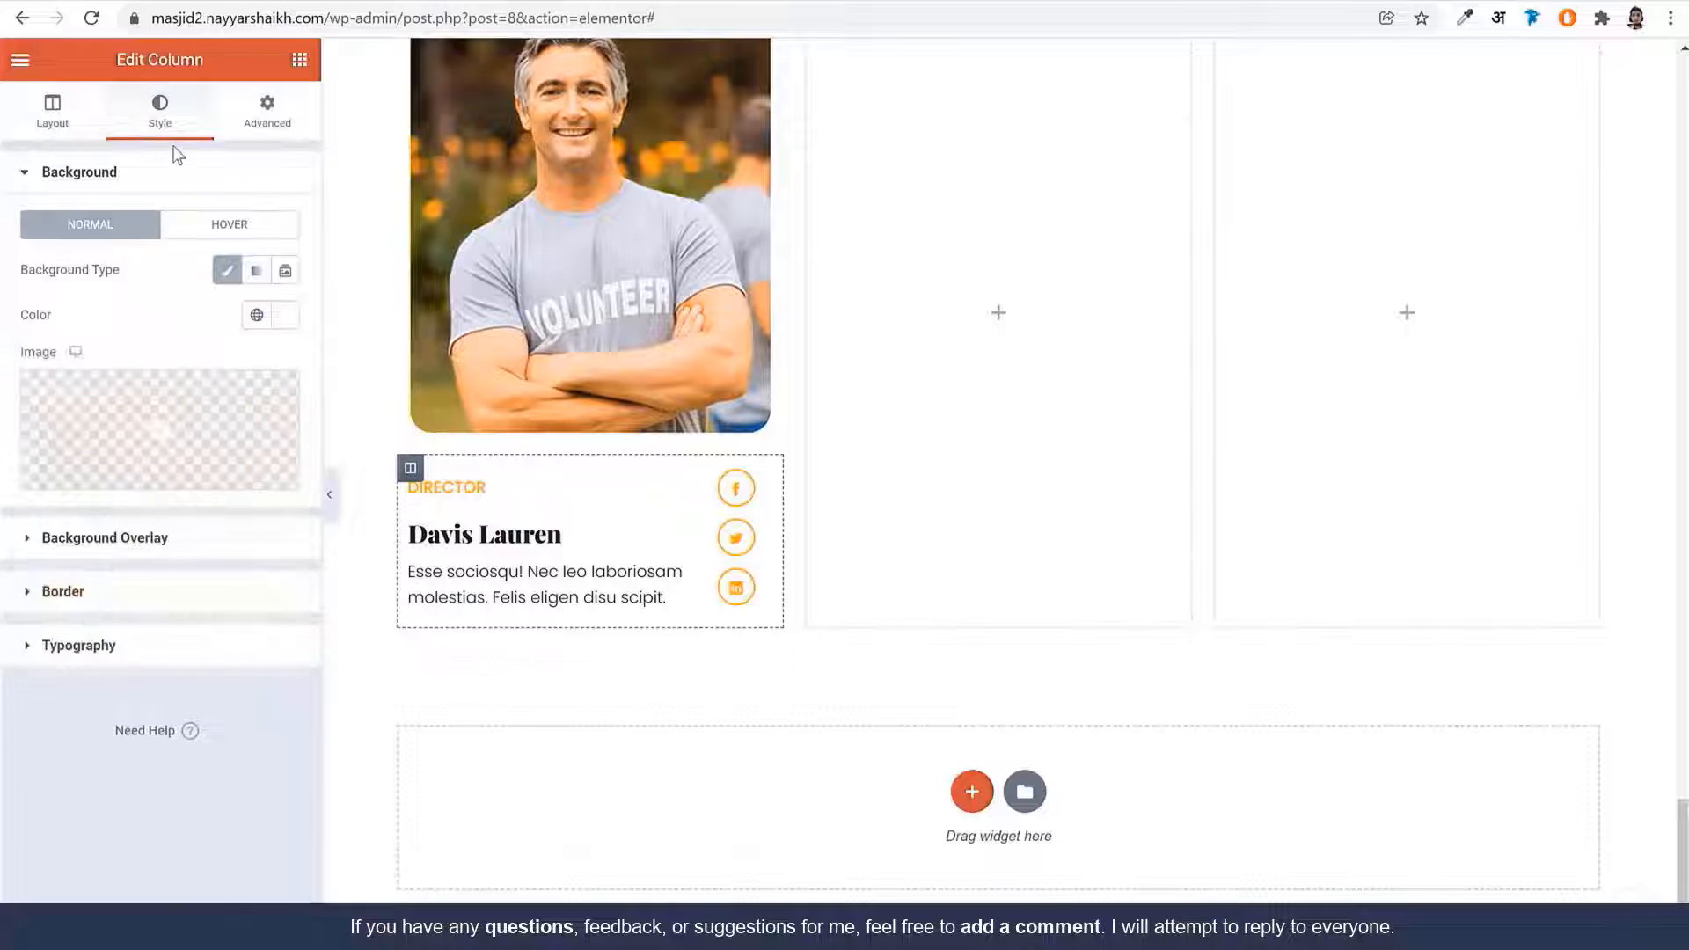
Give the column a solid 1 px border in the global Orange colour
{"action": "left_click", "coordinate": [116, 592]}
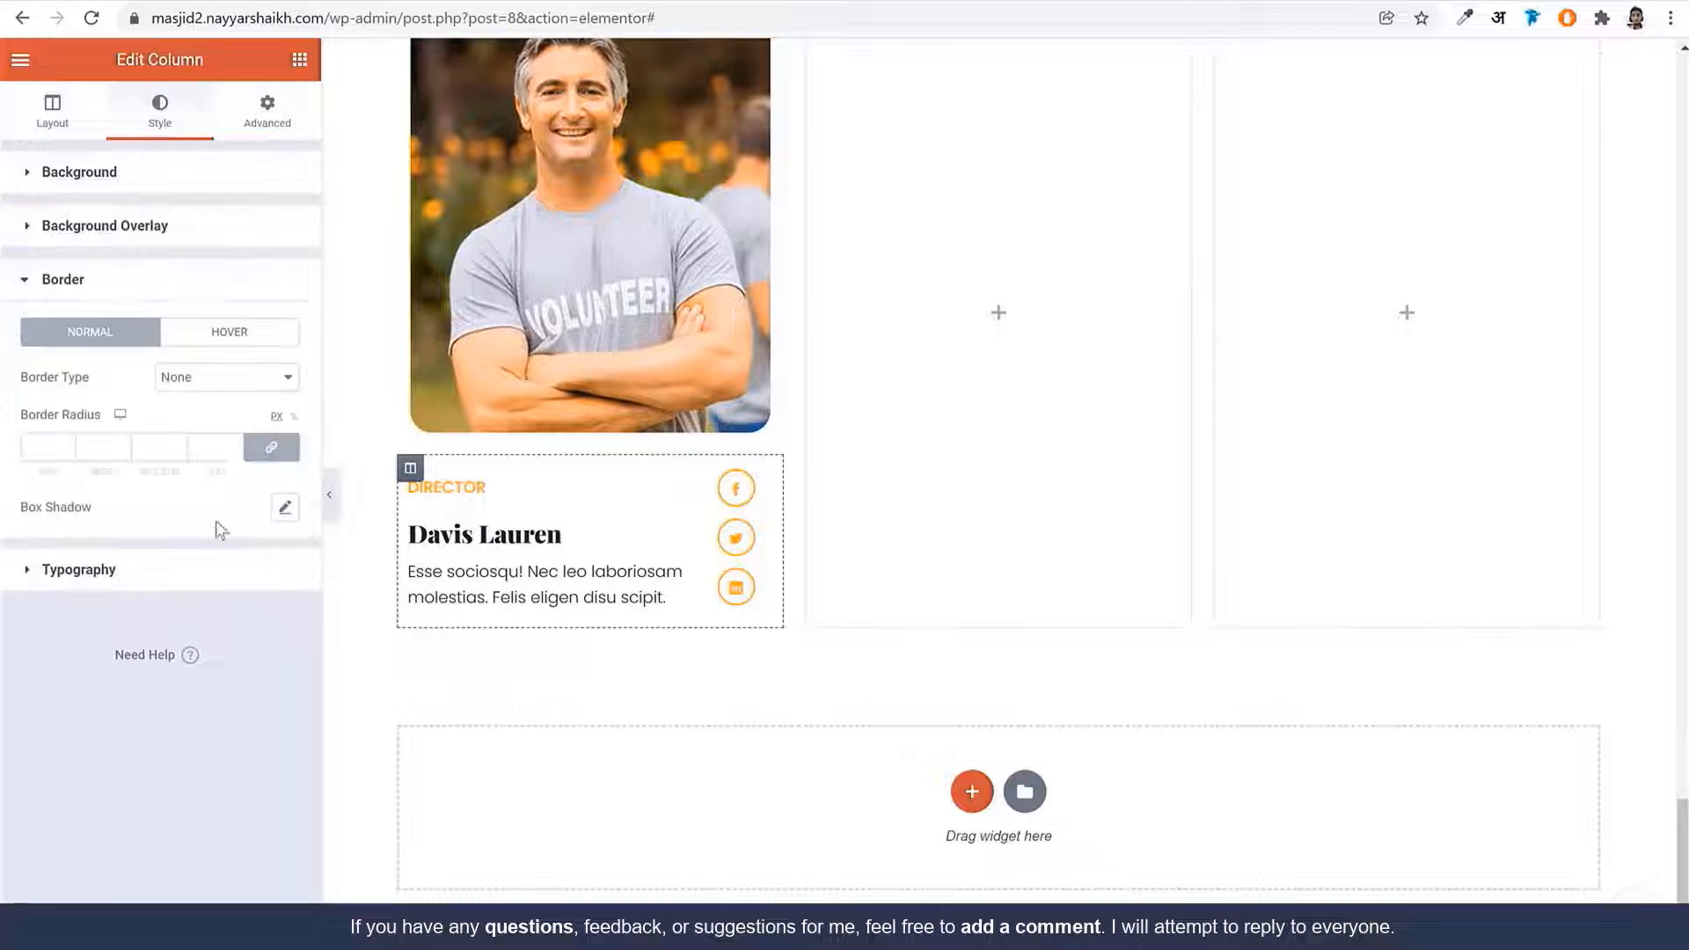
{"action": "left_click", "coordinate": [212, 369]}
{"action": "left_click", "coordinate": [201, 411]}
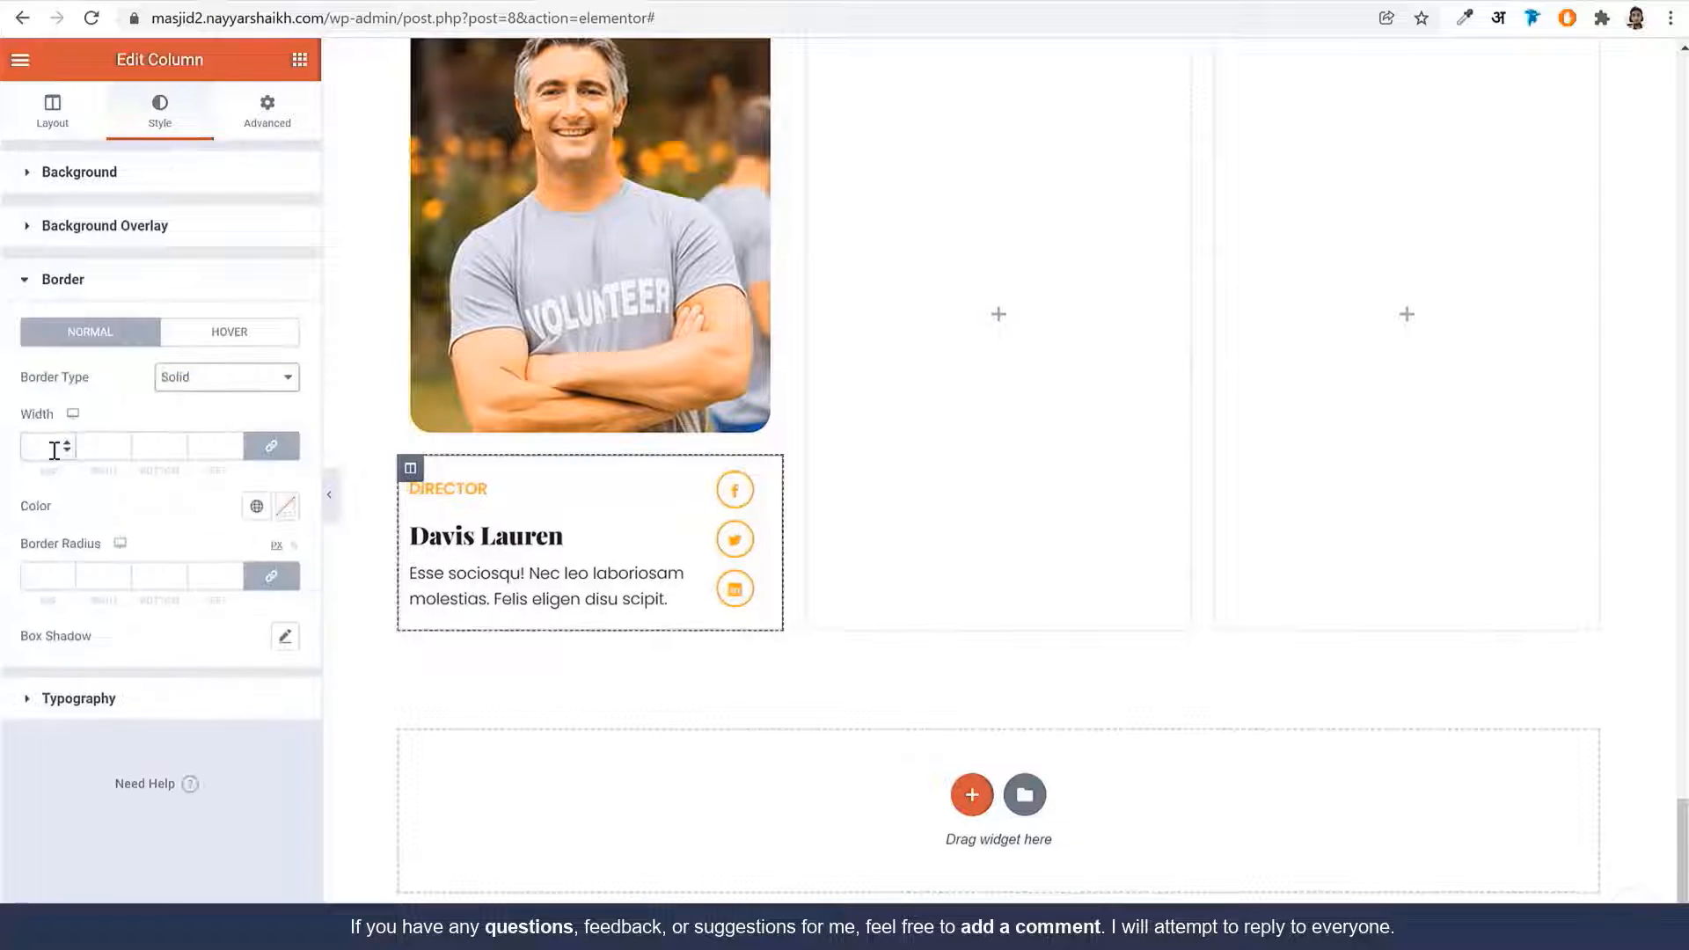
{"action": "left_click", "coordinate": [54, 447]}
{"action": "type", "text": "1"}
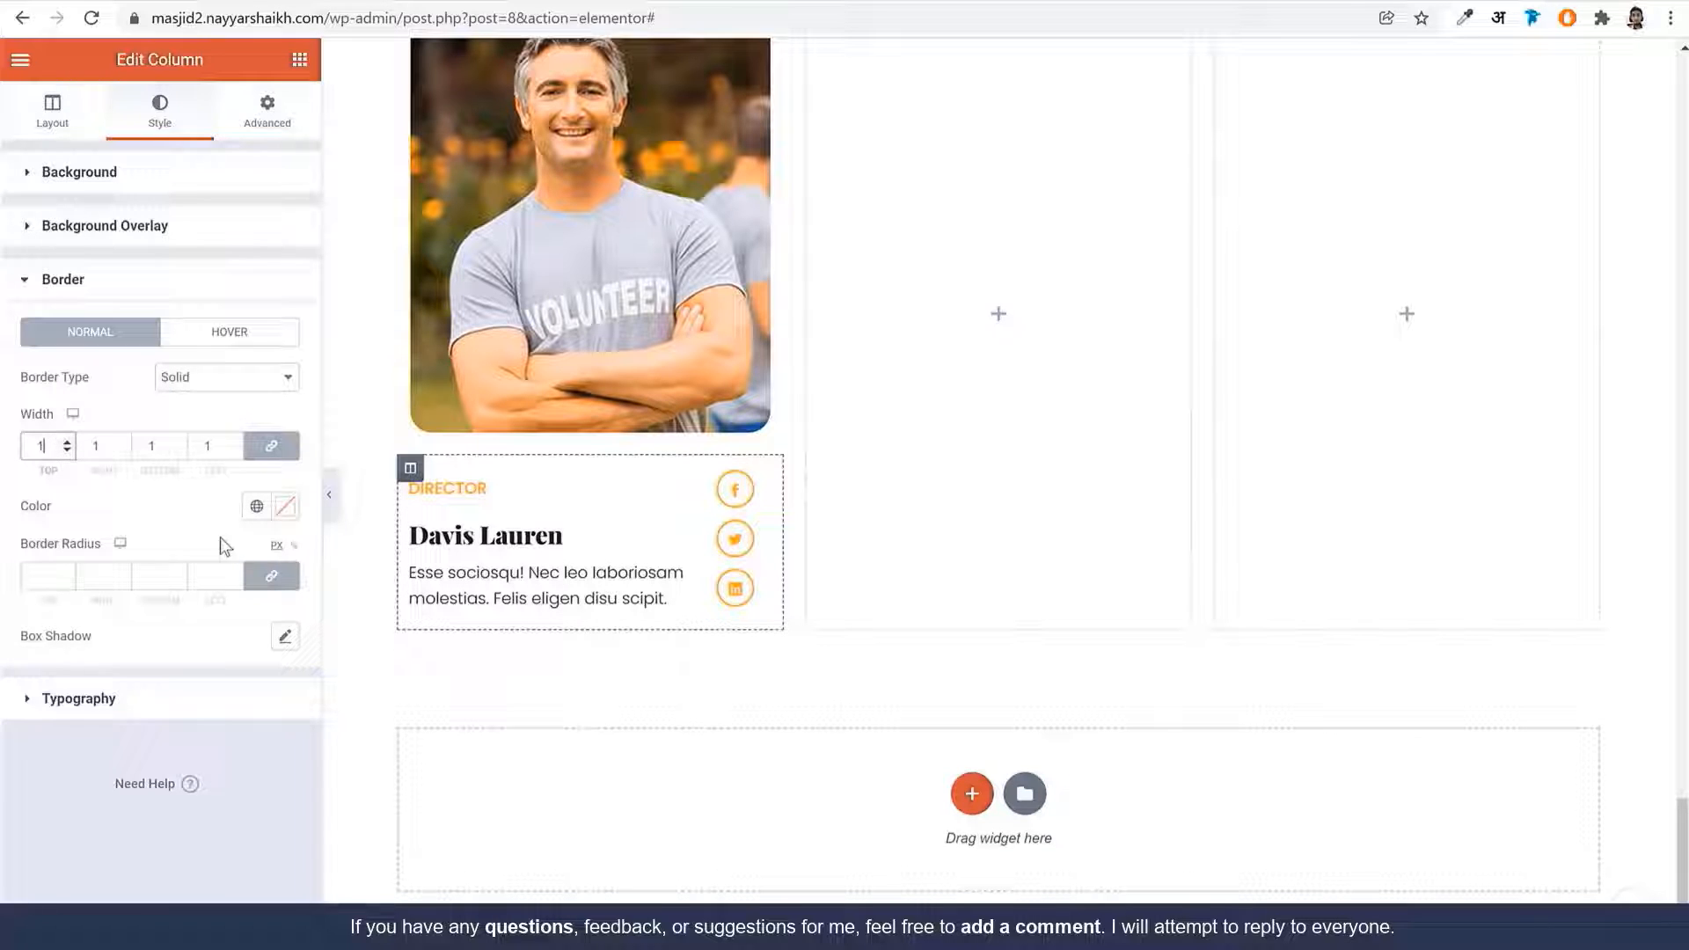
{"action": "left_click", "coordinate": [256, 506]}
{"action": "left_click", "coordinate": [128, 754]}
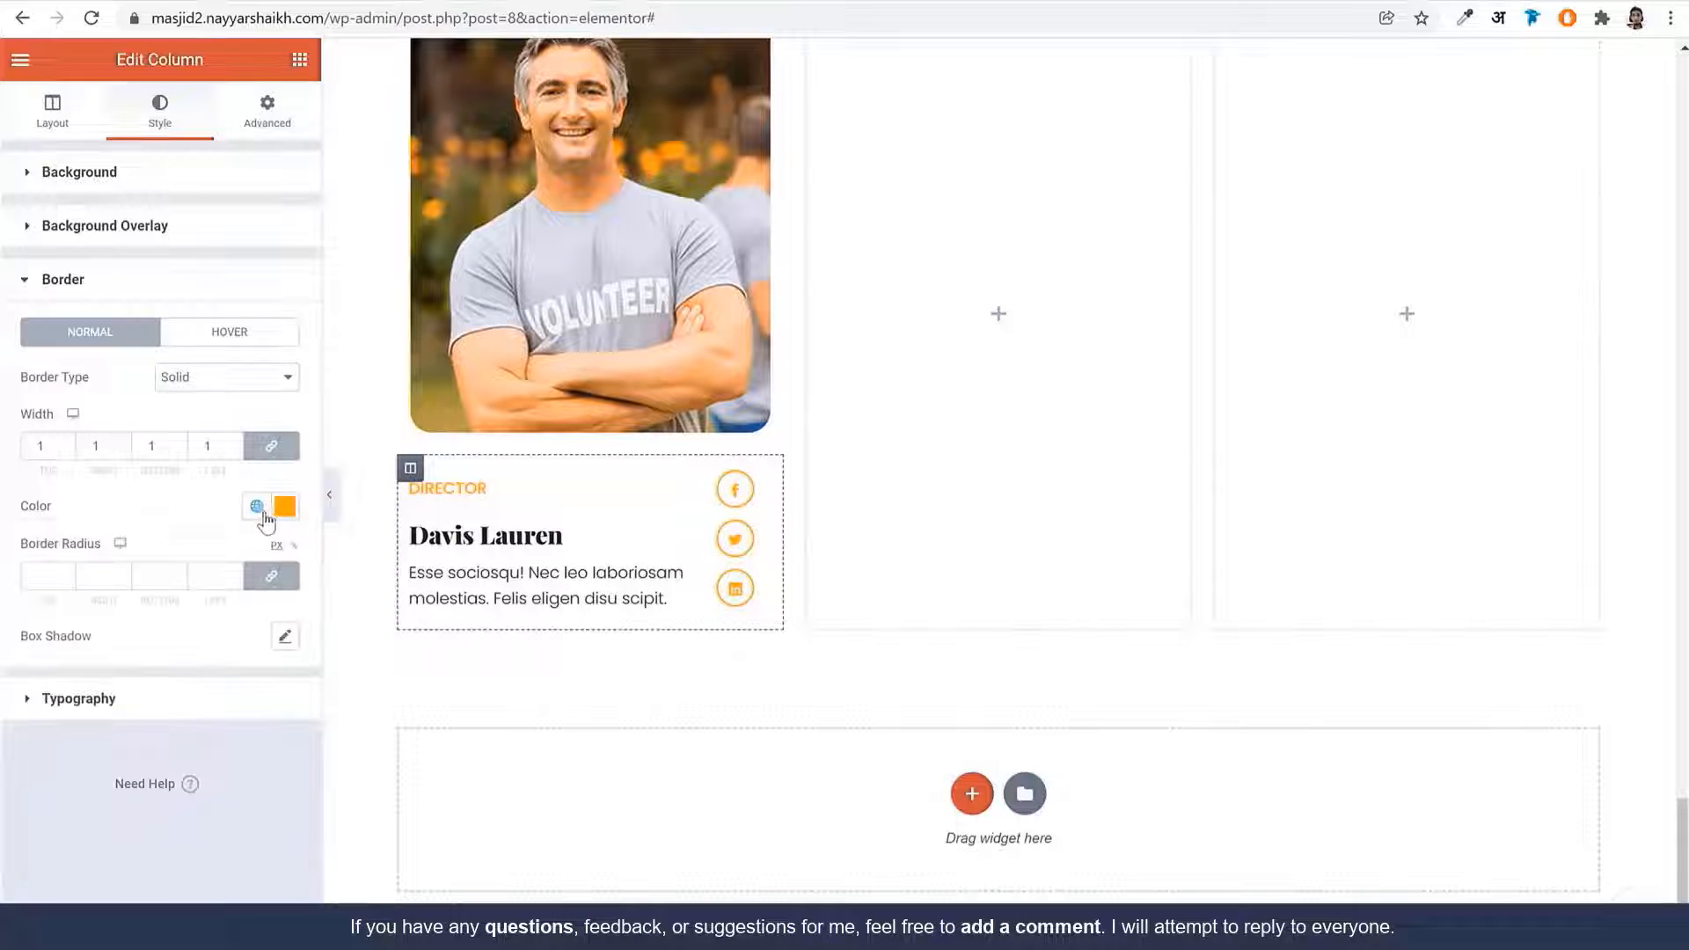
{"action": "left_click", "coordinate": [267, 111]}
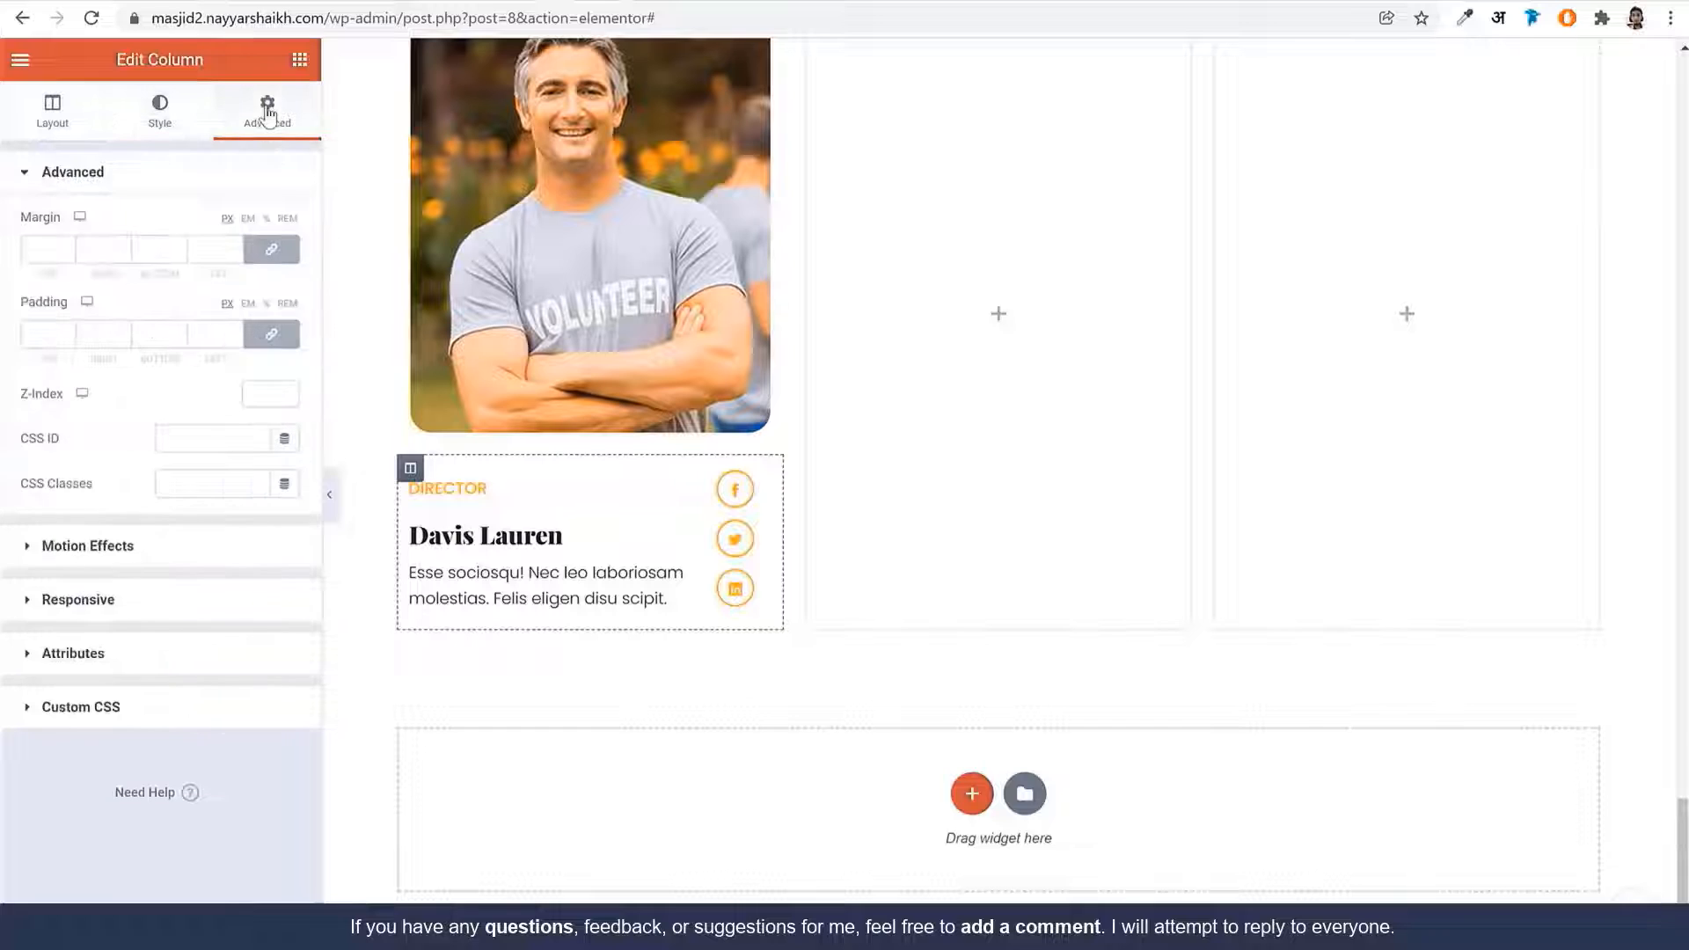
Set the column's margins to 0/15/0/15 and its padding to 25
{"action": "left_click", "coordinate": [272, 250]}
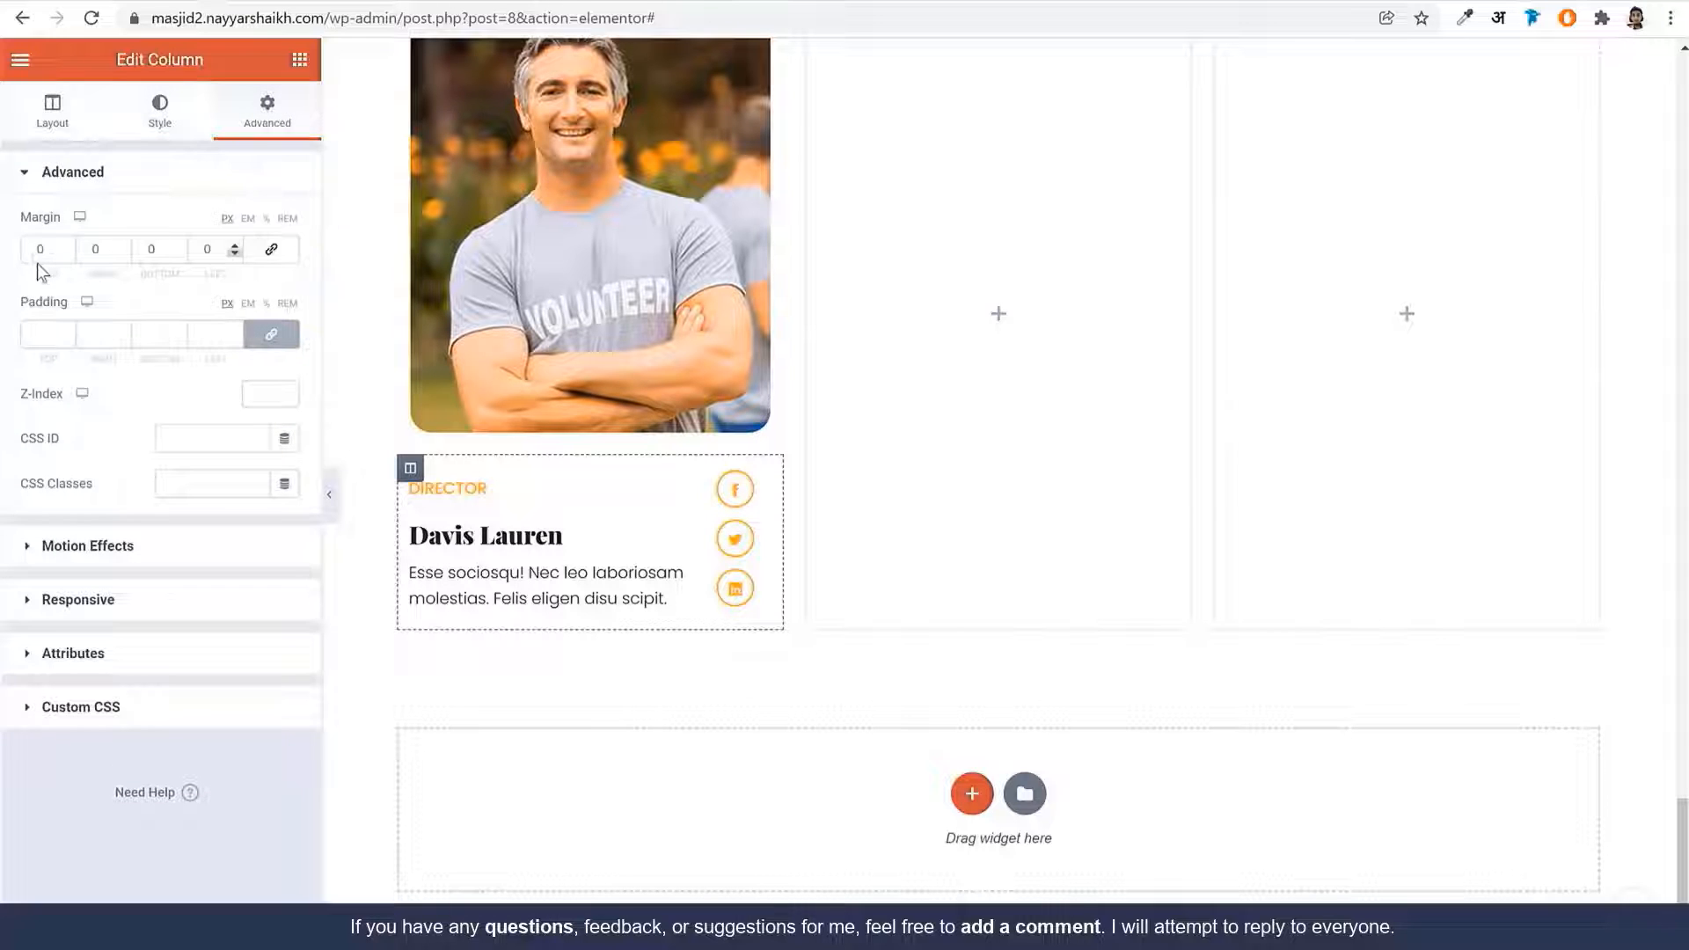
{"action": "double_click", "coordinate": [95, 249]}
{"action": "type", "text": "15"}
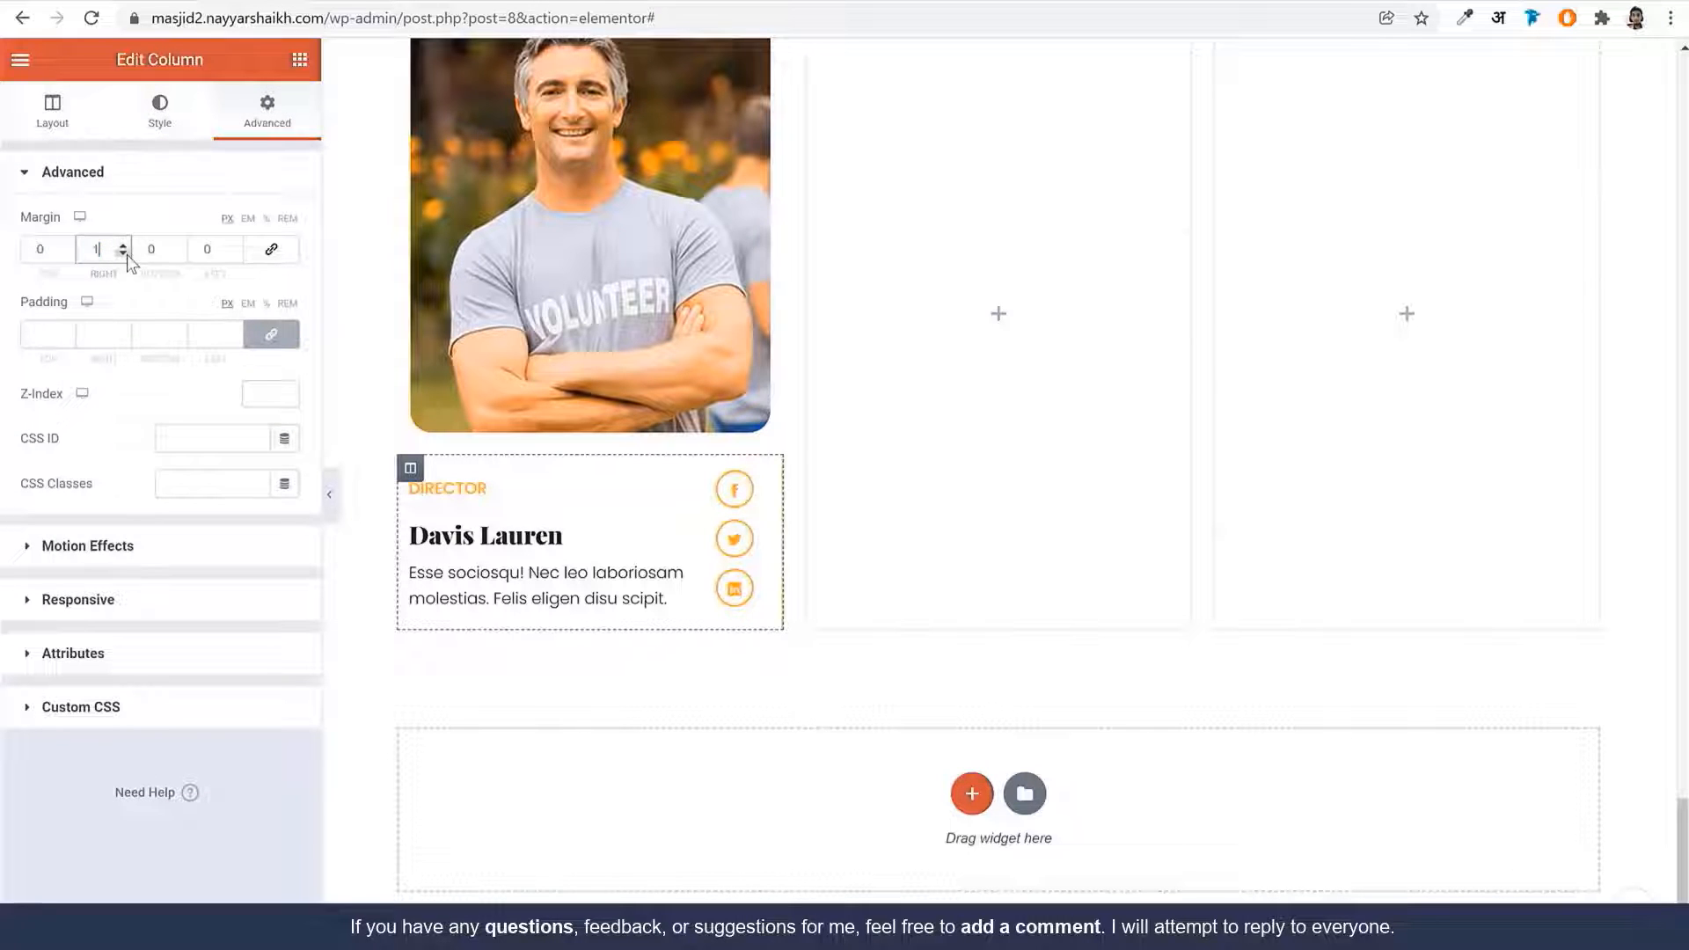
{"action": "key", "text": "Tab"}
{"action": "key", "text": "Tab"}
{"action": "type", "text": "15"}
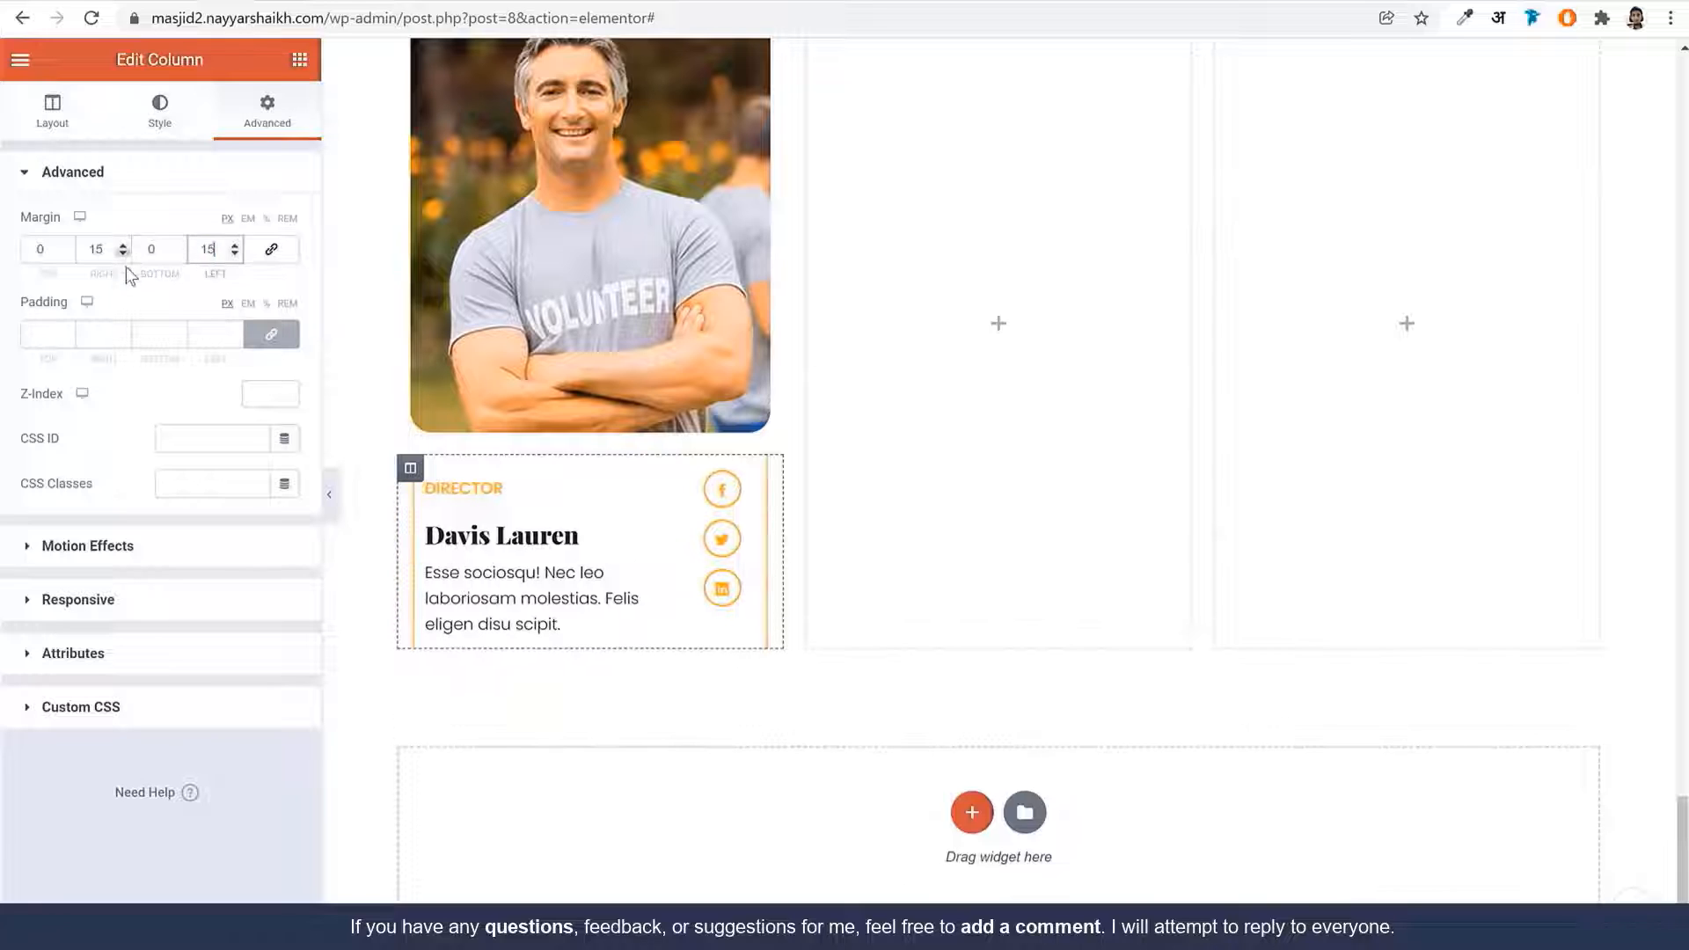
{"action": "left_click", "coordinate": [42, 340]}
{"action": "type", "text": "25"}
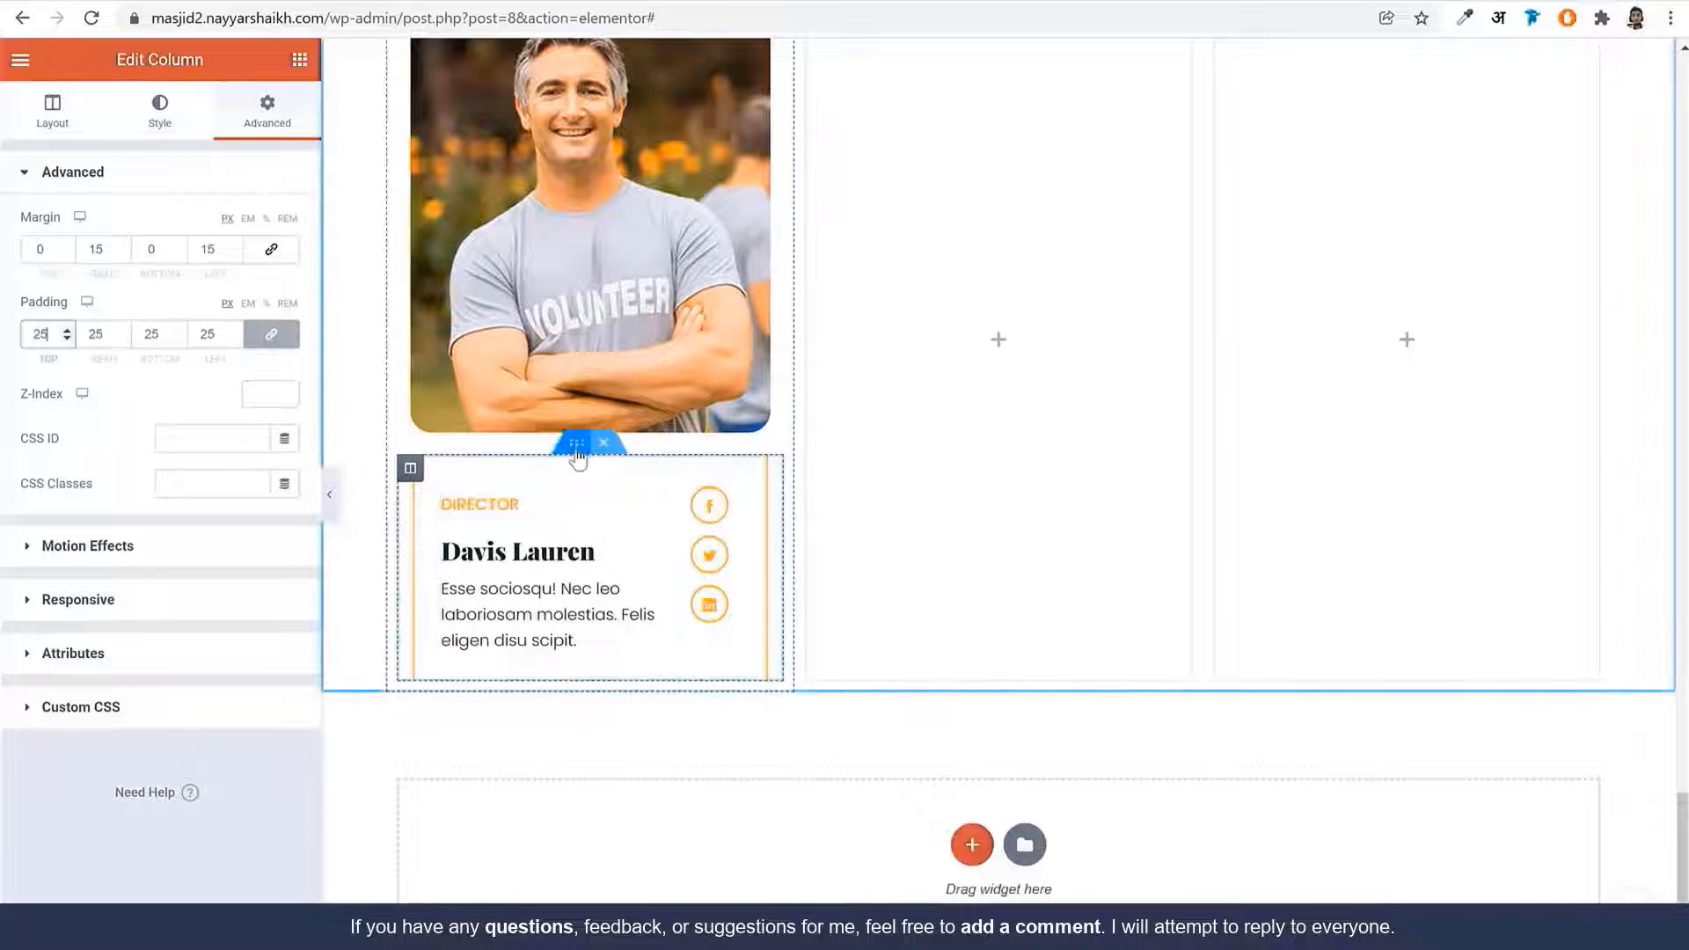
Pull the card's inner section up with a -120 px top margin
{"action": "left_click", "coordinate": [574, 445]}
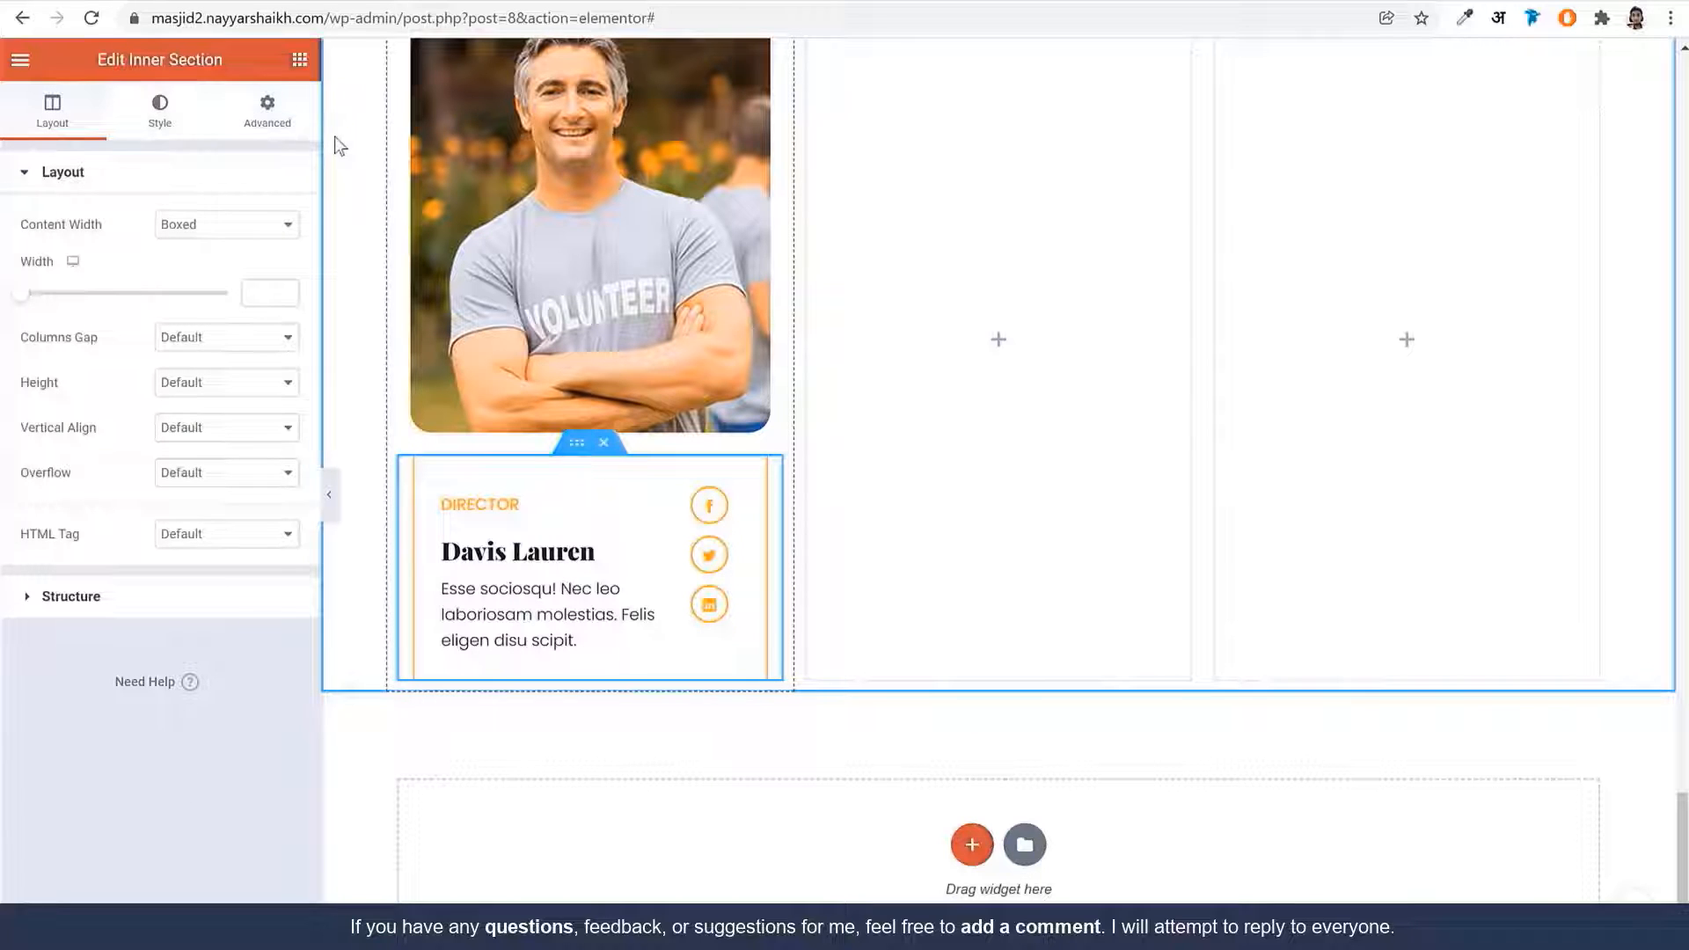
{"action": "left_click", "coordinate": [266, 114]}
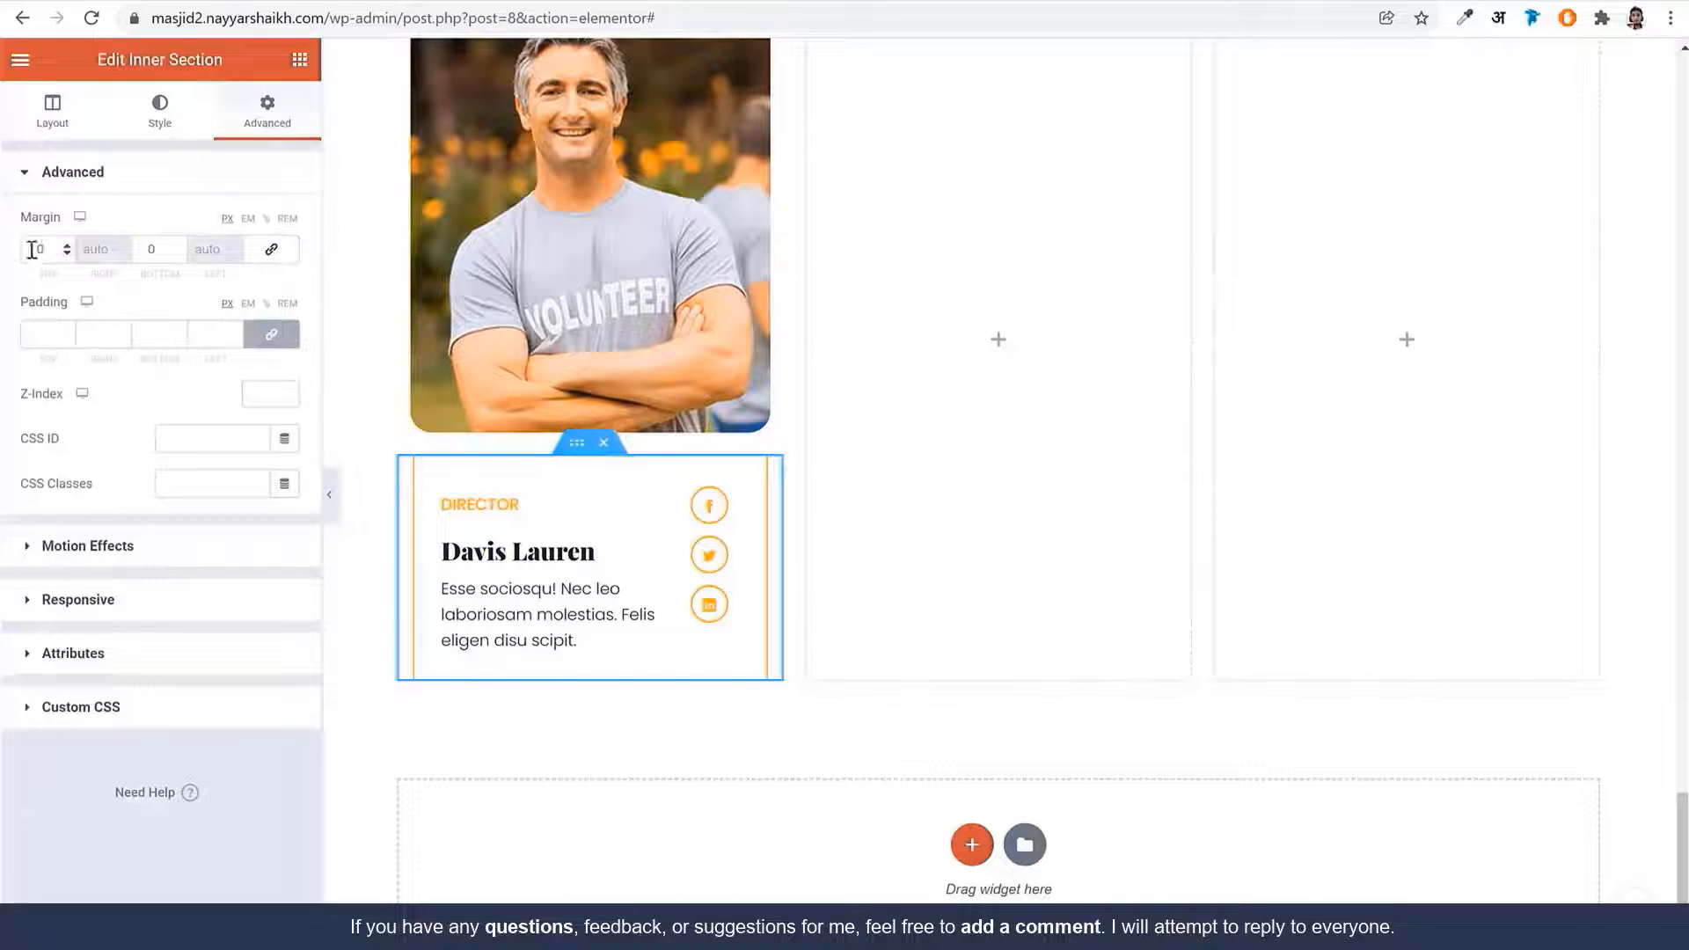
{"action": "left_click_drag", "start_coordinate": [45, 251], "coordinate": [1, 251]}
{"action": "type", "text": "120"}
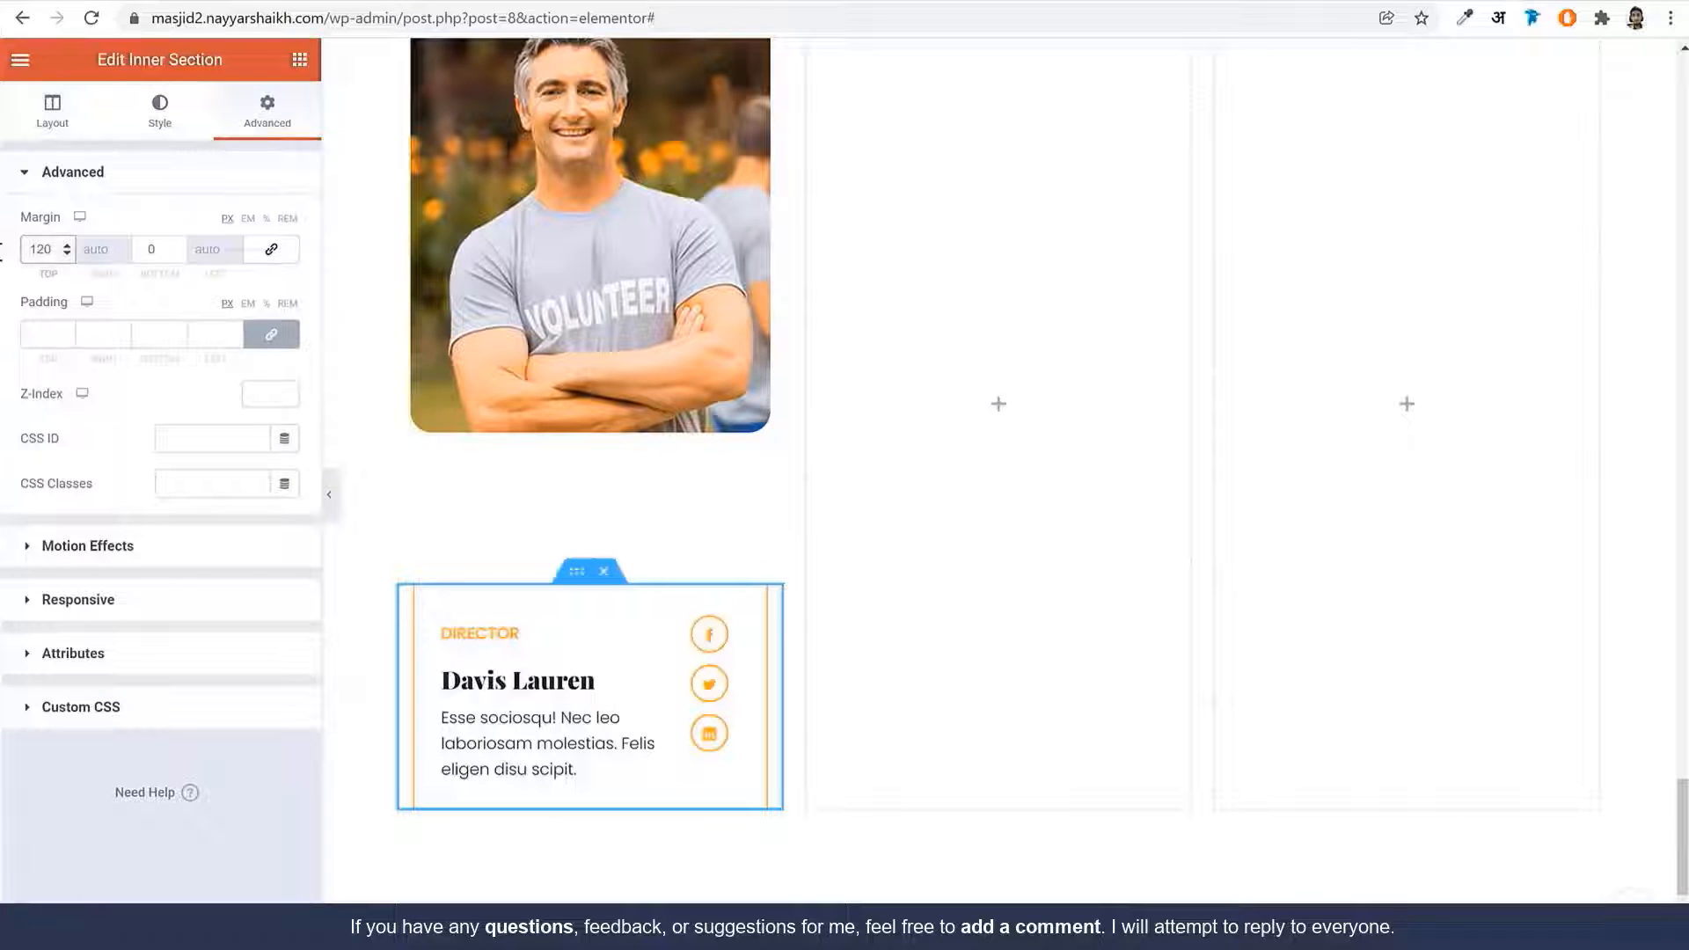
{"action": "type", "text": "-"}
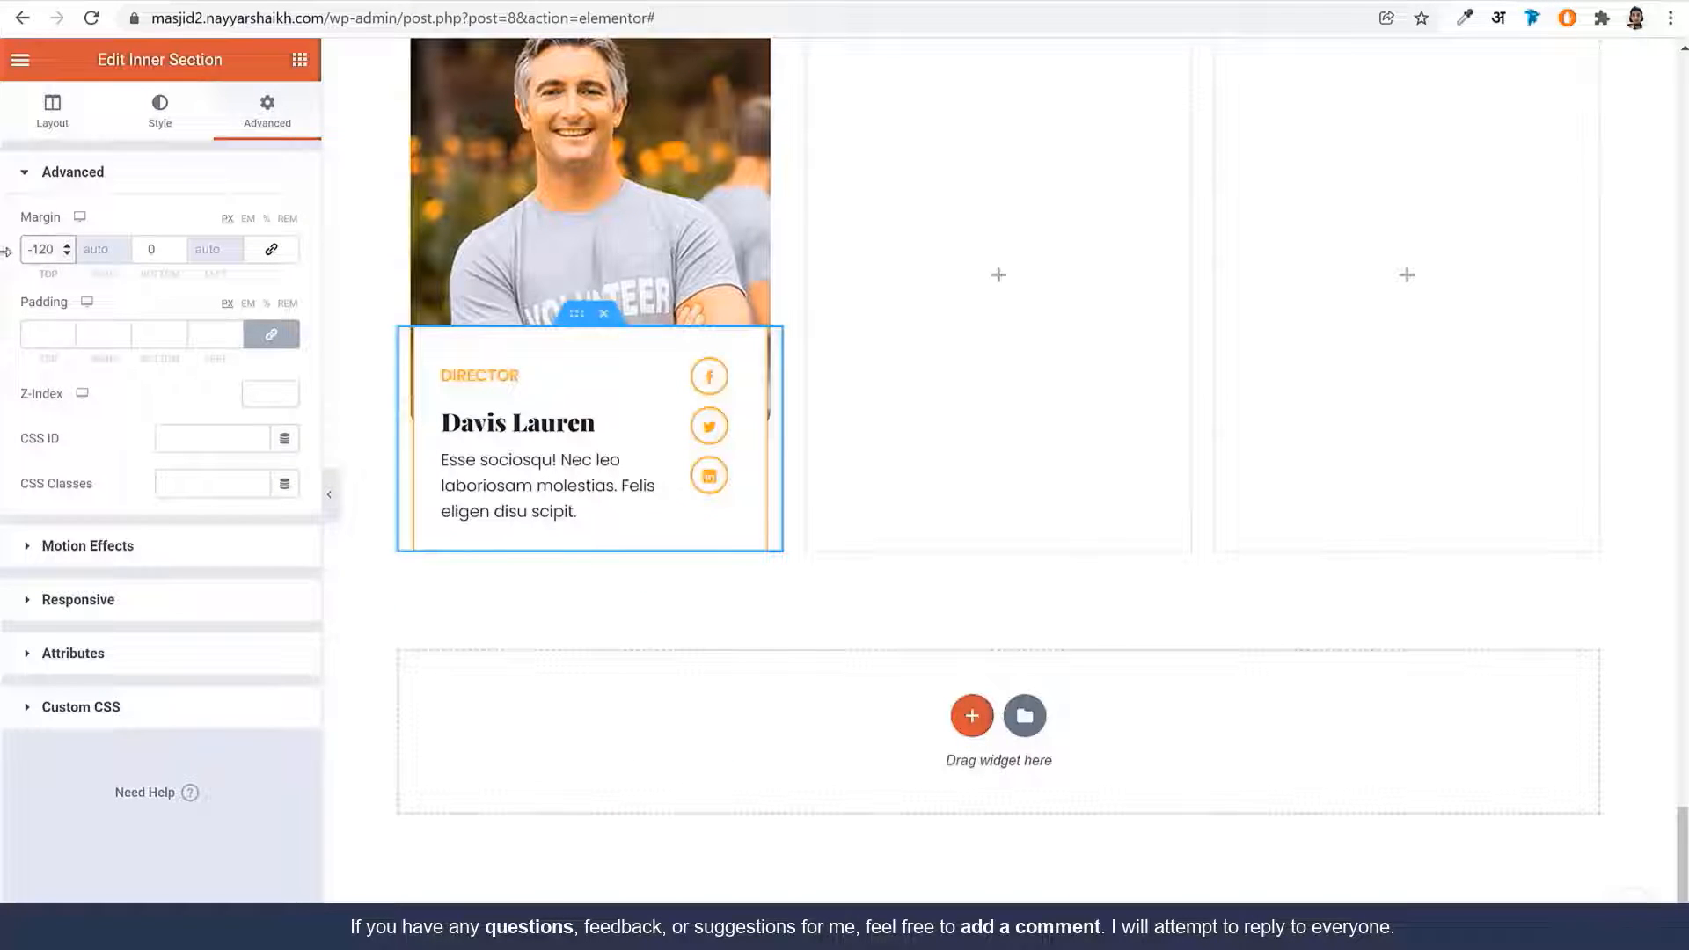
Give the inner section 25/15/25/15 padding
{"action": "left_click", "coordinate": [283, 345]}
{"action": "left_click", "coordinate": [44, 335]}
{"action": "type", "text": "2"}
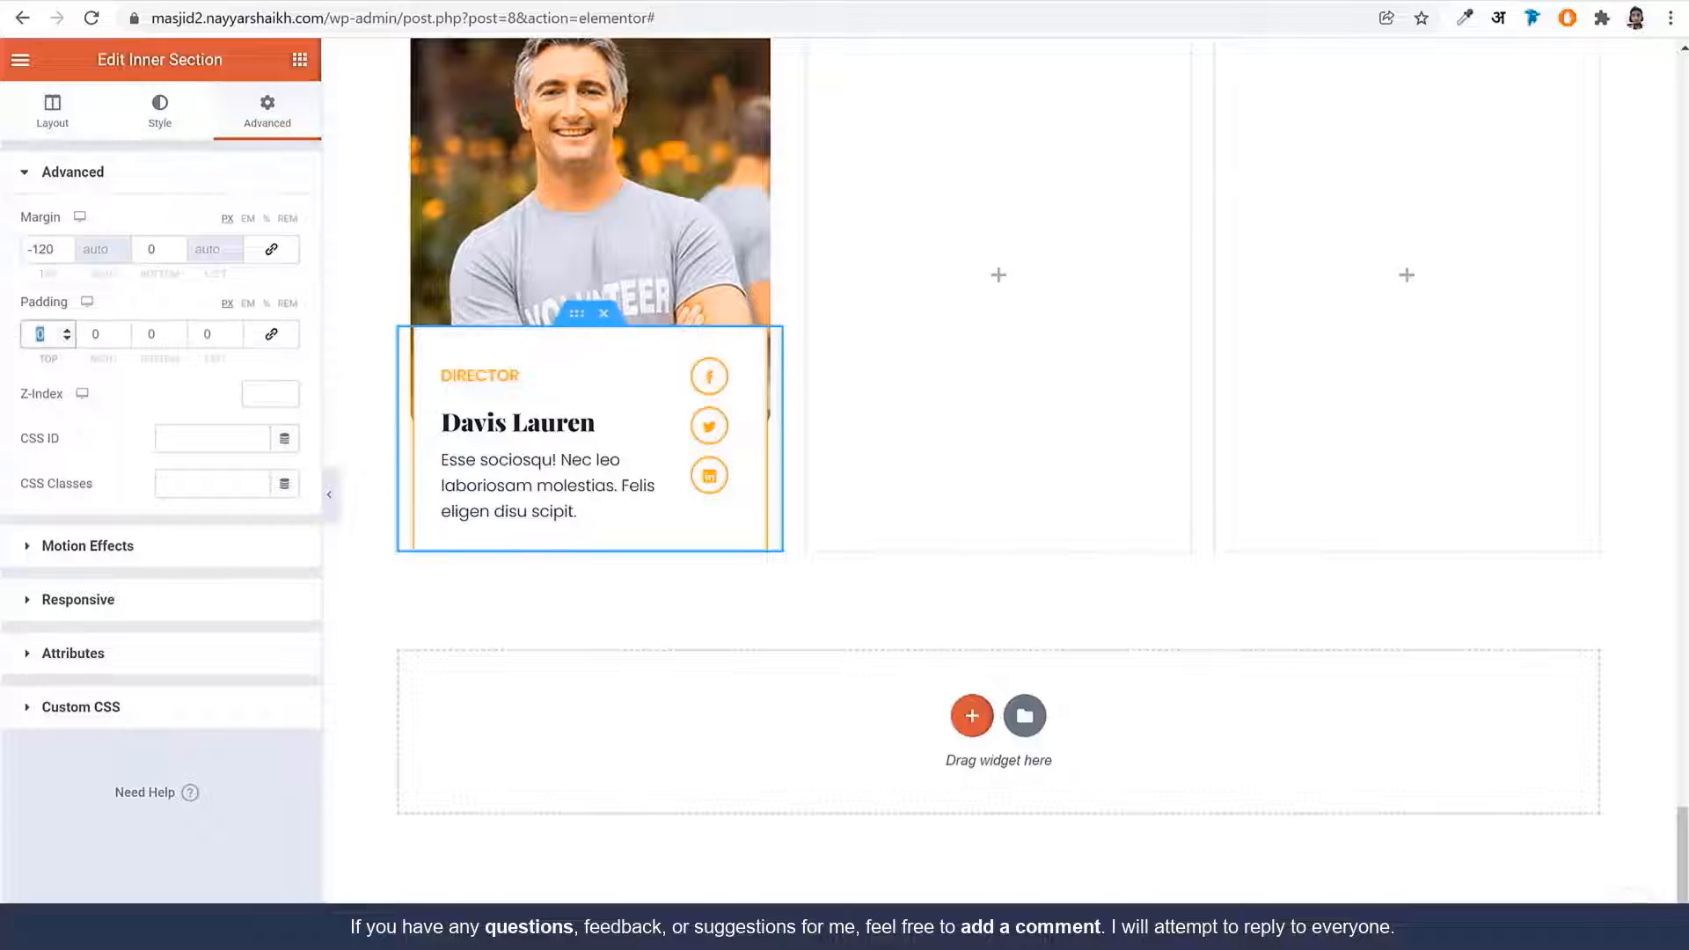
{"action": "type", "text": "5"}
{"action": "key", "text": "Tab"}
{"action": "type", "text": "15"}
{"action": "key", "text": "Tab"}
{"action": "type", "text": "2"}
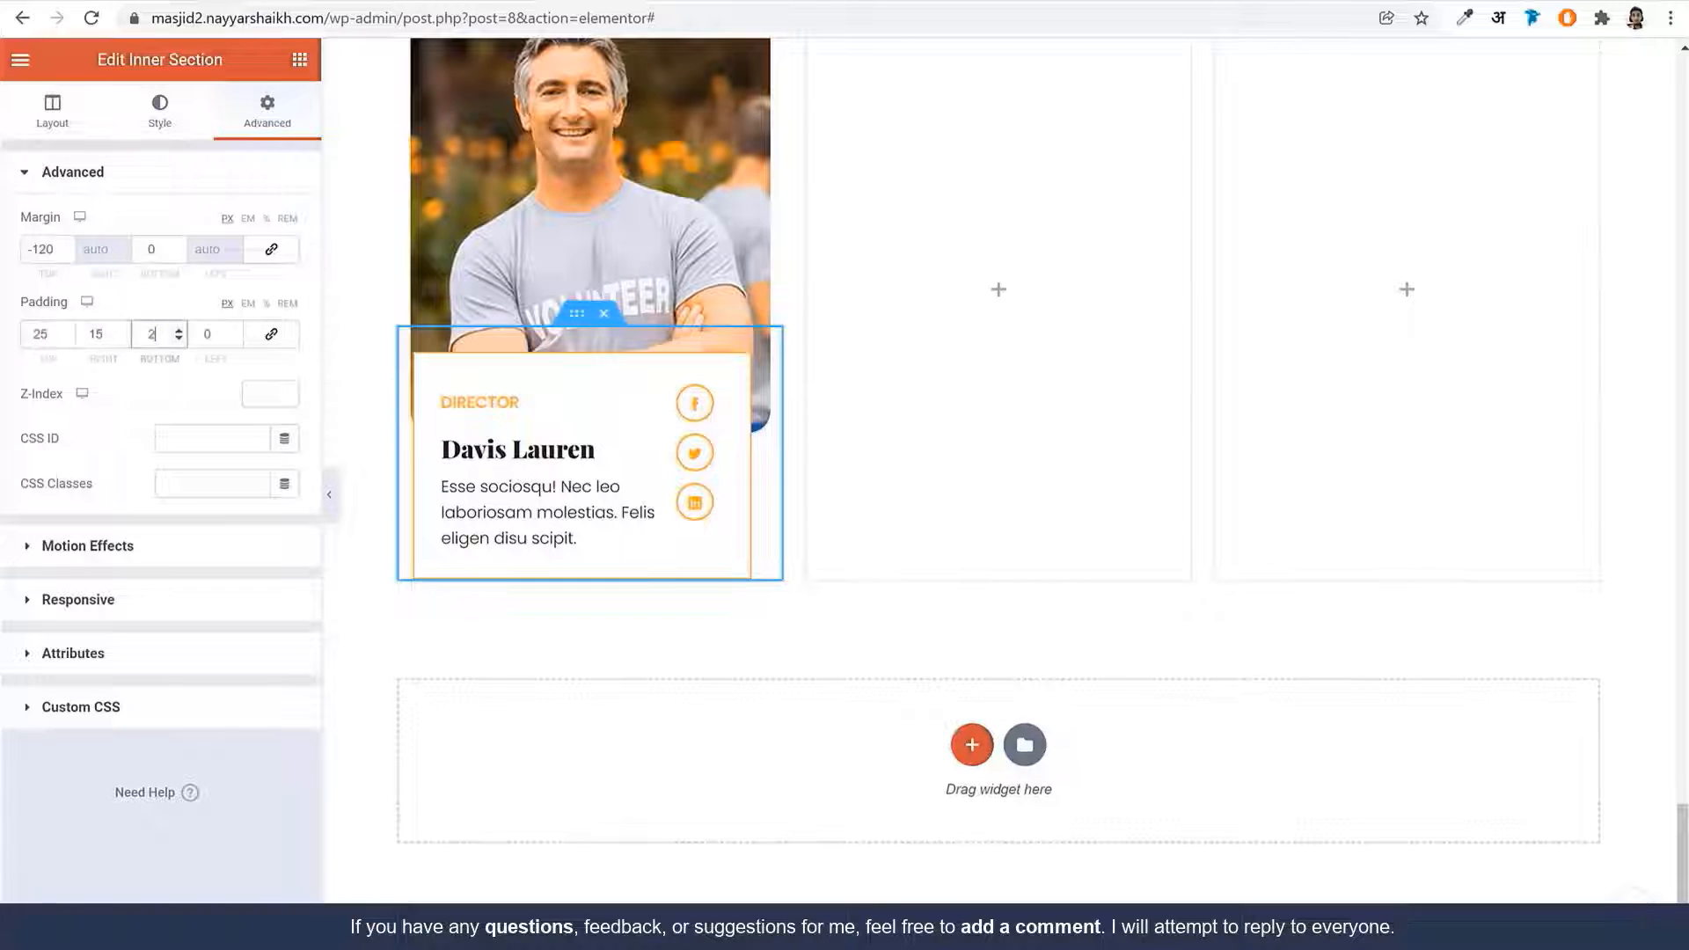
{"action": "type", "text": "5"}
{"action": "key", "text": "Tab"}
{"action": "type", "text": "15"}
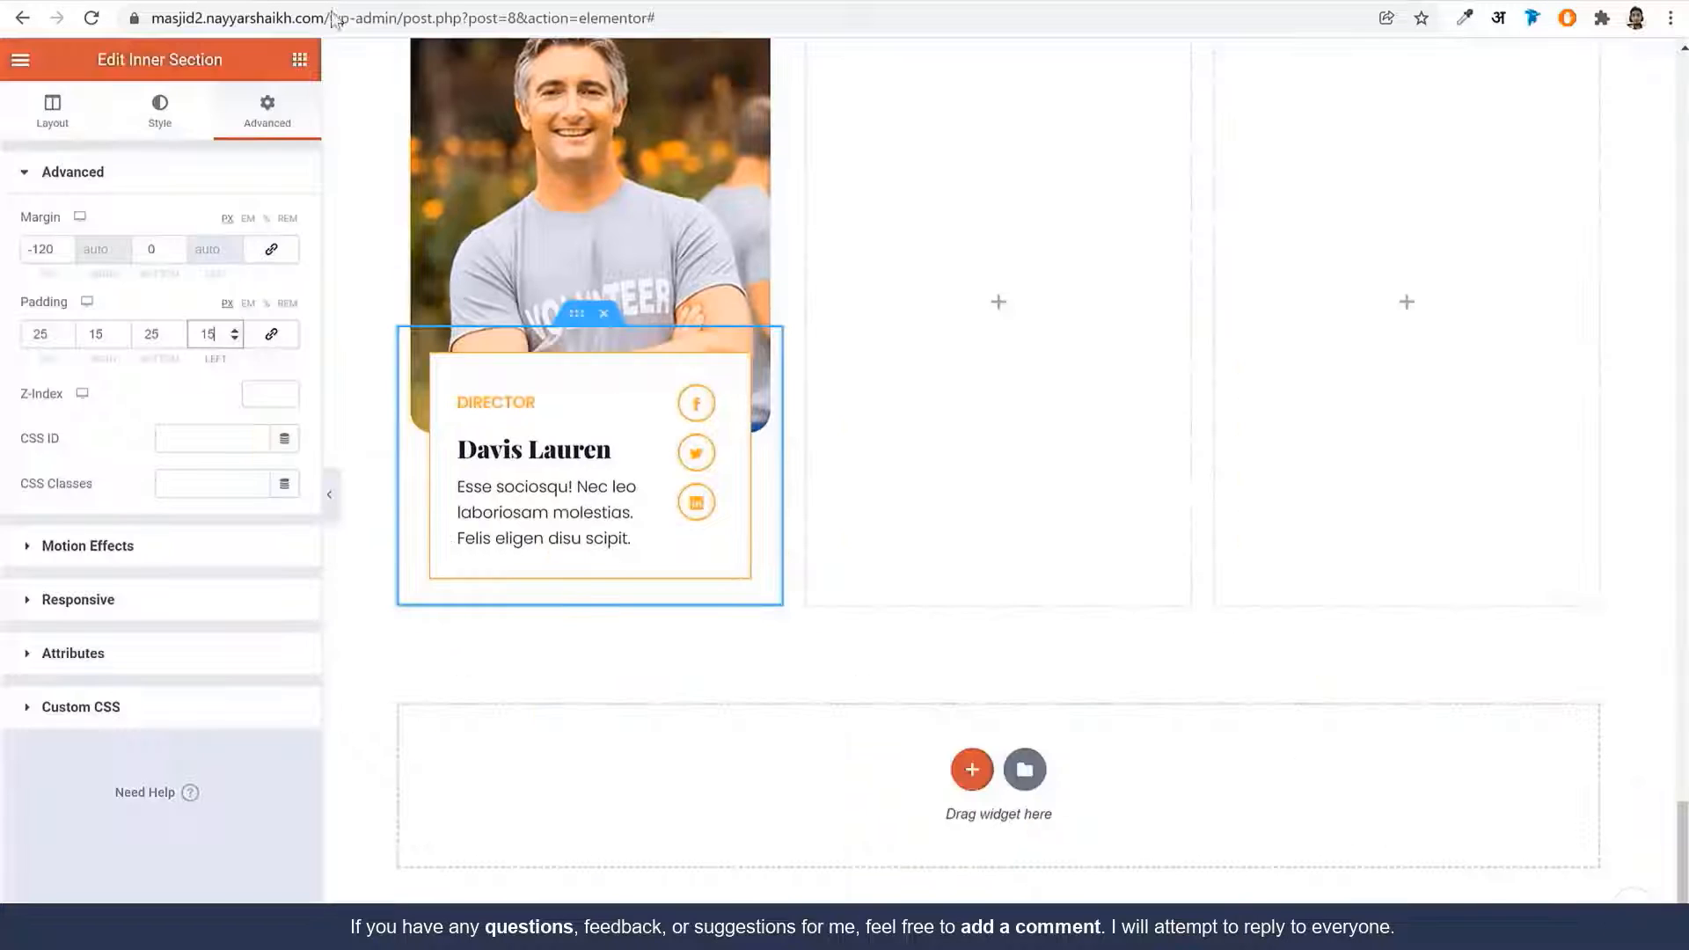
{"action": "left_click", "coordinate": [159, 109]}
{"action": "left_click", "coordinate": [132, 388]}
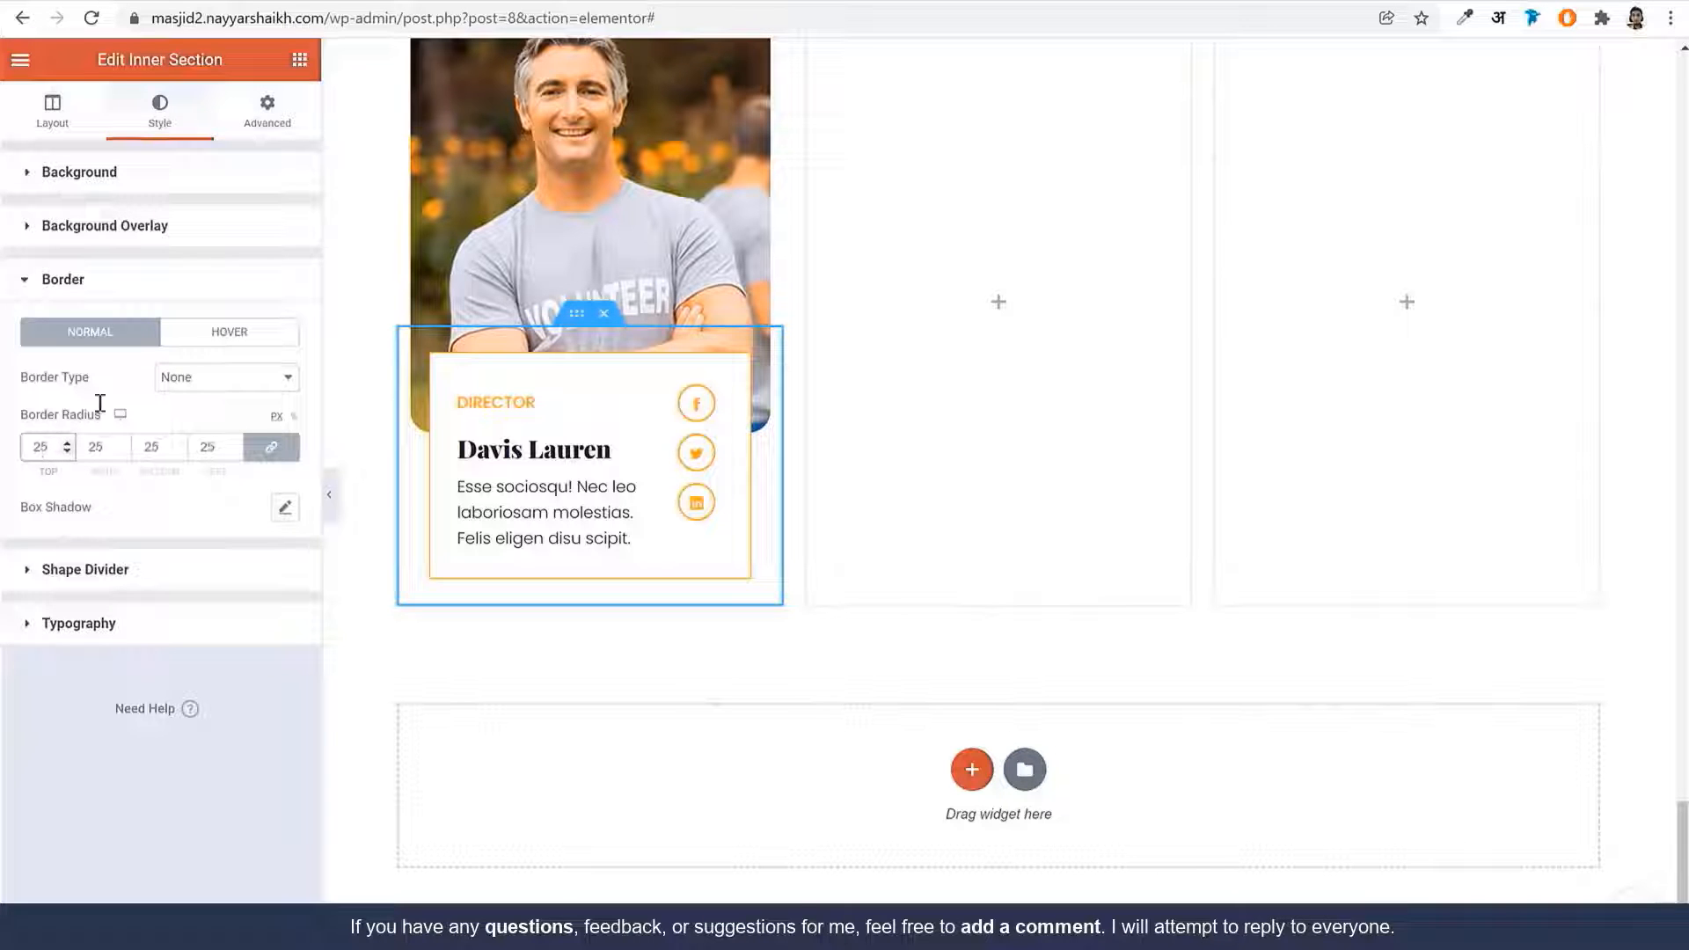
Select the card's column and review its border style settings
{"action": "left_click", "coordinate": [425, 366]}
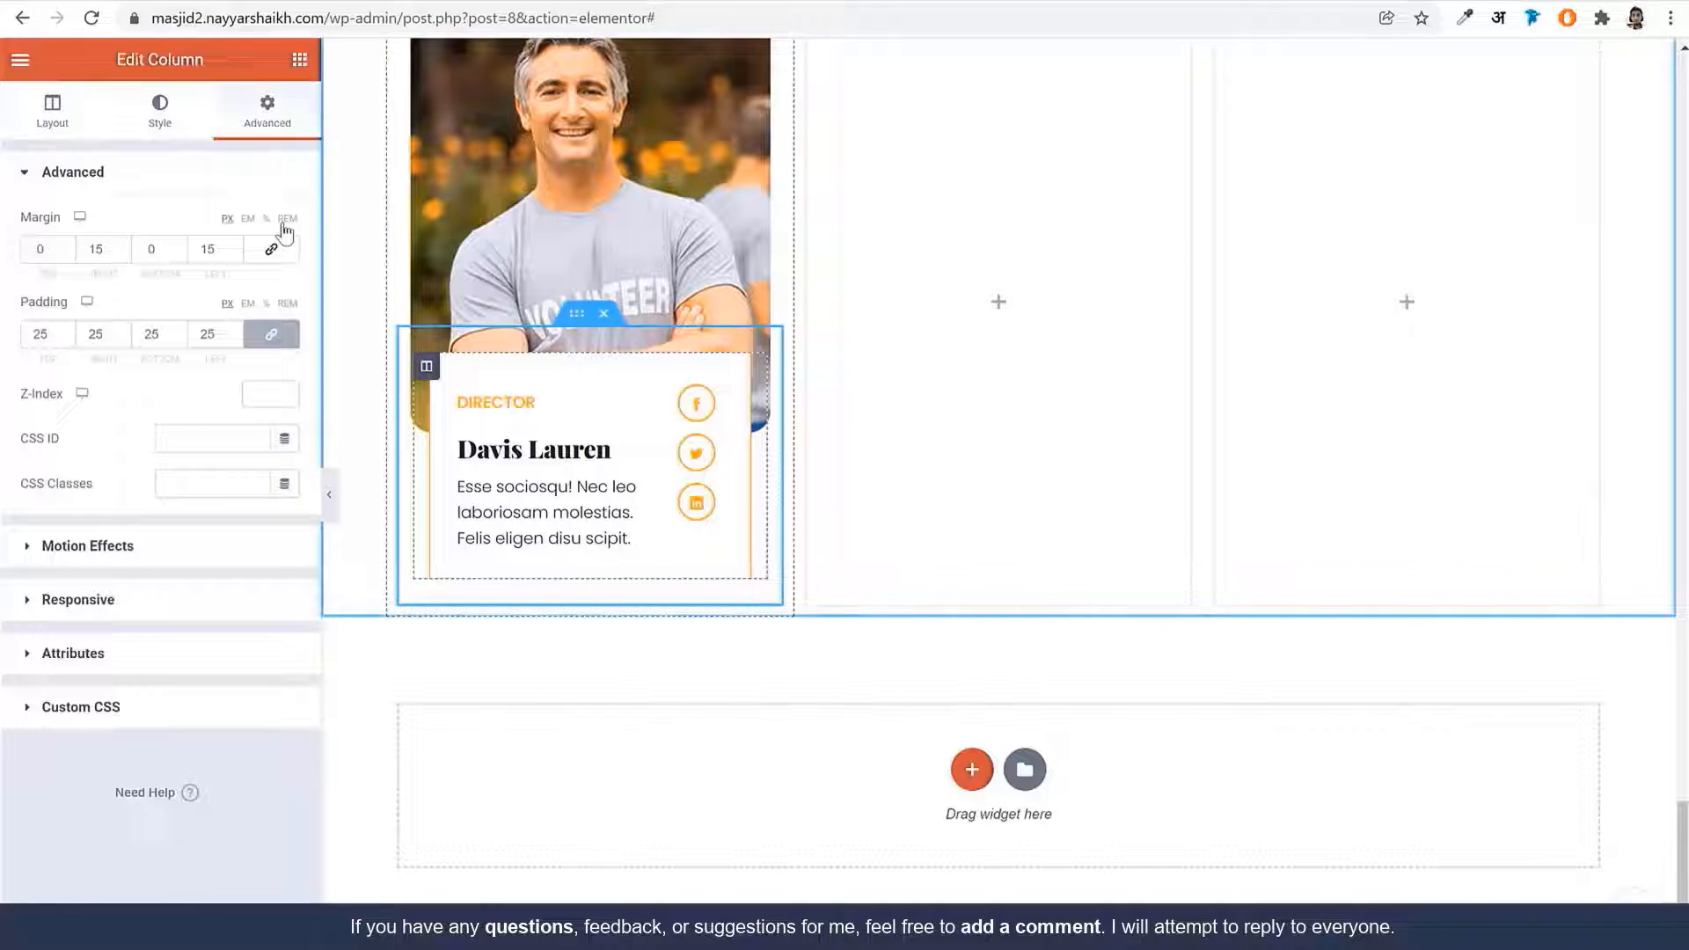
{"action": "left_click", "coordinate": [171, 132]}
{"action": "left_click", "coordinate": [120, 584]}
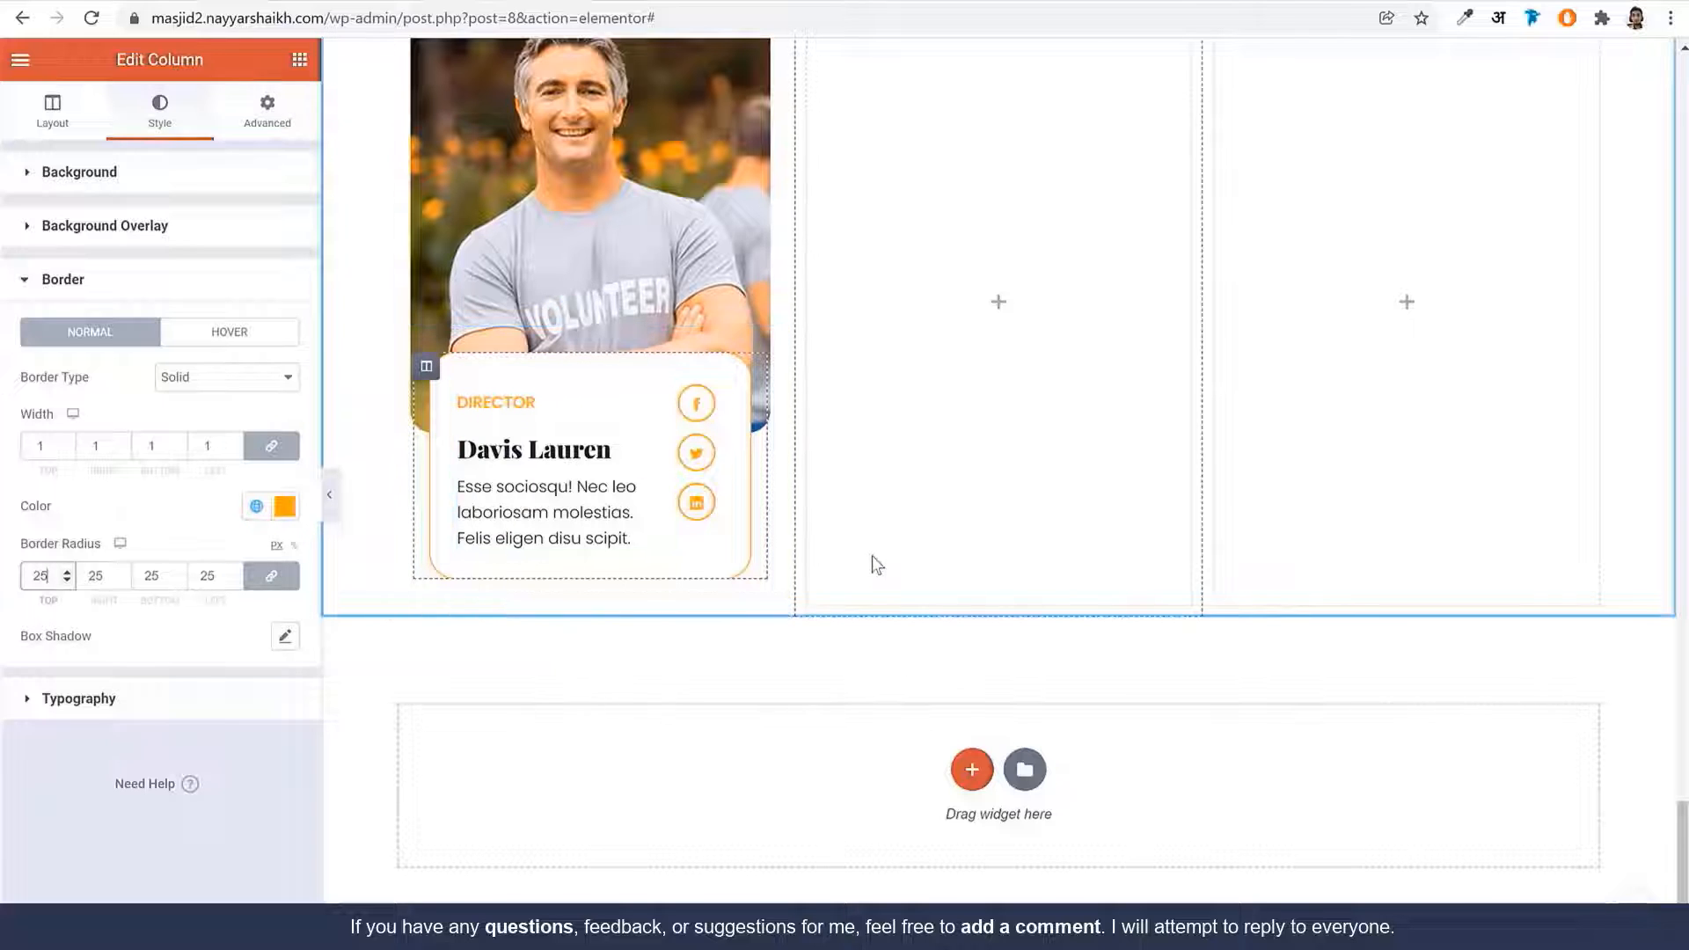
{"action": "scroll", "coordinate": [872, 556], "scroll_direction": "up", "scroll_amount": 3}
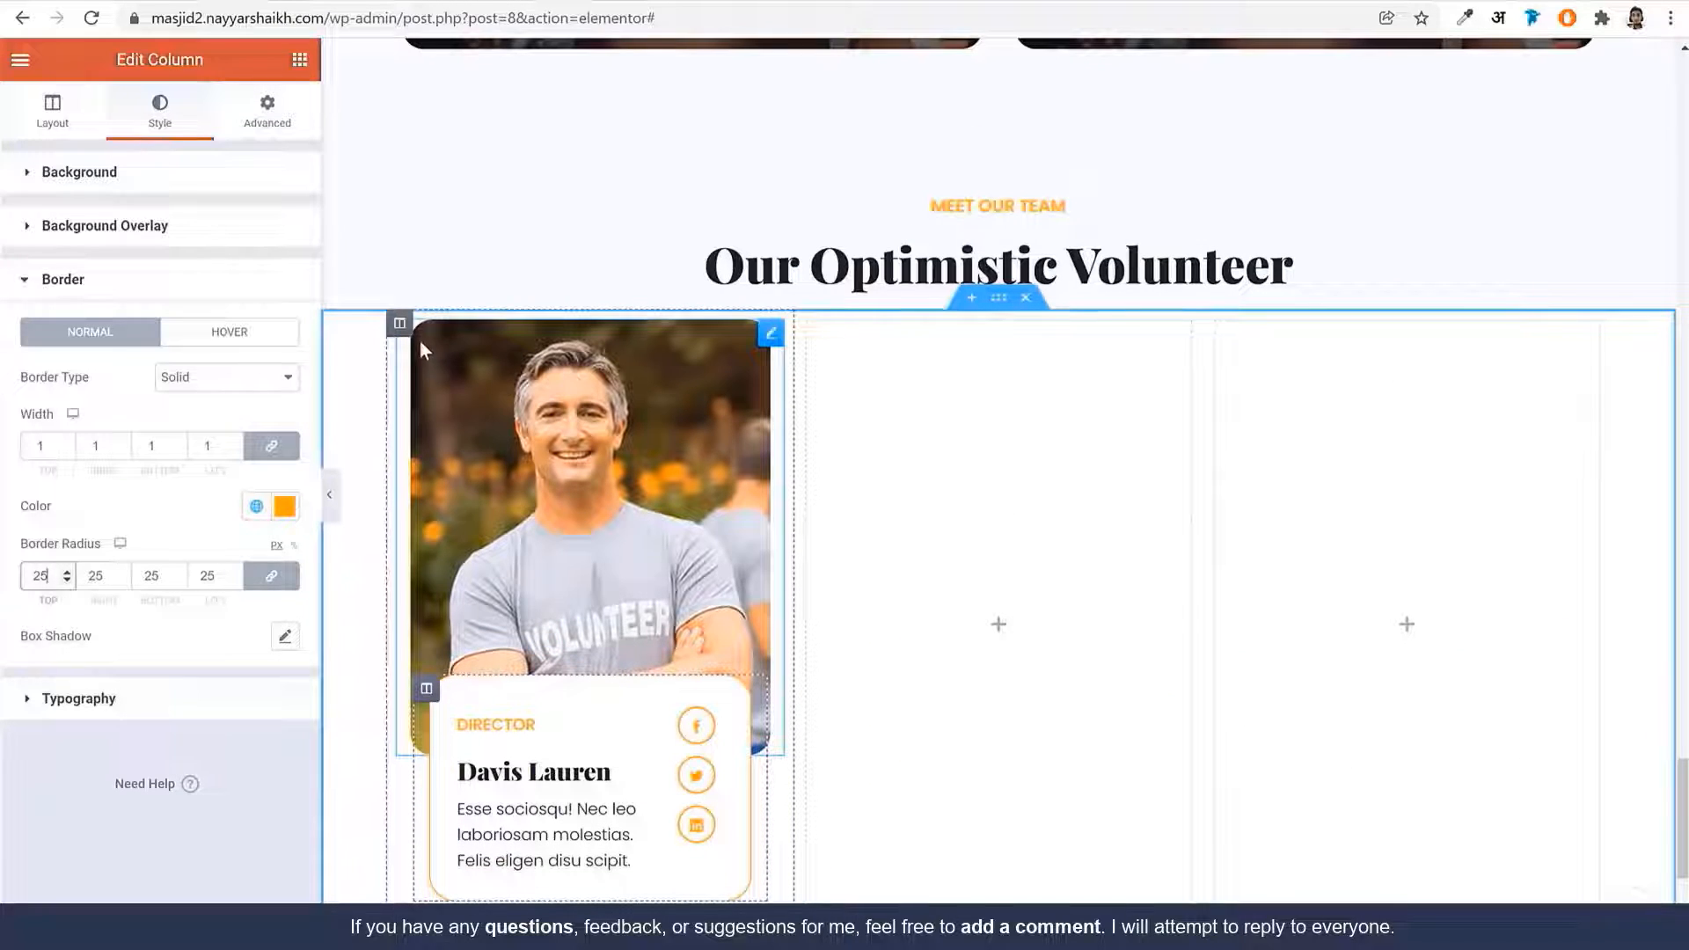
Duplicate the volunteer card column into three cards and delete the empty fourth column
{"action": "right_click", "coordinate": [490, 403]}
{"action": "left_click", "coordinate": [513, 378]}
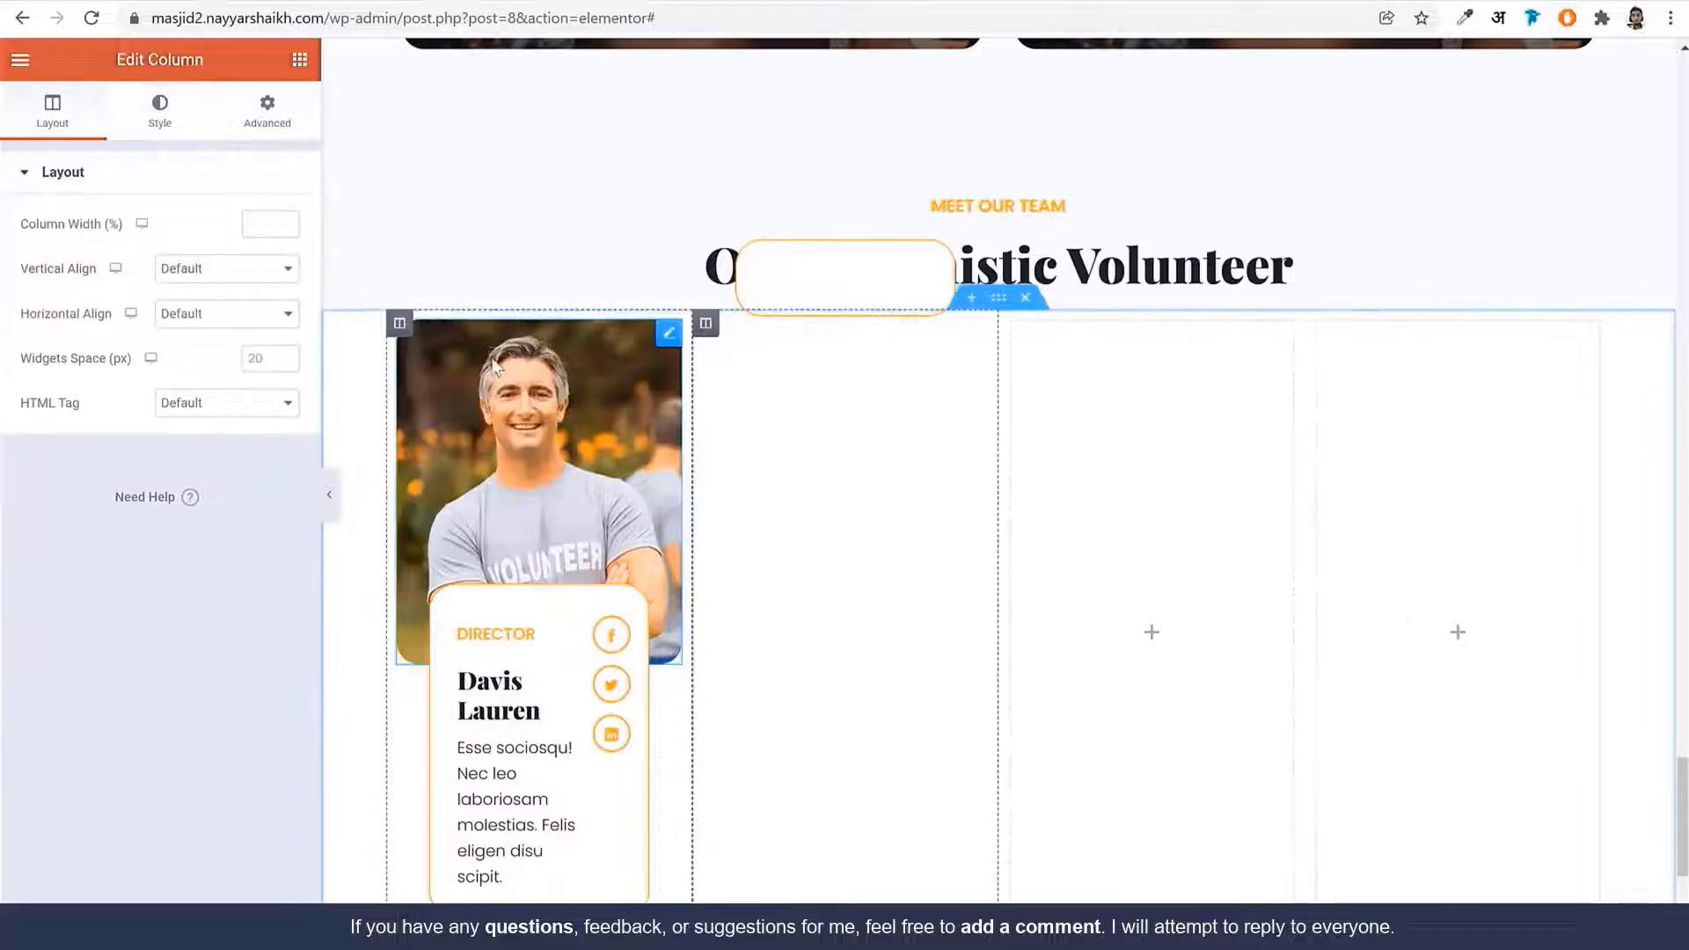
{"action": "right_click", "coordinate": [498, 406]}
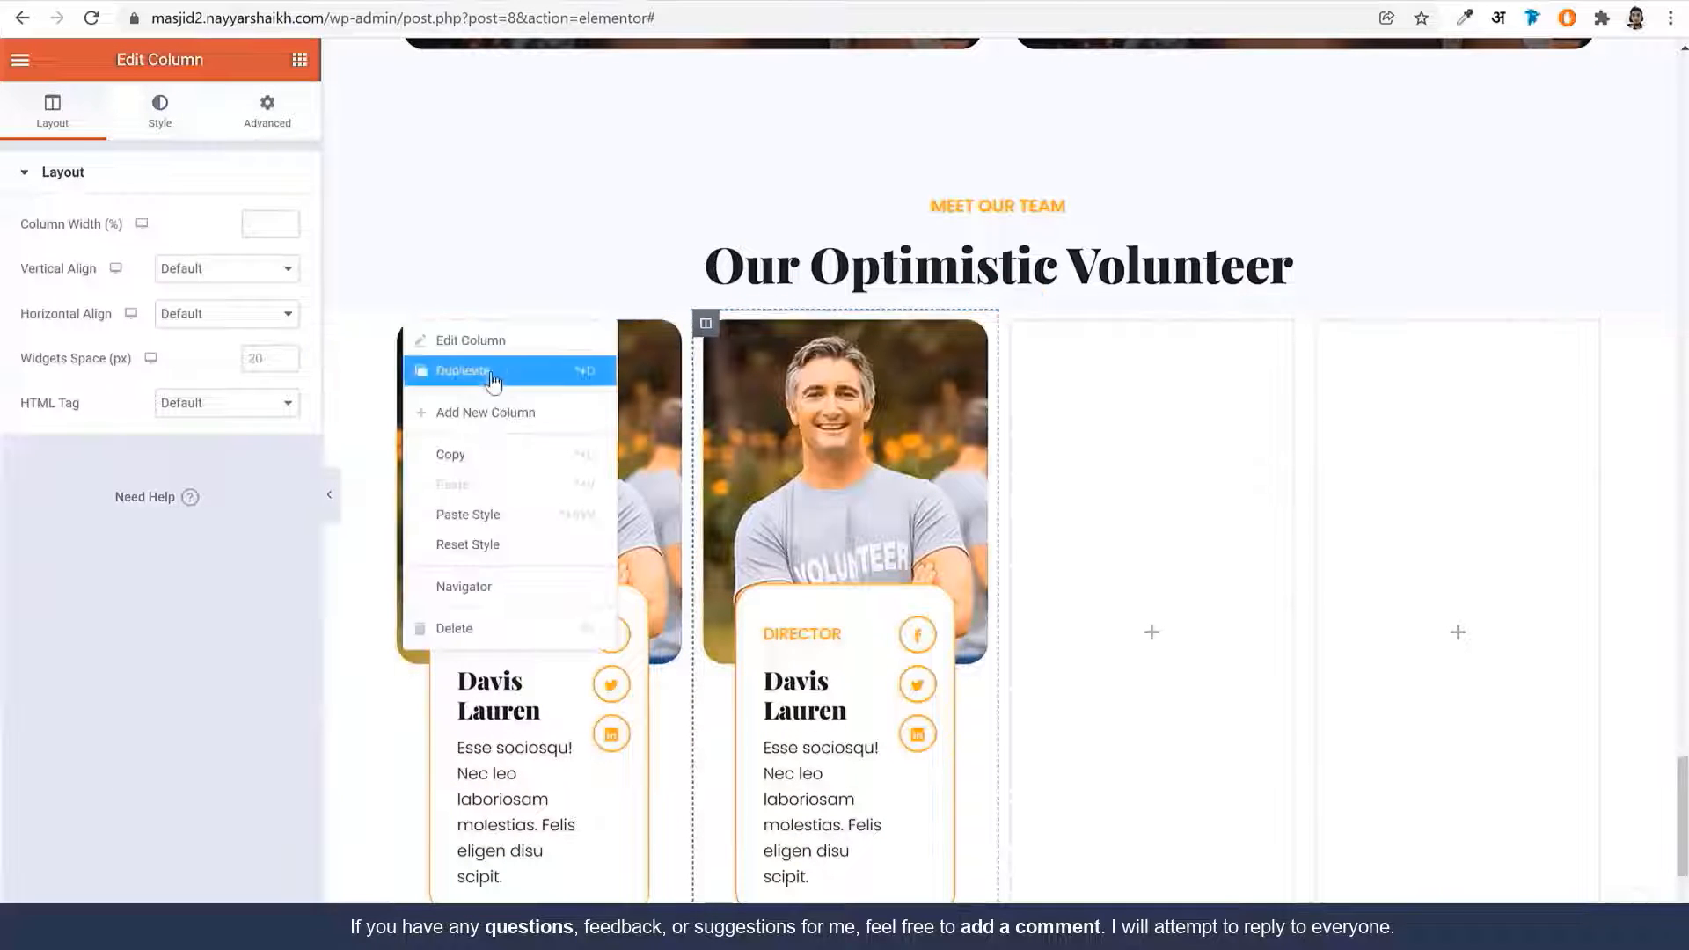
{"action": "right_click", "coordinate": [1148, 339]}
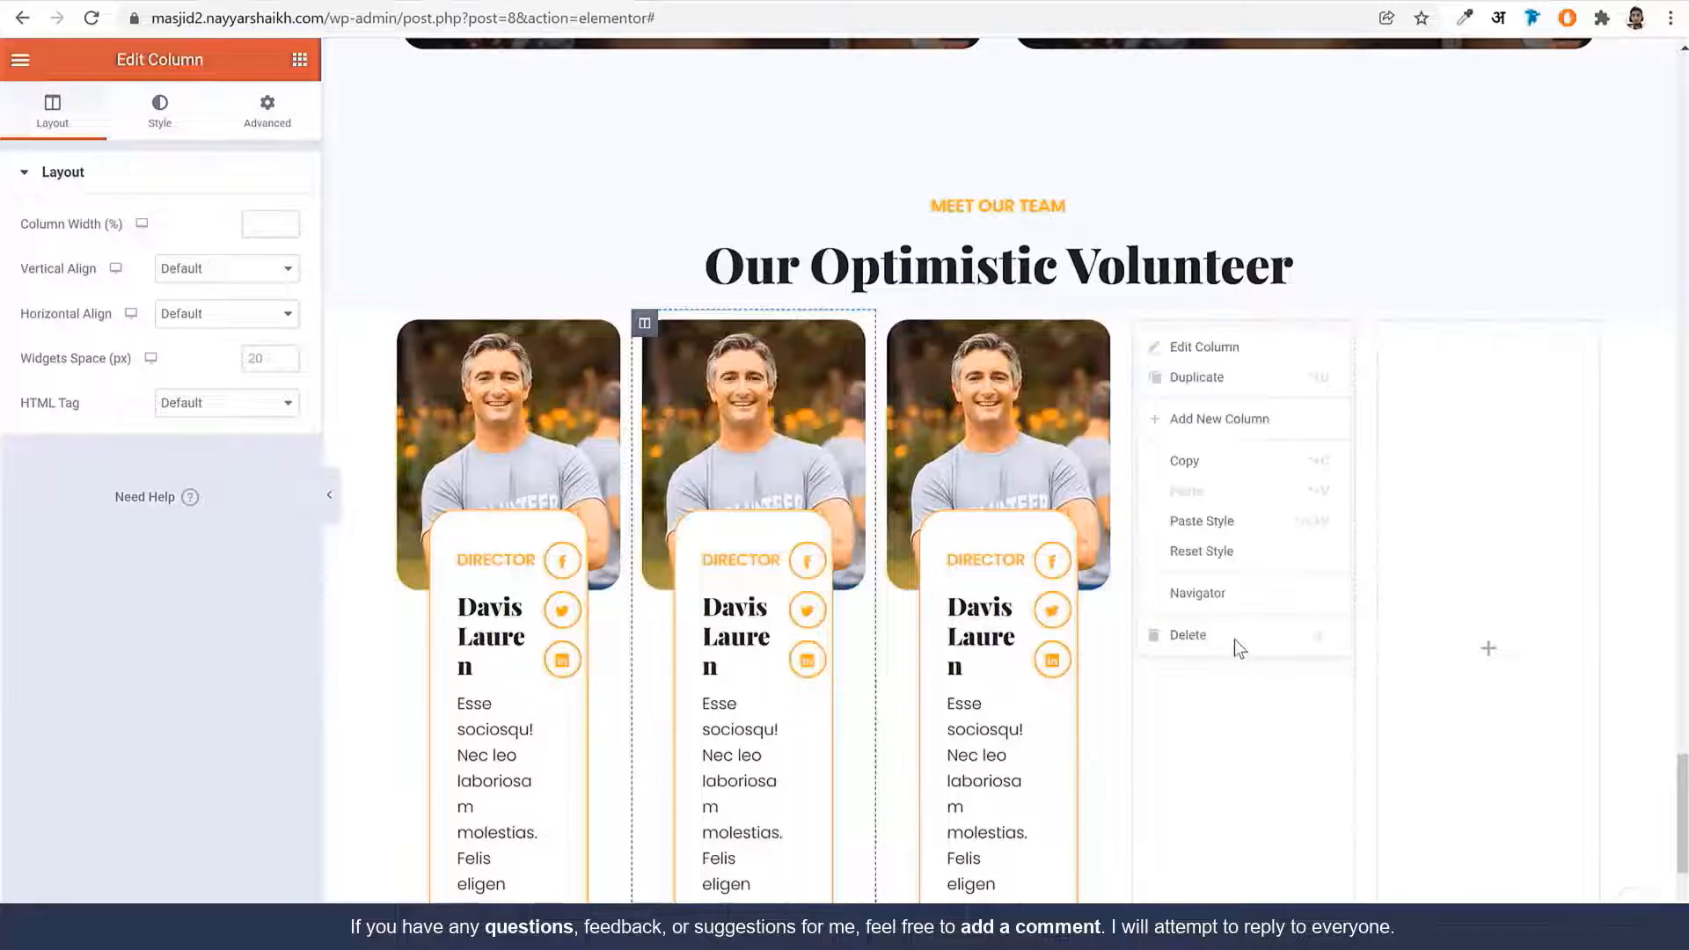
{"action": "left_click", "coordinate": [1236, 646]}
{"action": "right_click", "coordinate": [1322, 332]}
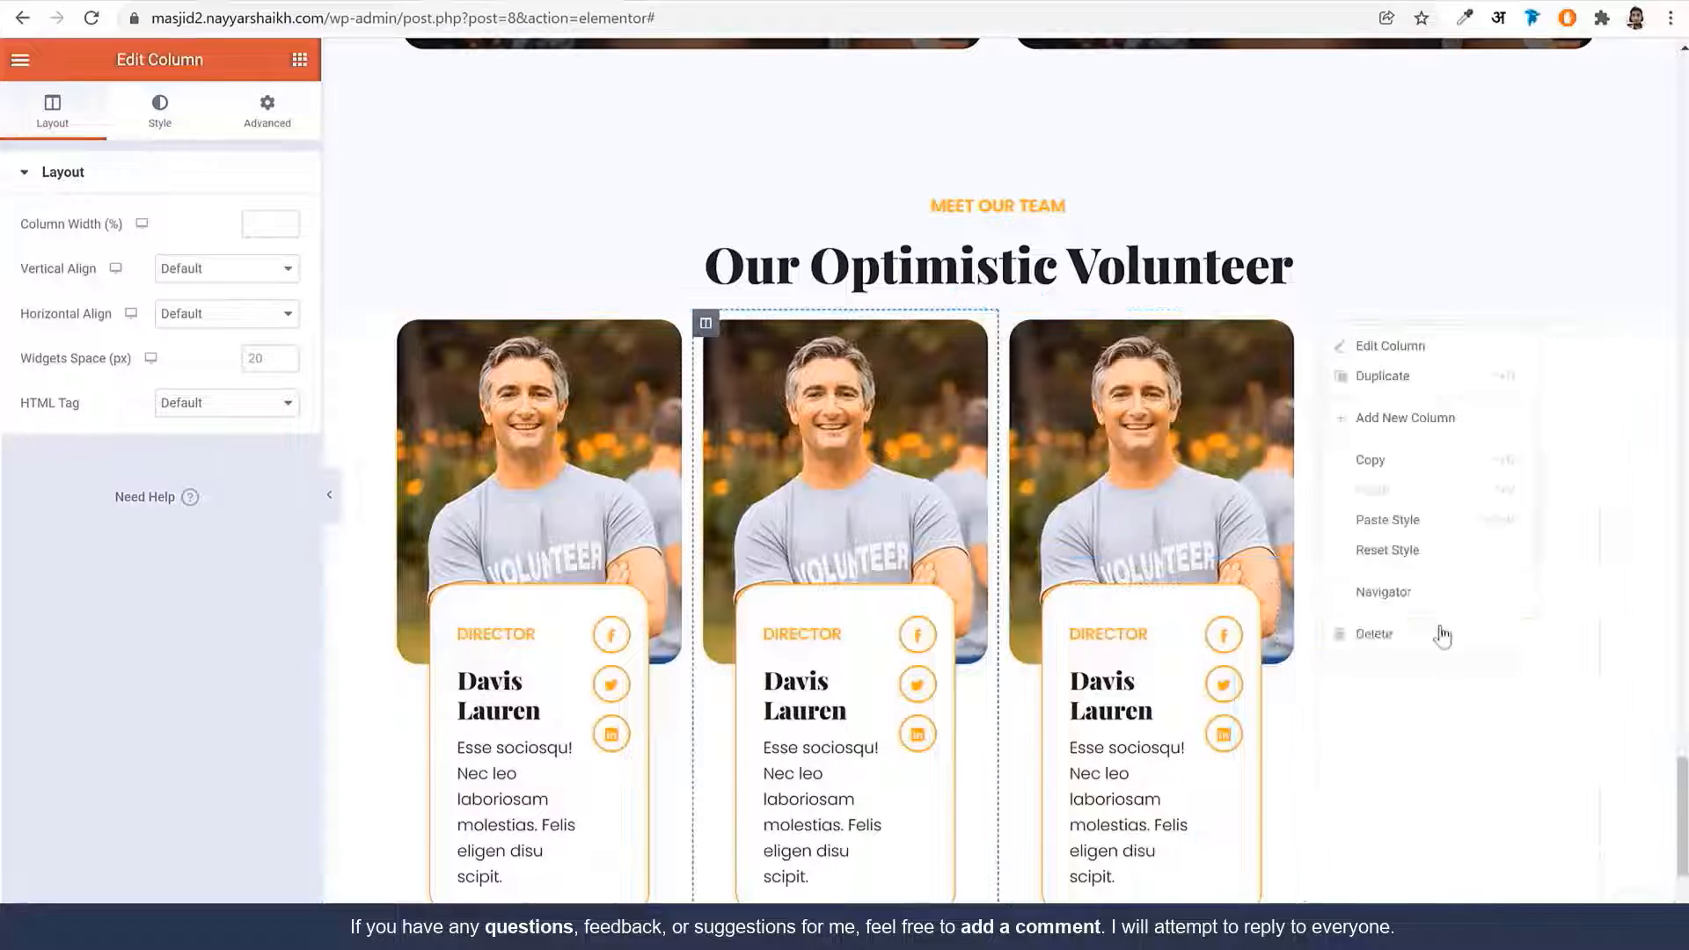
{"action": "left_click", "coordinate": [1427, 640]}
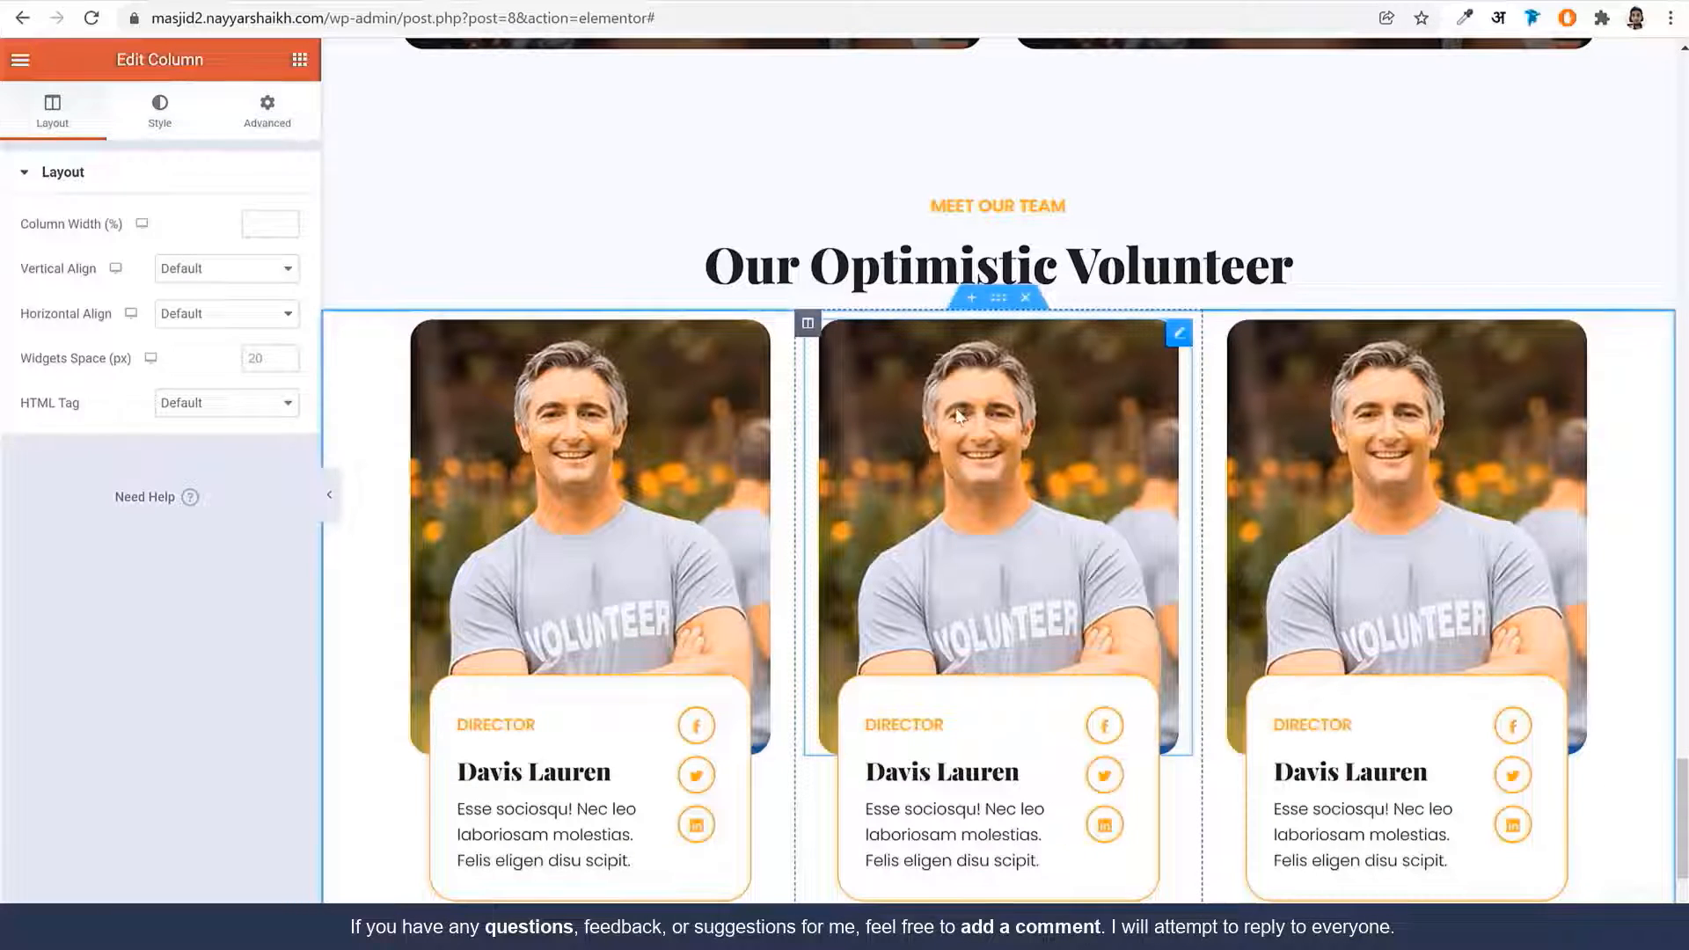
{"action": "left_click", "coordinate": [987, 459]}
Swap the middle card's photo for 3.jpg, the smiling woman volunteer with a clipboard
{"action": "left_click", "coordinate": [198, 282]}
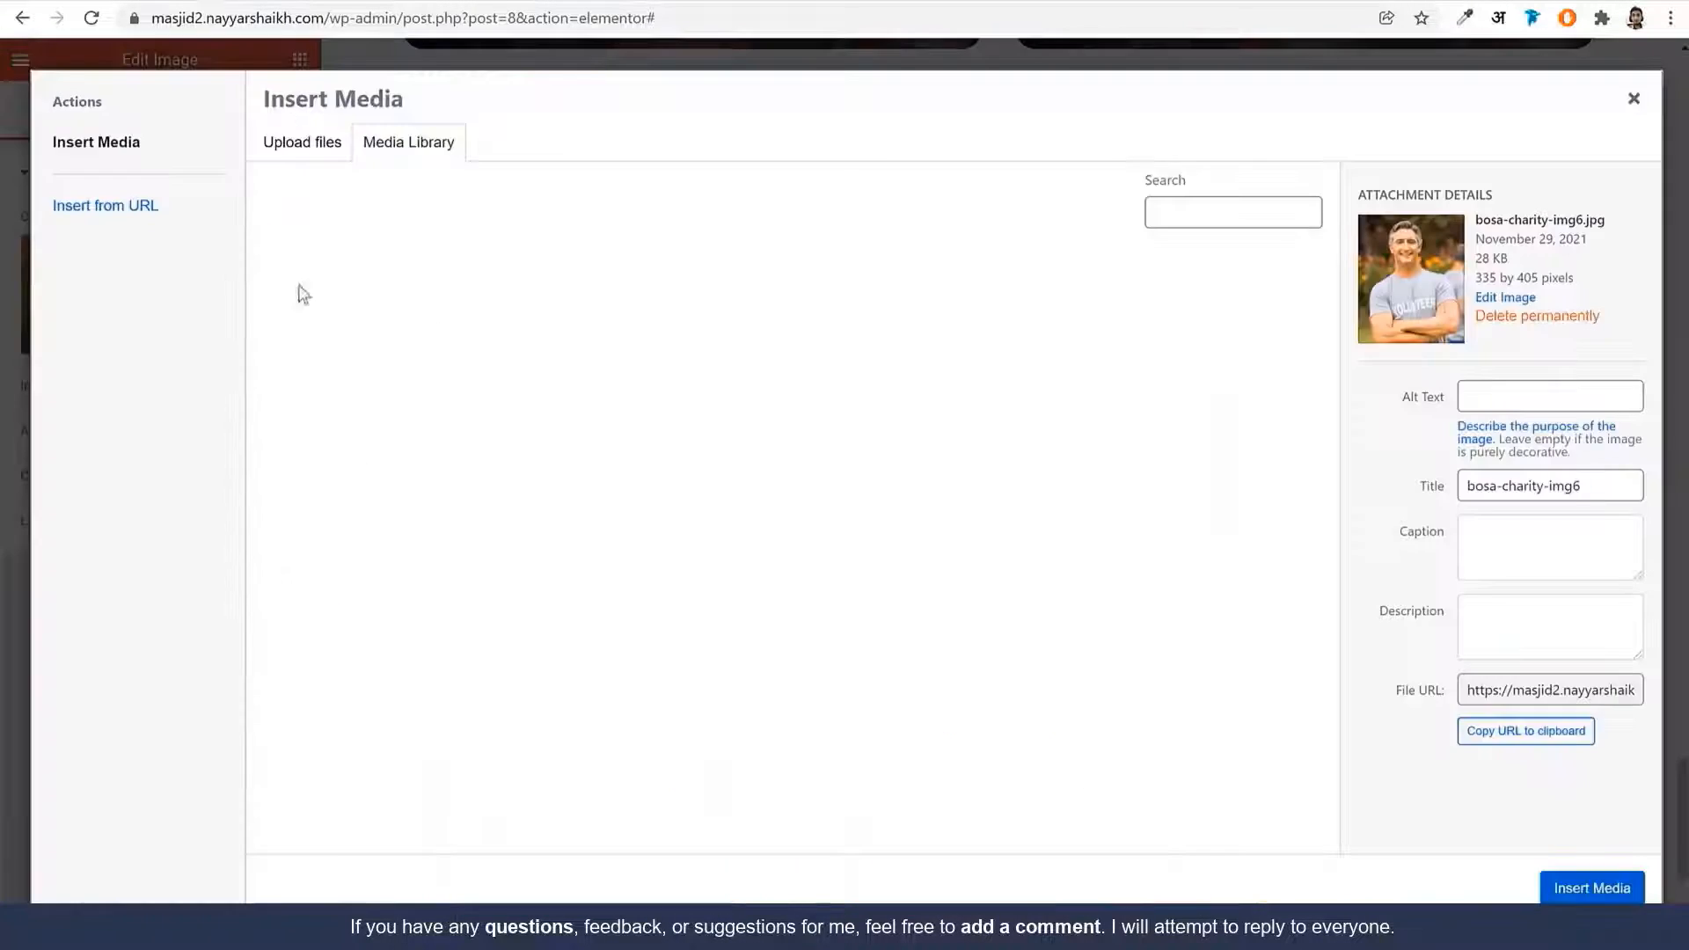
{"action": "left_click", "coordinate": [331, 624]}
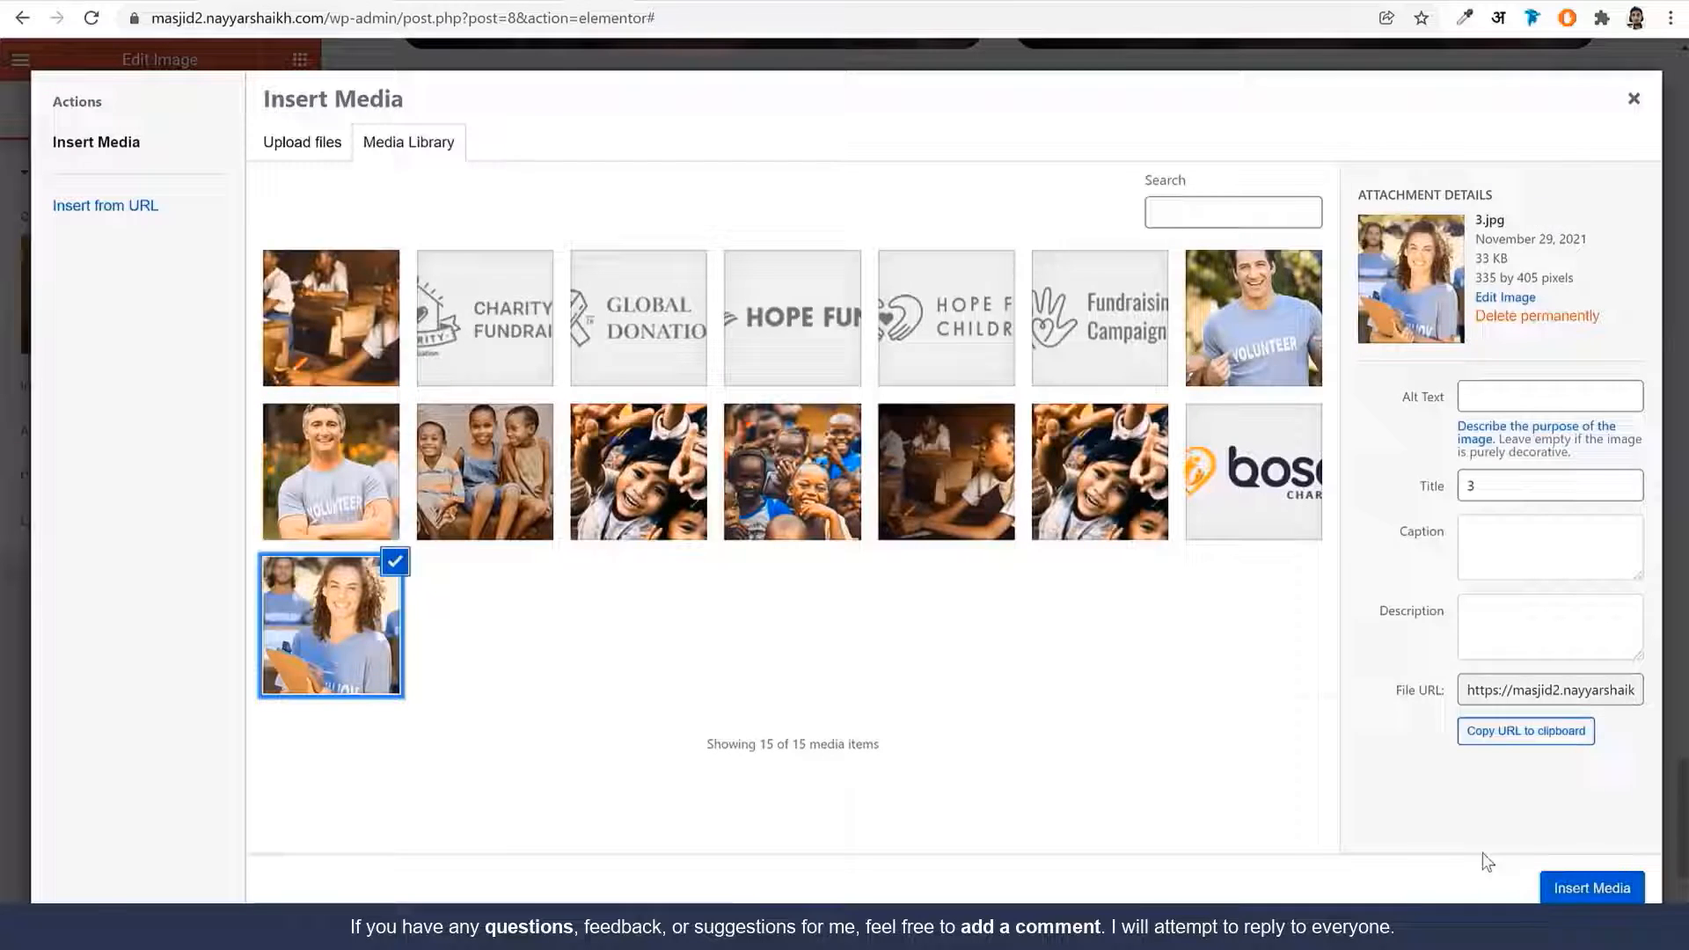
{"action": "left_click", "coordinate": [1592, 888]}
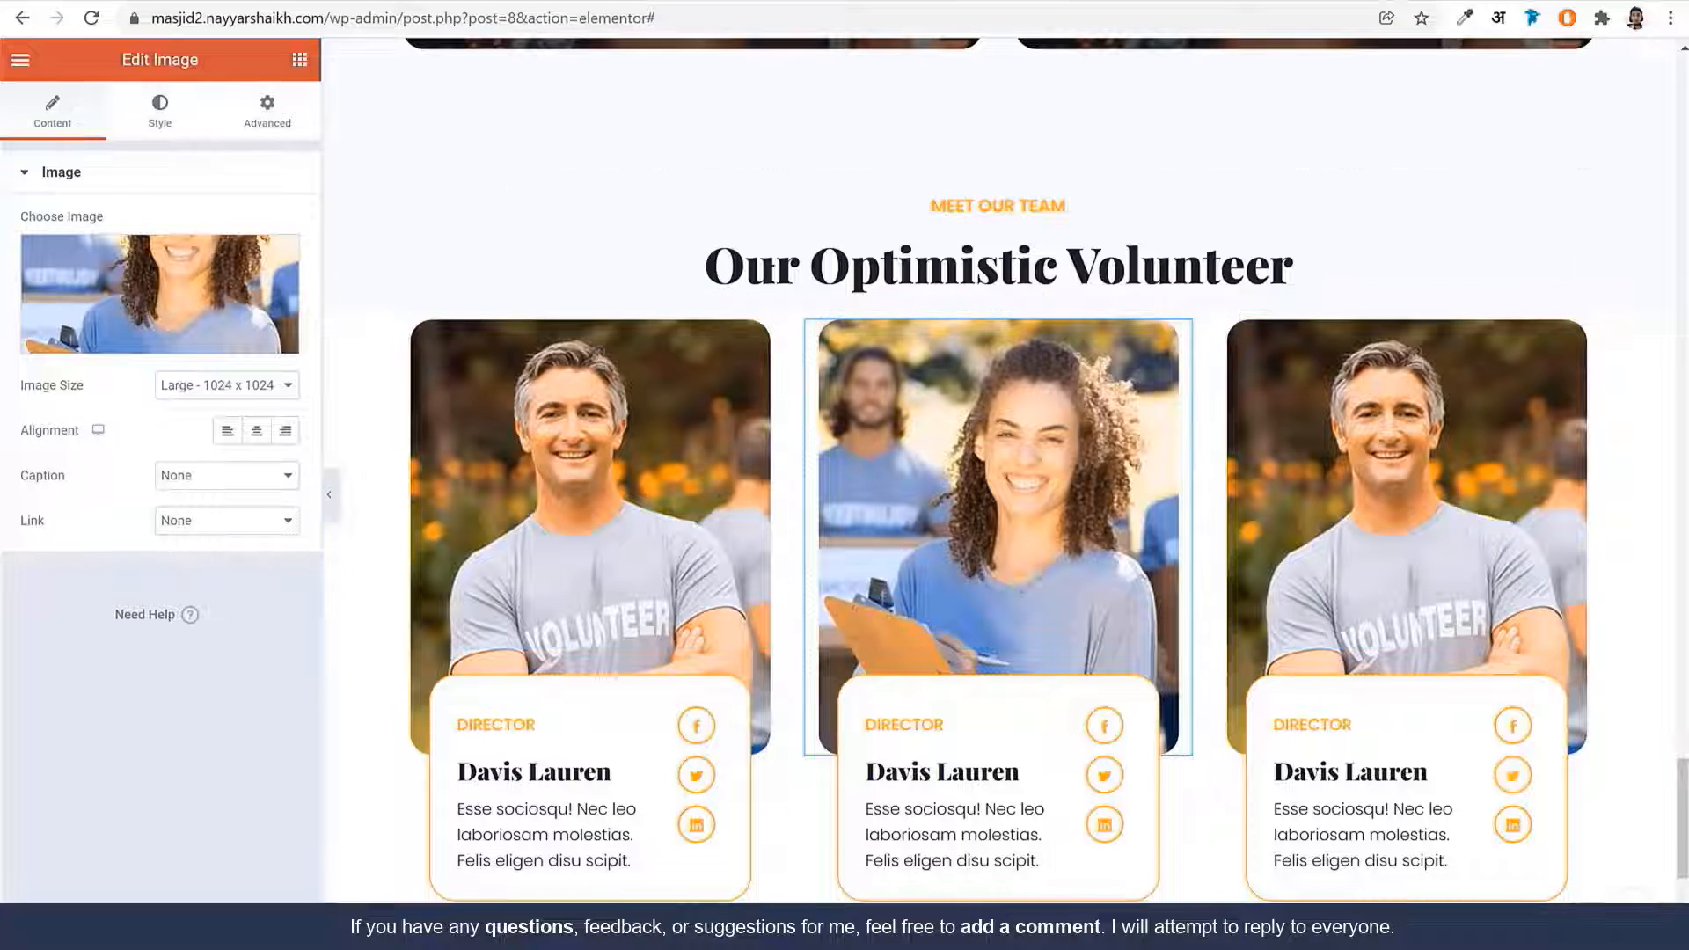
{"action": "left_click", "coordinate": [999, 297]}
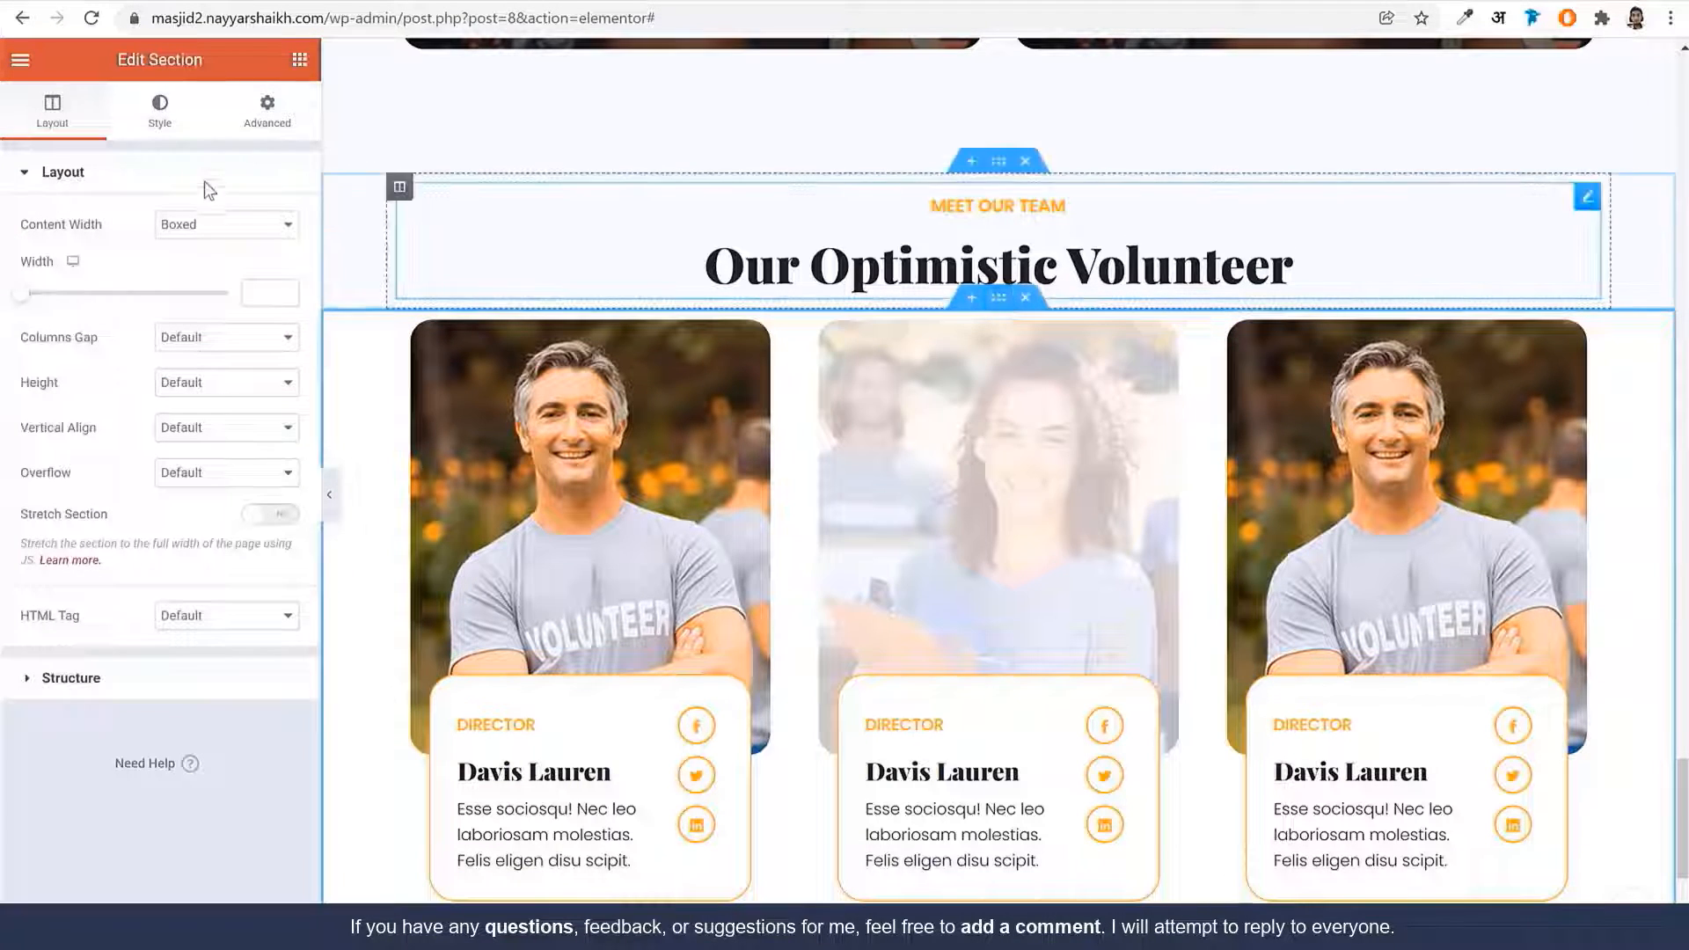
Give the volunteer section a classic background in the BG Color global colour
{"action": "left_click", "coordinate": [160, 110]}
{"action": "left_click", "coordinate": [198, 270]}
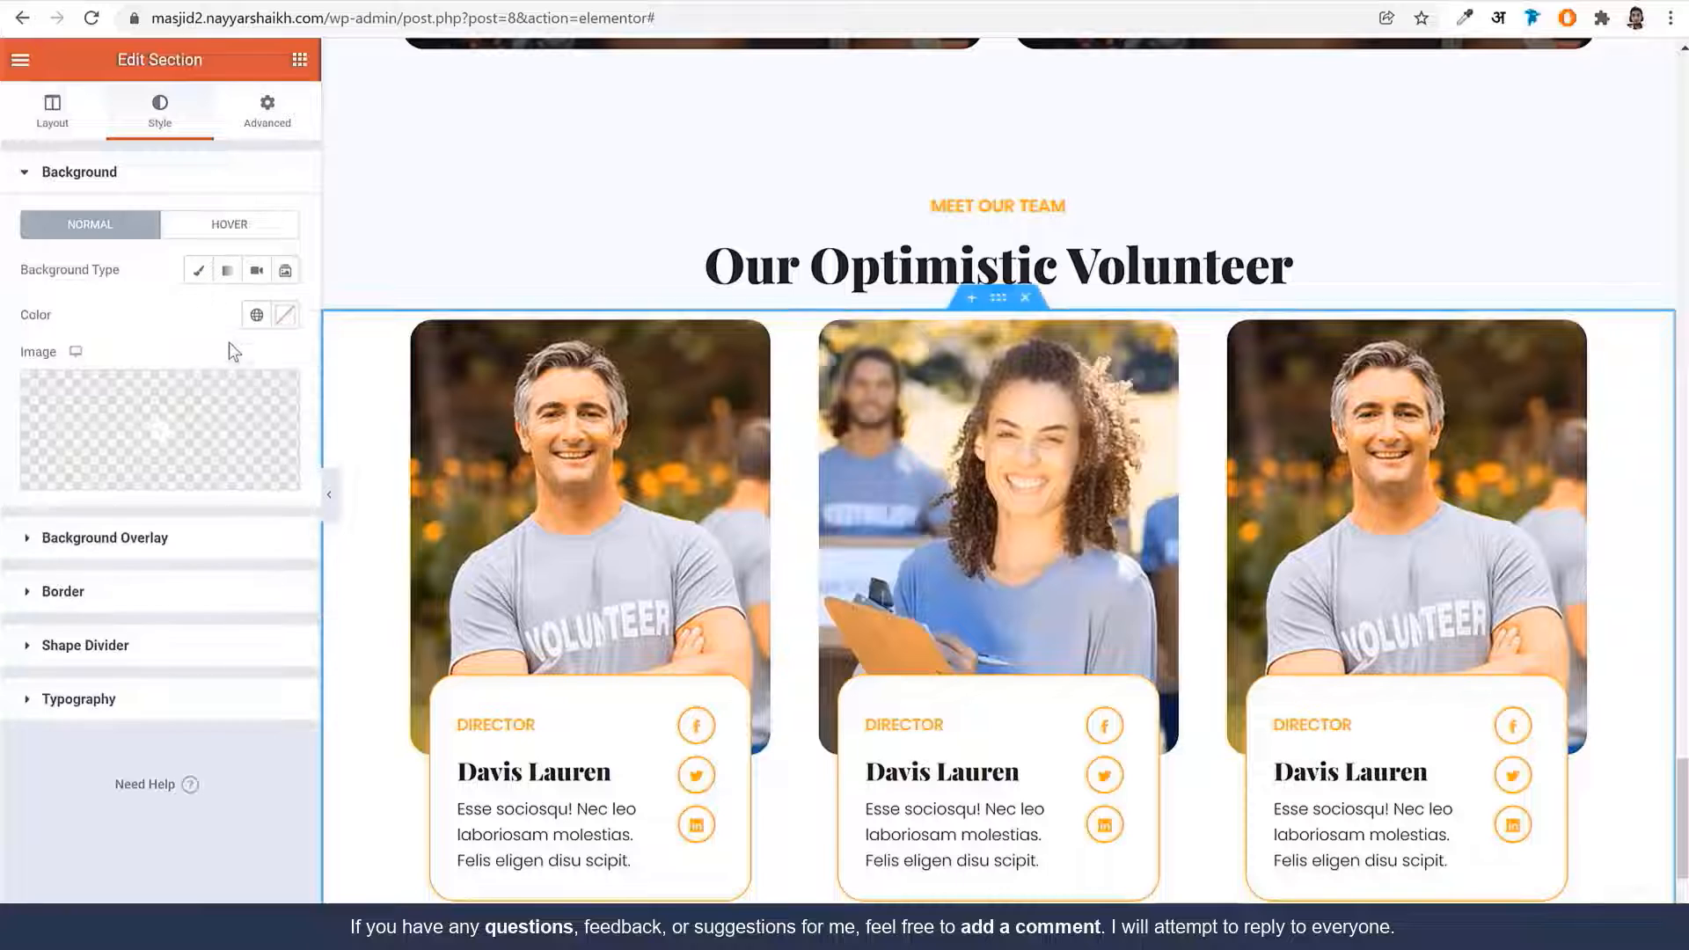
{"action": "left_click", "coordinate": [256, 314]}
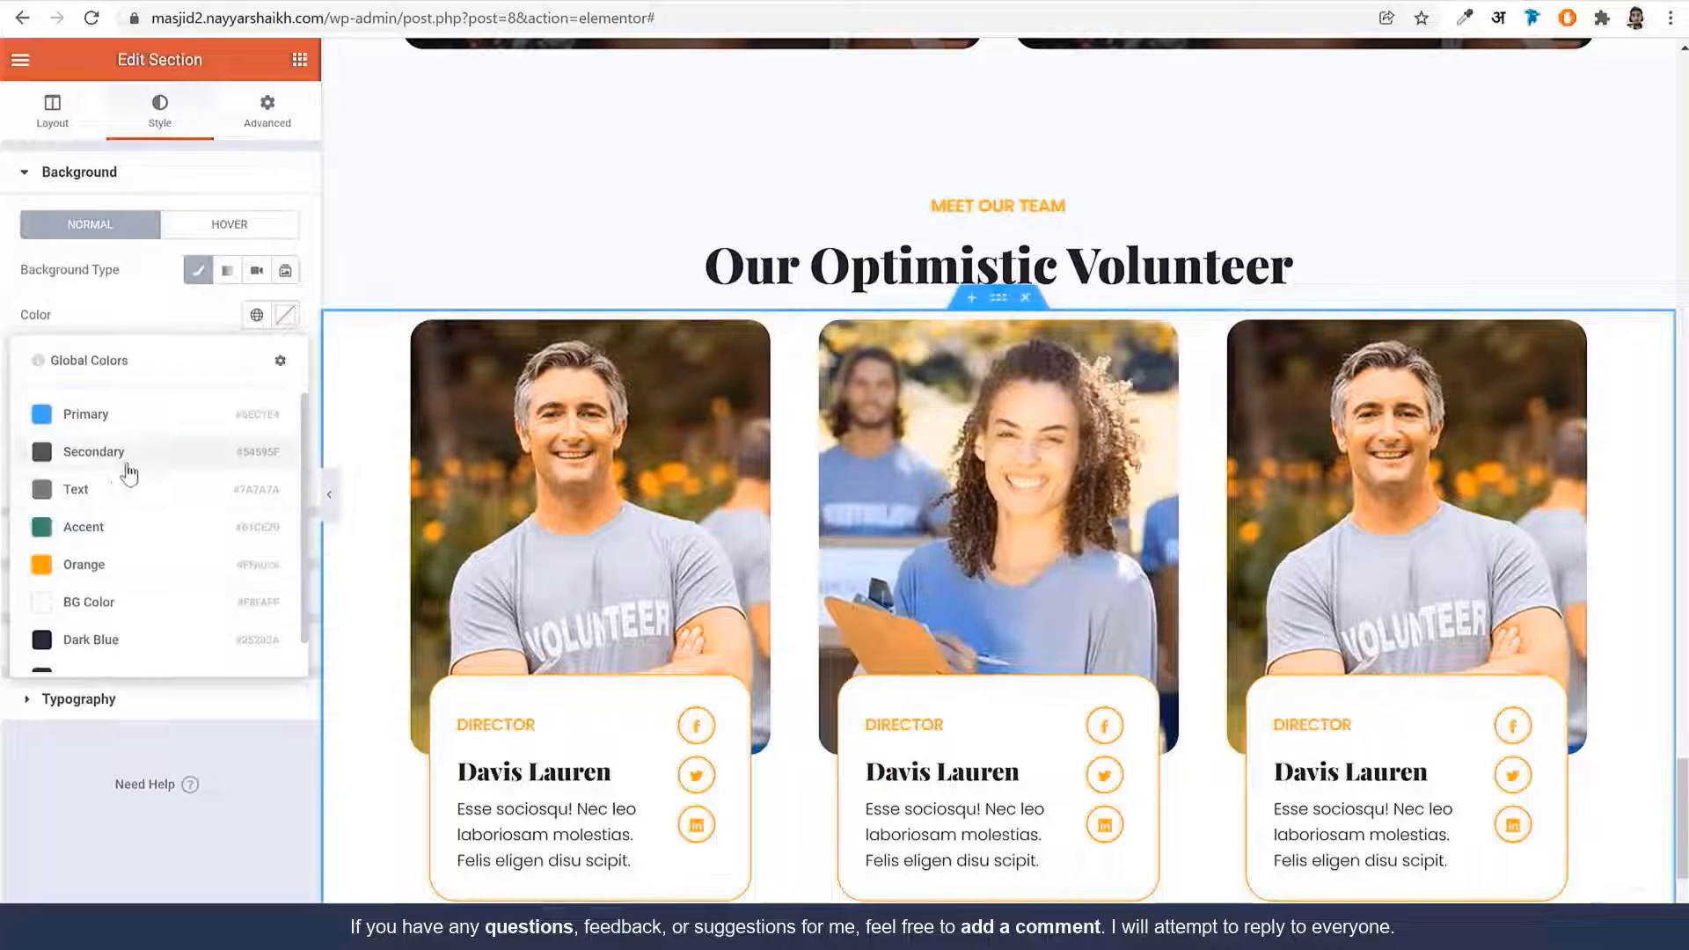
{"action": "left_click", "coordinate": [123, 603]}
Unlink the section's padding and set the bottom padding to 100 px
{"action": "left_click", "coordinate": [260, 117]}
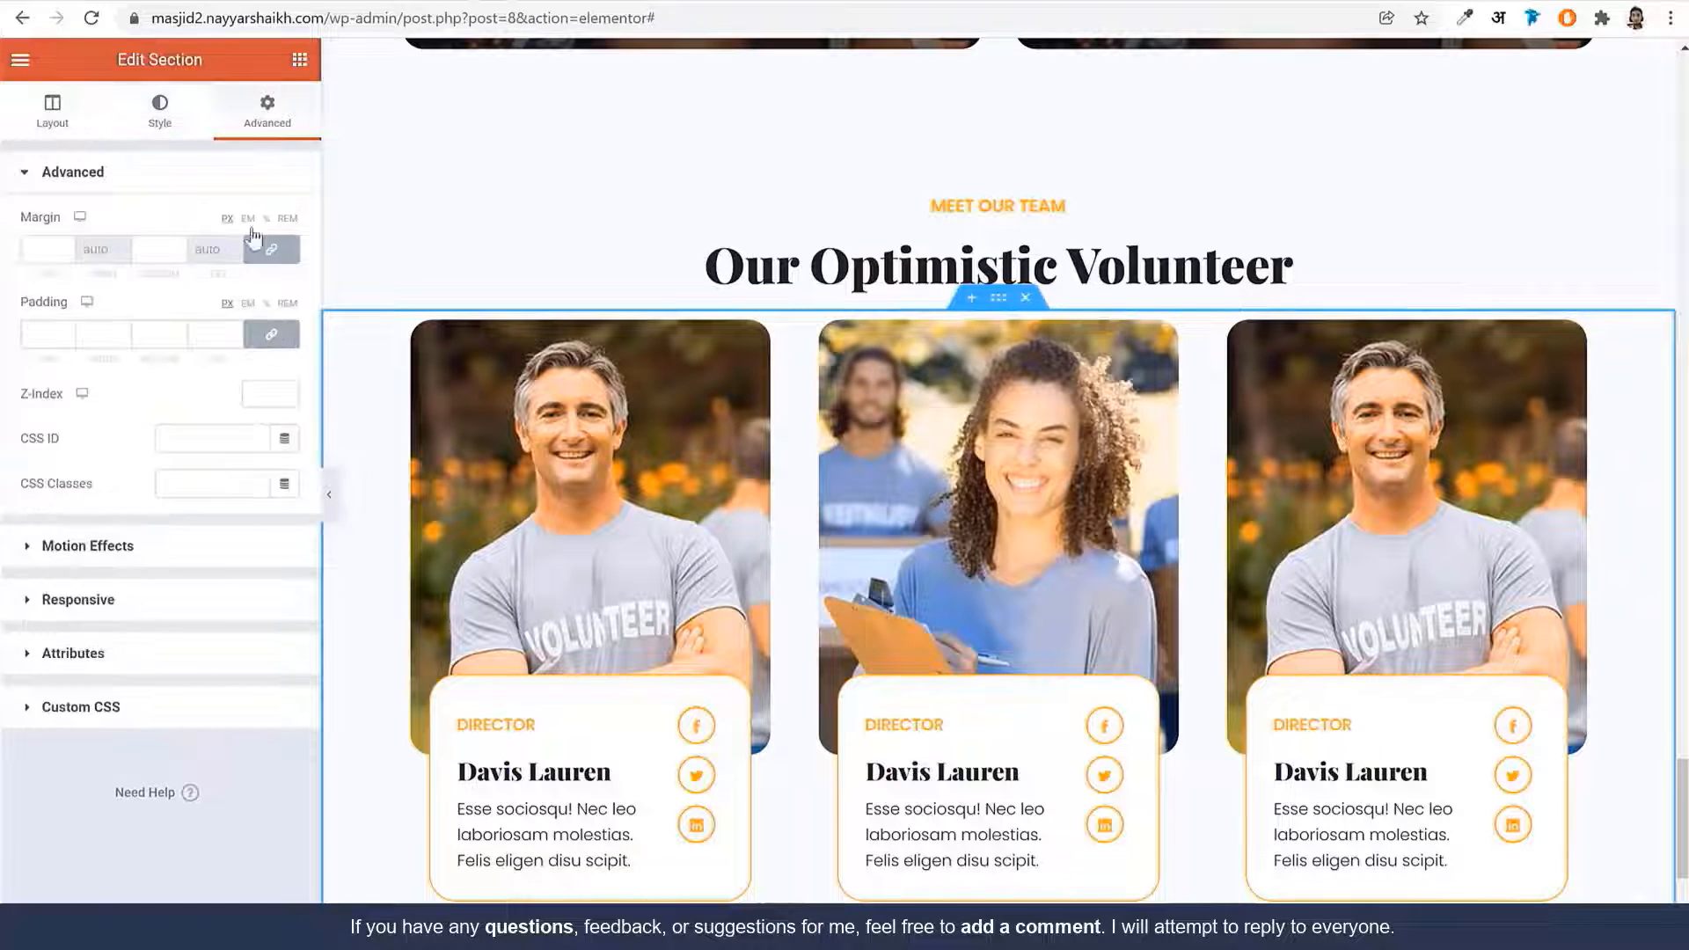
{"action": "left_click", "coordinate": [271, 333]}
{"action": "left_click", "coordinate": [180, 335]}
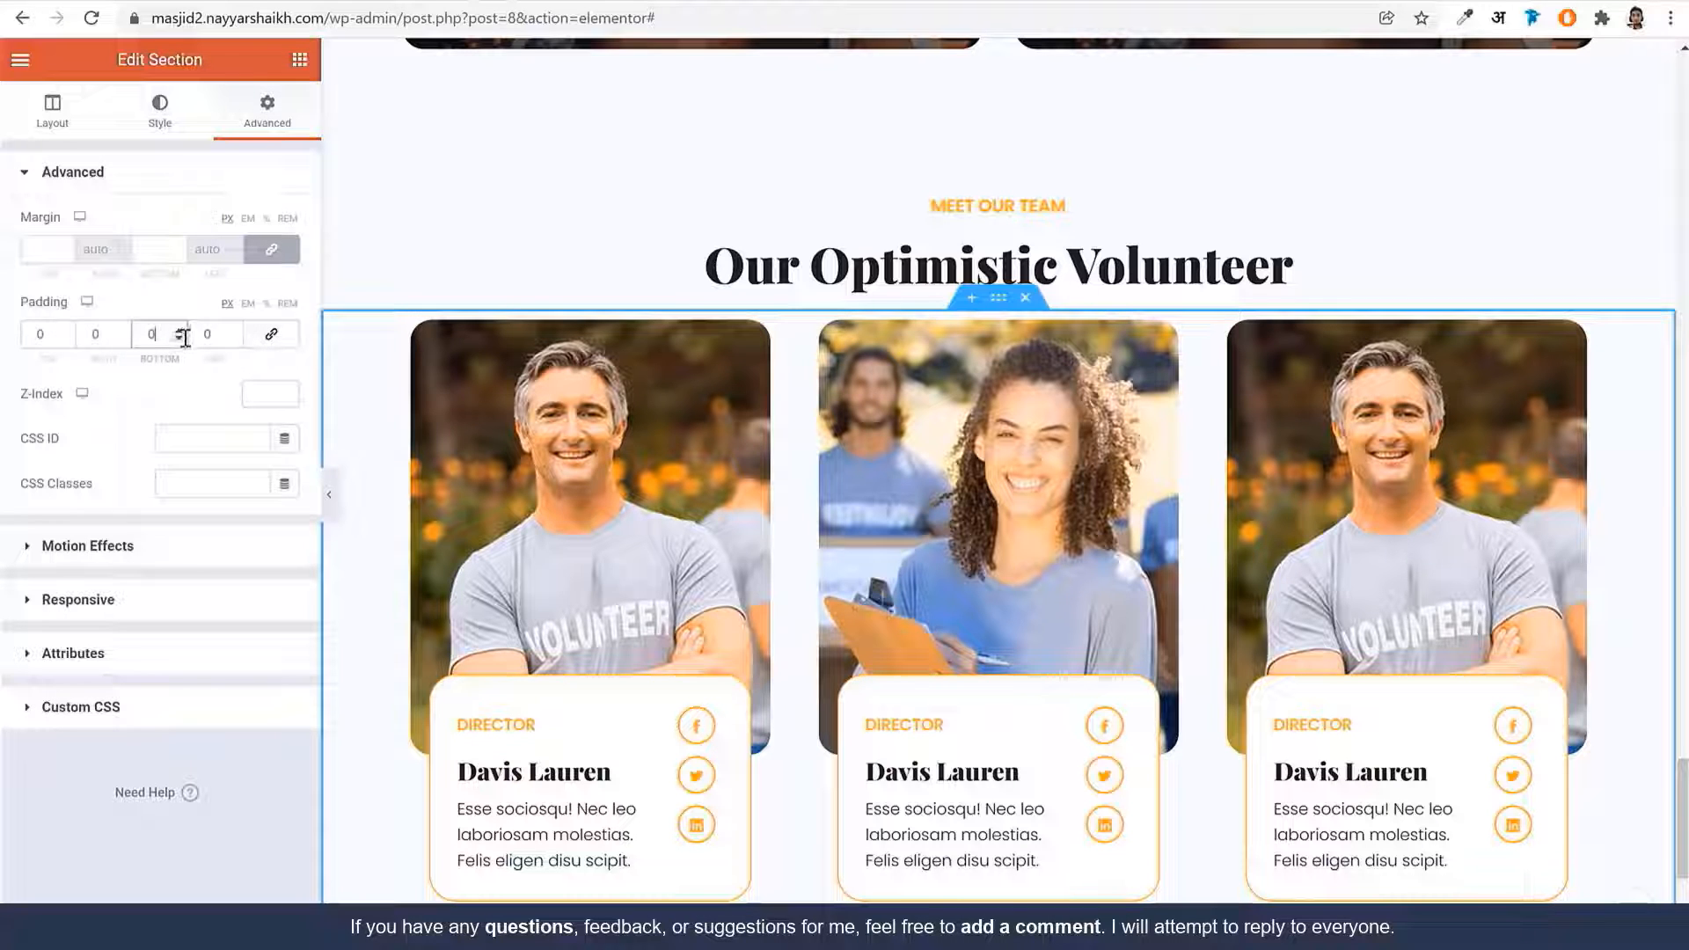
{"action": "type", "text": "100"}
{"action": "scroll", "coordinate": [673, 387], "scroll_direction": "down", "scroll_amount": 5}
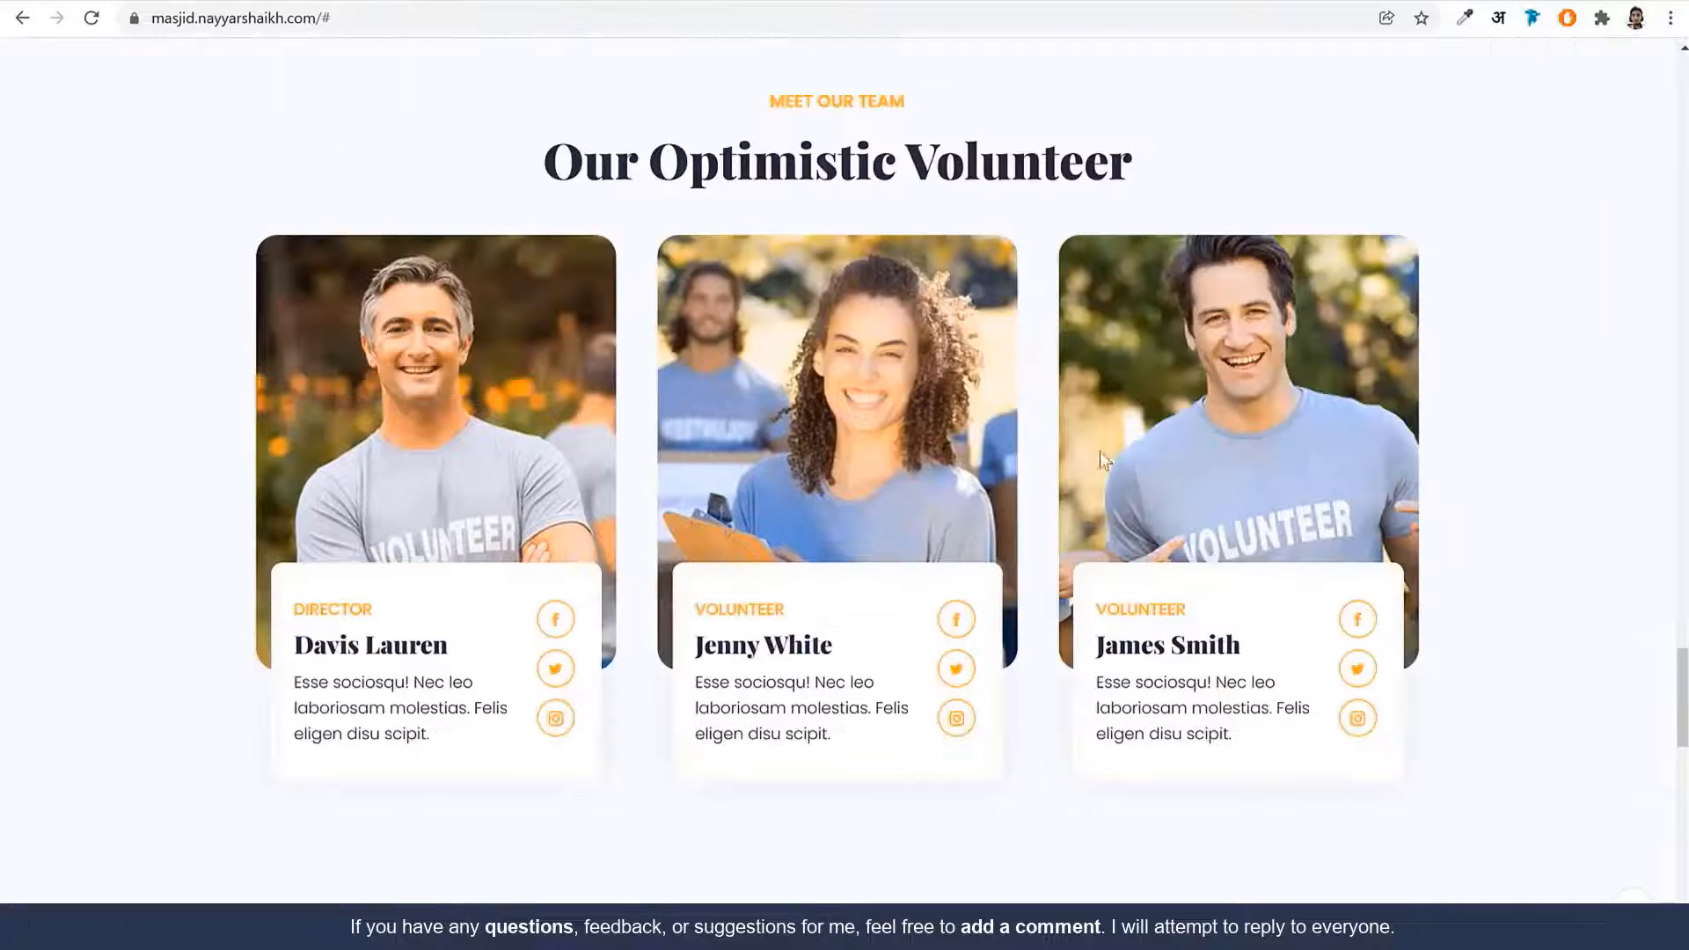
{"action": "scroll", "coordinate": [1098, 466], "scroll_direction": "down", "scroll_amount": 10}
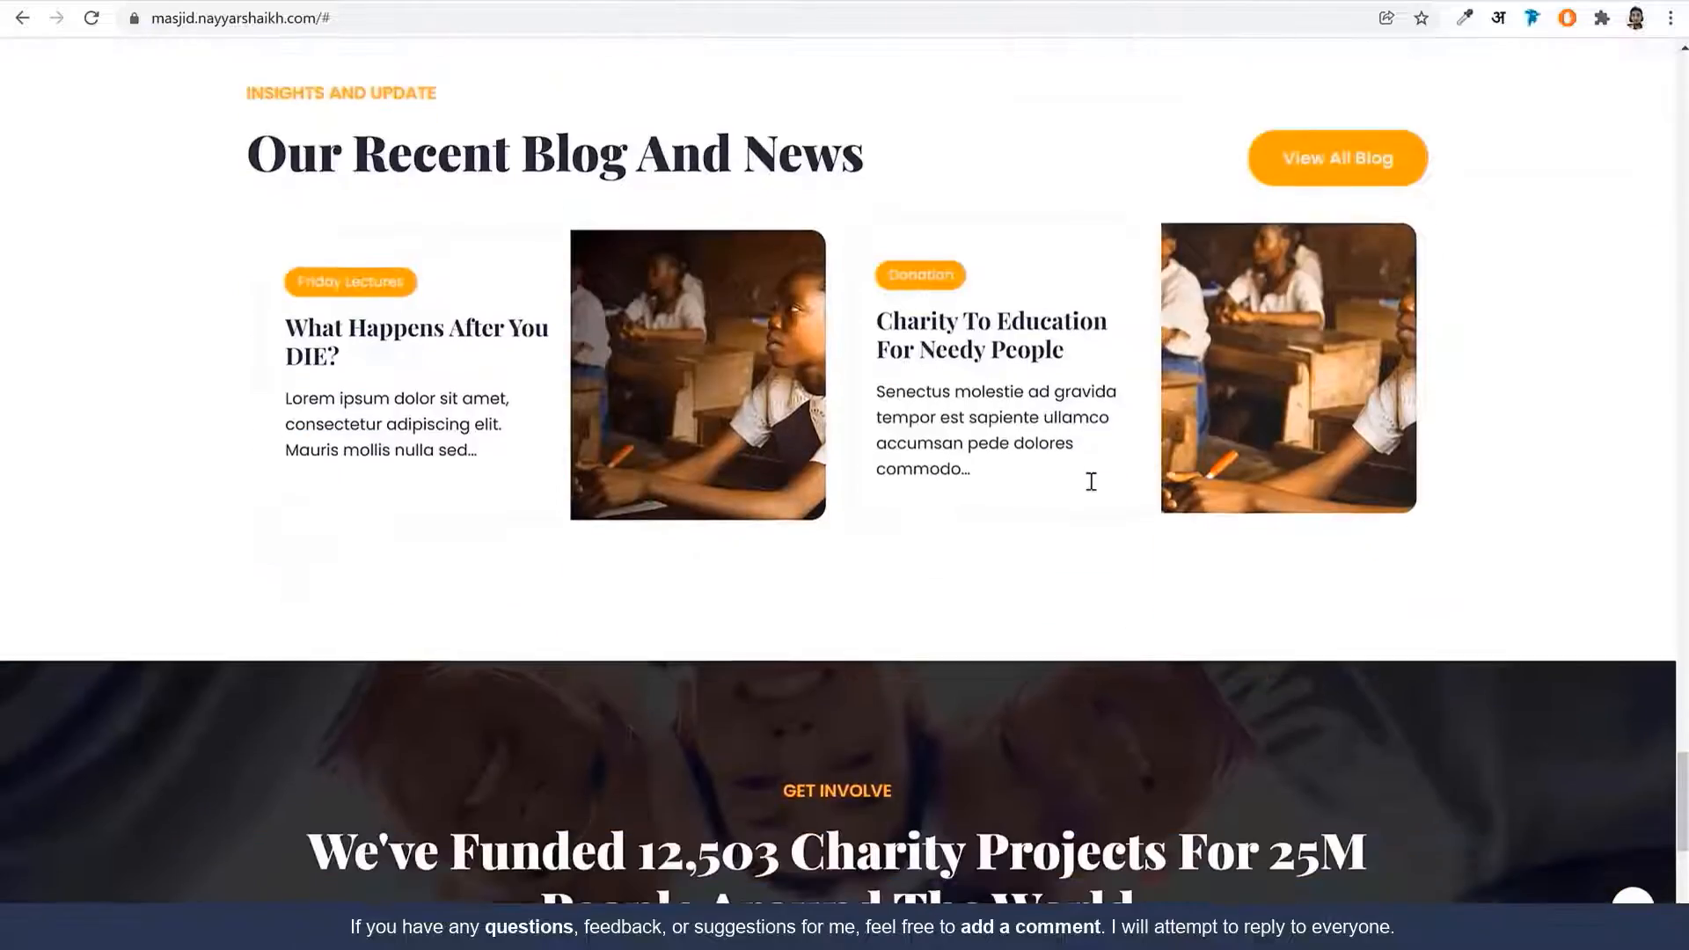
{"action": "scroll", "coordinate": [1090, 483], "scroll_direction": "up", "scroll_amount": 2}
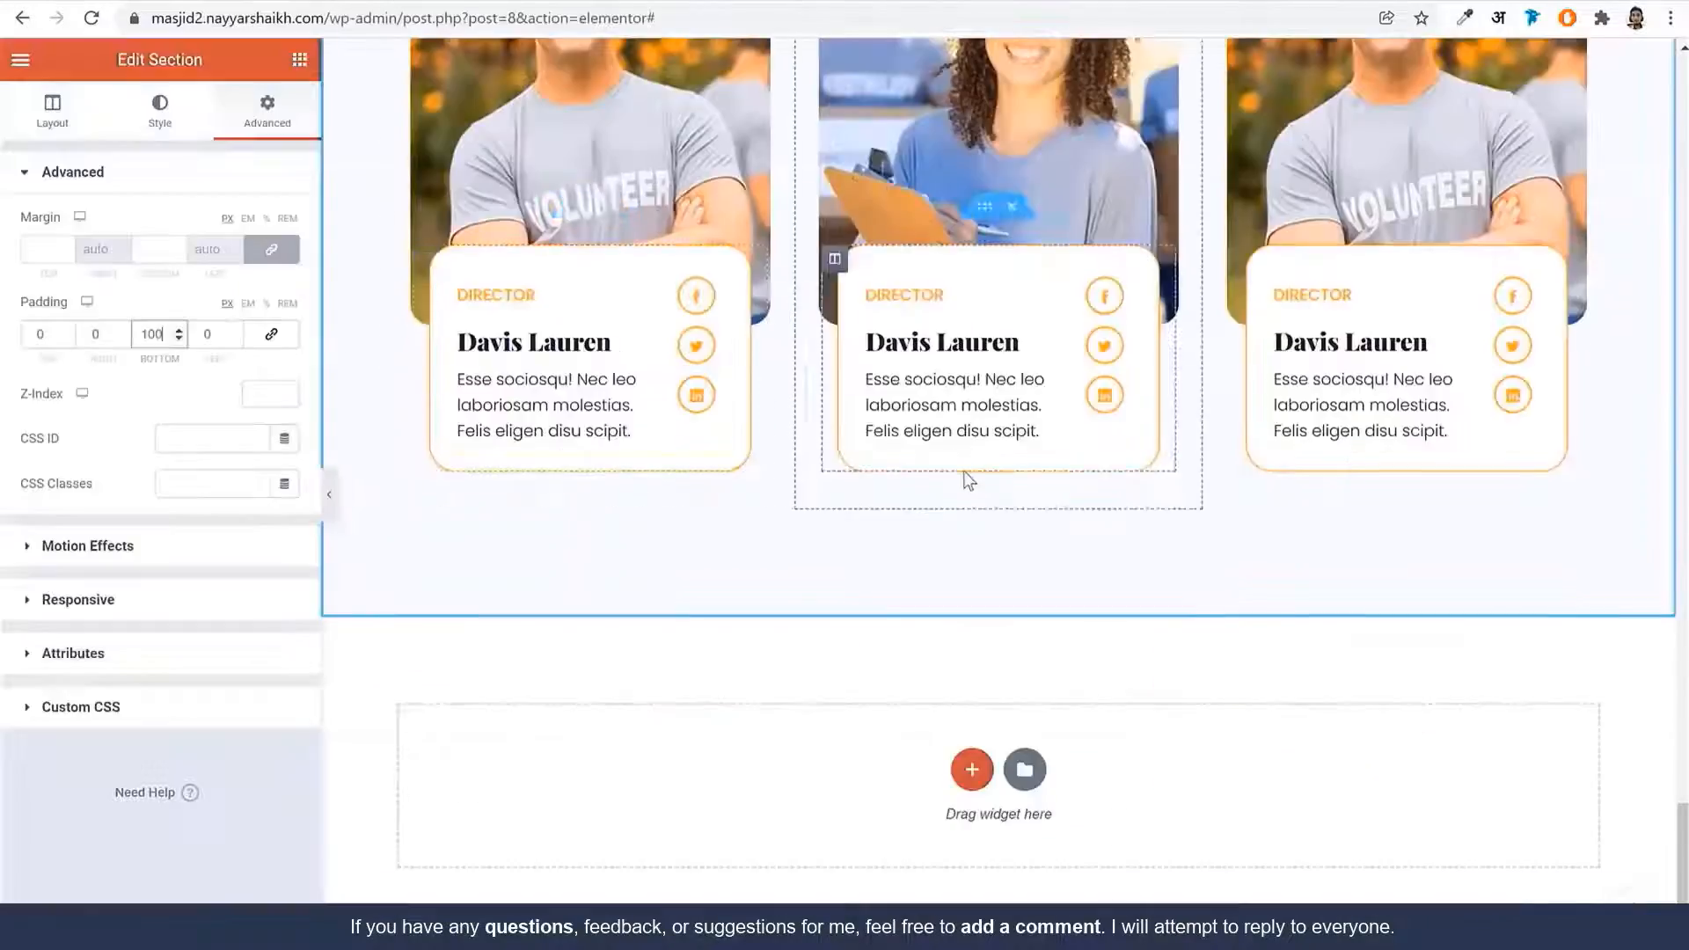
{"action": "scroll", "coordinate": [963, 472], "scroll_direction": "up", "scroll_amount": 10}
{"action": "scroll", "coordinate": [963, 477], "scroll_direction": "up", "scroll_amount": 15}
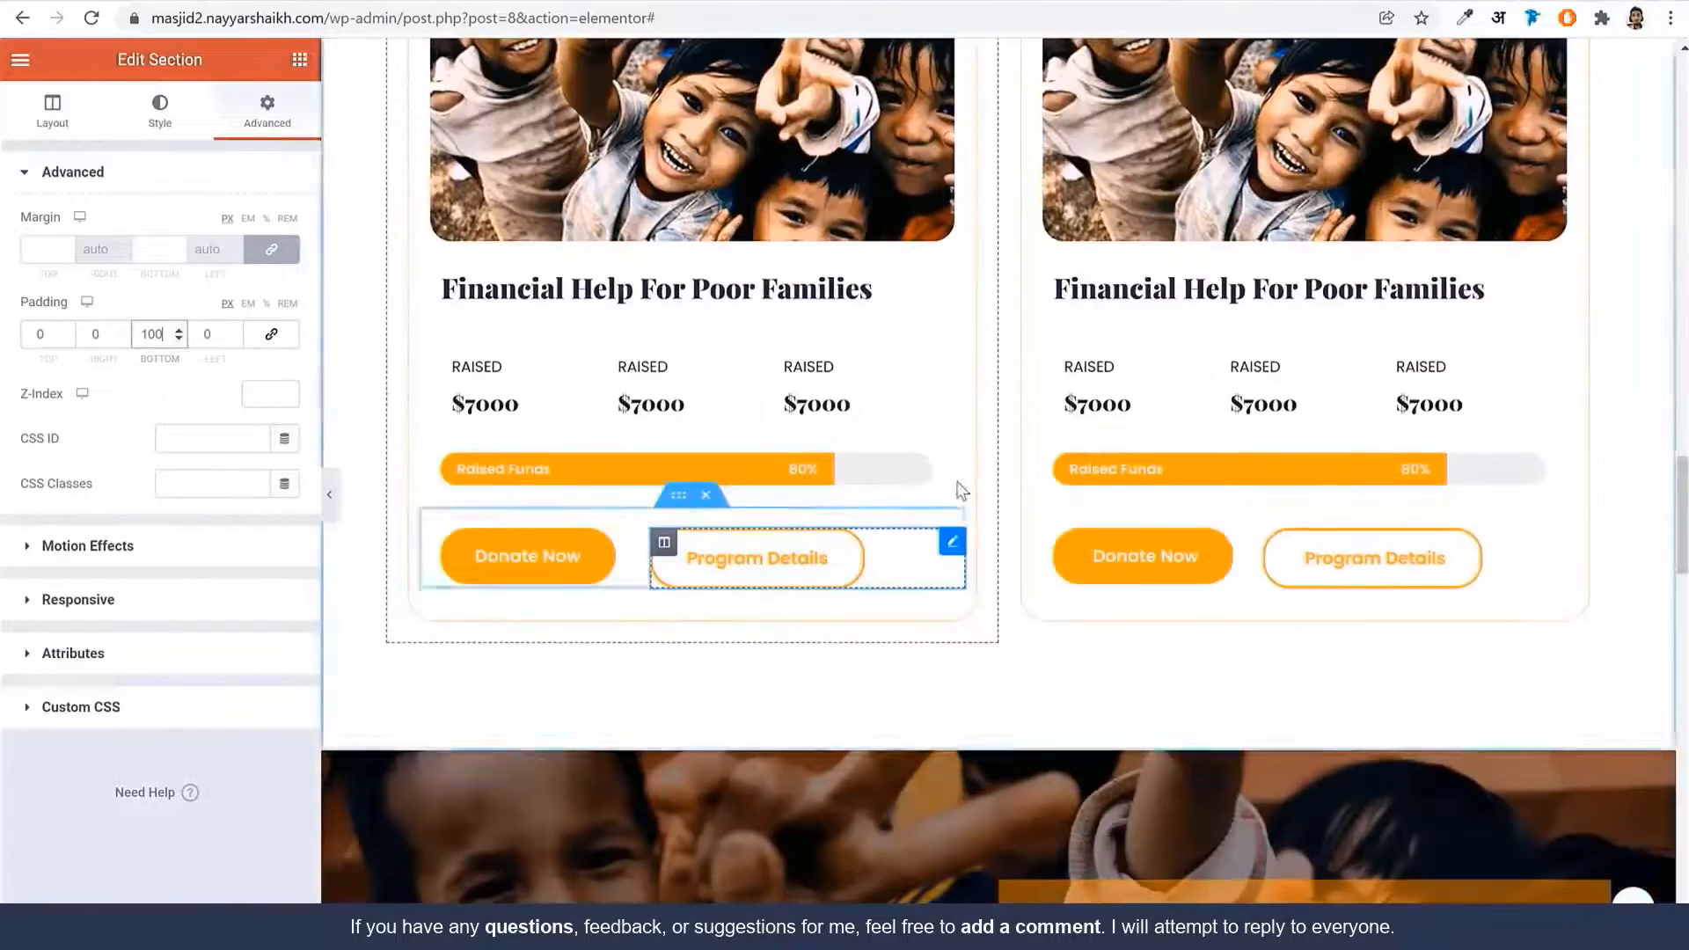
{"action": "scroll", "coordinate": [960, 491], "scroll_direction": "up", "scroll_amount": 4}
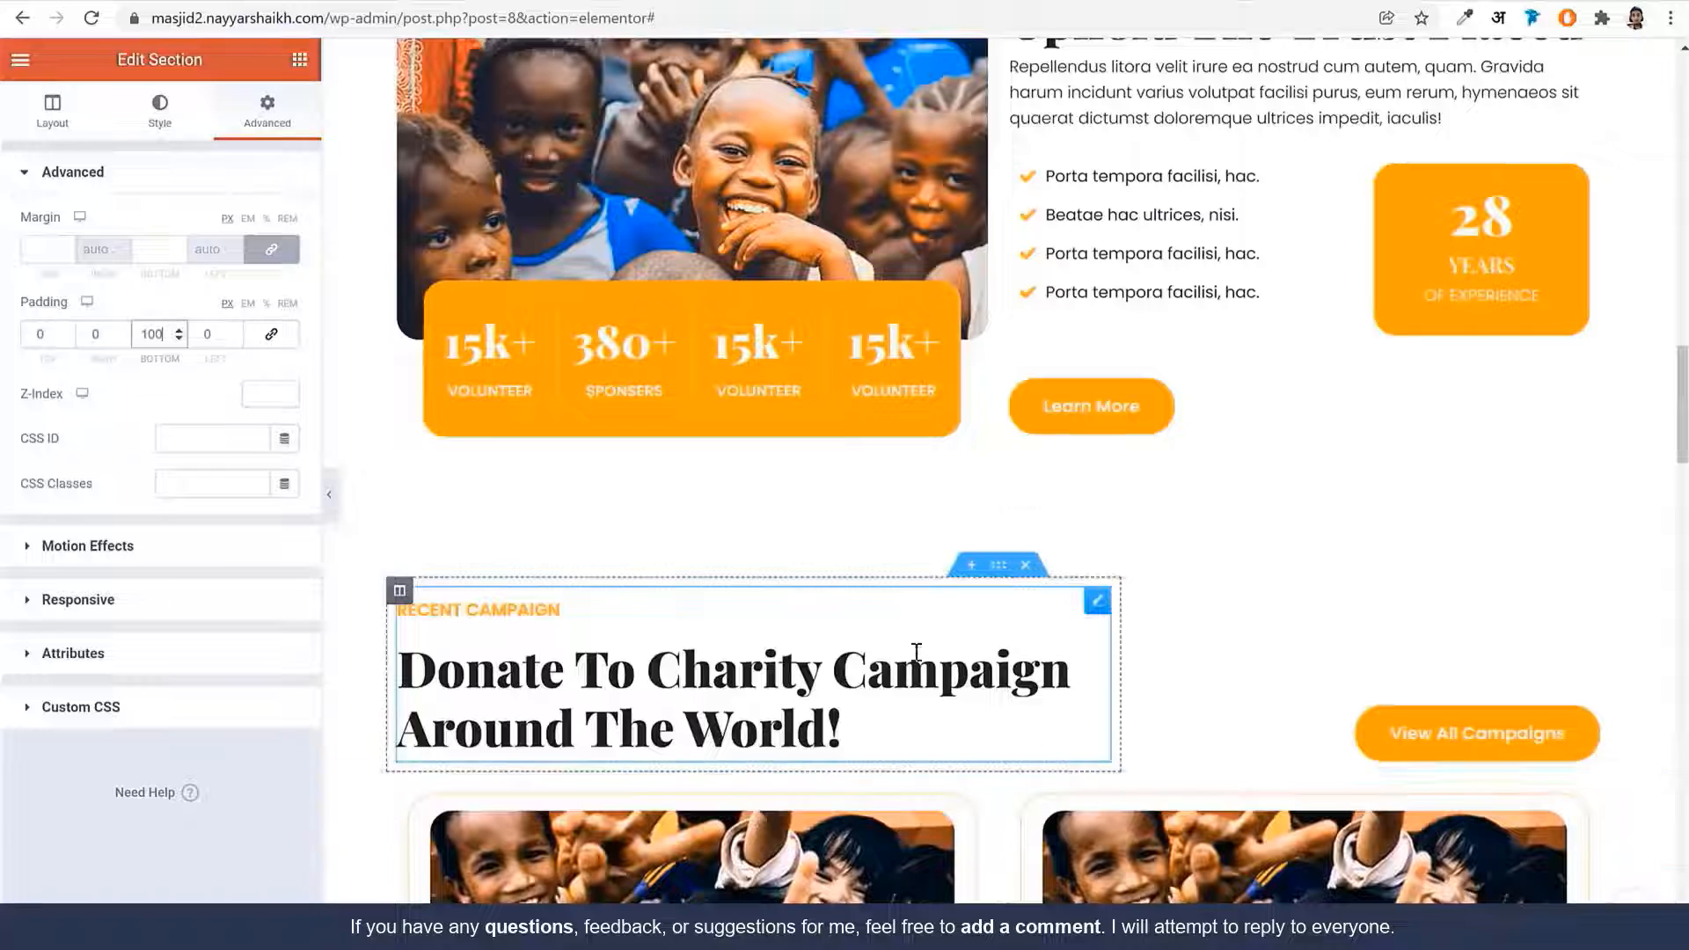
Copy the campaign heading section and paste it below the volunteer section
{"action": "right_click", "coordinate": [1045, 649]}
{"action": "left_click", "coordinate": [1047, 660]}
{"action": "scroll", "coordinate": [1059, 727], "scroll_direction": "down", "scroll_amount": 20}
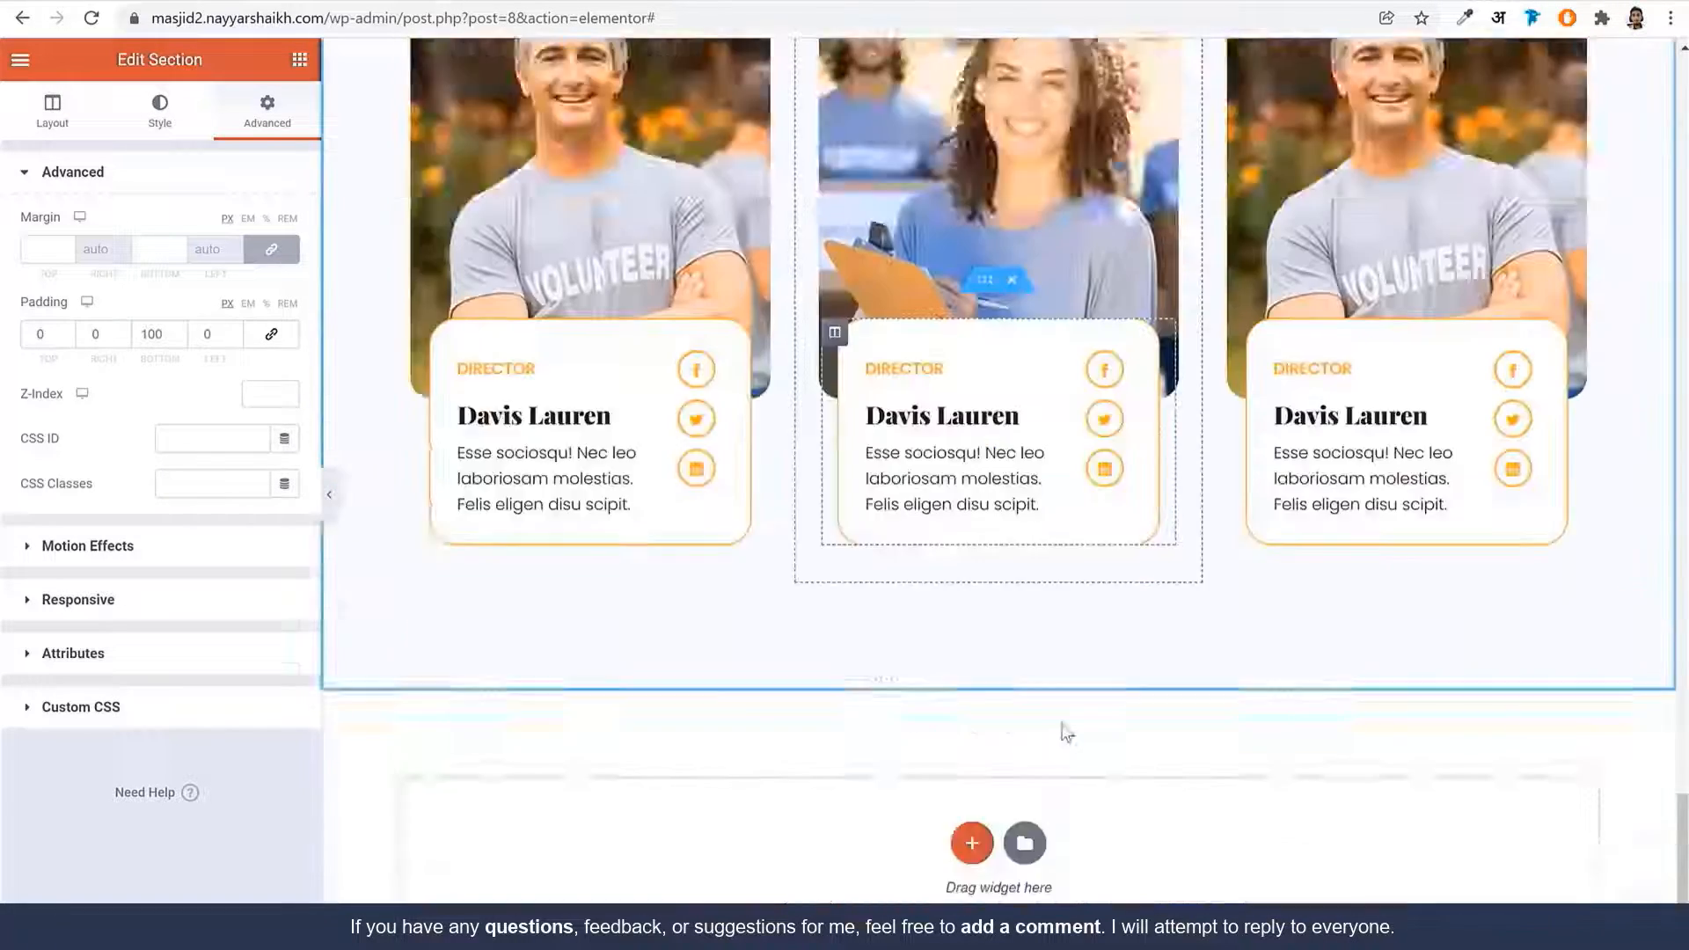
{"action": "scroll", "coordinate": [1066, 732], "scroll_direction": "down", "scroll_amount": 2}
{"action": "right_click", "coordinate": [1099, 635]}
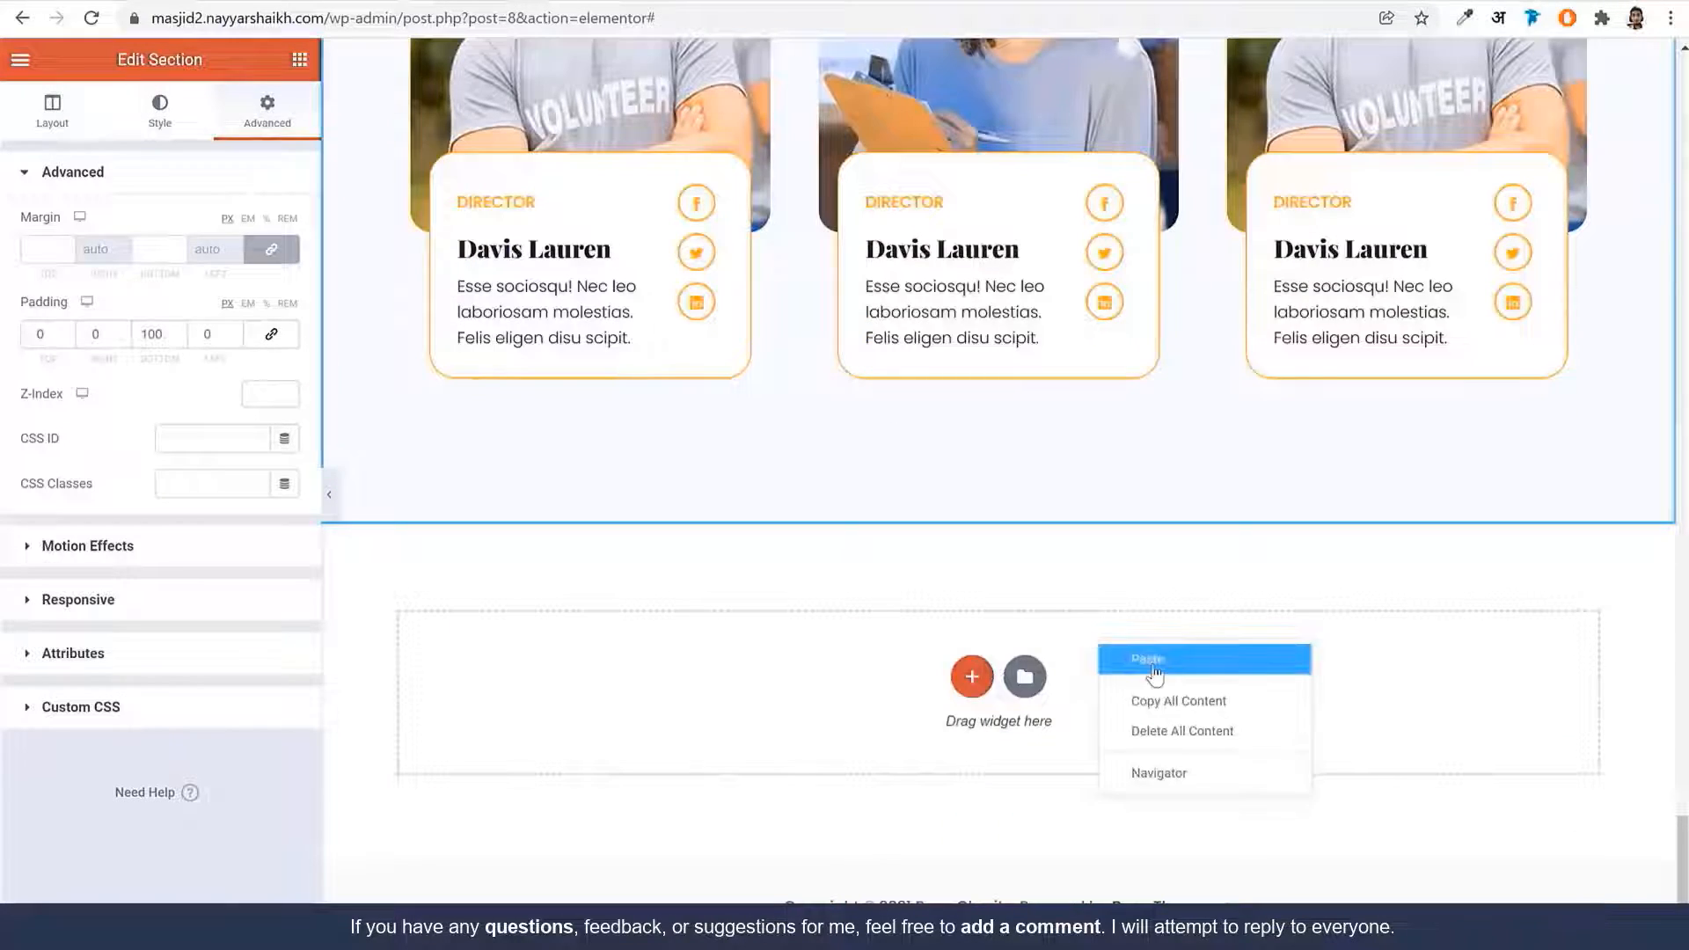
{"action": "left_click", "coordinate": [1165, 673]}
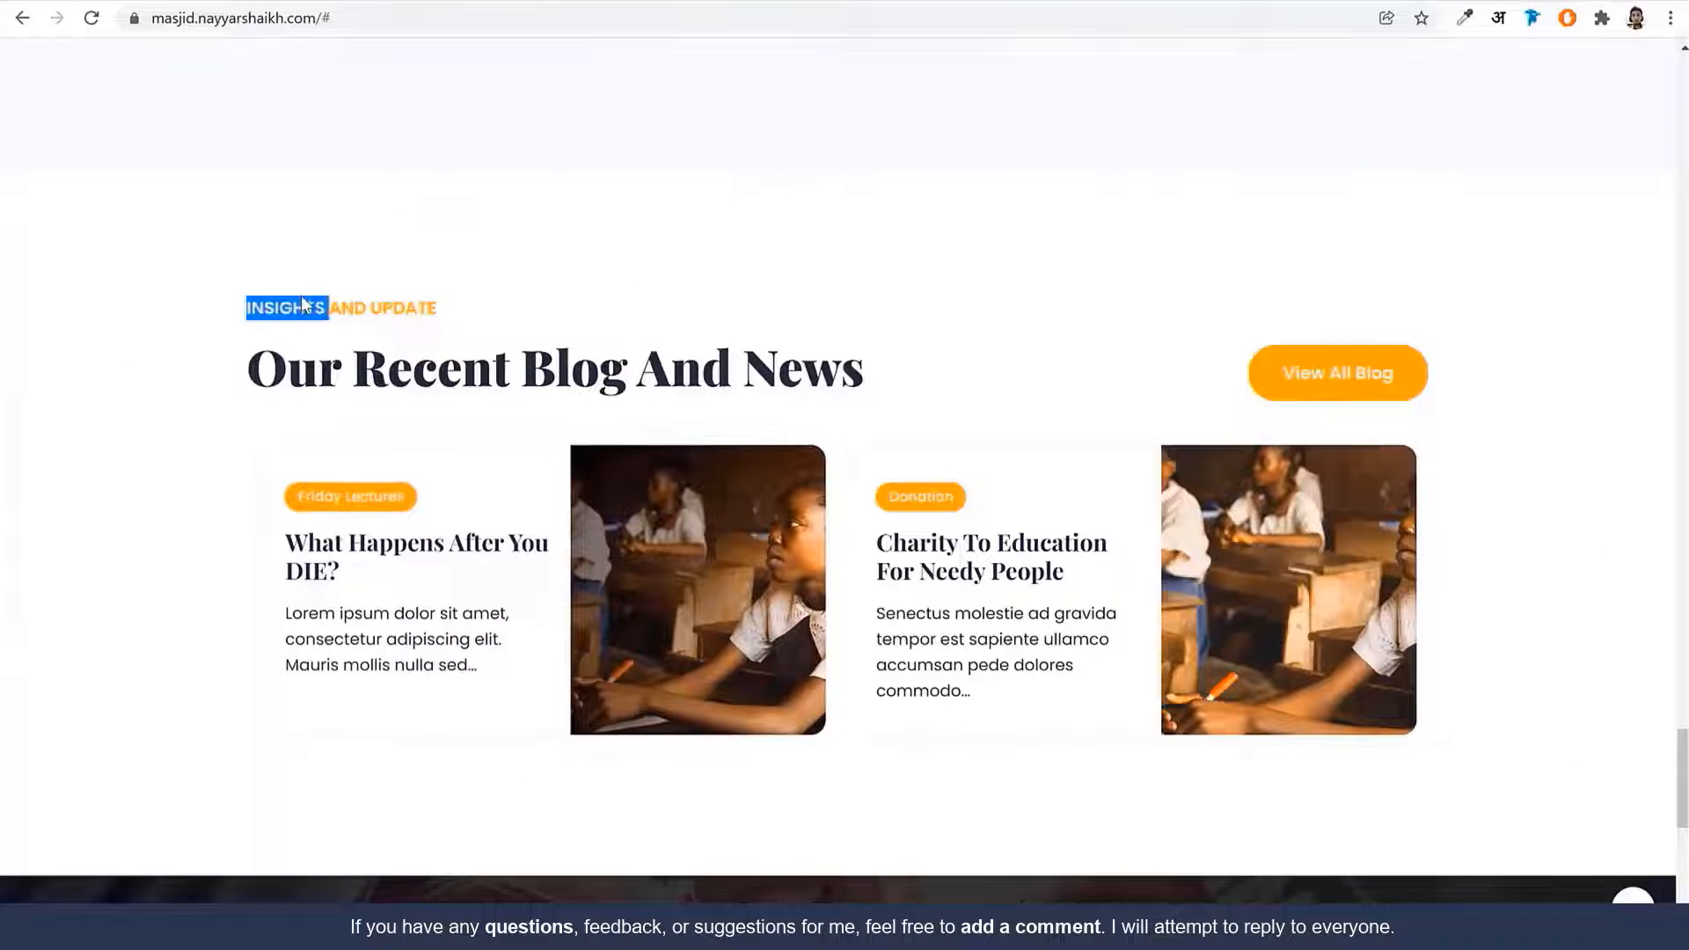
Retitle the pasted heading to INSIGHTS AND UPDATE with subtitle Our Recent Blog And News
{"action": "left_click_drag", "start_coordinate": [303, 305], "coordinate": [437, 308]}
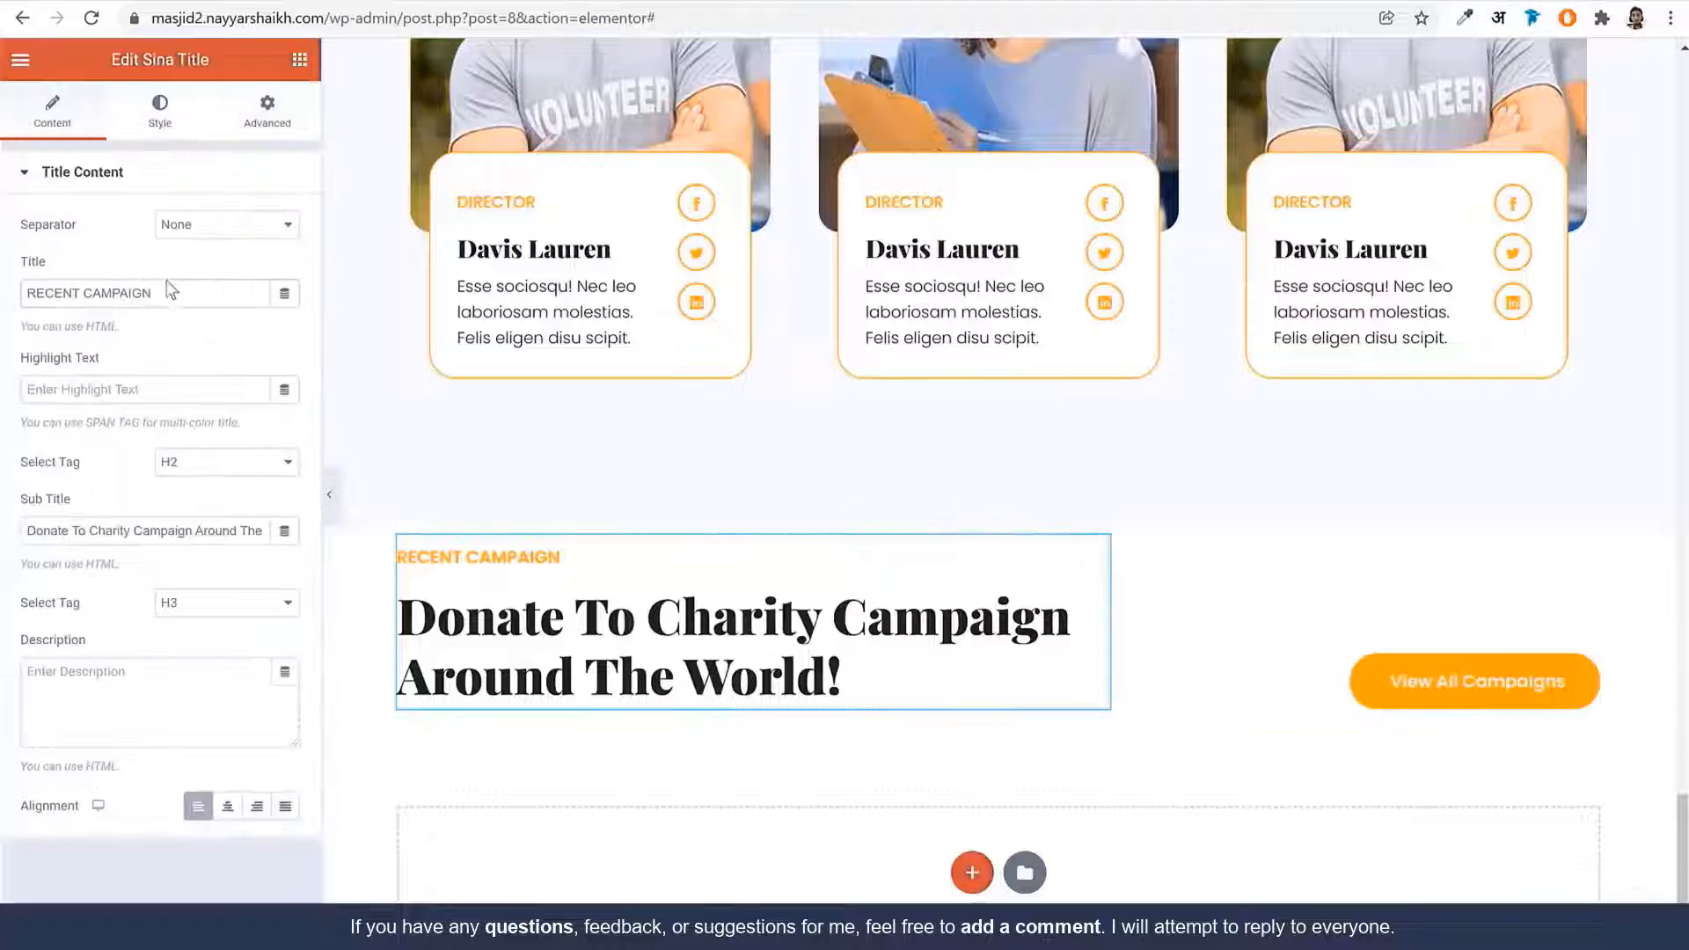
{"action": "triple_click", "coordinate": [181, 294]}
{"action": "key", "text": "ctrl+v"}
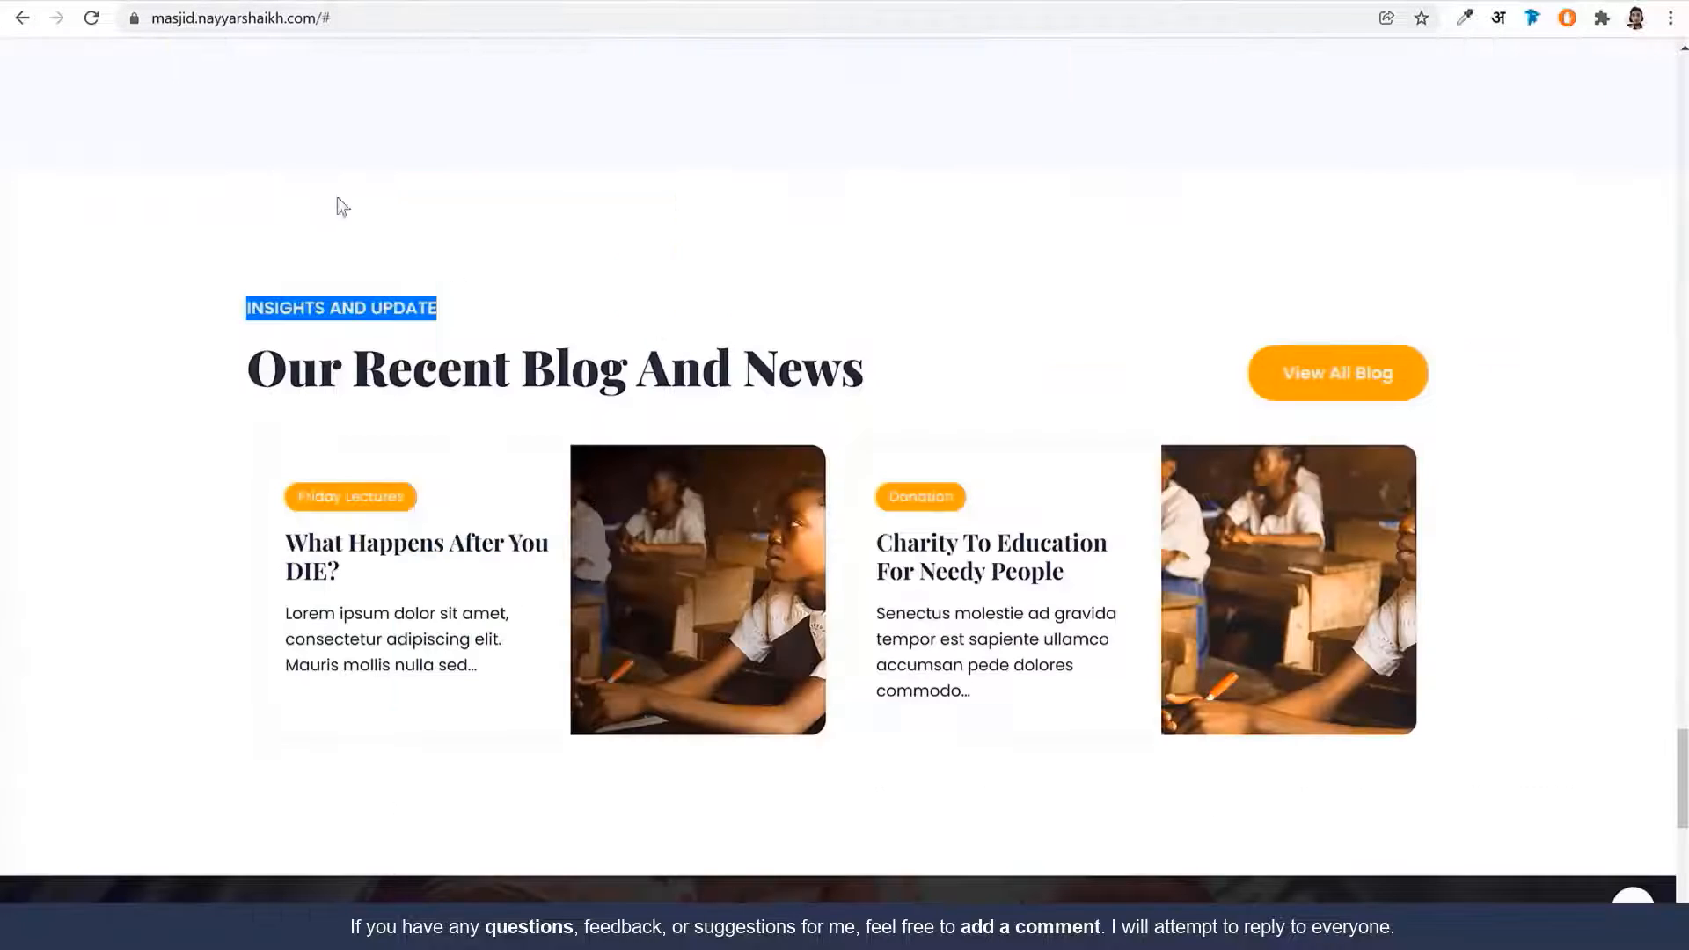
{"action": "triple_click", "coordinate": [576, 356]}
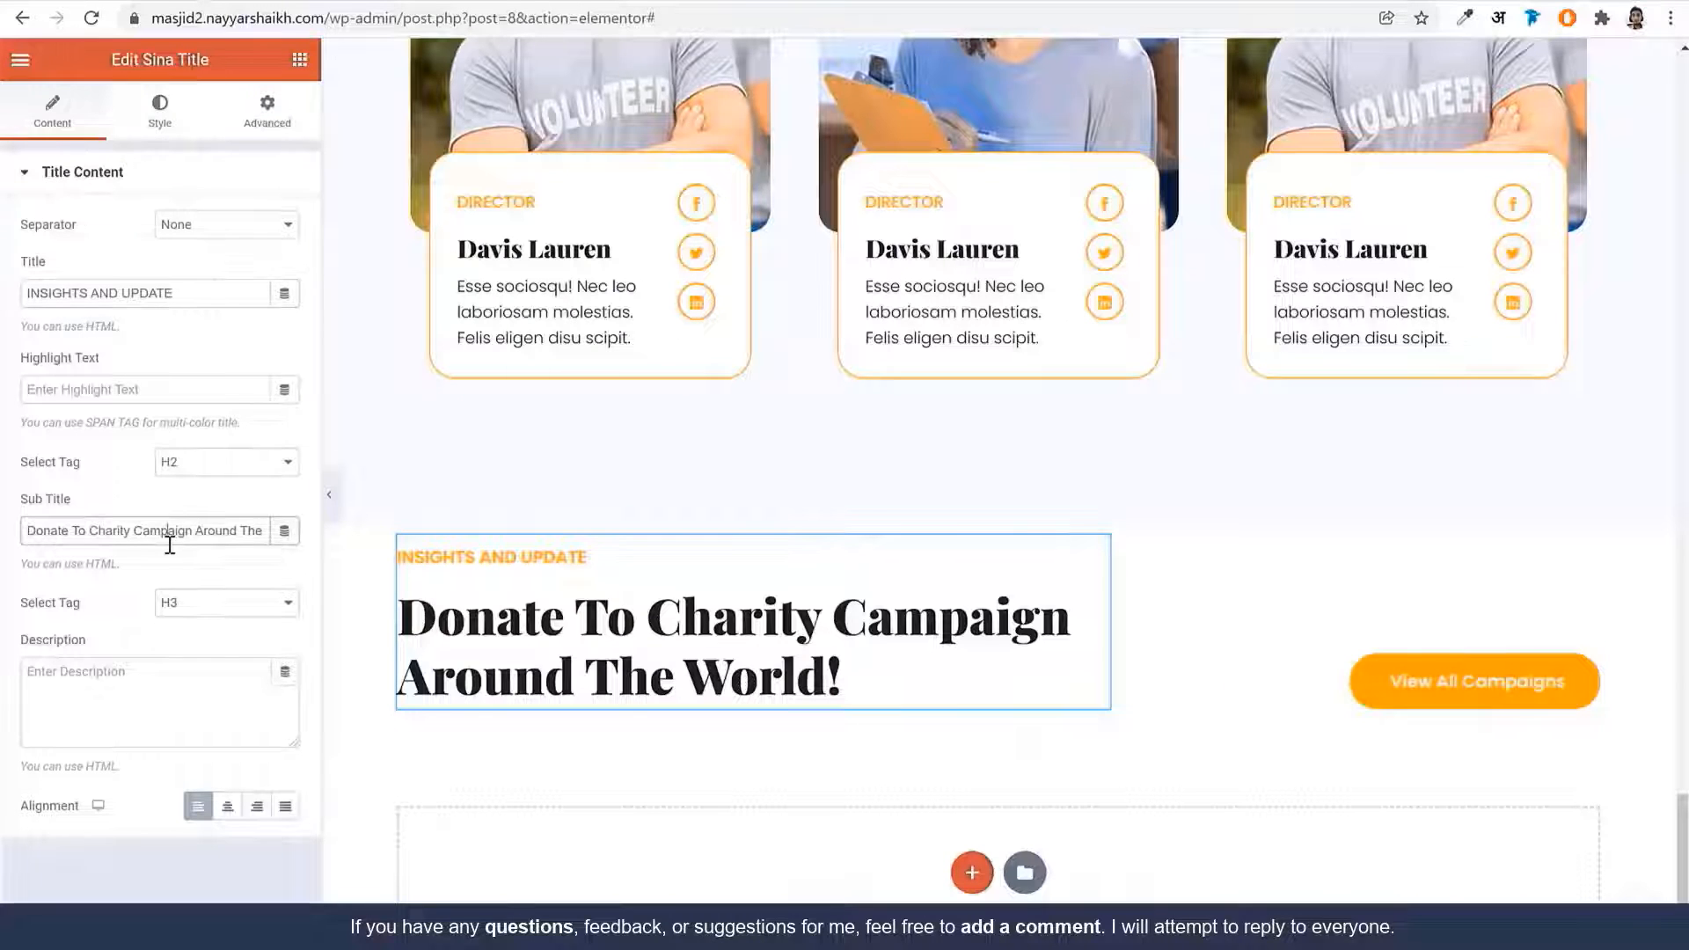
{"action": "triple_click", "coordinate": [166, 532]}
{"action": "key", "text": "ctrl+v"}
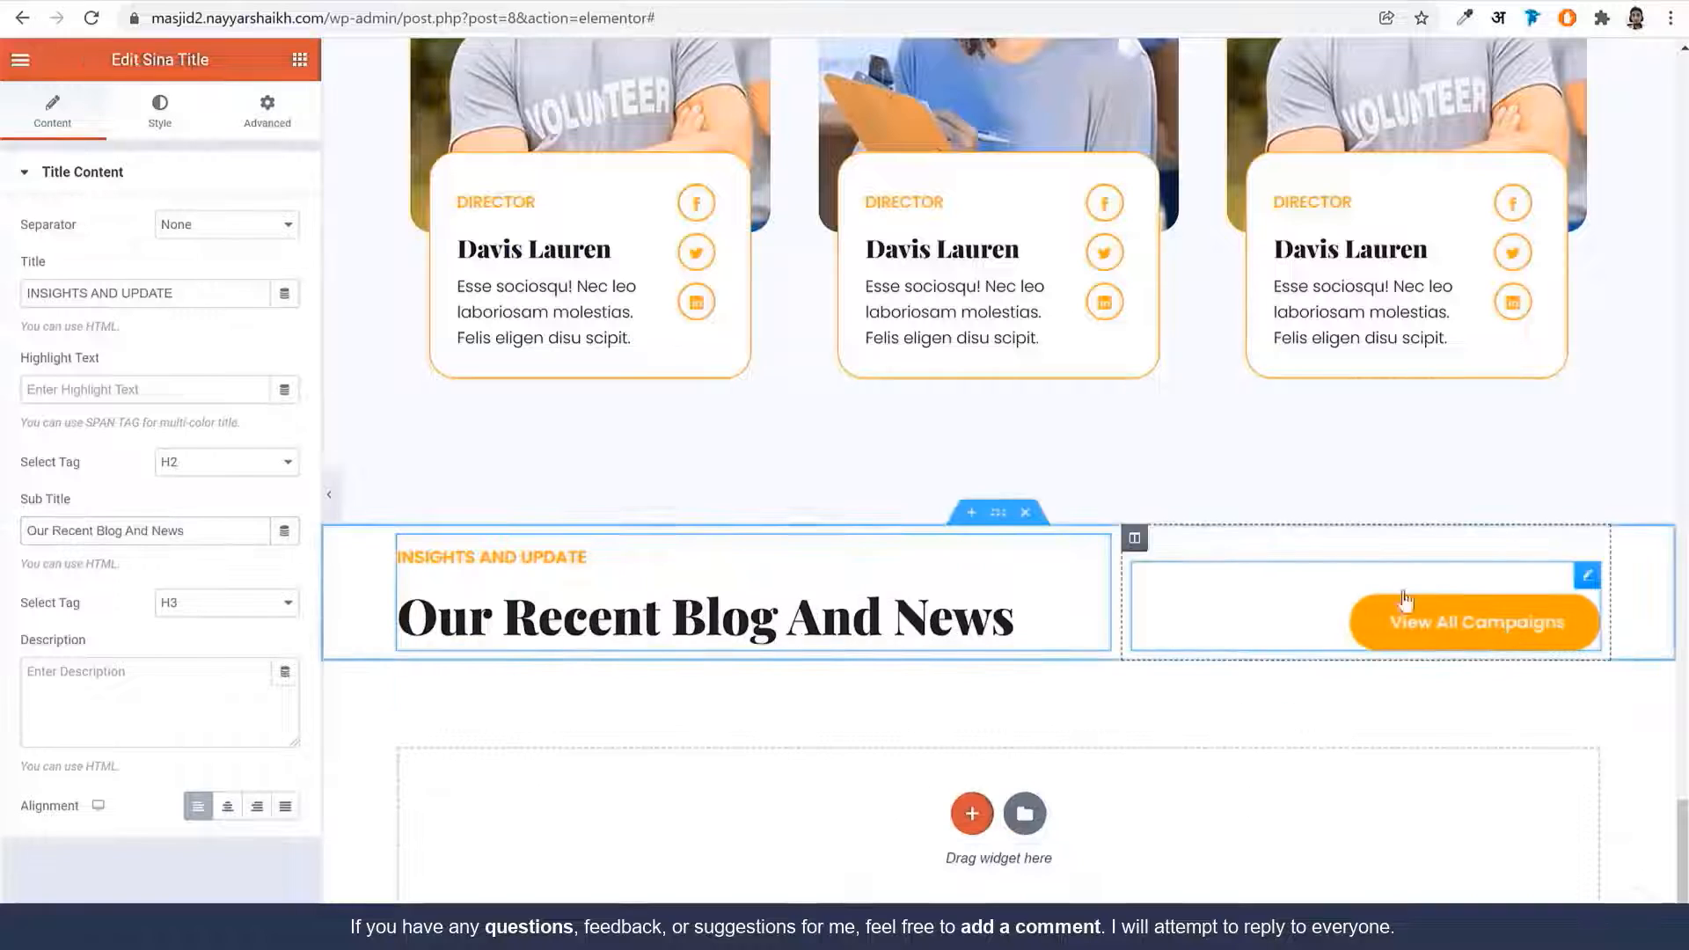
{"action": "left_click", "coordinate": [1495, 626]}
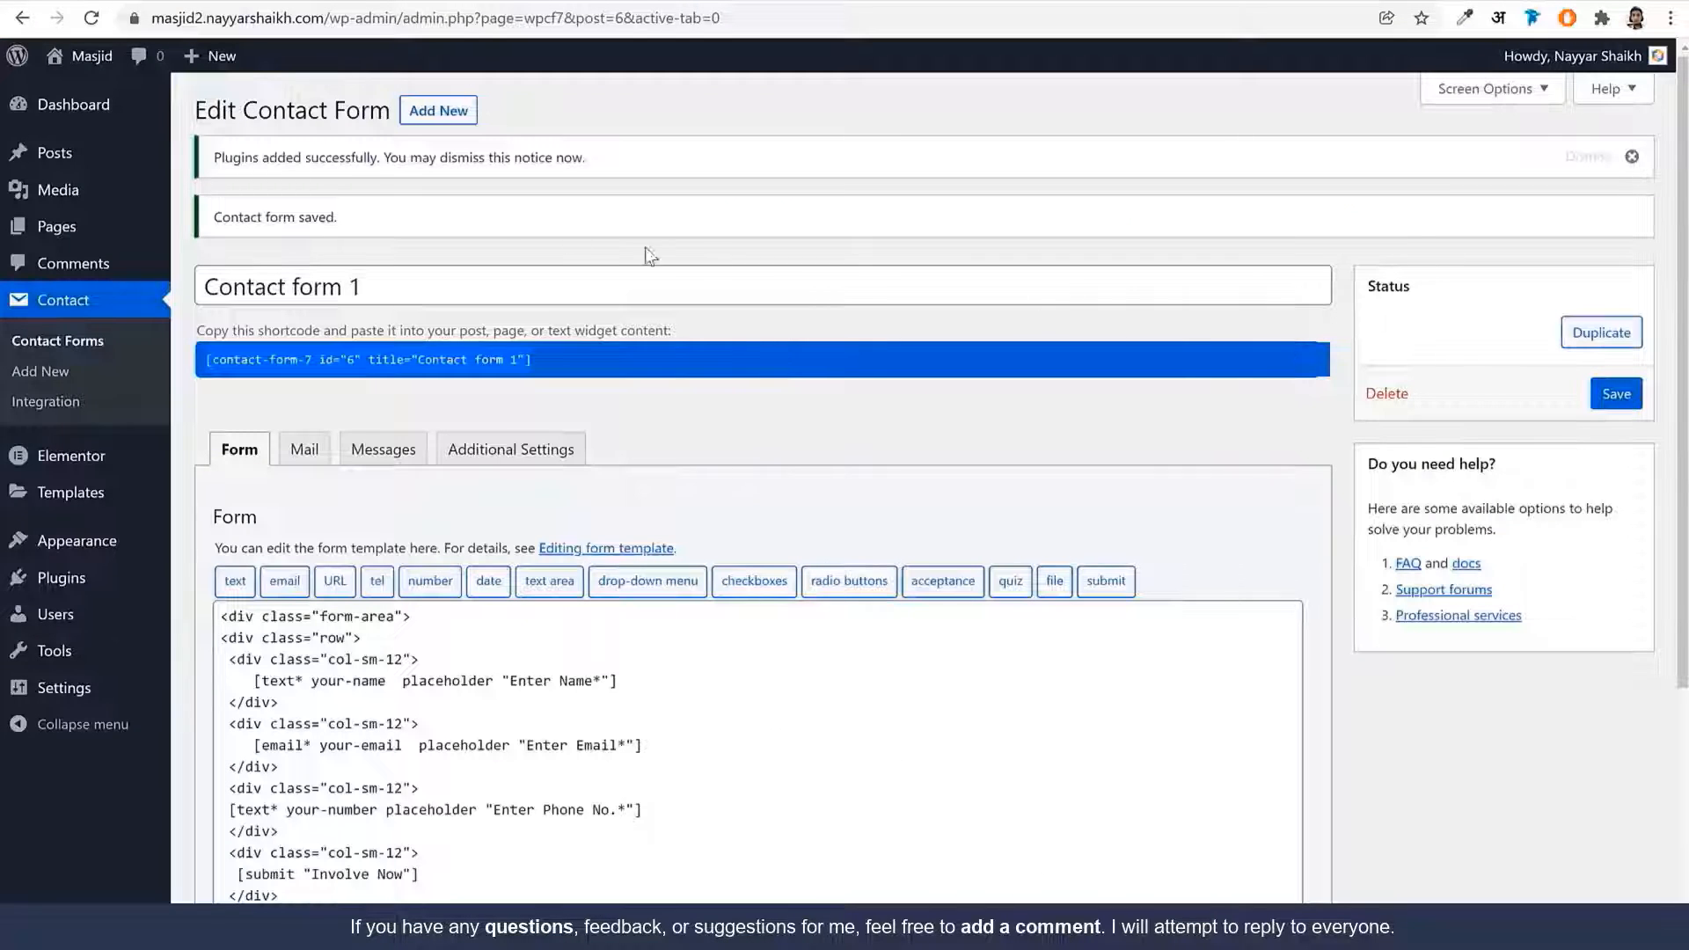
Move the default Hello world! post to the trash
{"action": "left_click", "coordinate": [97, 158]}
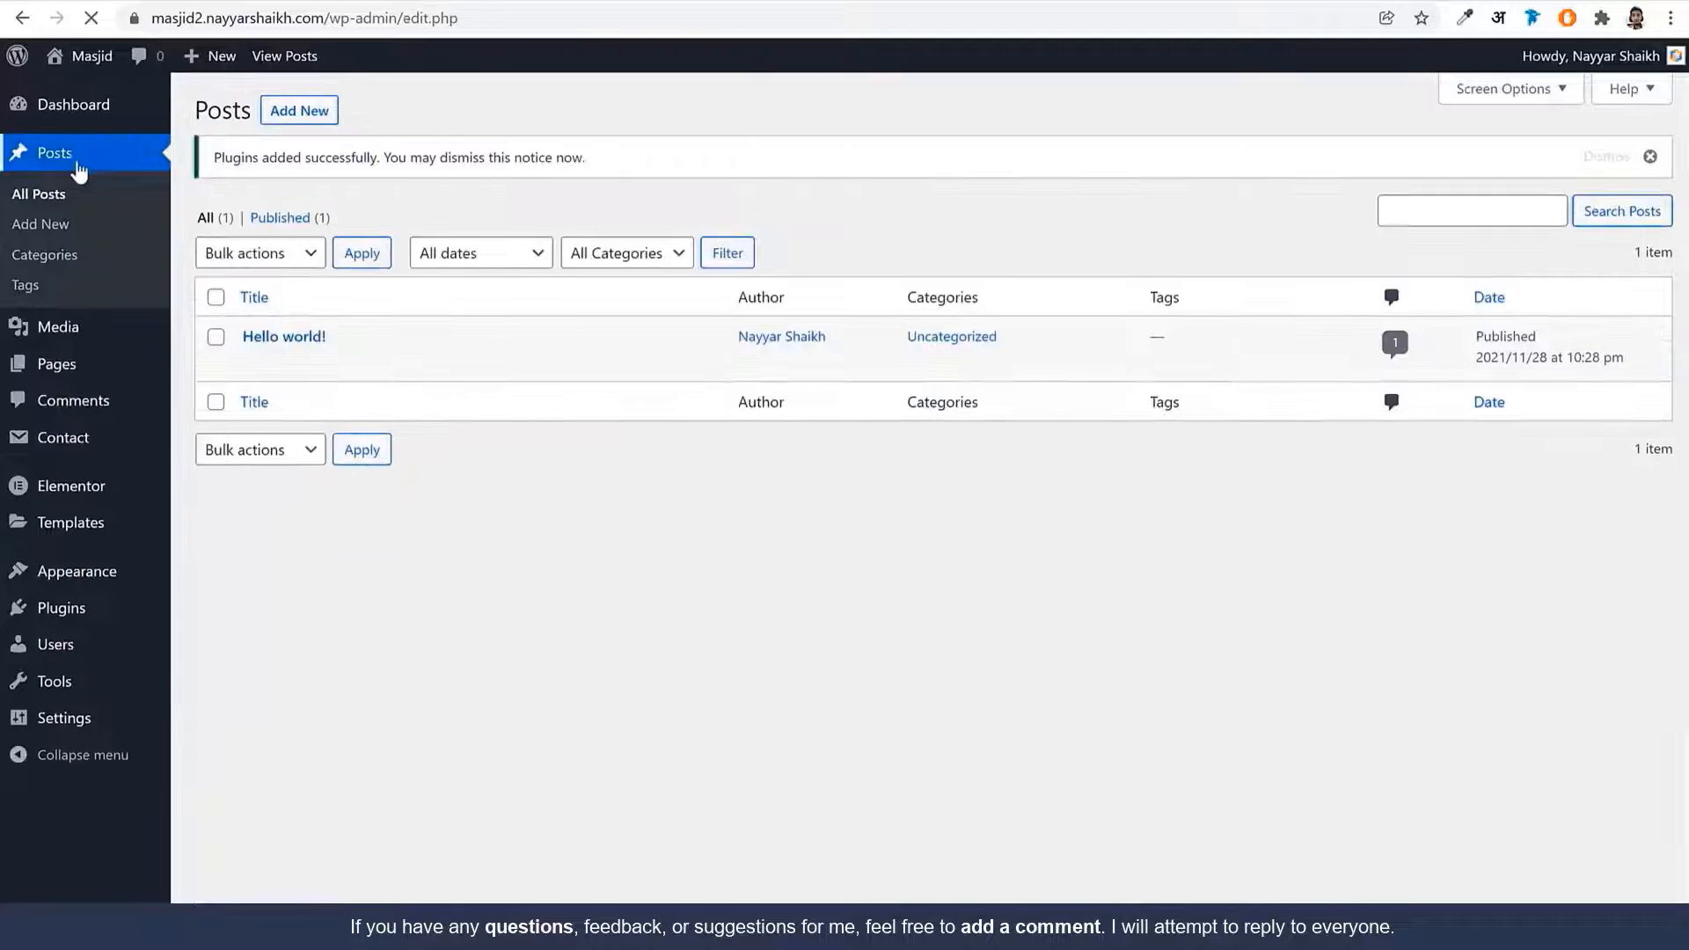
{"action": "mouse_move", "coordinate": [271, 353]}
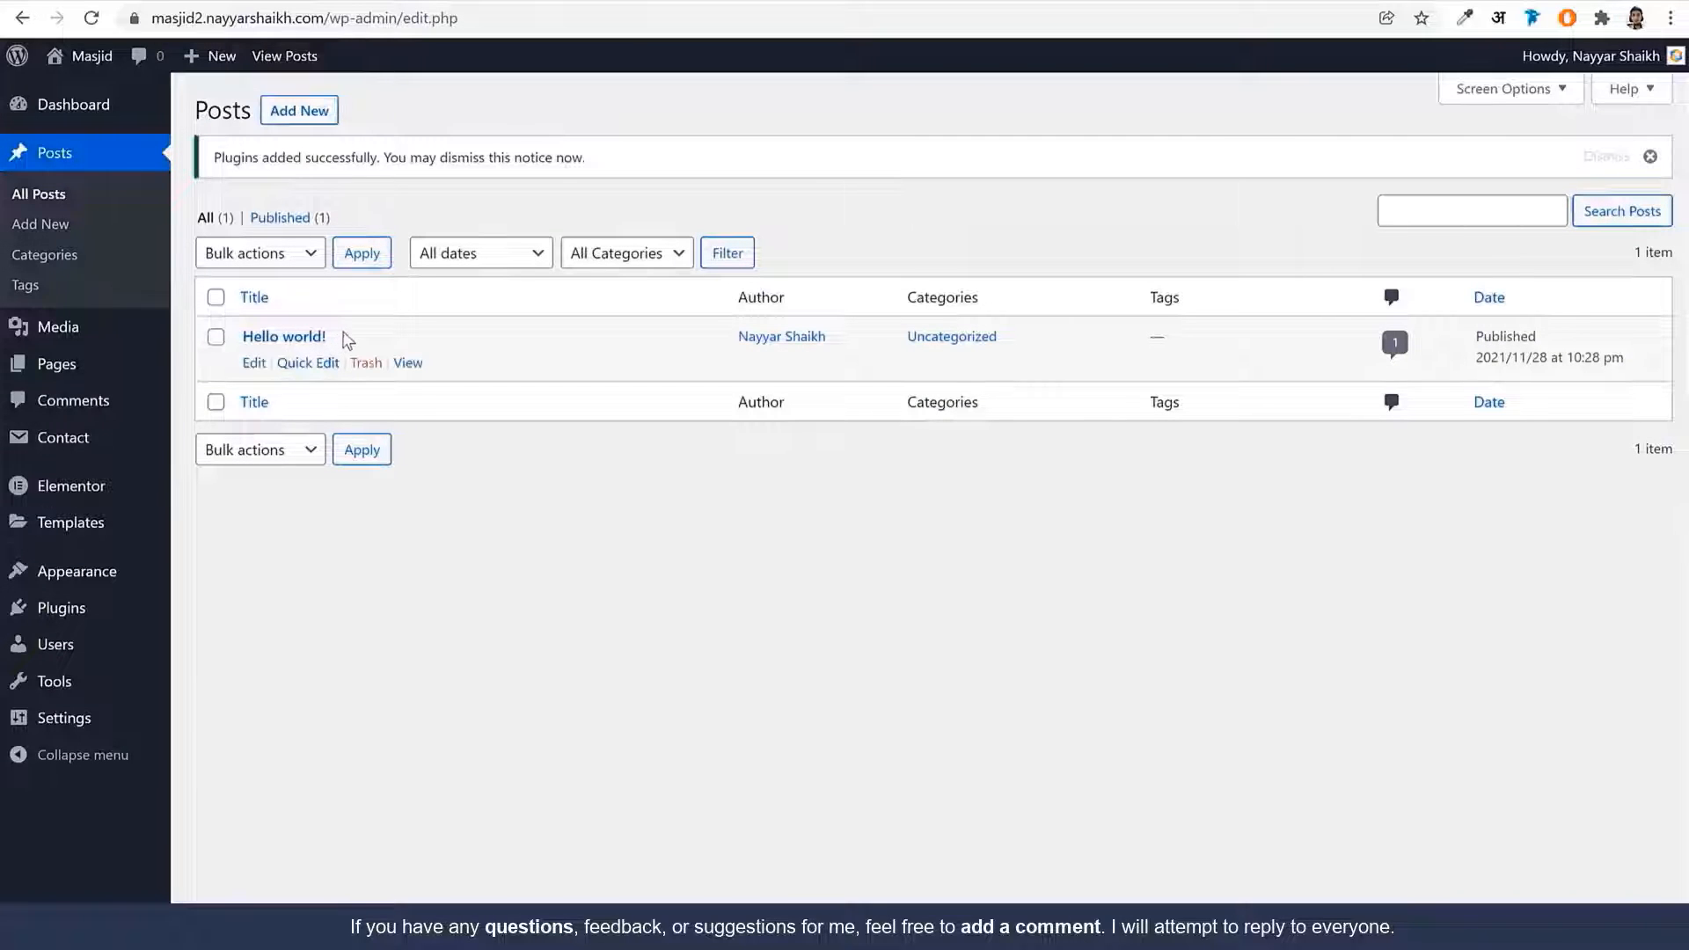
{"action": "left_click", "coordinate": [366, 363]}
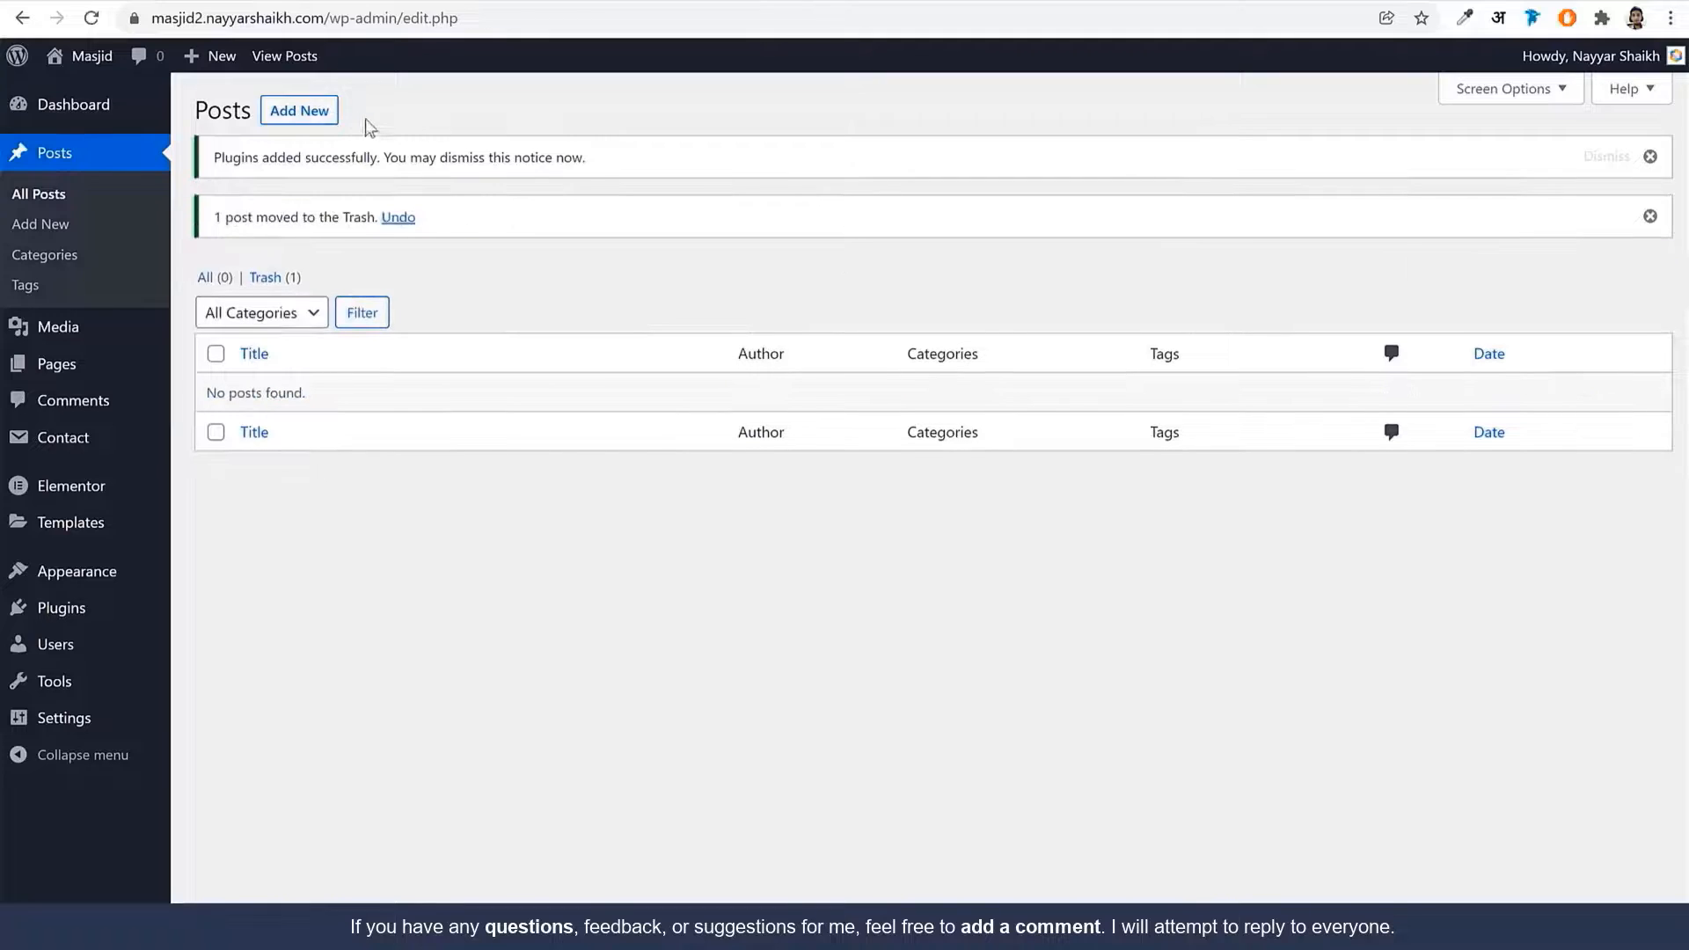
Start a new post titled 'What Happens After You DIE?', copied from the demo post
{"action": "left_click", "coordinate": [321, 112]}
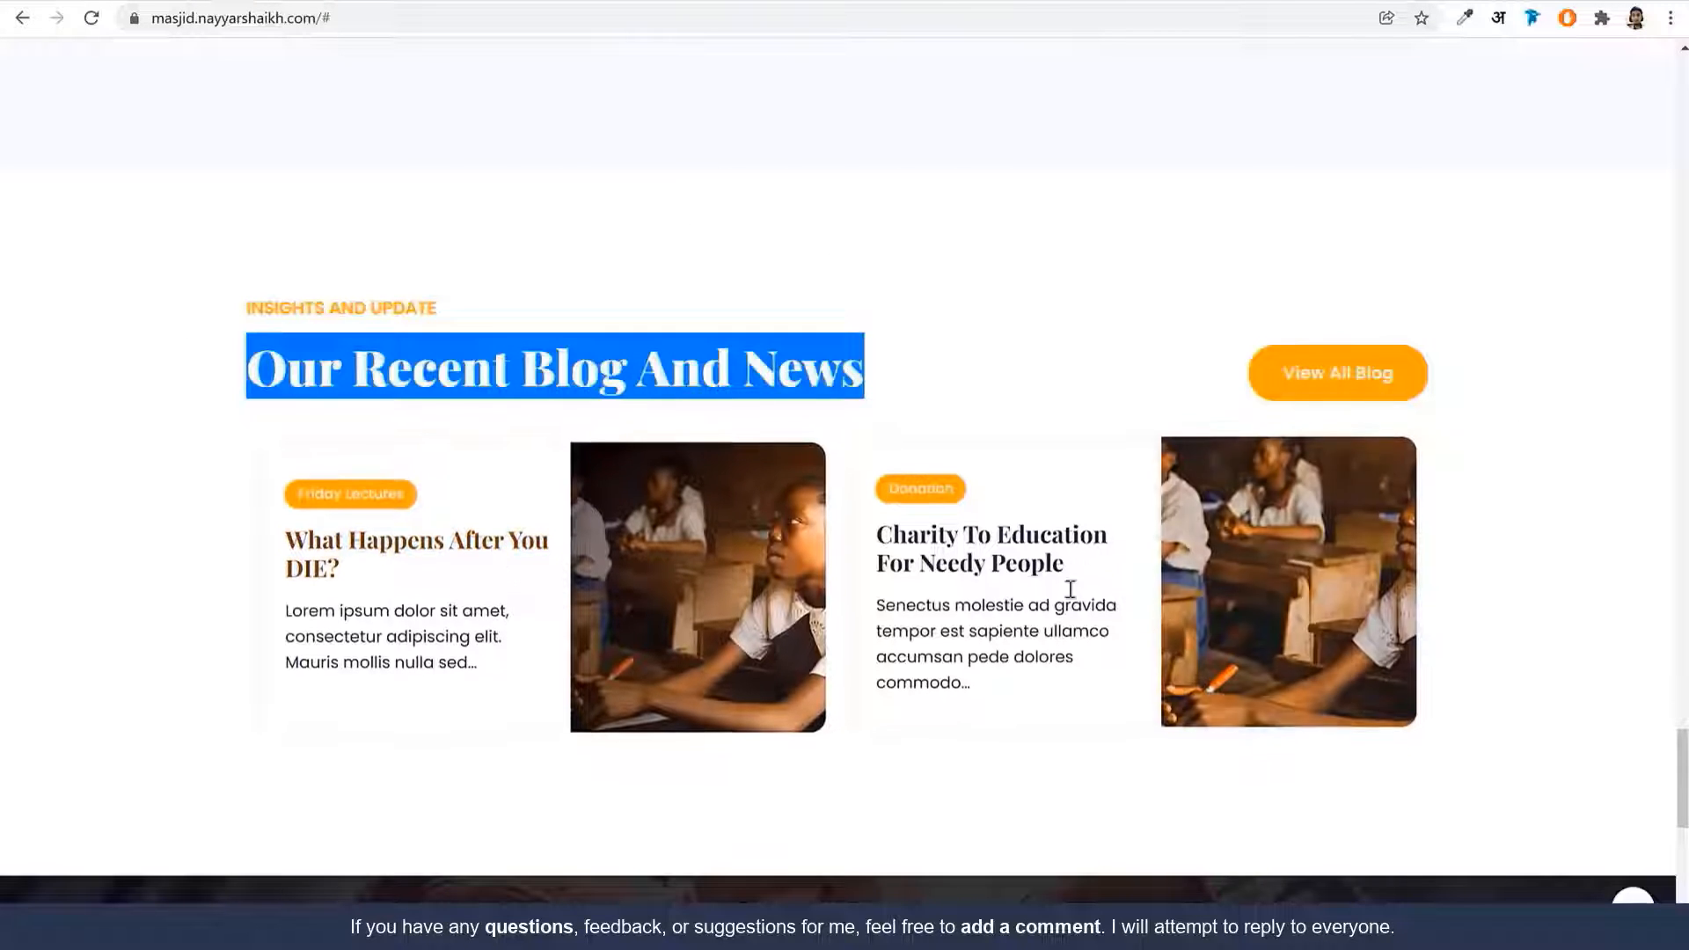
{"action": "left_click", "coordinate": [387, 550]}
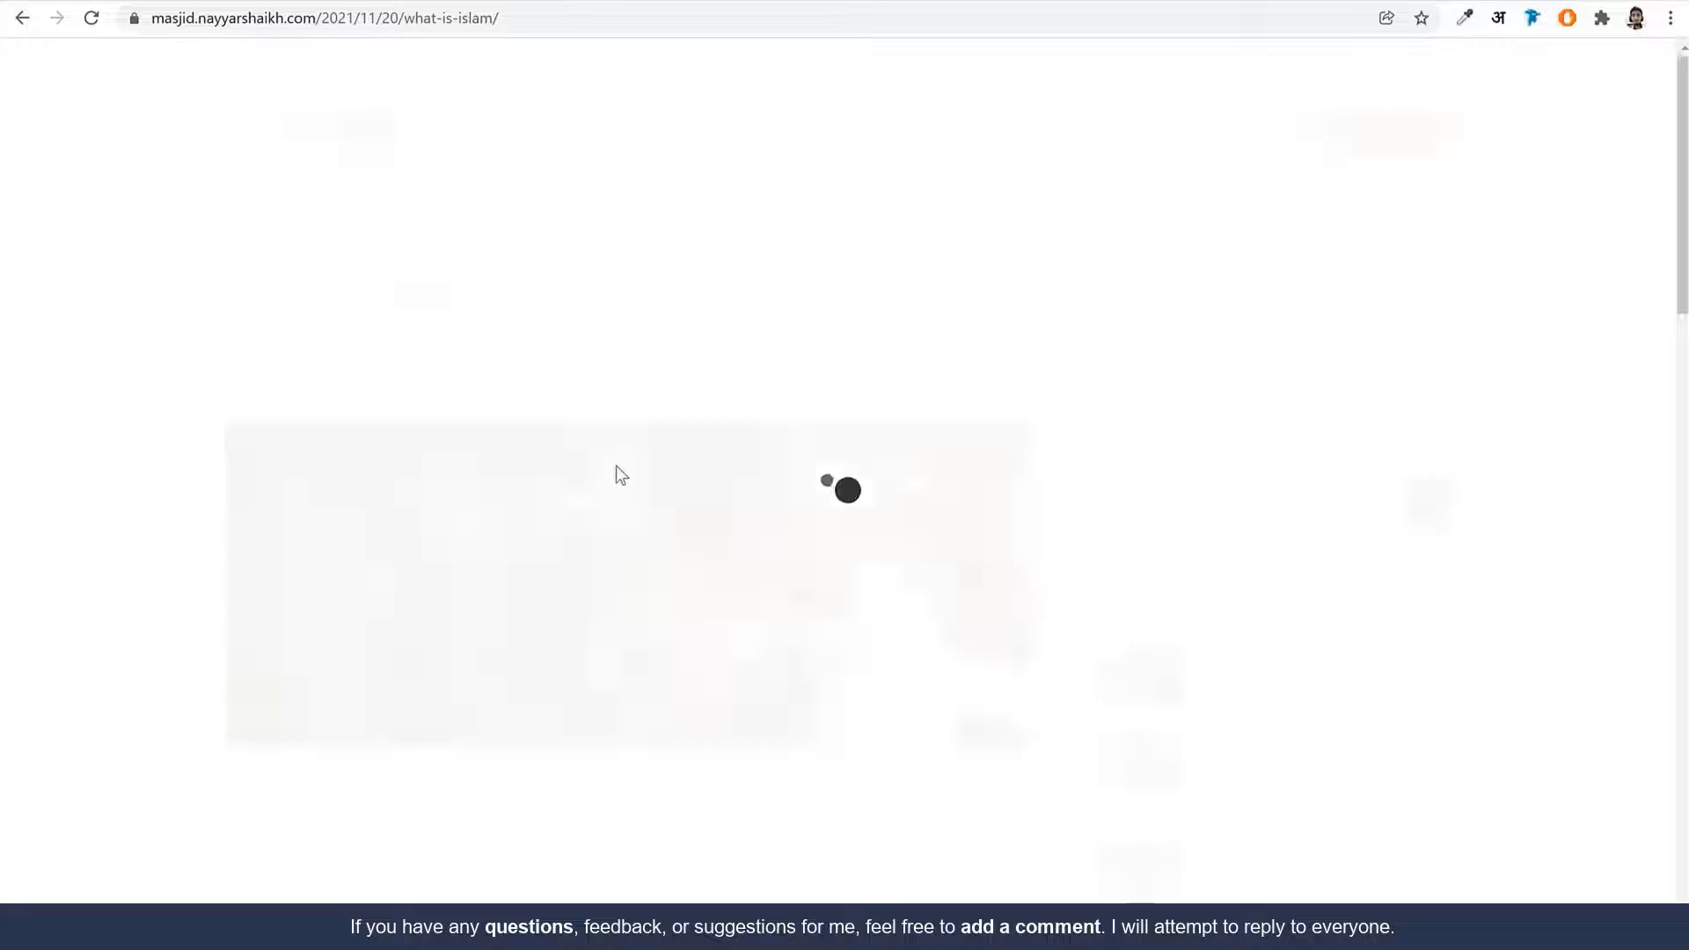
{"action": "triple_click", "coordinate": [709, 280]}
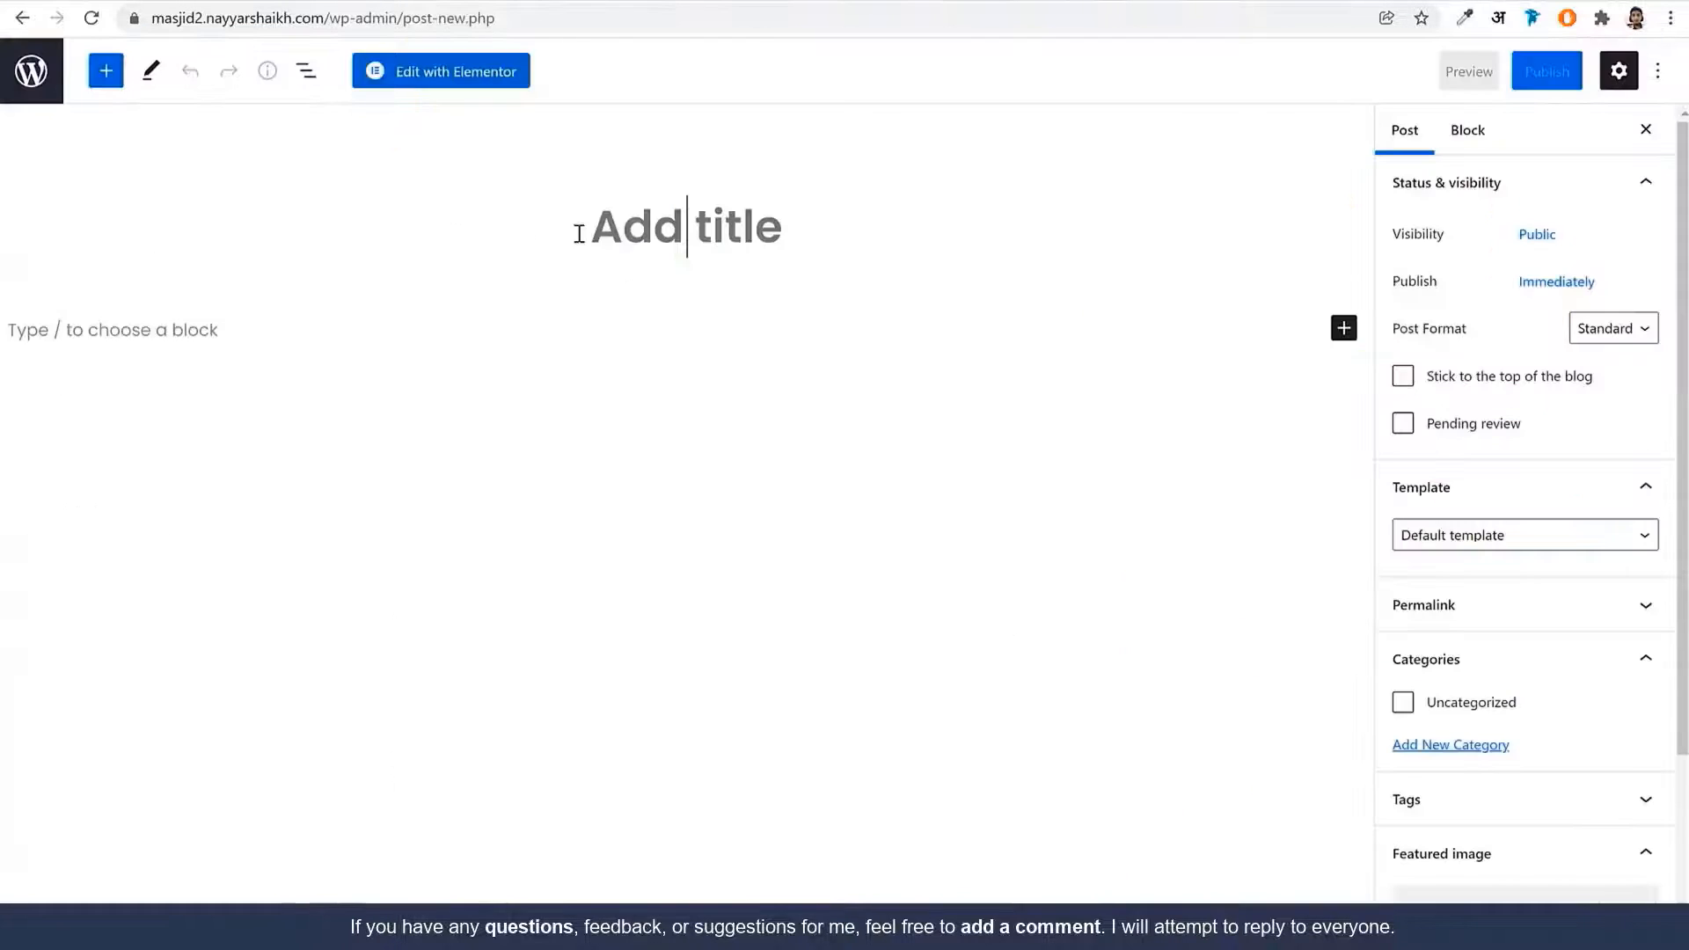
{"action": "key", "text": "ctrl+v"}
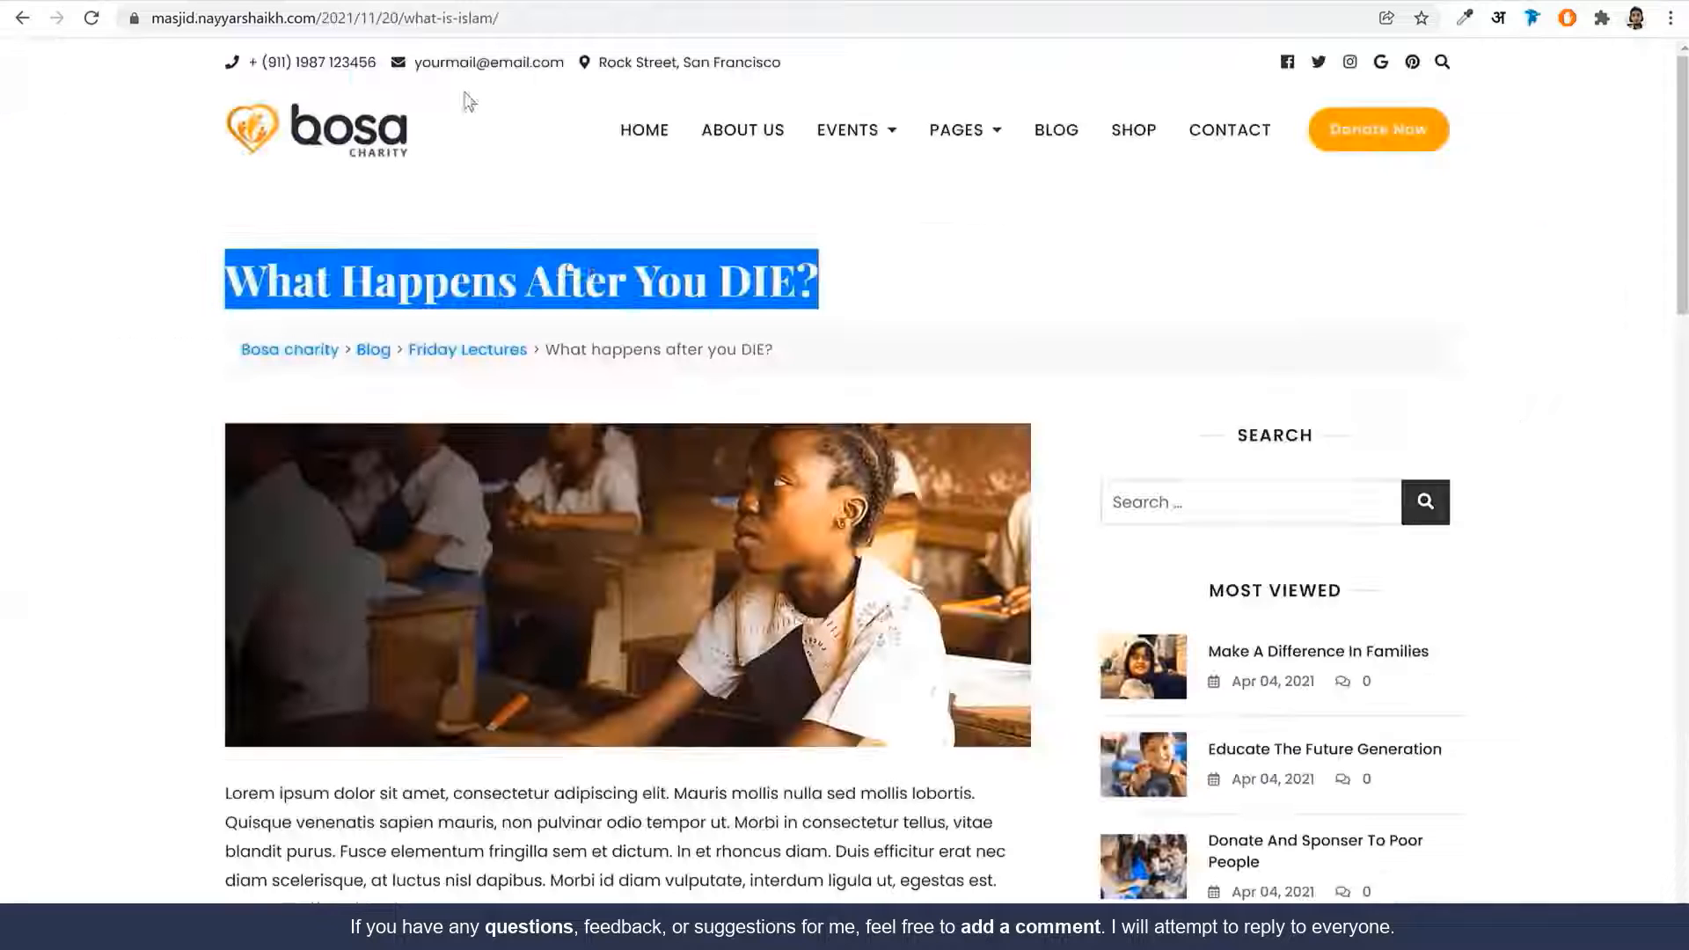
{"action": "scroll", "coordinate": [279, 388], "scroll_direction": "down", "scroll_amount": 5}
{"action": "left_click_drag", "start_coordinate": [227, 363], "coordinate": [420, 587]}
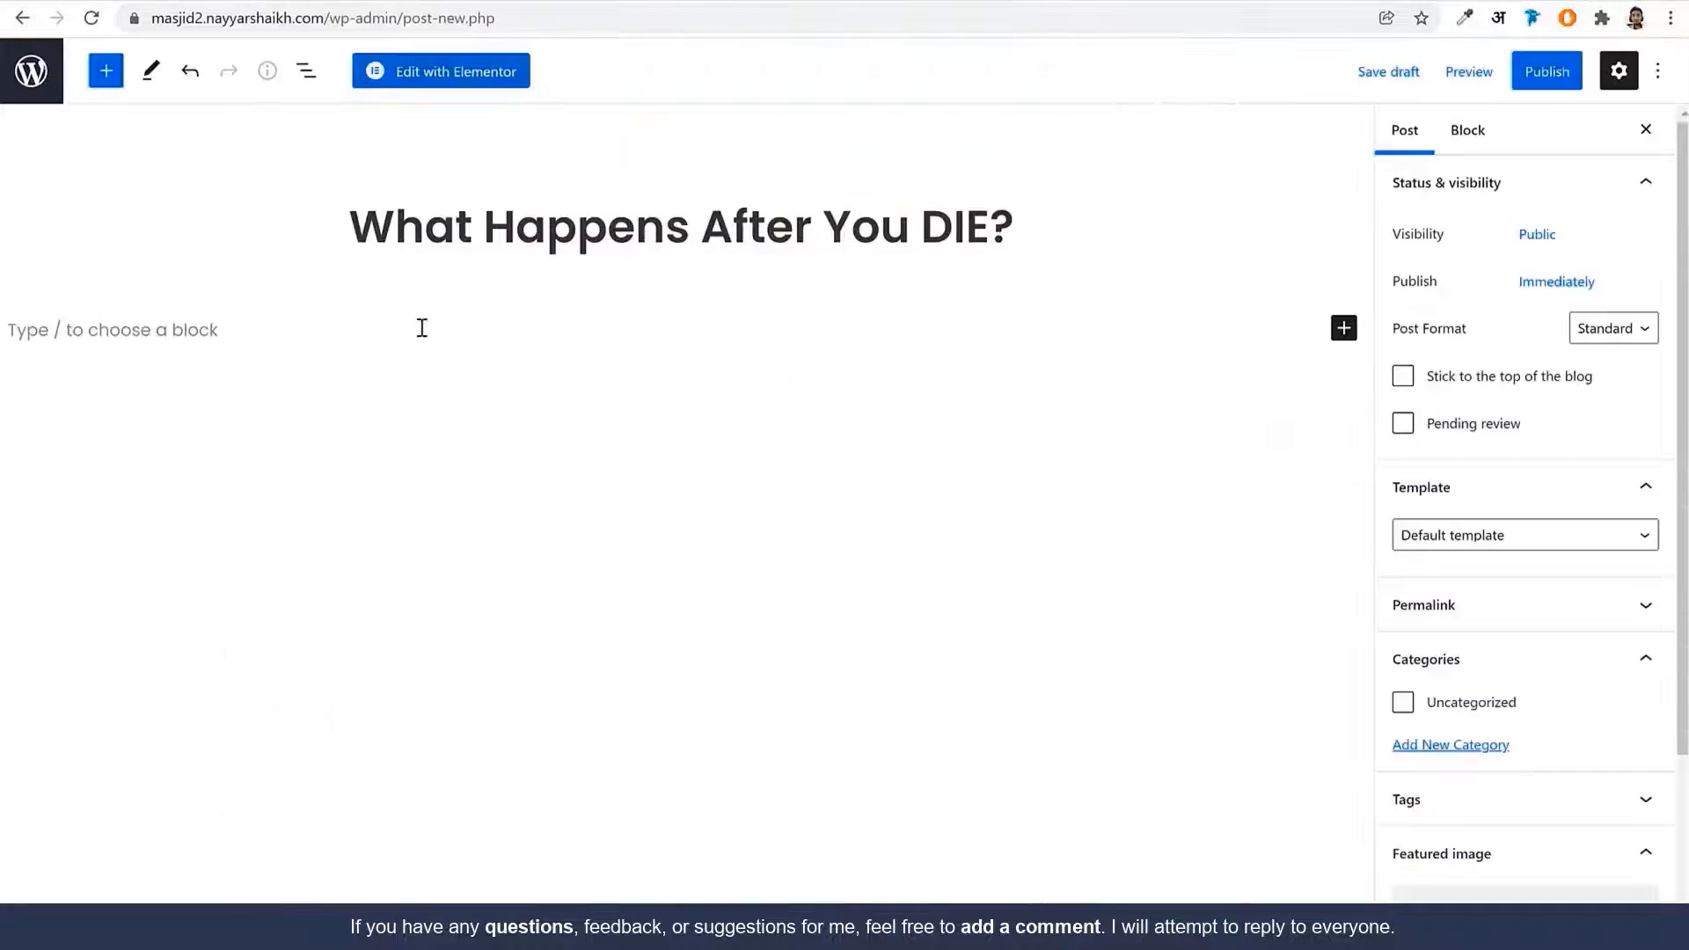
Paste the two Lorem ipsum paragraphs into the new post's body
{"action": "left_click", "coordinate": [422, 328]}
{"action": "key", "text": "ctrl+v"}
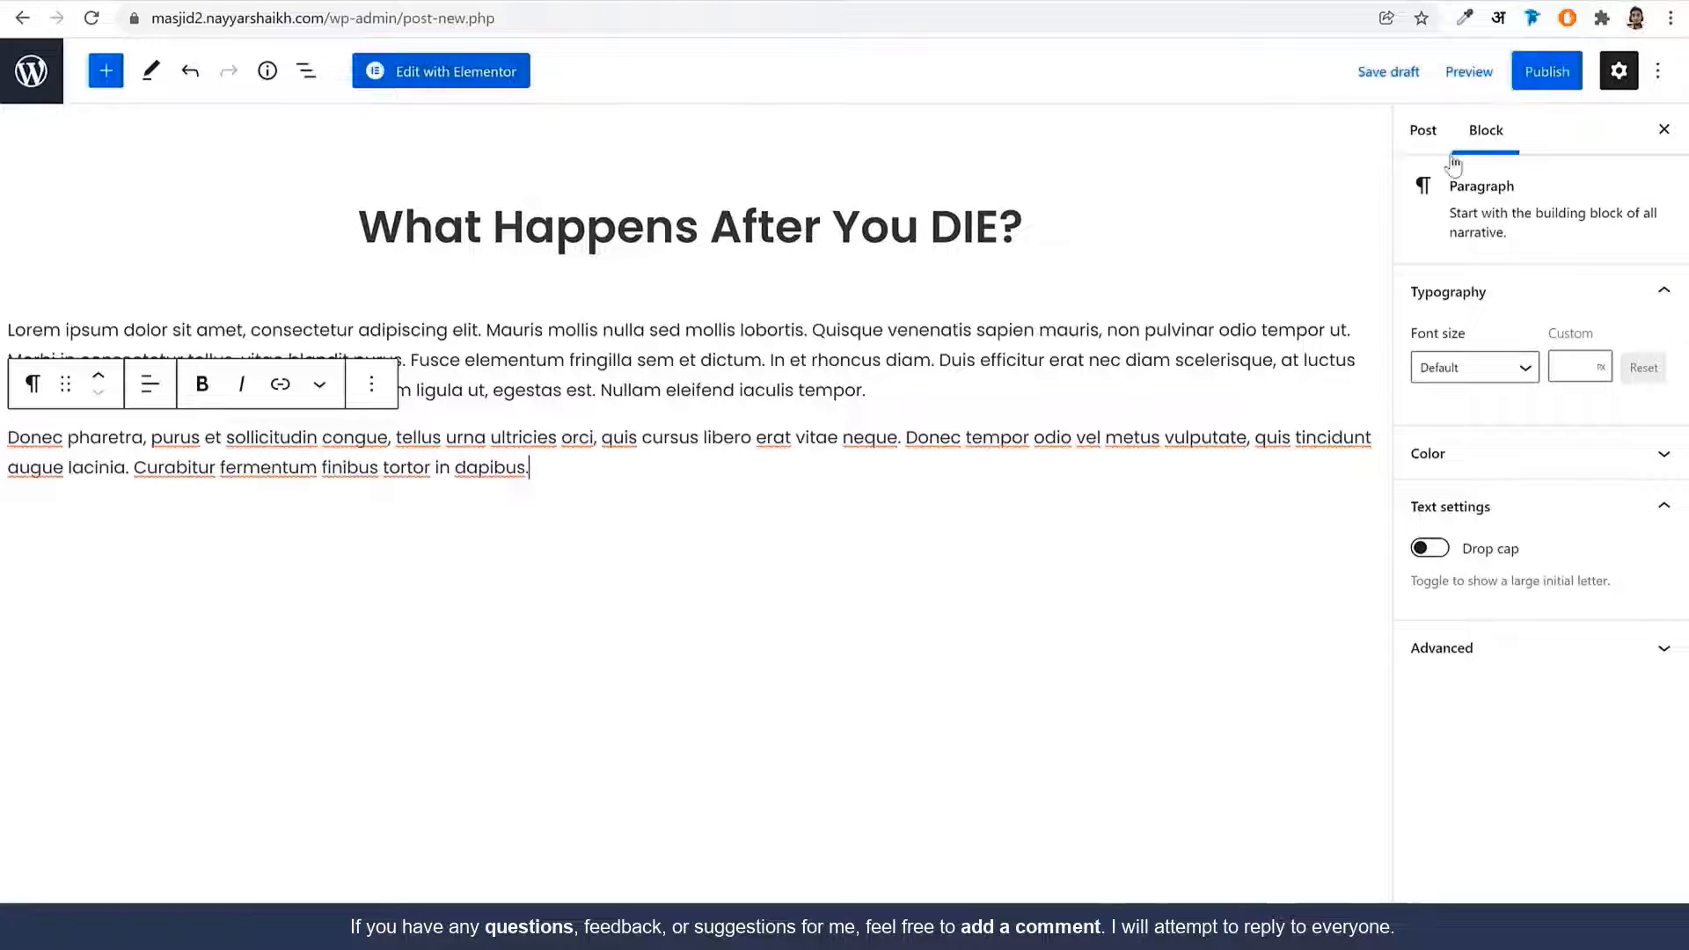
{"action": "left_click", "coordinate": [1422, 131]}
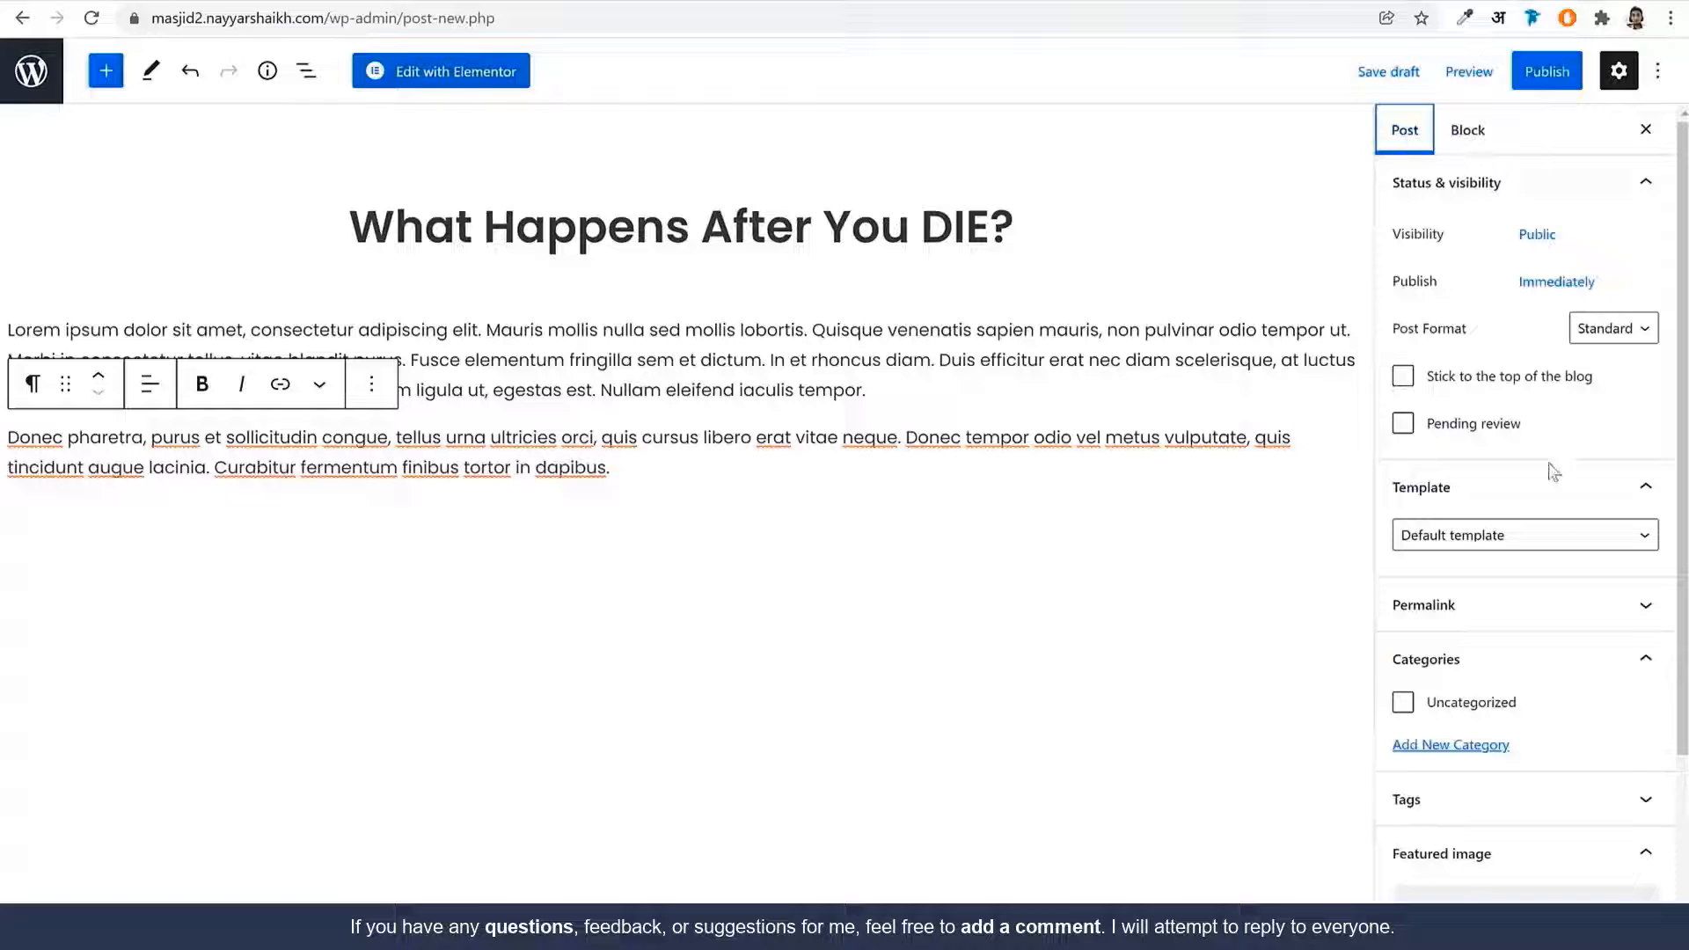
{"action": "scroll", "coordinate": [1583, 589], "scroll_direction": "down", "scroll_amount": 3}
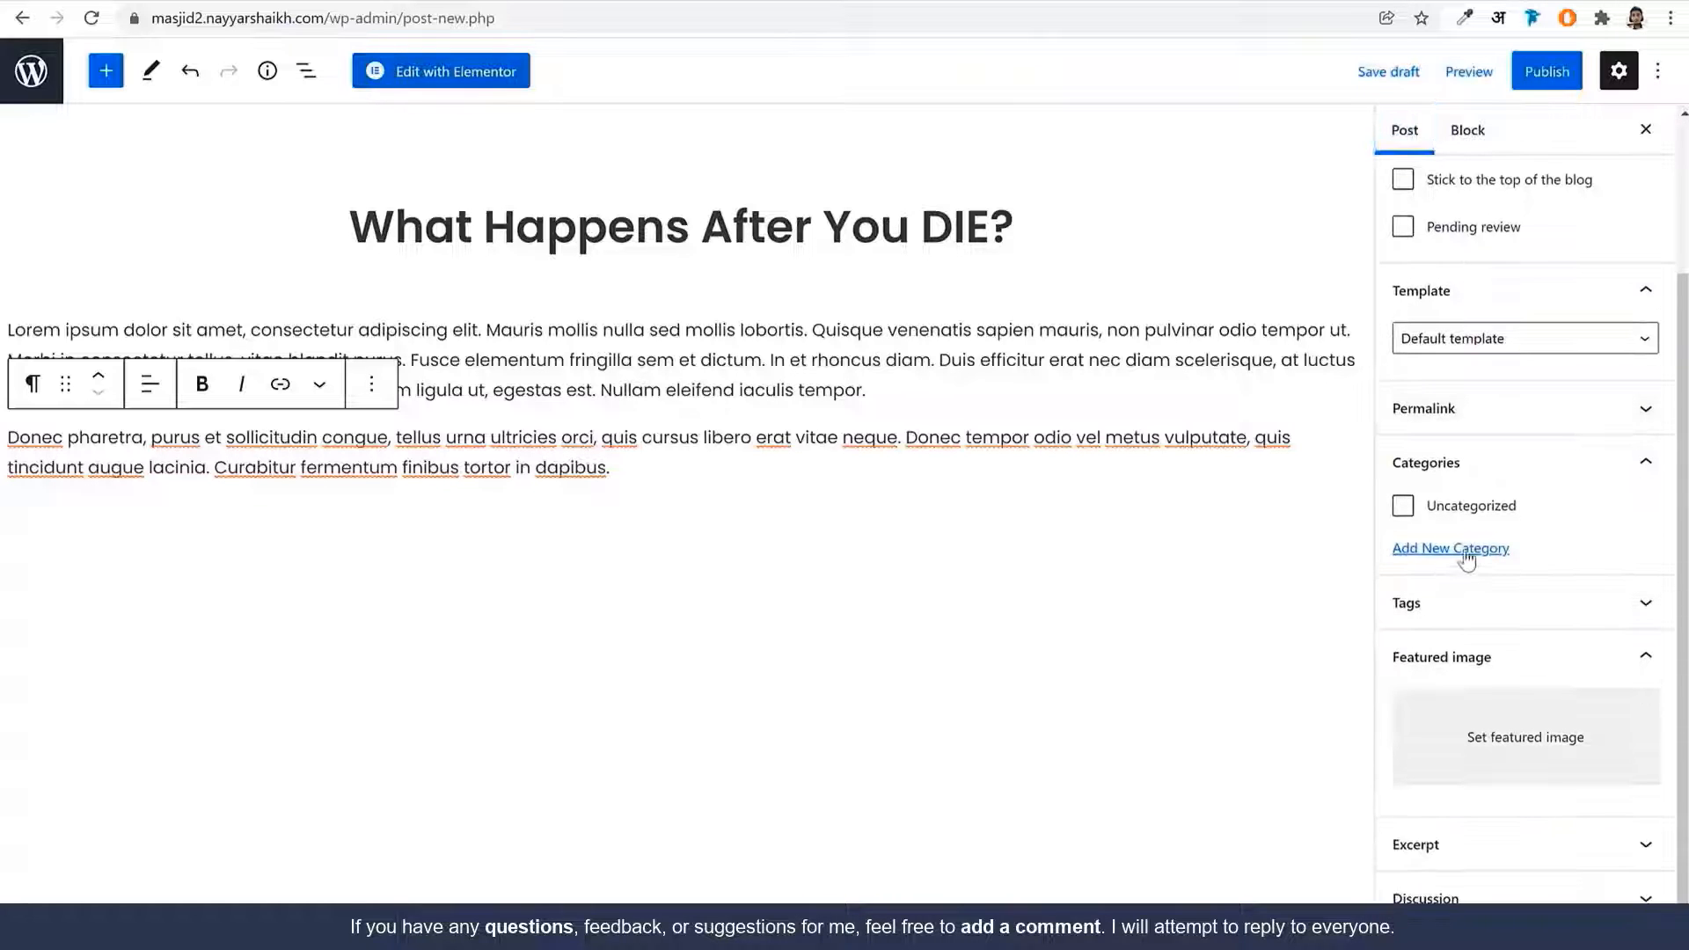
Create and assign a new Friday Khutbah category to the post
{"action": "left_click", "coordinate": [1465, 552]}
{"action": "left_click", "coordinate": [1476, 616]}
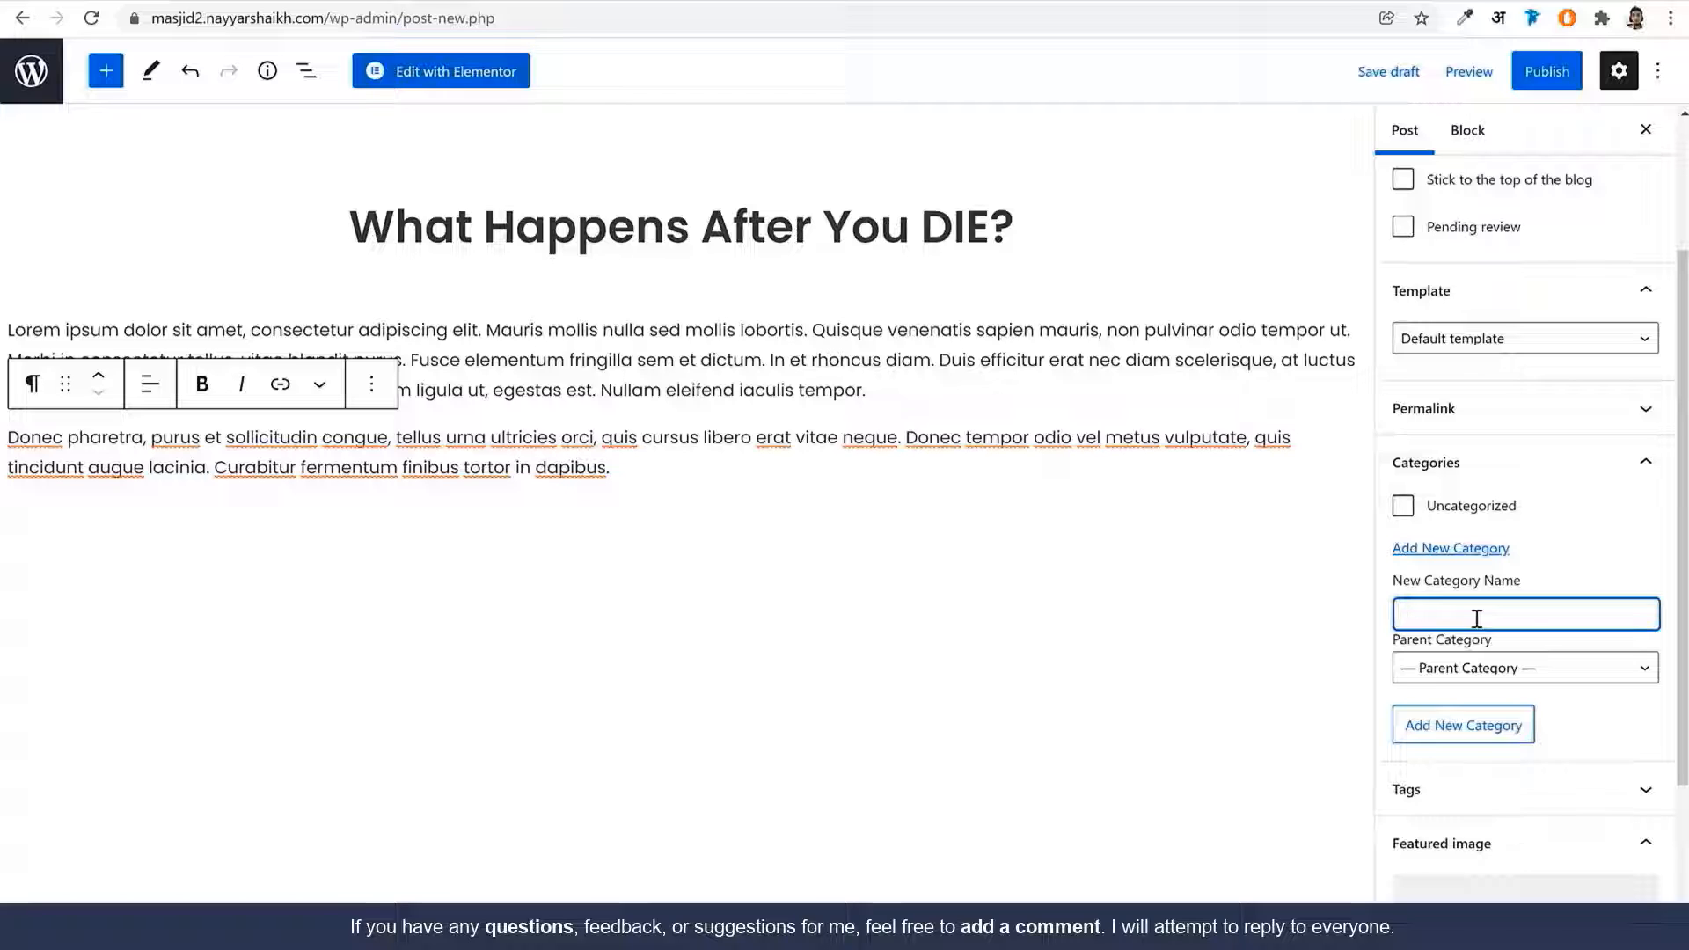
{"action": "type", "text": "Friday Khutbah"}
{"action": "left_click", "coordinate": [1506, 731]}
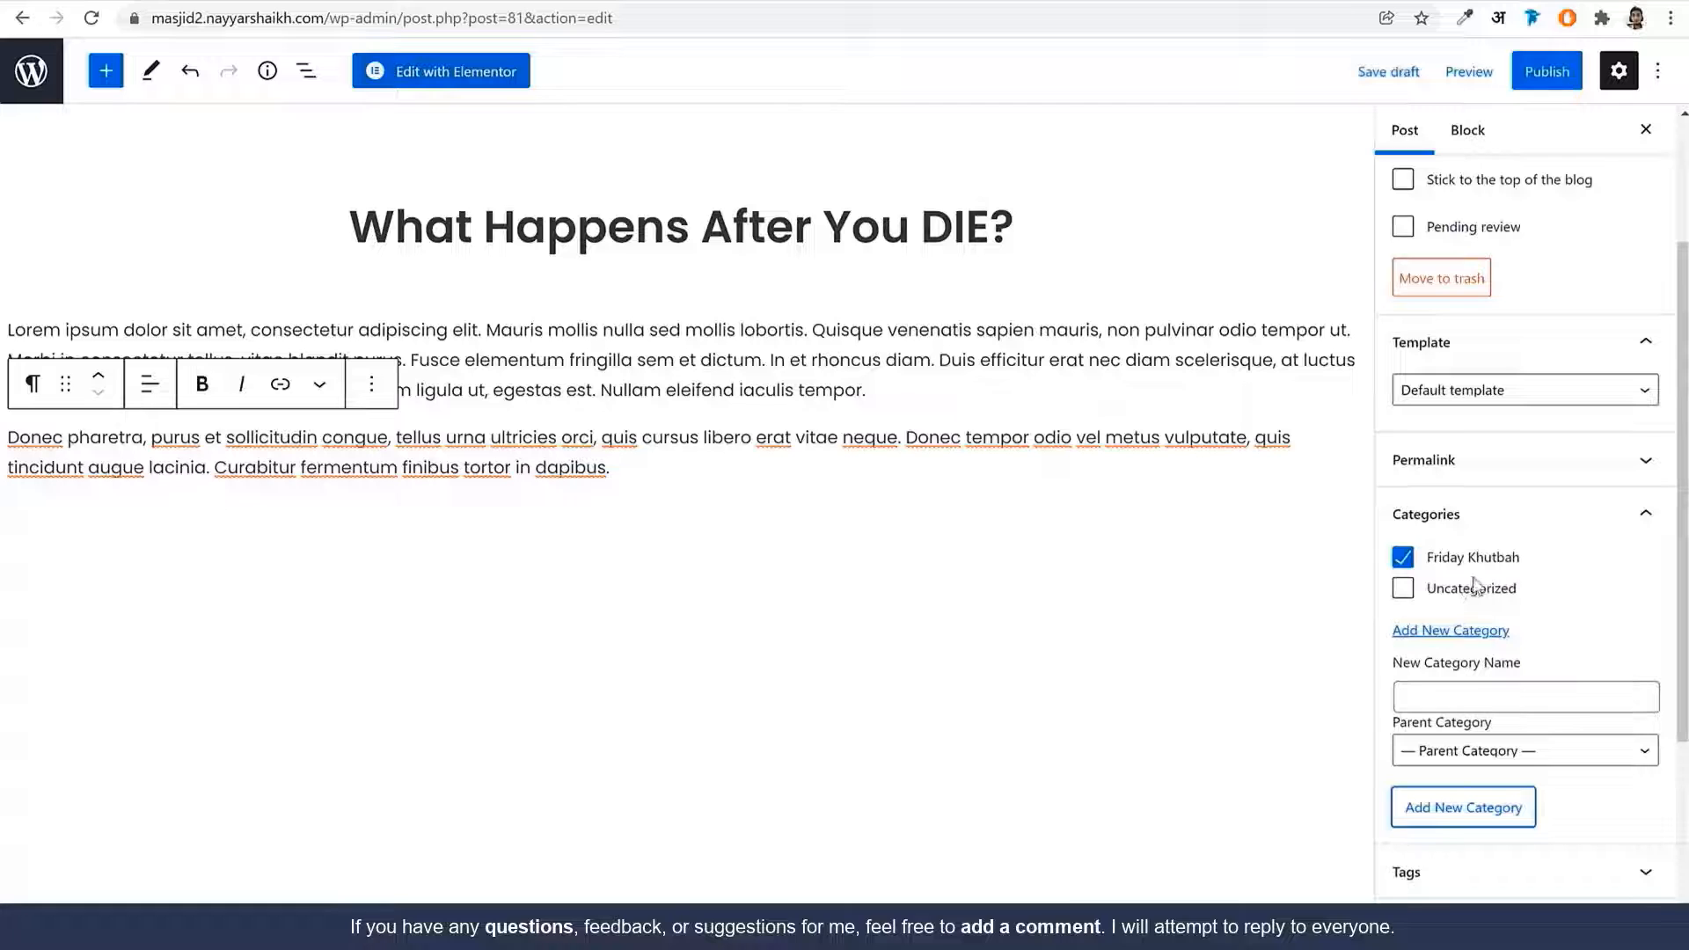
{"action": "scroll", "coordinate": [1478, 616], "scroll_direction": "down", "scroll_amount": 3}
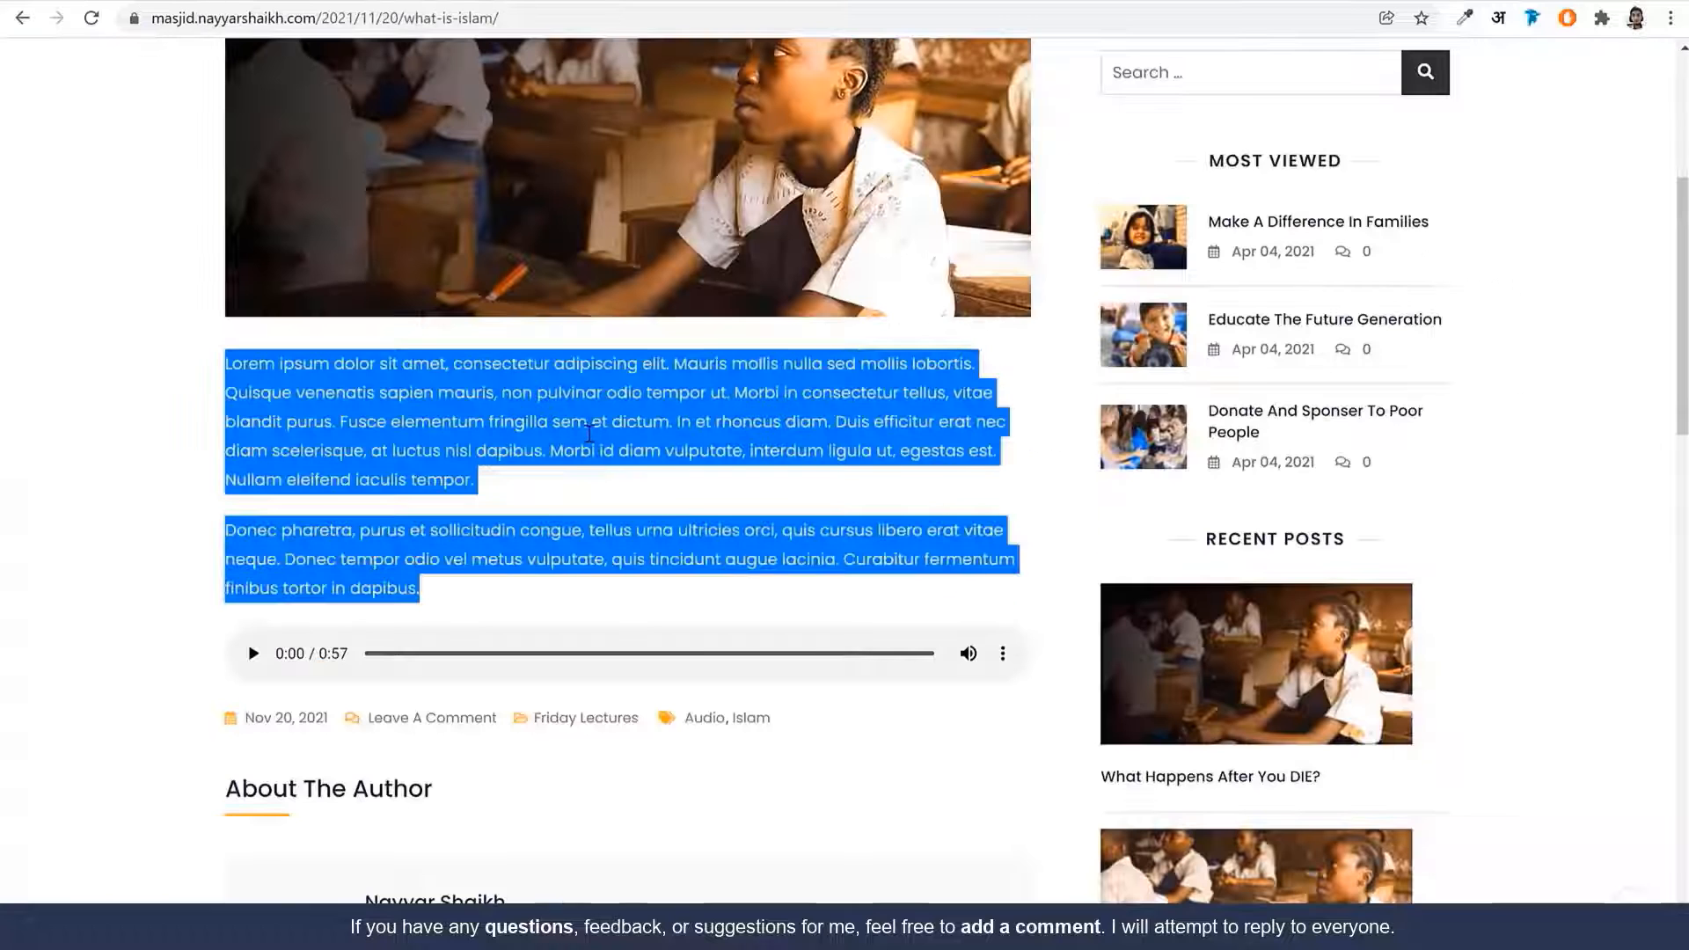
{"action": "scroll", "coordinate": [821, 584], "scroll_direction": "up", "scroll_amount": 5}
{"action": "scroll", "coordinate": [821, 584], "scroll_direction": "down", "scroll_amount": 1}
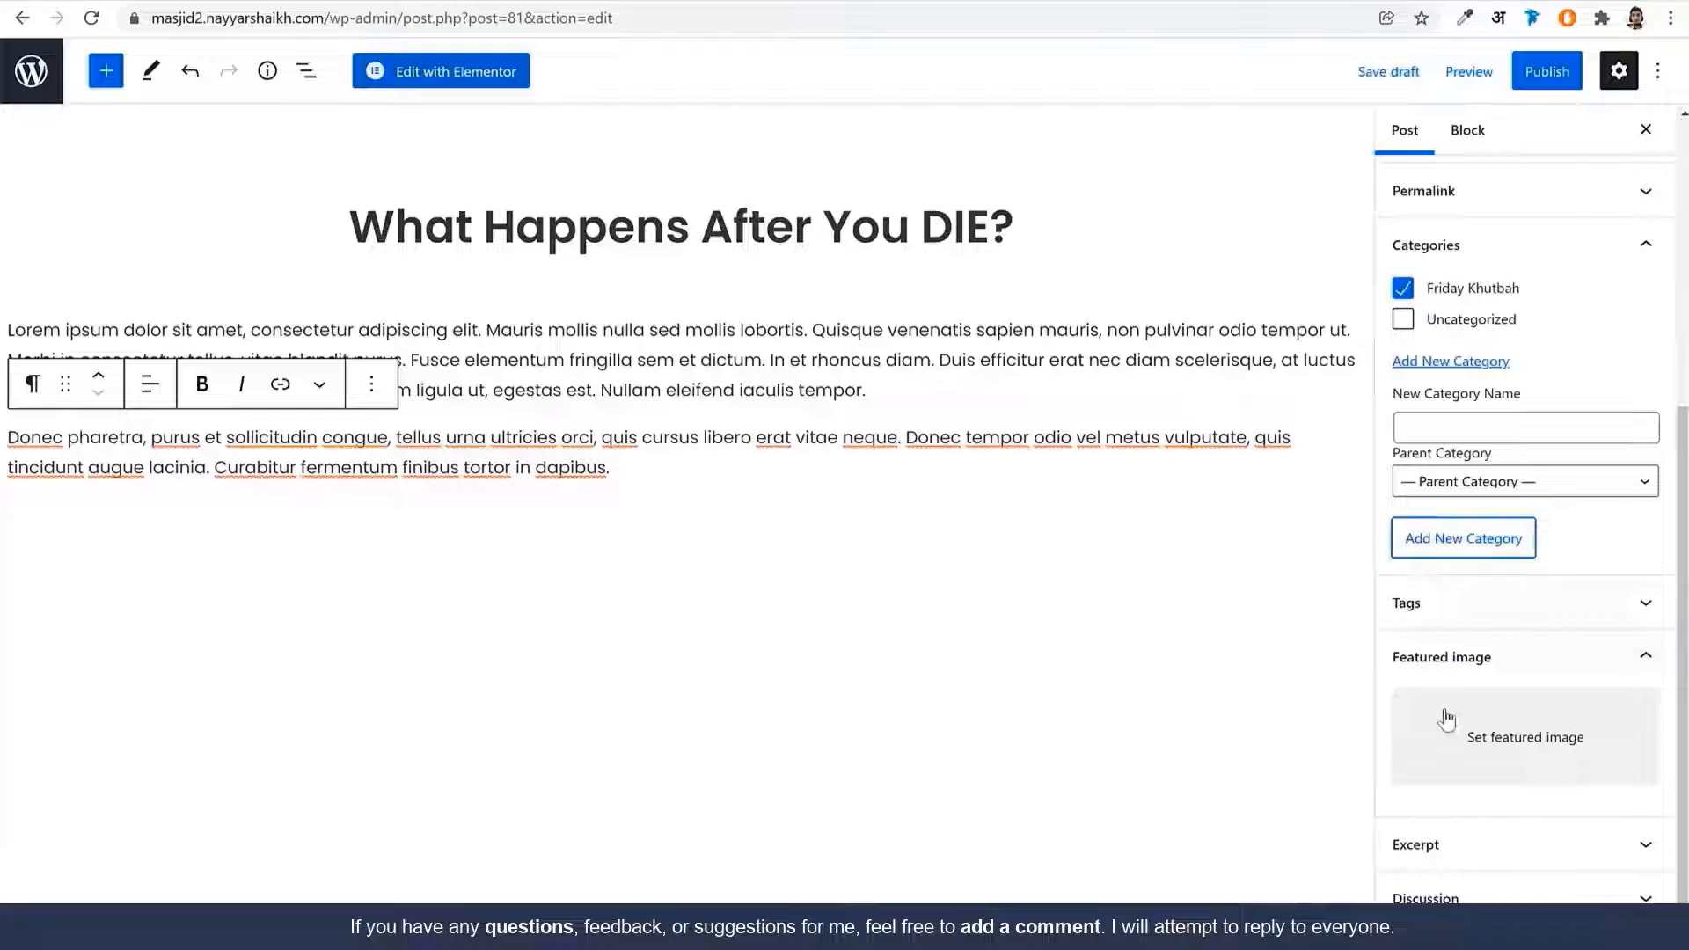
Set the classroom photo bosa-charity-img40.jpg as the post's featured image
{"action": "left_click", "coordinate": [1447, 723]}
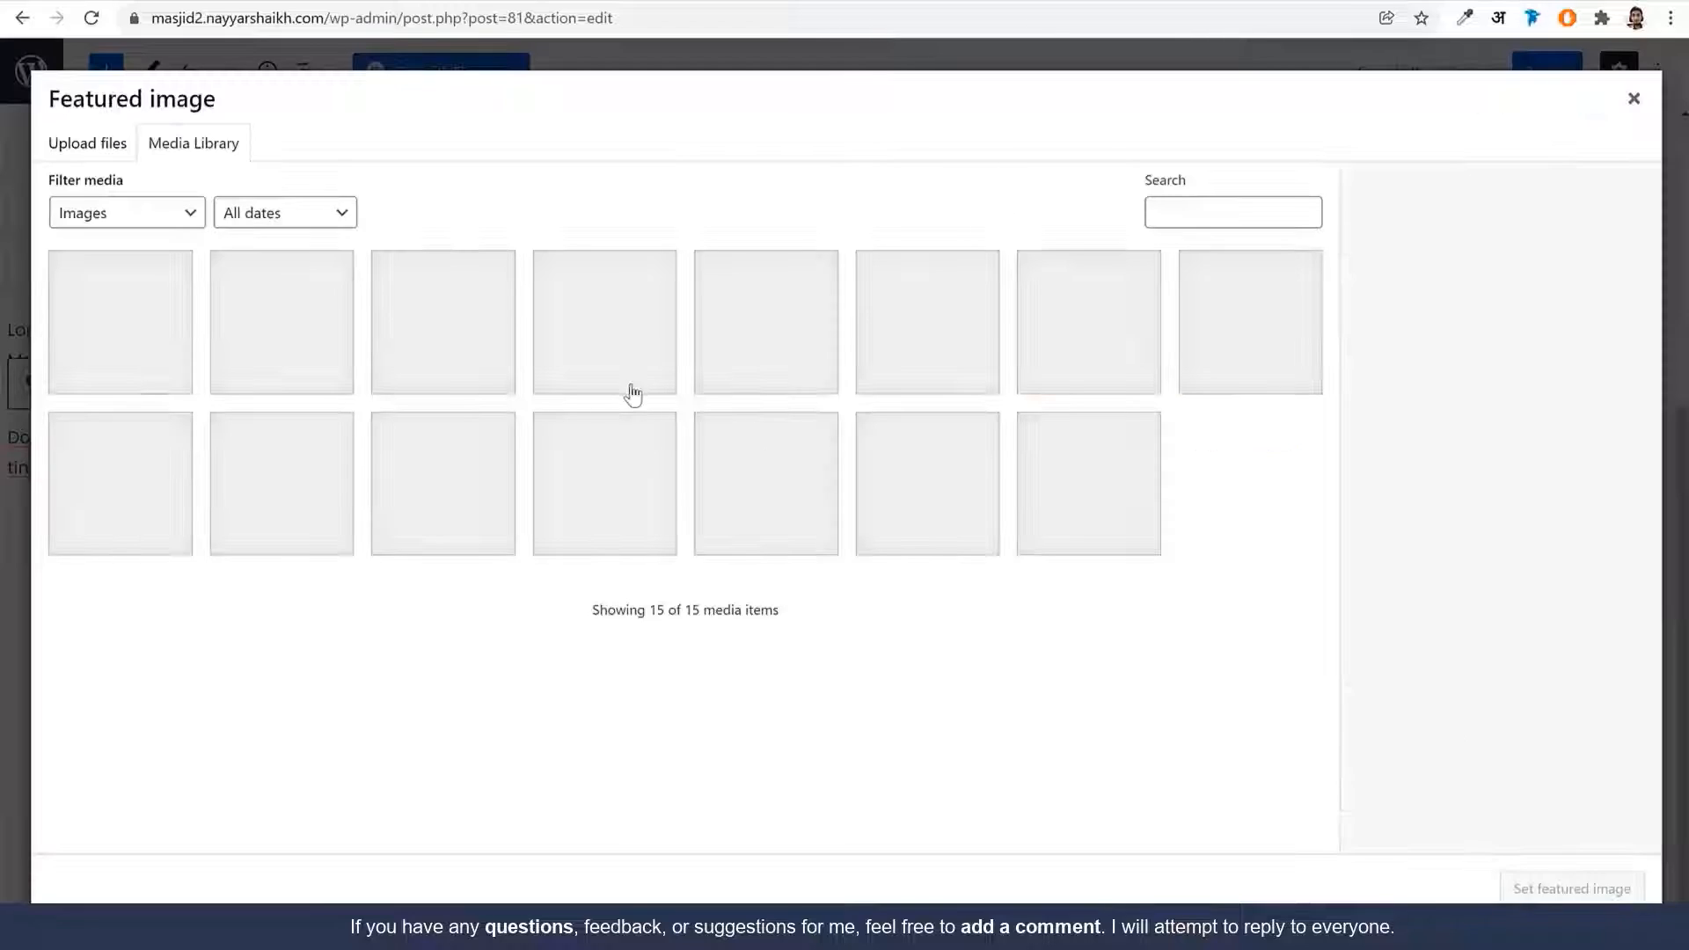
{"action": "left_click", "coordinate": [606, 522]}
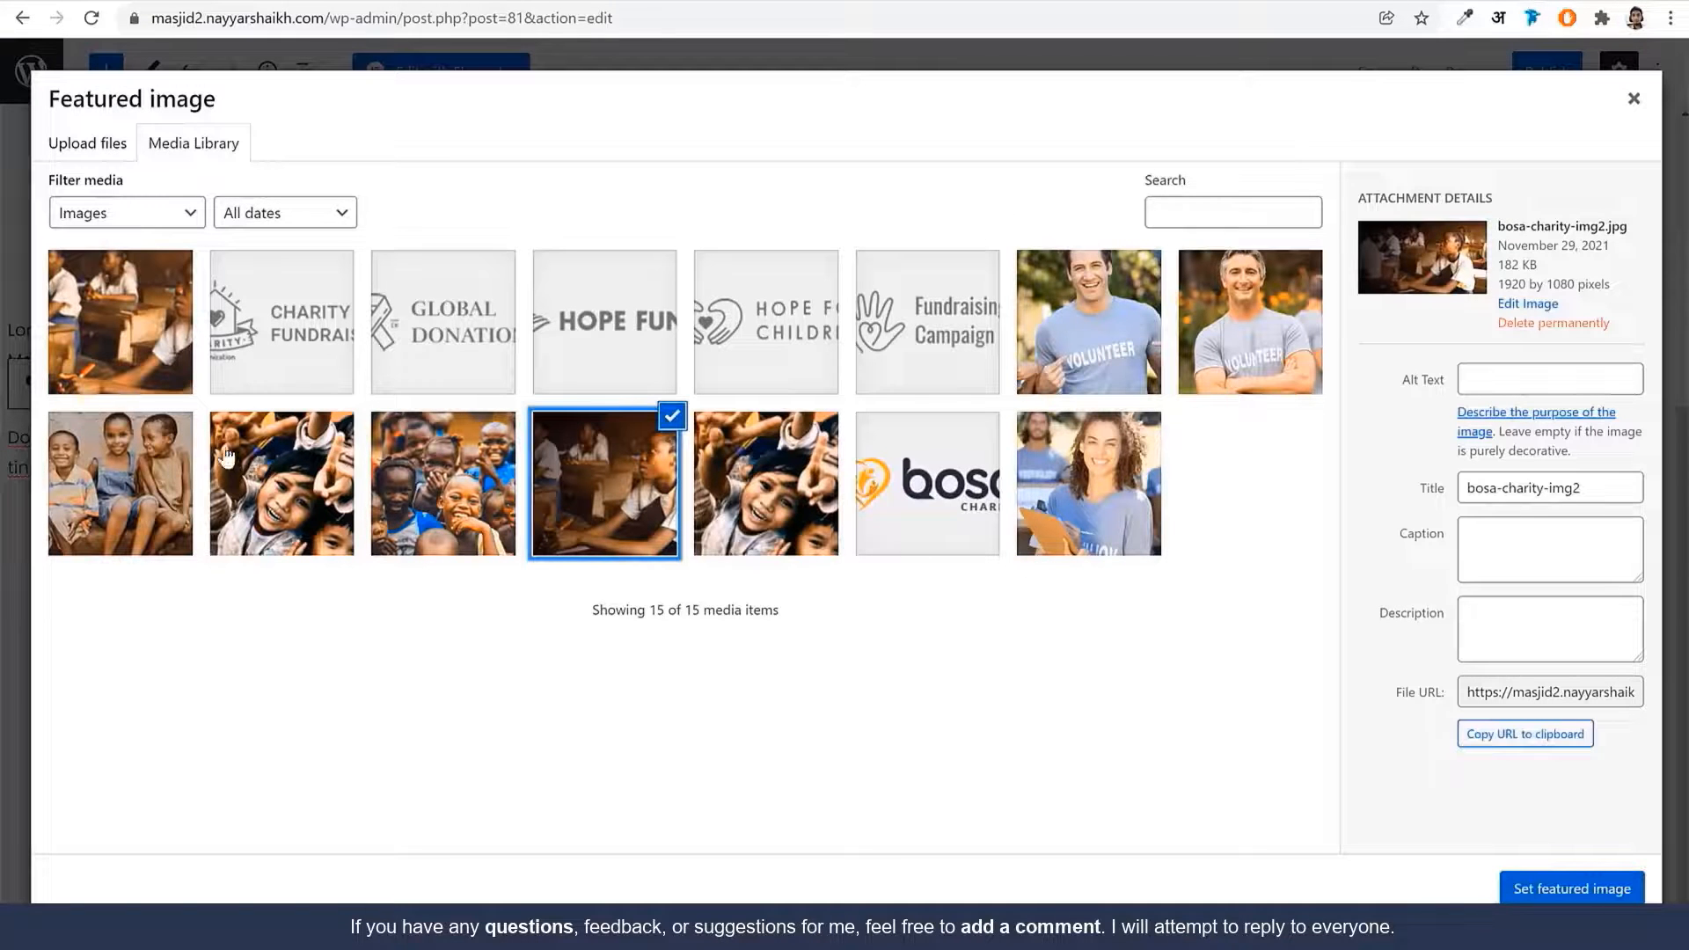
{"action": "left_click", "coordinate": [146, 337]}
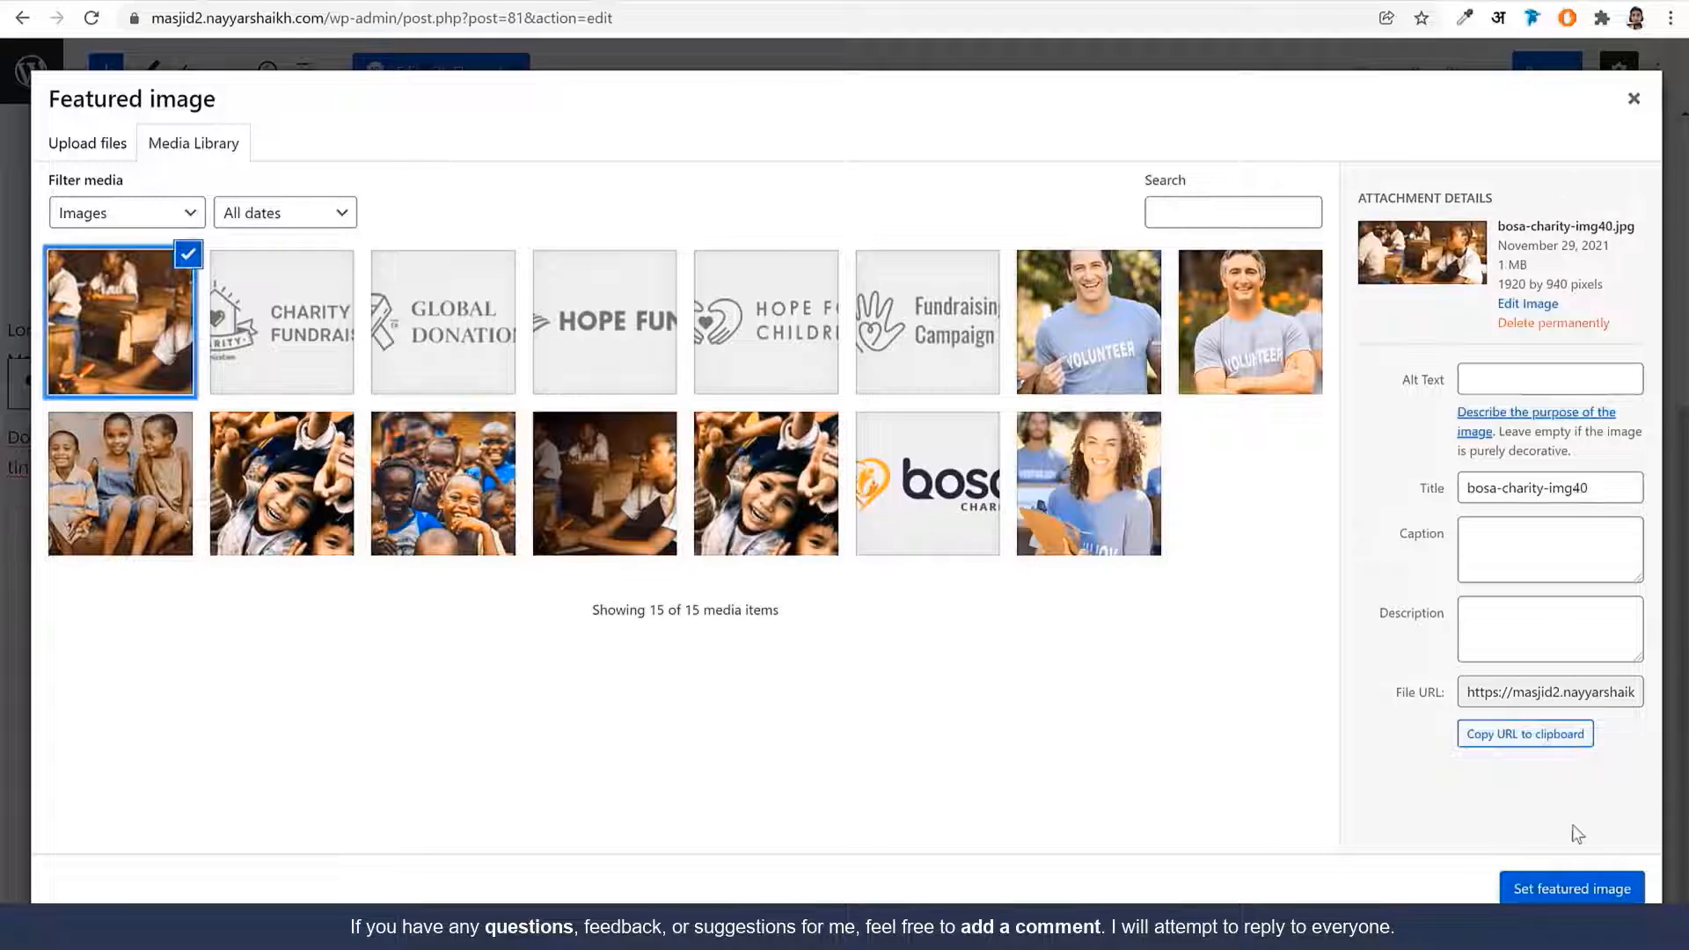
{"action": "left_click", "coordinate": [1627, 888]}
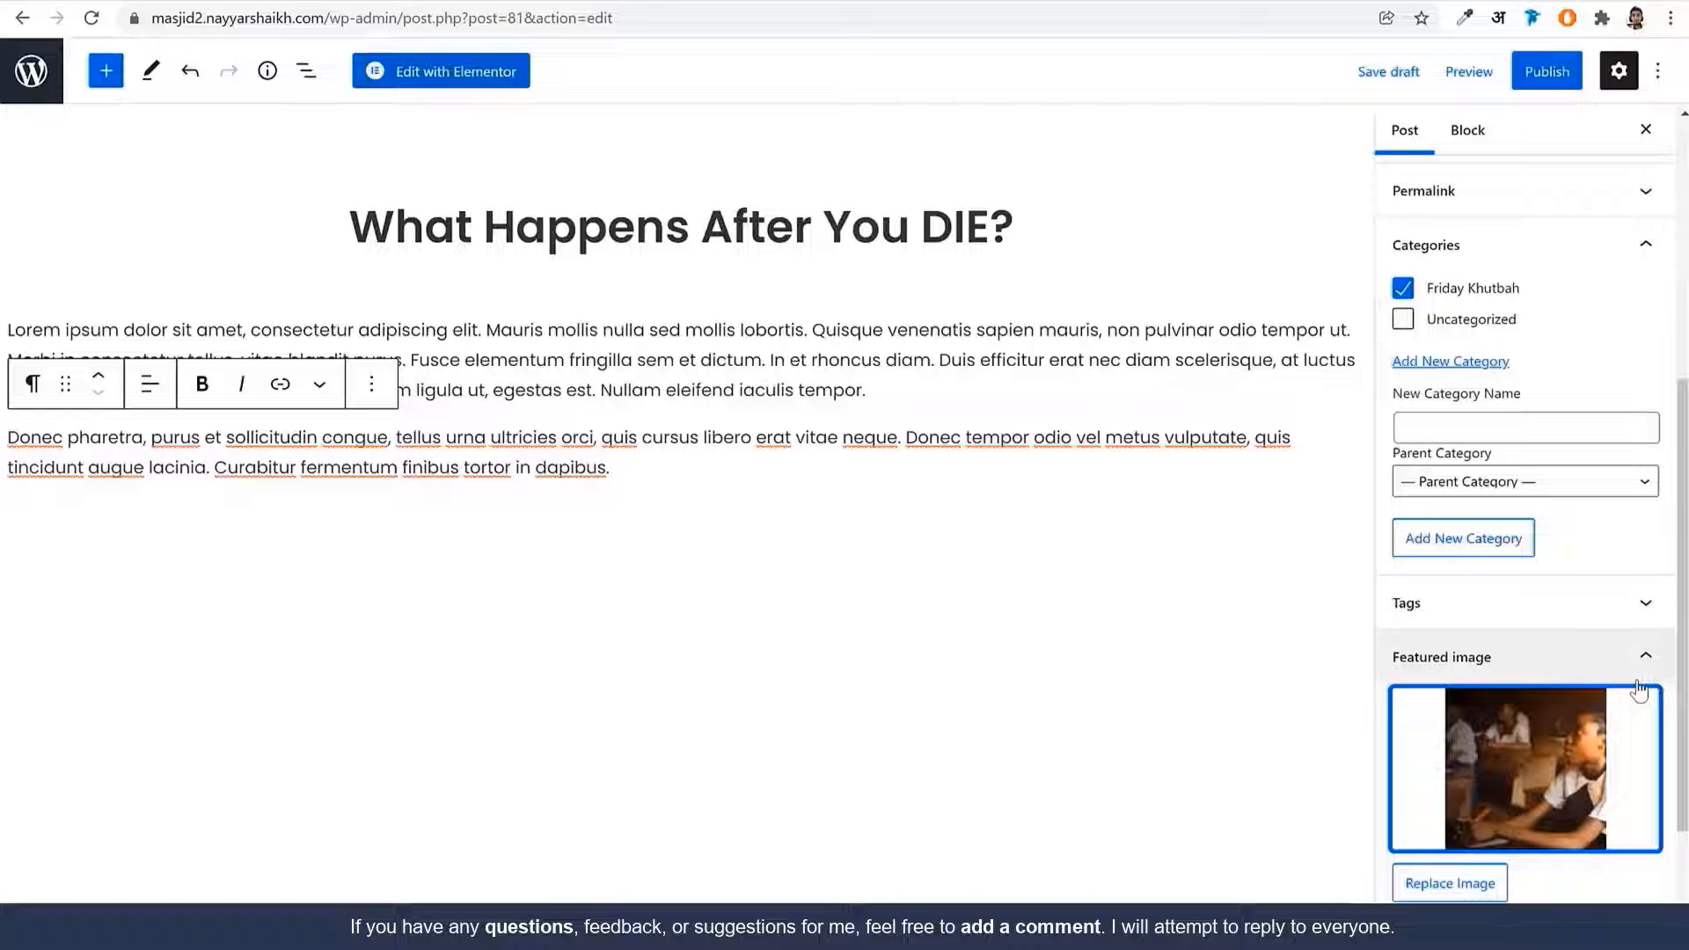
{"action": "left_click", "coordinate": [704, 473]}
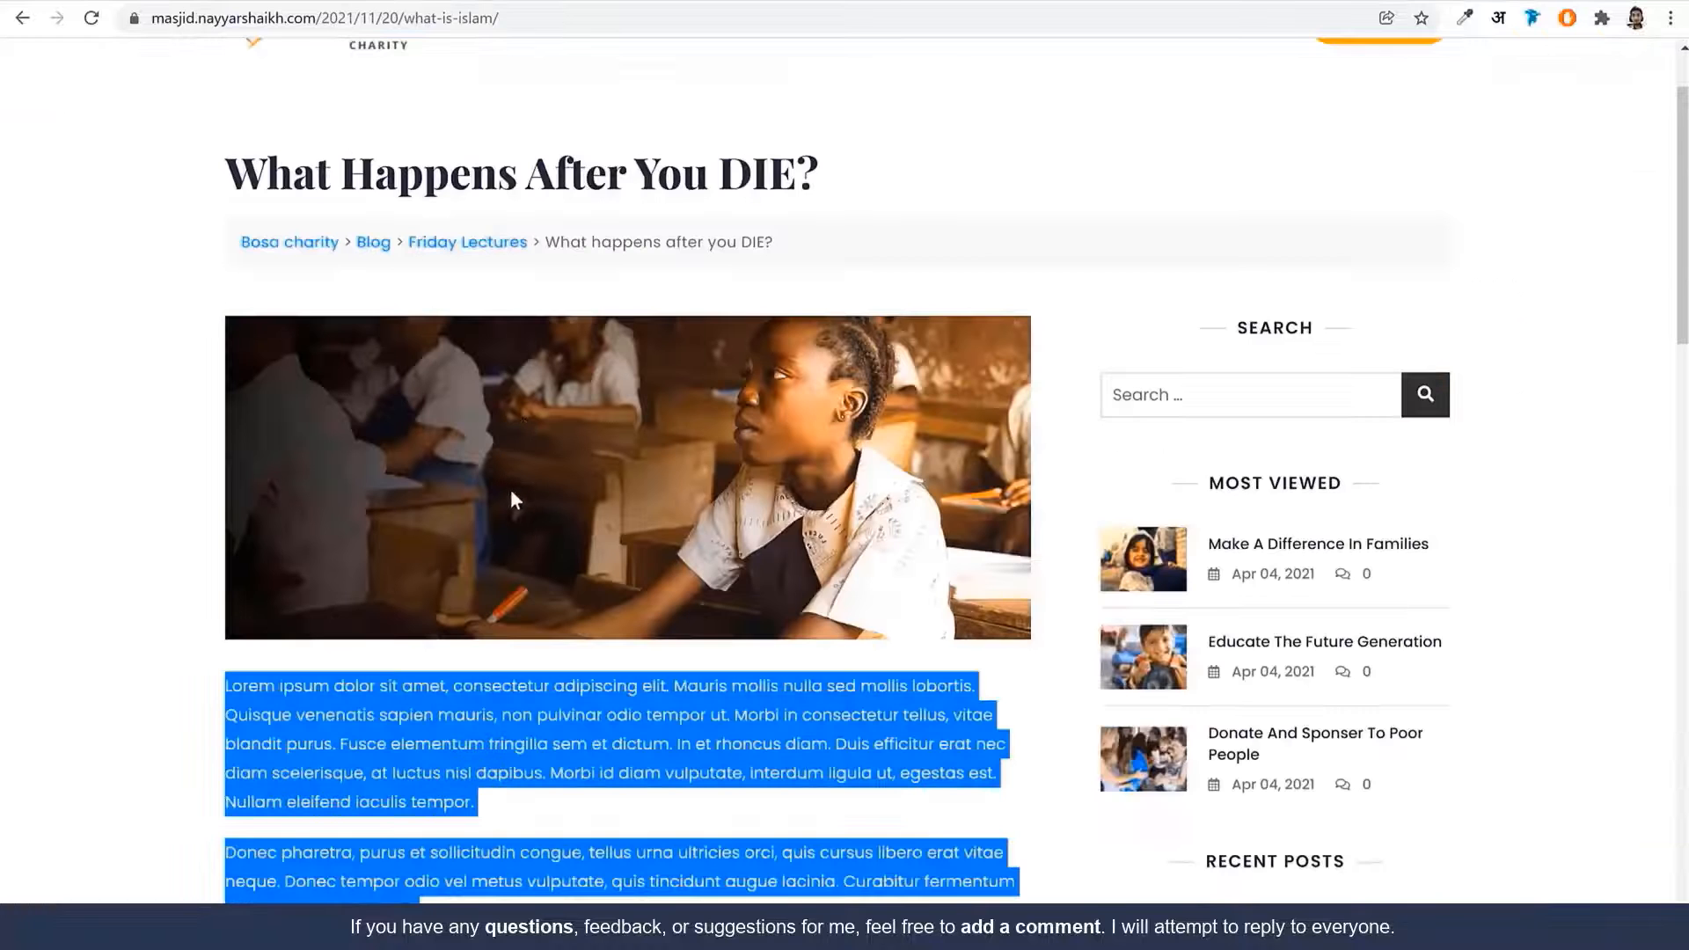
{"action": "scroll", "coordinate": [653, 570], "scroll_direction": "down", "scroll_amount": 5}
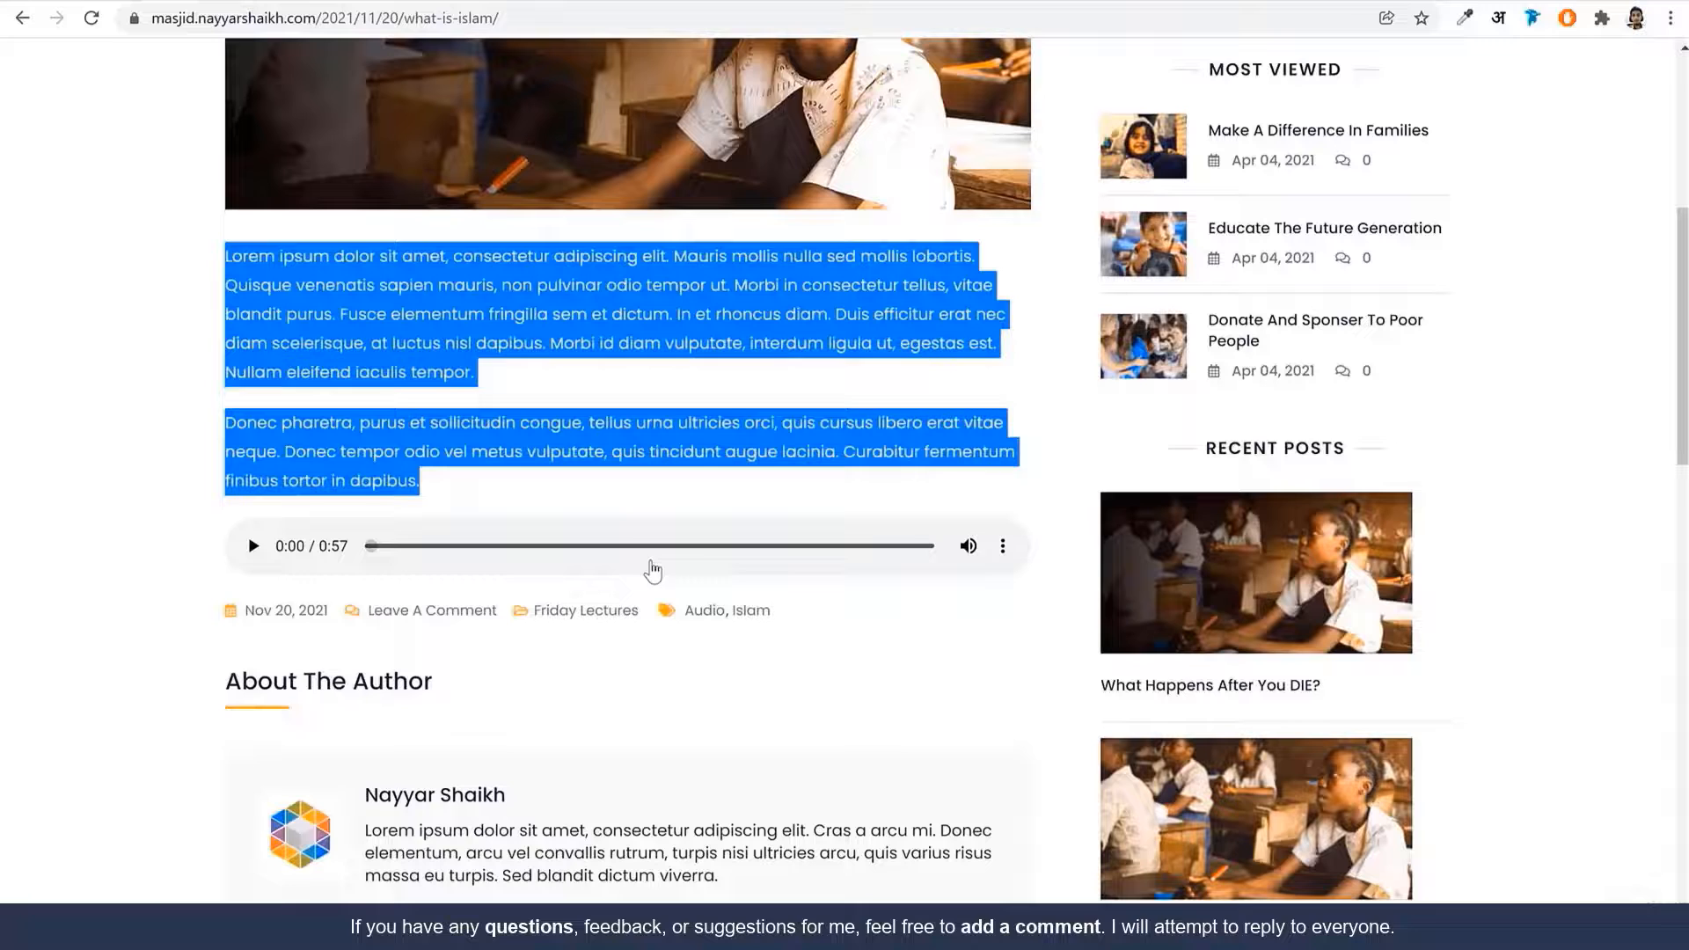
{"action": "left_click", "coordinate": [646, 475]}
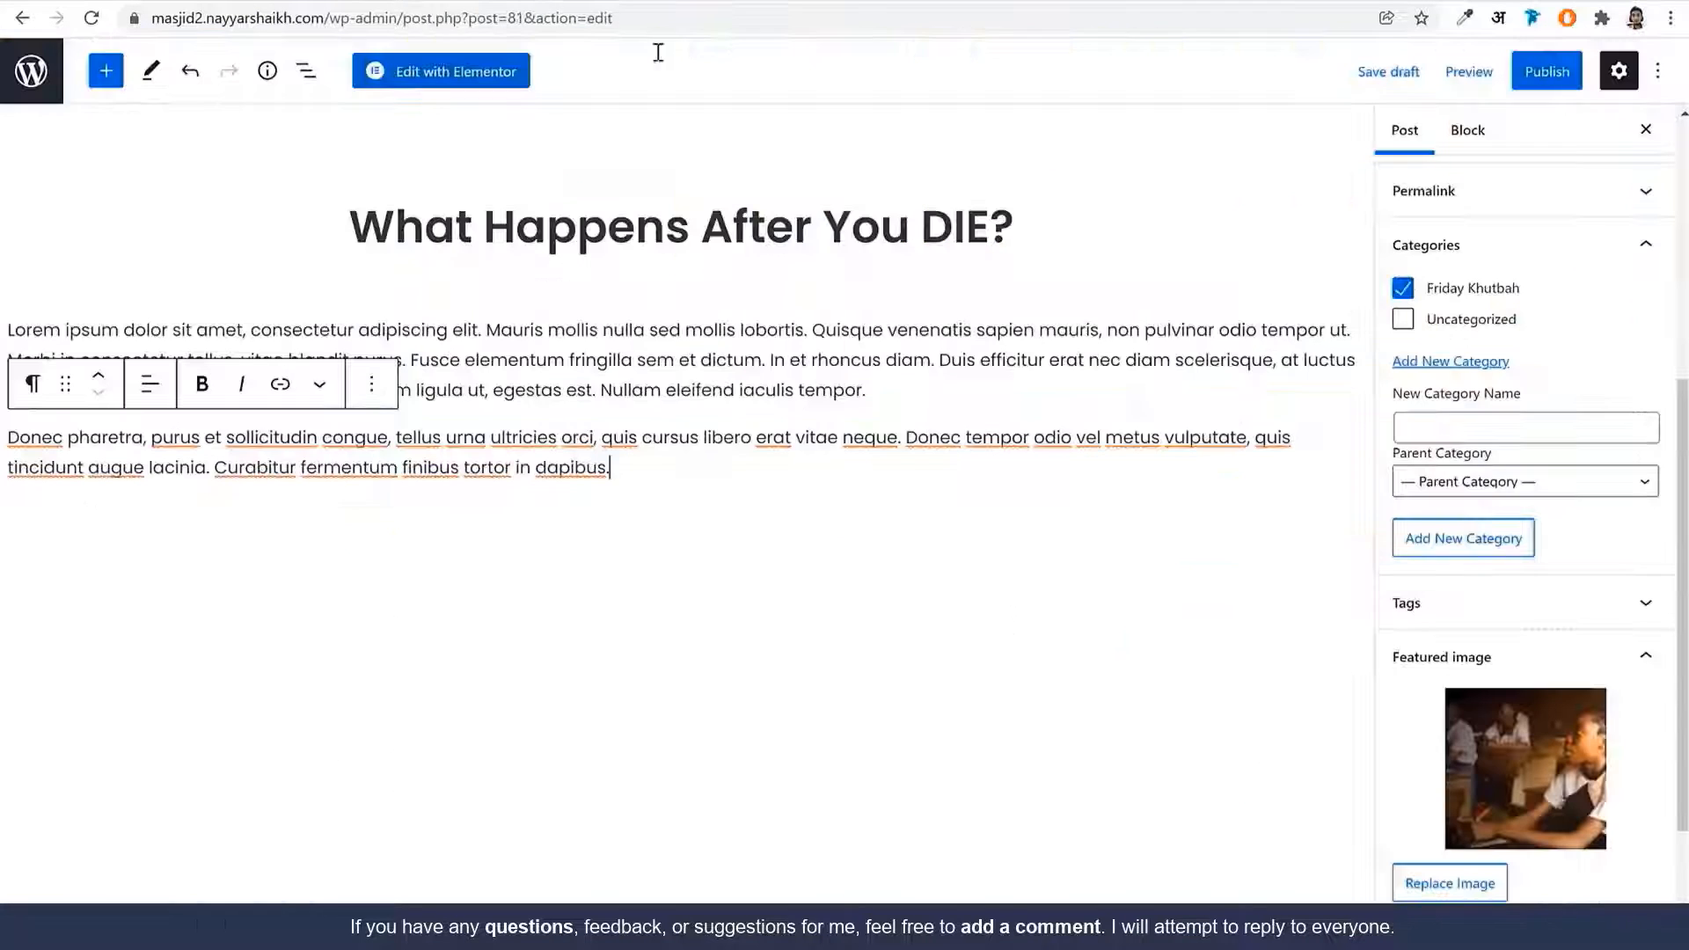
Add an Audio block holding the uploaded 001-Sooratul-Faatihah file from Downloads
{"action": "left_click", "coordinate": [106, 70]}
{"action": "type", "text": "aud"}
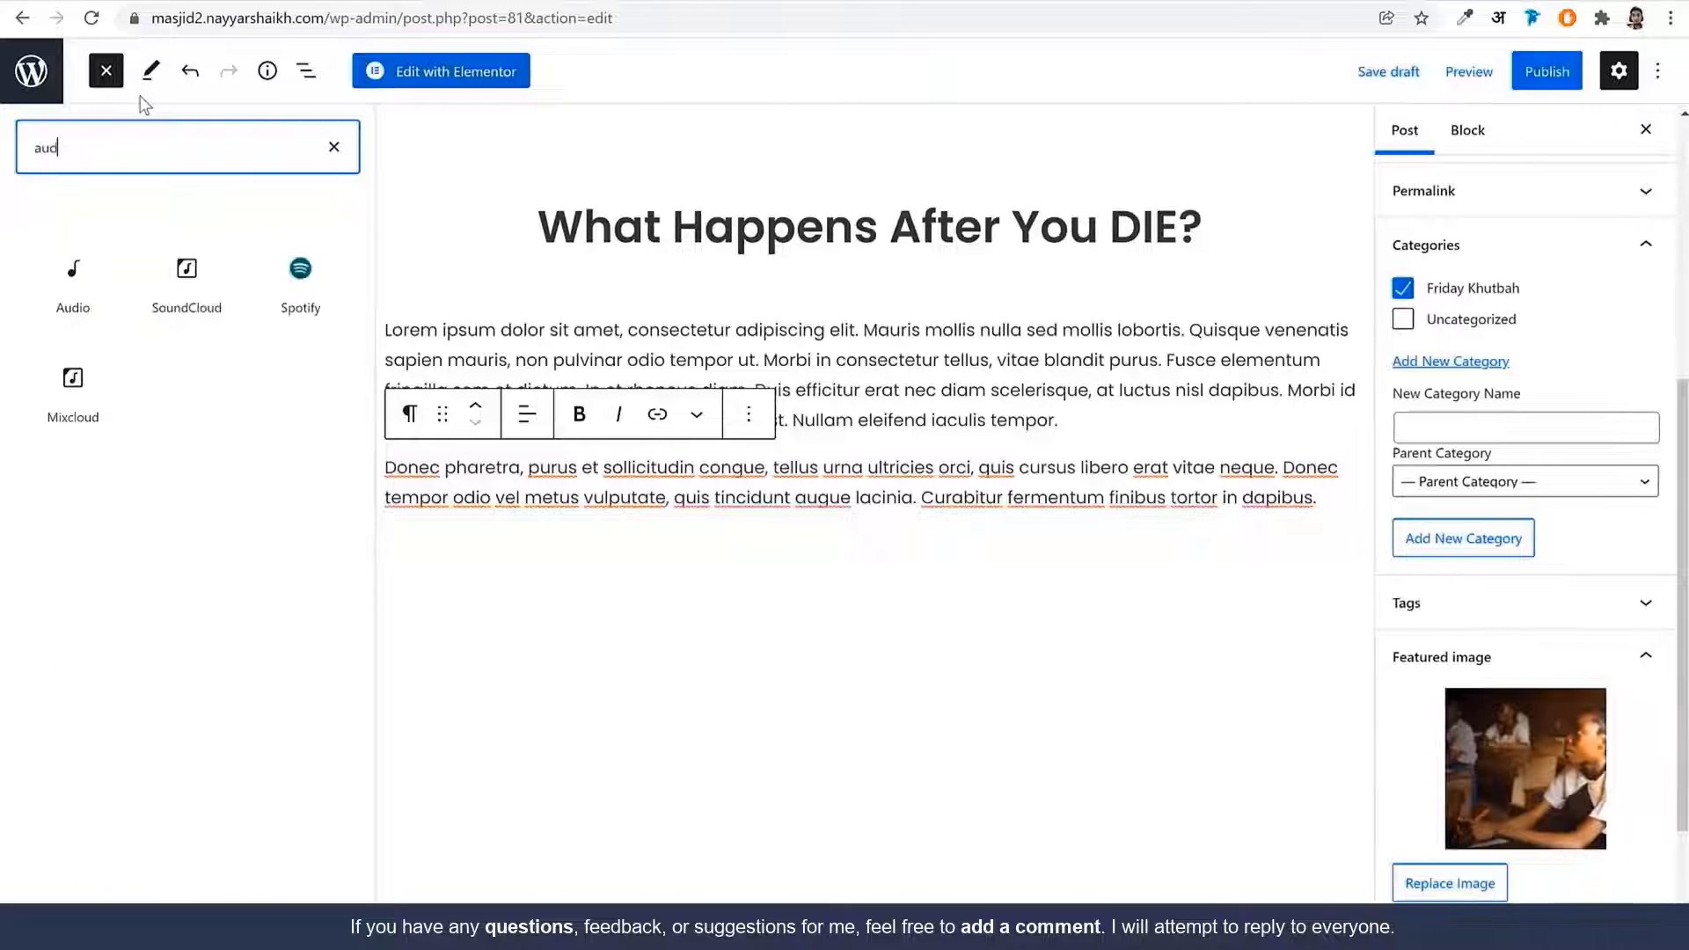
{"action": "left_click", "coordinate": [74, 283]}
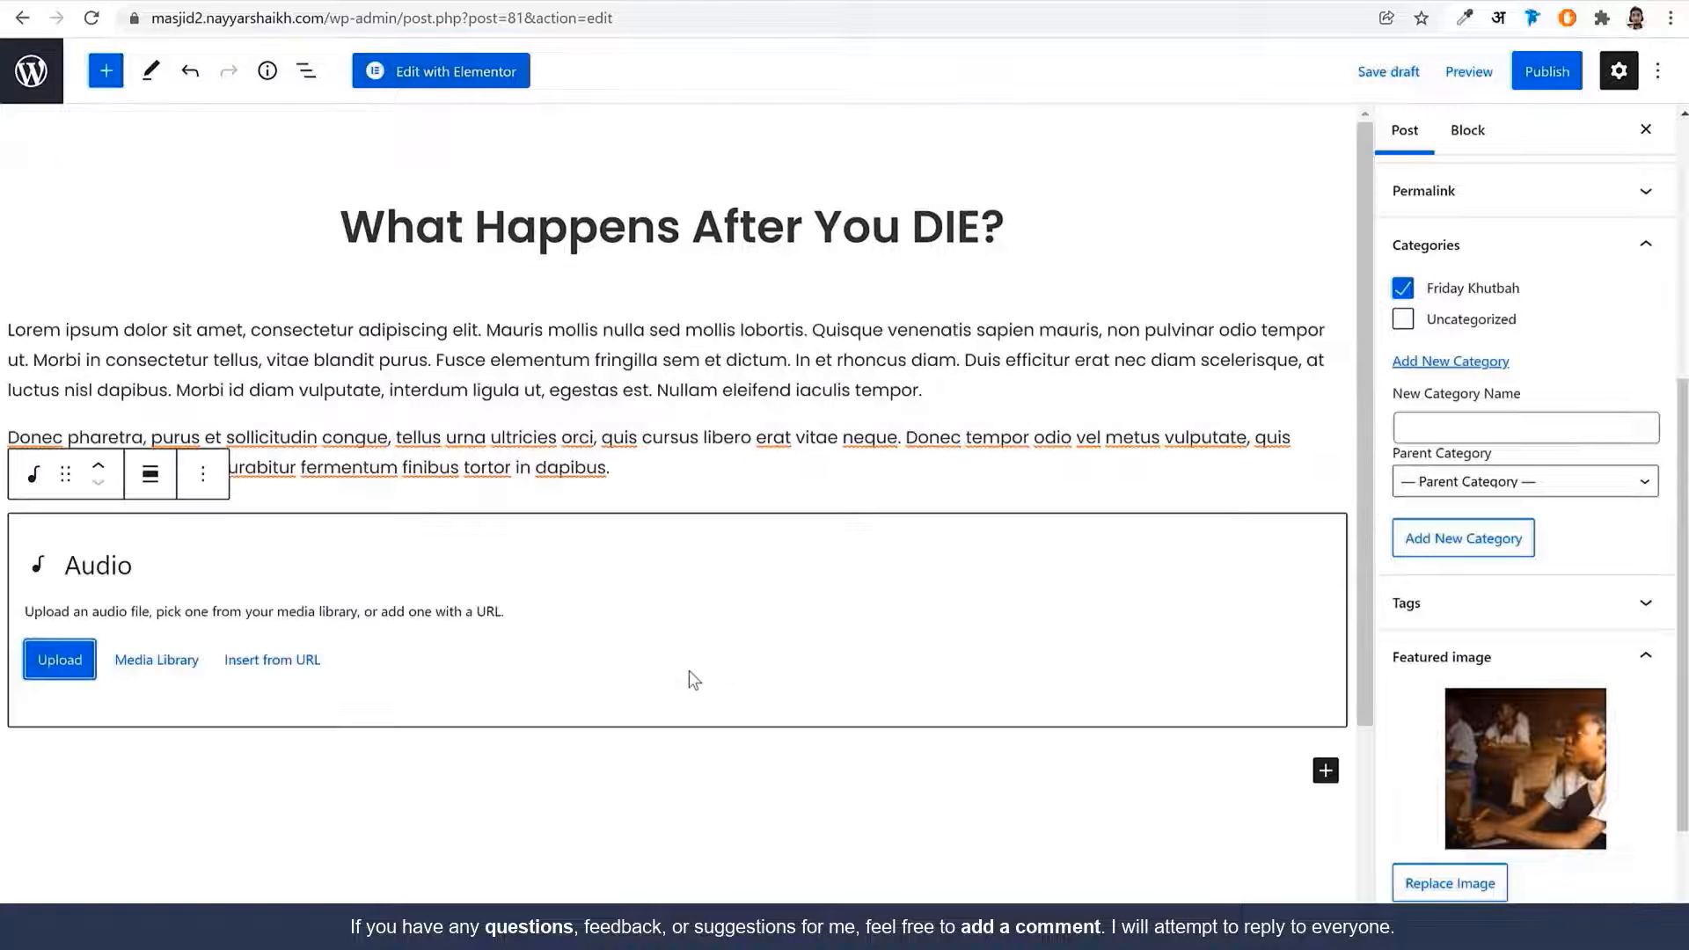
{"action": "left_click", "coordinate": [53, 660]}
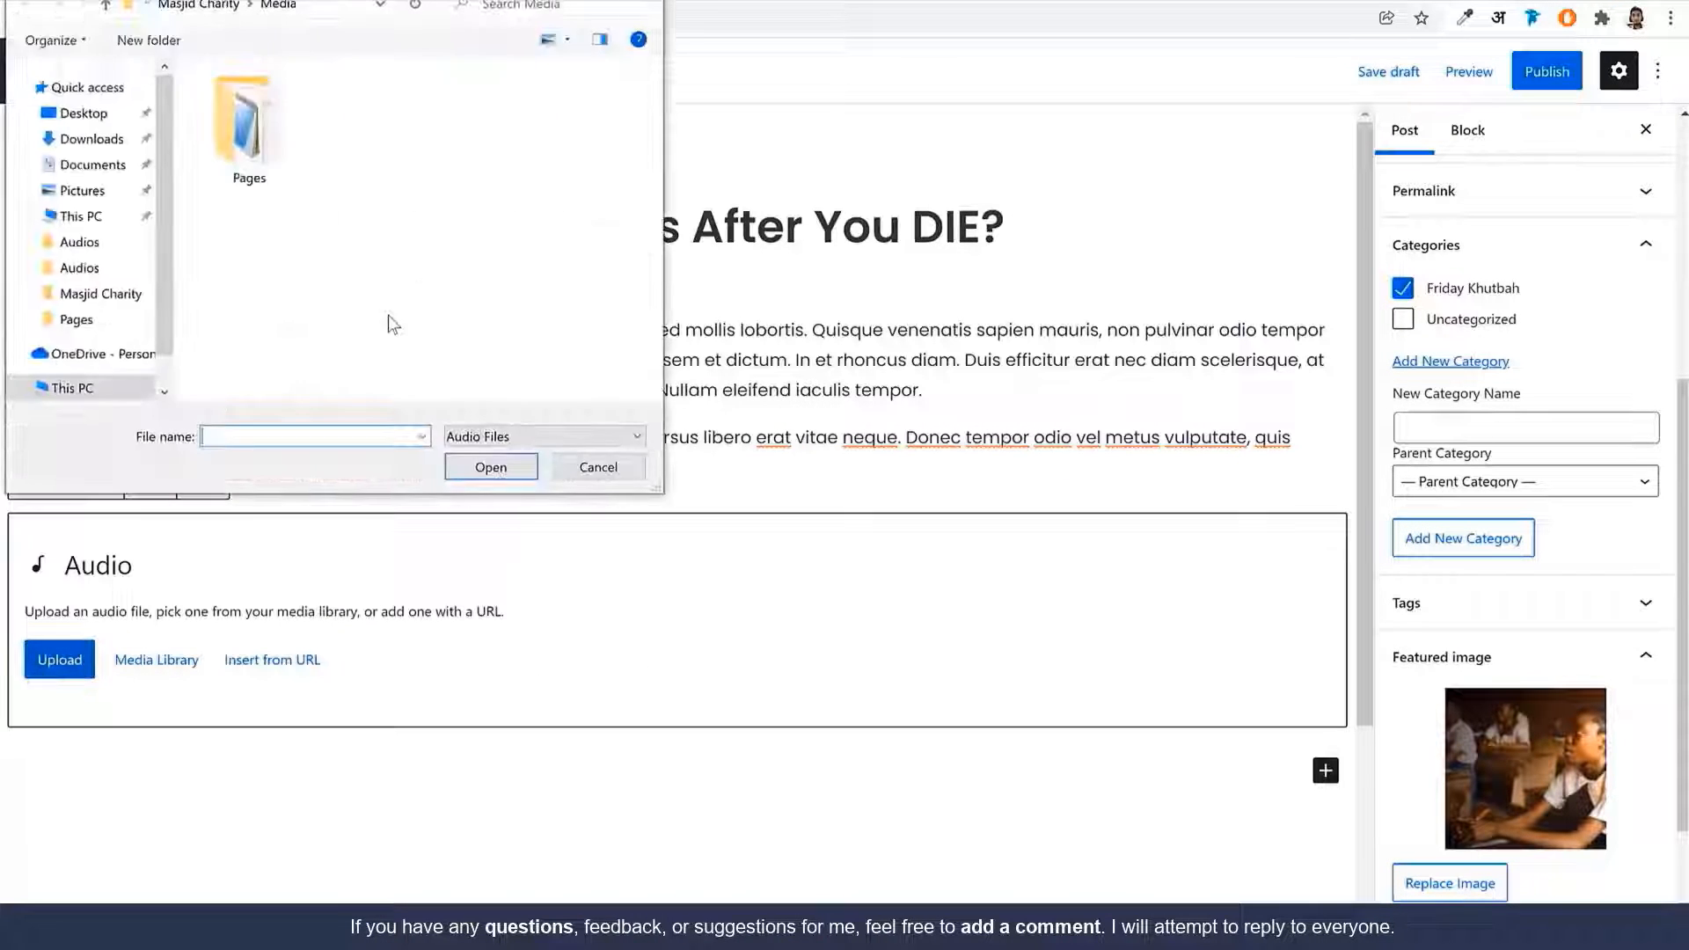
{"action": "left_click", "coordinate": [88, 138]}
{"action": "left_click", "coordinate": [234, 160]}
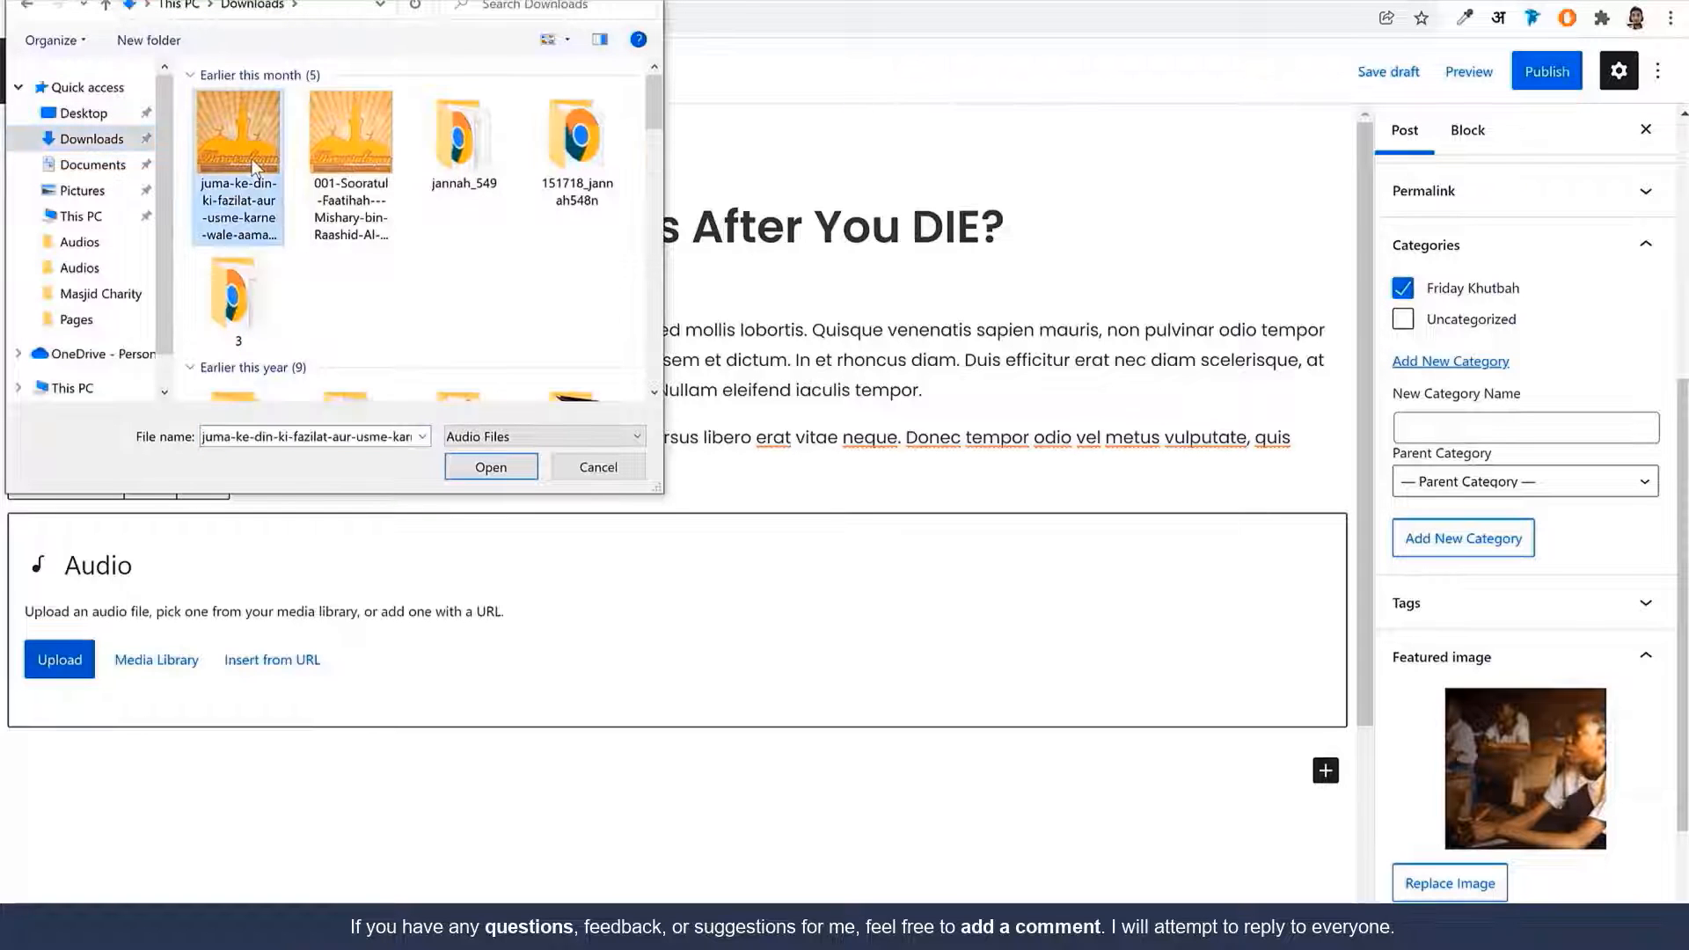
{"action": "left_click", "coordinate": [352, 168]}
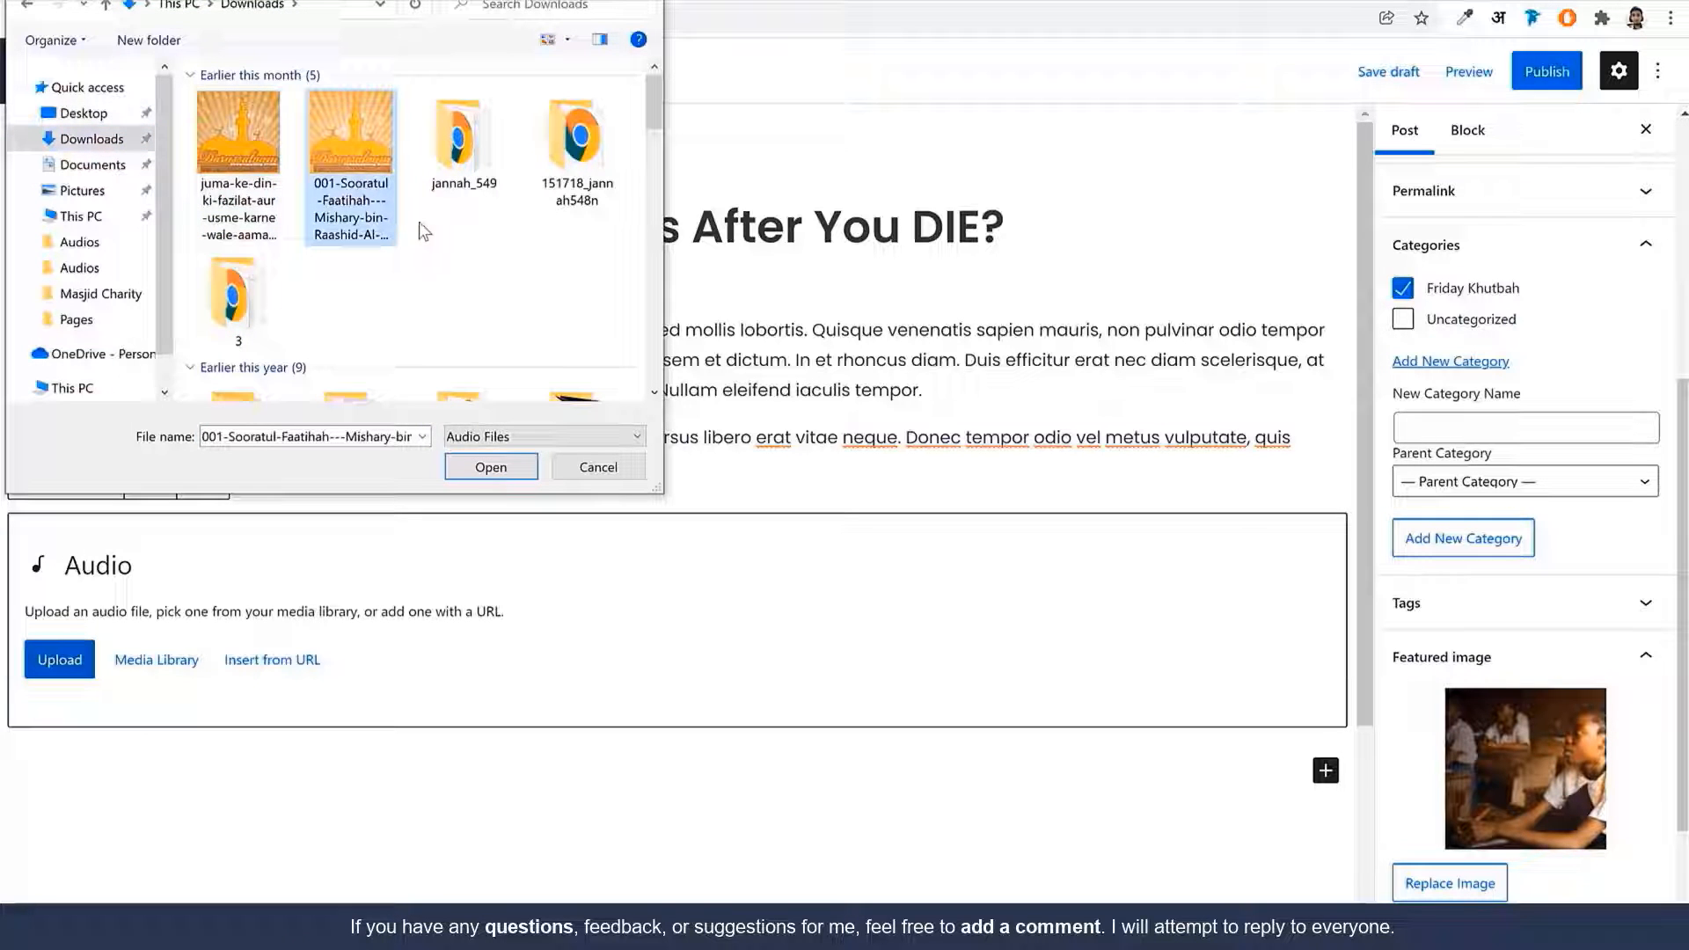
{"action": "left_click", "coordinate": [511, 466]}
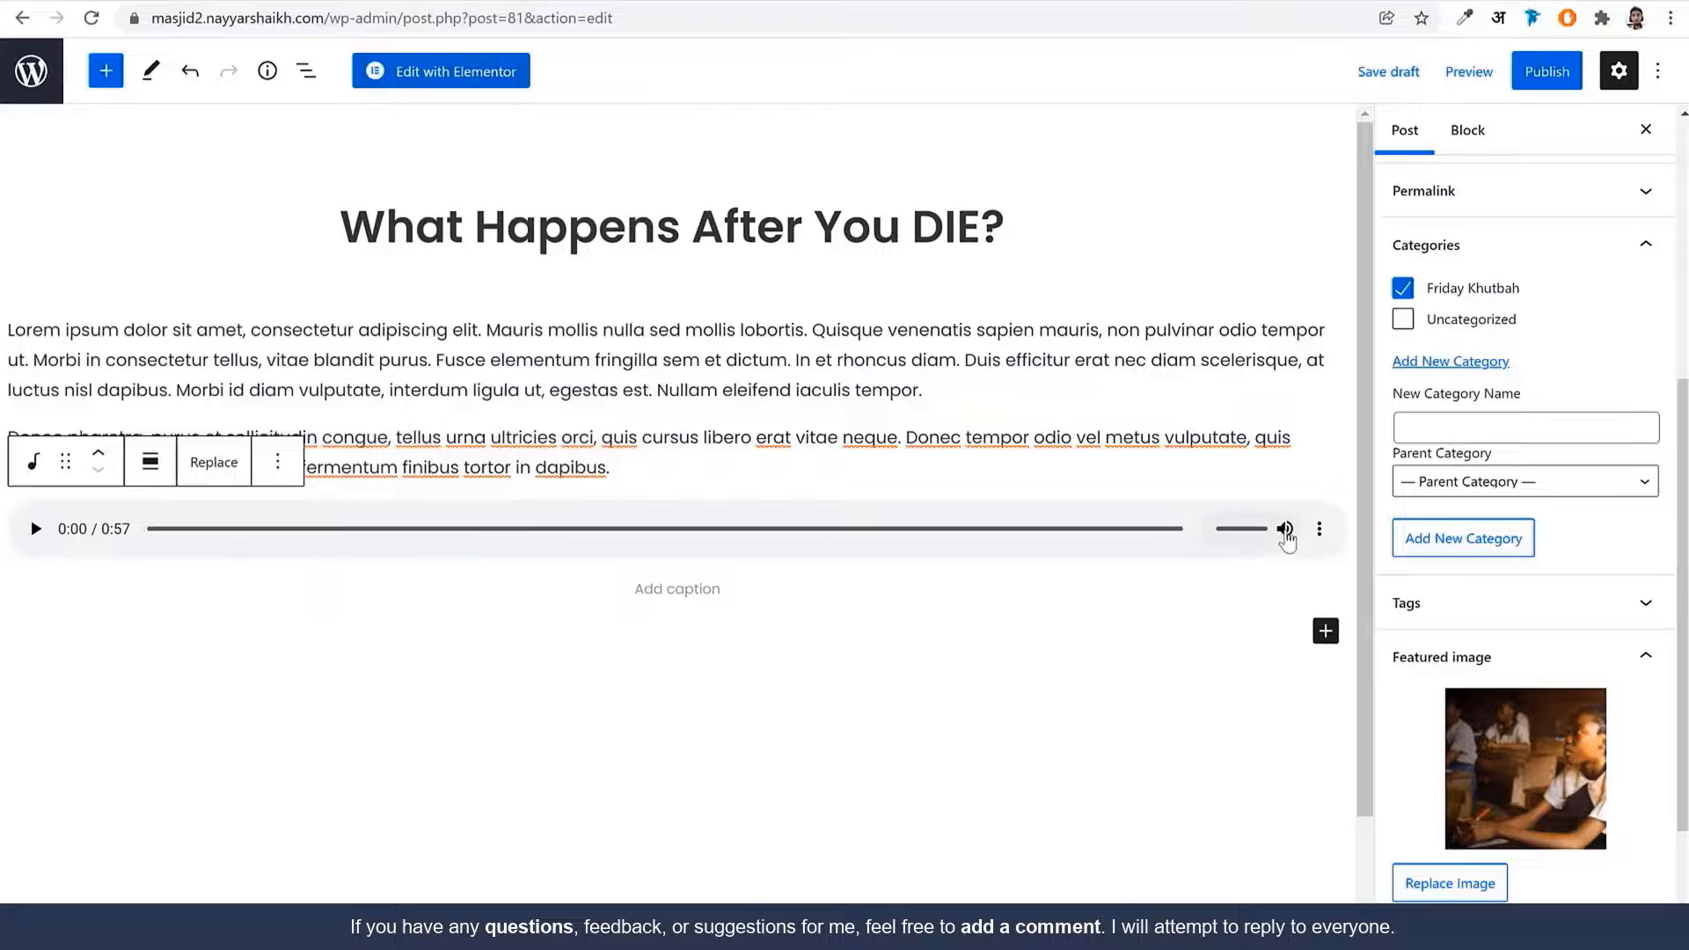
Play the 0:57 recitation to check it and add an empty block below
{"action": "left_click", "coordinate": [34, 530]}
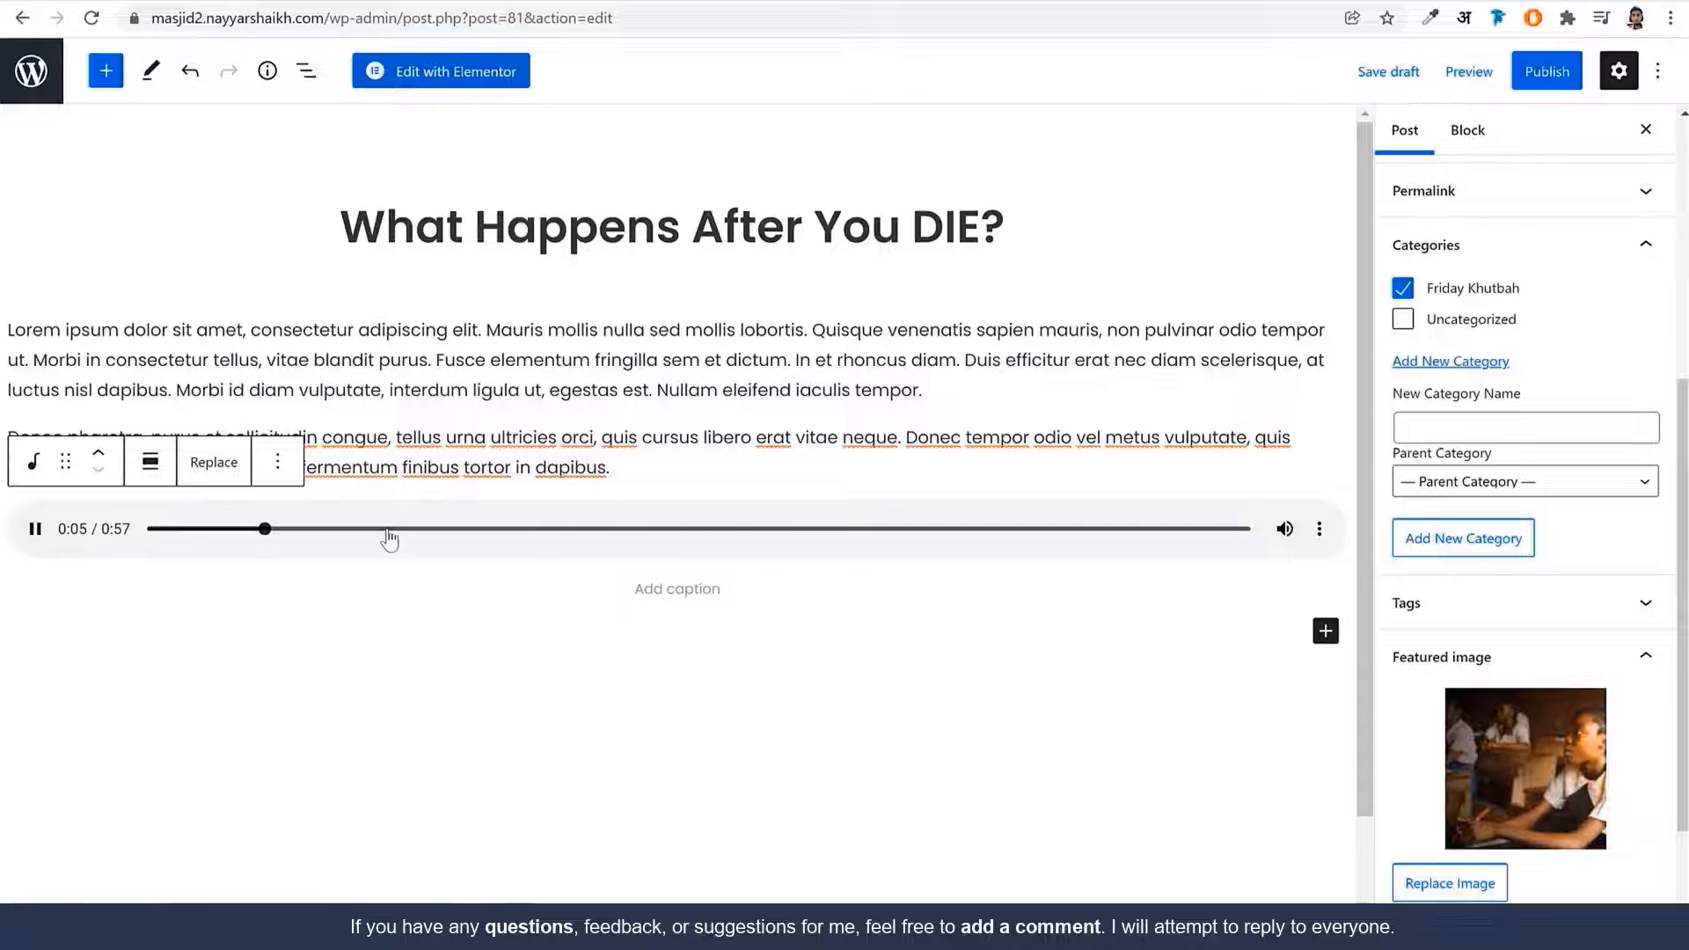
{"action": "left_click", "coordinate": [1318, 533]}
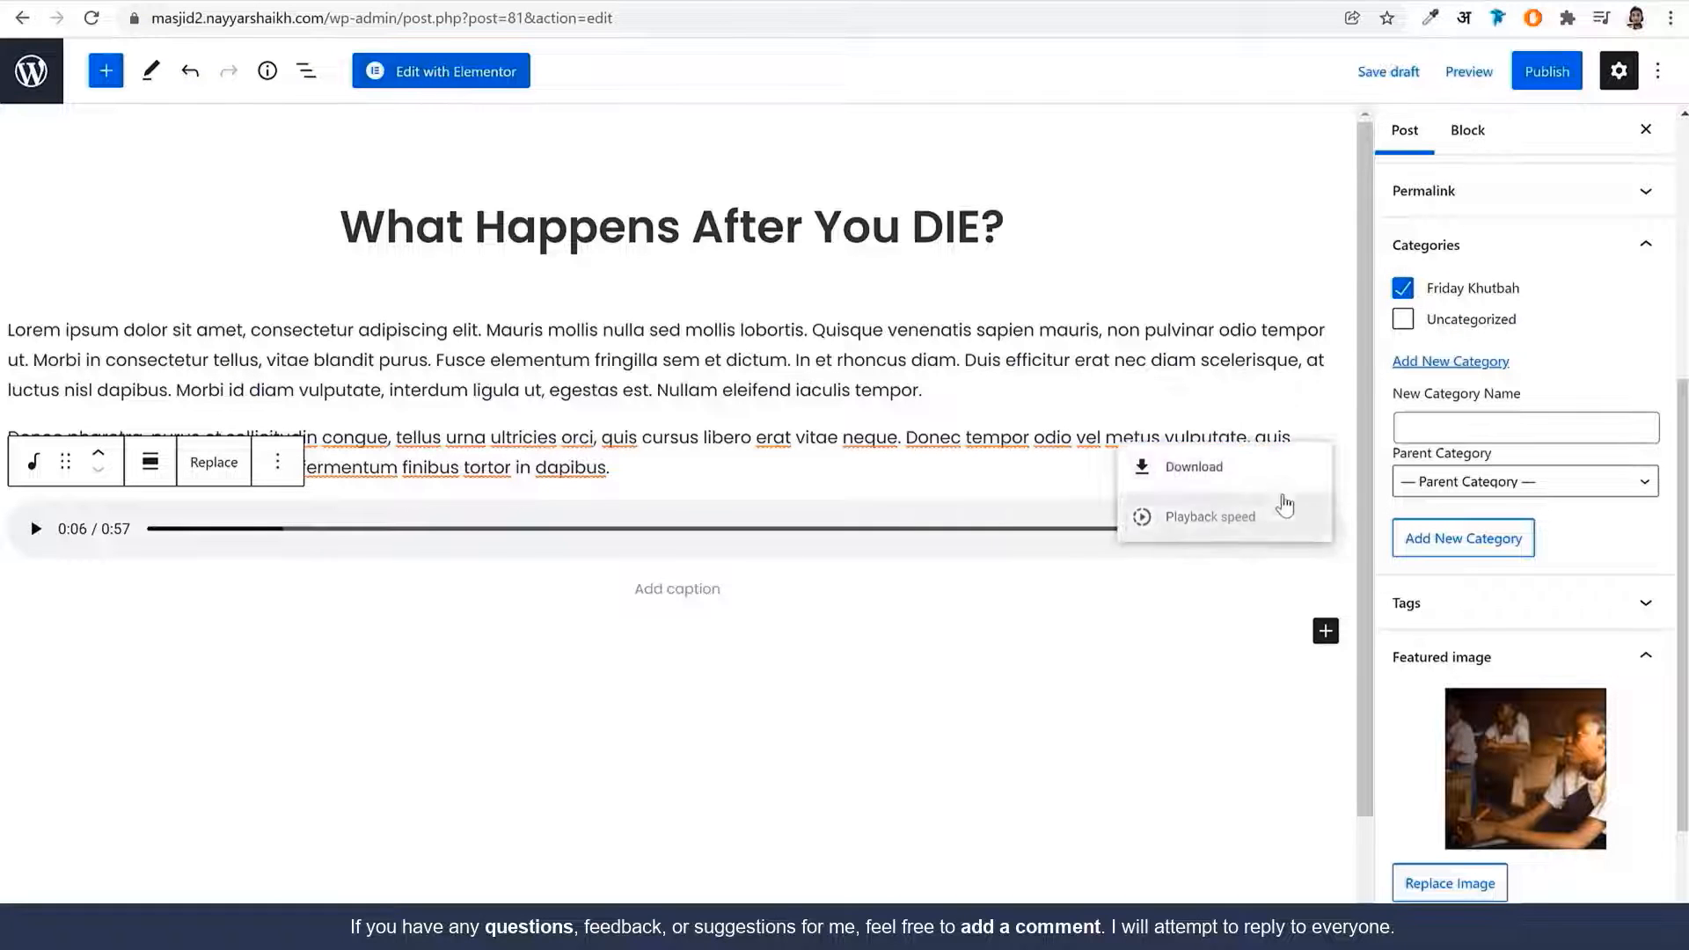
{"action": "left_click", "coordinate": [1191, 633]}
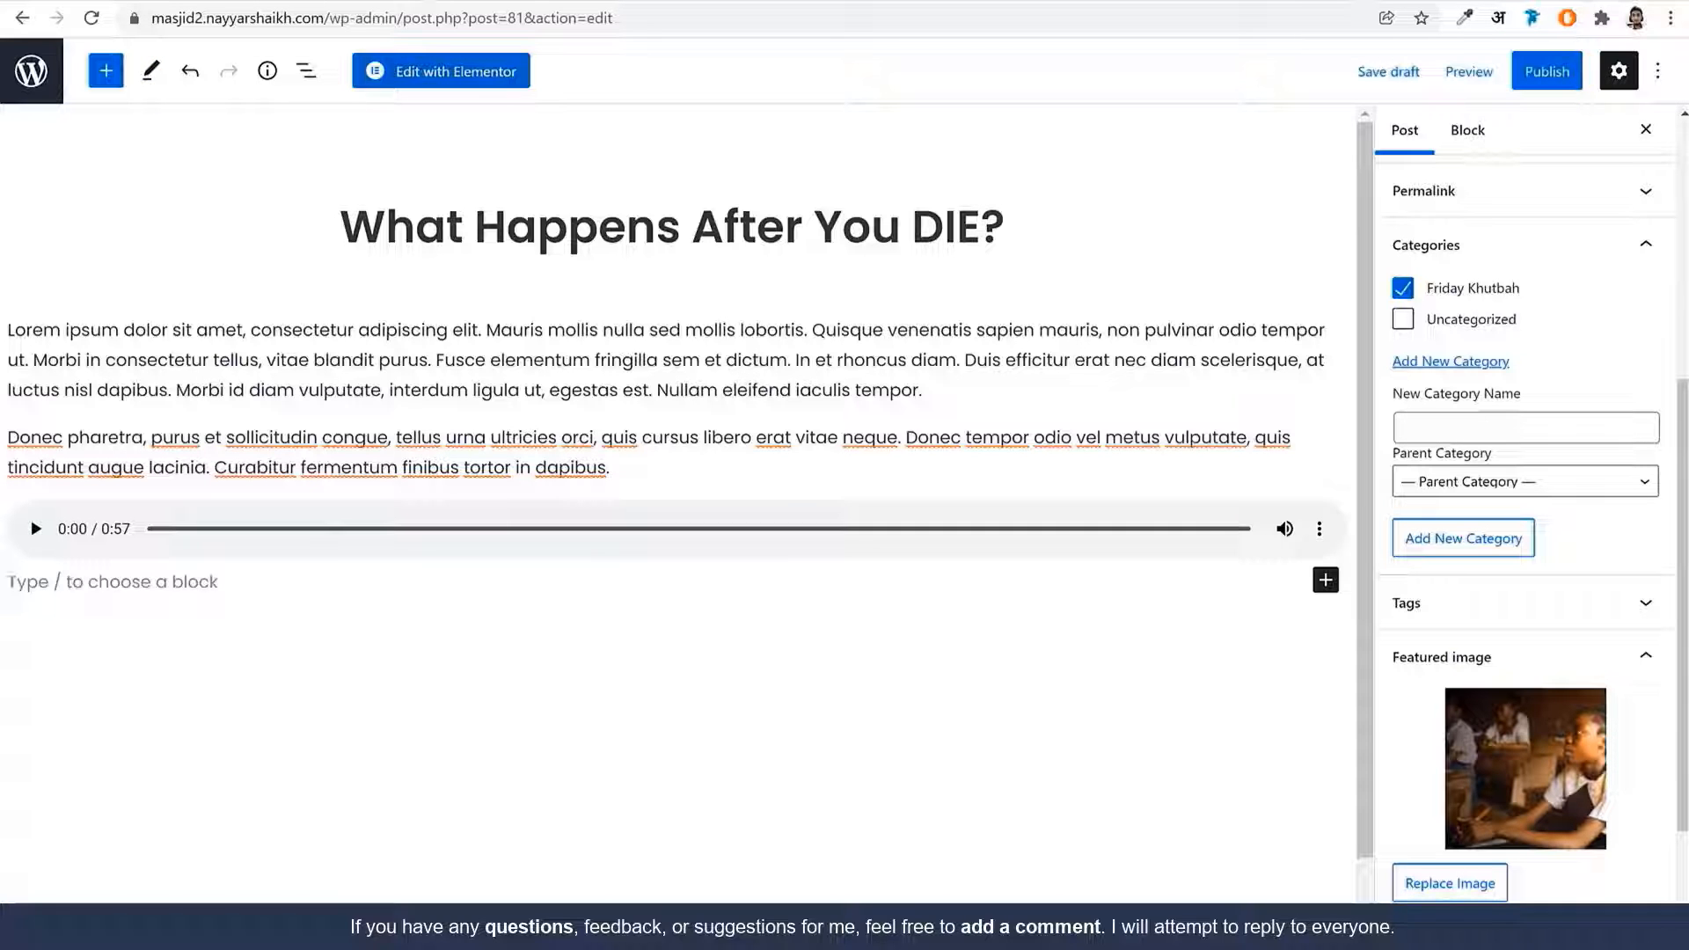
Add a YouTube block below the audio player and embed the pasted video link
{"action": "left_click", "coordinate": [107, 72]}
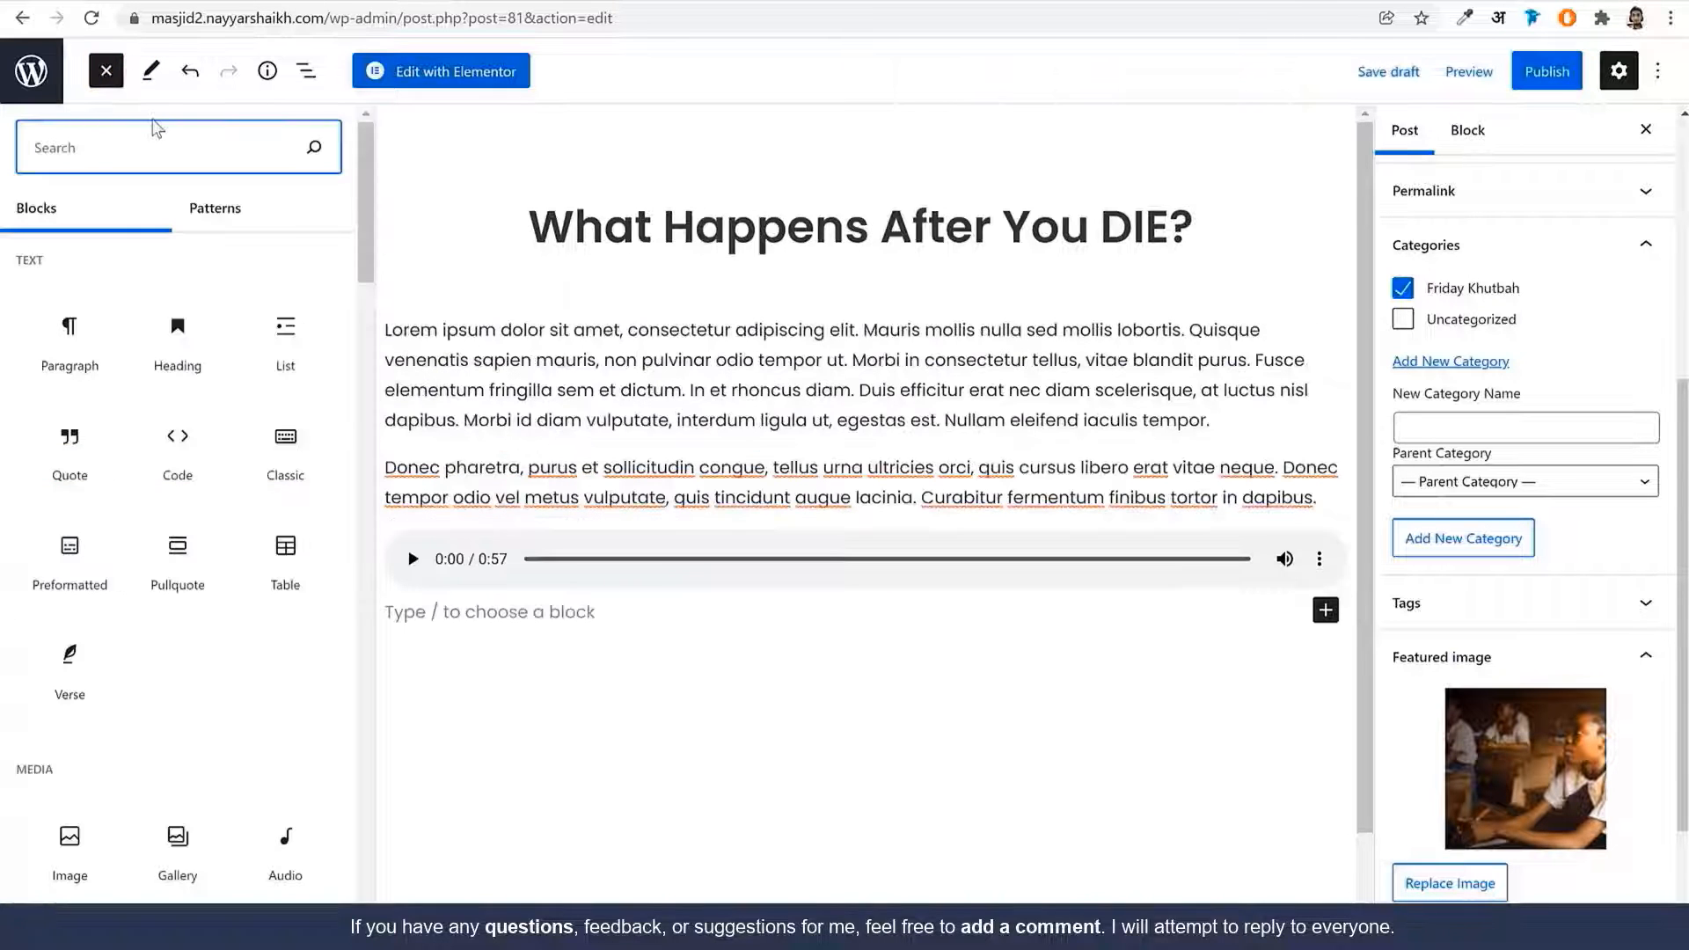
{"action": "type", "text": "vi"}
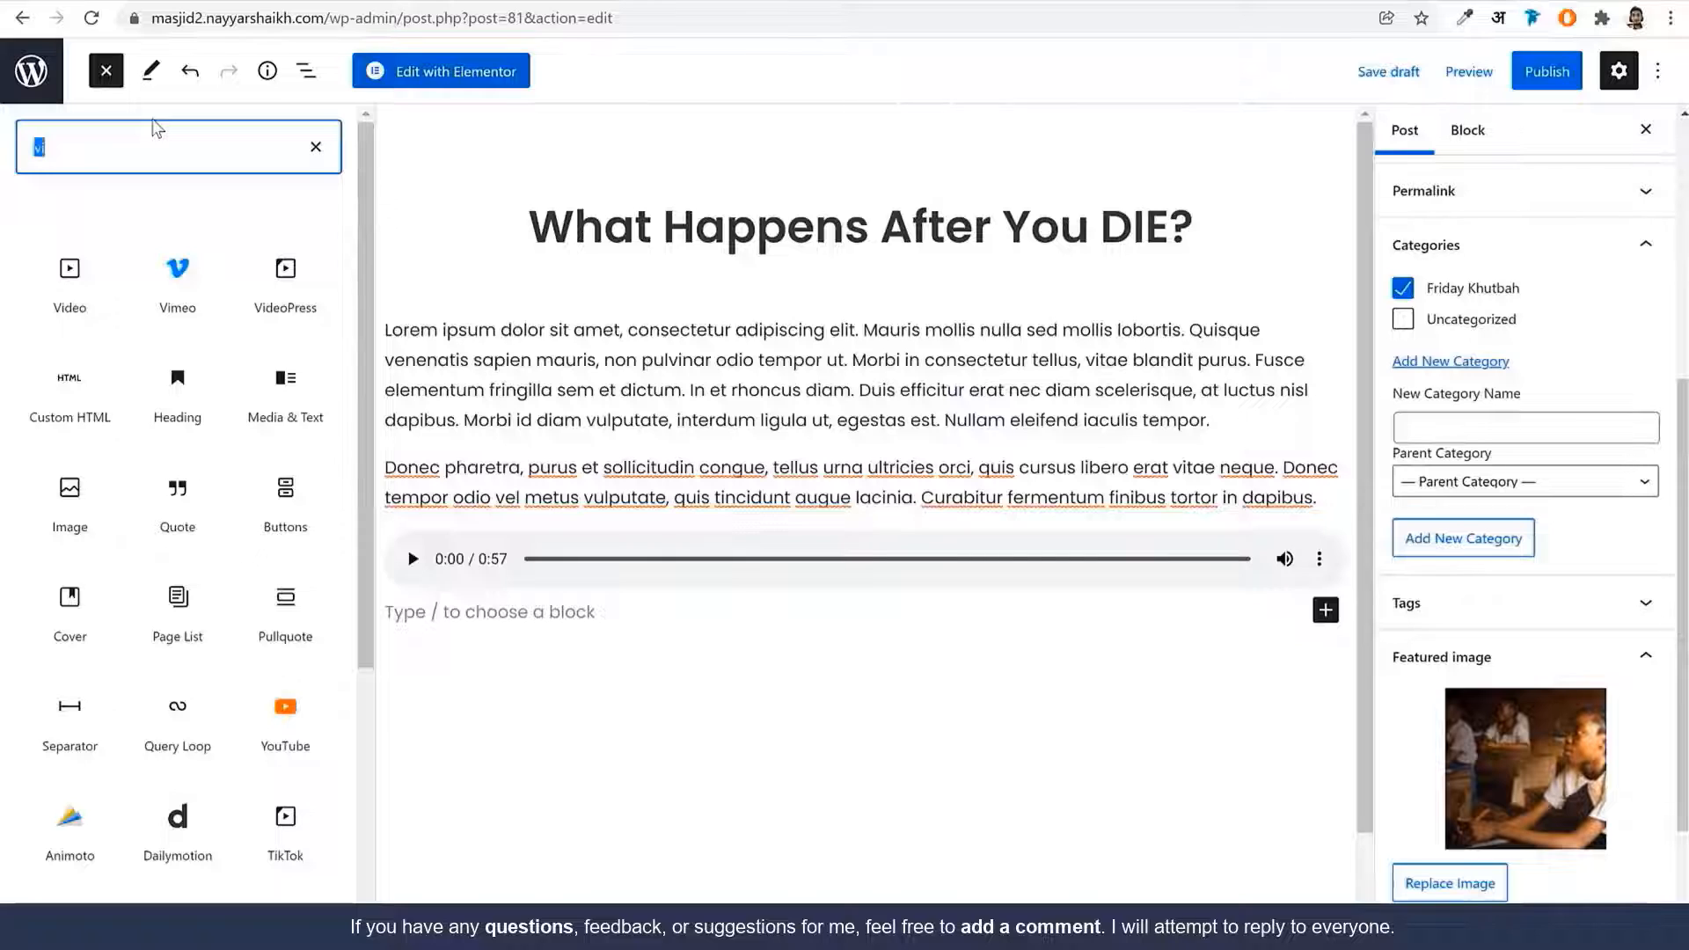
{"action": "type", "text": "you"}
{"action": "left_click", "coordinate": [72, 283]}
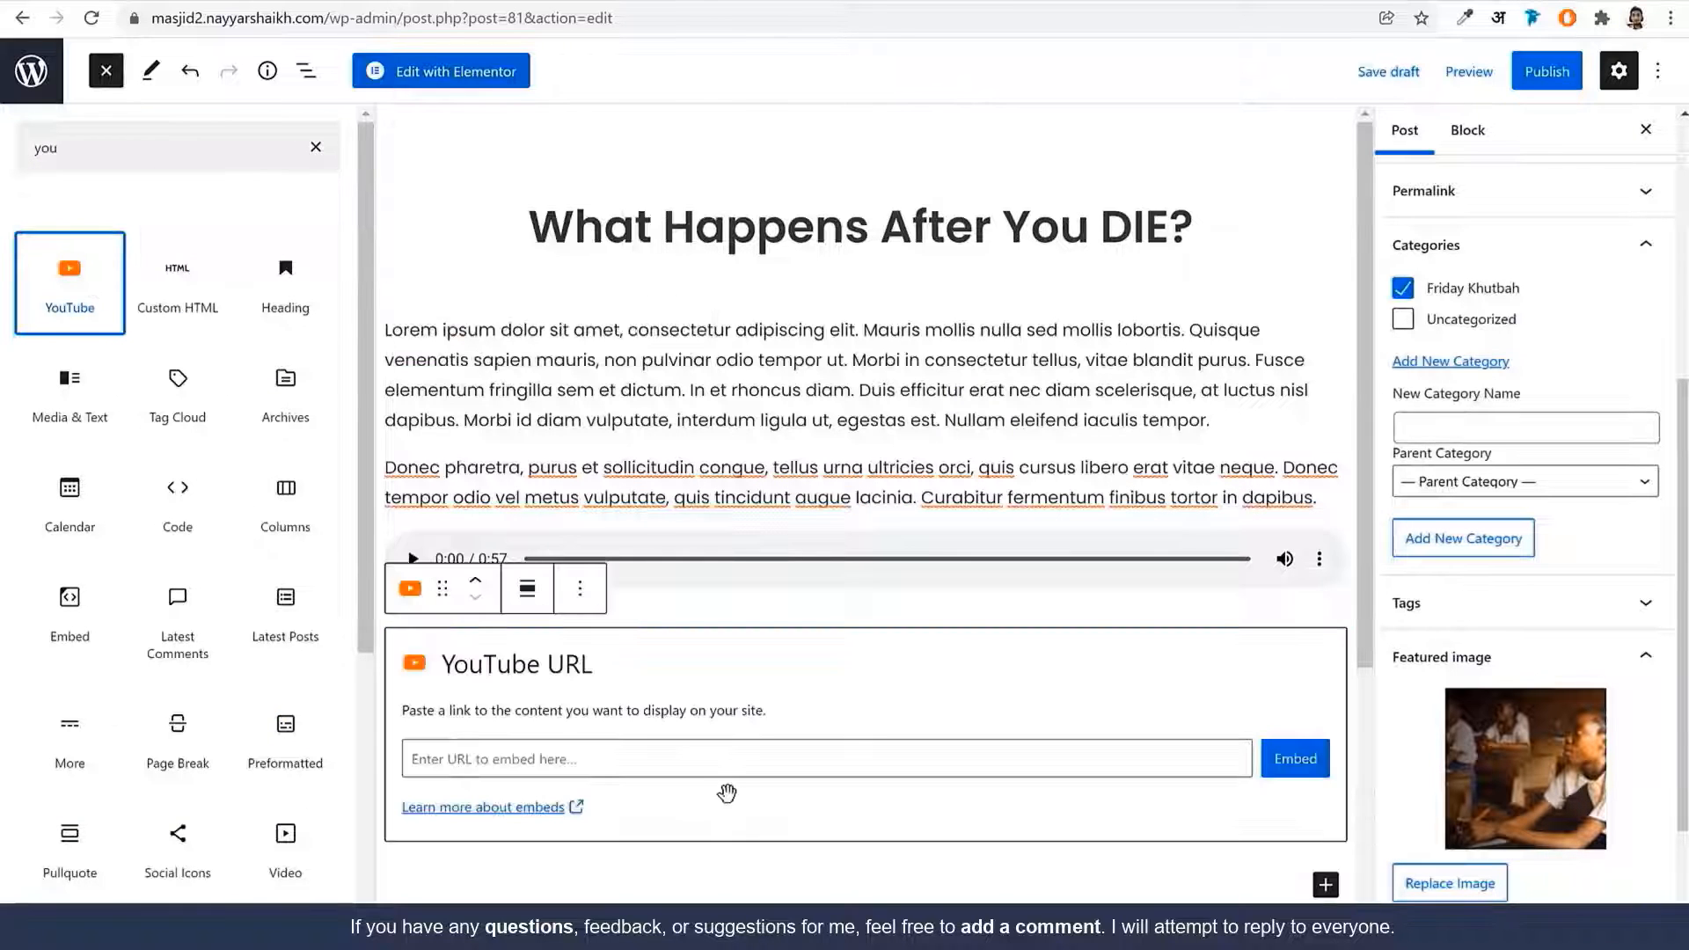
{"action": "left_click", "coordinate": [529, 730]}
{"action": "type", "text": "https://www.youtube.com/watch?v=Jmcl4Nw-TP8&t=33s"}
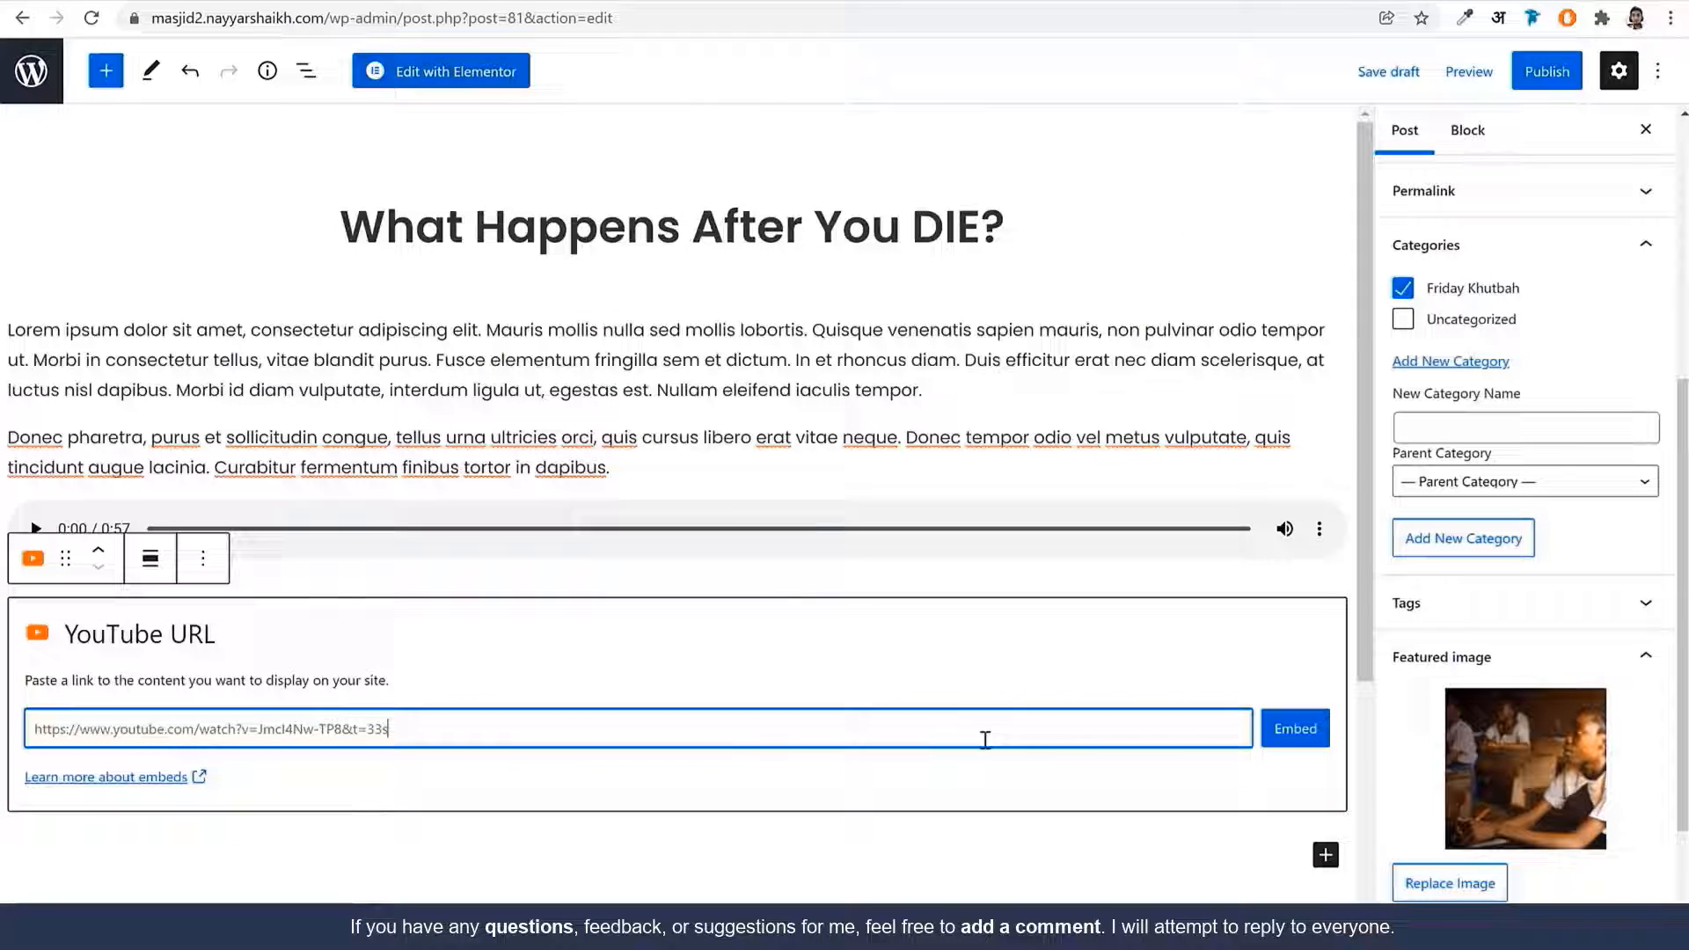
{"action": "left_click", "coordinate": [1272, 739]}
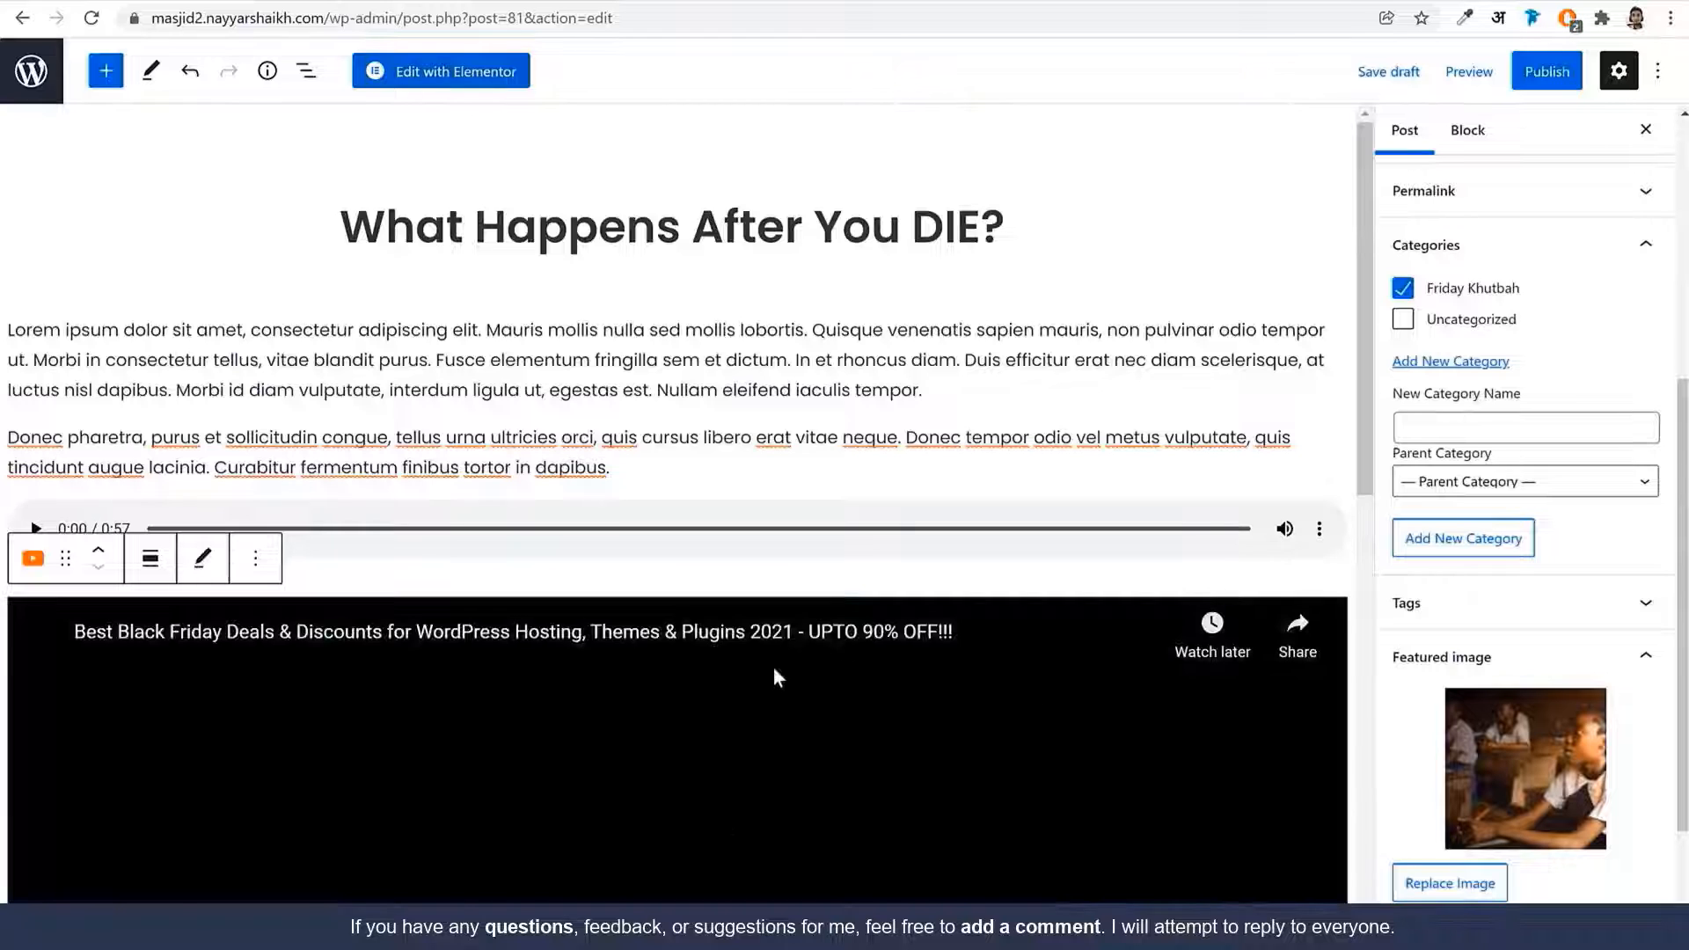
Publish the post and view it on the live site
{"action": "left_click", "coordinate": [1539, 85]}
{"action": "left_click", "coordinate": [1526, 71]}
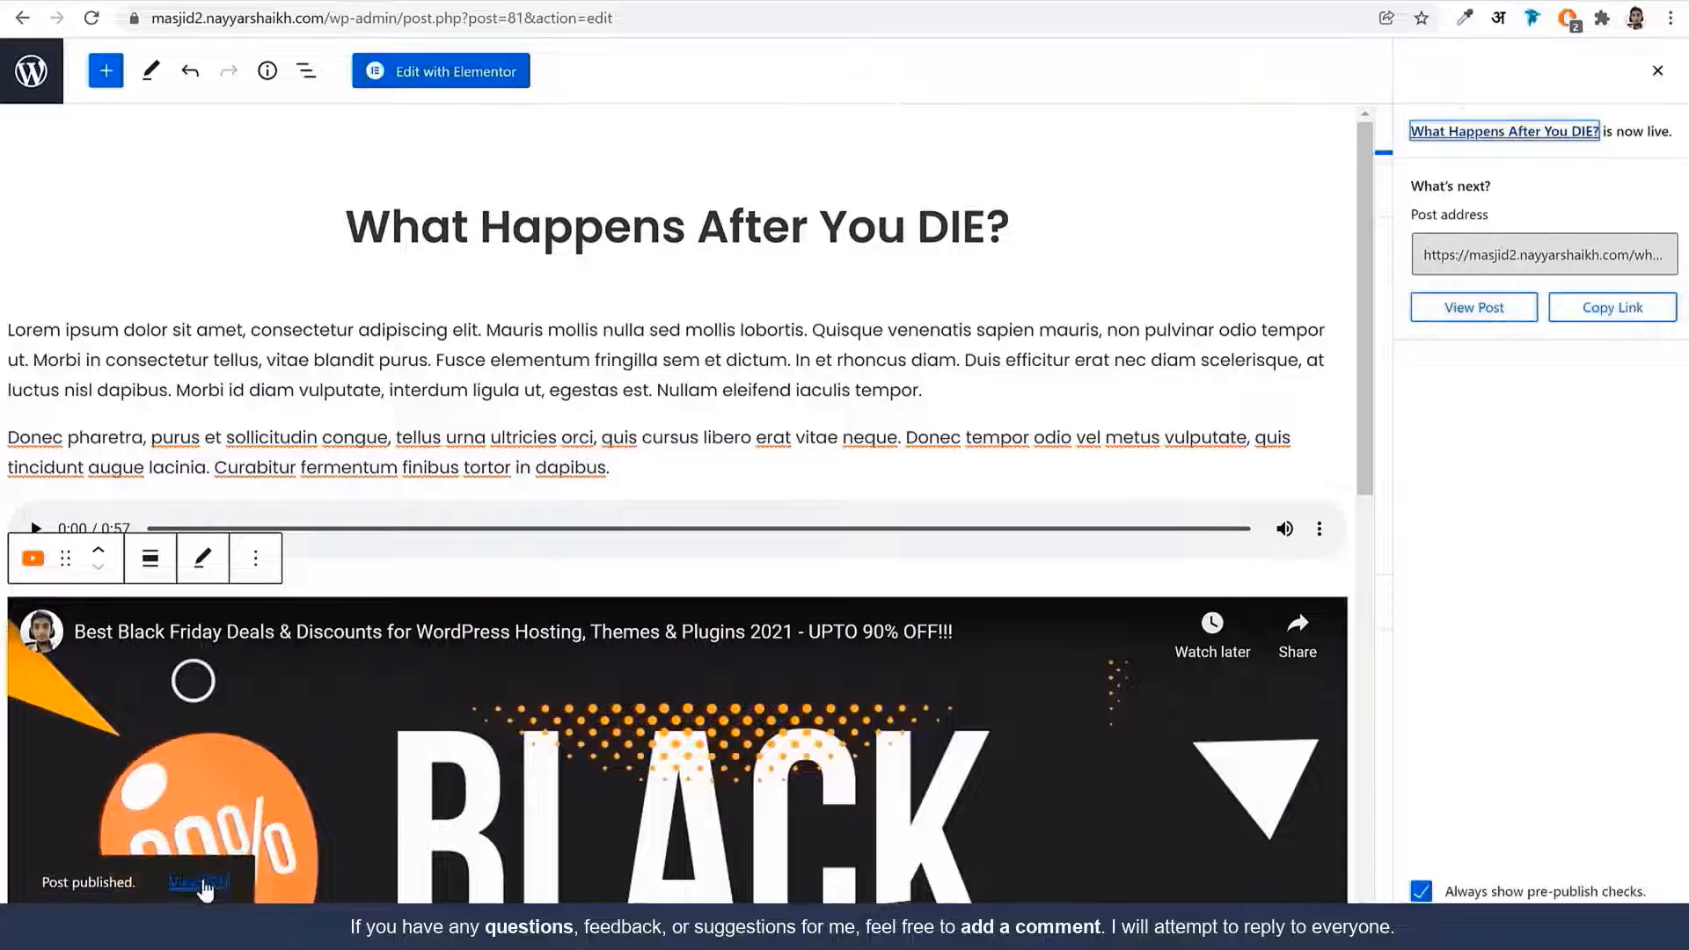
{"action": "left_click", "coordinate": [199, 882]}
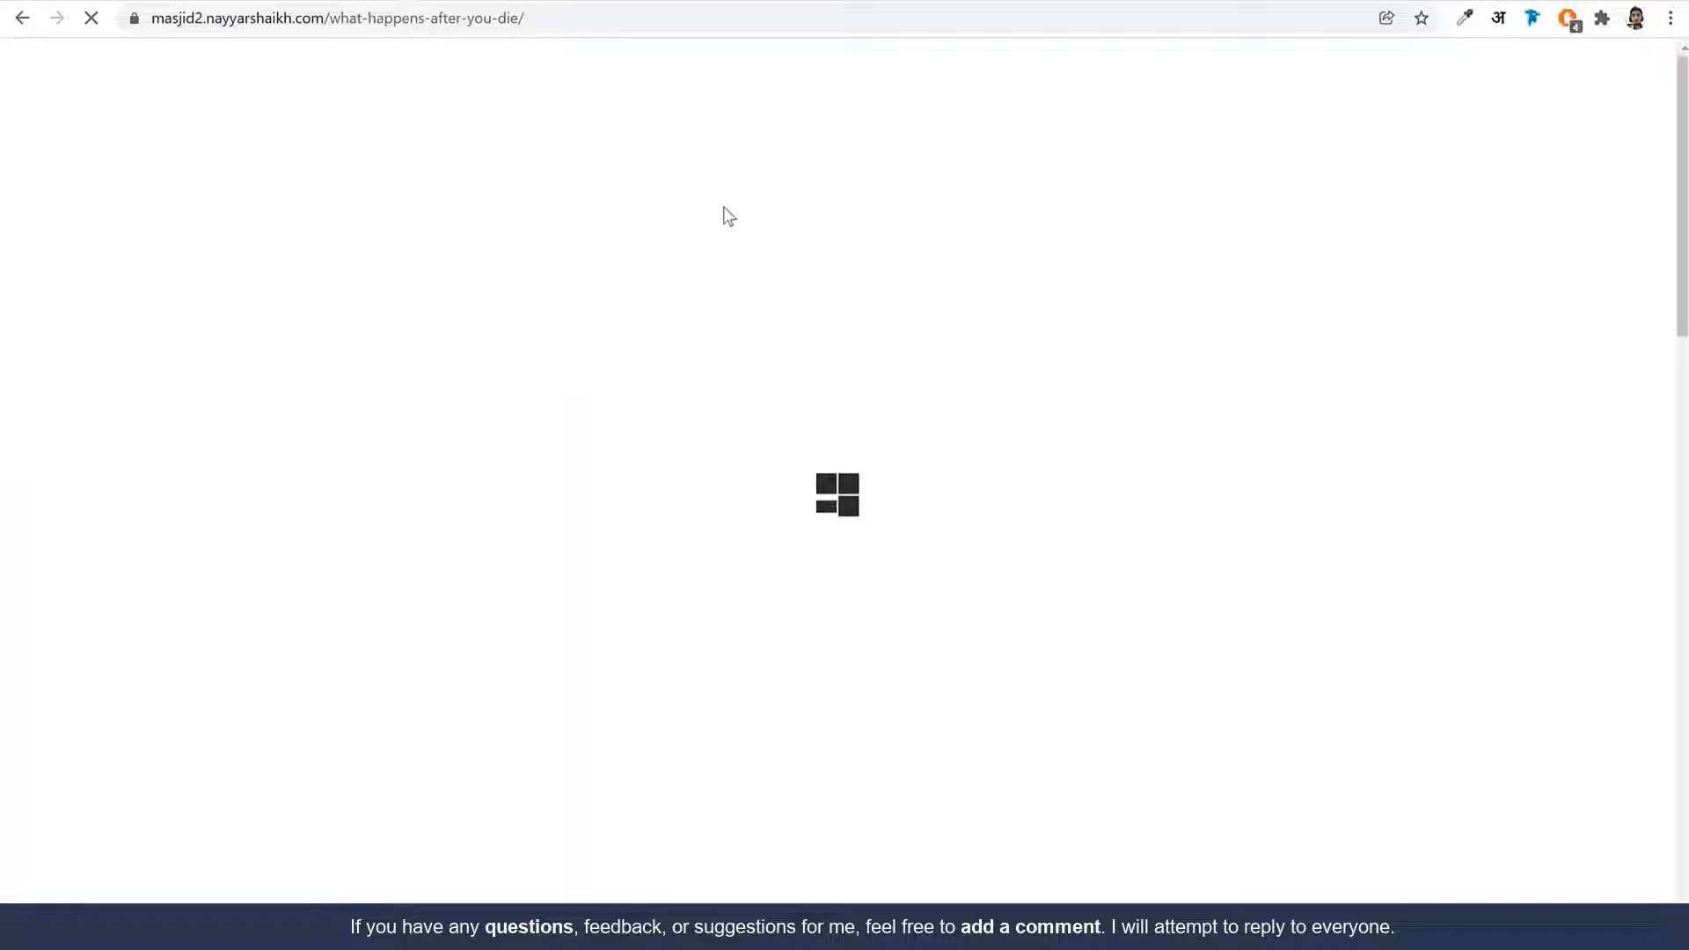
Scroll through the live post, checking its paragraphs, audio player and embedded YouTube video
{"action": "left_click_drag", "start_coordinate": [313, 333], "coordinate": [697, 329]}
{"action": "left_click", "coordinate": [643, 354]}
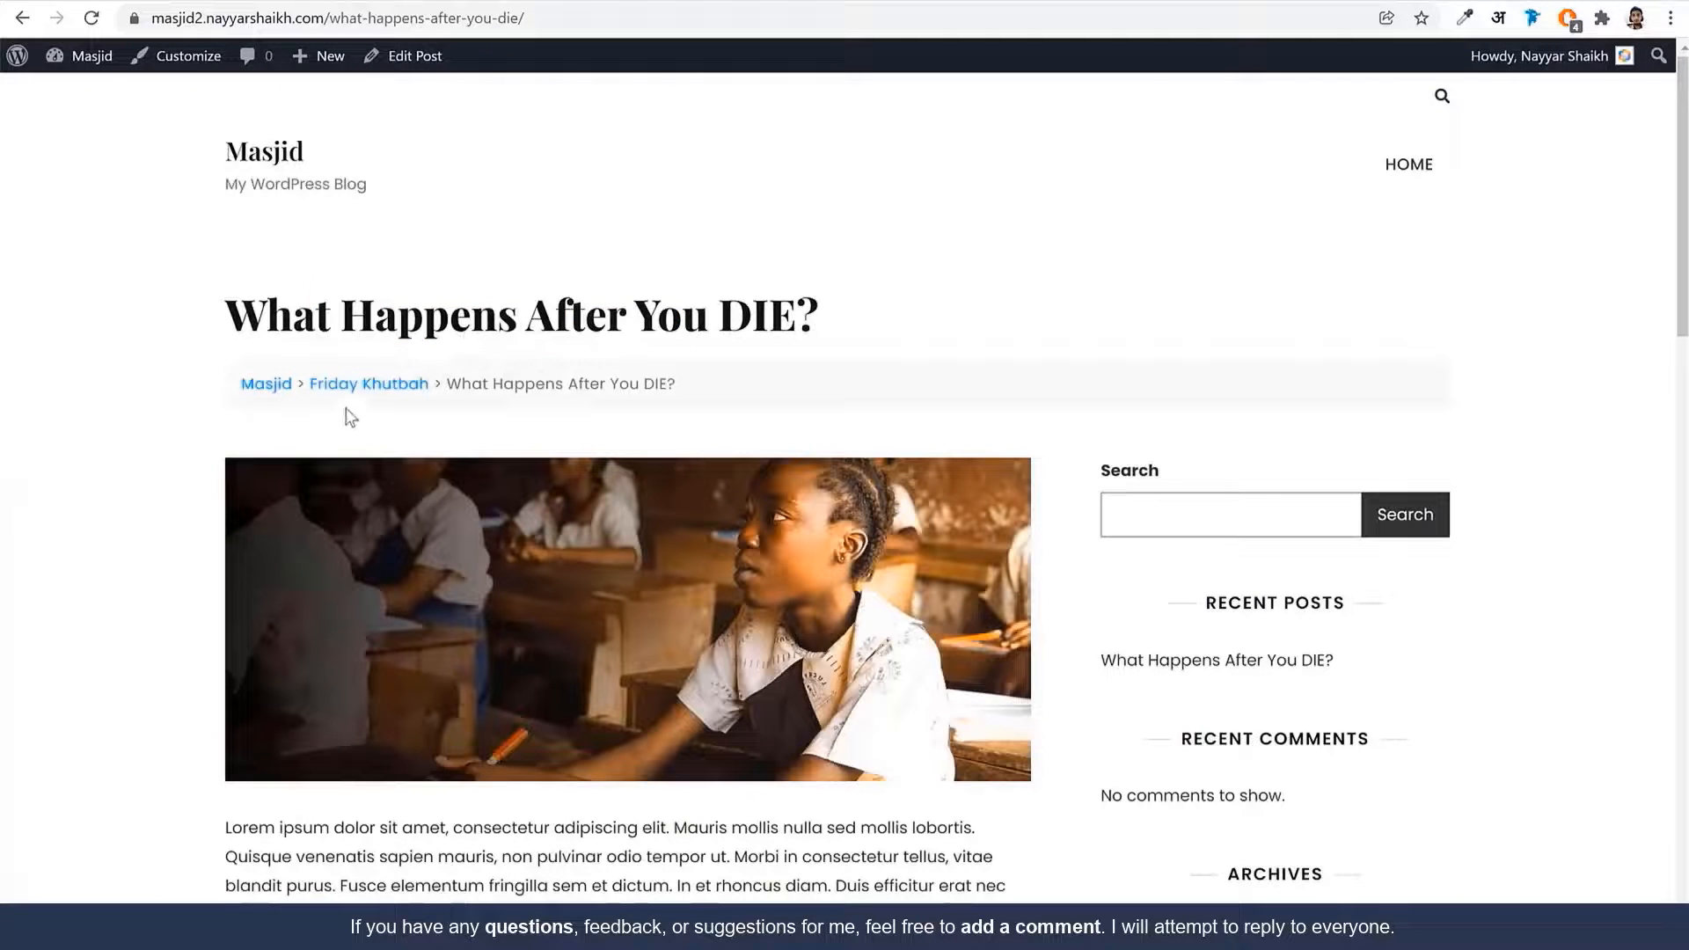
{"action": "scroll", "coordinate": [673, 440], "scroll_direction": "down", "scroll_amount": 4}
{"action": "left_click_drag", "start_coordinate": [231, 422], "coordinate": [476, 565]}
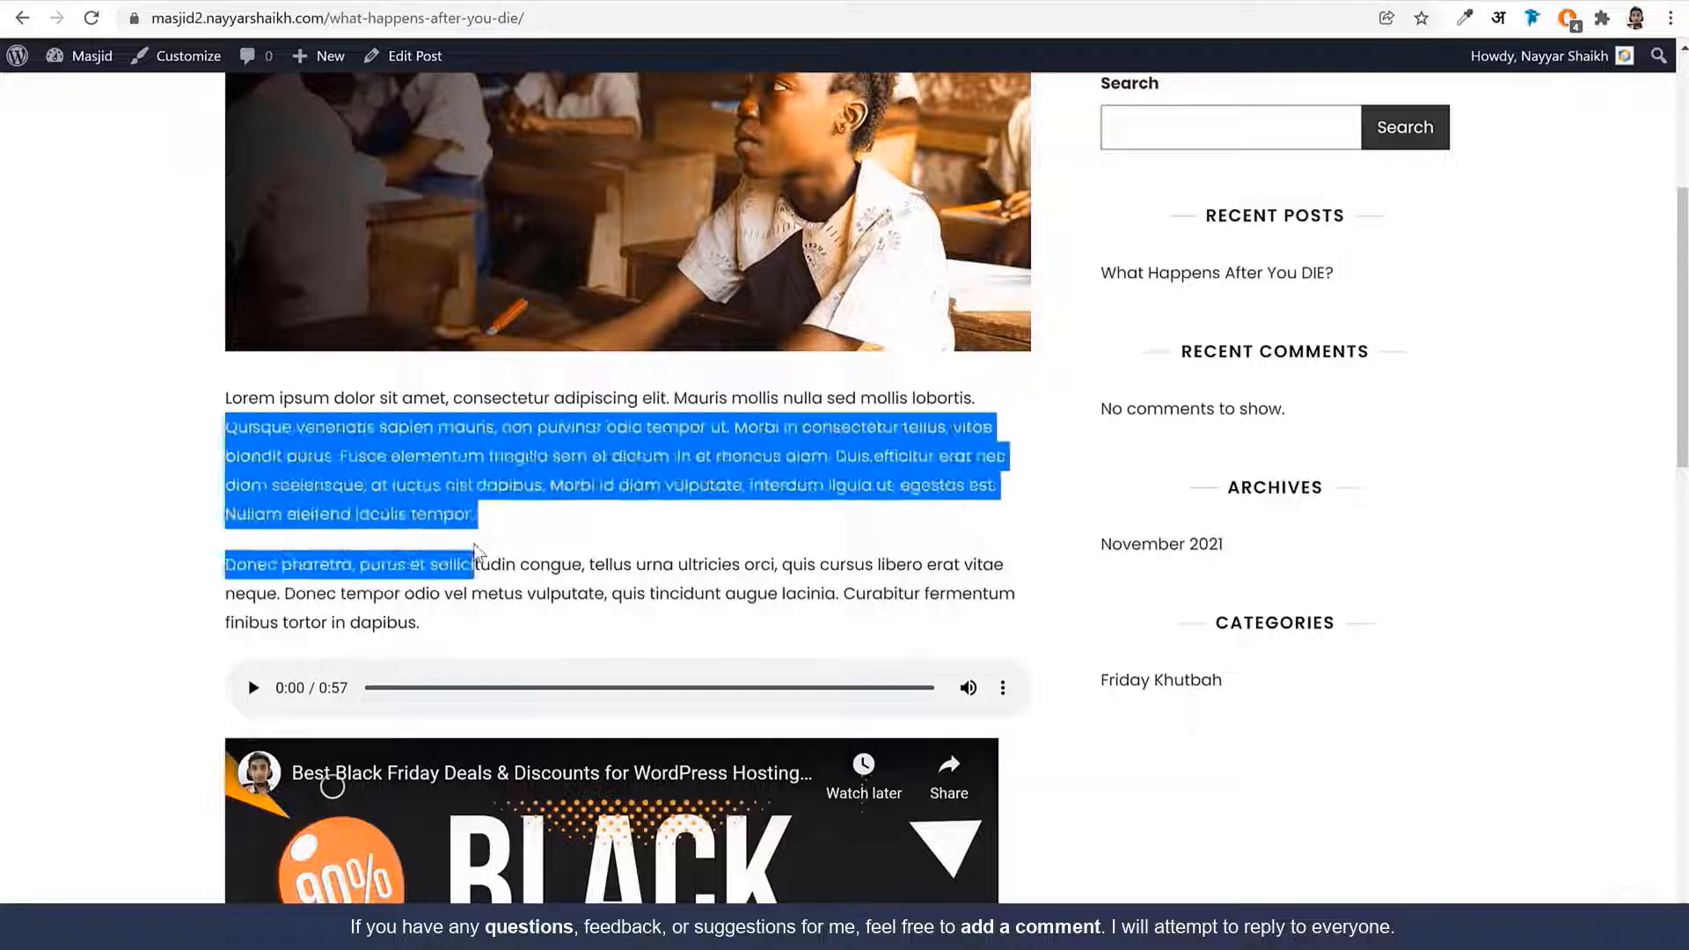
{"action": "left_click", "coordinate": [510, 561]}
{"action": "scroll", "coordinate": [526, 561], "scroll_direction": "down", "scroll_amount": 1}
{"action": "scroll", "coordinate": [526, 561], "scroll_direction": "down", "scroll_amount": 3}
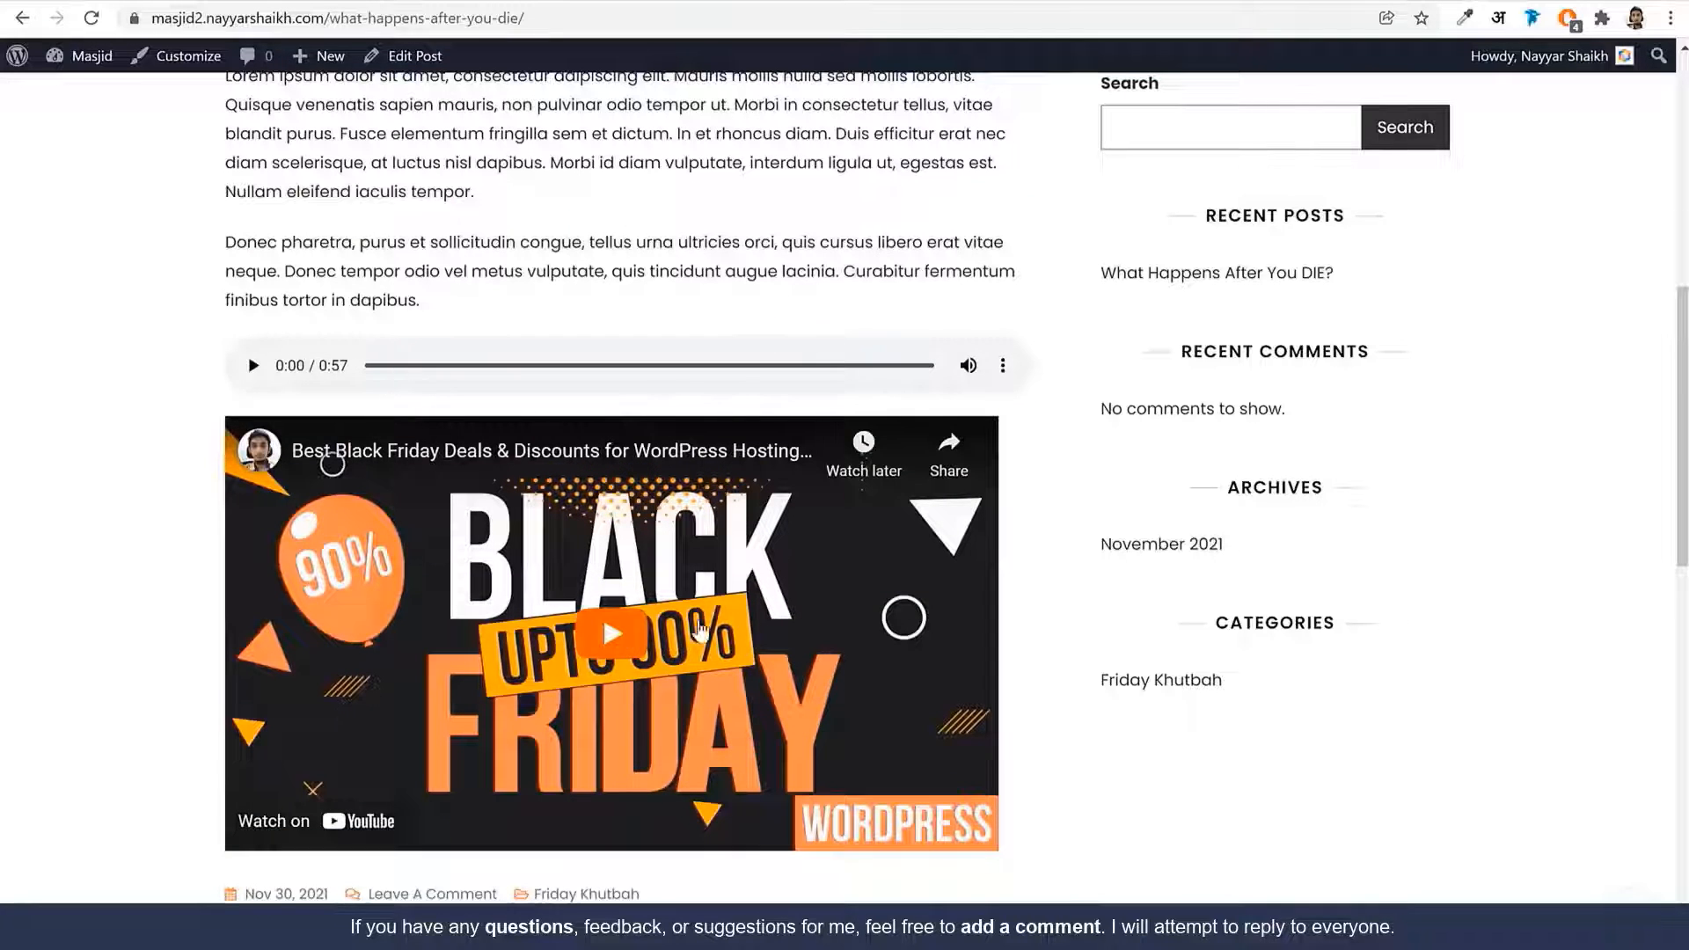
{"action": "scroll", "coordinate": [1097, 694], "scroll_direction": "down", "scroll_amount": 10}
{"action": "scroll", "coordinate": [1097, 694], "scroll_direction": "up", "scroll_amount": 14}
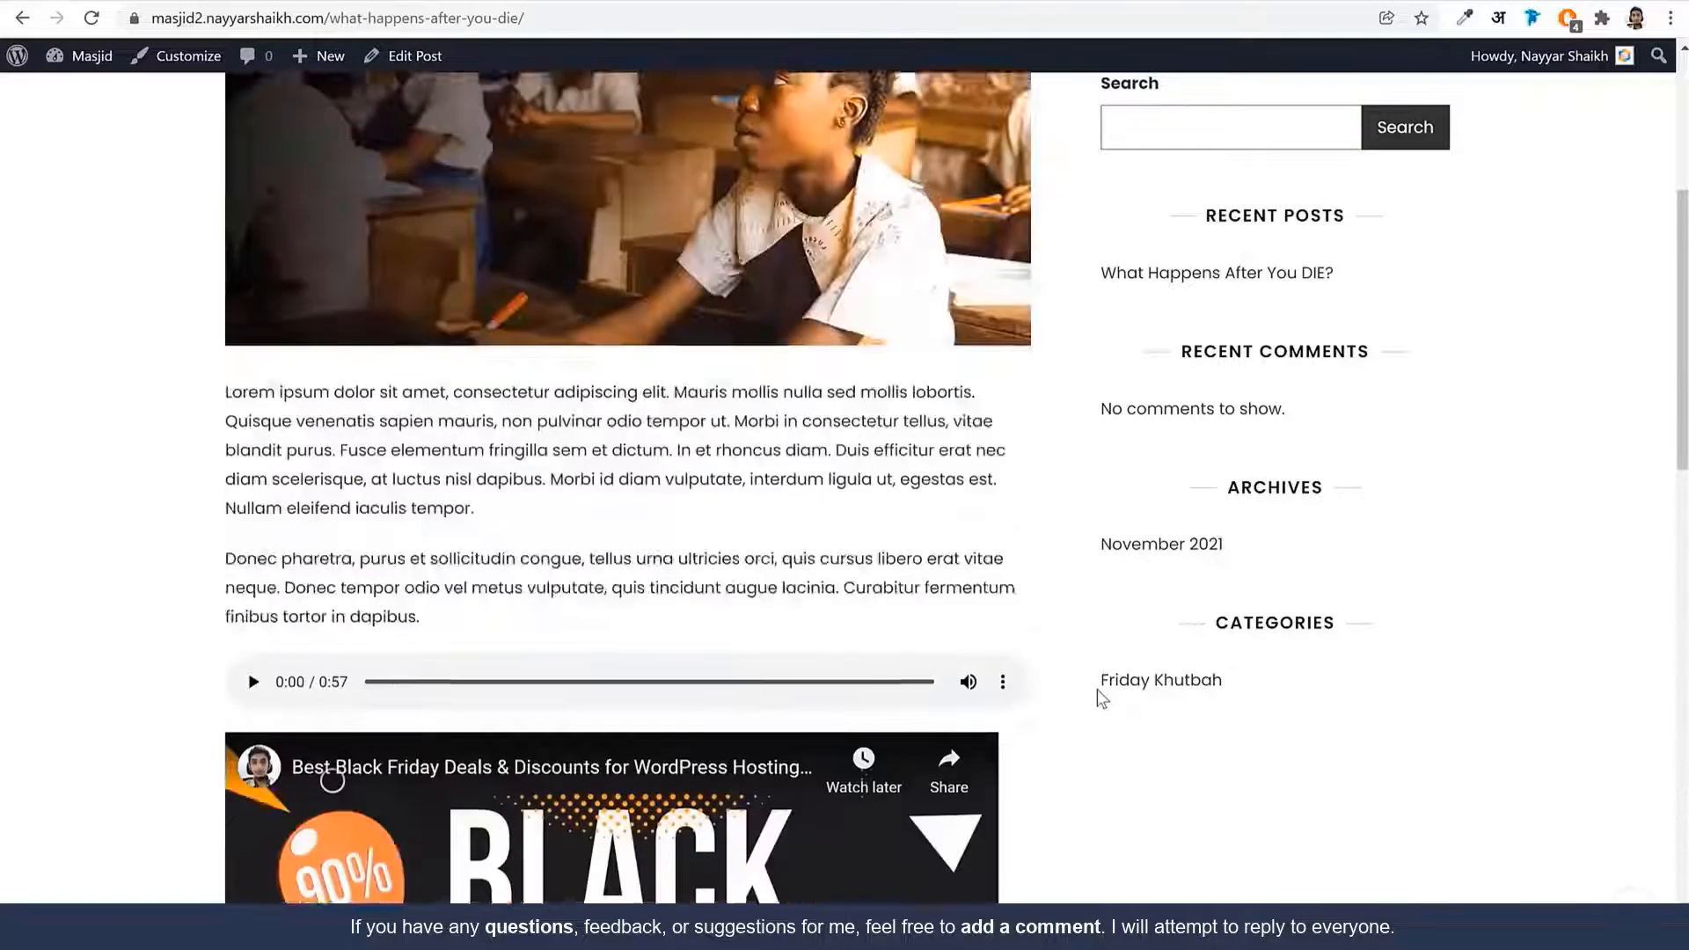
{"action": "scroll", "coordinate": [1101, 698], "scroll_direction": "up", "scroll_amount": 5}
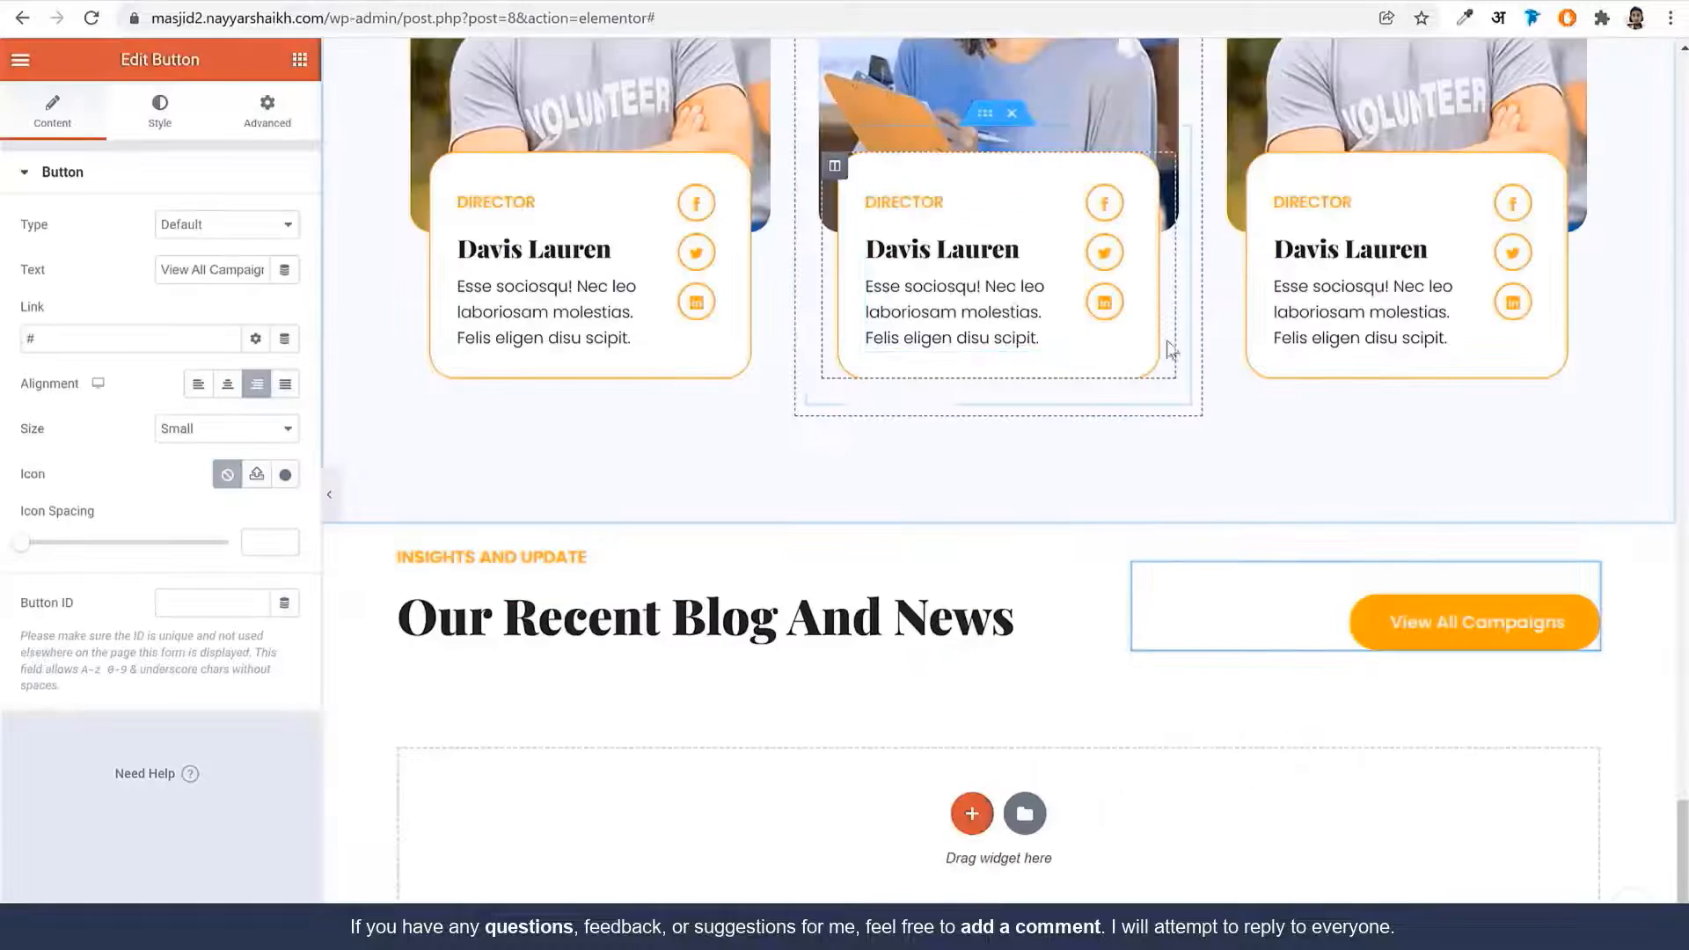
Place a Sina Blog Post widget below the Our Recent Blog And News heading
{"action": "scroll", "coordinate": [1300, 573], "scroll_direction": "down", "scroll_amount": 2}
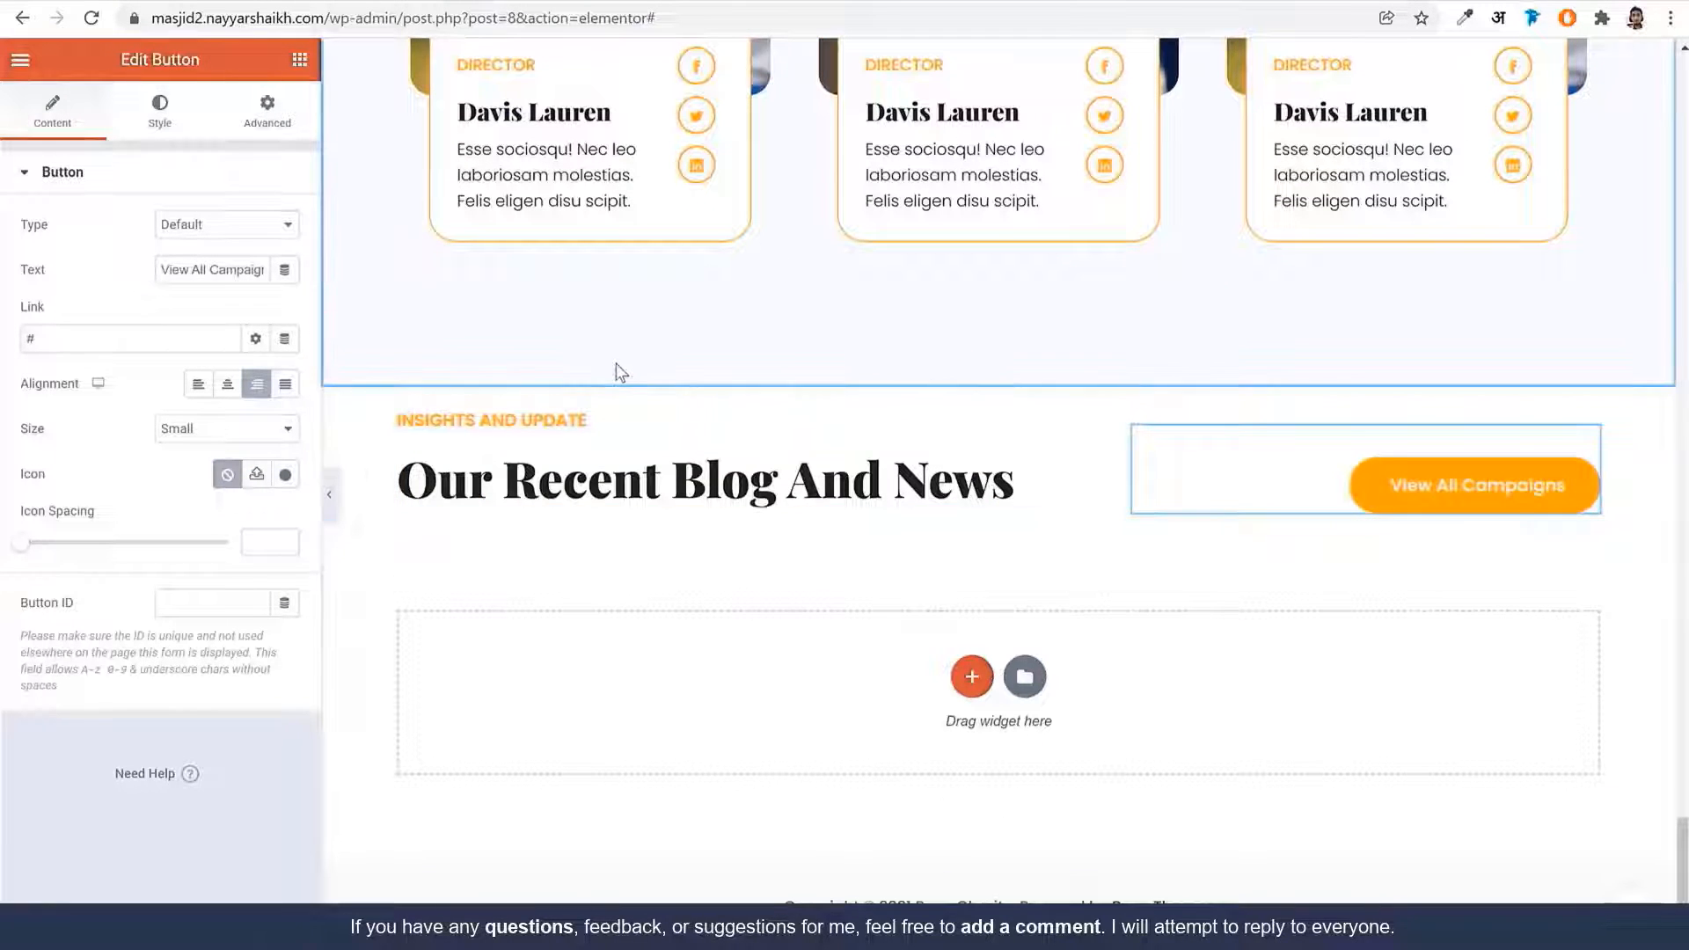
{"action": "left_click", "coordinate": [299, 58]}
{"action": "type", "text": "blog"}
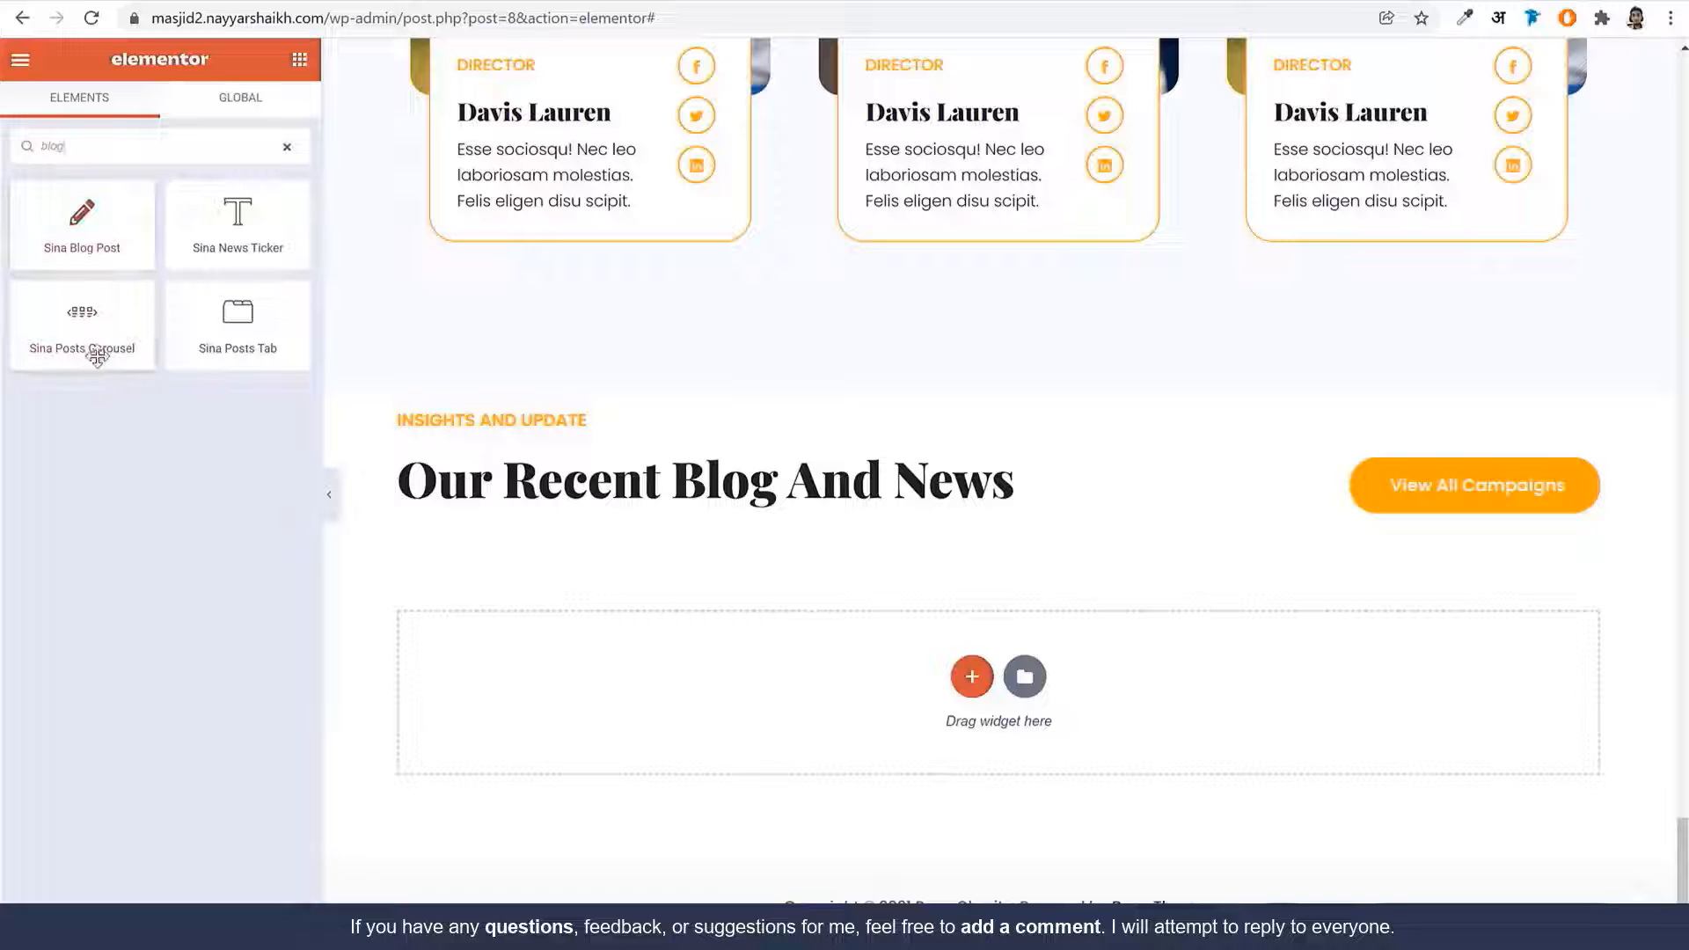
{"action": "left_click_drag", "start_coordinate": [75, 227], "coordinate": [1205, 620]}
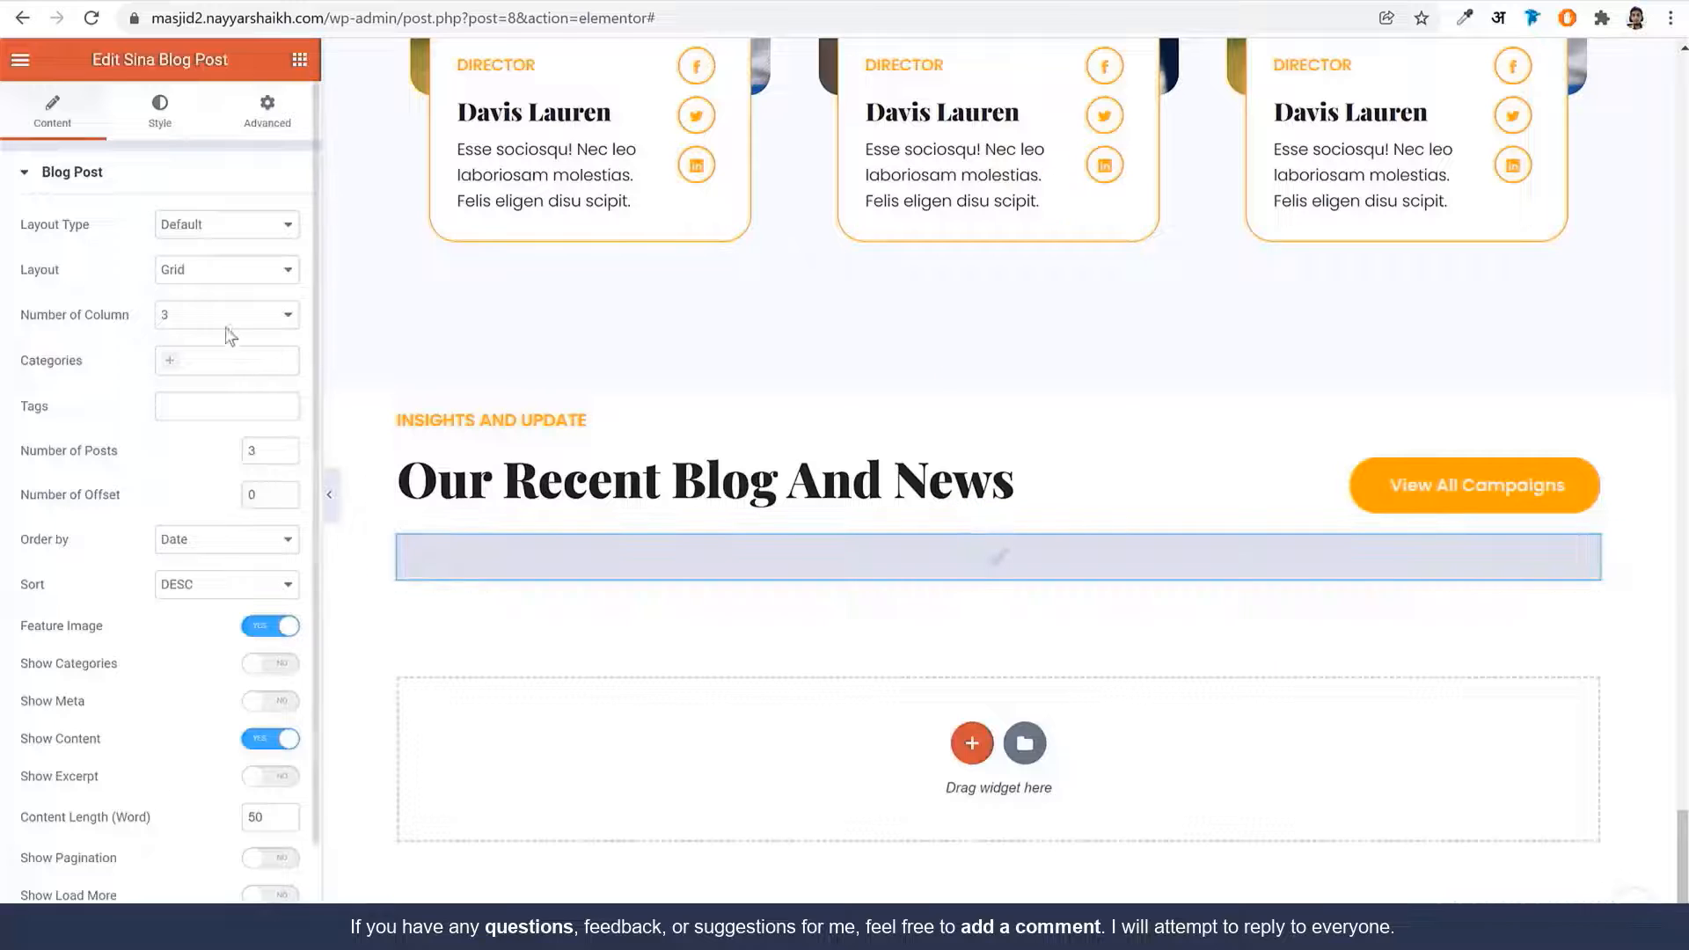
Try a list layout with 2 posts, turn on categories, and toggle Thumb Right on and off
{"action": "left_click", "coordinate": [221, 280]}
{"action": "left_click", "coordinate": [218, 312]}
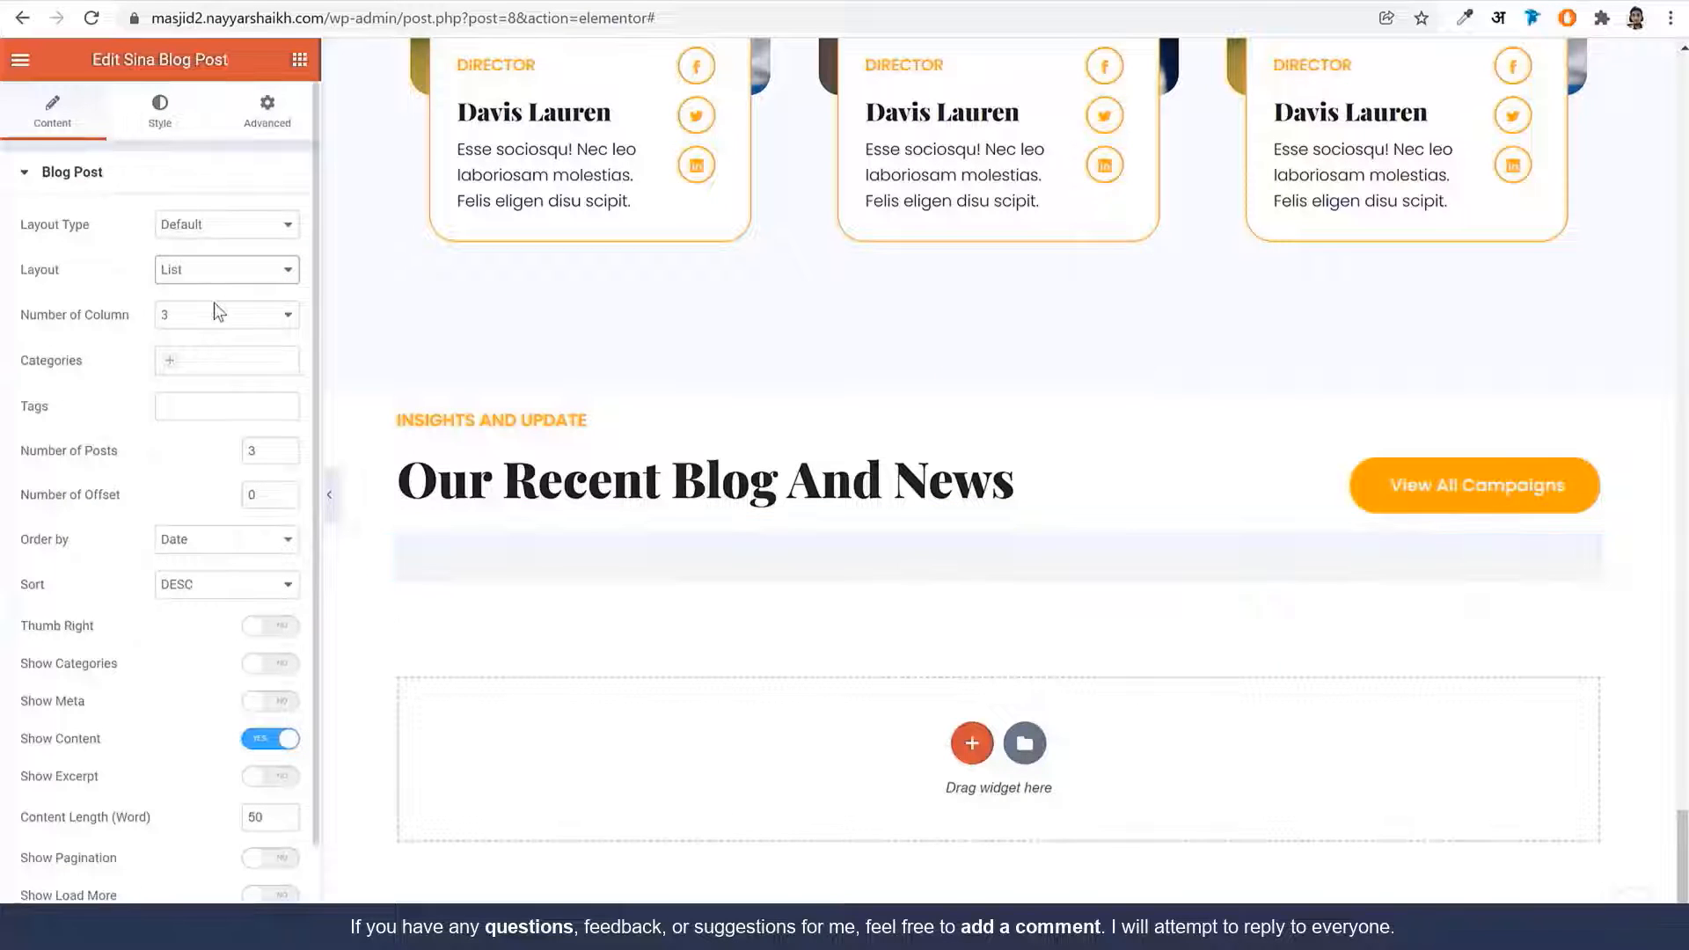
{"action": "scroll", "coordinate": [924, 618], "scroll_direction": "down", "scroll_amount": 2}
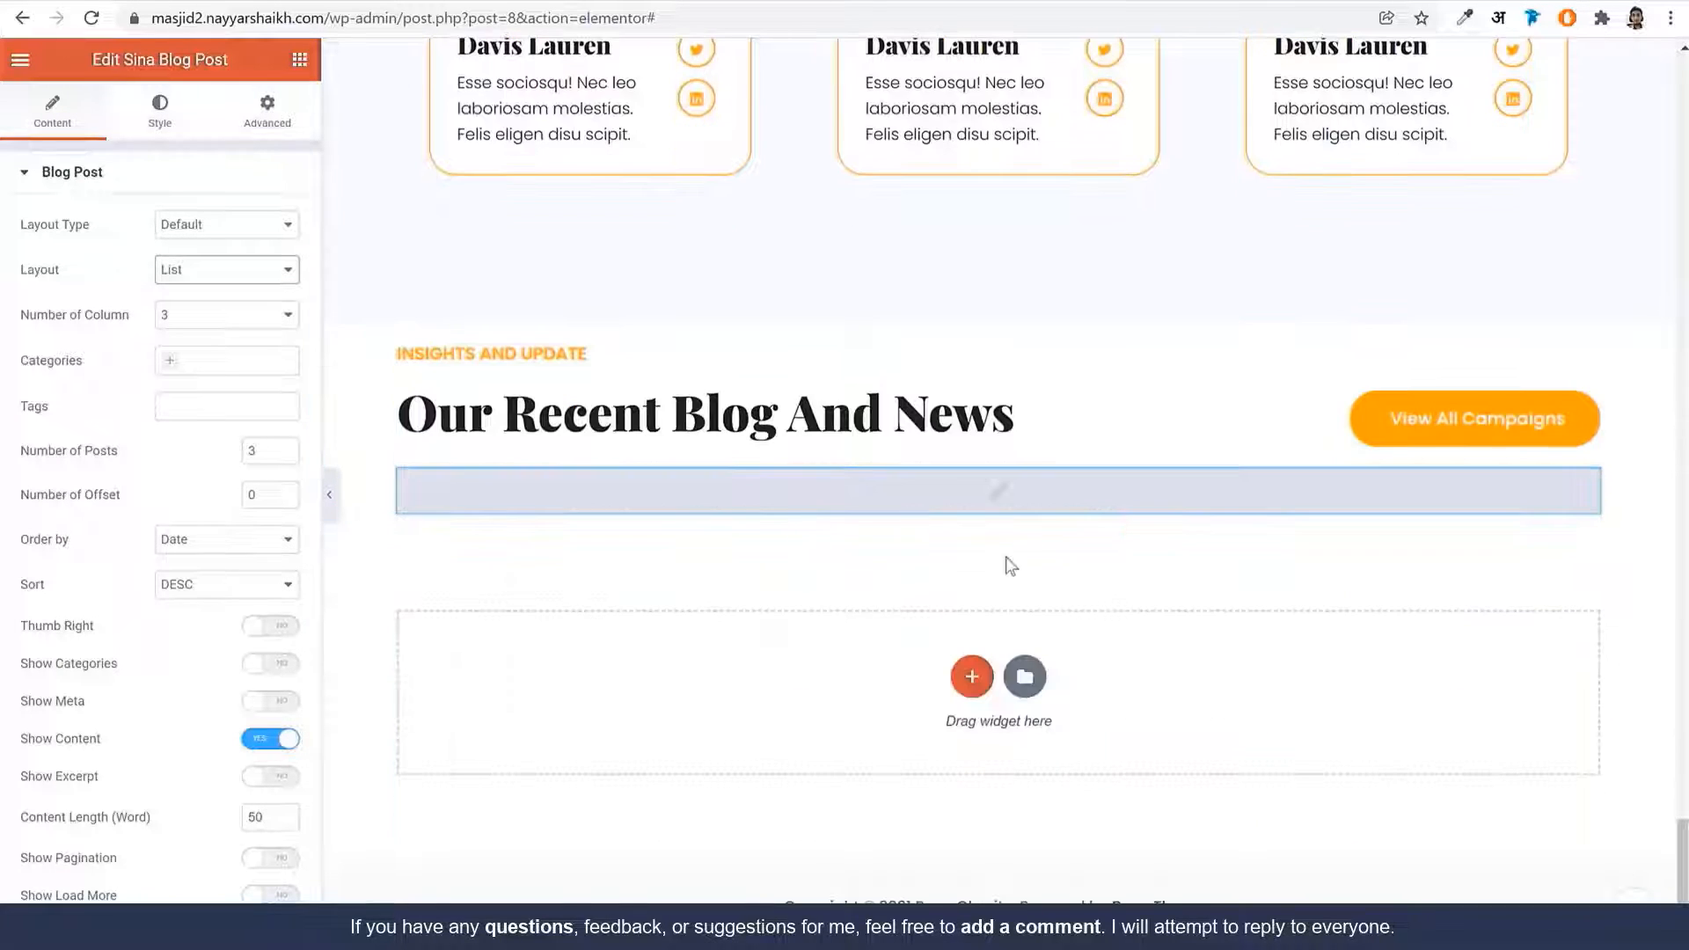
{"action": "left_click", "coordinate": [285, 456]}
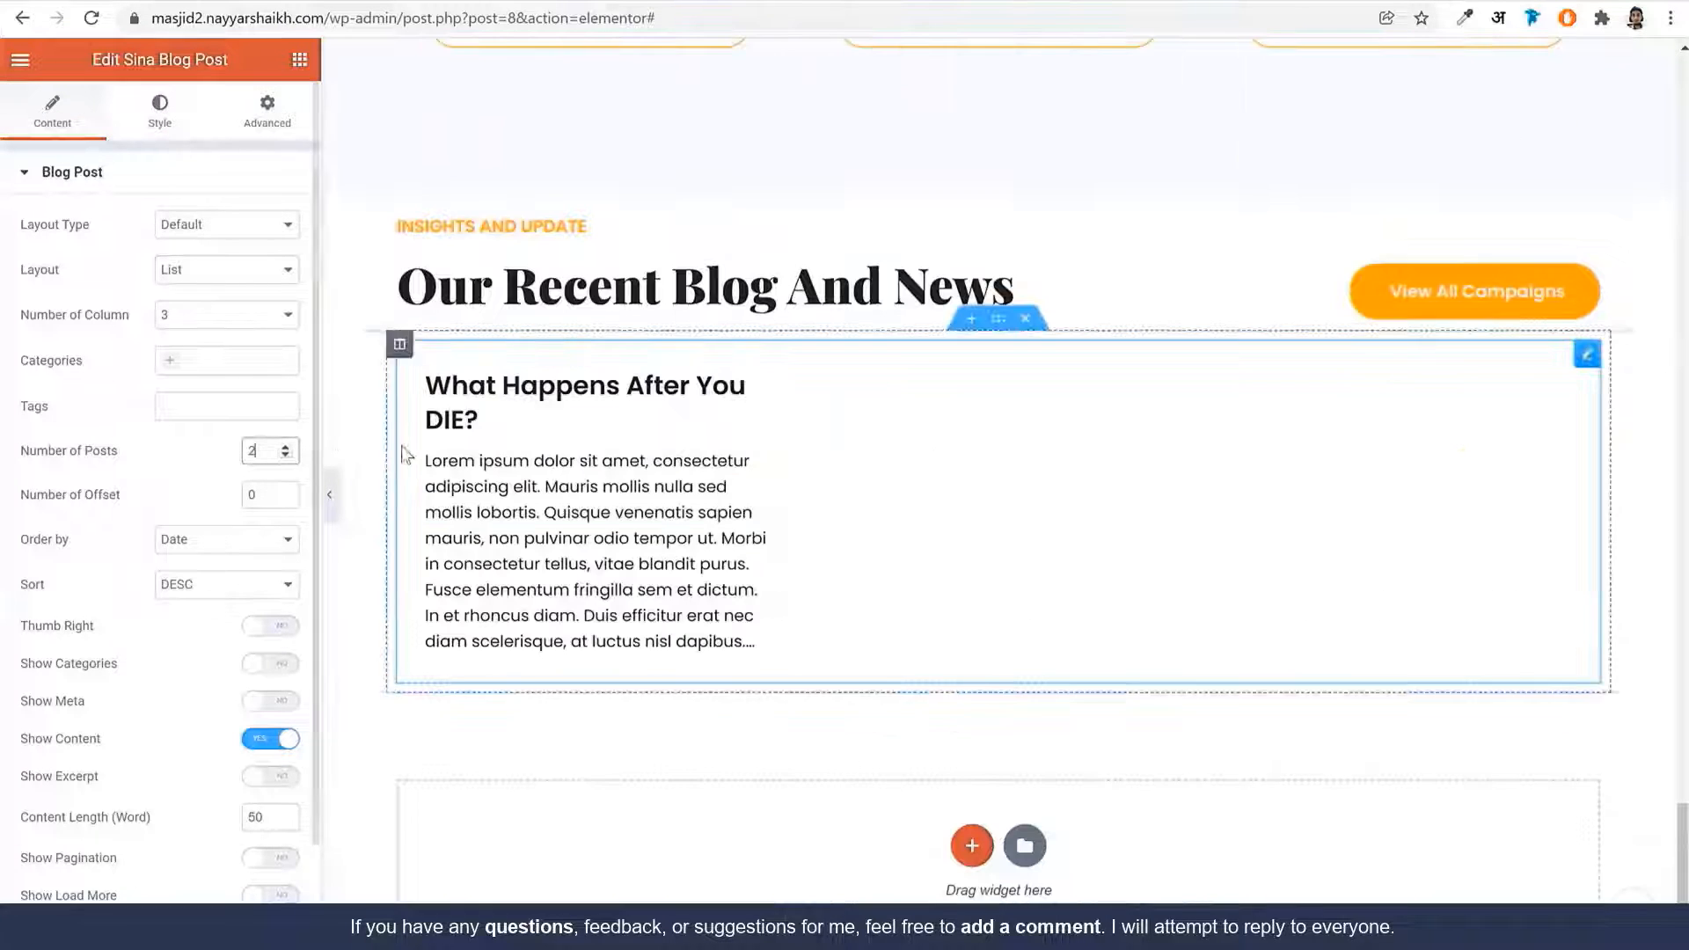
{"action": "scroll", "coordinate": [282, 599], "scroll_direction": "down", "scroll_amount": 1}
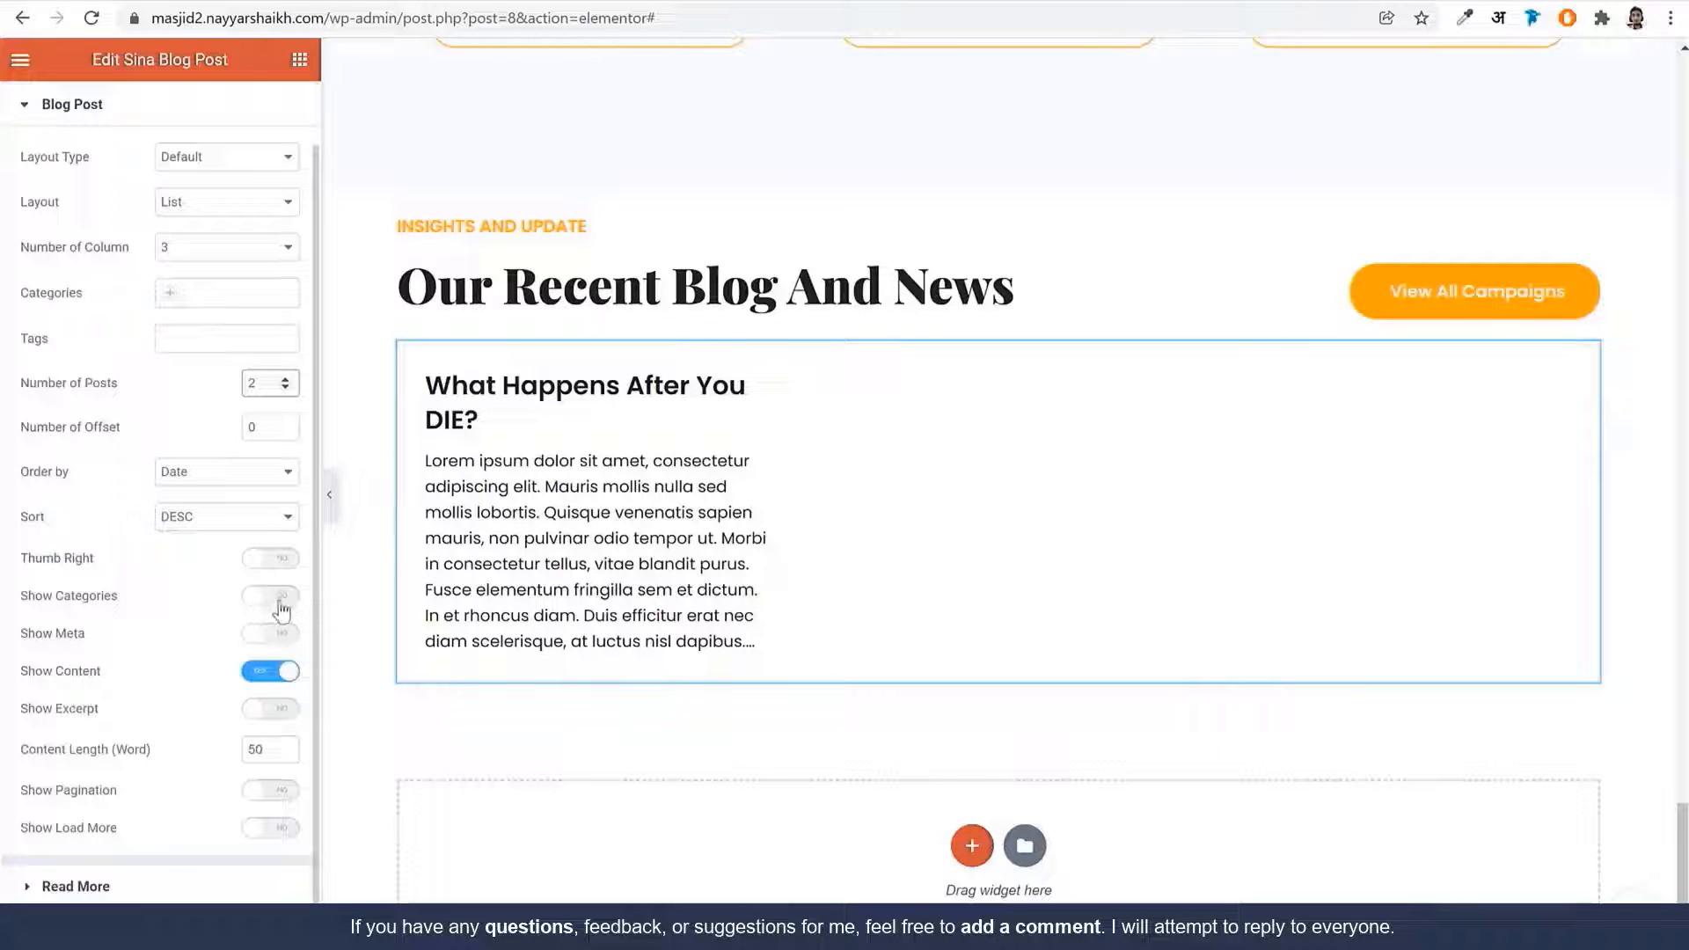
{"action": "left_click", "coordinate": [279, 602]}
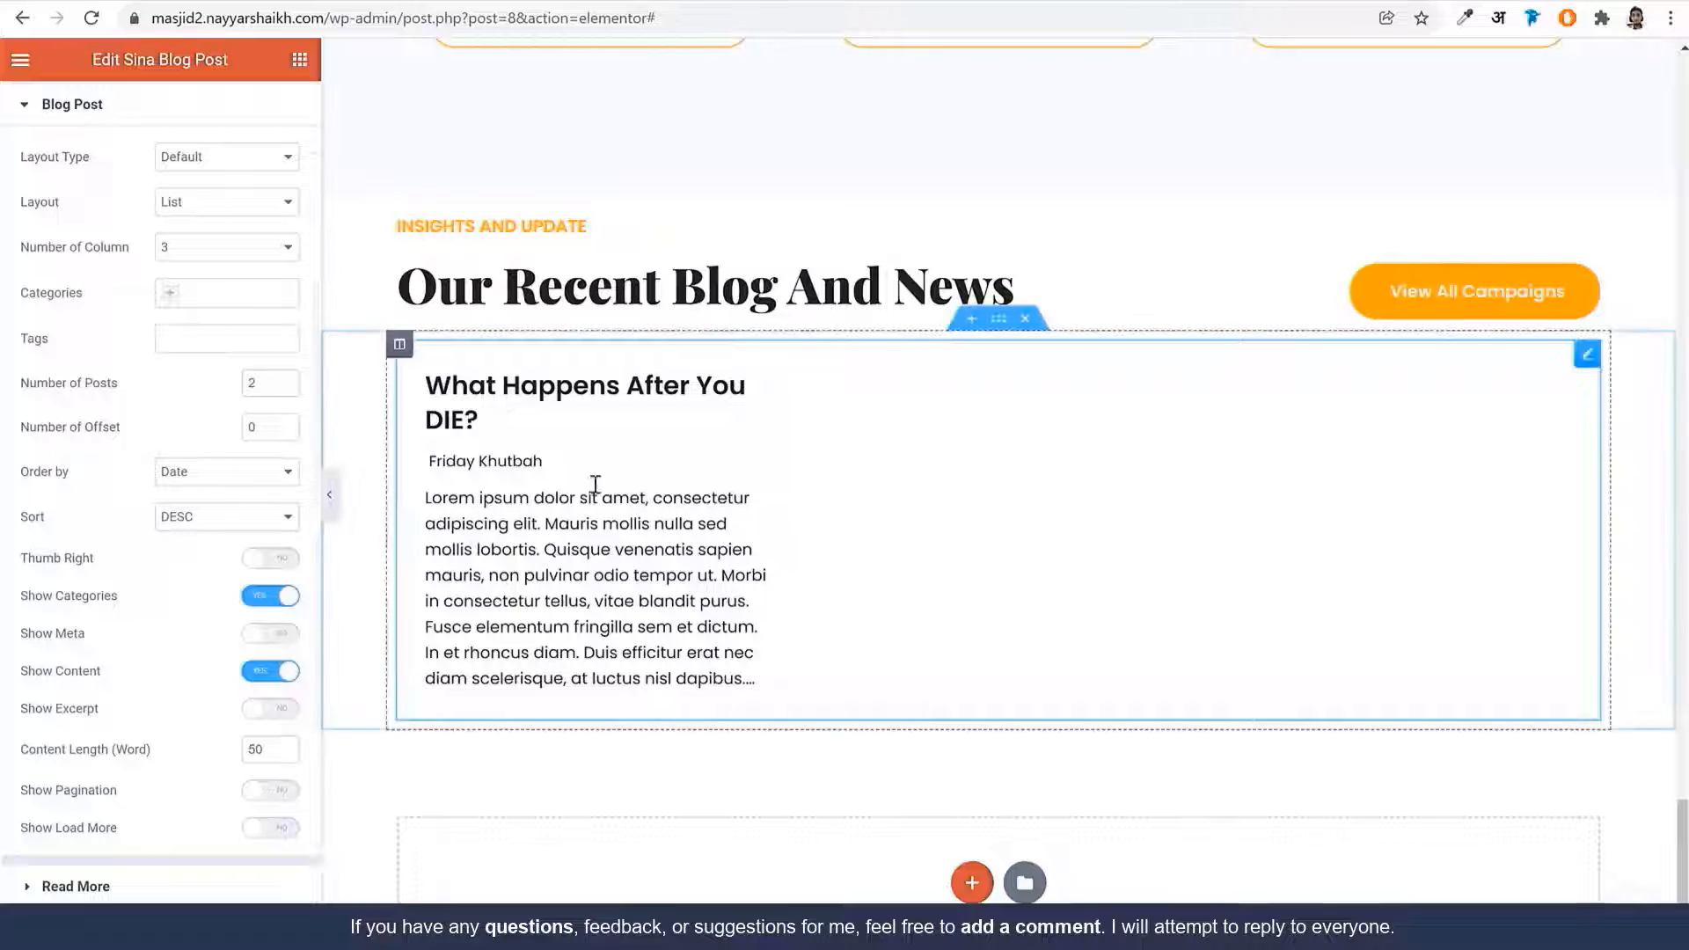
{"action": "left_click", "coordinate": [270, 563]}
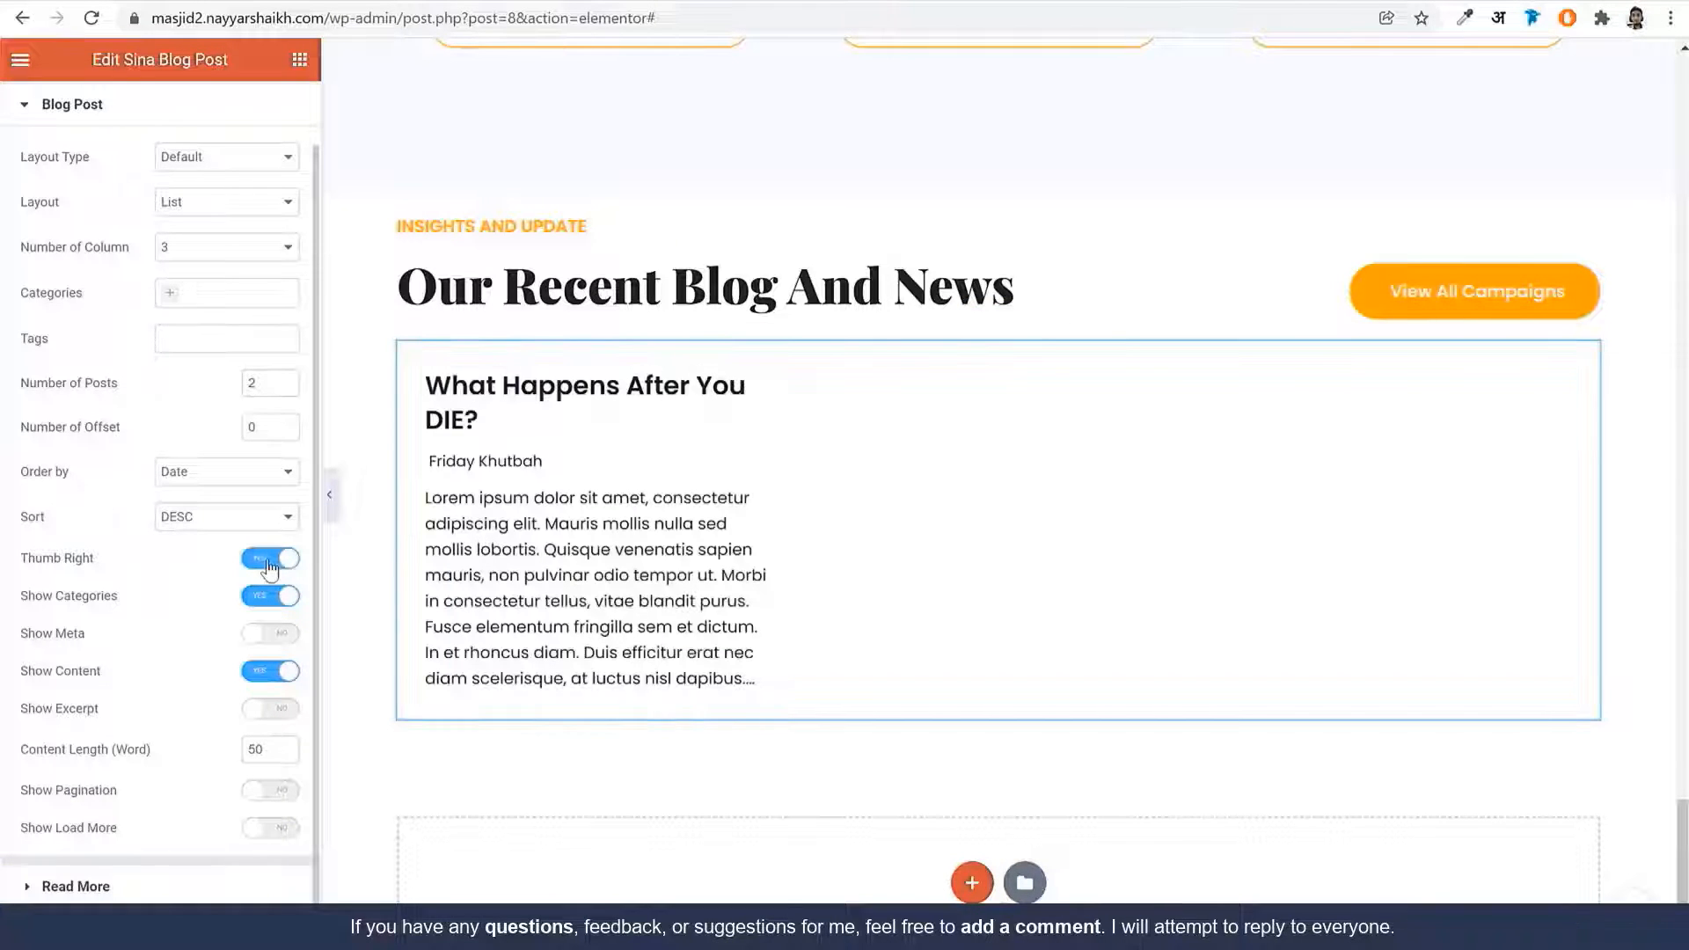
{"action": "left_click", "coordinate": [270, 563]}
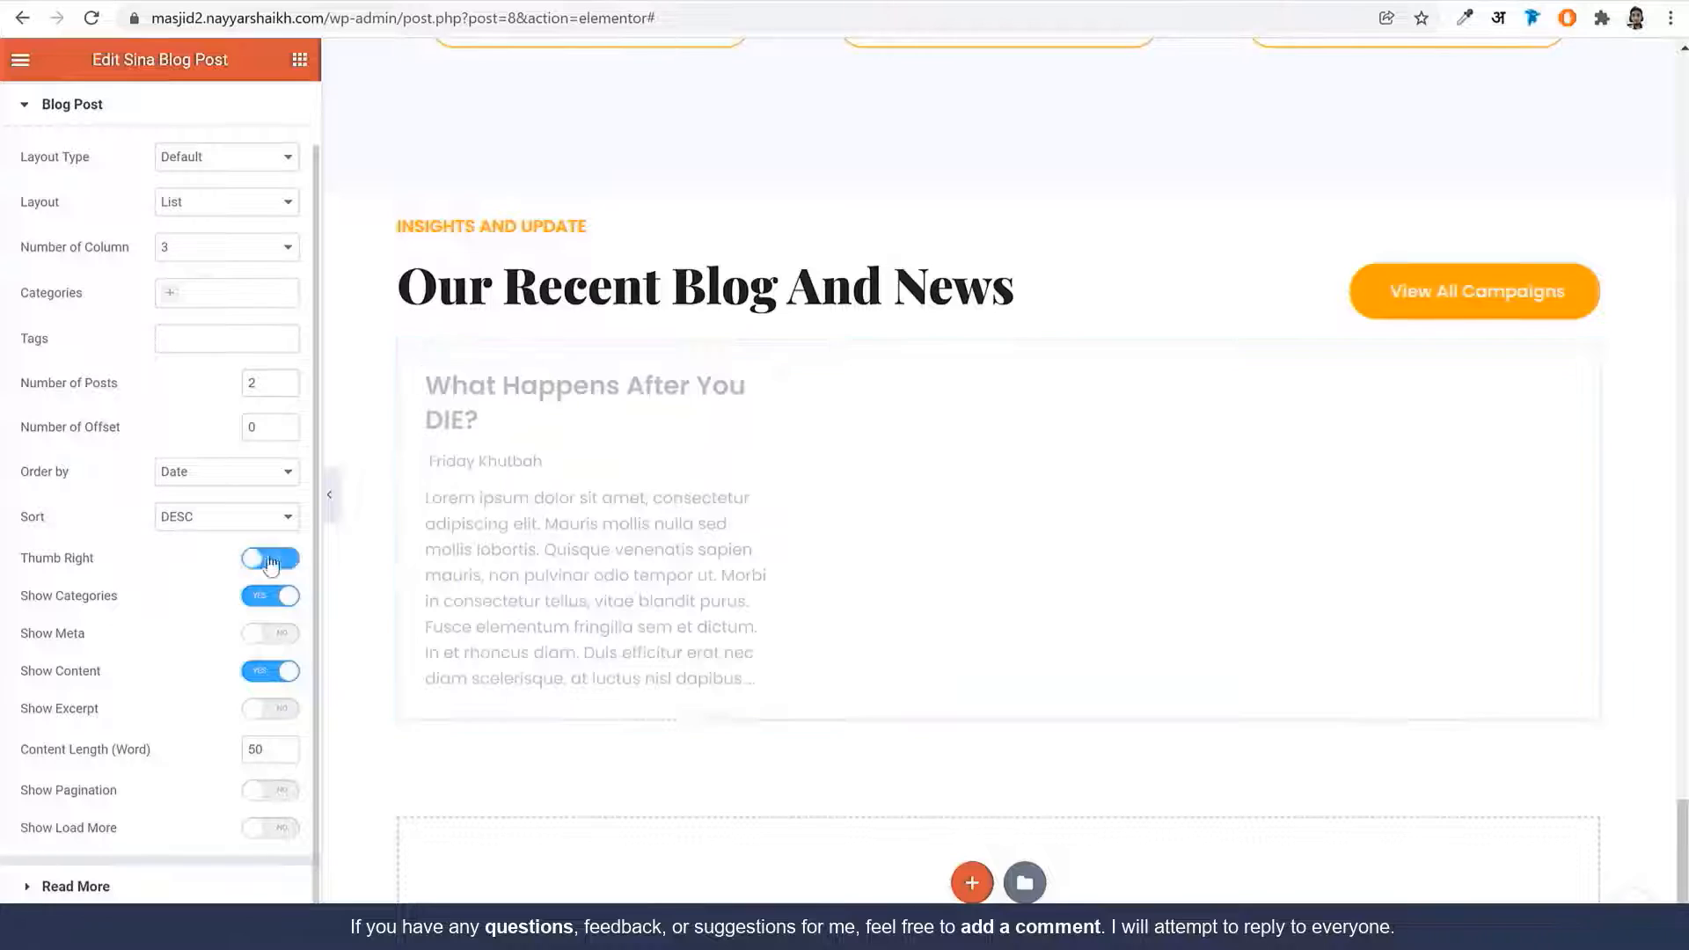
Switch the blog posts to a grid layout with Custom layout type and 3 posts
{"action": "left_click", "coordinate": [227, 201]}
{"action": "left_click", "coordinate": [219, 232]}
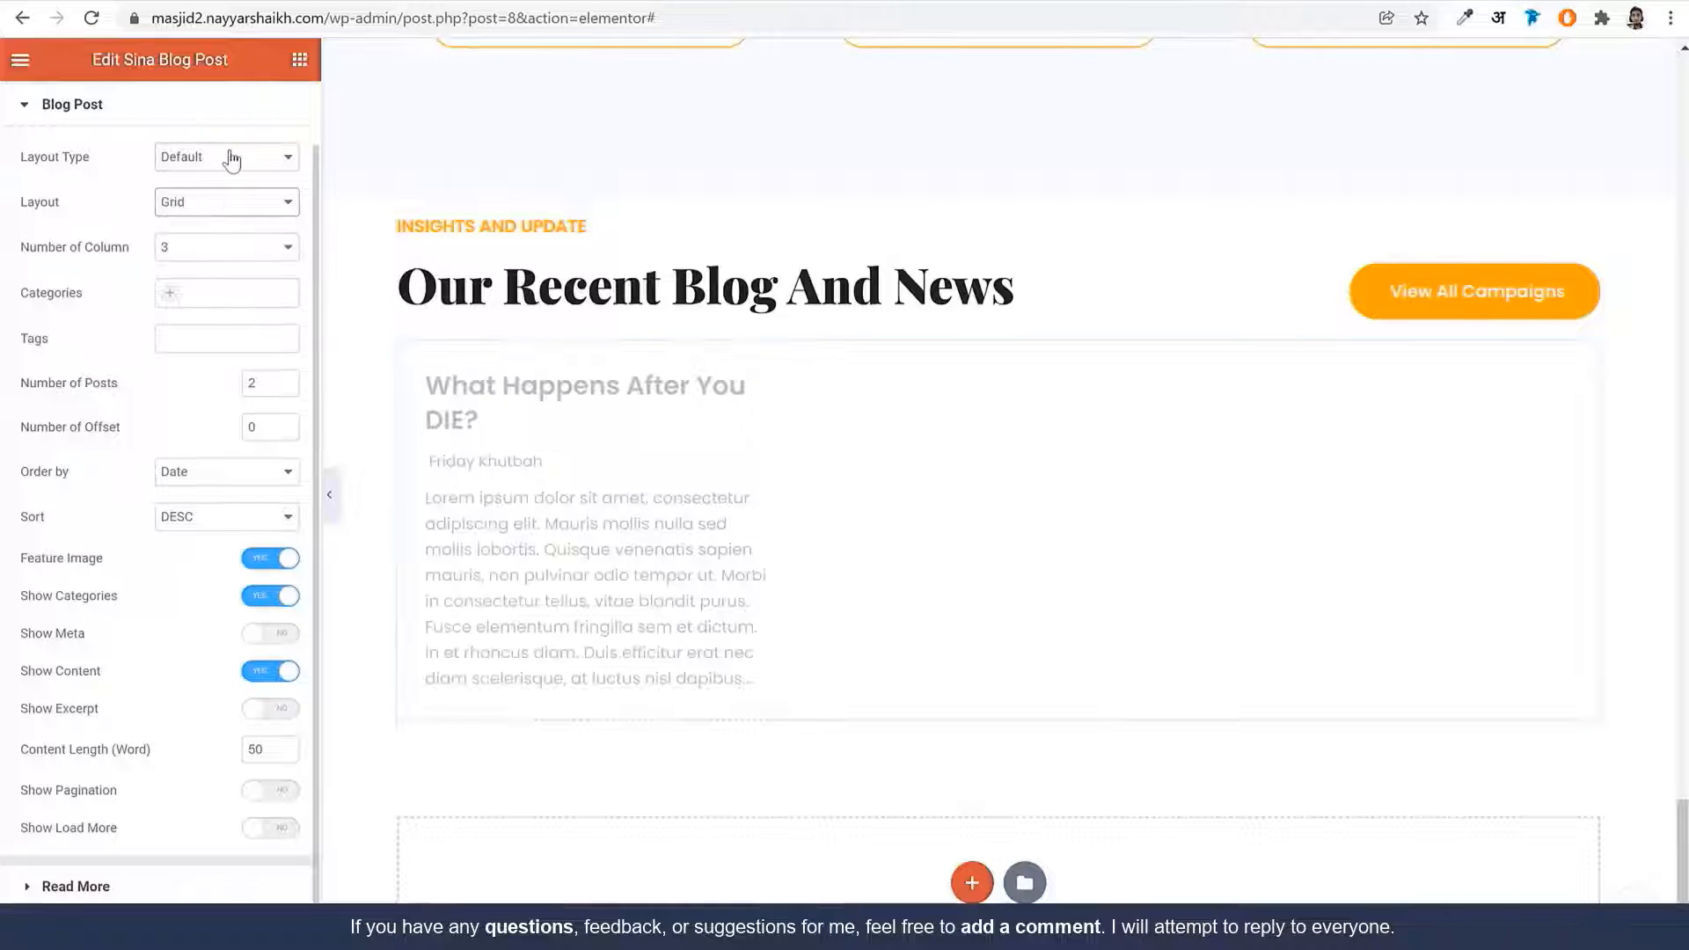
{"action": "left_click", "coordinate": [232, 160]}
{"action": "left_click", "coordinate": [218, 194]}
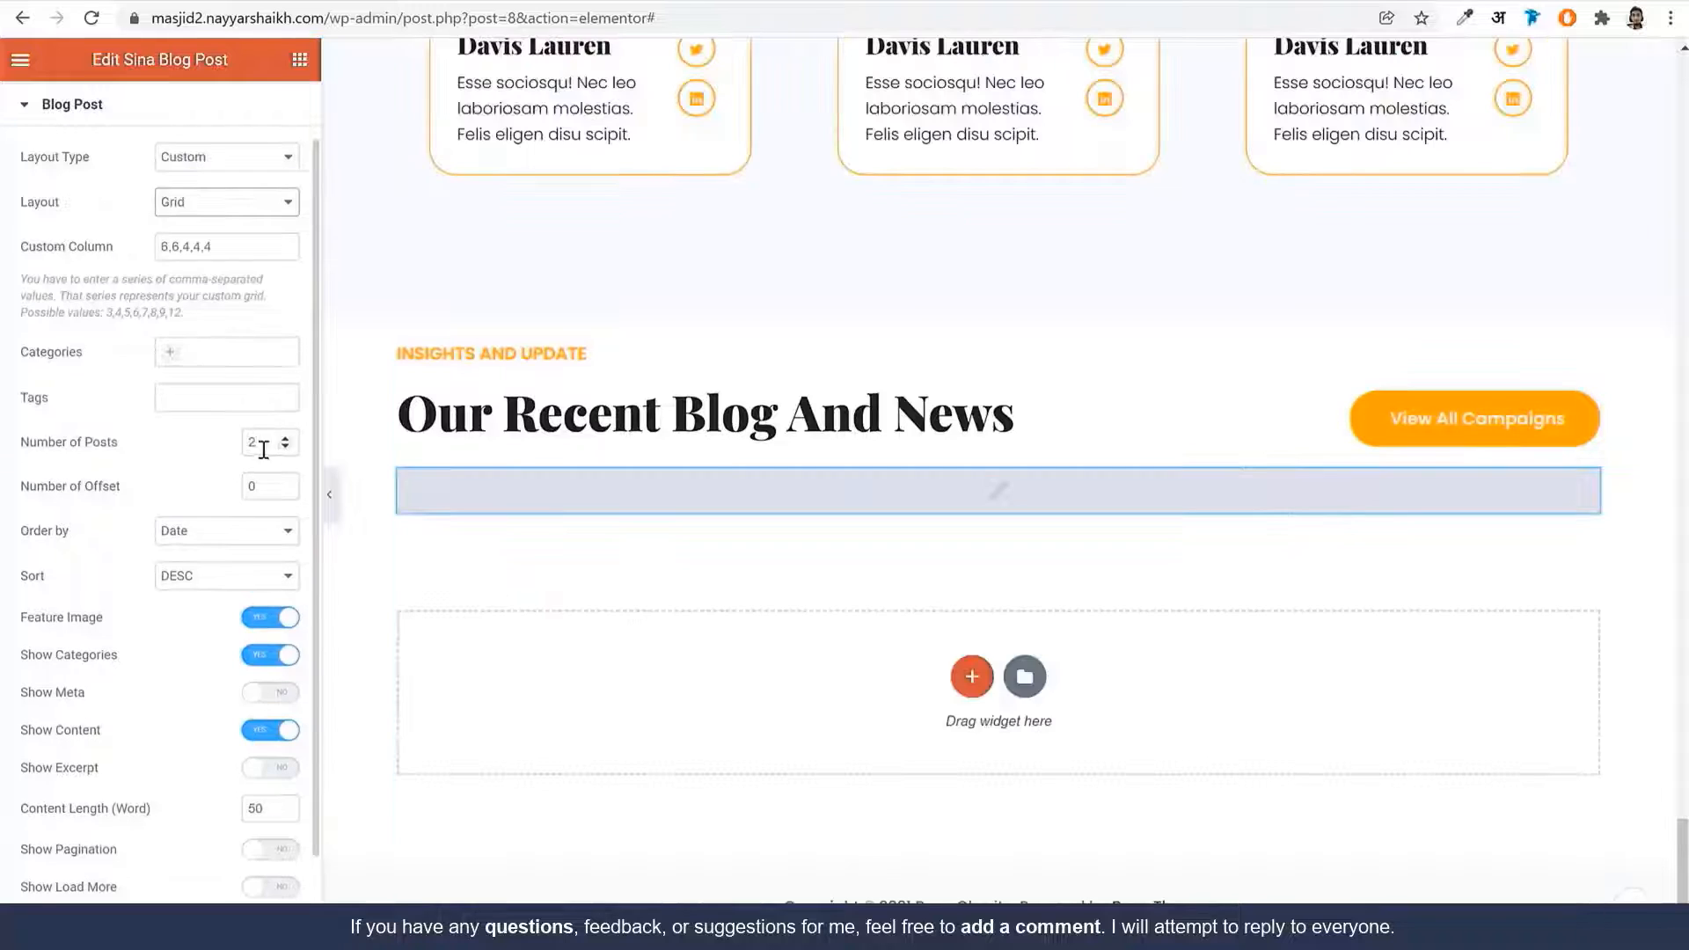
{"action": "left_click", "coordinate": [286, 439]}
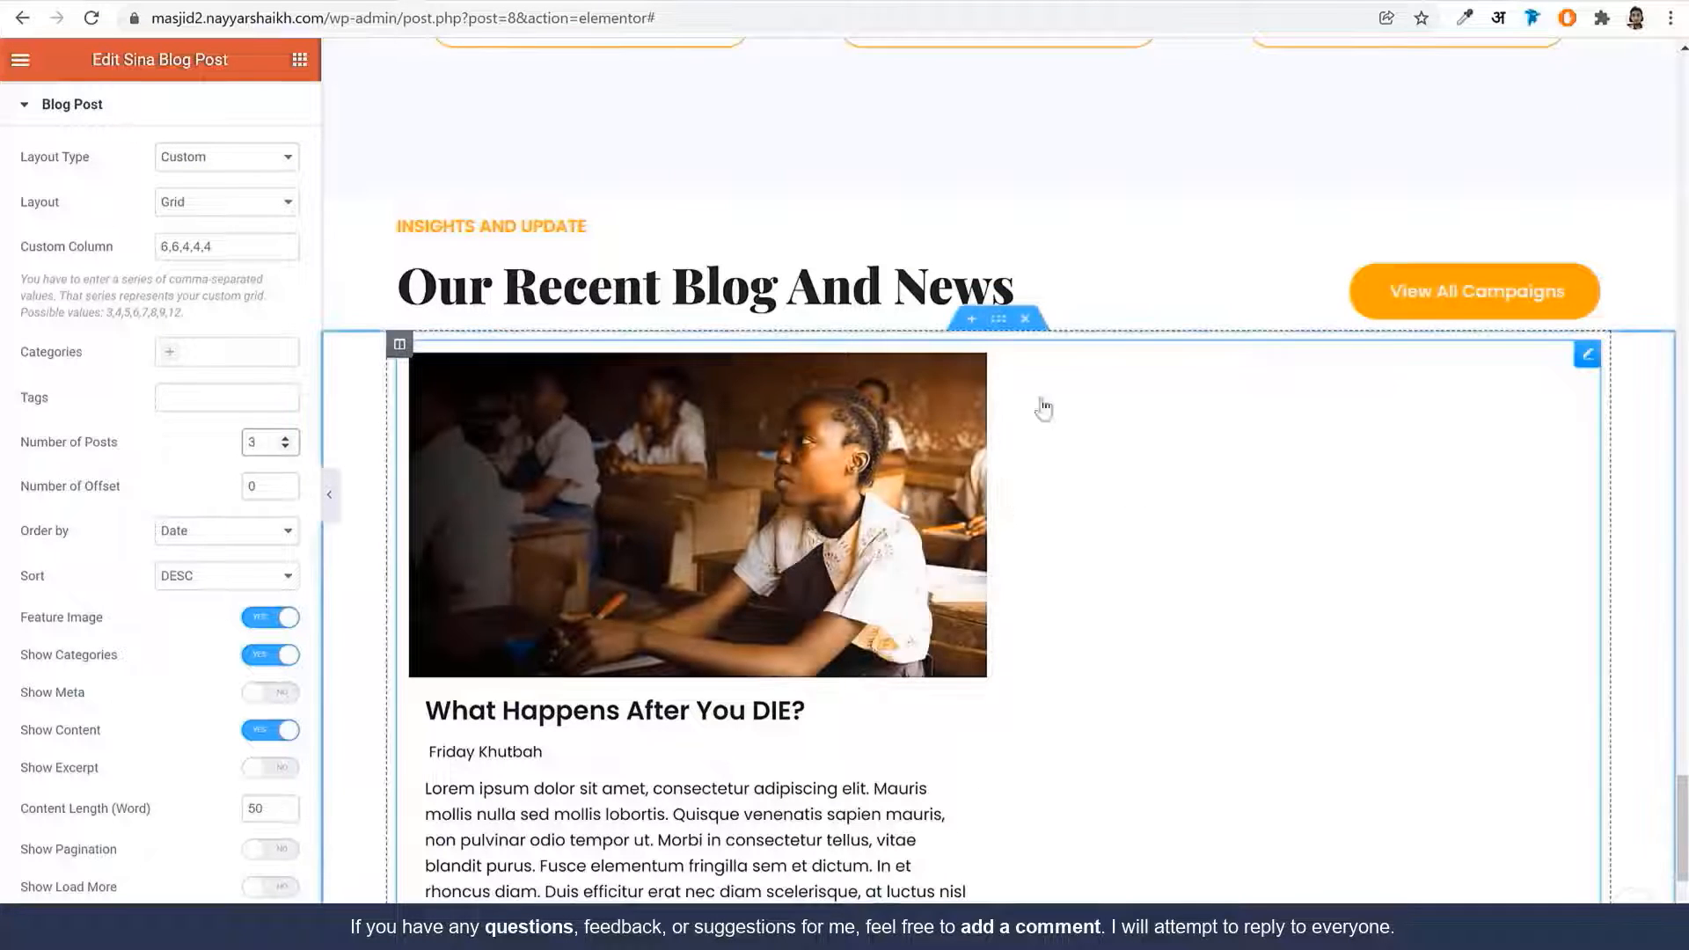
{"action": "scroll", "coordinate": [1042, 422], "scroll_direction": "down", "scroll_amount": 5}
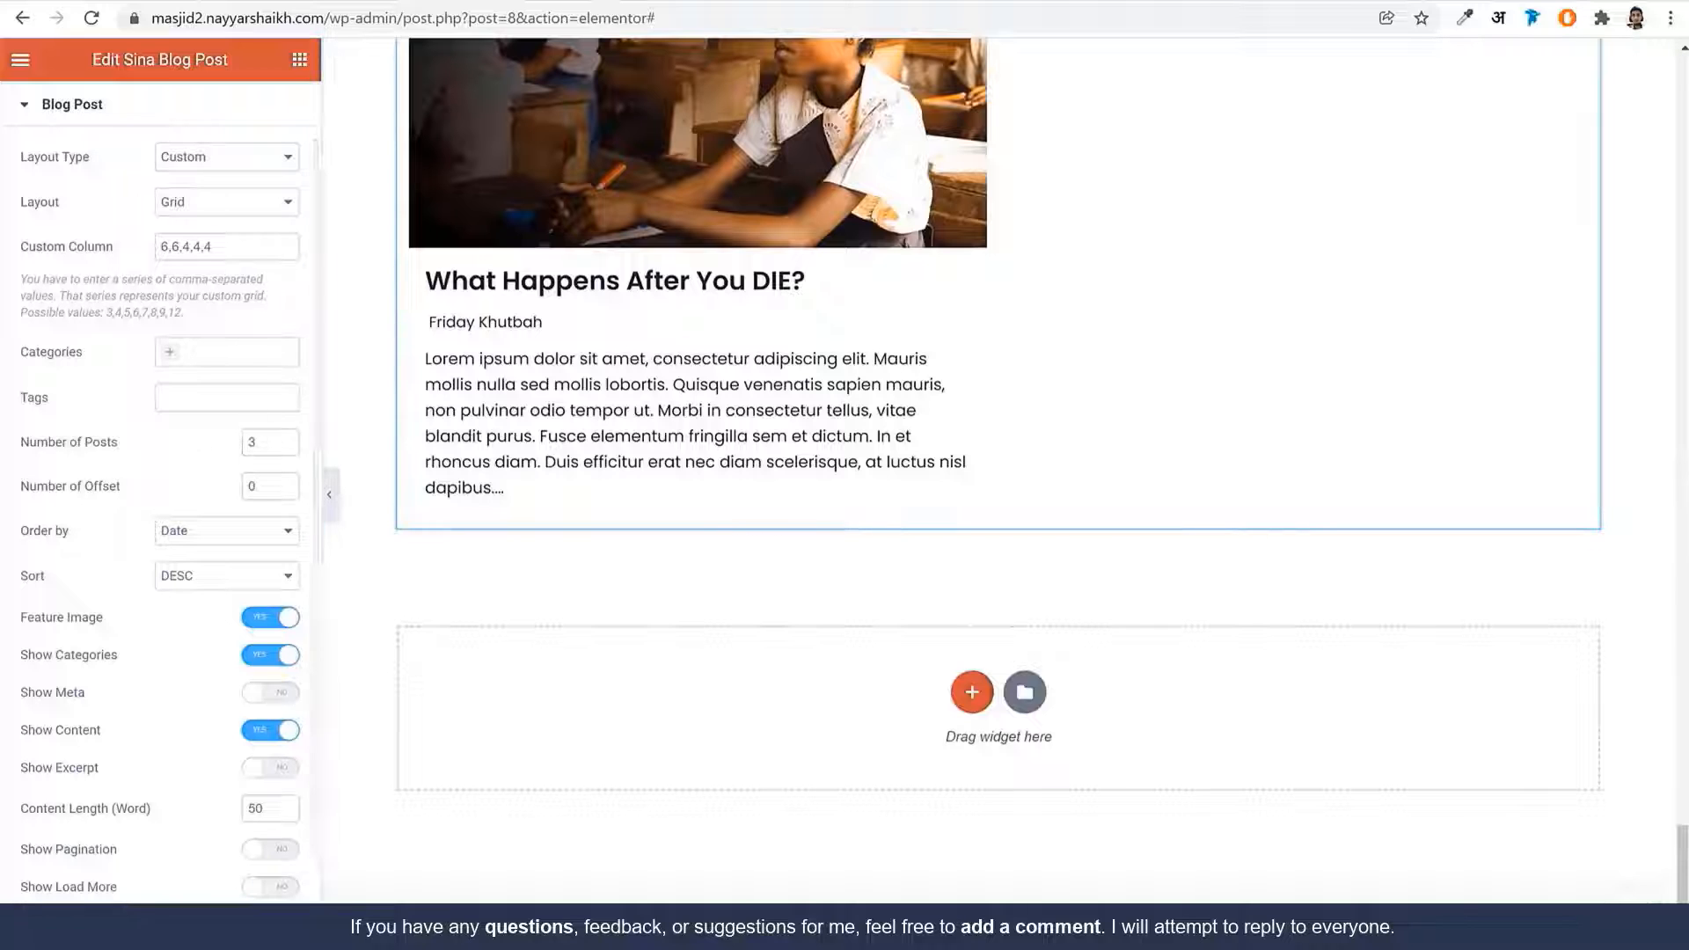
{"action": "scroll", "coordinate": [953, 457], "scroll_direction": "up", "scroll_amount": 5}
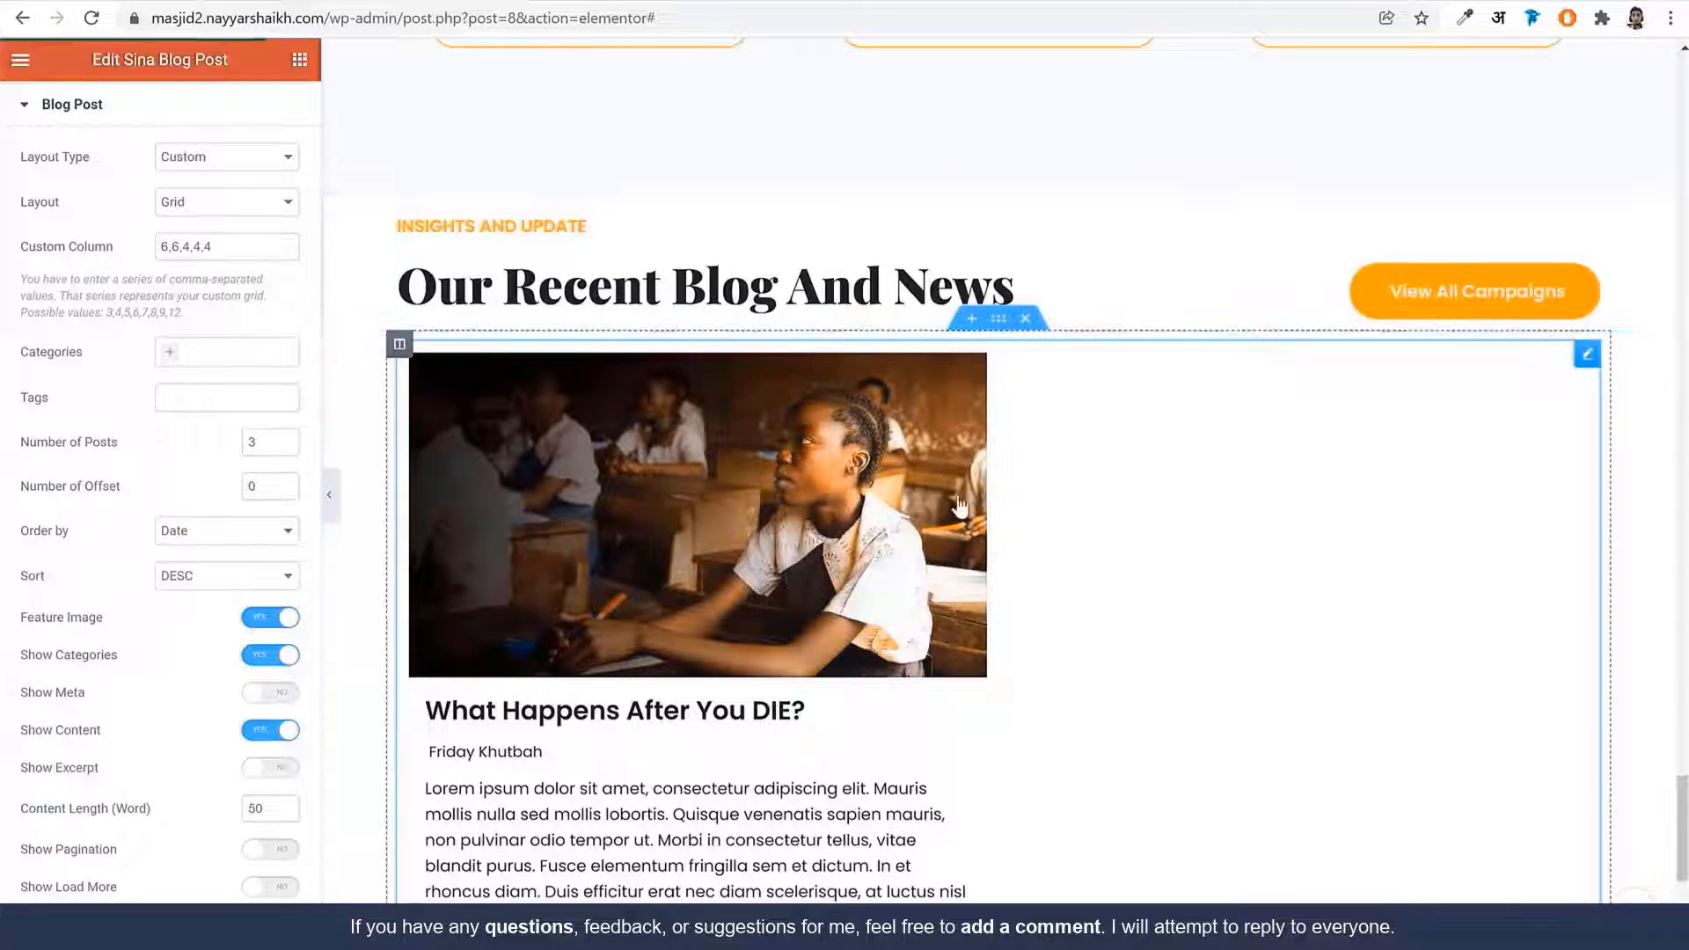
Add a Sina Posts Carousel widget under the blog heading
{"action": "left_click", "coordinate": [297, 60]}
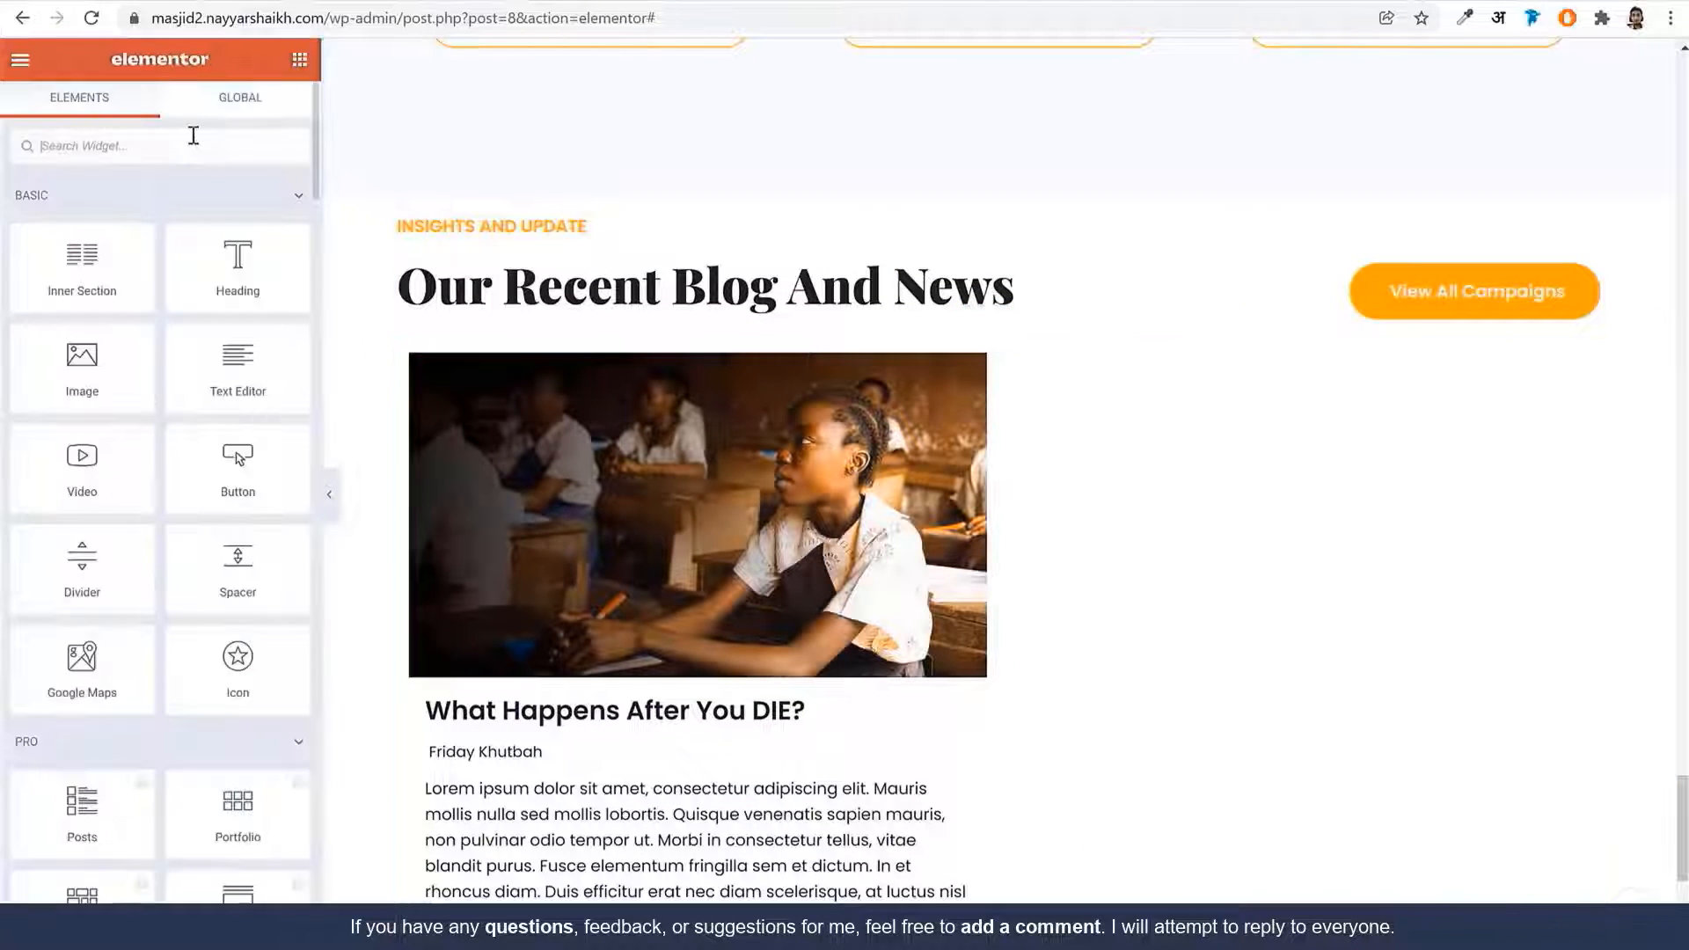
{"action": "type", "text": "blog"}
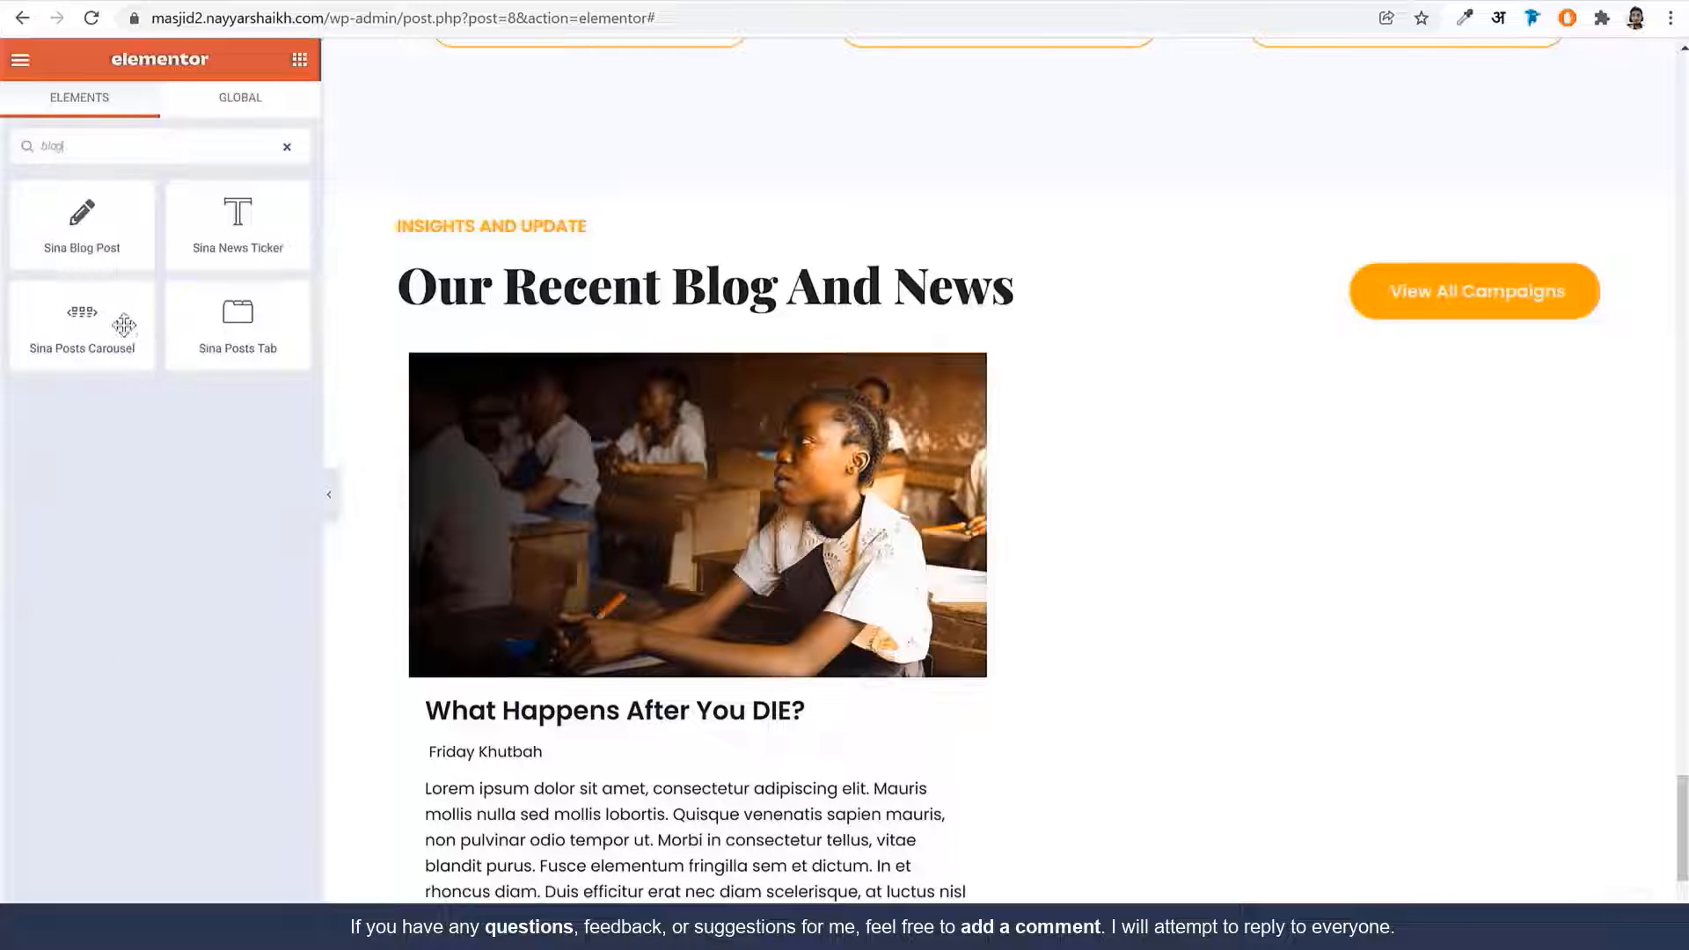
{"action": "scroll", "coordinate": [370, 366], "scroll_direction": "down", "scroll_amount": 2}
{"action": "left_click_drag", "start_coordinate": [82, 328], "coordinate": [754, 733]}
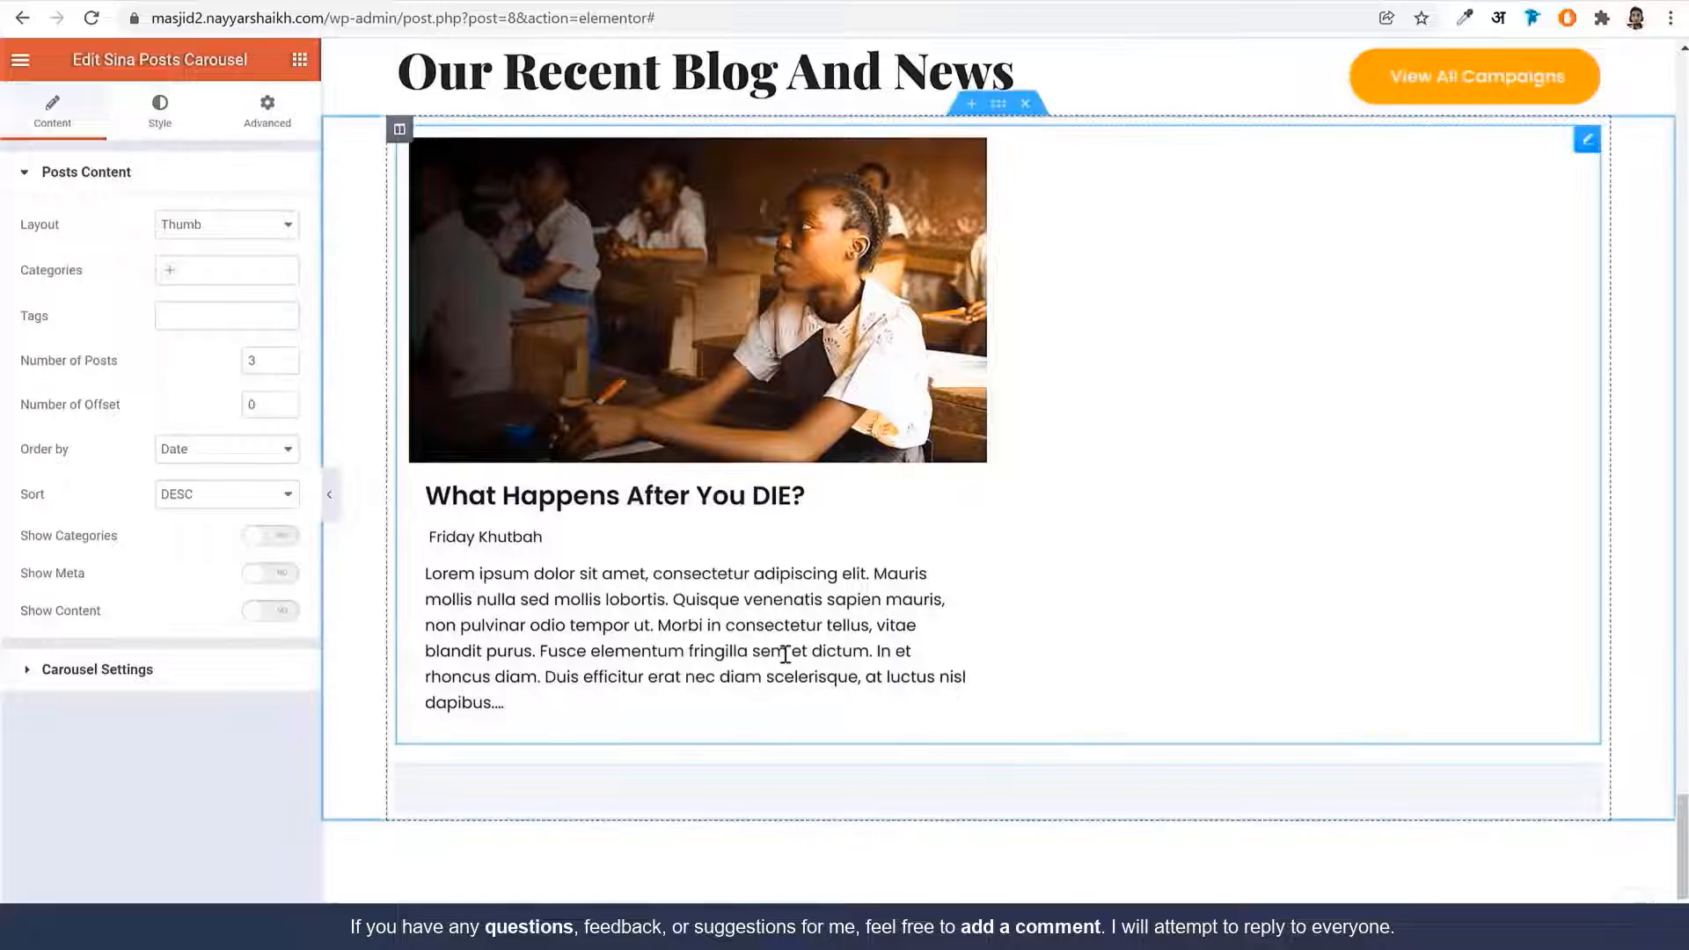
{"action": "scroll", "coordinate": [791, 642], "scroll_direction": "down", "scroll_amount": 6}
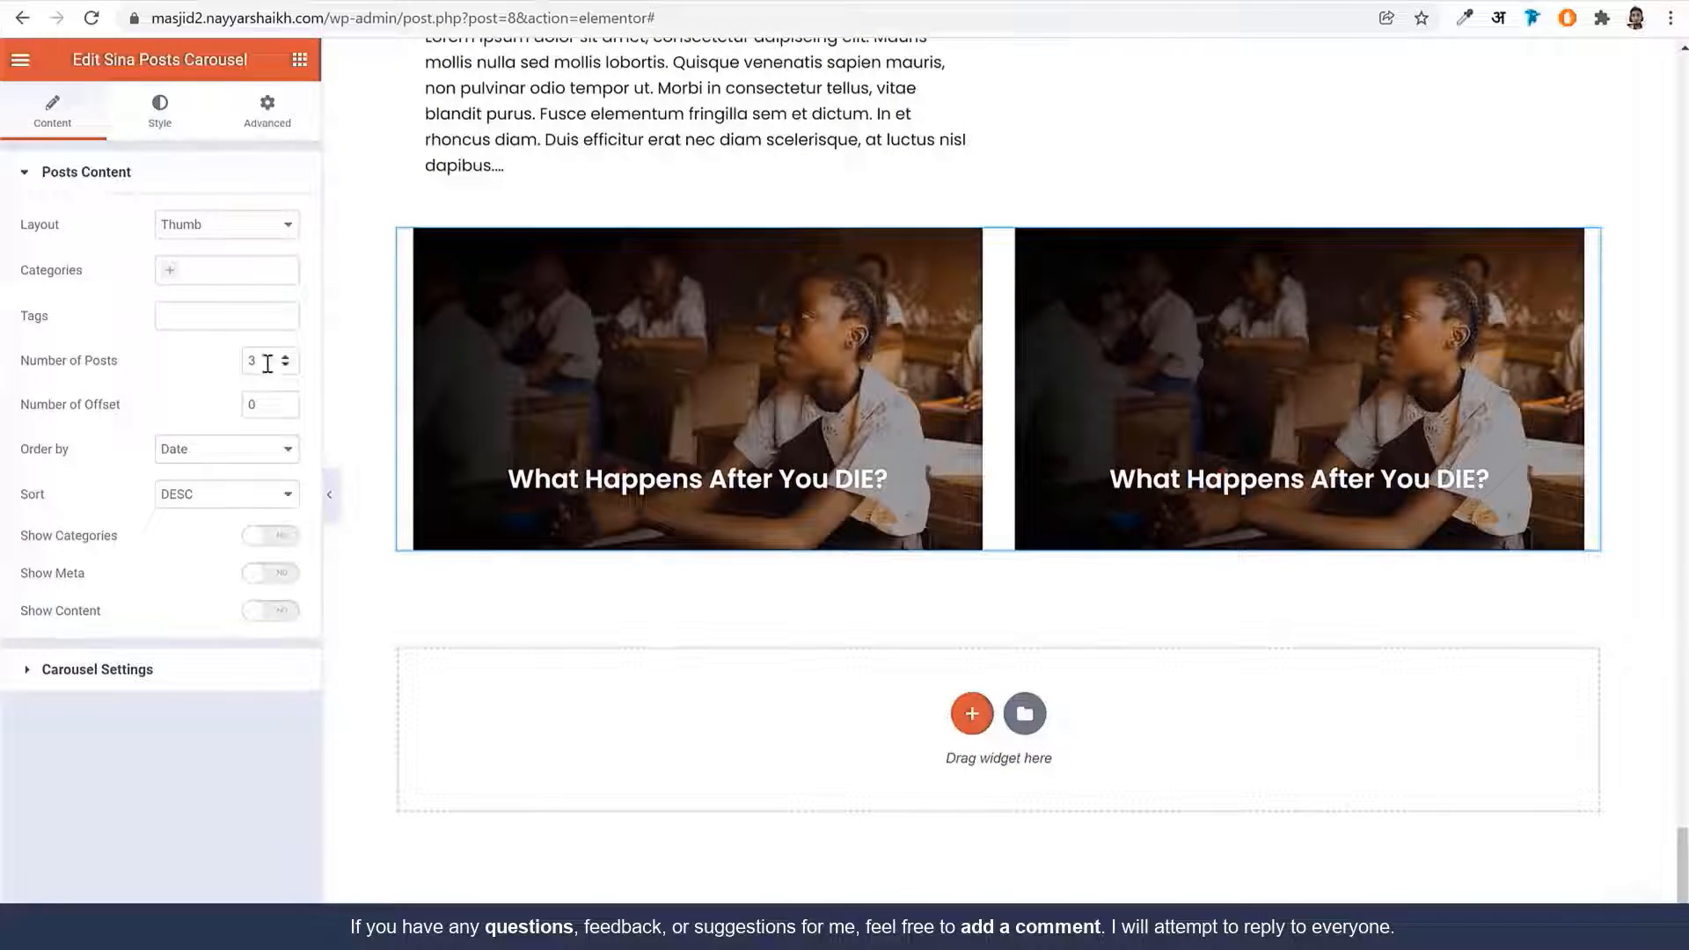
Try the Grid and List layouts for the posts carousel
{"action": "left_click", "coordinate": [246, 230]}
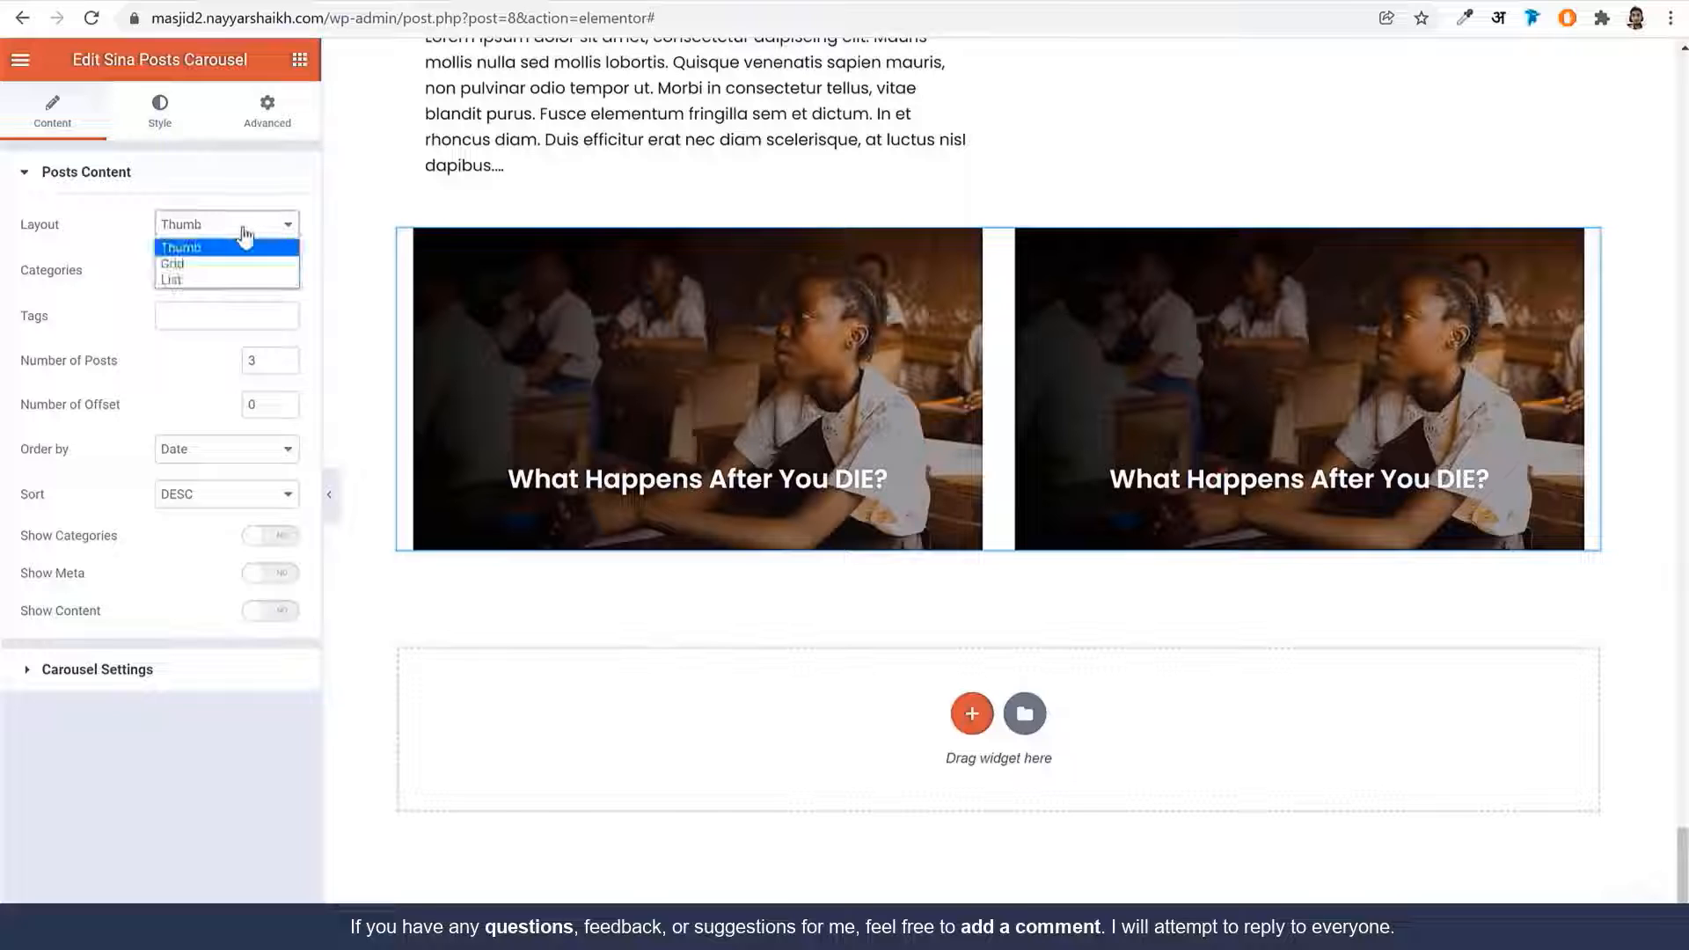
{"action": "left_click", "coordinate": [220, 263]}
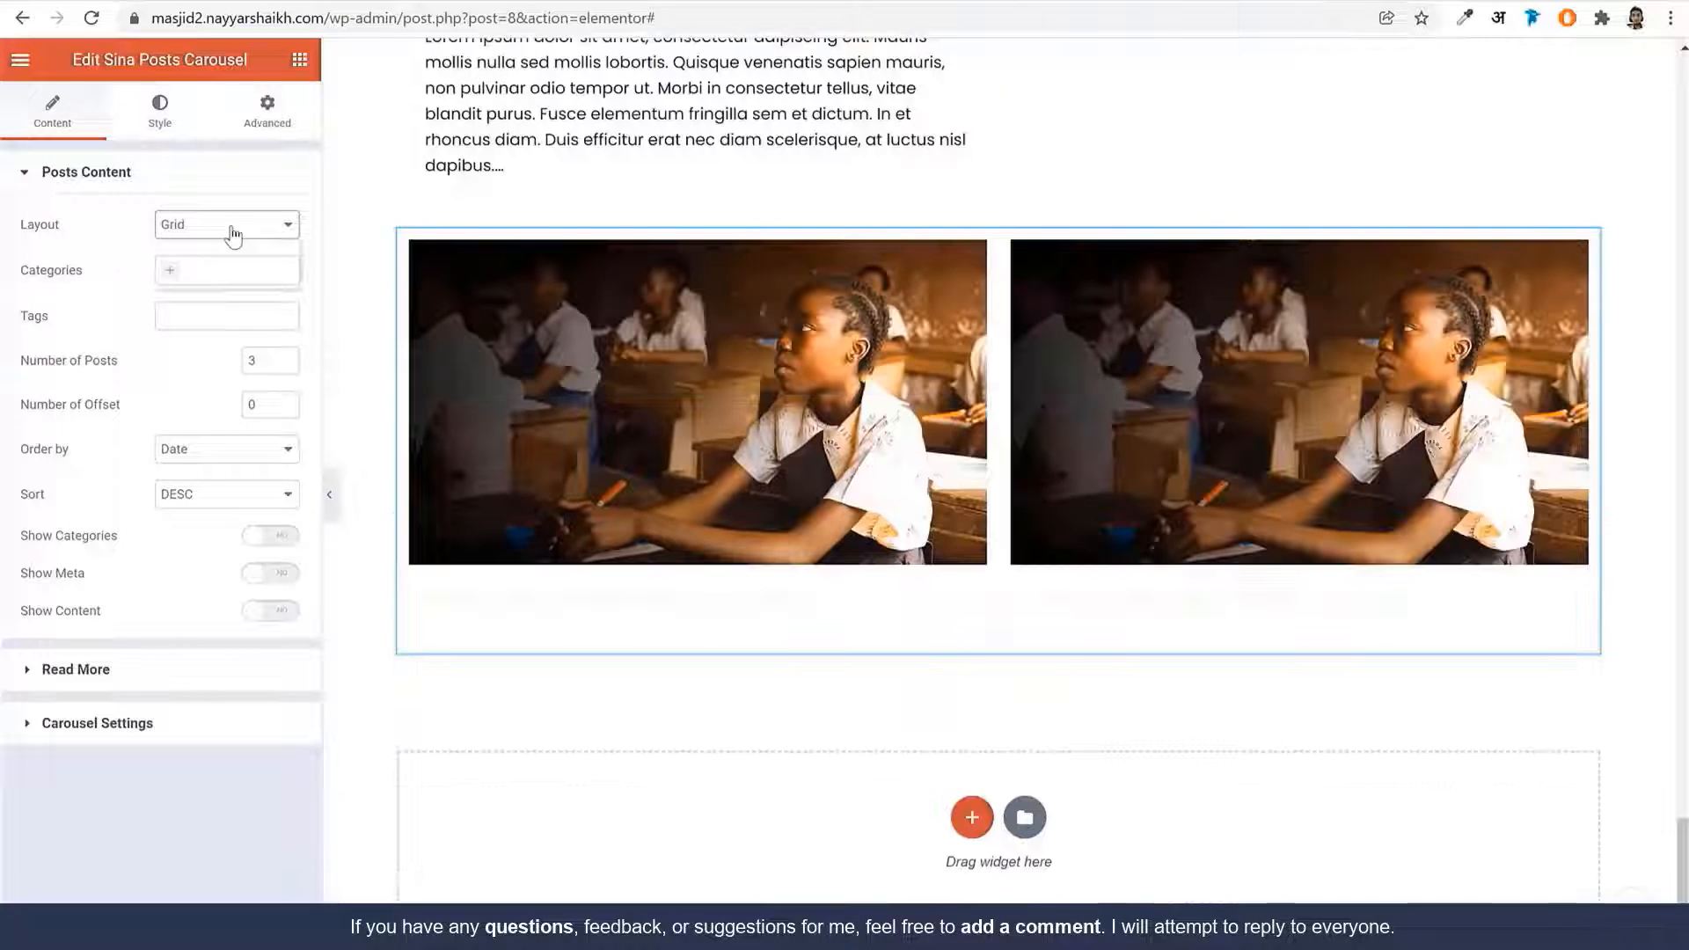
{"action": "left_click", "coordinate": [235, 231]}
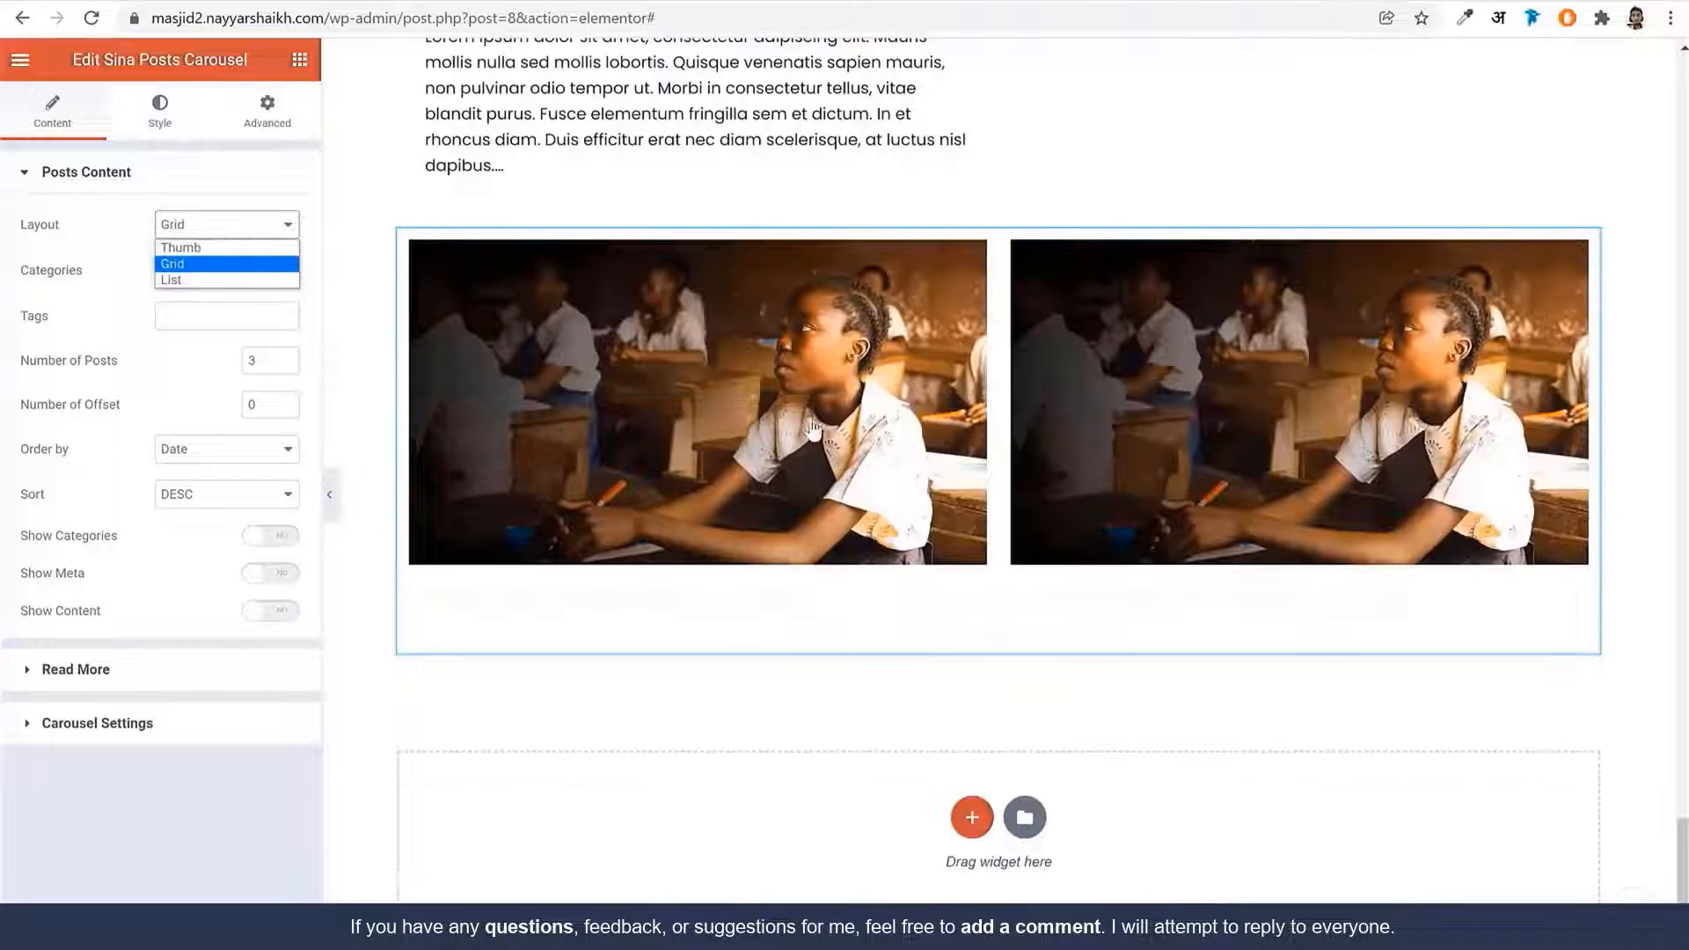
{"action": "left_click", "coordinate": [230, 281]}
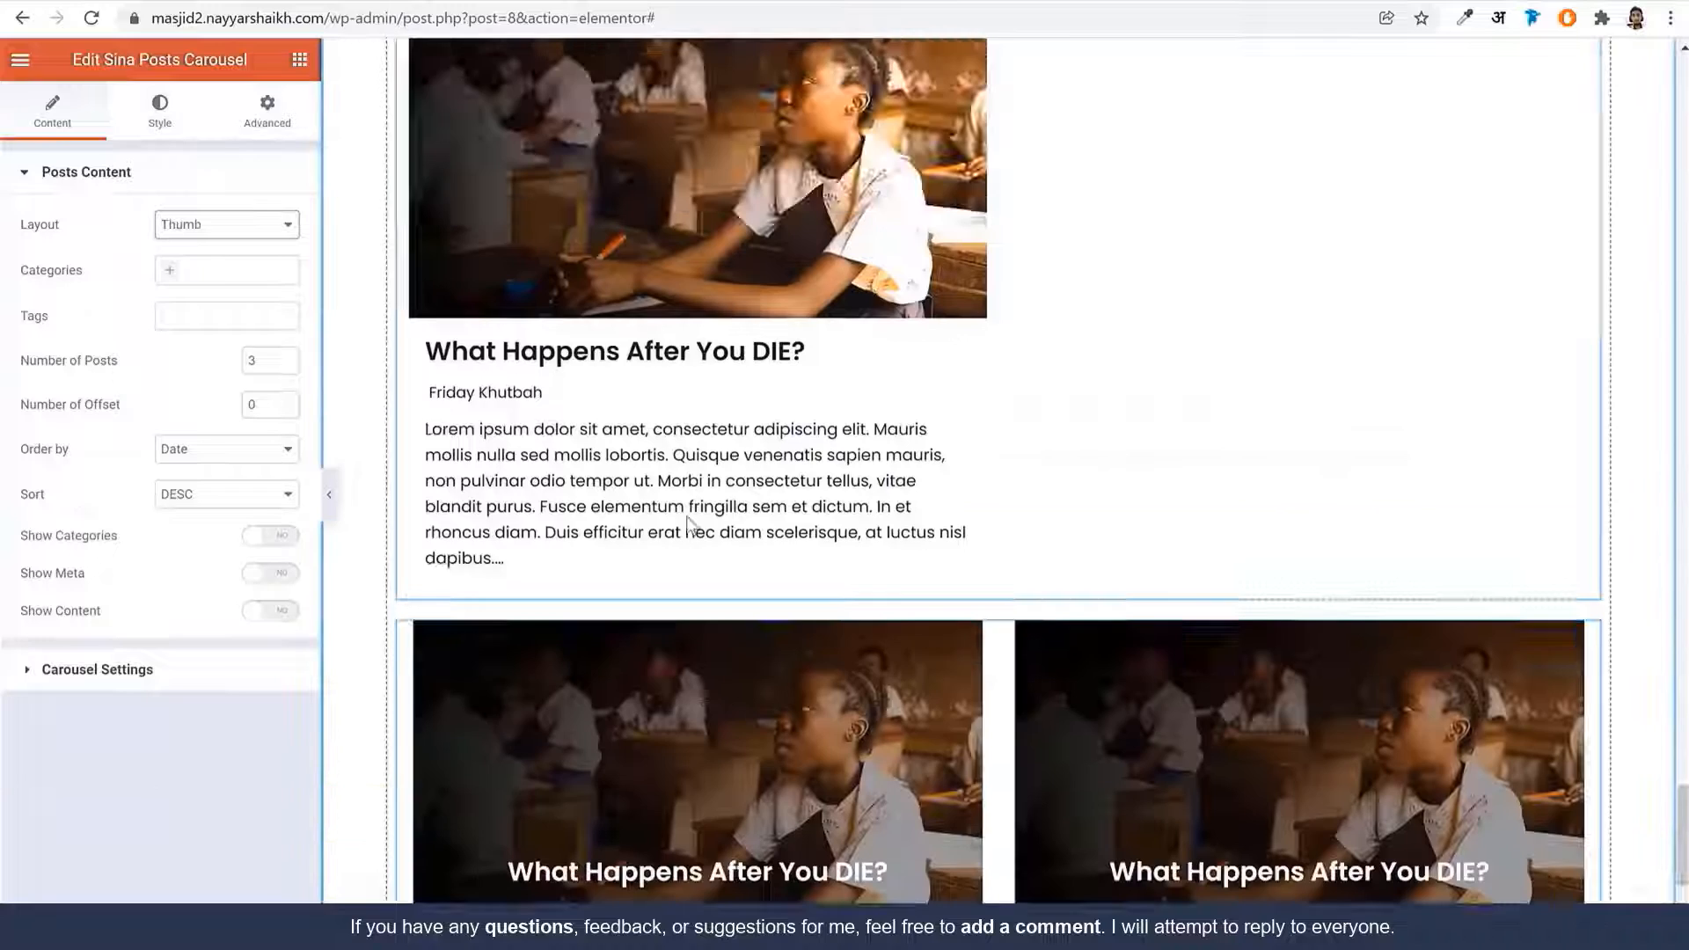
{"action": "scroll", "coordinate": [690, 517], "scroll_direction": "down", "scroll_amount": 2}
{"action": "scroll", "coordinate": [702, 517], "scroll_direction": "up", "scroll_amount": 4}
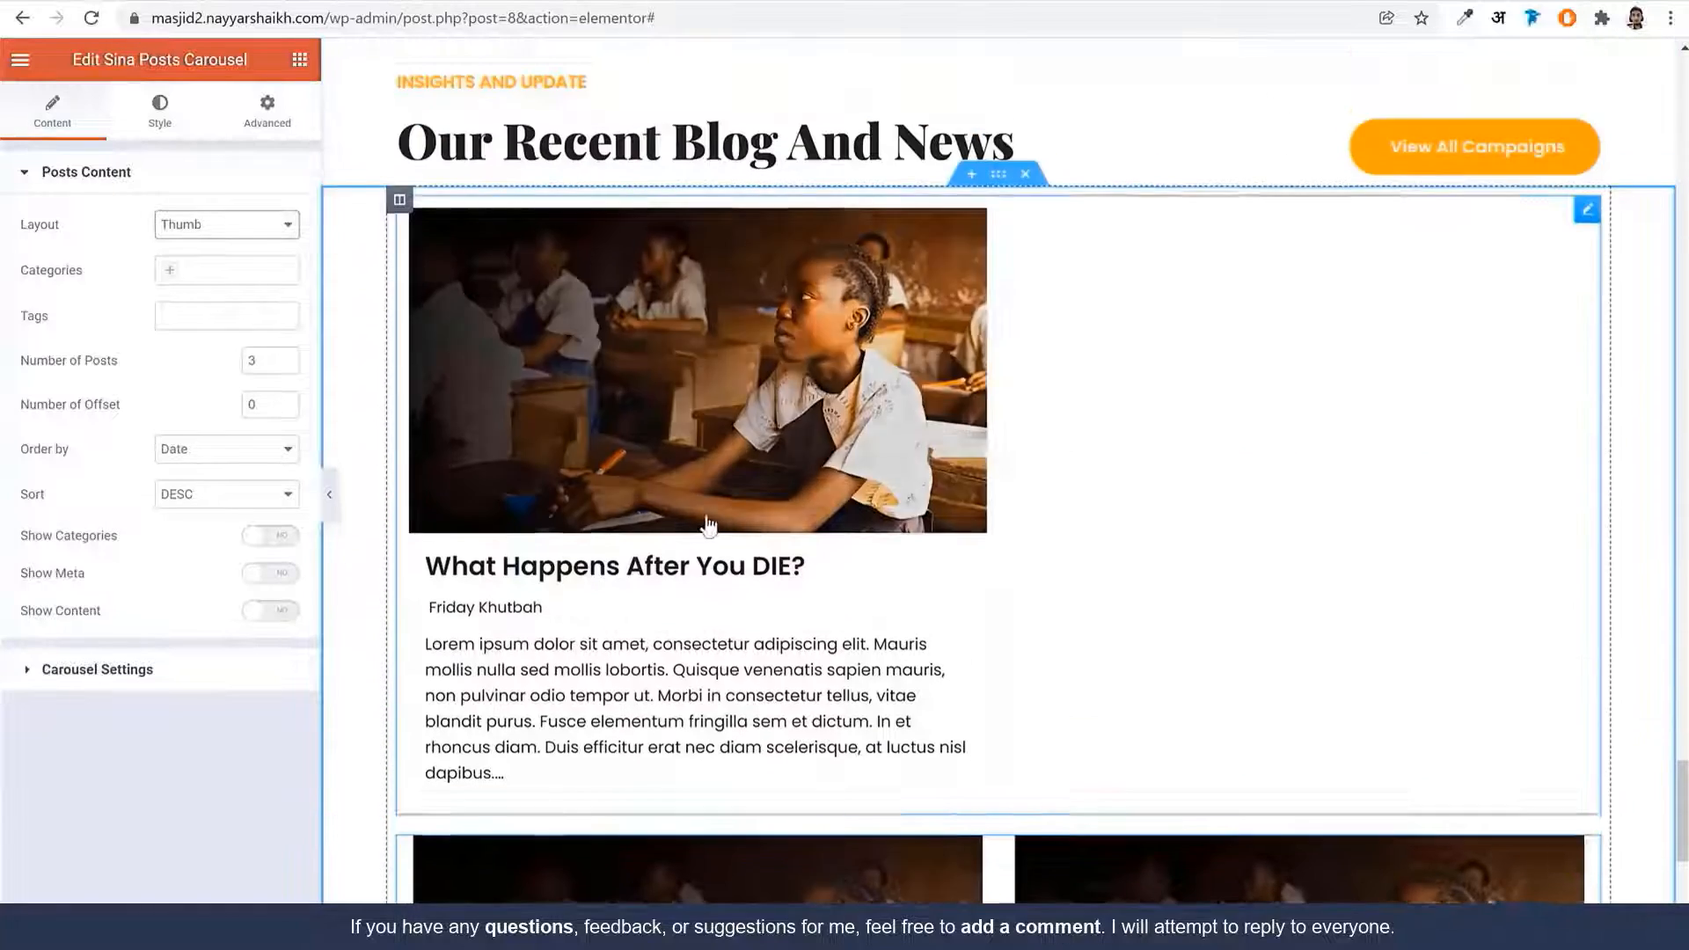
{"action": "scroll", "coordinate": [722, 512], "scroll_direction": "down", "scroll_amount": 1}
Delete the Sina Blog Post widget, leaving only the carousel
{"action": "right_click", "coordinate": [748, 444]}
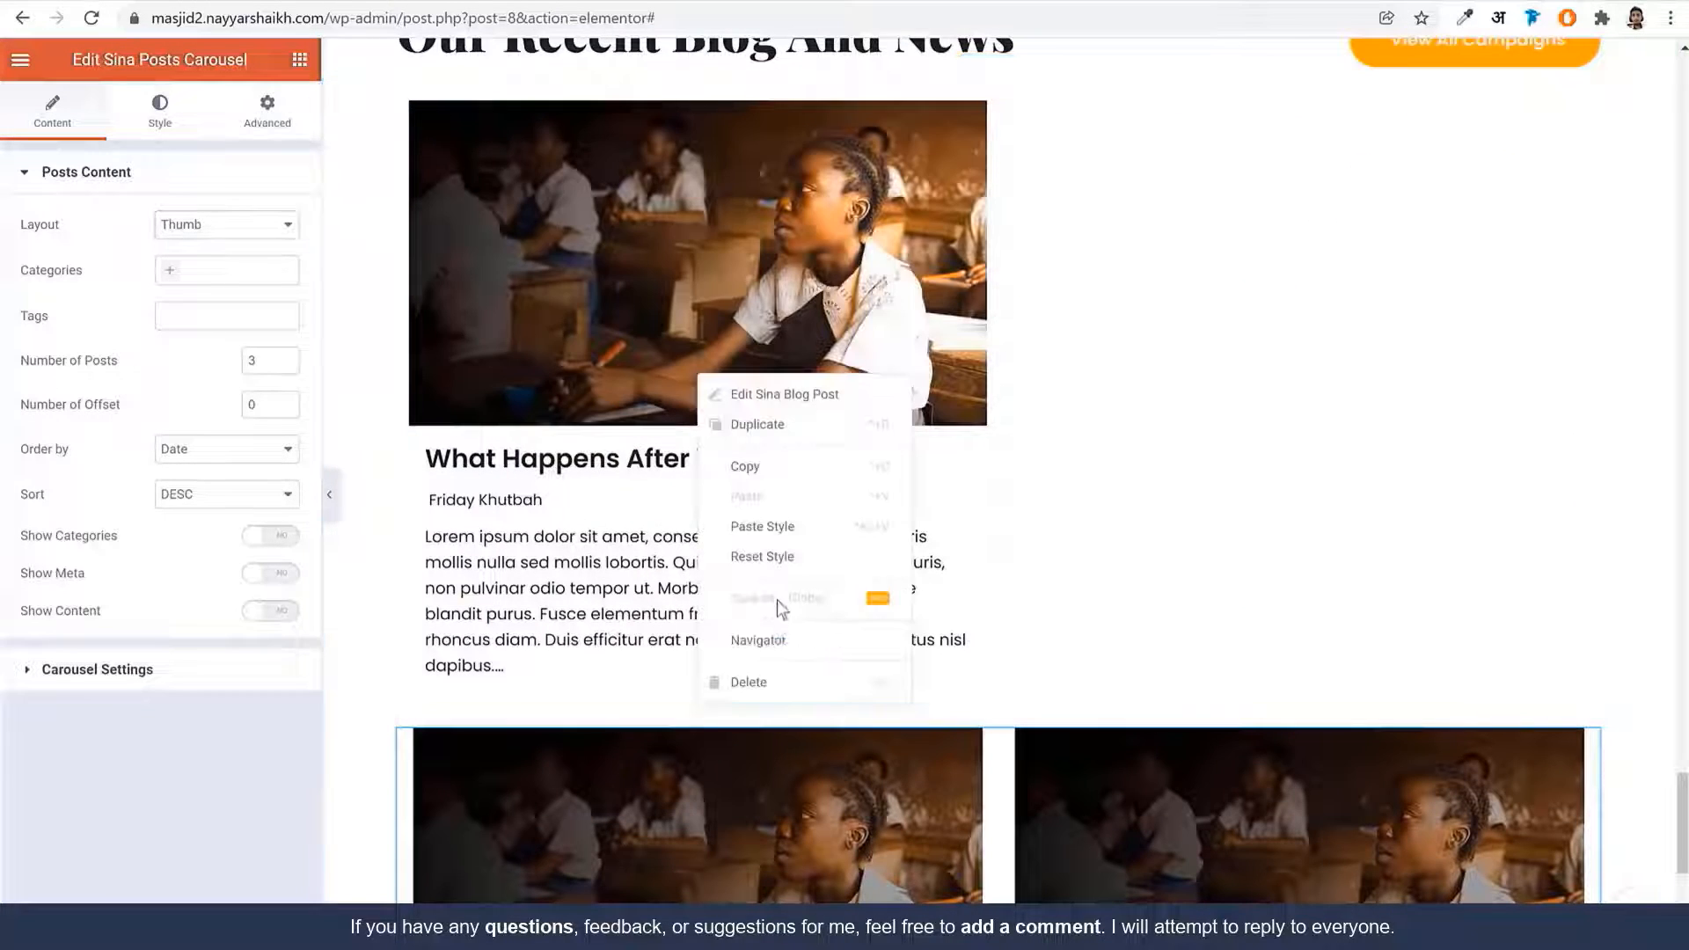
{"action": "left_click", "coordinate": [778, 691]}
{"action": "scroll", "coordinate": [746, 568], "scroll_direction": "up", "scroll_amount": 3}
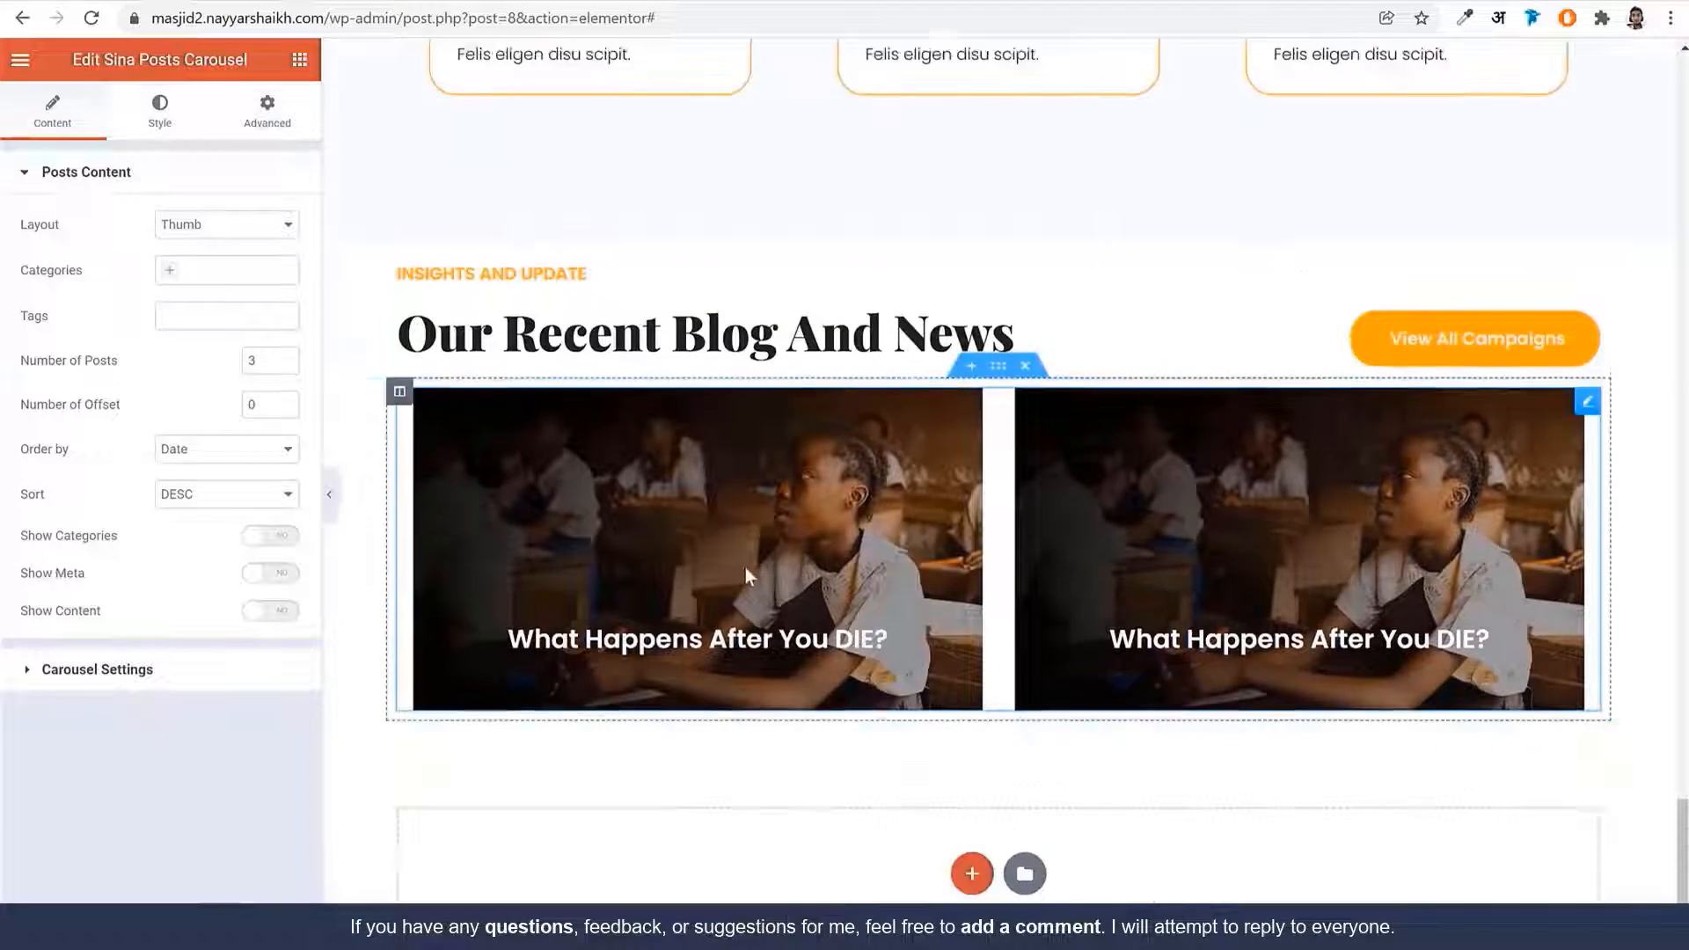
Give the blog heading section 75 px top padding, then select the carousel section's spacing settings
{"action": "left_click", "coordinate": [700, 211]}
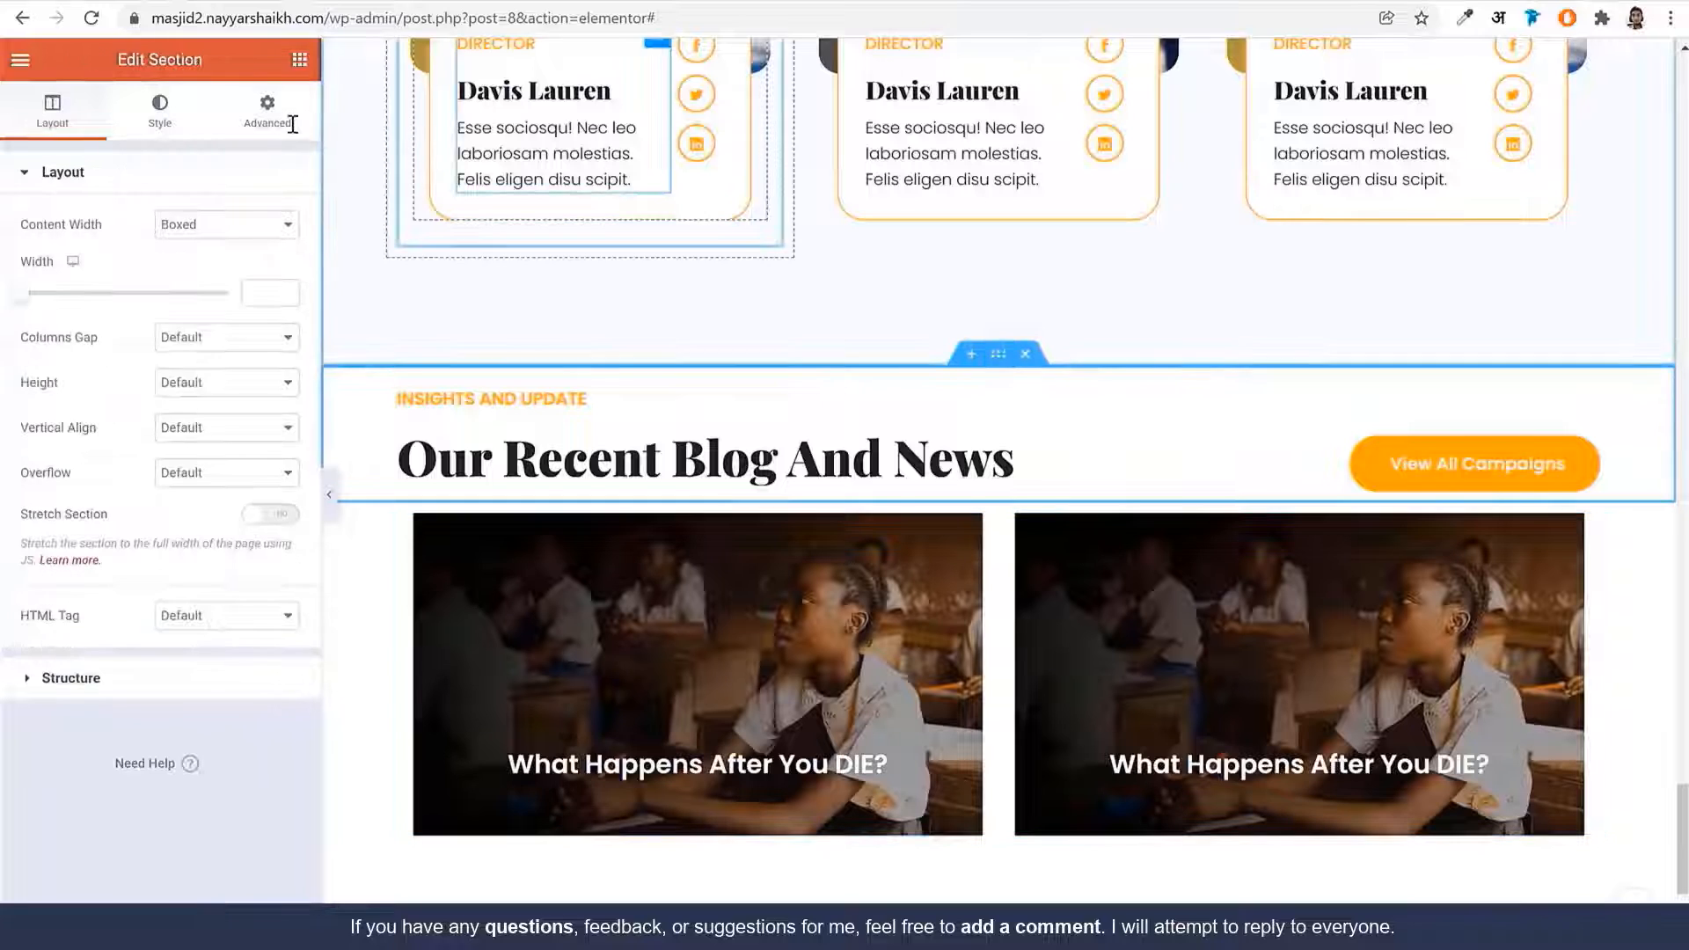
{"action": "left_click", "coordinate": [267, 112]}
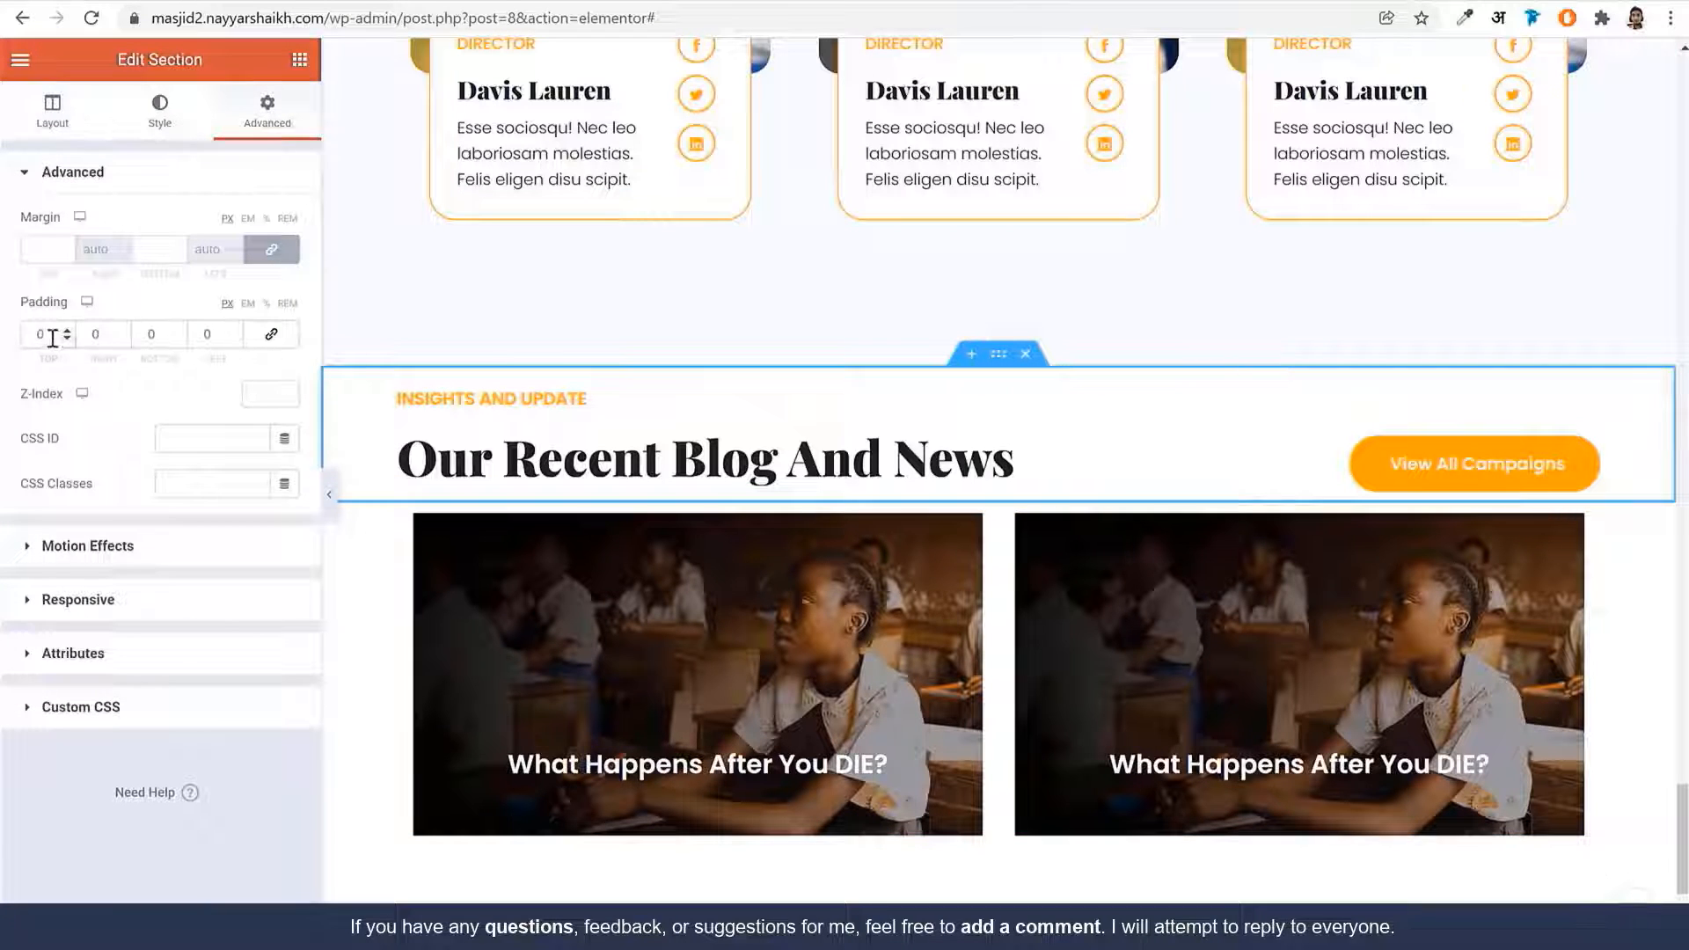
{"action": "type", "text": "150"}
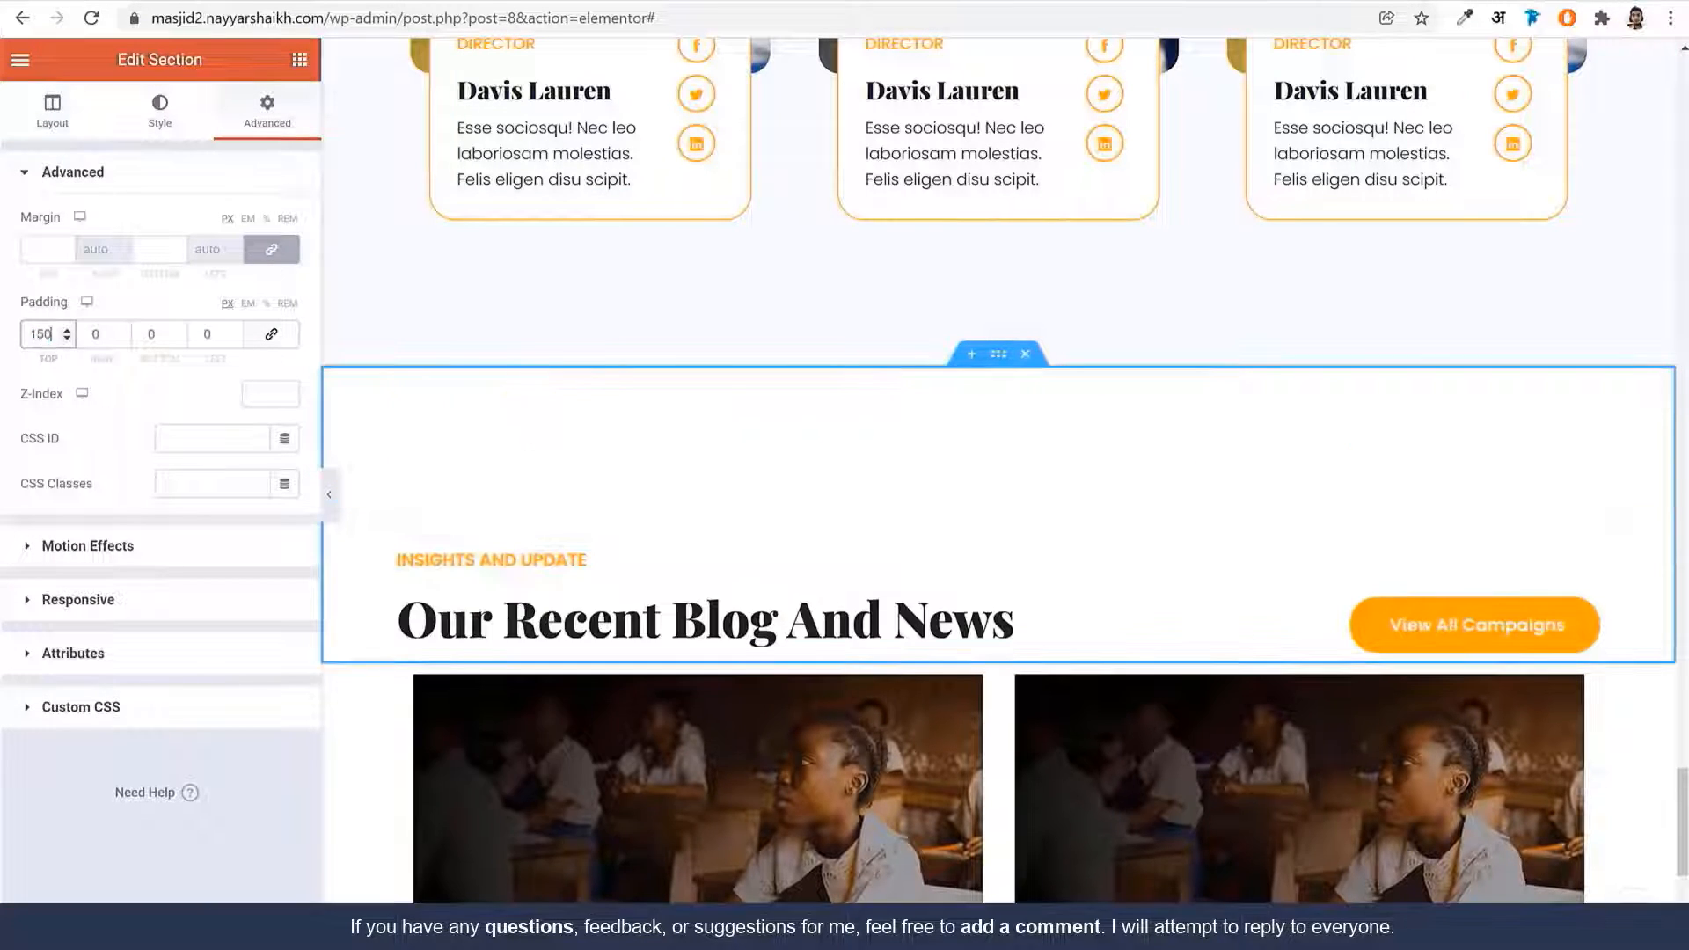
{"action": "type", "text": "75"}
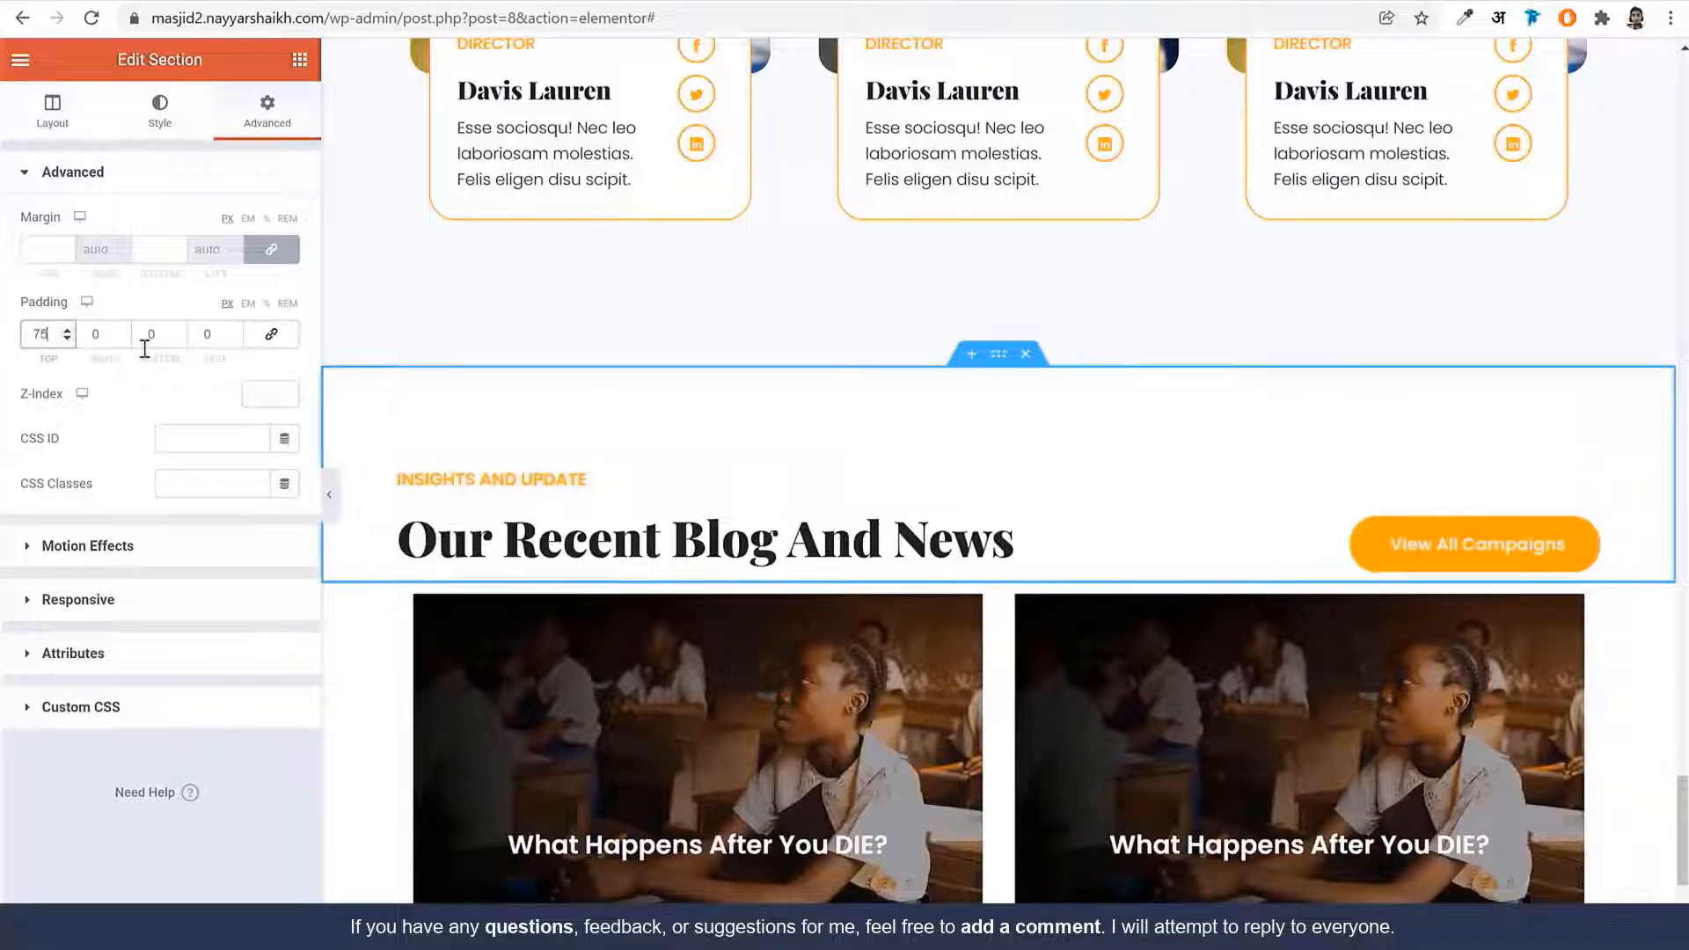
{"action": "scroll", "coordinate": [1023, 244], "scroll_direction": "down", "scroll_amount": 4}
{"action": "left_click", "coordinate": [998, 168]}
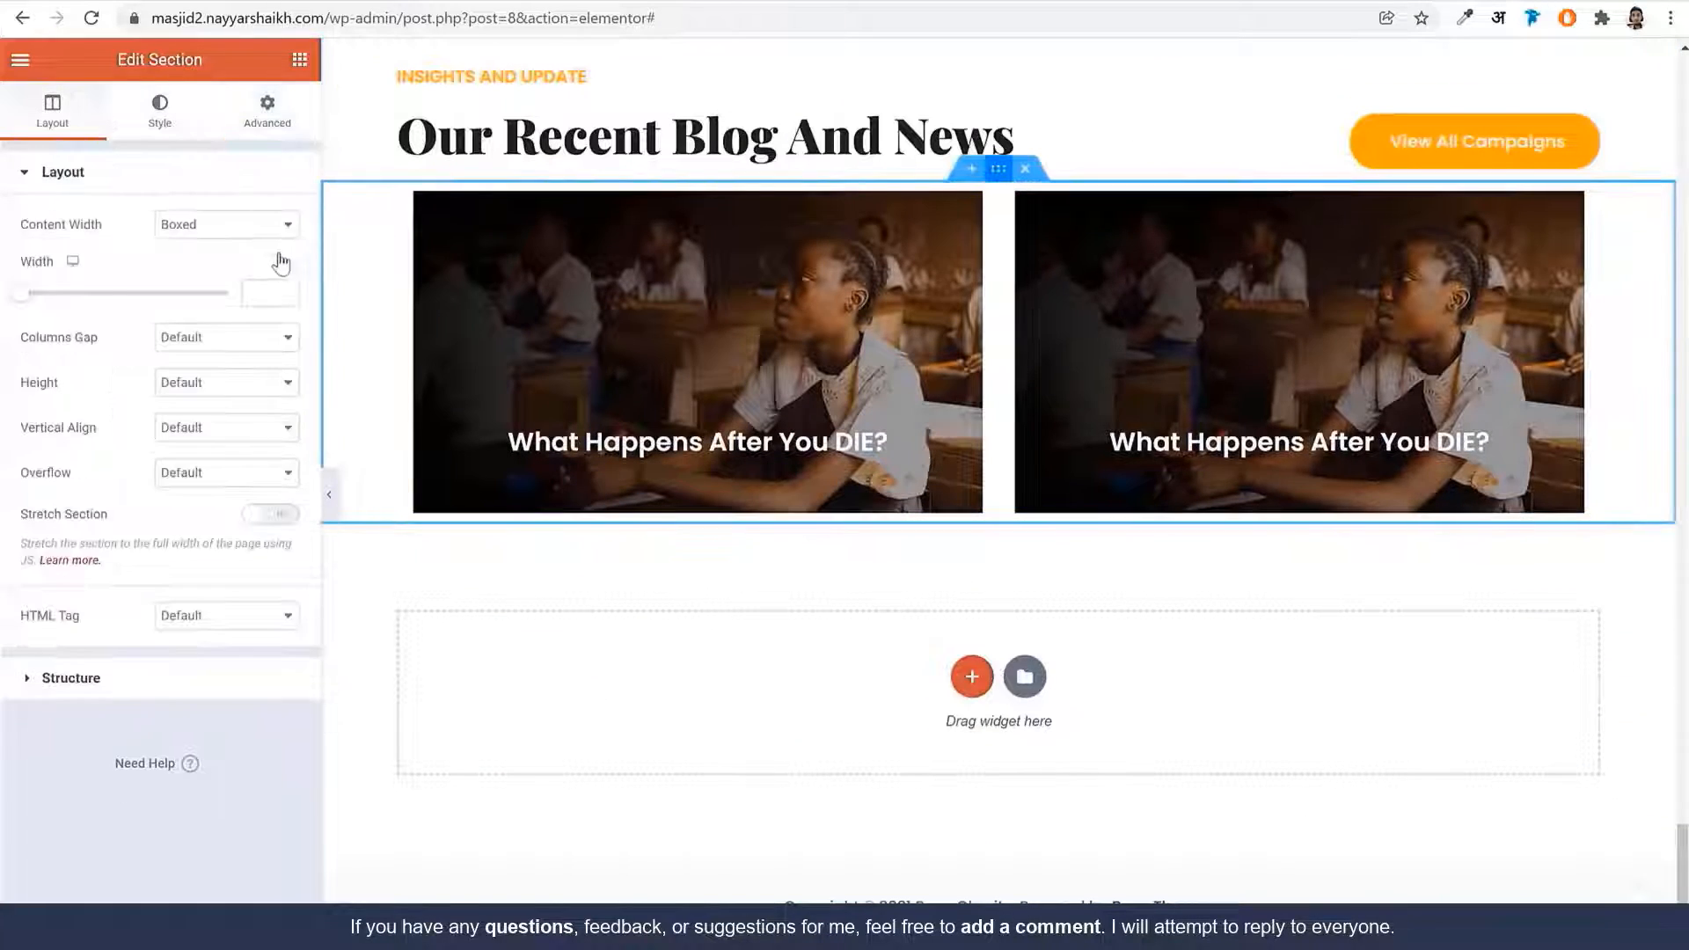
{"action": "left_click", "coordinate": [269, 119]}
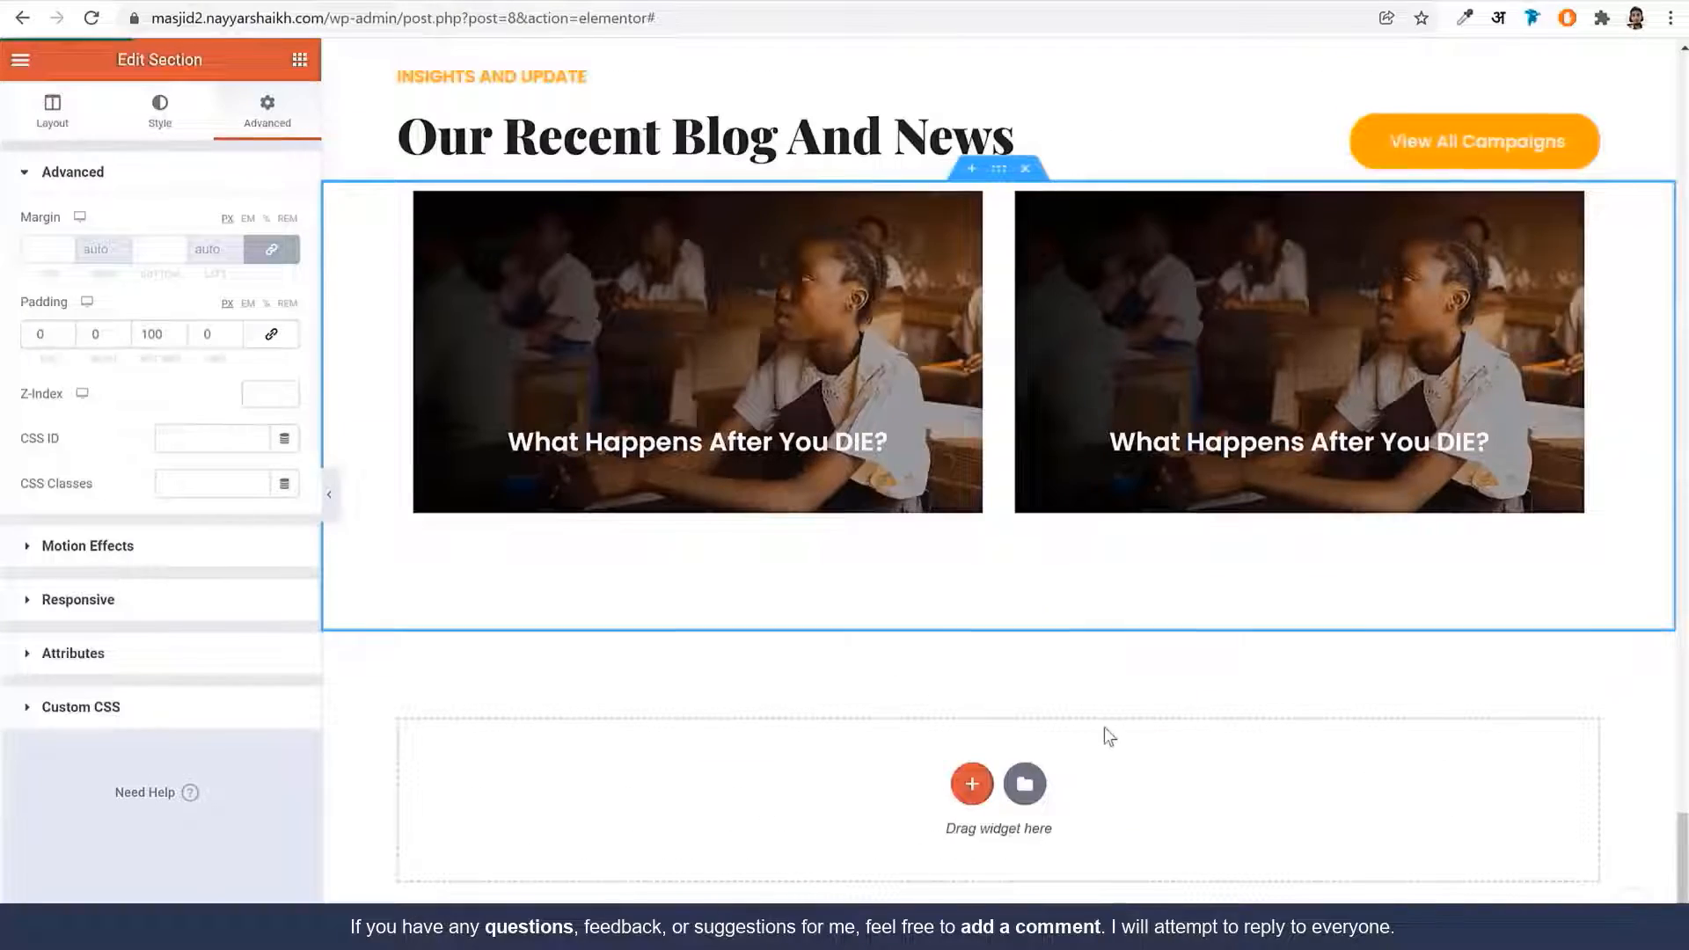
{"action": "scroll", "coordinate": [1105, 726], "scroll_direction": "up", "scroll_amount": 20}
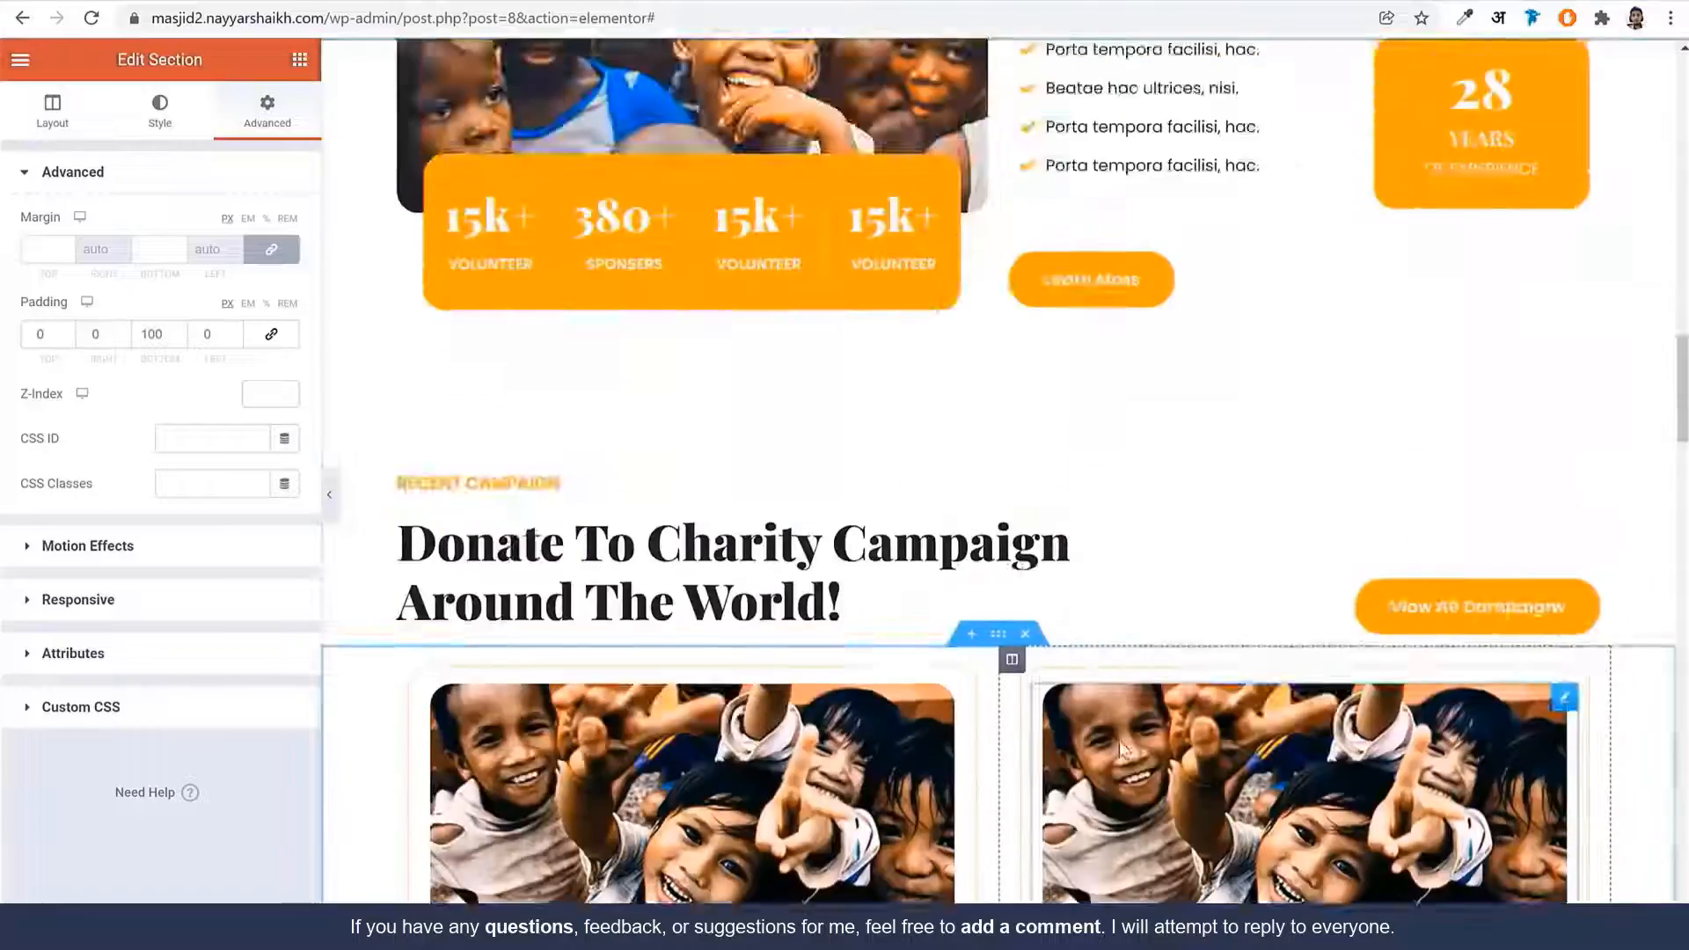
{"action": "scroll", "coordinate": [1119, 743], "scroll_direction": "up", "scroll_amount": 20}
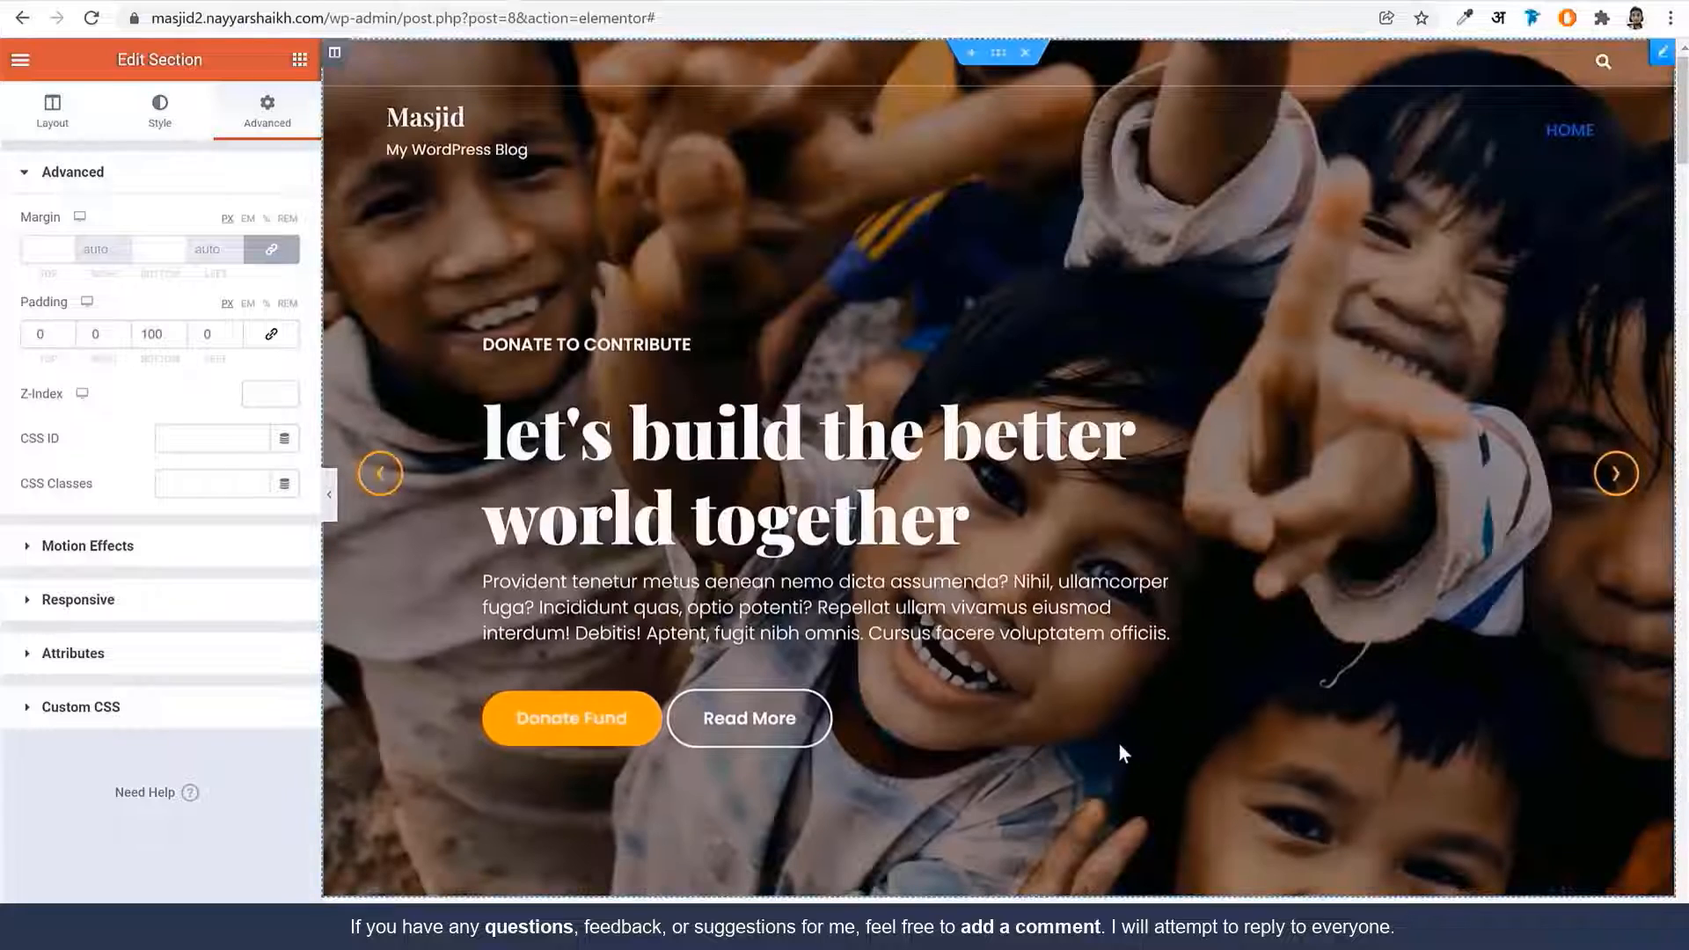
{"action": "scroll", "coordinate": [1119, 744], "scroll_direction": "down", "scroll_amount": 15}
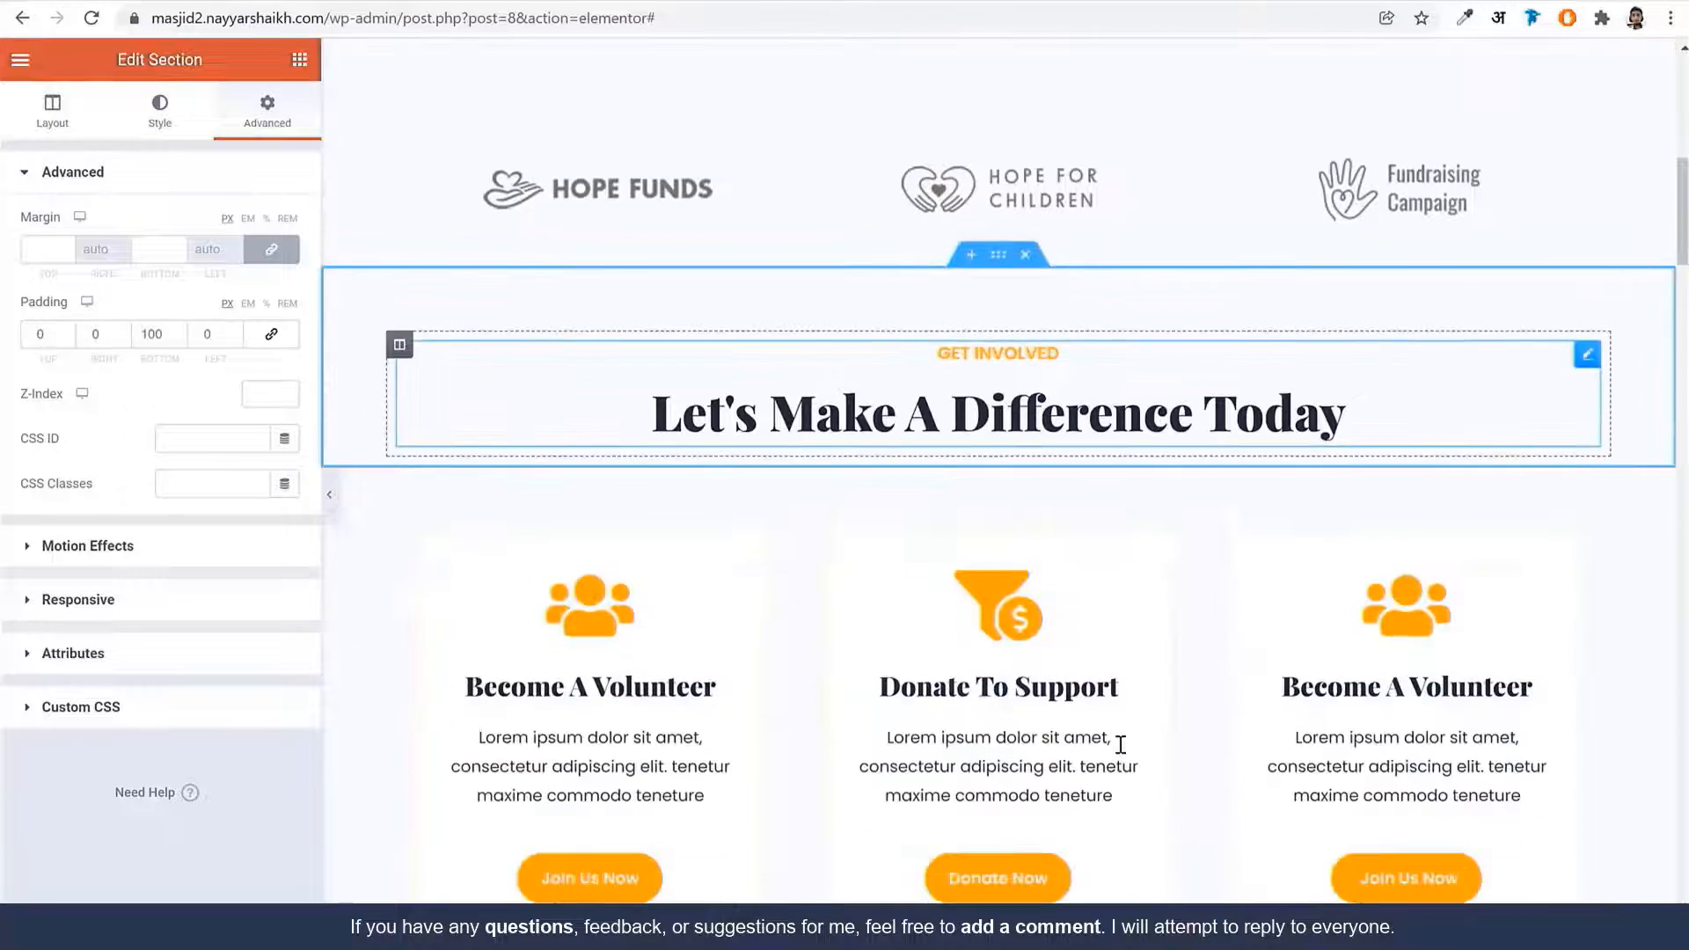
{"action": "scroll", "coordinate": [1120, 754], "scroll_direction": "down", "scroll_amount": 15}
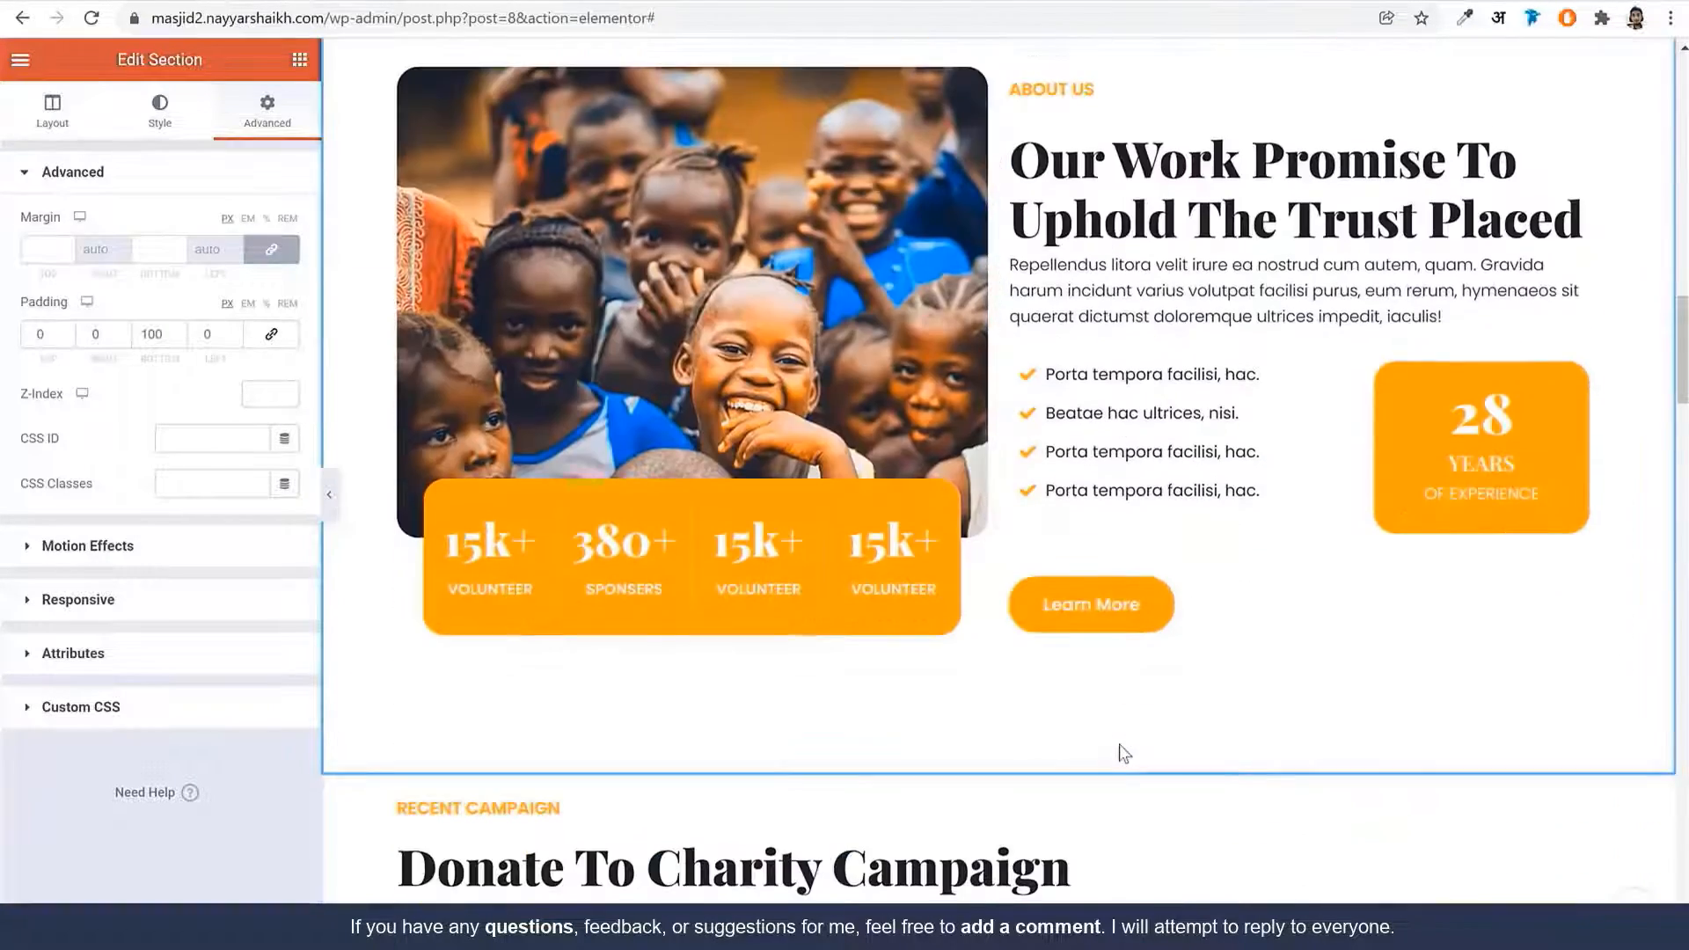
{"action": "scroll", "coordinate": [1117, 746], "scroll_direction": "down", "scroll_amount": 12}
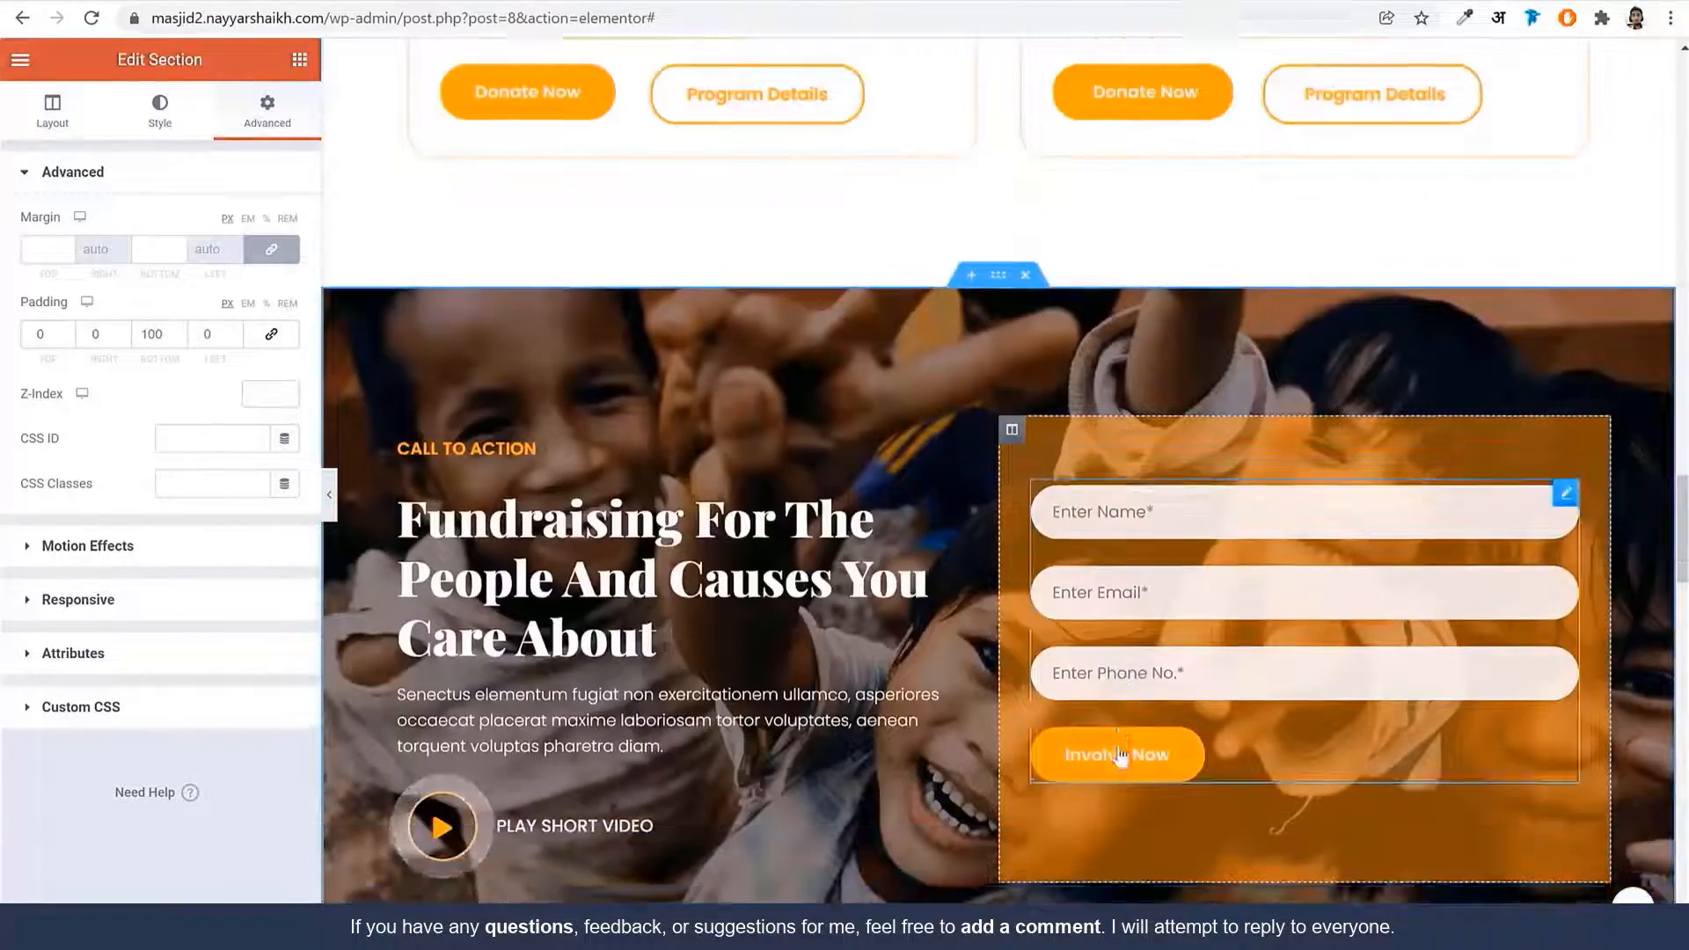
{"action": "scroll", "coordinate": [1119, 746], "scroll_direction": "up", "scroll_amount": 3}
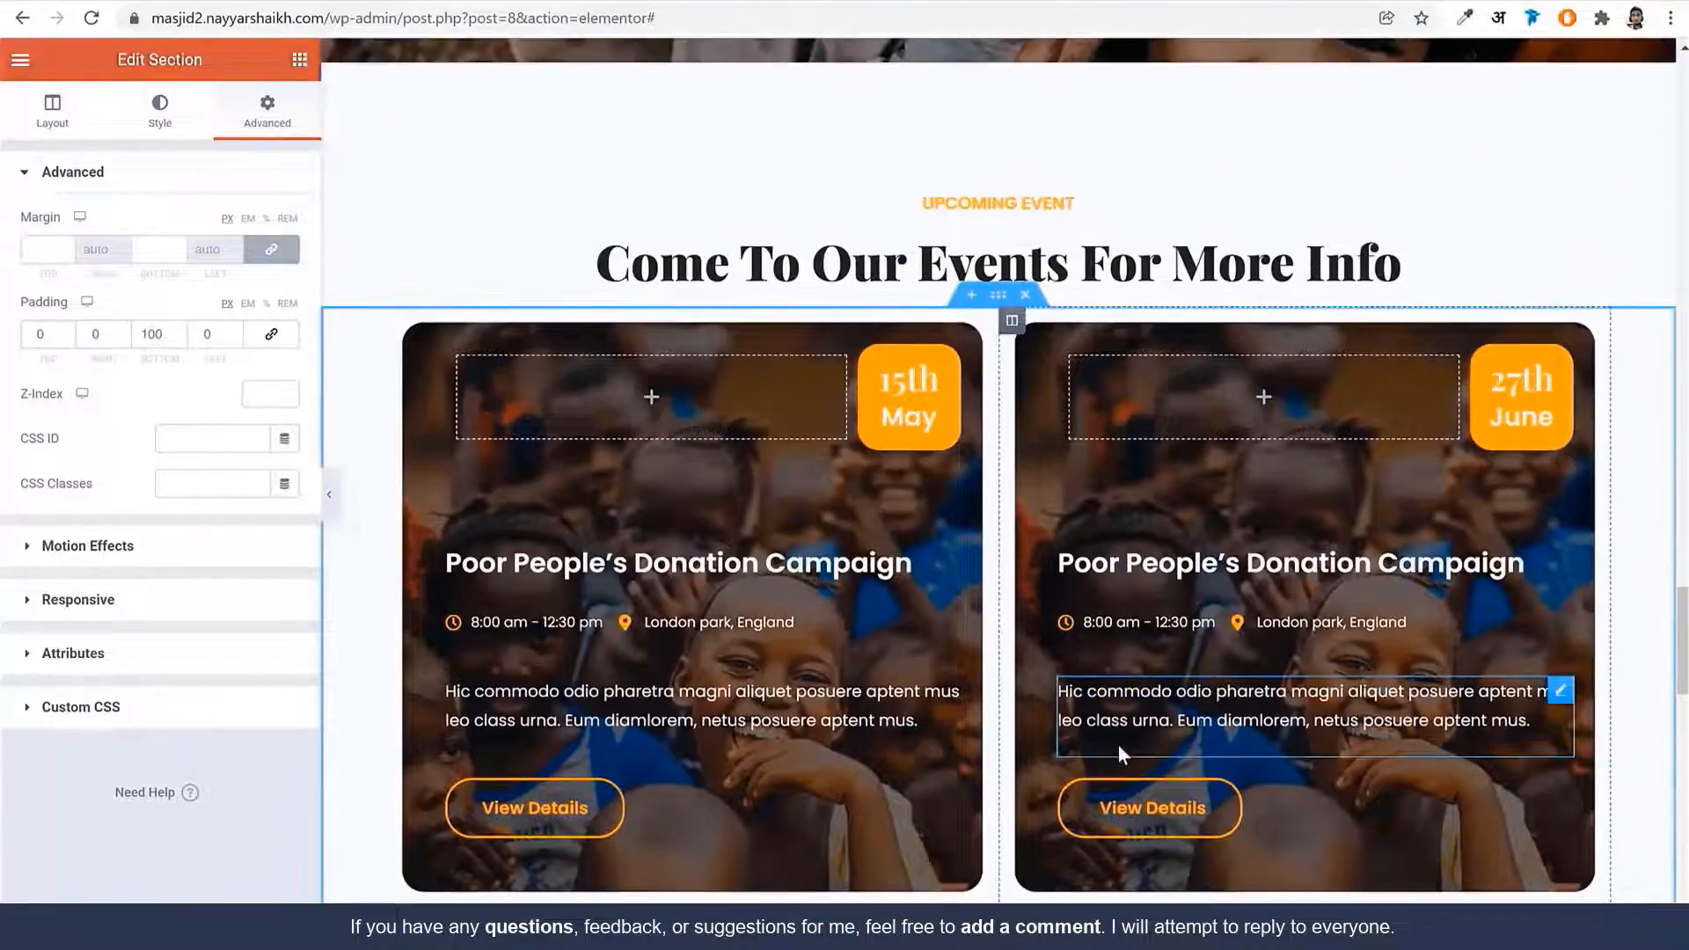
{"action": "scroll", "coordinate": [1124, 744], "scroll_direction": "down", "scroll_amount": 10}
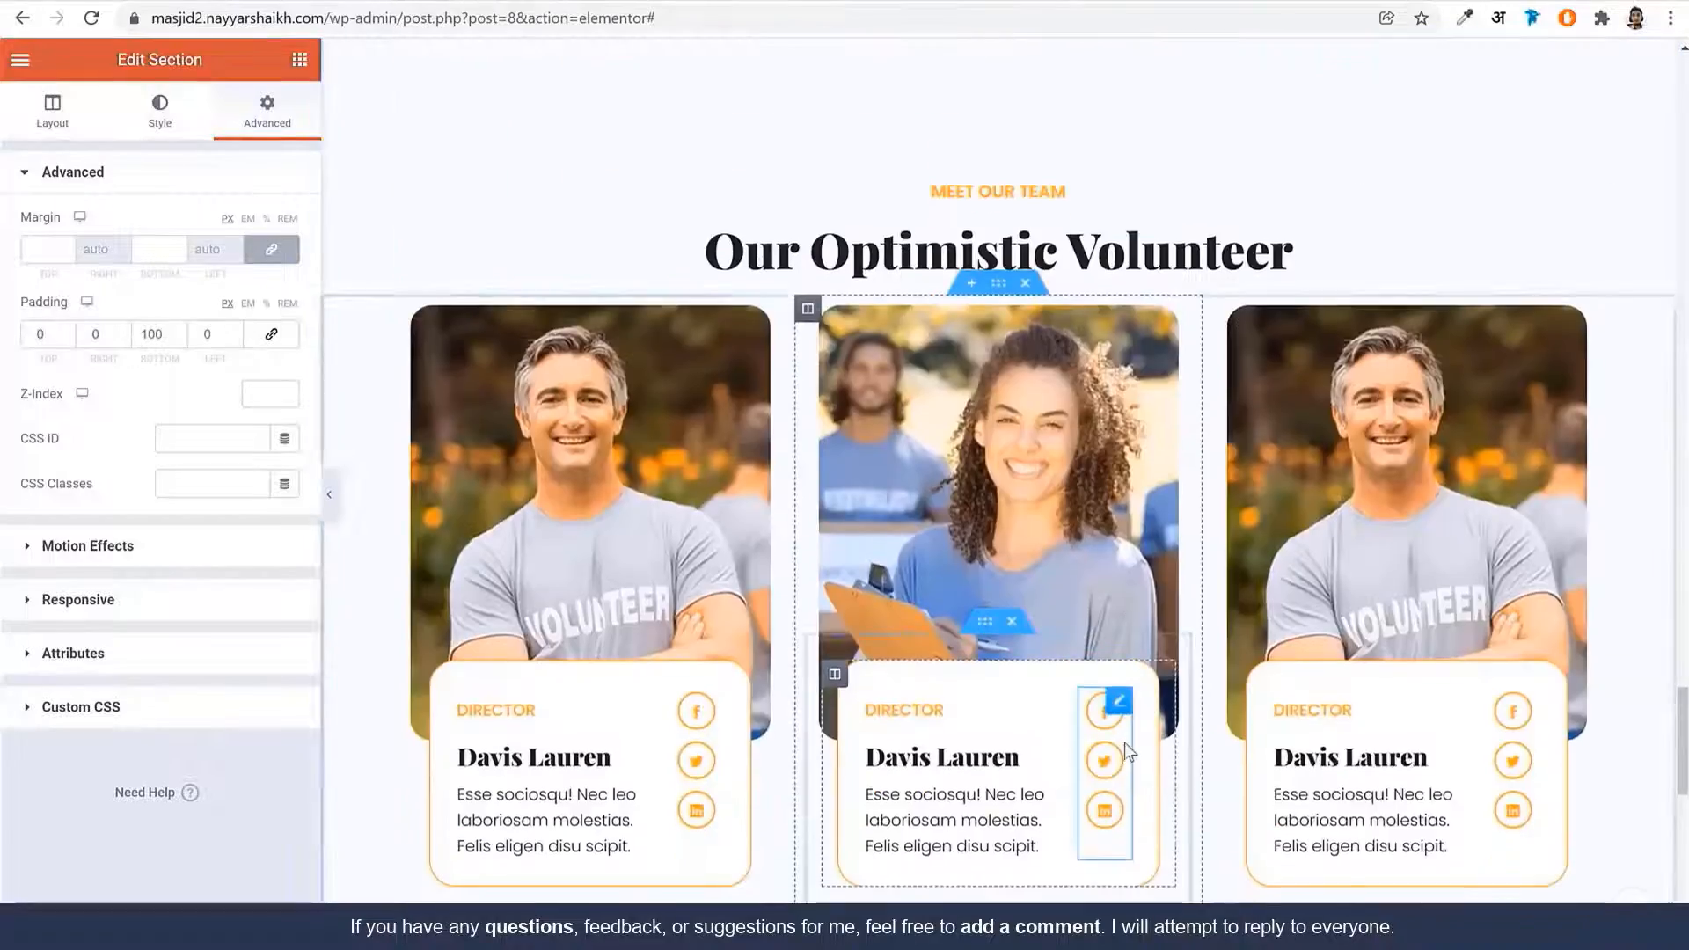
{"action": "scroll", "coordinate": [1124, 742], "scroll_direction": "up", "scroll_amount": 8}
{"action": "scroll", "coordinate": [1049, 671], "scroll_direction": "up", "scroll_amount": 10}
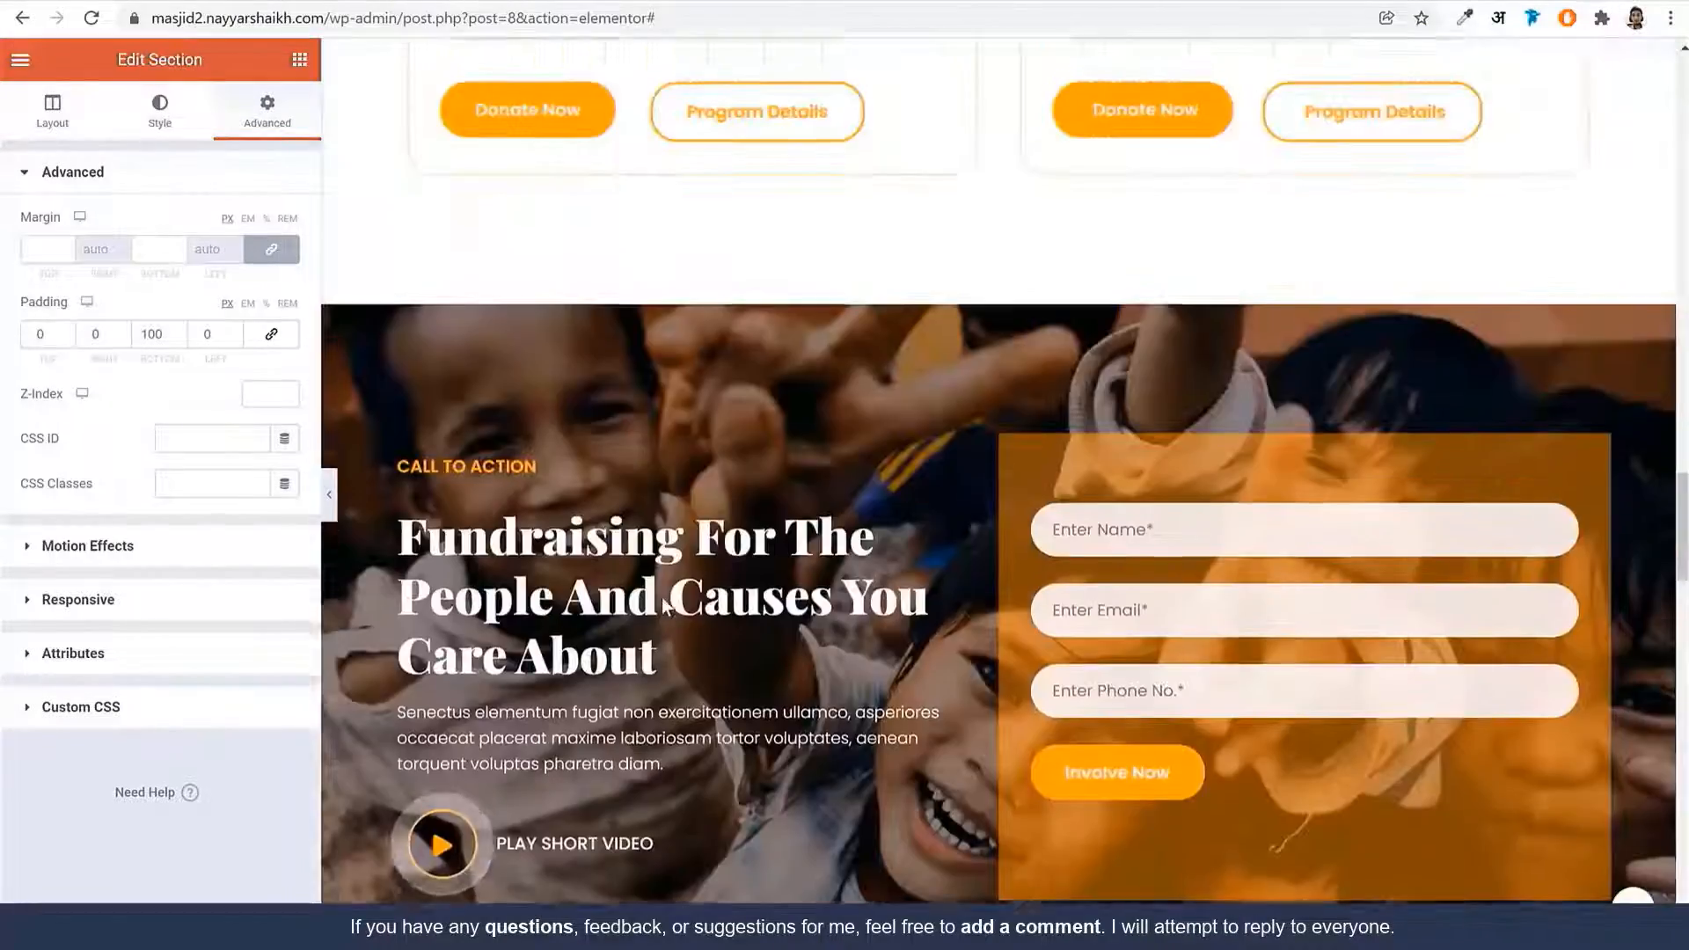
{"action": "scroll", "coordinate": [827, 449], "scroll_direction": "down", "scroll_amount": 10}
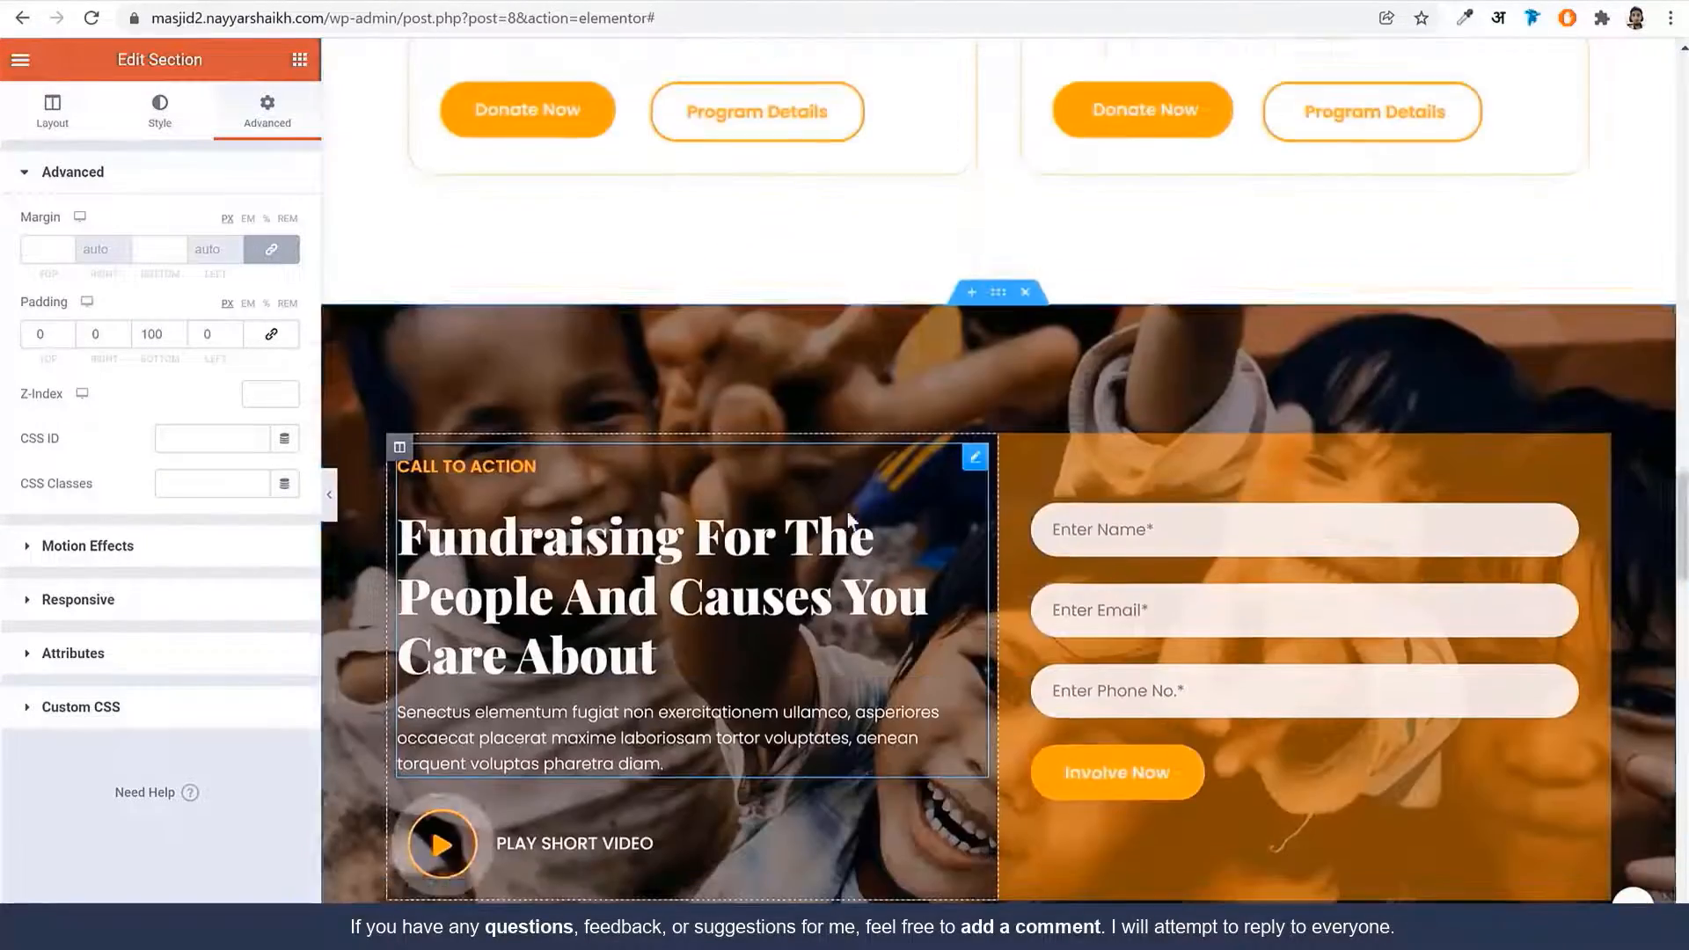
{"action": "scroll", "coordinate": [1285, 590], "scroll_direction": "down", "scroll_amount": 15}
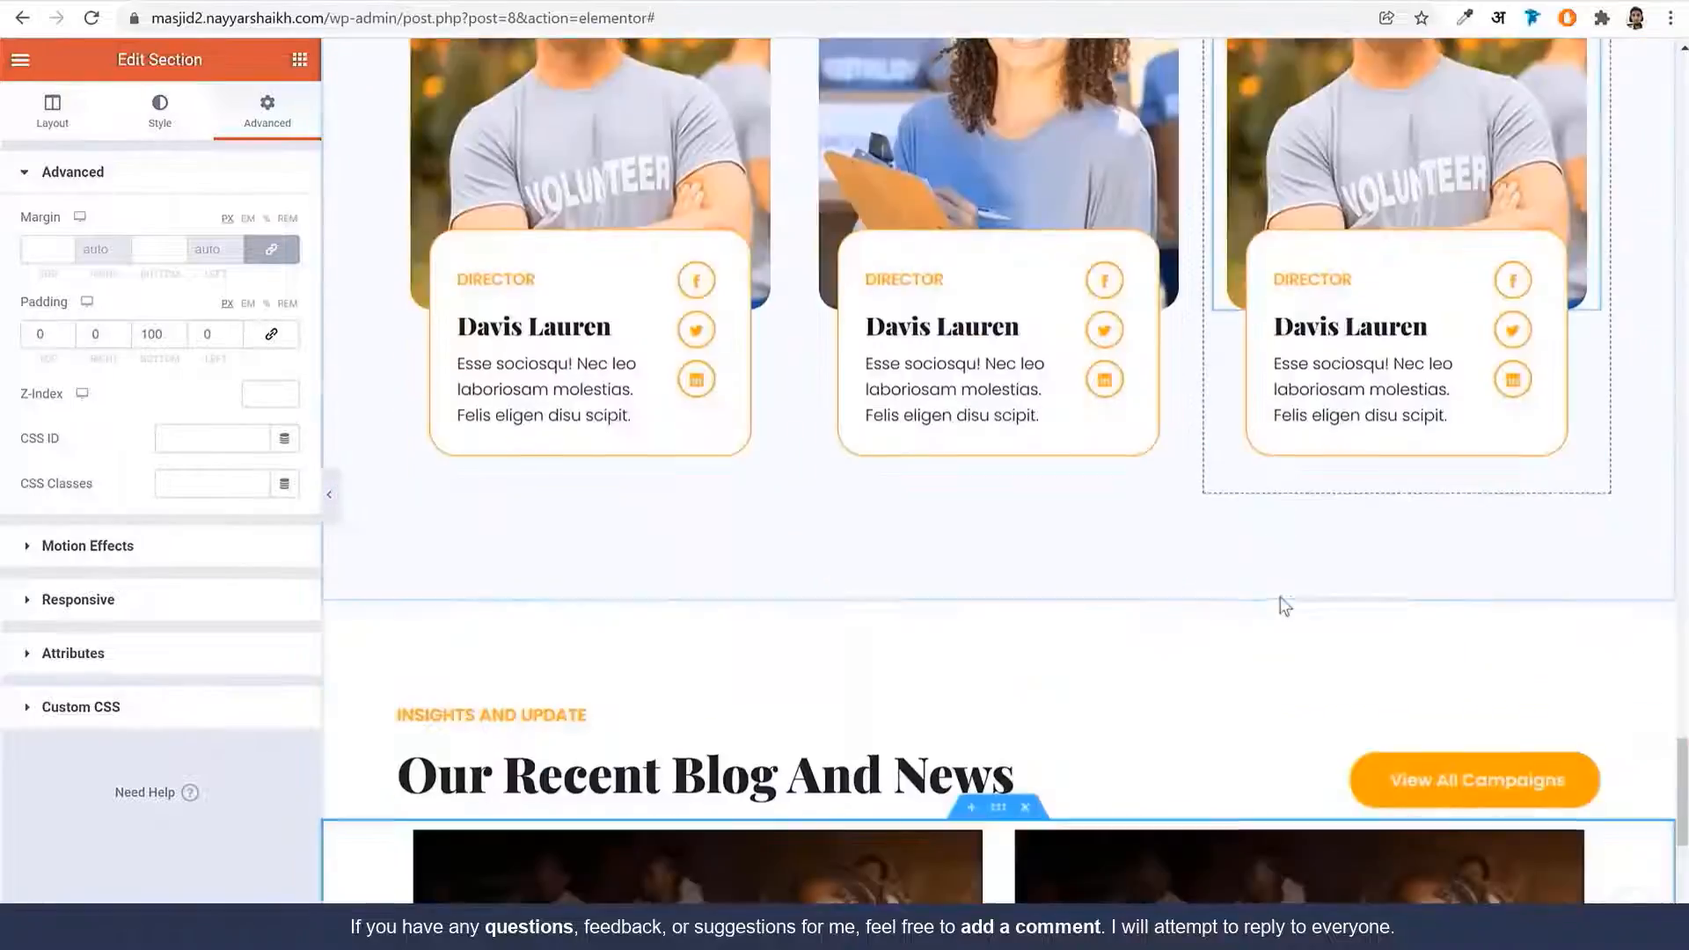
{"action": "scroll", "coordinate": [1279, 607], "scroll_direction": "up", "scroll_amount": 15}
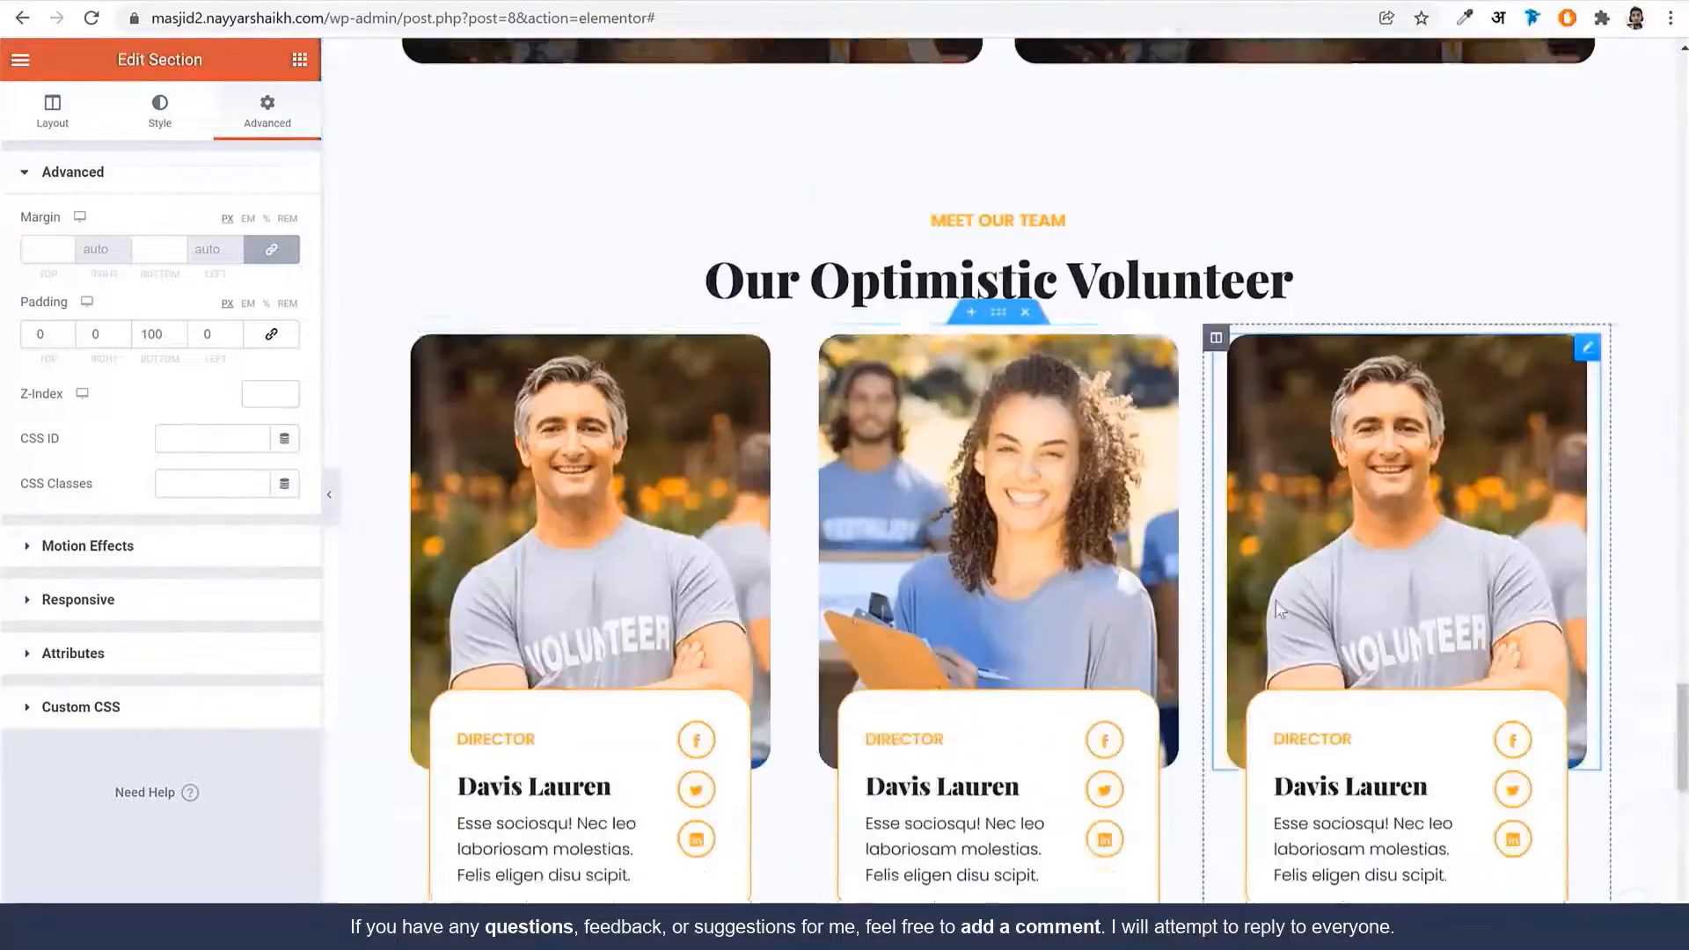
{"action": "scroll", "coordinate": [1270, 613], "scroll_direction": "up", "scroll_amount": 20}
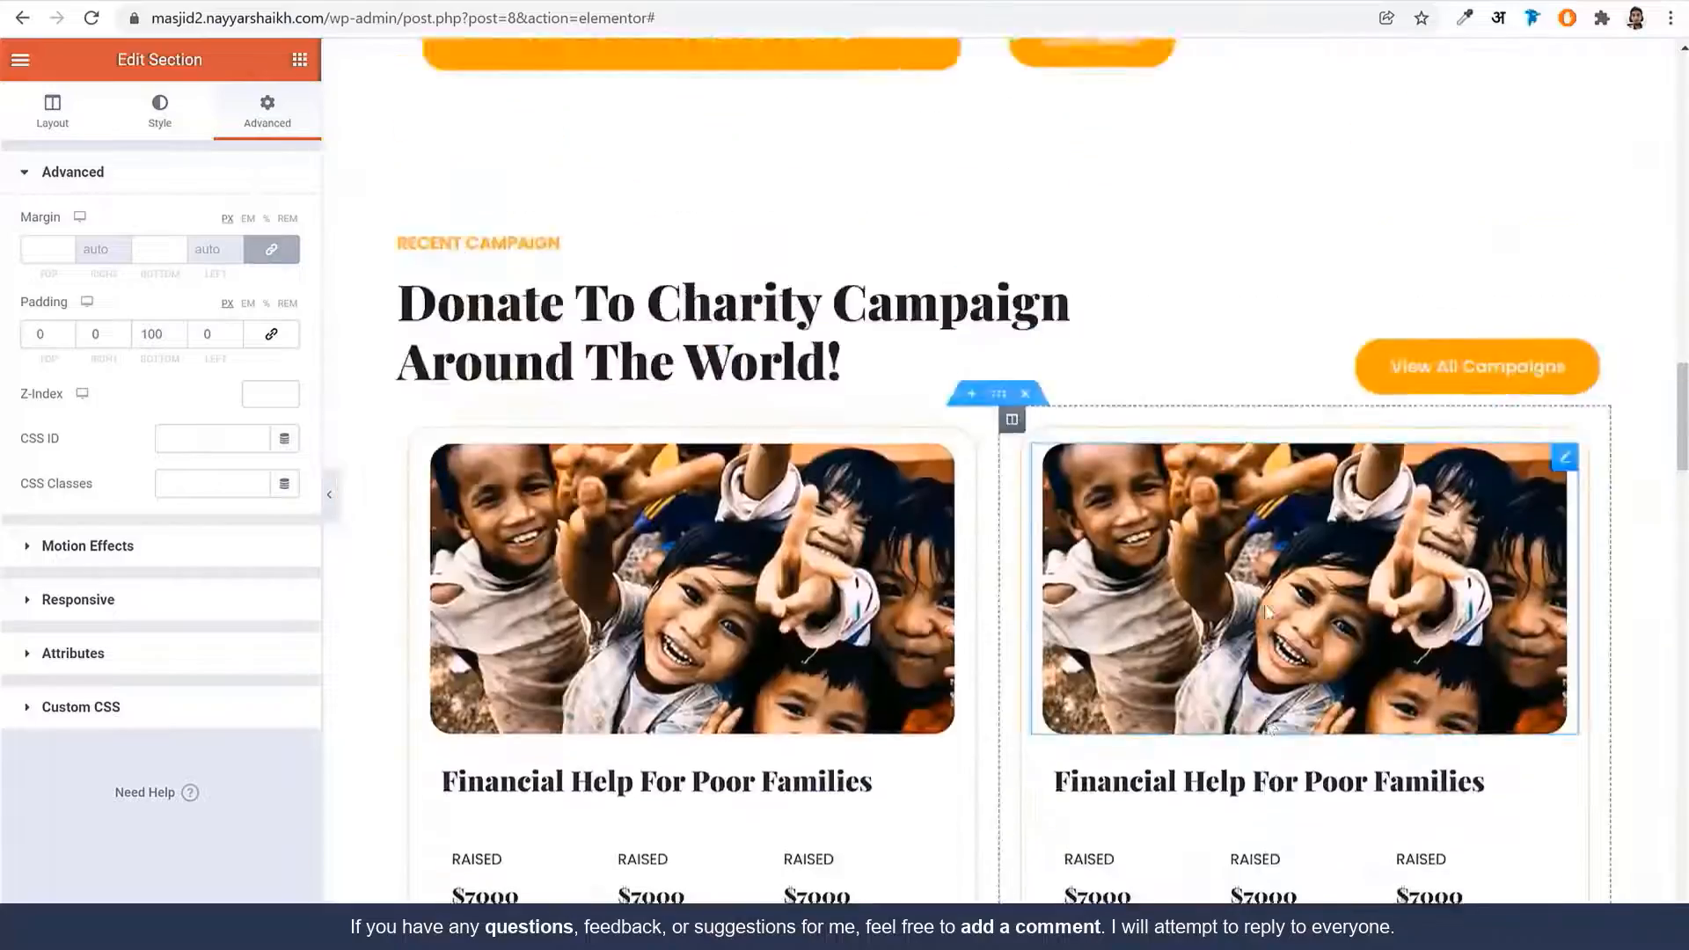
{"action": "scroll", "coordinate": [1265, 605], "scroll_direction": "up", "scroll_amount": 10}
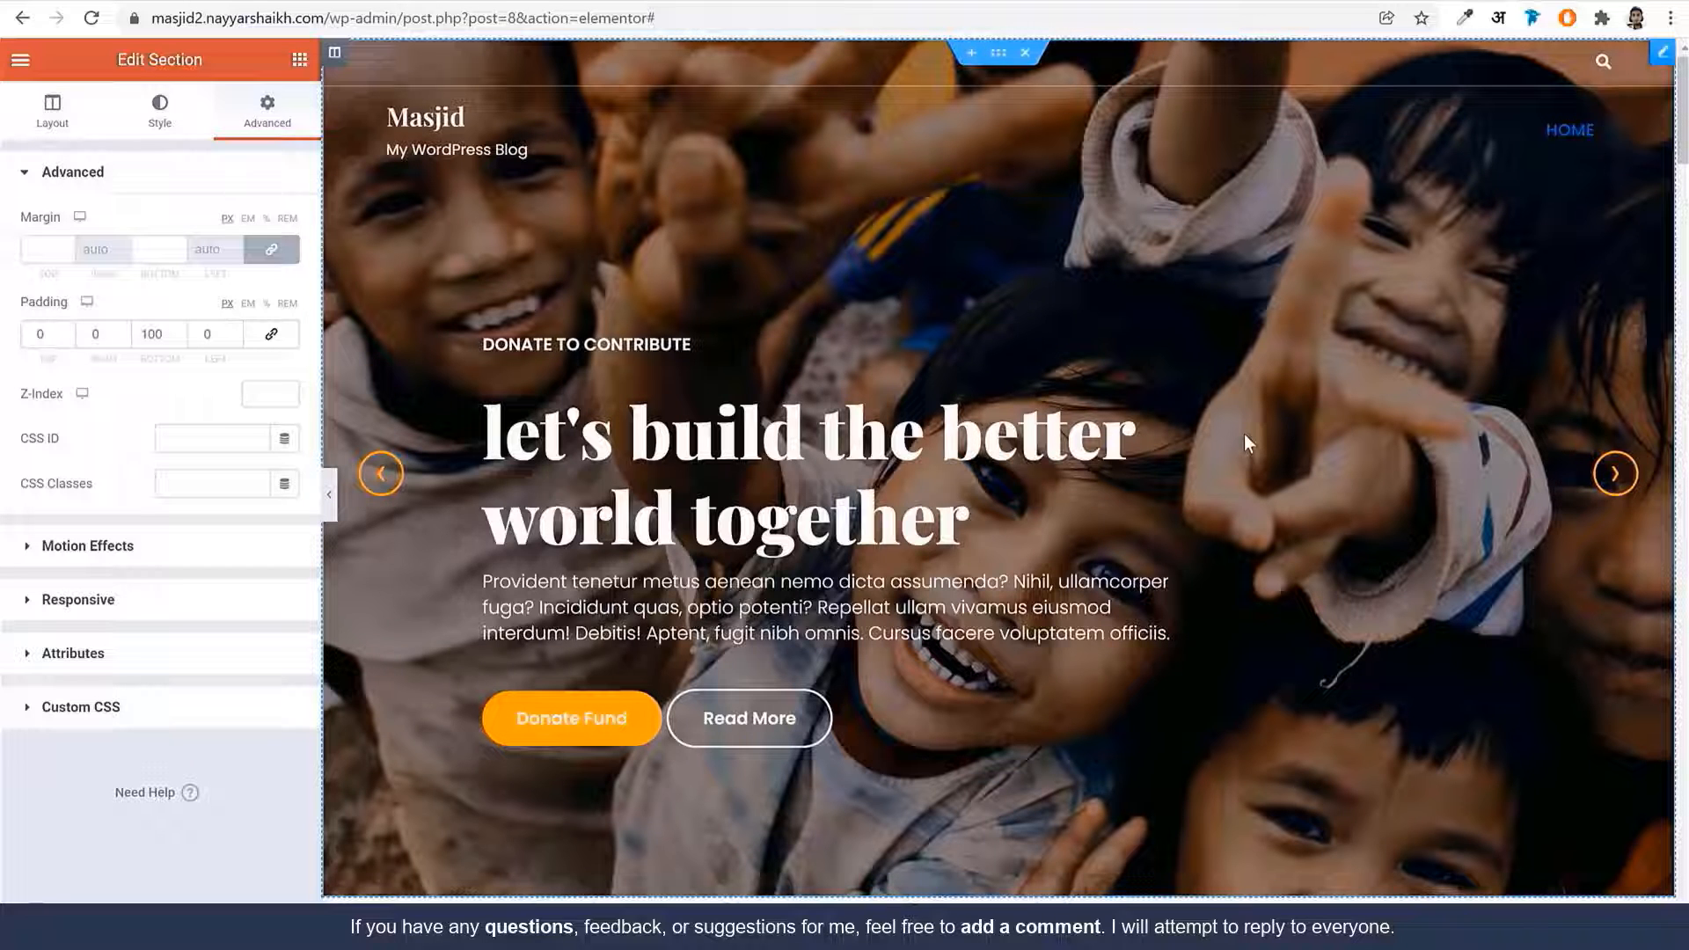
{"action": "scroll", "coordinate": [1196, 567], "scroll_direction": "down", "scroll_amount": 15}
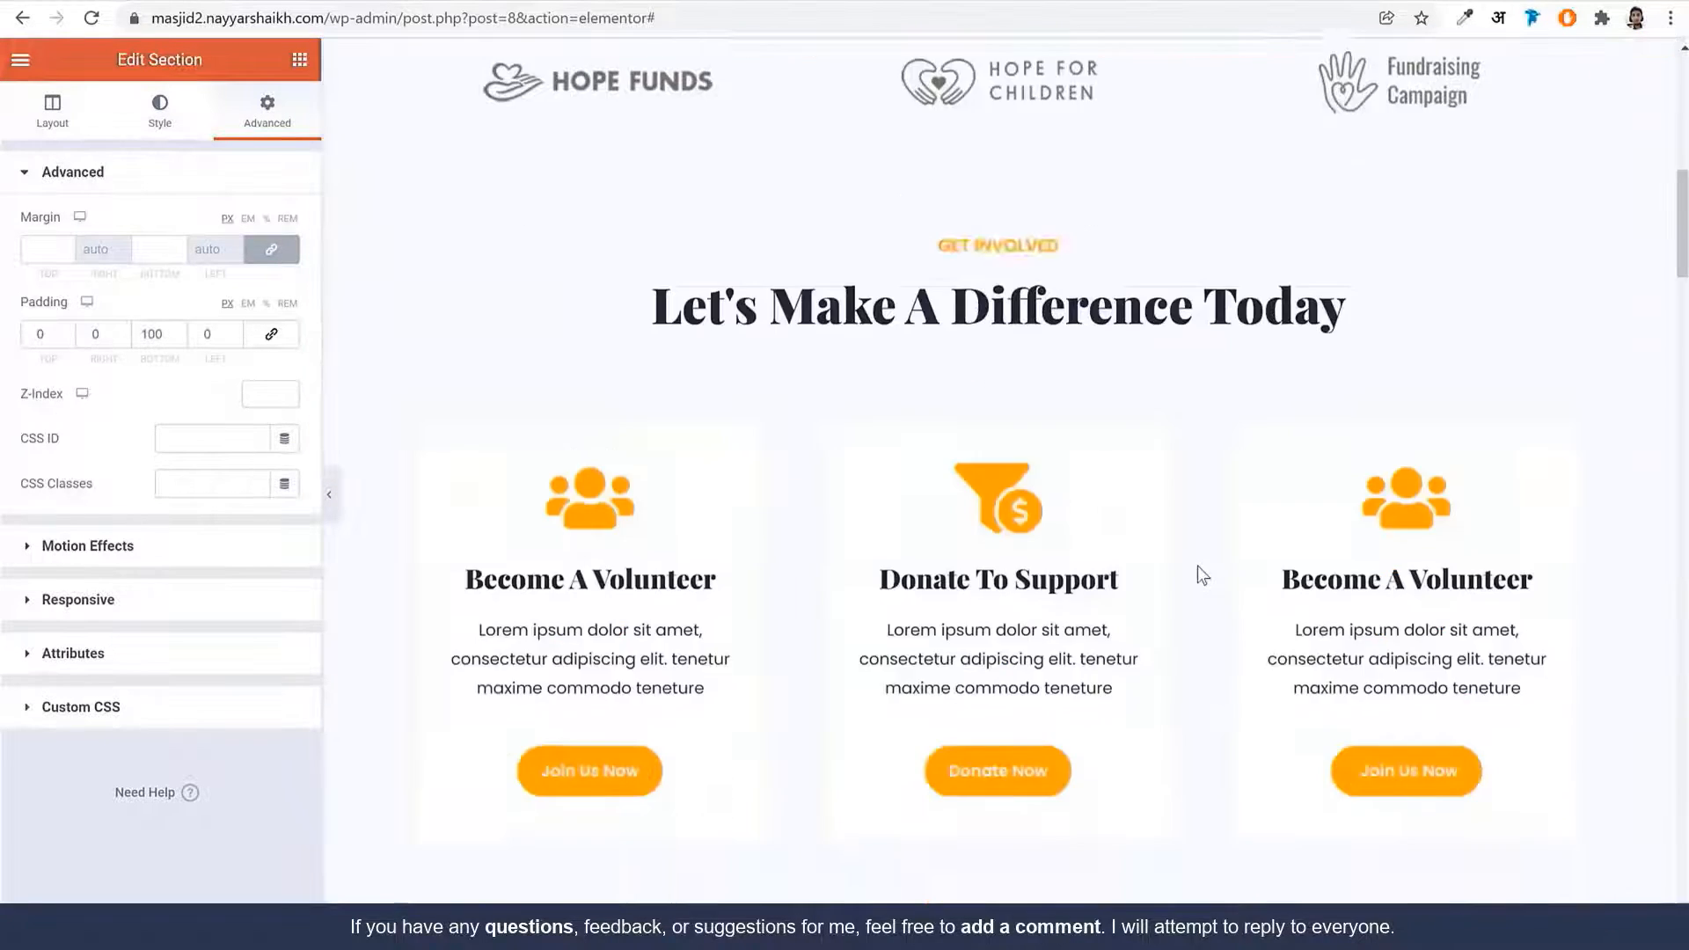
{"action": "scroll", "coordinate": [1196, 567], "scroll_direction": "down", "scroll_amount": 20}
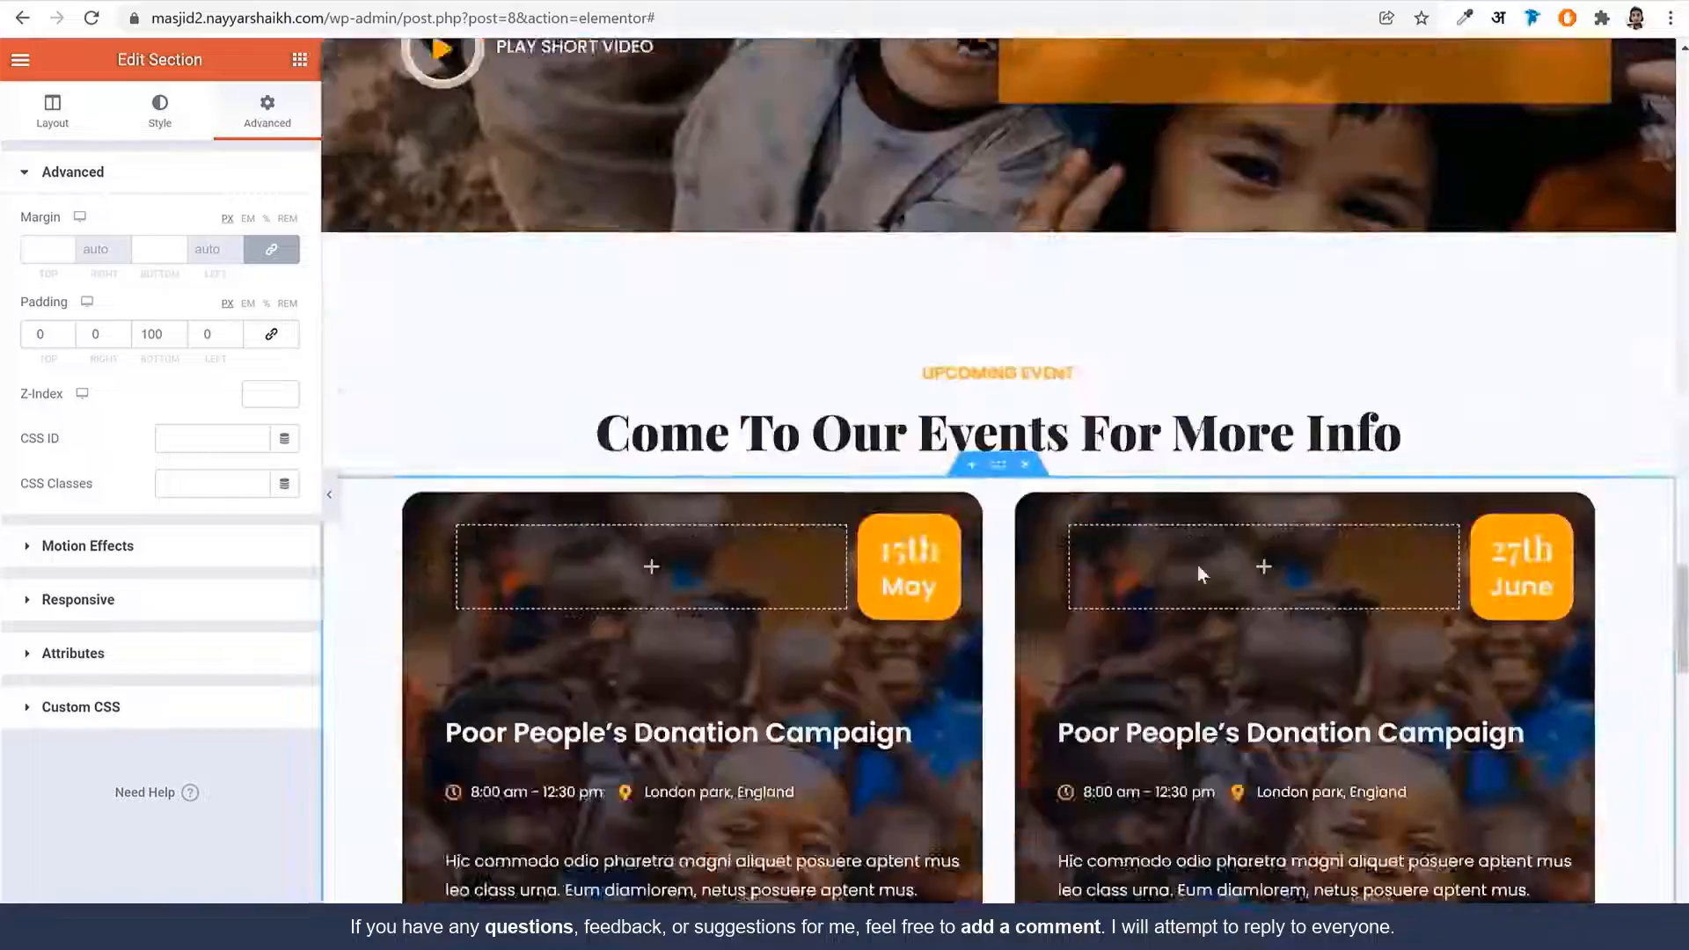
{"action": "scroll", "coordinate": [1198, 565], "scroll_direction": "down", "scroll_amount": 20}
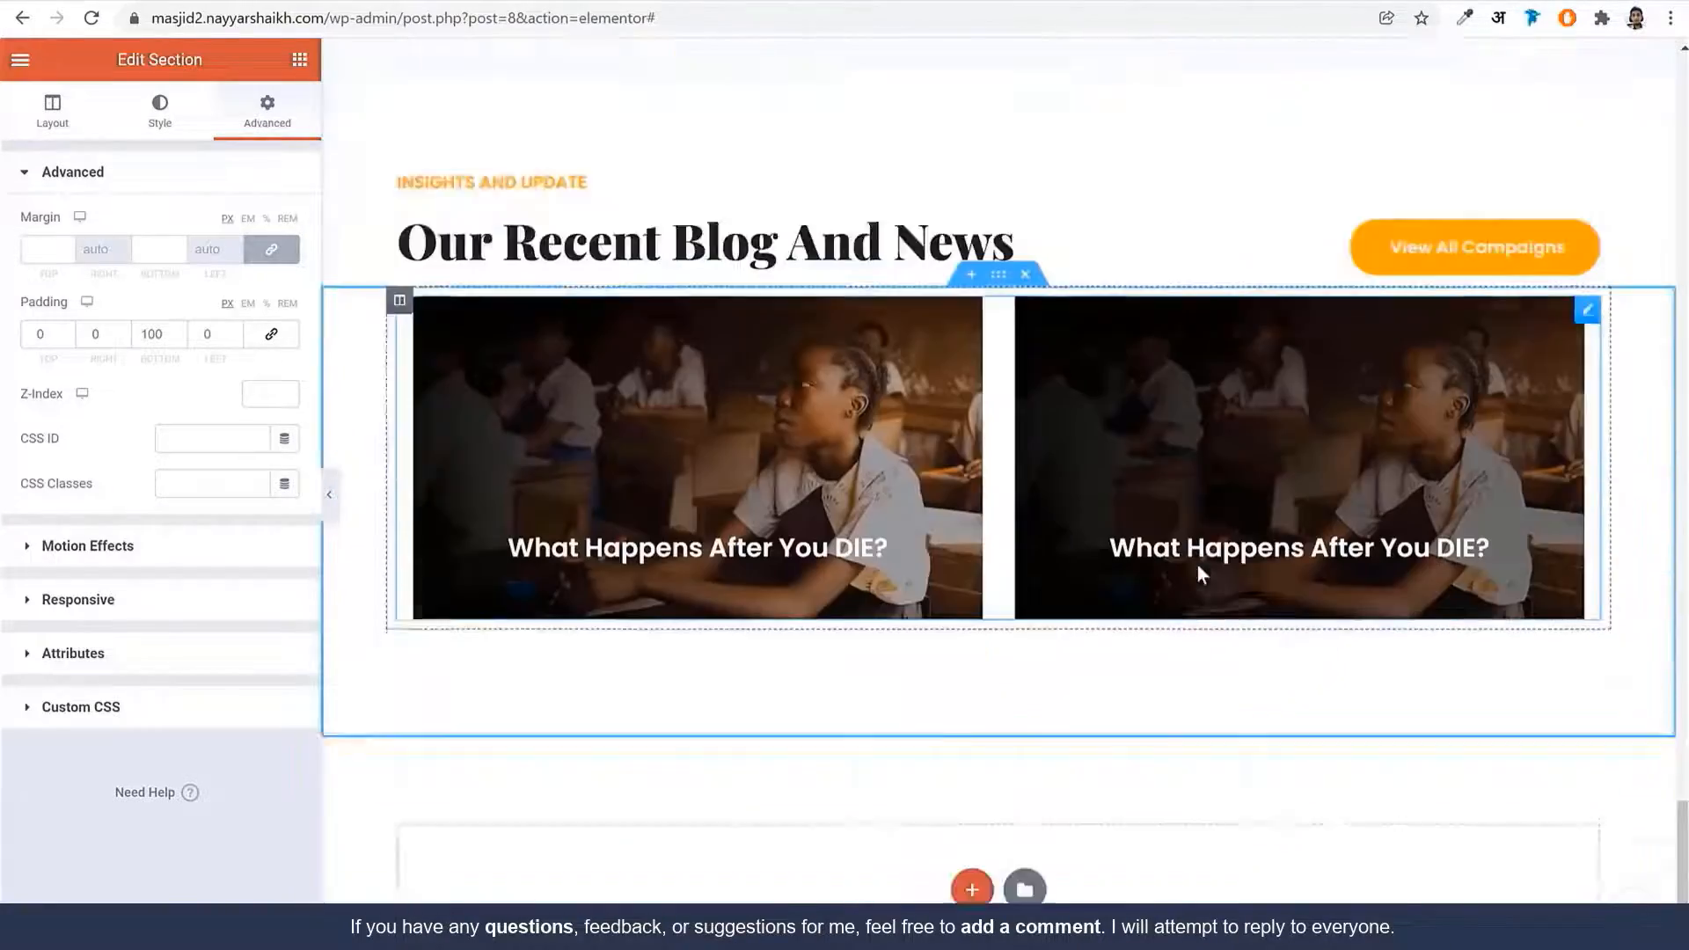
{"action": "scroll", "coordinate": [994, 637], "scroll_direction": "up", "scroll_amount": 20}
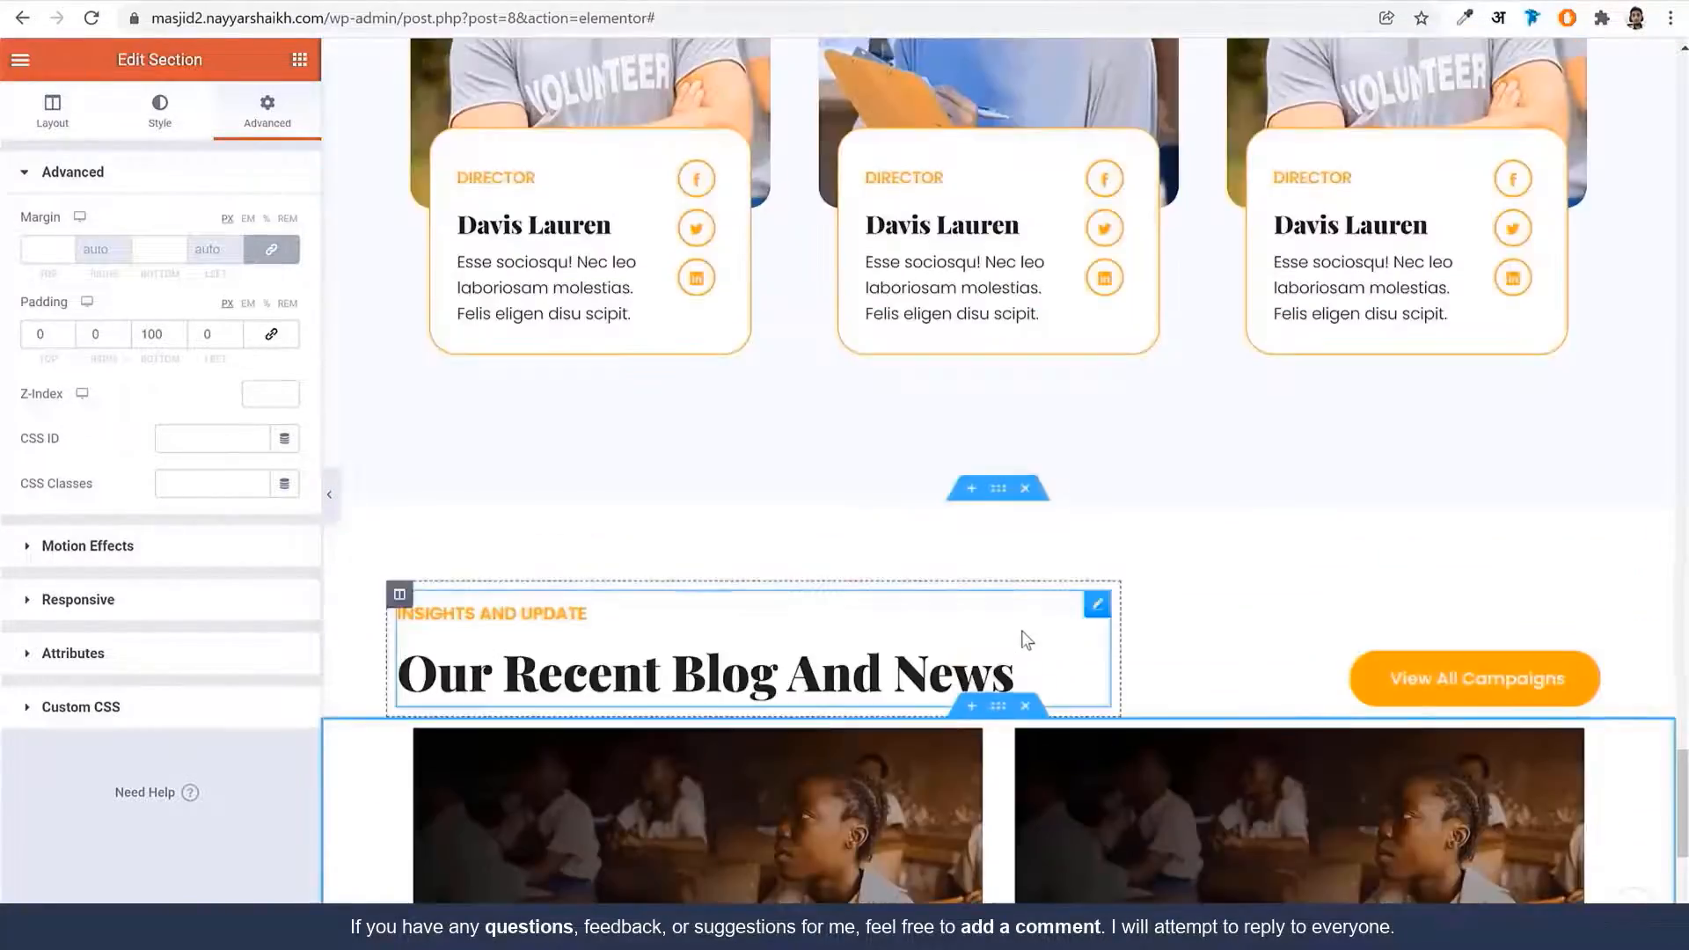
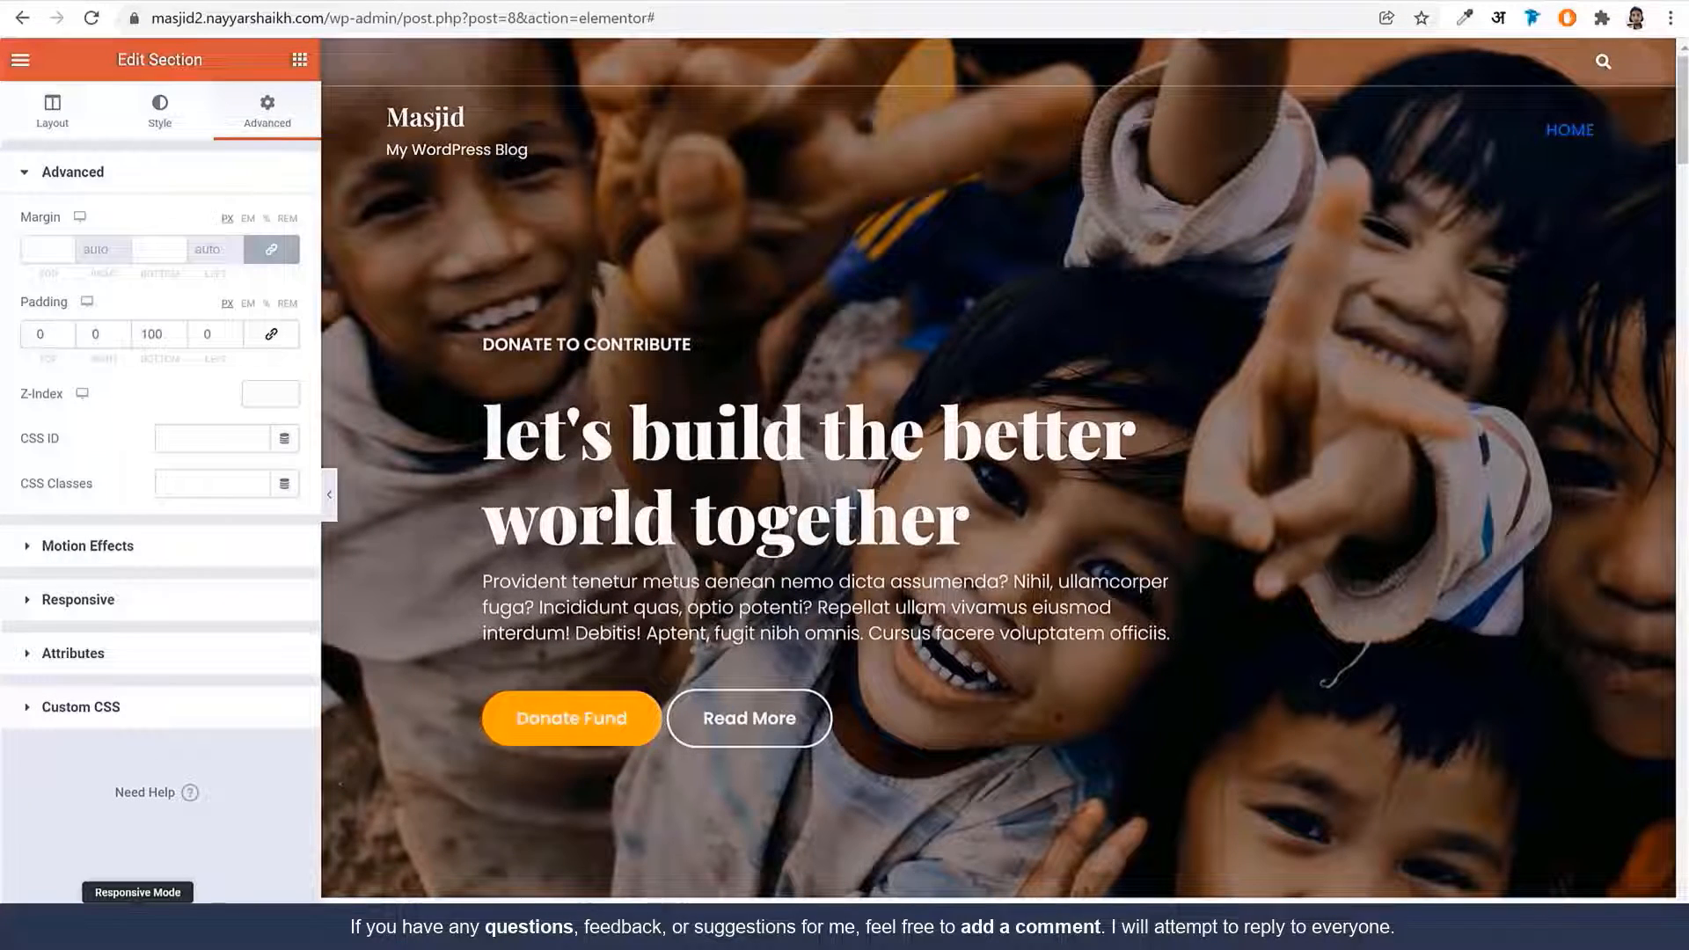
Switch the editor to the Mobile responsive preview and select the hero banner slider
{"action": "left_click", "coordinate": [138, 921]}
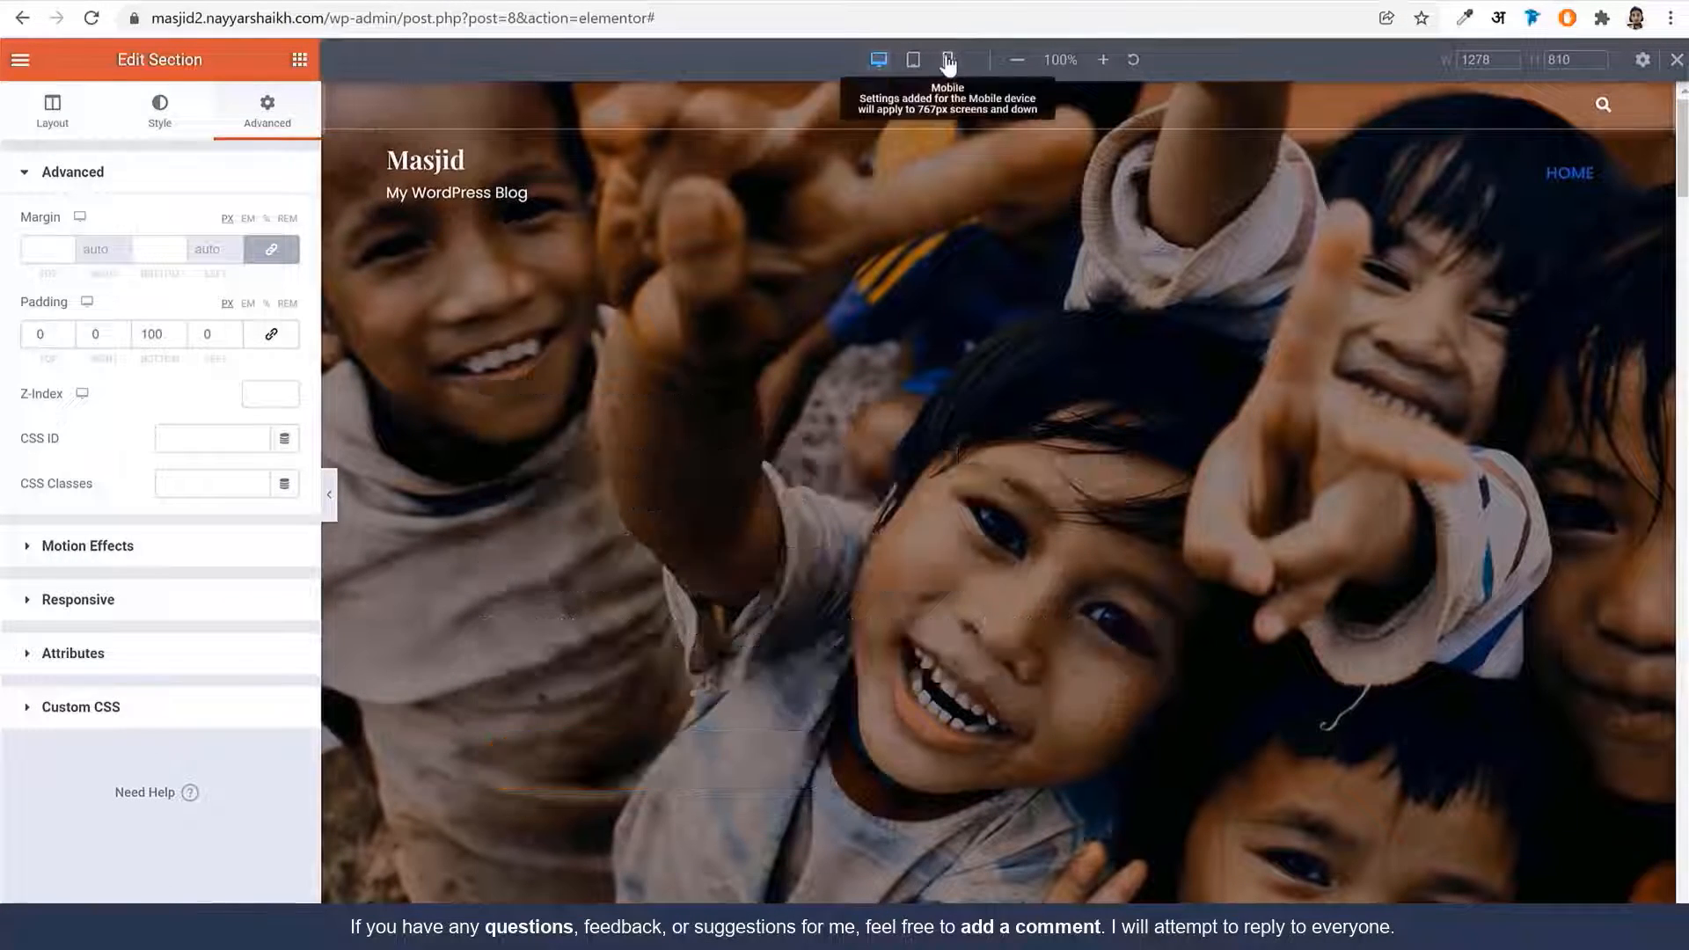
{"action": "left_click", "coordinate": [946, 60]}
{"action": "scroll", "coordinate": [1157, 332], "scroll_direction": "down", "scroll_amount": 10}
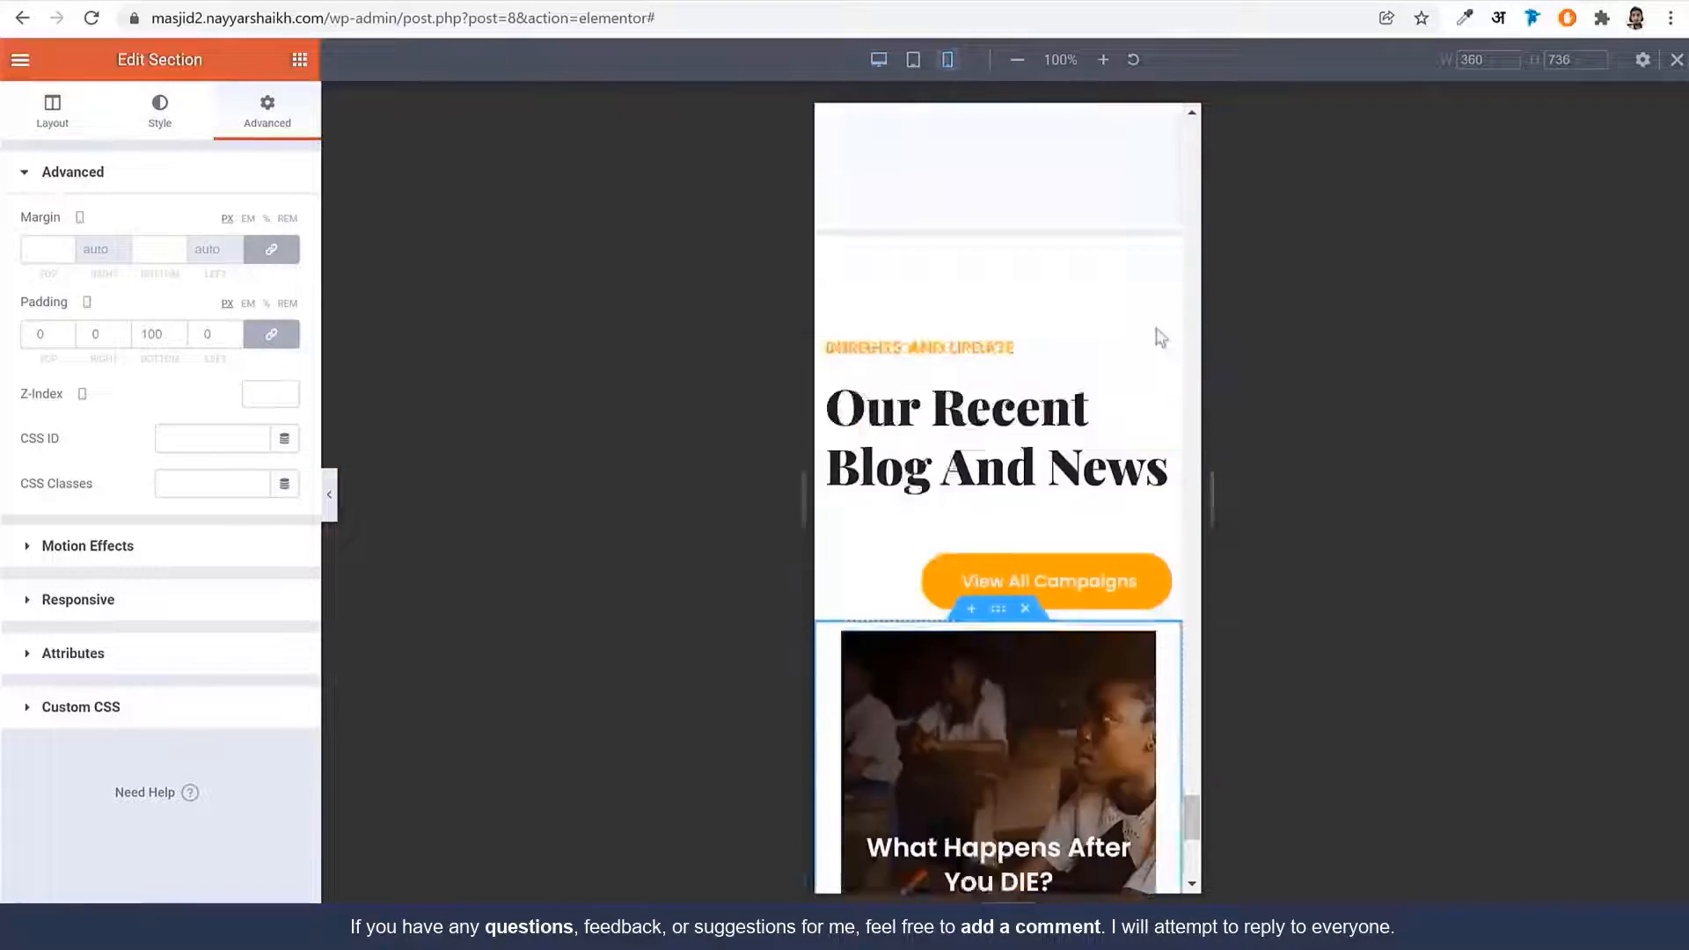
{"action": "scroll", "coordinate": [1147, 536], "scroll_direction": "up", "scroll_amount": 15}
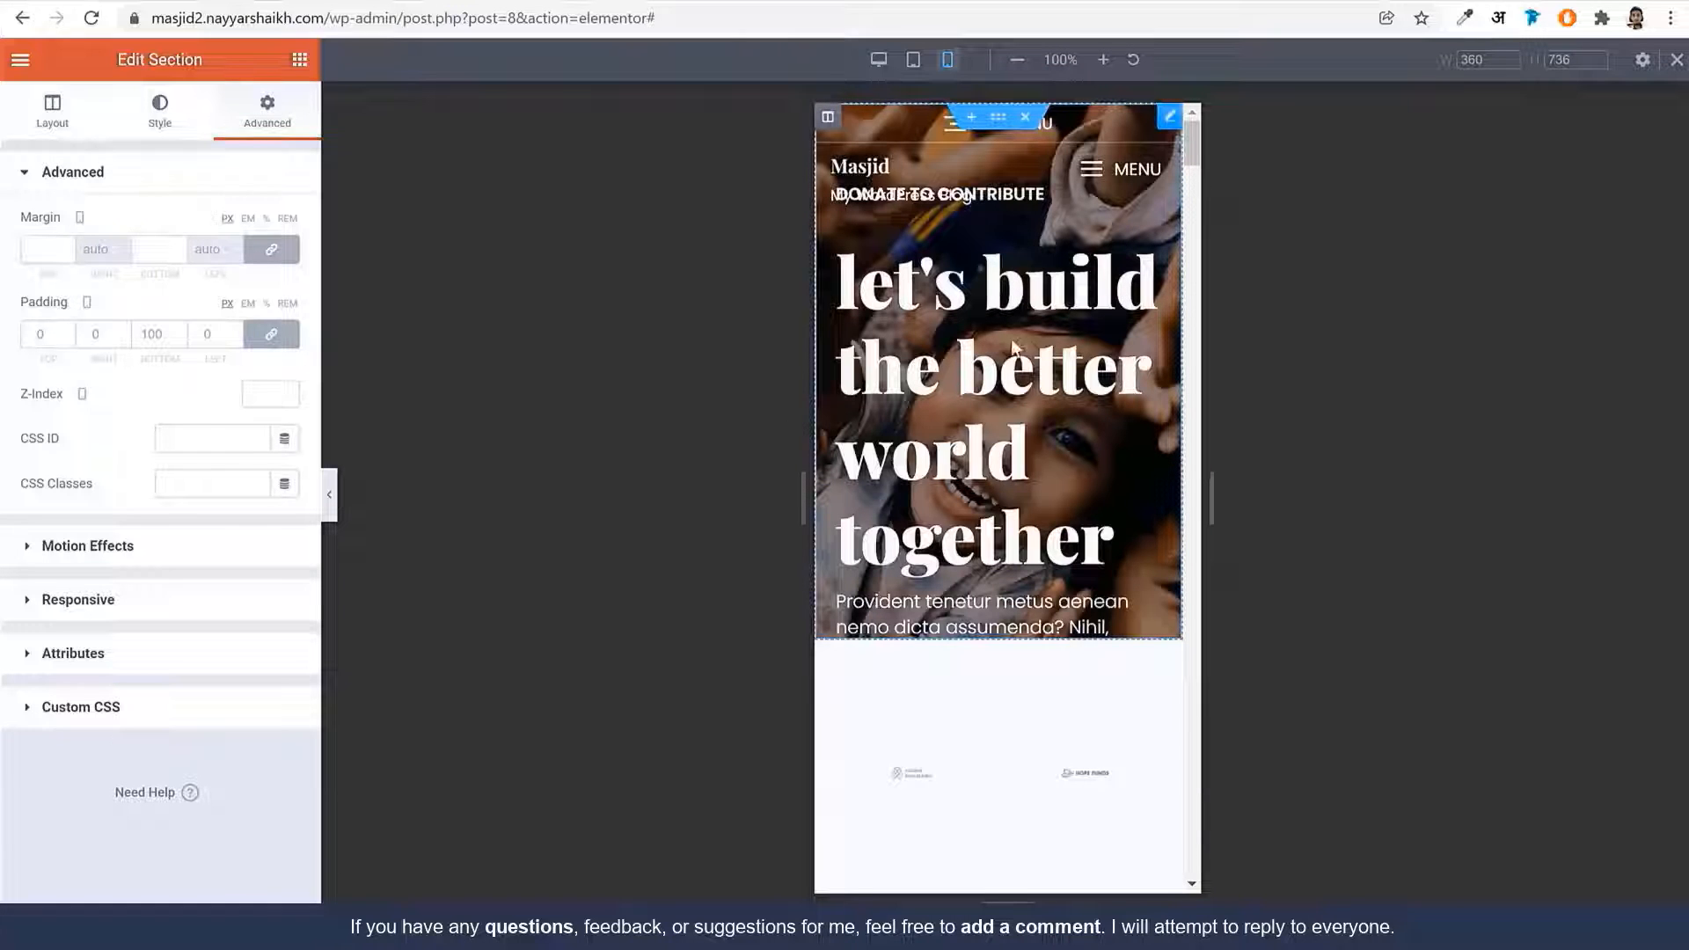
{"action": "left_click", "coordinate": [1014, 293]}
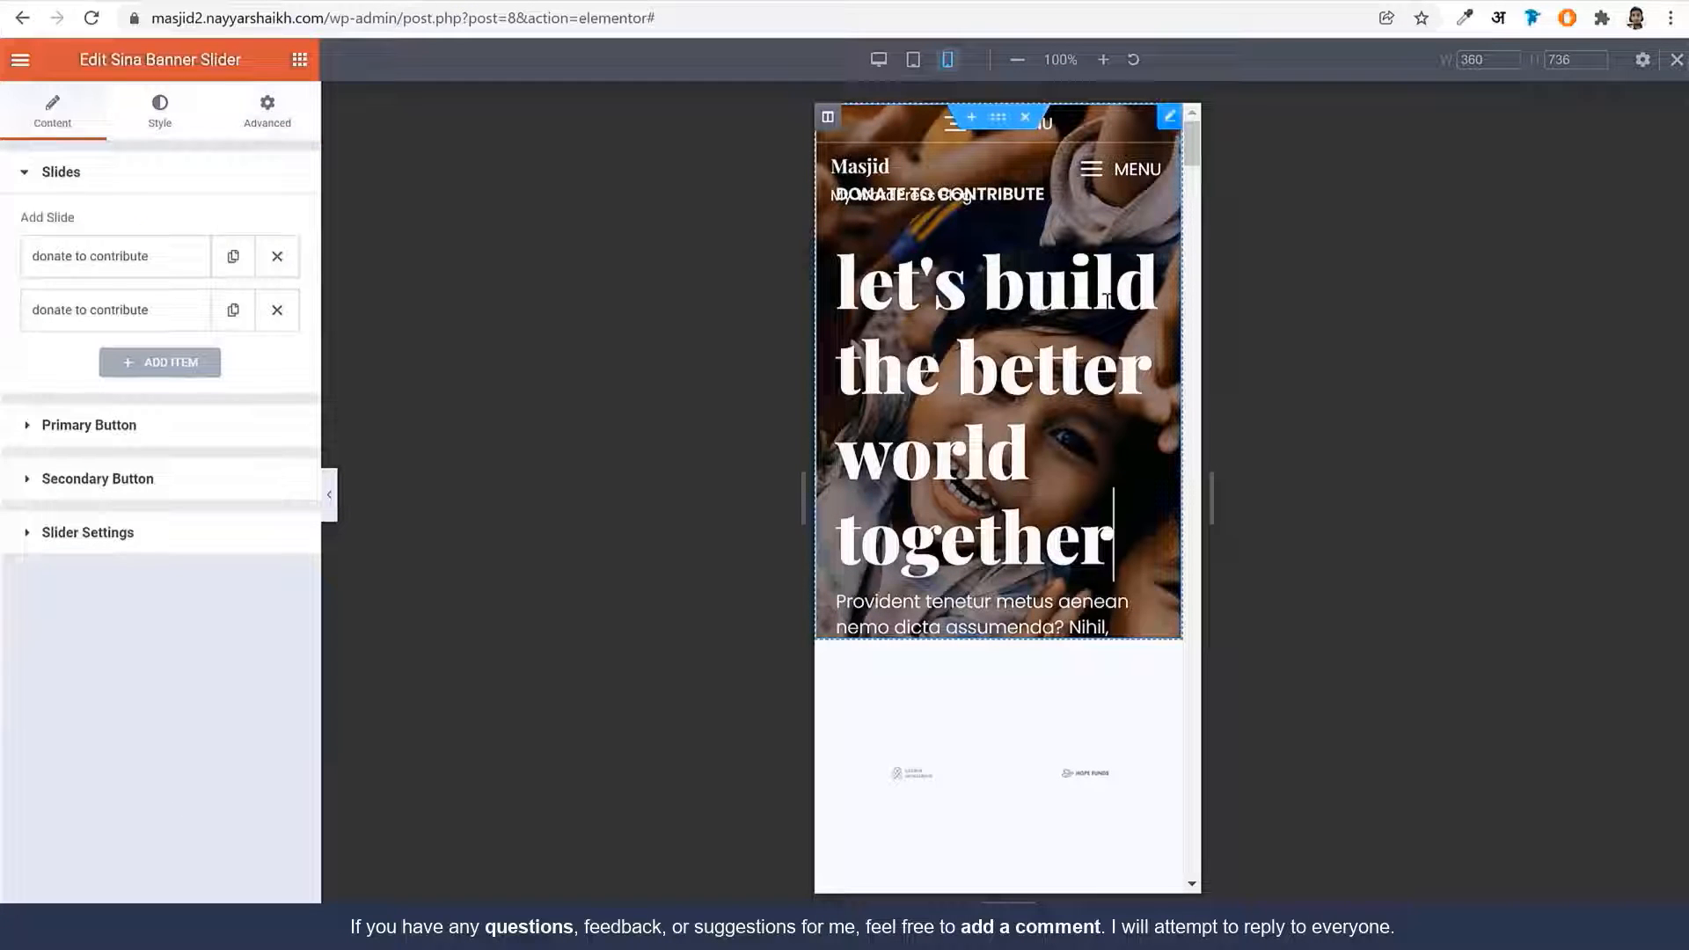
Shrink the banner slider's sub title heading to 28 px on mobile
{"action": "left_click", "coordinate": [168, 120]}
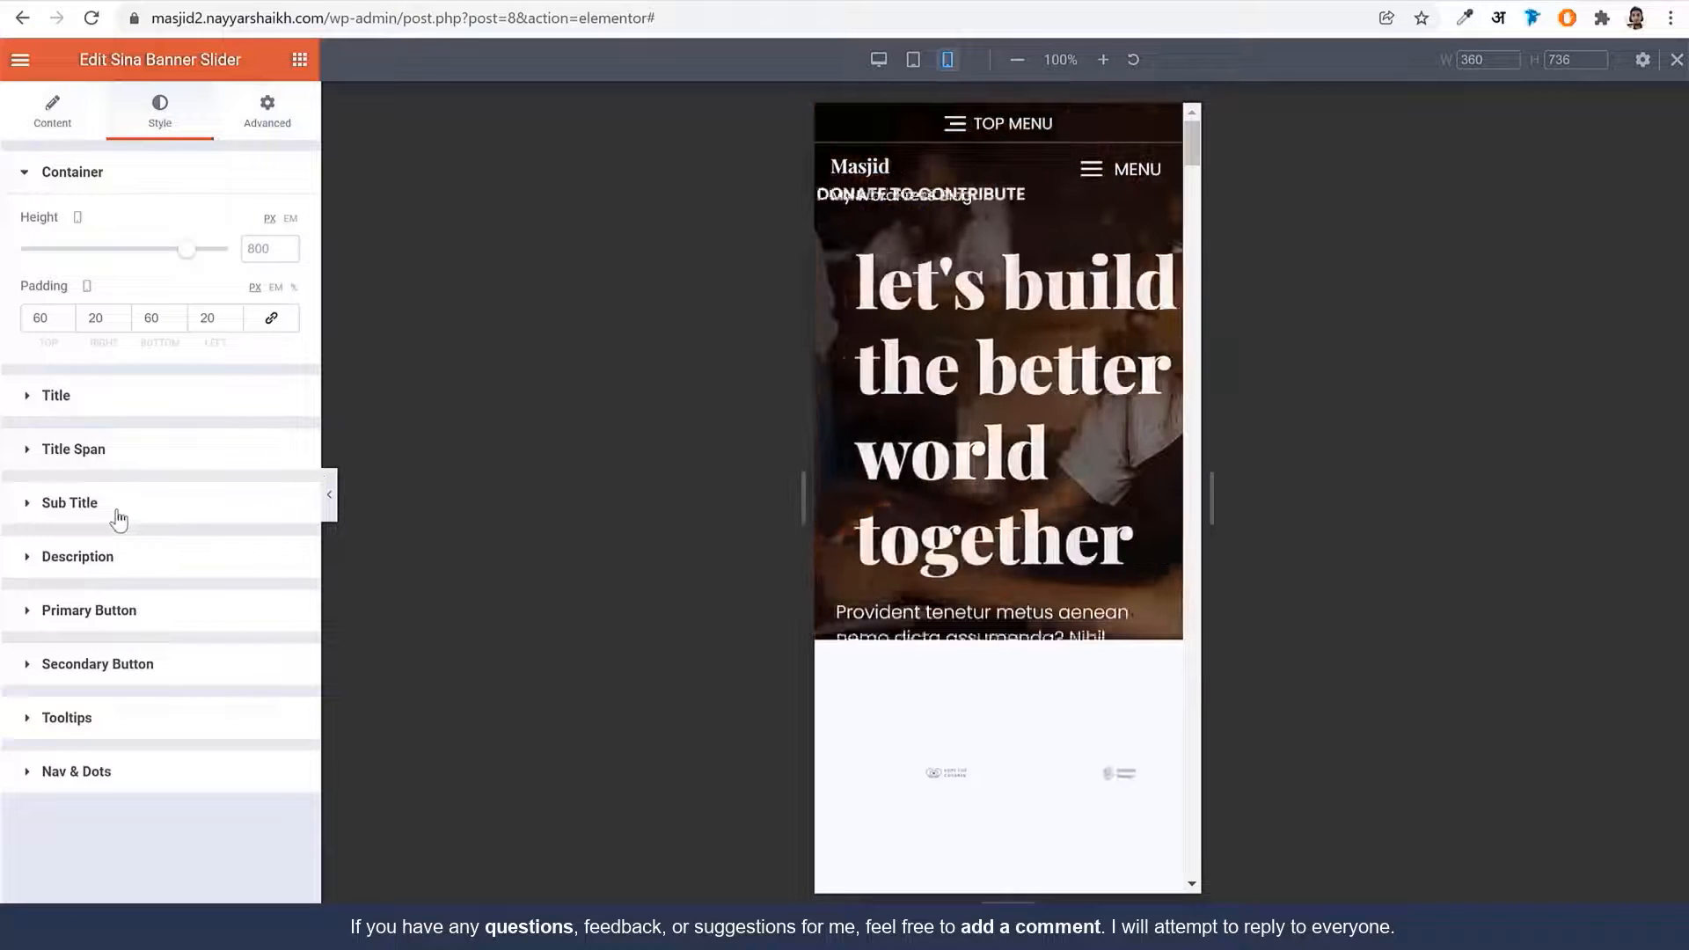
{"action": "left_click", "coordinate": [119, 519]}
{"action": "left_click", "coordinate": [283, 431]}
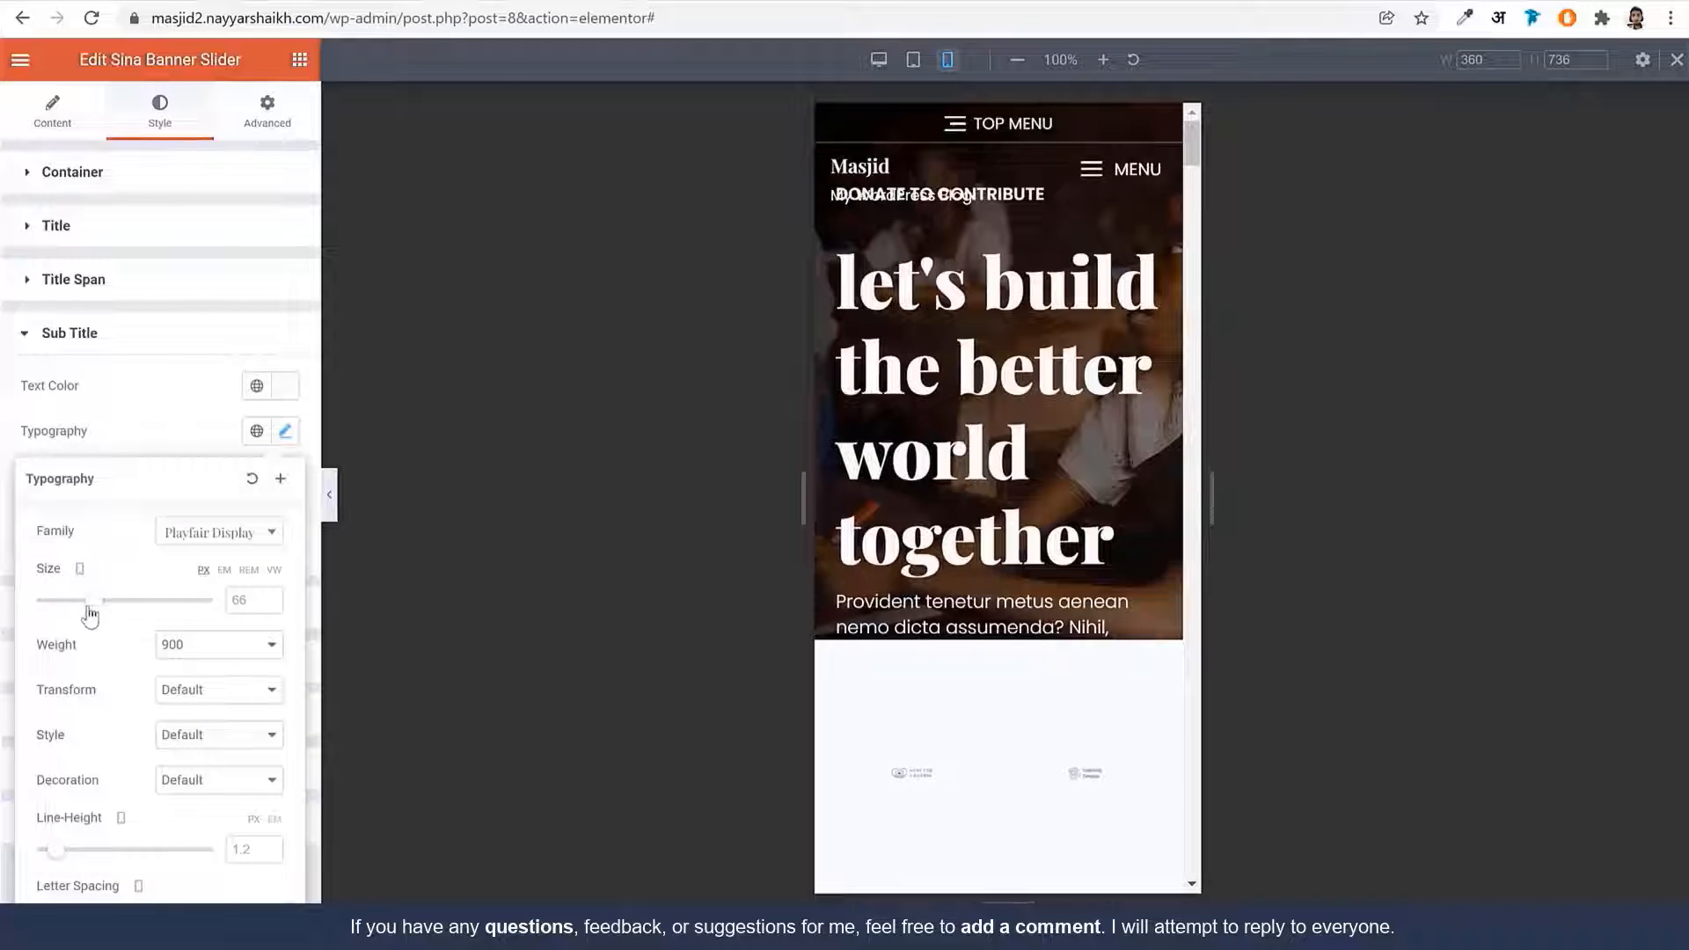
{"action": "left_click_drag", "start_coordinate": [89, 599], "coordinate": [63, 601]}
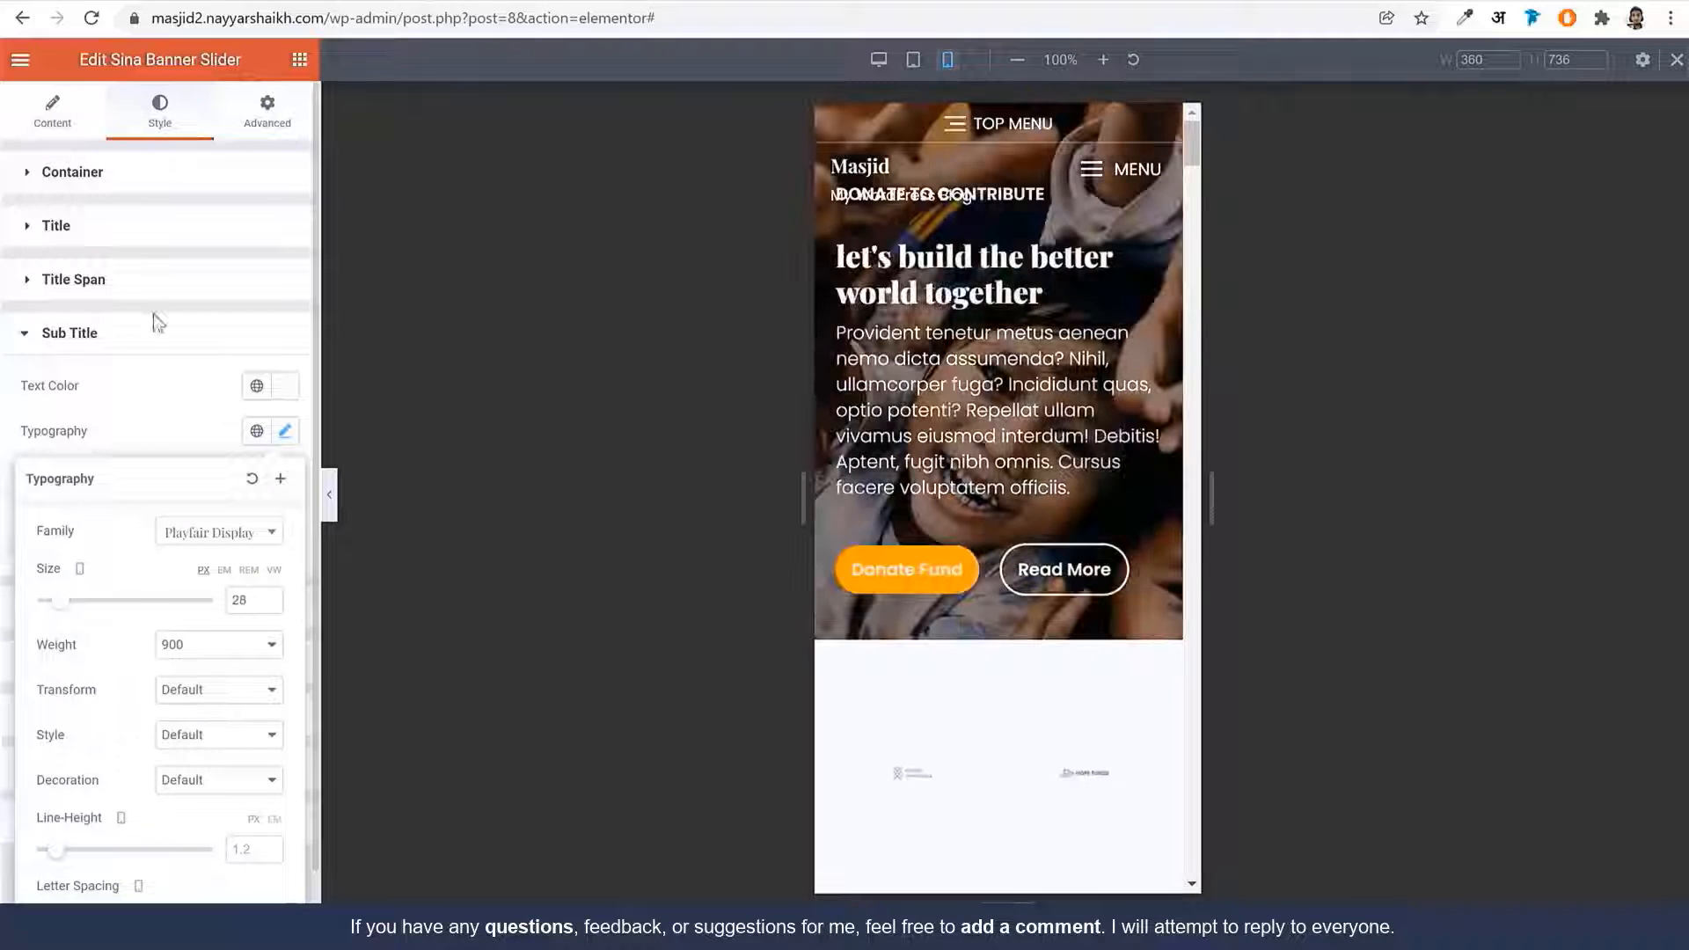
{"action": "left_click", "coordinate": [153, 331]}
Shrink the banner slider's description text to 11 px on mobile
{"action": "left_click", "coordinate": [145, 394]}
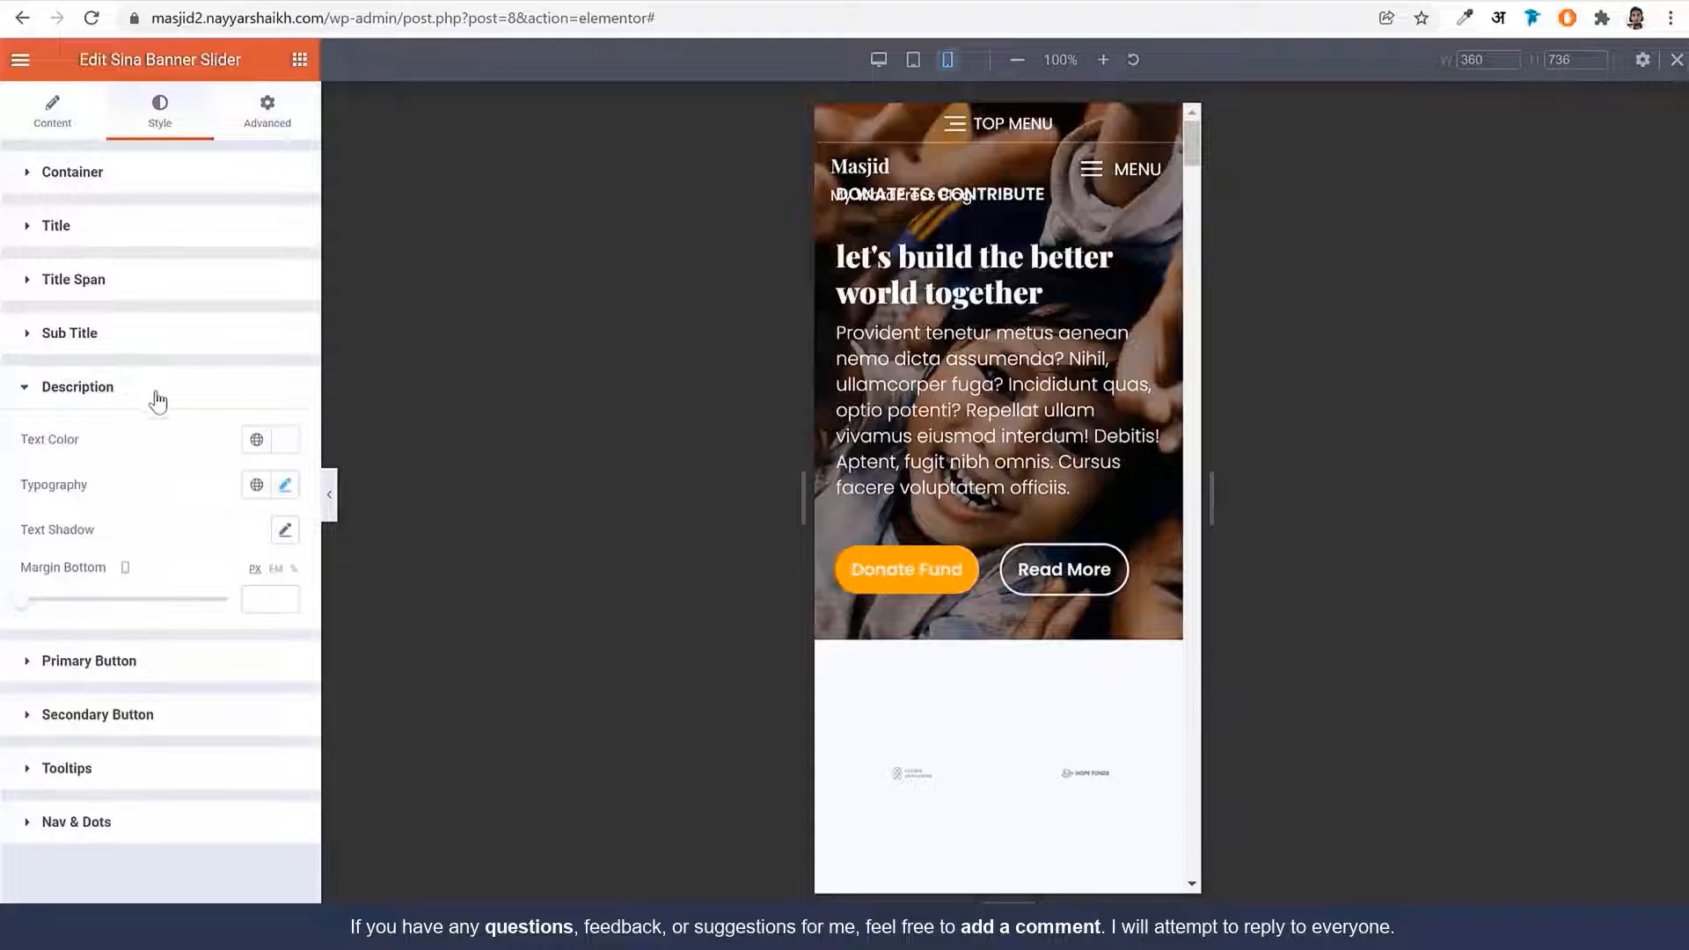
{"action": "left_click", "coordinate": [284, 484]}
{"action": "left_click_drag", "start_coordinate": [114, 660], "coordinate": [49, 666]}
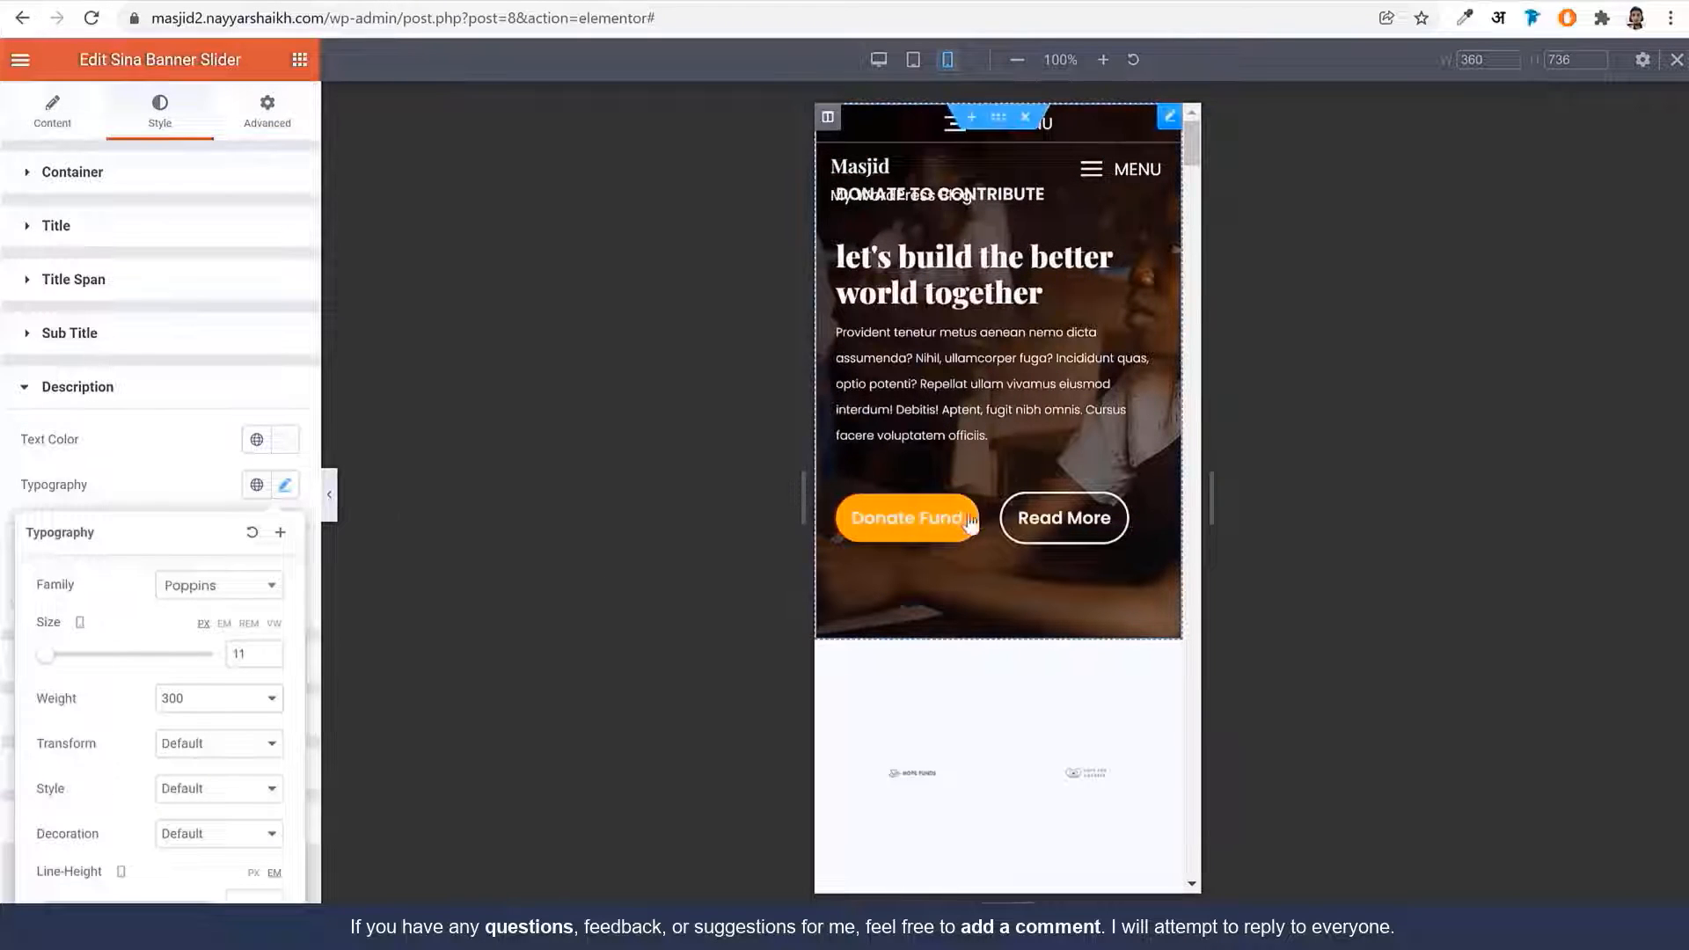
{"action": "left_click", "coordinate": [266, 127]}
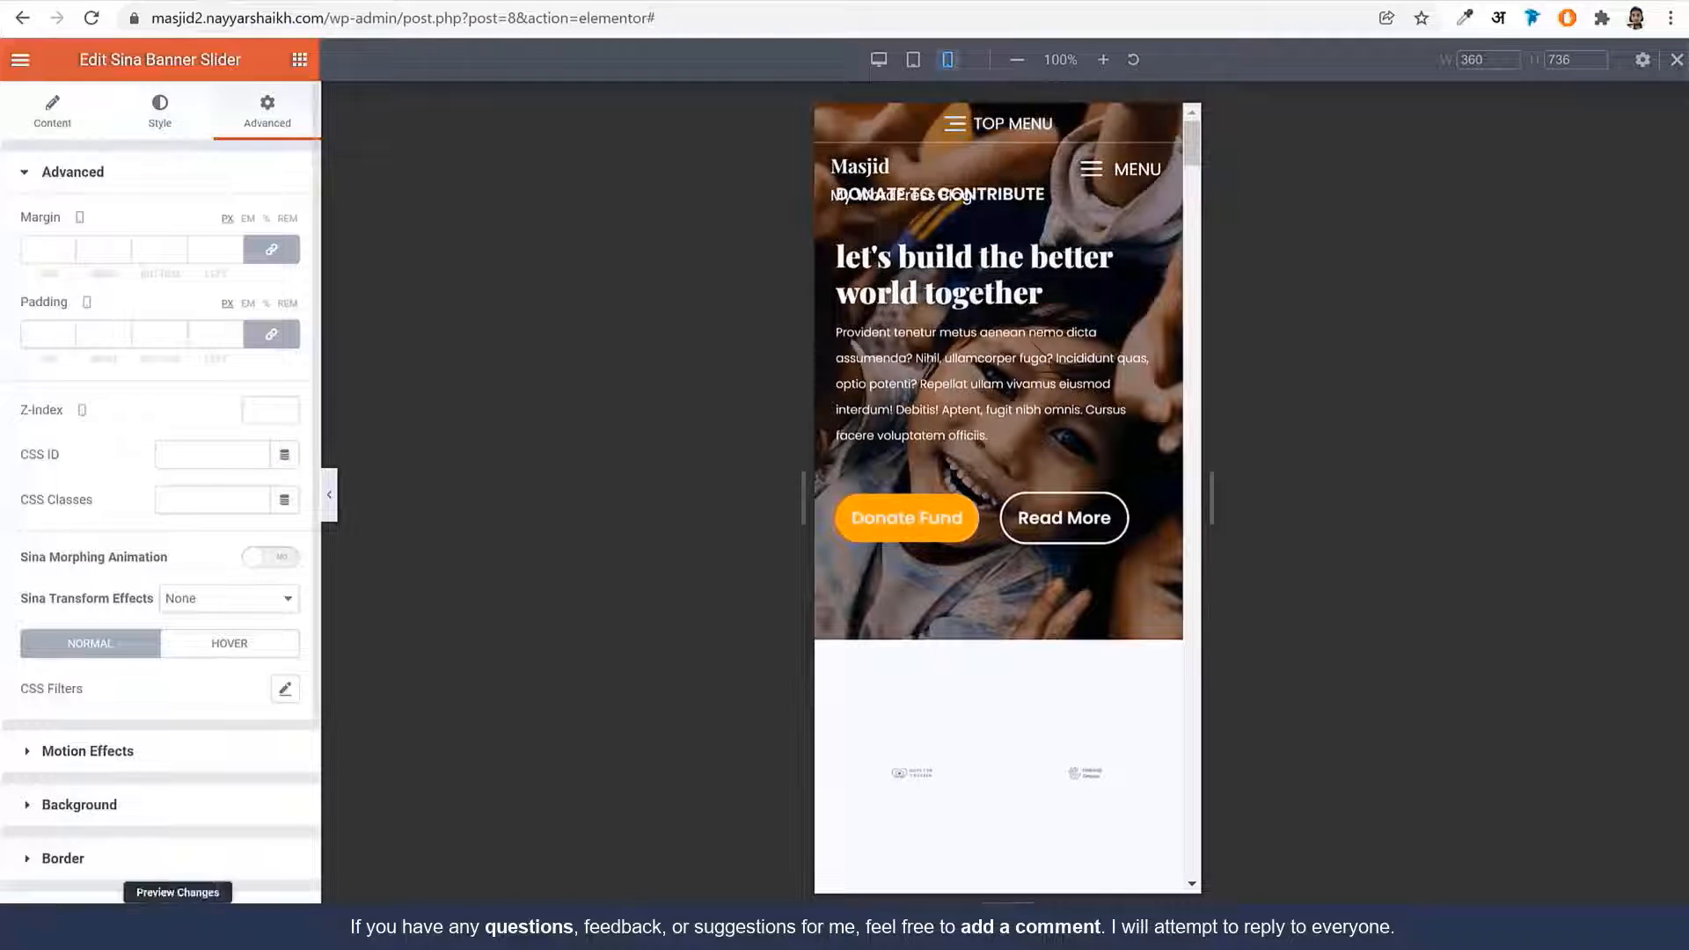
Give the hero section an unlinked top padding of 100 px on mobile
{"action": "left_click", "coordinate": [58, 919]}
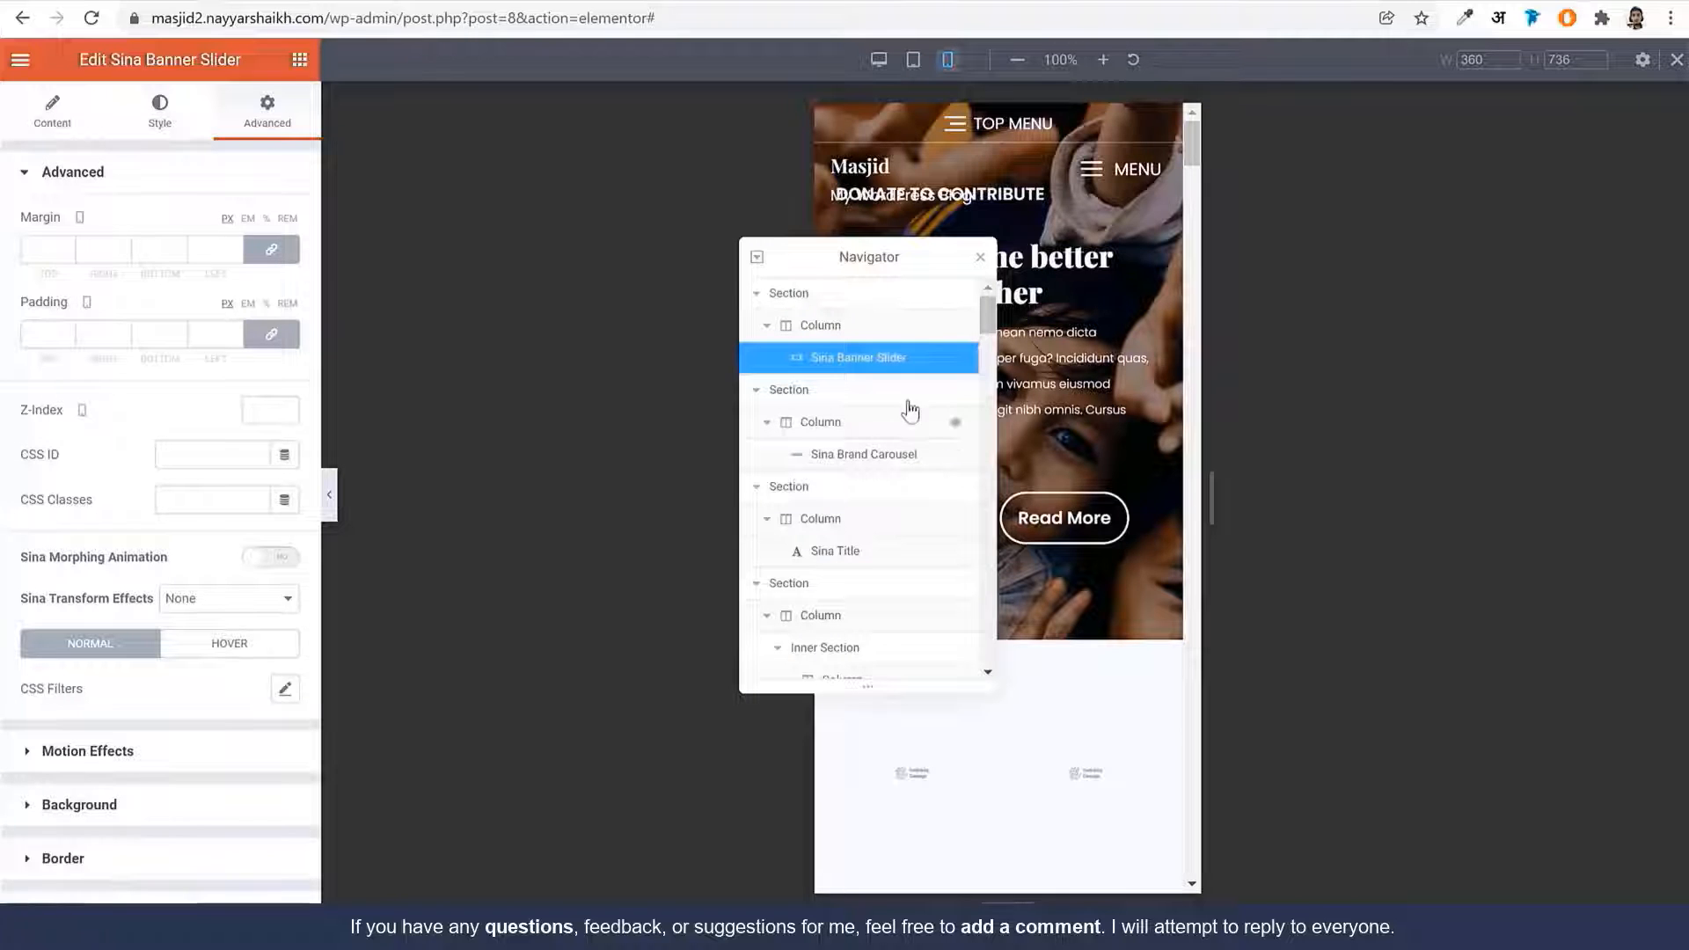
{"action": "left_click", "coordinate": [772, 294]}
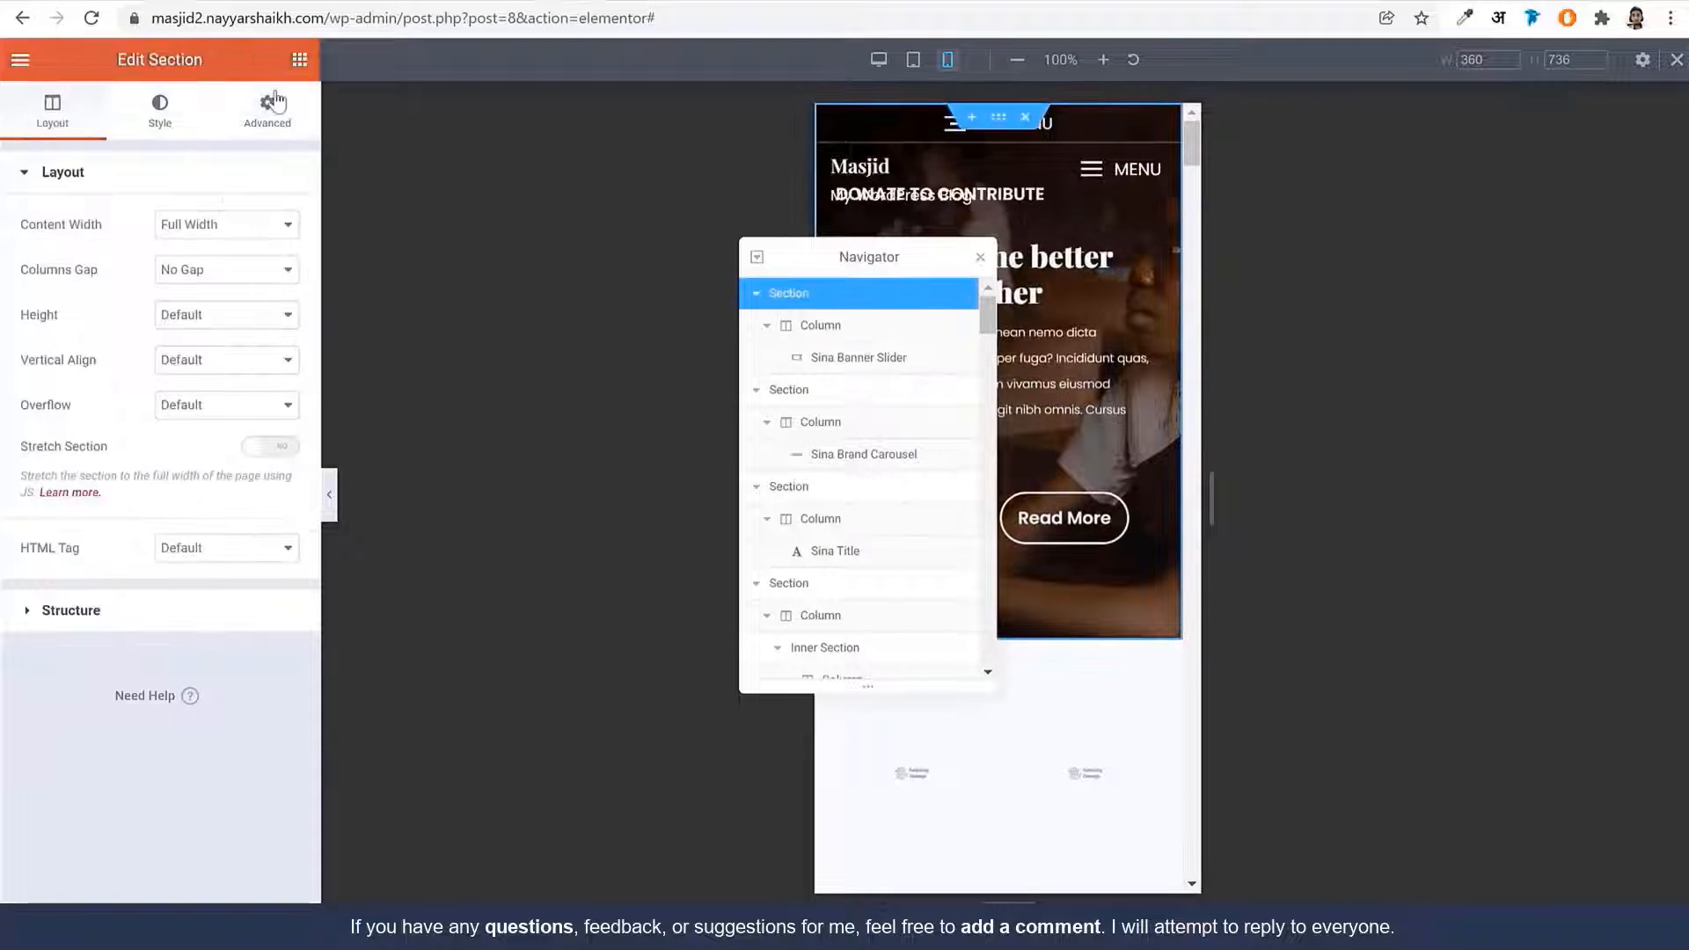
{"action": "left_click", "coordinate": [290, 125]}
{"action": "left_click_drag", "start_coordinate": [838, 257], "coordinate": [1416, 242]}
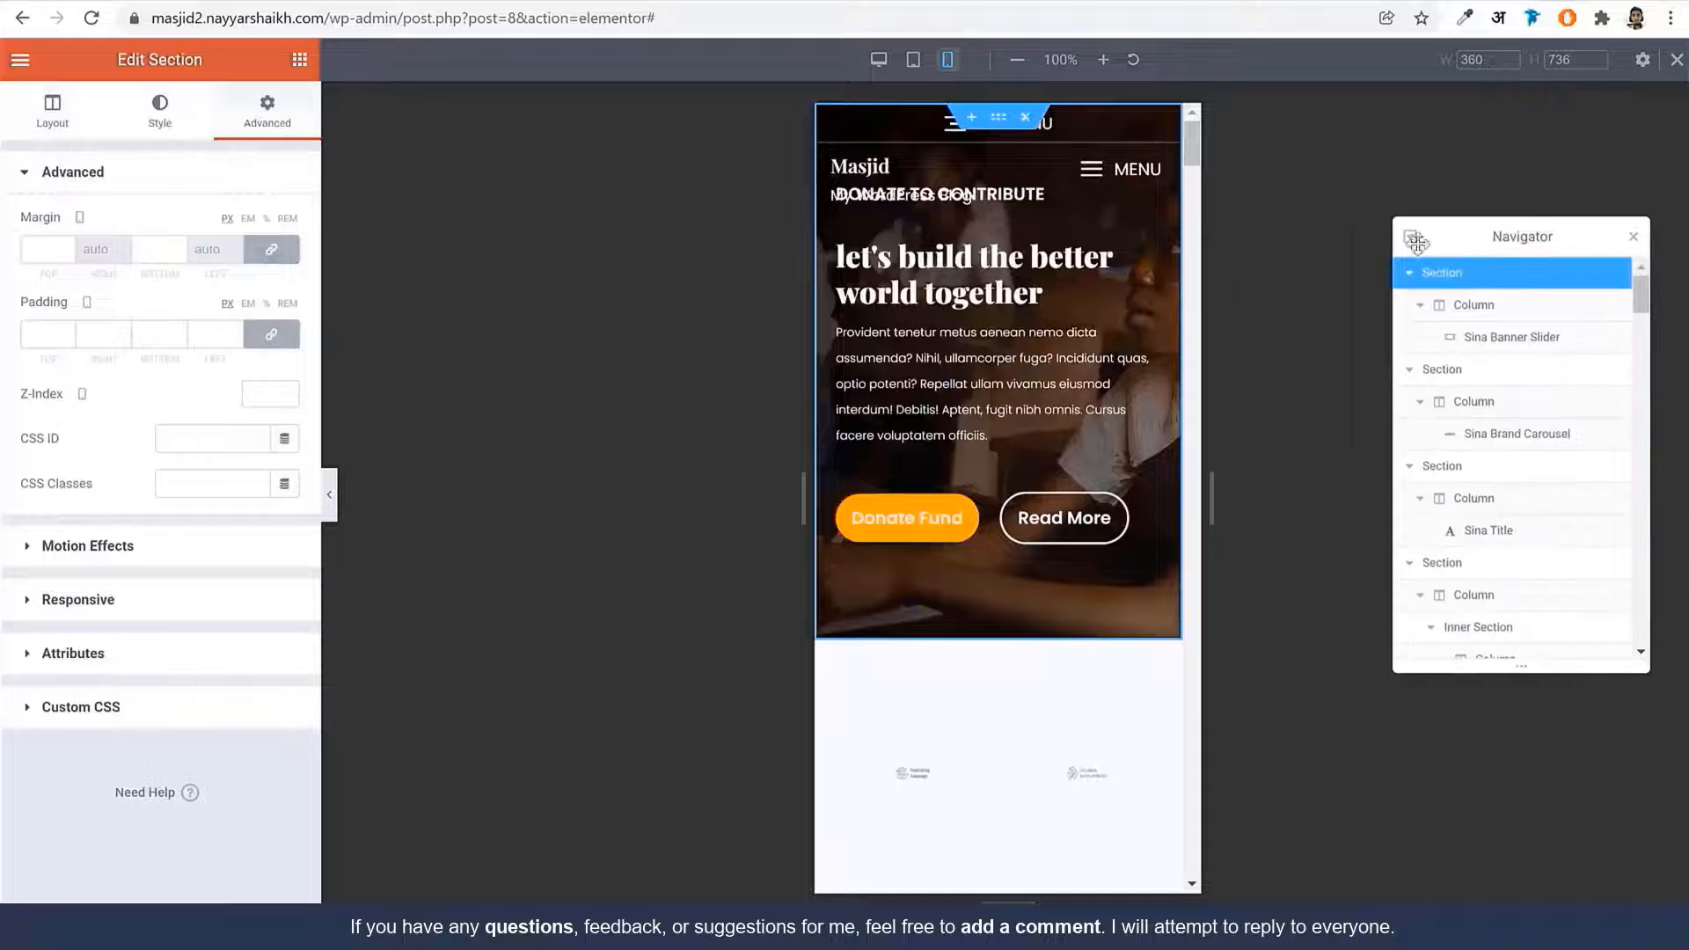
{"action": "left_click", "coordinate": [271, 334]}
{"action": "double_click", "coordinate": [40, 334]}
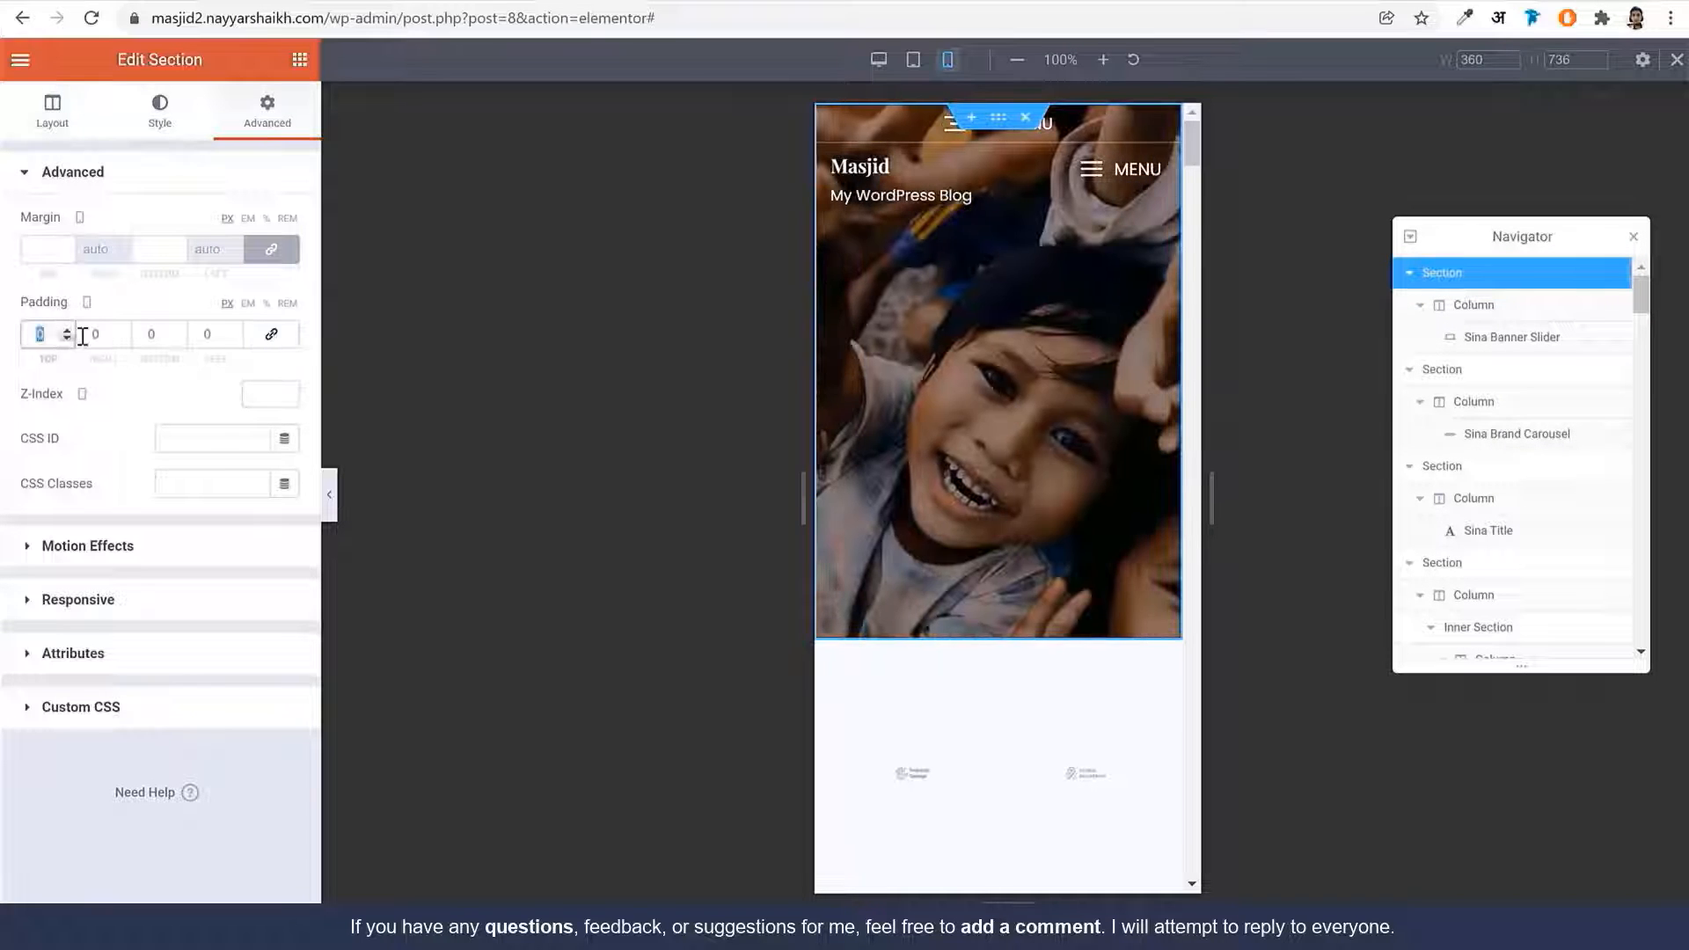
{"action": "type", "text": "7"}
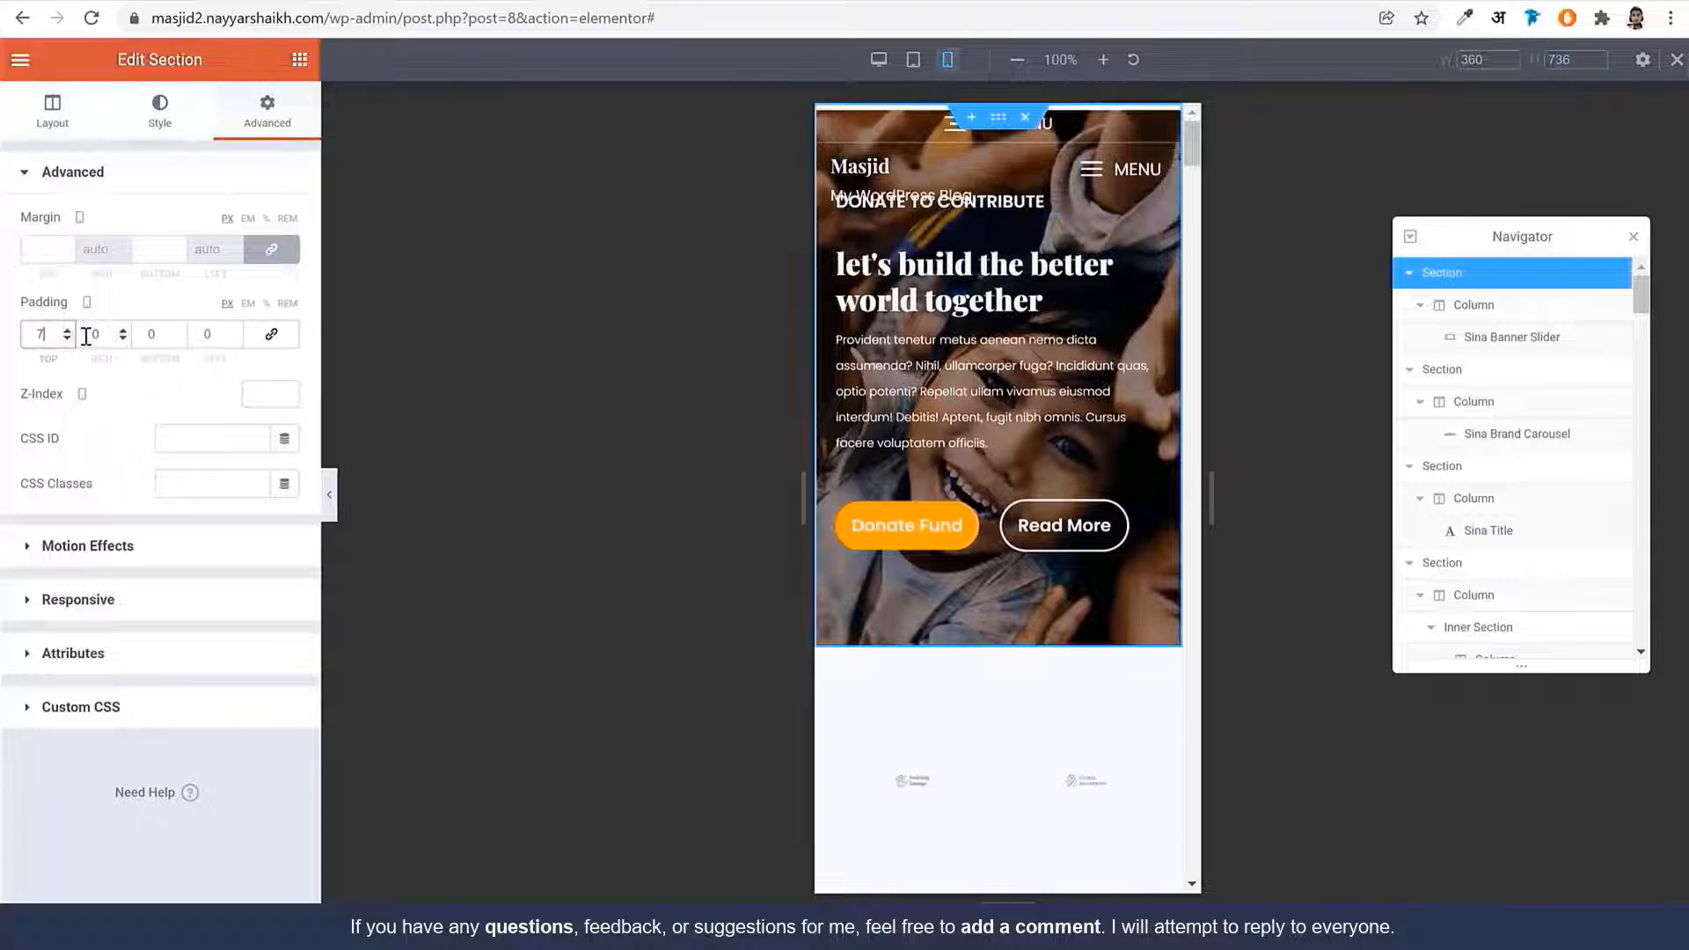
{"action": "type", "text": "5"}
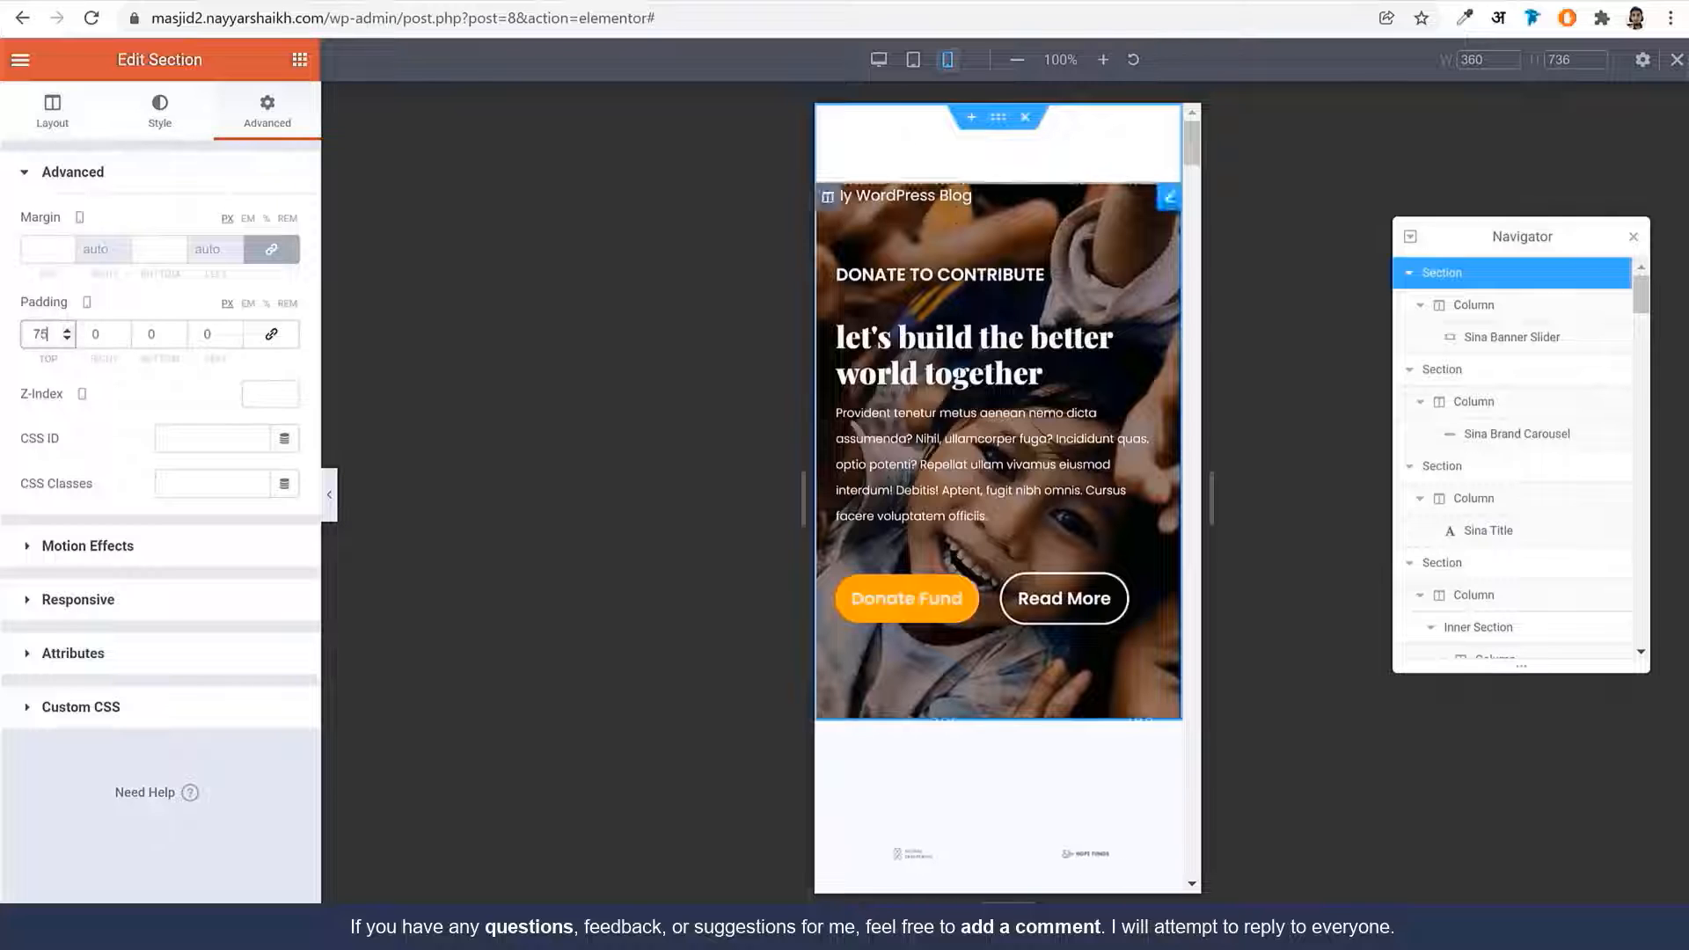
{"action": "key", "text": "ctrl+a"}
{"action": "type", "text": "100"}
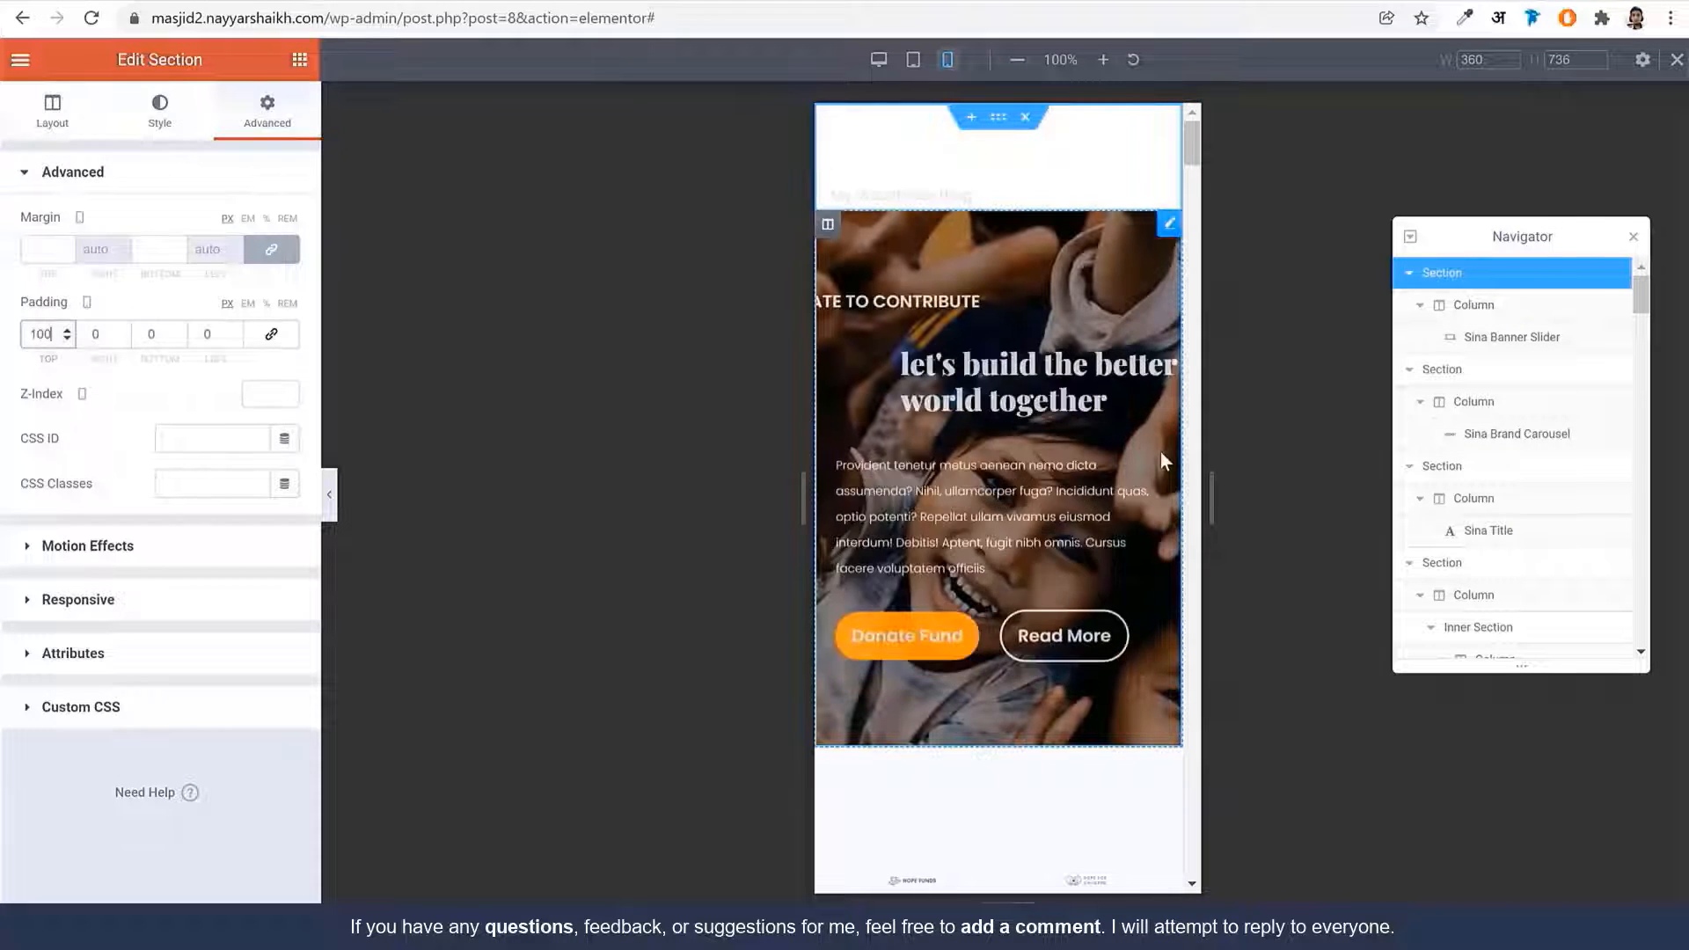
Set the Sina Brand Carousel to show 1 logo at a time on mobile
{"action": "scroll", "coordinate": [1138, 517], "scroll_direction": "down", "scroll_amount": 5}
{"action": "scroll", "coordinate": [1100, 506], "scroll_direction": "down", "scroll_amount": 2}
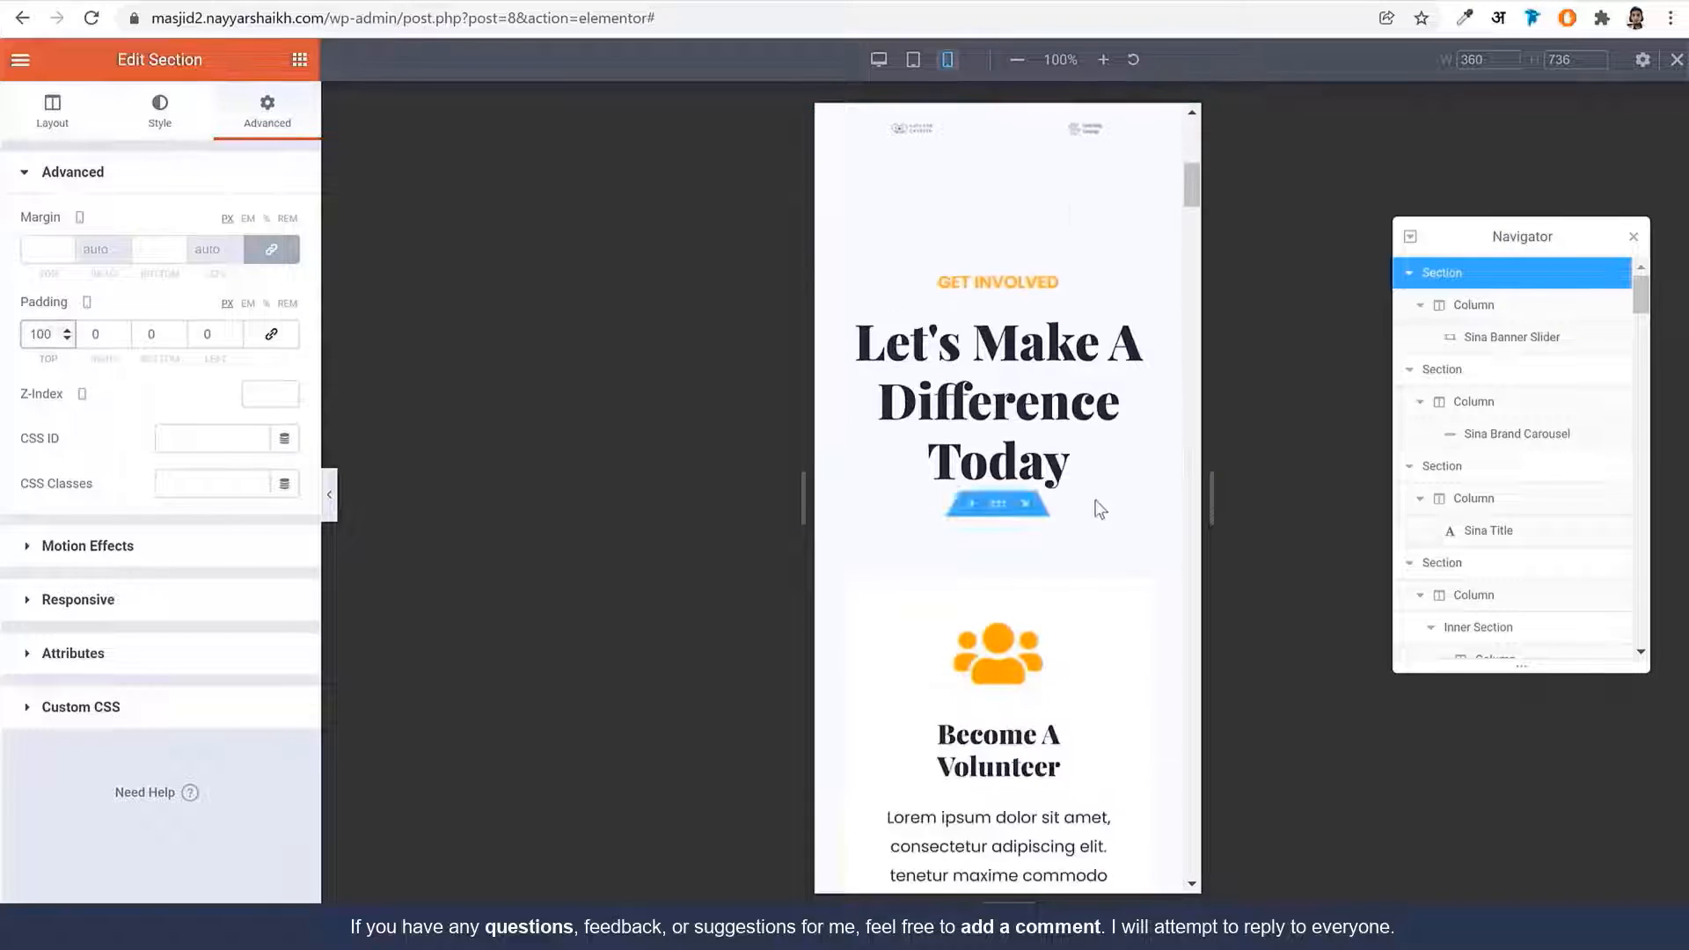
{"action": "scroll", "coordinate": [1055, 466], "scroll_direction": "up", "scroll_amount": 4}
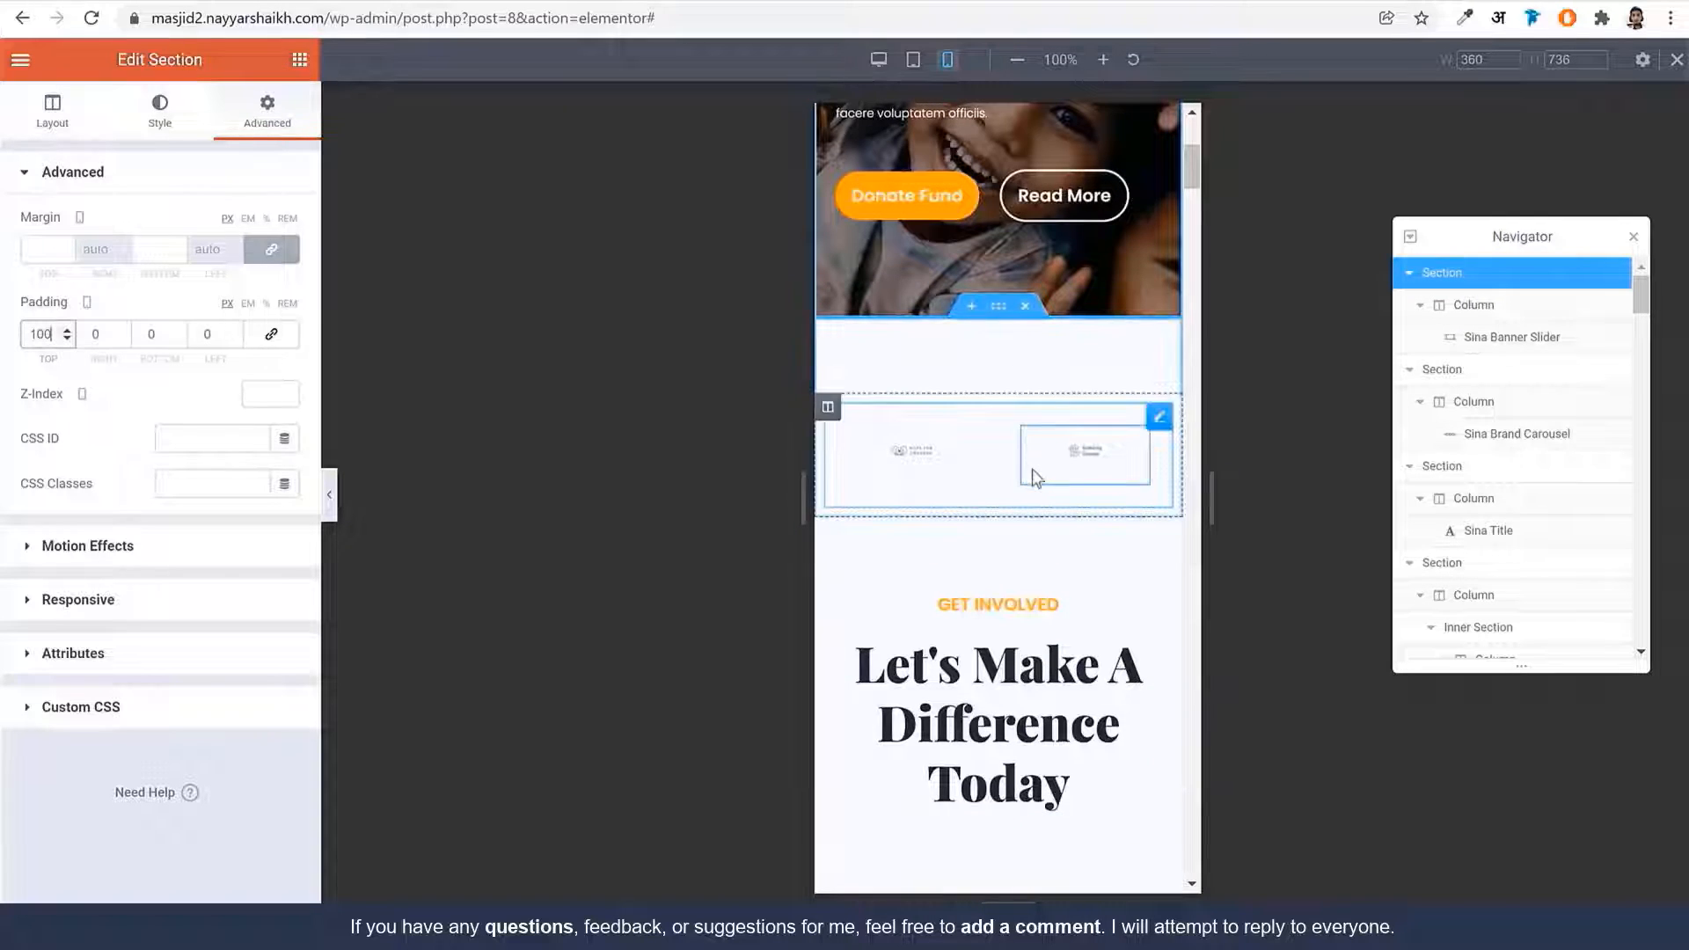
{"action": "left_click", "coordinate": [1034, 478]}
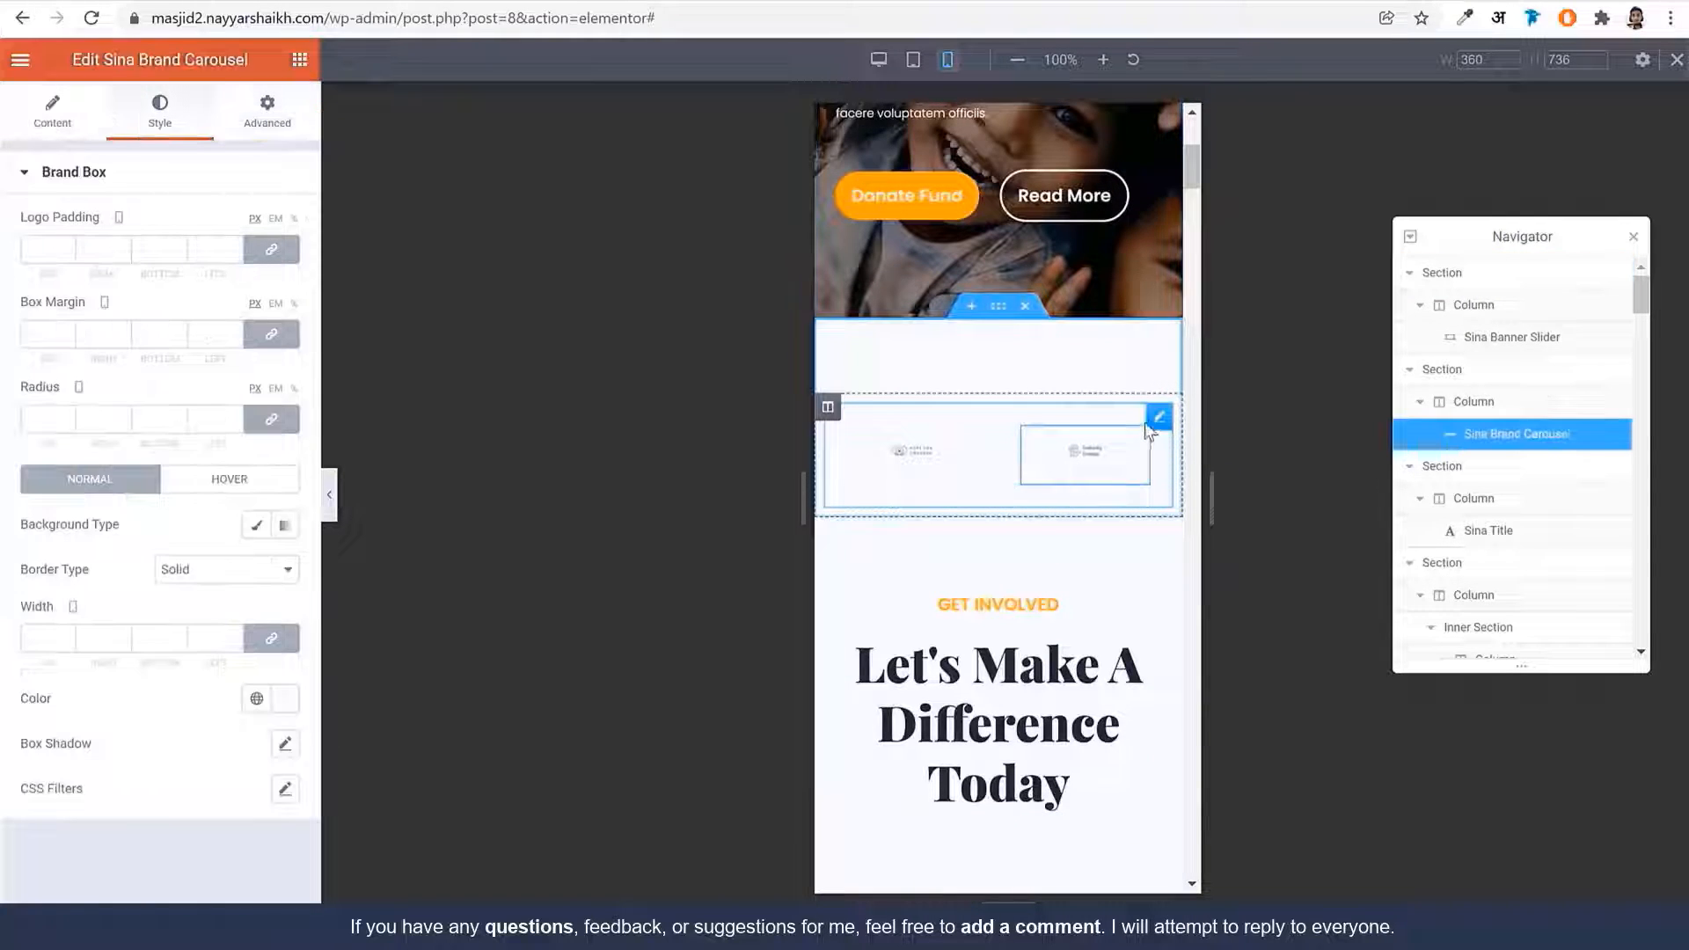
{"action": "left_click", "coordinate": [84, 141]}
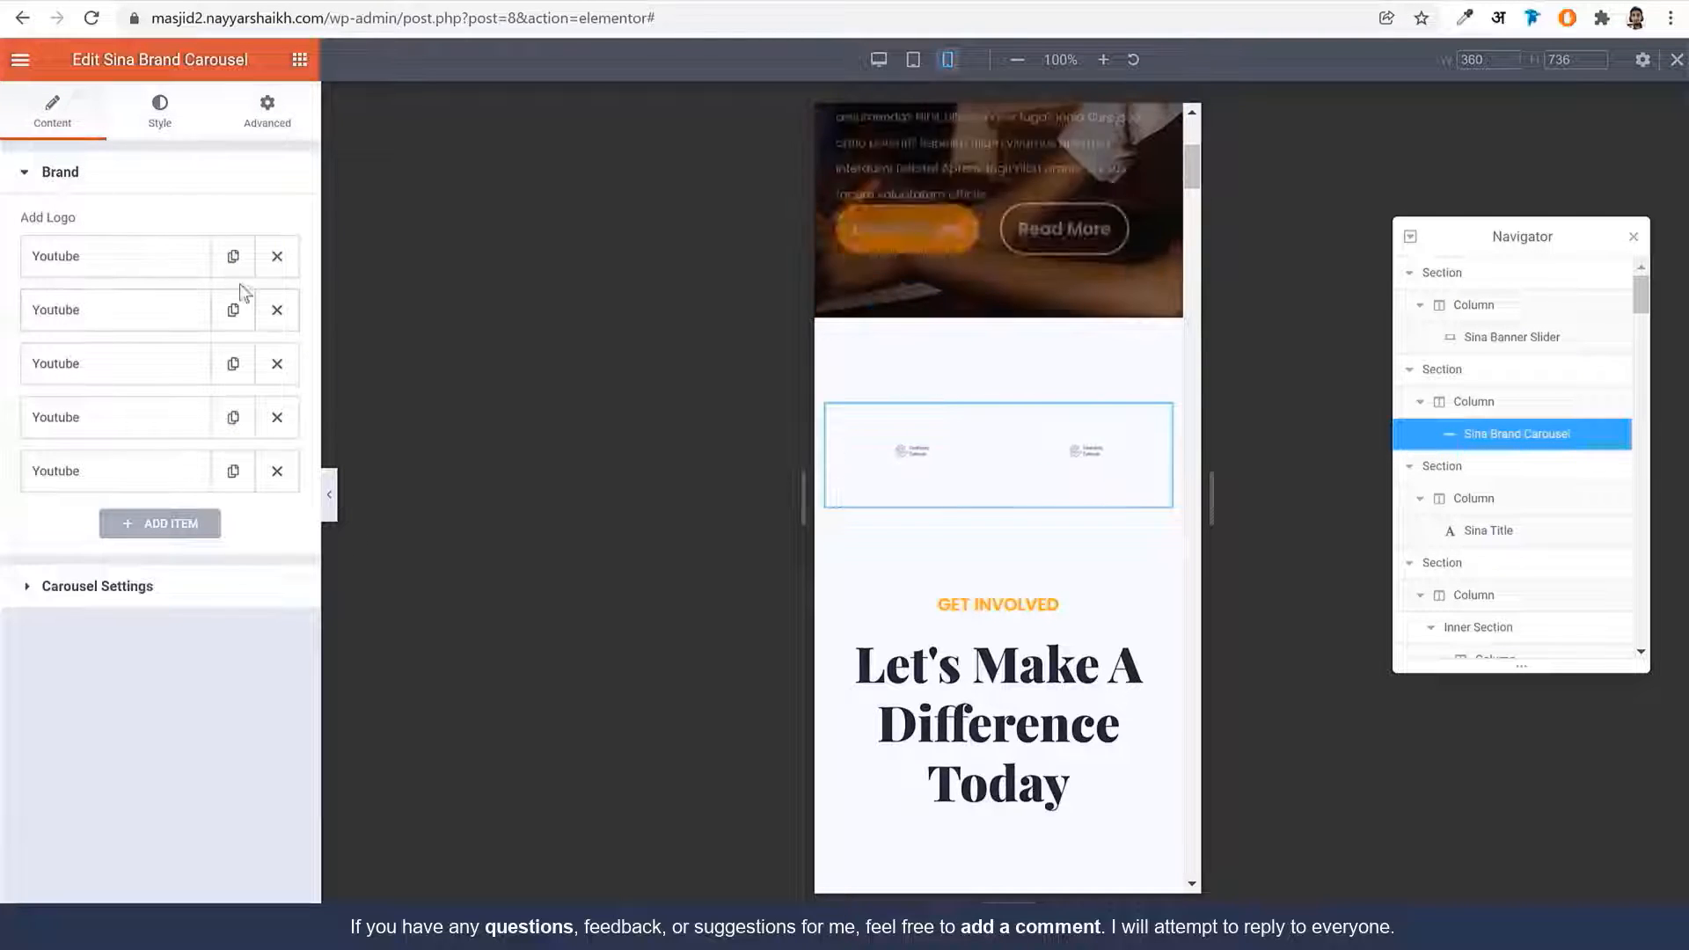
{"action": "left_click", "coordinate": [157, 589]}
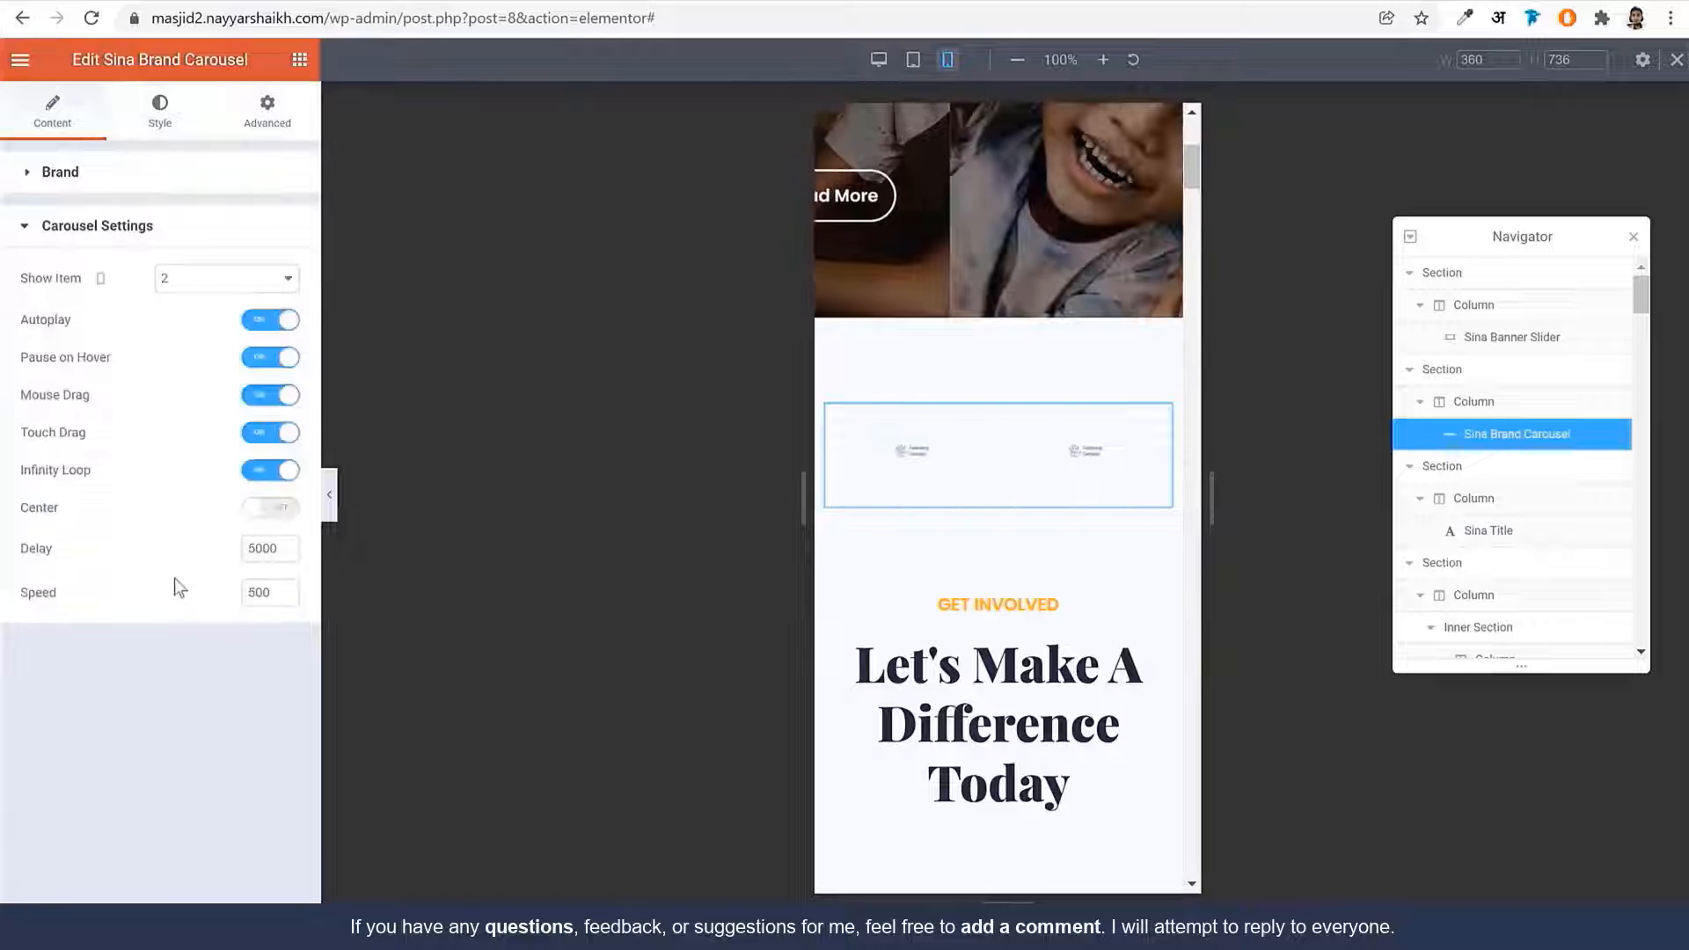
{"action": "left_click", "coordinate": [231, 279]}
{"action": "left_click", "coordinate": [211, 310]}
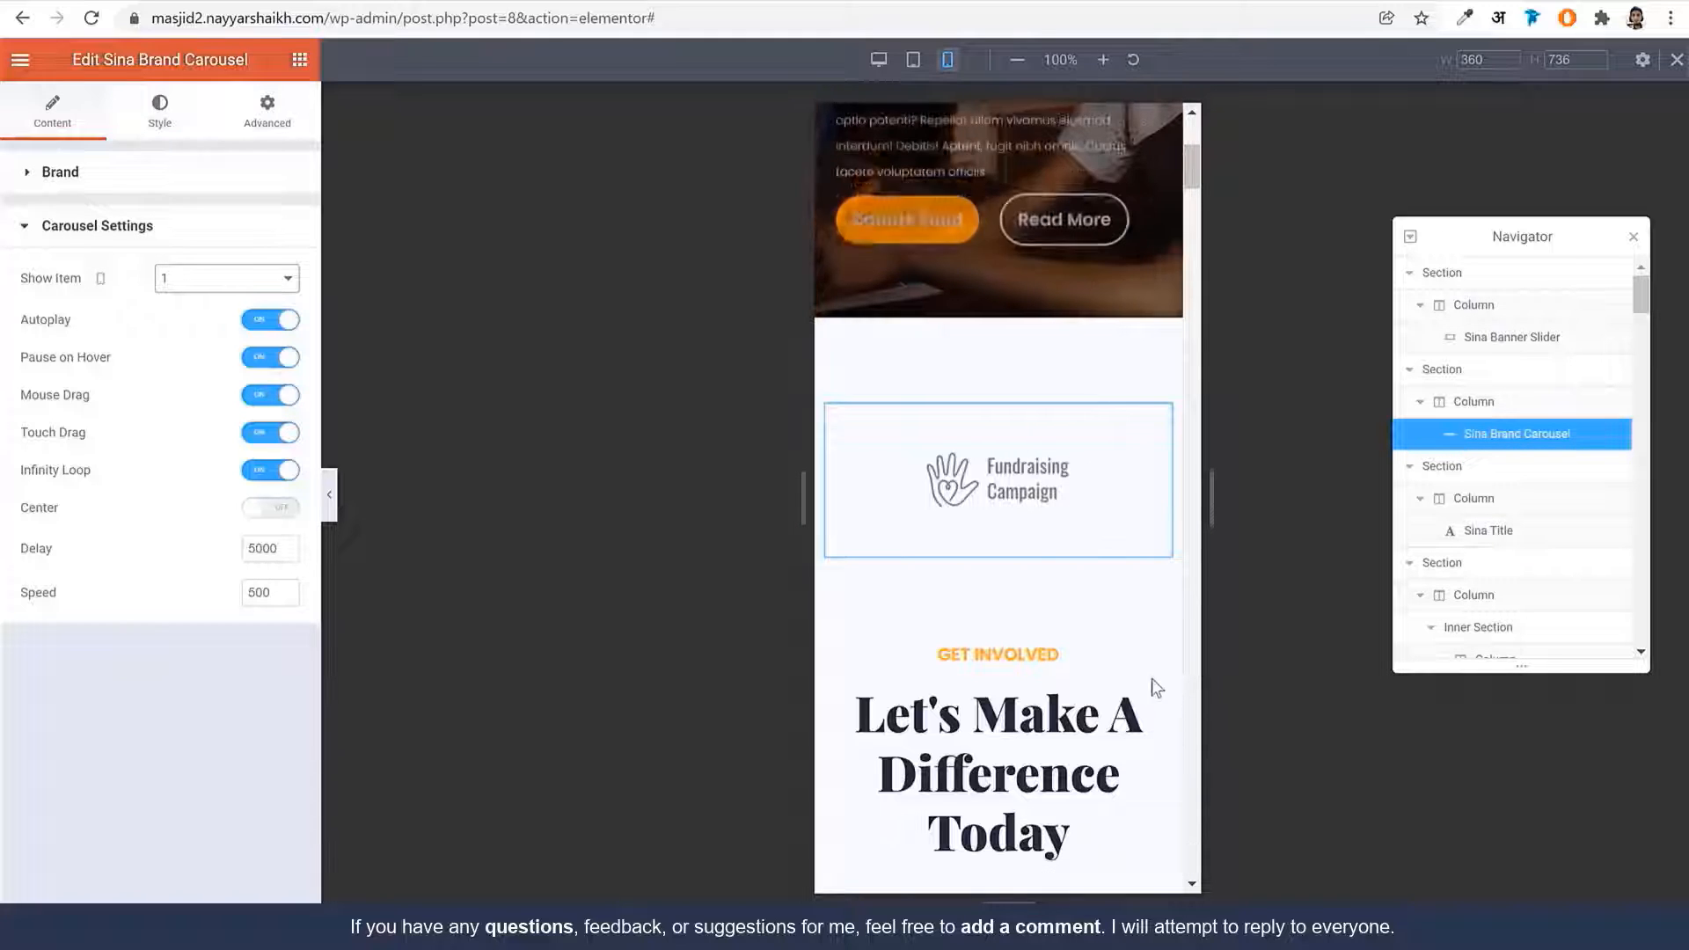
{"action": "scroll", "coordinate": [1180, 635], "scroll_direction": "down", "scroll_amount": 2}
{"action": "scroll", "coordinate": [1179, 640], "scroll_direction": "down", "scroll_amount": 3}
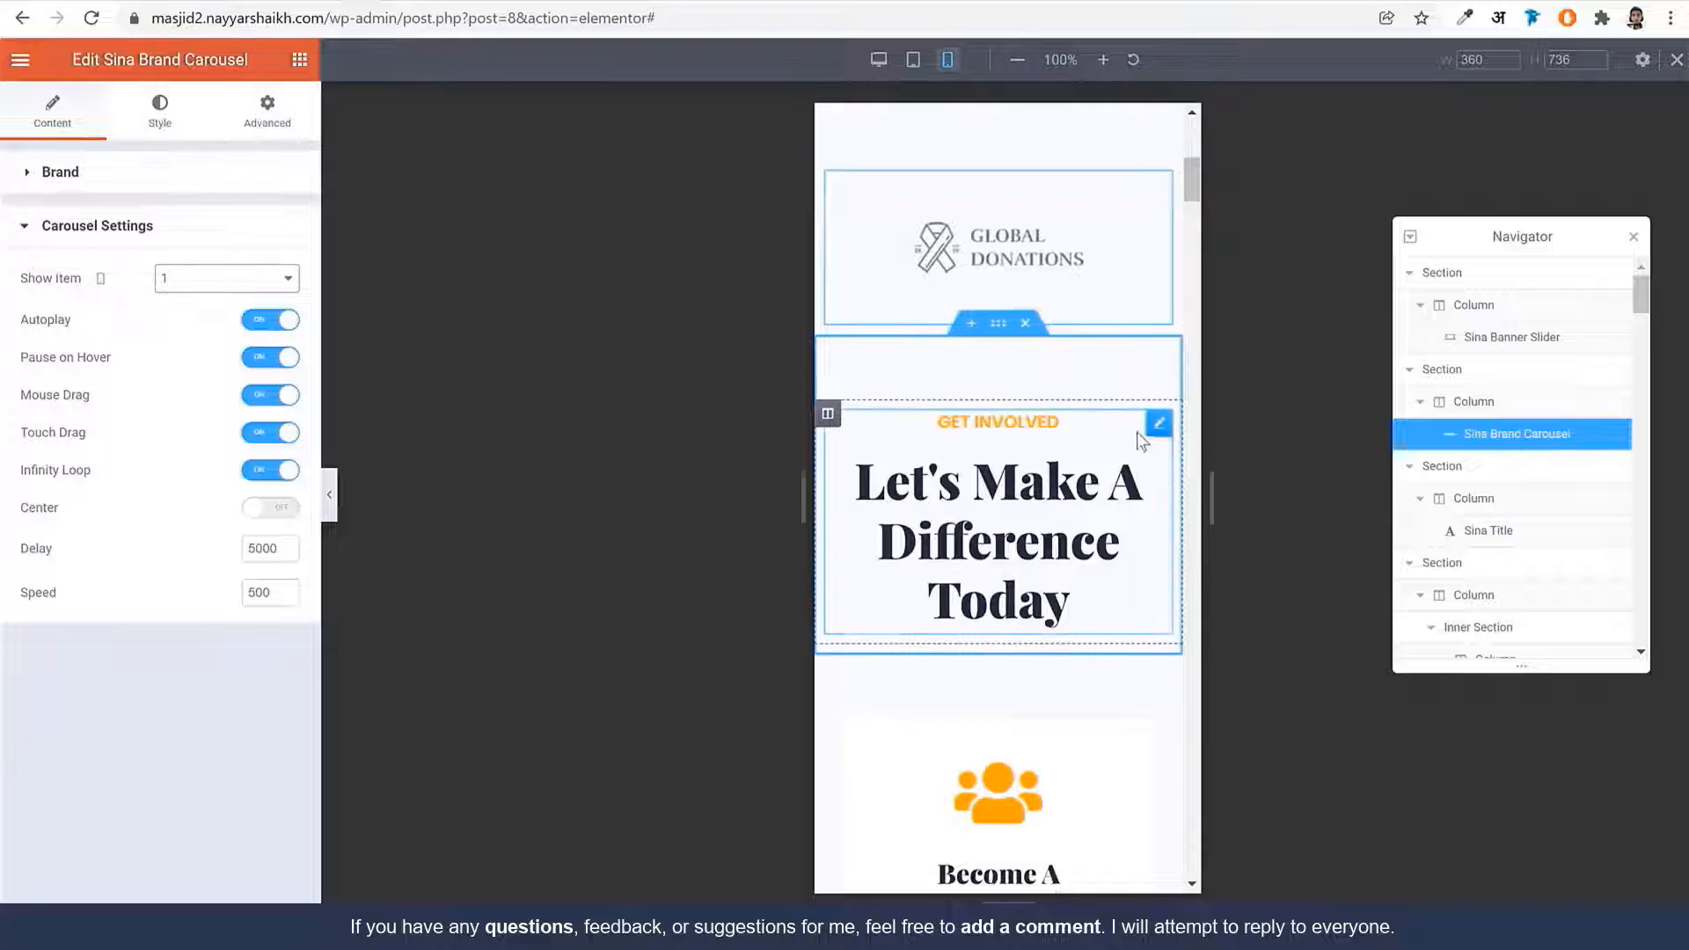
{"action": "scroll", "coordinate": [1117, 413], "scroll_direction": "down", "scroll_amount": 3}
{"action": "left_click", "coordinate": [1090, 420]}
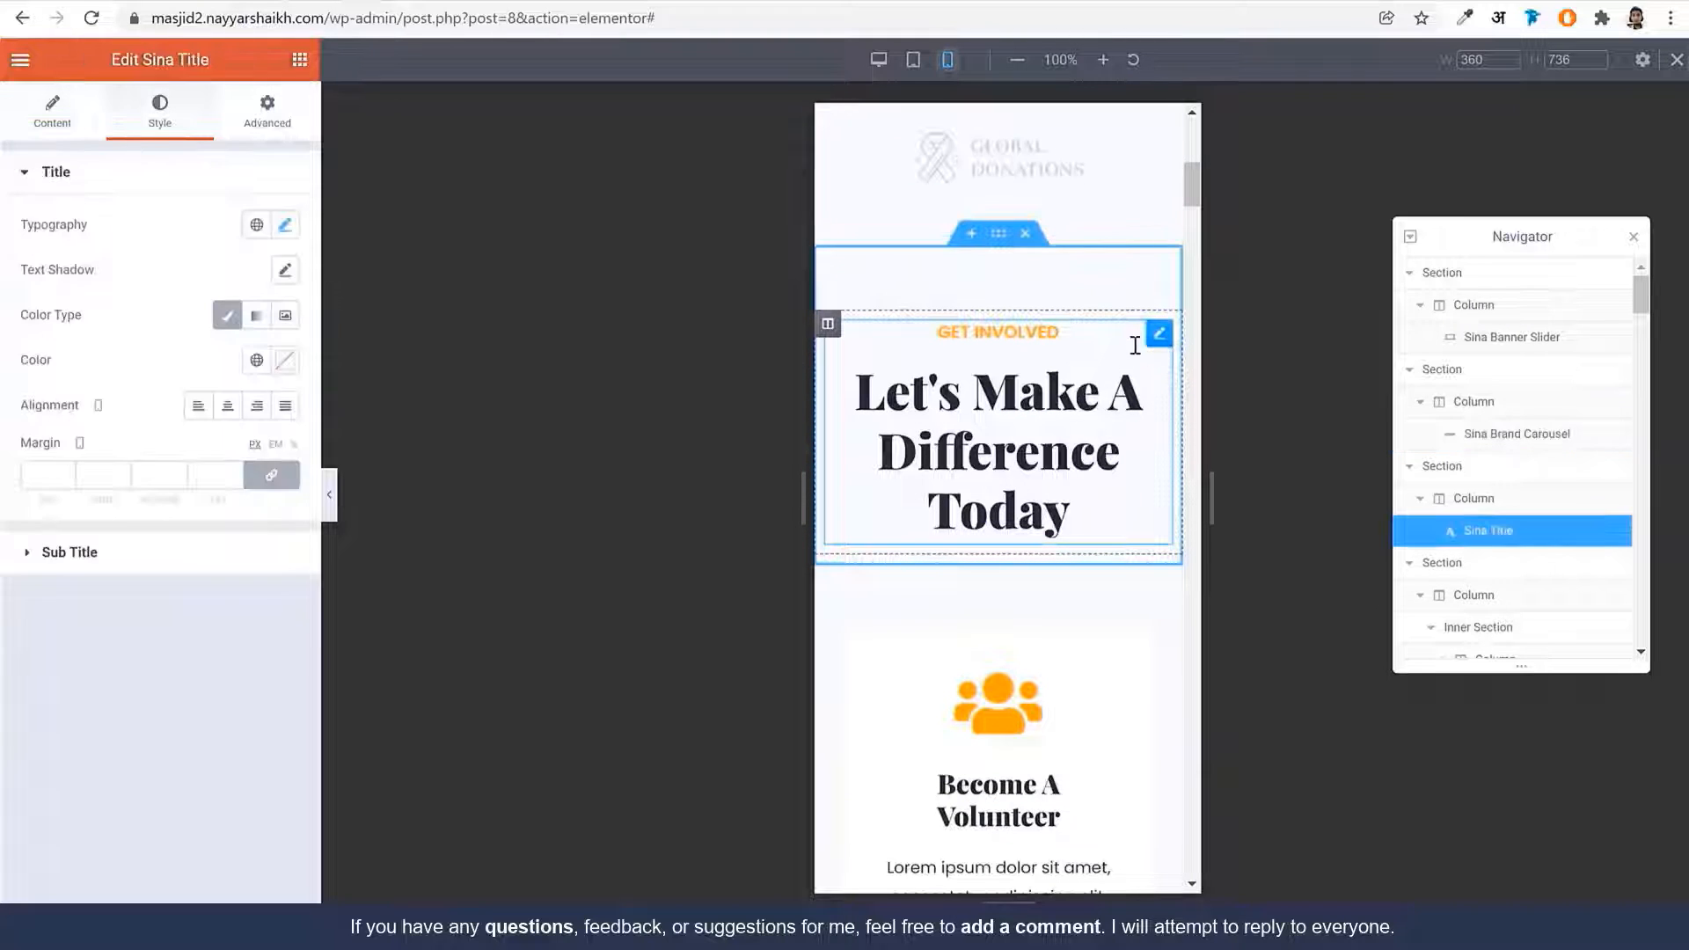
Reduce the 'Let's Make A Difference Today' sub title from 46 px to 25 px on mobile
{"action": "scroll", "coordinate": [1048, 433], "scroll_direction": "down", "scroll_amount": 4}
{"action": "scroll", "coordinate": [988, 572], "scroll_direction": "up", "scroll_amount": 9}
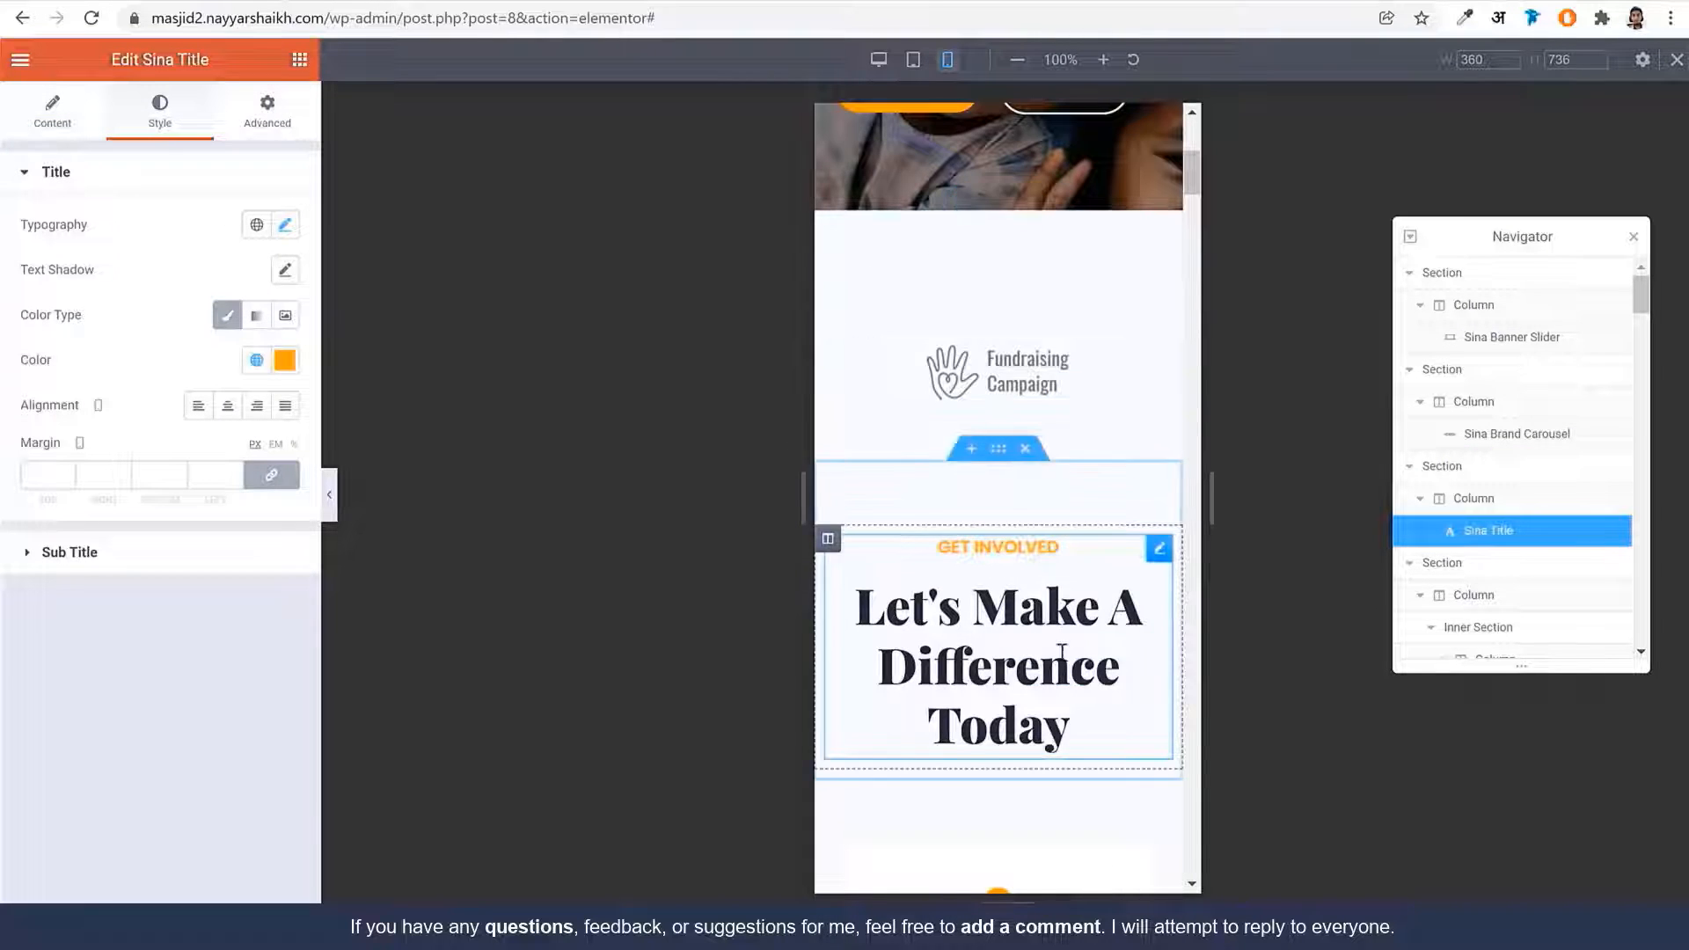
{"action": "scroll", "coordinate": [987, 574], "scroll_direction": "down", "scroll_amount": 3}
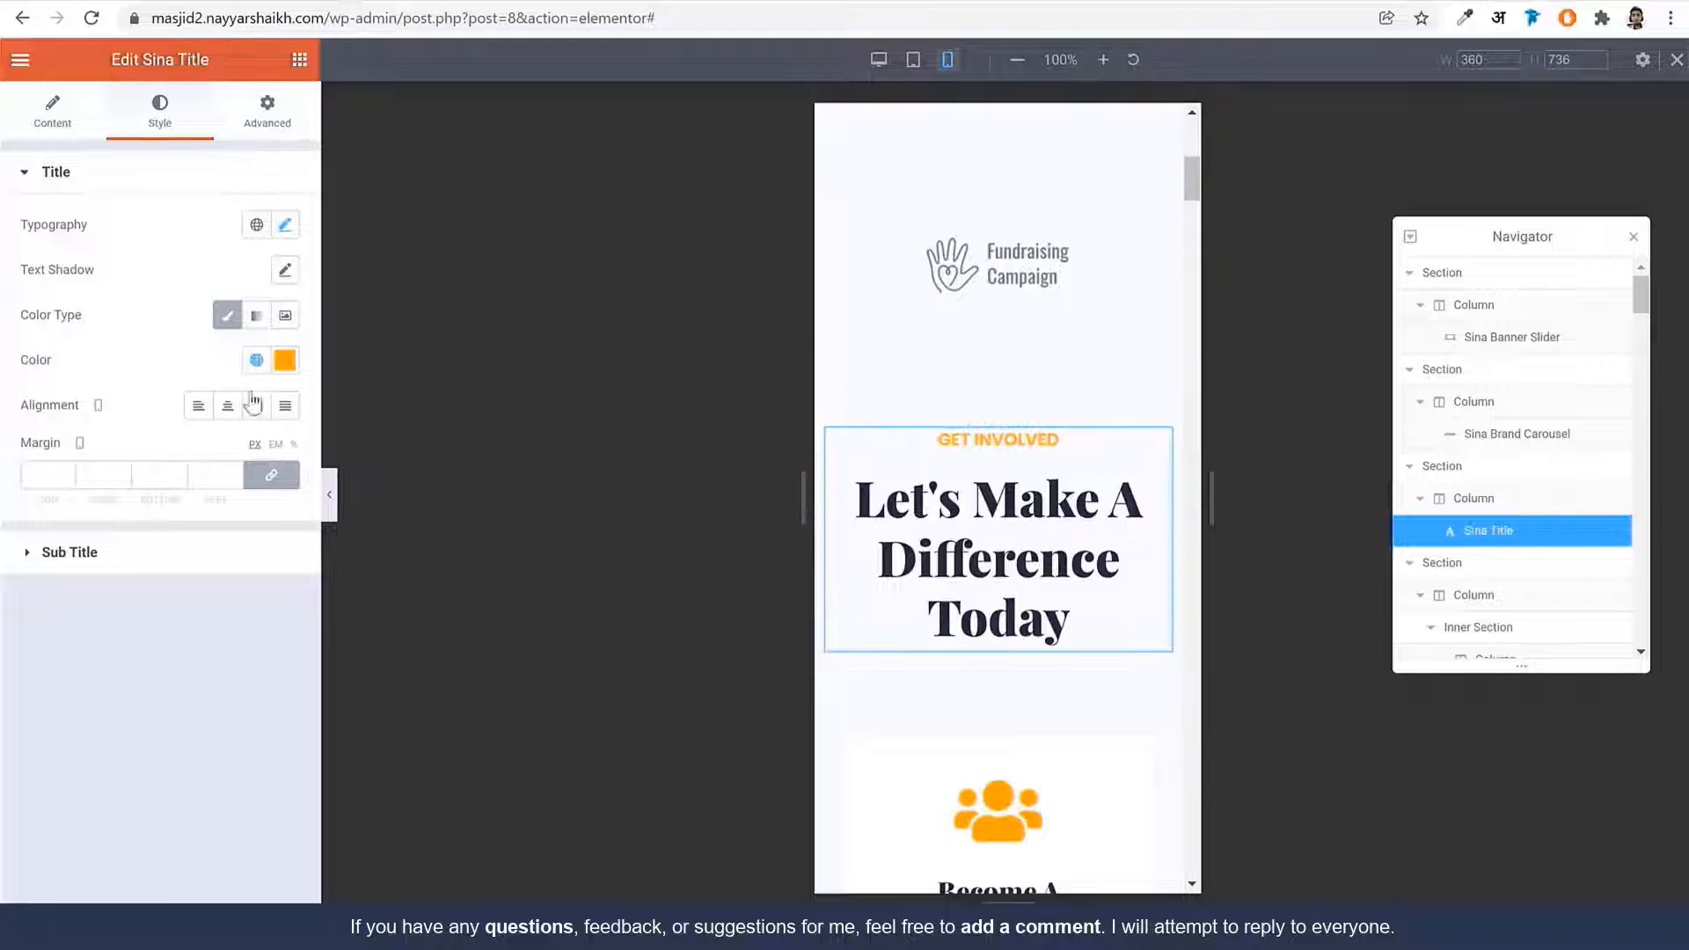
{"action": "left_click", "coordinate": [69, 551]}
{"action": "left_click", "coordinate": [283, 279]}
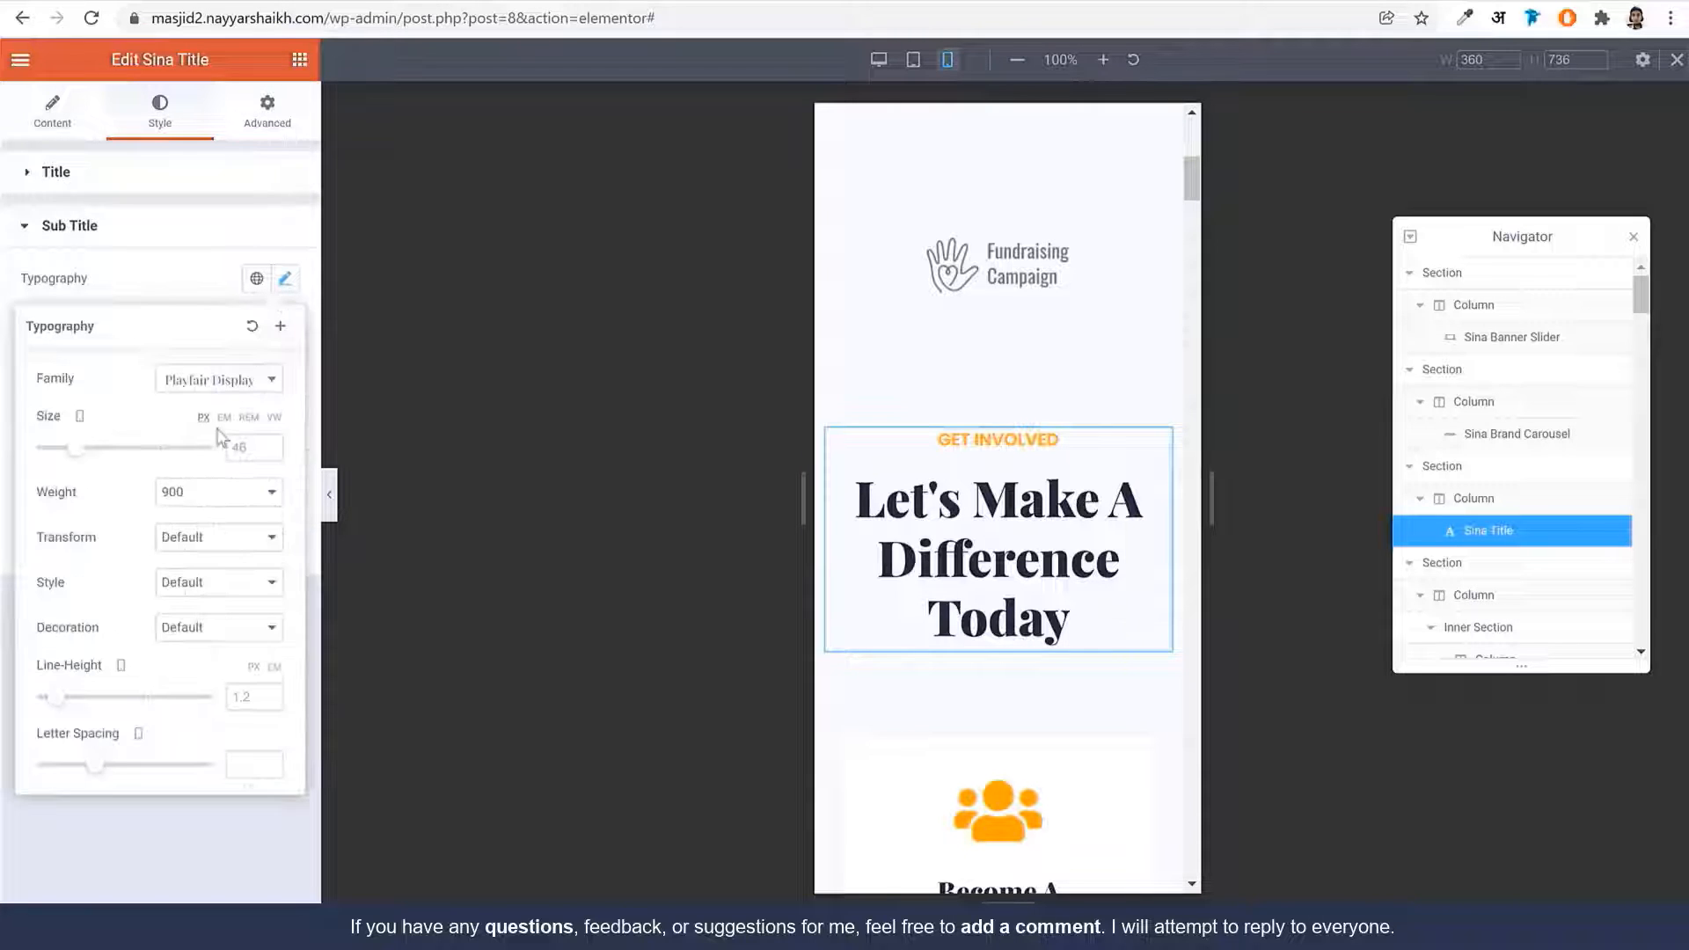
{"action": "left_click_drag", "start_coordinate": [82, 451], "coordinate": [58, 455]}
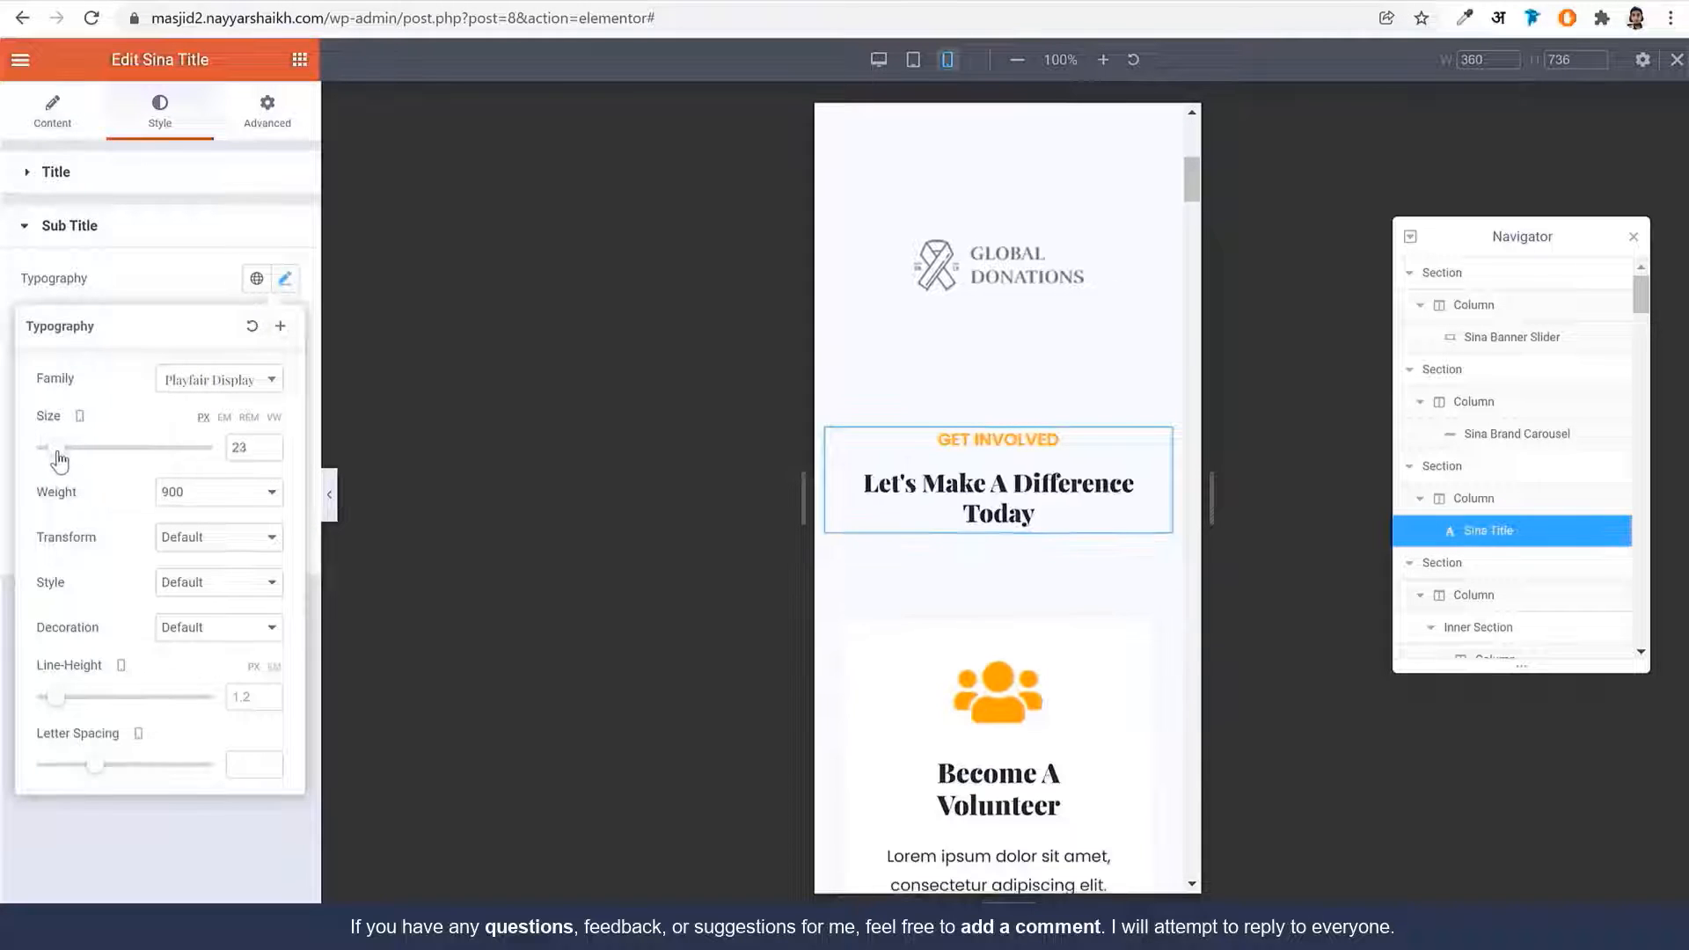
{"action": "left_click", "coordinate": [270, 453]}
{"action": "left_click", "coordinate": [270, 453]}
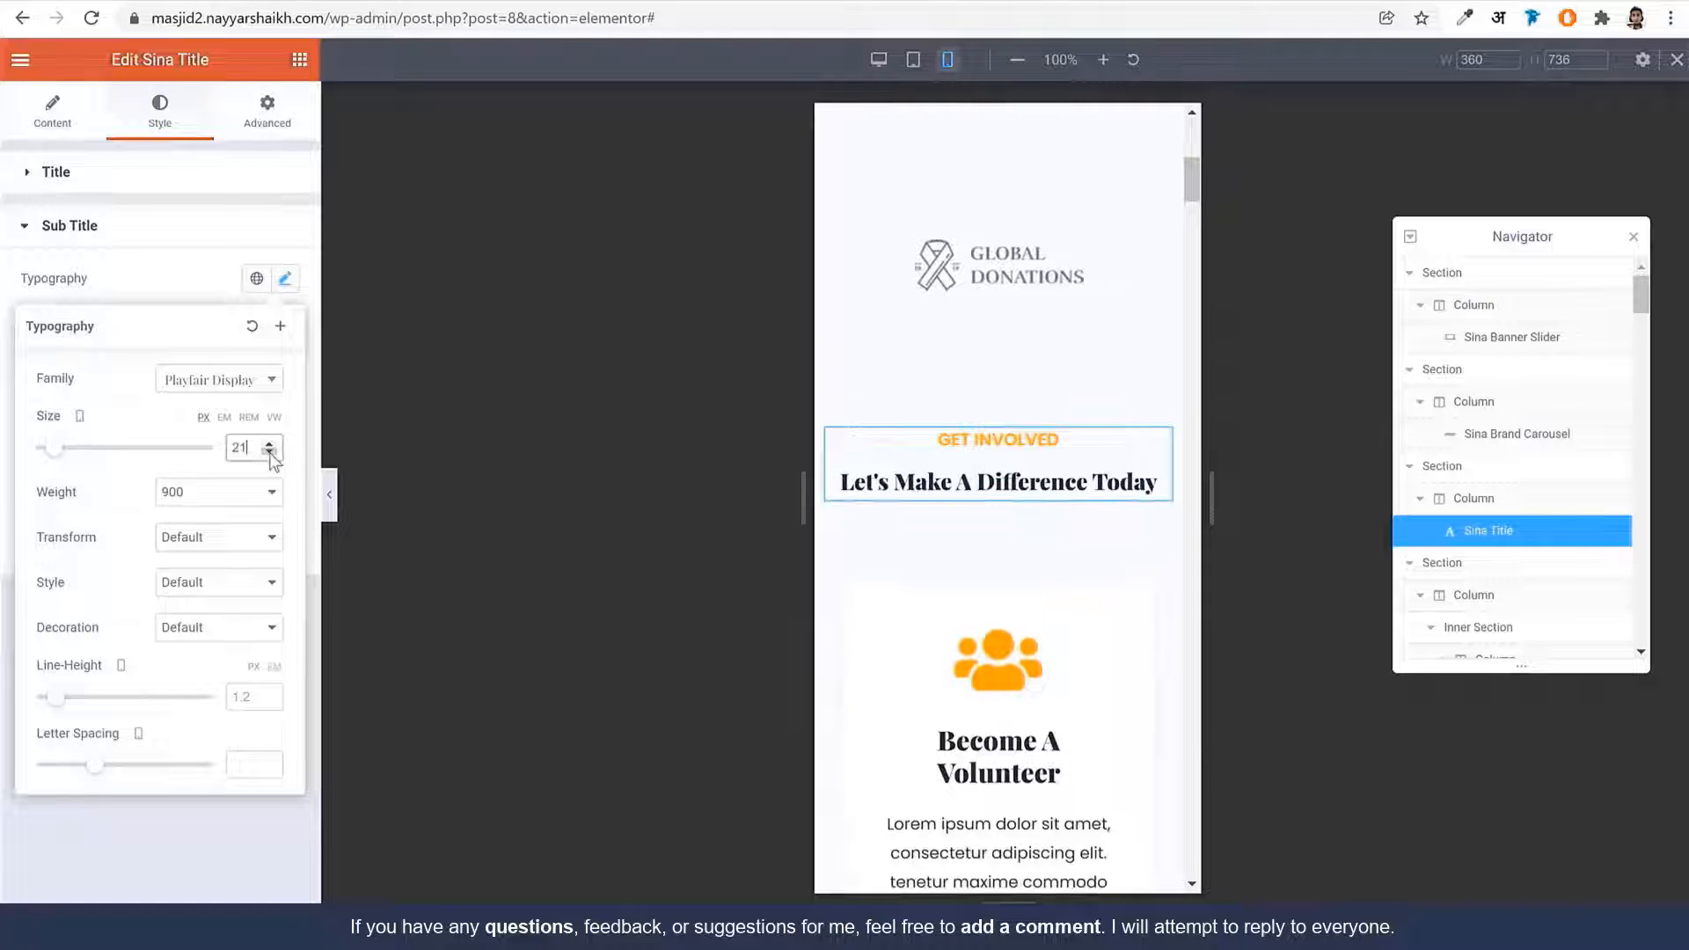
{"action": "left_click", "coordinate": [270, 453]}
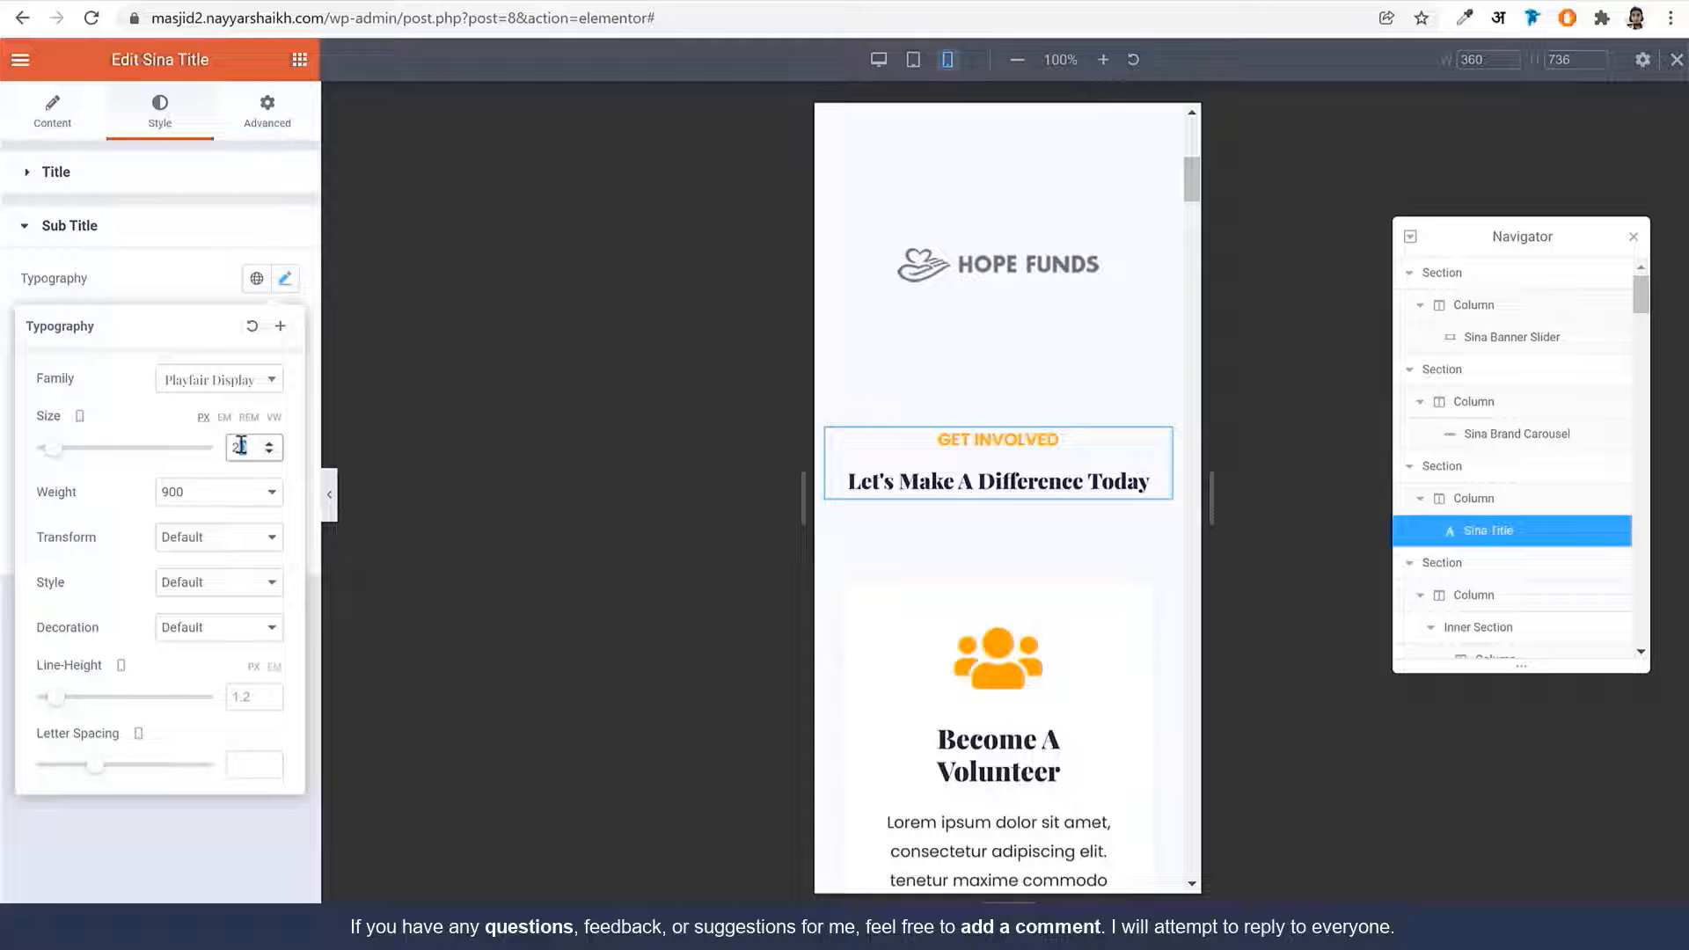
{"action": "type", "text": "5"}
{"action": "scroll", "coordinate": [1149, 592], "scroll_direction": "down", "scroll_amount": 6}
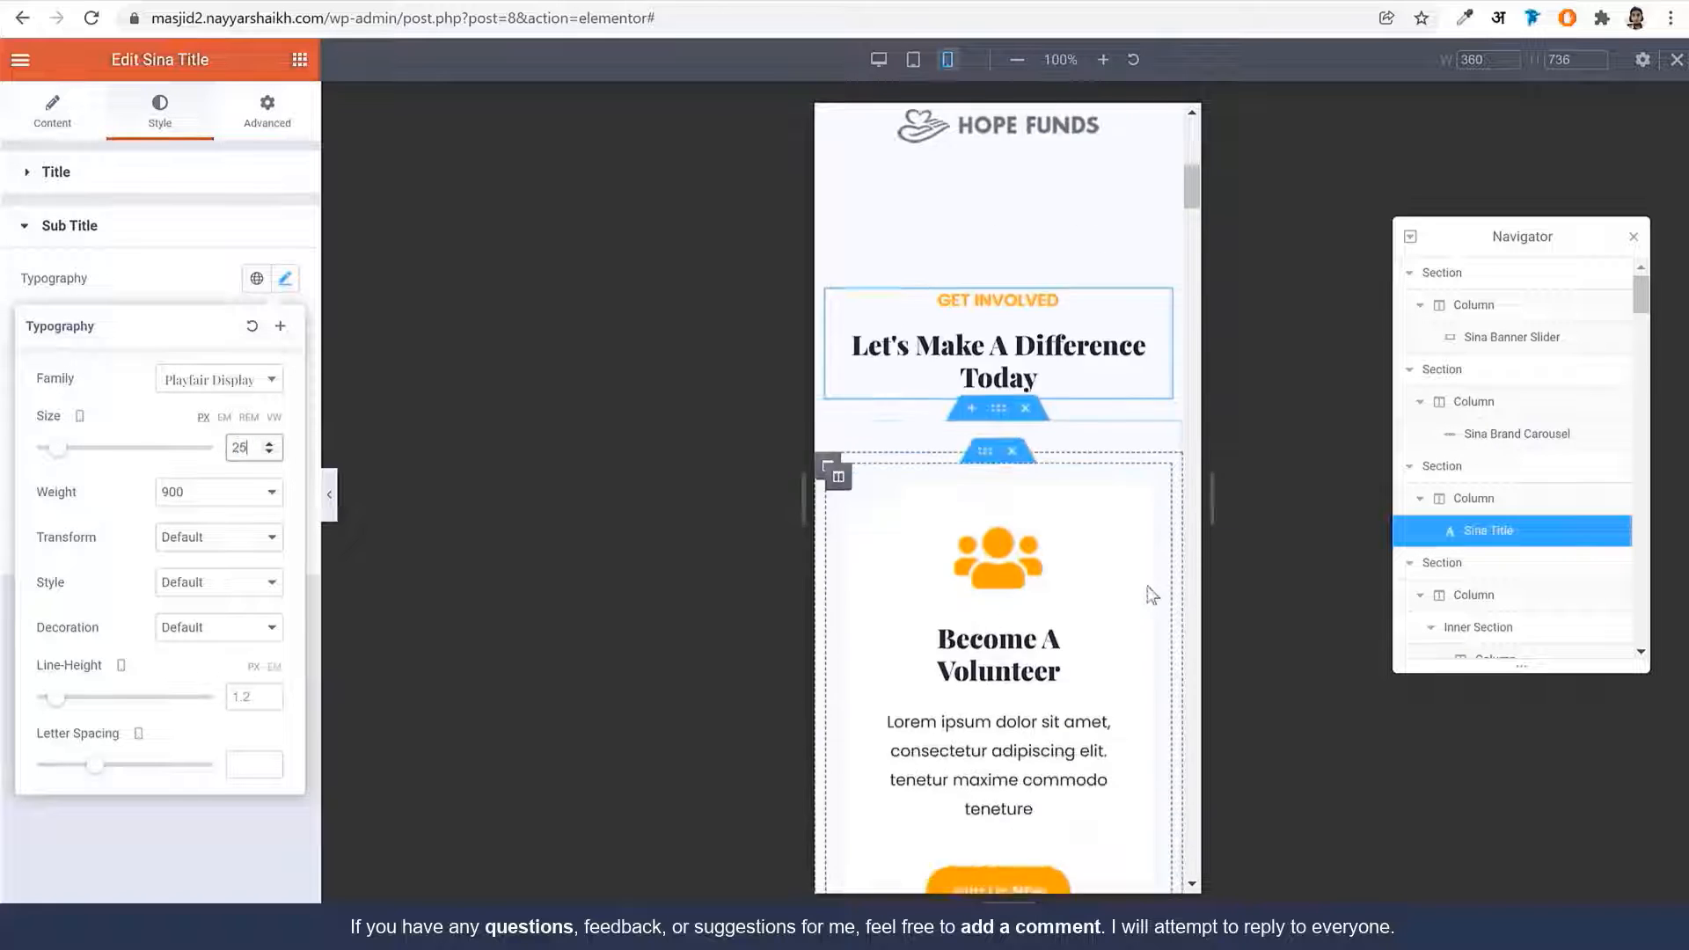
{"action": "scroll", "coordinate": [1142, 621], "scroll_direction": "down", "scroll_amount": 10}
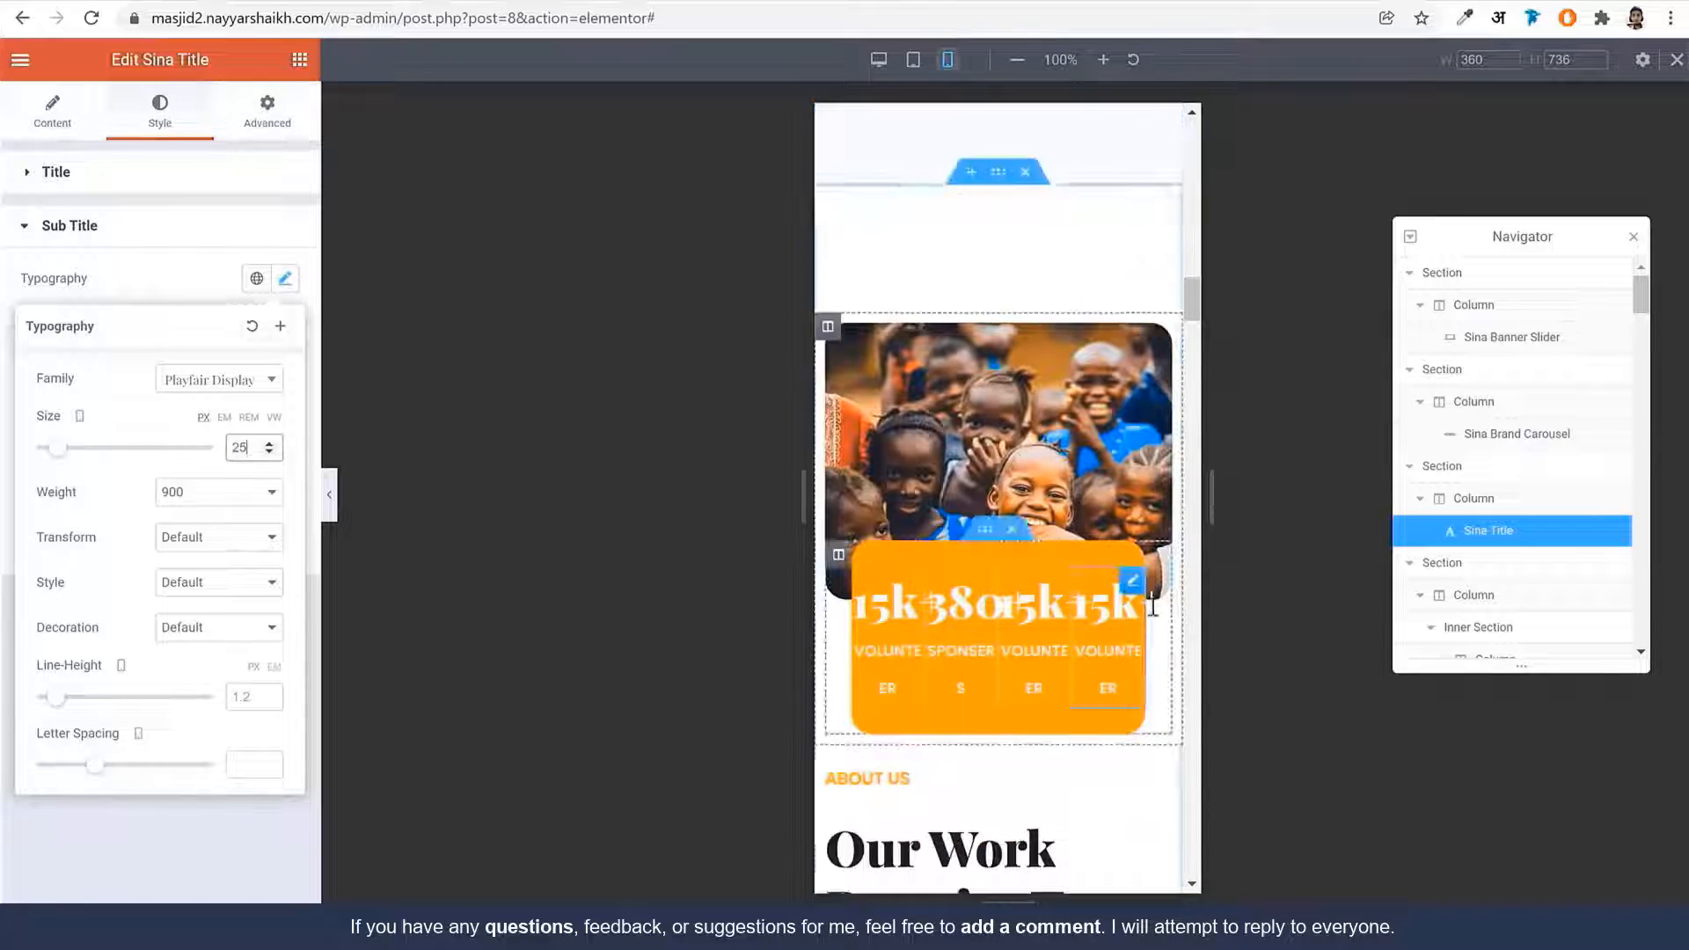
{"action": "scroll", "coordinate": [1100, 404], "scroll_direction": "down", "scroll_amount": 3}
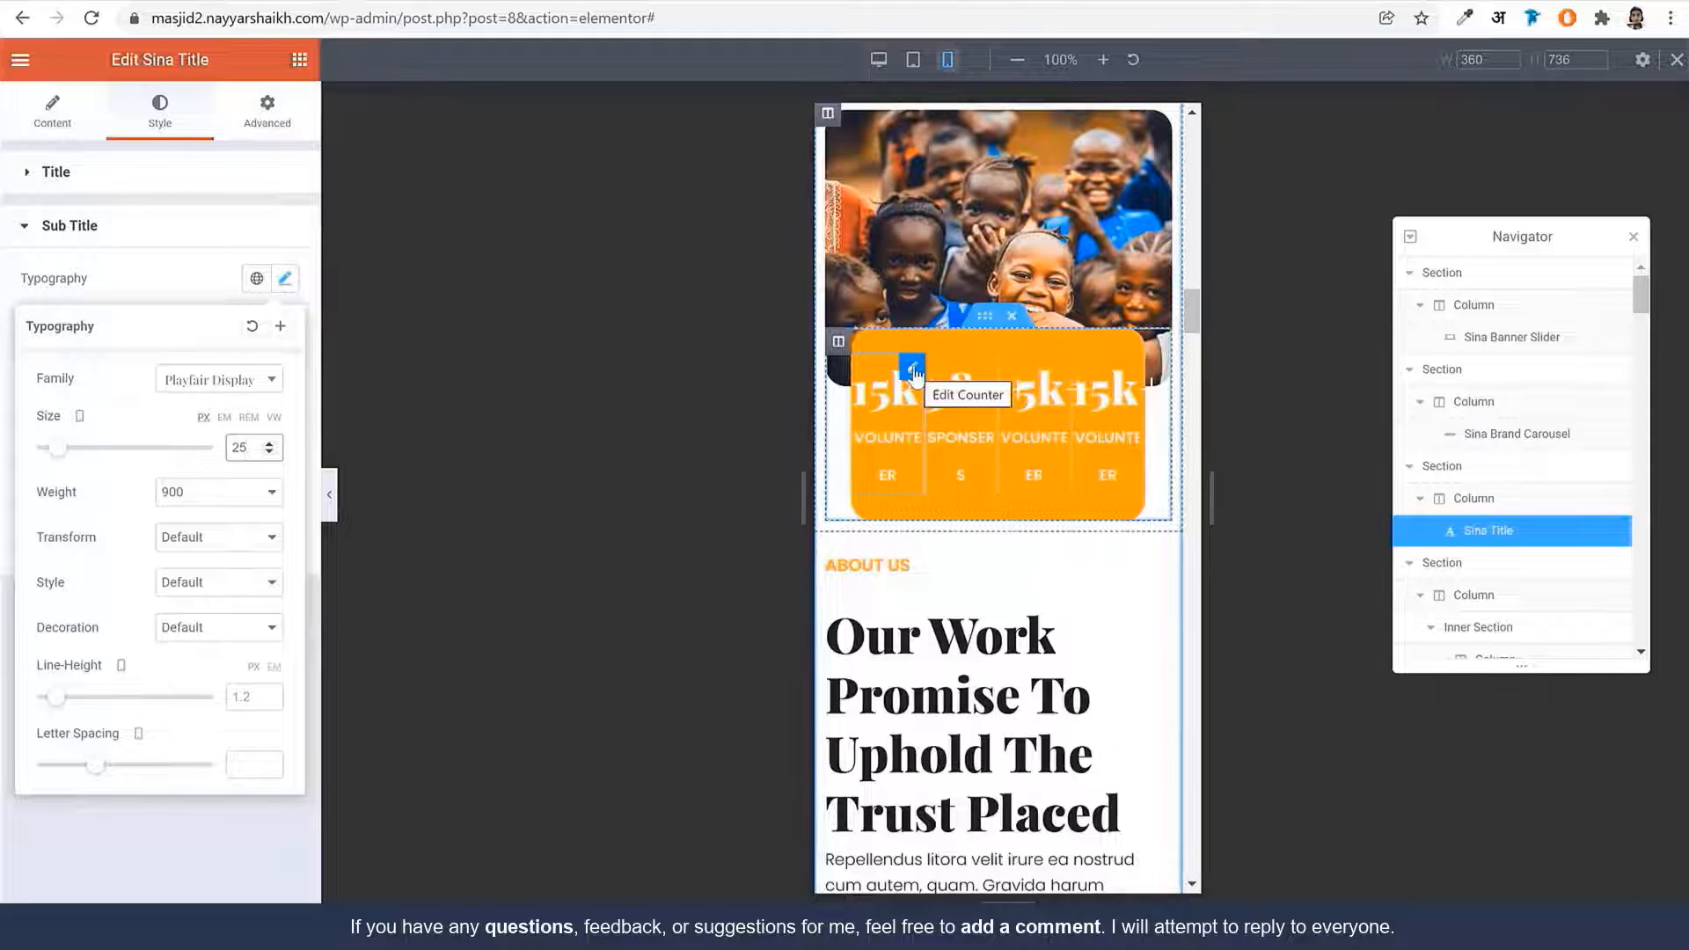
Give the first counter a Custom positioning width of 50 on mobile
{"action": "left_click", "coordinate": [913, 369]}
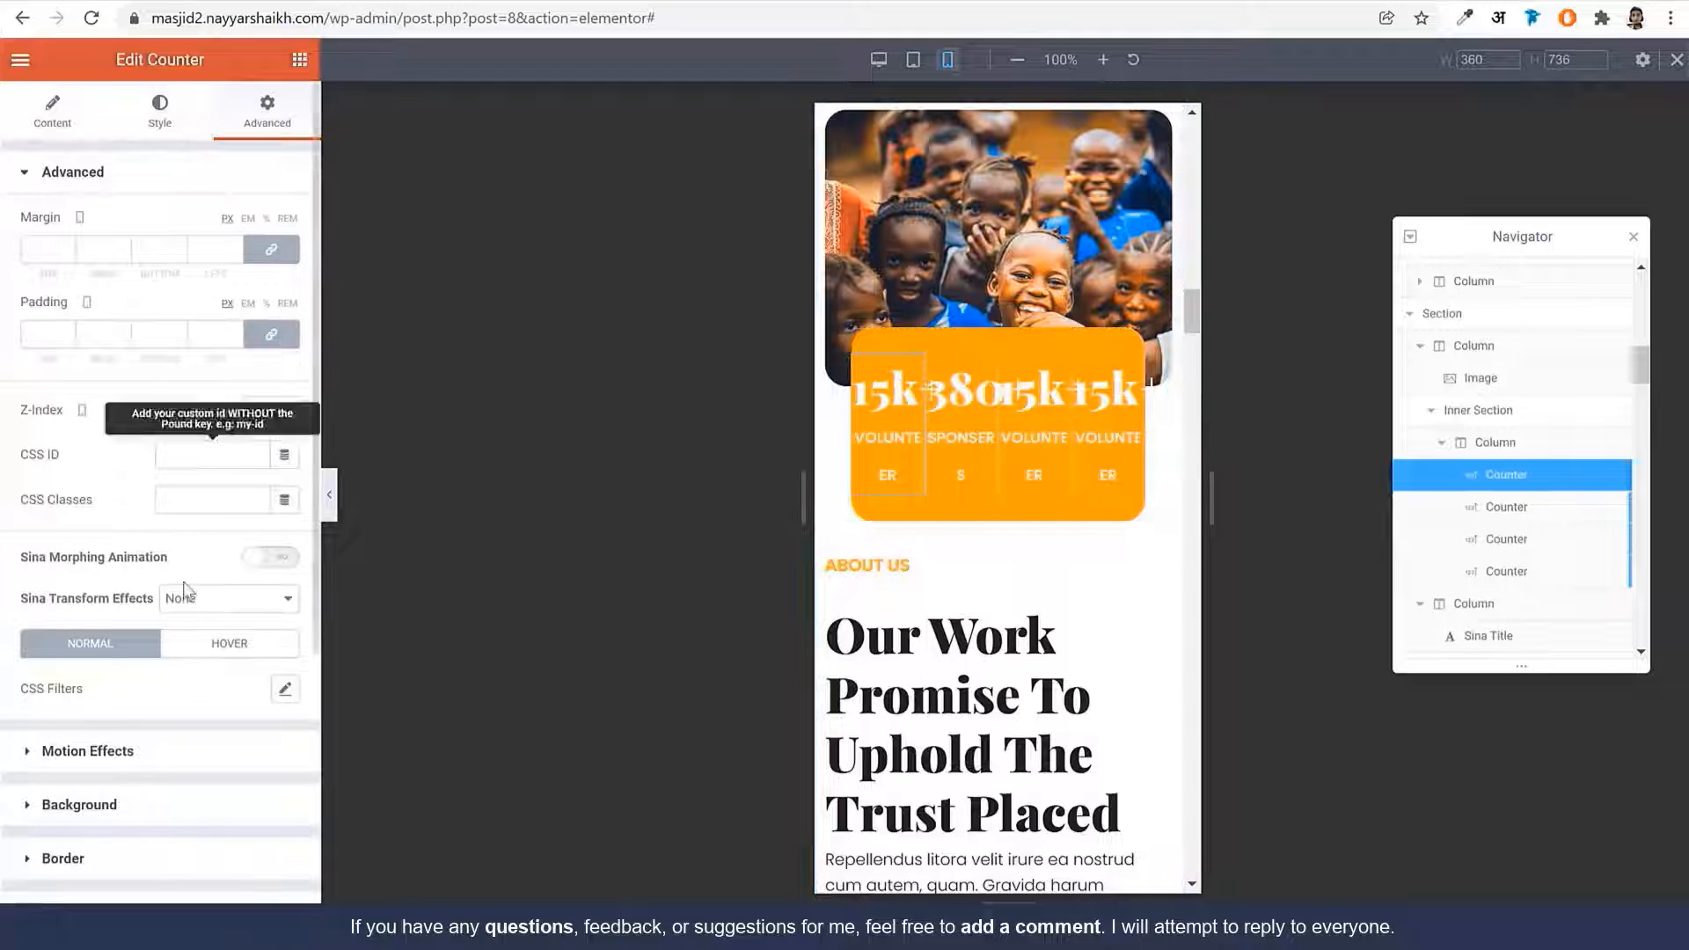
{"action": "scroll", "coordinate": [179, 666], "scroll_direction": "down", "scroll_amount": 4}
{"action": "left_click", "coordinate": [136, 600]}
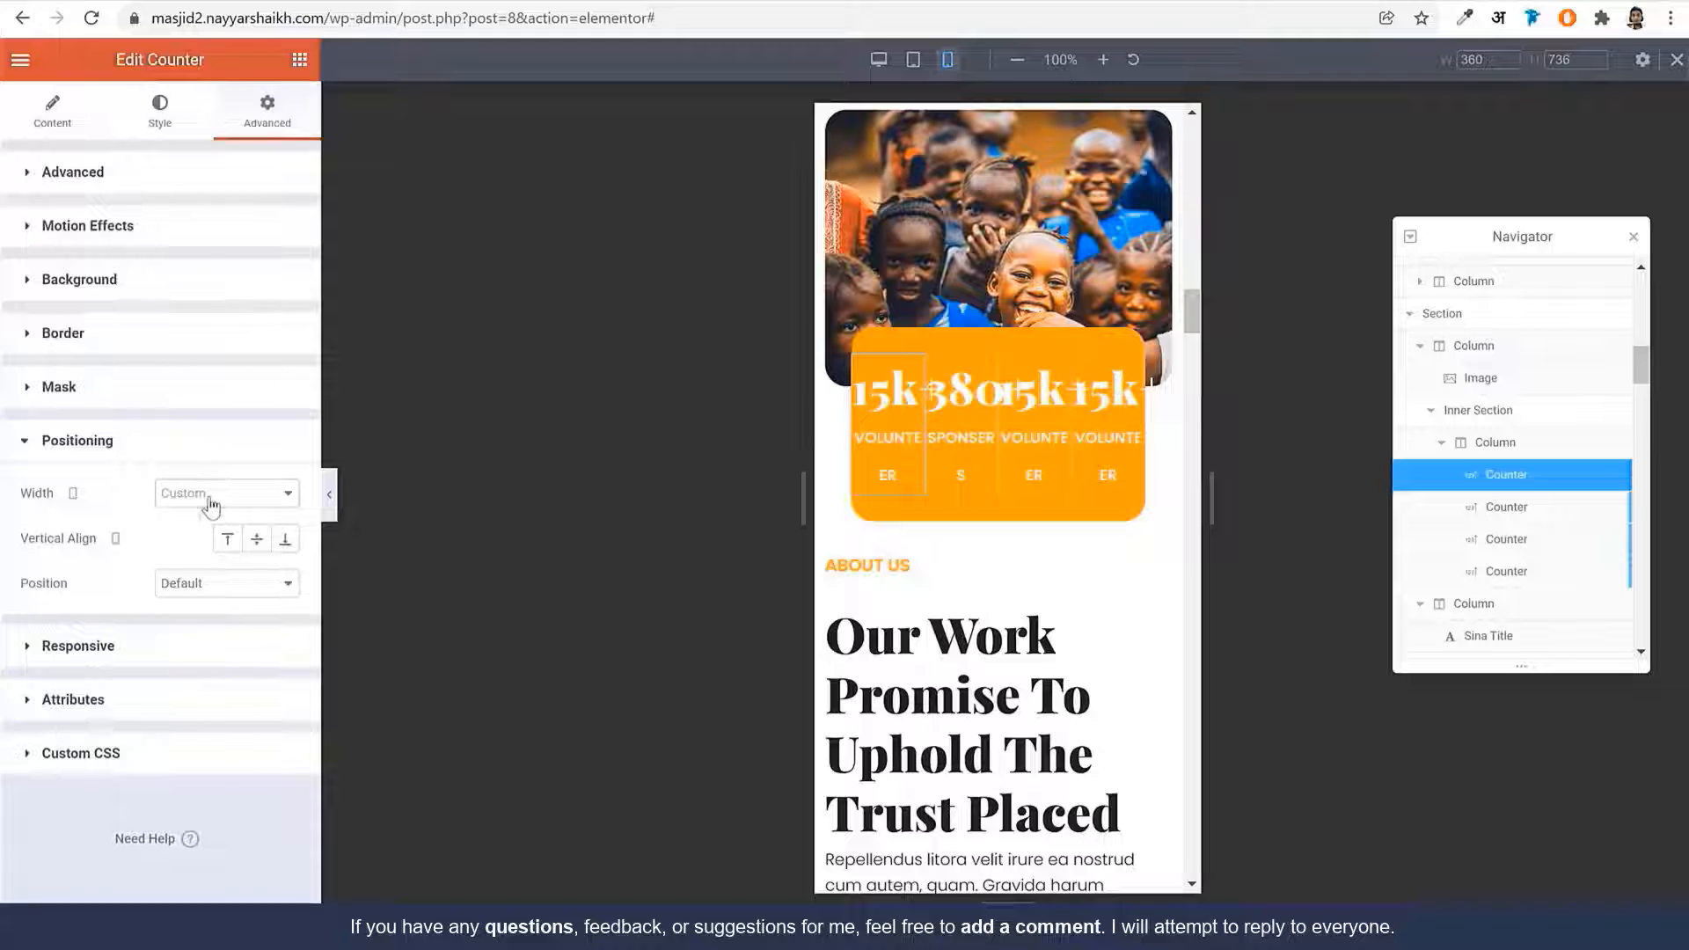
{"action": "left_click", "coordinate": [211, 503]}
{"action": "left_click", "coordinate": [213, 568]}
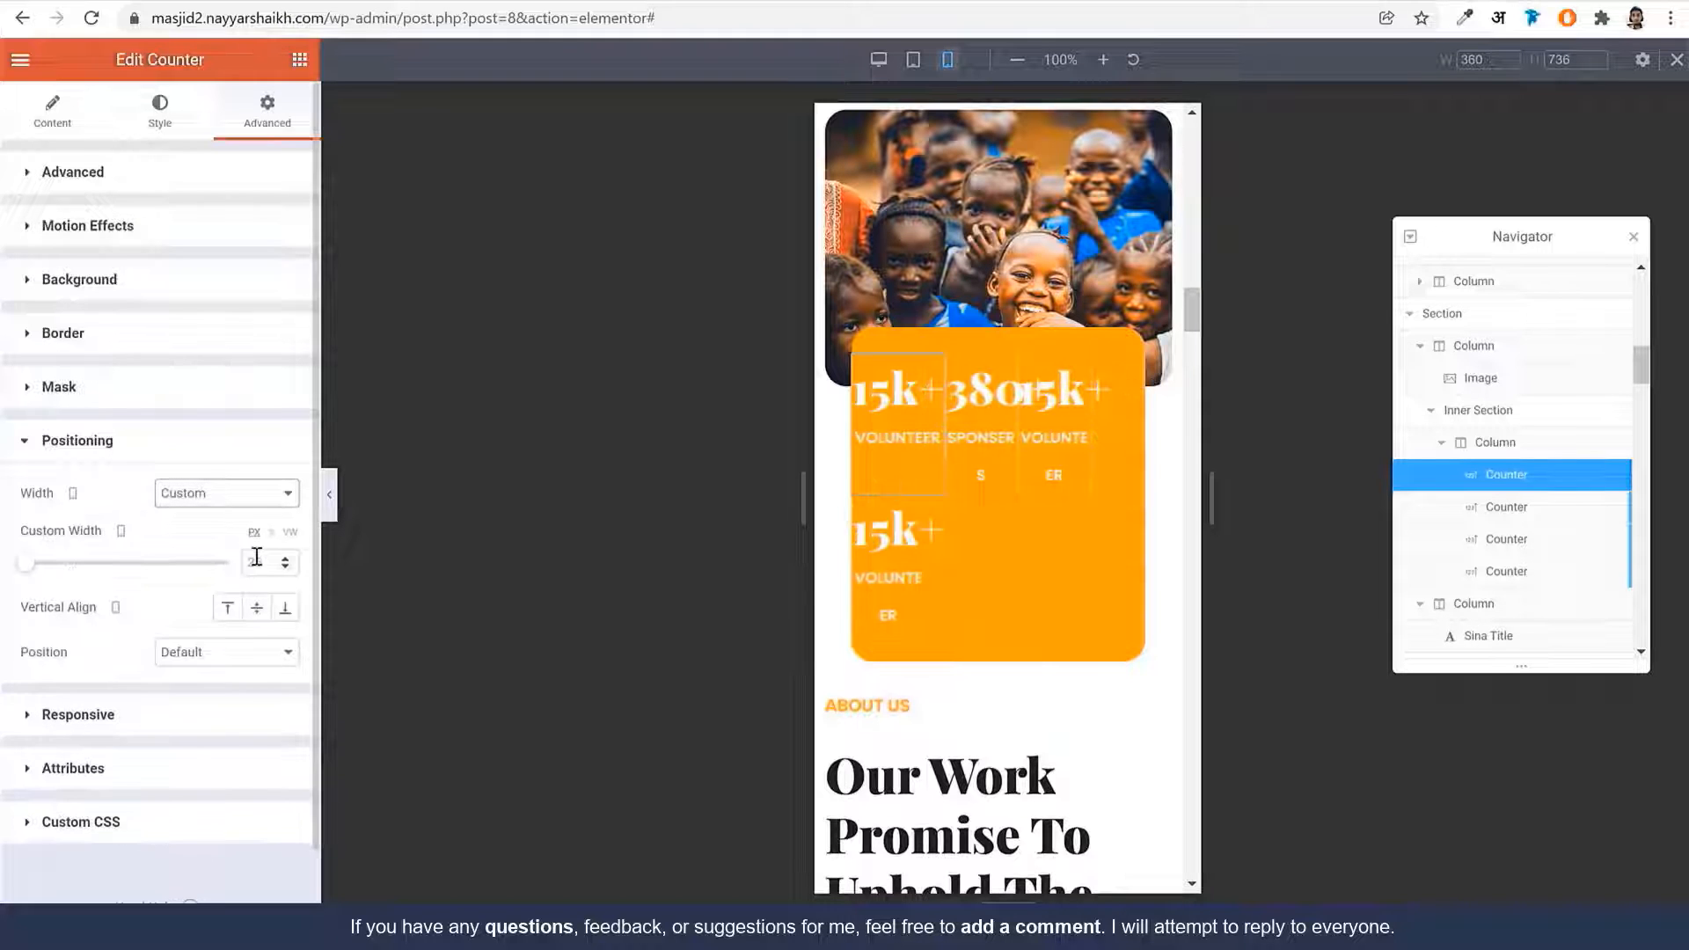
{"action": "left_click", "coordinate": [256, 557]}
{"action": "left_click", "coordinate": [267, 563]}
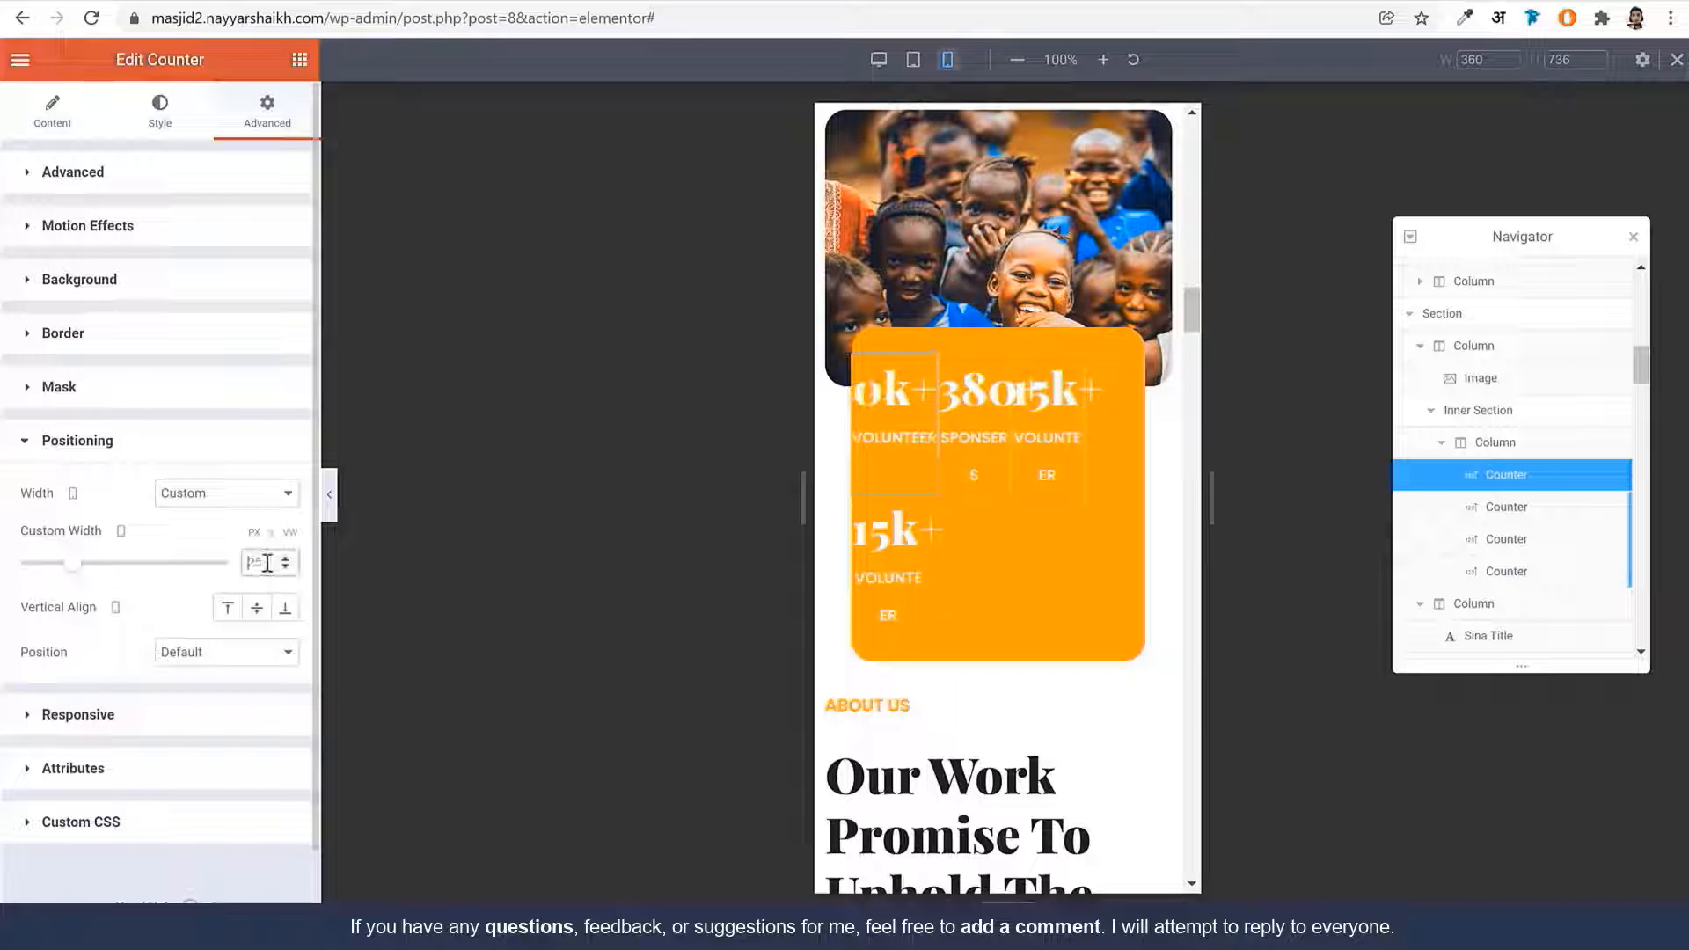
{"action": "type", "text": "50"}
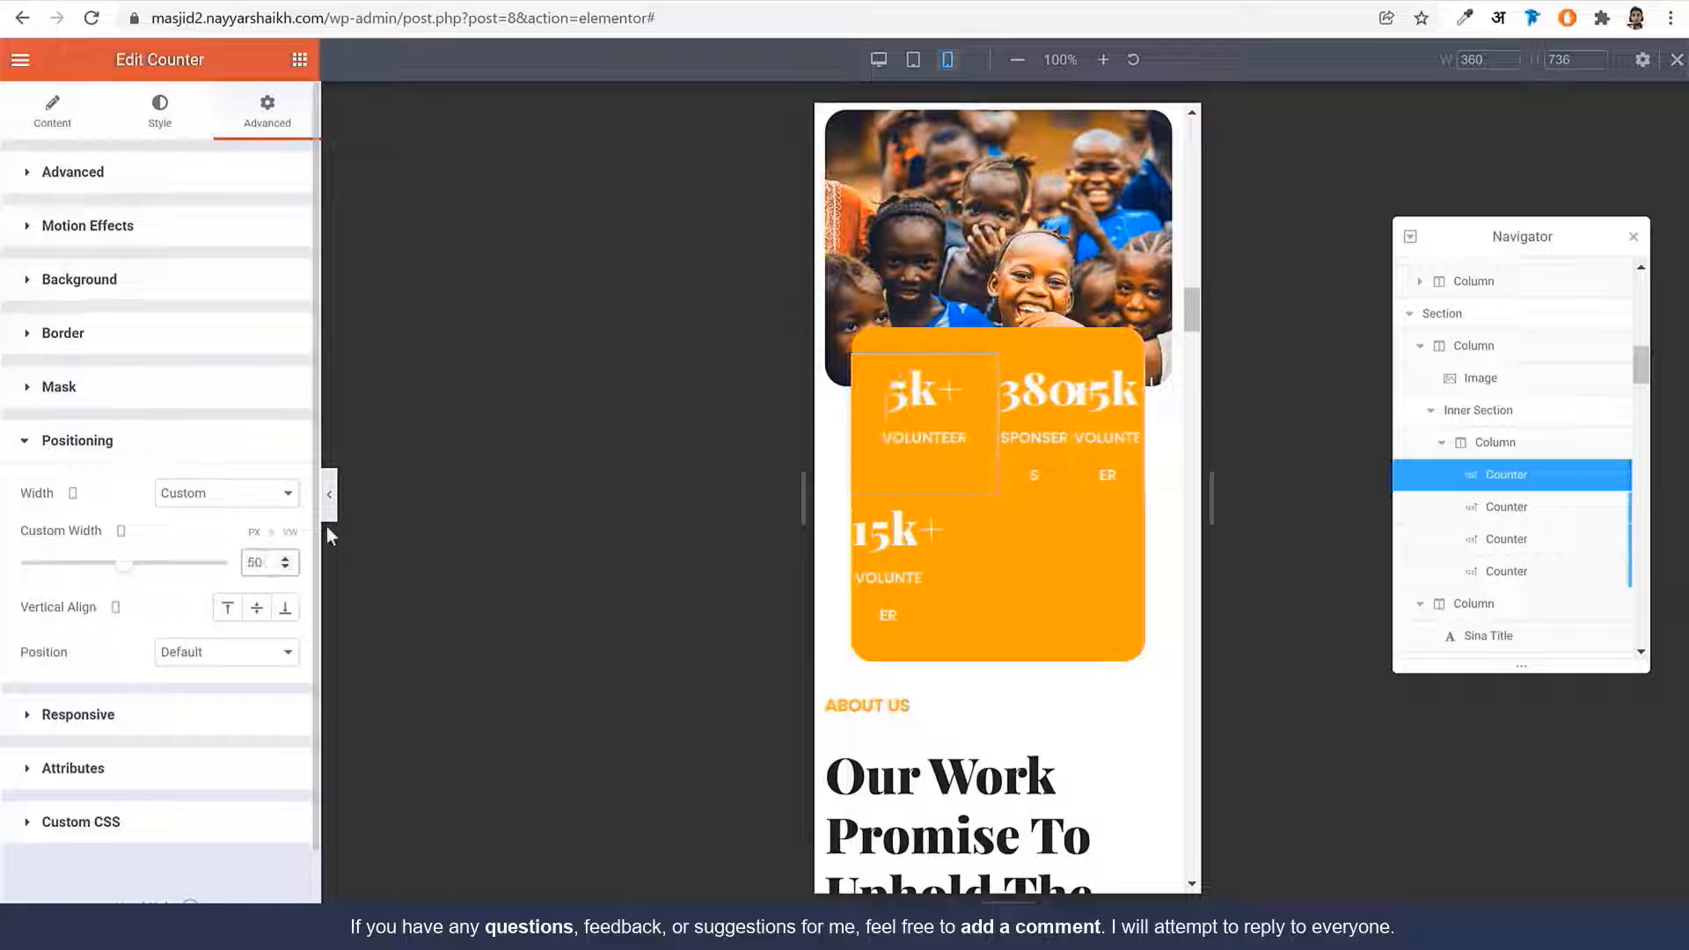
Paste the first counter's style onto the second, third and fourth counters
{"action": "right_click", "coordinate": [927, 431]}
{"action": "key", "text": "Escape"}
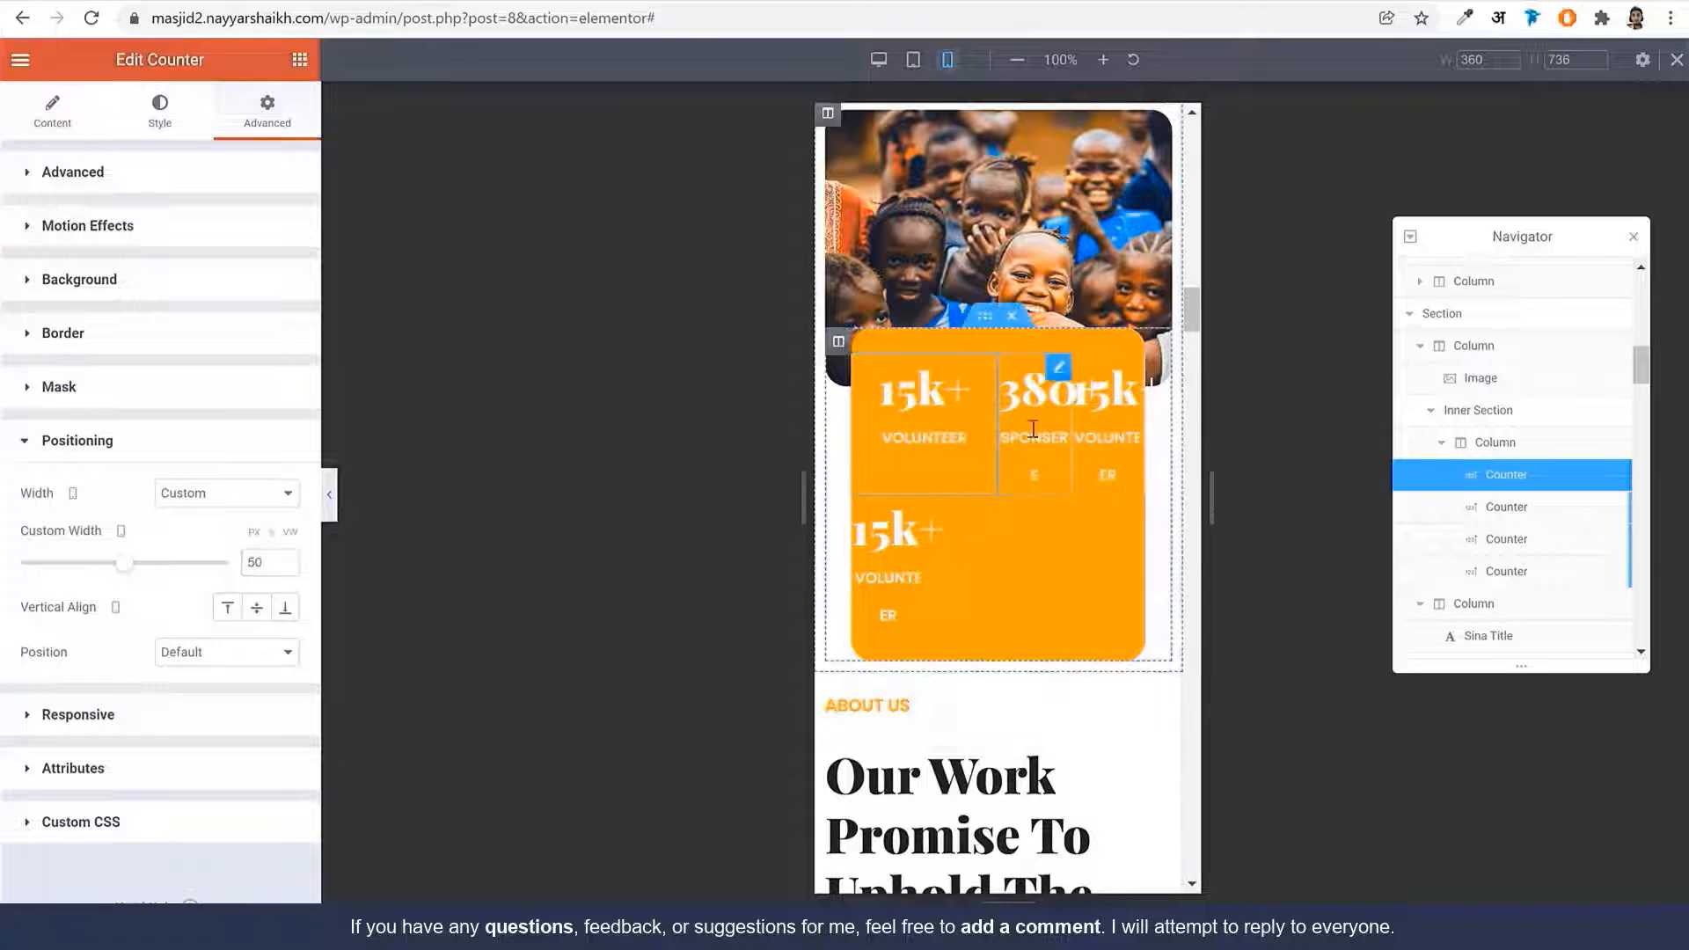
{"action": "right_click", "coordinate": [1030, 393]}
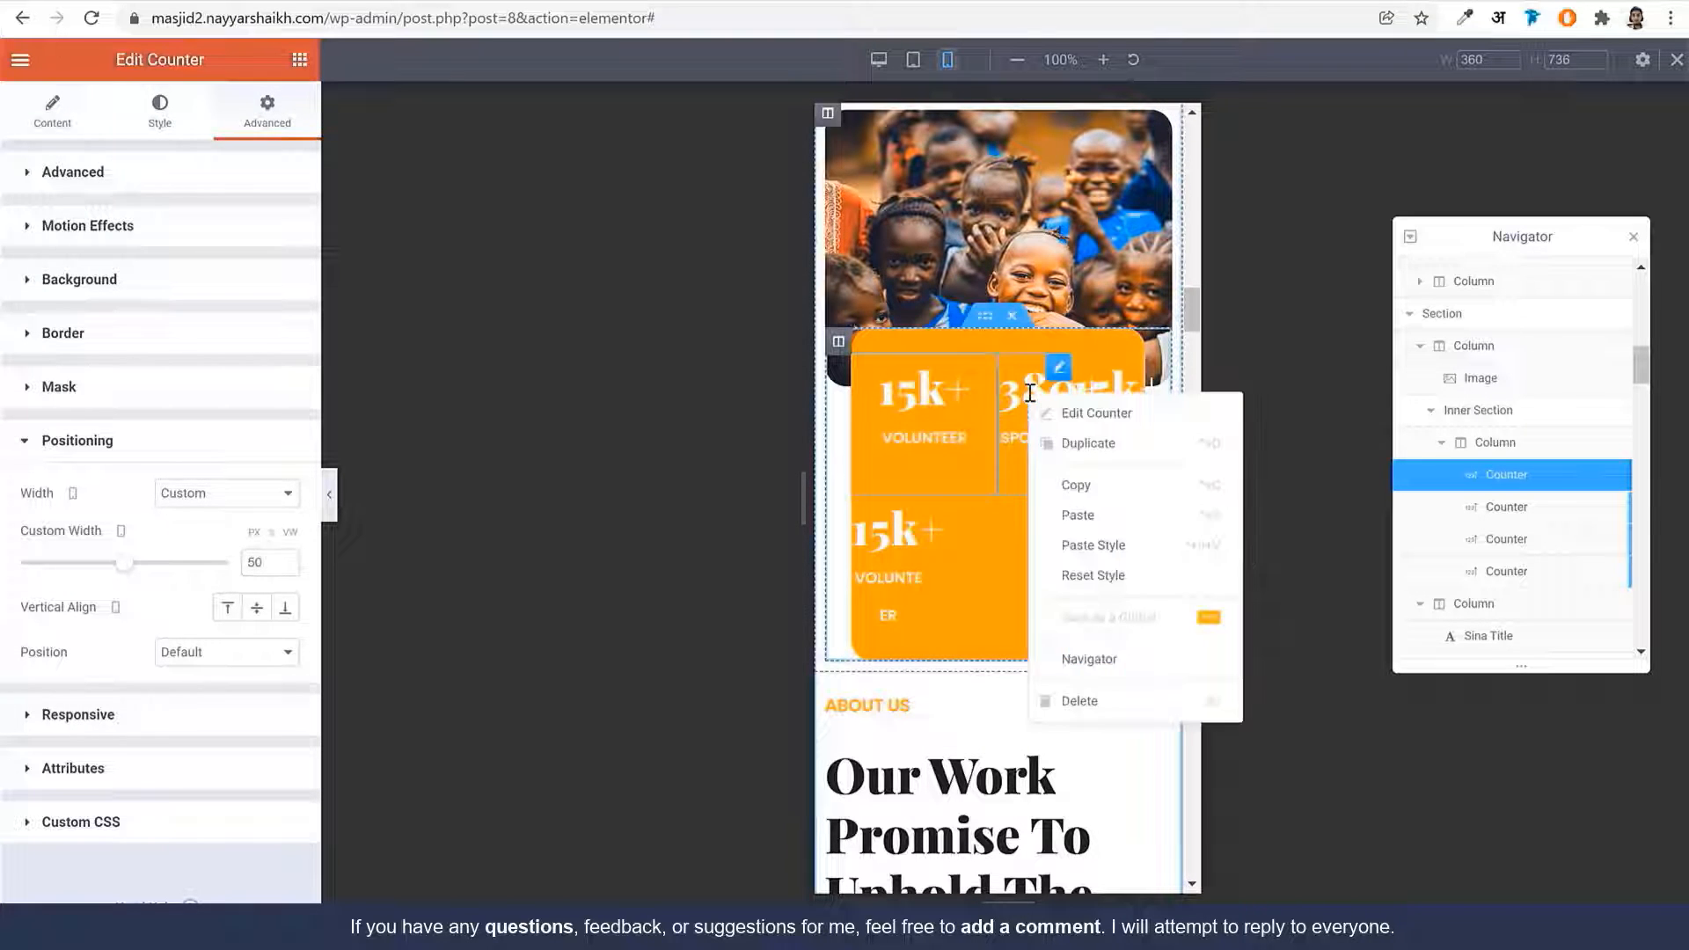
{"action": "left_click", "coordinate": [1087, 547]}
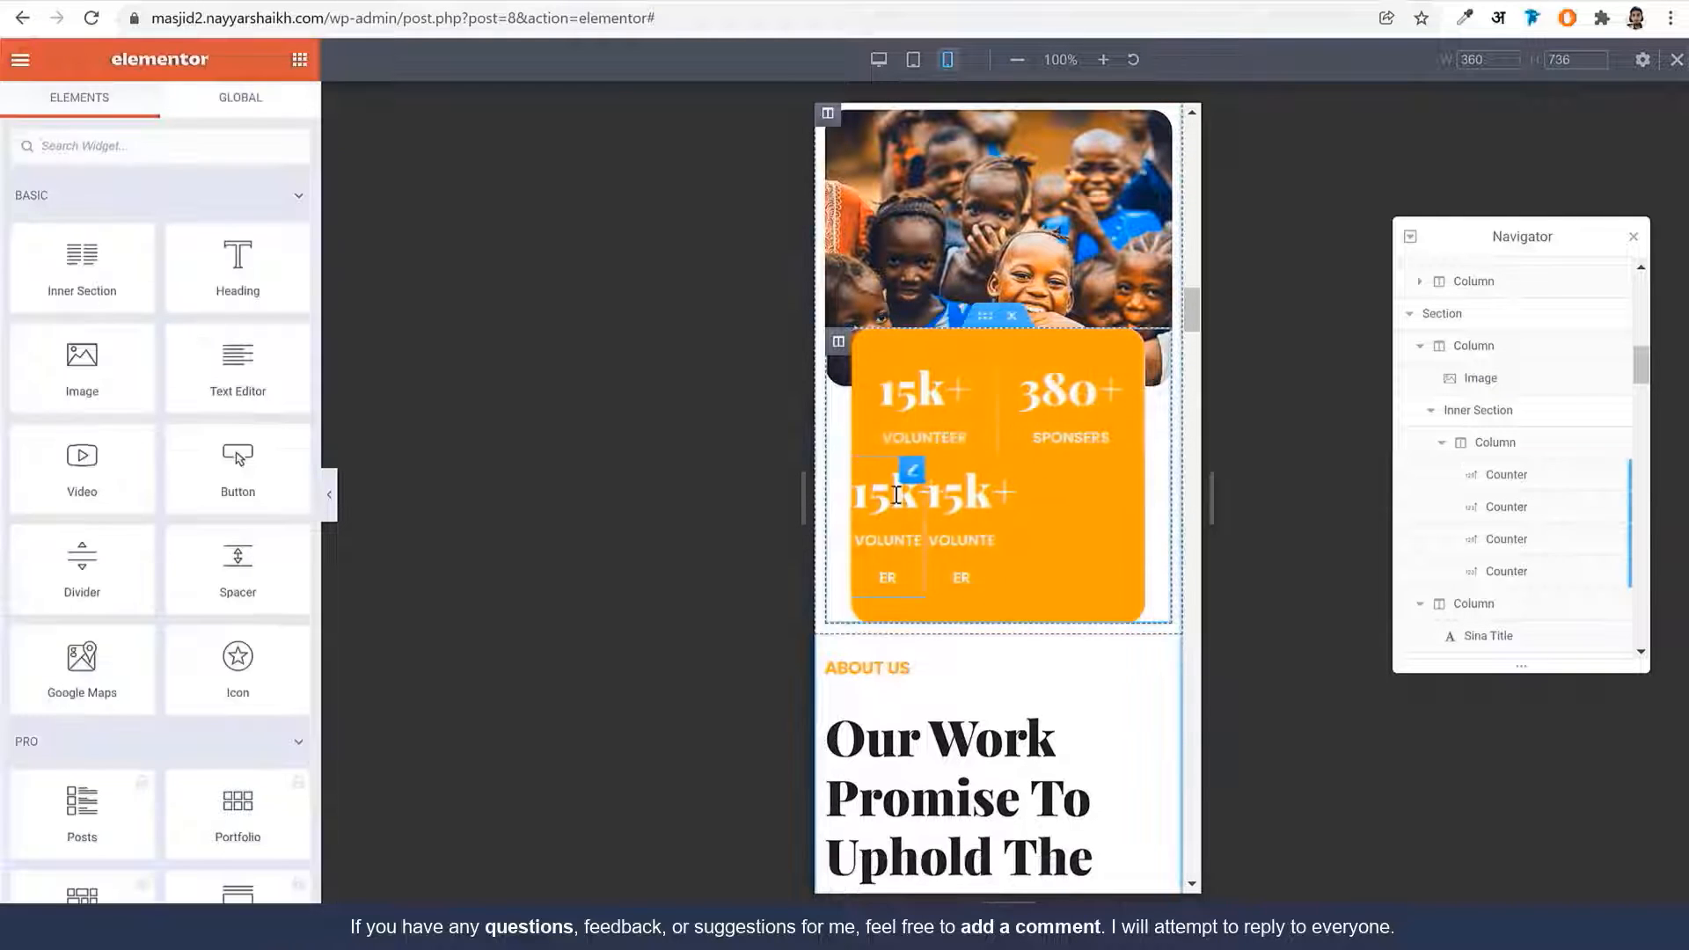
{"action": "right_click", "coordinate": [896, 494]}
{"action": "left_click", "coordinate": [956, 647]}
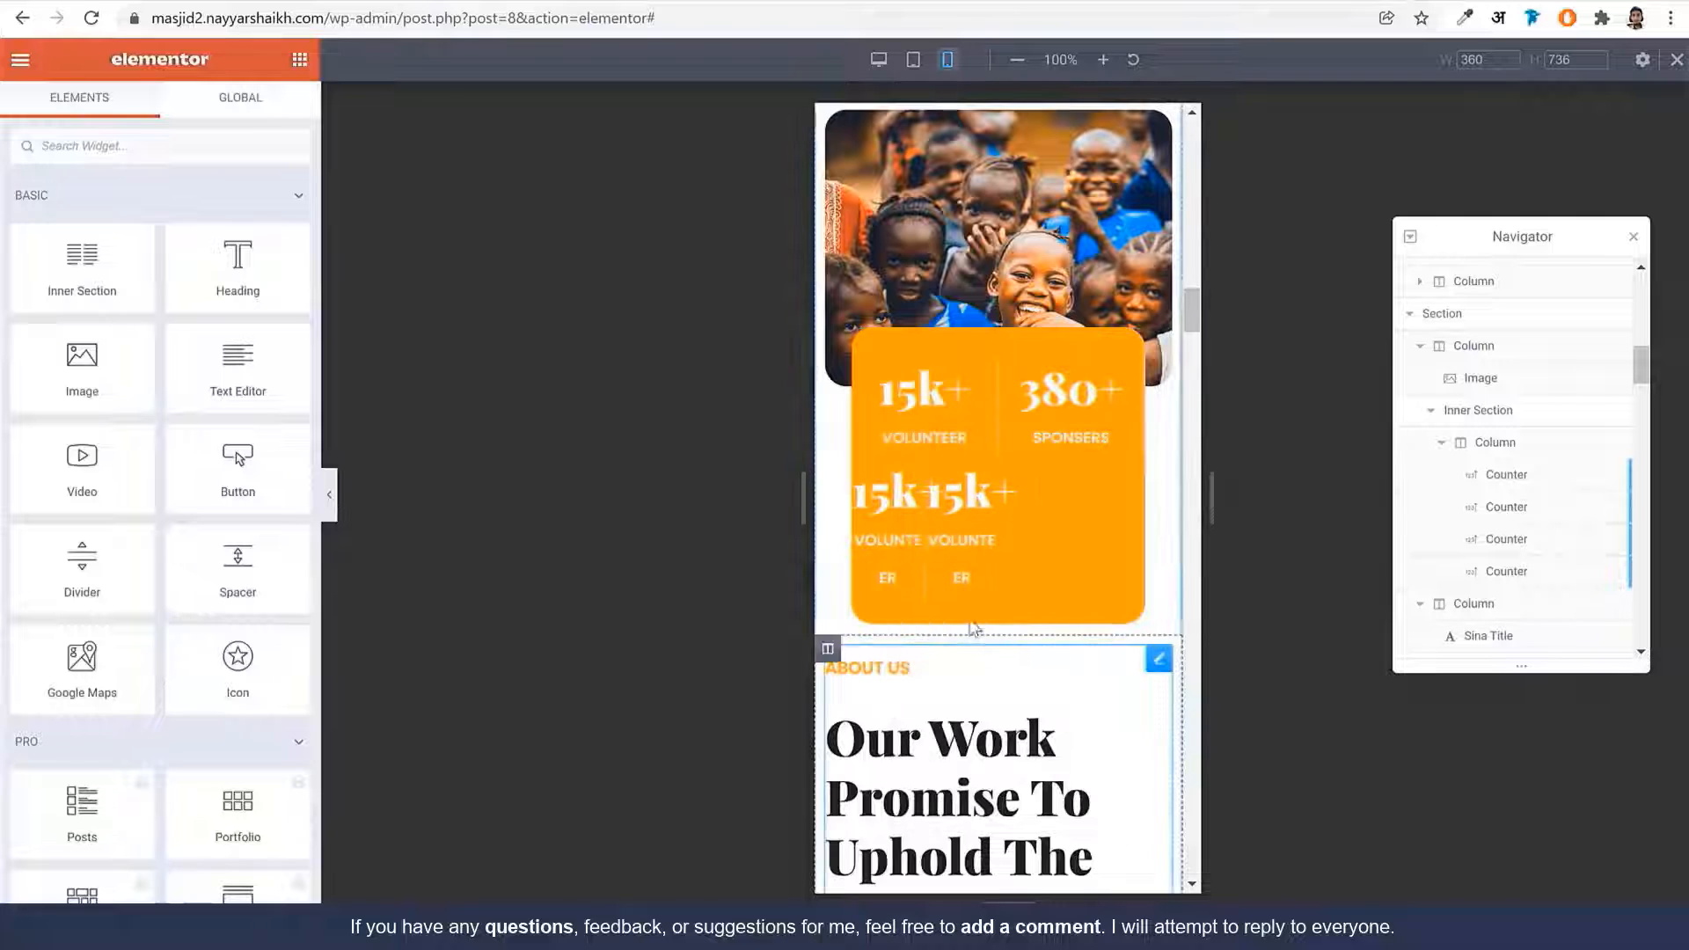
{"action": "right_click", "coordinate": [1041, 513]}
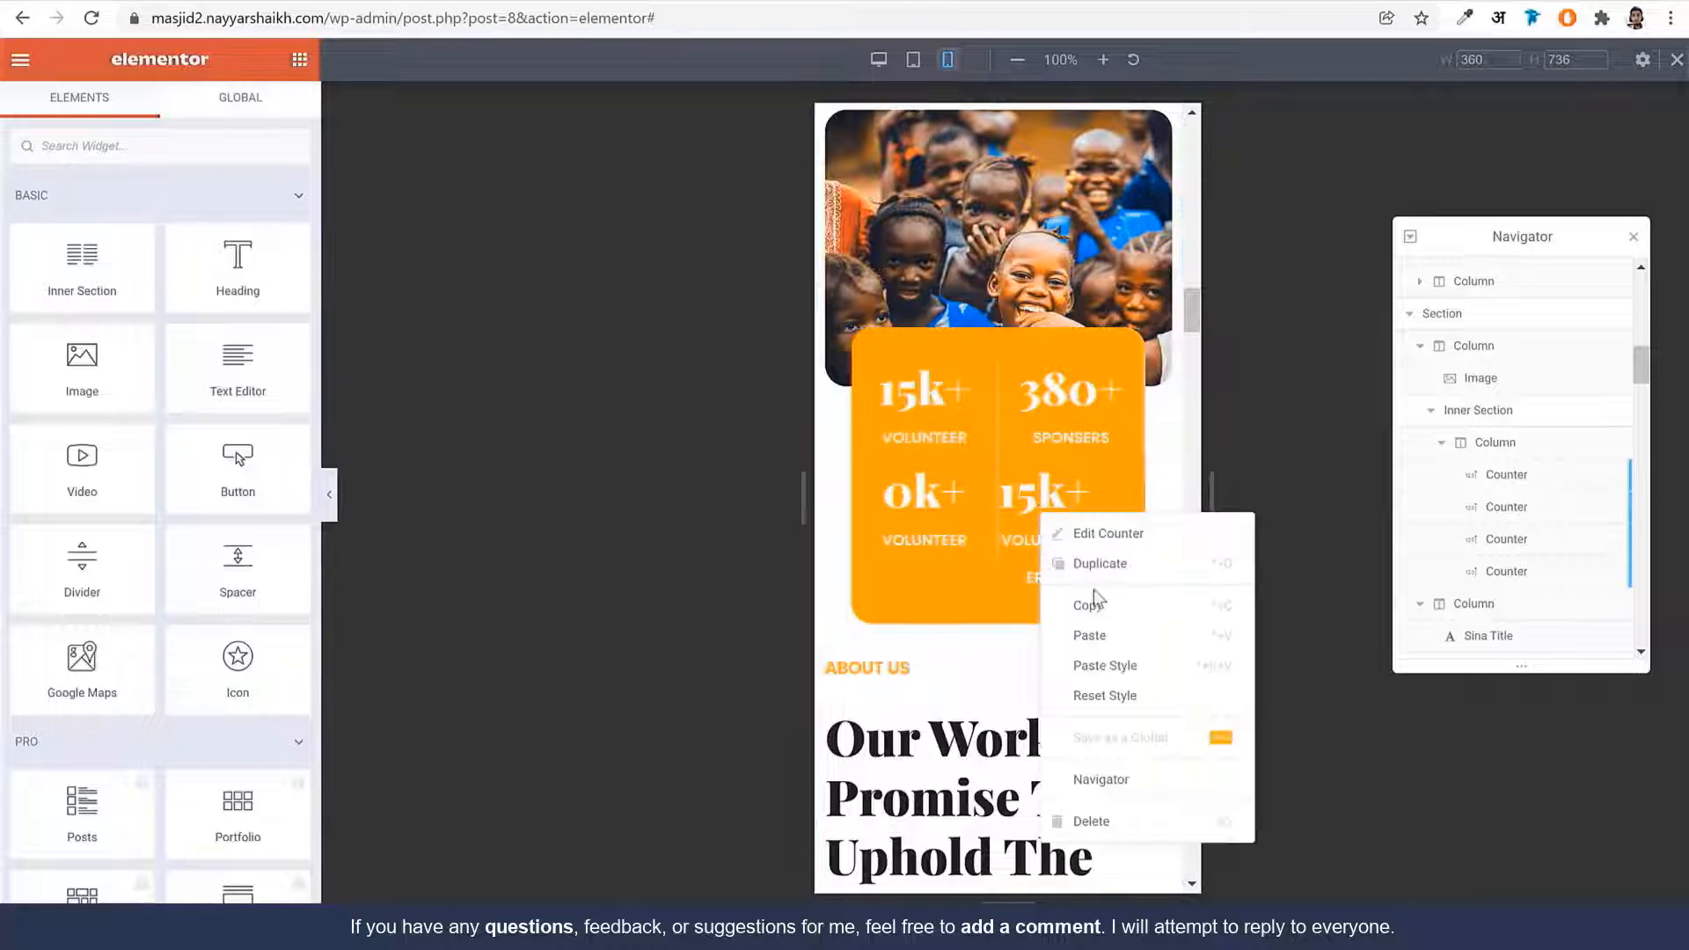
{"action": "left_click", "coordinate": [1118, 665]}
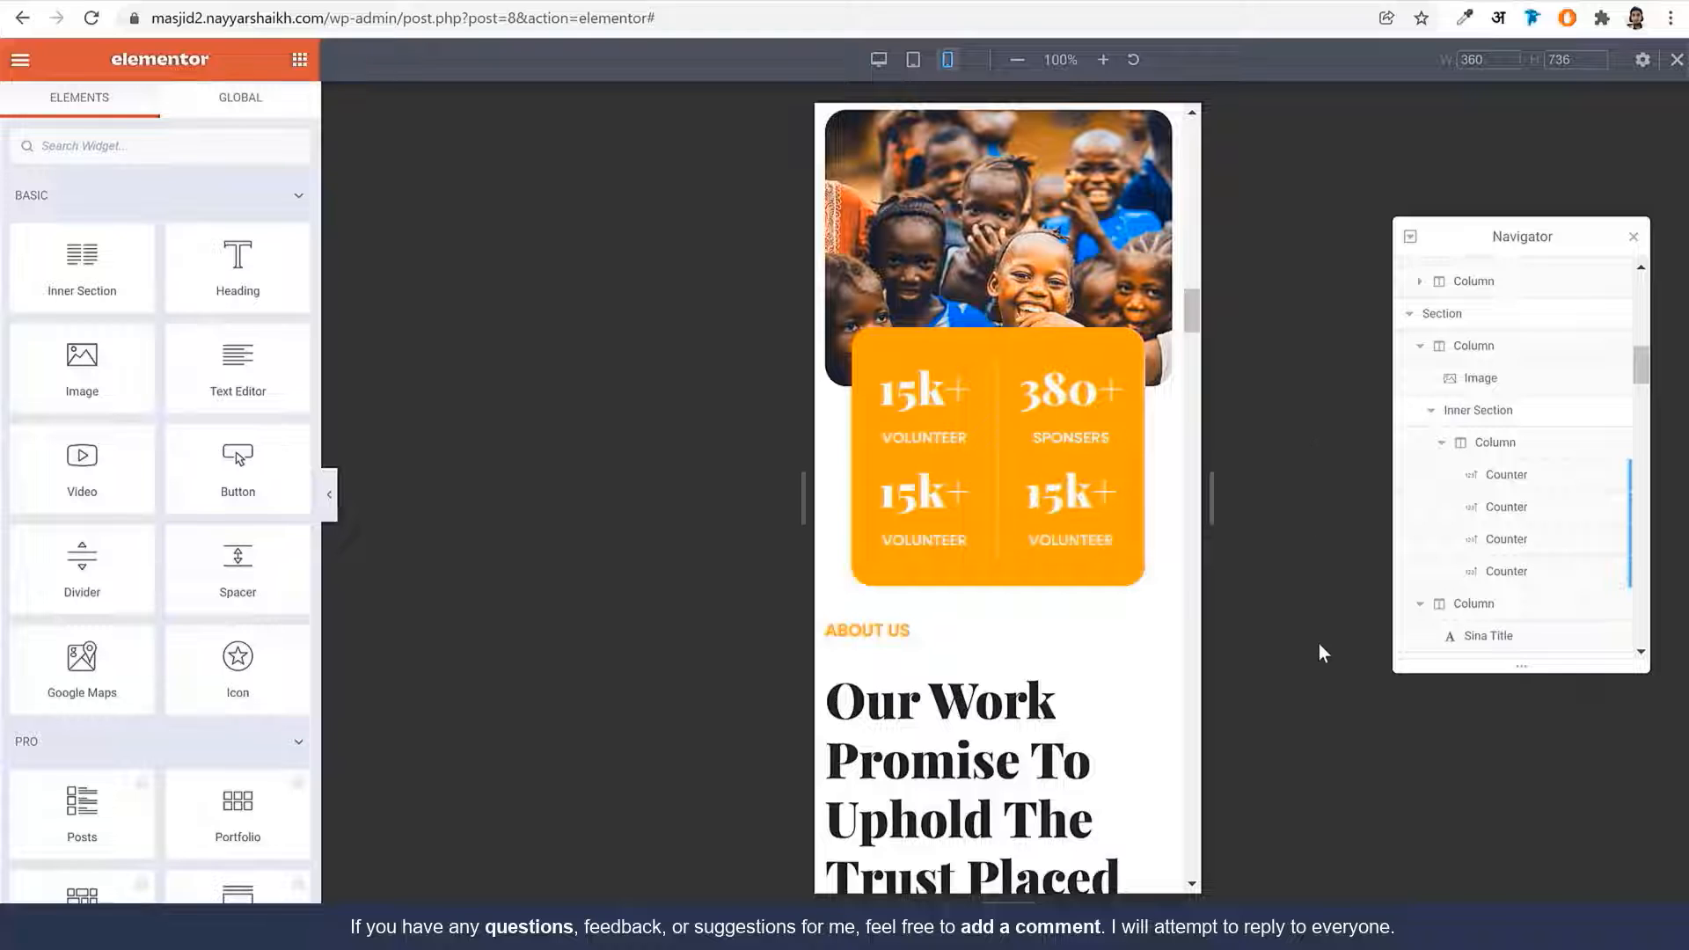
{"action": "scroll", "coordinate": [1061, 442], "scroll_direction": "down", "scroll_amount": 5}
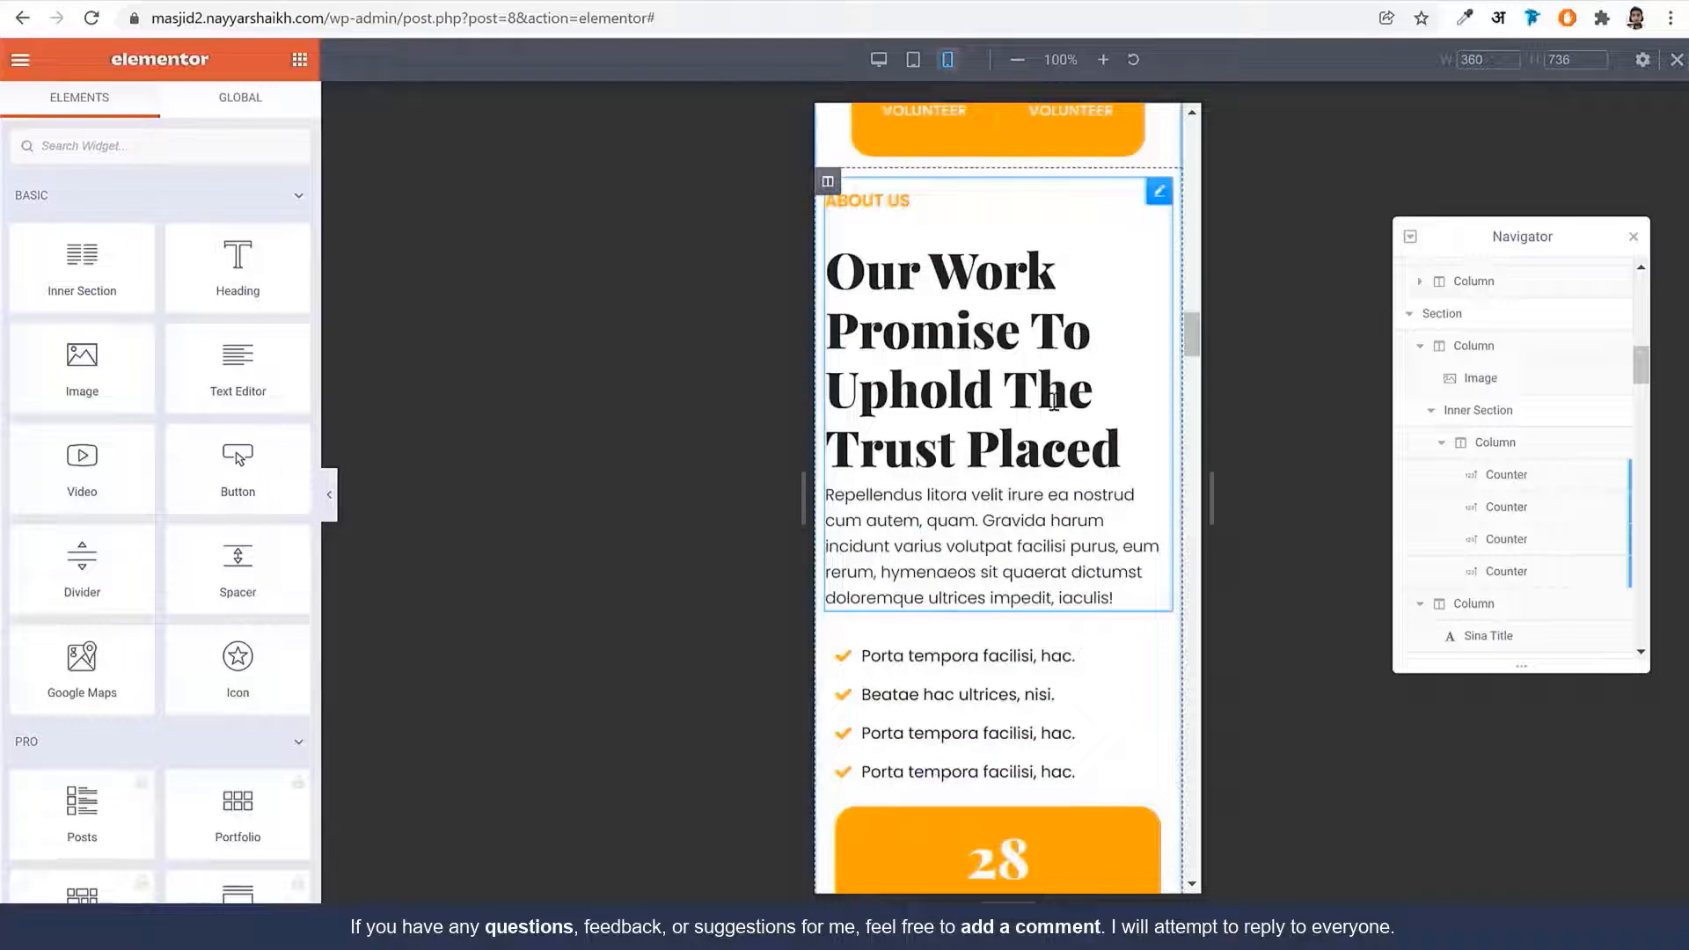
Set the 'Our Work Promise To Uphold The Trust Placed' sub title size to 25 px
{"action": "left_click", "coordinate": [1053, 402]}
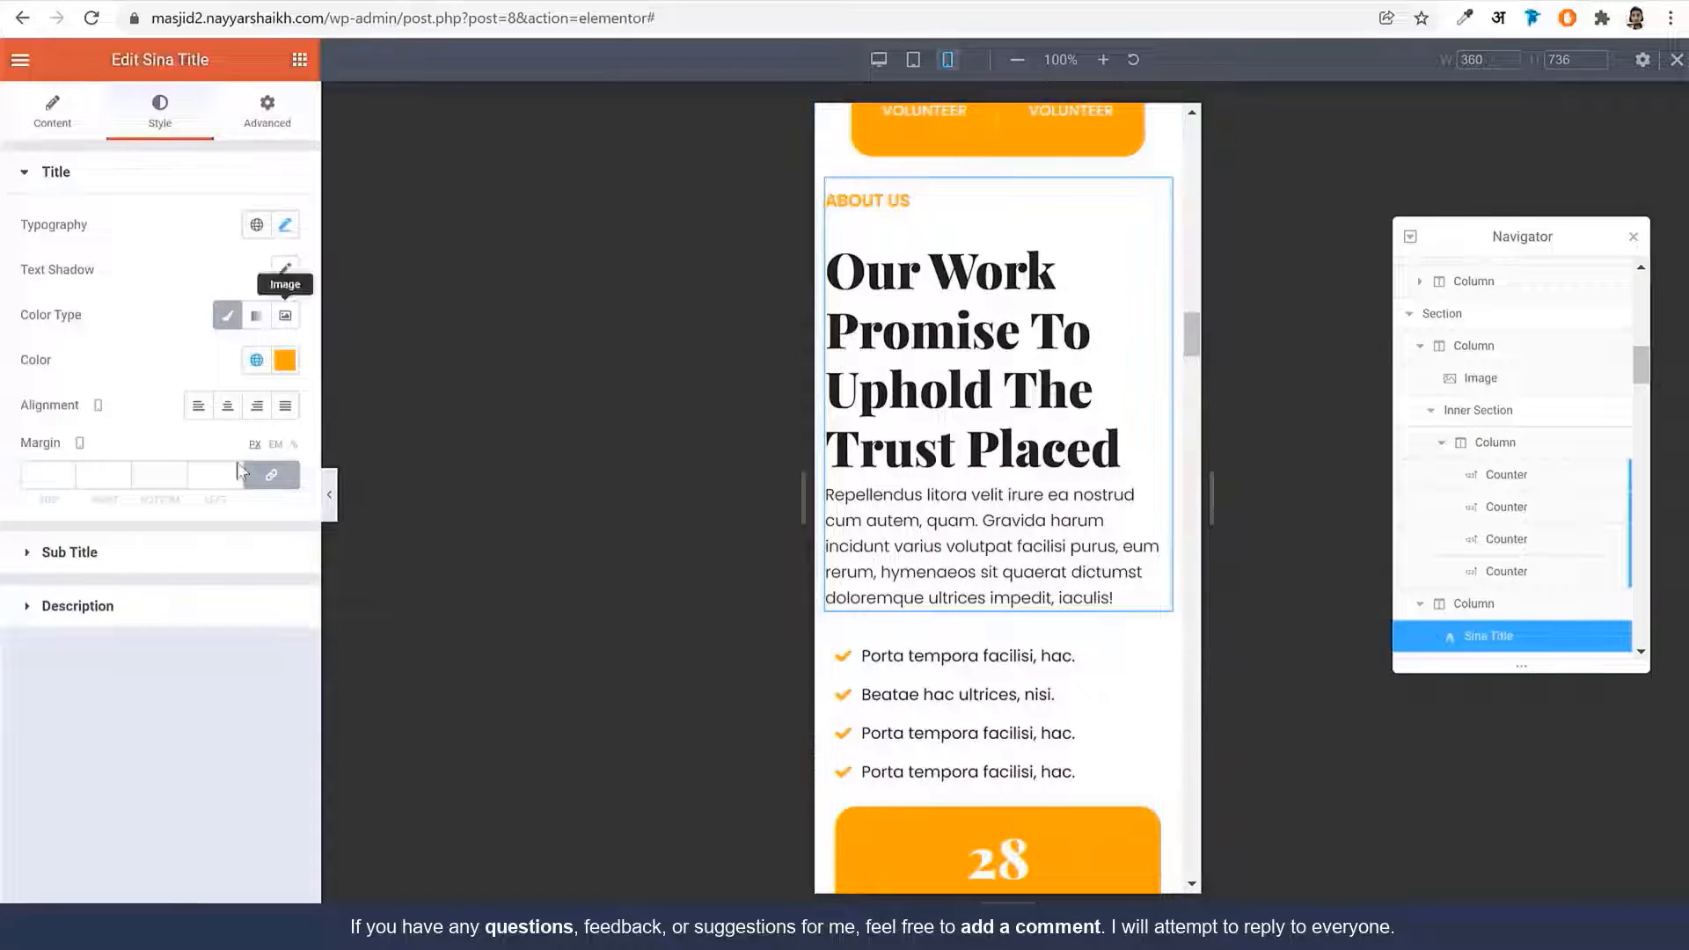
{"action": "left_click", "coordinate": [213, 552]}
{"action": "left_click", "coordinate": [290, 291]}
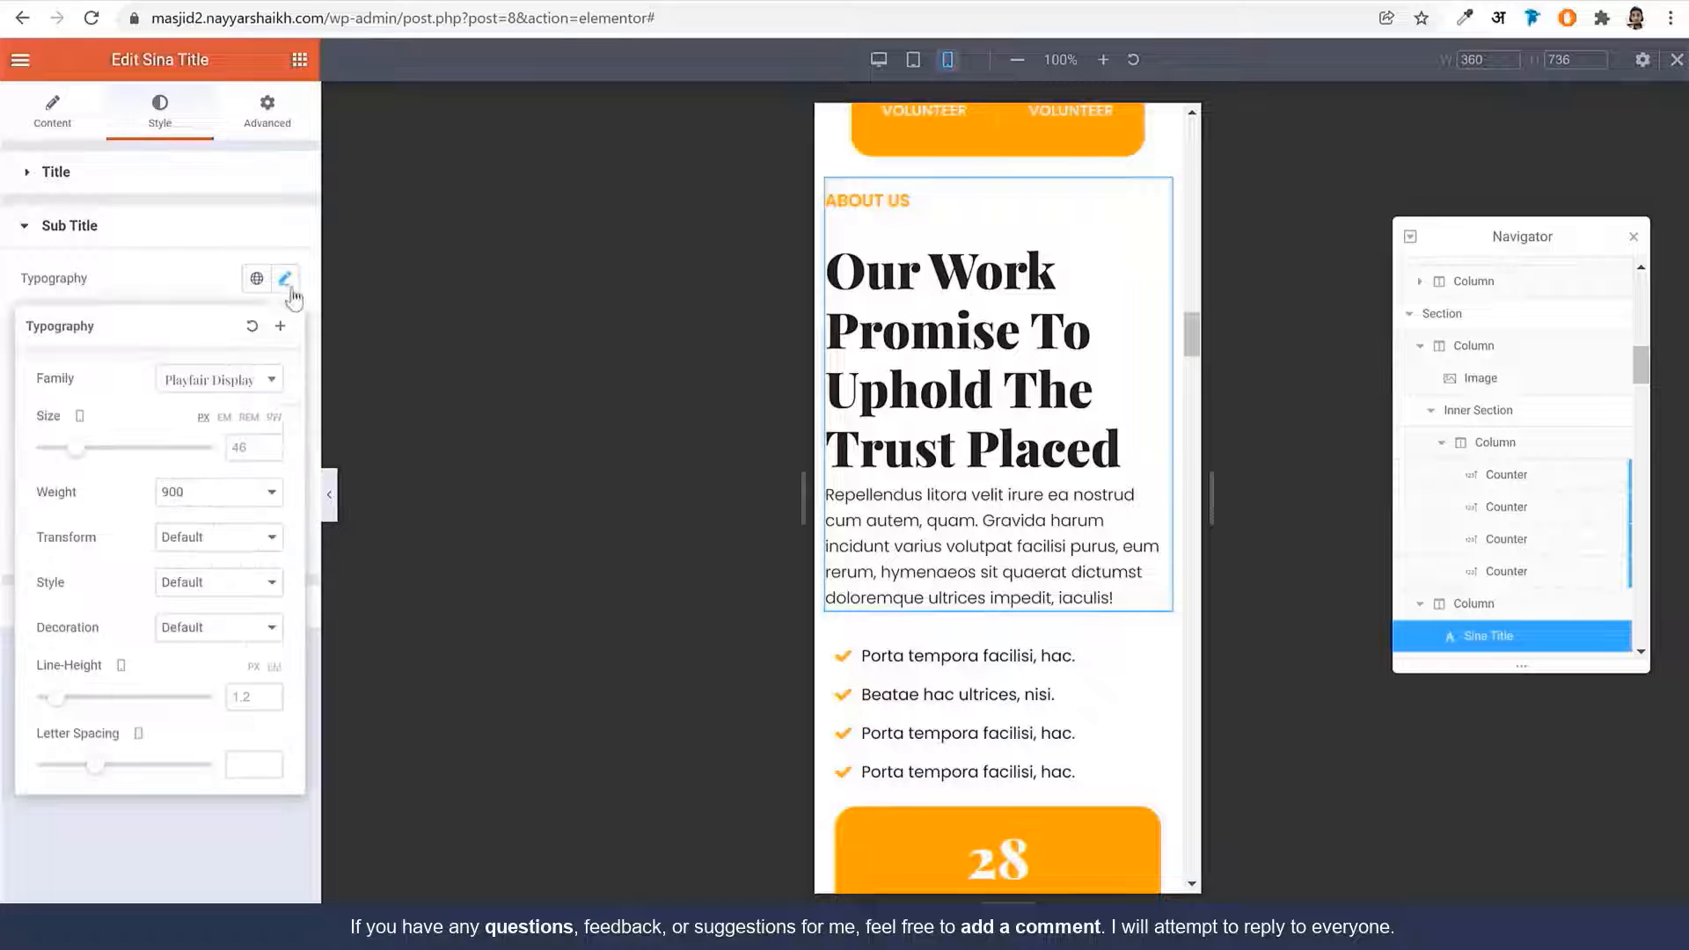
{"action": "type", "text": "25"}
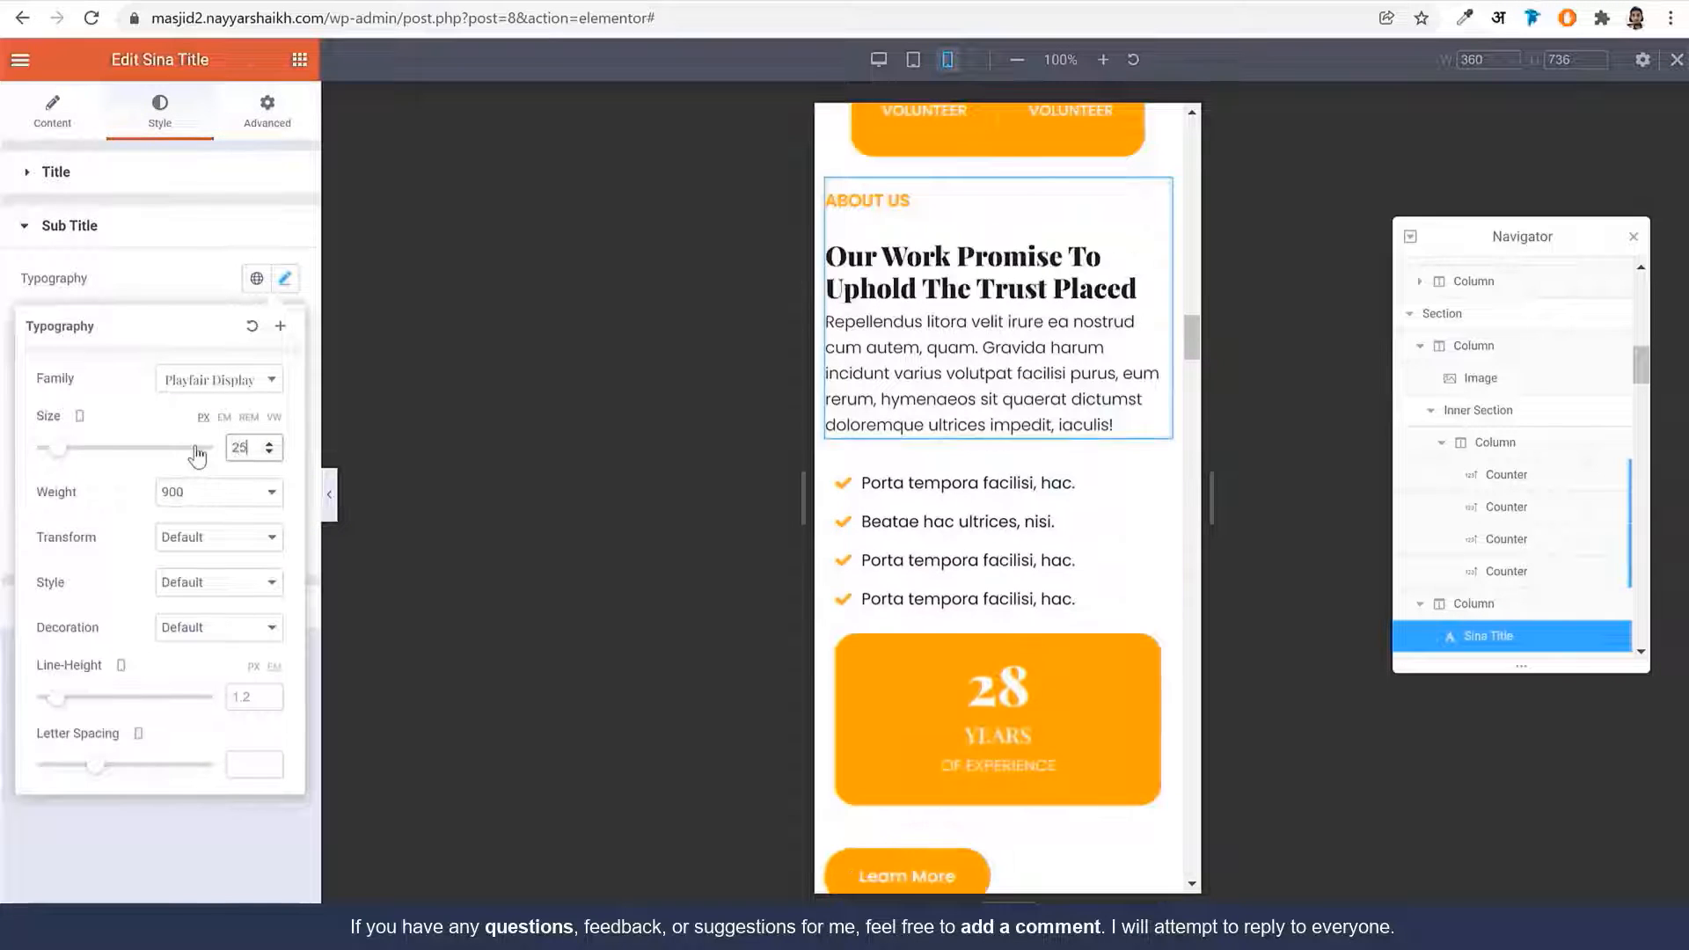
{"action": "scroll", "coordinate": [1170, 537], "scroll_direction": "down", "scroll_amount": 5}
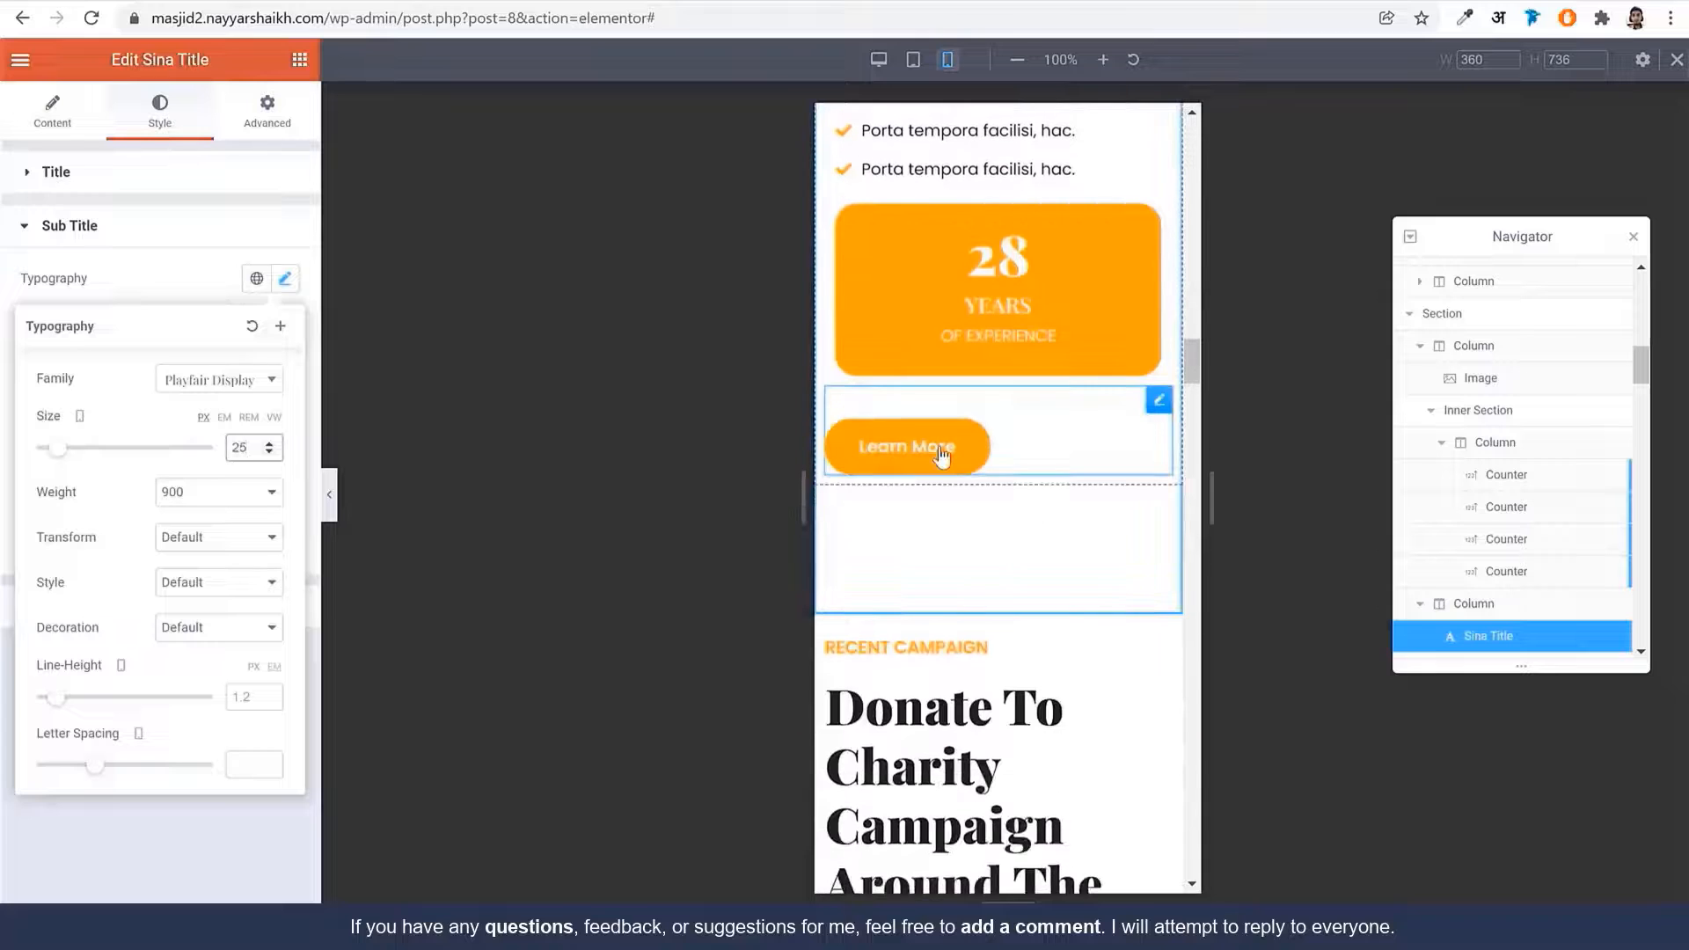
Centre-align the Learn More button on mobile
{"action": "left_click", "coordinate": [944, 456]}
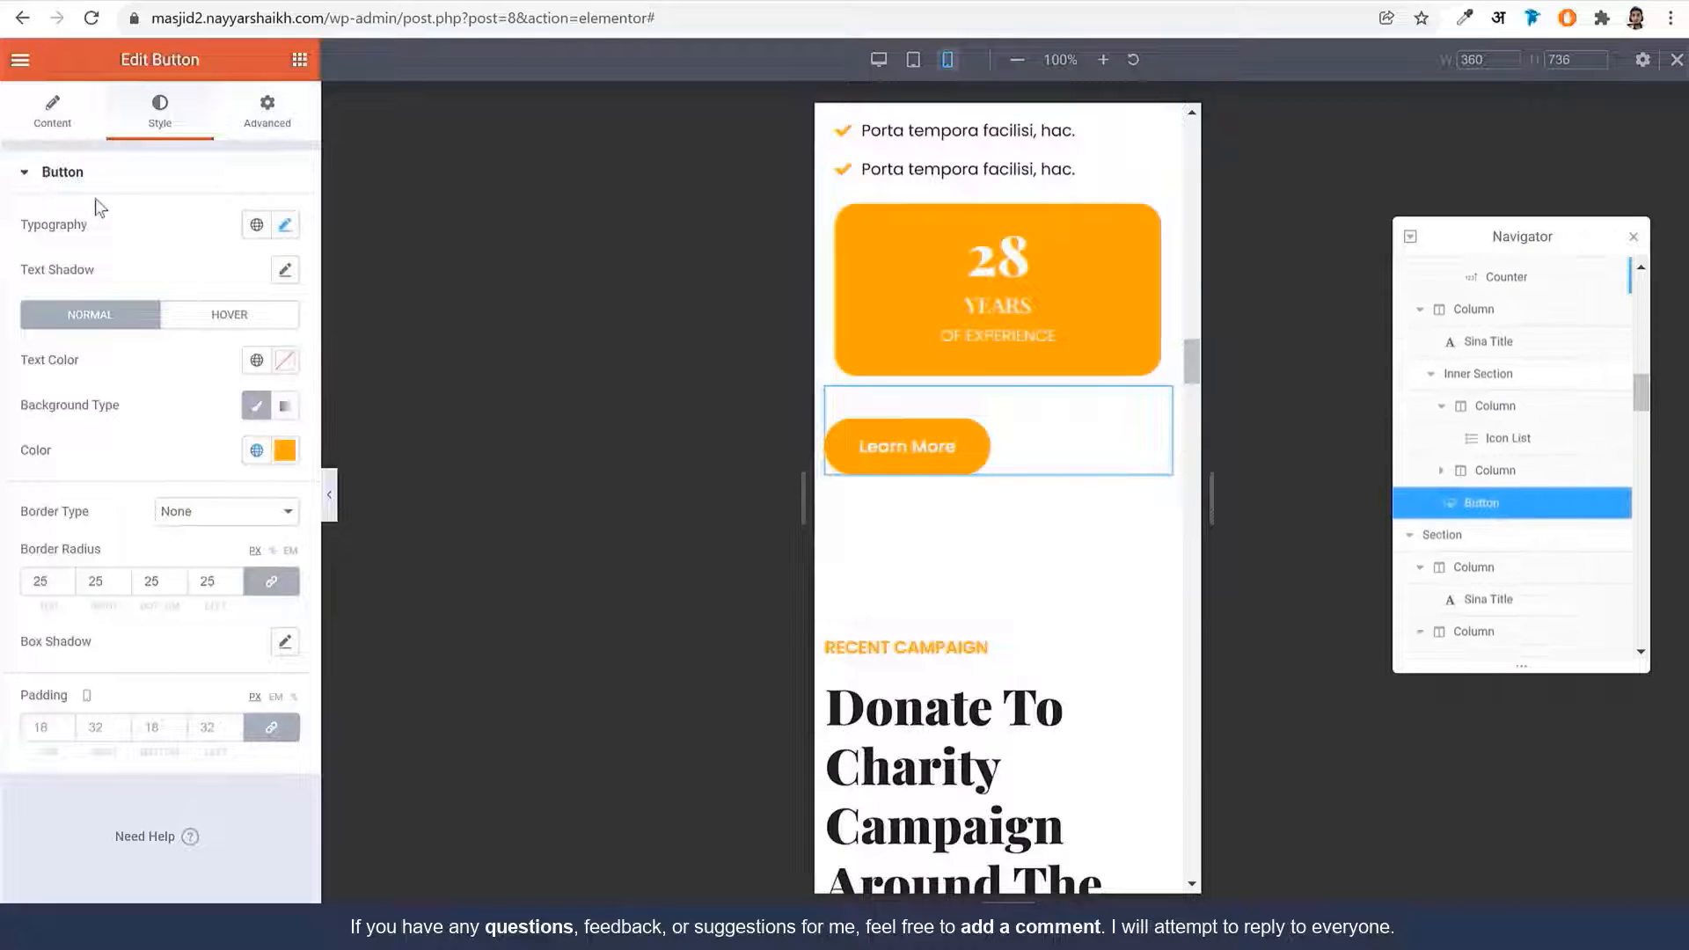
{"action": "left_click", "coordinate": [52, 112]}
{"action": "left_click", "coordinate": [227, 384]}
{"action": "scroll", "coordinate": [1073, 640], "scroll_direction": "down", "scroll_amount": 6}
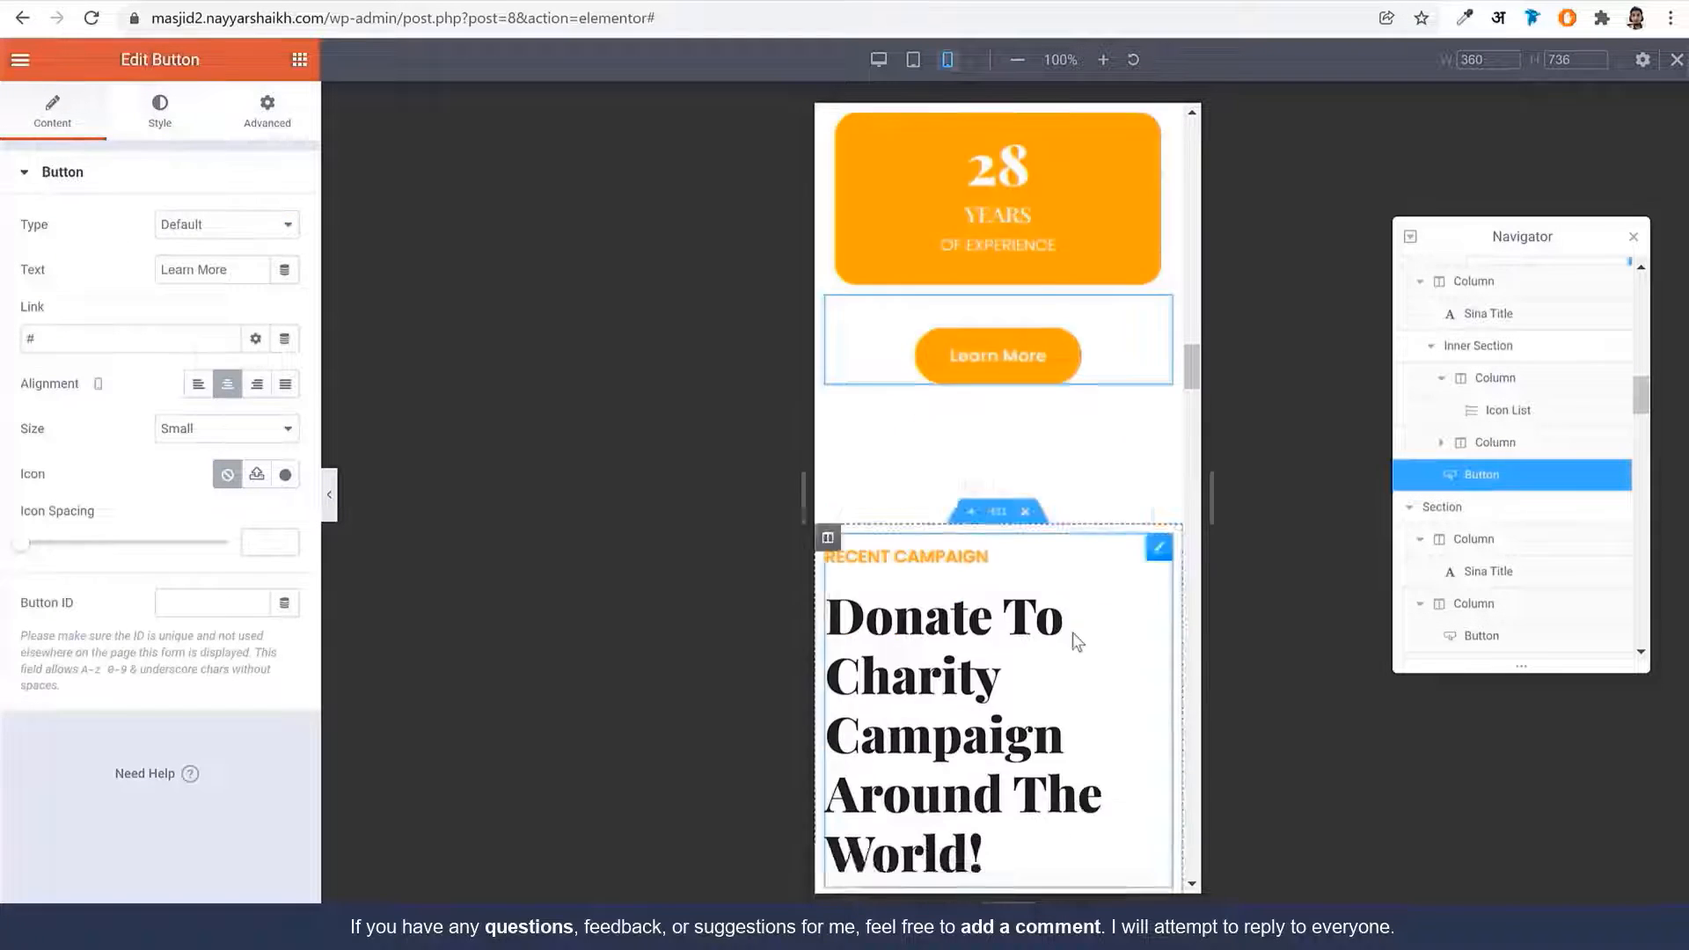
{"action": "scroll", "coordinate": [1040, 326], "scroll_direction": "down", "scroll_amount": 13}
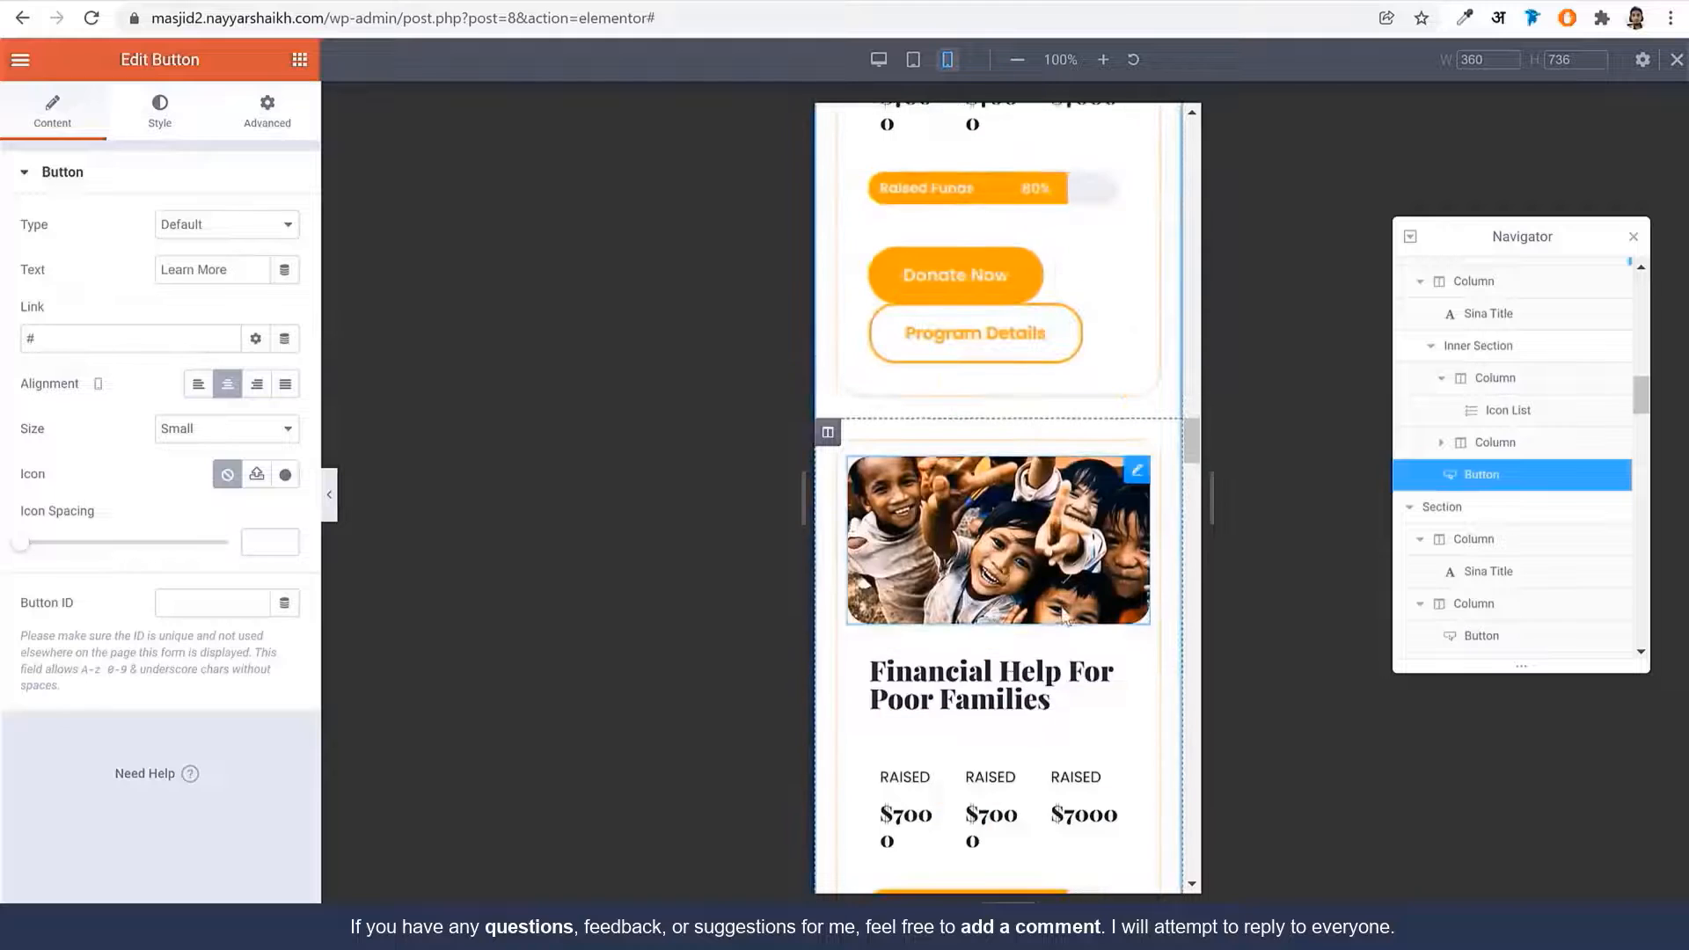
{"action": "scroll", "coordinate": [1066, 615], "scroll_direction": "down", "scroll_amount": 5}
{"action": "scroll", "coordinate": [1066, 616], "scroll_direction": "up", "scroll_amount": 17}
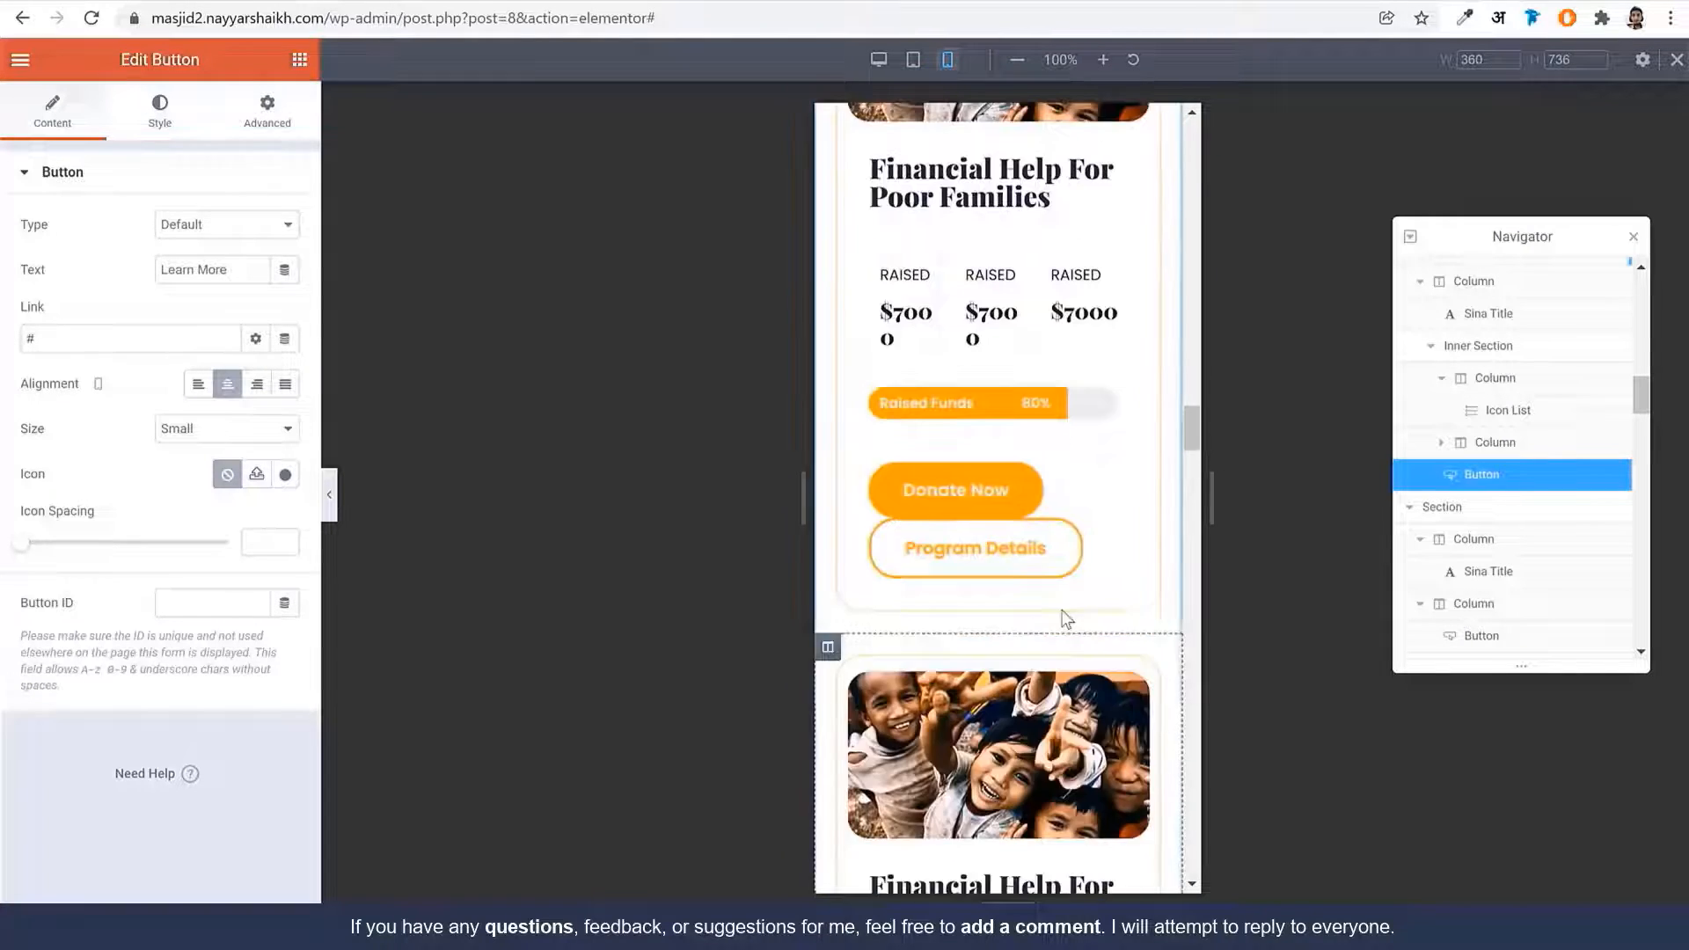
{"action": "scroll", "coordinate": [1066, 618], "scroll_direction": "down", "scroll_amount": 3}
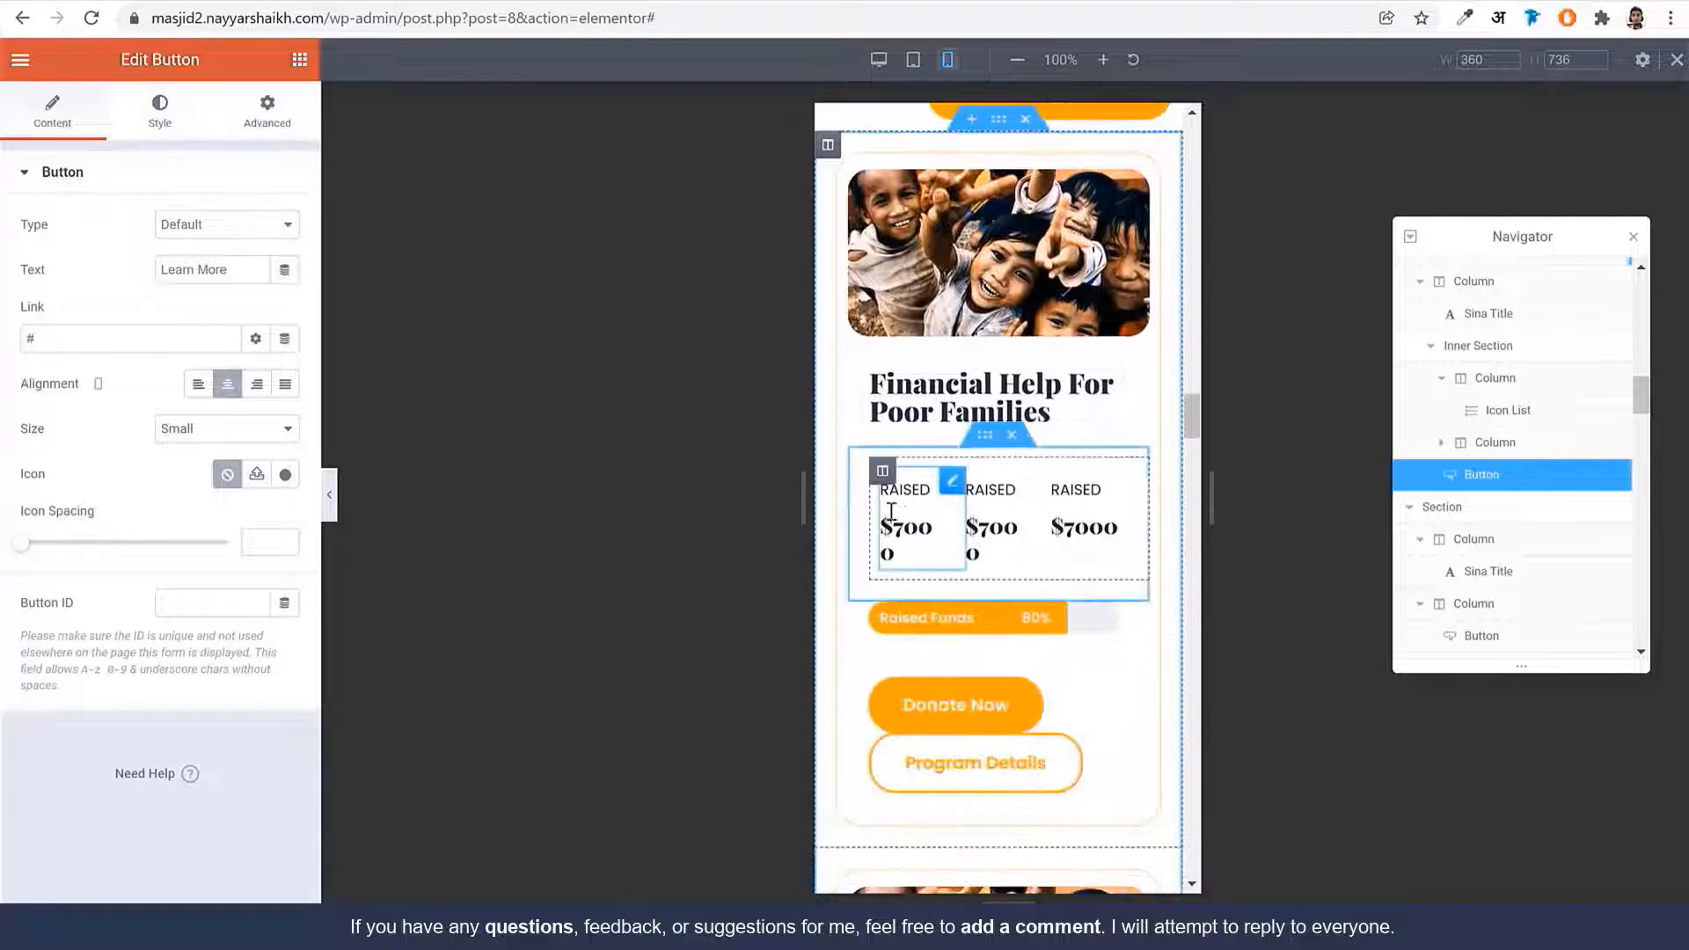
{"action": "scroll", "coordinate": [1035, 462], "scroll_direction": "up", "scroll_amount": 5}
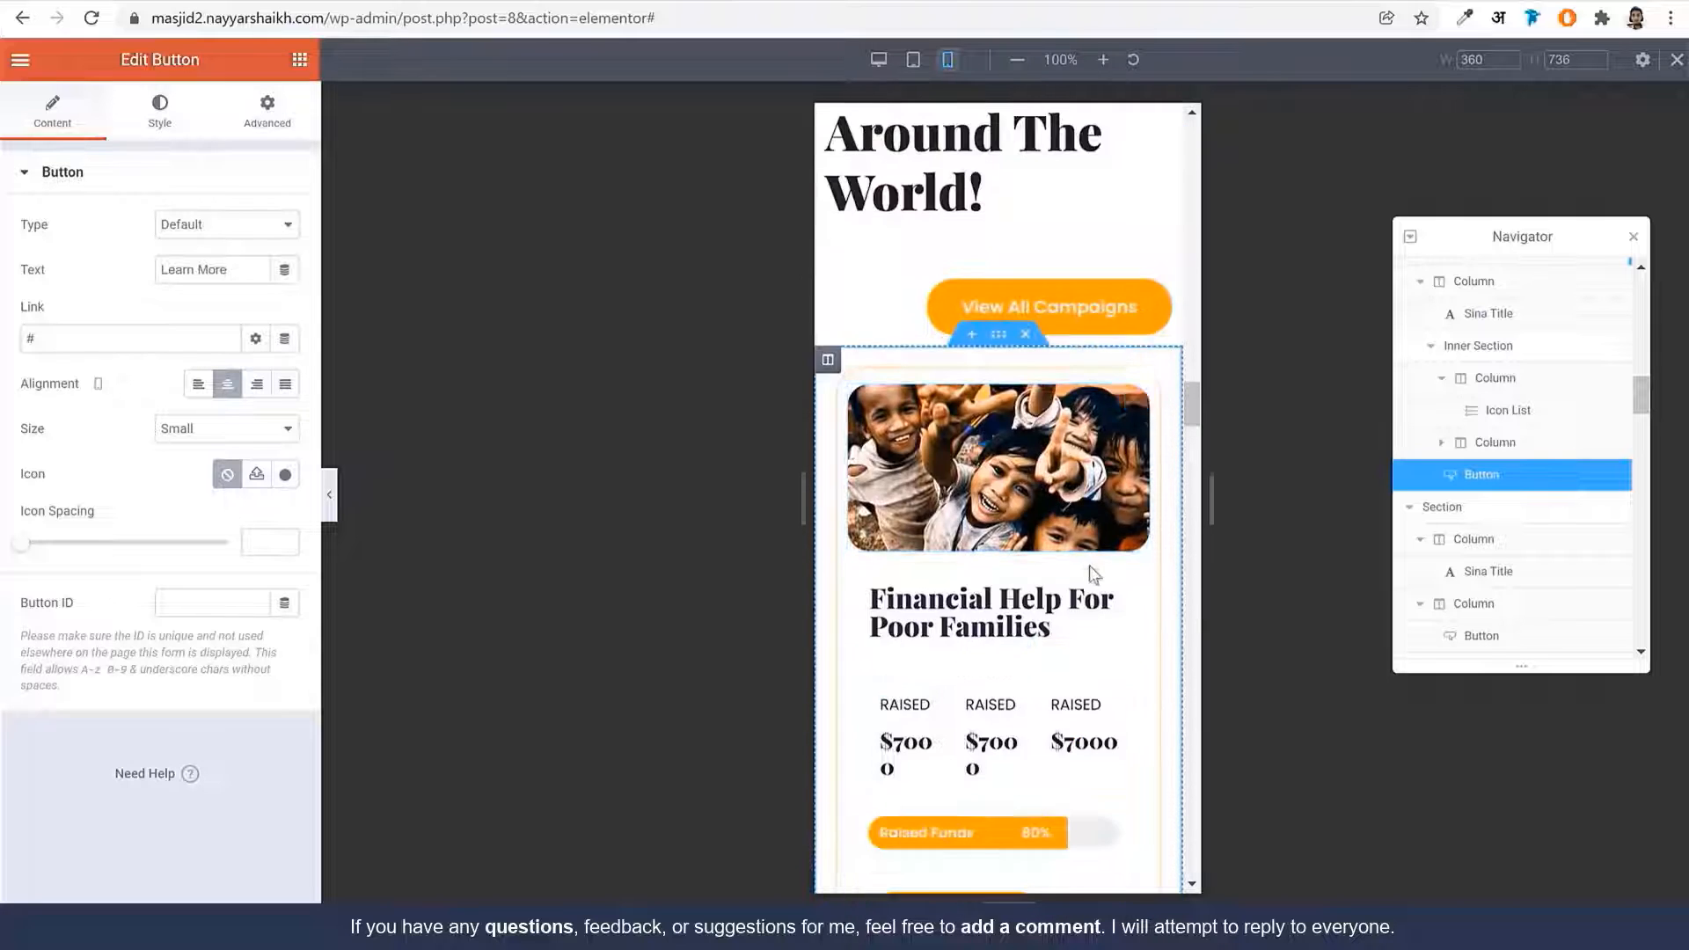
{"action": "scroll", "coordinate": [1091, 574], "scroll_direction": "down", "scroll_amount": 4}
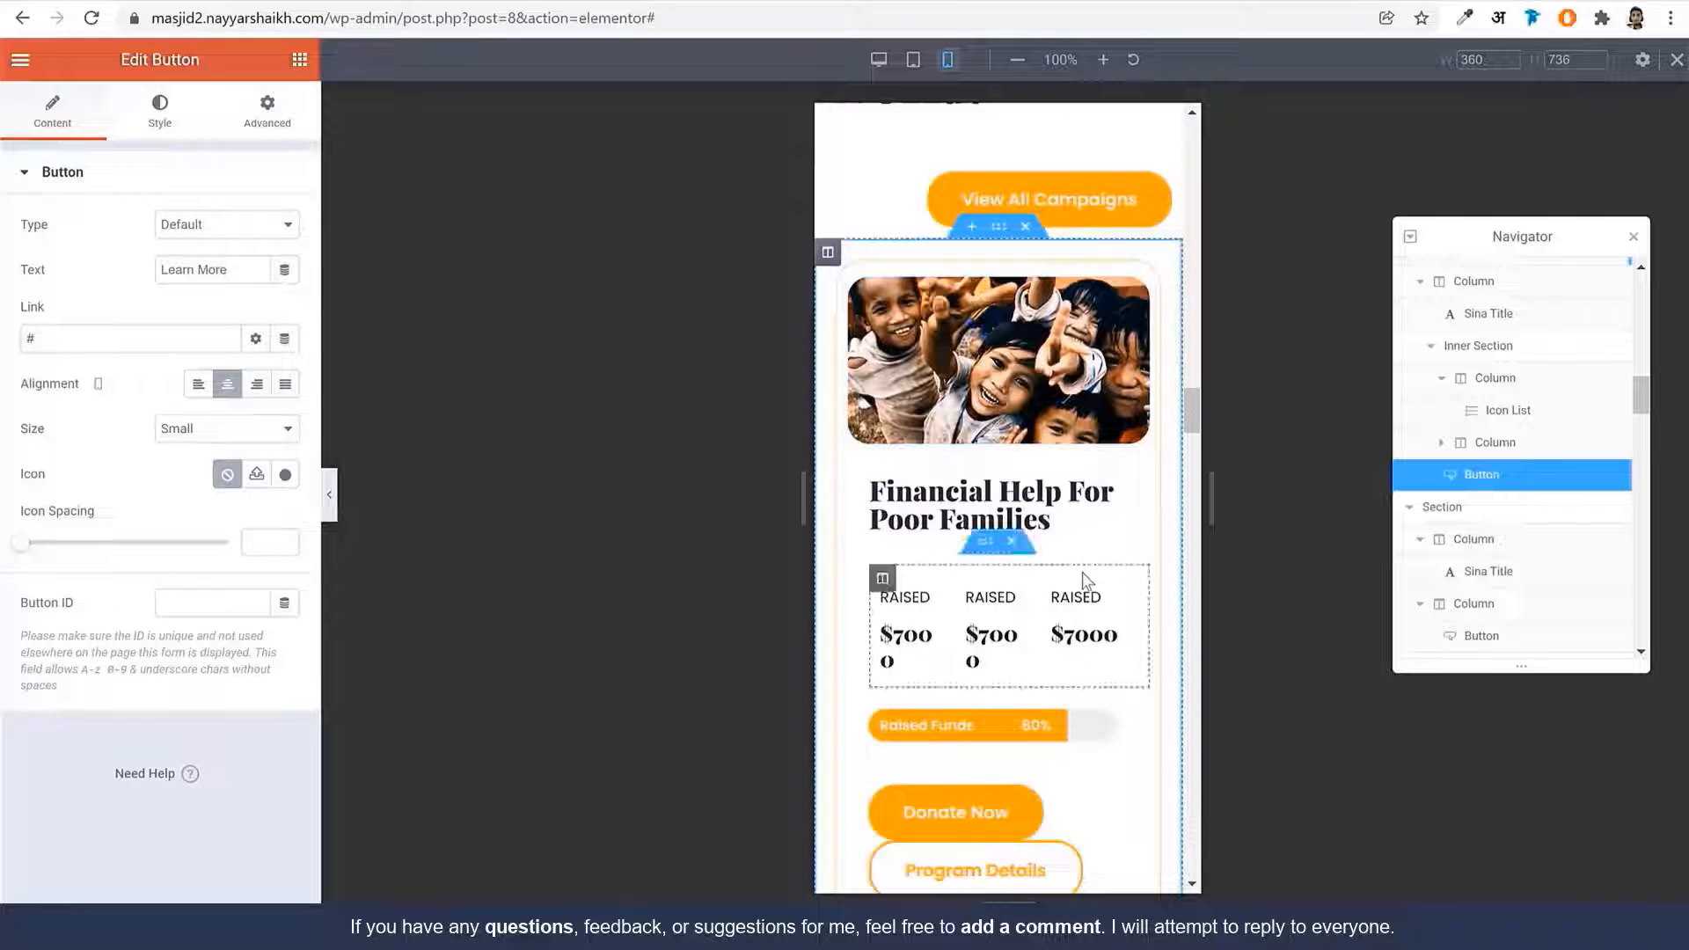
Reset the Financial Help For Poor Families heading margins and Raised amounts row spacing to zero
{"action": "left_click", "coordinate": [1033, 489]}
{"action": "left_click", "coordinate": [257, 143]}
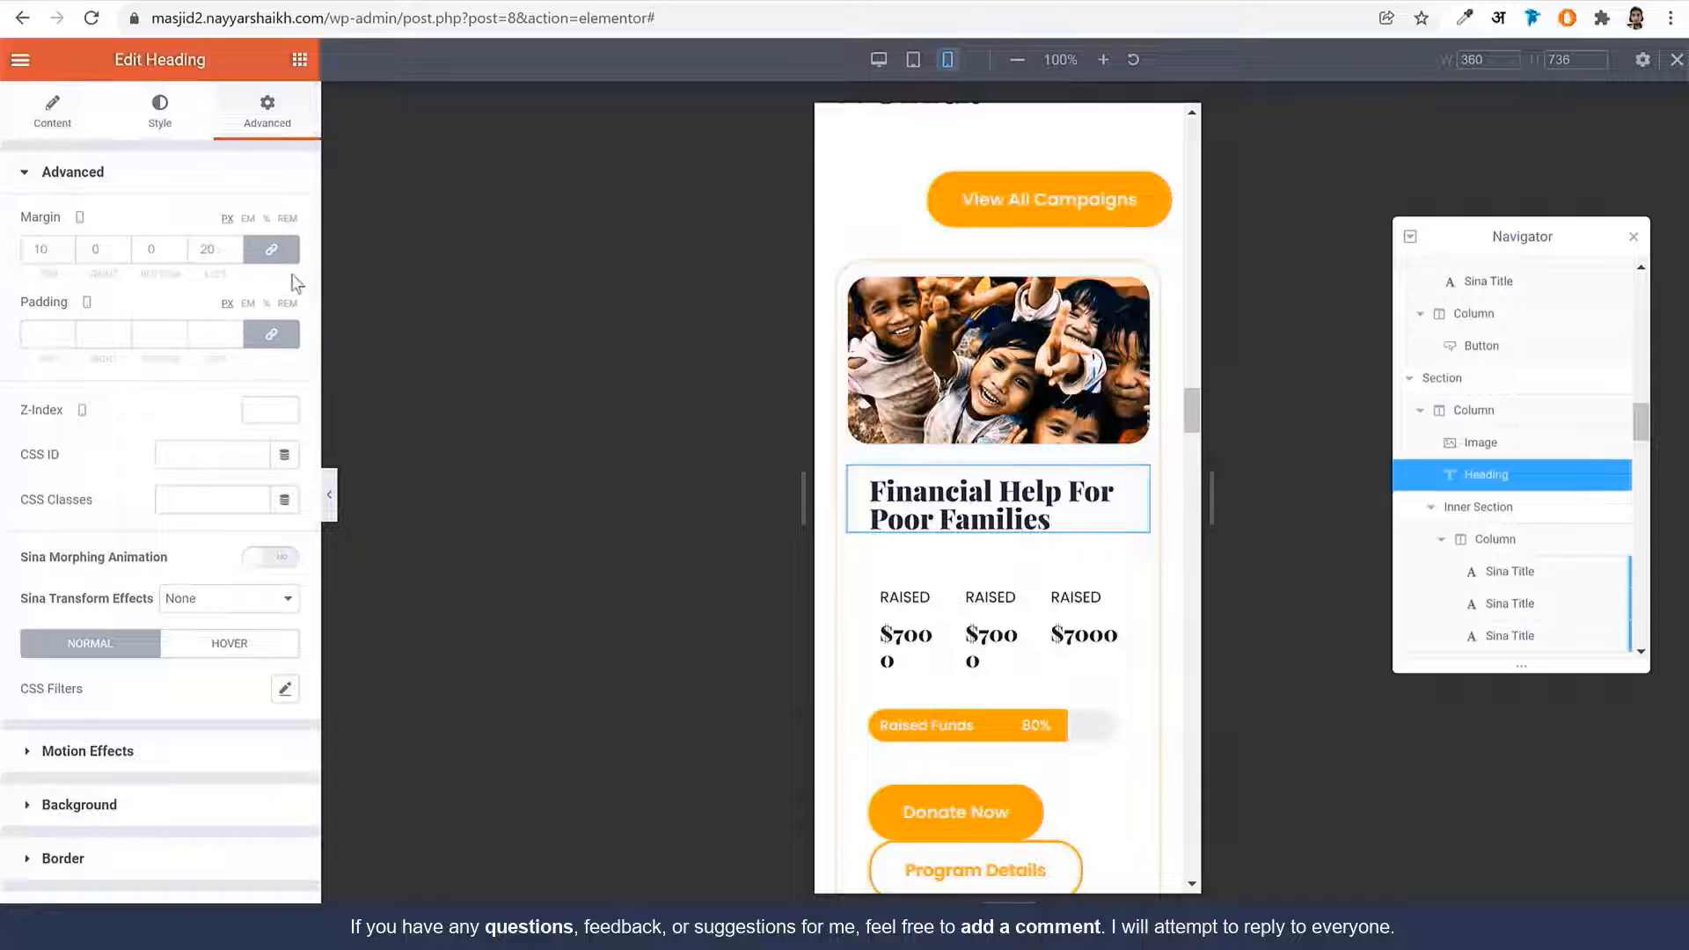
{"action": "left_click", "coordinate": [271, 249]}
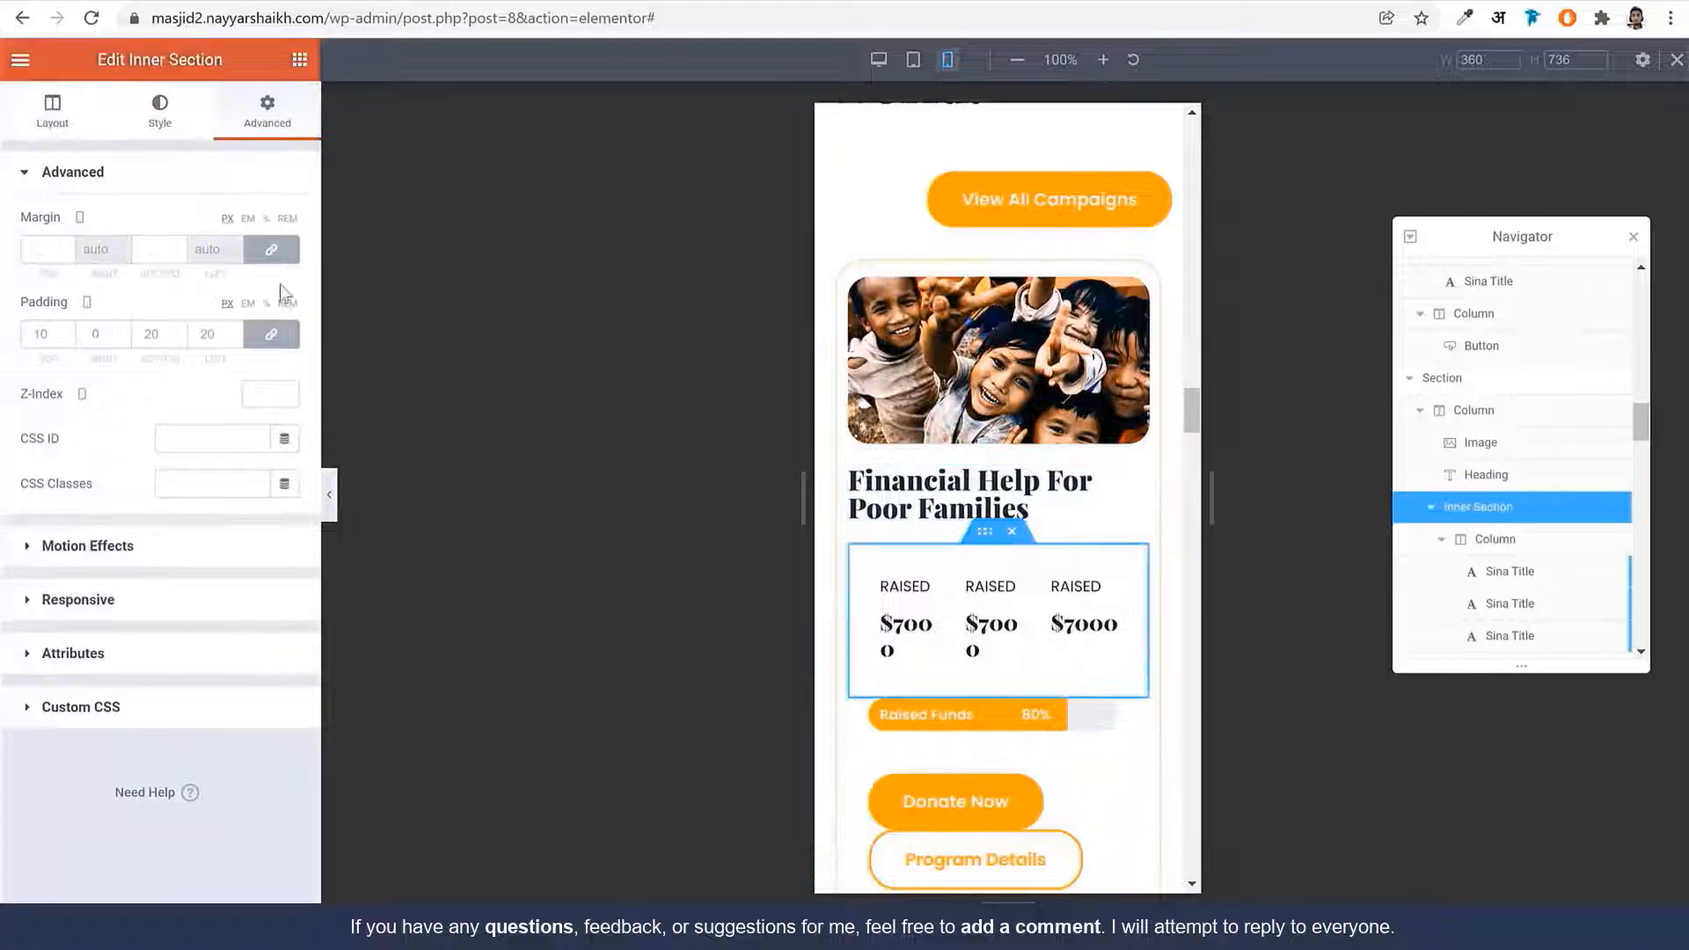
{"action": "left_click", "coordinate": [272, 335]}
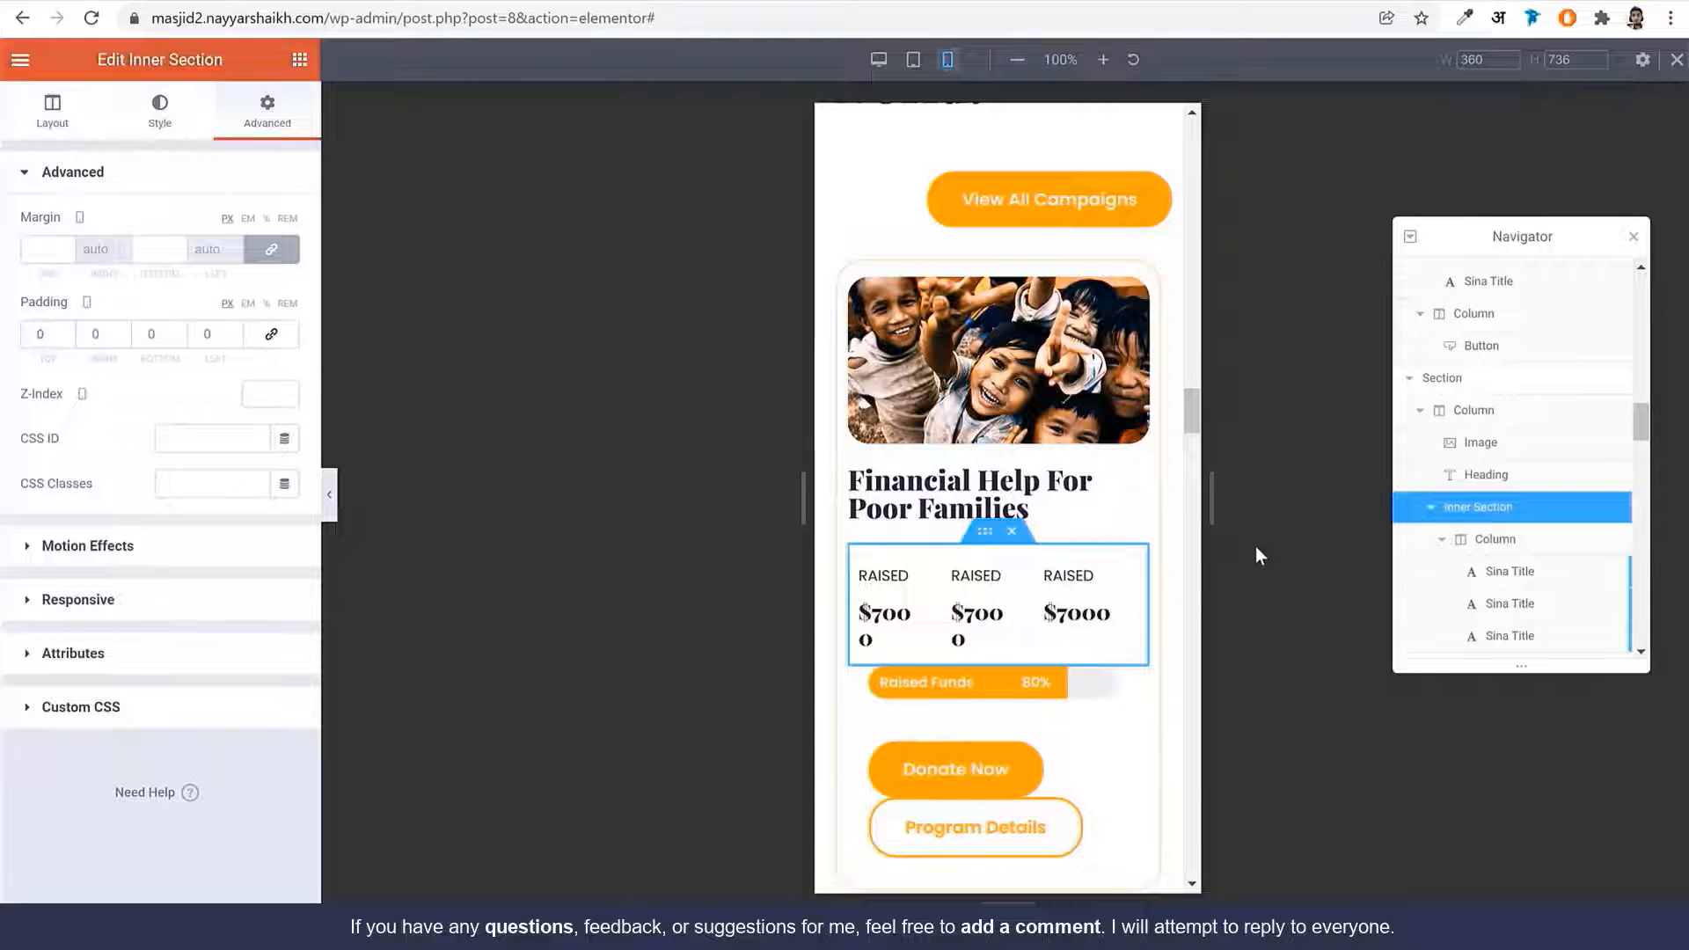
Clear the progress bar's padding so it spans the full card width
{"action": "left_click", "coordinate": [994, 689]}
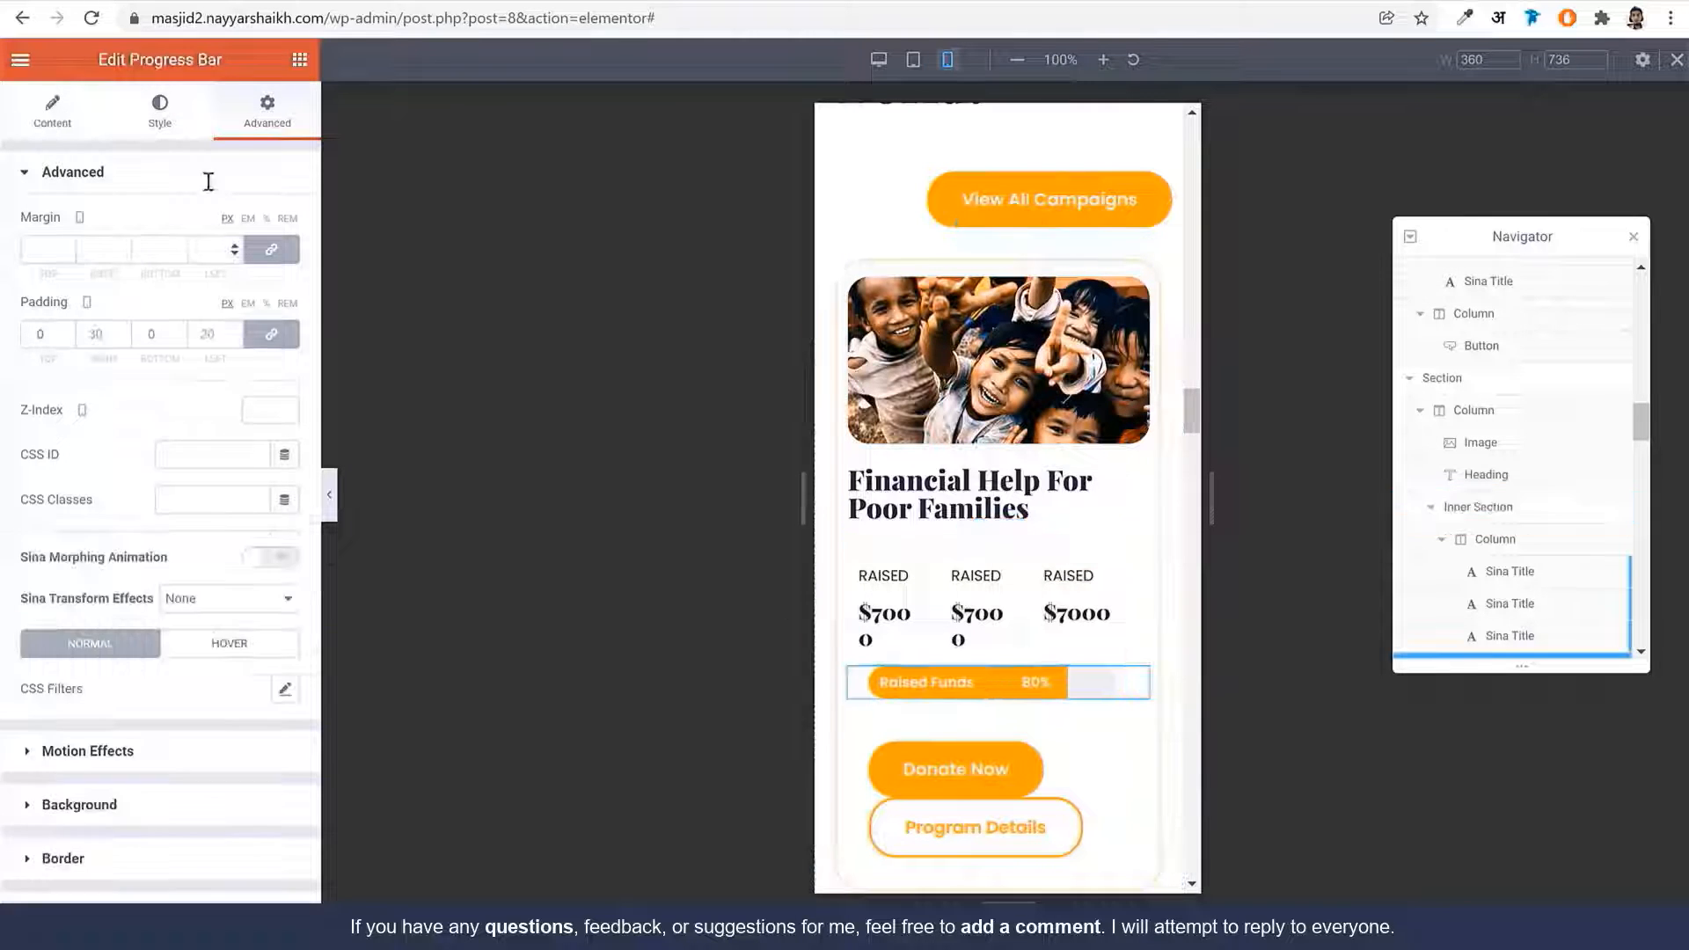
{"action": "left_click", "coordinate": [270, 335]}
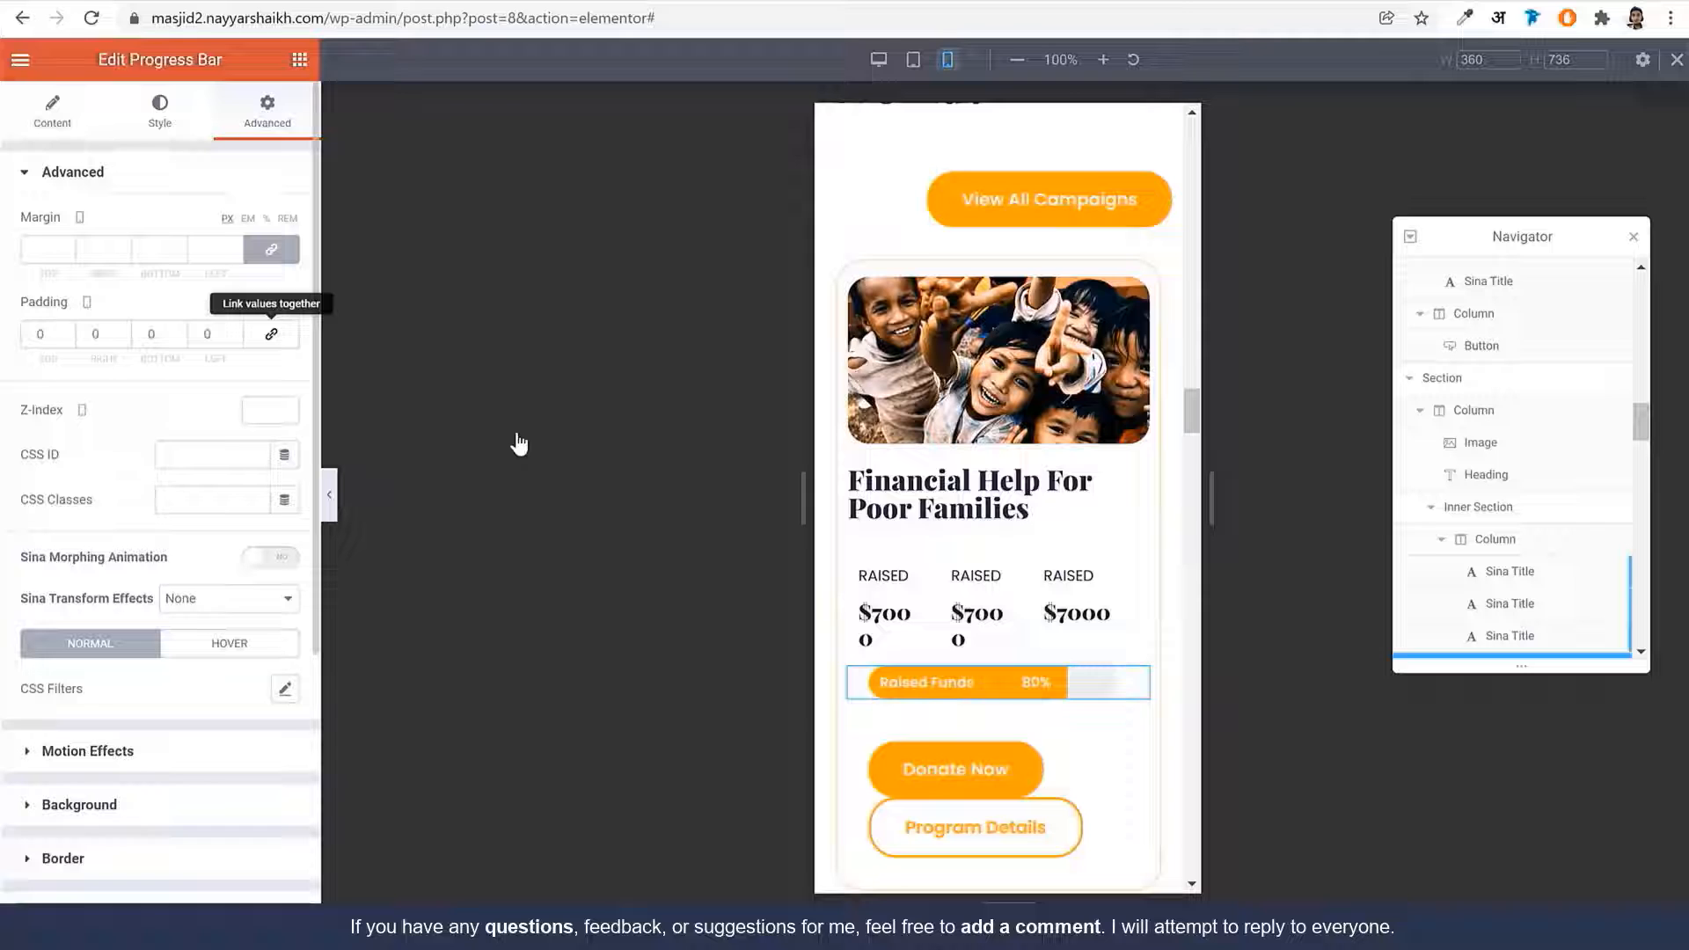
{"action": "left_click", "coordinate": [1020, 779]}
{"action": "left_click", "coordinate": [267, 115]}
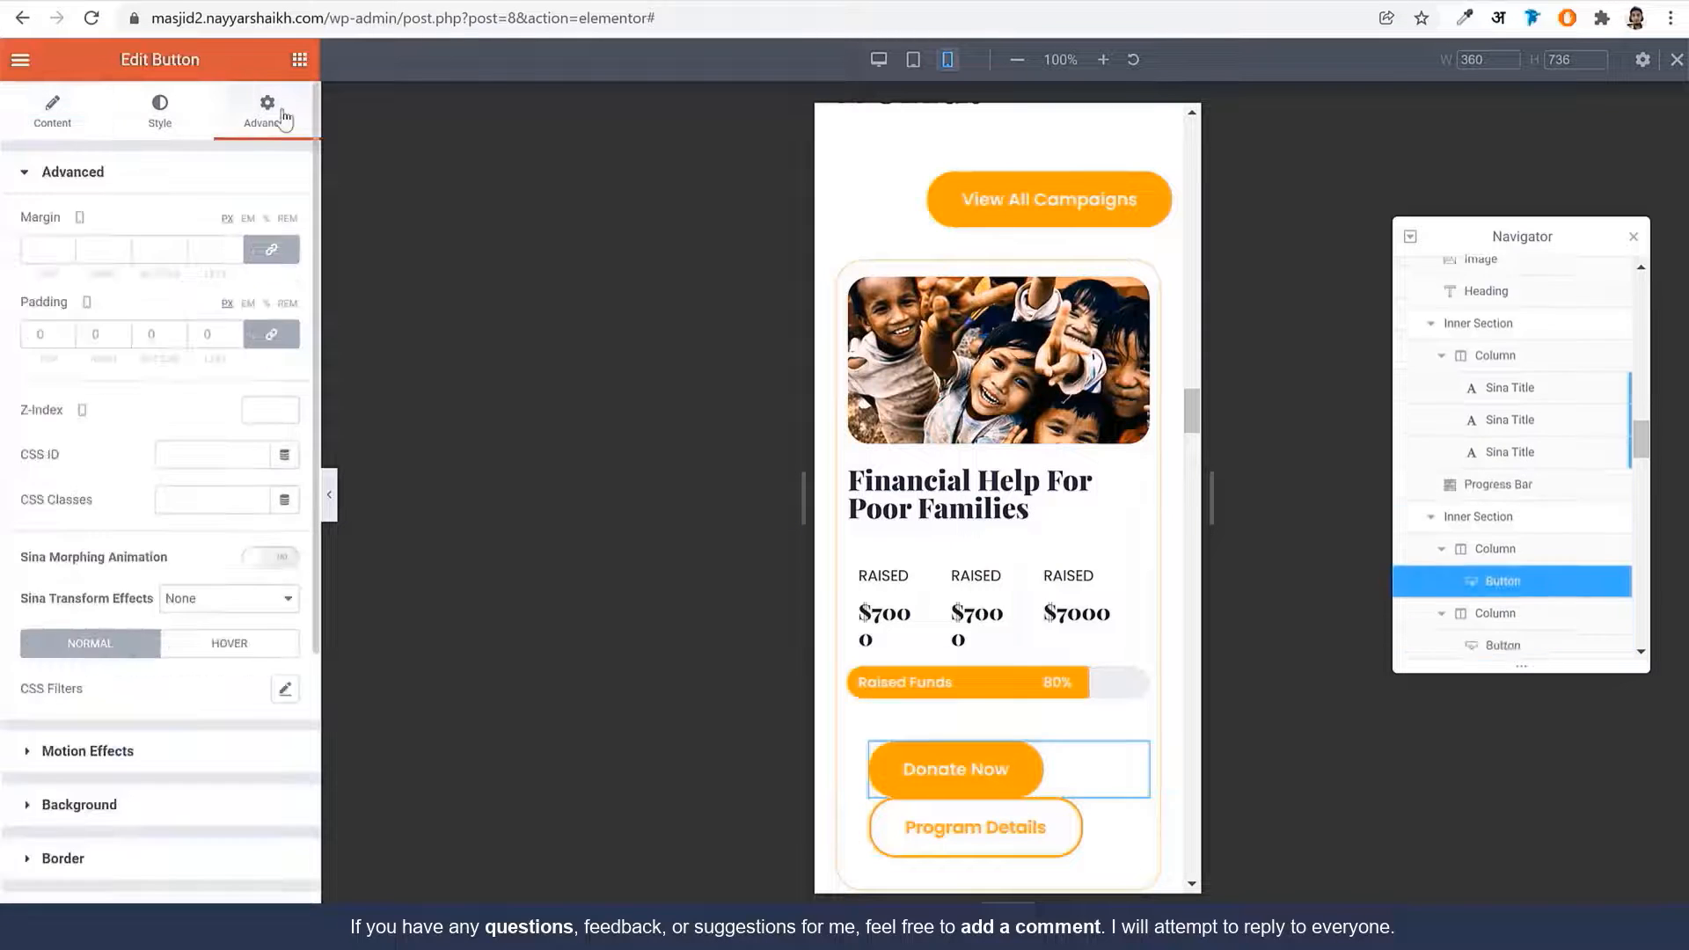
{"action": "scroll", "coordinate": [1075, 790], "scroll_direction": "down", "scroll_amount": 2}
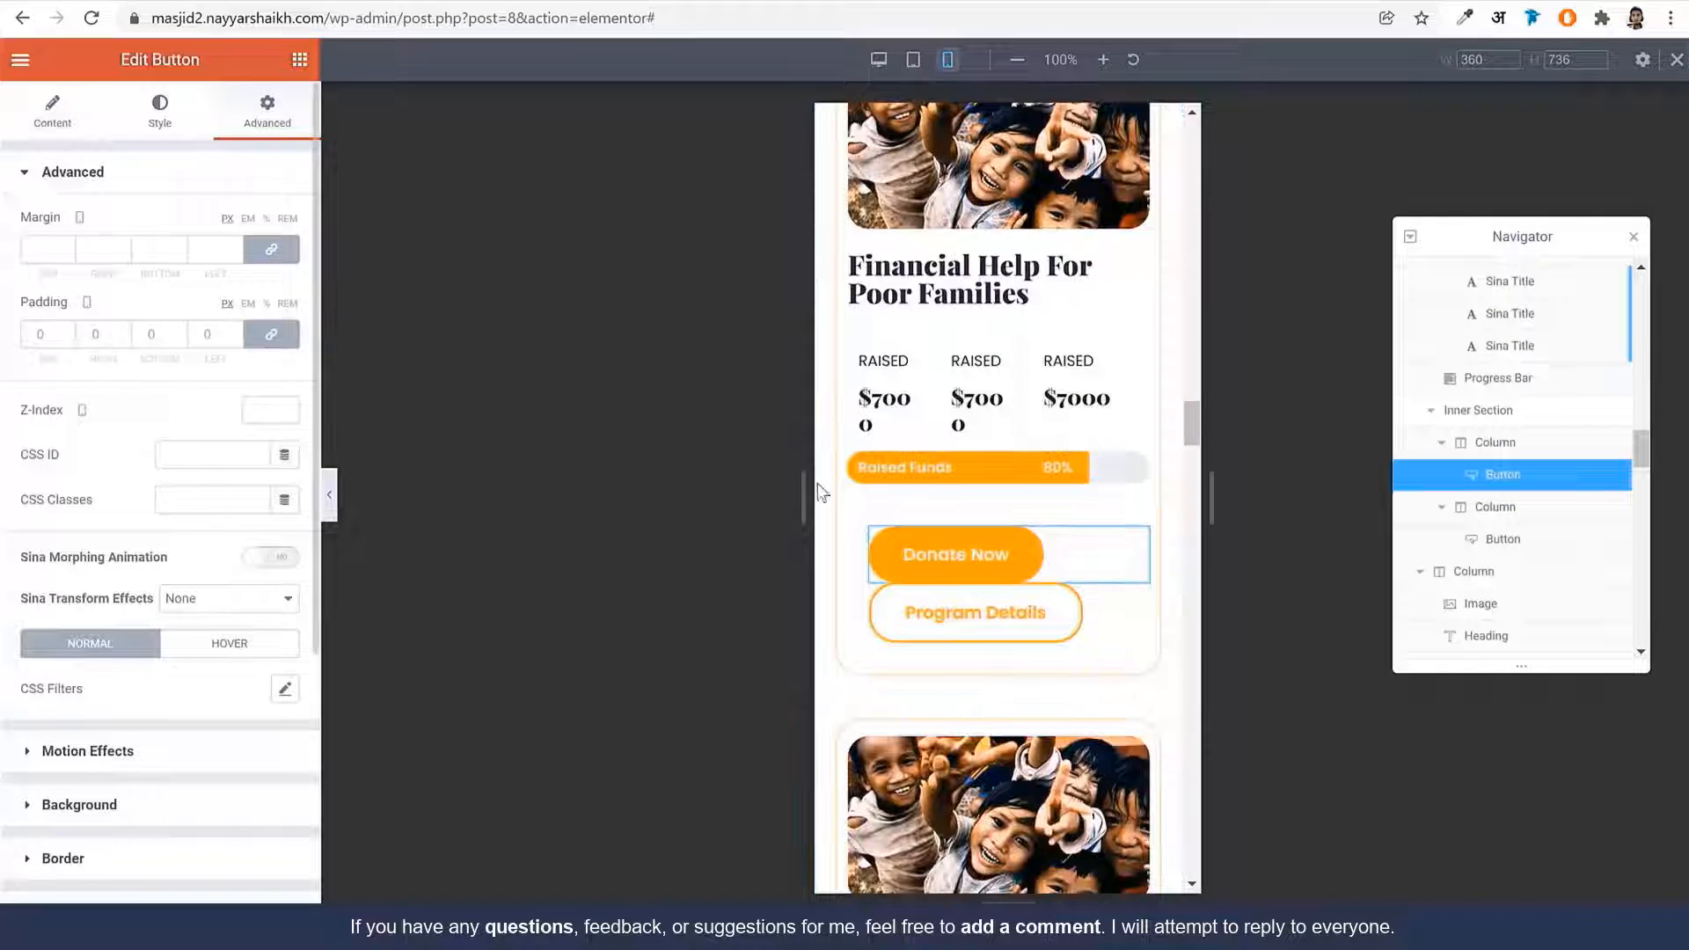
{"action": "left_click", "coordinate": [983, 495]}
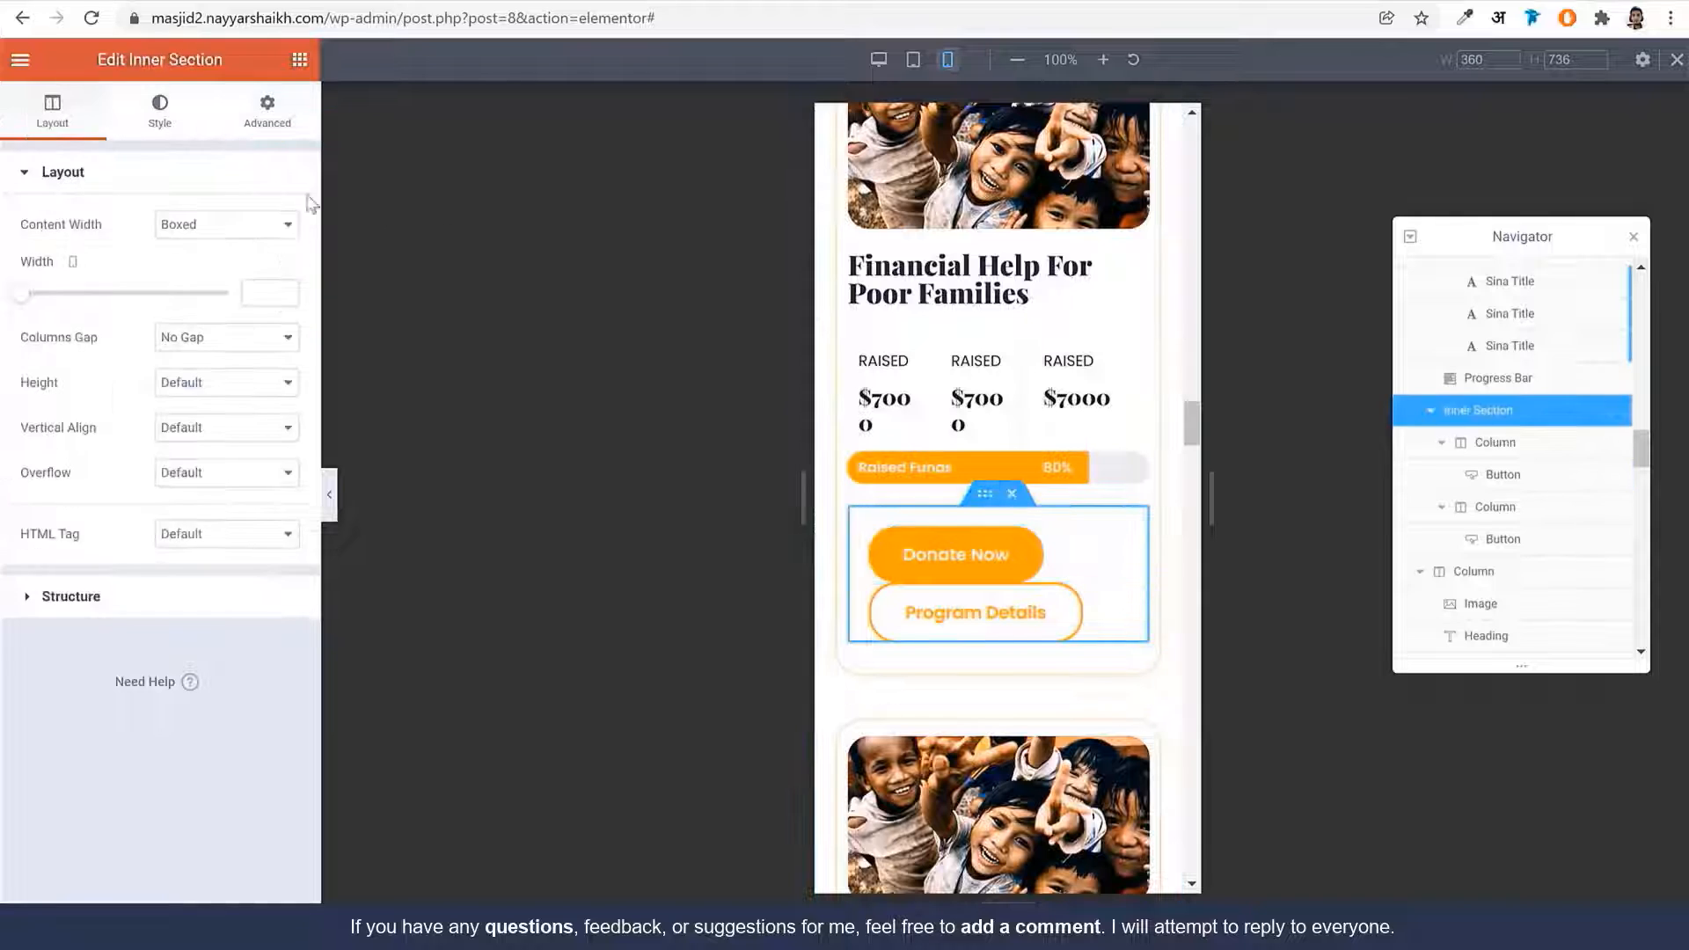
Set the Donate Now button's font size to 12 on mobile
{"action": "left_click", "coordinate": [264, 123]}
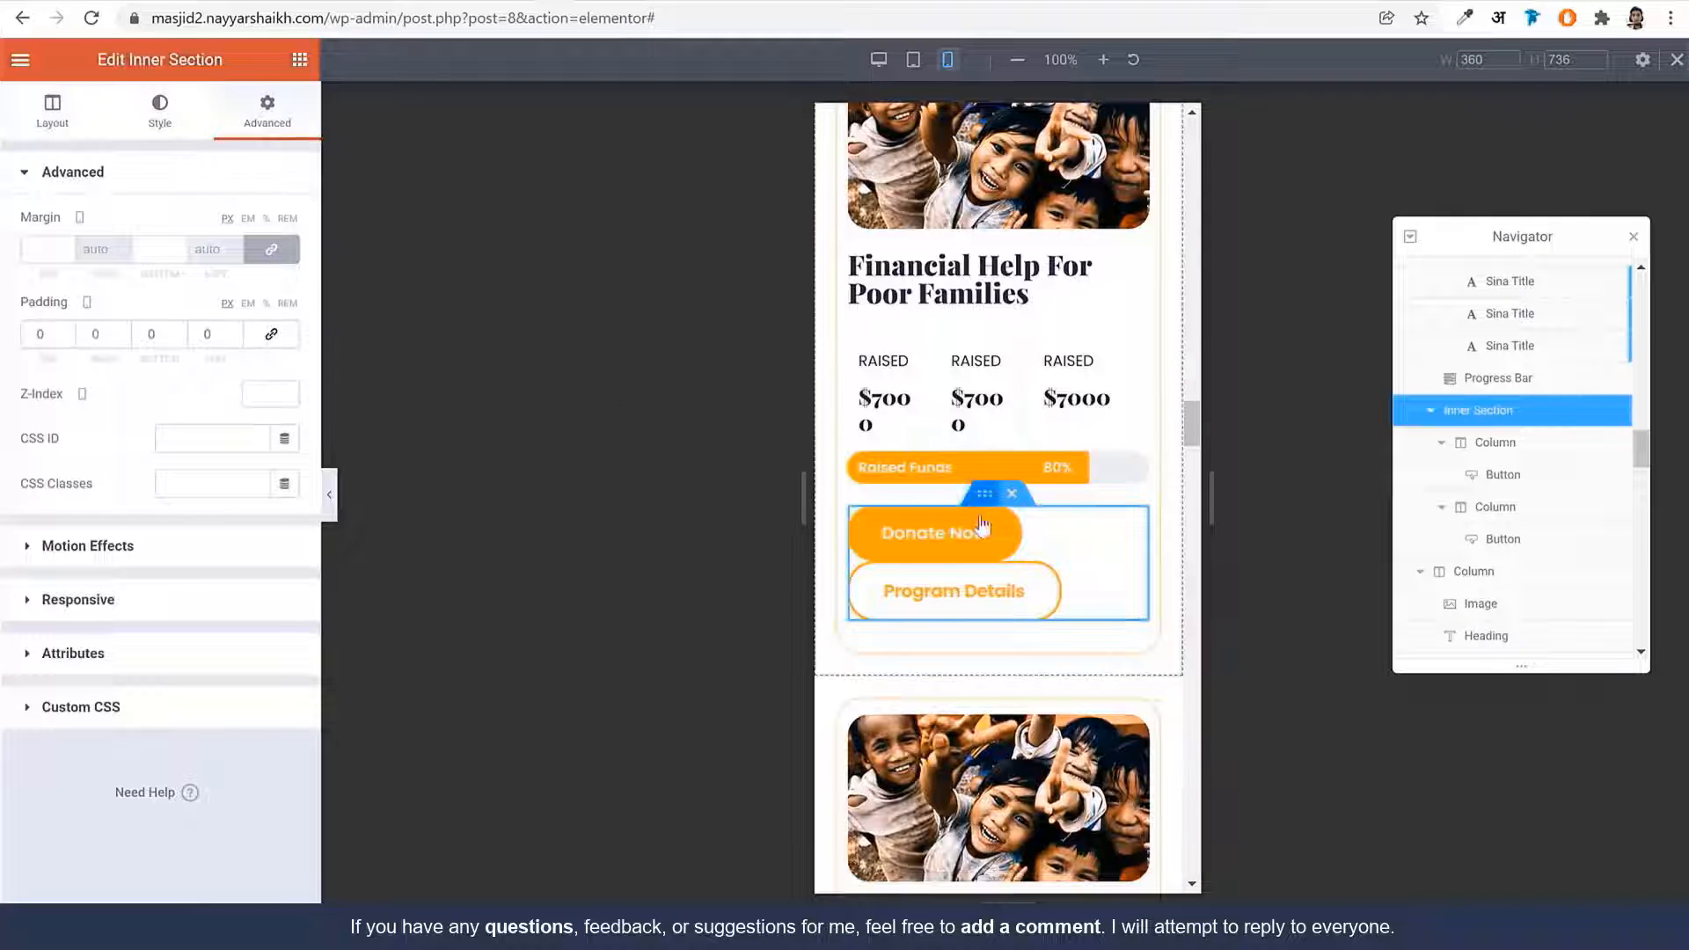
{"action": "left_click", "coordinate": [935, 558]}
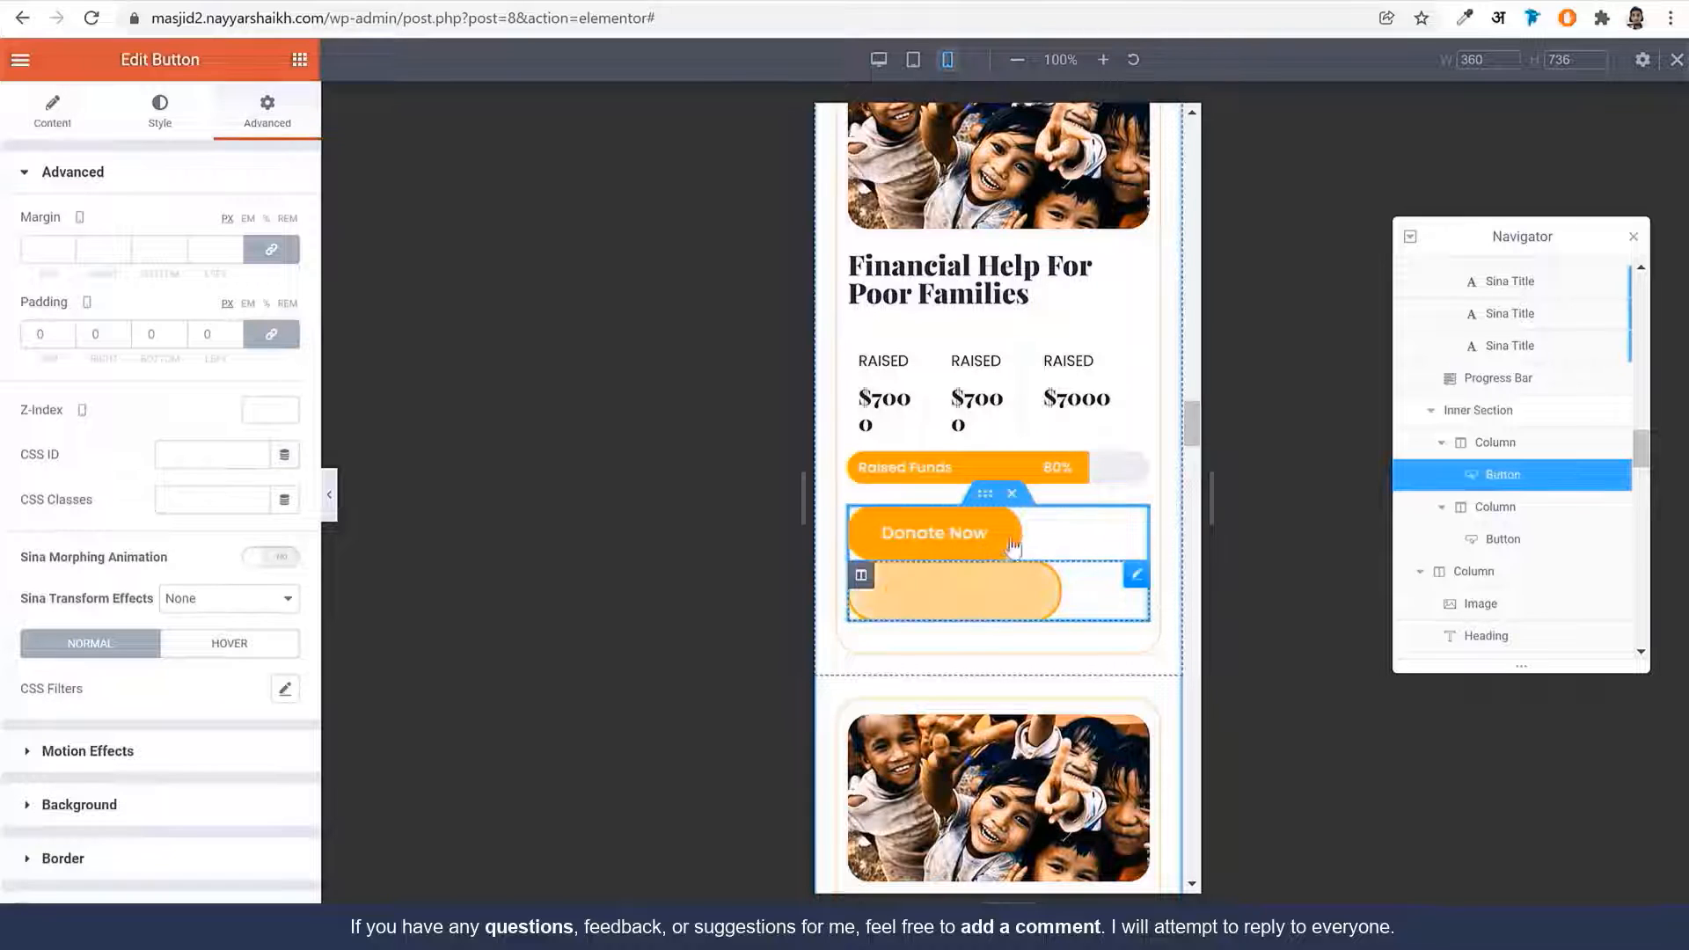
{"action": "left_click", "coordinate": [60, 126]}
{"action": "left_click", "coordinate": [137, 121]}
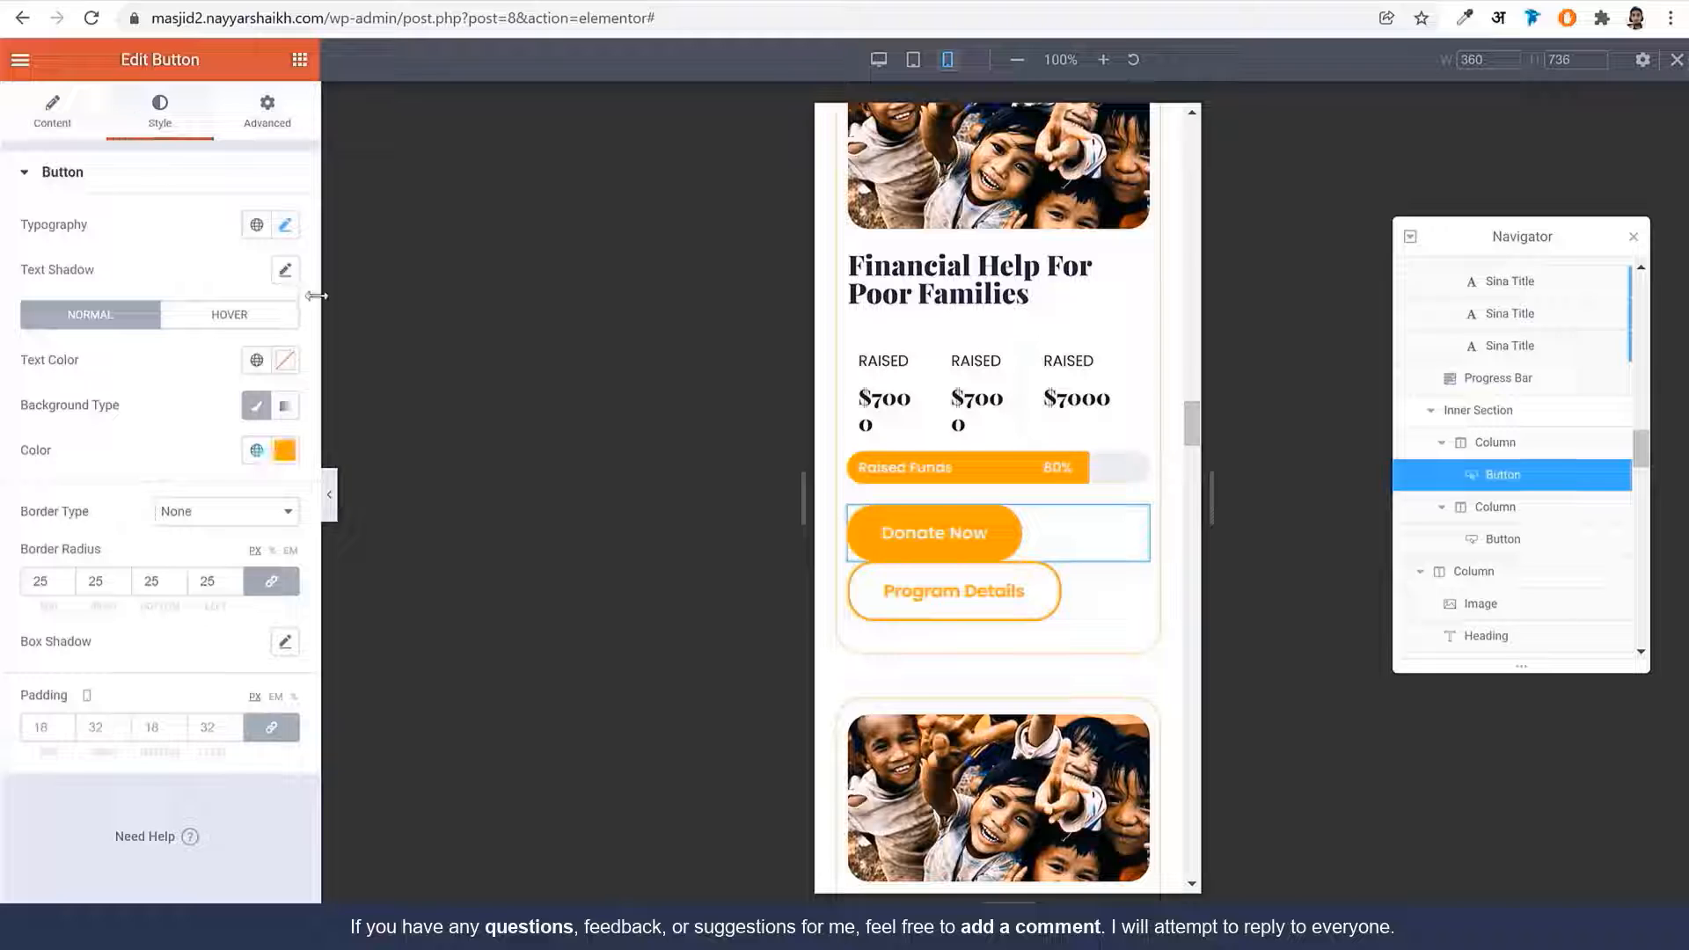
{"action": "left_click", "coordinate": [285, 226]}
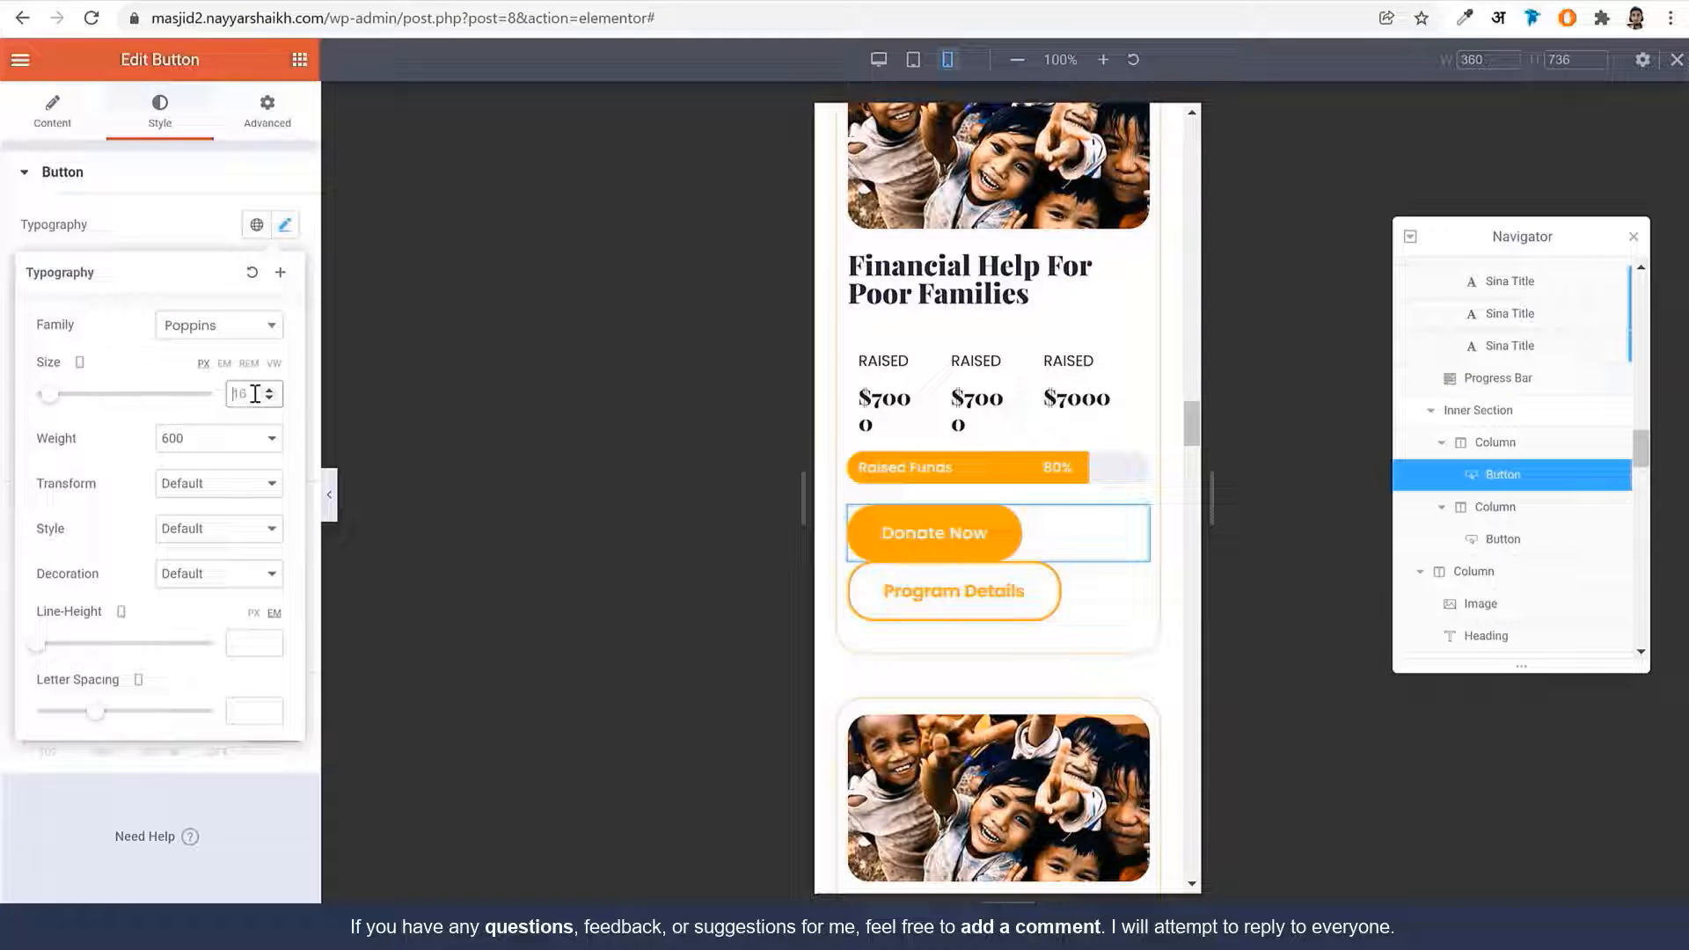
{"action": "type", "text": "12"}
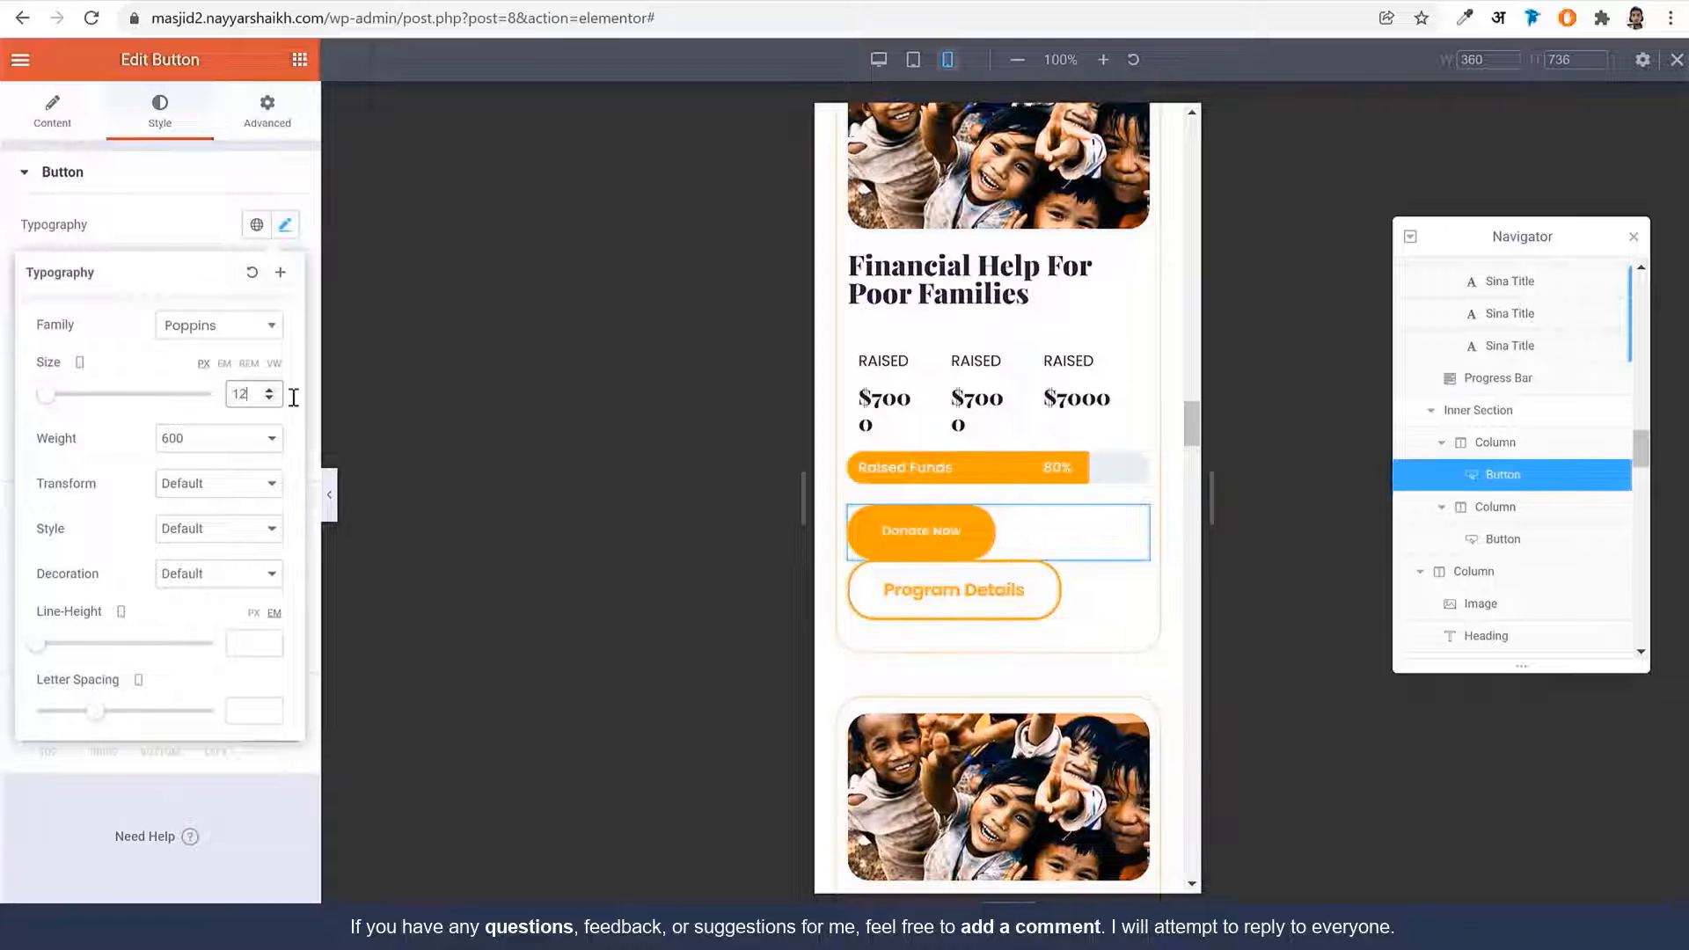
{"action": "left_click", "coordinate": [114, 784]}
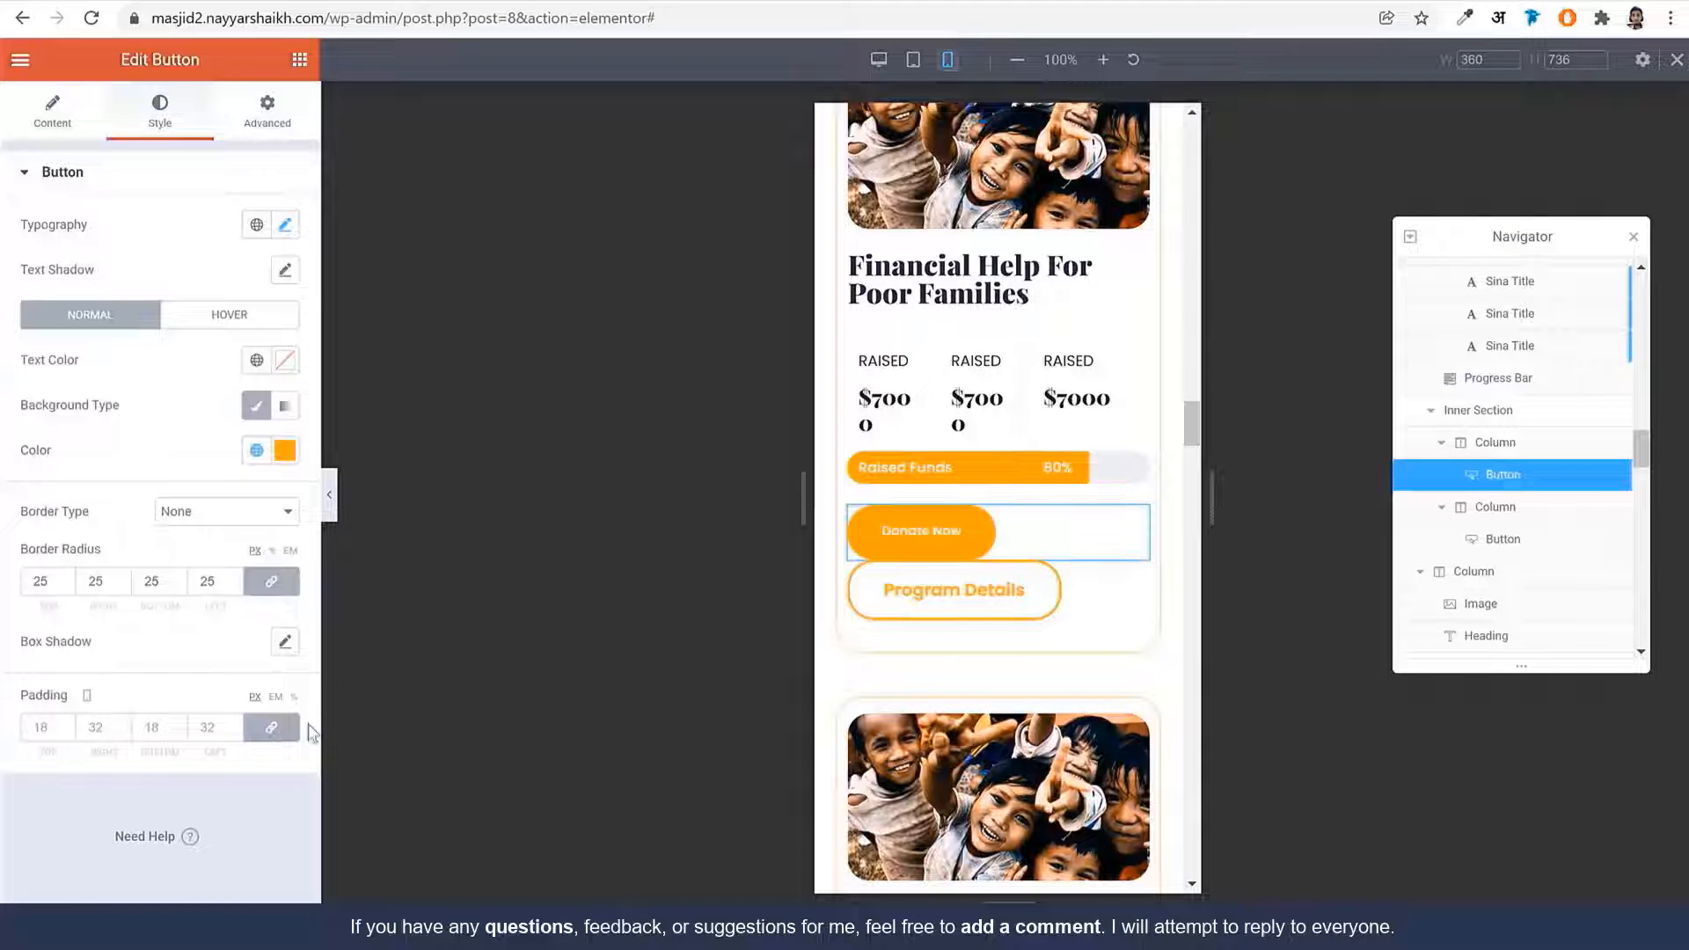
Set the Donate Now button padding to 0 top, 24 right, 12 bottom, 24 left
{"action": "left_click", "coordinate": [272, 727]}
{"action": "left_click", "coordinate": [47, 727]}
{"action": "type", "text": "0"}
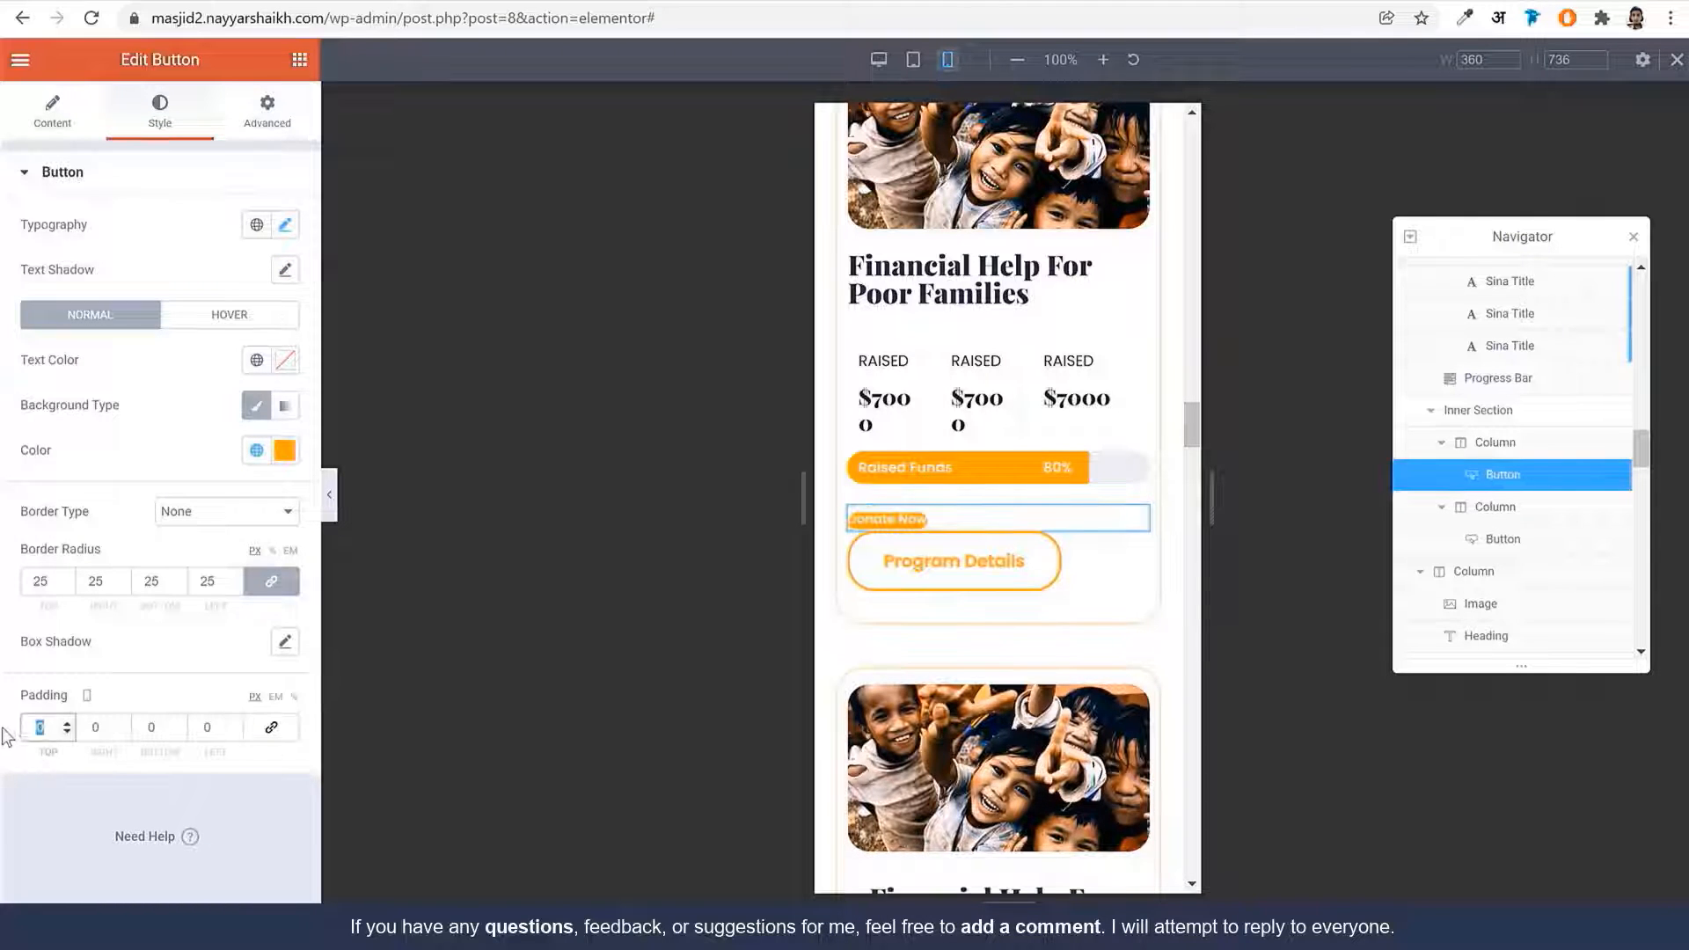
{"action": "key", "text": "Tab"}
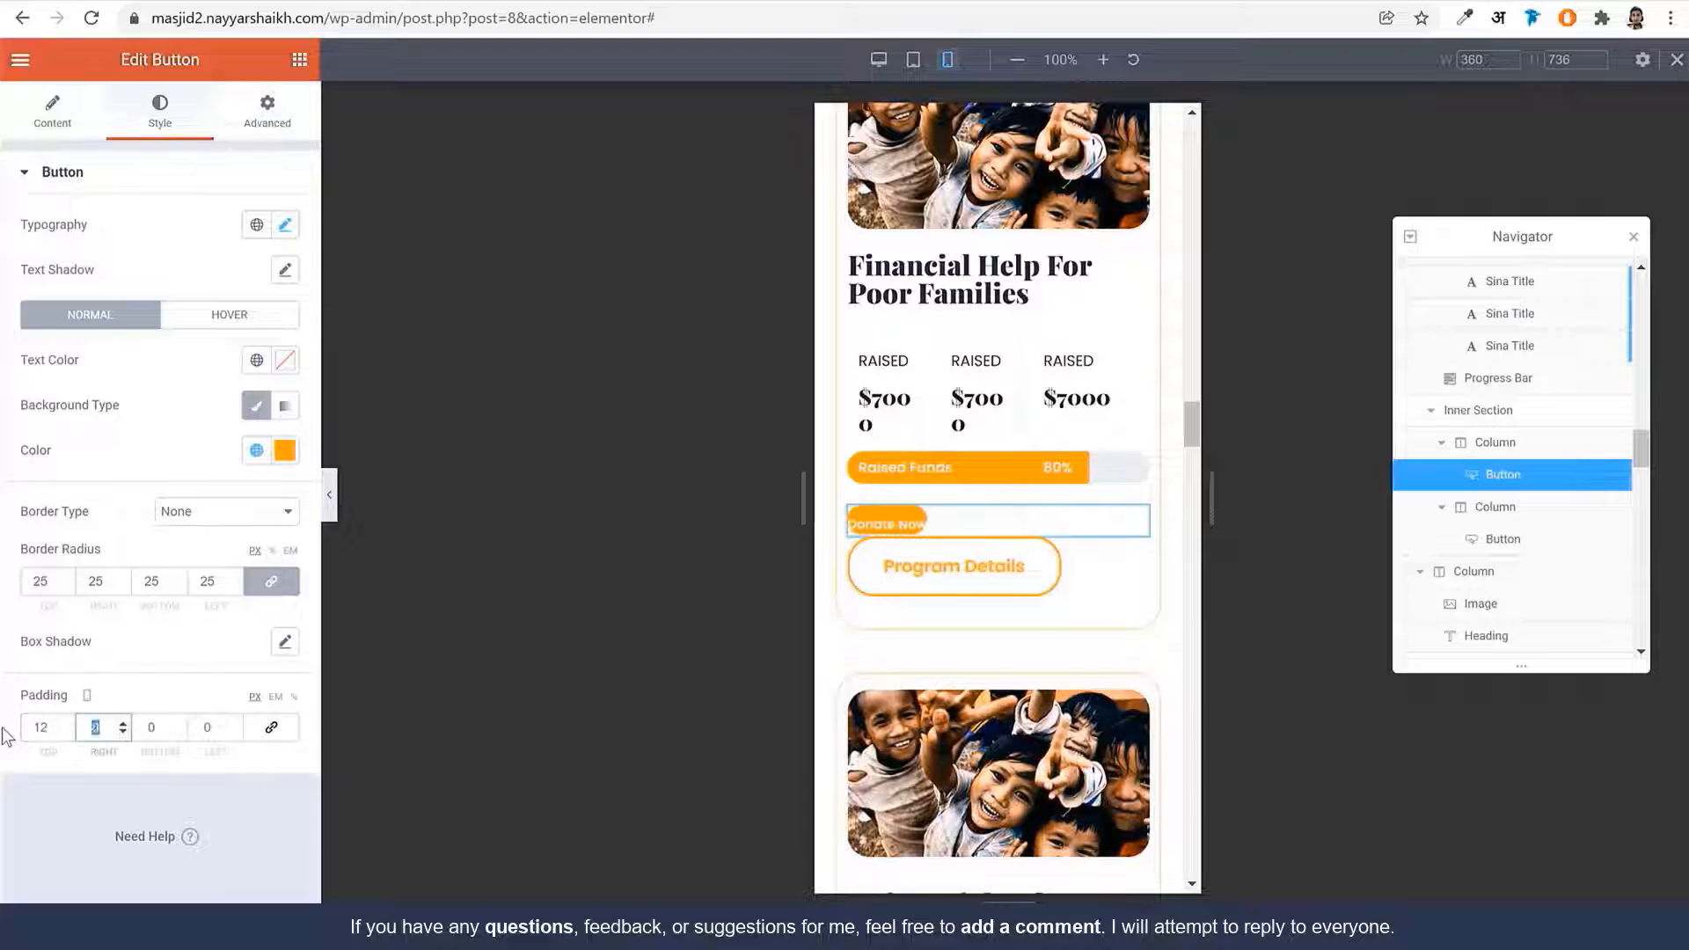
{"action": "type", "text": "24"}
{"action": "key", "text": "Tab"}
{"action": "type", "text": "12"}
{"action": "key", "text": "Tab"}
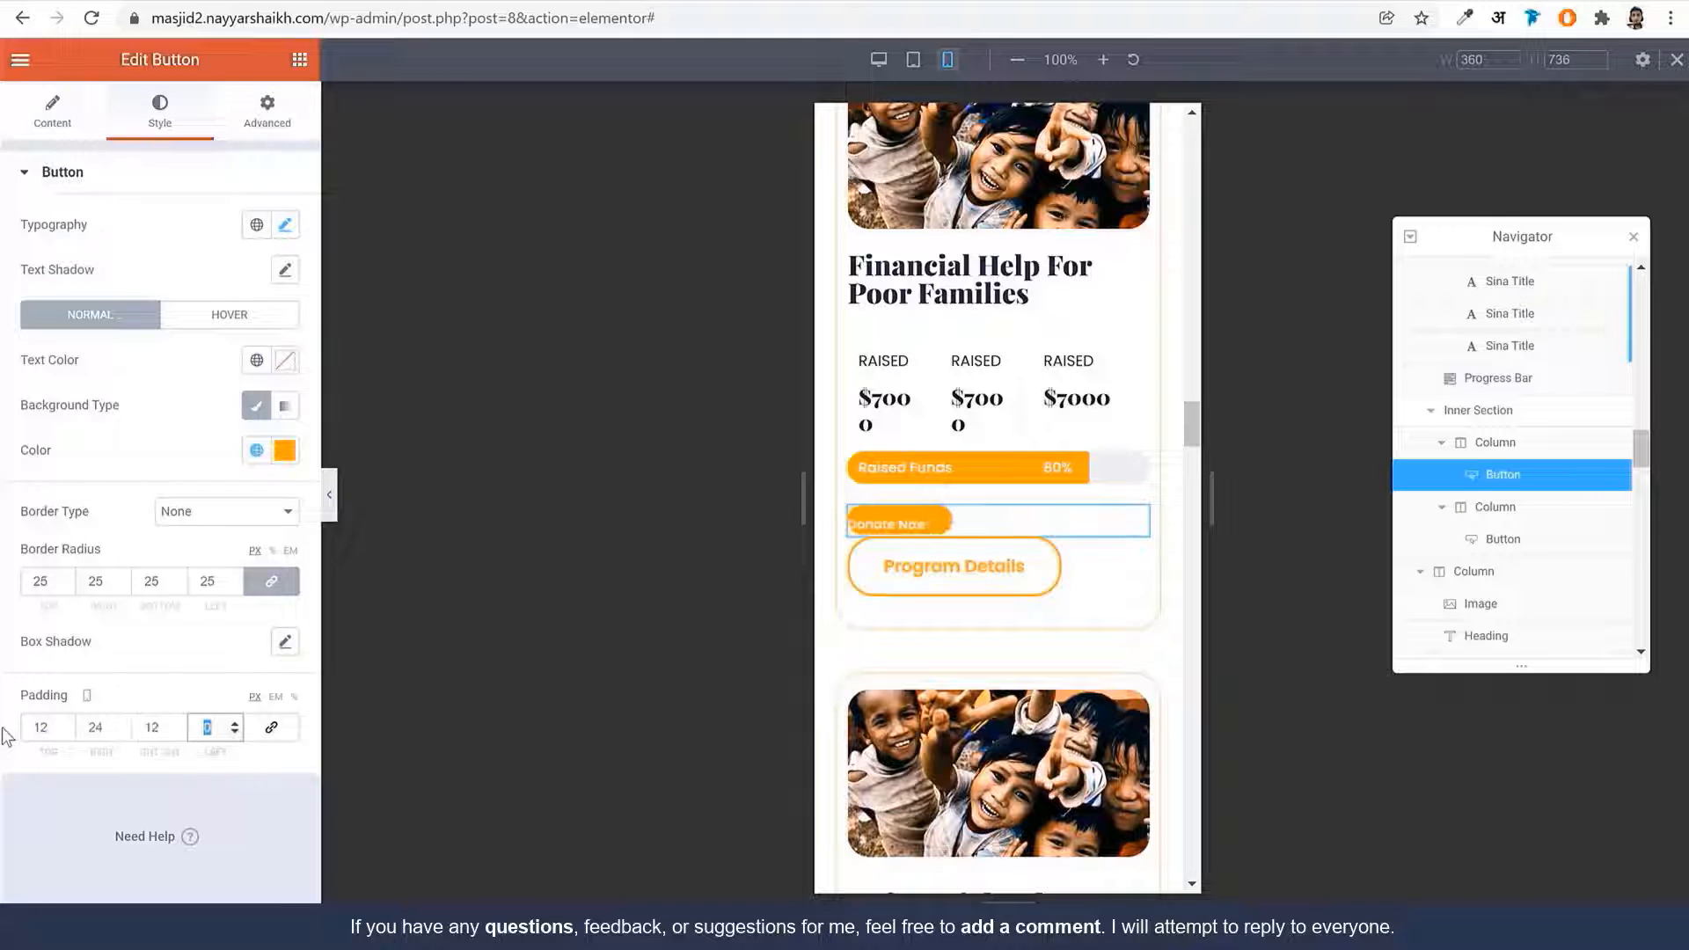
{"action": "type", "text": "24"}
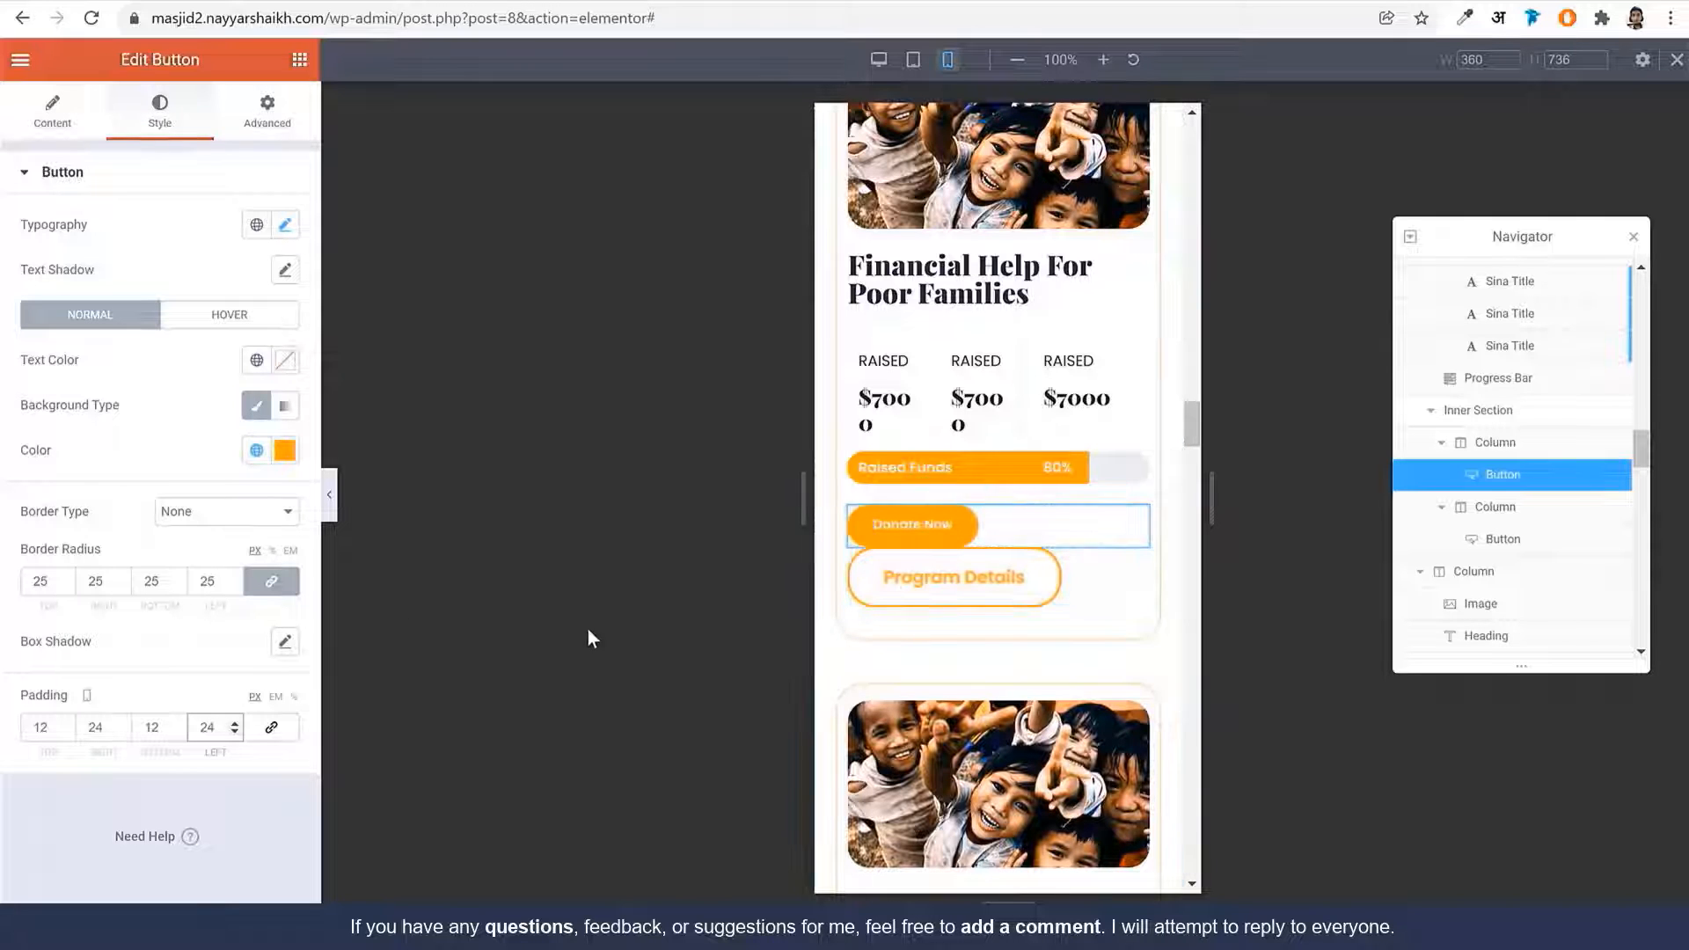
Give the Program Details button unlinked padding with 12 bottom and 24 left
{"action": "left_click", "coordinate": [1014, 587]}
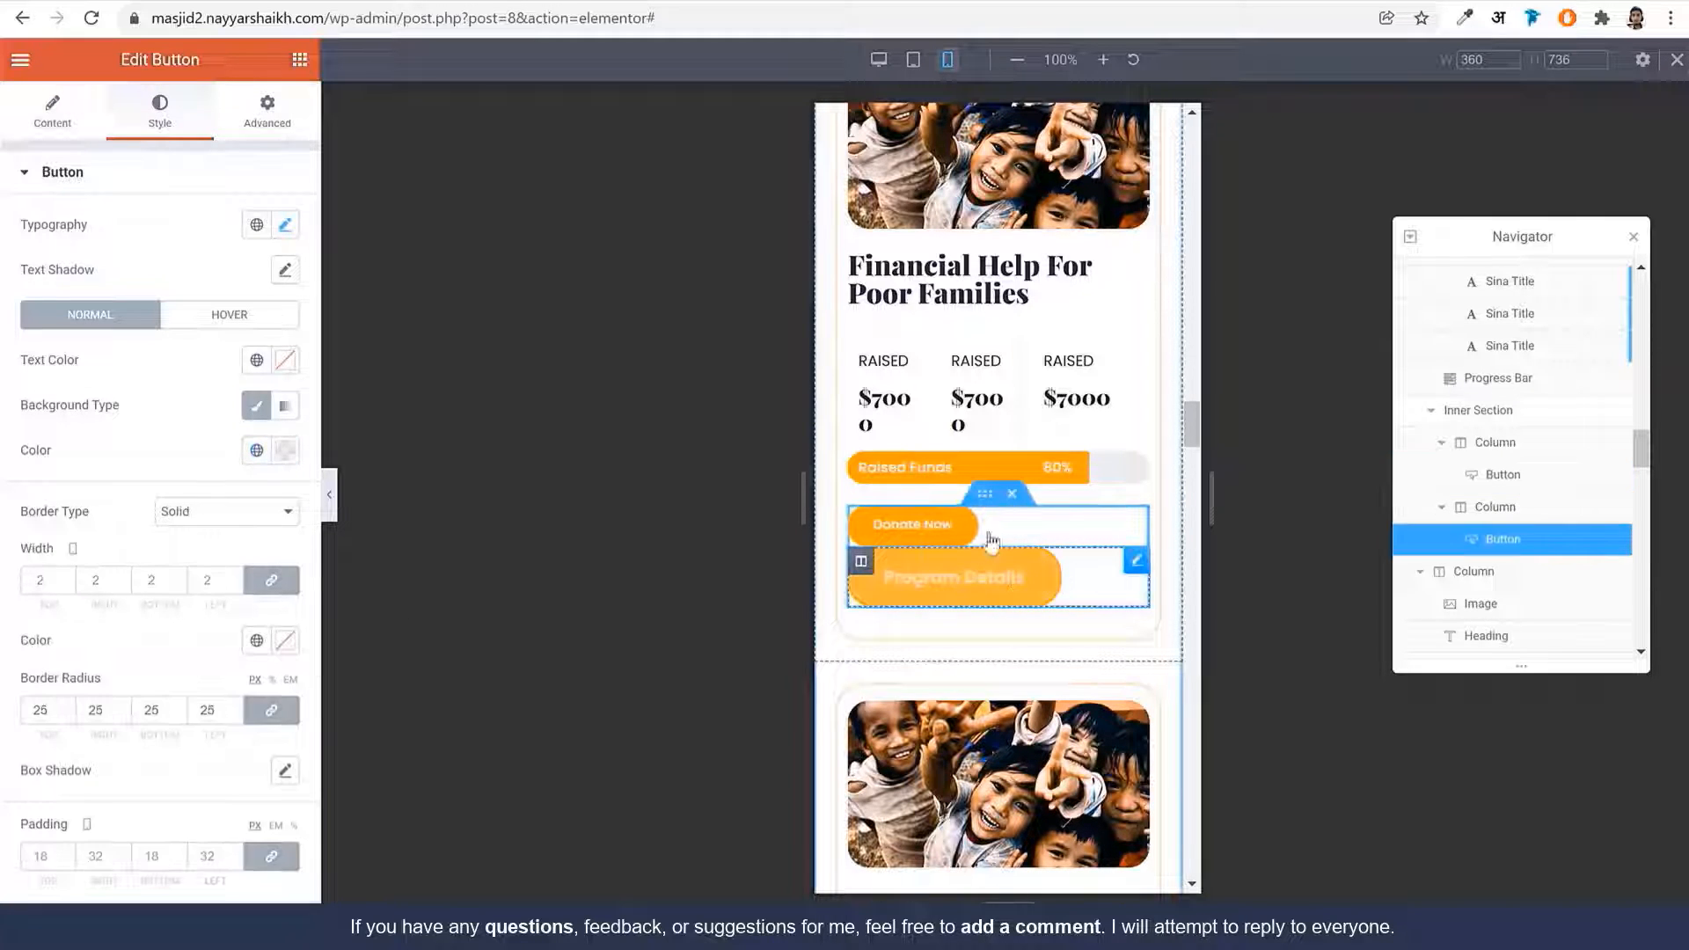
{"action": "left_click", "coordinate": [282, 225]}
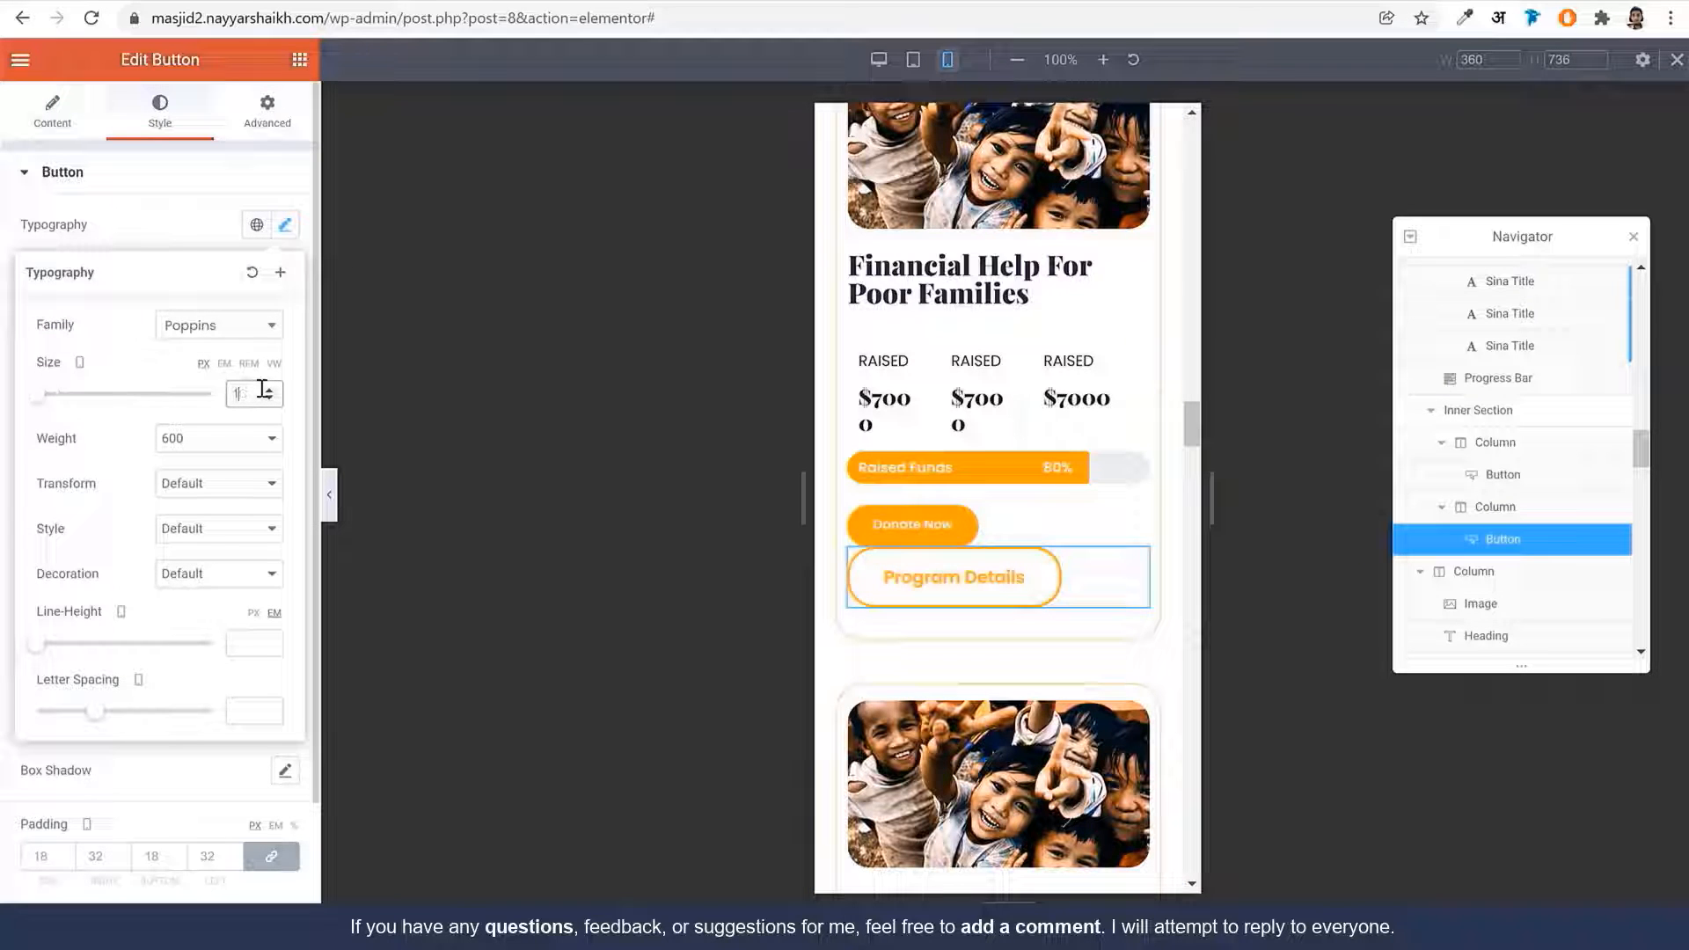
{"action": "left_click", "coordinate": [36, 851]}
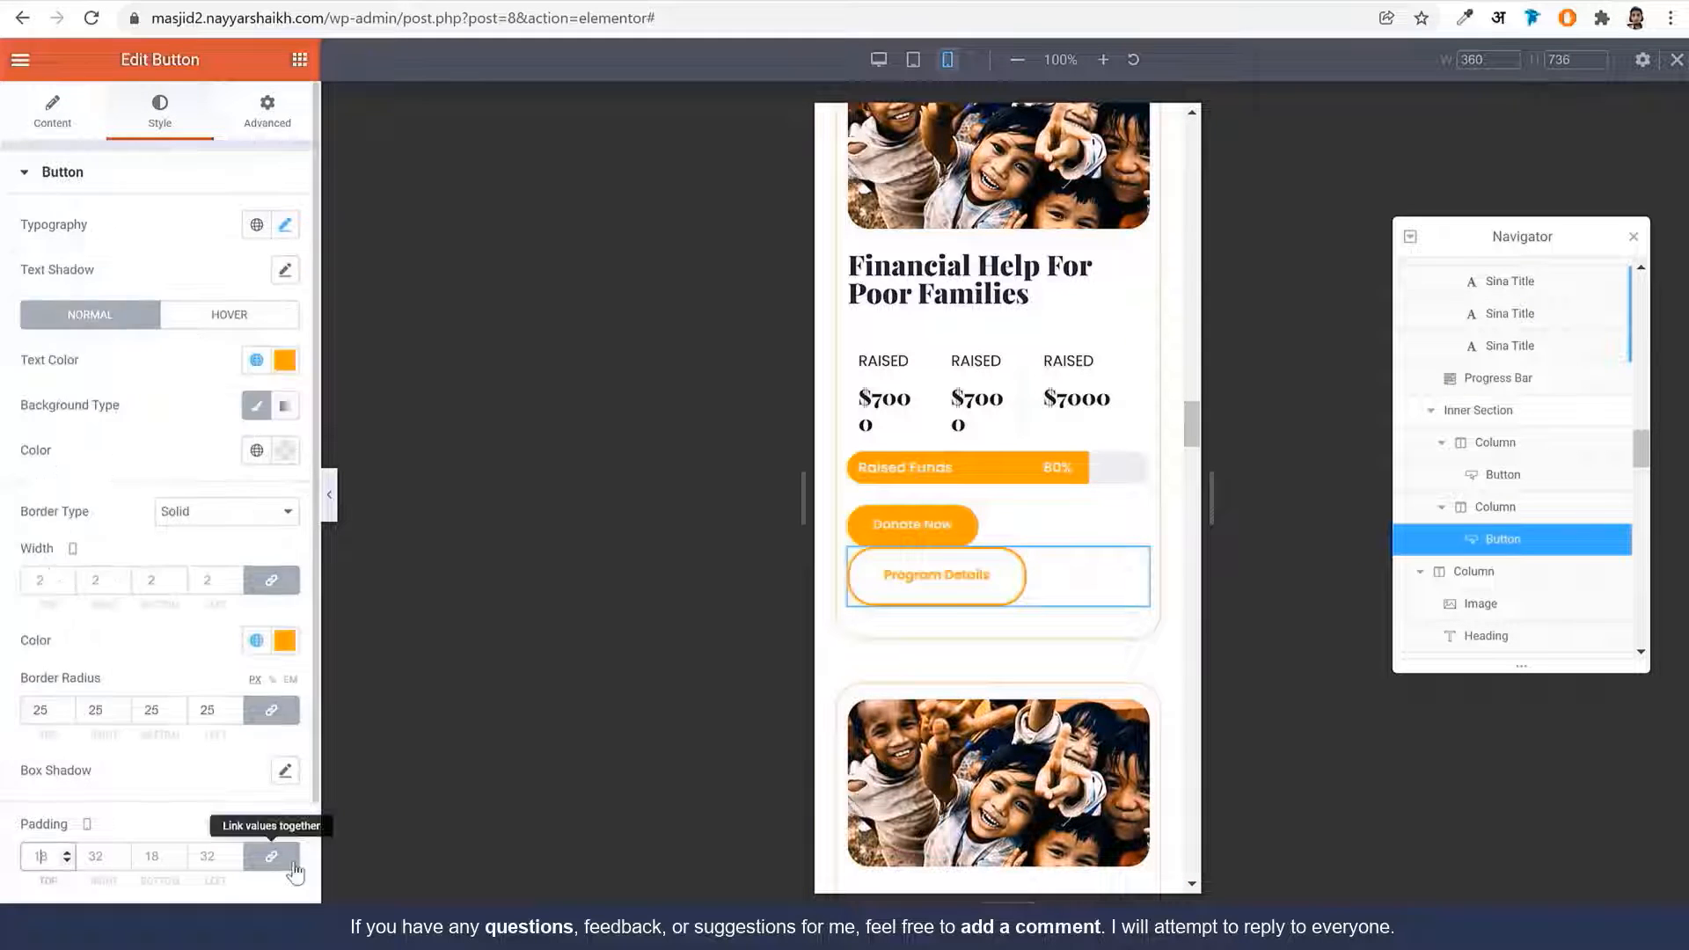
{"action": "left_click", "coordinate": [291, 863]}
{"action": "left_click_drag", "start_coordinate": [50, 861], "coordinate": [15, 861]}
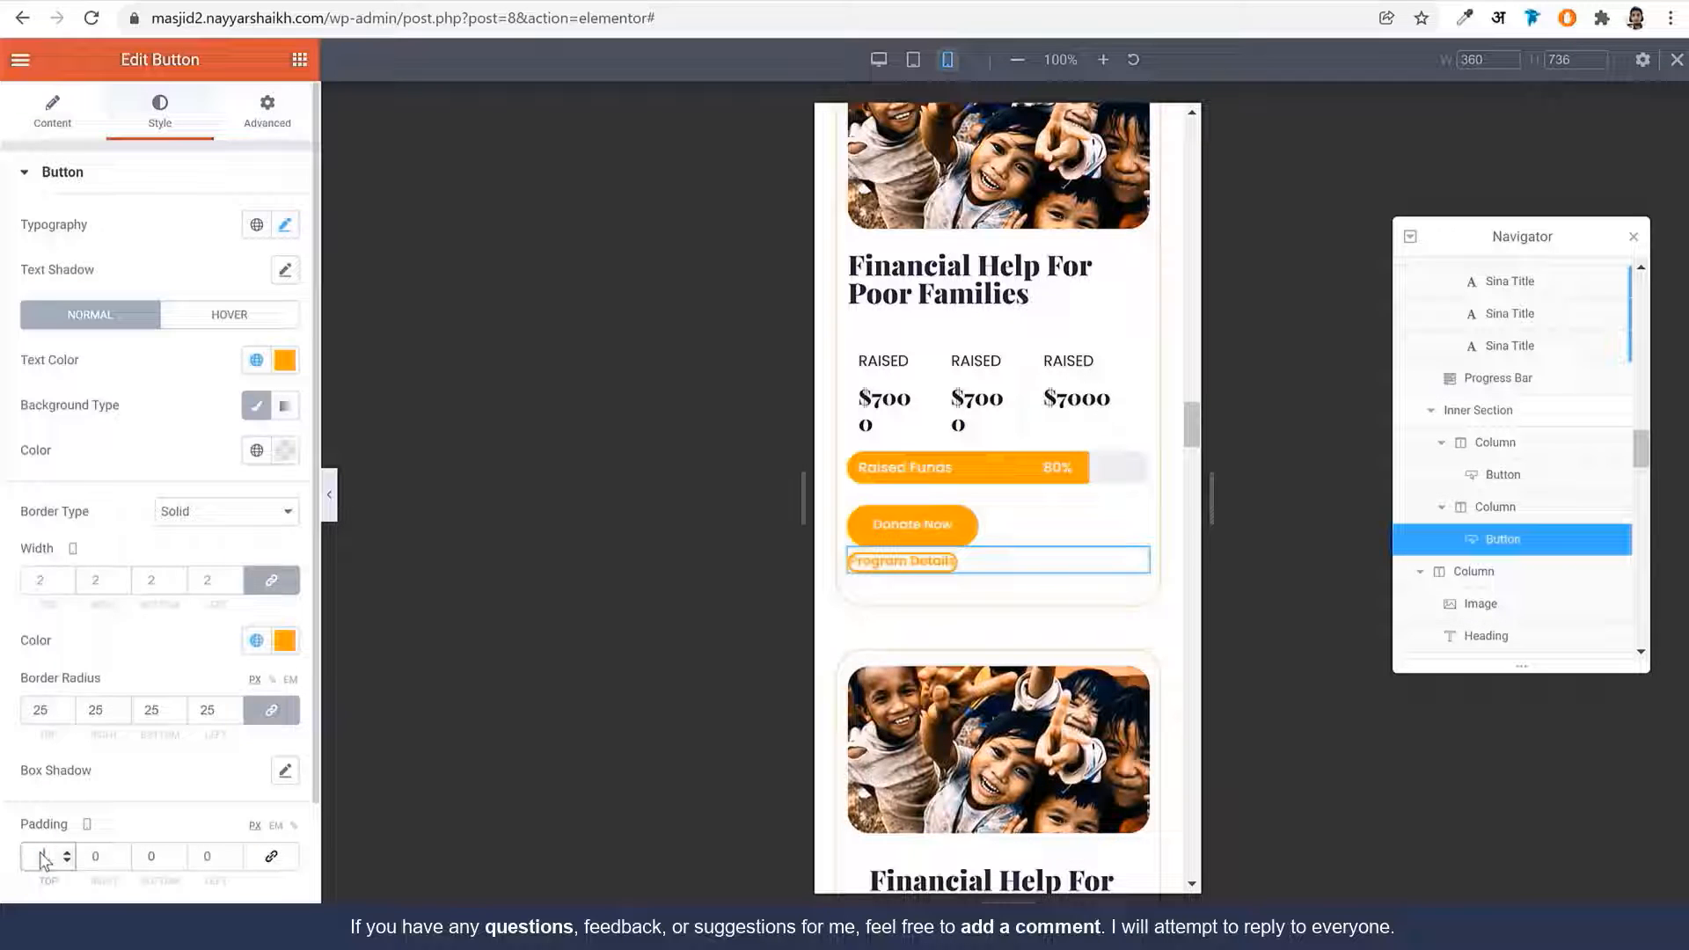
{"action": "key", "text": "Tab"}
{"action": "type", "text": "12"}
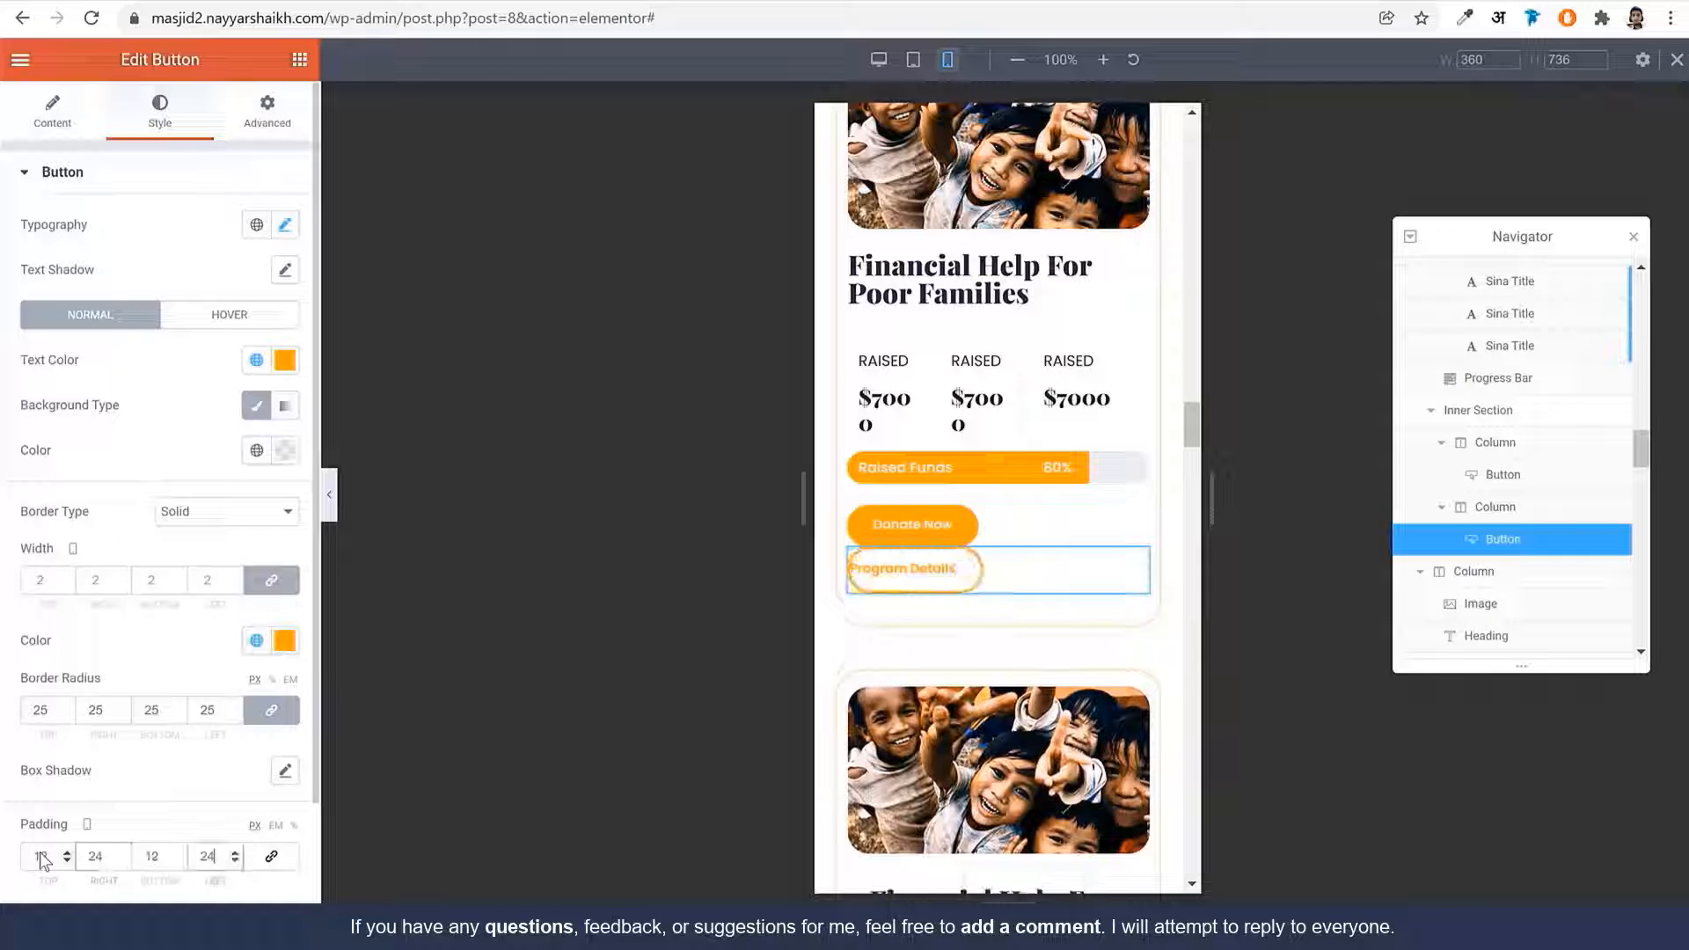
{"action": "key", "text": "Tab"}
{"action": "type", "text": "24"}
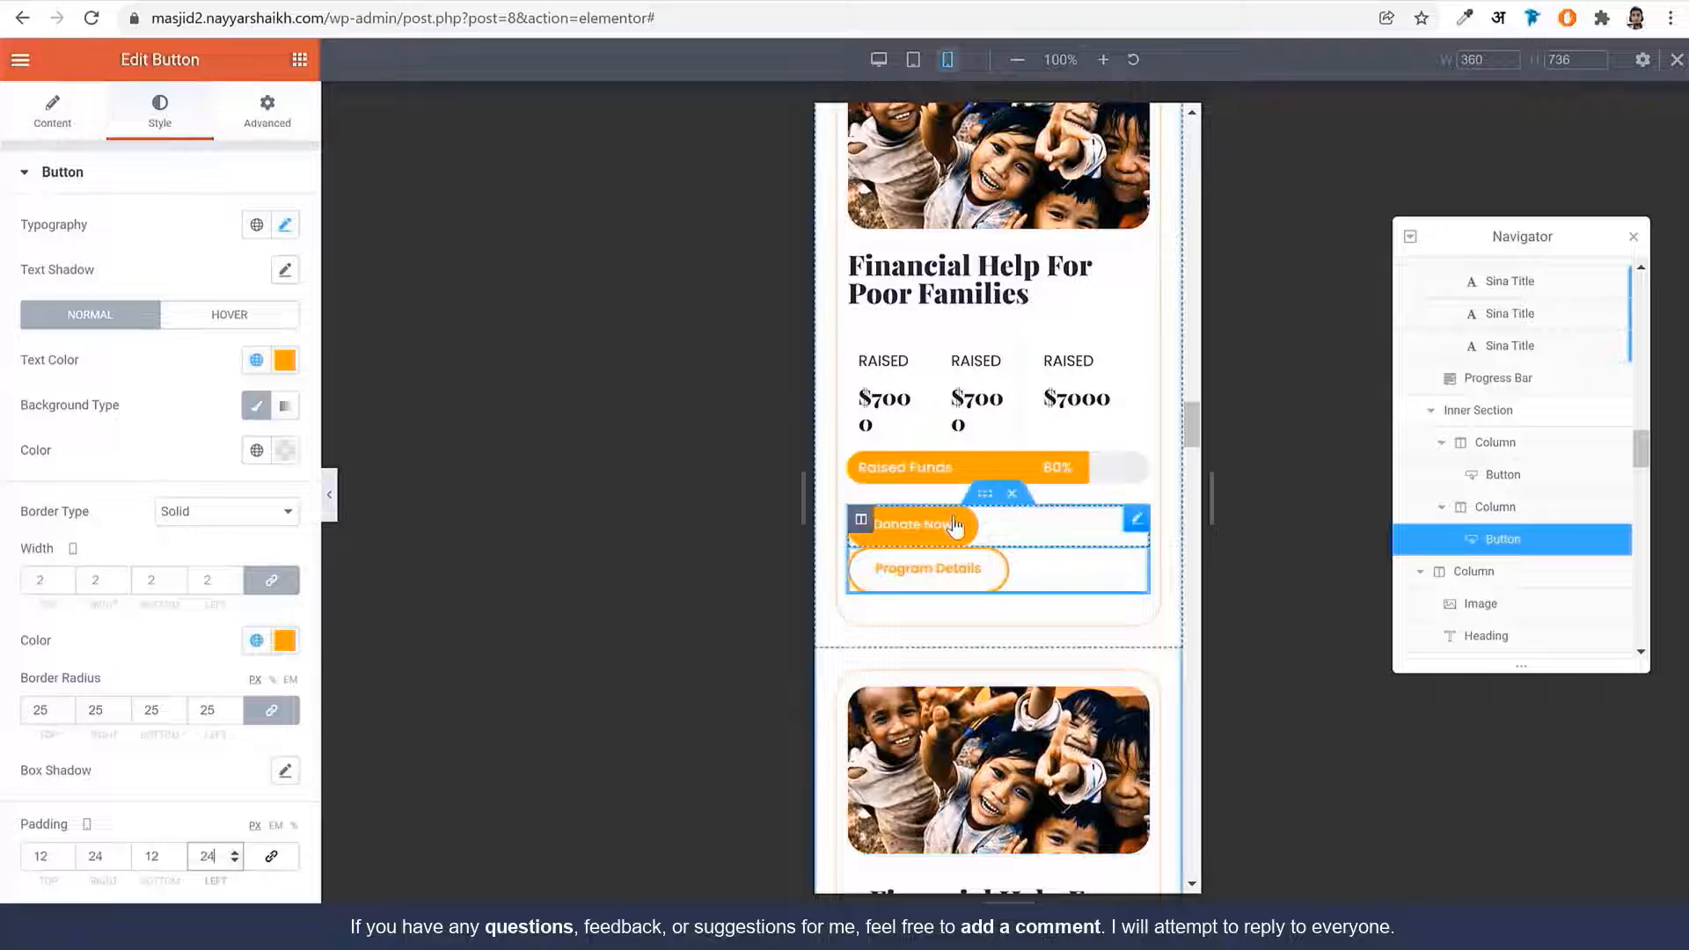
Set the button columns' mobile widths to 44% for Donate Now and 56% for Program Details
{"action": "left_click", "coordinate": [860, 521]}
{"action": "left_click", "coordinate": [859, 533]}
{"action": "left_click", "coordinate": [853, 521]}
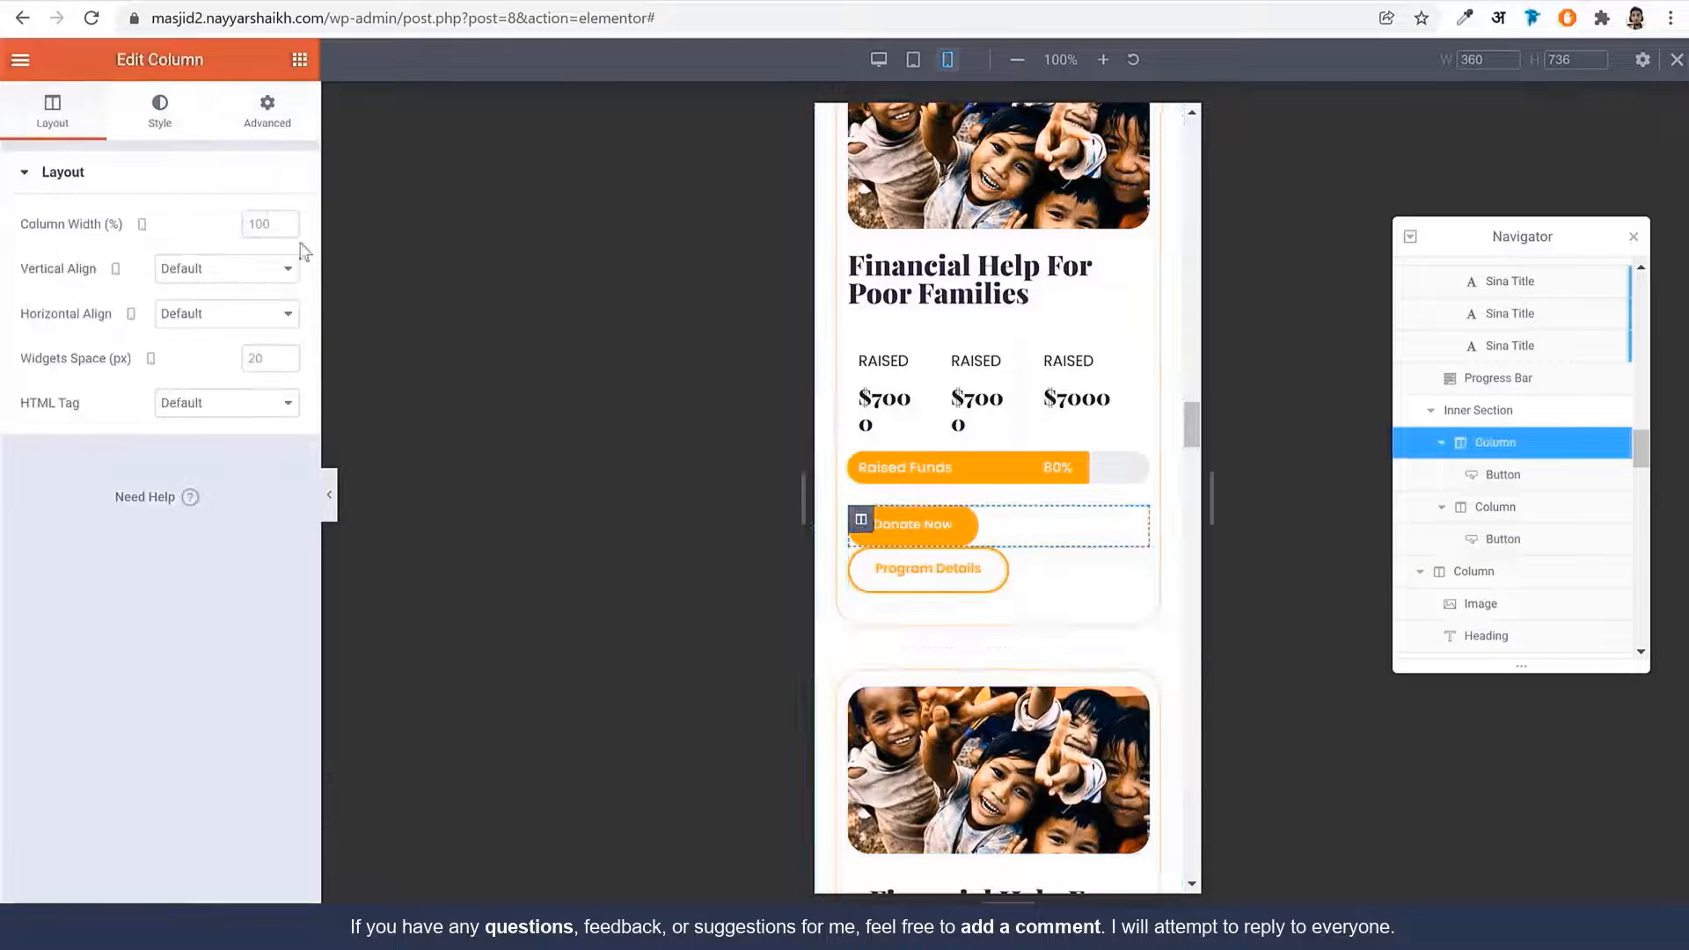
{"action": "type", "text": "50"}
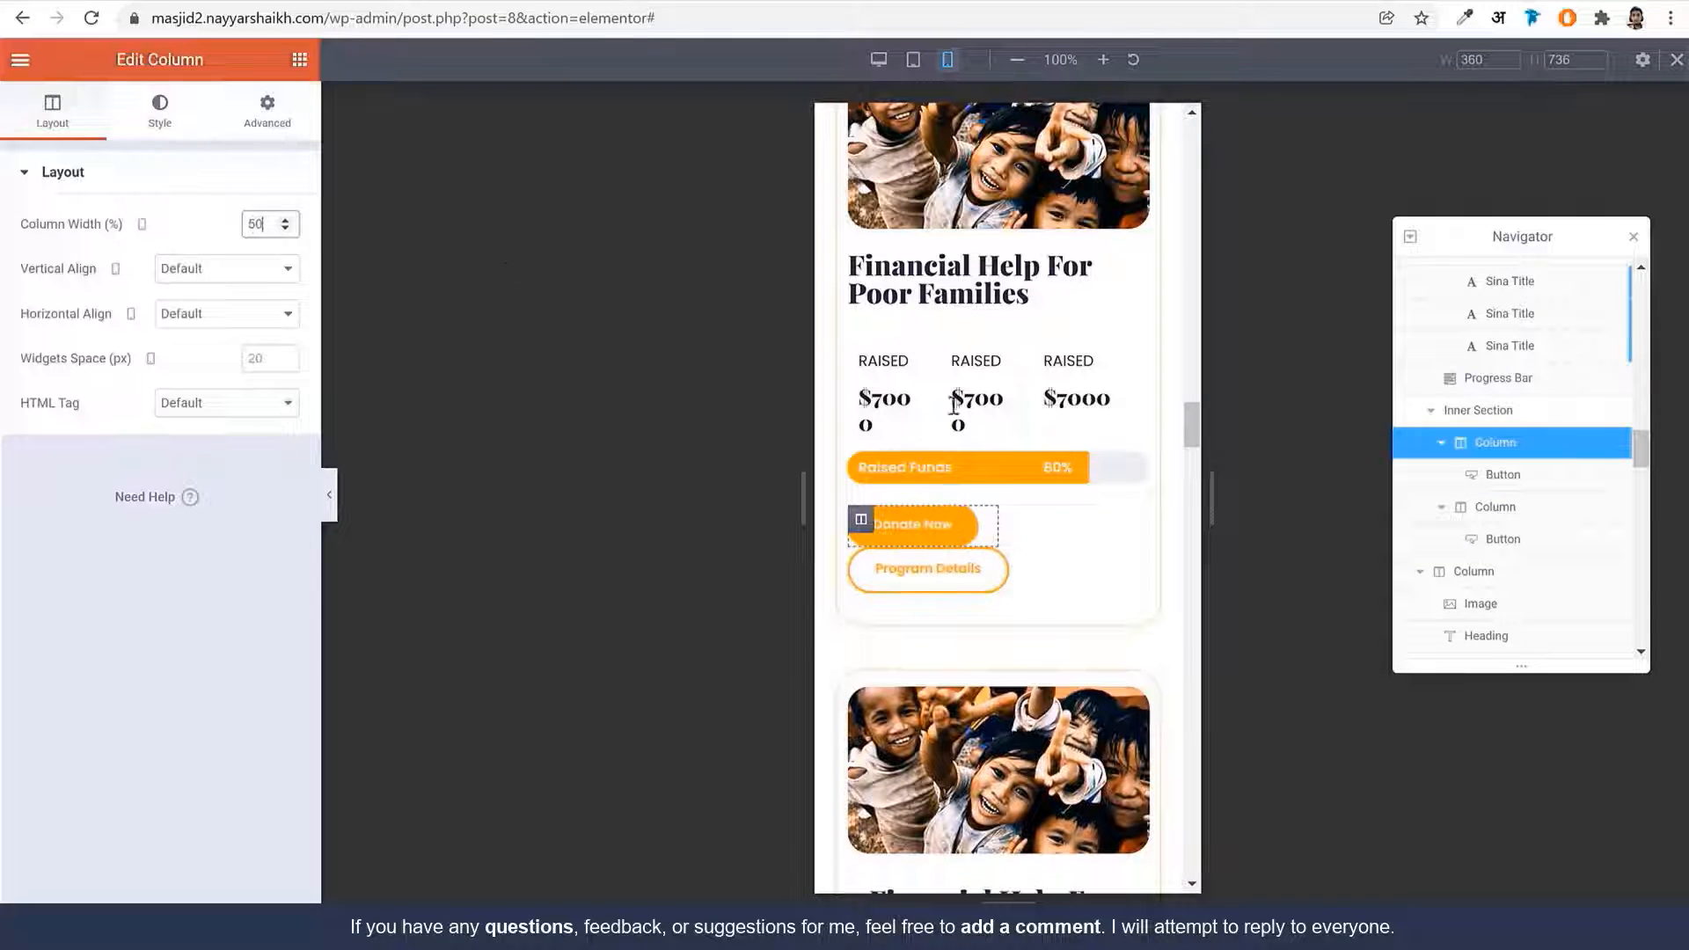
{"action": "left_click", "coordinate": [861, 567]}
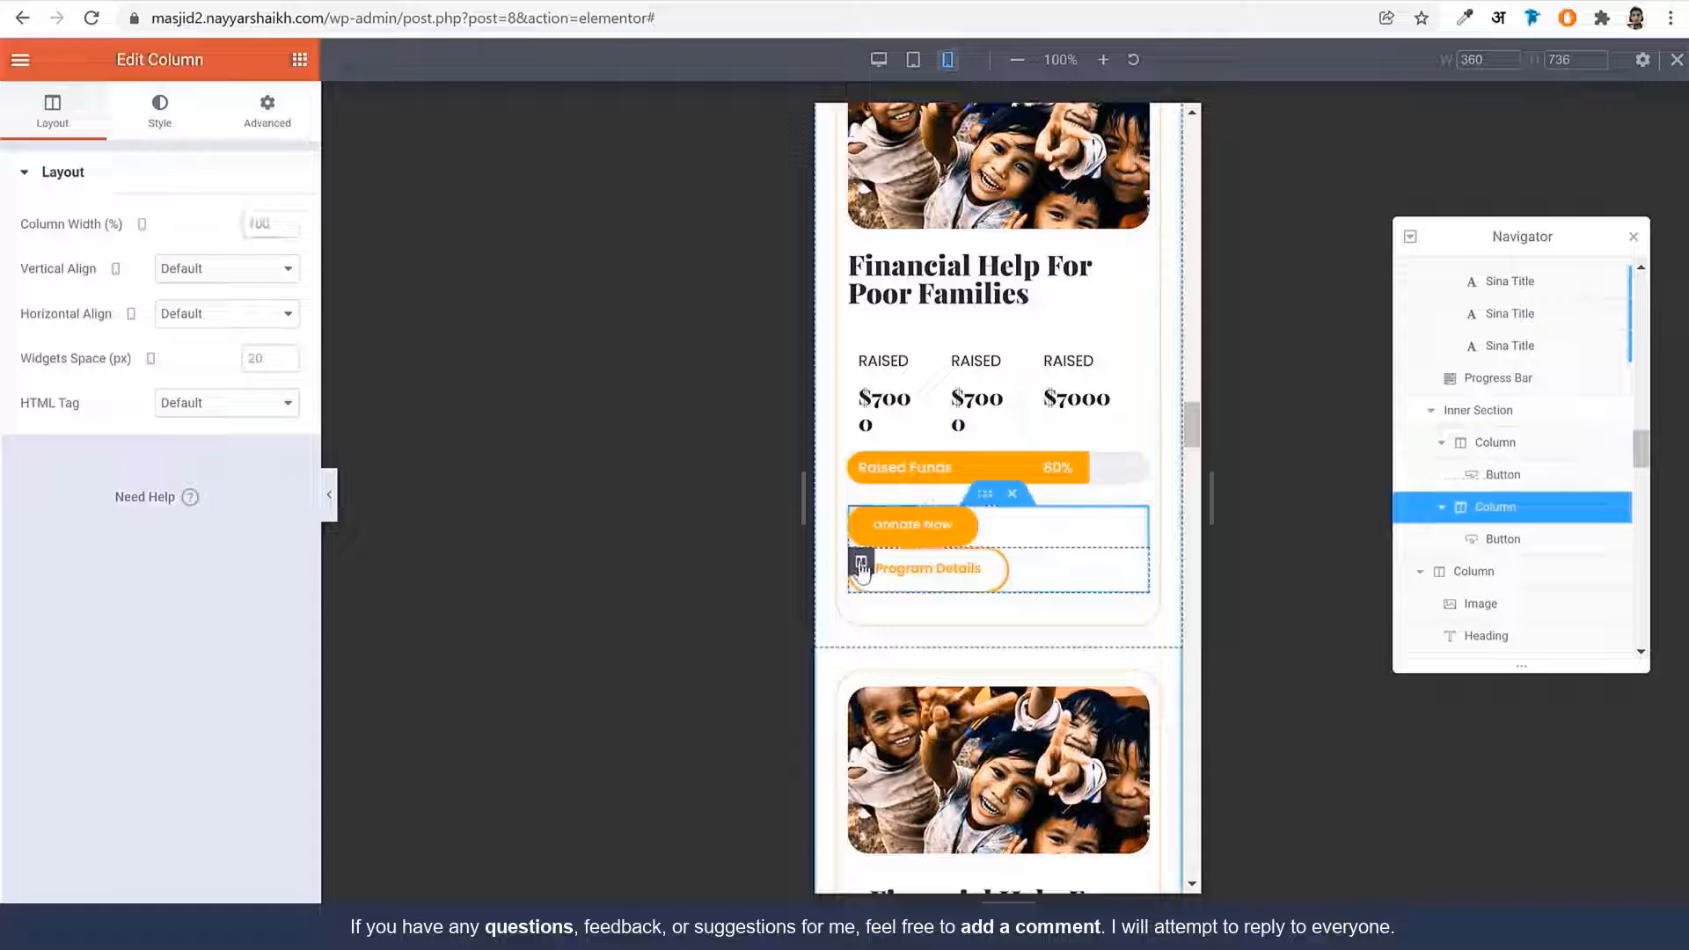
{"action": "left_click", "coordinate": [272, 222]}
{"action": "type", "text": "50"}
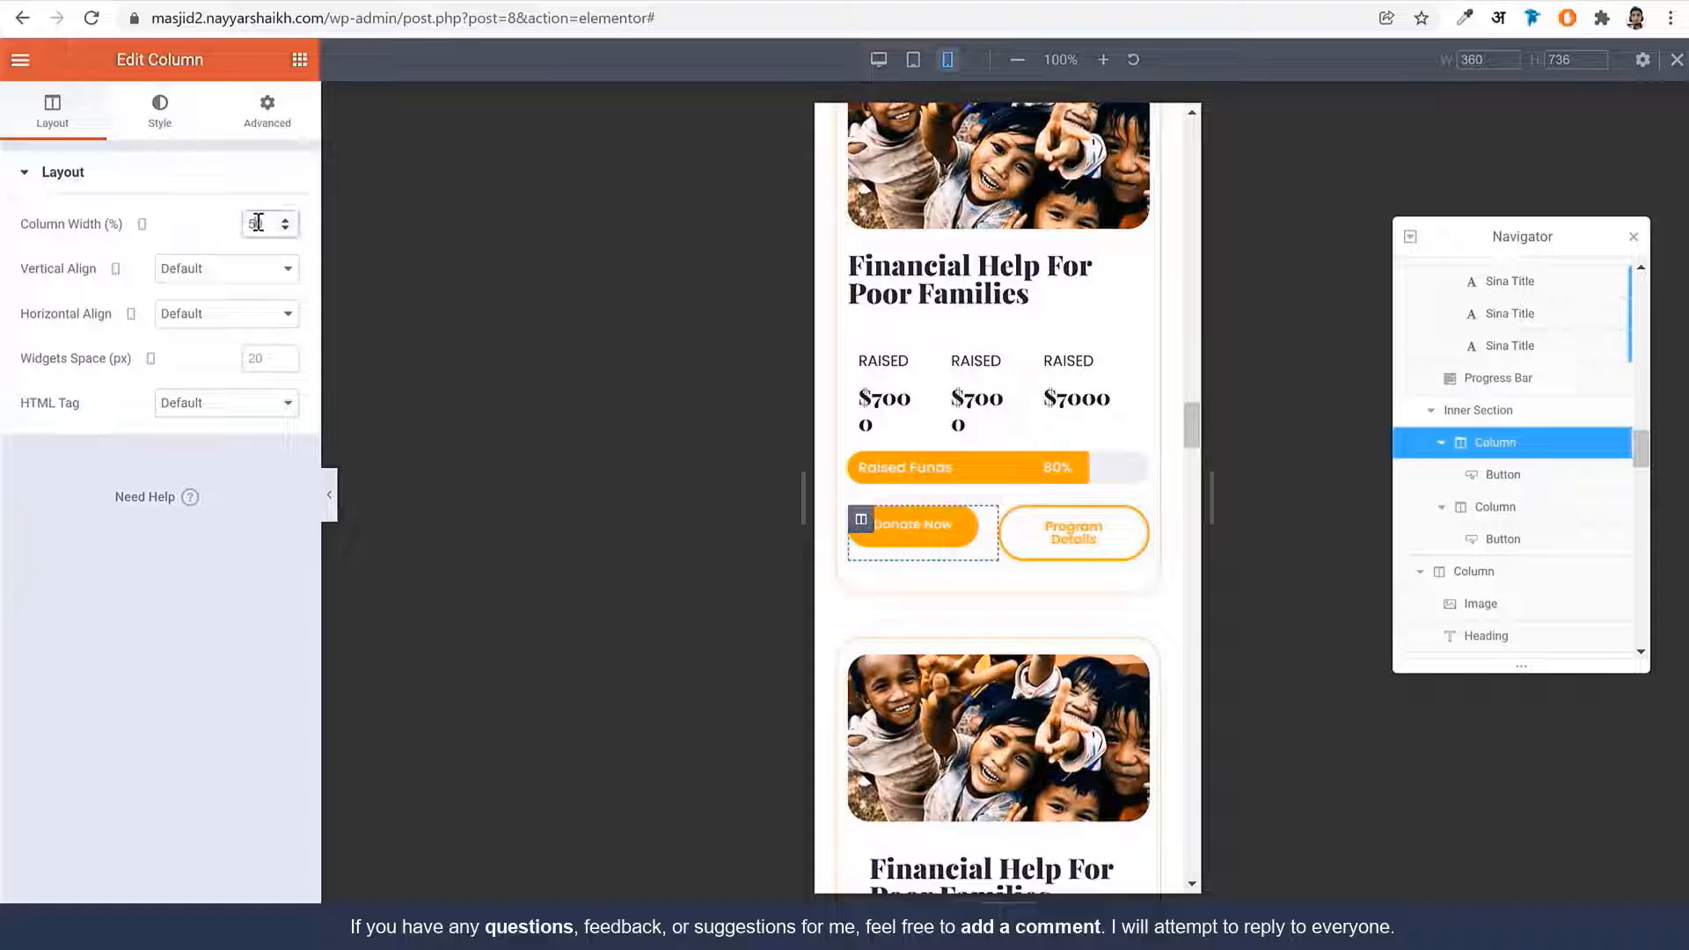
{"action": "type", "text": "40"}
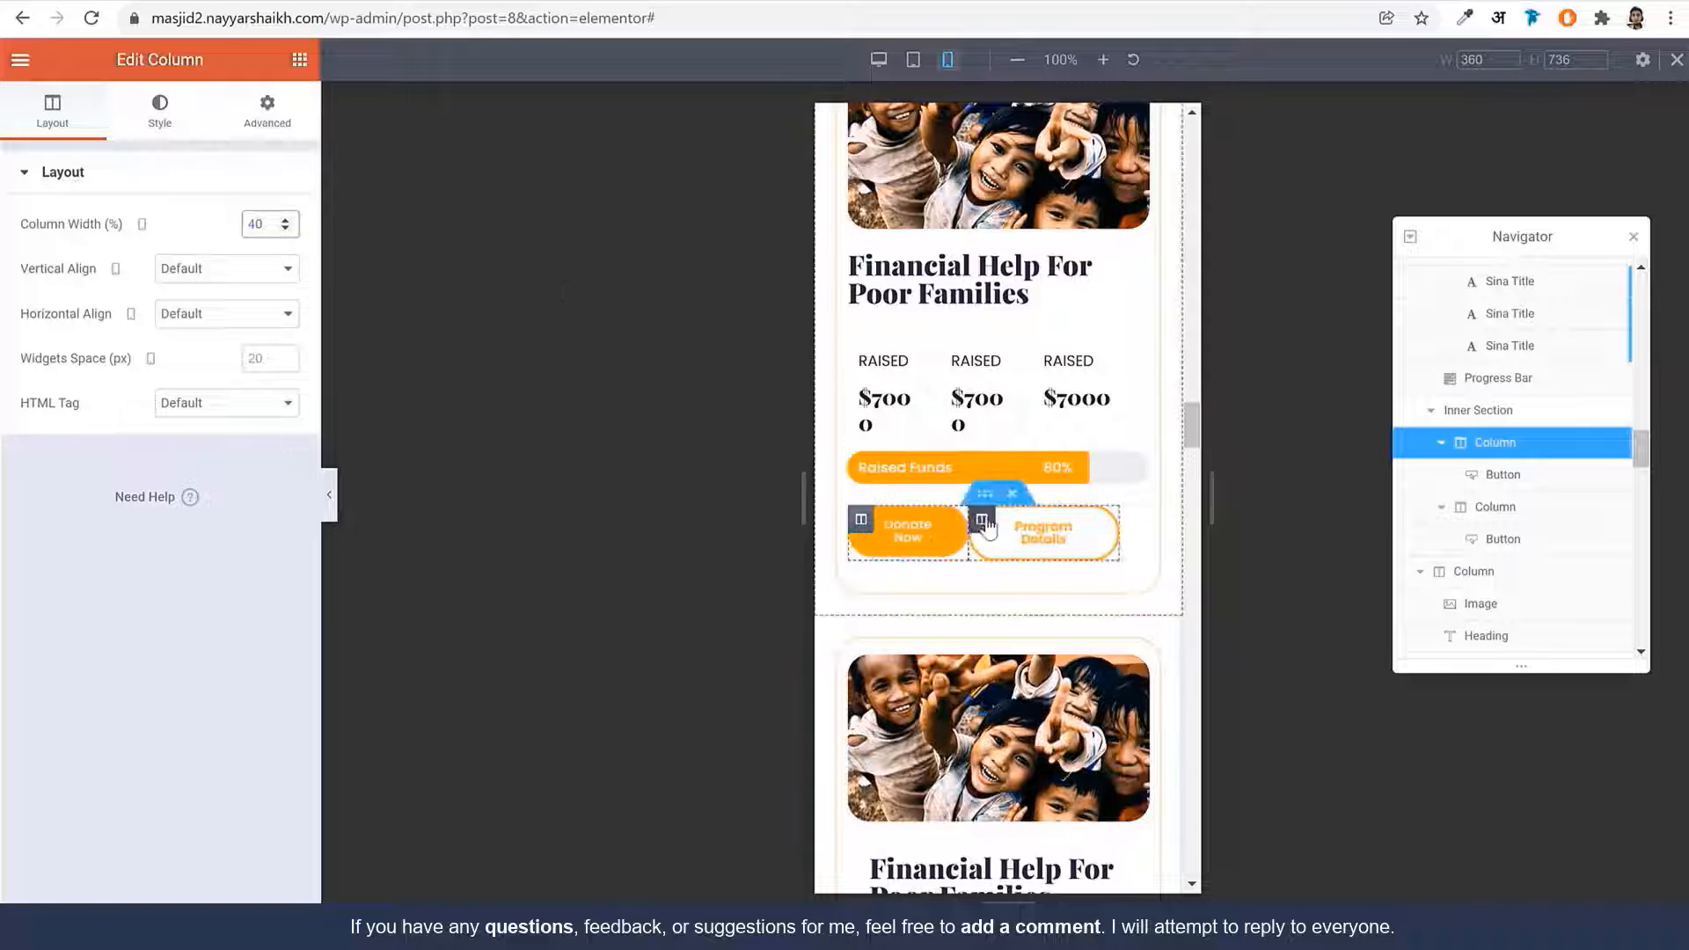
{"action": "left_click", "coordinate": [284, 220]}
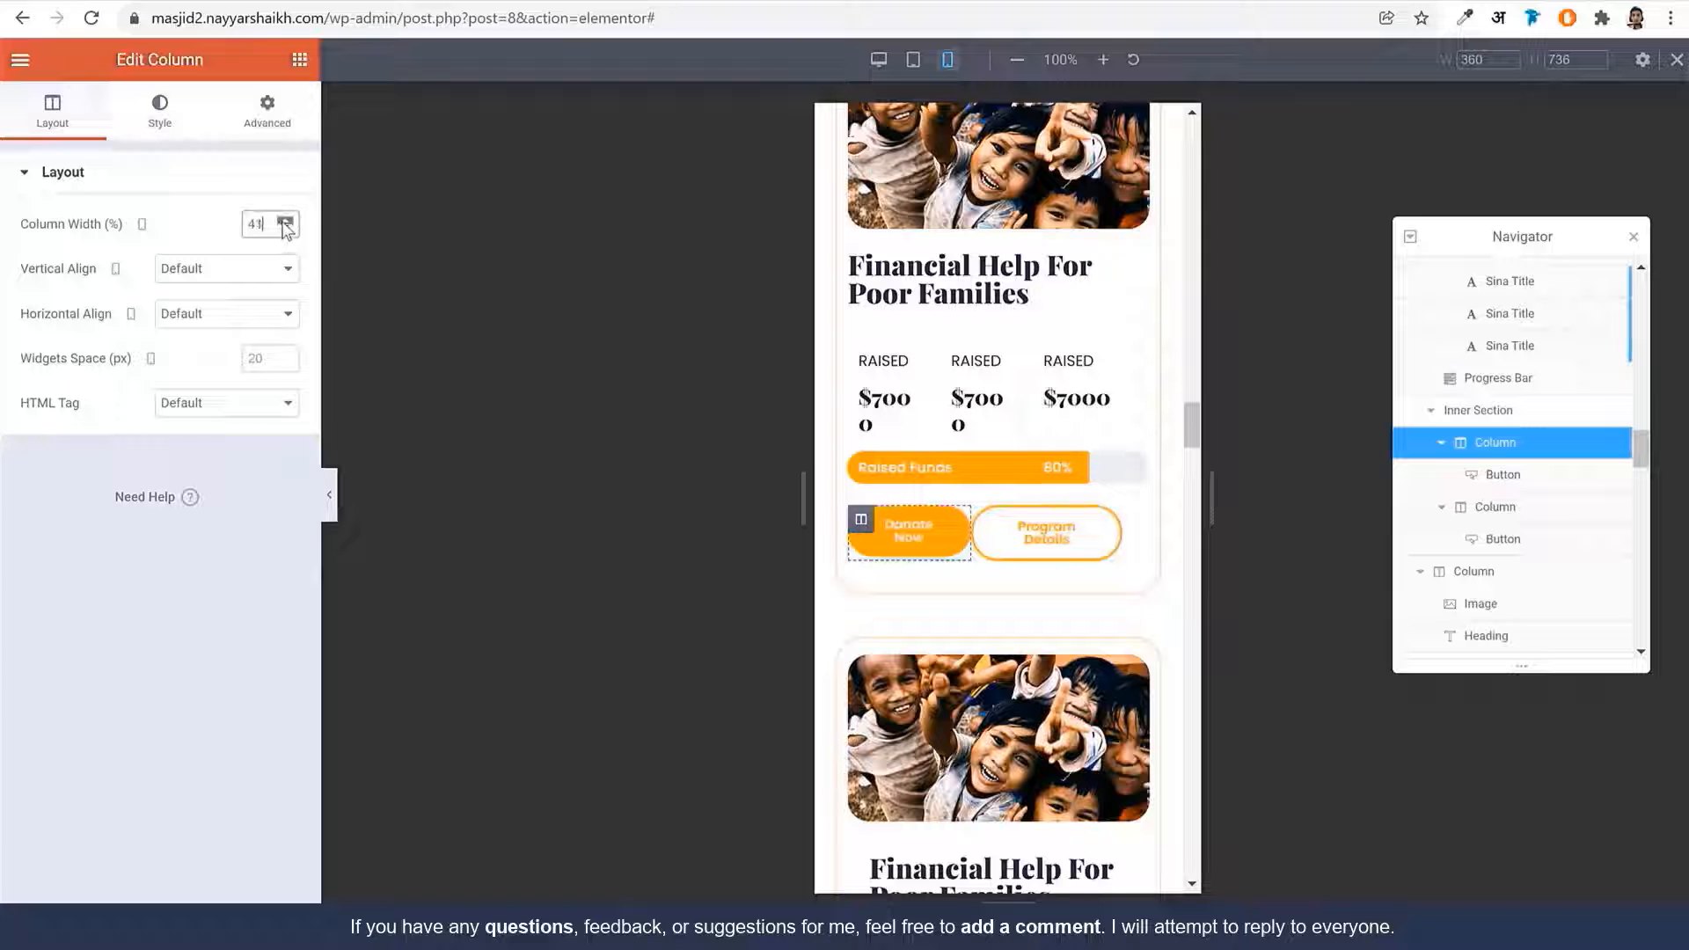
{"action": "left_click", "coordinate": [284, 220]}
{"action": "left_click", "coordinate": [284, 220]}
{"action": "left_click", "coordinate": [284, 220]}
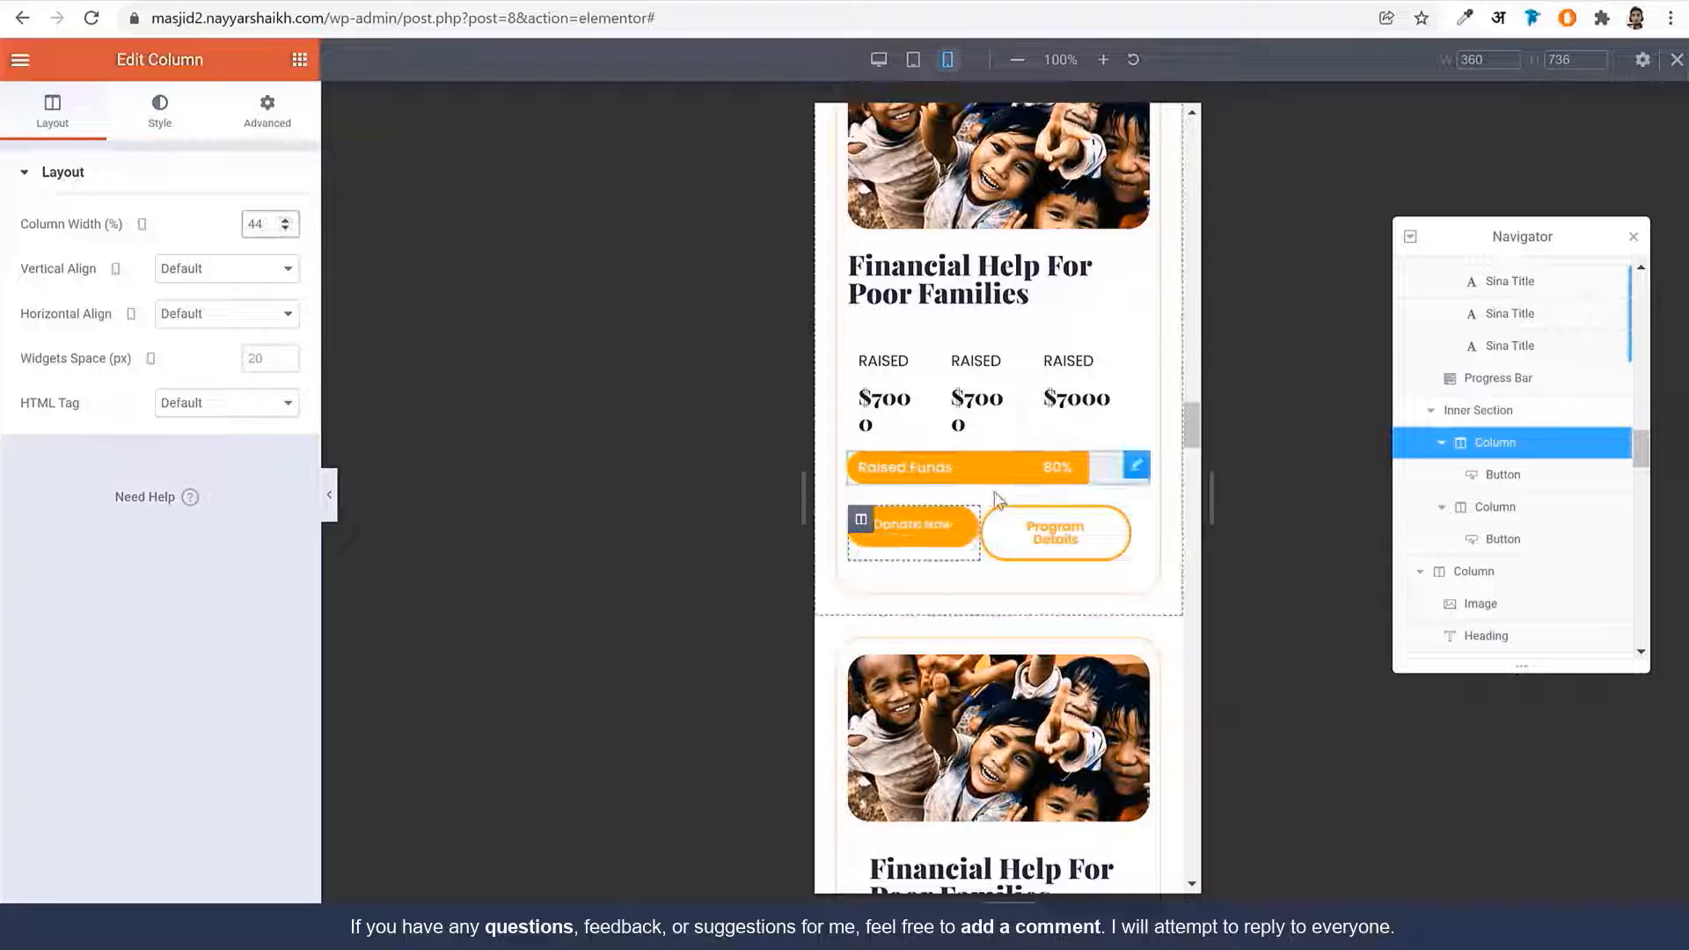
{"action": "left_click", "coordinate": [993, 522]}
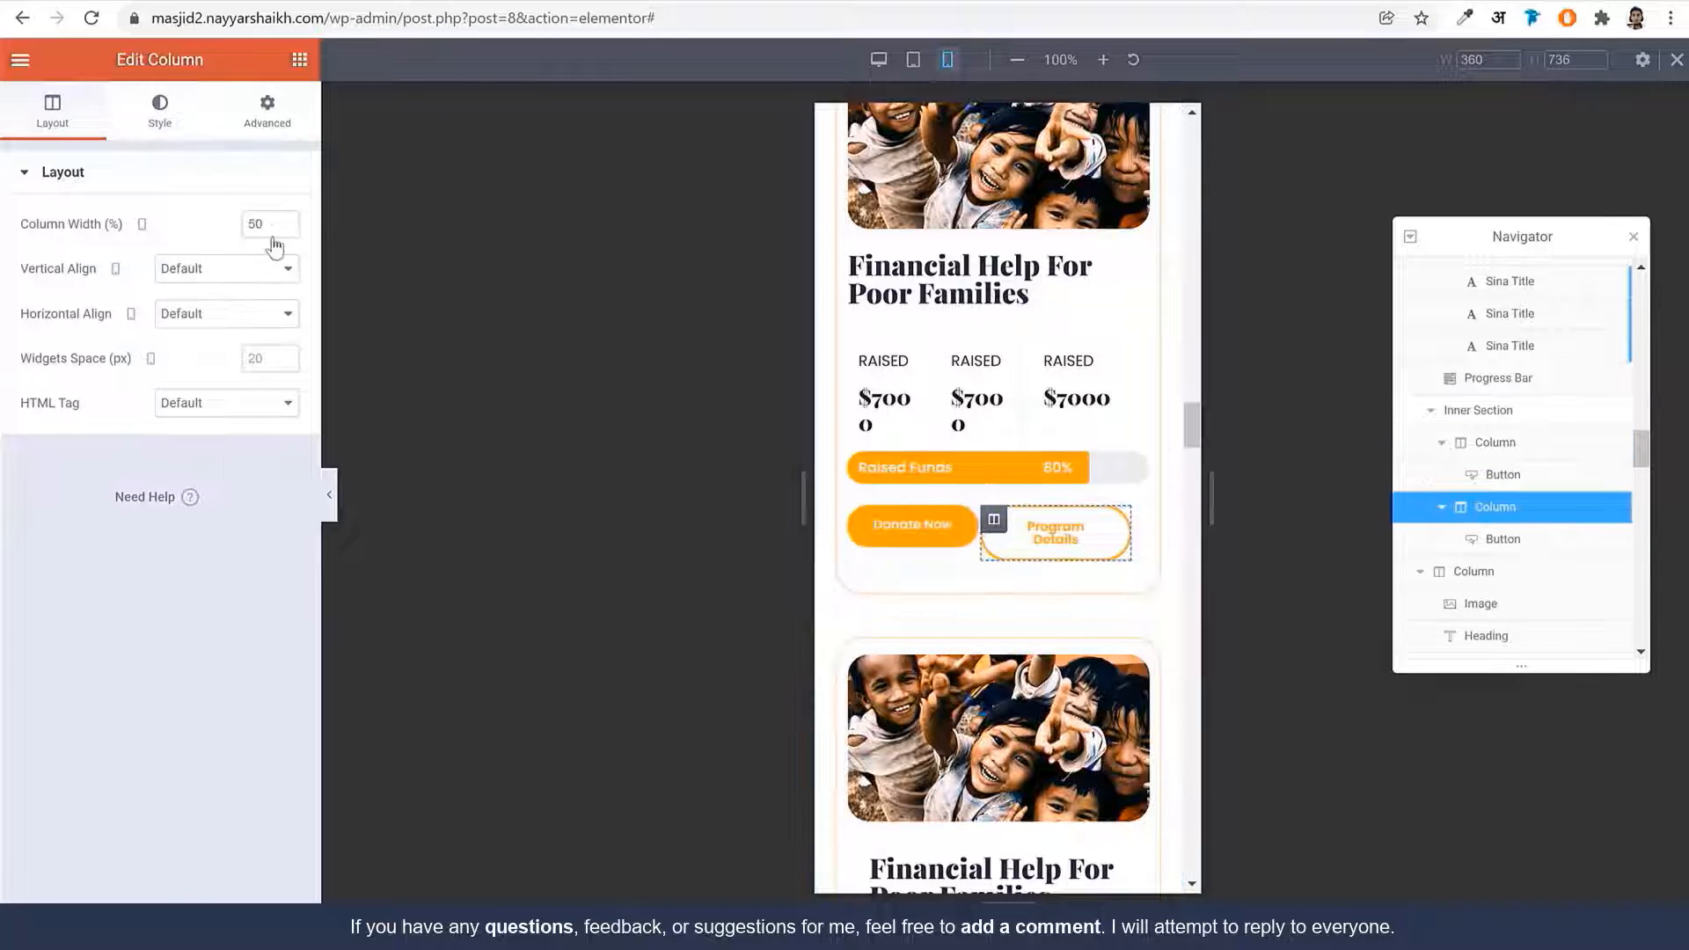
{"action": "type", "text": "56"}
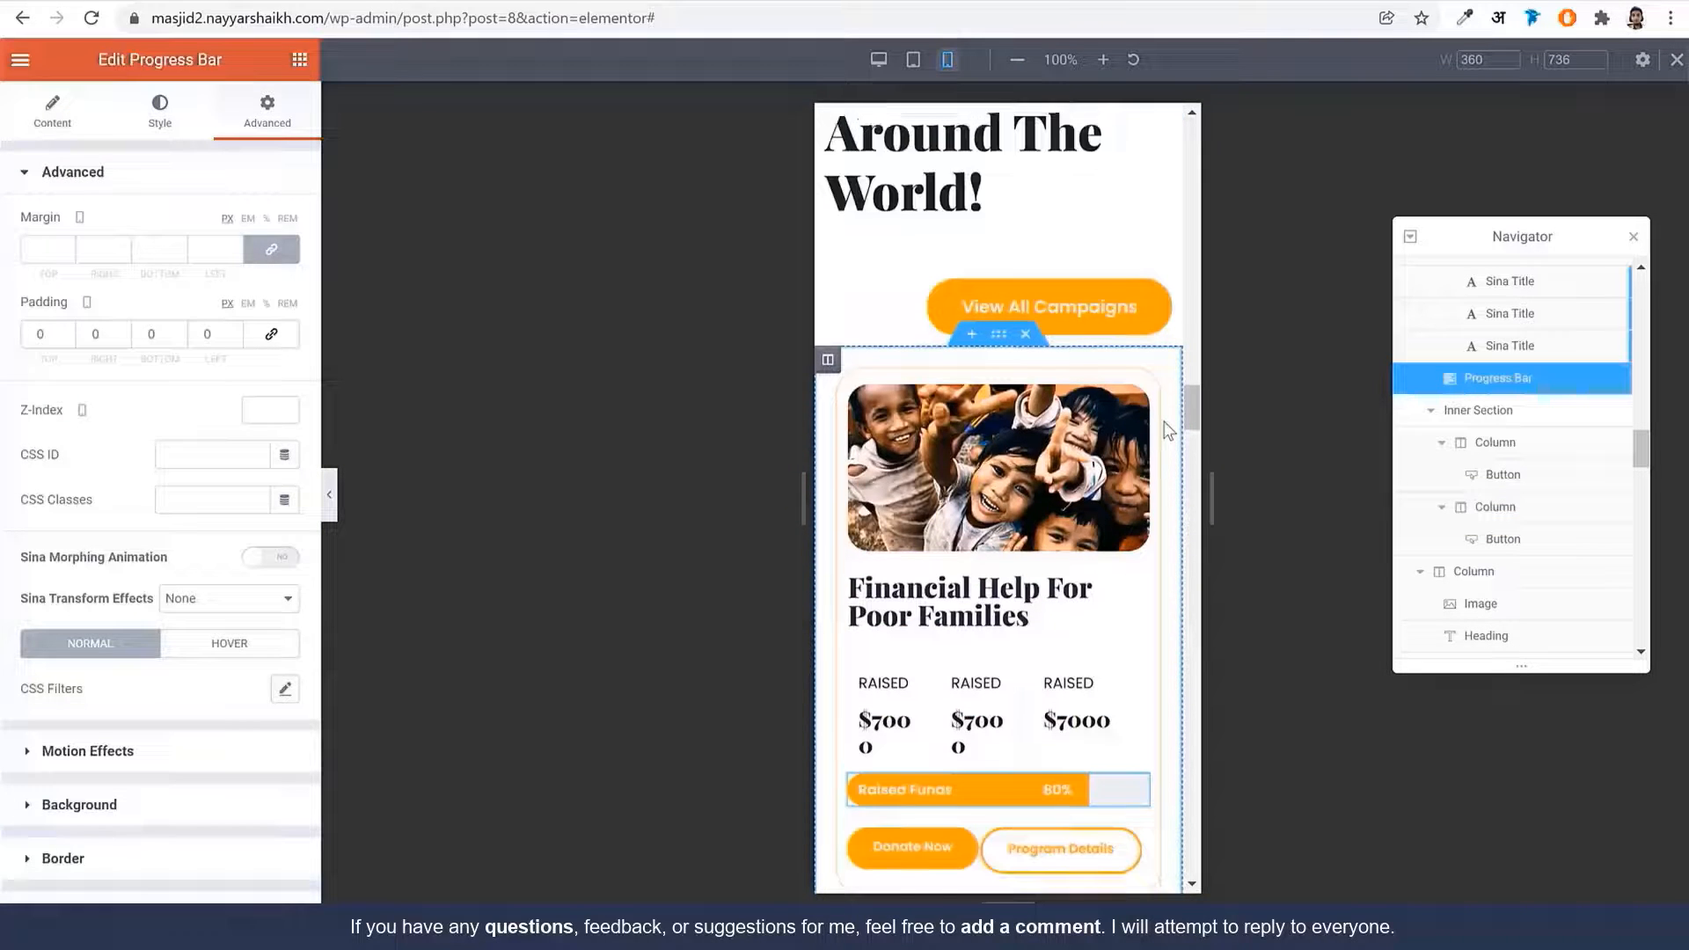
Scroll through the mobile preview to review the page's mobile layout
{"action": "scroll", "coordinate": [1168, 430], "scroll_direction": "down", "scroll_amount": 1}
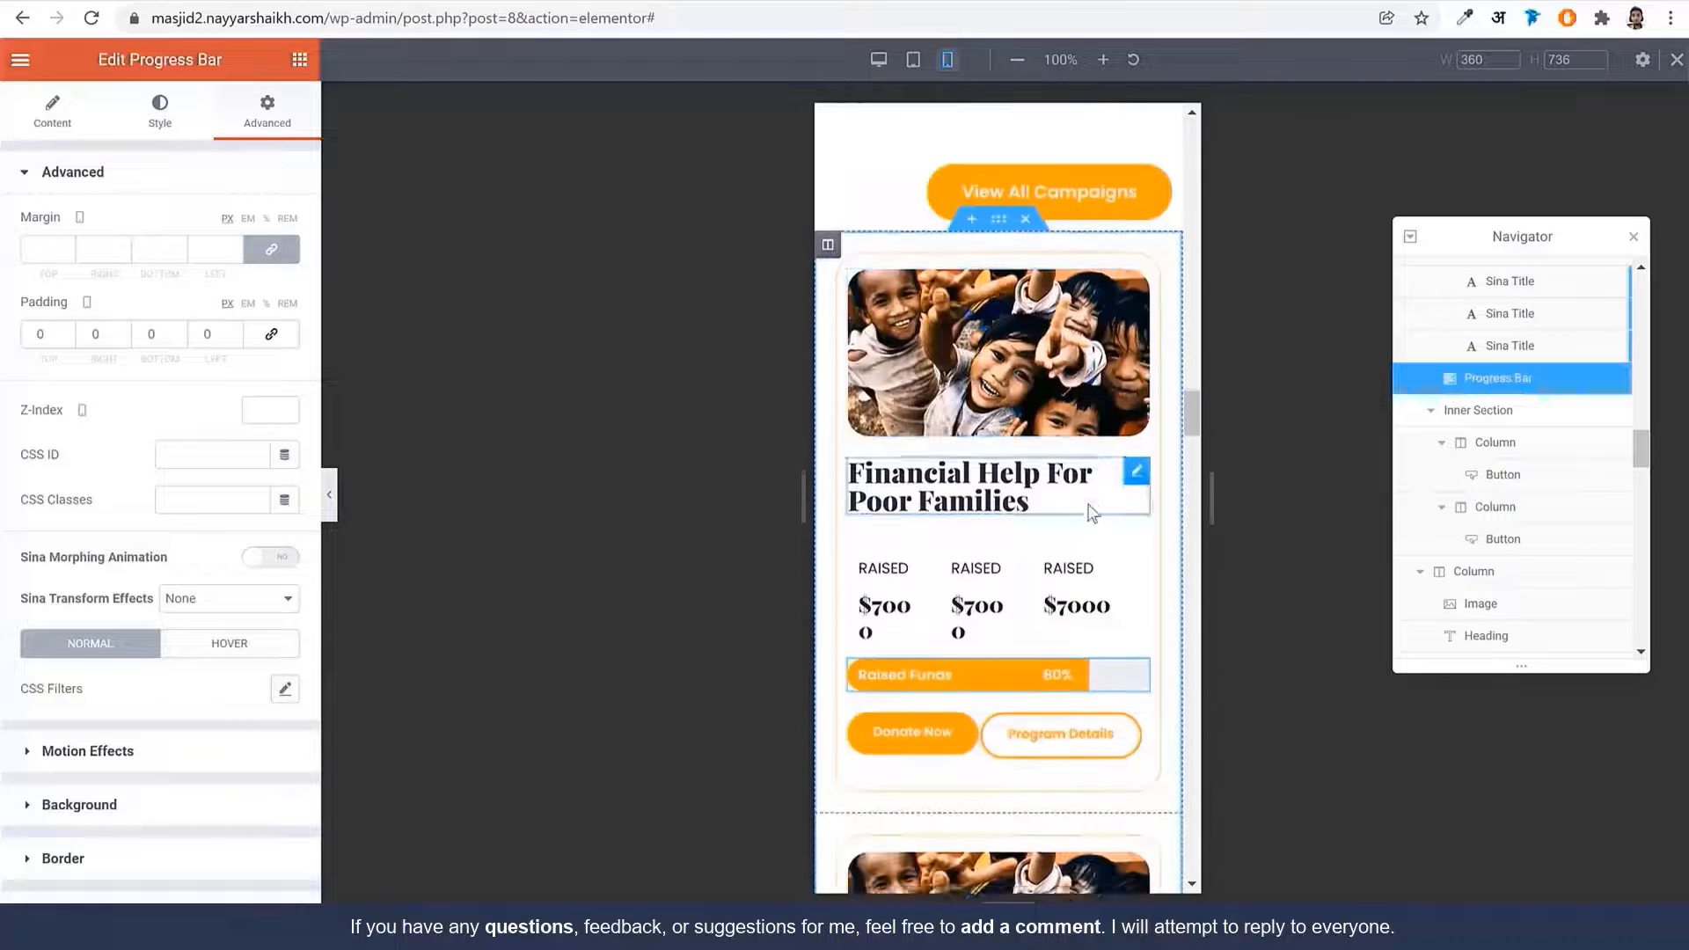
{"action": "scroll", "coordinate": [1091, 513], "scroll_direction": "up", "scroll_amount": 1}
{"action": "scroll", "coordinate": [1055, 563], "scroll_direction": "down", "scroll_amount": 2}
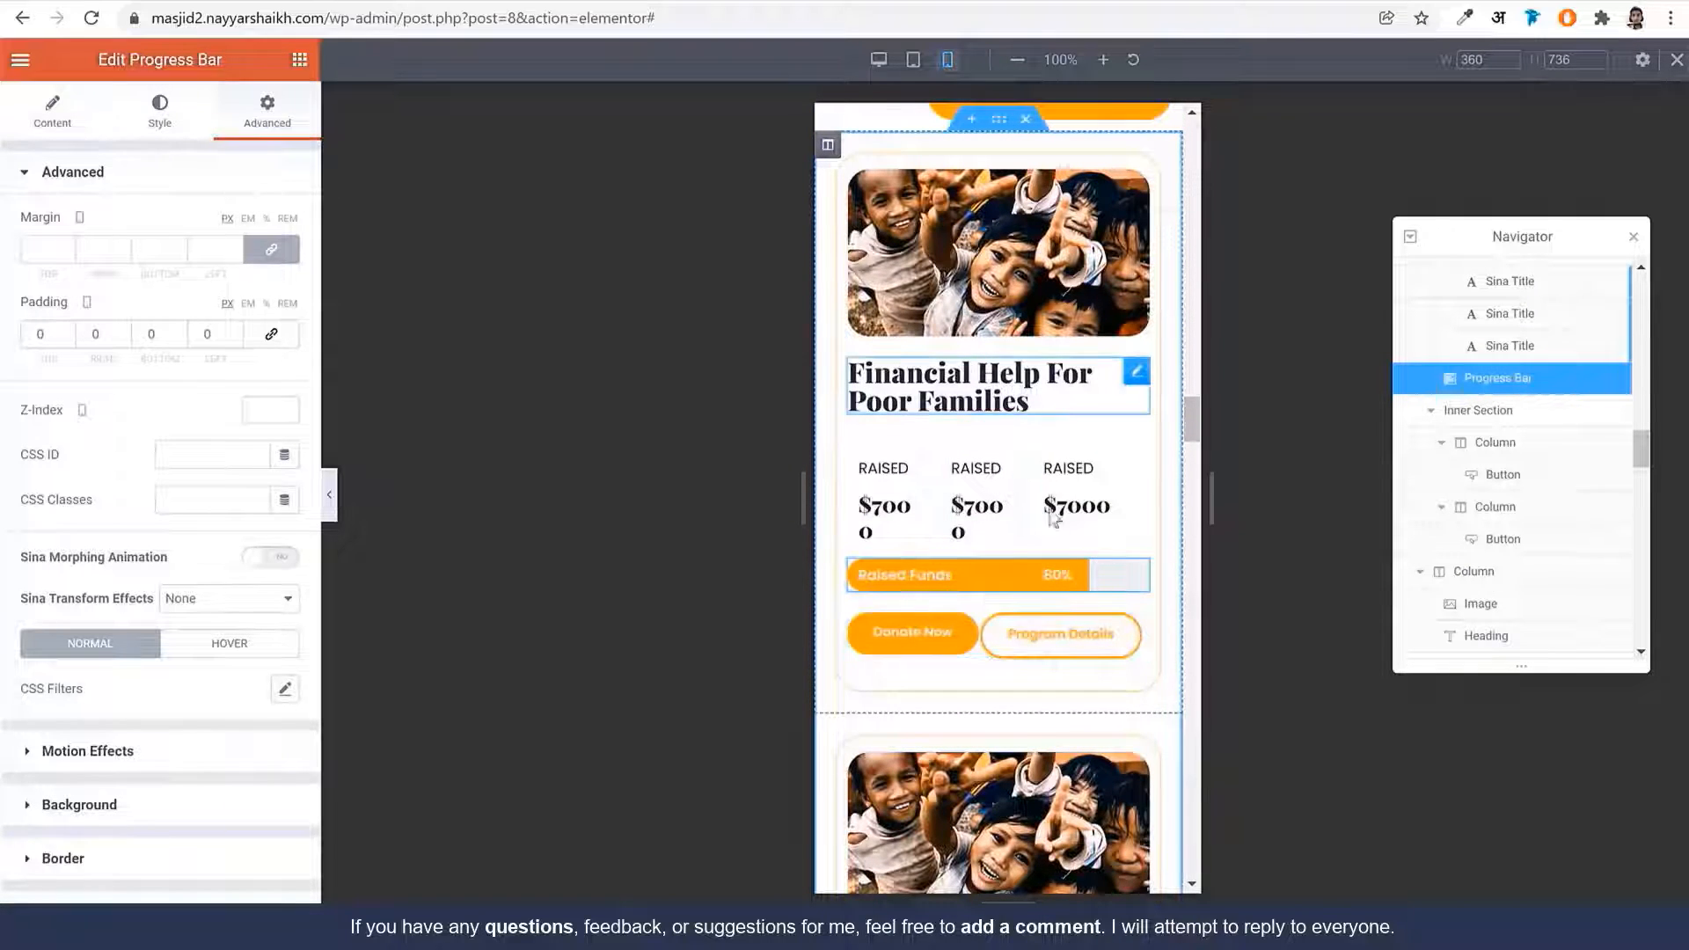
{"action": "scroll", "coordinate": [1055, 521], "scroll_direction": "up", "scroll_amount": 1}
{"action": "scroll", "coordinate": [1110, 620], "scroll_direction": "down", "scroll_amount": 8}
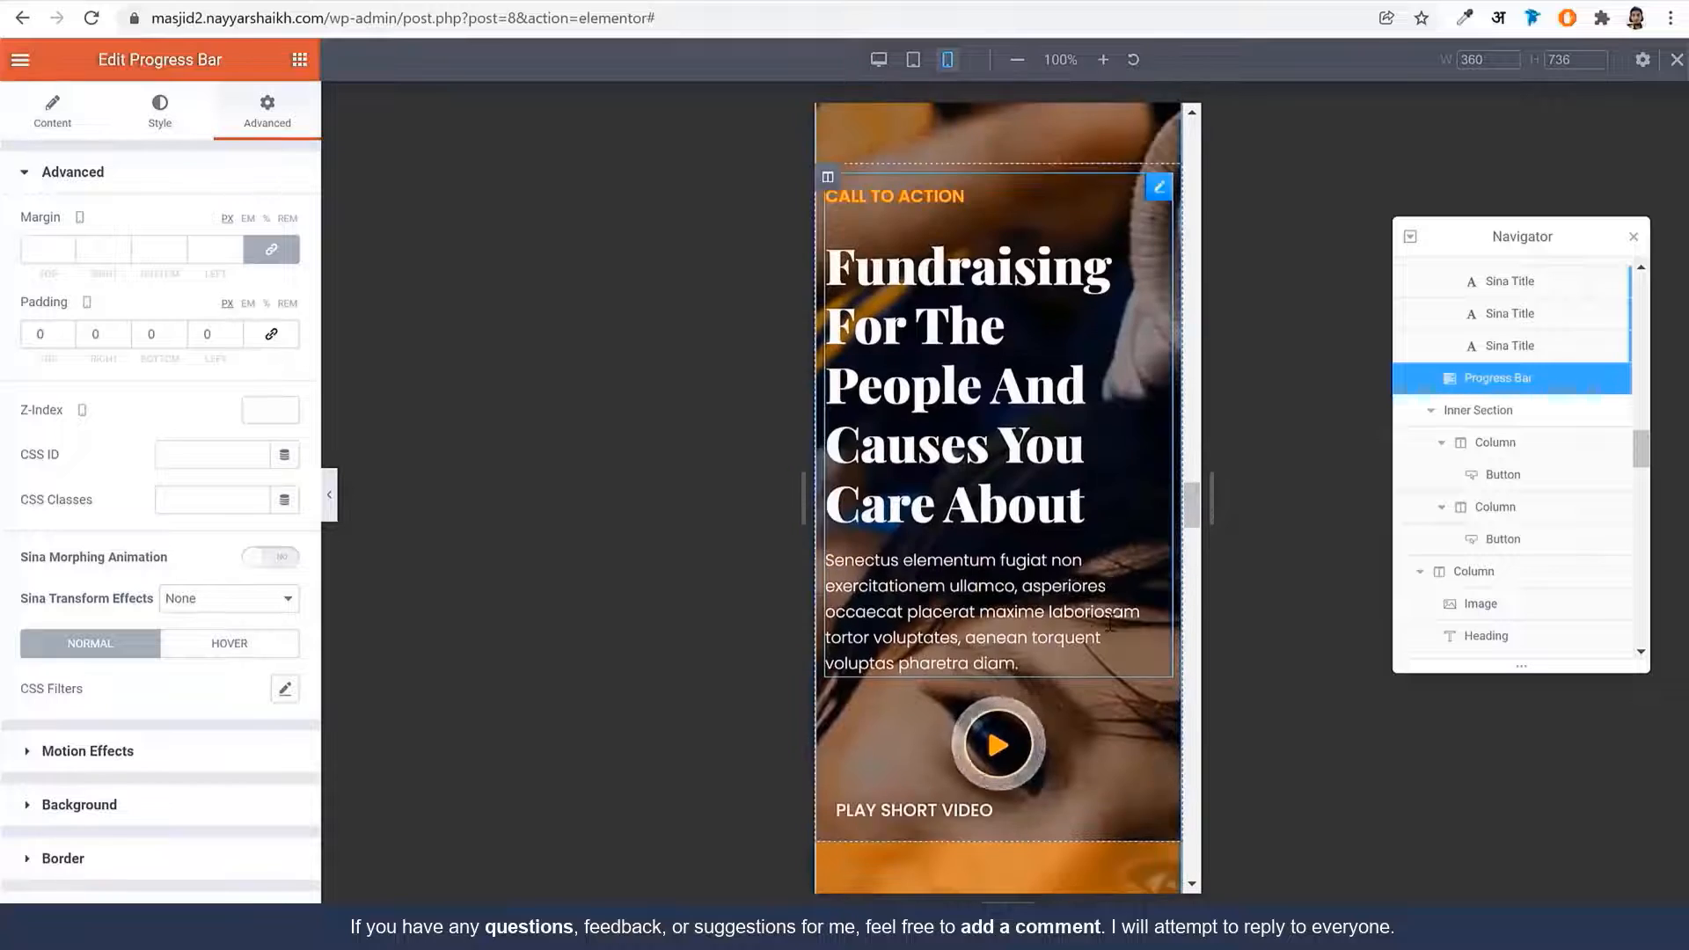
{"action": "scroll", "coordinate": [1110, 622], "scroll_direction": "down", "scroll_amount": 10}
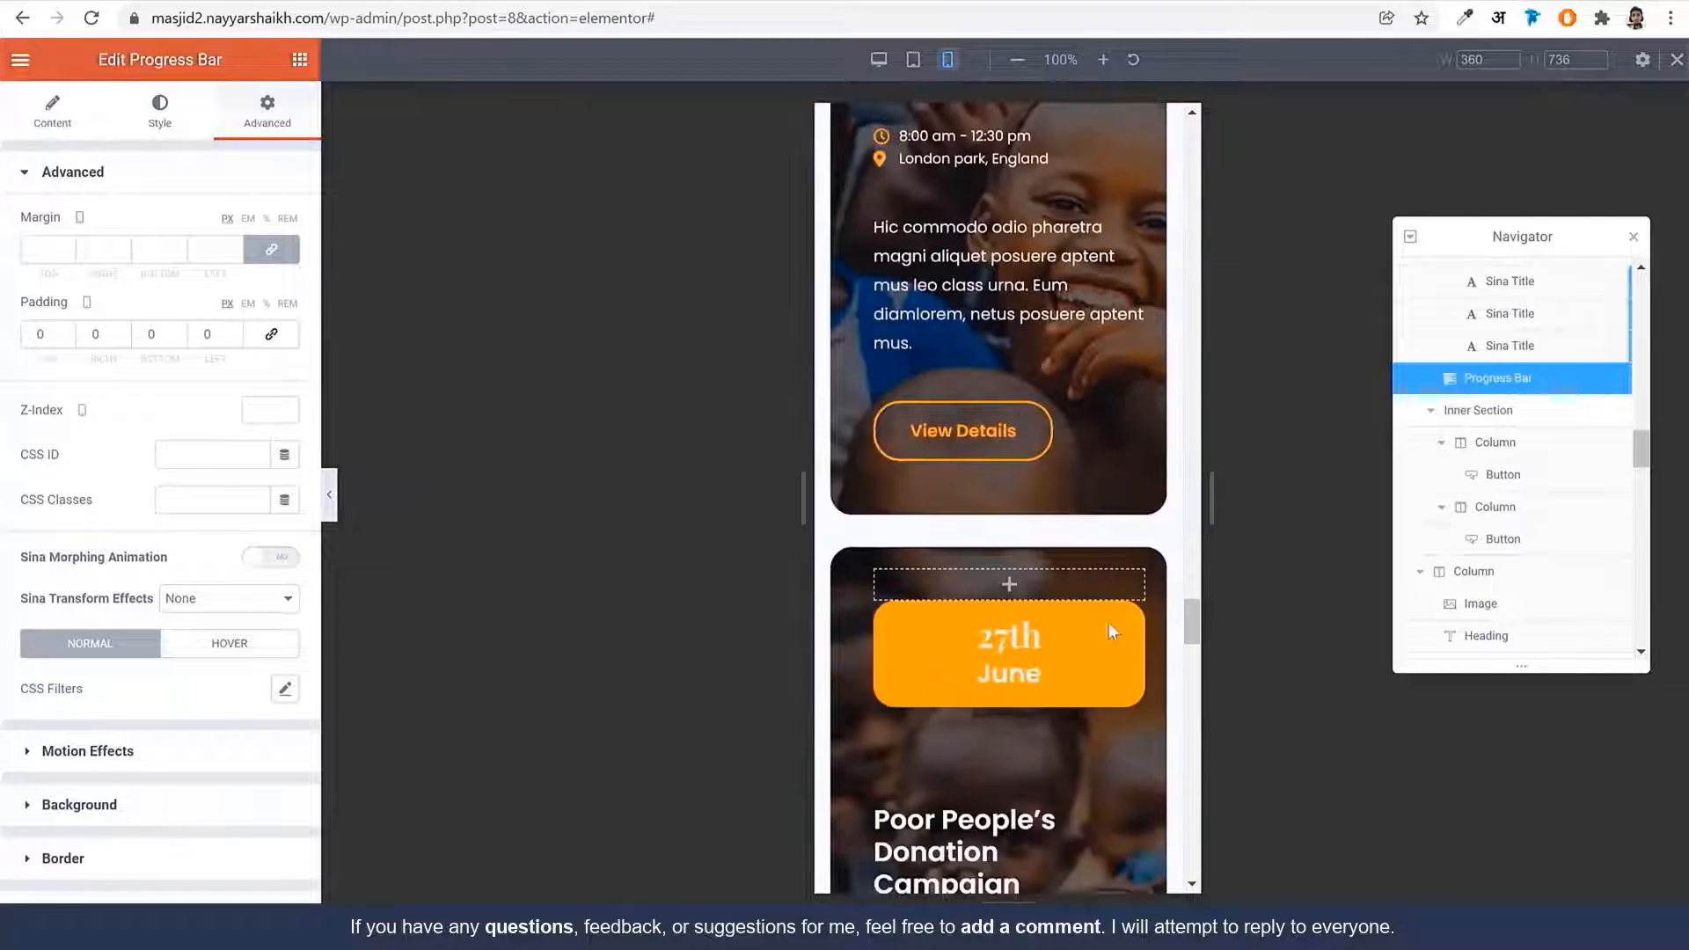
{"action": "scroll", "coordinate": [1108, 621], "scroll_direction": "down", "scroll_amount": 10}
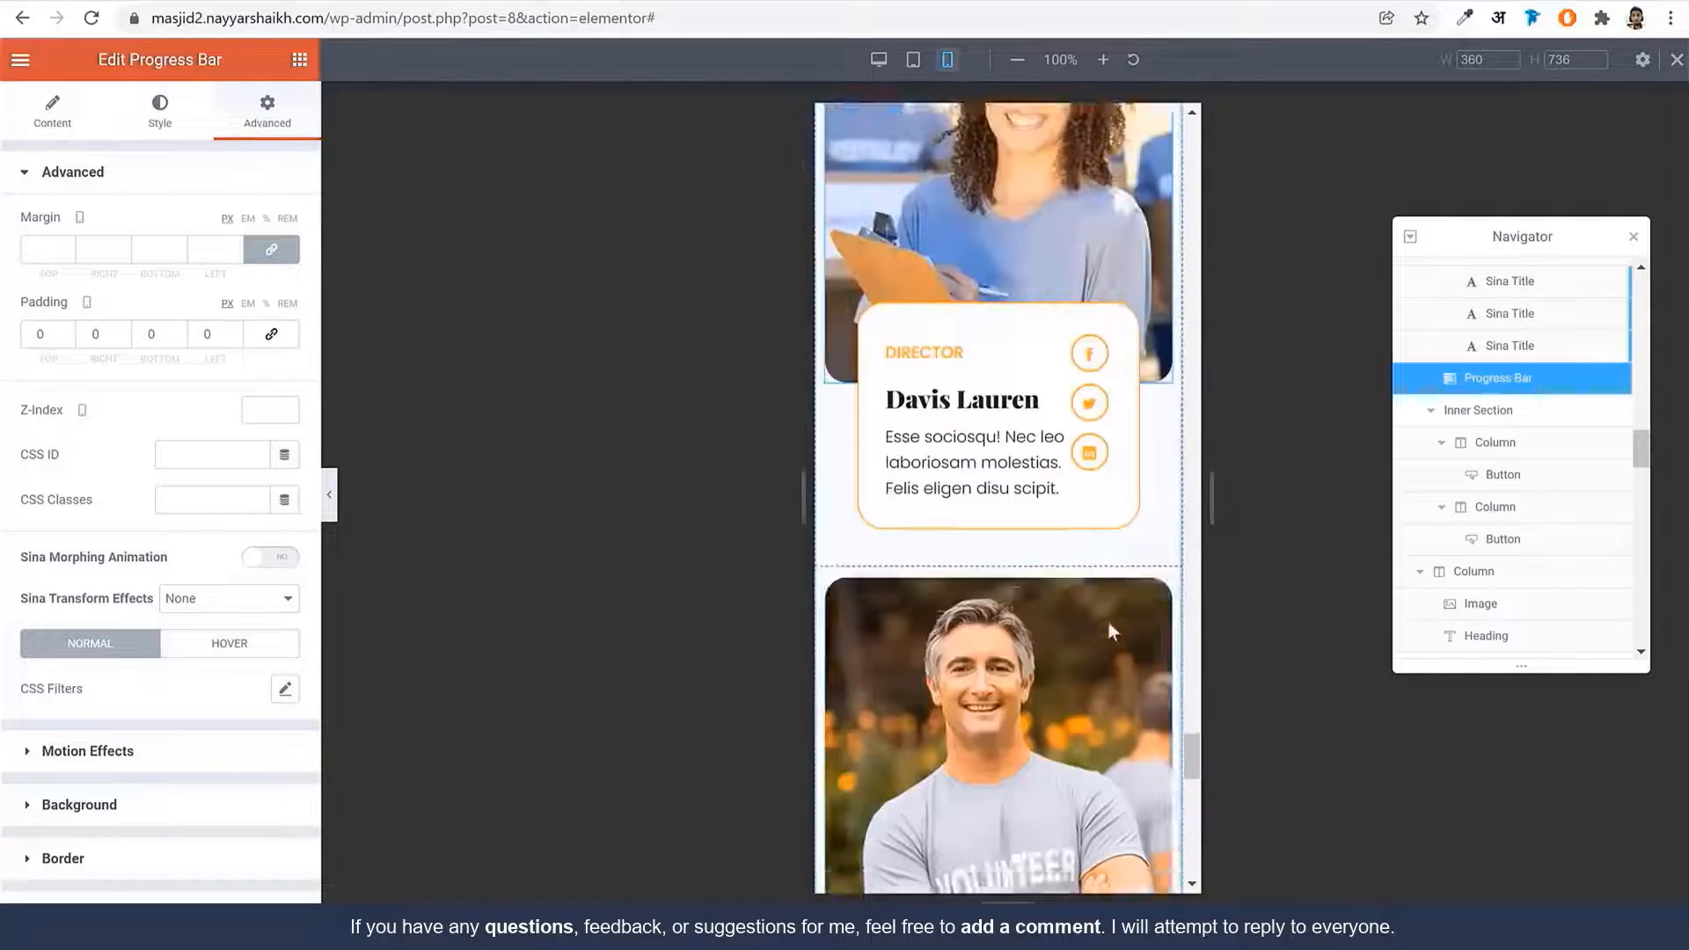
{"action": "scroll", "coordinate": [1107, 620], "scroll_direction": "down", "scroll_amount": 5}
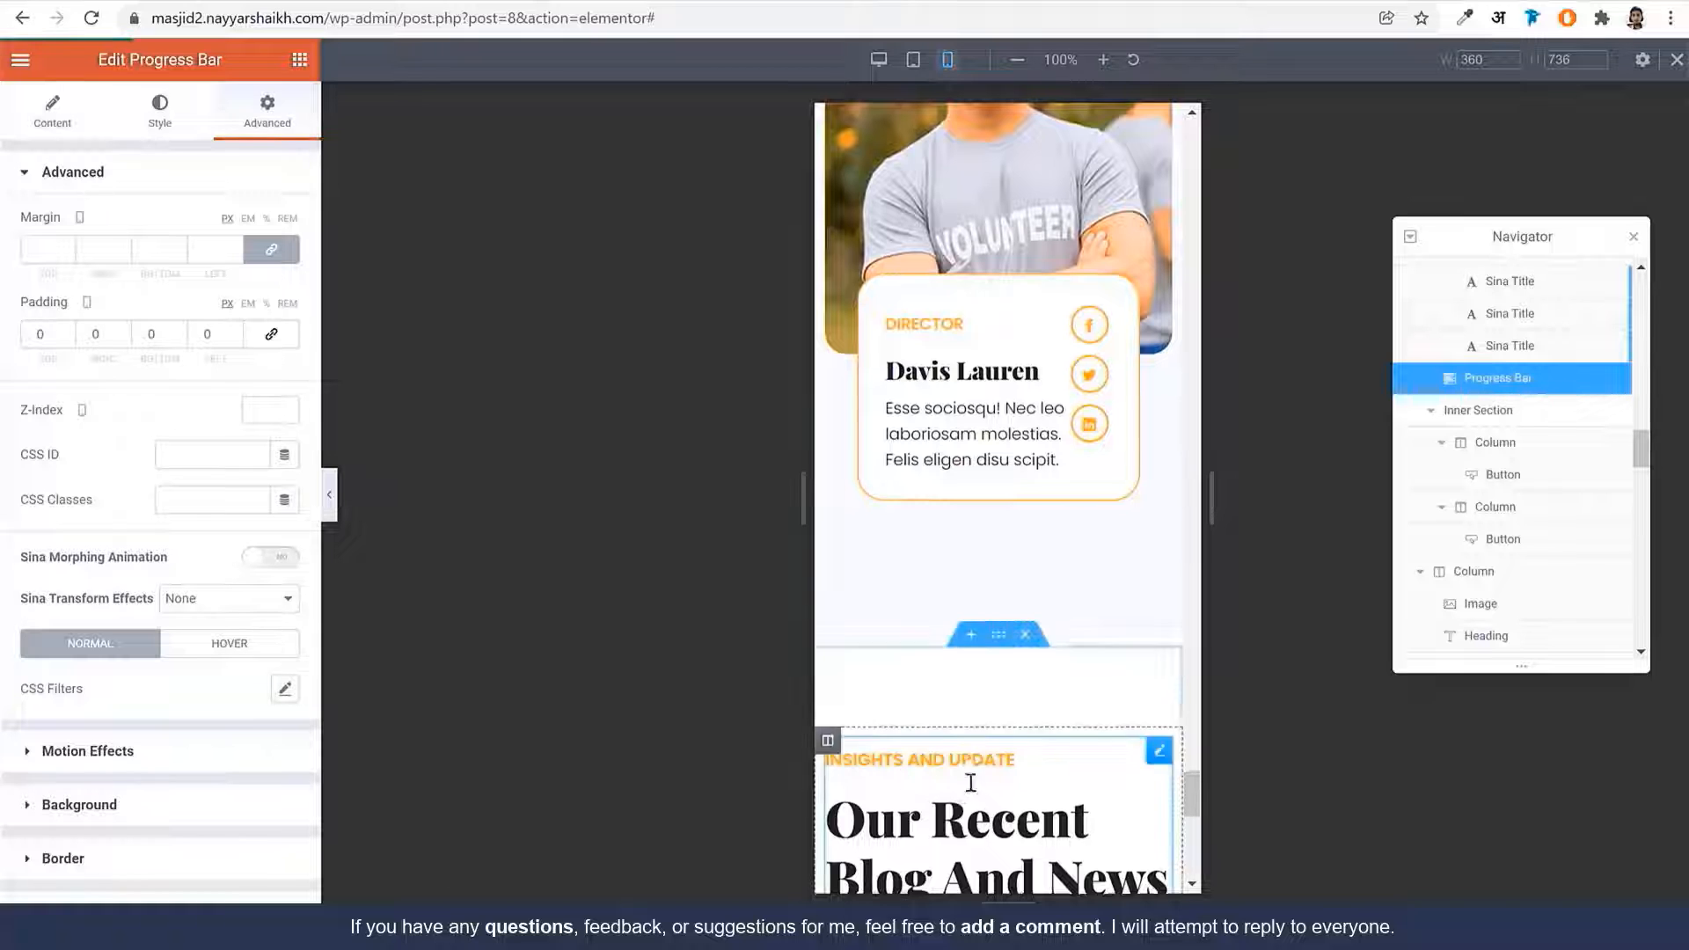
{"action": "scroll", "coordinate": [989, 777], "scroll_direction": "up", "scroll_amount": 10}
{"action": "scroll", "coordinate": [1145, 654], "scroll_direction": "up", "scroll_amount": 15}
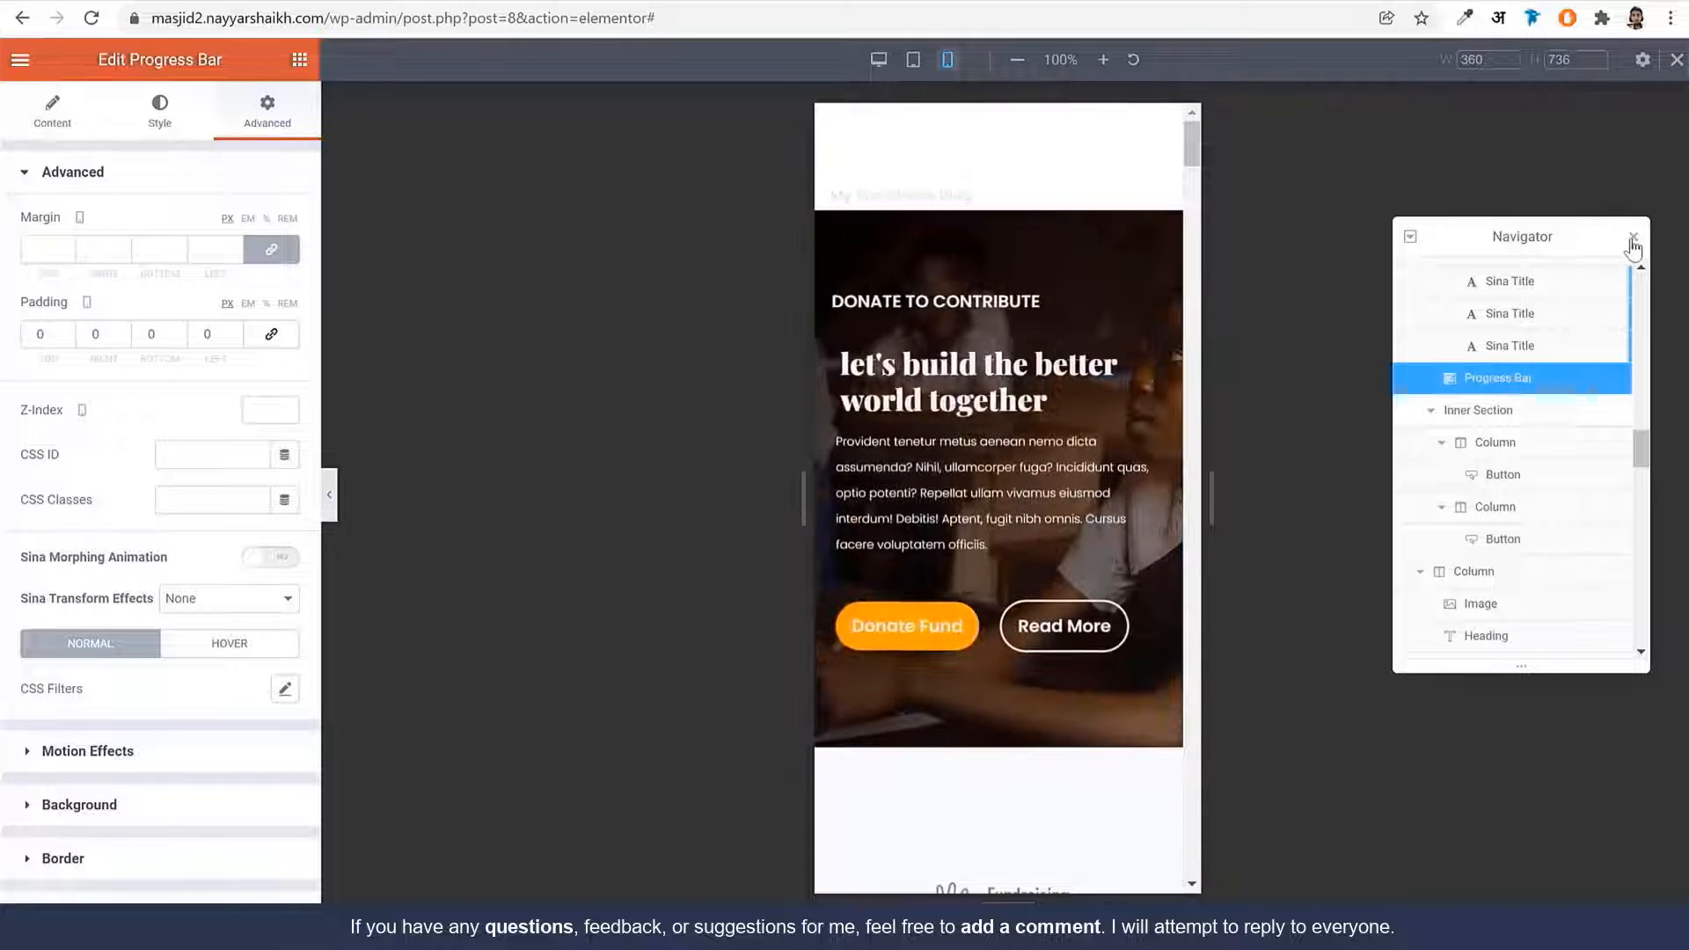
Close the Navigator, return the preview to desktop width, and select the editor part of the URL
{"action": "left_click", "coordinate": [1633, 236]}
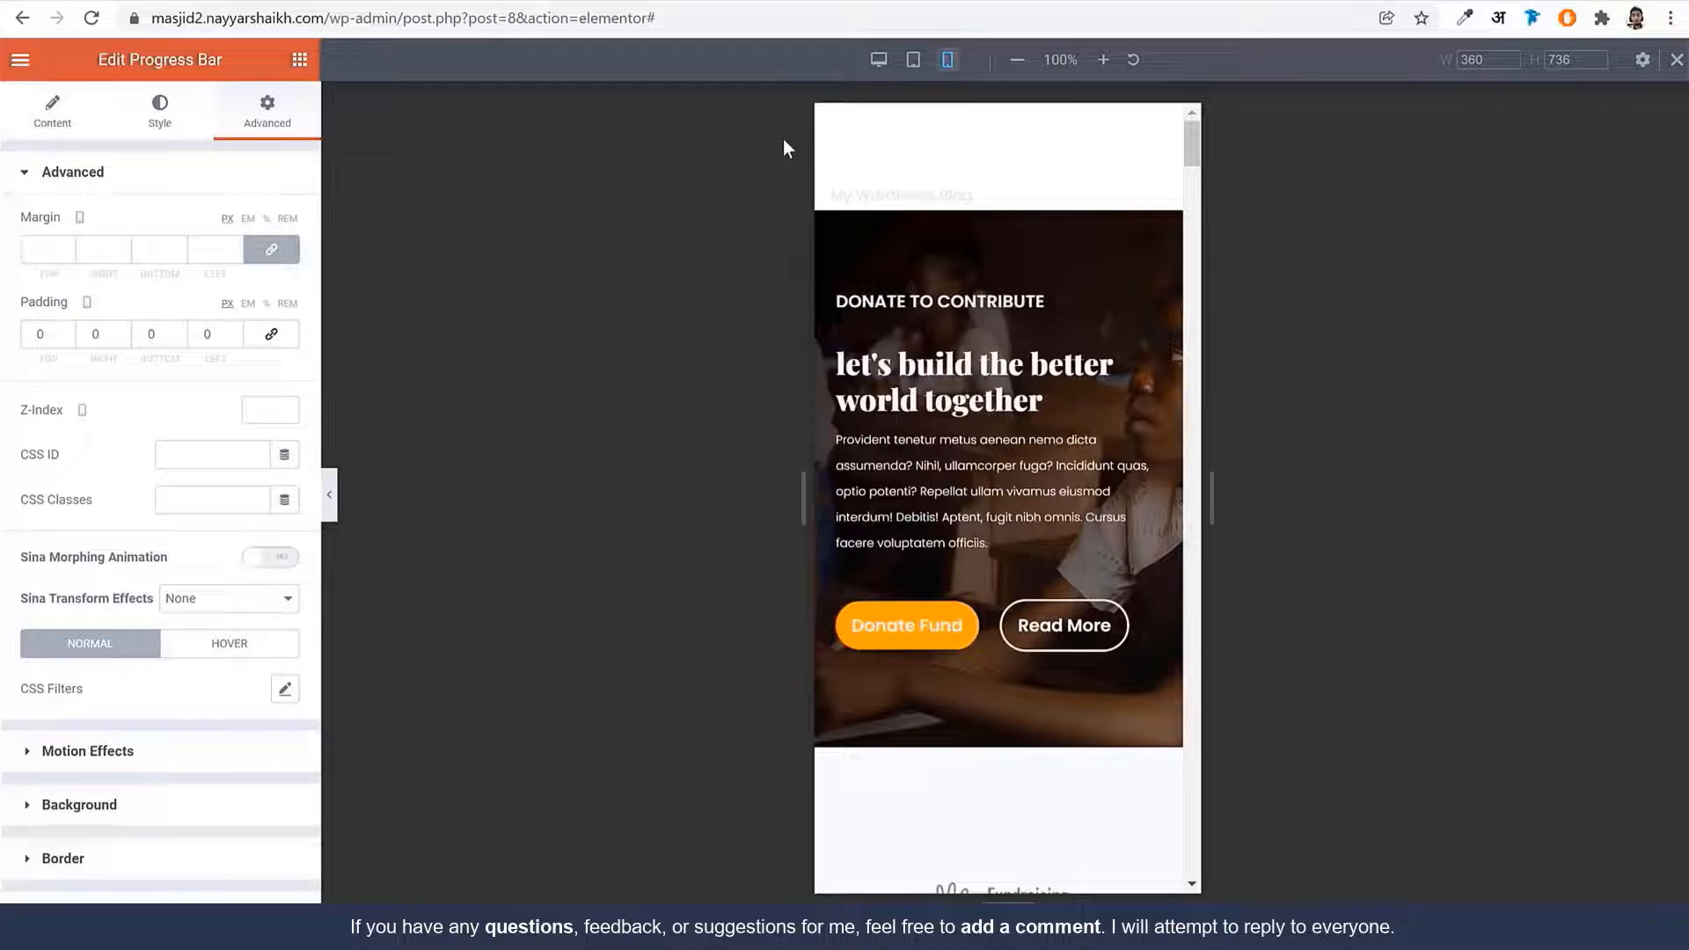
{"action": "left_click", "coordinate": [879, 59]}
{"action": "scroll", "coordinate": [1345, 499], "scroll_direction": "up", "scroll_amount": 10}
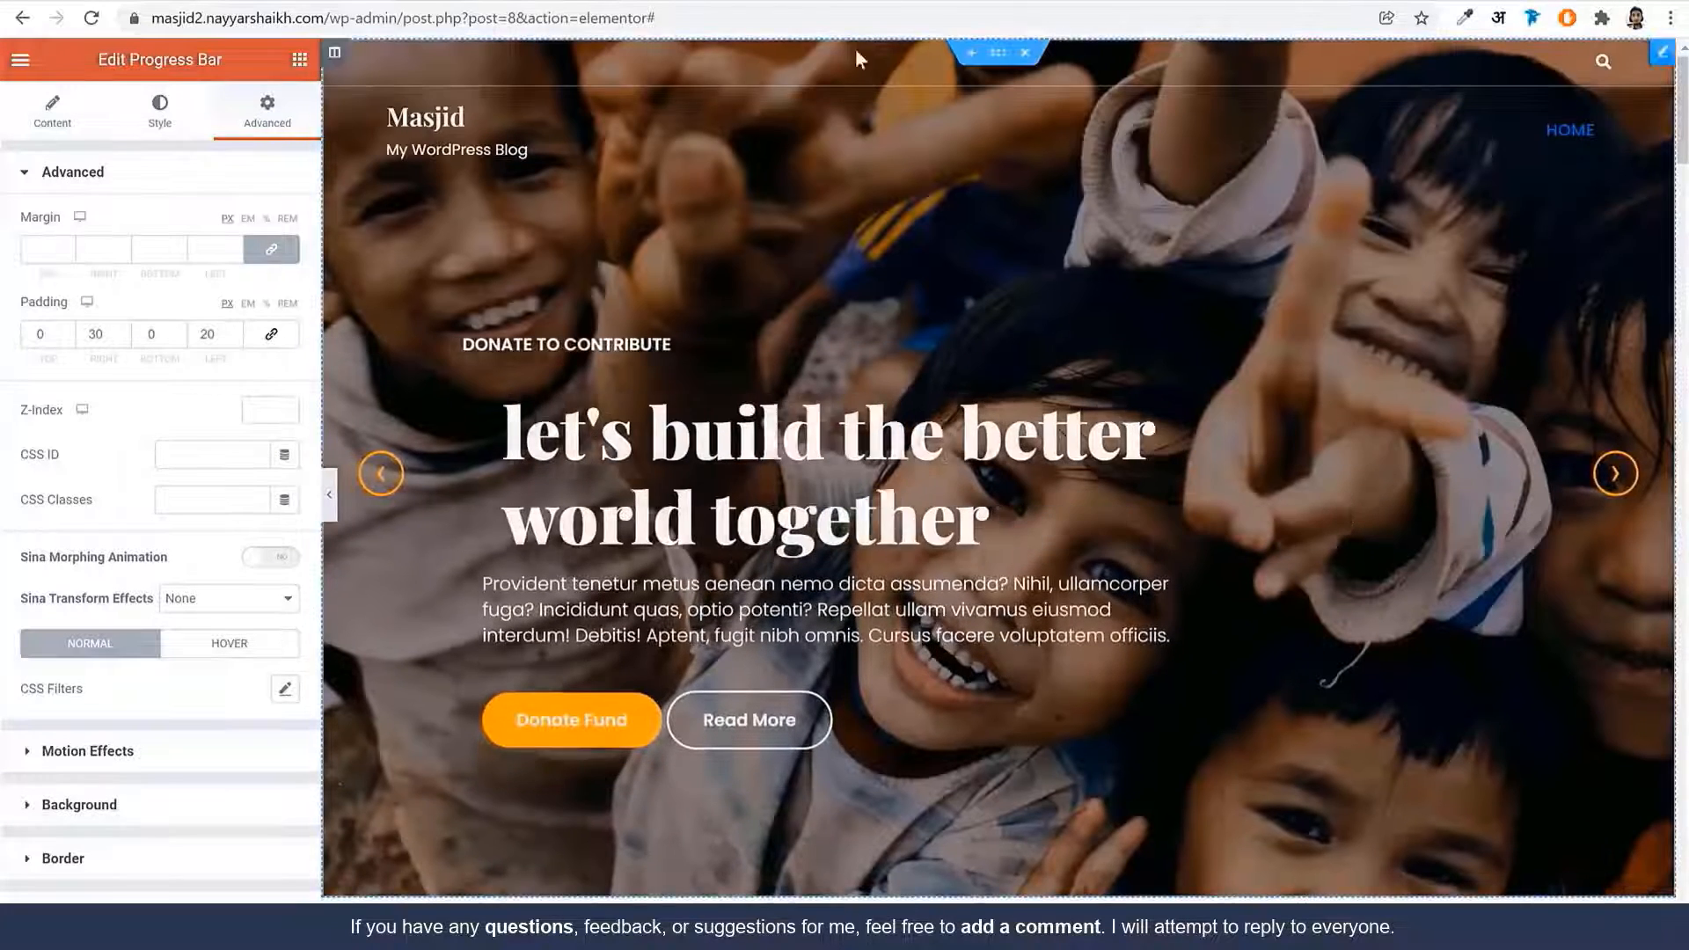
{"action": "left_click_drag", "start_coordinate": [402, 18], "coordinate": [1291, 155]}
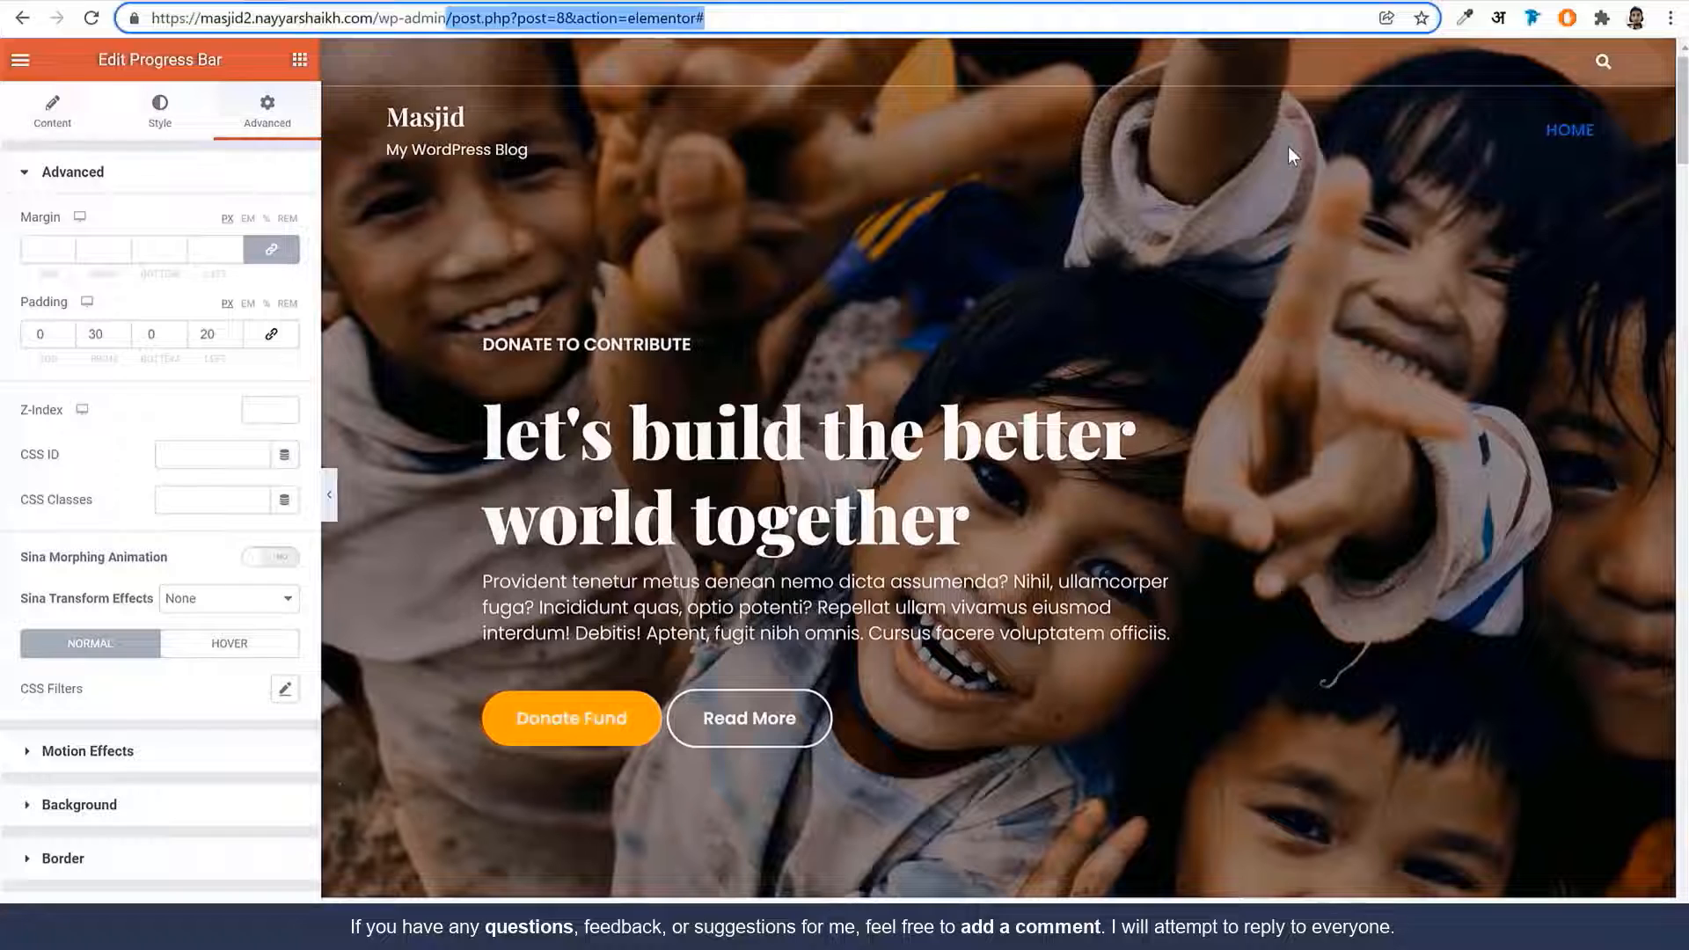
Trim the address to /wp-admin to load the dashboard and open Pages
{"action": "key", "text": "BackSpace"}
{"action": "key", "text": "Return"}
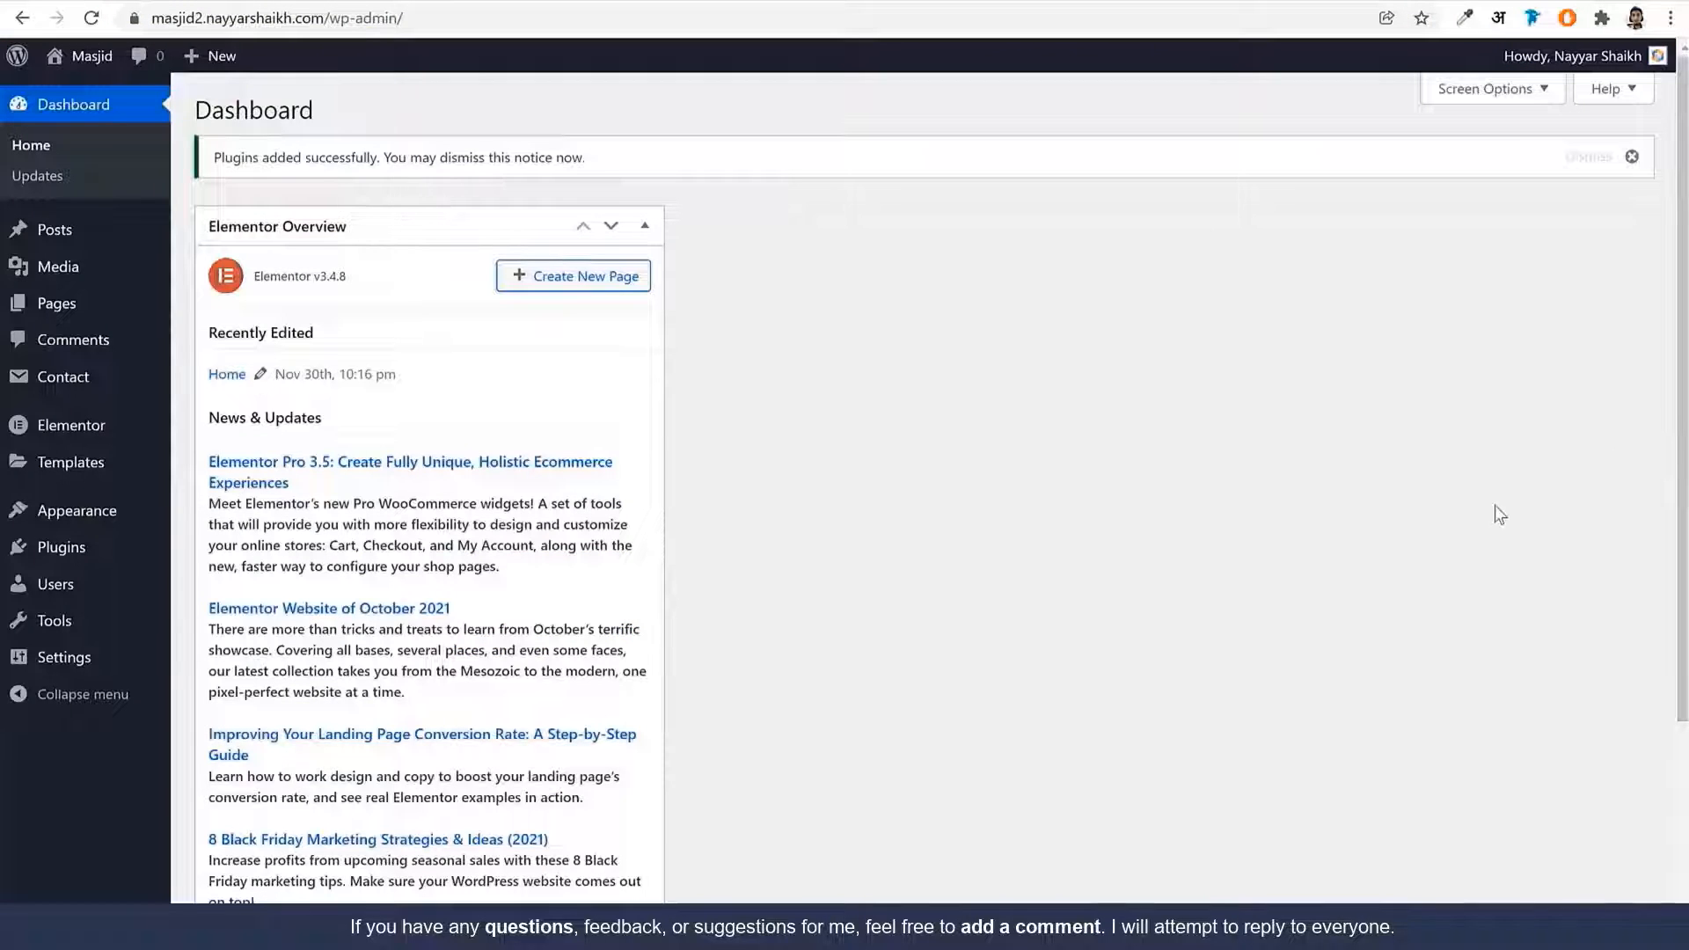
{"action": "left_click", "coordinate": [27, 303]}
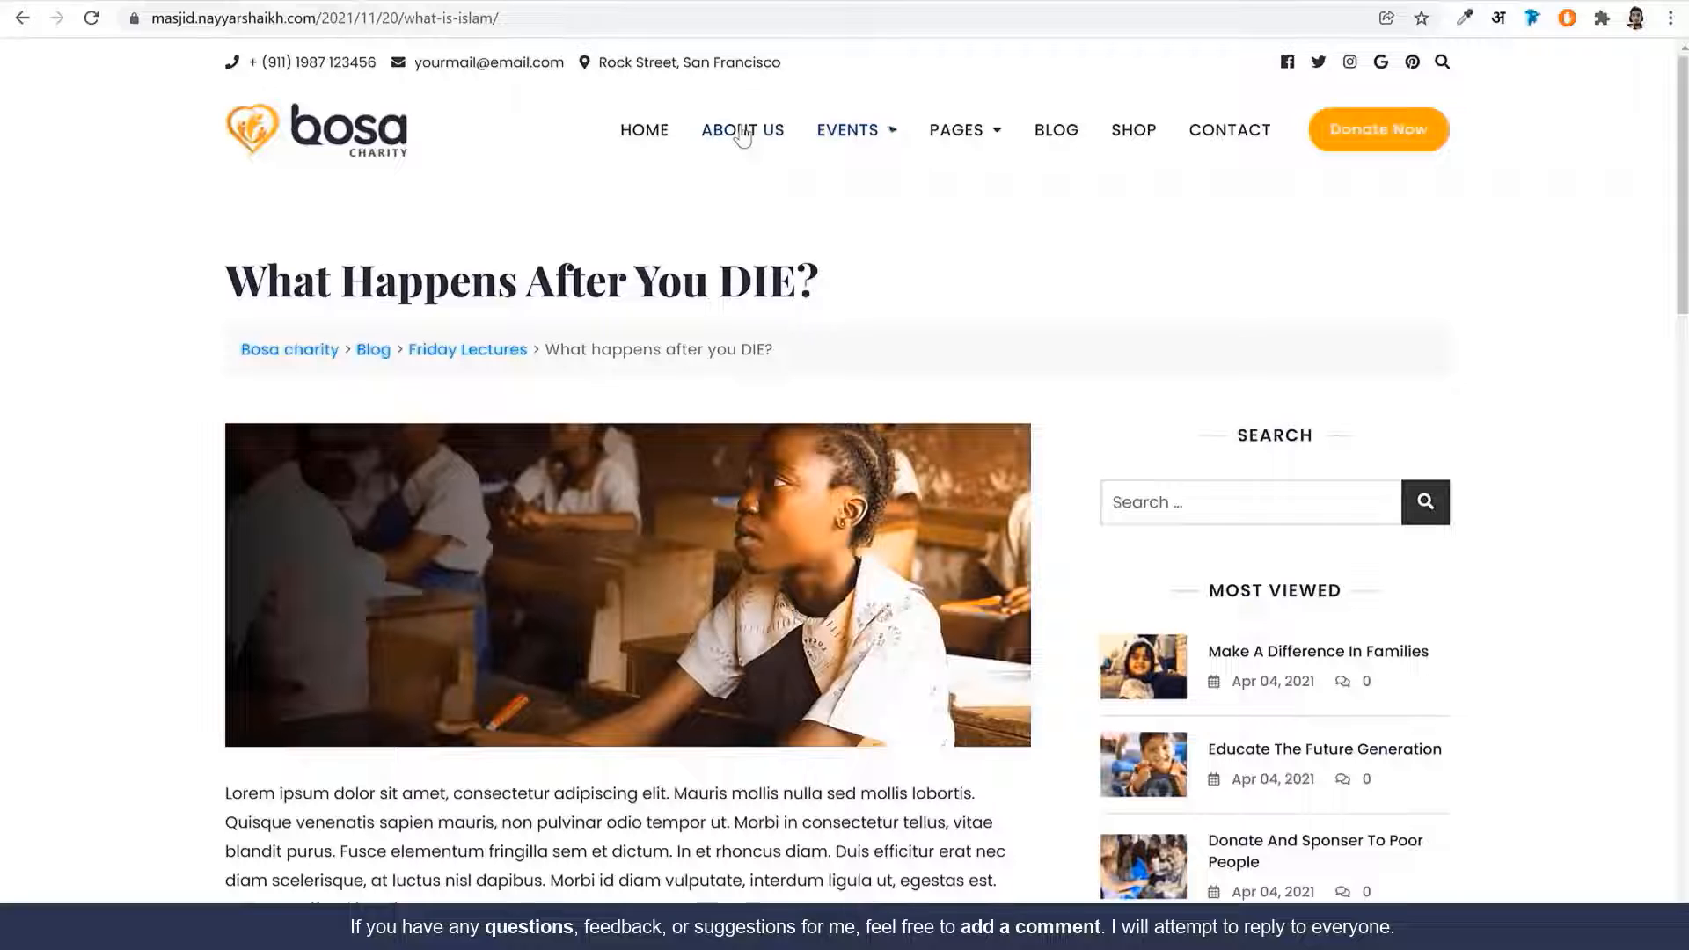
Look over the demo site's Campaign List page for reference
{"action": "mouse_move", "coordinate": [967, 132]}
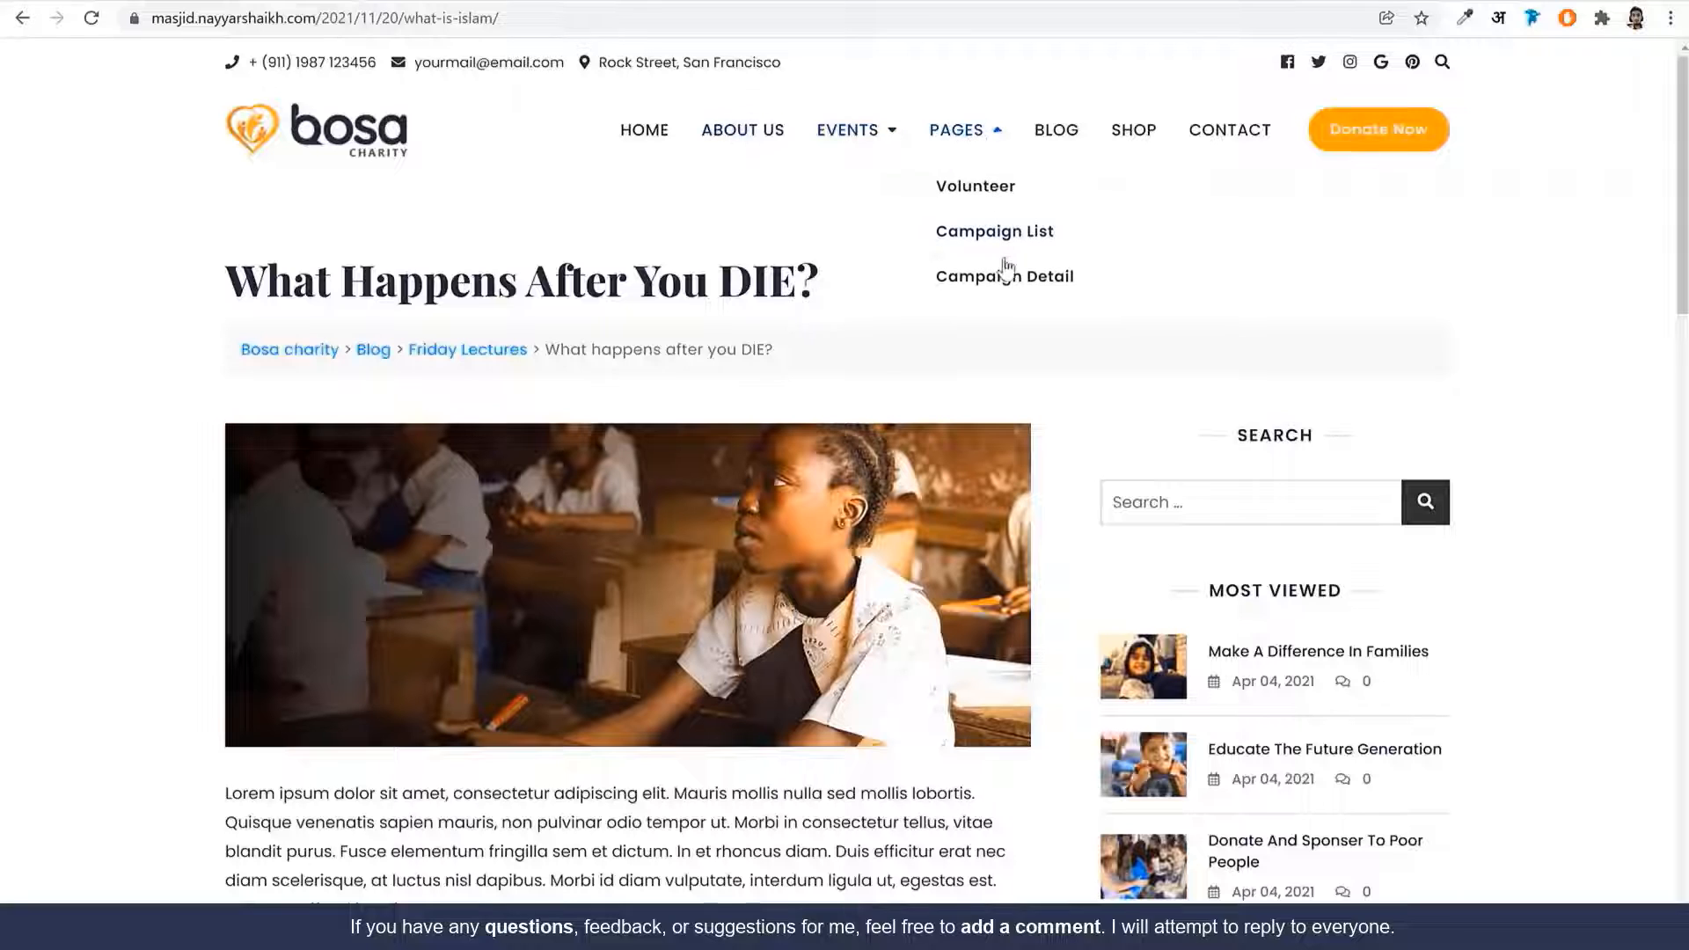
{"action": "left_click", "coordinate": [1097, 217]}
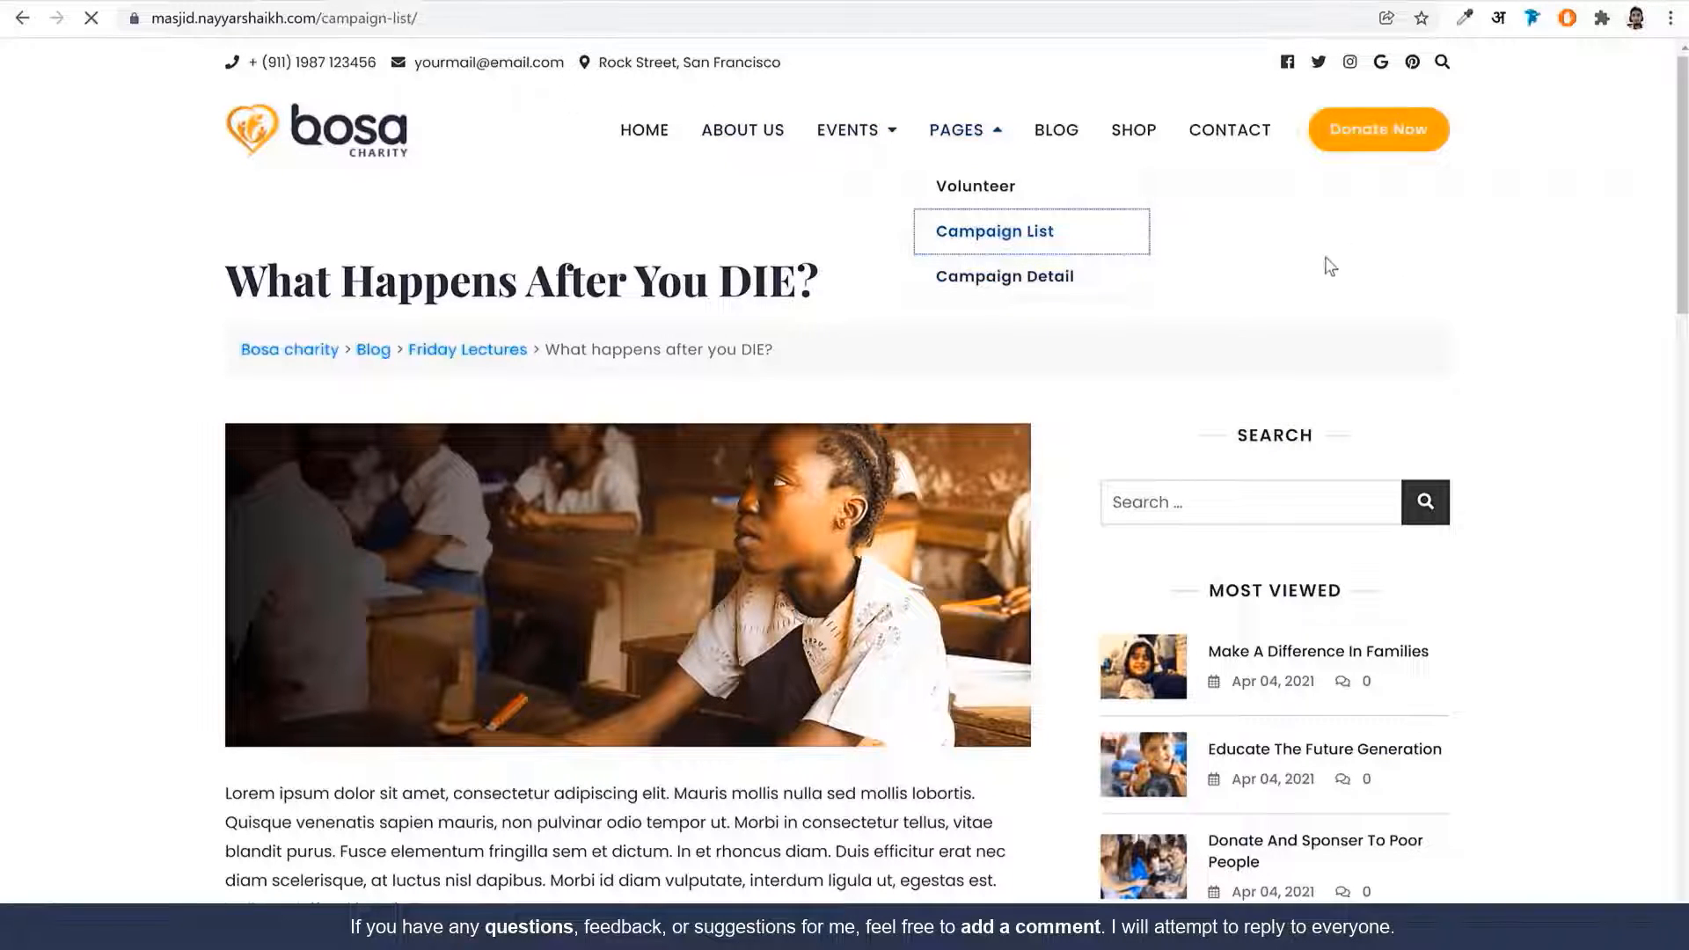
{"action": "scroll", "coordinate": [1505, 454], "scroll_direction": "down", "scroll_amount": 5}
{"action": "scroll", "coordinate": [1506, 454], "scroll_direction": "down", "scroll_amount": 10}
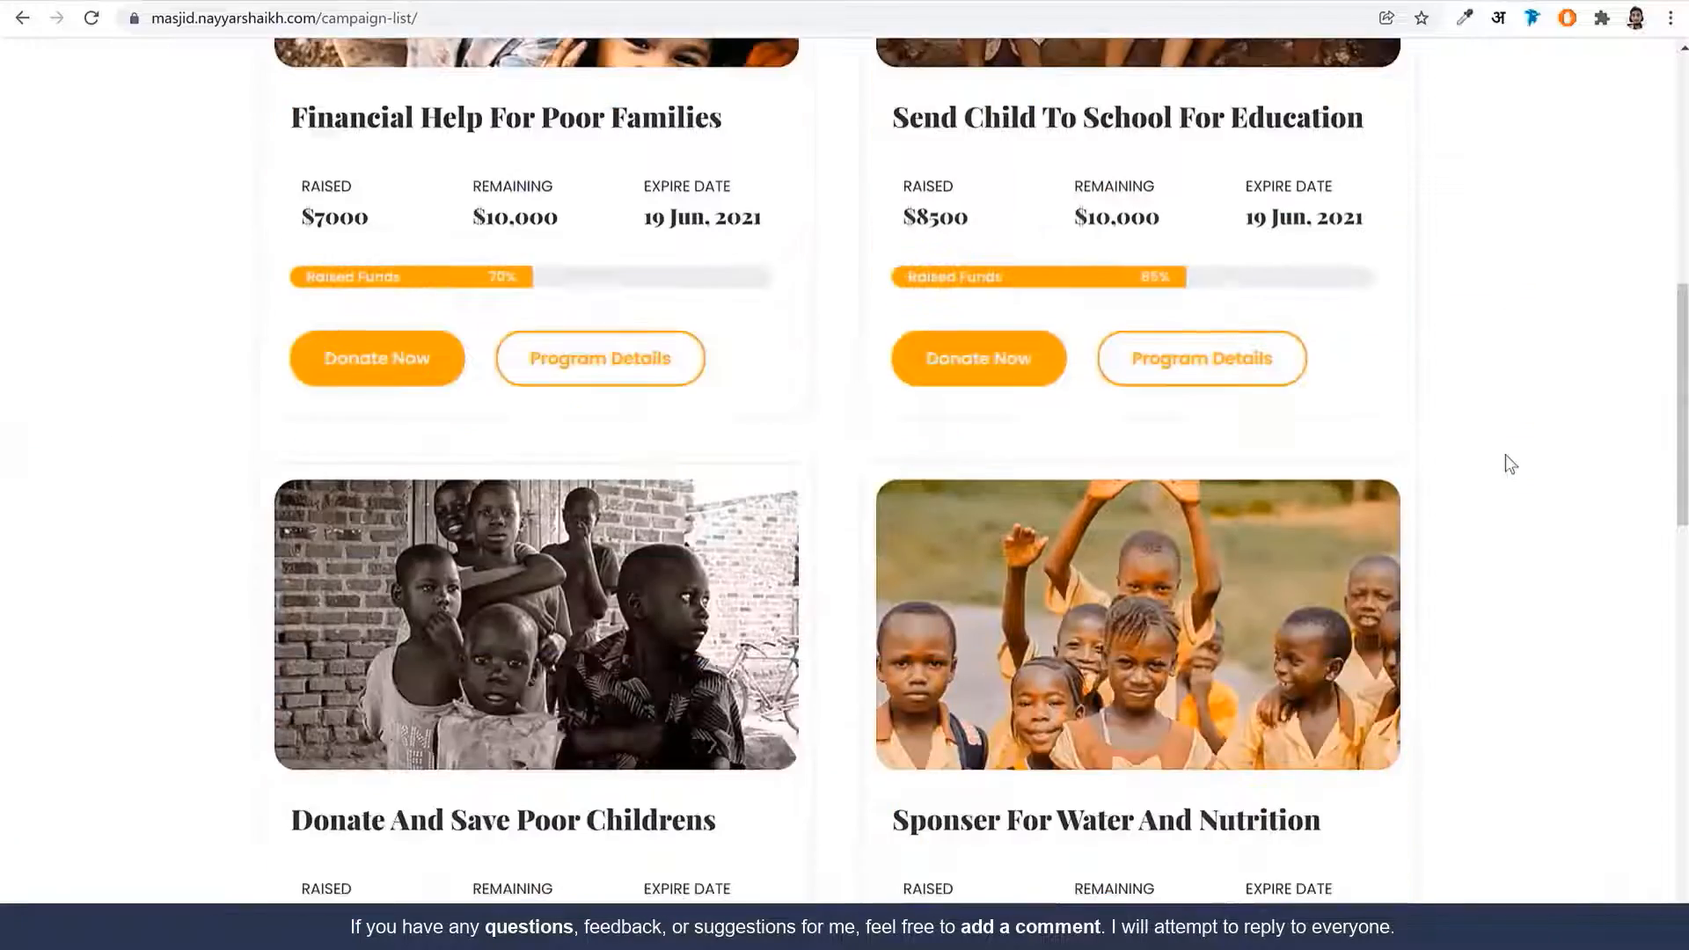
{"action": "scroll", "coordinate": [1466, 467], "scroll_direction": "down", "scroll_amount": 6}
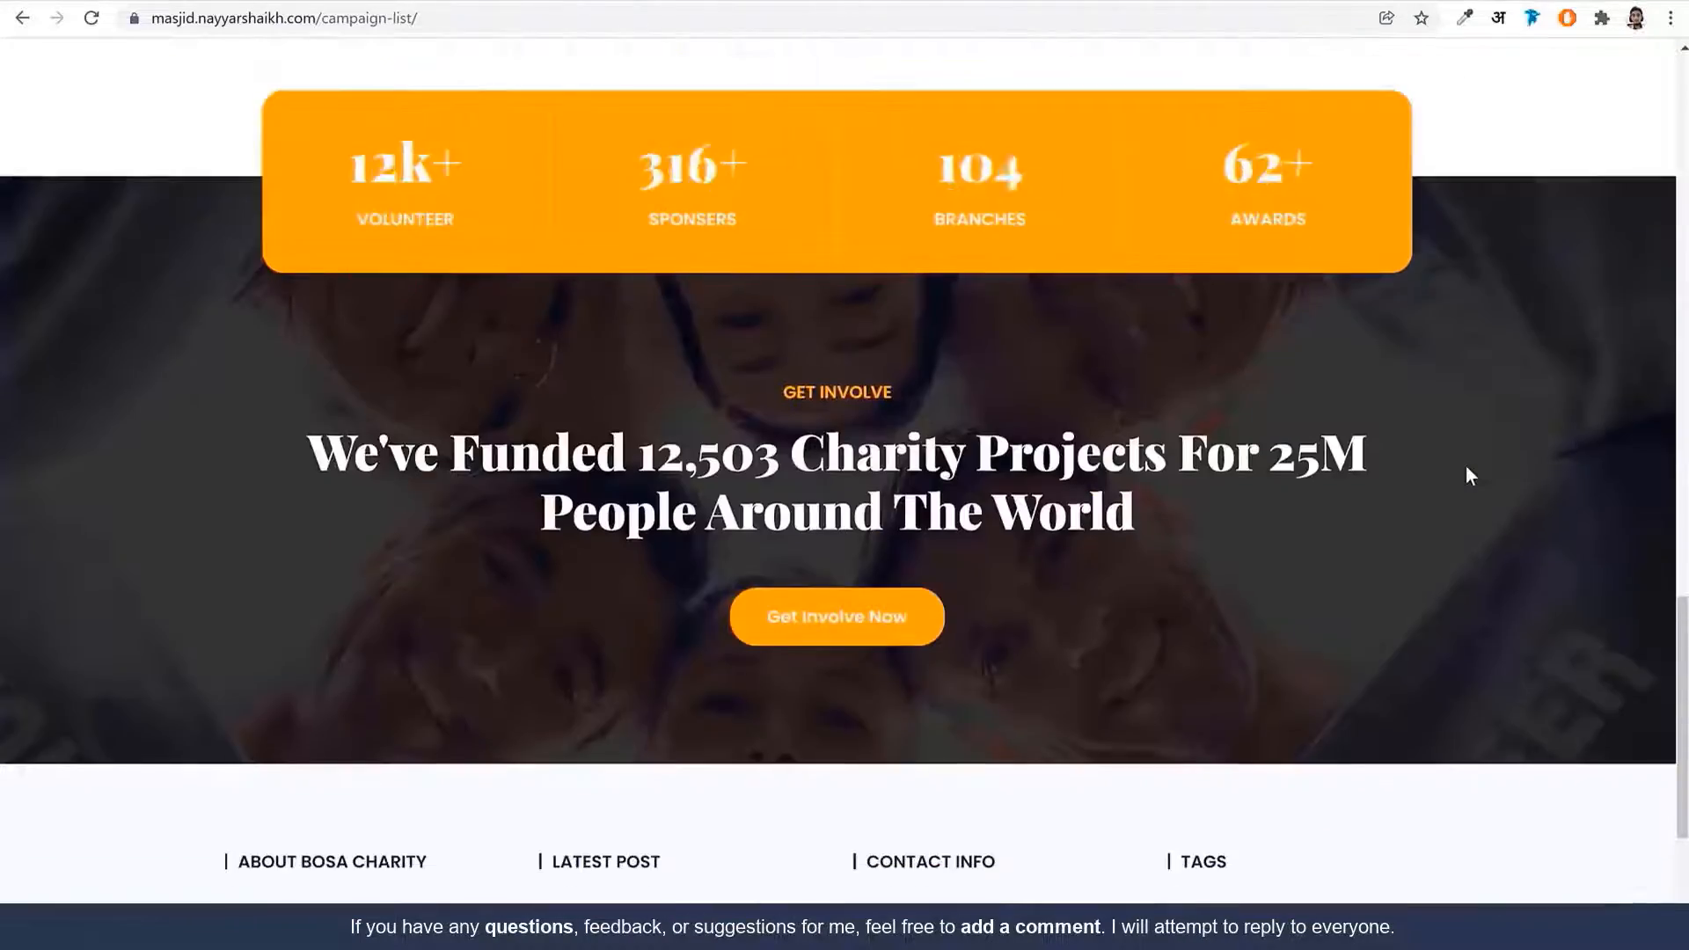
{"action": "scroll", "coordinate": [1465, 466], "scroll_direction": "up", "scroll_amount": 20}
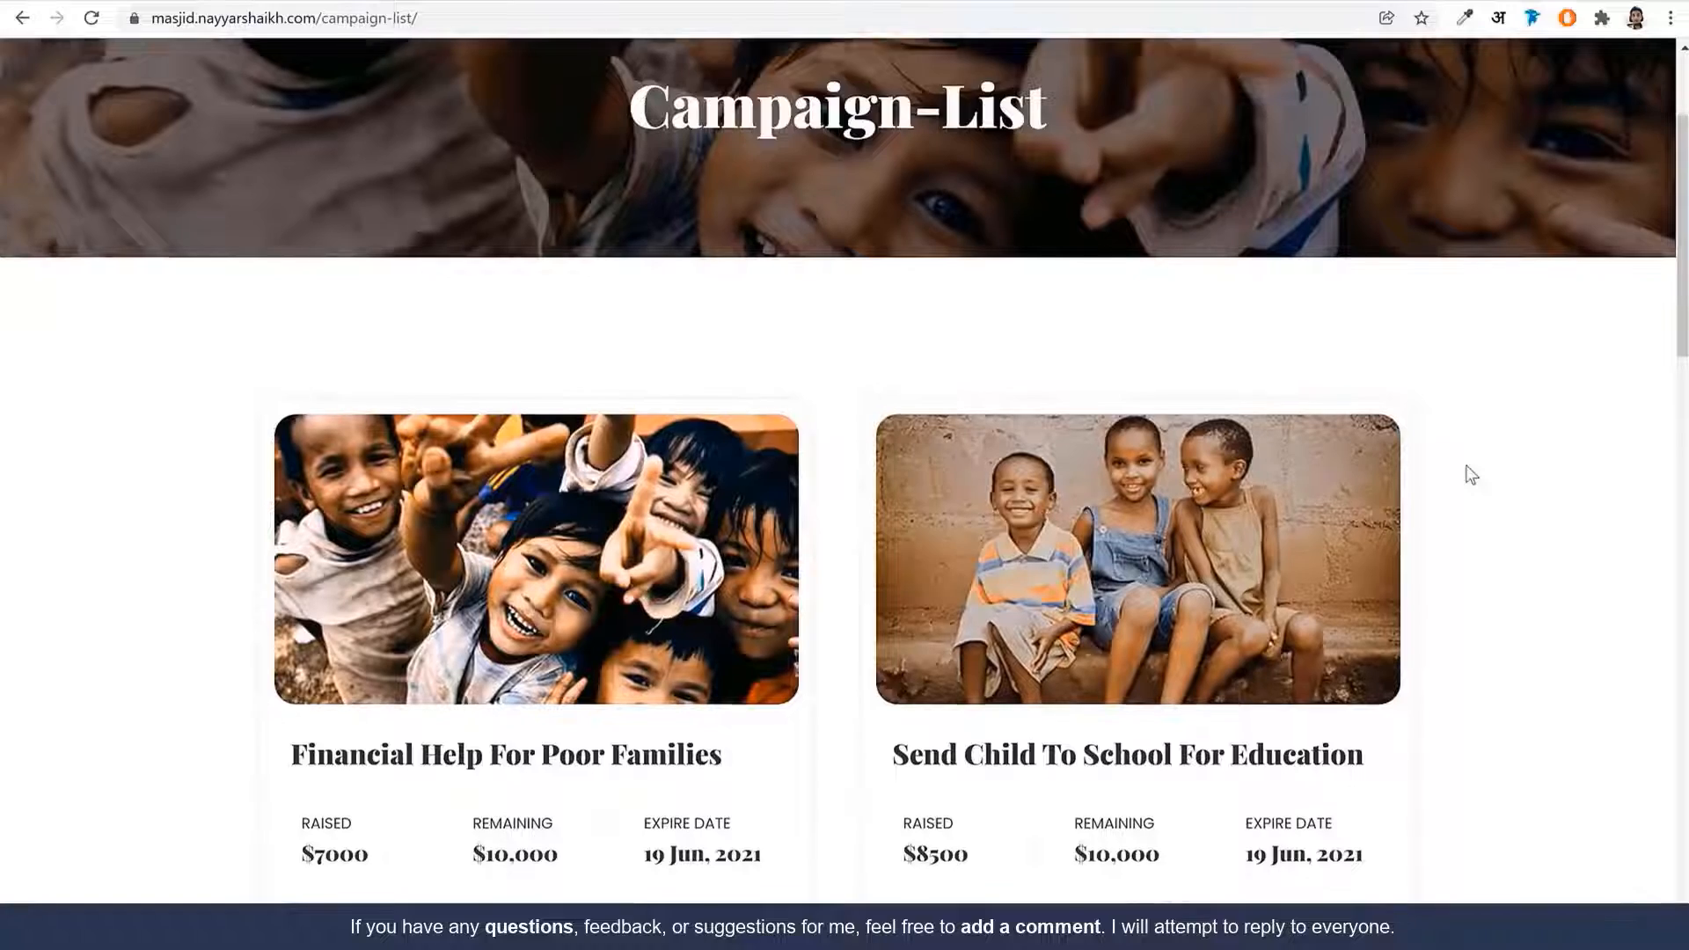
{"action": "scroll", "coordinate": [1466, 471], "scroll_direction": "down", "scroll_amount": 4}
{"action": "scroll", "coordinate": [933, 563], "scroll_direction": "down", "scroll_amount": 19}
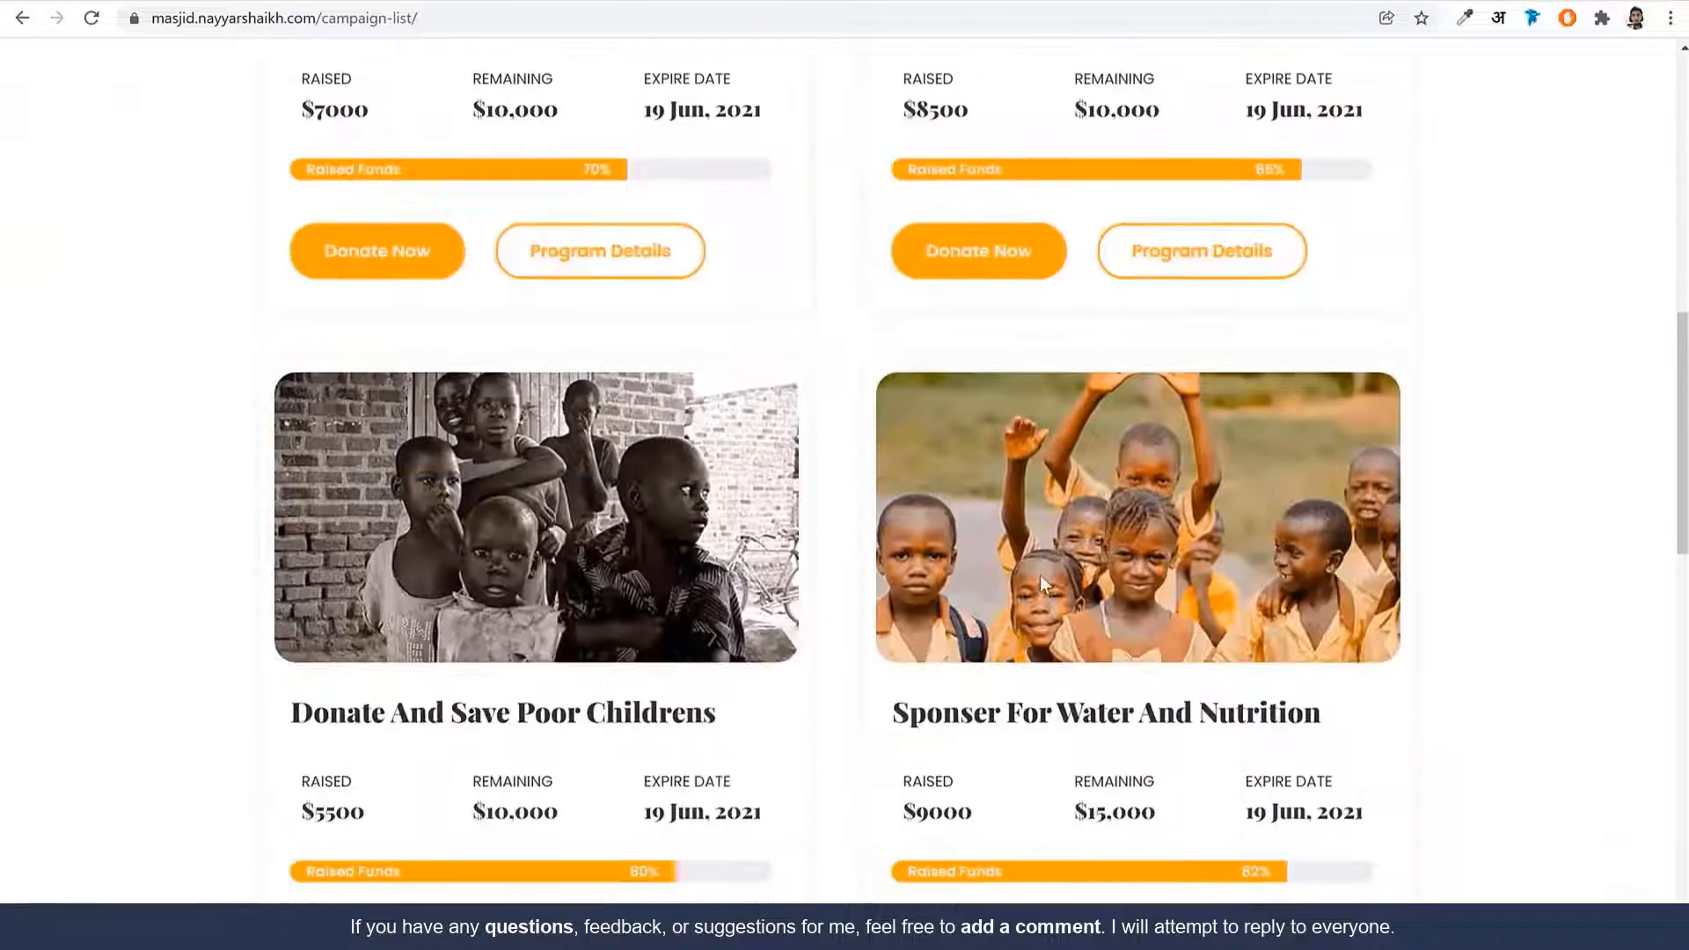
{"action": "scroll", "coordinate": [1067, 404], "scroll_direction": "up", "scroll_amount": 20}
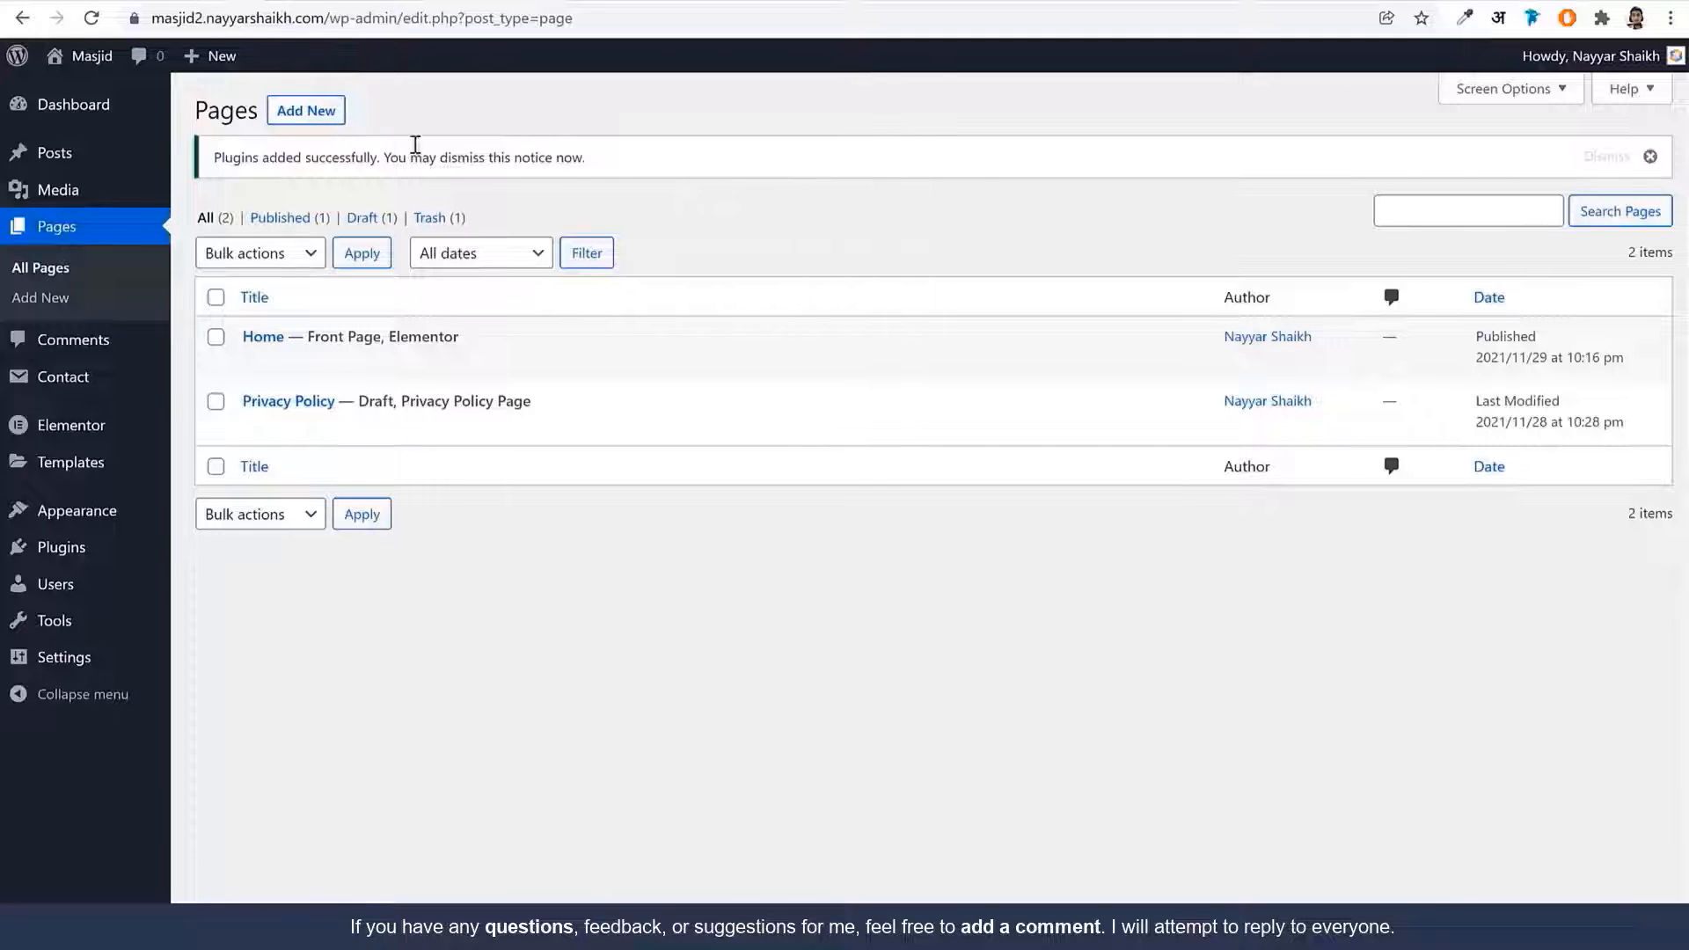
Create a new page titled 'Campaigns'
{"action": "left_click", "coordinate": [322, 121]}
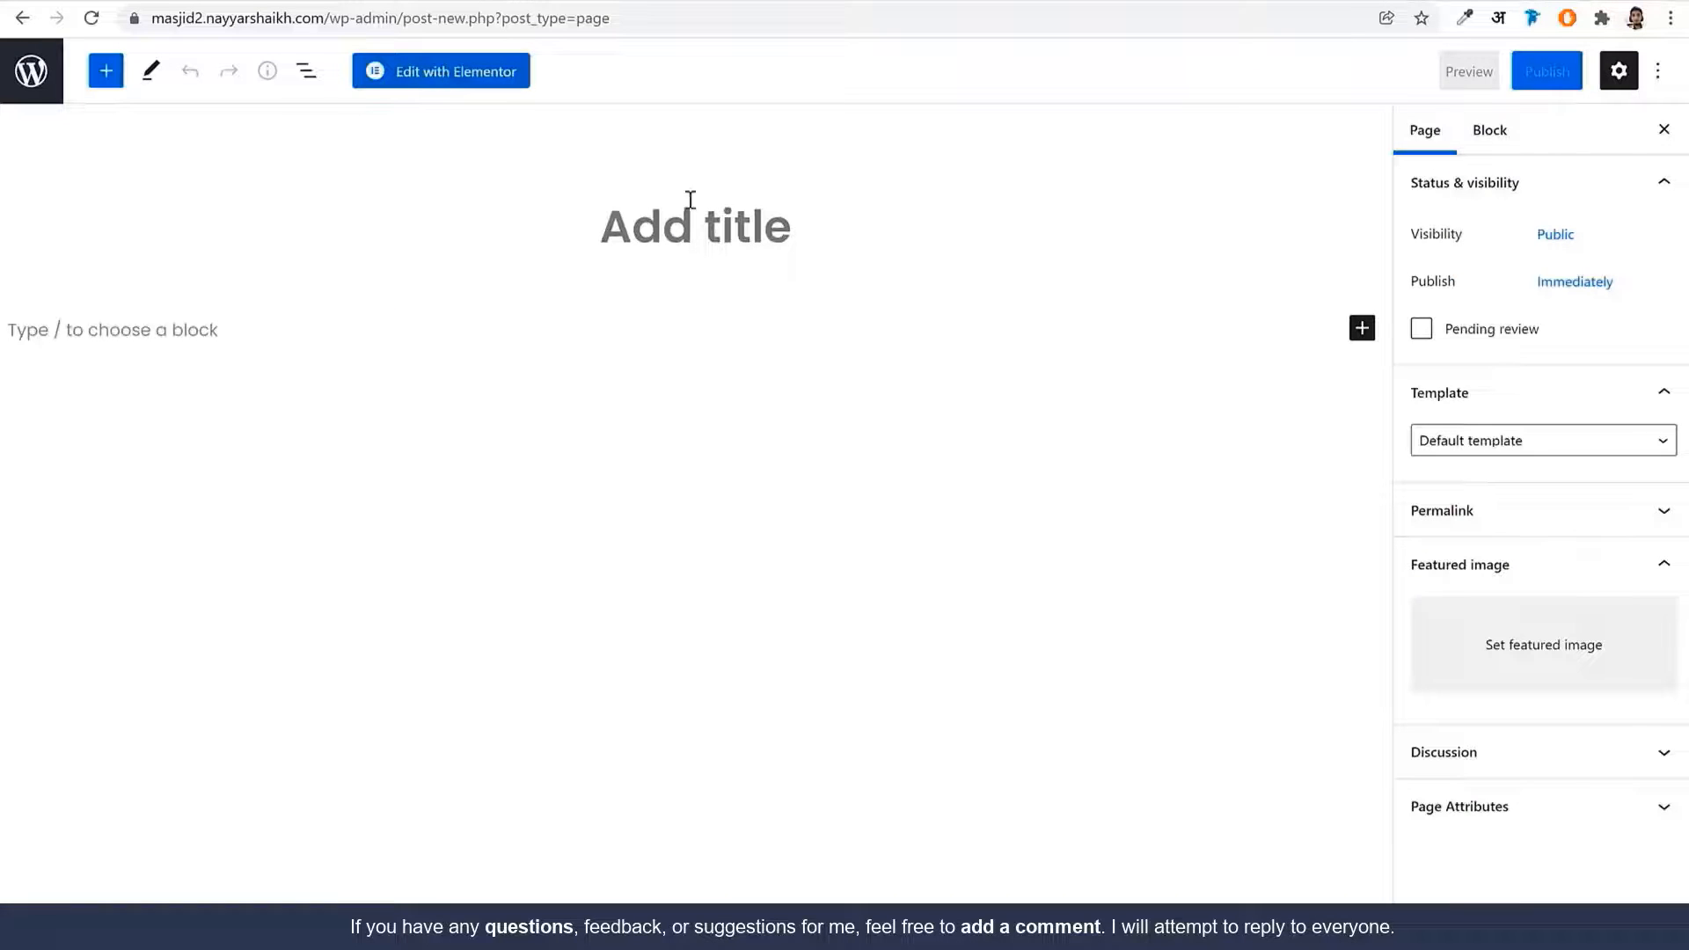
{"action": "left_click", "coordinate": [694, 225]}
{"action": "type", "text": "Cma"}
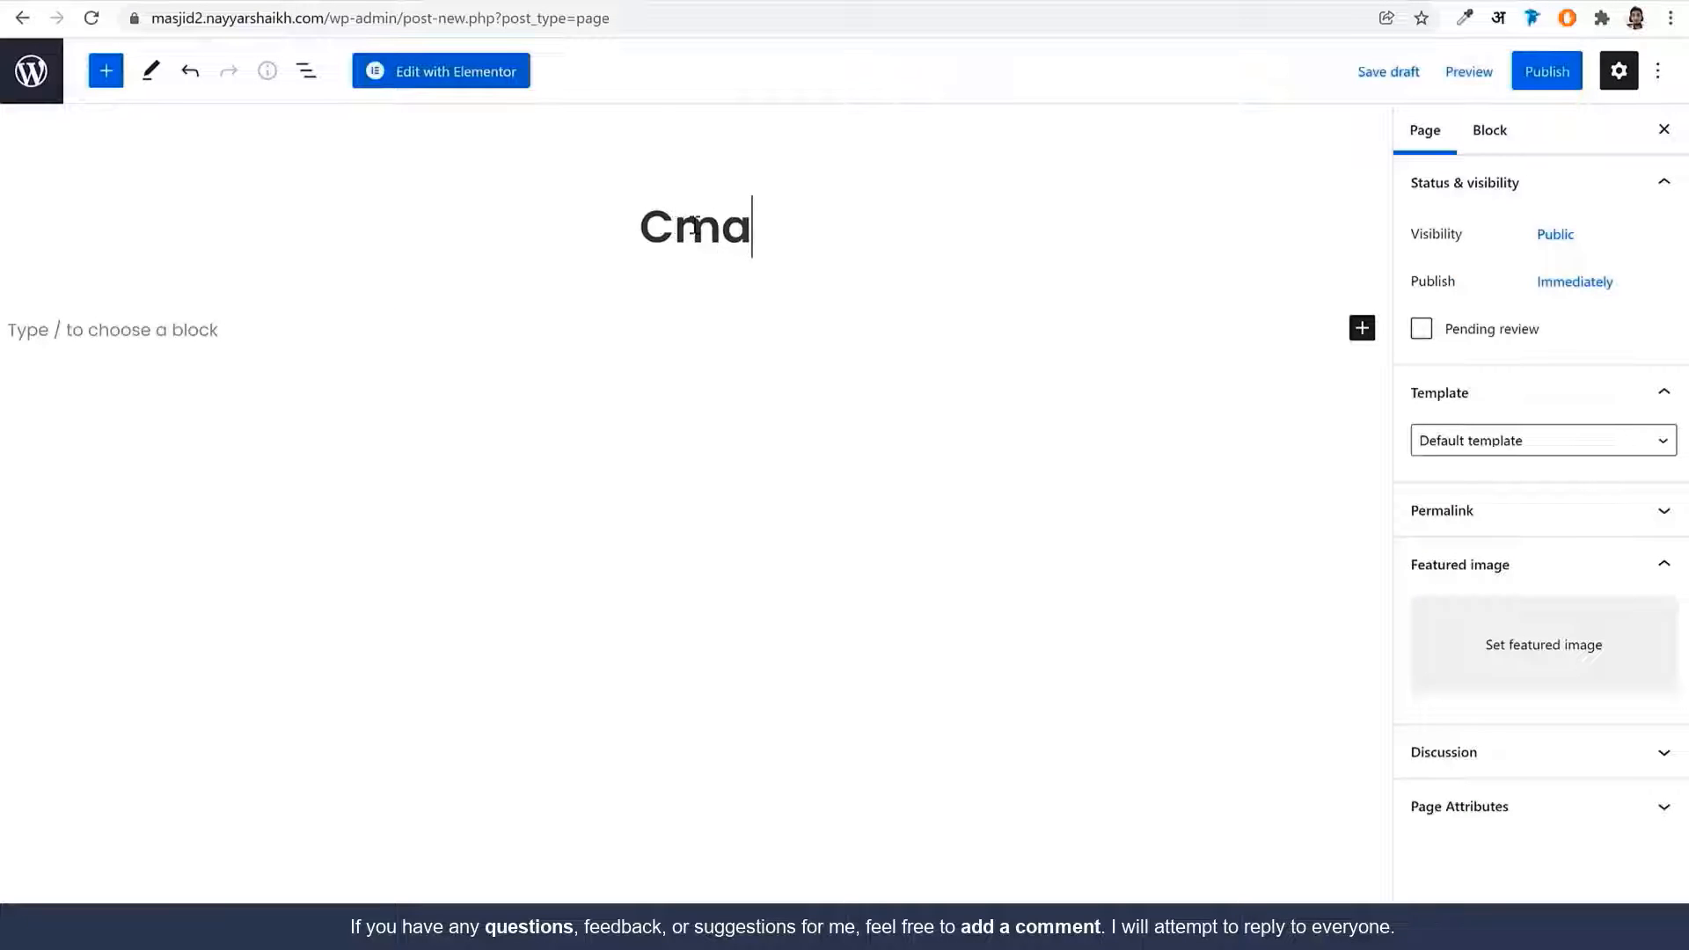
{"action": "key", "text": "BackSpace"}
{"action": "key", "text": "BackSpace"}
{"action": "key", "text": "BackSpace"}
{"action": "type", "text": "ampaigns"}
{"action": "key", "text": "Home"}
{"action": "type", "text": "C"}
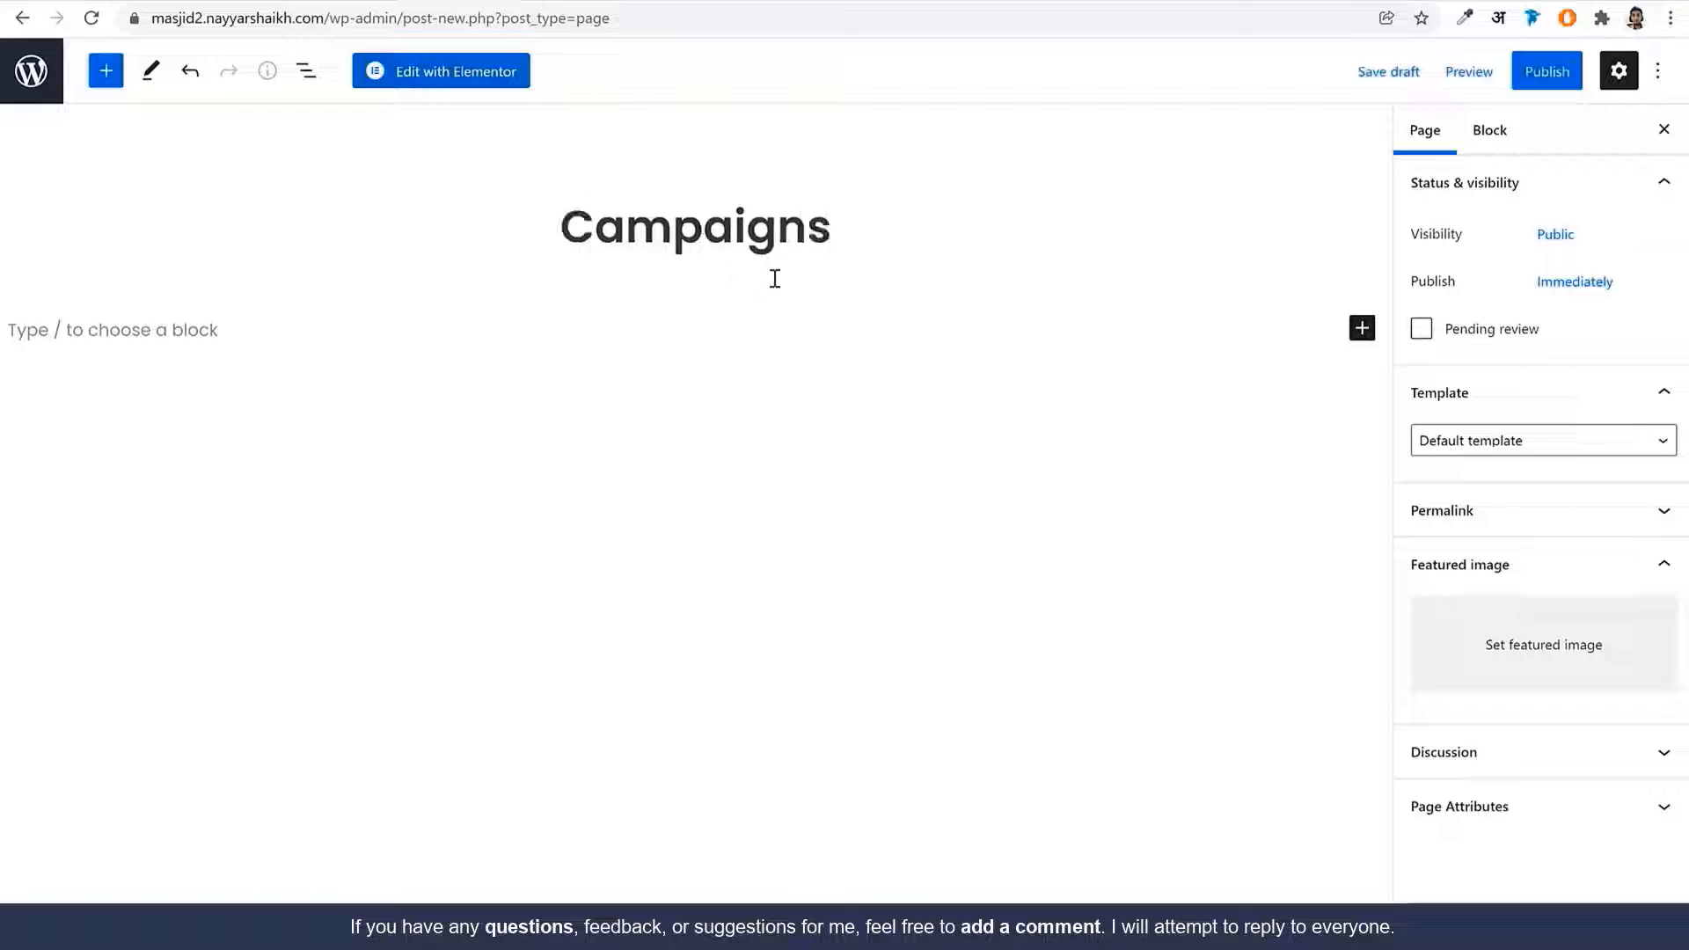
Apply the Elementor Full Width template, publish, and open the page in Elementor
{"action": "left_click", "coordinate": [1526, 458]}
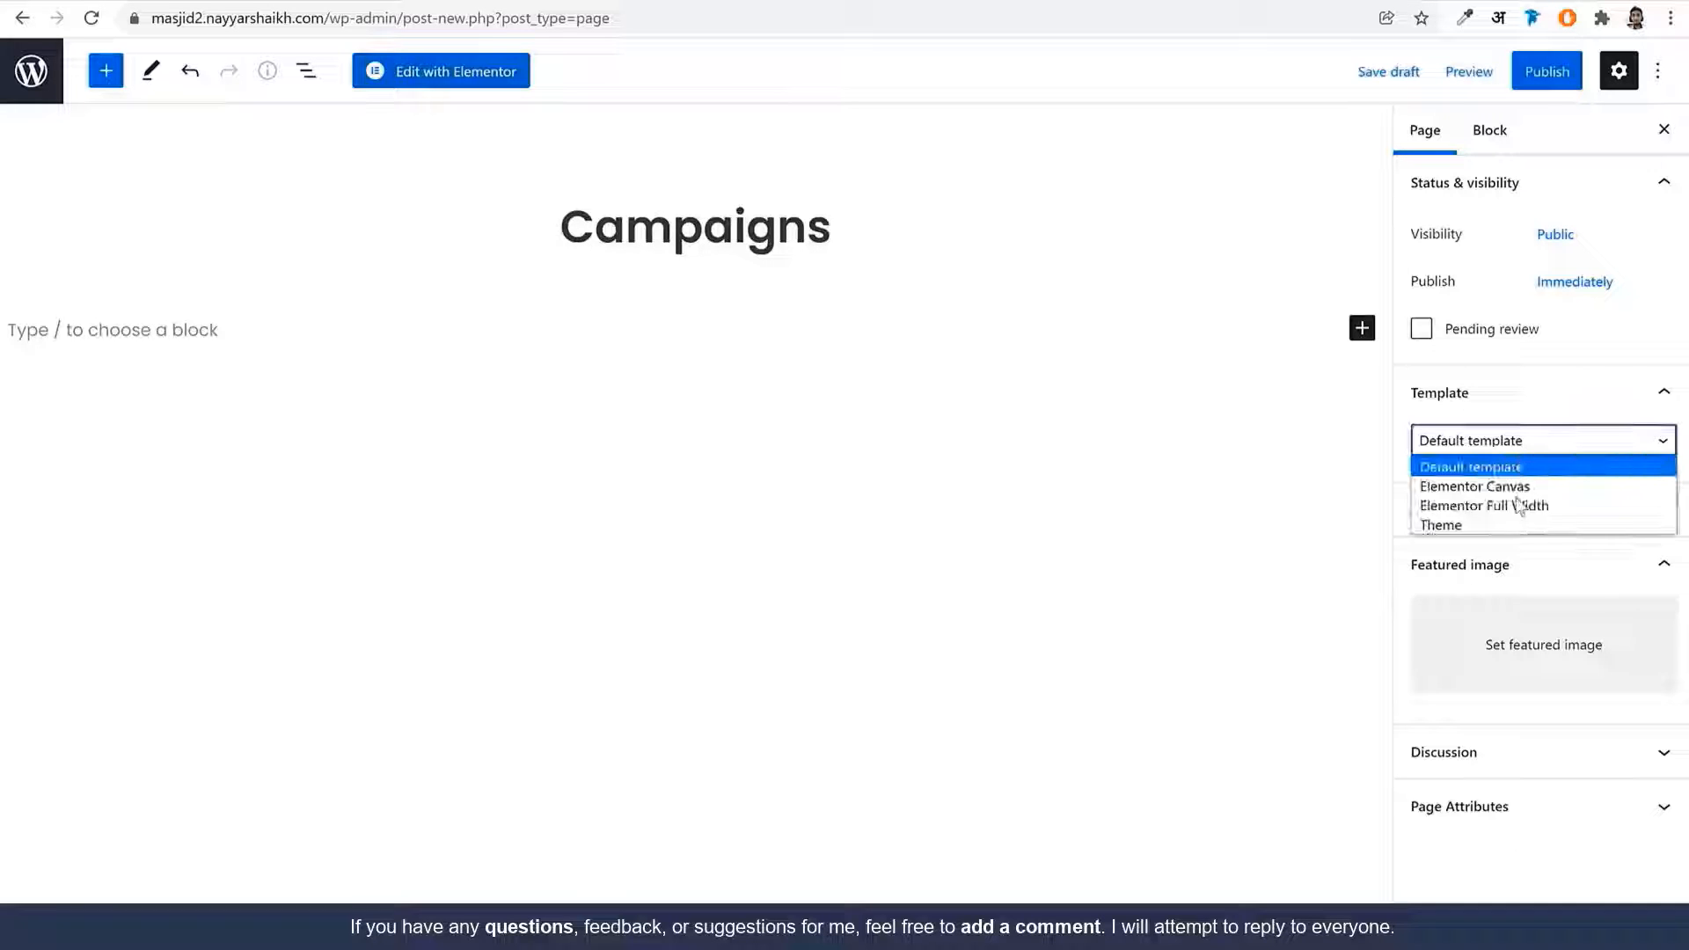
{"action": "left_click", "coordinate": [1546, 509]}
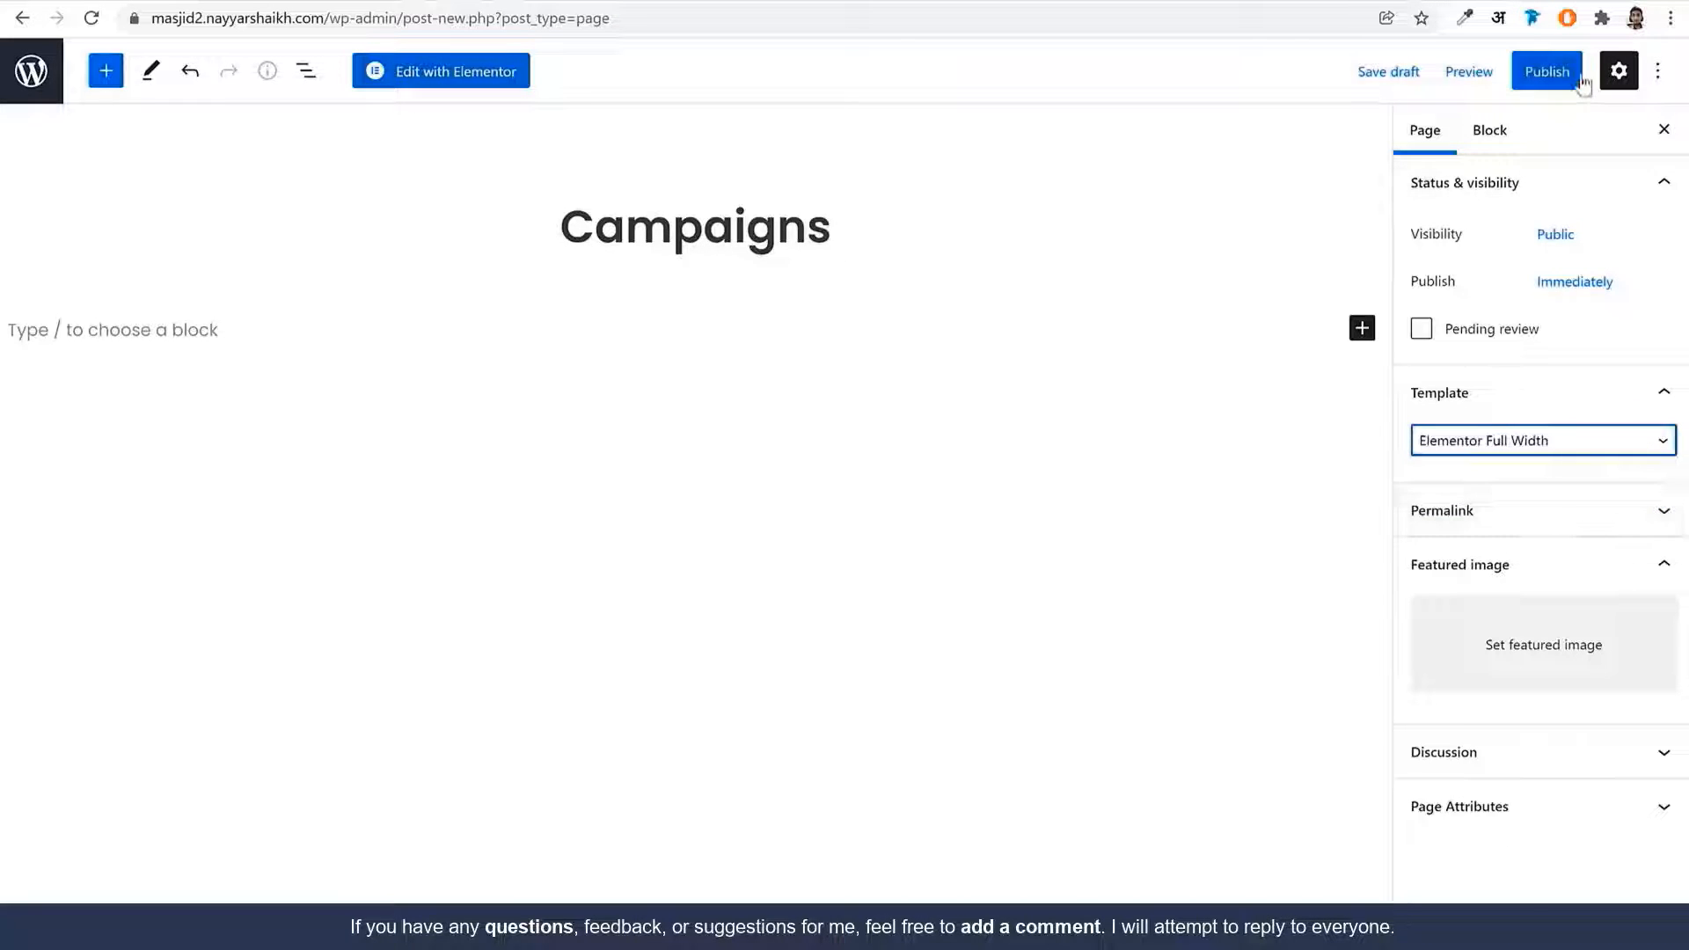
{"action": "left_click", "coordinate": [1538, 71]}
{"action": "left_click", "coordinate": [1498, 72]}
{"action": "left_click", "coordinate": [440, 72]}
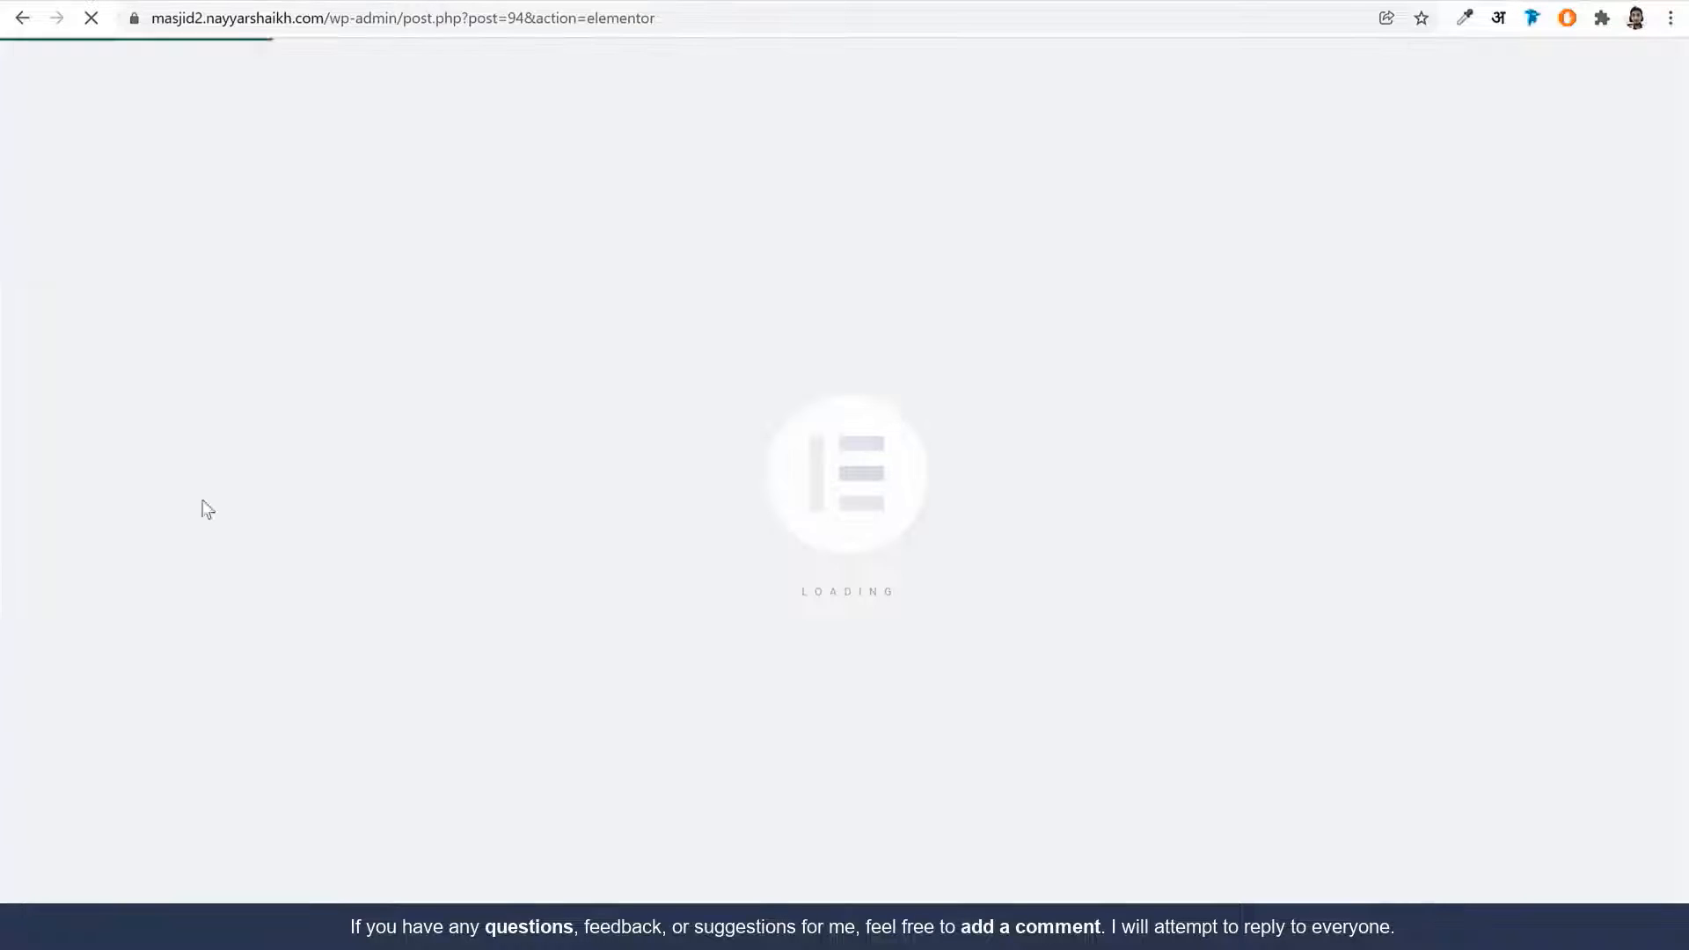
Locate the Campaigns List template file in Masjid Charity > Media > Pages
{"action": "key", "text": "alt+Tab"}
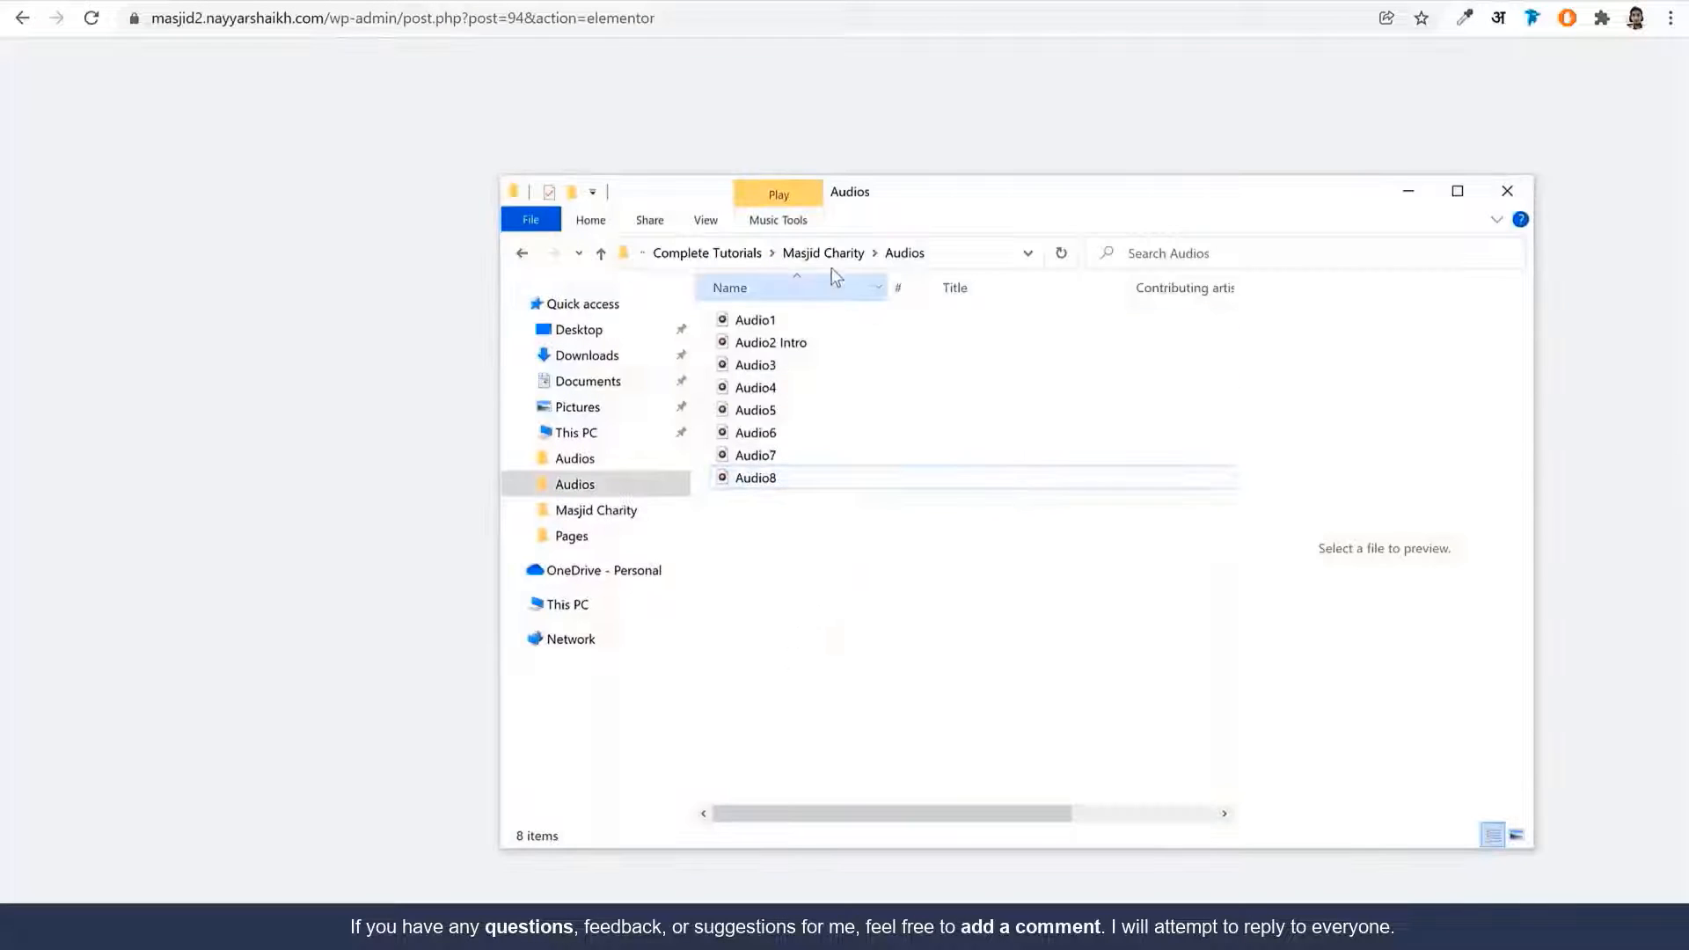
{"action": "left_click", "coordinate": [832, 258]}
{"action": "double_click", "coordinate": [787, 343]}
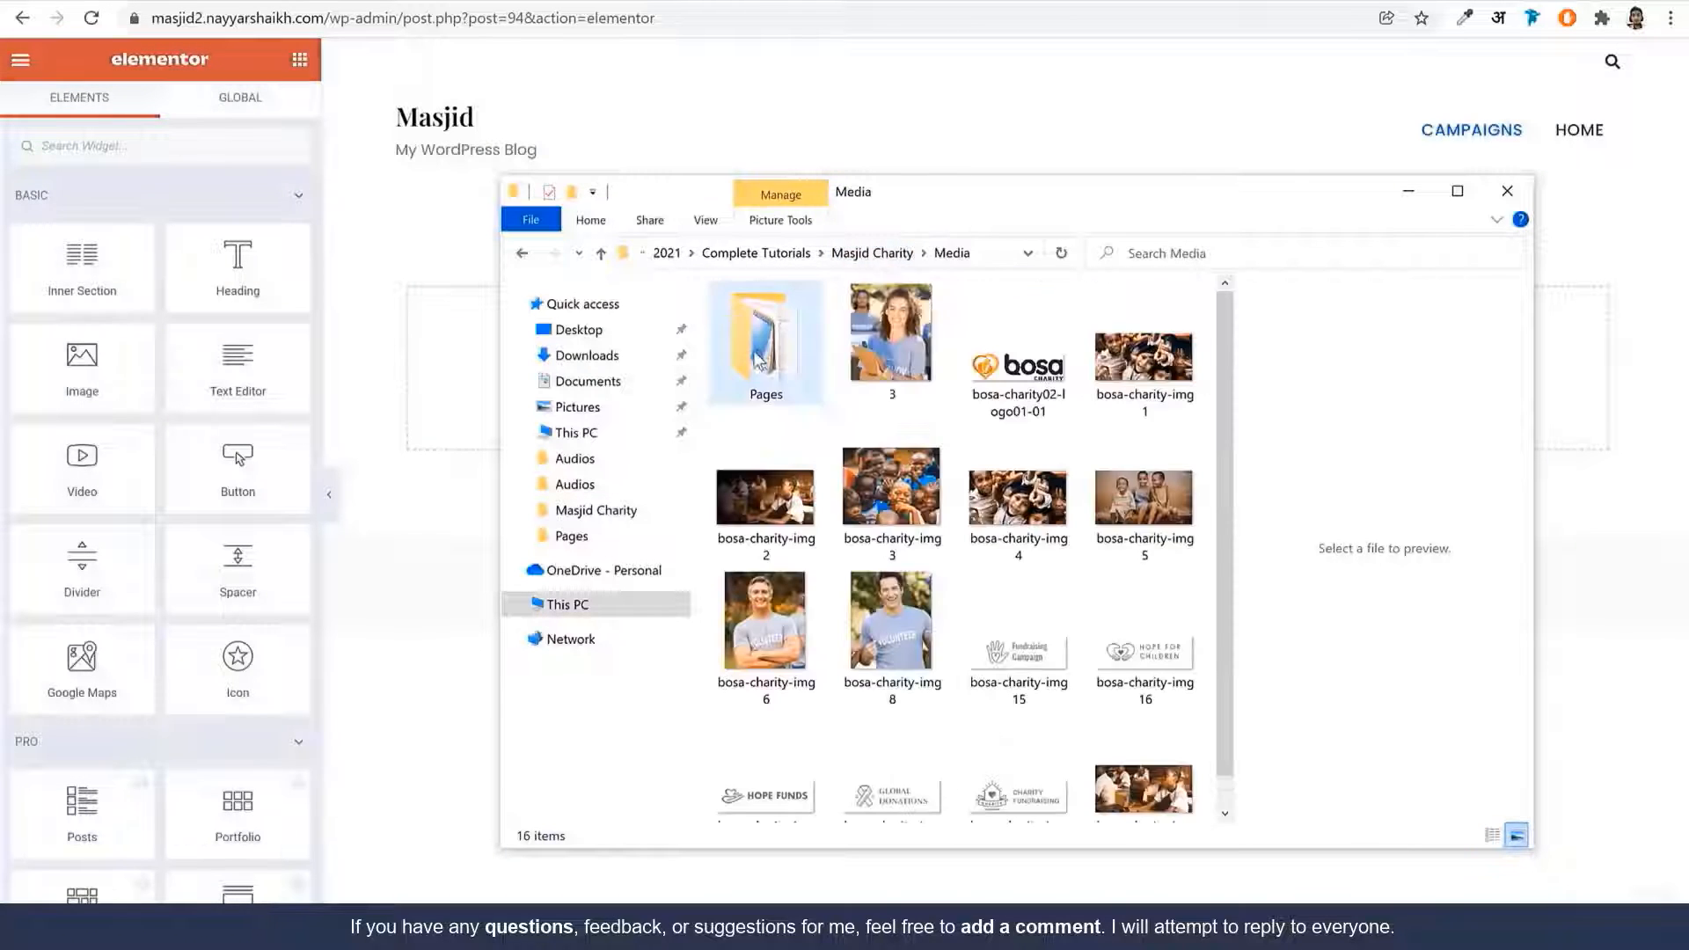
{"action": "double_click", "coordinate": [763, 294]}
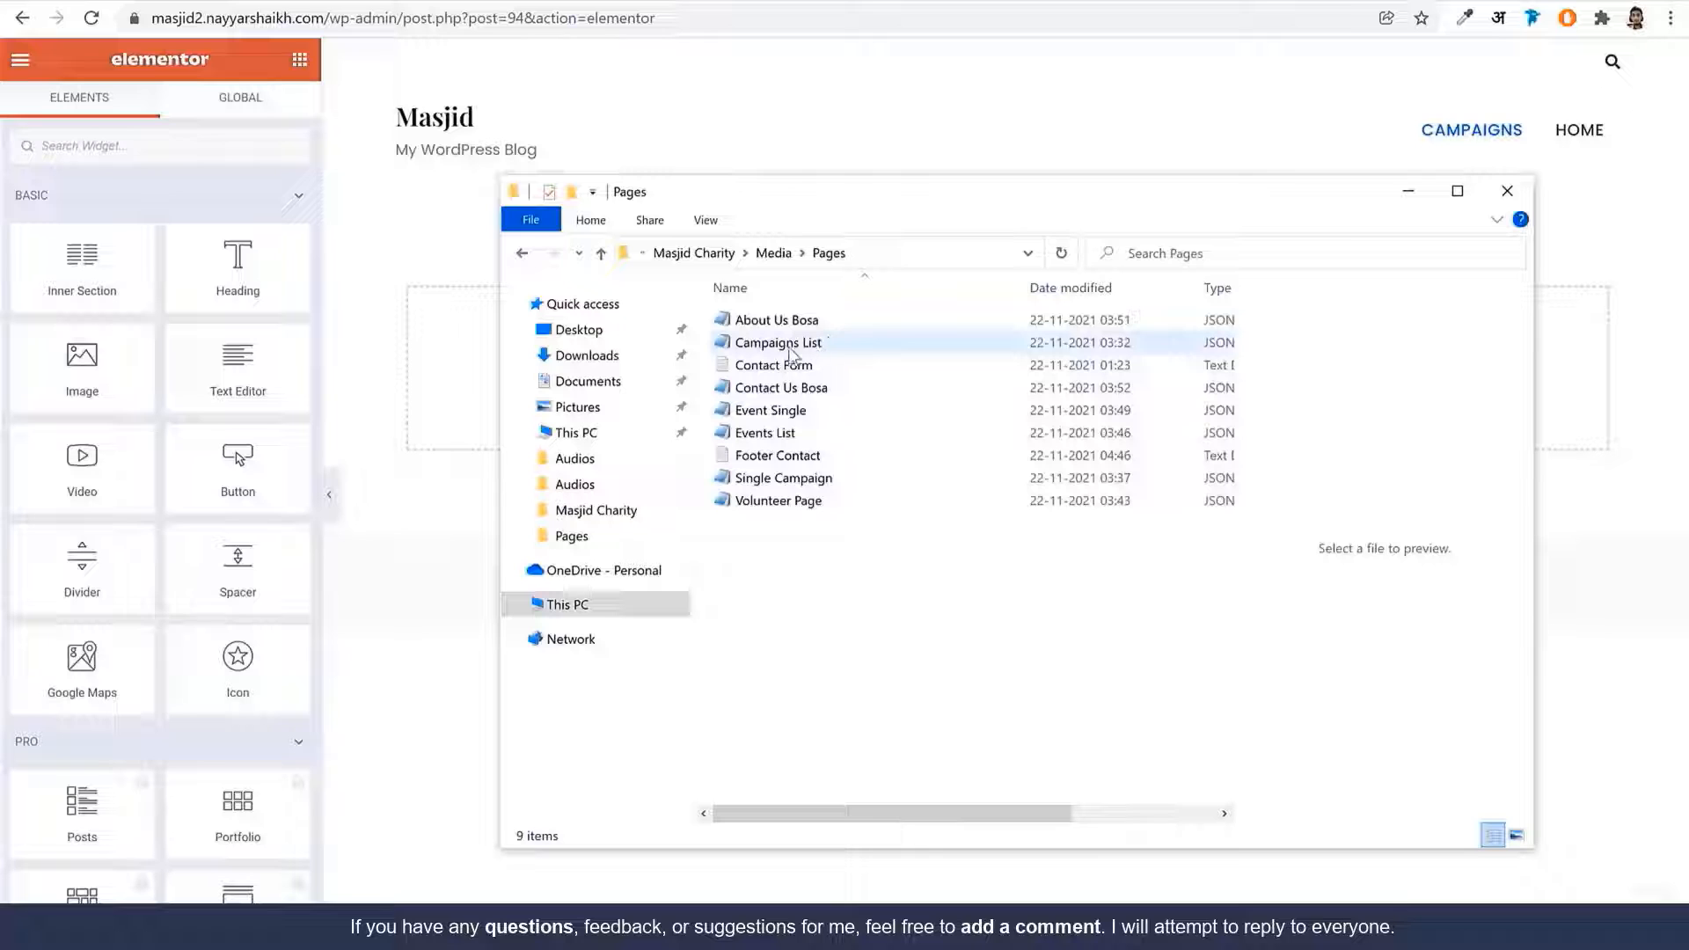
{"action": "left_click", "coordinate": [810, 348]}
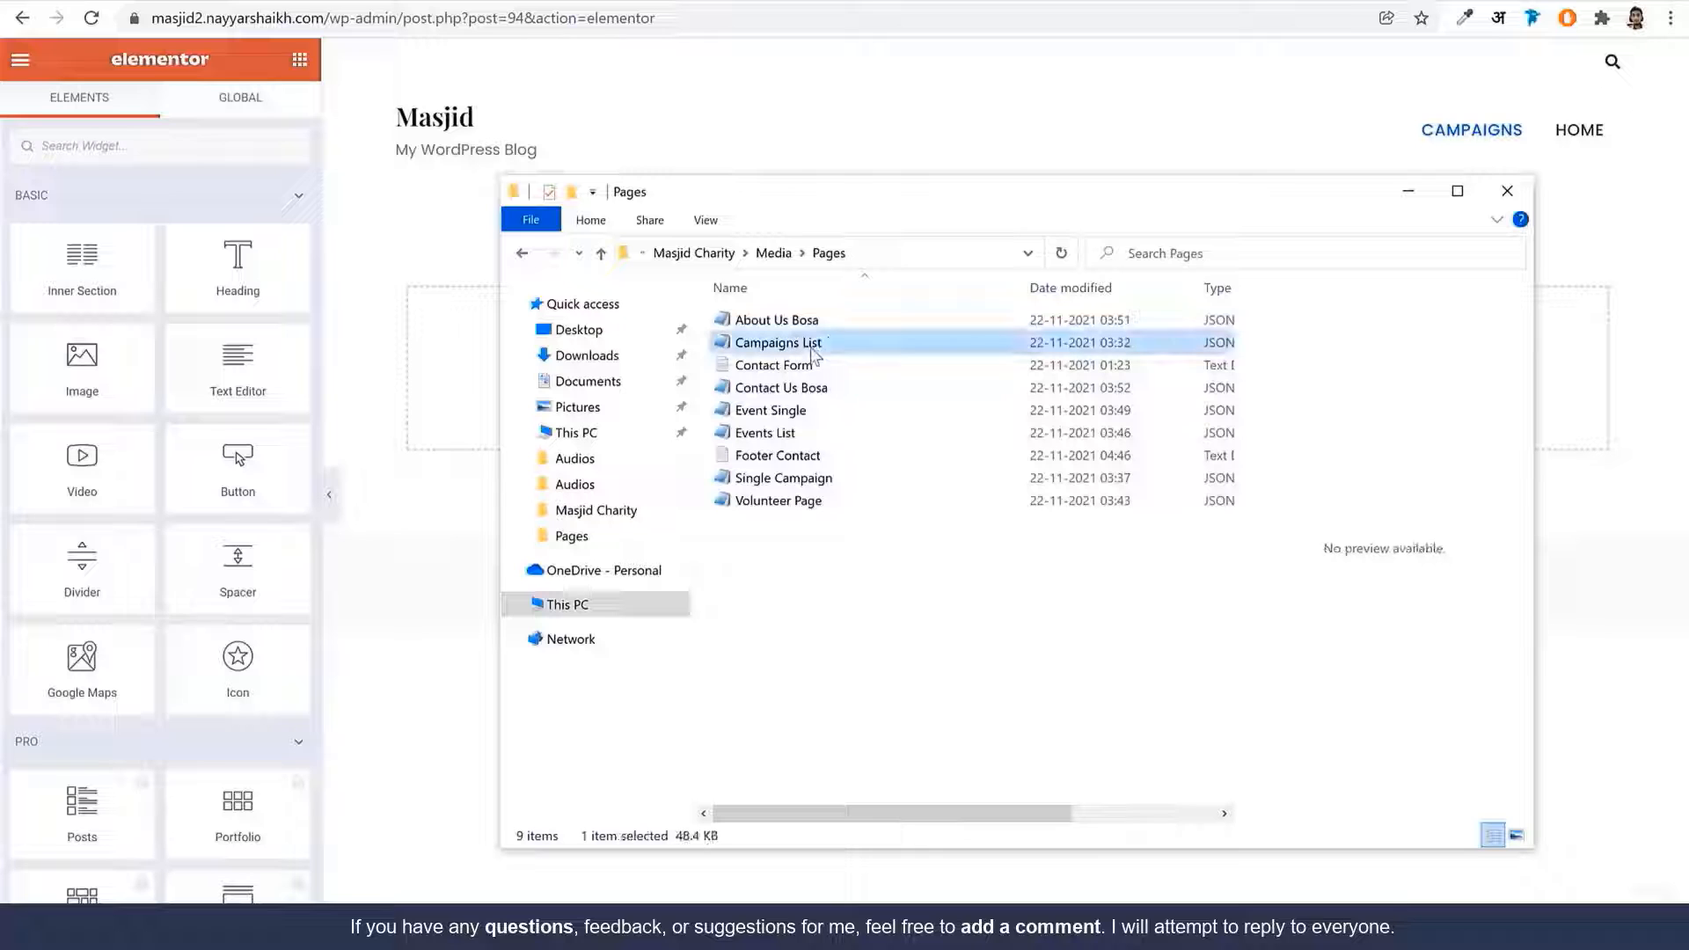
{"action": "left_click", "coordinate": [408, 426]}
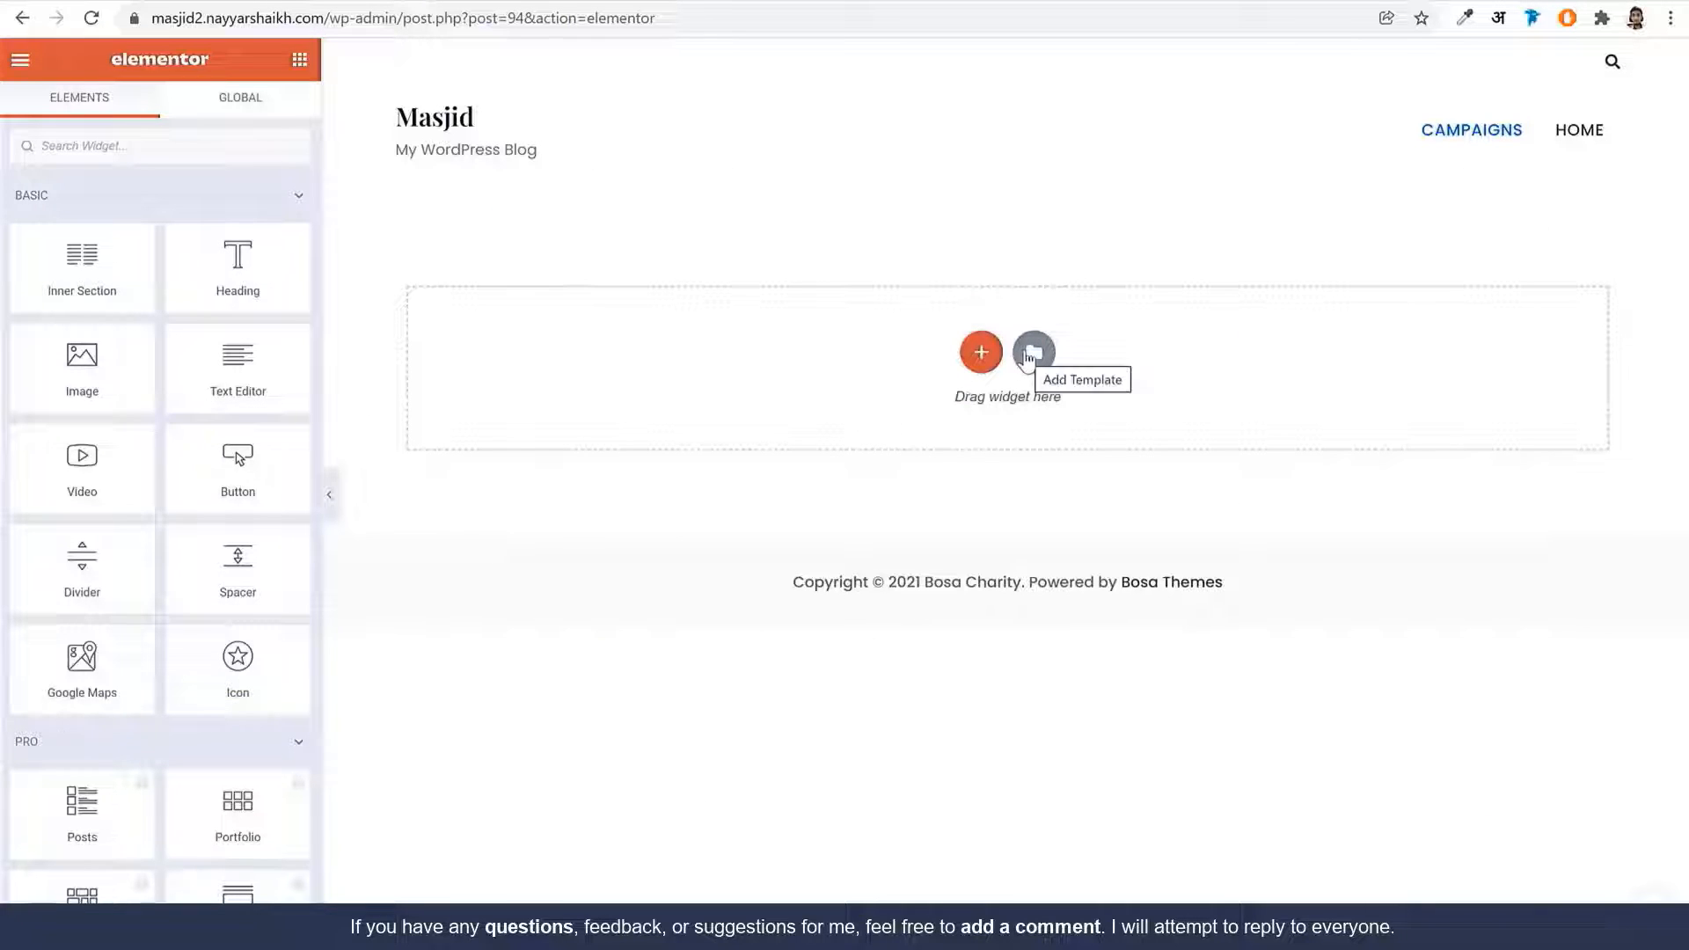
Import the Campaigns List file into Elementor's My Templates library
{"action": "left_click", "coordinate": [1034, 353]}
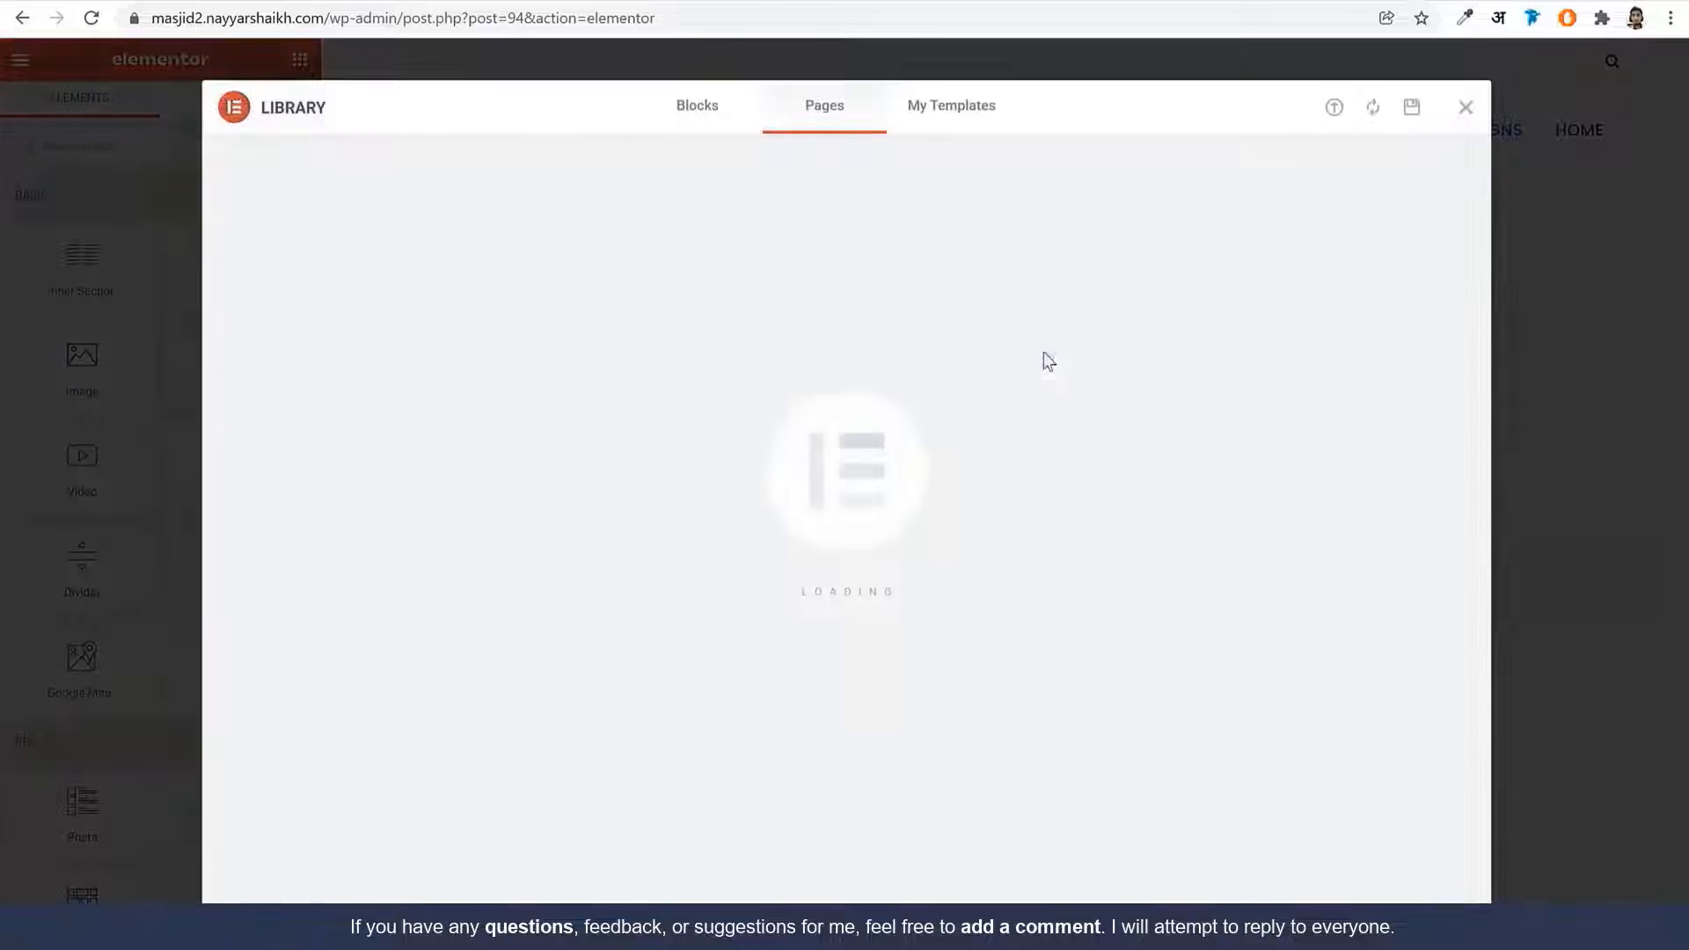
{"action": "left_click", "coordinate": [952, 125]}
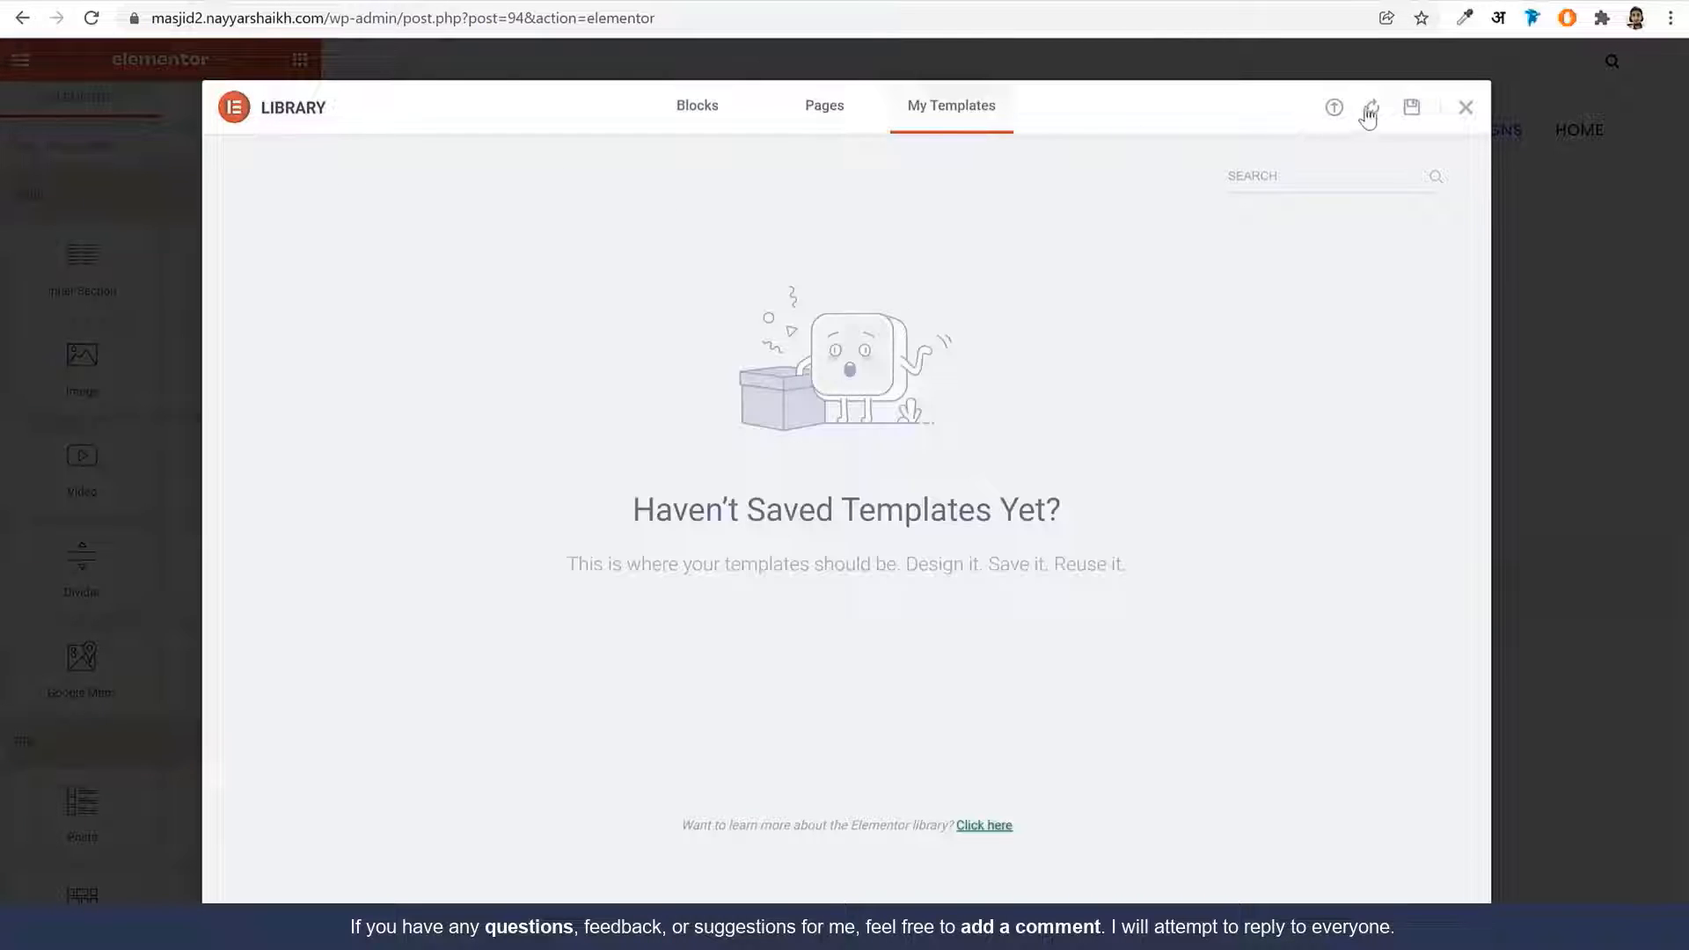
{"action": "left_click", "coordinate": [1334, 109]}
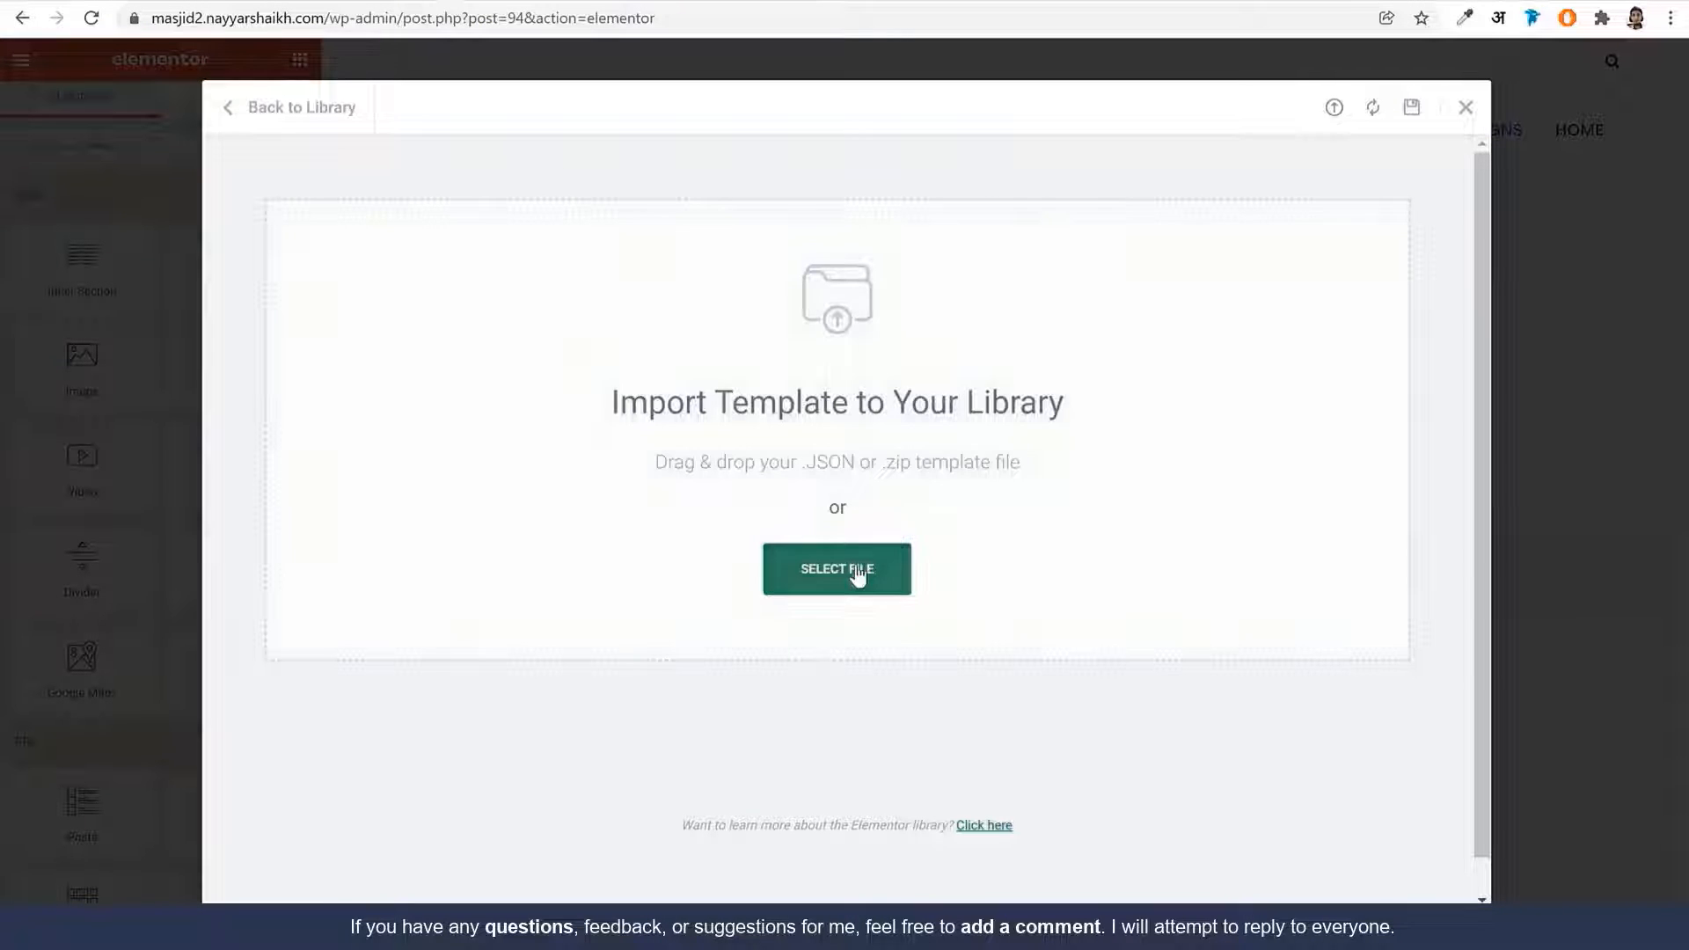
{"action": "left_click", "coordinate": [858, 574]}
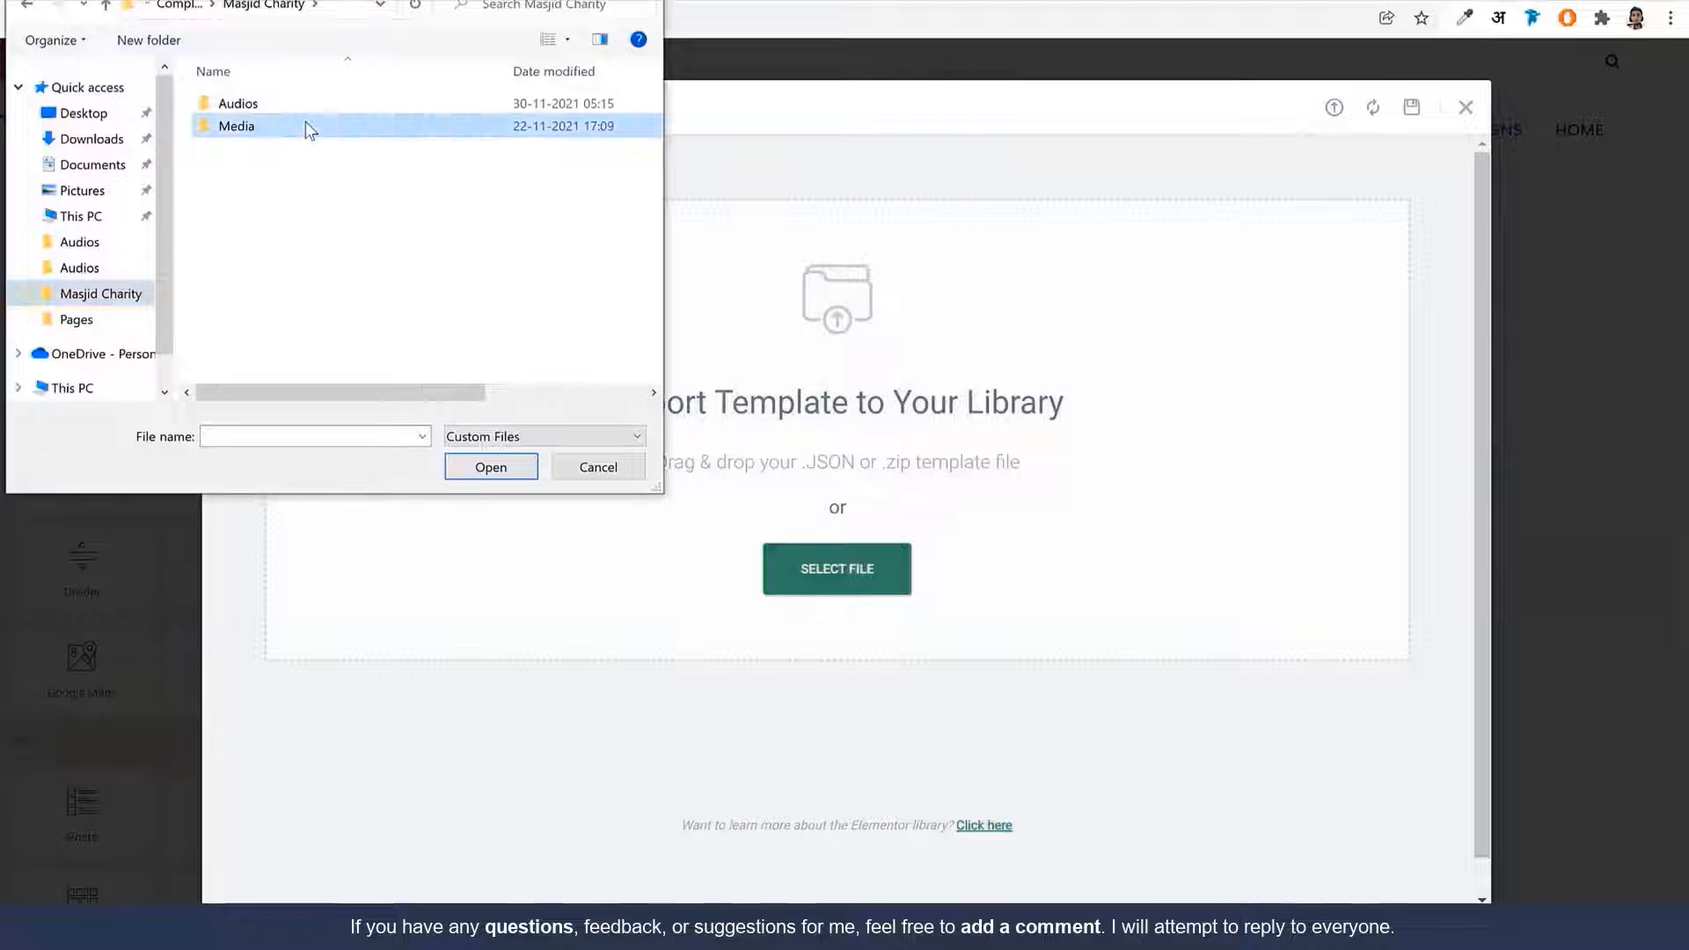
{"action": "double_click", "coordinate": [304, 124]}
{"action": "double_click", "coordinate": [256, 123]}
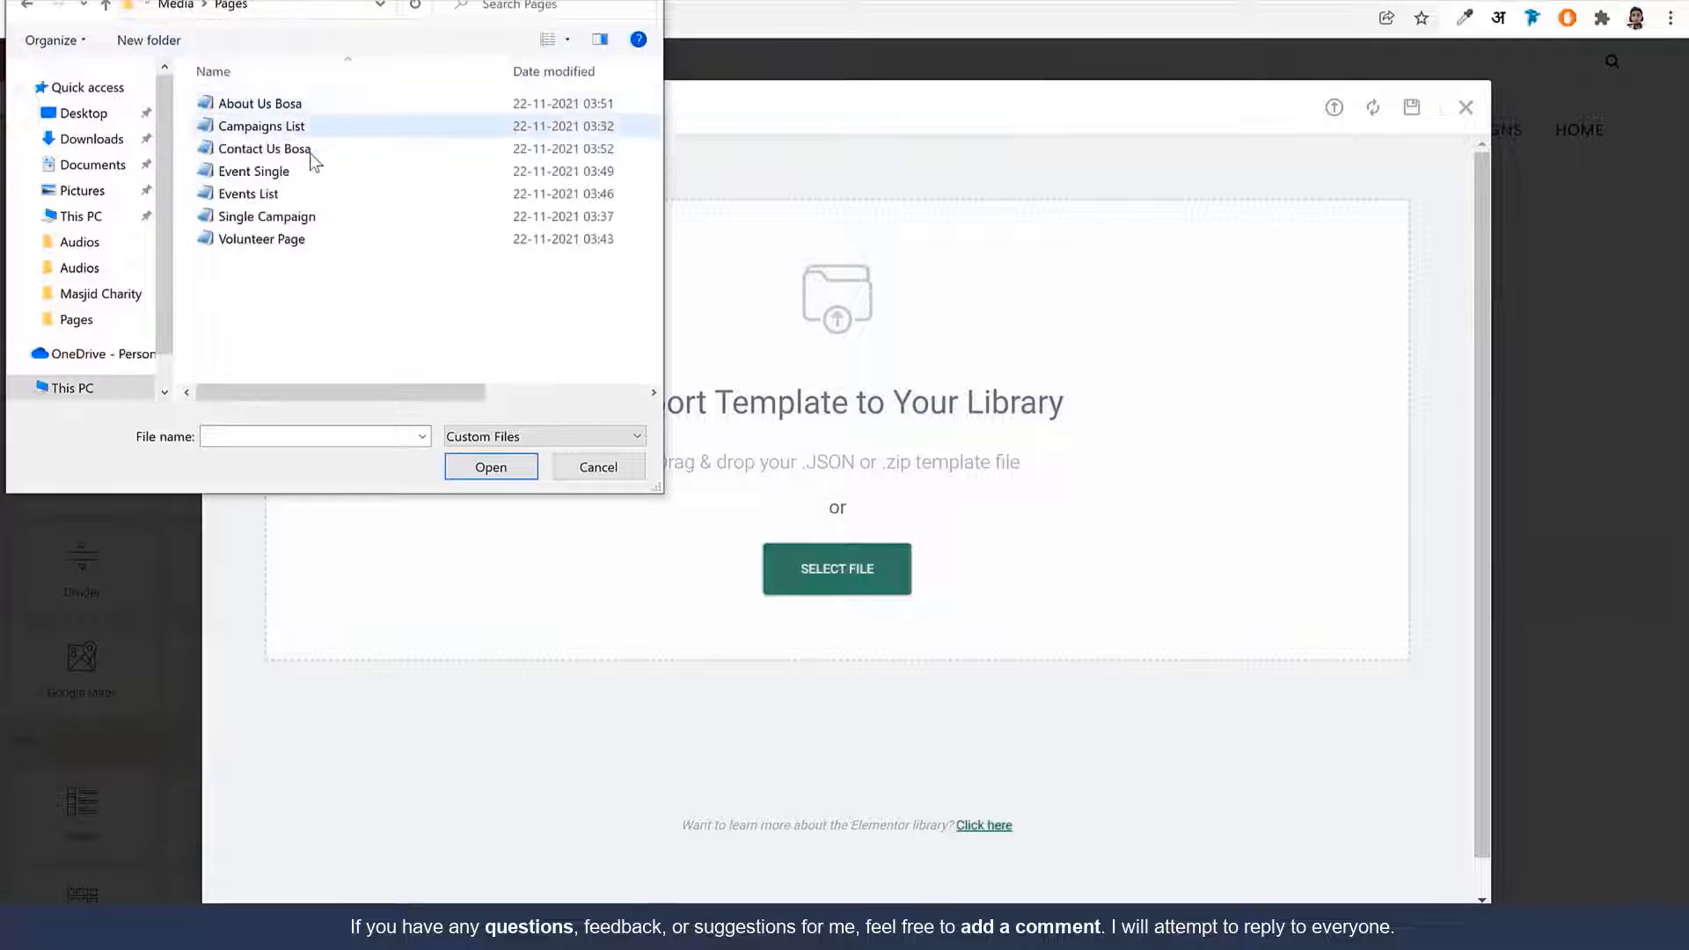
{"action": "left_click", "coordinate": [299, 128]}
{"action": "left_click", "coordinate": [494, 467]}
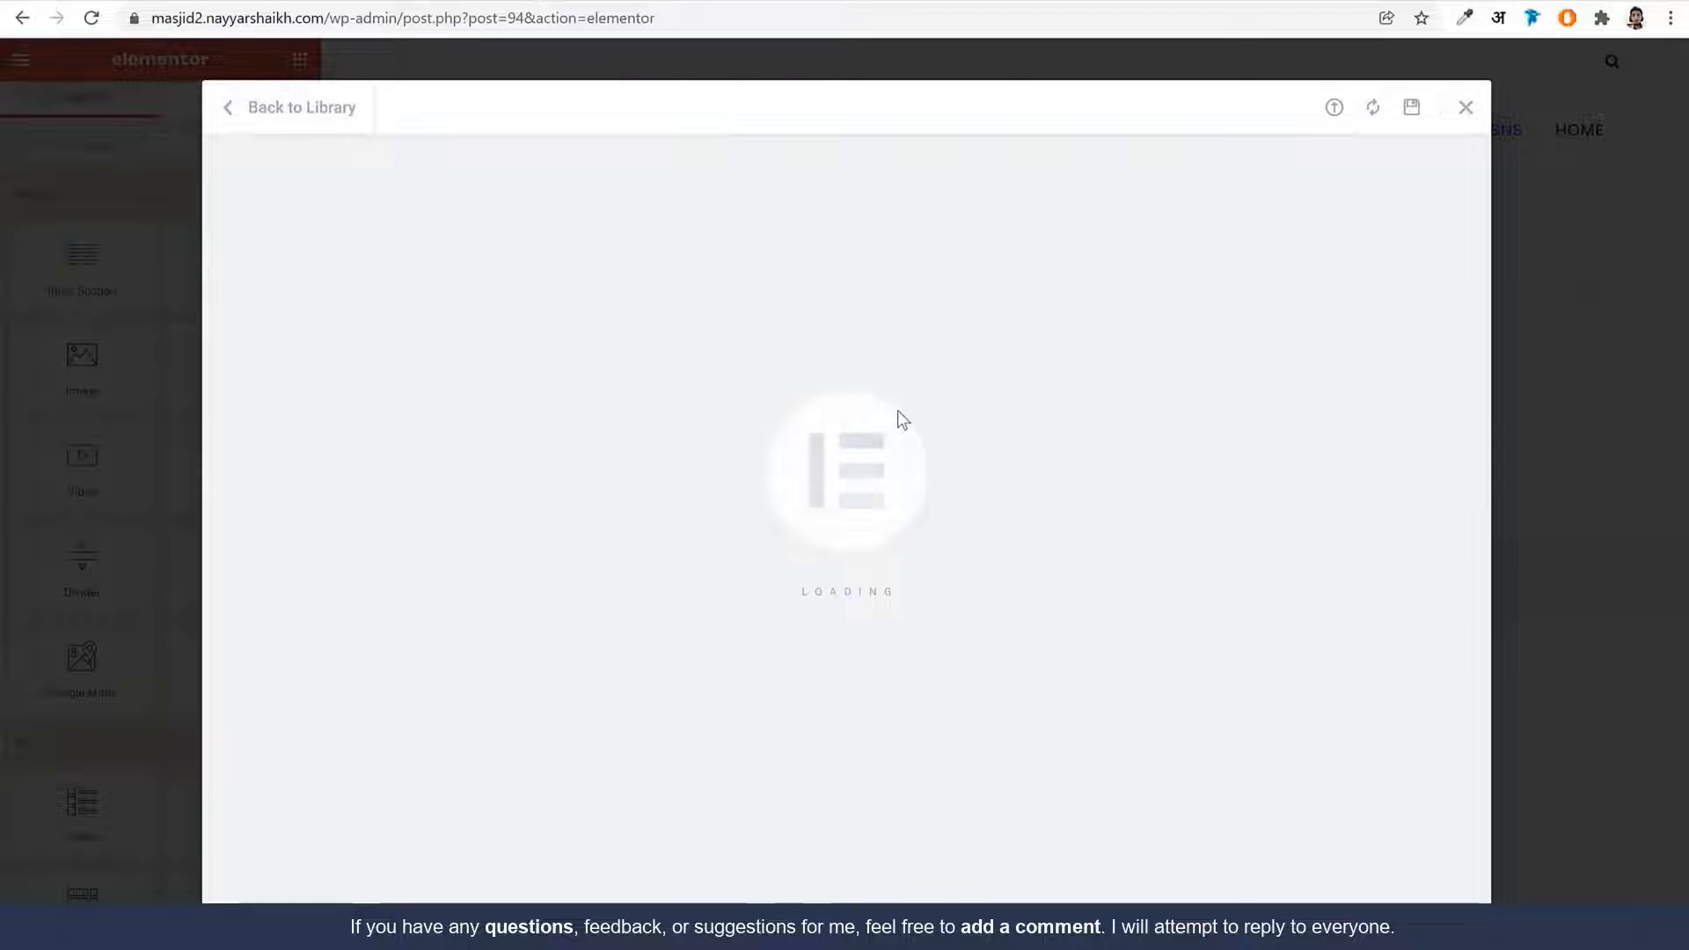
Insert the Campaigns List template and scroll through the inserted layout
{"action": "left_click", "coordinate": [1269, 286]}
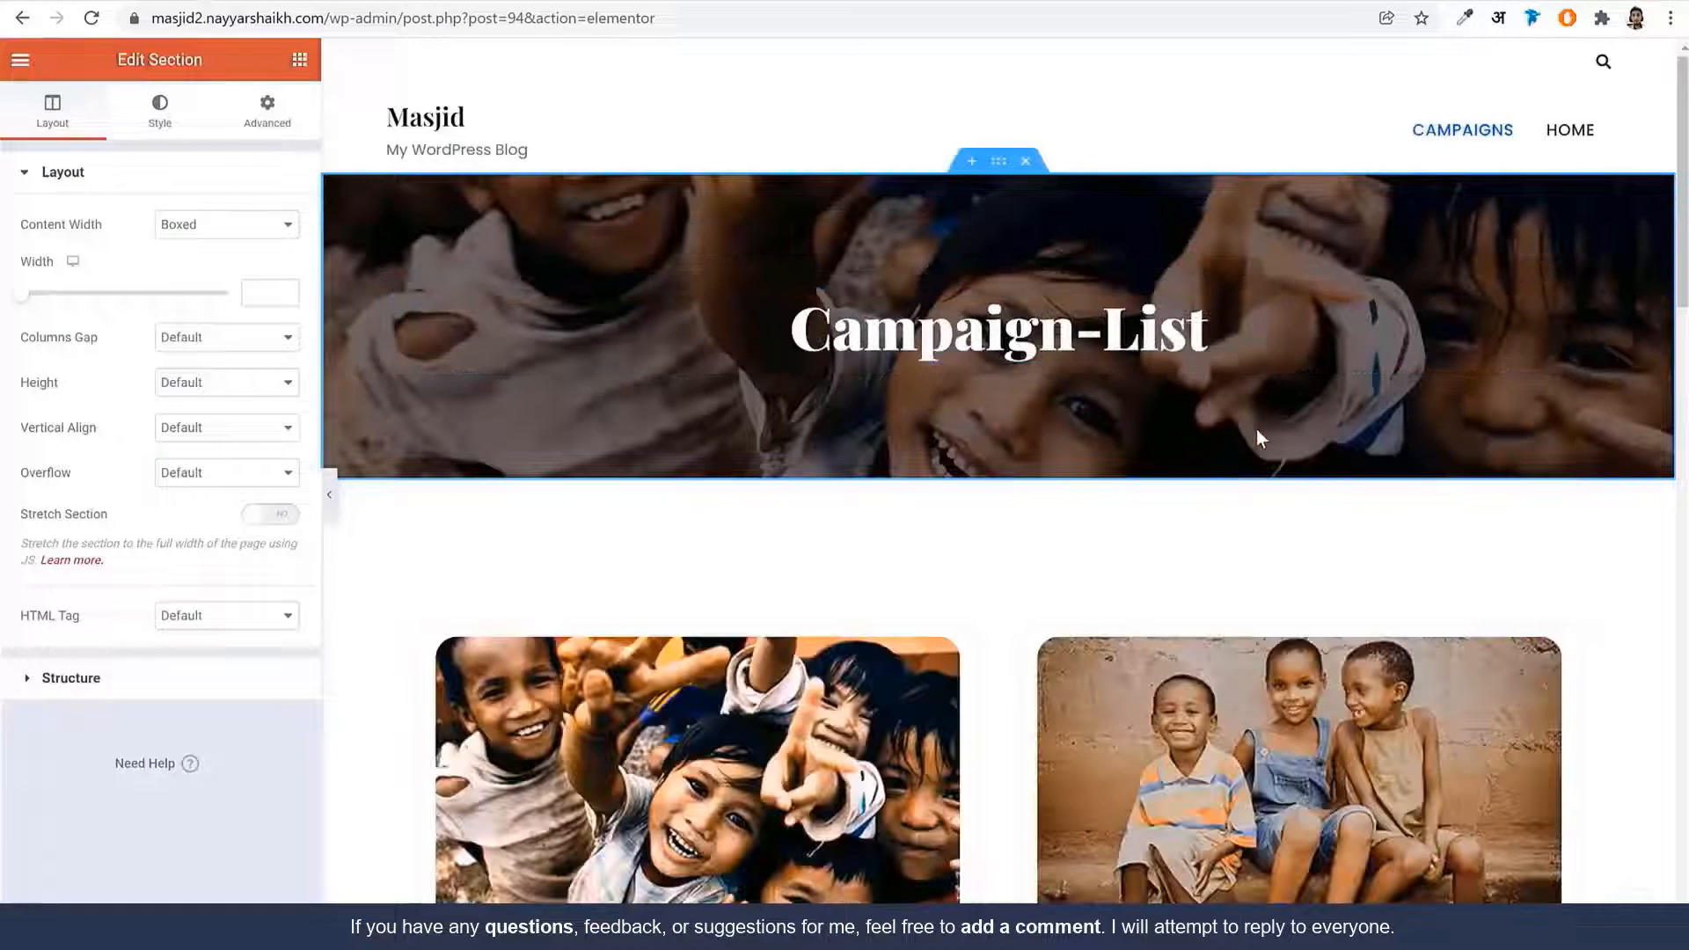
{"action": "scroll", "coordinate": [1258, 431], "scroll_direction": "down", "scroll_amount": 5}
{"action": "scroll", "coordinate": [1272, 447], "scroll_direction": "down", "scroll_amount": 12}
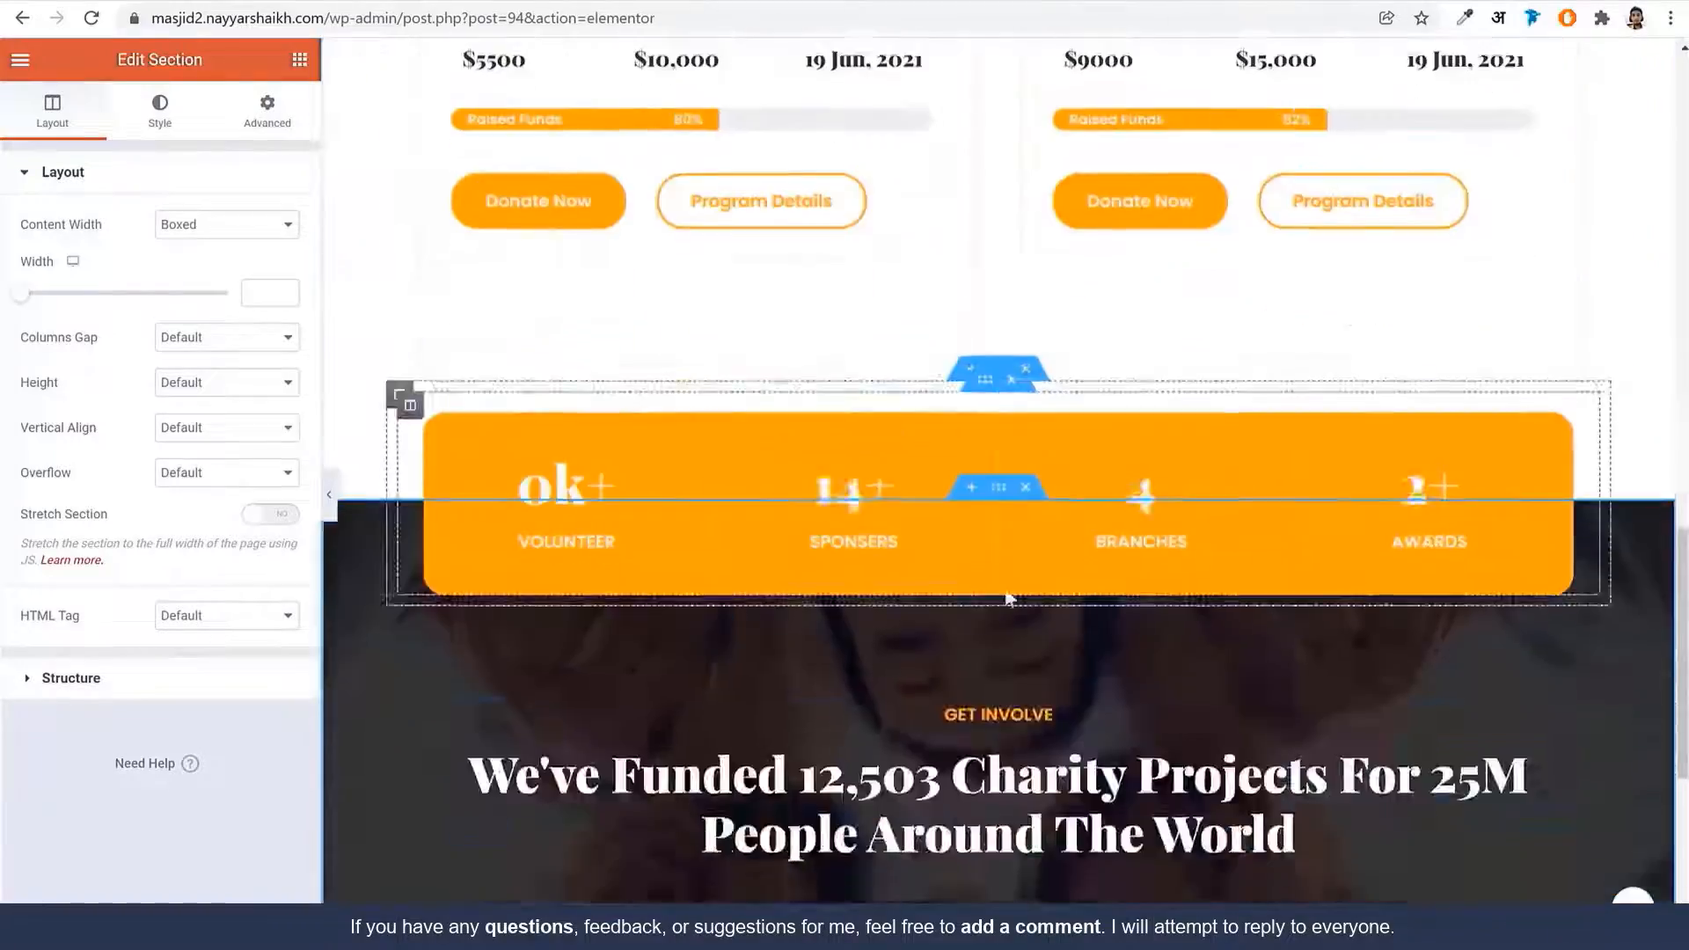
{"action": "scroll", "coordinate": [1014, 598], "scroll_direction": "up", "scroll_amount": 6}
{"action": "scroll", "coordinate": [1011, 597], "scroll_direction": "up", "scroll_amount": 10}
{"action": "scroll", "coordinate": [1012, 596], "scroll_direction": "down", "scroll_amount": 3}
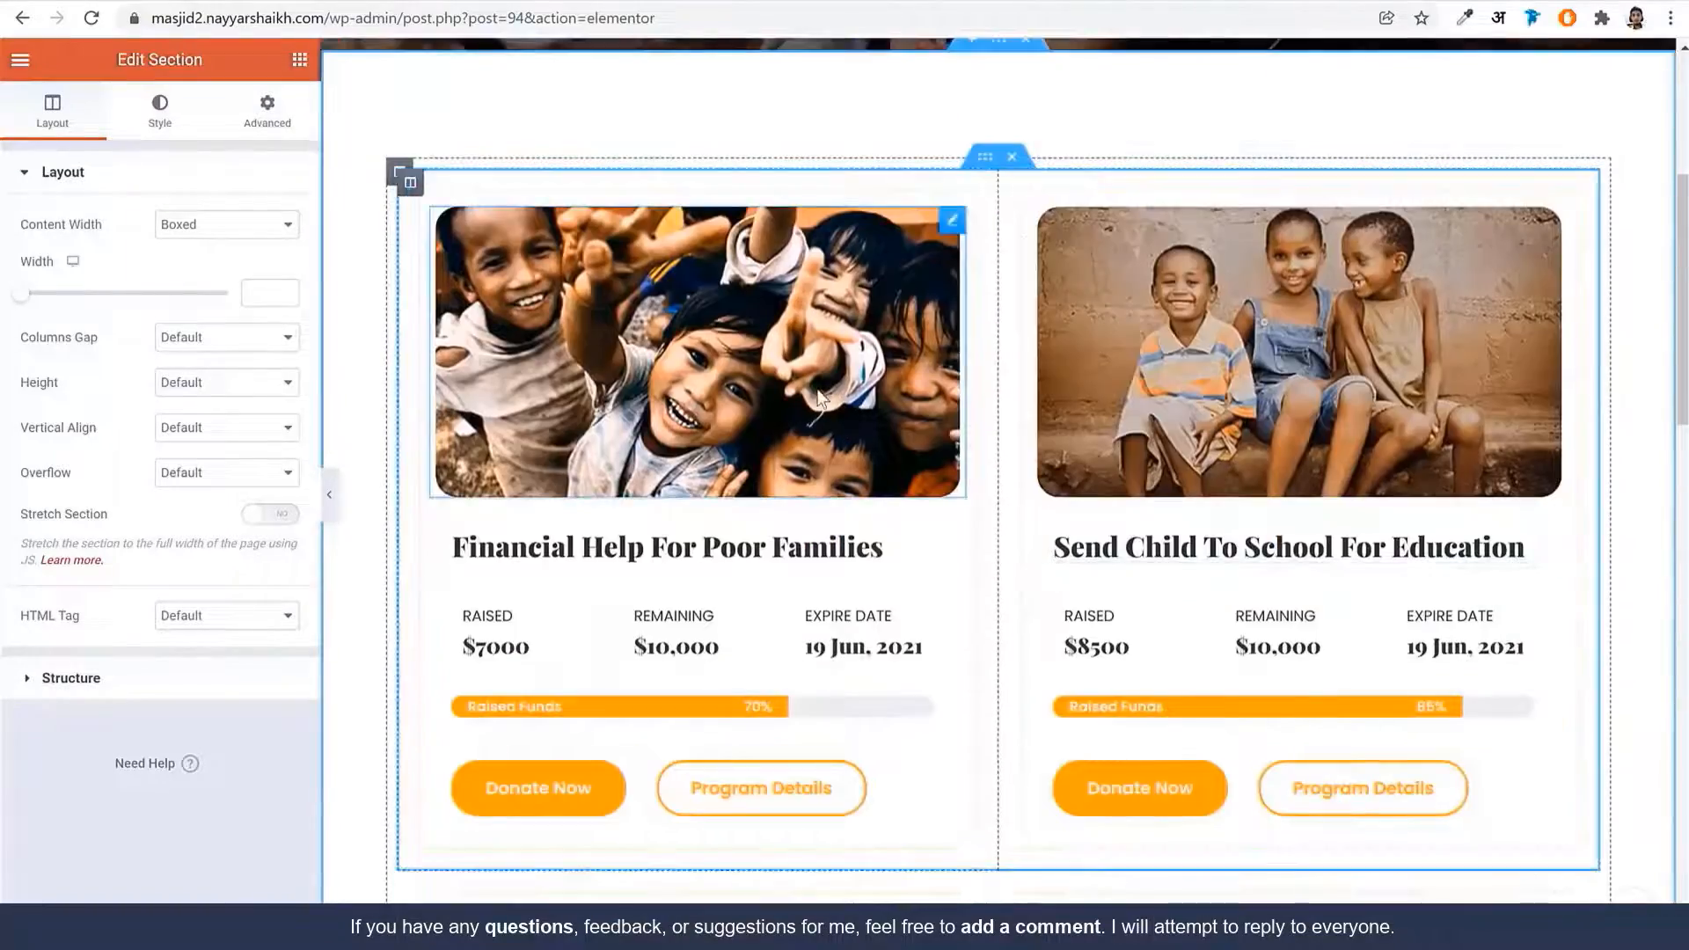
{"action": "scroll", "coordinate": [959, 387], "scroll_direction": "down", "scroll_amount": 3}
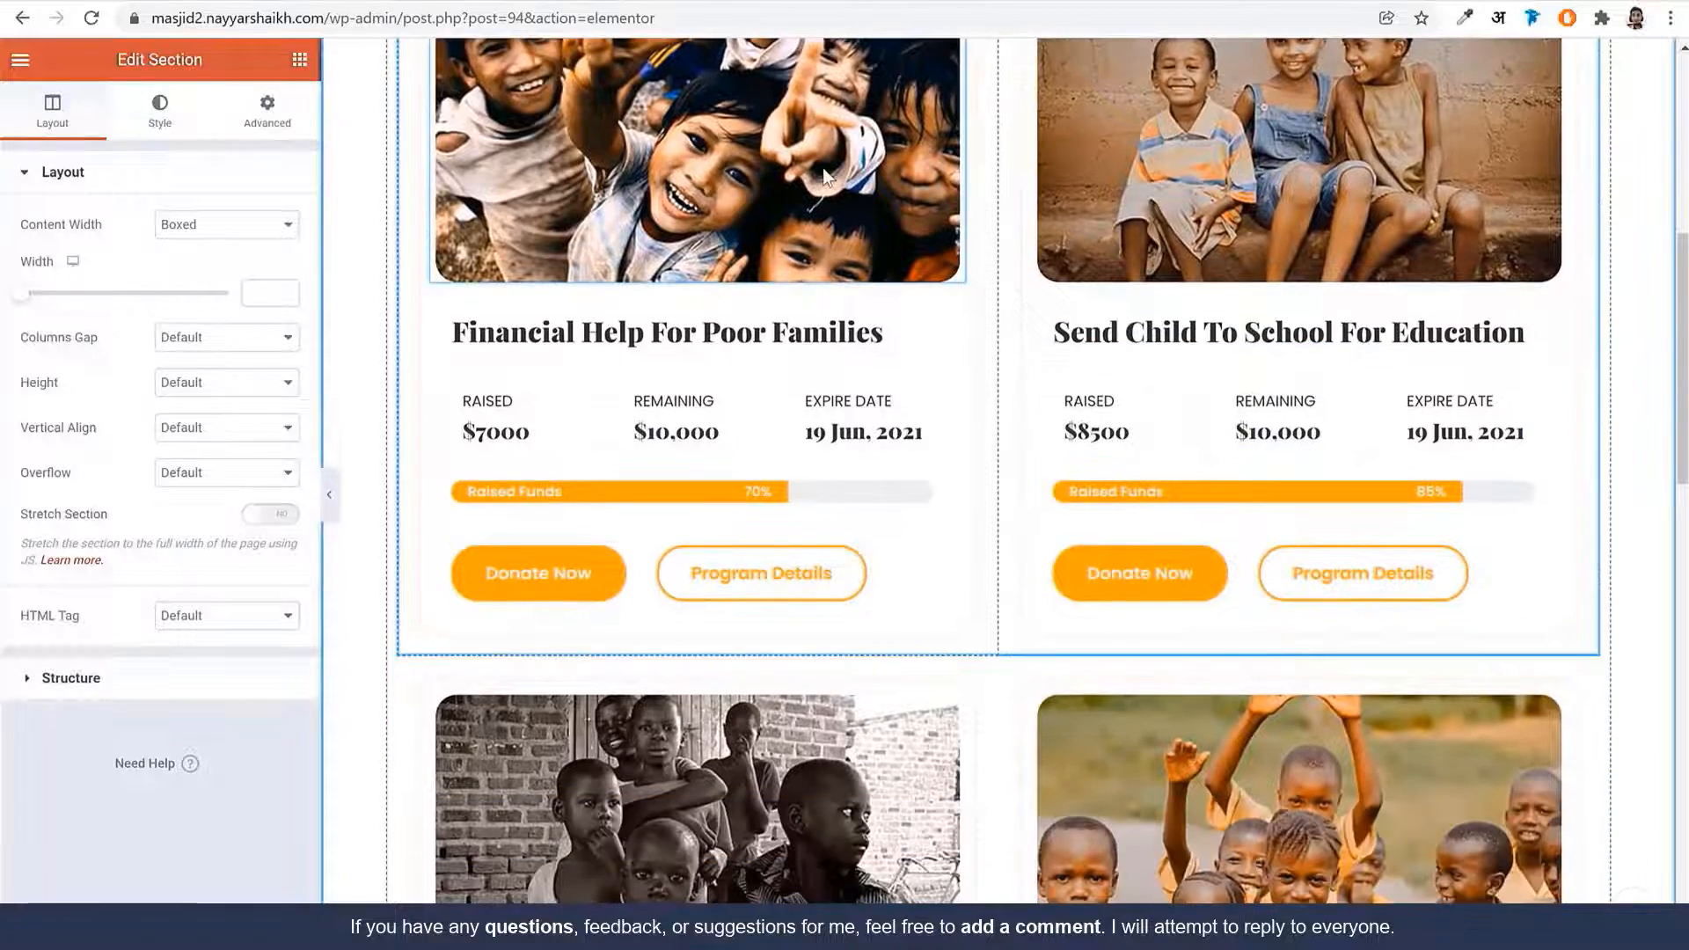
{"action": "scroll", "coordinate": [959, 380], "scroll_direction": "up", "scroll_amount": 3}
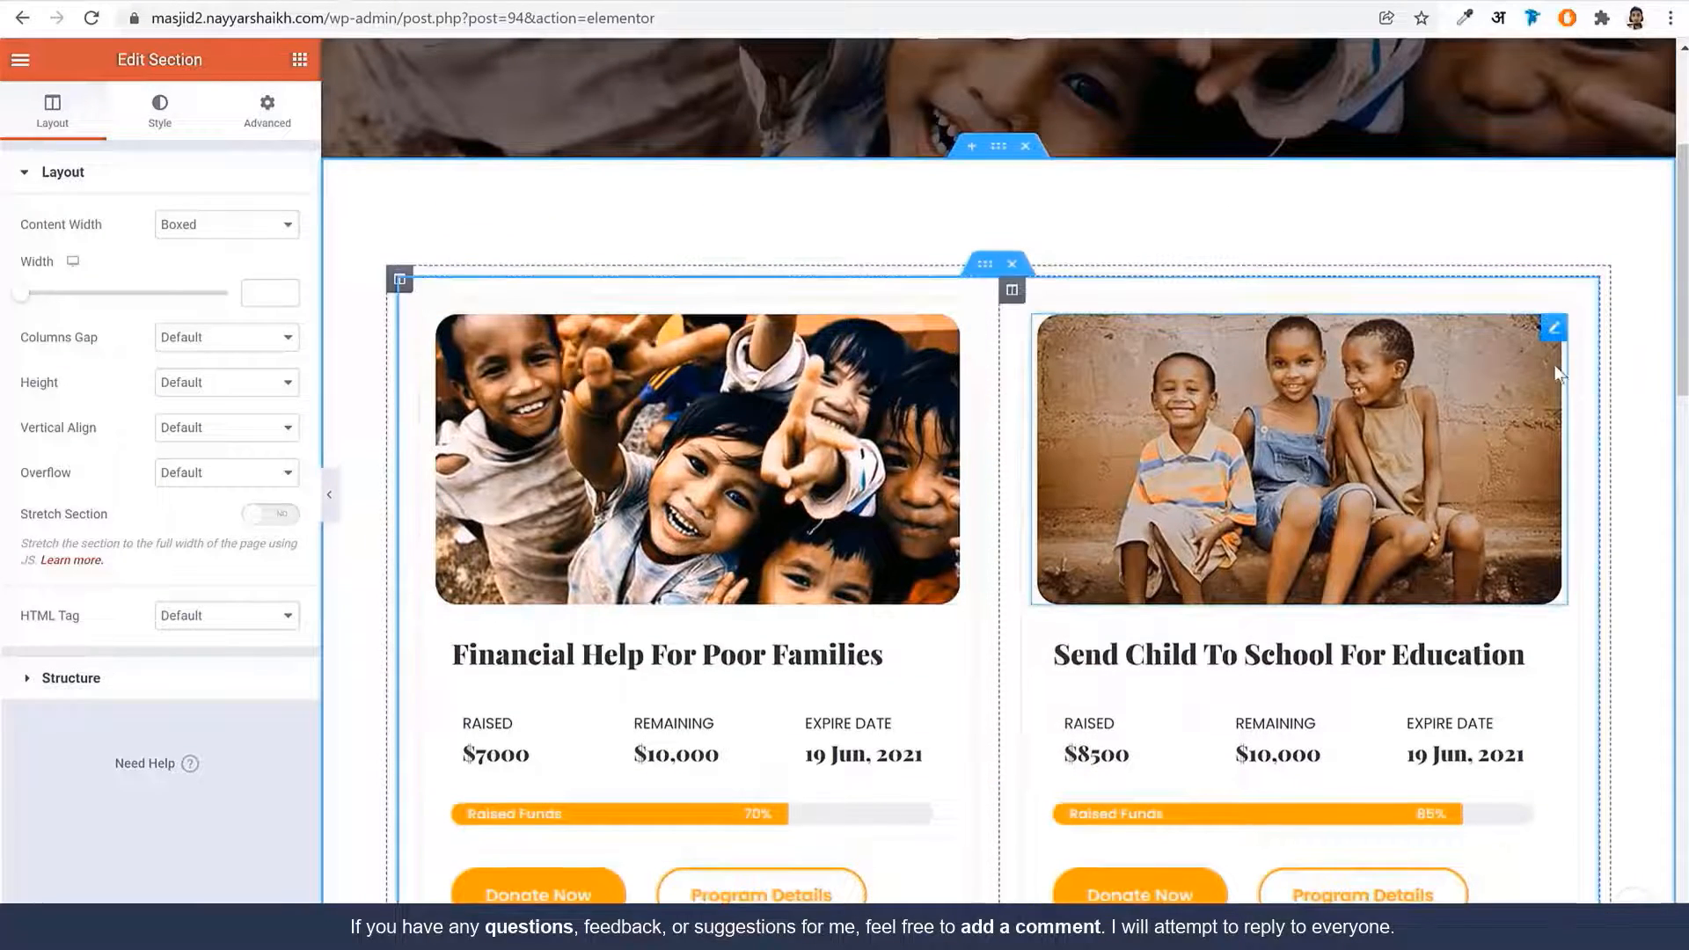
{"action": "scroll", "coordinate": [1187, 394], "scroll_direction": "down", "scroll_amount": 12}
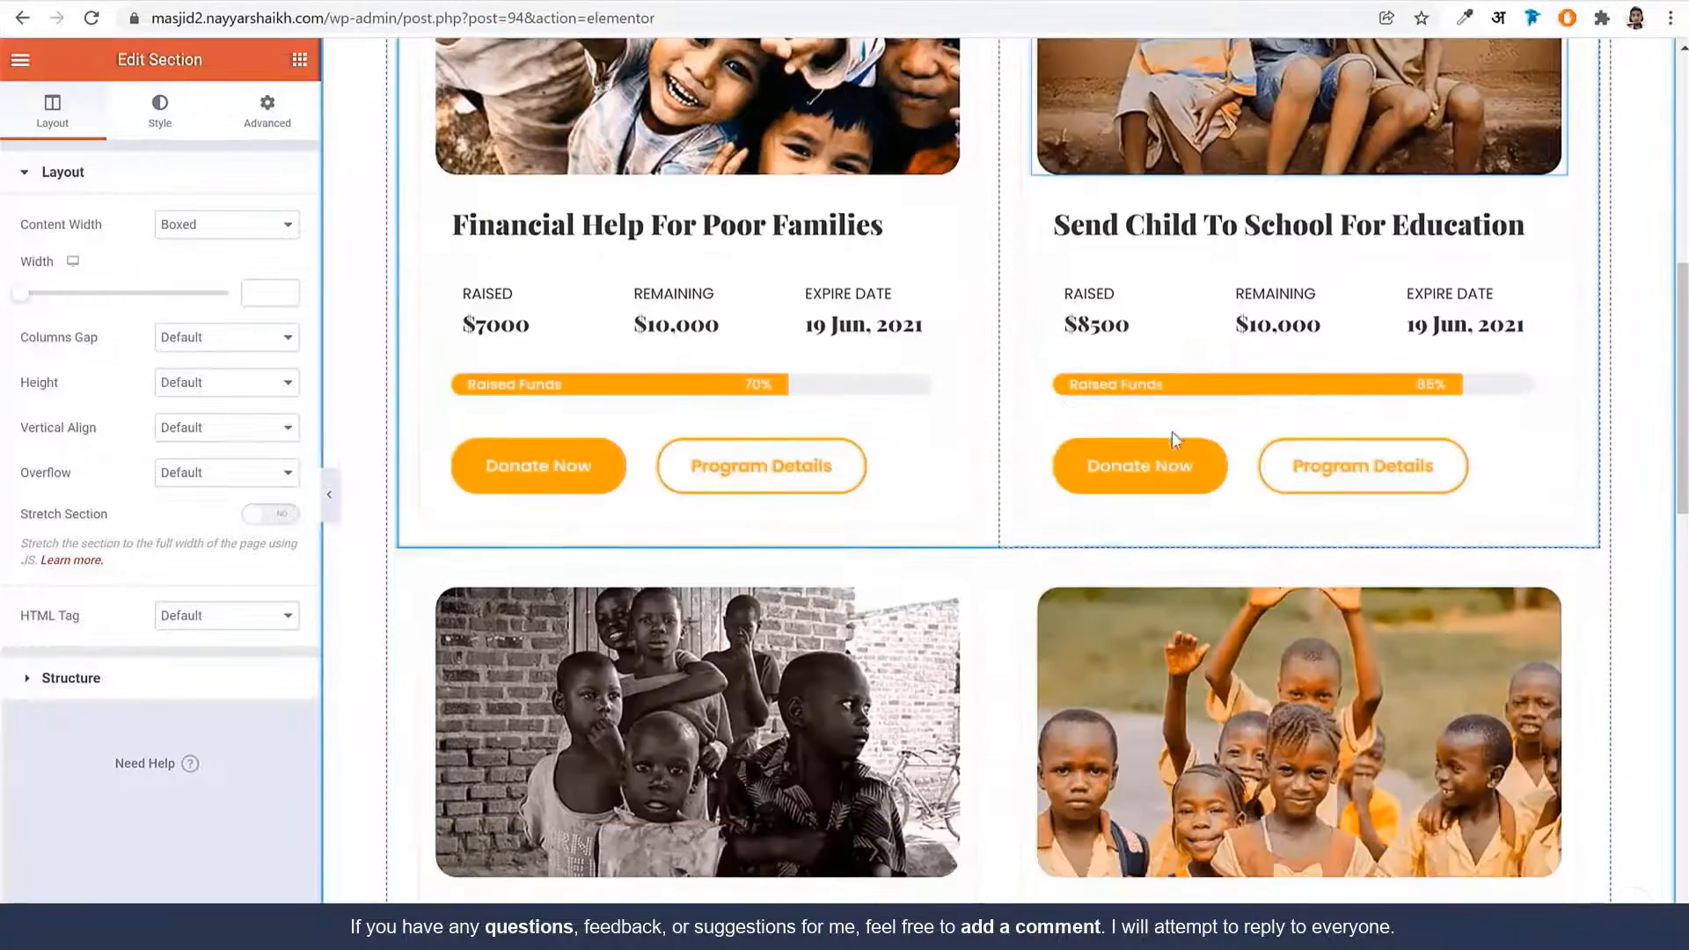
Select the left campaign card's image and 'Donate And Save Poor Childrens' heading, then mark the editor URL part
{"action": "left_click", "coordinate": [791, 294]}
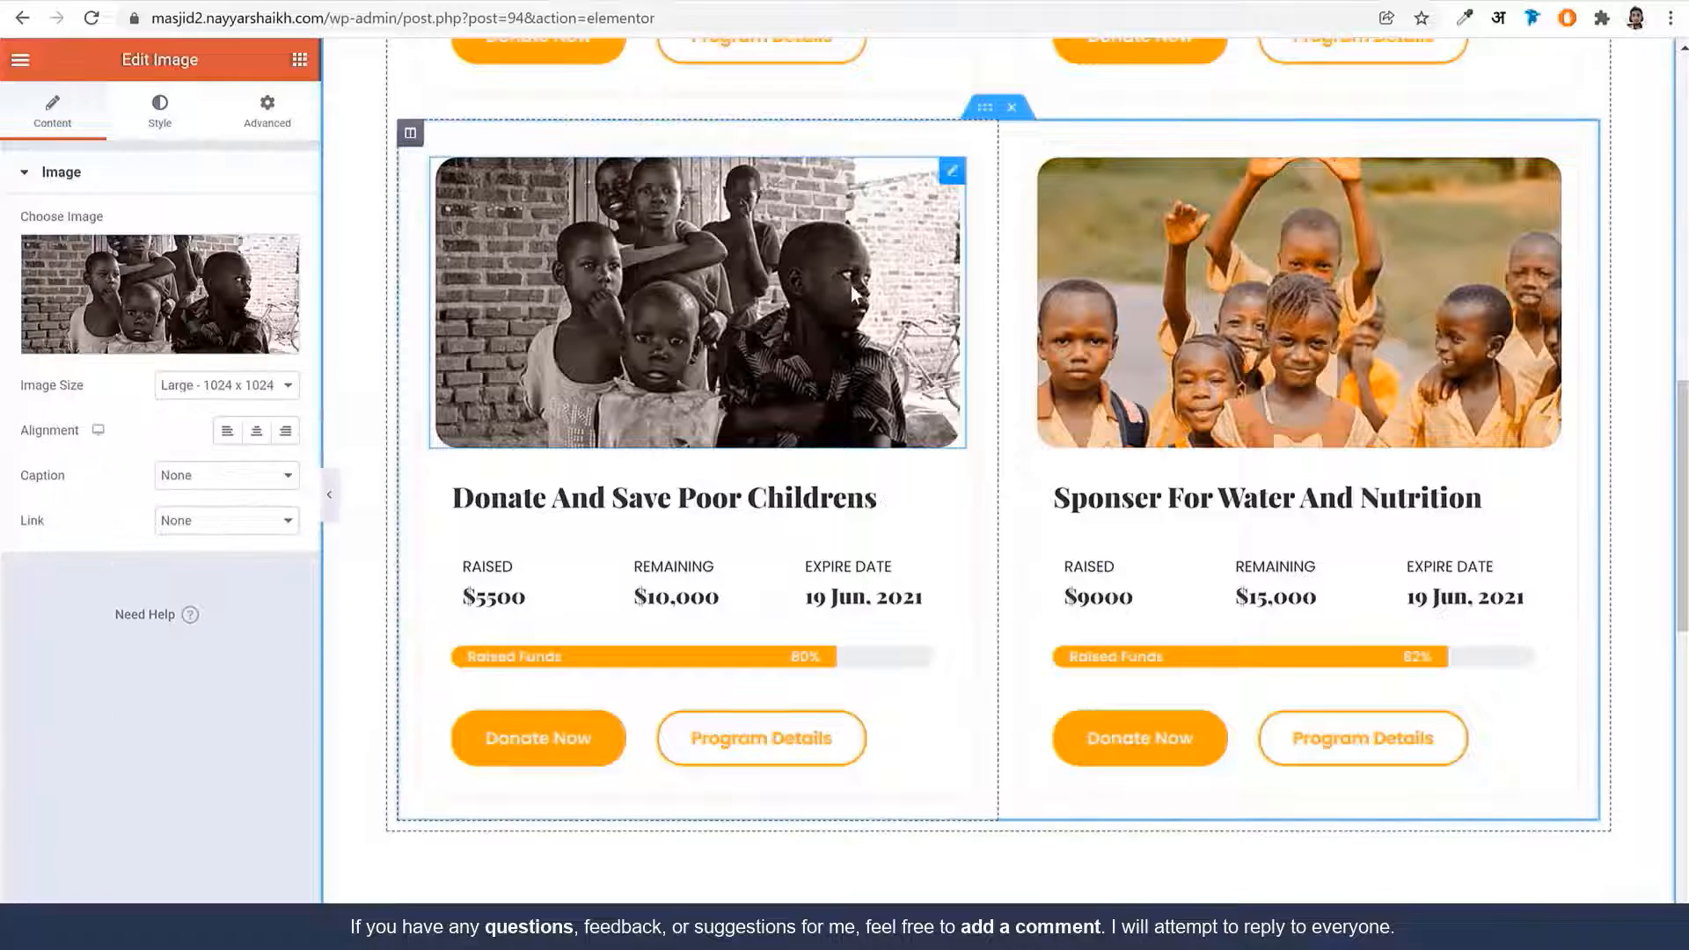
{"action": "left_click", "coordinate": [613, 503]}
{"action": "scroll", "coordinate": [867, 528], "scroll_direction": "down", "scroll_amount": 14}
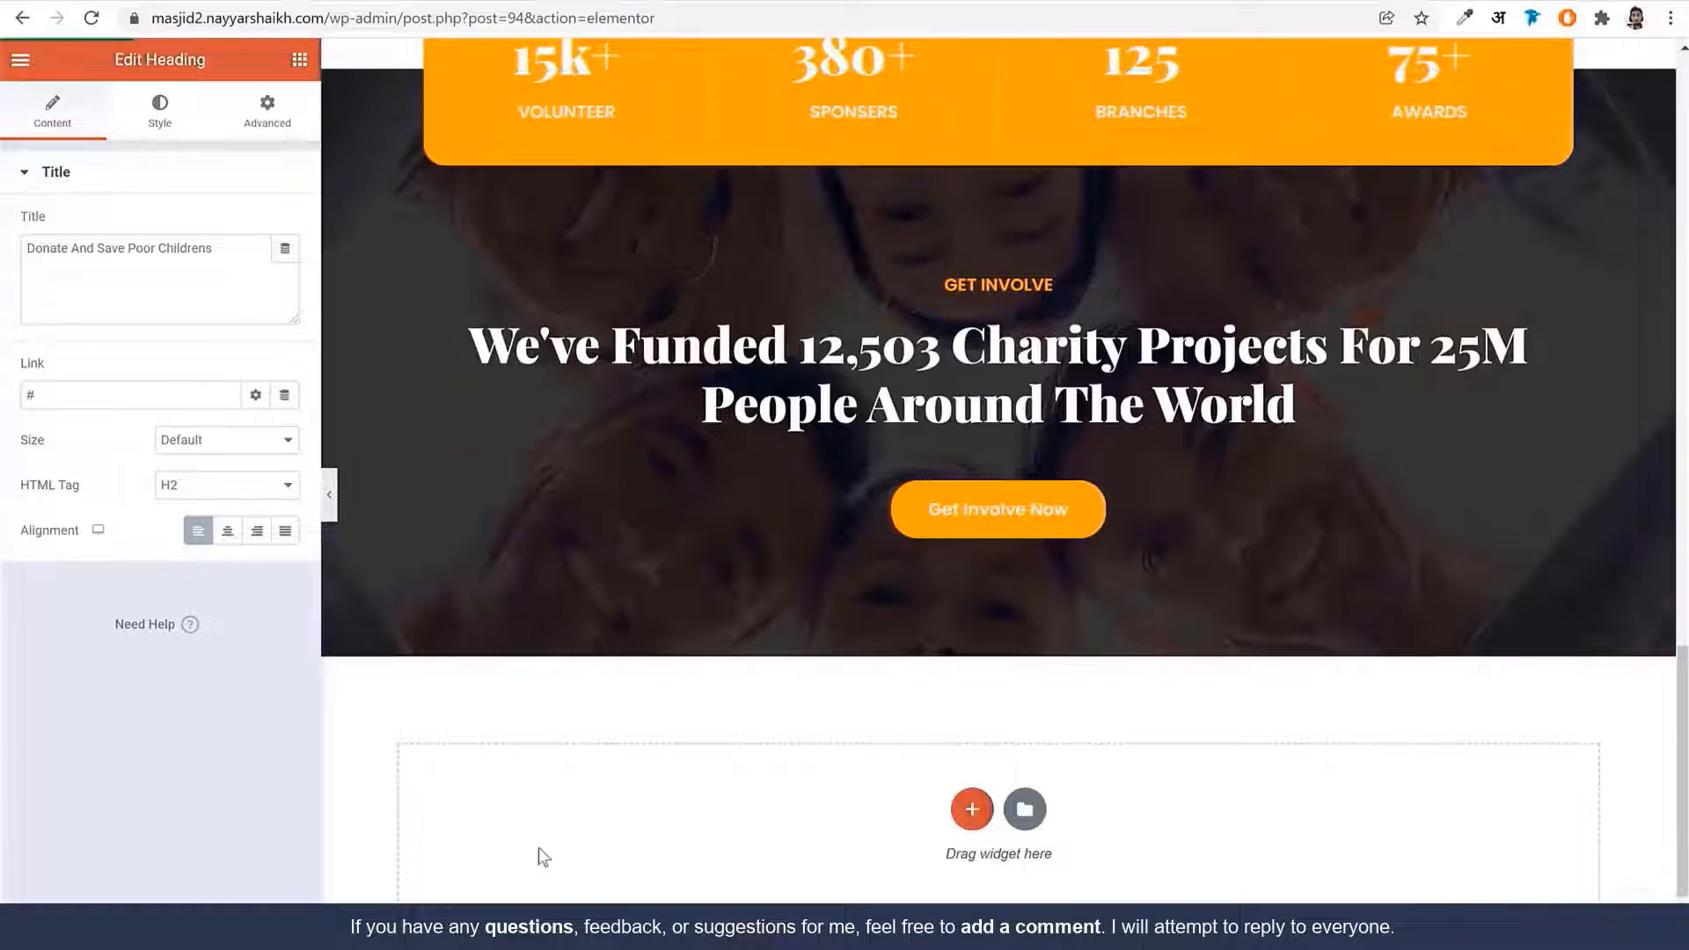
{"action": "scroll", "coordinate": [588, 844], "scroll_direction": "up", "scroll_amount": 20}
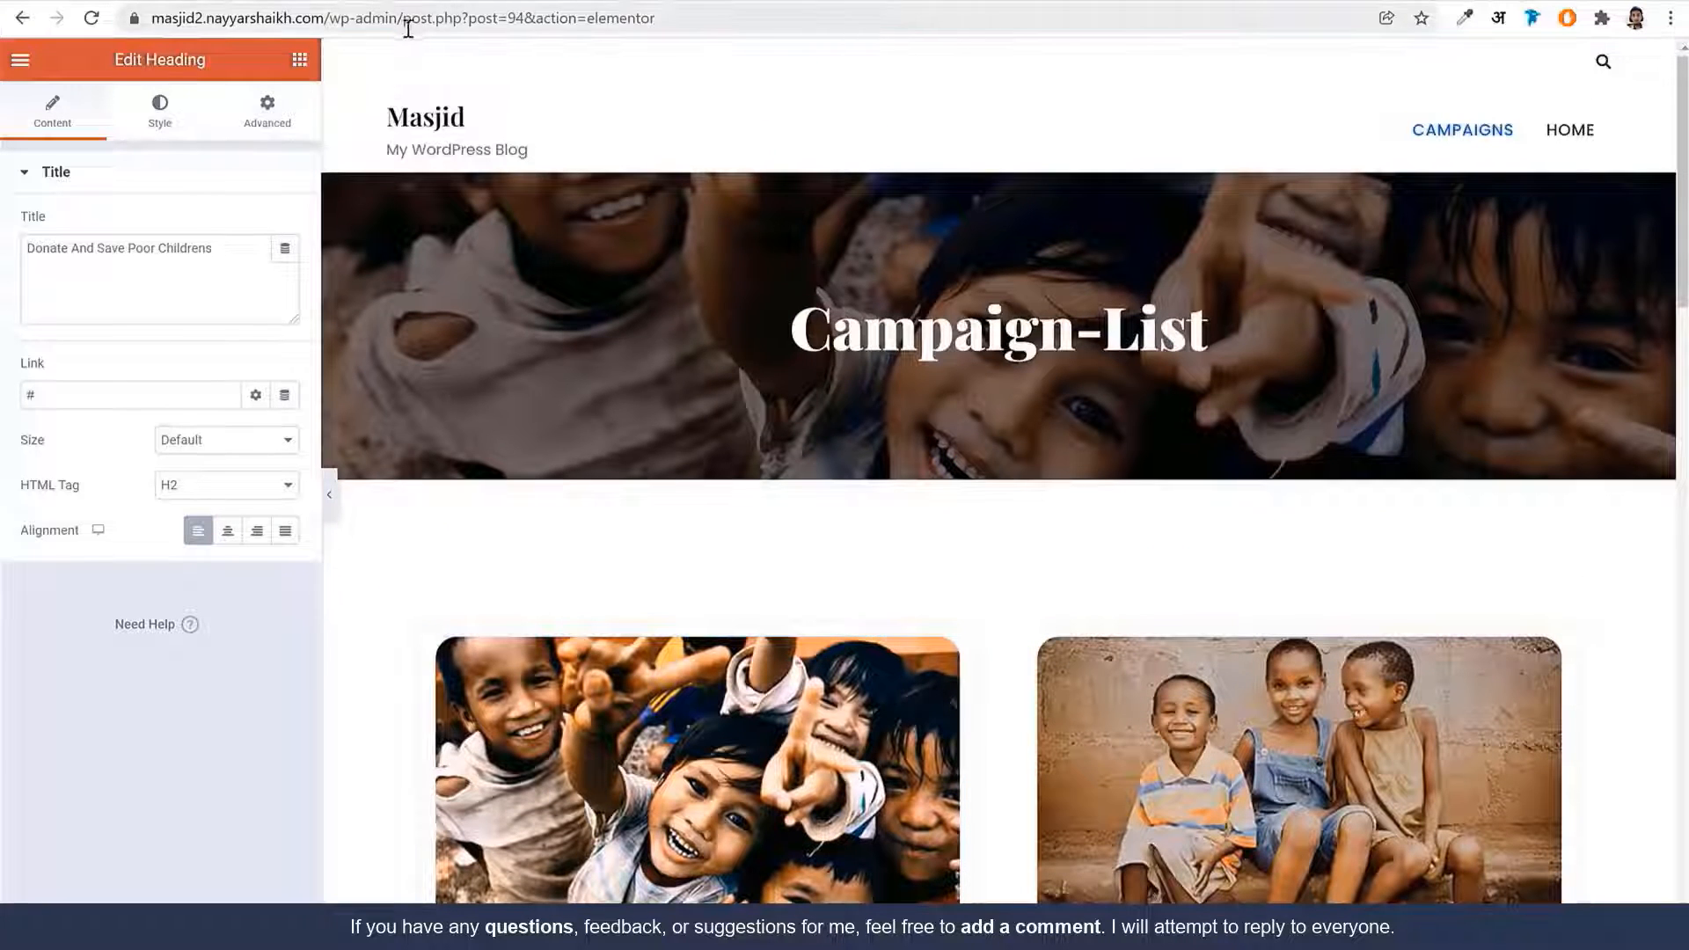
{"action": "left_click_drag", "start_coordinate": [408, 29], "coordinate": [926, 49]}
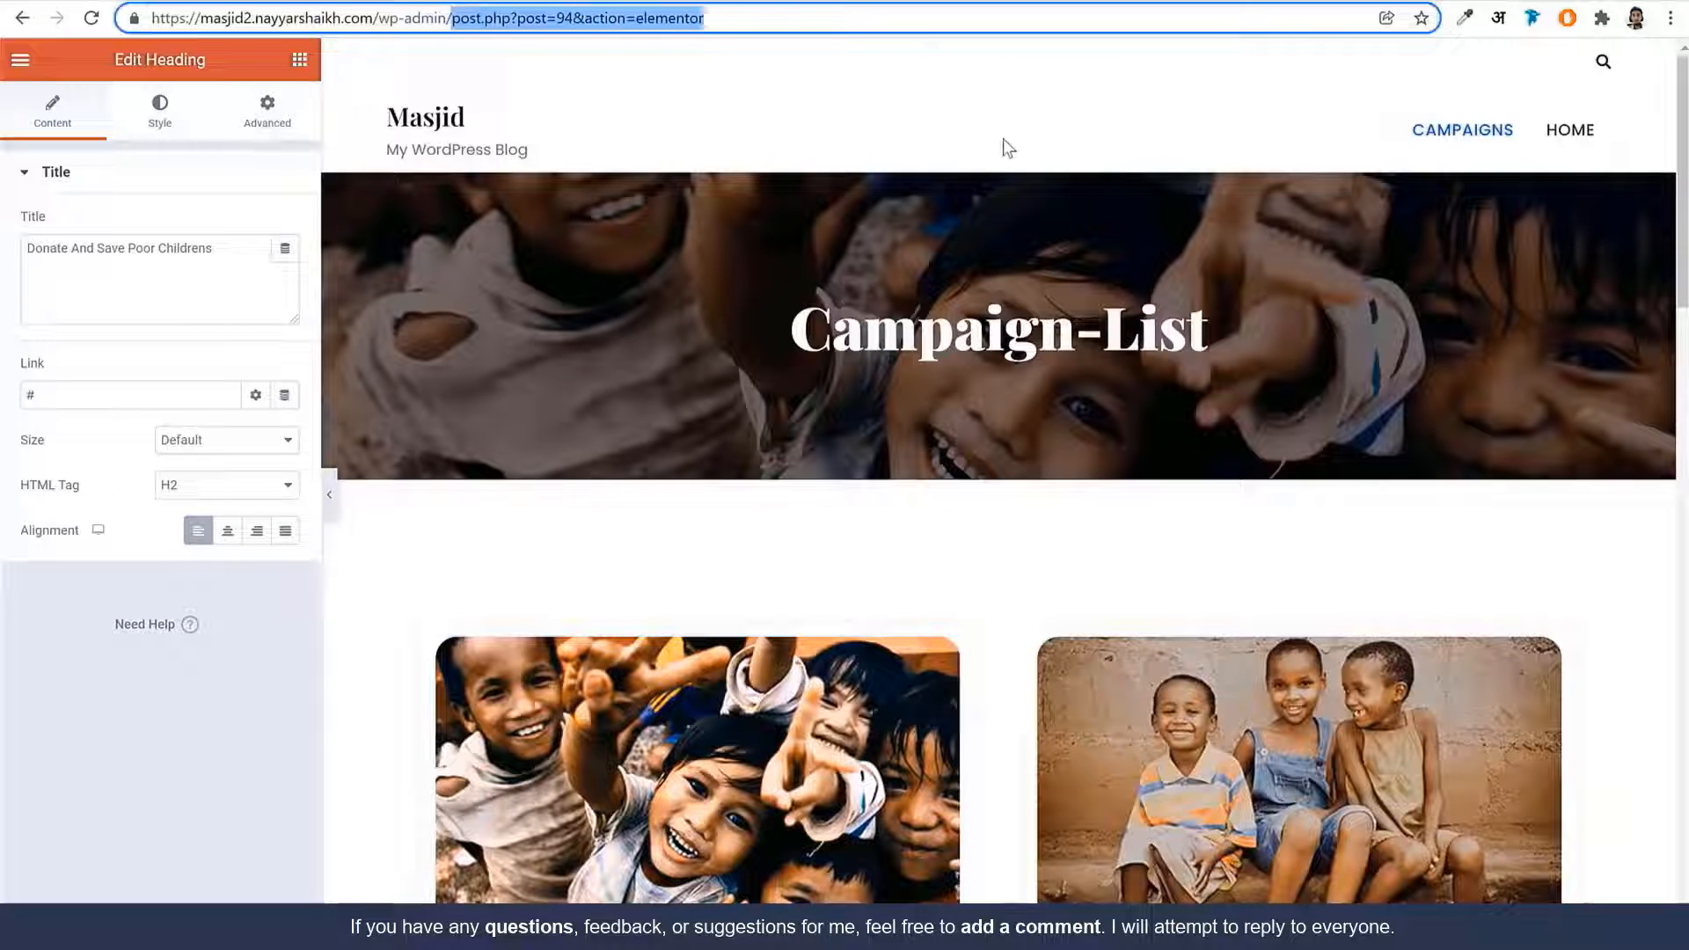
Return to wp-admin and start a new page from Pages
{"action": "key", "text": "BackSpace"}
{"action": "key", "text": "Return"}
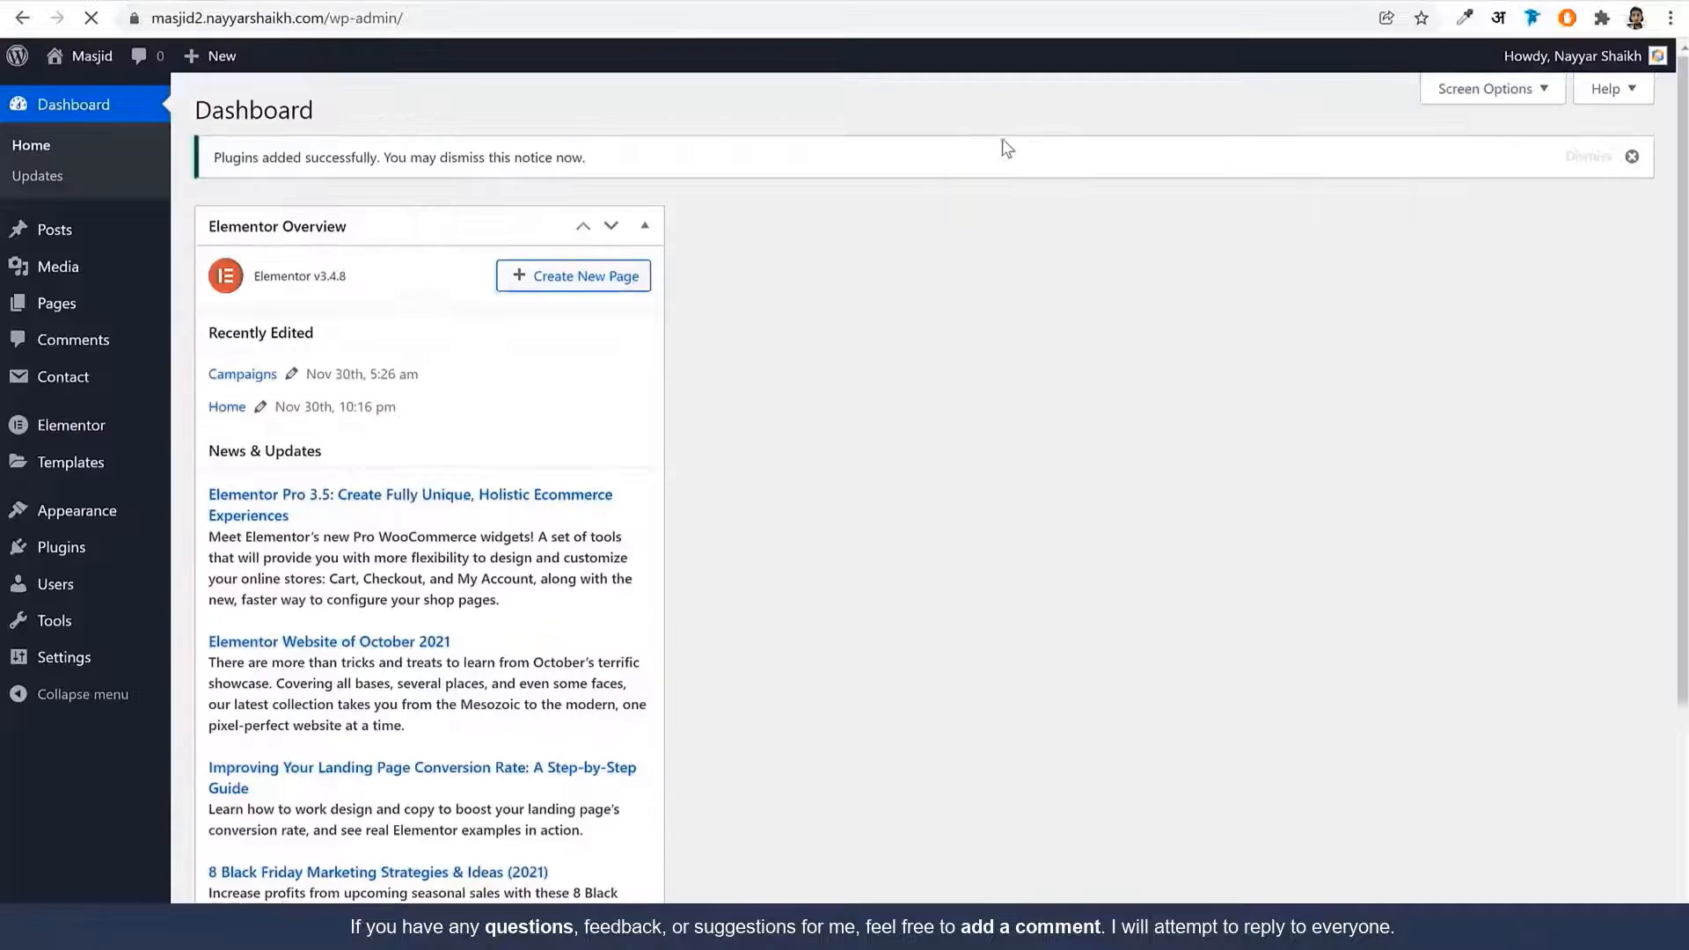
{"action": "left_click", "coordinate": [74, 312]}
{"action": "left_click", "coordinate": [308, 112]}
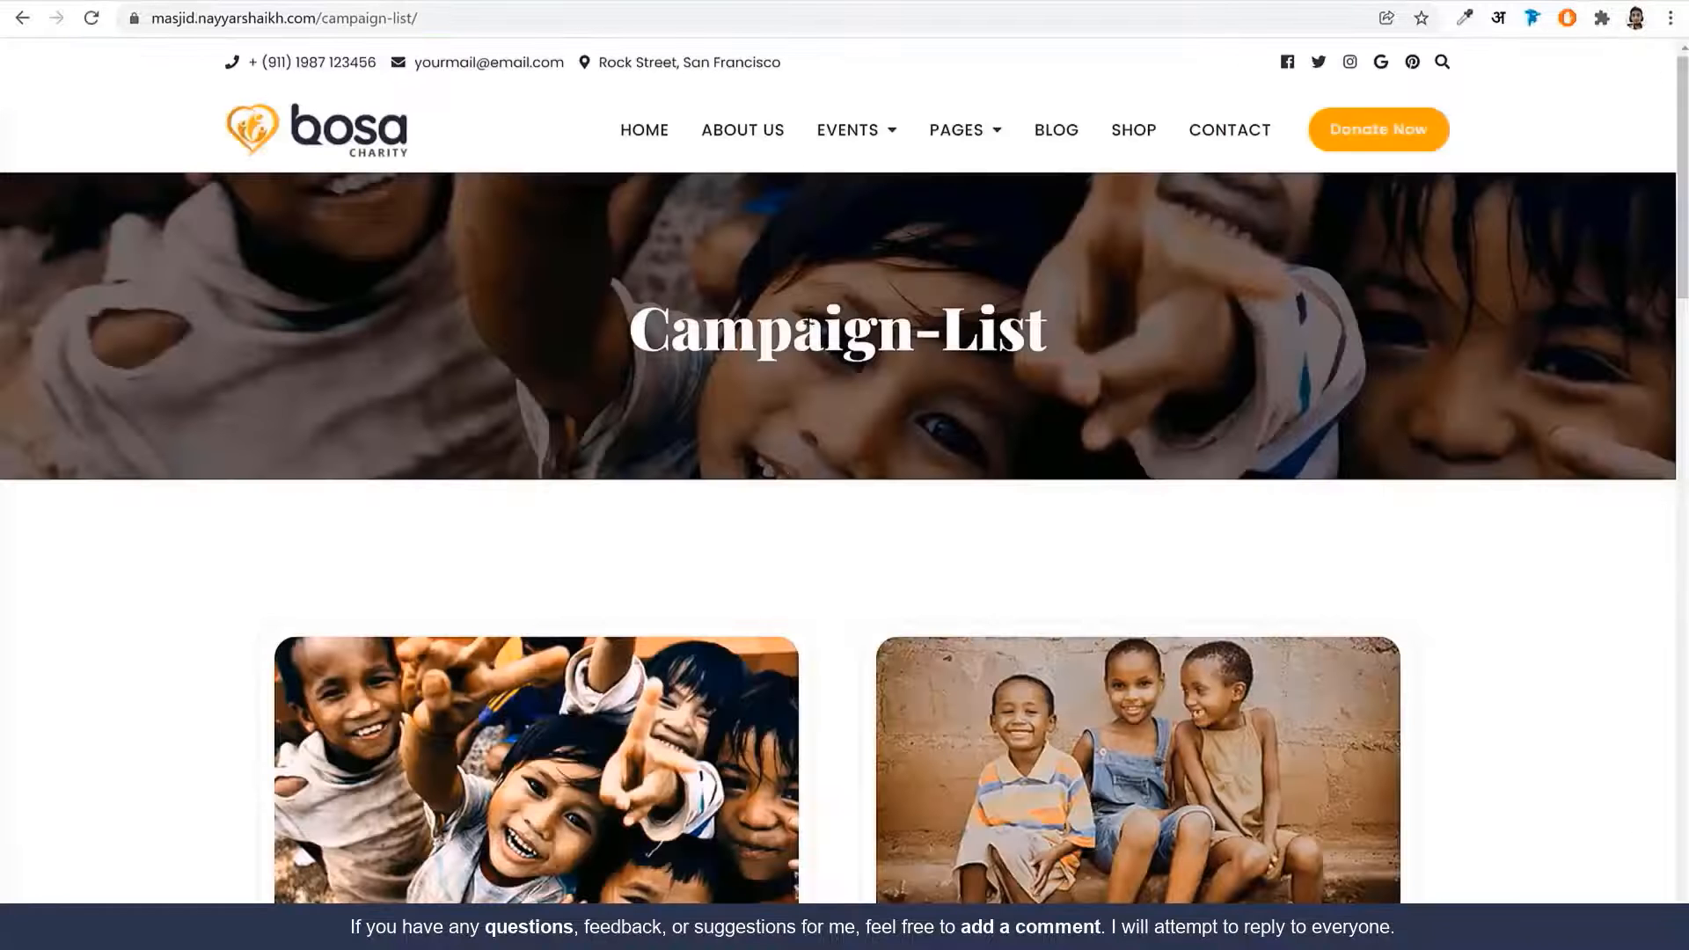
Copy the 'Financial Help For Poor Families' heading and paste it as the page title
{"action": "scroll", "coordinate": [784, 566], "scroll_direction": "down", "scroll_amount": 6}
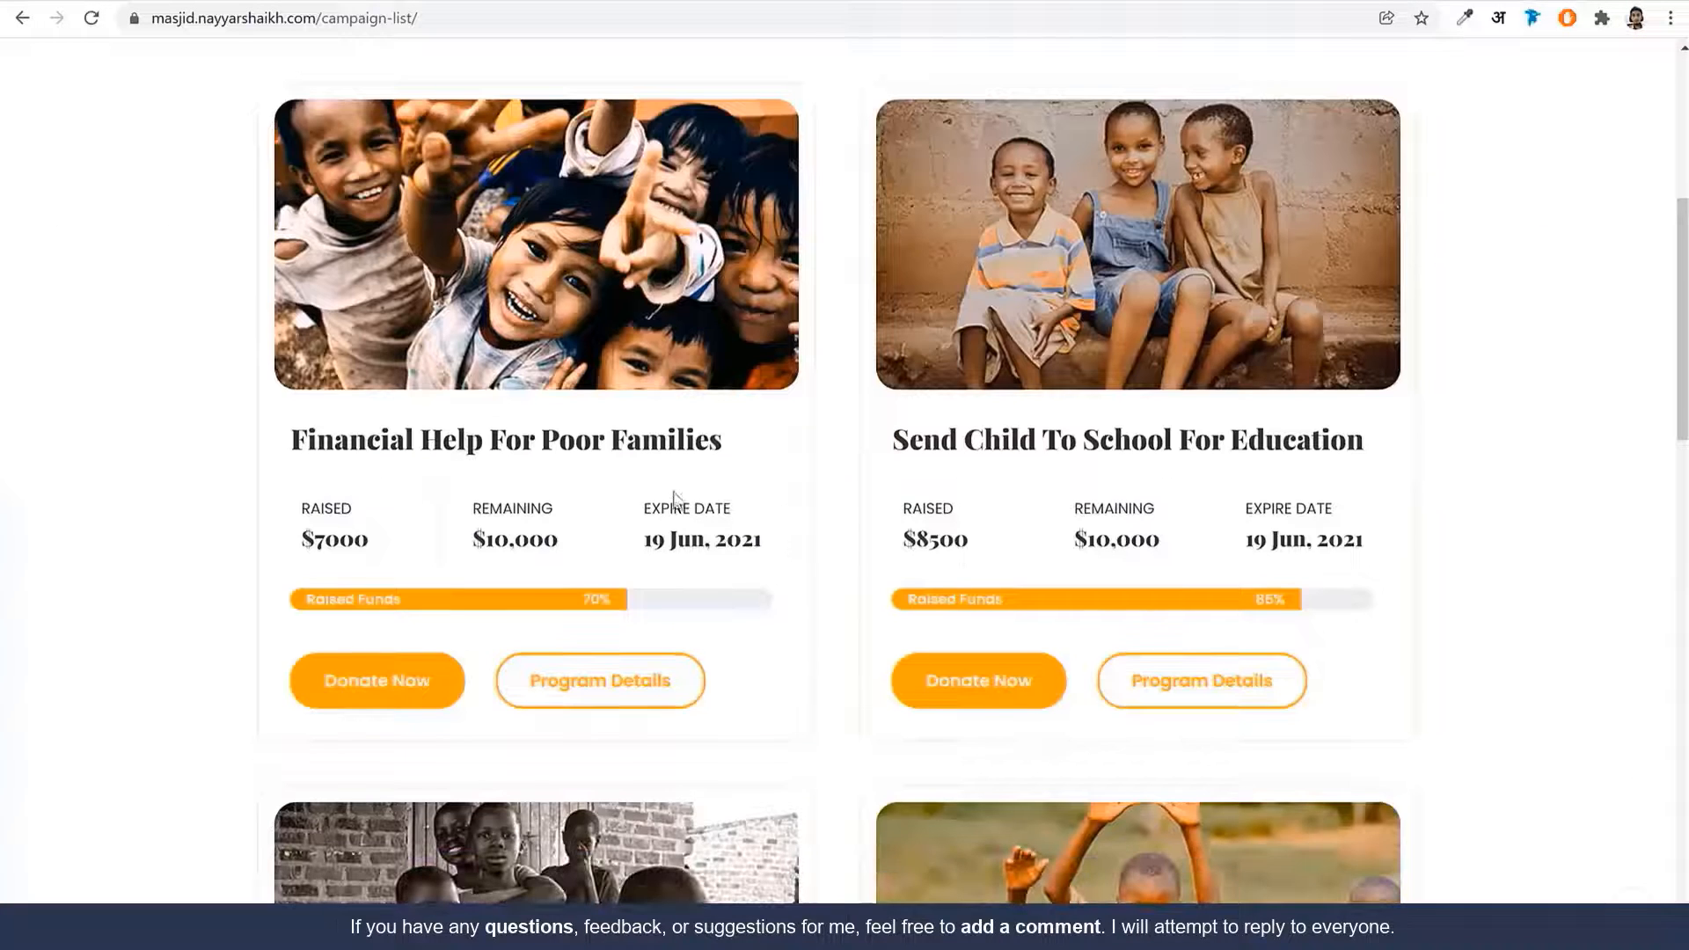
{"action": "triple_click", "coordinate": [502, 445]}
{"action": "key", "text": "ctrl+c"}
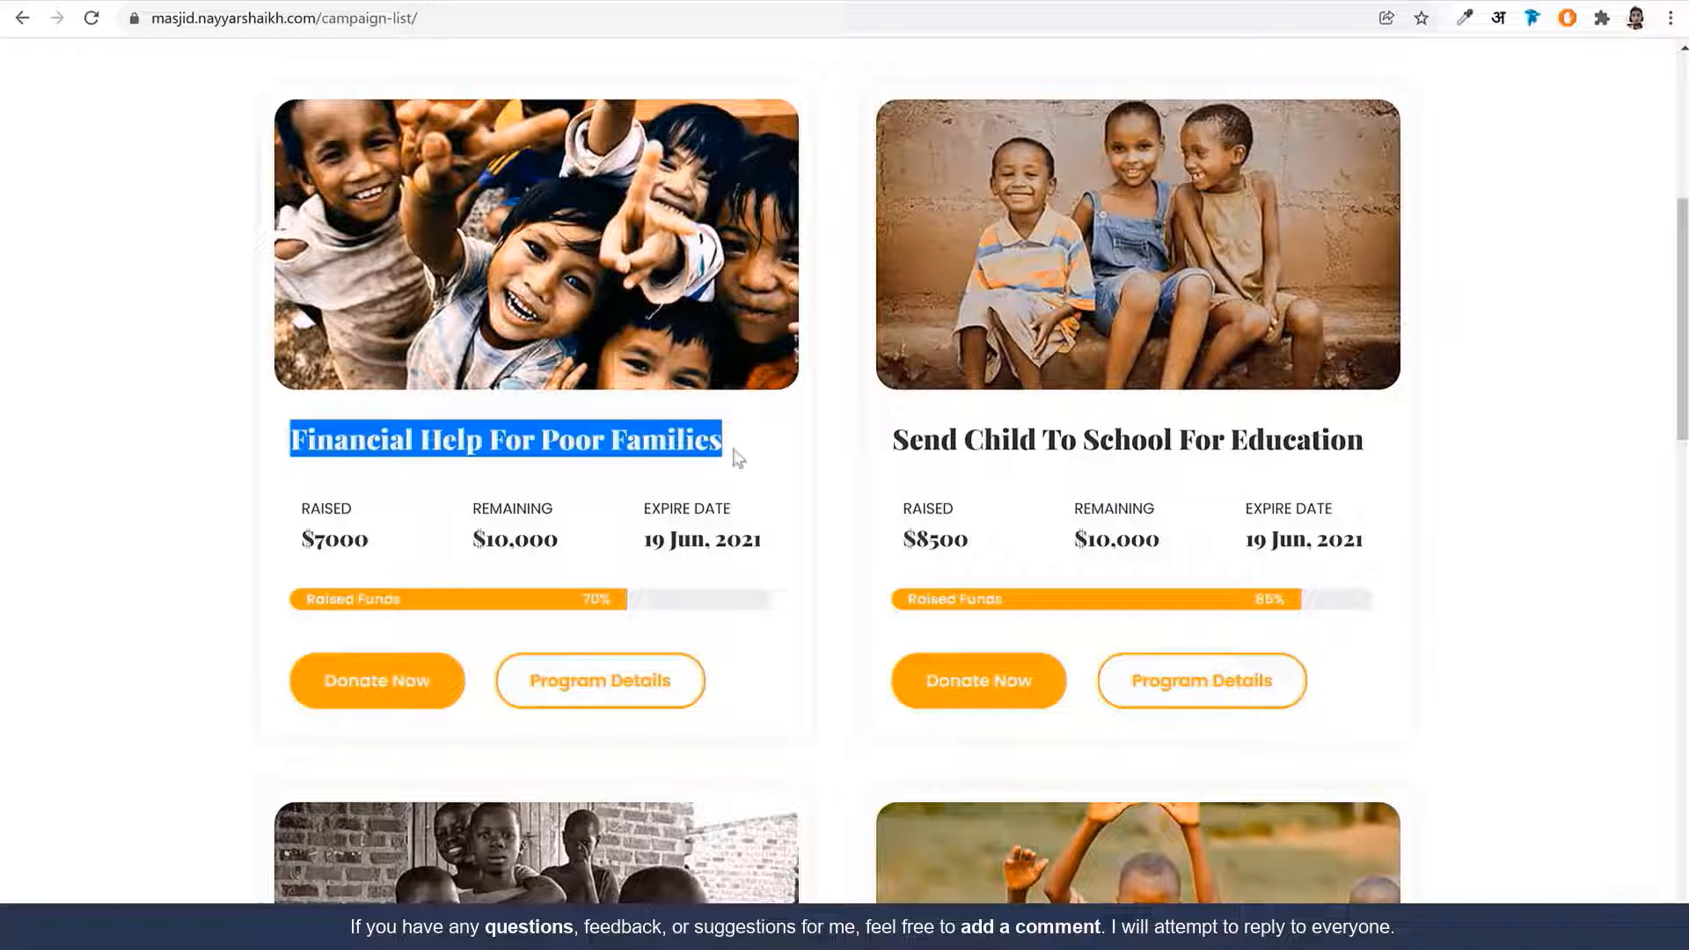
{"action": "left_click", "coordinate": [818, 453]}
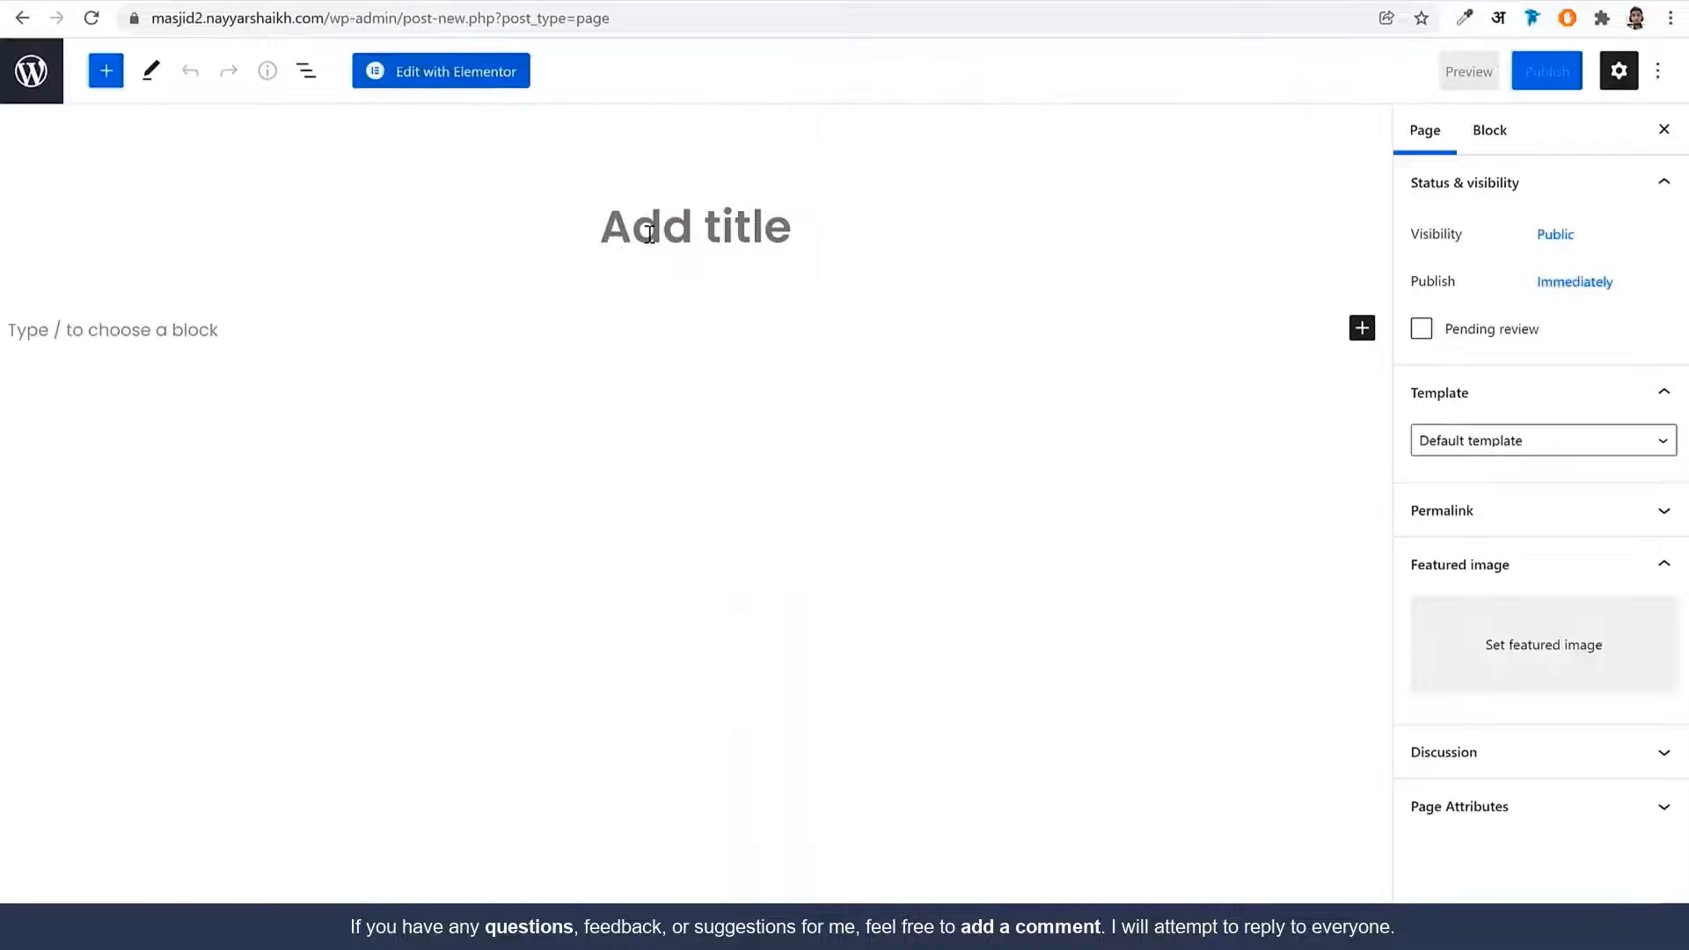
{"action": "left_click", "coordinate": [649, 234]}
{"action": "key", "text": "ctrl+v"}
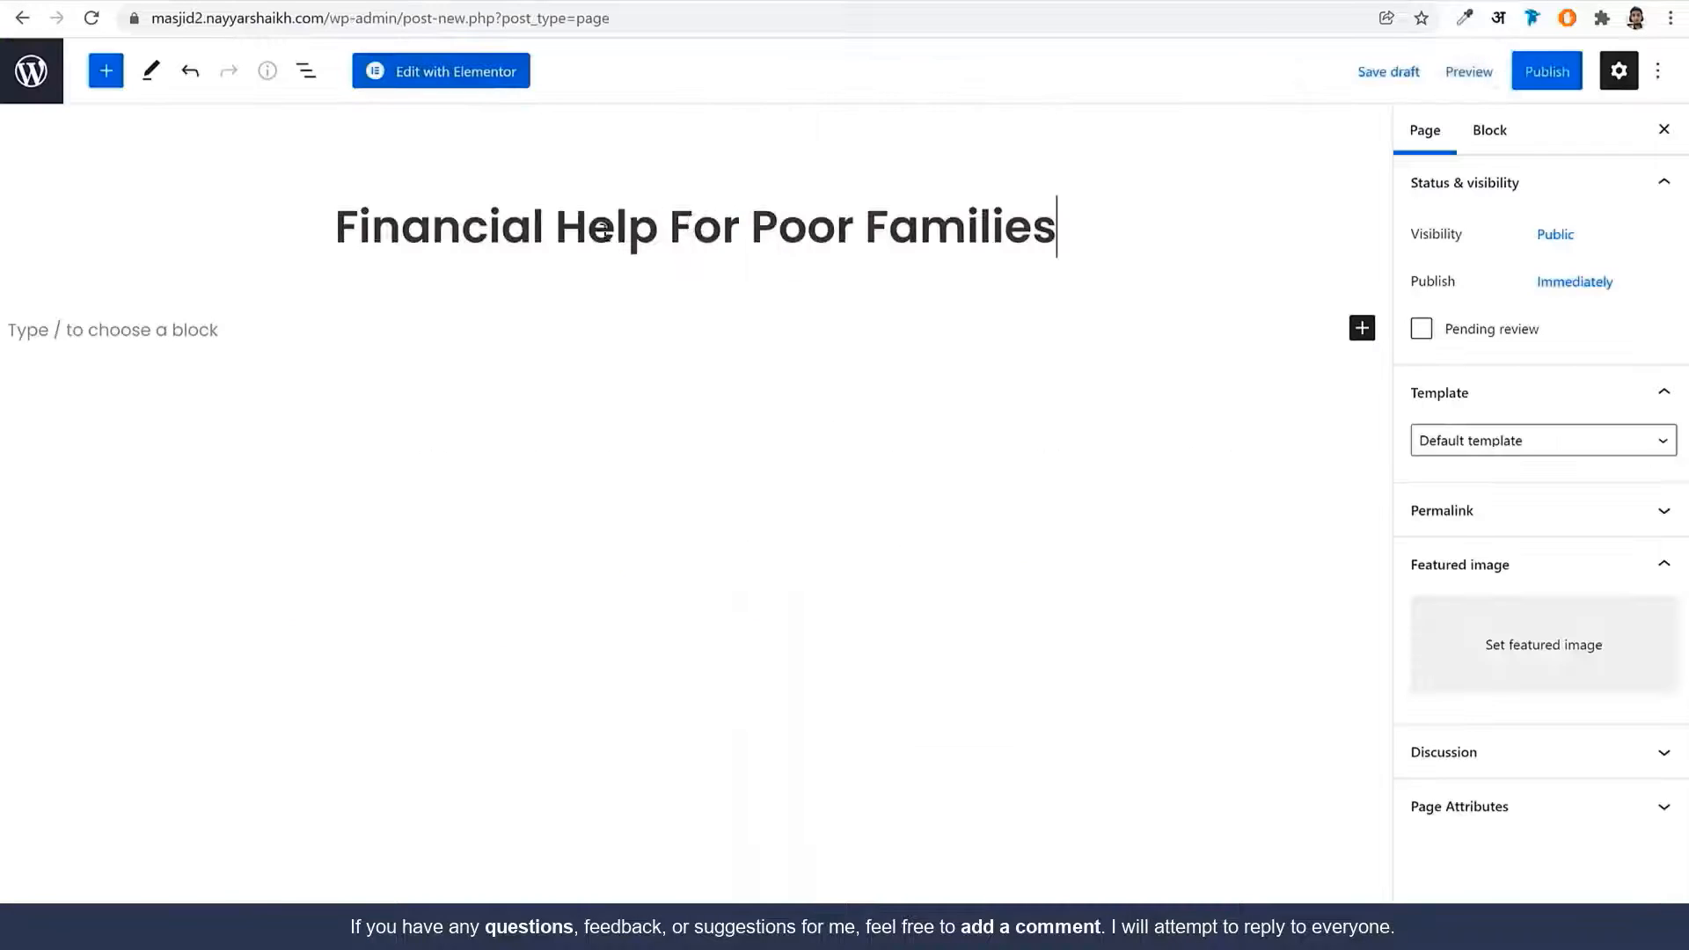
Apply the Elementor Full Width template, publish, and open the page in Elementor
{"action": "left_click", "coordinate": [1484, 440]}
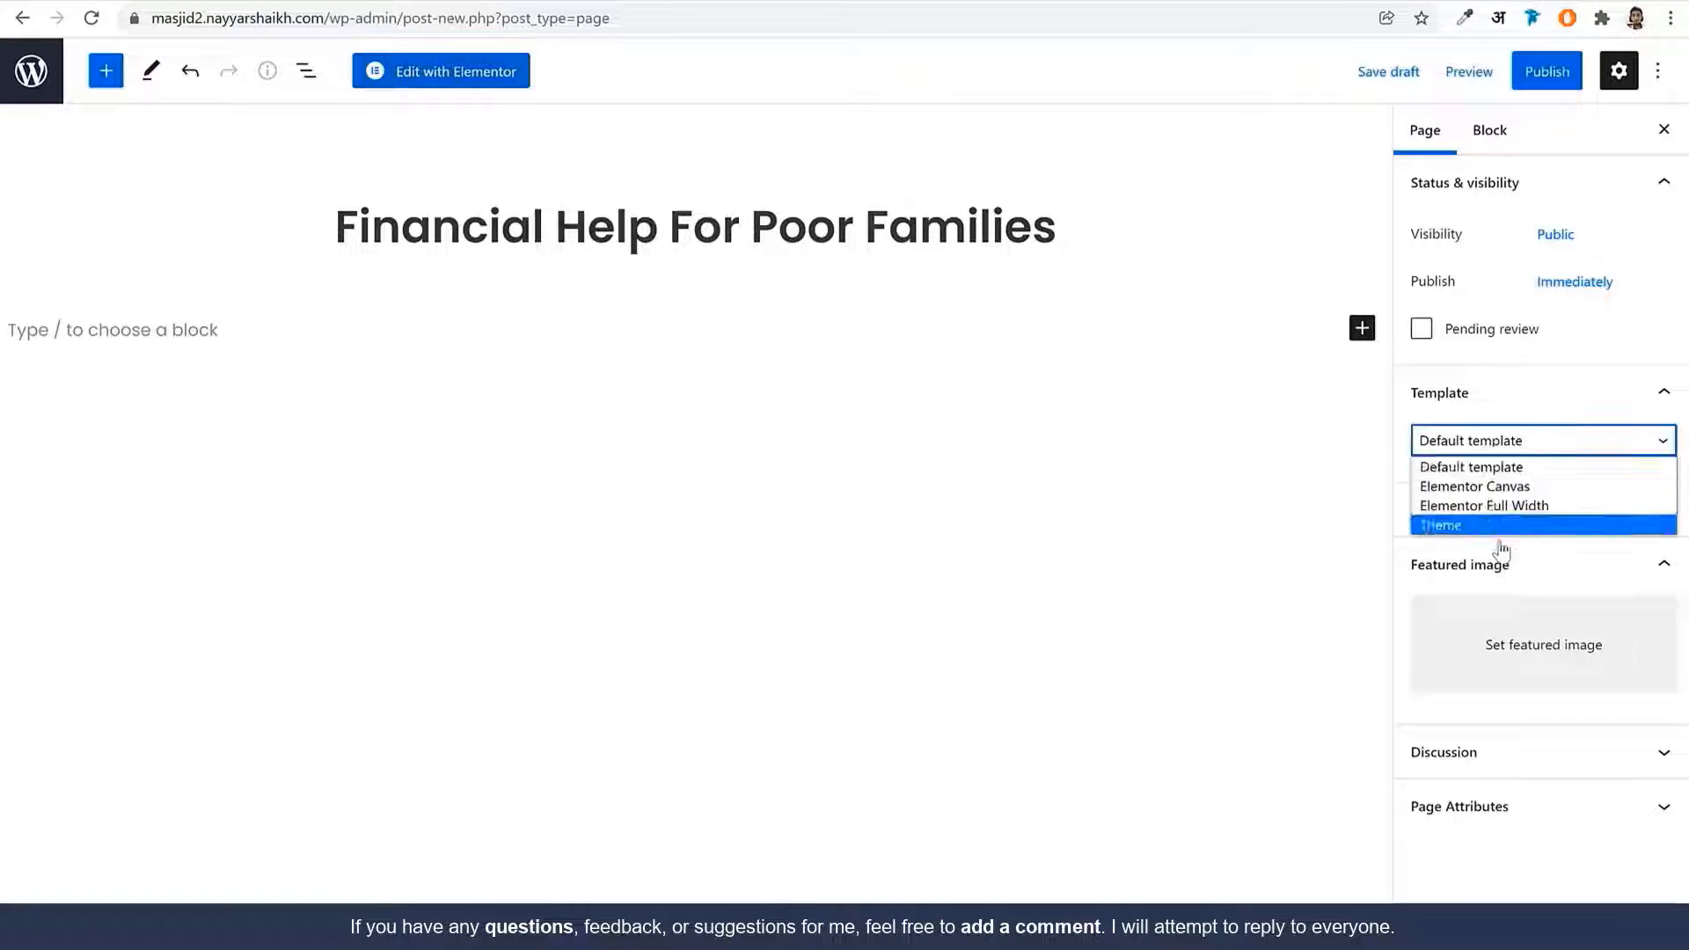
{"action": "left_click", "coordinate": [1486, 503]}
{"action": "left_click", "coordinate": [1527, 79]}
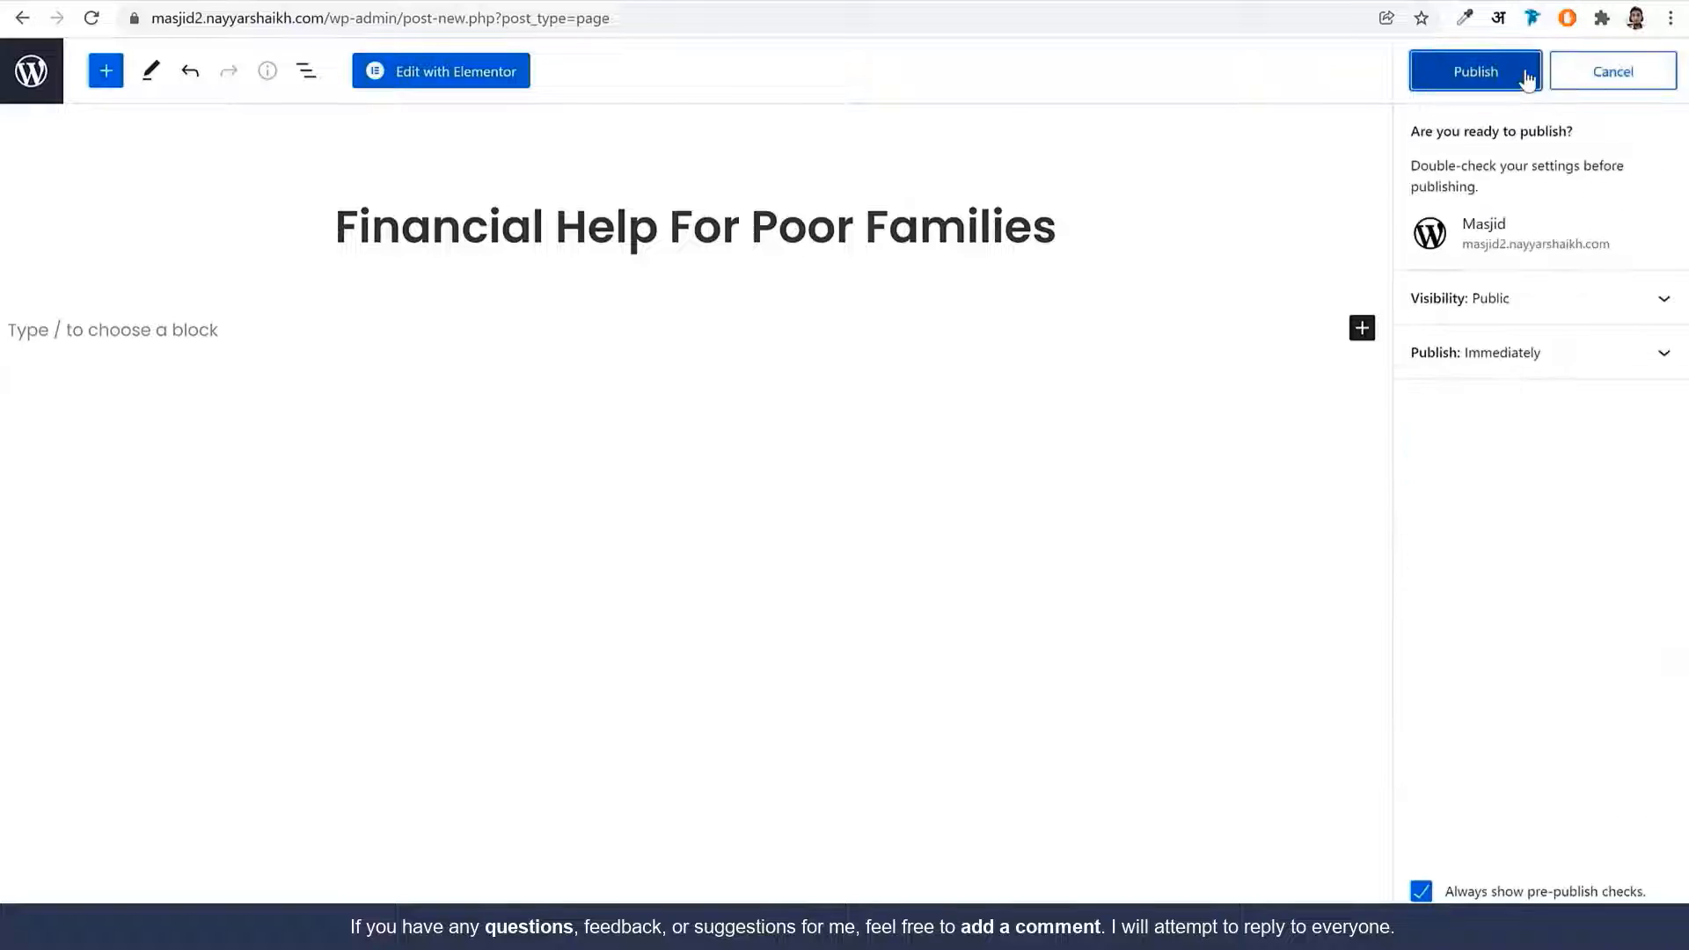
{"action": "left_click", "coordinate": [1523, 69]}
{"action": "left_click", "coordinate": [476, 77]}
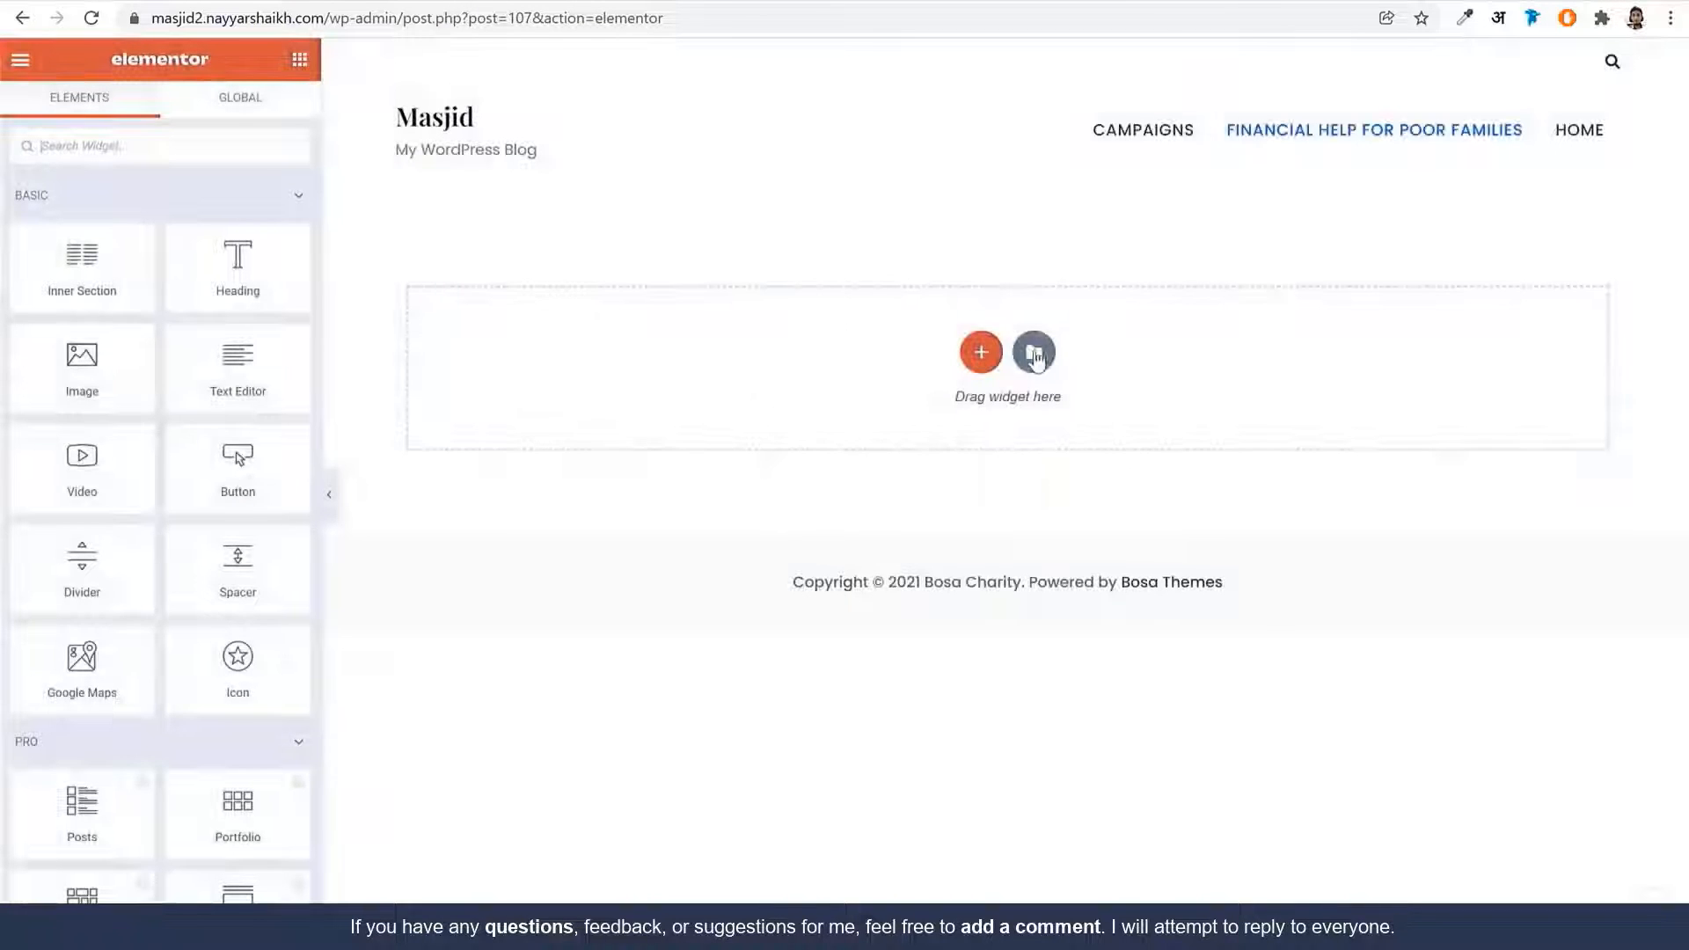
Import the Single Campaign template file into the Elementor library
{"action": "left_click", "coordinate": [1034, 353]}
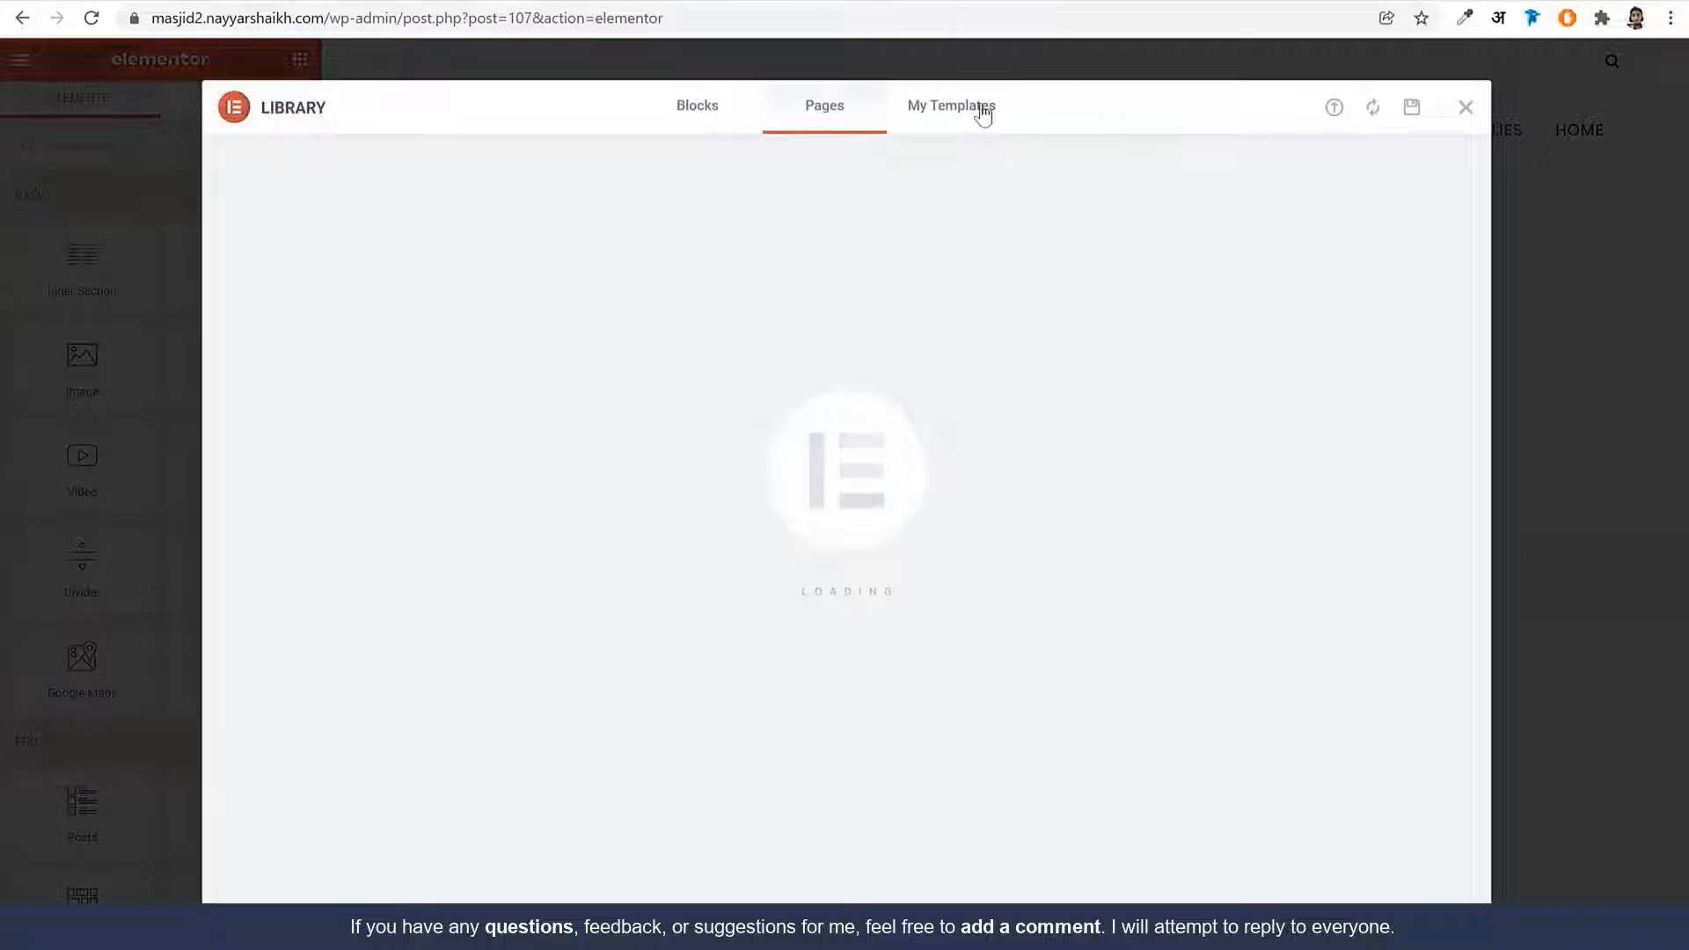
{"action": "left_click", "coordinate": [1334, 107]}
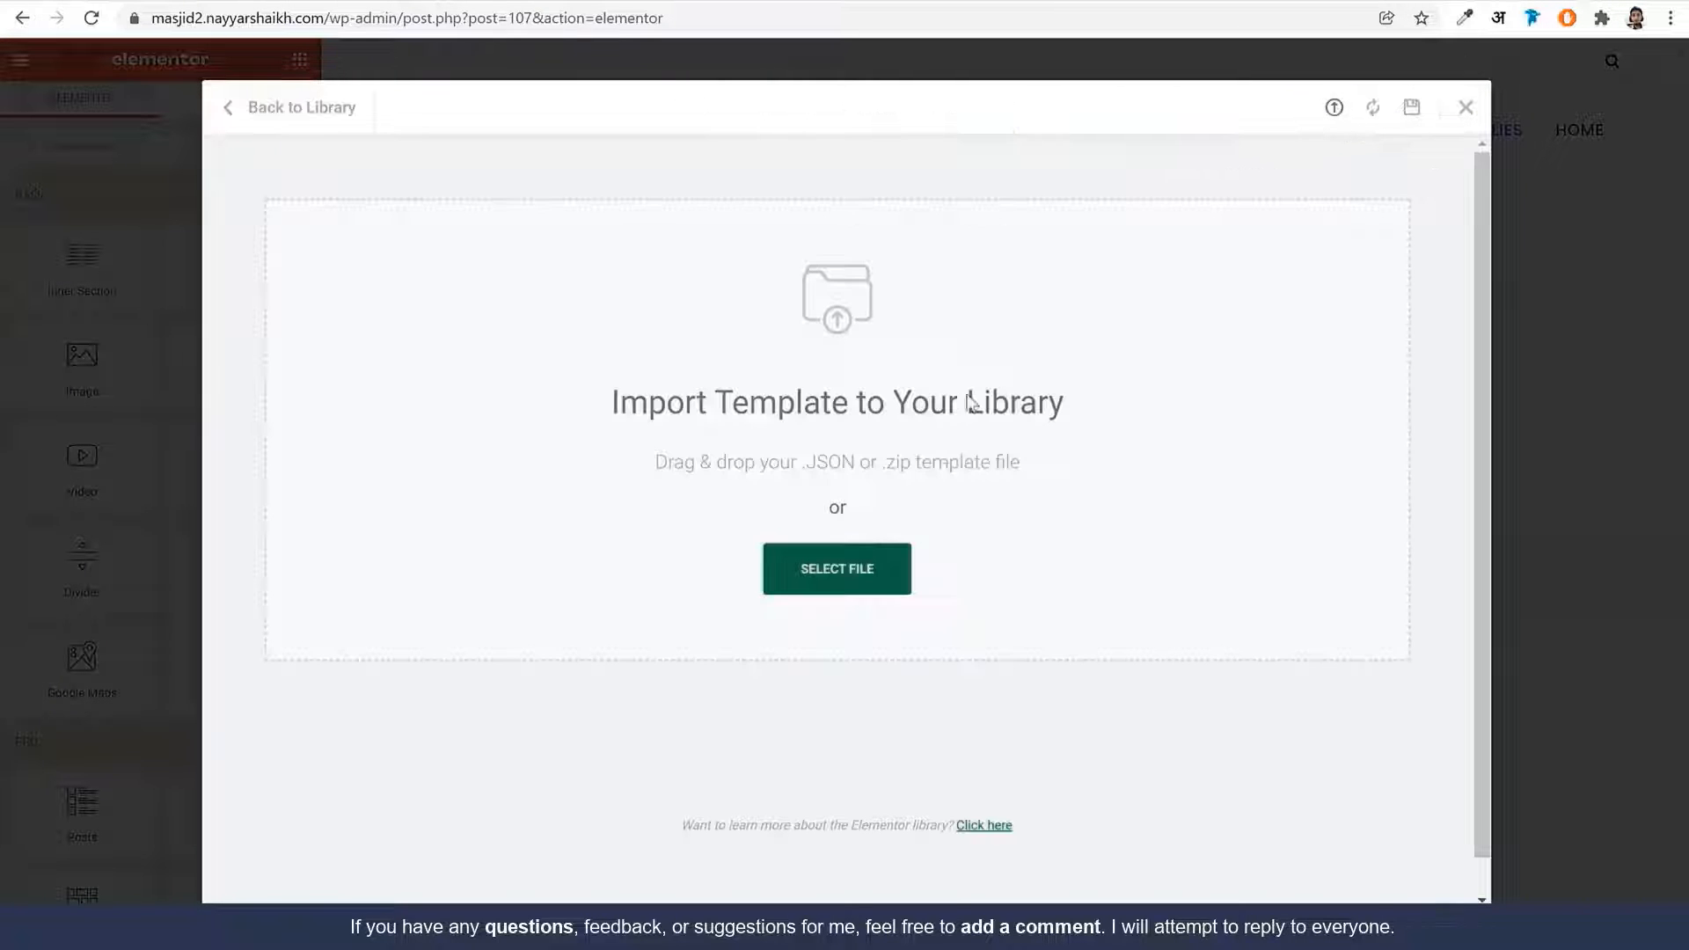
{"action": "left_click", "coordinate": [888, 571]}
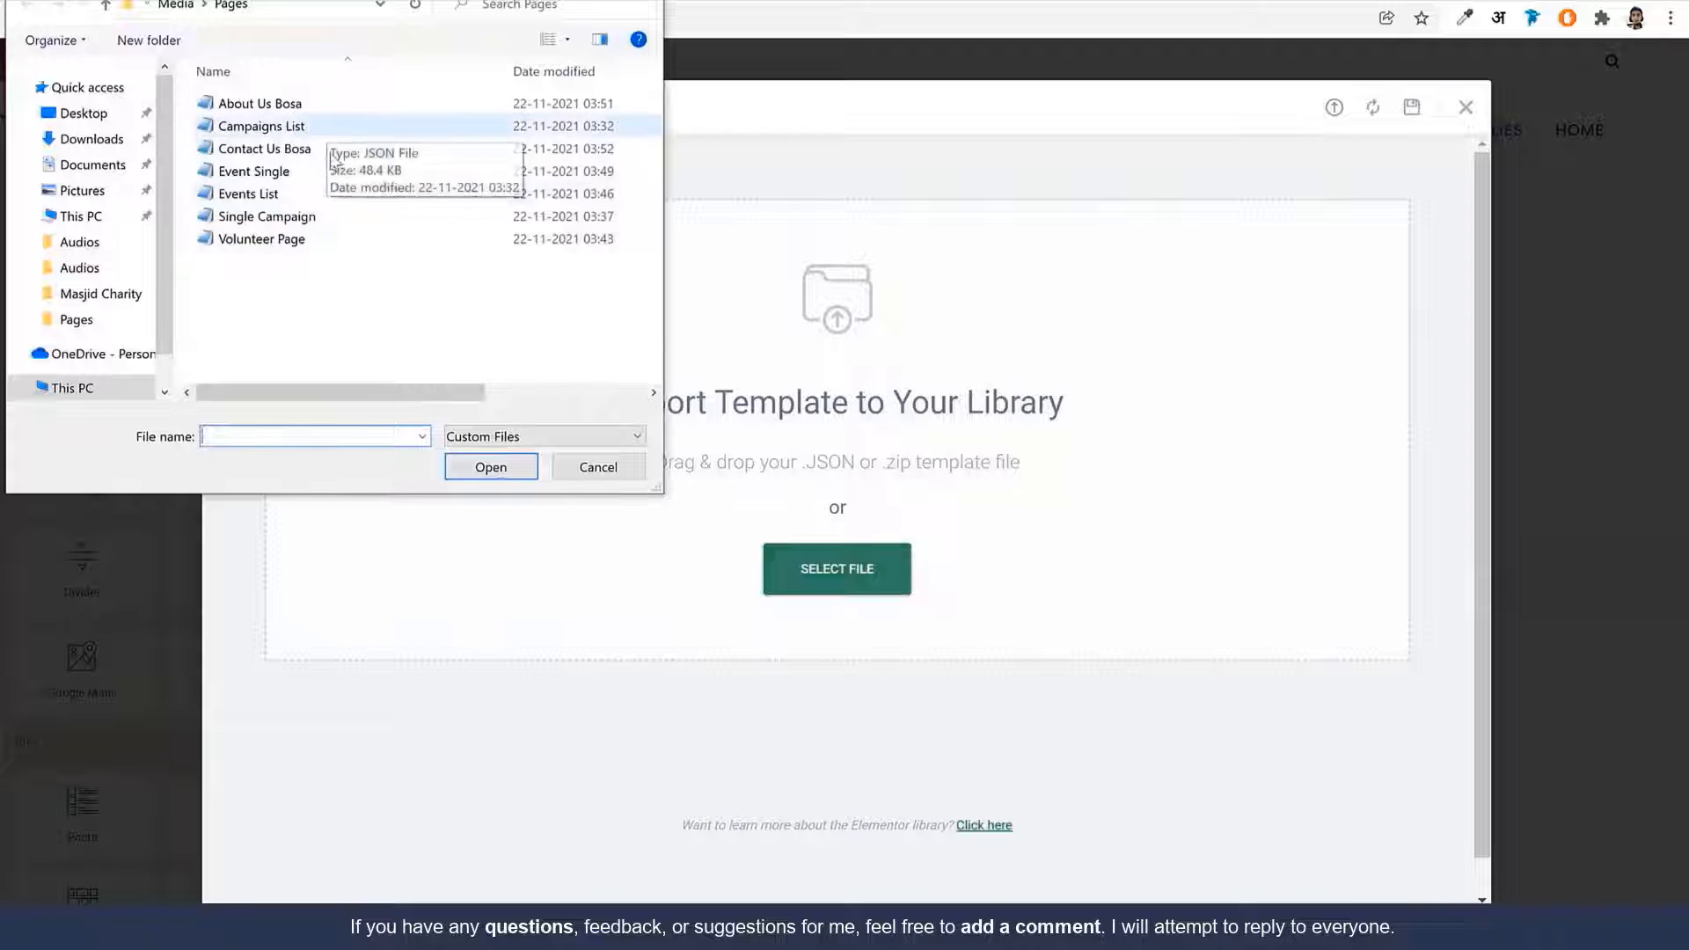
{"action": "left_click", "coordinate": [297, 220]}
{"action": "left_click", "coordinate": [468, 477]}
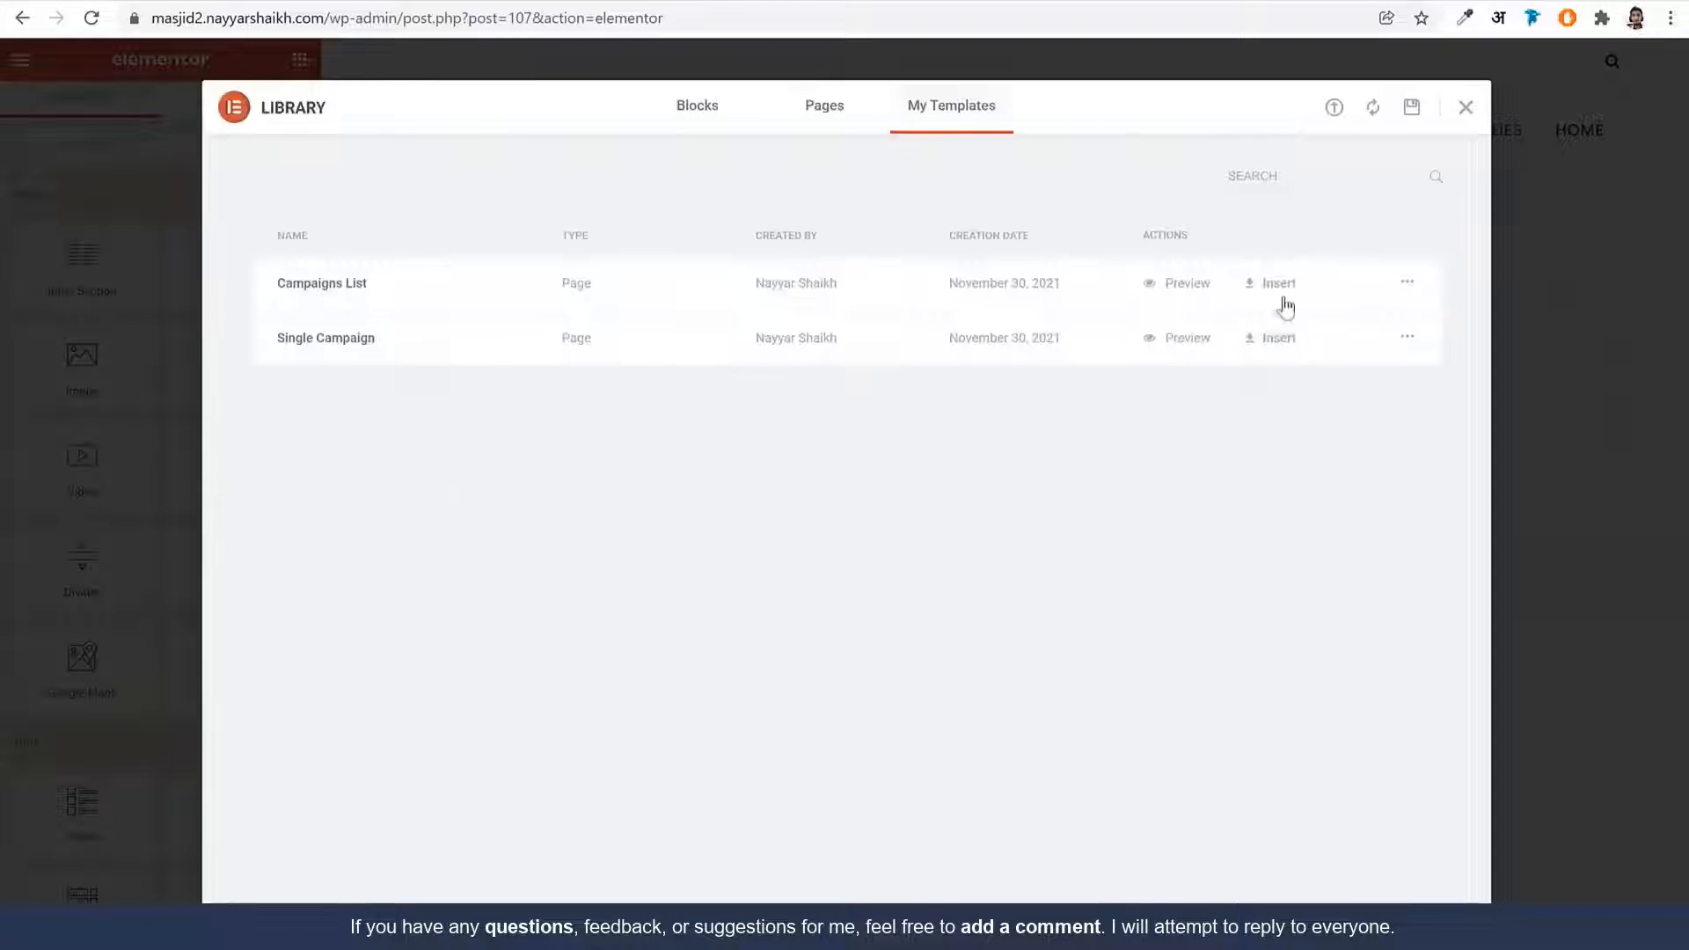
Insert the Single Campaign template and scroll through the canvas to check it
{"action": "left_click", "coordinate": [1271, 341]}
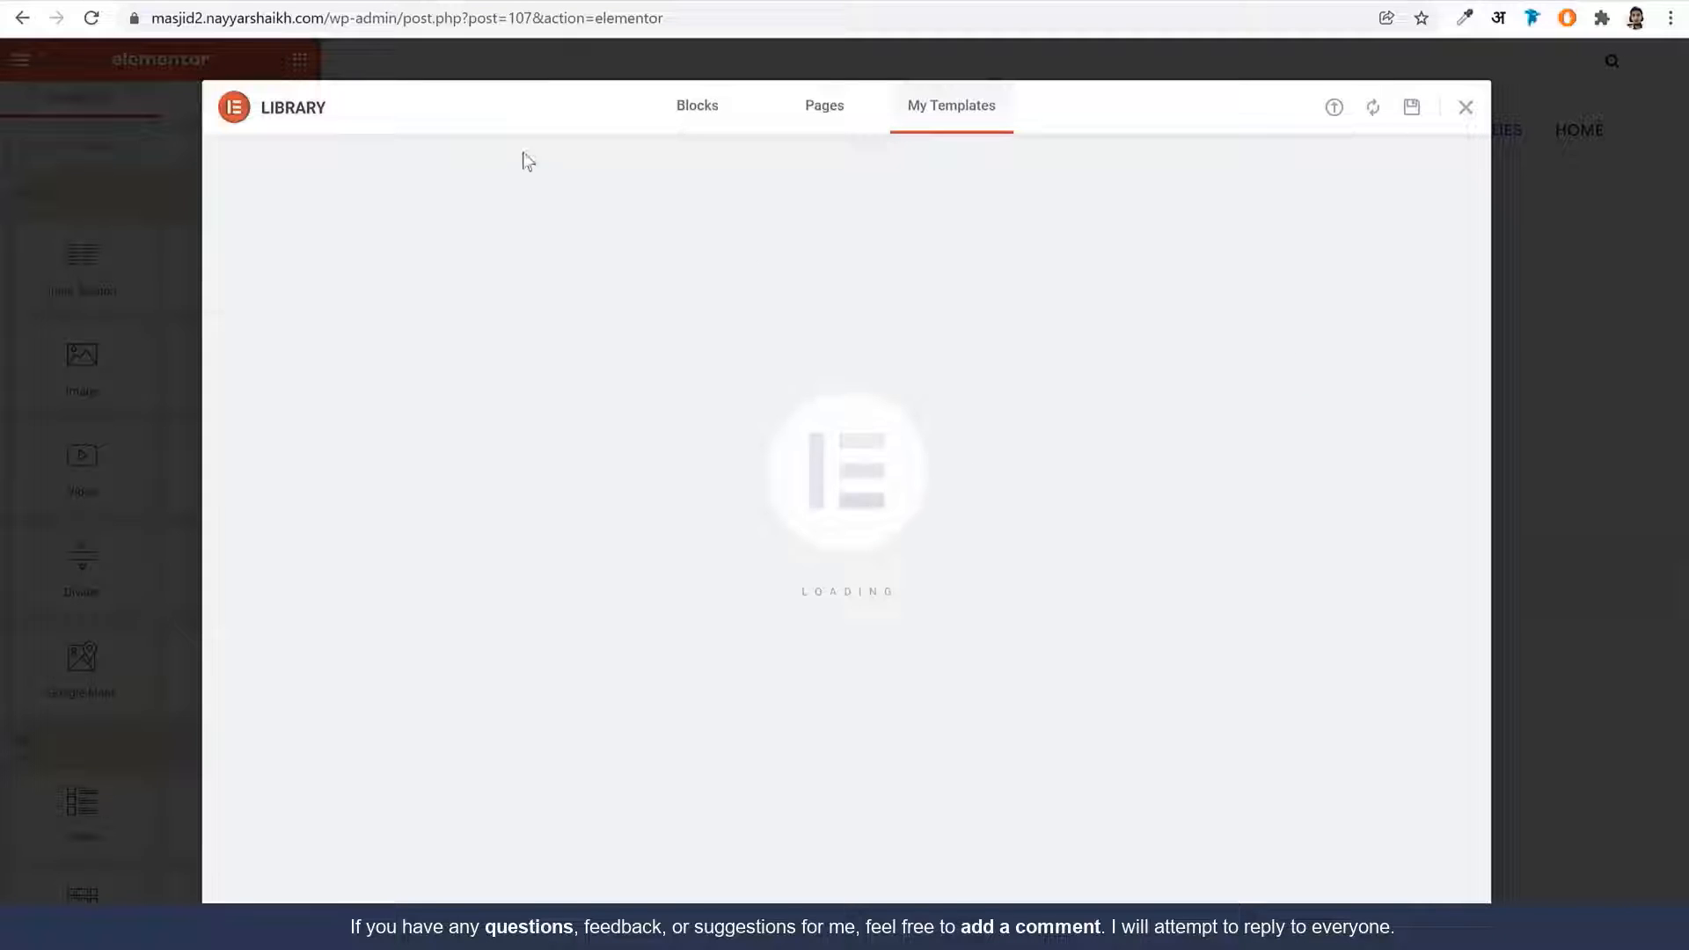
{"action": "scroll", "coordinate": [1054, 442], "scroll_direction": "down", "scroll_amount": 6}
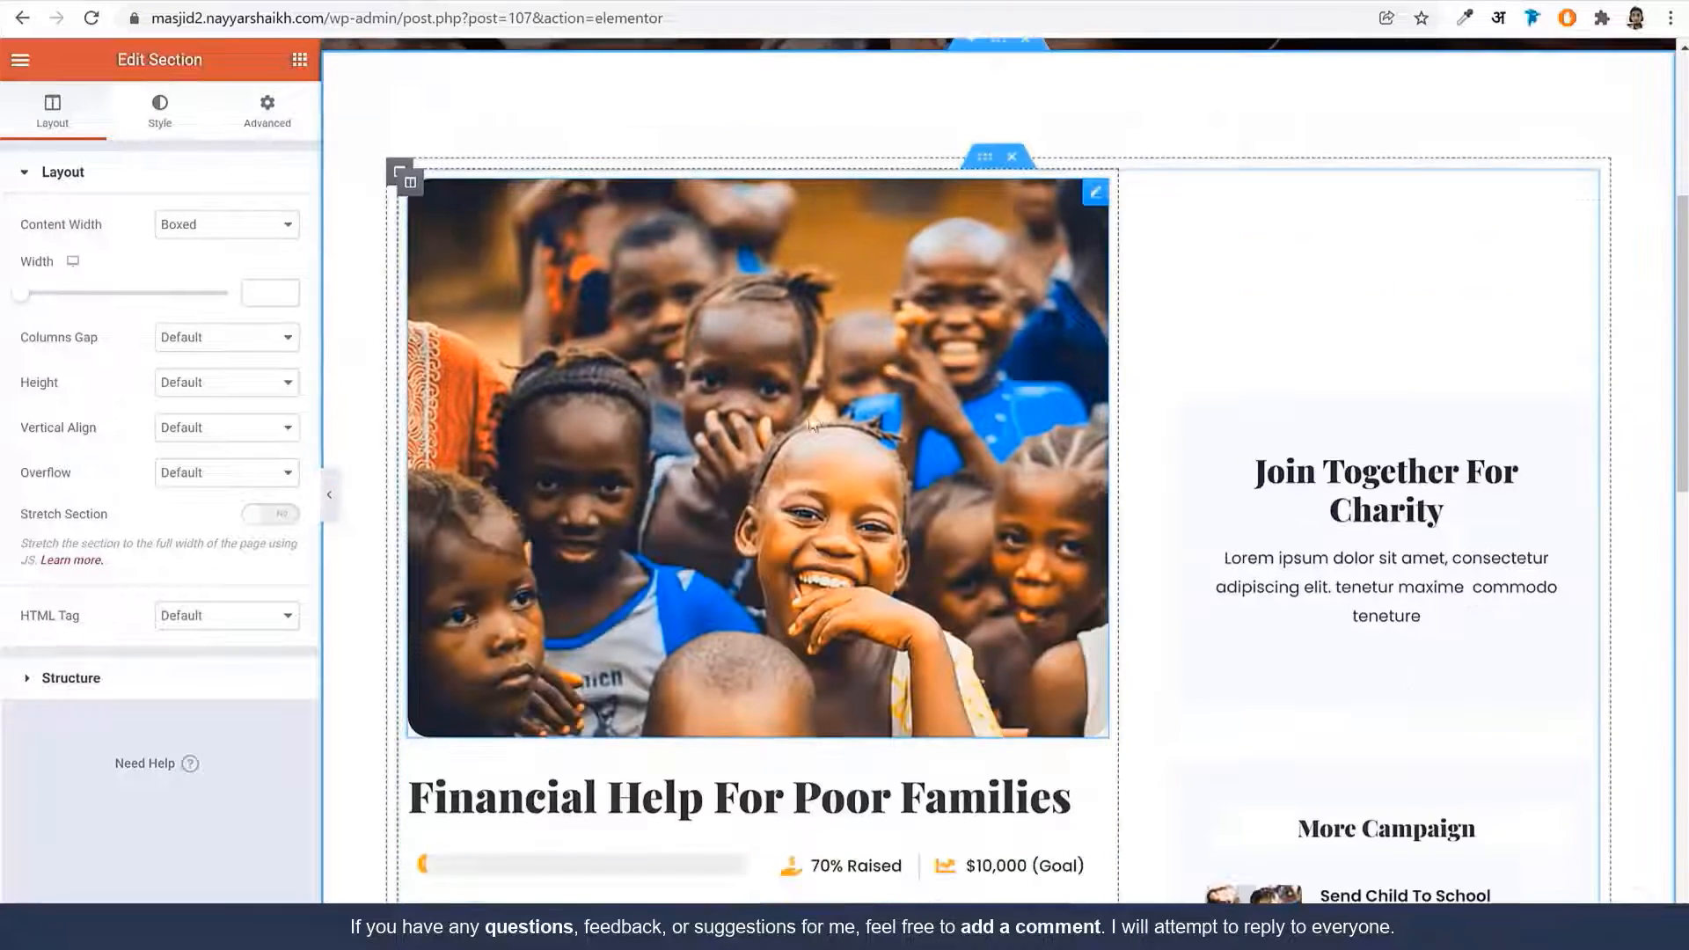
{"action": "scroll", "coordinate": [862, 483], "scroll_direction": "down", "scroll_amount": 3}
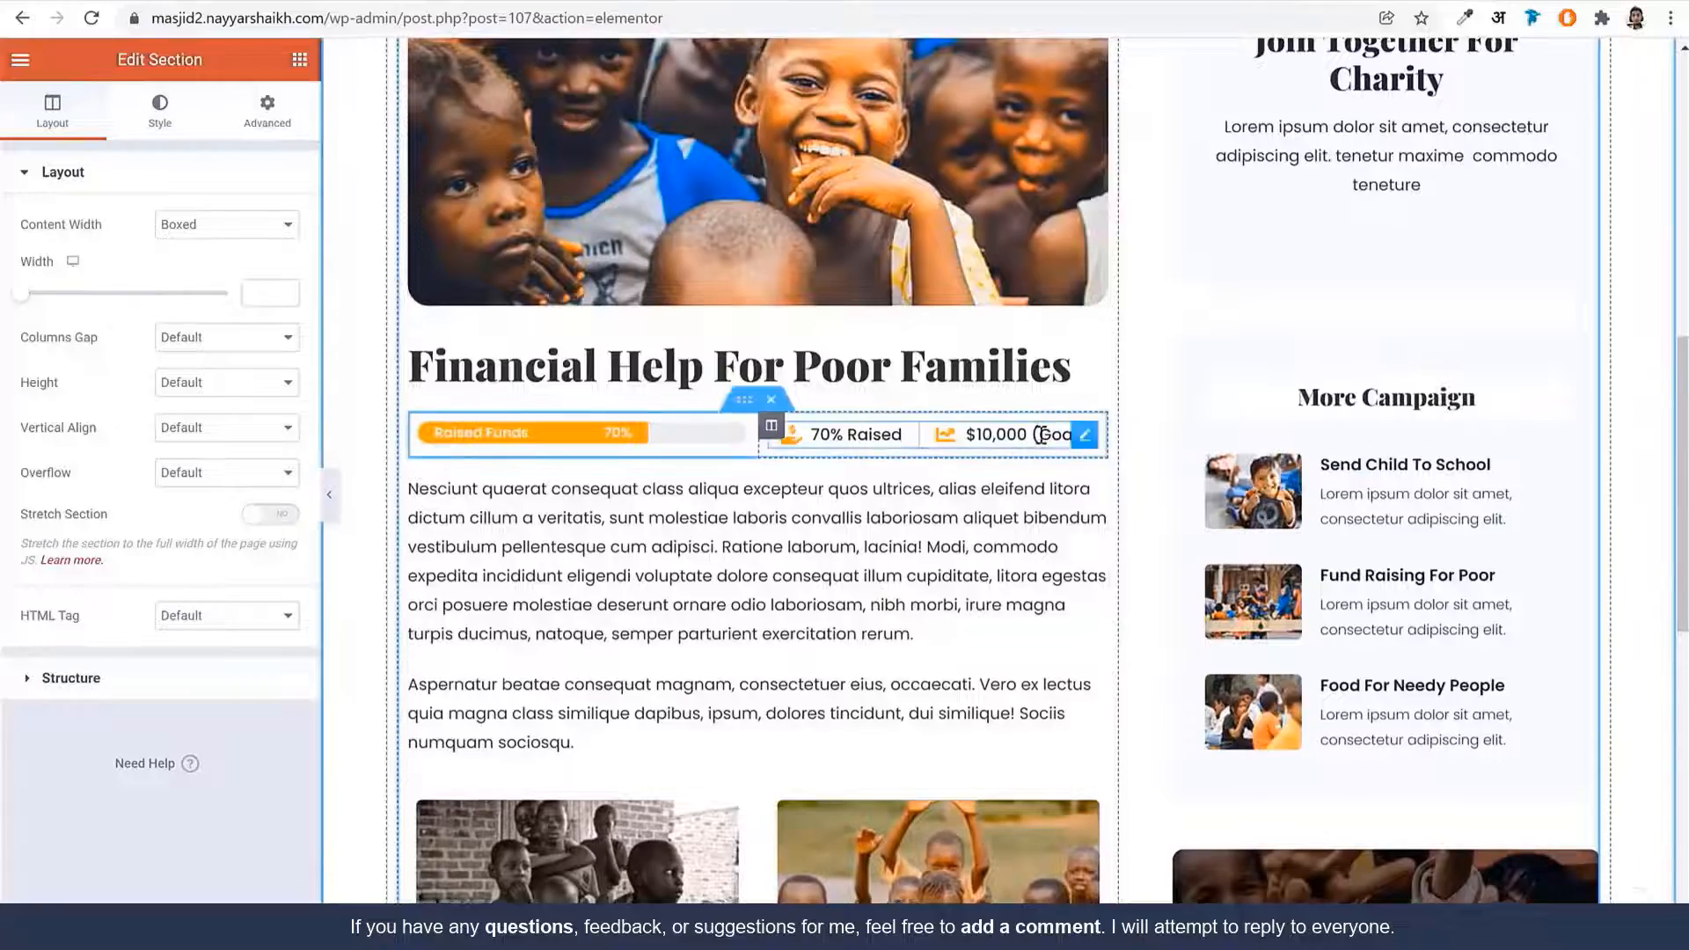
{"action": "scroll", "coordinate": [924, 457], "scroll_direction": "down", "scroll_amount": 10}
{"action": "scroll", "coordinate": [924, 456], "scroll_direction": "up", "scroll_amount": 2}
{"action": "scroll", "coordinate": [873, 482], "scroll_direction": "up", "scroll_amount": 12}
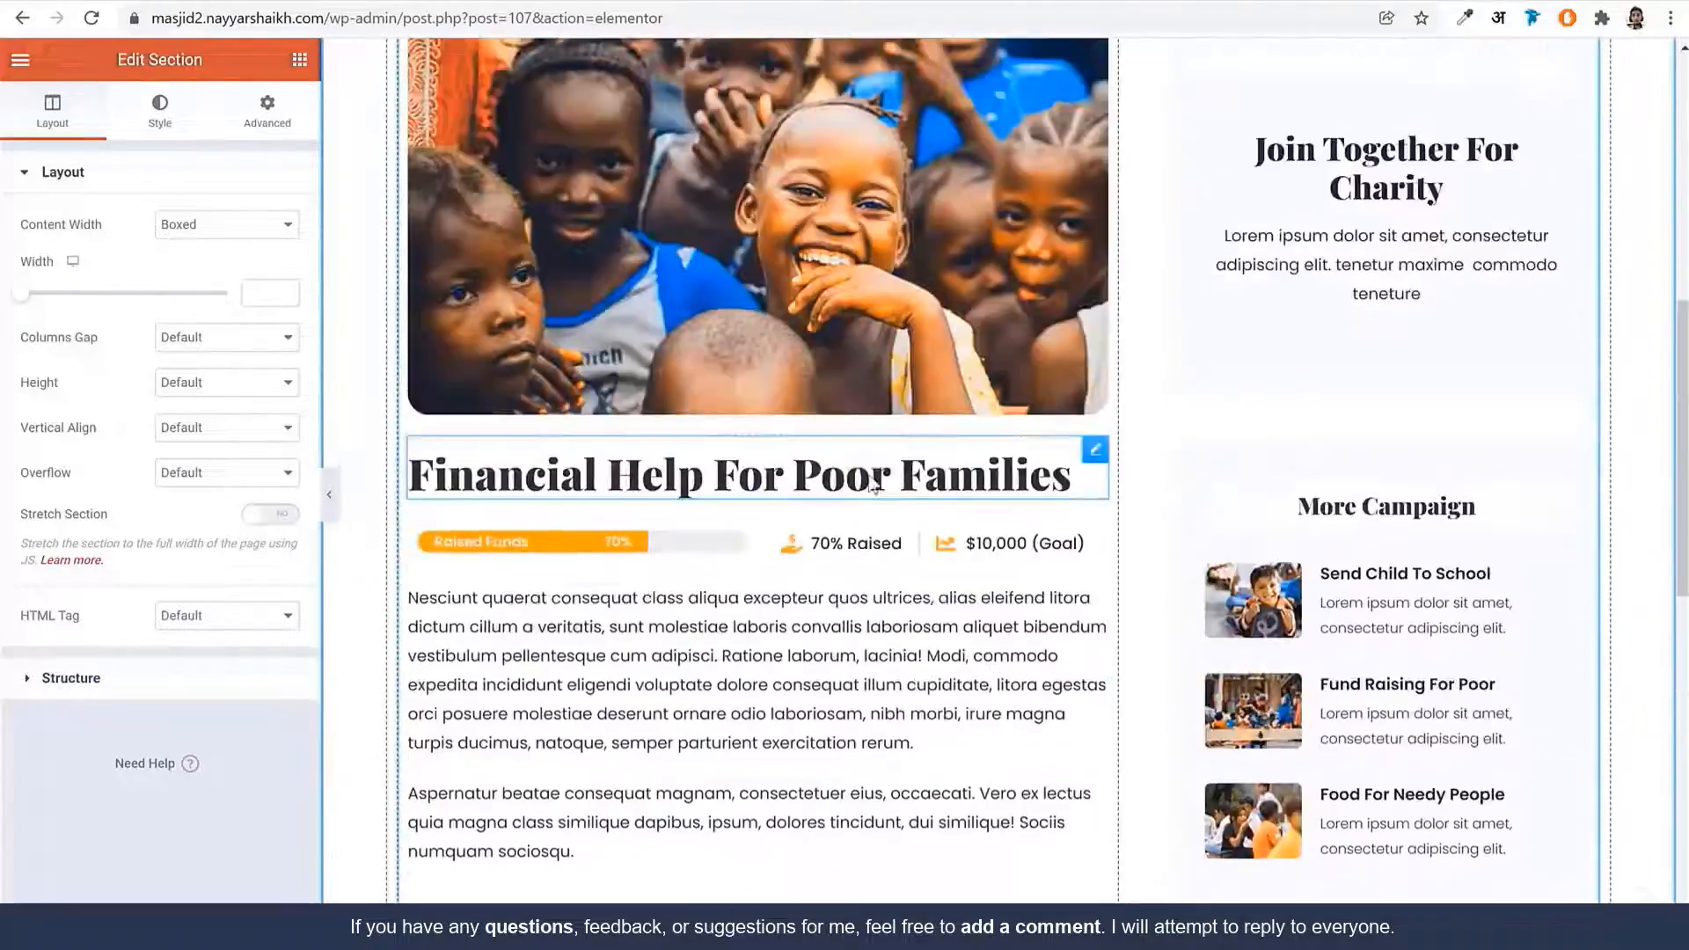
{"action": "scroll", "coordinate": [869, 480], "scroll_direction": "down", "scroll_amount": 7}
{"action": "scroll", "coordinate": [869, 475], "scroll_direction": "down", "scroll_amount": 1}
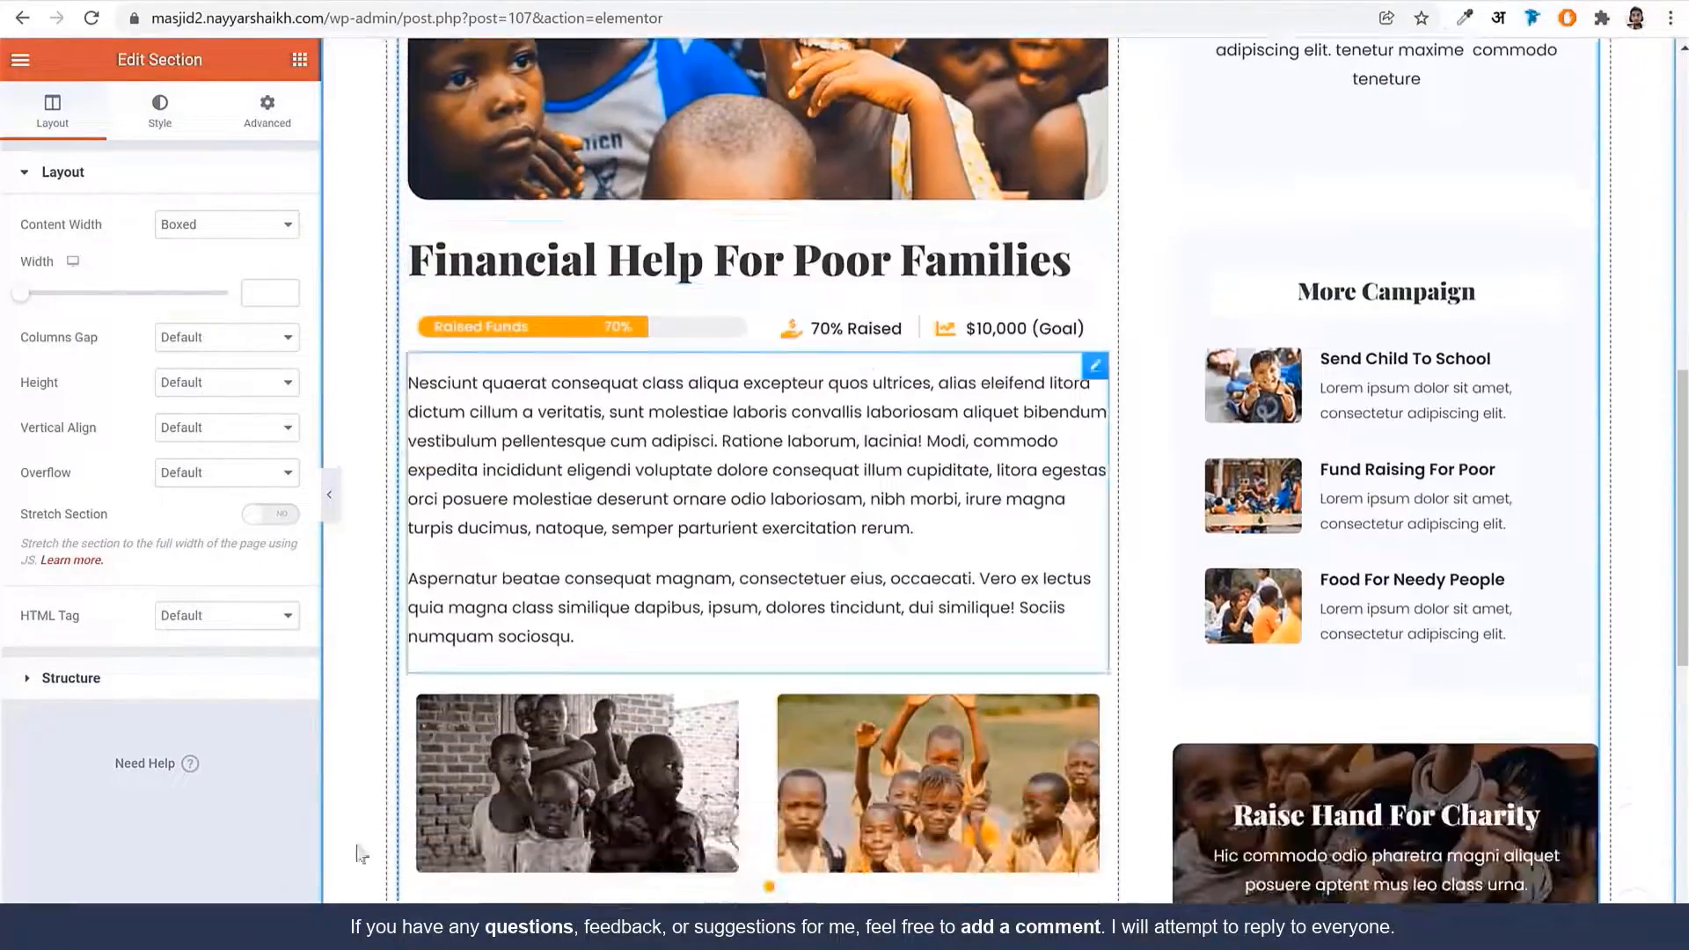
{"action": "scroll", "coordinate": [534, 814], "scroll_direction": "up", "scroll_amount": 4}
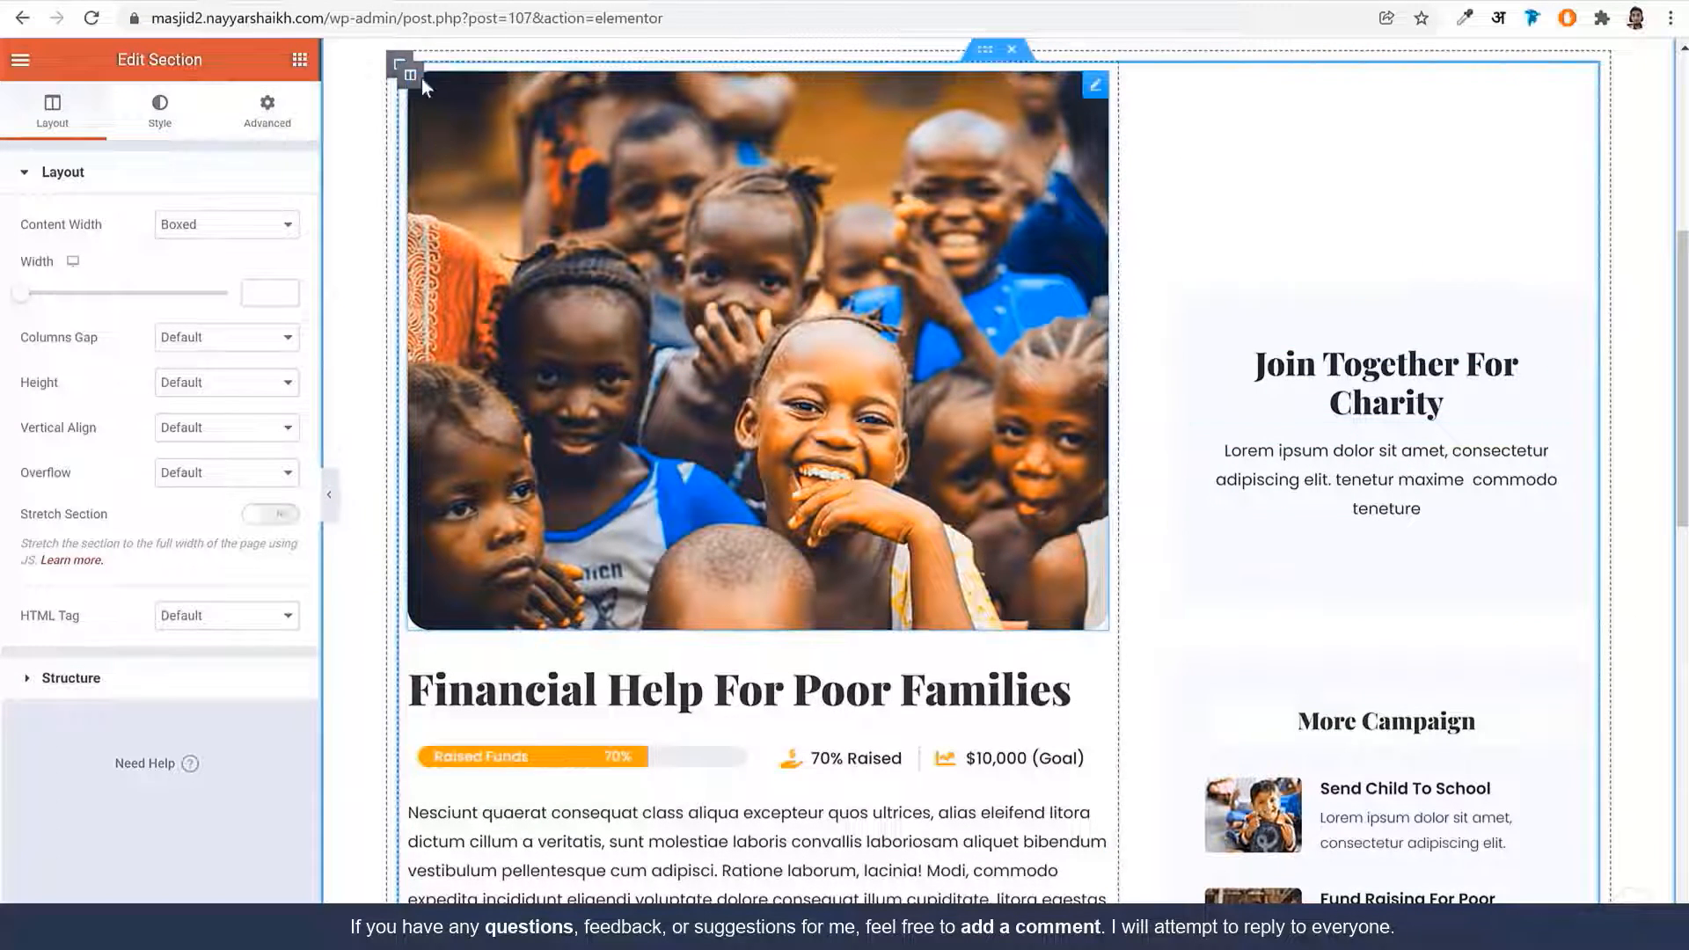
Return to wp-admin and create a new page titled 'Volunteers'
{"action": "left_click_drag", "start_coordinate": [400, 17], "coordinate": [817, 26]}
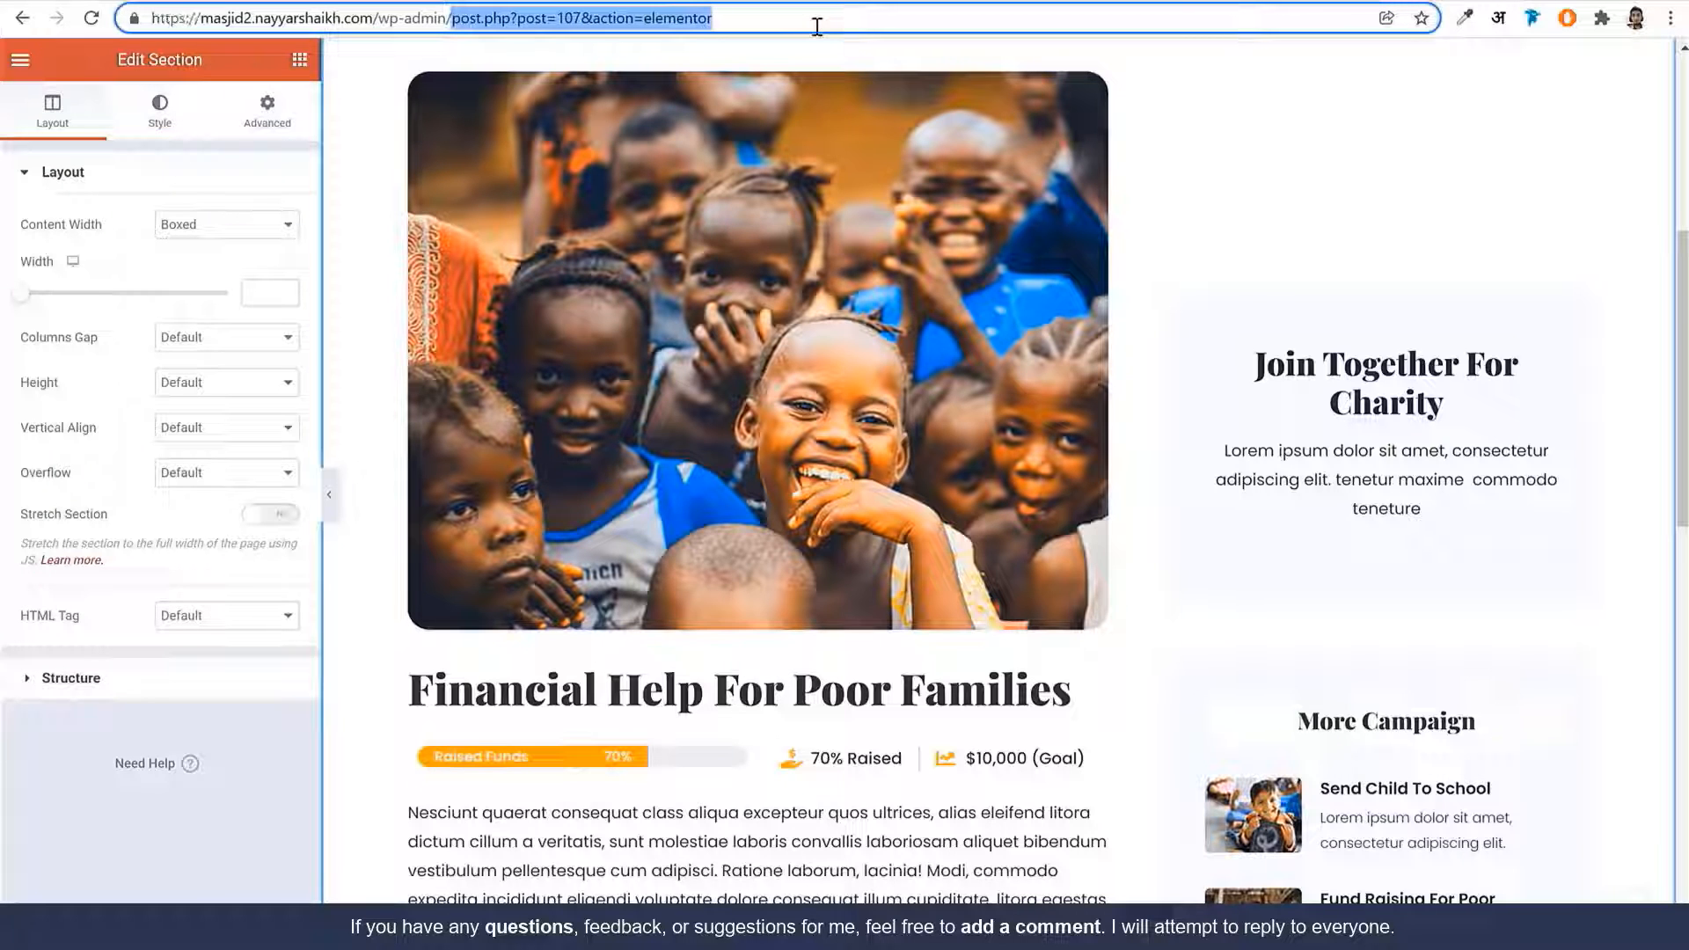
{"action": "key", "text": "BackSpace"}
{"action": "key", "text": "Return"}
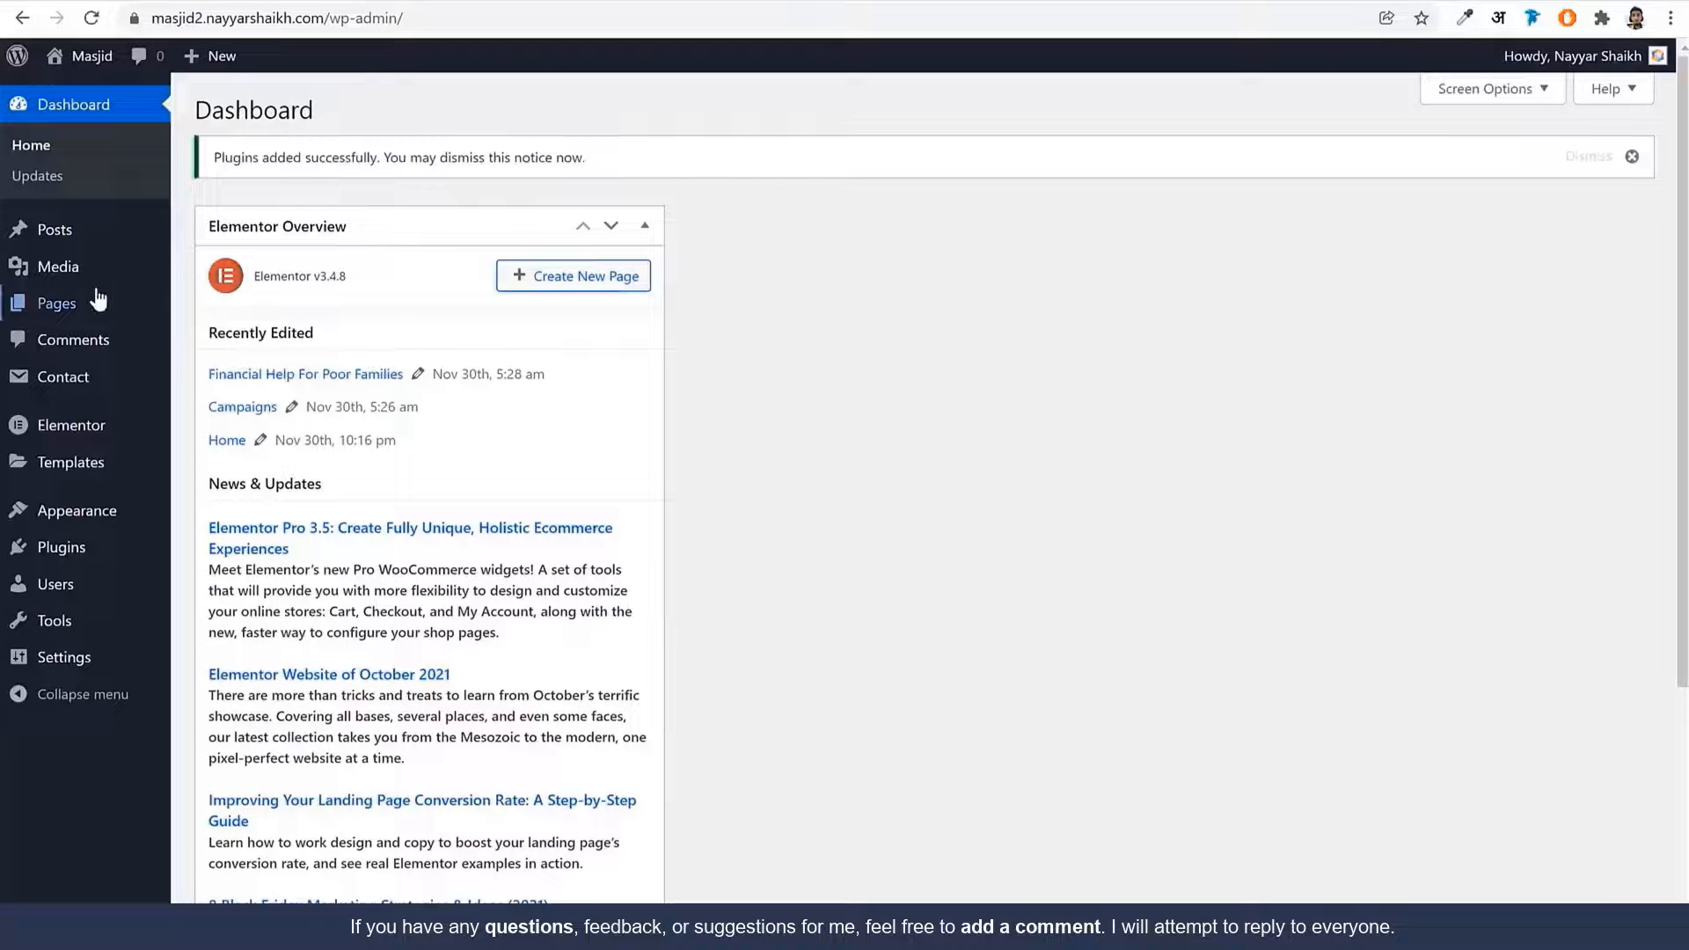
{"action": "left_click", "coordinate": [99, 300]}
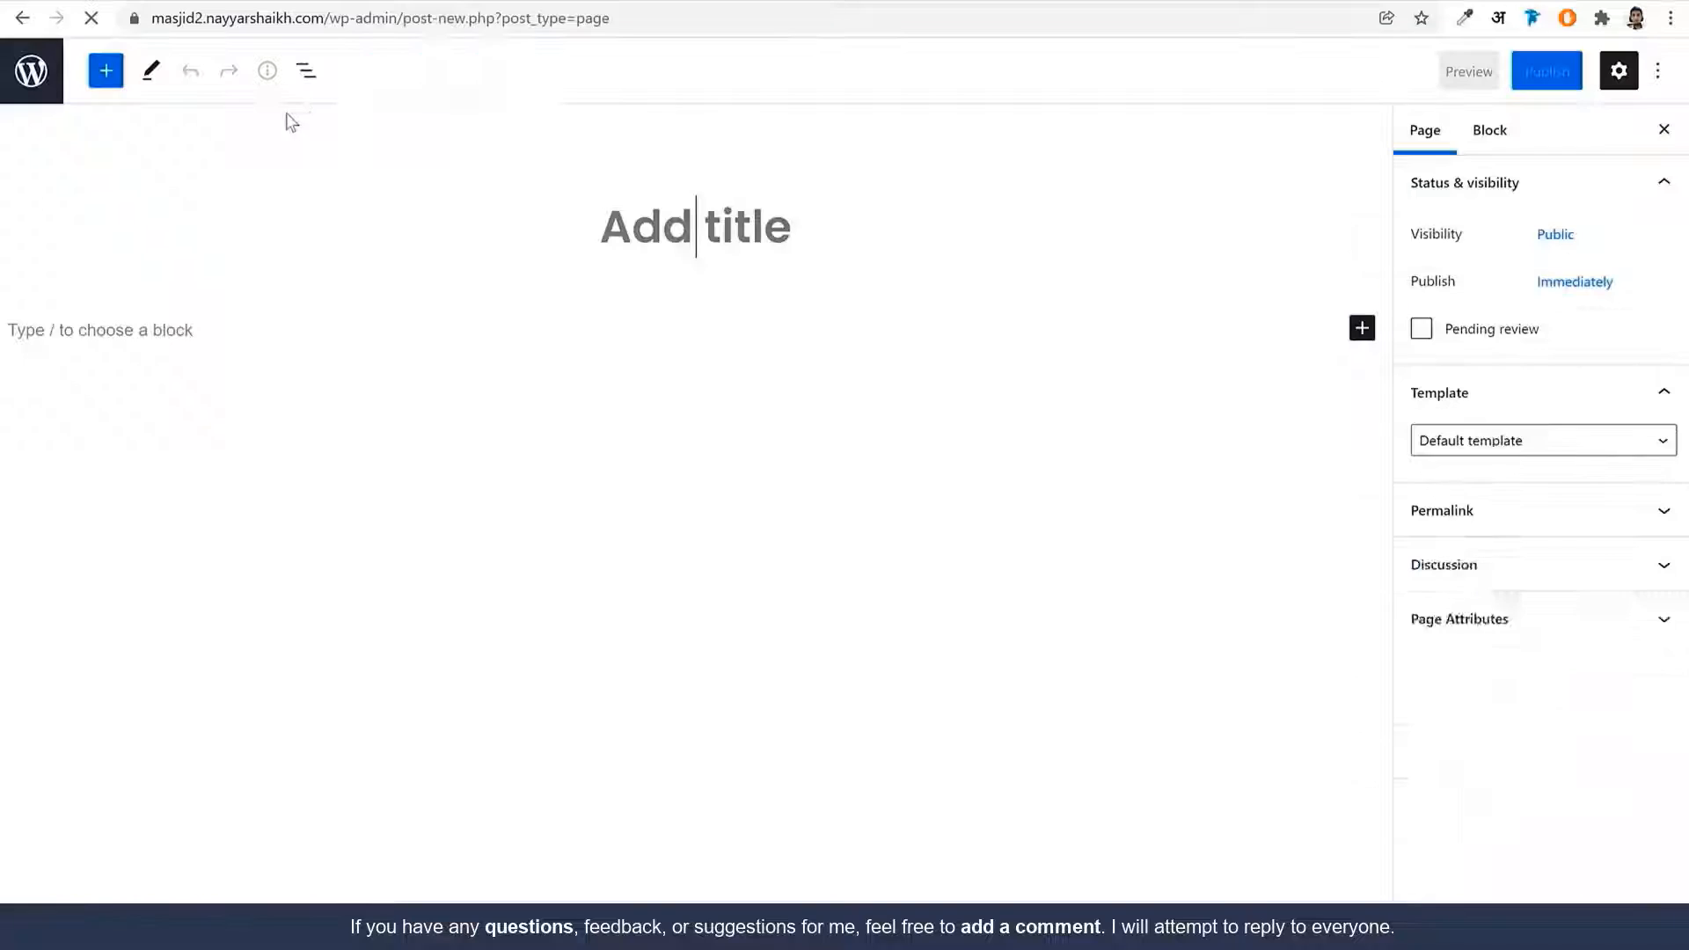
{"action": "type", "text": "Vol"}
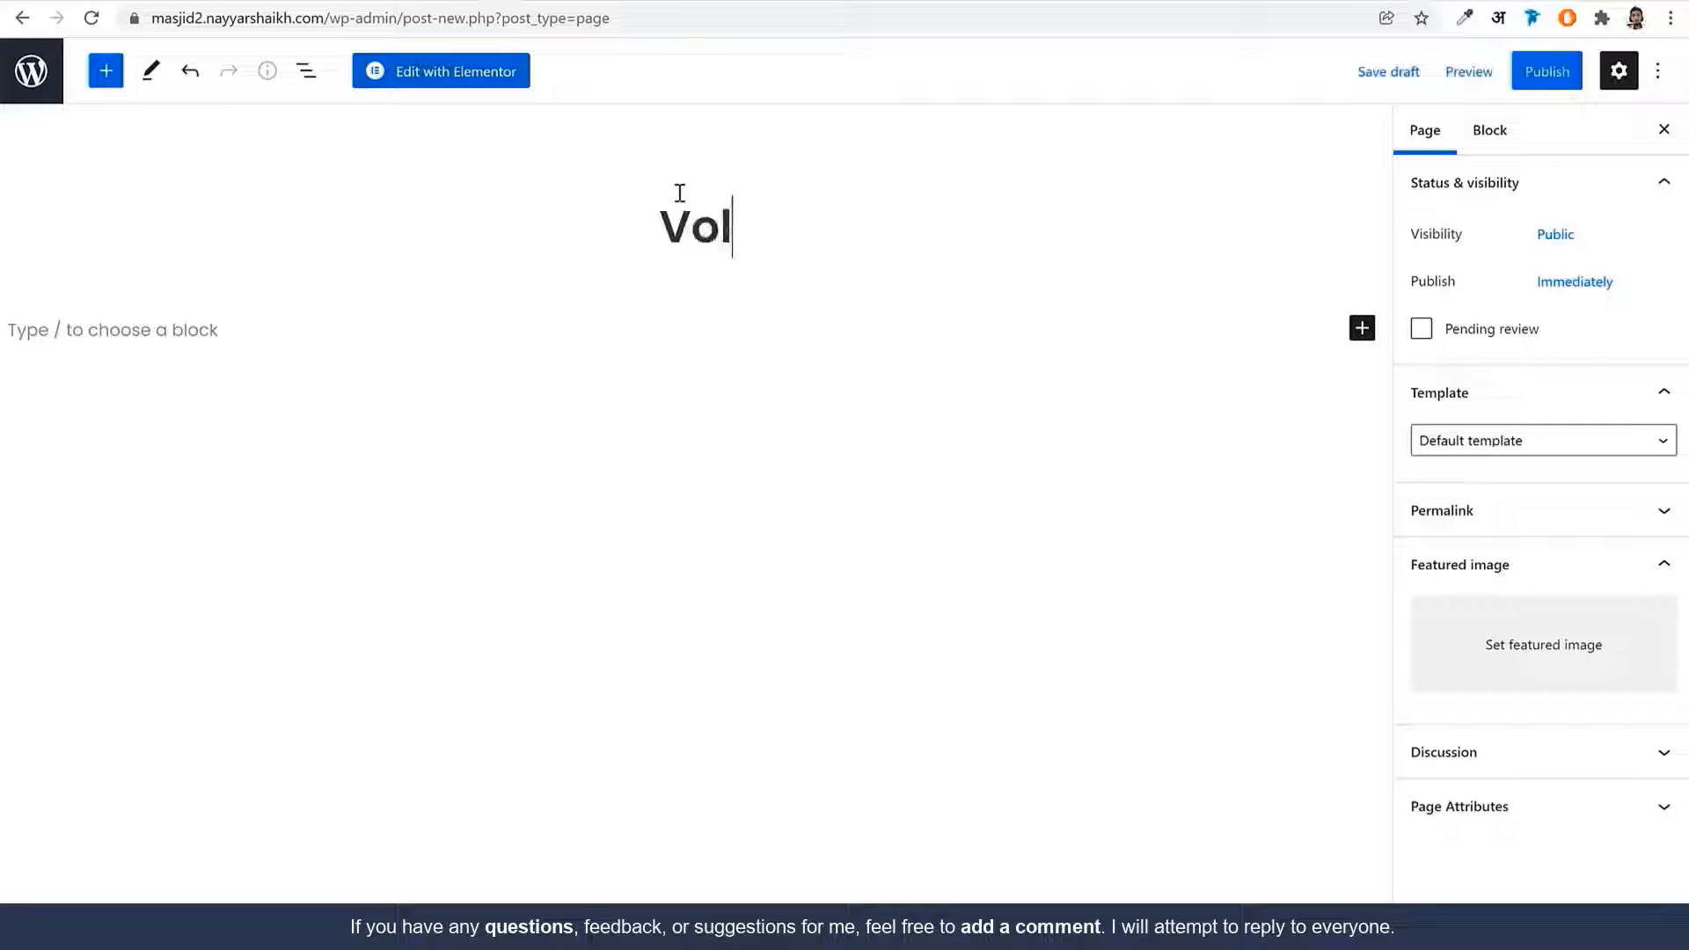
{"action": "type", "text": "unteert"}
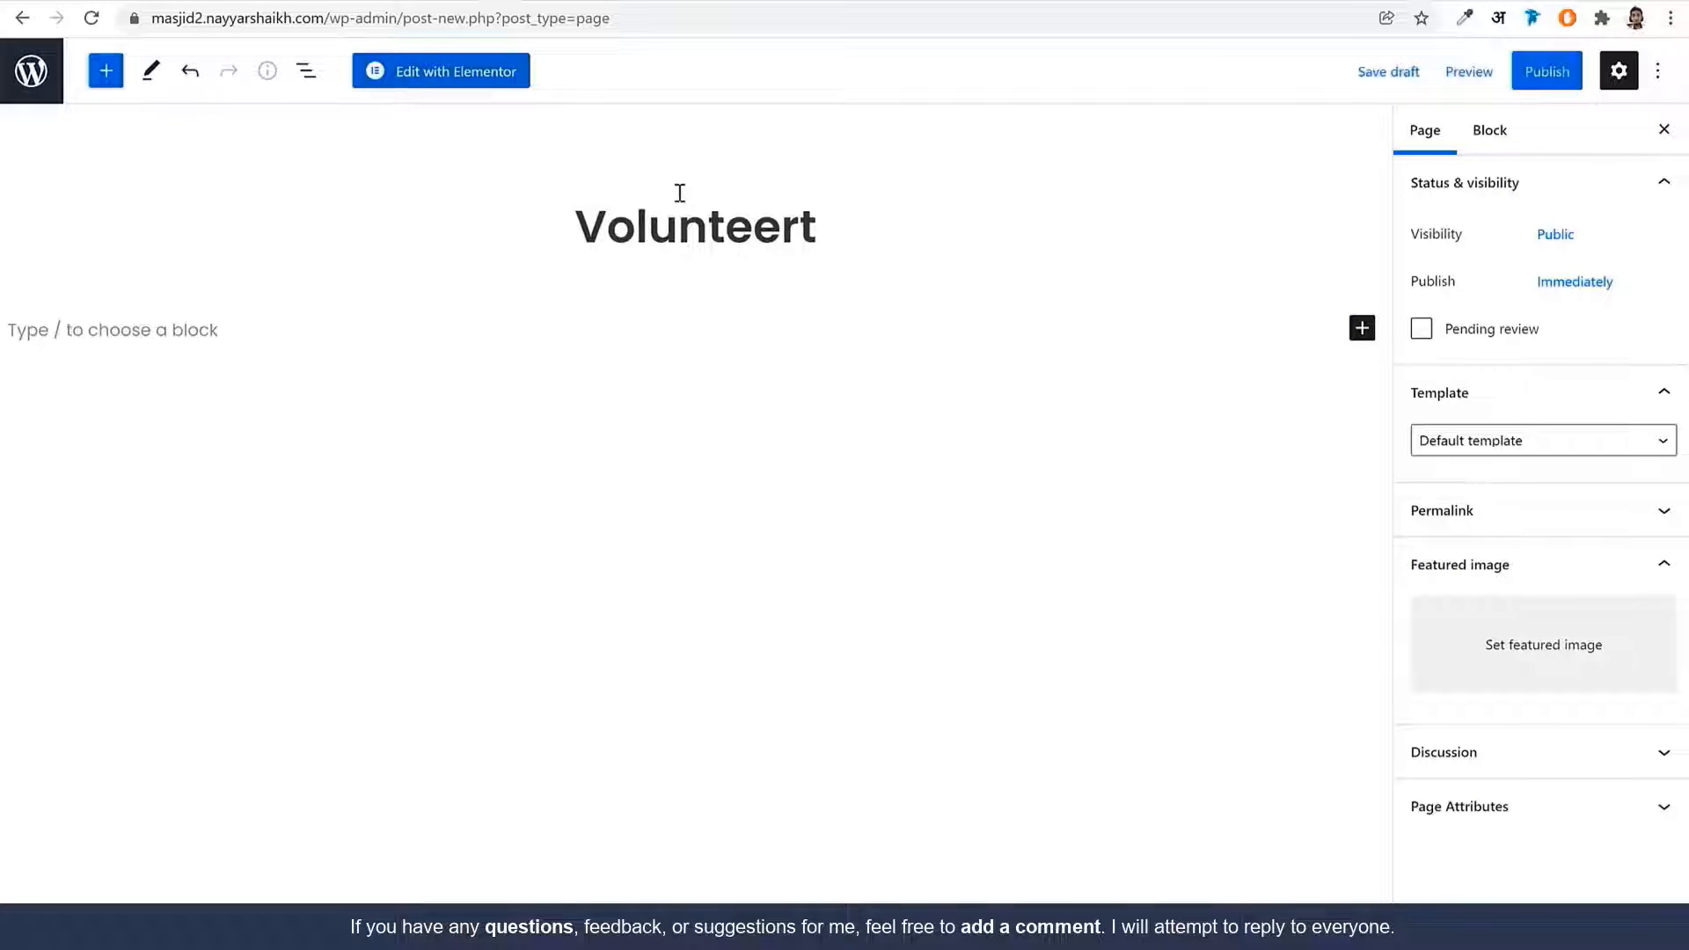
{"action": "key", "text": "BackSpace"}
{"action": "type", "text": "s"}
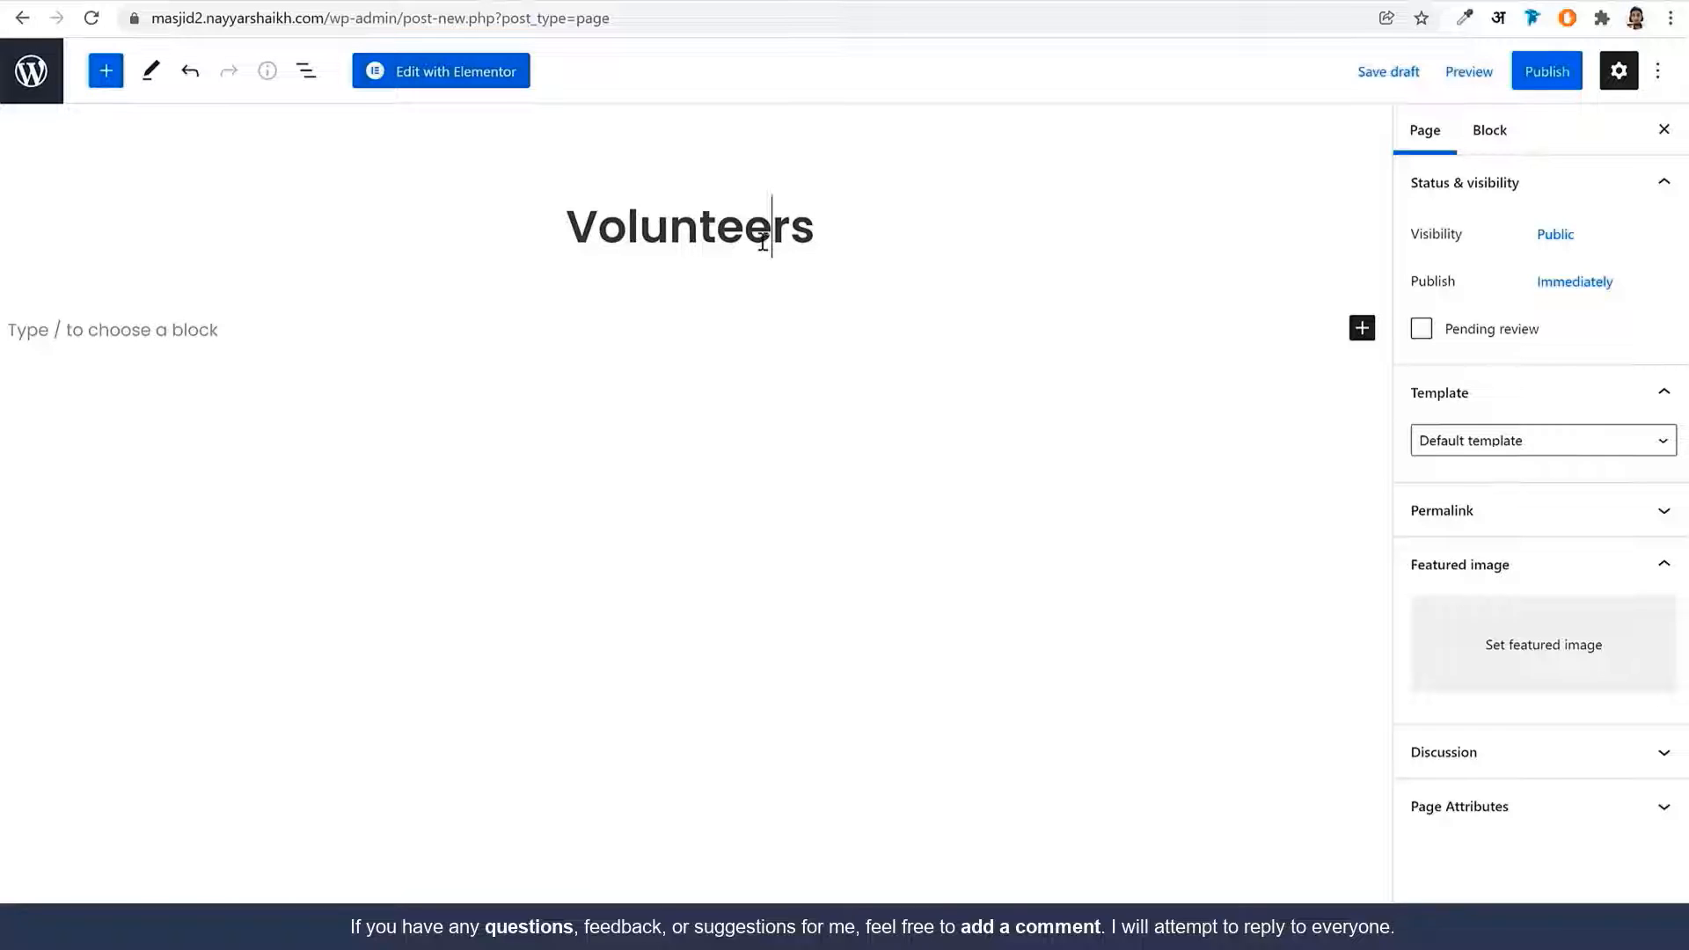
Apply the Elementor Full Width template, publish, and open the page in Elementor
{"action": "left_click", "coordinate": [1487, 438]}
{"action": "left_click", "coordinate": [1512, 502]}
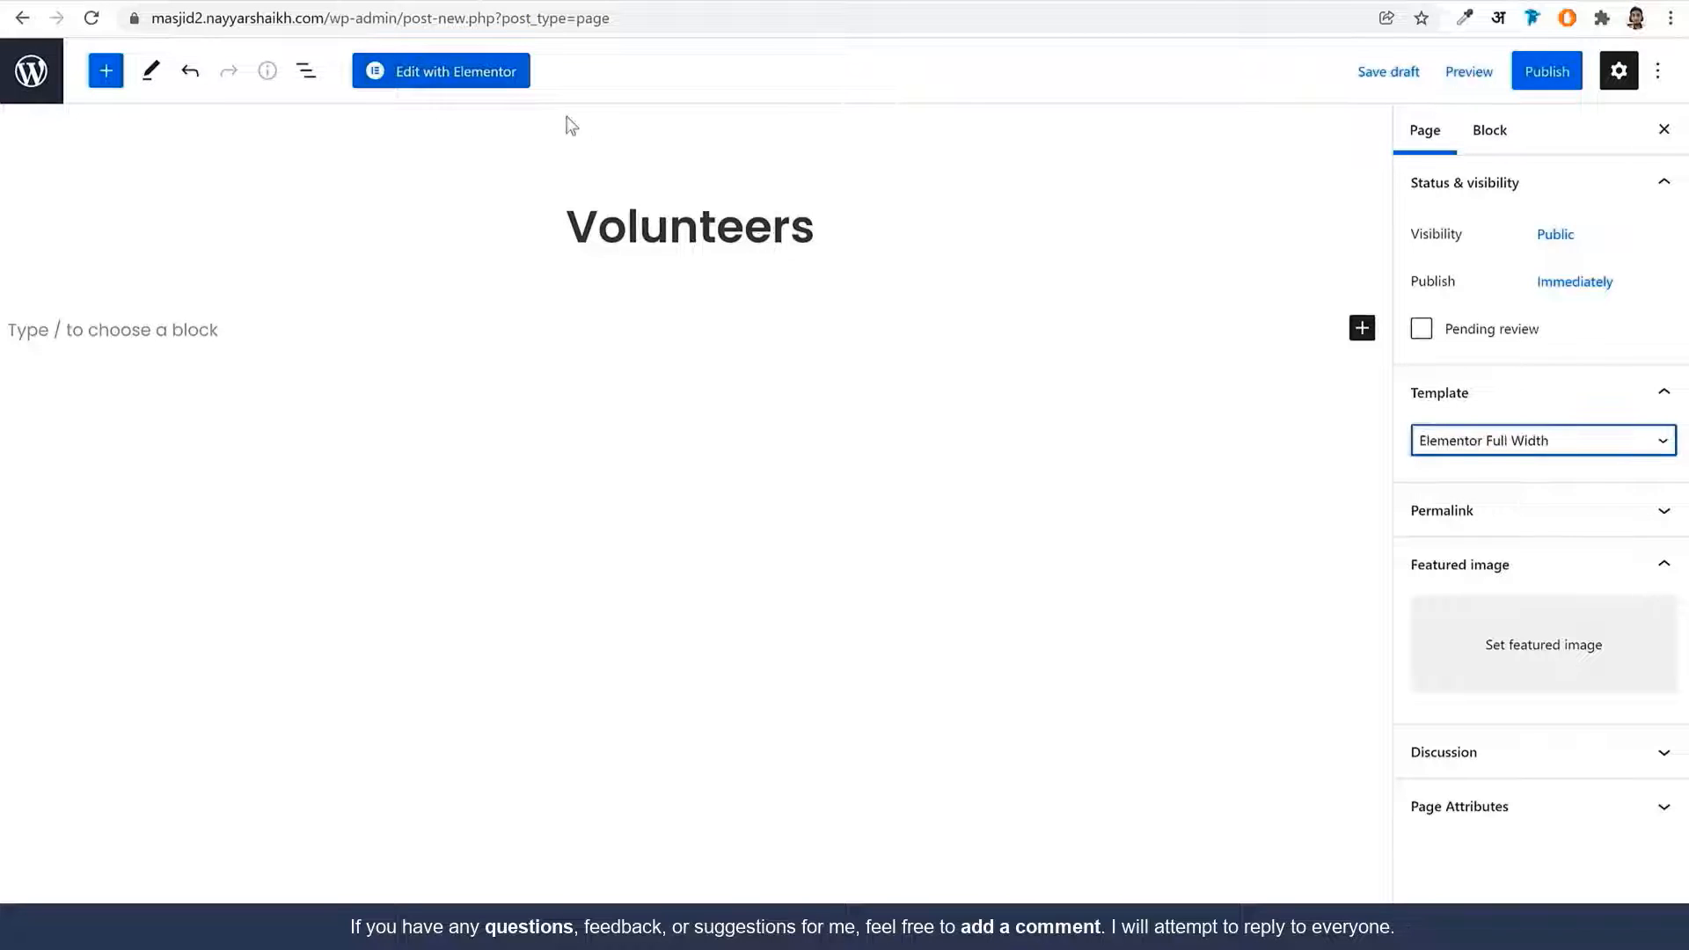
{"action": "left_click", "coordinate": [1555, 85]}
{"action": "left_click", "coordinate": [1442, 71]}
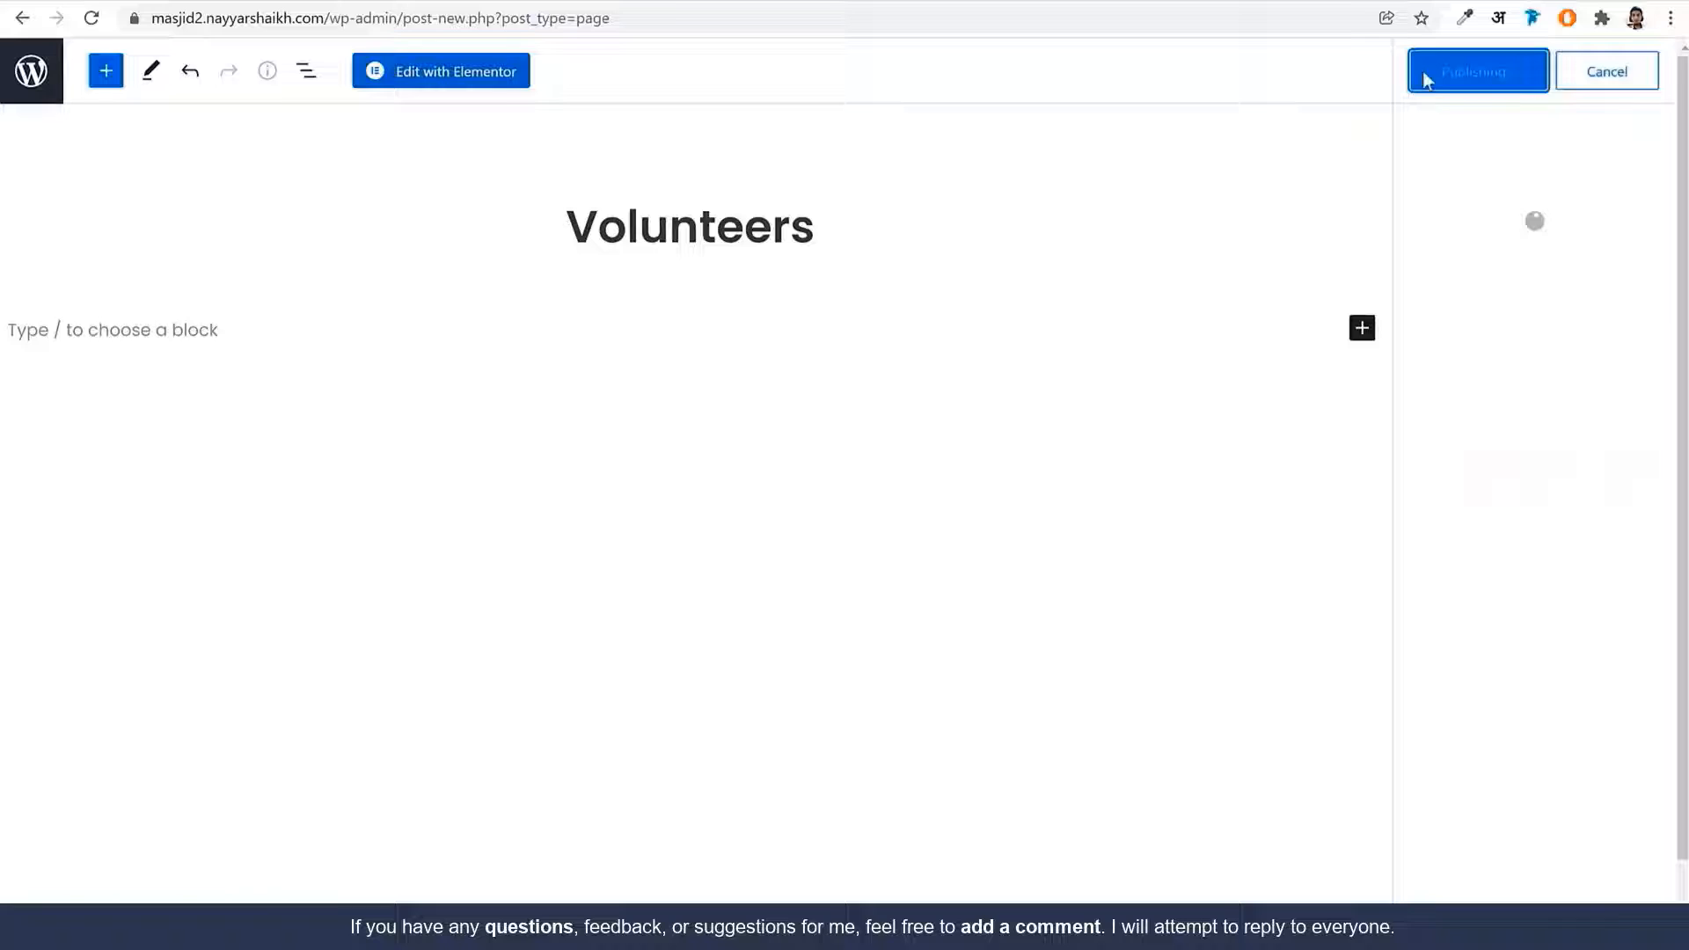
{"action": "left_click", "coordinate": [448, 91]}
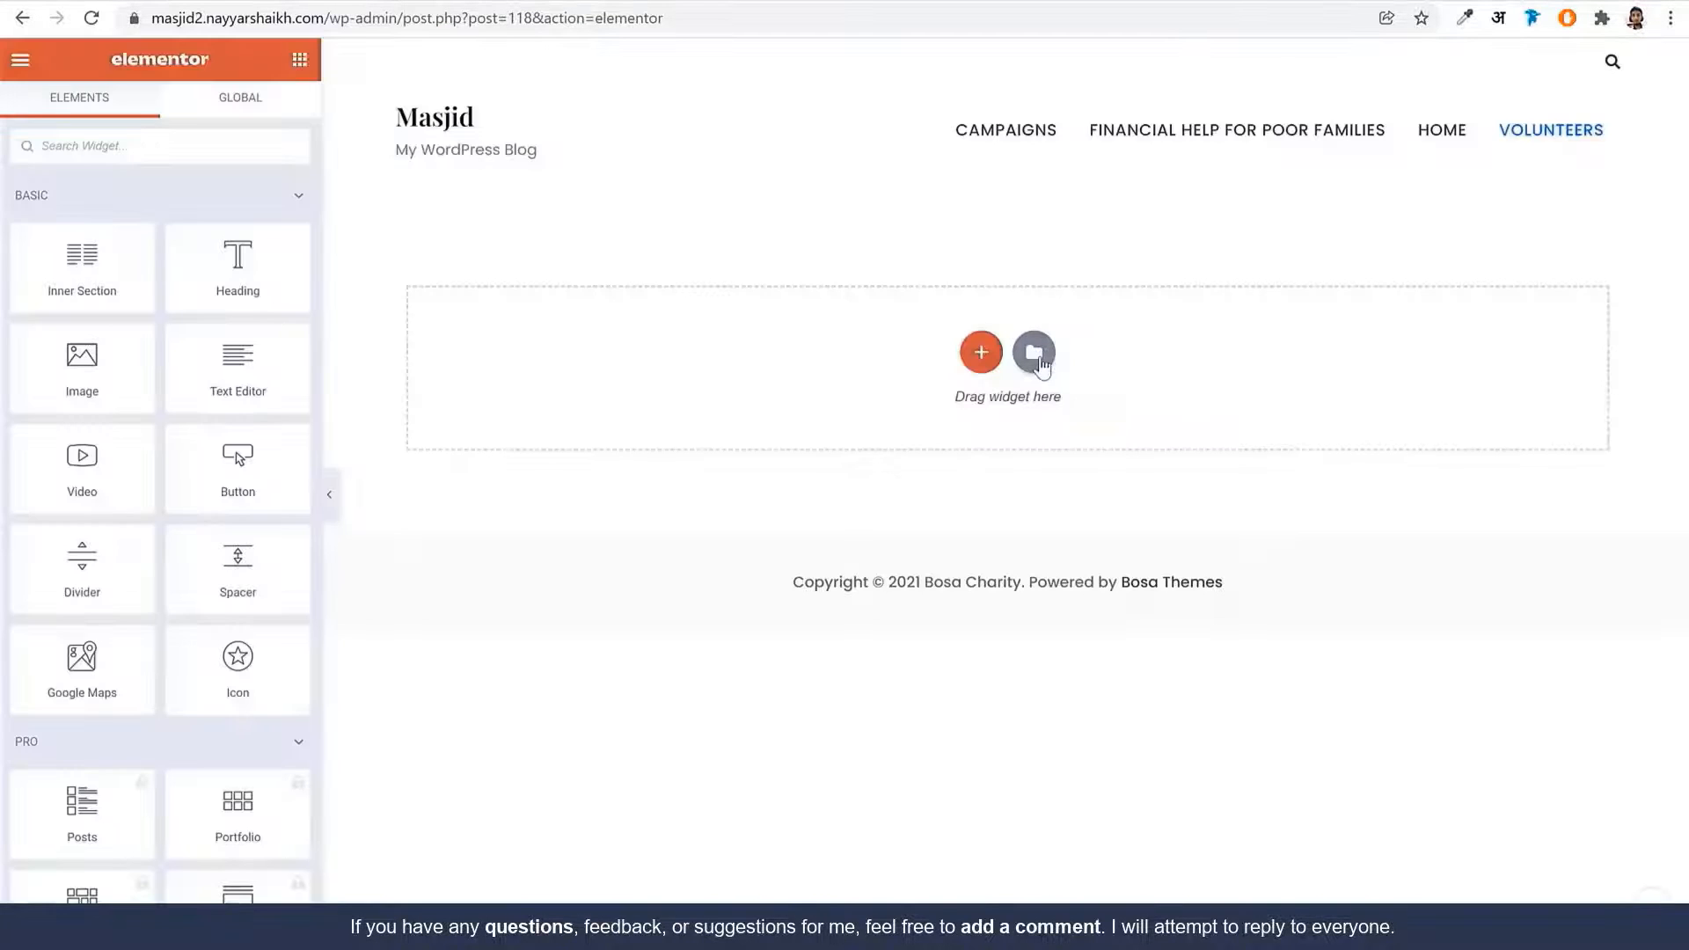
Import the Volunteer Page template file into My Templates
{"action": "left_click", "coordinate": [1036, 361]}
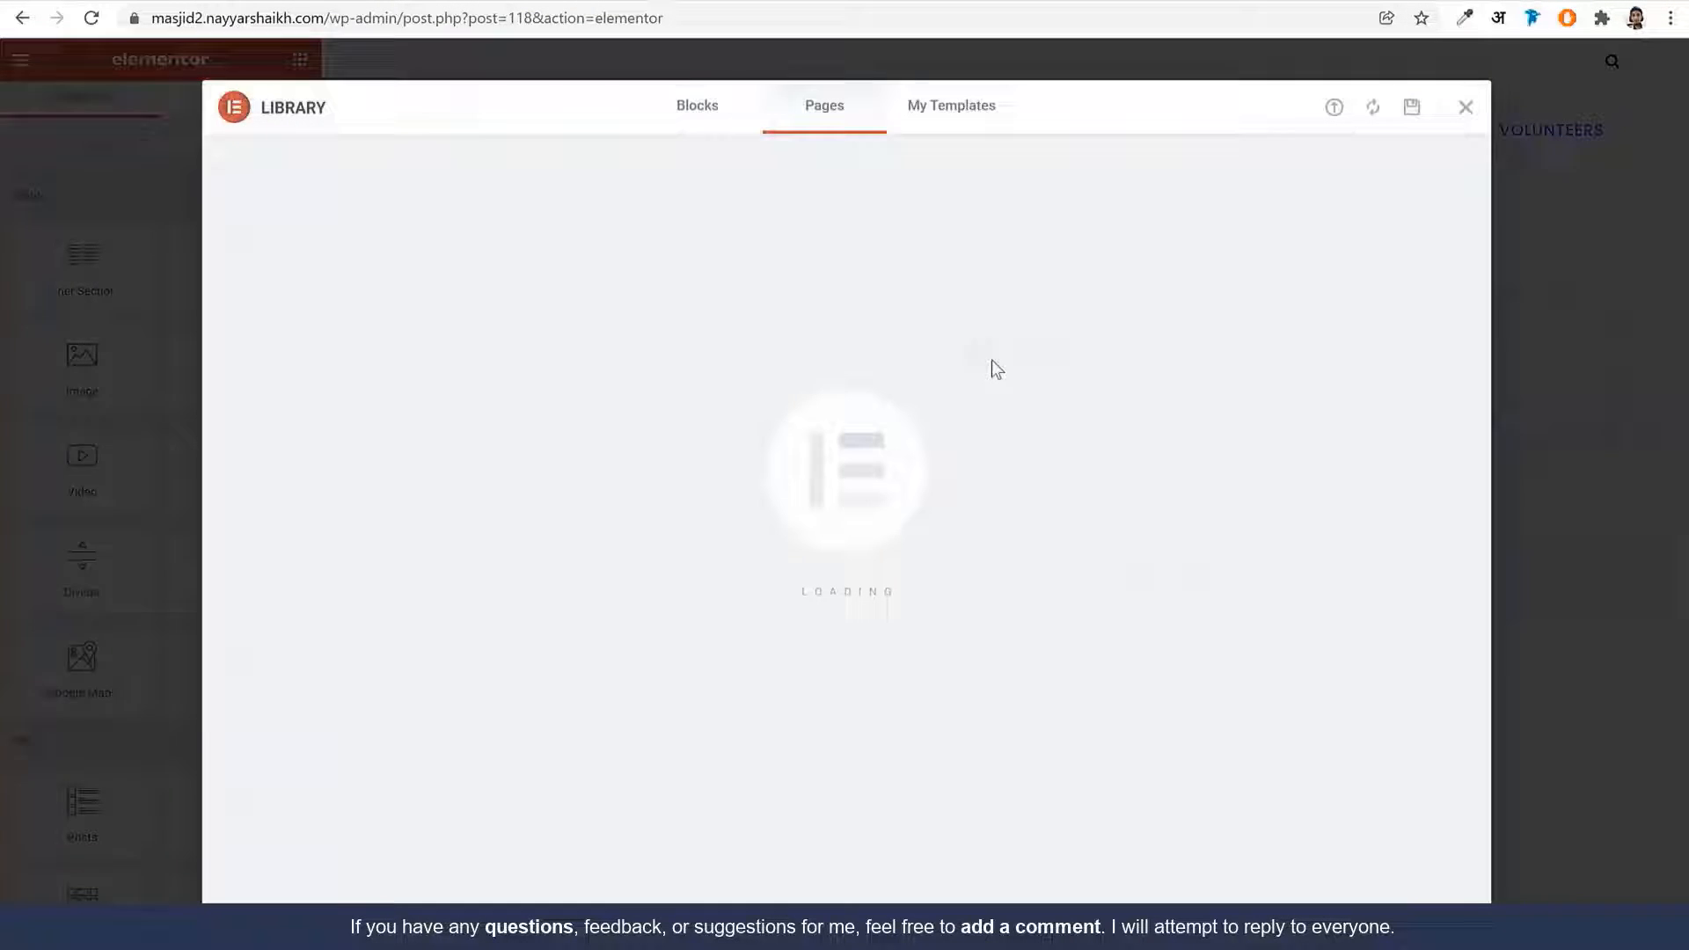
{"action": "left_click", "coordinate": [940, 124]}
{"action": "left_click", "coordinate": [1333, 110]}
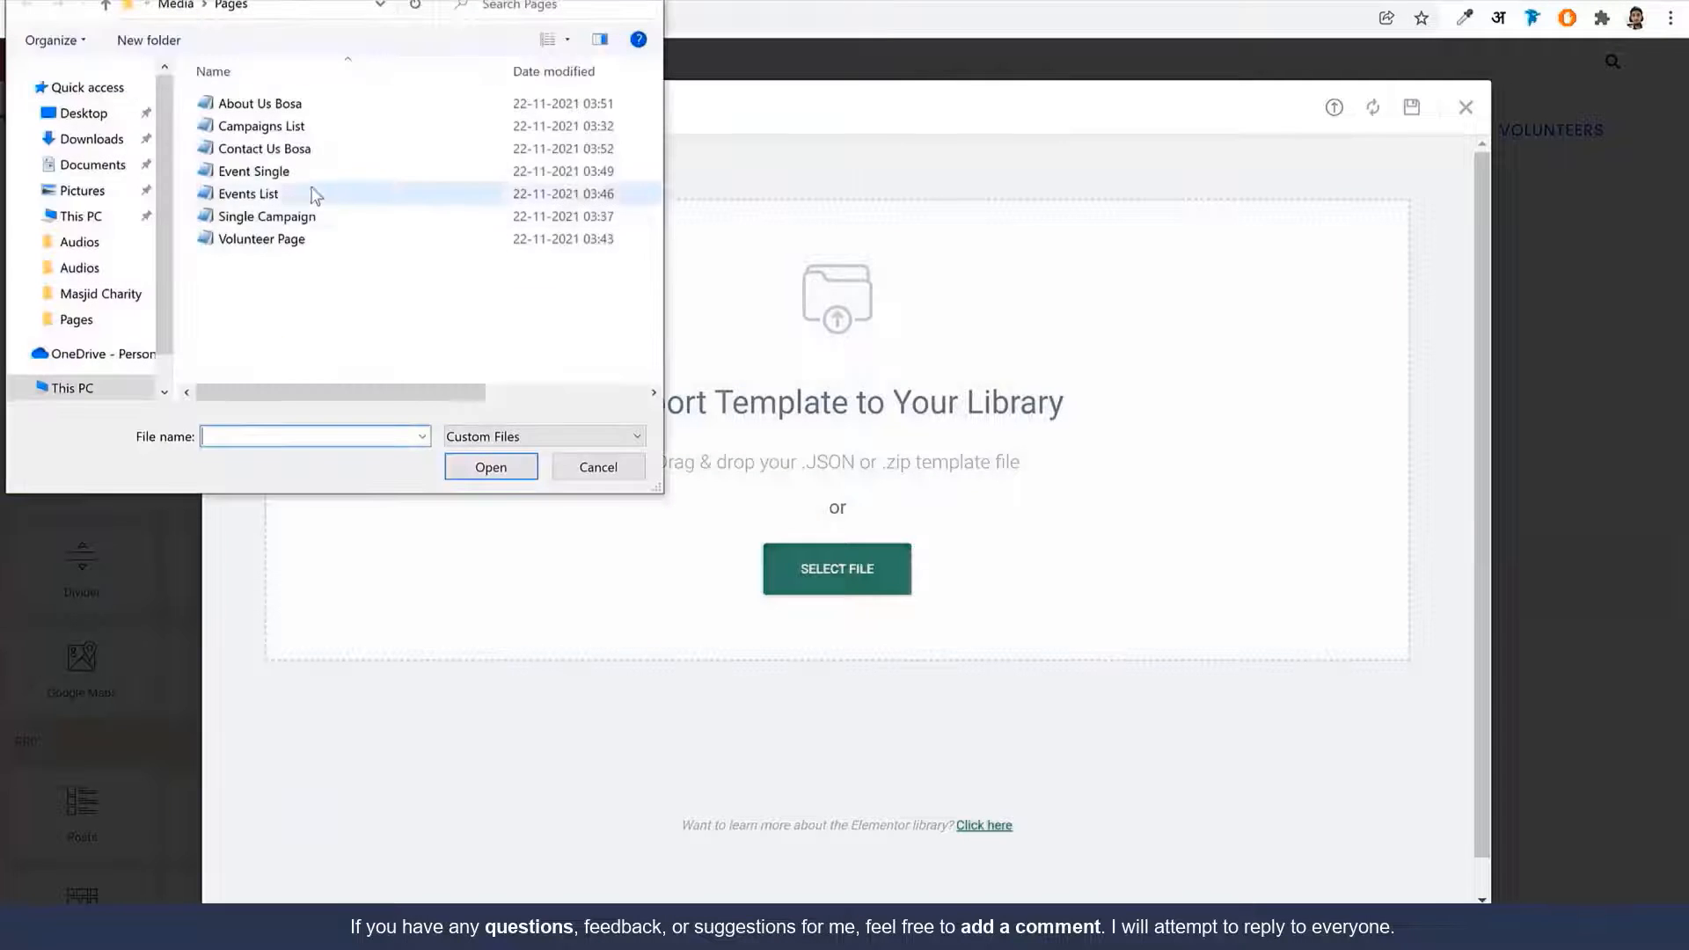
{"action": "left_click", "coordinate": [317, 238]}
{"action": "left_click", "coordinate": [493, 467]}
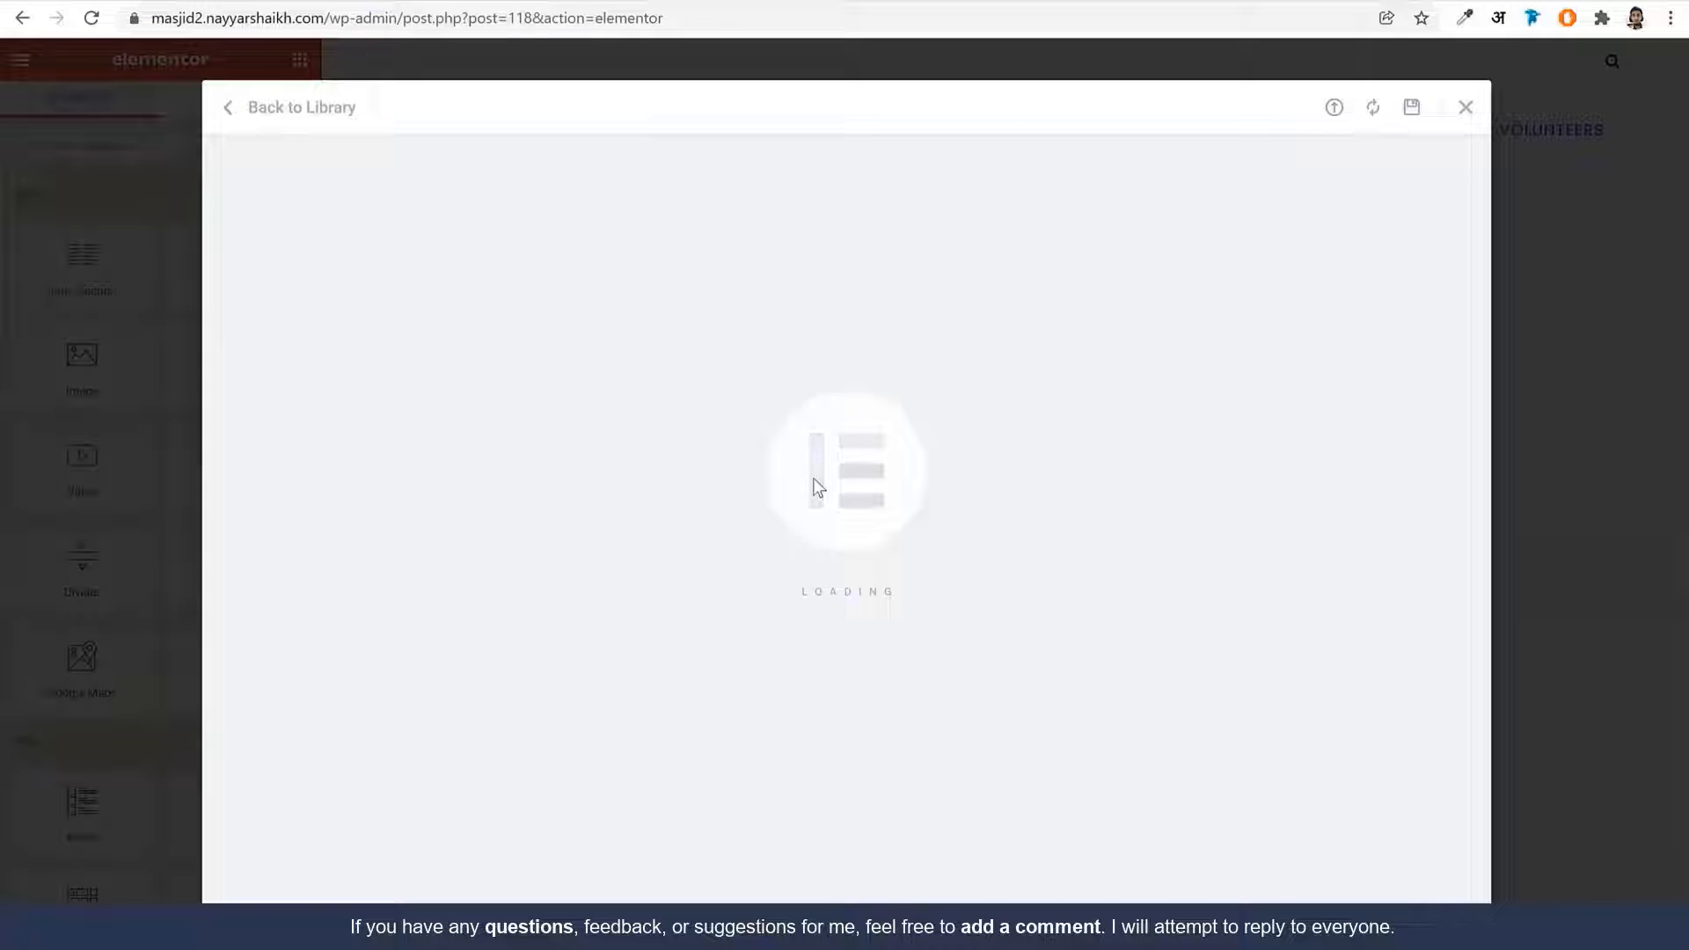
Insert the Volunteer template, review it, and trim the editor part from the URL
{"action": "left_click", "coordinate": [1274, 398]}
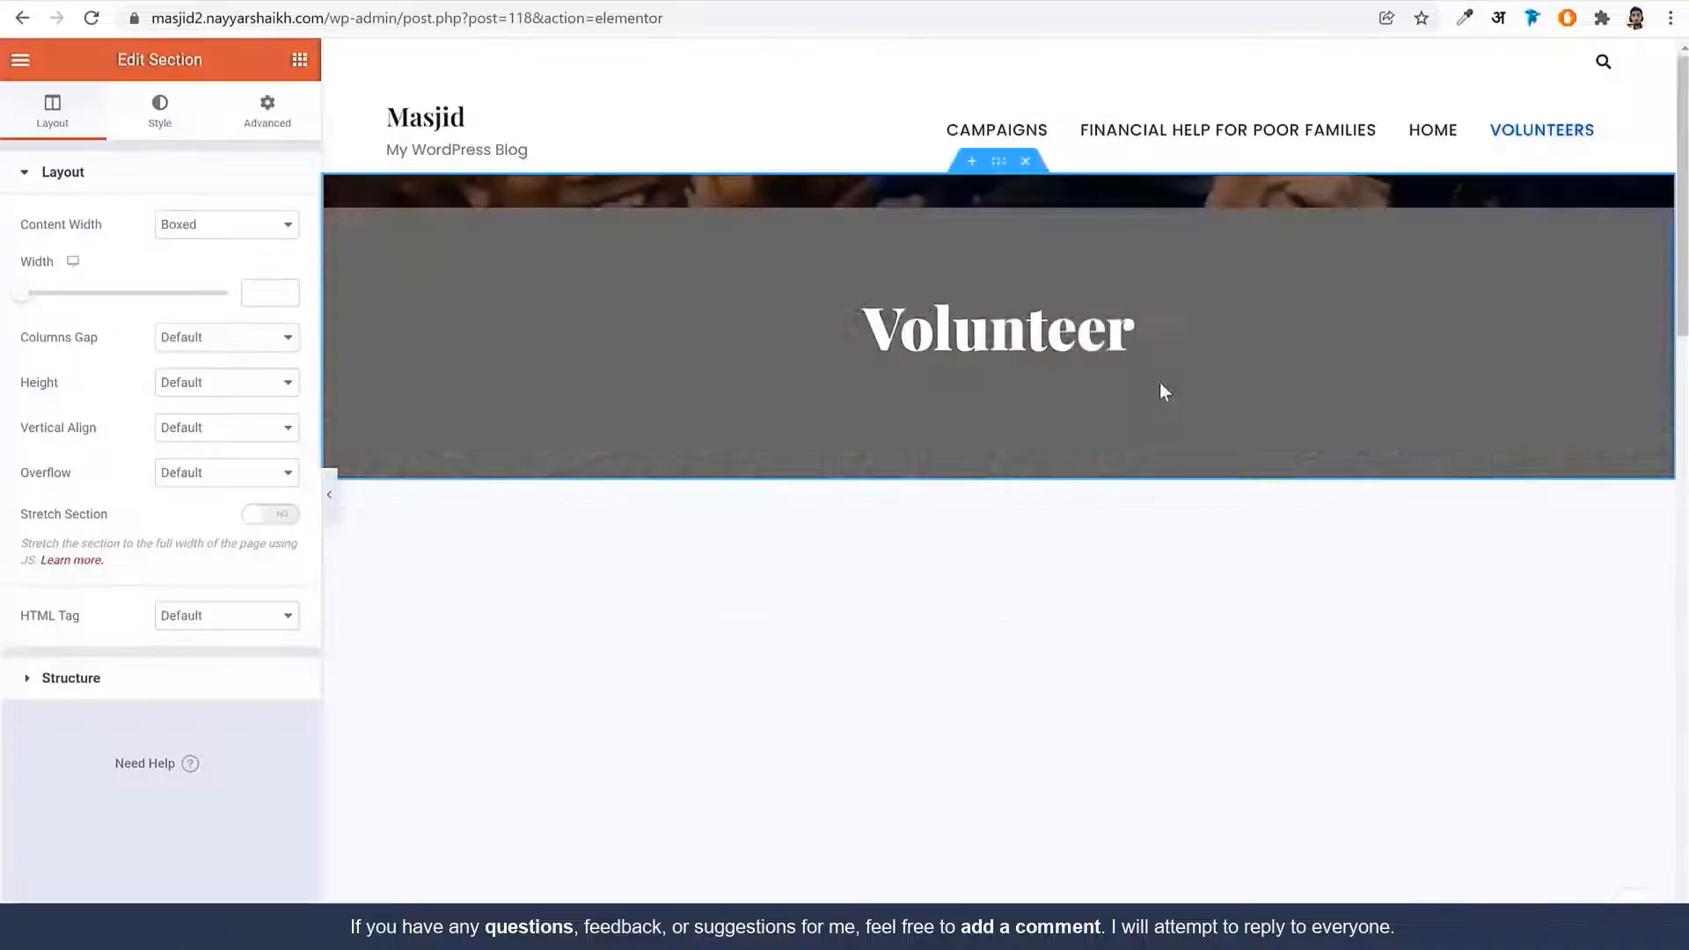
{"action": "scroll", "coordinate": [1207, 414], "scroll_direction": "down", "scroll_amount": 10}
{"action": "scroll", "coordinate": [1240, 589], "scroll_direction": "down", "scroll_amount": 15}
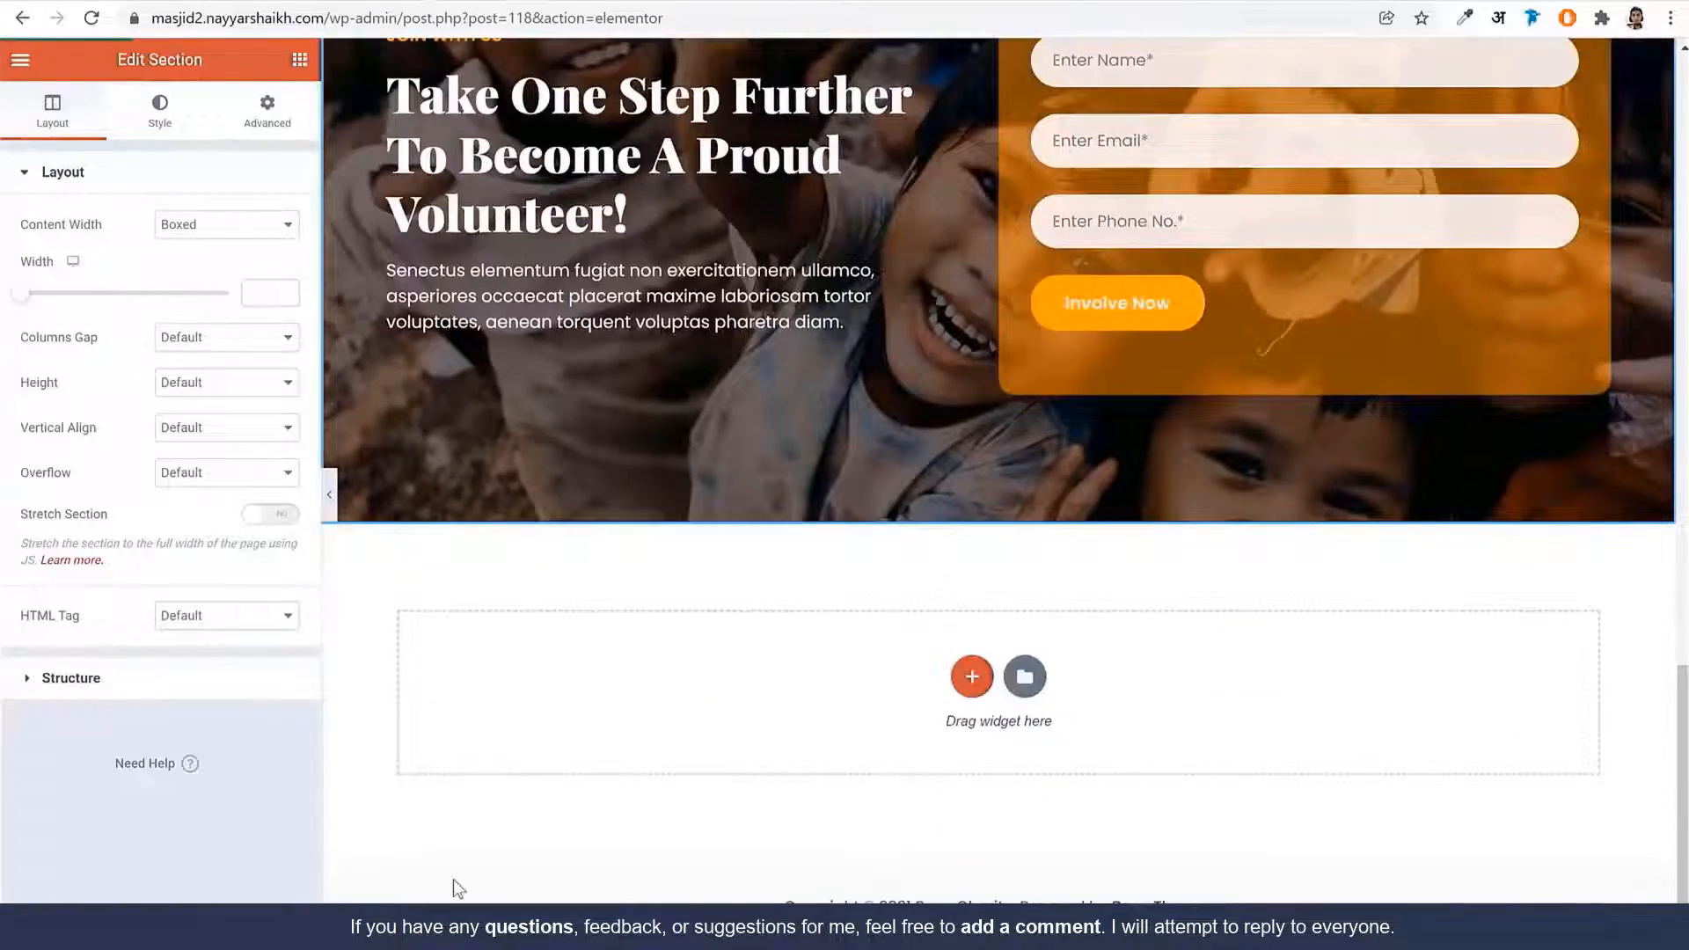
{"action": "scroll", "coordinate": [457, 889], "scroll_direction": "up", "scroll_amount": 20}
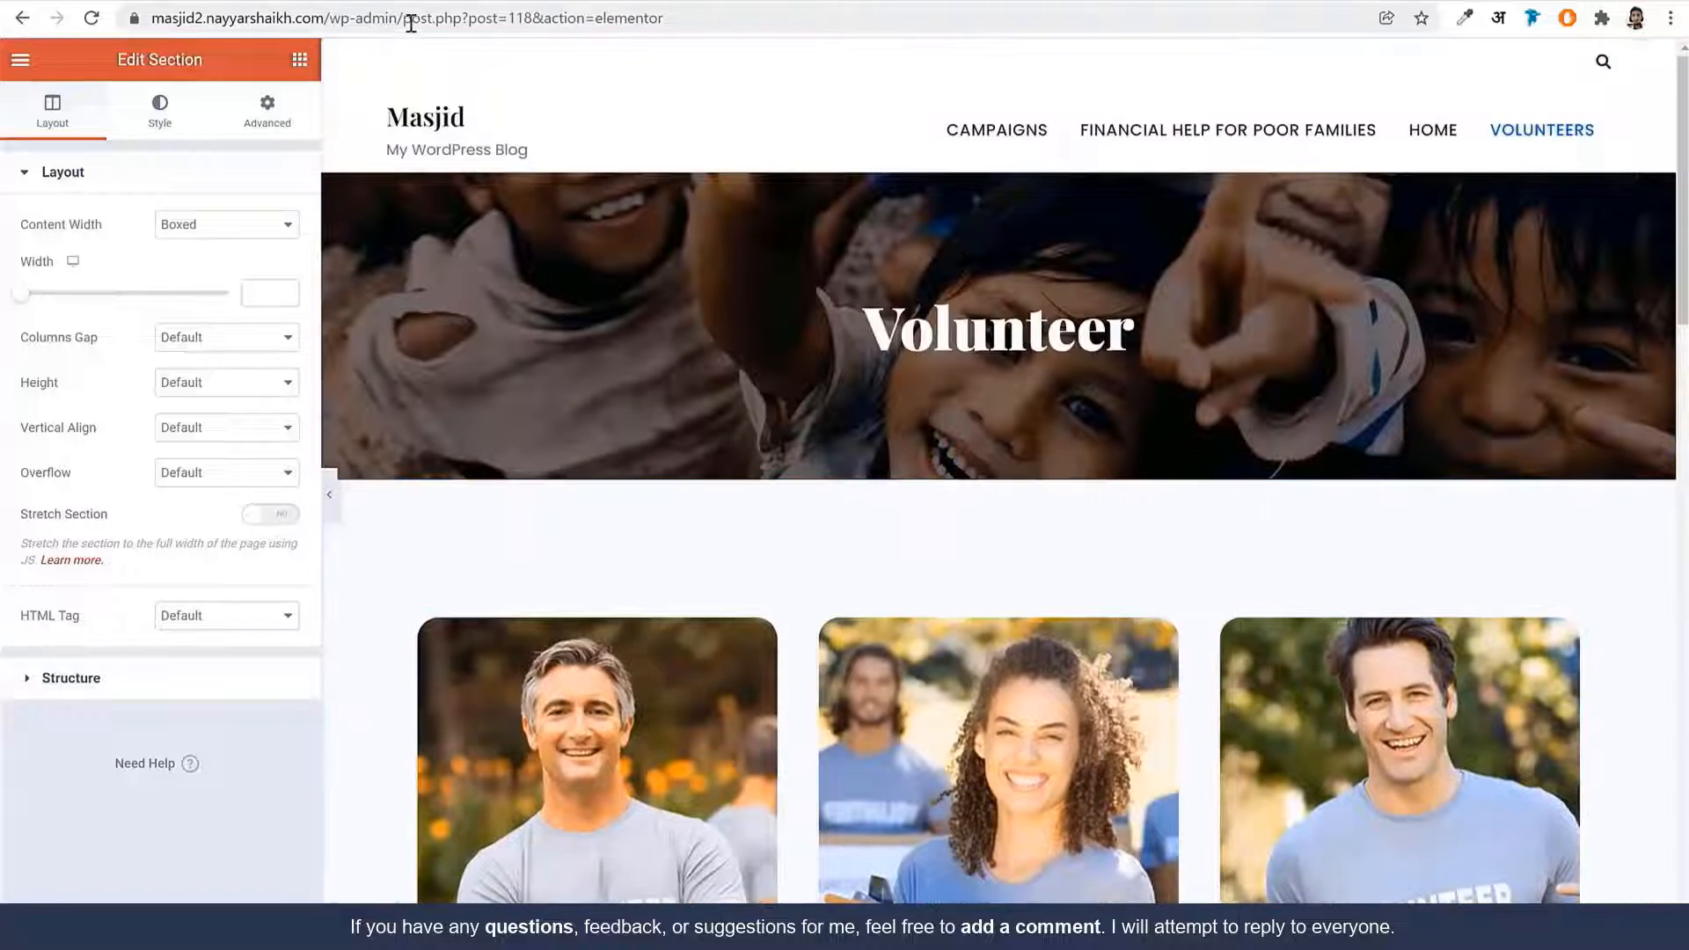
{"action": "left_click_drag", "start_coordinate": [411, 24], "coordinate": [1087, 66]}
{"action": "key", "text": "BackSpace"}
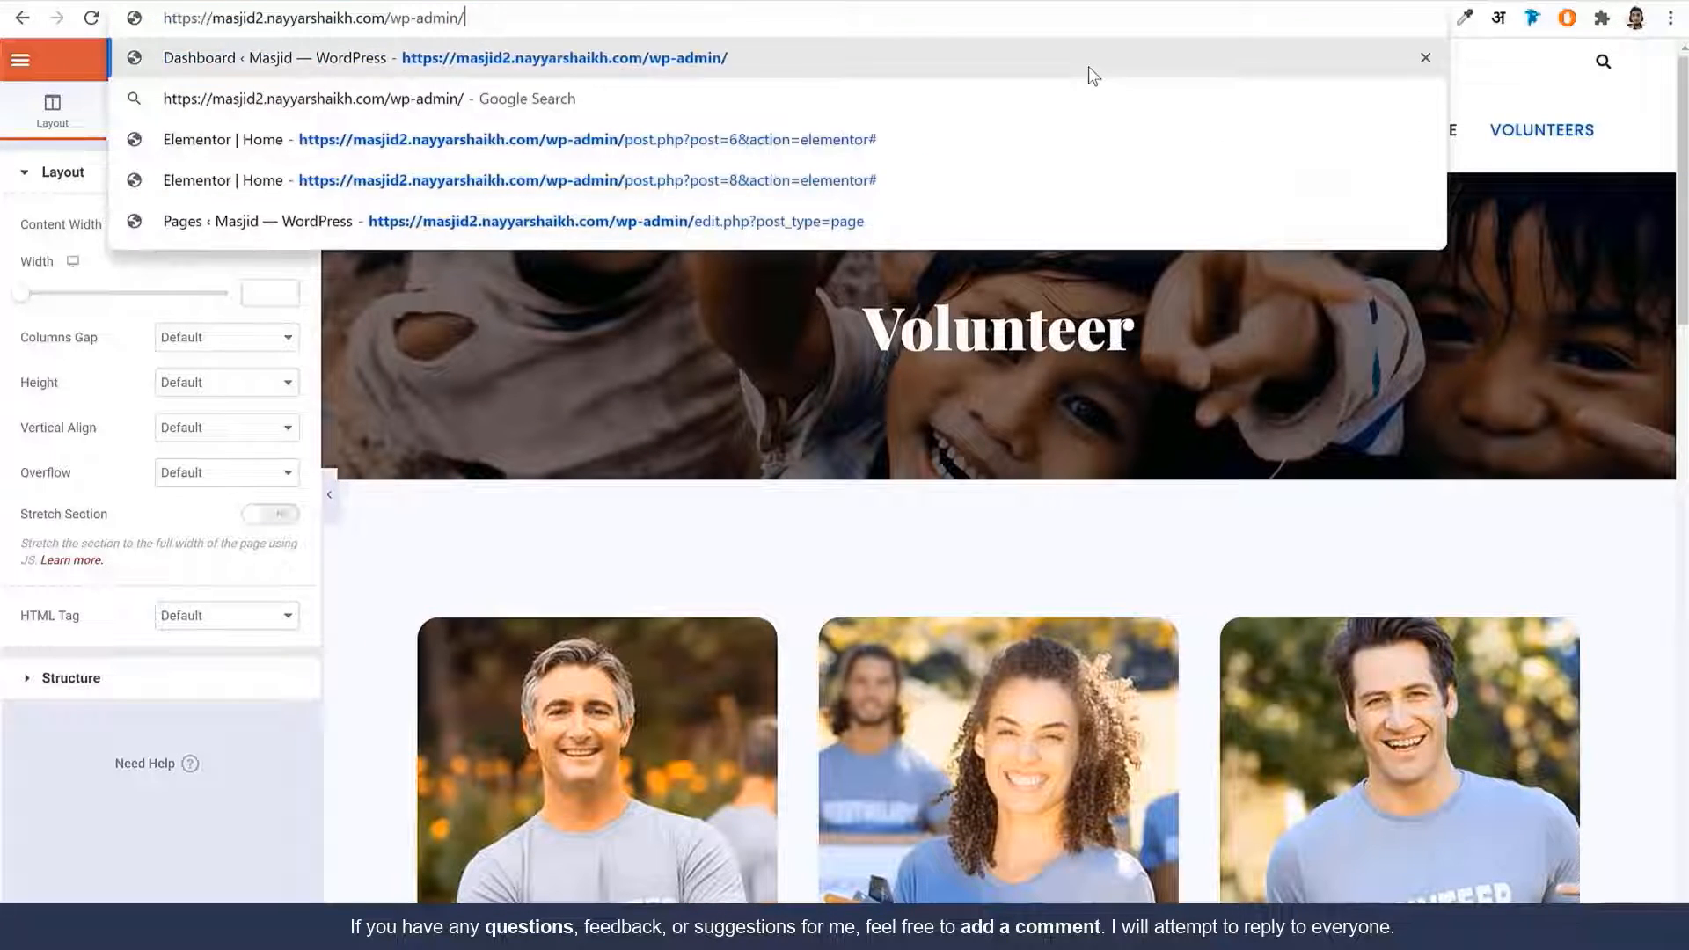
From the dashboard, create a new page titled 'Events'
{"action": "key", "text": "Return"}
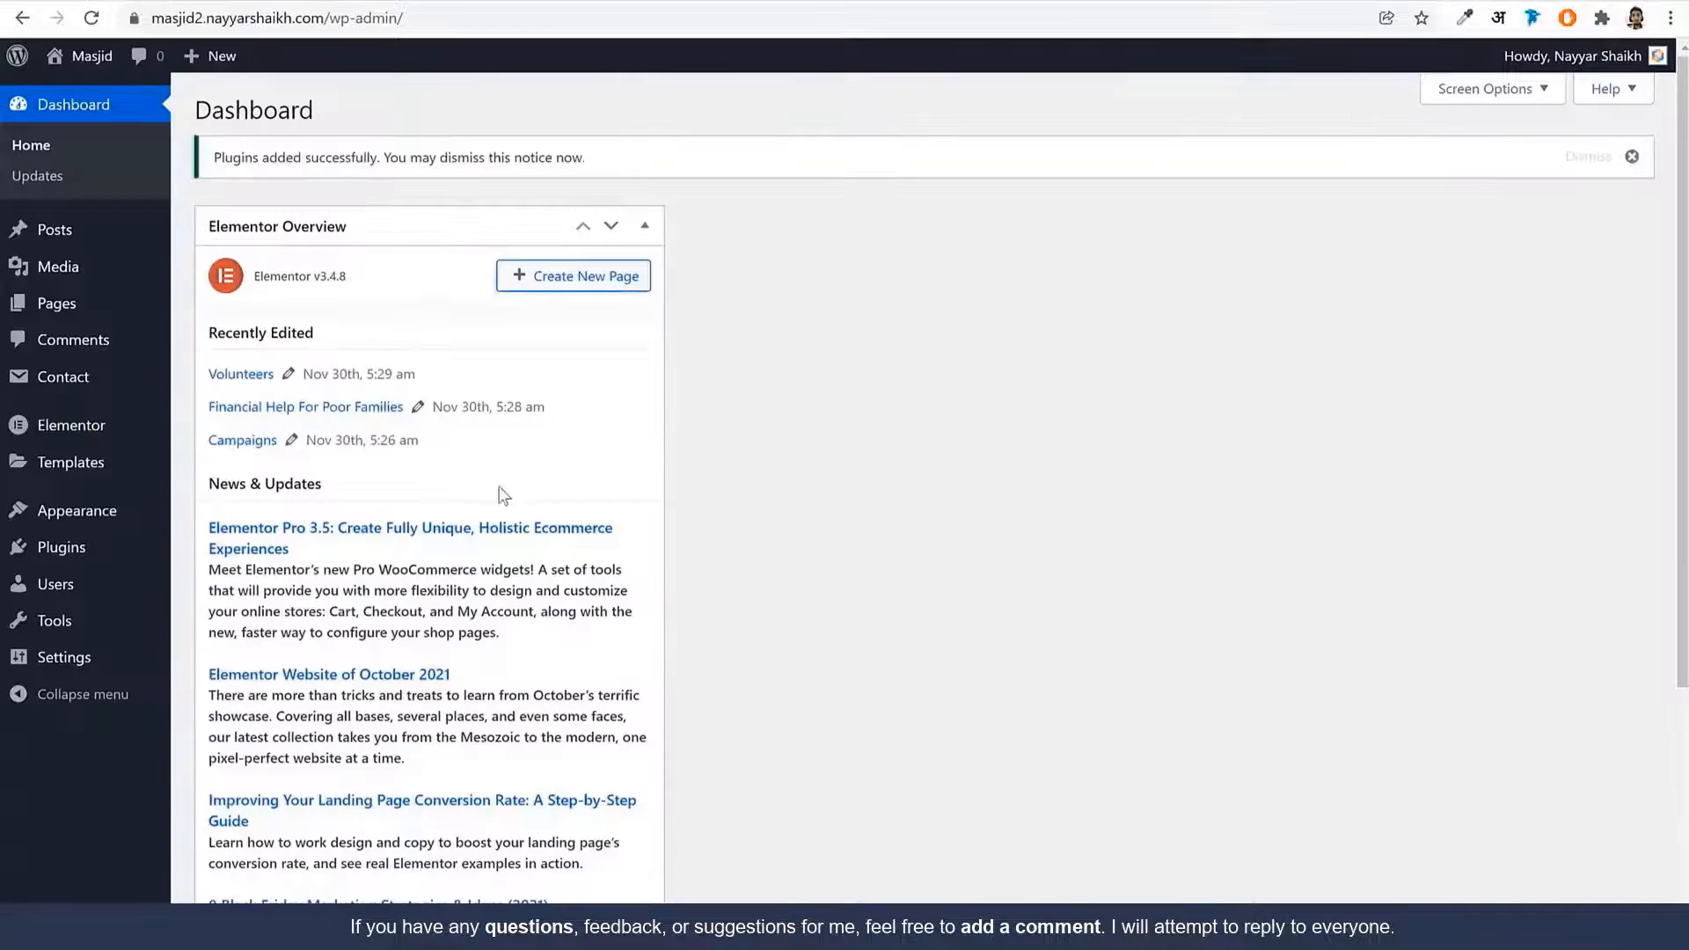
{"action": "left_click", "coordinate": [88, 309]}
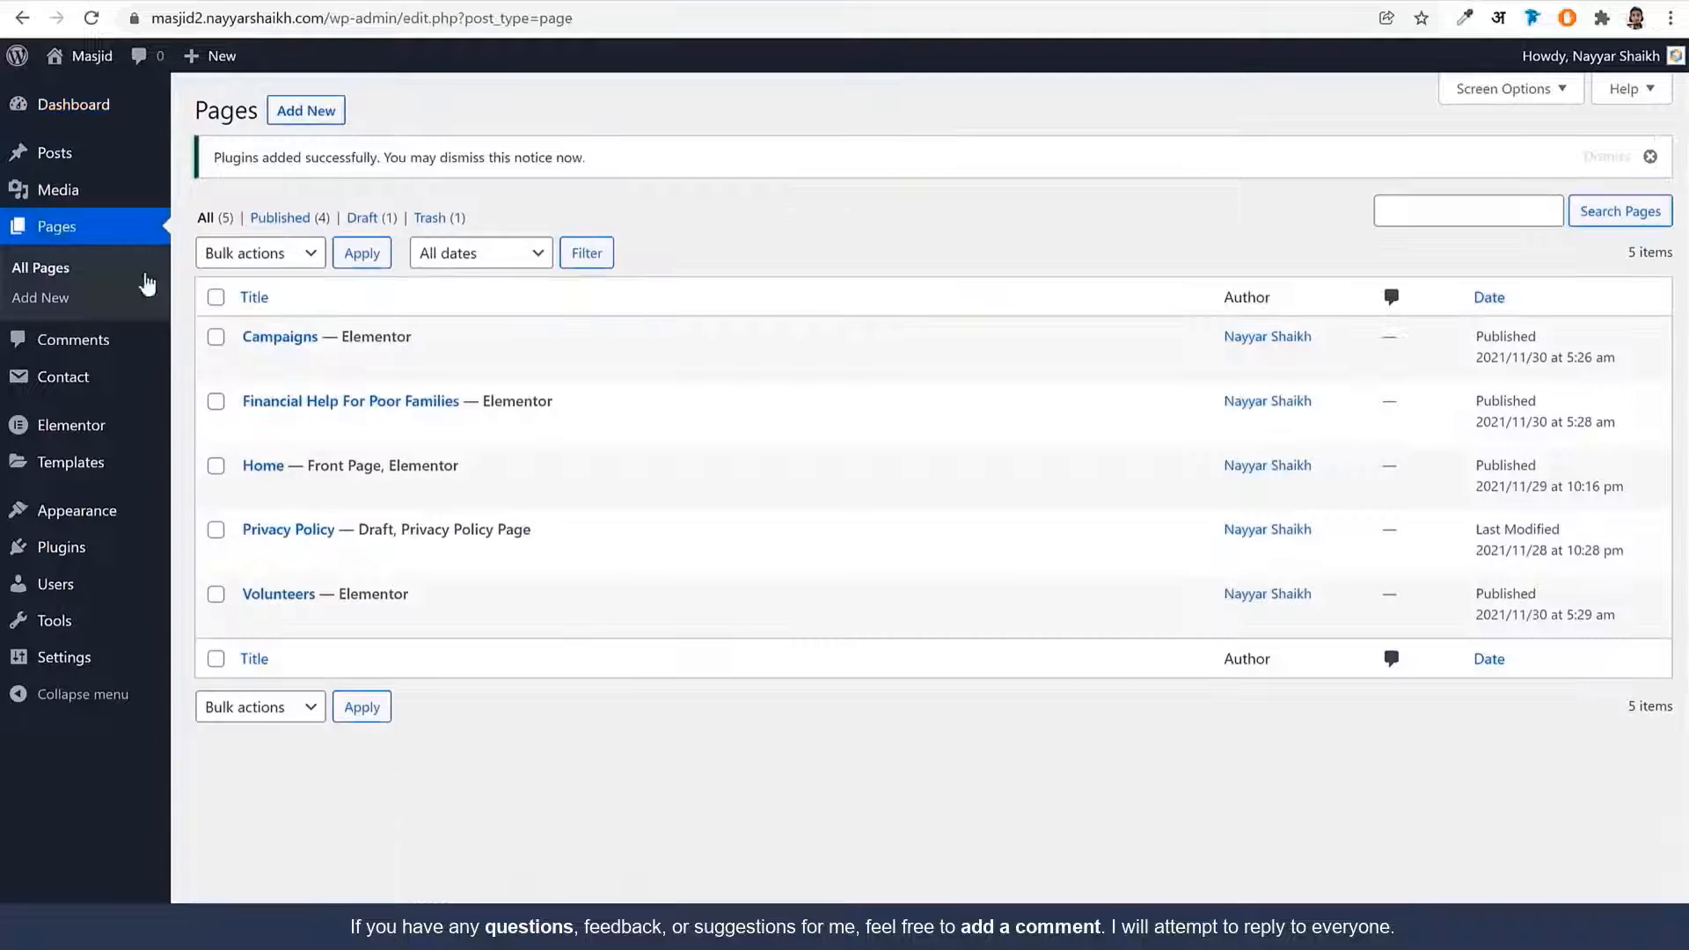
{"action": "left_click", "coordinate": [306, 111]}
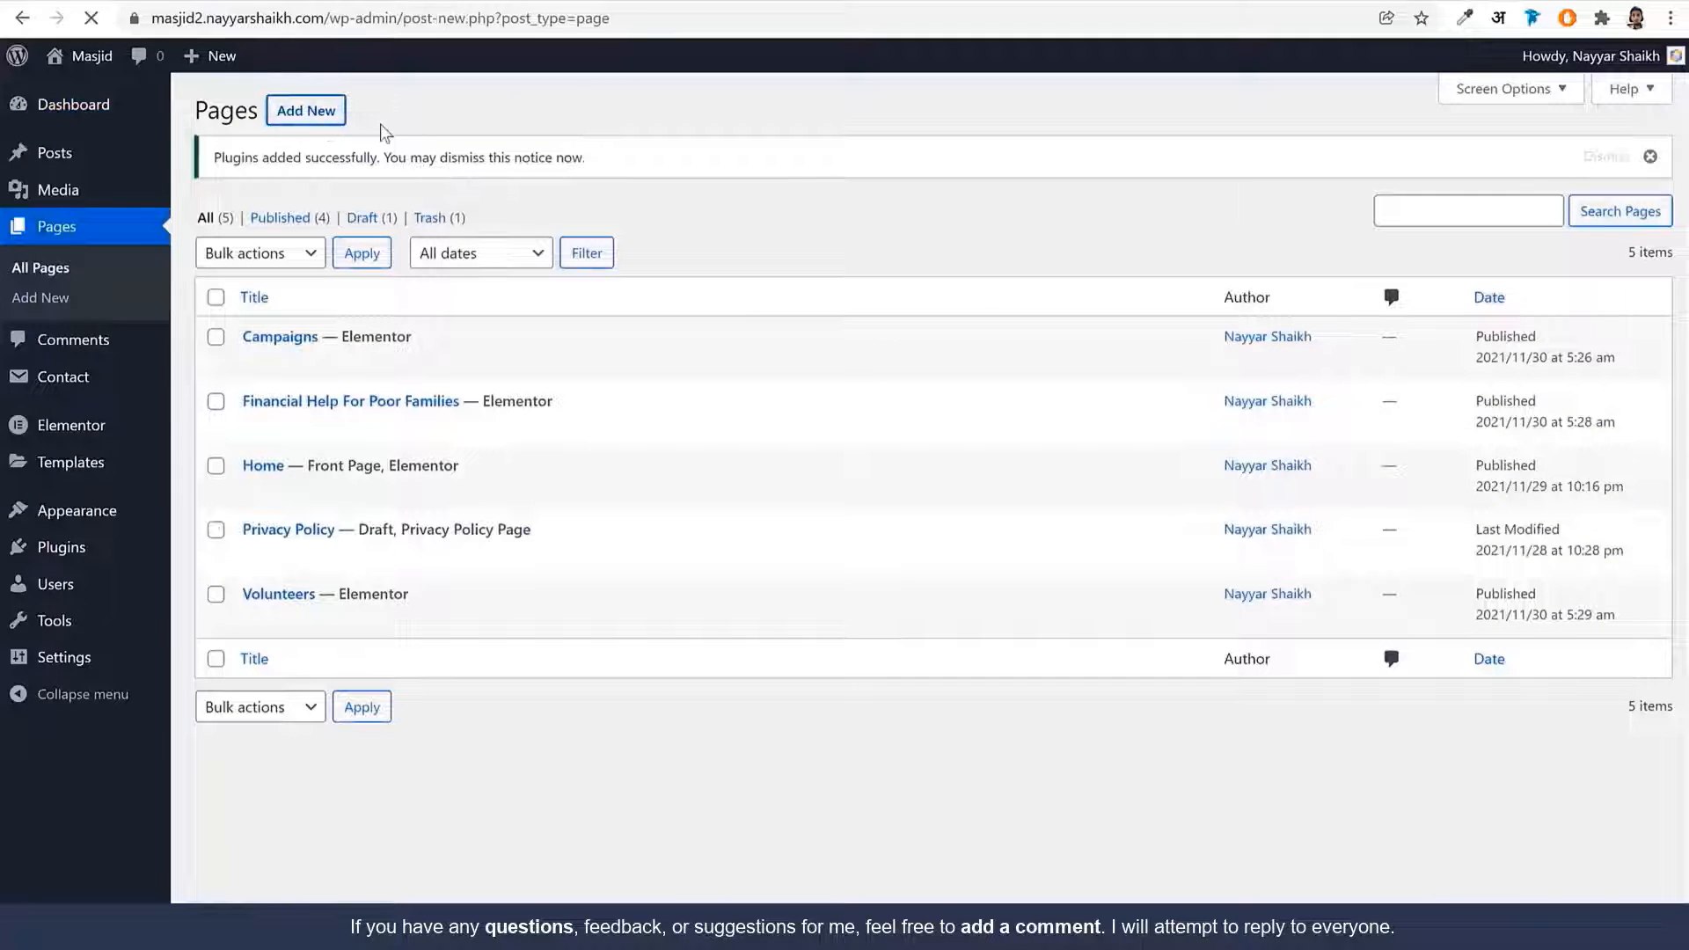
{"action": "type", "text": "Evn"}
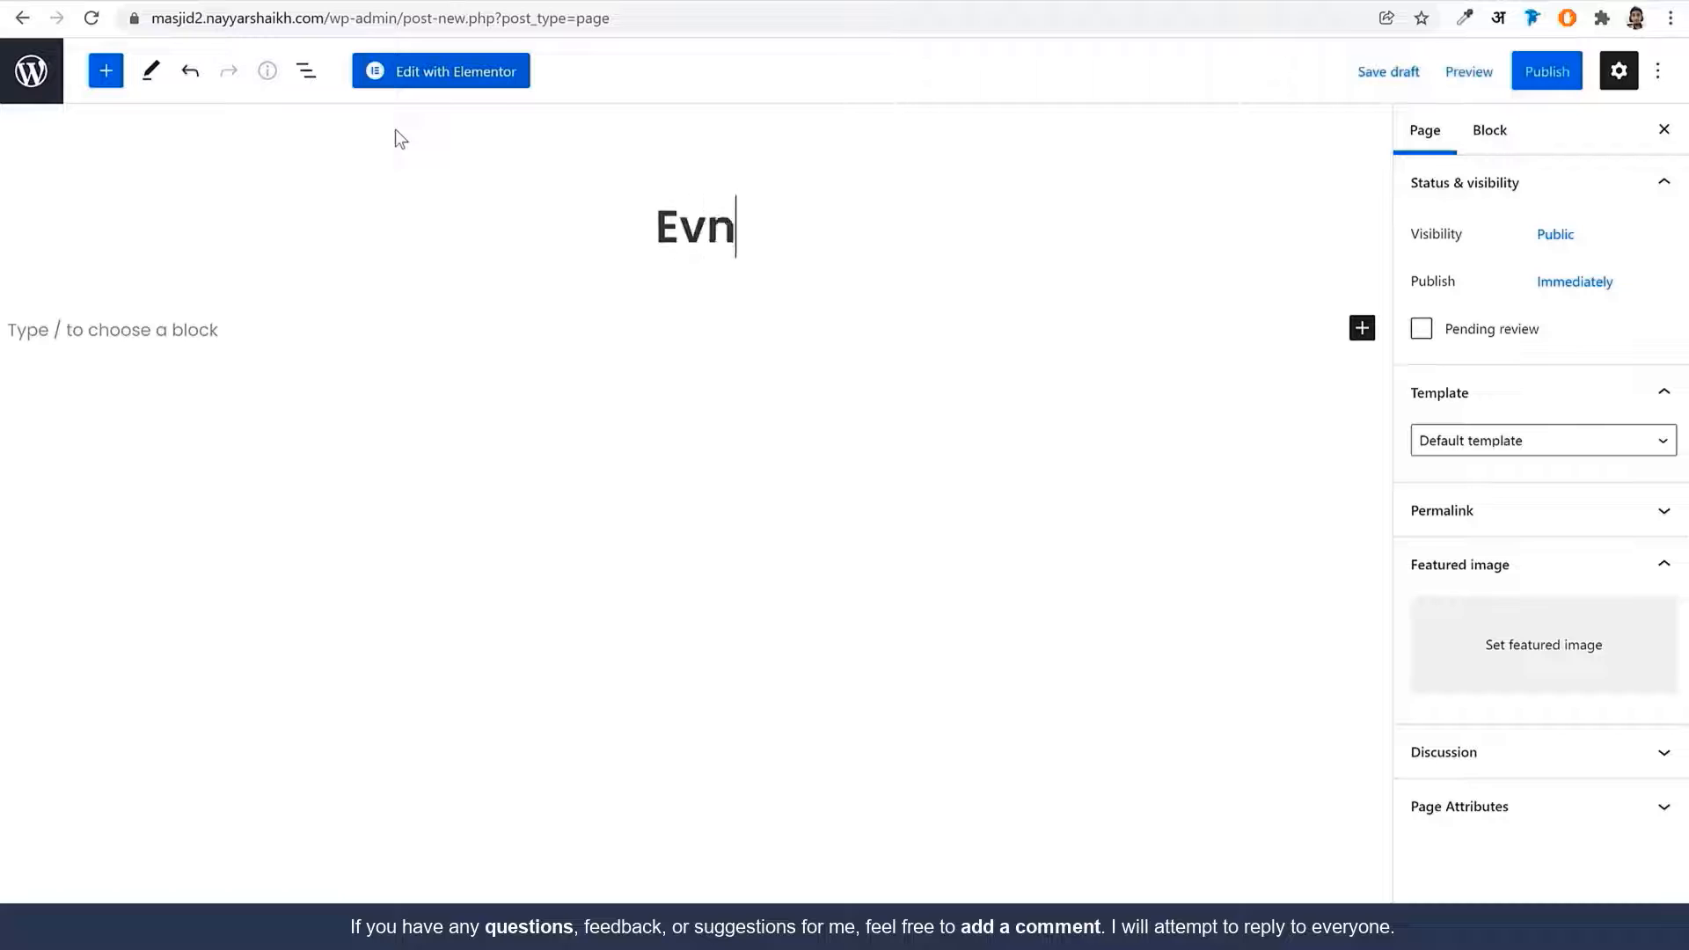
{"action": "type", "text": "ts"}
{"action": "key", "text": "BackSpace"}
{"action": "key", "text": "BackSpace"}
{"action": "key", "text": "BackSpace"}
{"action": "type", "text": "ent"}
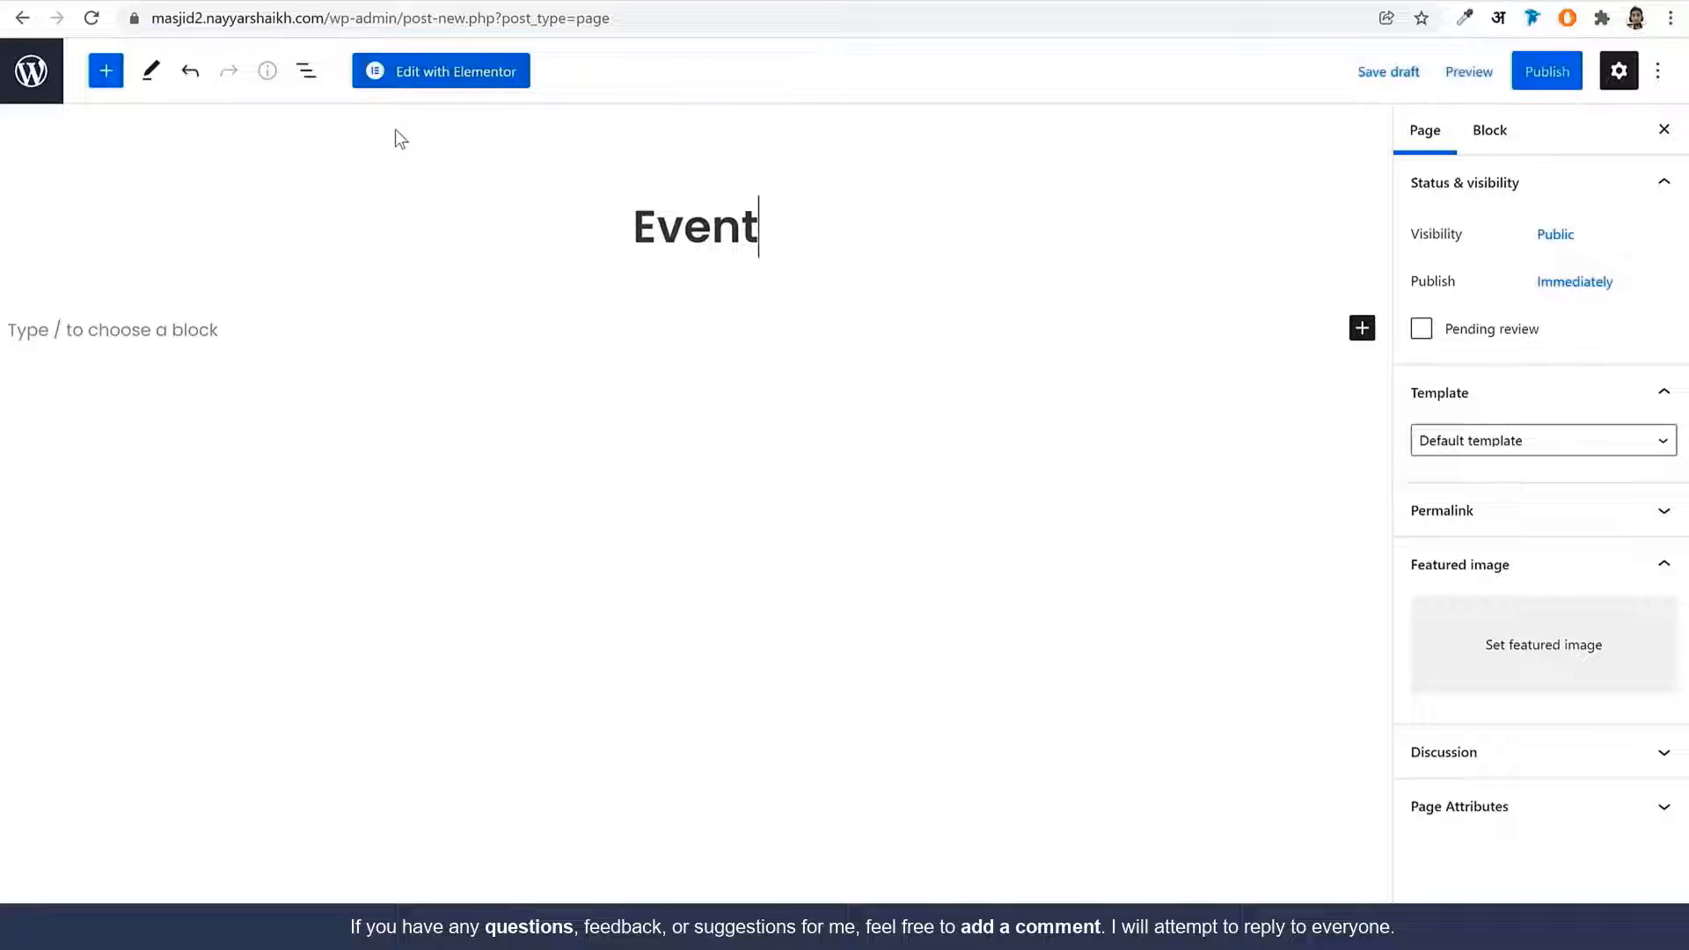
{"action": "type", "text": "s"}
Apply the Elementor Full Width template, publish, and open the page in Elementor
{"action": "left_click", "coordinate": [1487, 440]}
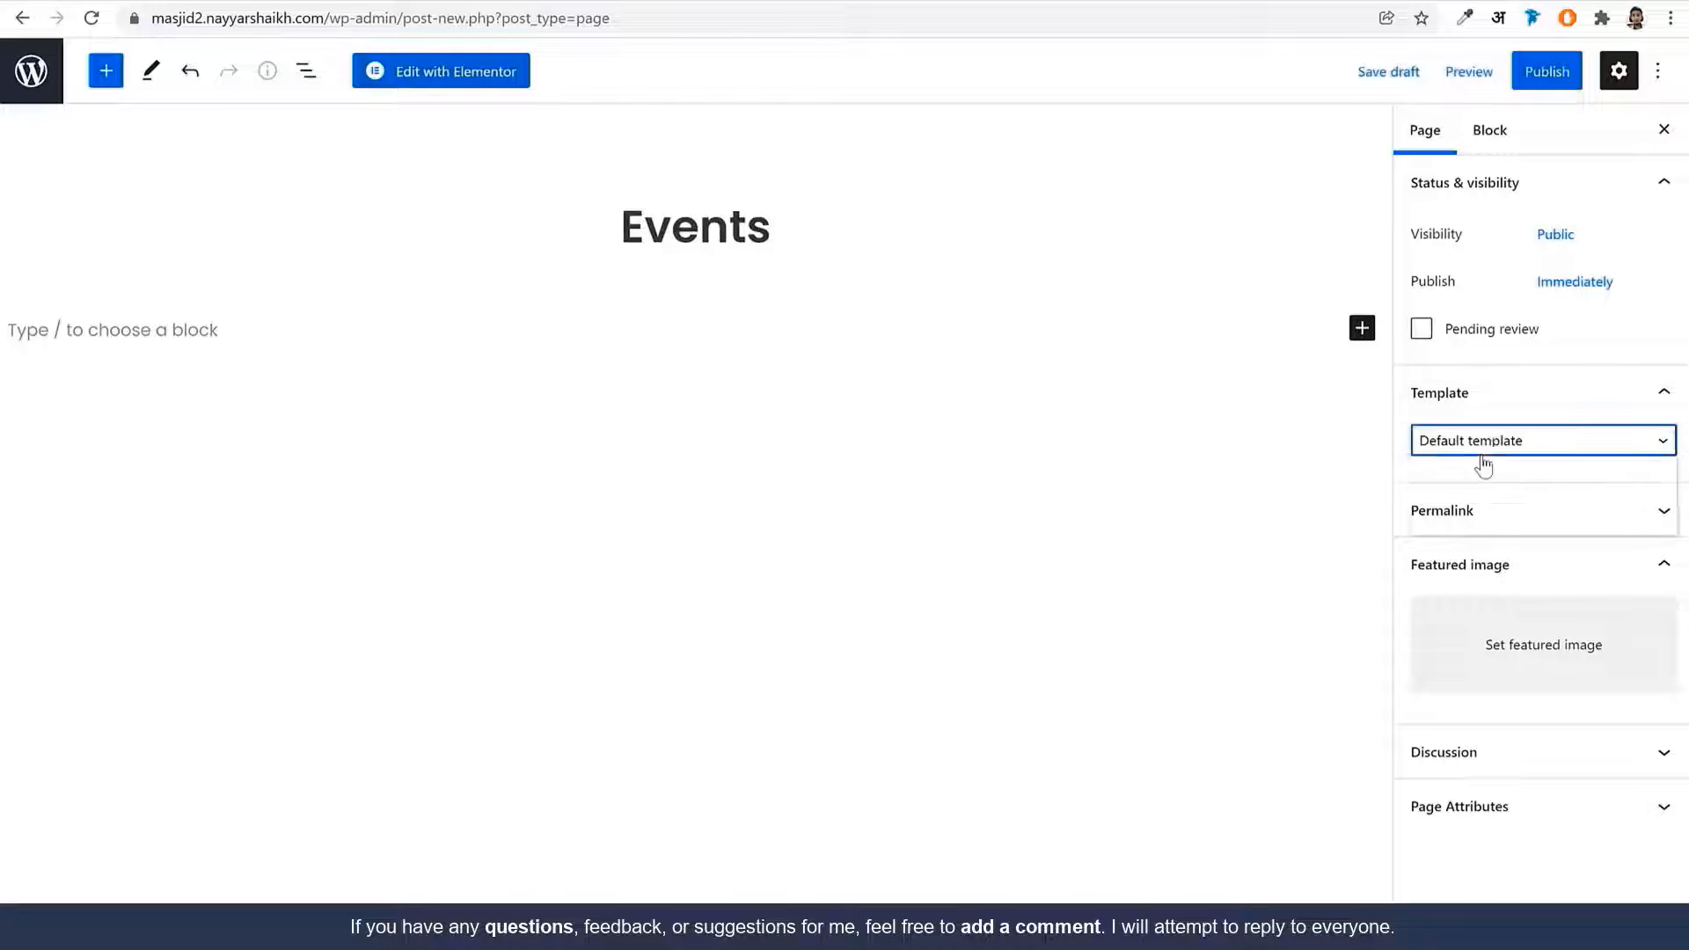
{"action": "left_click", "coordinate": [1483, 503]}
{"action": "left_click", "coordinate": [1525, 72]}
{"action": "left_click", "coordinate": [1519, 74]}
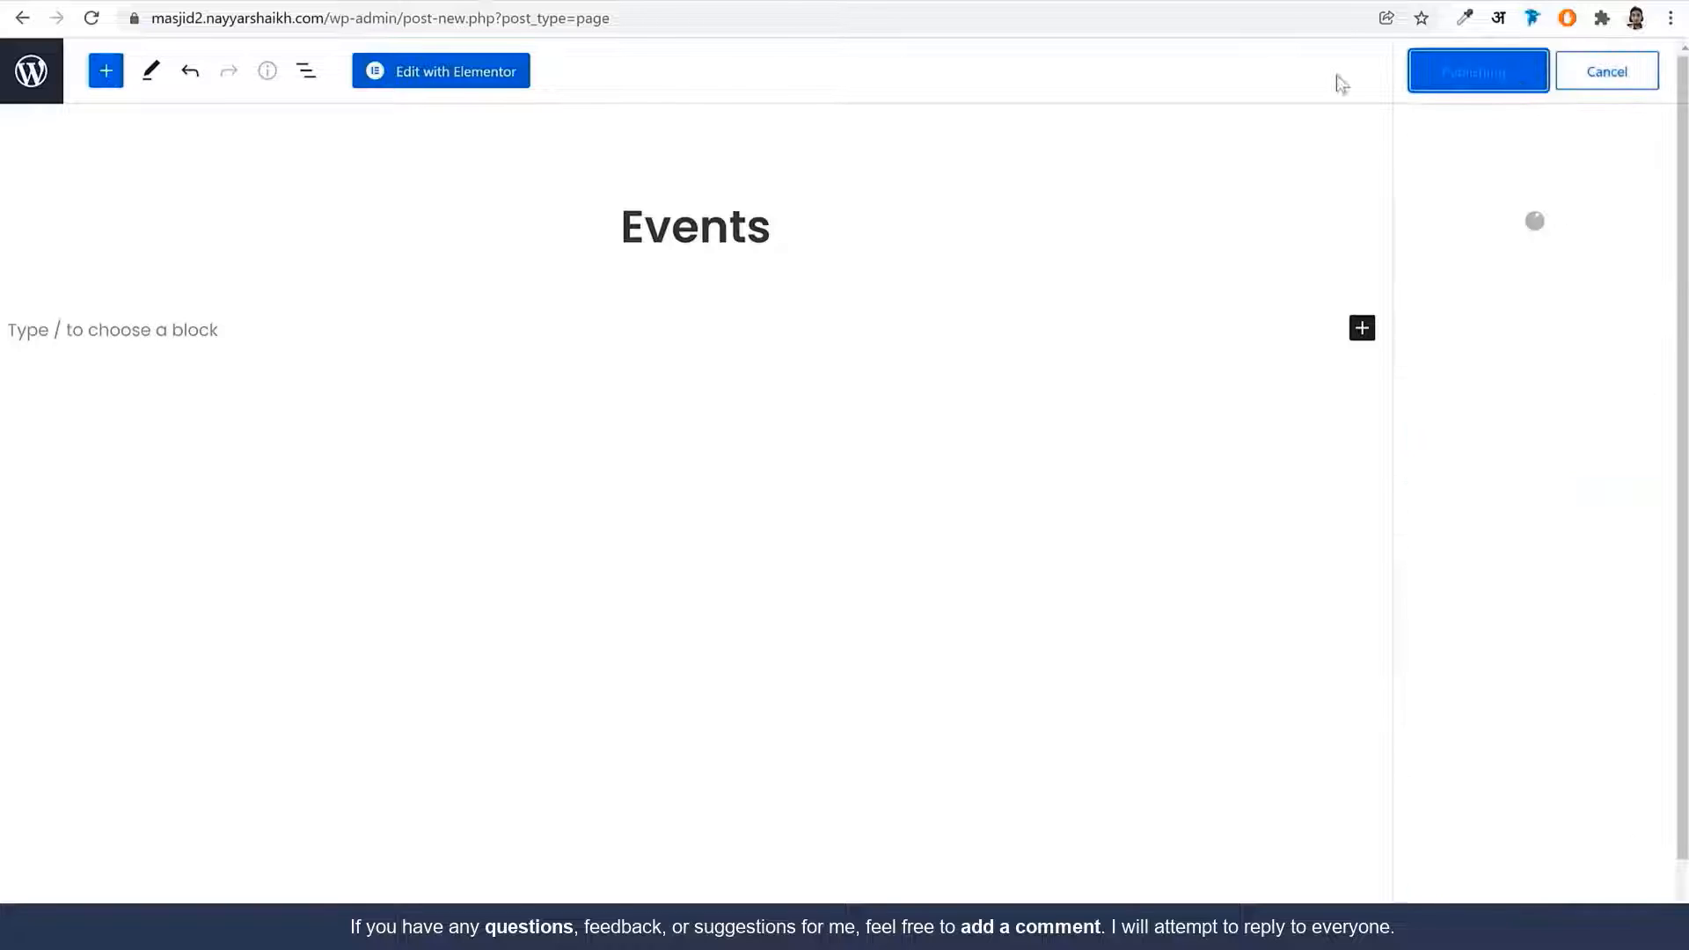
{"action": "left_click", "coordinate": [469, 77]}
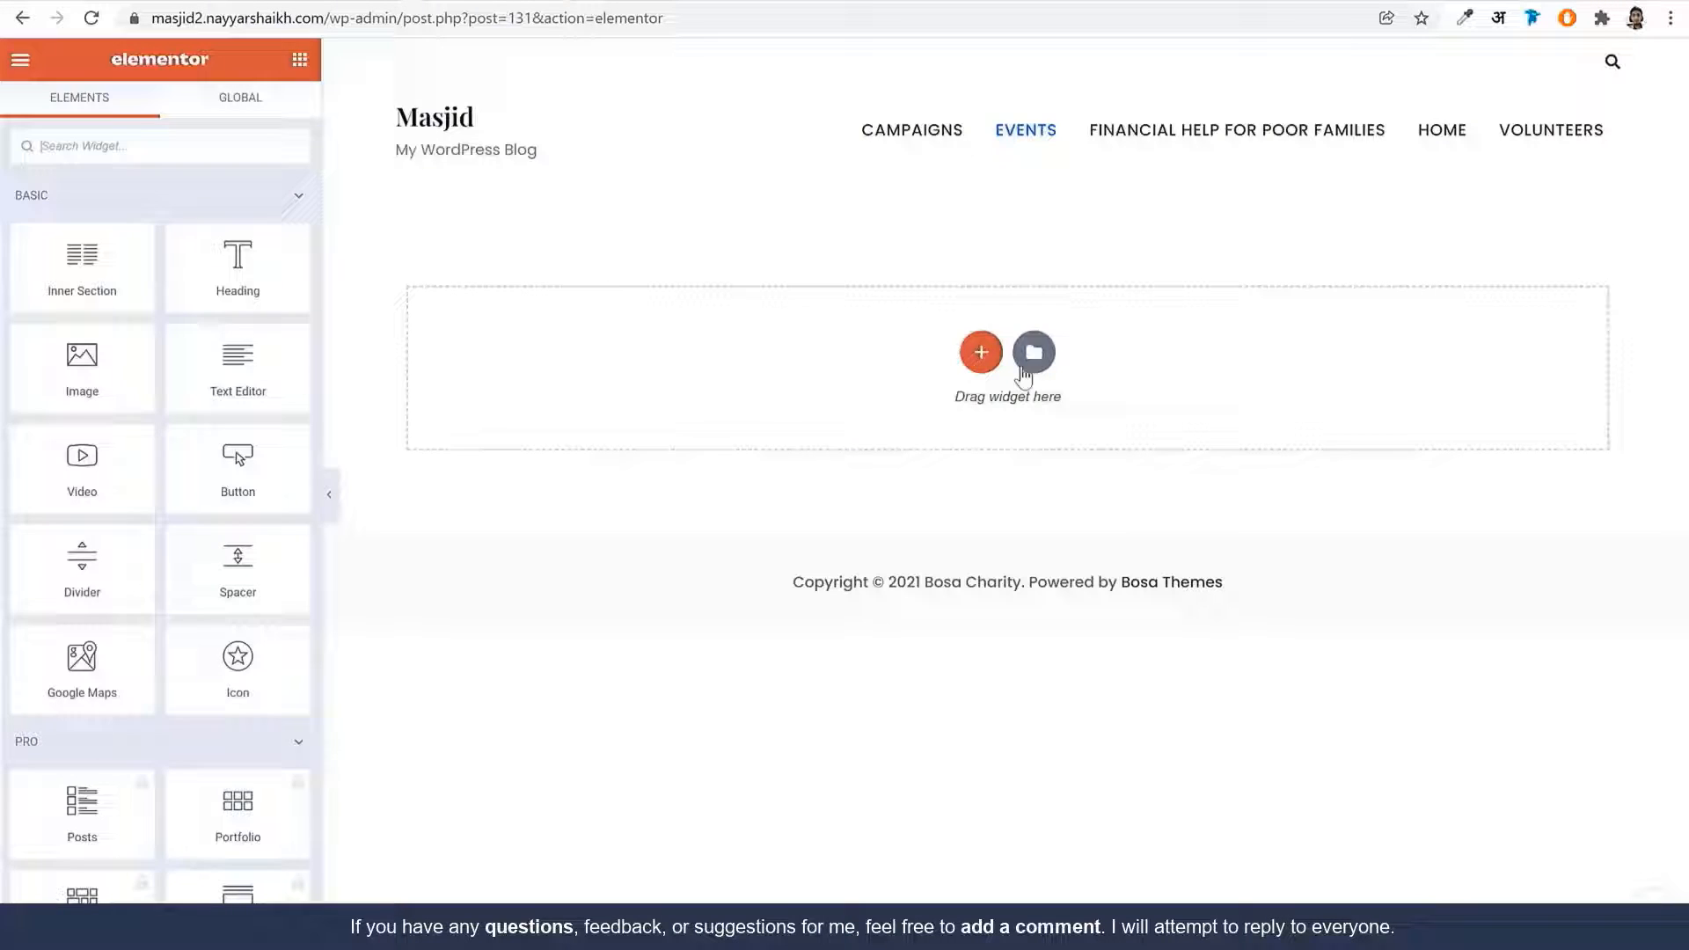
Import Events List.json into My Templates and insert it into the Events page
{"action": "left_click", "coordinate": [1032, 354]}
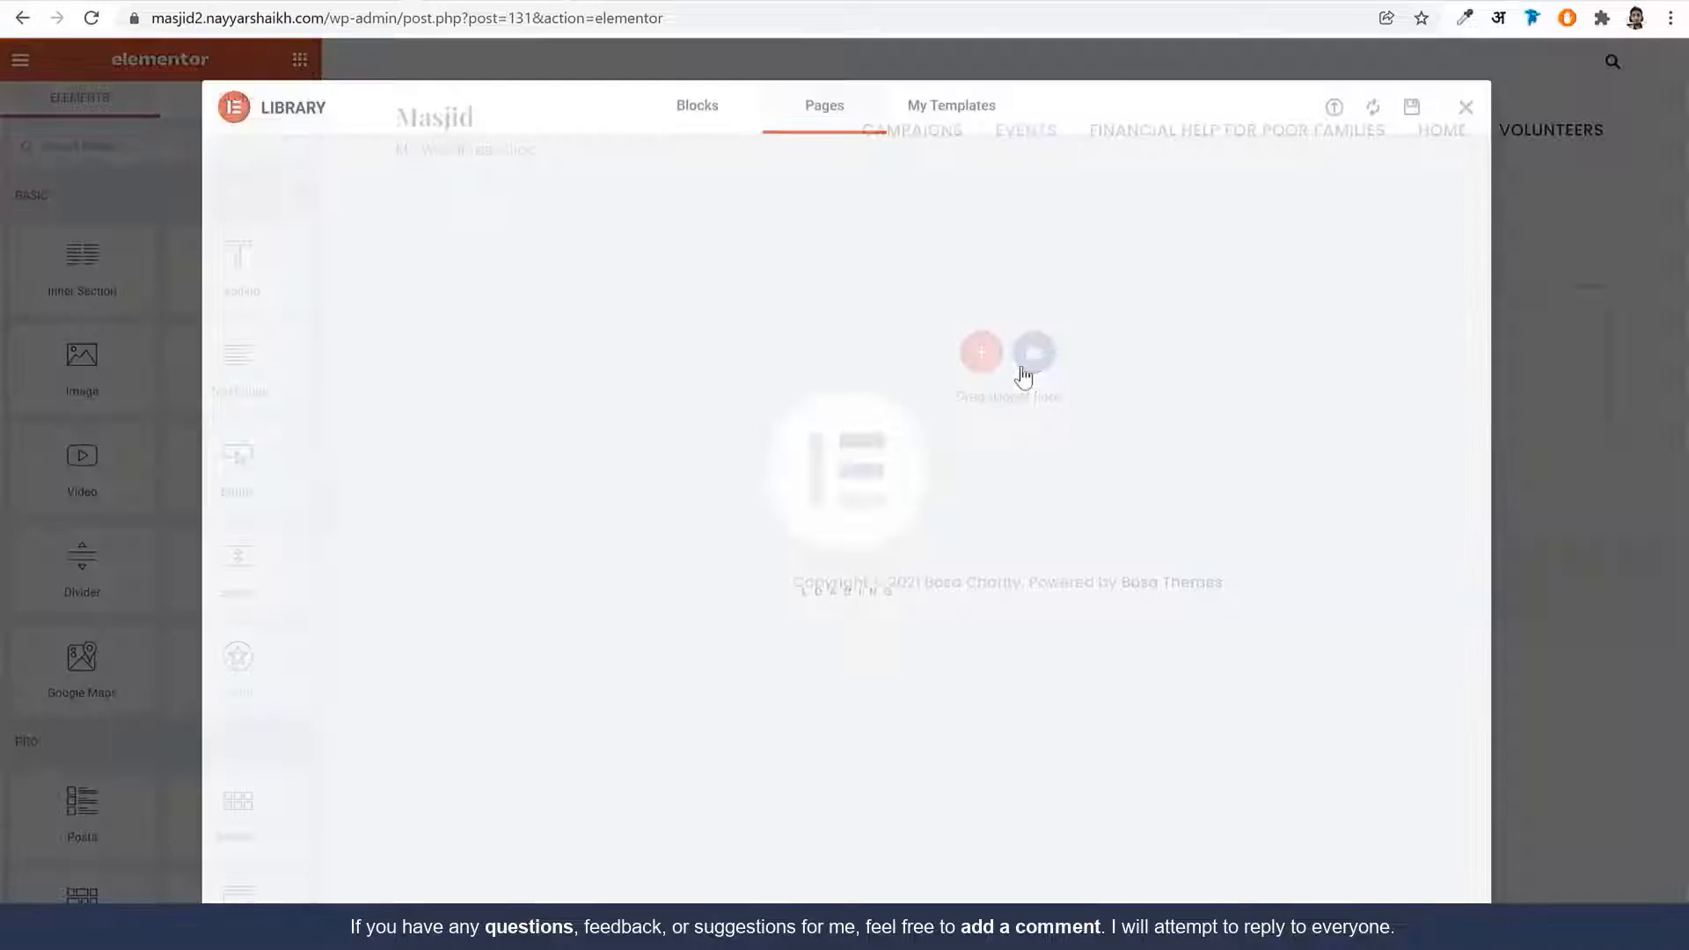
{"action": "left_click", "coordinate": [973, 107]}
{"action": "left_click", "coordinate": [1333, 108]}
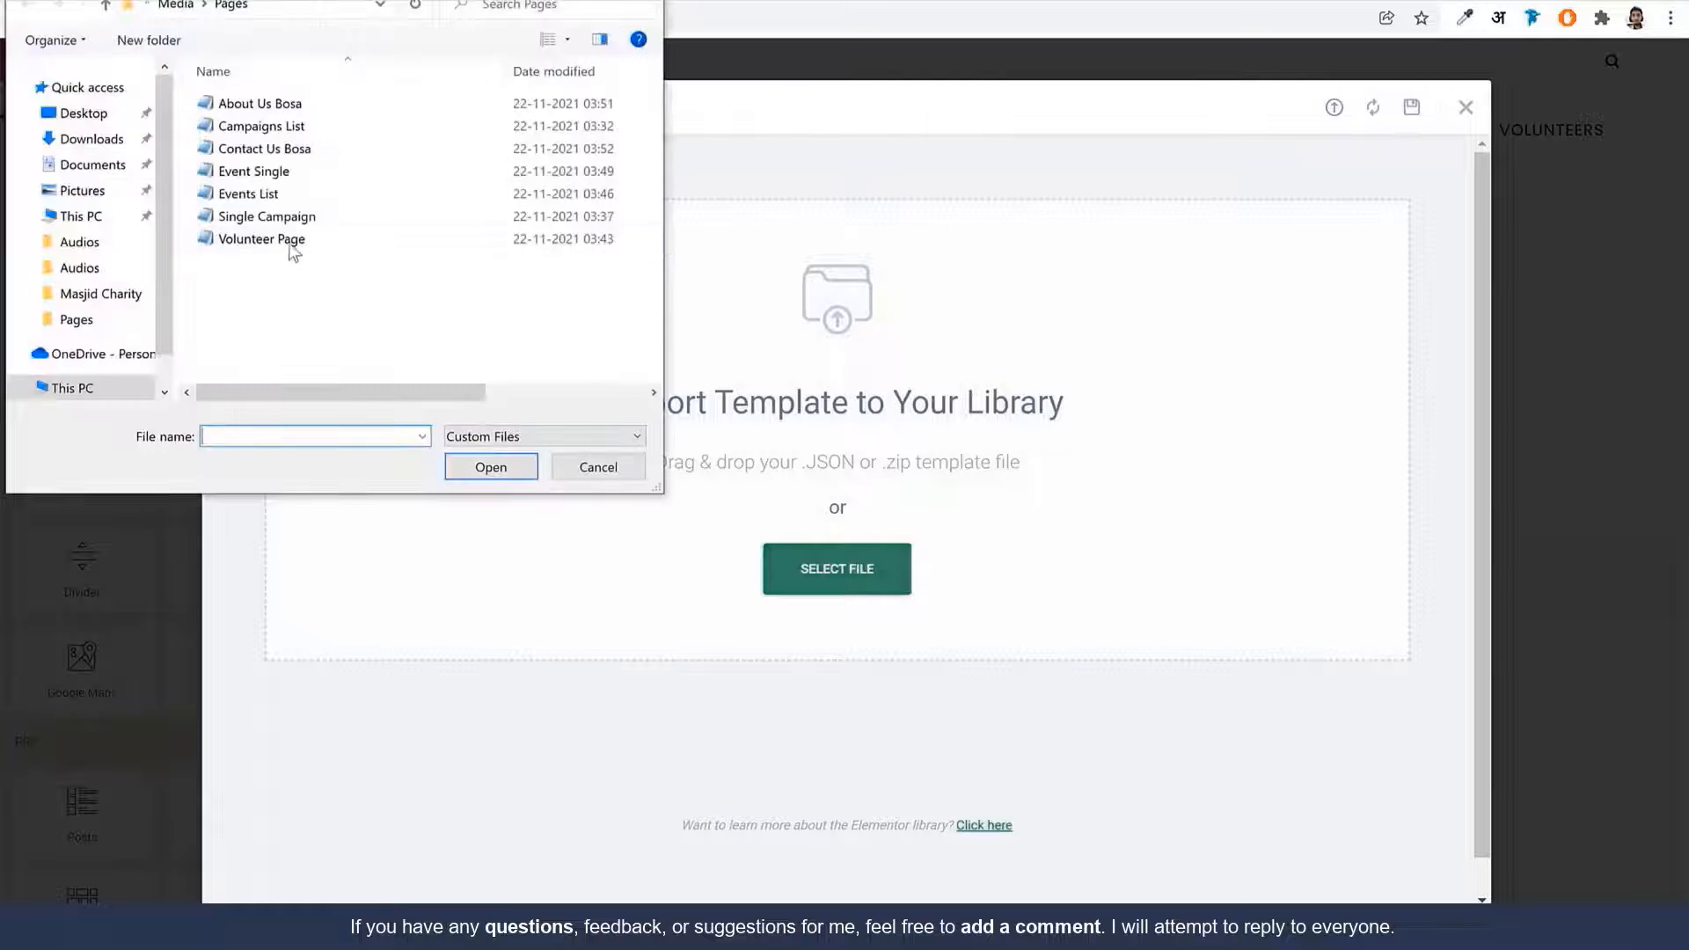
{"action": "left_click", "coordinate": [285, 173]}
{"action": "left_click", "coordinate": [298, 195]}
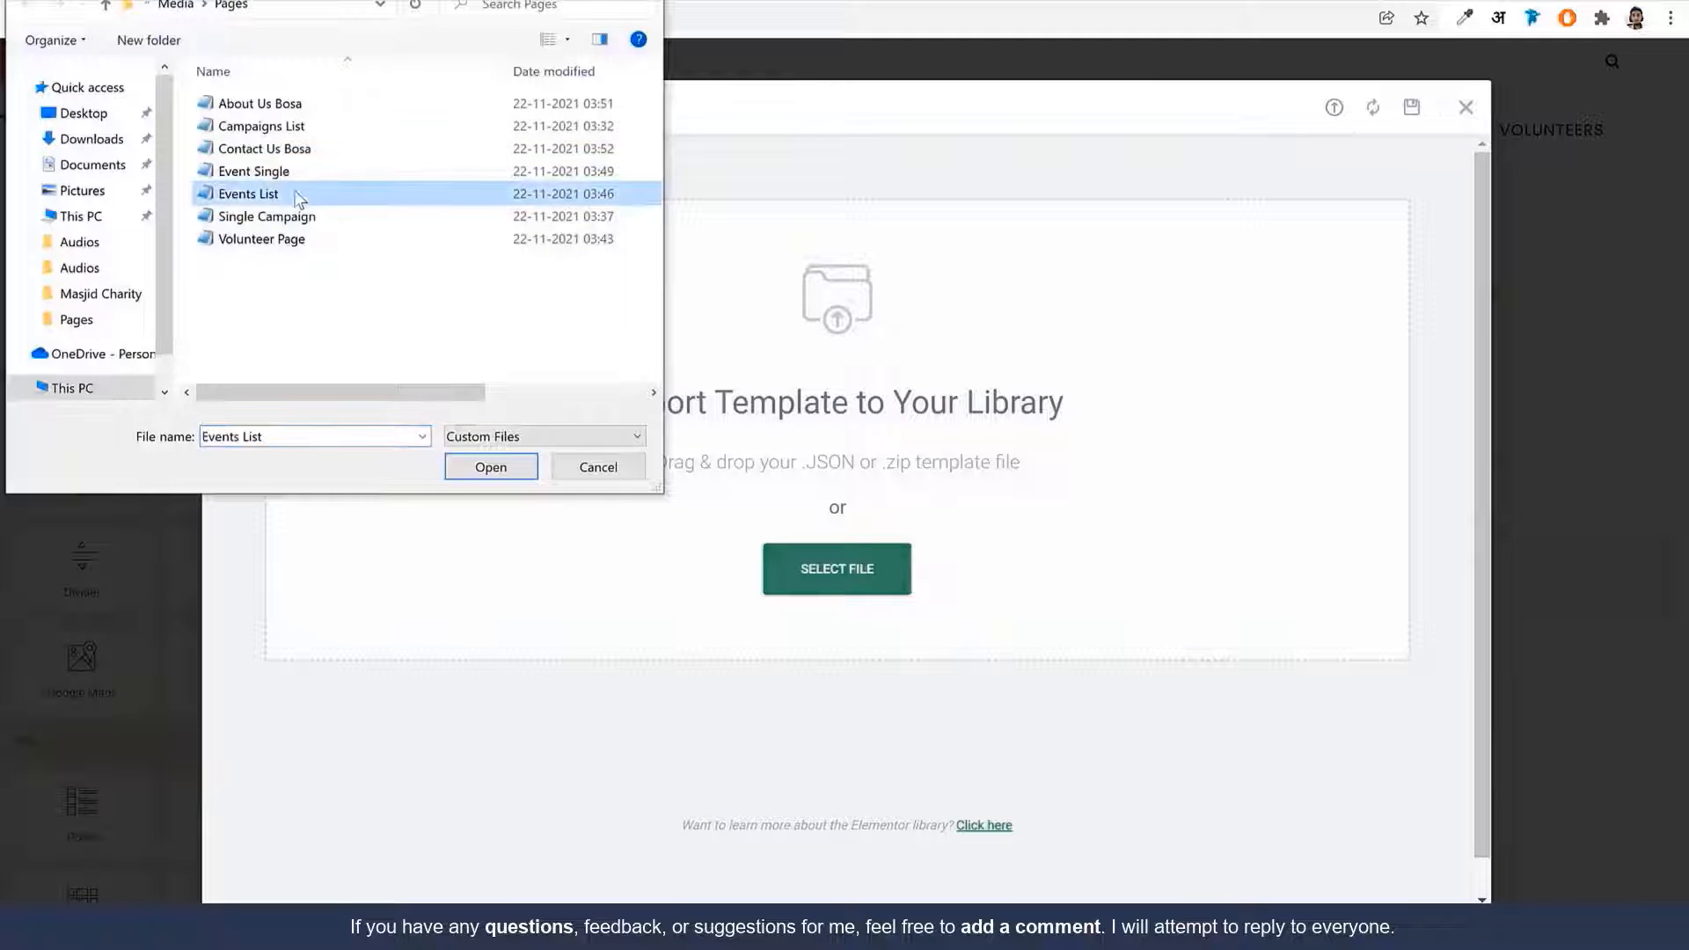
{"action": "left_click", "coordinate": [504, 470]}
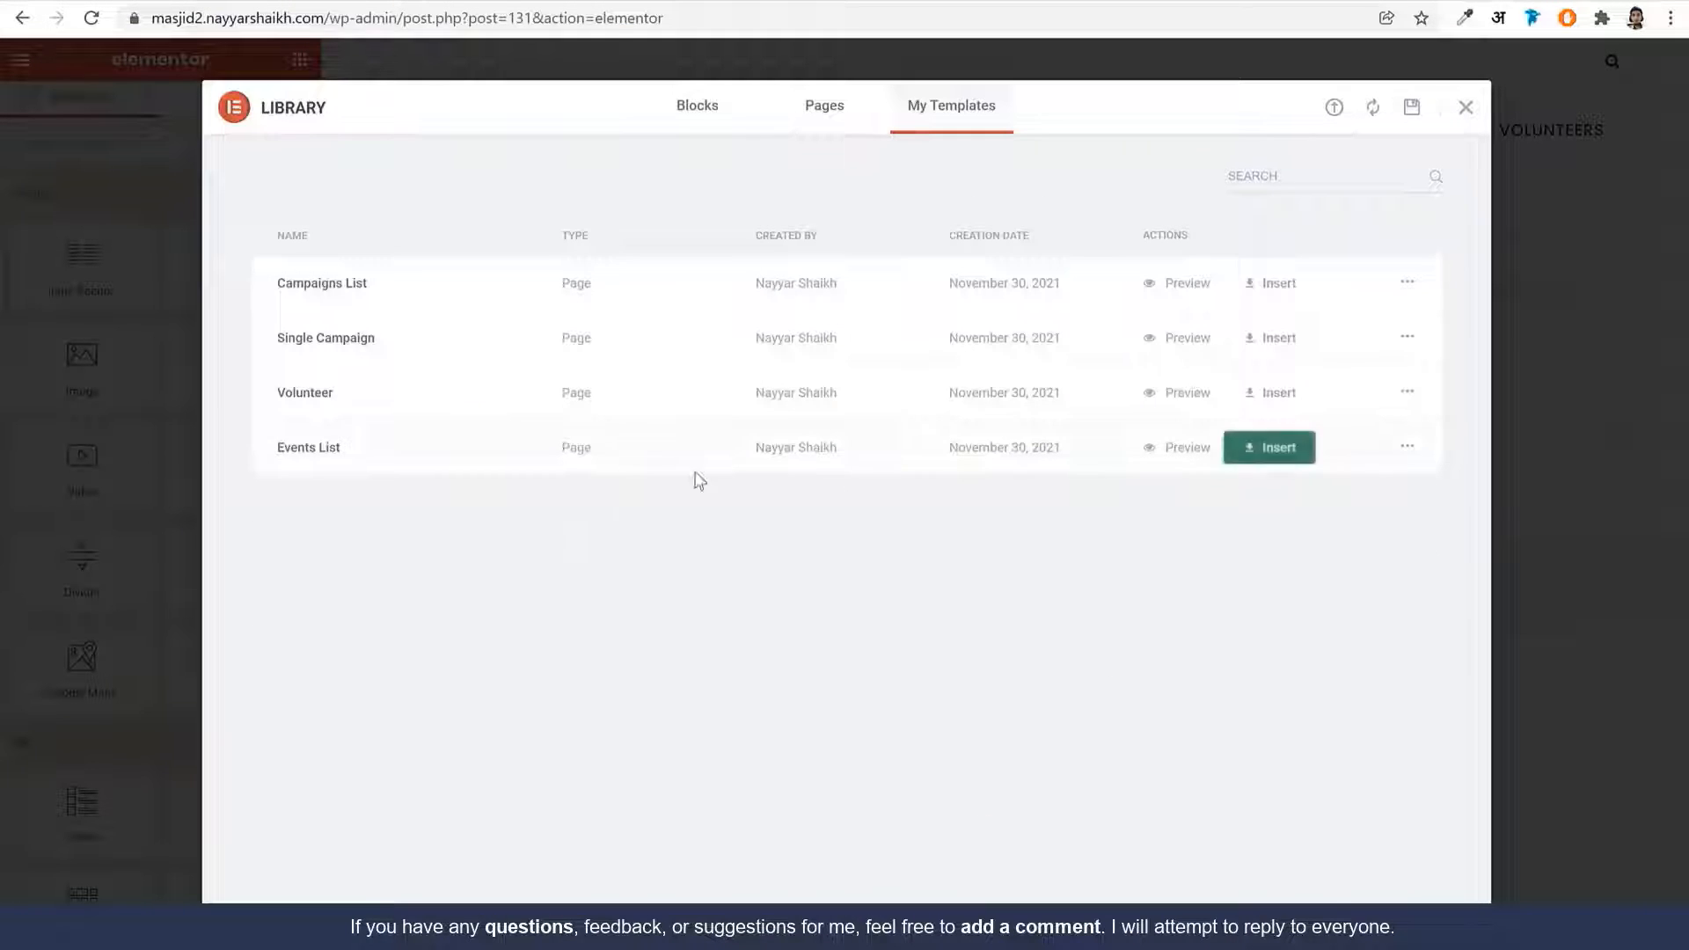
{"action": "left_click", "coordinate": [1258, 457]}
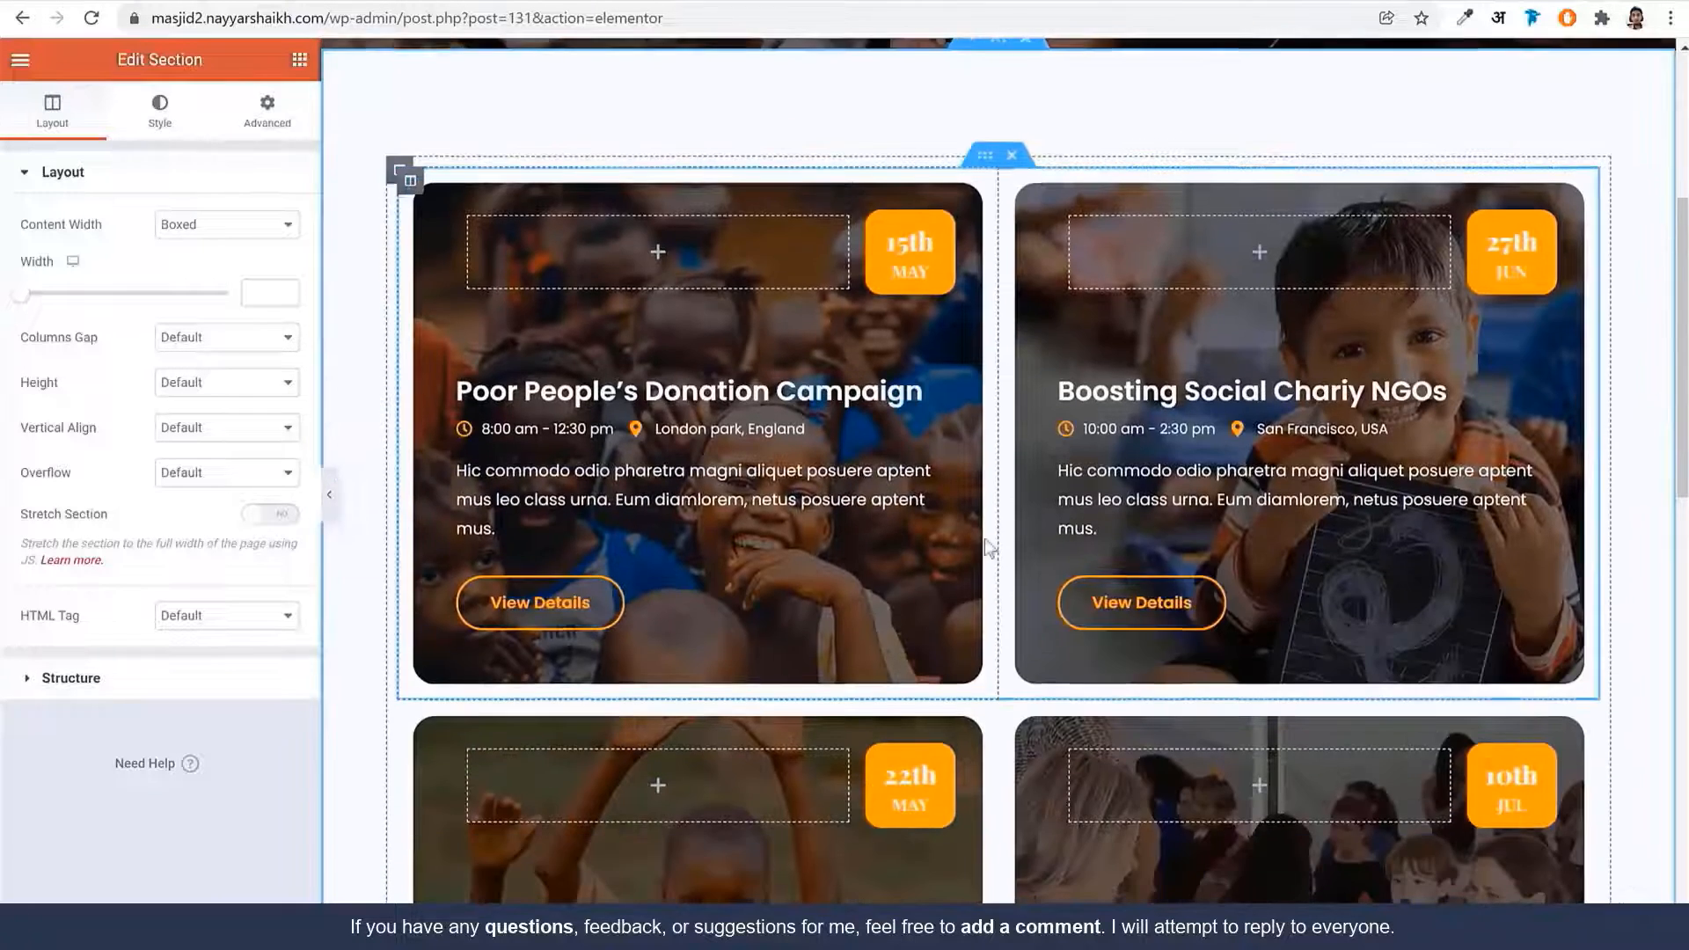
Scroll through the inserted Events layout and select the editor part of the page address
{"action": "scroll", "coordinate": [990, 547], "scroll_direction": "down", "scroll_amount": 15}
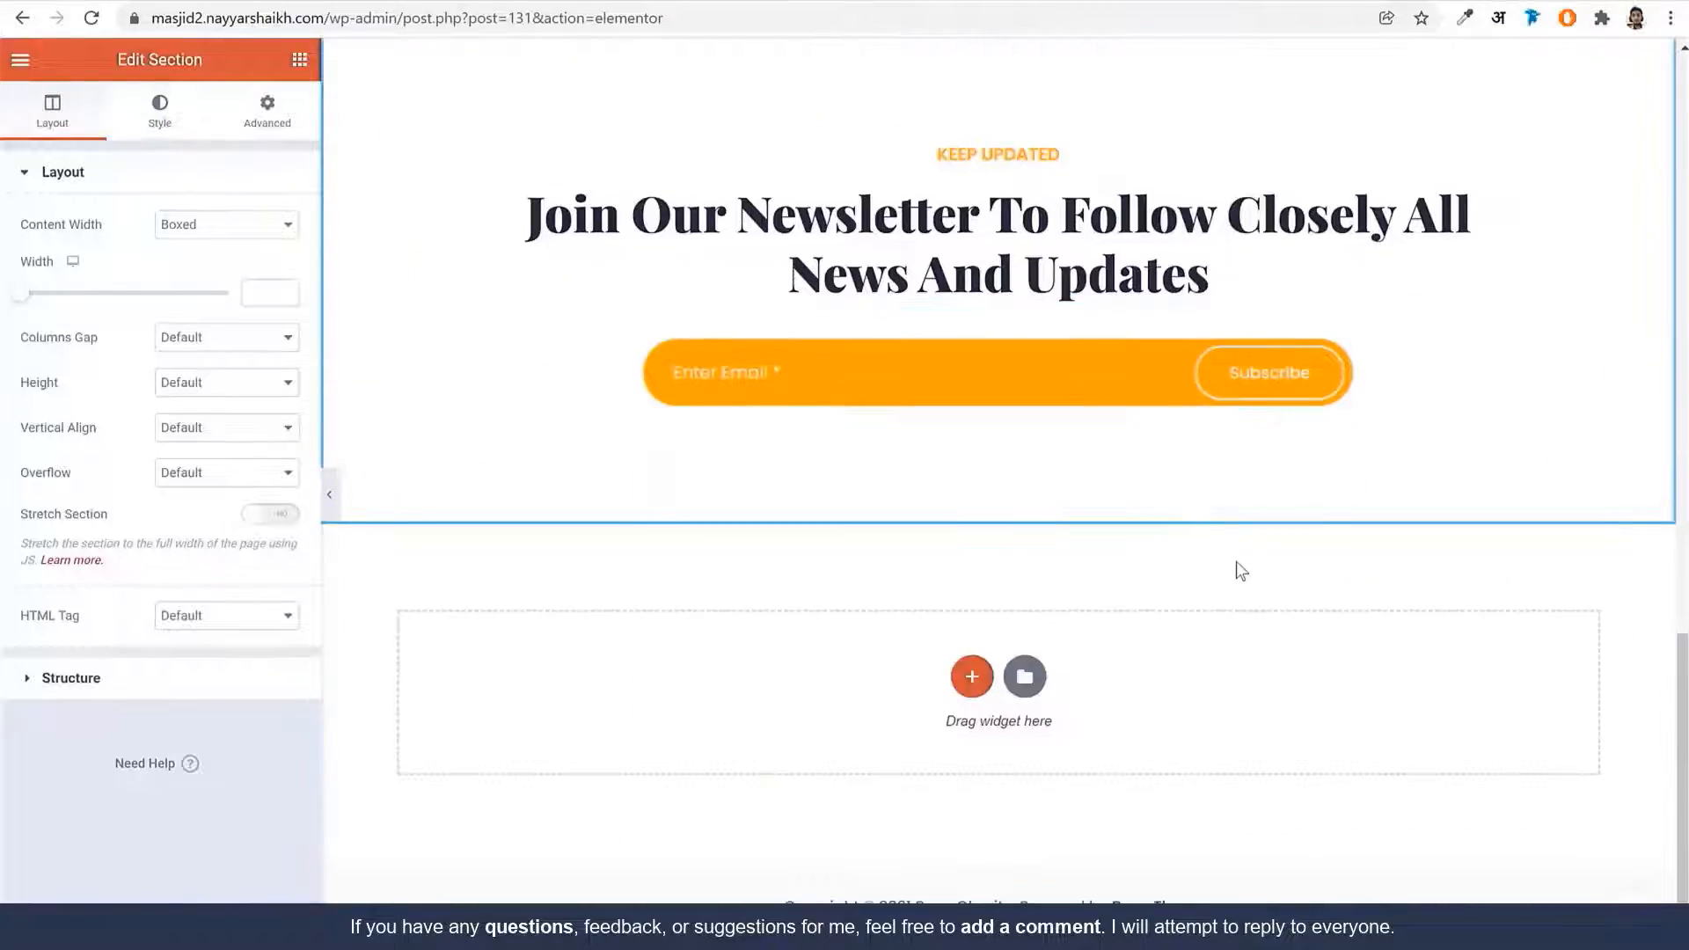
{"action": "scroll", "coordinate": [1240, 571], "scroll_direction": "up", "scroll_amount": 15}
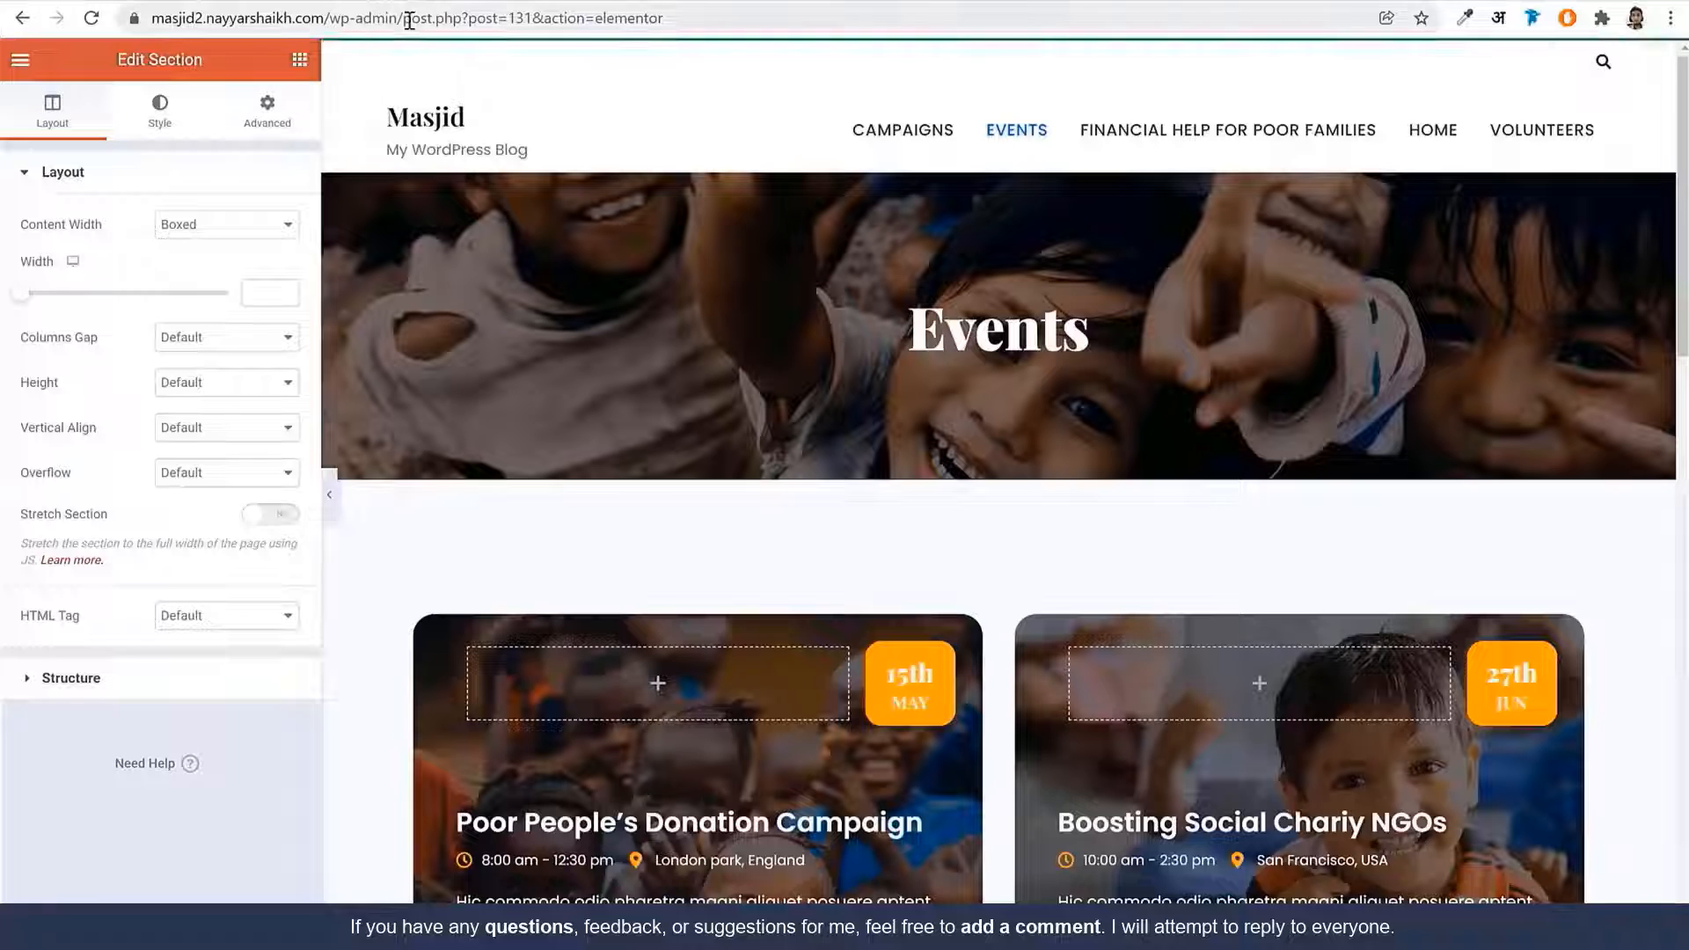
{"action": "left_click_drag", "start_coordinate": [409, 18], "coordinate": [1096, 56]}
Cut the address back to the WordPress admin dashboard and load it
{"action": "key", "text": "BackSpace"}
{"action": "key", "text": "BackSpace"}
{"action": "key", "text": "Return"}
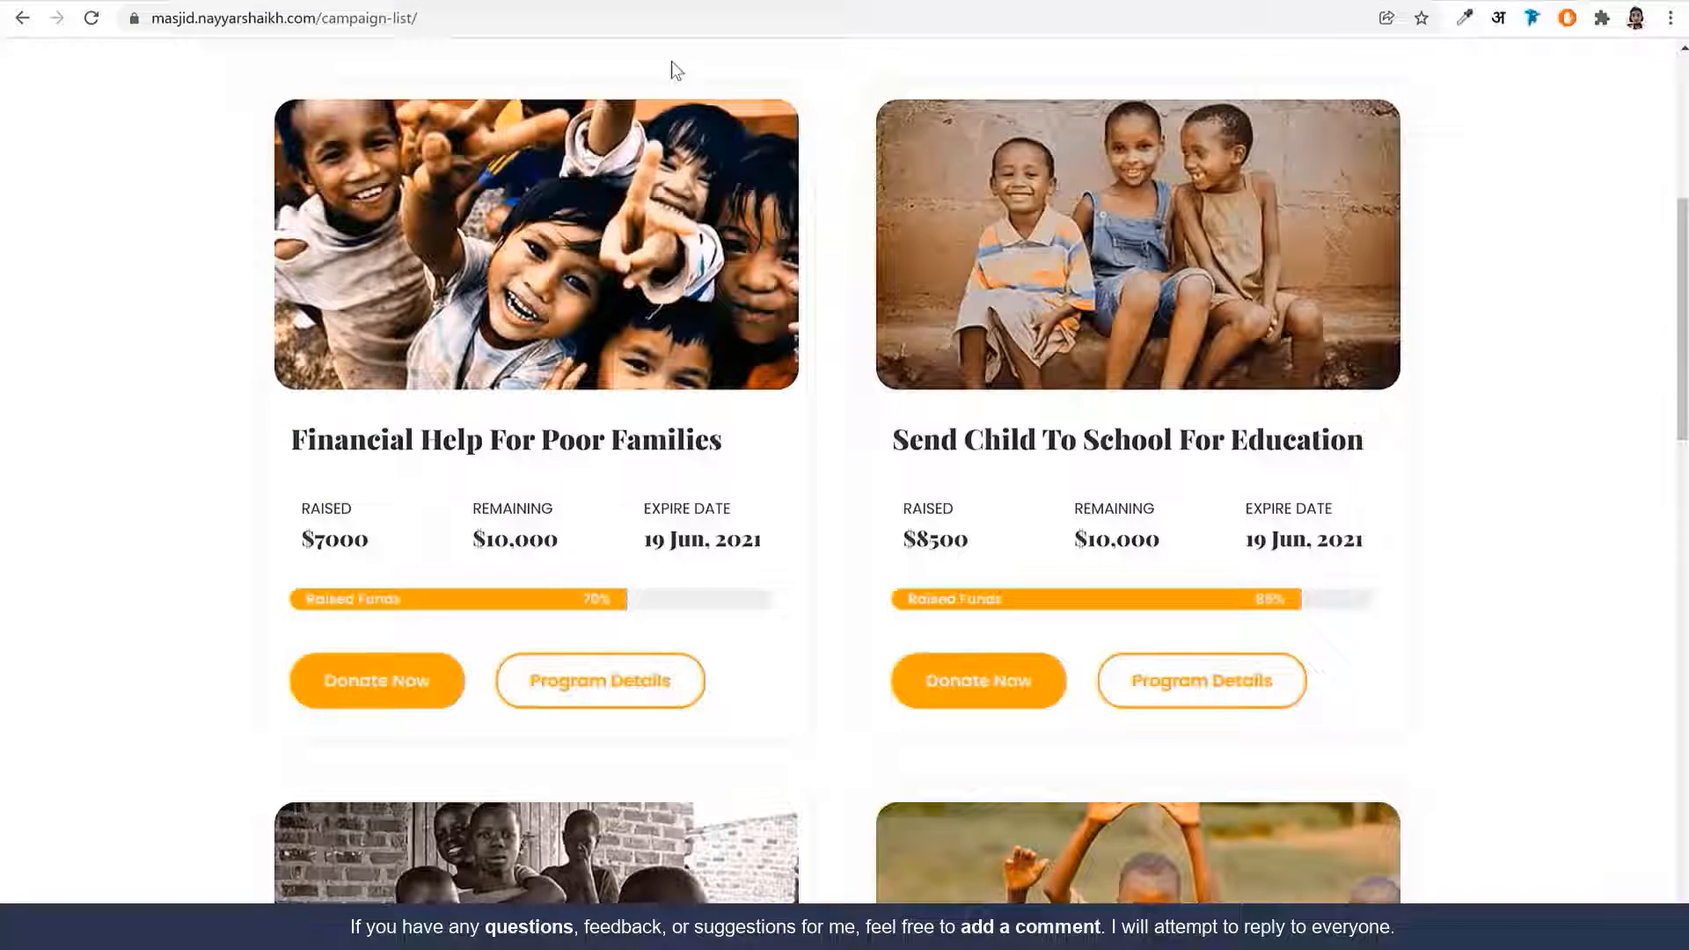
{"action": "scroll", "coordinate": [1036, 270], "scroll_direction": "up", "scroll_amount": 6}
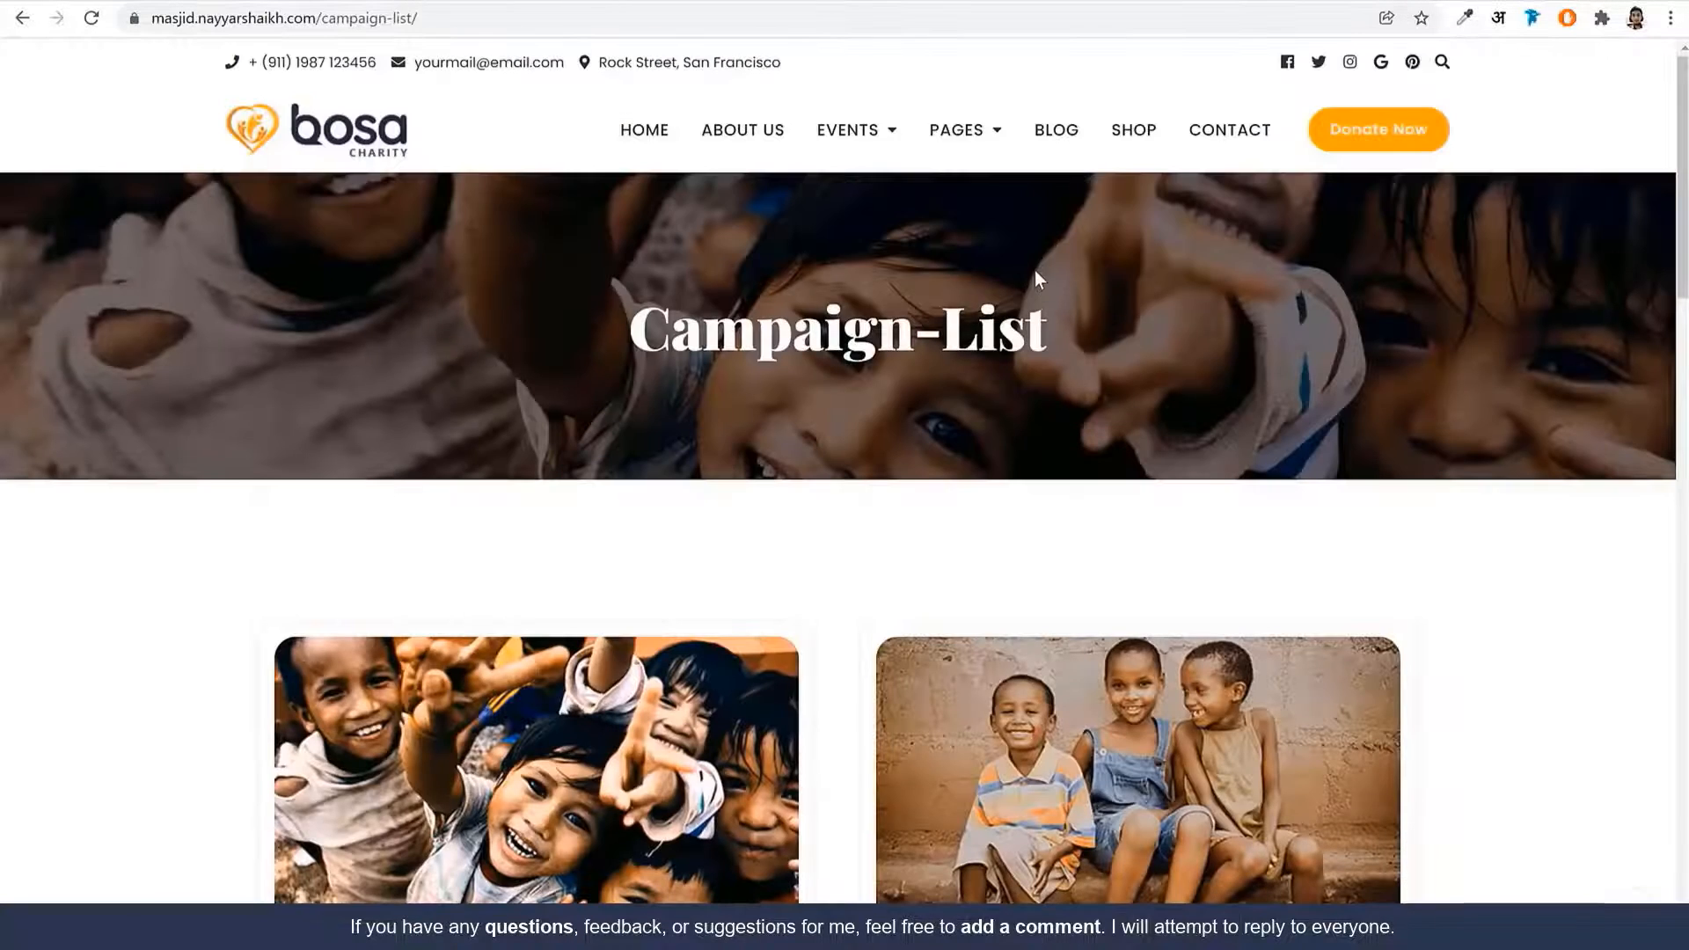
{"action": "mouse_move", "coordinate": [874, 143]}
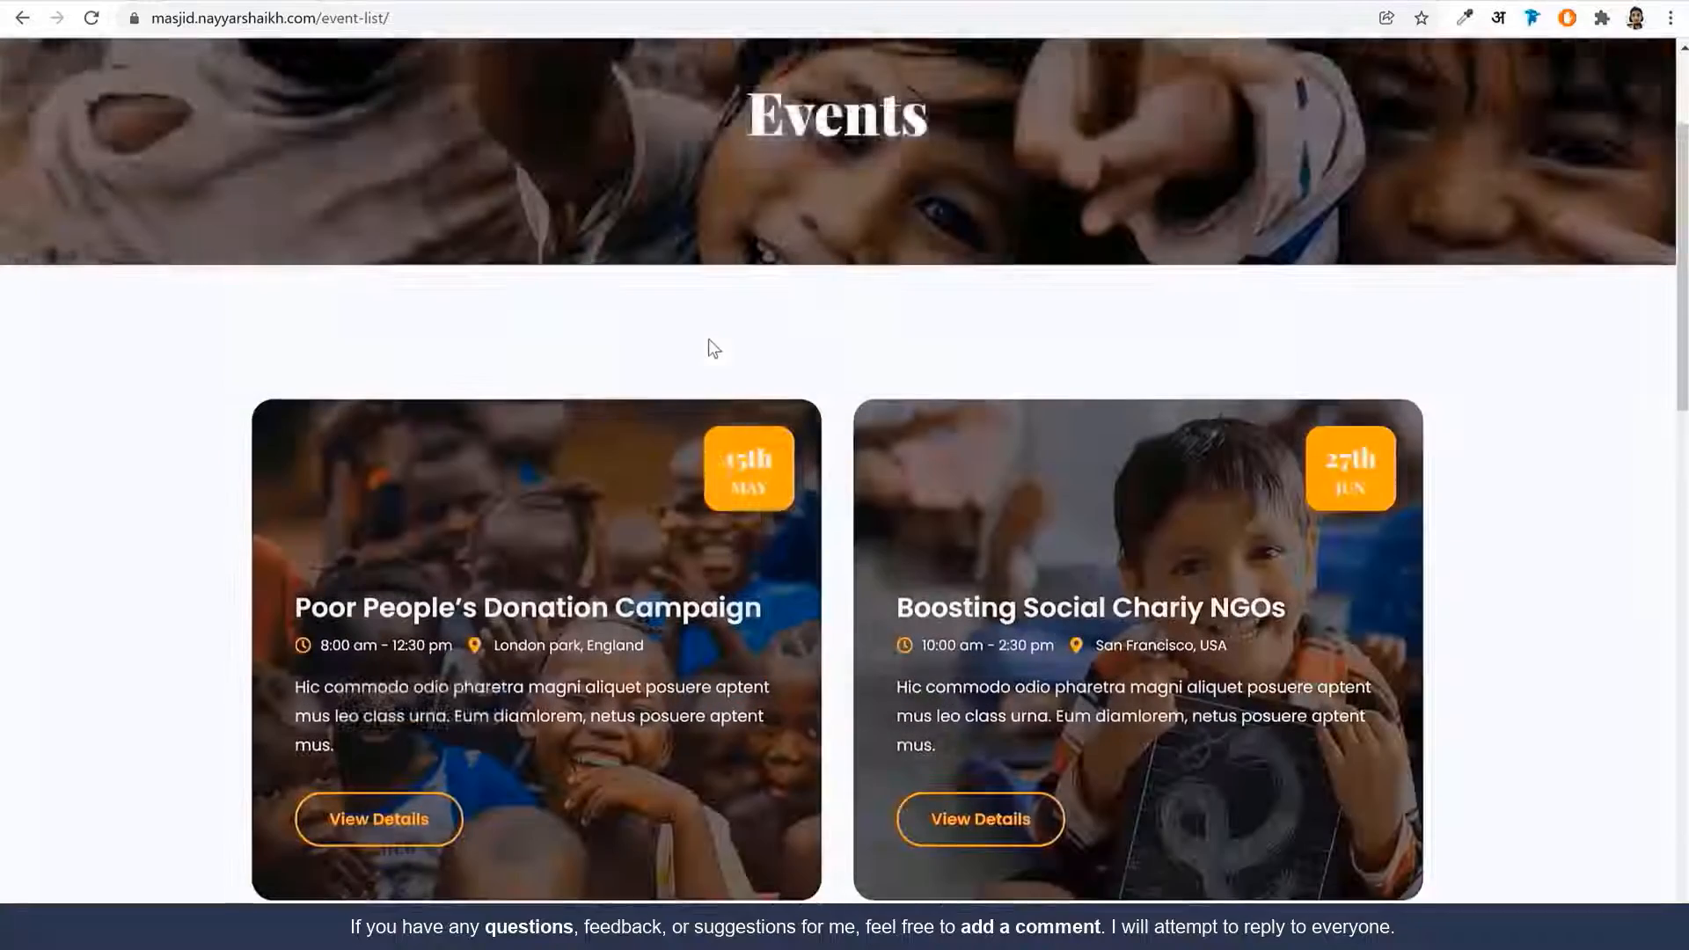
Select and copy the One-Day Online Fundraiser event title from the event list
{"action": "scroll", "coordinate": [615, 316], "scroll_direction": "down", "scroll_amount": 3}
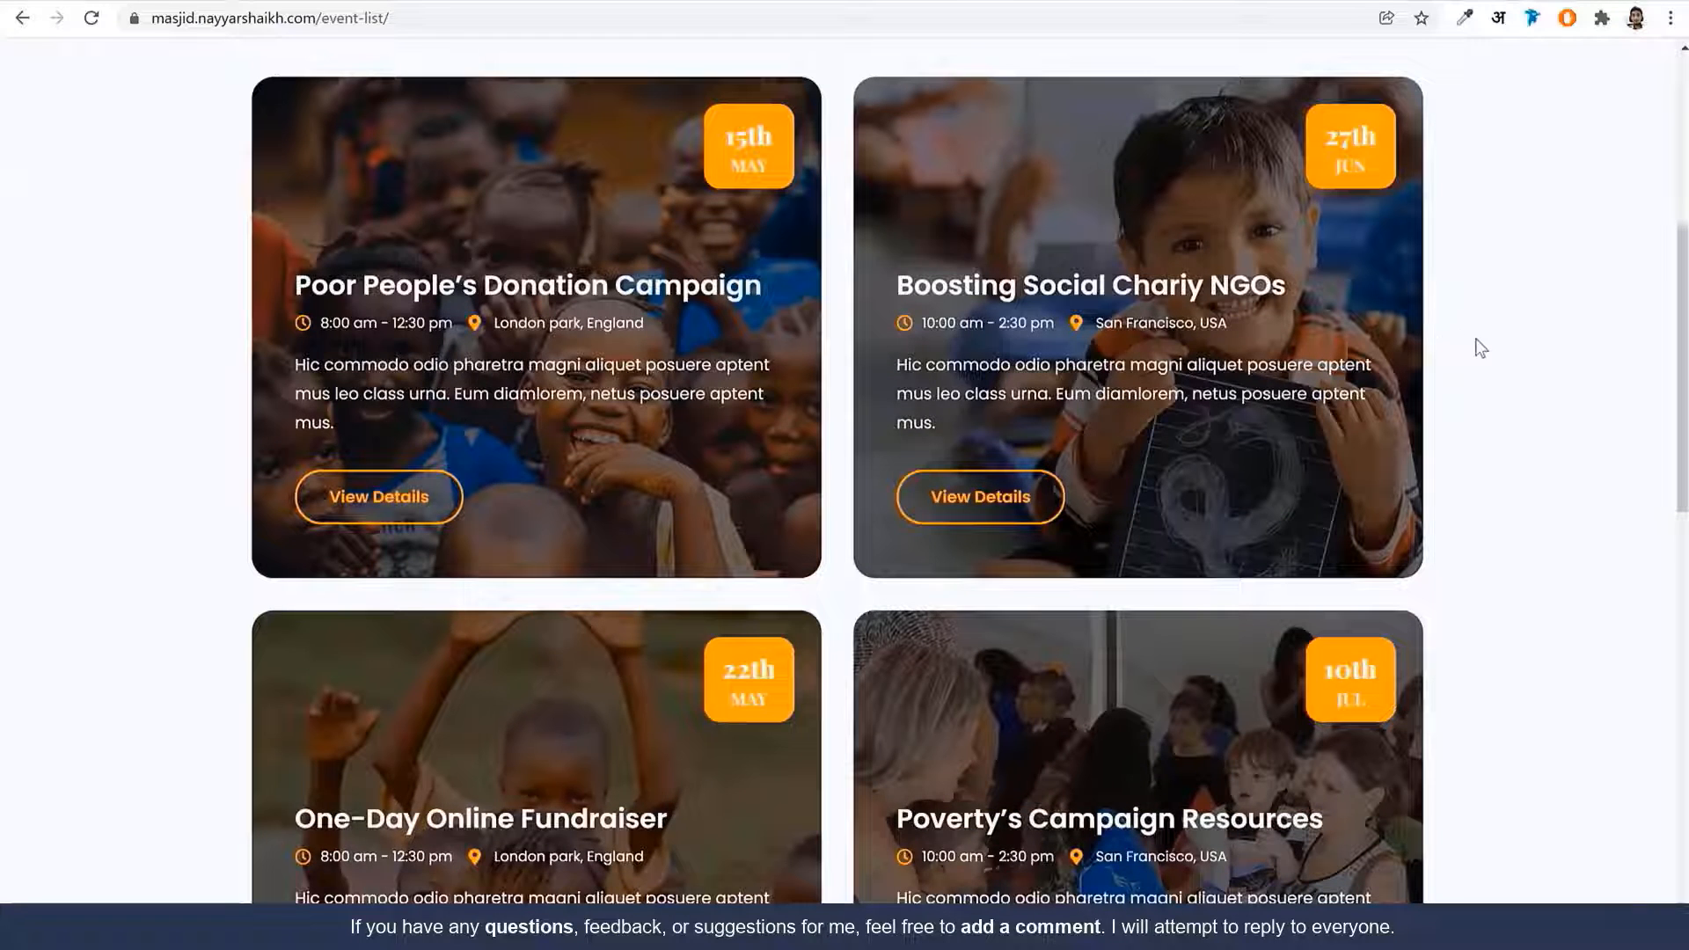
{"action": "scroll", "coordinate": [631, 323], "scroll_direction": "down", "scroll_amount": 5}
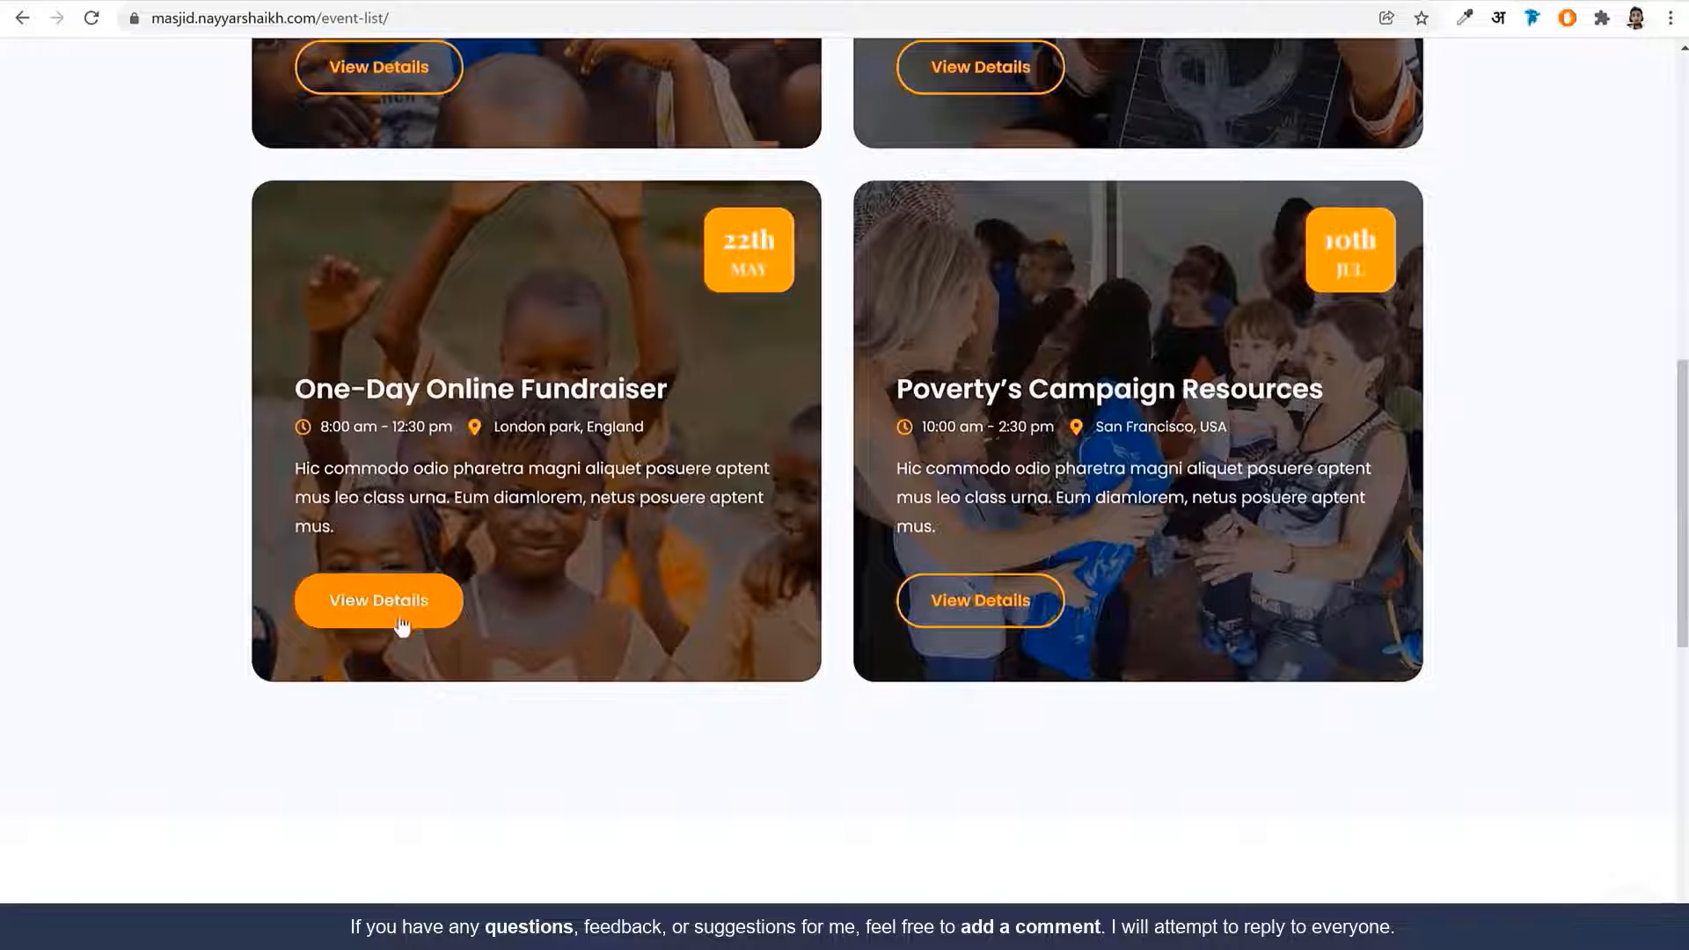
{"action": "left_click_drag", "start_coordinate": [699, 388], "coordinate": [308, 393]}
{"action": "key", "text": "ctrl+c"}
{"action": "left_click", "coordinate": [297, 407]}
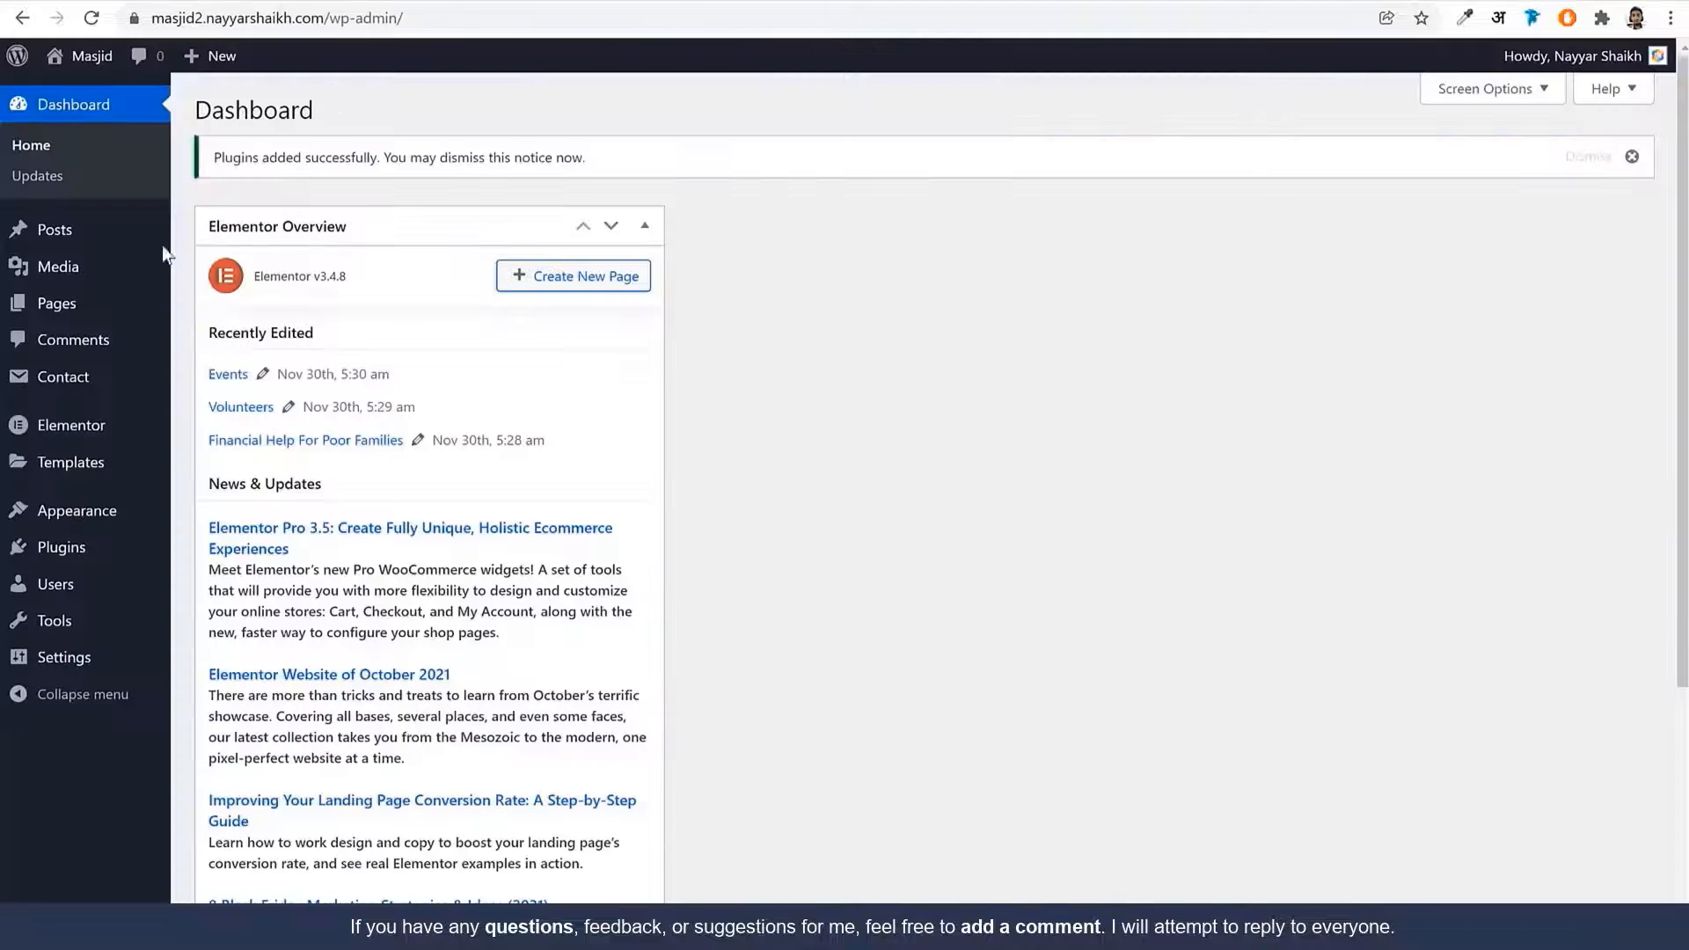
{"action": "mouse_move", "coordinate": [93, 302]}
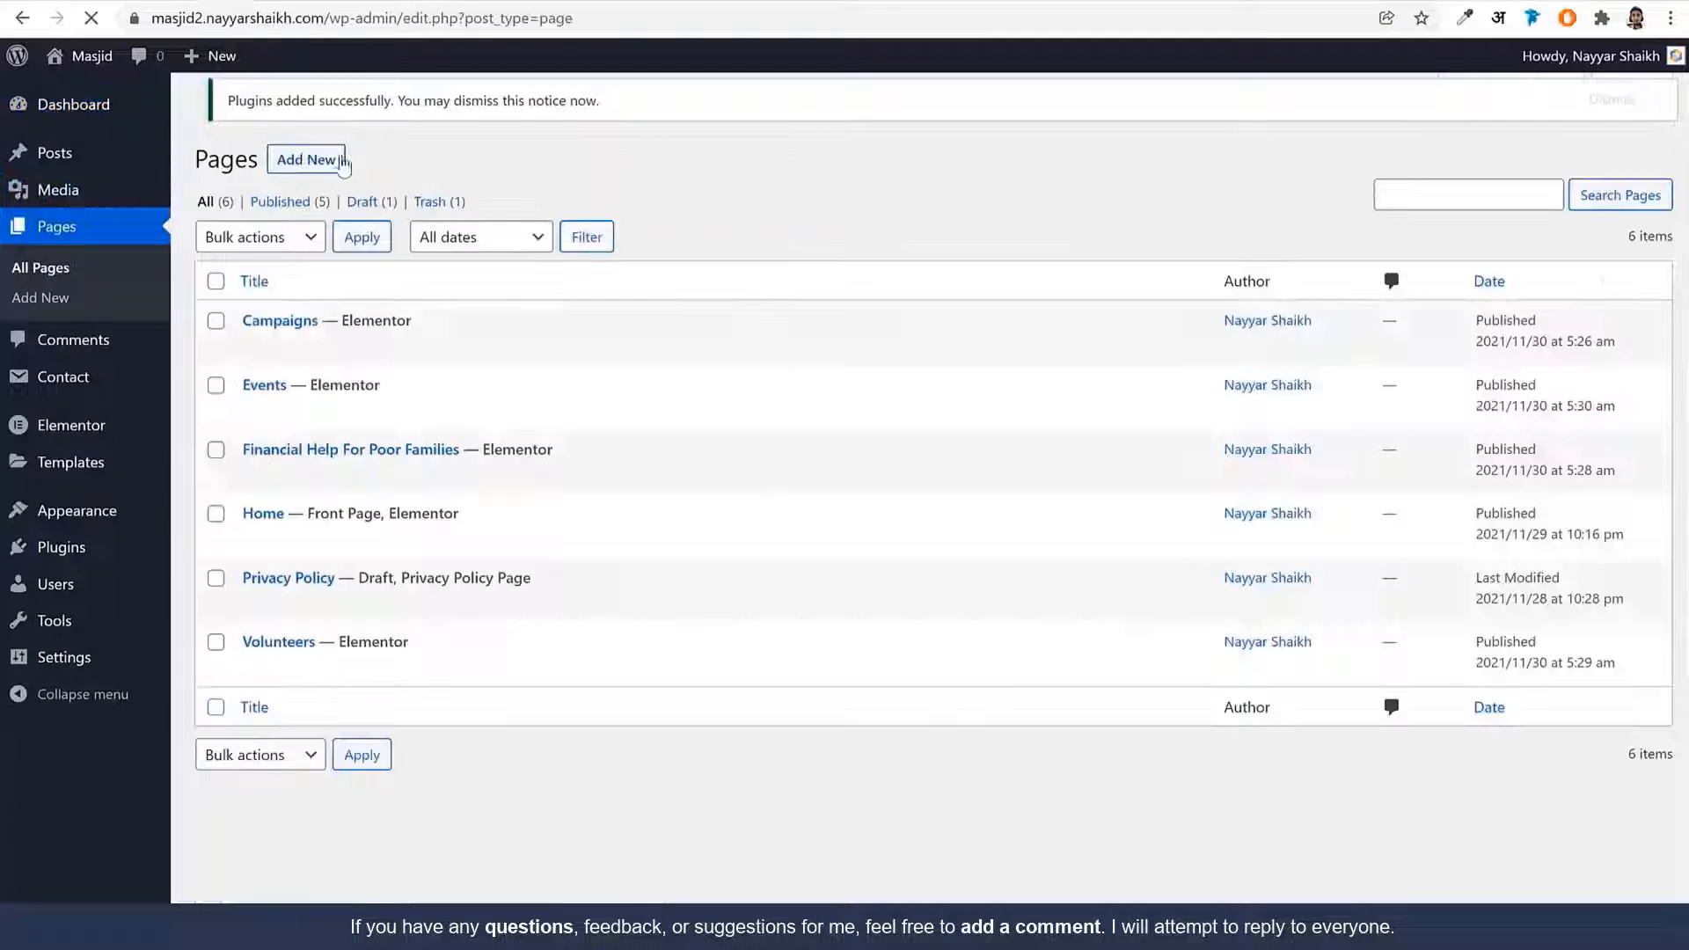
Create a page titled 'One-Day Online Fundraiser' using Elementor Full Width, publish it, and open it in Elementor
{"action": "left_click", "coordinate": [321, 112]}
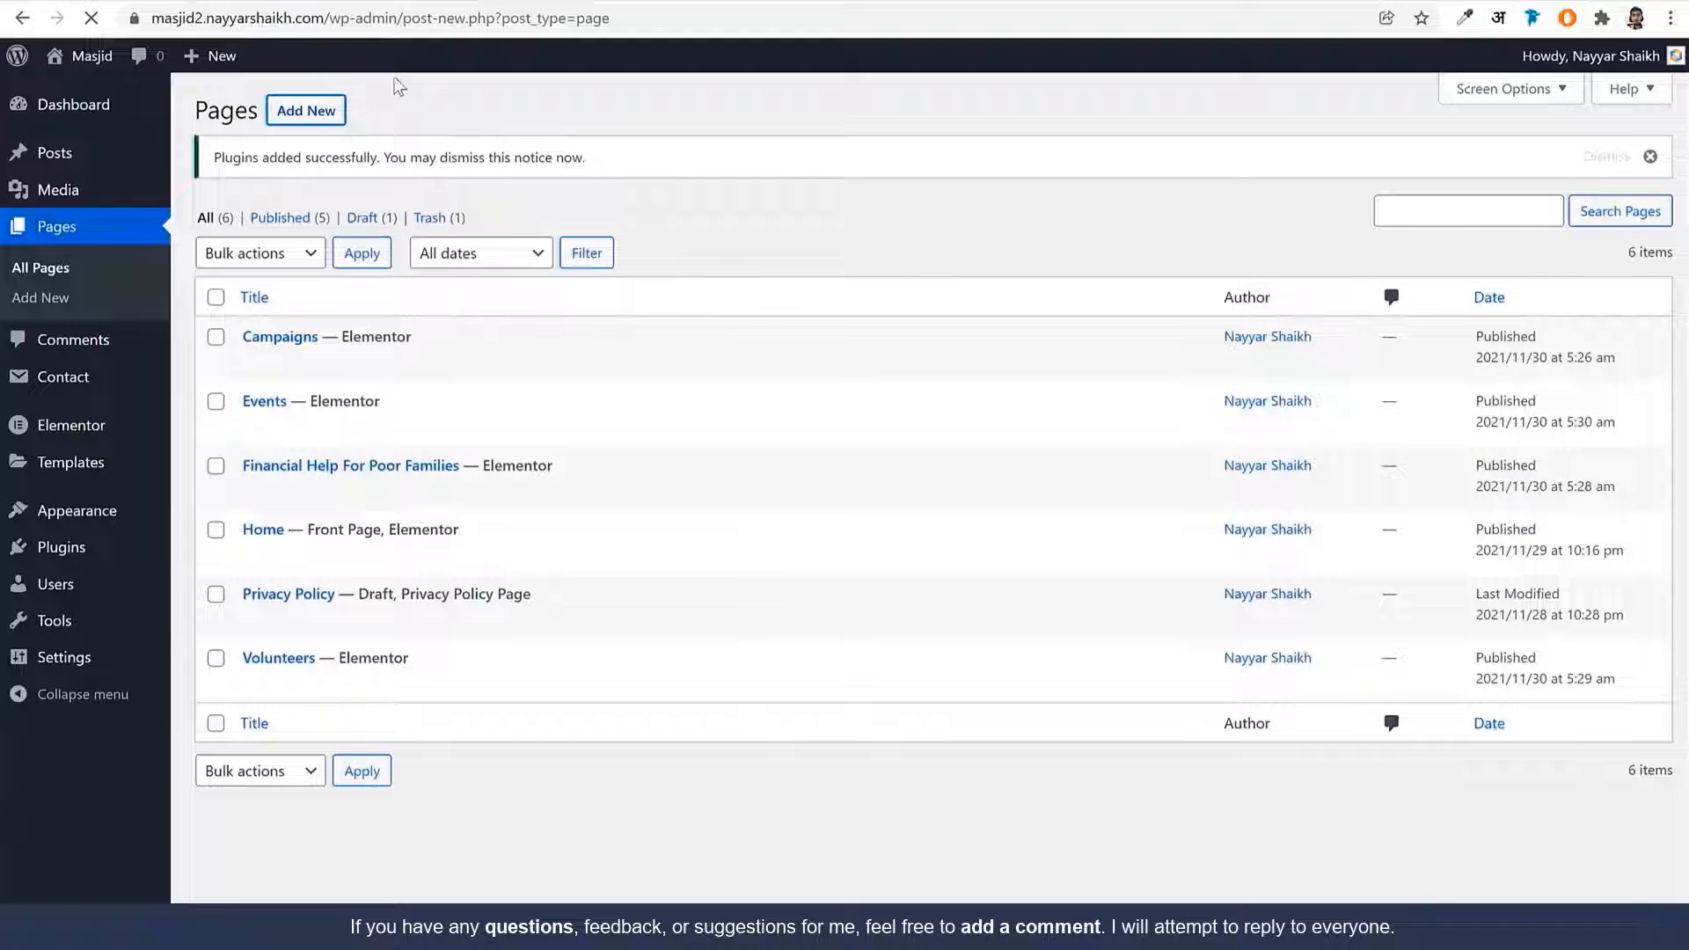
{"action": "key", "text": "ctrl+v"}
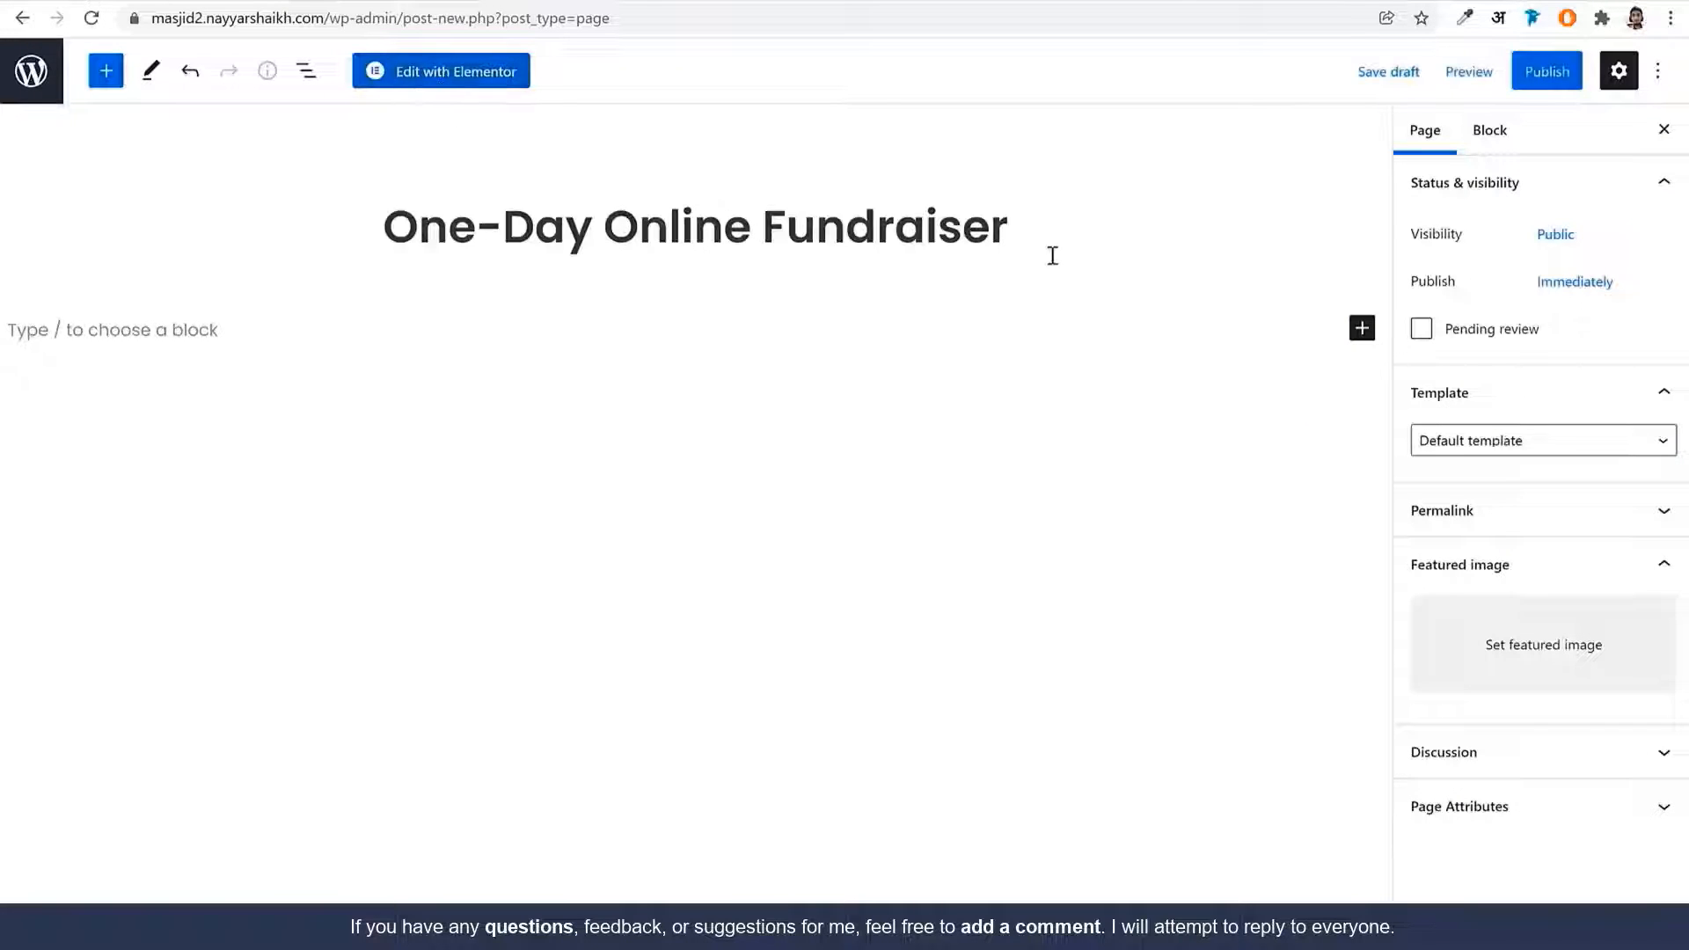
{"action": "left_click", "coordinate": [1515, 440]}
{"action": "left_click", "coordinate": [1501, 501]}
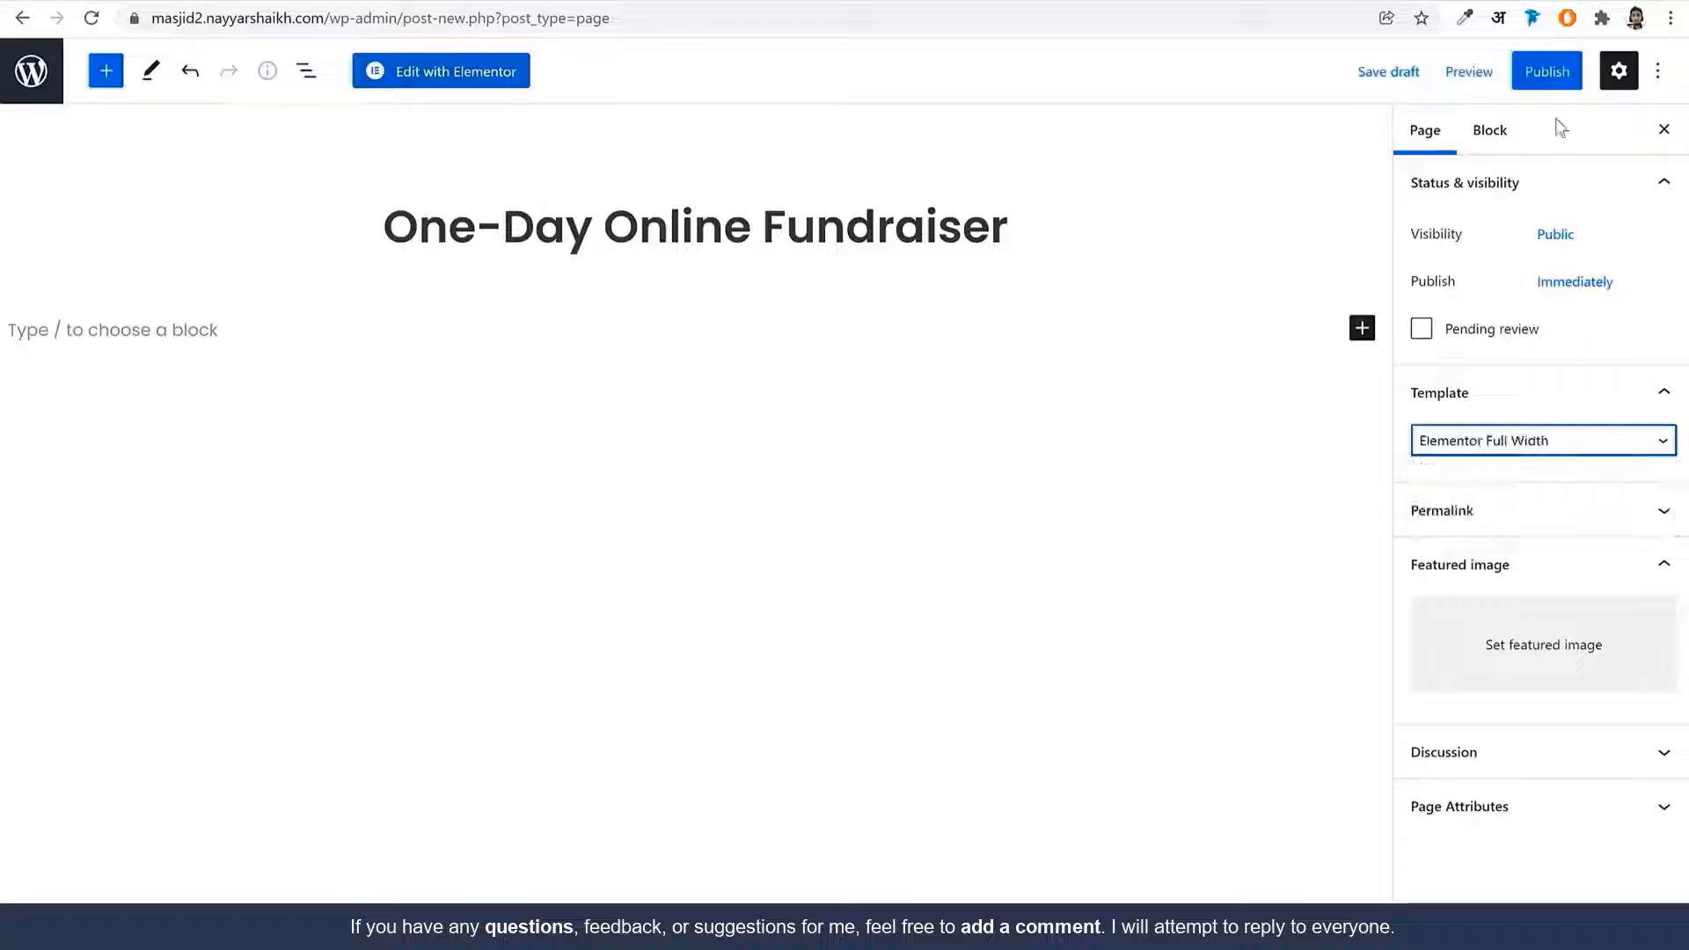
{"action": "left_click", "coordinate": [1547, 72]}
{"action": "left_click", "coordinate": [1478, 70]}
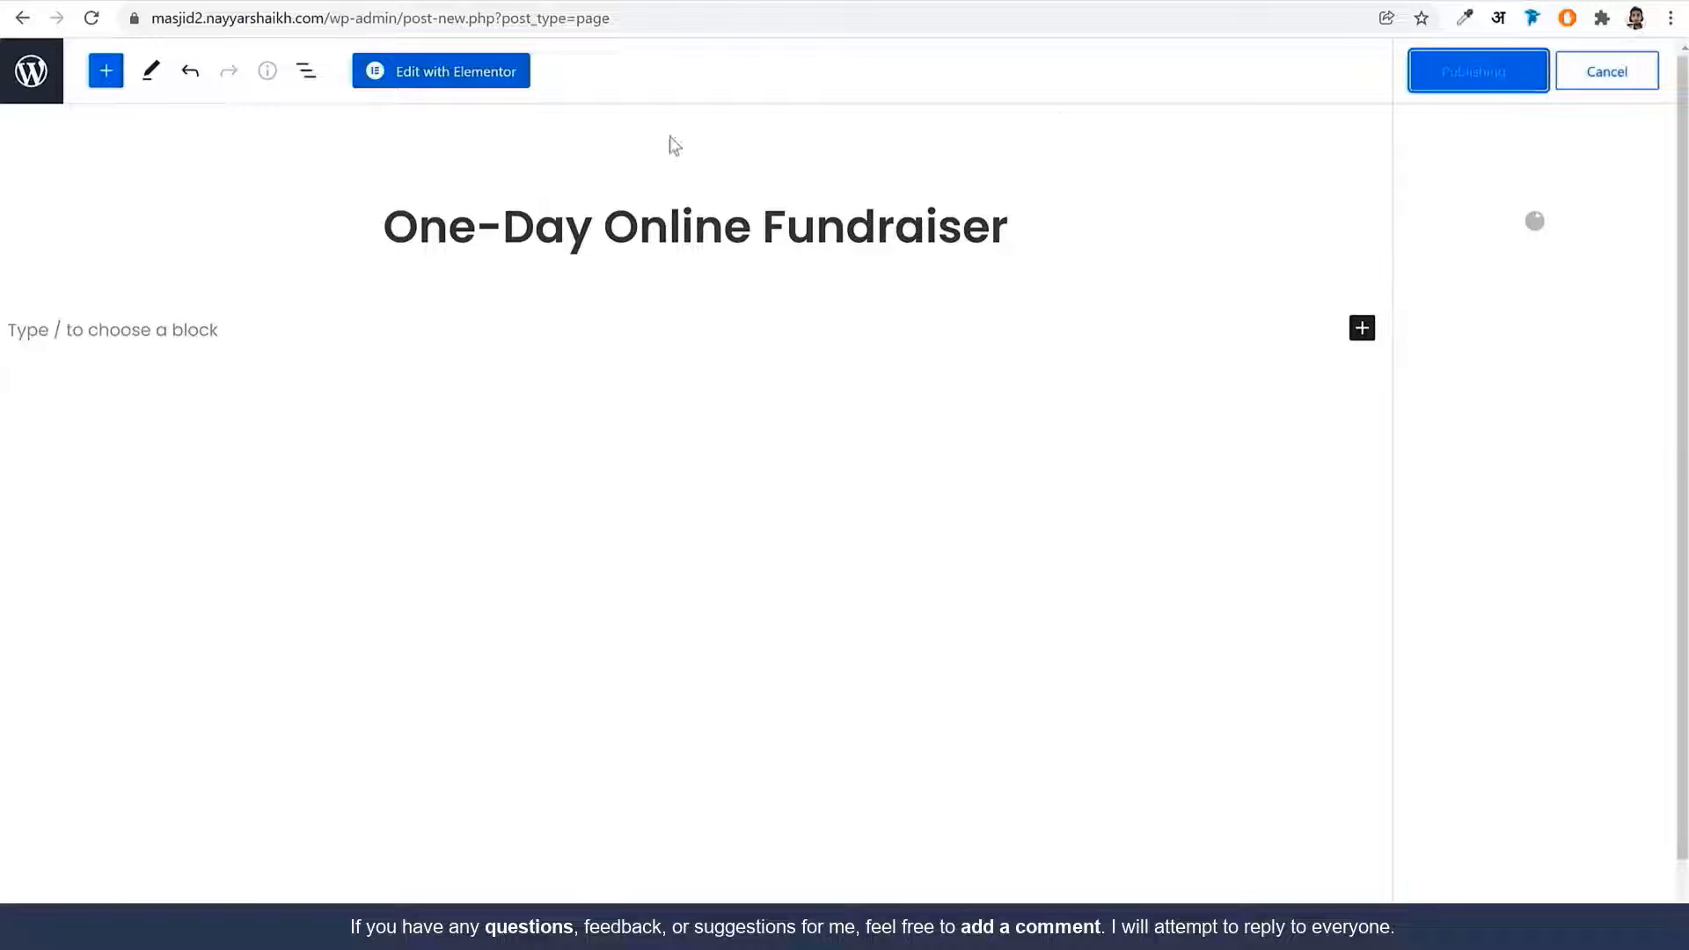
{"action": "left_click", "coordinate": [491, 90]}
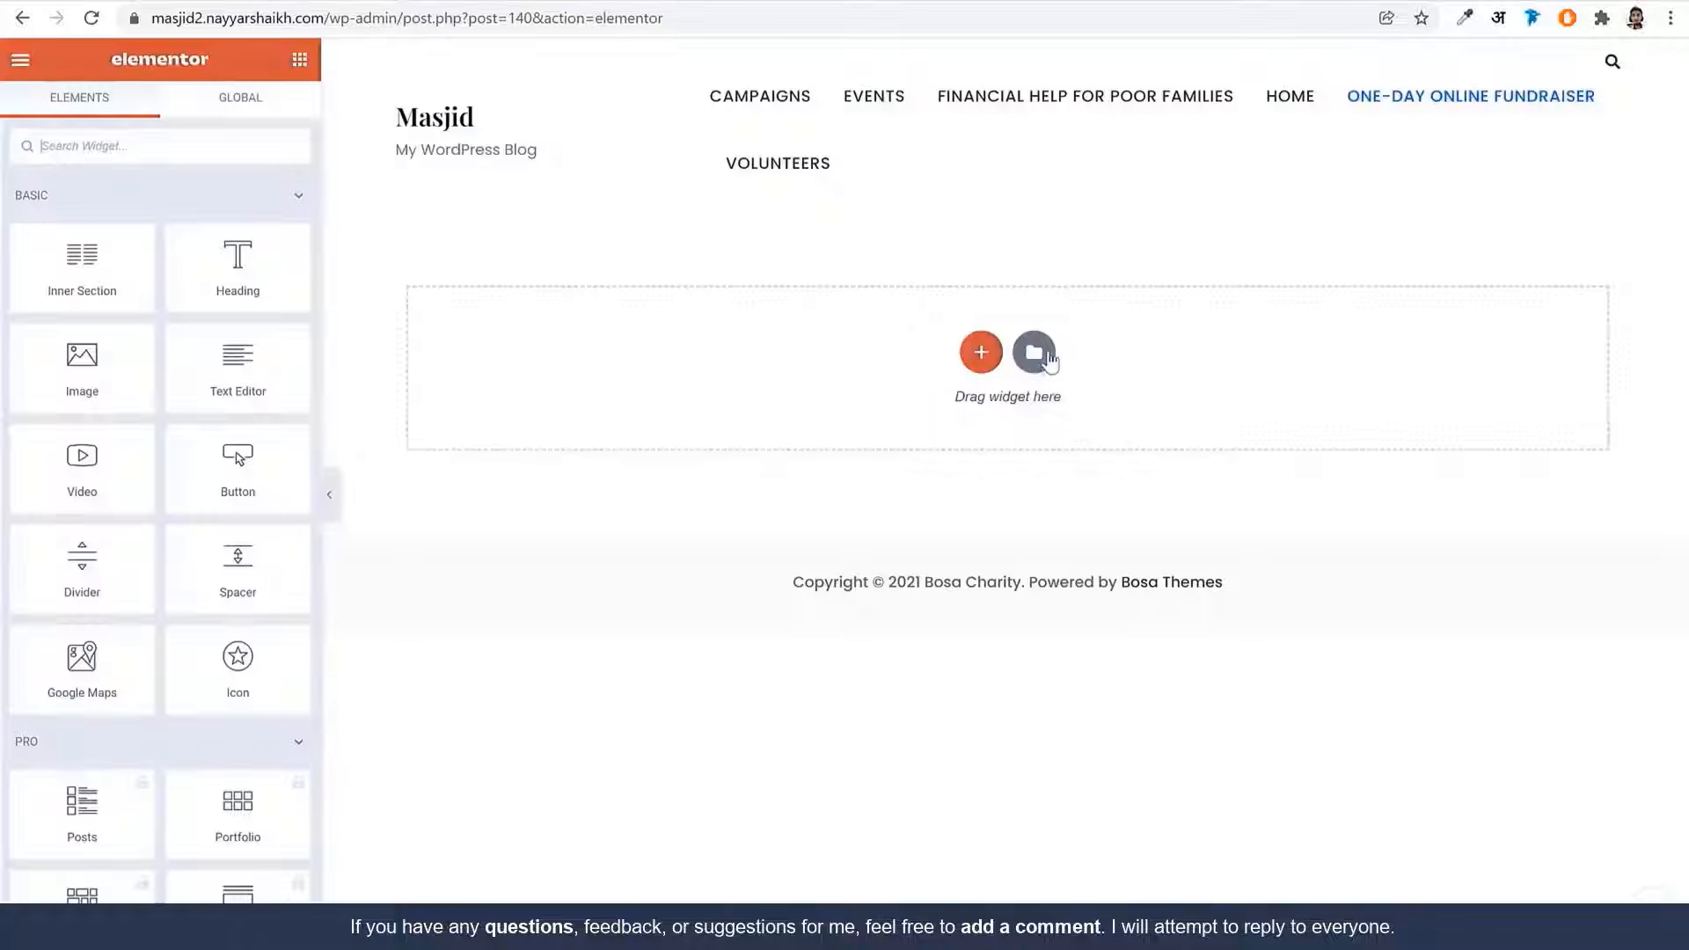
Import Event Single.json into My Templates, insert it, and scroll through the resulting event layout
{"action": "left_click", "coordinate": [1035, 354]}
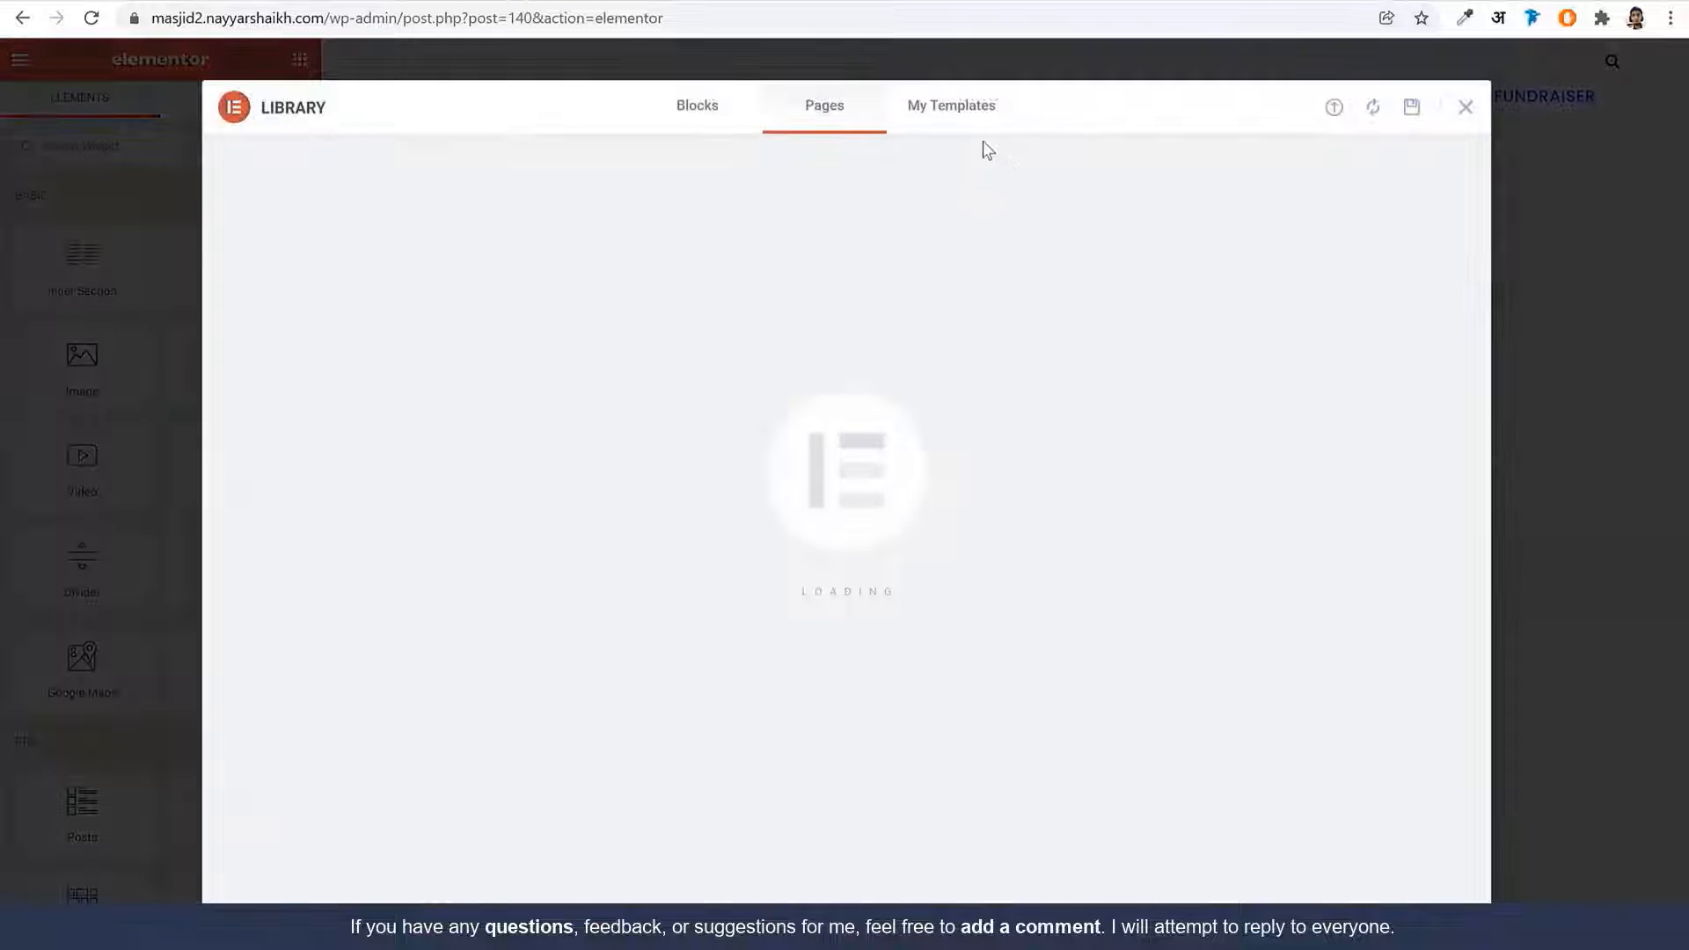
{"action": "left_click", "coordinate": [943, 105]}
{"action": "left_click", "coordinate": [1336, 108]}
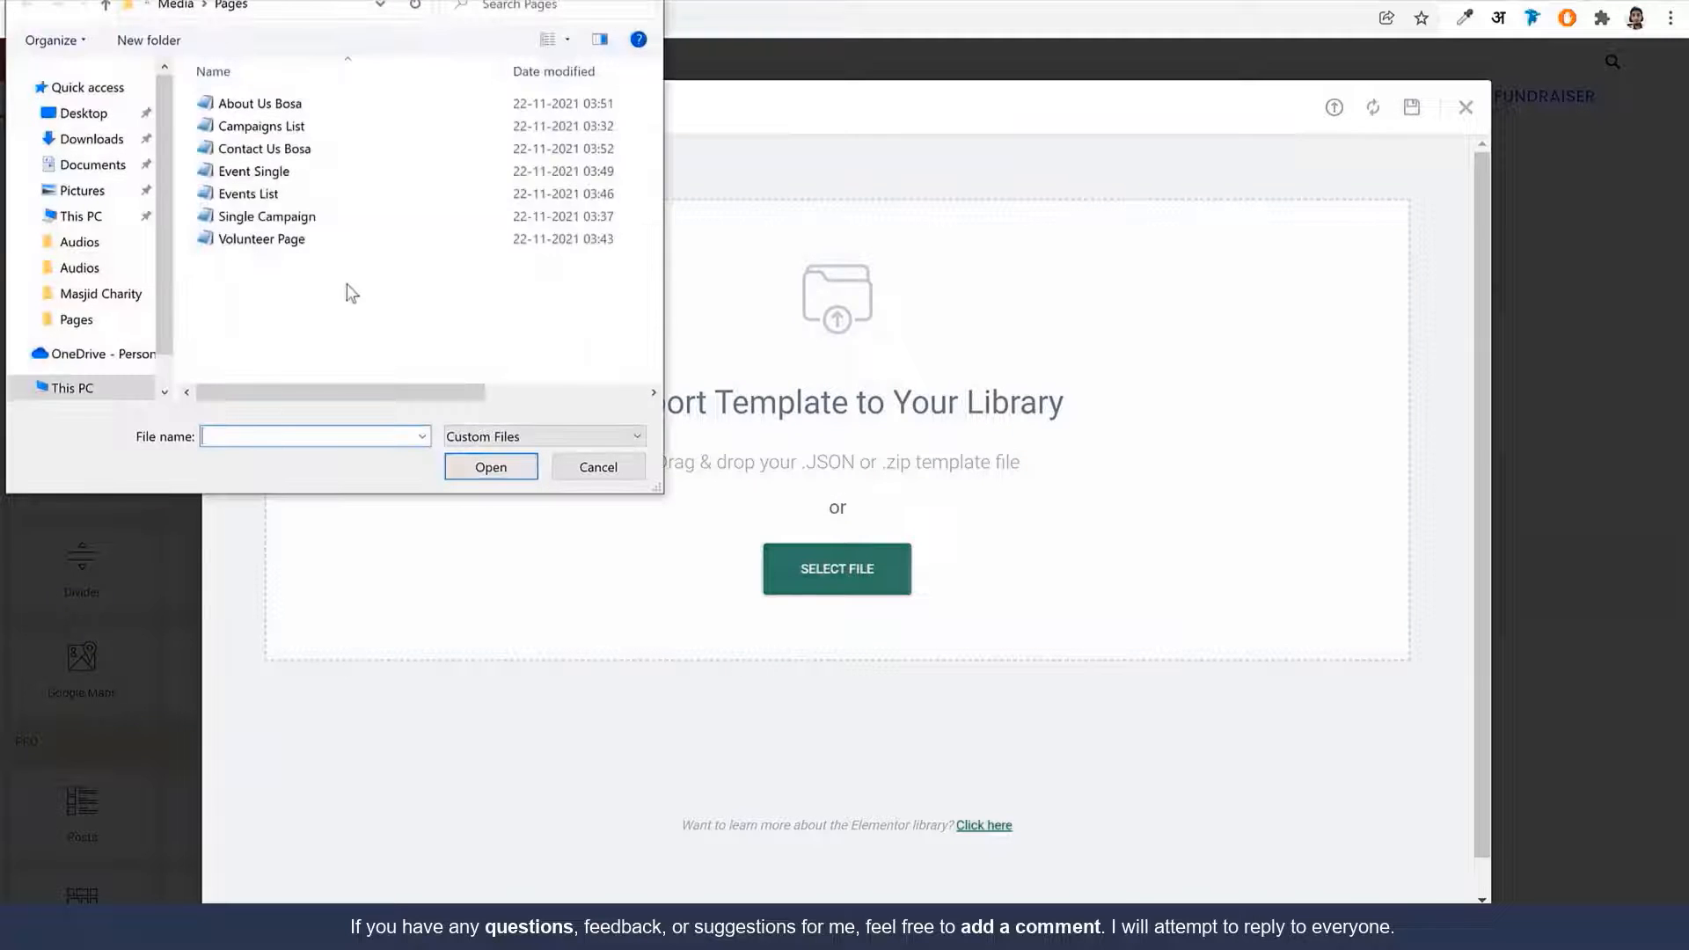
{"action": "left_click", "coordinate": [297, 176]}
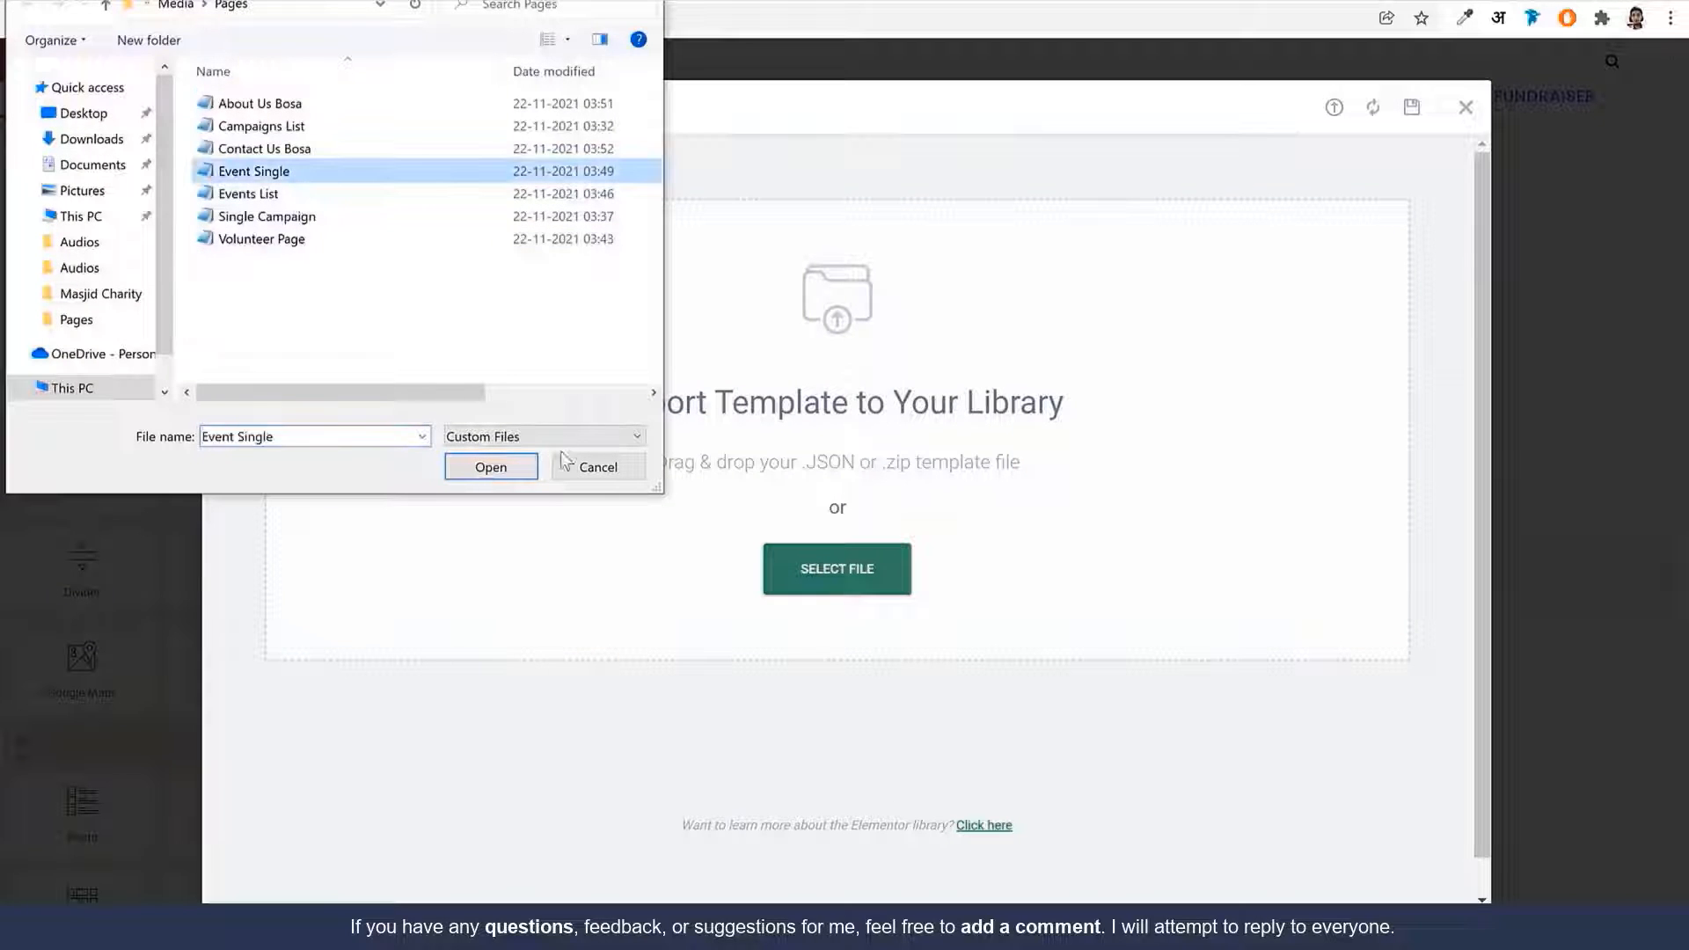
{"action": "left_click", "coordinate": [476, 465]}
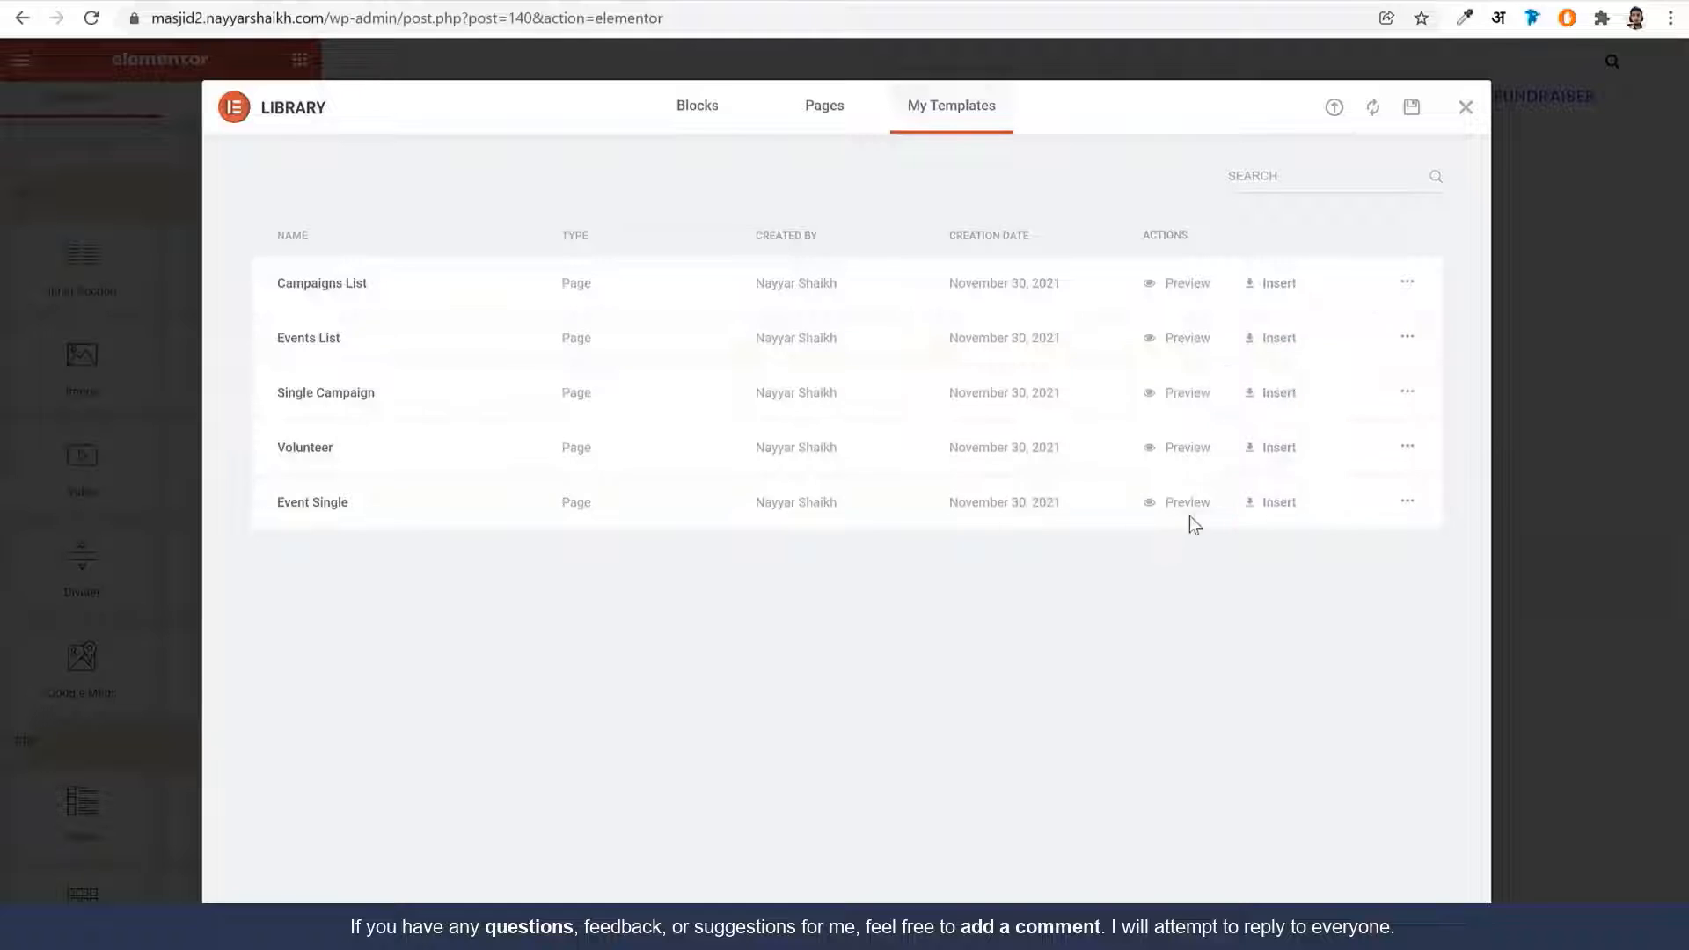
{"action": "left_click", "coordinate": [1268, 503]}
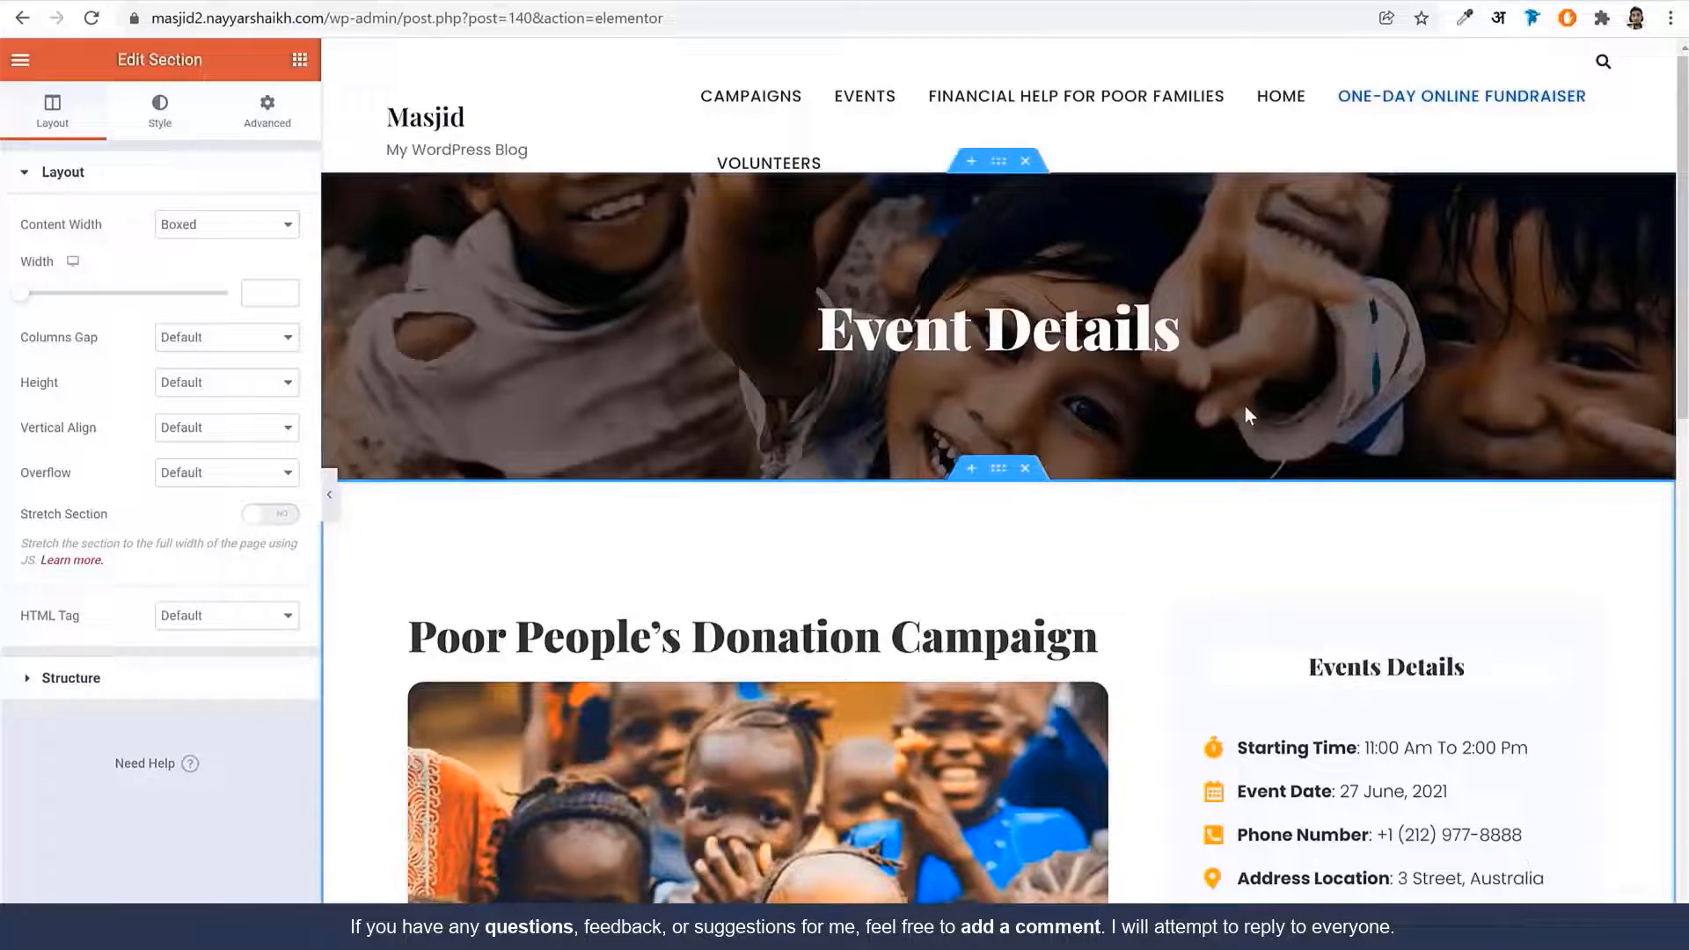
{"action": "scroll", "coordinate": [1416, 543], "scroll_direction": "down", "scroll_amount": 4}
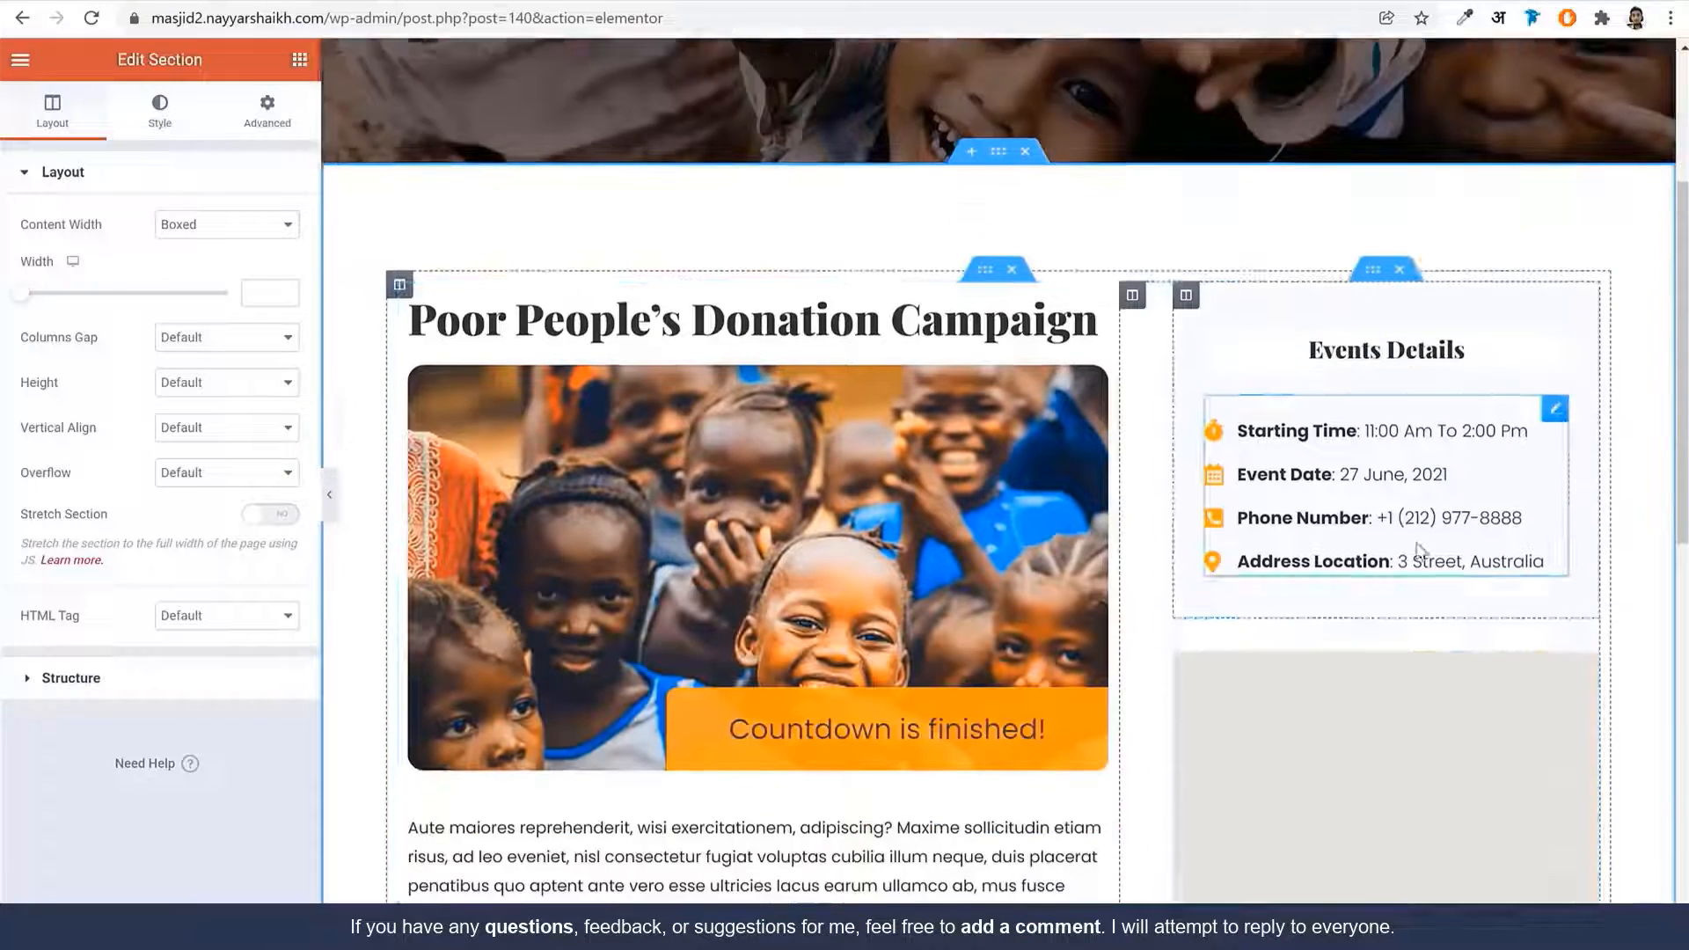
{"action": "scroll", "coordinate": [1418, 549], "scroll_direction": "down", "scroll_amount": 6}
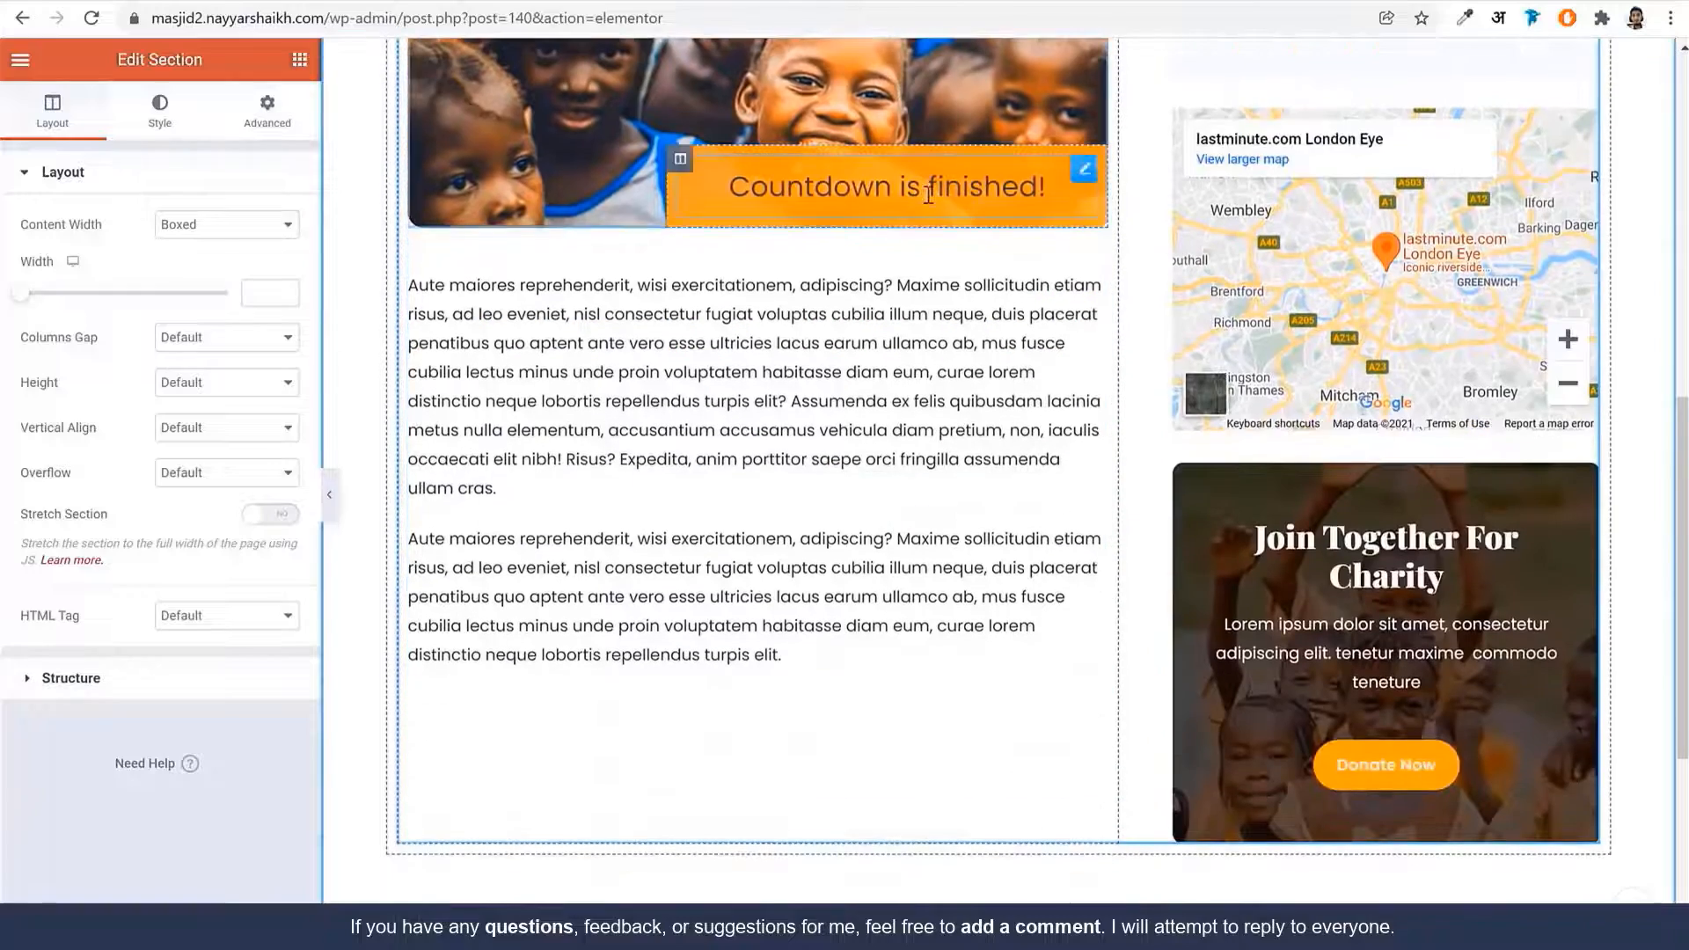
{"action": "scroll", "coordinate": [1376, 387], "scroll_direction": "up", "scroll_amount": 5}
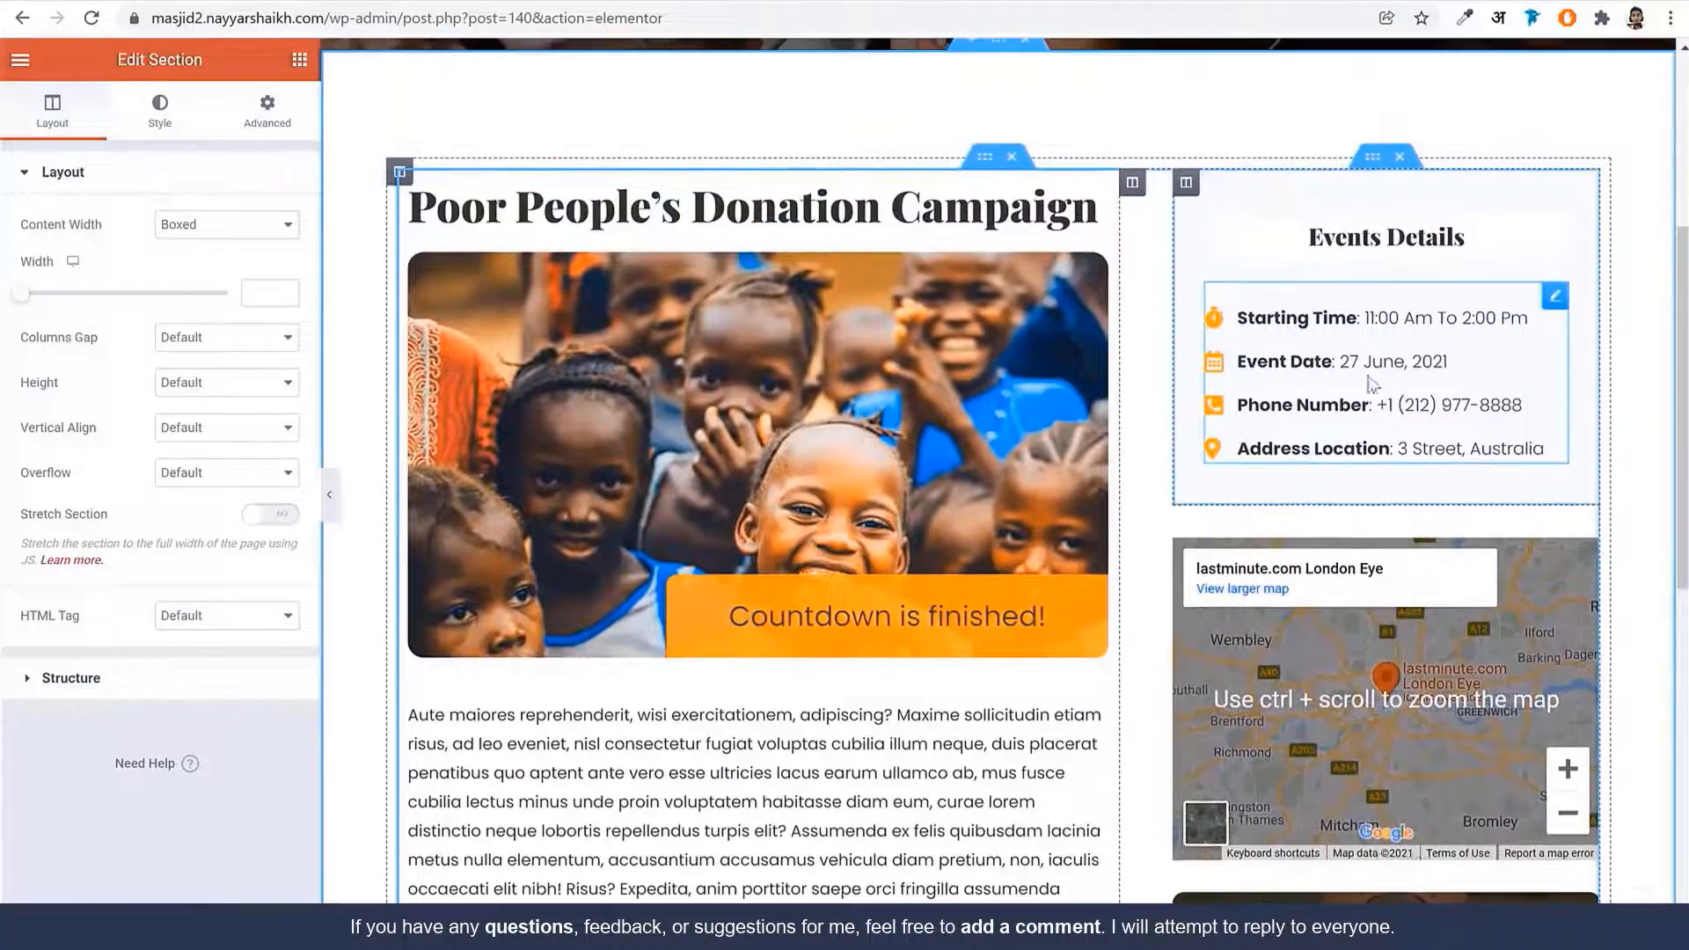
{"action": "scroll", "coordinate": [1407, 423], "scroll_direction": "down", "scroll_amount": 2}
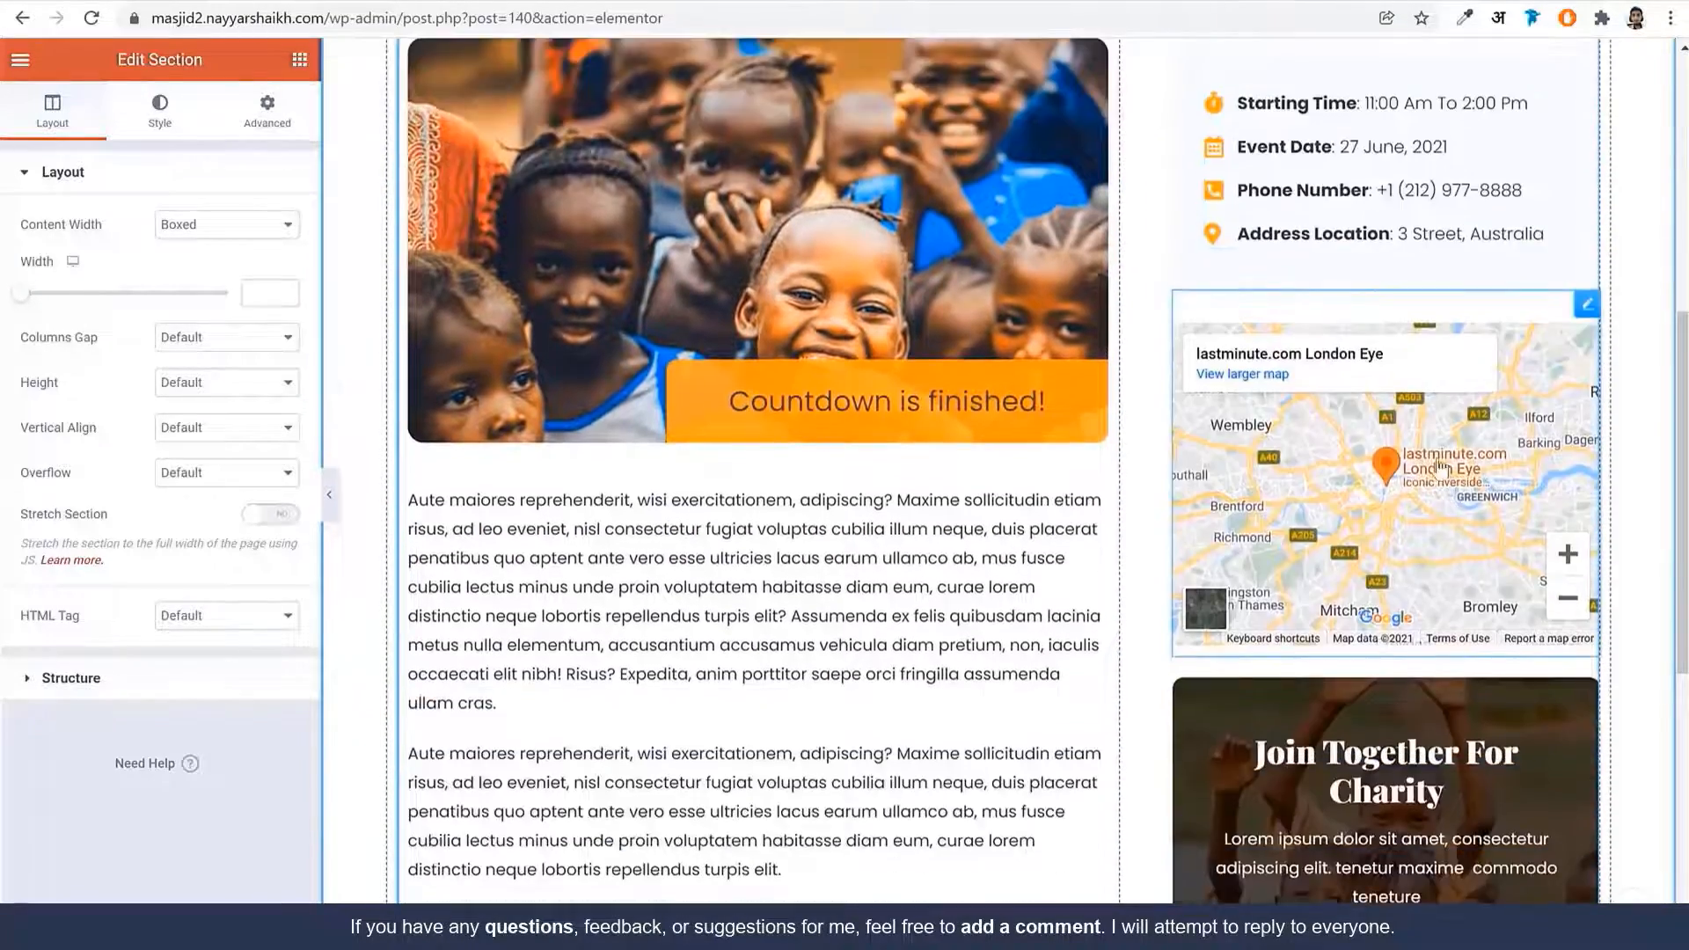
Set the Google Maps widget location to Mumbai and raise its zoom to 15
{"action": "left_click", "coordinate": [1586, 308]}
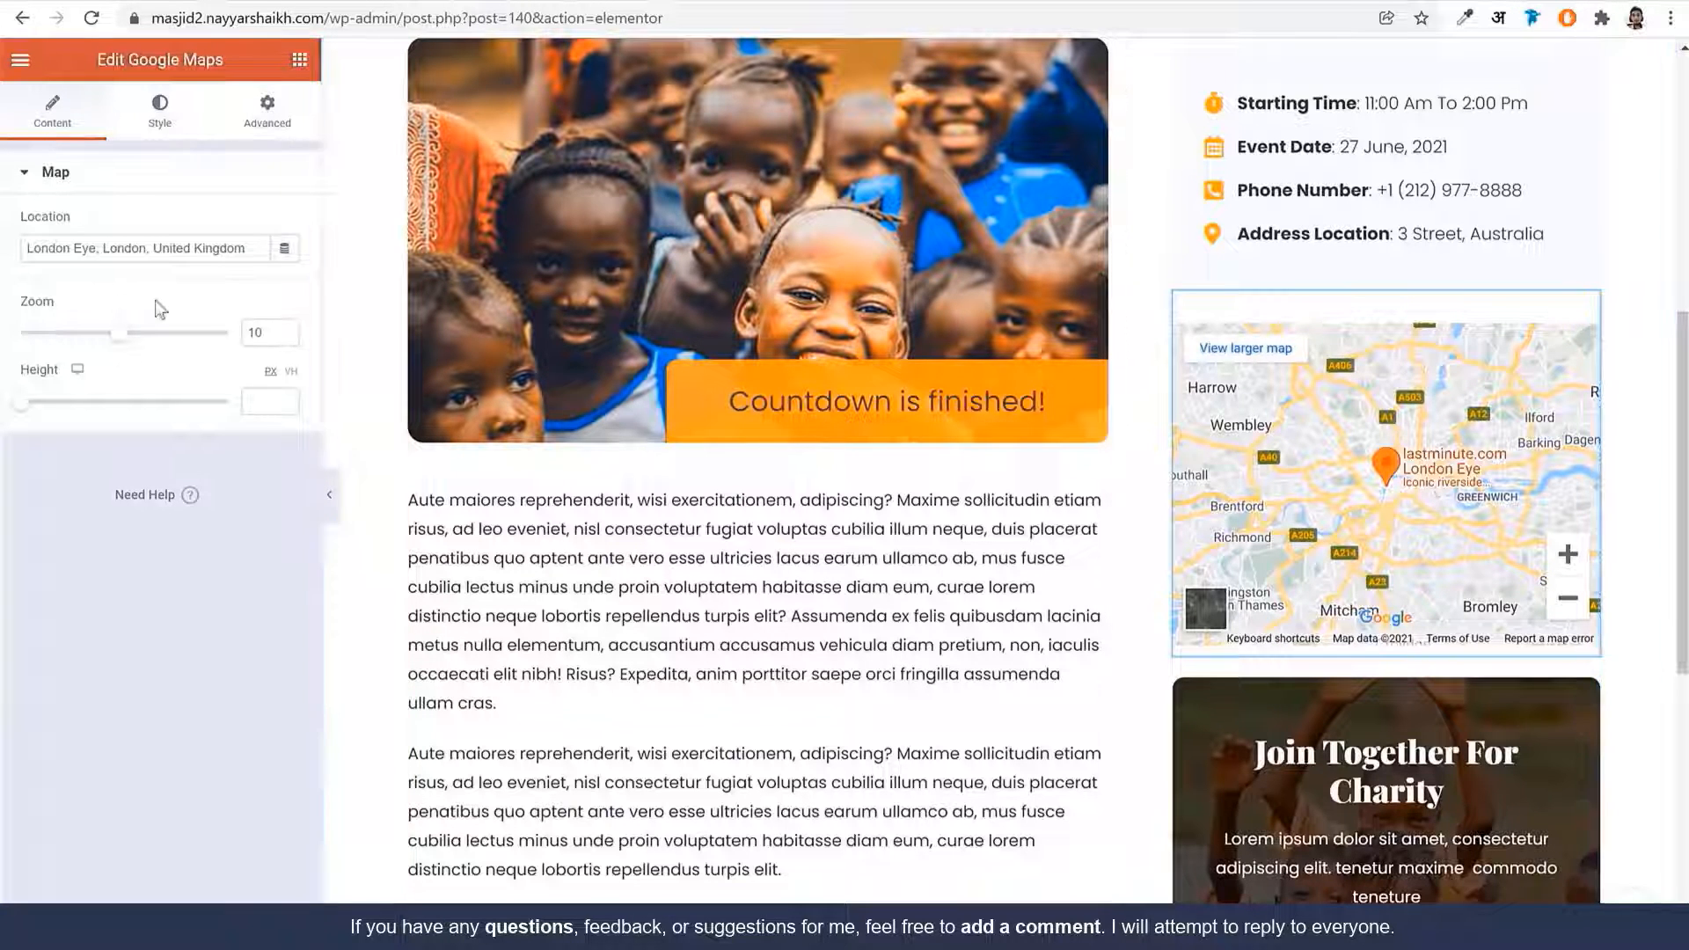
{"action": "triple_click", "coordinate": [162, 253]}
{"action": "double_click", "coordinate": [211, 255]}
{"action": "triple_click", "coordinate": [211, 255]}
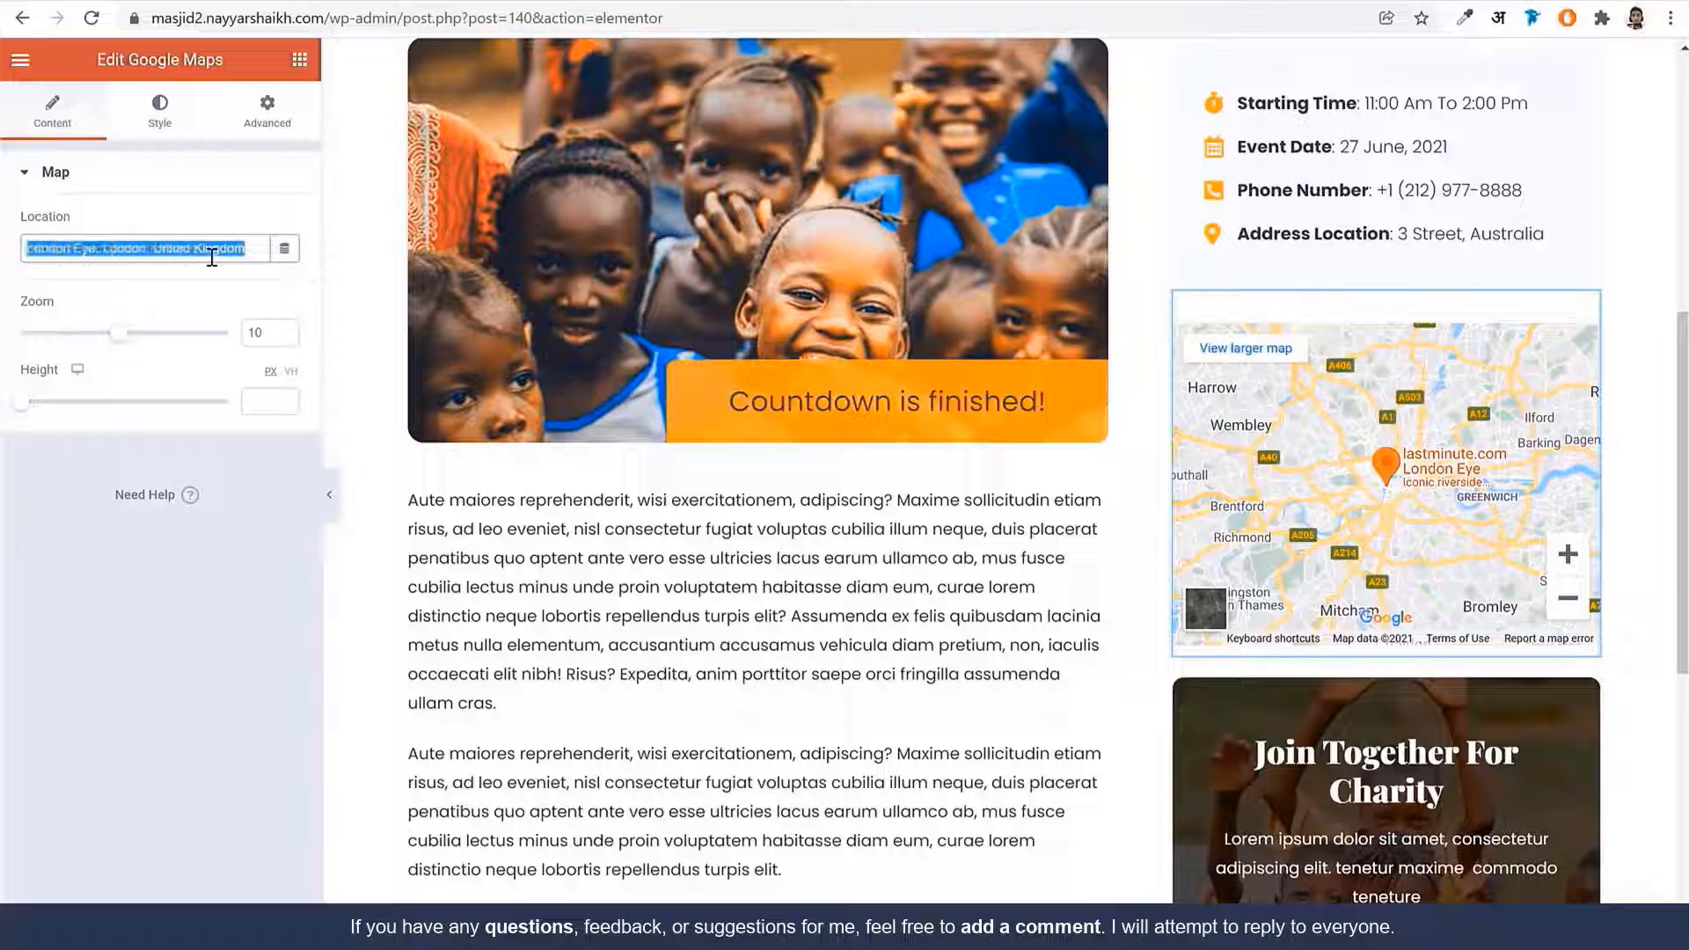
{"action": "type", "text": "Mumbai"}
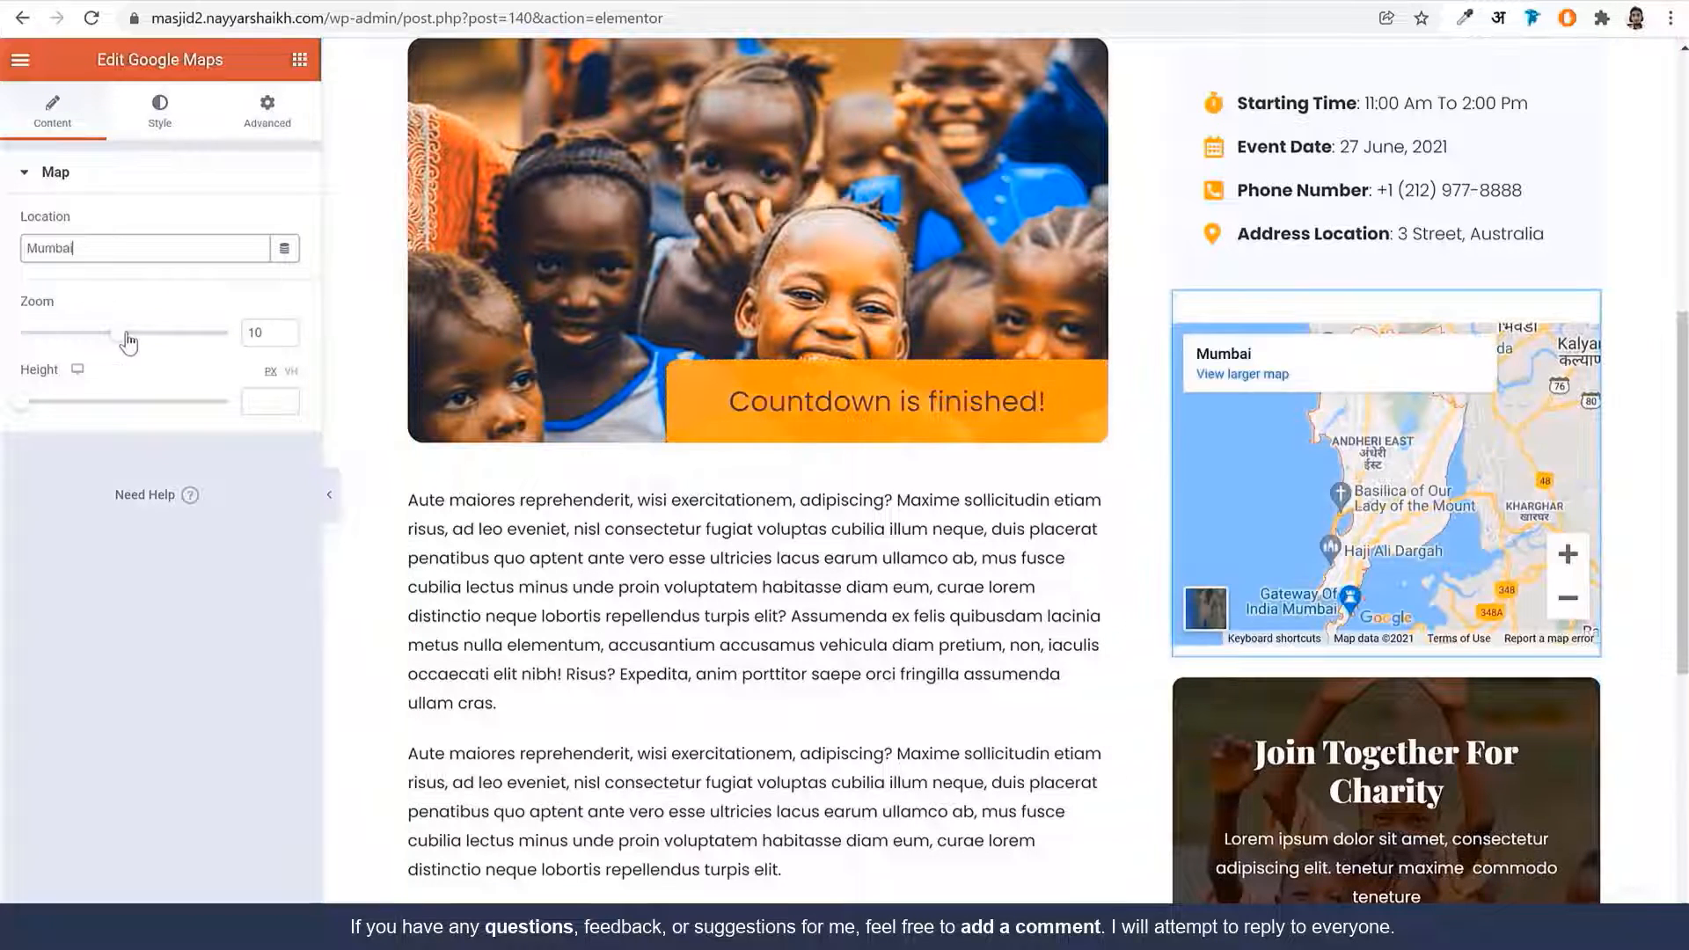
{"action": "left_click_drag", "start_coordinate": [123, 335], "coordinate": [185, 340]}
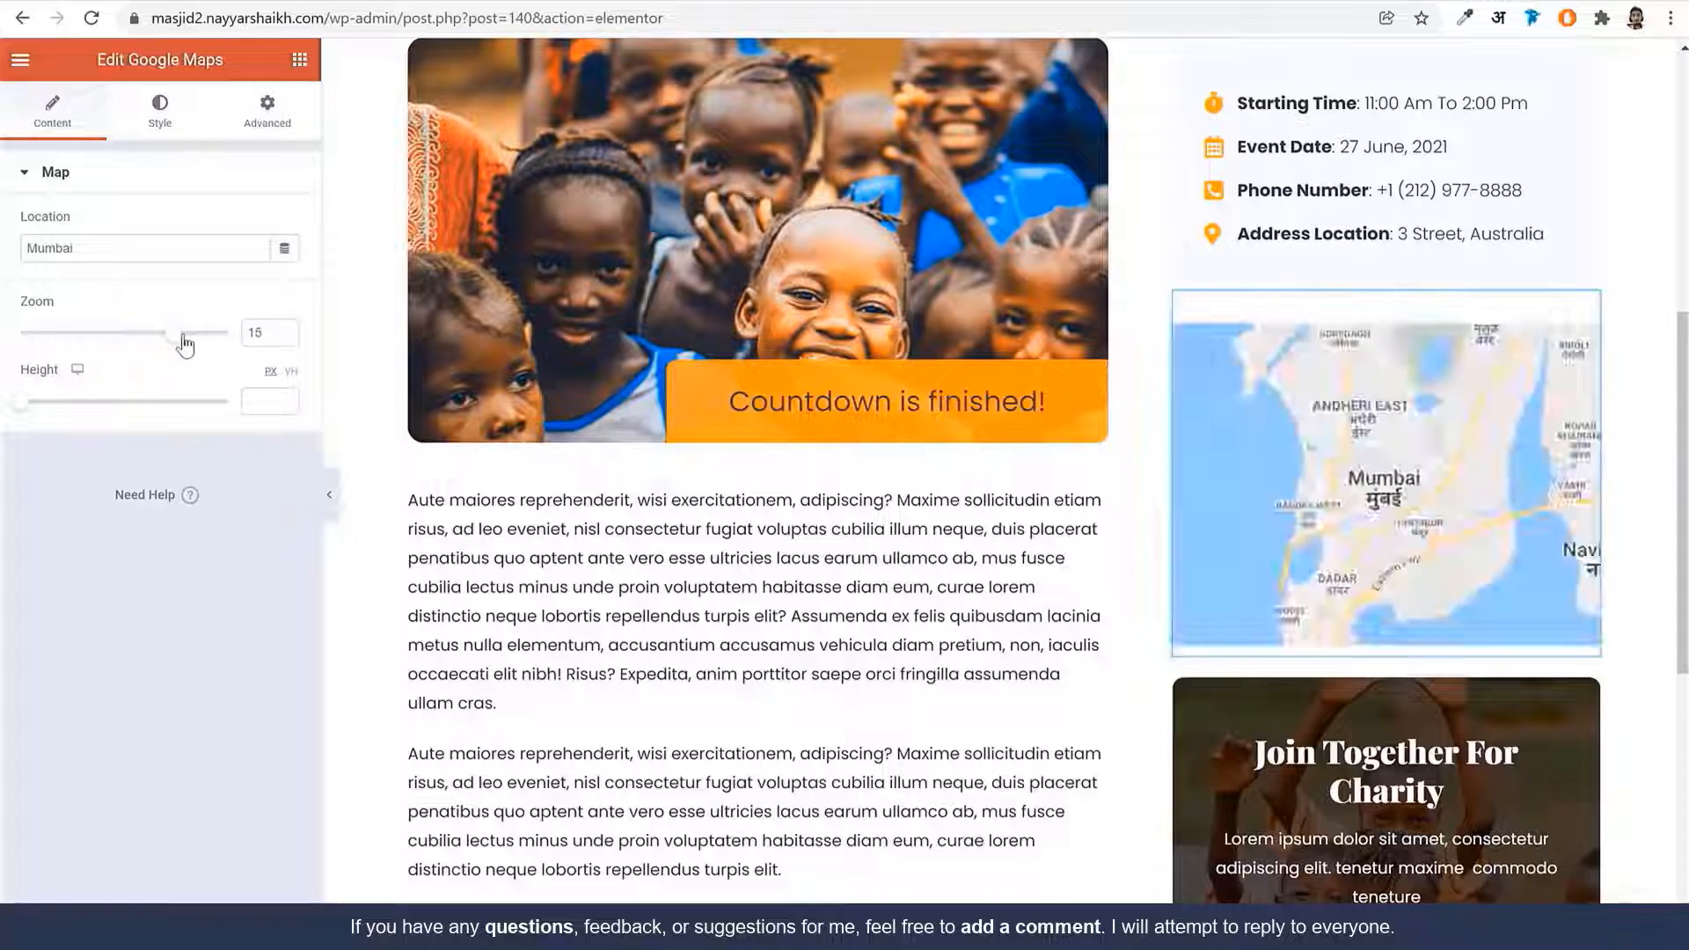
Open the Events Details icon list and expand its starting time item
{"action": "scroll", "coordinate": [1583, 527], "scroll_direction": "down", "scroll_amount": 5}
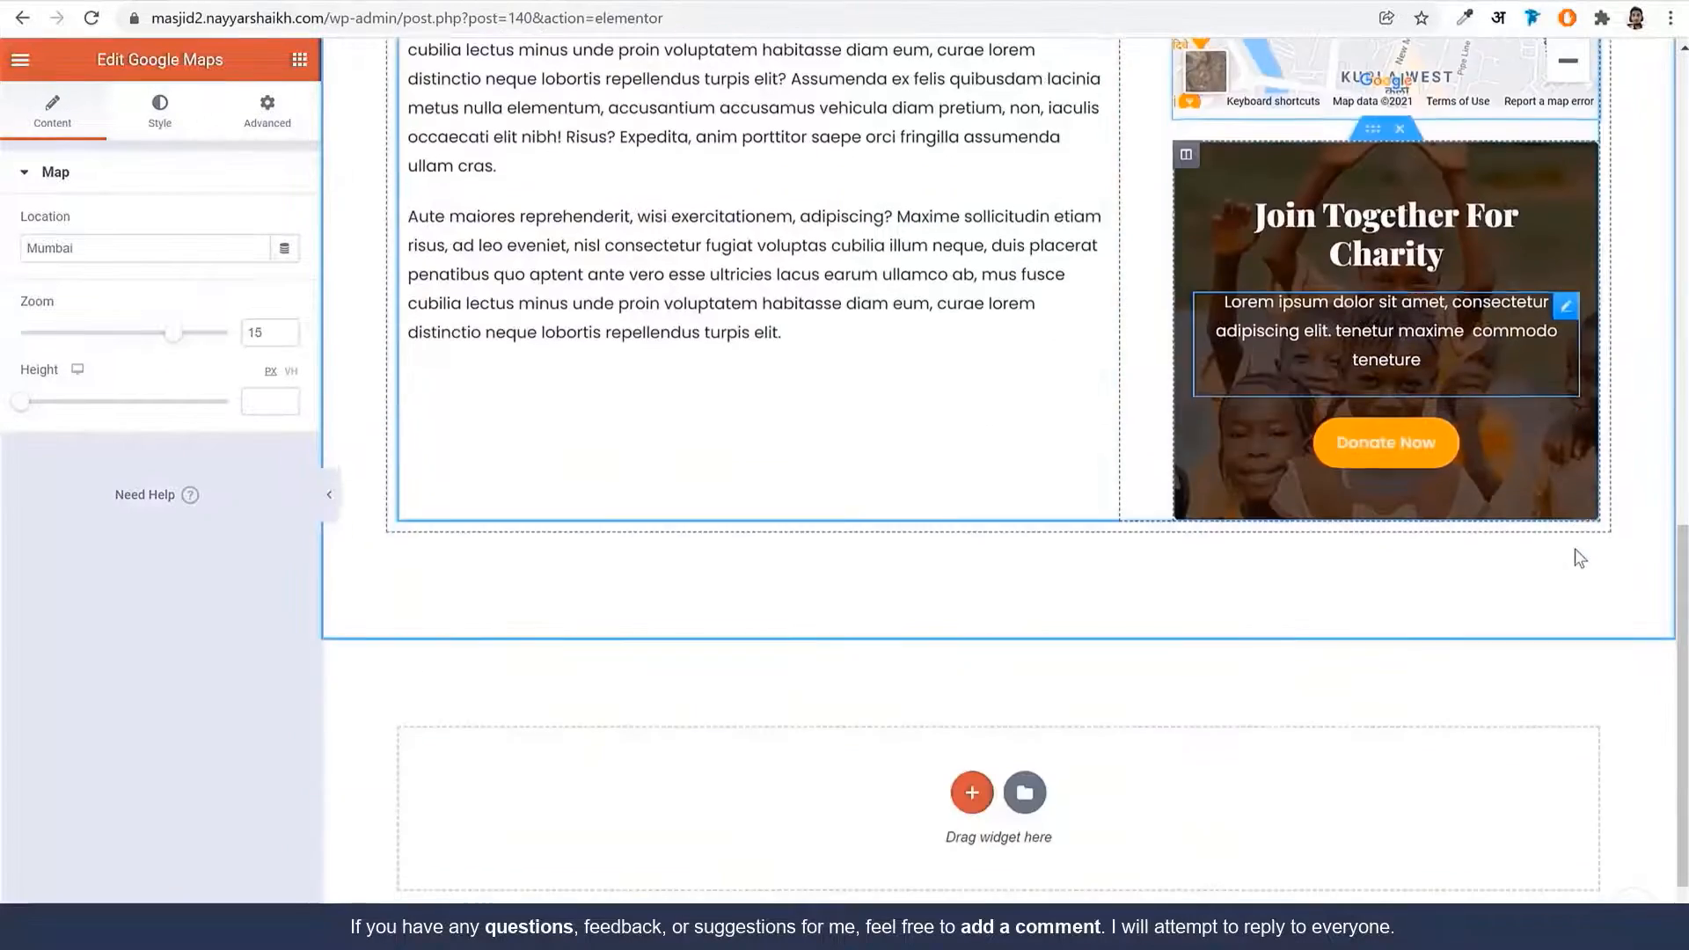
{"action": "scroll", "coordinate": [1575, 558], "scroll_direction": "up", "scroll_amount": 12}
{"action": "scroll", "coordinate": [1555, 563], "scroll_direction": "down", "scroll_amount": 4}
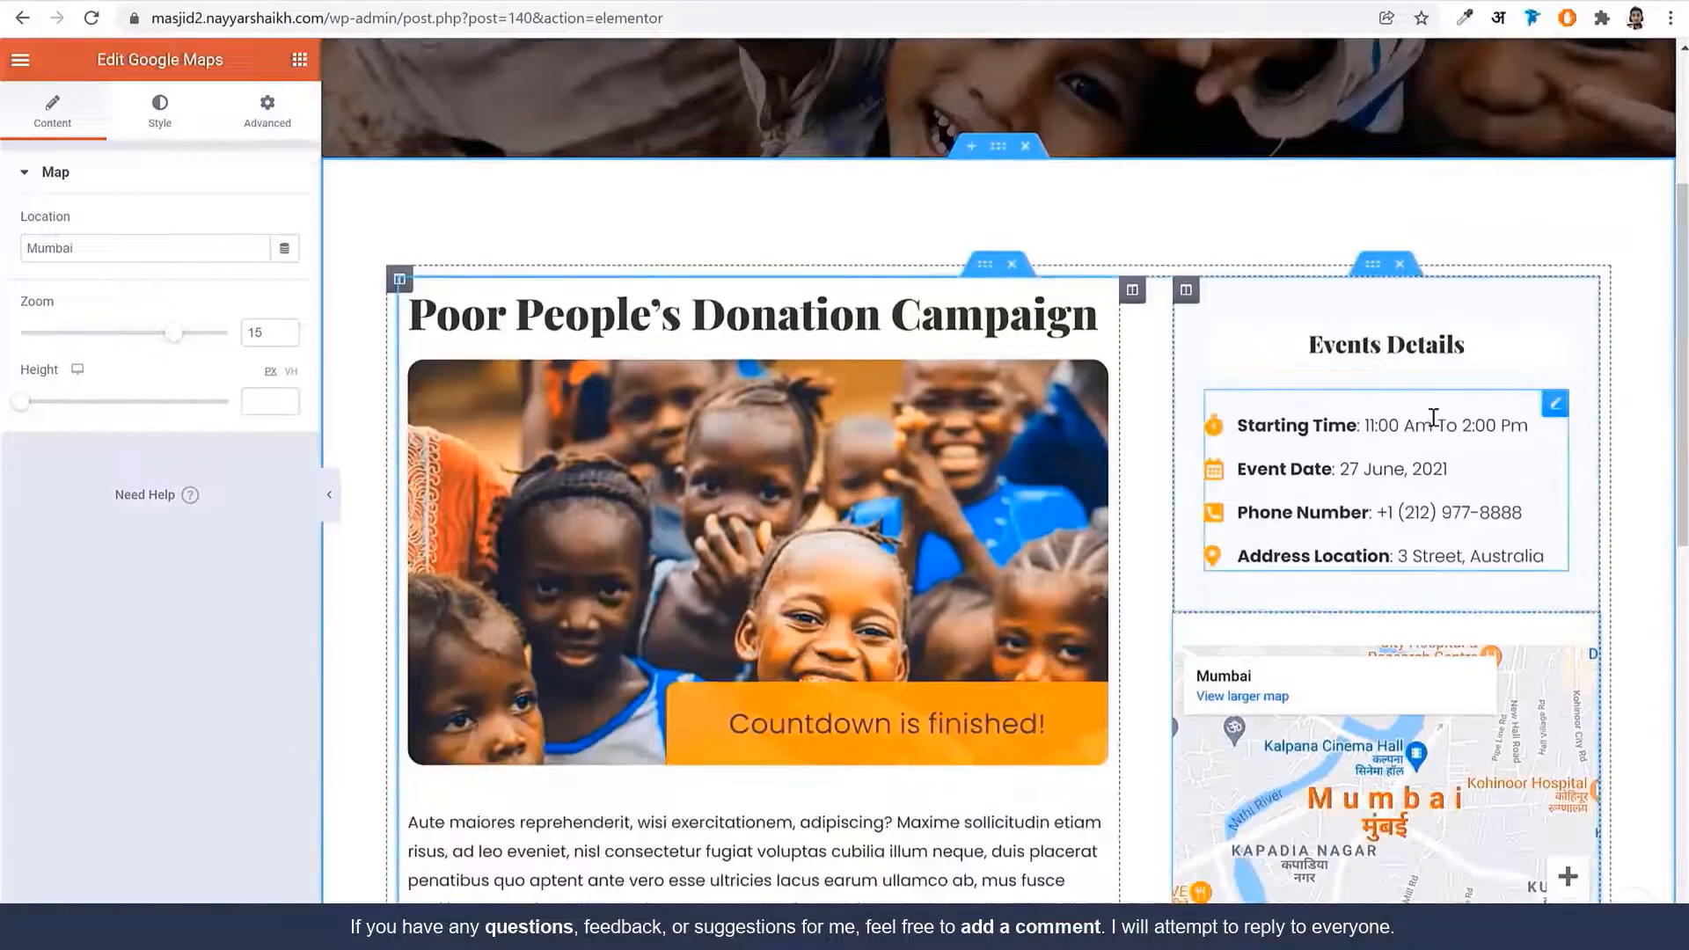
{"action": "left_click", "coordinate": [1435, 448]}
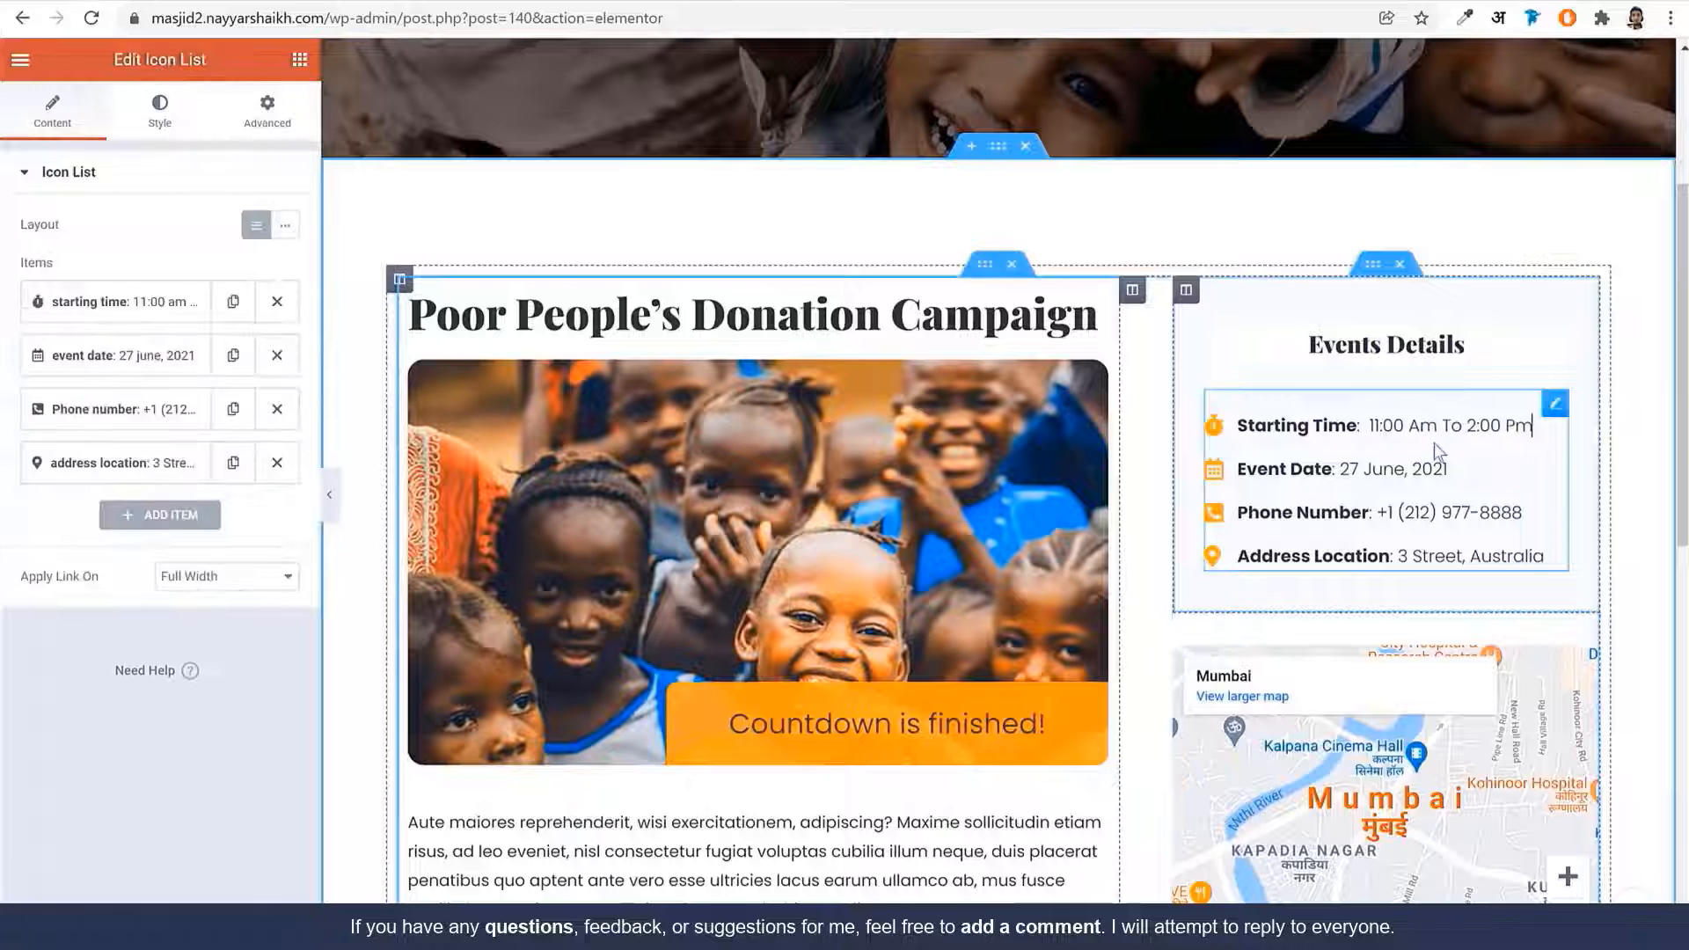
{"action": "left_click", "coordinate": [121, 301]}
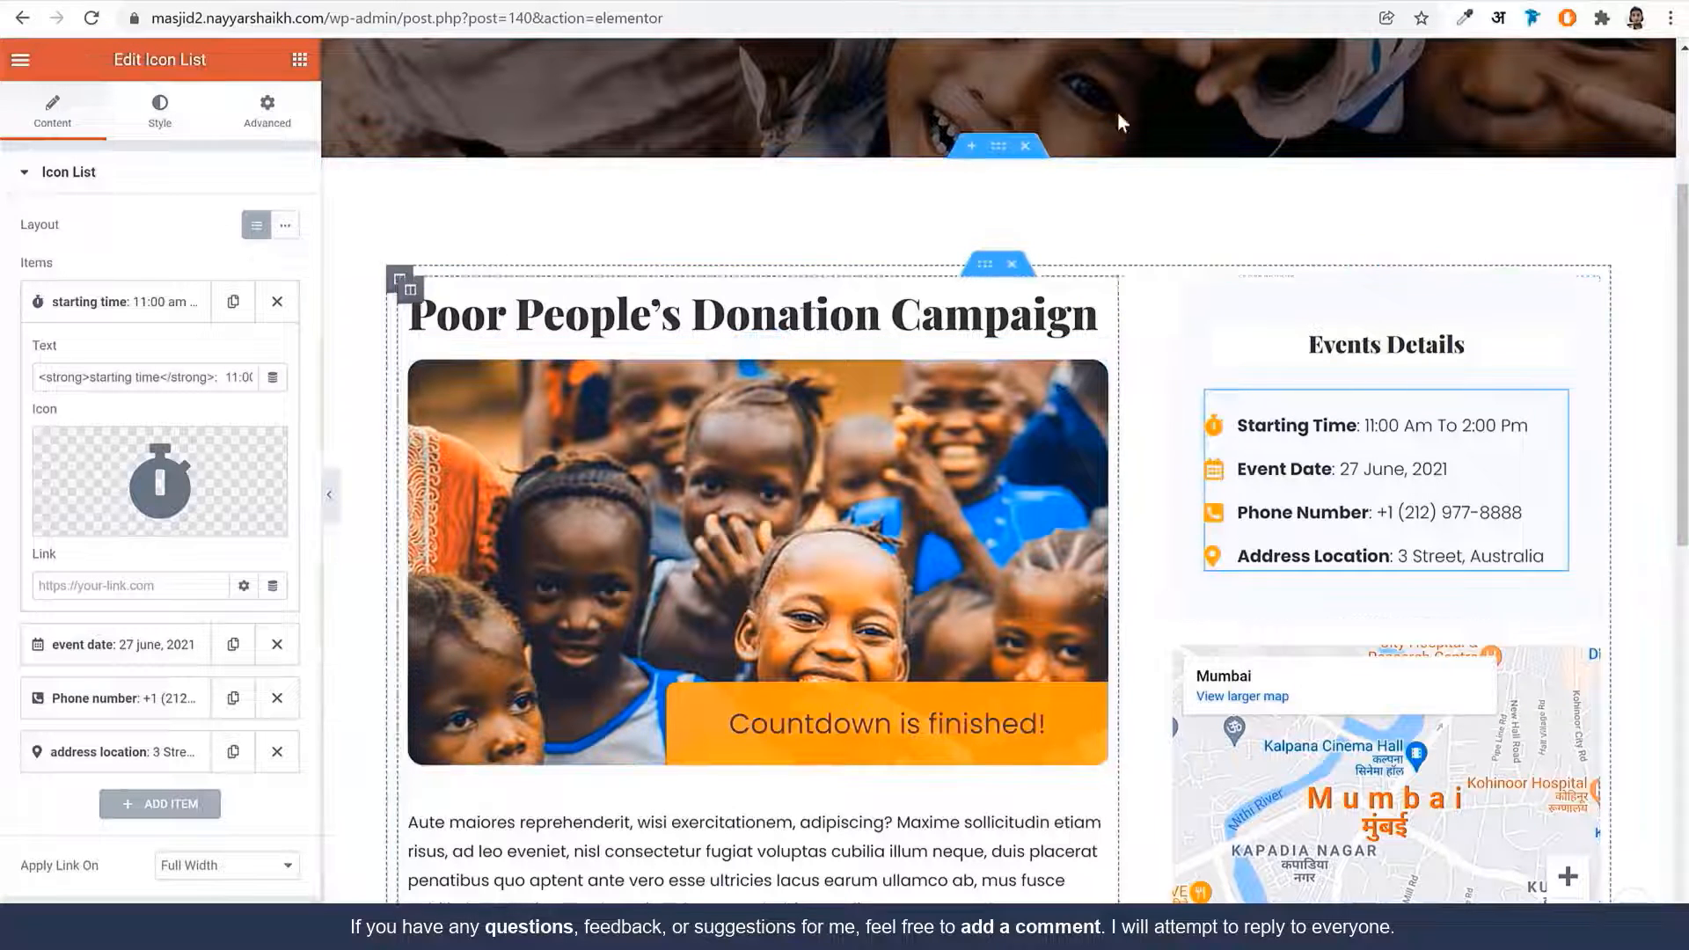
{"action": "left_click_drag", "start_coordinate": [407, 20], "coordinate": [1448, 56]}
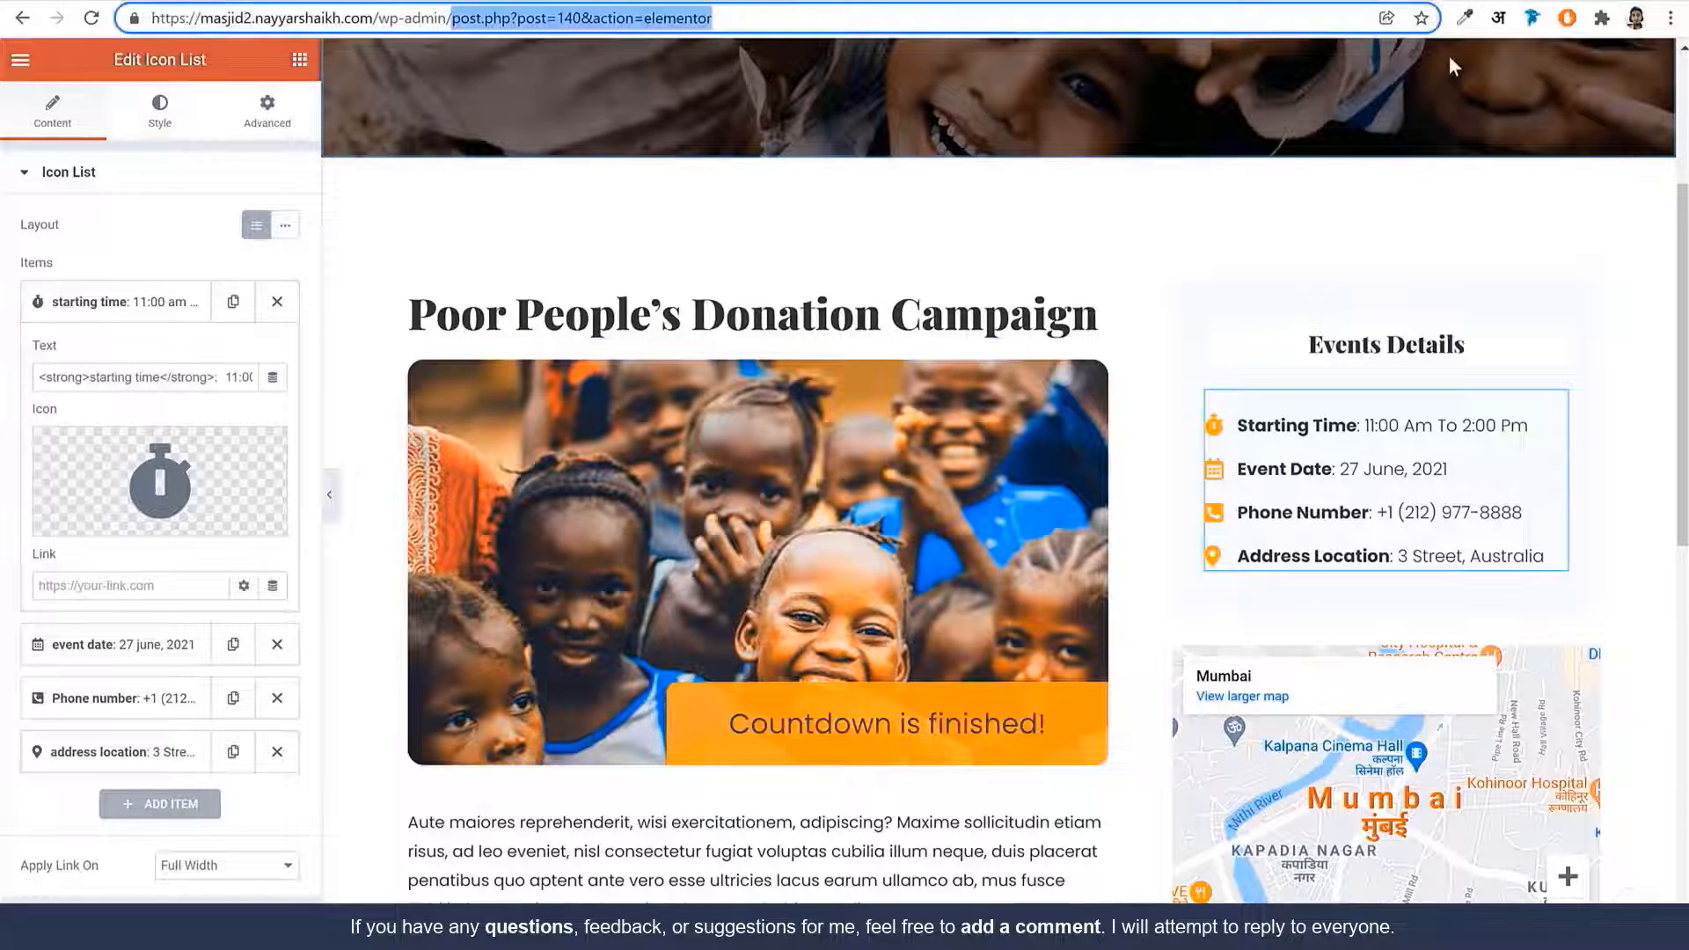
Create an 'About Us' page with the Elementor Full Width template, publish it, and open it in Elementor
{"action": "key", "text": "BackSpace"}
{"action": "key", "text": "Return"}
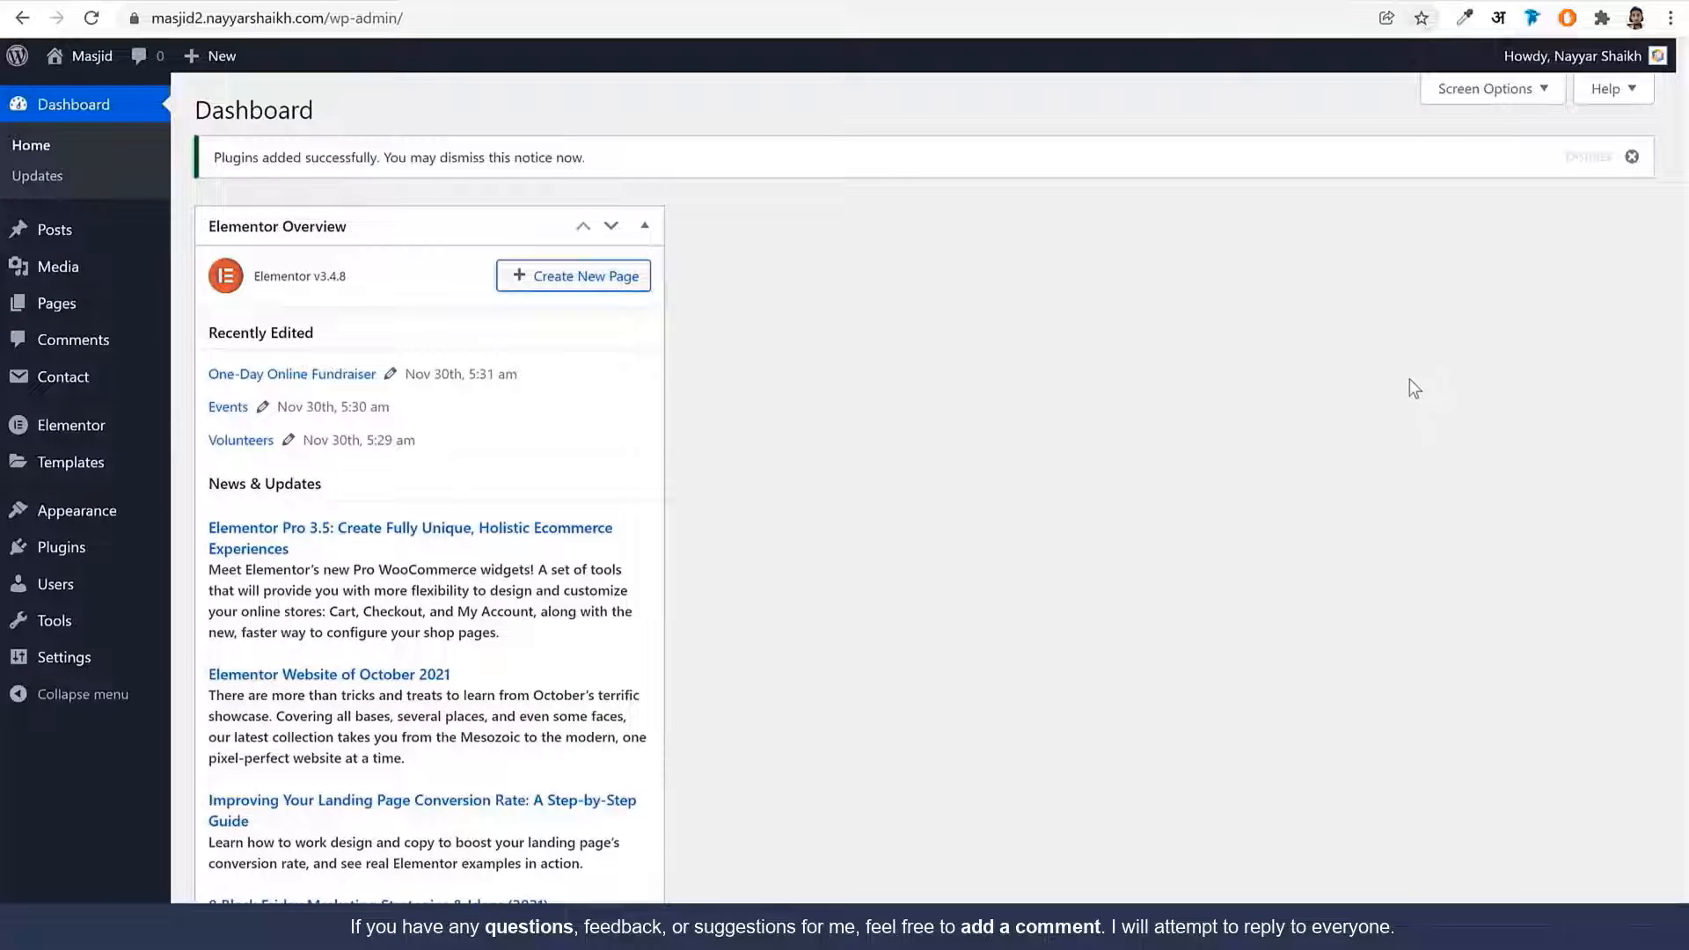
{"action": "left_click", "coordinate": [85, 314]}
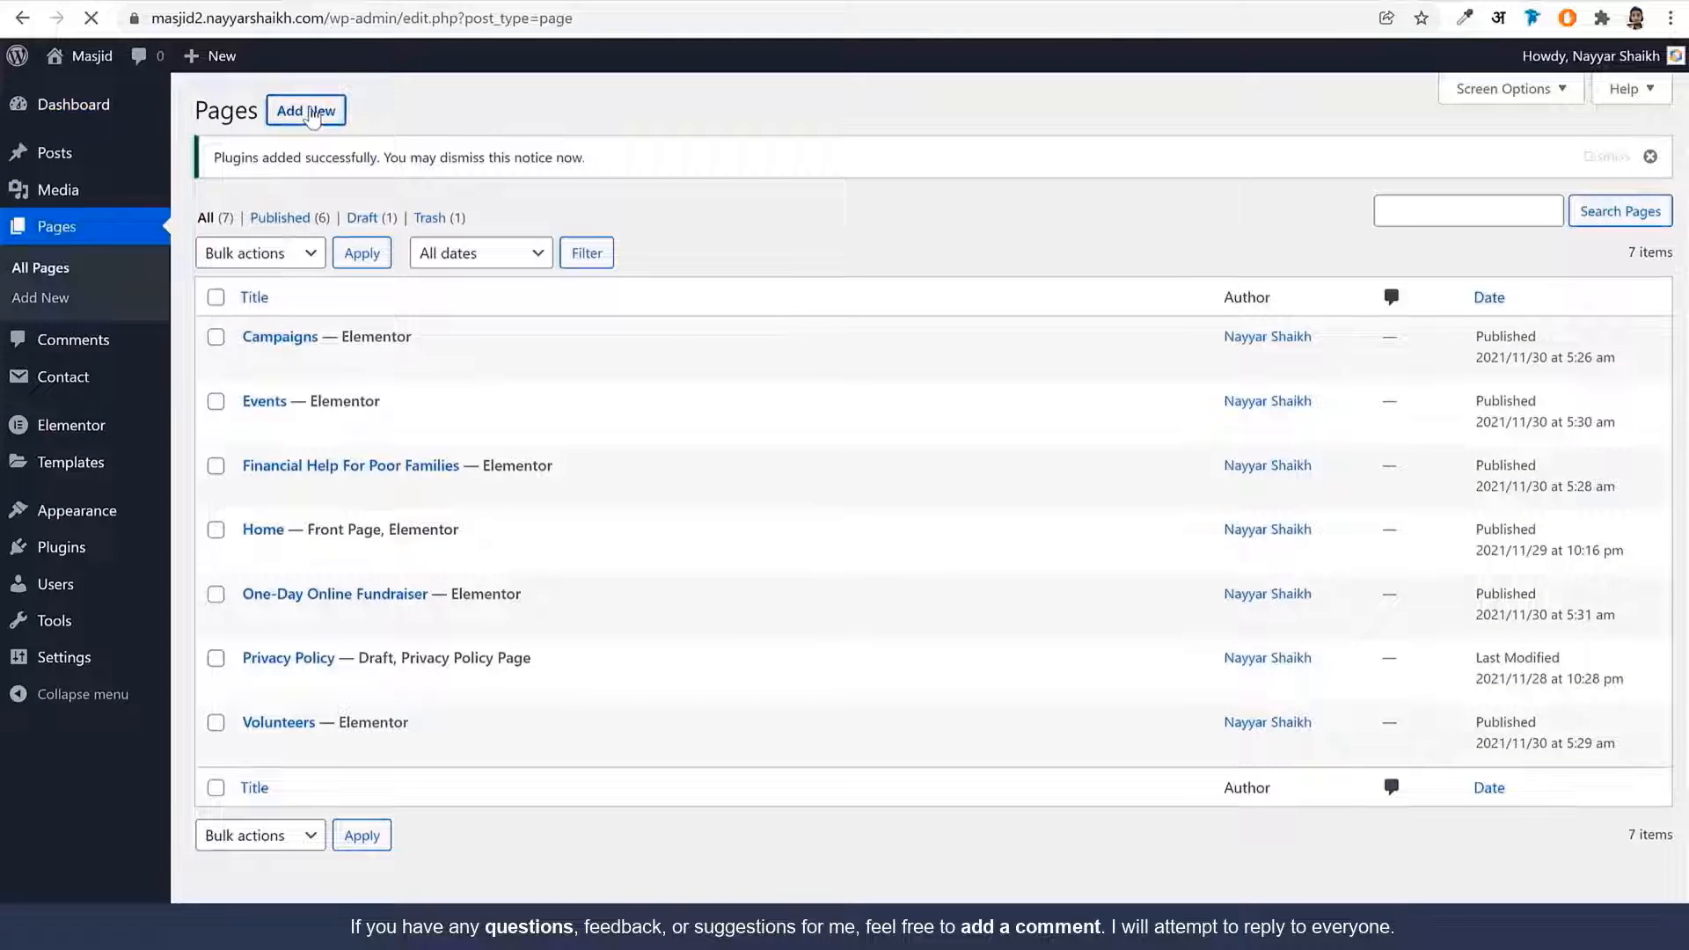
{"action": "type", "text": "About"}
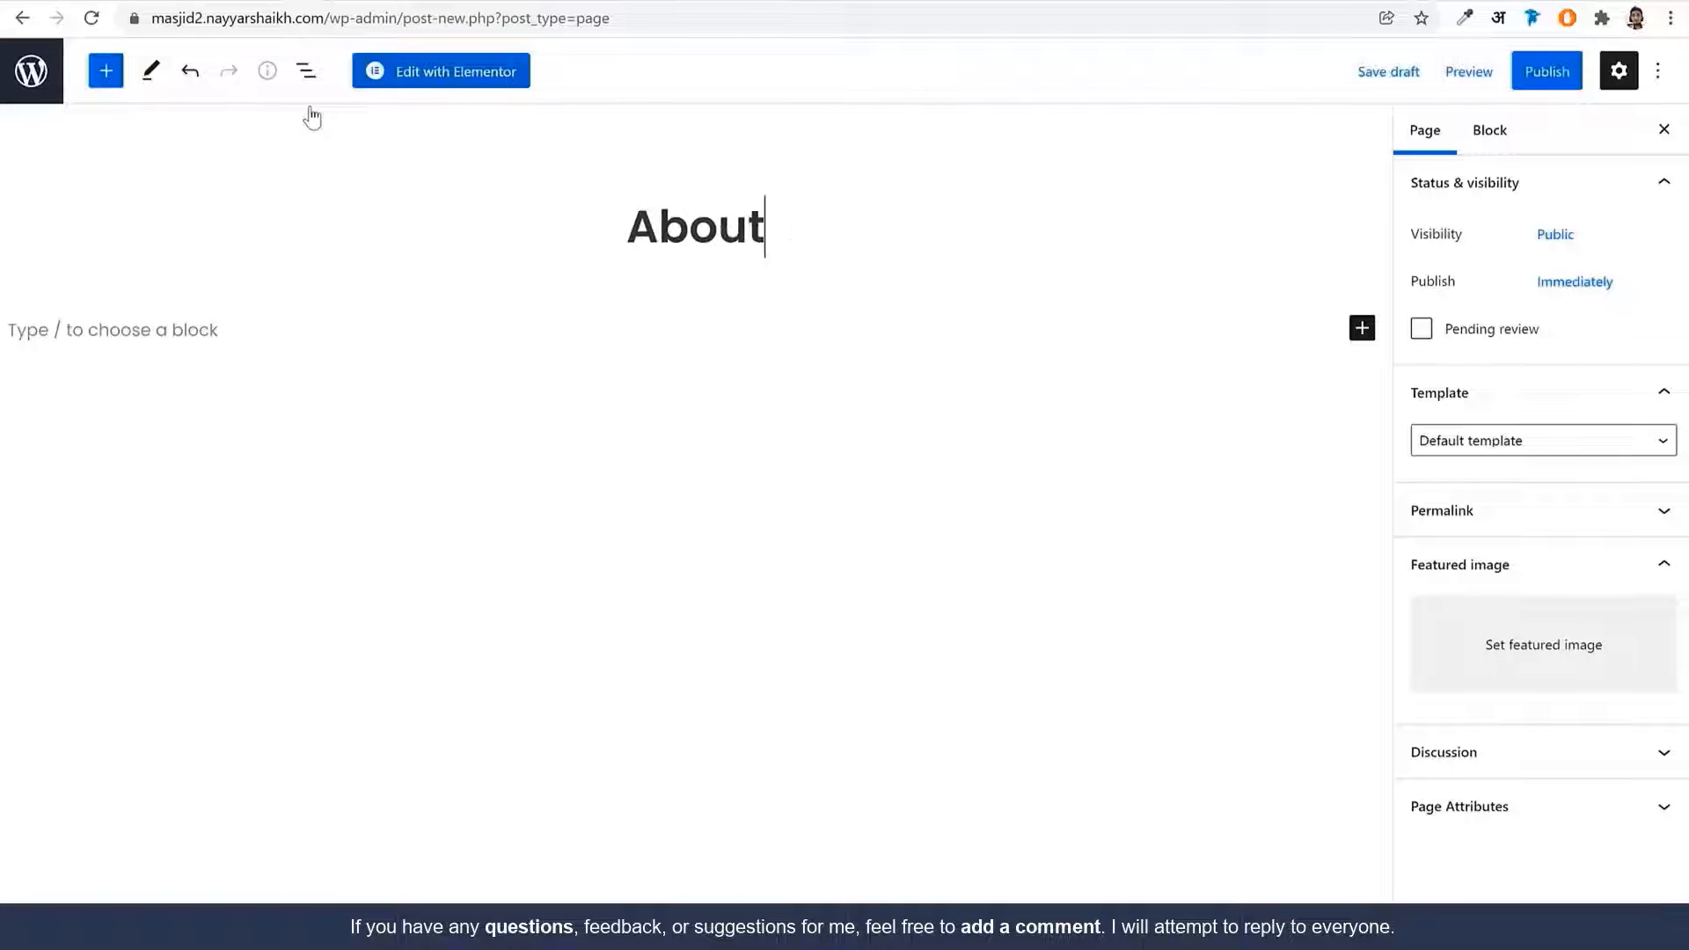
{"action": "type", "text": " Us"}
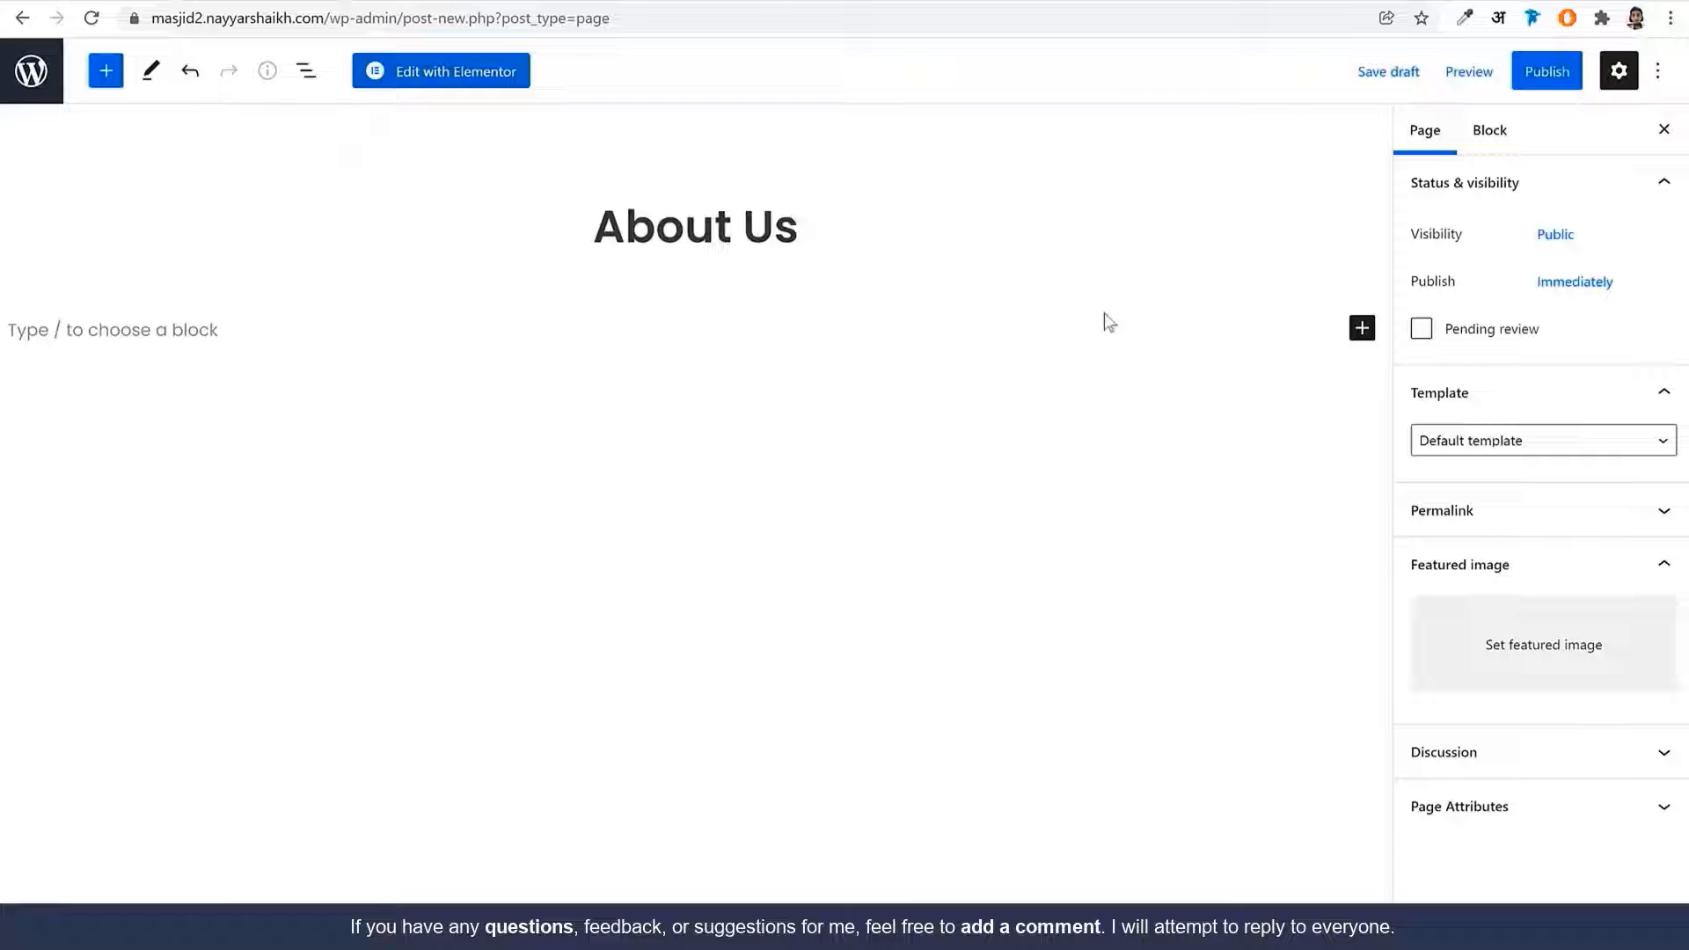
{"action": "left_click", "coordinate": [1507, 459]}
{"action": "left_click", "coordinate": [1496, 501]}
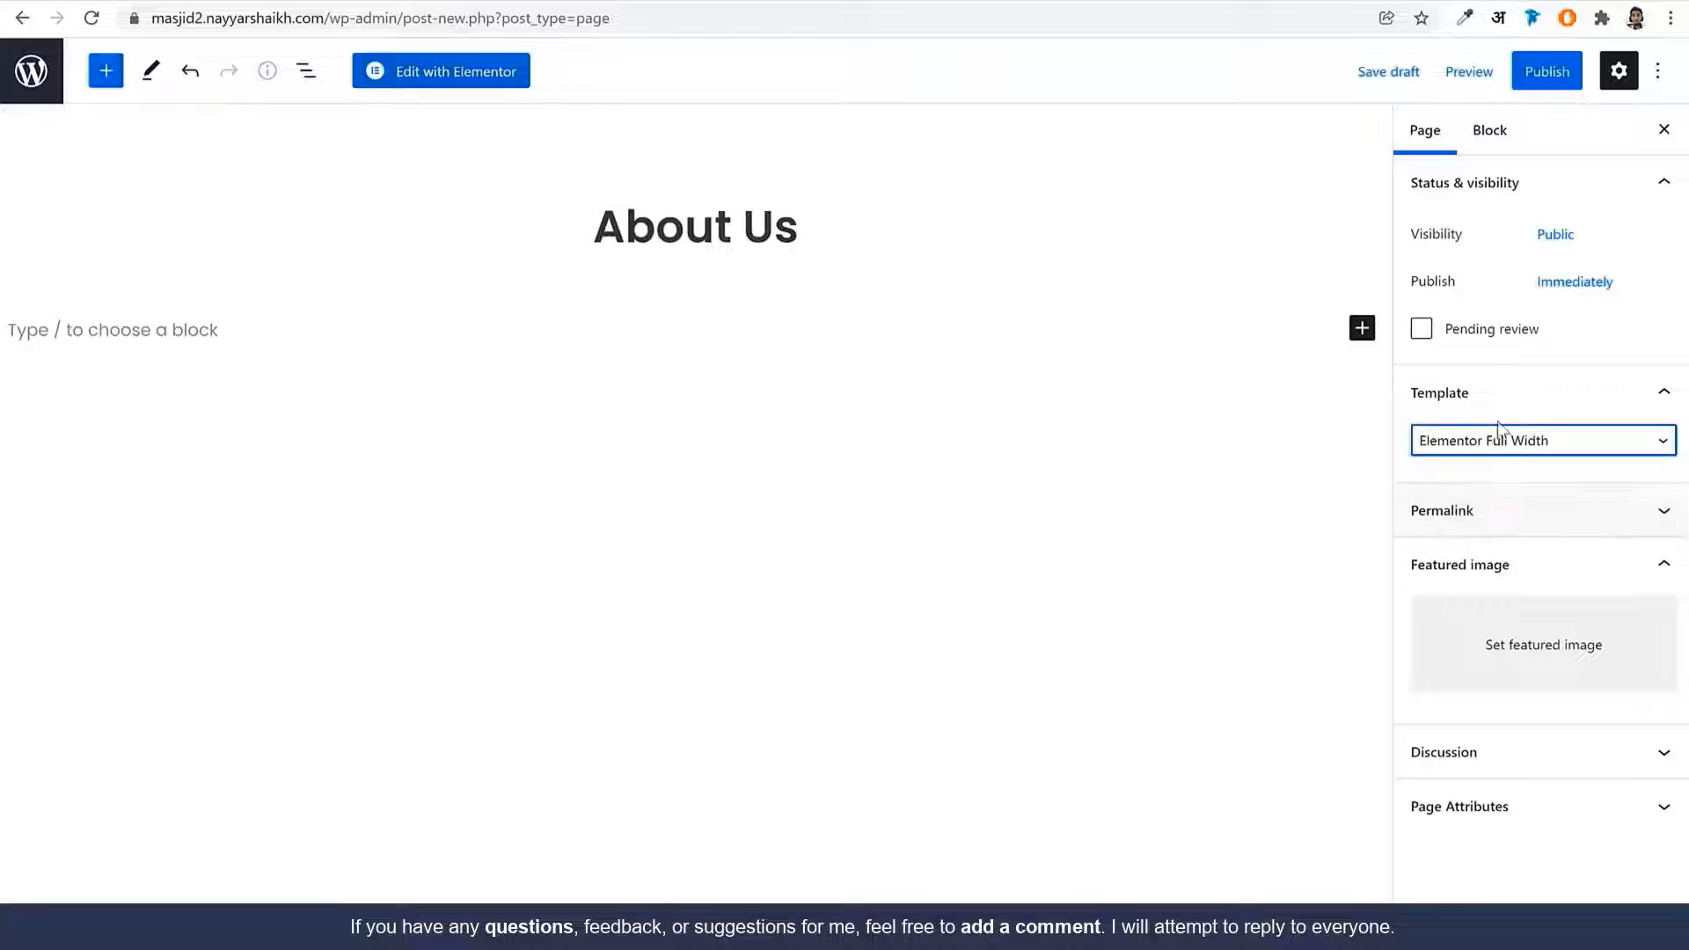
{"action": "left_click", "coordinate": [1551, 91]}
{"action": "left_click", "coordinate": [1519, 81]}
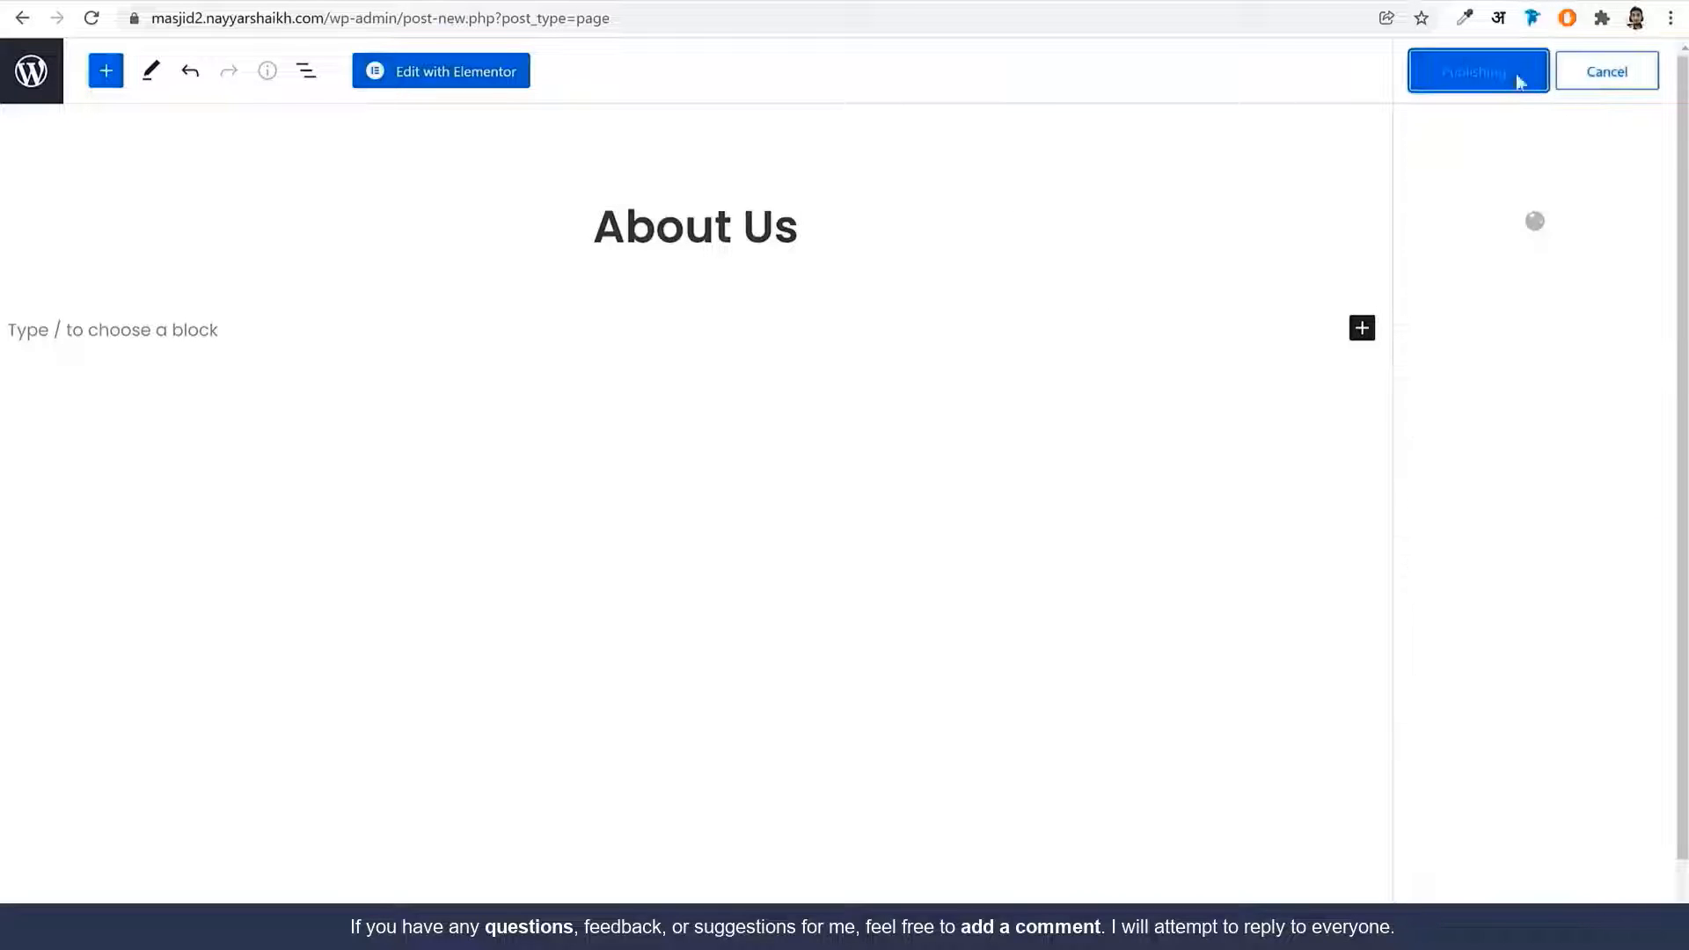
{"action": "left_click", "coordinate": [466, 78]}
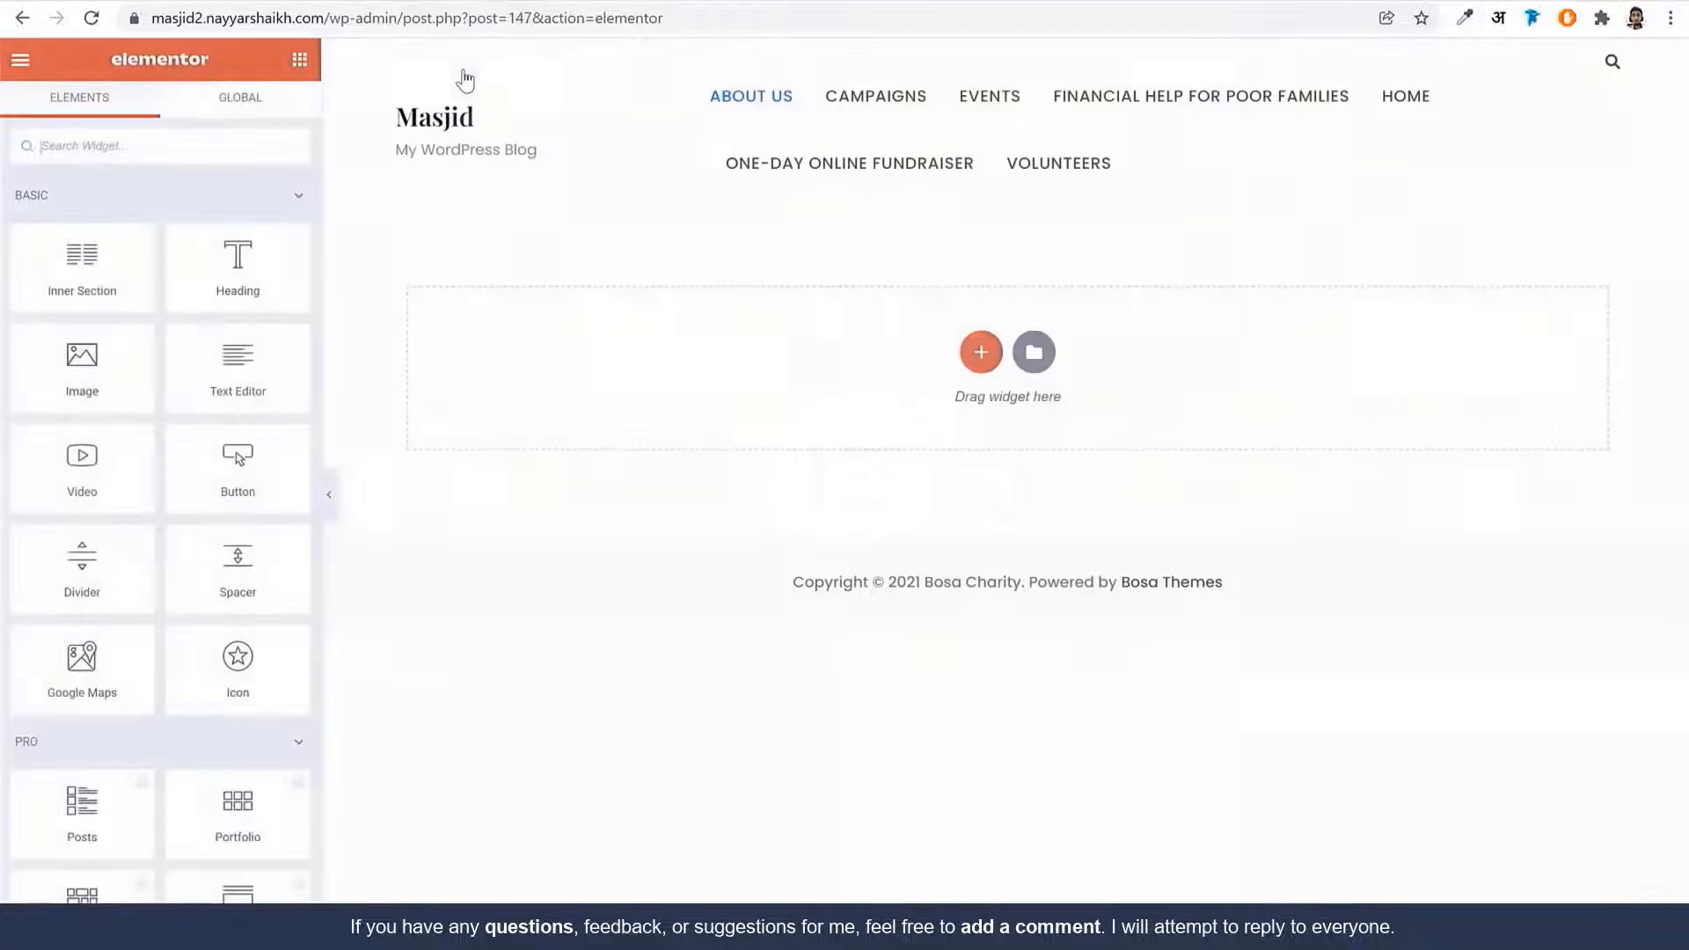
Import the About Us Bosa template file into My Templates and insert it into the page
{"action": "left_click", "coordinate": [1034, 352]}
{"action": "left_click", "coordinate": [937, 105]}
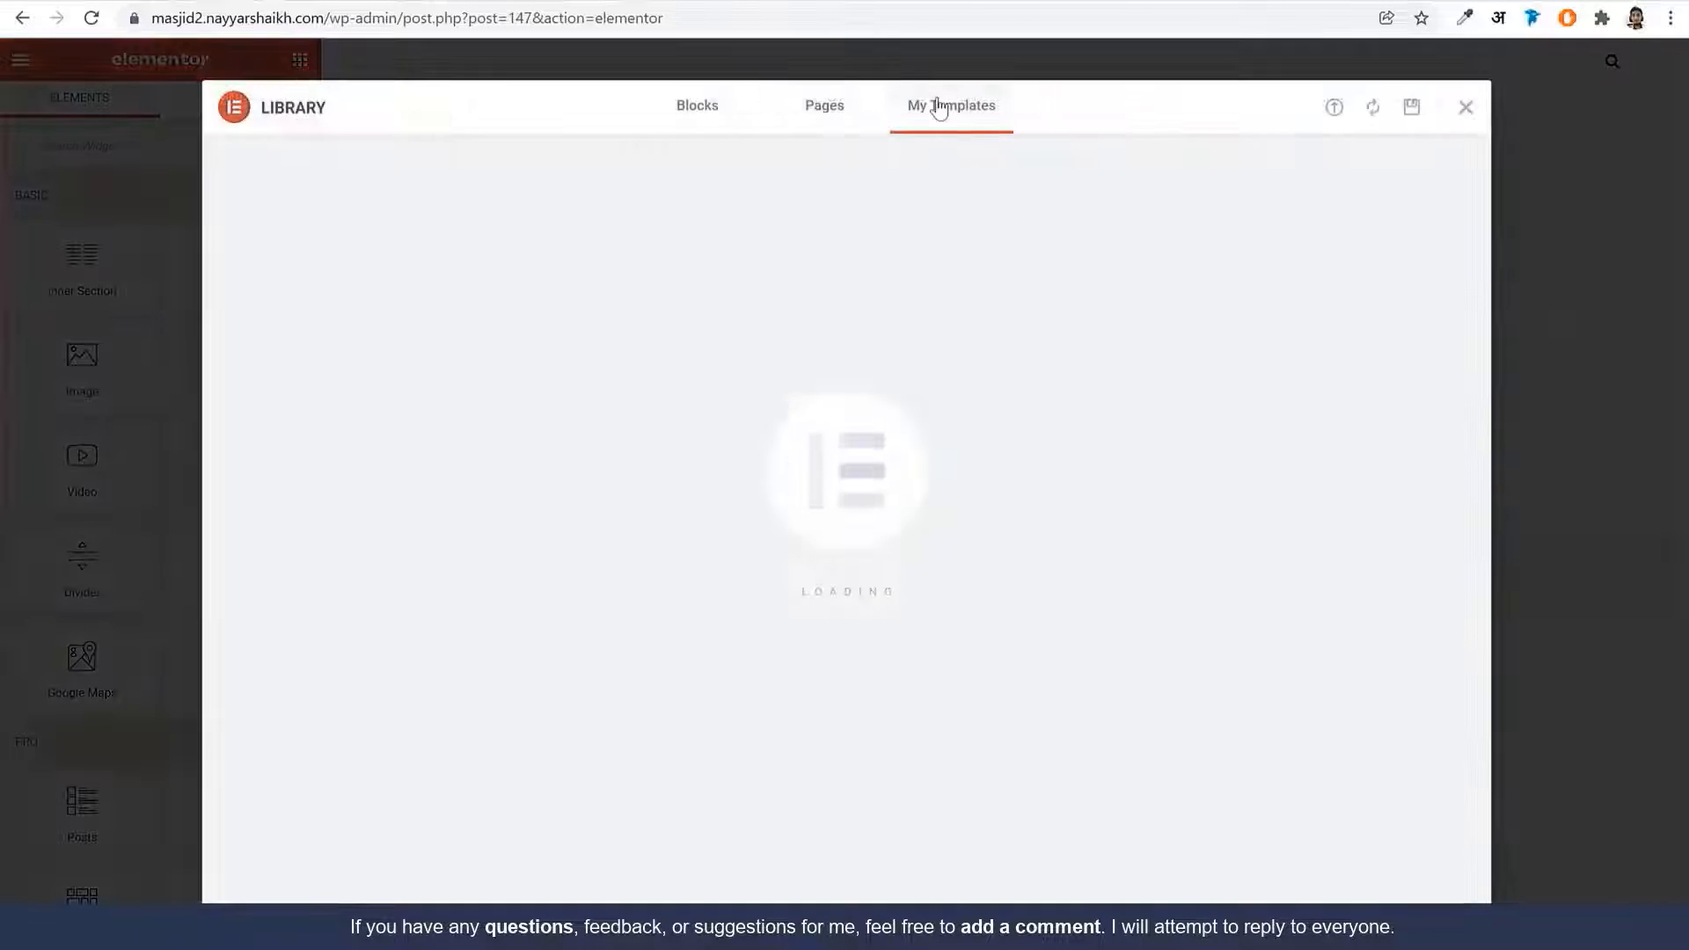
{"action": "left_click", "coordinate": [1336, 109]}
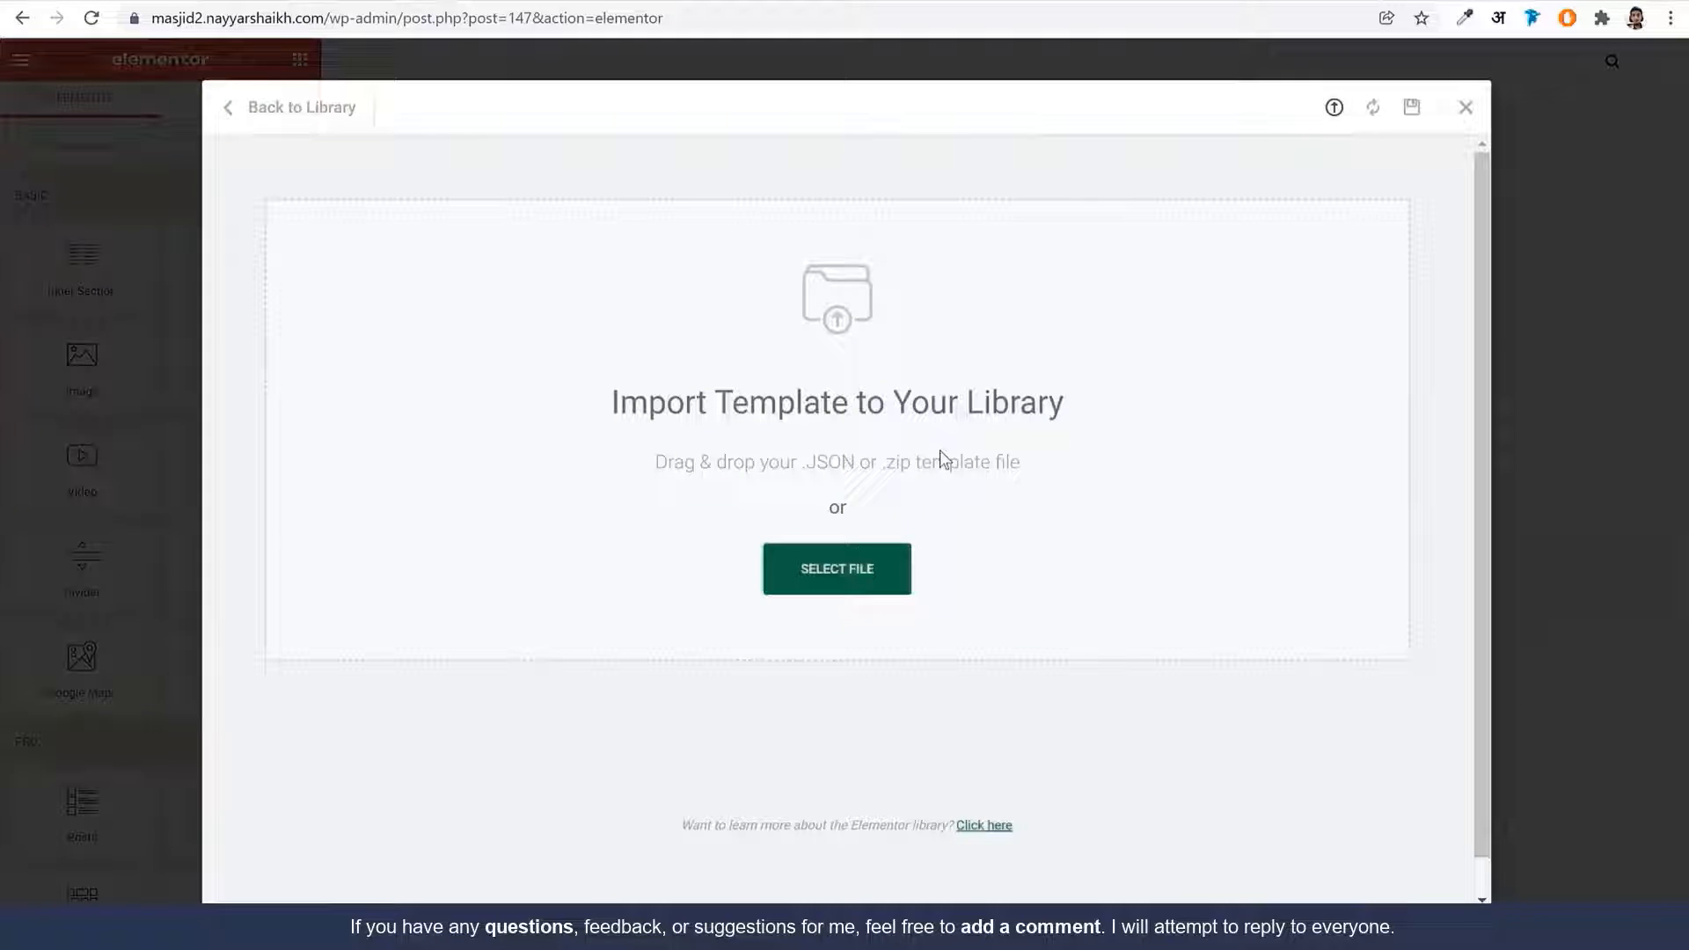
{"action": "left_click", "coordinate": [862, 577]}
{"action": "left_click", "coordinate": [352, 103]}
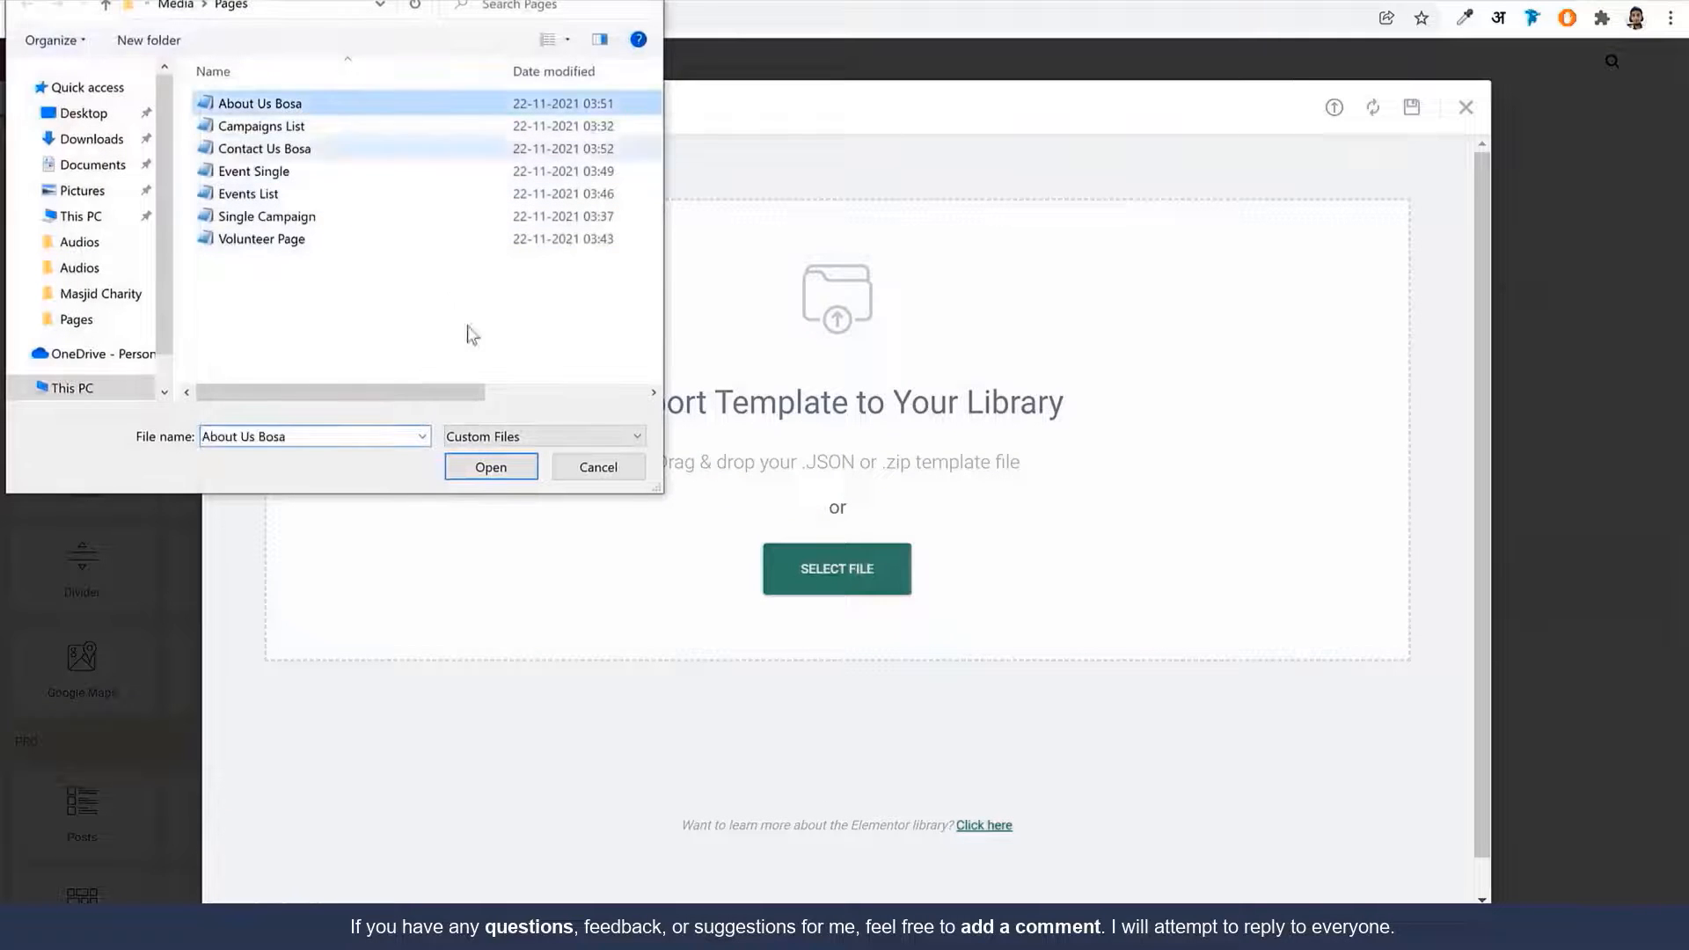
{"action": "left_click", "coordinate": [490, 467]}
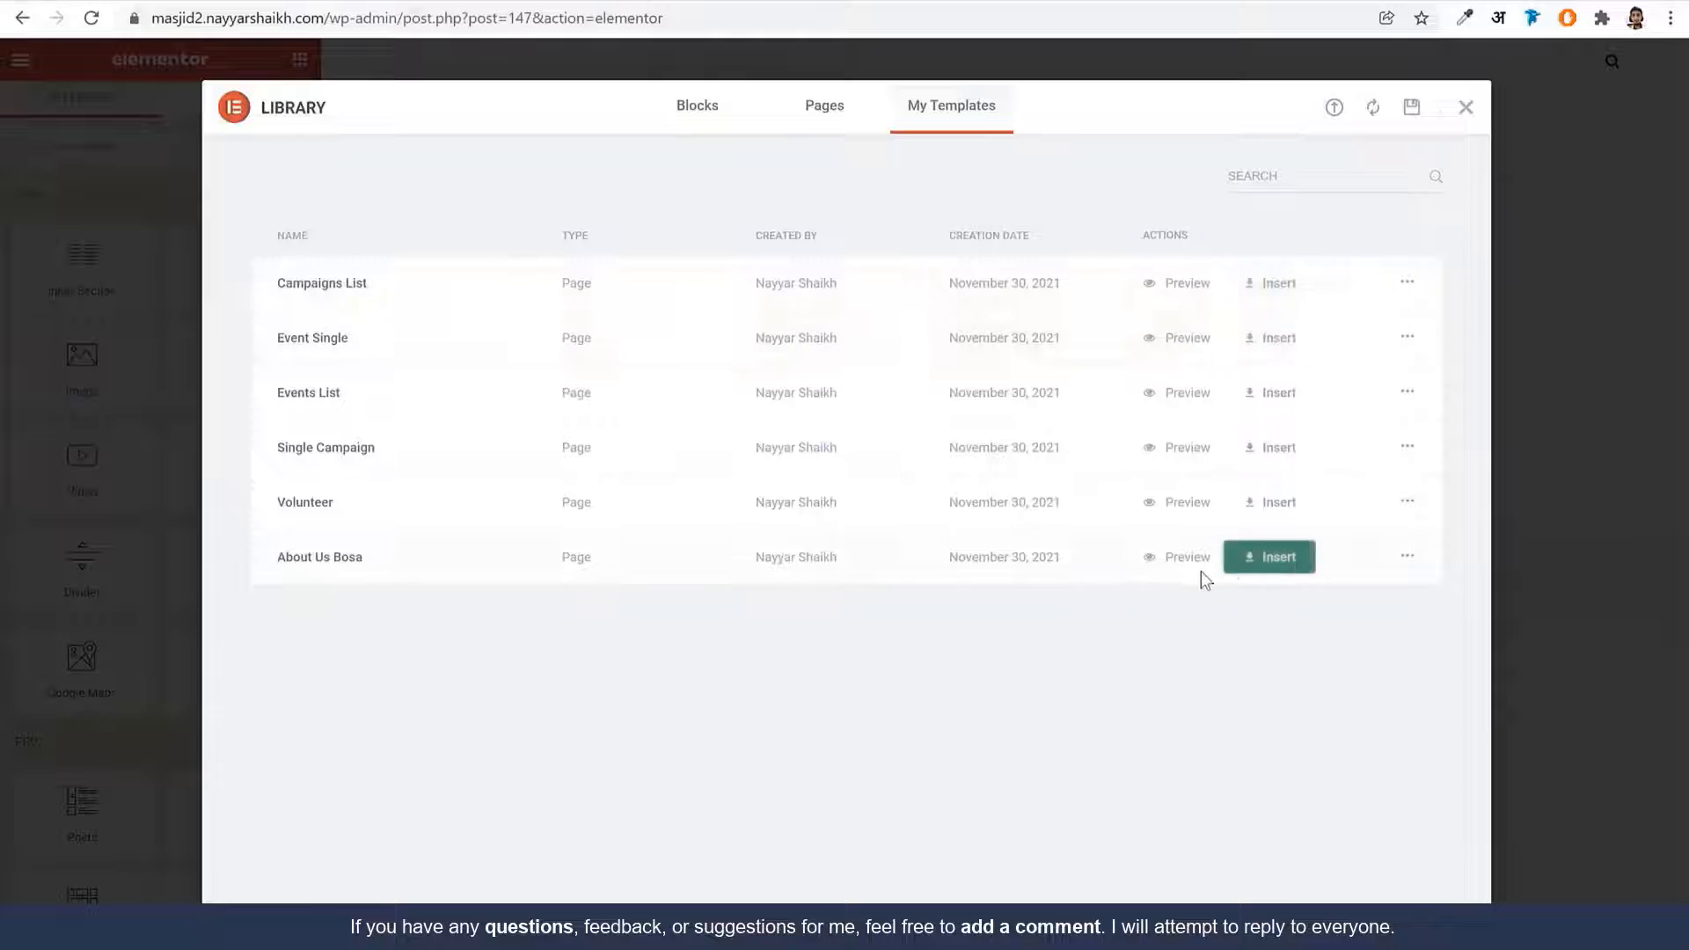
{"action": "left_click", "coordinate": [1262, 560]}
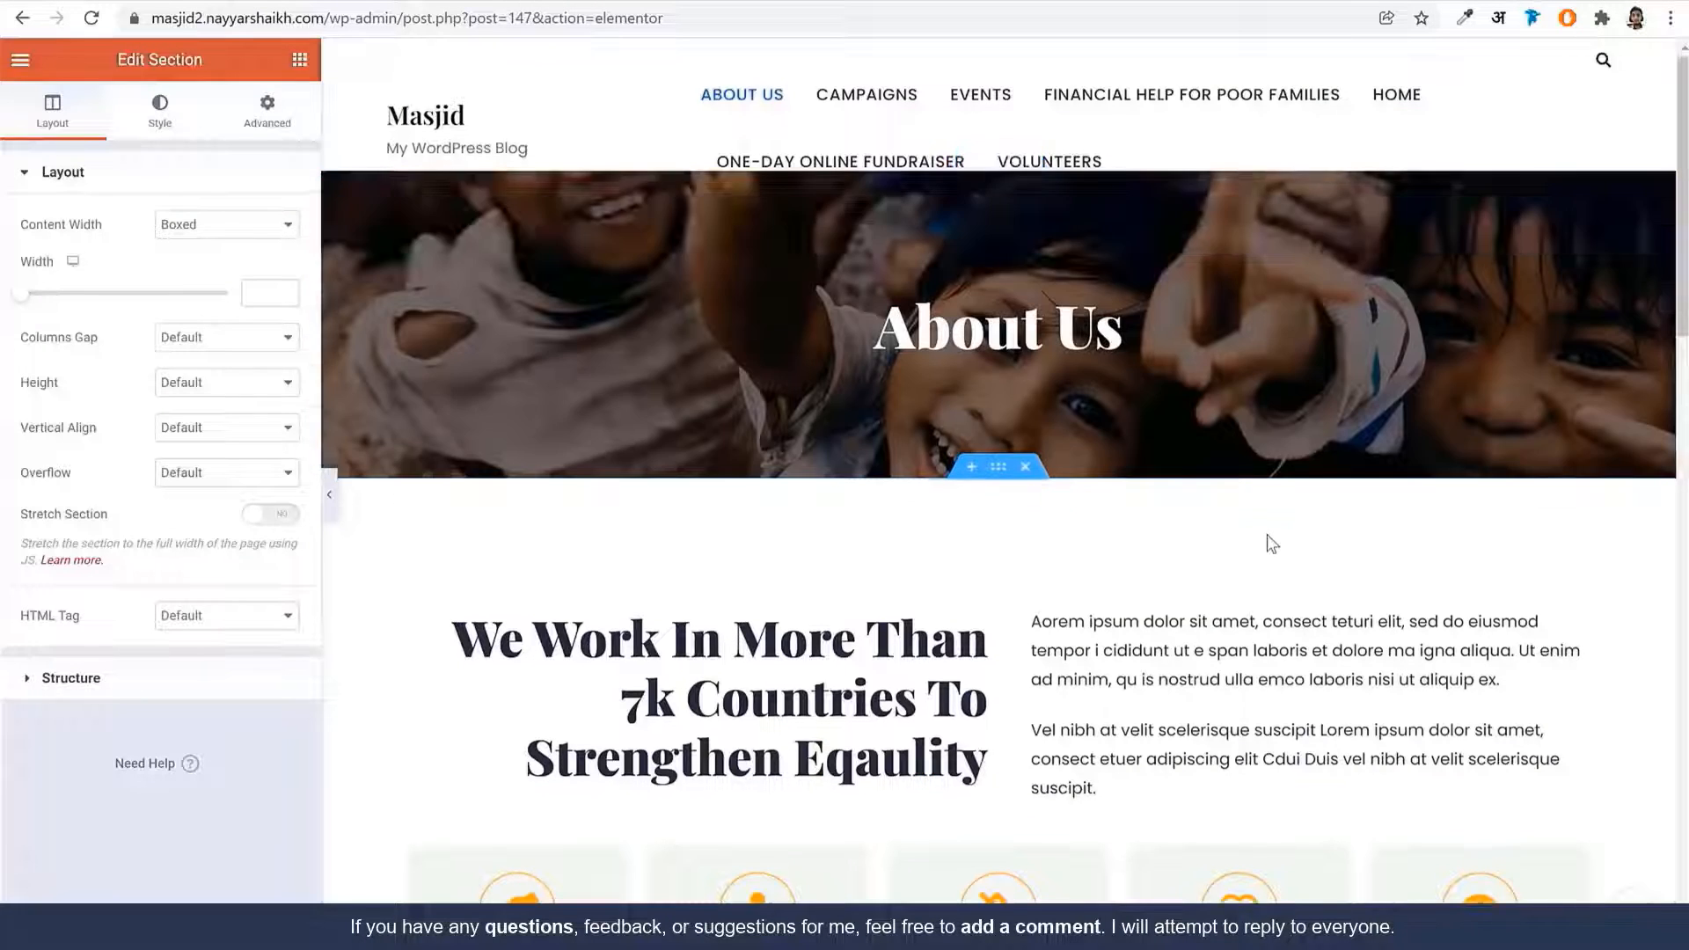
Select the Best Education icon box's title and scroll through the About Us layout
{"action": "scroll", "coordinate": [1143, 541], "scroll_direction": "down", "scroll_amount": 5}
{"action": "left_click", "coordinate": [797, 492]}
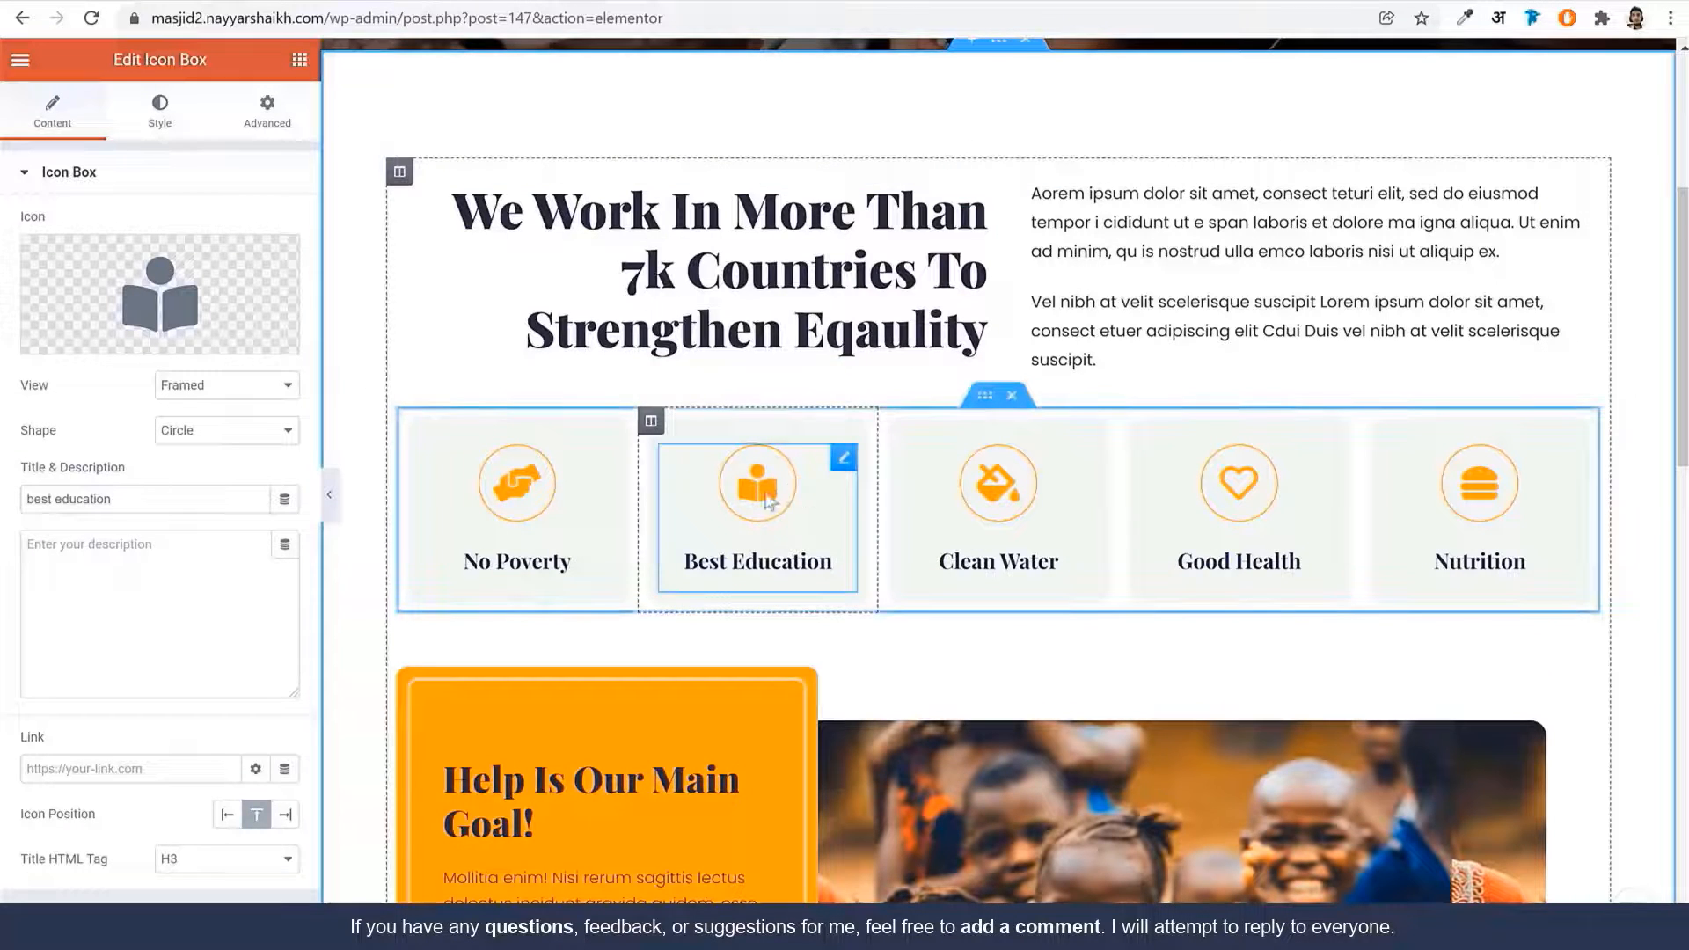
{"action": "triple_click", "coordinate": [141, 498]}
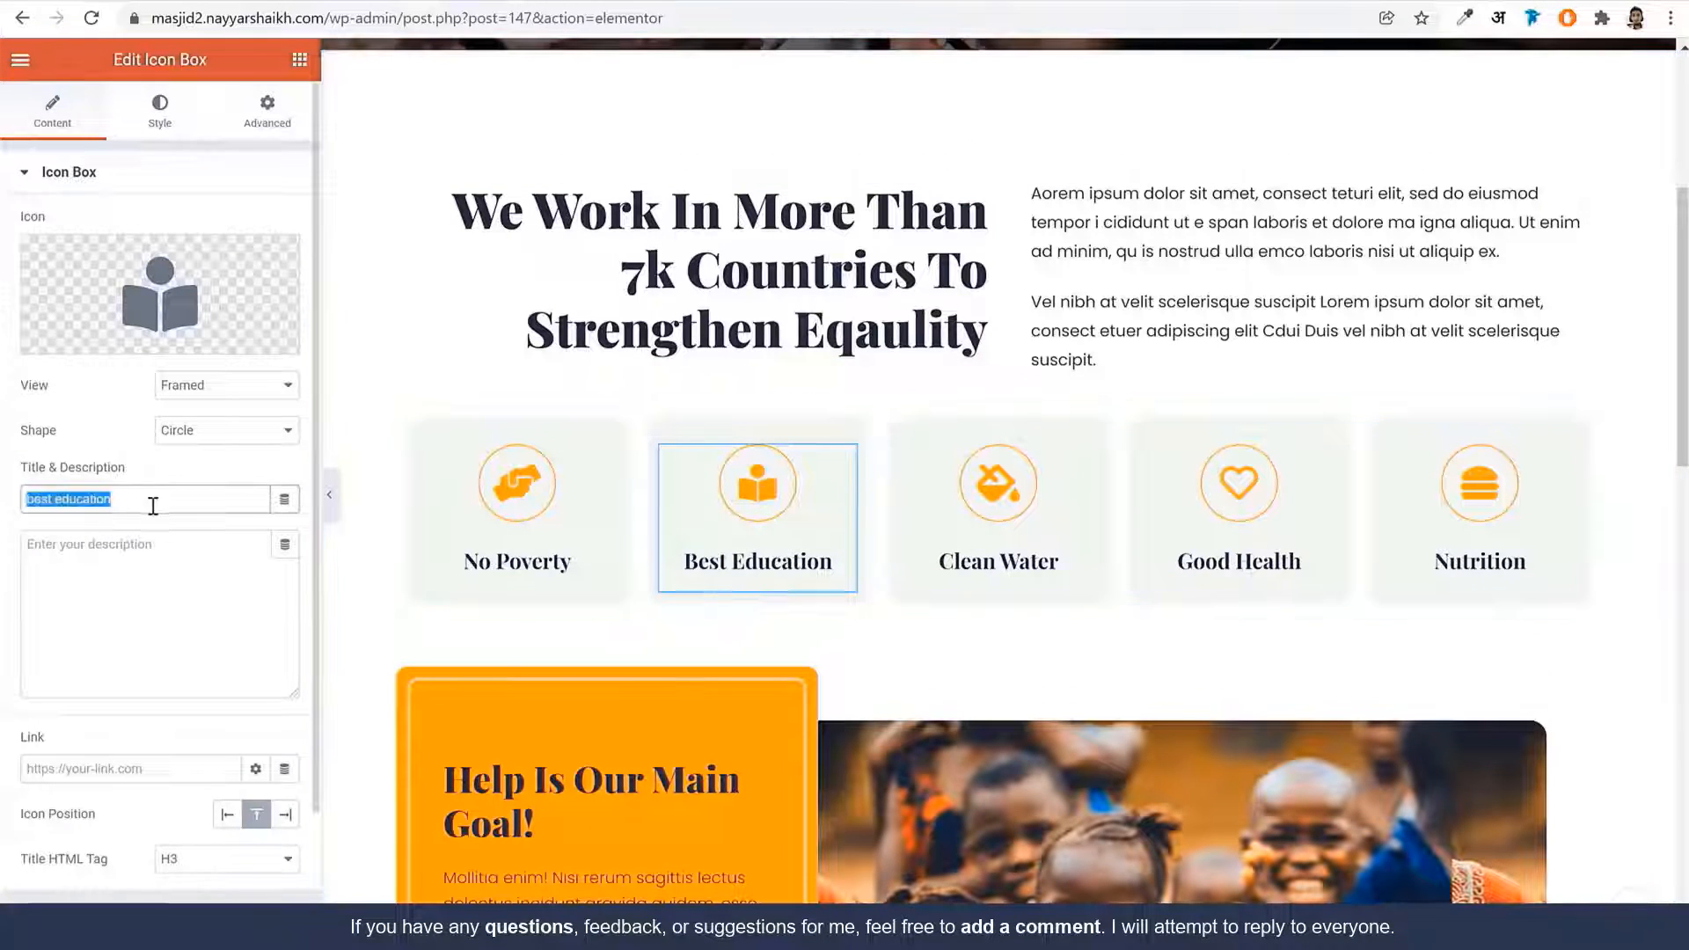
{"action": "scroll", "coordinate": [1164, 636], "scroll_direction": "down", "scroll_amount": 6}
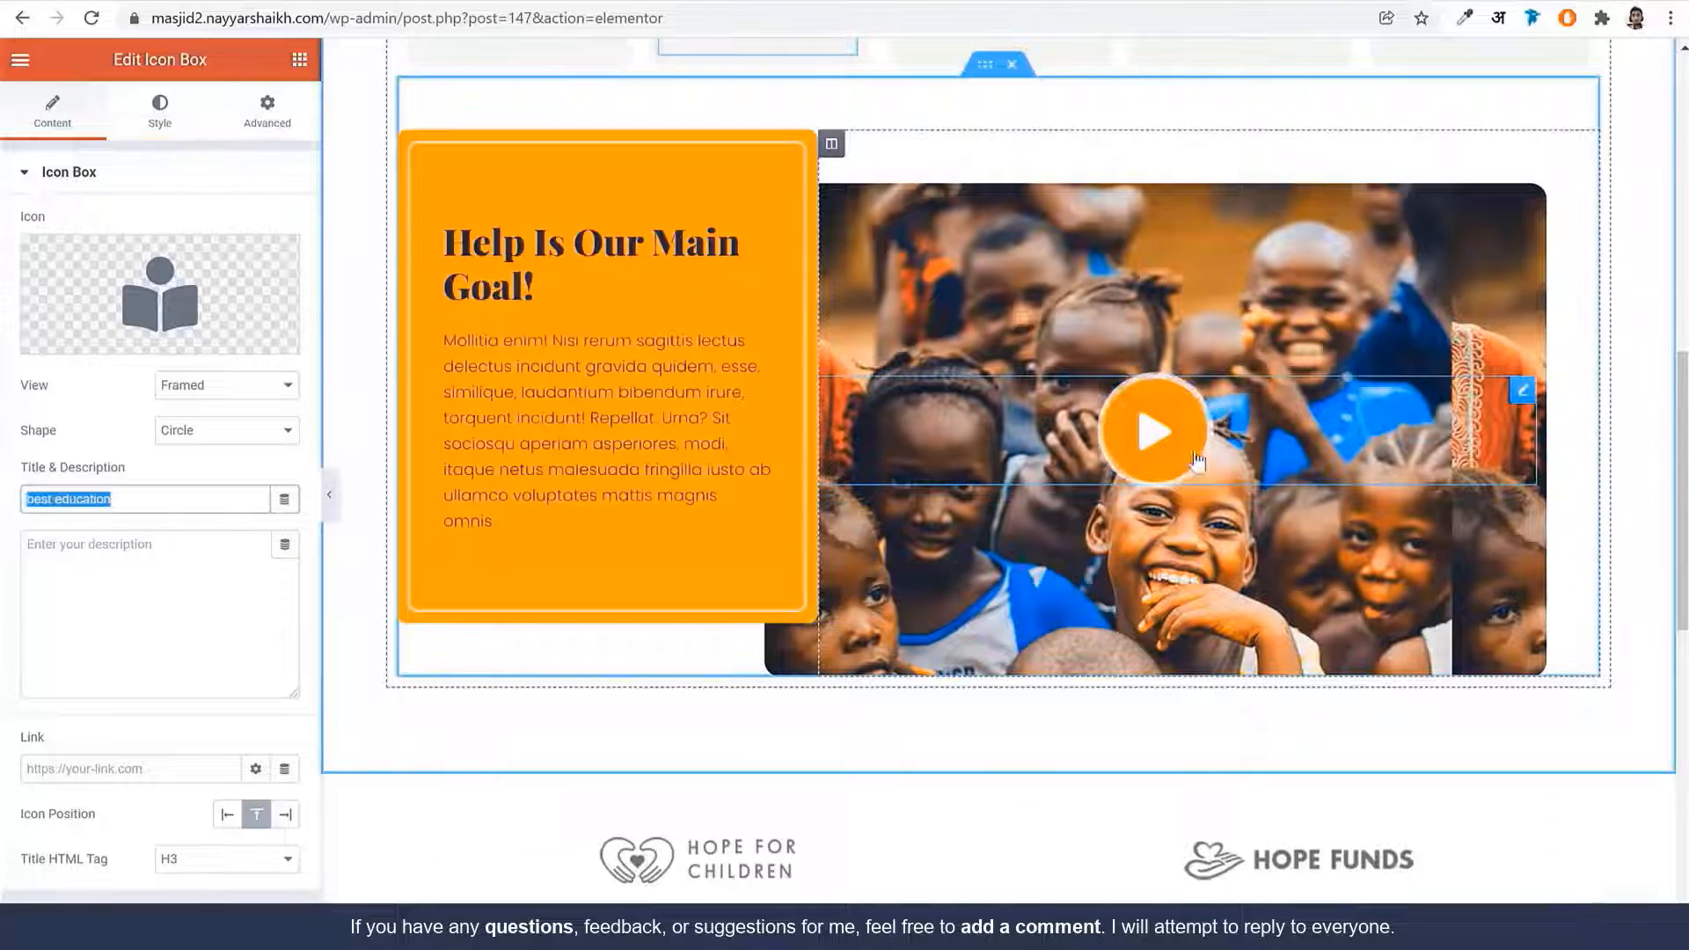
{"action": "scroll", "coordinate": [1329, 611], "scroll_direction": "down", "scroll_amount": 11}
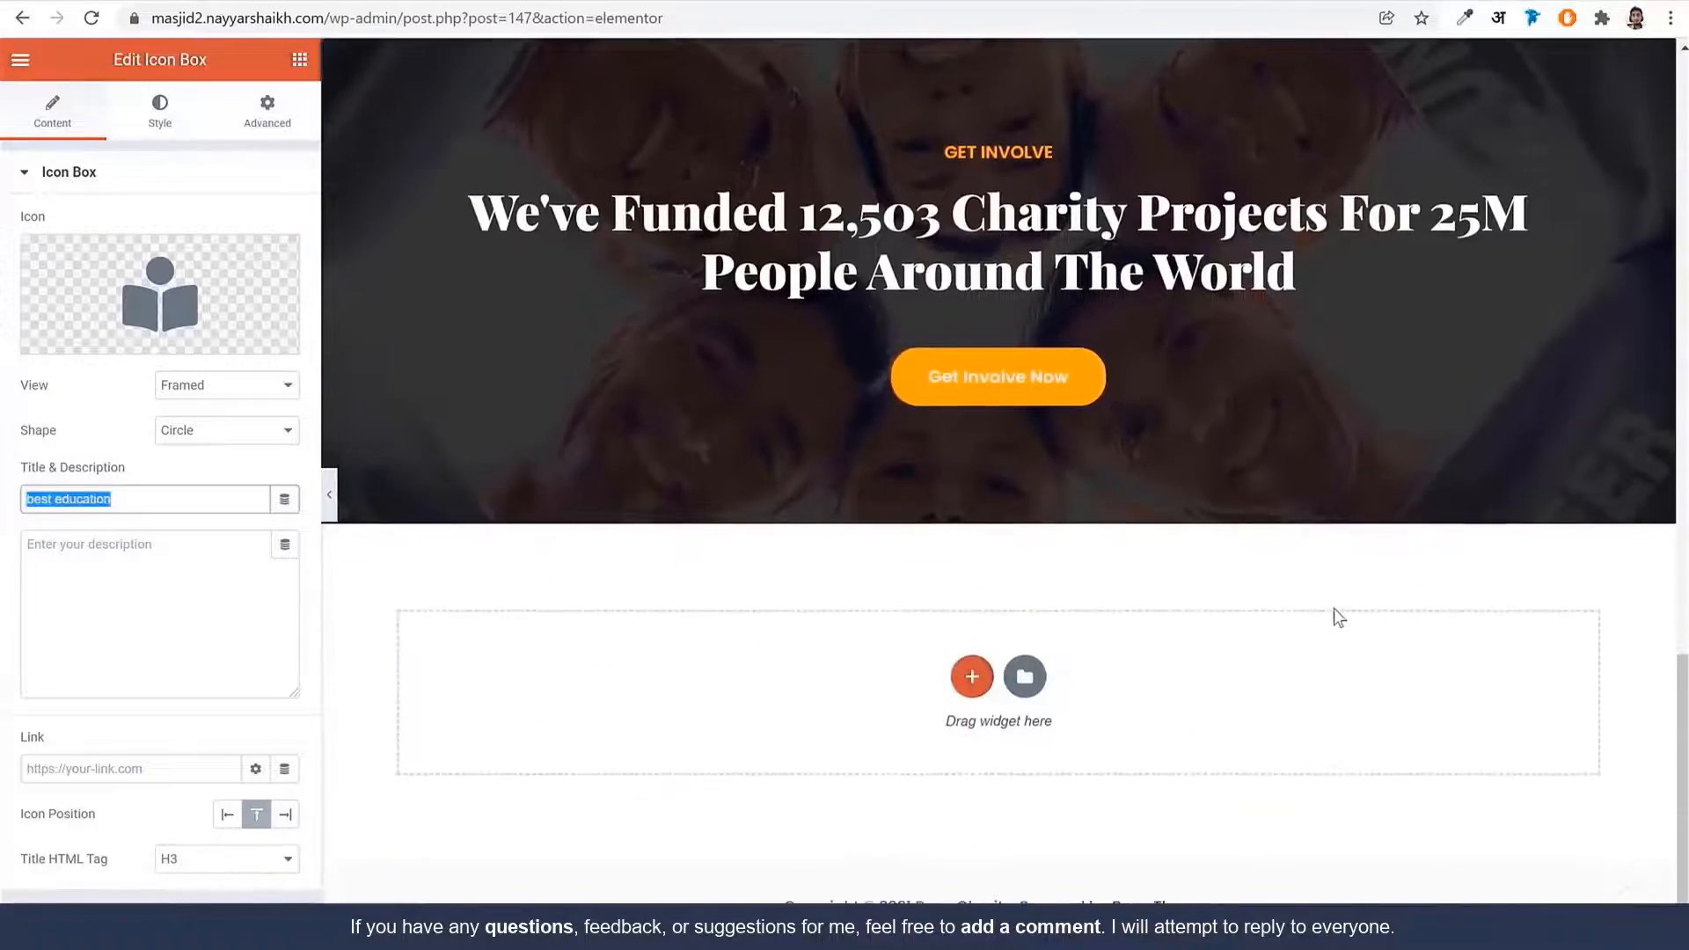
{"action": "scroll", "coordinate": [1336, 613], "scroll_direction": "up", "scroll_amount": 13}
{"action": "scroll", "coordinate": [1337, 609], "scroll_direction": "up", "scroll_amount": 9}
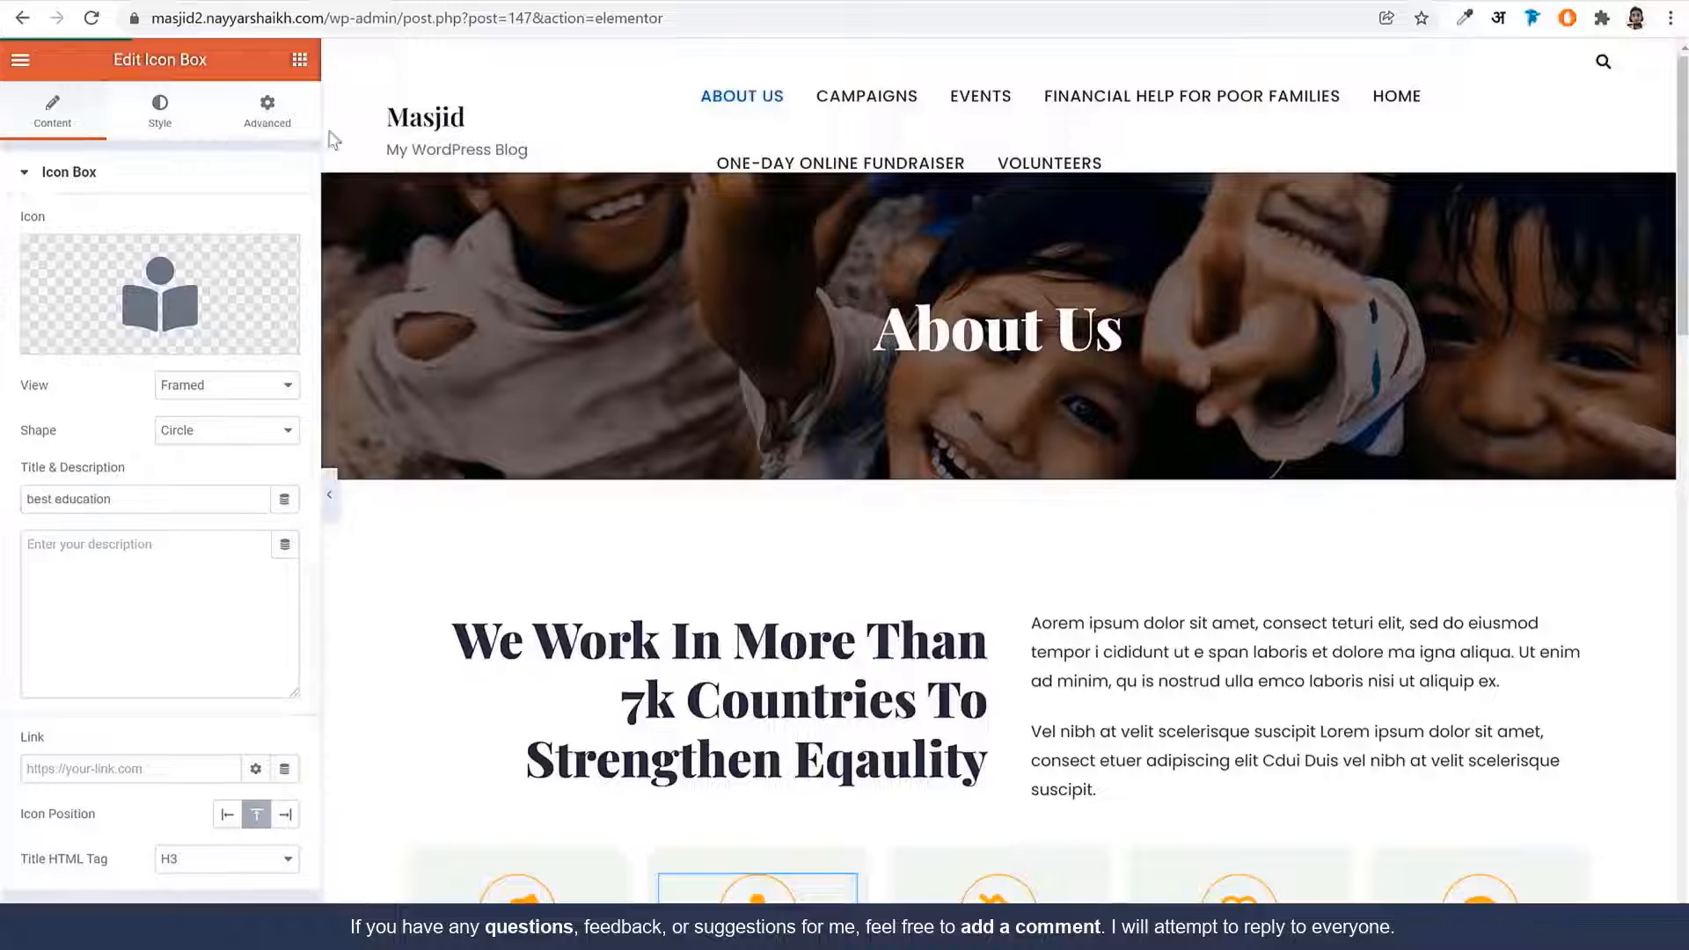
{"action": "left_click_drag", "start_coordinate": [392, 18], "coordinate": [1351, 75]}
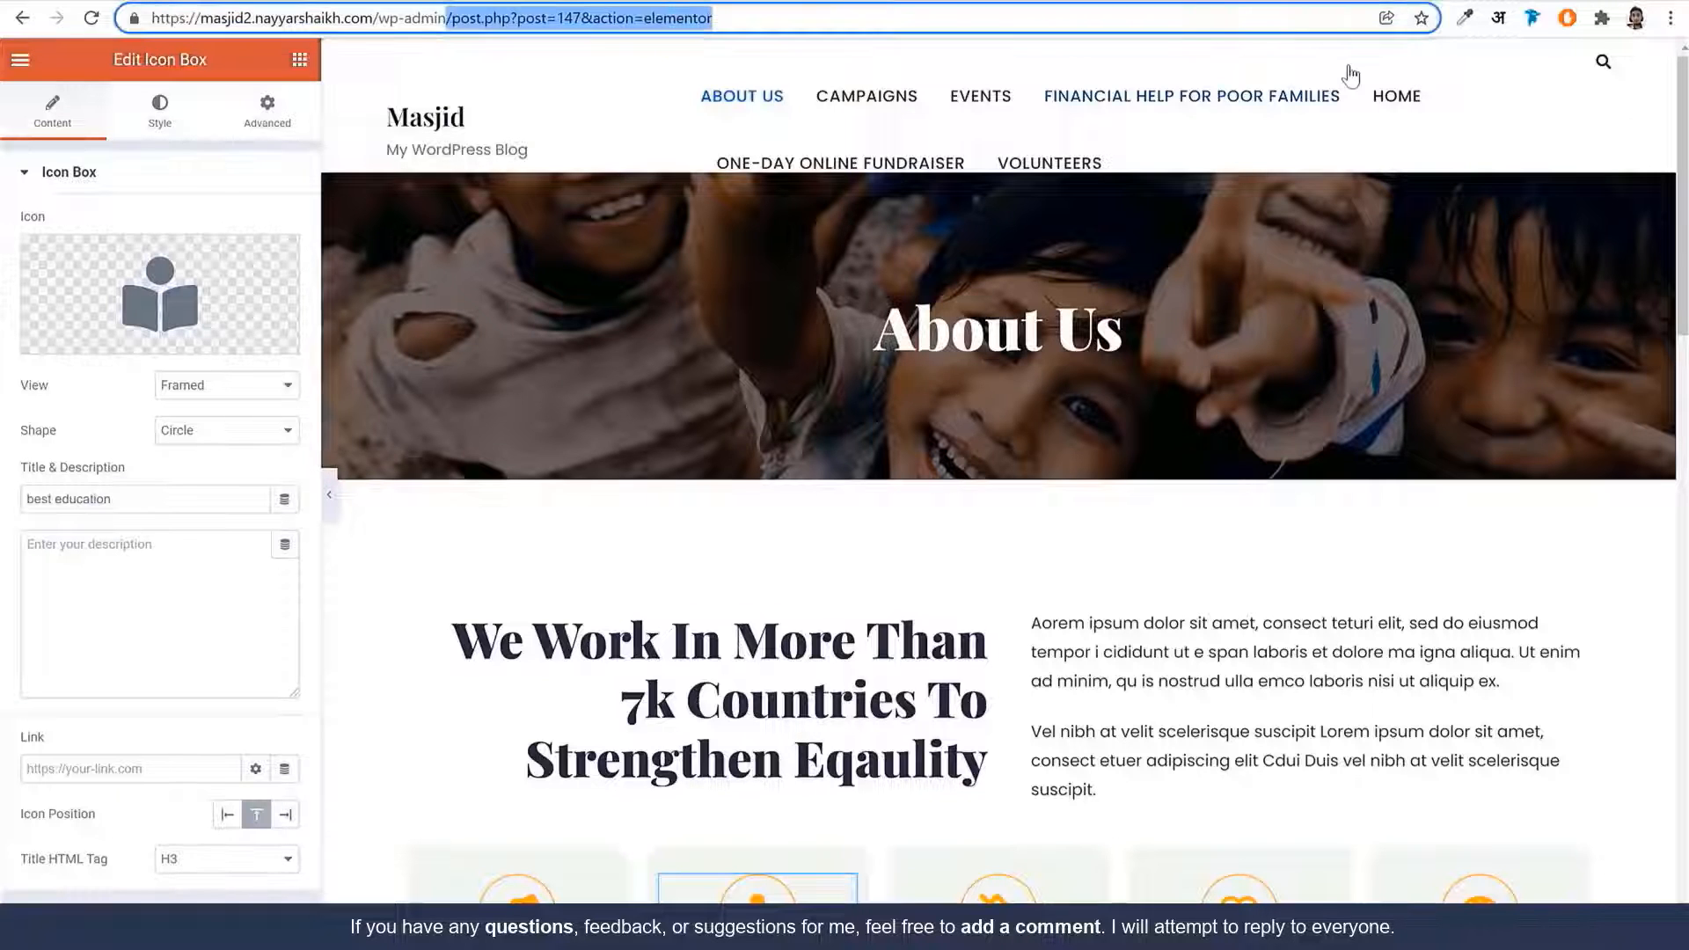
Create a 'Contact' page with the Elementor Full Width template, publish it, and open it in Elementor
{"action": "key", "text": "BackSpace"}
{"action": "key", "text": "Return"}
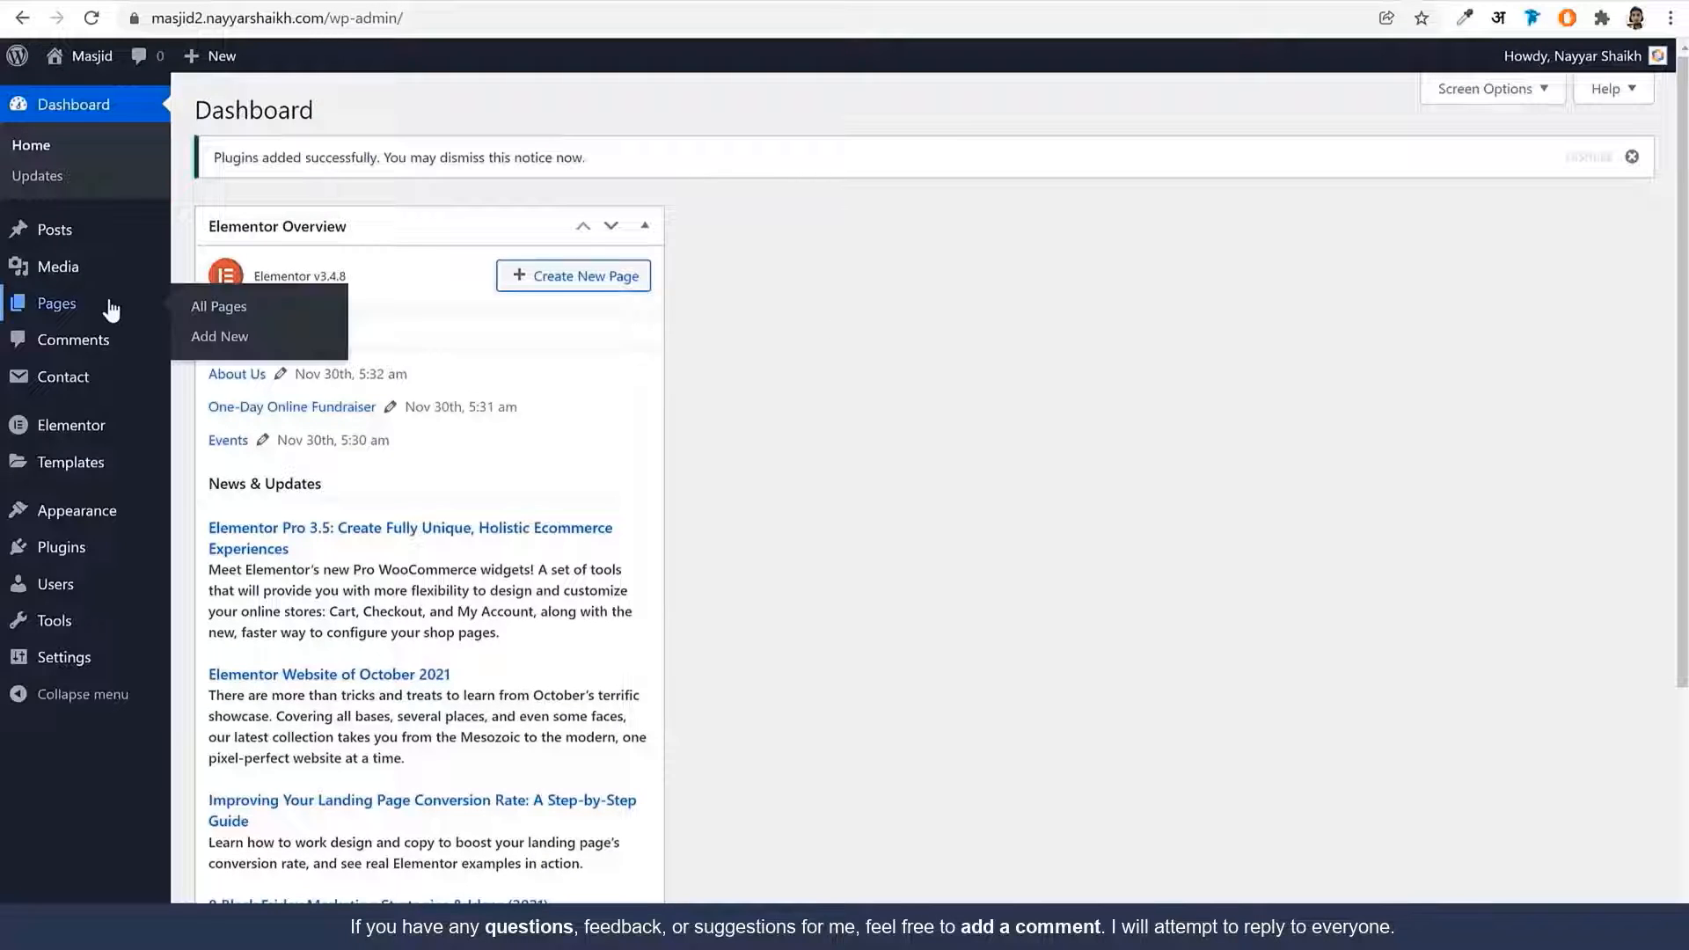
{"action": "left_click", "coordinate": [110, 310]}
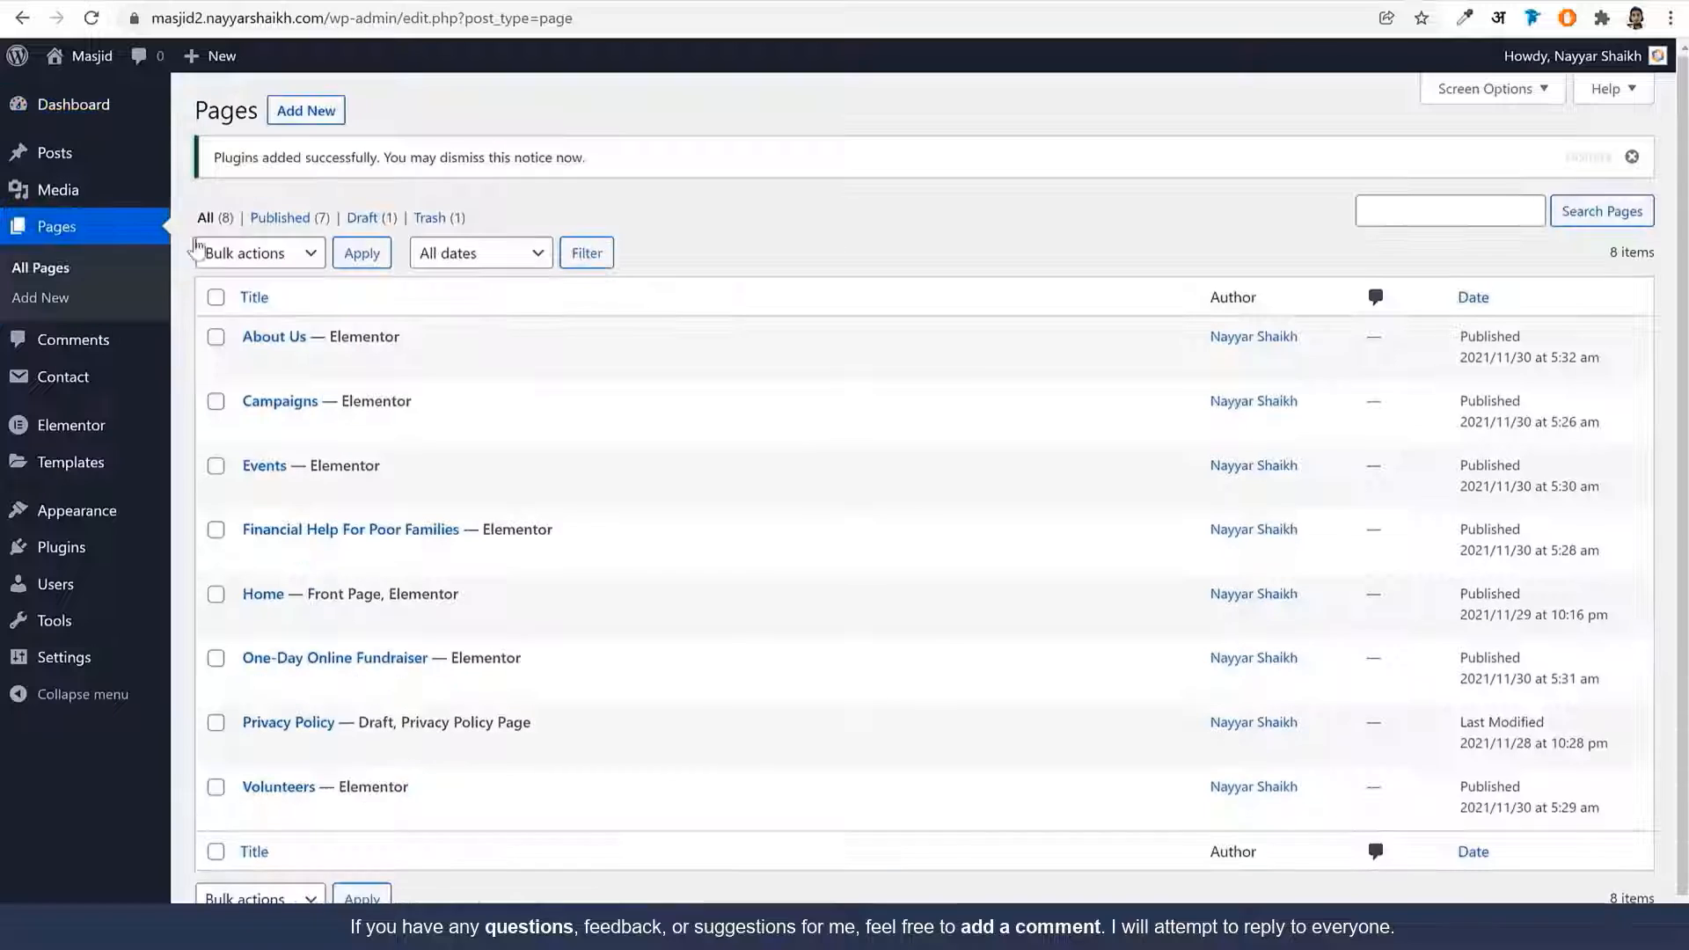
{"action": "left_click", "coordinate": [314, 109]}
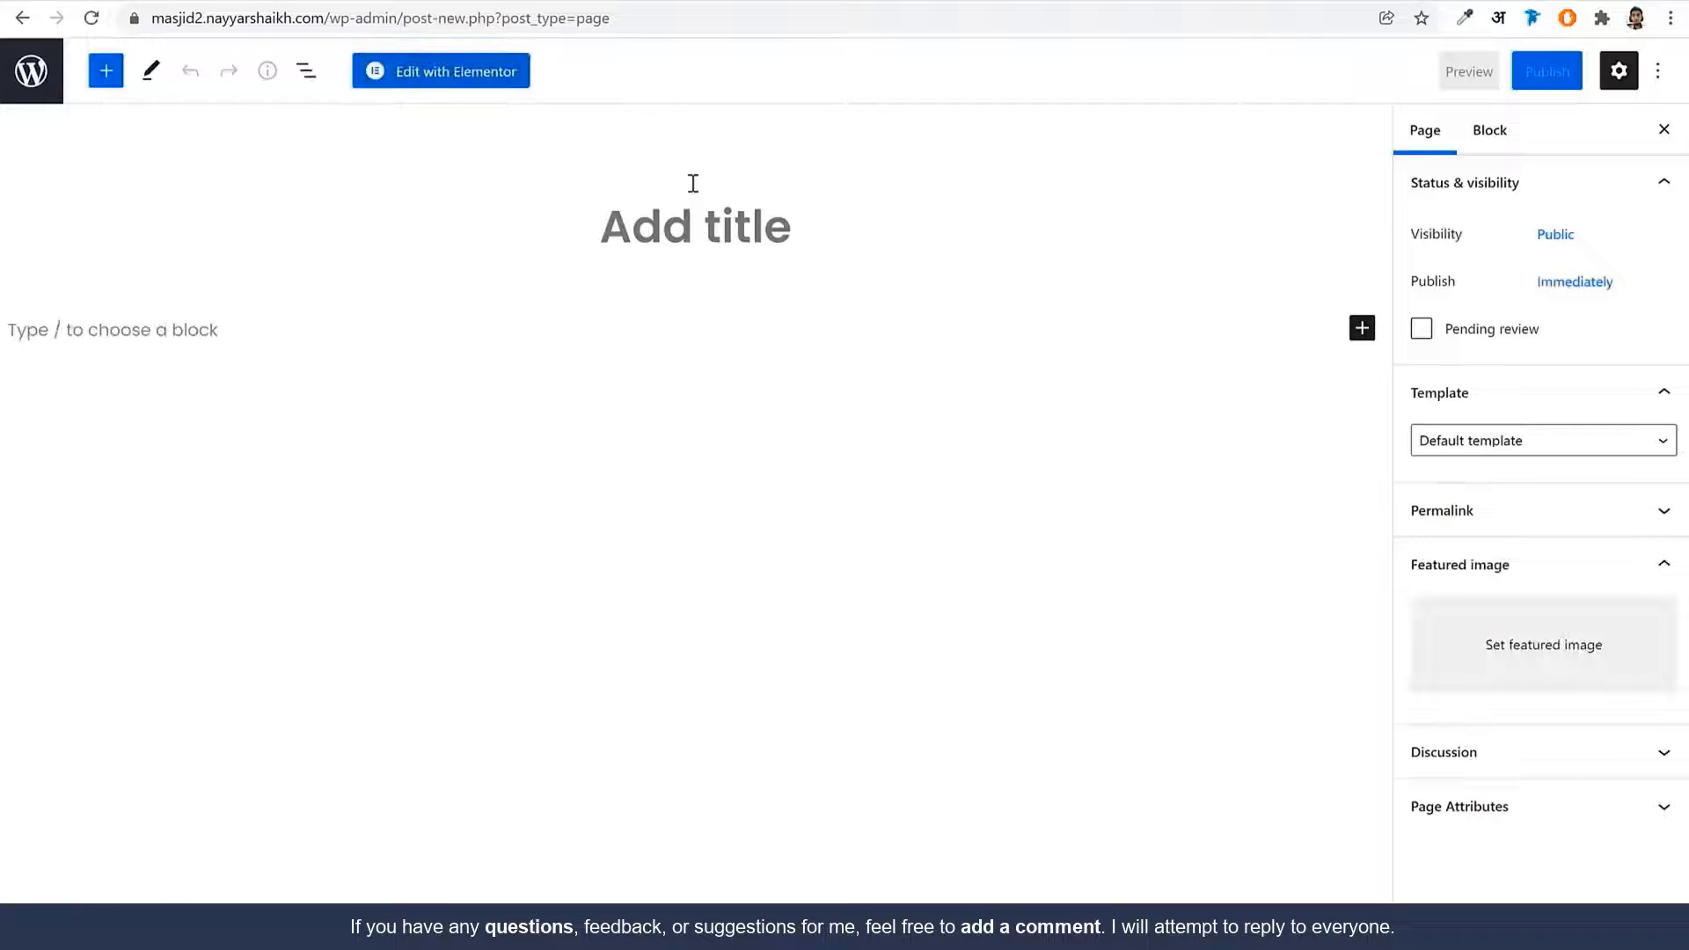
{"action": "left_click", "coordinate": [695, 183]}
{"action": "type", "text": "Contact"}
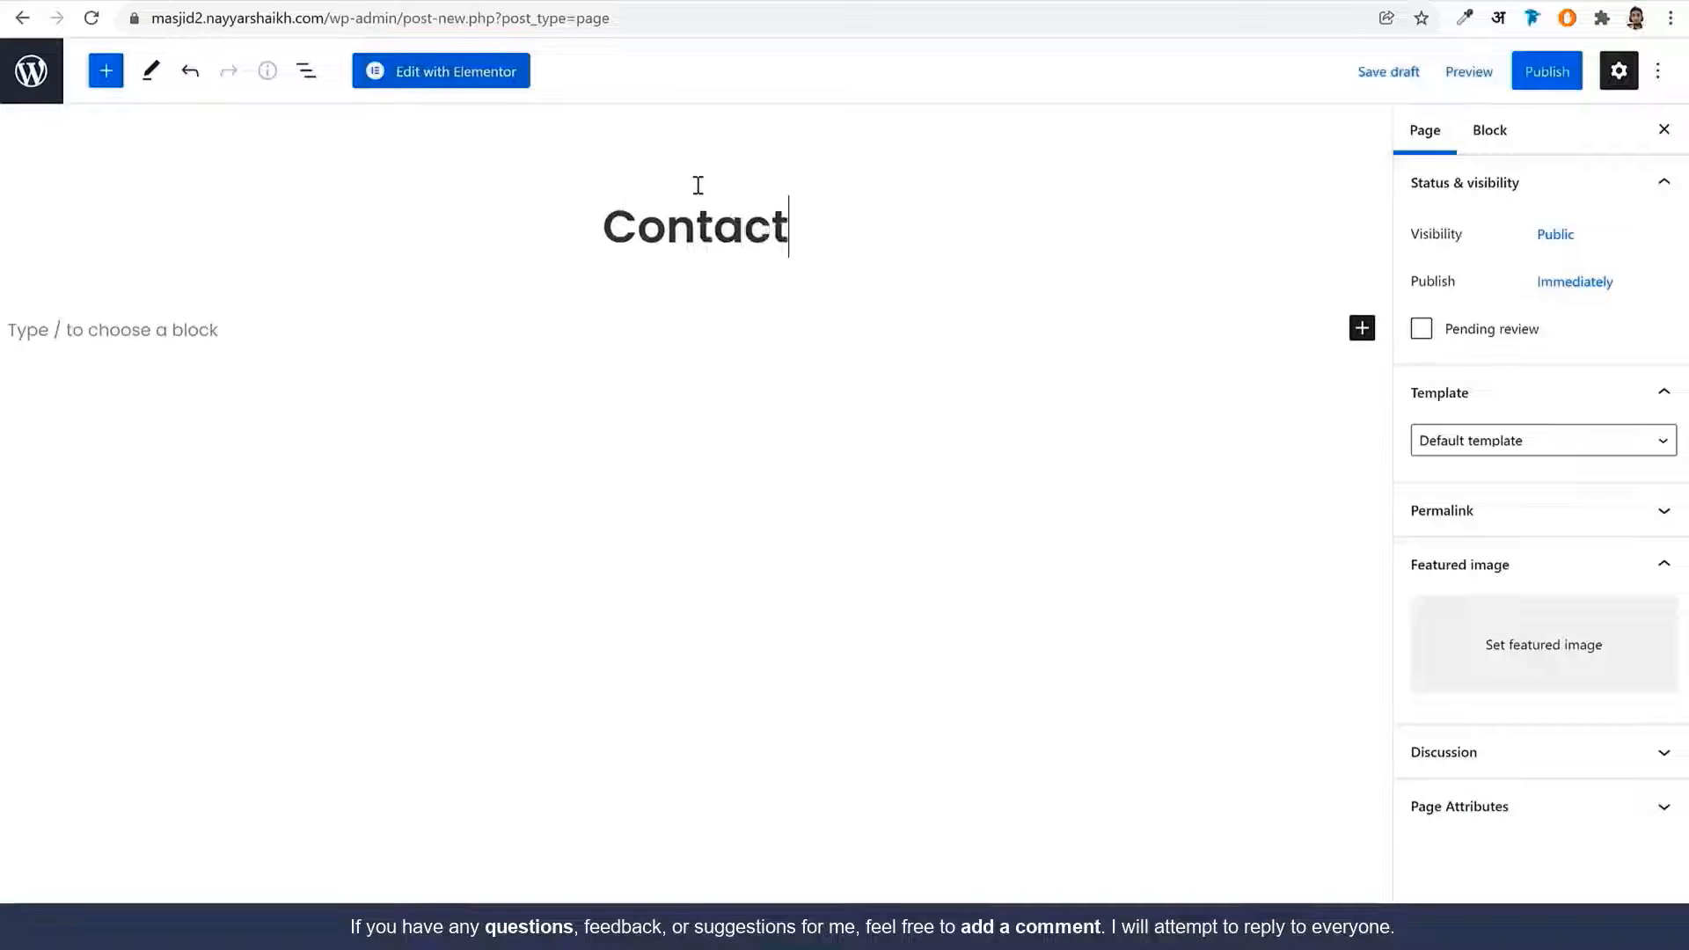
{"action": "left_click", "coordinate": [1575, 445]}
{"action": "left_click", "coordinate": [1541, 510]}
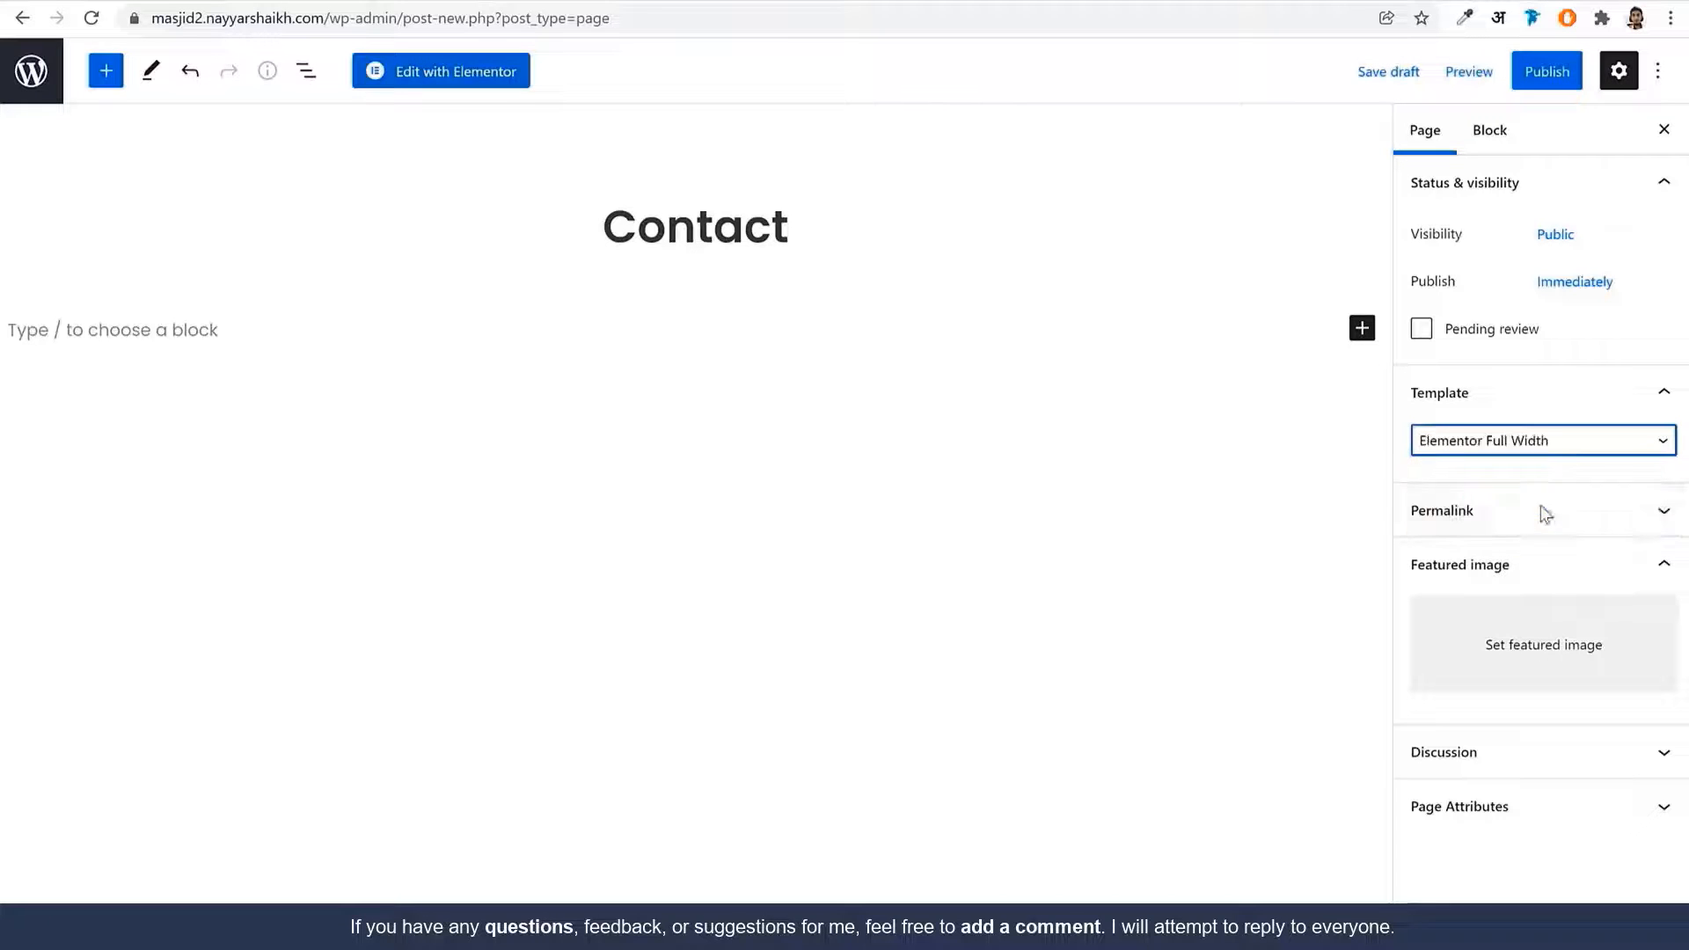
{"action": "left_click", "coordinate": [1546, 71]}
{"action": "left_click", "coordinate": [1519, 68]}
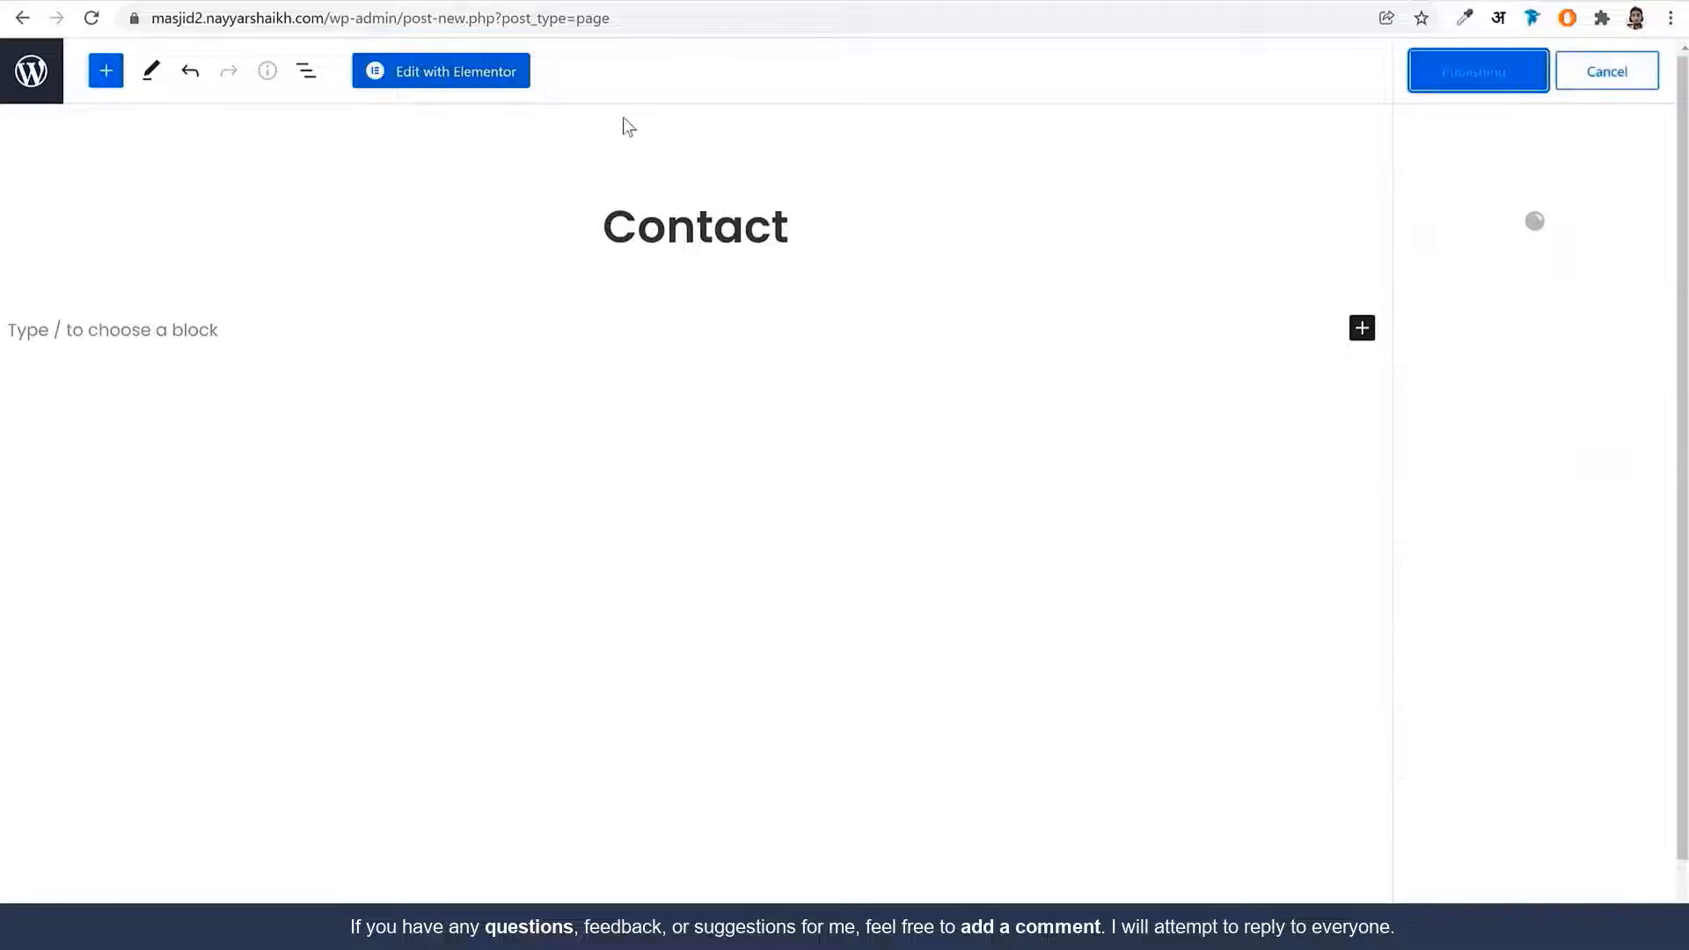
{"action": "left_click", "coordinate": [445, 79]}
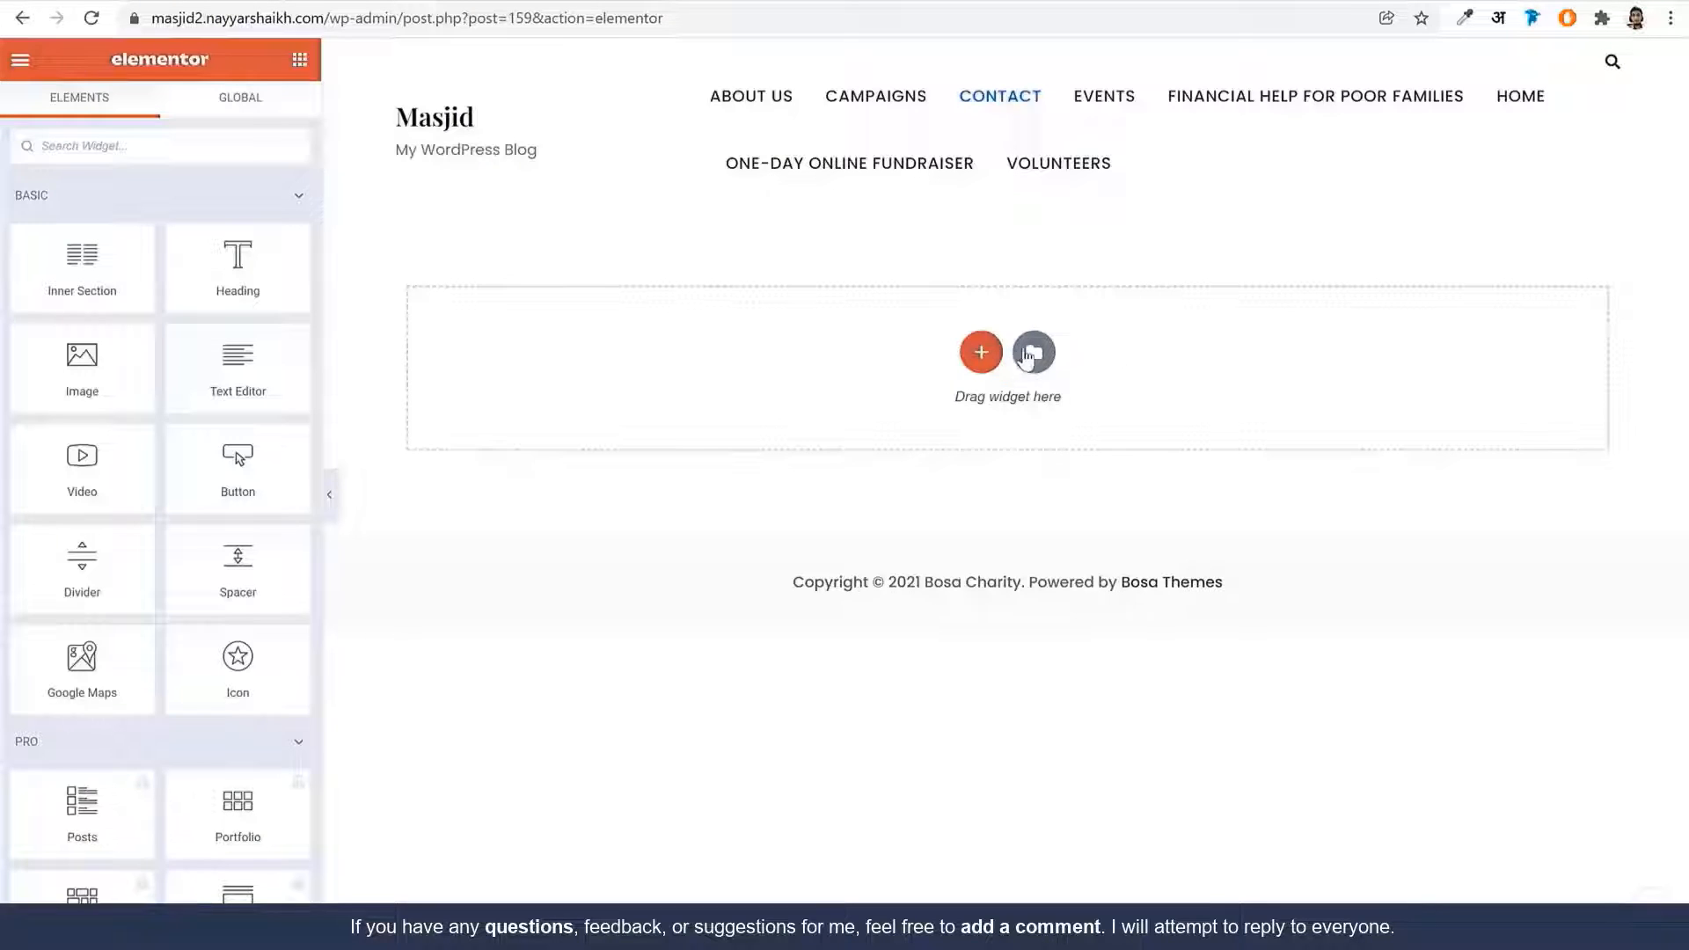
Import the Contact Us Bosa template file into My Templates and insert it into the Contact page
{"action": "left_click", "coordinate": [1029, 354]}
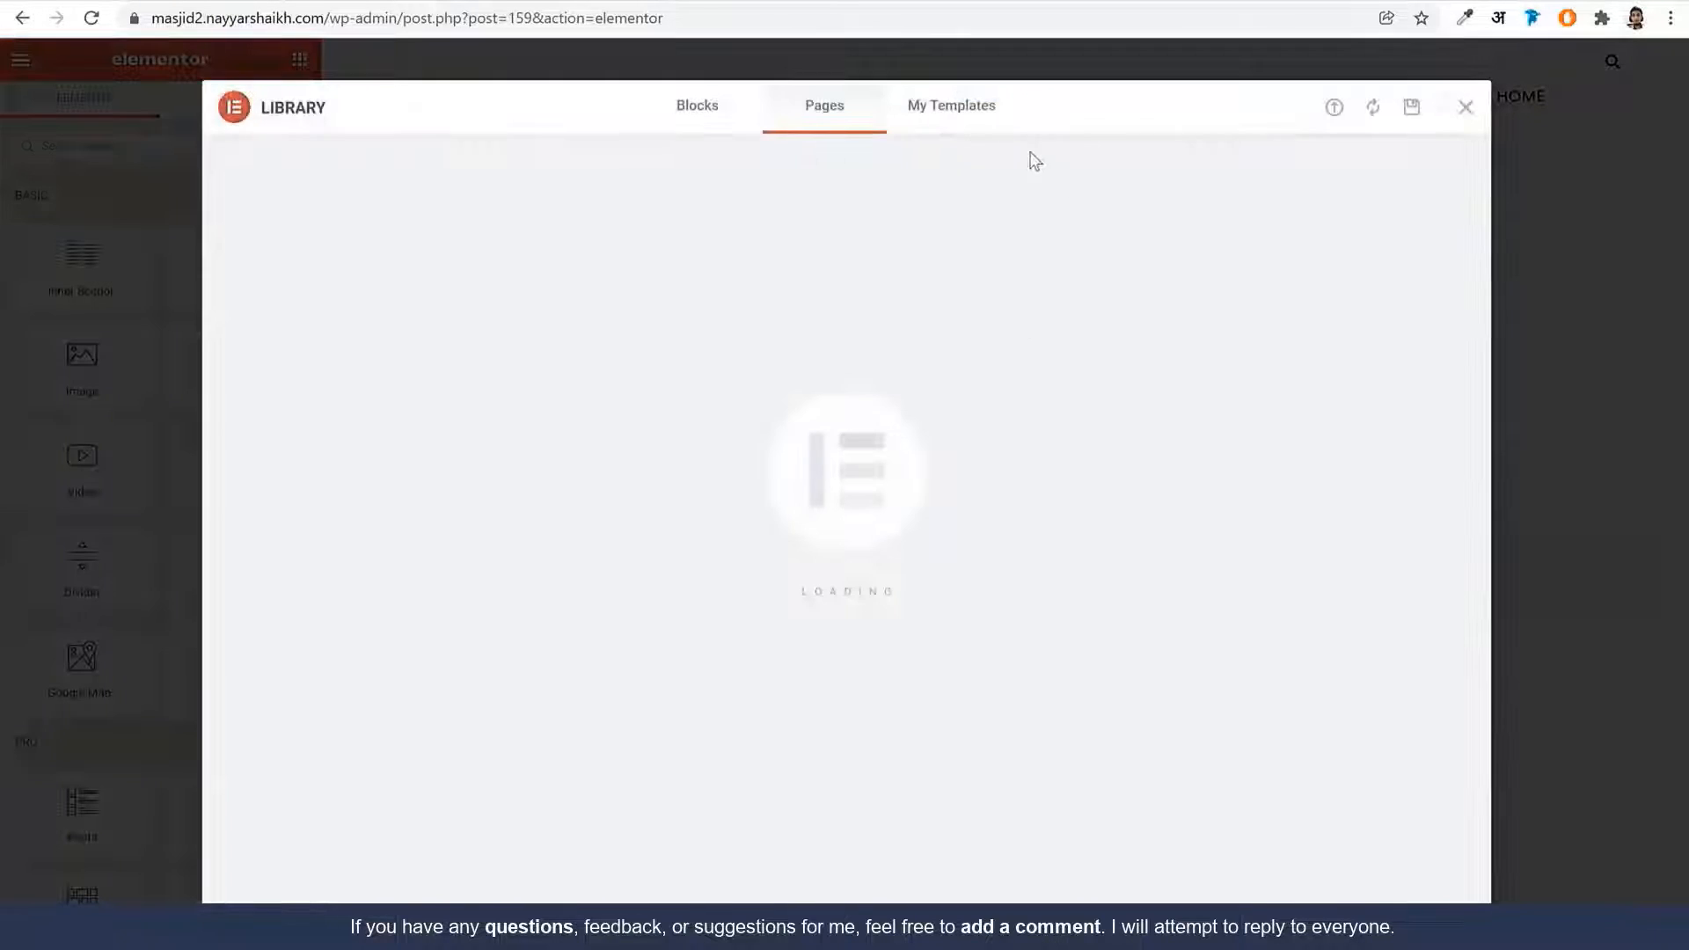
{"action": "left_click", "coordinate": [953, 110]}
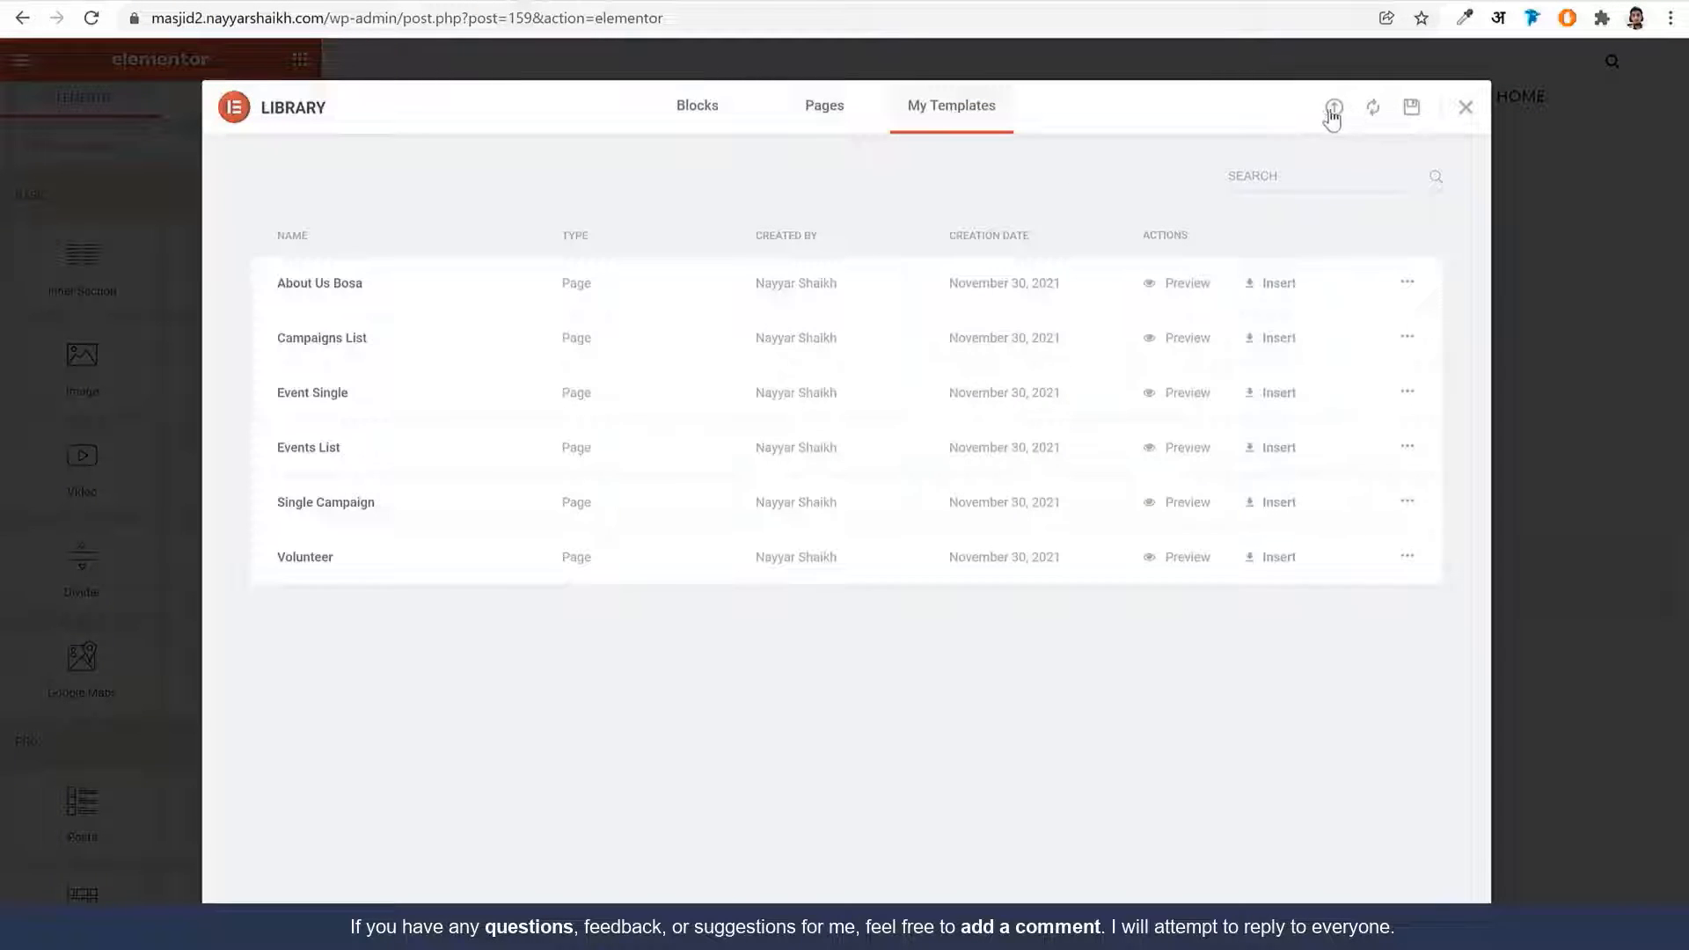
{"action": "left_click", "coordinate": [1334, 109]}
{"action": "left_click", "coordinate": [873, 573]}
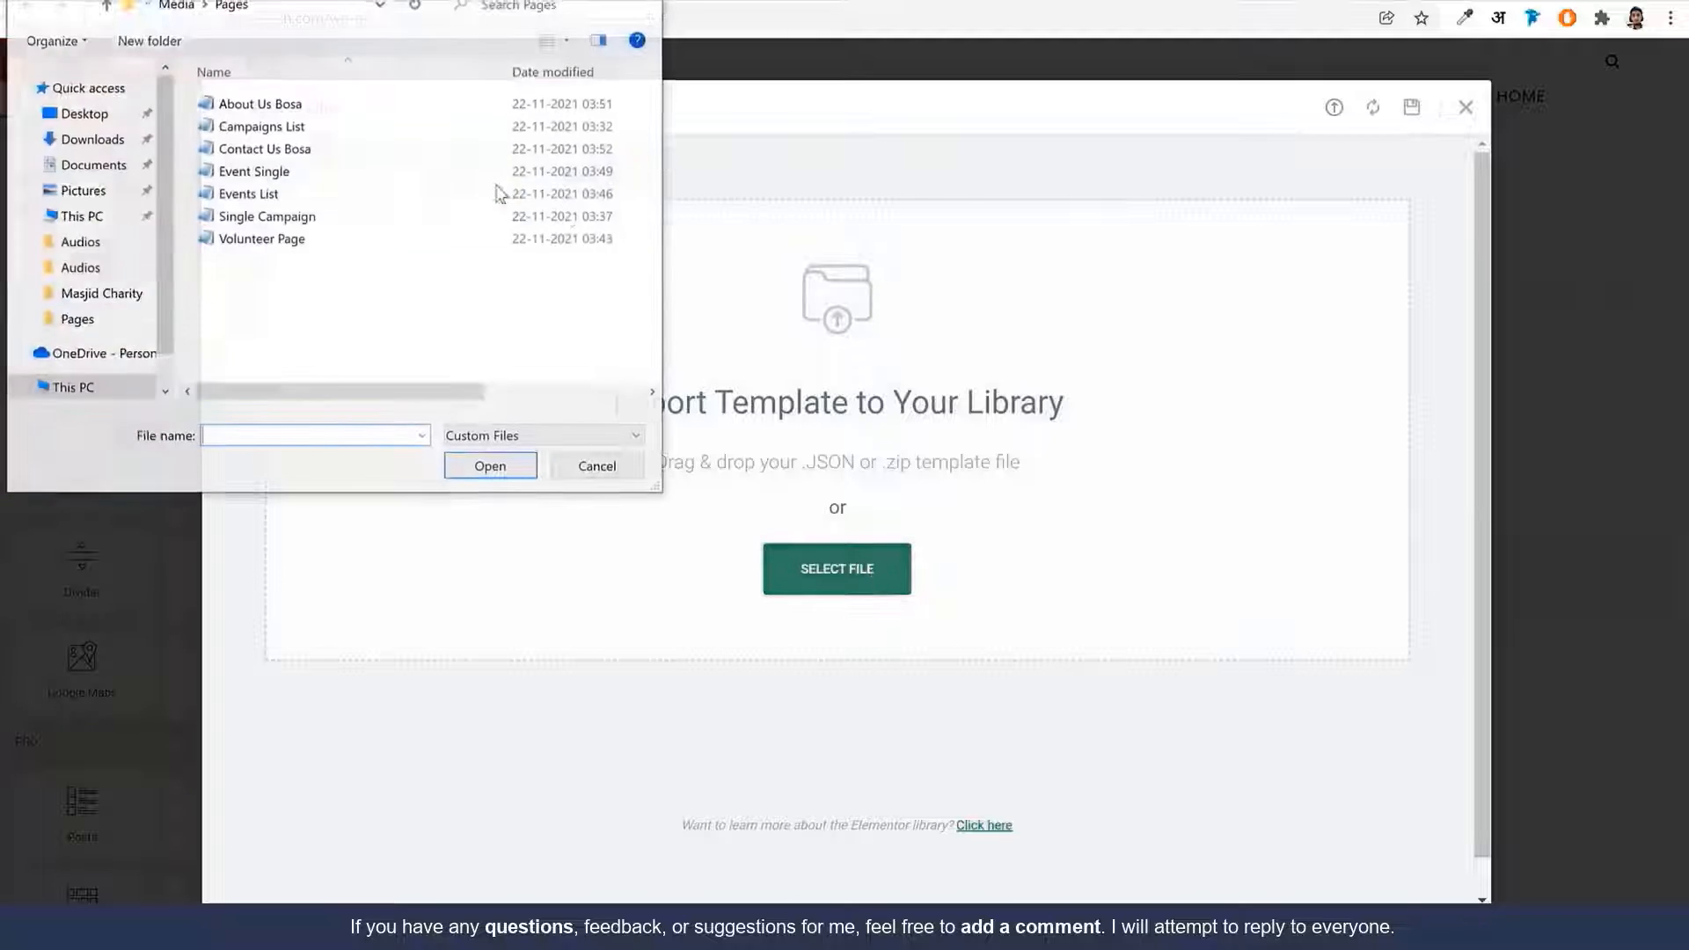
{"action": "left_click", "coordinate": [315, 150]}
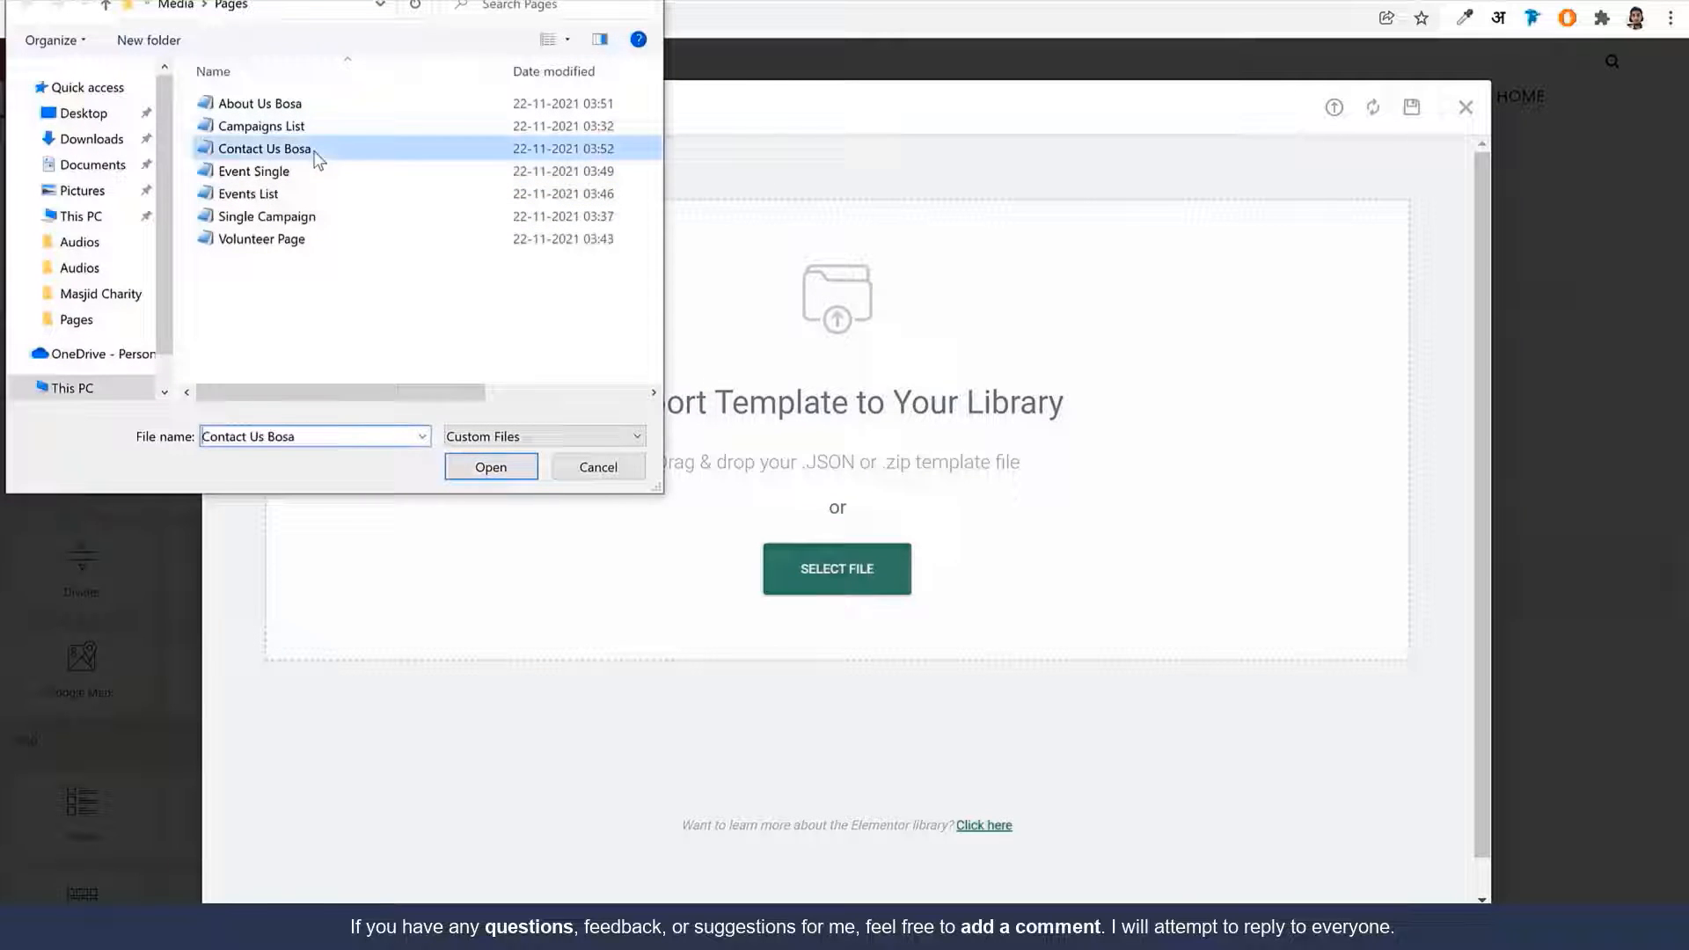
{"action": "left_click", "coordinate": [509, 466]}
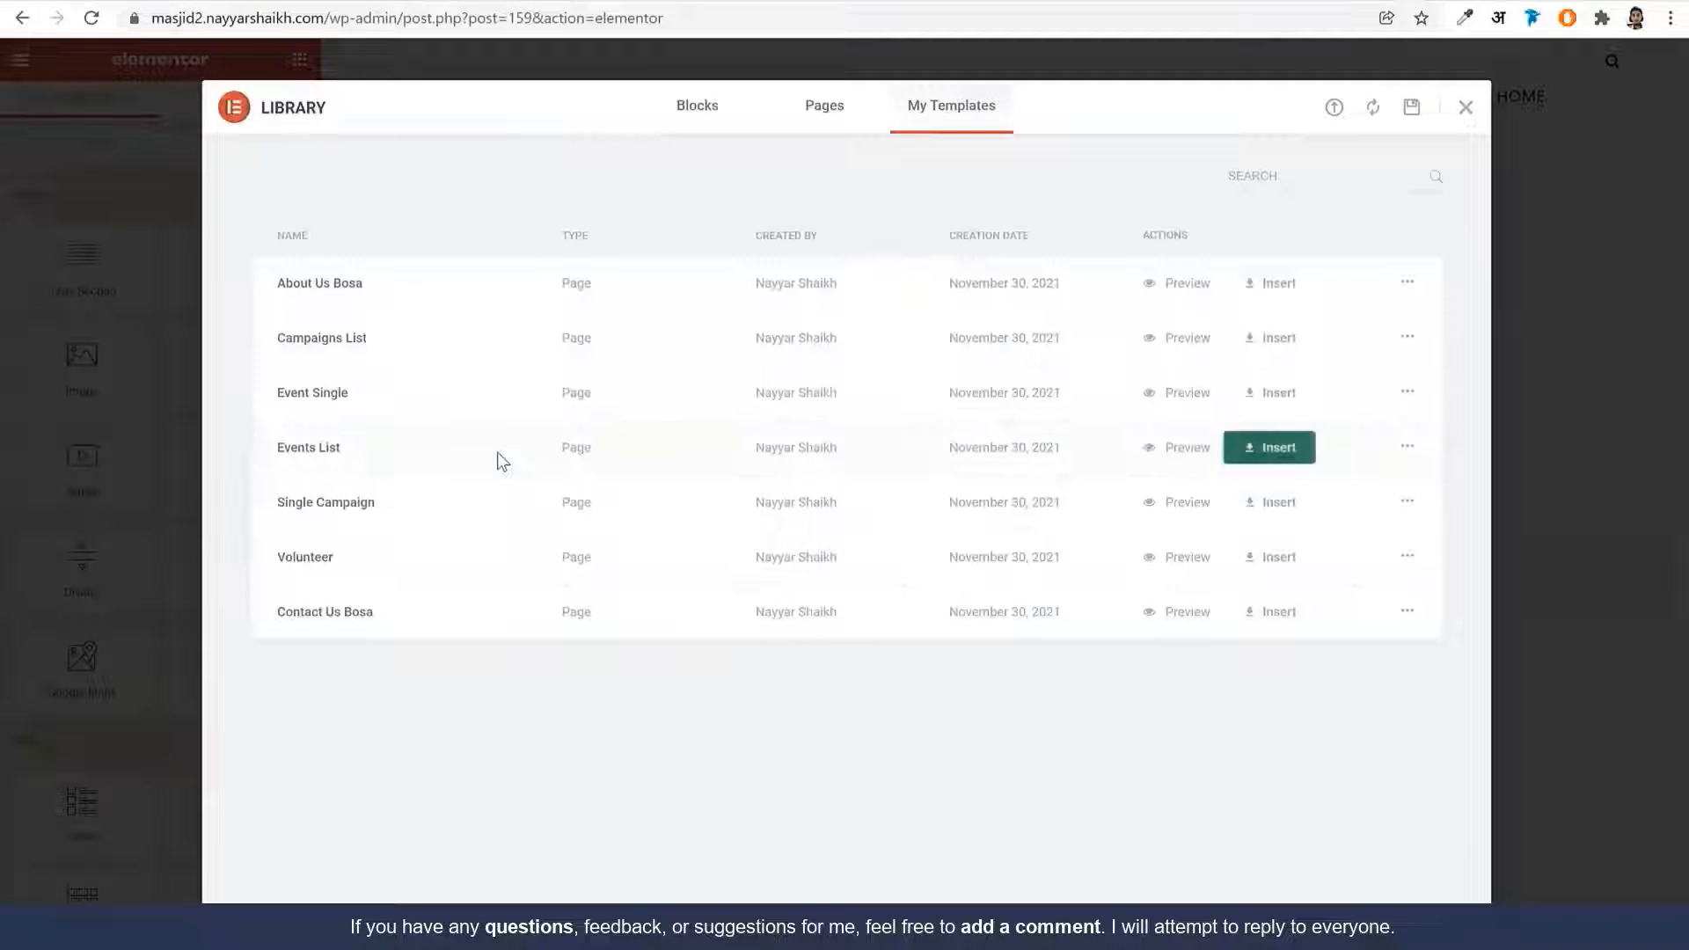
{"action": "left_click", "coordinate": [1226, 612]}
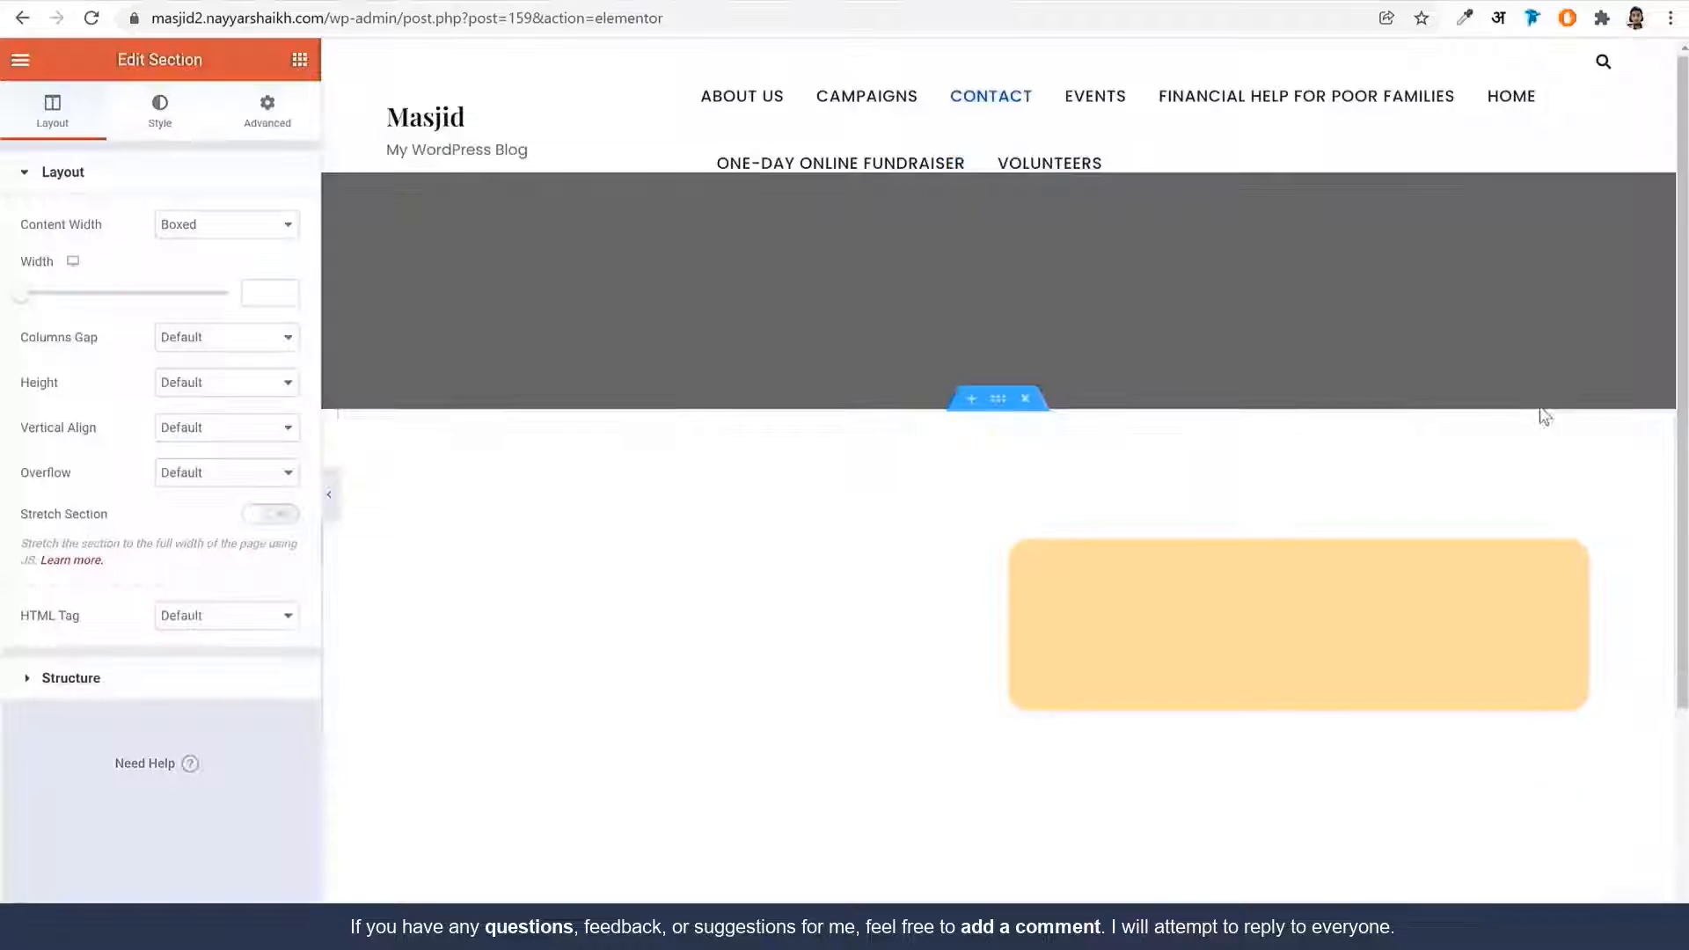
Open the map's settings, then select the head office address text in its info box
{"action": "scroll", "coordinate": [1050, 451], "scroll_direction": "down", "scroll_amount": 4}
{"action": "scroll", "coordinate": [1053, 442], "scroll_direction": "down", "scroll_amount": 3}
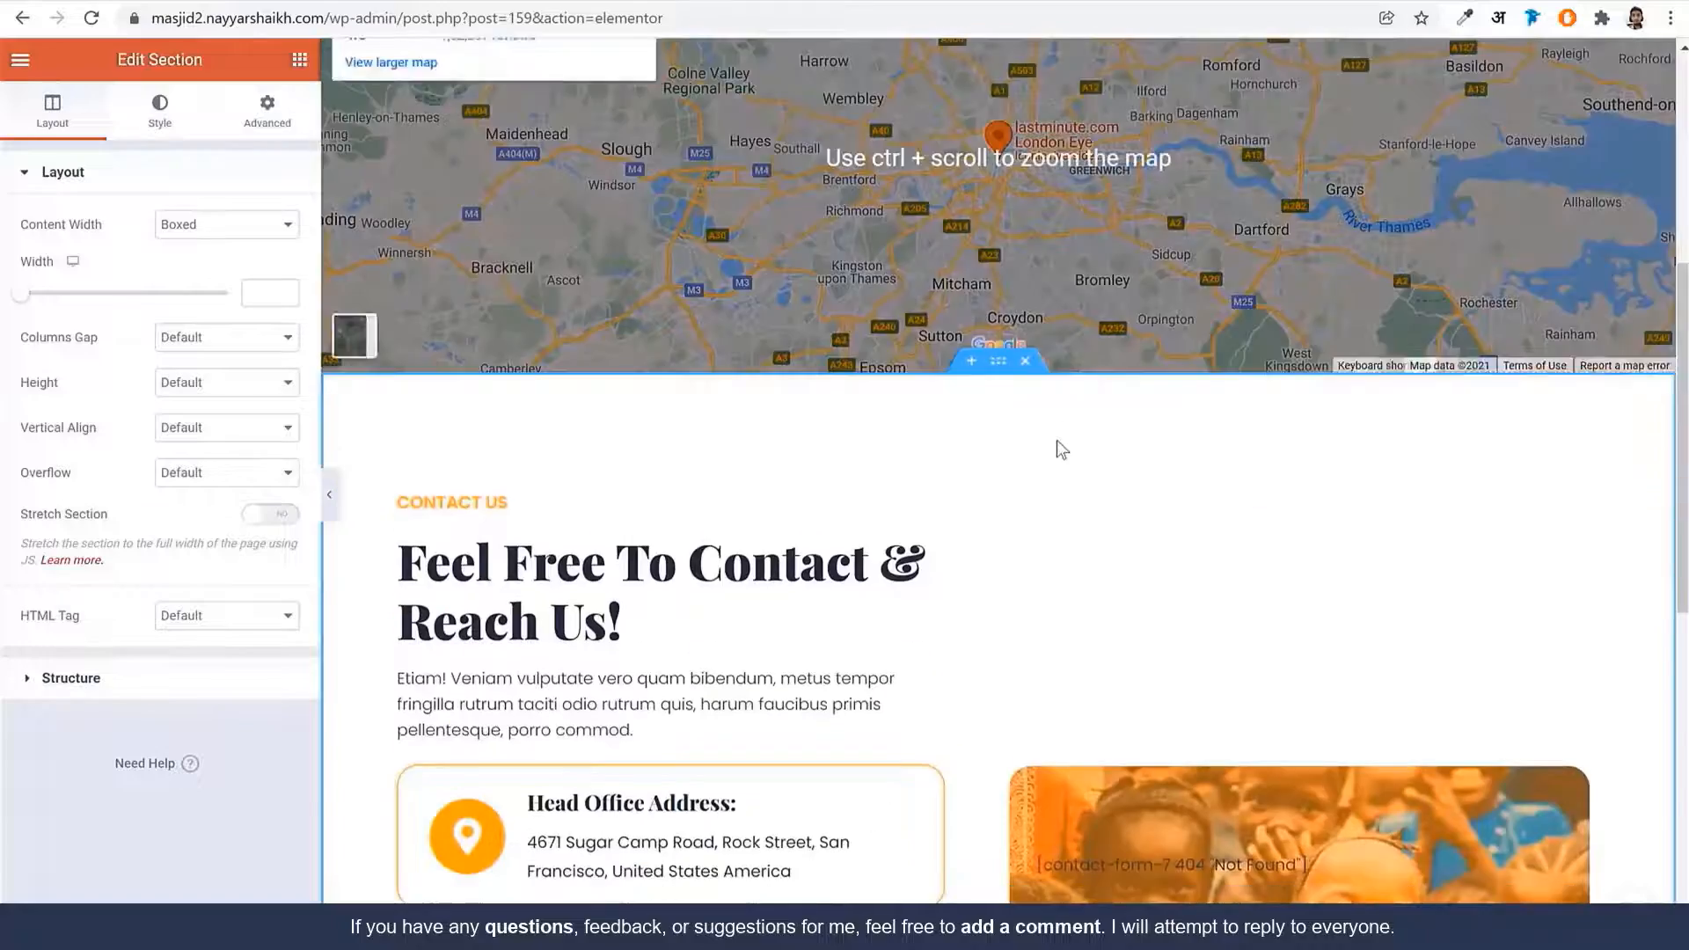
{"action": "scroll", "coordinate": [1057, 440], "scroll_direction": "up", "scroll_amount": 5}
{"action": "left_click", "coordinate": [556, 374]}
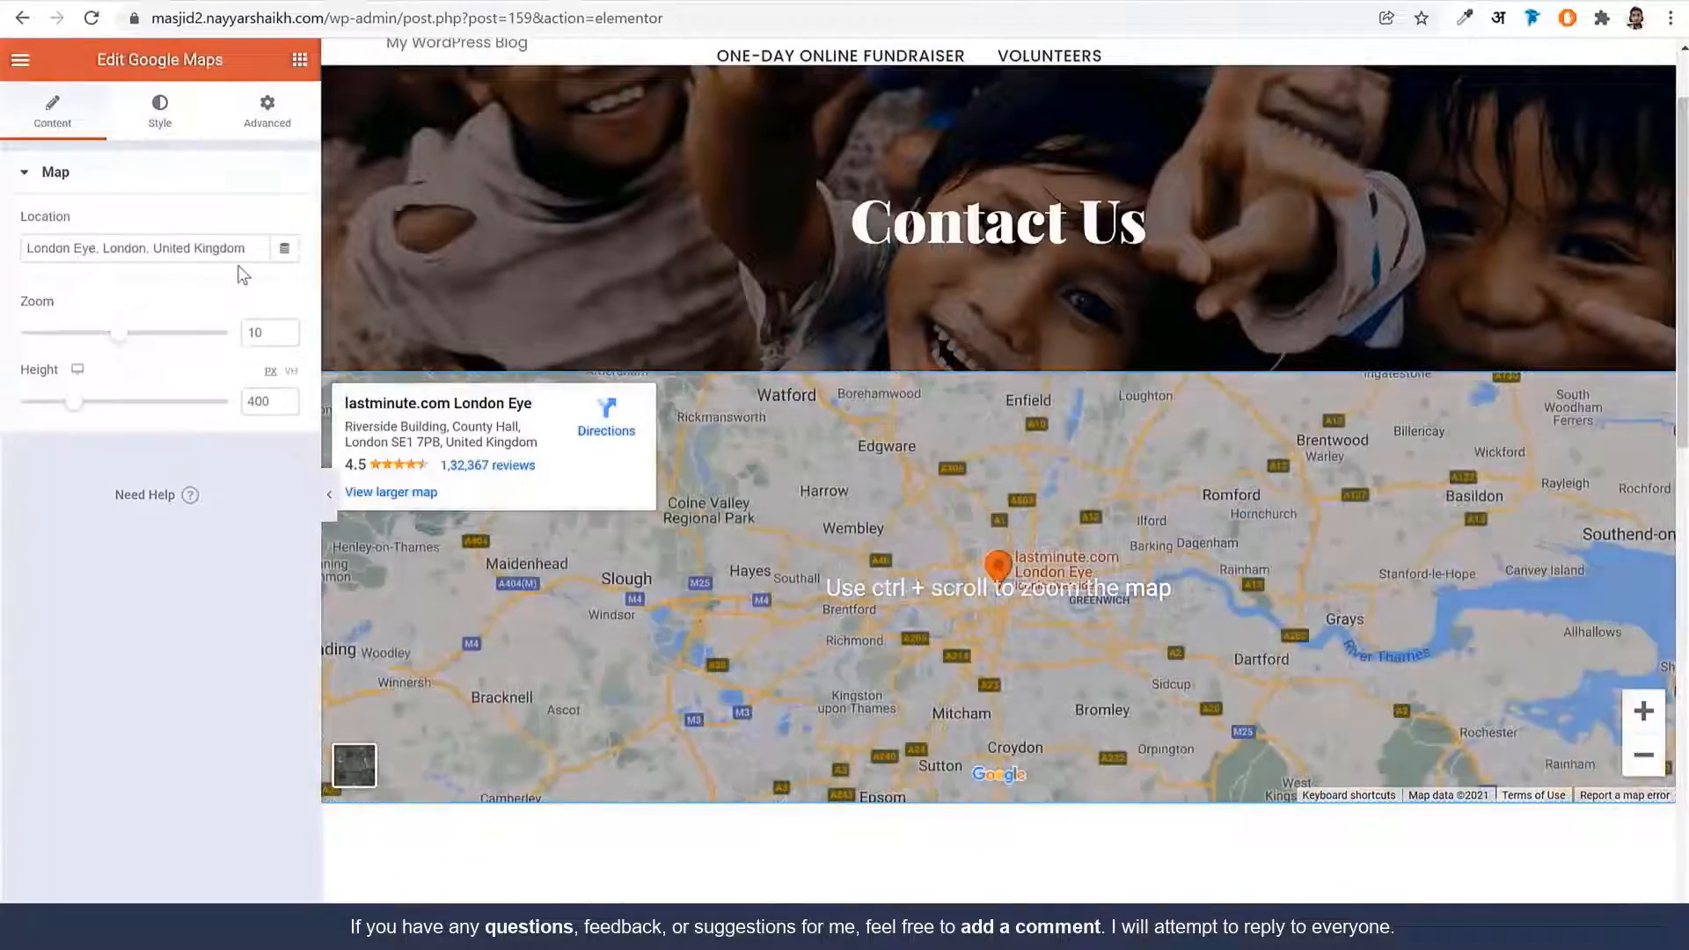
{"action": "left_click_drag", "start_coordinate": [246, 249], "coordinate": [25, 249]}
{"action": "scroll", "coordinate": [933, 514], "scroll_direction": "down", "scroll_amount": 6}
{"action": "scroll", "coordinate": [932, 515], "scroll_direction": "down", "scroll_amount": 3}
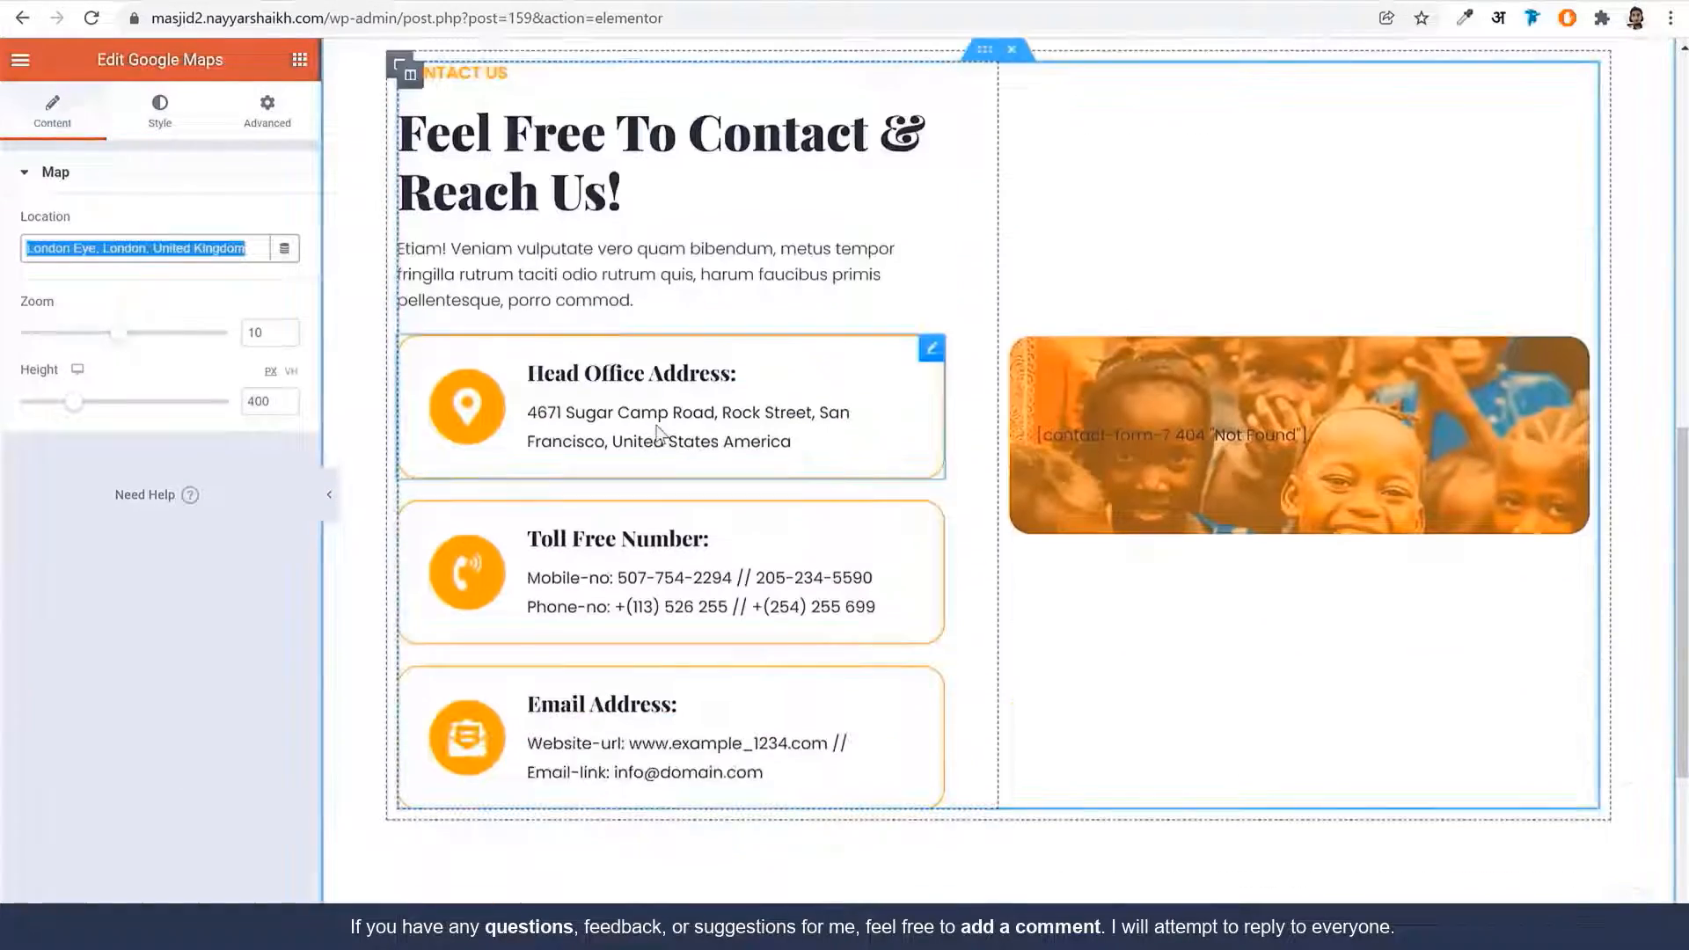
{"action": "left_click", "coordinate": [792, 441]}
{"action": "left_click_drag", "start_coordinate": [203, 568], "coordinate": [14, 534]}
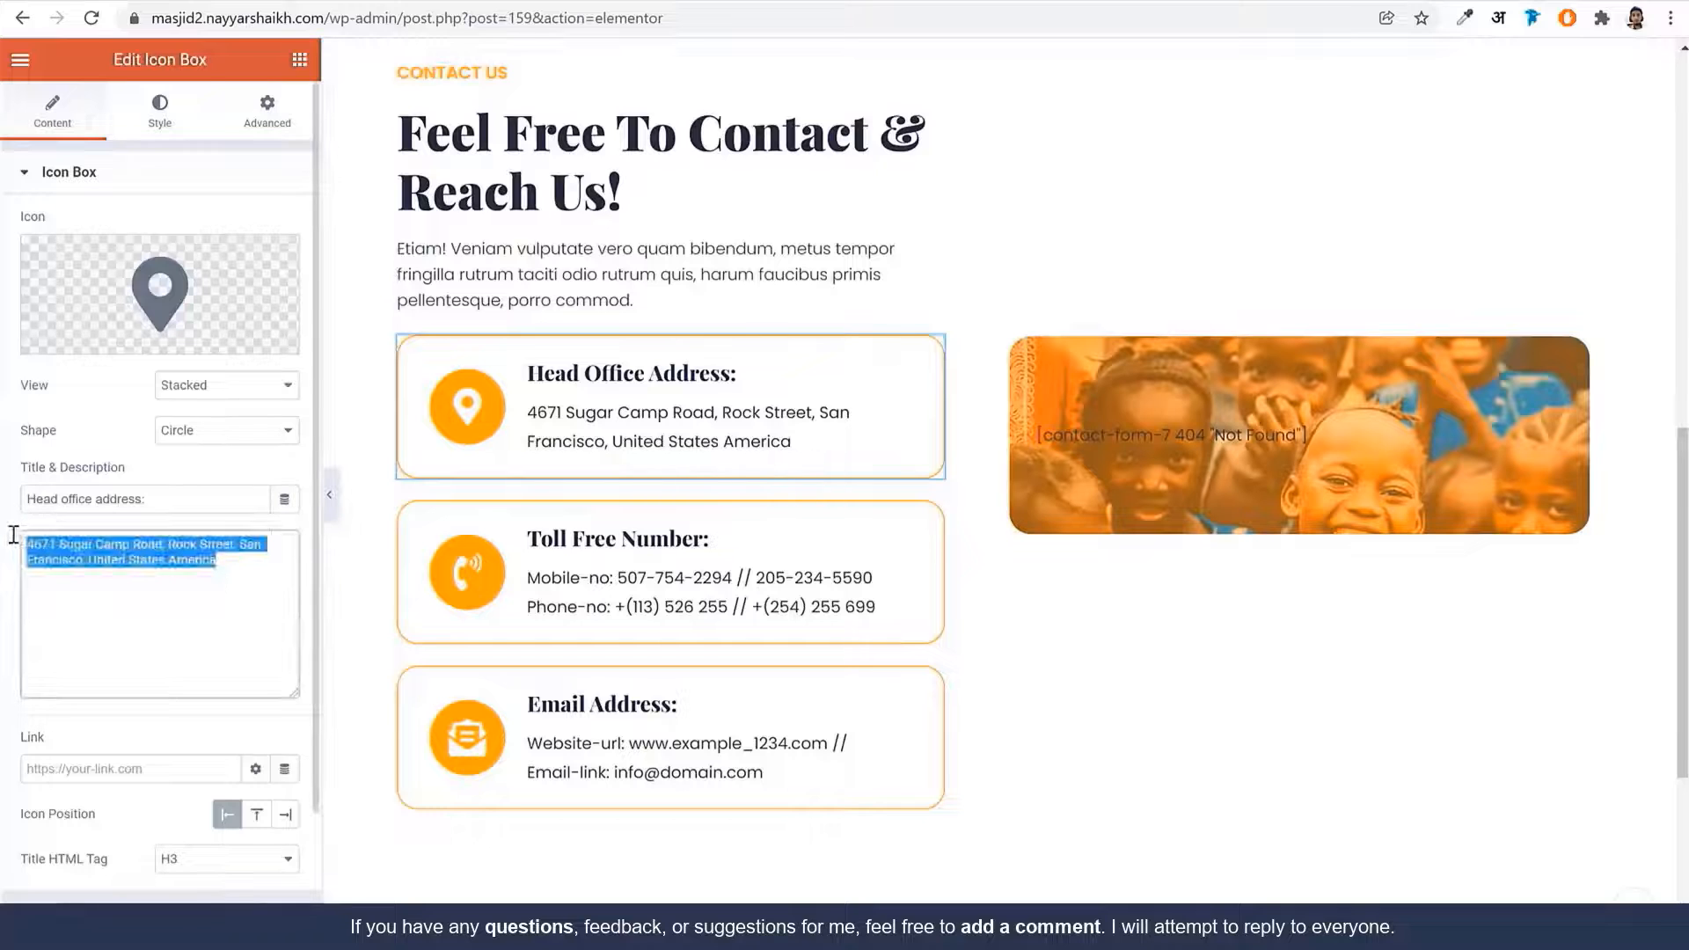
Open the toll free box, then the contact form Shortcode widget's settings
{"action": "left_click", "coordinate": [880, 606]}
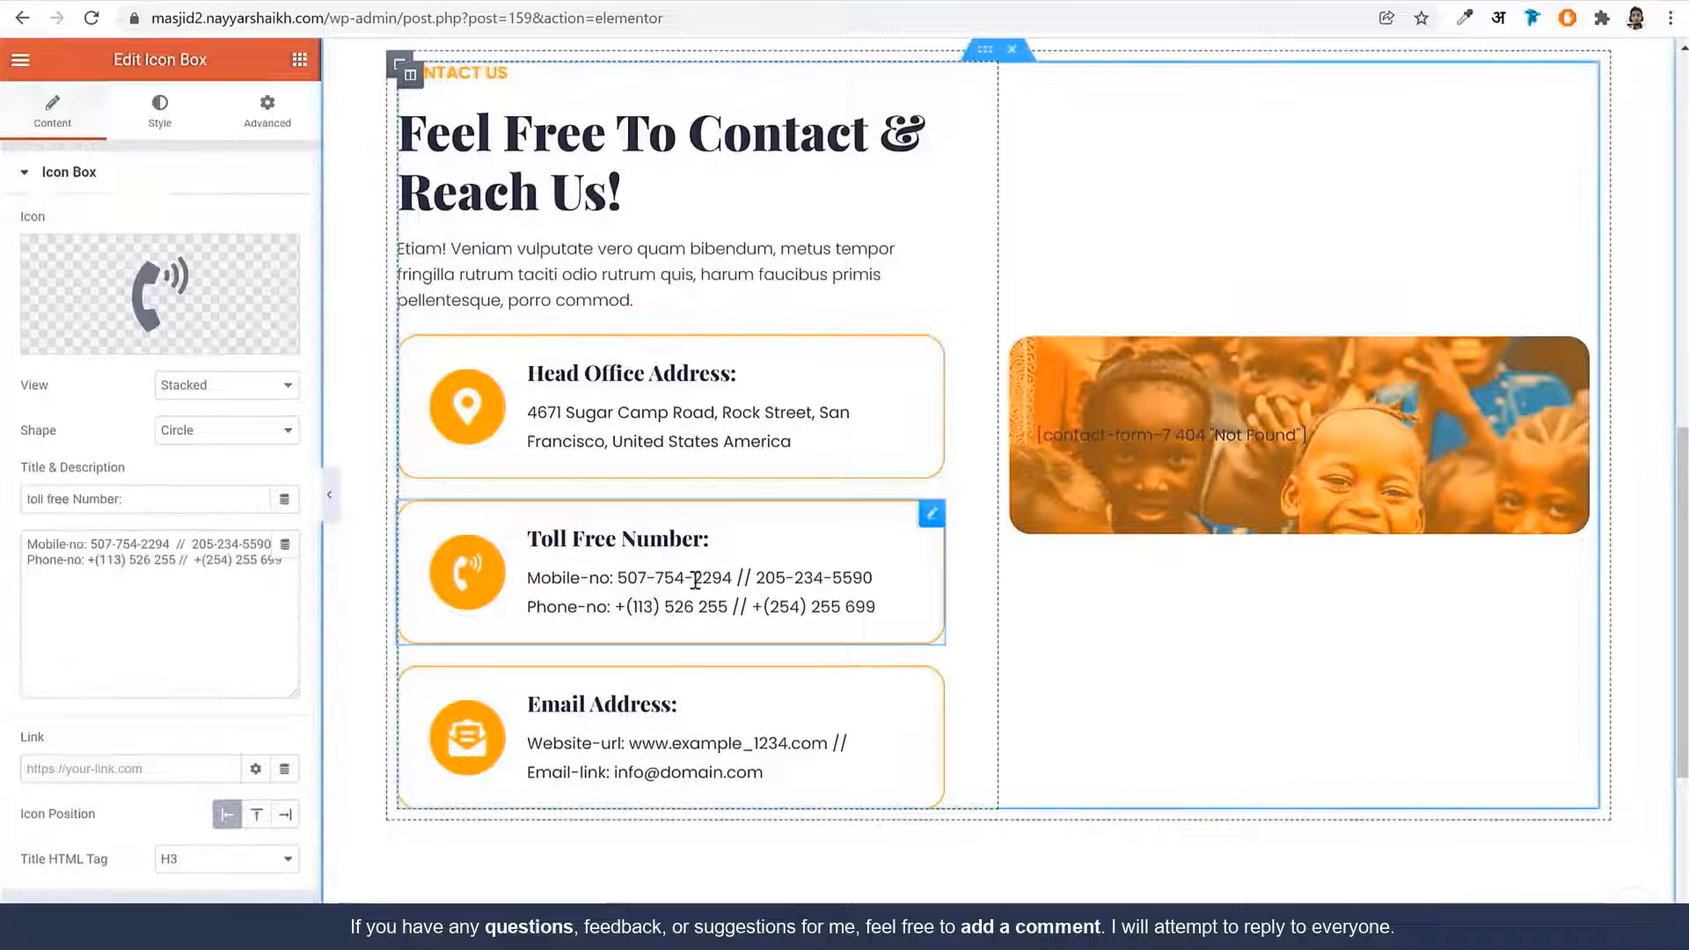
{"action": "scroll", "coordinate": [1144, 658], "scroll_direction": "up", "scroll_amount": 3}
{"action": "left_click", "coordinate": [1200, 649]}
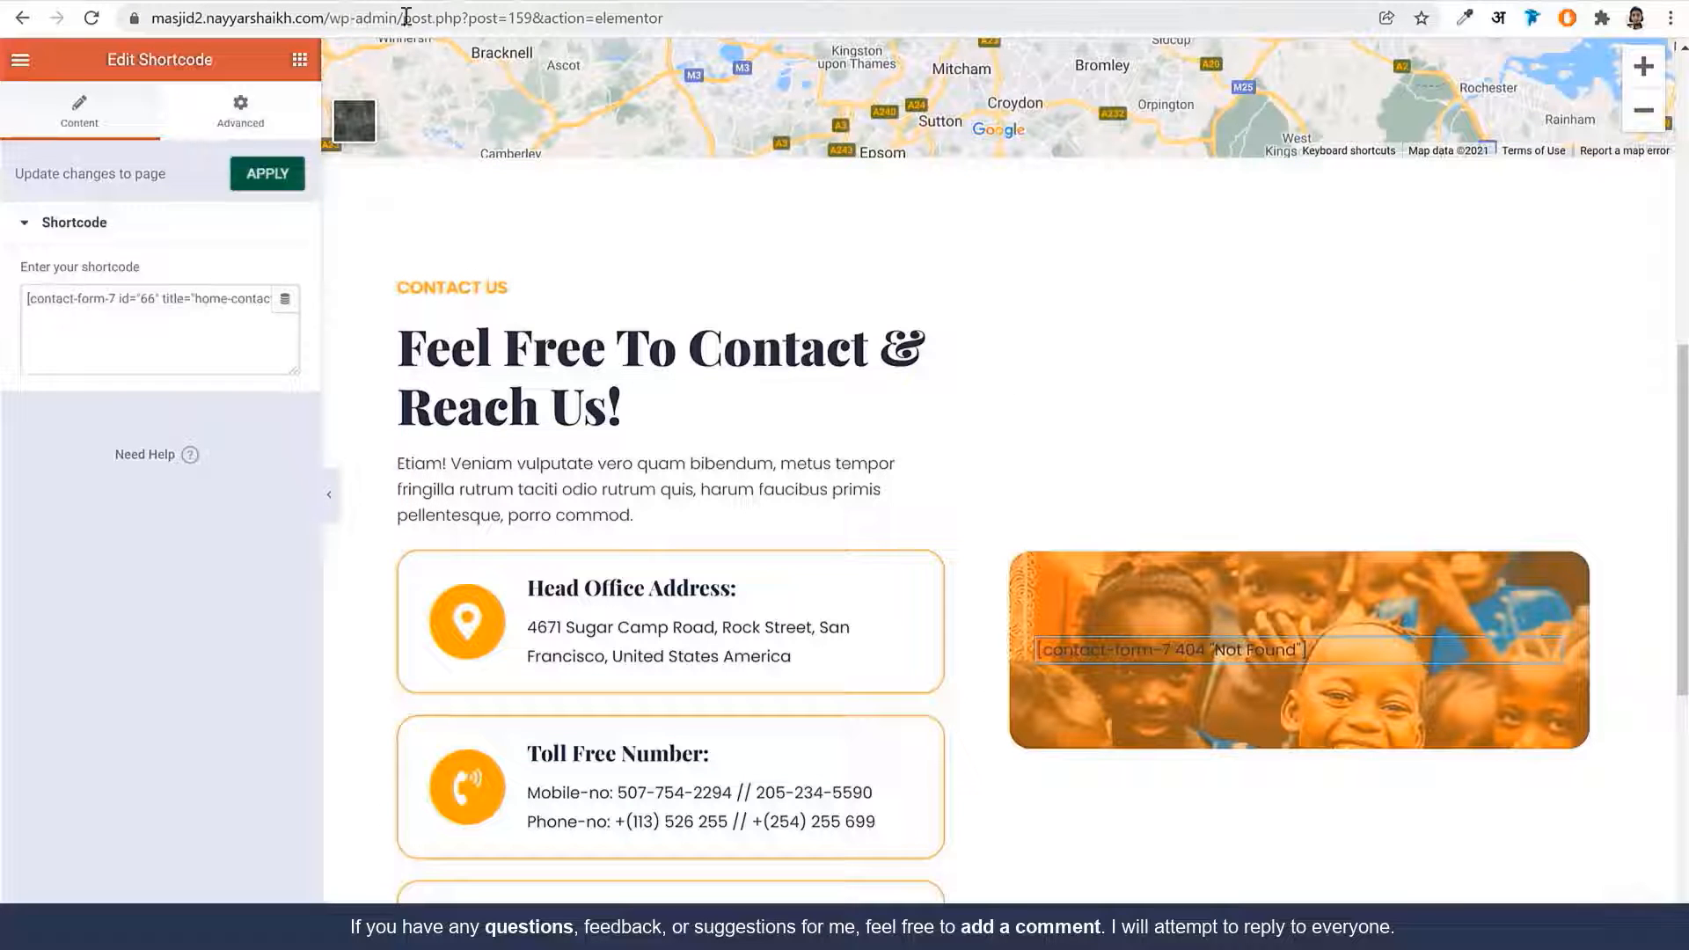
In a new wp-admin tab, copy the Contact form 1 shortcode from Contact Forms
{"action": "left_click_drag", "start_coordinate": [405, 17], "coordinate": [150, 18]}
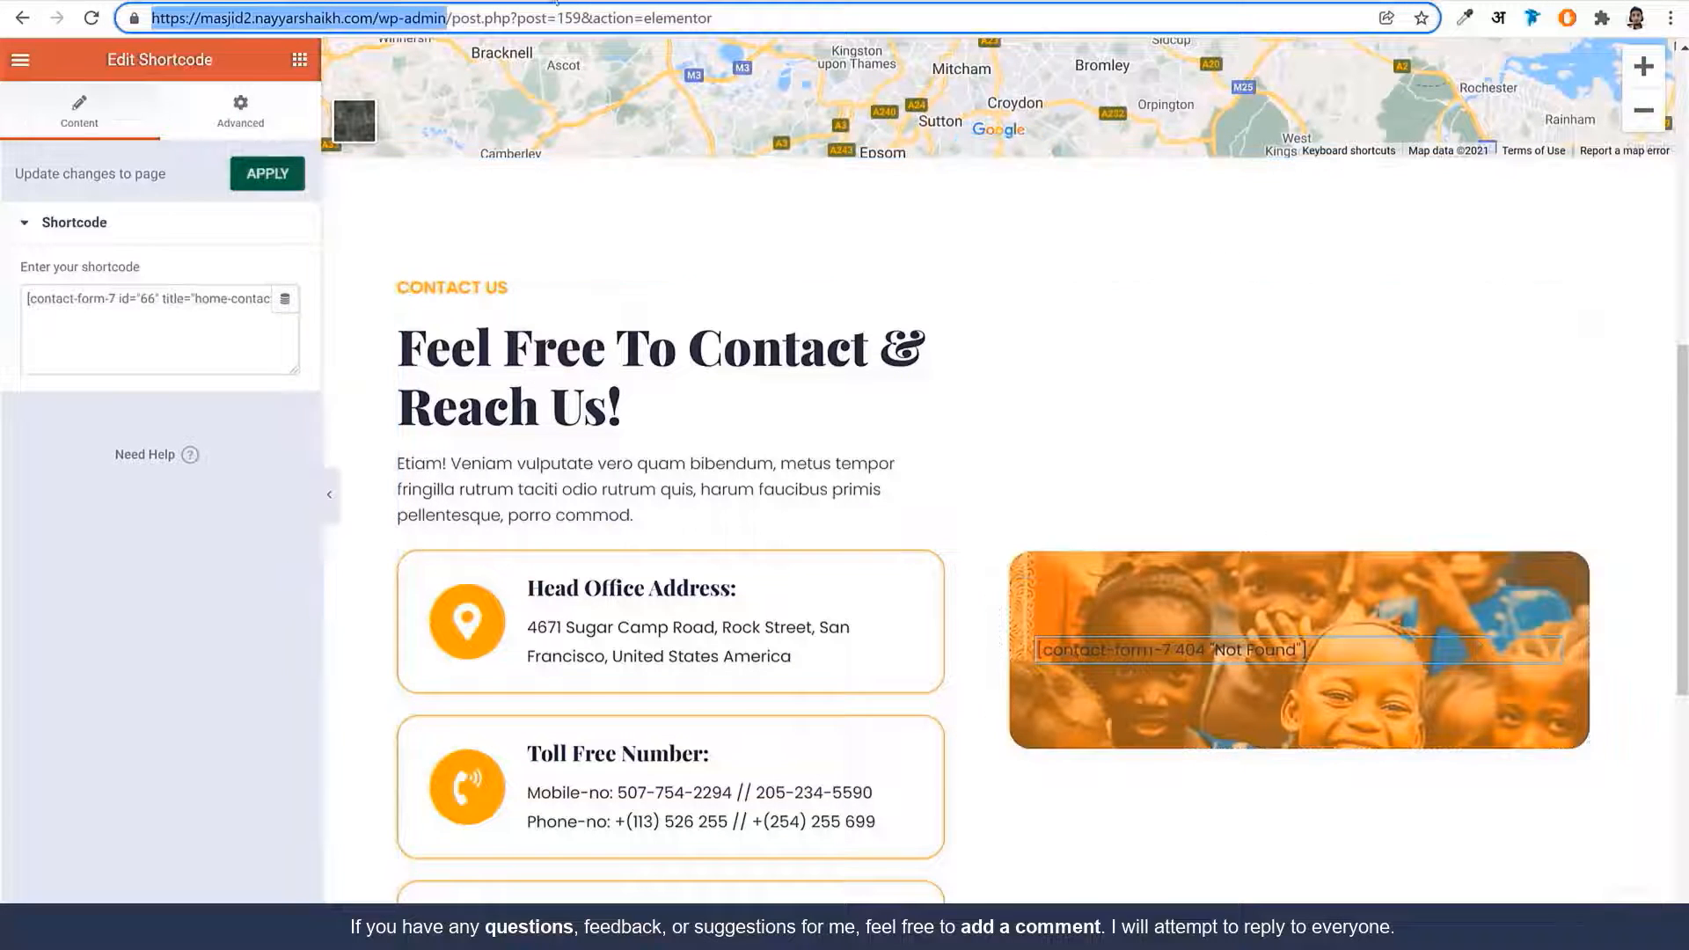
{"action": "key", "text": "ctrl+c"}
{"action": "key", "text": "ctrl+t"}
{"action": "key", "text": "ctrl+v"}
{"action": "key", "text": "Return"}
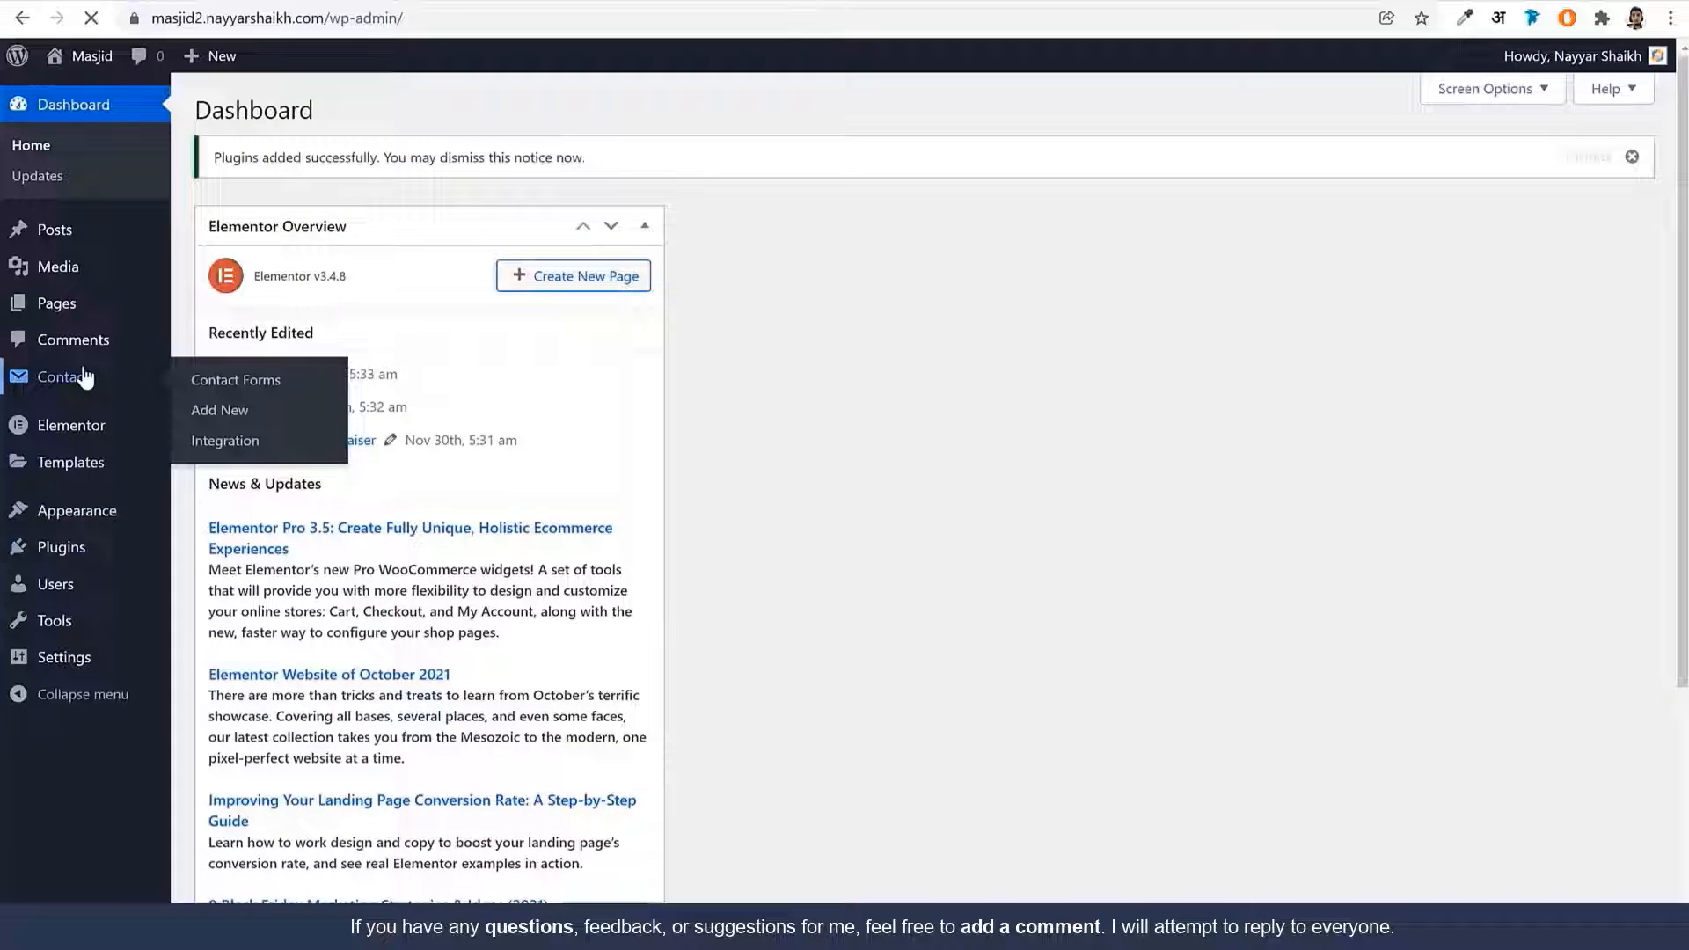
{"action": "left_click", "coordinate": [83, 378]}
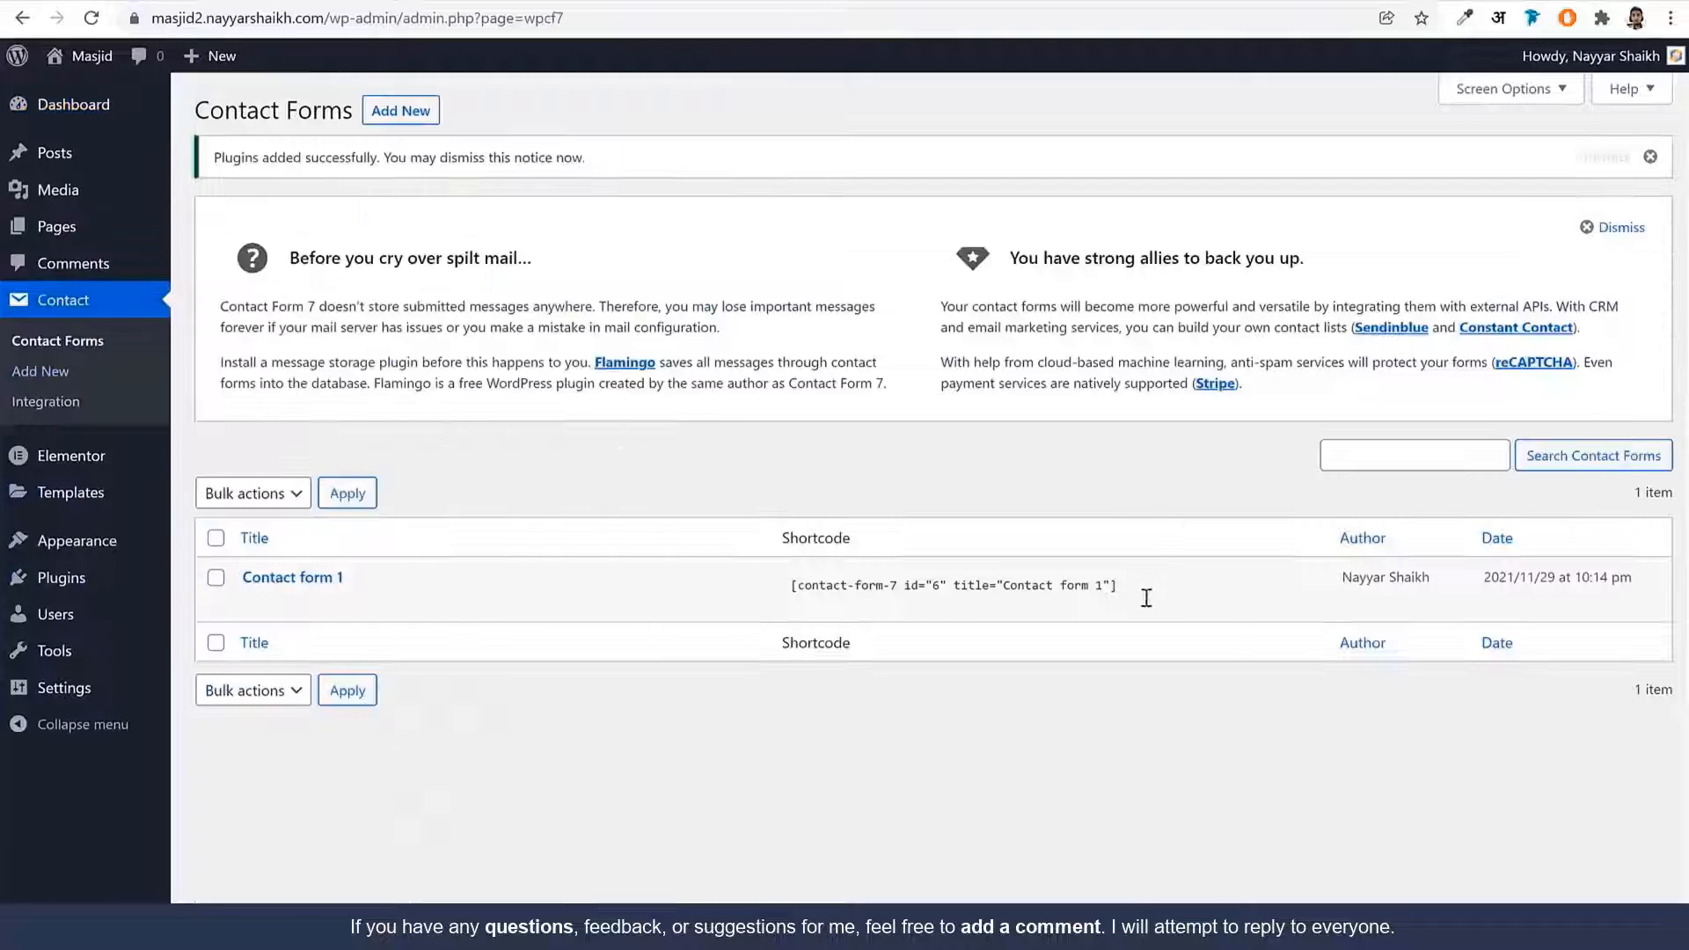
{"action": "left_click", "coordinate": [1146, 593]}
{"action": "right_click", "coordinate": [999, 576]}
{"action": "left_click", "coordinate": [1091, 587]}
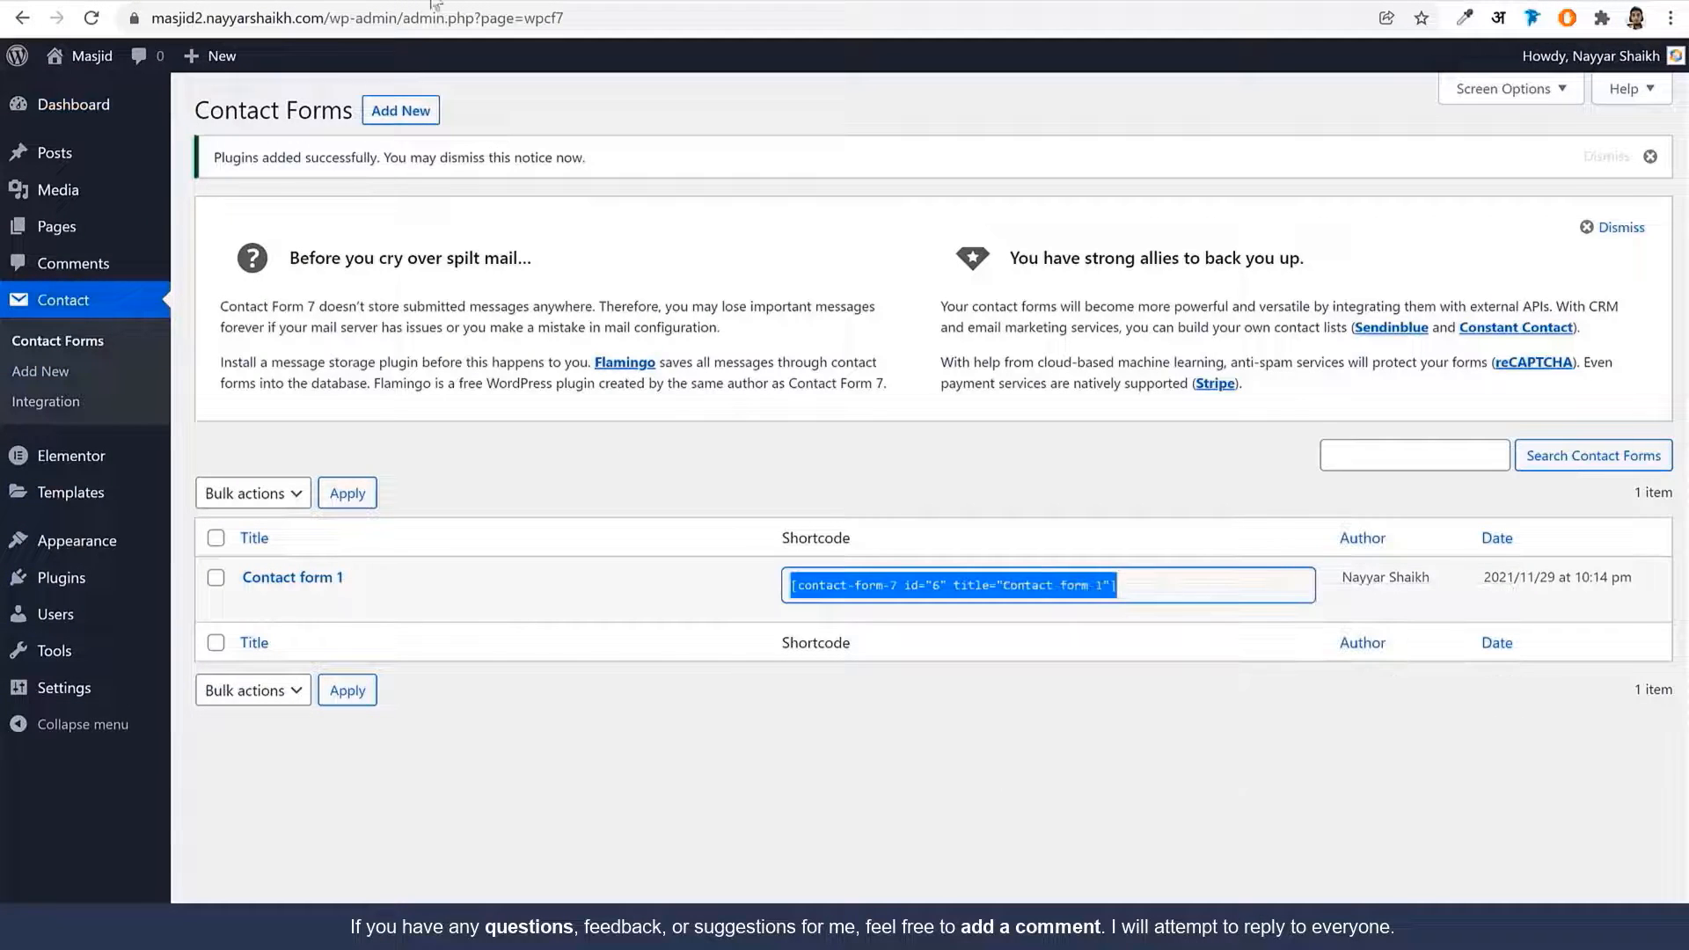
Replace the old shortcode in the Shortcode widget with the Contact form 1 shortcode
{"action": "left_click", "coordinate": [431, 5]}
{"action": "left_click", "coordinate": [147, 356]}
{"action": "key", "text": "ctrl+a"}
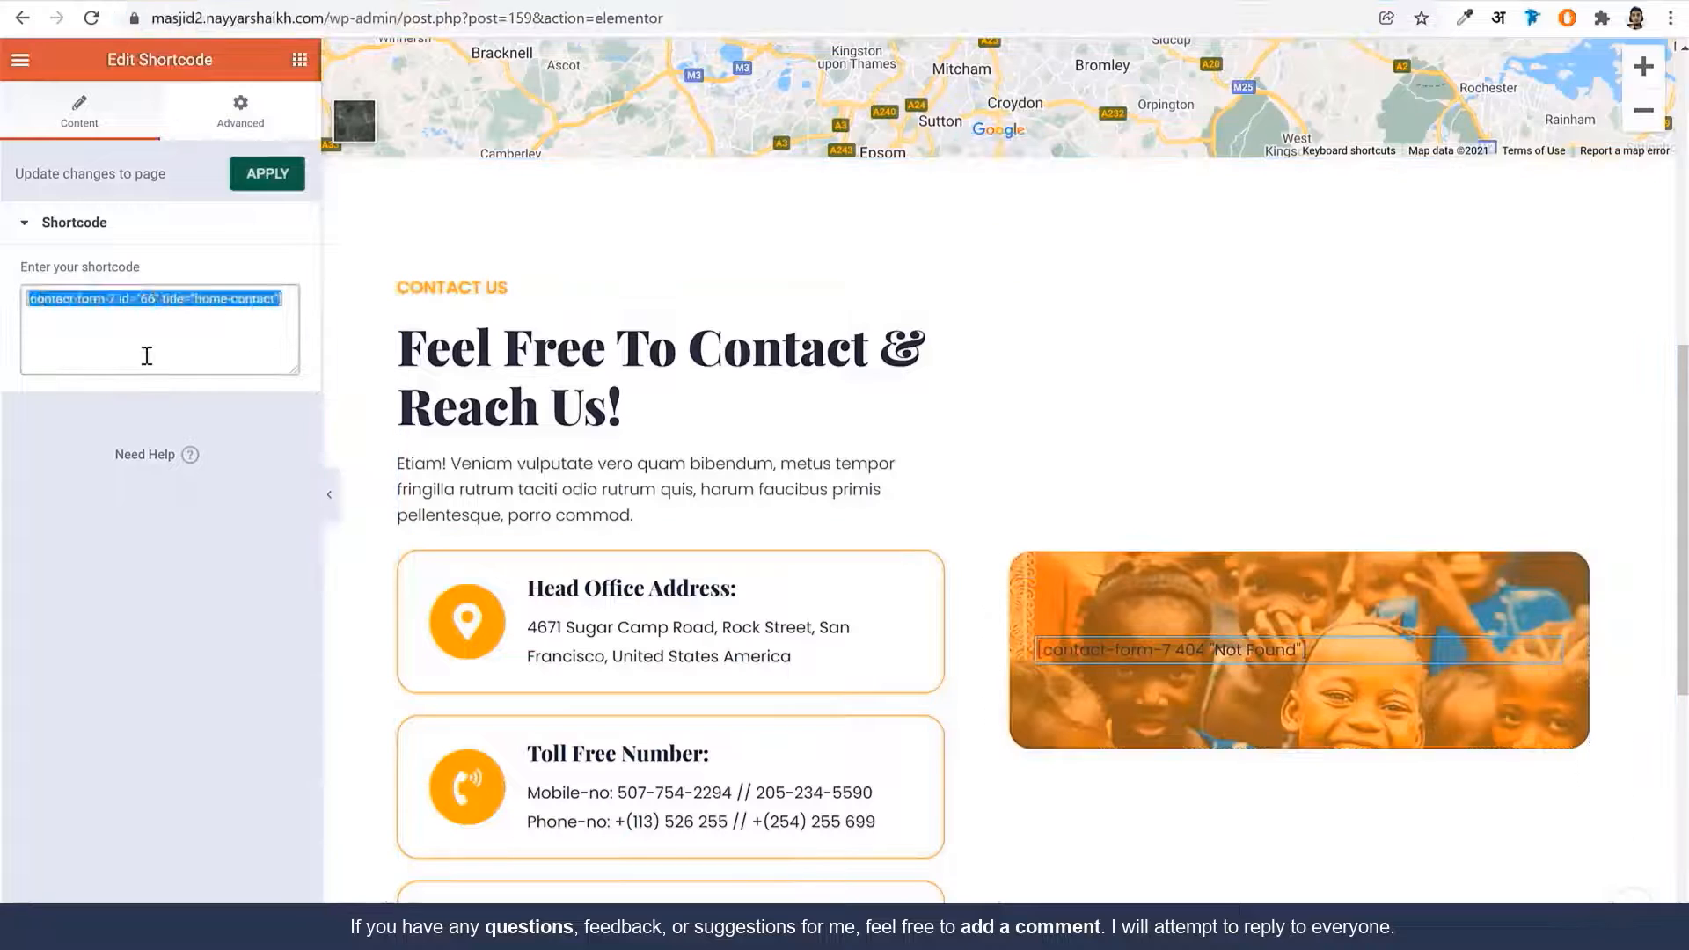
{"action": "key", "text": "ctrl+v"}
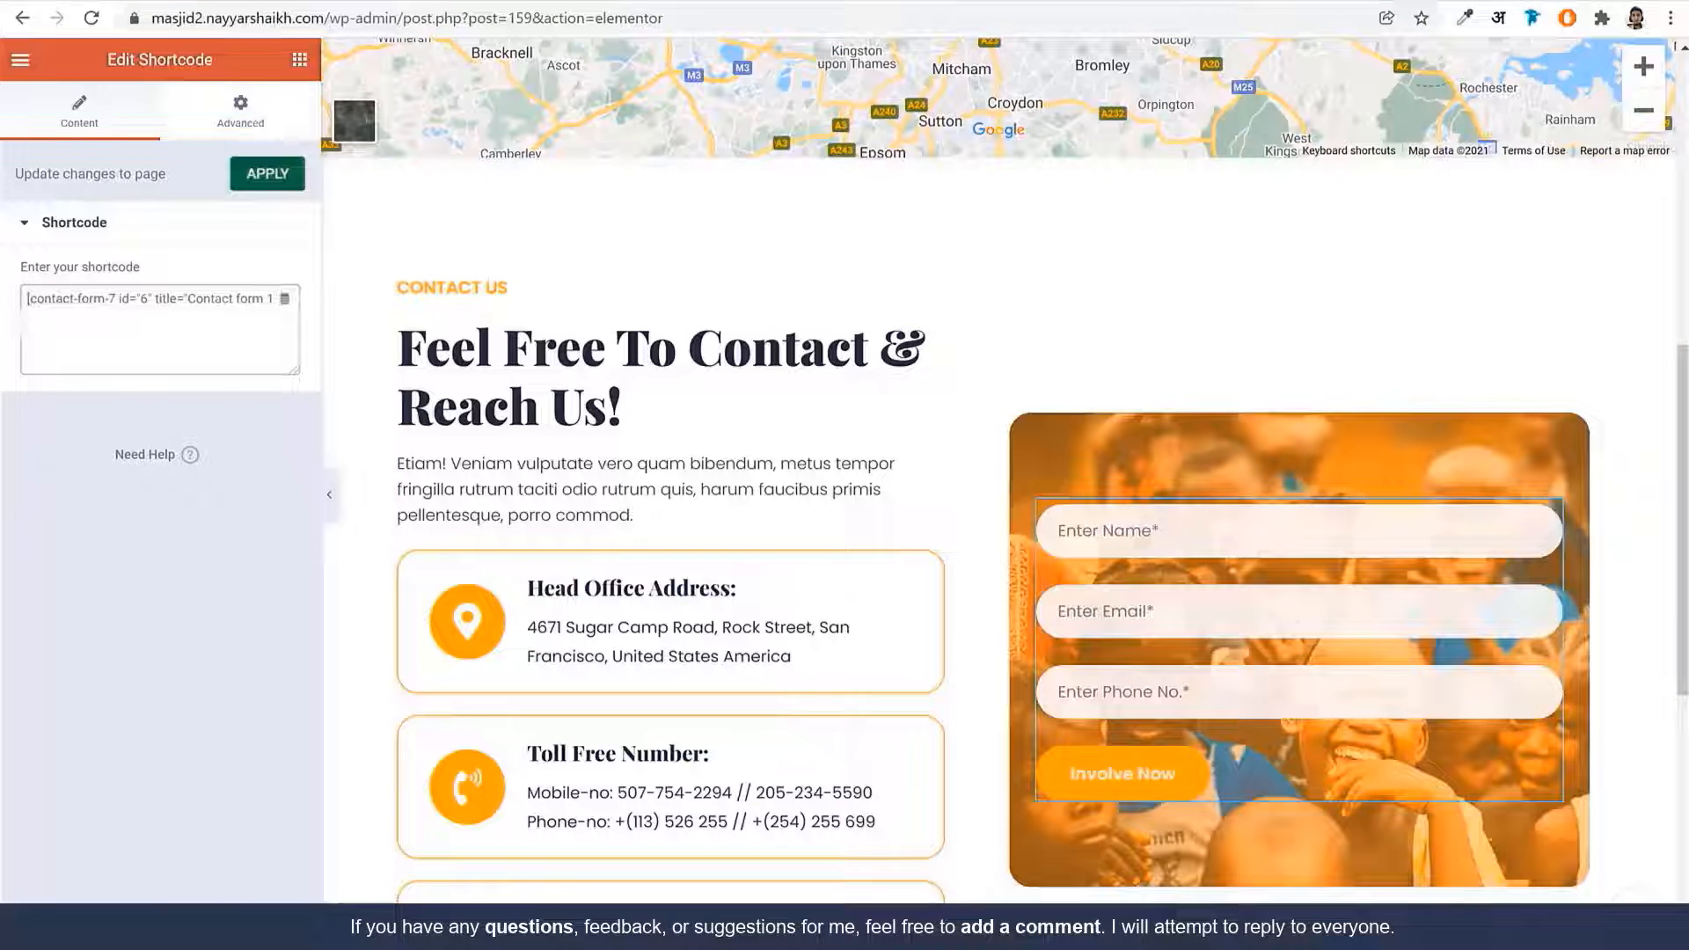
{"action": "scroll", "coordinate": [909, 753], "scroll_direction": "down", "scroll_amount": 7}
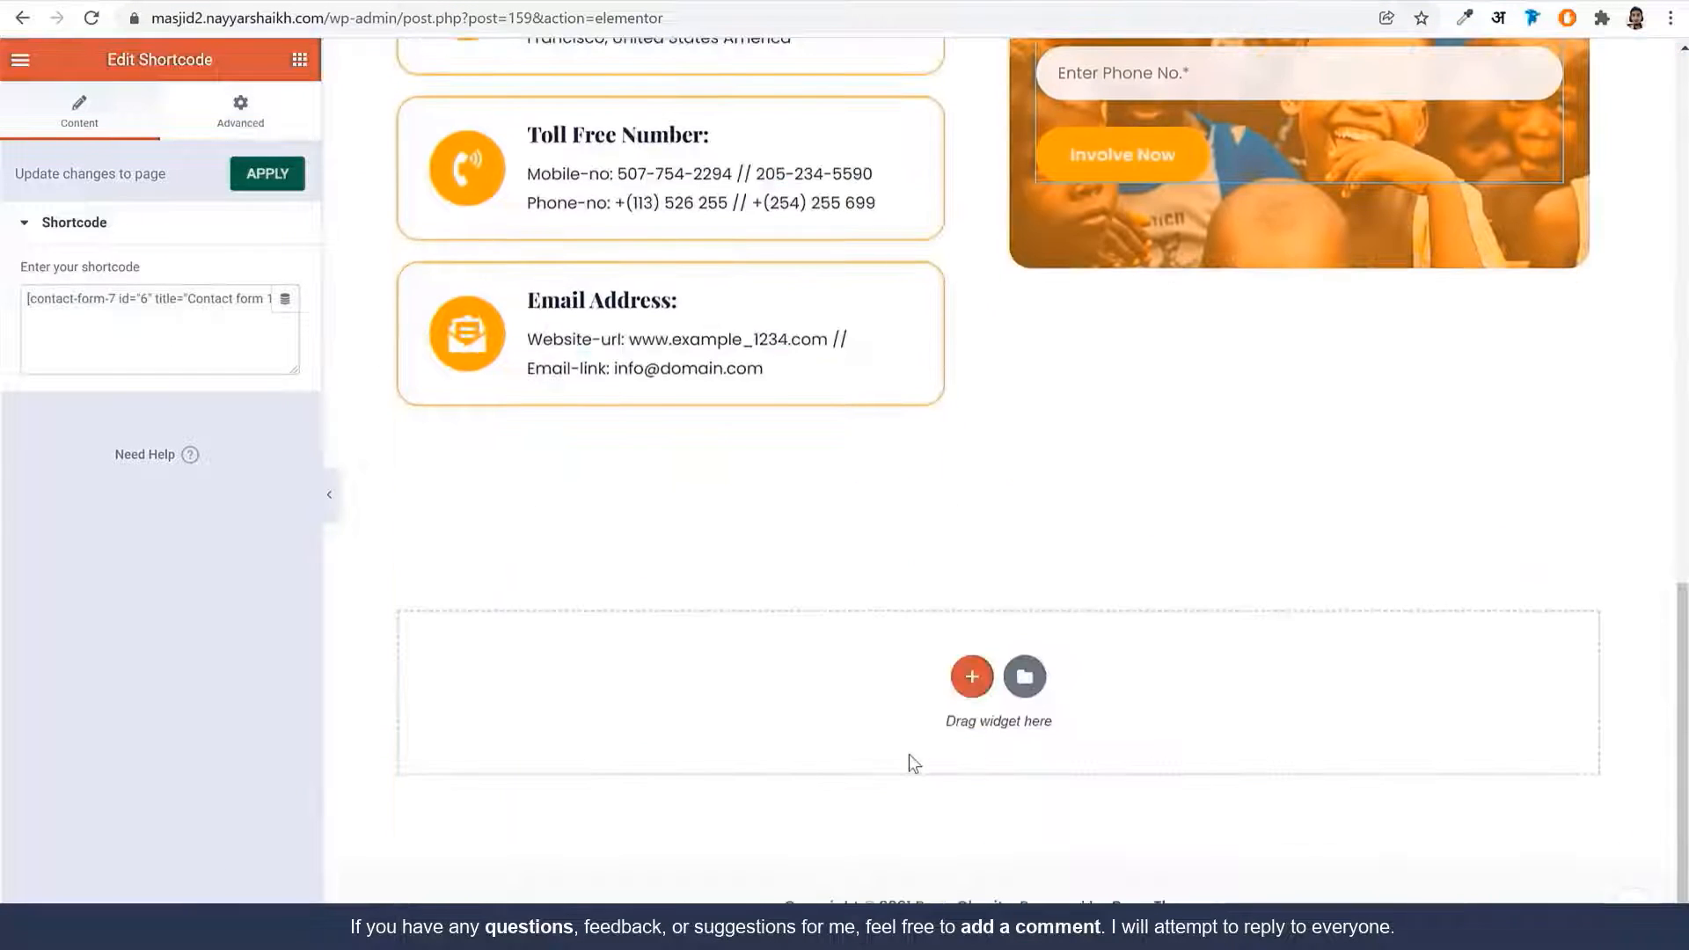
{"action": "scroll", "coordinate": [909, 753], "scroll_direction": "up", "scroll_amount": 15}
Trim the address back to wp-admin and load the WordPress dashboard
{"action": "left_click_drag", "start_coordinate": [402, 18], "coordinate": [1568, 104]}
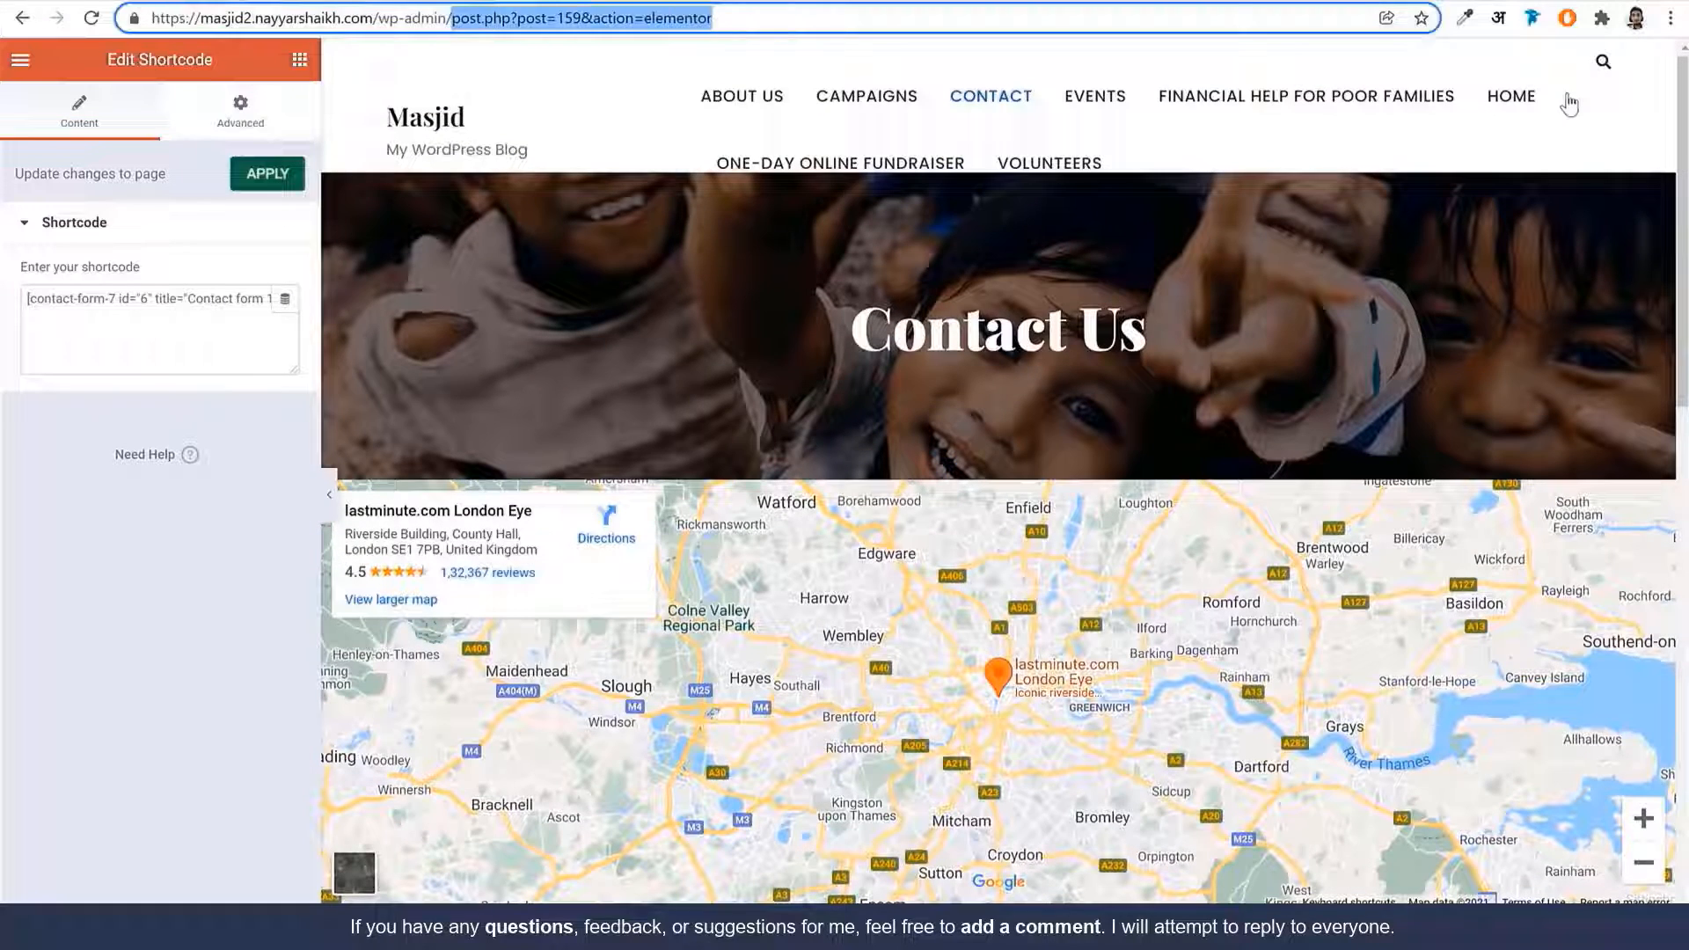
{"action": "key", "text": "BackSpace"}
{"action": "key", "text": "Return"}
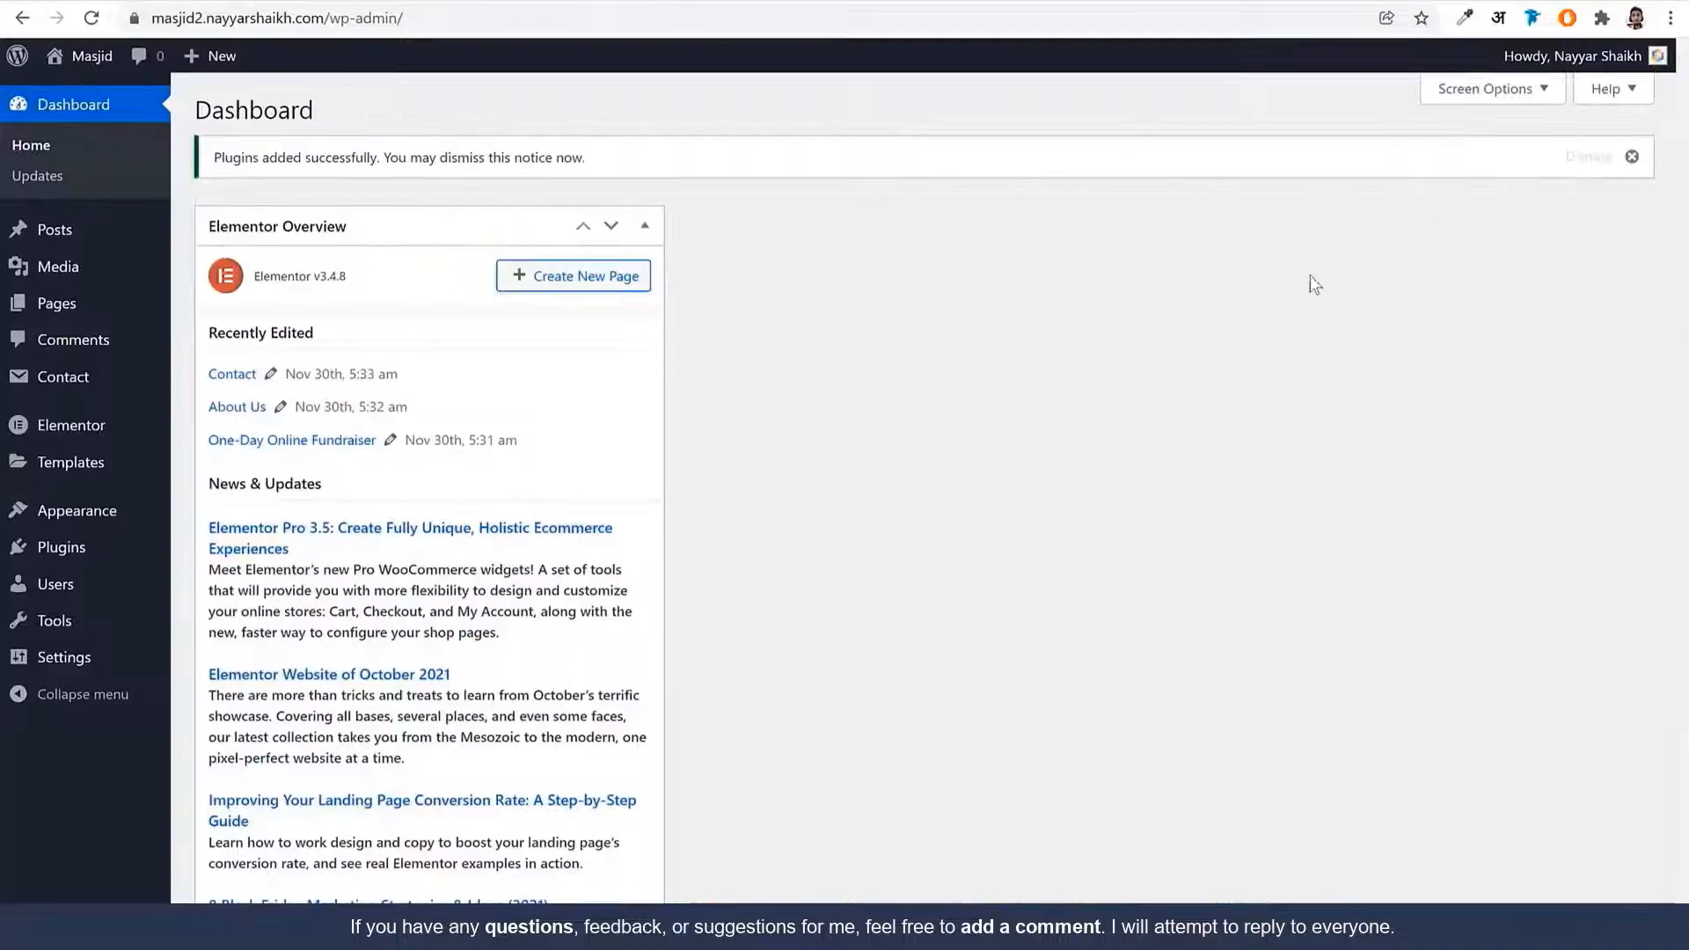
Create and publish a new page titled 'Blog'
{"action": "left_click", "coordinate": [95, 306]}
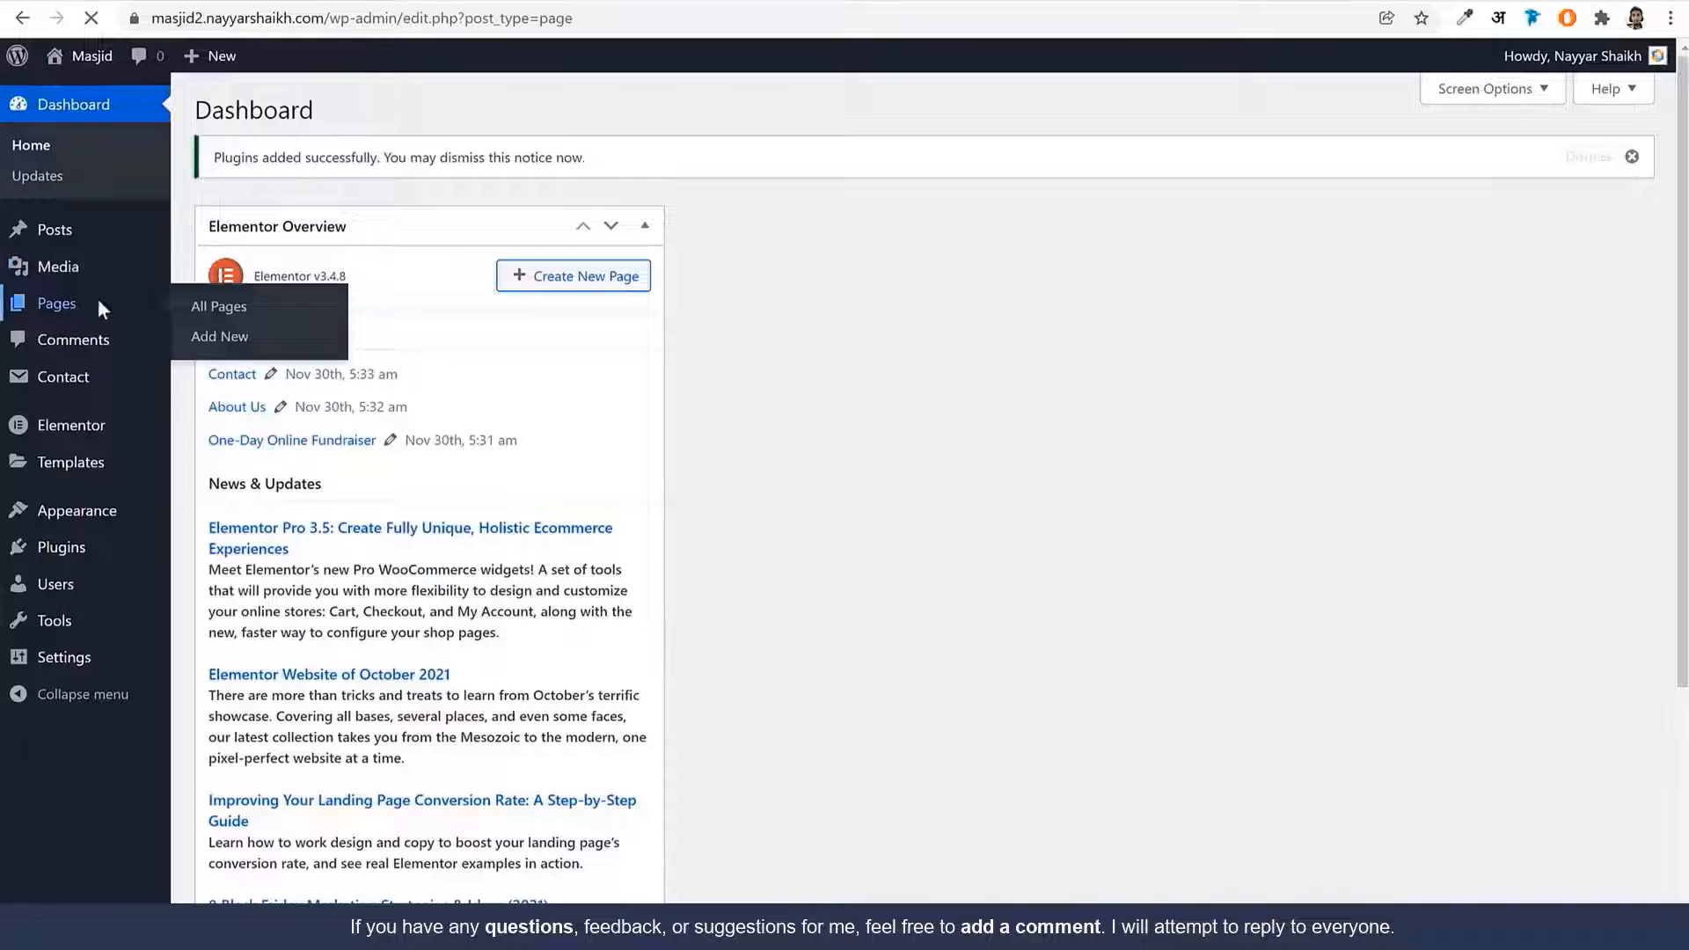
{"action": "left_click", "coordinate": [283, 112]}
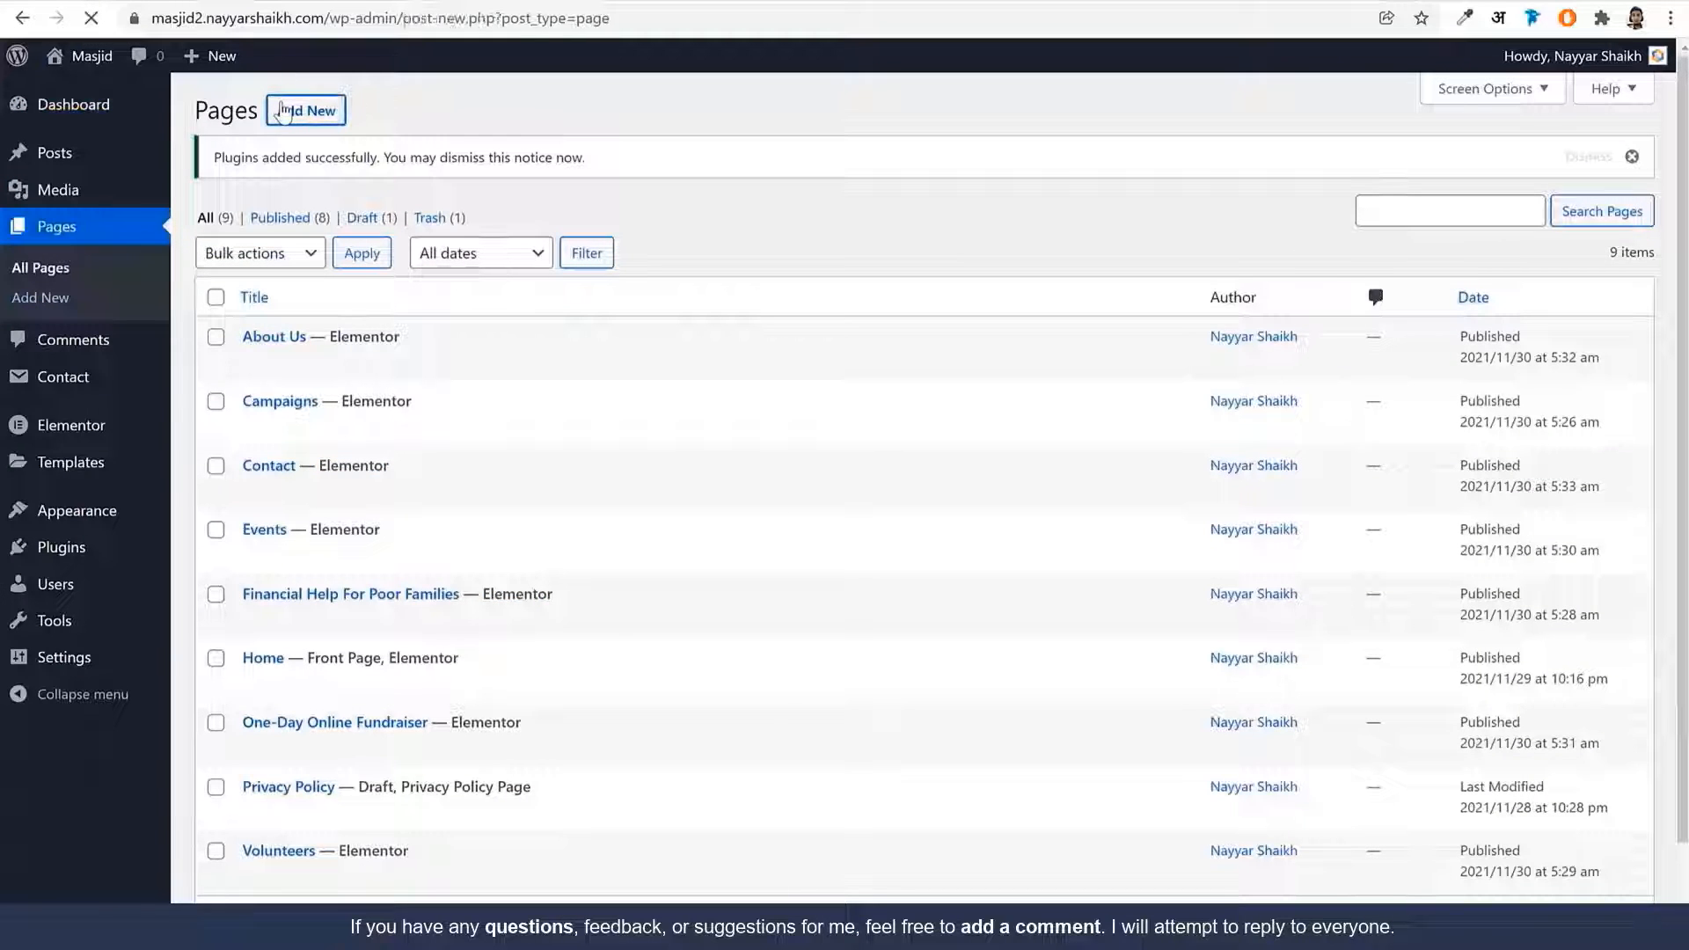
{"action": "type", "text": "Blog"}
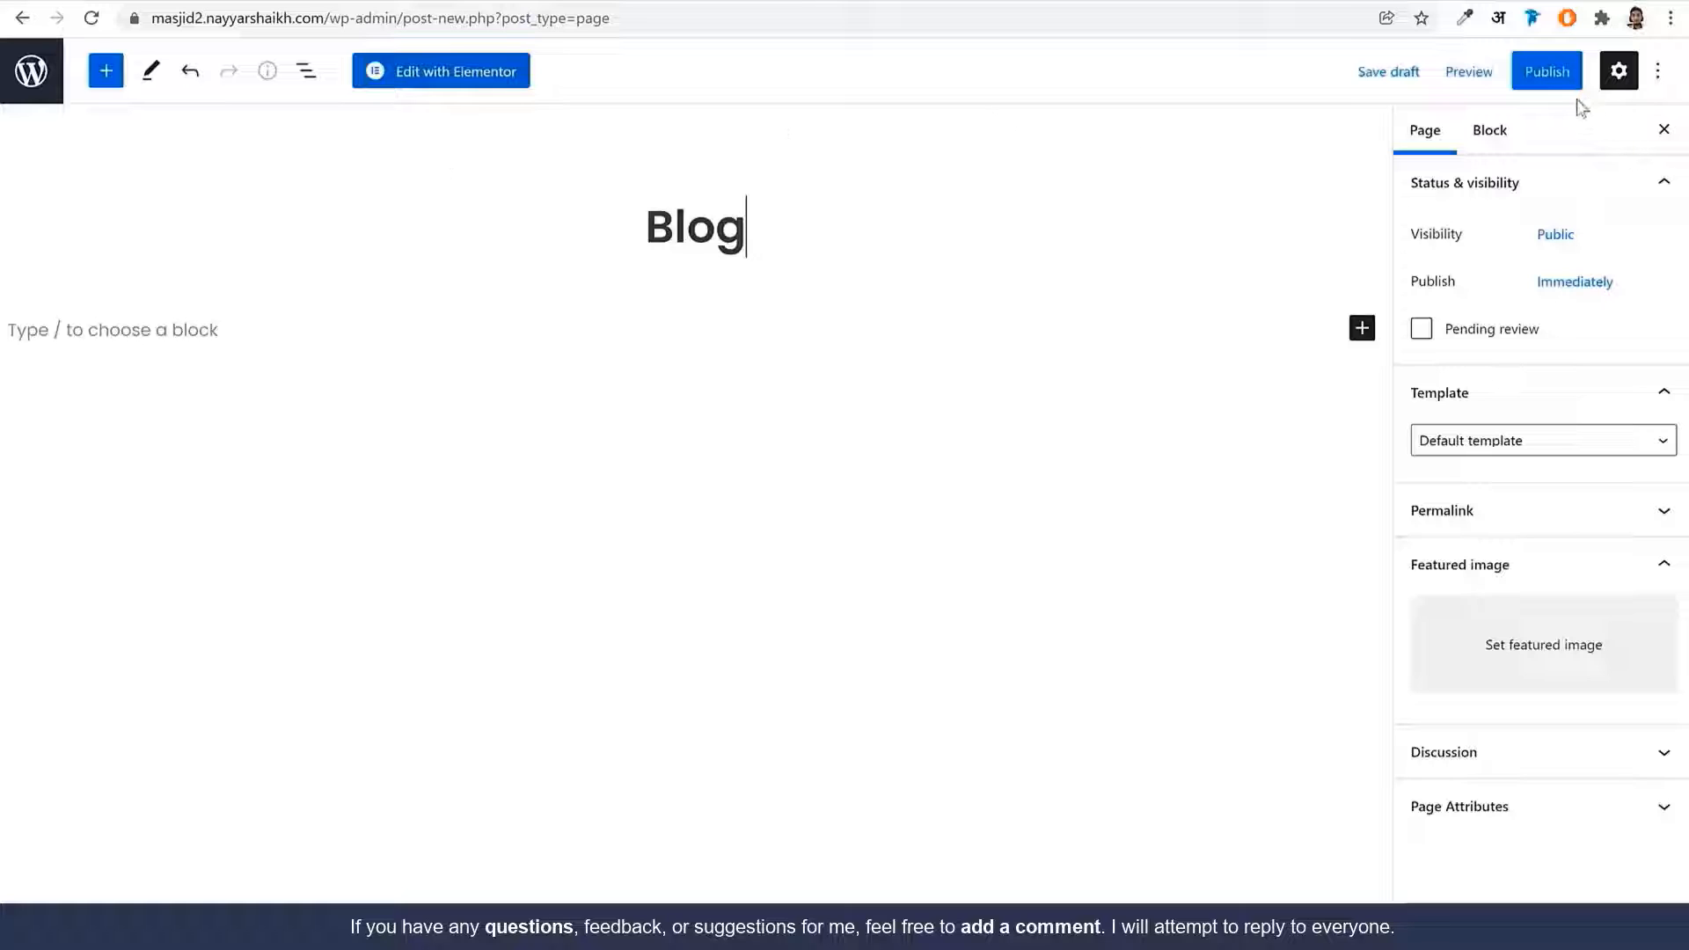
{"action": "left_click", "coordinate": [1550, 74]}
{"action": "left_click", "coordinate": [1461, 72]}
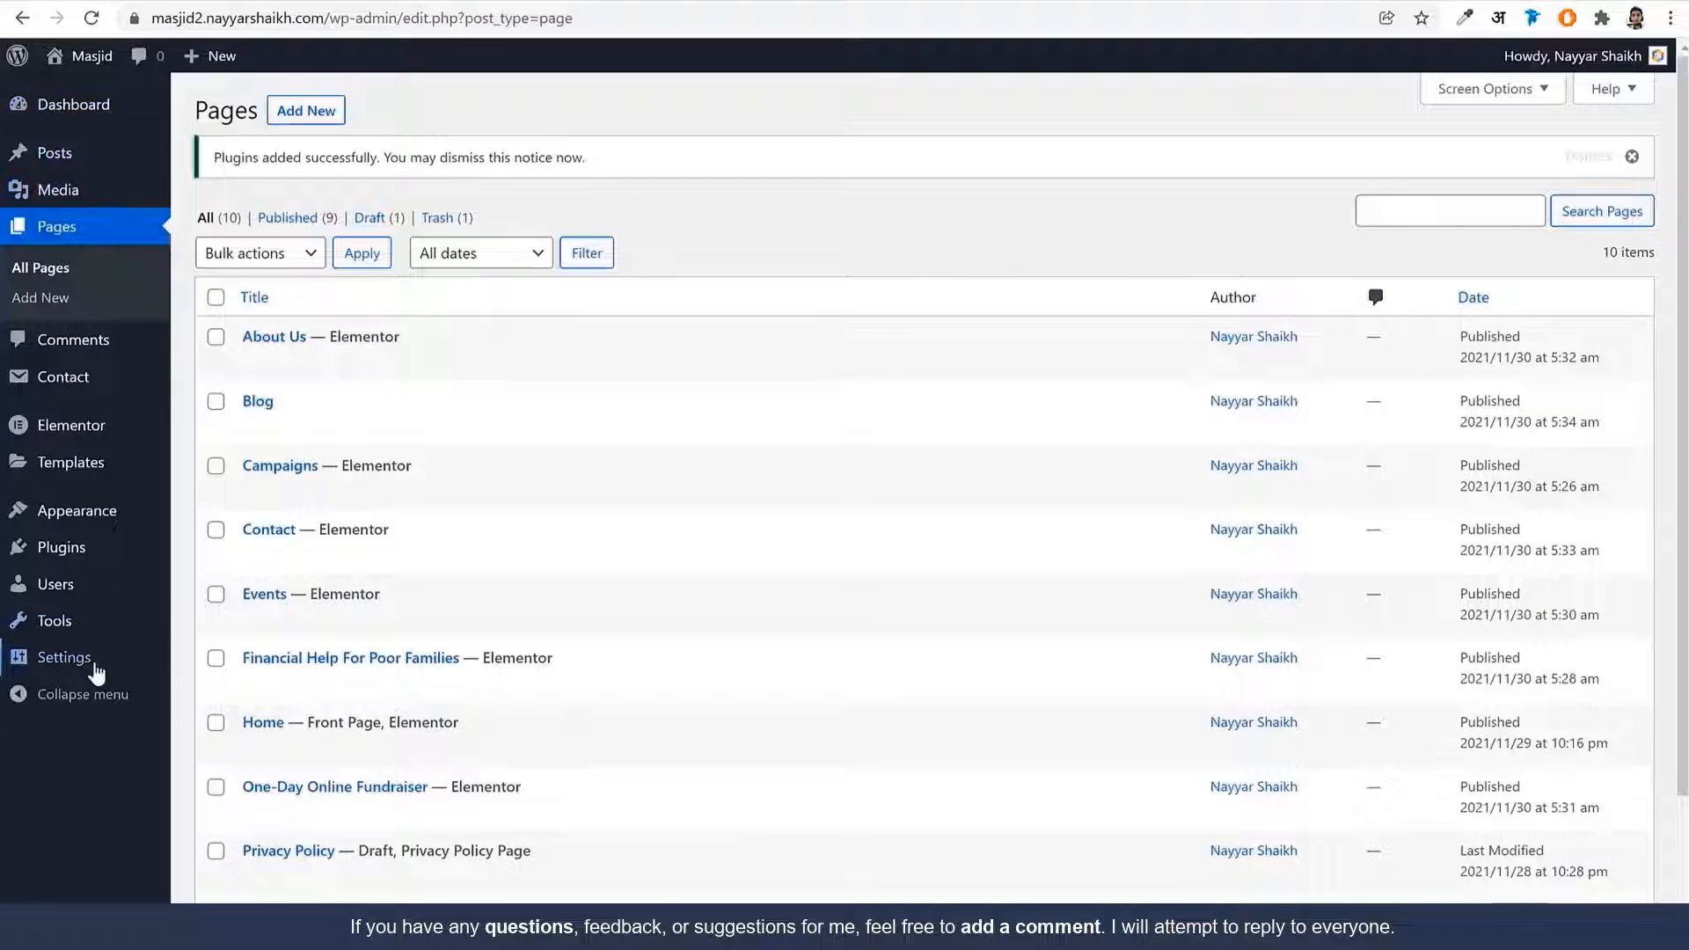
In Reading settings, make Blog the posts page with Home as homepage, and save
{"action": "mouse_move", "coordinate": [93, 668]}
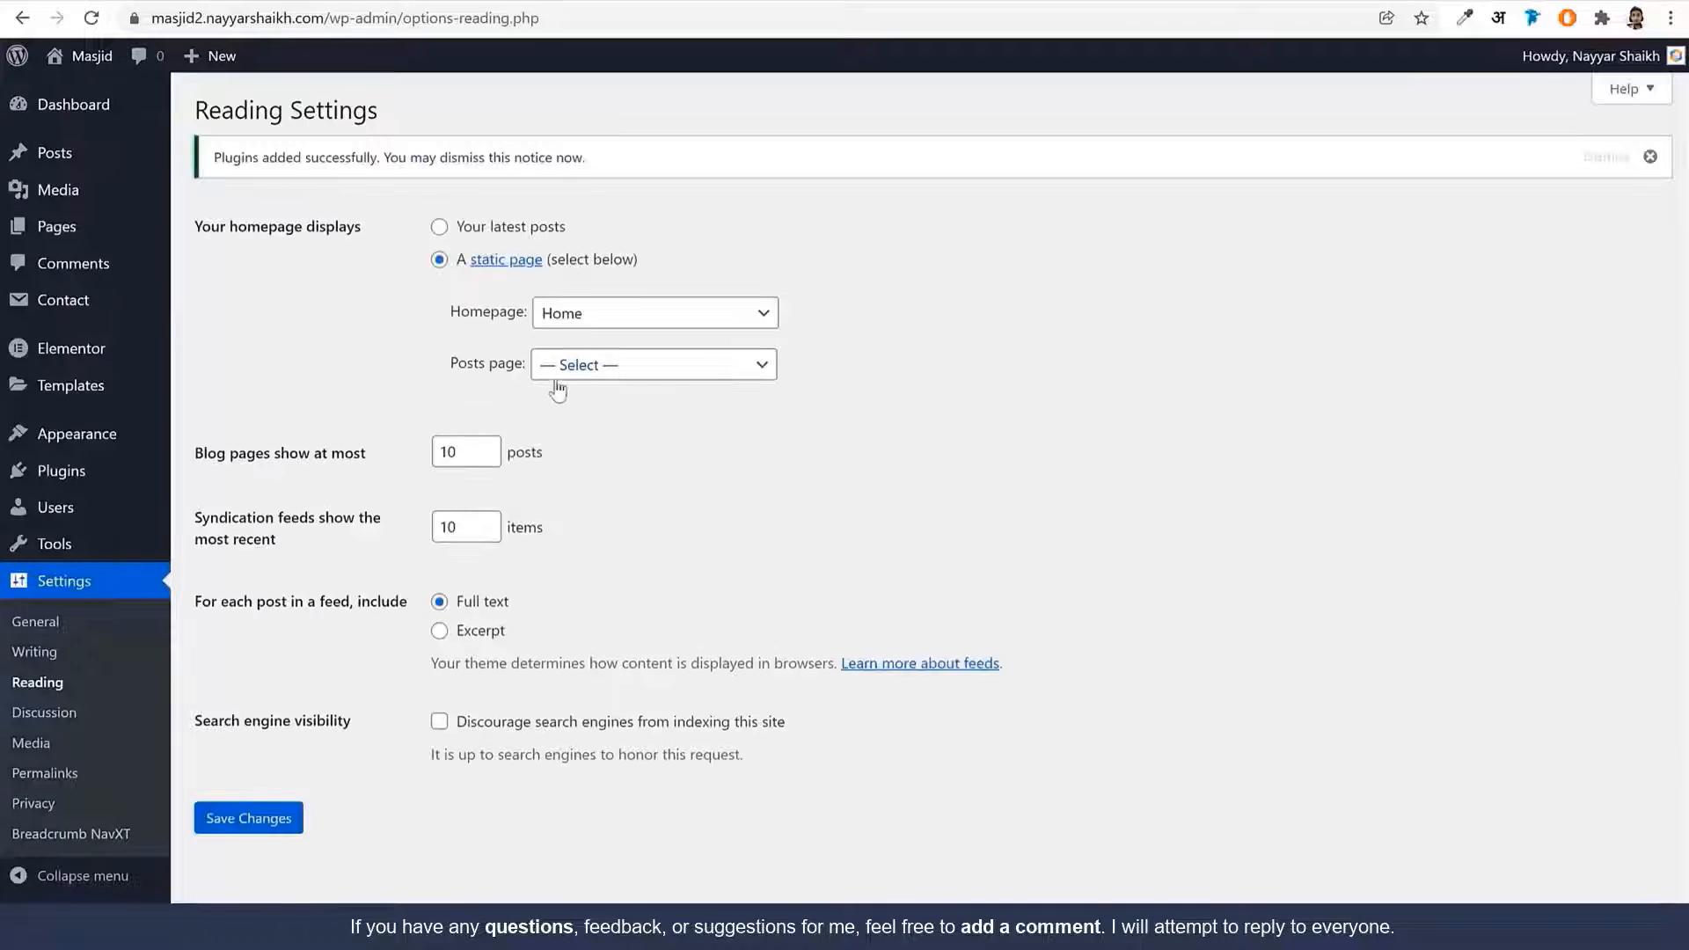
{"action": "left_click", "coordinate": [556, 378]}
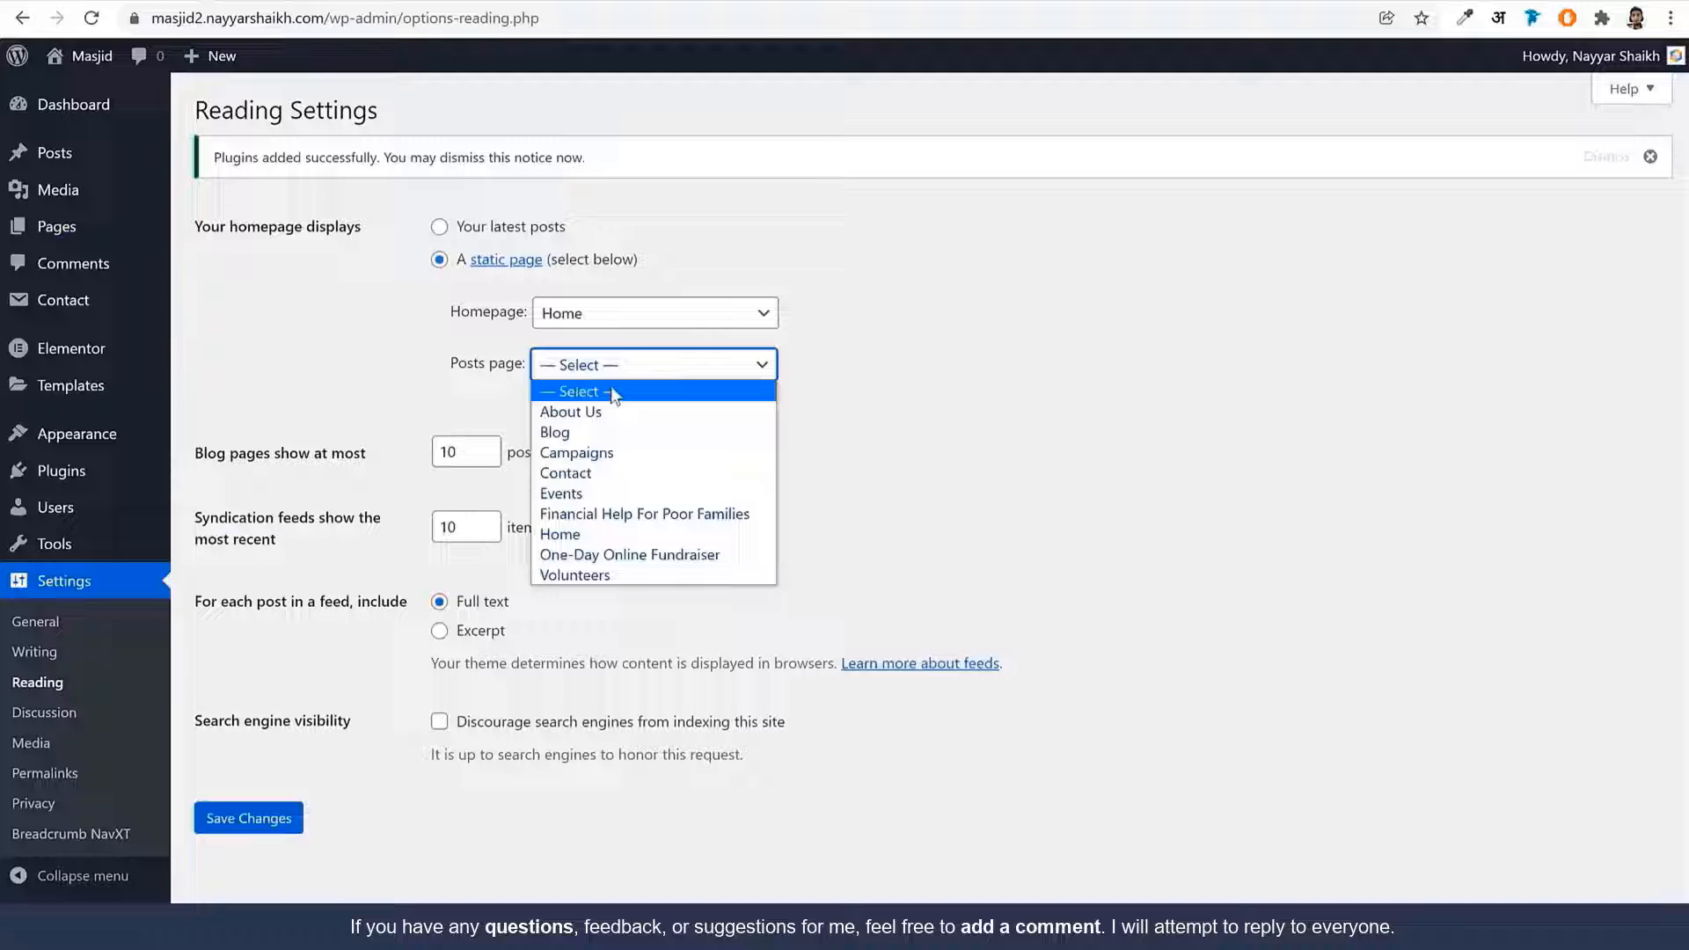
{"action": "left_click", "coordinate": [607, 437]}
{"action": "left_click", "coordinate": [240, 822]}
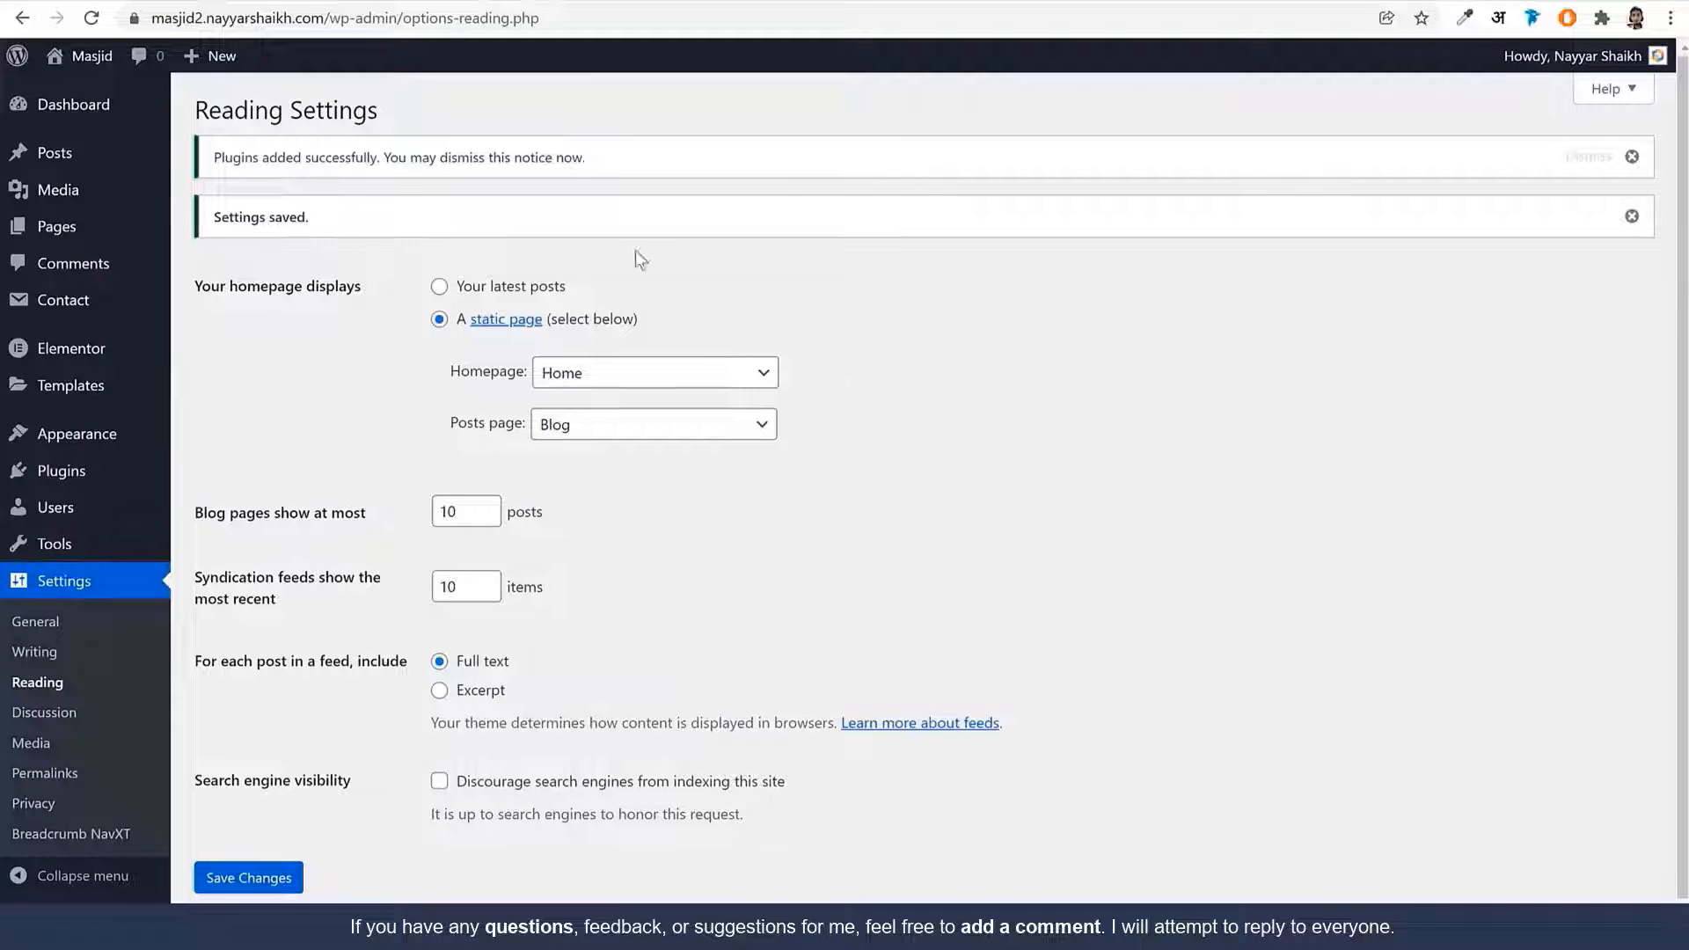
On the live Campaign List page, select the 'Send Child To School For Education' title to copy
{"action": "mouse_move", "coordinate": [95, 237]}
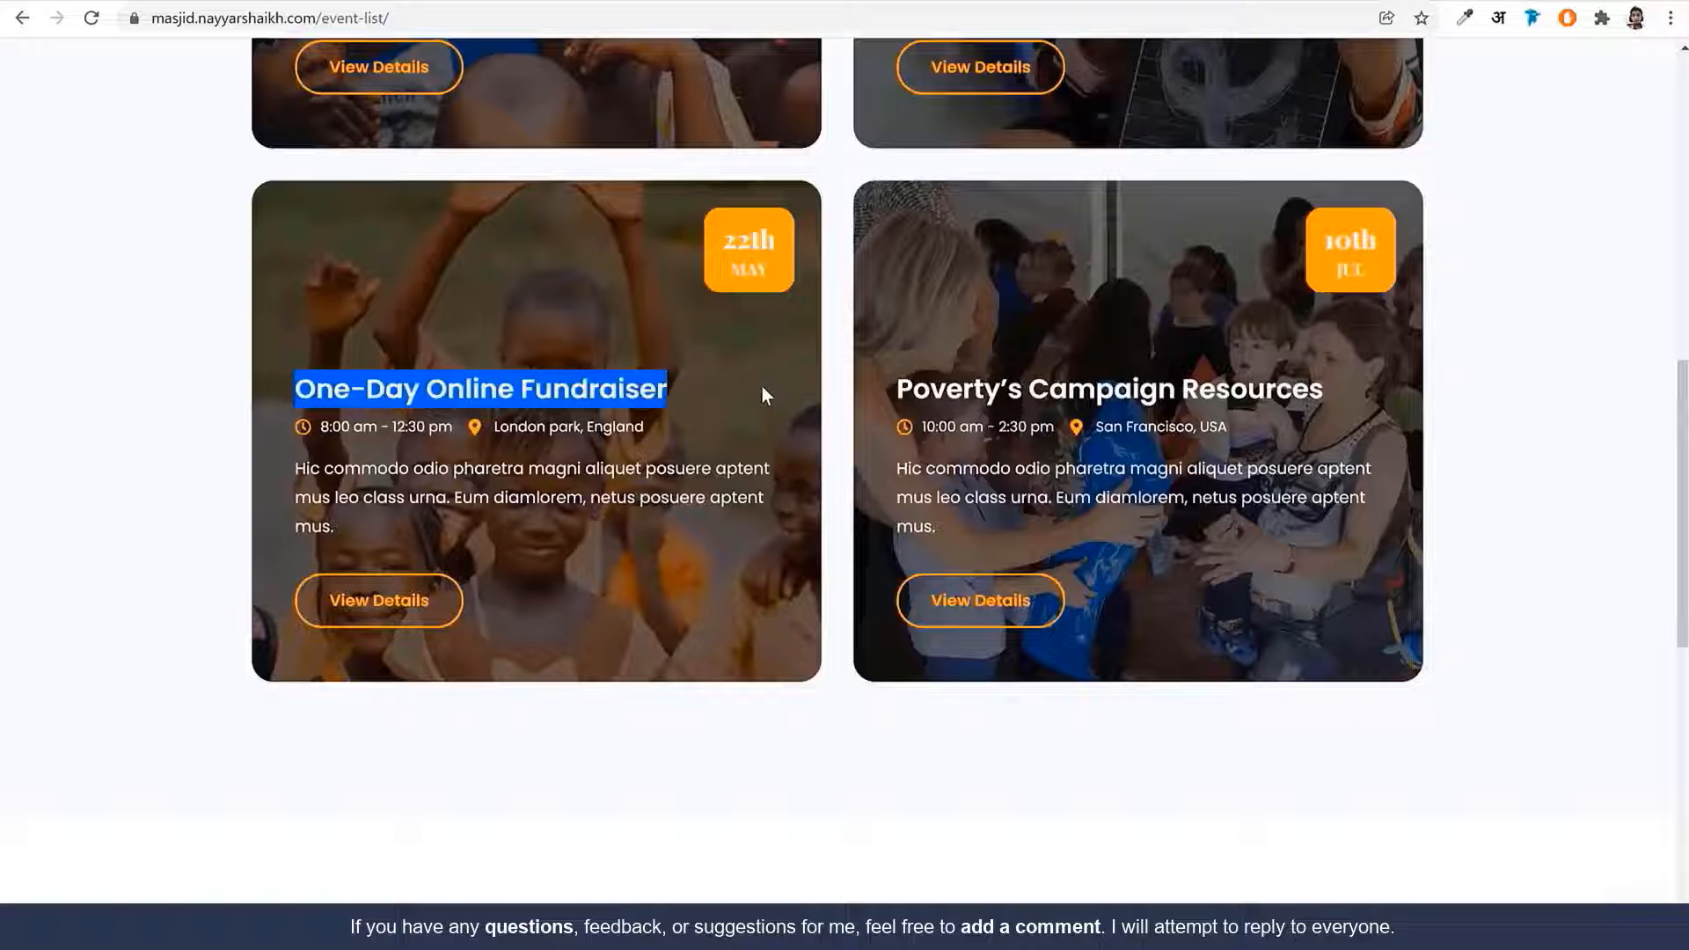
{"action": "left_click", "coordinate": [758, 386]}
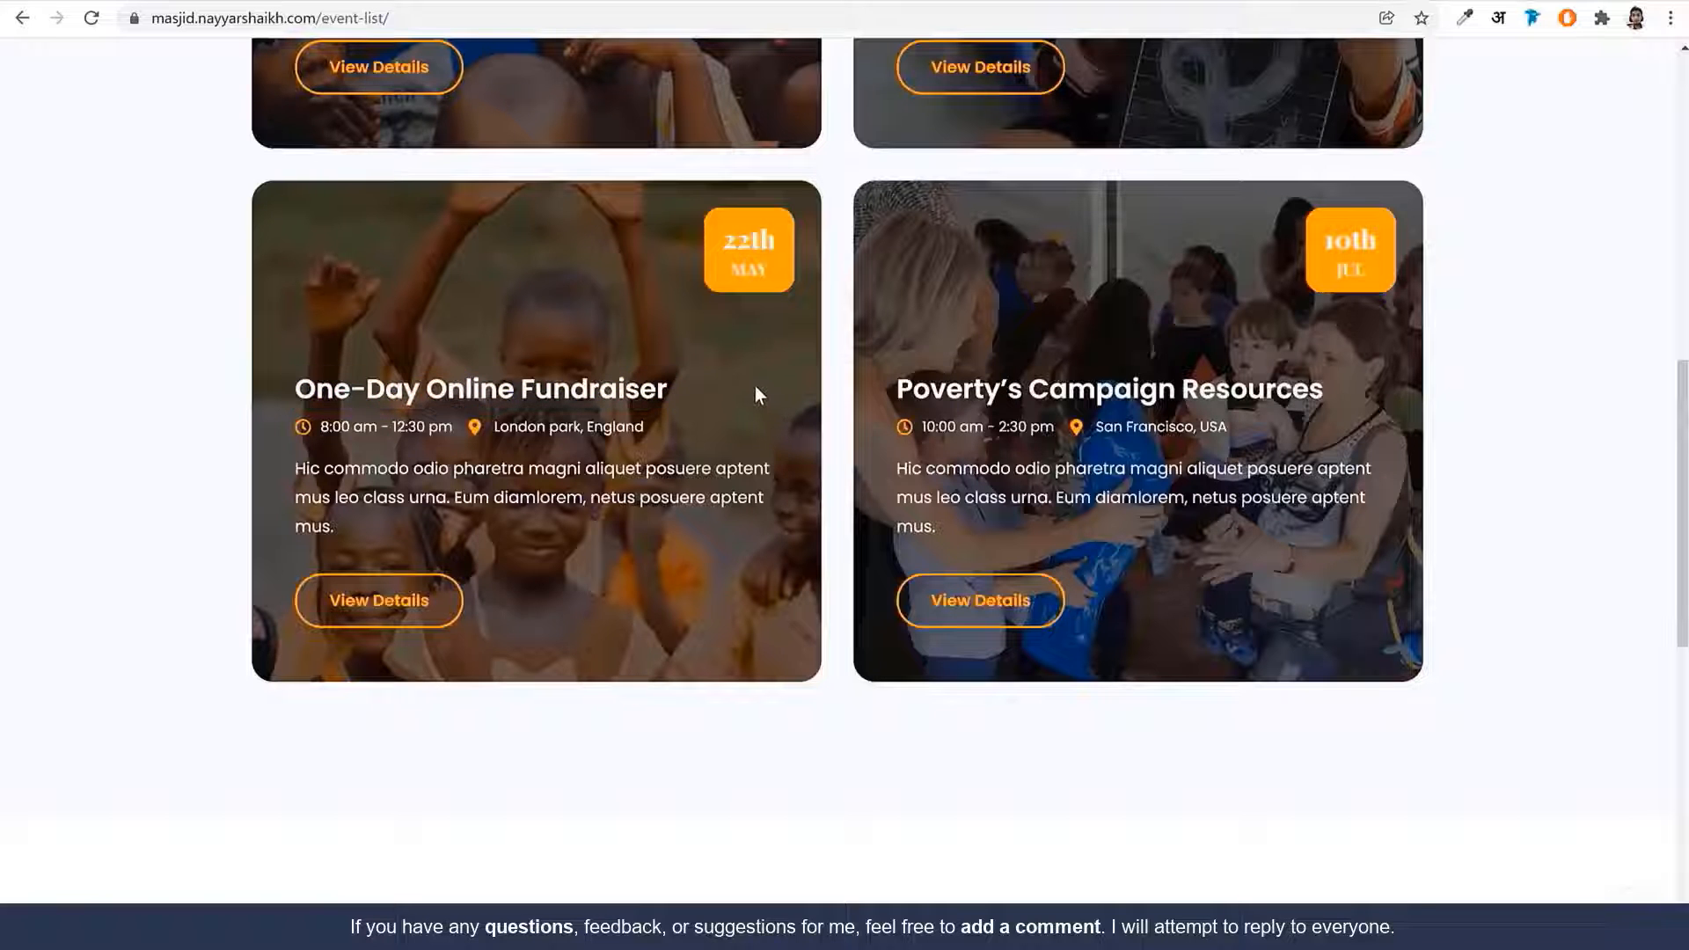
{"action": "scroll", "coordinate": [754, 385], "scroll_direction": "up", "scroll_amount": 5}
{"action": "scroll", "coordinate": [750, 406], "scroll_direction": "up", "scroll_amount": 7}
{"action": "mouse_move", "coordinate": [948, 125]}
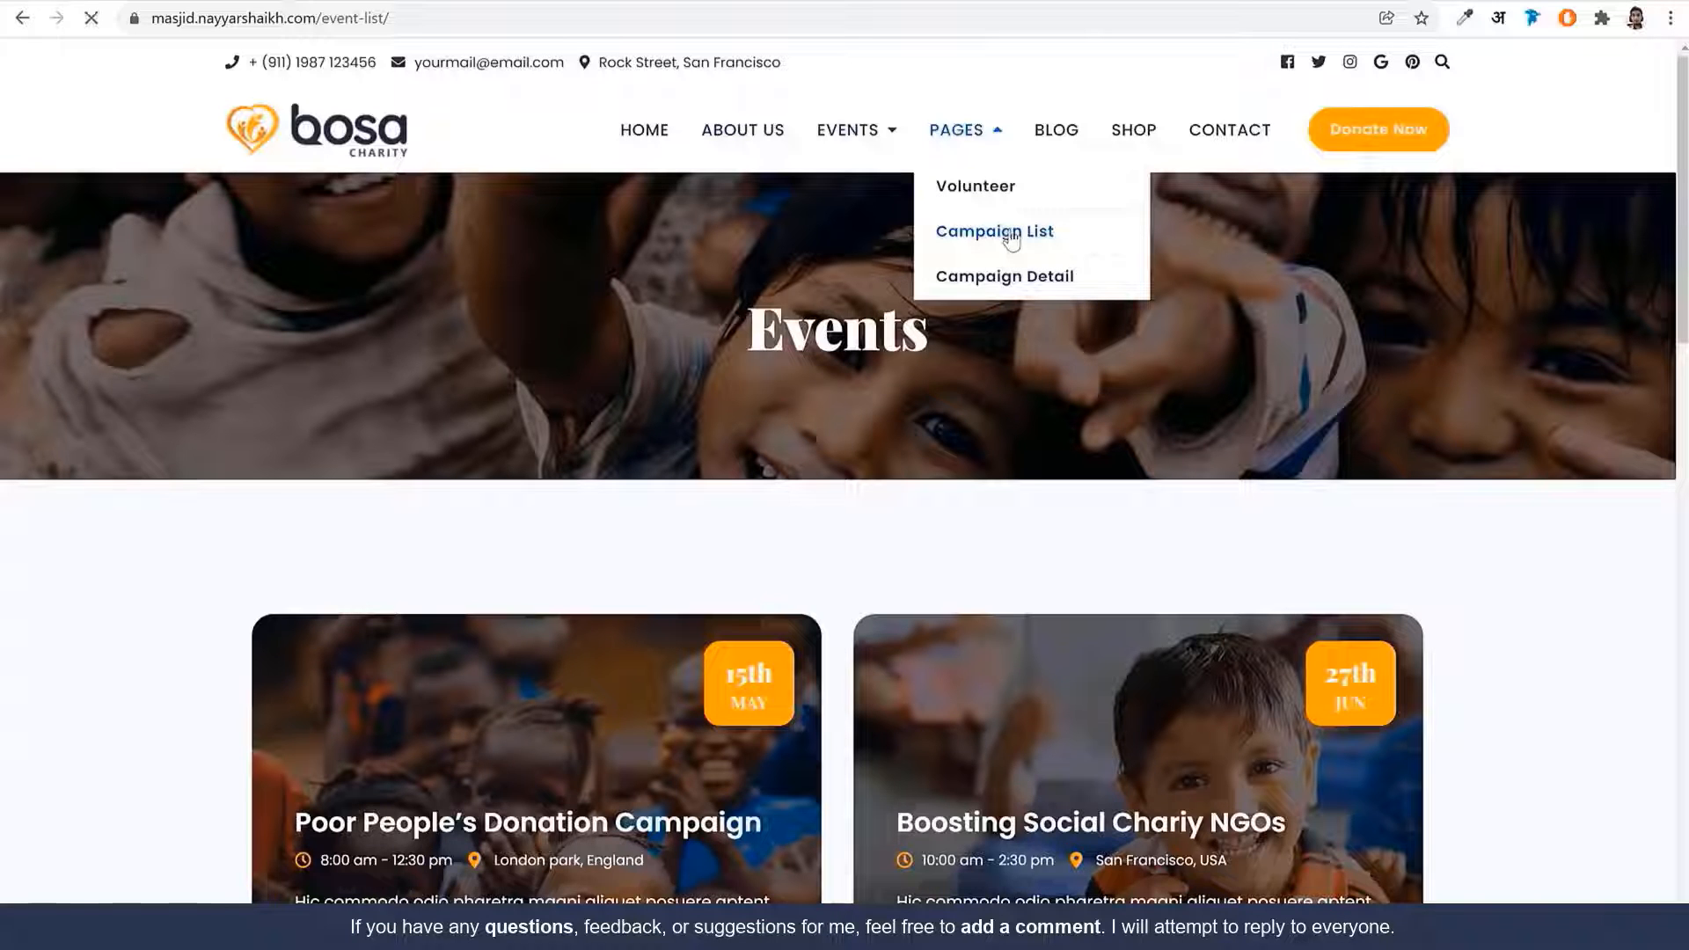
{"action": "left_click", "coordinate": [1041, 239]}
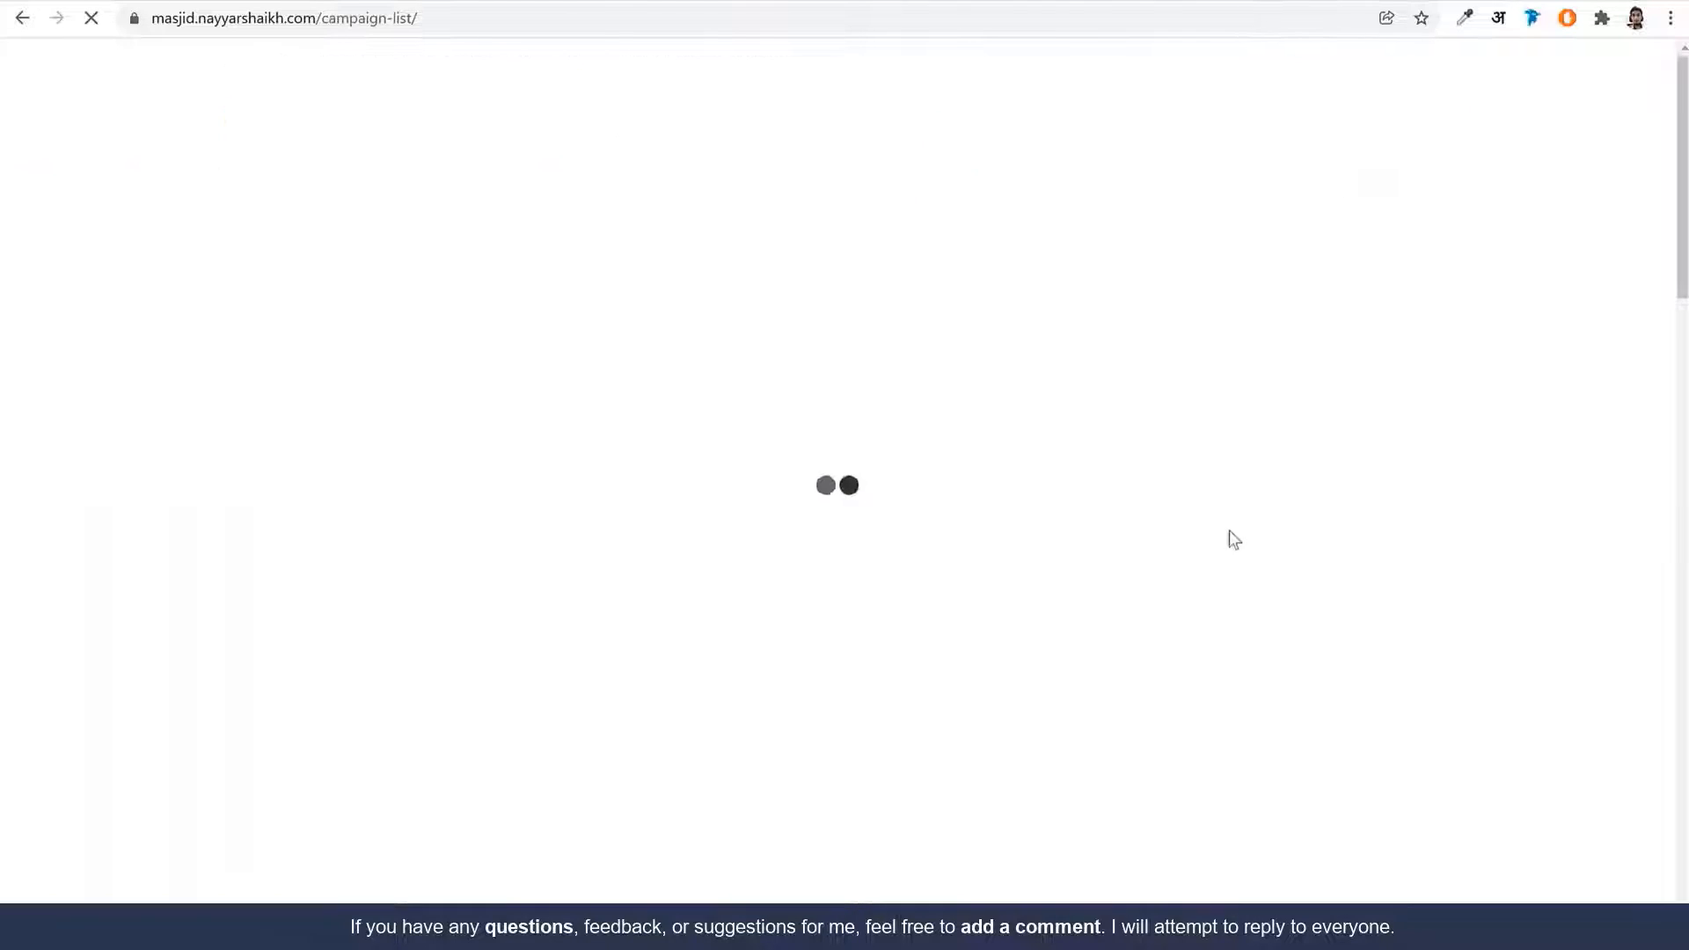
{"action": "scroll", "coordinate": [1461, 540], "scroll_direction": "down", "scroll_amount": 8}
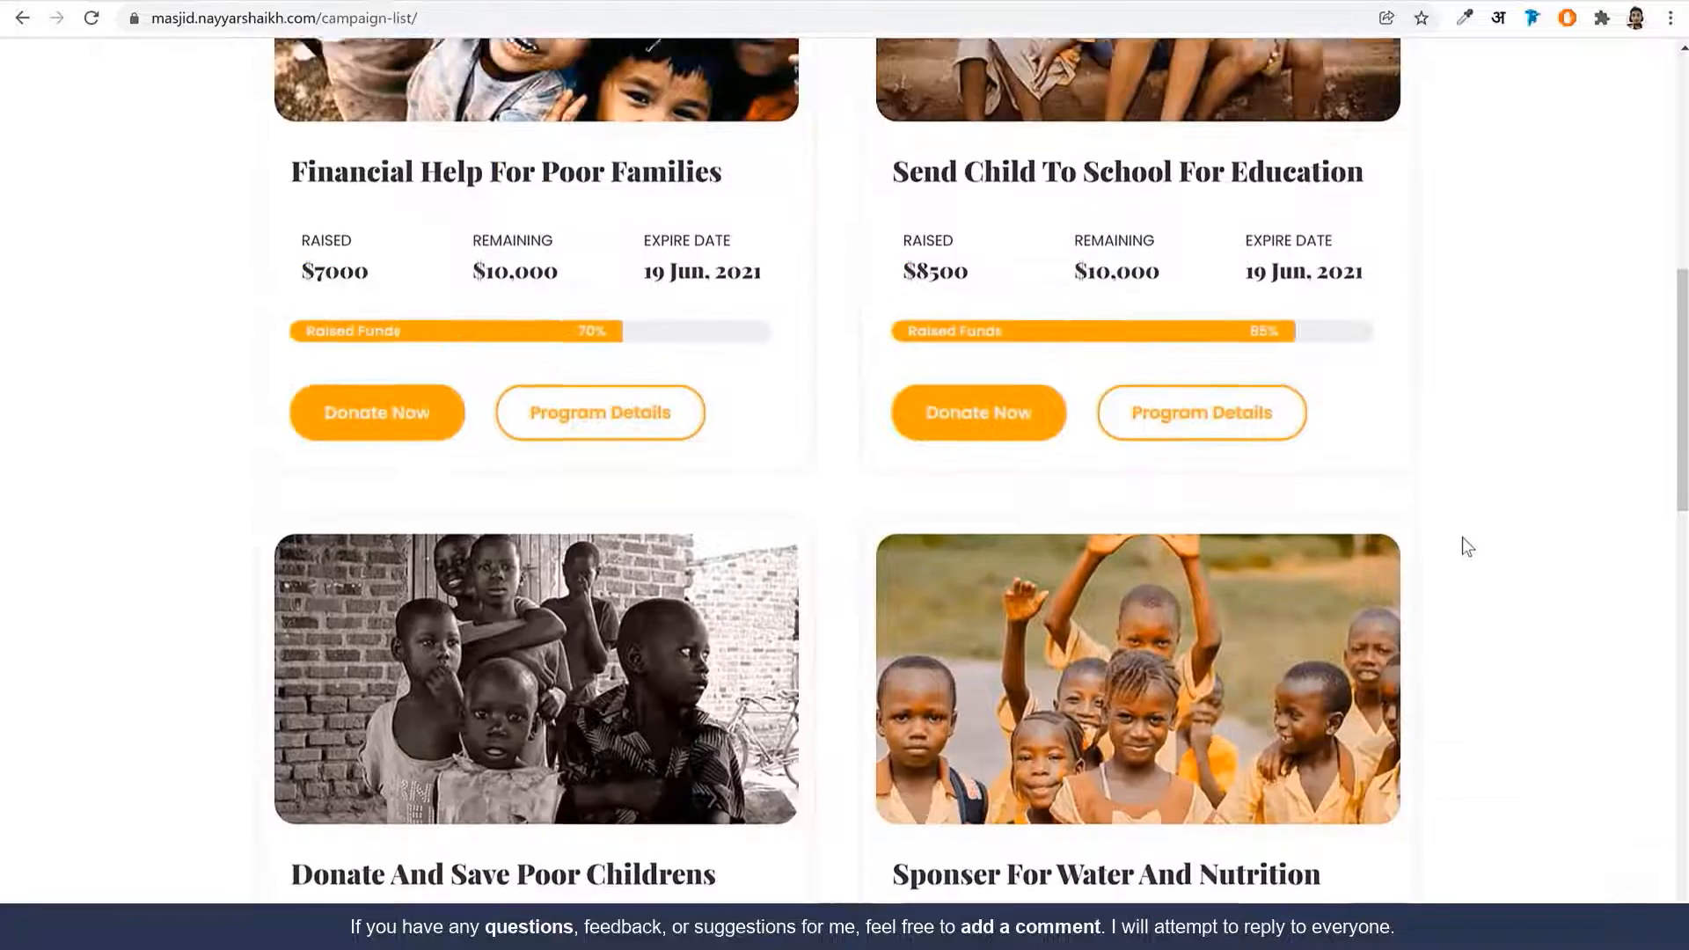
{"action": "scroll", "coordinate": [1462, 539], "scroll_direction": "up", "scroll_amount": 4}
{"action": "left_click_drag", "start_coordinate": [1366, 551], "coordinate": [915, 554]}
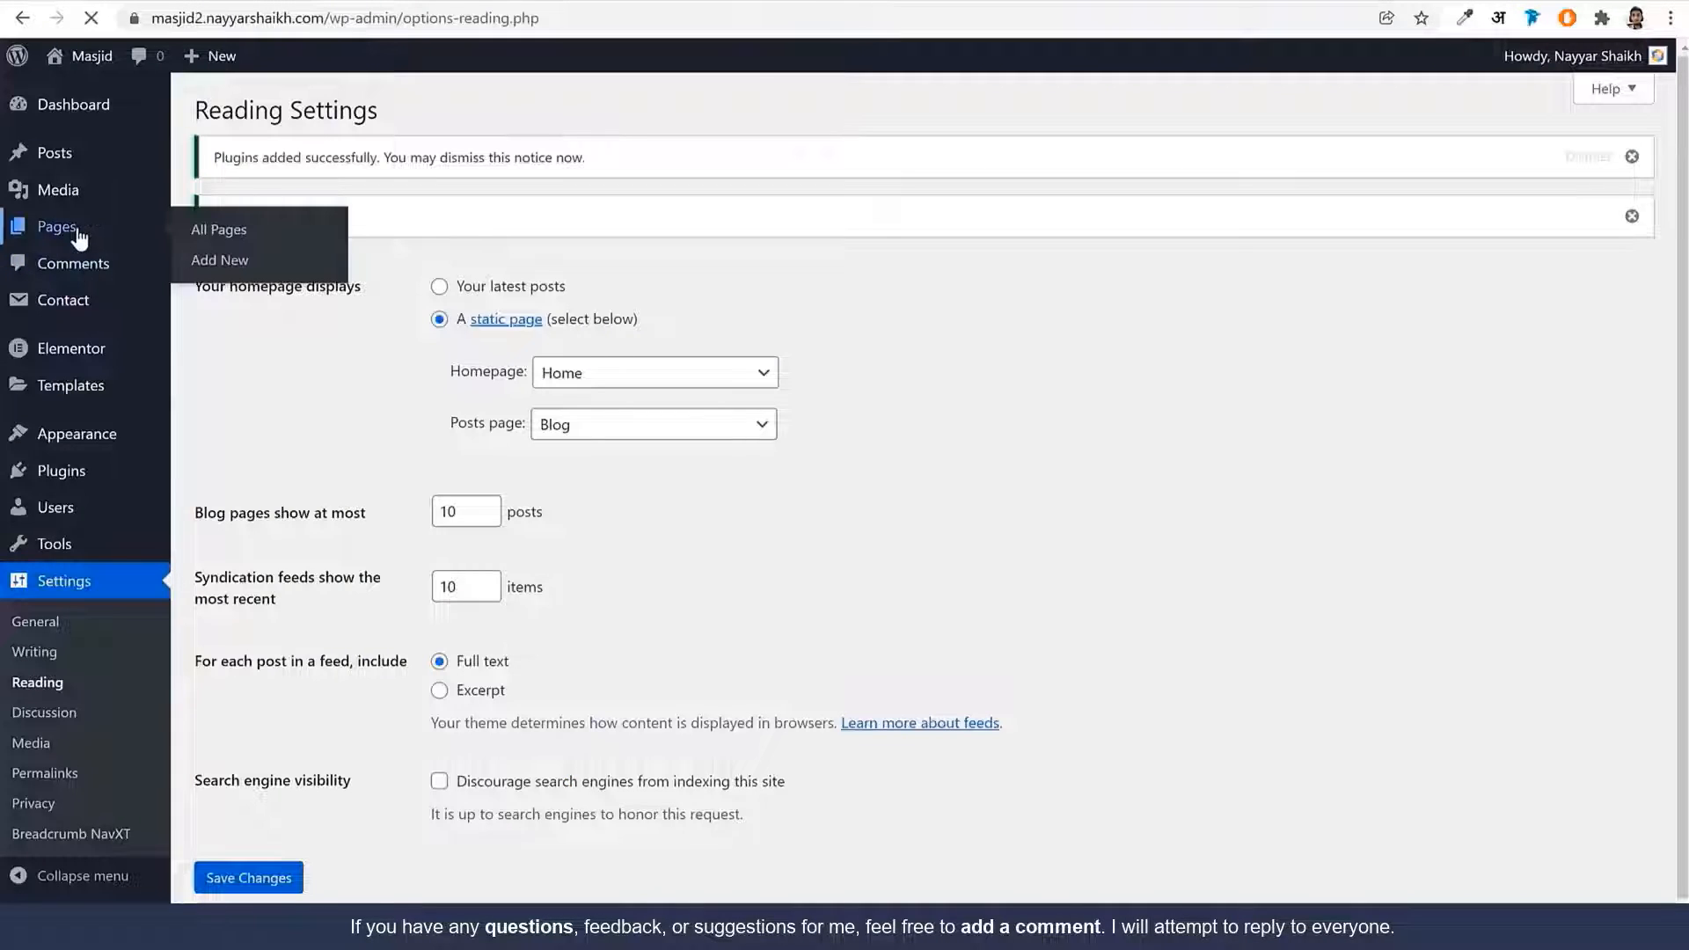
Publish a new Elementor Full Width page titled with the pasted campaign name and open it in Elementor
{"action": "left_click", "coordinate": [77, 229]}
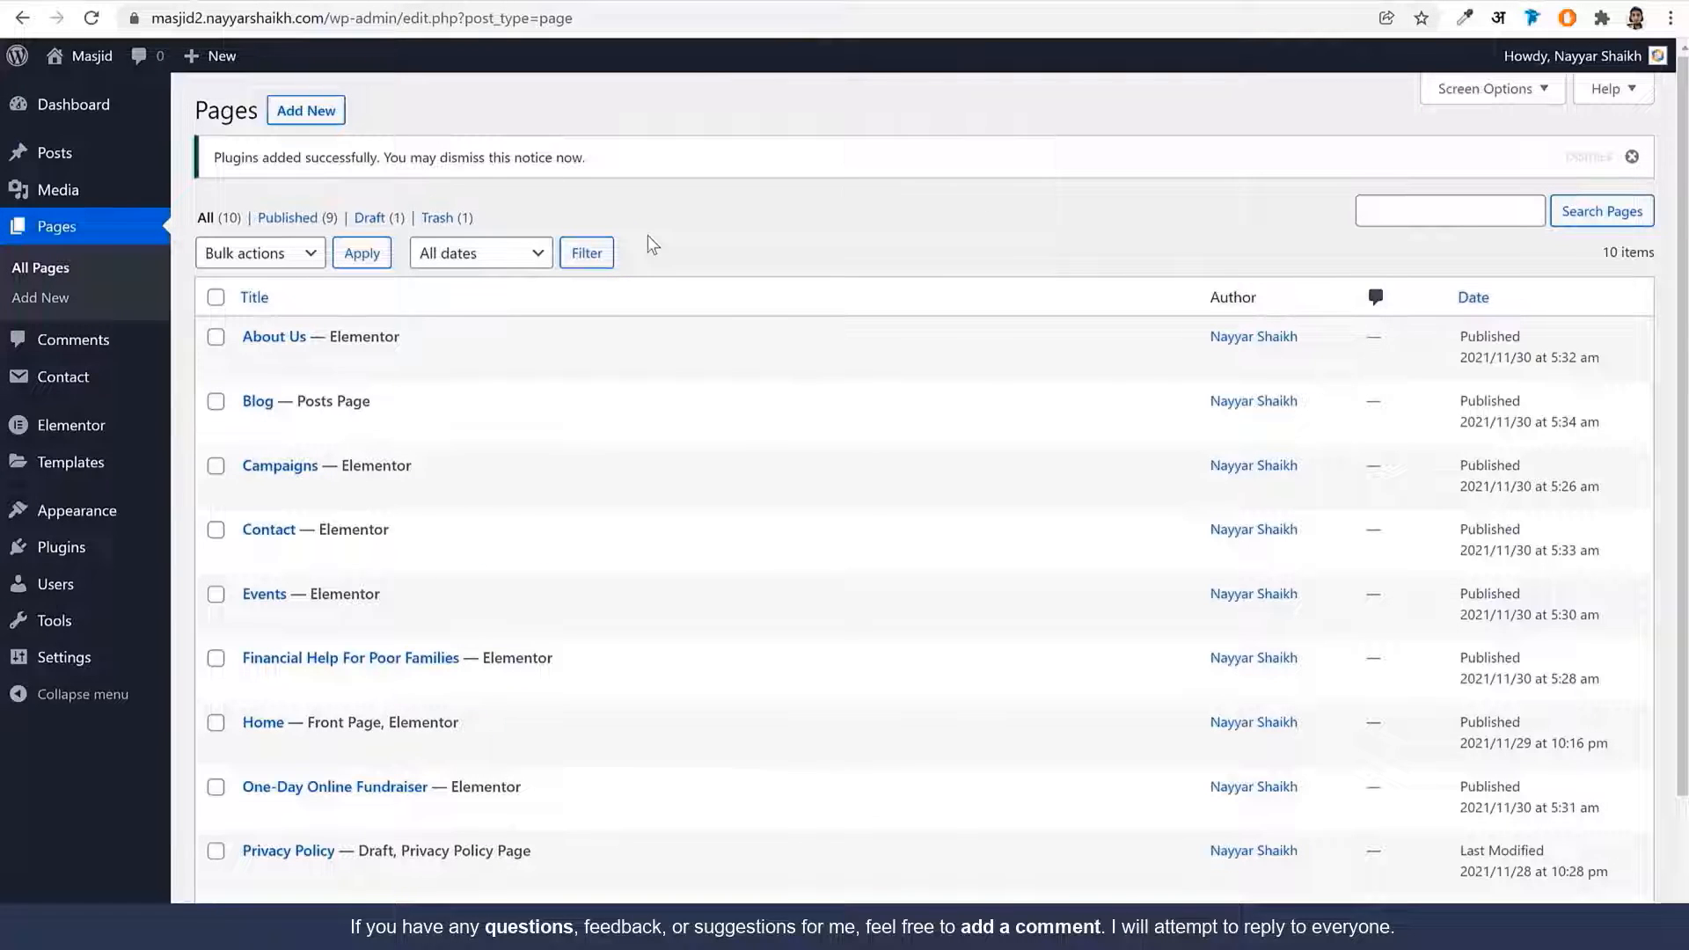
{"action": "left_click", "coordinate": [276, 110]}
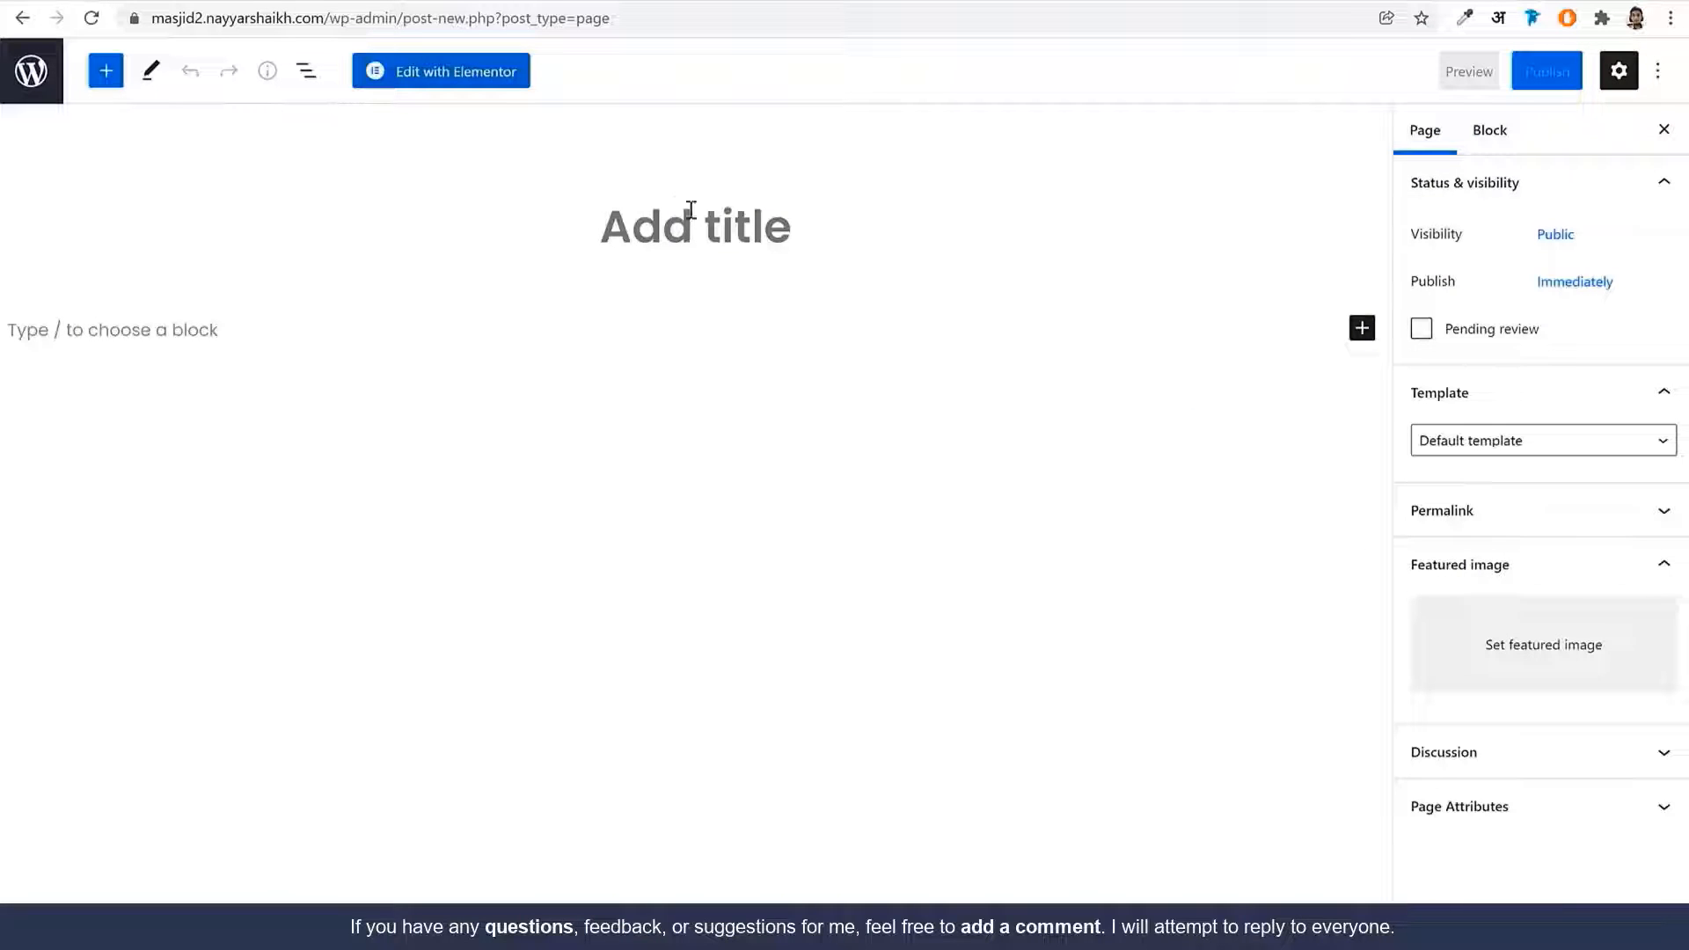
{"action": "type", "text": "Send Child To School For Education"}
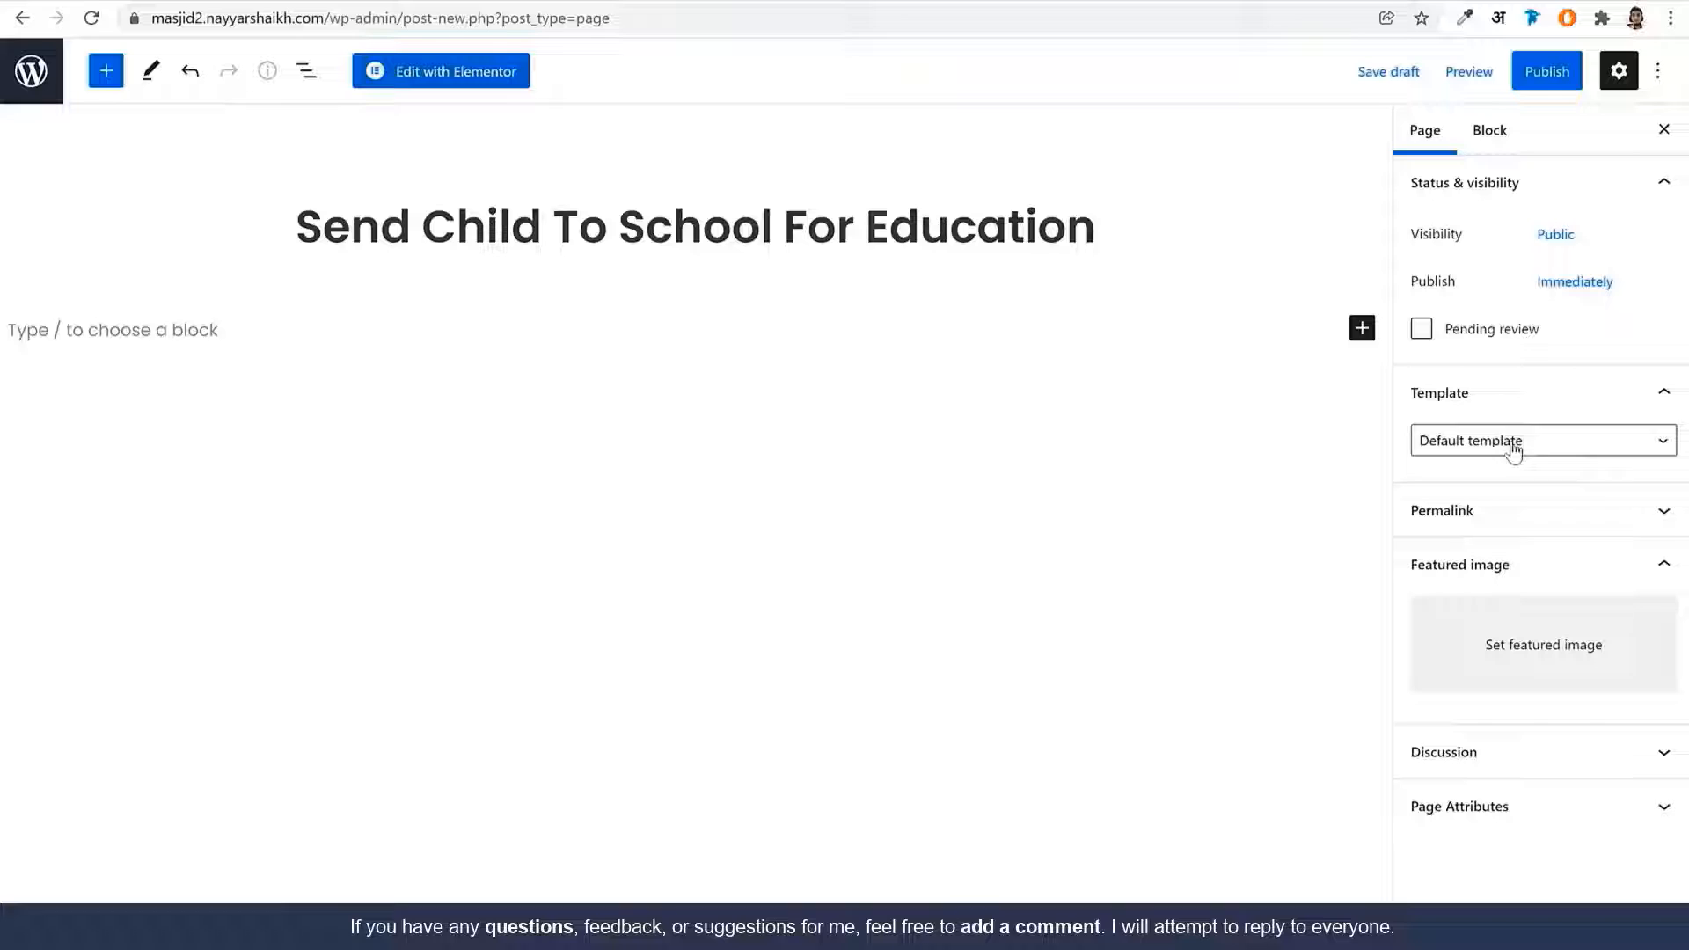
{"action": "left_click", "coordinate": [1513, 448]}
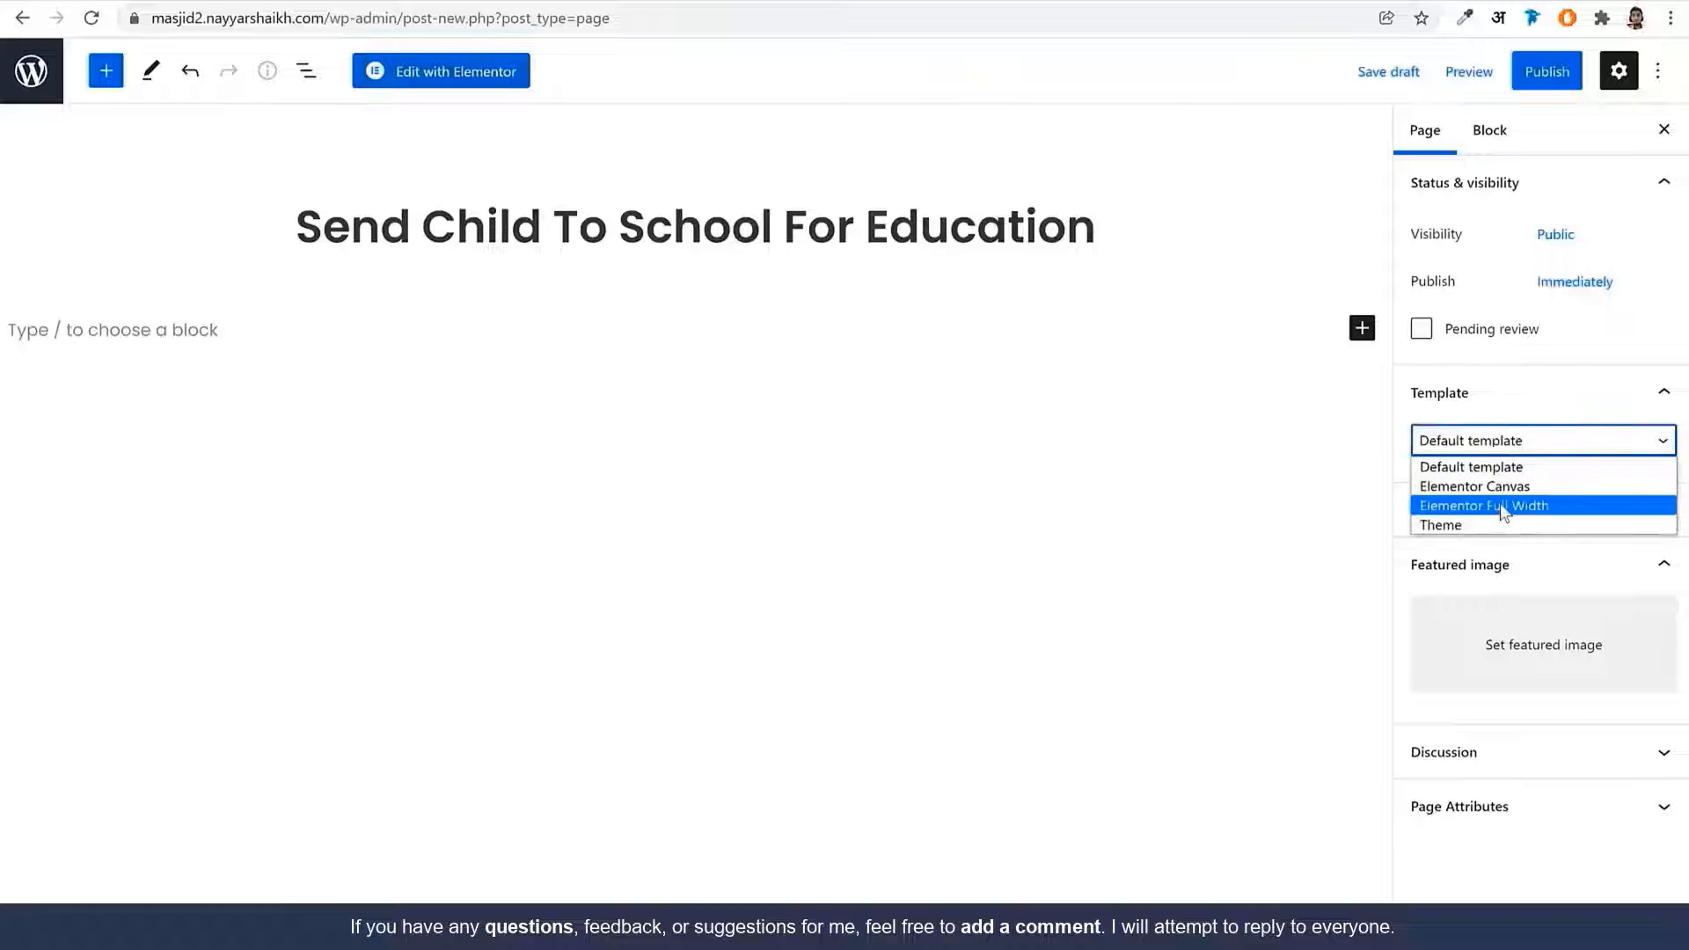
{"action": "left_click", "coordinate": [1506, 501]}
{"action": "left_click", "coordinate": [1543, 74]}
{"action": "left_click", "coordinate": [1490, 79]}
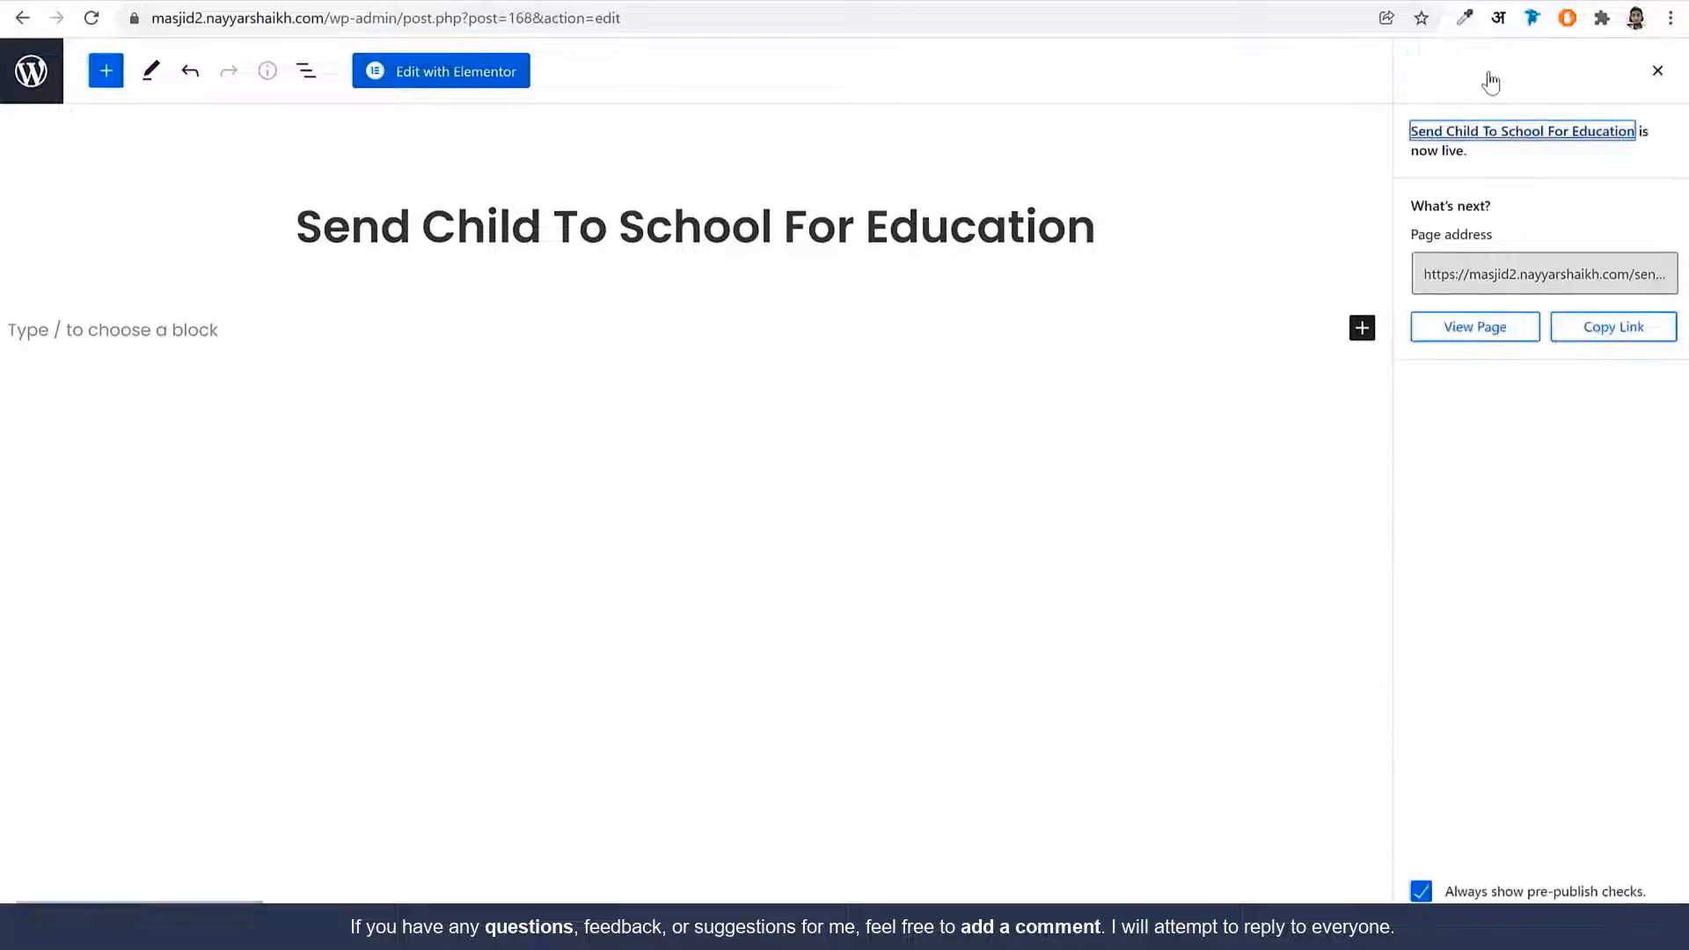
{"action": "left_click", "coordinate": [471, 77]}
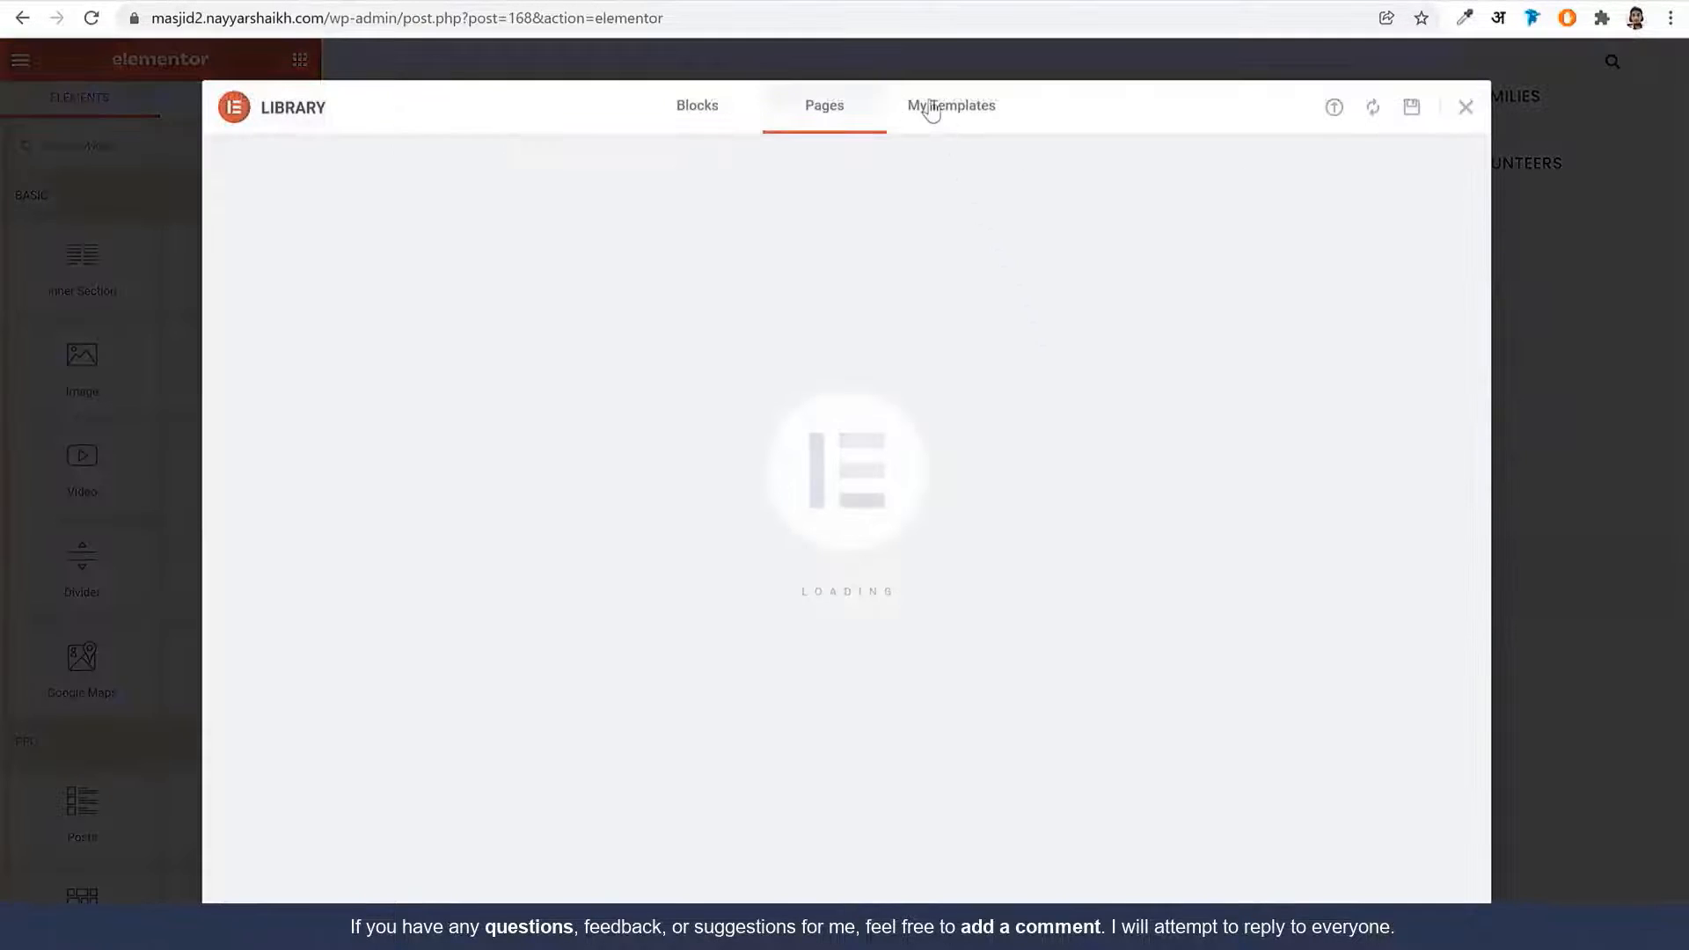
Insert the saved Single Campaign template from My Templates into the page
{"action": "left_click", "coordinate": [931, 112]}
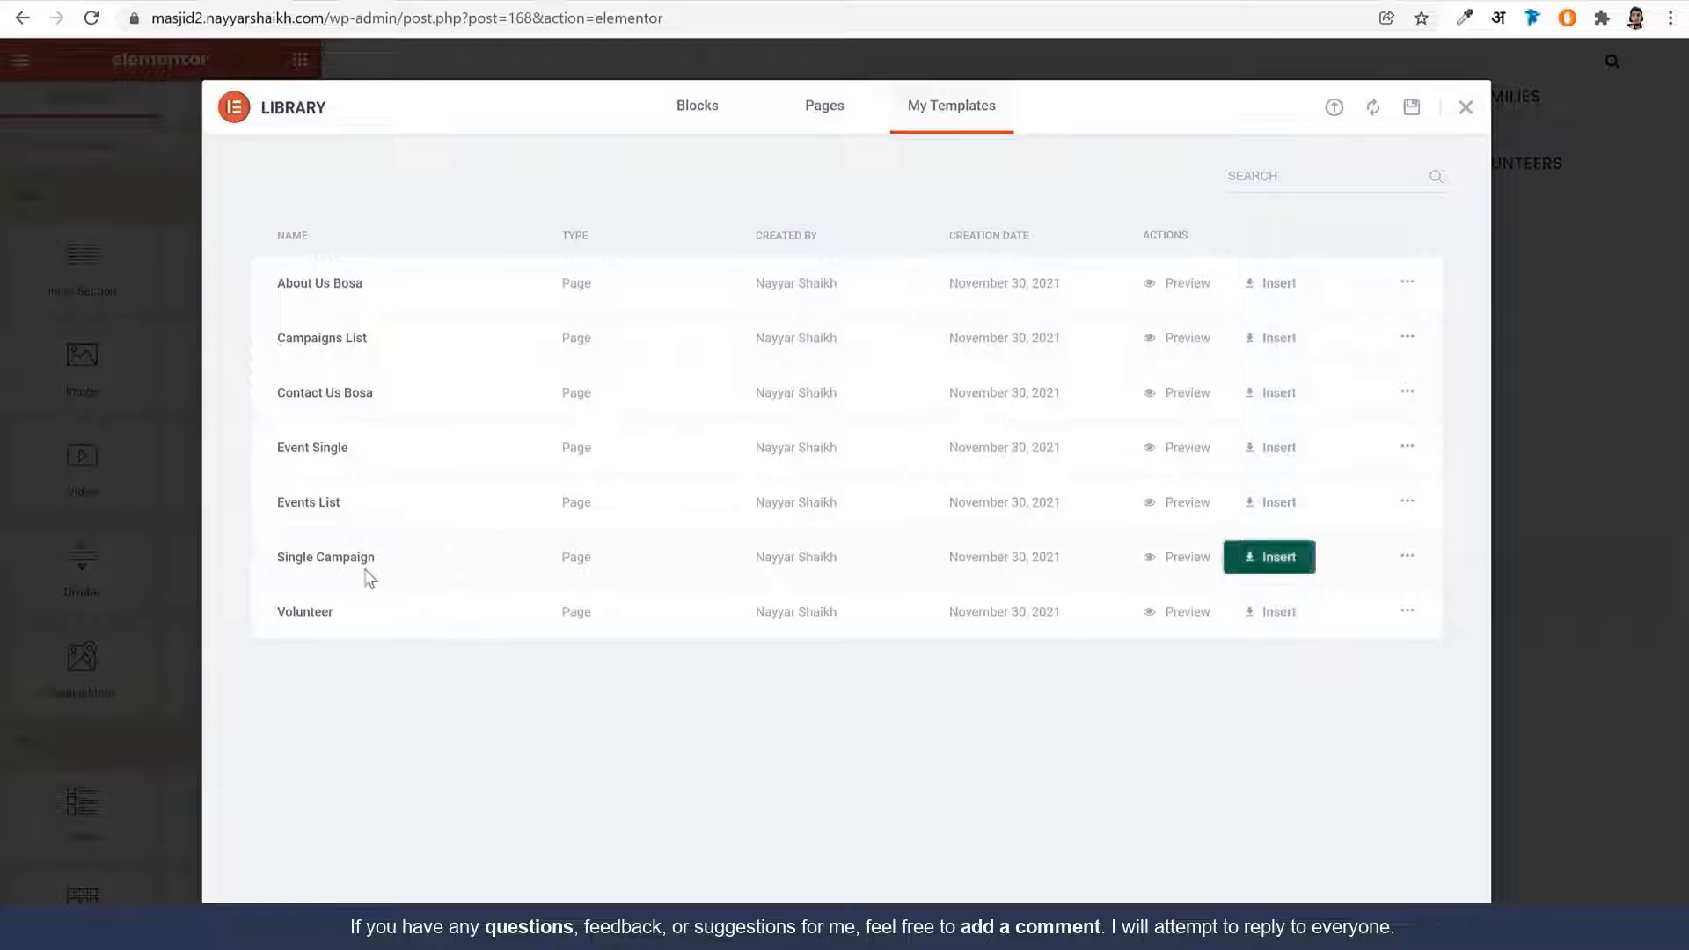
{"action": "left_click", "coordinate": [1256, 567]}
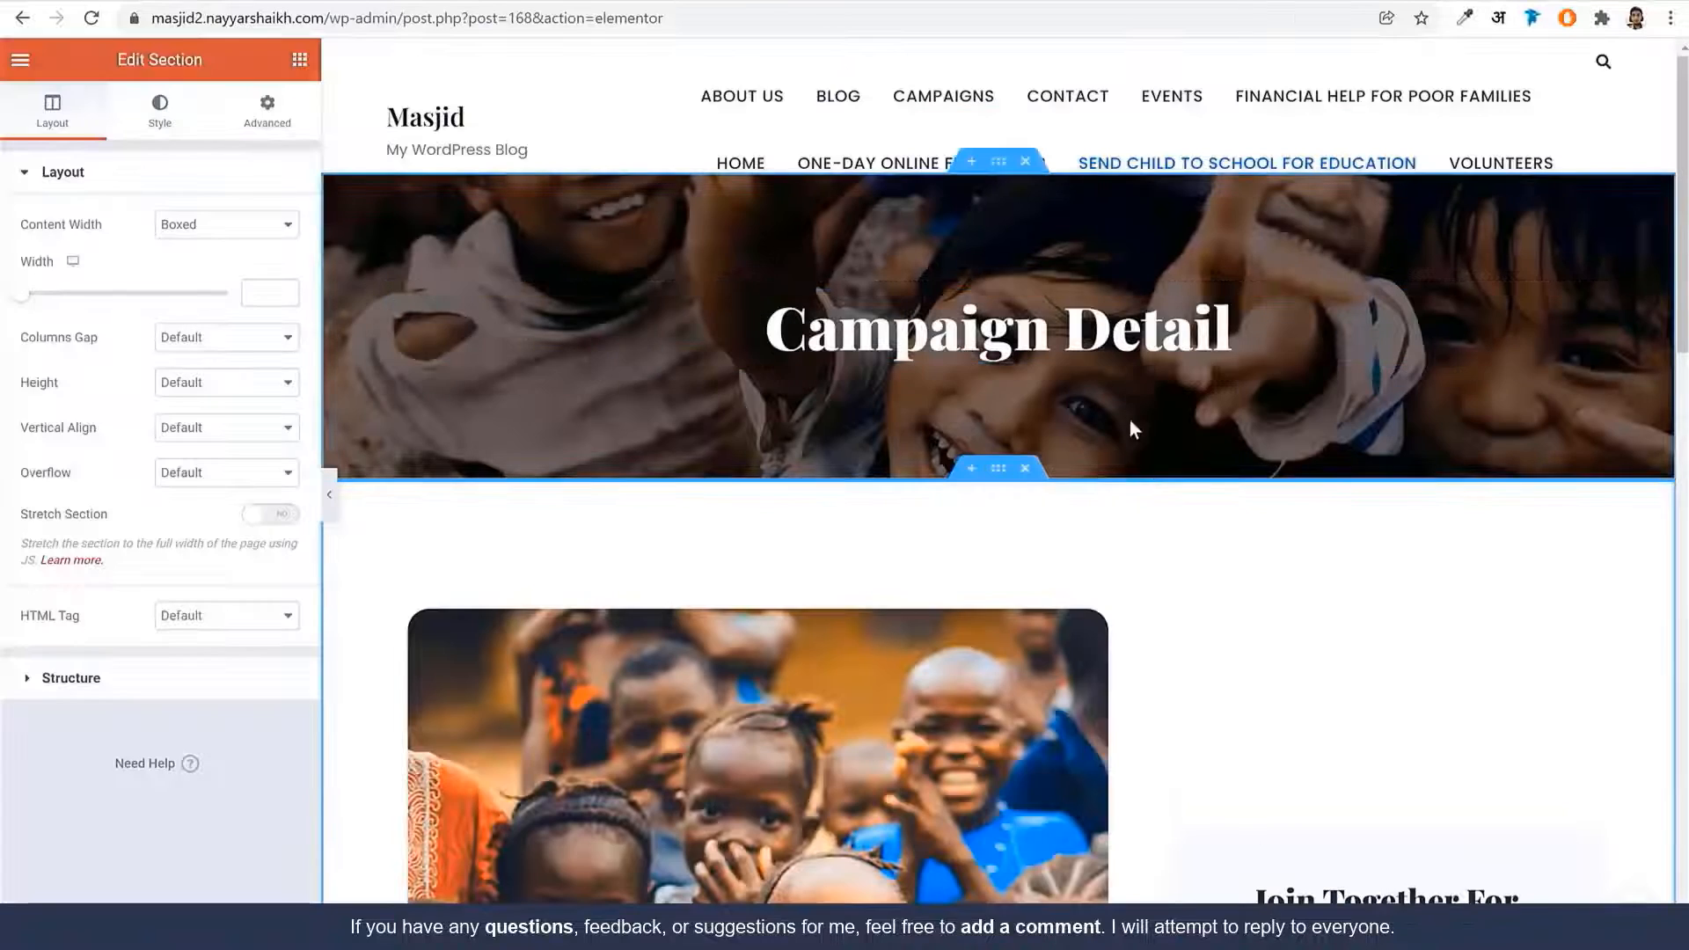
{"action": "scroll", "coordinate": [1144, 457], "scroll_direction": "down", "scroll_amount": 5}
{"action": "scroll", "coordinate": [1152, 503], "scroll_direction": "down", "scroll_amount": 1}
Replace the 'Financial Help For Poor Families' heading with 'Send Child To School For Education'
{"action": "left_click", "coordinate": [774, 567]}
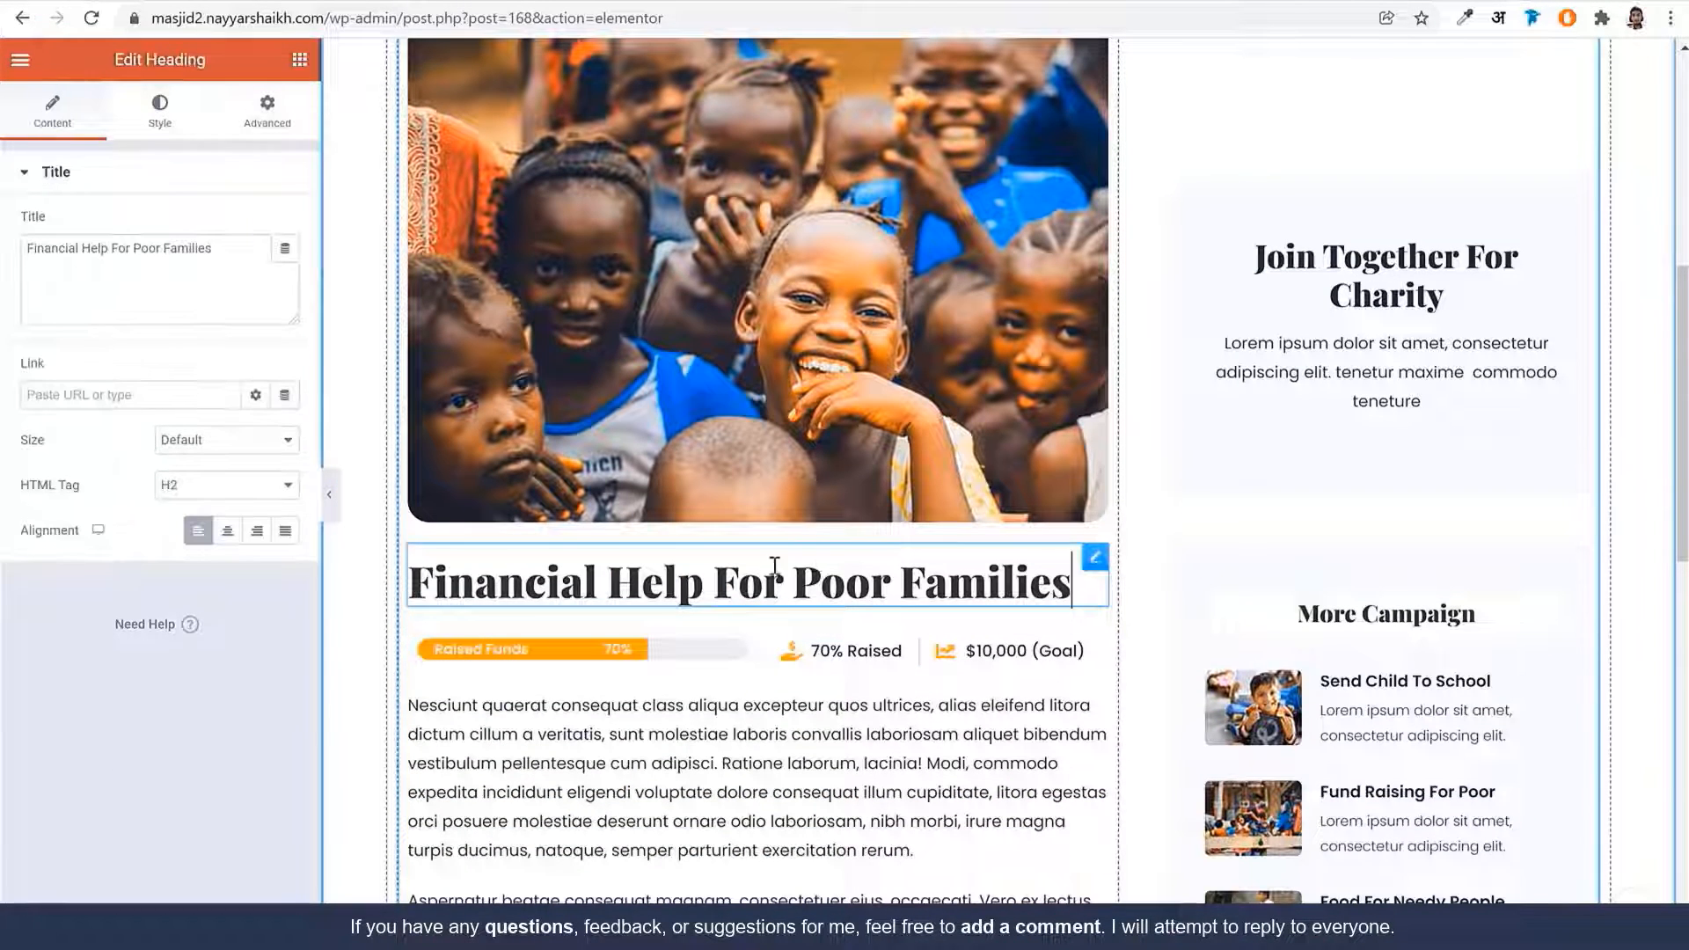
{"action": "left_click", "coordinate": [132, 255]}
{"action": "key", "text": "ctrl+a"}
{"action": "type", "text": "Send Child To School For Education"}
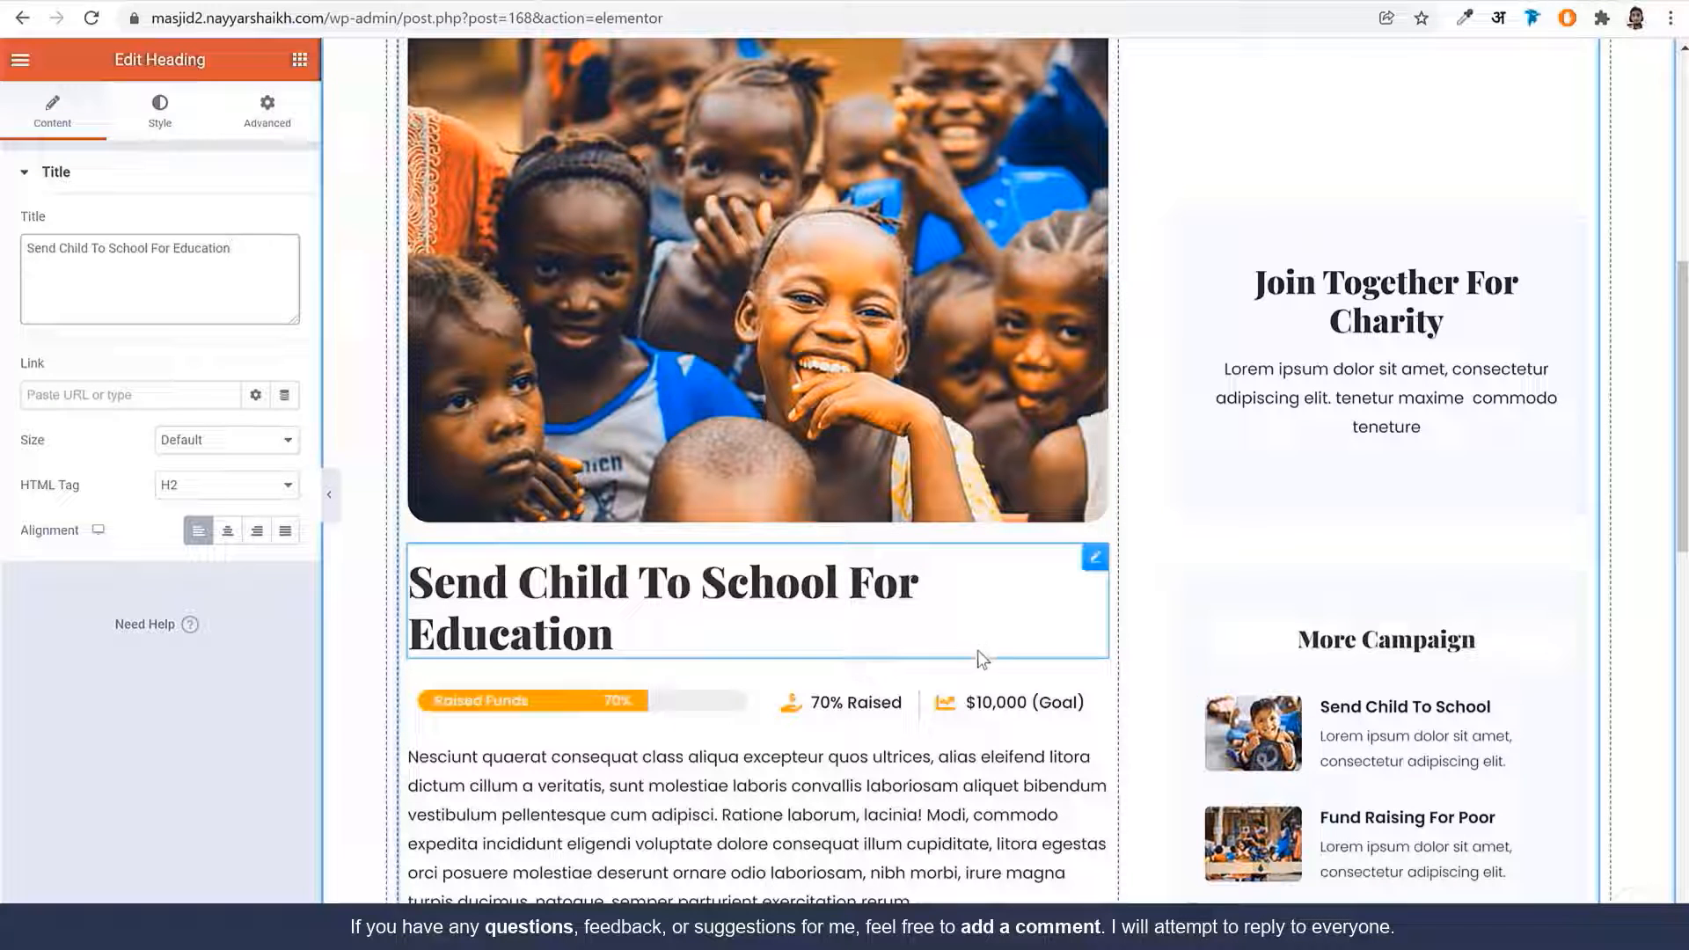
Inspect the 70% Raised/$10,000 goal figures and the Join Together For Charity description
{"action": "scroll", "coordinate": [963, 635], "scroll_direction": "down", "scroll_amount": 3}
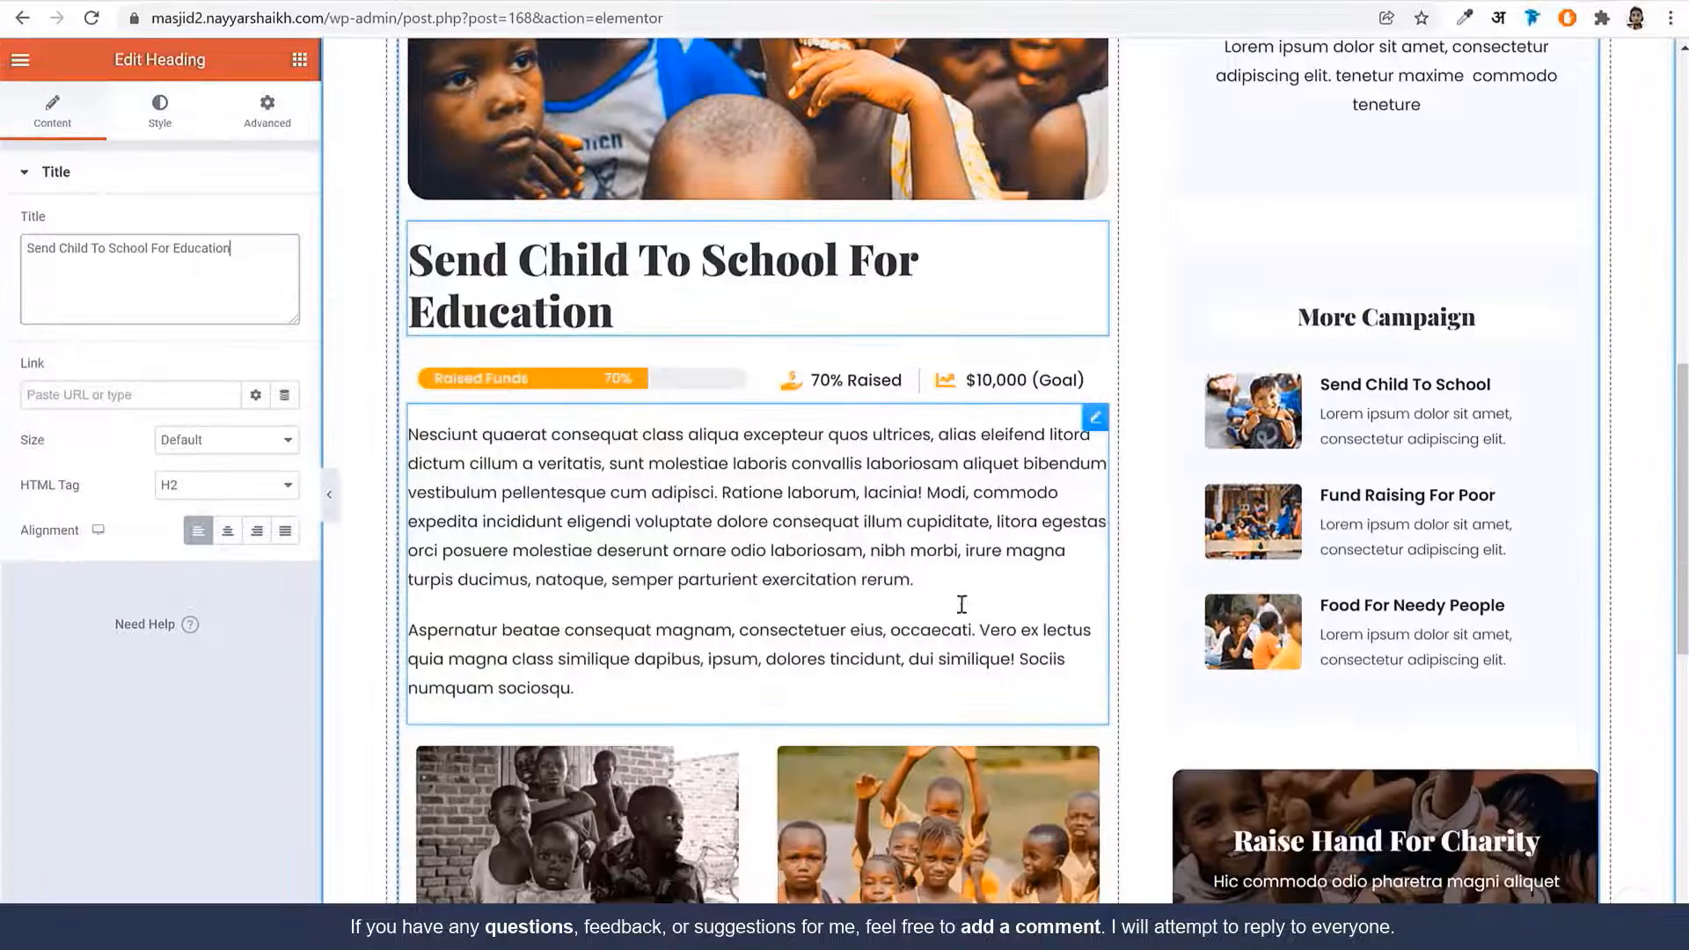
{"action": "left_click", "coordinate": [866, 385]}
{"action": "scroll", "coordinate": [933, 573], "scroll_direction": "down", "scroll_amount": 3}
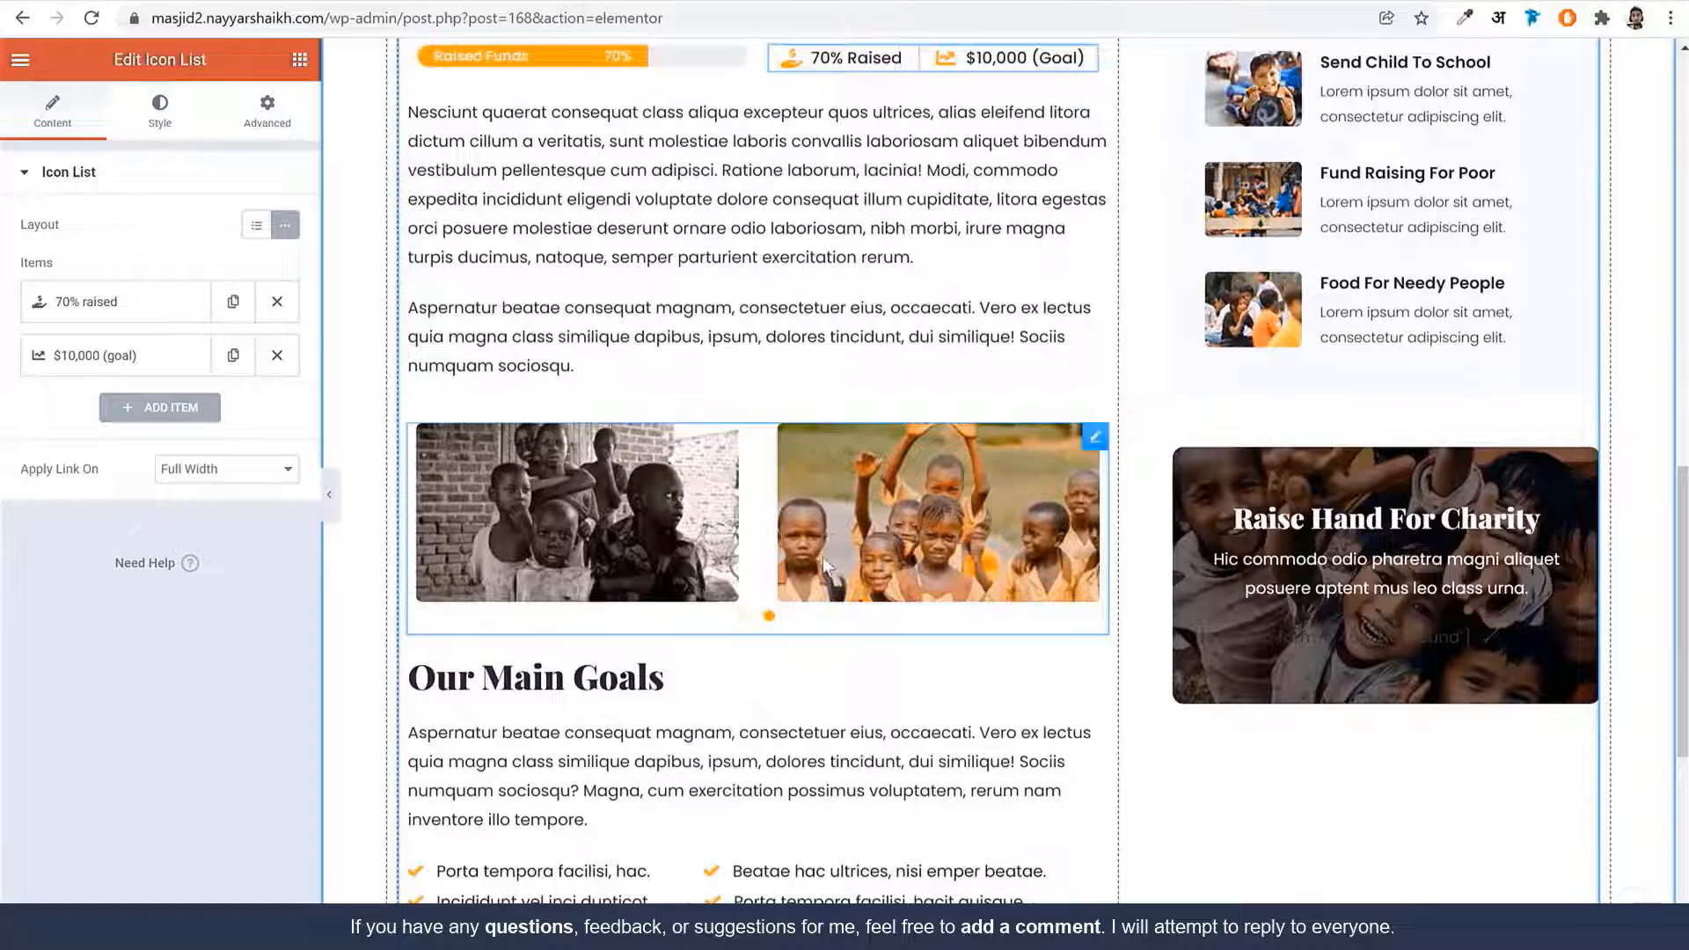
{"action": "scroll", "coordinate": [821, 557], "scroll_direction": "down", "scroll_amount": 2}
{"action": "scroll", "coordinate": [825, 601], "scroll_direction": "up", "scroll_amount": 10}
{"action": "scroll", "coordinate": [824, 601], "scroll_direction": "up", "scroll_amount": 5}
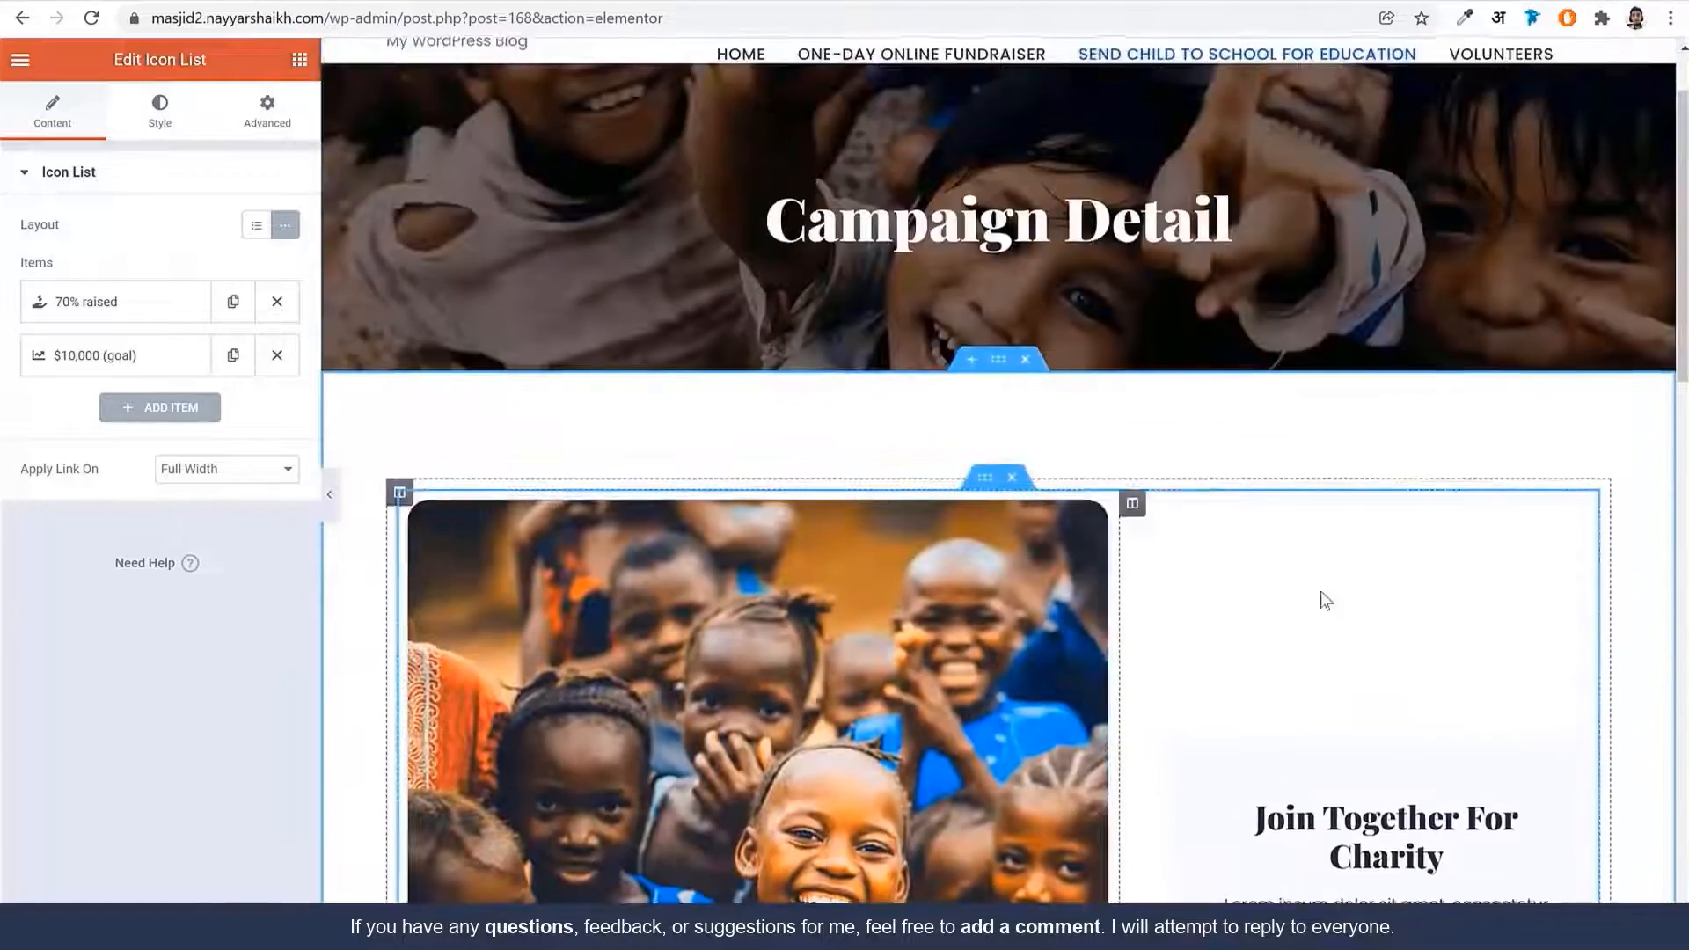
{"action": "scroll", "coordinate": [1319, 595], "scroll_direction": "down", "scroll_amount": 5}
{"action": "left_click", "coordinate": [1410, 428]}
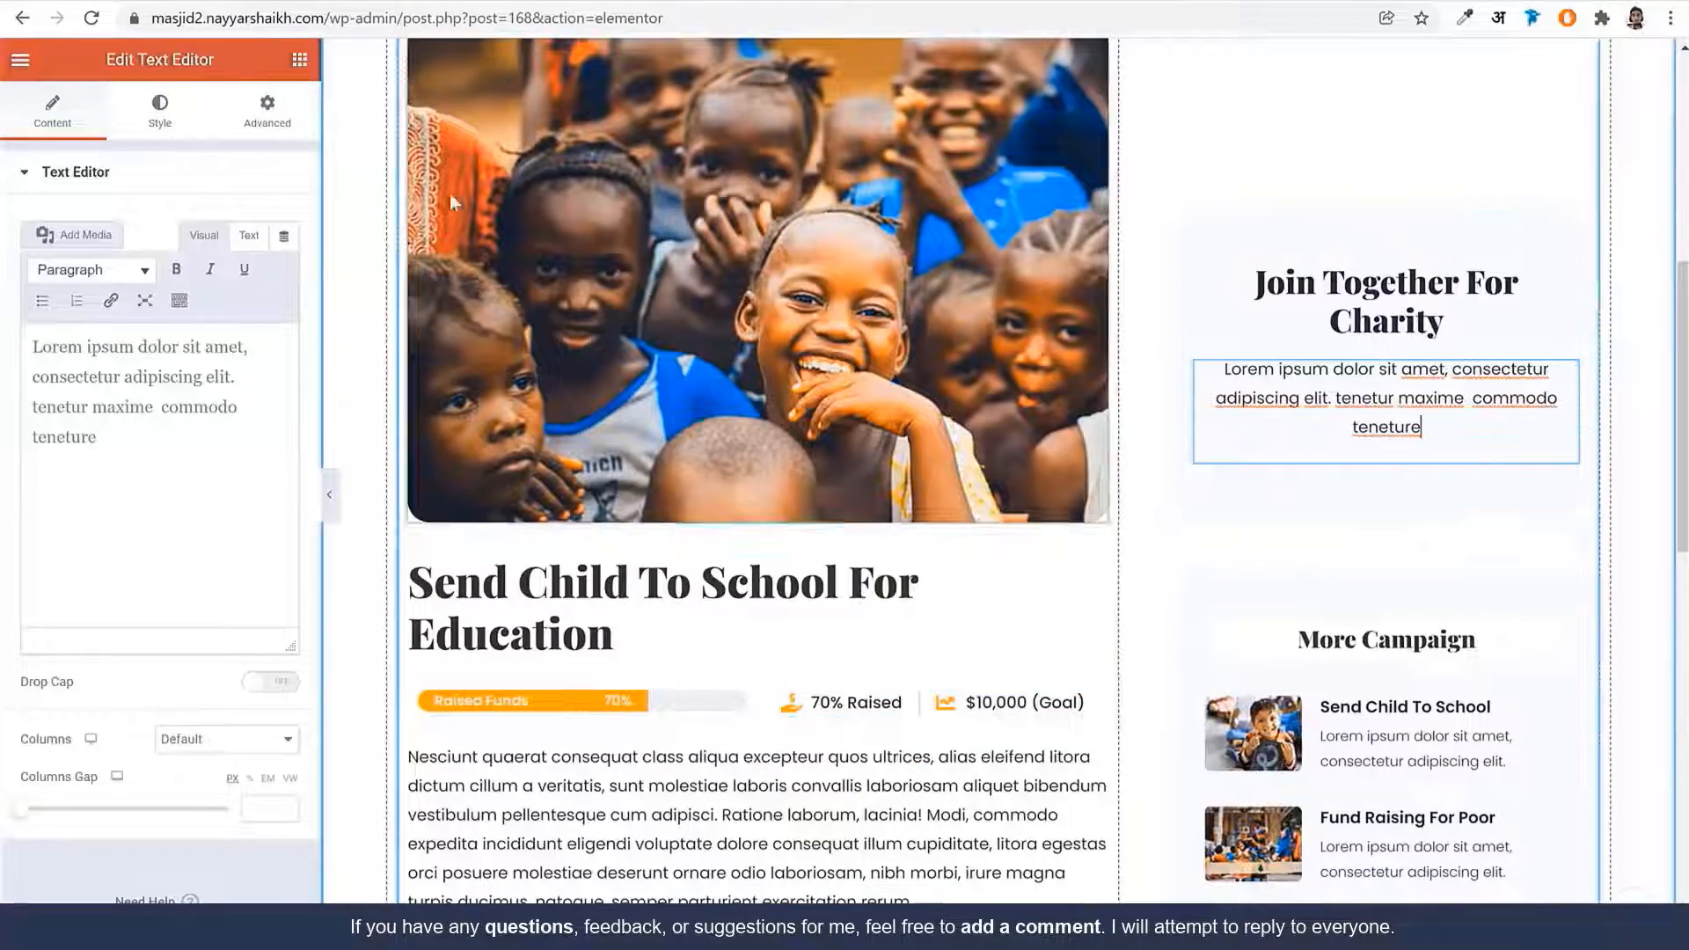
{"action": "left_click", "coordinate": [300, 60]}
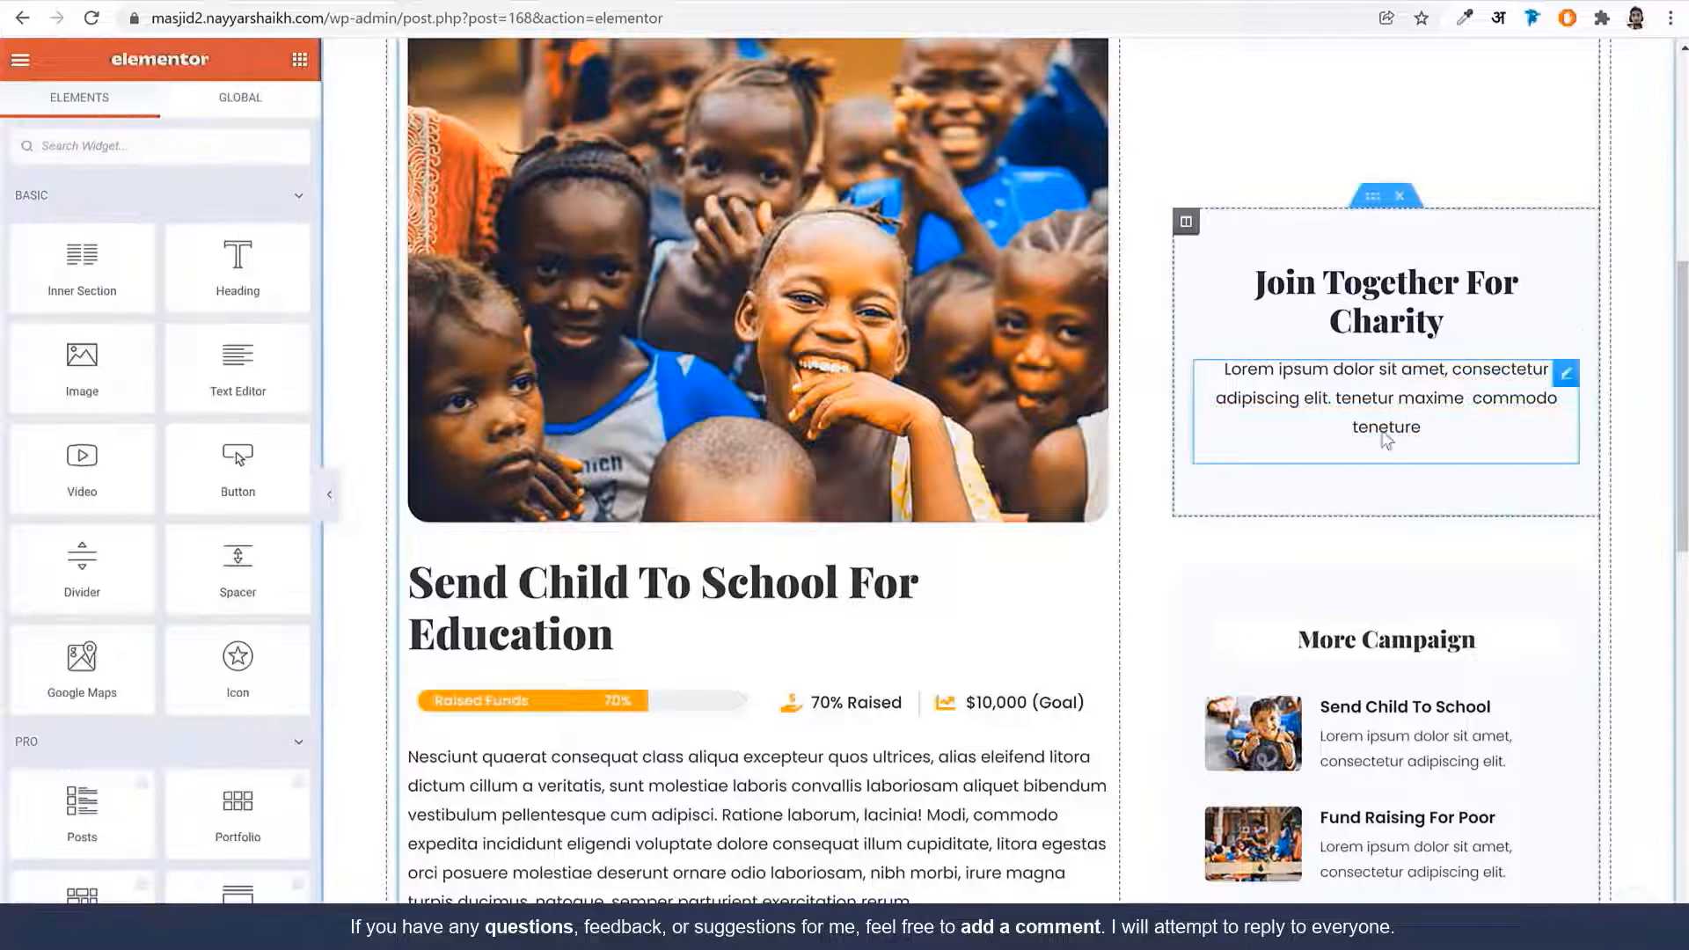
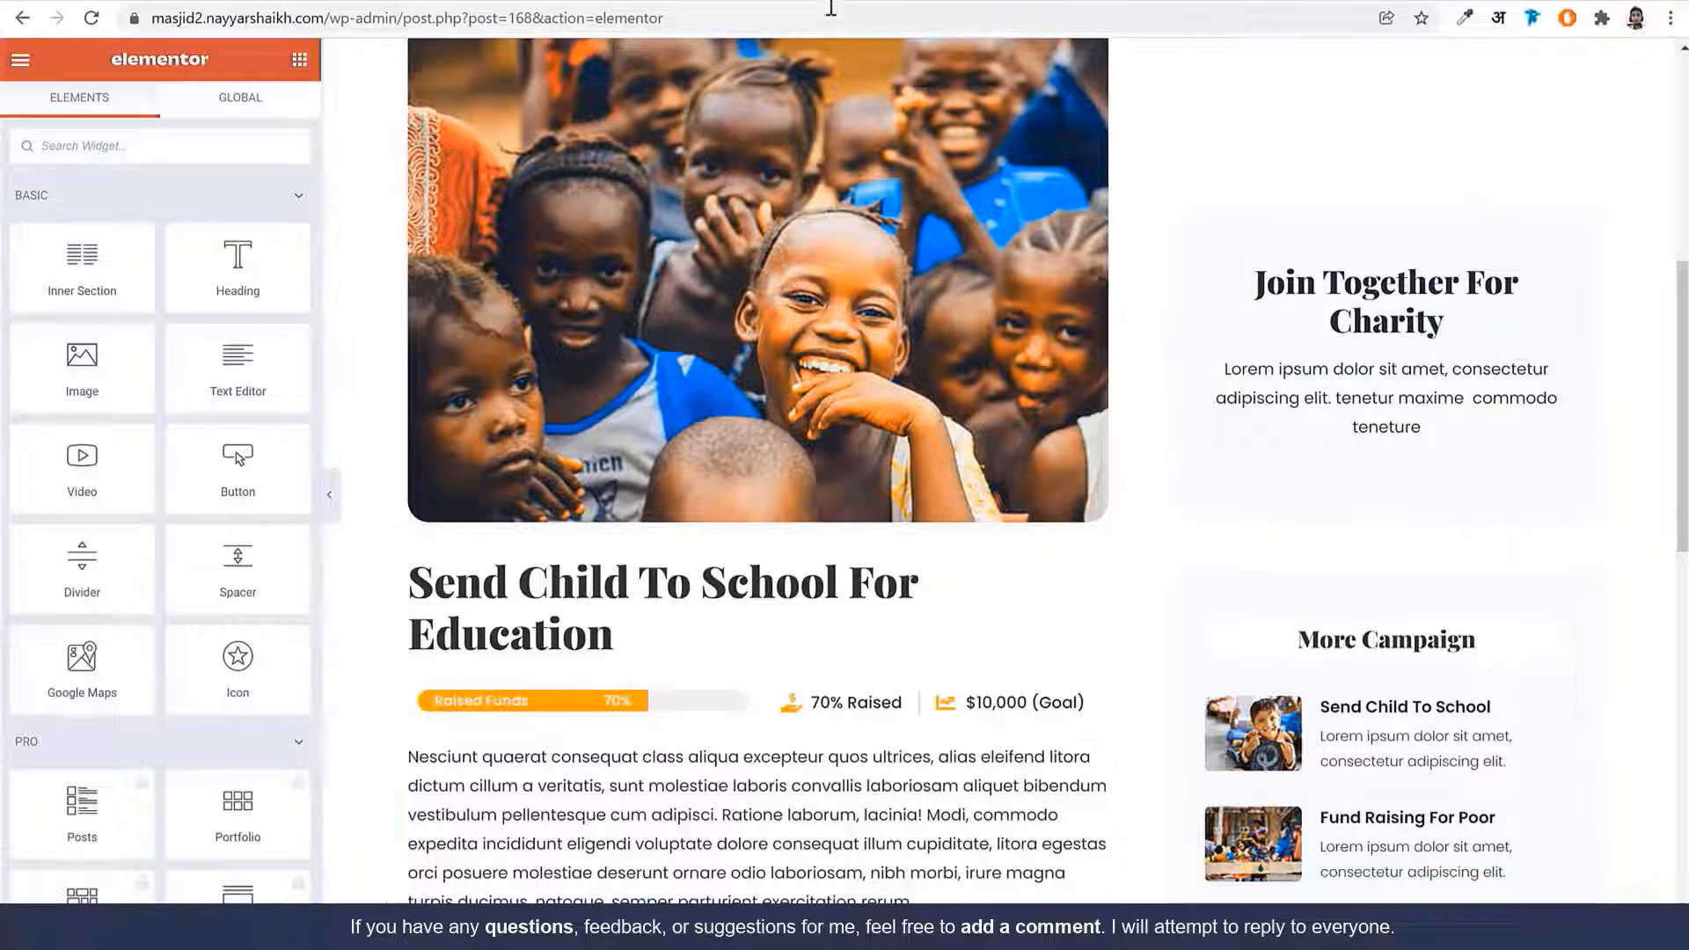
Open a new browser tab and load the Razorpay dashboard
{"action": "left_click", "coordinate": [805, 0]}
{"action": "type", "text": "dashboard.stripe.com."}
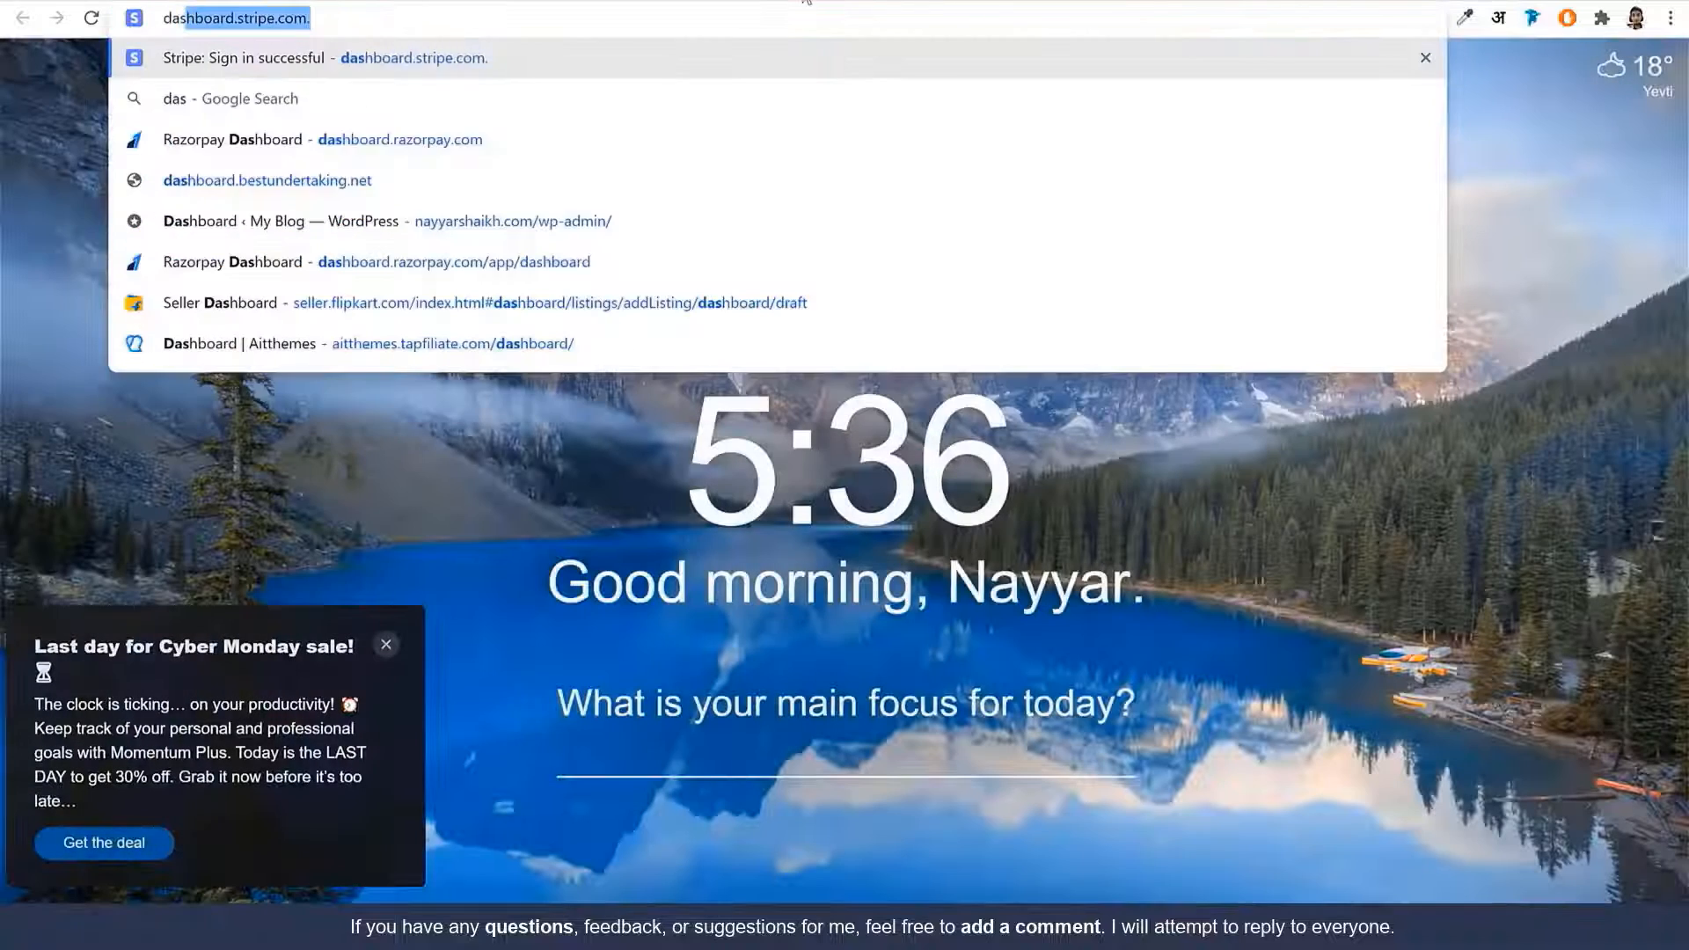
{"action": "key", "text": "Return"}
{"action": "left_click", "coordinate": [508, 9]}
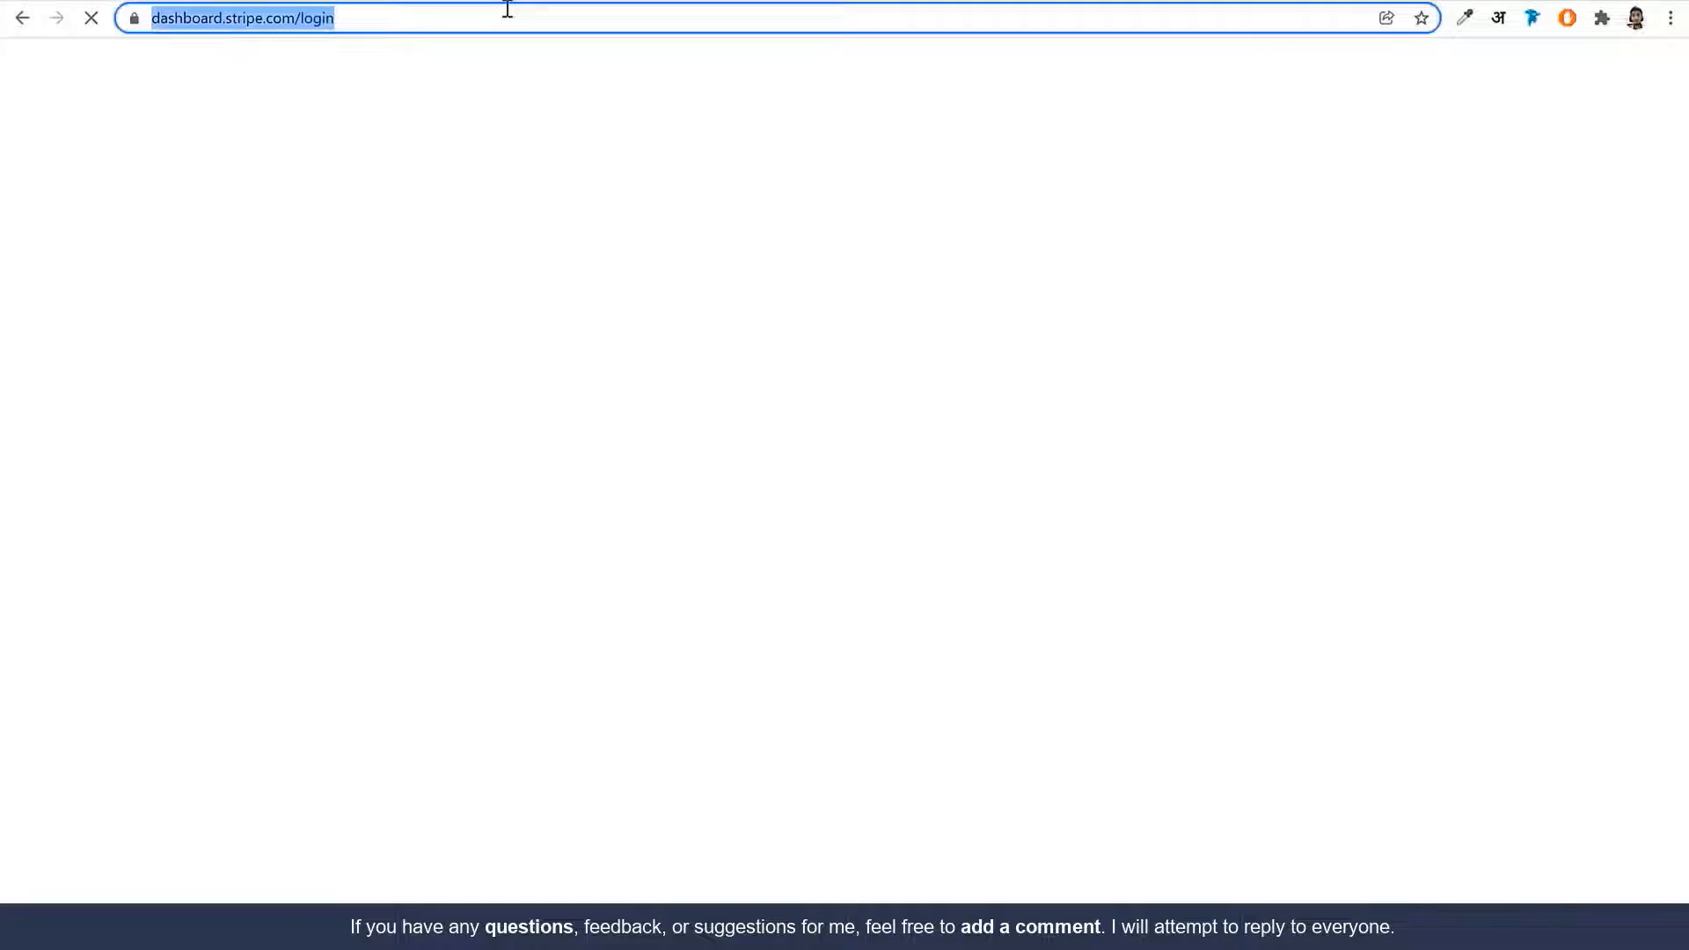
{"action": "type", "text": "dash"}
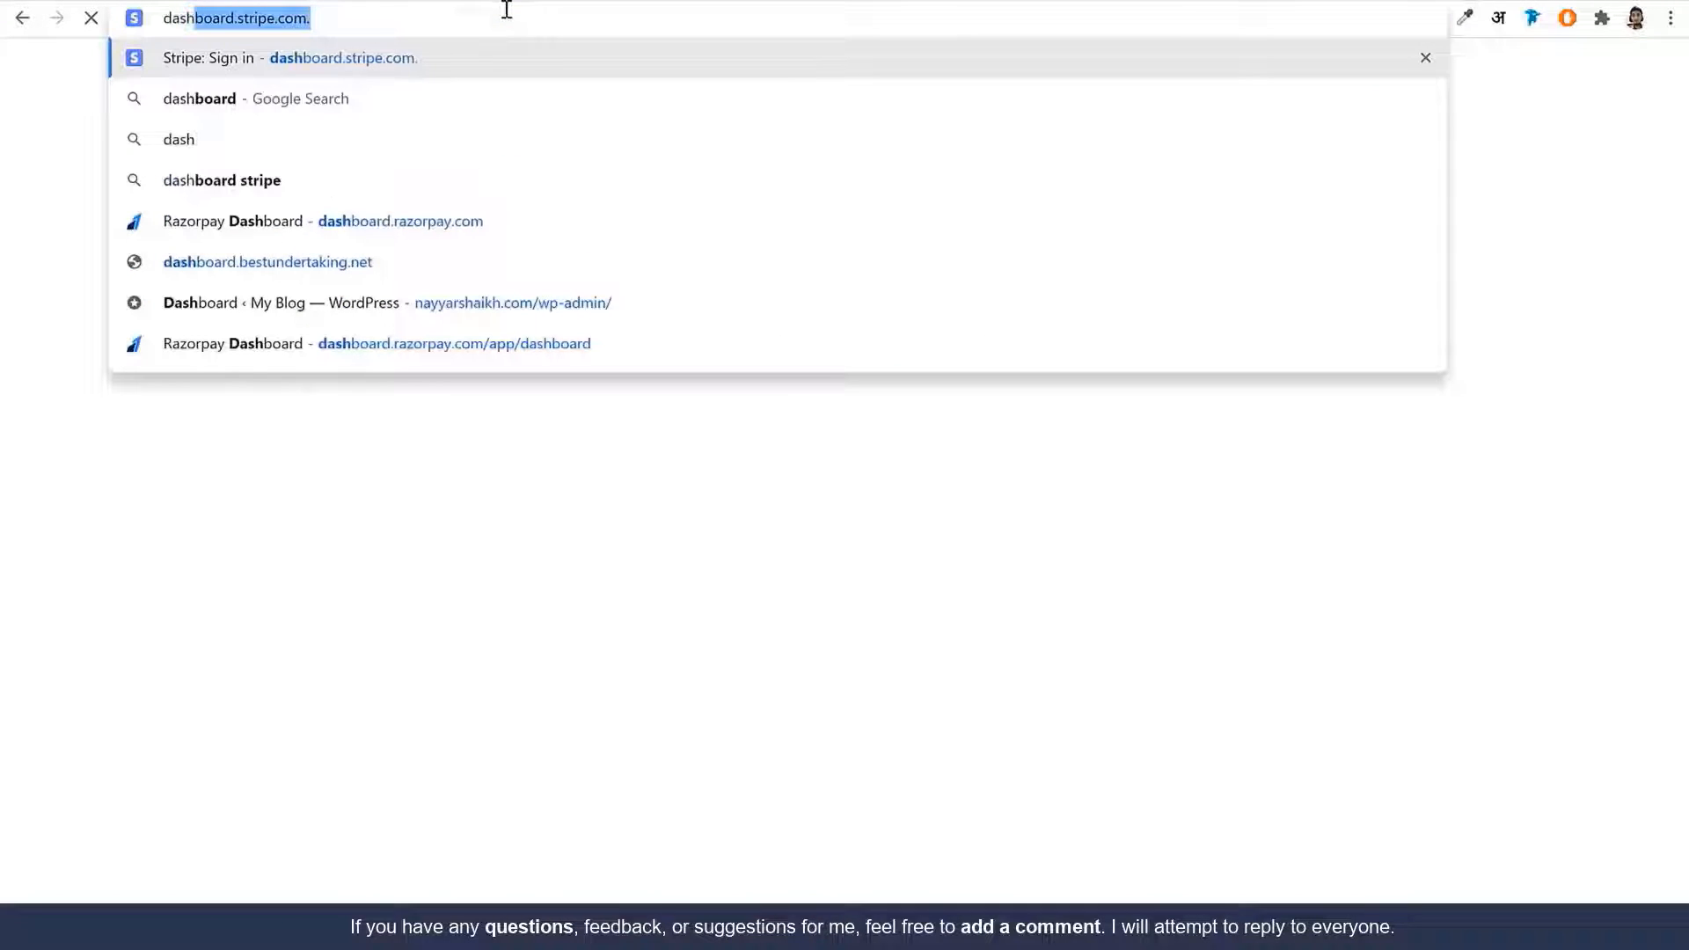
{"action": "key", "text": "Down"}
{"action": "key", "text": "Down"}
{"action": "key", "text": "Down"}
{"action": "key", "text": "Down"}
{"action": "key", "text": "Return"}
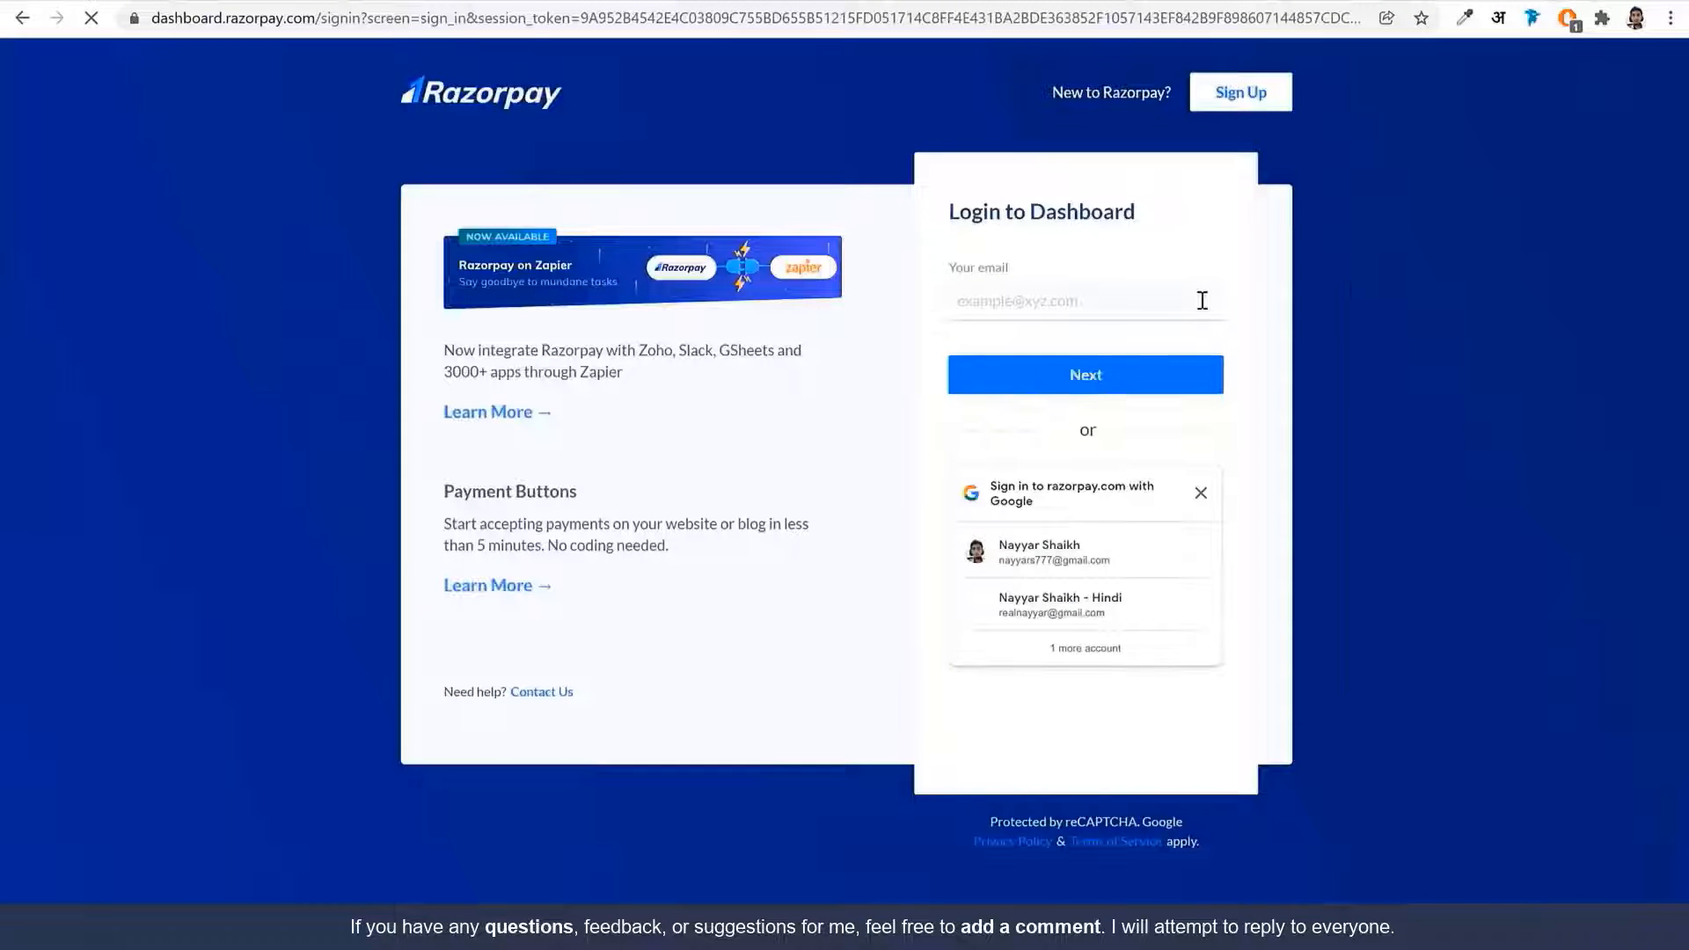
Log in to Razorpay and open Payment Links, skipping its introduction
{"action": "left_click", "coordinate": [1083, 307]}
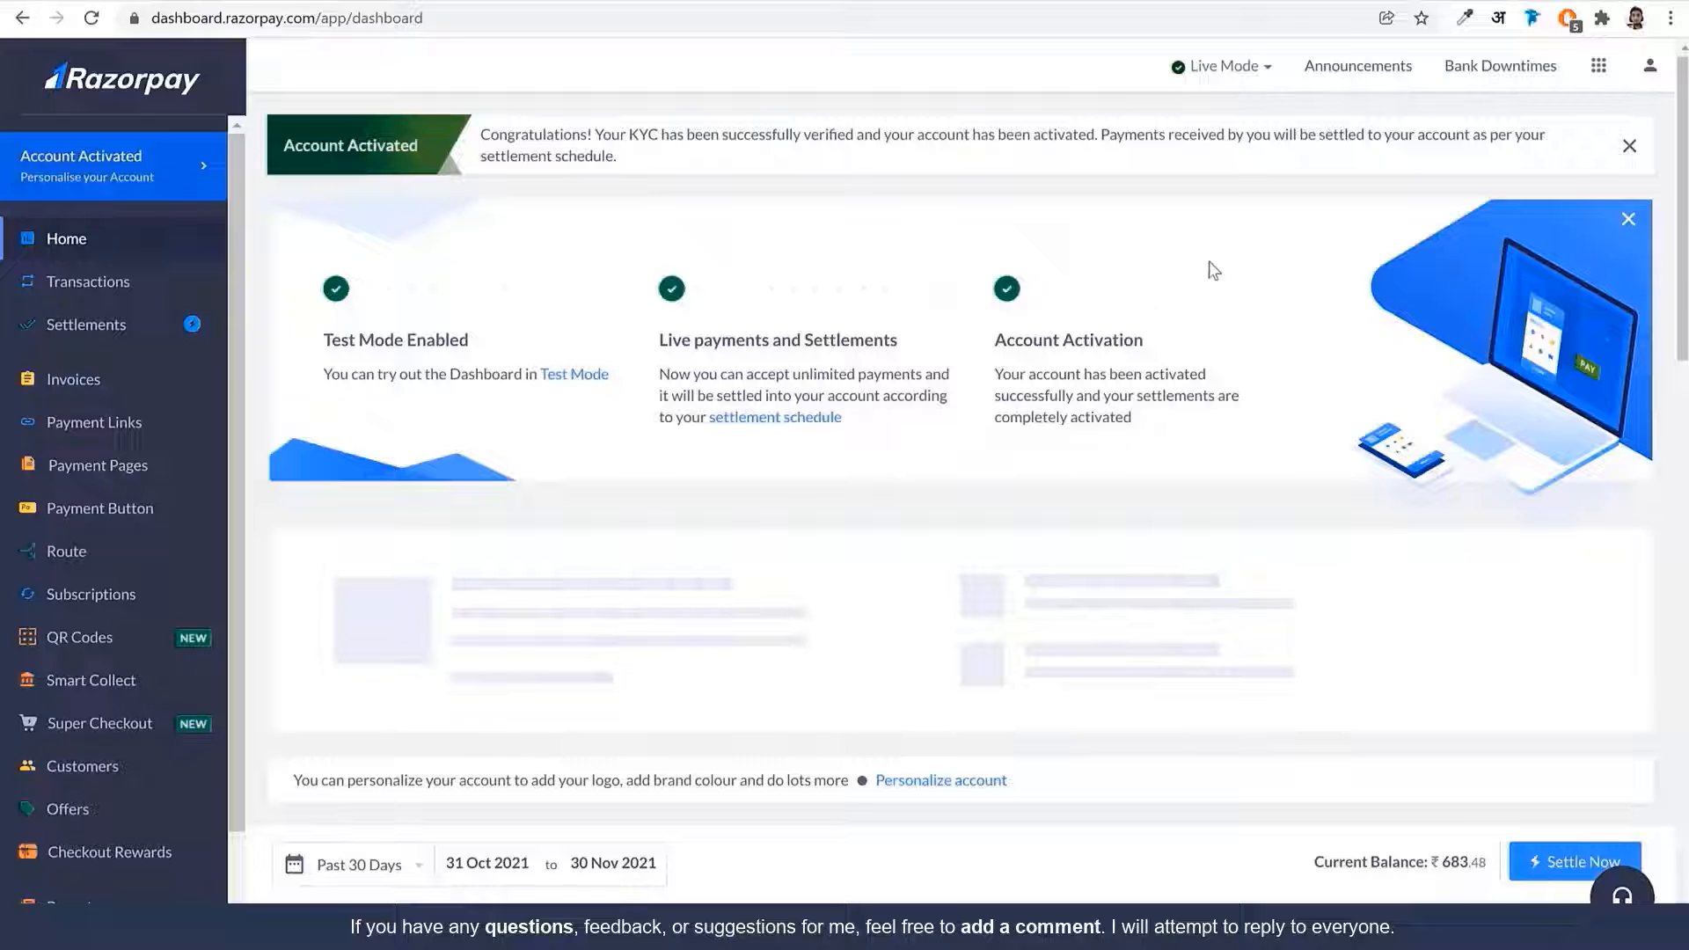
{"action": "scroll", "coordinate": [185, 481], "scroll_direction": "down", "scroll_amount": 2}
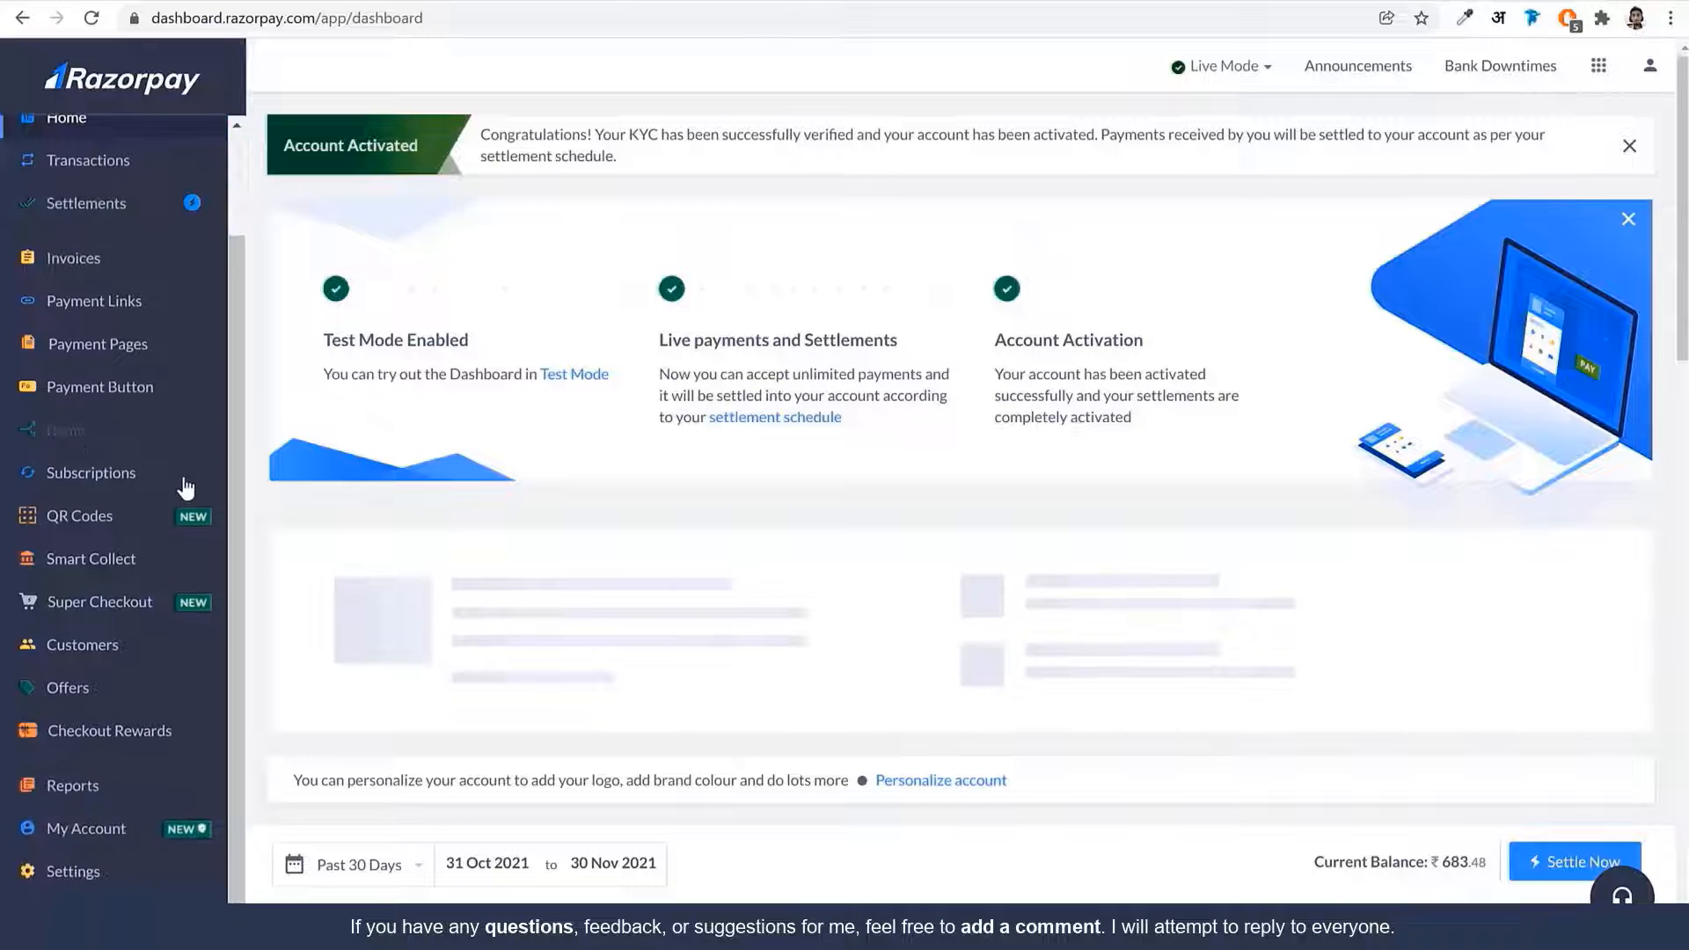
{"action": "left_click", "coordinate": [85, 307]}
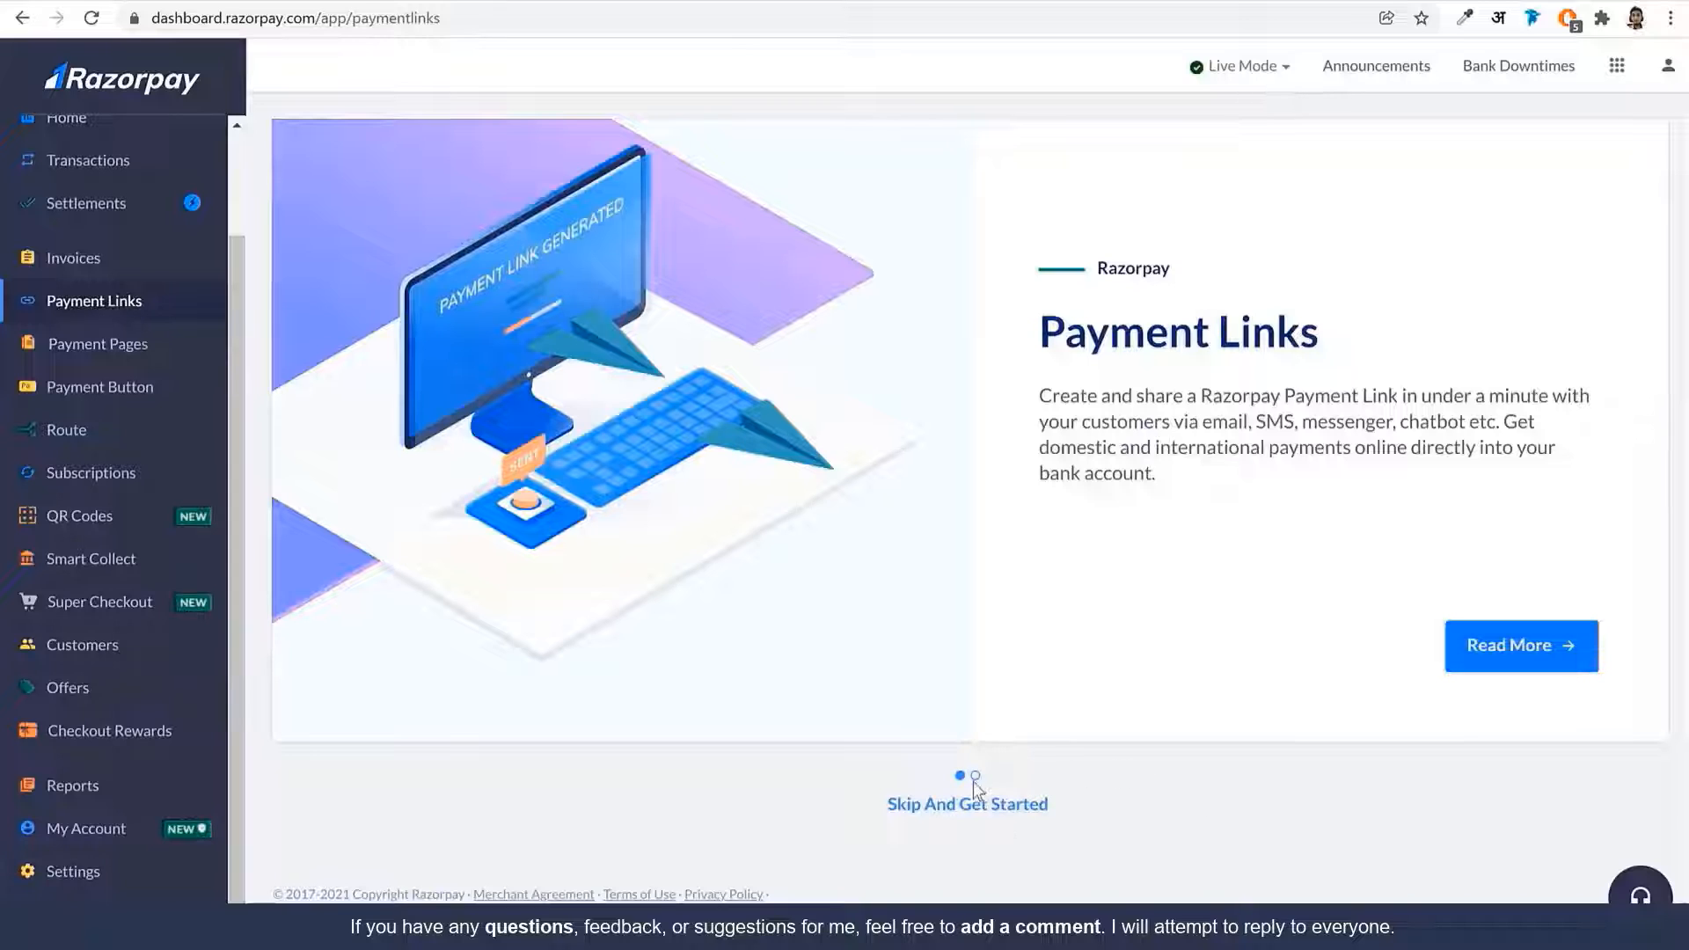
{"action": "left_click", "coordinate": [990, 805]}
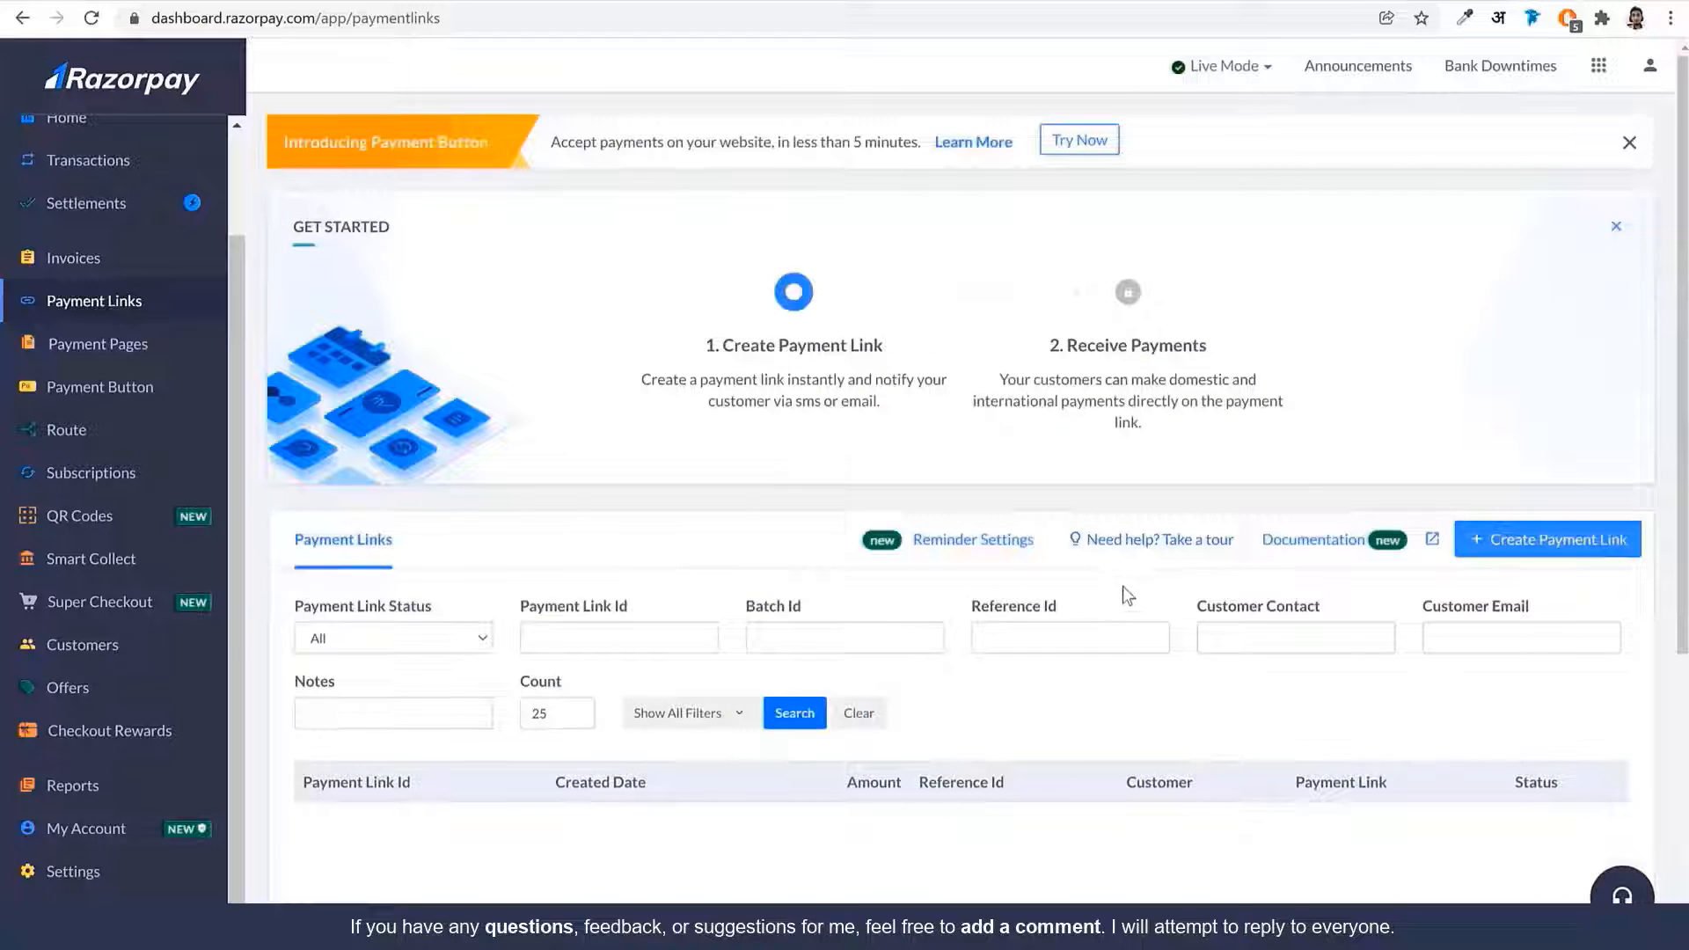
{"action": "scroll", "coordinate": [1122, 586], "scroll_direction": "down", "scroll_amount": 3}
Start a standard payment link for 500 described as 'Send Child To School For Education'
{"action": "left_click", "coordinate": [1574, 327]}
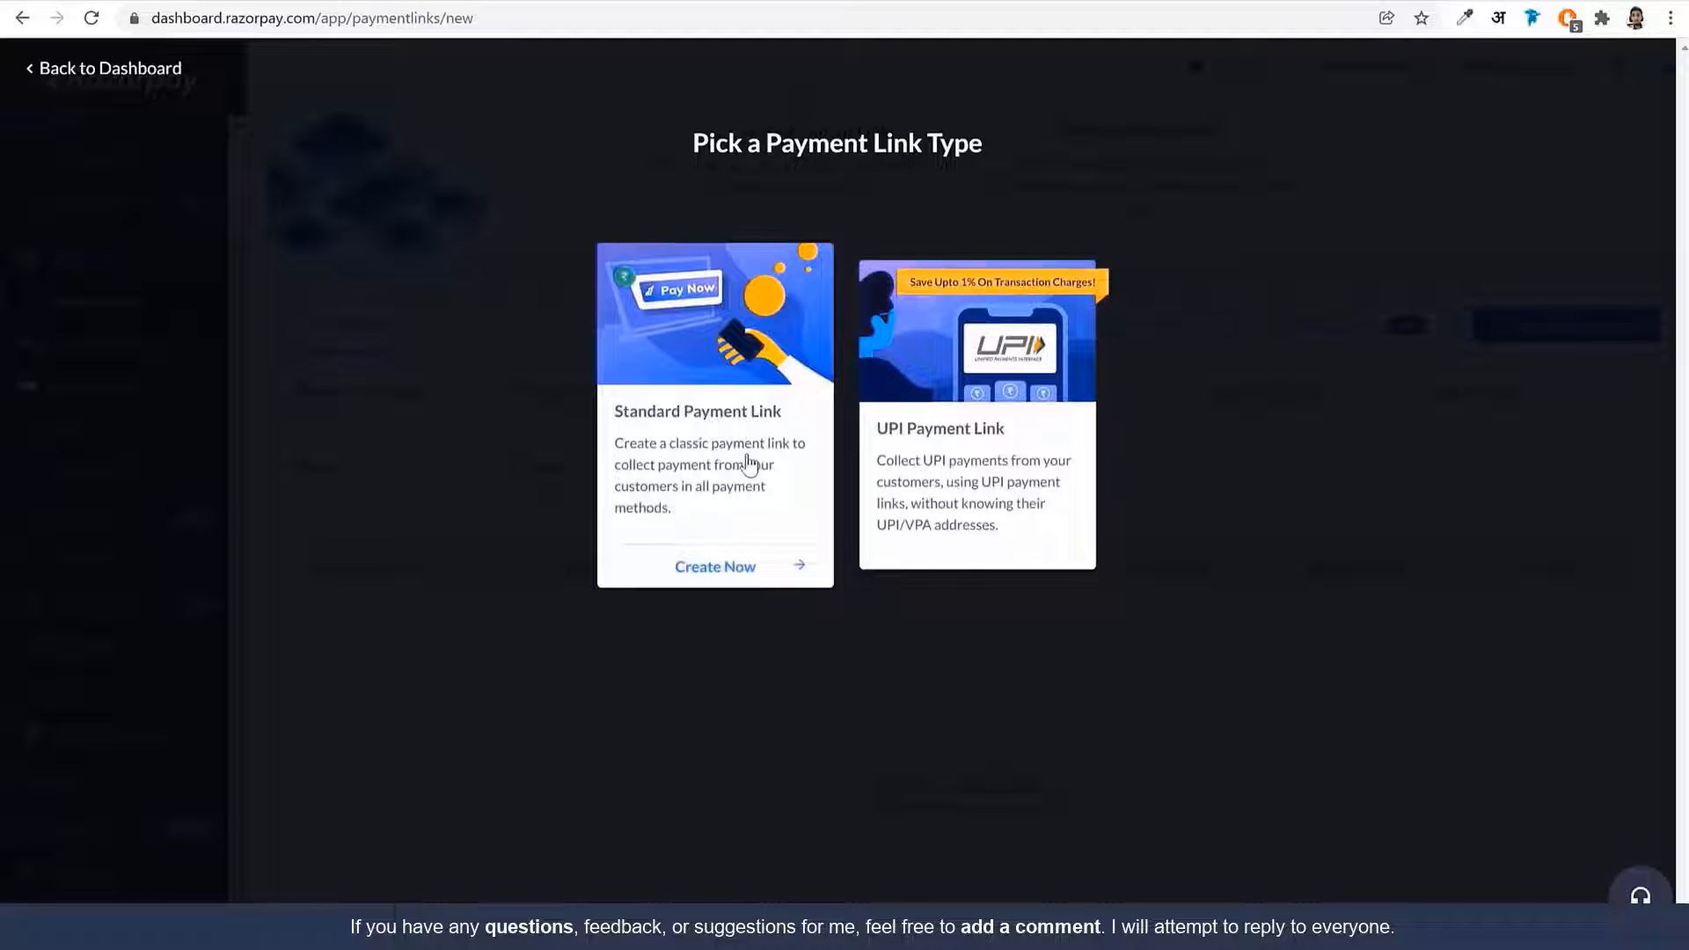
{"action": "left_click", "coordinate": [714, 432]}
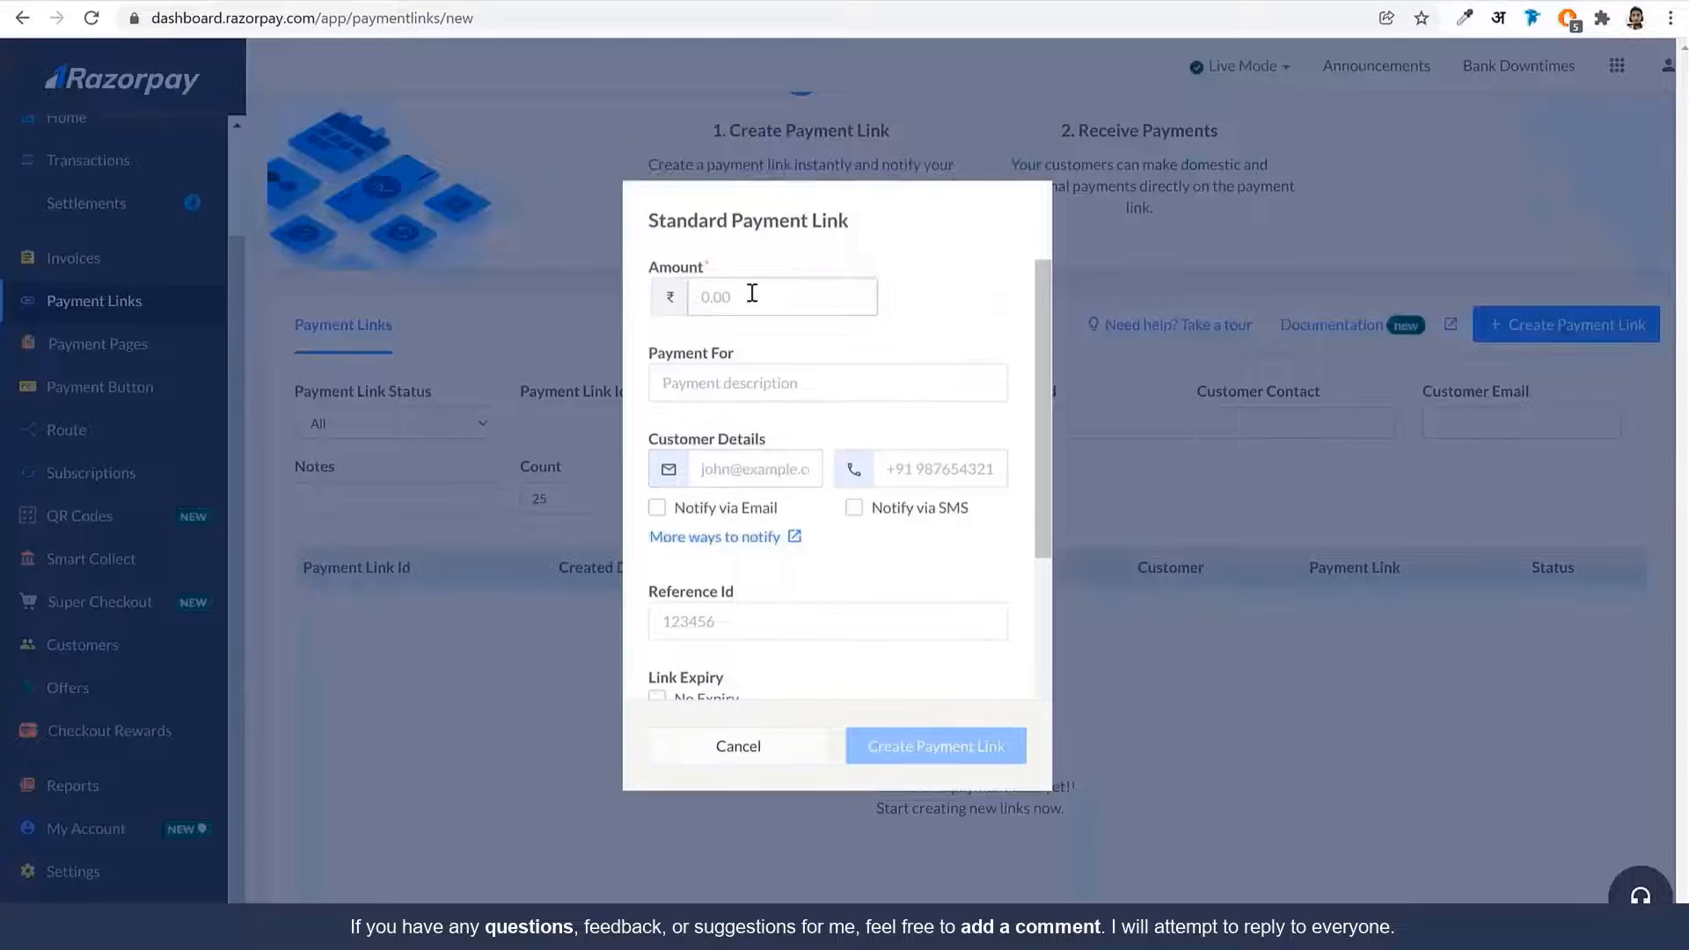
{"action": "left_click", "coordinate": [868, 296]}
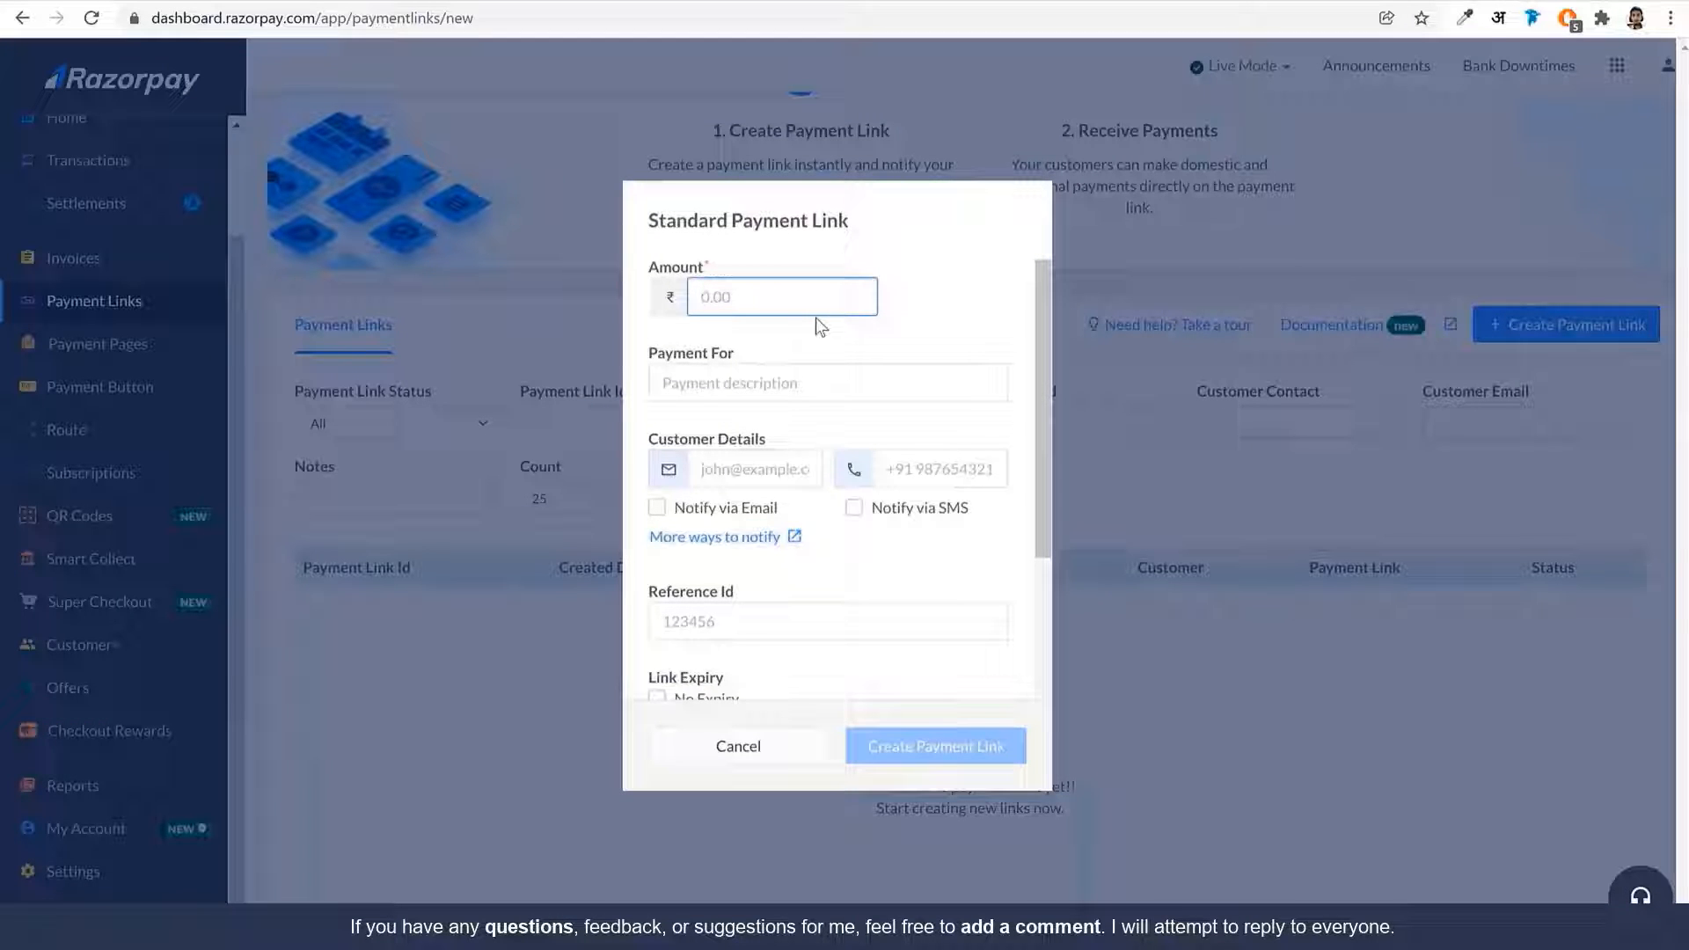
{"action": "type", "text": "500"}
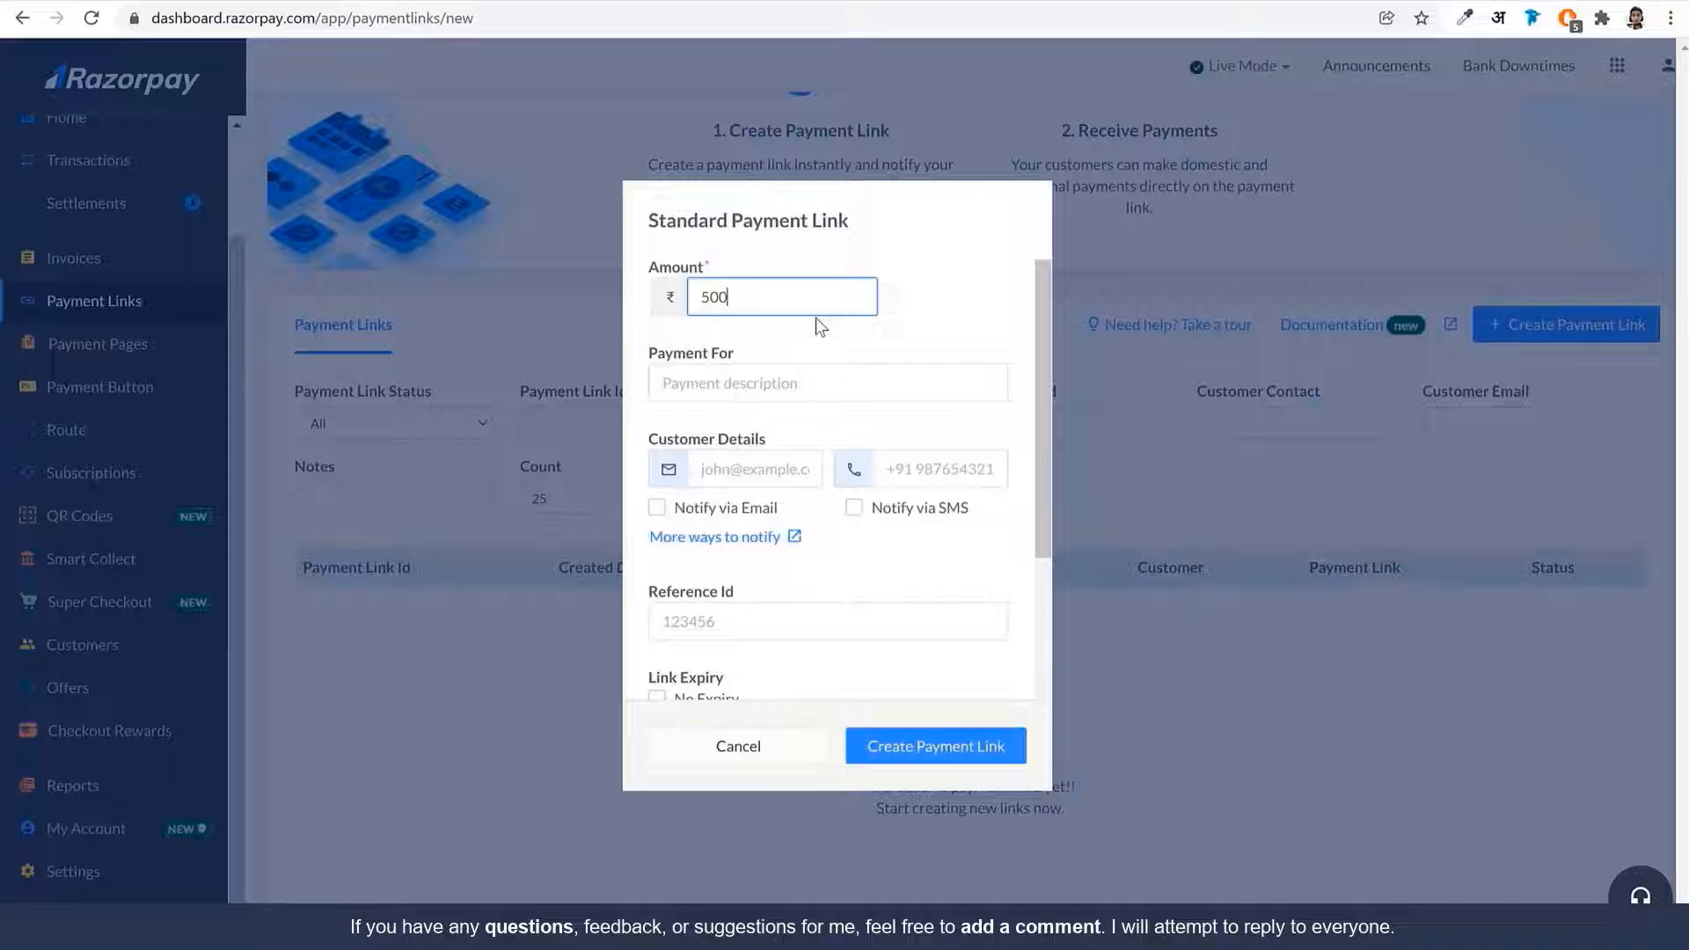
{"action": "left_click", "coordinate": [803, 380]}
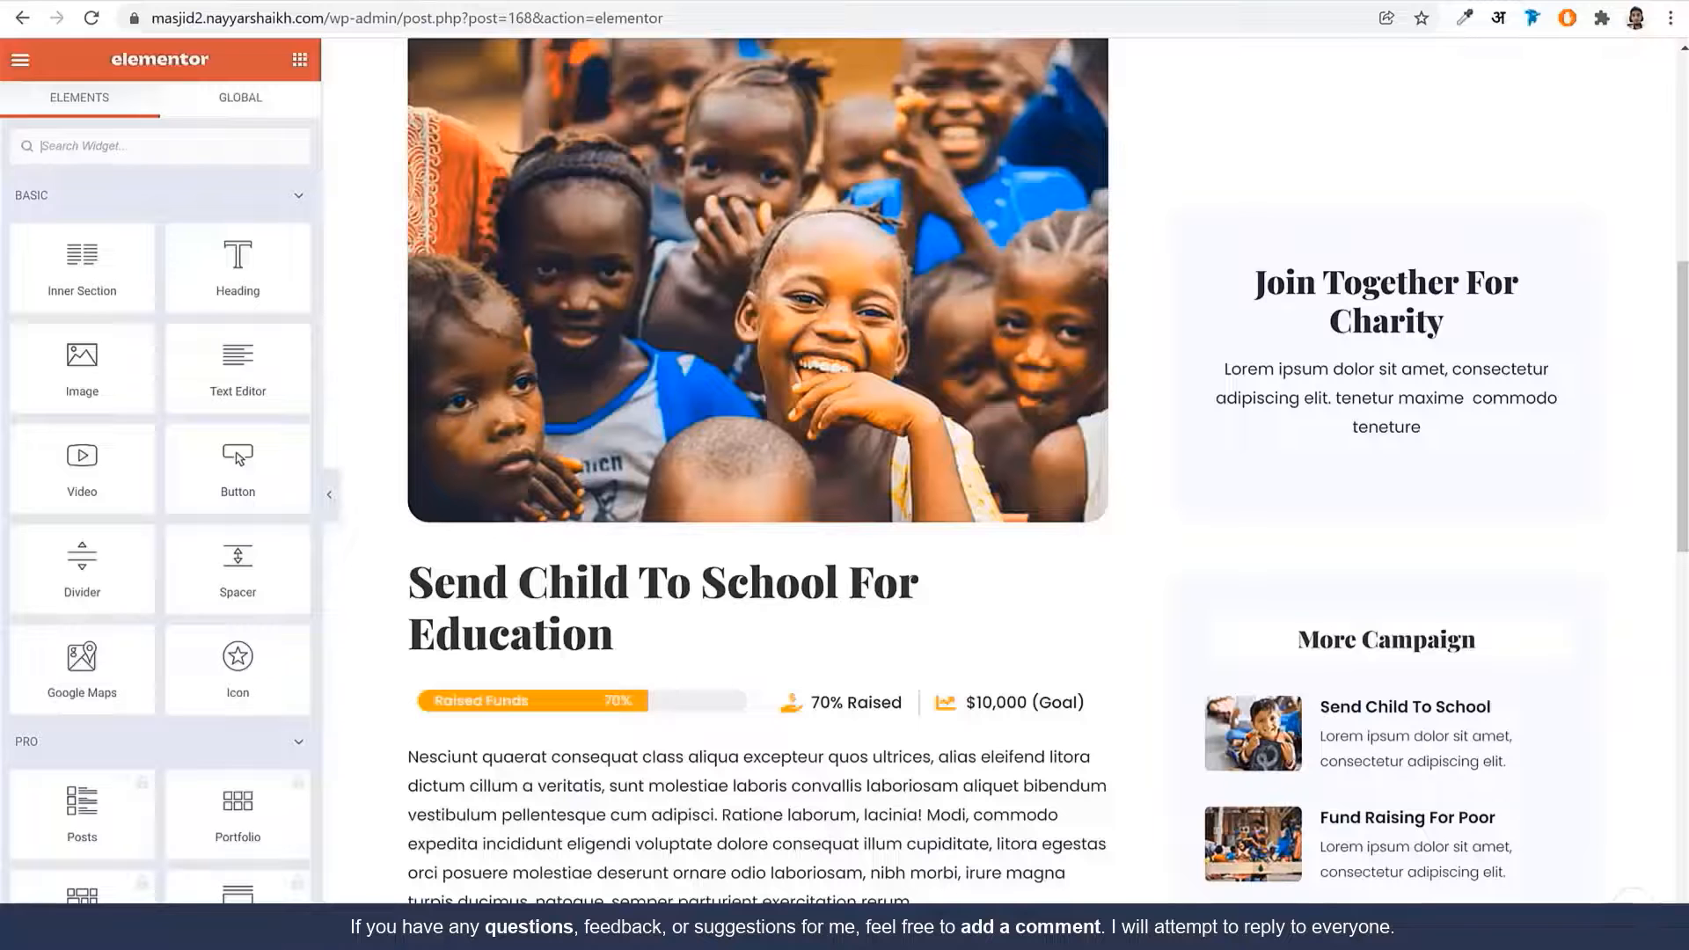
{"action": "left_click_drag", "start_coordinate": [409, 582], "coordinate": [611, 604]}
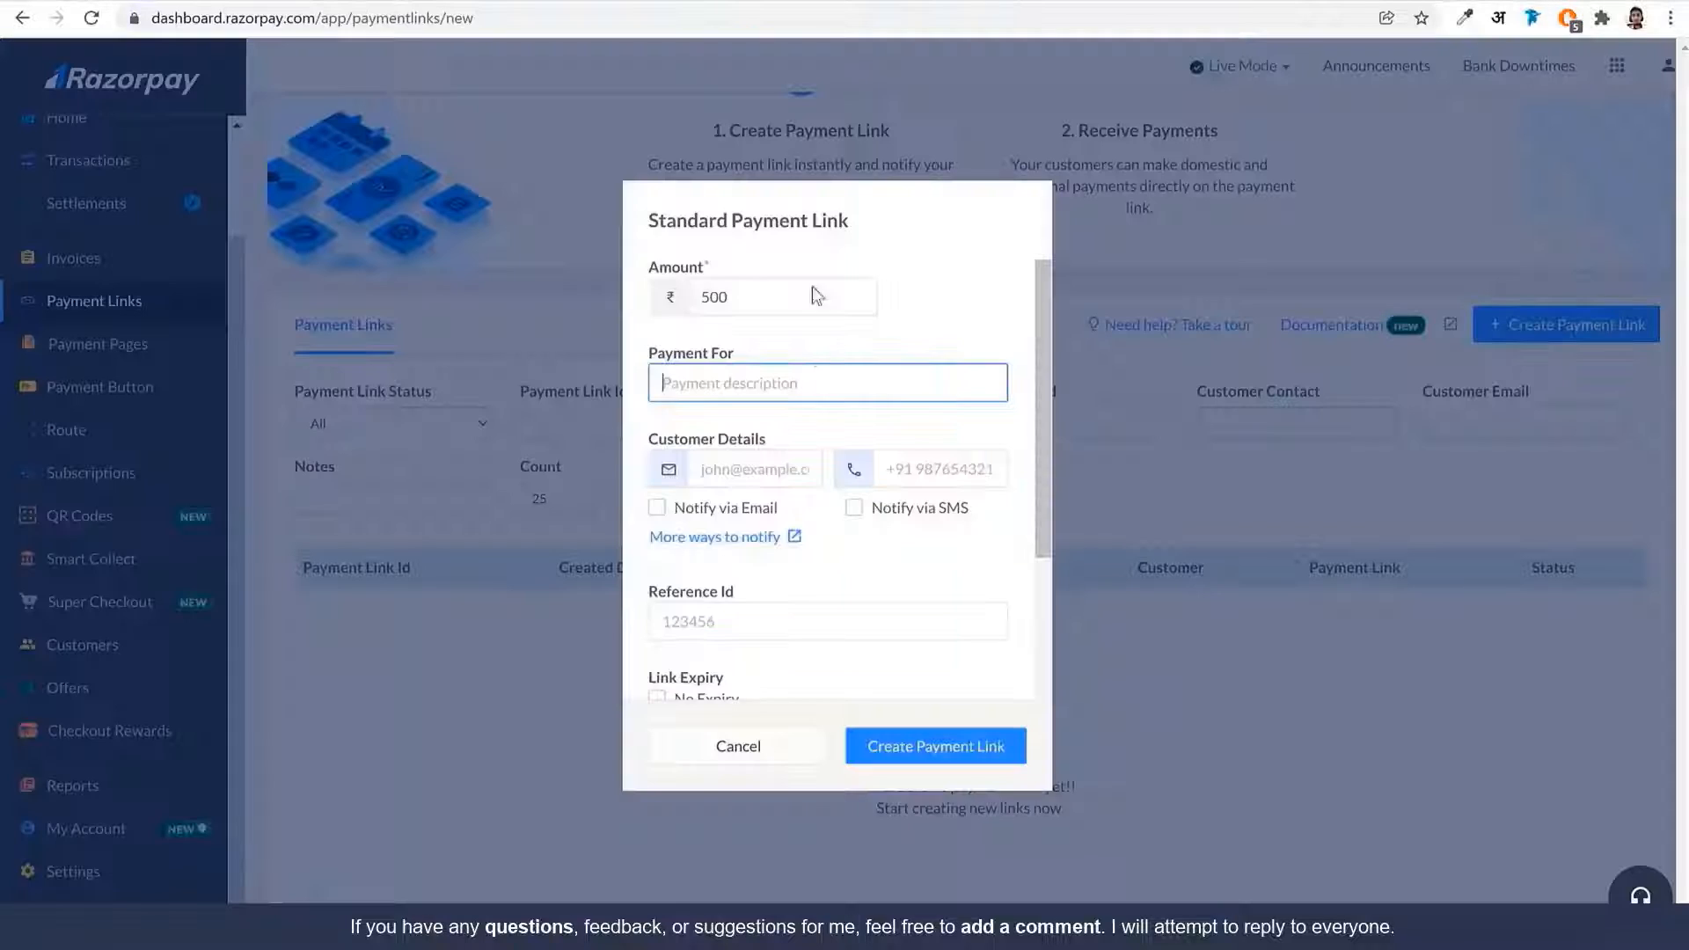
{"action": "type", "text": "Send Child To School For Education"}
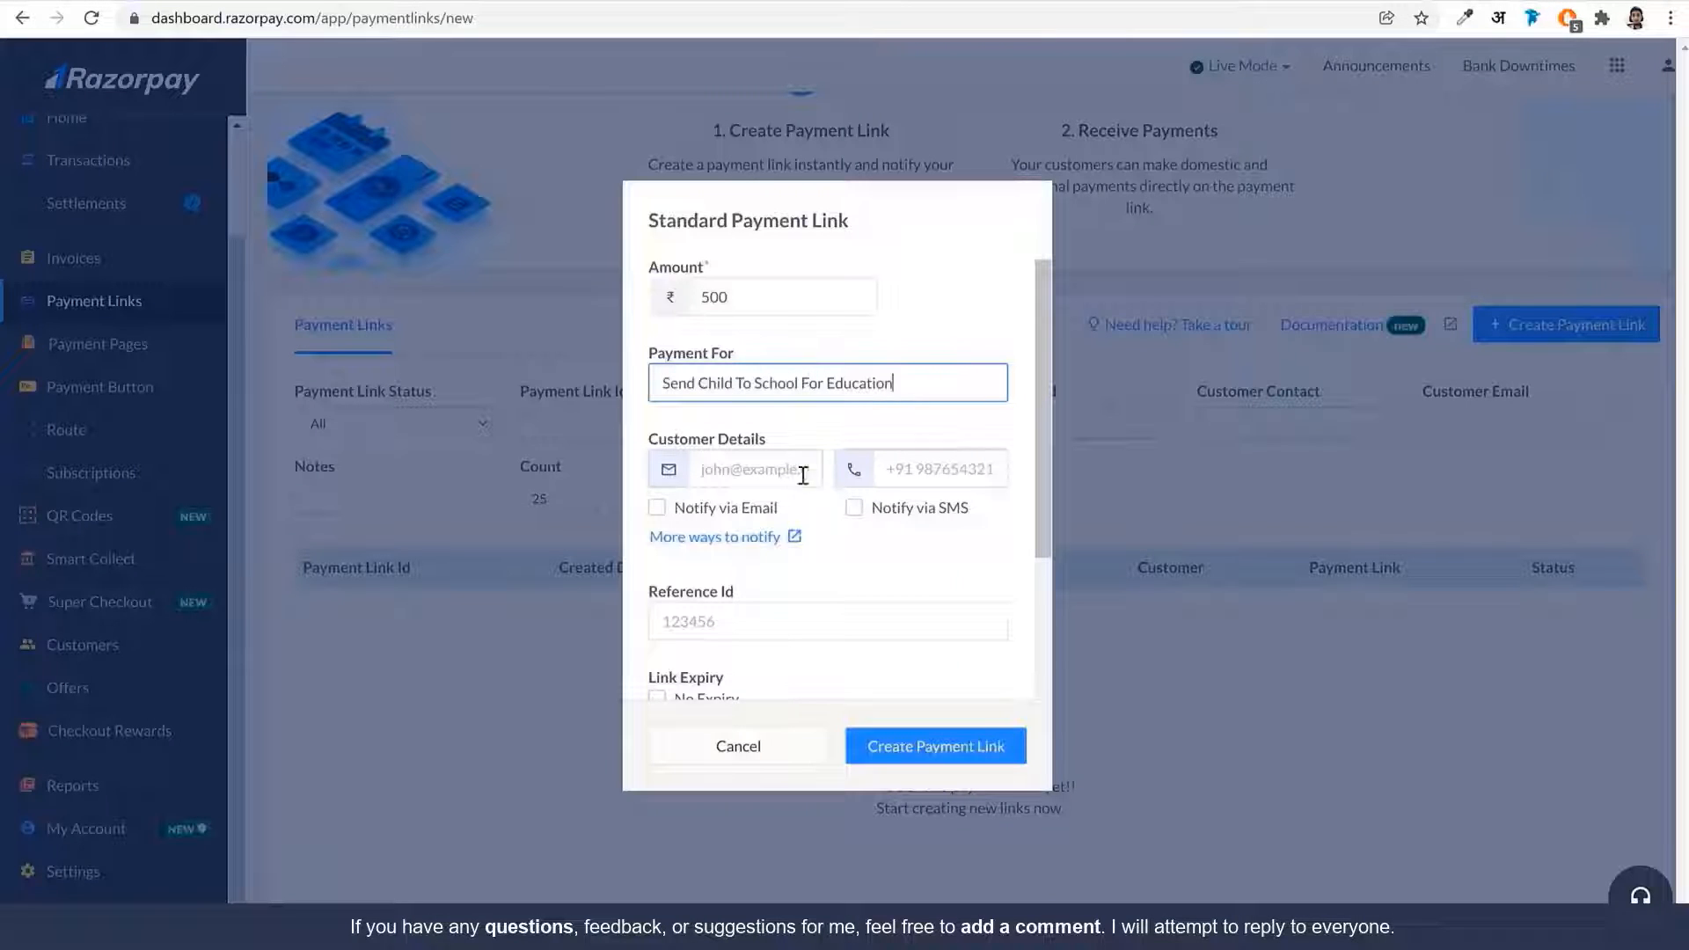
Create the ₹500 payment link and copy its URL
{"action": "left_click", "coordinate": [750, 475]}
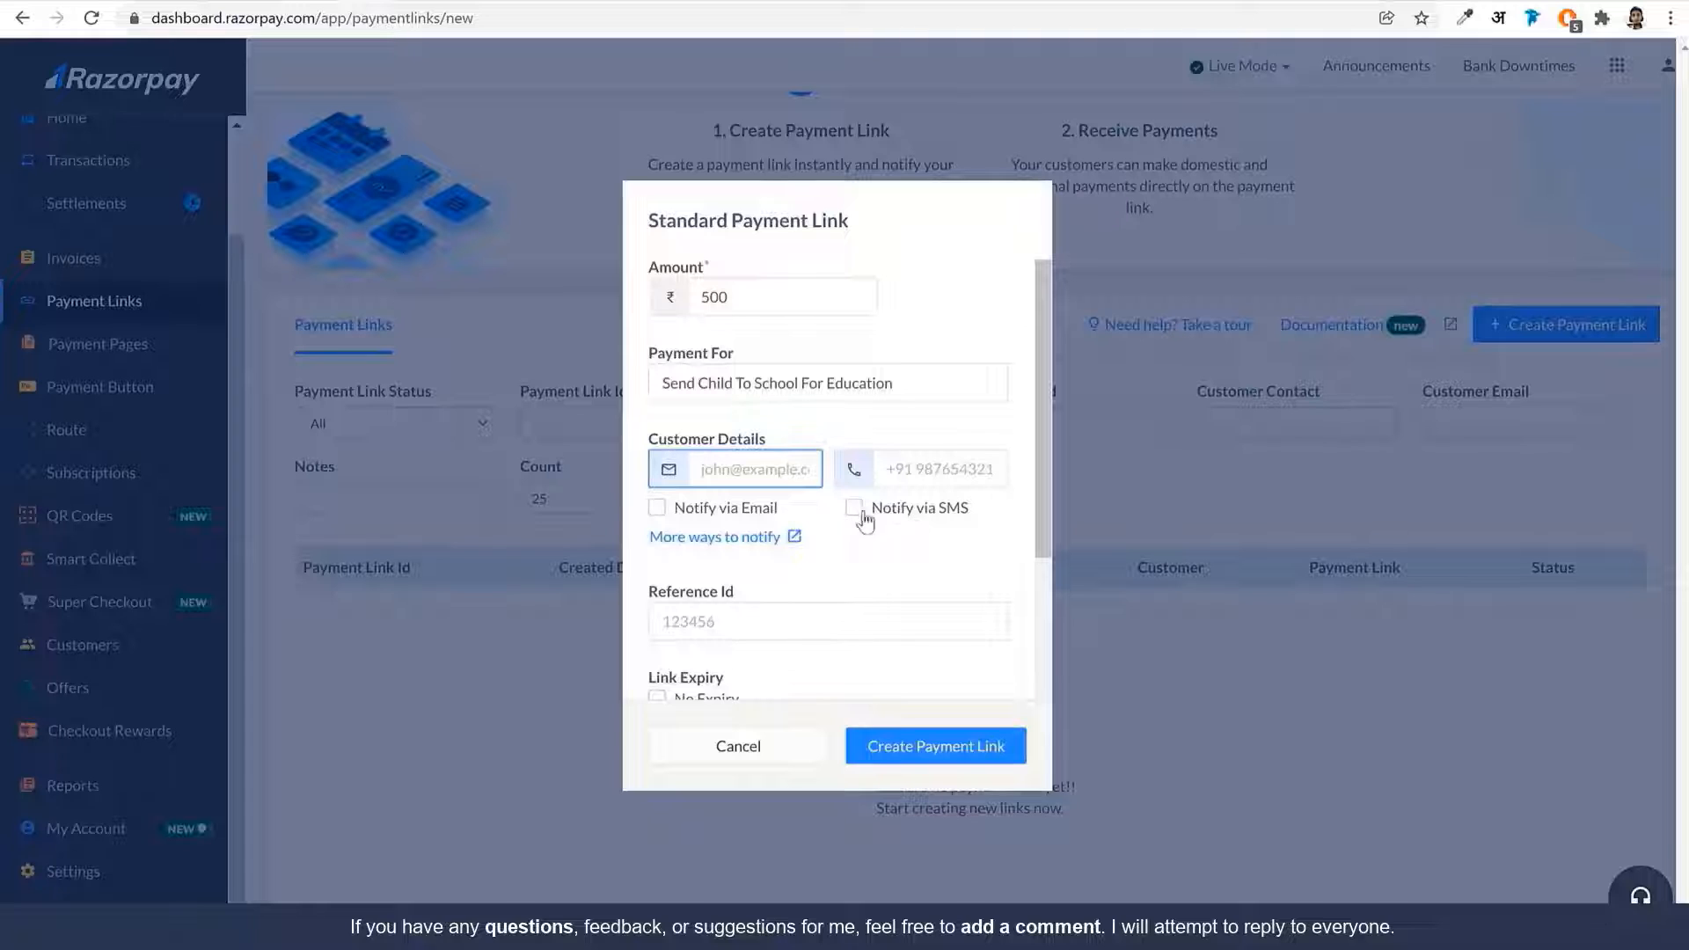
{"action": "scroll", "coordinate": [856, 585], "scroll_direction": "down", "scroll_amount": 2}
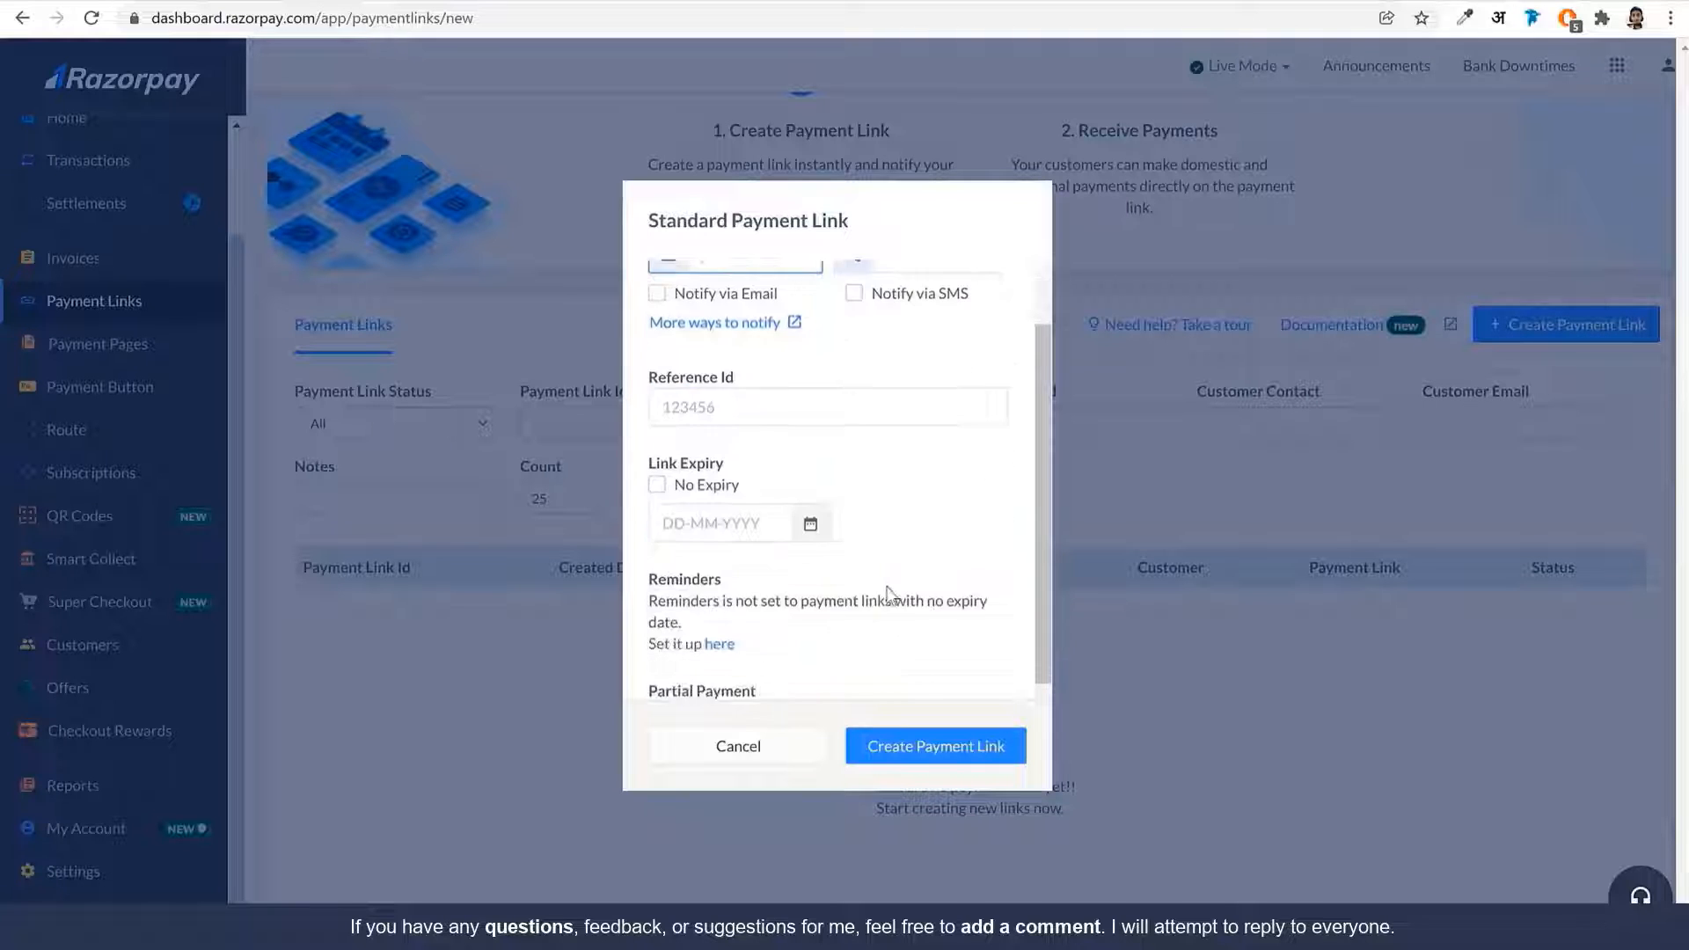
{"action": "scroll", "coordinate": [893, 513], "scroll_direction": "down", "scroll_amount": 2}
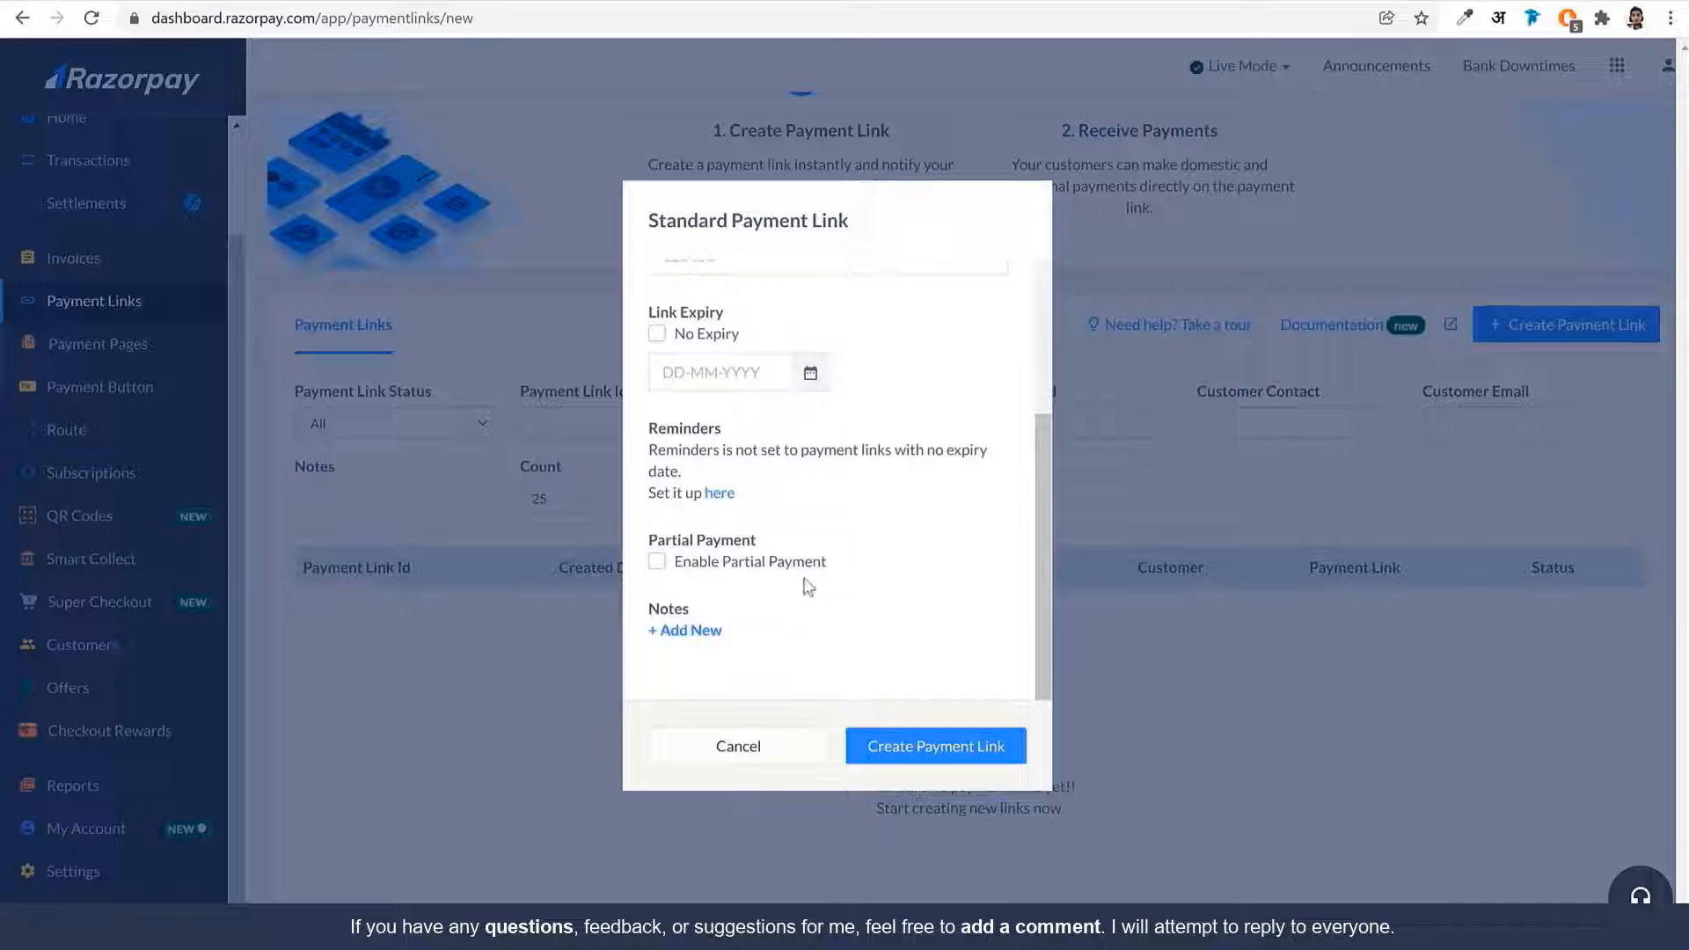
{"action": "left_click", "coordinate": [974, 748]}
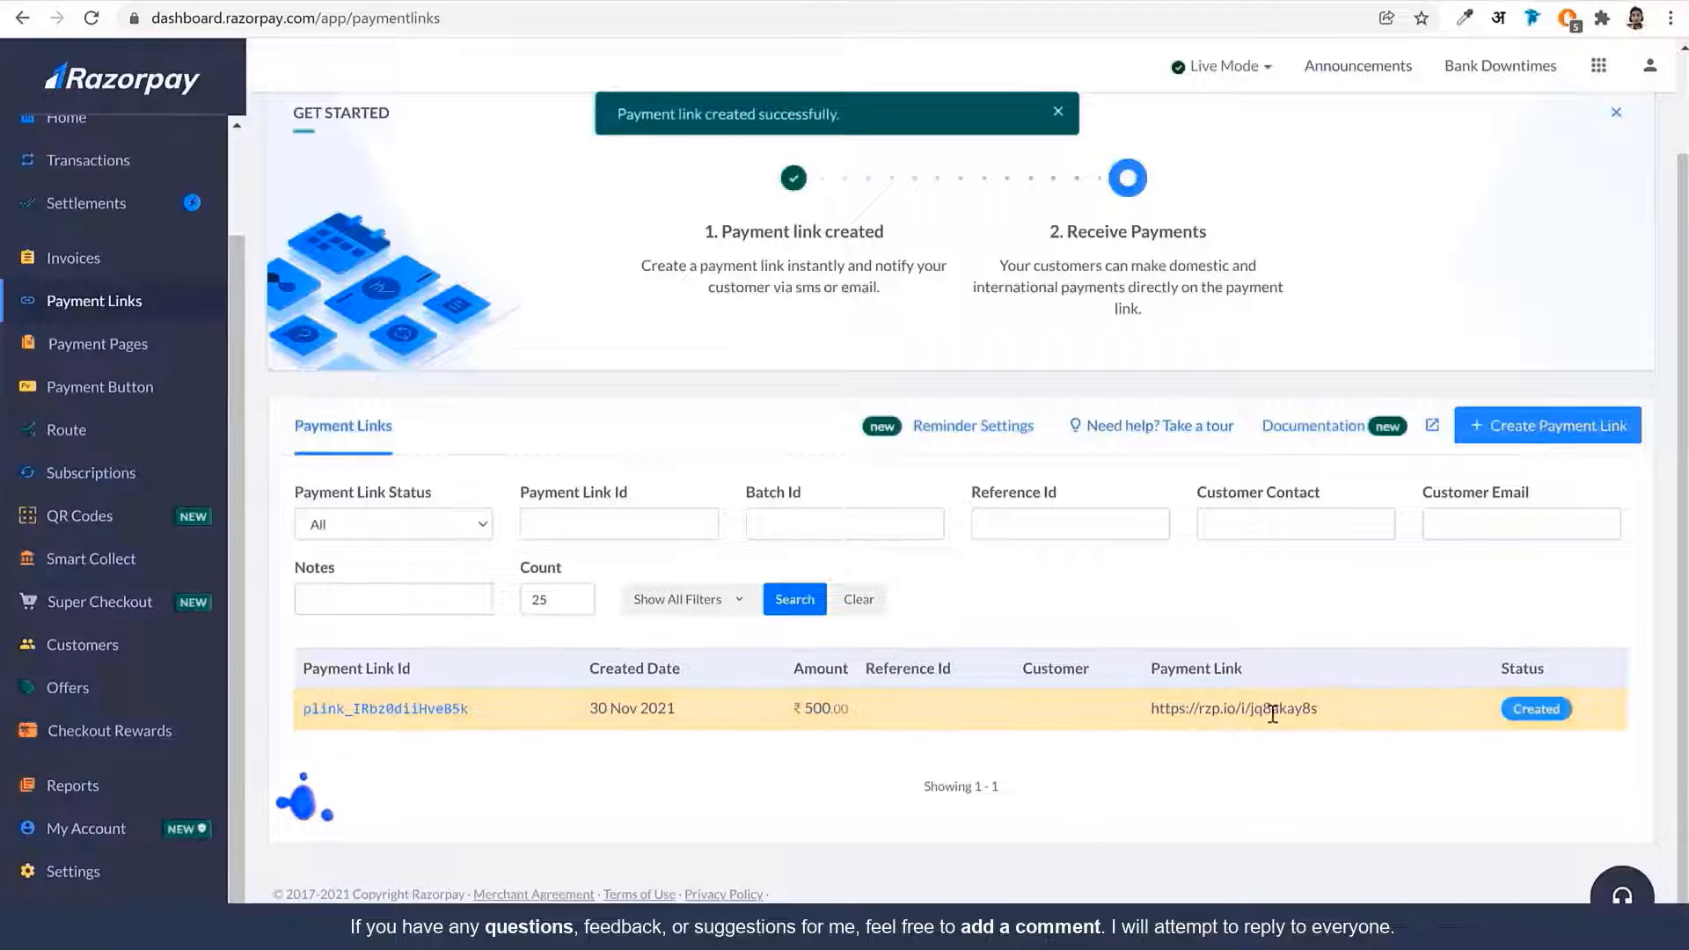
{"action": "left_click", "coordinate": [1340, 713]}
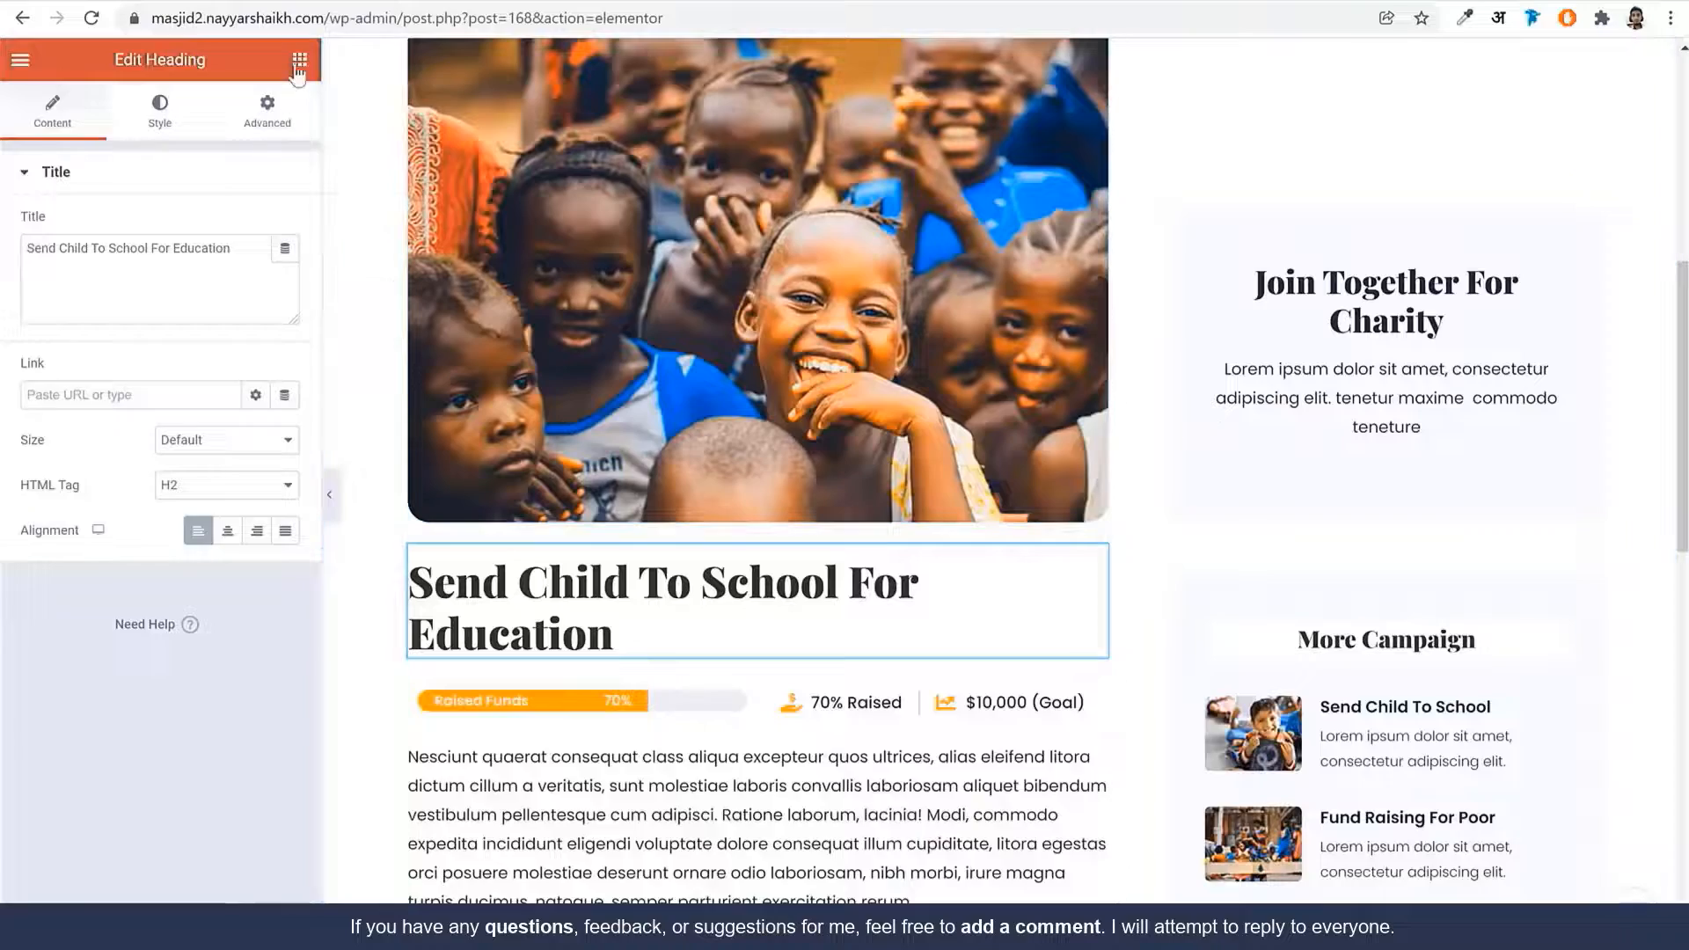
Drag a button widget into the campaign card and centre it
{"action": "left_click", "coordinate": [298, 61]}
{"action": "scroll", "coordinate": [791, 566], "scroll_direction": "down", "scroll_amount": 12}
{"action": "scroll", "coordinate": [791, 566], "scroll_direction": "up", "scroll_amount": 7}
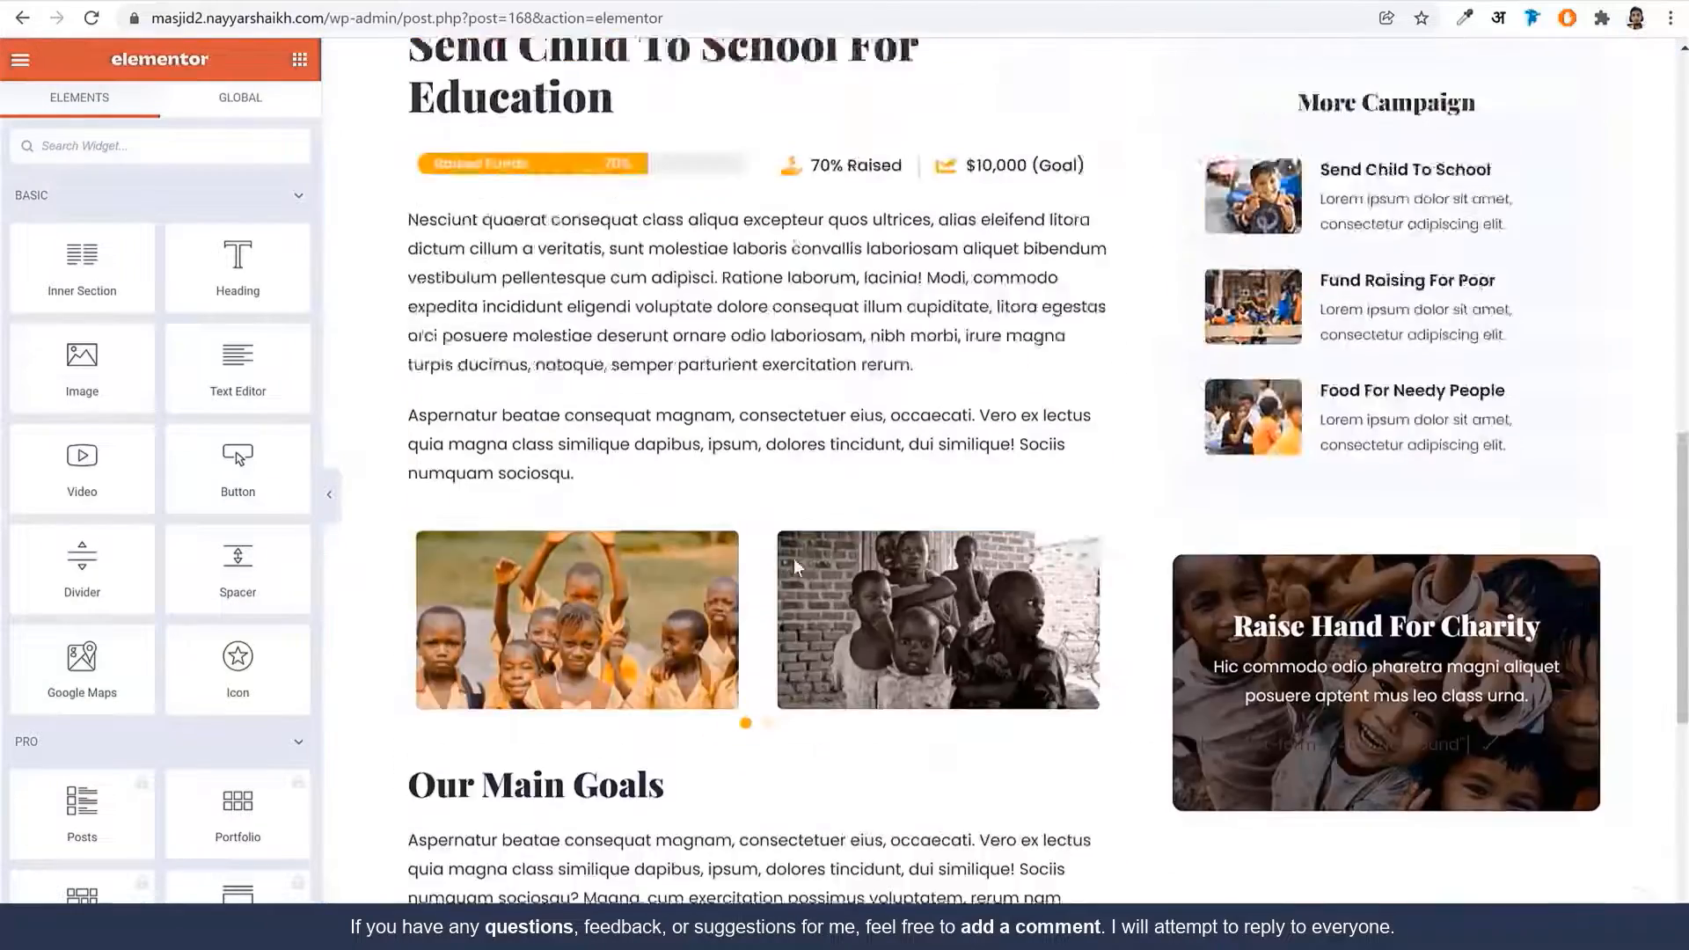
{"action": "scroll", "coordinate": [791, 566], "scroll_direction": "up", "scroll_amount": 10}
{"action": "scroll", "coordinate": [792, 563], "scroll_direction": "down", "scroll_amount": 5}
{"action": "left_click_drag", "start_coordinate": [228, 468], "coordinate": [1380, 580]}
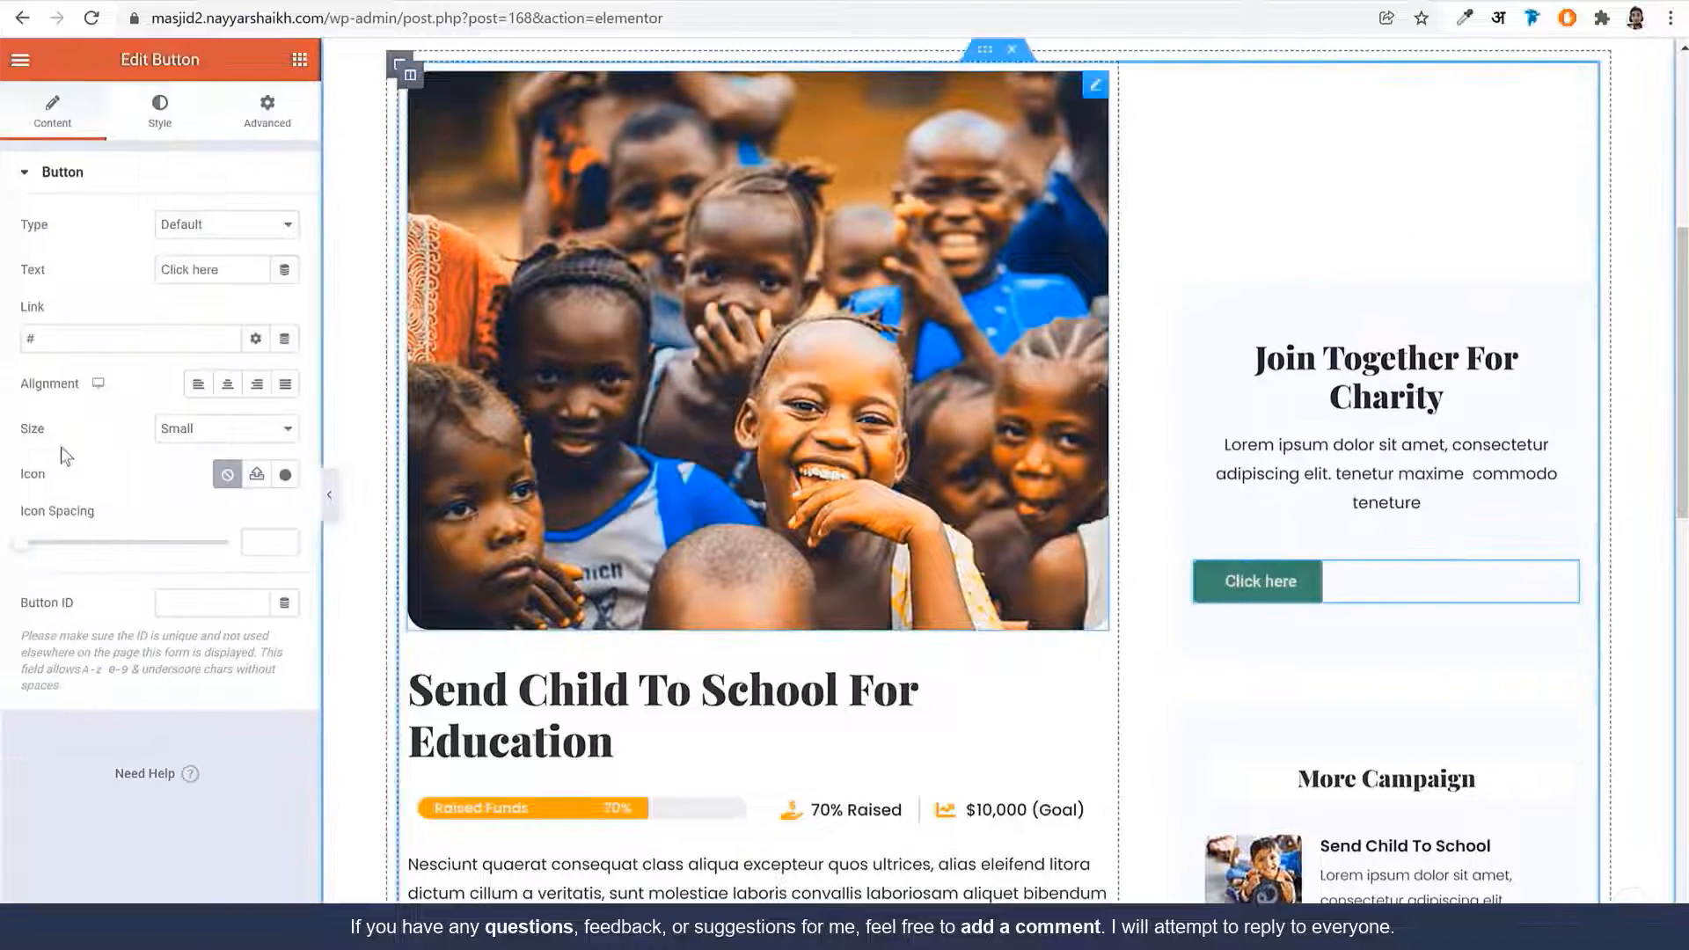
{"action": "left_click", "coordinate": [227, 384]}
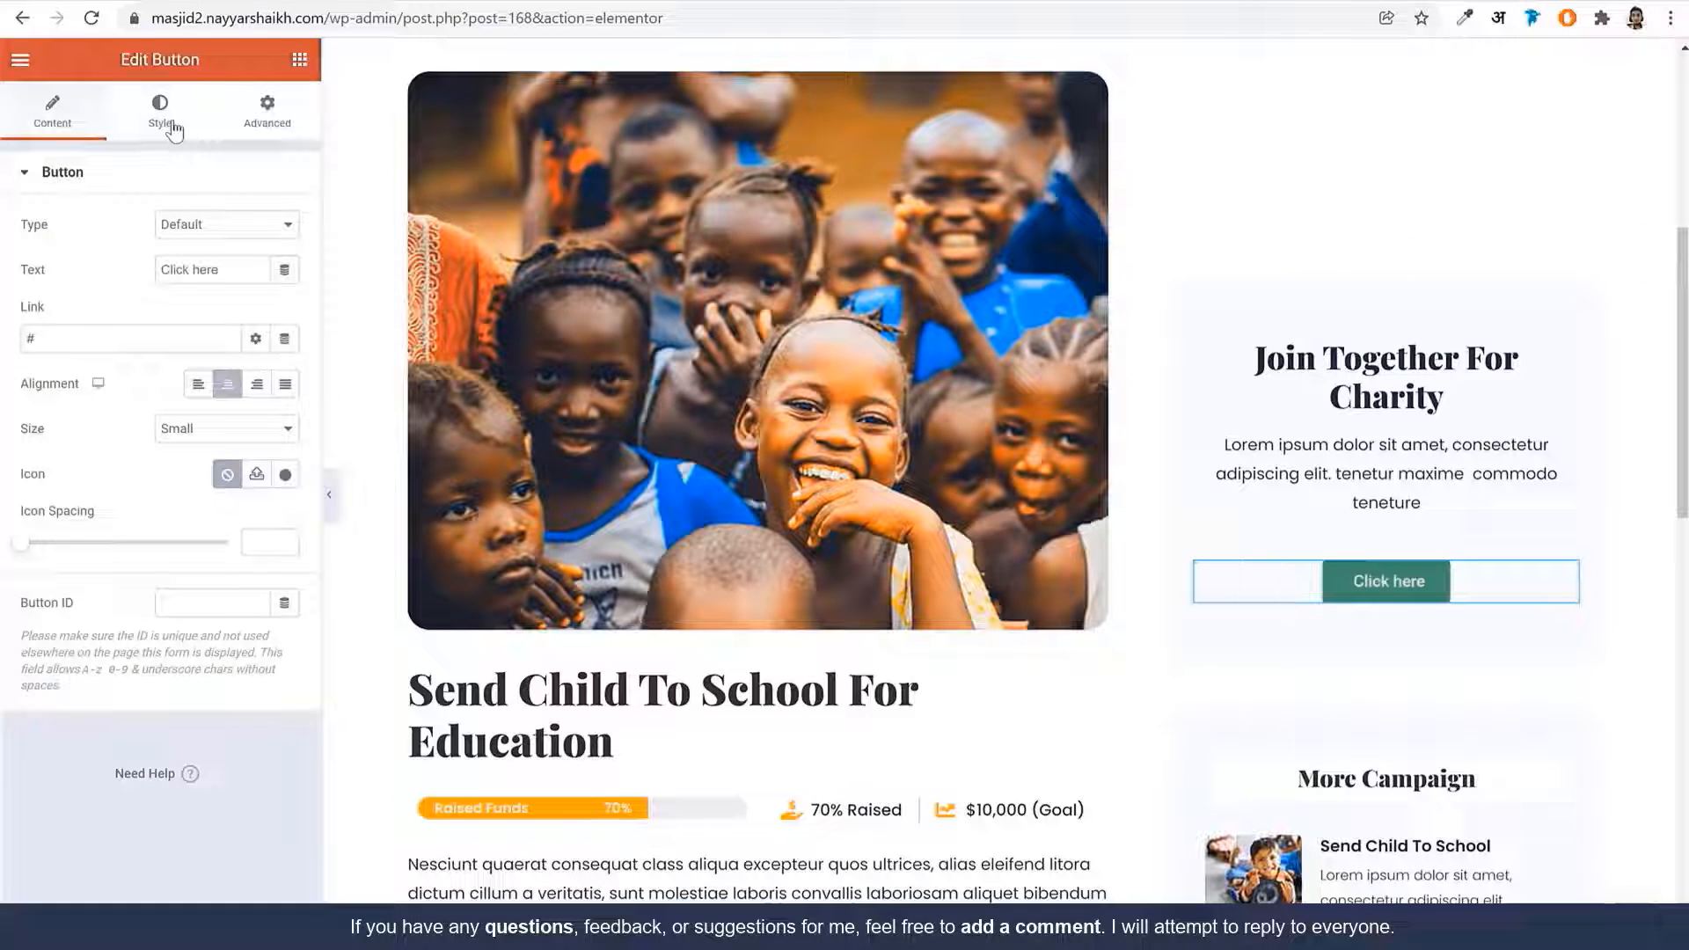
Change the button label to 'Donate Now'
{"action": "left_click", "coordinate": [147, 132]}
{"action": "left_click", "coordinate": [104, 134]}
{"action": "triple_click", "coordinate": [218, 268]}
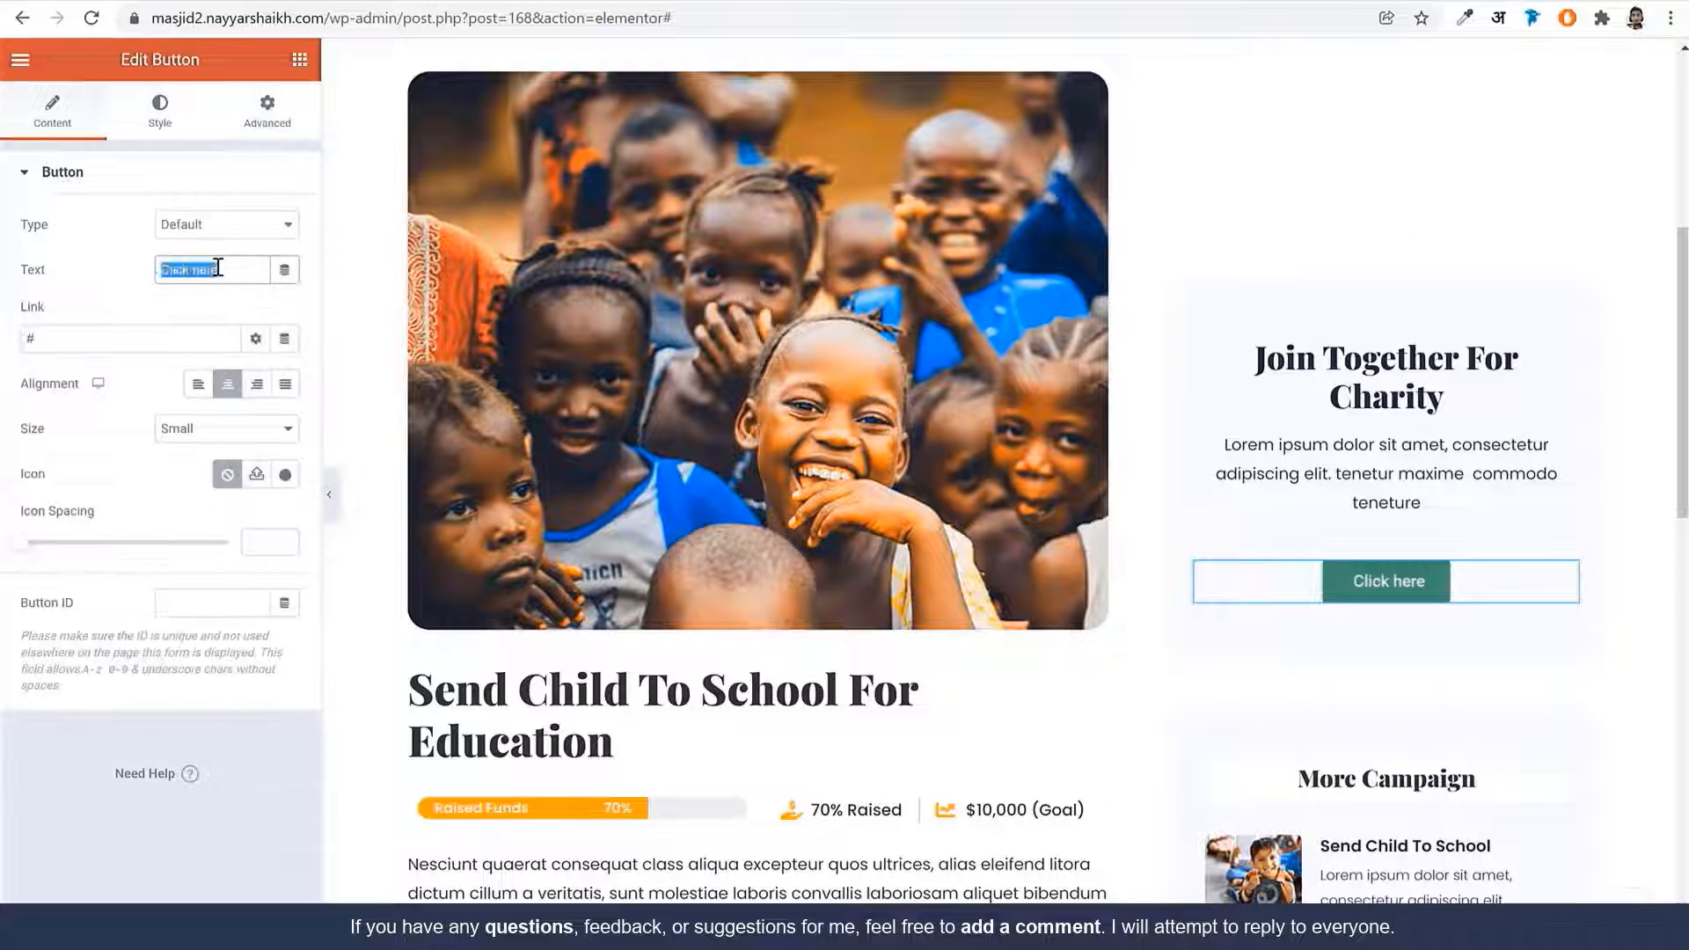
{"action": "type", "text": "Donate Now"}
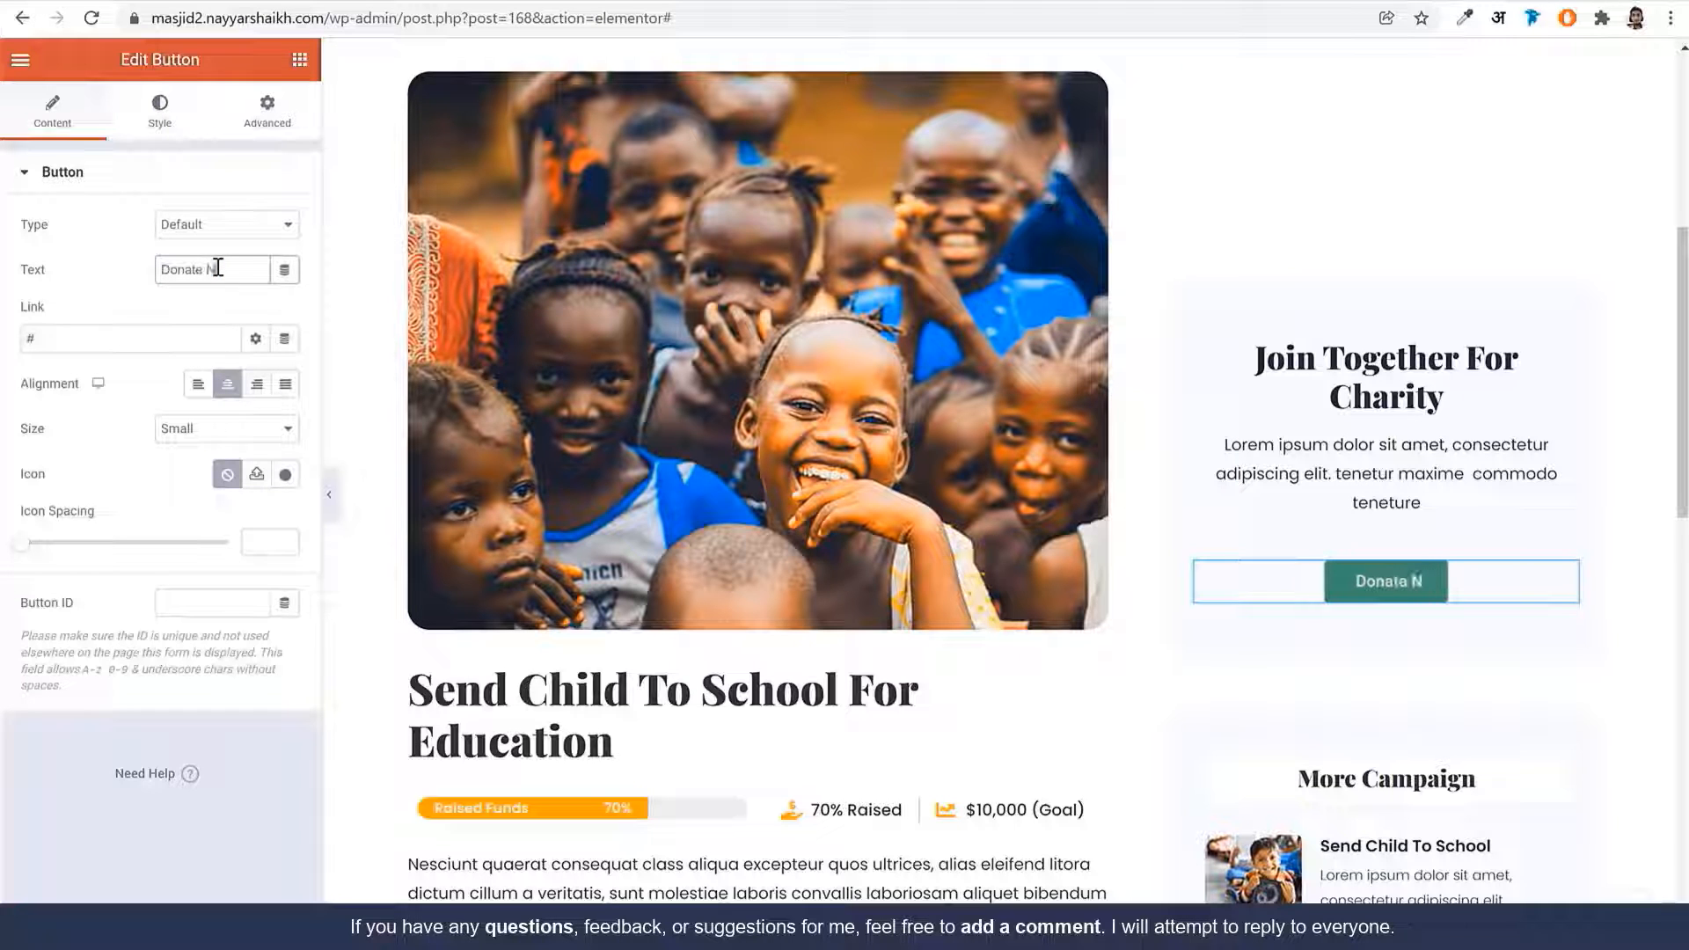
Style the button with Poppins font and the global Orange background
{"action": "left_click", "coordinate": [136, 110]}
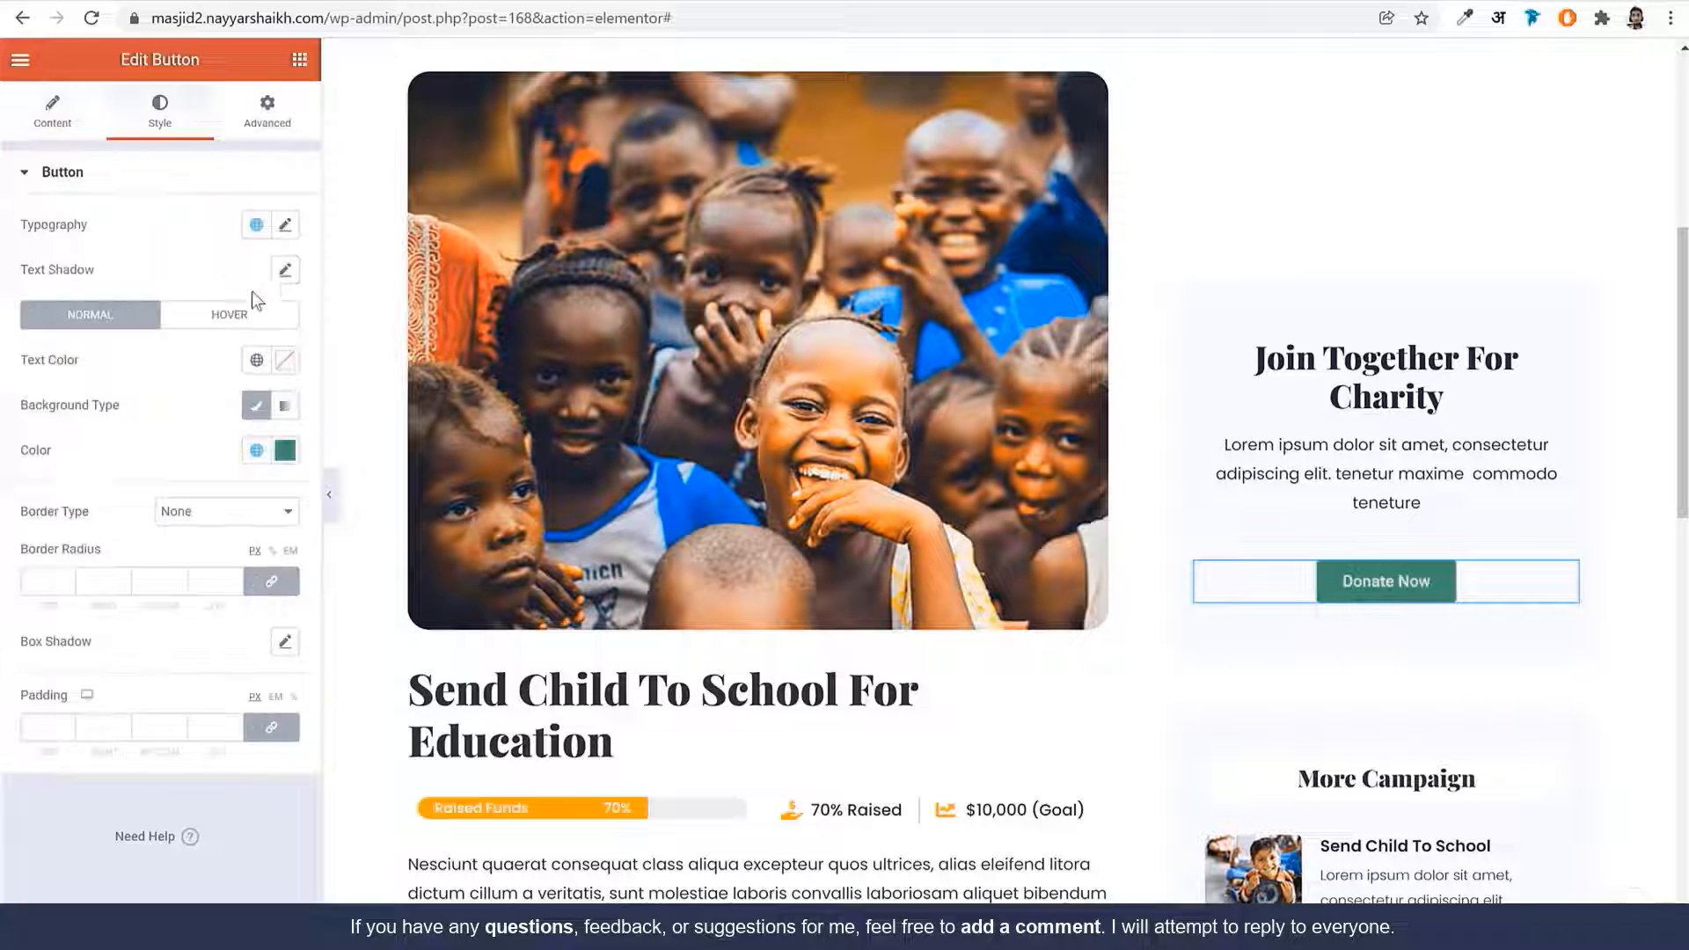
{"action": "left_click", "coordinate": [284, 225]}
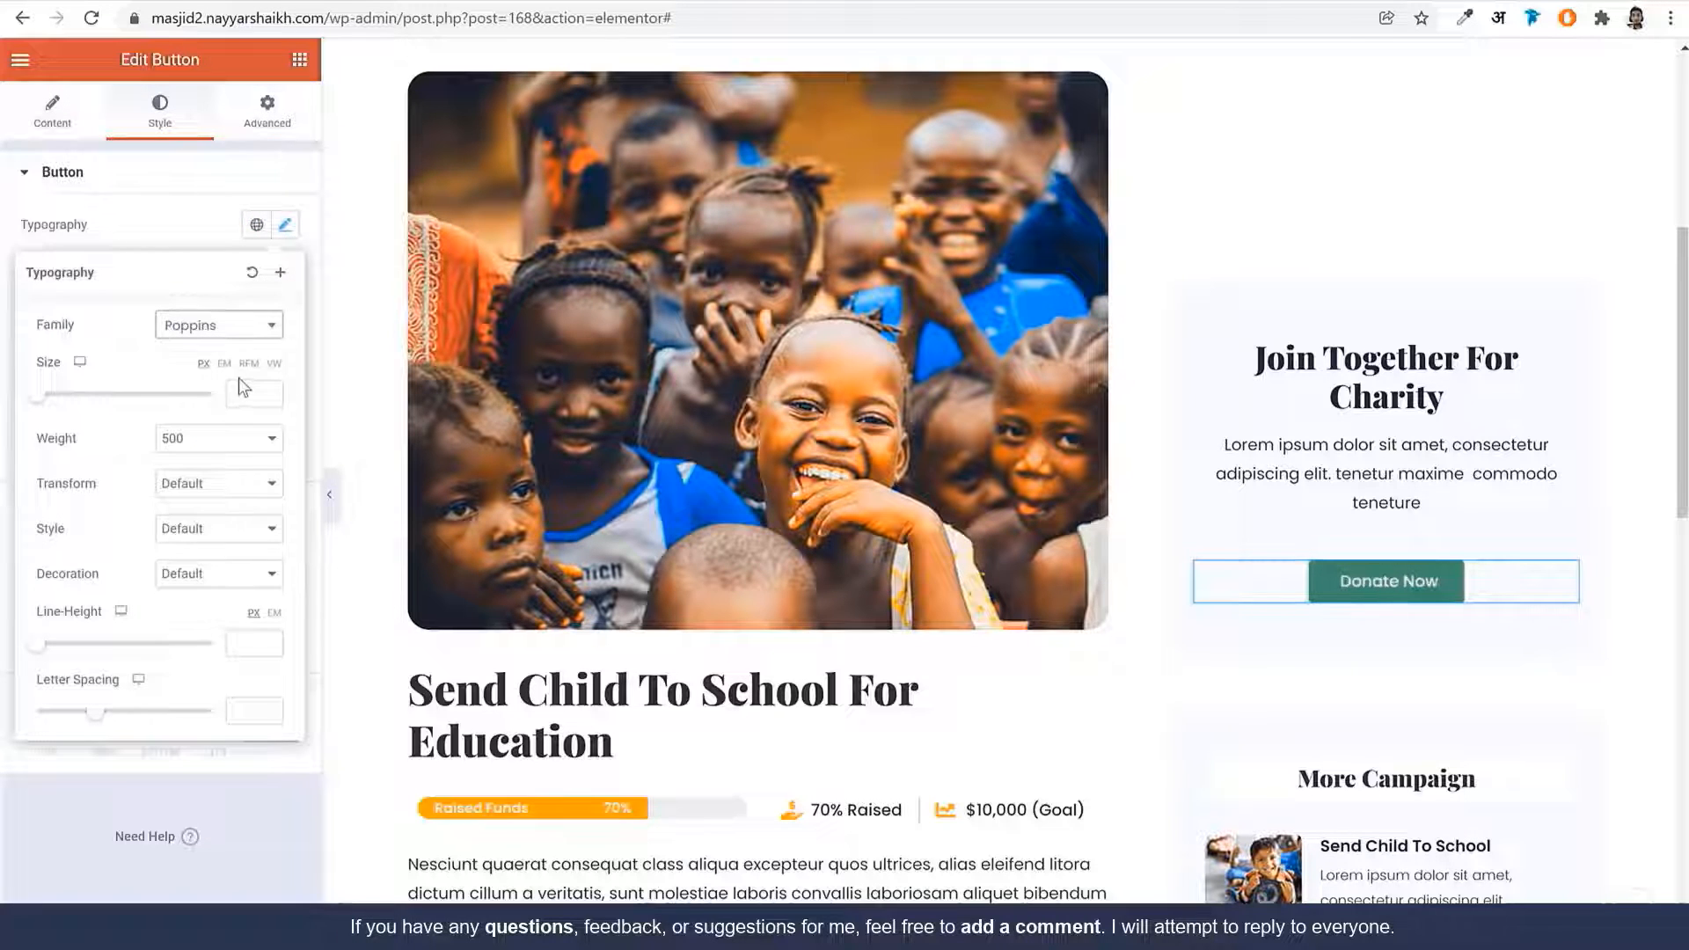
{"action": "left_click", "coordinate": [248, 394]}
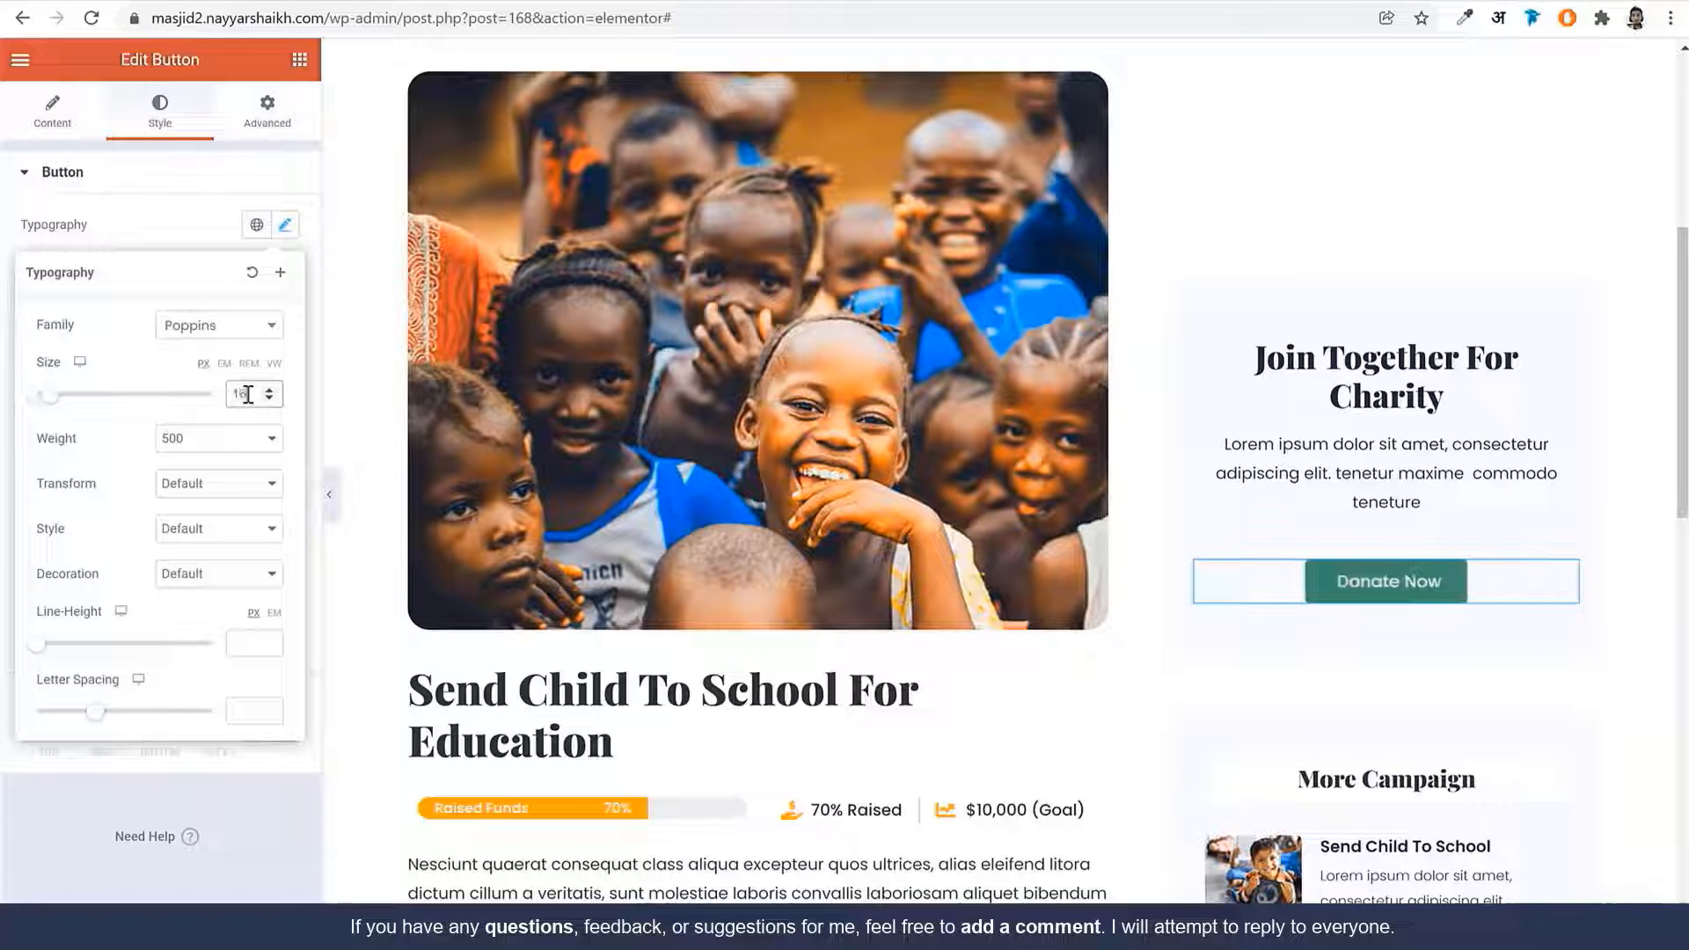
{"action": "left_click", "coordinate": [179, 219]}
{"action": "left_click", "coordinate": [257, 449]}
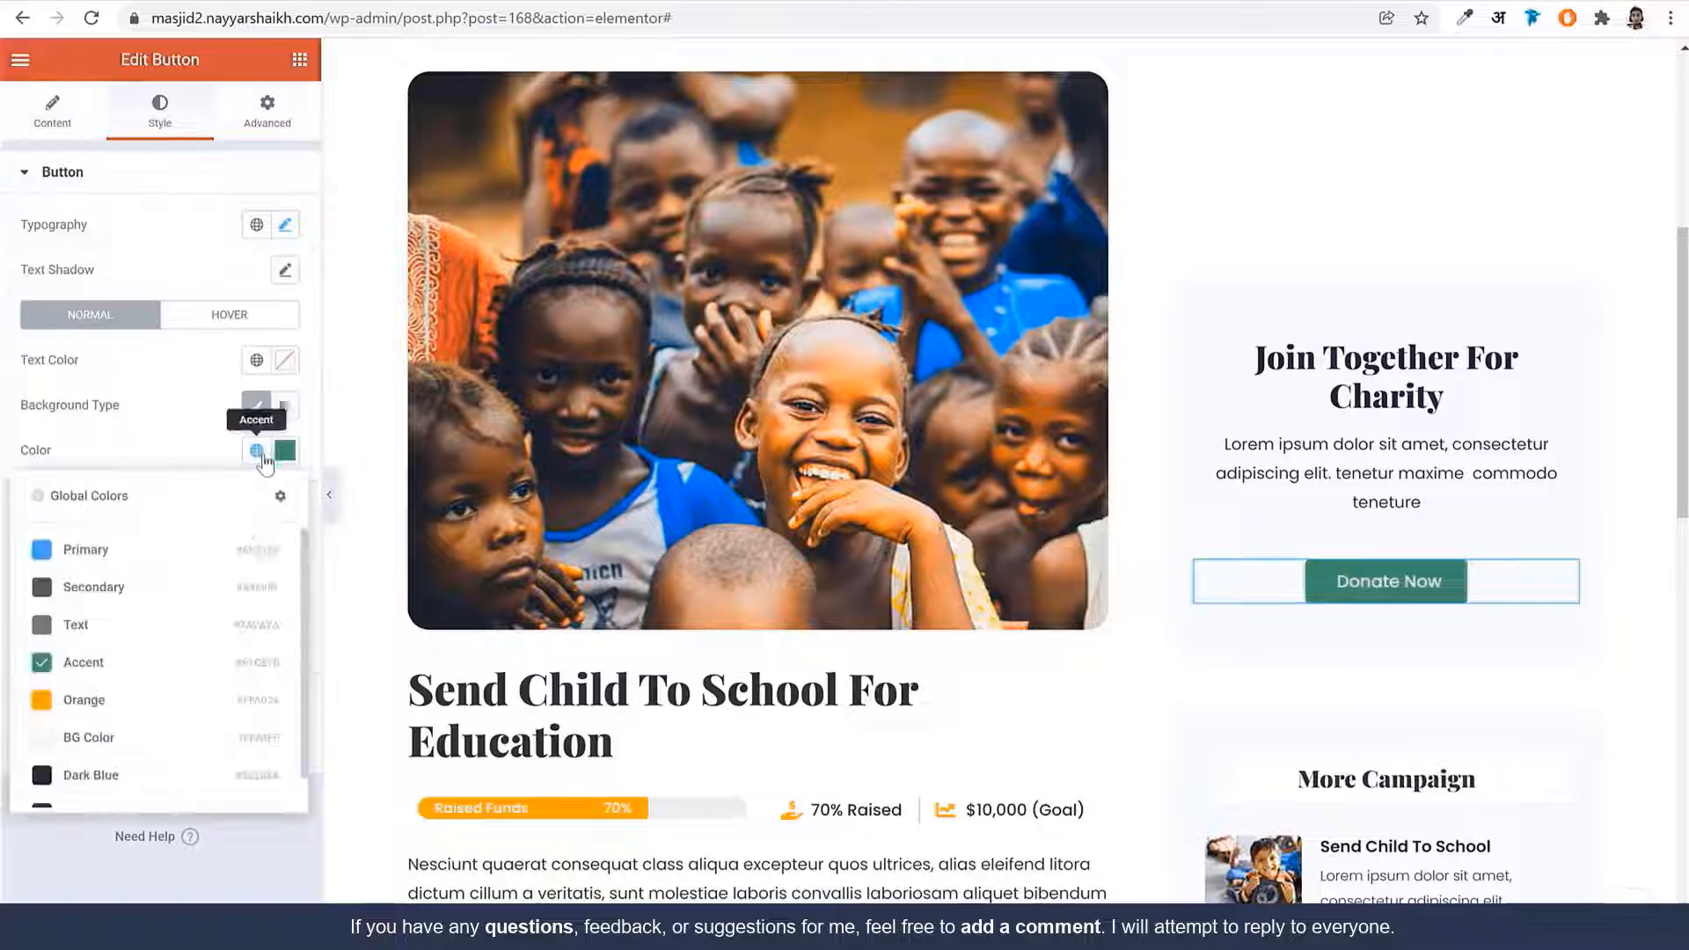
{"action": "left_click", "coordinate": [154, 701]}
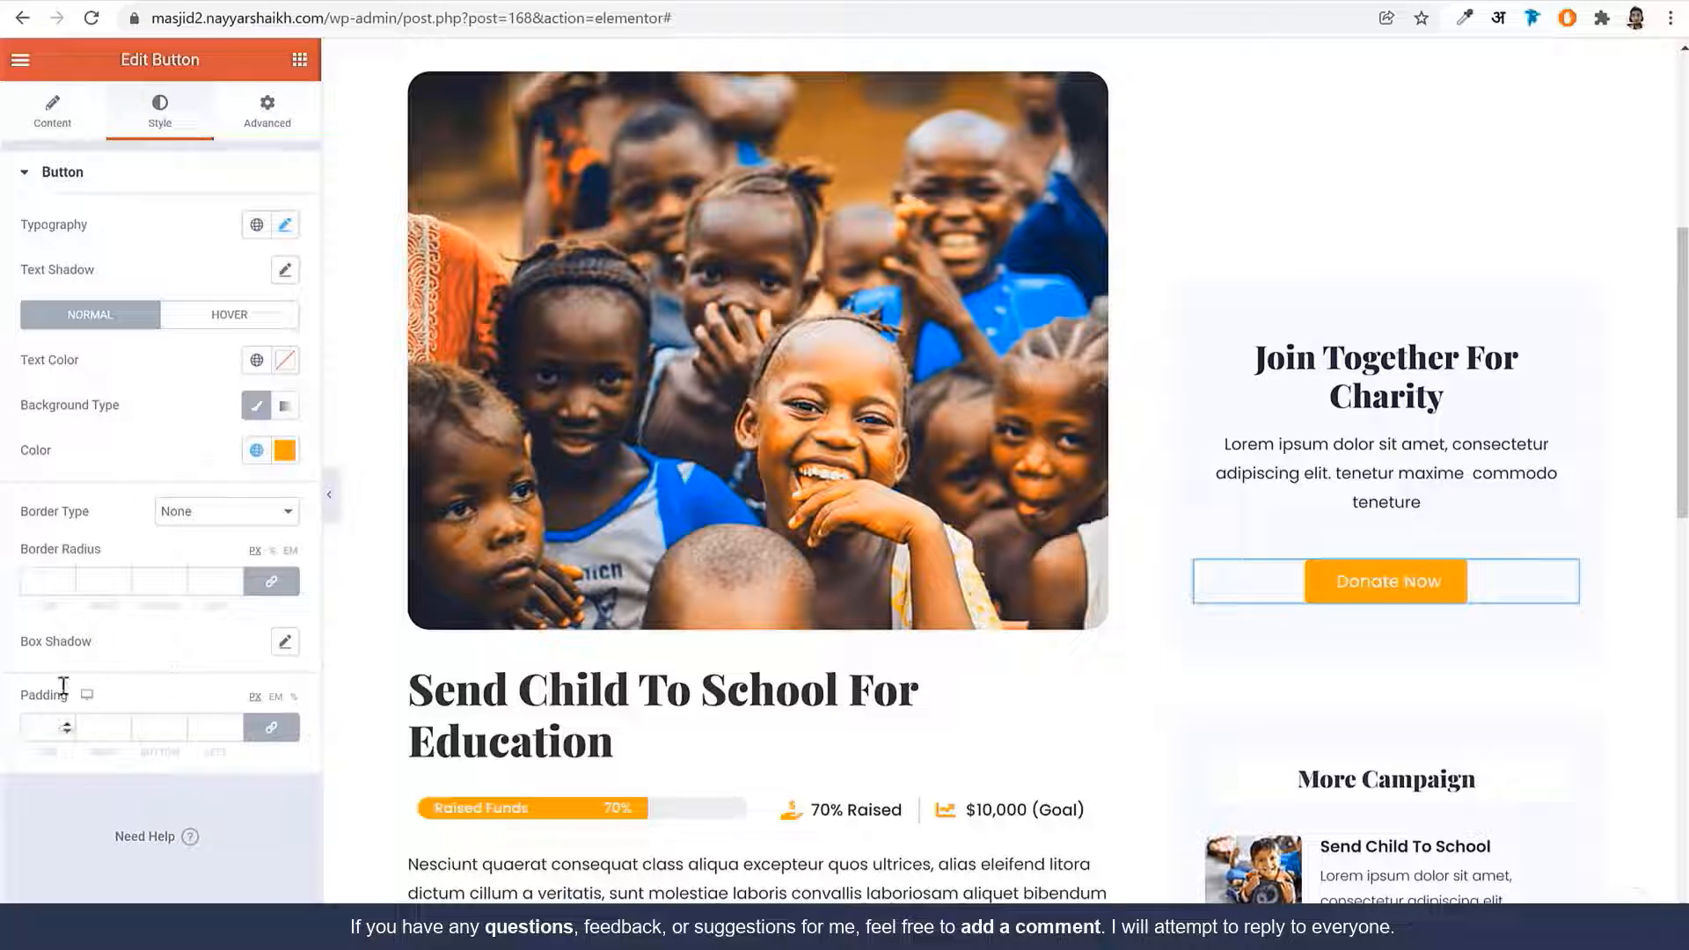
Give the button a border radius of 50 and padding of 18/32/18/32
{"action": "left_click", "coordinate": [49, 581]}
{"action": "type", "text": "50"}
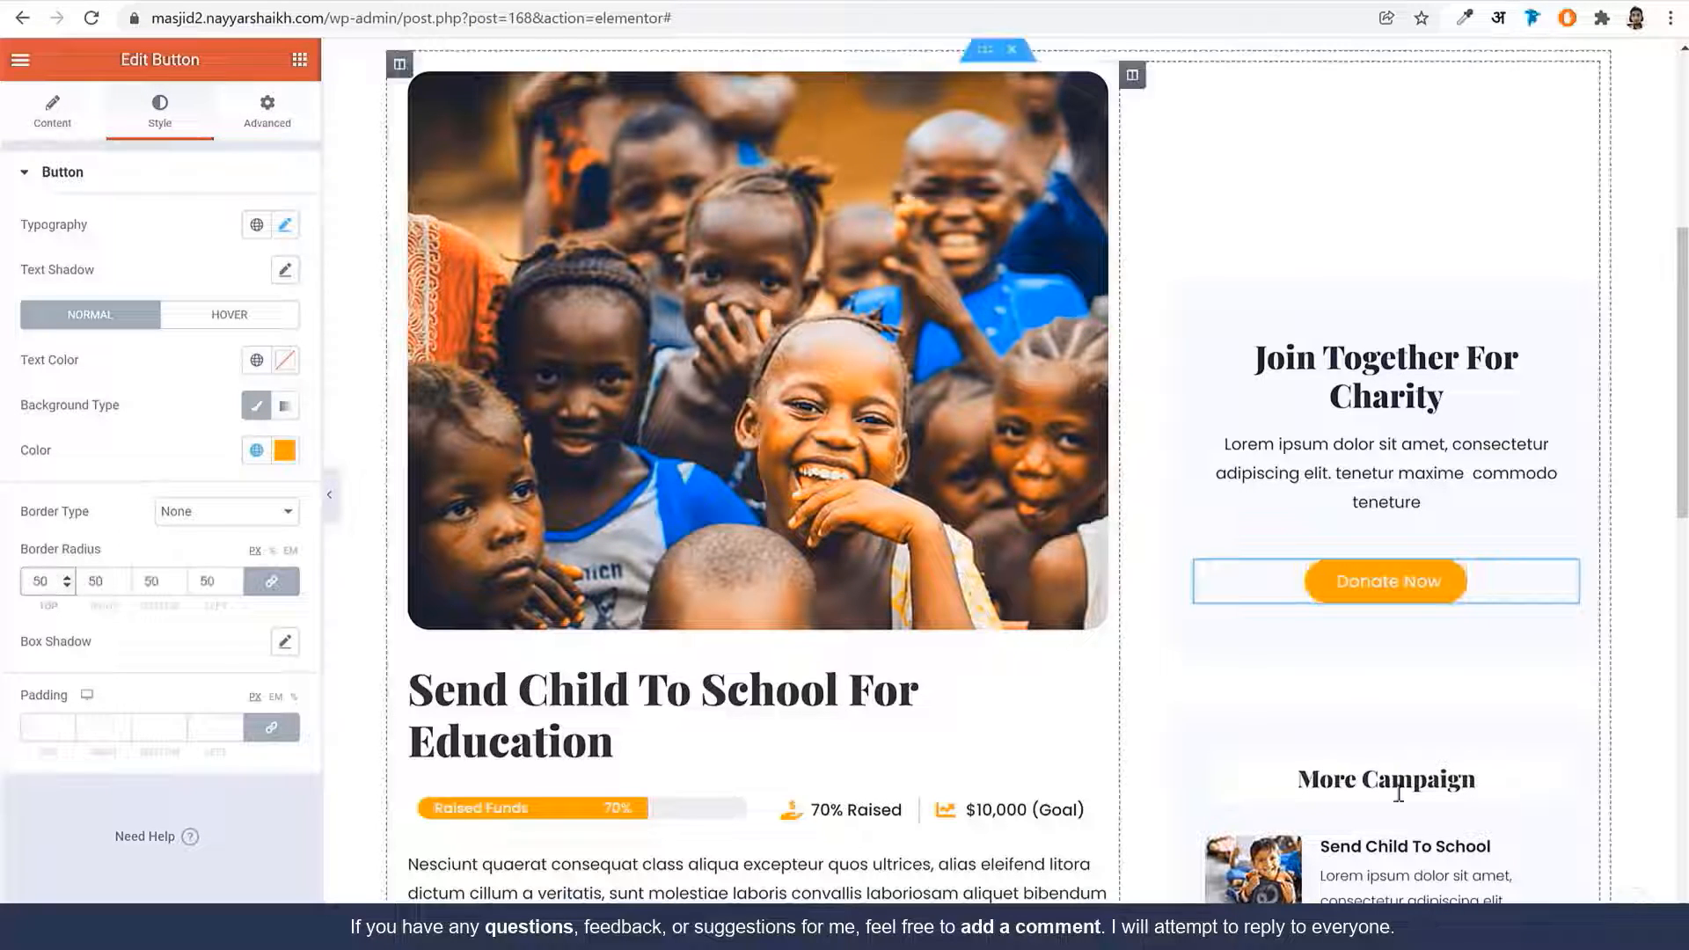
{"action": "left_click", "coordinate": [44, 726]}
{"action": "type", "text": "0"}
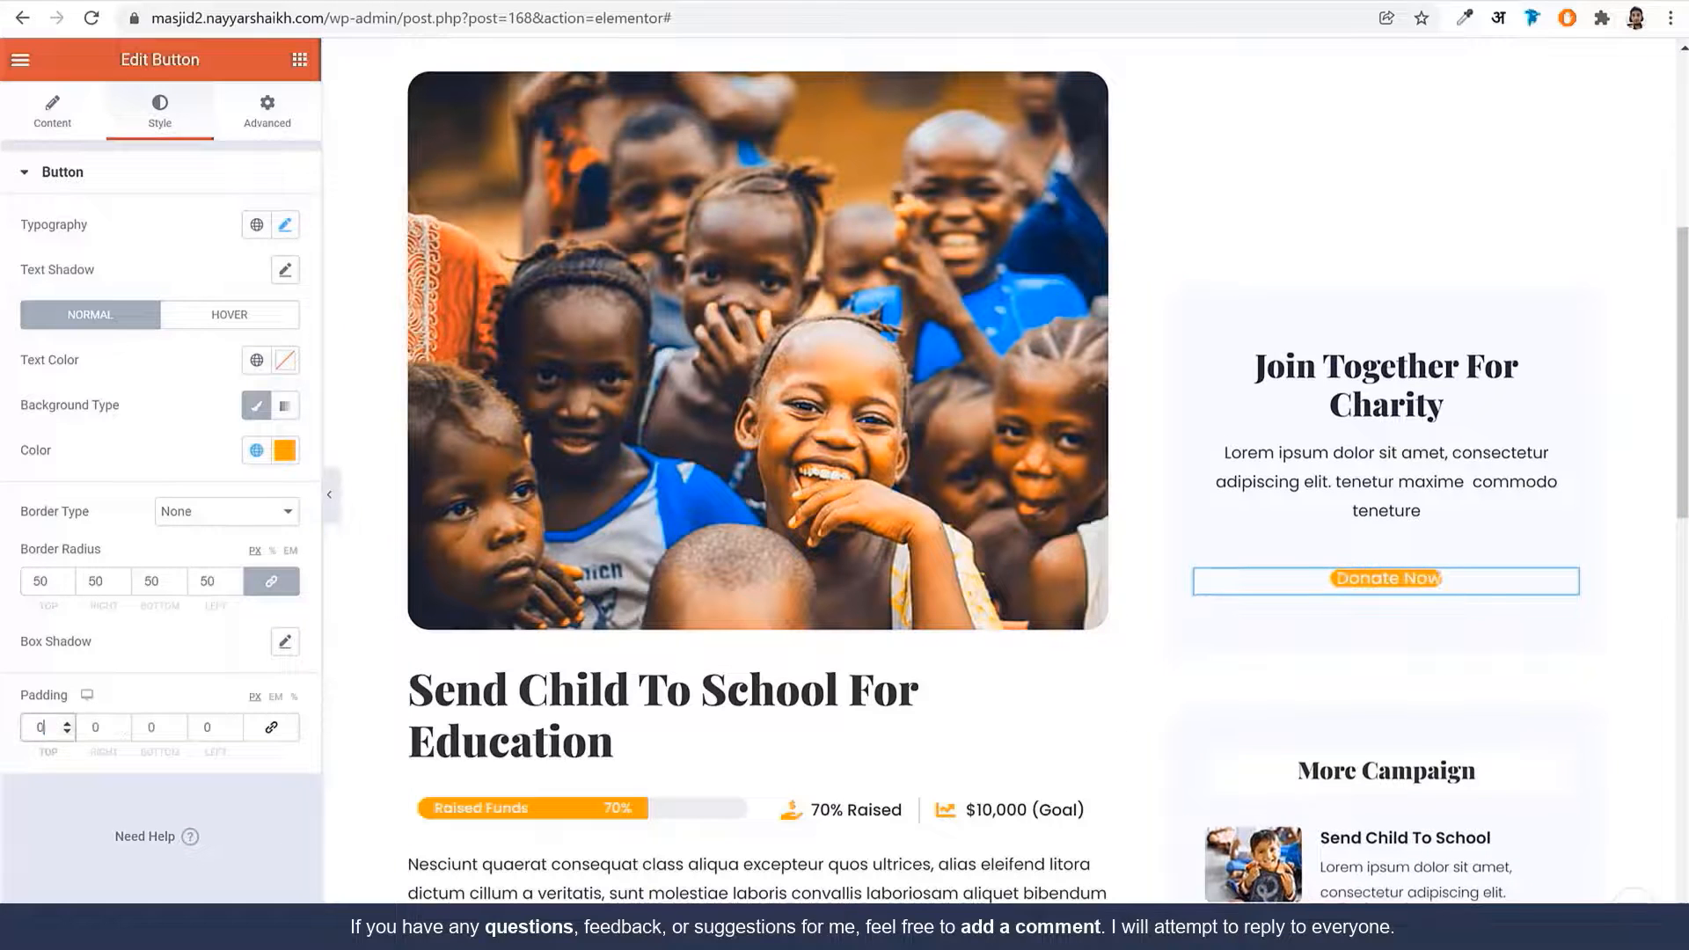
{"action": "type", "text": "18"}
{"action": "key", "text": "Tab"}
{"action": "type", "text": "32"}
{"action": "key", "text": "Tab"}
{"action": "type", "text": "18"}
{"action": "key", "text": "Tab"}
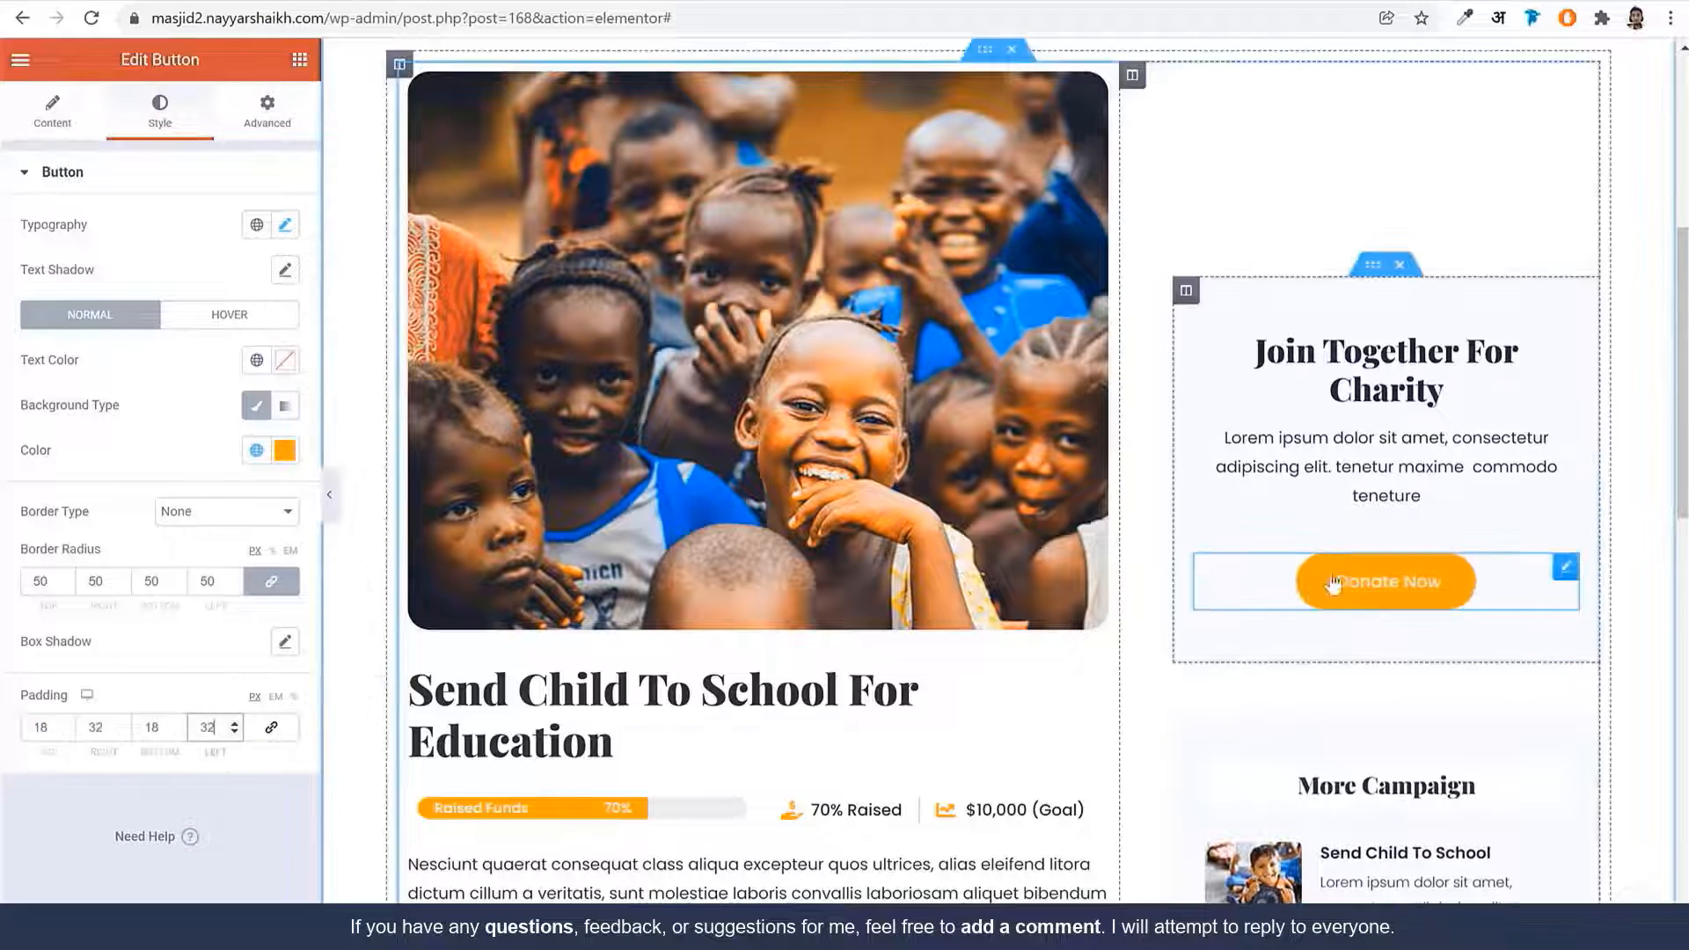
{"action": "type", "text": "32"}
Paste the rzp.io payment link into the button's Link field and update the page
{"action": "left_click", "coordinate": [57, 136]}
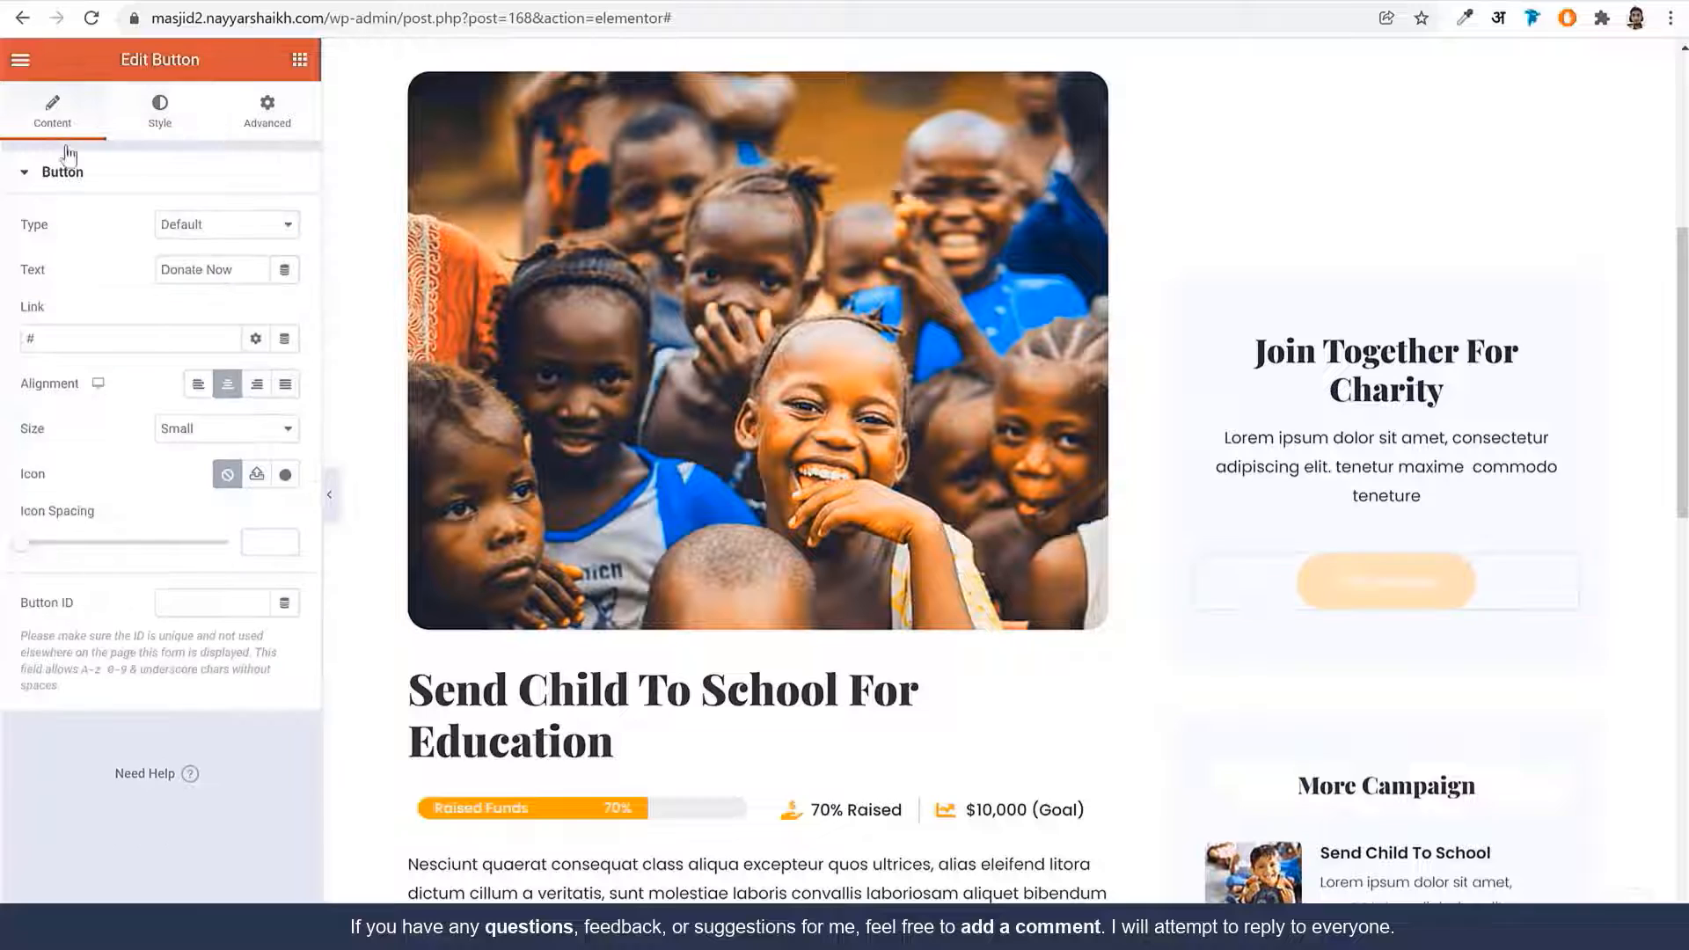
{"action": "key", "text": "ctrl+v"}
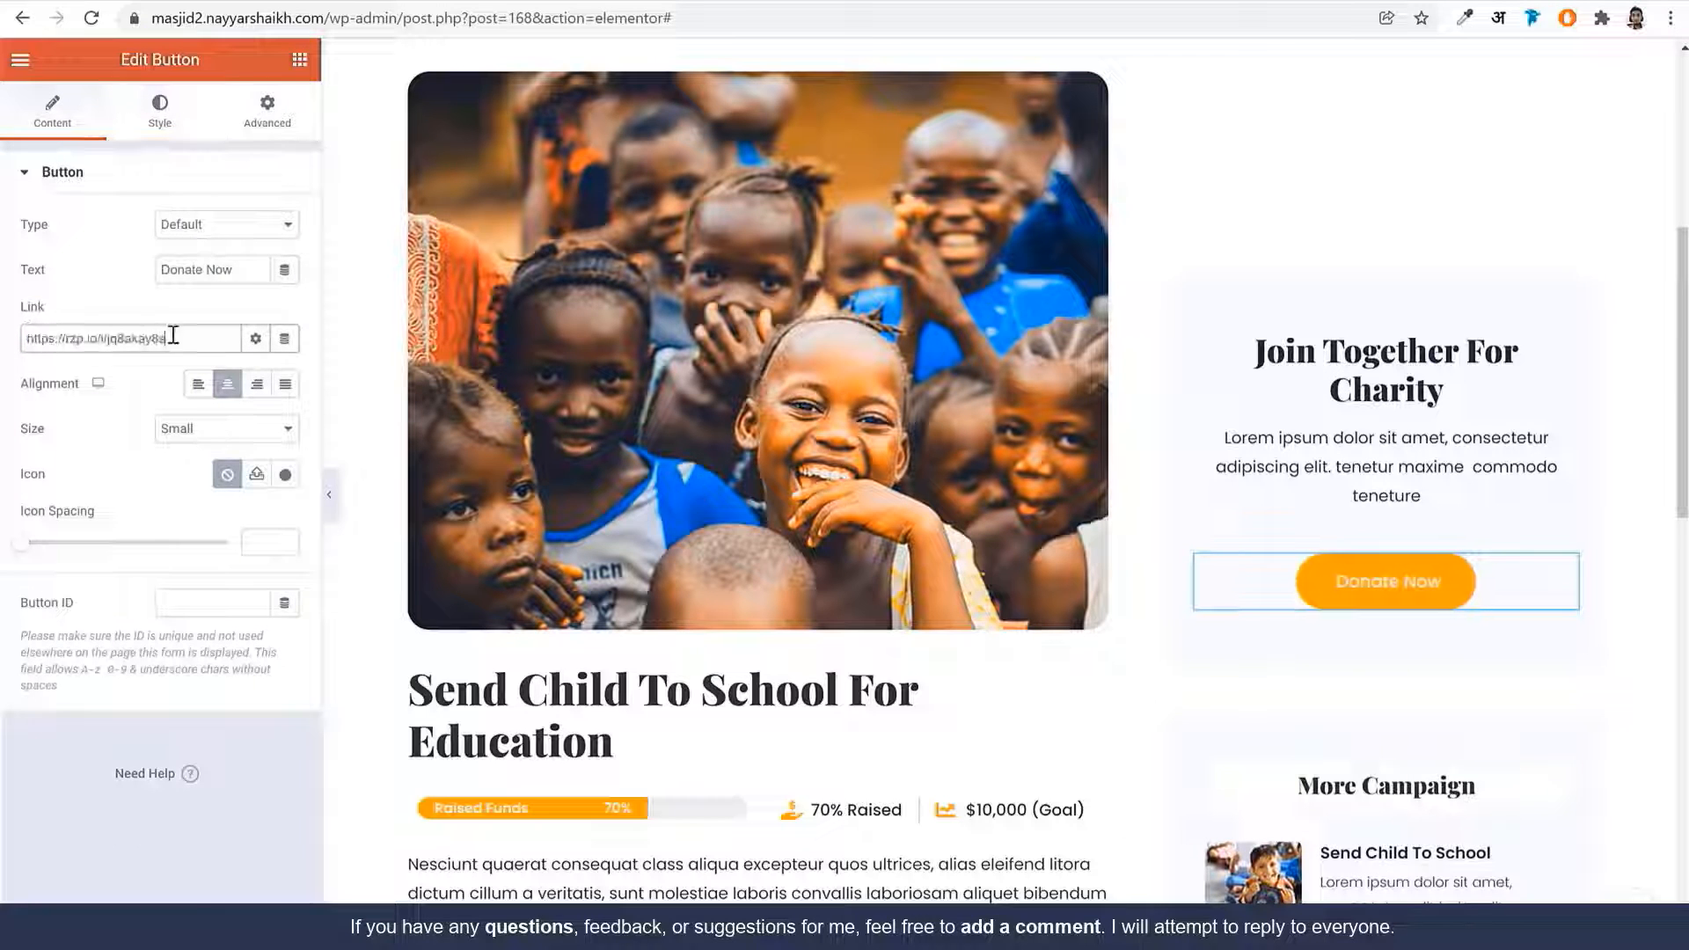
{"action": "left_click", "coordinate": [248, 929]}
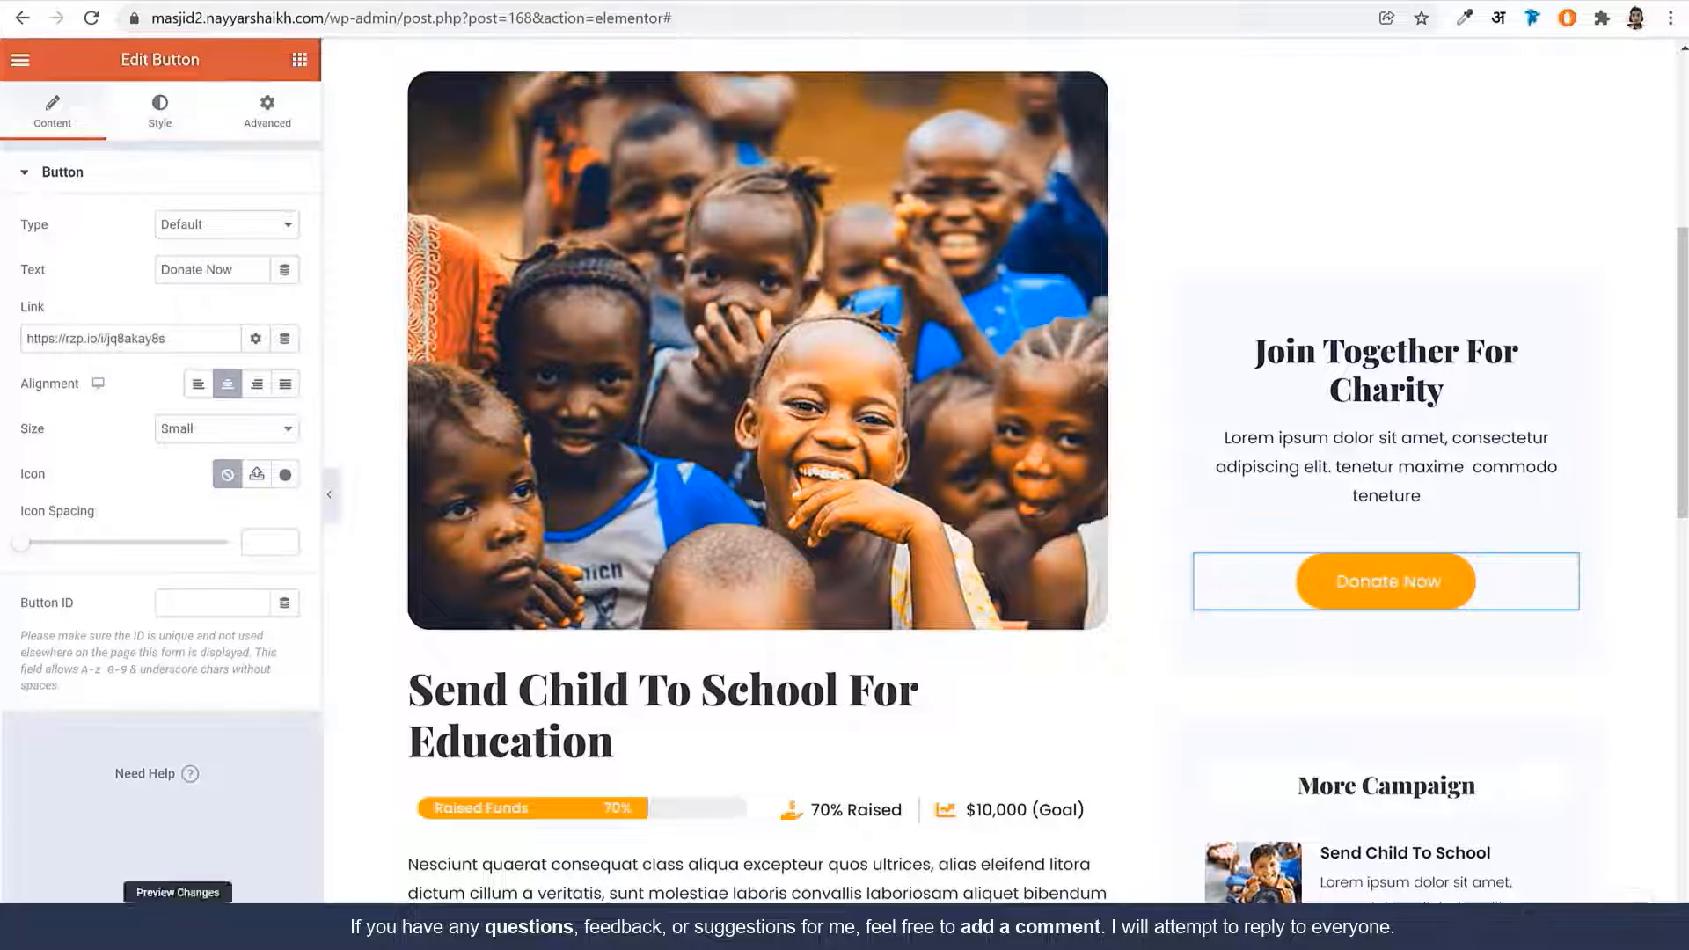
Load the campaign page without preview parameters and click Donate Now
{"action": "left_click", "coordinate": [673, 2]}
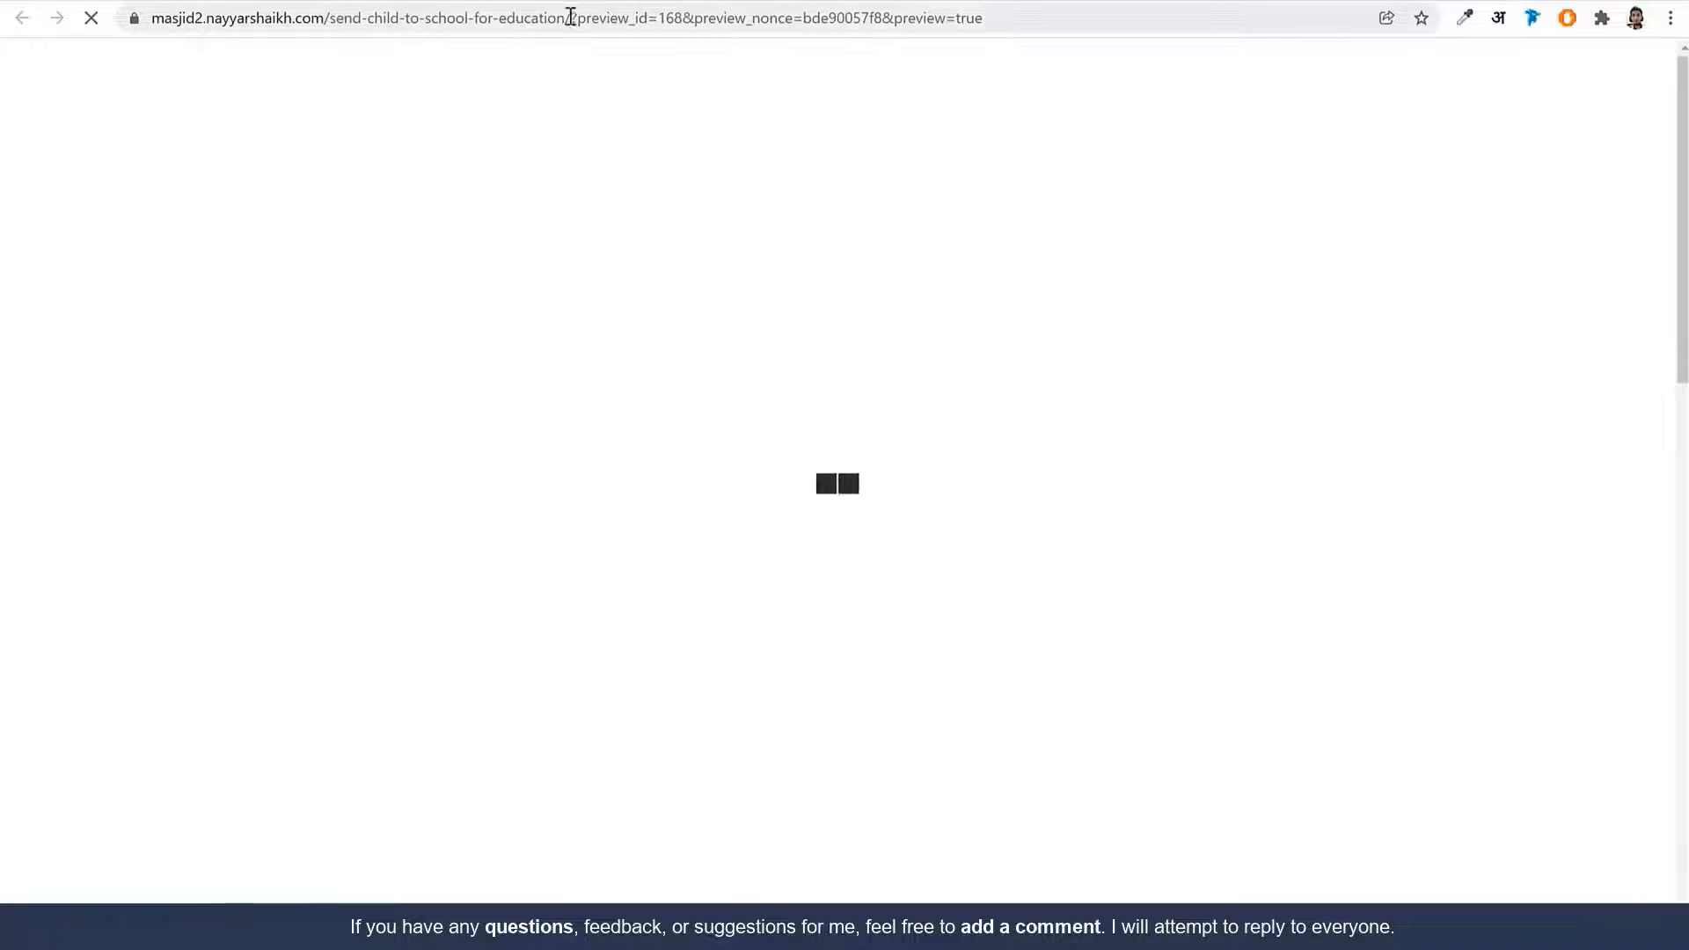
{"action": "left_click_drag", "start_coordinate": [573, 18], "coordinate": [880, 19]}
{"action": "key", "text": "BackSpace"}
{"action": "key", "text": "Return"}
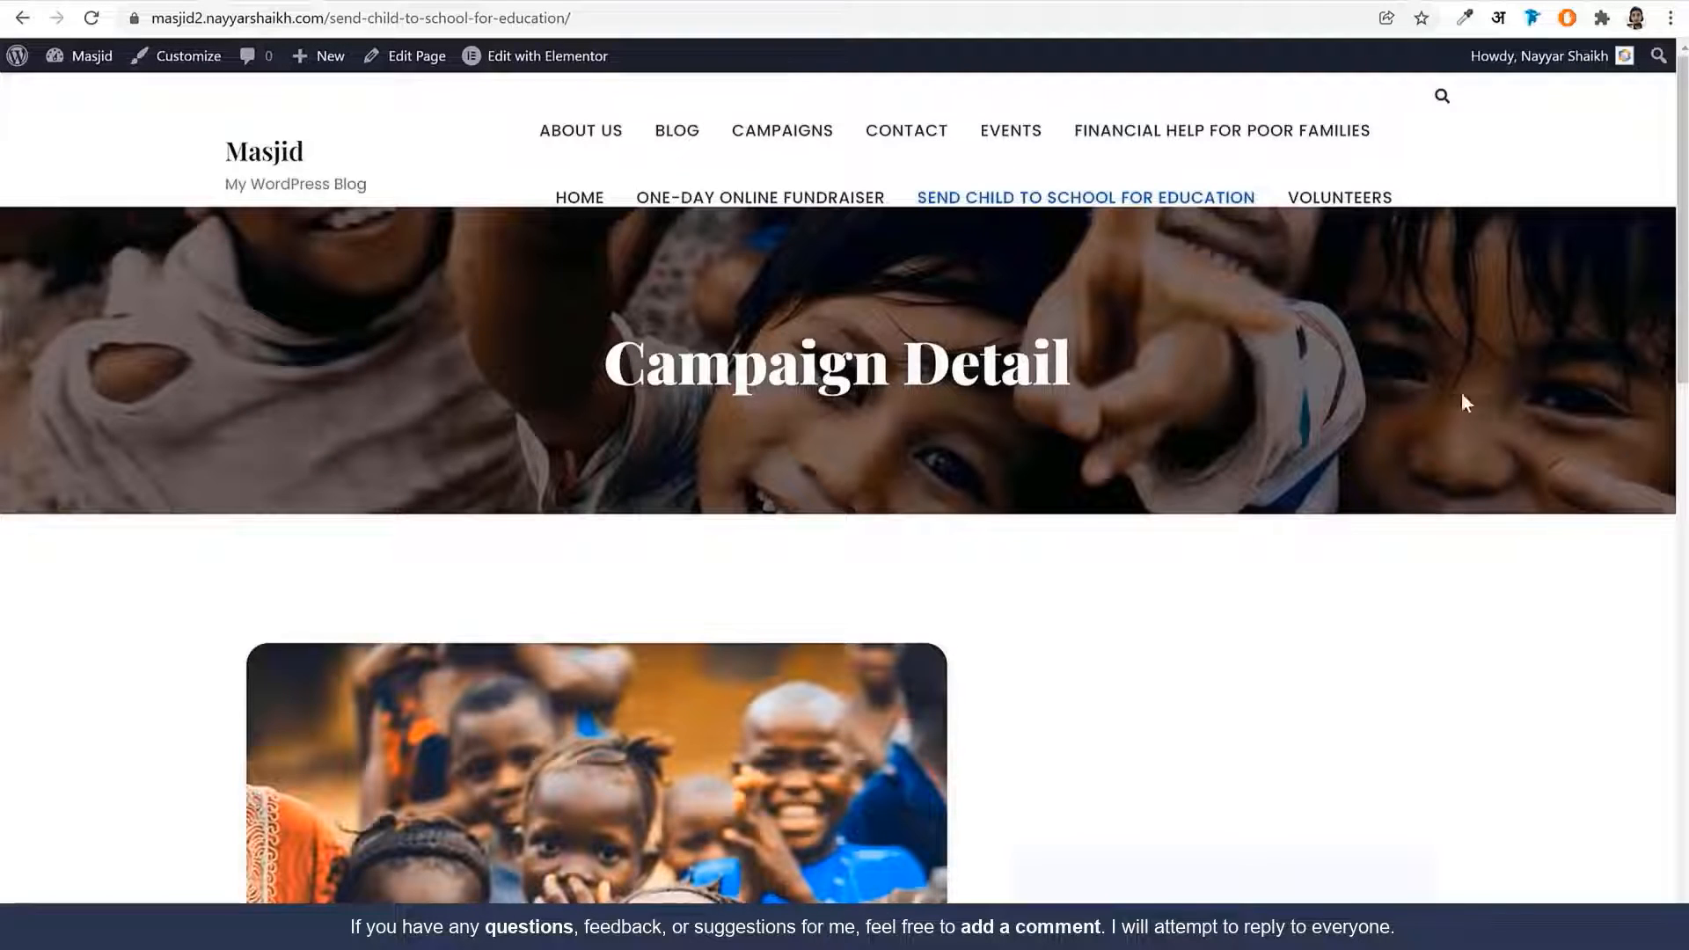
{"action": "scroll", "coordinate": [1461, 402], "scroll_direction": "down", "scroll_amount": 8}
{"action": "left_click", "coordinate": [1252, 405]}
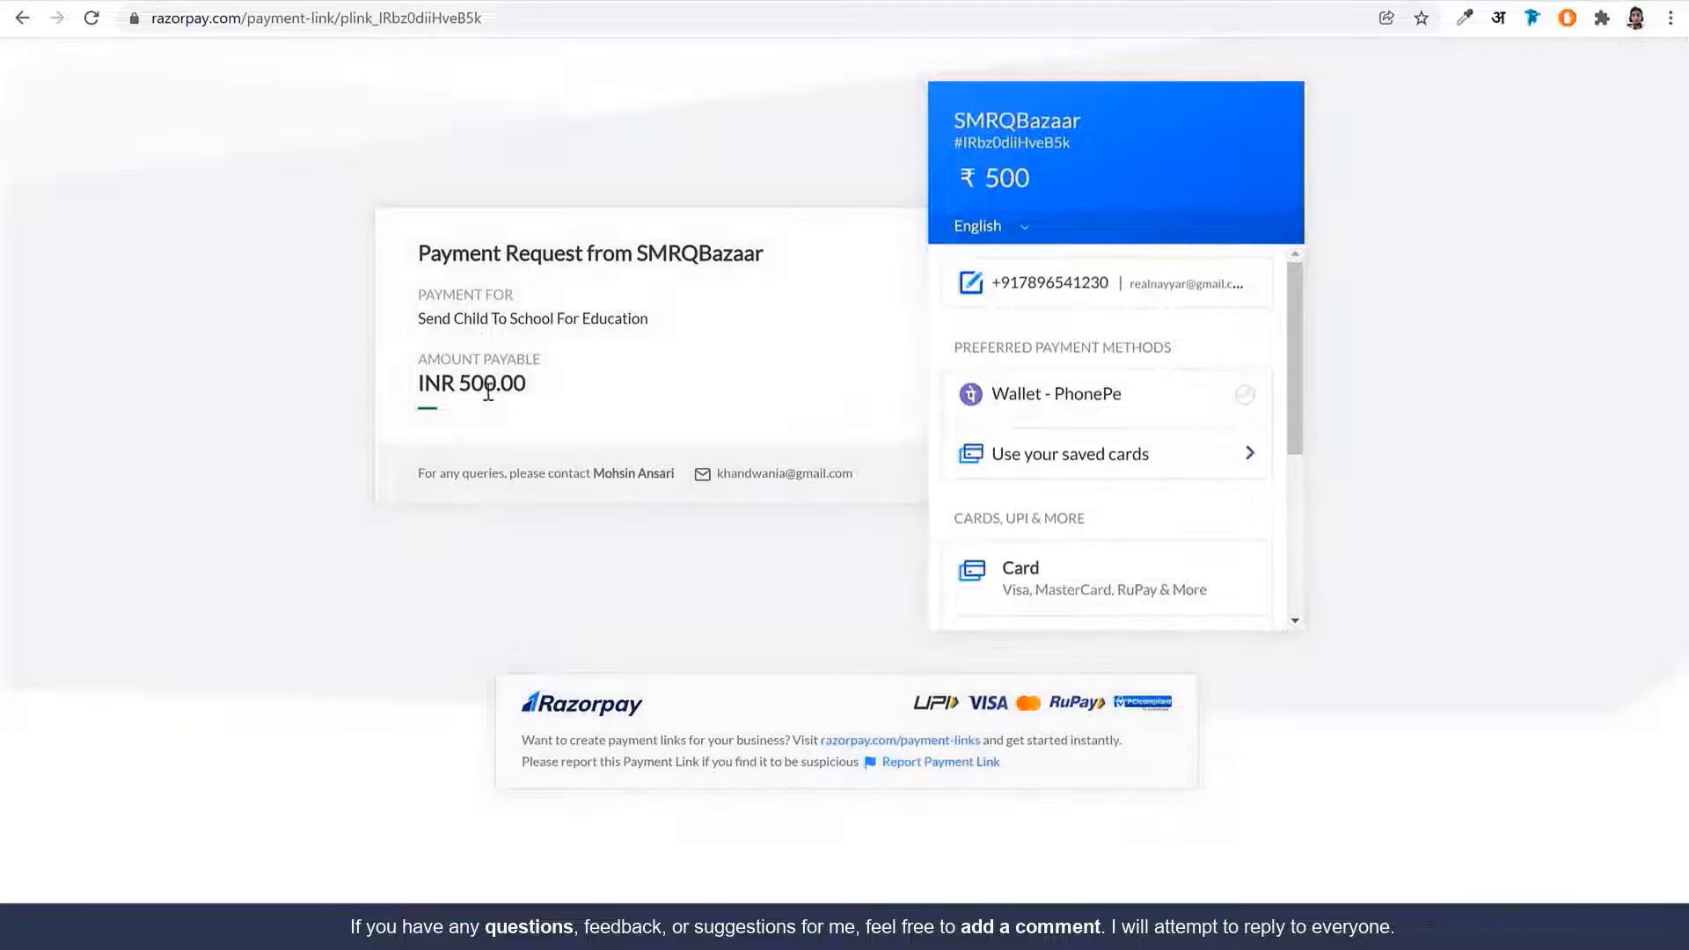
Browse the Razorpay checkout's card, UPI/QR and language options for the ₹500 payment
{"action": "scroll", "coordinate": [1210, 427], "scroll_direction": "down", "scroll_amount": 3}
{"action": "left_click", "coordinate": [1074, 373]}
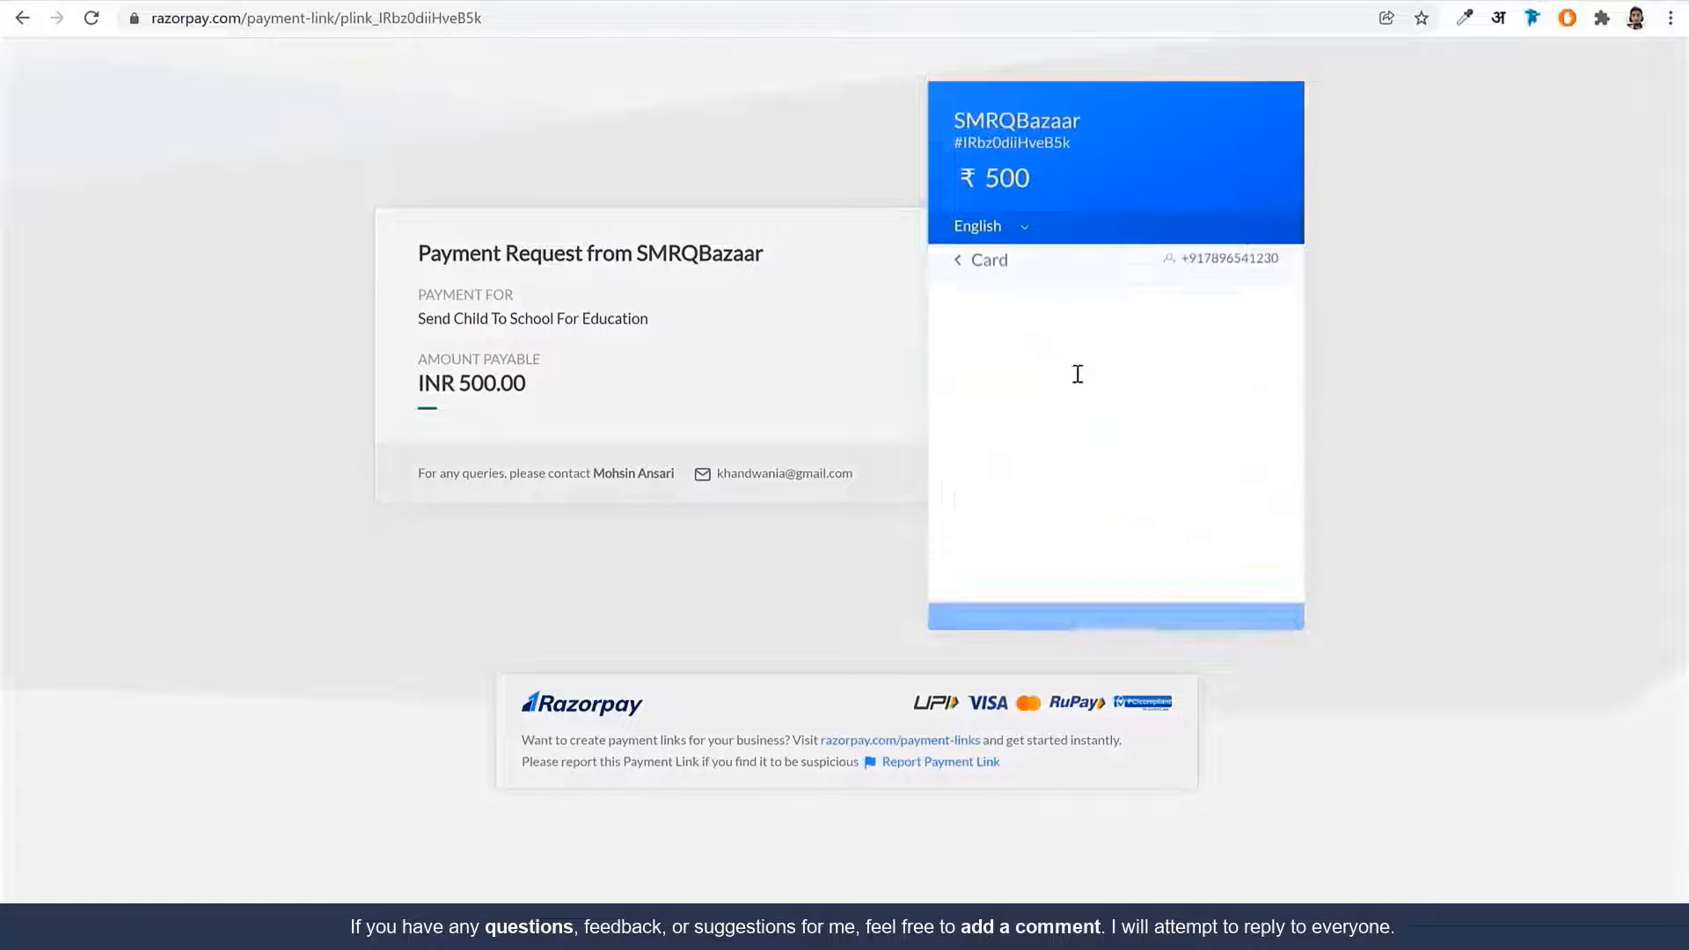
{"action": "left_click", "coordinate": [985, 280]}
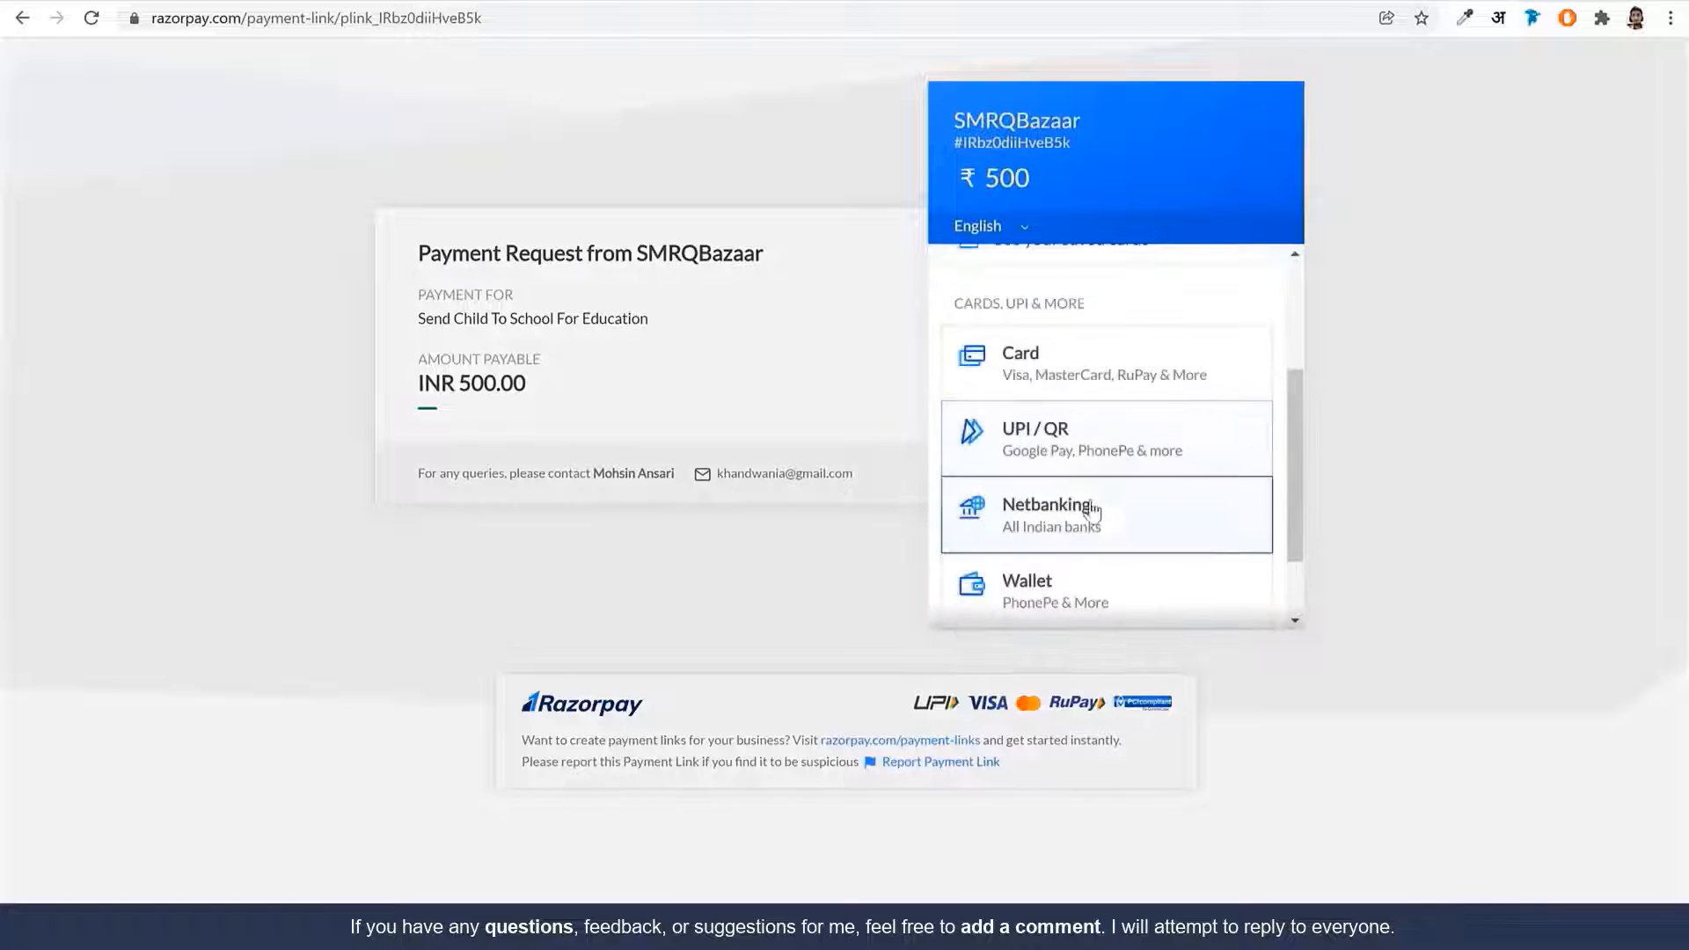
{"action": "scroll", "coordinate": [1105, 505], "scroll_direction": "down", "scroll_amount": 2}
{"action": "left_click", "coordinate": [1098, 361]}
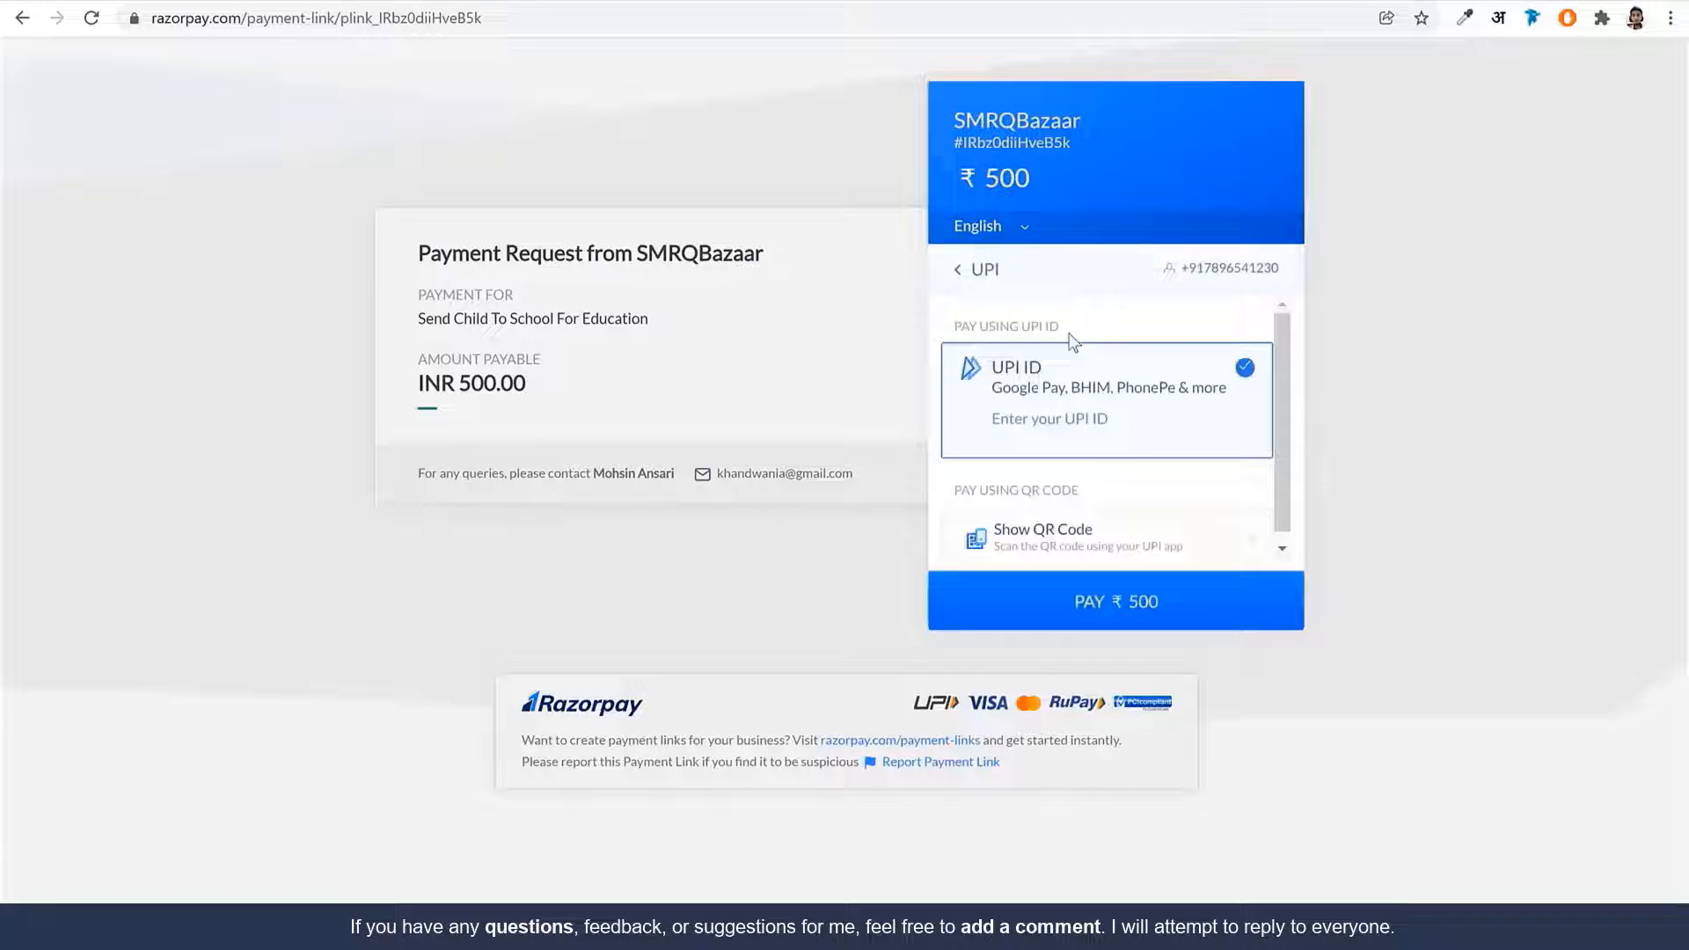
{"action": "left_click", "coordinate": [980, 223]}
{"action": "left_click", "coordinate": [1093, 268]}
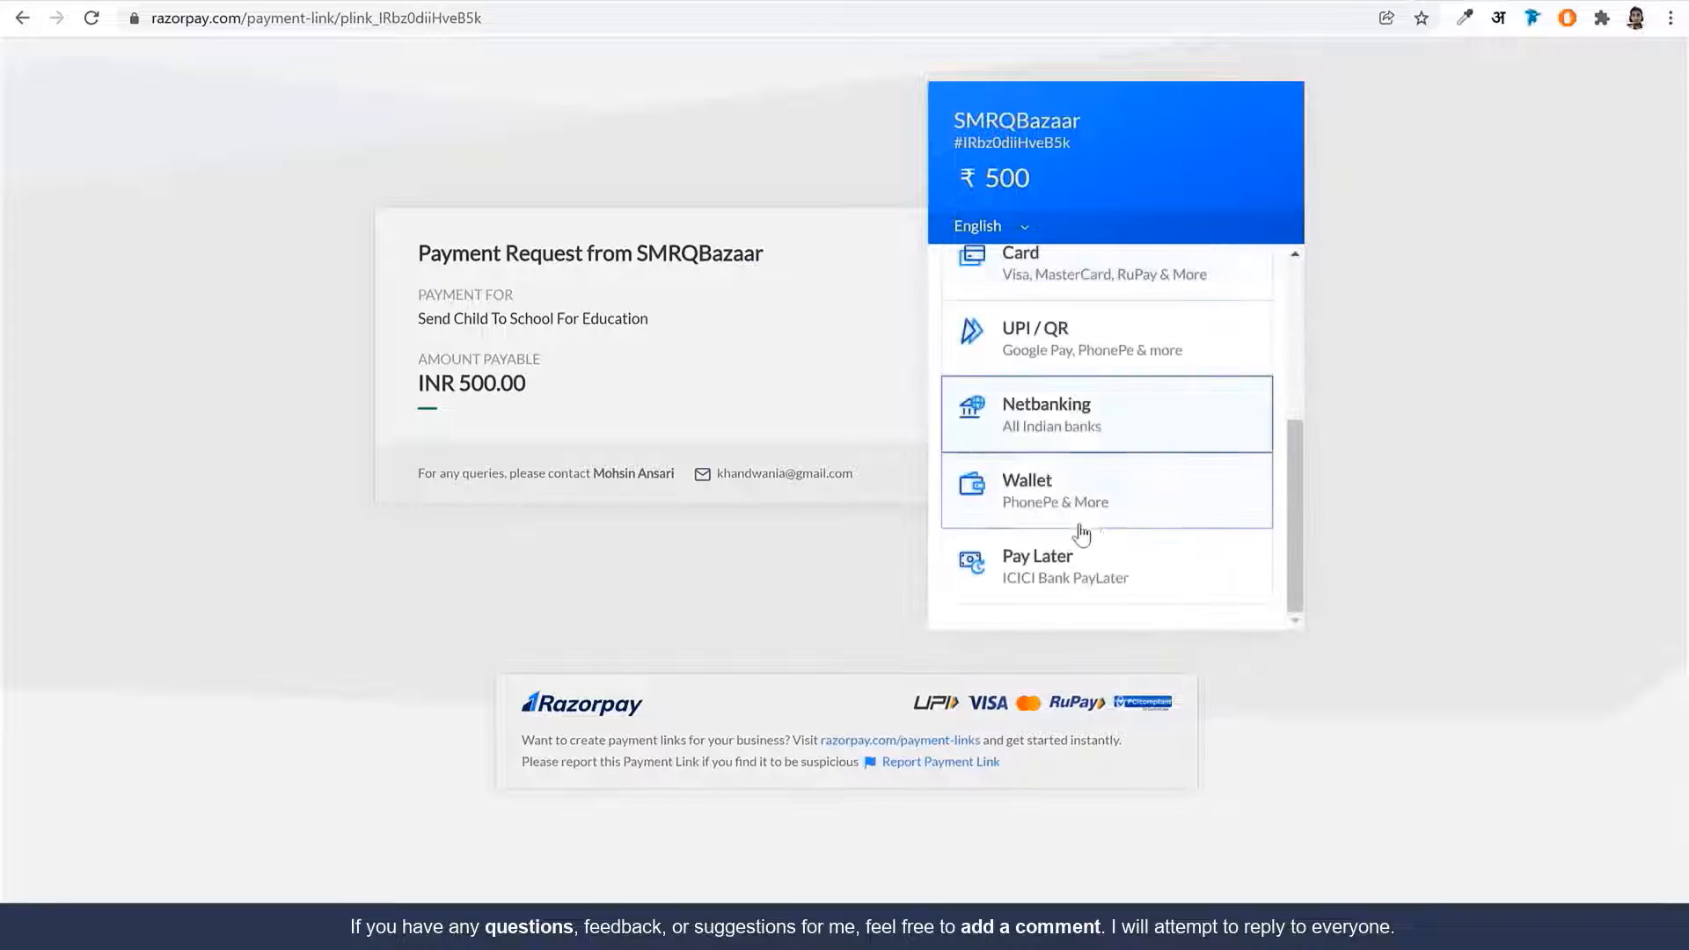
{"action": "scroll", "coordinate": [1124, 514], "scroll_direction": "up", "scroll_amount": 4}
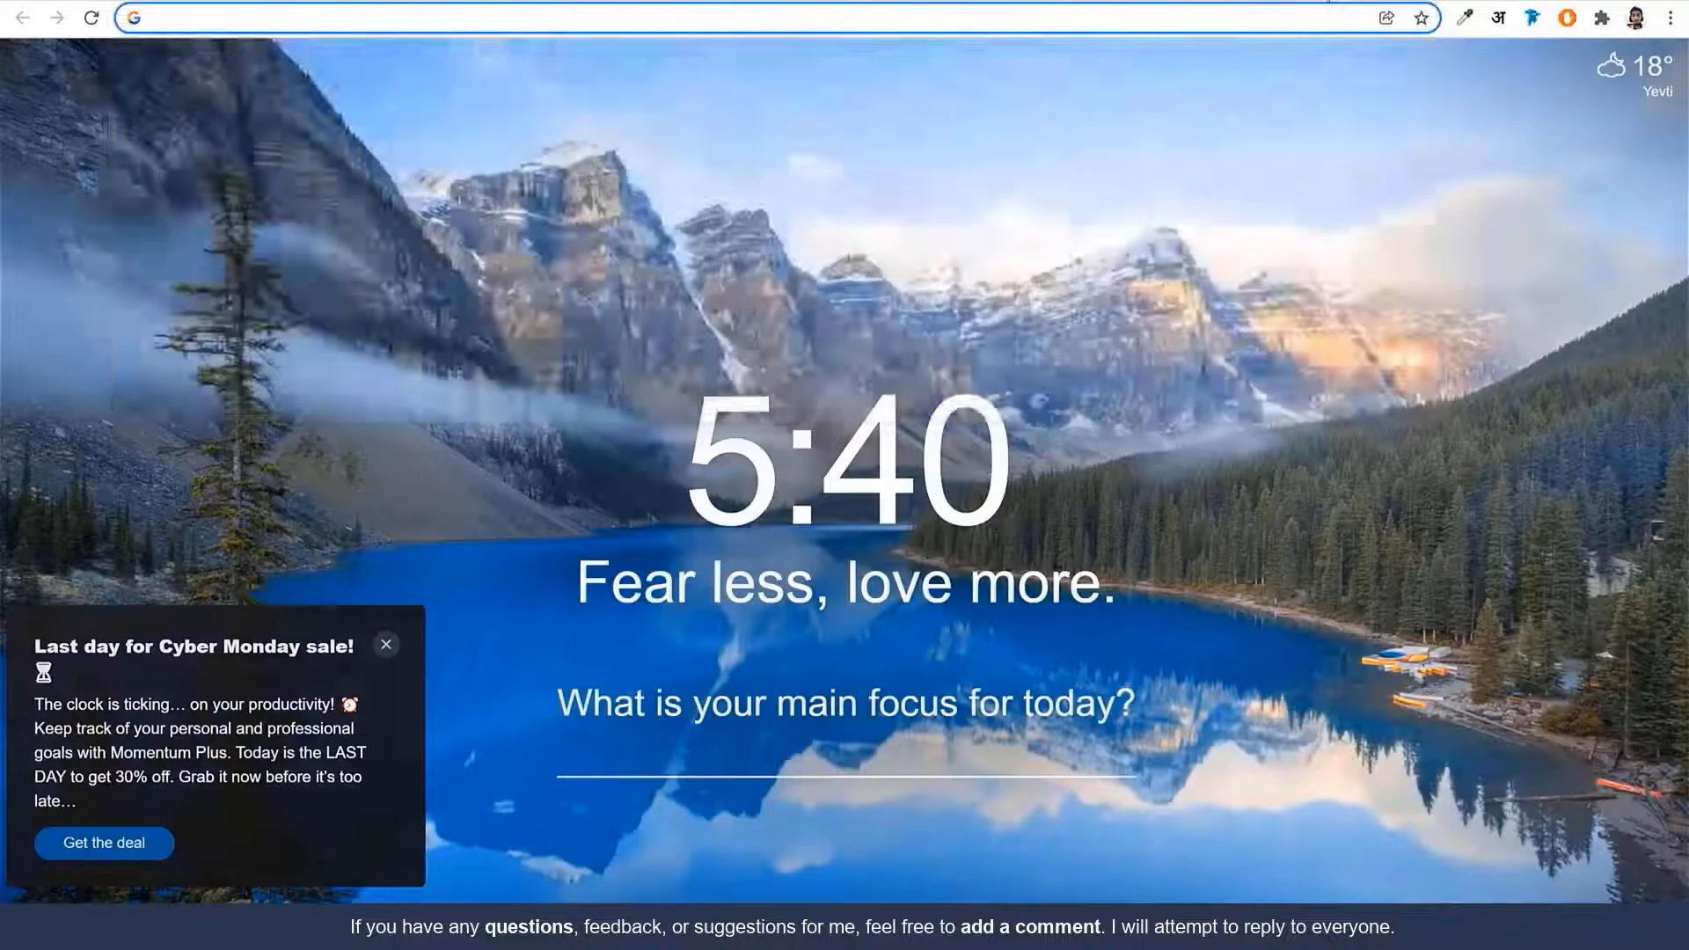
Sign in to dashboard.stripe.com with two-step verification and go to More > Payment links
{"action": "type", "text": "dash"}
{"action": "key", "text": "Return"}
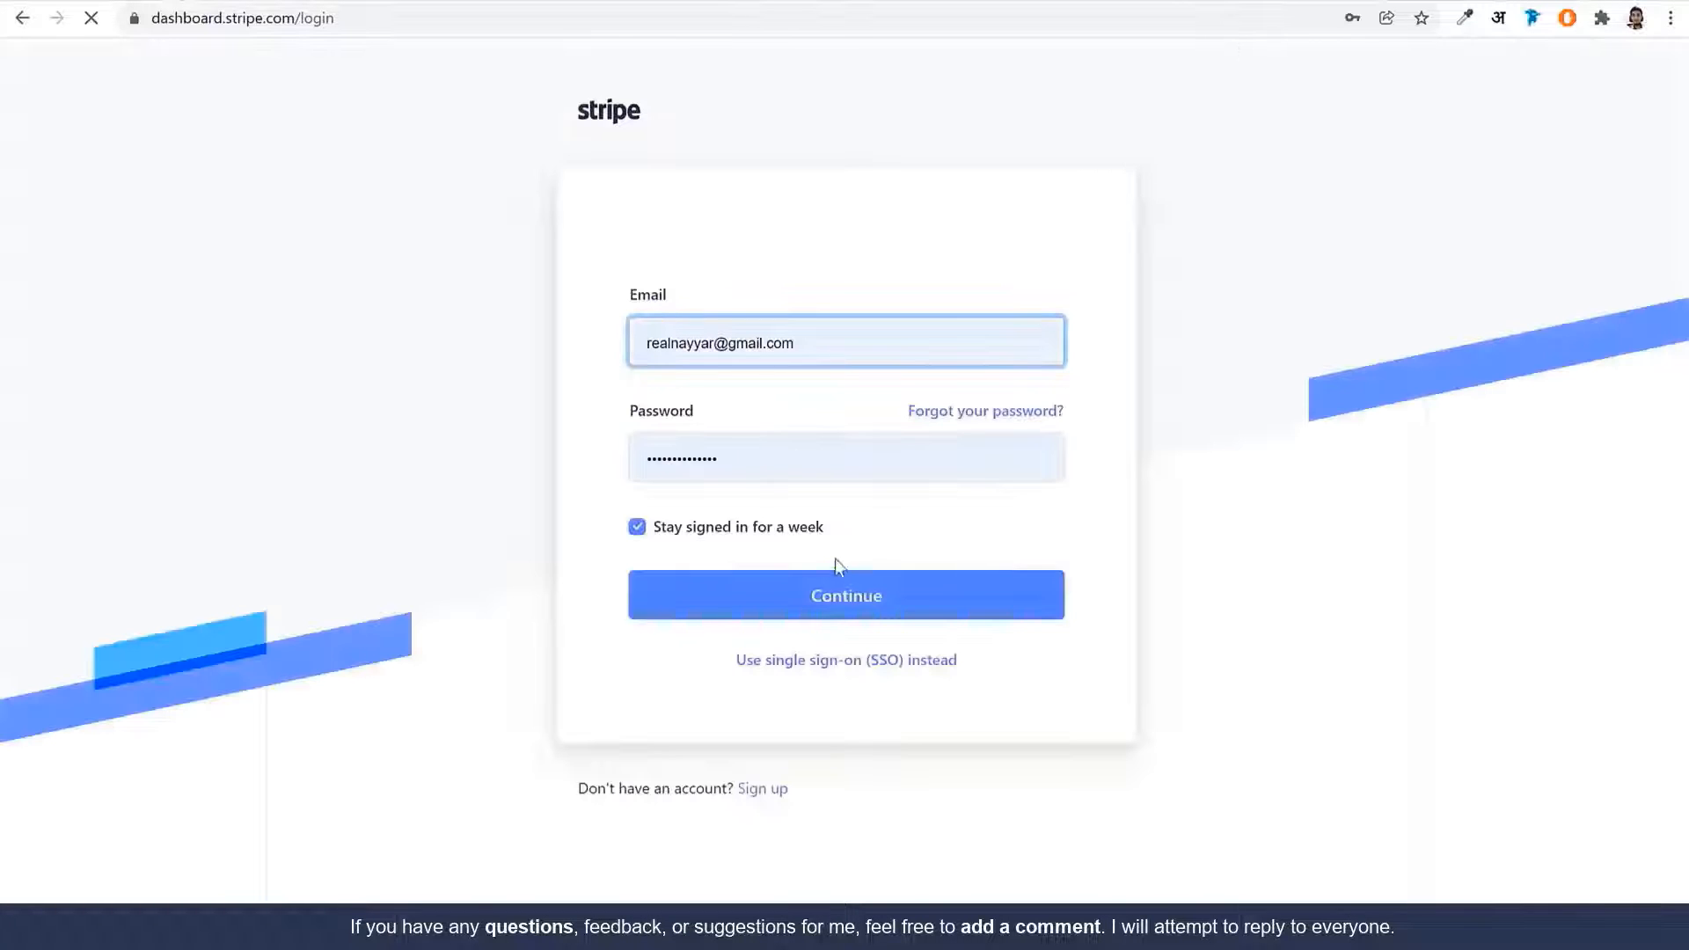
{"action": "left_click", "coordinate": [840, 605]}
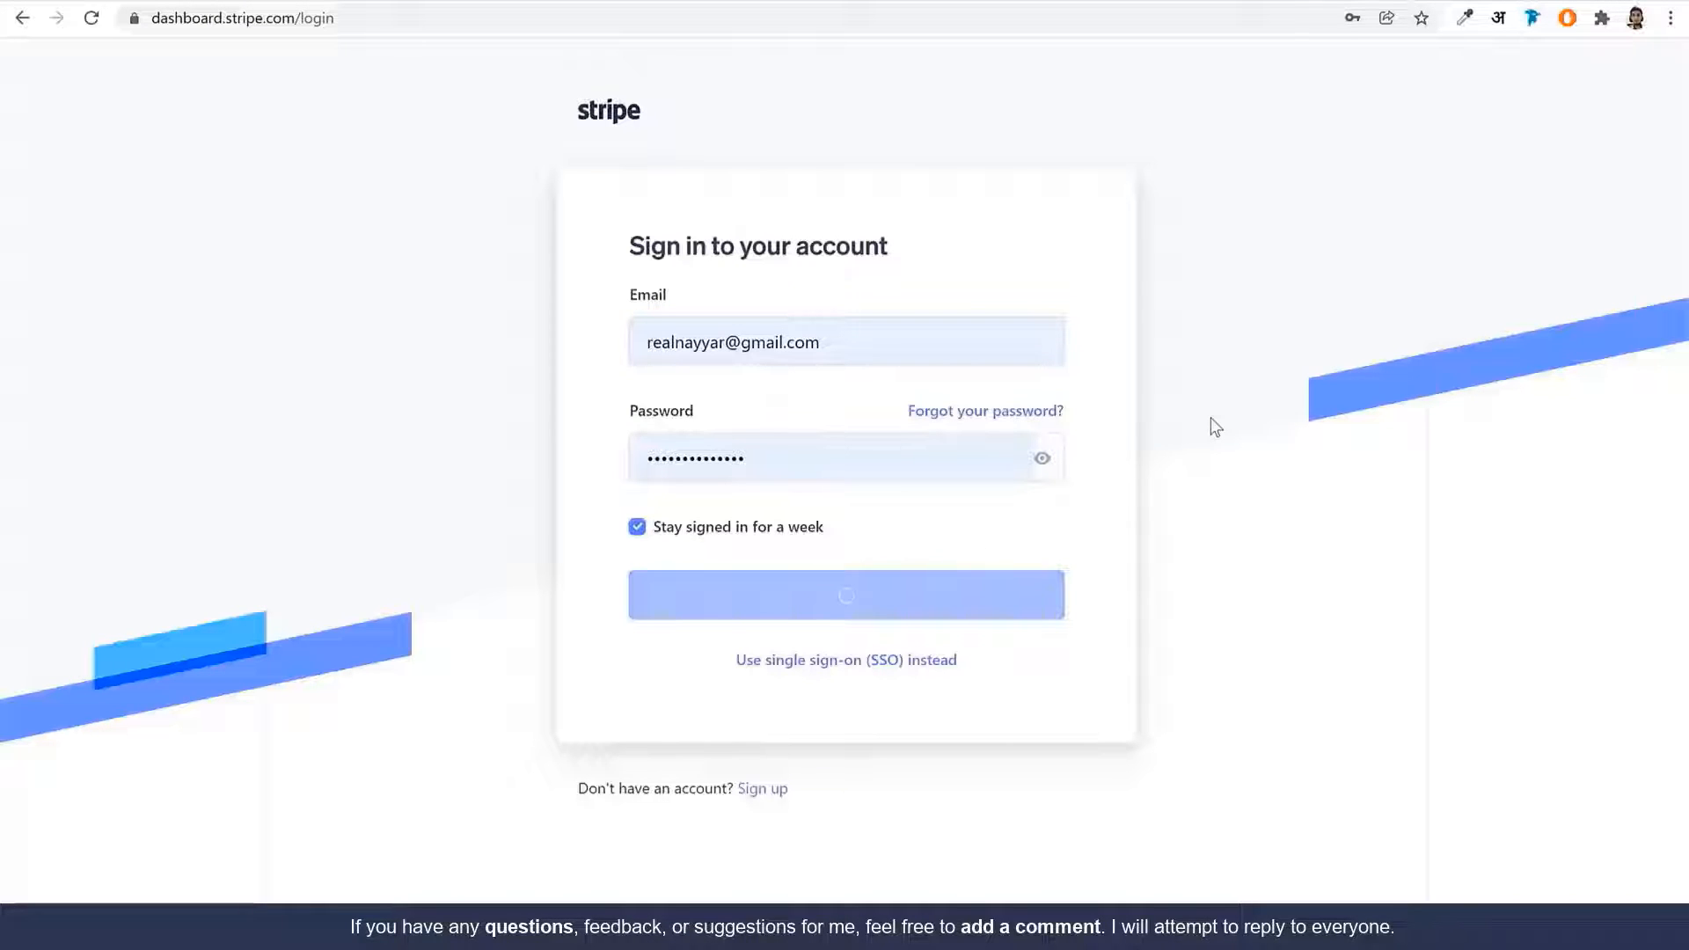
{"action": "left_click", "coordinate": [1031, 4]}
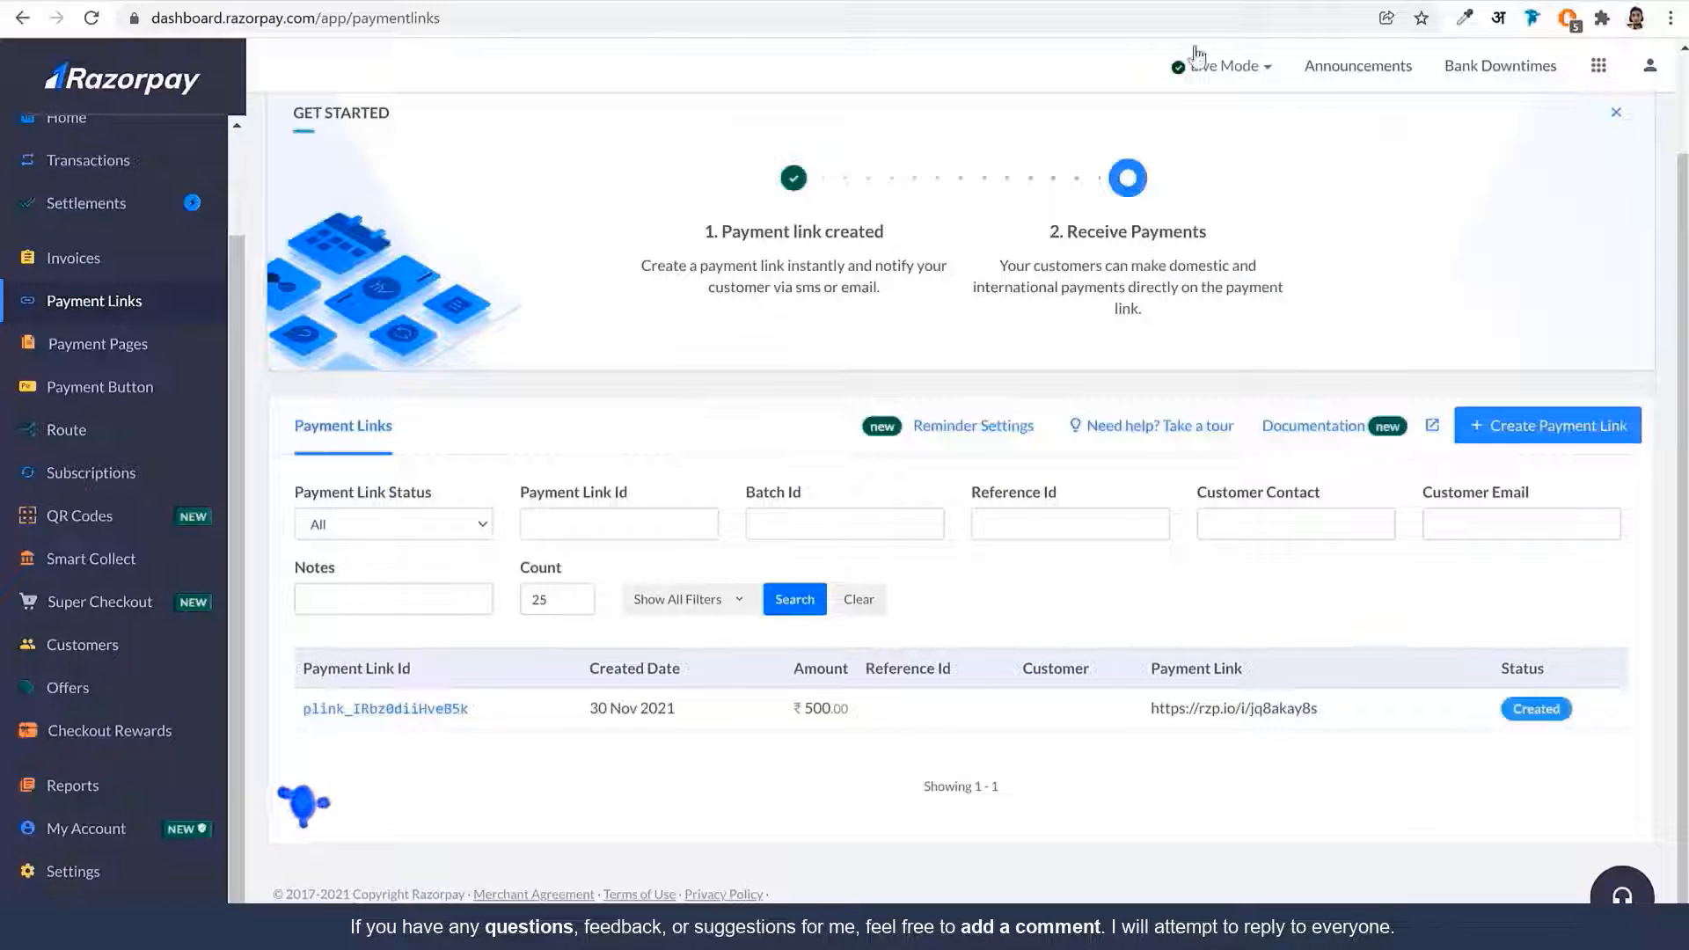
{"action": "left_click", "coordinate": [1262, 1]}
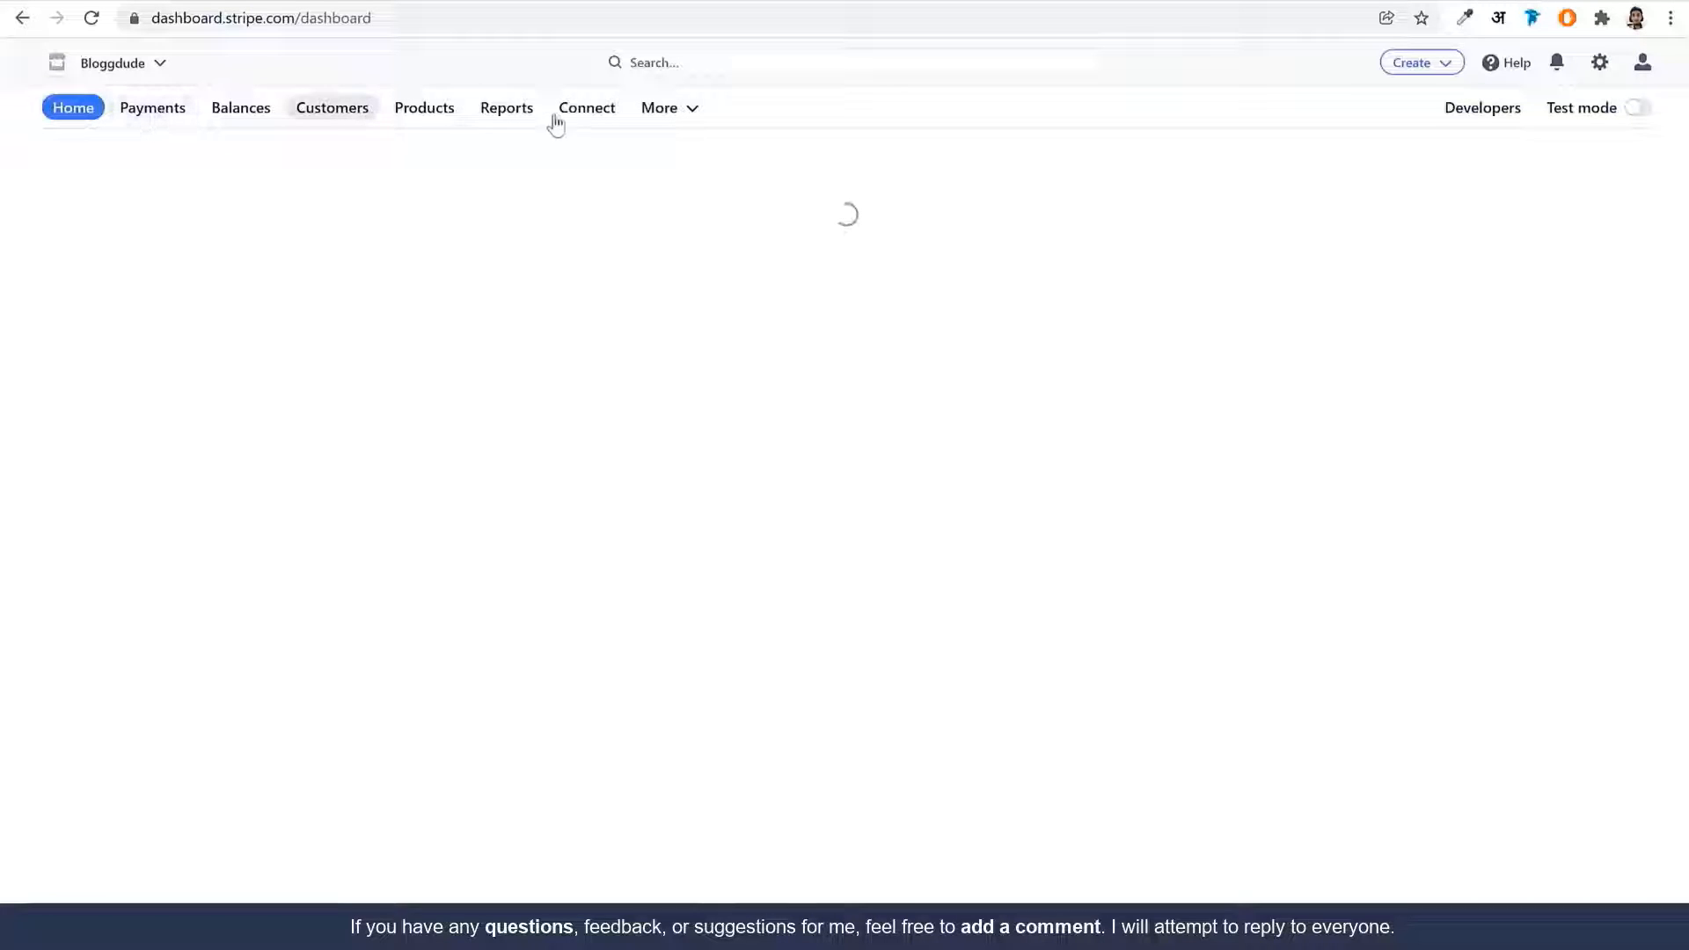
{"action": "left_click", "coordinate": [693, 115]}
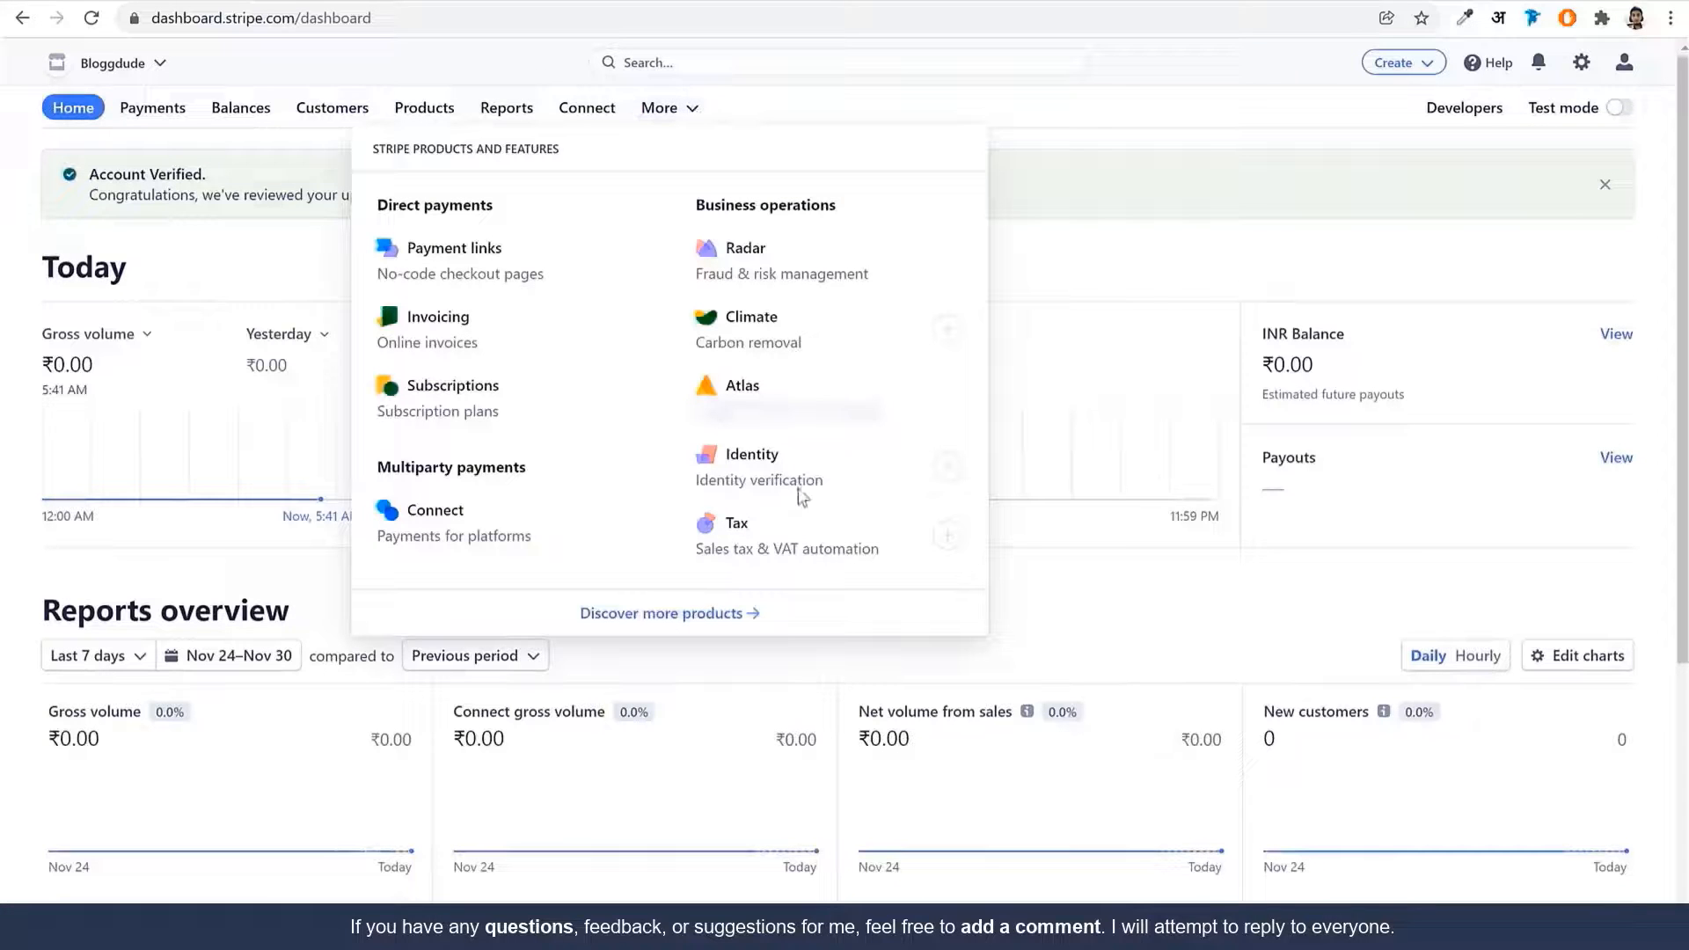
{"action": "left_click", "coordinate": [483, 268]}
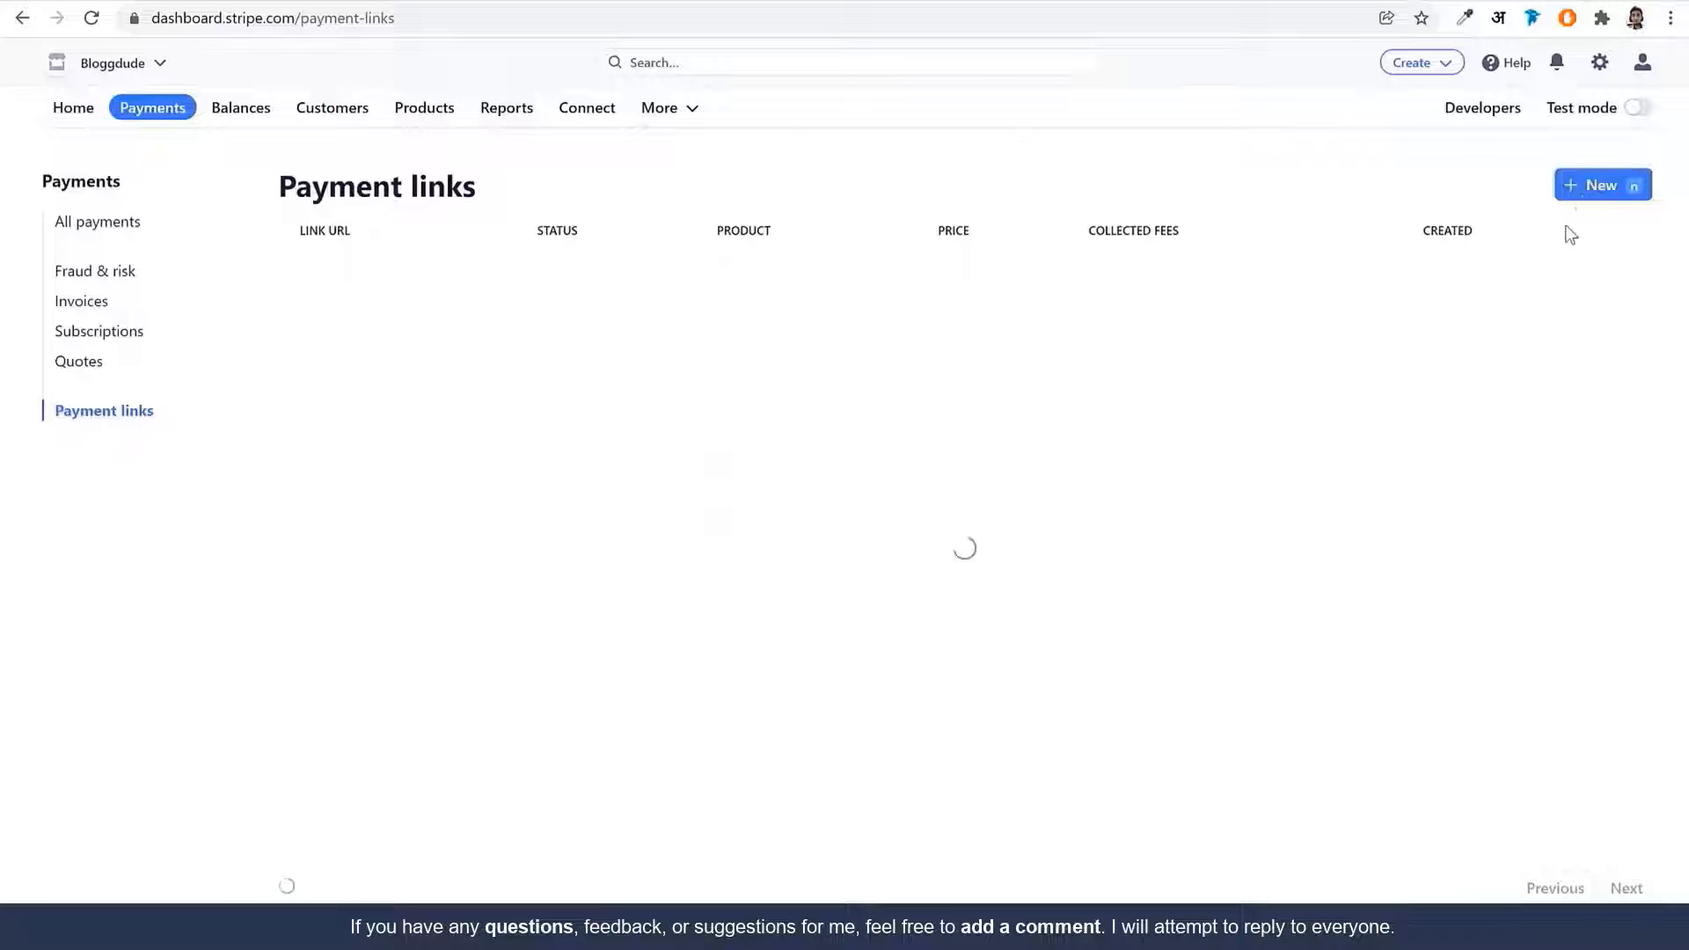
Start a new Stripe payment link and begin adding a new product
{"action": "left_click", "coordinate": [1579, 190]}
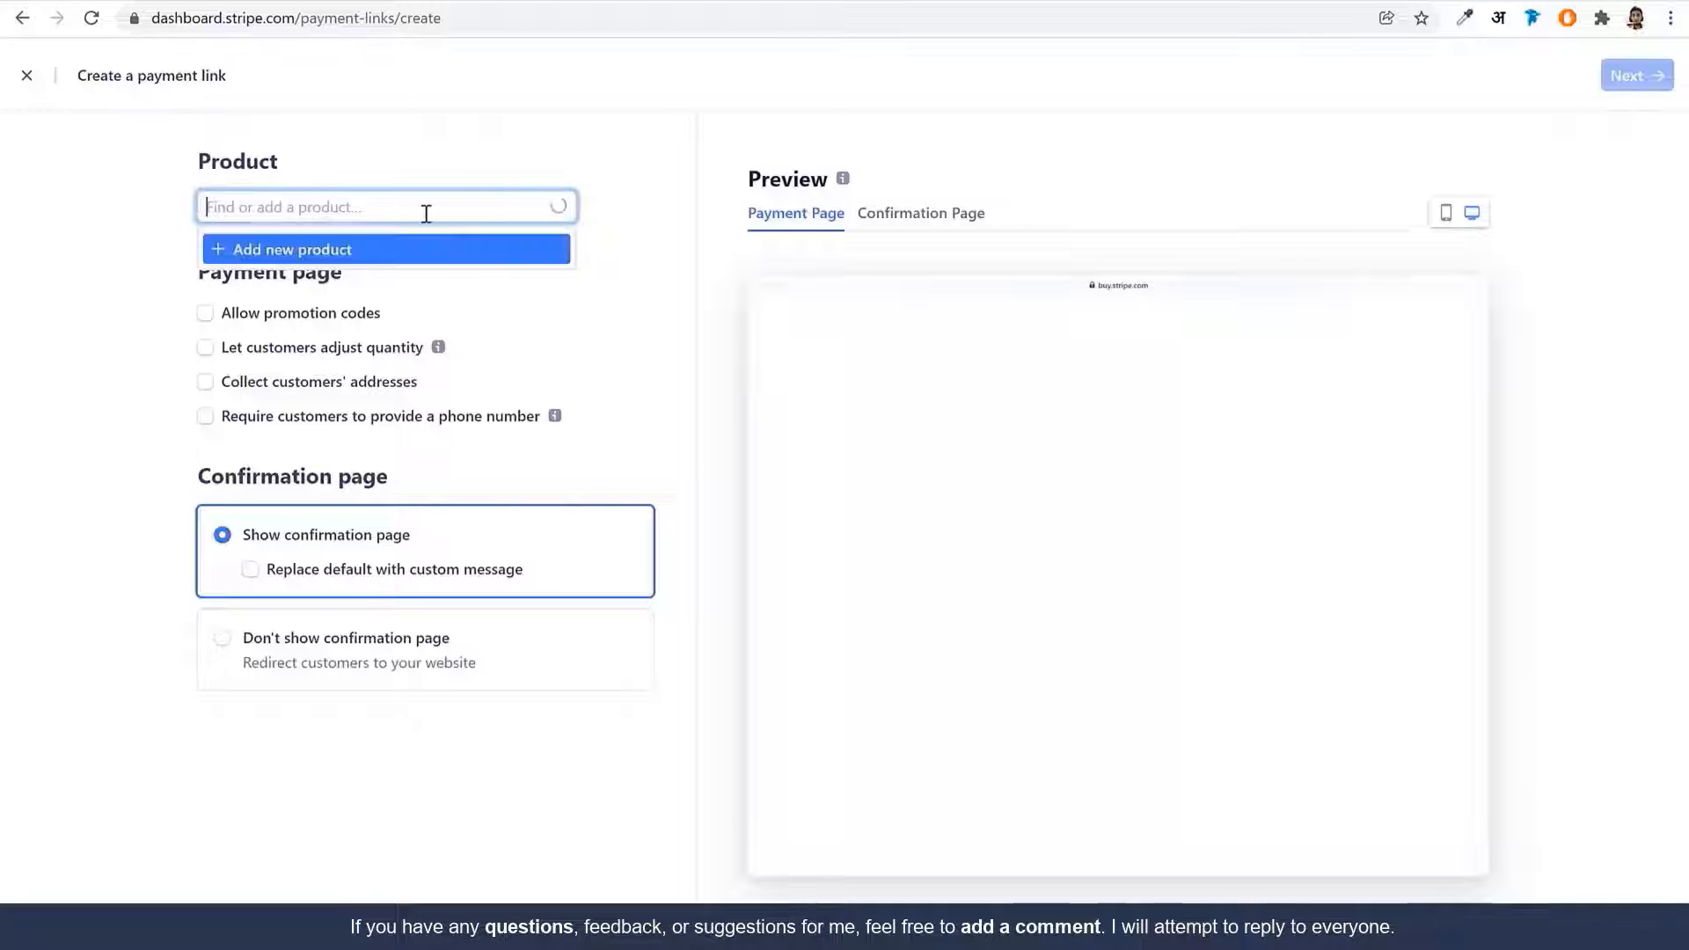
{"action": "scroll", "coordinate": [343, 264], "scroll_direction": "up", "scroll_amount": 1}
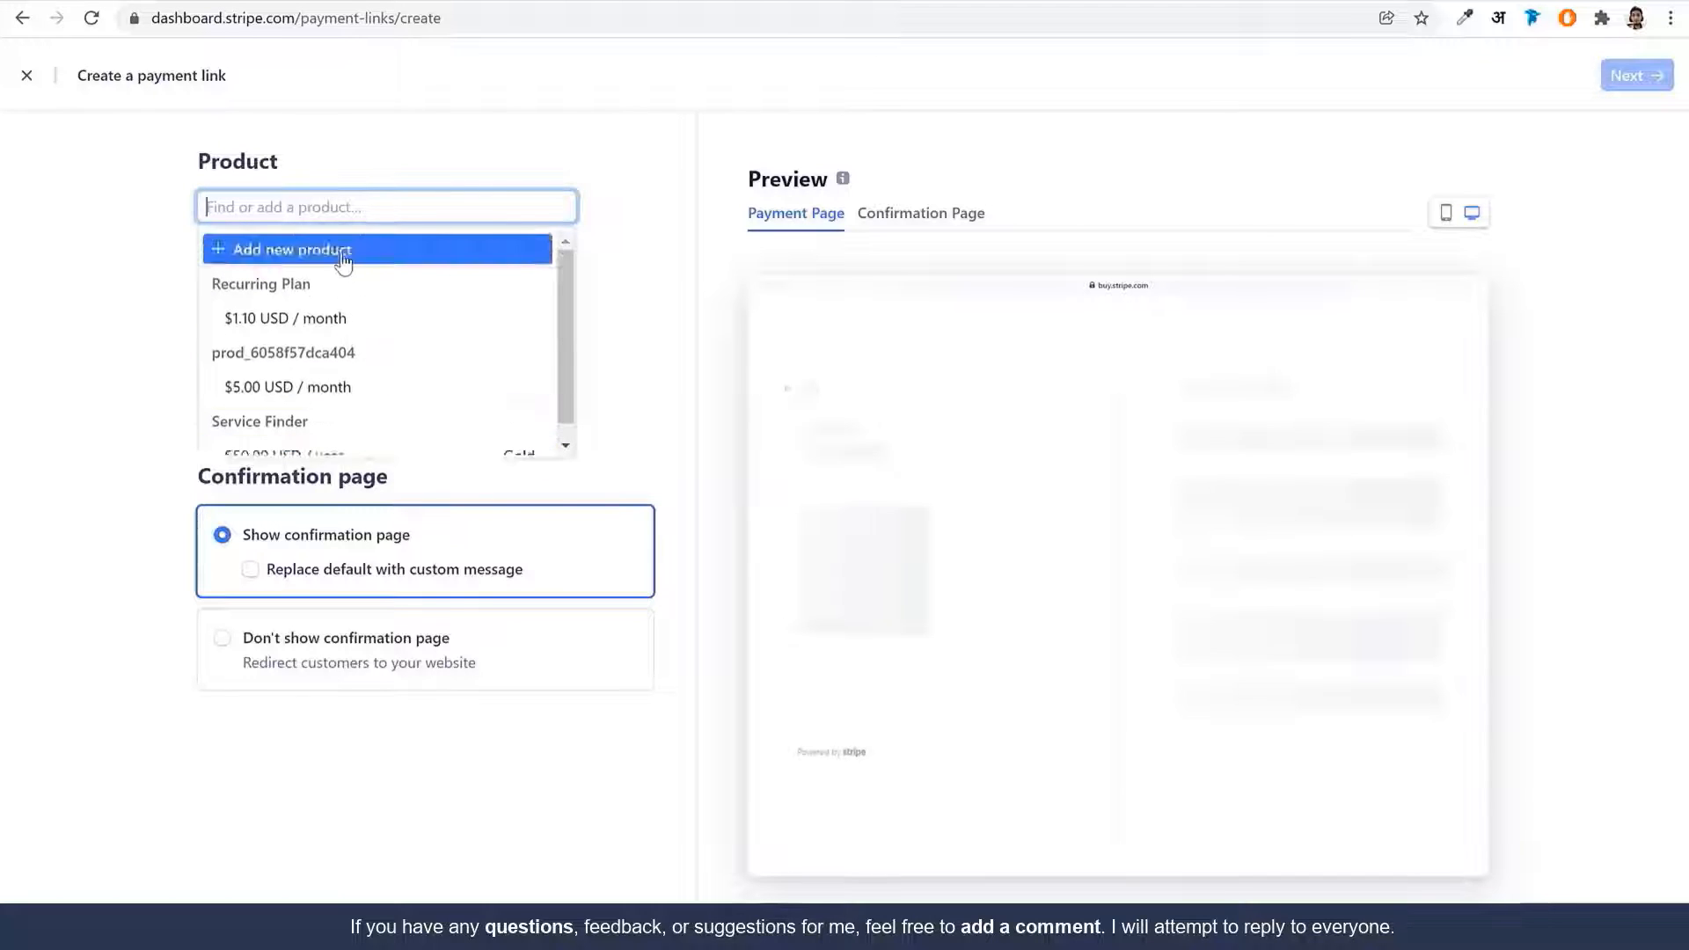
{"action": "left_click", "coordinate": [340, 247]}
{"action": "type", "text": "https://rzp.io/i/jq8akay8s"}
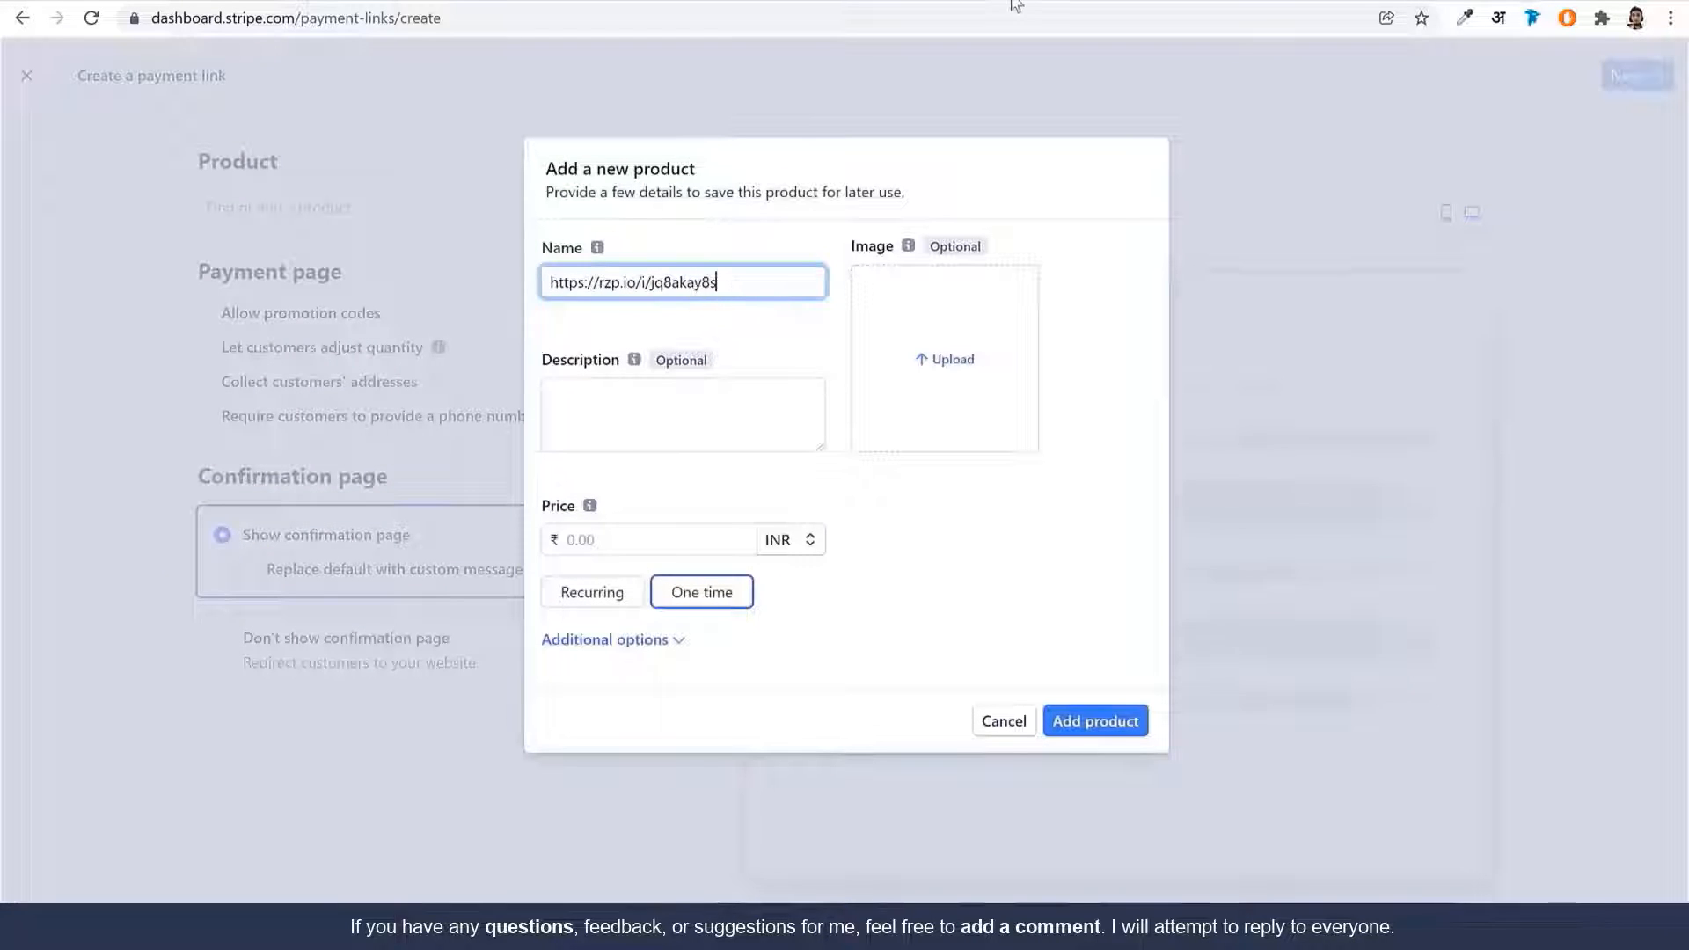
{"action": "key", "text": "ctrl+z"}
Copy the campaign title from Elementor and paste it as the product name and description
{"action": "left_click", "coordinate": [792, 1]}
{"action": "left_click", "coordinate": [611, 3]}
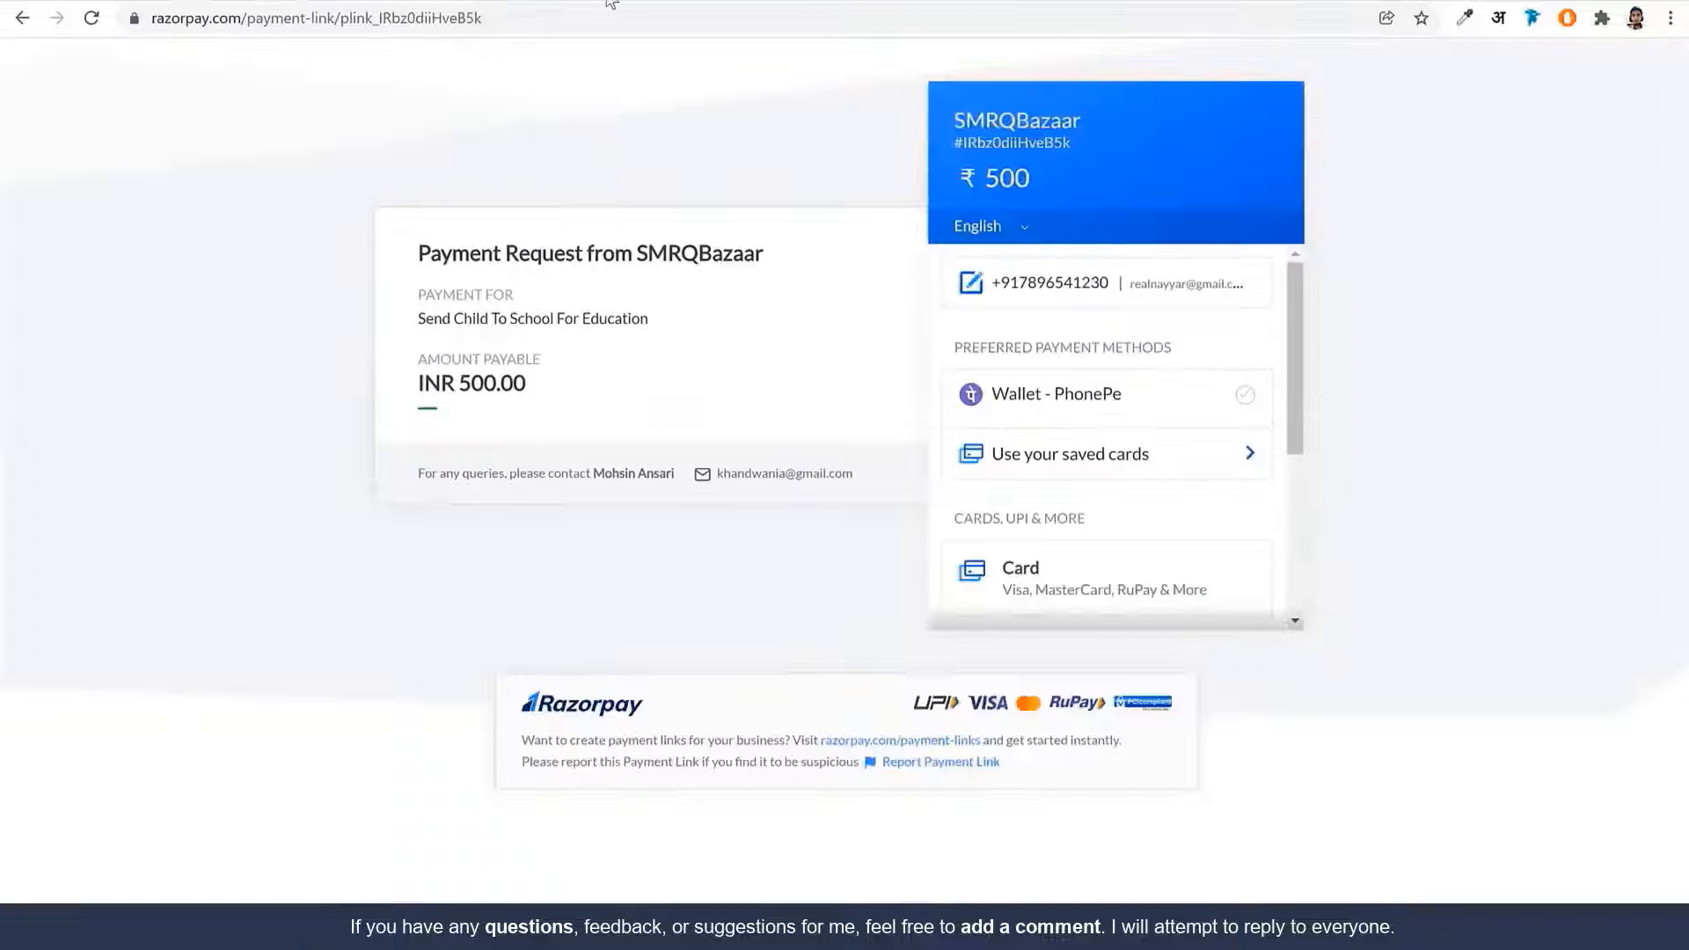
{"action": "left_click", "coordinate": [392, 3]}
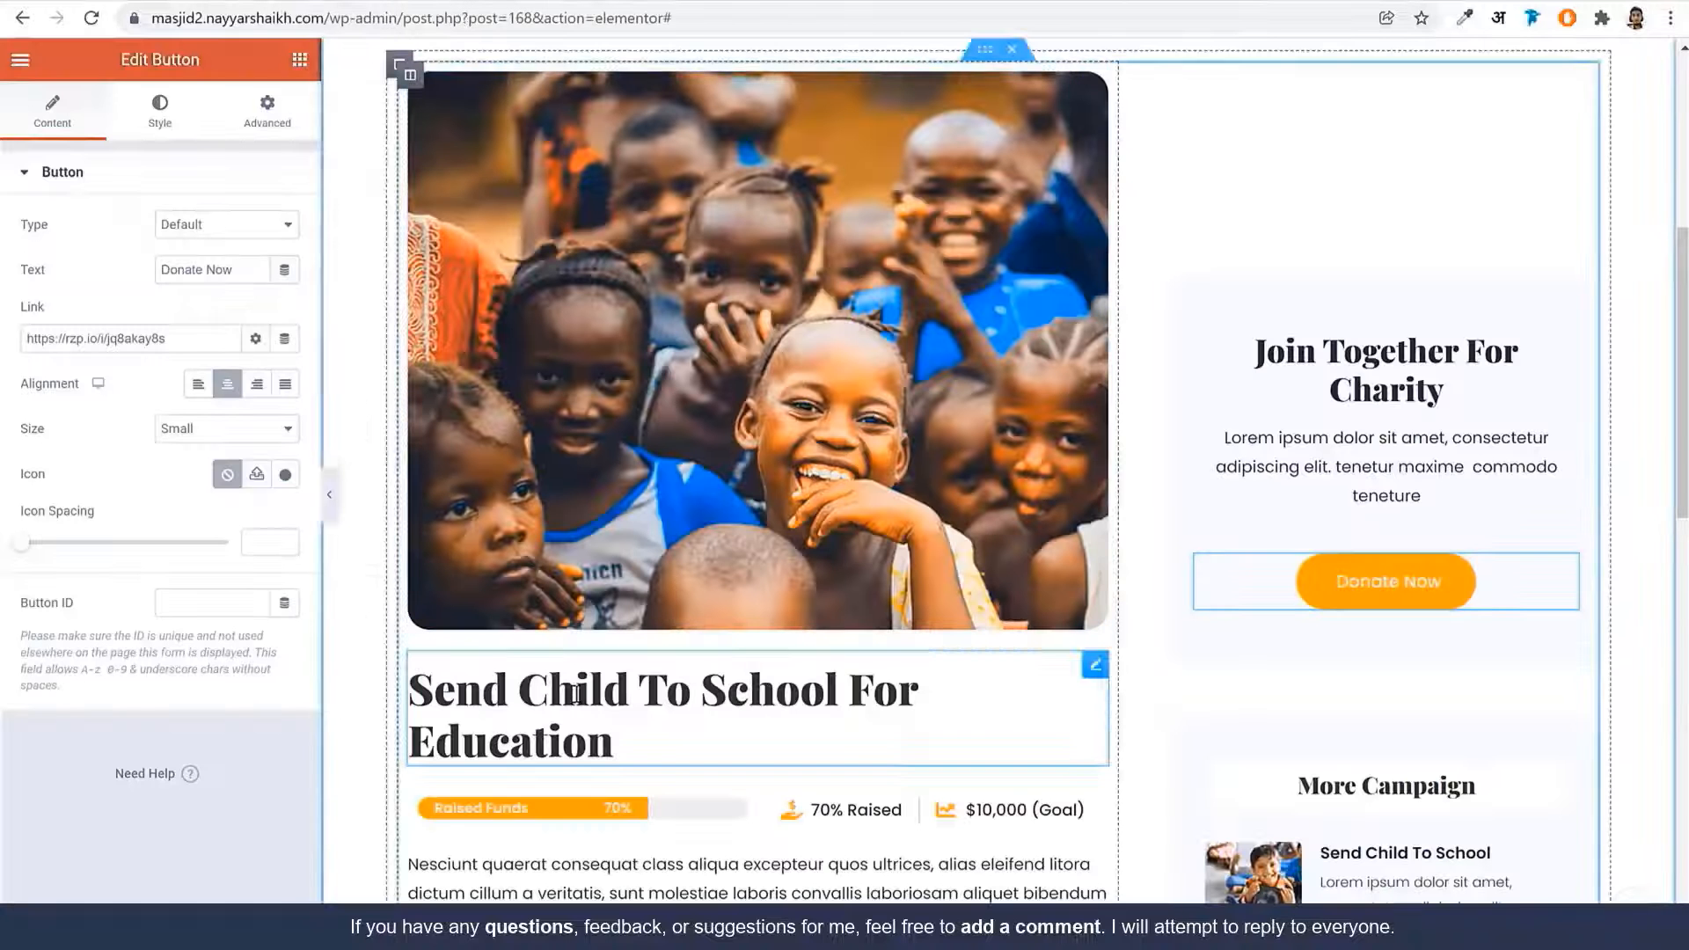
{"action": "left_click", "coordinate": [640, 737]}
{"action": "triple_click", "coordinate": [192, 290]}
{"action": "key", "text": "ctrl+c"}
{"action": "left_click", "coordinate": [1293, 4]}
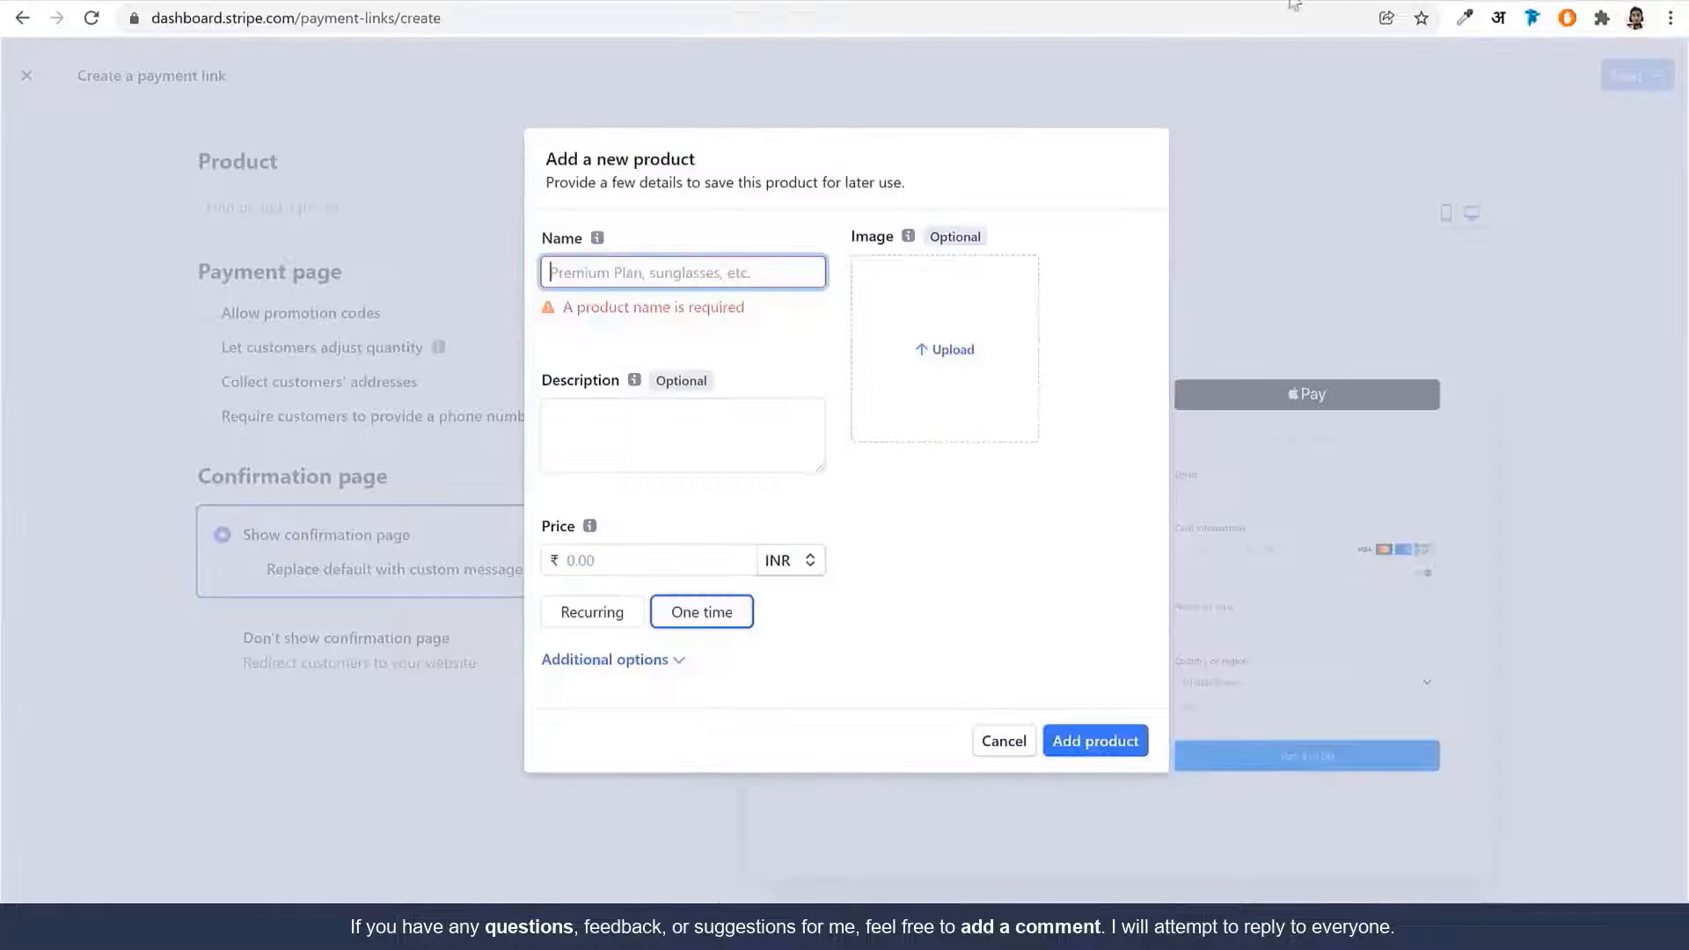
{"action": "key", "text": "ctrl+v"}
{"action": "left_click", "coordinate": [706, 412]}
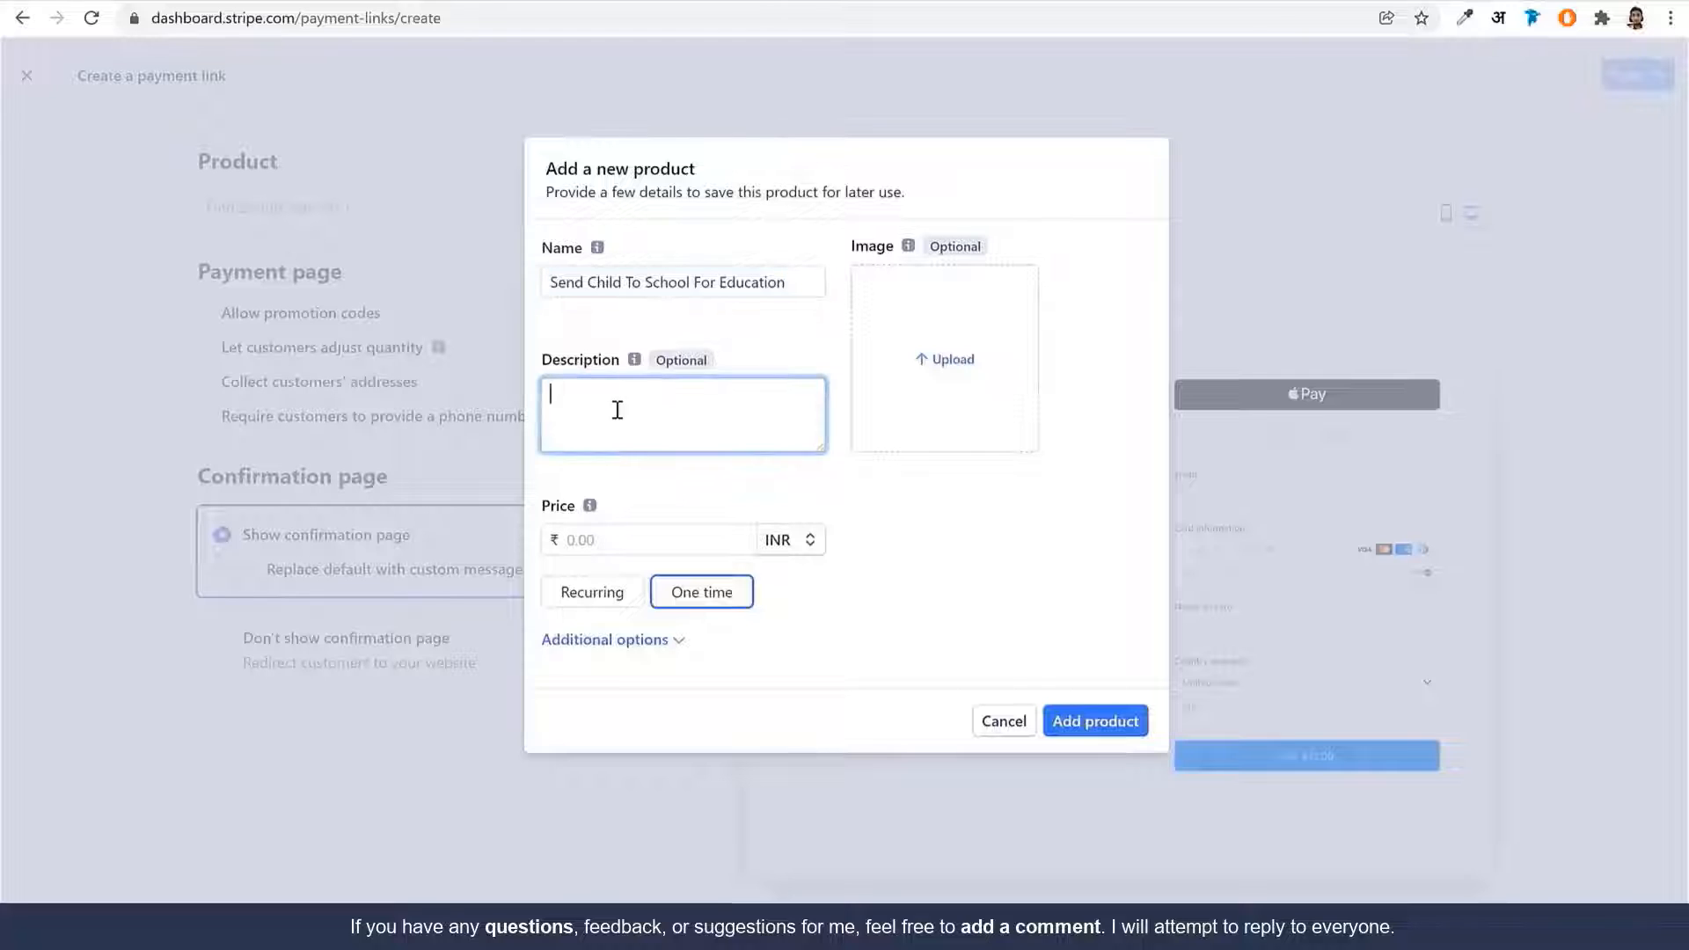
{"action": "key", "text": "ctrl+v"}
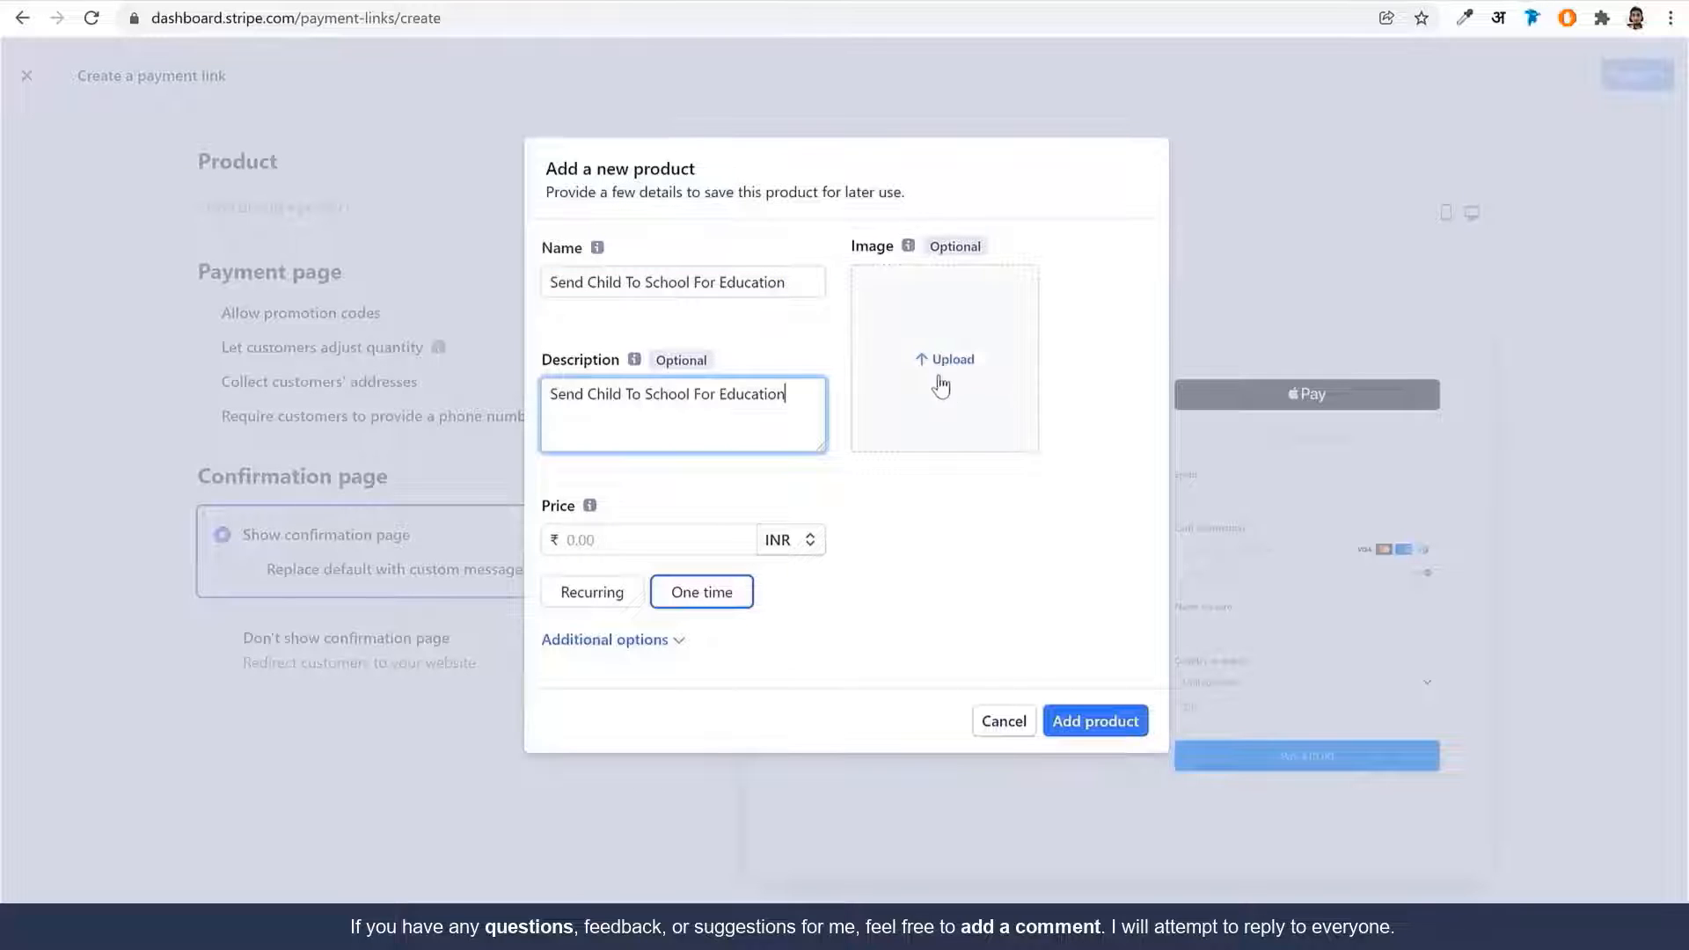
Price the product at ₹500.00 recurring monthly and add it
{"action": "left_click", "coordinate": [641, 547]}
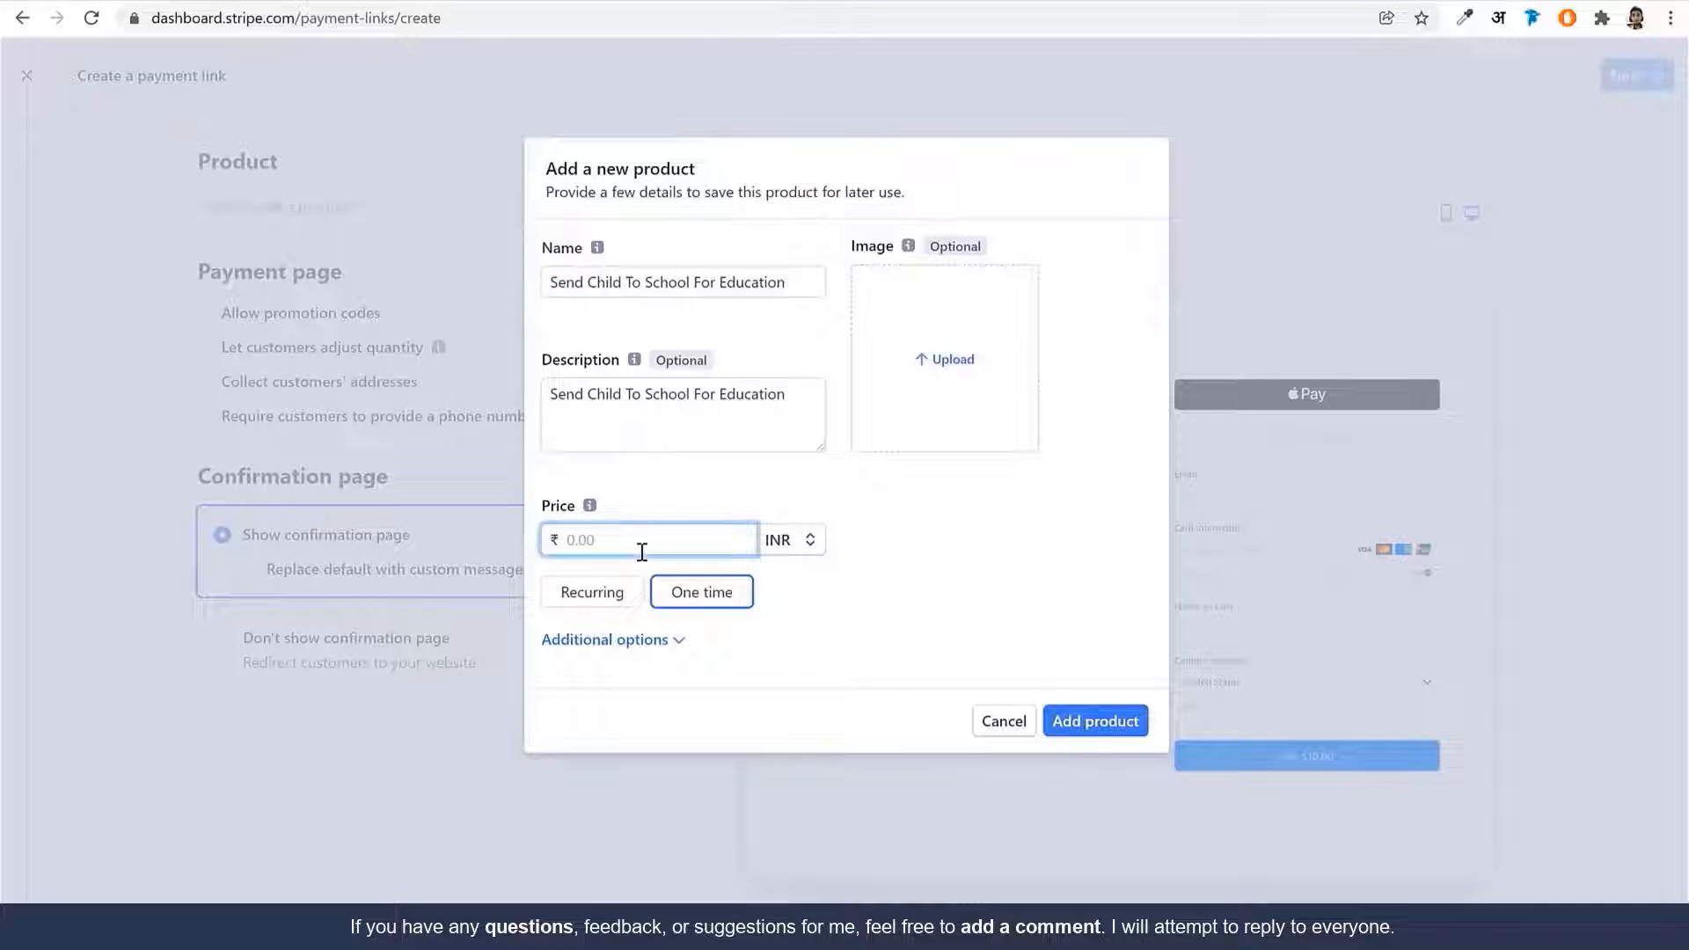
{"action": "left_click", "coordinate": [592, 592]}
{"action": "left_click", "coordinate": [635, 650]}
{"action": "left_click", "coordinate": [955, 675]}
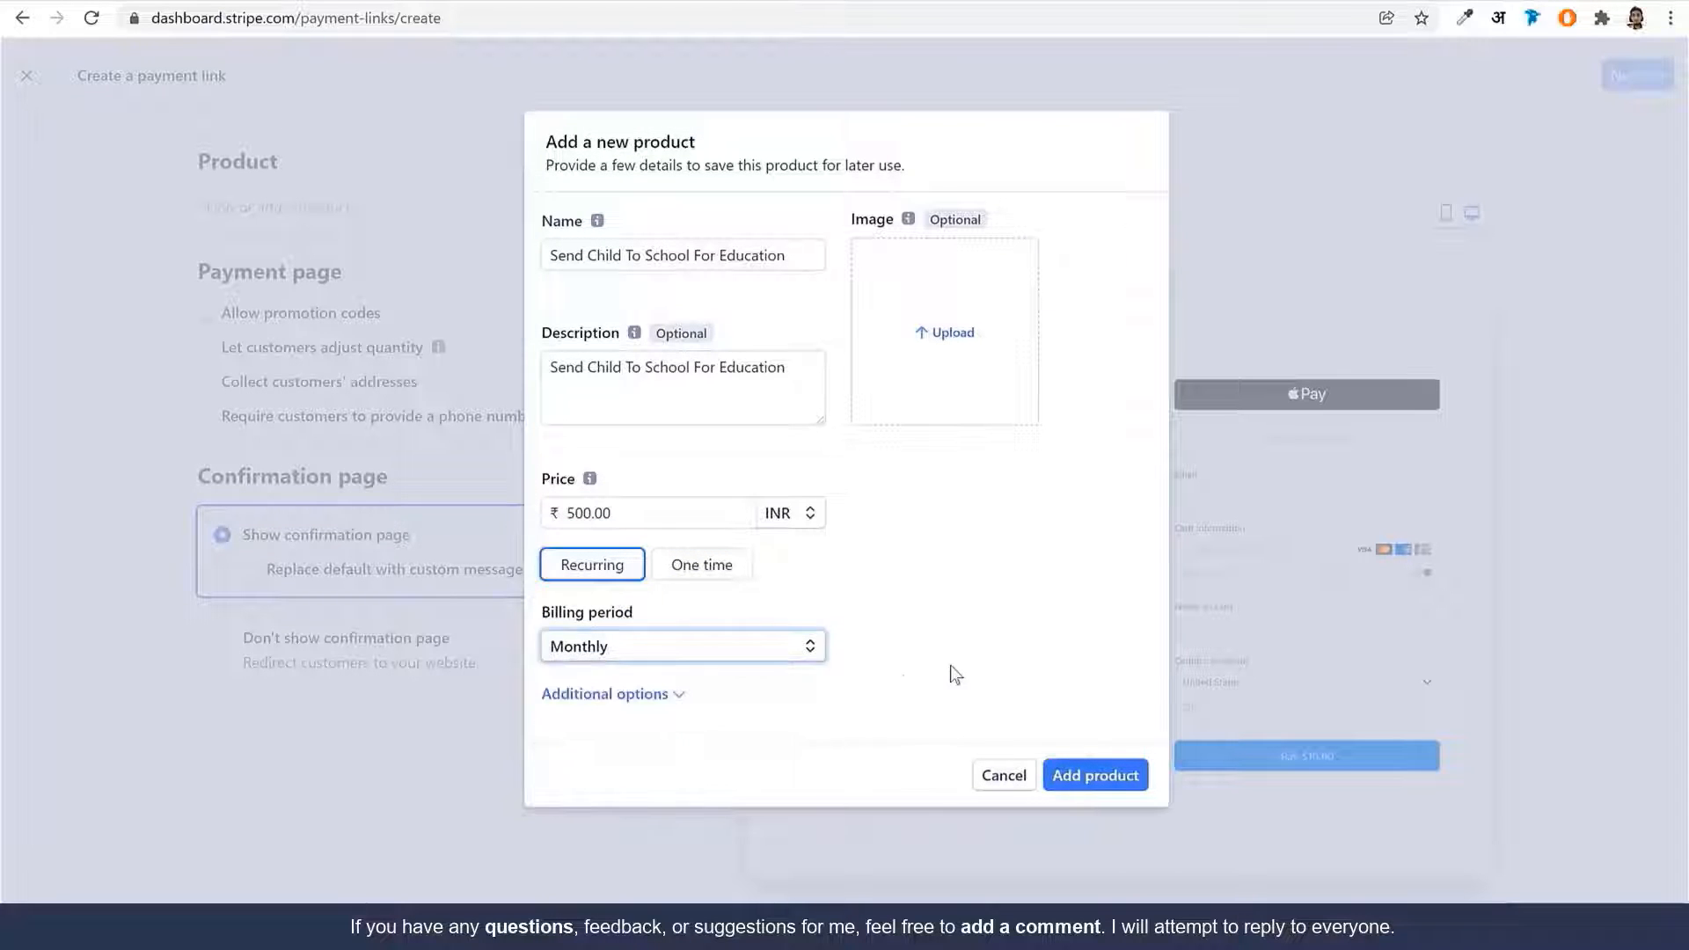
{"action": "left_click", "coordinate": [656, 694]}
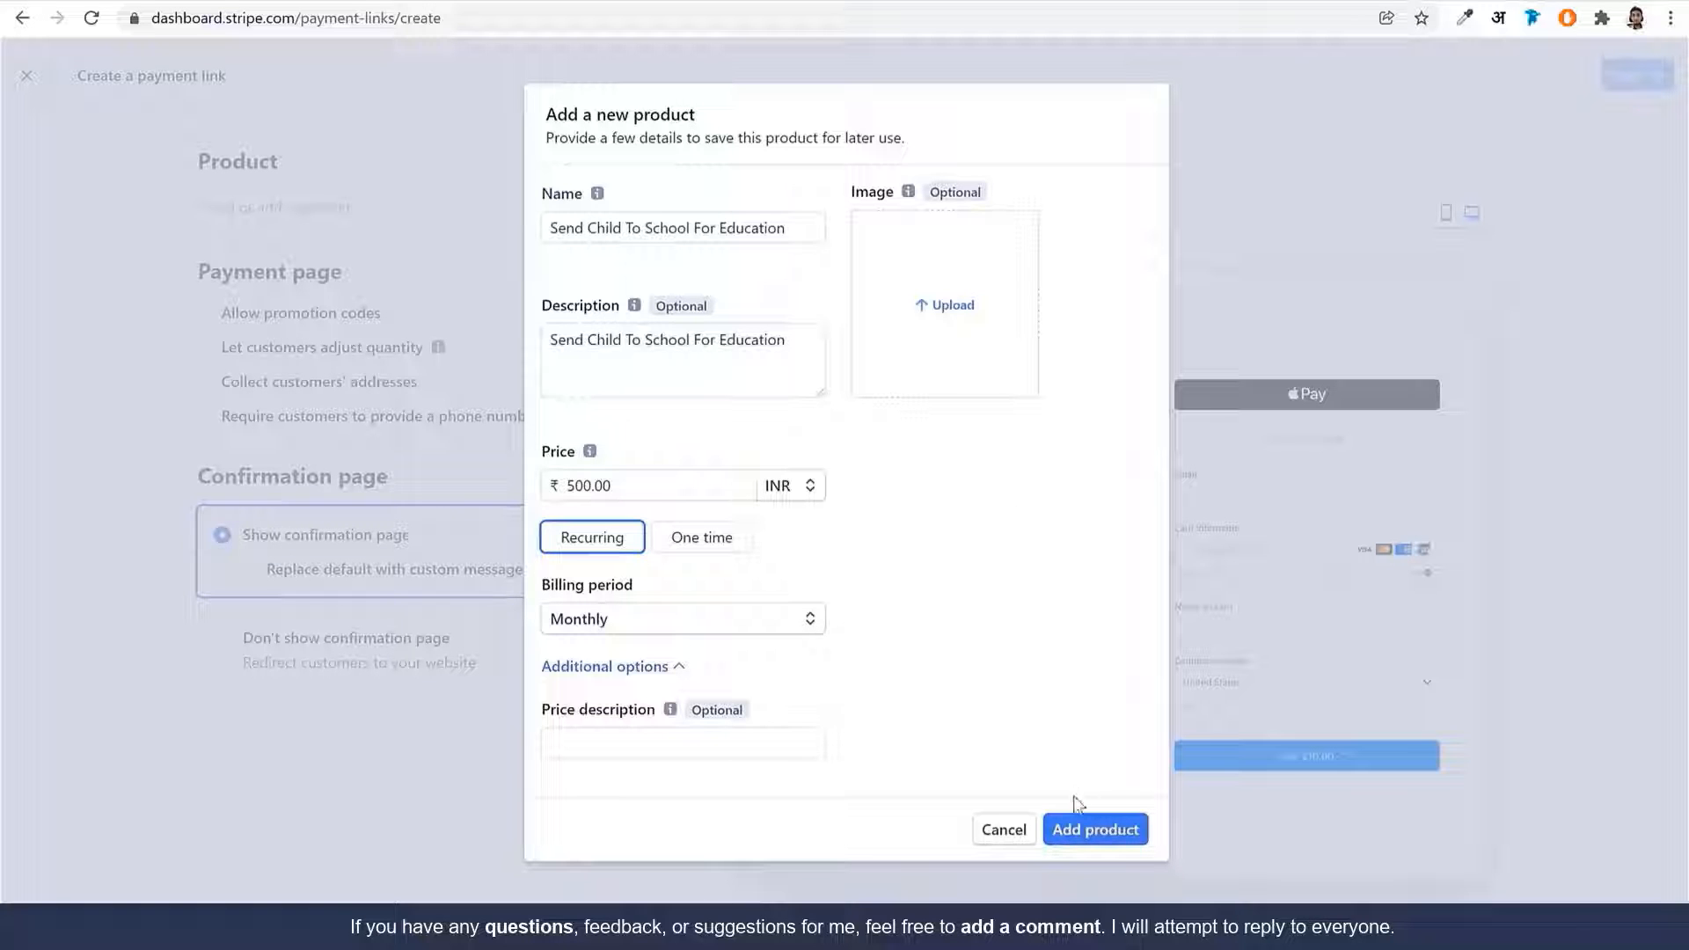
{"action": "left_click", "coordinate": [1087, 831]}
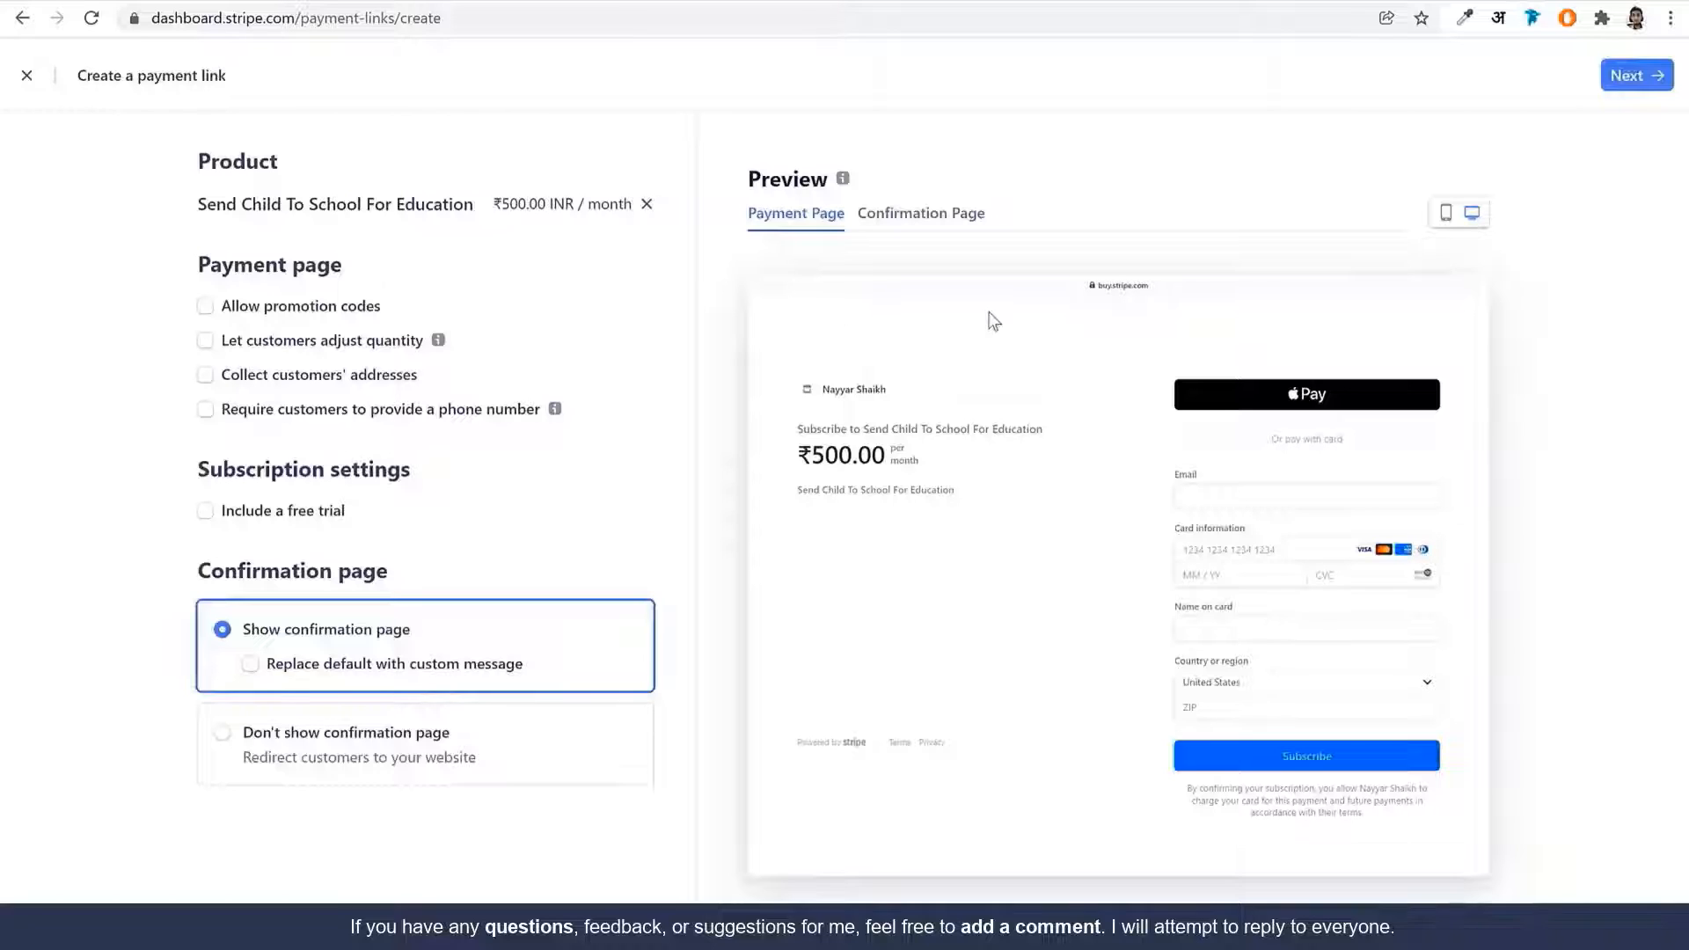
Let customers adjust quantity, review the confirmation and mobile previews, and create the link
{"action": "left_click", "coordinate": [893, 215]}
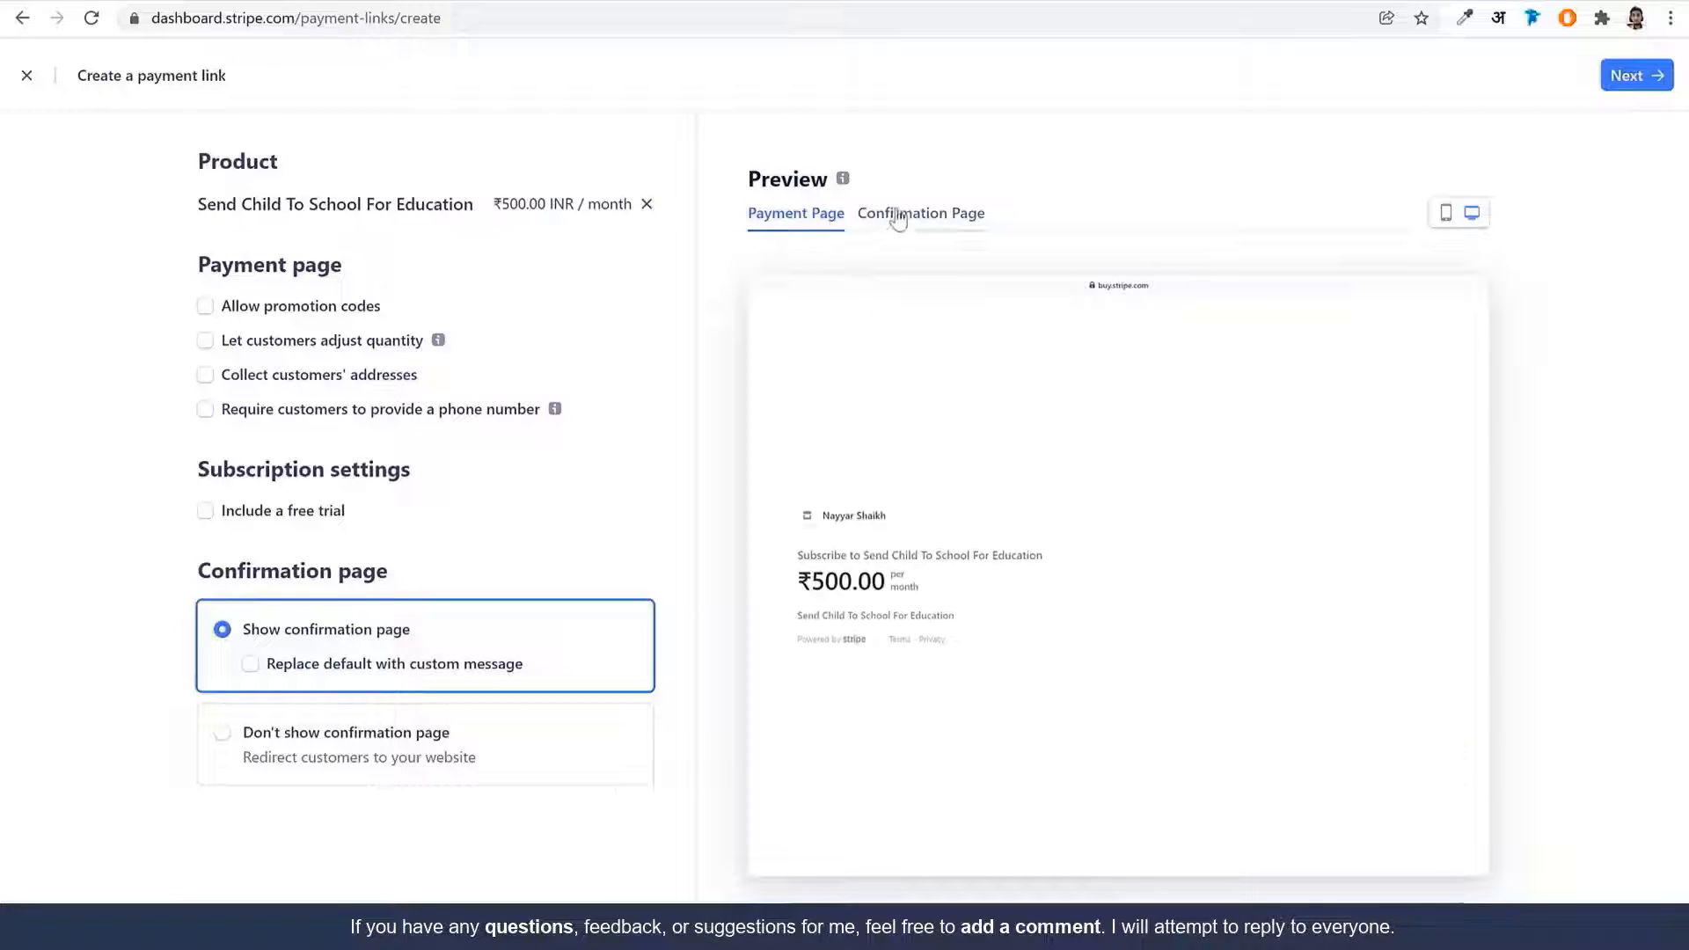
{"action": "left_click", "coordinate": [796, 220]}
{"action": "left_click", "coordinate": [283, 349]}
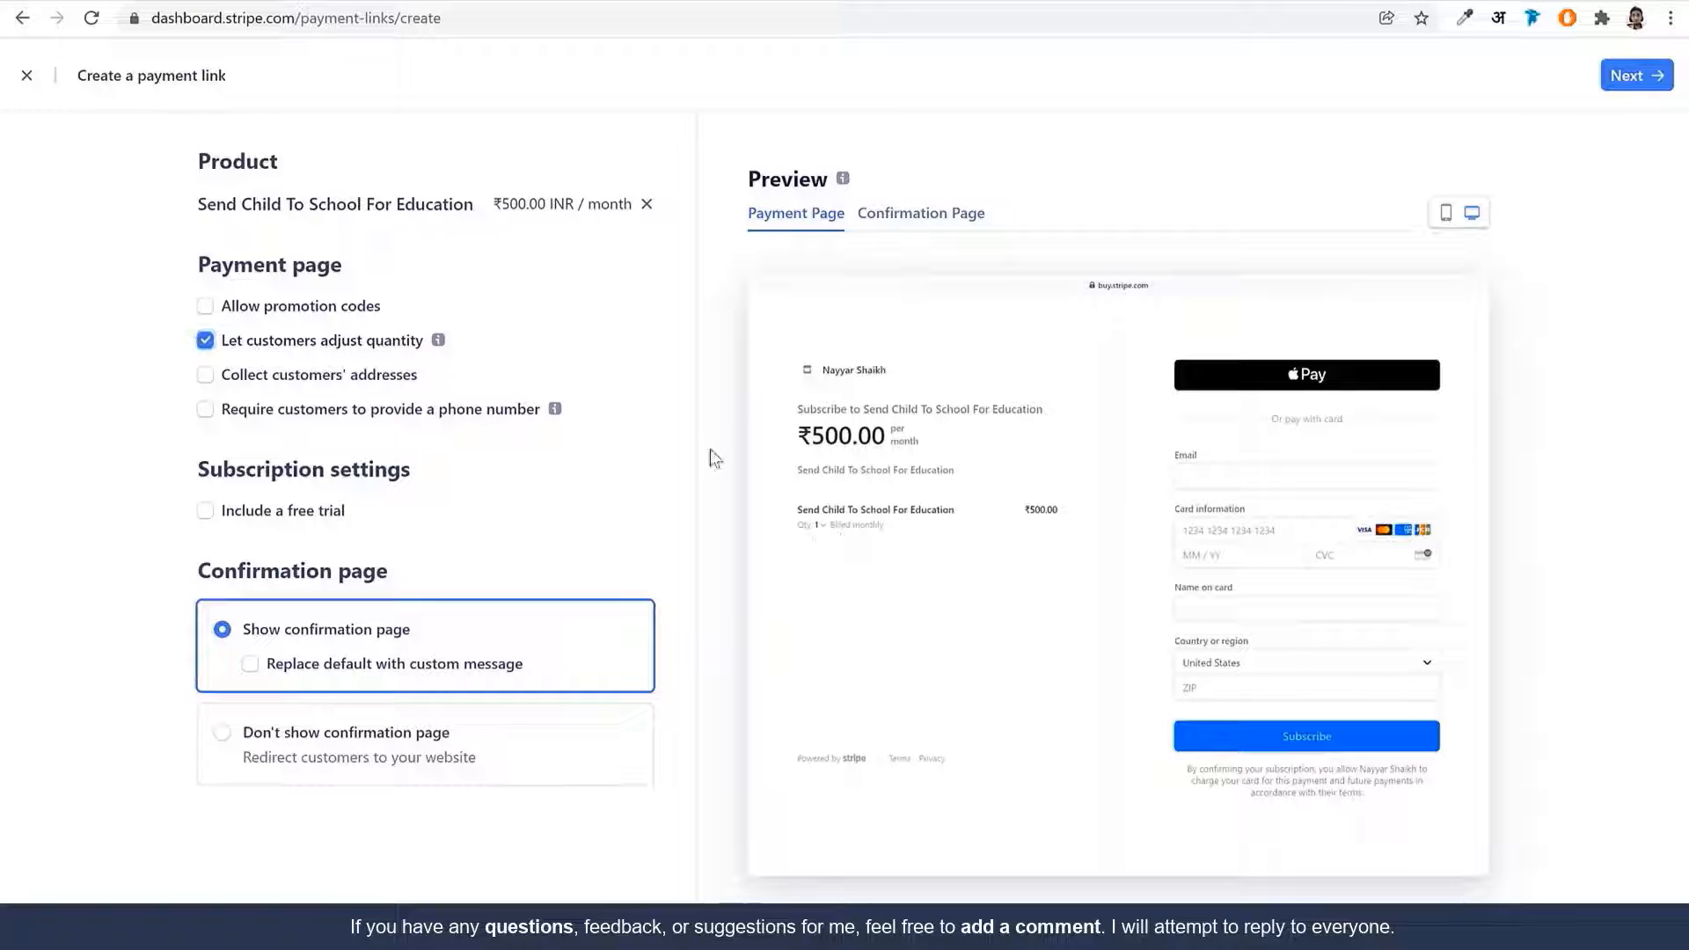
{"action": "left_click", "coordinate": [1445, 214]}
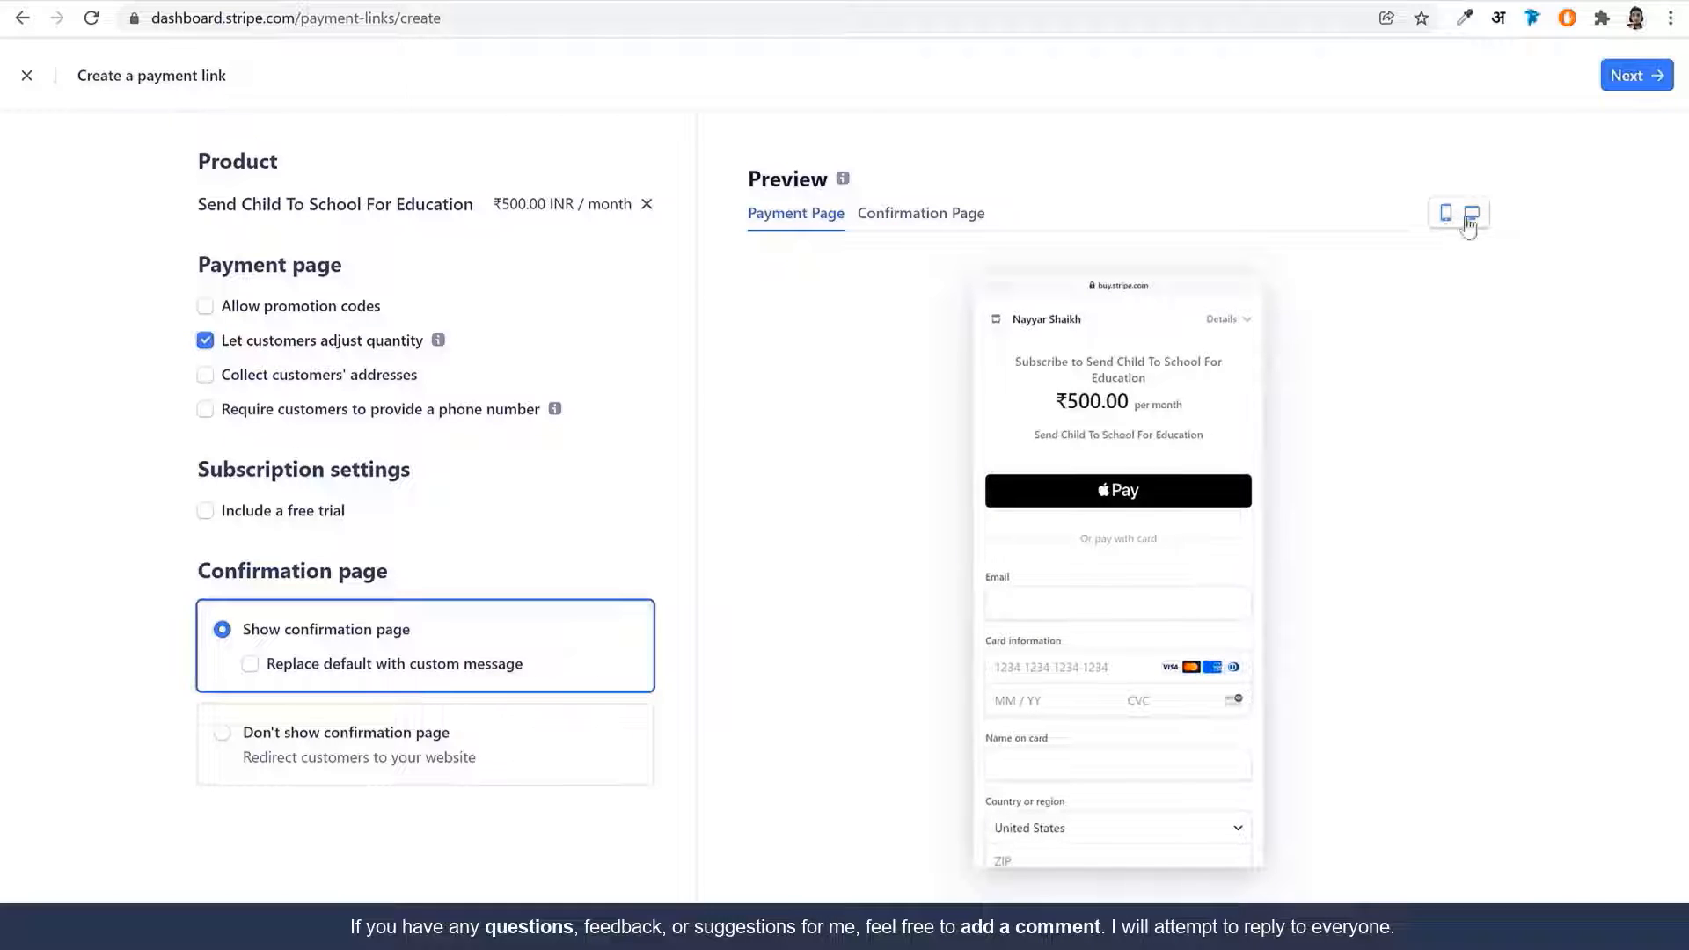
{"action": "left_click", "coordinate": [1471, 214]}
{"action": "left_click", "coordinate": [1656, 82]}
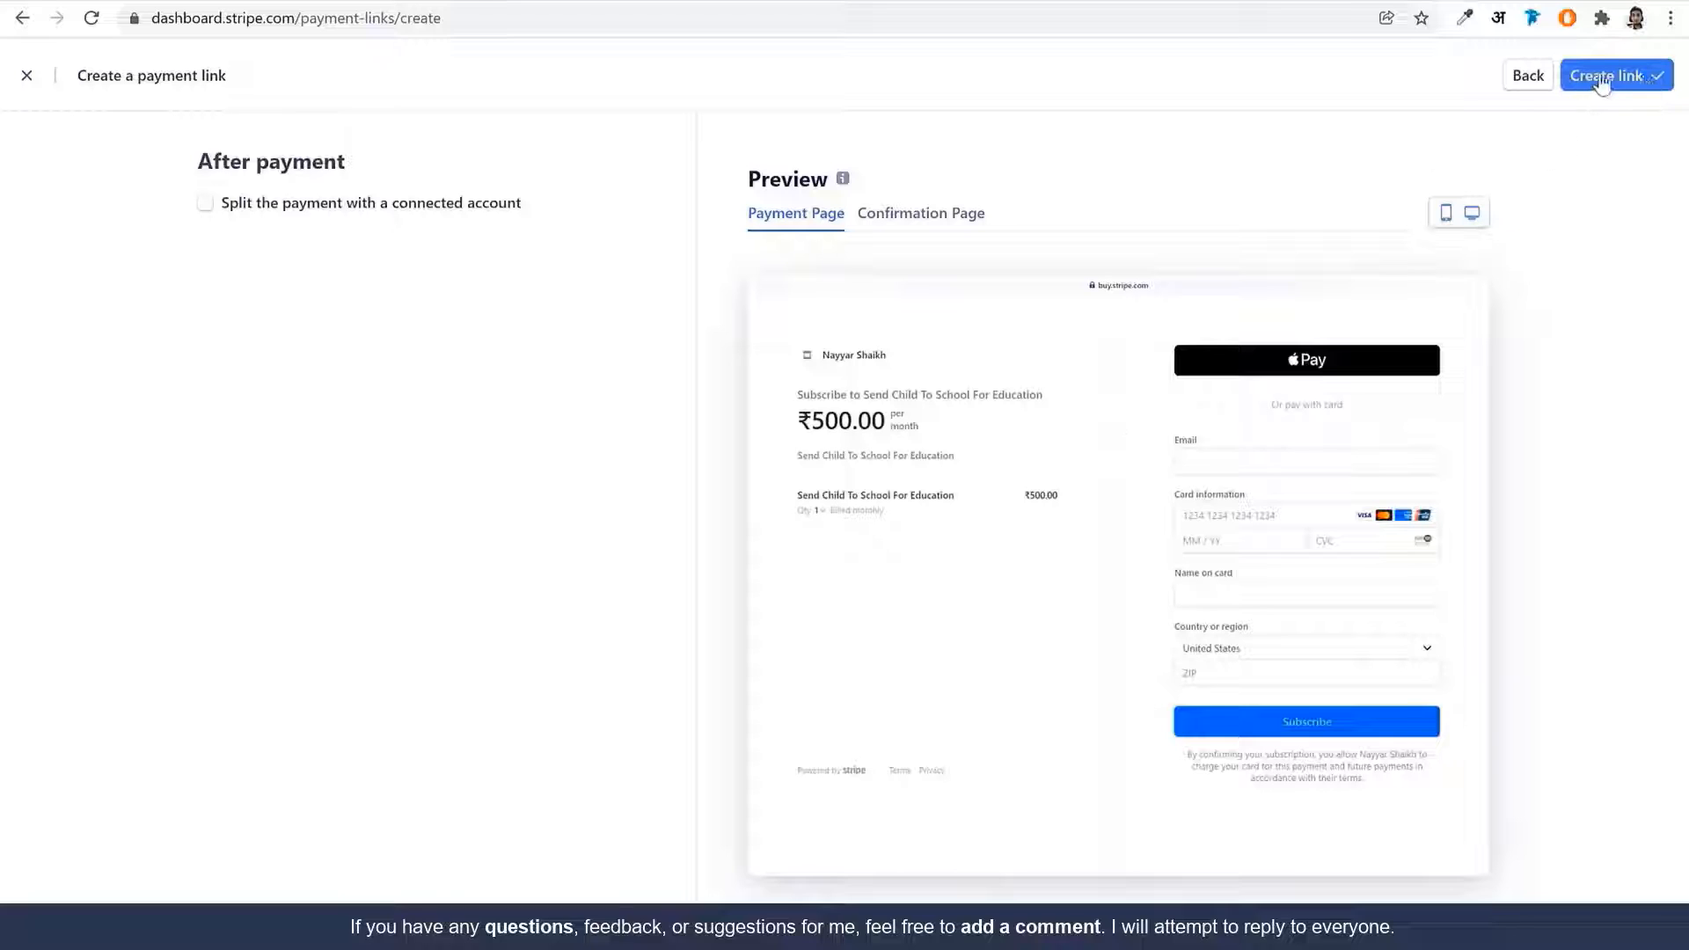
{"action": "left_click", "coordinate": [1602, 77]}
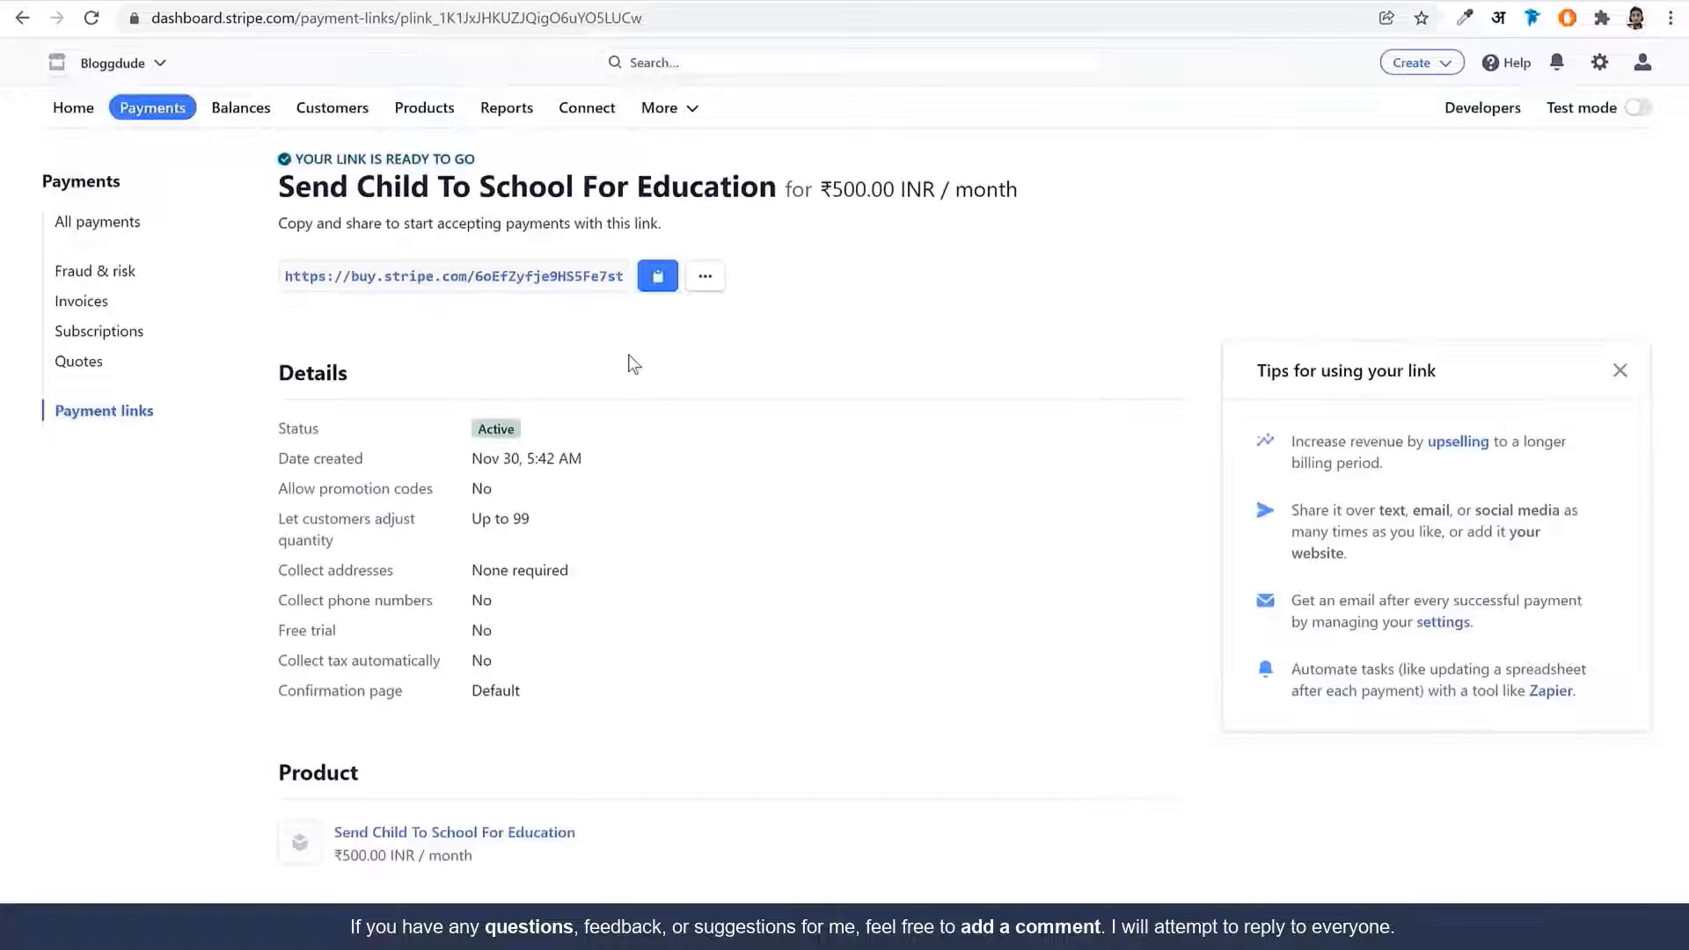
Replace the Donate Now button's rzp.io link with the copied buy.stripe.com URL
{"action": "left_click", "coordinate": [656, 278]}
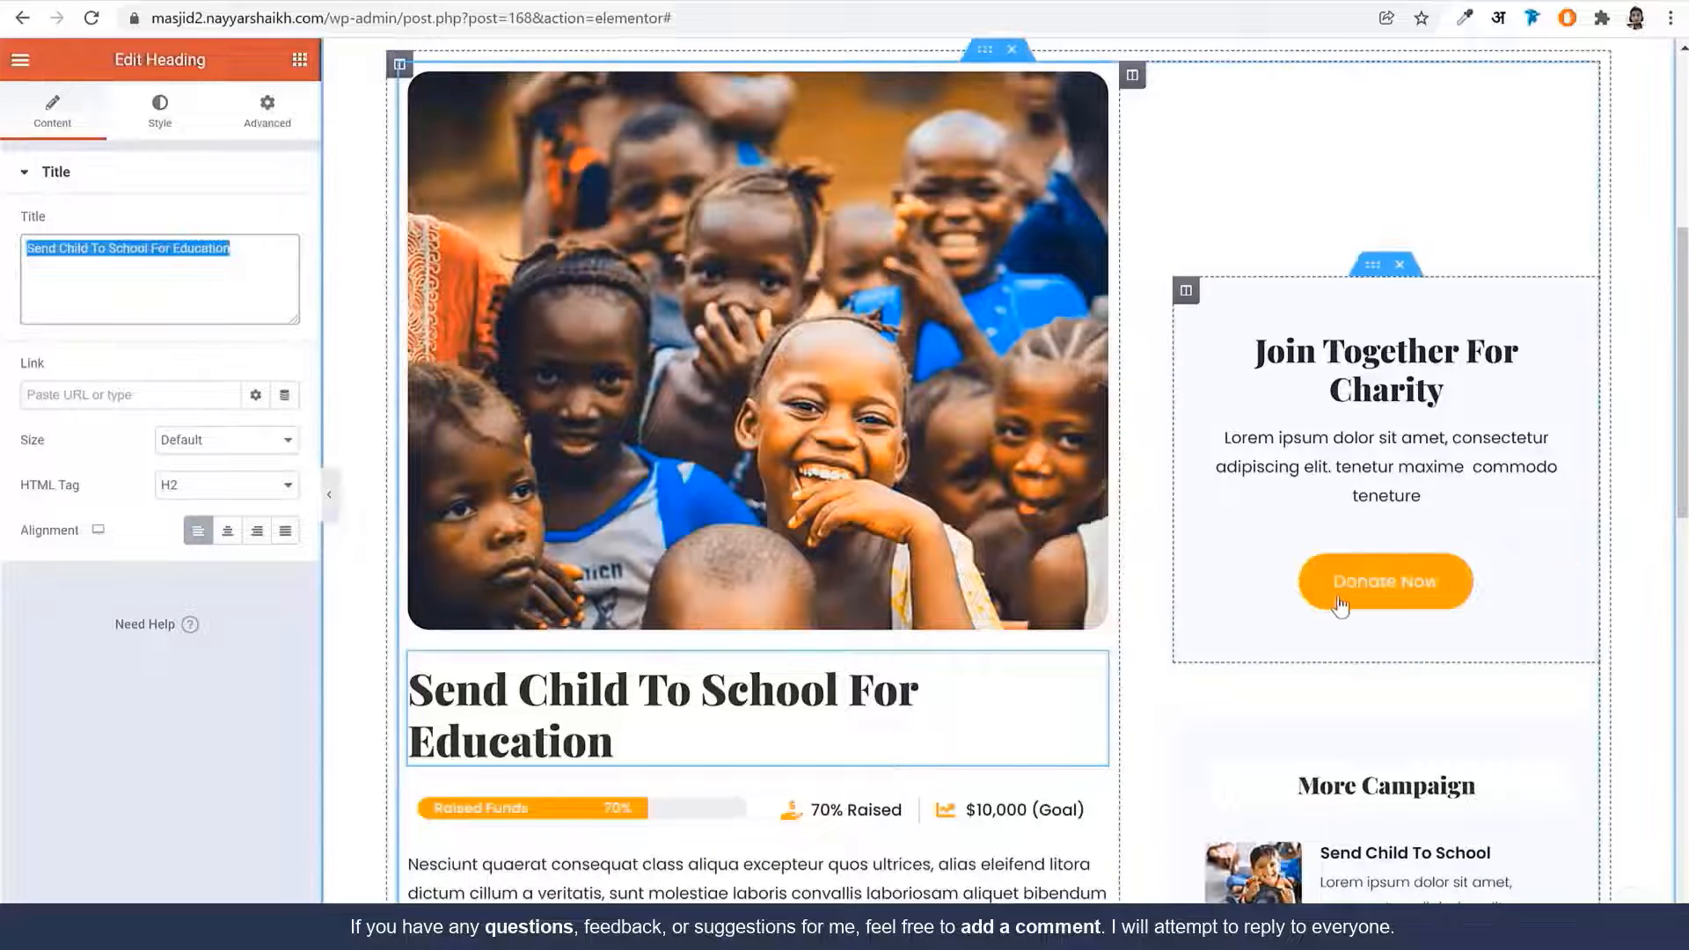
{"action": "left_click", "coordinate": [1340, 589]}
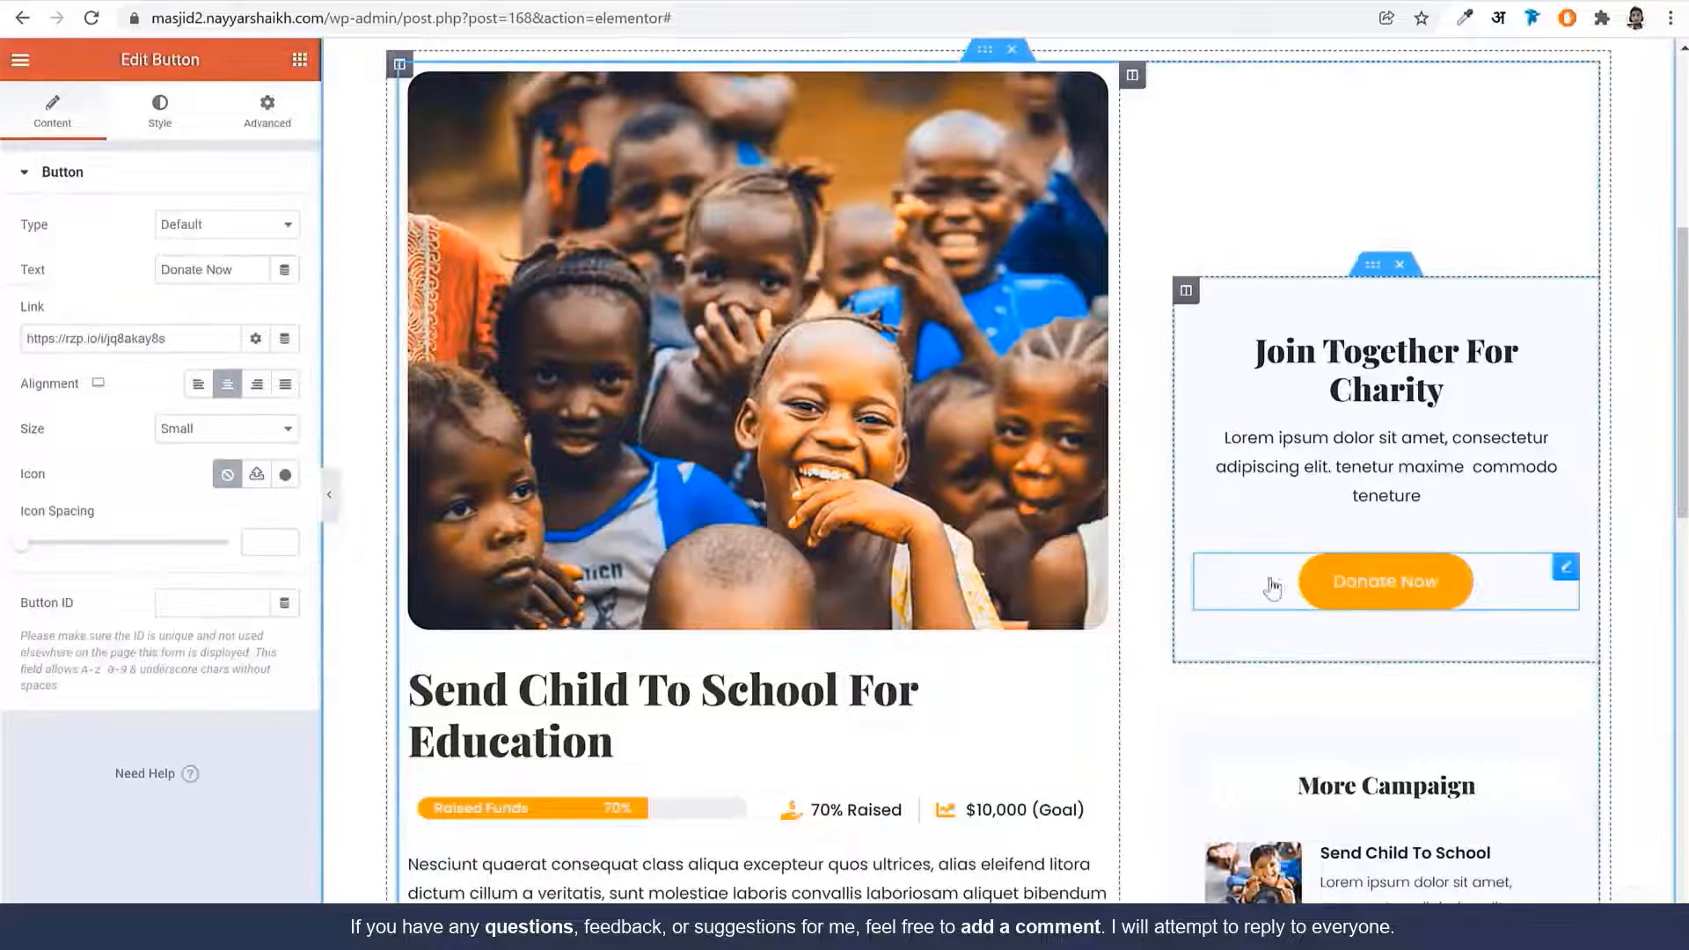
{"action": "double_click", "coordinate": [185, 343]}
{"action": "key", "text": "ctrl+a"}
{"action": "key", "text": "ctrl+v"}
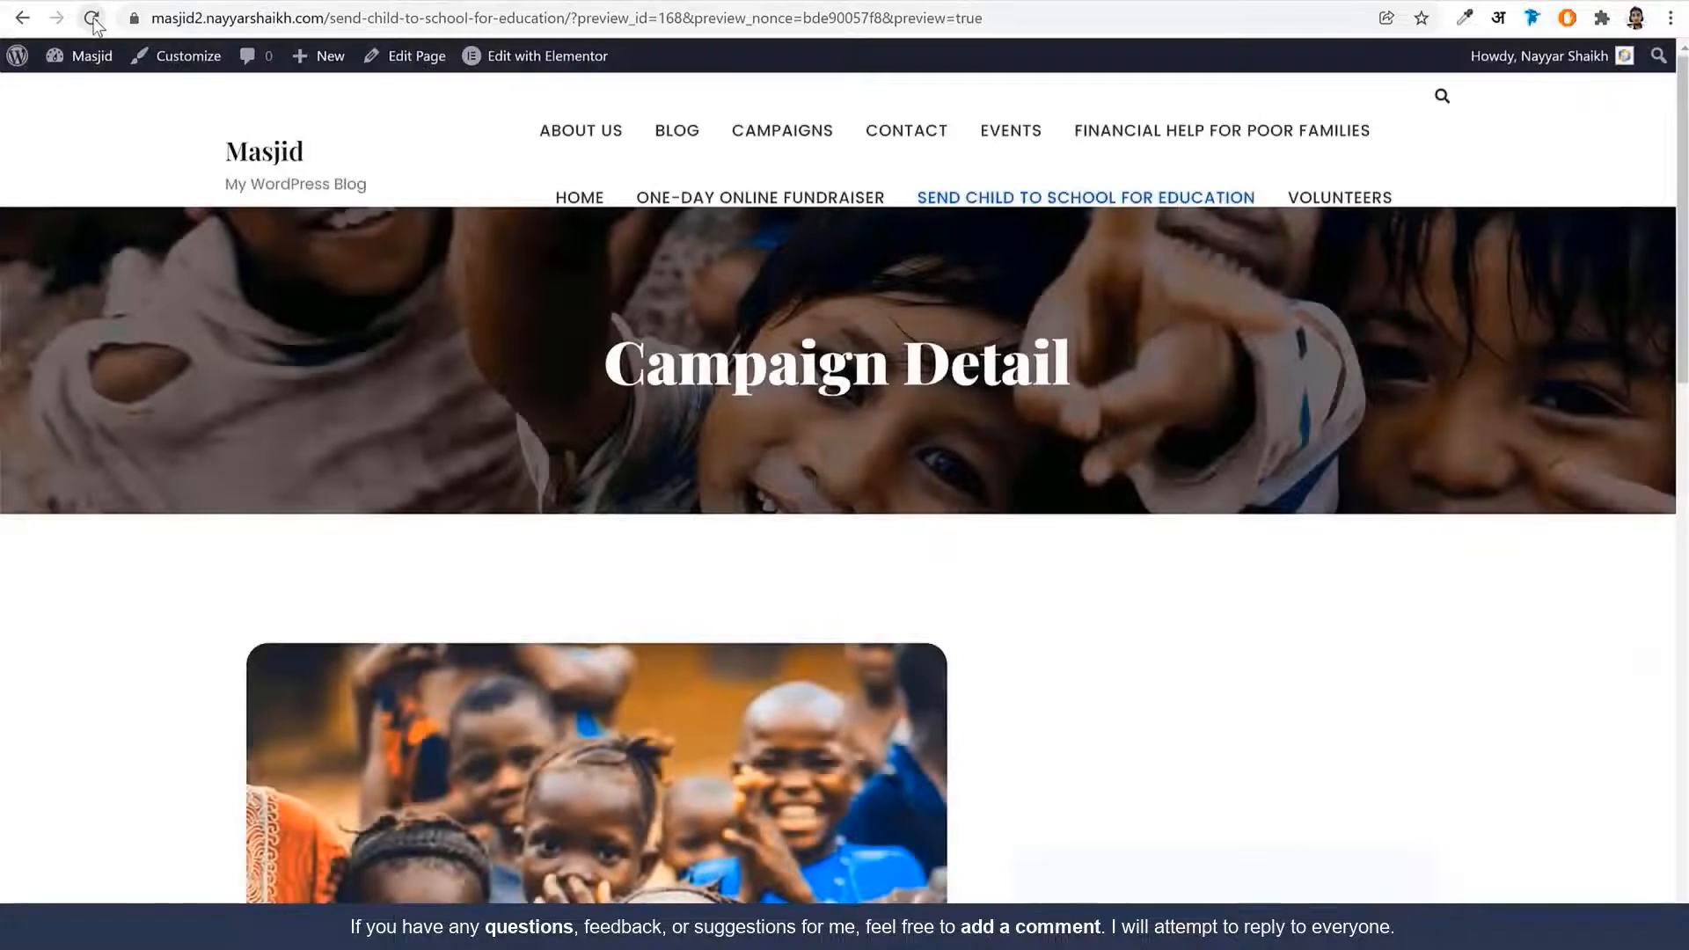
Reload the campaign, click Donate Now, and set quantity 4 for ₹2,000.00 per month
{"action": "left_click", "coordinate": [92, 19]}
{"action": "scroll", "coordinate": [1391, 264], "scroll_direction": "down", "scroll_amount": 7}
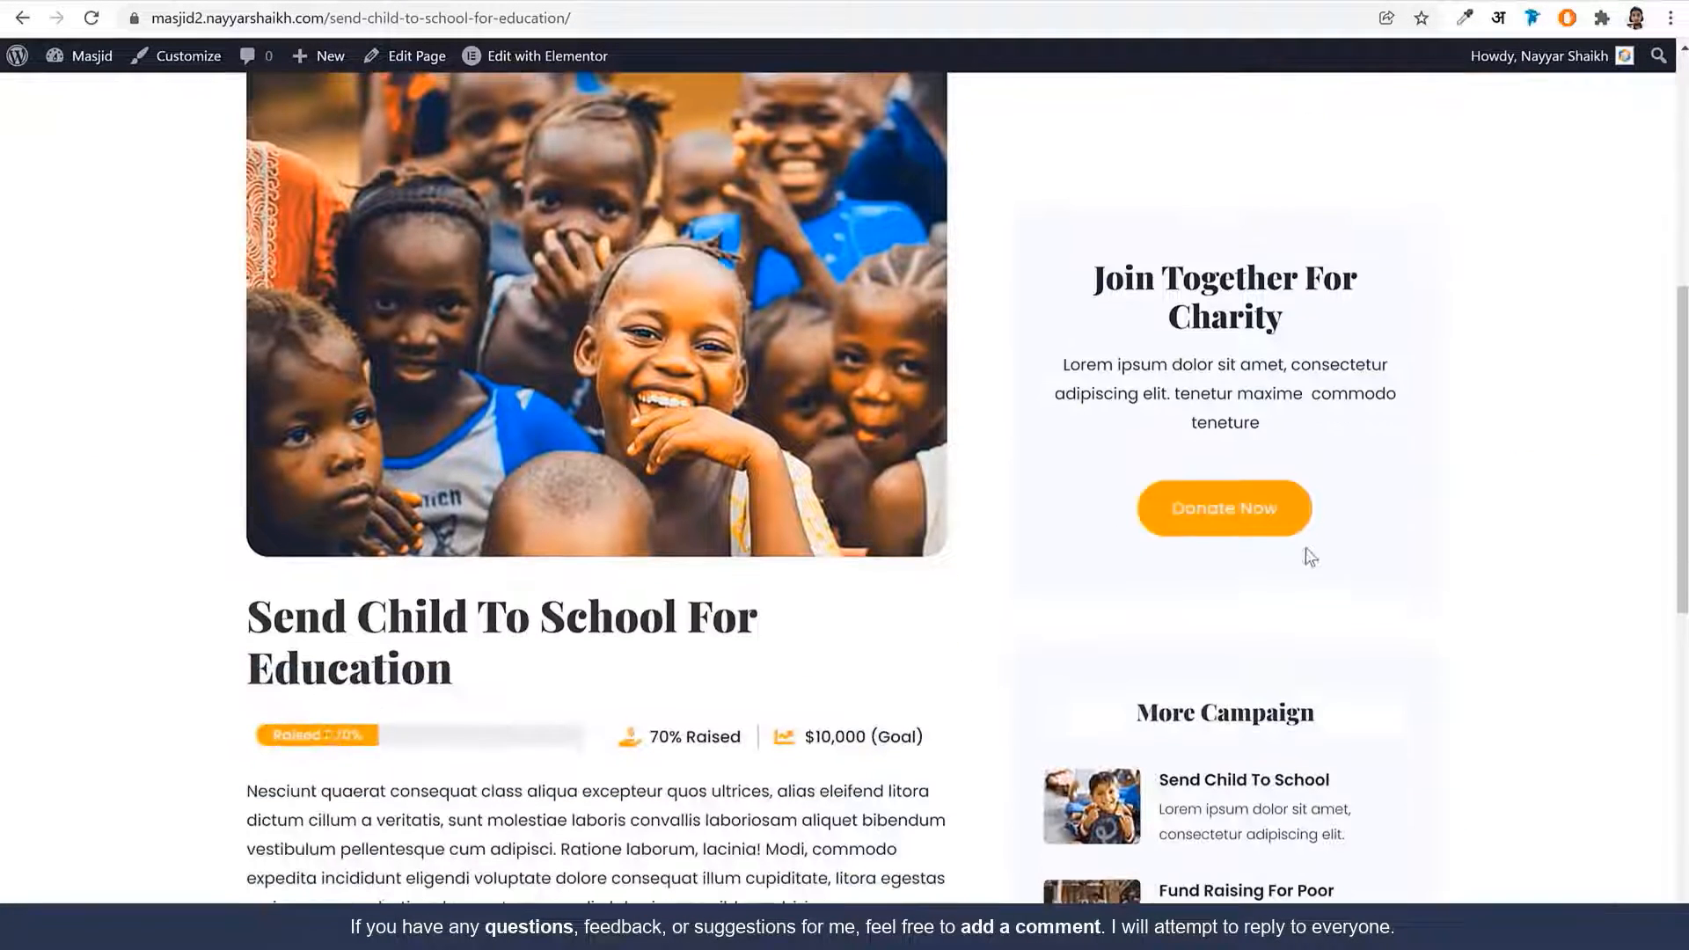
{"action": "left_click", "coordinate": [1212, 515]}
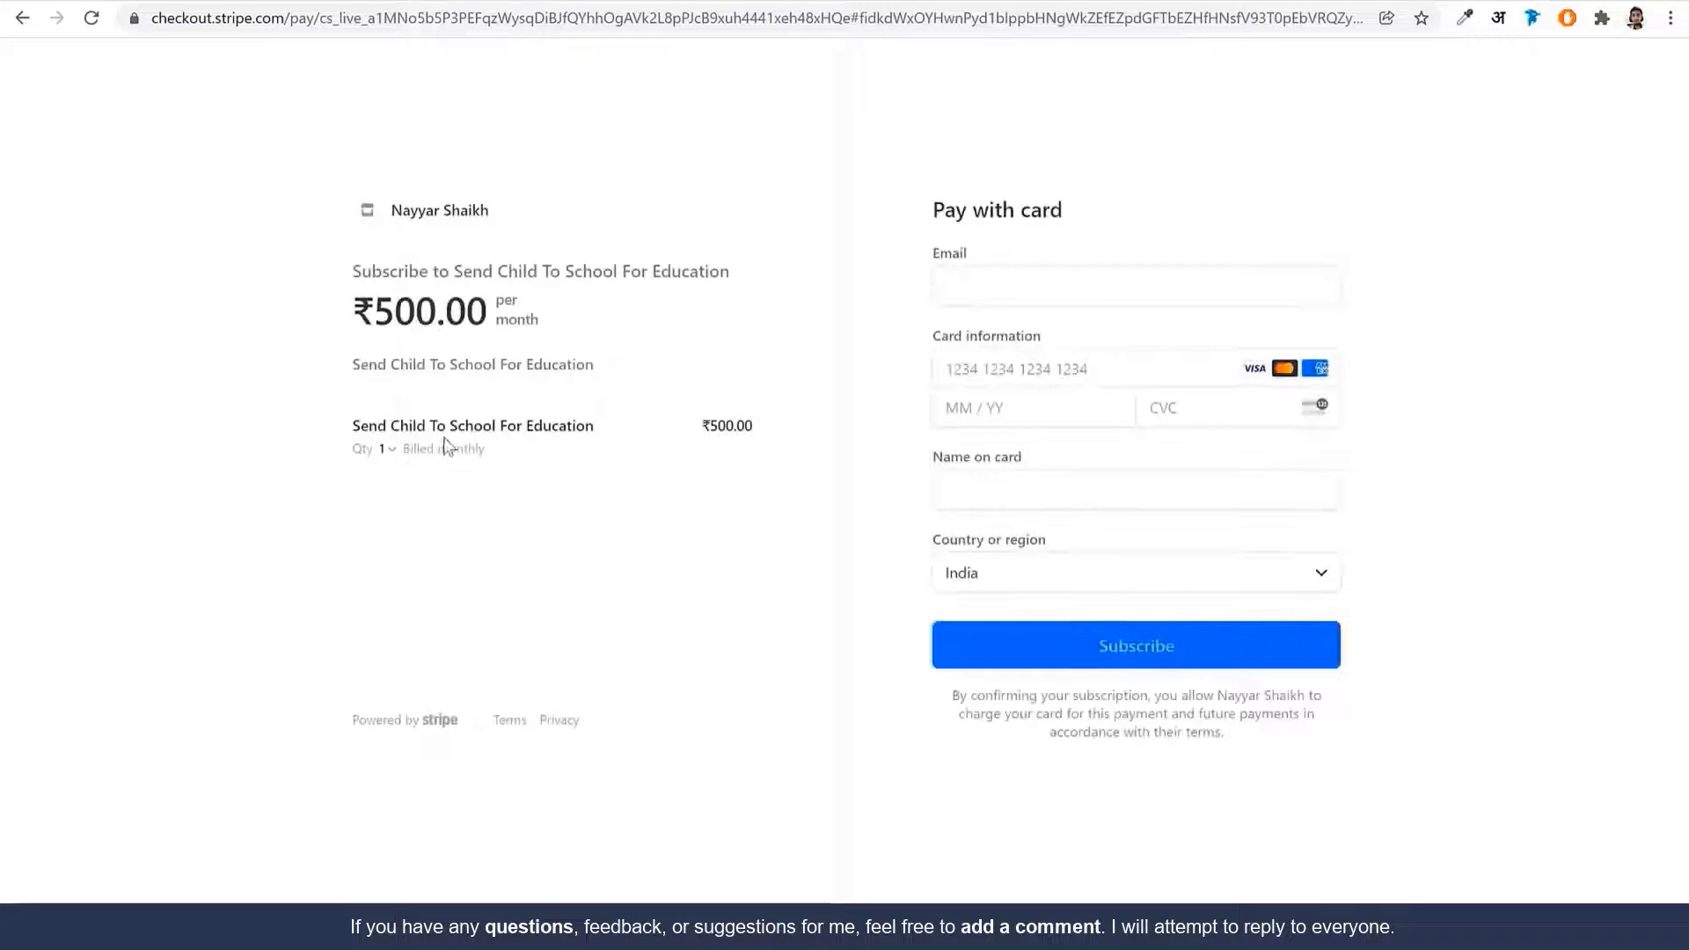
{"action": "left_click", "coordinate": [386, 448]}
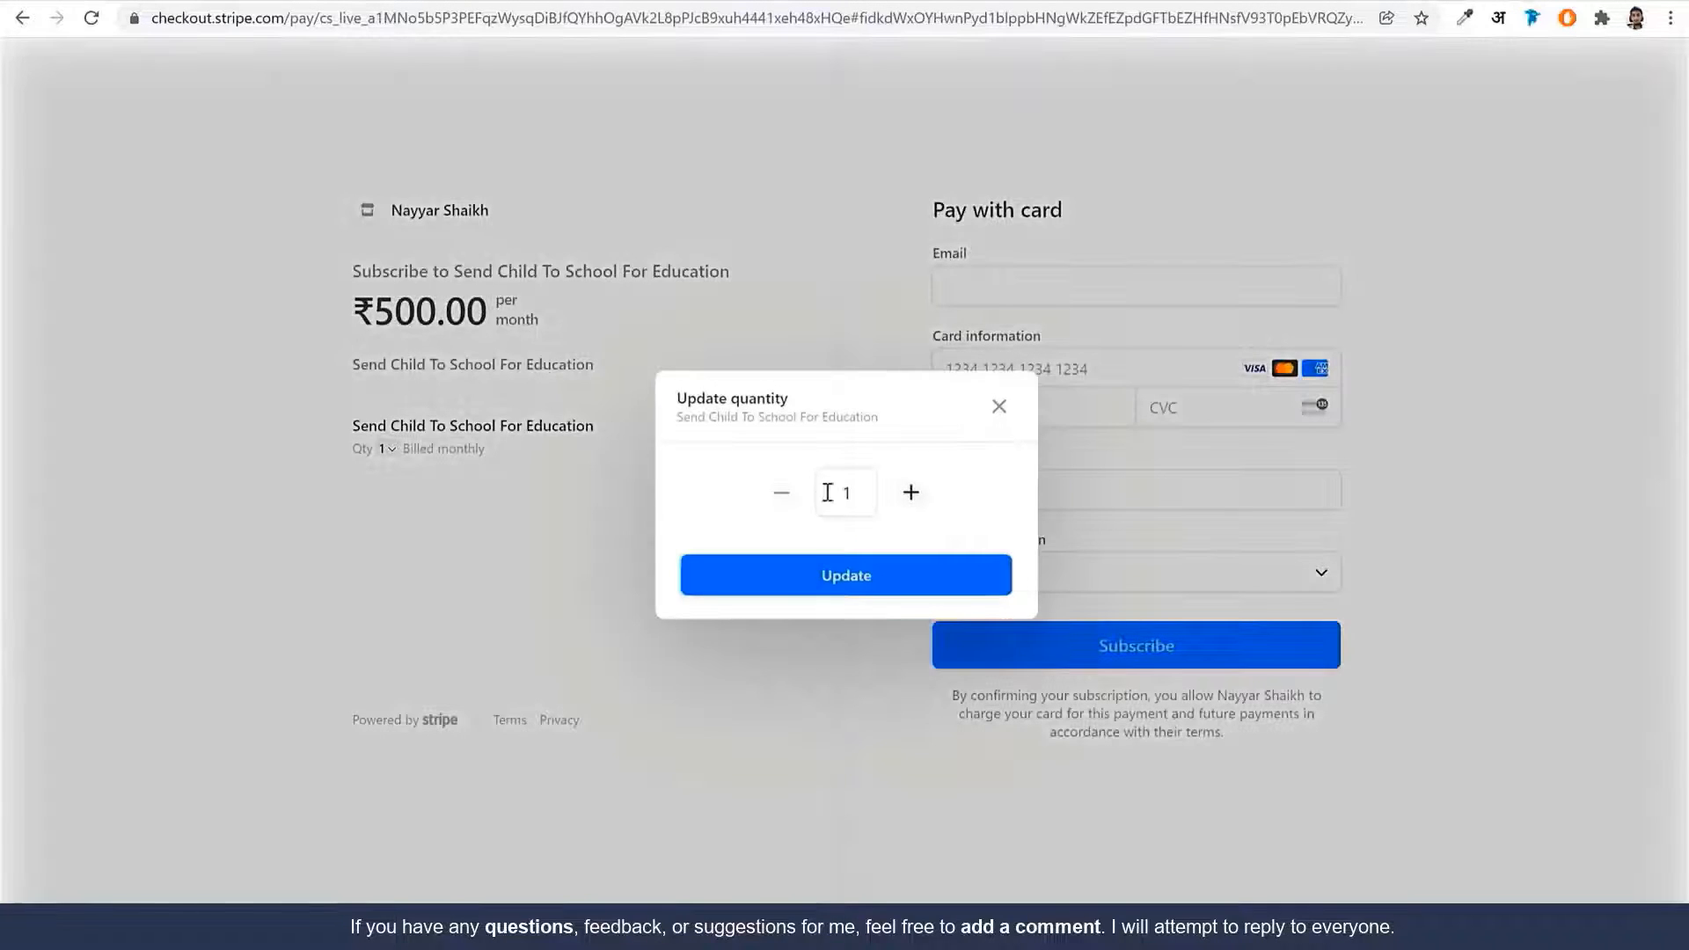
{"action": "left_click", "coordinate": [861, 575]}
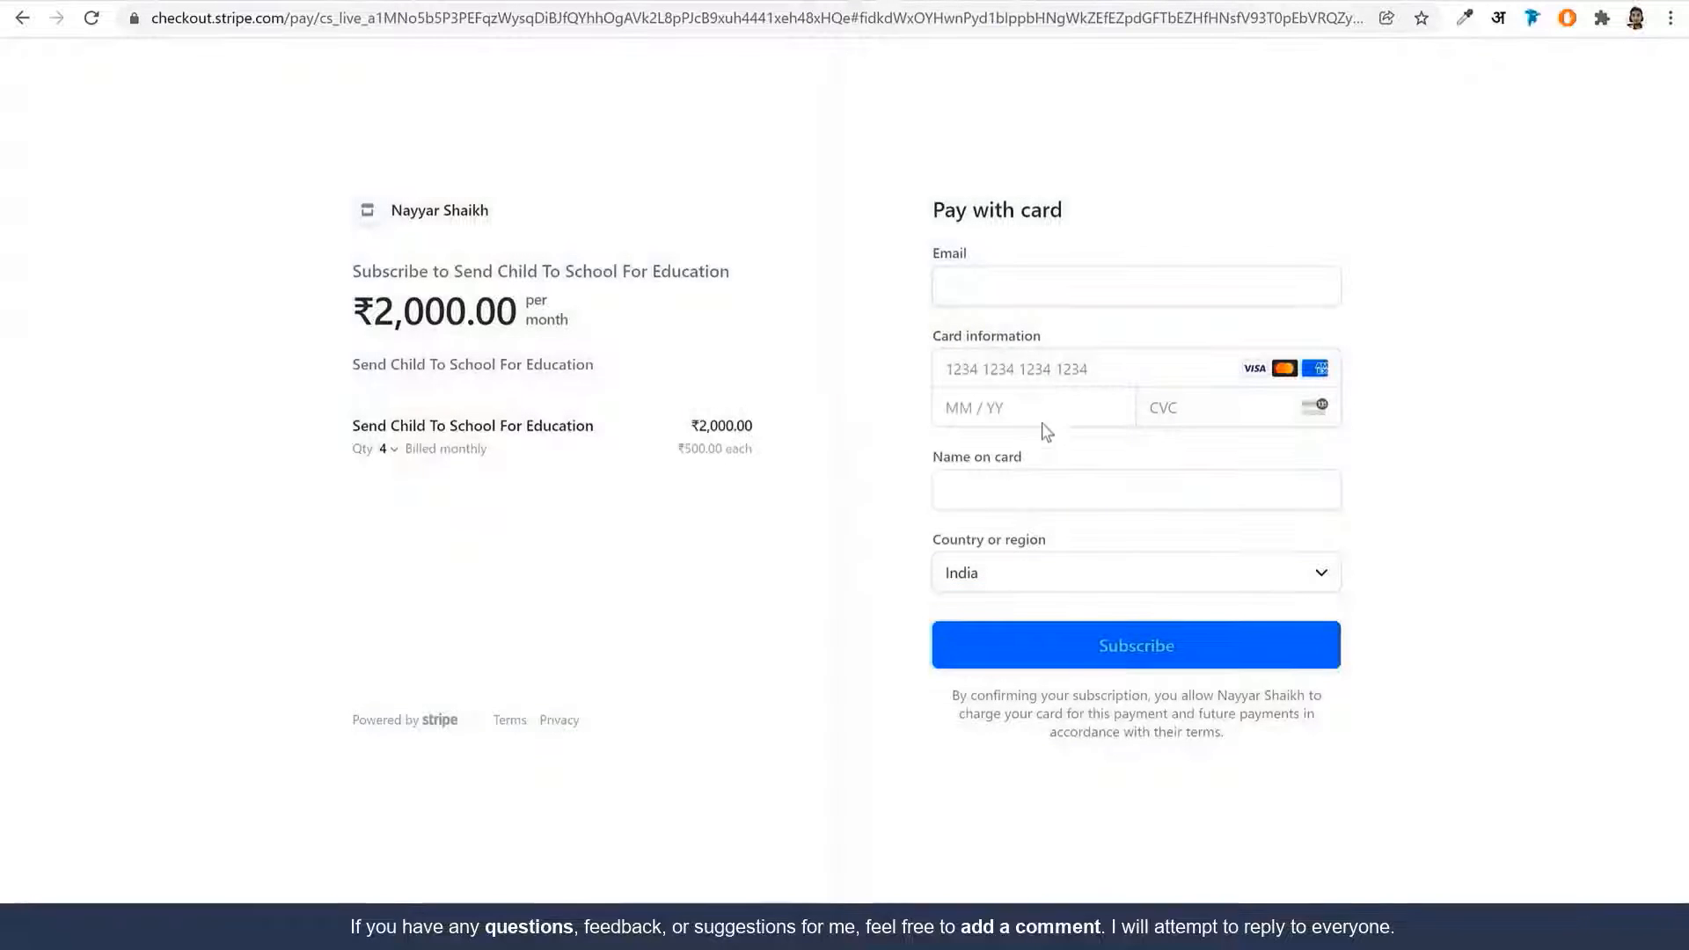
Try the card field, then go back to the campaign page and the Elementor tab
{"action": "left_click", "coordinate": [1174, 373]}
{"action": "left_click", "coordinate": [1374, 404]}
{"action": "key", "text": "alt+Left"}
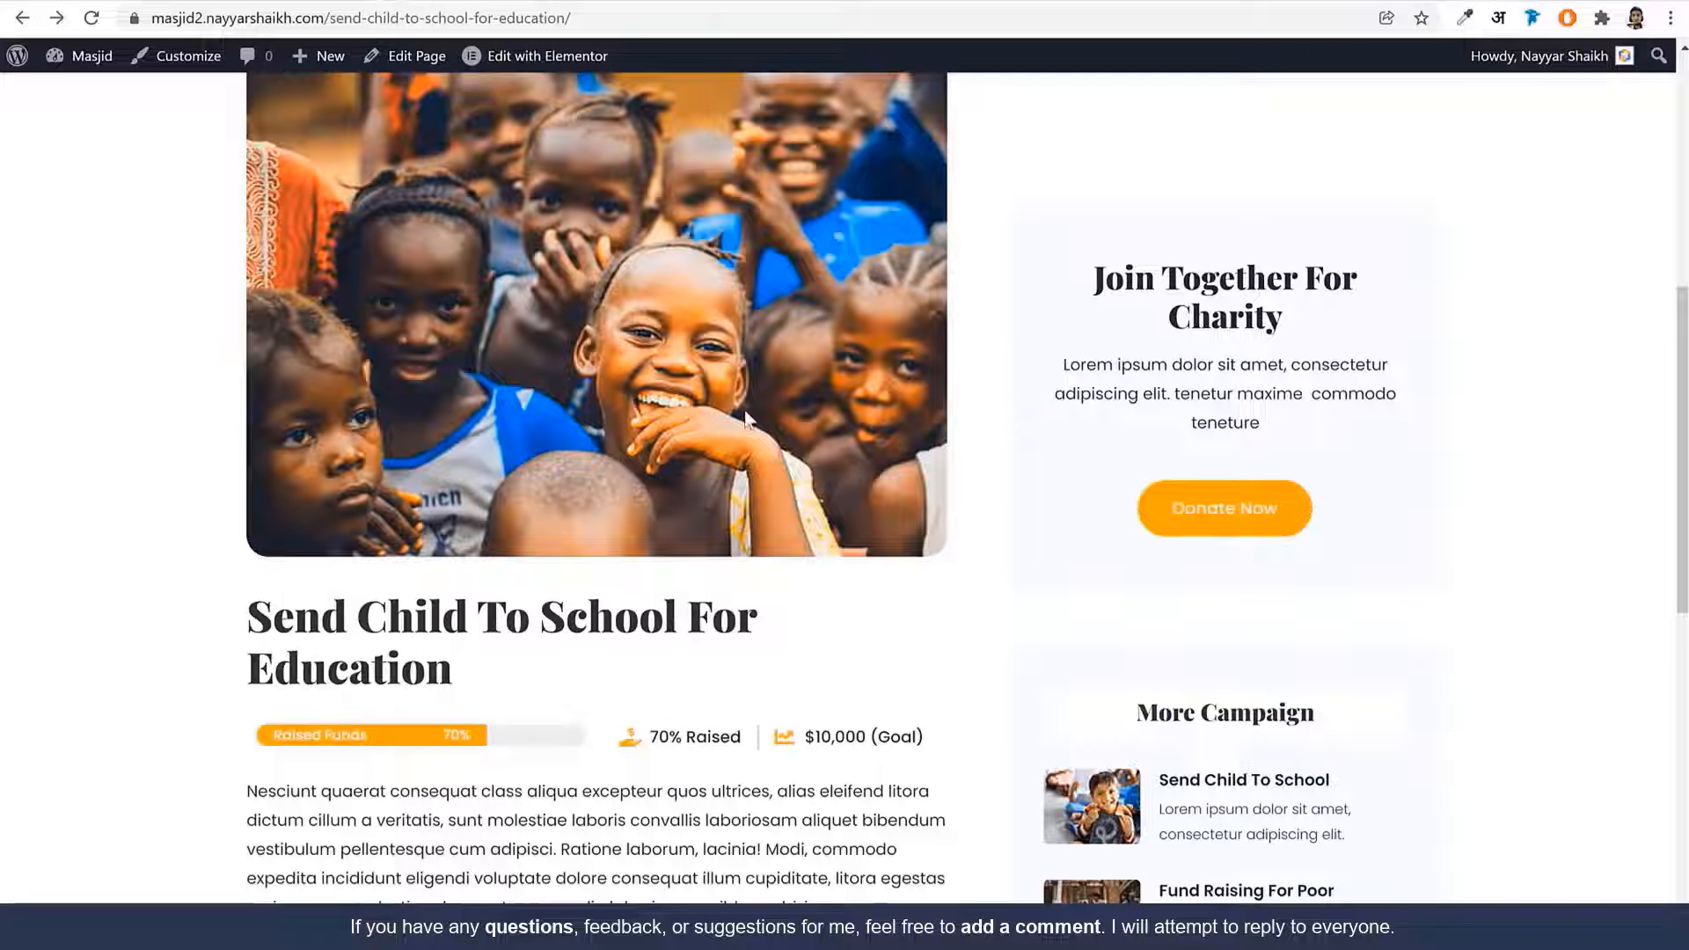
{"action": "scroll", "coordinate": [1116, 625], "scroll_direction": "down", "scroll_amount": 4}
{"action": "scroll", "coordinate": [962, 754], "scroll_direction": "up", "scroll_amount": 5}
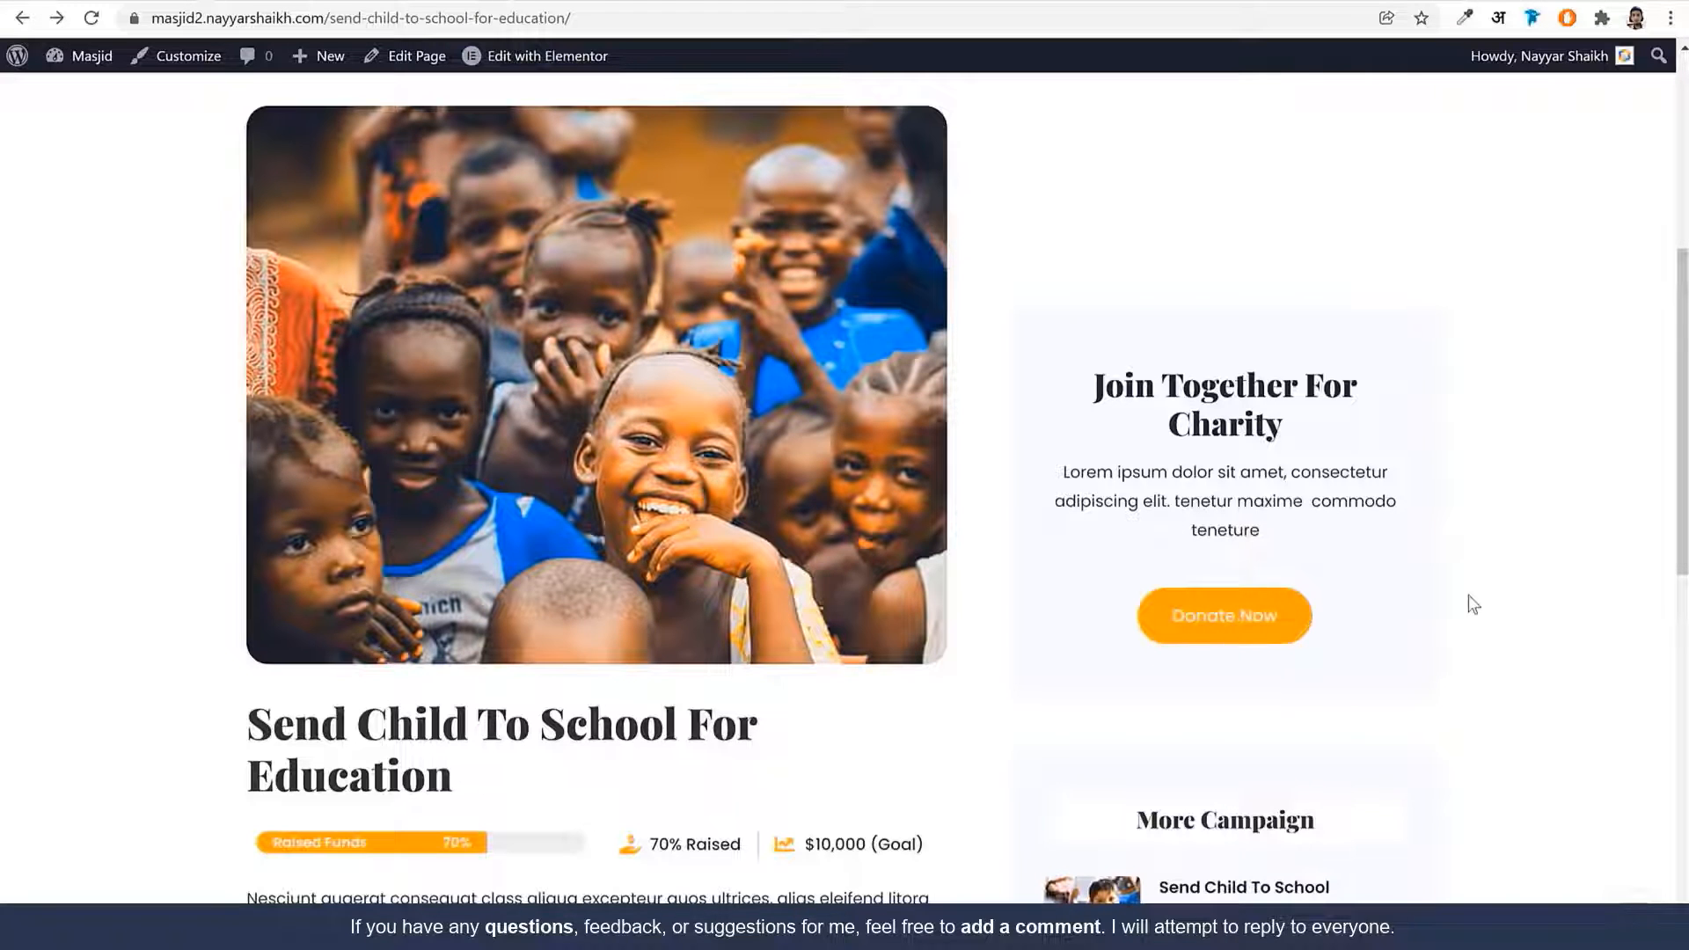
{"action": "left_click", "coordinate": [1282, 2]}
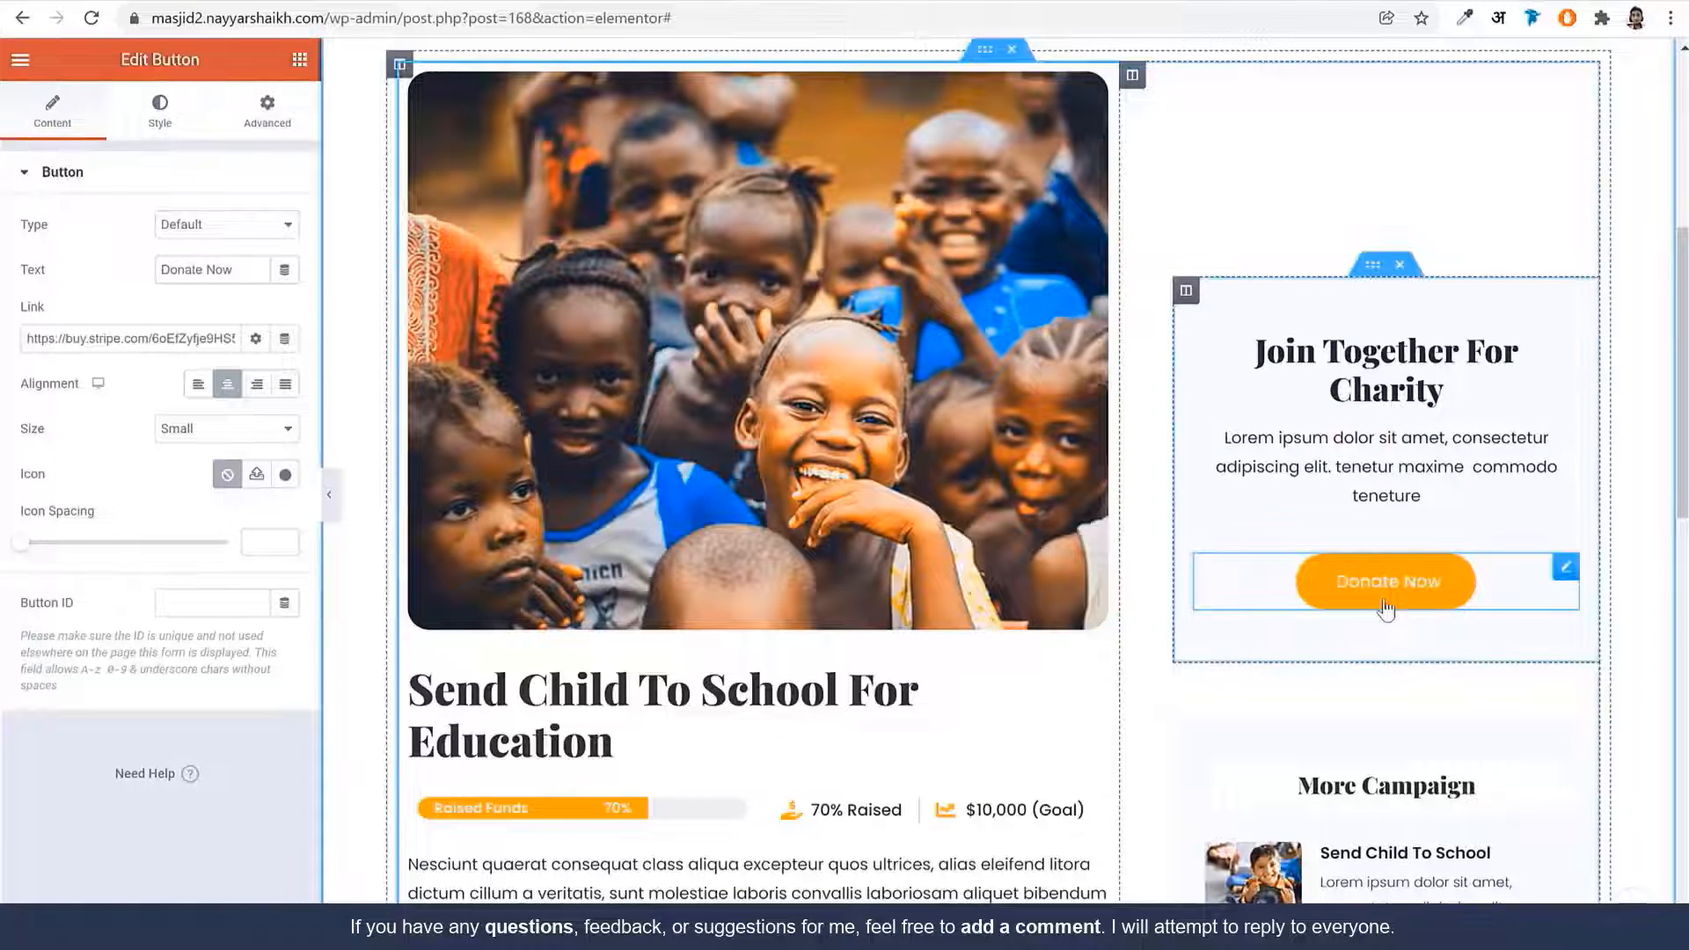
Trim the editor address to /wp-admin/ to load the WordPress Dashboard
{"action": "scroll", "coordinate": [1387, 606], "scroll_direction": "up", "scroll_amount": 6}
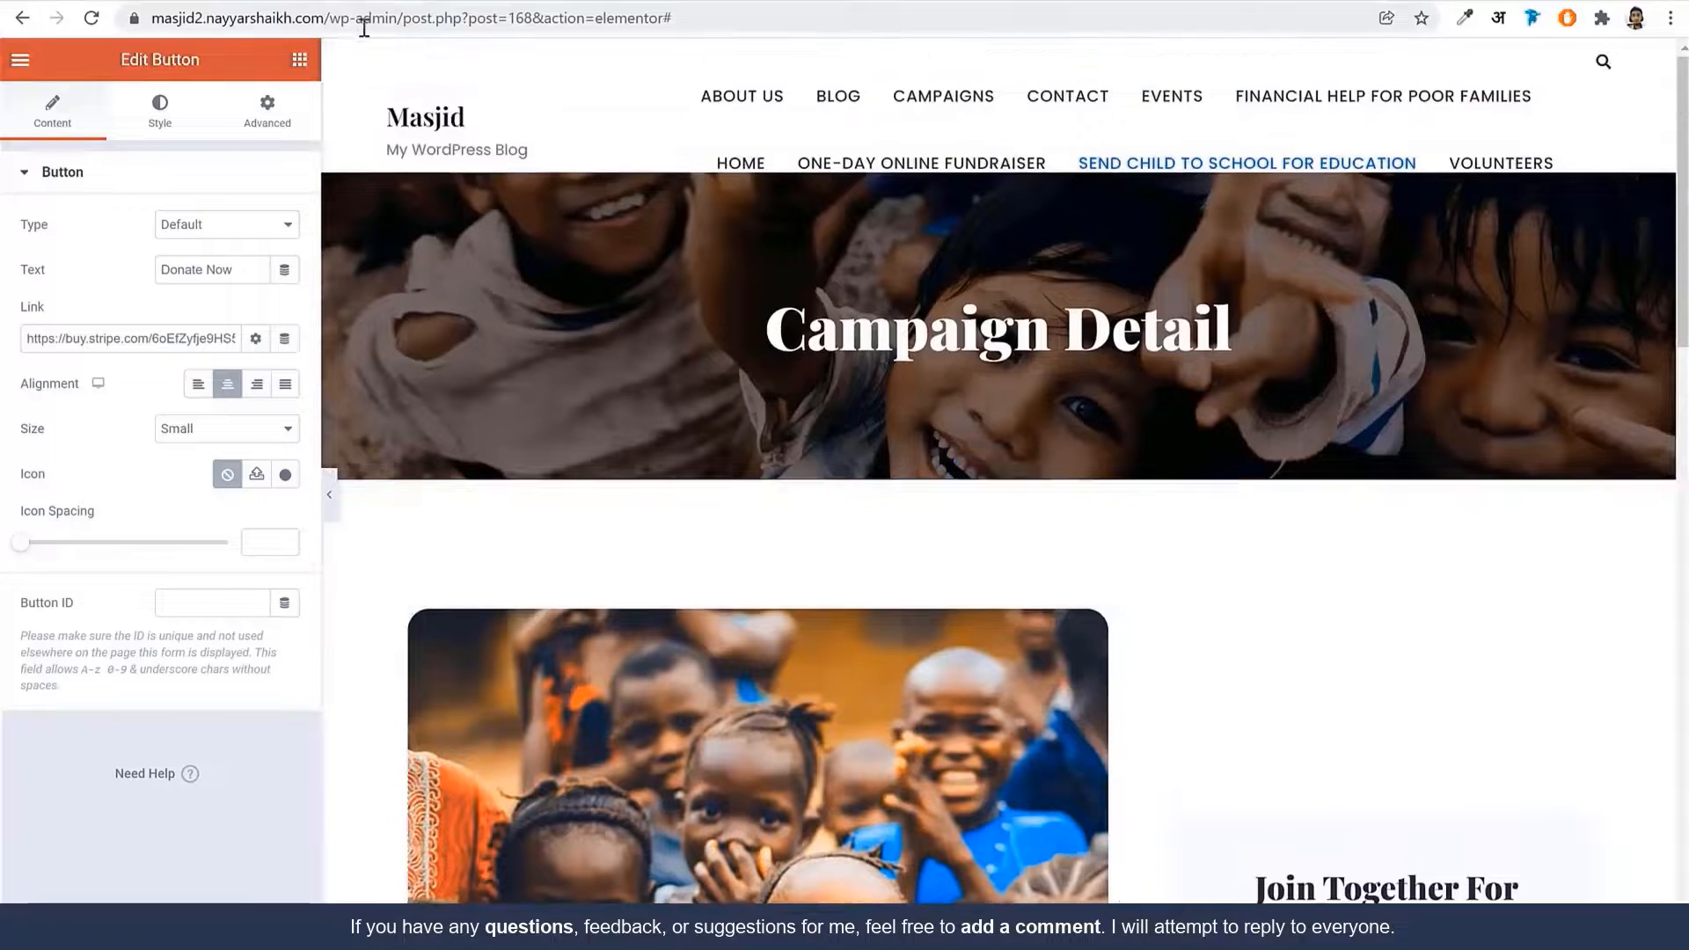
{"action": "left_click_drag", "start_coordinate": [335, 20], "coordinate": [1072, 115]}
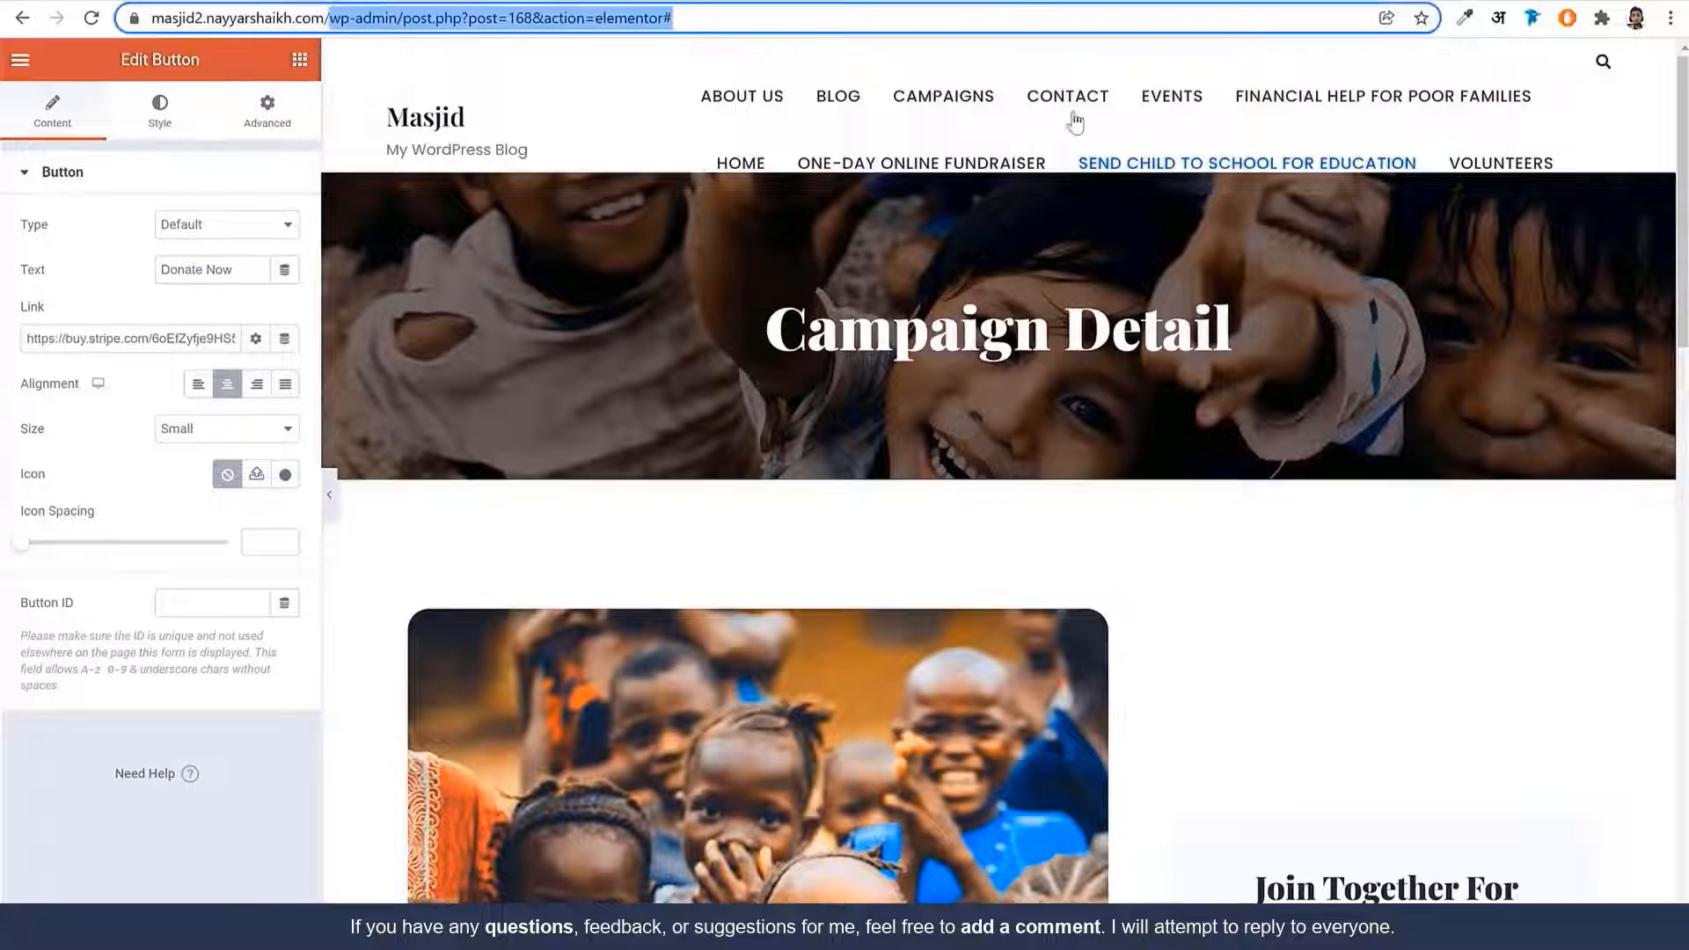
{"action": "left_click", "coordinate": [791, 56]}
{"action": "left_click_drag", "start_coordinate": [690, 19], "coordinate": [404, 26]}
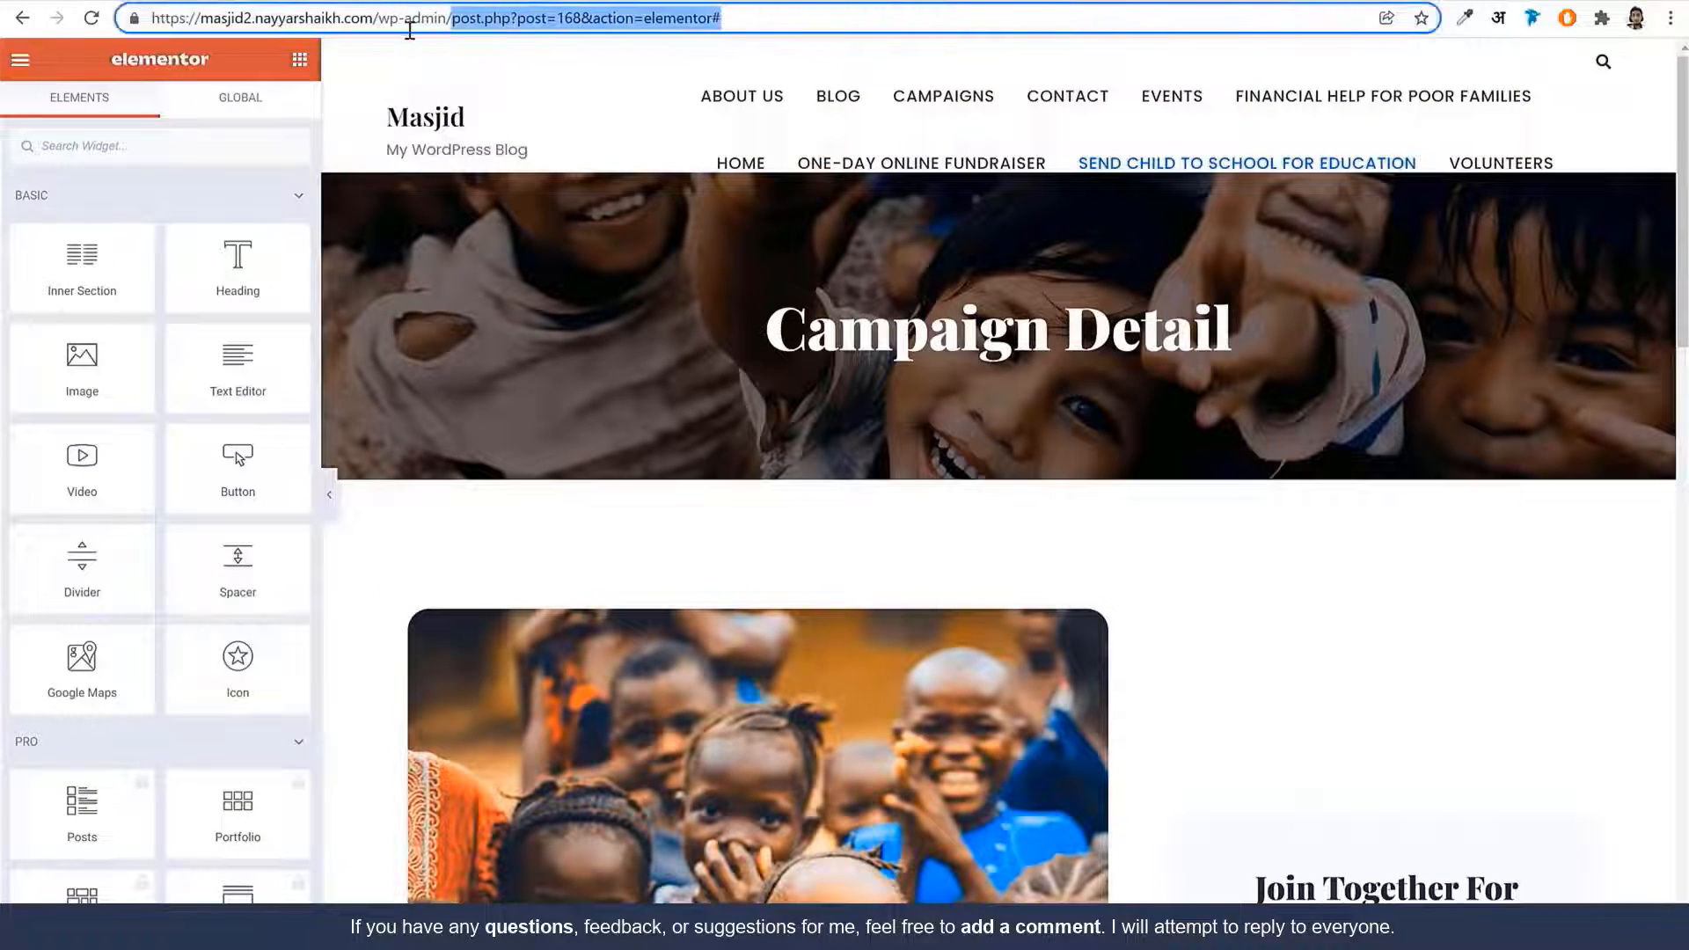
{"action": "key", "text": "BackSpace"}
{"action": "key", "text": "Return"}
{"action": "left_click", "coordinate": [692, 12]}
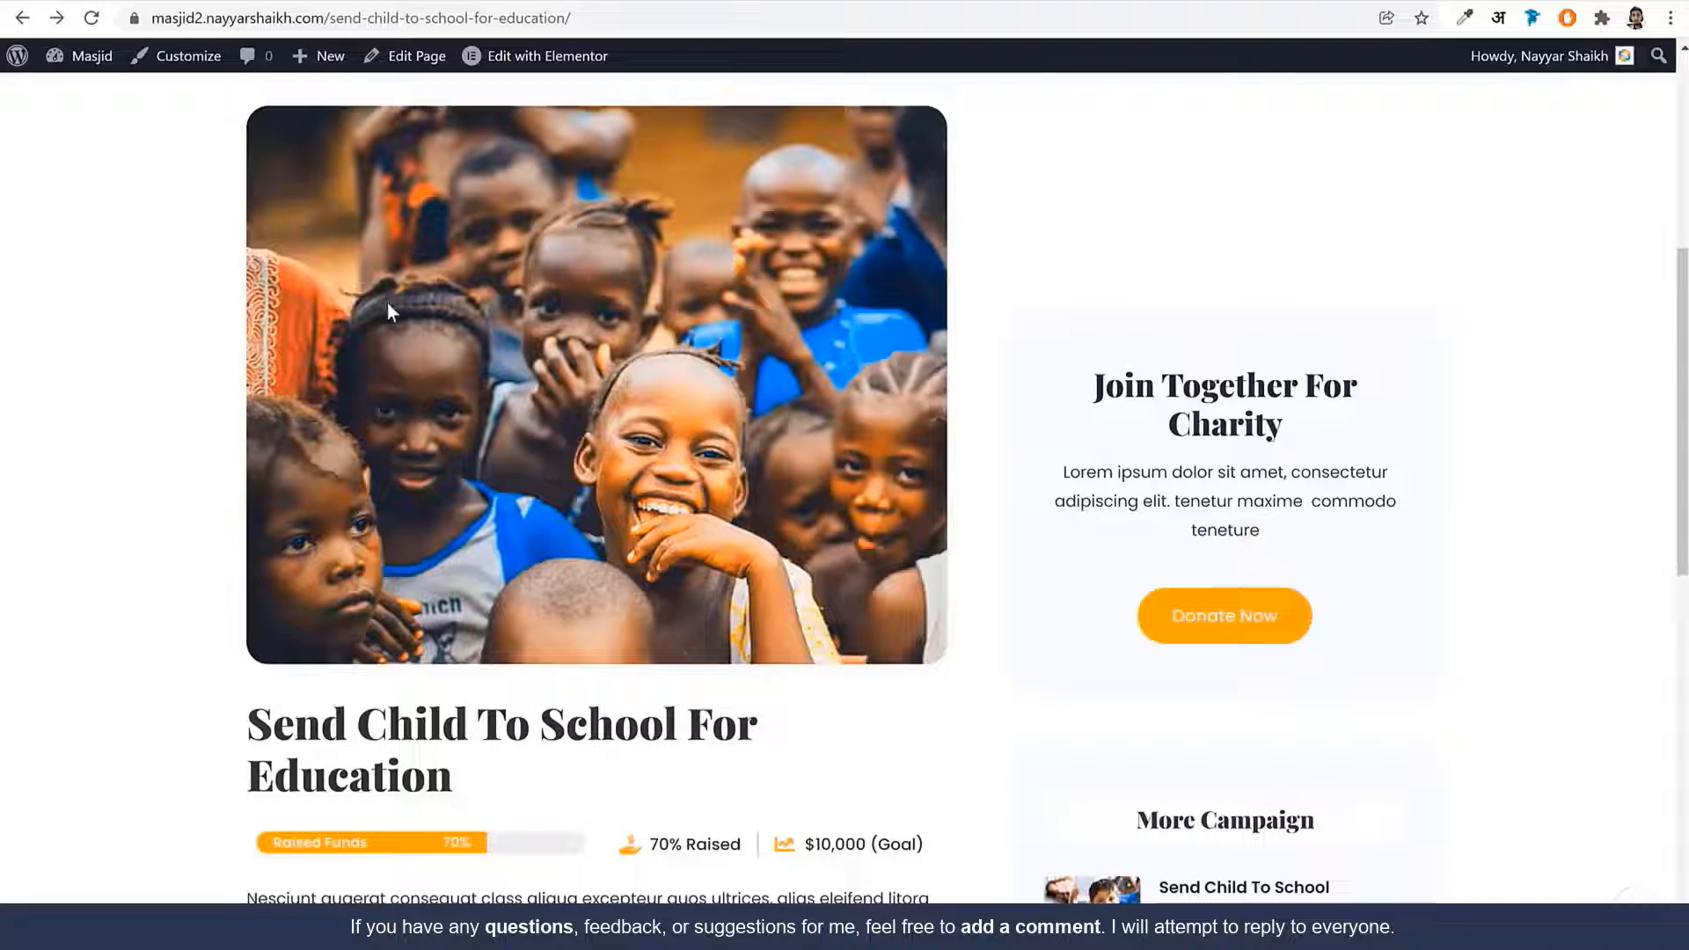
Go to the home page, confirm its Donate Fund button only links to #, and launch Elementor
{"action": "scroll", "coordinate": [391, 311], "scroll_direction": "up", "scroll_amount": 6}
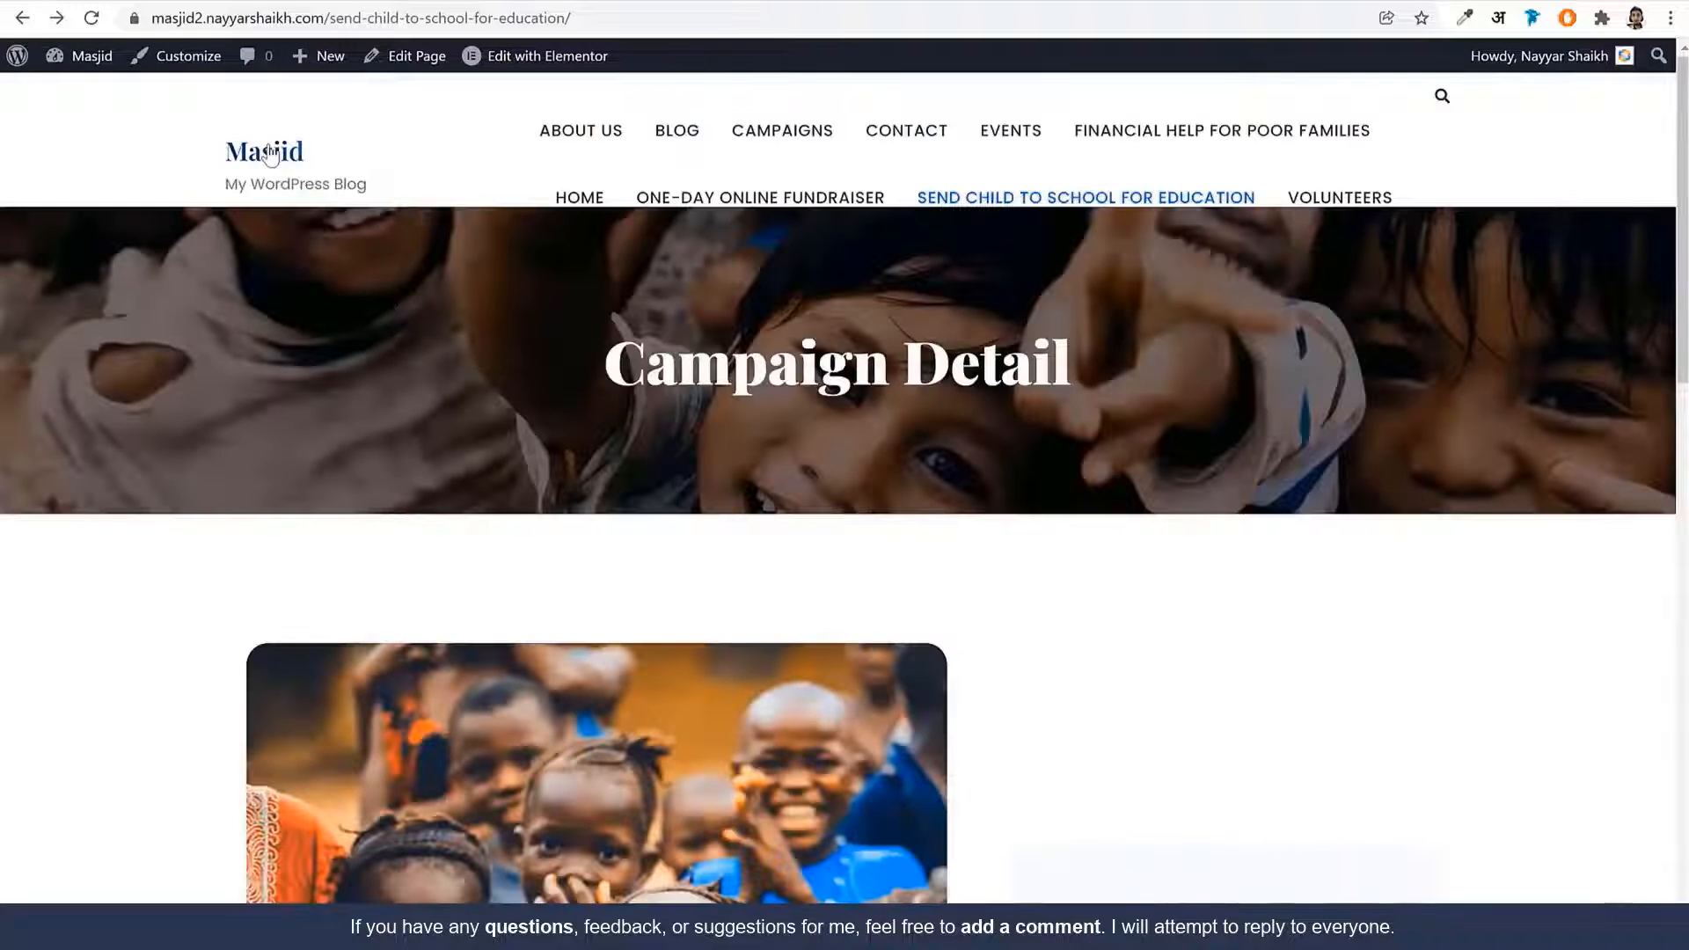
{"action": "left_click", "coordinate": [278, 154]}
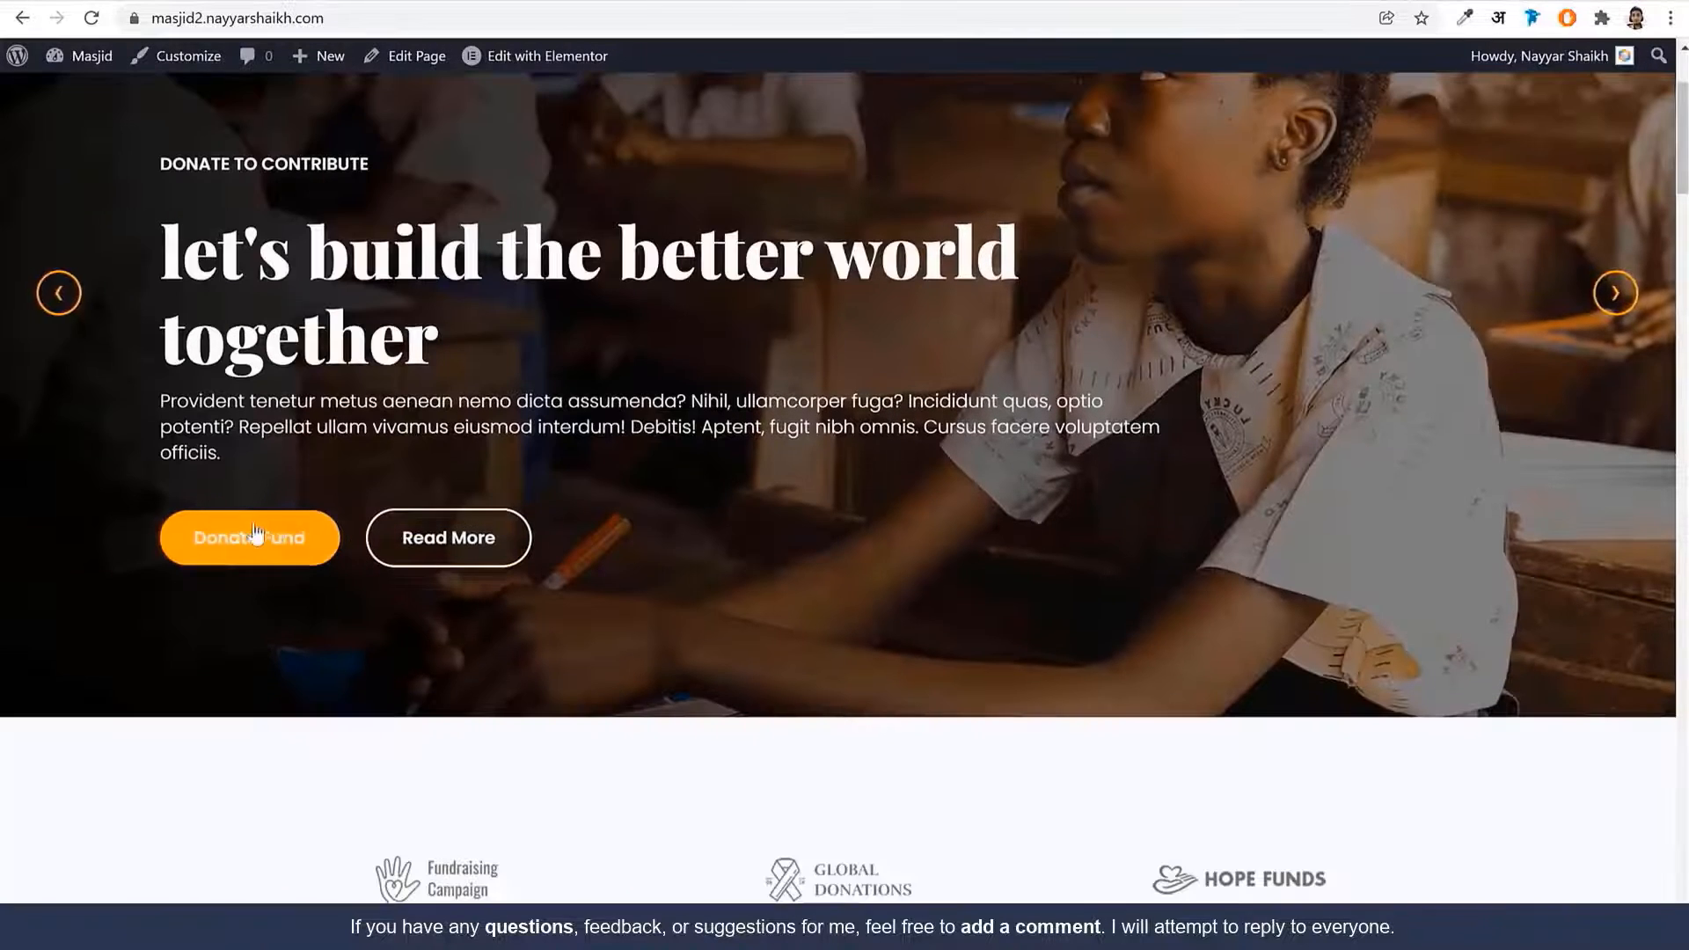
{"action": "left_click", "coordinate": [252, 545]}
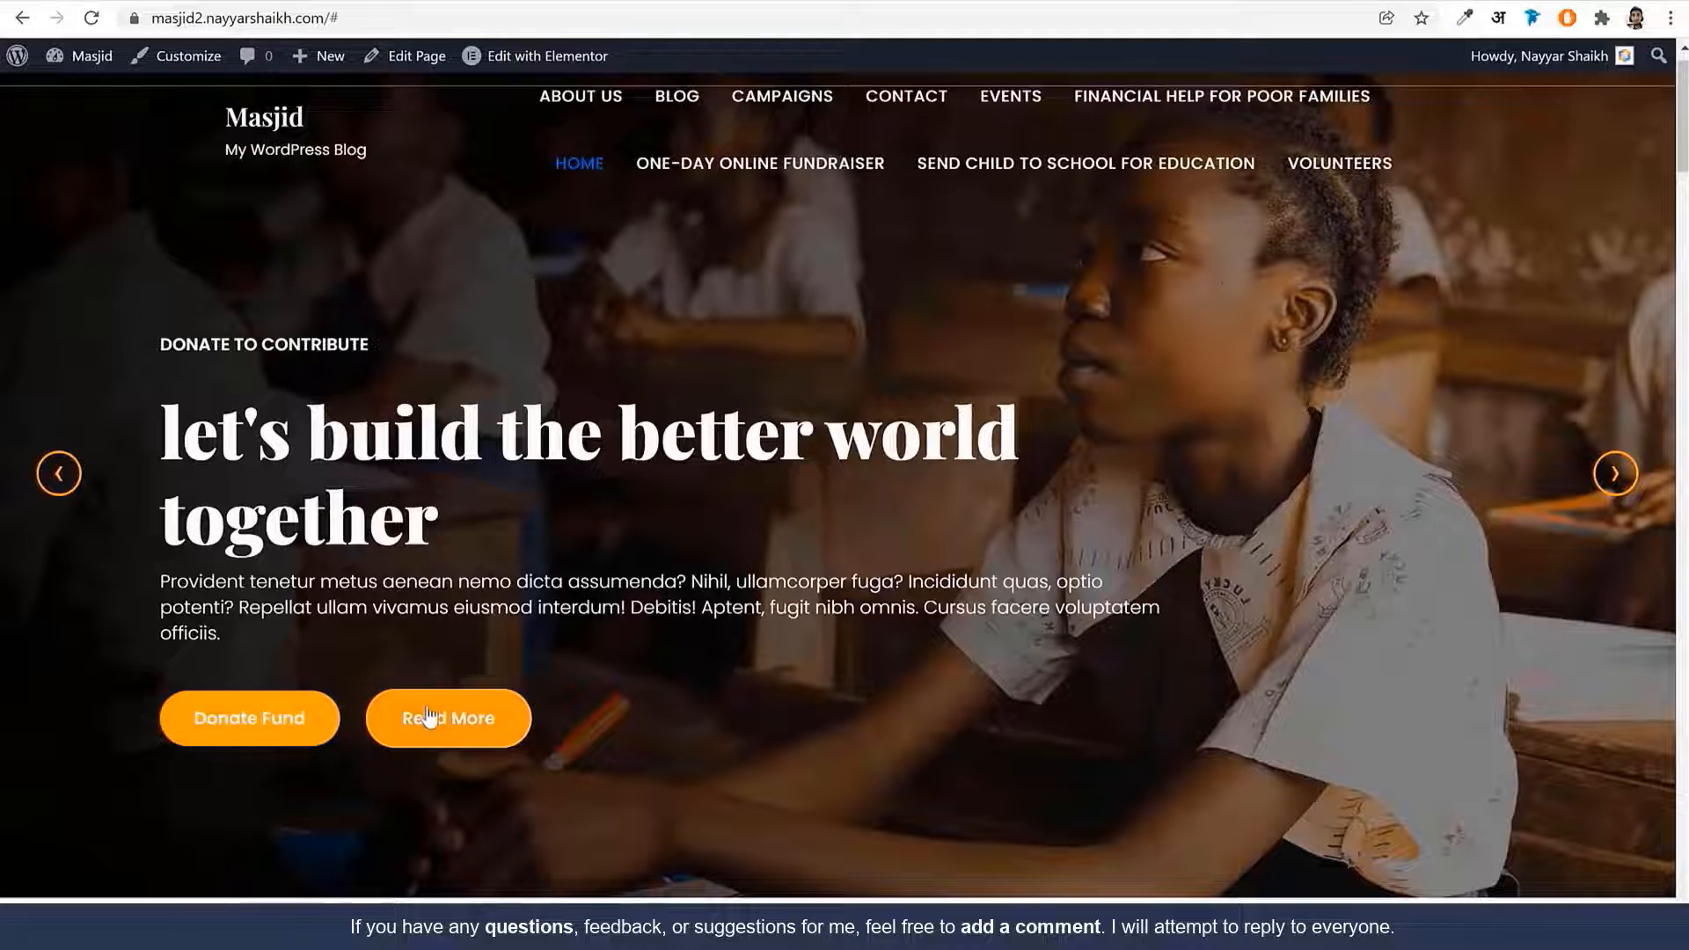
{"action": "scroll", "coordinate": [682, 689], "scroll_direction": "down", "scroll_amount": 10}
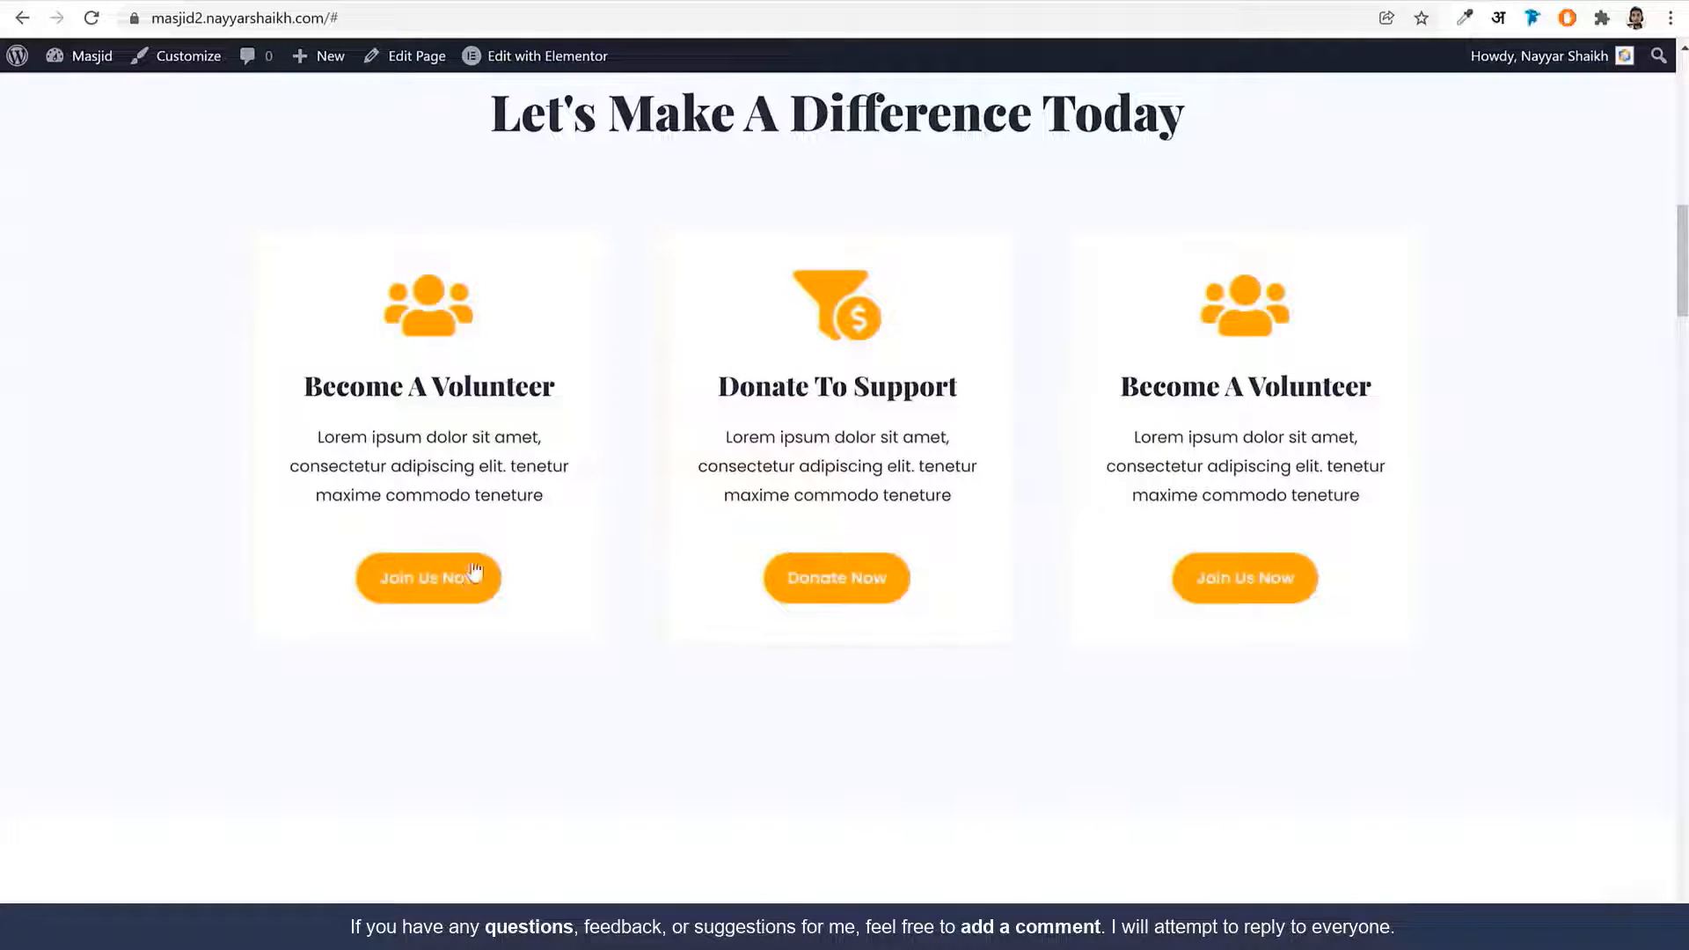
{"action": "scroll", "coordinate": [778, 705], "scroll_direction": "down", "scroll_amount": 1}
{"action": "scroll", "coordinate": [829, 690], "scroll_direction": "down", "scroll_amount": 13}
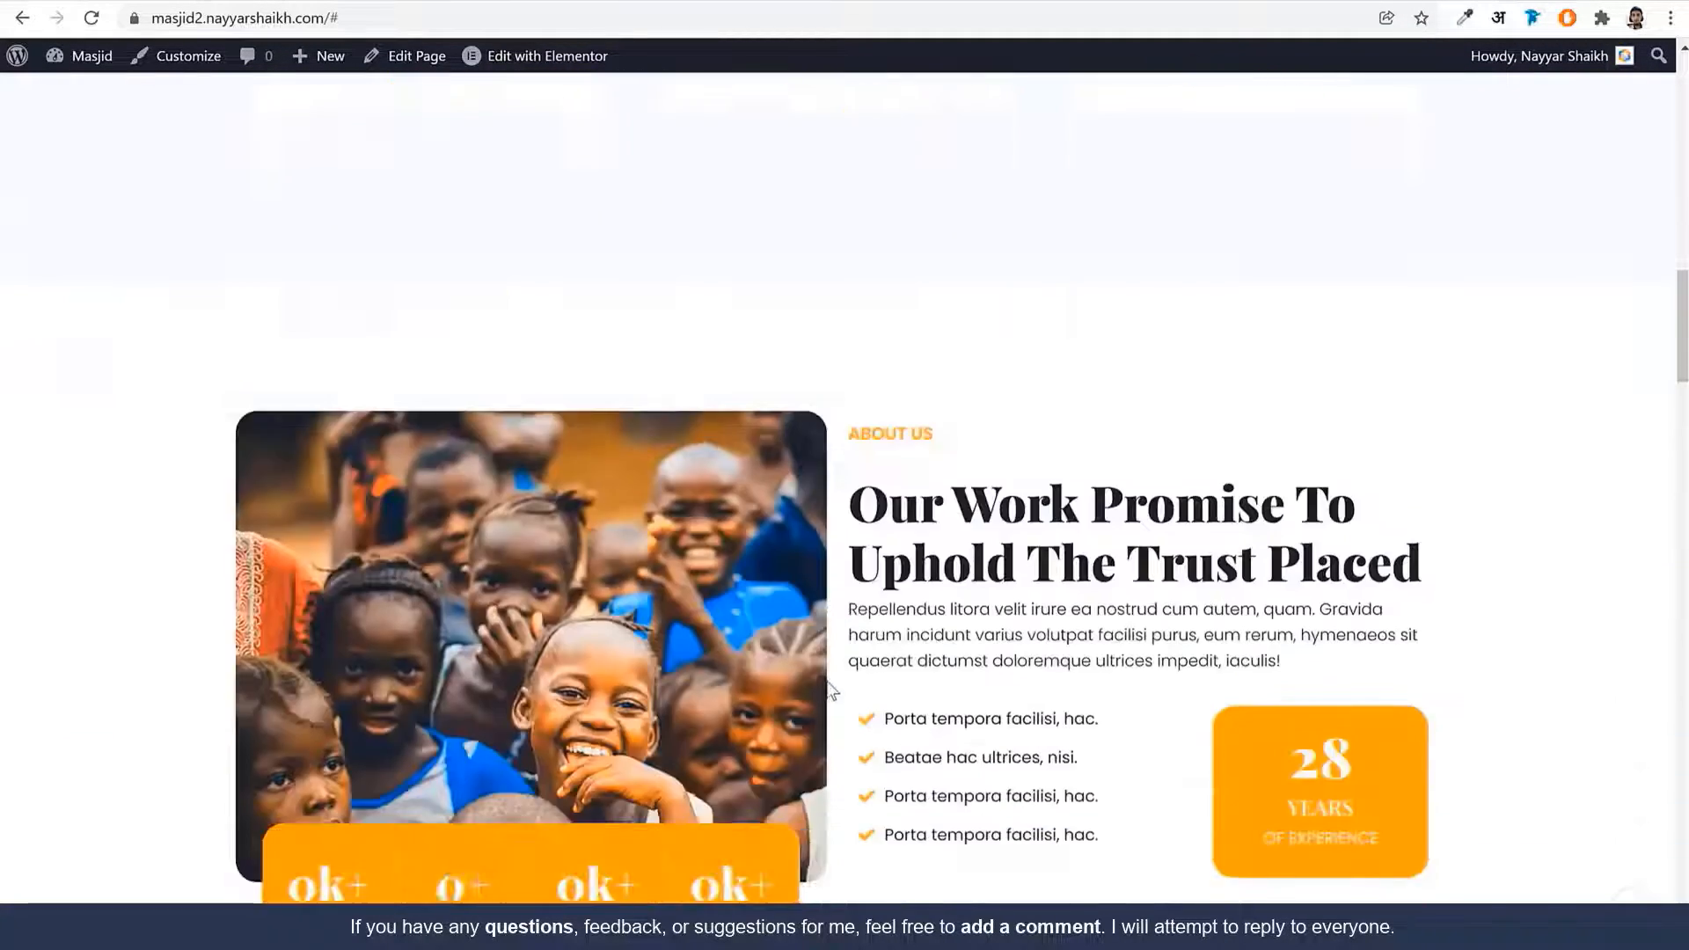
{"action": "scroll", "coordinate": [842, 740], "scroll_direction": "up", "scroll_amount": 6}
{"action": "scroll", "coordinate": [841, 744], "scroll_direction": "up", "scroll_amount": 18}
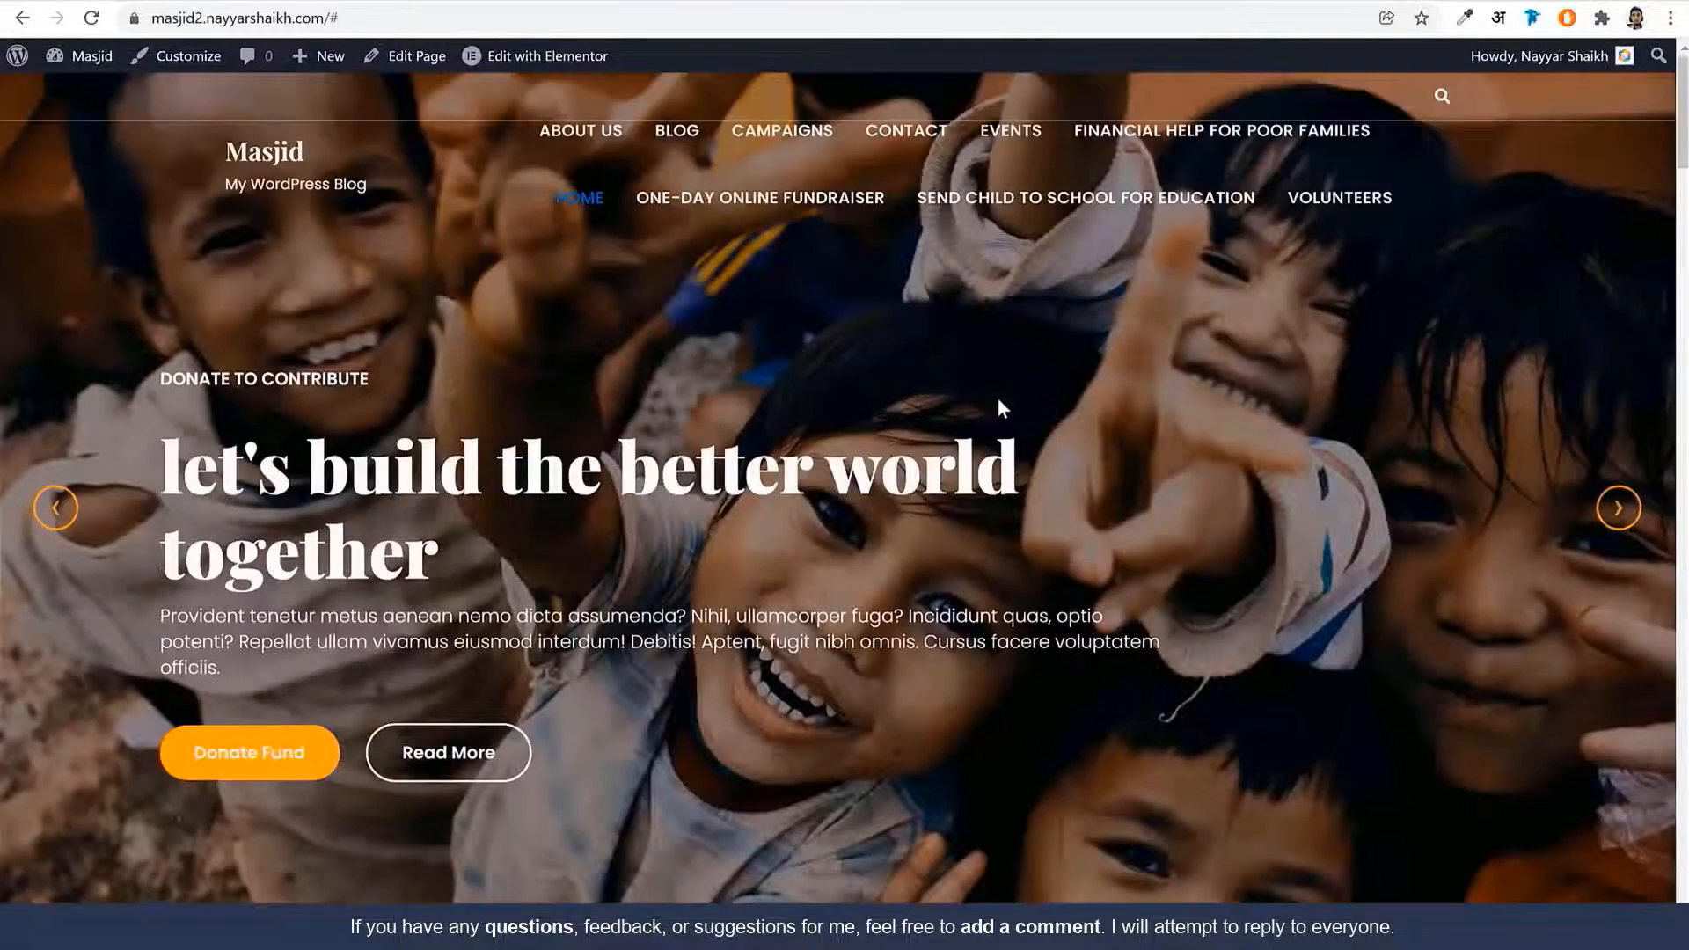
{"action": "left_click", "coordinate": [578, 64]}
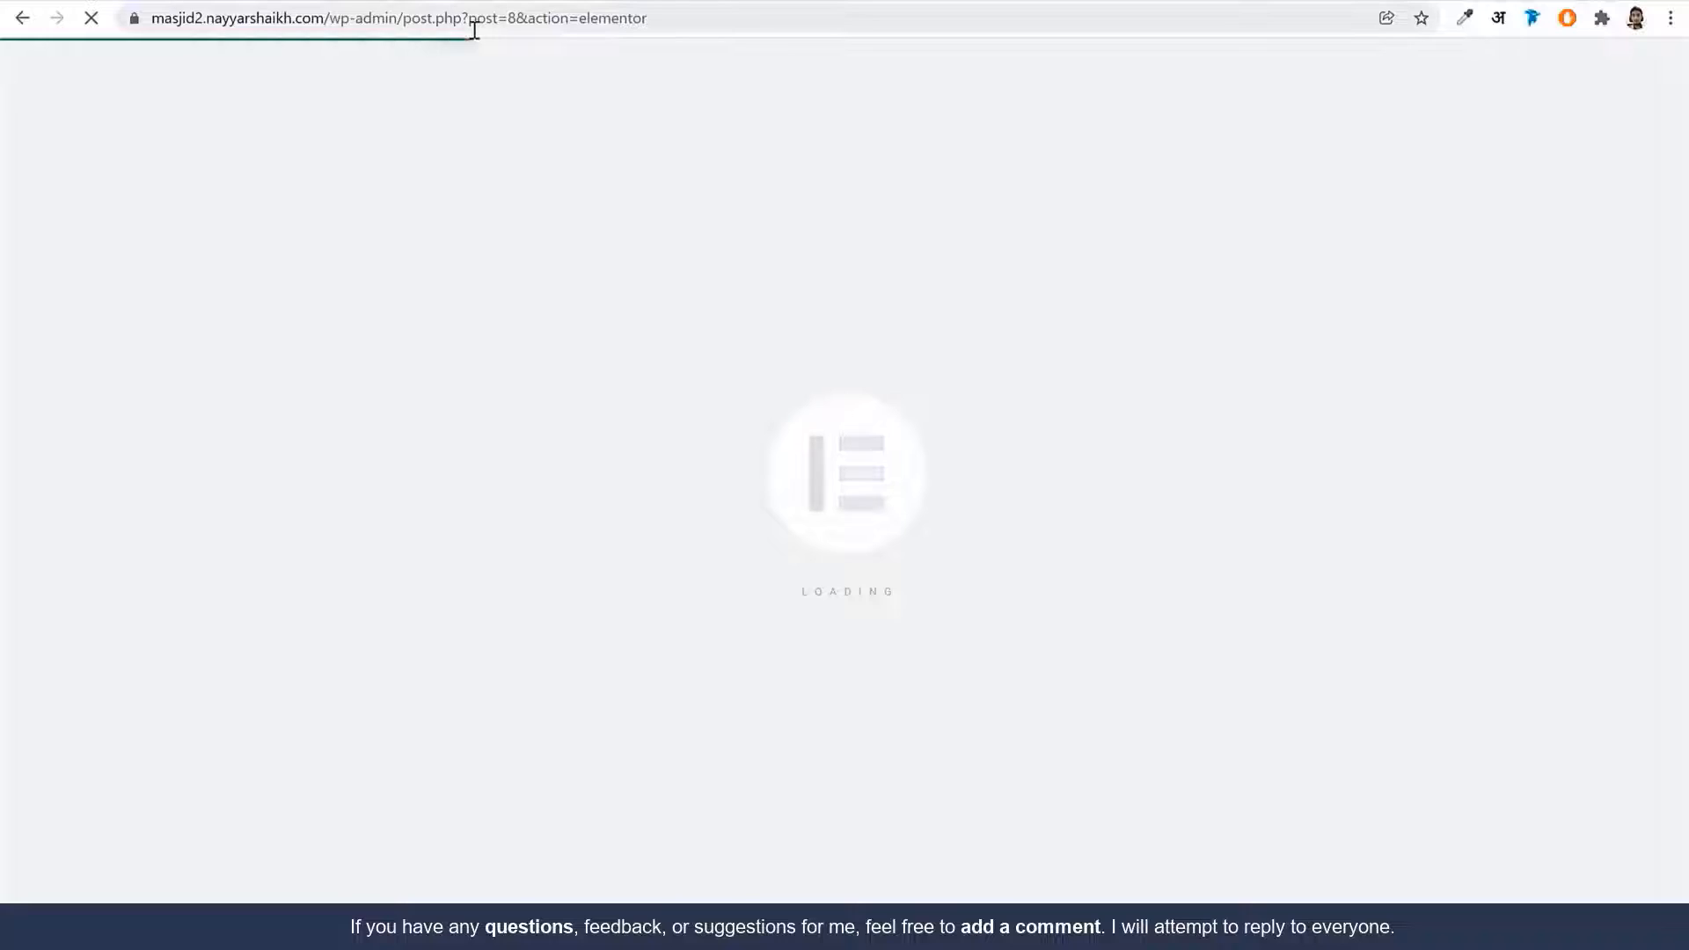
Link the banner slider's primary Learn More button to the Campaigns page
{"action": "scroll", "coordinate": [566, 686], "scroll_direction": "down", "scroll_amount": 1}
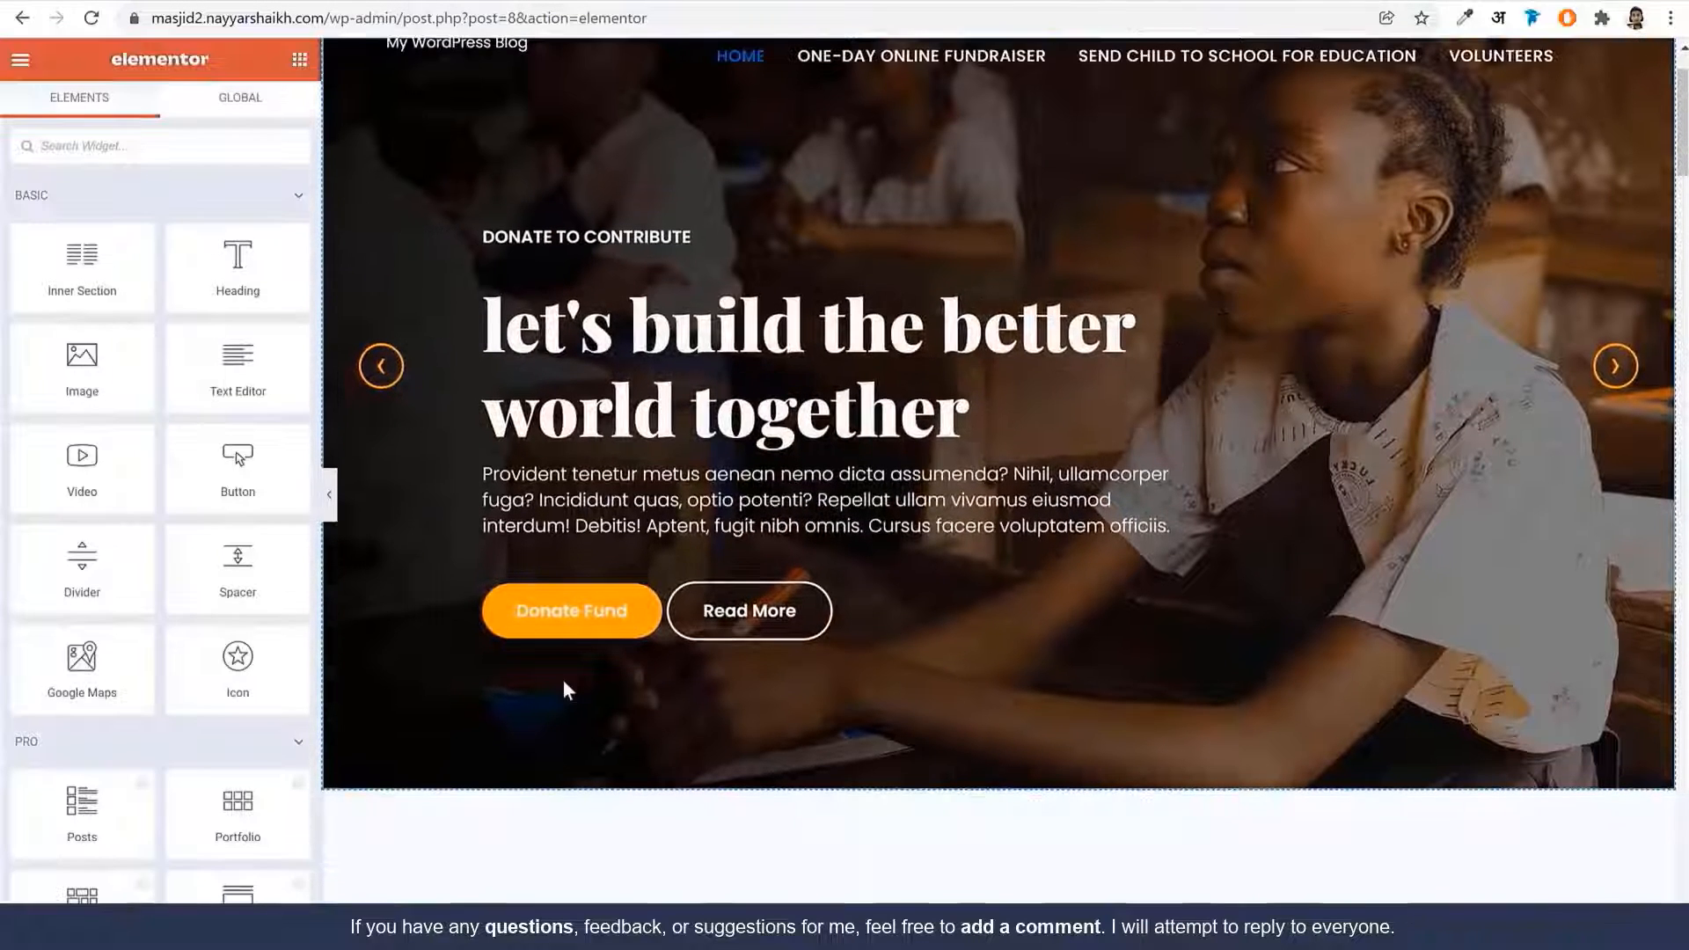
{"action": "left_click", "coordinate": [589, 613]}
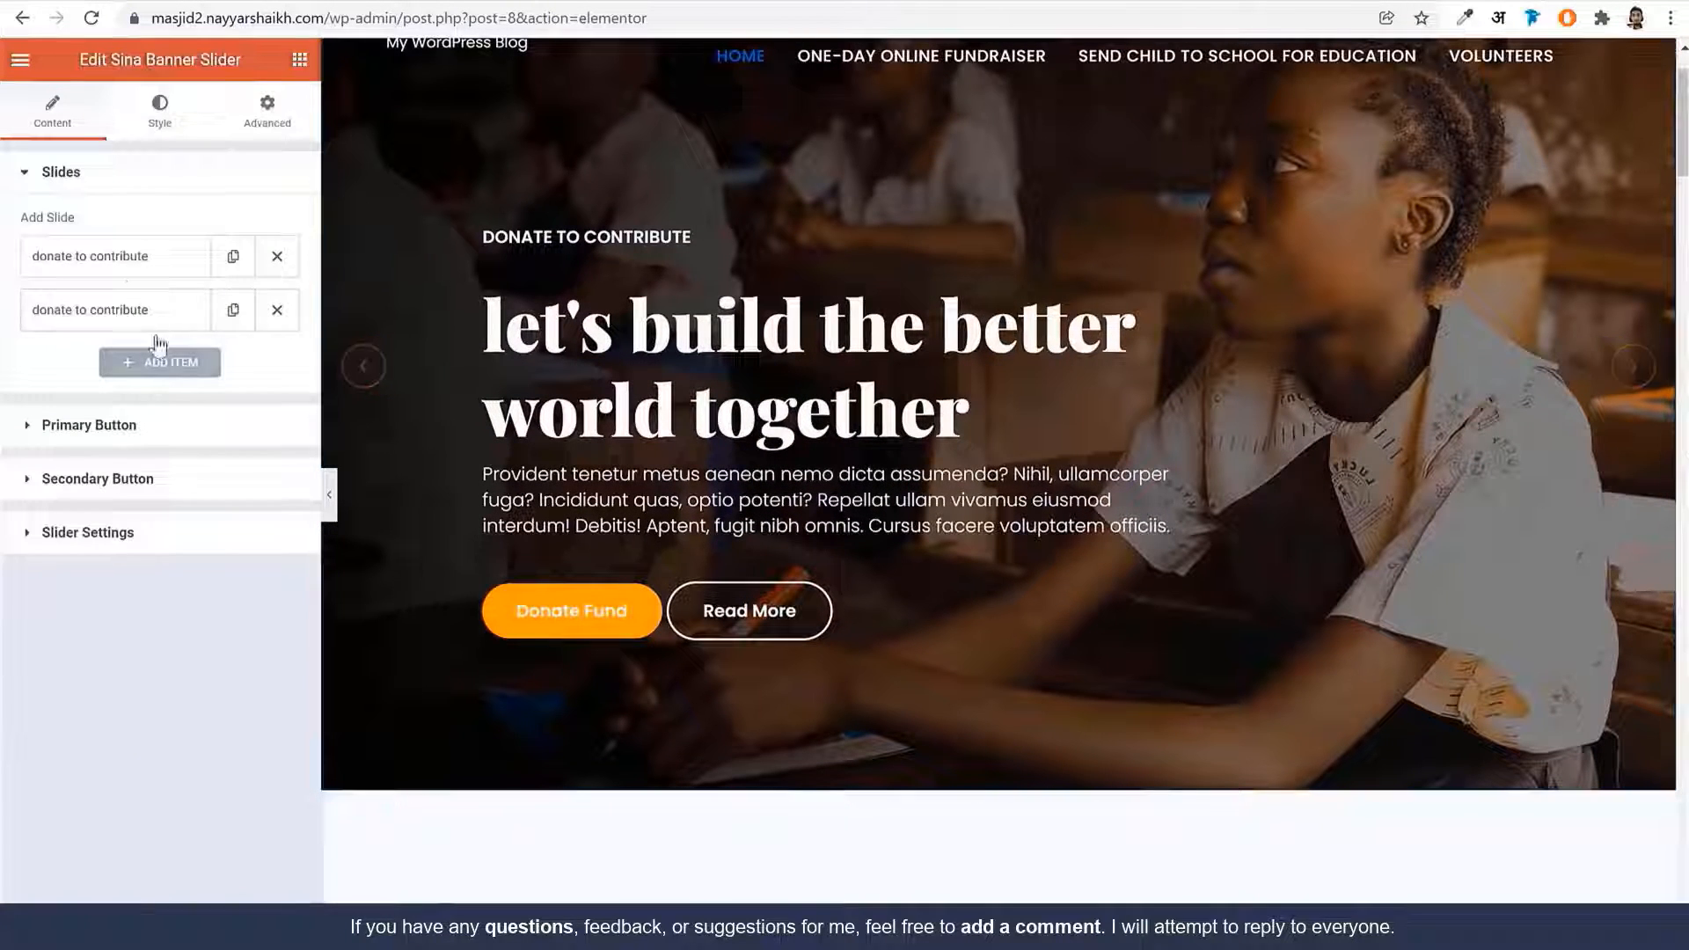
{"action": "left_click", "coordinate": [127, 269]}
{"action": "left_click", "coordinate": [128, 268]}
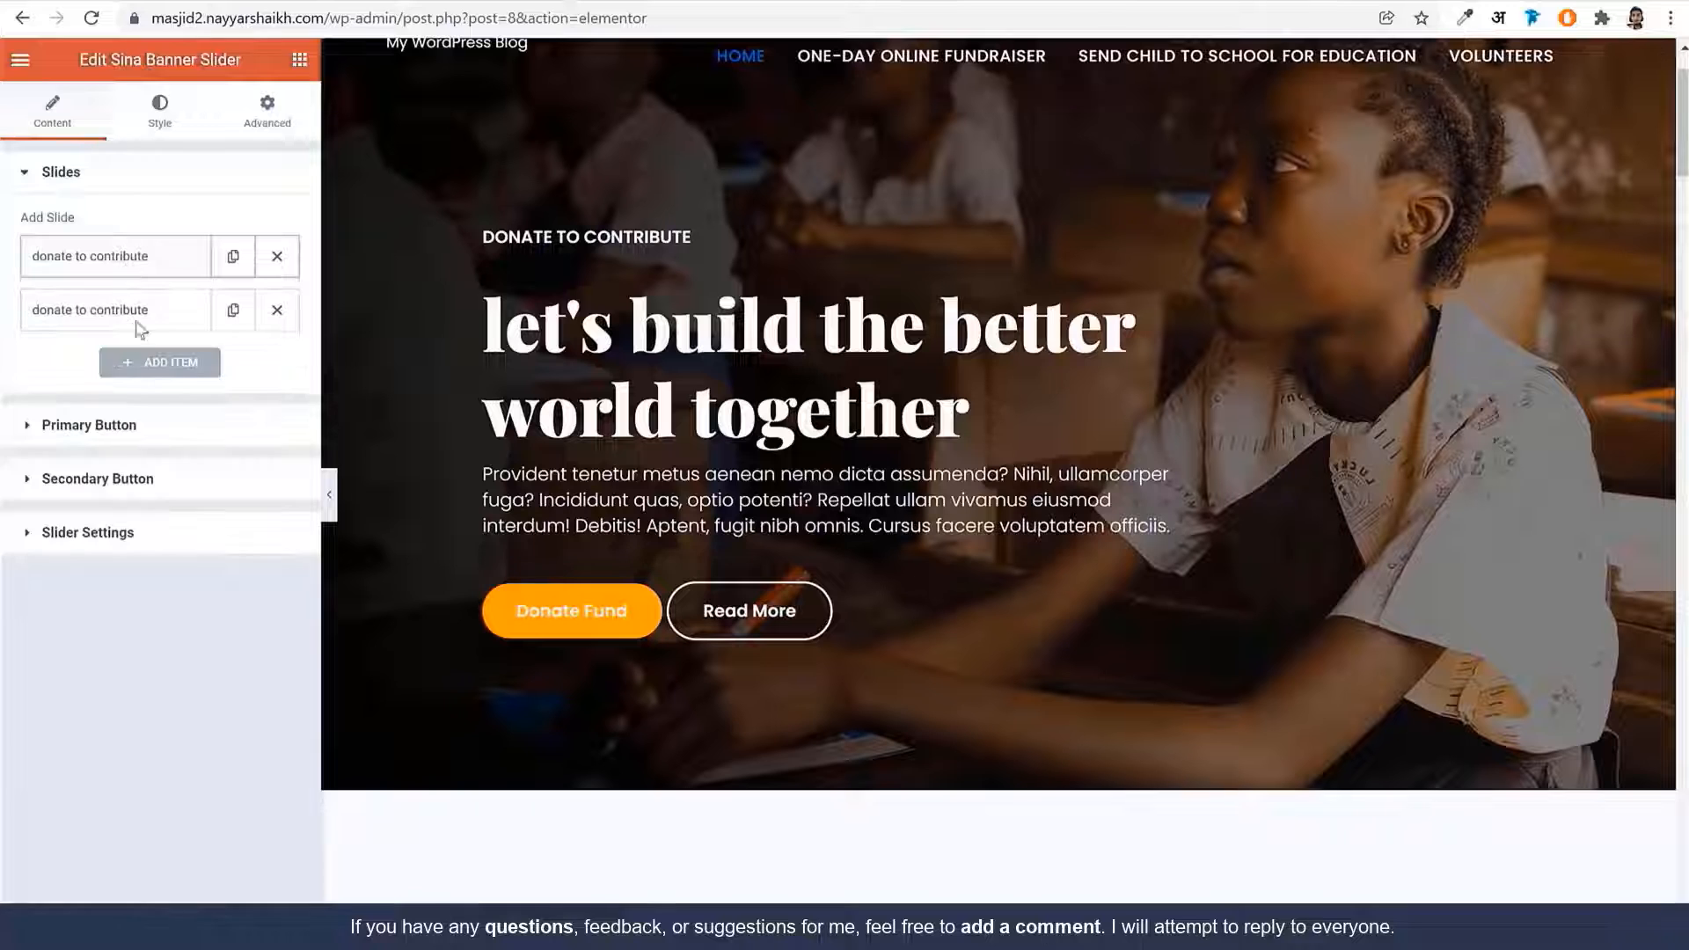
{"action": "left_click", "coordinate": [123, 427]}
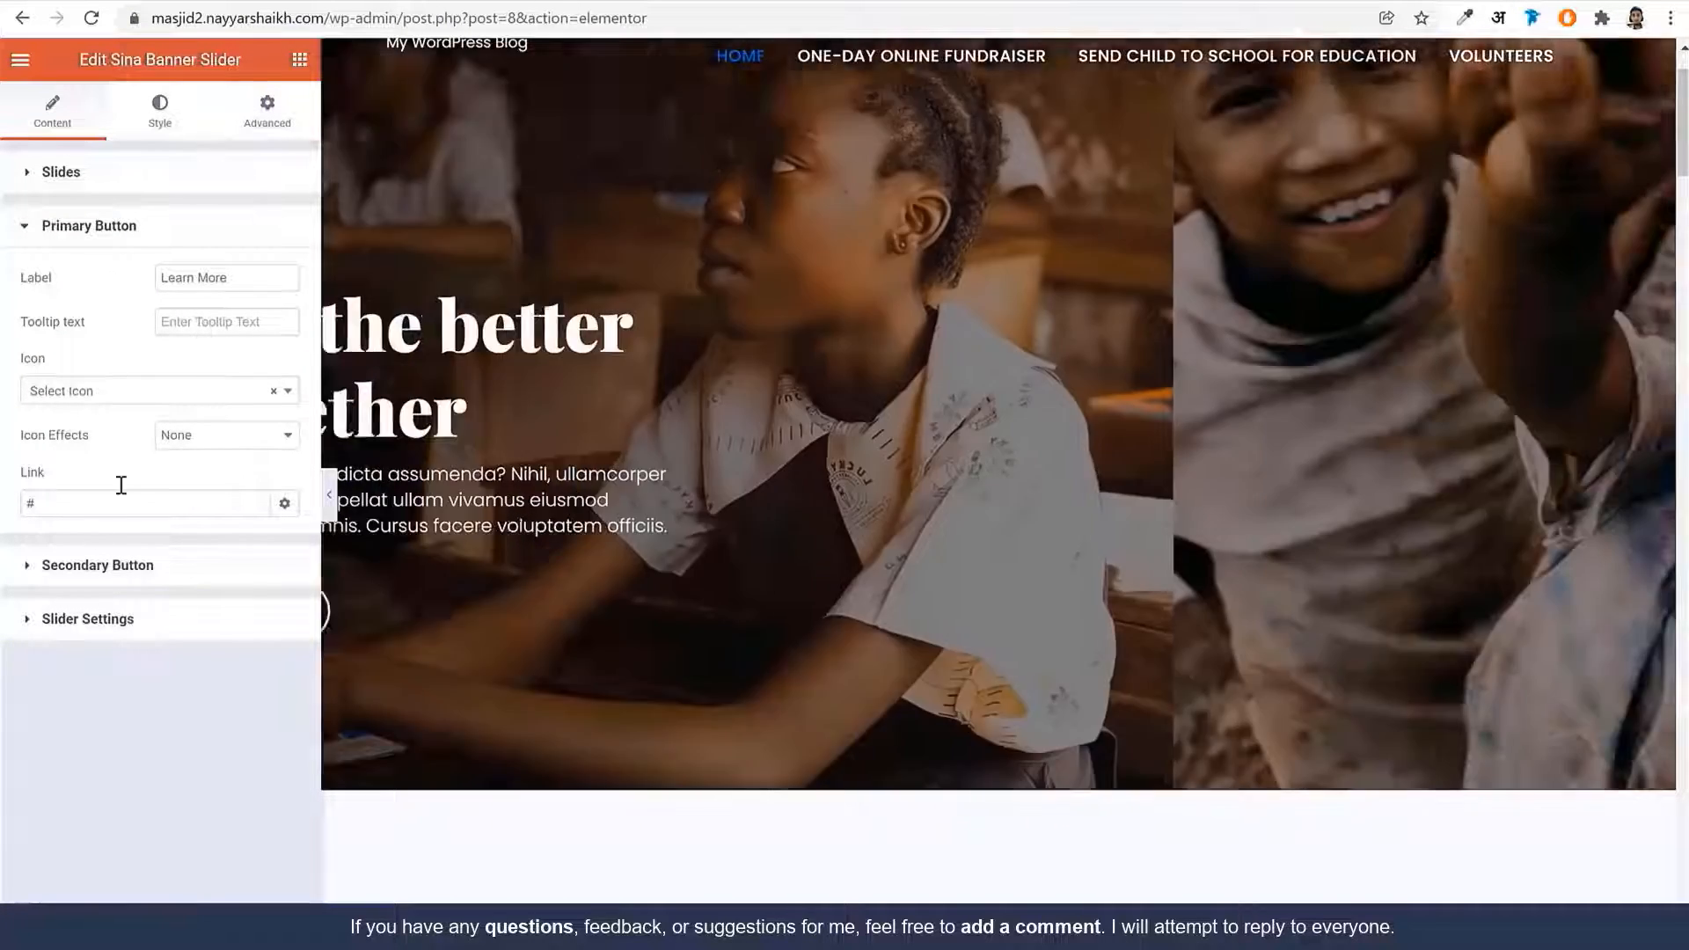
{"action": "double_click", "coordinate": [122, 503]}
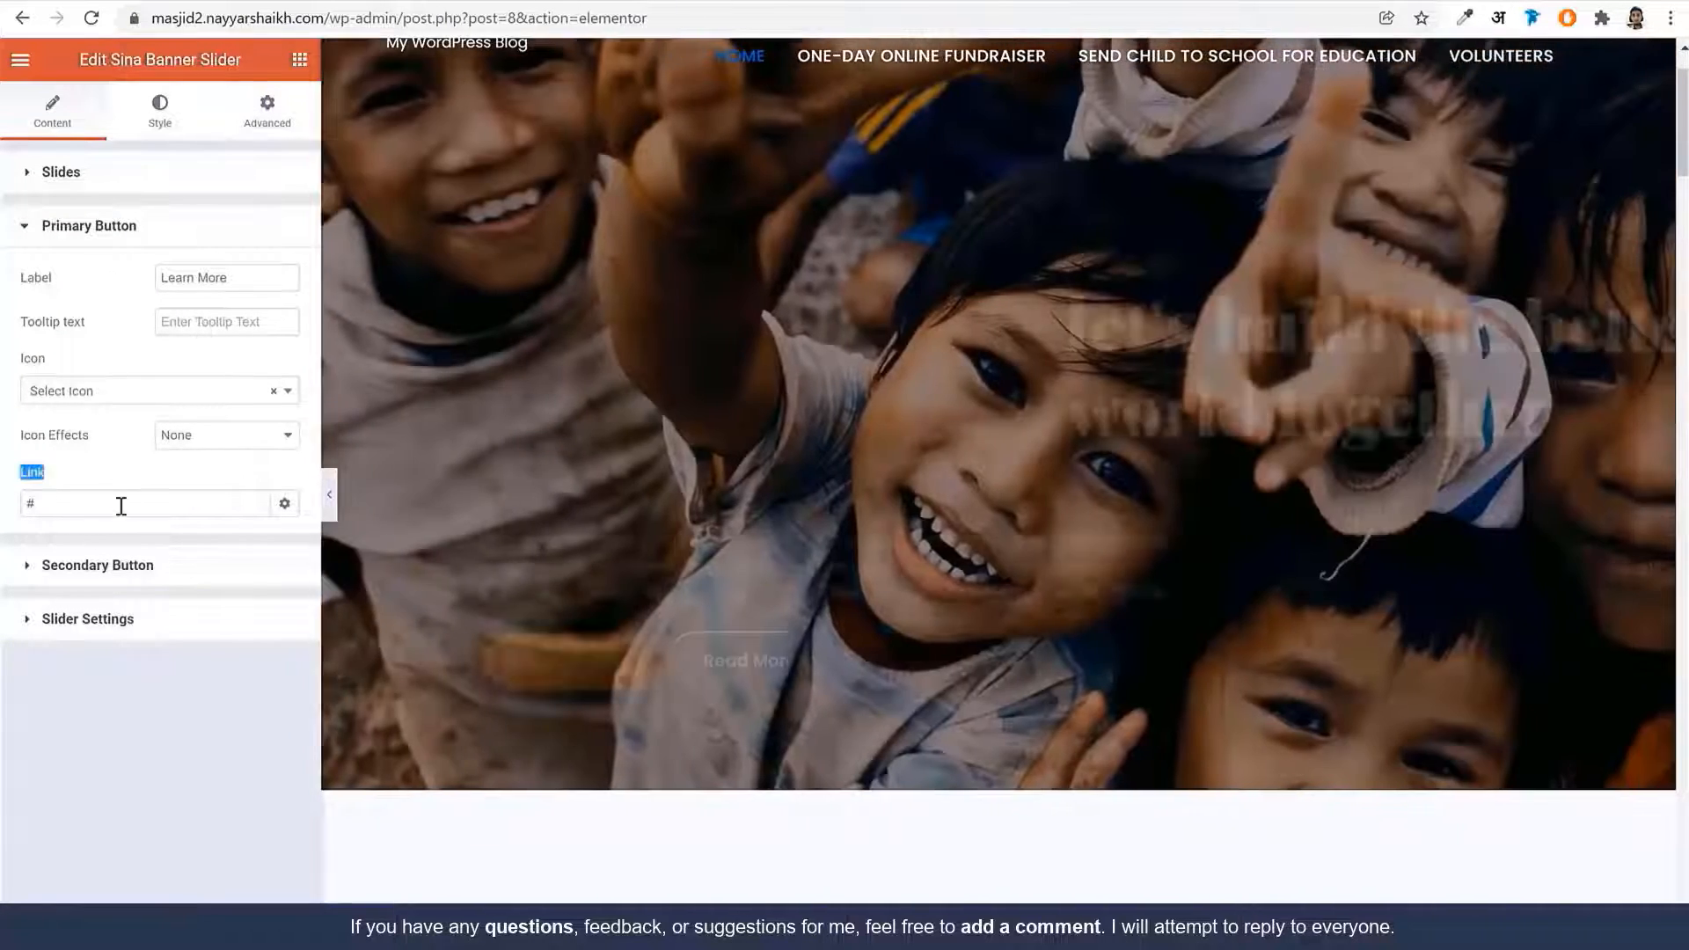
{"action": "type", "text": "cam"}
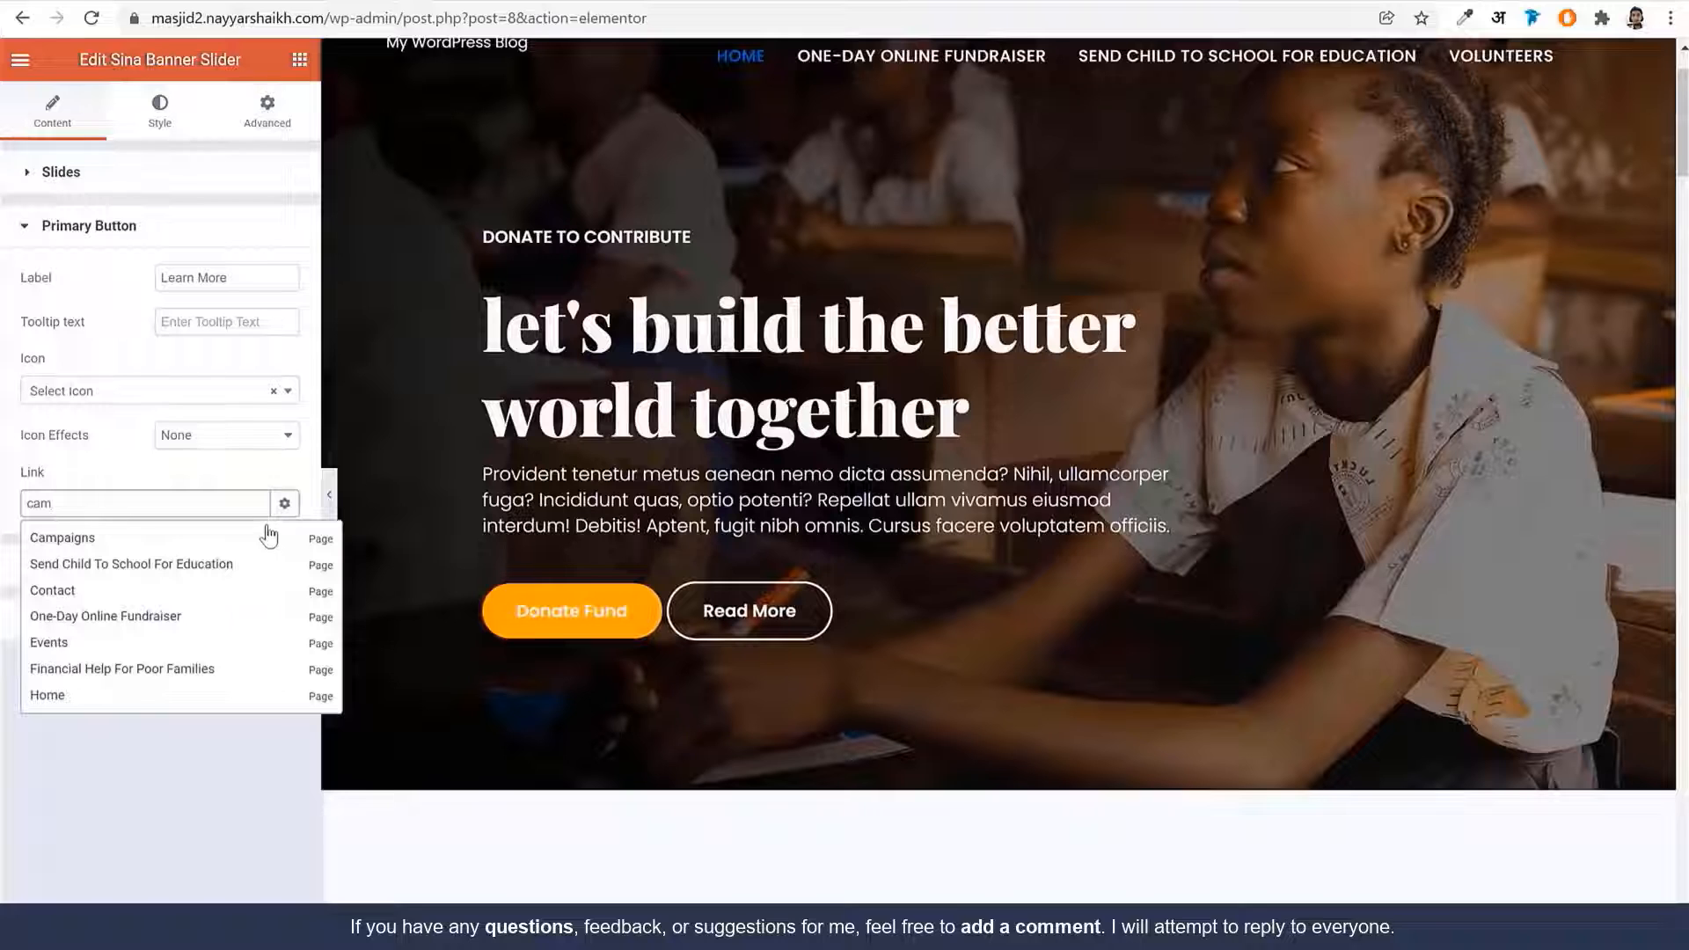
{"action": "left_click", "coordinate": [50, 545]}
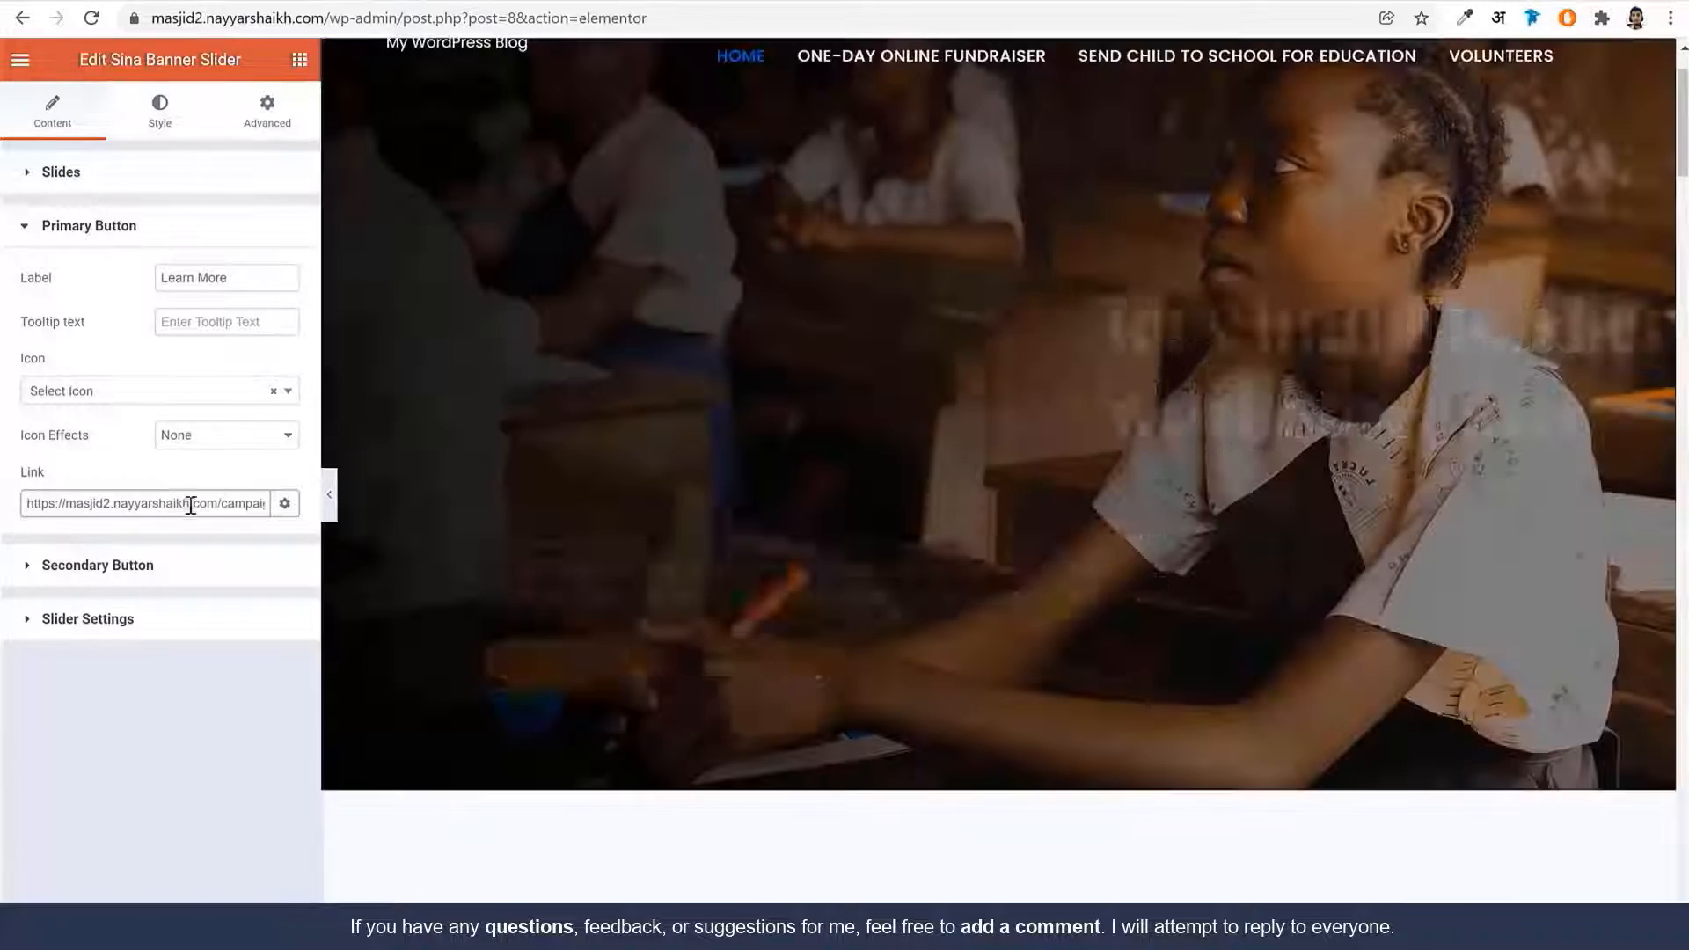
Copy the Campaigns URL into the slider's secondary Read More button link
{"action": "left_click_drag", "start_coordinate": [188, 503], "coordinate": [311, 512]}
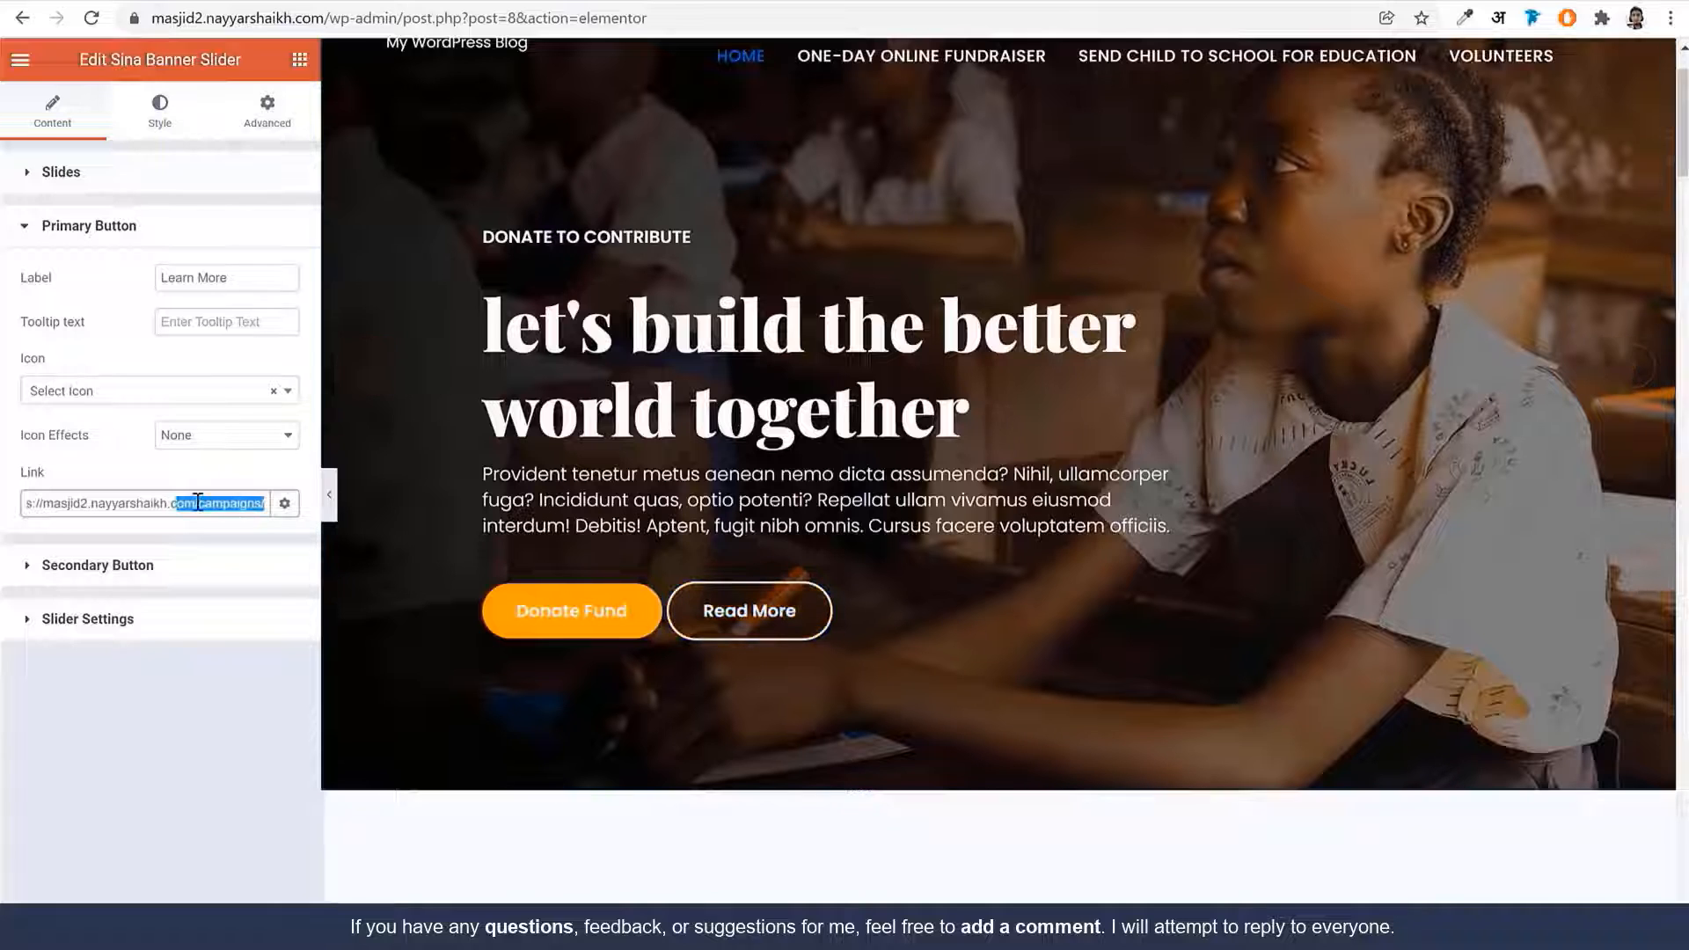
{"action": "key", "text": "ctrl+a"}
{"action": "key", "text": "ctrl+c"}
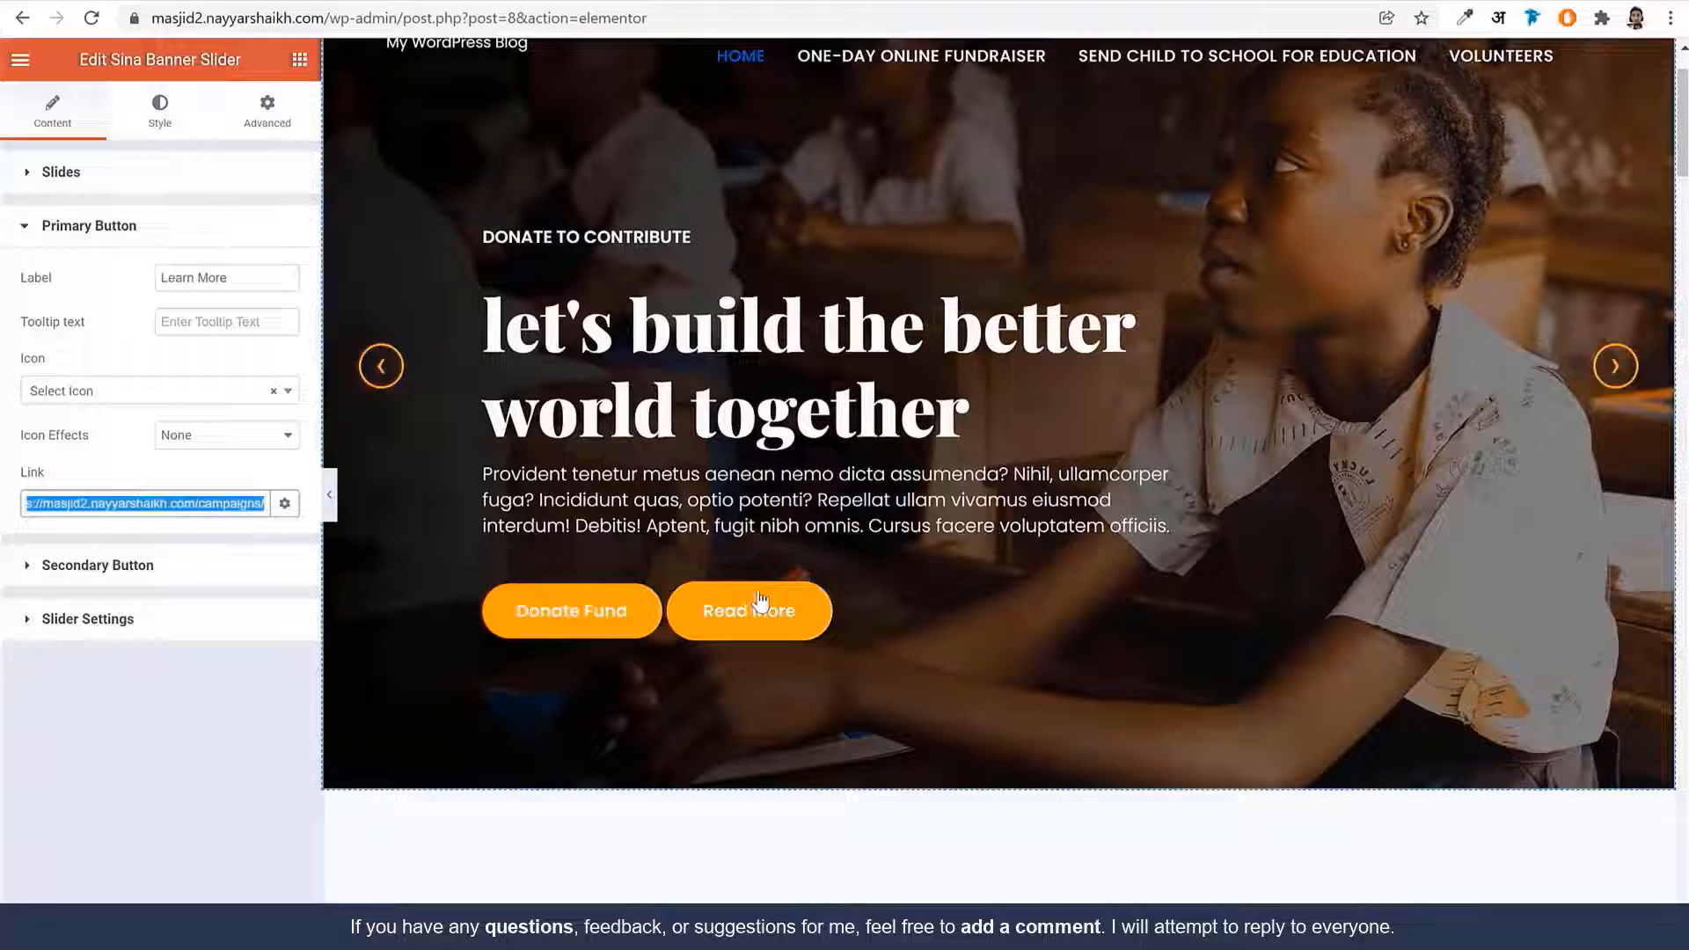
{"action": "left_click", "coordinate": [110, 565]}
{"action": "double_click", "coordinate": [110, 548]}
{"action": "key", "text": "ctrl+v"}
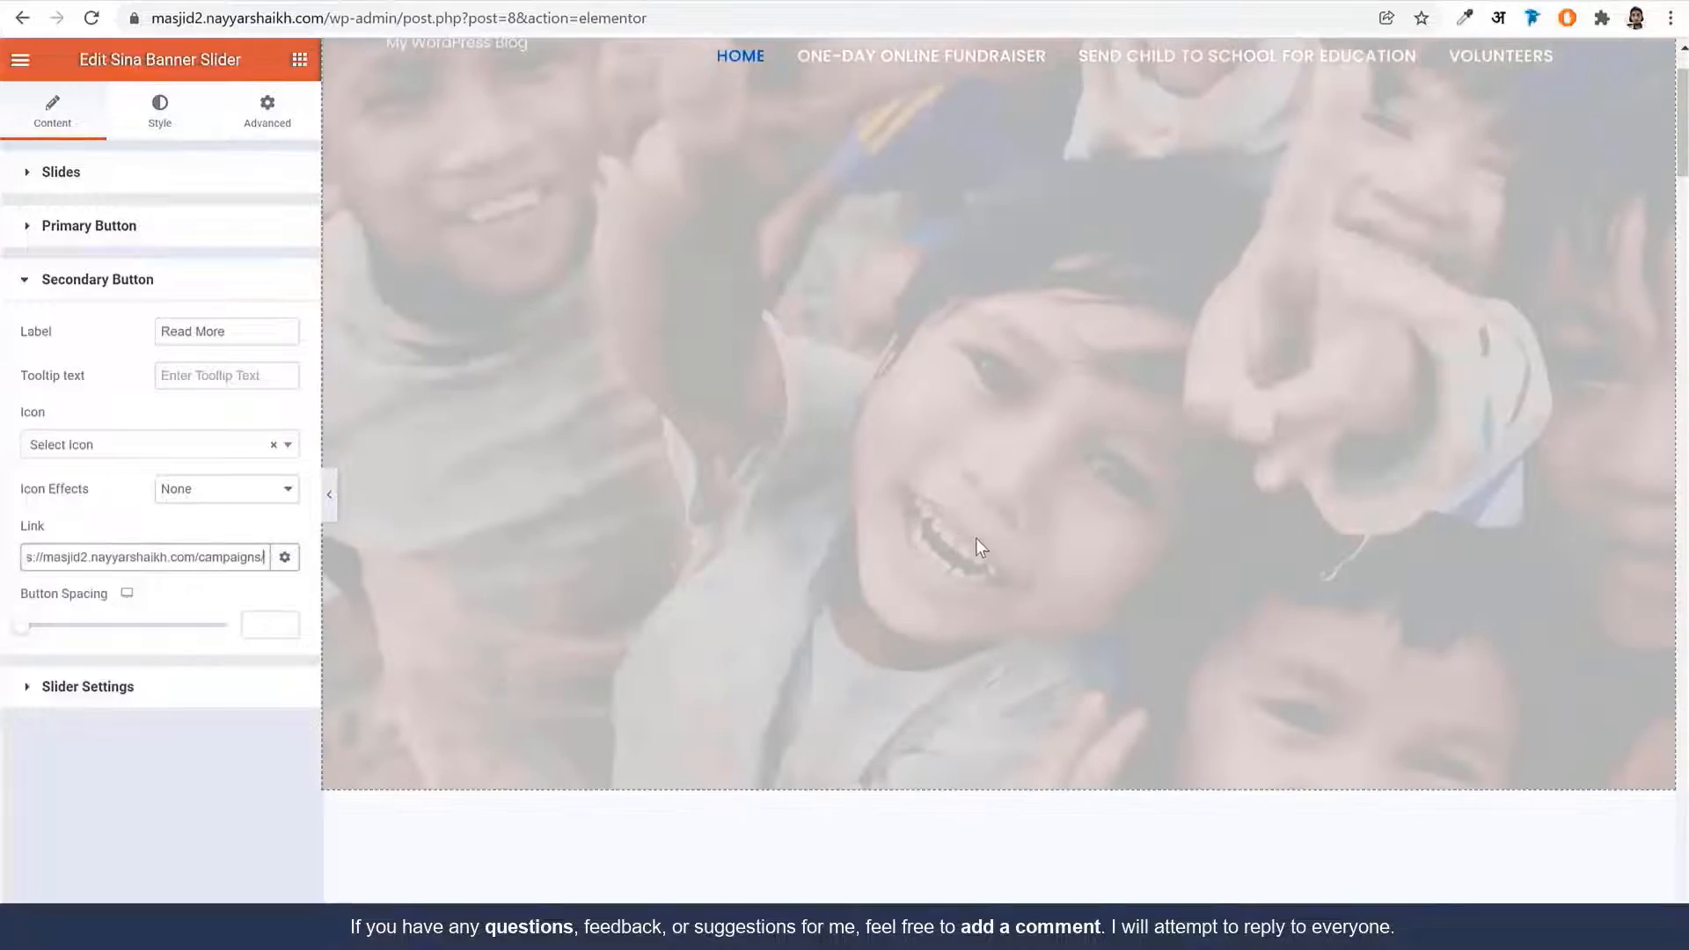
{"action": "scroll", "coordinate": [974, 536], "scroll_direction": "down", "scroll_amount": 5}
{"action": "scroll", "coordinate": [689, 460], "scroll_direction": "up", "scroll_amount": 4}
{"action": "scroll", "coordinate": [634, 334], "scroll_direction": "down", "scroll_amount": 3}
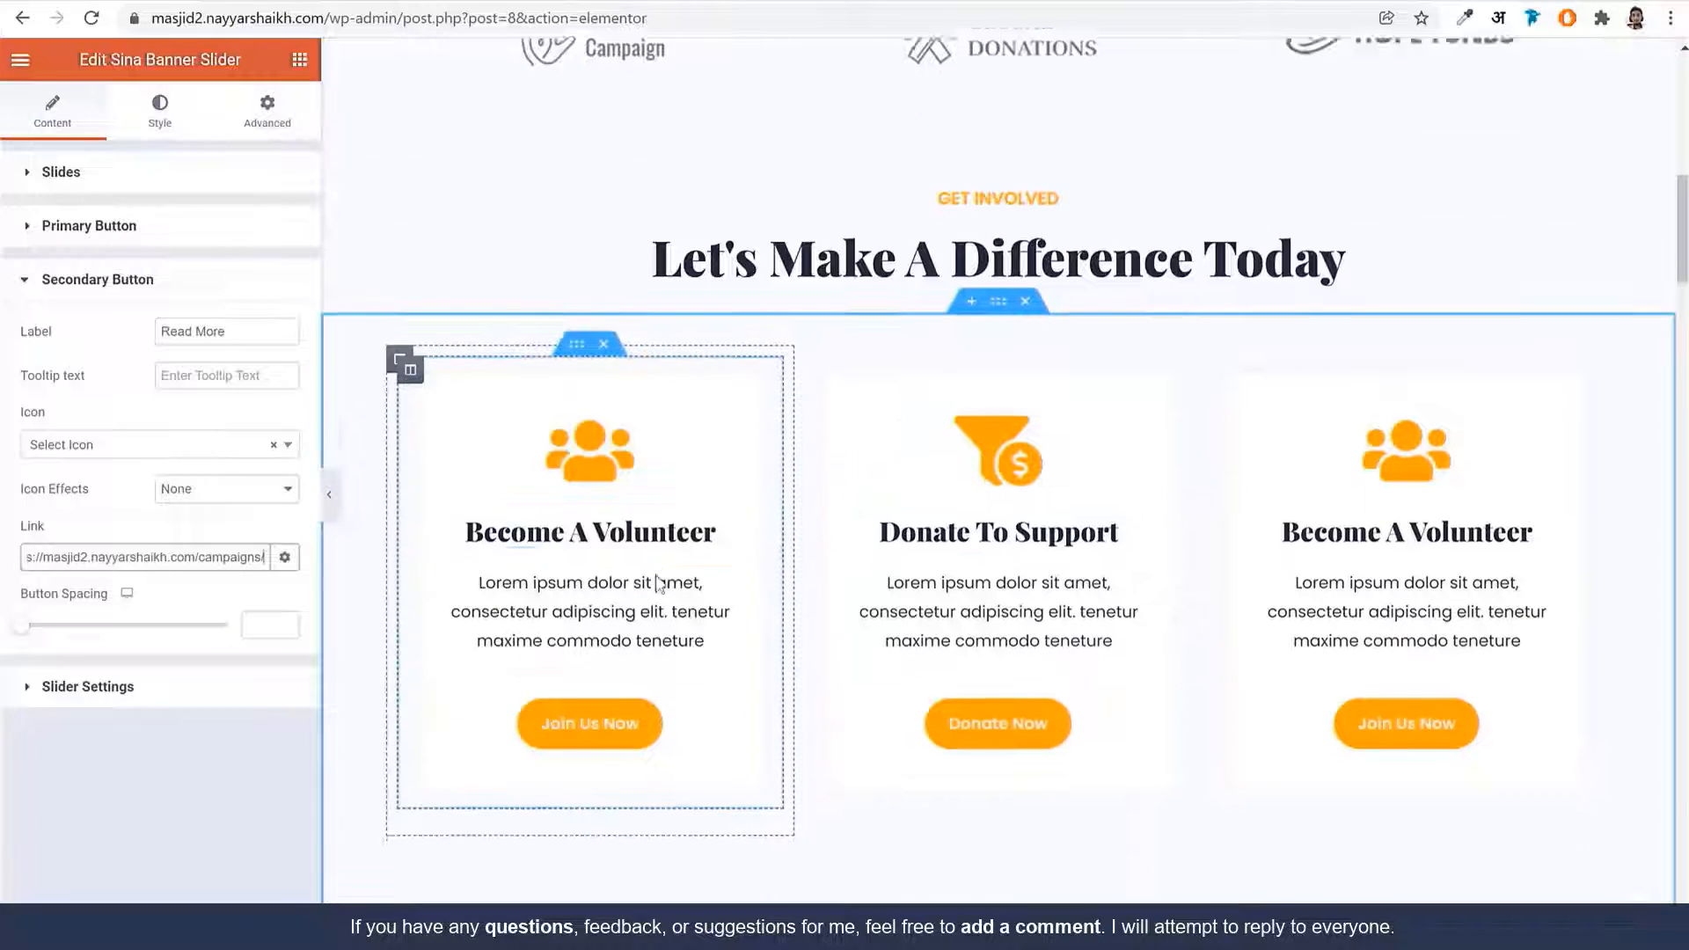
Link the first Join Us Now button to the Contact page
{"action": "left_click", "coordinate": [631, 561]}
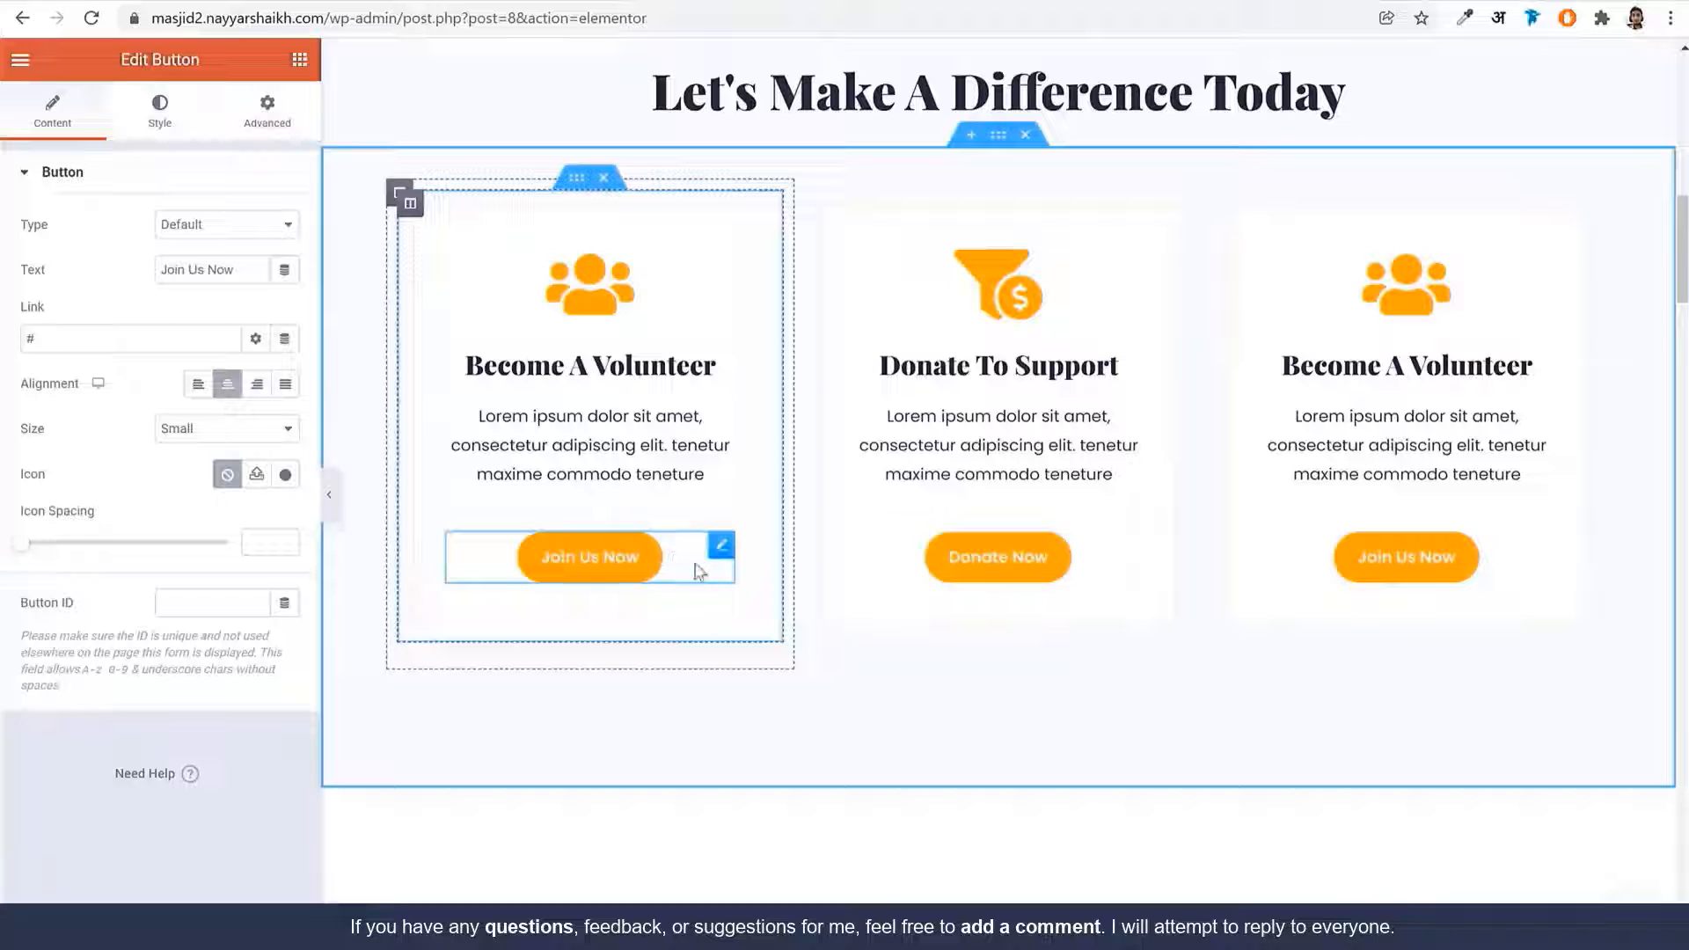
{"action": "left_click", "coordinate": [108, 338]}
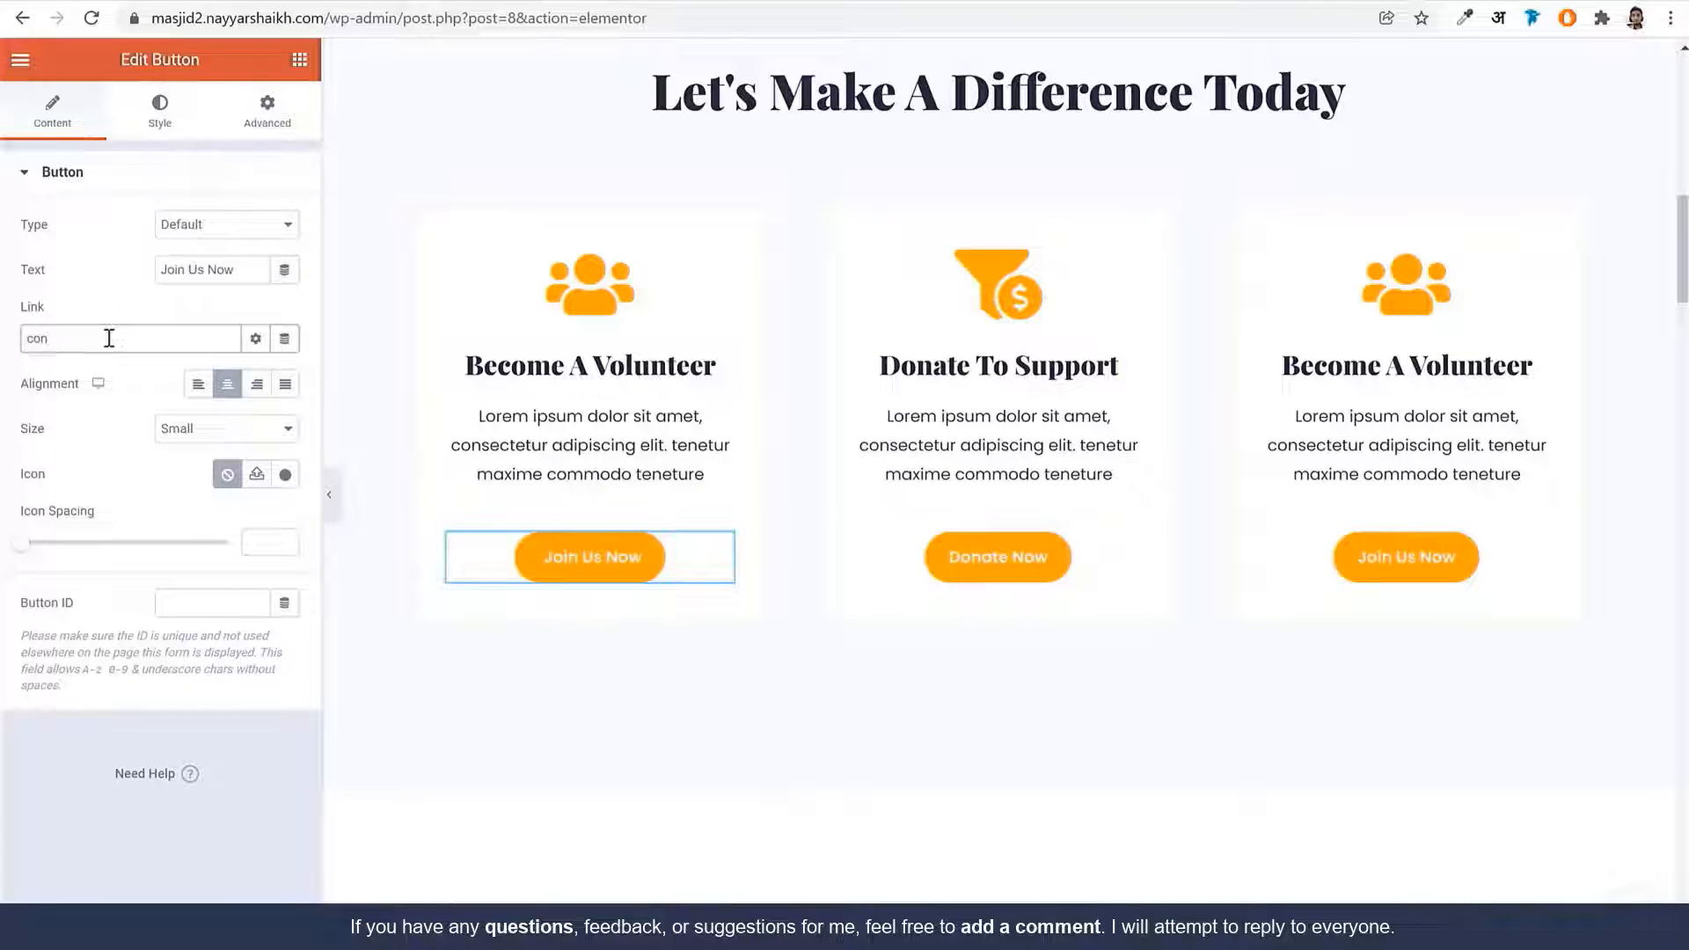
{"action": "left_click", "coordinate": [83, 376]}
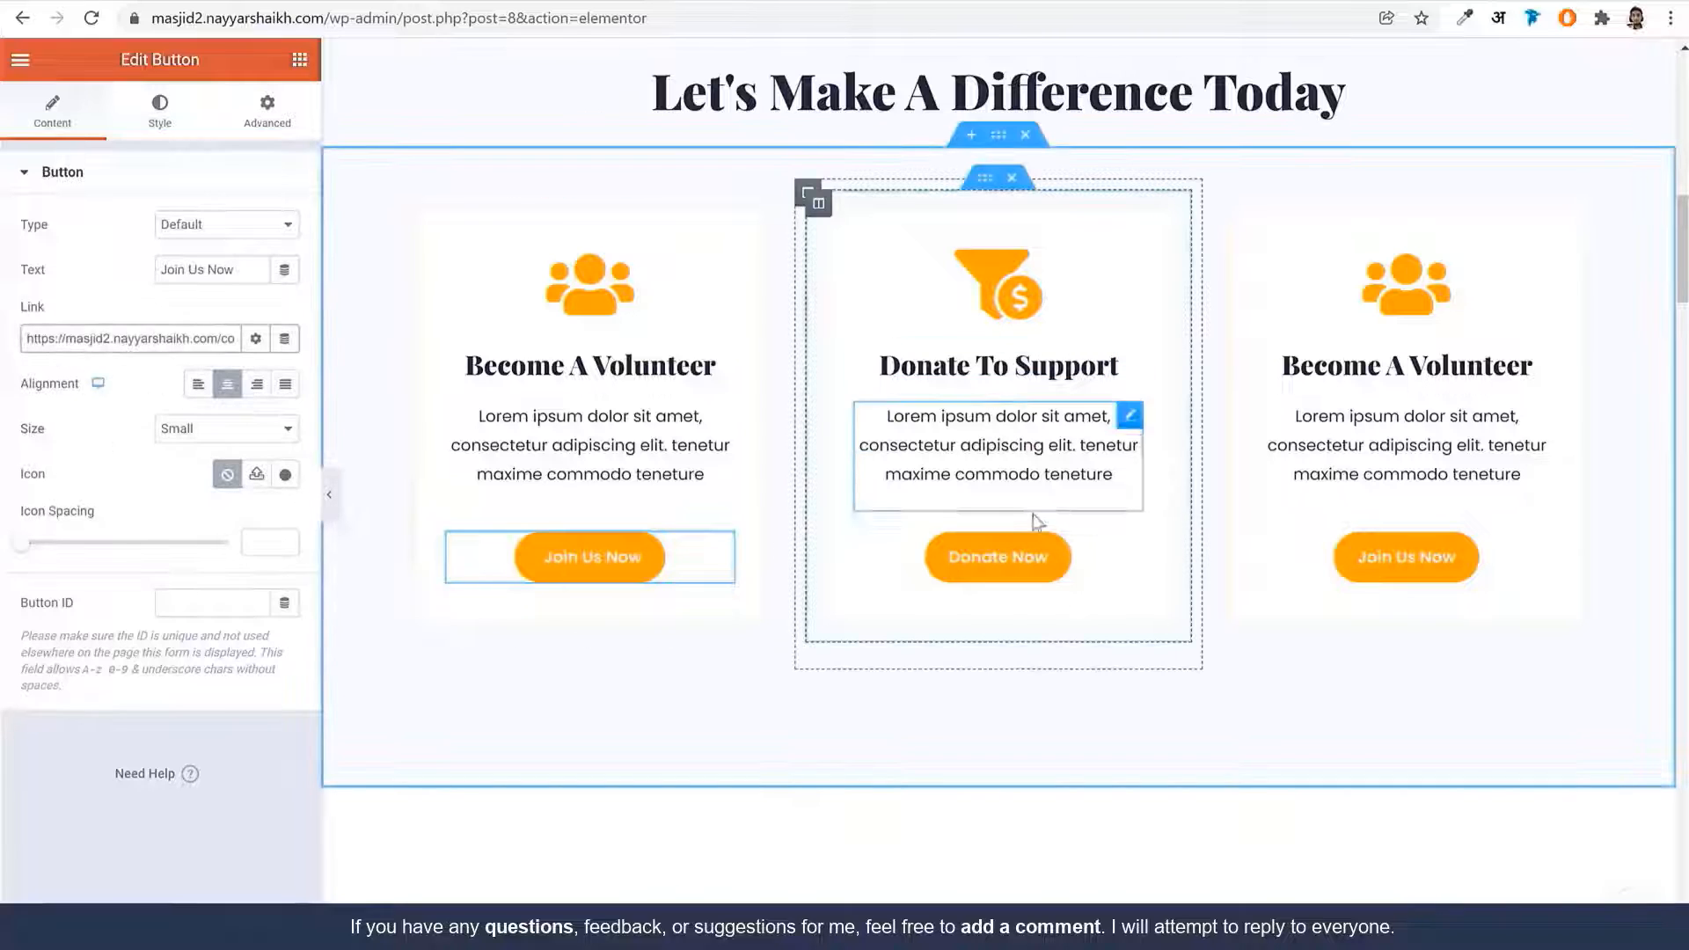
Paste the Razorpay rzp.io payment link as the Donate Now button's link
{"action": "left_click", "coordinate": [1002, 556]}
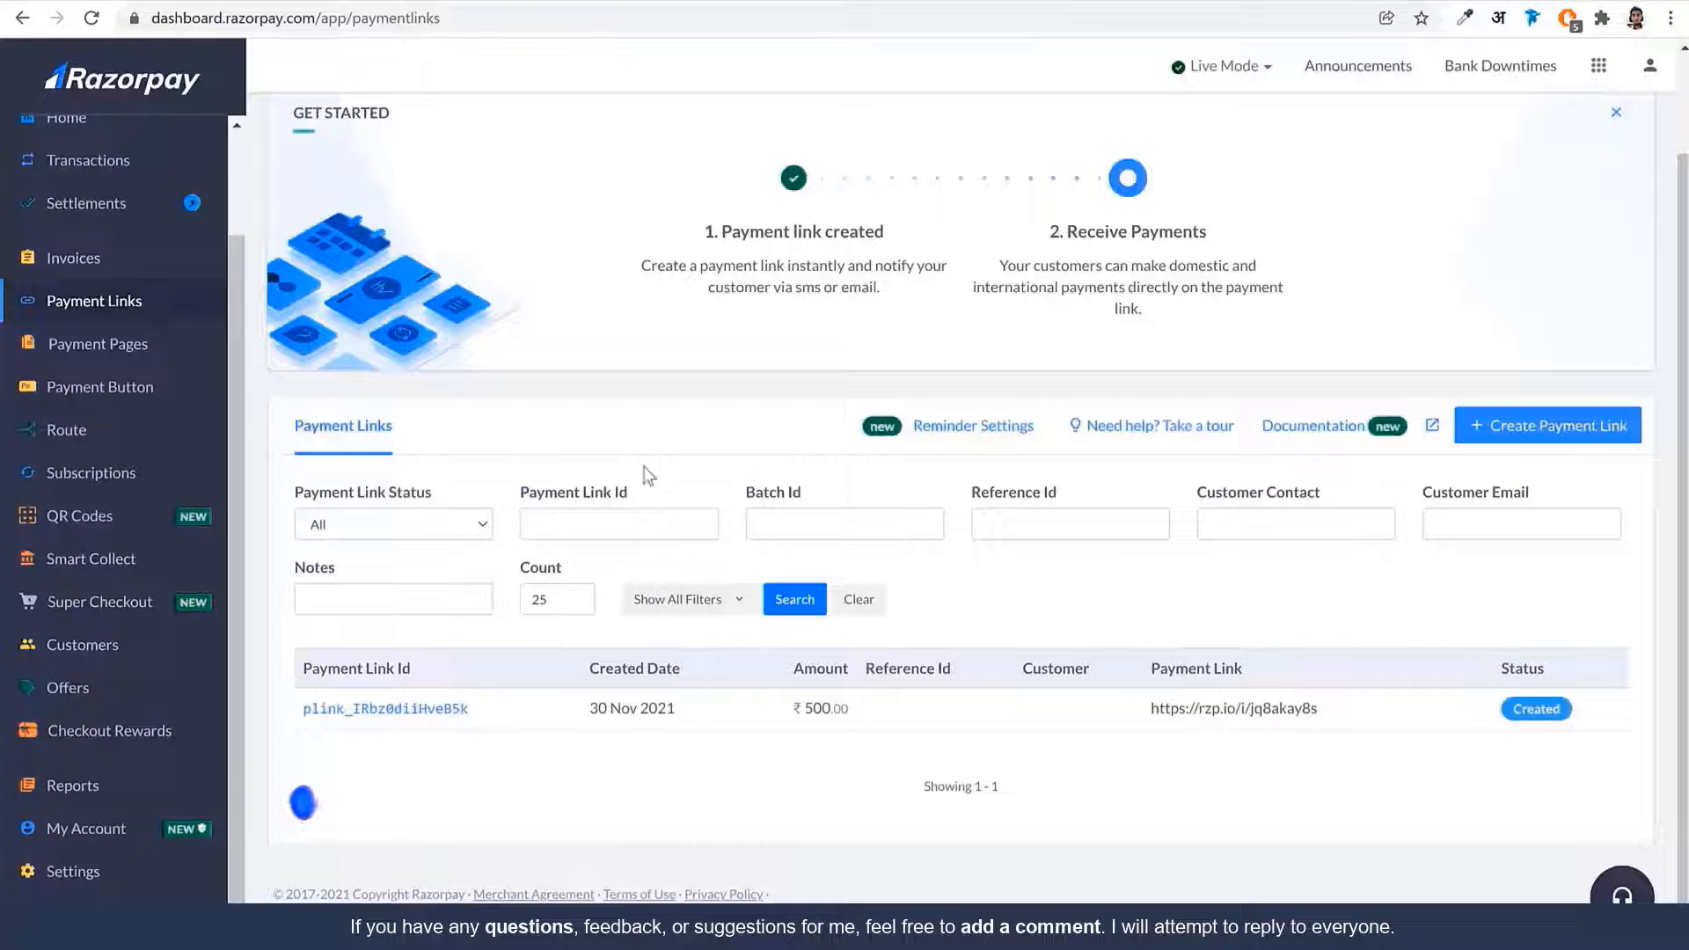
{"action": "left_click", "coordinate": [1342, 713]}
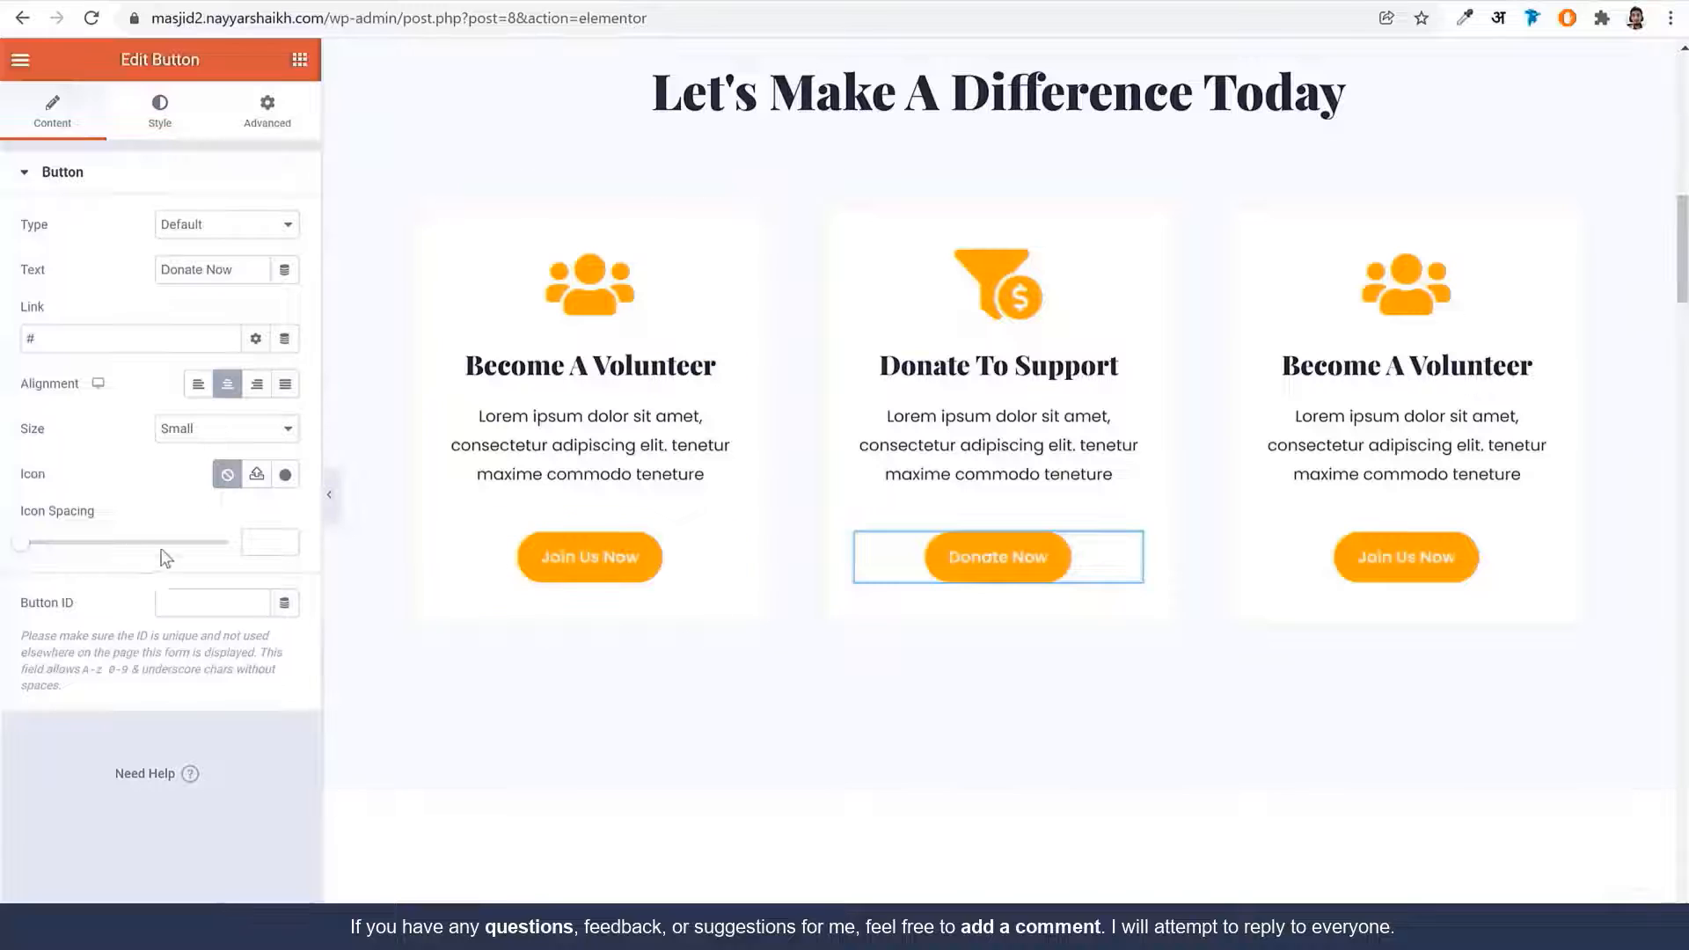
{"action": "left_click", "coordinate": [102, 339]}
{"action": "key", "text": "ctrl+v"}
{"action": "key", "text": "ctrl+a"}
{"action": "key", "text": "ctrl+v"}
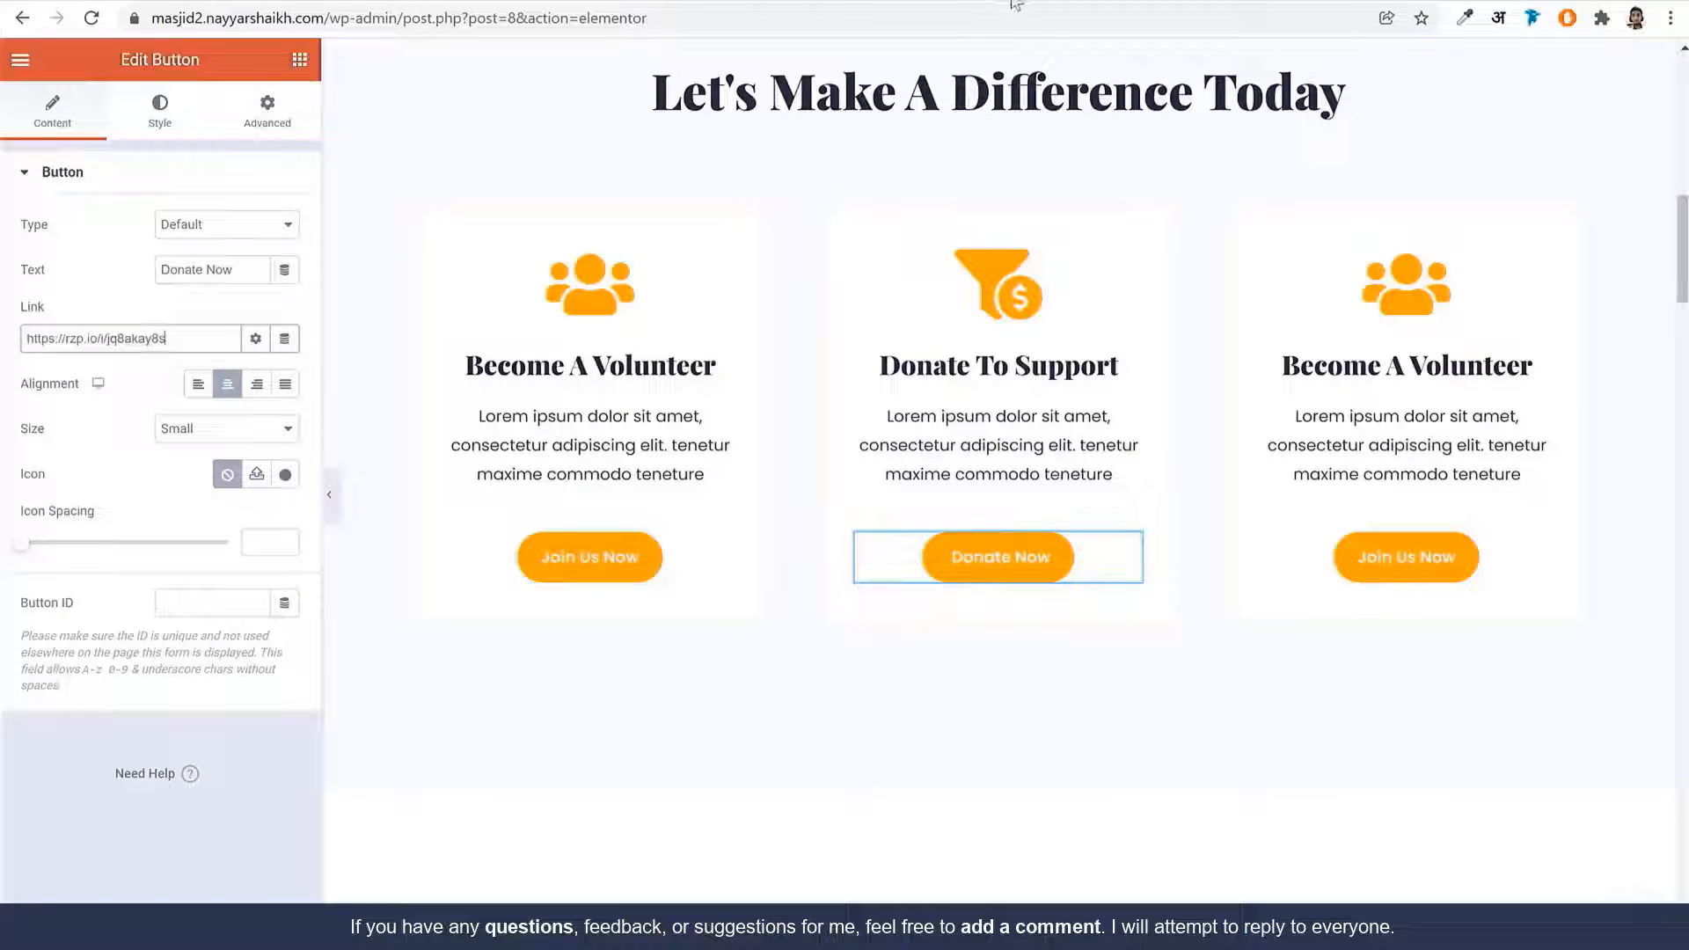
{"action": "left_click_drag", "start_coordinate": [200, 339], "coordinate": [24, 339]}
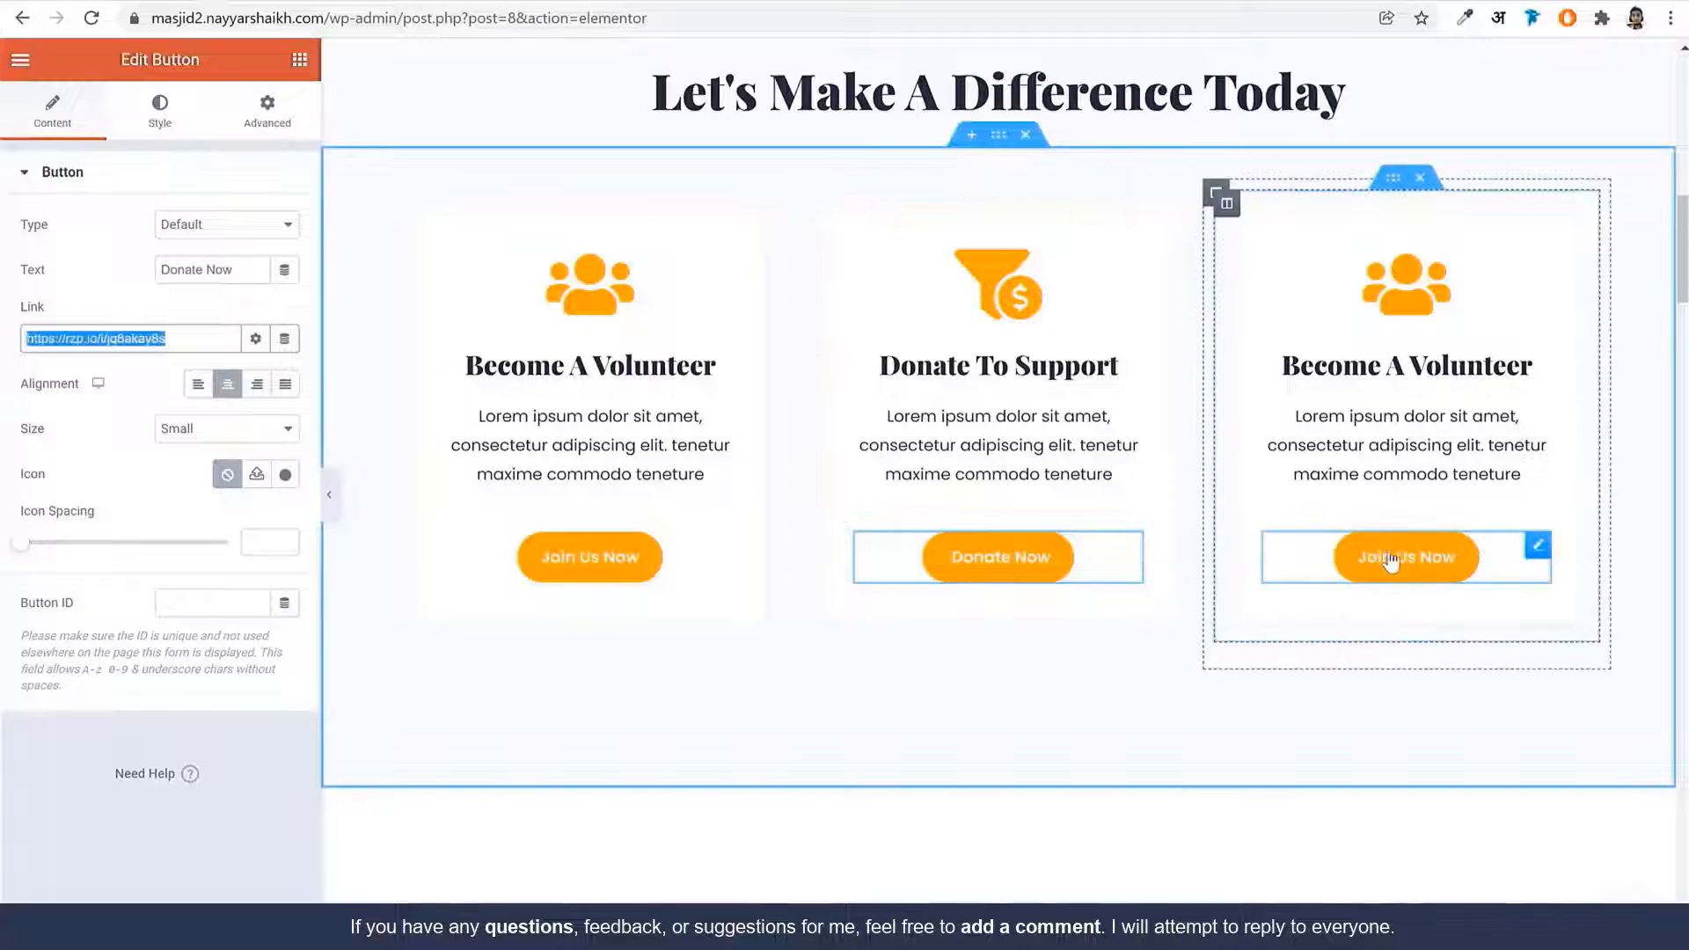
Link the About Us section's Learn More button to the About Us page
{"action": "scroll", "coordinate": [1094, 695], "scroll_direction": "down", "scroll_amount": 1}
{"action": "scroll", "coordinate": [1094, 695], "scroll_direction": "down", "scroll_amount": 8}
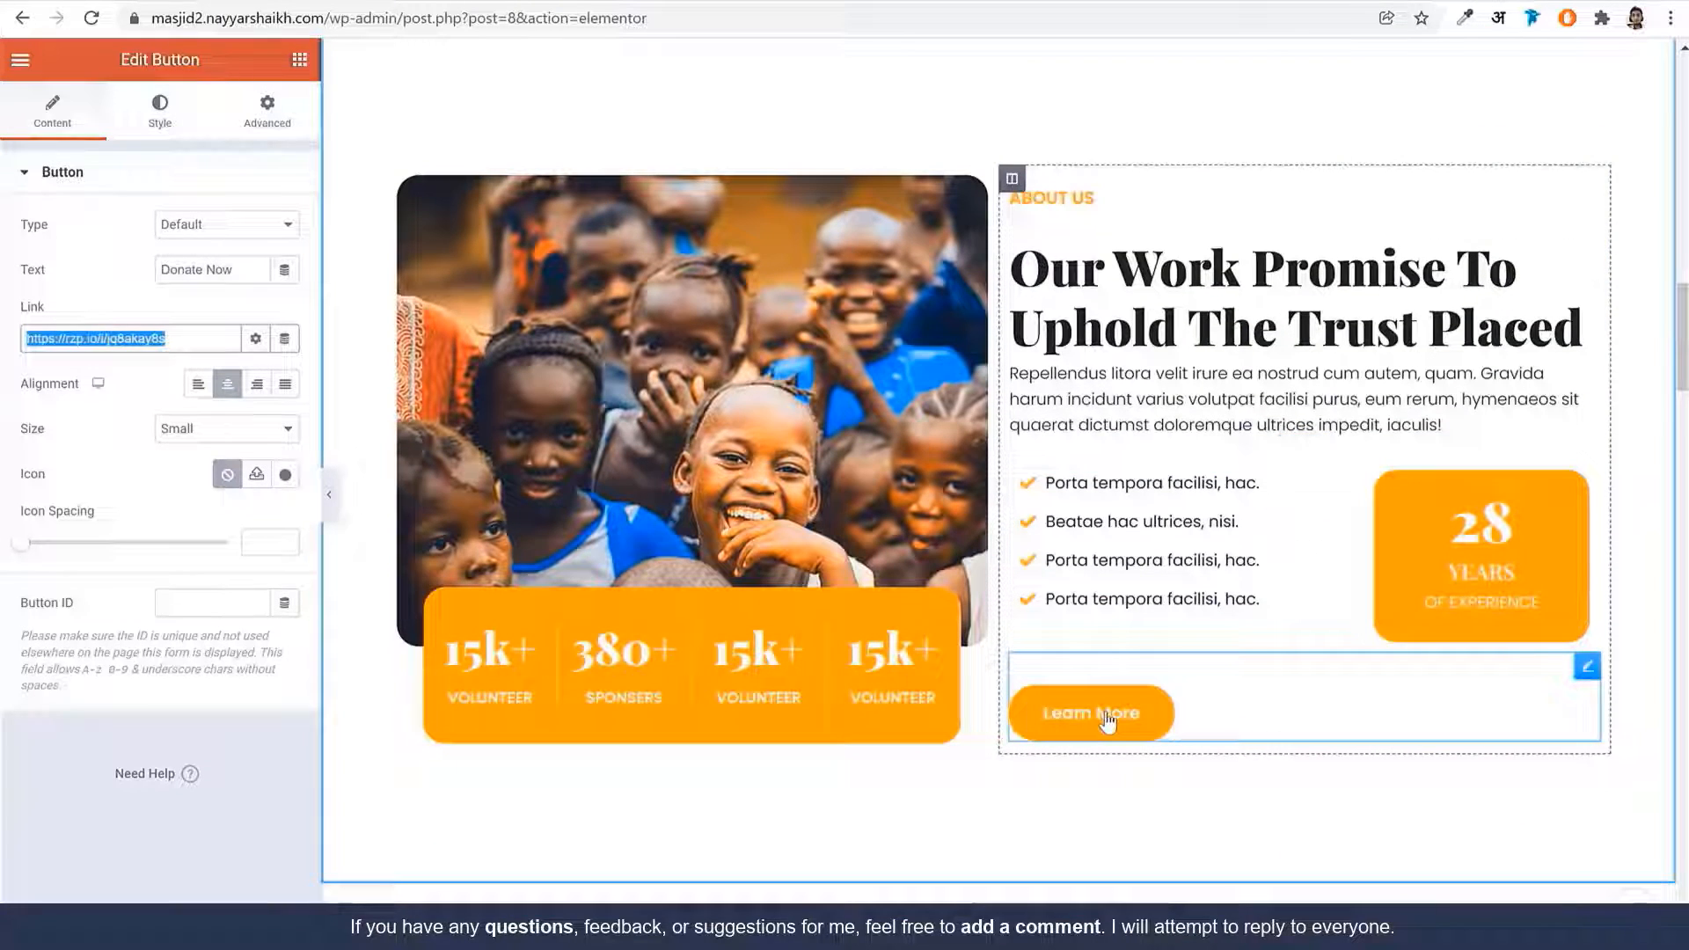
{"action": "left_click", "coordinate": [1106, 720]}
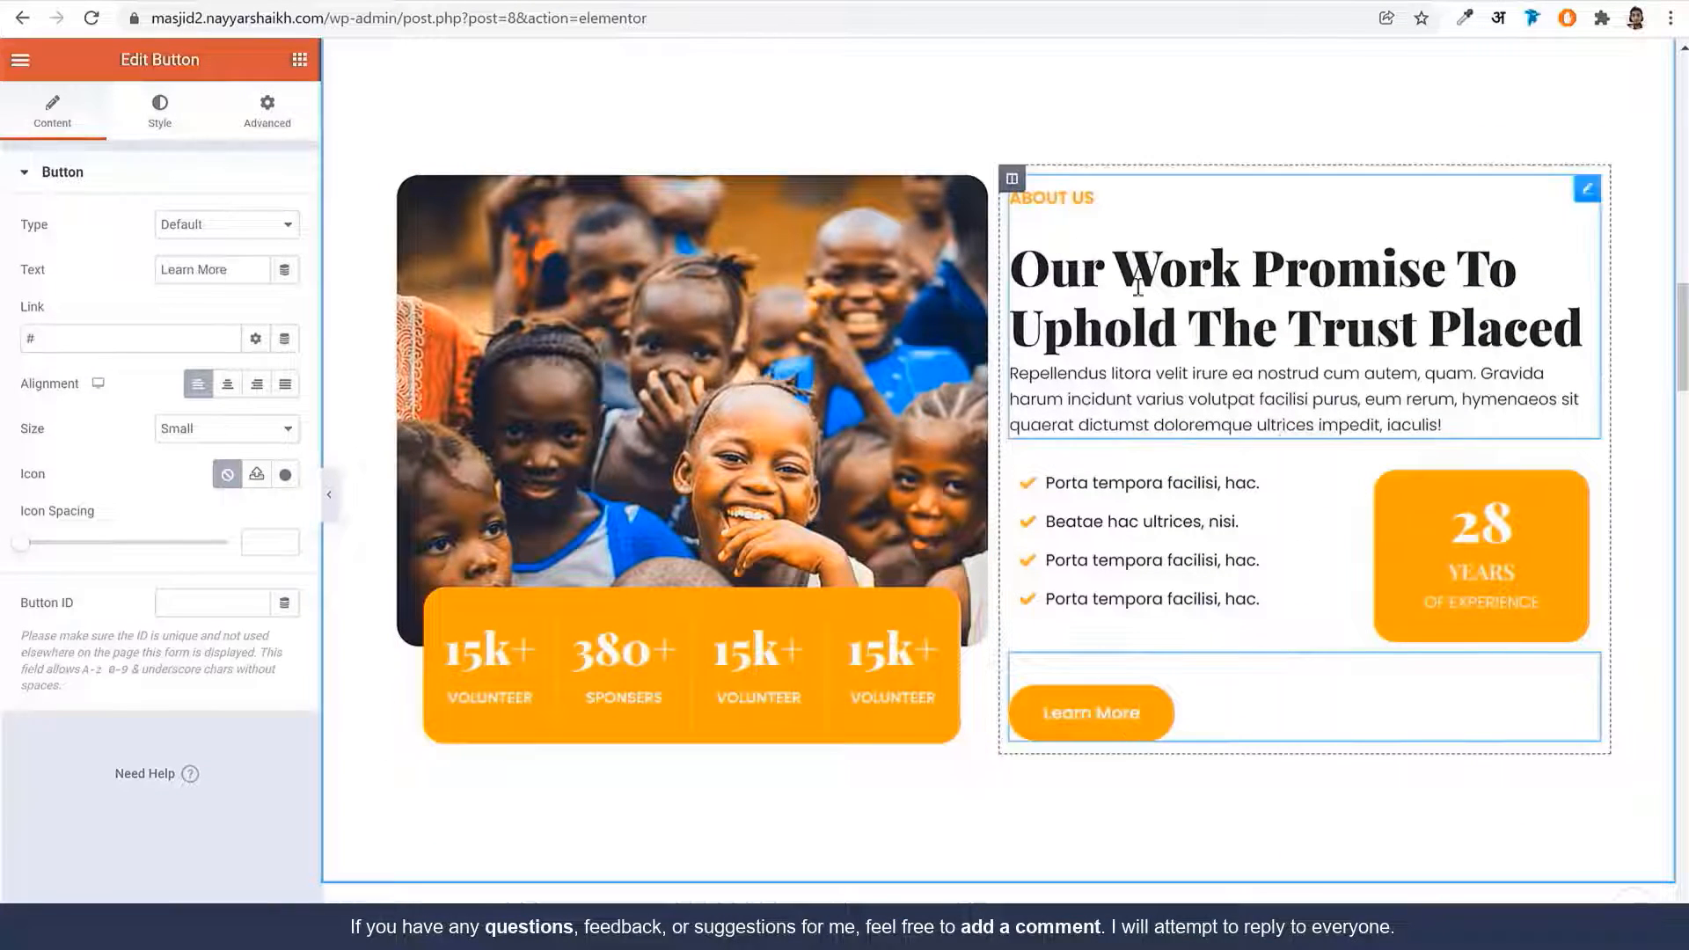
{"action": "double_click", "coordinate": [157, 344]}
{"action": "type", "text": "a"}
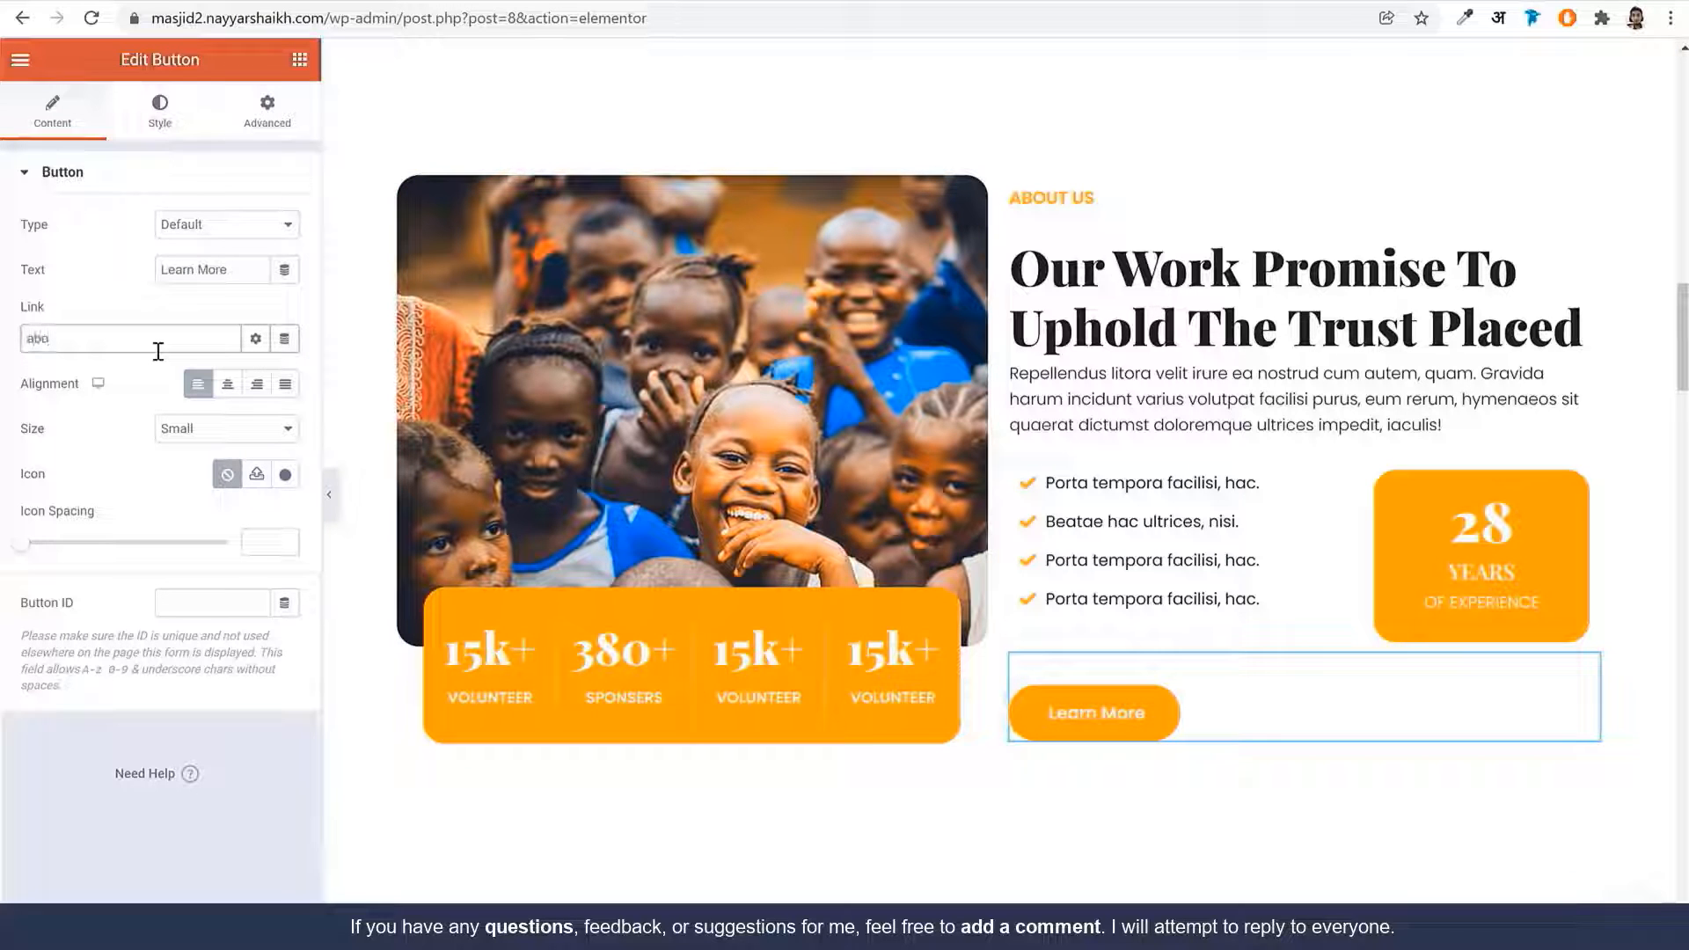
{"action": "type", "text": "bo"}
{"action": "left_click", "coordinate": [113, 377]}
Link the View All Campaigns button to the Campaigns page
{"action": "scroll", "coordinate": [1386, 572], "scroll_direction": "down", "scroll_amount": 5}
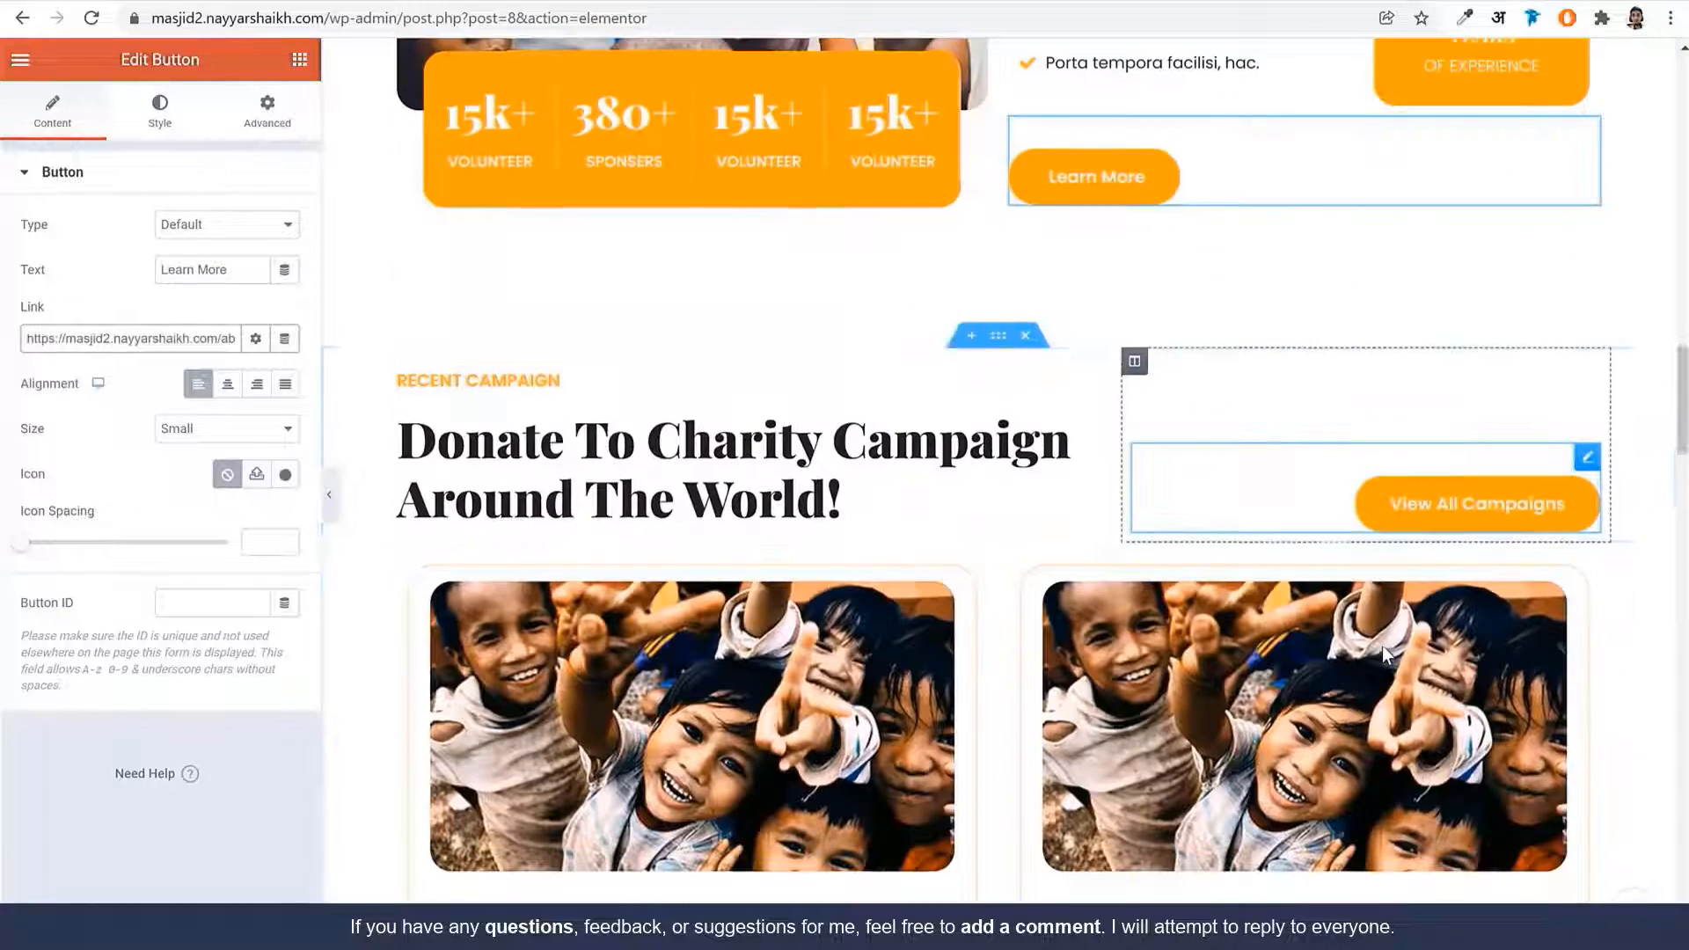
{"action": "scroll", "coordinate": [1381, 645], "scroll_direction": "down", "scroll_amount": 7}
{"action": "scroll", "coordinate": [1309, 649], "scroll_direction": "up", "scroll_amount": 3}
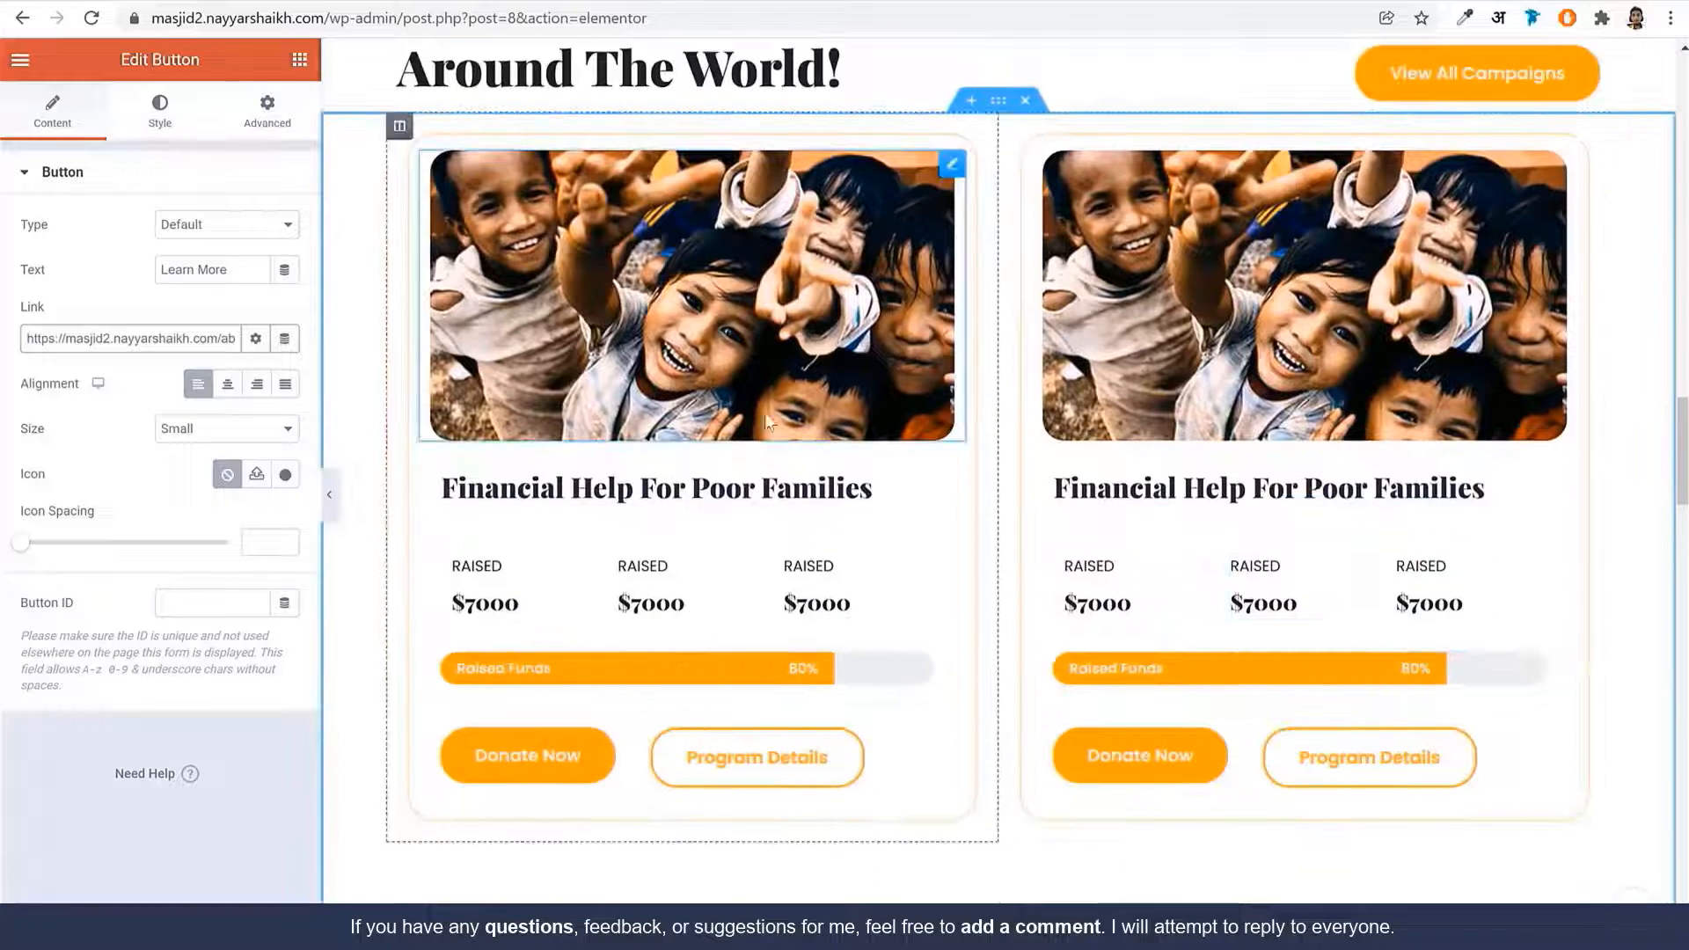
{"action": "scroll", "coordinate": [945, 398], "scroll_direction": "up", "scroll_amount": 3}
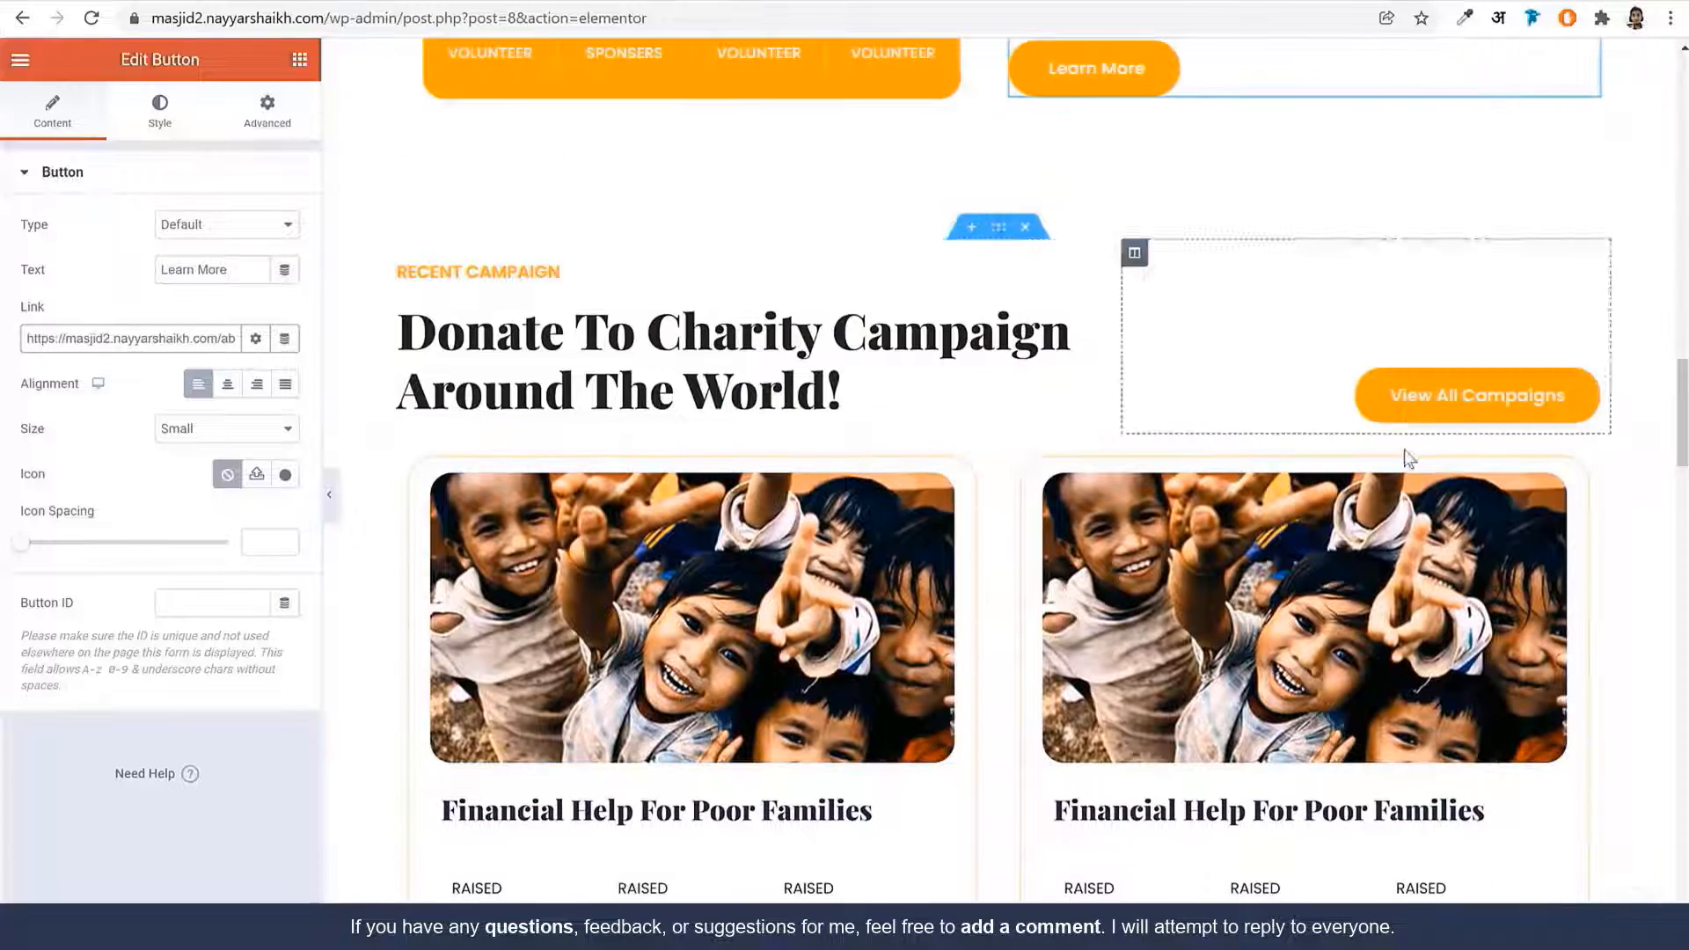
{"action": "left_click", "coordinate": [1443, 404]}
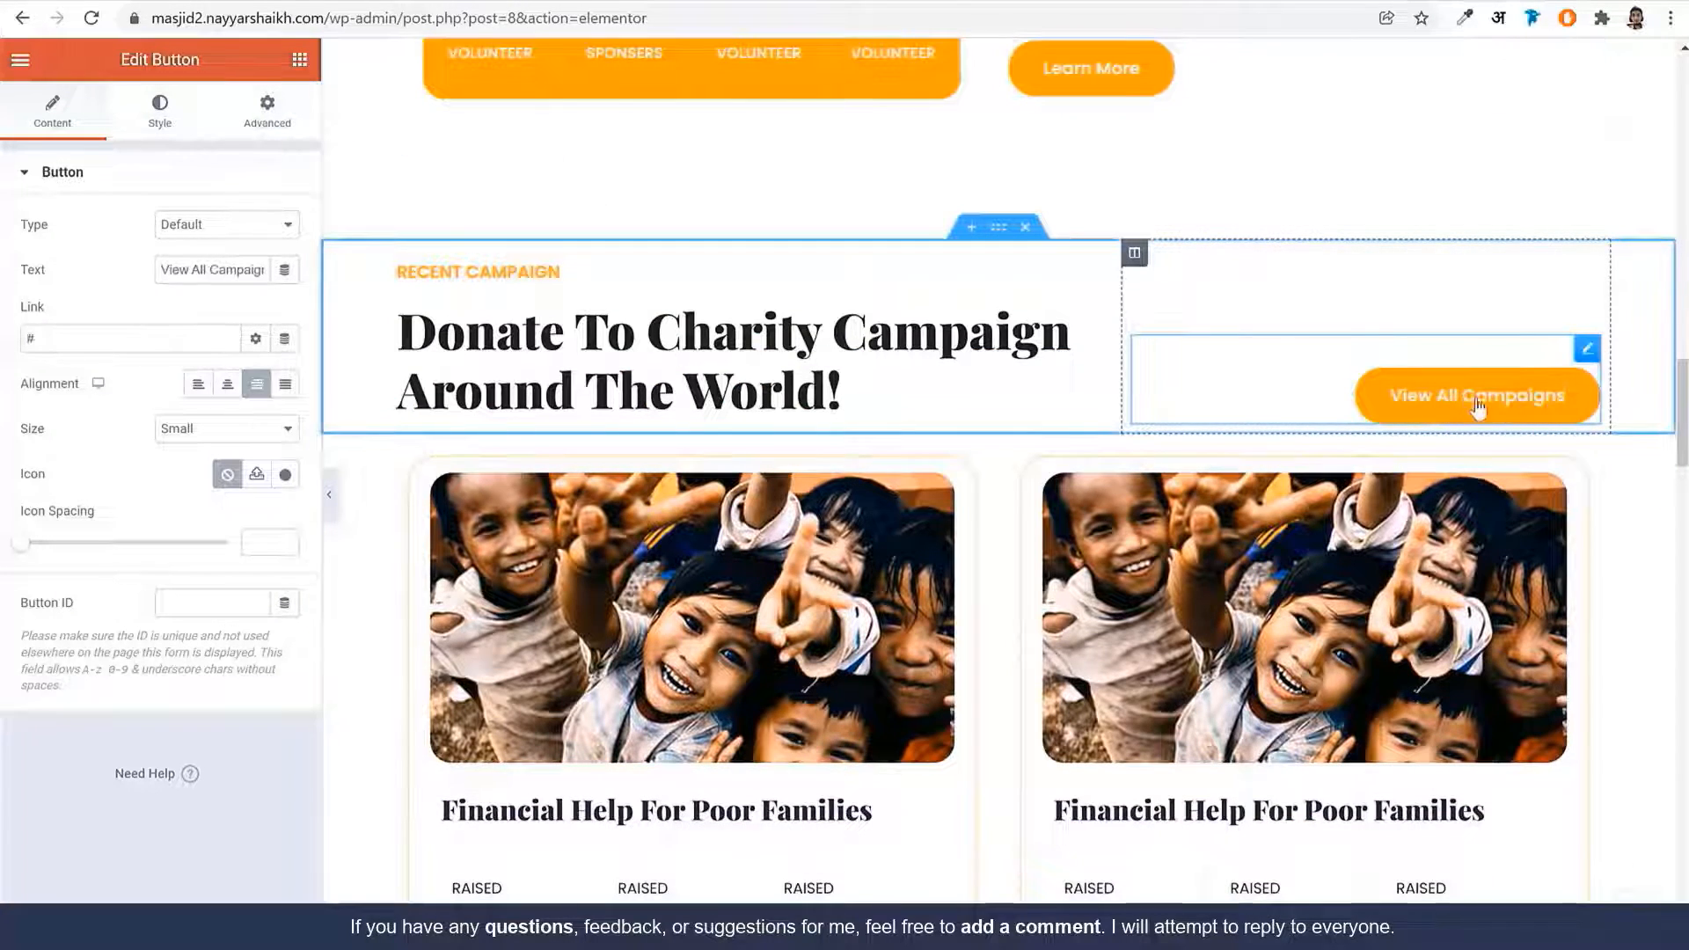
{"action": "double_click", "coordinate": [98, 340]}
{"action": "type", "text": "ca"}
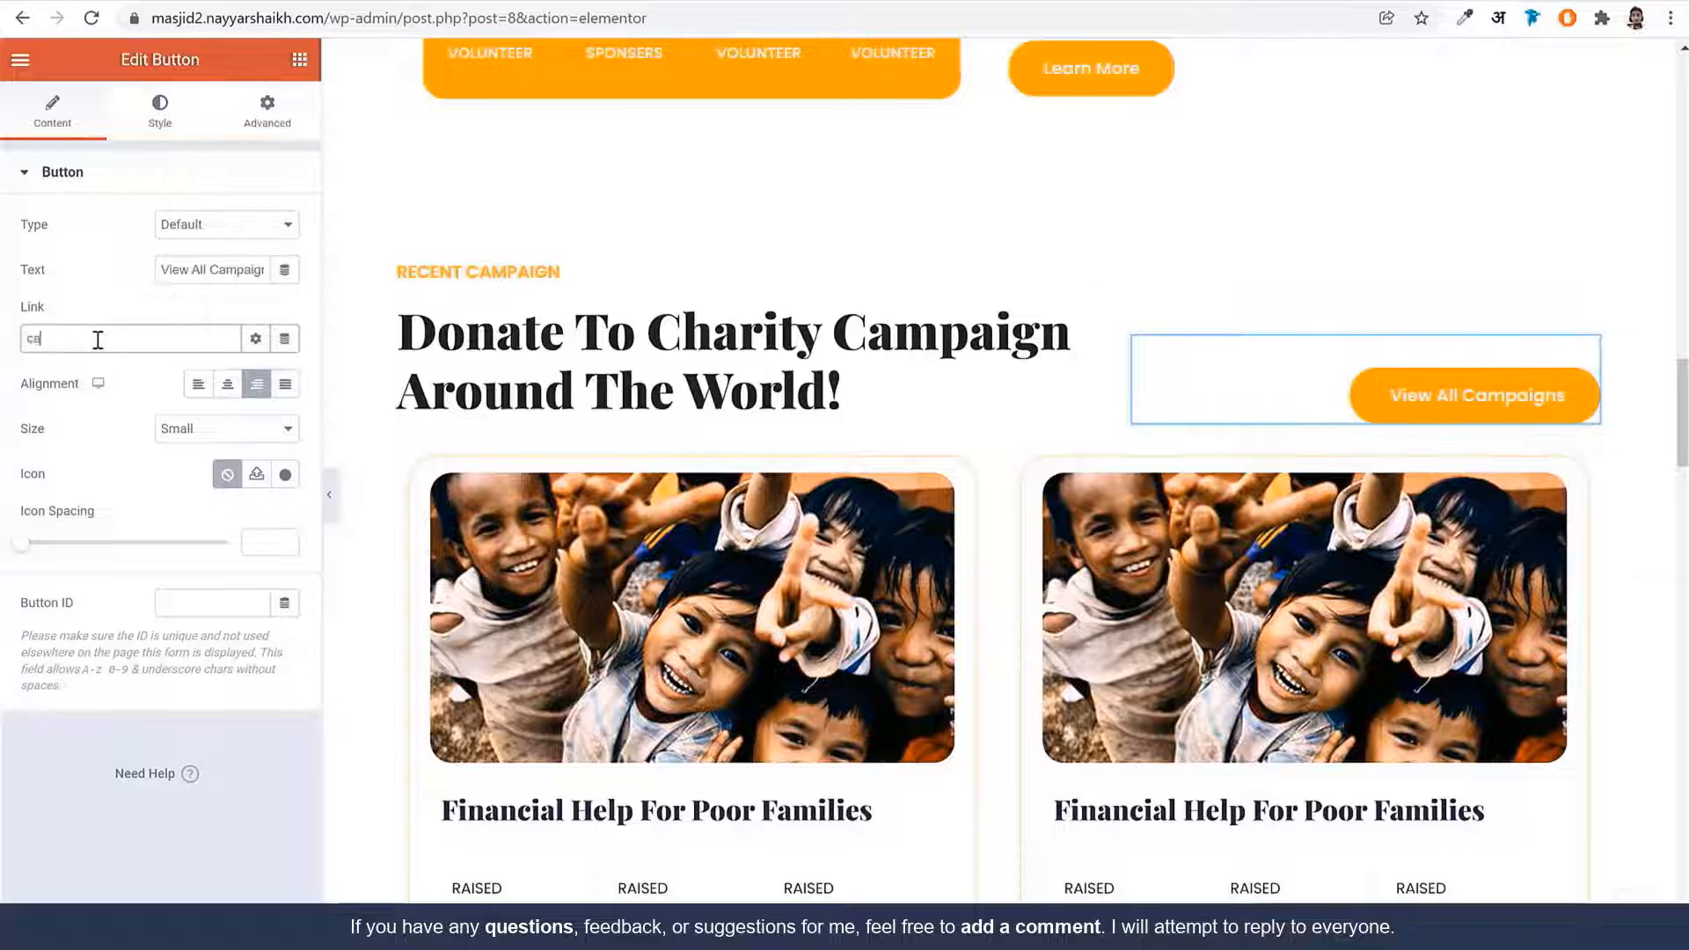
{"action": "type", "text": "mp"}
{"action": "left_click", "coordinate": [132, 369]}
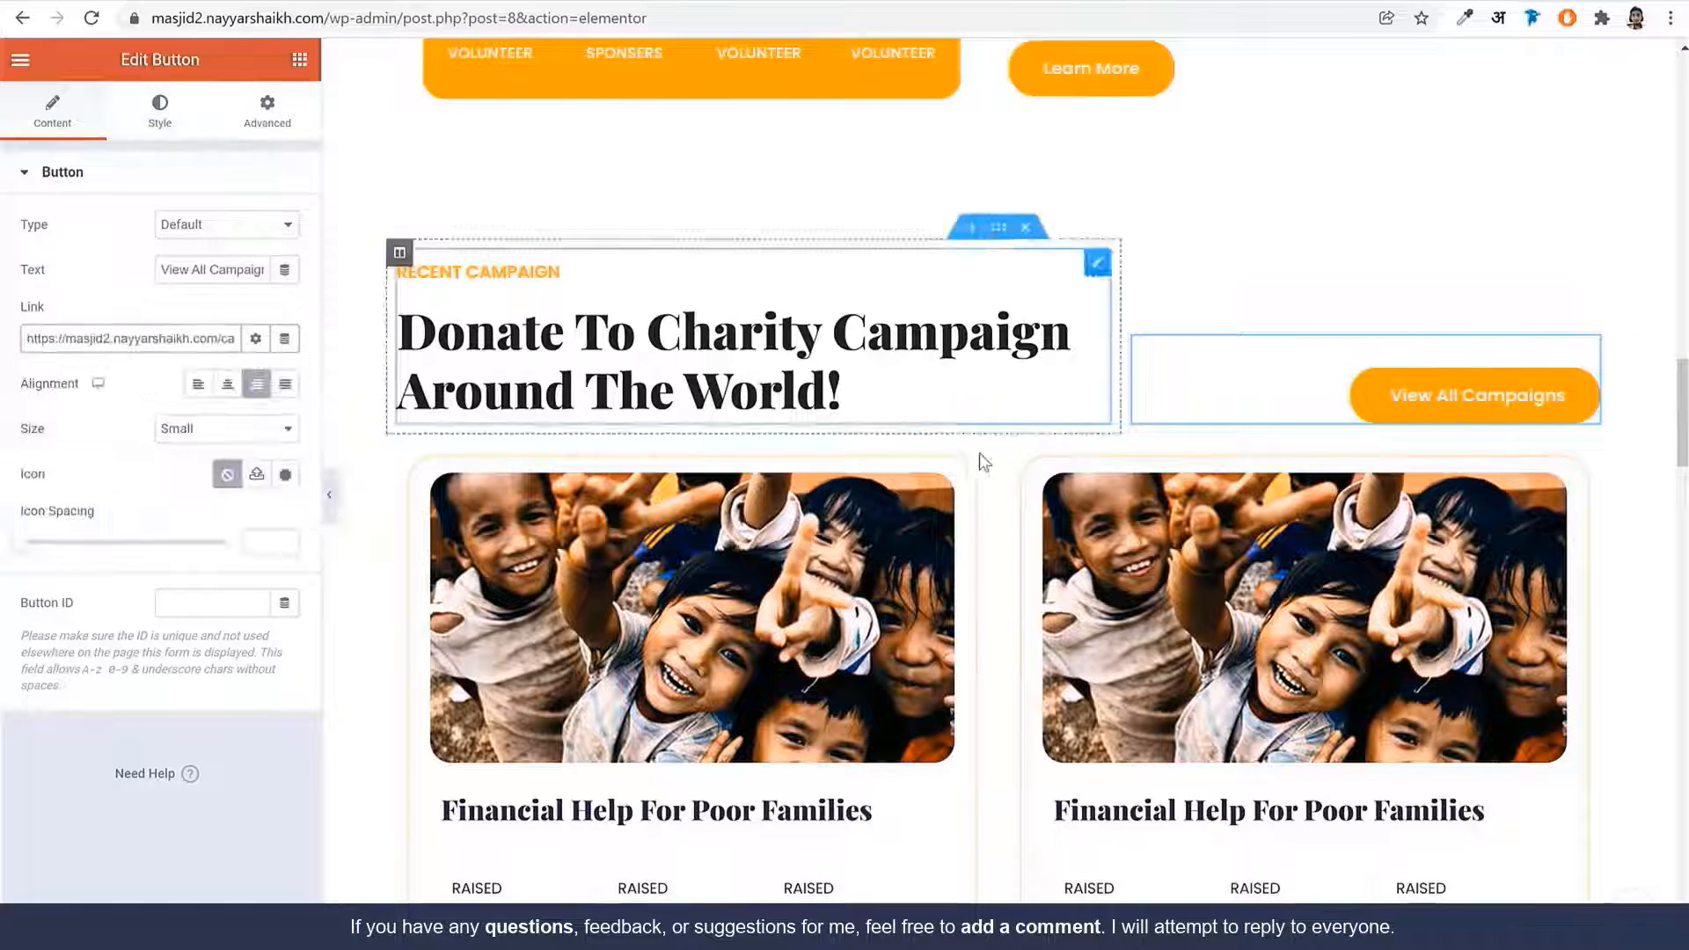
{"action": "scroll", "coordinate": [995, 490], "scroll_direction": "down", "scroll_amount": 5}
{"action": "scroll", "coordinate": [995, 490], "scroll_direction": "up", "scroll_amount": 2}
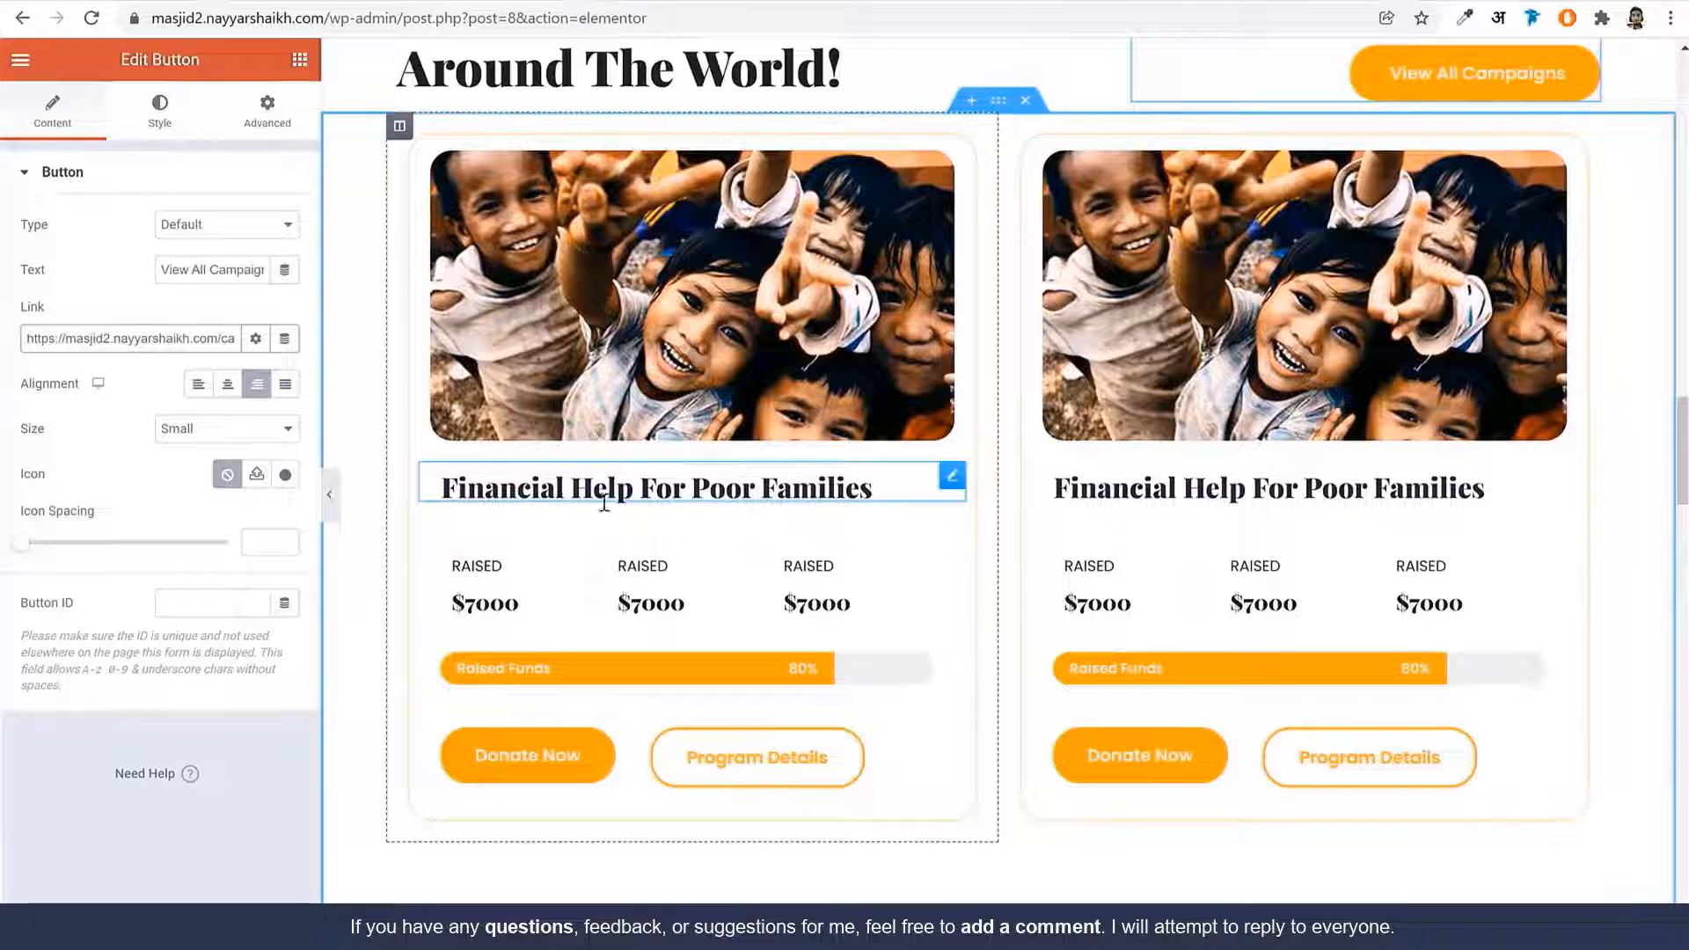
Check the site's pages list, then give the campaign card's Donate Now the Razorpay payment link
{"action": "left_click", "coordinate": [371, 1]}
{"action": "left_click", "coordinate": [72, 304]}
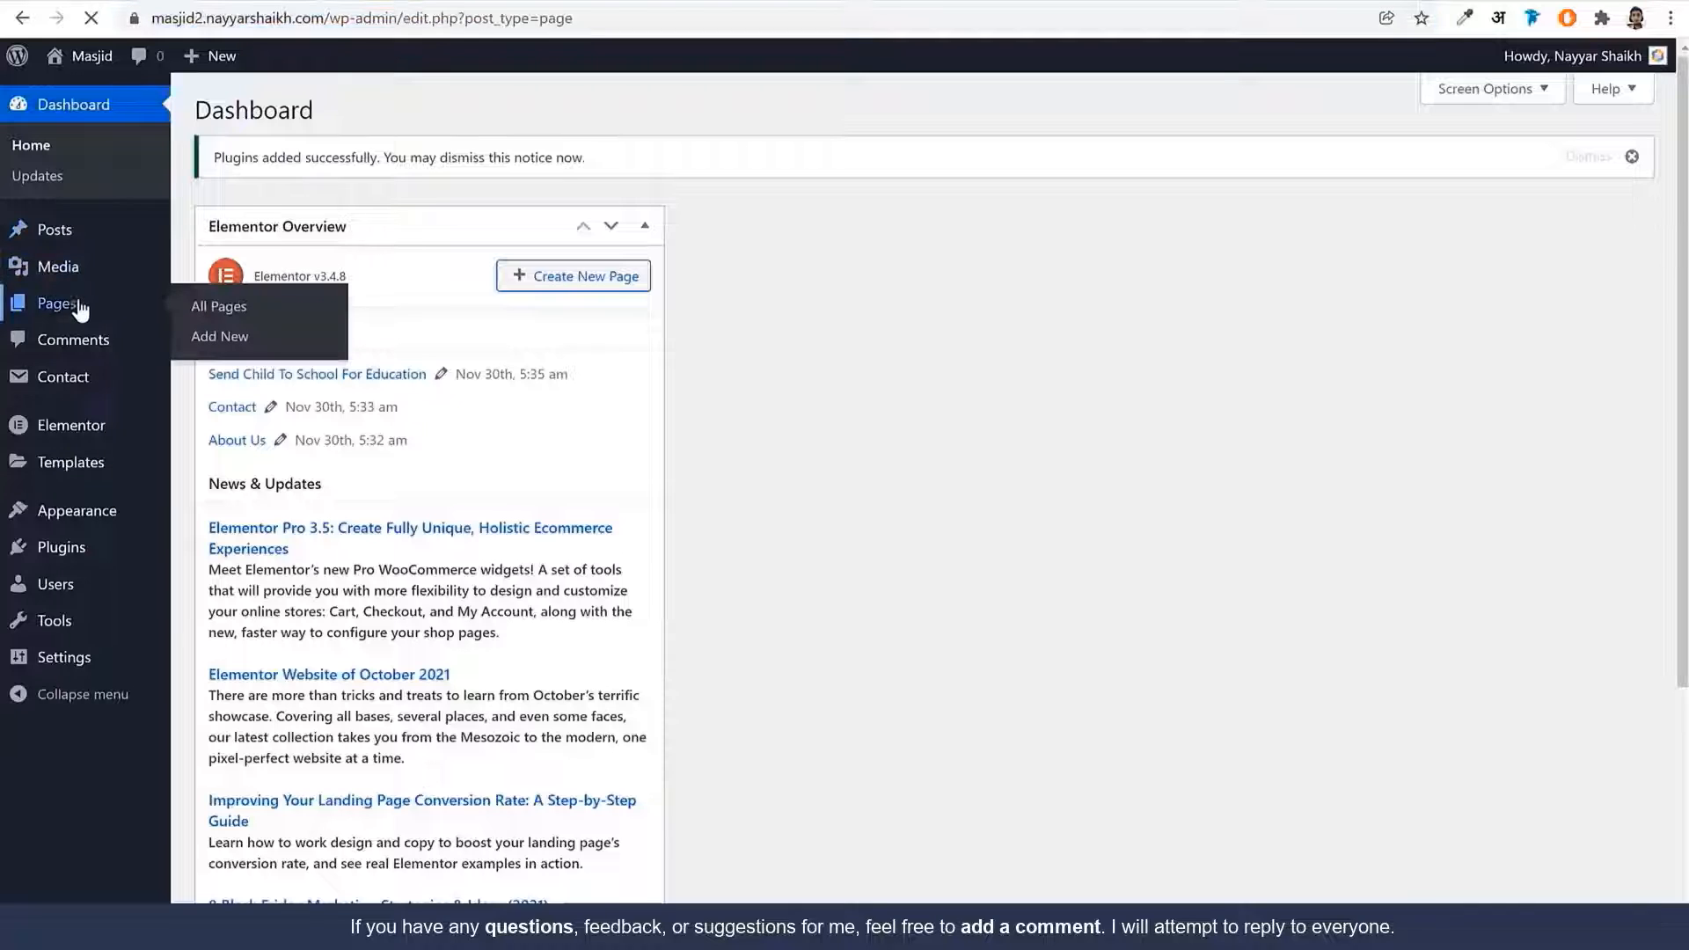
{"action": "scroll", "coordinate": [528, 293], "scroll_direction": "down", "scroll_amount": 3}
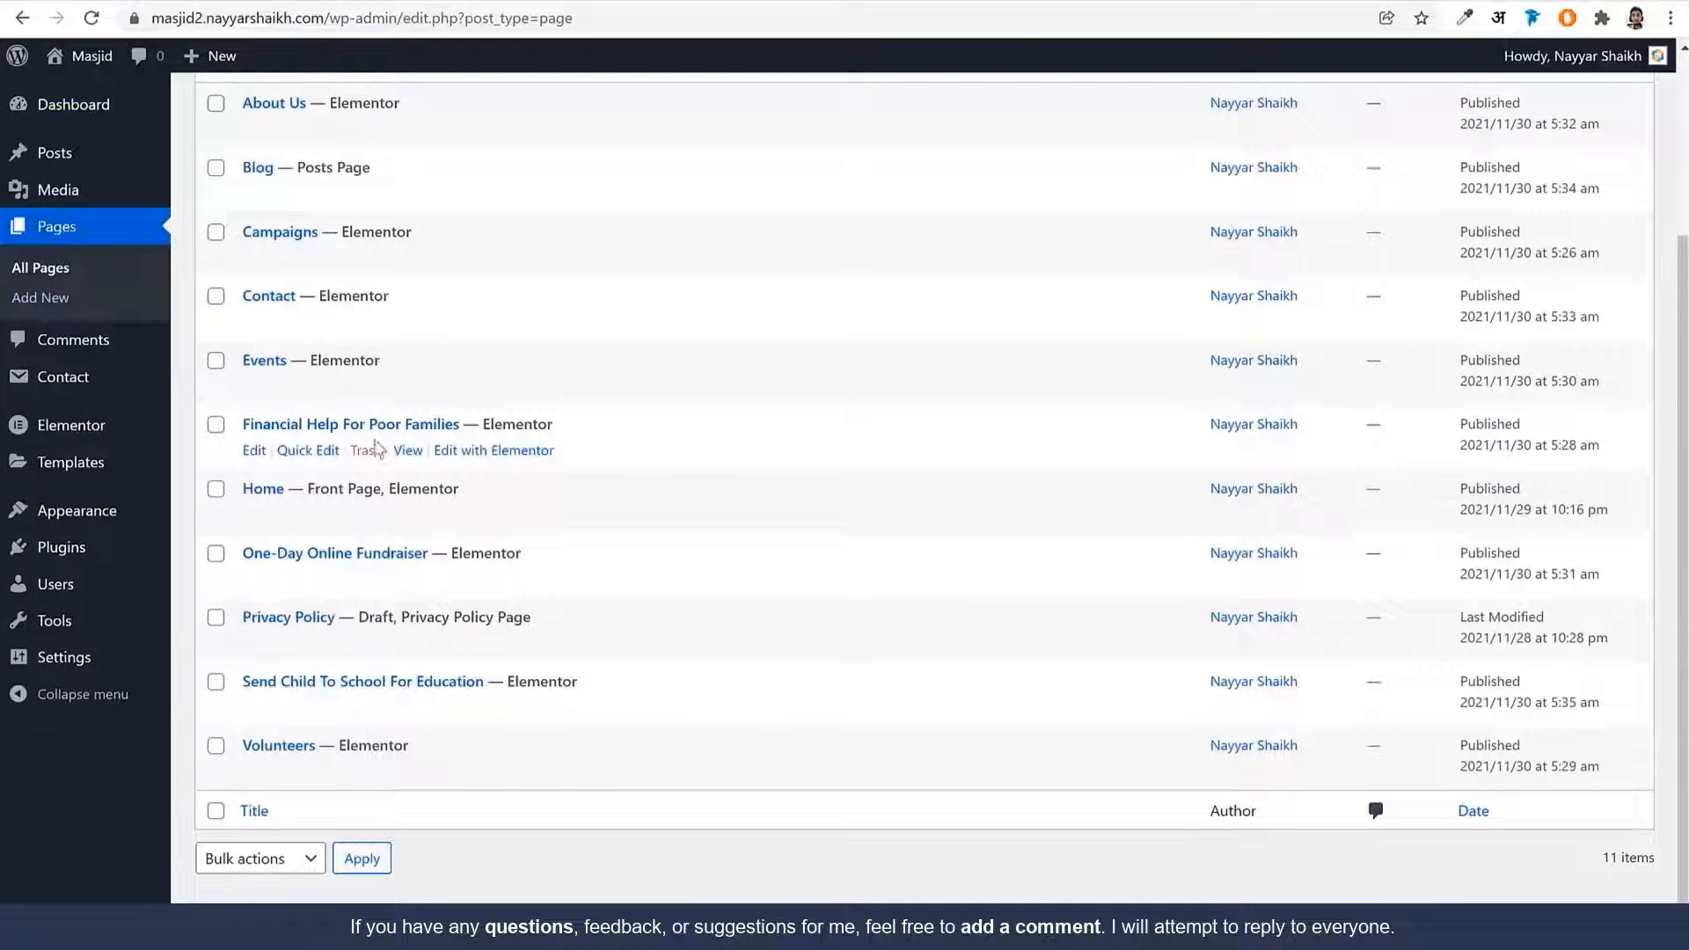
{"action": "left_click", "coordinate": [557, 2]}
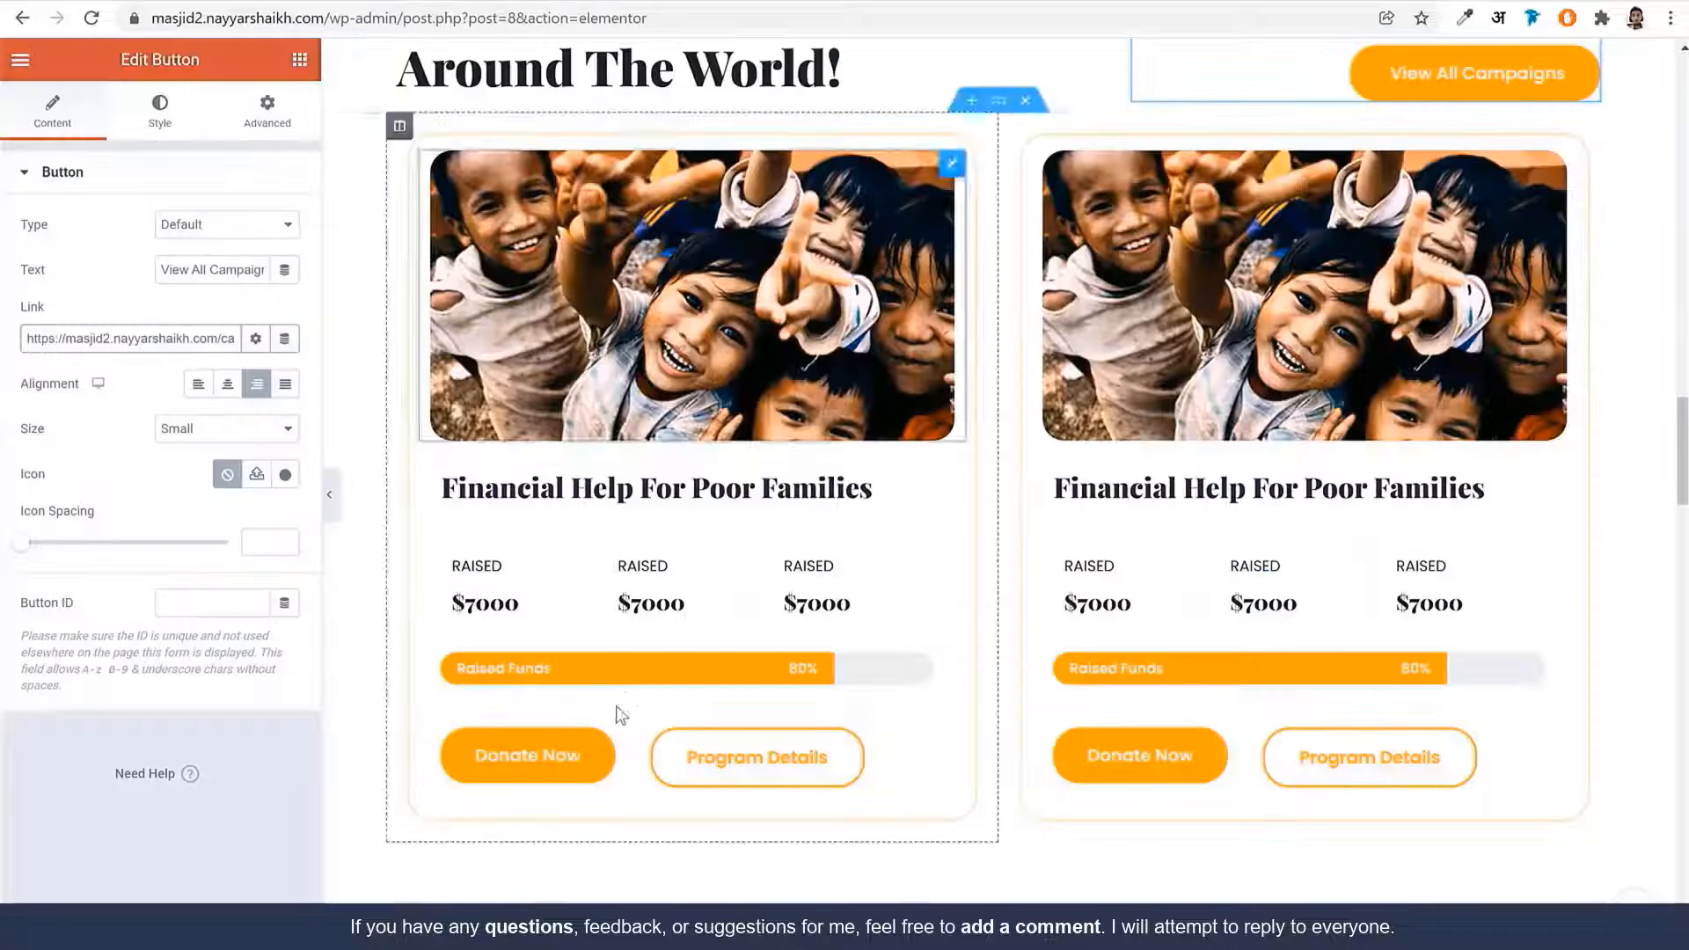
{"action": "left_click", "coordinate": [563, 762]}
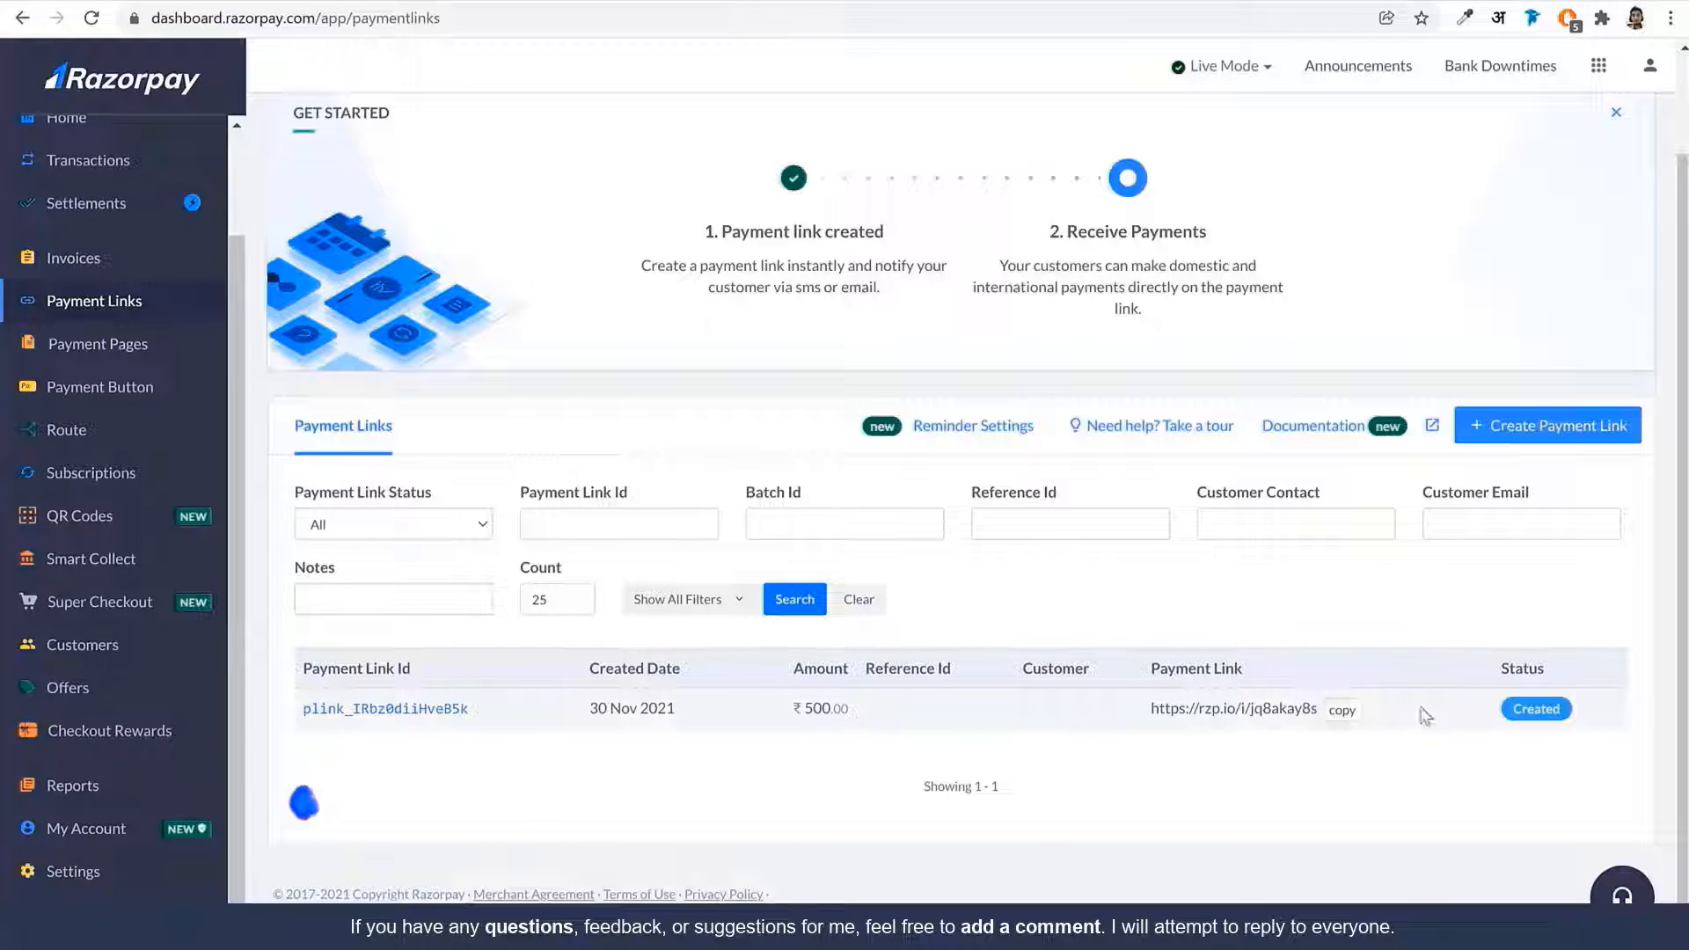
{"action": "left_click", "coordinate": [1340, 715]}
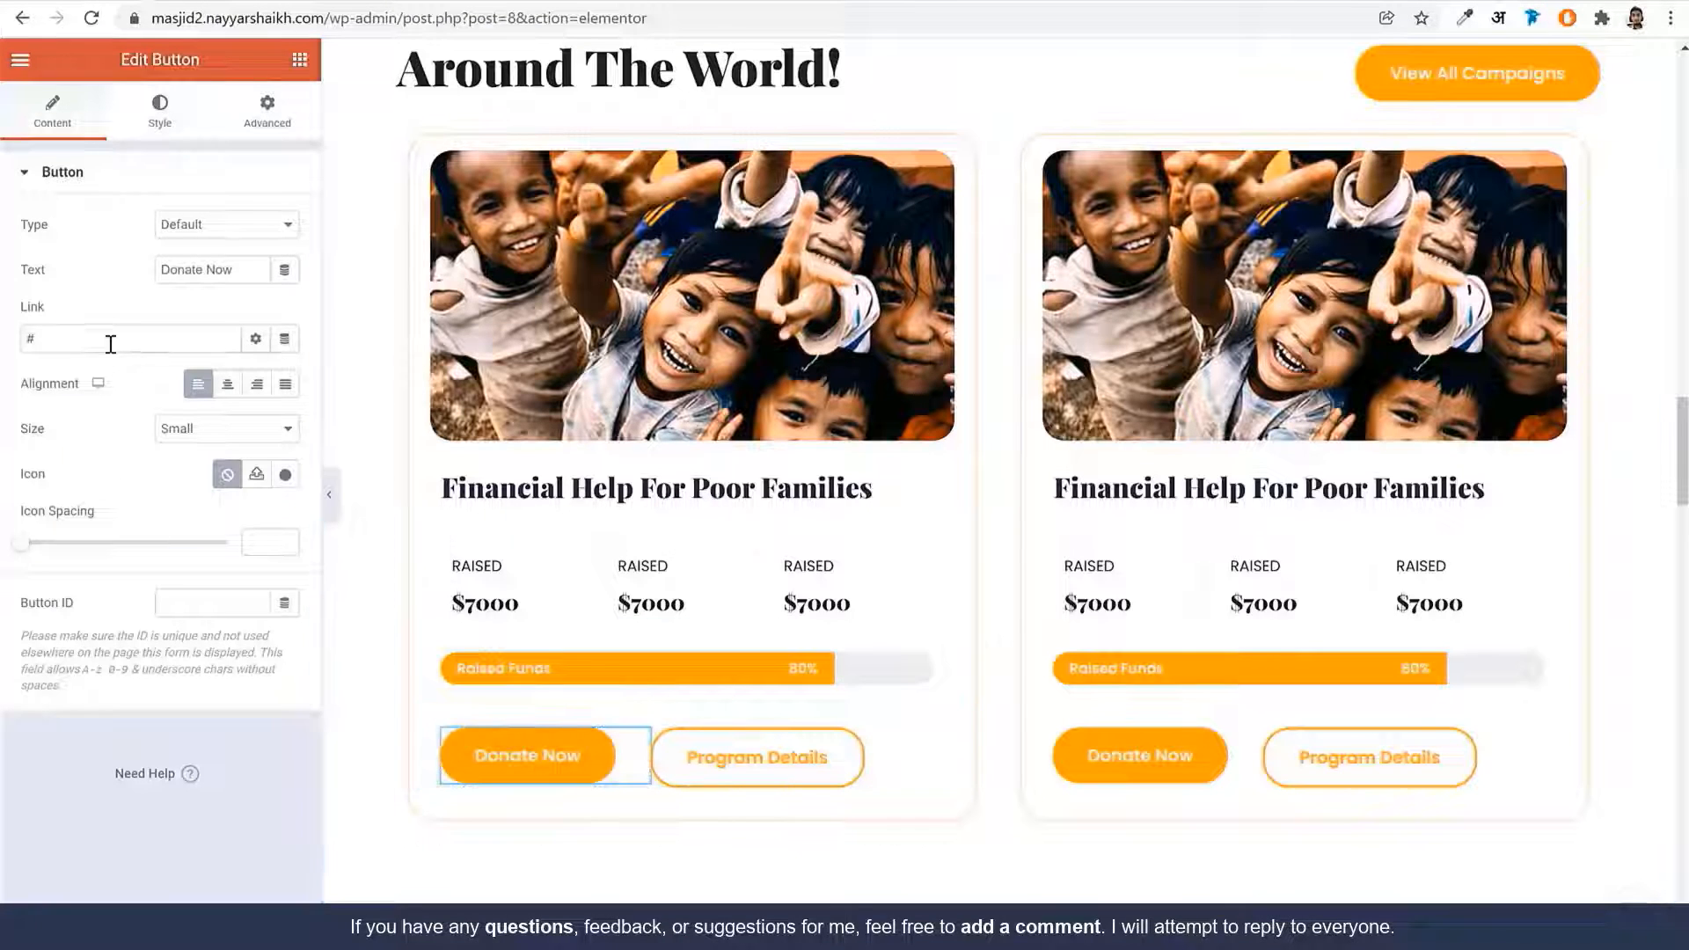
{"action": "key", "text": "ctrl+v"}
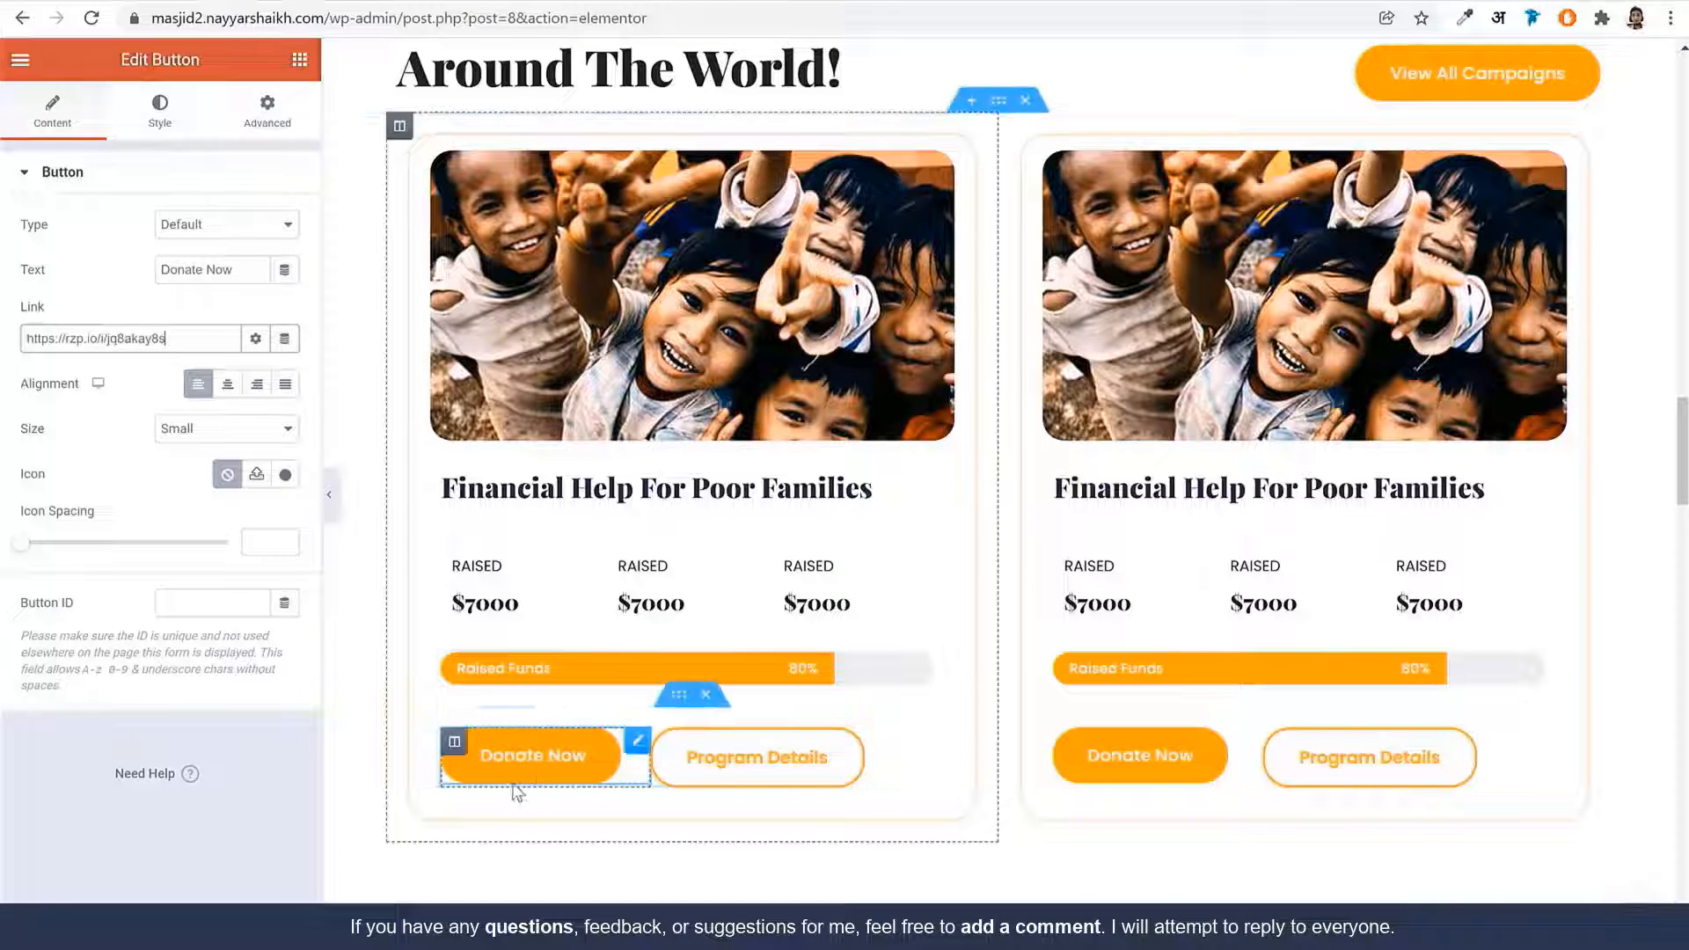
Link Program Details to the Financial Help For Poor Families page
{"action": "left_click", "coordinate": [778, 774]}
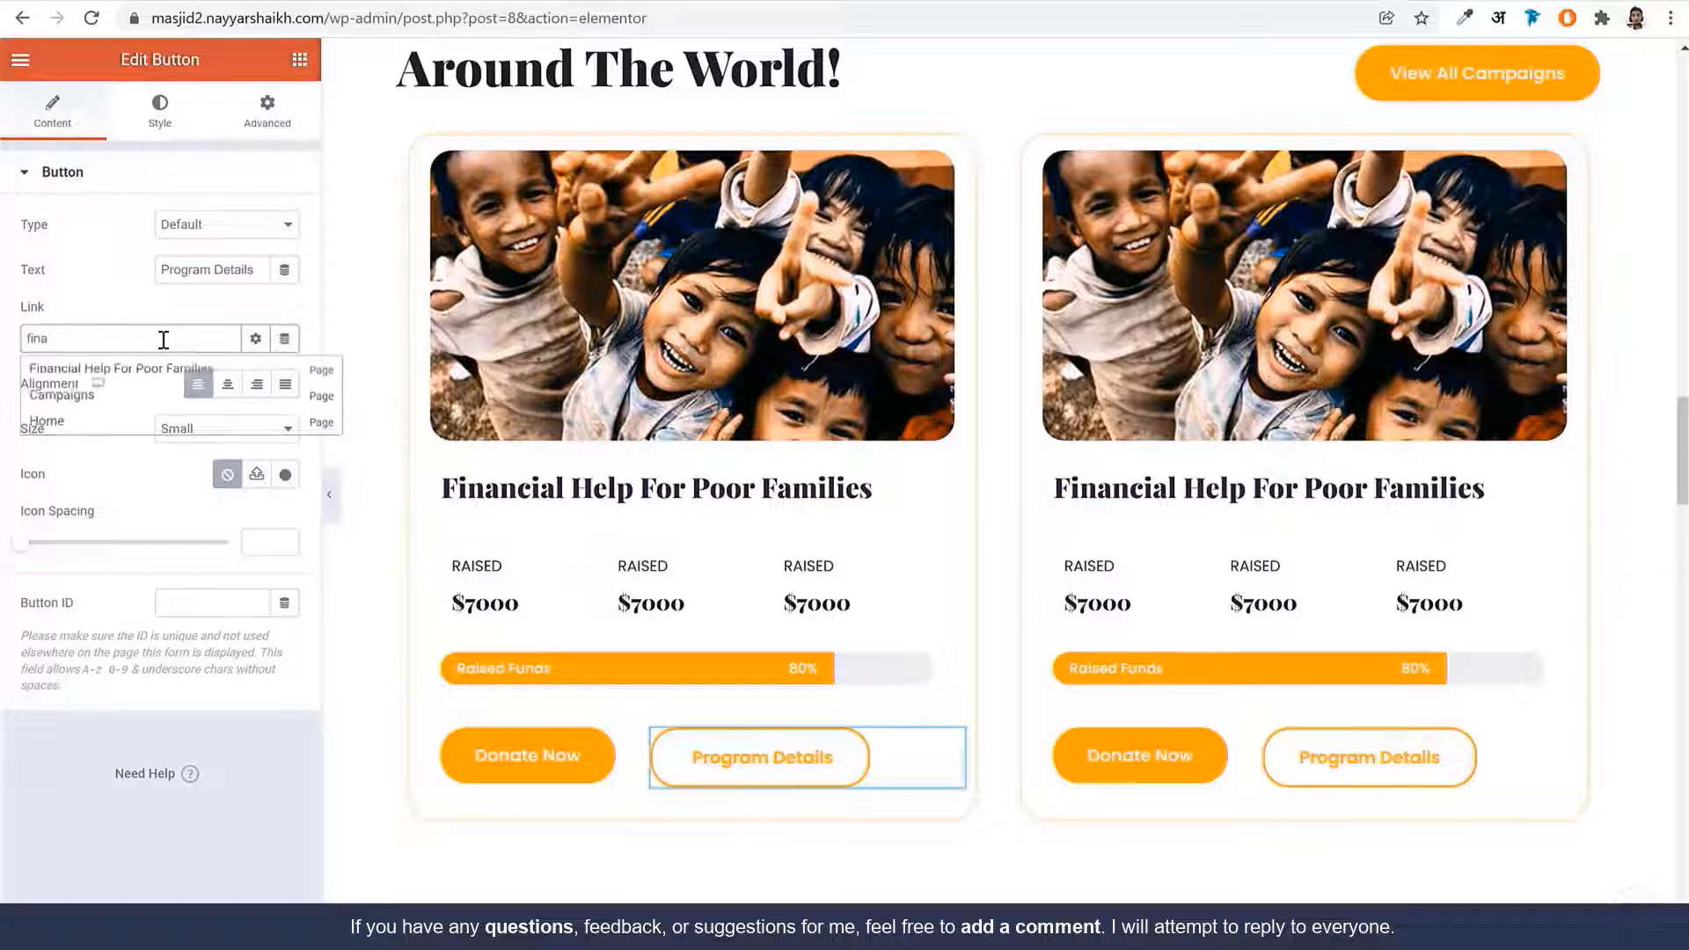
{"action": "left_click", "coordinate": [124, 379]}
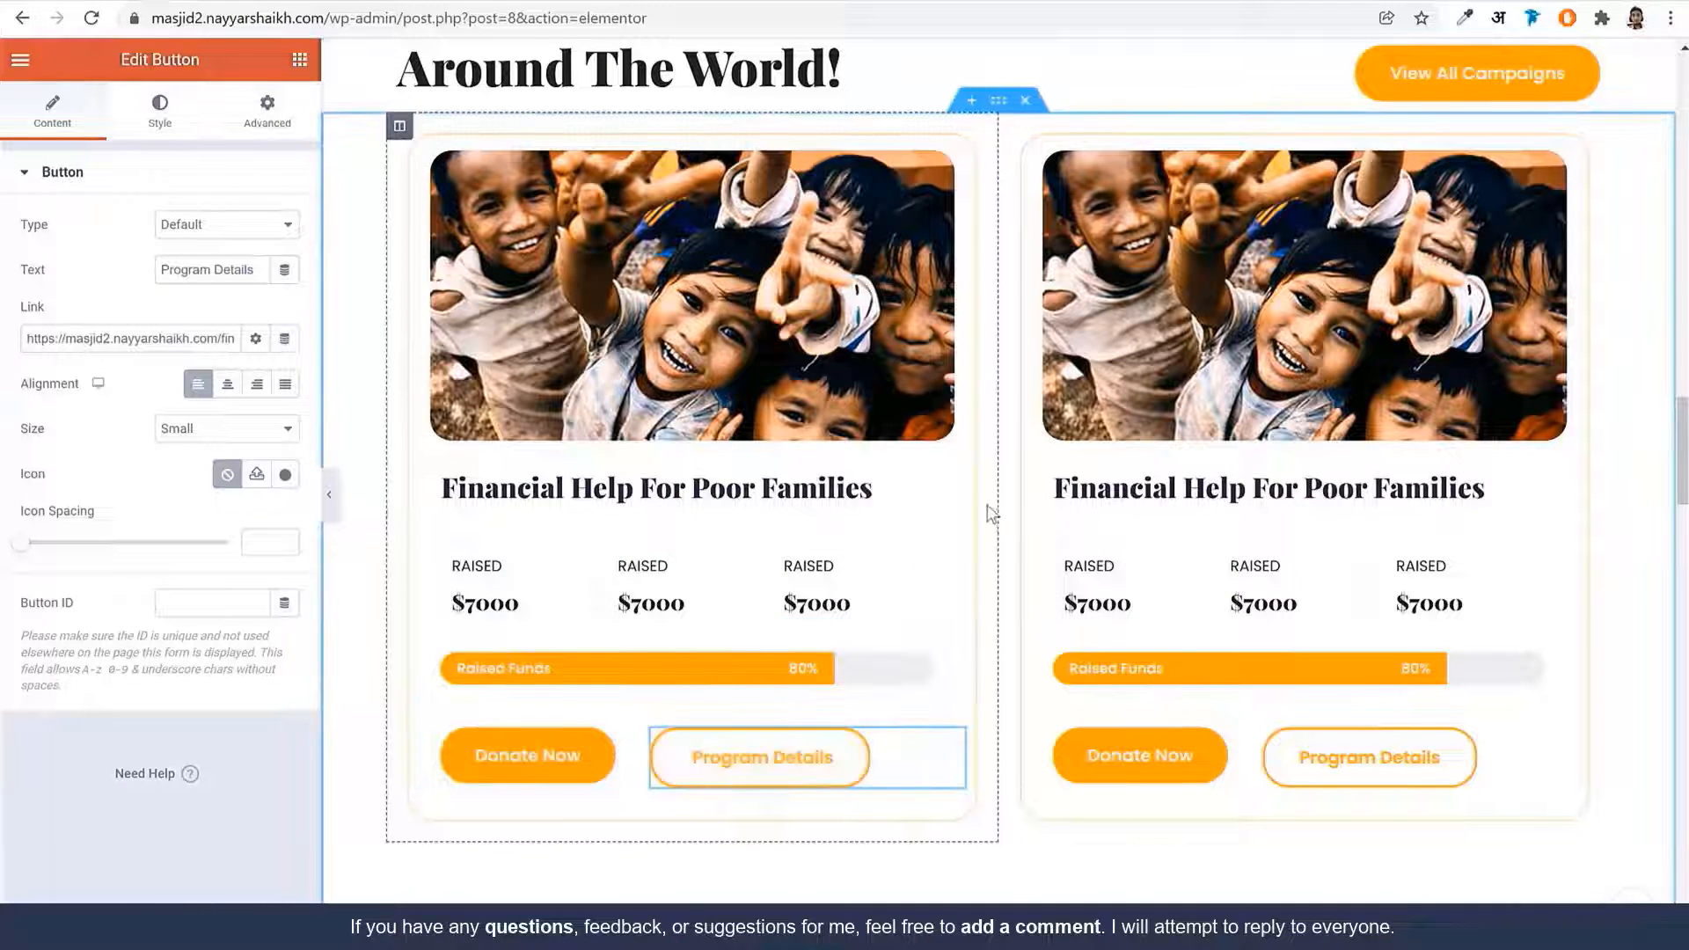
{"action": "scroll", "coordinate": [1343, 628], "scroll_direction": "down", "scroll_amount": 1}
{"action": "scroll", "coordinate": [1343, 628], "scroll_direction": "down", "scroll_amount": 15}
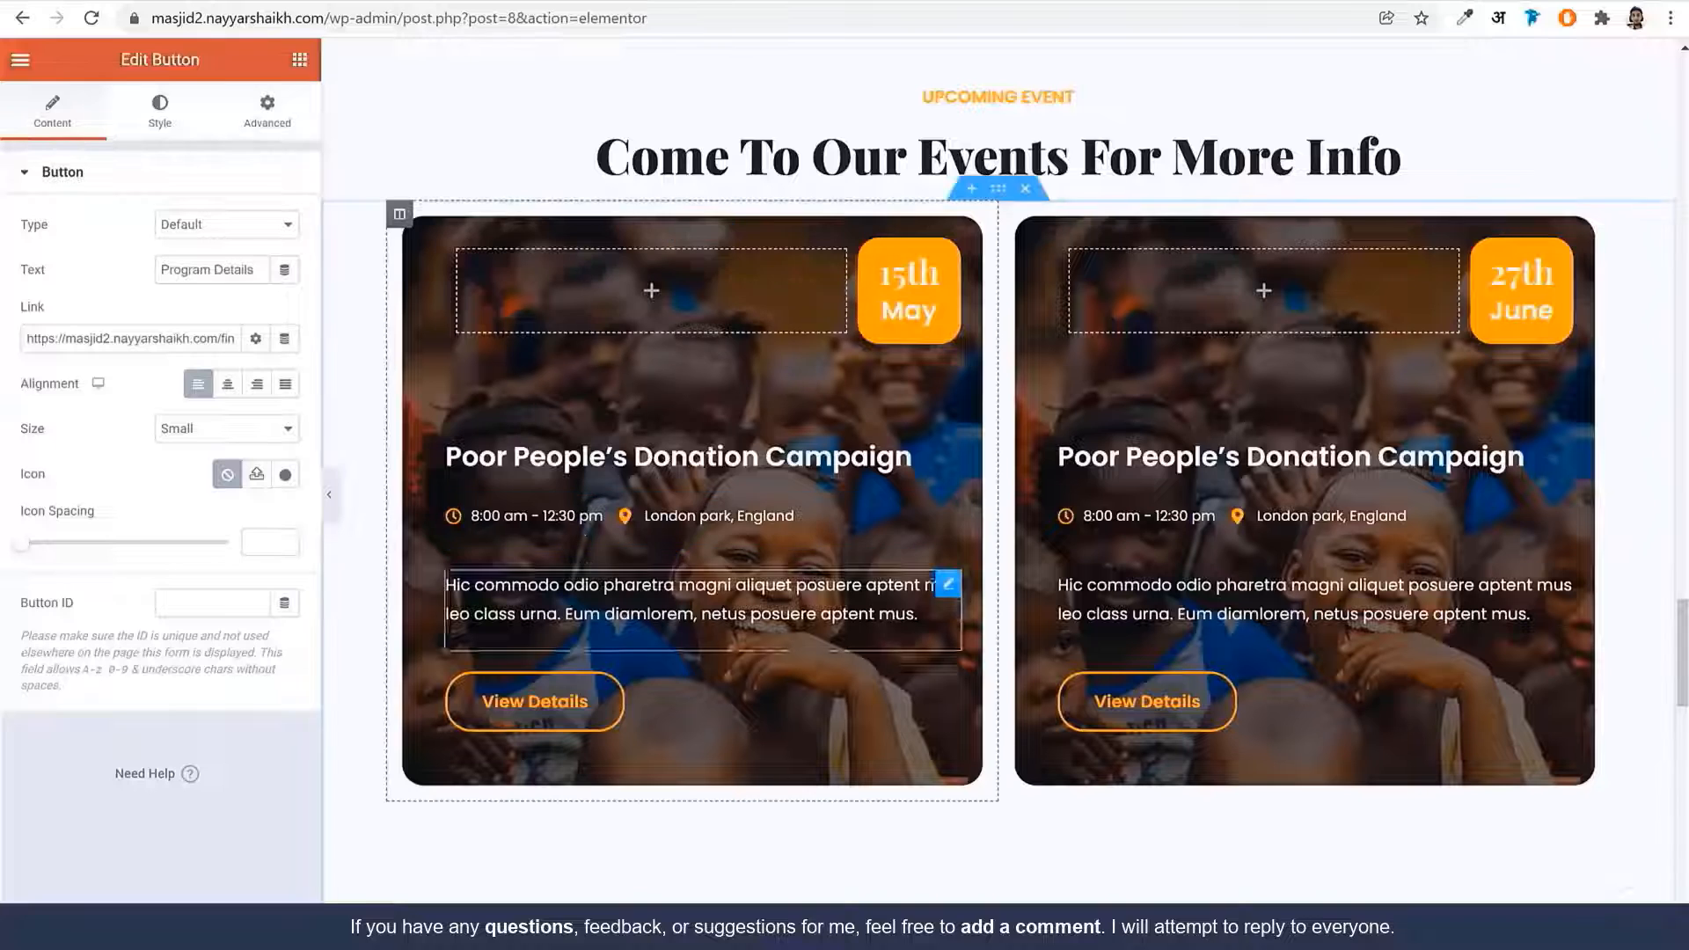
Link the first event card's View Details button to the One-Day Online Fundraiser page
{"action": "left_click", "coordinate": [545, 709]}
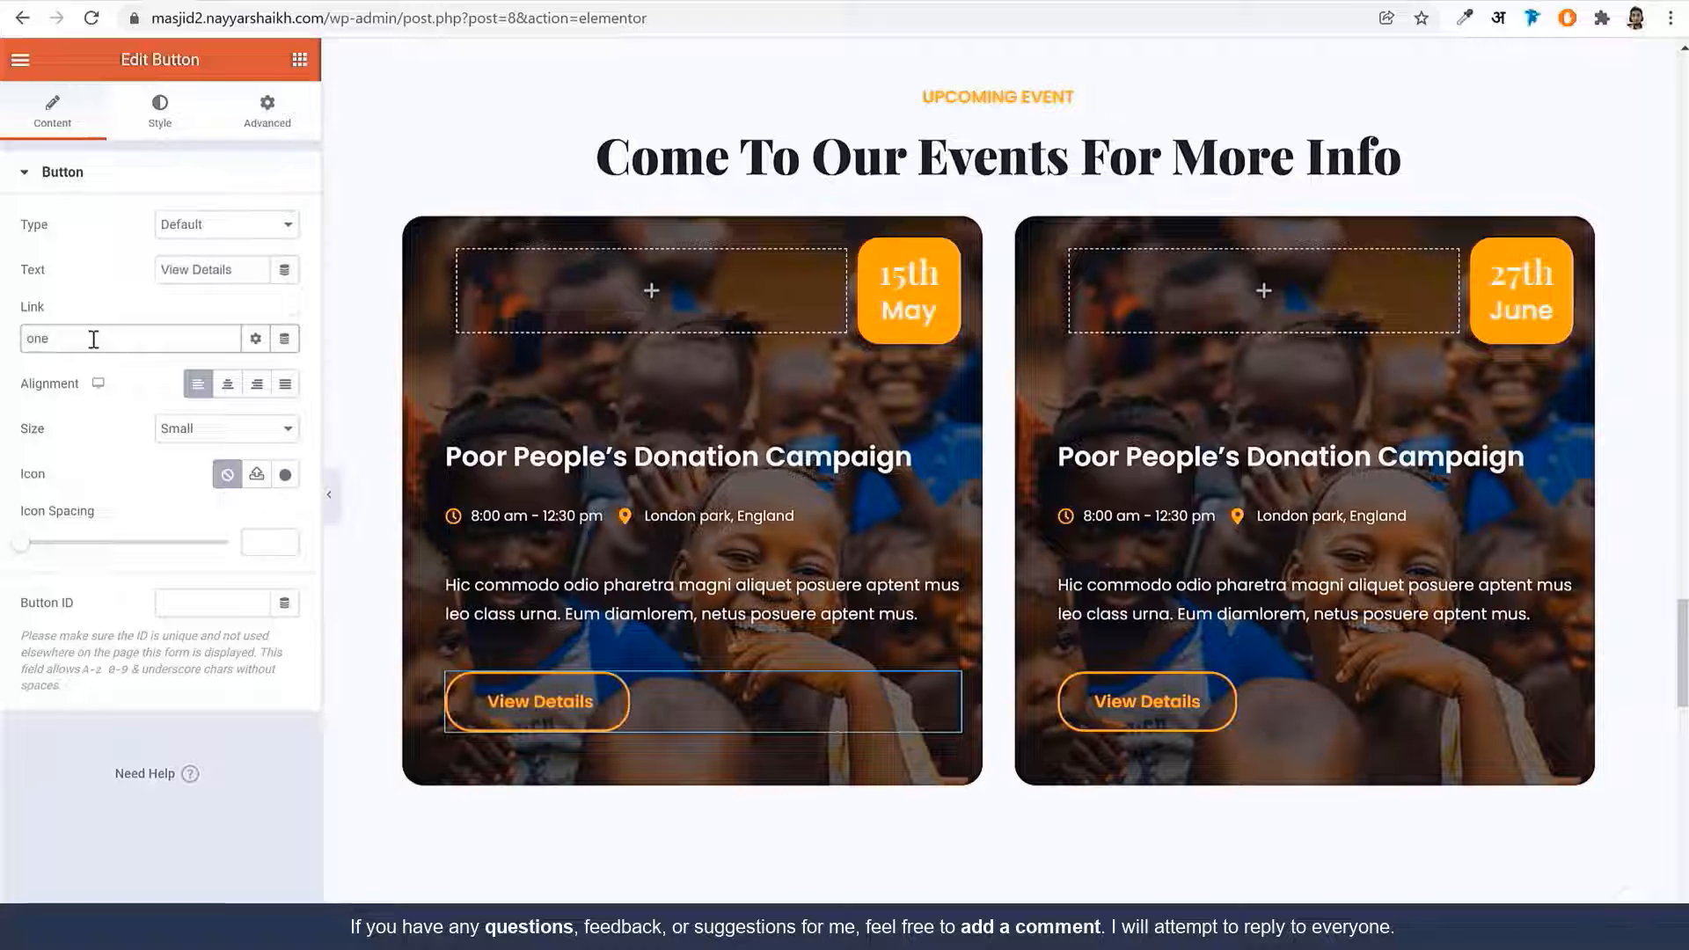
{"action": "left_click", "coordinate": [108, 374]}
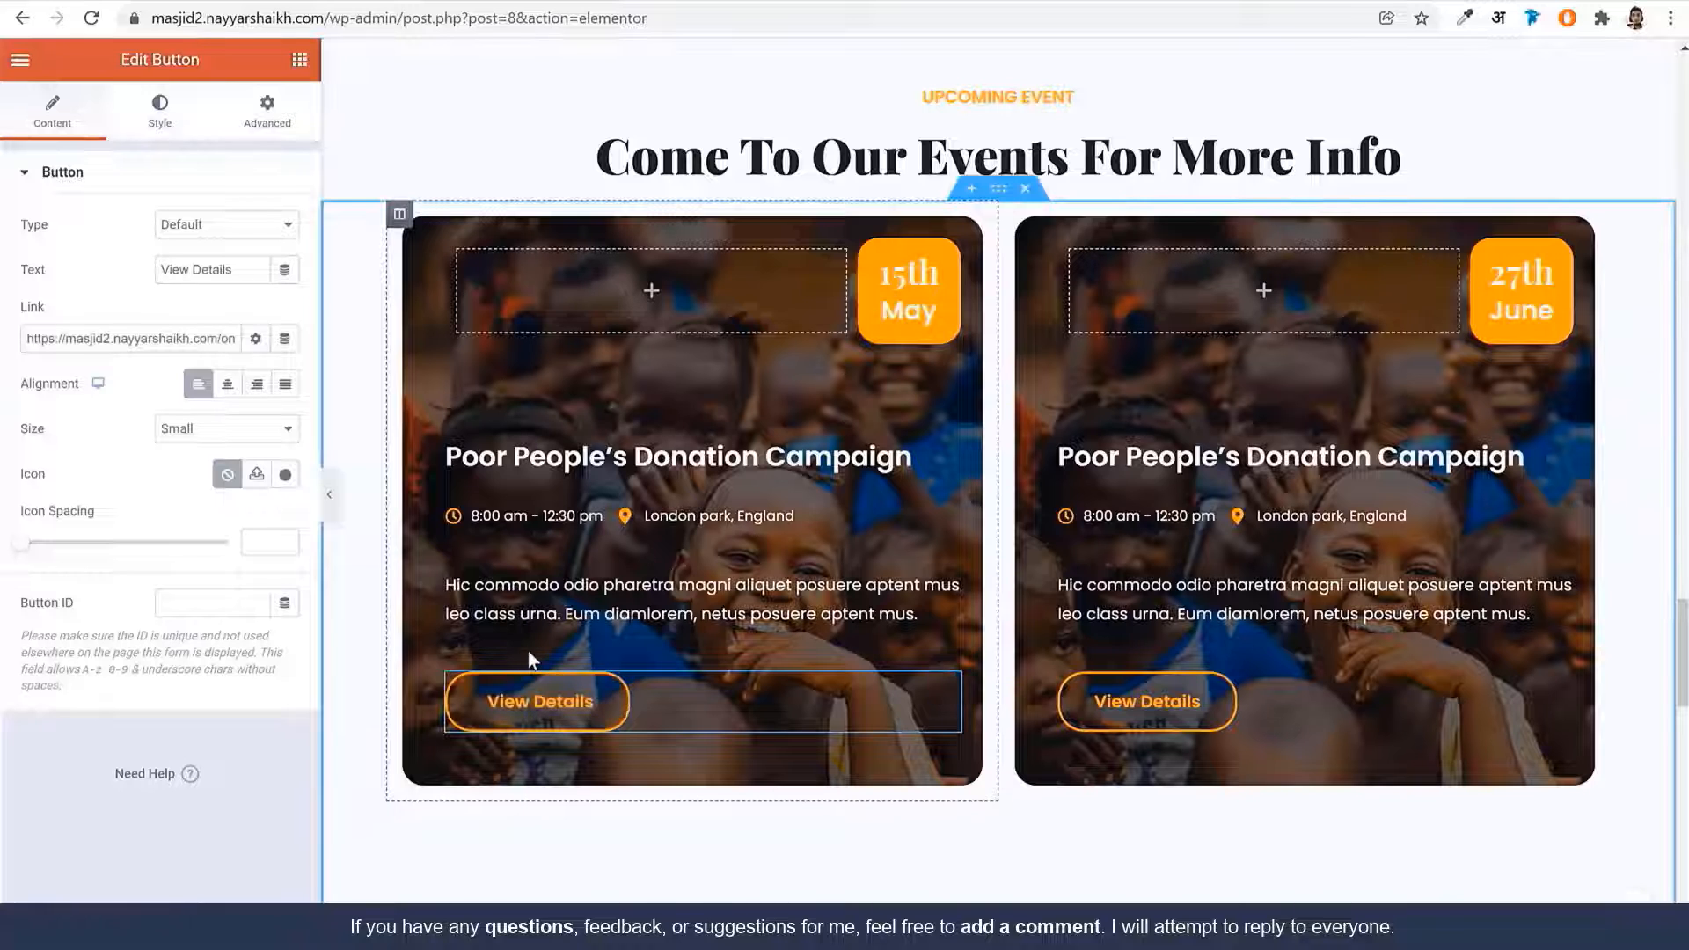
{"action": "scroll", "coordinate": [752, 735], "scroll_direction": "down", "scroll_amount": 15}
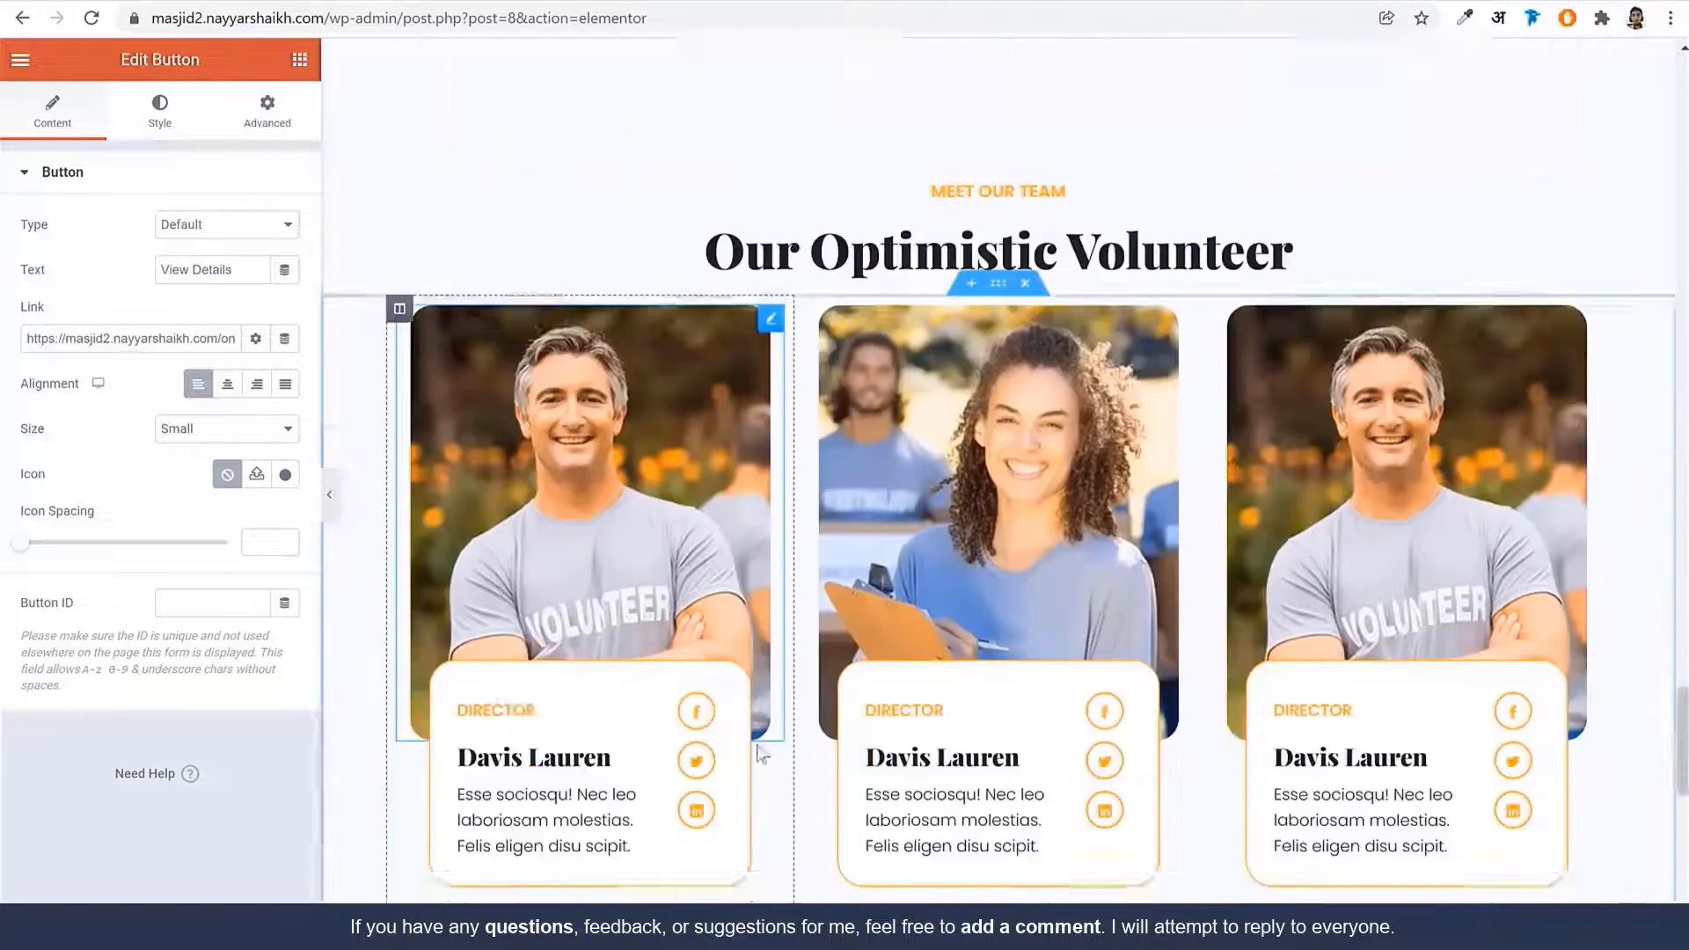
{"action": "scroll", "coordinate": [757, 747], "scroll_direction": "down", "scroll_amount": 4}
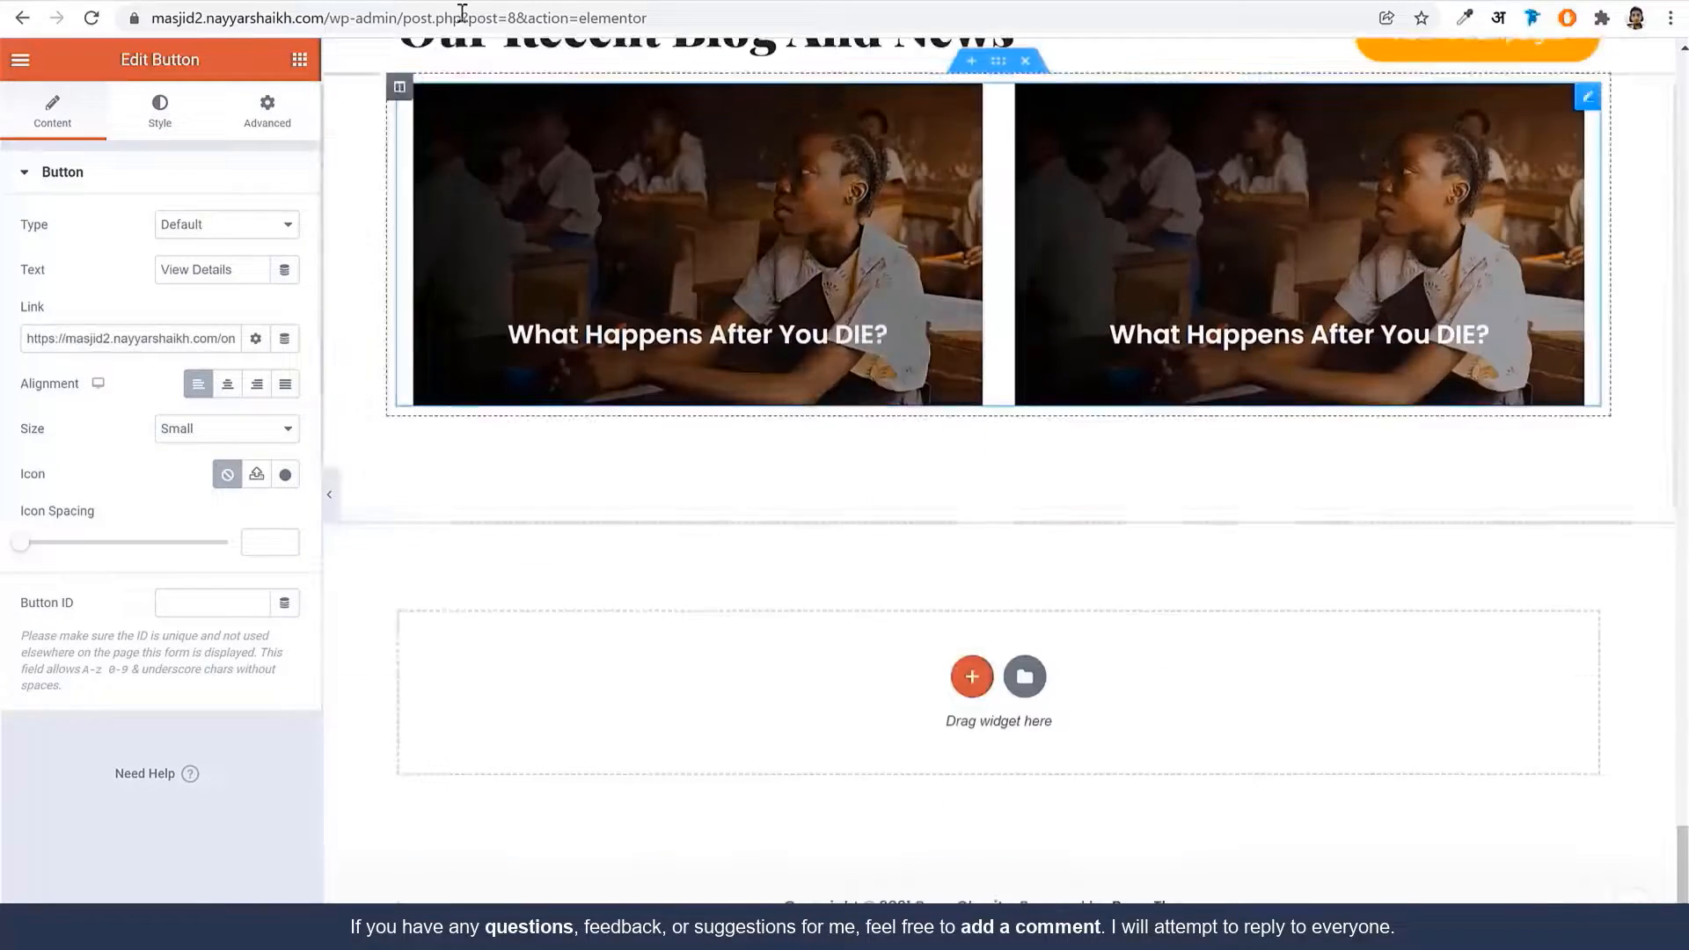
Strip the editor path from the address to load the live homepage
{"action": "left_click_drag", "start_coordinate": [333, 22], "coordinate": [1365, 97]}
{"action": "key", "text": "BackSpace"}
{"action": "key", "text": "Return"}
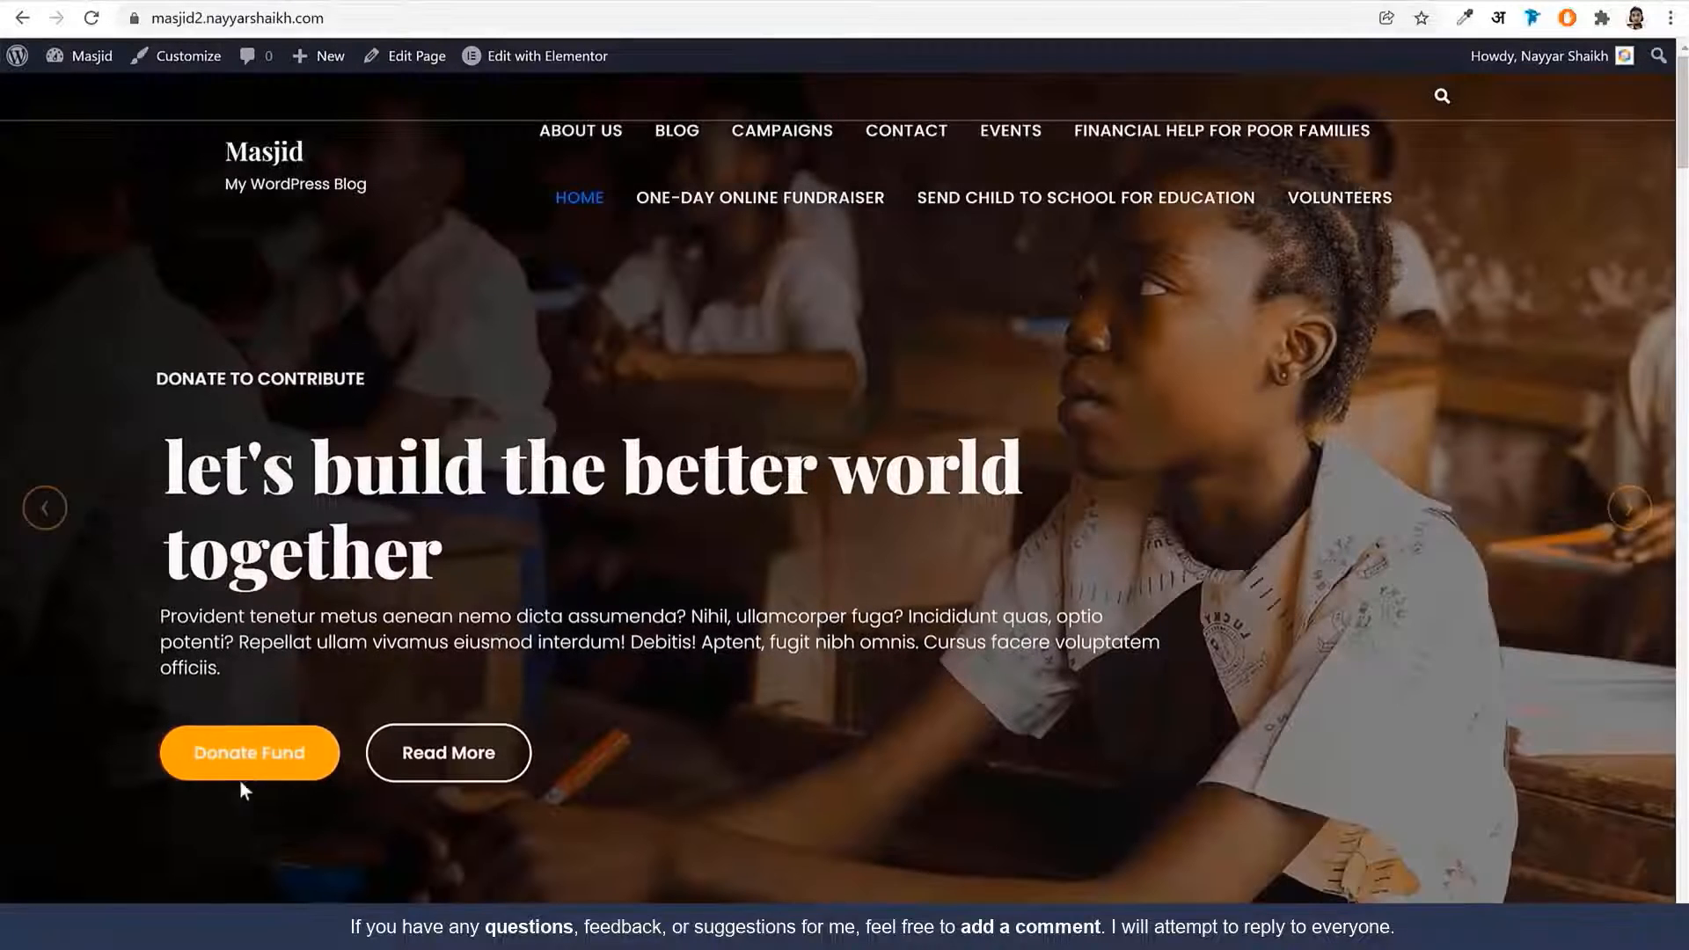
Test where the hero's Donate Fund button leads, then return to the homepage
{"action": "left_click", "coordinate": [245, 775]}
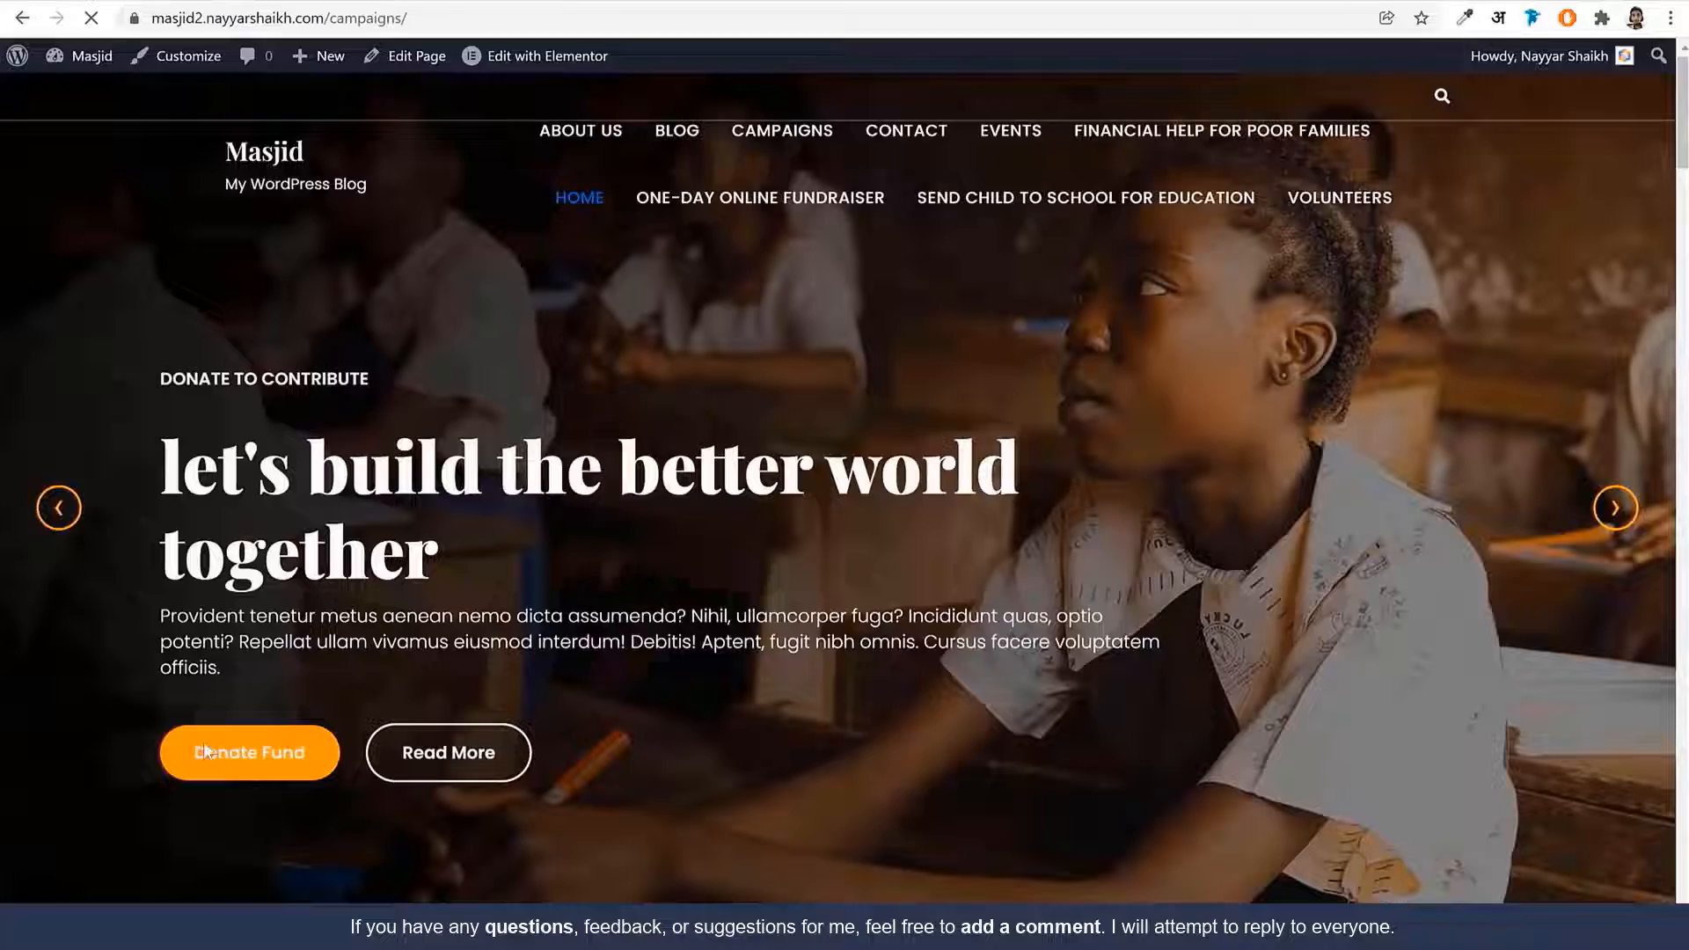
{"action": "scroll", "coordinate": [906, 580], "scroll_direction": "down", "scroll_amount": 3}
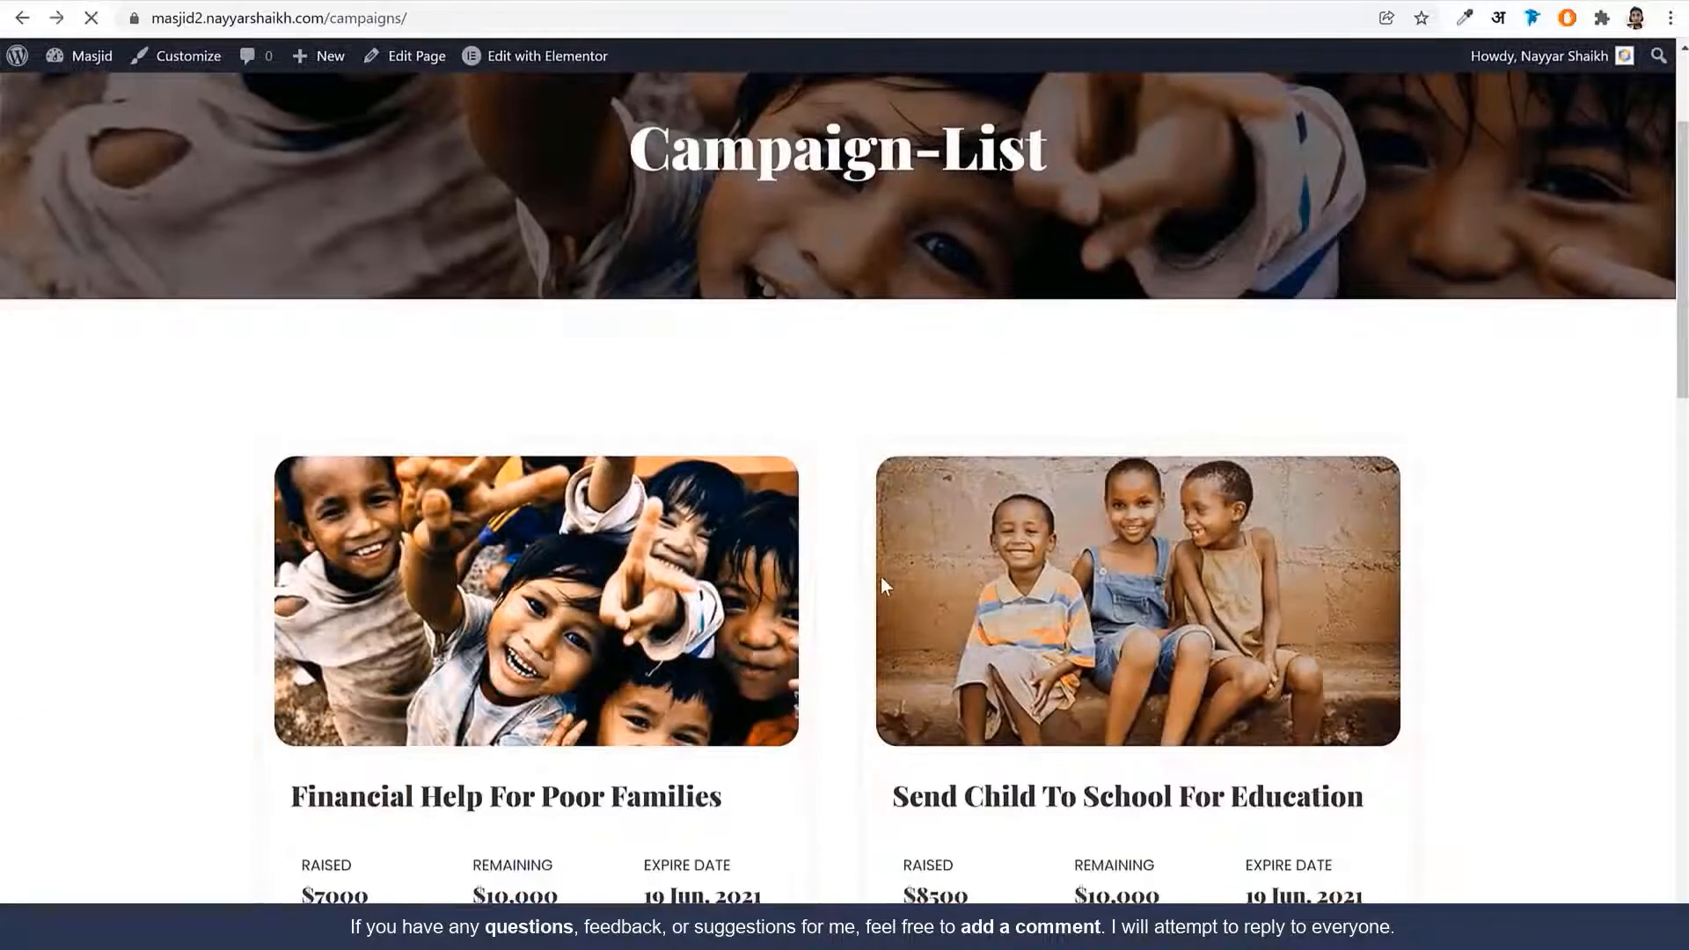
{"action": "scroll", "coordinate": [884, 600], "scroll_direction": "down", "scroll_amount": 7}
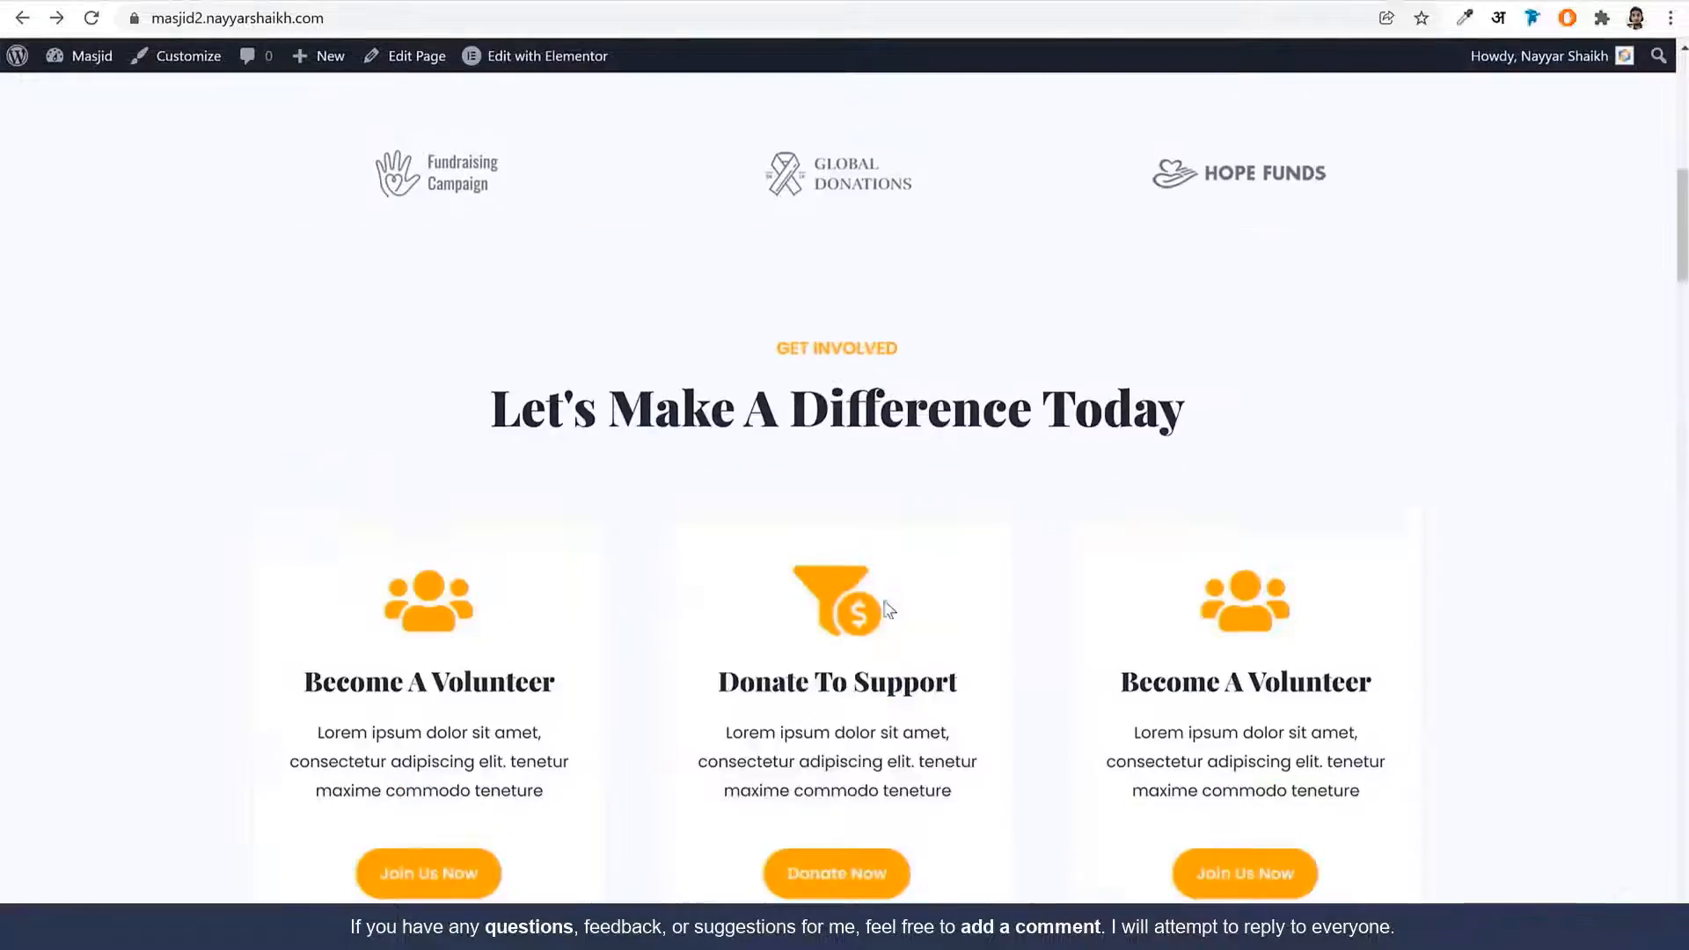
{"action": "scroll", "coordinate": [887, 607], "scroll_direction": "down", "scroll_amount": 6}
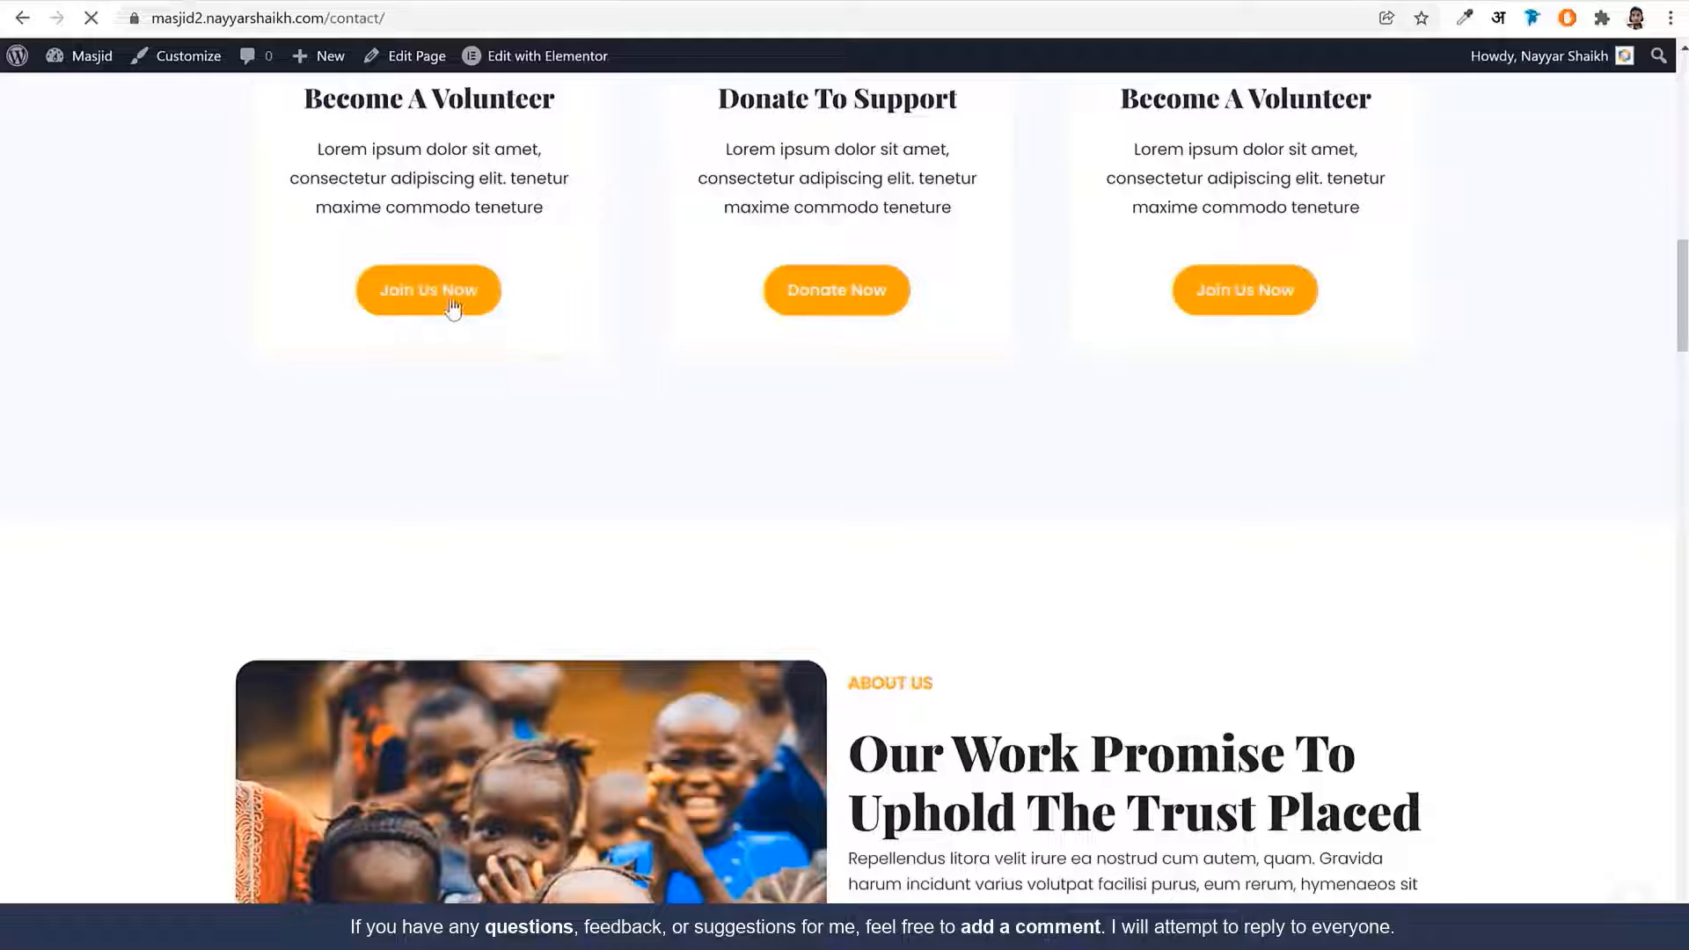
{"action": "scroll", "coordinate": [942, 610], "scroll_direction": "down", "scroll_amount": 5}
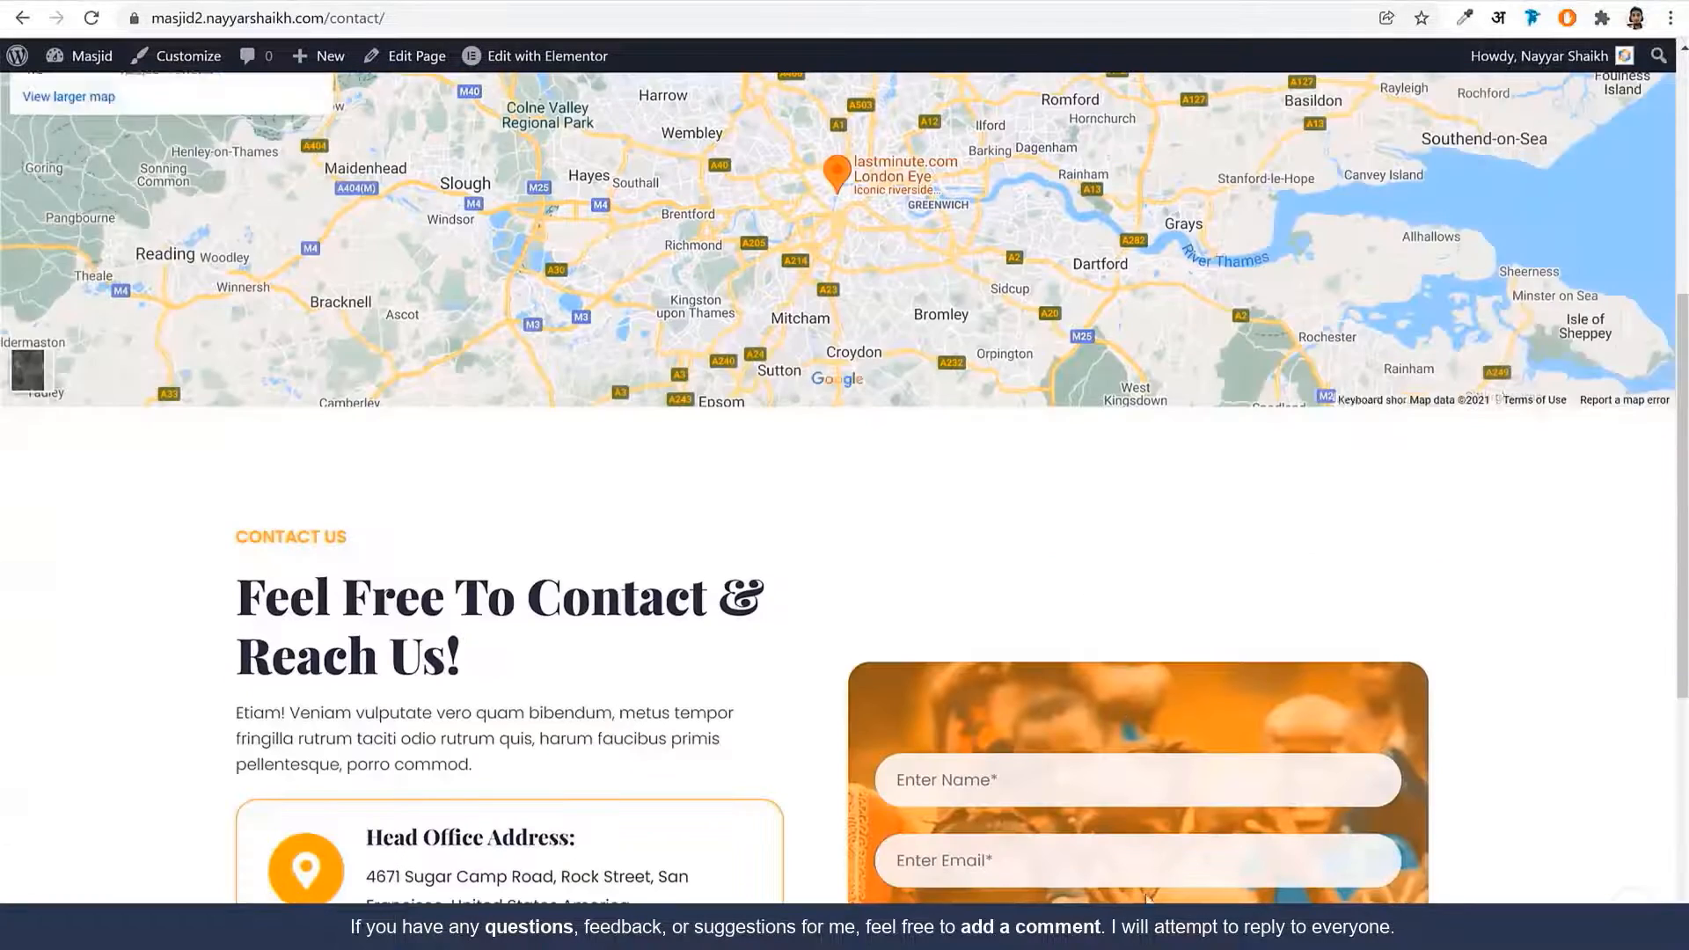
{"action": "scroll", "coordinate": [1138, 736], "scroll_direction": "down", "scroll_amount": 5}
{"action": "key", "text": "alt+Left"}
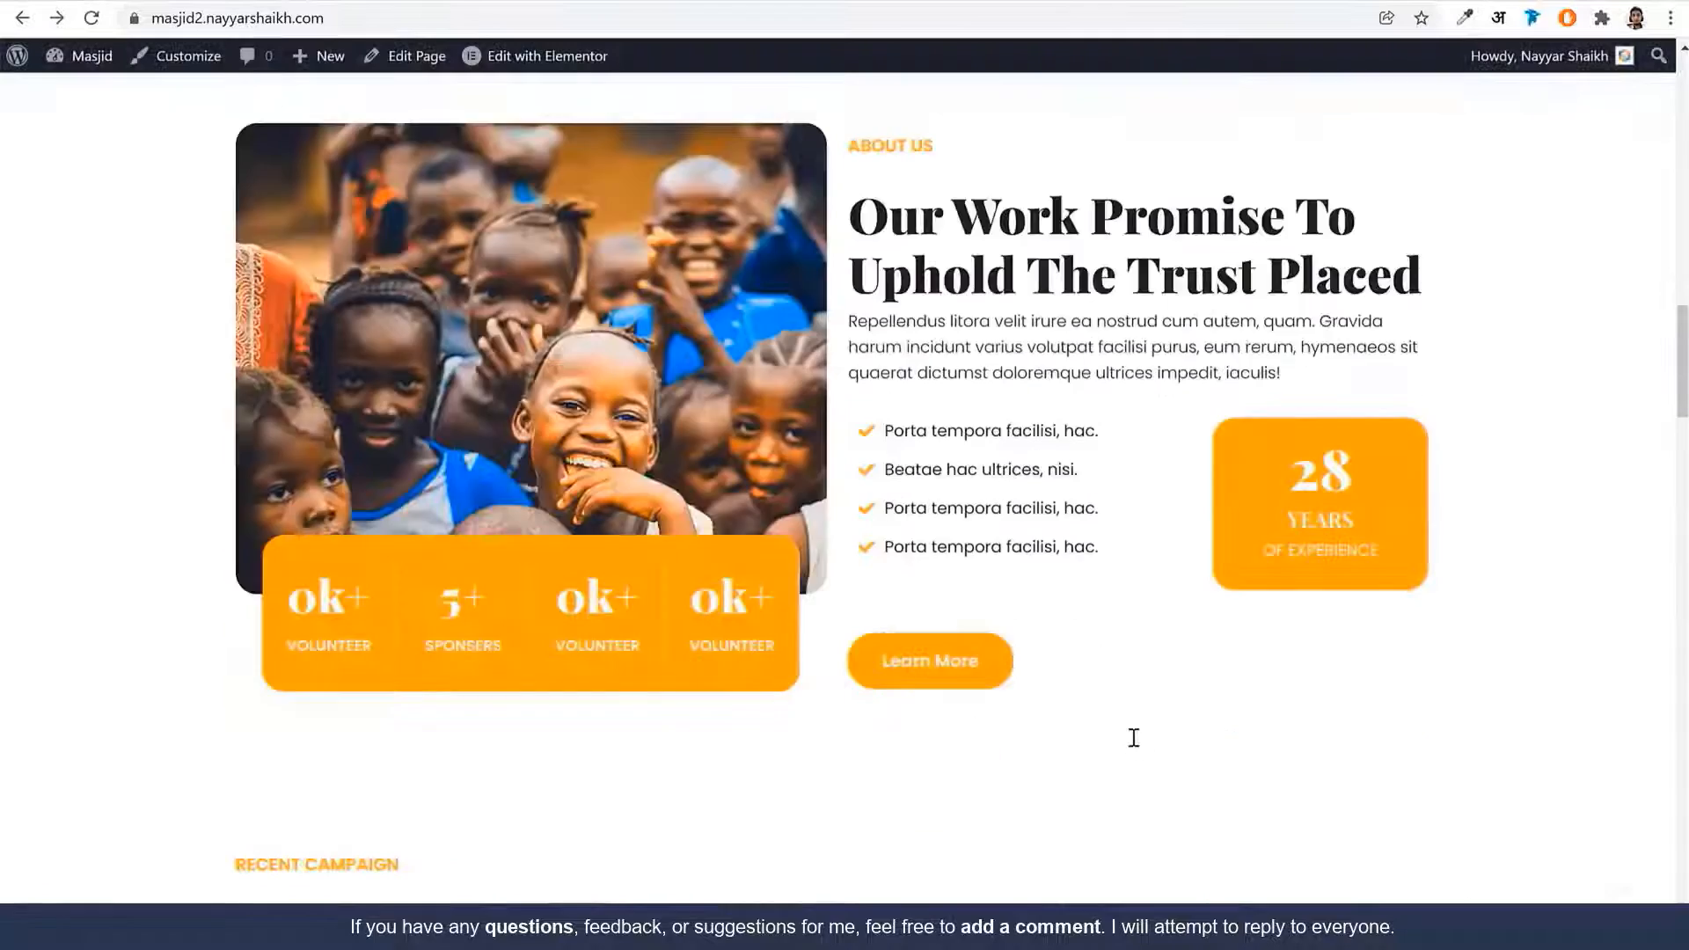
Test the campaign card's Donate Now payment link, trying the PhonePe wallet option
{"action": "scroll", "coordinate": [1134, 737], "scroll_direction": "down", "scroll_amount": 10}
{"action": "scroll", "coordinate": [428, 486], "scroll_direction": "up", "scroll_amount": 2}
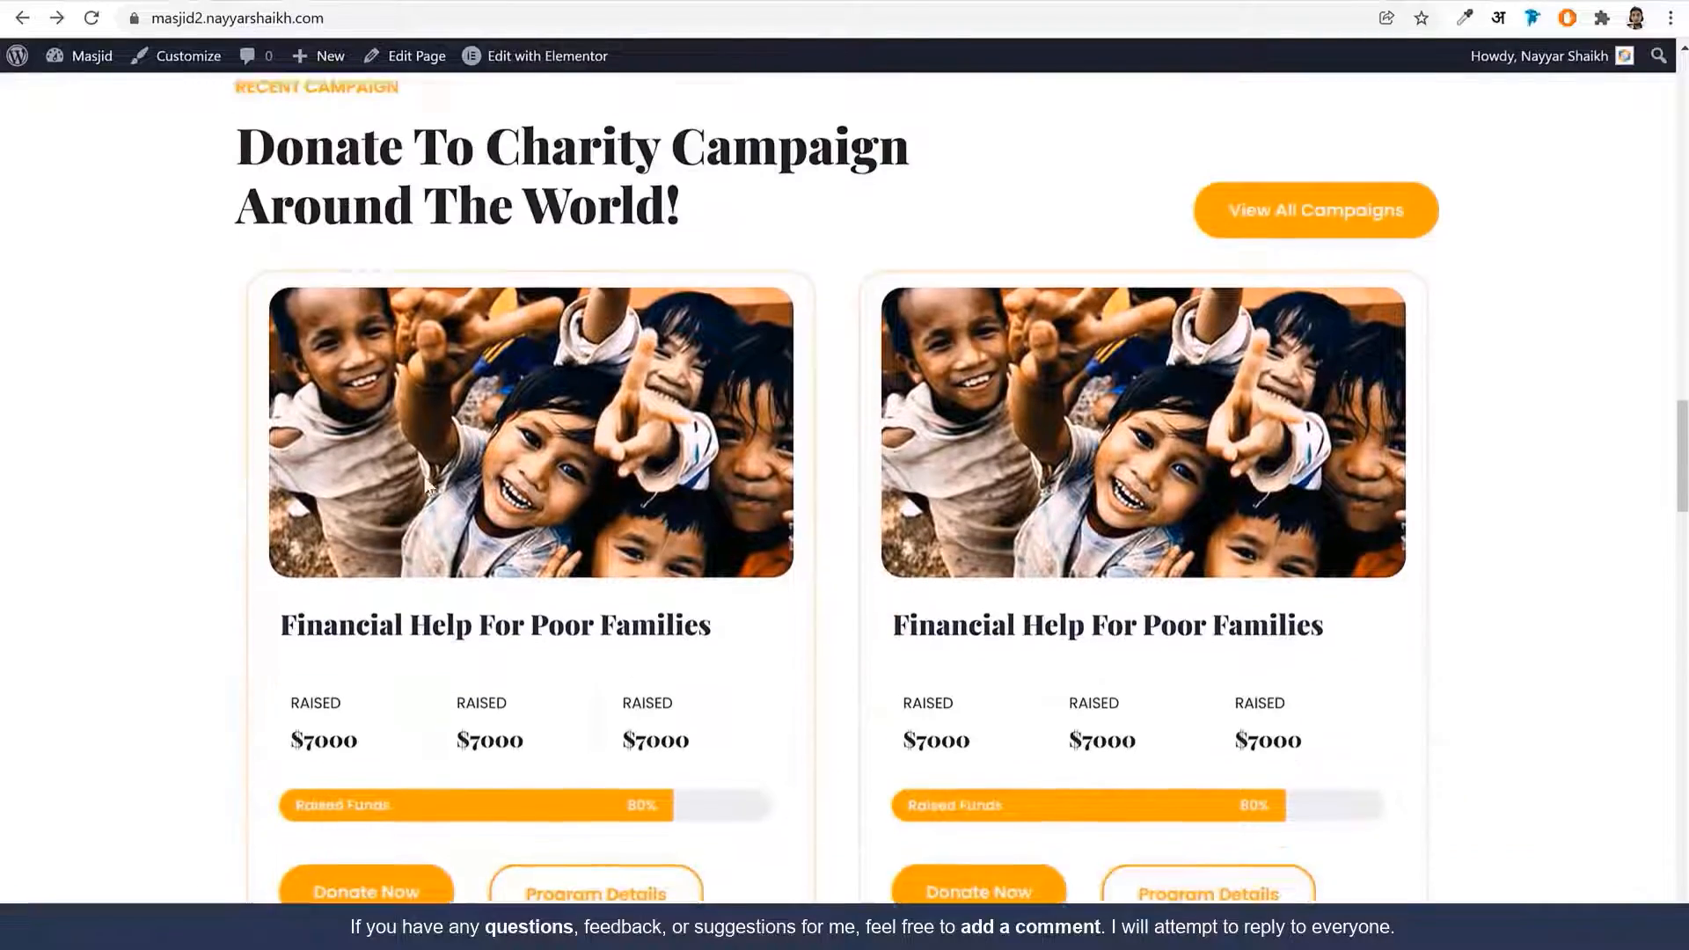
{"action": "scroll", "coordinate": [428, 486], "scroll_direction": "down", "scroll_amount": 2}
{"action": "left_click", "coordinate": [398, 715]}
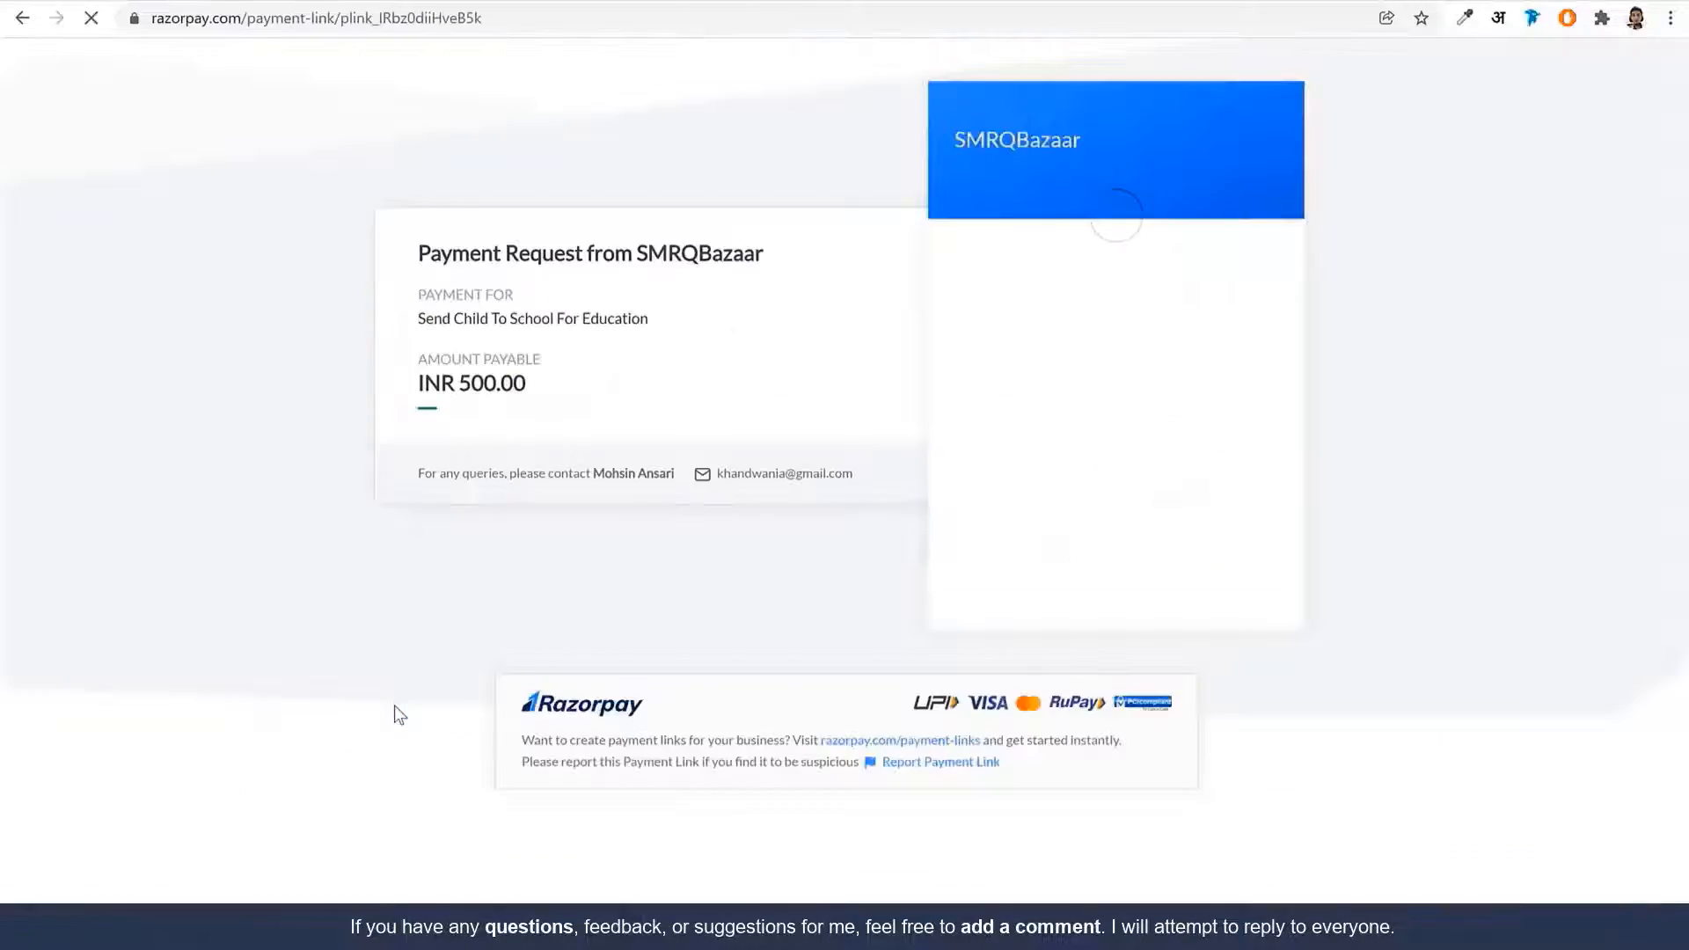
{"action": "scroll", "coordinate": [1120, 481], "scroll_direction": "down", "scroll_amount": 5}
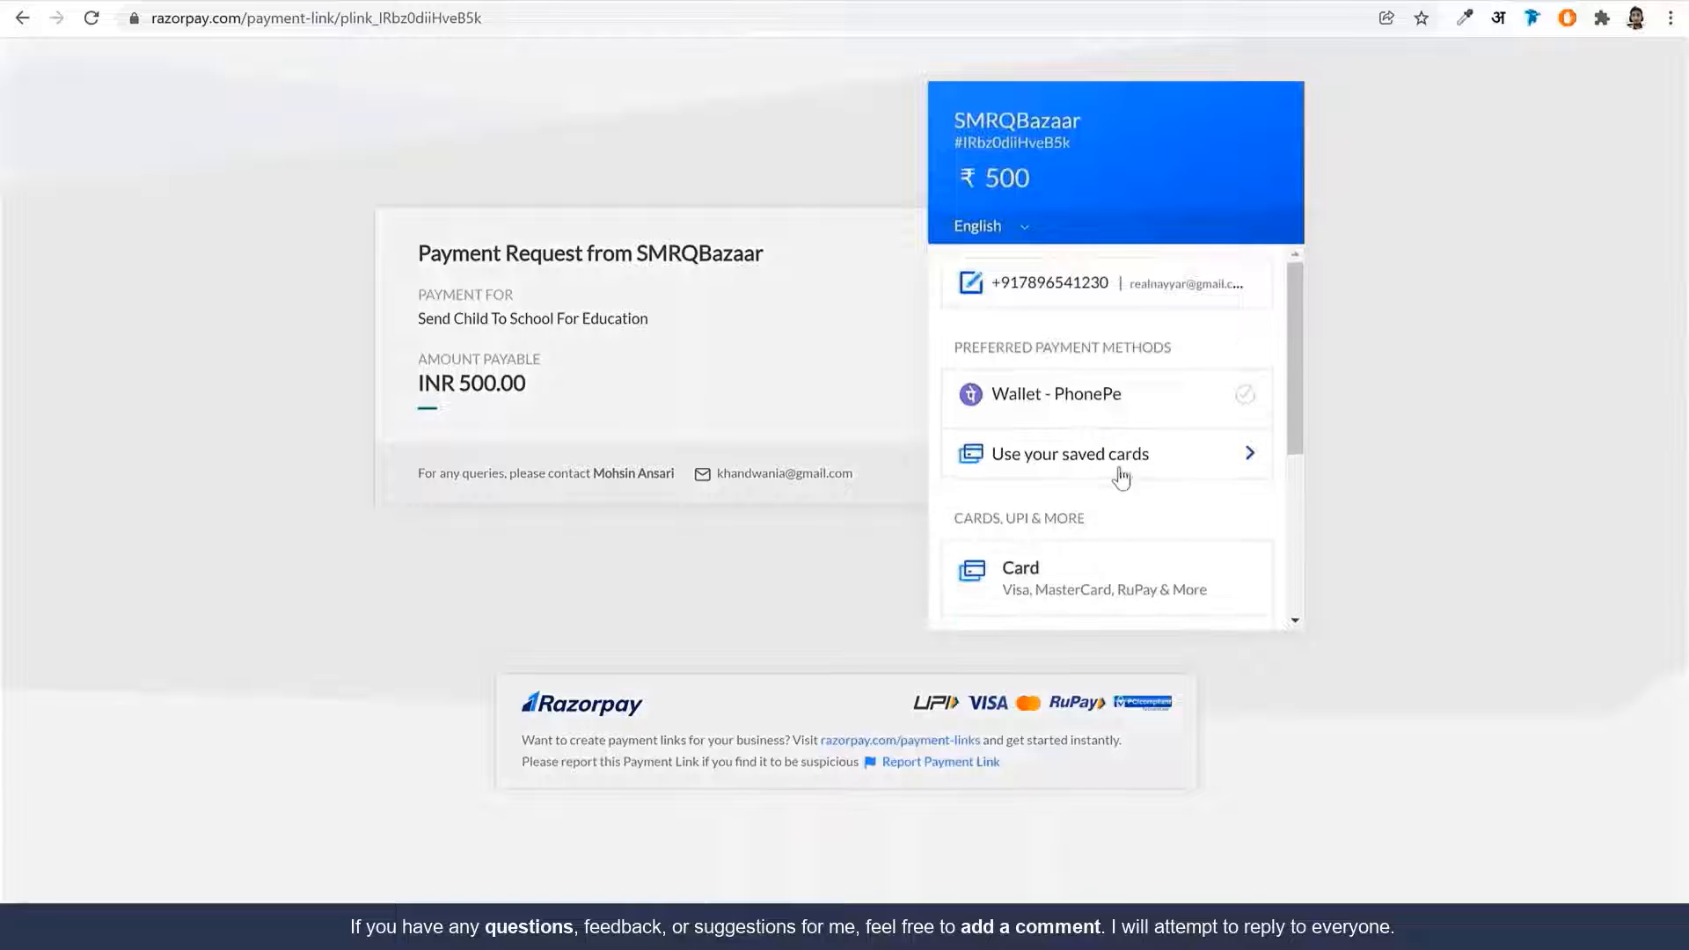
{"action": "left_click", "coordinate": [1224, 469]}
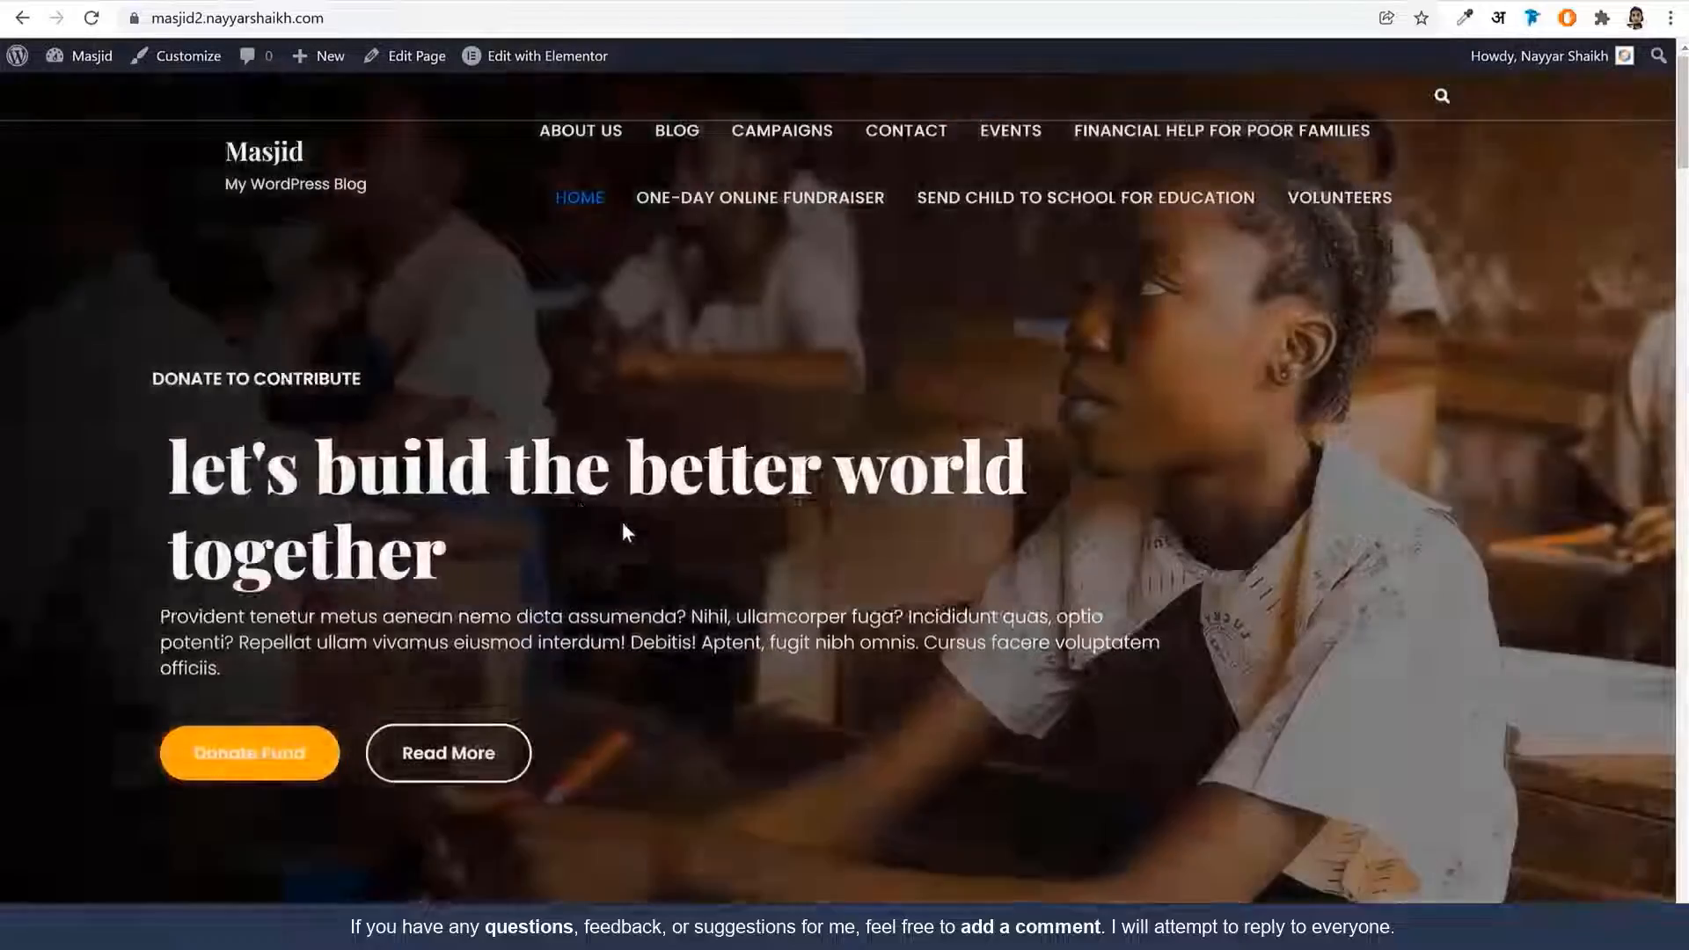
{"action": "scroll", "coordinate": [621, 525], "scroll_direction": "down", "scroll_amount": 11}
{"action": "scroll", "coordinate": [620, 525], "scroll_direction": "down", "scroll_amount": 15}
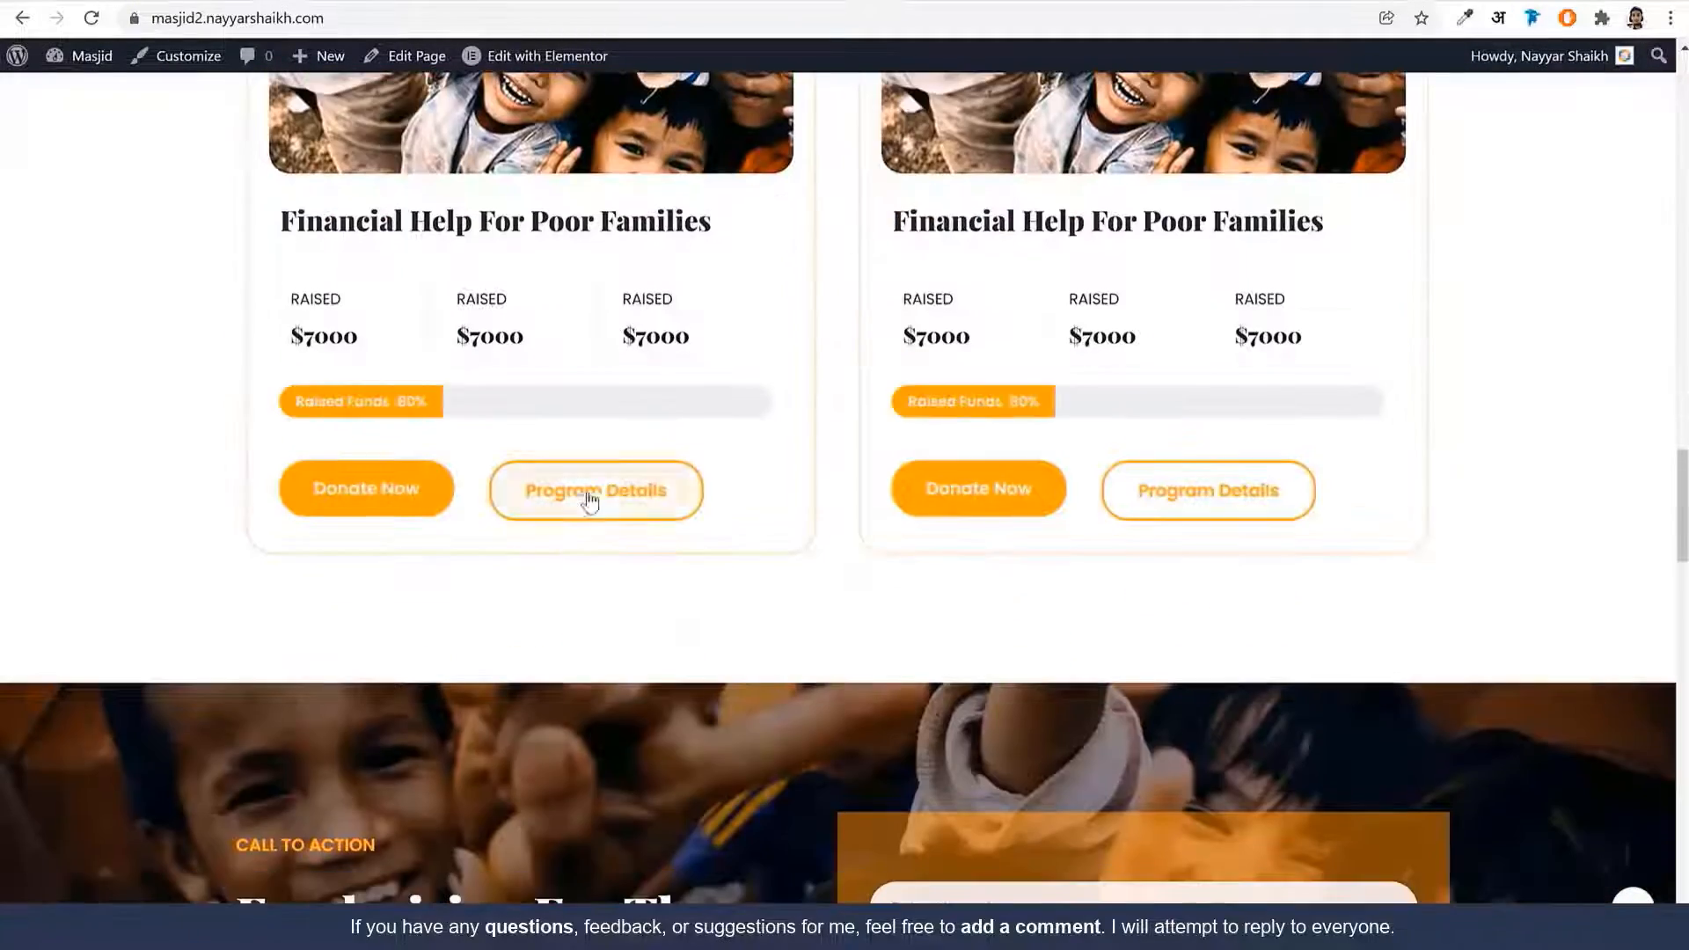
Verify Program Details opens the Financial Help For Poor Families page
{"action": "left_click", "coordinate": [590, 493]}
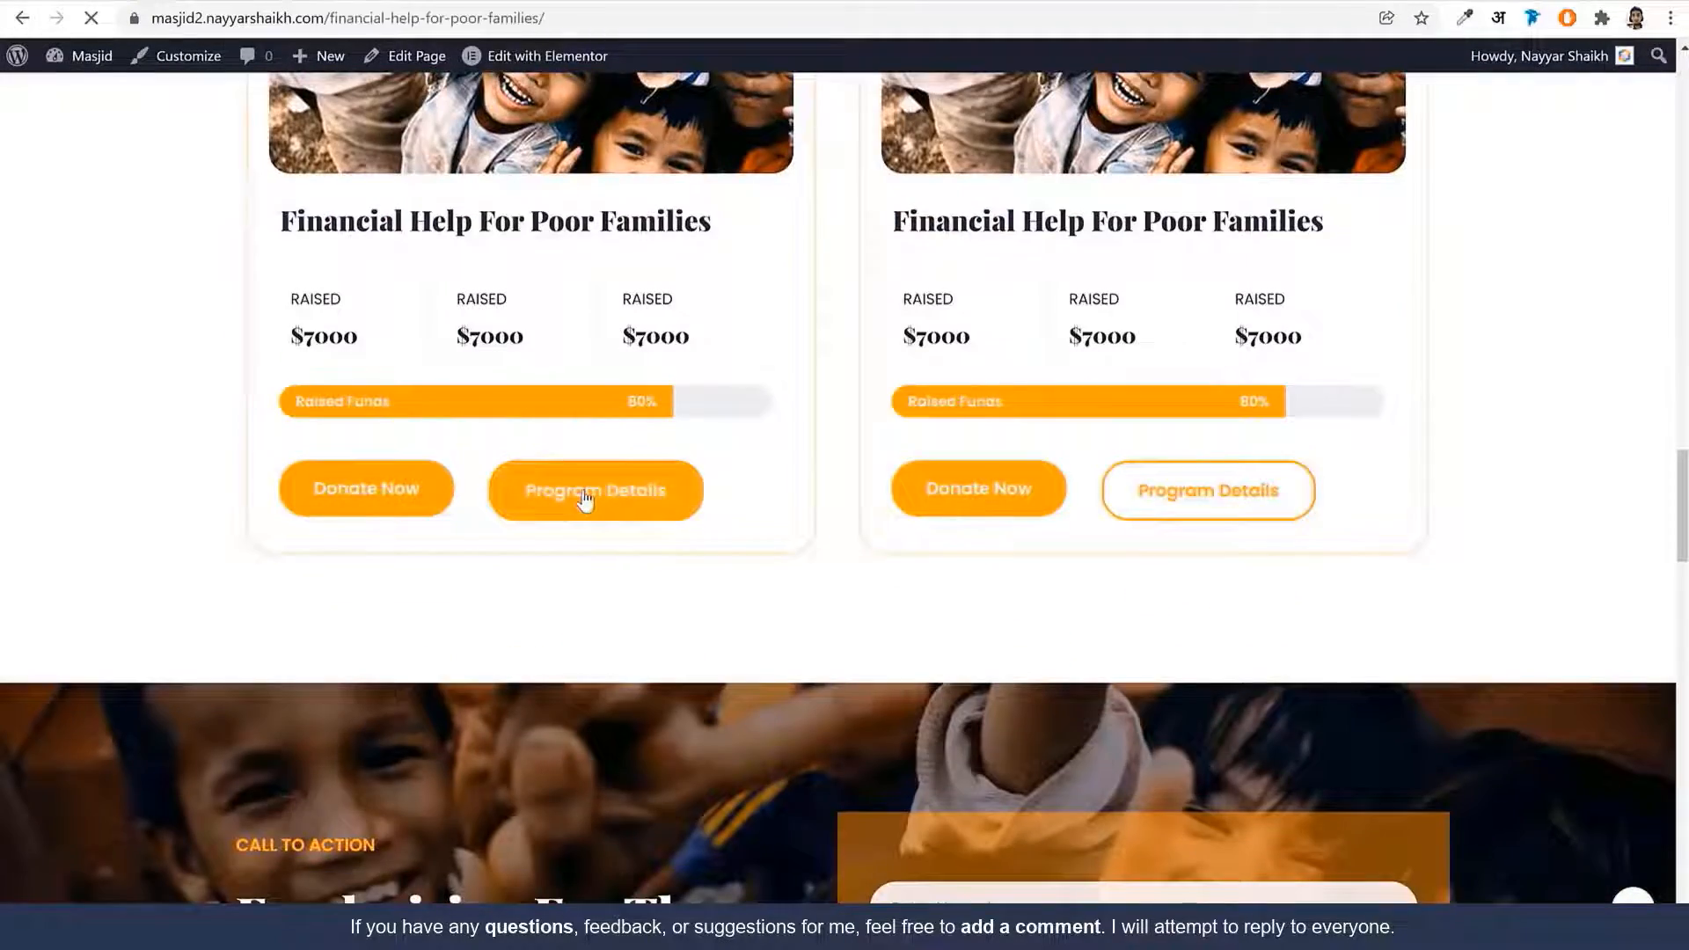
{"action": "scroll", "coordinate": [857, 526], "scroll_direction": "down", "scroll_amount": 8}
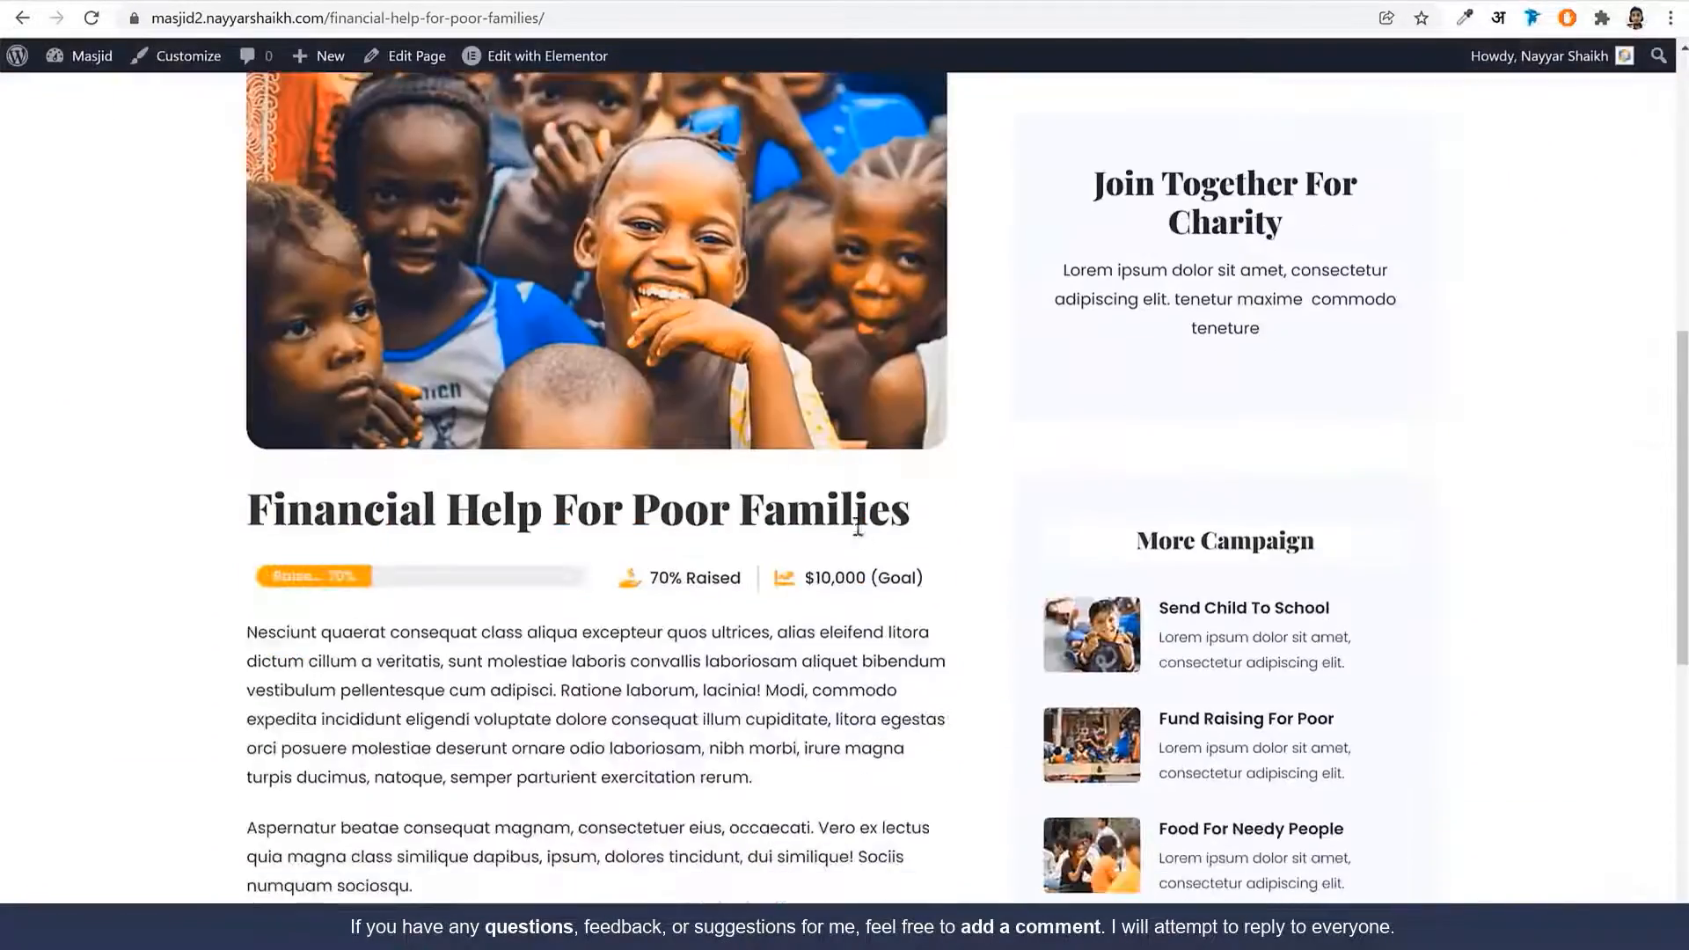
{"action": "scroll", "coordinate": [853, 520], "scroll_direction": "down", "scroll_amount": 3}
{"action": "left_click_drag", "start_coordinate": [249, 303], "coordinate": [825, 311]}
{"action": "left_click", "coordinate": [918, 305]}
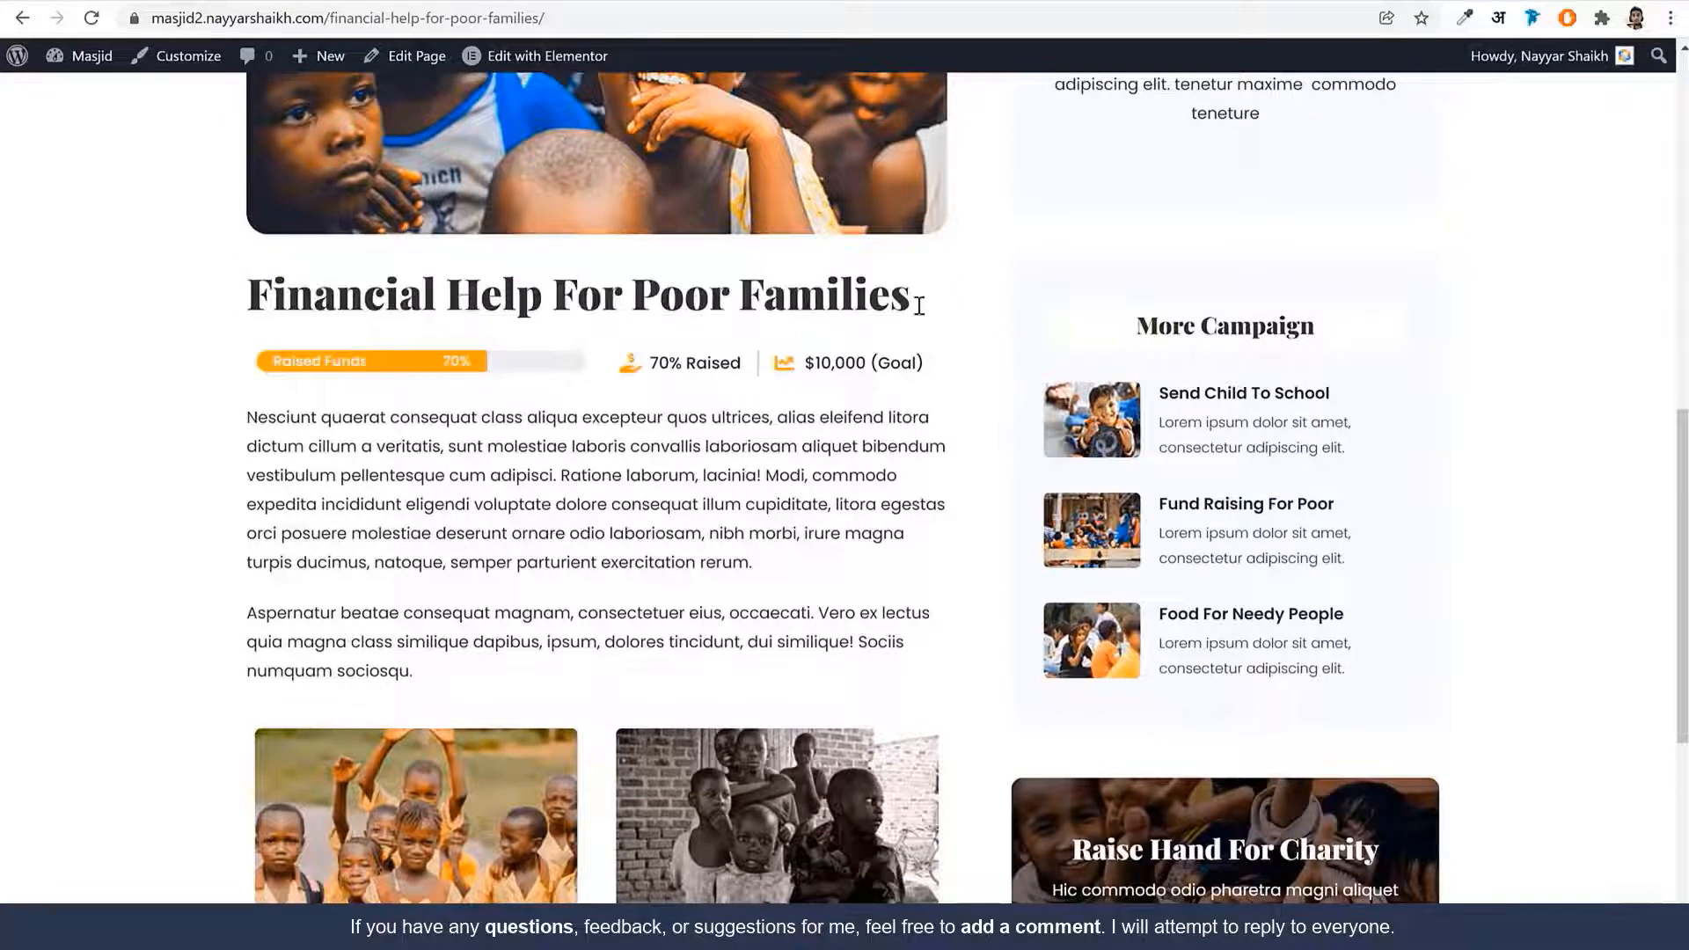
{"action": "scroll", "coordinate": [920, 537], "scroll_direction": "down", "scroll_amount": 3}
{"action": "scroll", "coordinate": [918, 537], "scroll_direction": "up", "scroll_amount": 15}
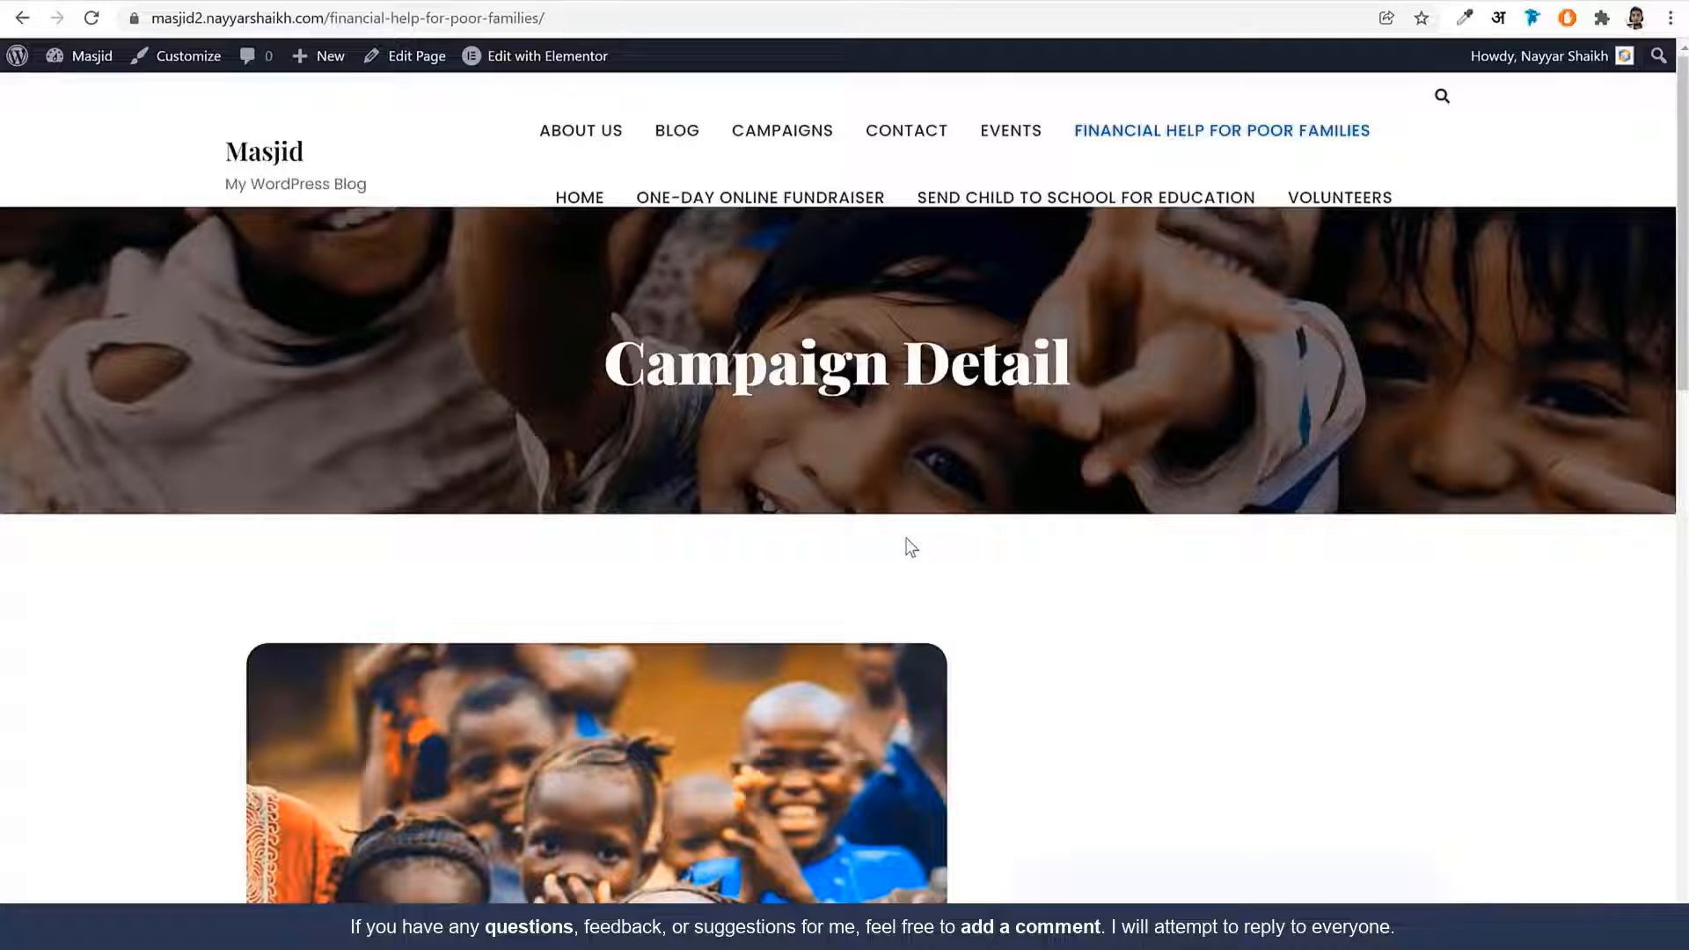
Open the CAMPAIGNS nav link to view the Campaign-List page
{"action": "left_click", "coordinate": [800, 143]}
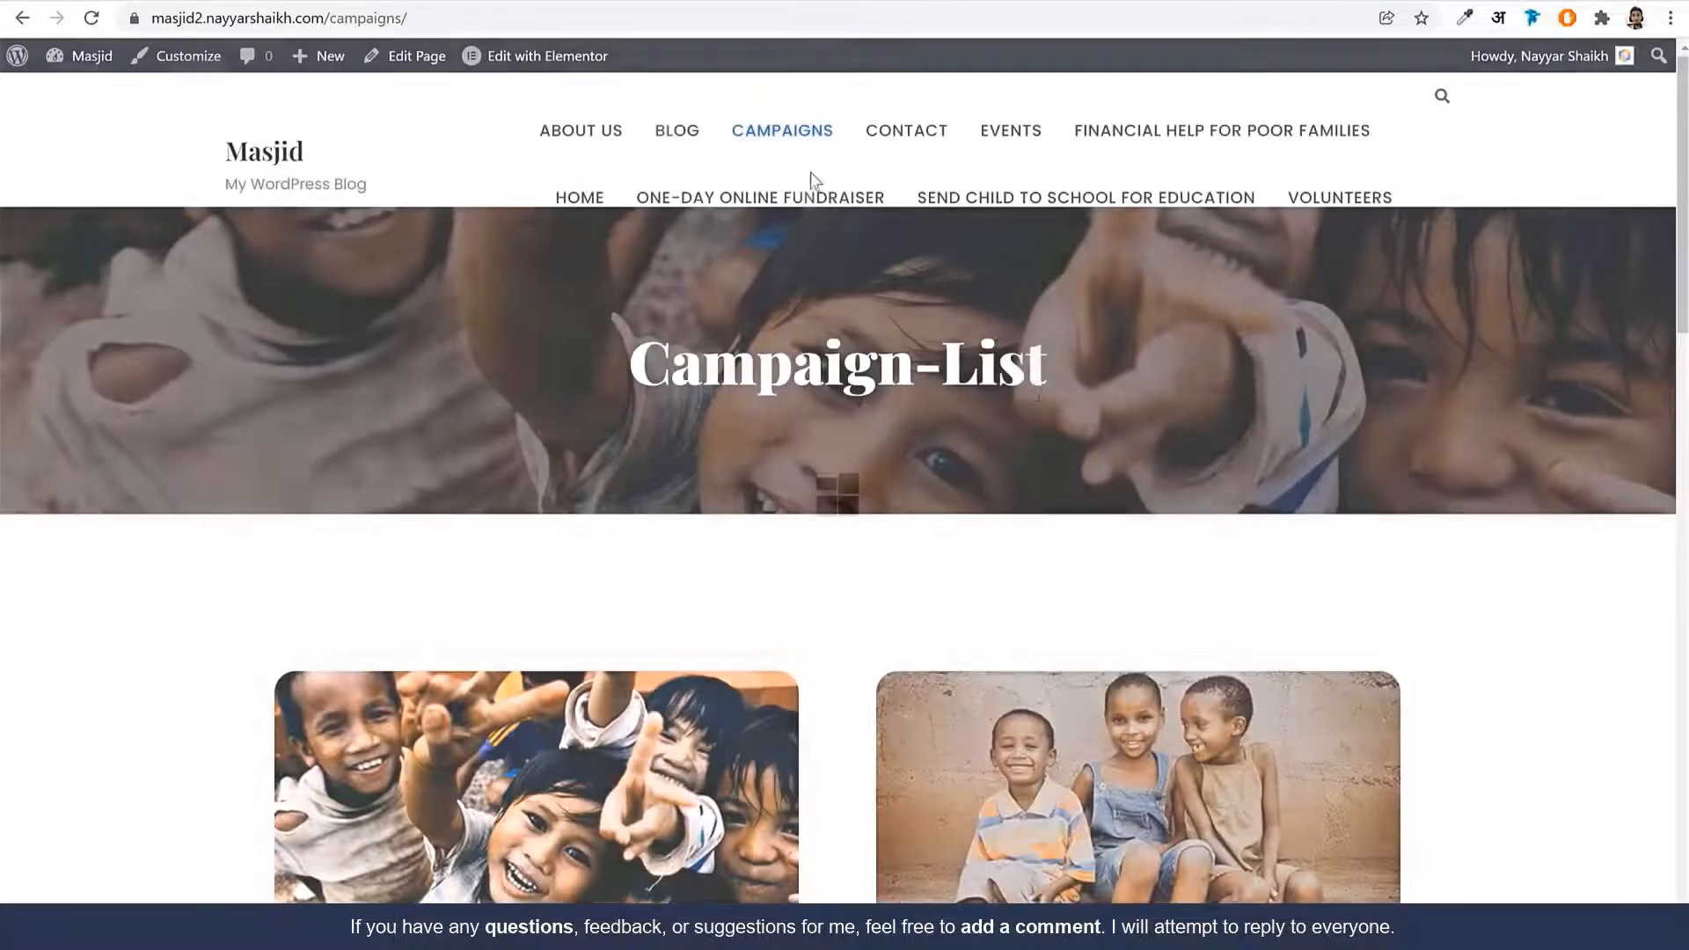
{"action": "scroll", "coordinate": [1093, 487], "scroll_direction": "down", "scroll_amount": 4}
{"action": "scroll", "coordinate": [940, 494], "scroll_direction": "up", "scroll_amount": 5}
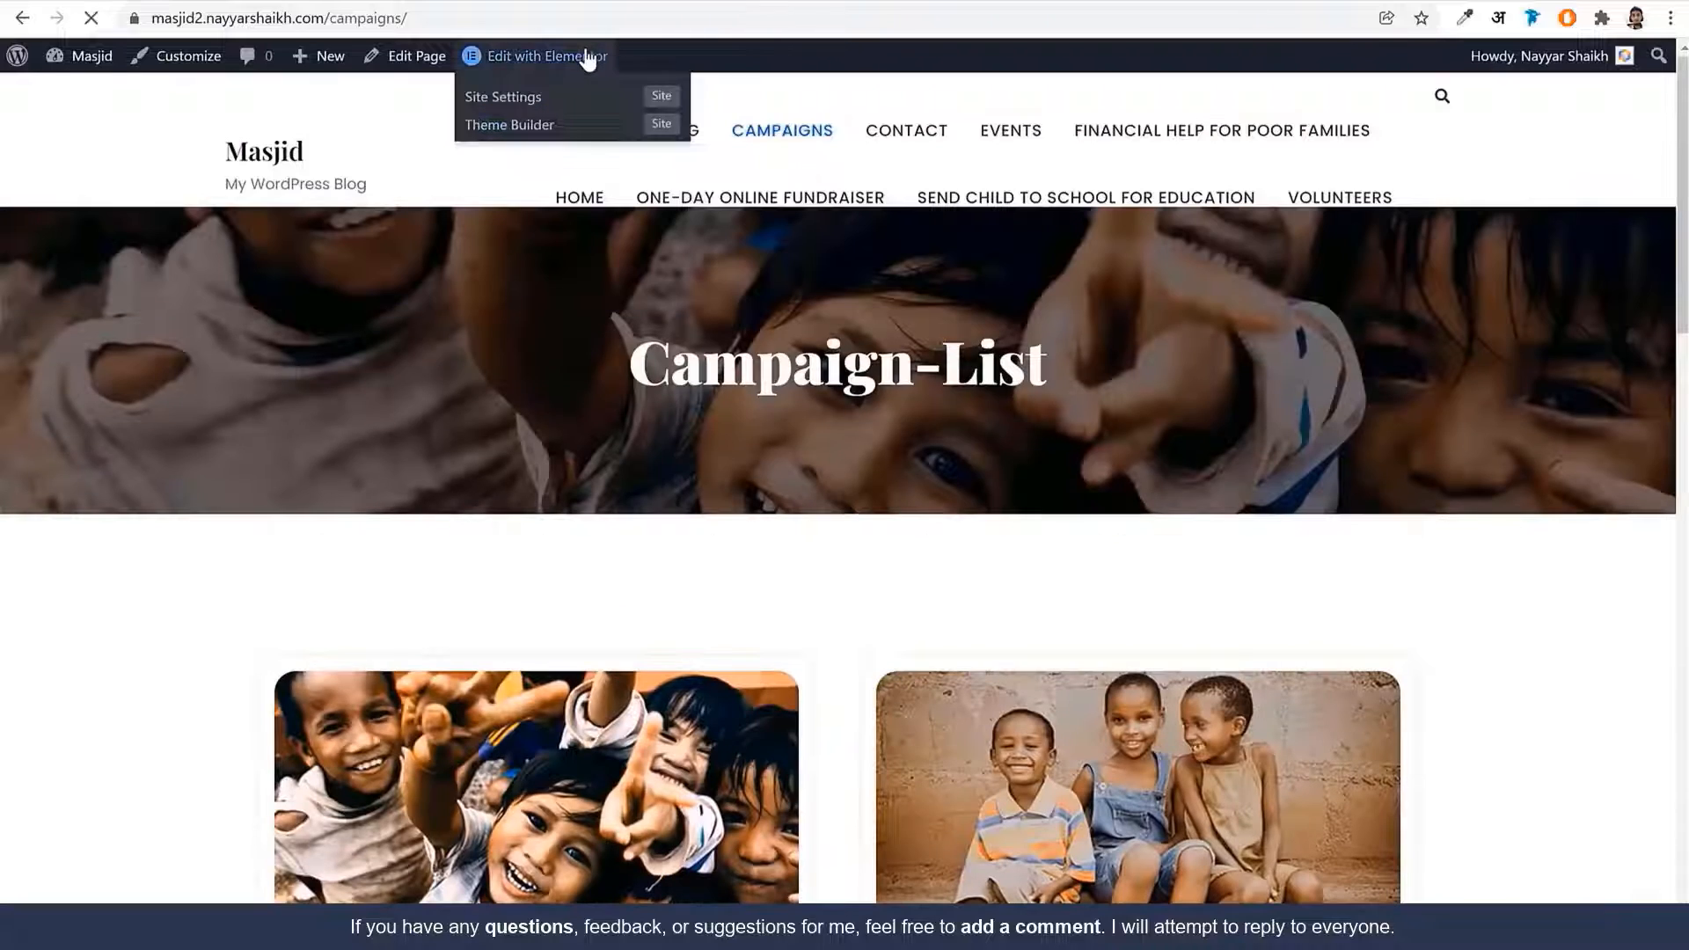
{"action": "left_click", "coordinate": [589, 56]}
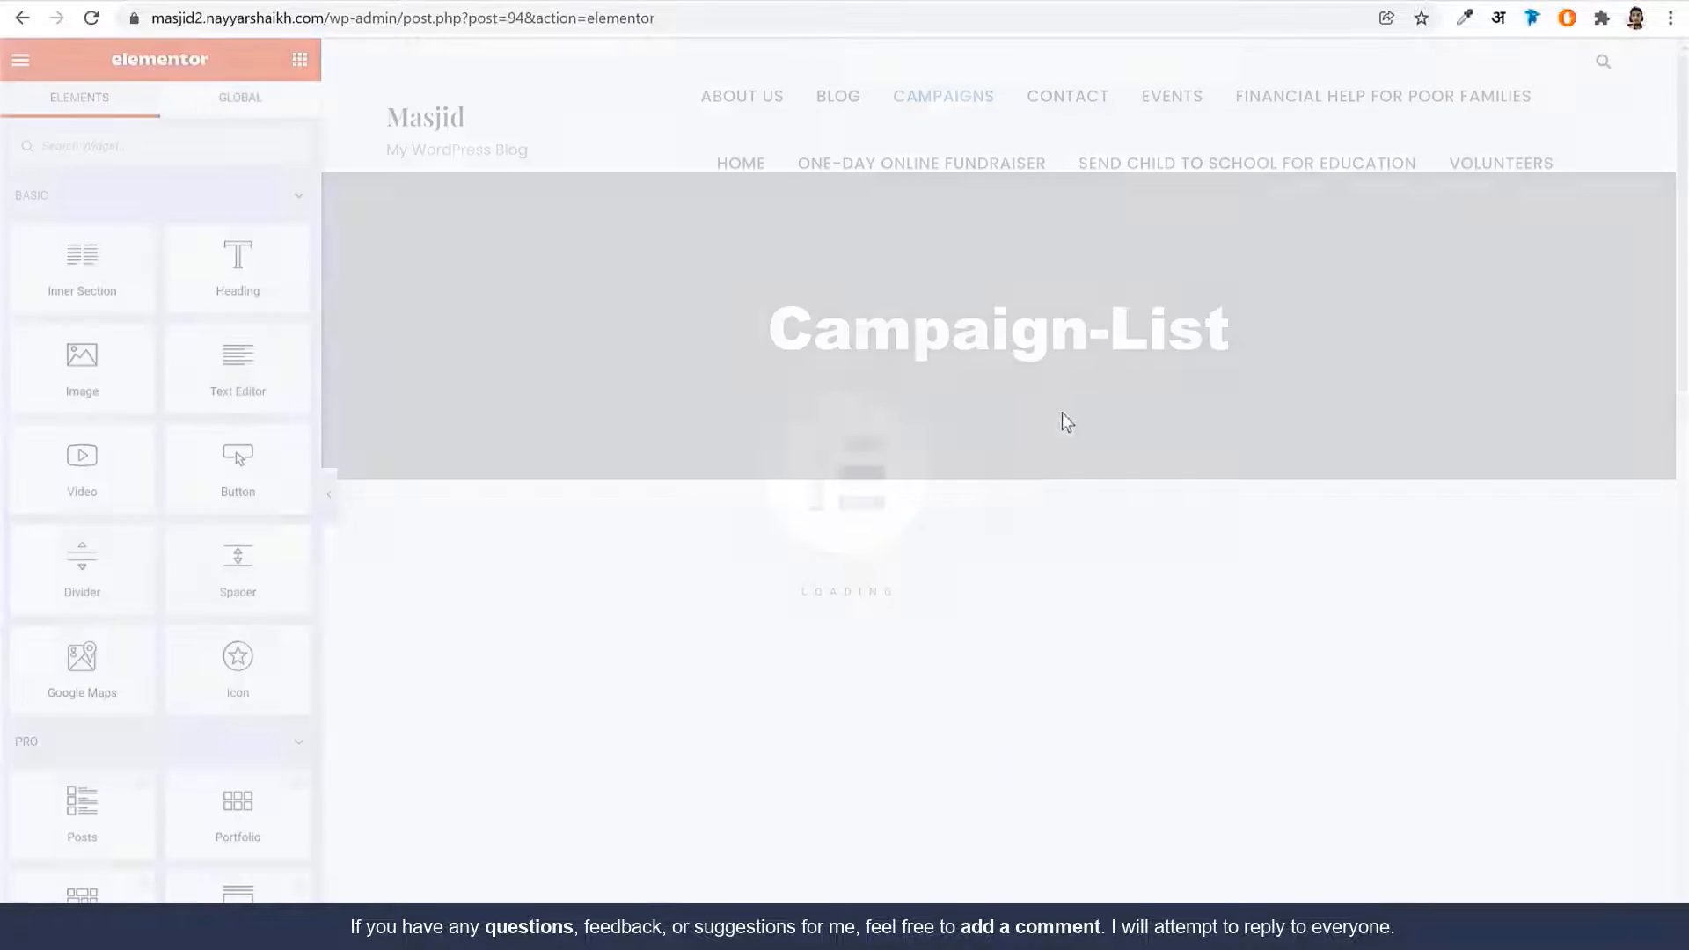
{"action": "scroll", "coordinate": [1060, 407], "scroll_direction": "down", "scroll_amount": 6}
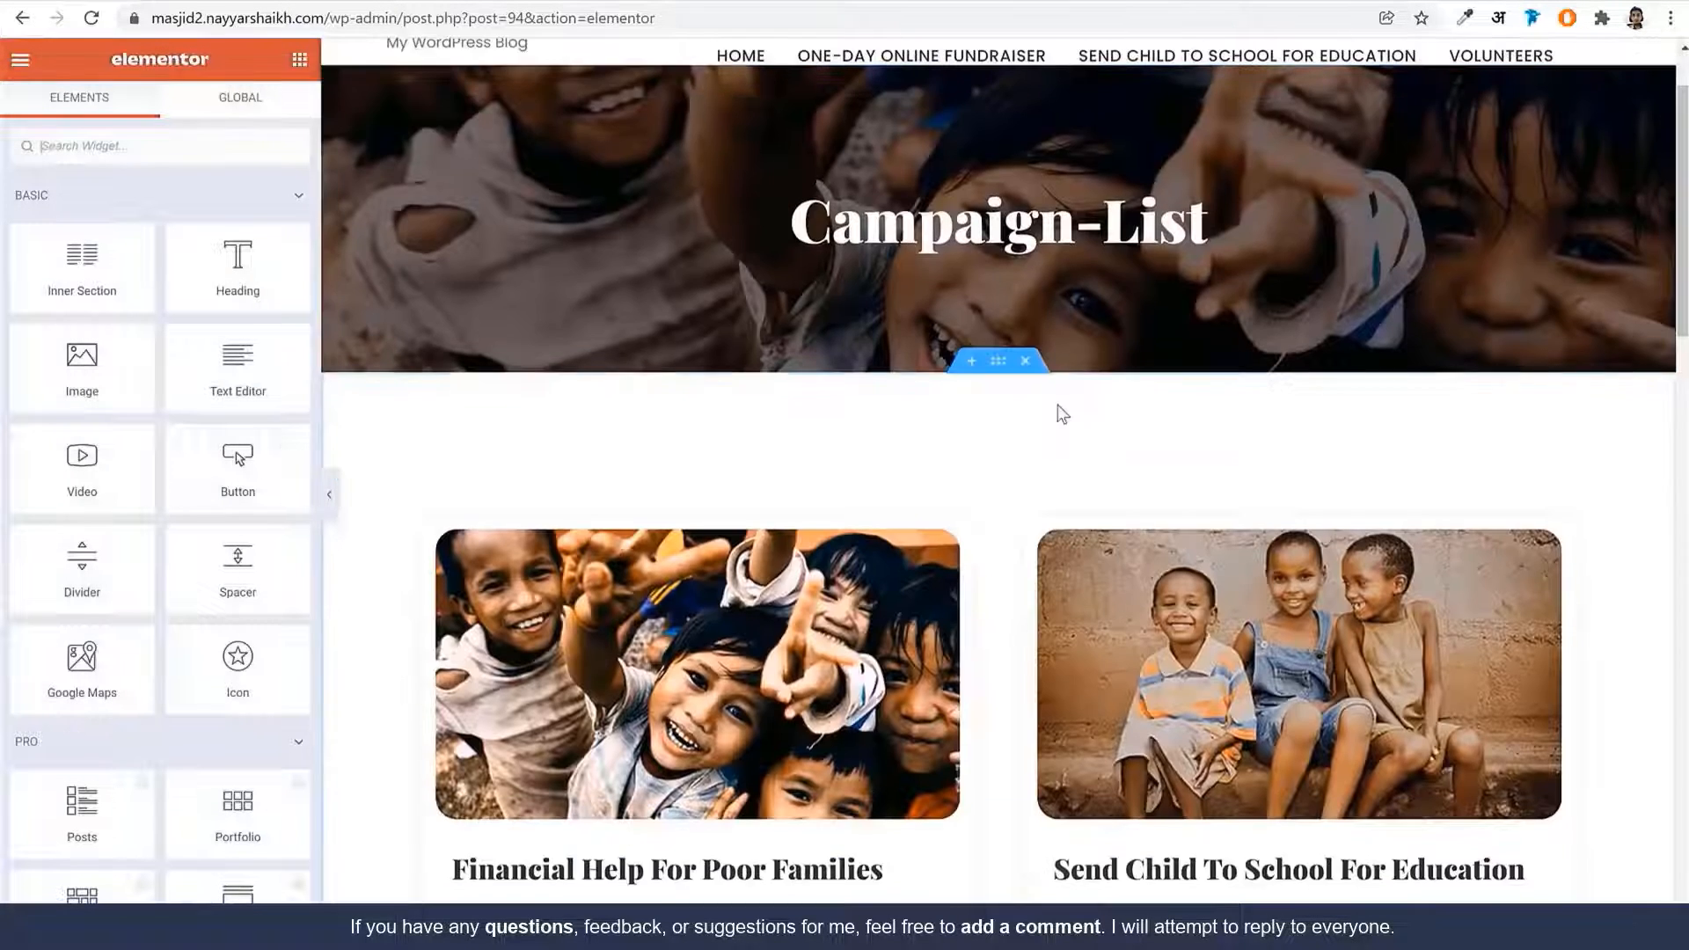
{"action": "scroll", "coordinate": [616, 475], "scroll_direction": "down", "scroll_amount": 1}
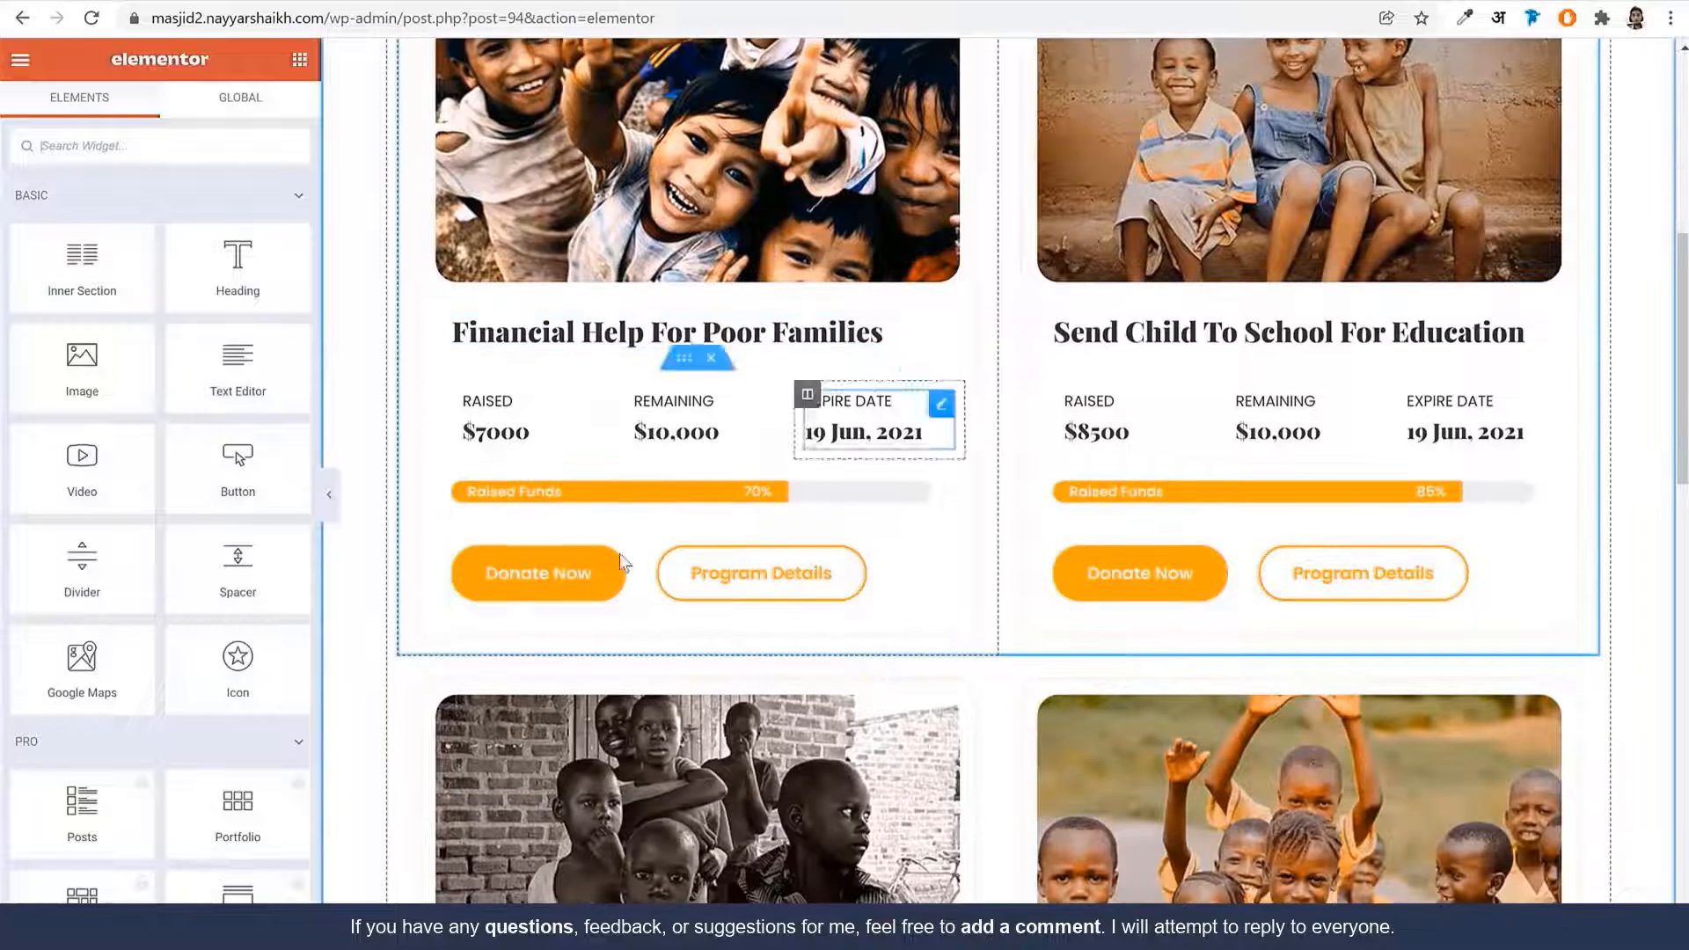
{"action": "left_click", "coordinate": [746, 587]}
{"action": "double_click", "coordinate": [93, 335]}
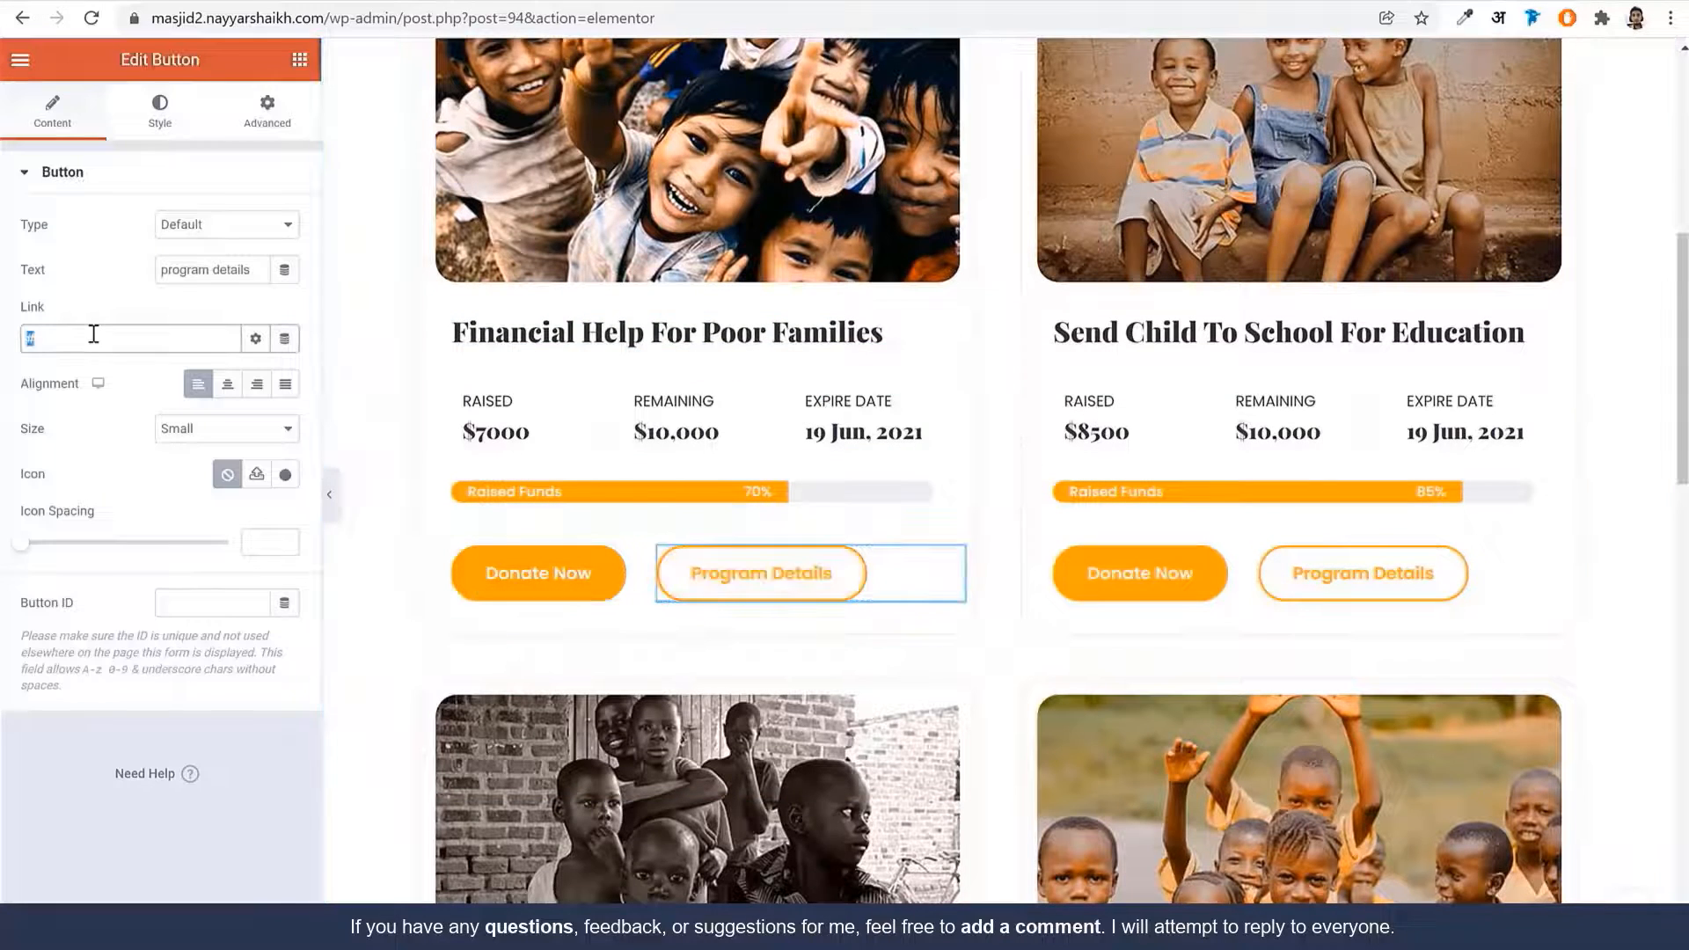
{"action": "type", "text": "fin"}
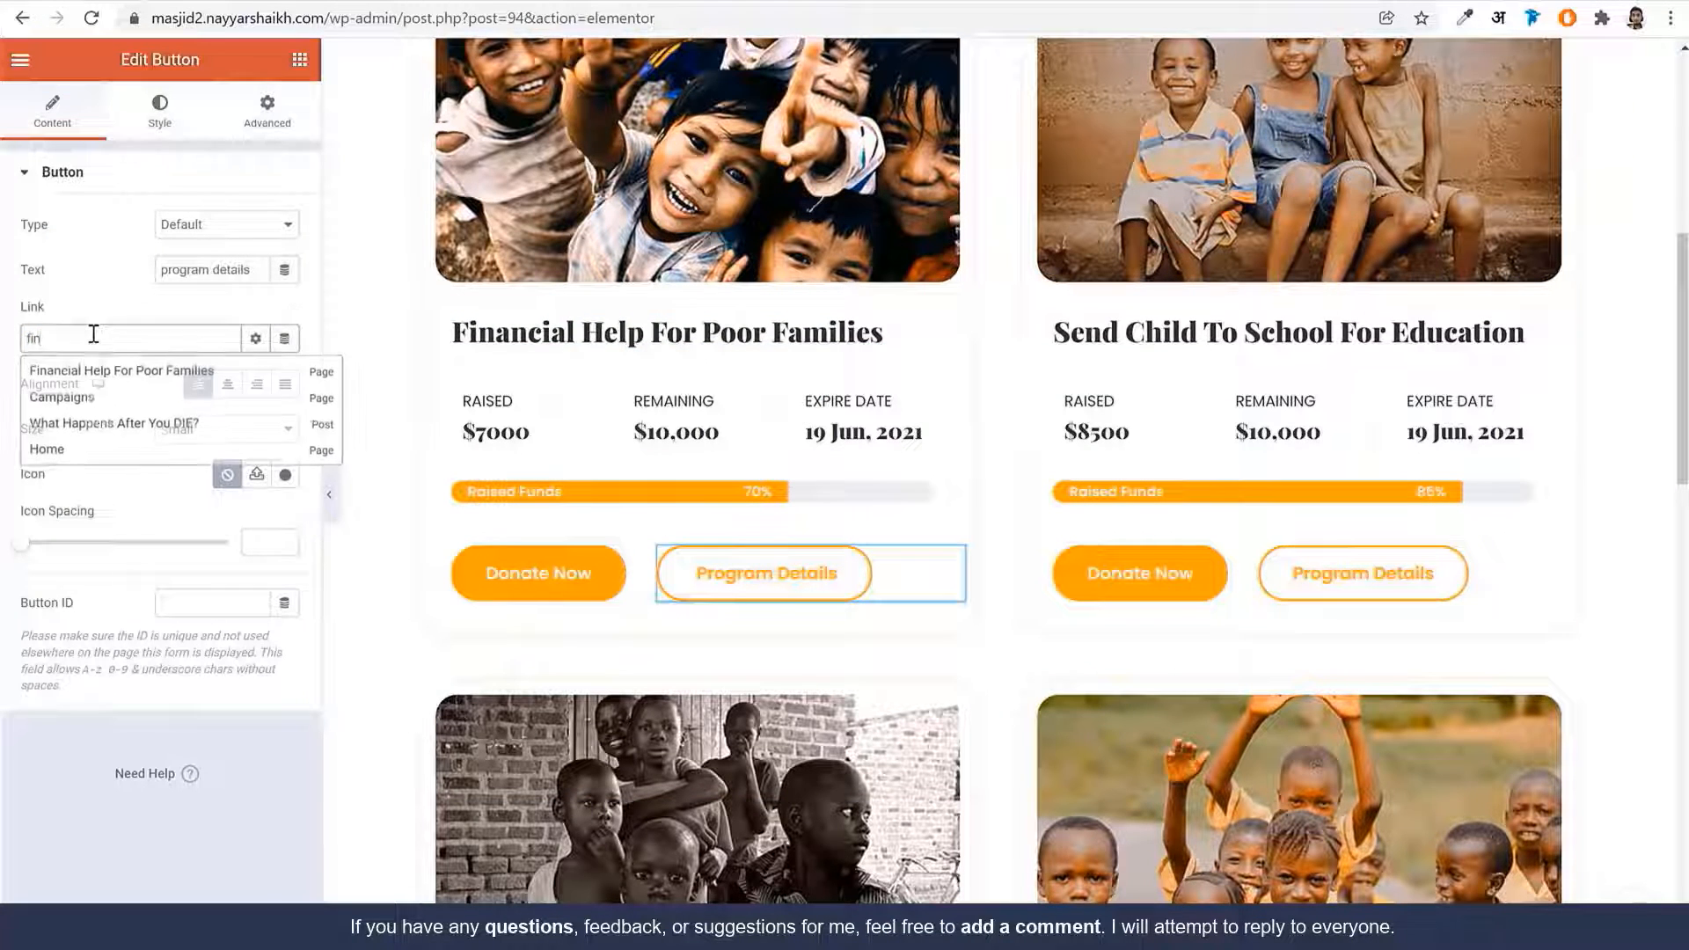
{"action": "left_click", "coordinate": [114, 374]}
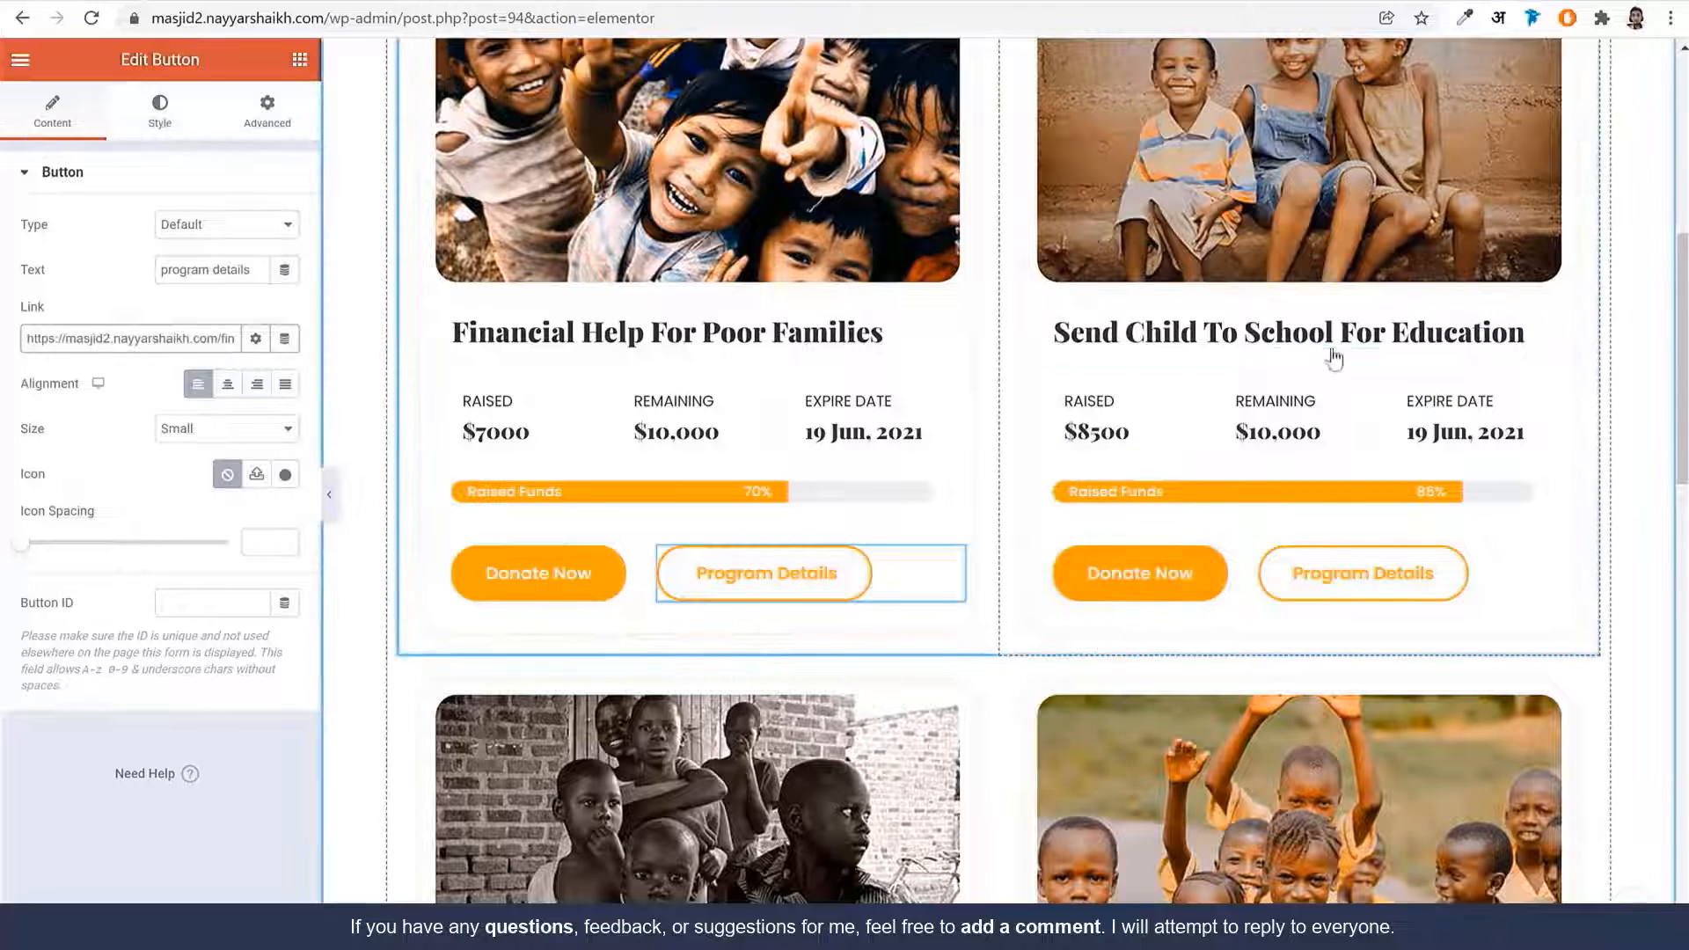
{"action": "left_click", "coordinate": [1396, 584]}
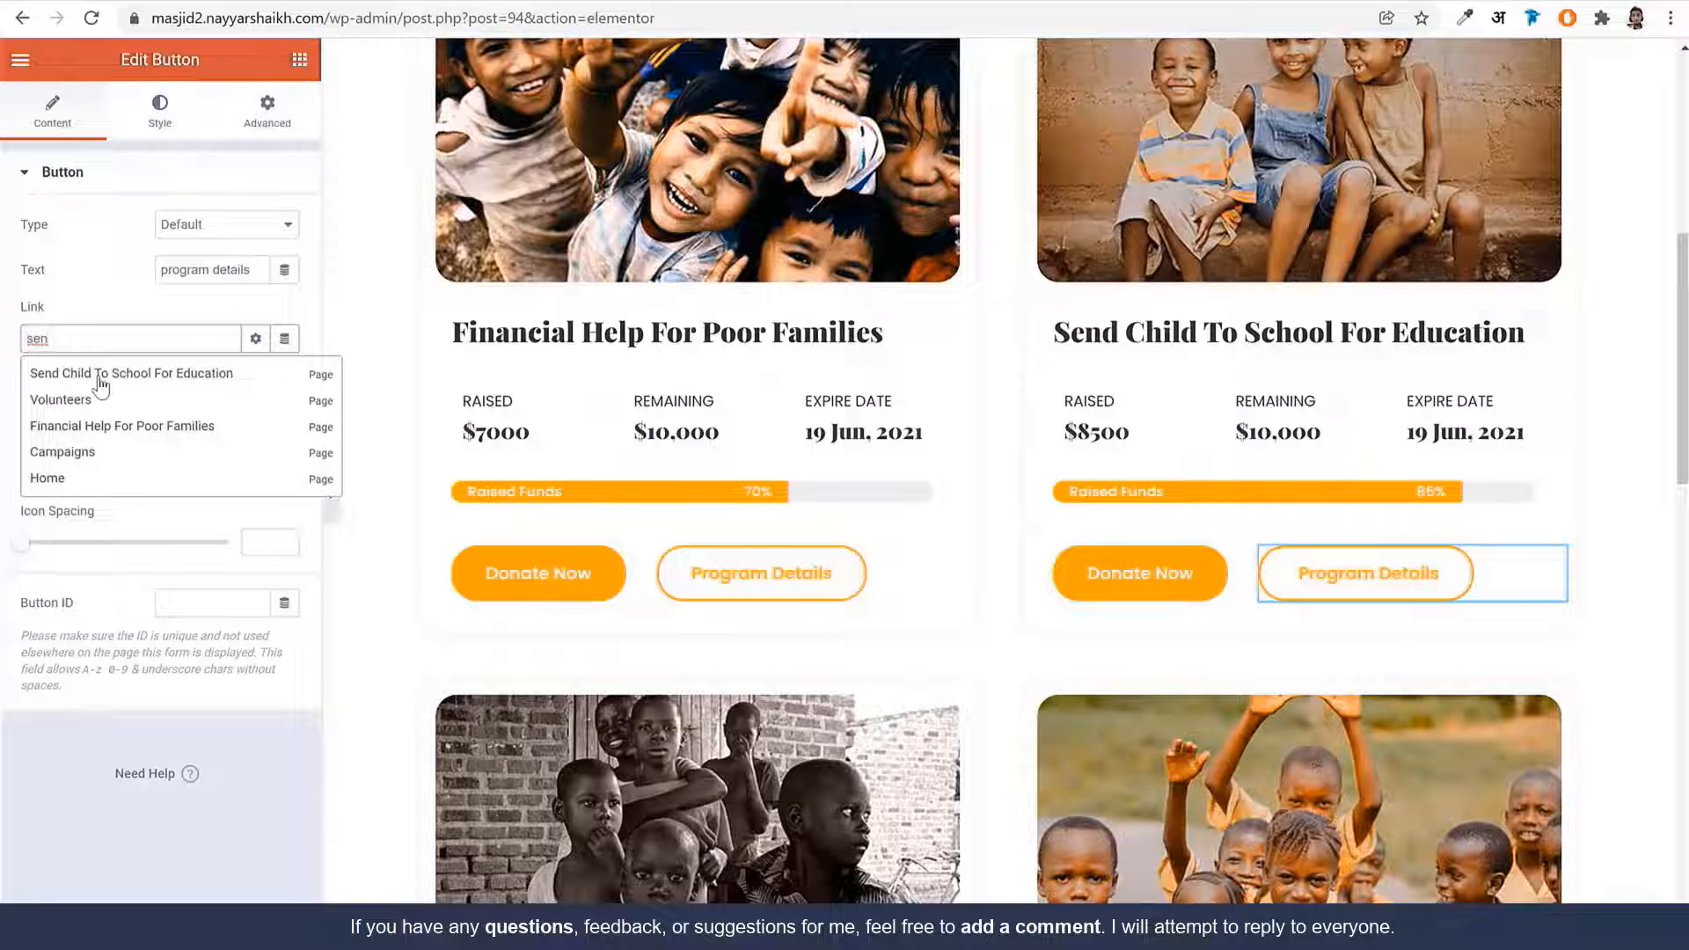
{"action": "left_click", "coordinate": [100, 379]}
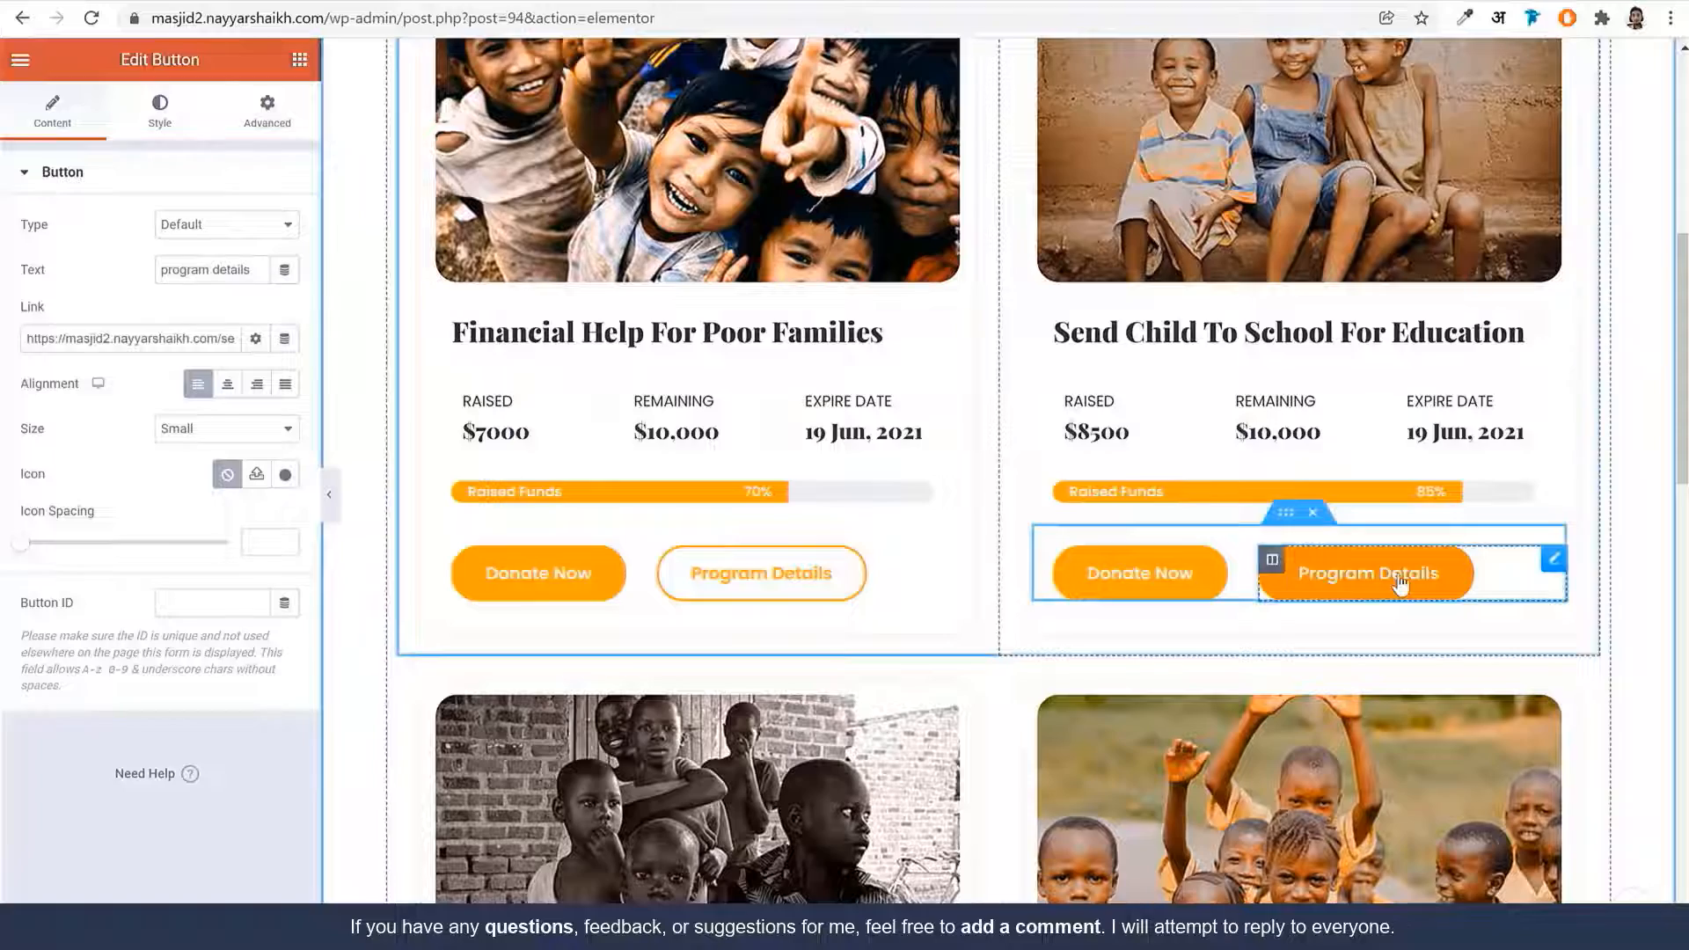
{"action": "scroll", "coordinate": [1399, 584], "scroll_direction": "down", "scroll_amount": 10}
{"action": "scroll", "coordinate": [1344, 733], "scroll_direction": "up", "scroll_amount": 10}
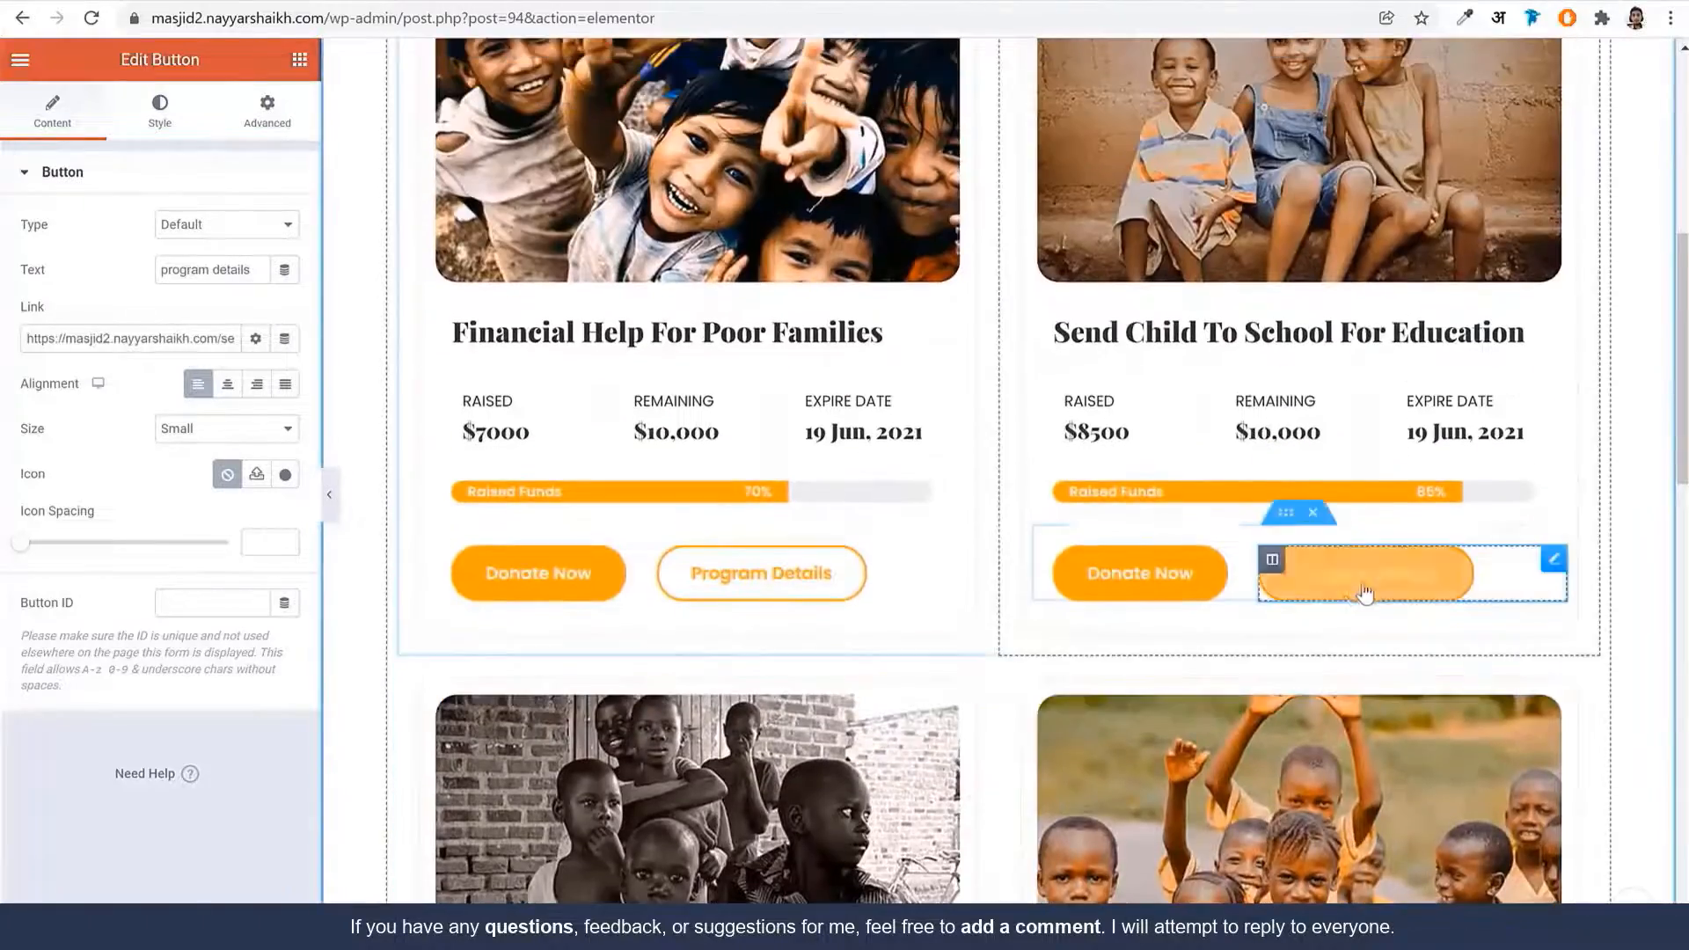
{"action": "scroll", "coordinate": [1417, 625], "scroll_direction": "down", "scroll_amount": 5}
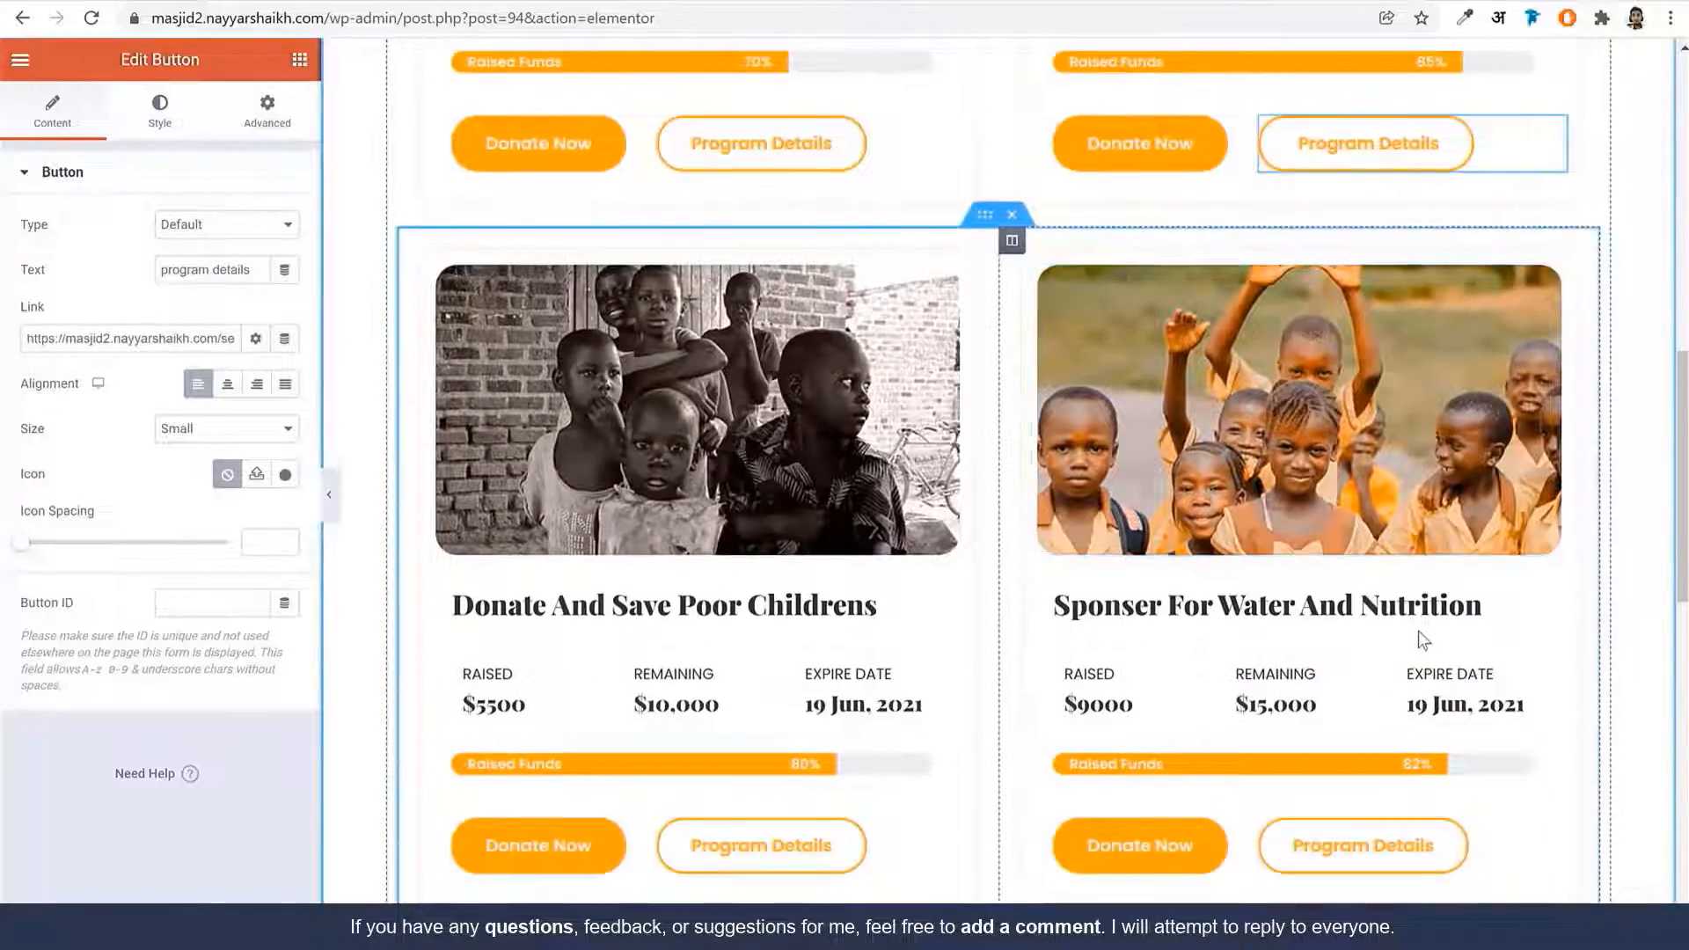
{"action": "scroll", "coordinate": [1417, 631], "scroll_direction": "down", "scroll_amount": 5}
{"action": "scroll", "coordinate": [1288, 736], "scroll_direction": "up", "scroll_amount": 17}
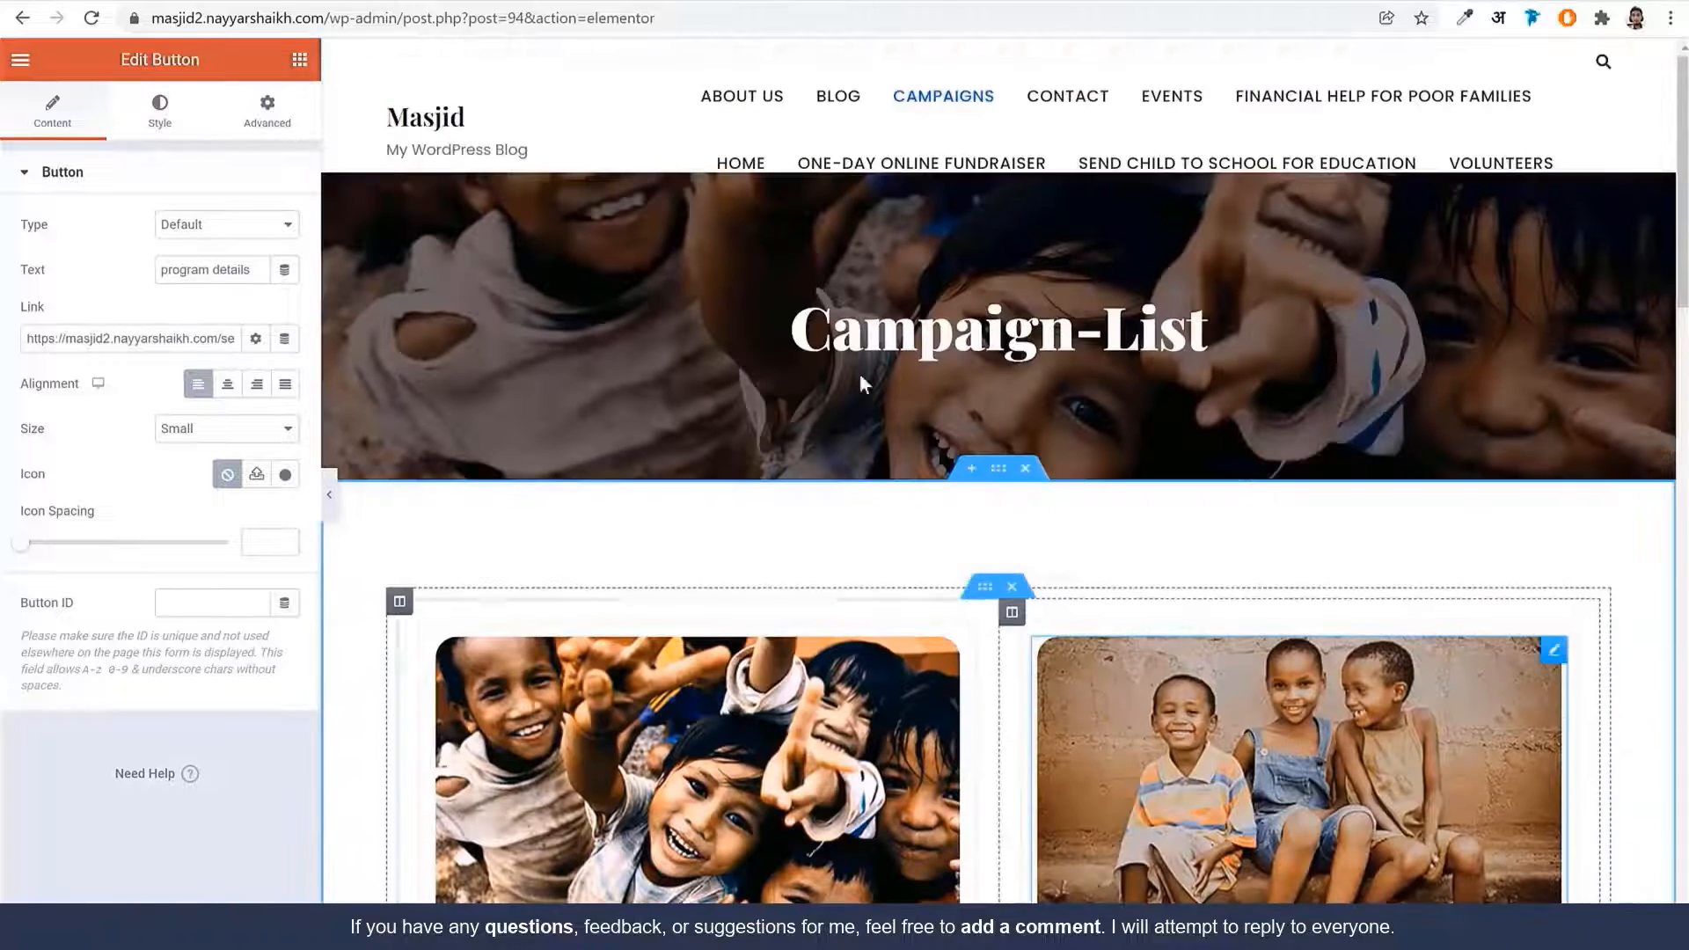
{"action": "left_click_drag", "start_coordinate": [327, 18], "coordinate": [678, 45]}
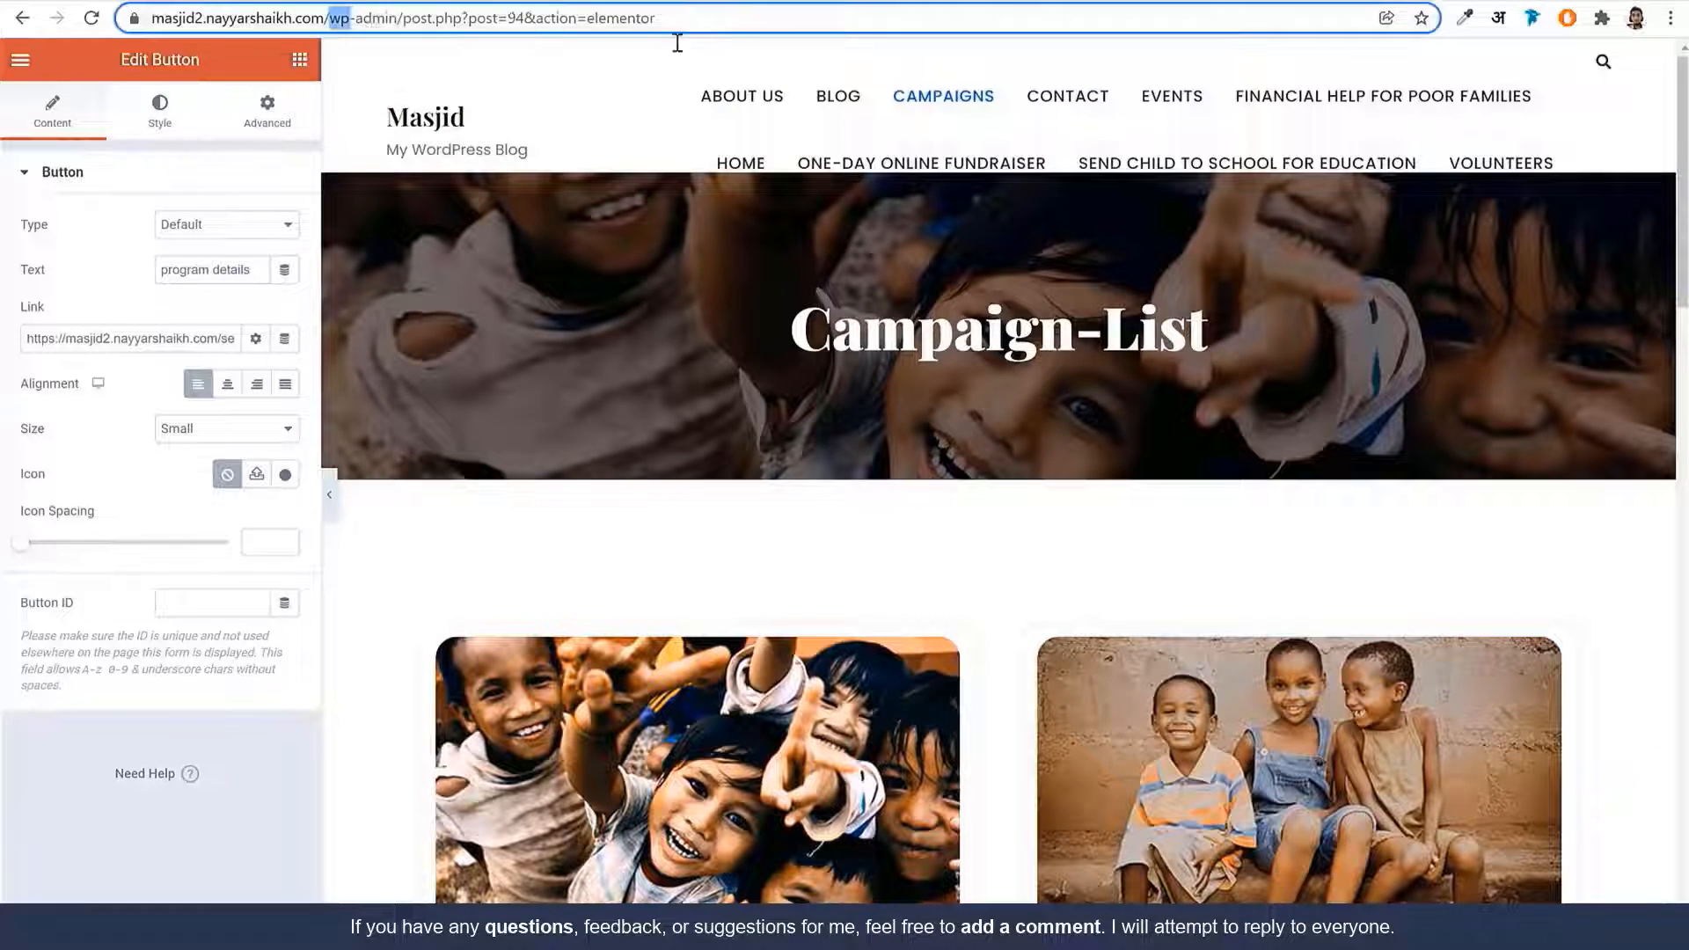
In Appearance > Menus, add the Home, About Us and Events pages to Main Menu
{"action": "key", "text": "BackSpace"}
{"action": "key", "text": "Return"}
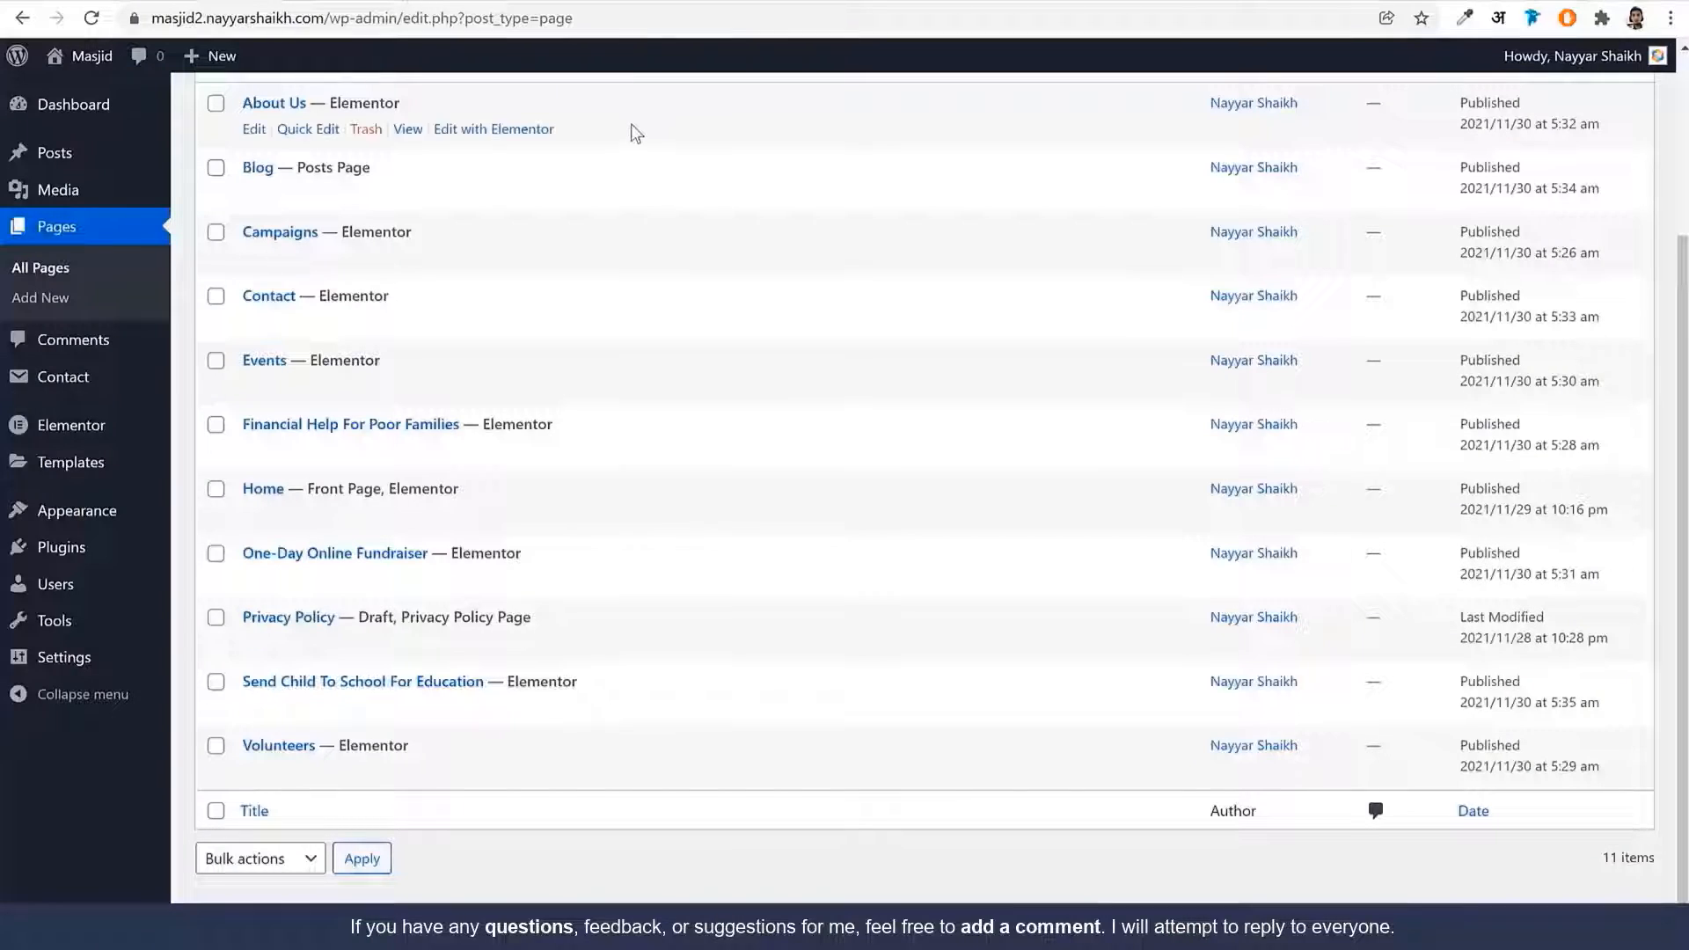
{"action": "mouse_move", "coordinate": [120, 519]}
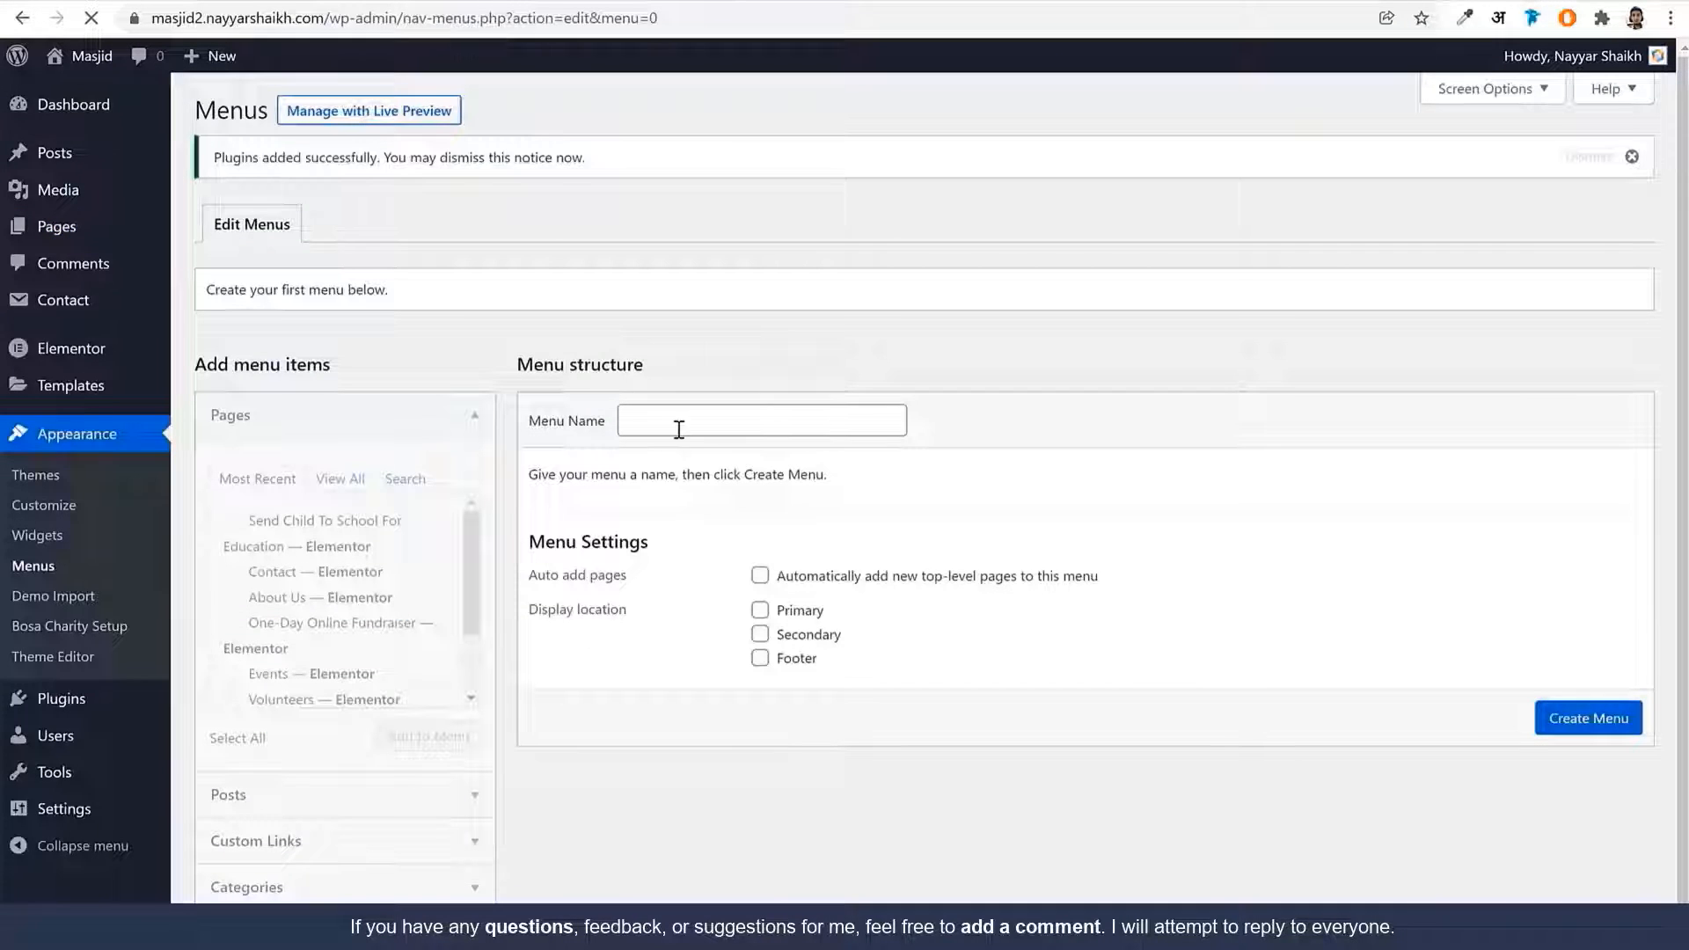
{"action": "left_click", "coordinate": [688, 424]}
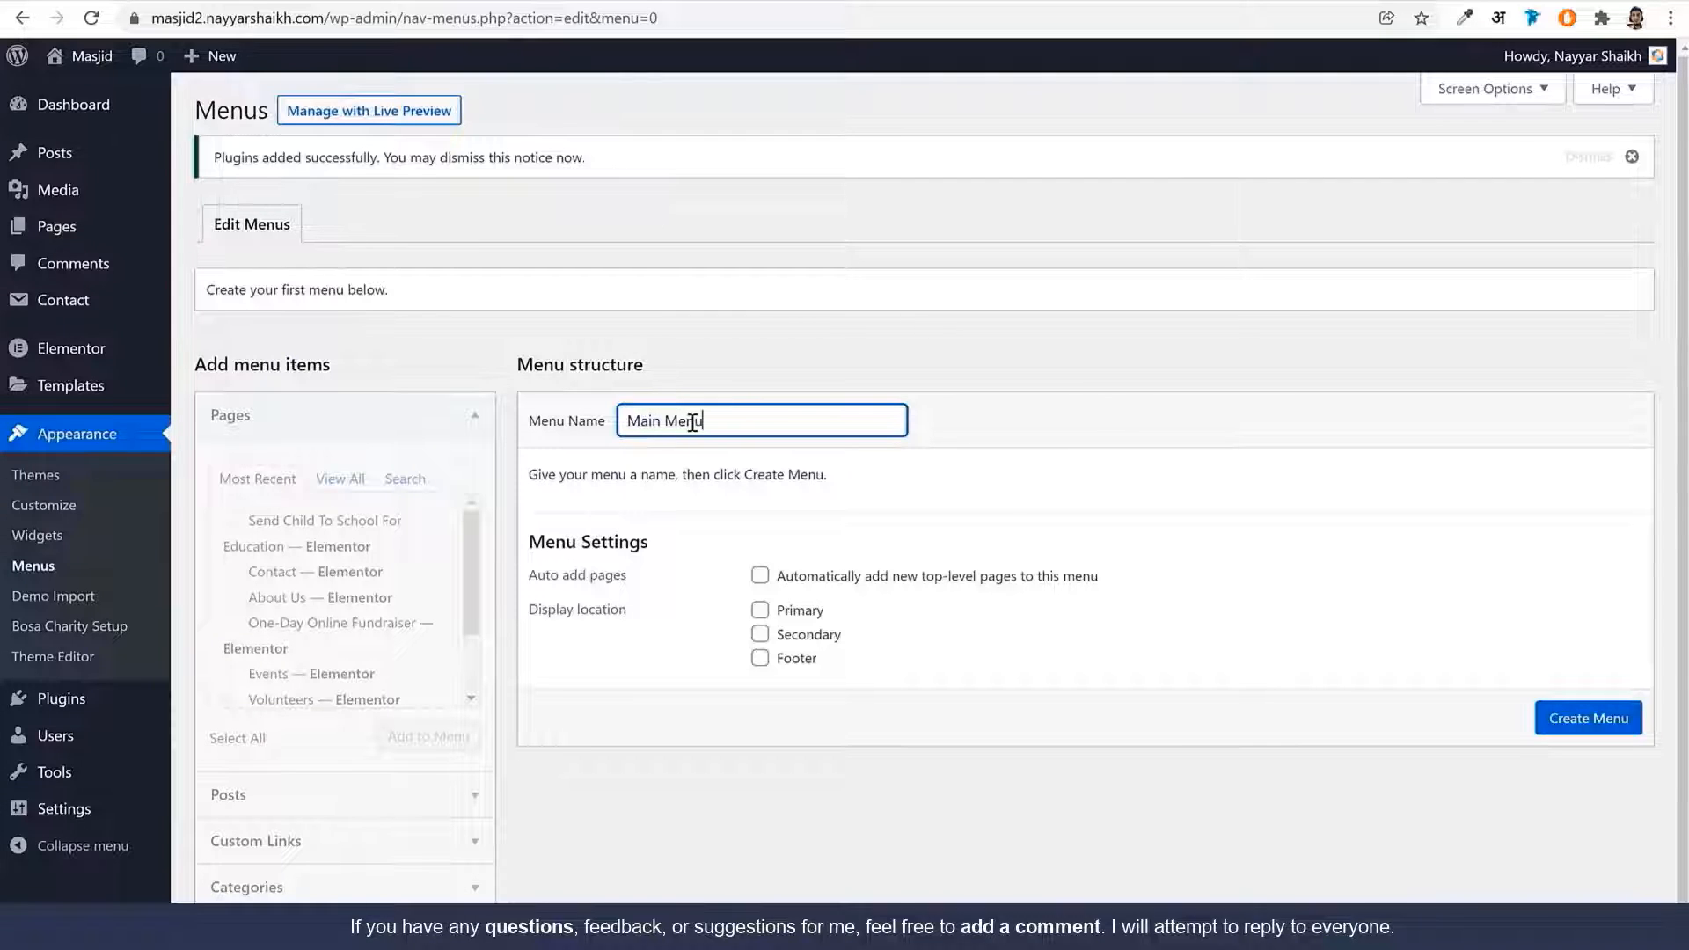
{"action": "left_click", "coordinate": [364, 482]}
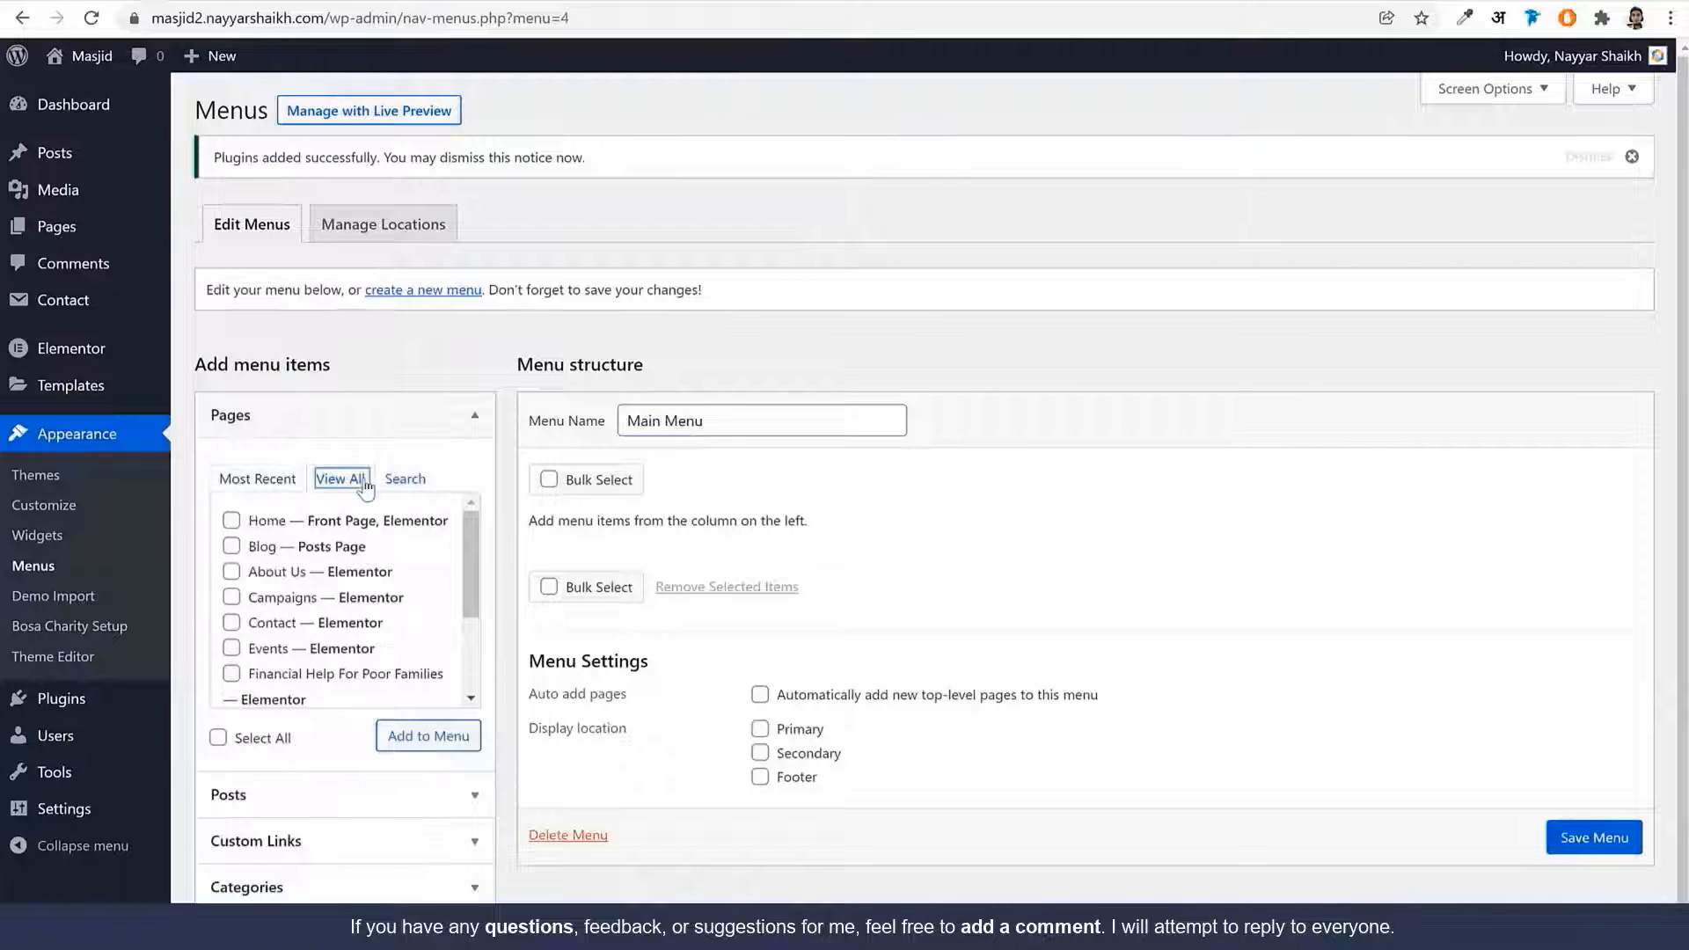
{"action": "left_click", "coordinate": [278, 523]}
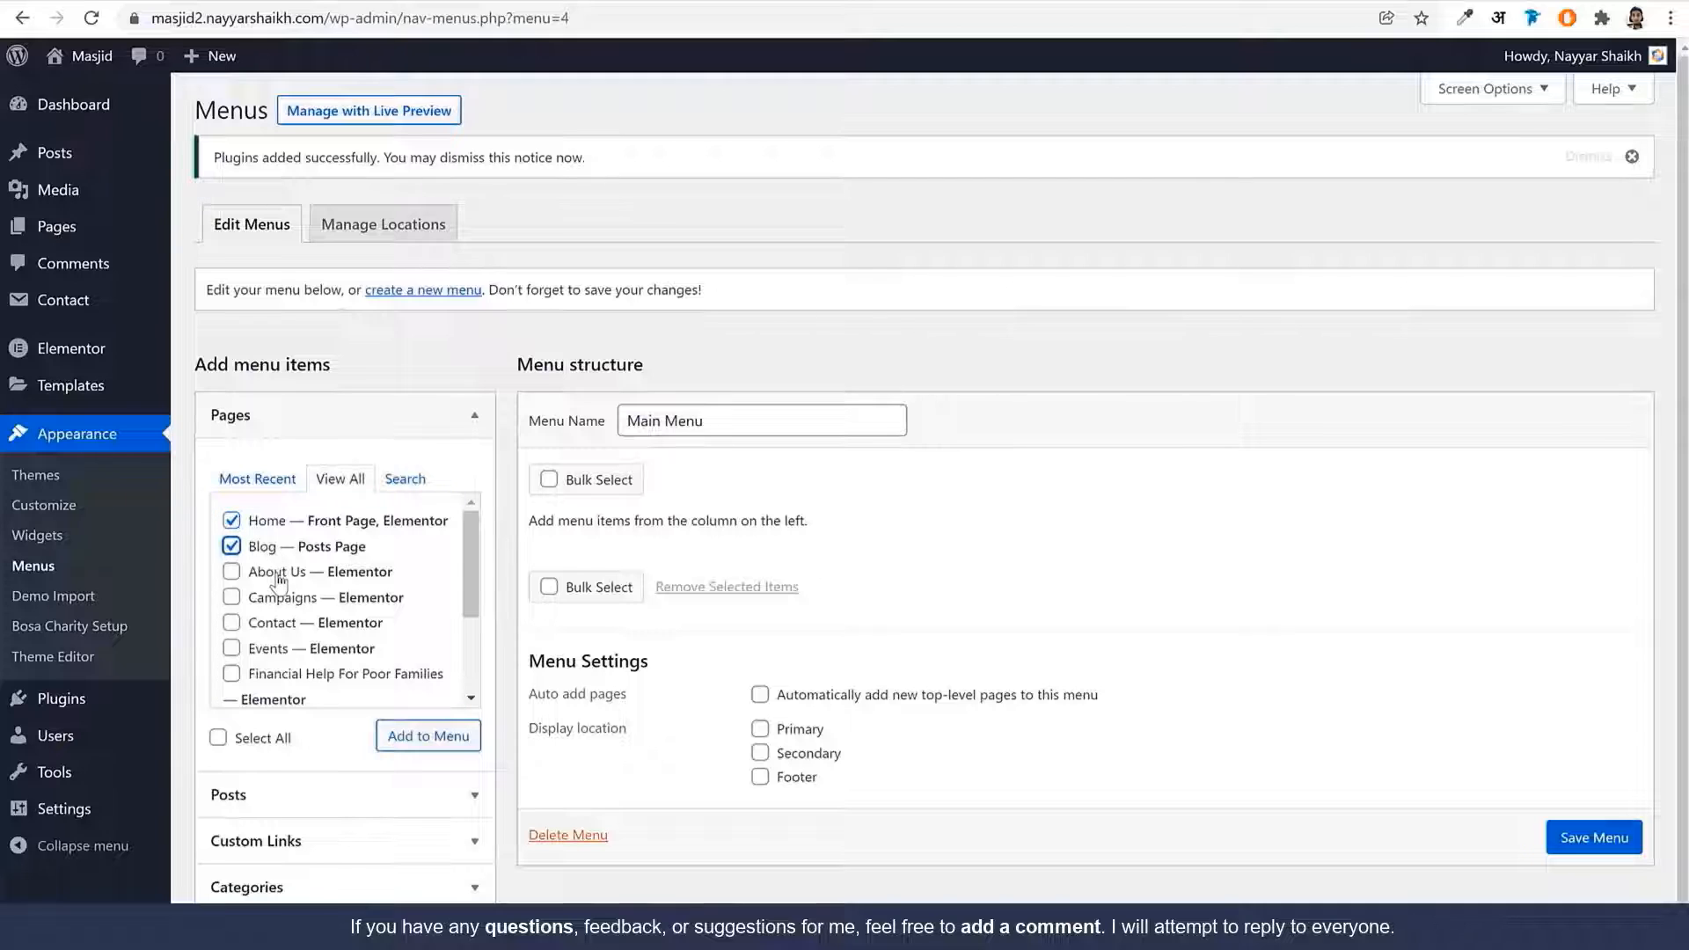
{"action": "left_click", "coordinate": [279, 577]}
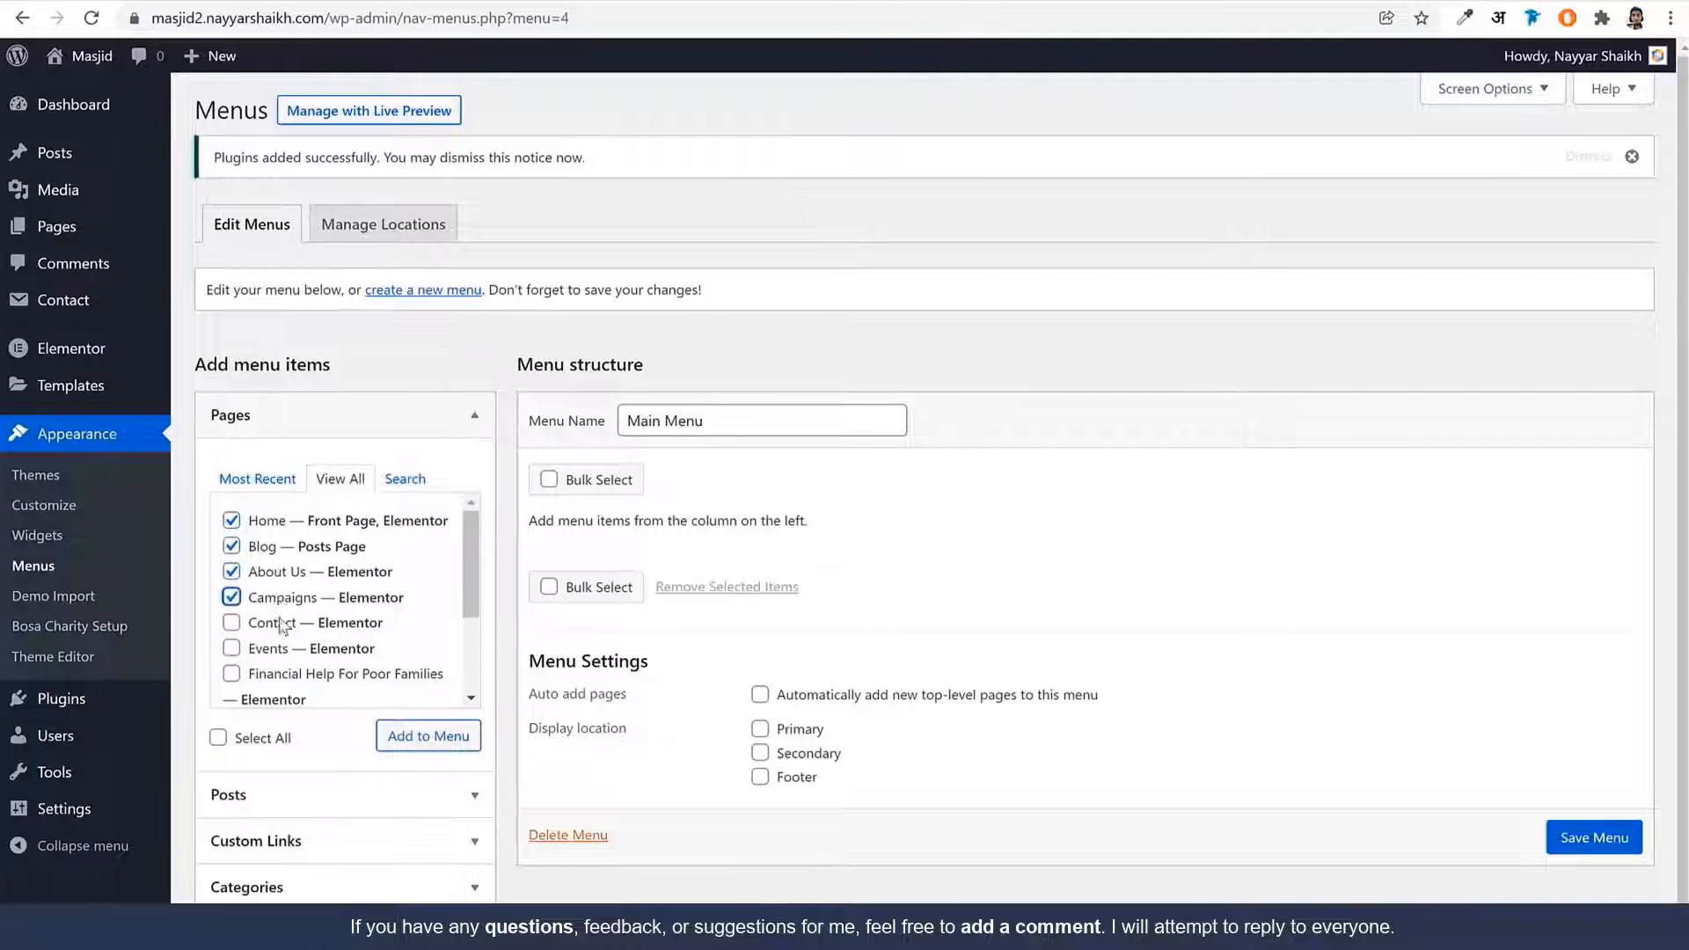
{"action": "left_click", "coordinate": [277, 653]}
Add a custom link 'Pages' pointing to # to the menu
{"action": "scroll", "coordinate": [396, 626], "scroll_direction": "down", "scroll_amount": 3}
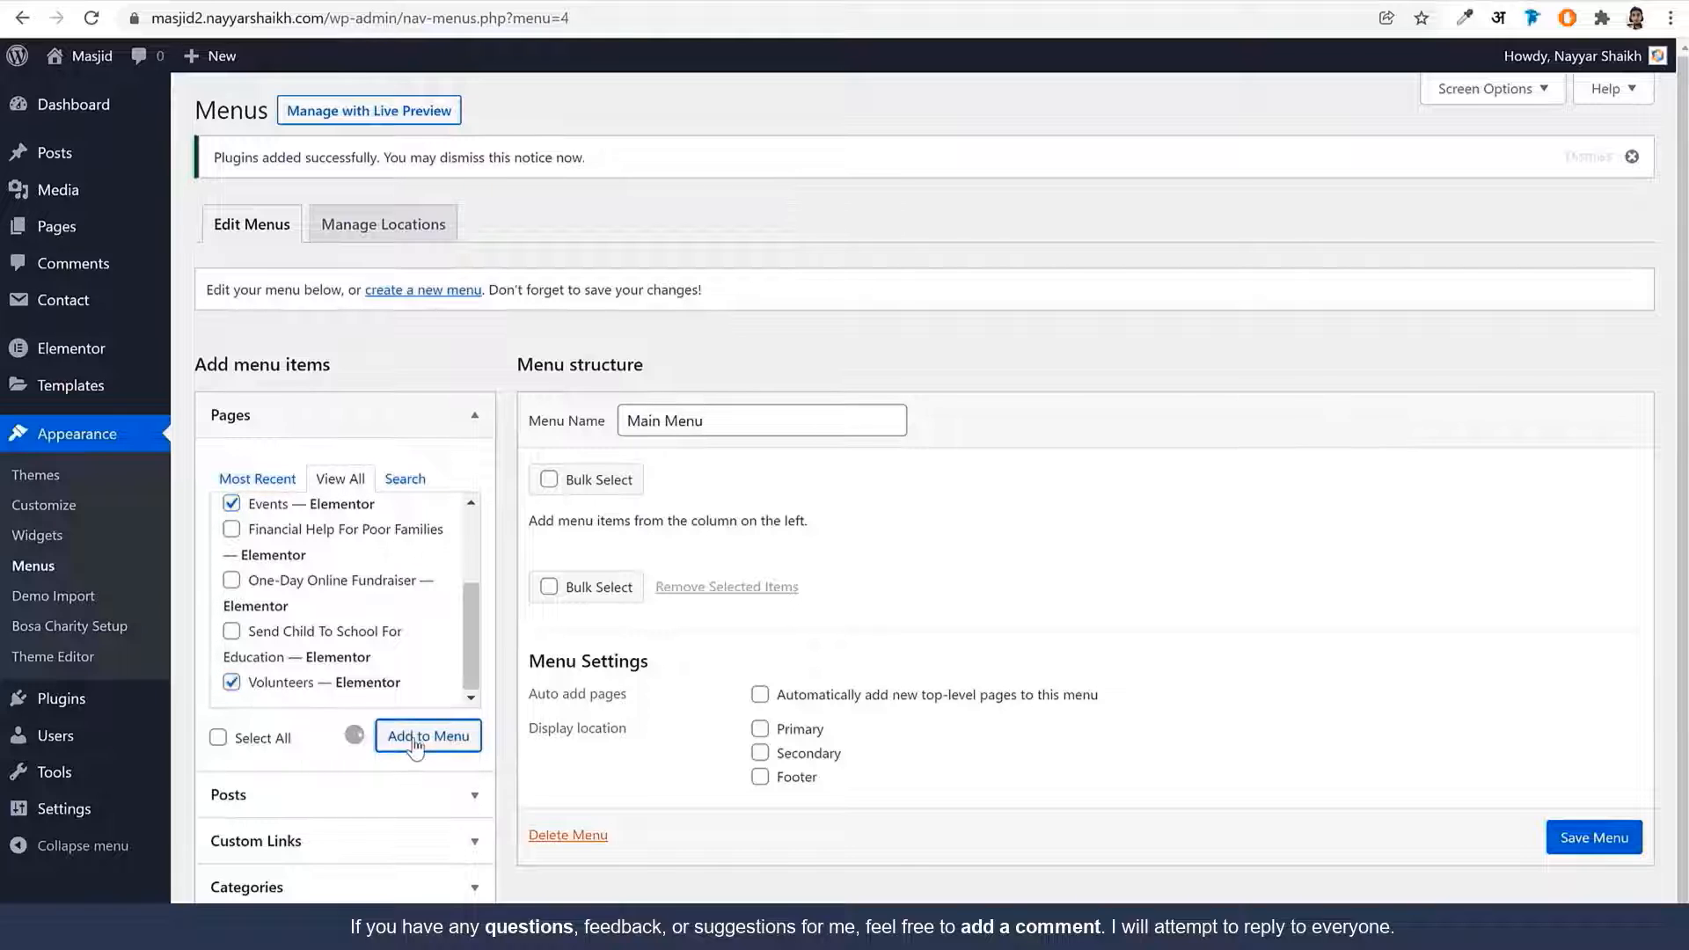
{"action": "scroll", "coordinate": [906, 545], "scroll_direction": "down", "scroll_amount": 4}
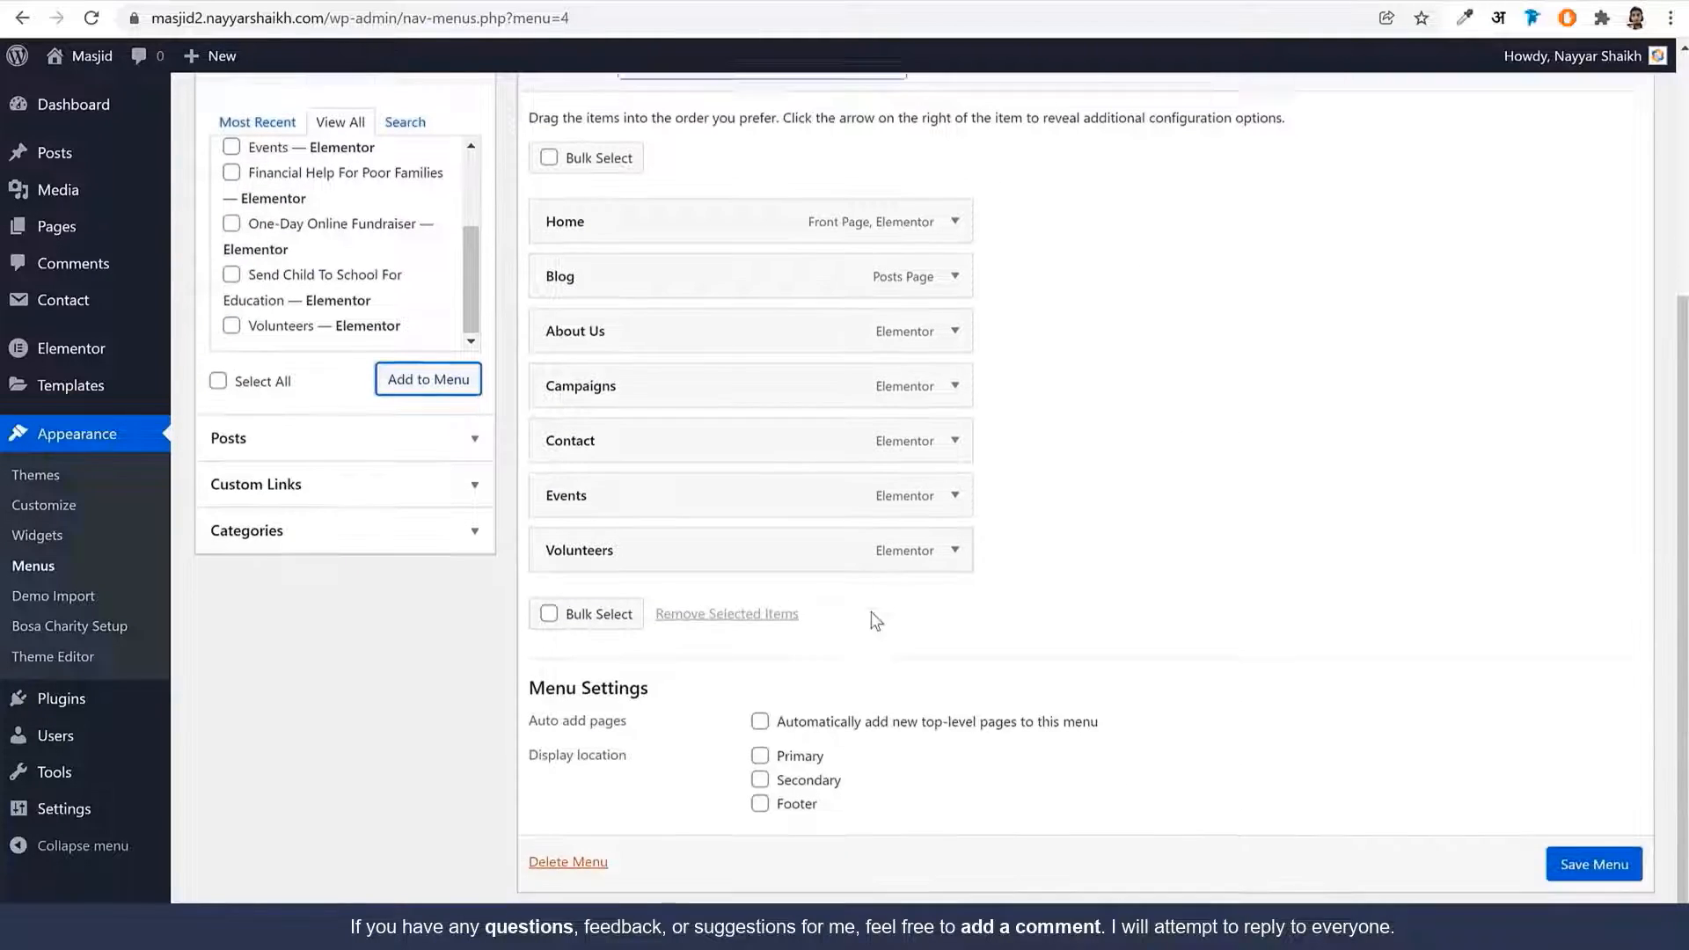
{"action": "left_click", "coordinate": [331, 445]}
{"action": "scroll", "coordinate": [387, 501], "scroll_direction": "up", "scroll_amount": 4}
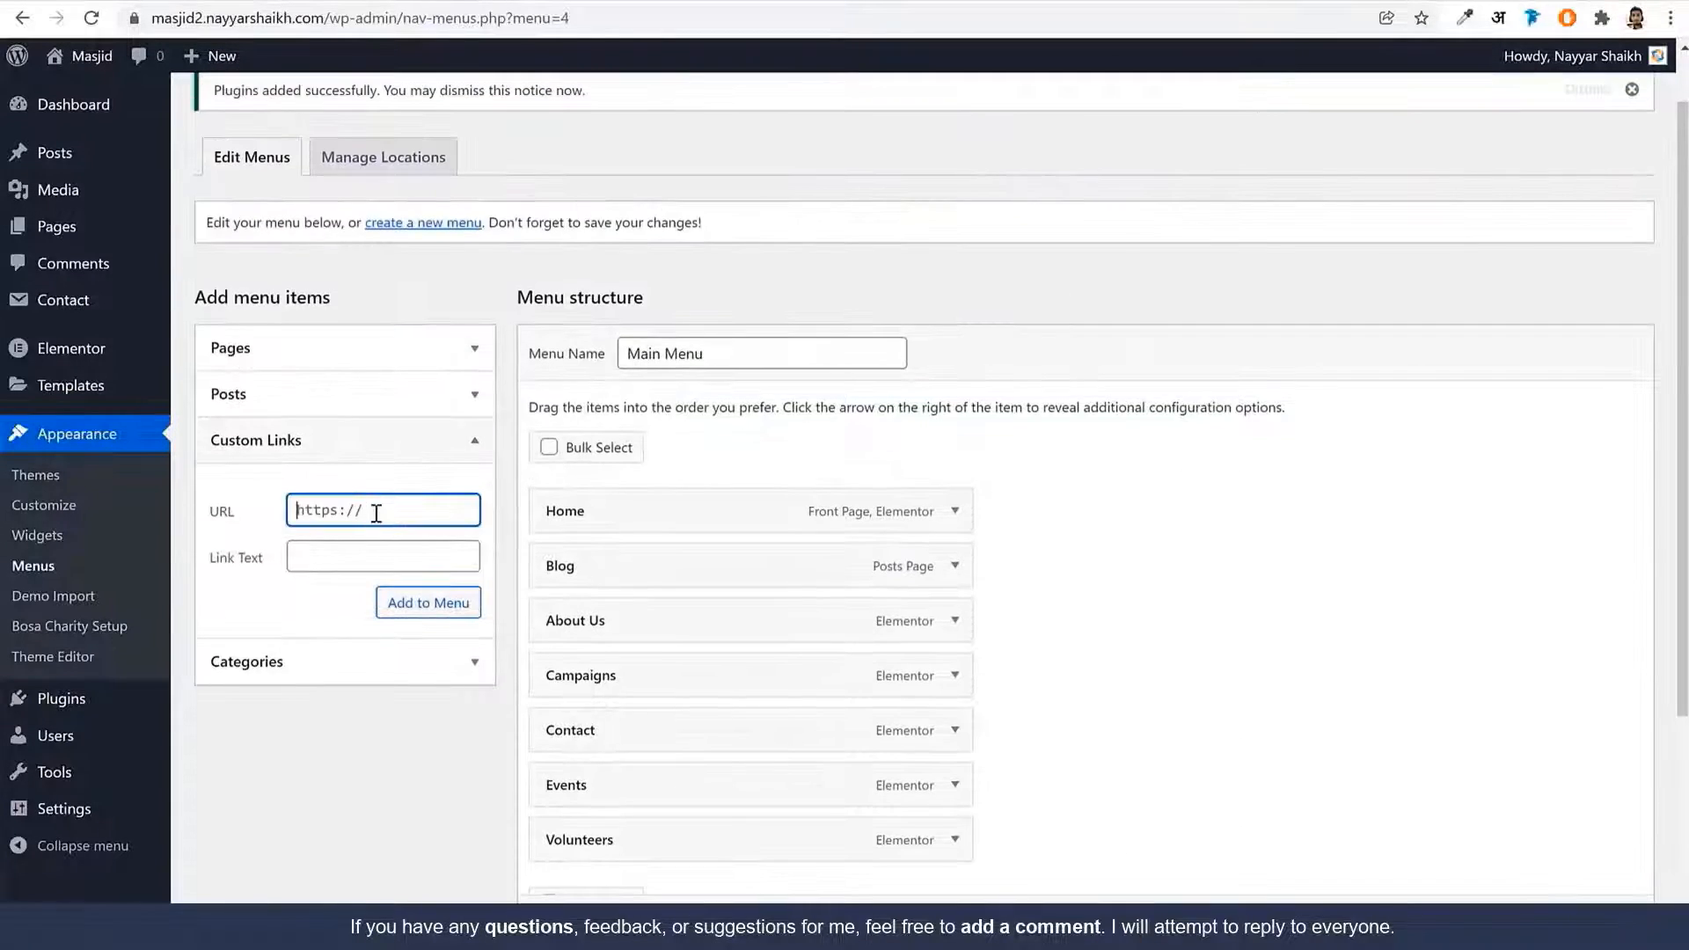
{"action": "key", "text": "Tab"}
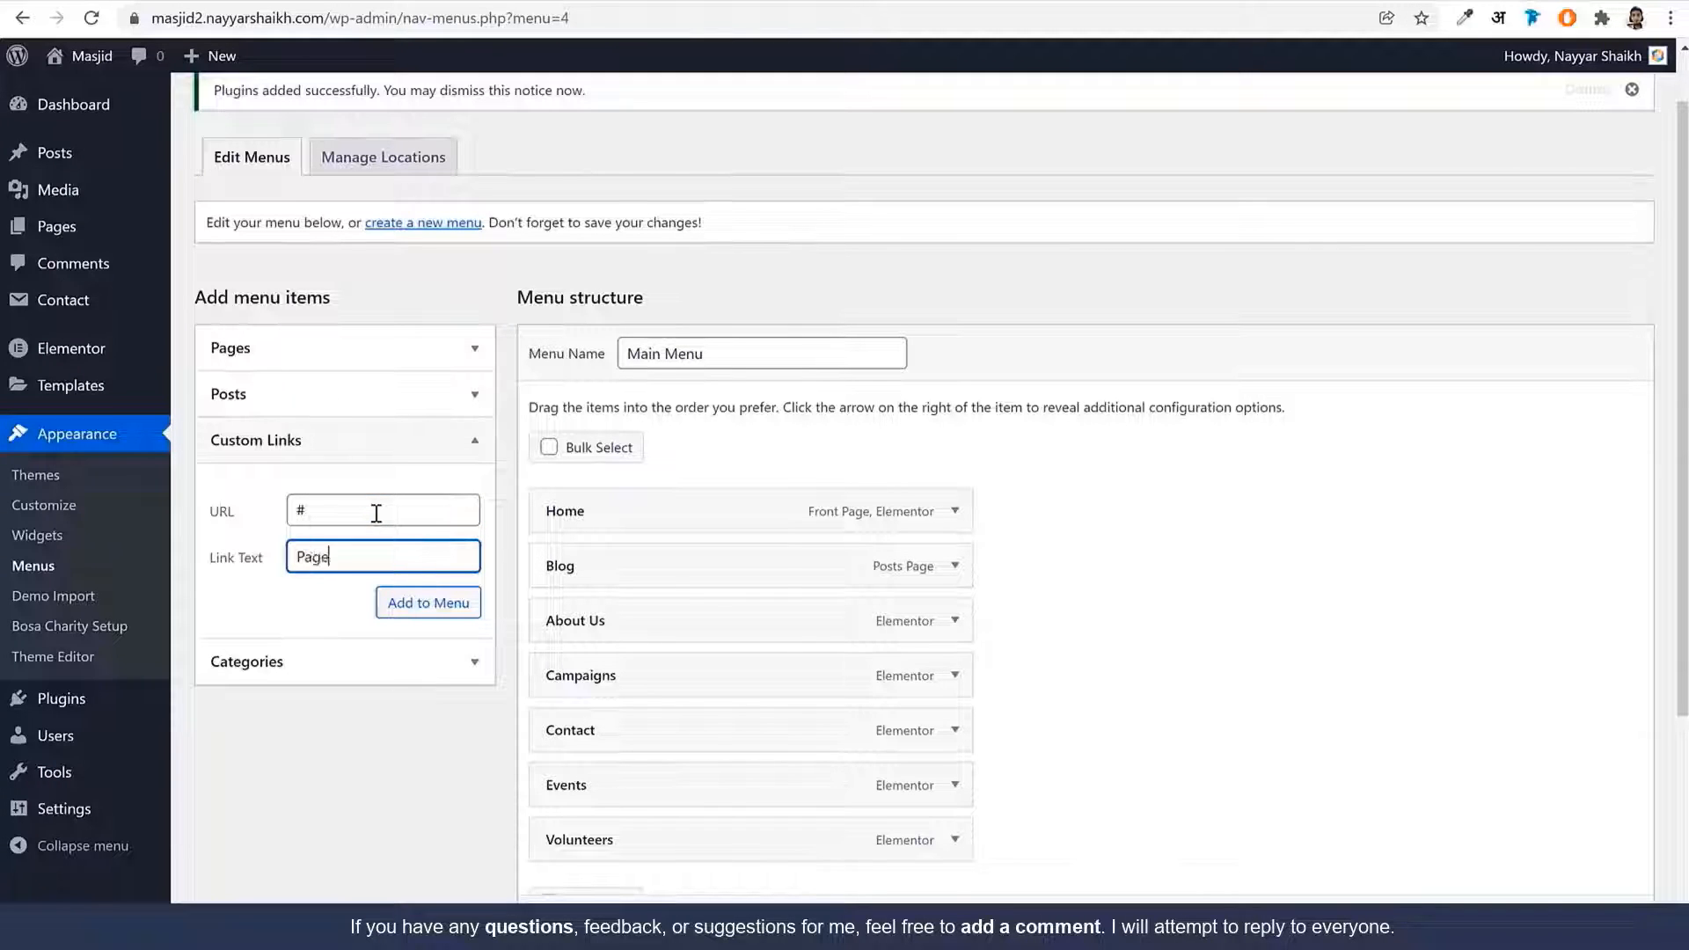
{"action": "left_click", "coordinate": [395, 602]}
Reorder to Home, Campaigns, Events and nest About Us and Blog under Pages
{"action": "scroll", "coordinate": [1149, 659], "scroll_direction": "down", "scroll_amount": 3}
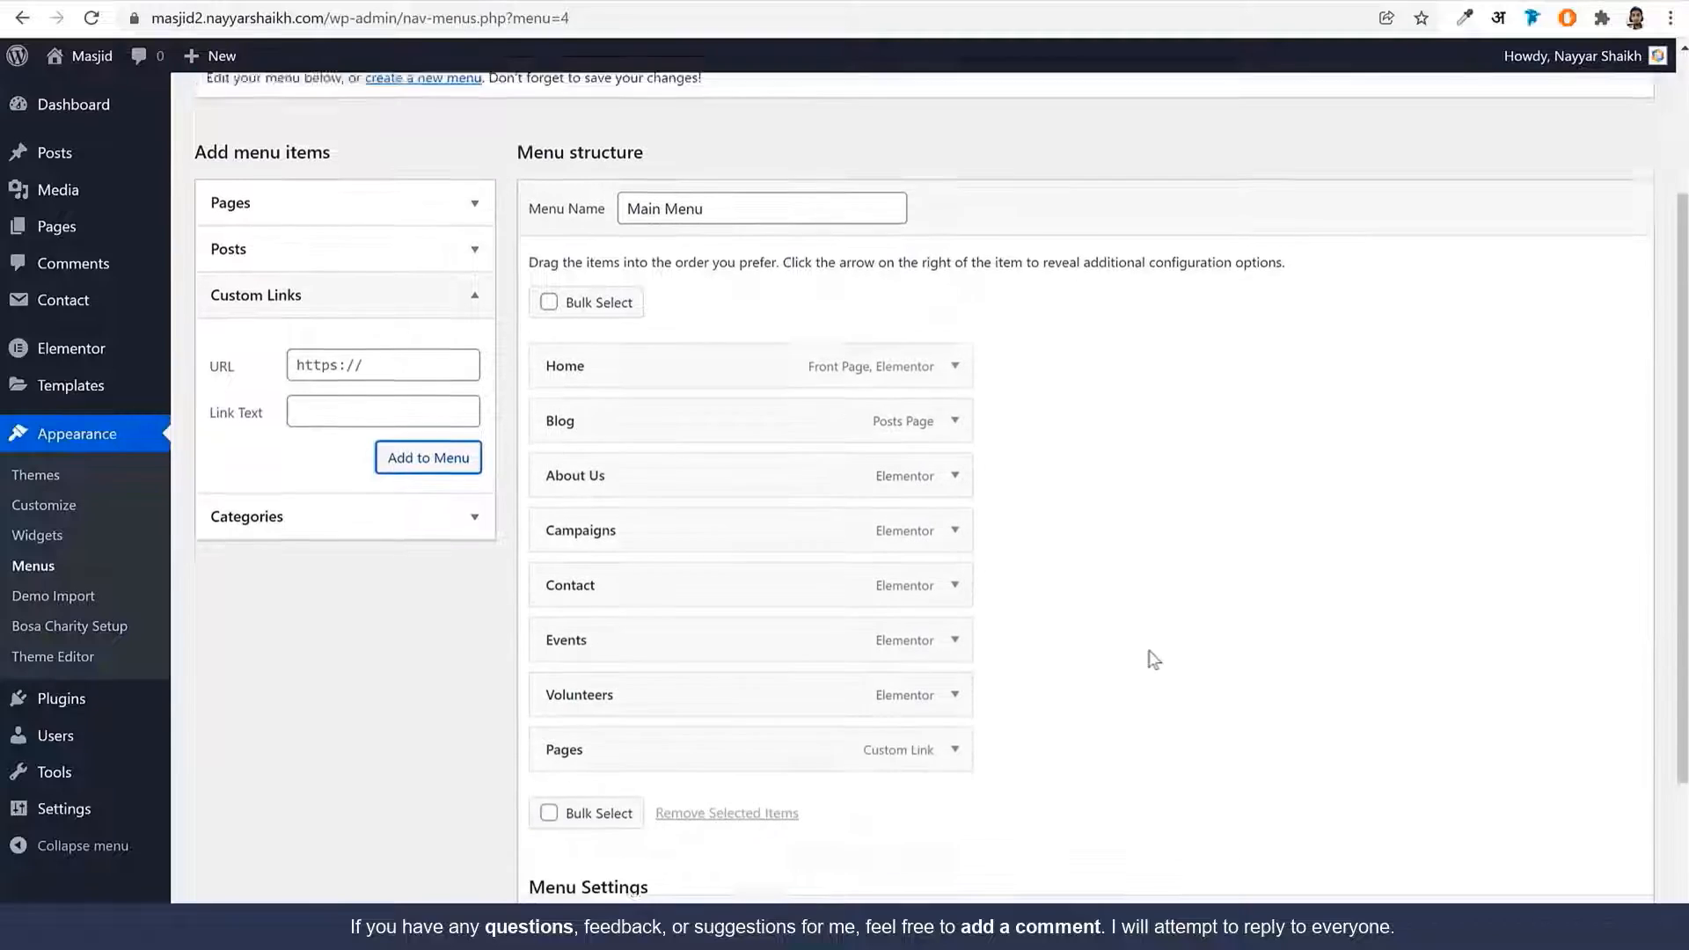
{"action": "left_click_drag", "start_coordinate": [630, 686], "coordinate": [641, 457]}
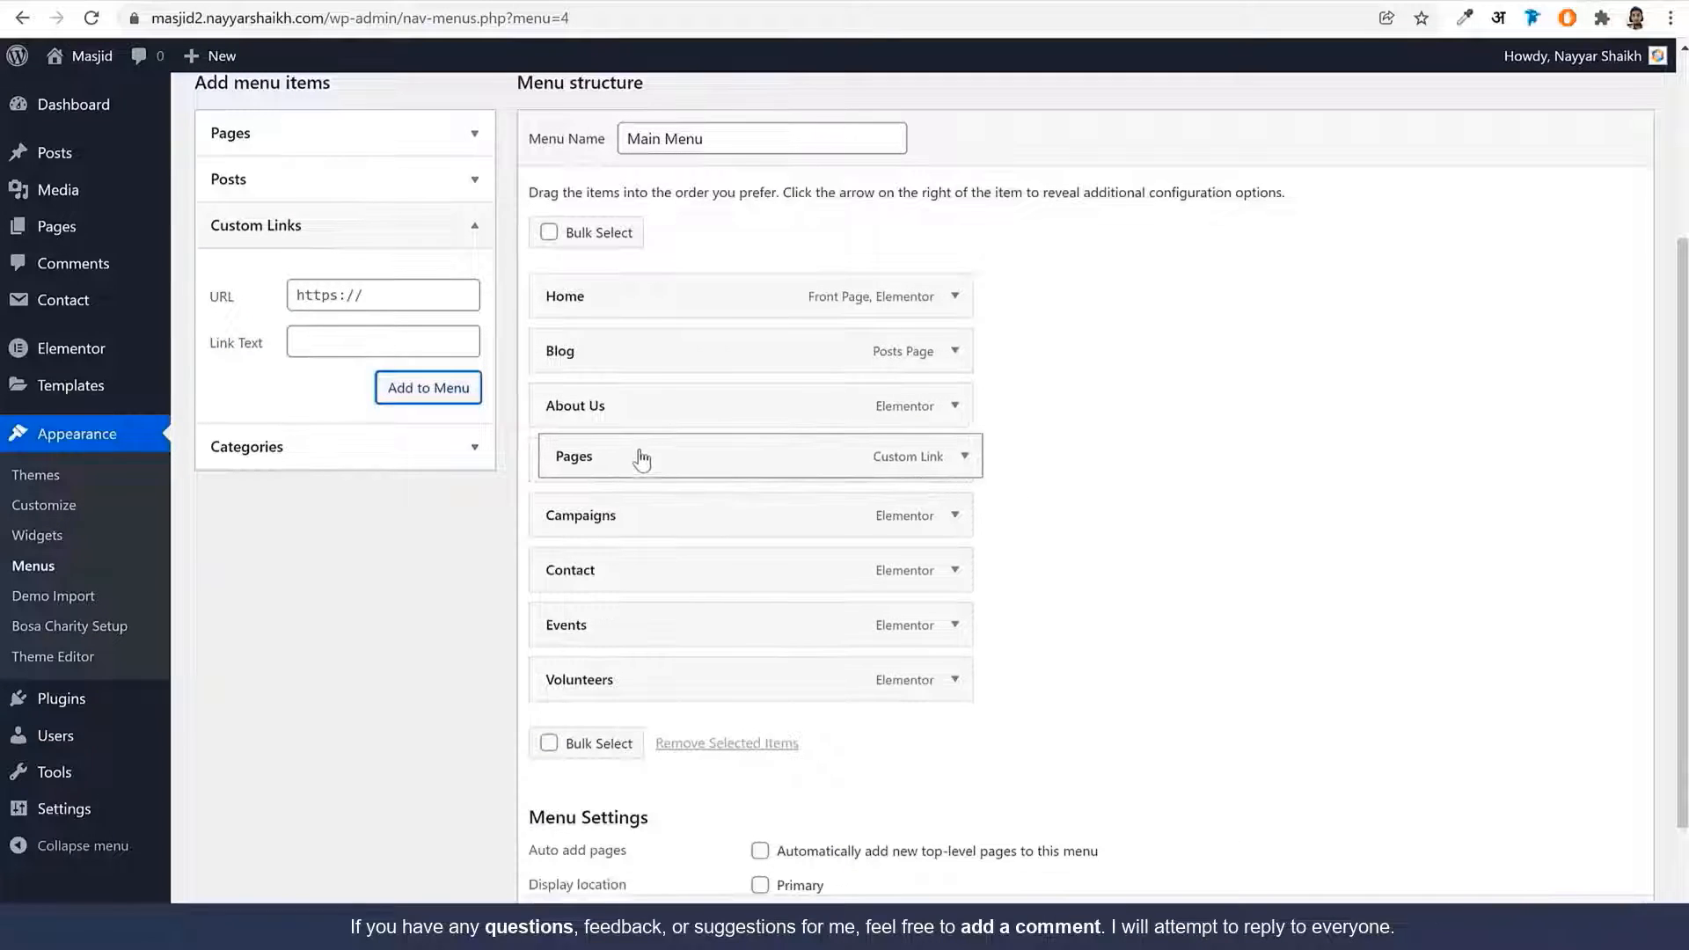
{"action": "left_click_drag", "start_coordinate": [652, 524], "coordinate": [642, 361]}
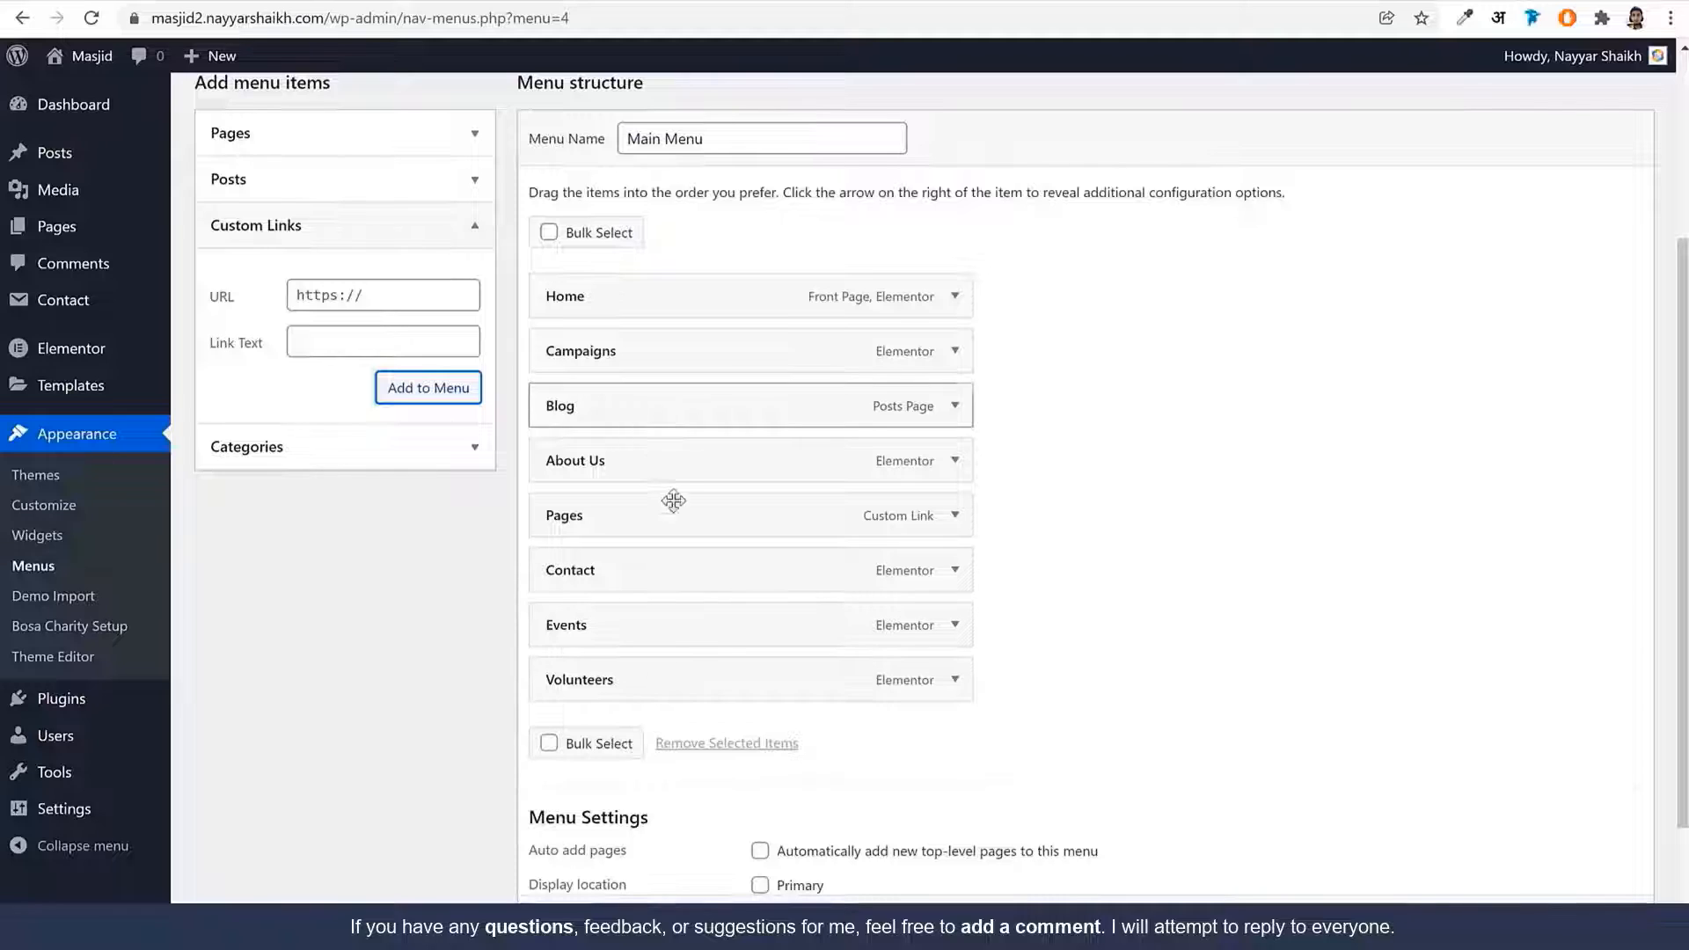
{"action": "left_click_drag", "start_coordinate": [639, 637], "coordinate": [641, 418]}
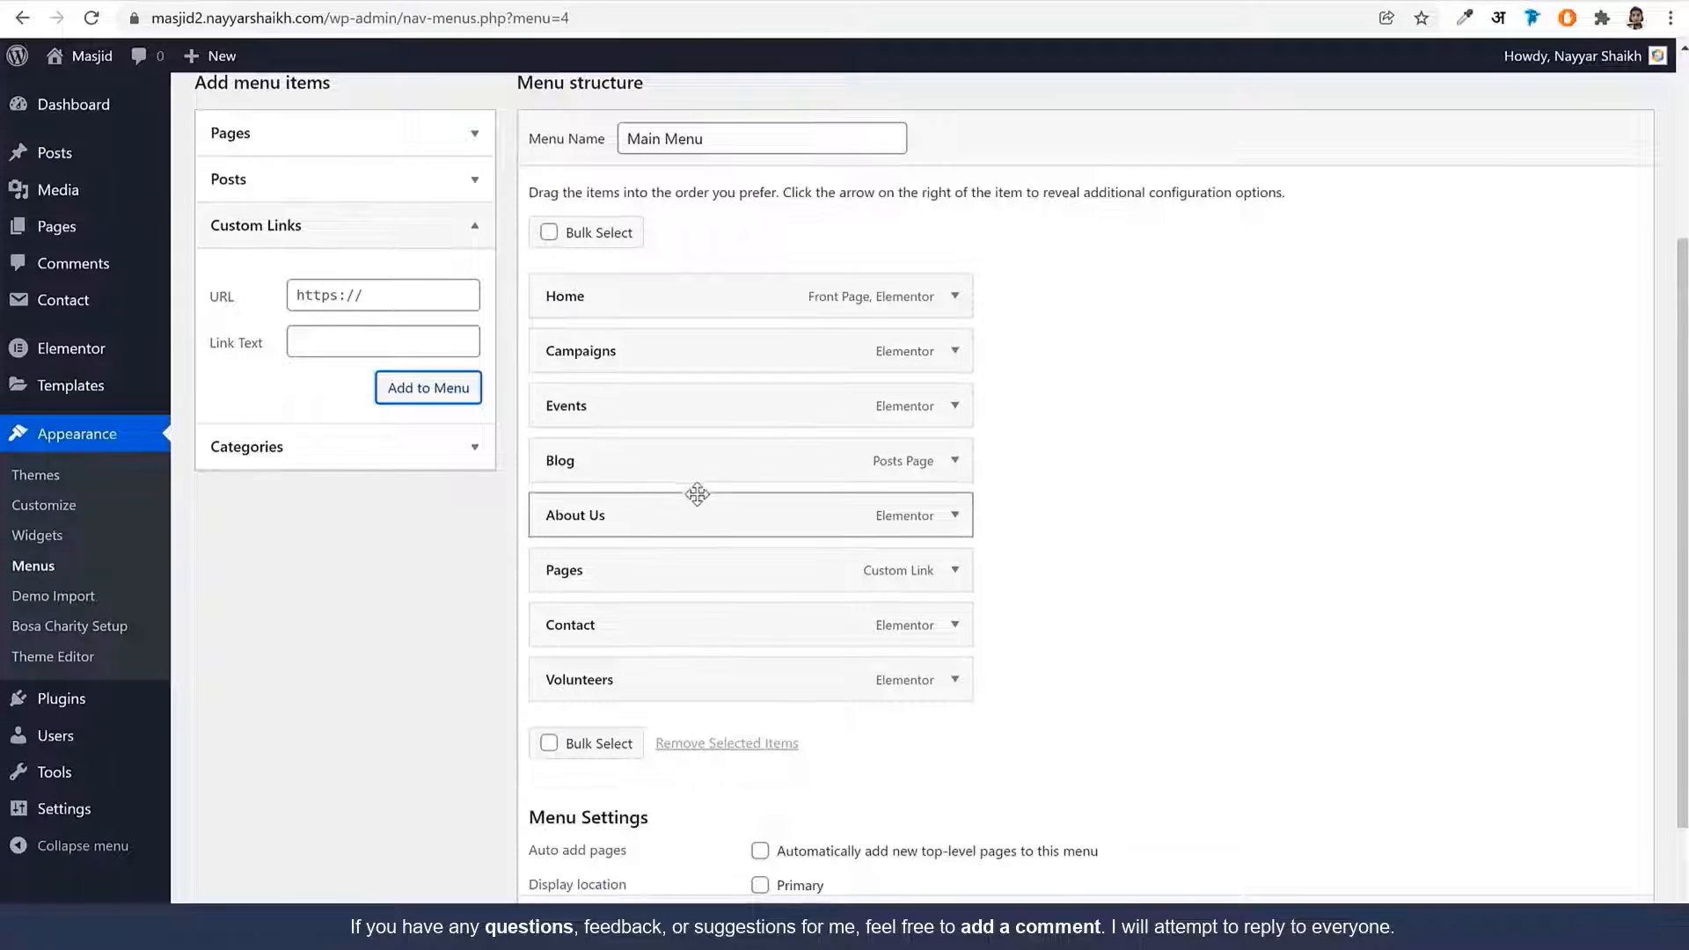
{"action": "left_click_drag", "start_coordinate": [608, 523], "coordinate": [620, 568]}
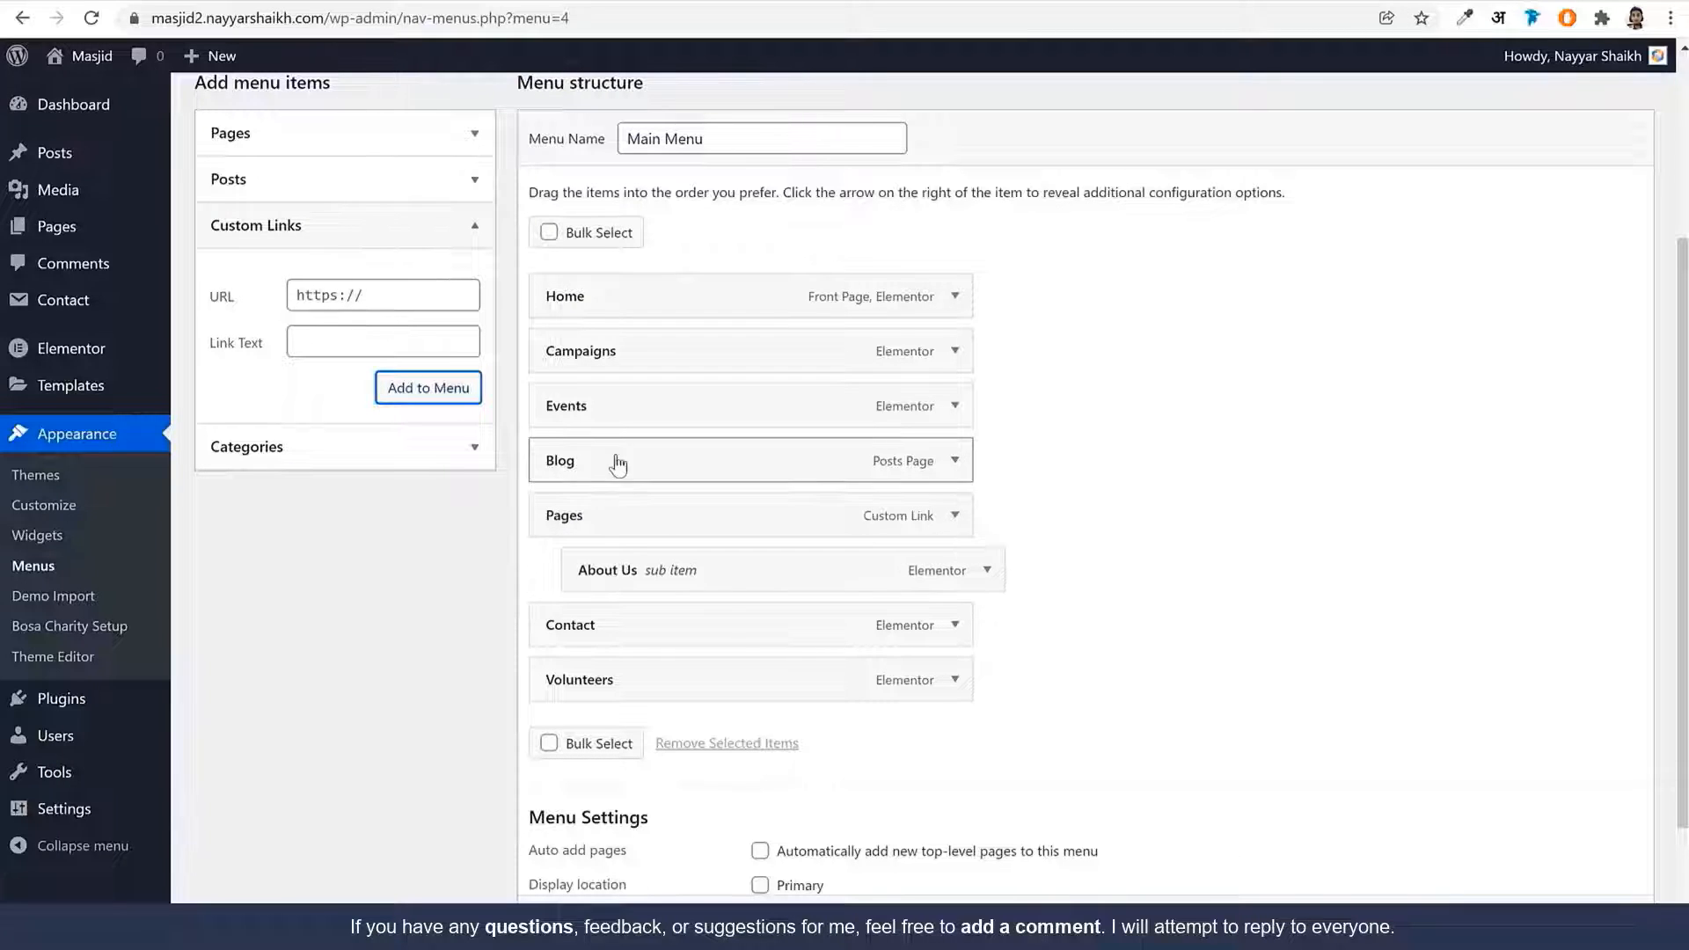
{"action": "left_click_drag", "start_coordinate": [614, 457], "coordinate": [661, 683]}
Reload the live site and scroll through it to check the new header menu
{"action": "scroll", "coordinate": [1205, 612], "scroll_direction": "down", "scroll_amount": 2}
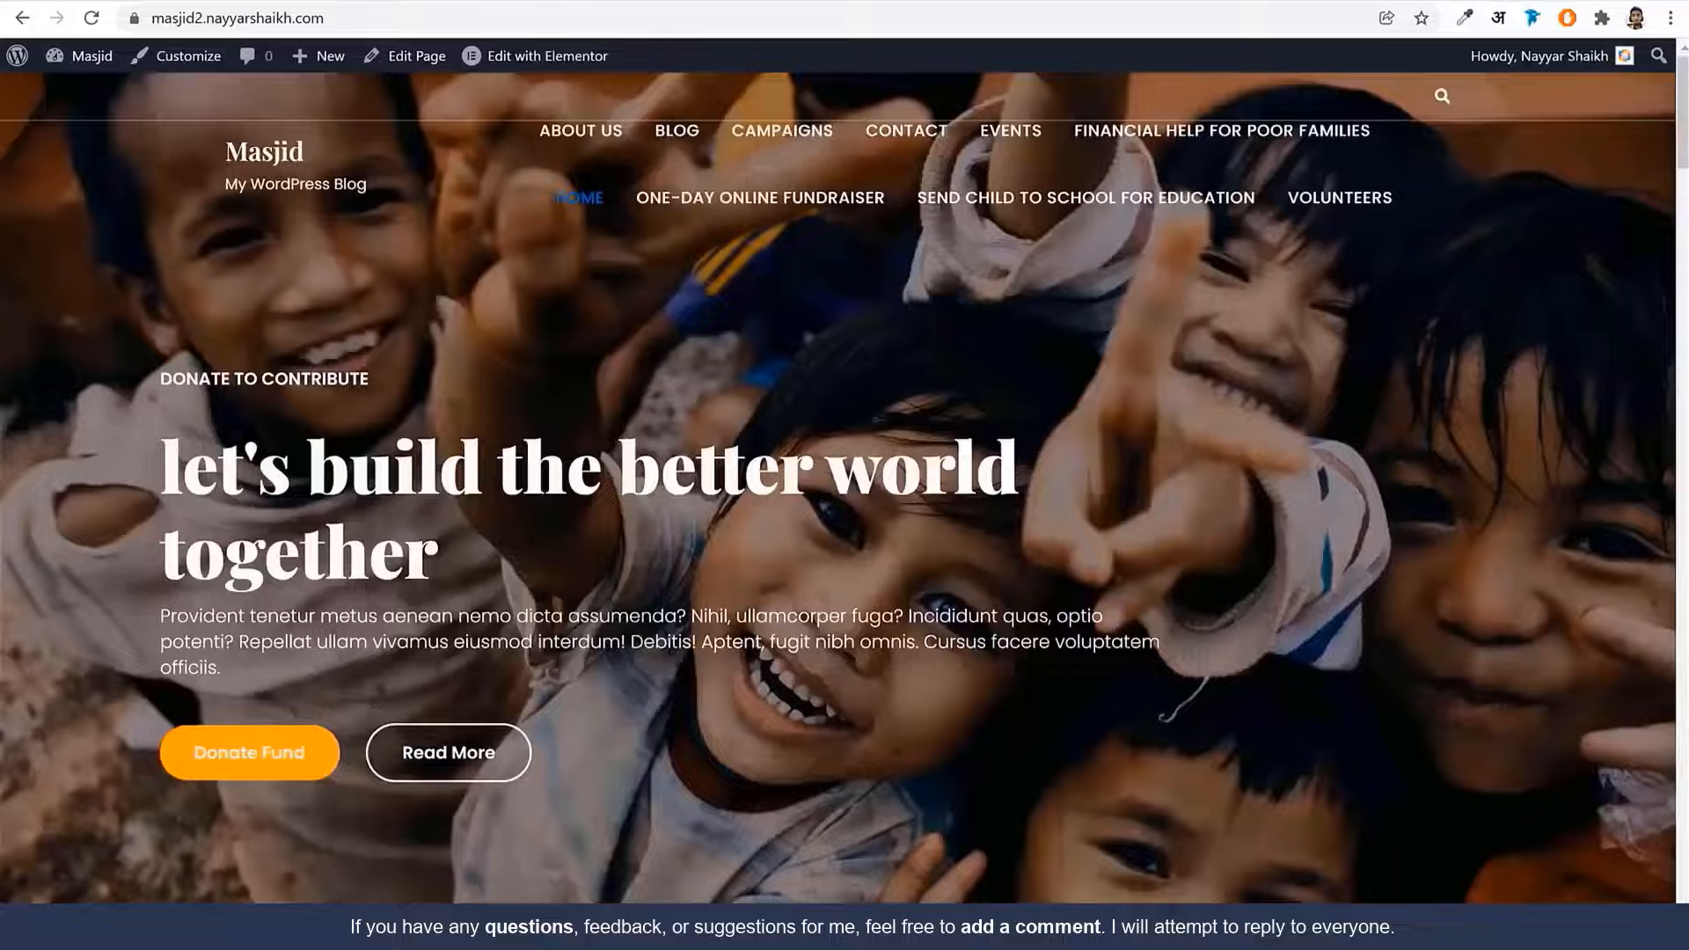
{"action": "left_click", "coordinate": [91, 18]}
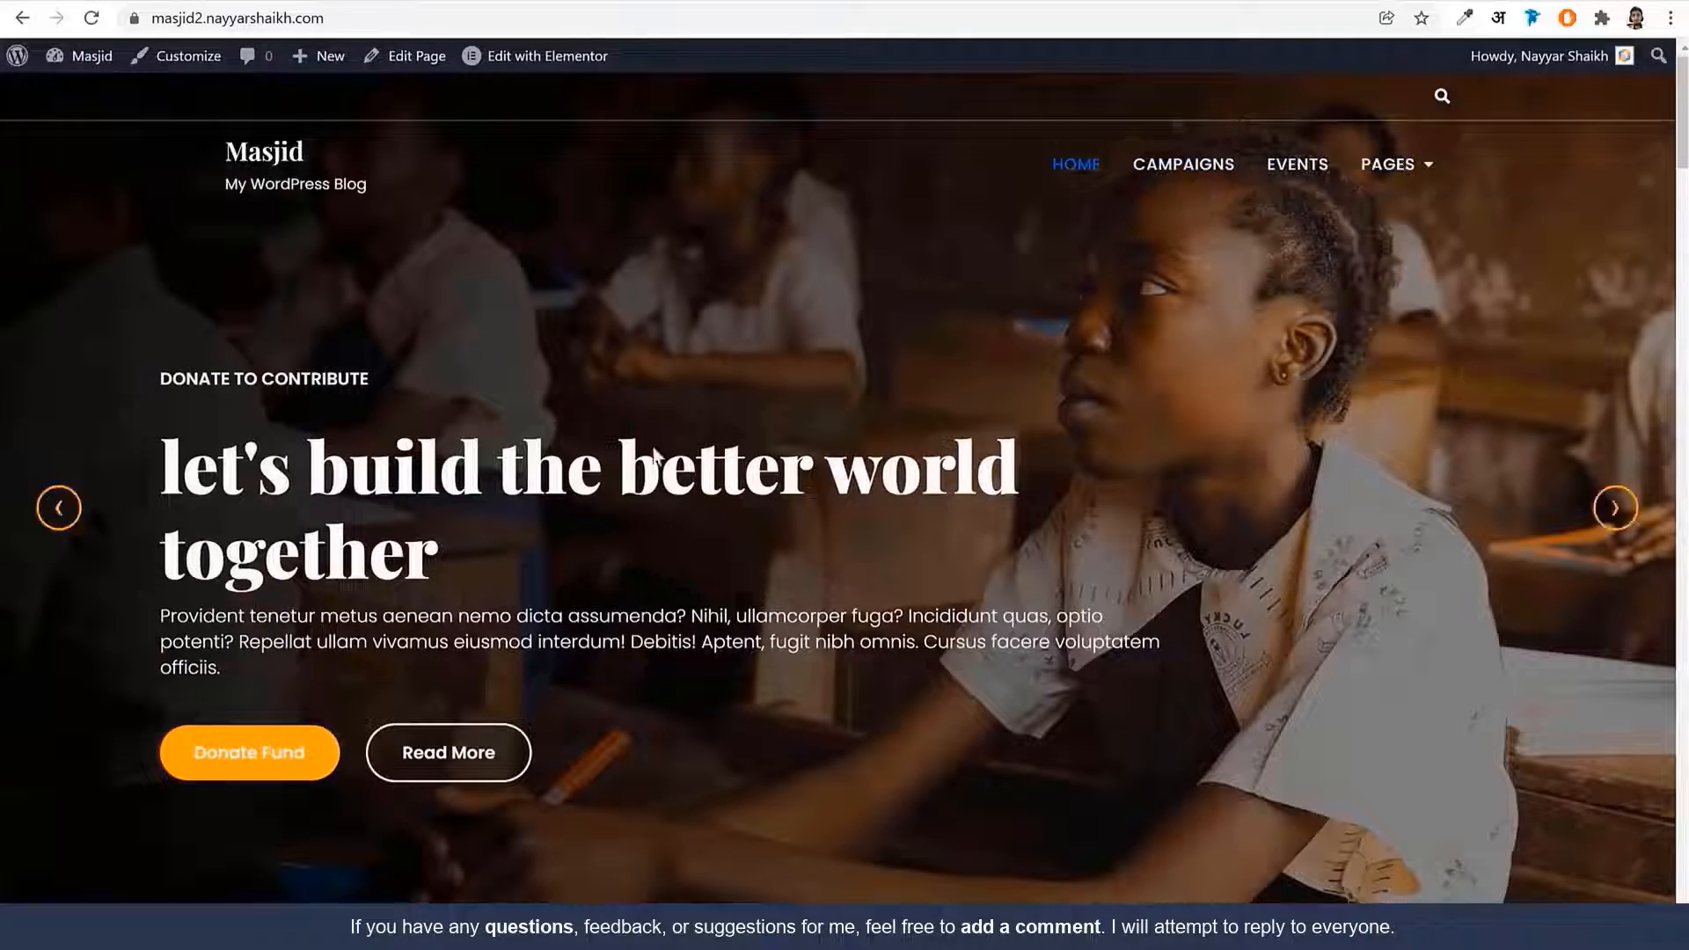
{"action": "scroll", "coordinate": [895, 493], "scroll_direction": "down", "scroll_amount": 15}
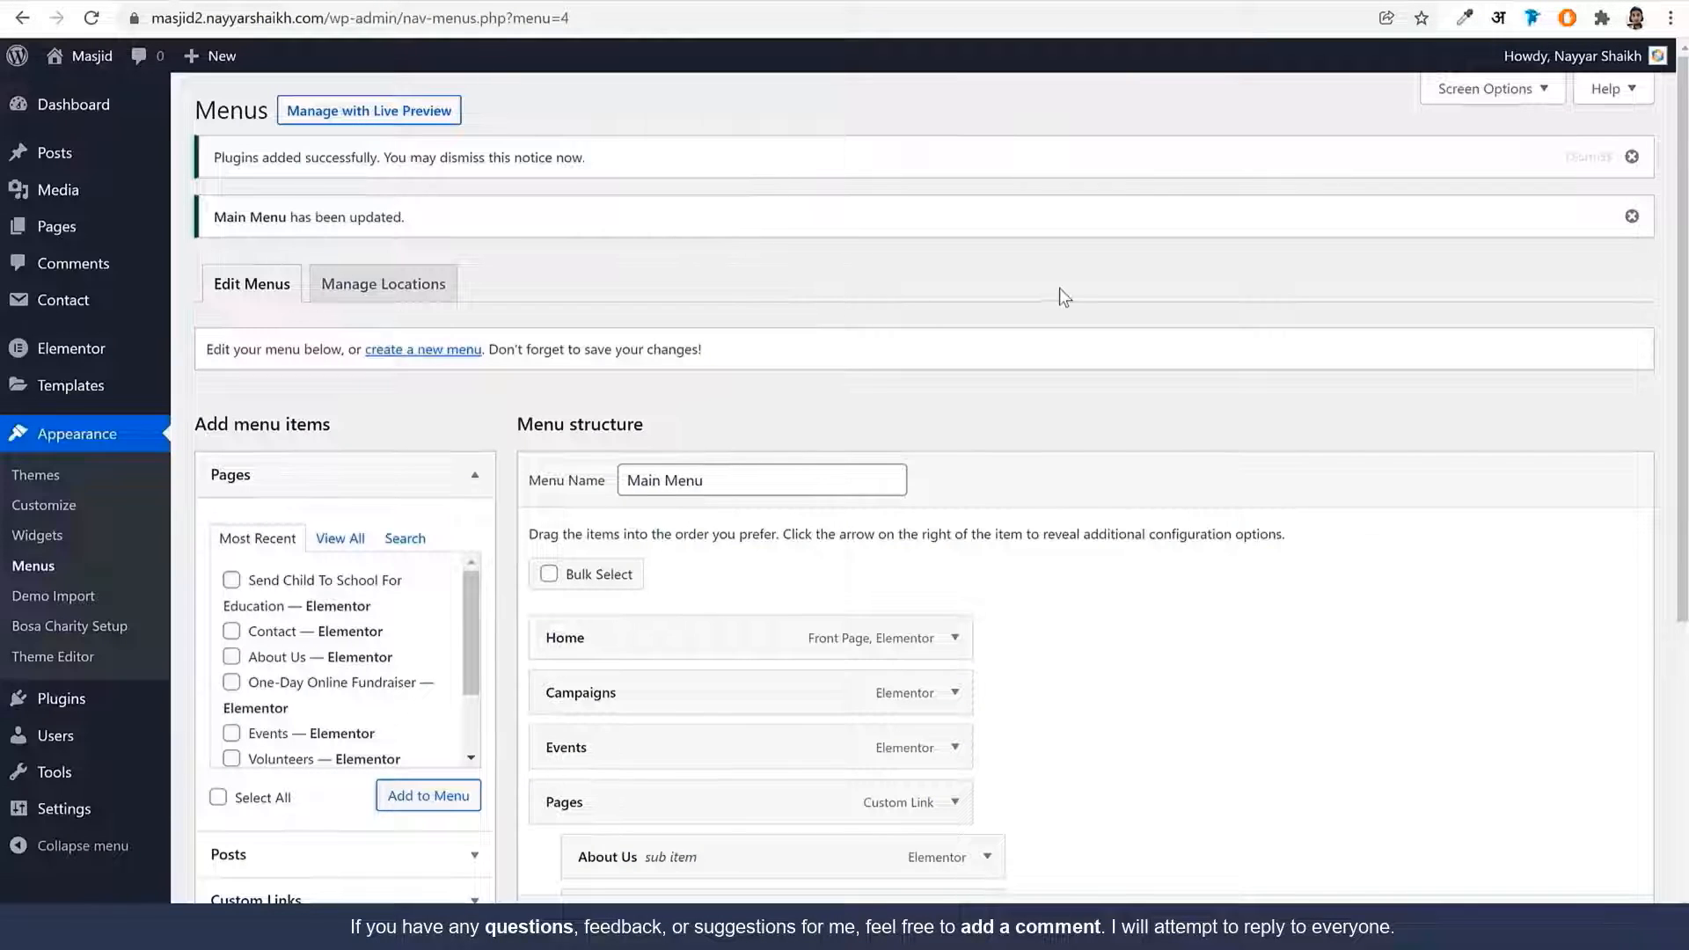
{"action": "scroll", "coordinate": [1092, 291], "scroll_direction": "down", "scroll_amount": 3}
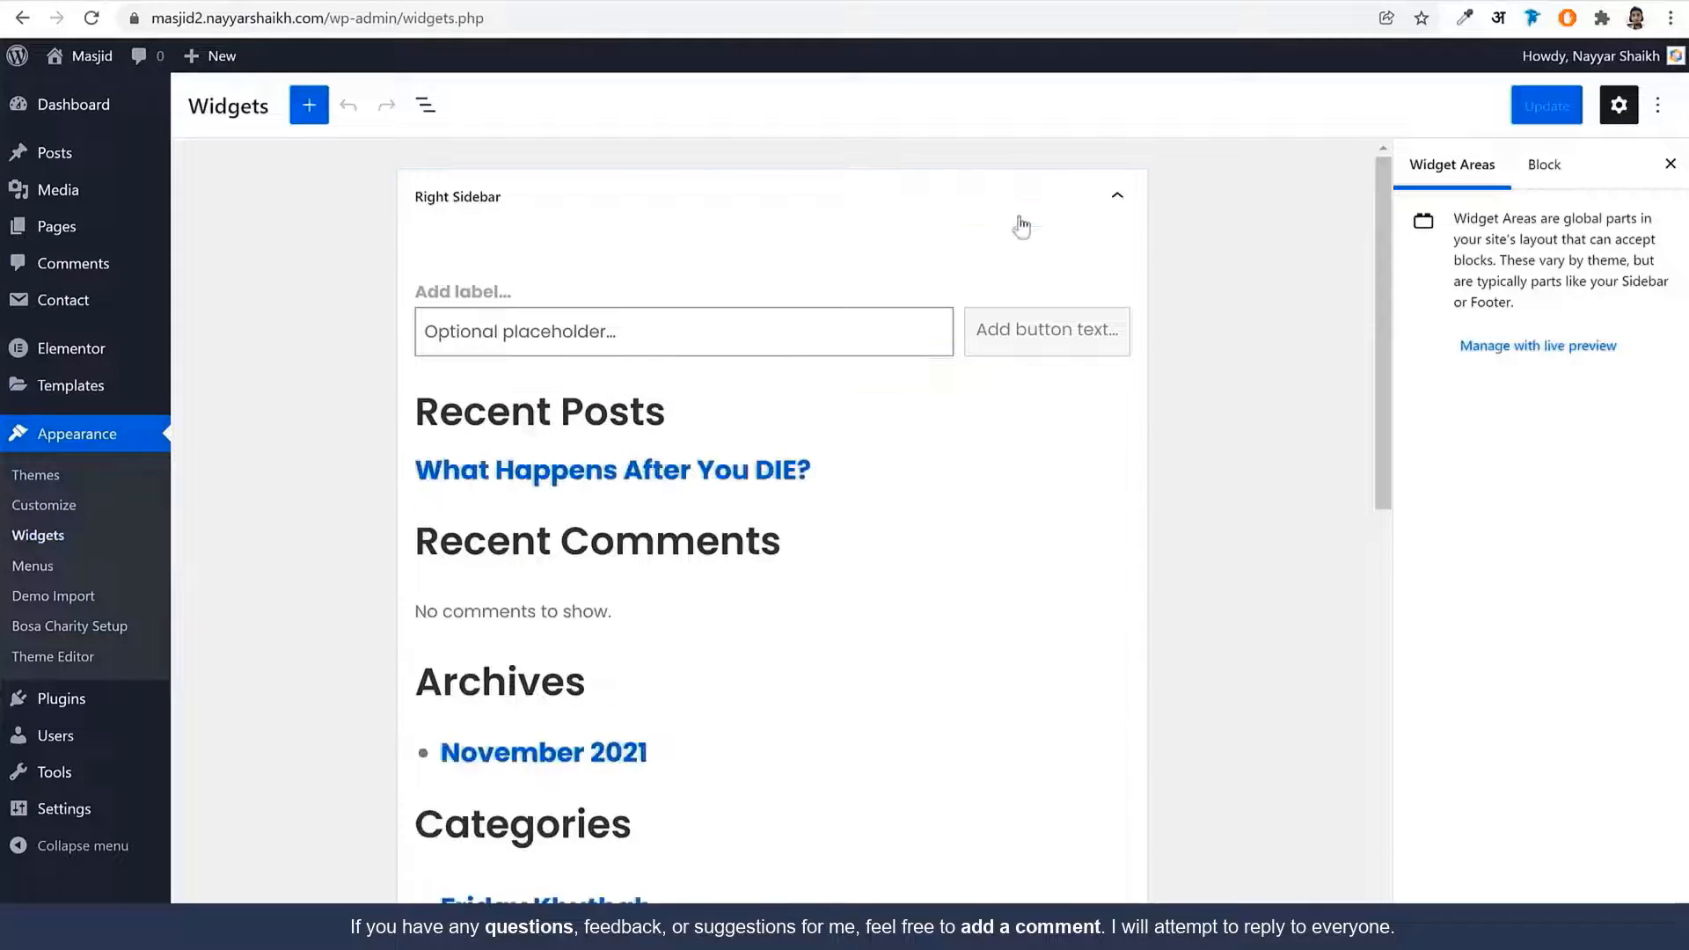
Collapse the Right Sidebar and copy the About Bosa Charity paragraph from the demo footer
{"action": "left_click", "coordinate": [1025, 220]}
{"action": "scroll", "coordinate": [732, 480], "scroll_direction": "down", "scroll_amount": 2}
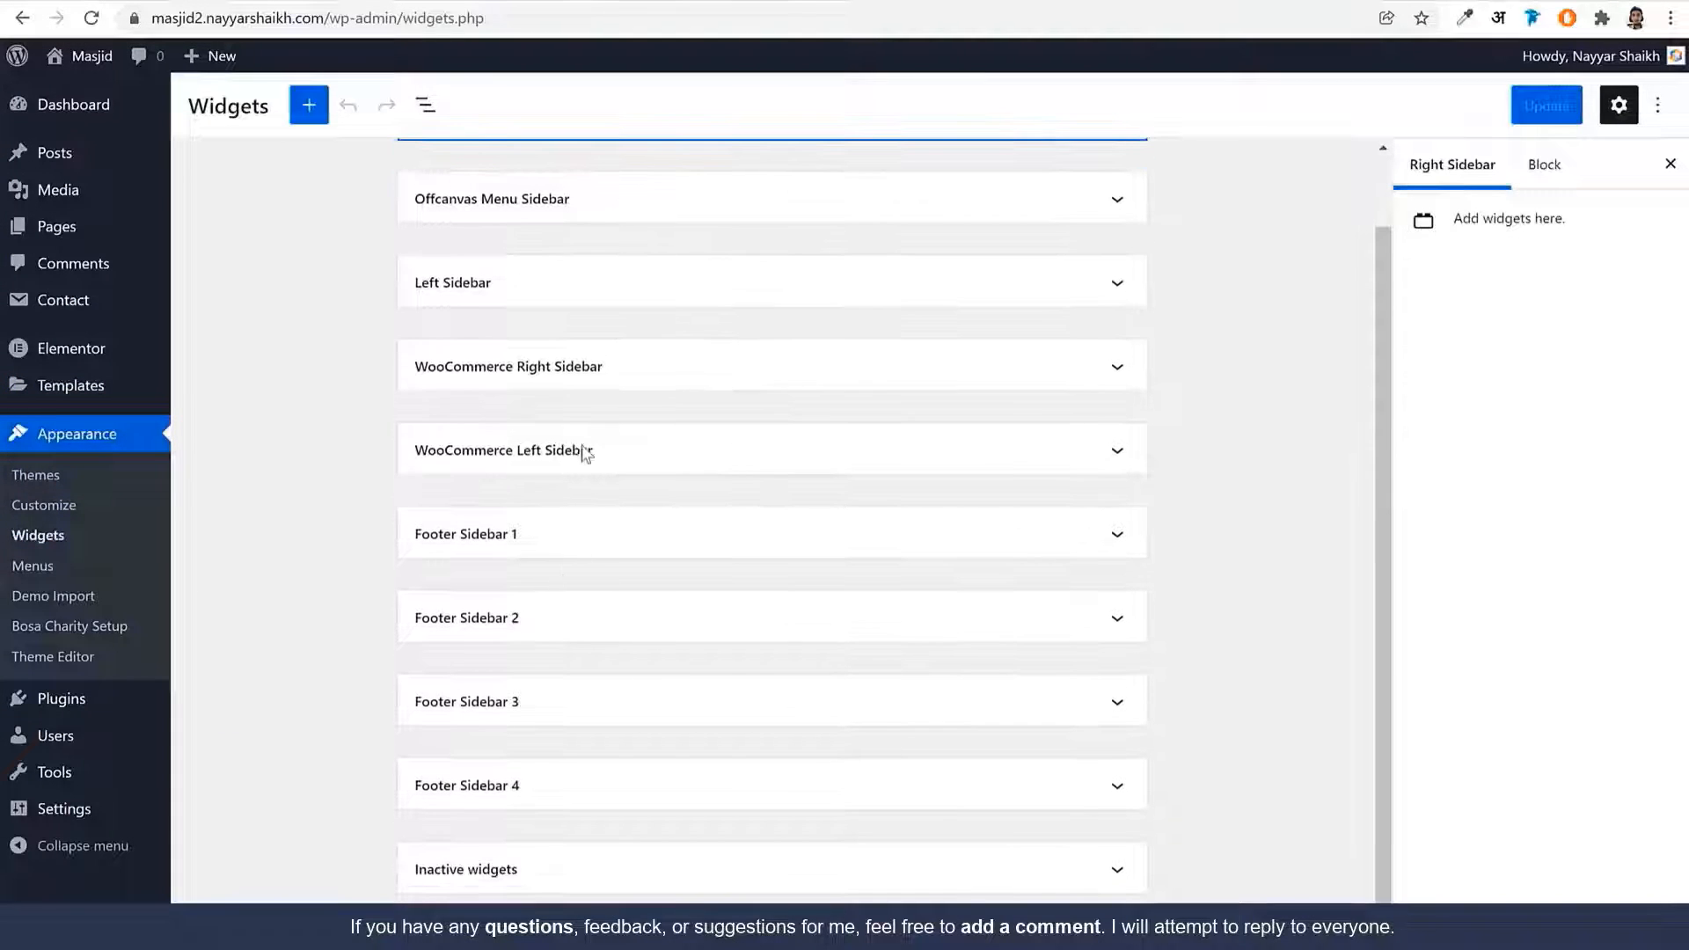
{"action": "left_click", "coordinate": [174, 0]}
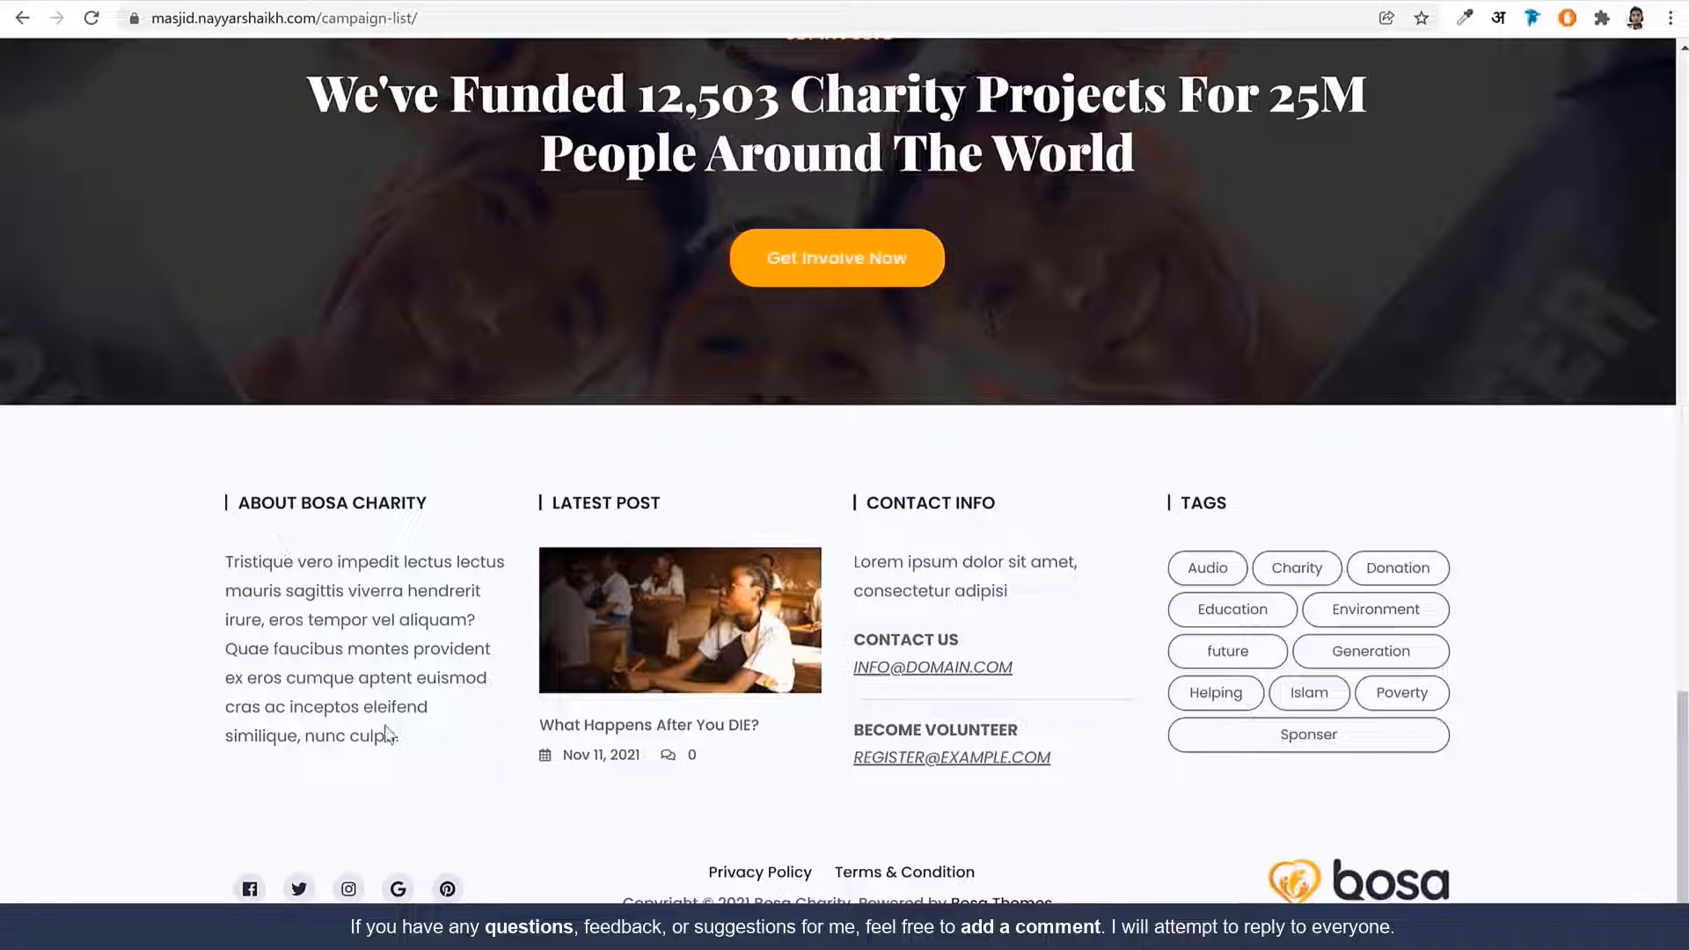
{"action": "left_click_drag", "start_coordinate": [413, 746], "coordinate": [225, 522]}
{"action": "key", "text": "ctrl+c"}
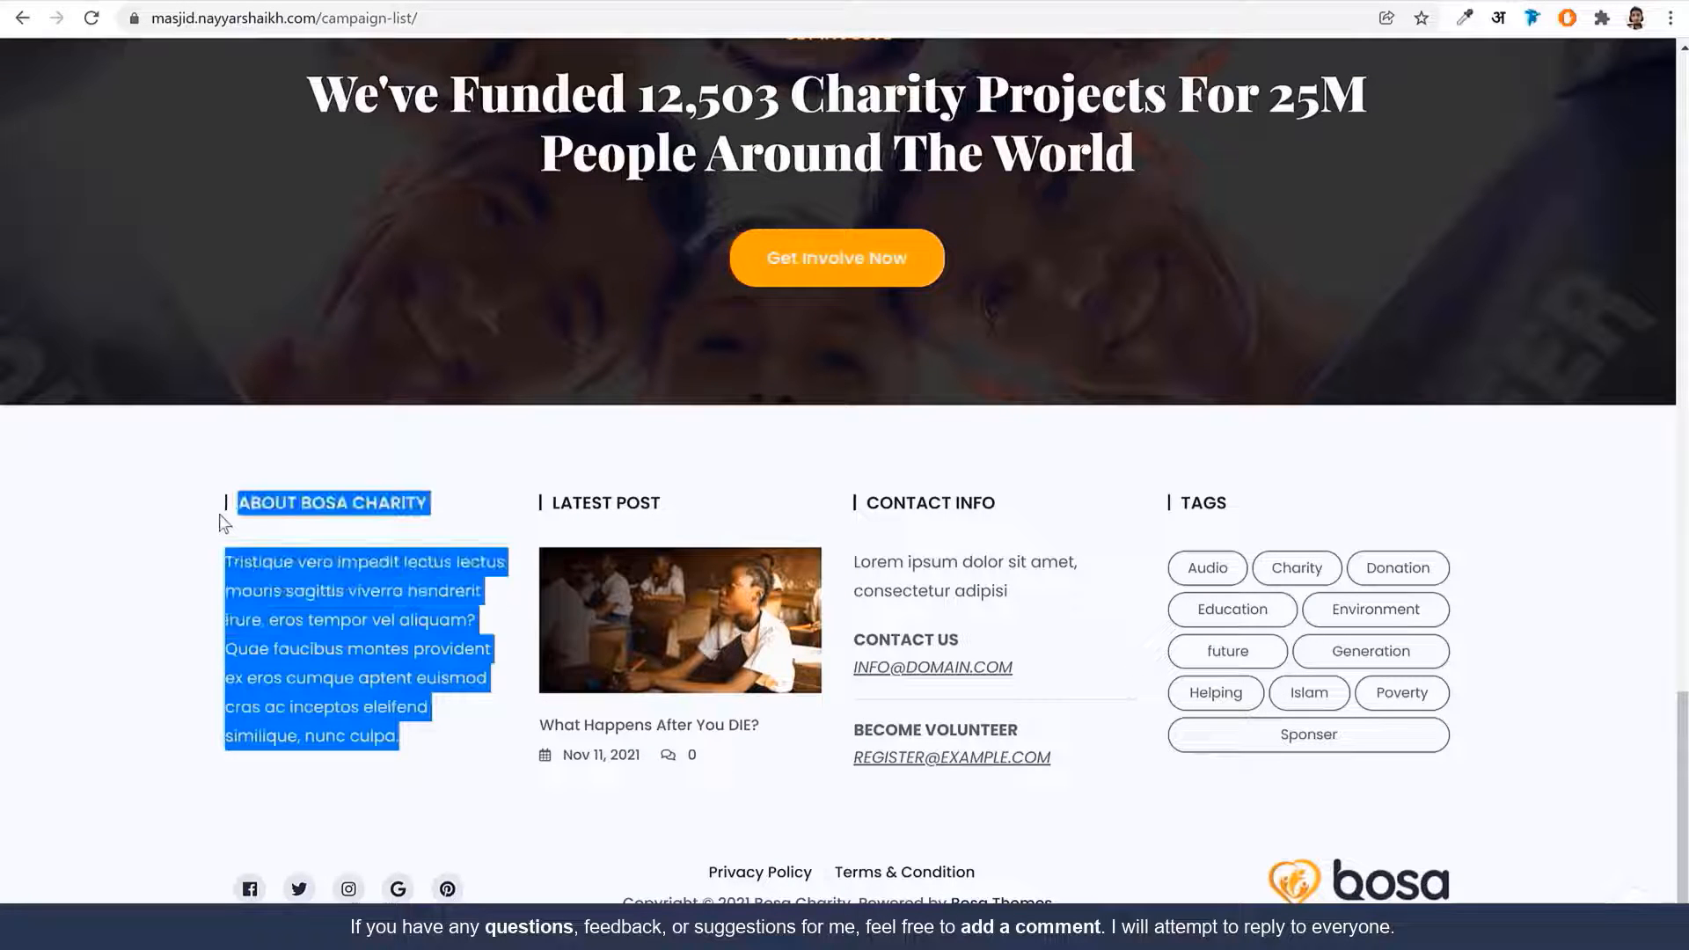
{"action": "left_click", "coordinate": [359, 4]}
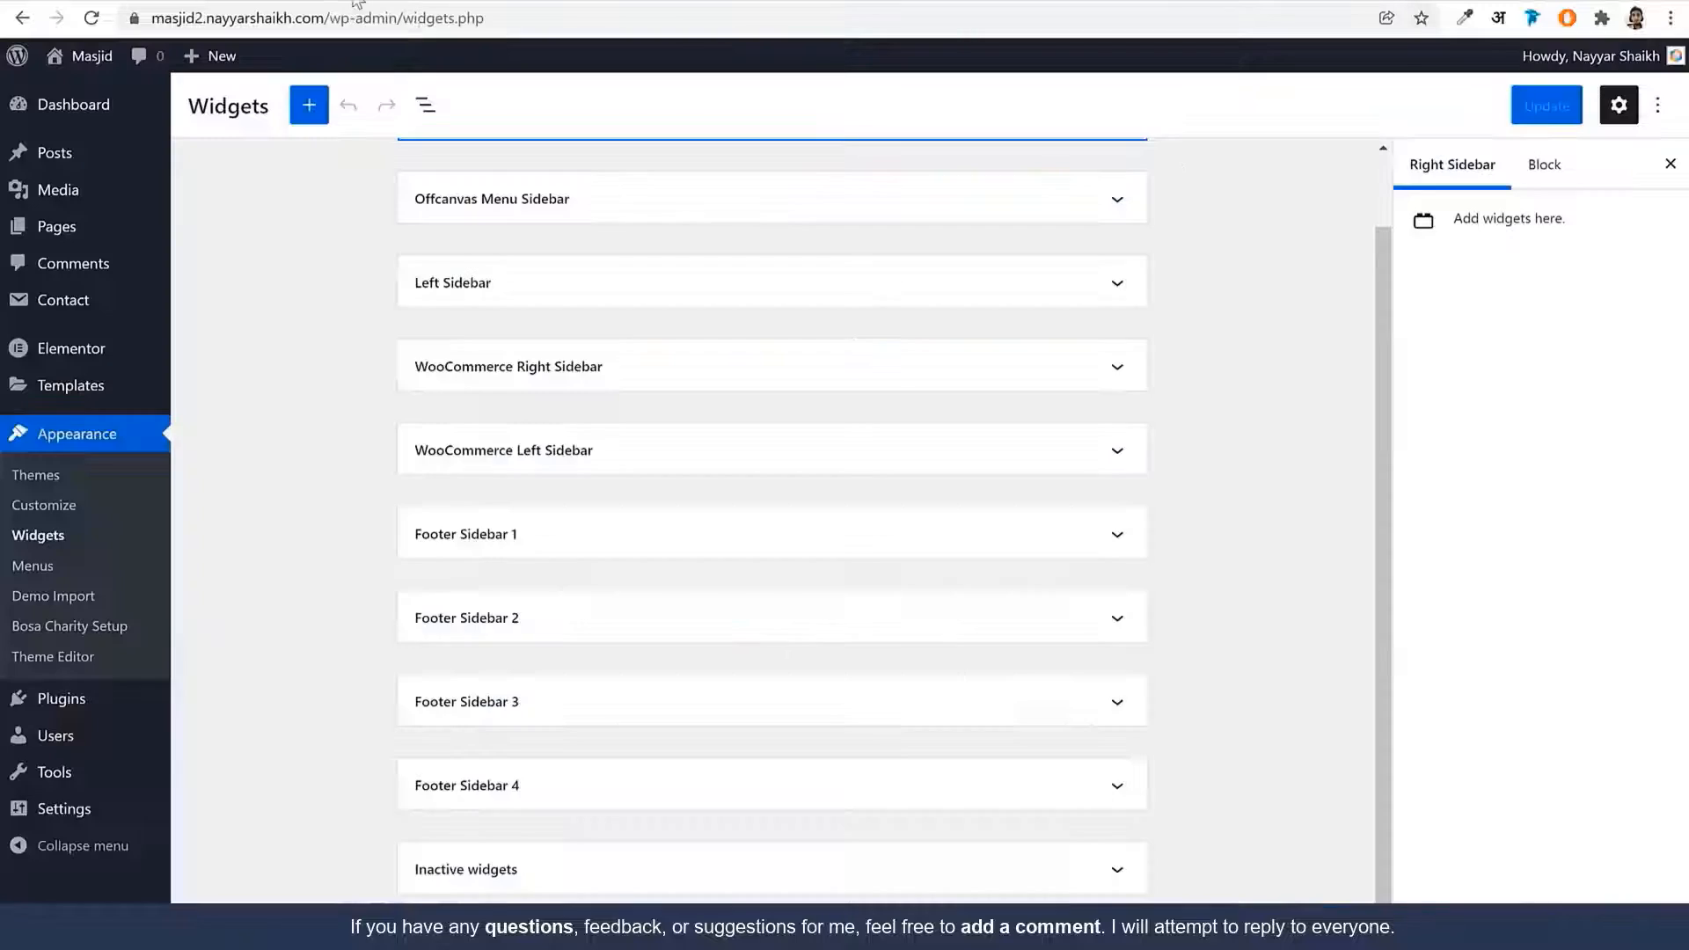
Add a Paragraph block to Footer Sidebar 1 holding the pasted about text
{"action": "left_click", "coordinate": [631, 545]}
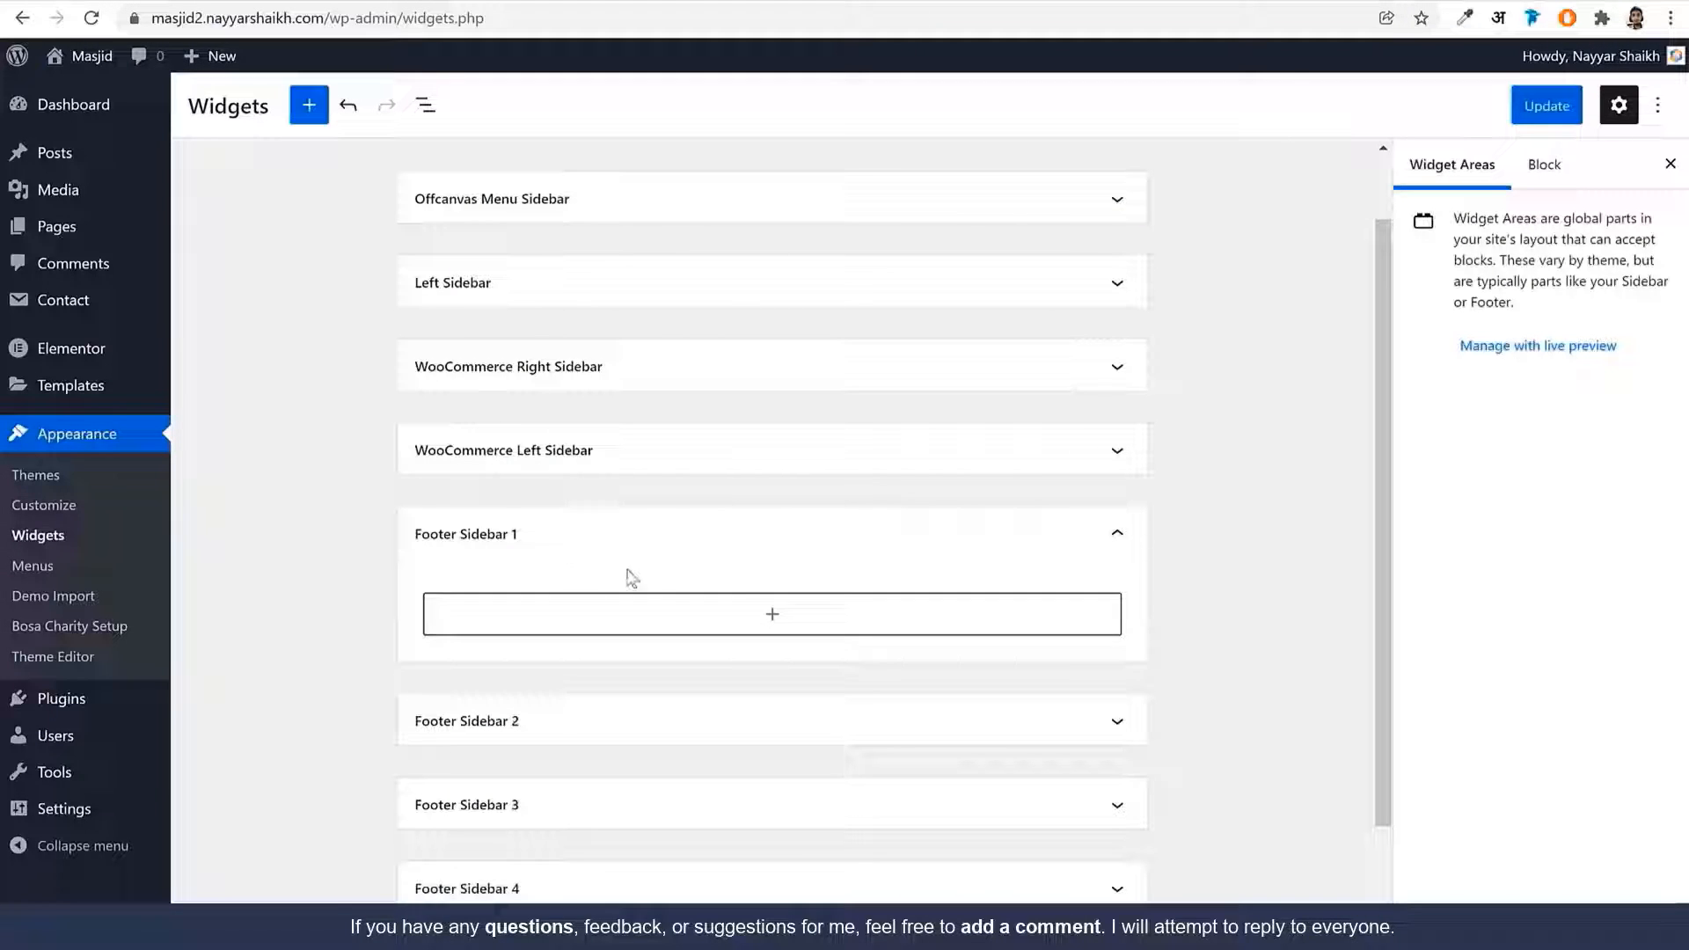
{"action": "left_click", "coordinate": [780, 627]}
{"action": "type", "text": "text"}
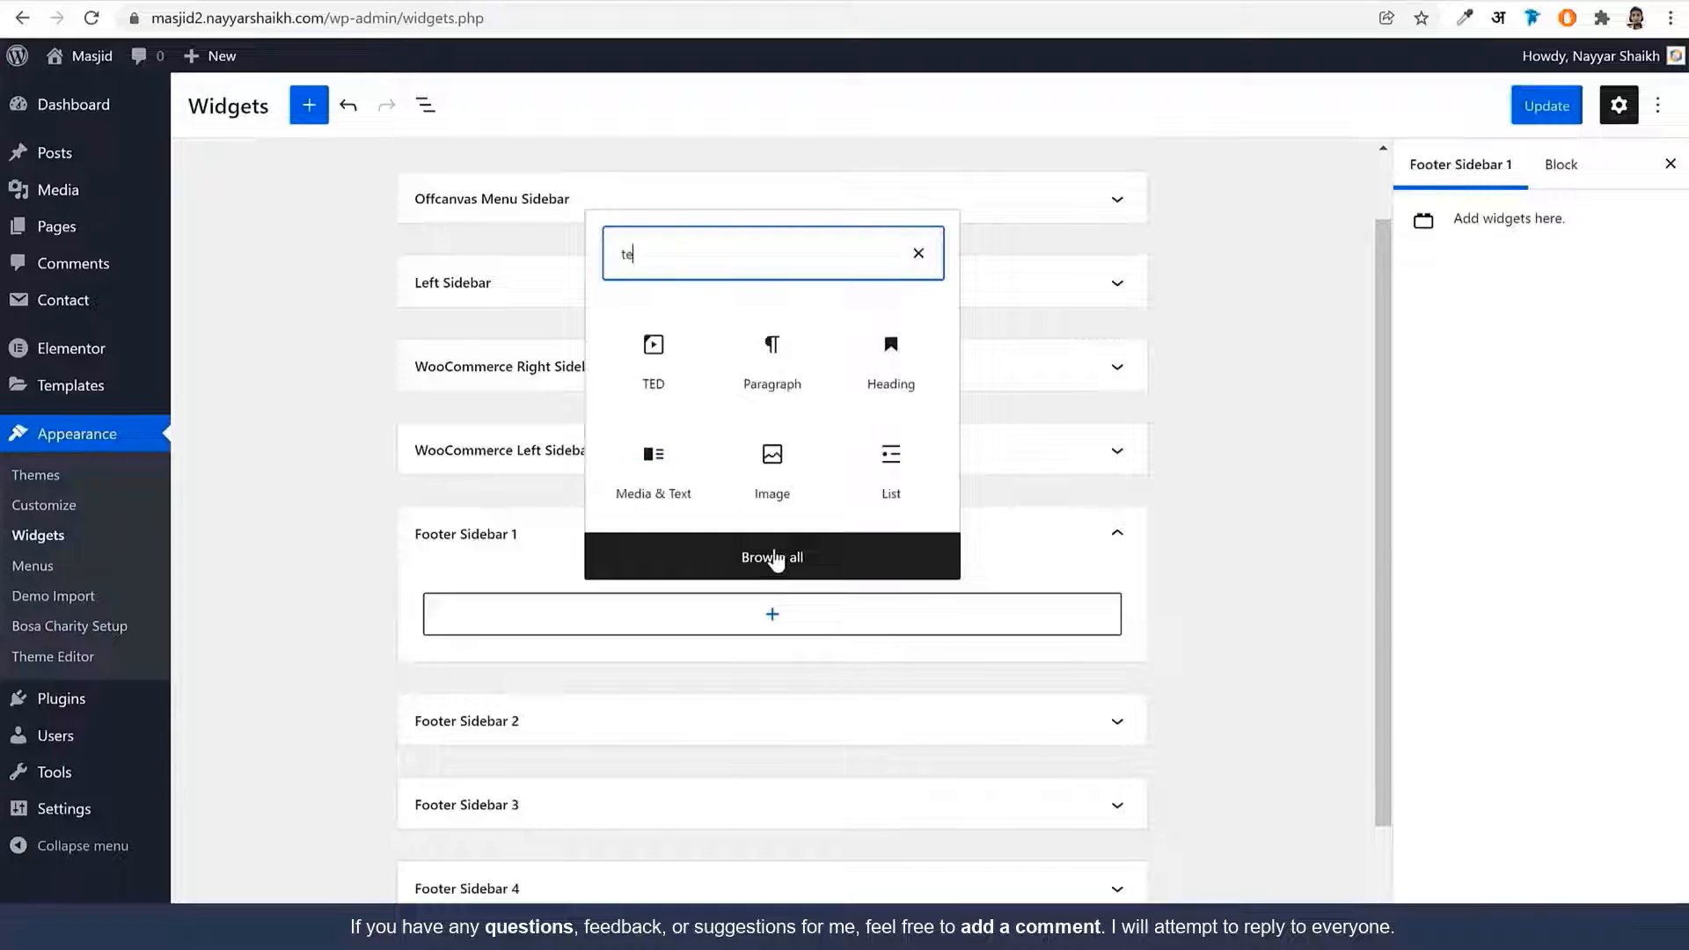
{"action": "left_click", "coordinate": [651, 378]}
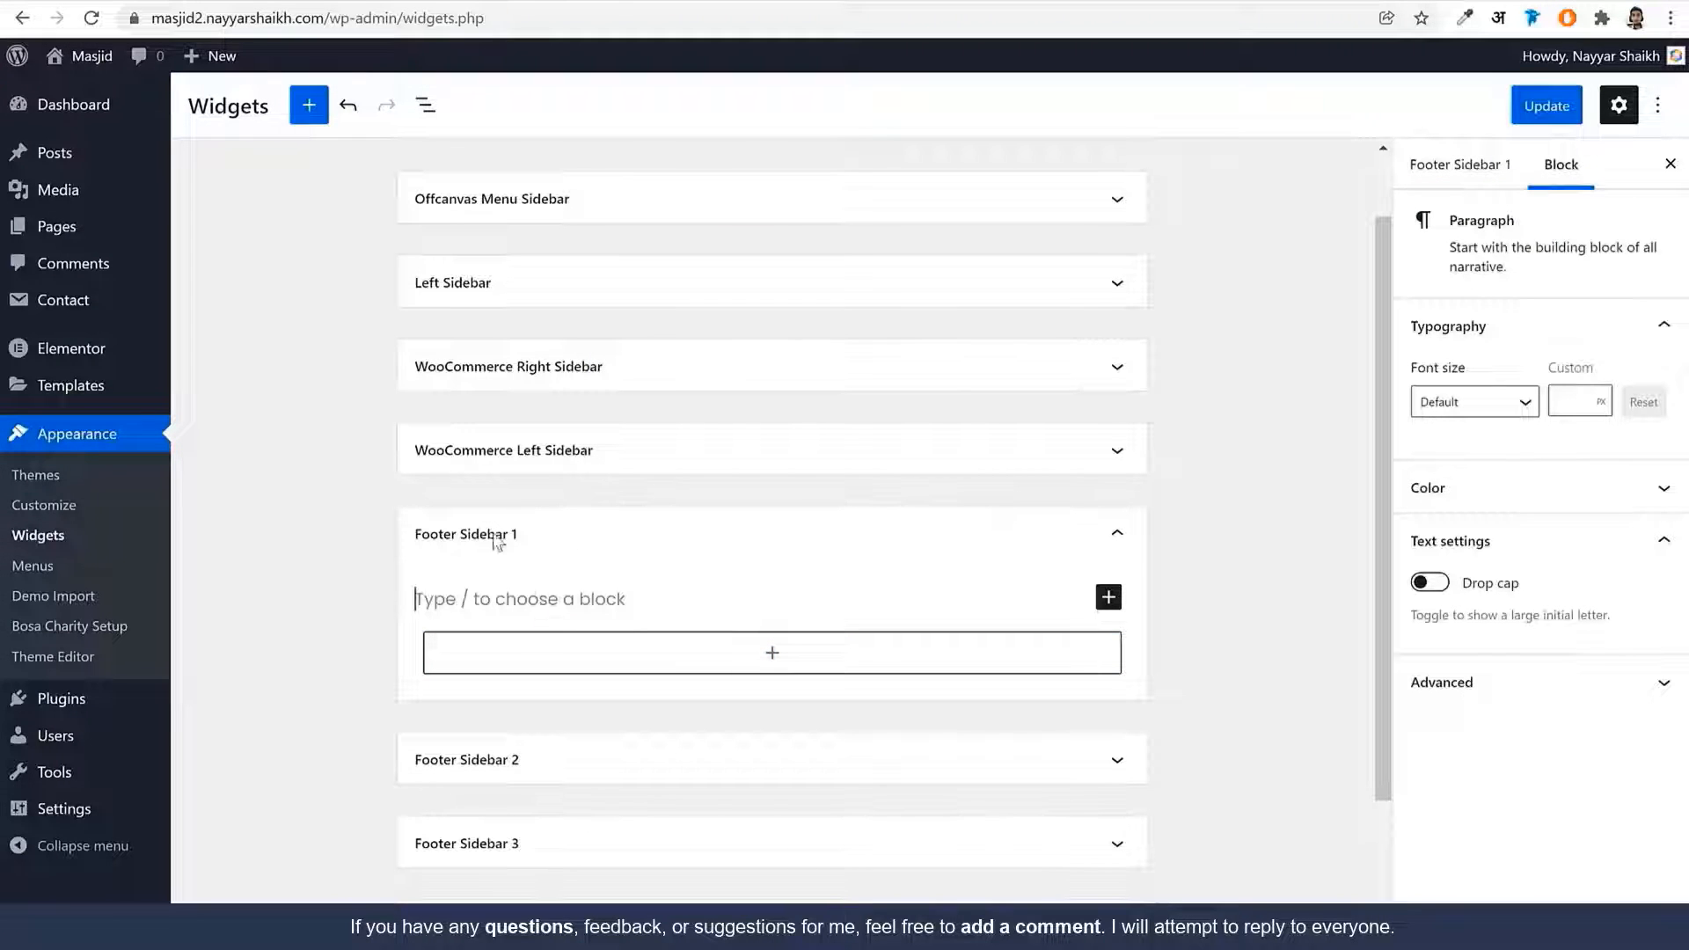
{"action": "key", "text": "ctrl+v"}
{"action": "double_click", "coordinate": [613, 713]}
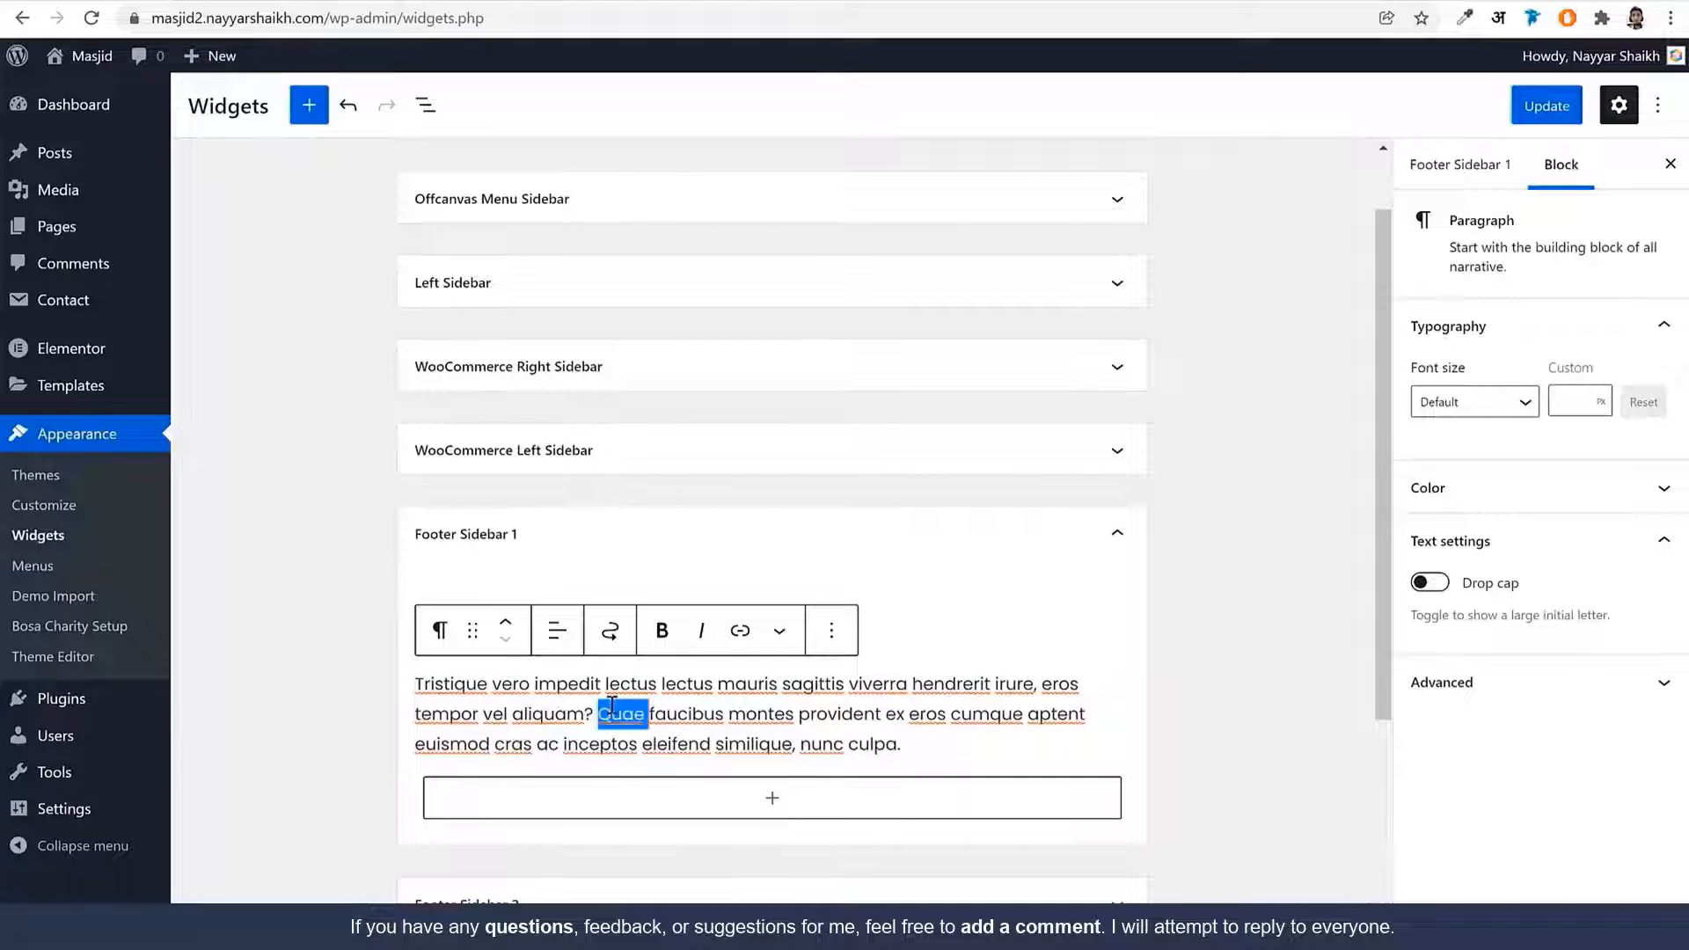
{"action": "triple_click", "coordinate": [613, 709]}
Copy the ABOUT BOSA CHARITY heading from the live footer and paste it above the paragraph
{"action": "left_click", "coordinate": [104, 2]}
{"action": "left_click", "coordinate": [346, 659]}
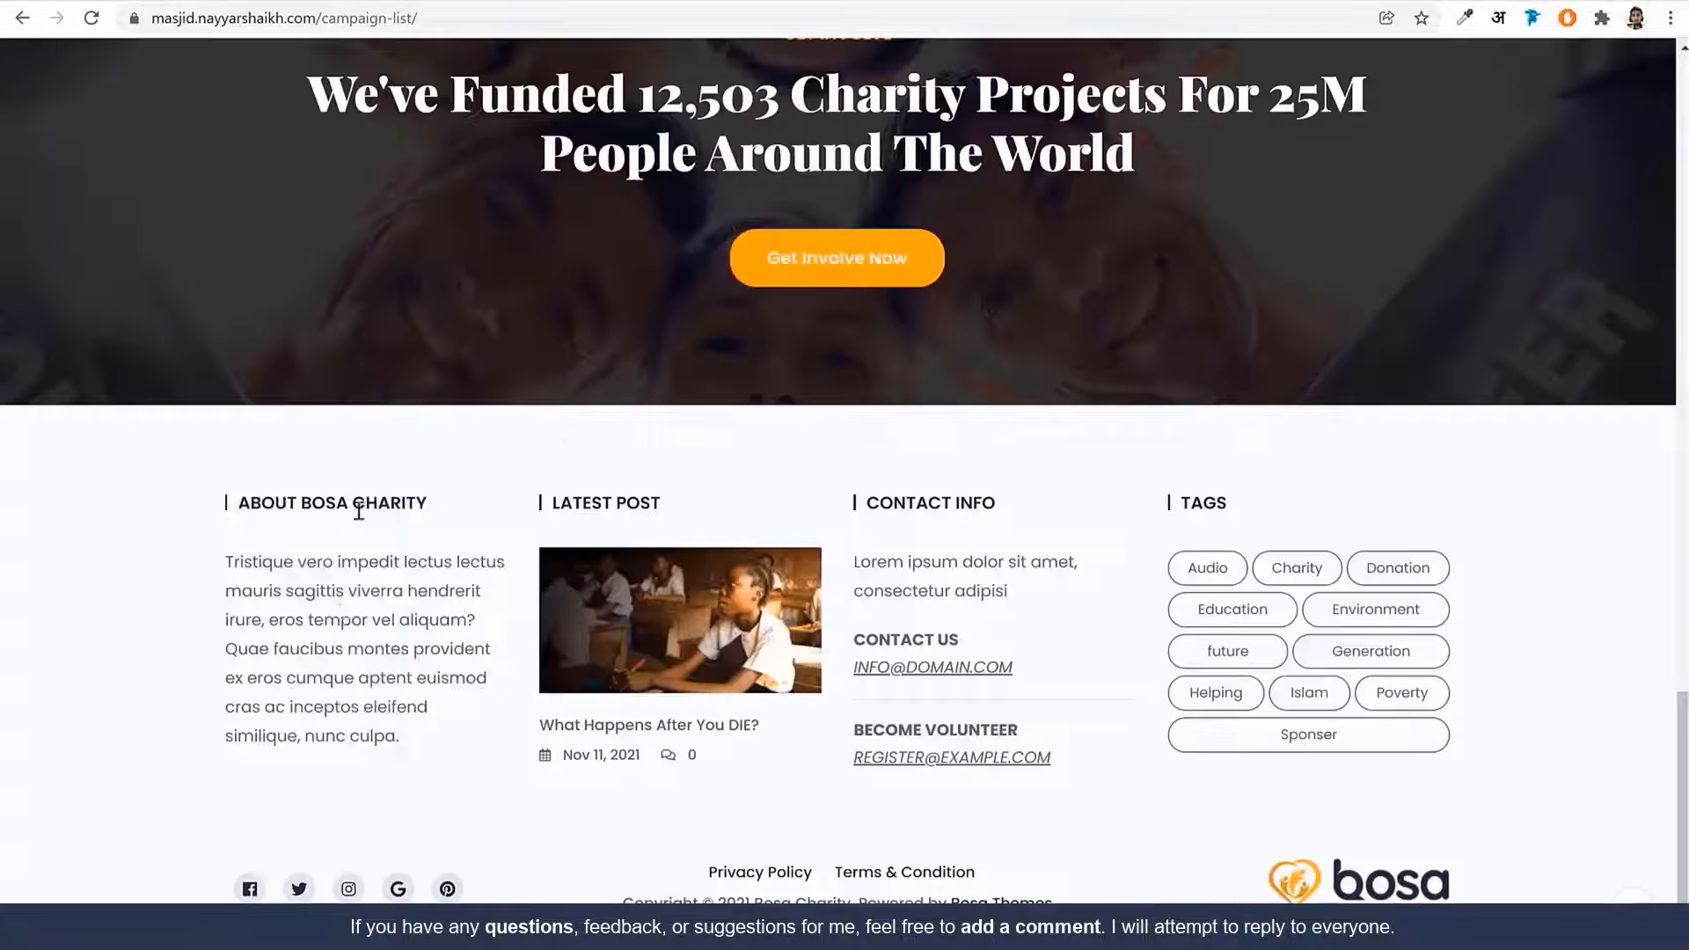
{"action": "left_click_drag", "start_coordinate": [427, 501], "coordinate": [236, 503]}
{"action": "key", "text": "ctrl+c"}
{"action": "left_click", "coordinate": [430, 2]}
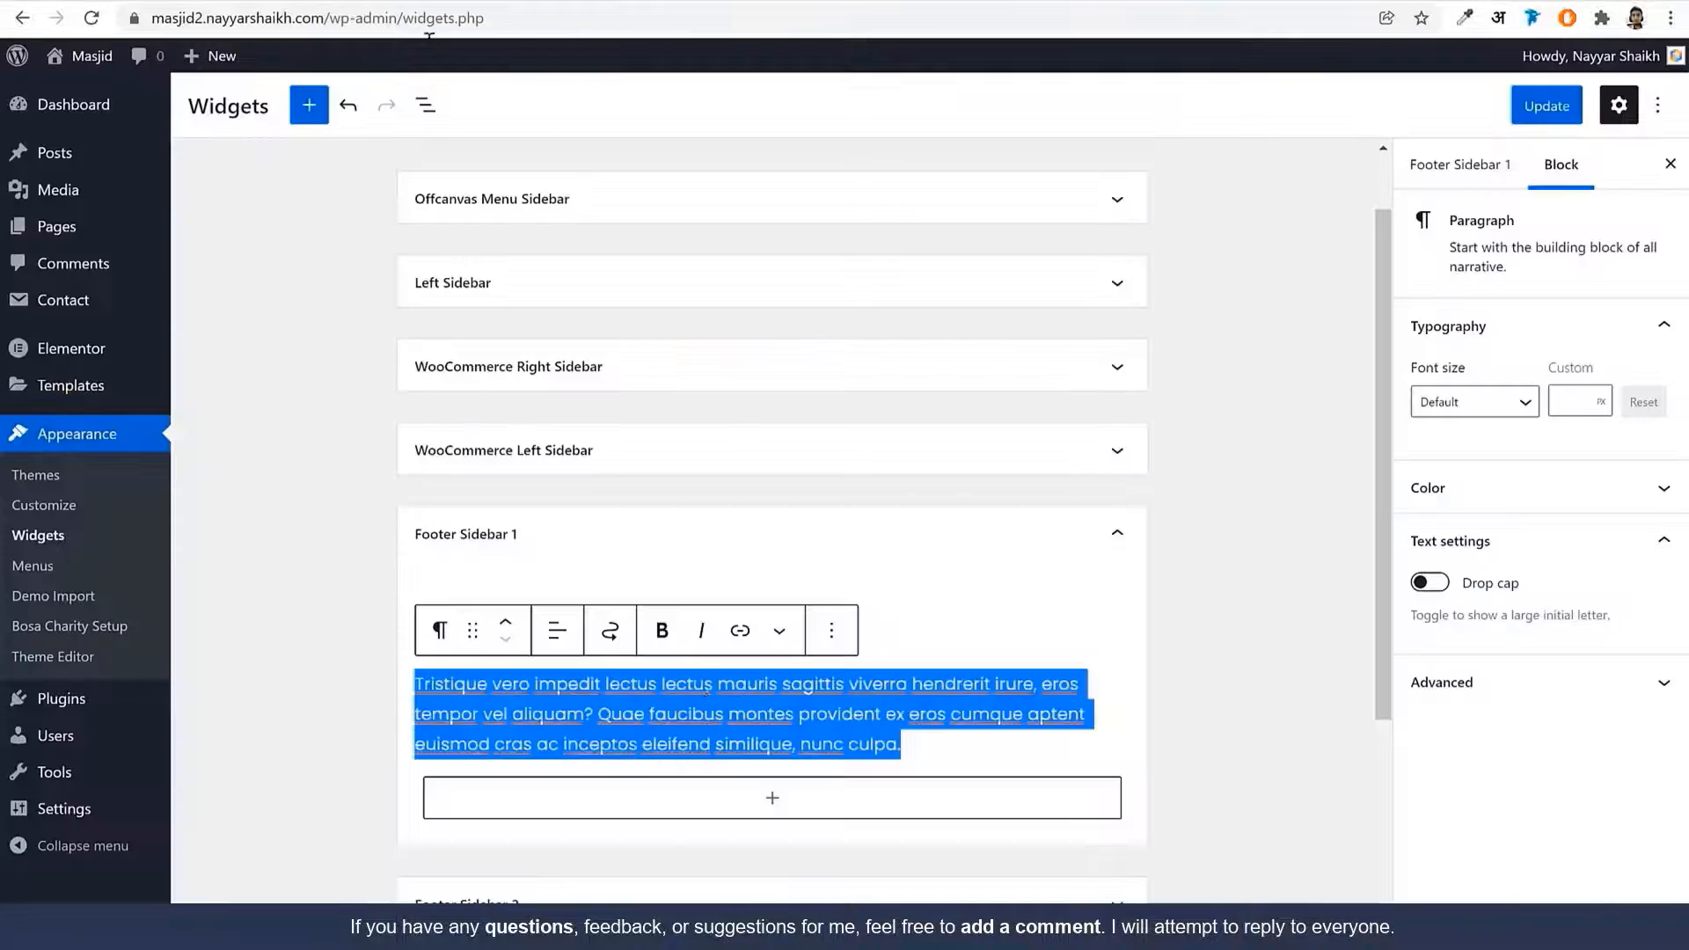
{"action": "left_click", "coordinate": [423, 683]}
{"action": "key", "text": "ctrl+v"}
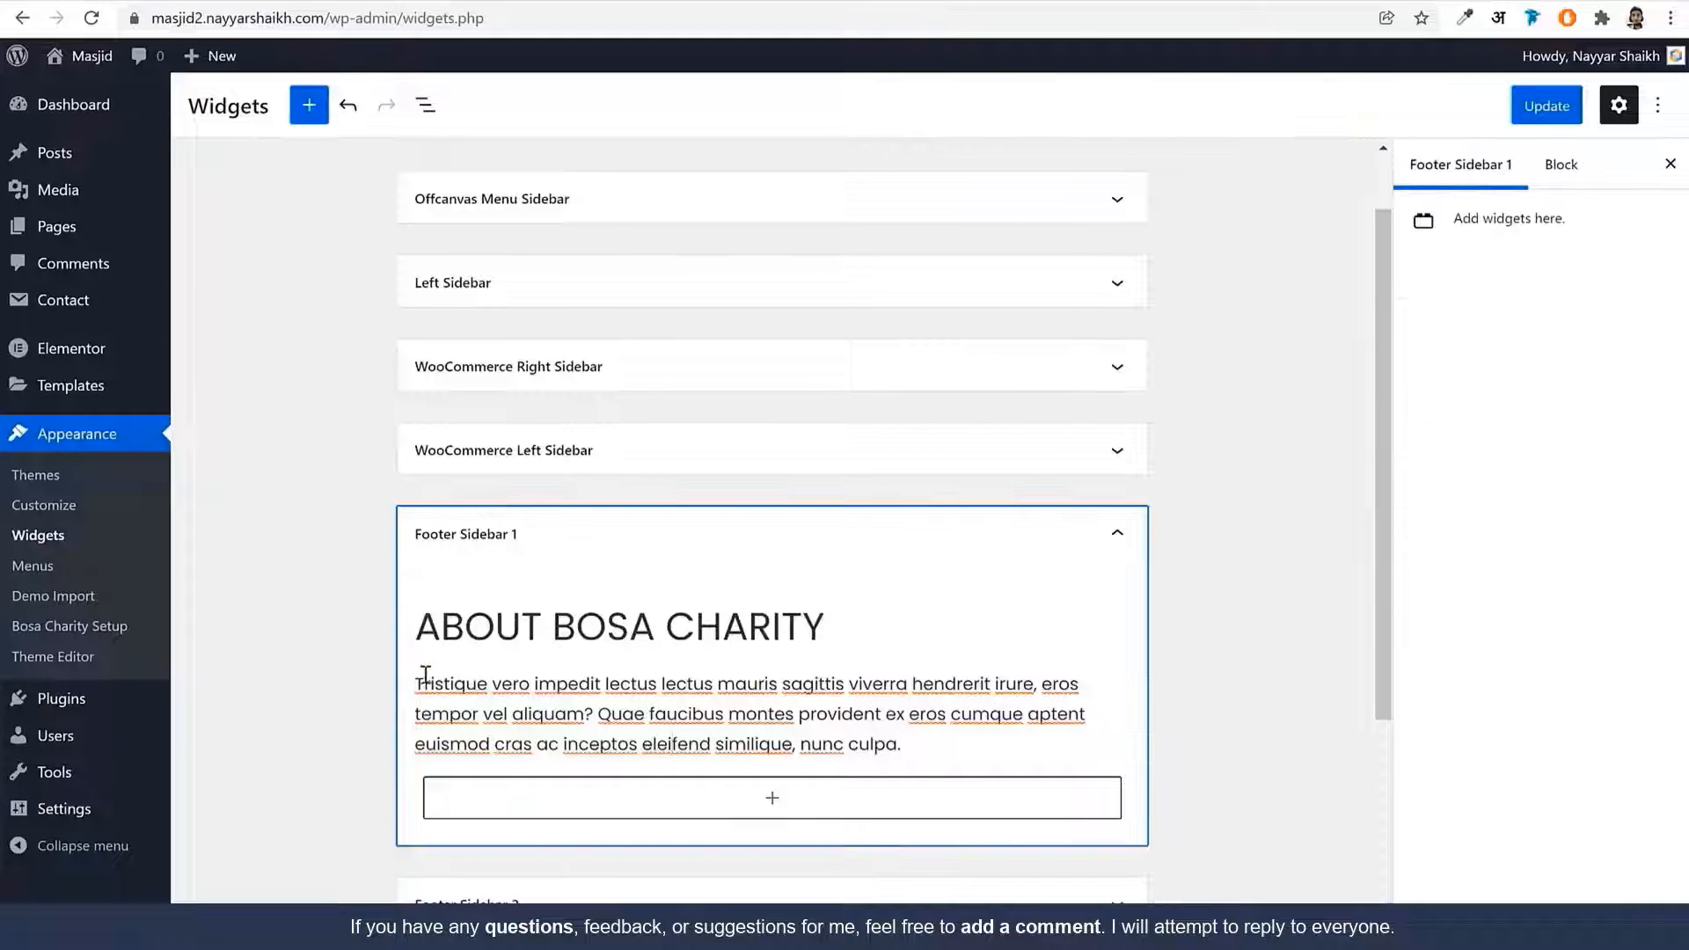
{"action": "left_click", "coordinate": [553, 626]}
{"action": "triple_click", "coordinate": [609, 624]}
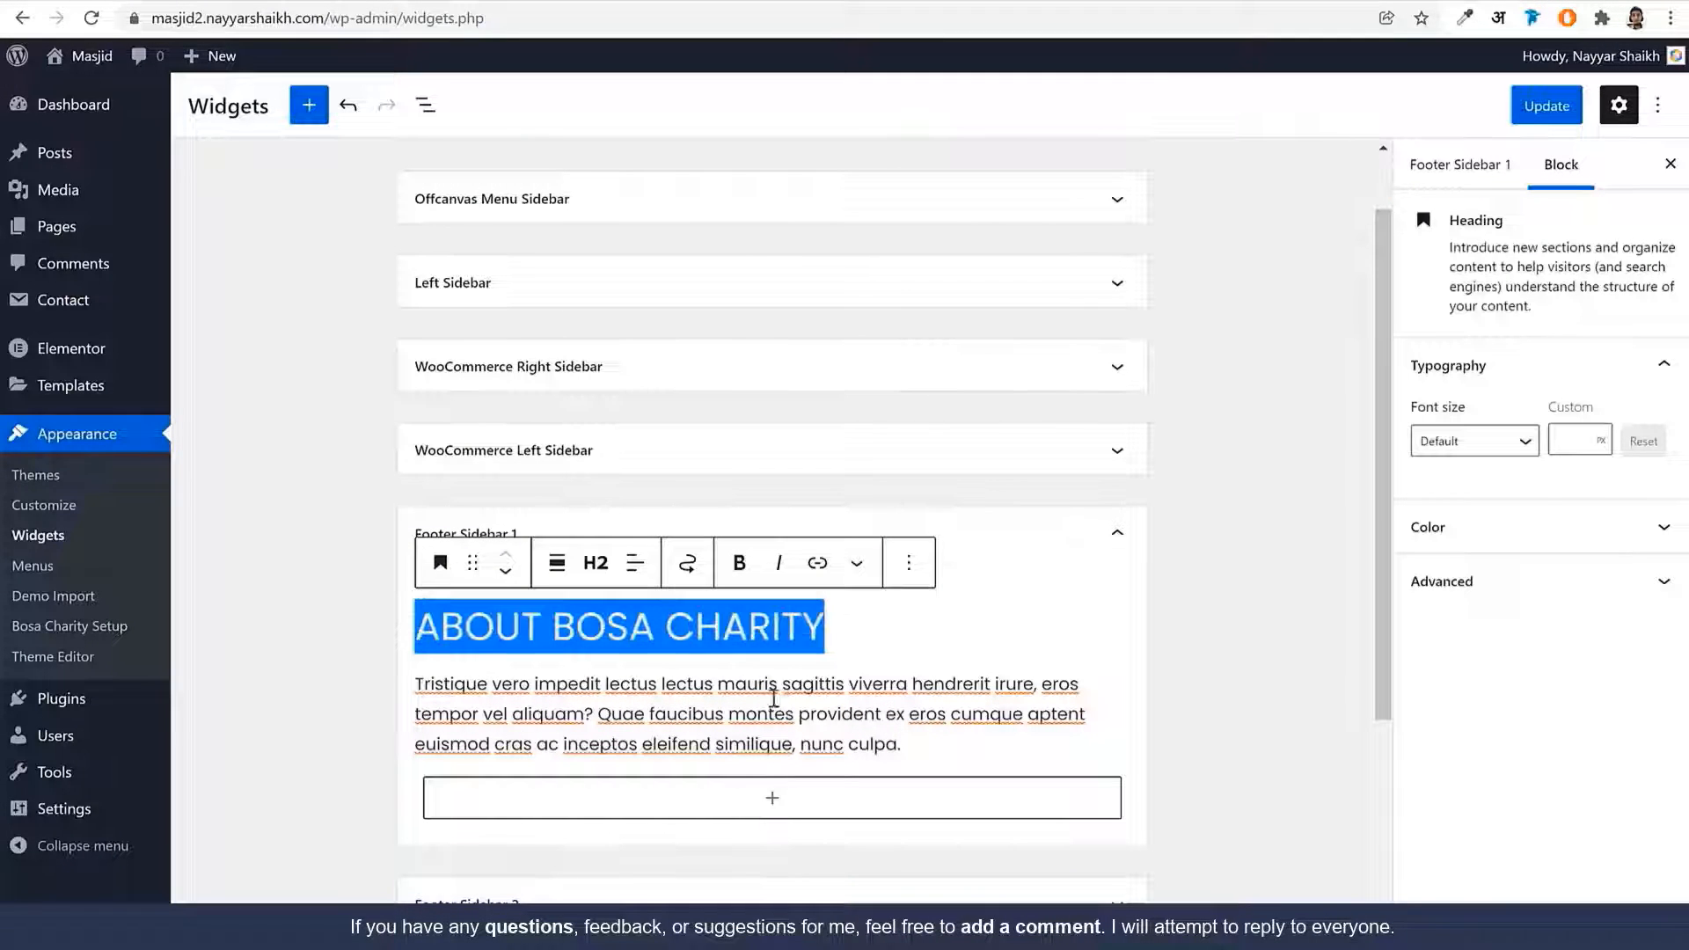
Collapse Footer Sidebar 1 and expand the empty Footer Sidebar 2
{"action": "left_click", "coordinate": [1106, 541]}
{"action": "left_click", "coordinate": [964, 625]}
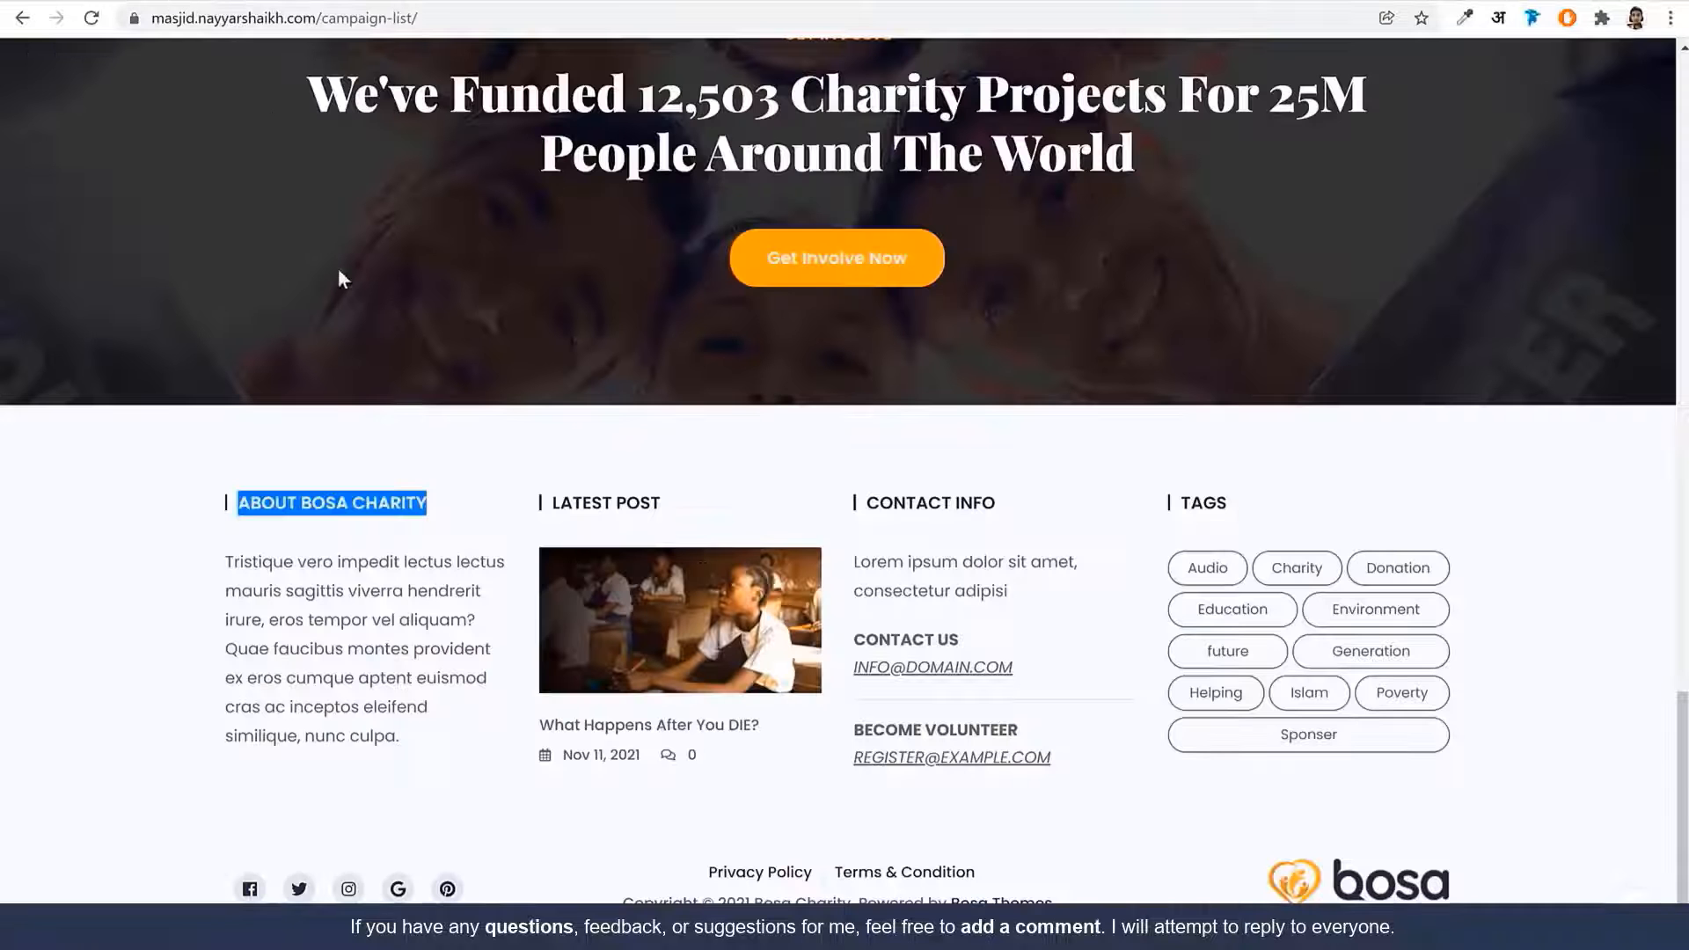
{"action": "left_click", "coordinate": [693, 508]}
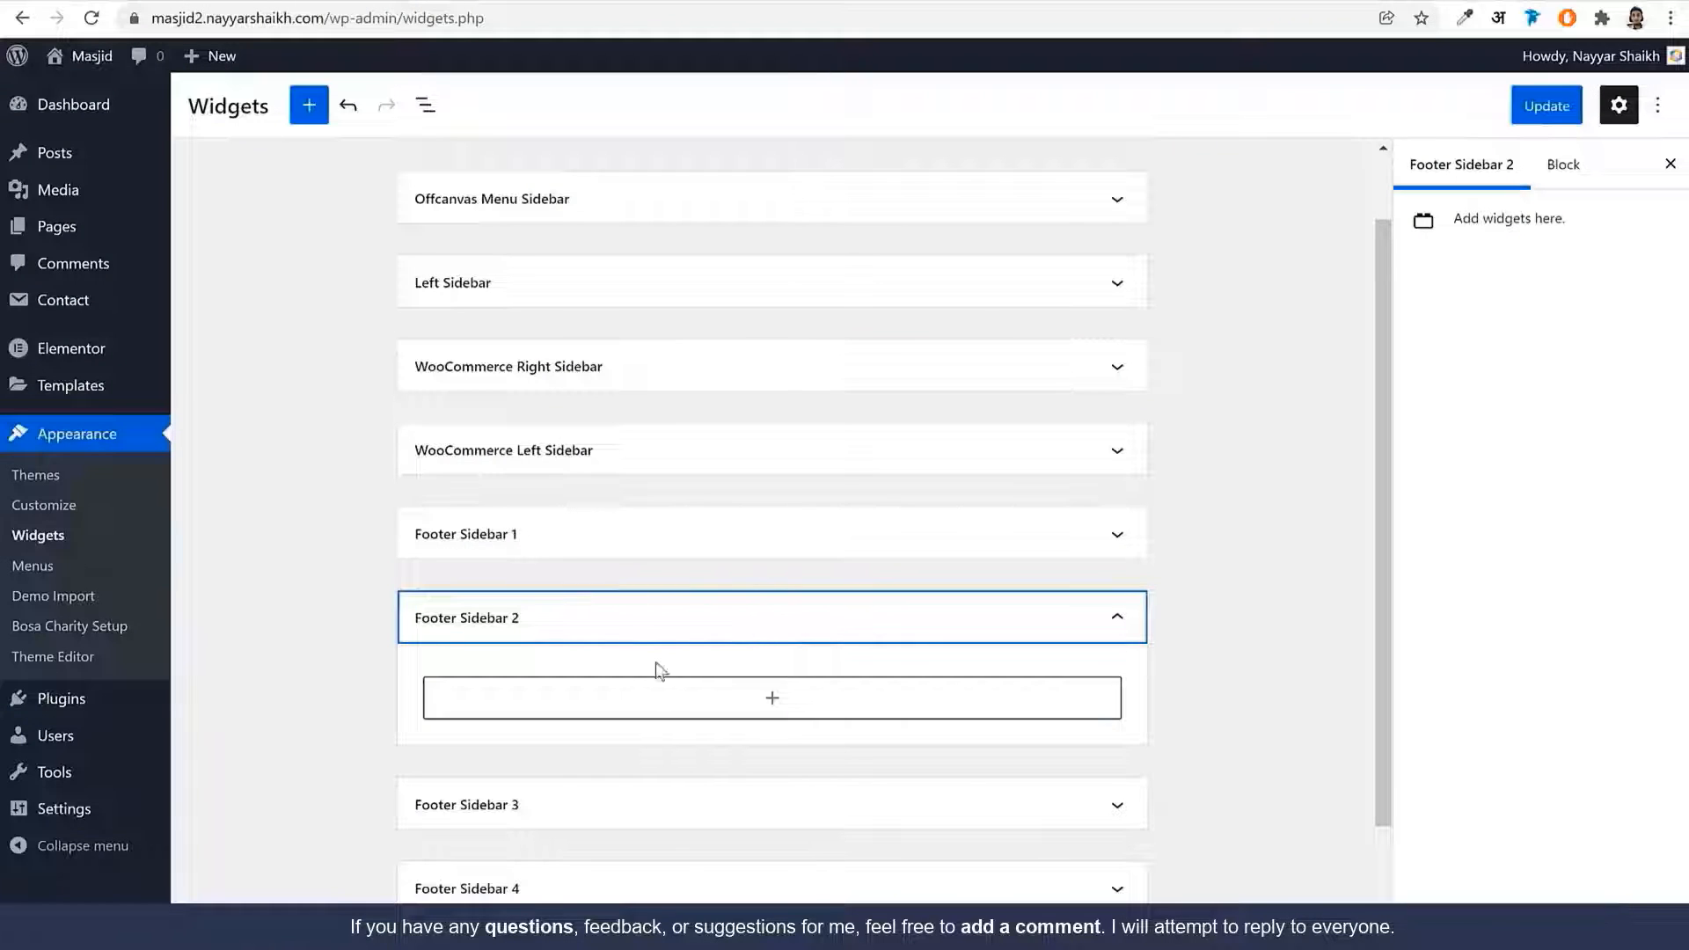
Insert a Bosa Latest Posts widget into Footer Sidebar 2 via a 'lat' block search
{"action": "left_click", "coordinate": [708, 697]}
{"action": "type", "text": "late"}
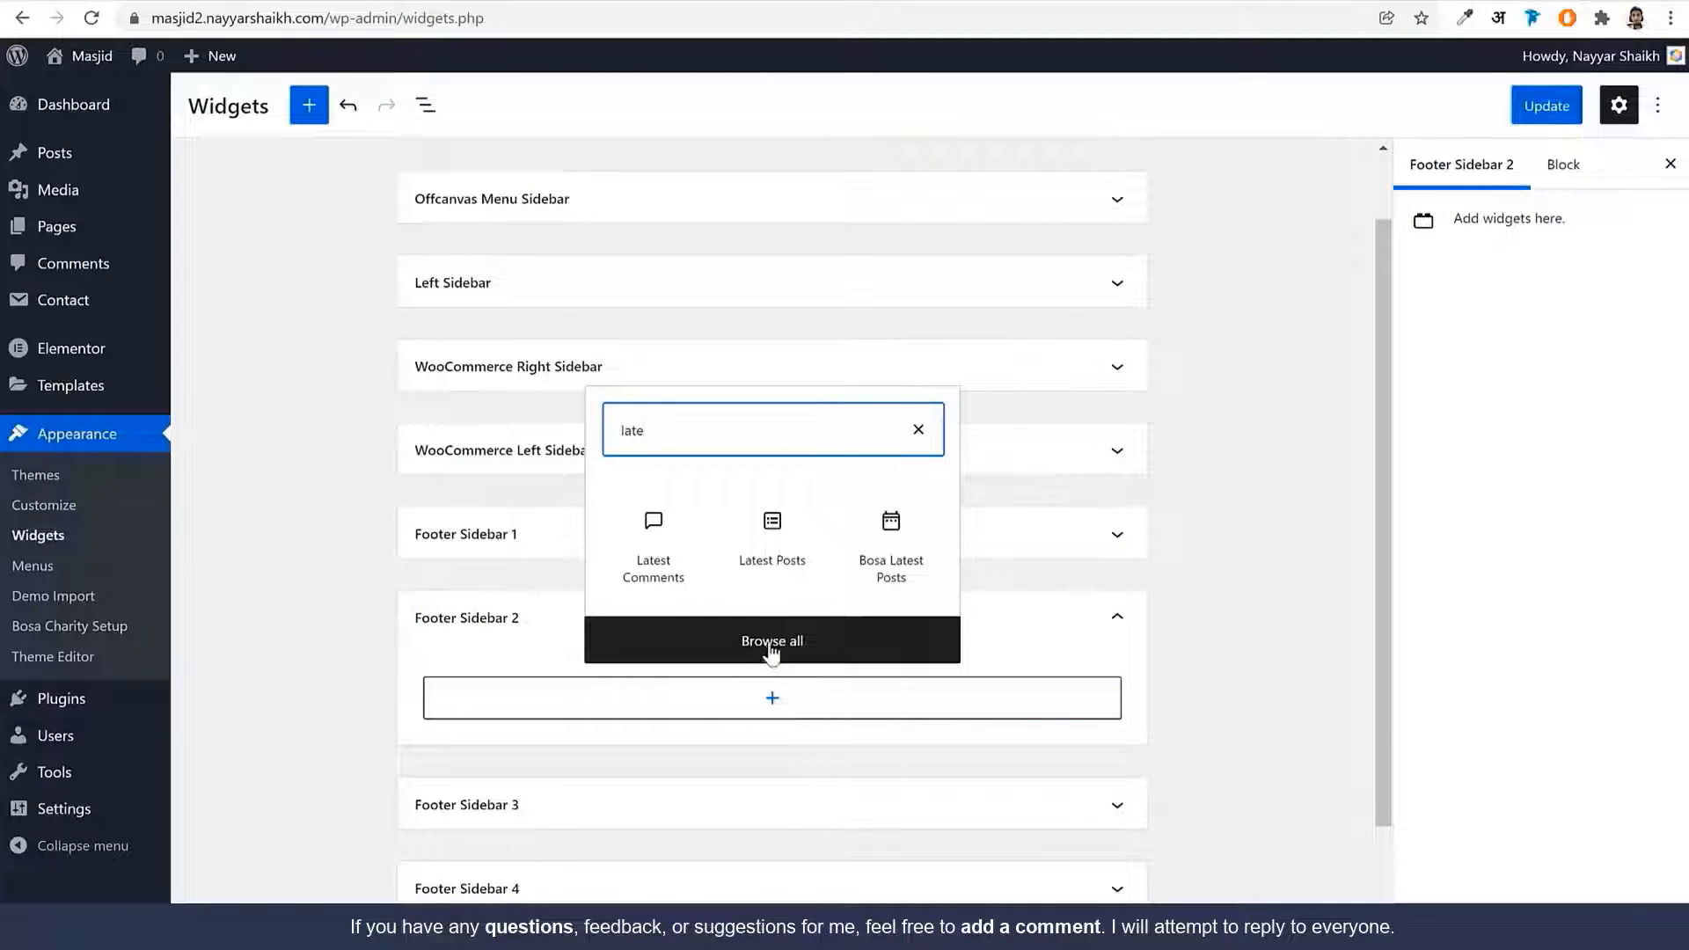
{"action": "left_click", "coordinate": [889, 567]}
{"action": "scroll", "coordinate": [755, 549], "scroll_direction": "down", "scroll_amount": 2}
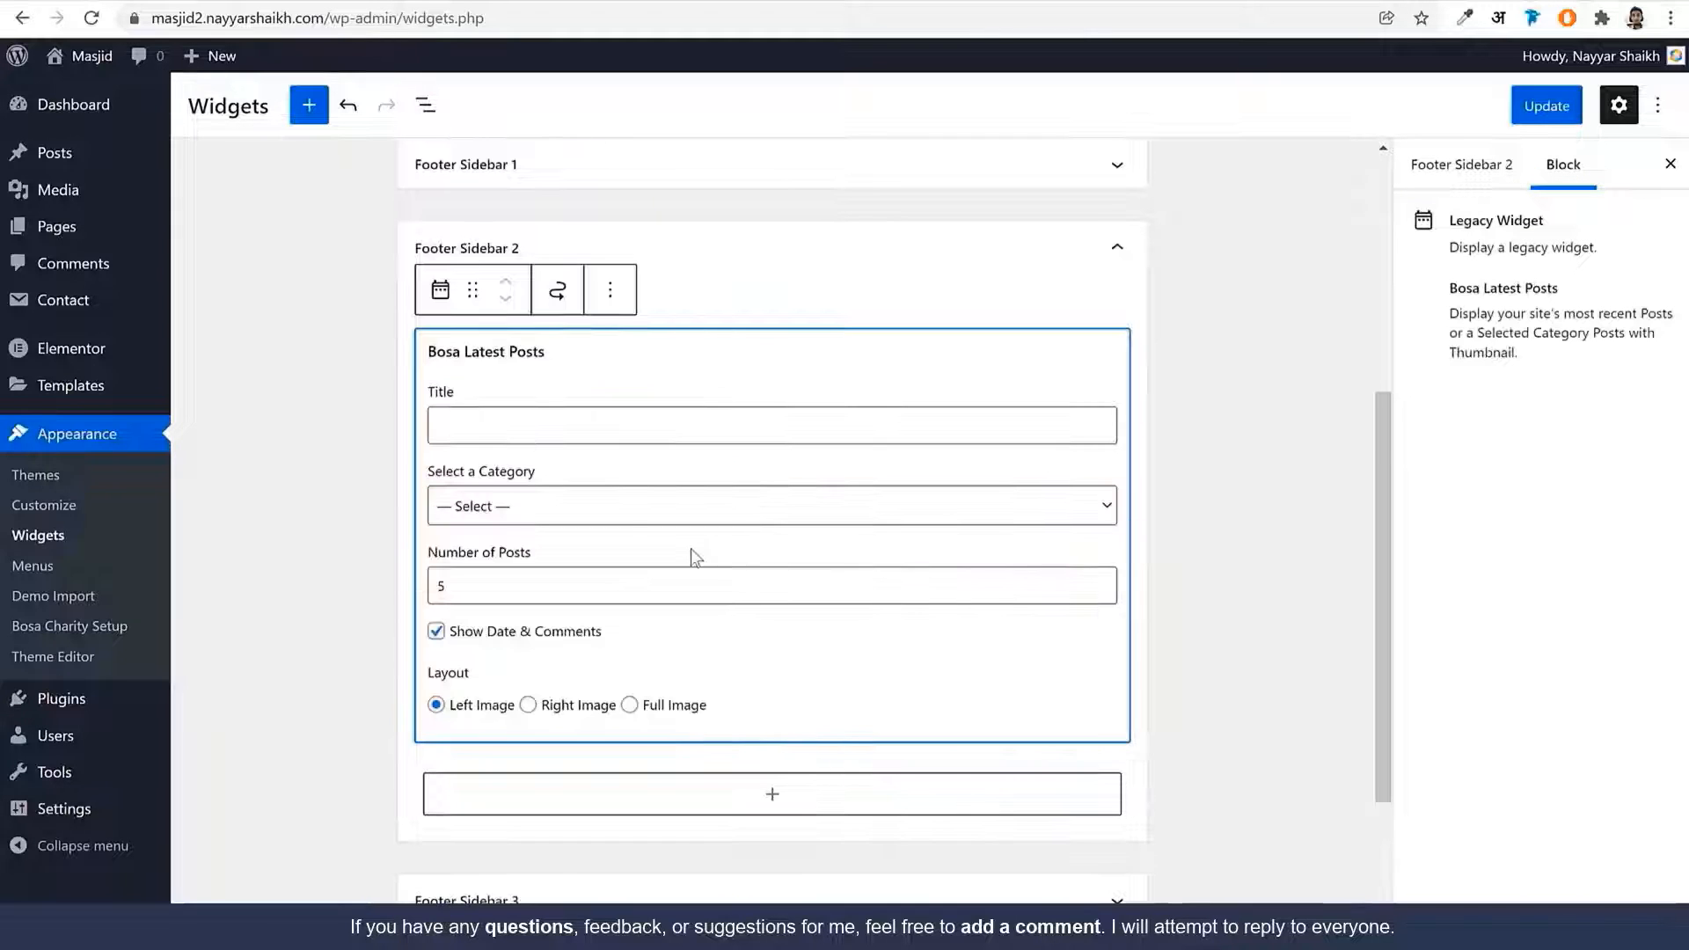
Title the widget LATEST POST, copied from the demo footer heading
{"action": "left_click", "coordinate": [524, 437]}
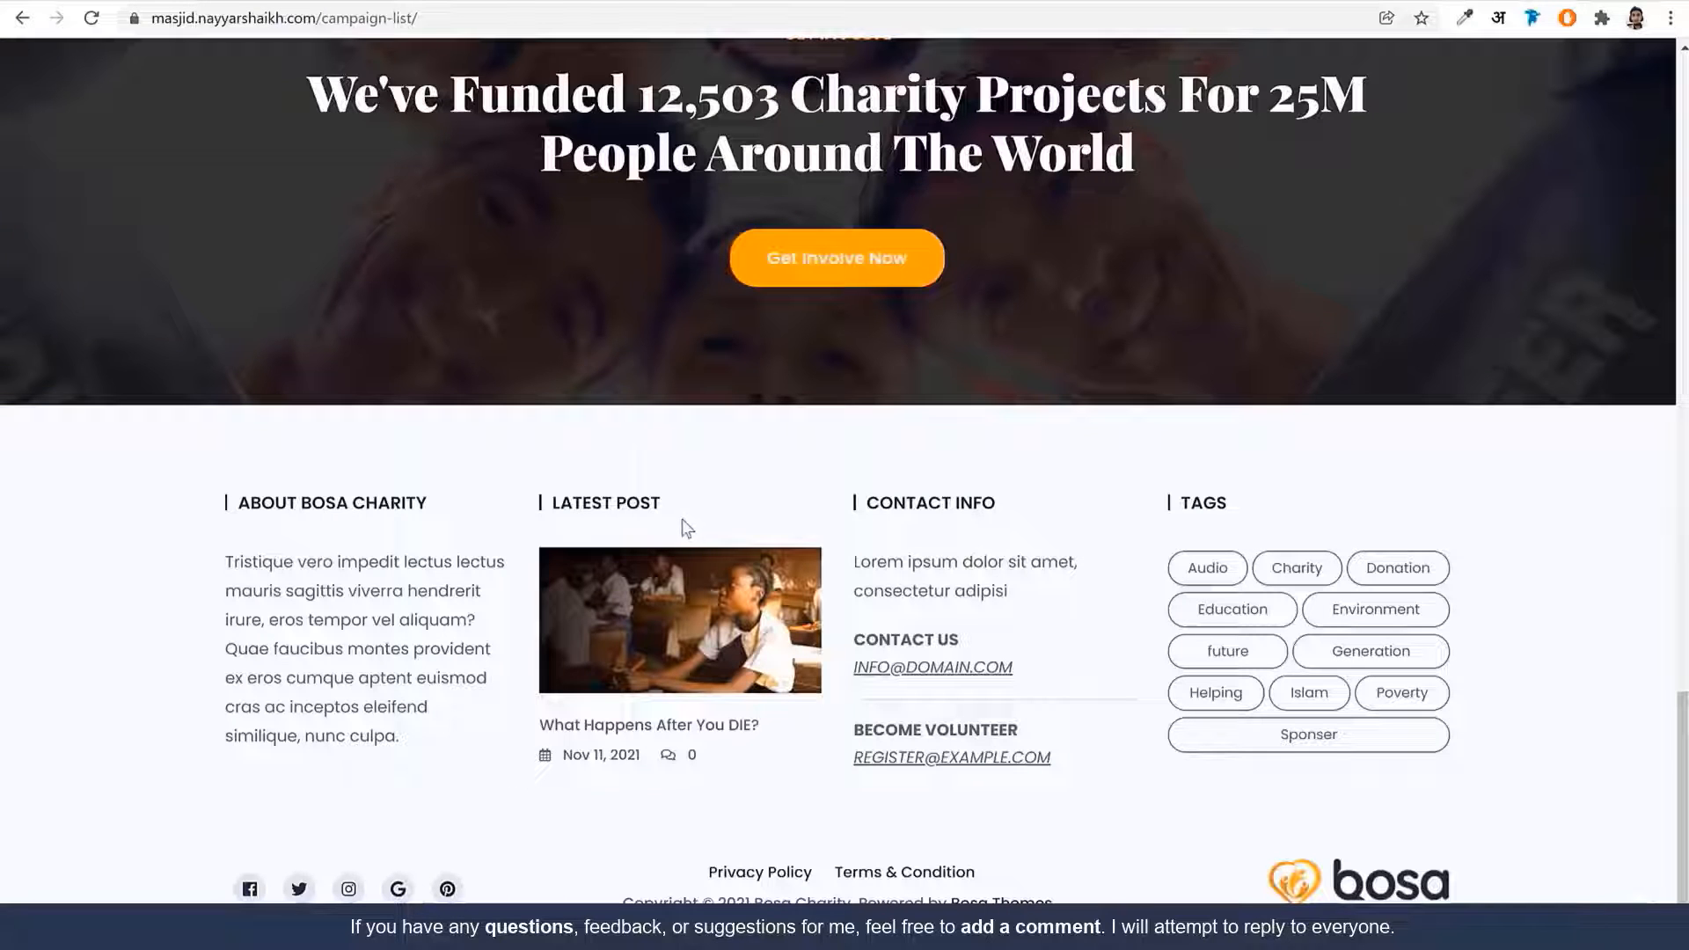
{"action": "left_click_drag", "start_coordinate": [601, 499], "coordinate": [660, 502]}
{"action": "key", "text": "ctrl+c"}
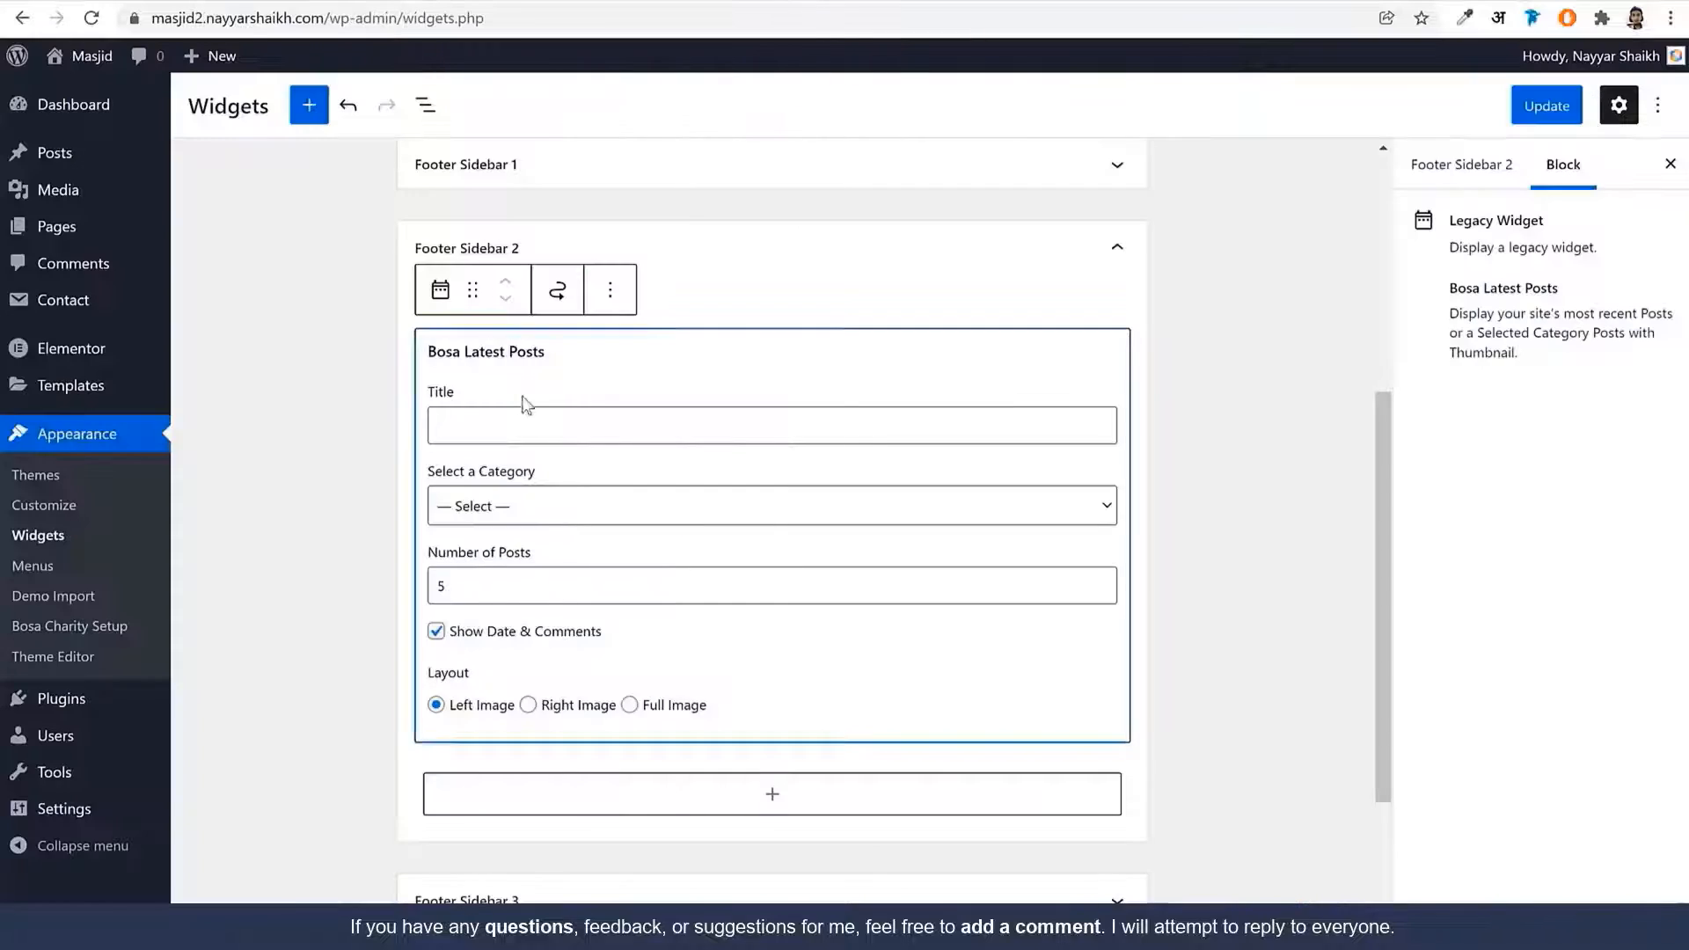
{"action": "key", "text": "ctrl+v"}
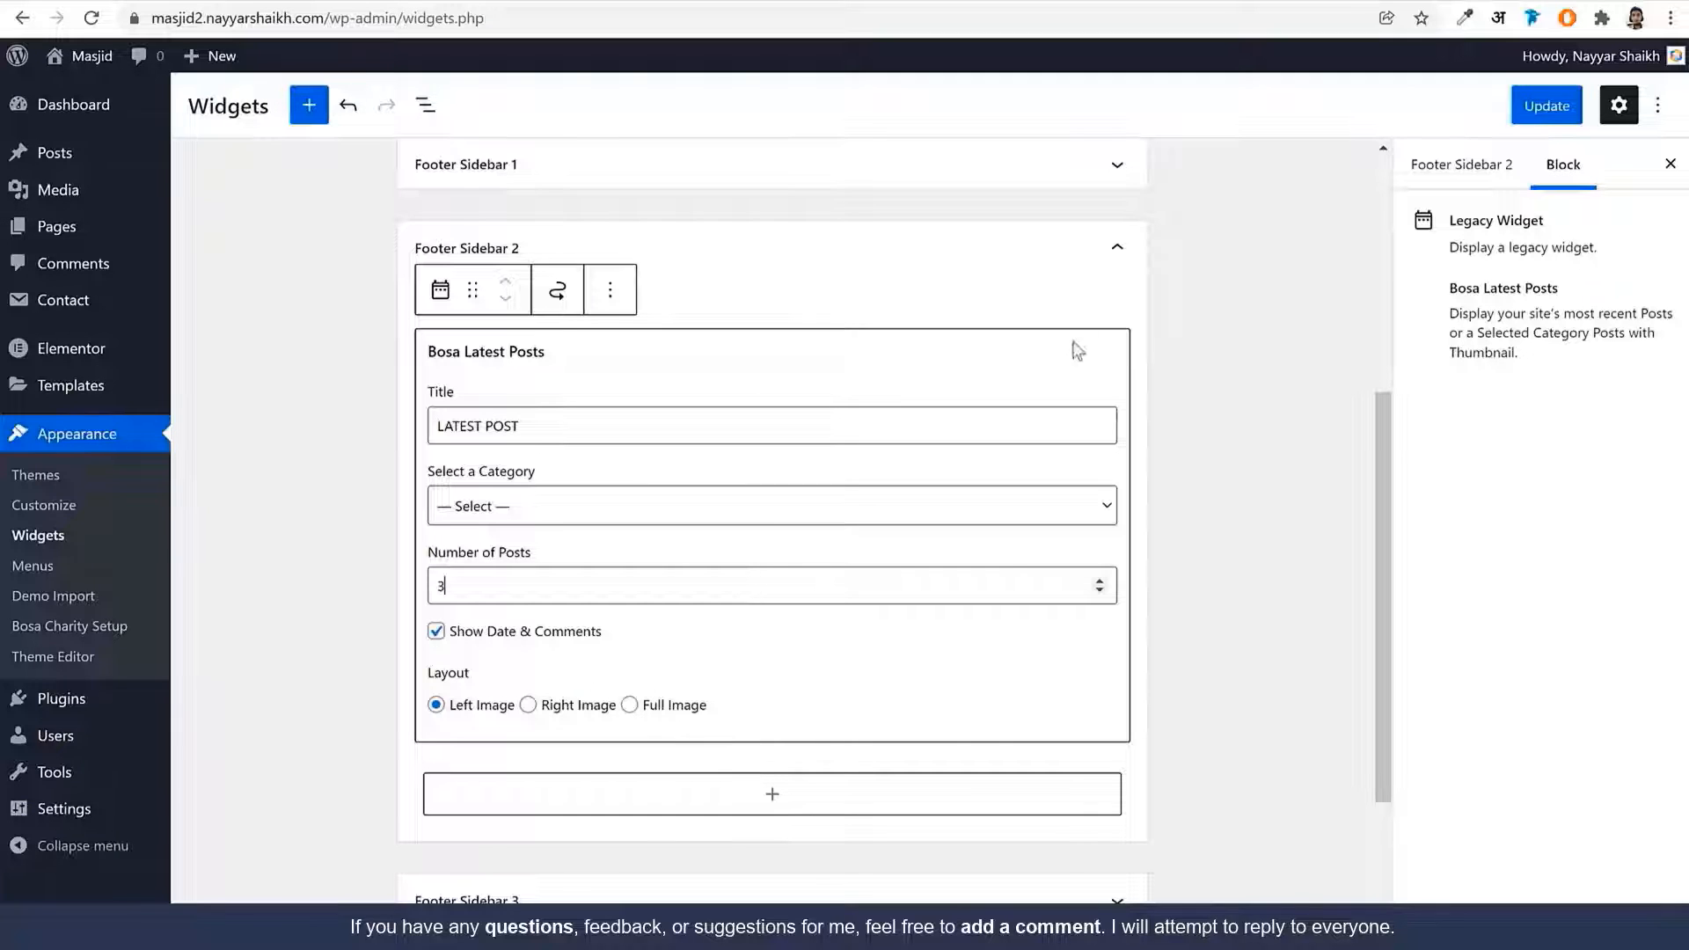
{"action": "left_click", "coordinate": [1117, 264]}
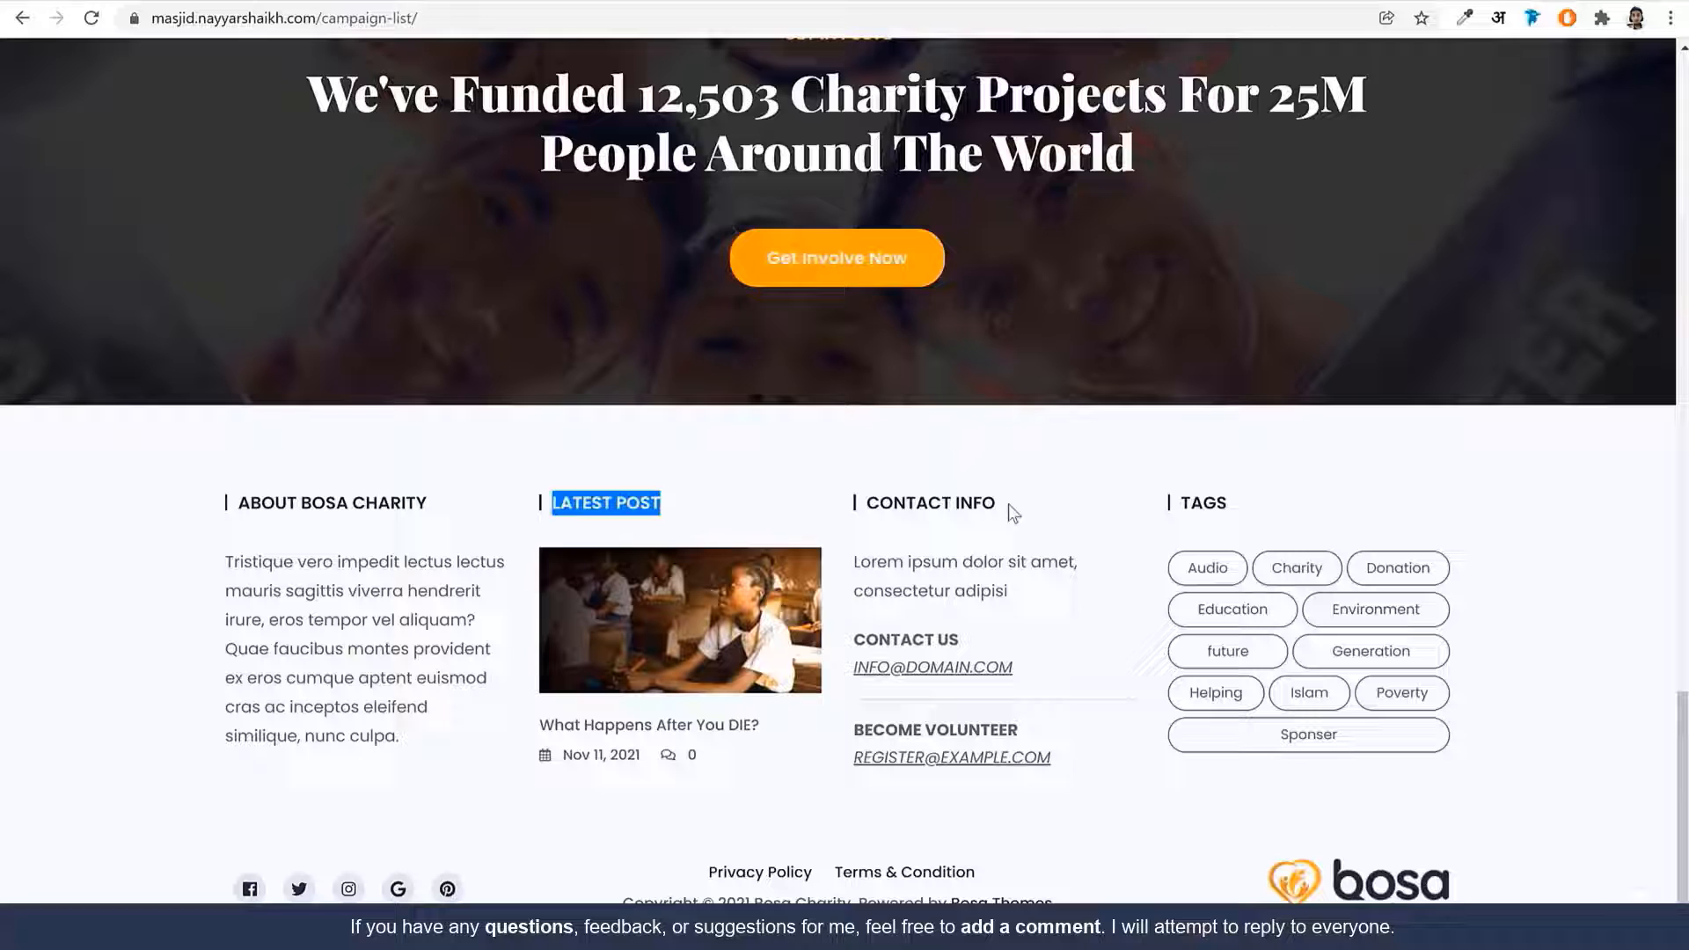
{"action": "left_click_drag", "start_coordinate": [1001, 504], "coordinate": [871, 504]}
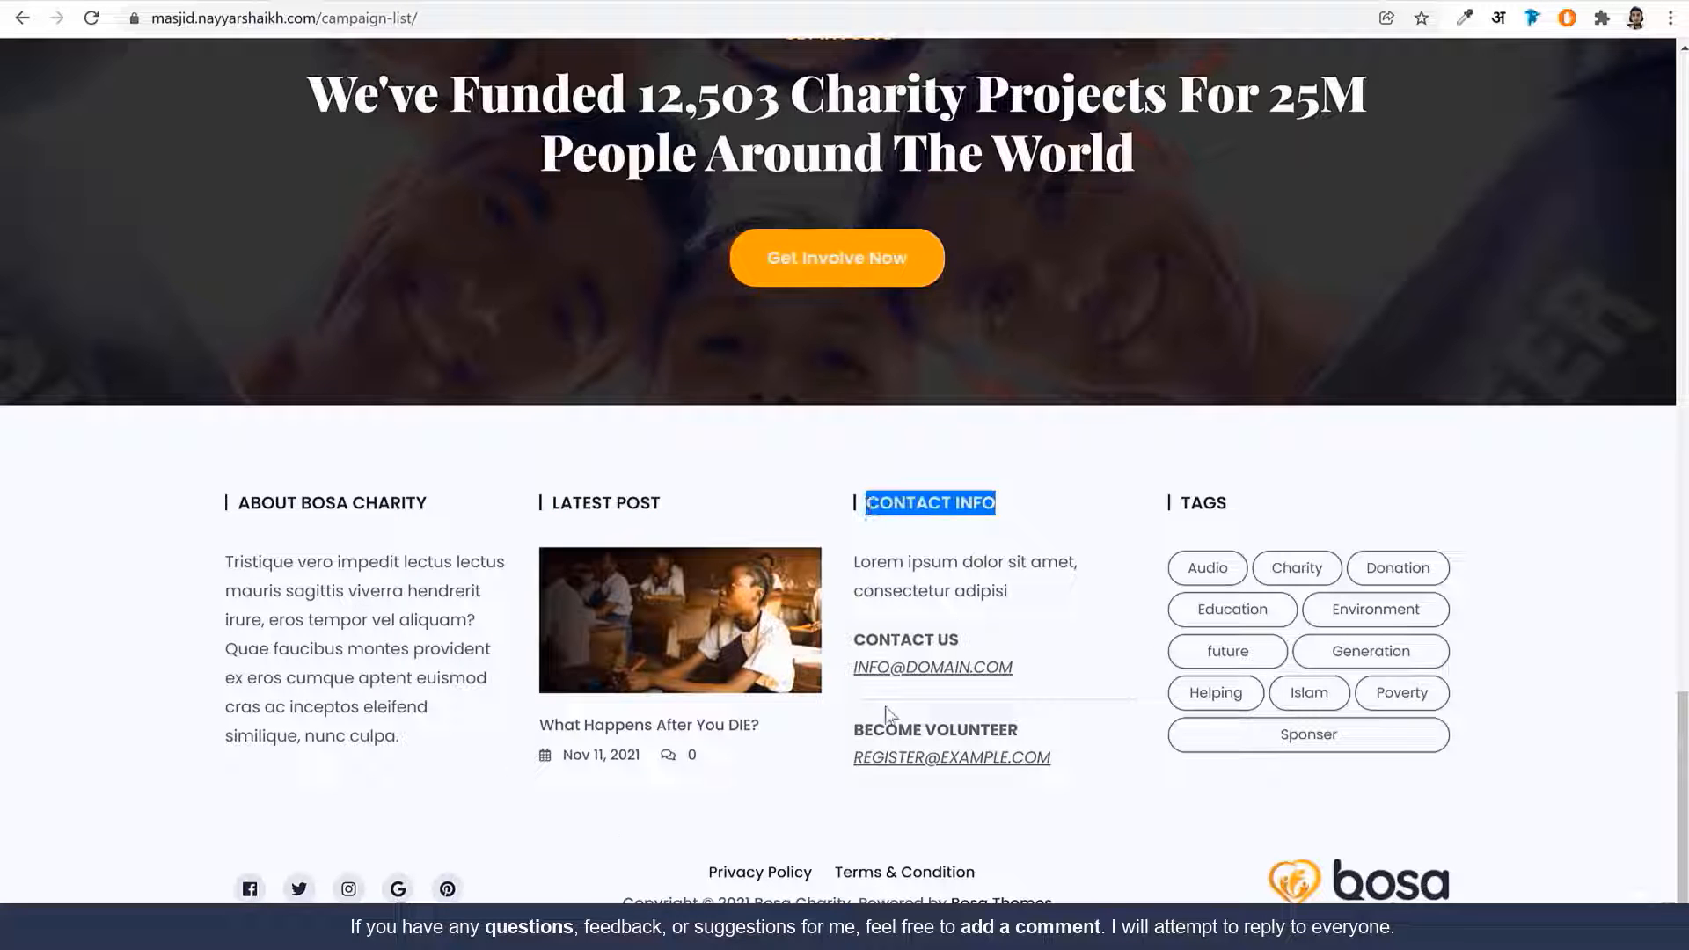
Open the Footer Contact file in Notepad and copy all its HTML
{"action": "key", "text": "alt+Tab"}
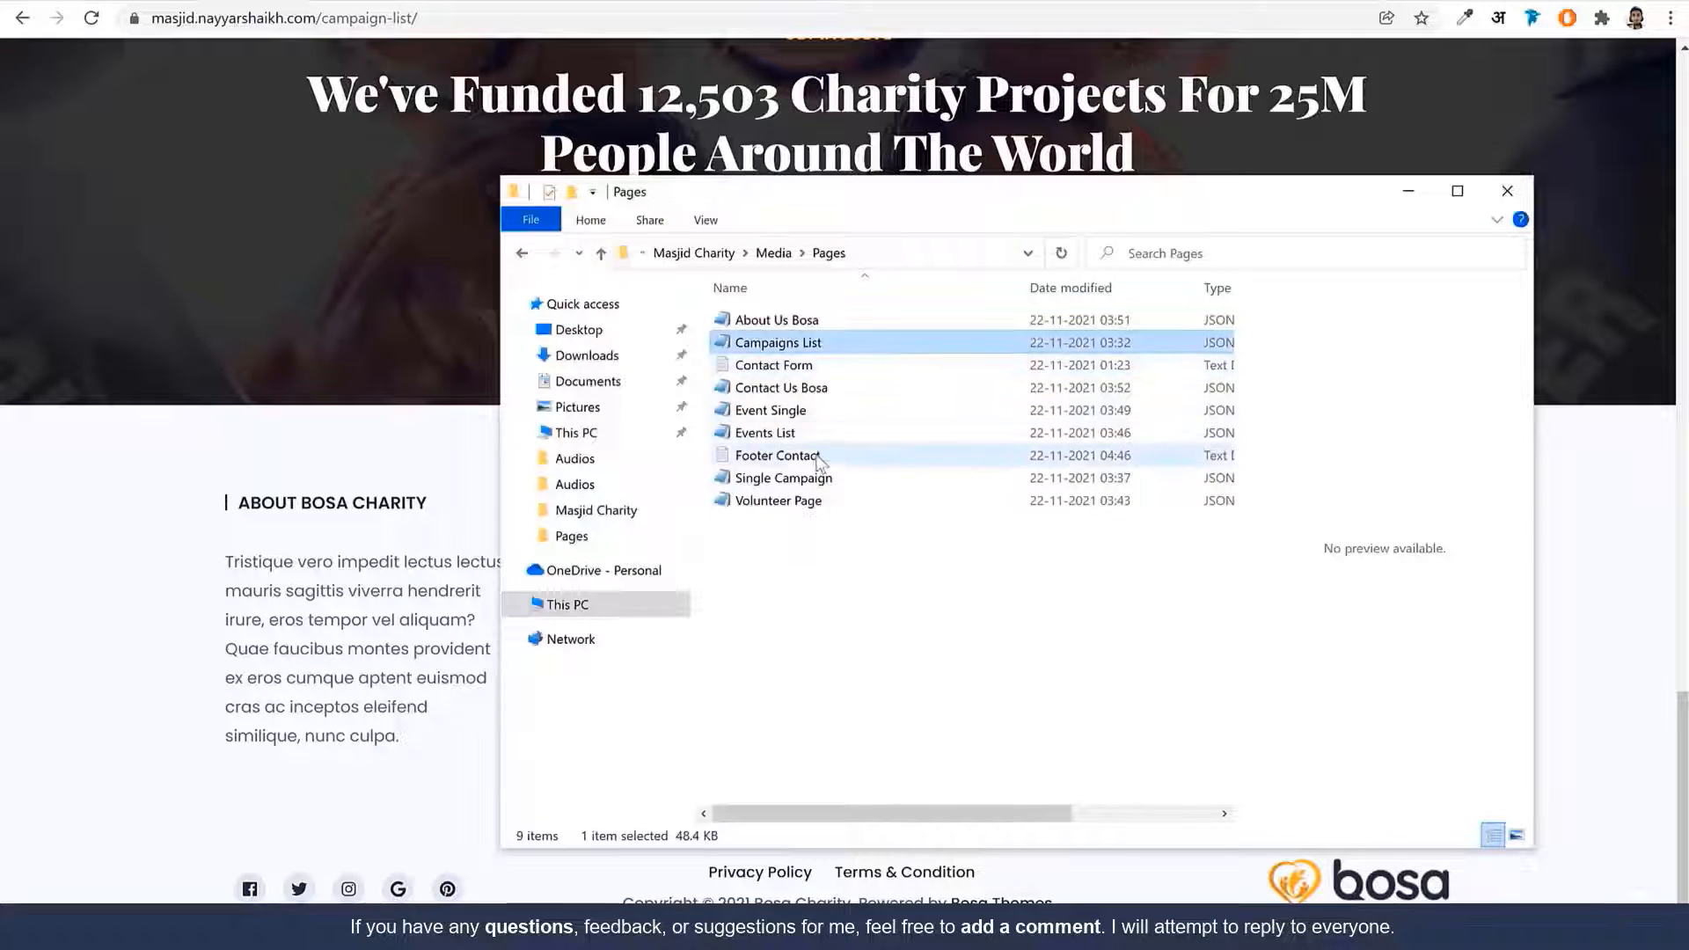
{"action": "left_click", "coordinate": [782, 462]}
{"action": "double_click", "coordinate": [782, 463]}
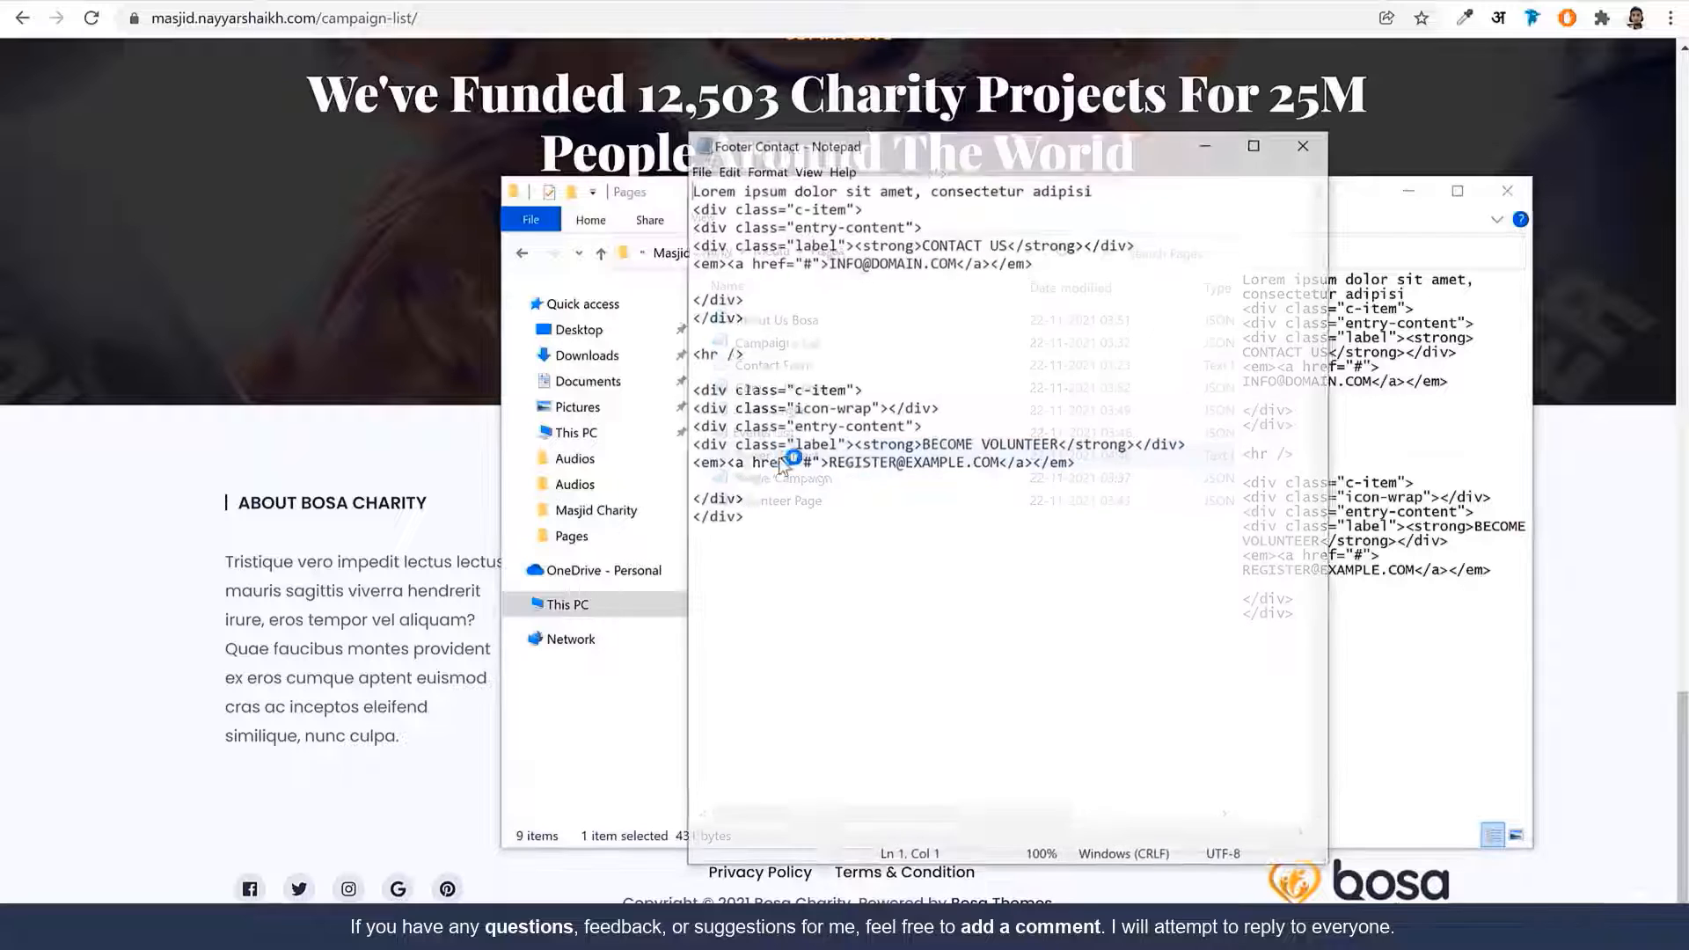
{"action": "key", "text": "ctrl+a"}
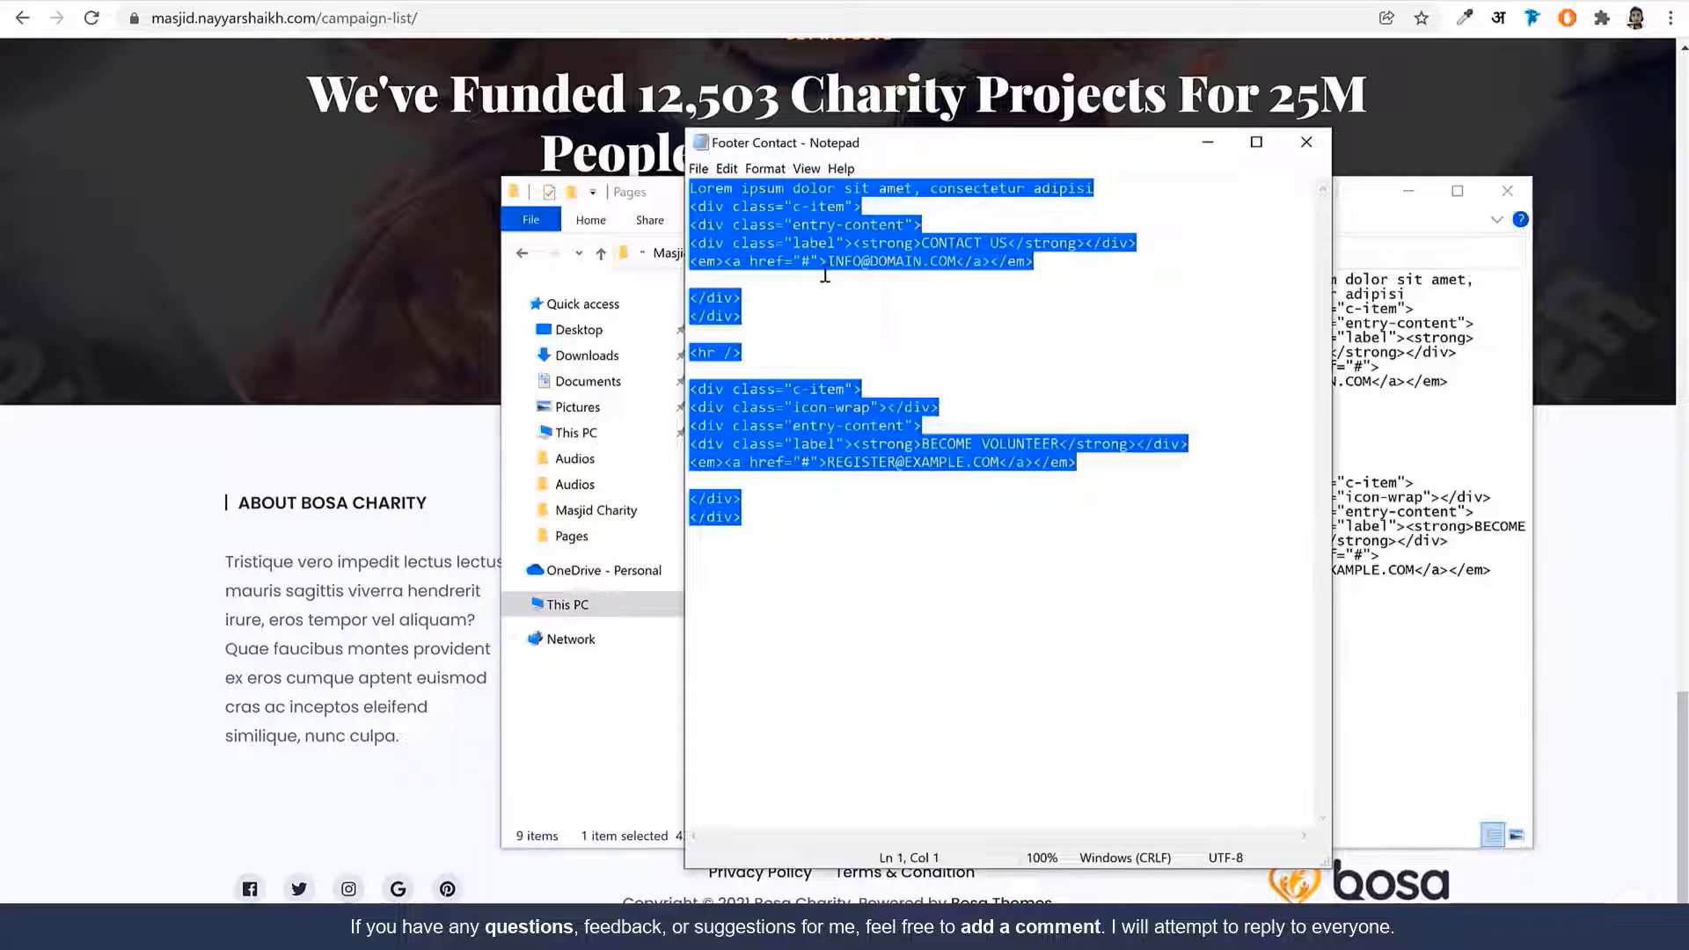
Collapse Footer Sidebar 2 and expand Footer Sidebar 3 to add a block
{"action": "left_click", "coordinate": [378, 735]}
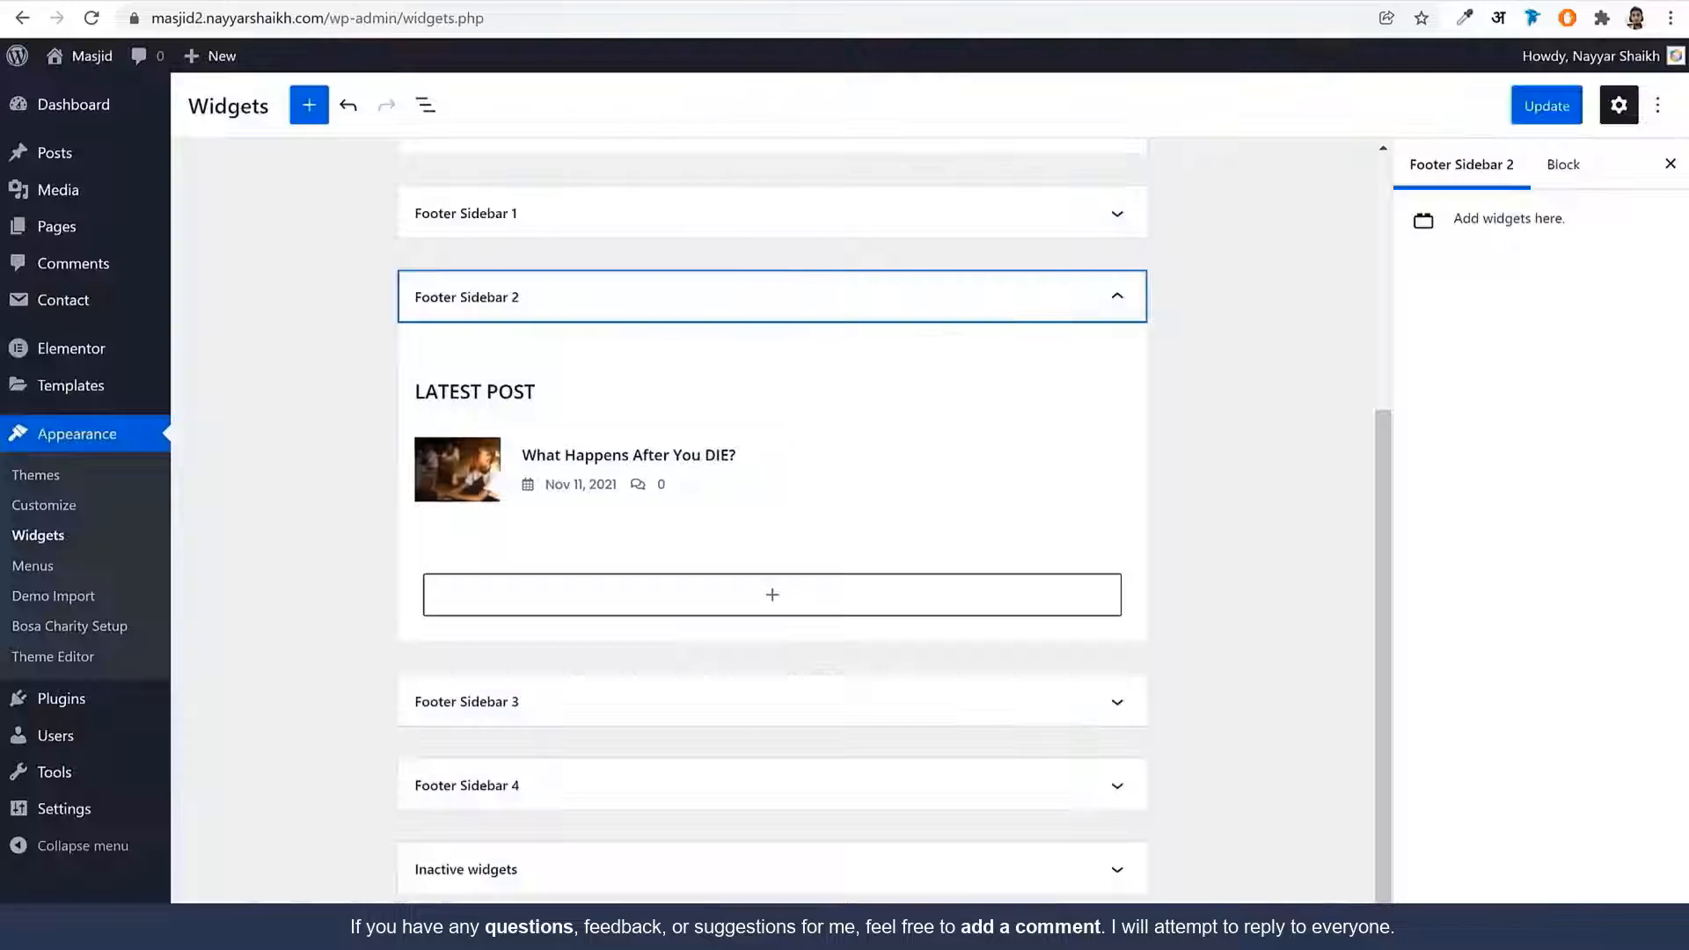
{"action": "left_click", "coordinate": [1040, 291]}
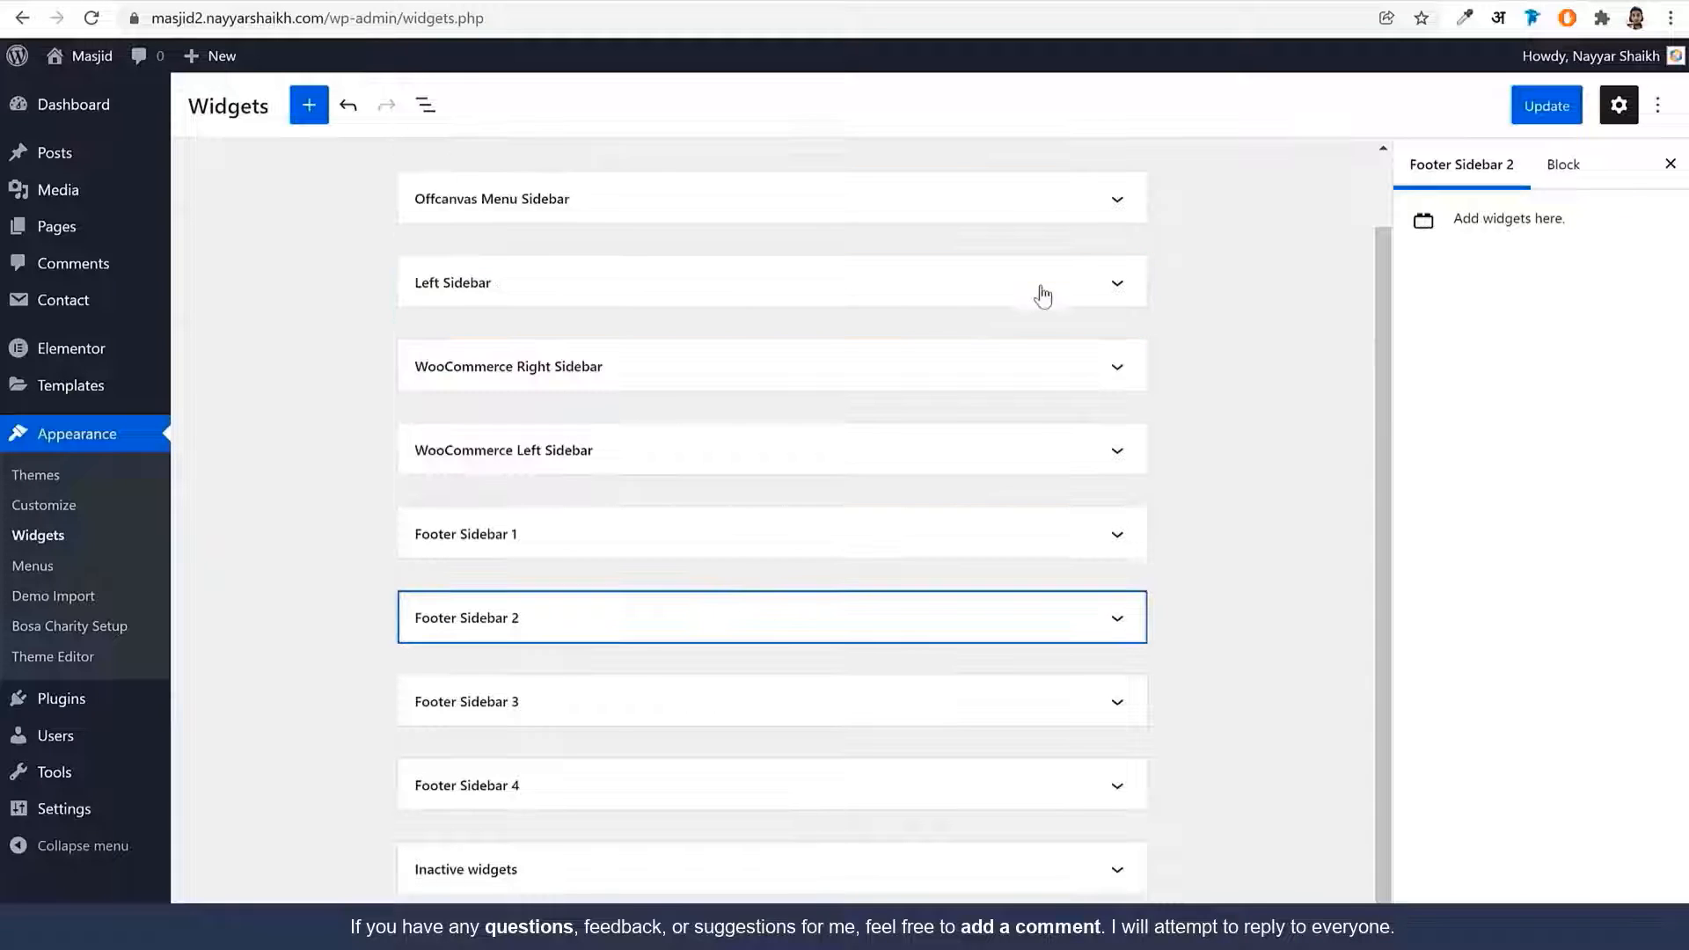
{"action": "left_click", "coordinate": [614, 704]}
{"action": "scroll", "coordinate": [841, 671], "scroll_direction": "down", "scroll_amount": 1}
{"action": "left_click", "coordinate": [773, 679]}
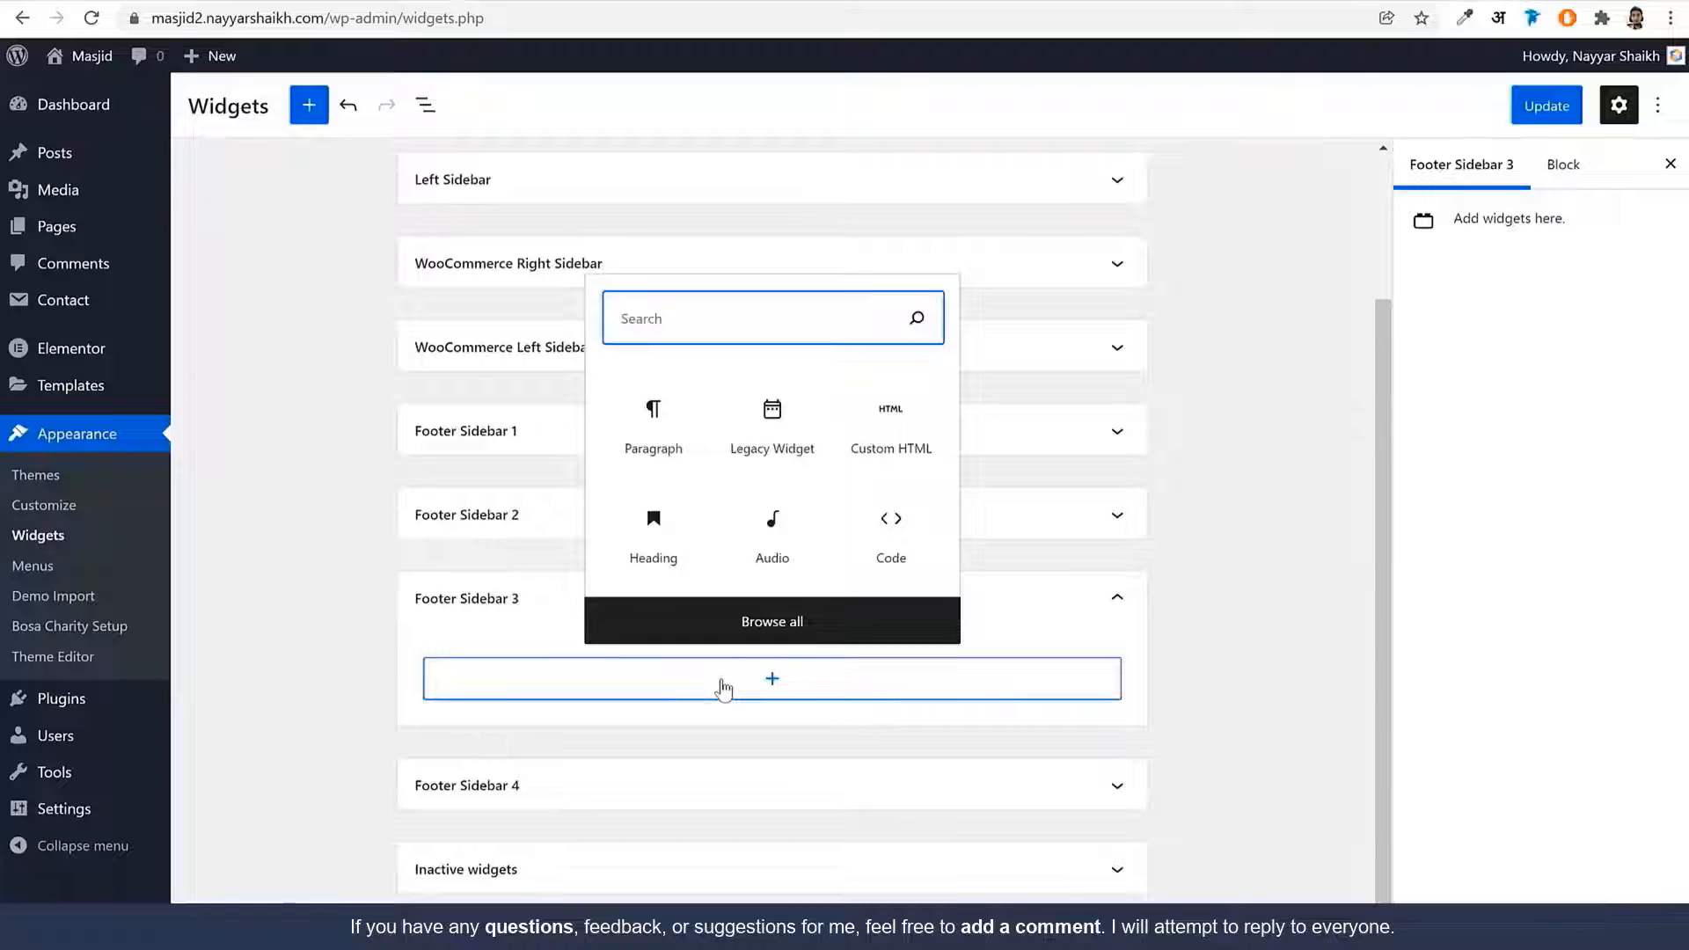
Insert a Custom HTML block in Footer Sidebar 3 with the pasted footer contact HTML
{"action": "type", "text": "cus"}
{"action": "left_click", "coordinate": [685, 563]}
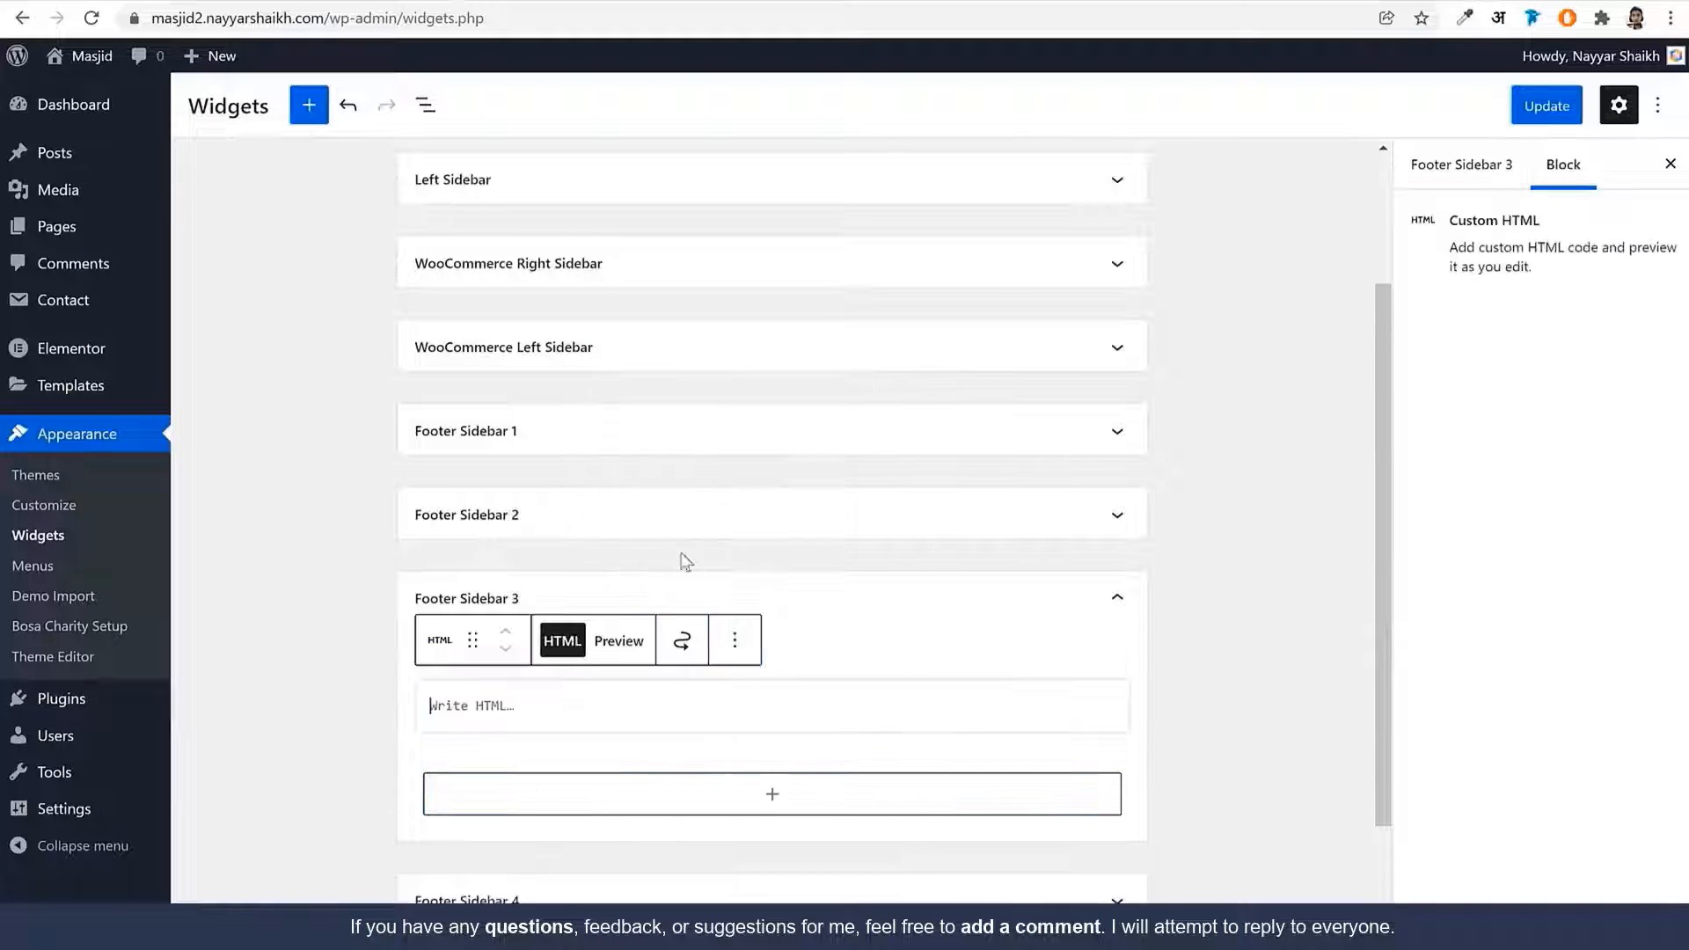
{"action": "key", "text": "ctrl+v"}
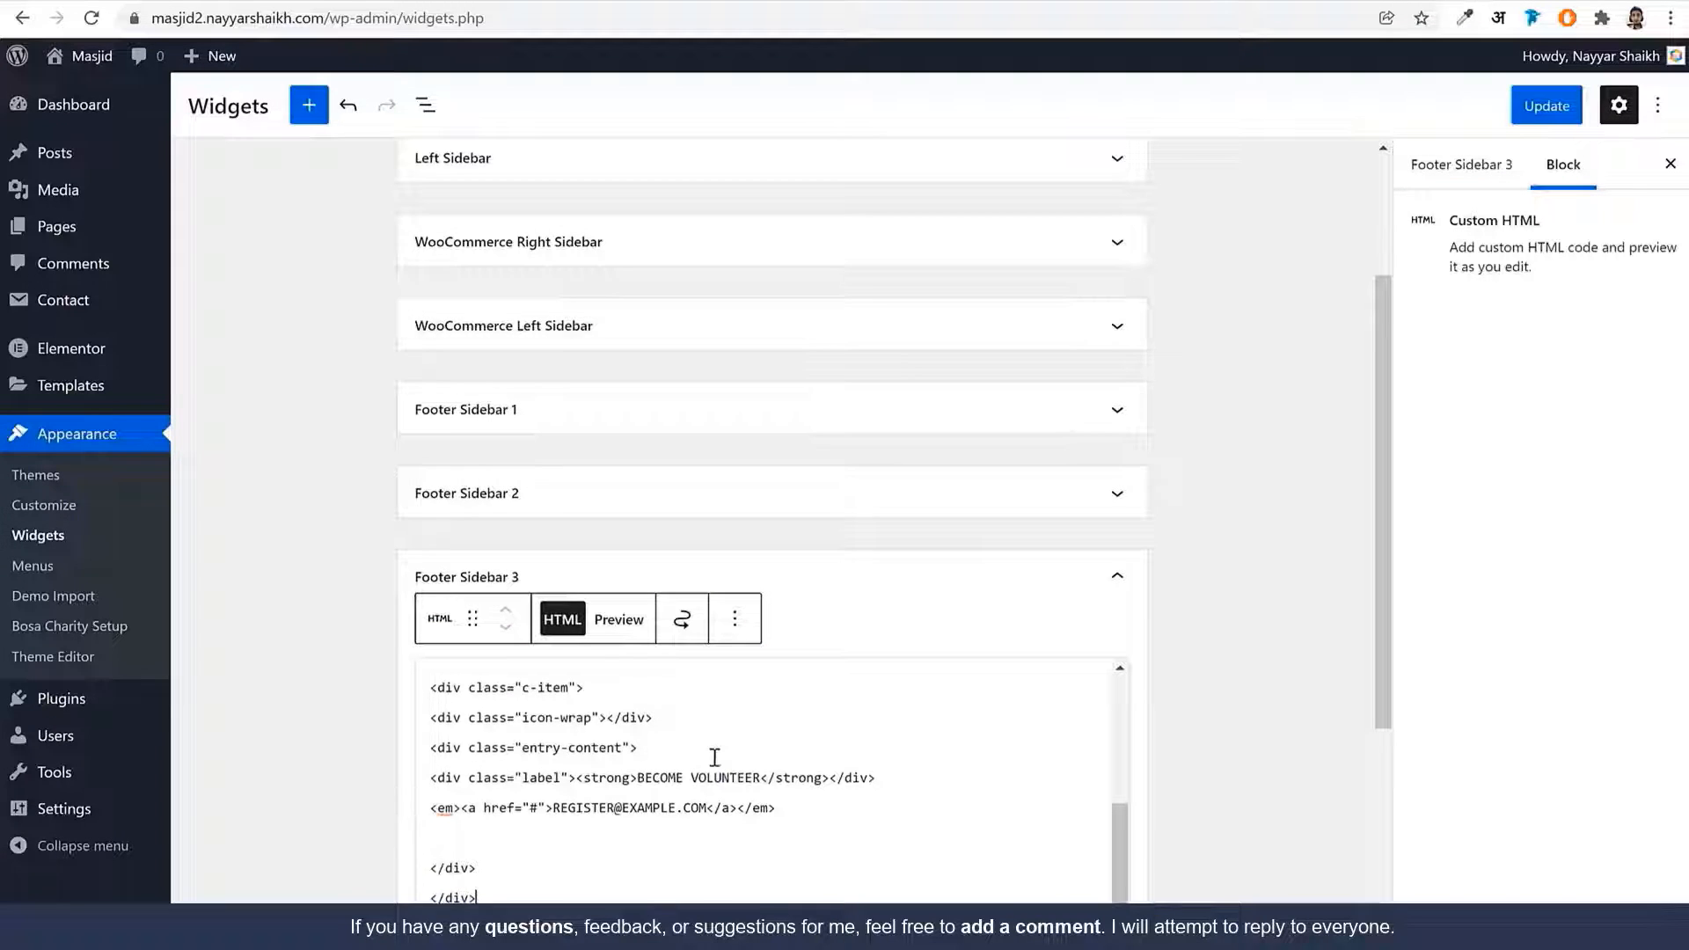
{"action": "scroll", "coordinate": [715, 758], "scroll_direction": "up", "scroll_amount": 3}
{"action": "scroll", "coordinate": [1222, 699], "scroll_direction": "down", "scroll_amount": 4}
{"action": "scroll", "coordinate": [750, 594], "scroll_direction": "up", "scroll_amount": 3}
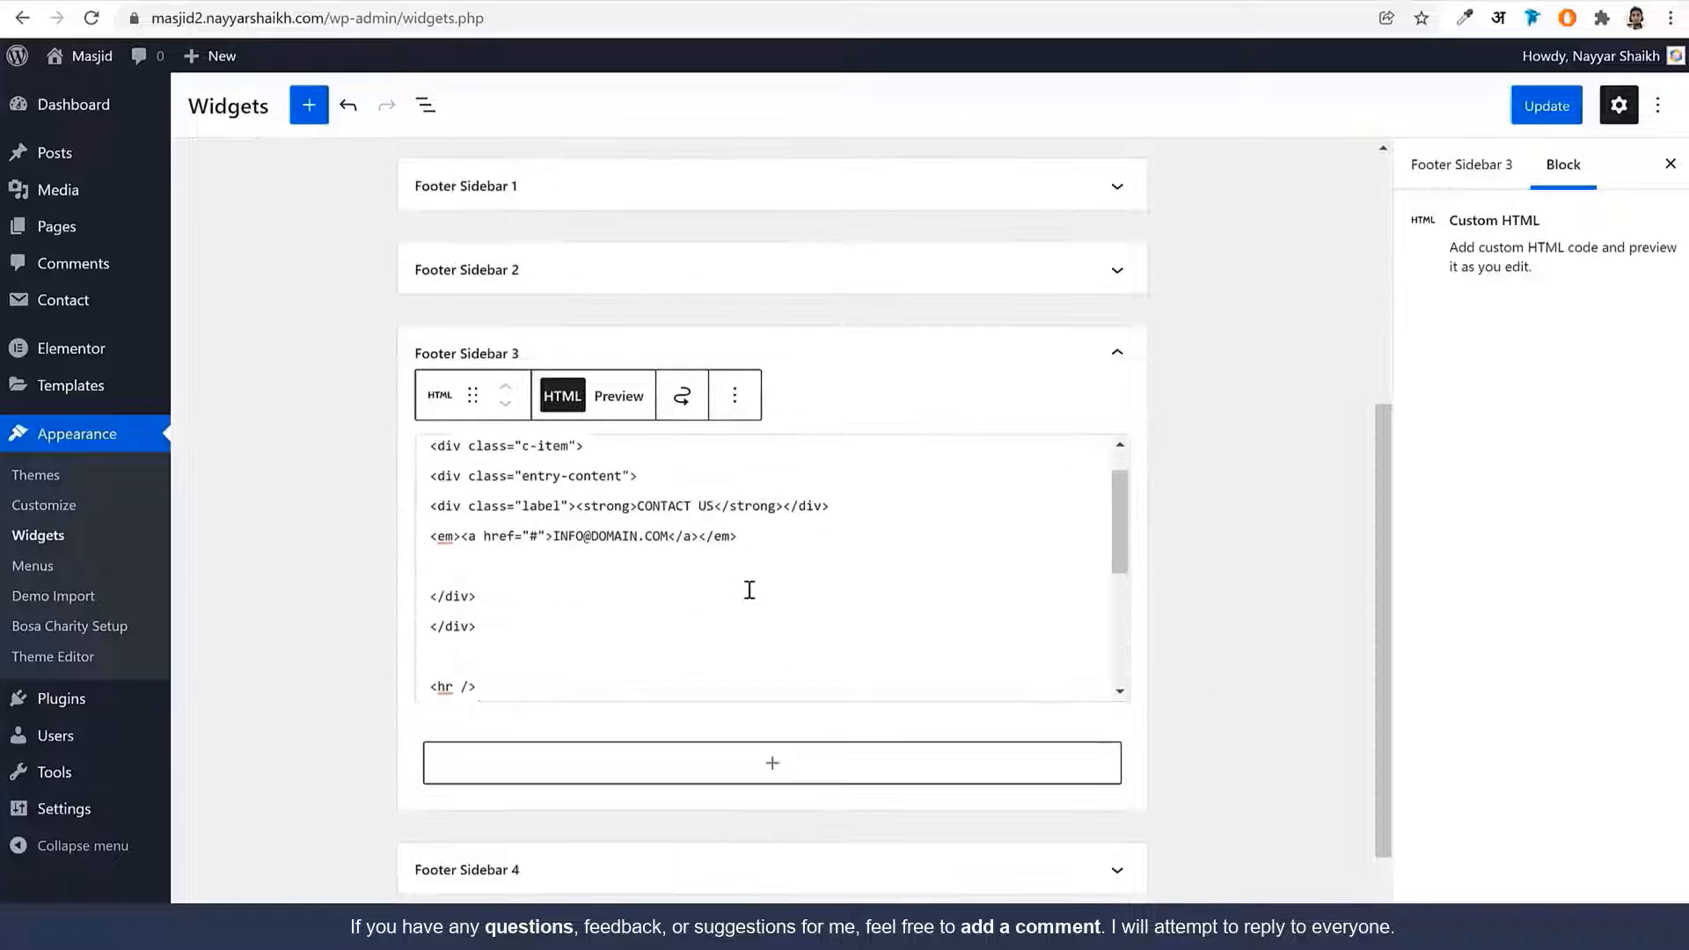
{"action": "scroll", "coordinate": [749, 589], "scroll_direction": "up", "scroll_amount": 1}
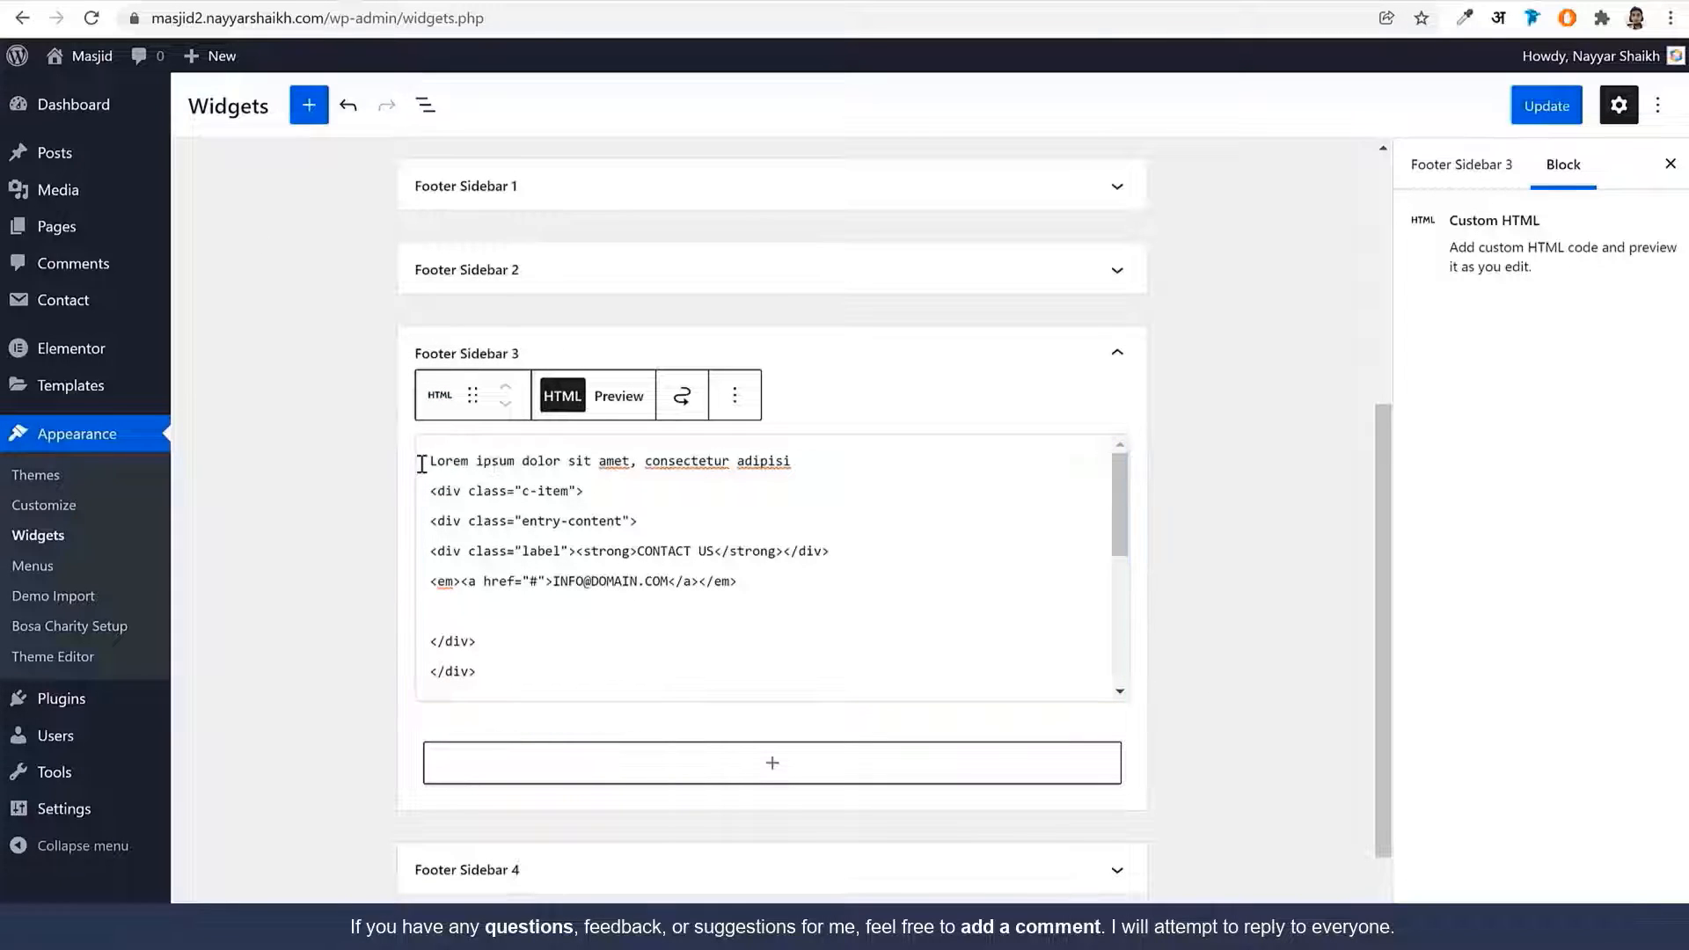
Replace the placeholder contact e-mail in the HTML with the site's contact e-mail address
{"action": "left_click_drag", "start_coordinate": [427, 462], "coordinate": [851, 473]}
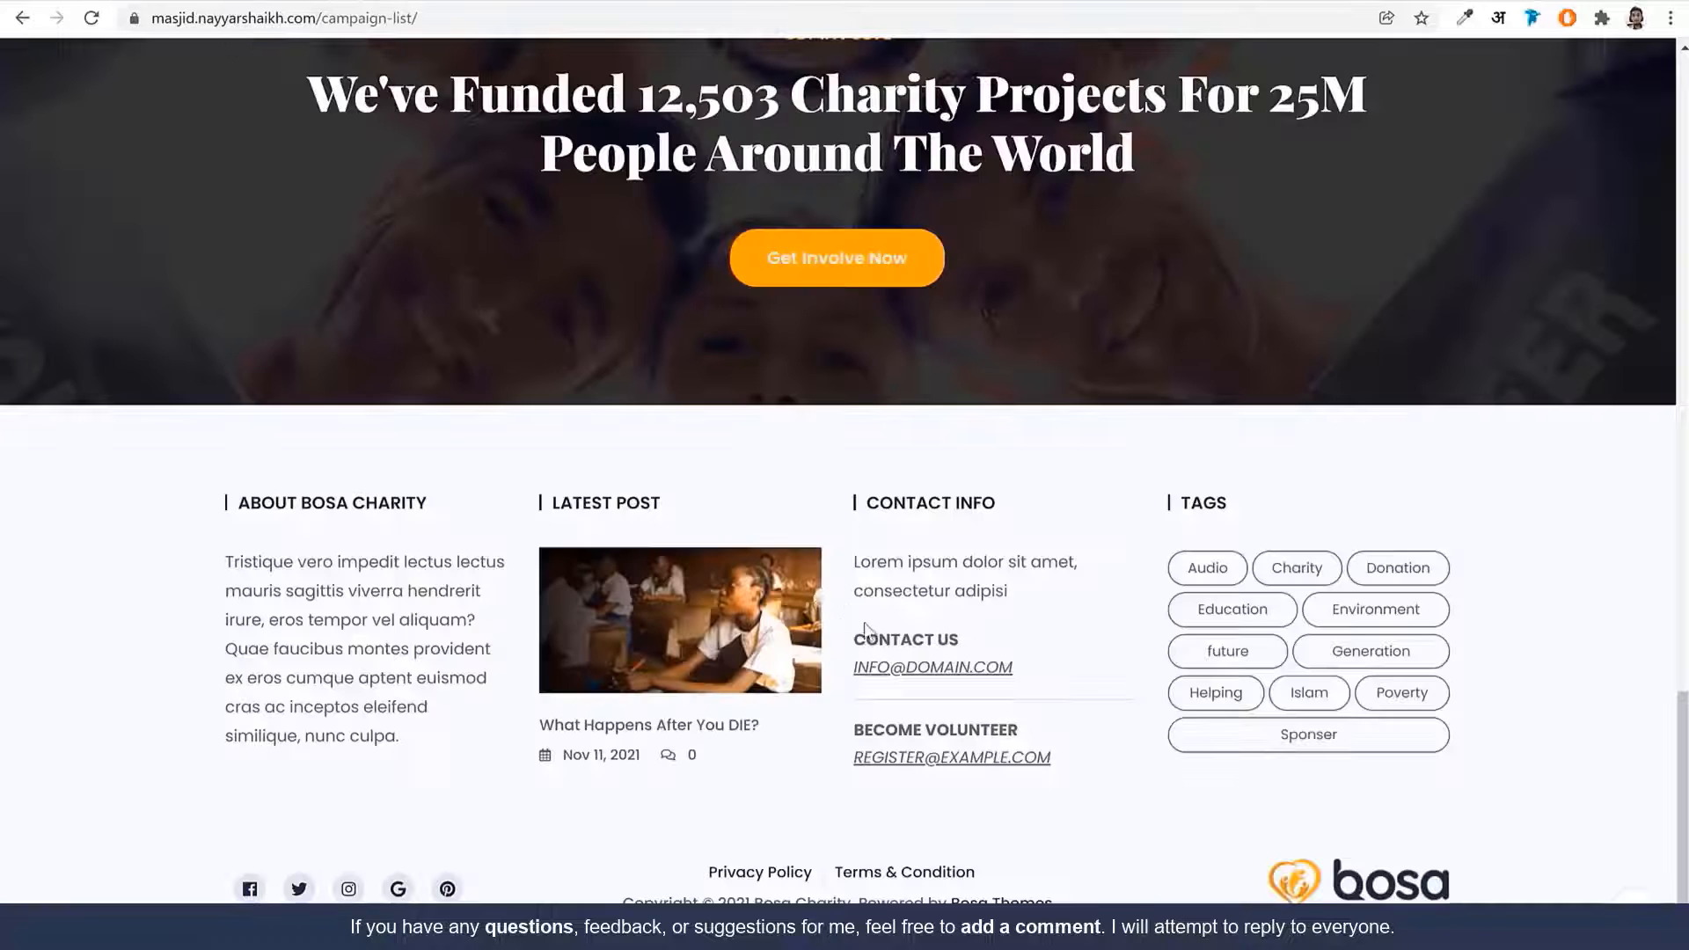
{"action": "triple_click", "coordinate": [865, 598]}
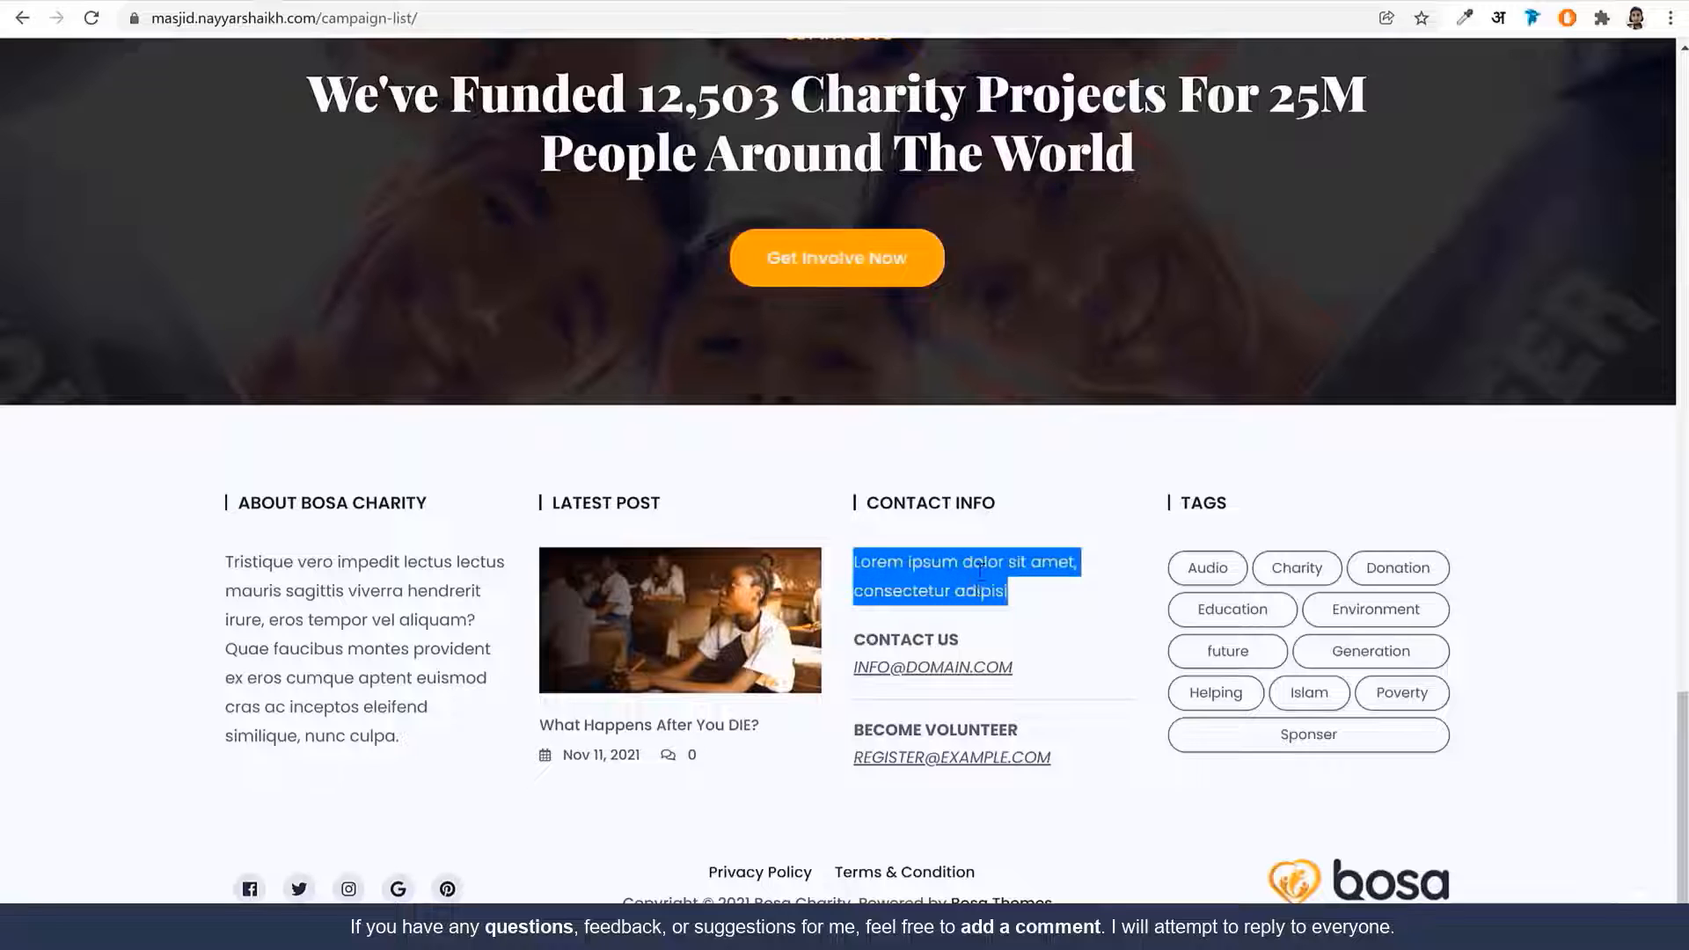
{"action": "left_click", "coordinate": [979, 570]}
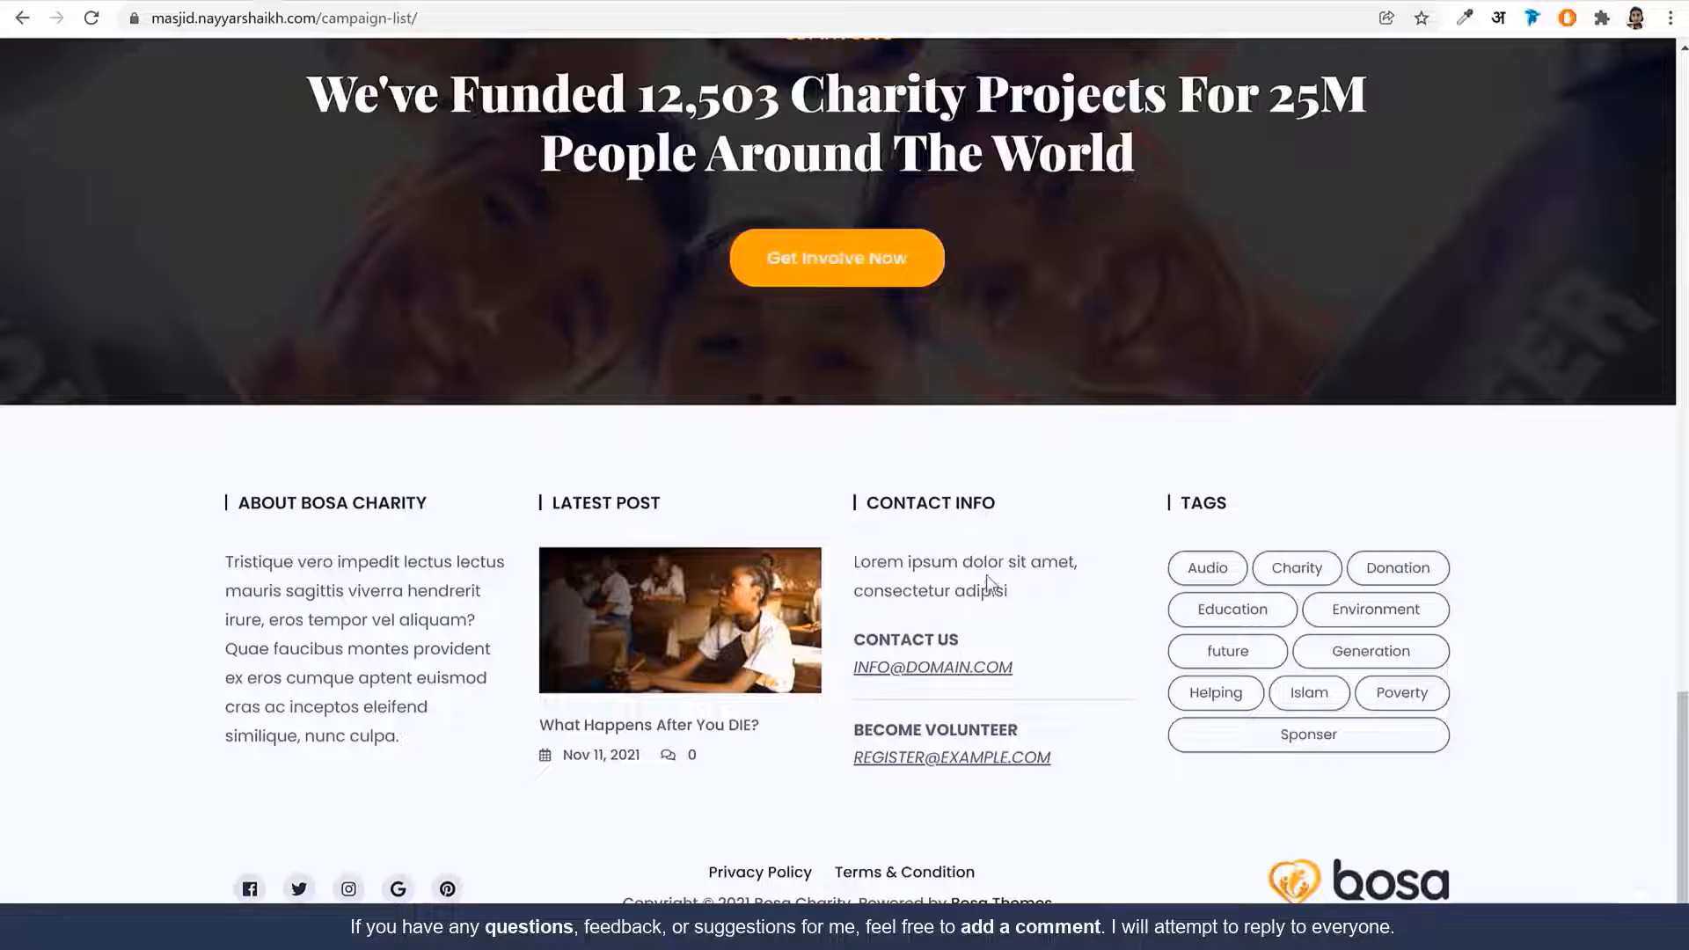
{"action": "left_click_drag", "start_coordinate": [1060, 682], "coordinate": [859, 669]}
{"action": "left_click", "coordinate": [1038, 679]}
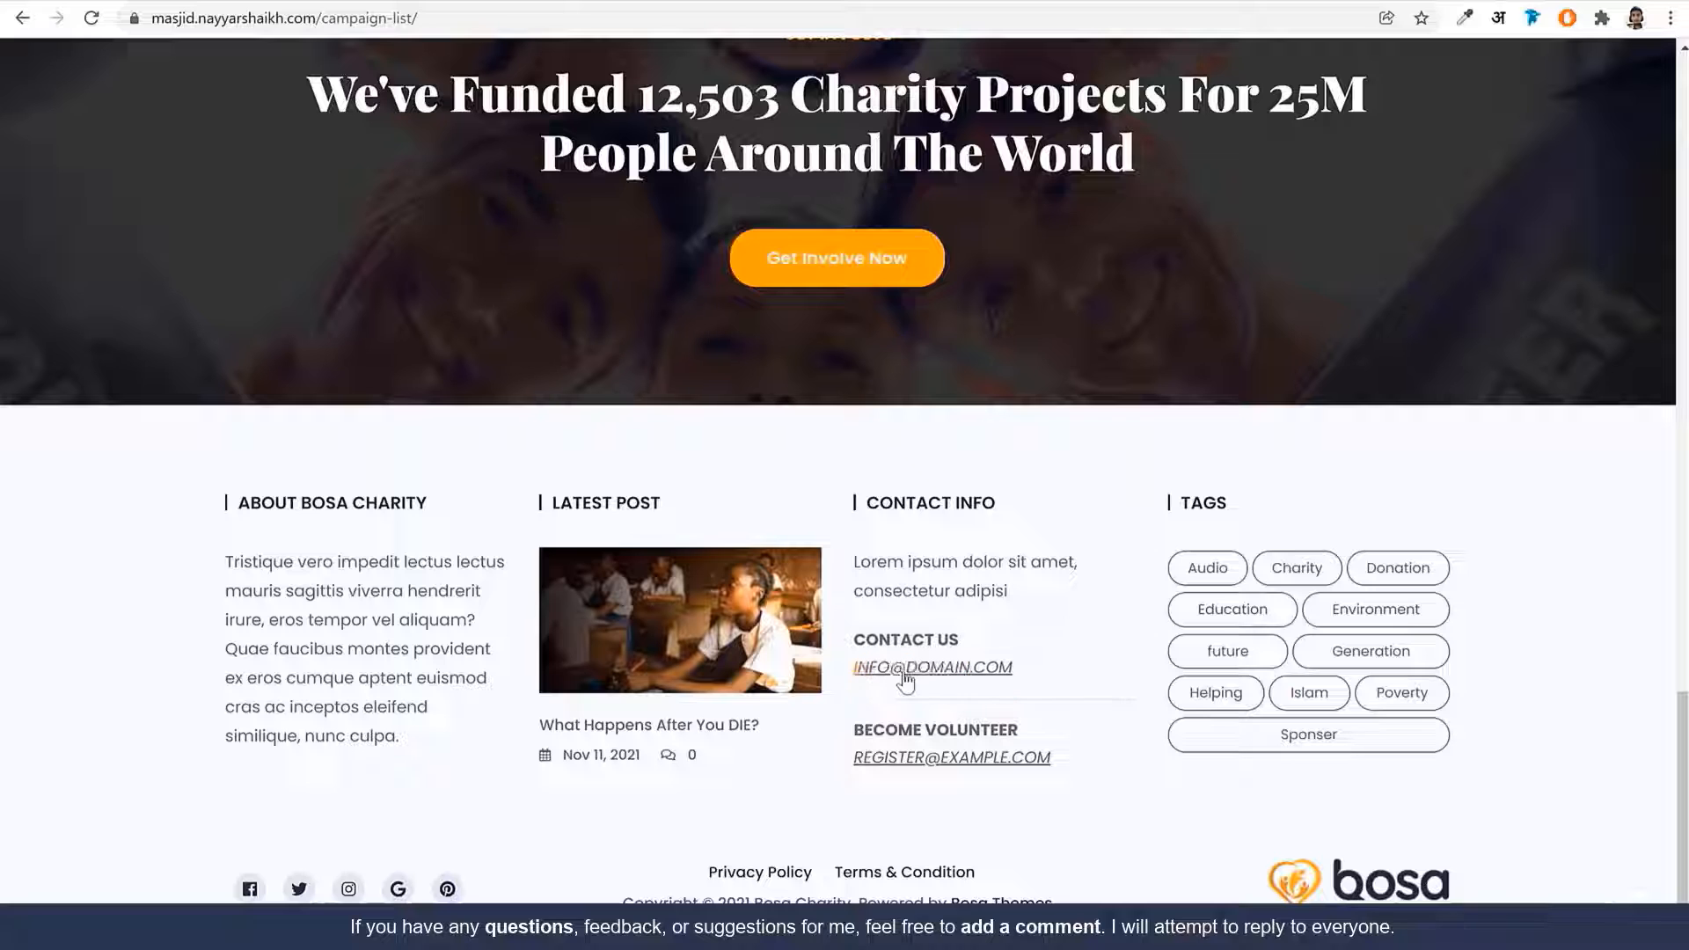
{"action": "key", "text": "ctrl+Tab"}
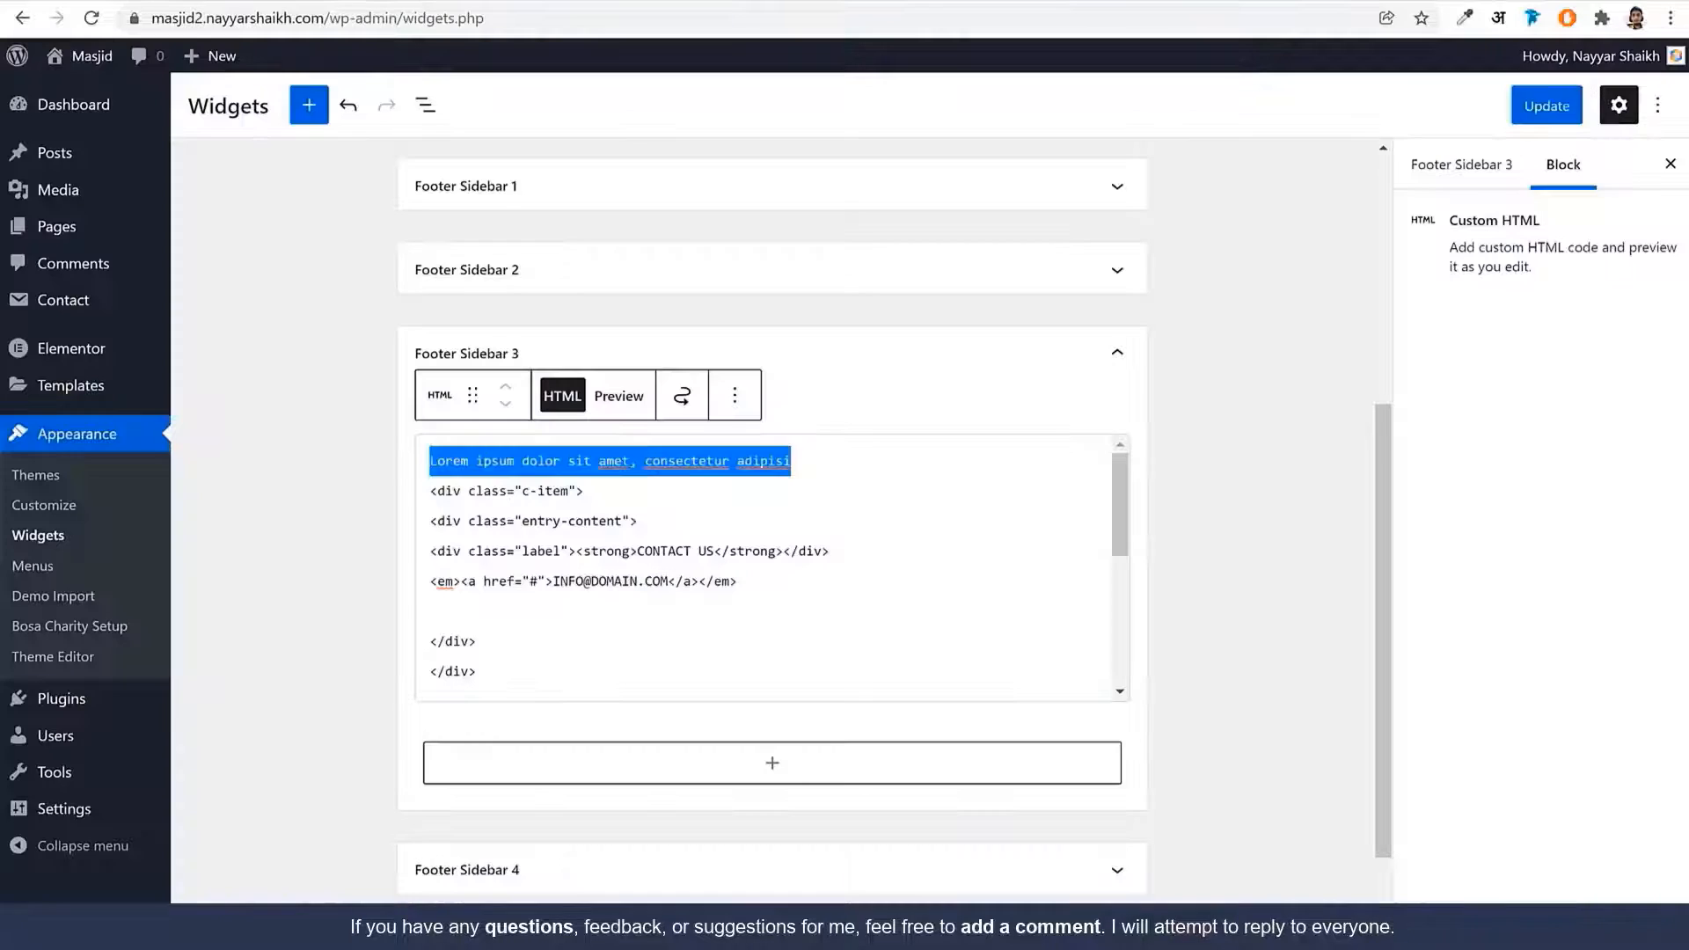
{"action": "left_click", "coordinate": [615, 522]}
{"action": "mouse_move", "coordinate": [555, 580]}
{"action": "left_mouse_down"}
{"action": "mouse_move", "coordinate": [672, 581]}
{"action": "mouse_move", "coordinate": [564, 567]}
{"action": "left_mouse_up"}
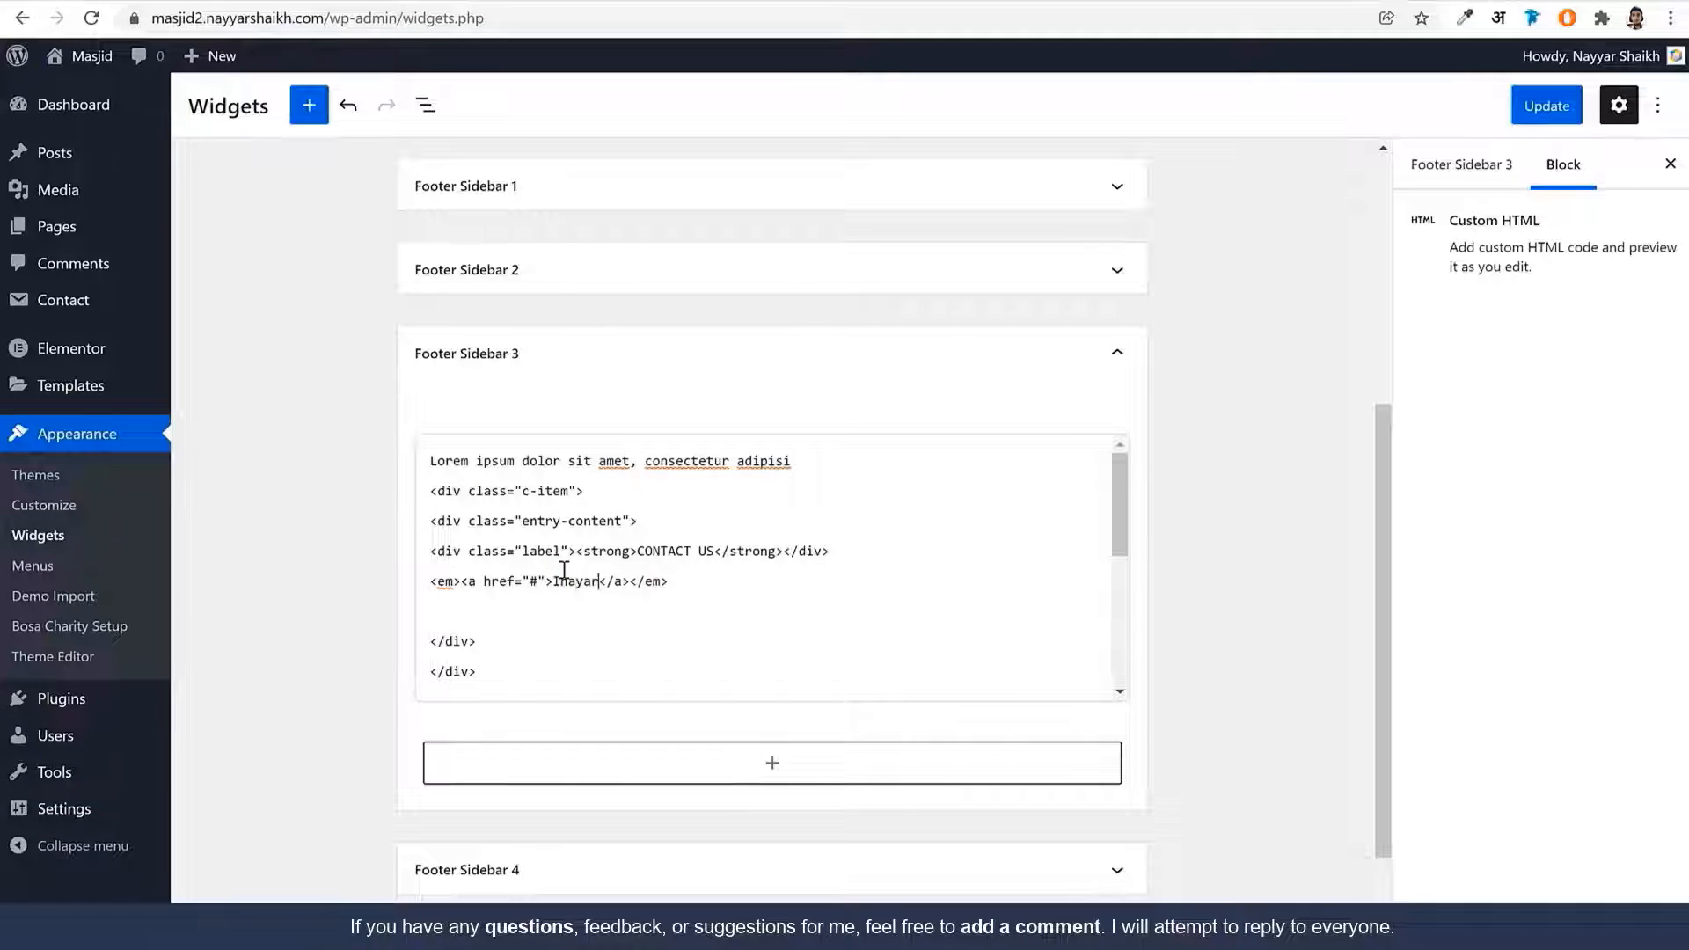
Match the Become Volunteer e-mail line against the demo and expand Footer Sidebar 4
{"action": "scroll", "coordinate": [778, 573], "scroll_direction": "down", "scroll_amount": 1}
{"action": "scroll", "coordinate": [778, 572], "scroll_direction": "down", "scroll_amount": 3}
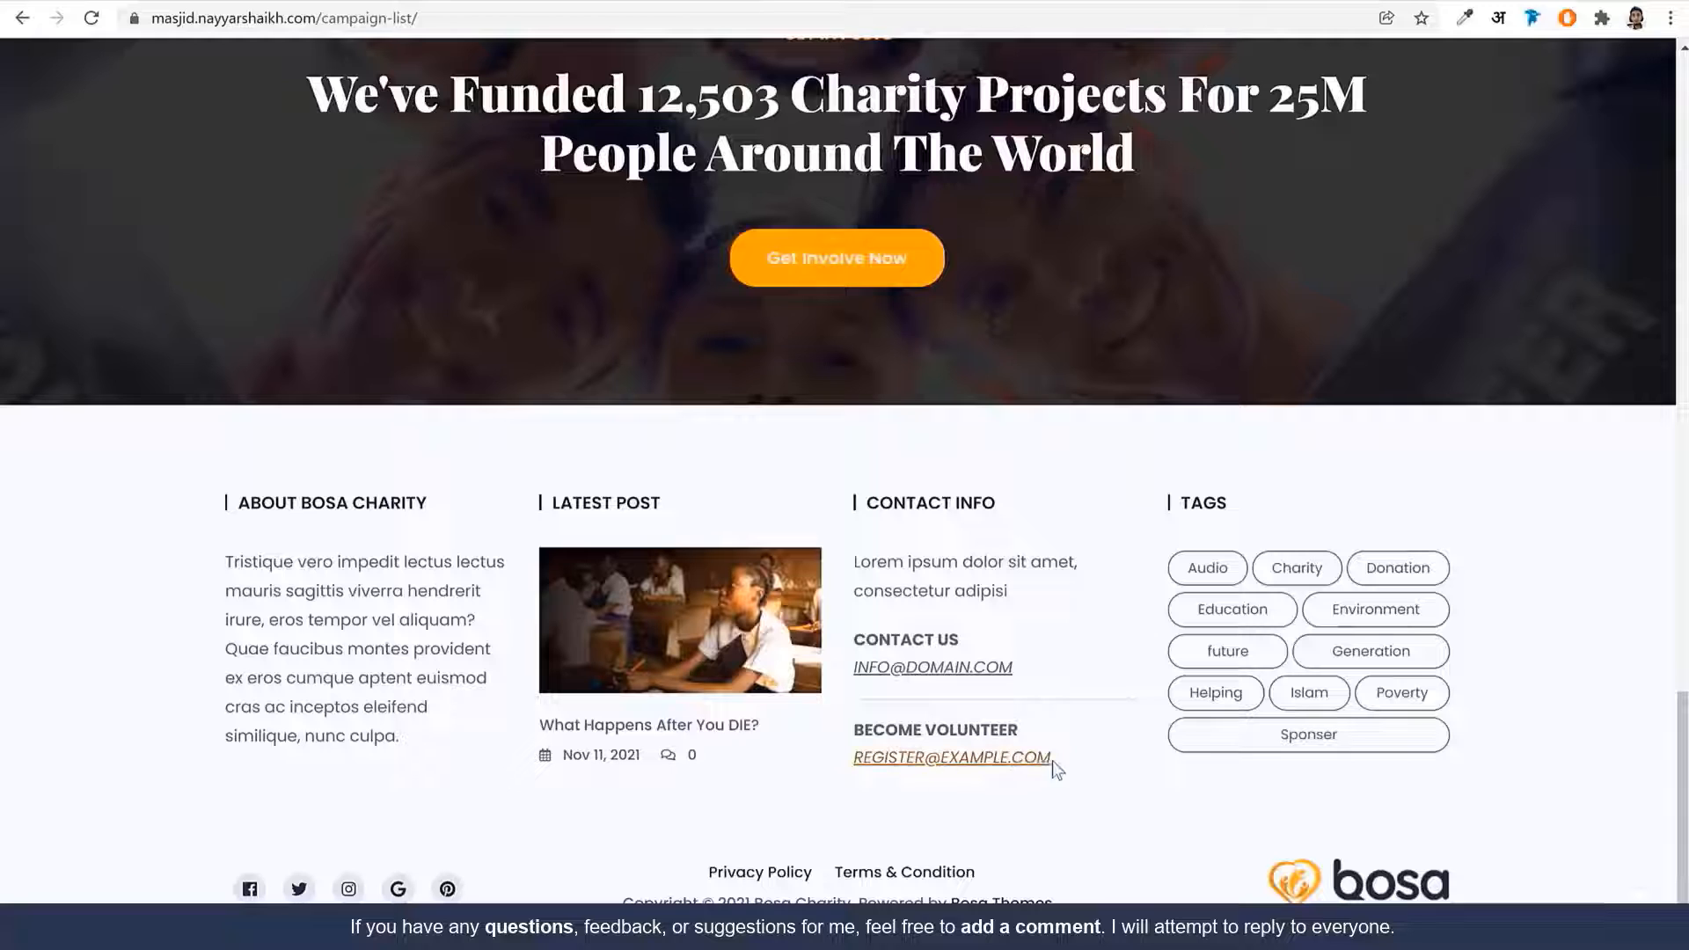
{"action": "left_click_drag", "start_coordinate": [1055, 763], "coordinate": [851, 762]}
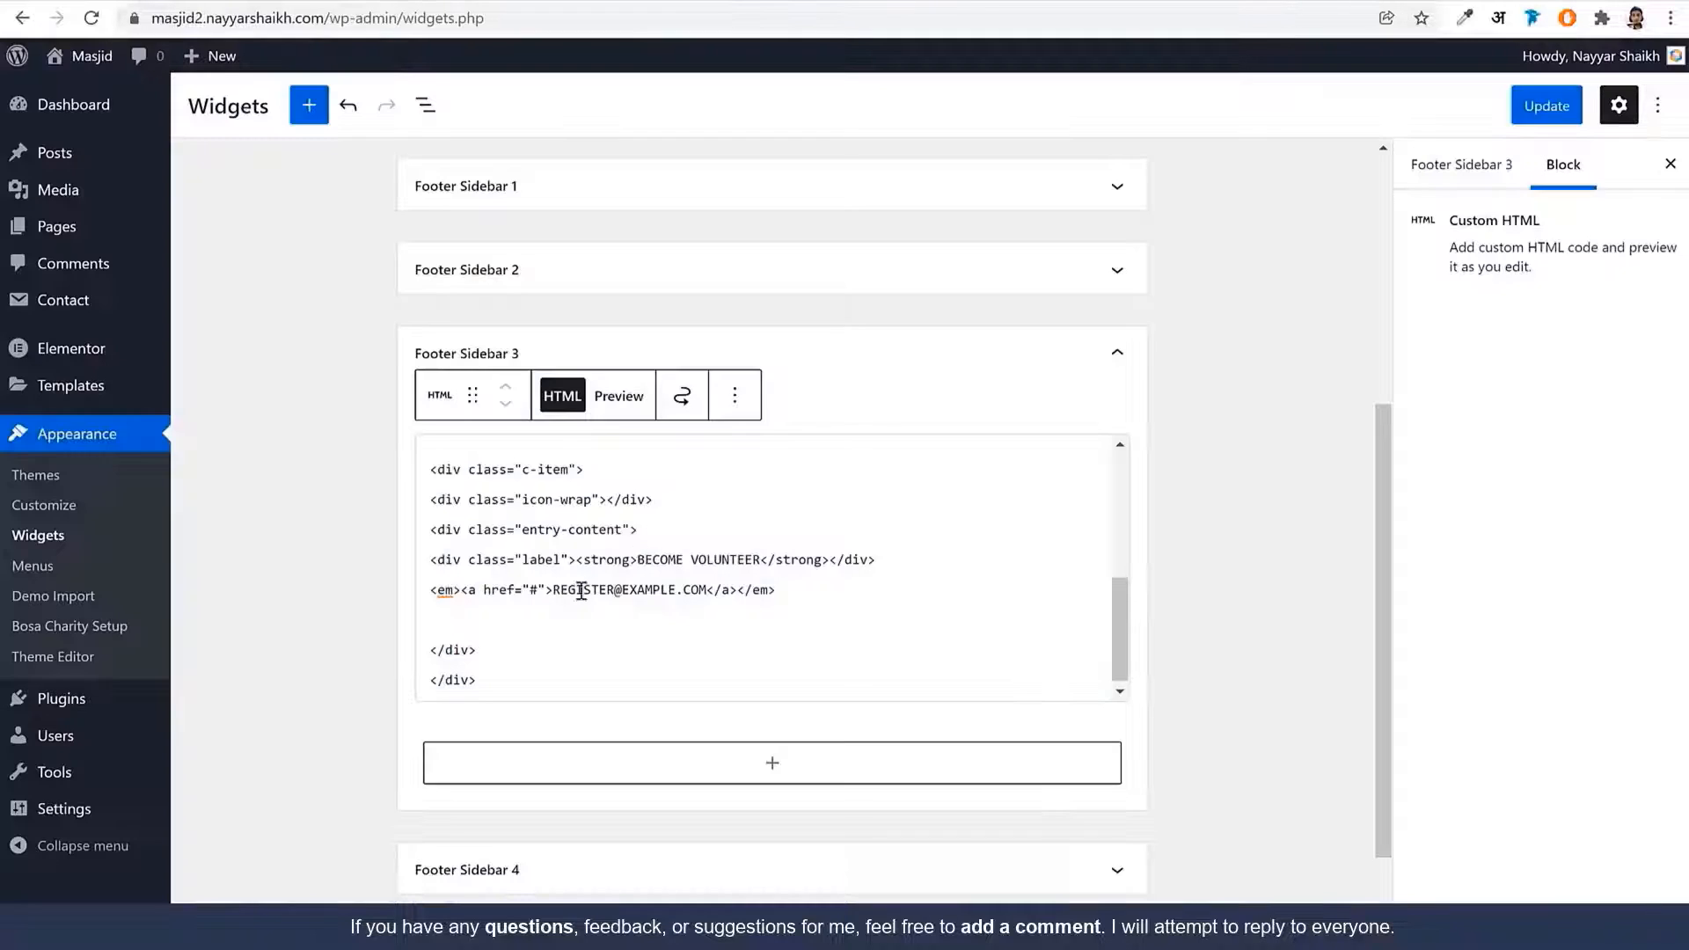
{"action": "left_click_drag", "start_coordinate": [560, 587], "coordinate": [715, 589]}
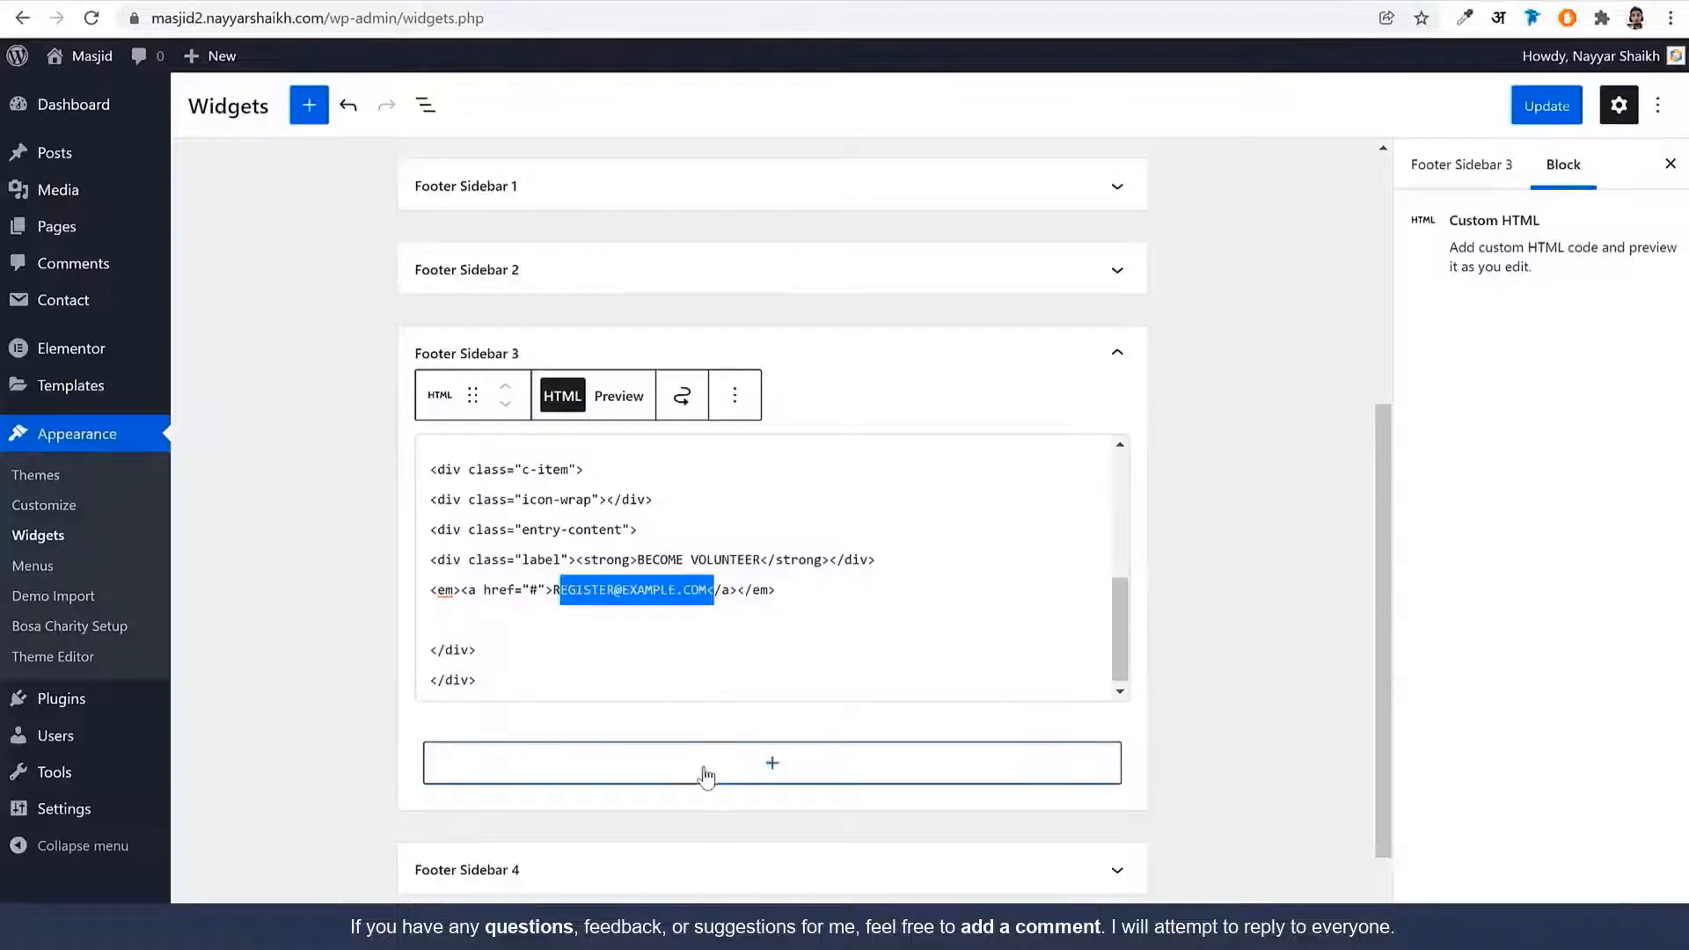
{"action": "left_click", "coordinate": [660, 867]}
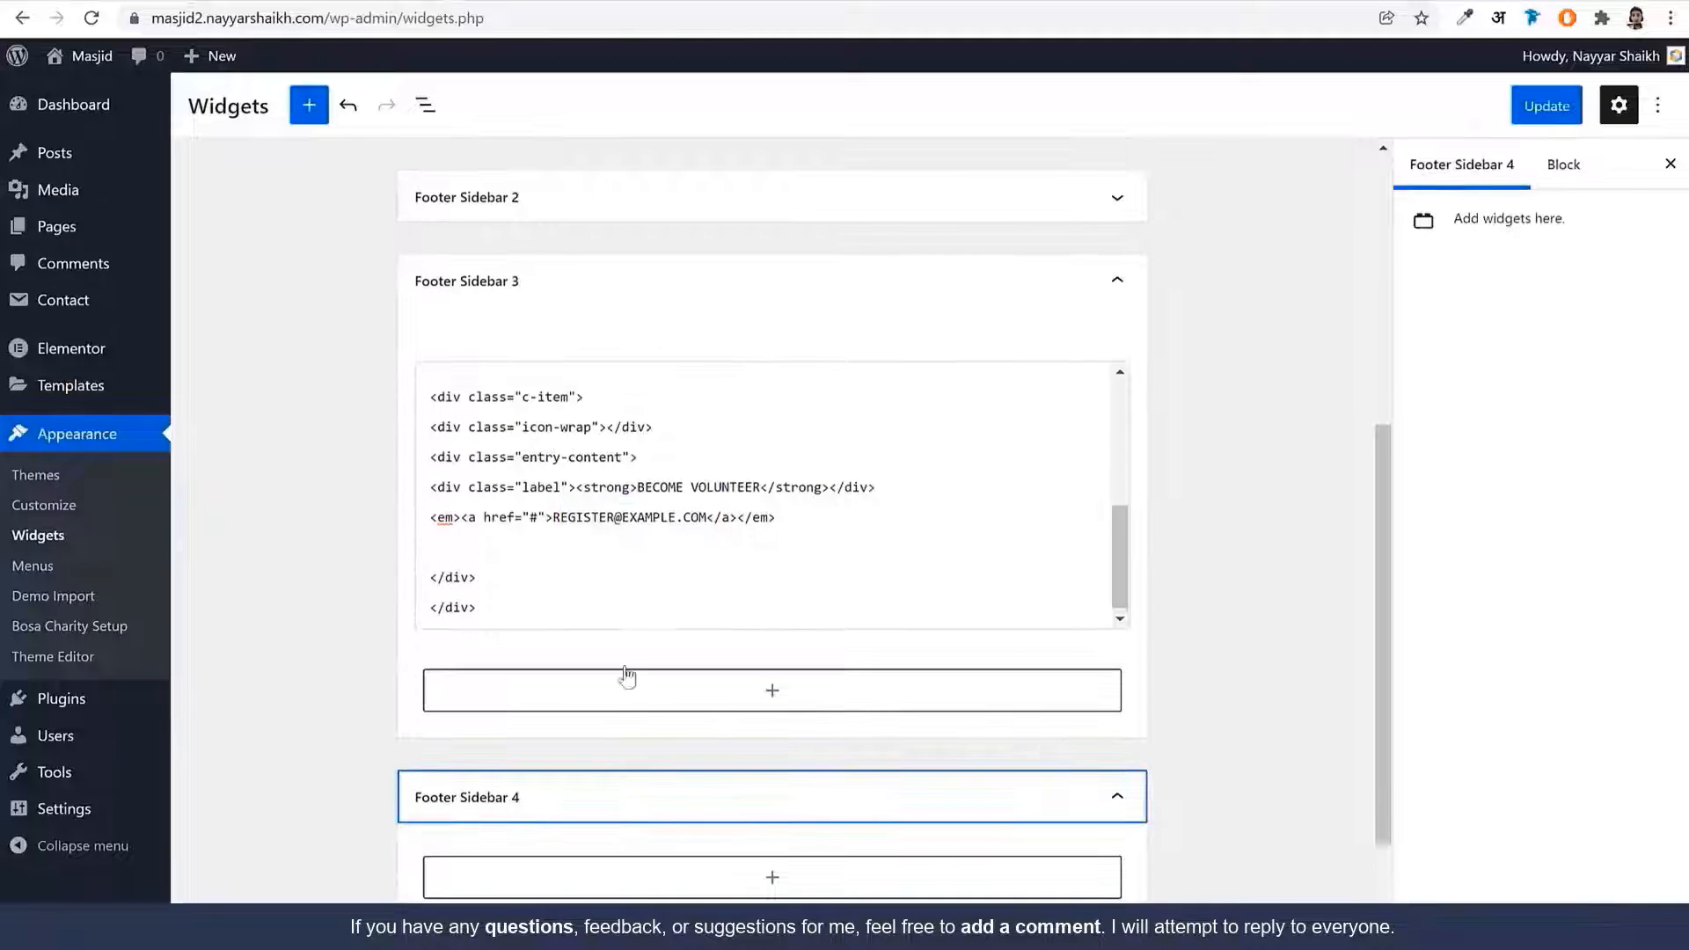
Add a Tag Cloud block to Footer Sidebar 4 and update the widgets
{"action": "left_click", "coordinate": [753, 764]}
{"action": "type", "text": "tags"}
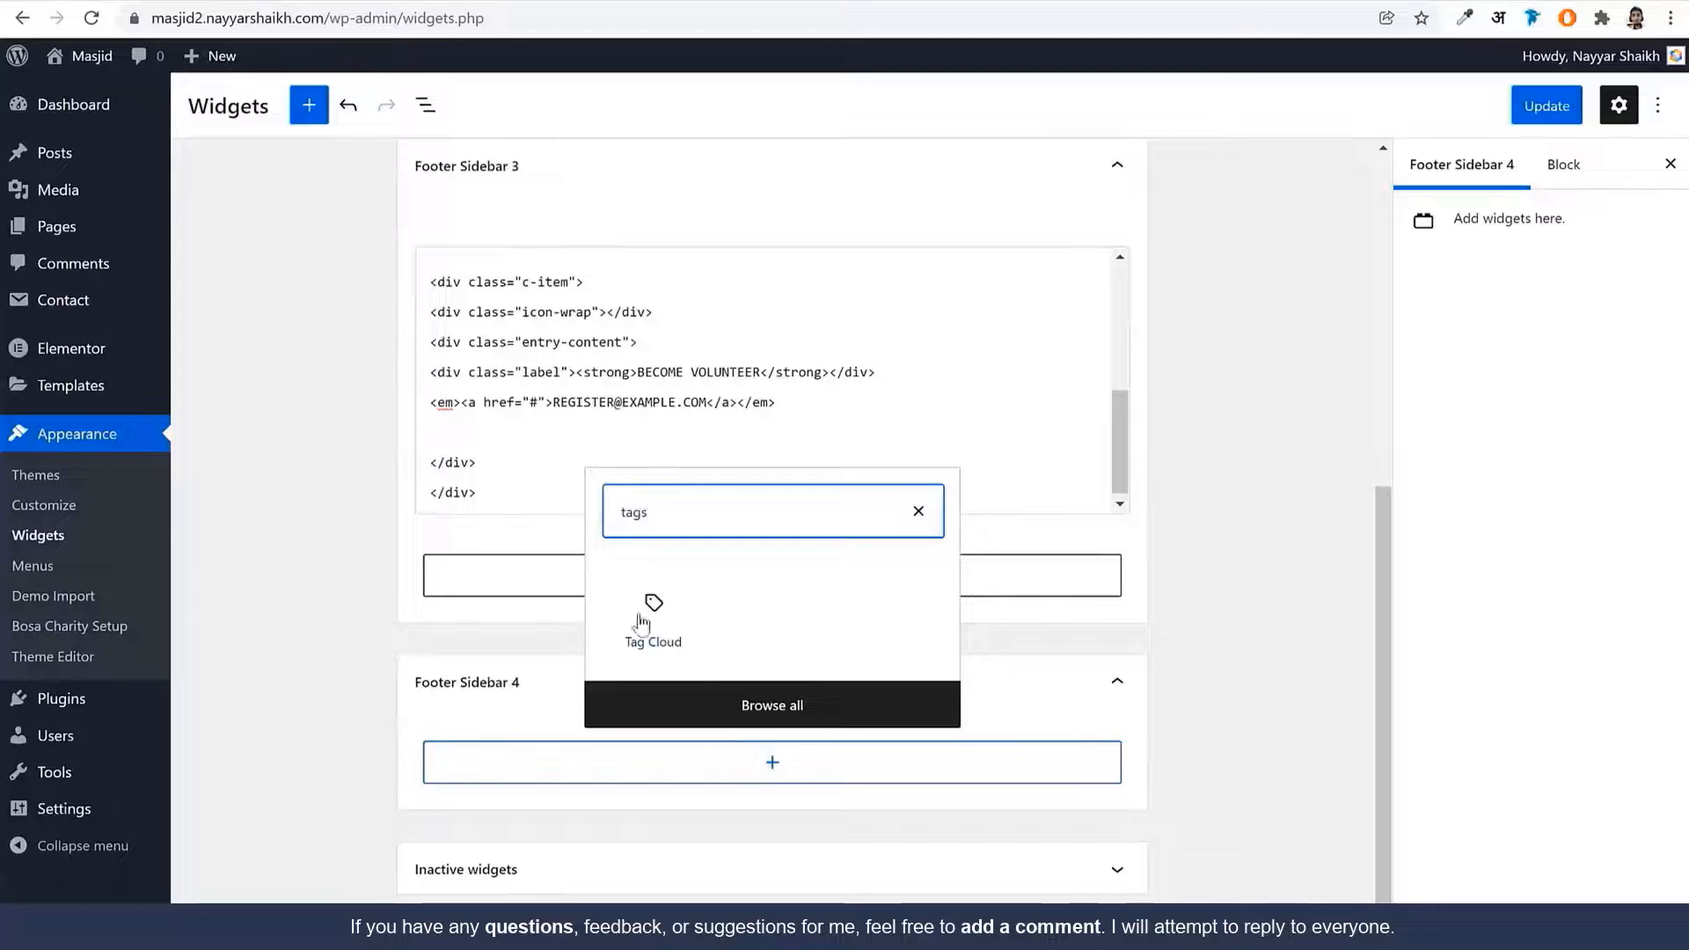
{"action": "left_click", "coordinate": [641, 622]}
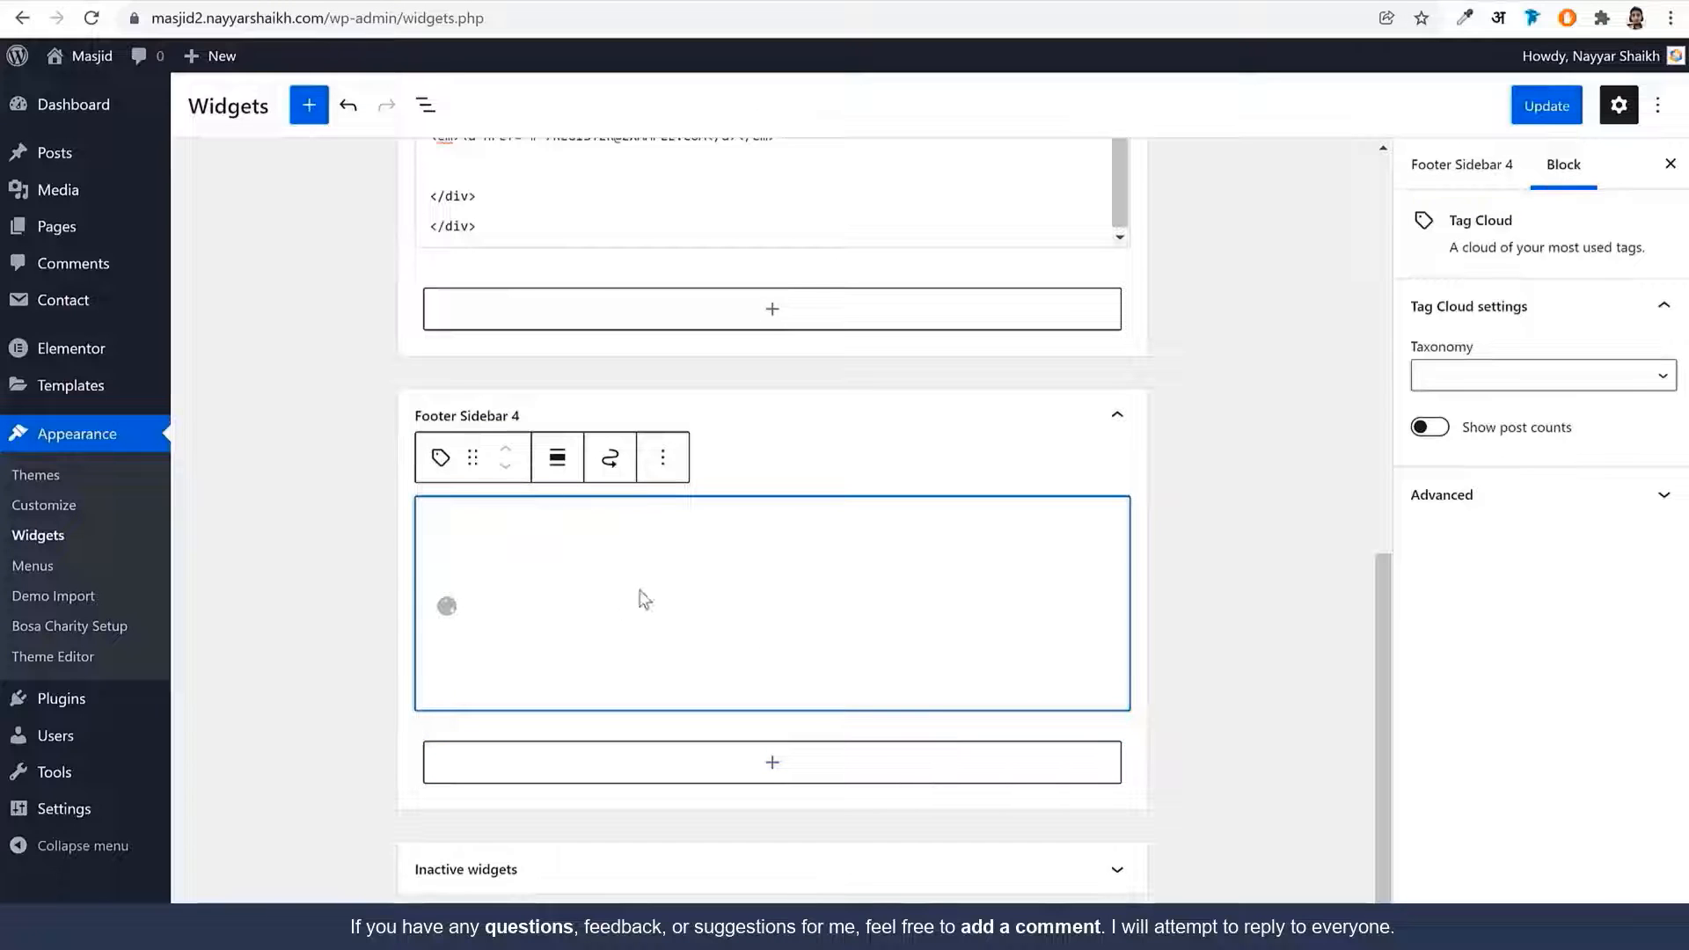
{"action": "left_click", "coordinate": [1571, 116]}
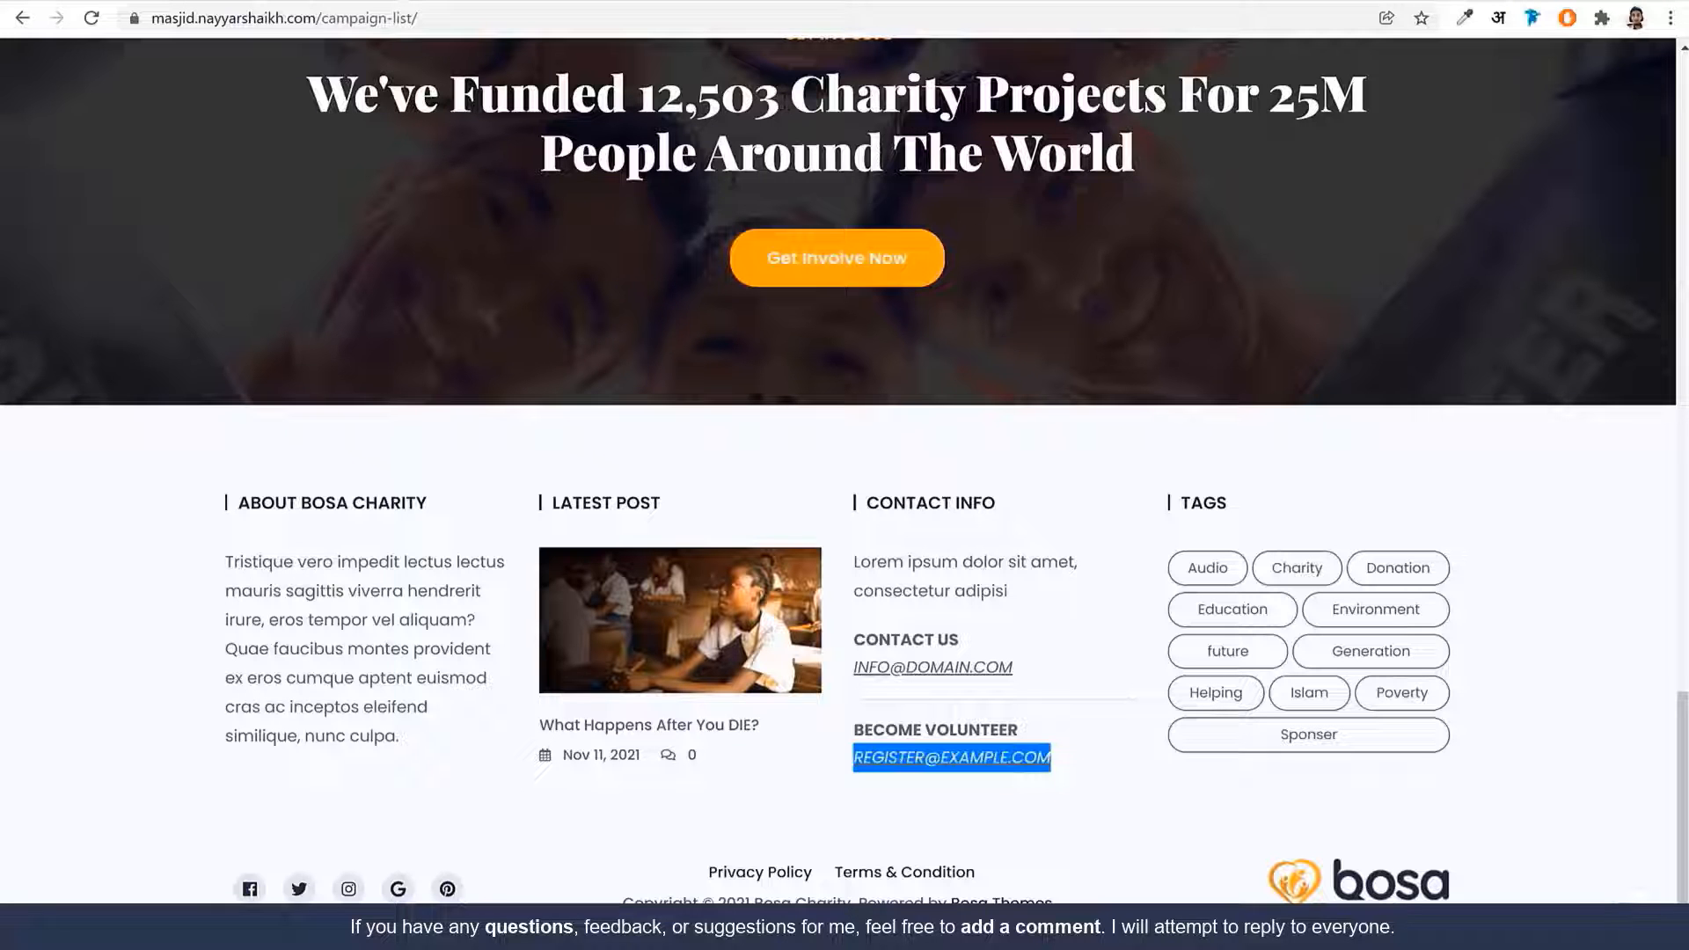
Compare the footer with the demo site and open its latest post
{"action": "scroll", "coordinate": [825, 499], "scroll_direction": "up", "scroll_amount": 7}
{"action": "scroll", "coordinate": [825, 499], "scroll_direction": "down", "scroll_amount": 7}
{"action": "scroll", "coordinate": [825, 500], "scroll_direction": "up", "scroll_amount": 13}
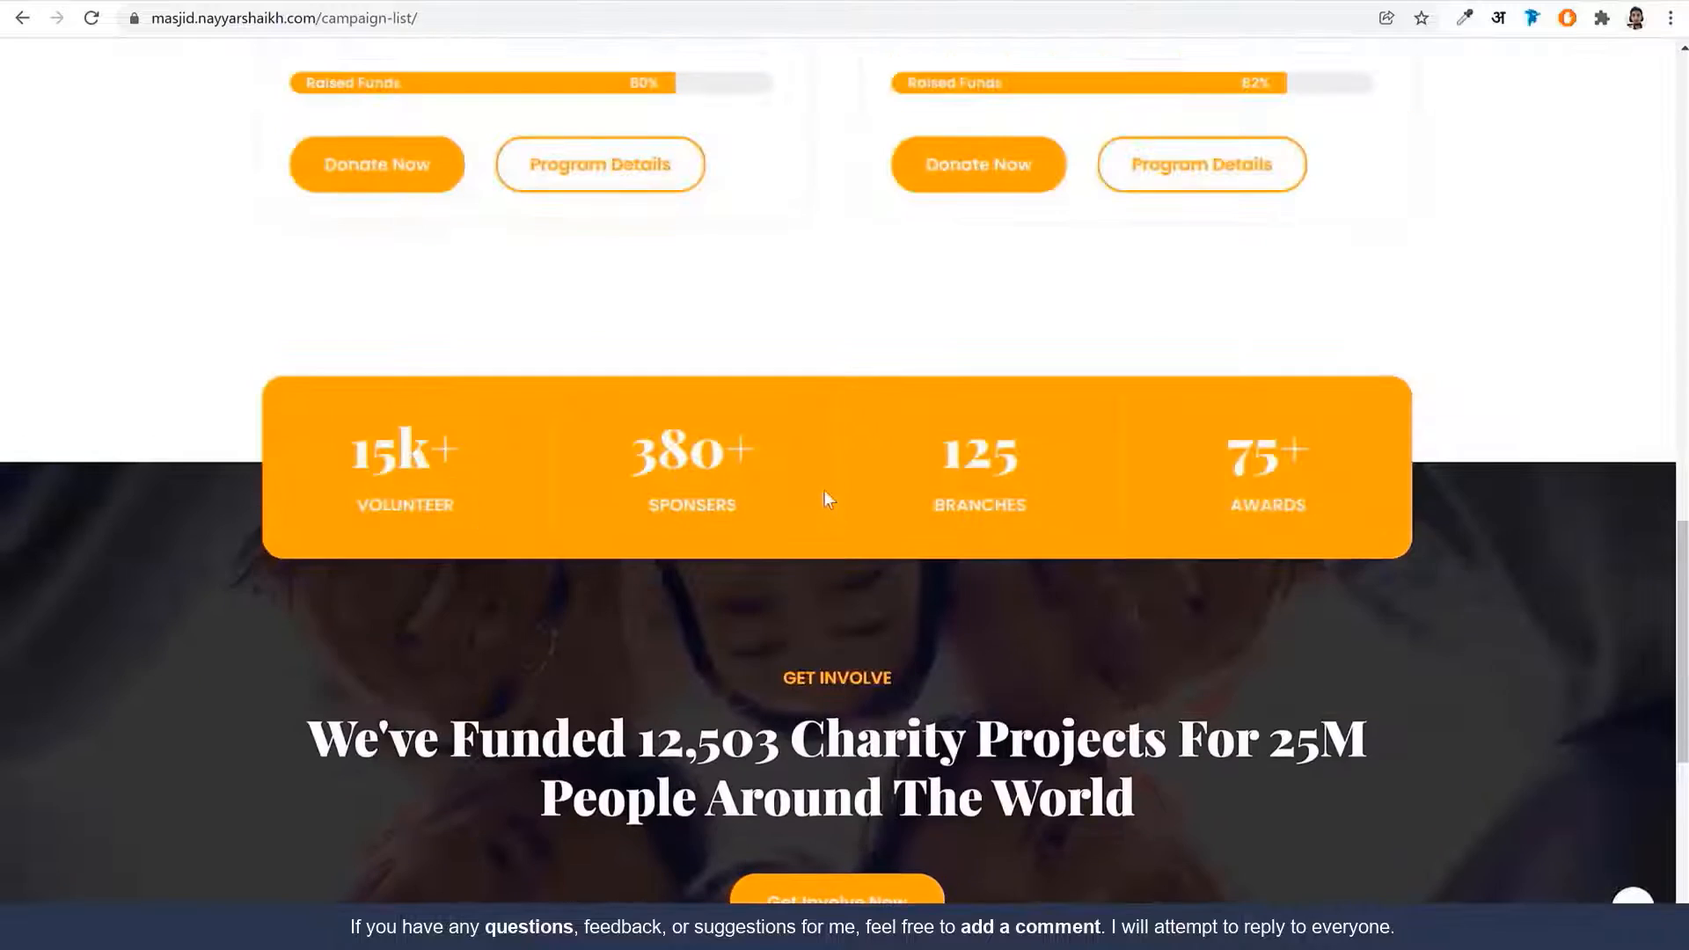
{"action": "scroll", "coordinate": [607, 584], "scroll_direction": "down", "scroll_amount": 14}
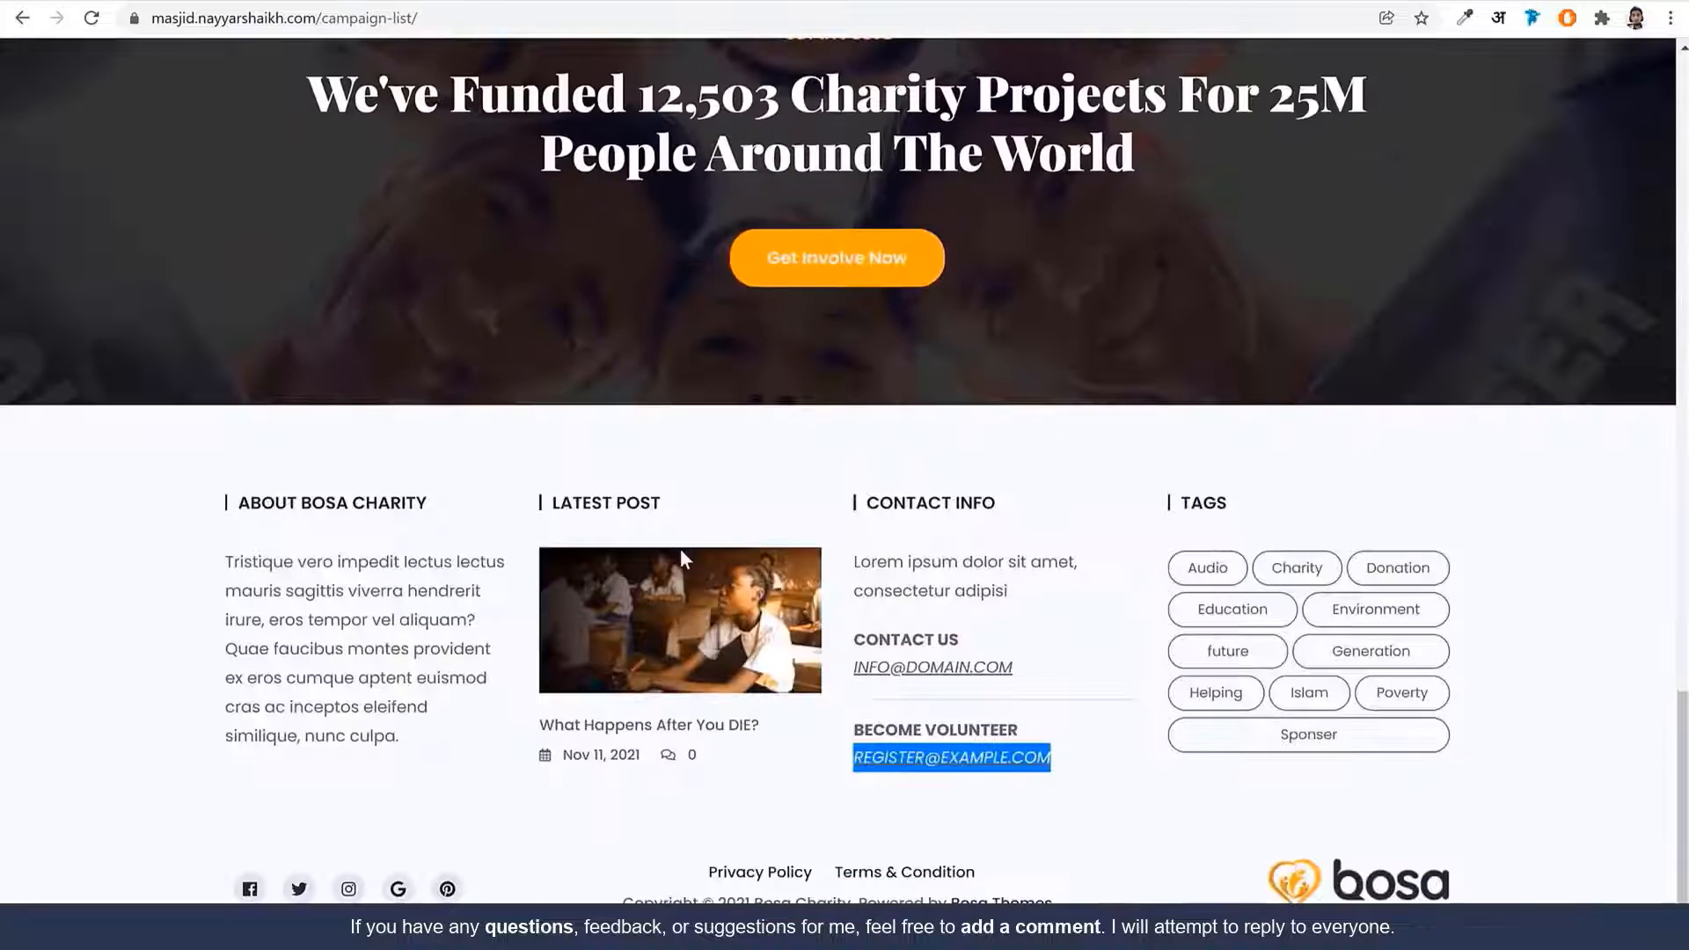
{"action": "left_click", "coordinate": [688, 642]}
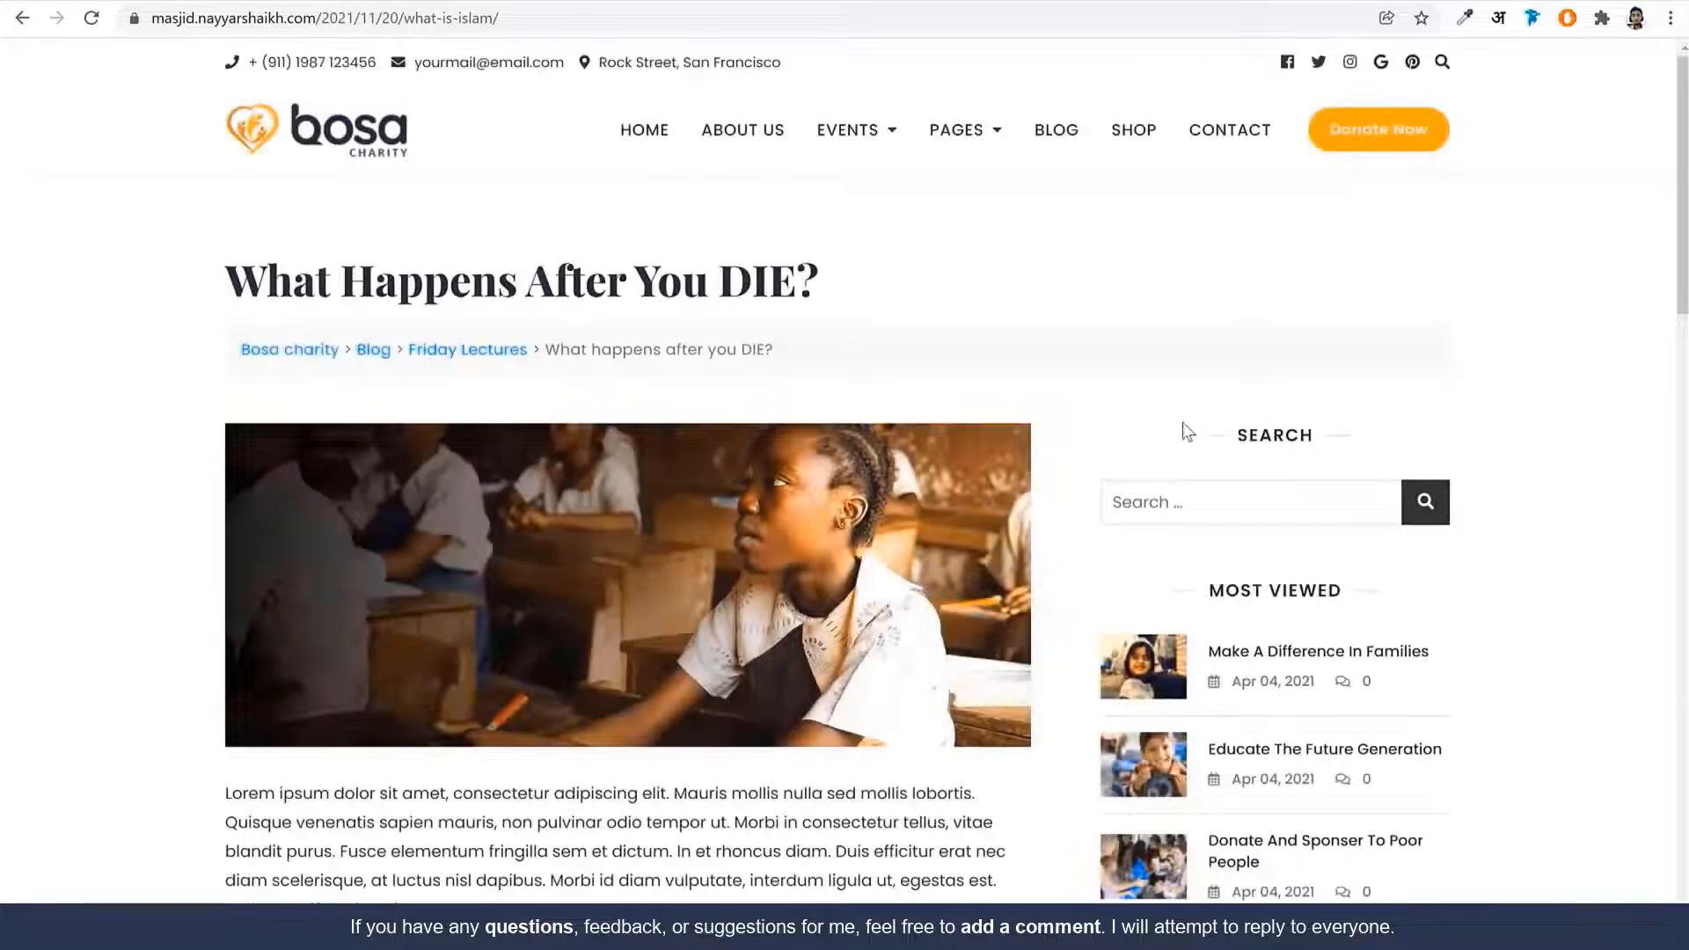
{"action": "scroll", "coordinate": [1187, 431], "scroll_direction": "down", "scroll_amount": 14}
{"action": "scroll", "coordinate": [1196, 489], "scroll_direction": "up", "scroll_amount": 7}
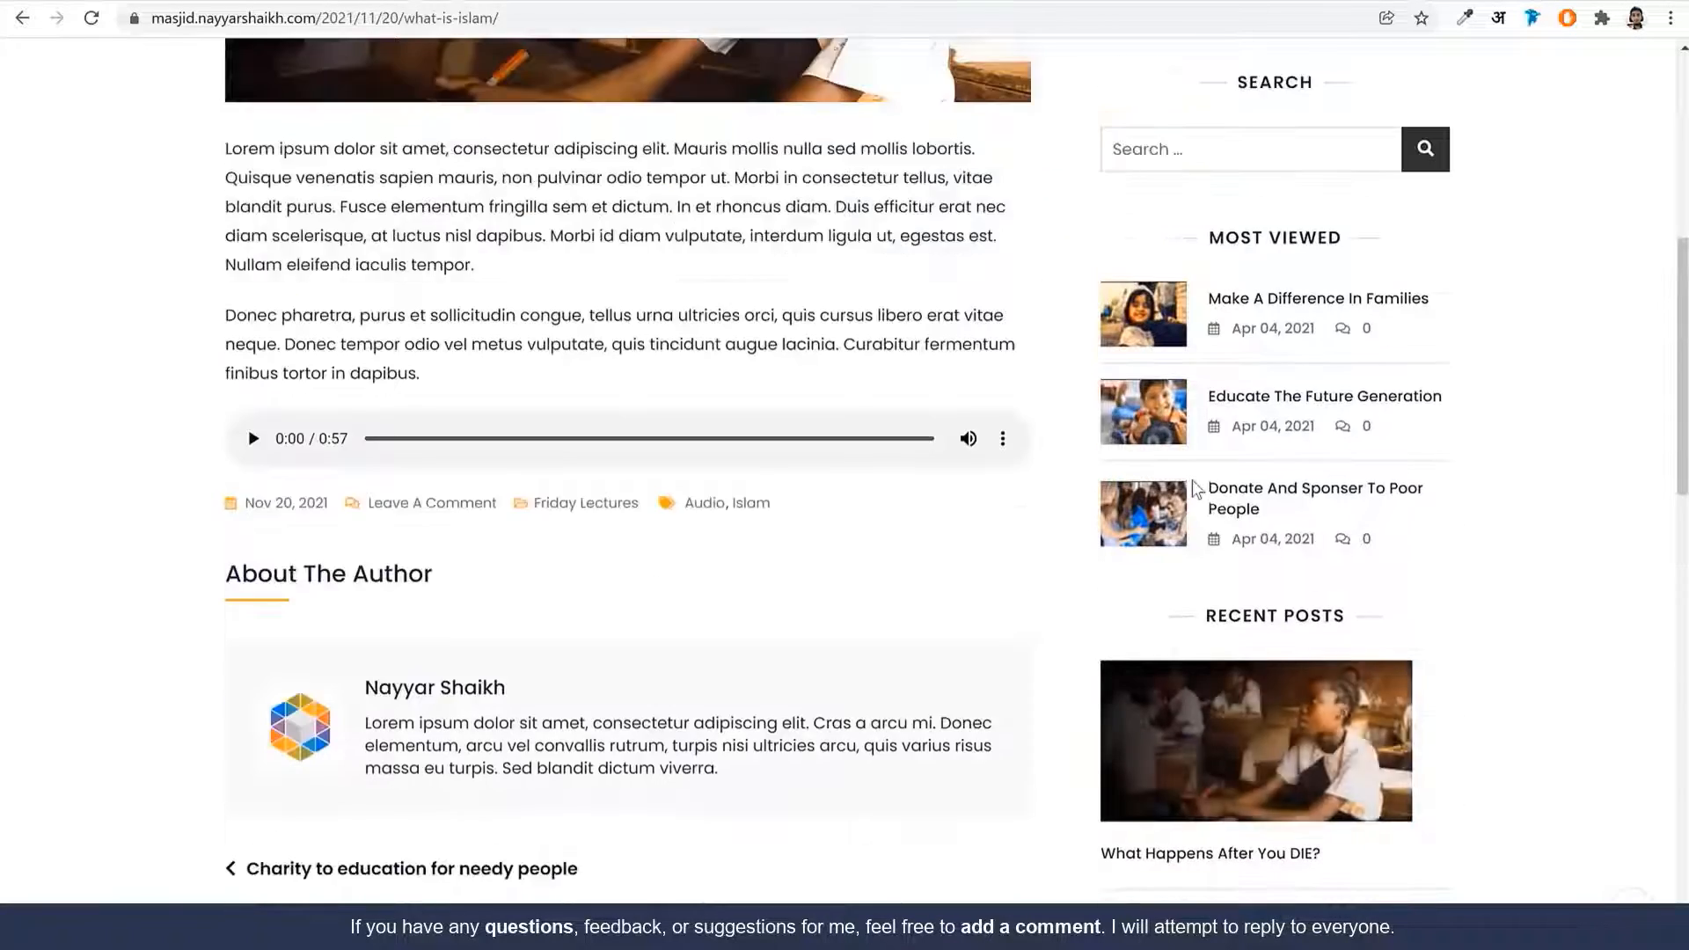
{"action": "scroll", "coordinate": [1191, 479], "scroll_direction": "up", "scroll_amount": 7}
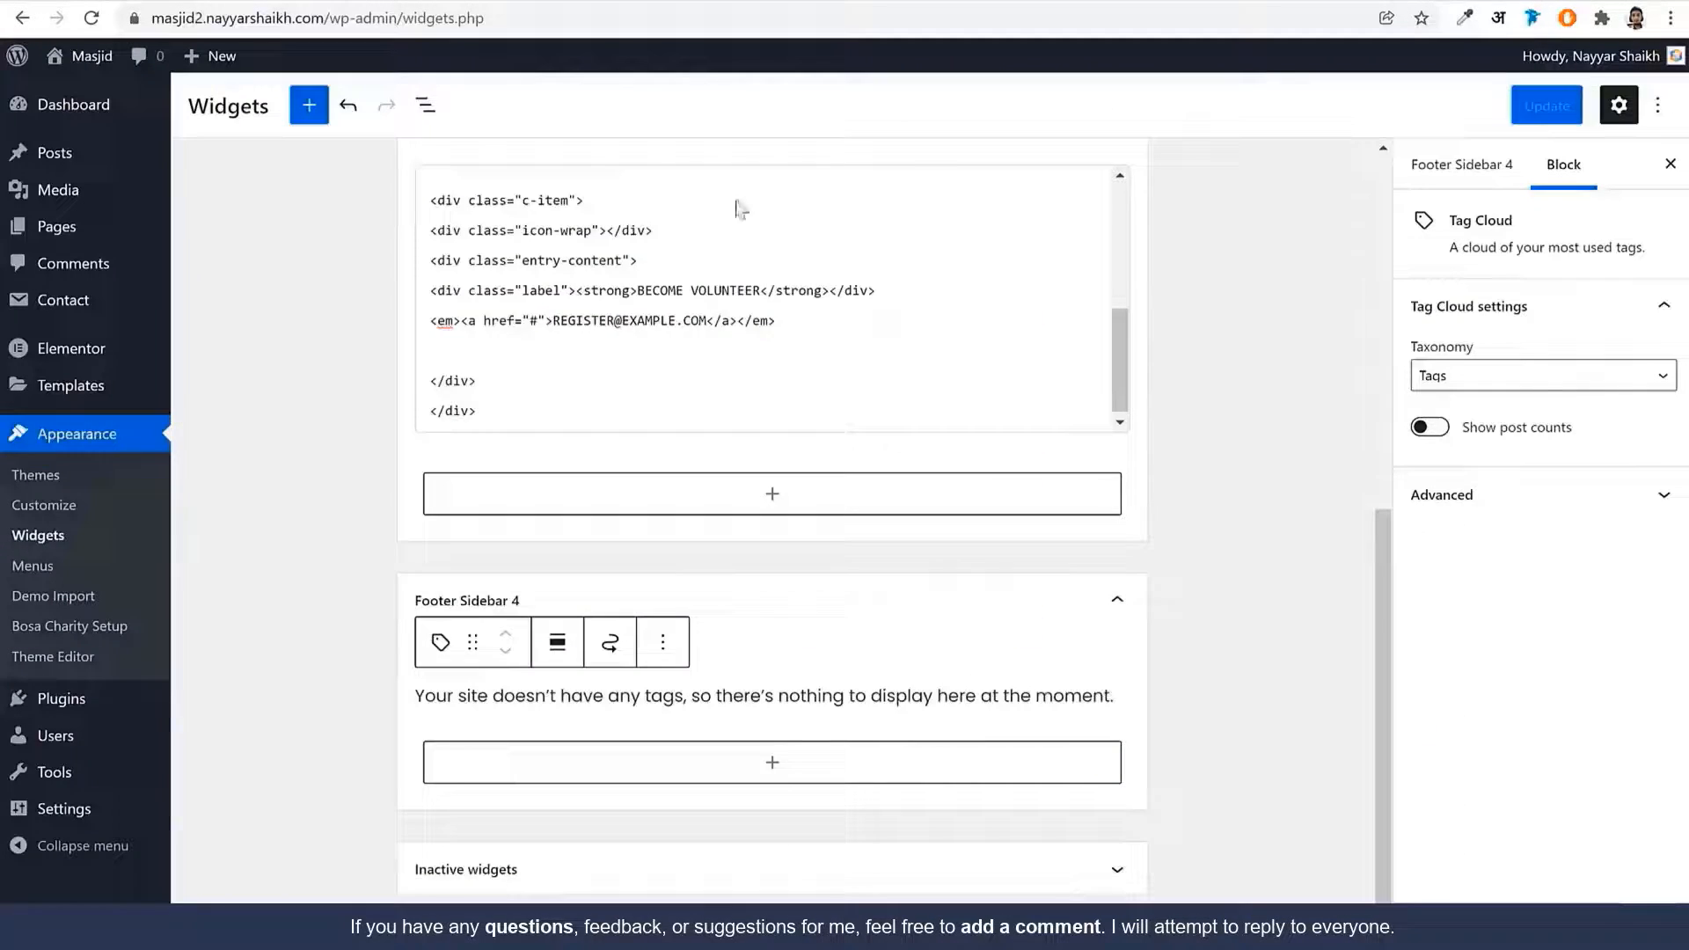
{"action": "scroll", "coordinate": [920, 374], "scroll_direction": "up", "scroll_amount": 3}
{"action": "scroll", "coordinate": [1203, 414], "scroll_direction": "up", "scroll_amount": 5}
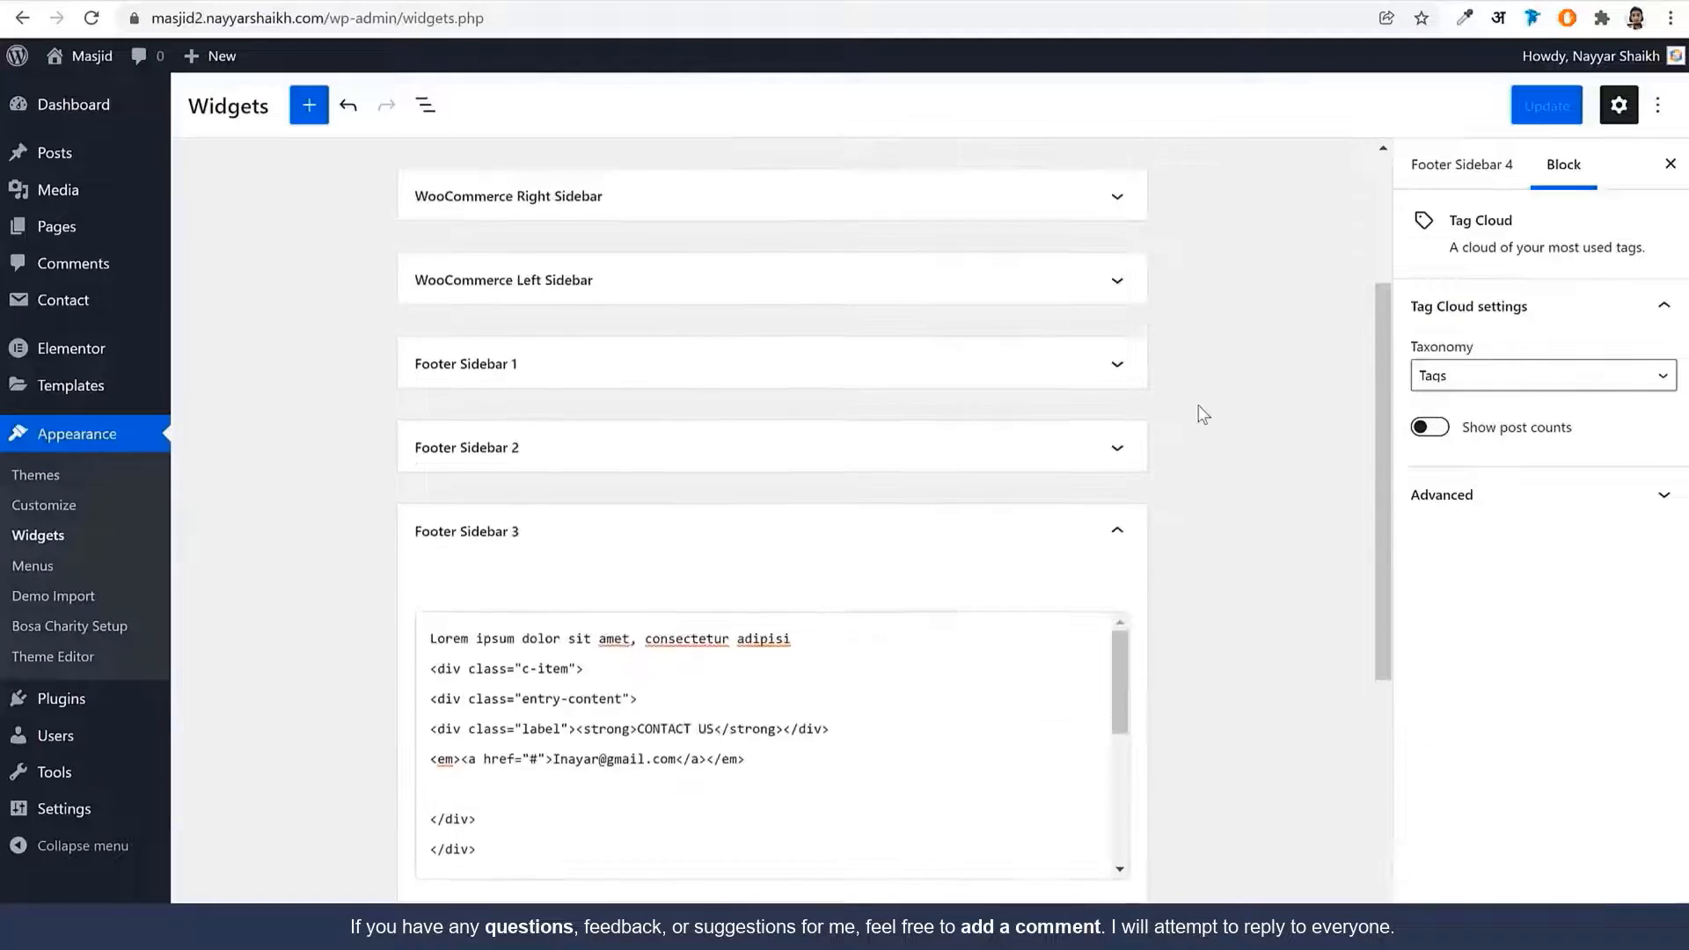
{"action": "scroll", "coordinate": [1203, 414], "scroll_direction": "up", "scroll_amount": 3}
Collapse Footer Sidebar 3, expand the Right Sidebar, and remove its Search widget
{"action": "left_click", "coordinate": [1086, 786]}
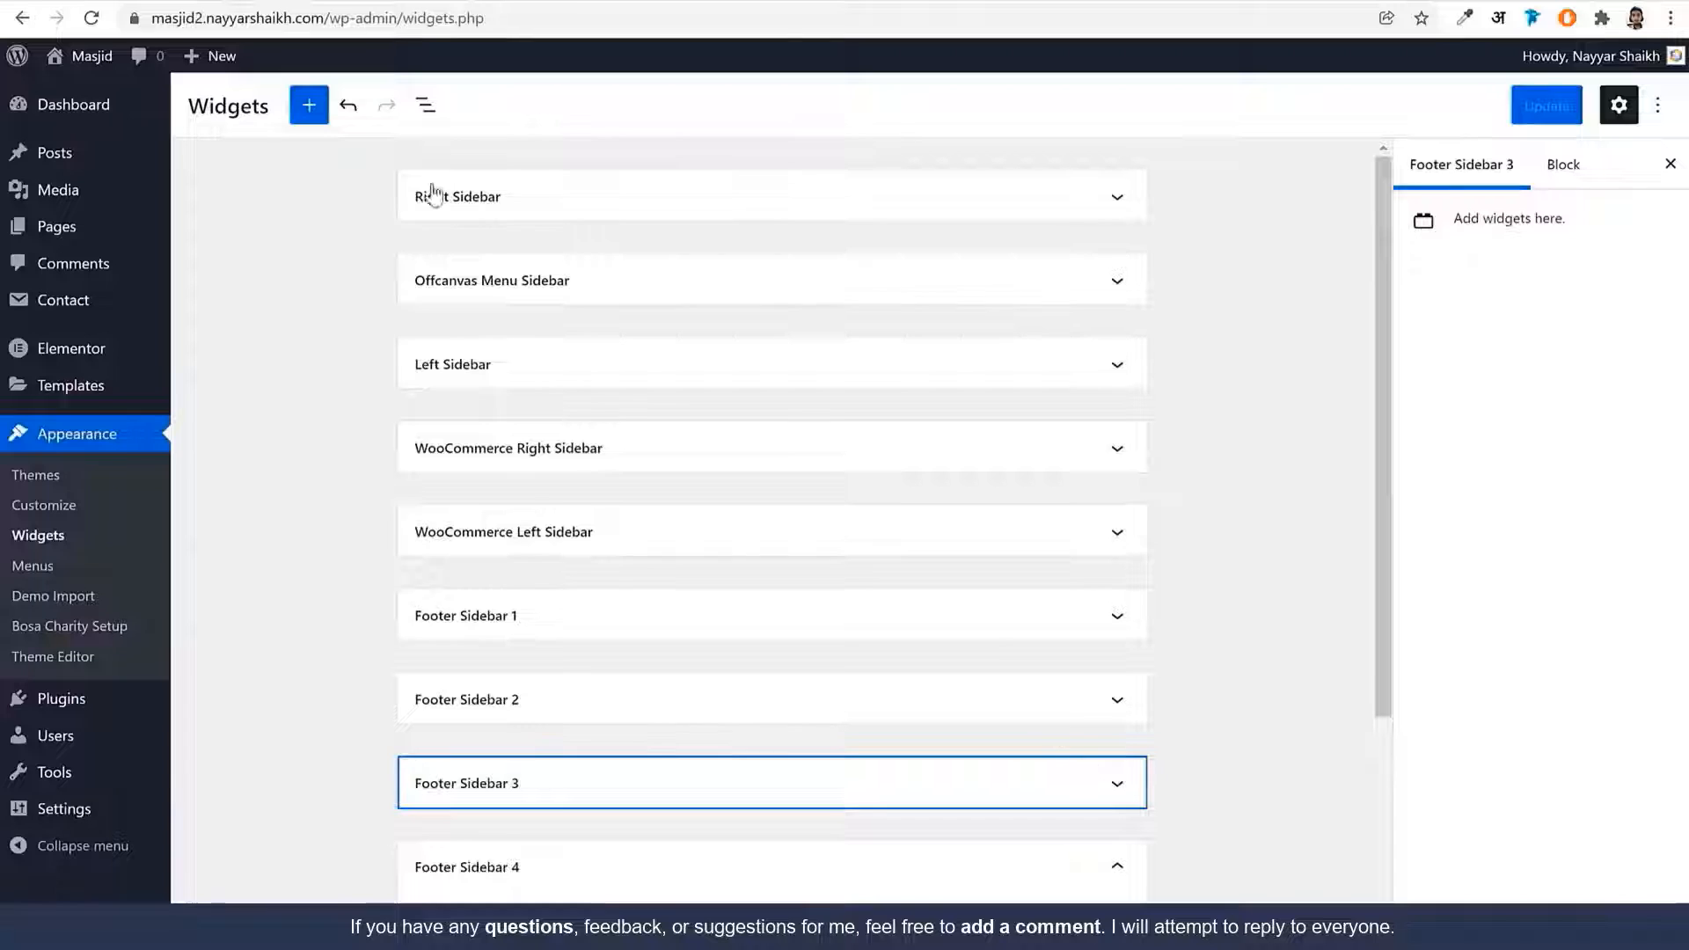
{"action": "left_click", "coordinate": [566, 197]}
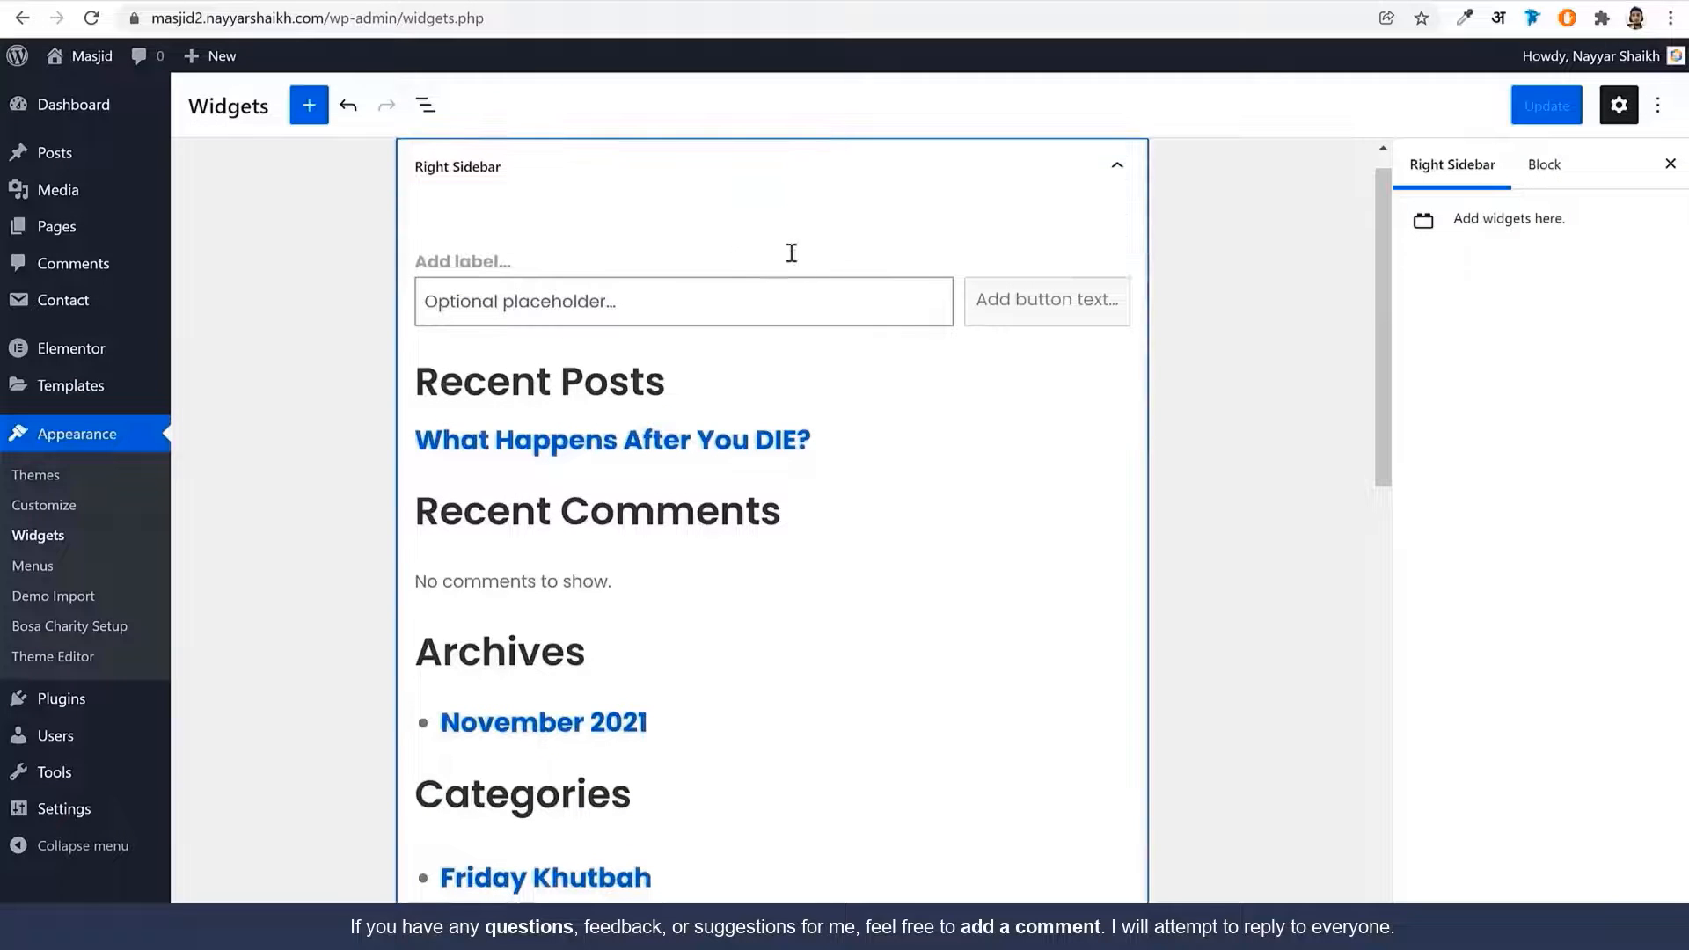
{"action": "scroll", "coordinate": [554, 439], "scroll_direction": "down", "scroll_amount": 5}
{"action": "scroll", "coordinate": [639, 406], "scroll_direction": "up", "scroll_amount": 5}
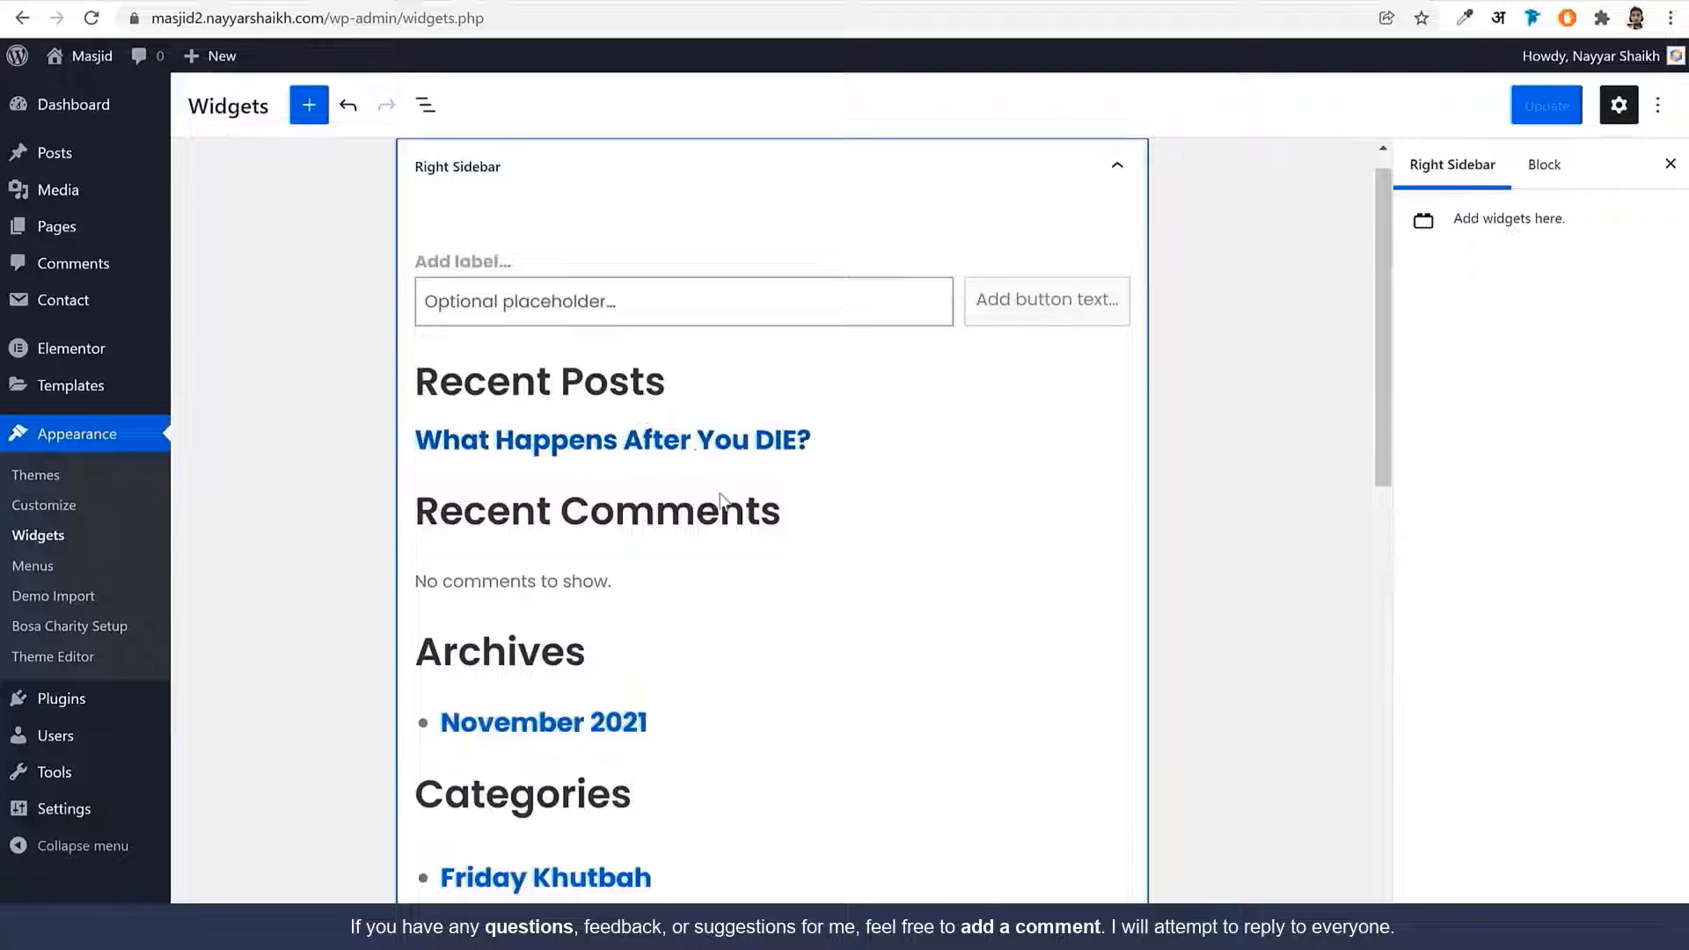
{"action": "left_click", "coordinate": [612, 255]}
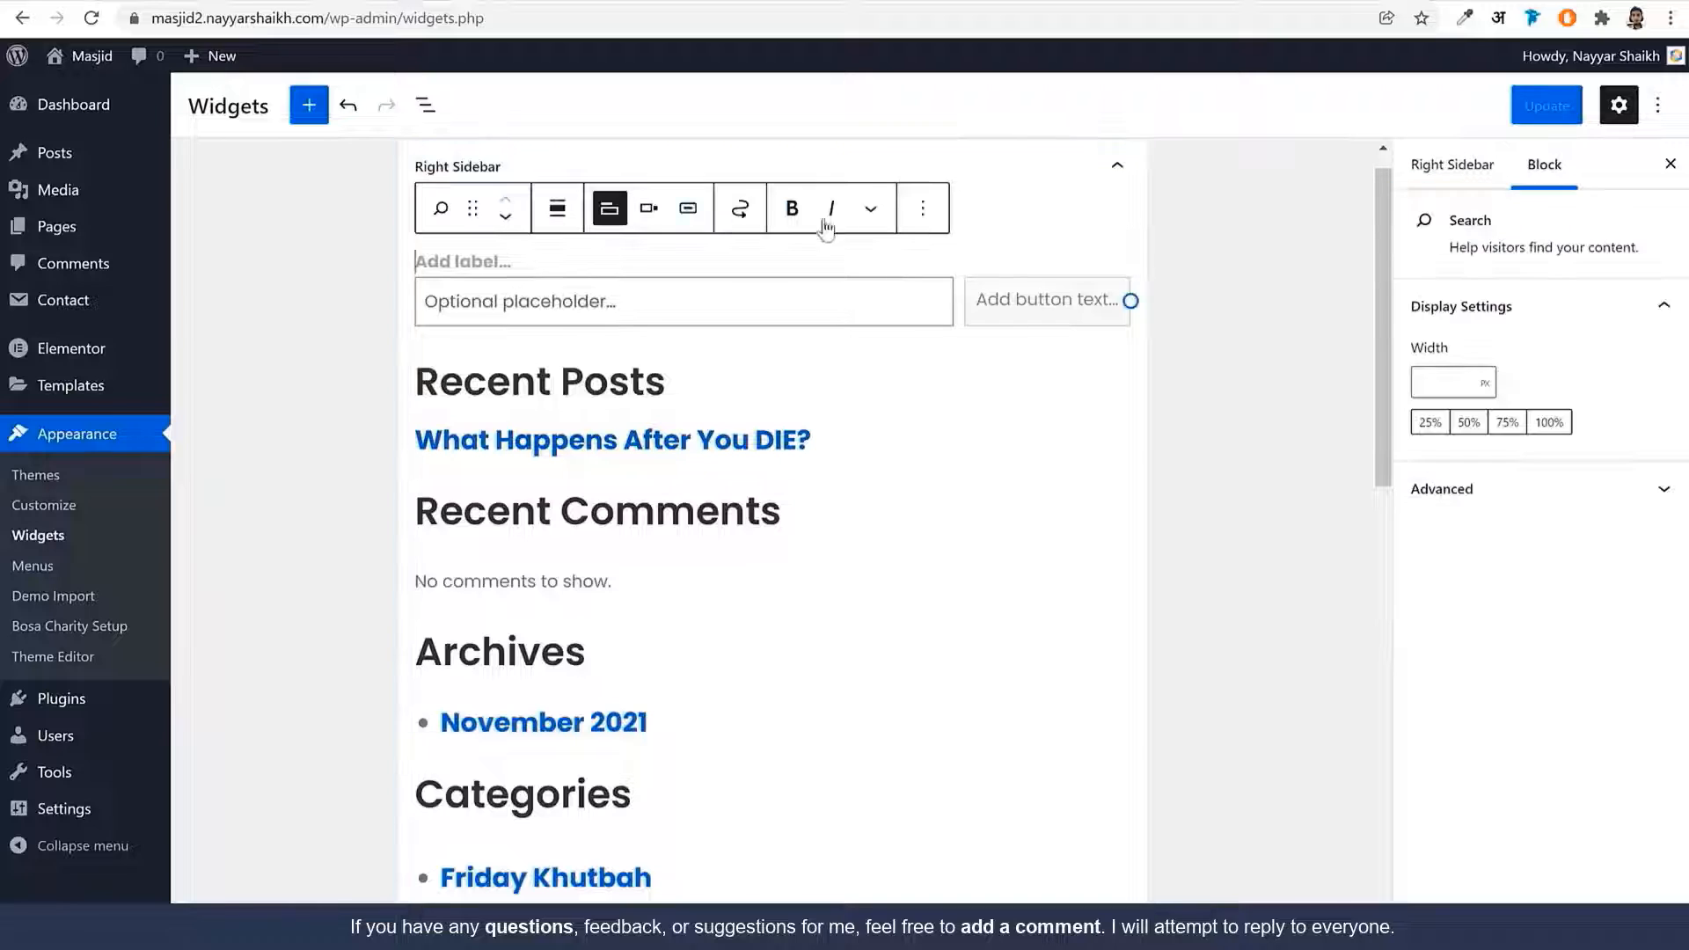
{"action": "left_click", "coordinate": [920, 215]}
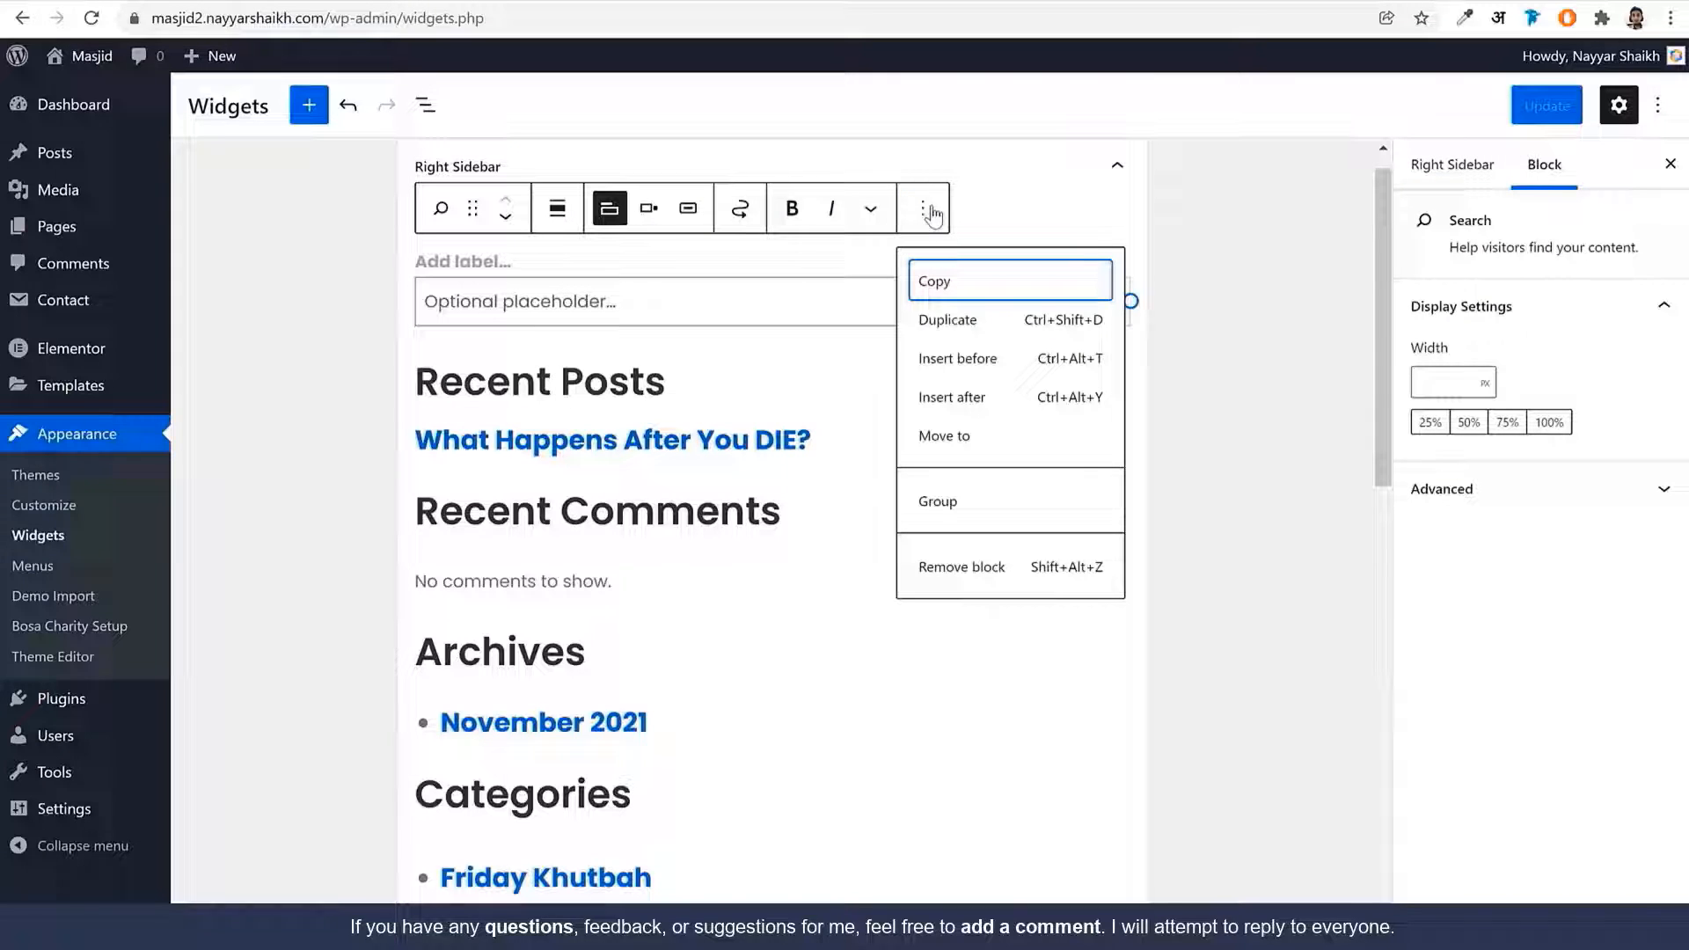
{"action": "left_click", "coordinate": [976, 570]}
Remove the Latest Posts list and the Recent Posts heading from the Right Sidebar
{"action": "left_click", "coordinate": [803, 330]}
{"action": "left_click", "coordinate": [1034, 141]}
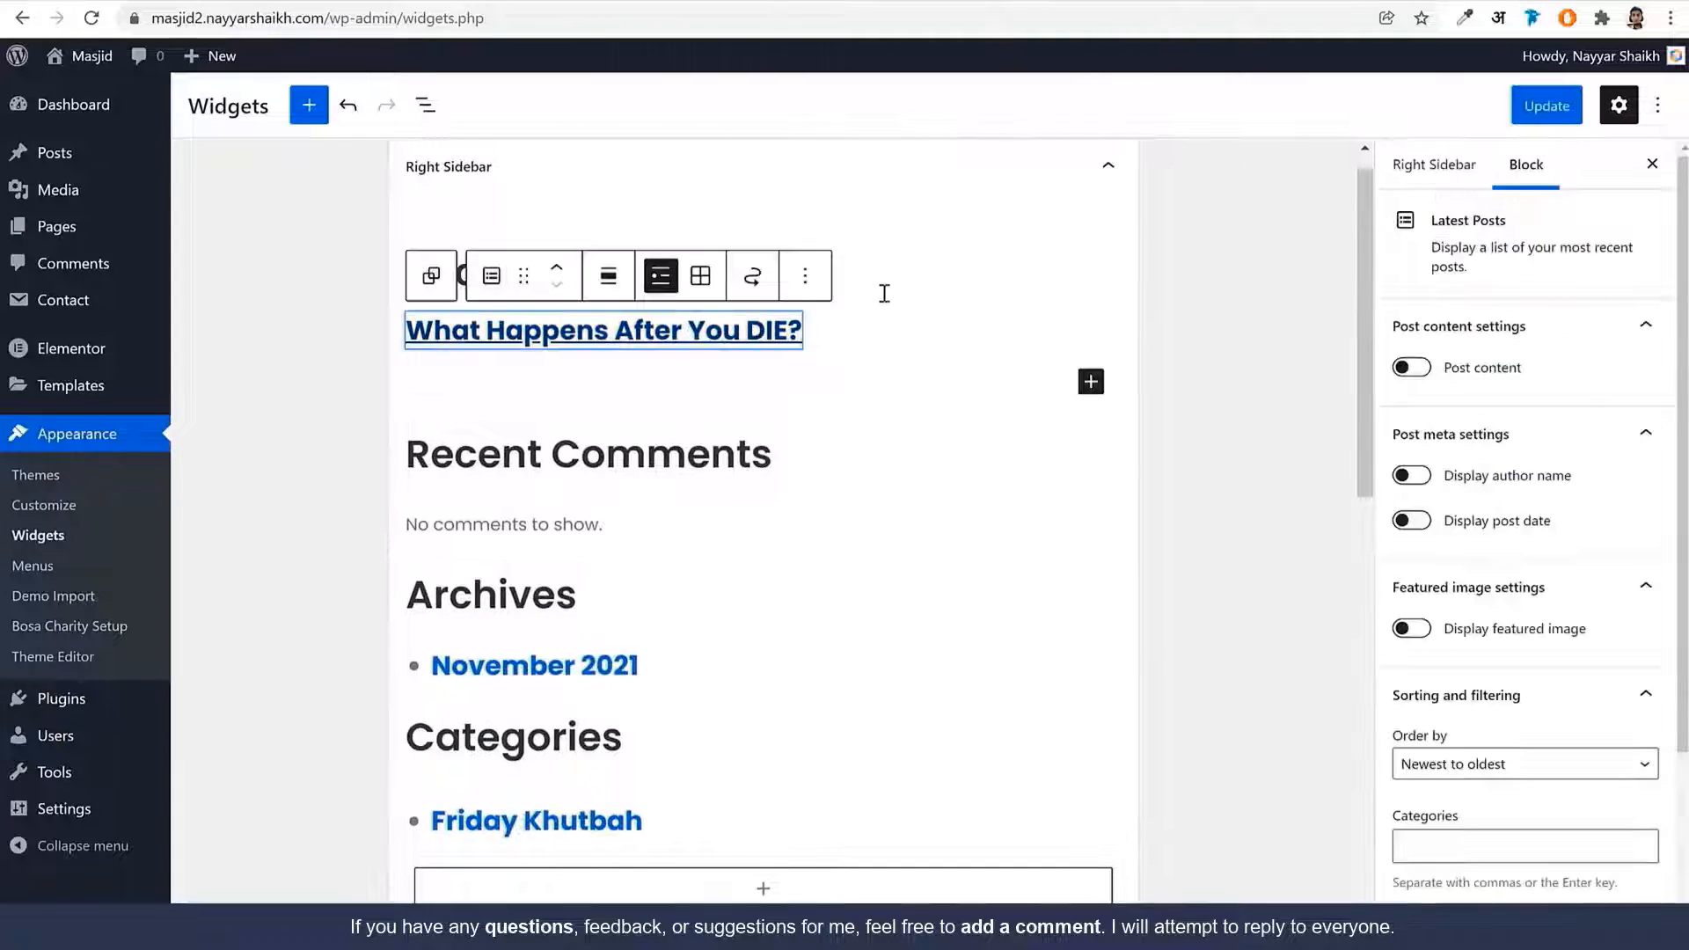
{"action": "left_click", "coordinate": [803, 275]}
{"action": "left_click", "coordinate": [890, 638]}
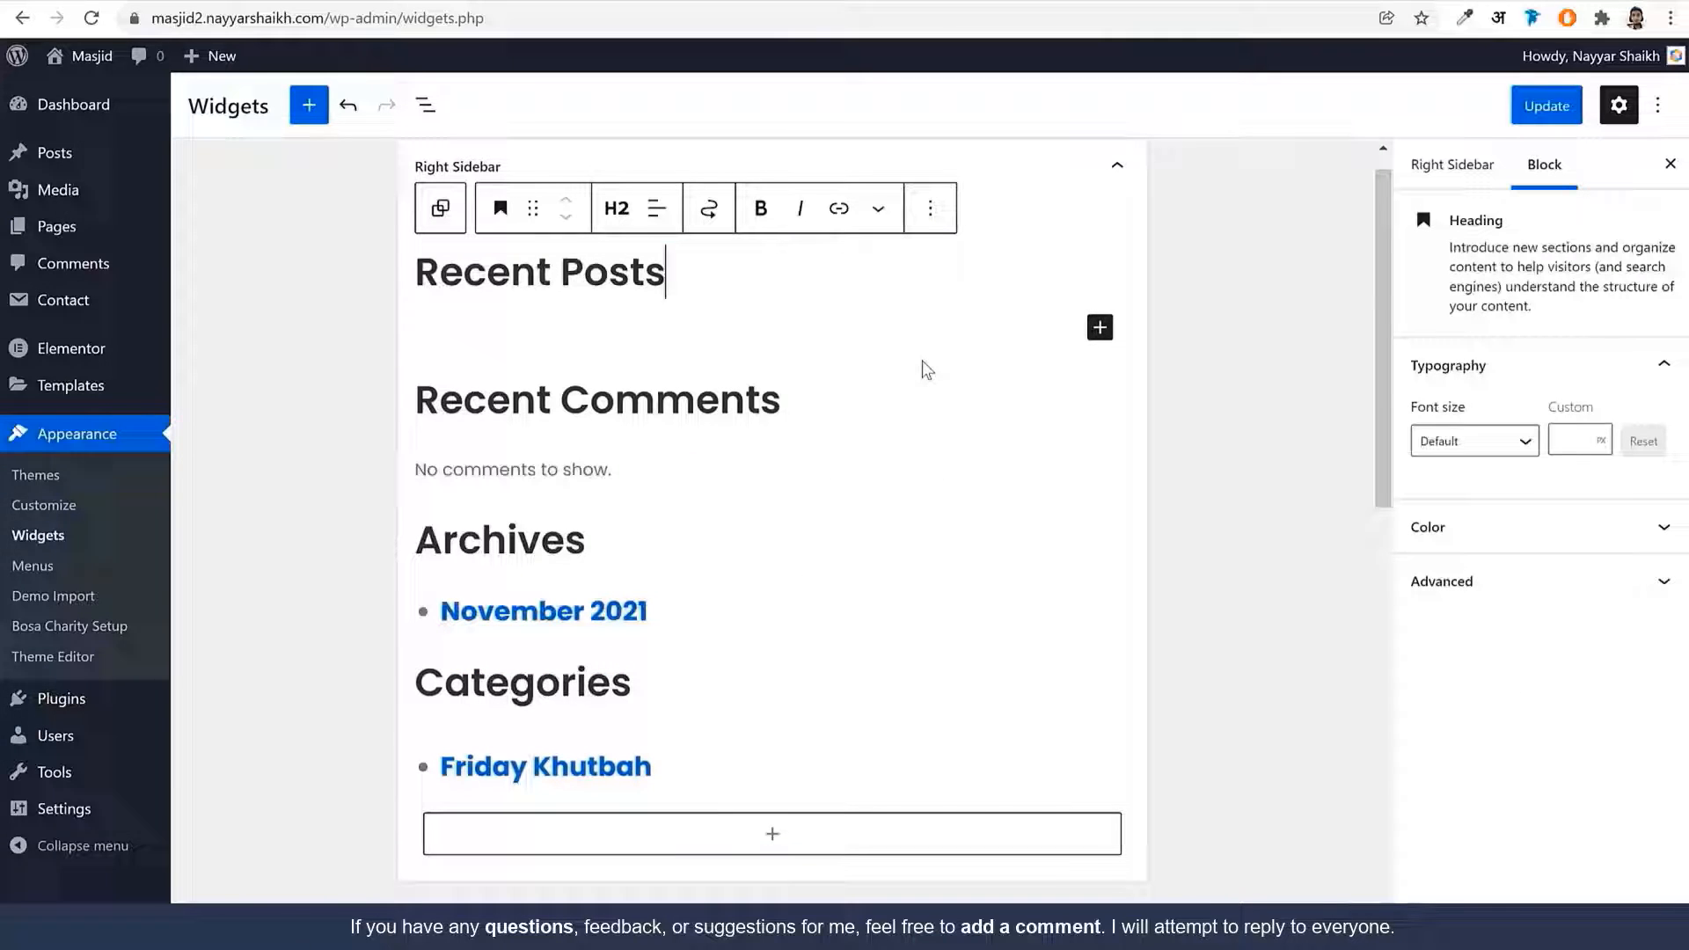
{"action": "left_click", "coordinate": [930, 211]}
{"action": "left_click", "coordinate": [972, 607]}
Remove the Recent Comments group and the remaining archives and categories blocks
{"action": "left_click", "coordinate": [928, 450]}
{"action": "left_click", "coordinate": [830, 597]}
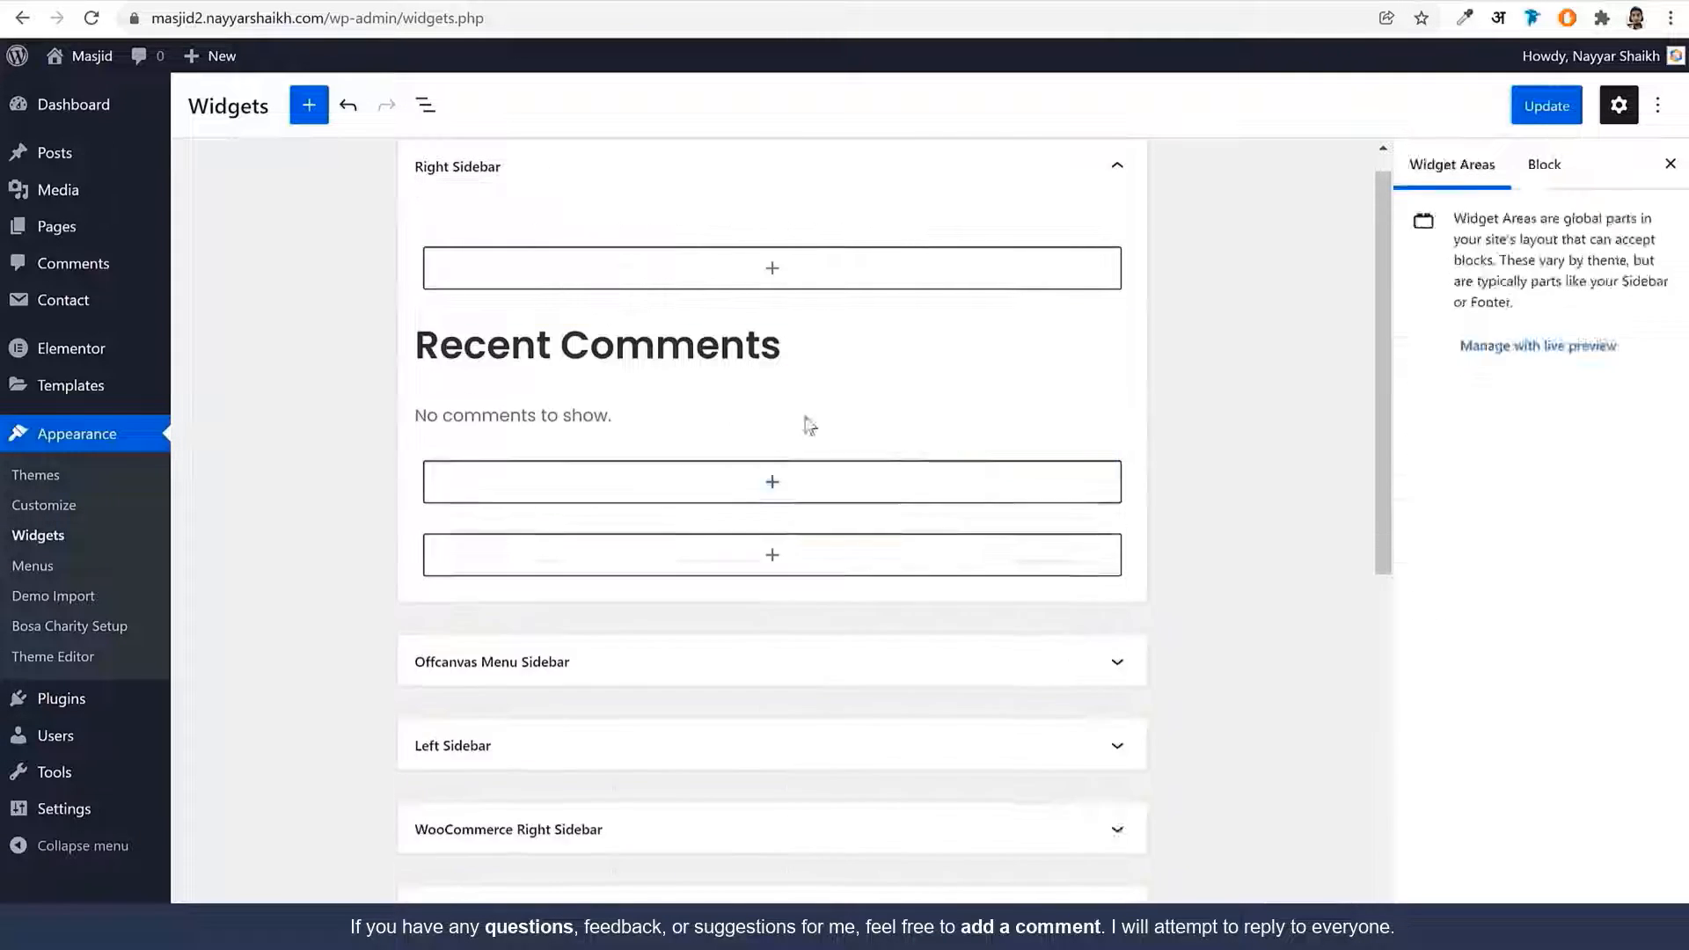
{"action": "left_click", "coordinate": [806, 420]}
{"action": "left_click", "coordinate": [772, 268]}
{"action": "left_click", "coordinate": [664, 208]}
{"action": "left_click", "coordinate": [718, 503]}
{"action": "left_click", "coordinate": [771, 268]}
{"action": "left_click", "coordinate": [663, 208]}
{"action": "left_click", "coordinate": [718, 504]}
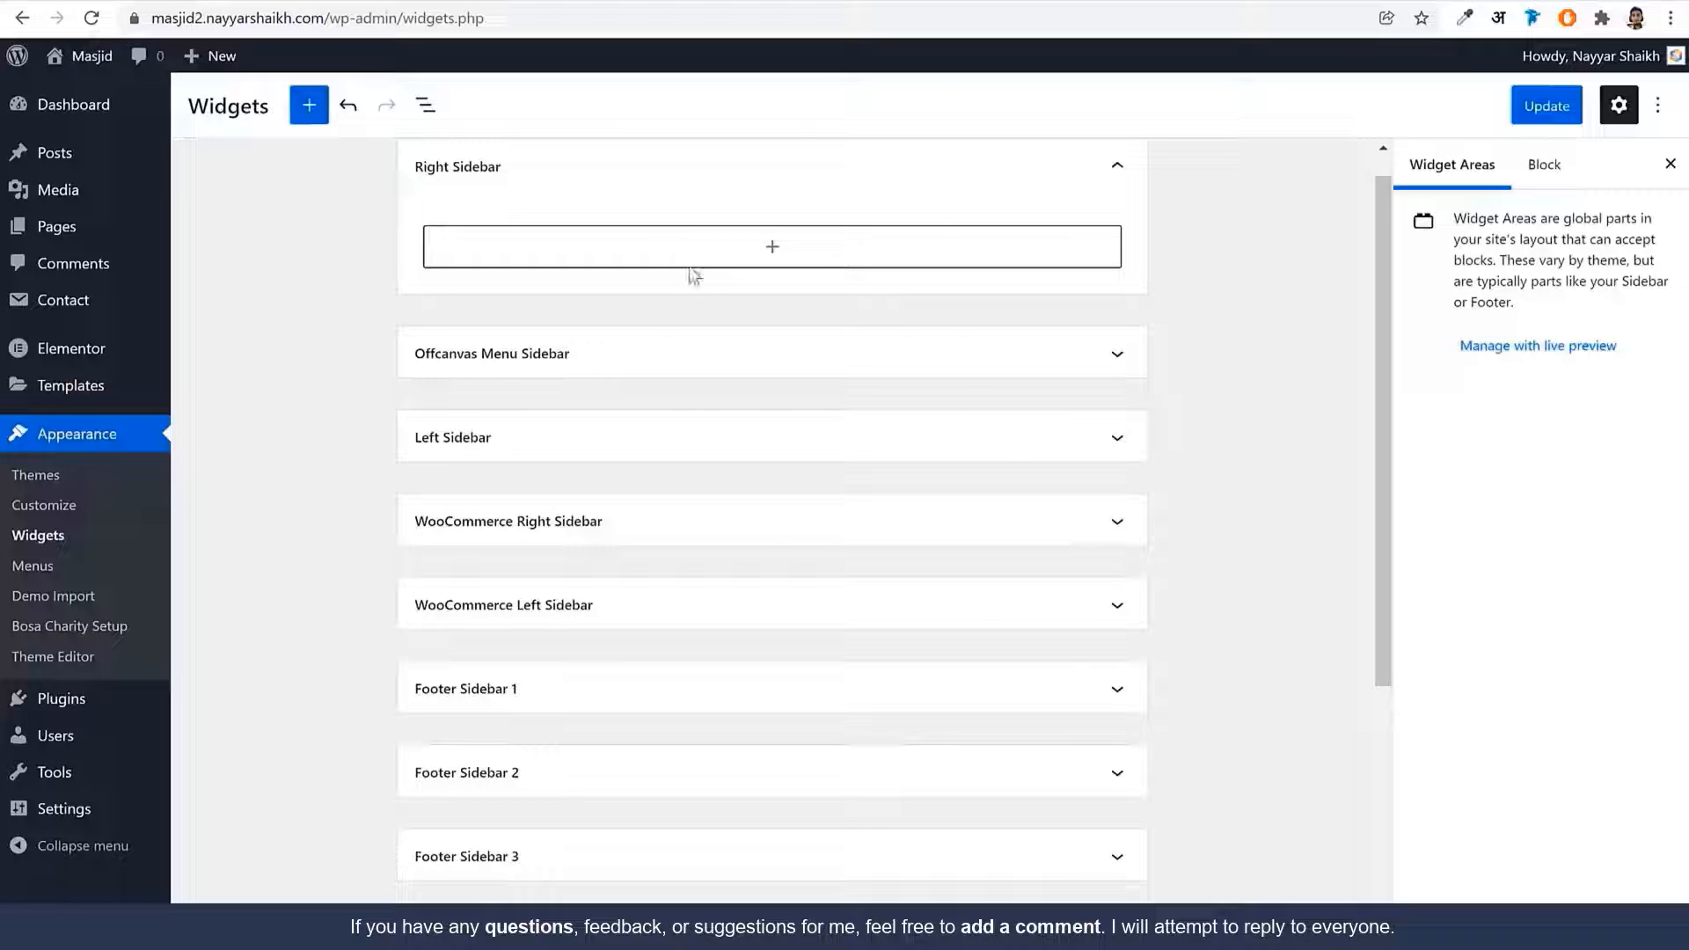
Add a Search block with an icon button inside the field, starting its 'Search...' placeholder
{"action": "left_click", "coordinate": [701, 246]}
{"action": "type", "text": "sea"}
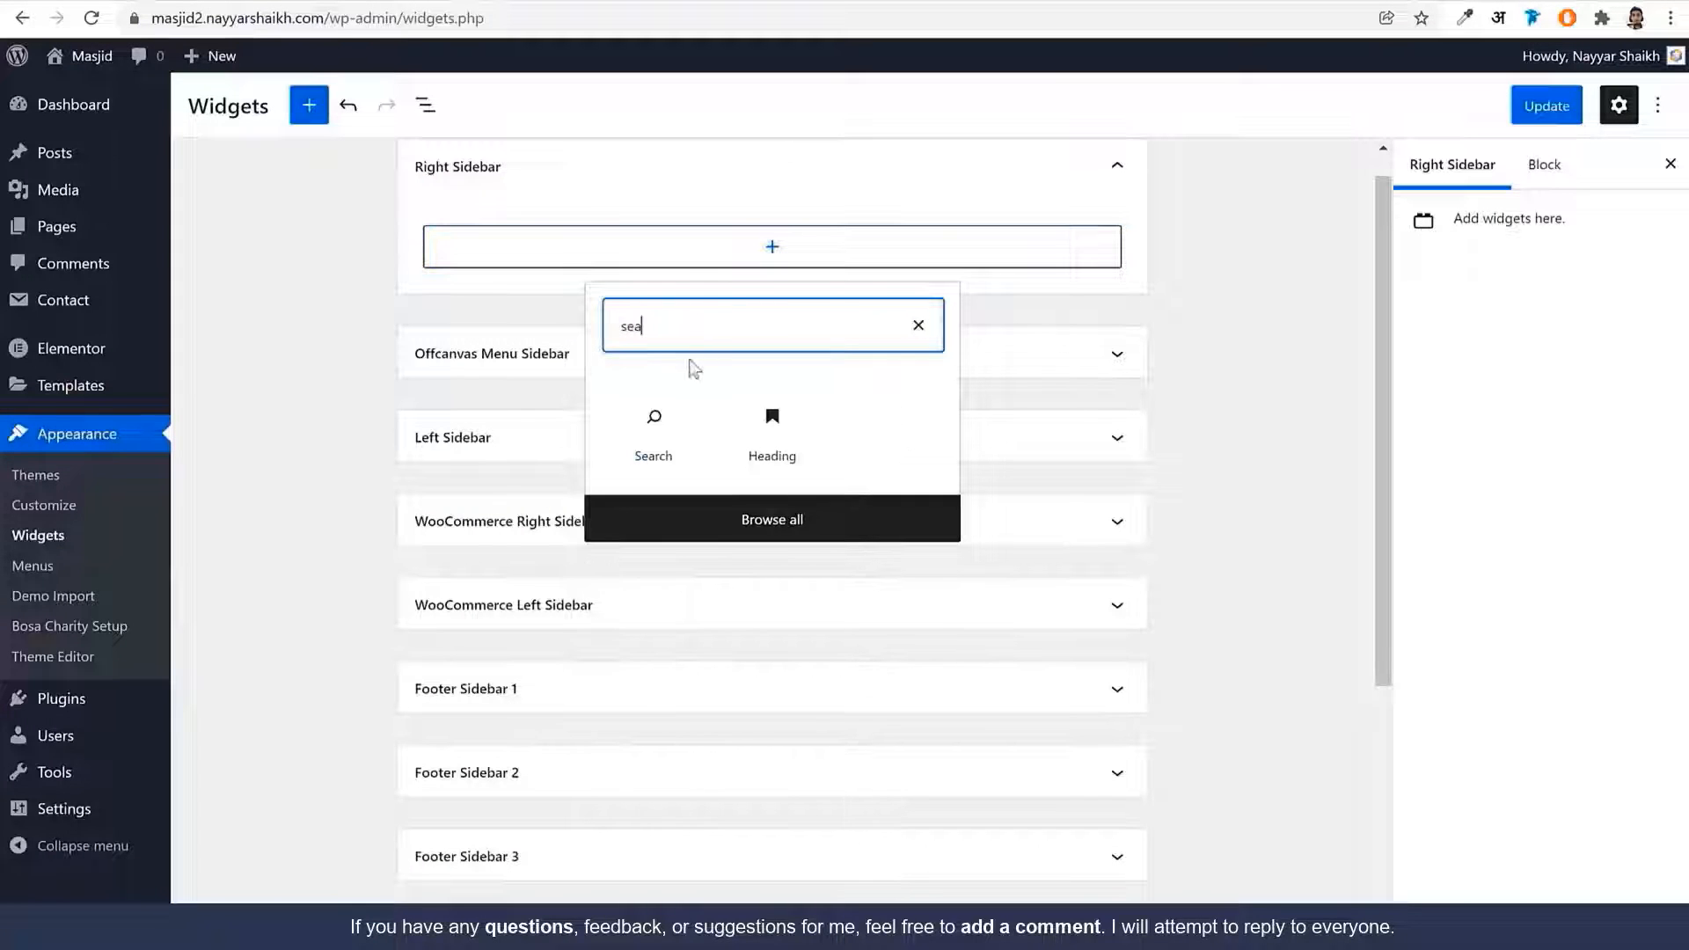
{"action": "left_click", "coordinate": [669, 403]}
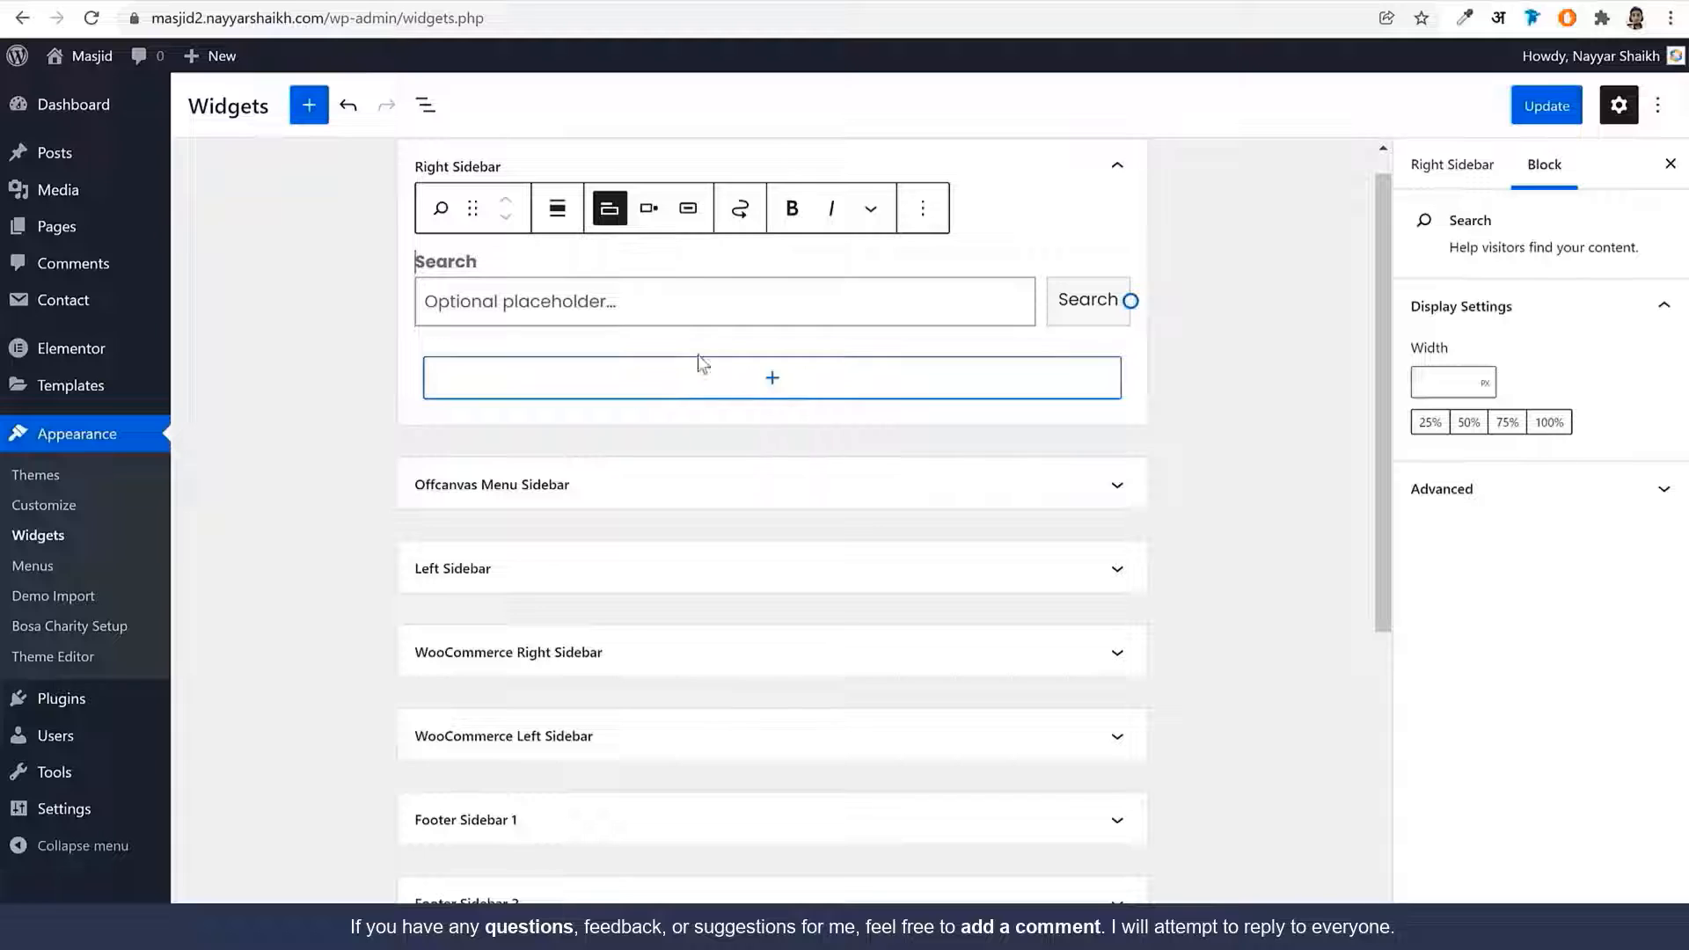
{"action": "left_click", "coordinate": [688, 211]}
{"action": "left_click", "coordinate": [648, 211]}
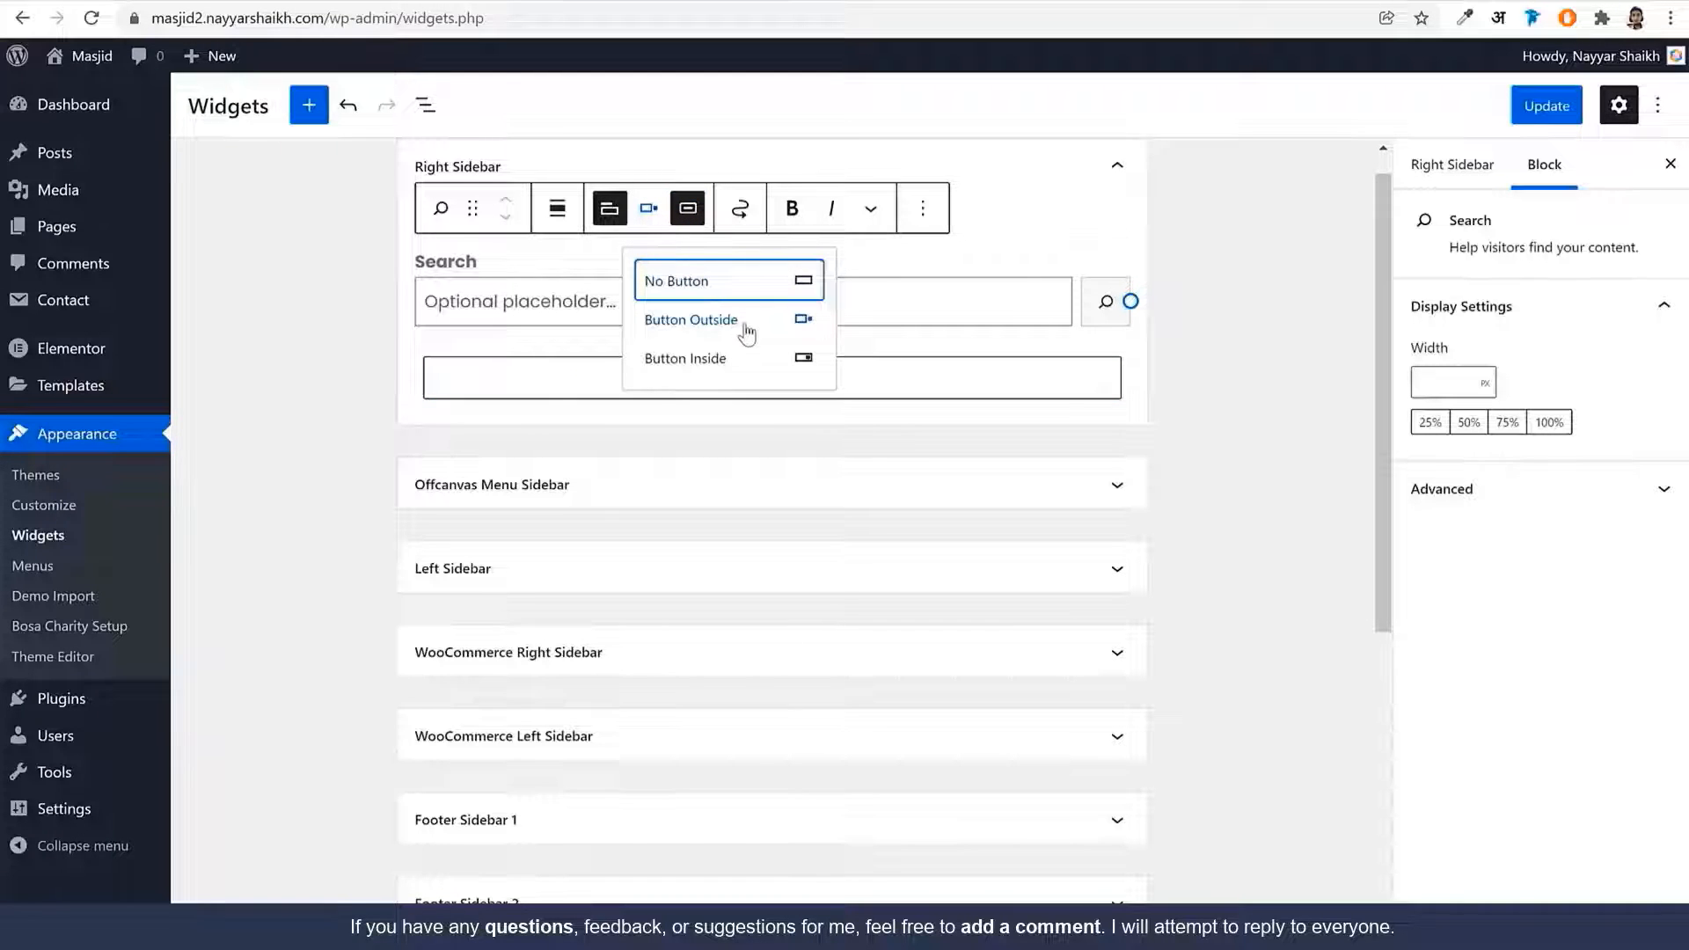
{"action": "left_click", "coordinate": [753, 358]}
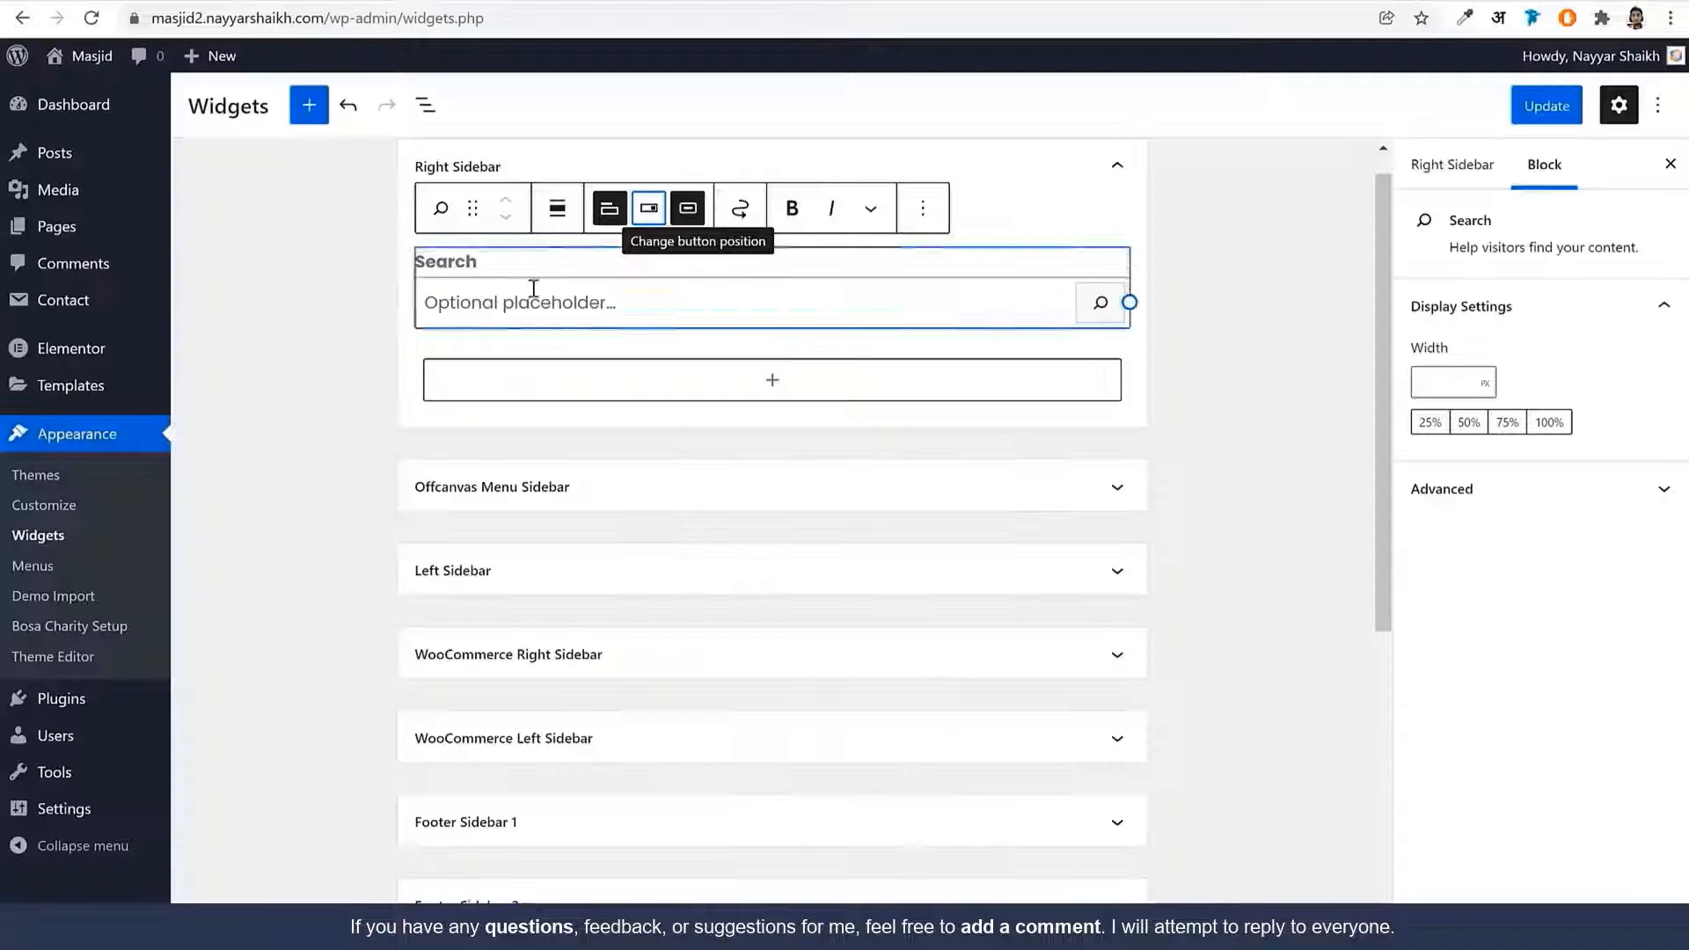
{"action": "left_click", "coordinate": [554, 305]}
{"action": "type", "text": "Sea"}
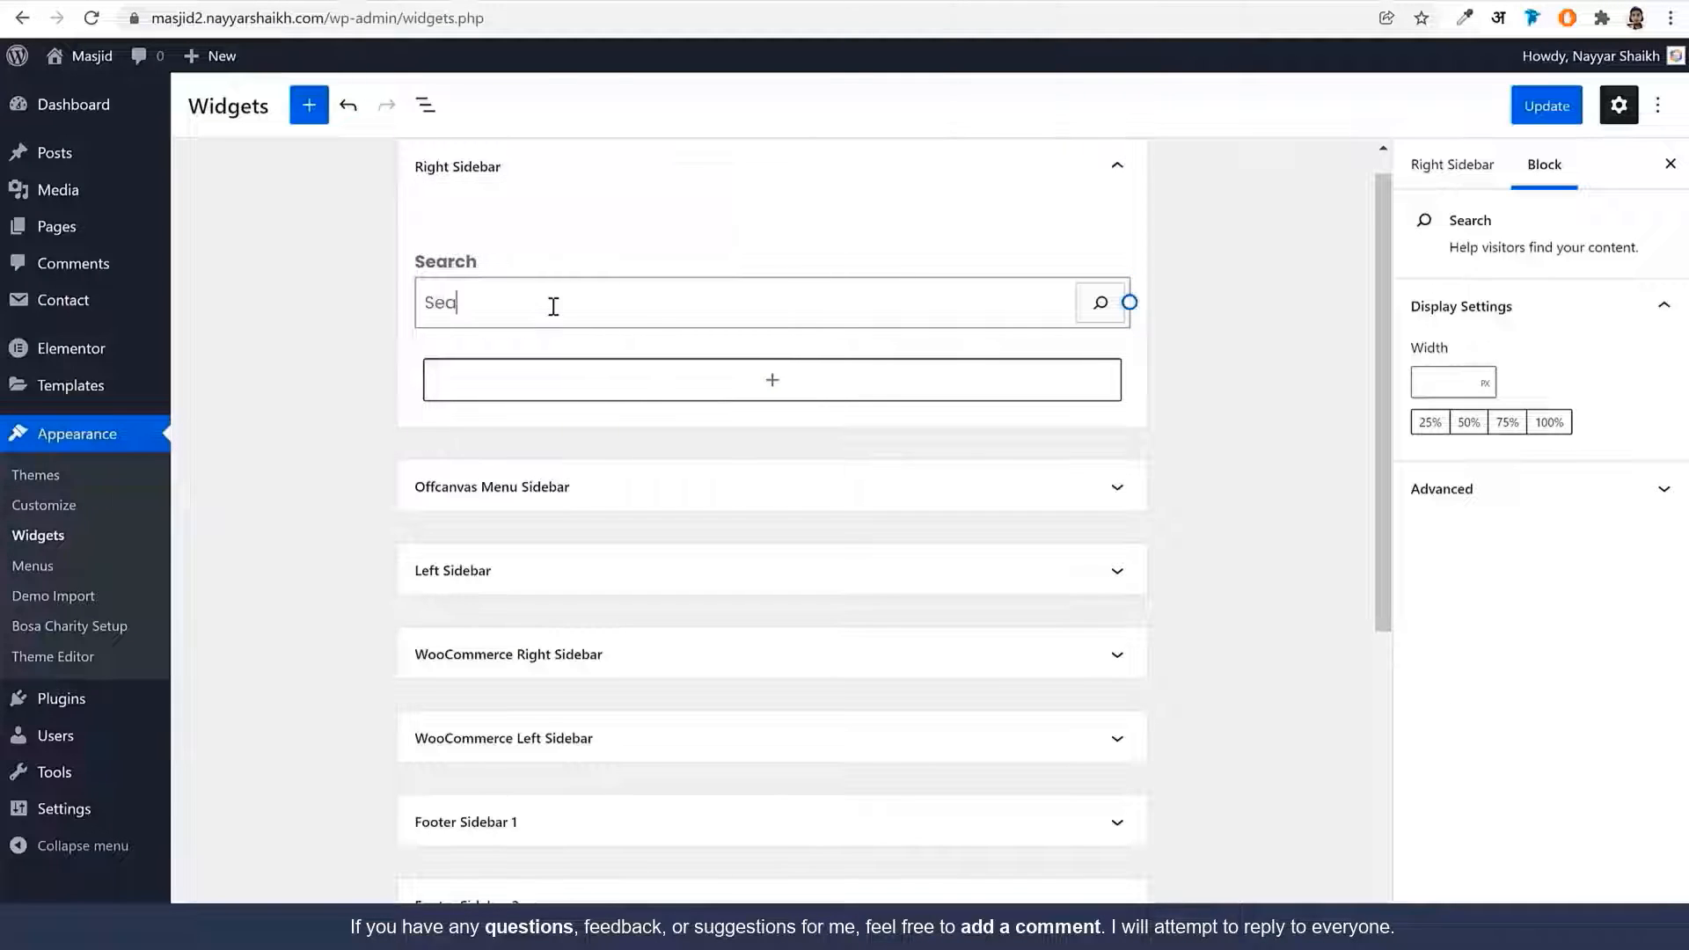
{"action": "type", "text": "rch..."}
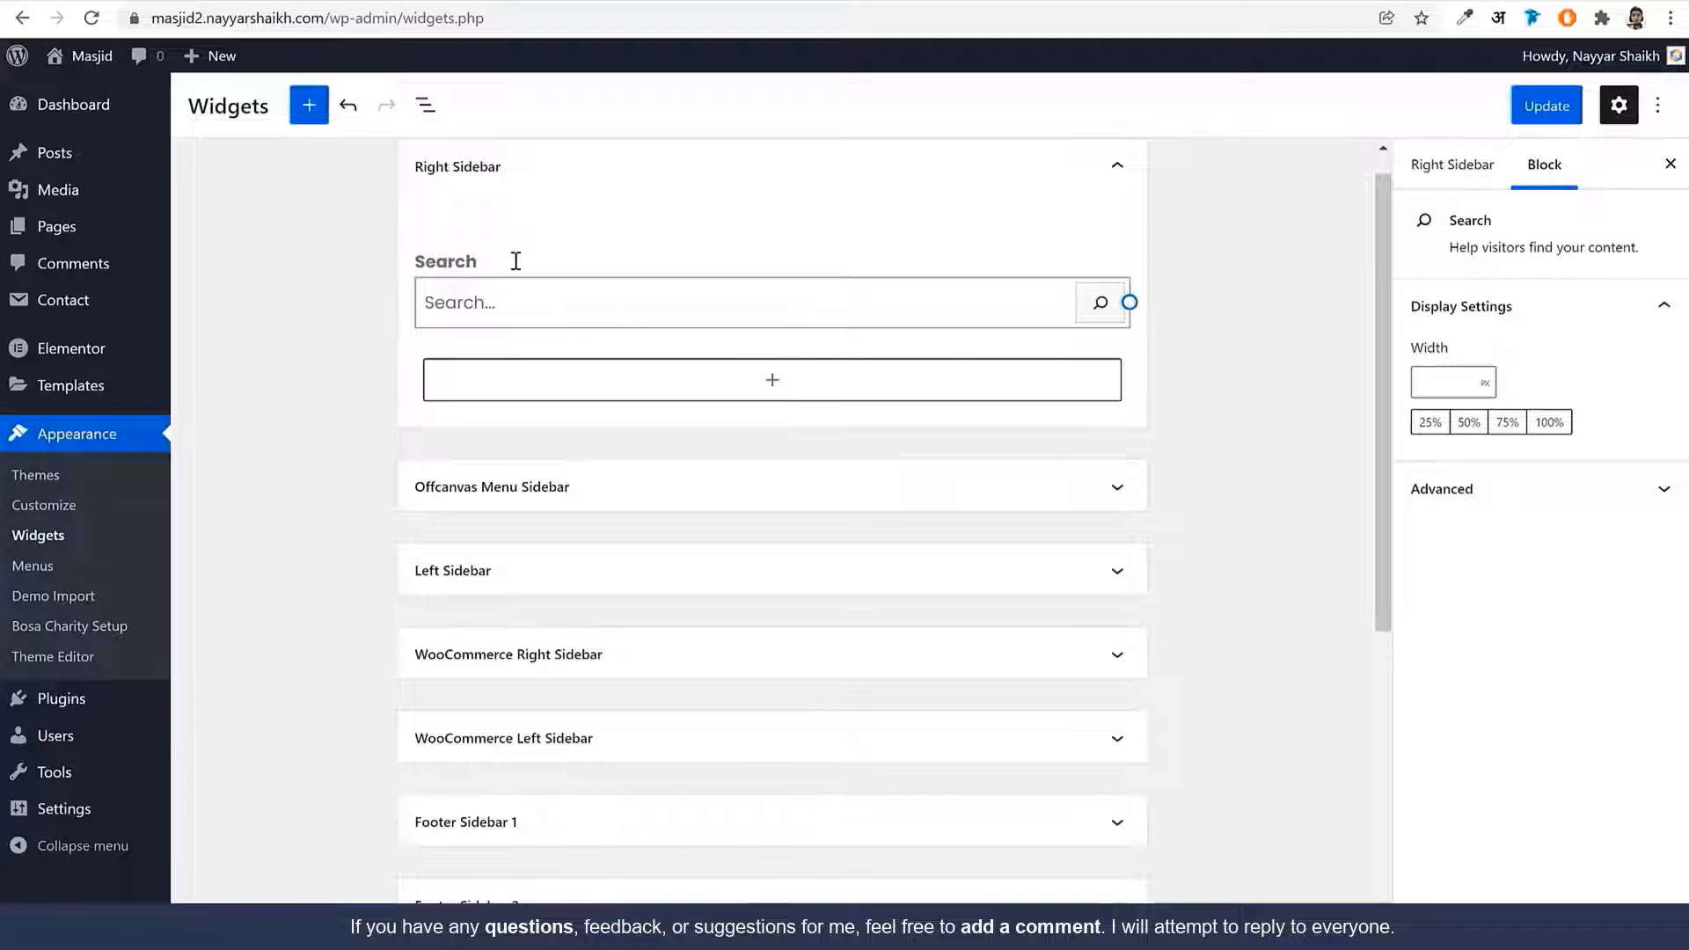
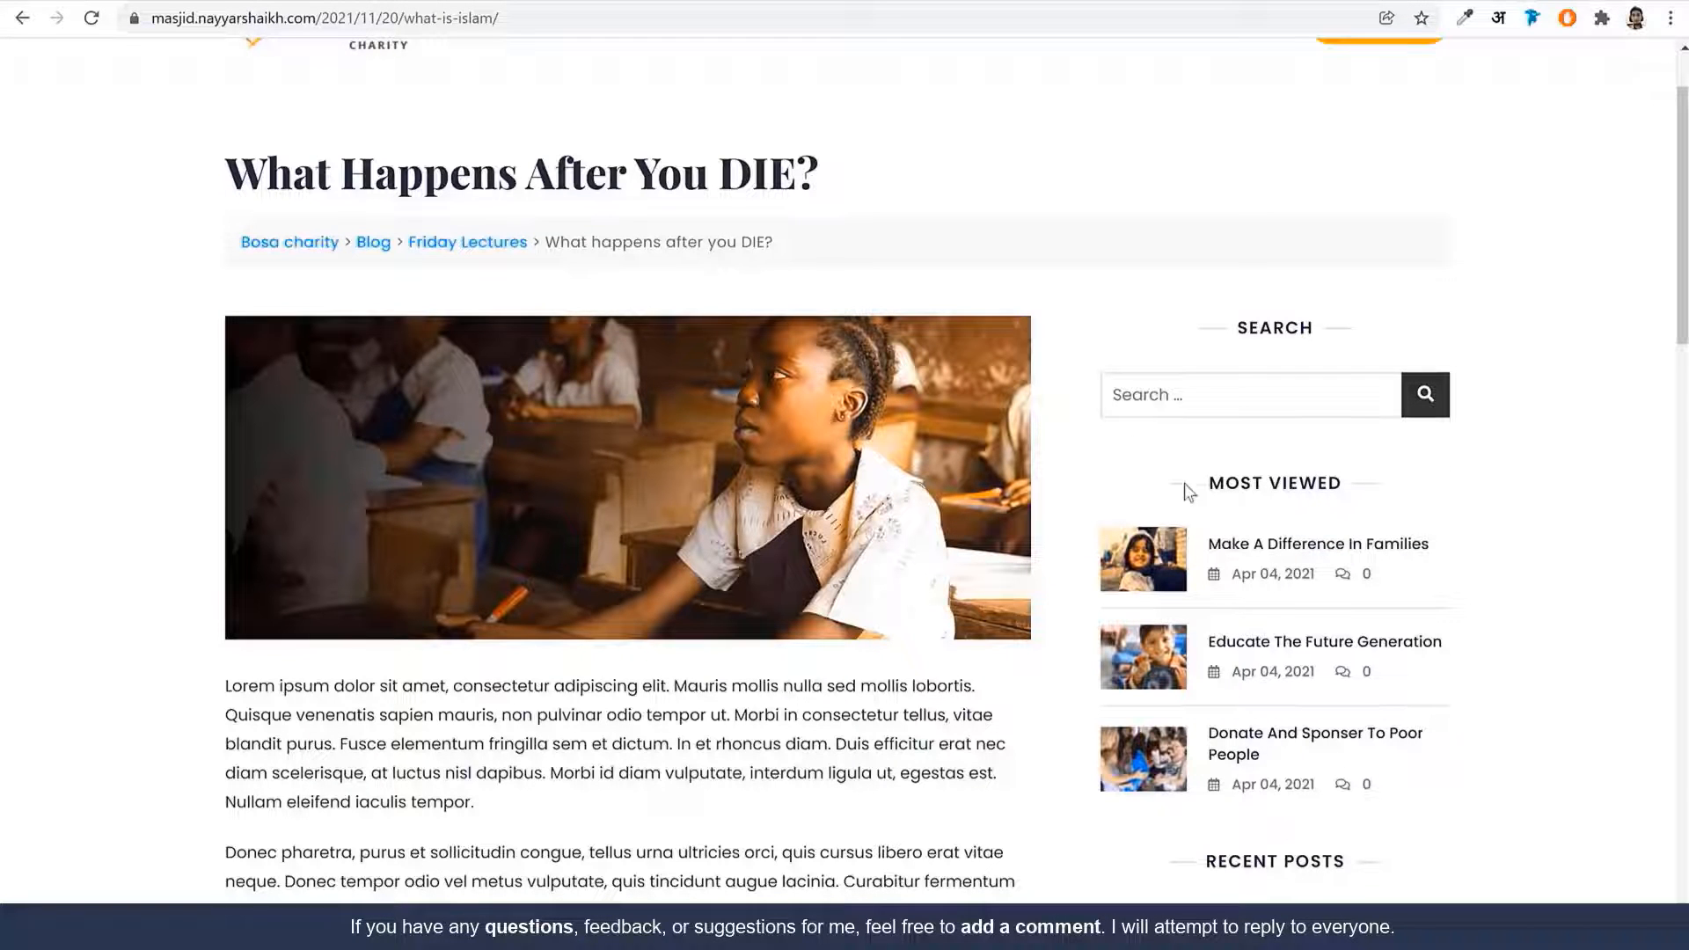
Add a Bosa Latest Posts widget titled 'Most Viewed' to the Right Sidebar
{"action": "left_click", "coordinate": [352, 1]}
{"action": "left_click", "coordinate": [738, 390]}
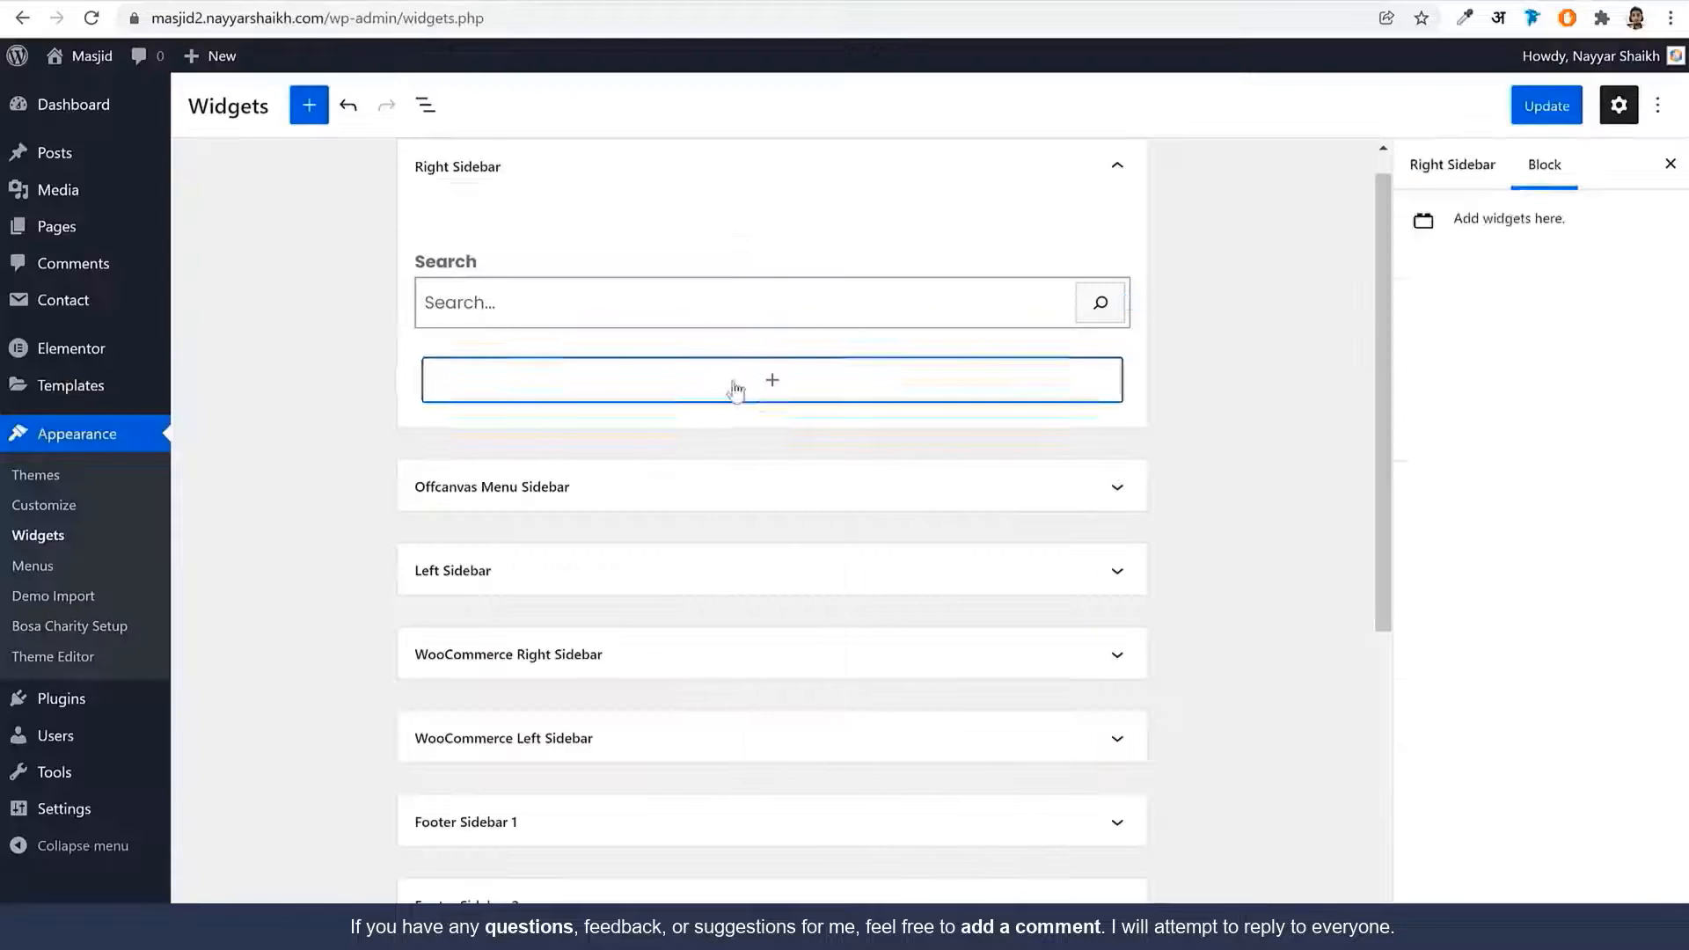
{"action": "type", "text": "post"}
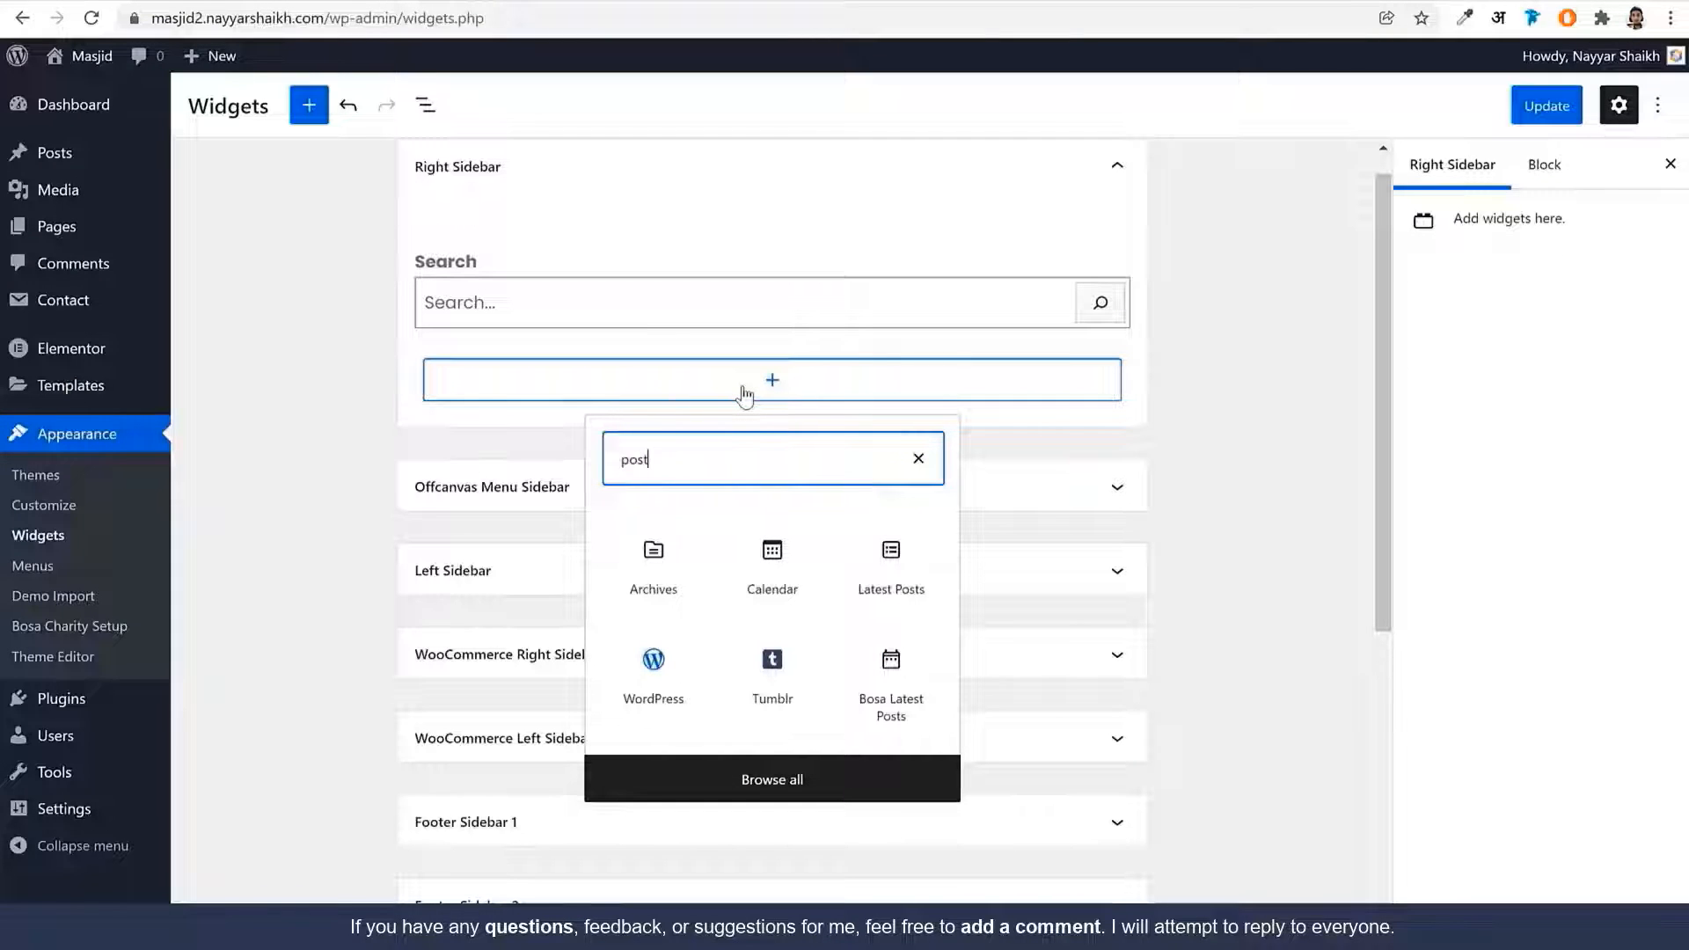
{"action": "left_click", "coordinate": [890, 695]}
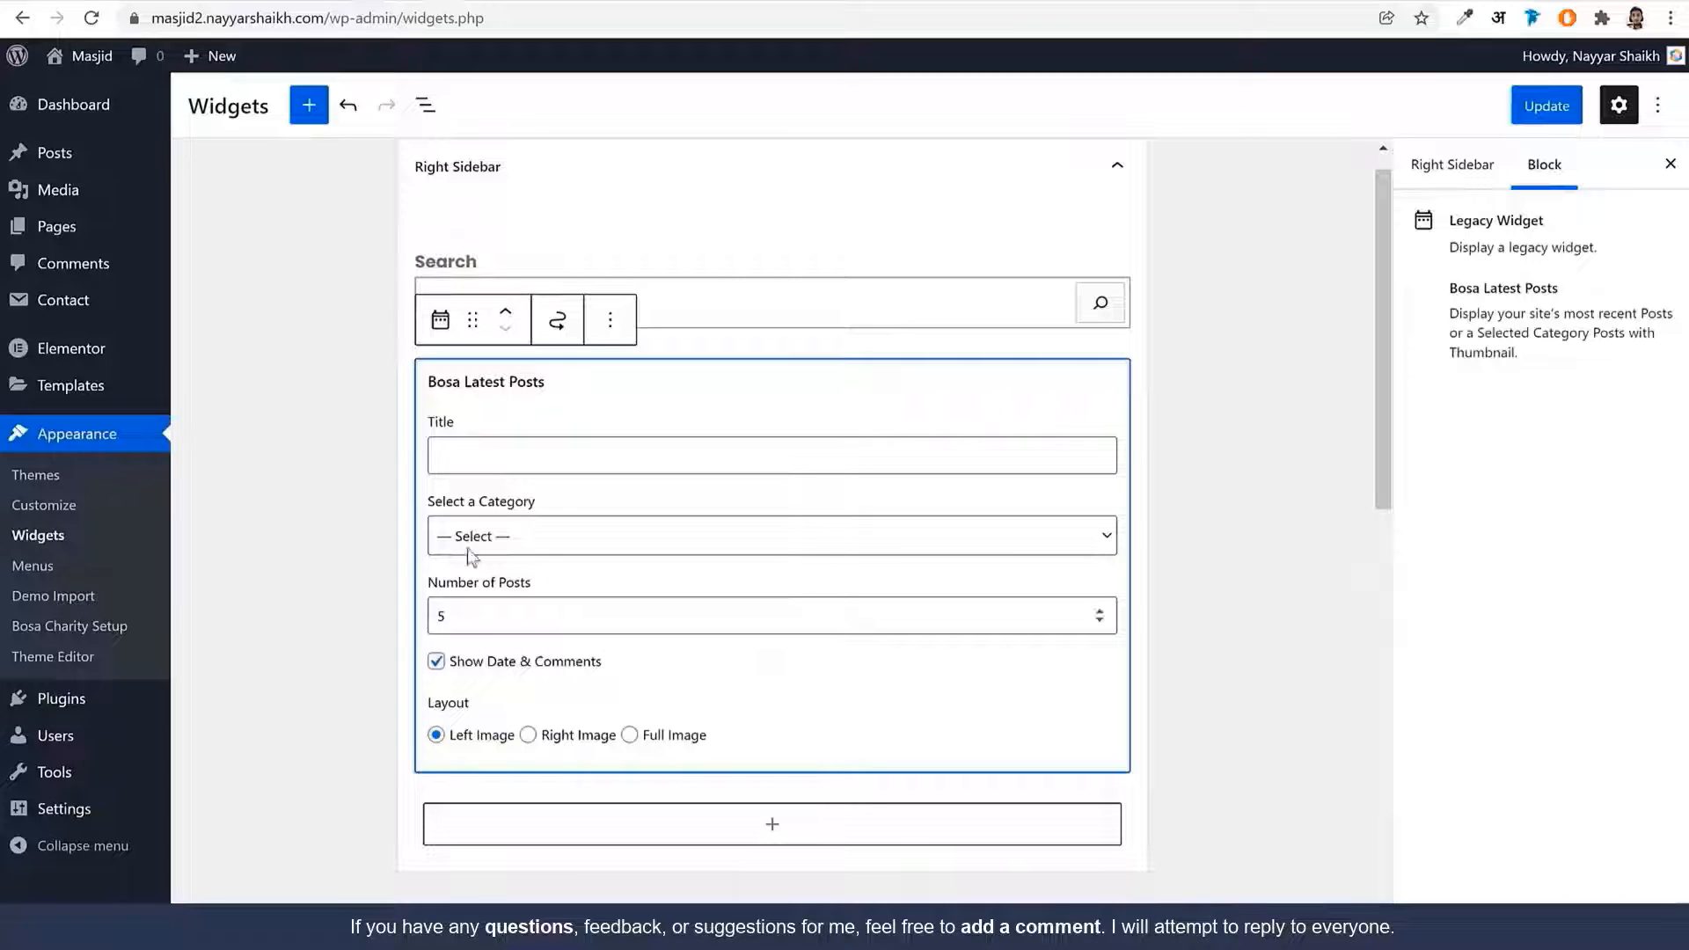
{"action": "left_click", "coordinate": [492, 451]}
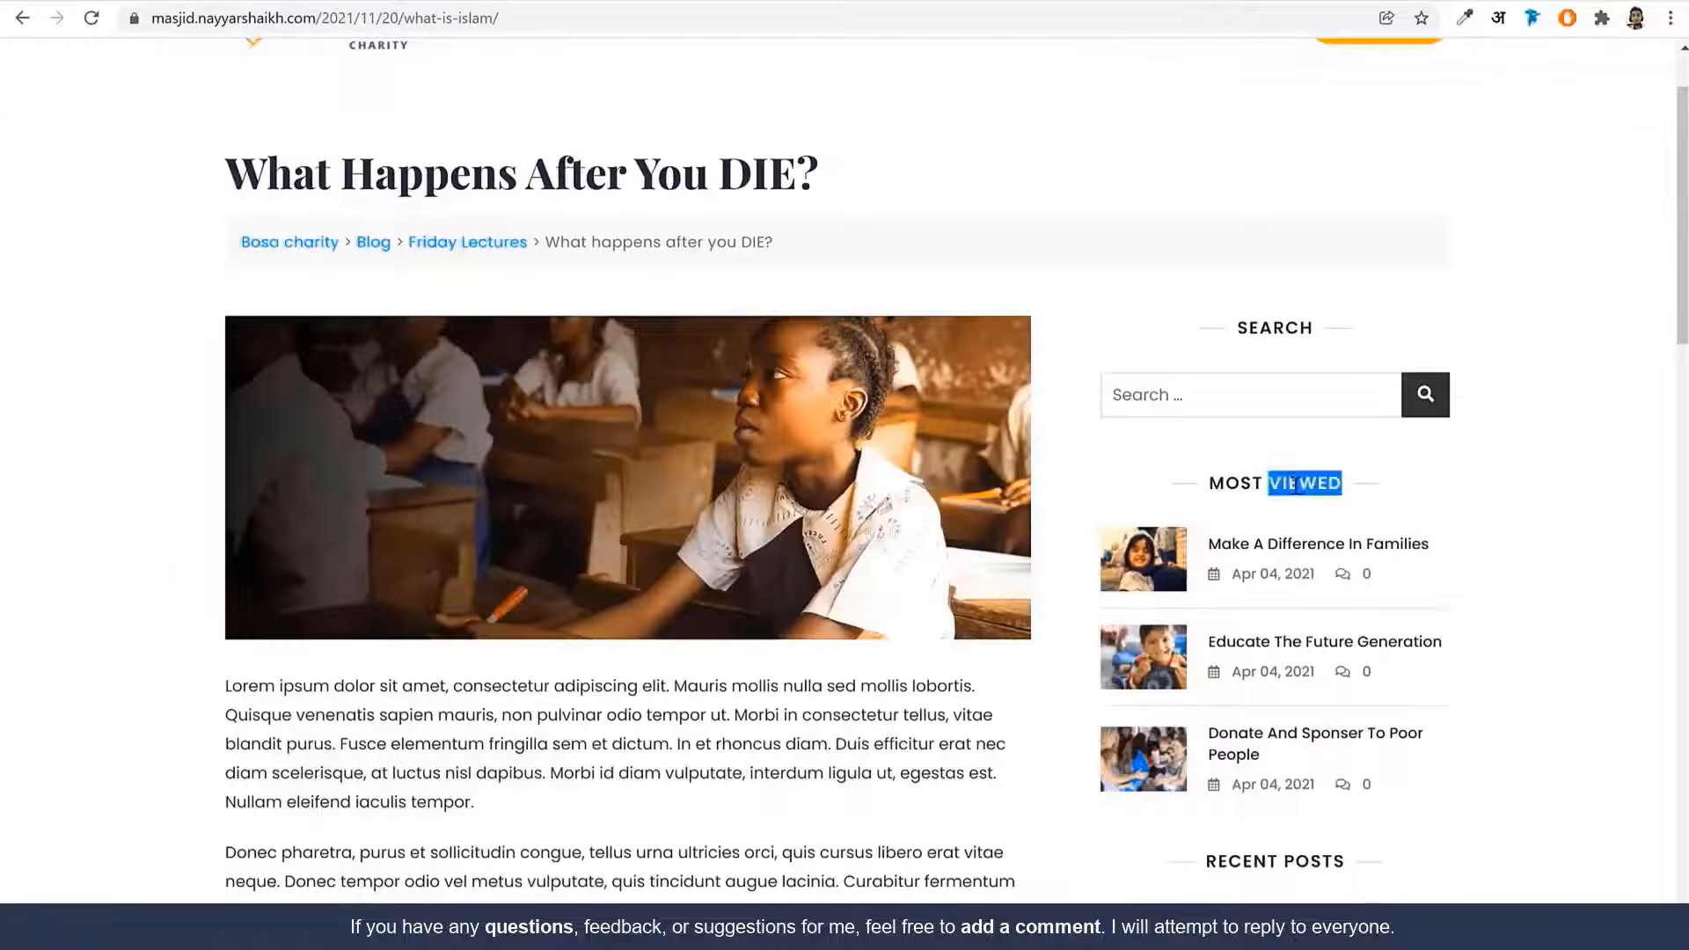
{"action": "triple_click", "coordinate": [1297, 483]}
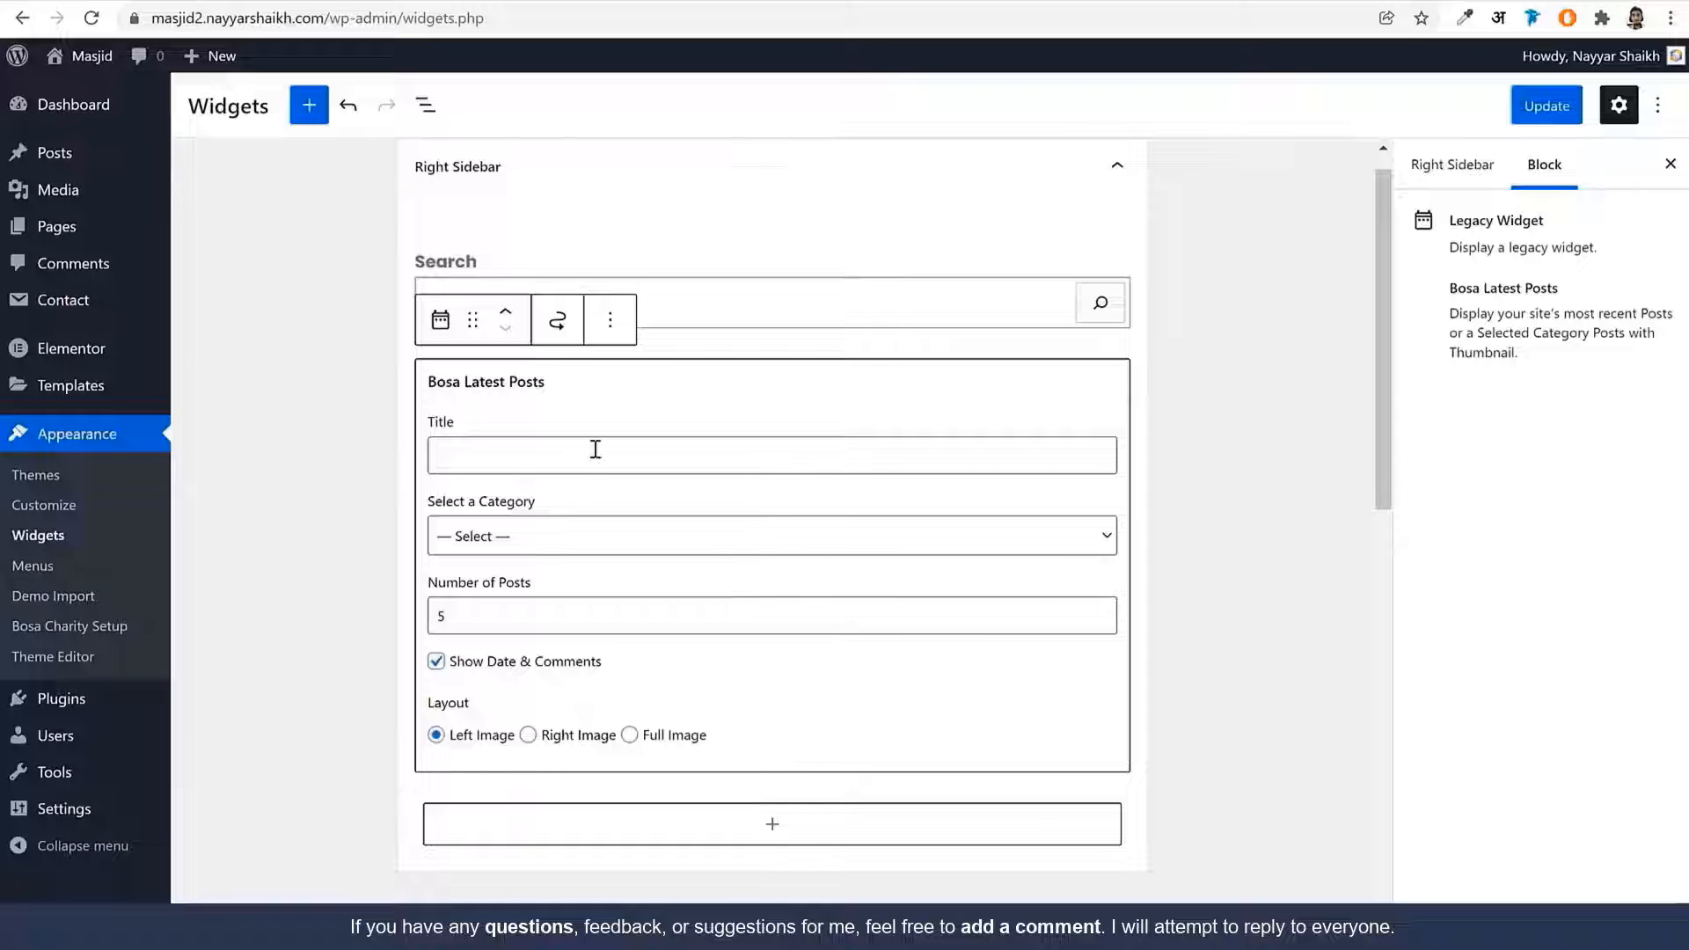
{"action": "left_click", "coordinate": [1132, 365]}
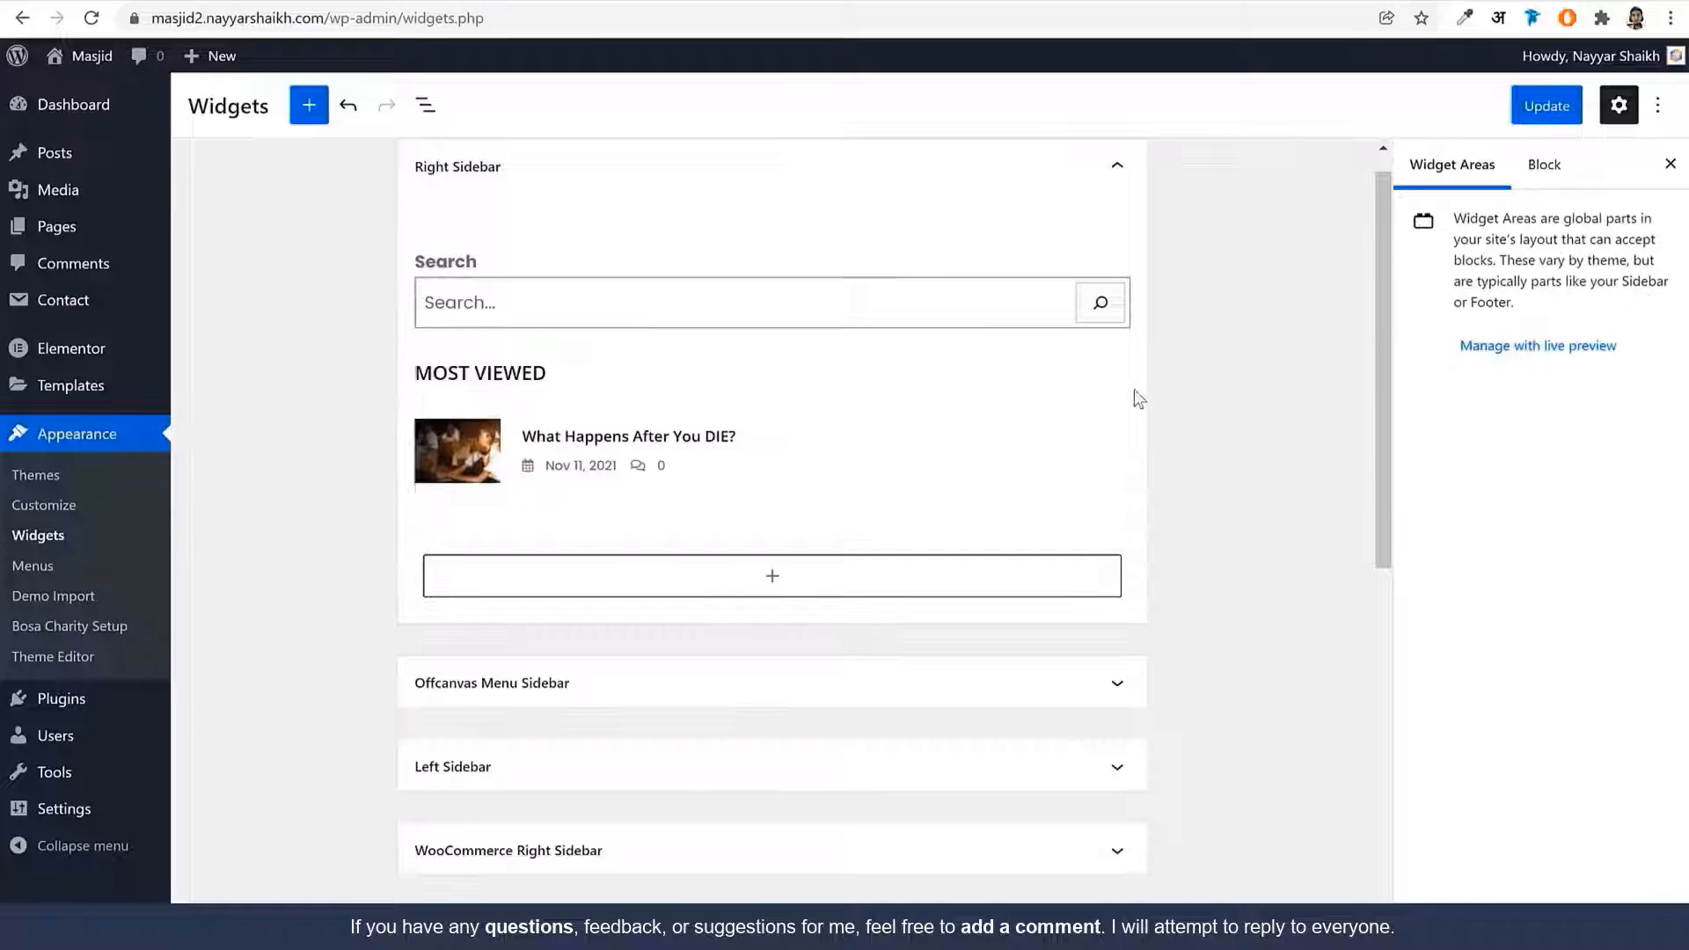
Add a second Bosa Latest Posts widget below it using the Full Image layout
{"action": "left_click", "coordinate": [804, 587]}
{"action": "type", "text": "bosa"}
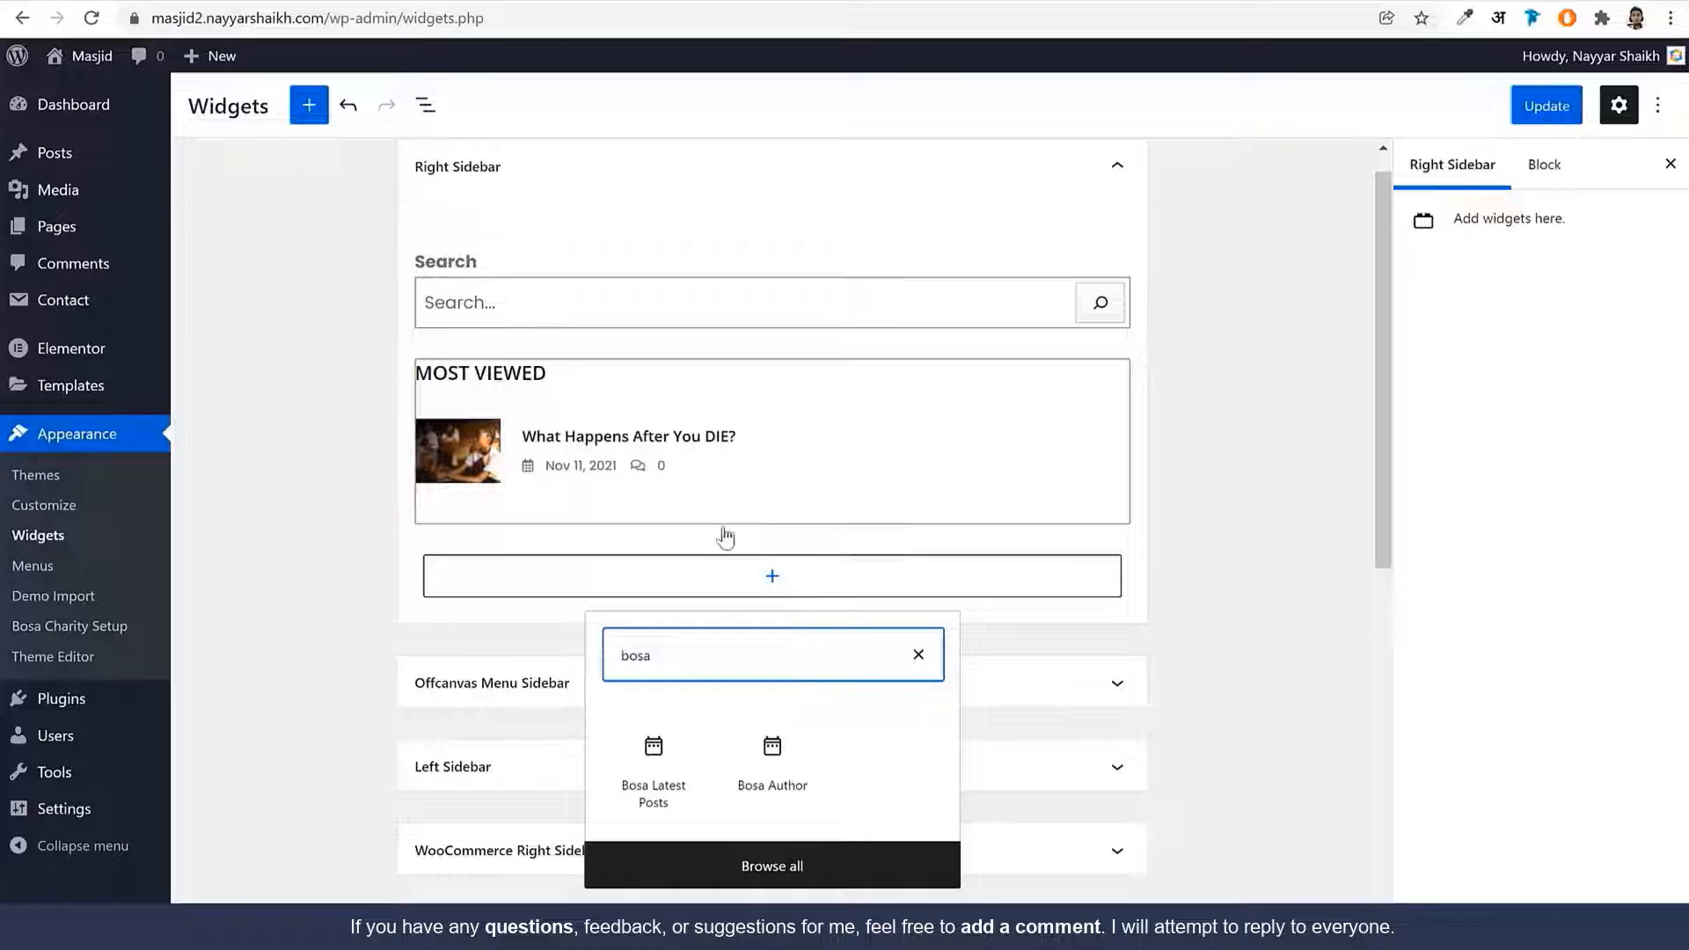
{"action": "left_click", "coordinate": [652, 765]}
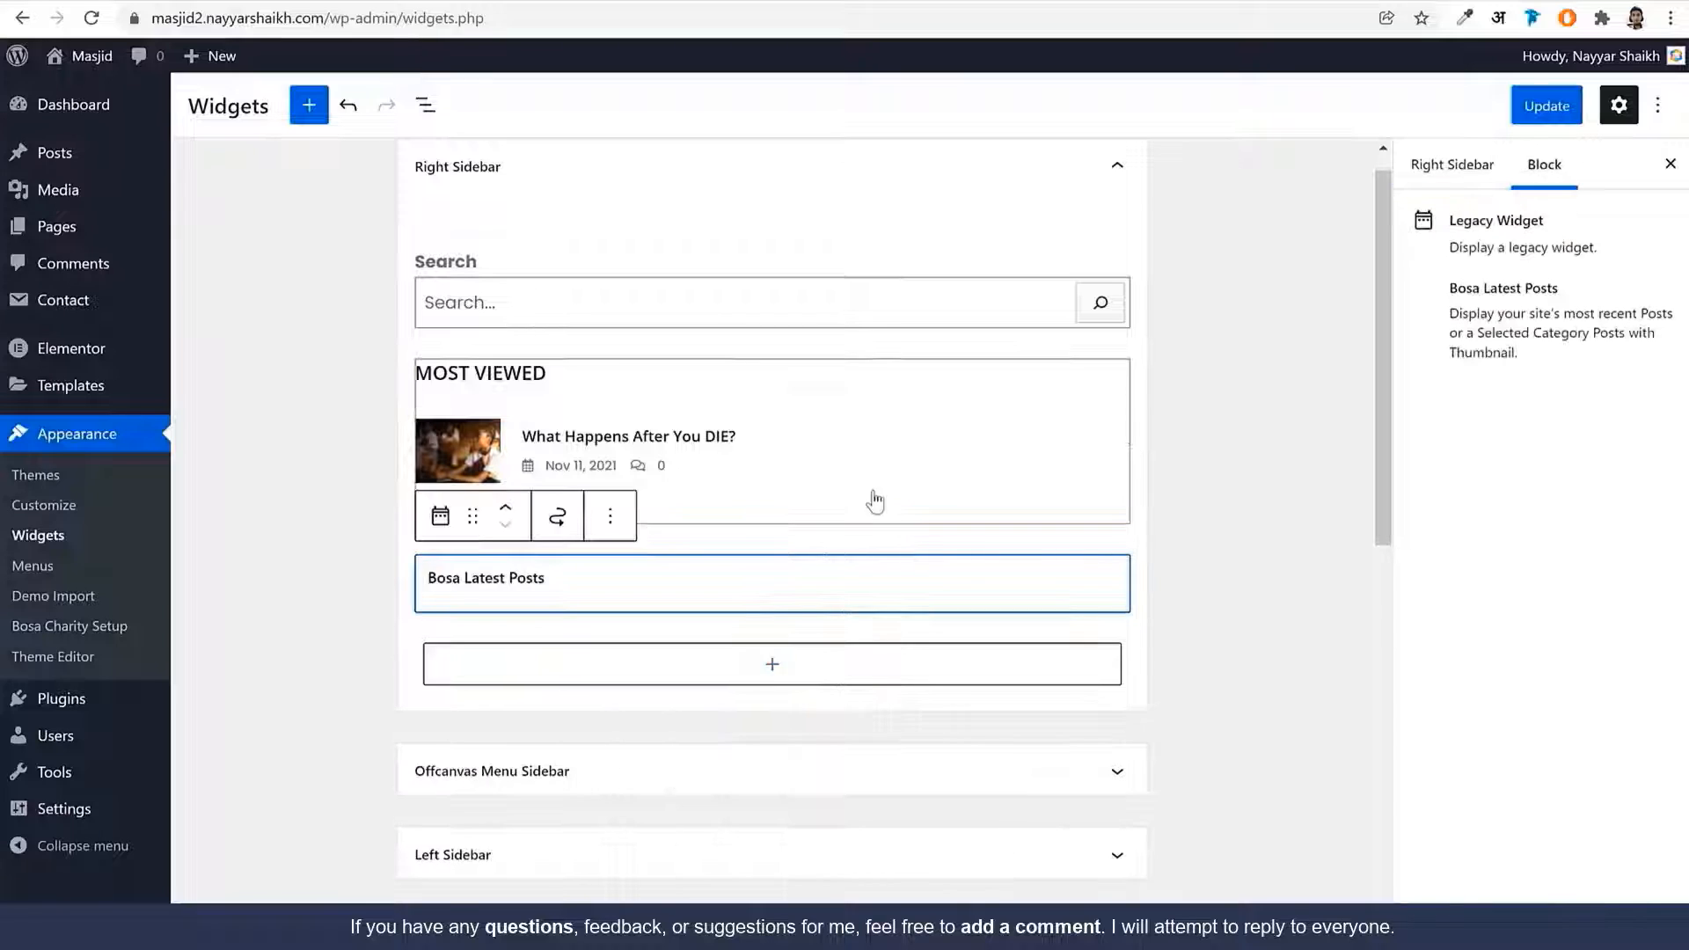
{"action": "left_click", "coordinate": [630, 608]}
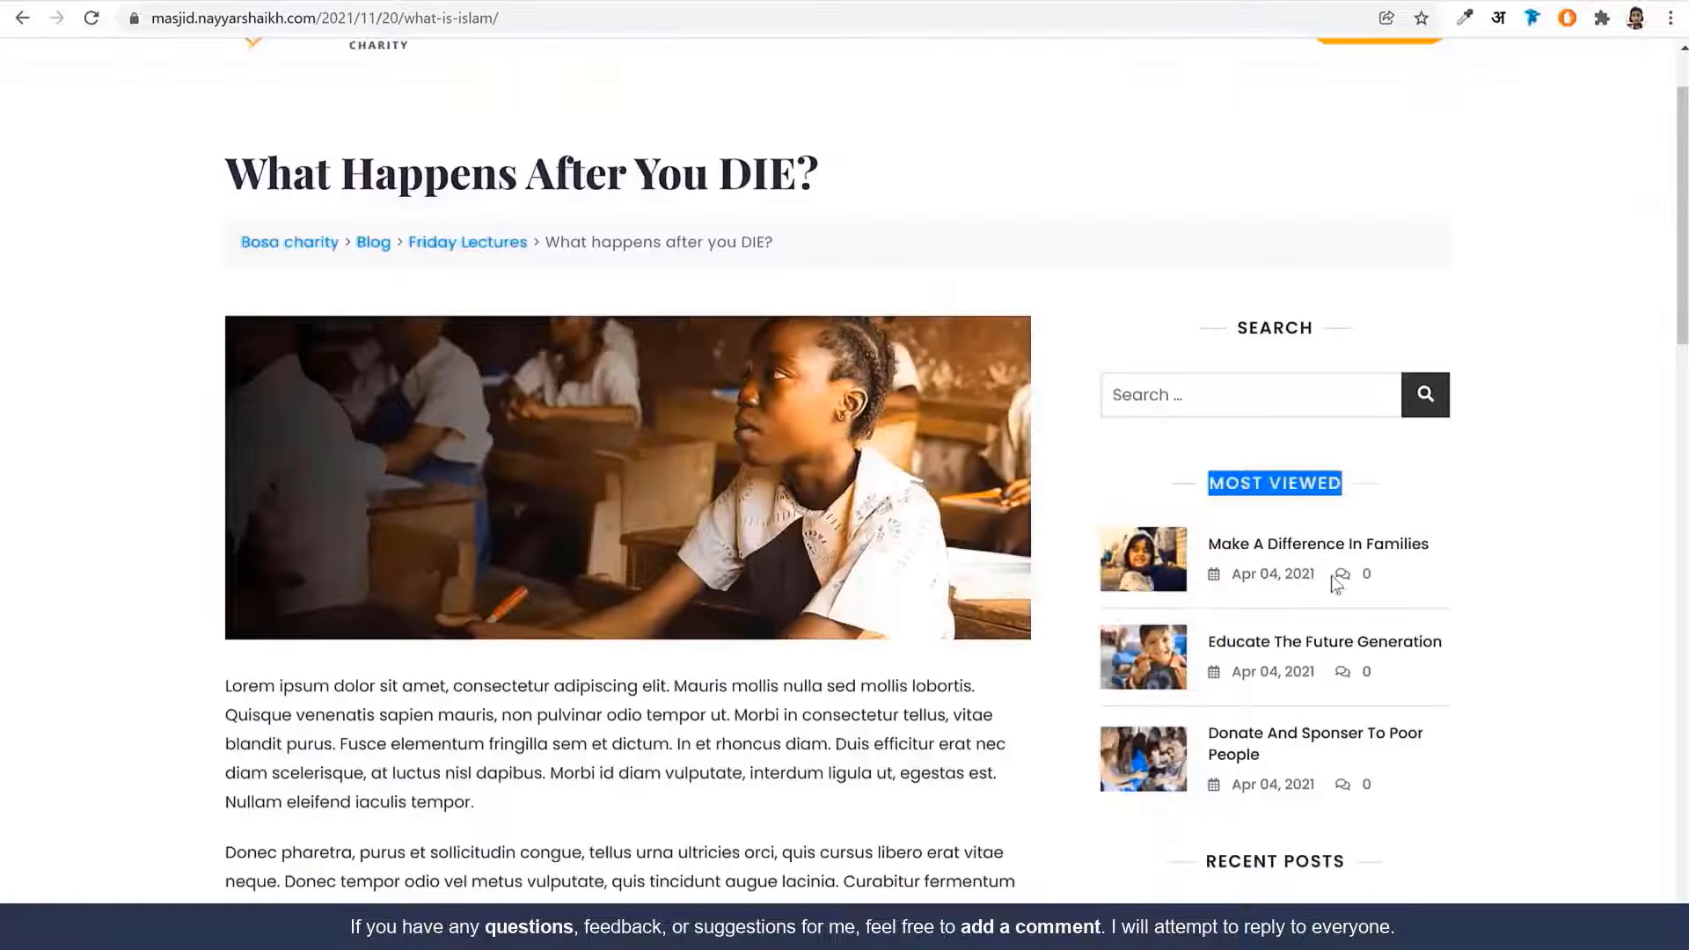
{"action": "scroll", "coordinate": [1339, 577], "scroll_direction": "down", "scroll_amount": 5}
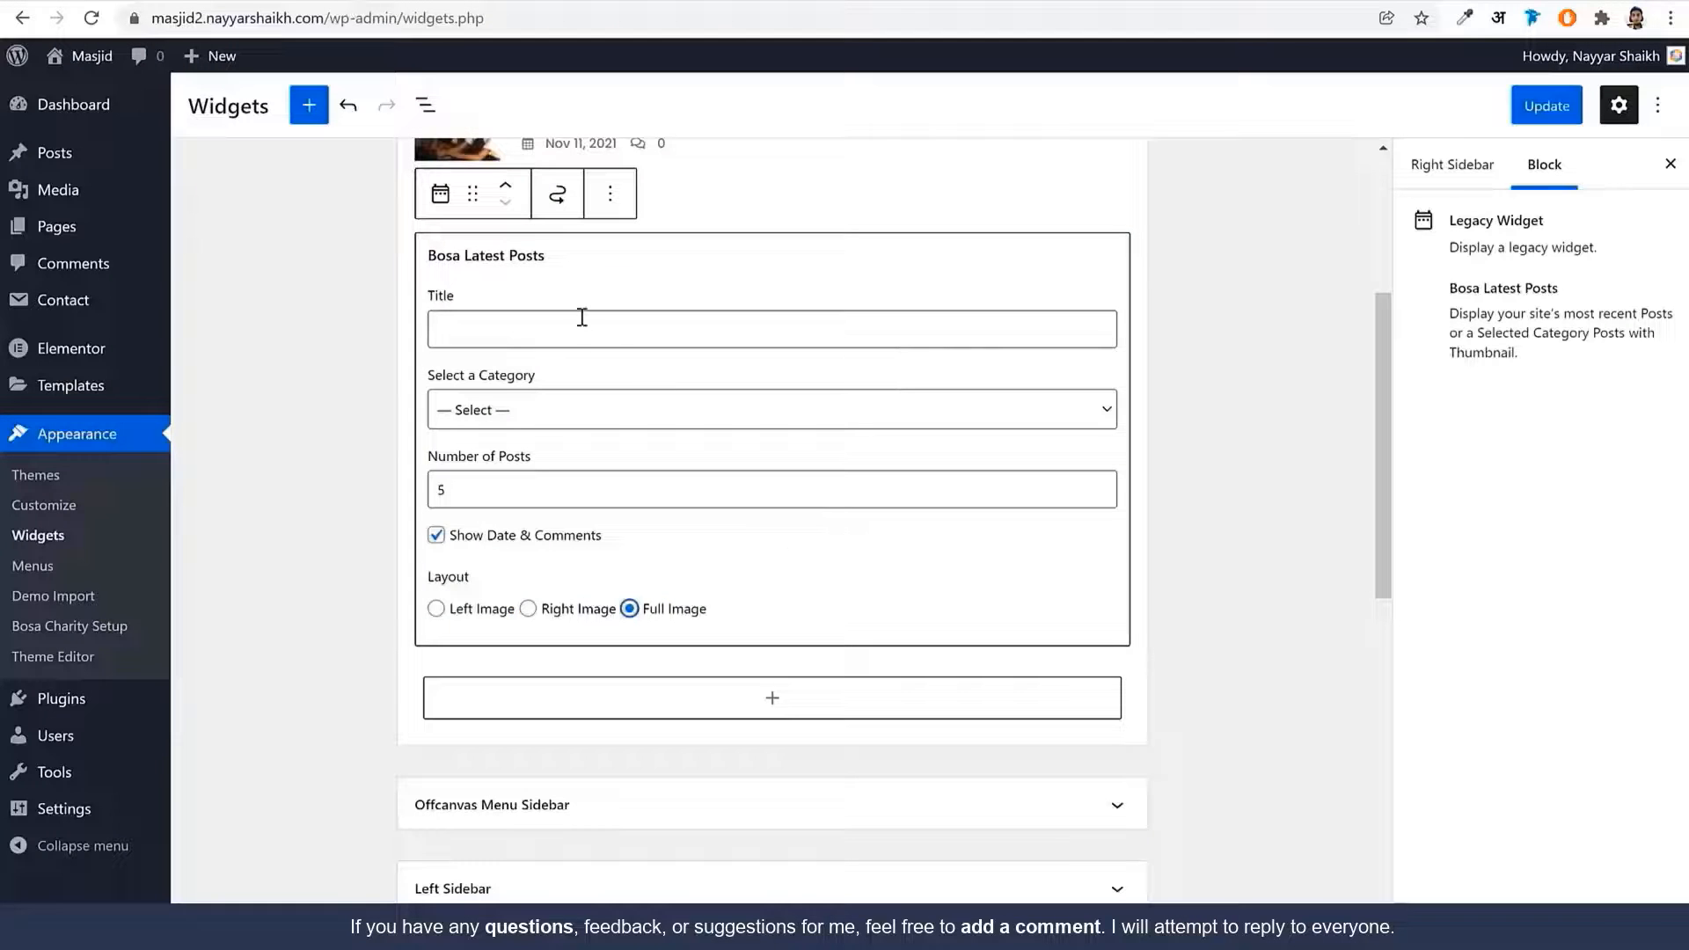
{"action": "left_click", "coordinate": [1199, 396]}
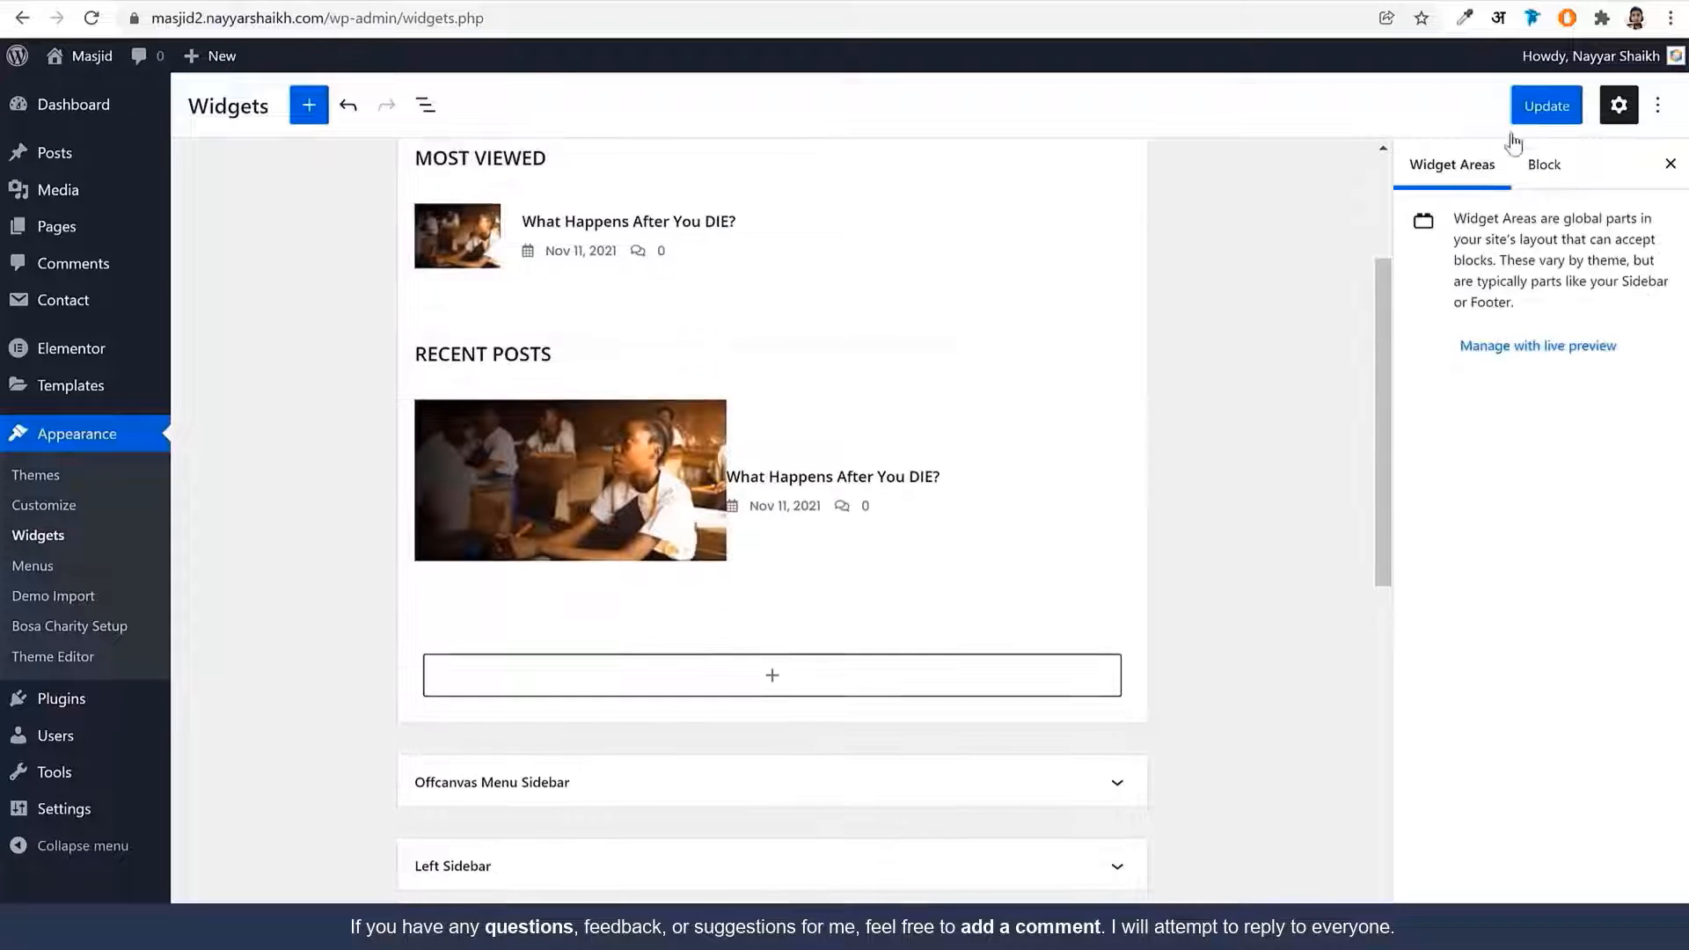
Save the sidebar widgets and open the Customizer from the masjid2 homepage
{"action": "left_click", "coordinate": [1544, 106]}
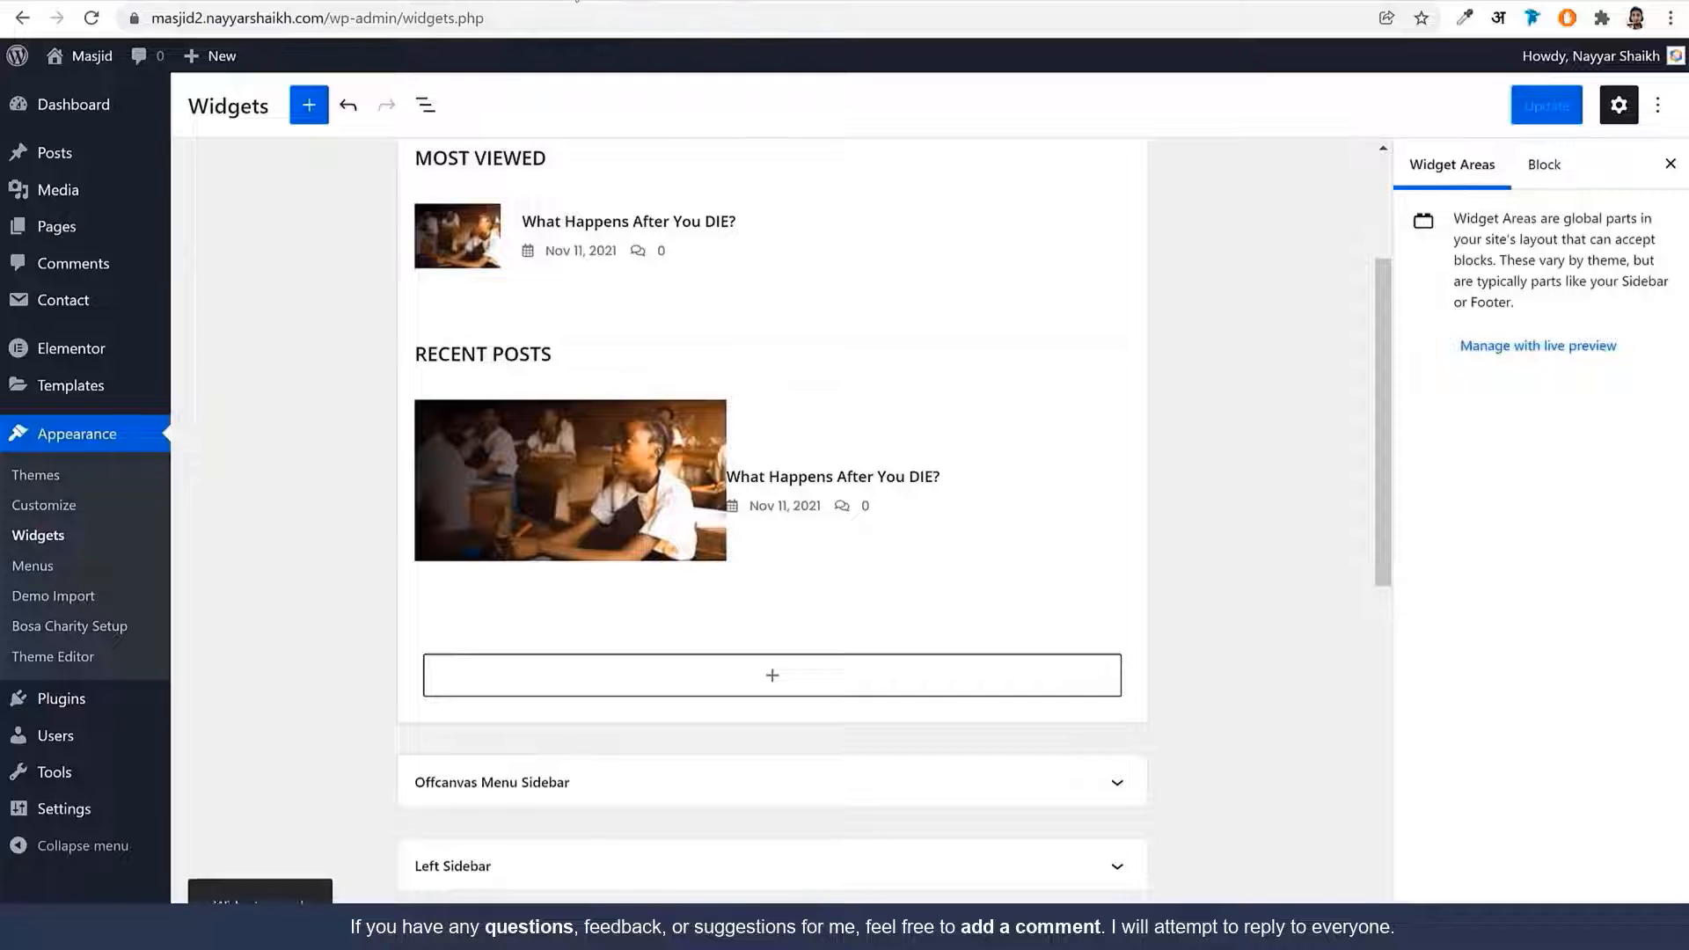
{"action": "left_click", "coordinate": [93, 2]}
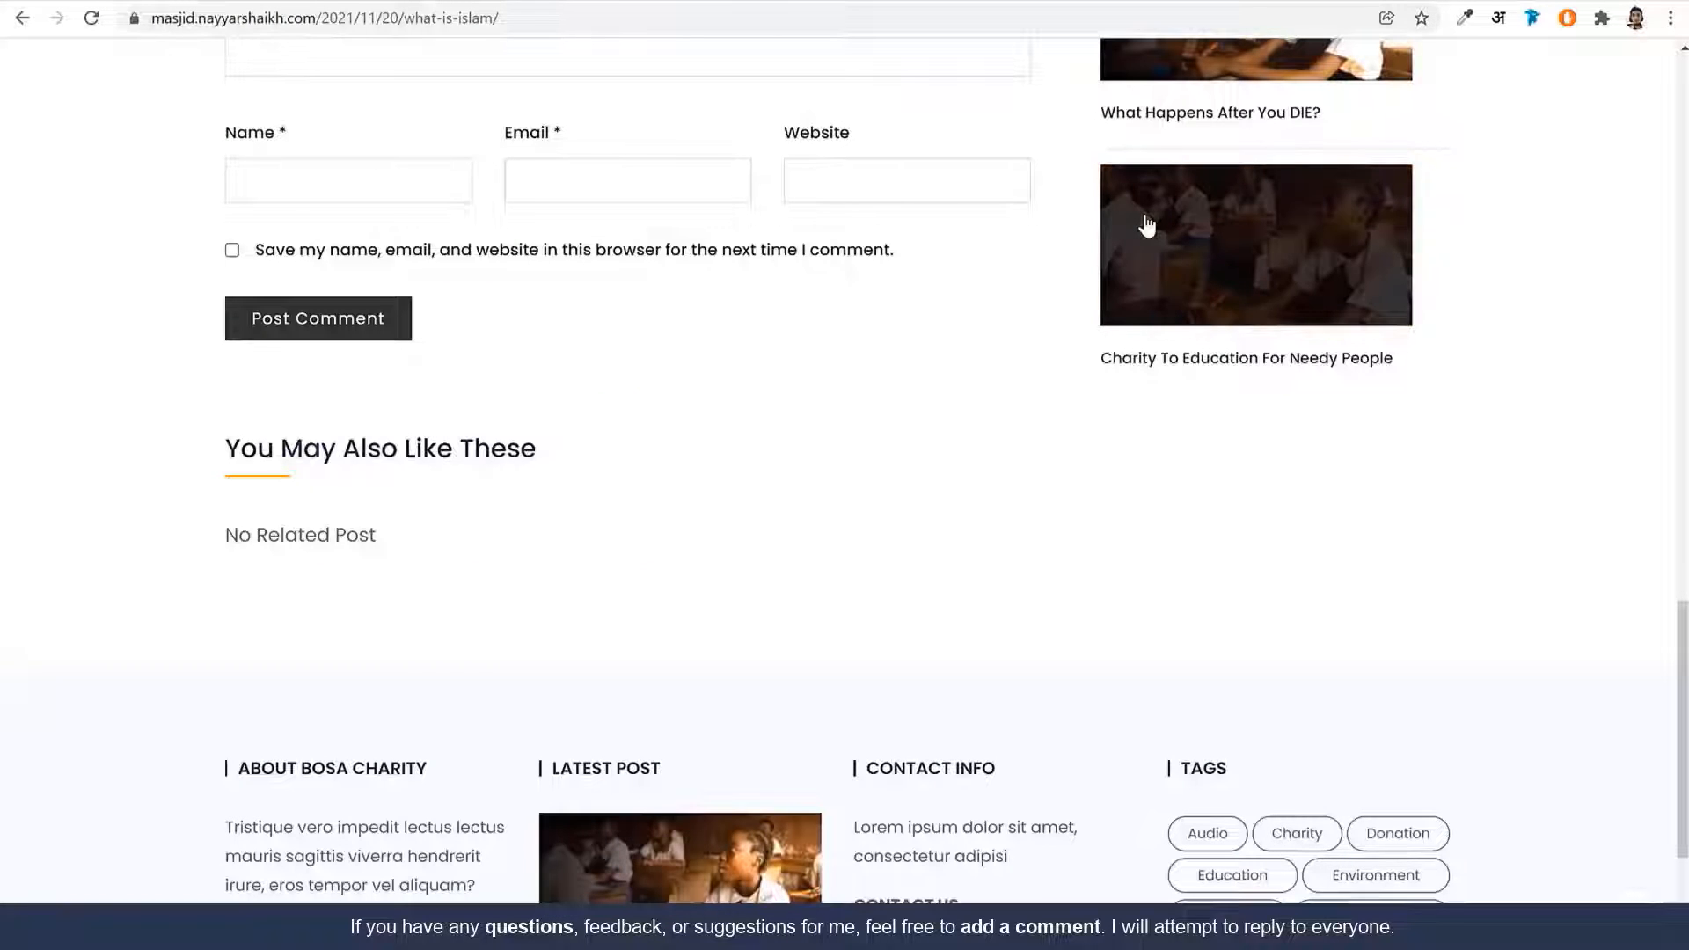
{"action": "left_click", "coordinate": [607, 5]}
{"action": "scroll", "coordinate": [767, 327], "scroll_direction": "up", "scroll_amount": 10}
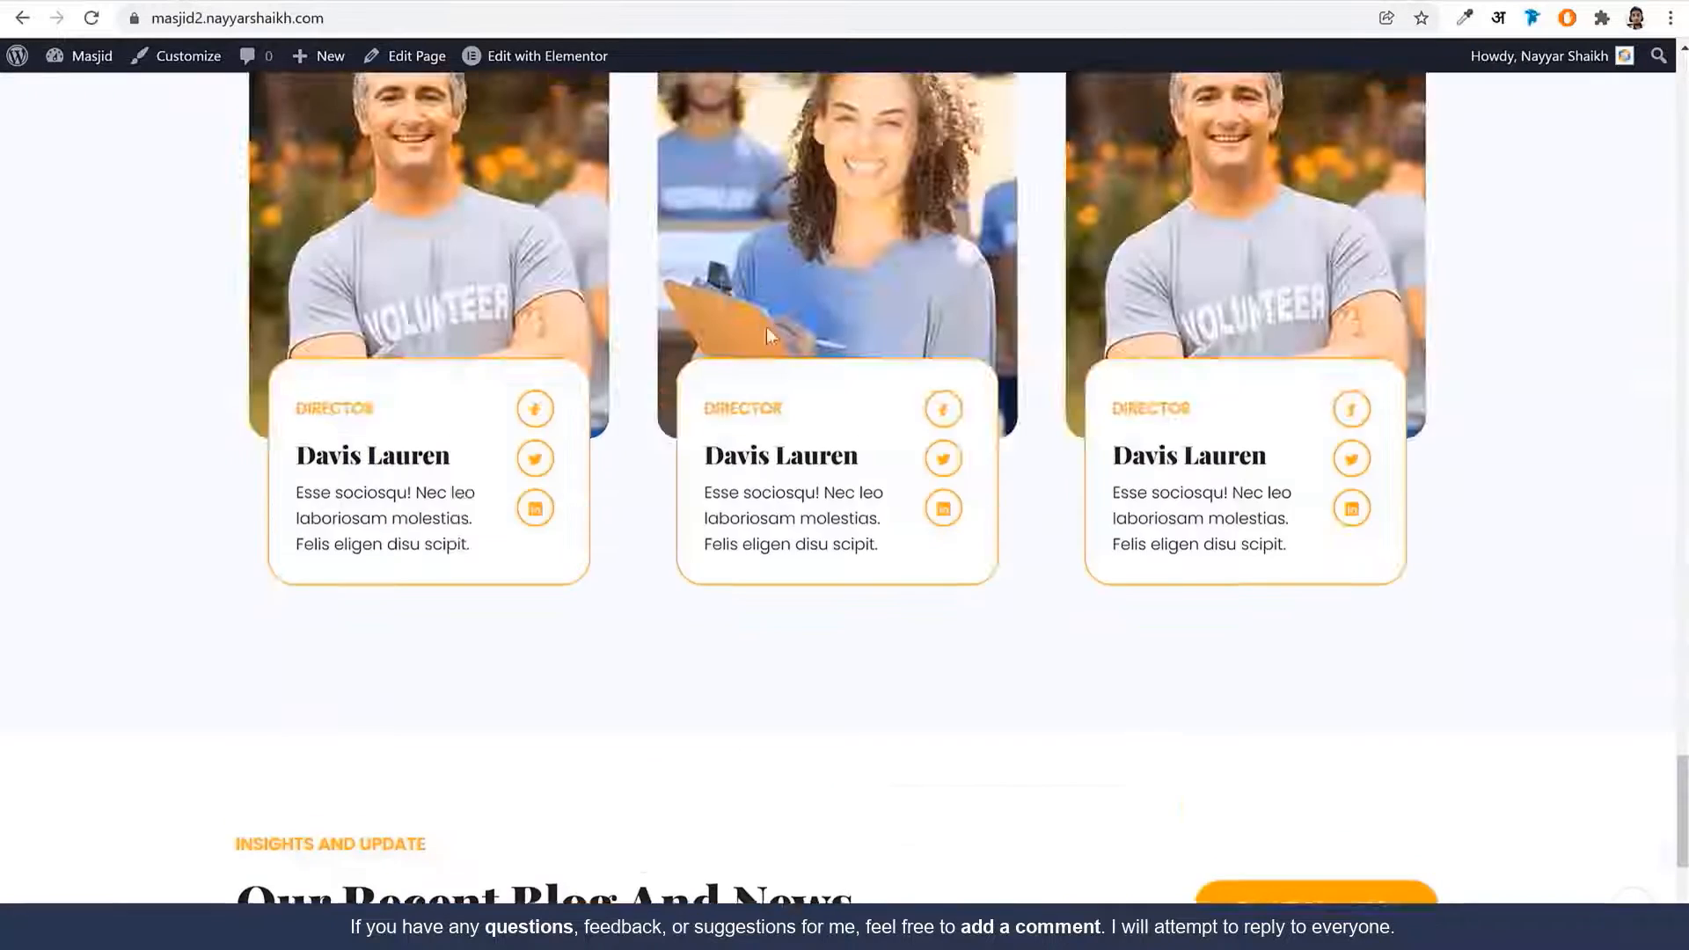
{"action": "scroll", "coordinate": [971, 203], "scroll_direction": "up", "scroll_amount": 5}
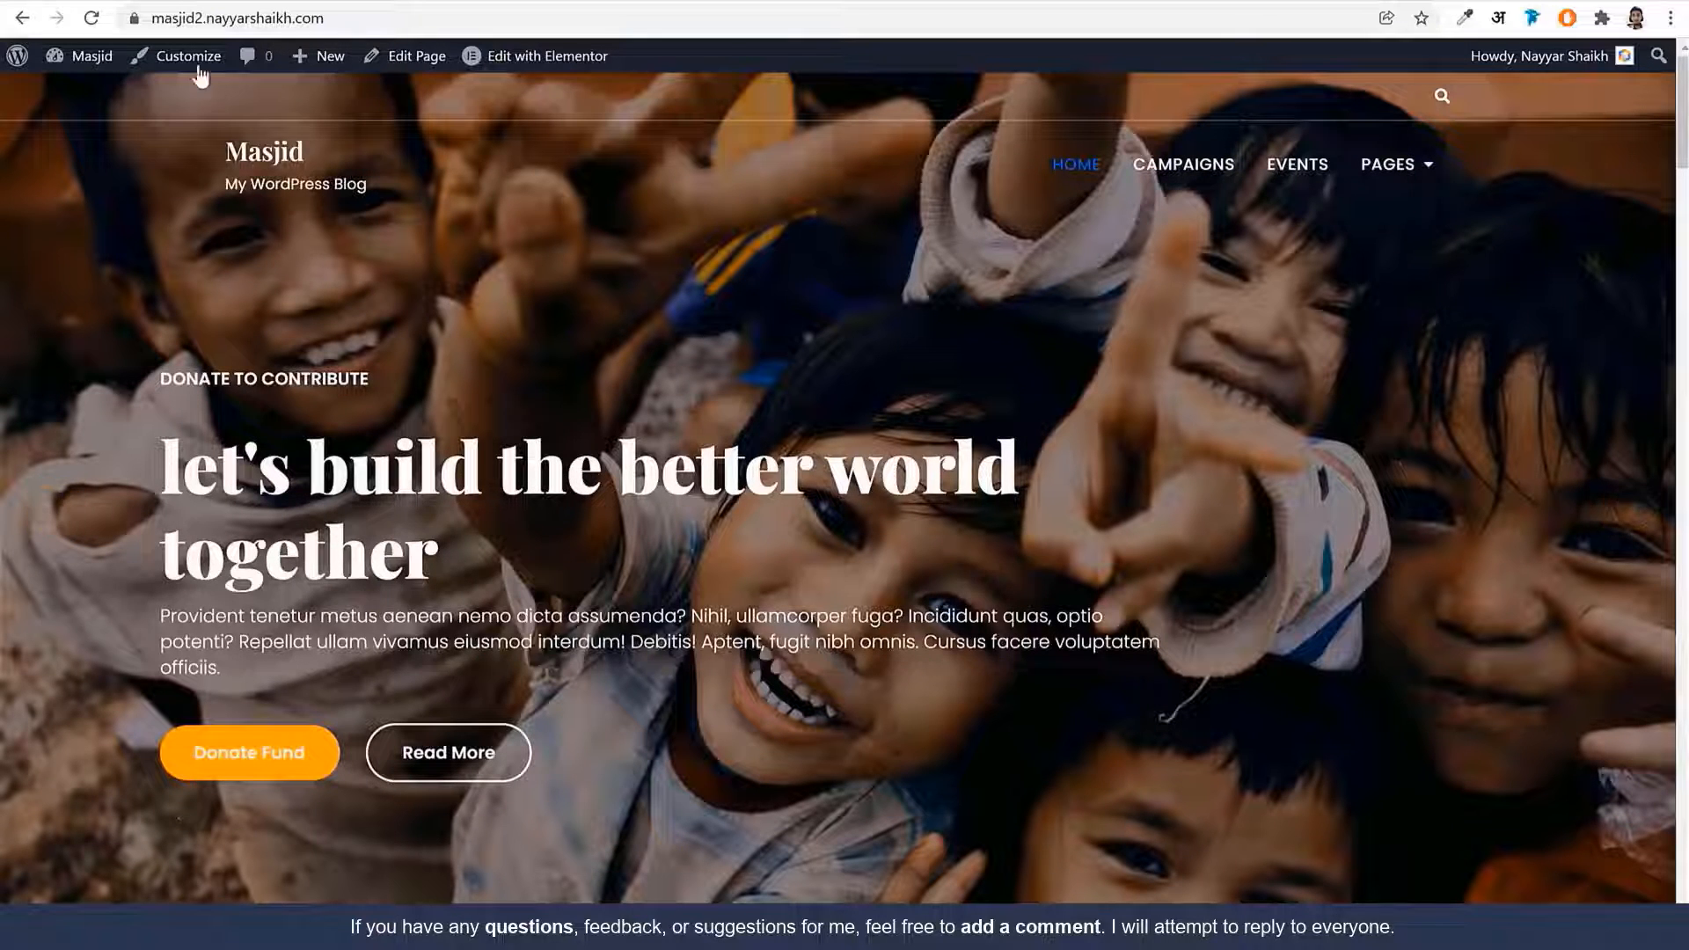
{"action": "left_click", "coordinate": [174, 60]}
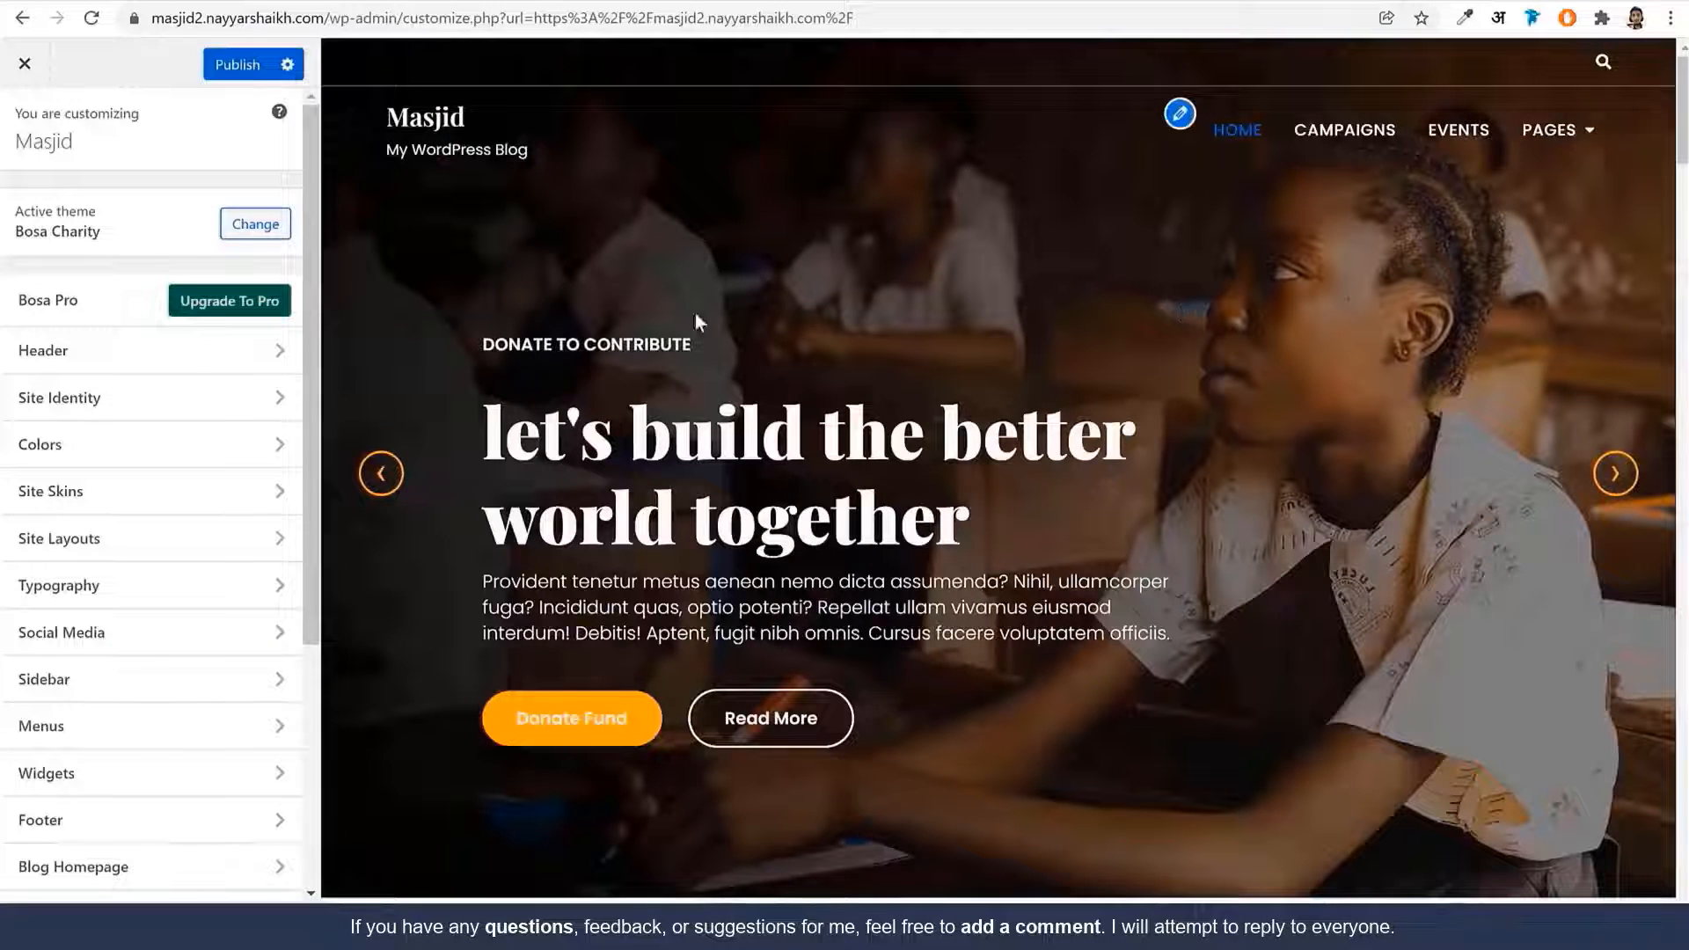
Turn on Disable Top Header Section under the Customizer's Header > Style settings
{"action": "left_click", "coordinate": [95, 357]}
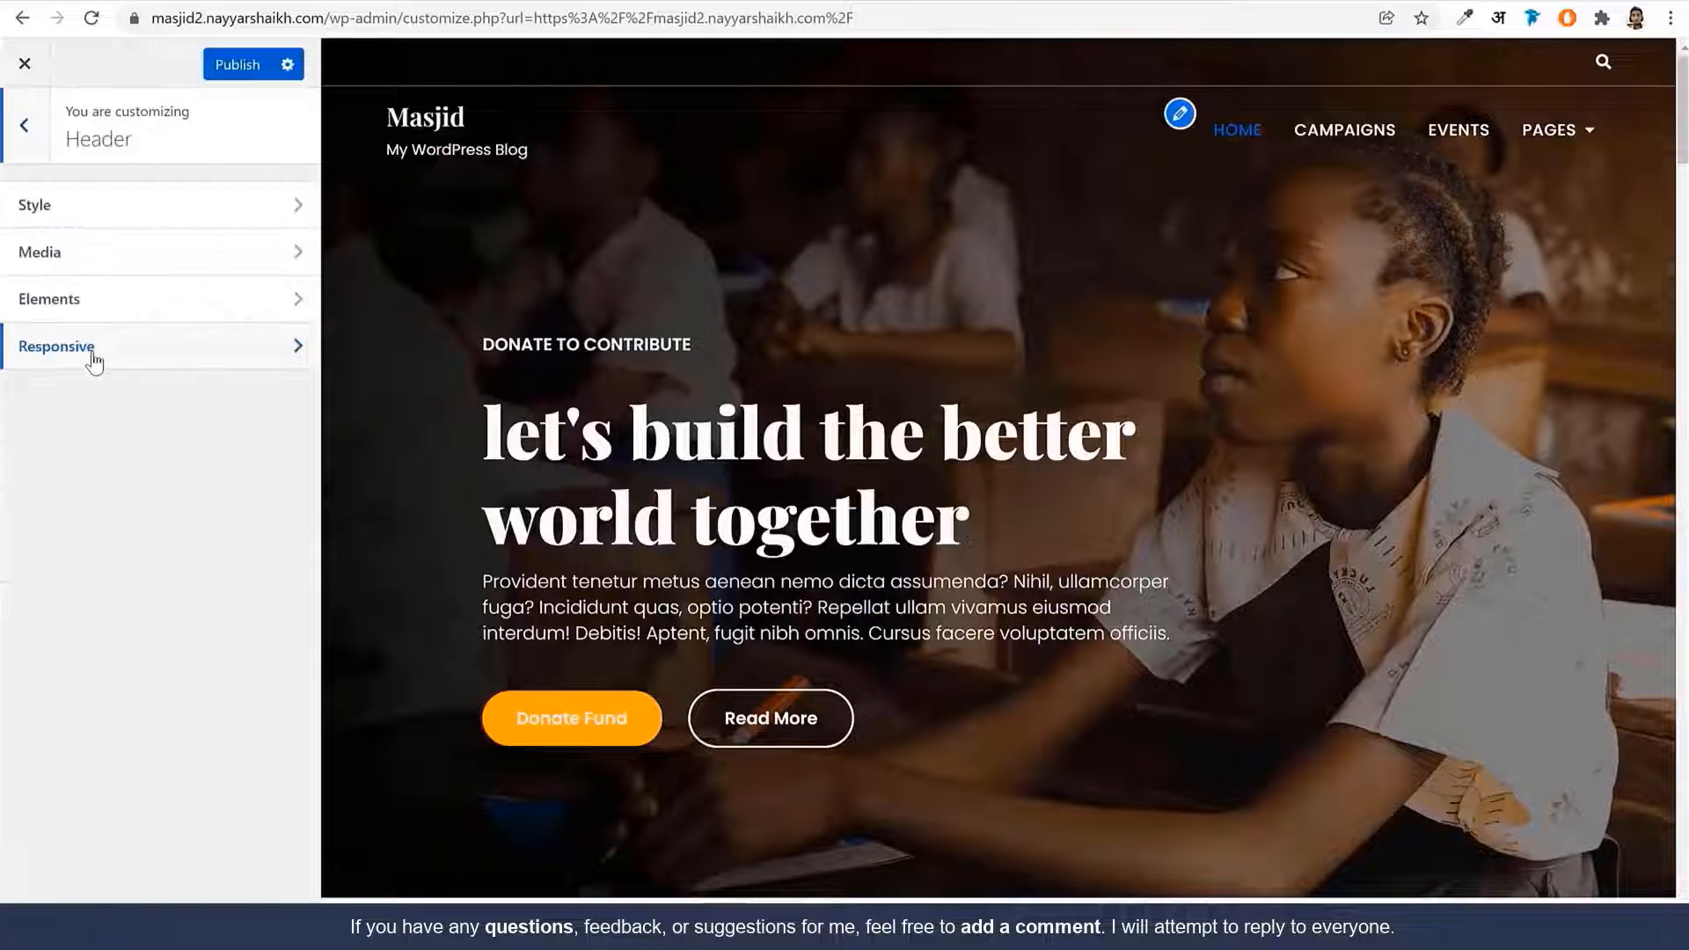
{"action": "left_click", "coordinate": [129, 217]}
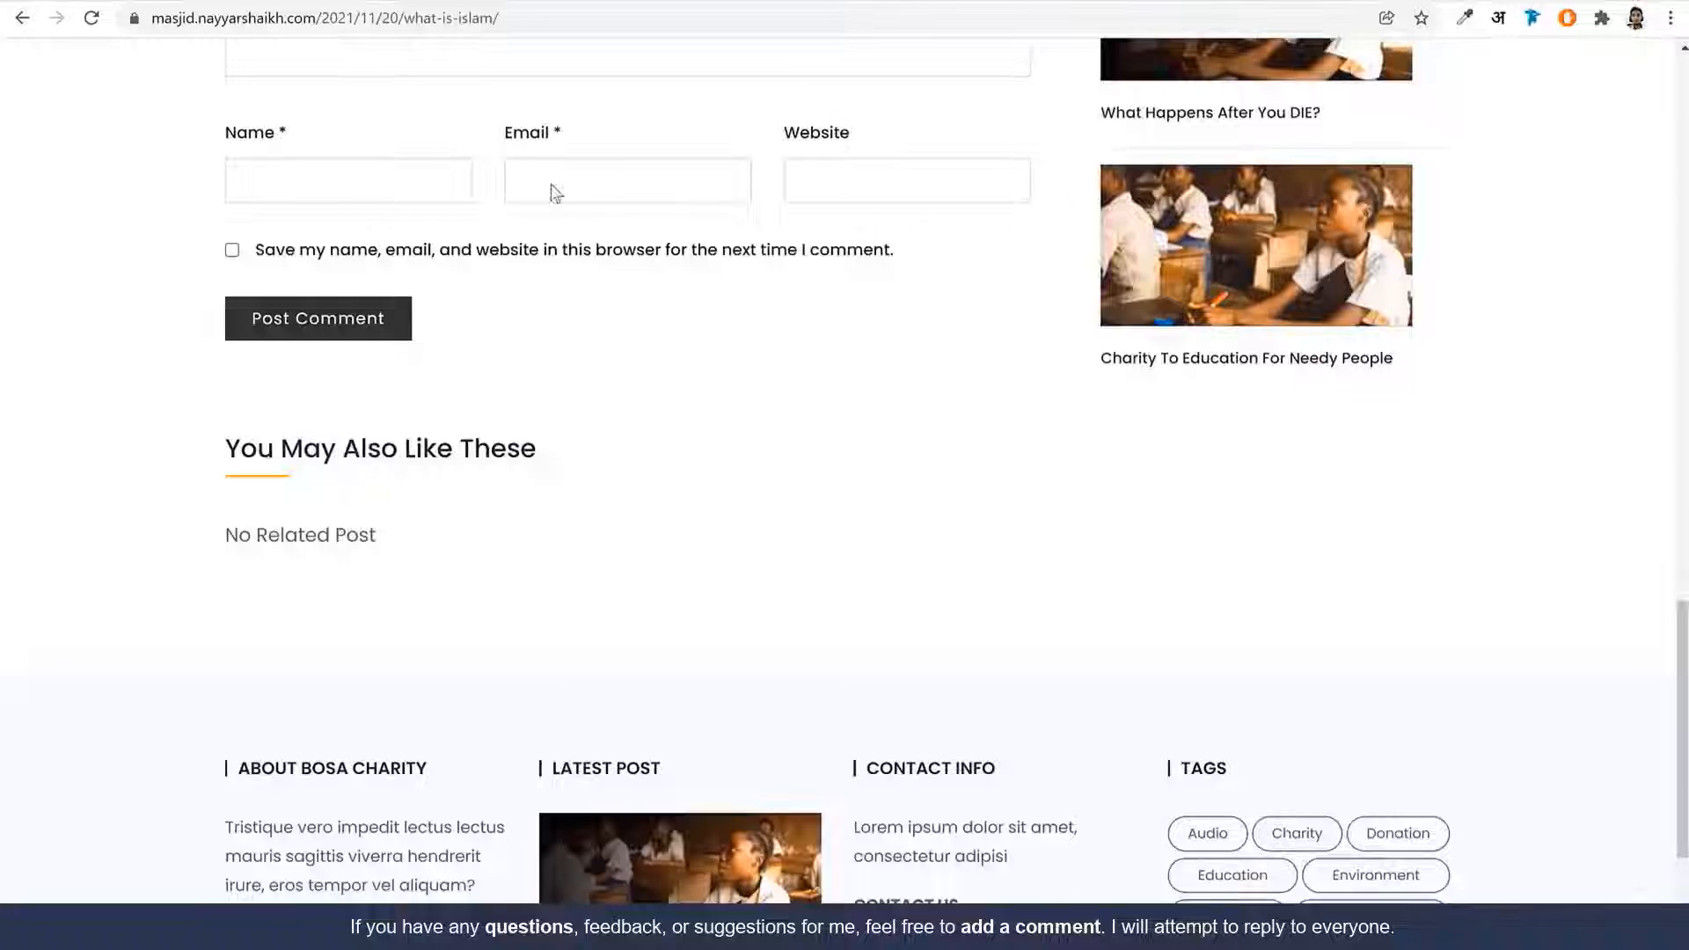
{"action": "scroll", "coordinate": [550, 188], "scroll_direction": "up", "scroll_amount": 15}
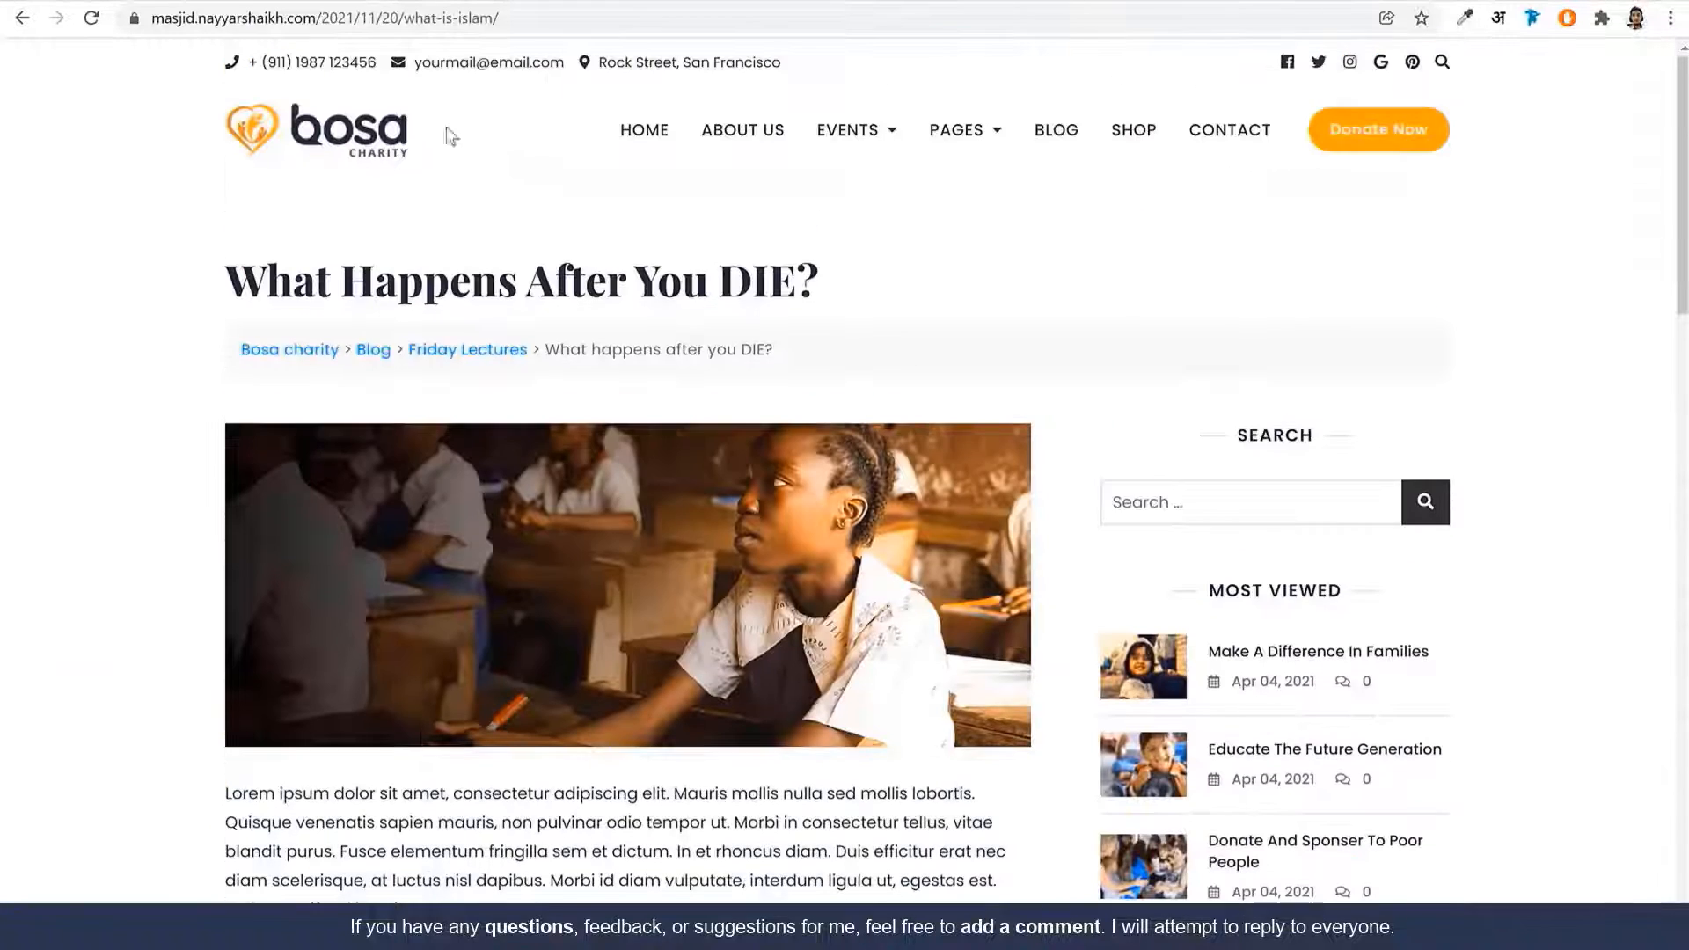
{"action": "left_click_drag", "start_coordinate": [250, 67], "coordinate": [885, 60]}
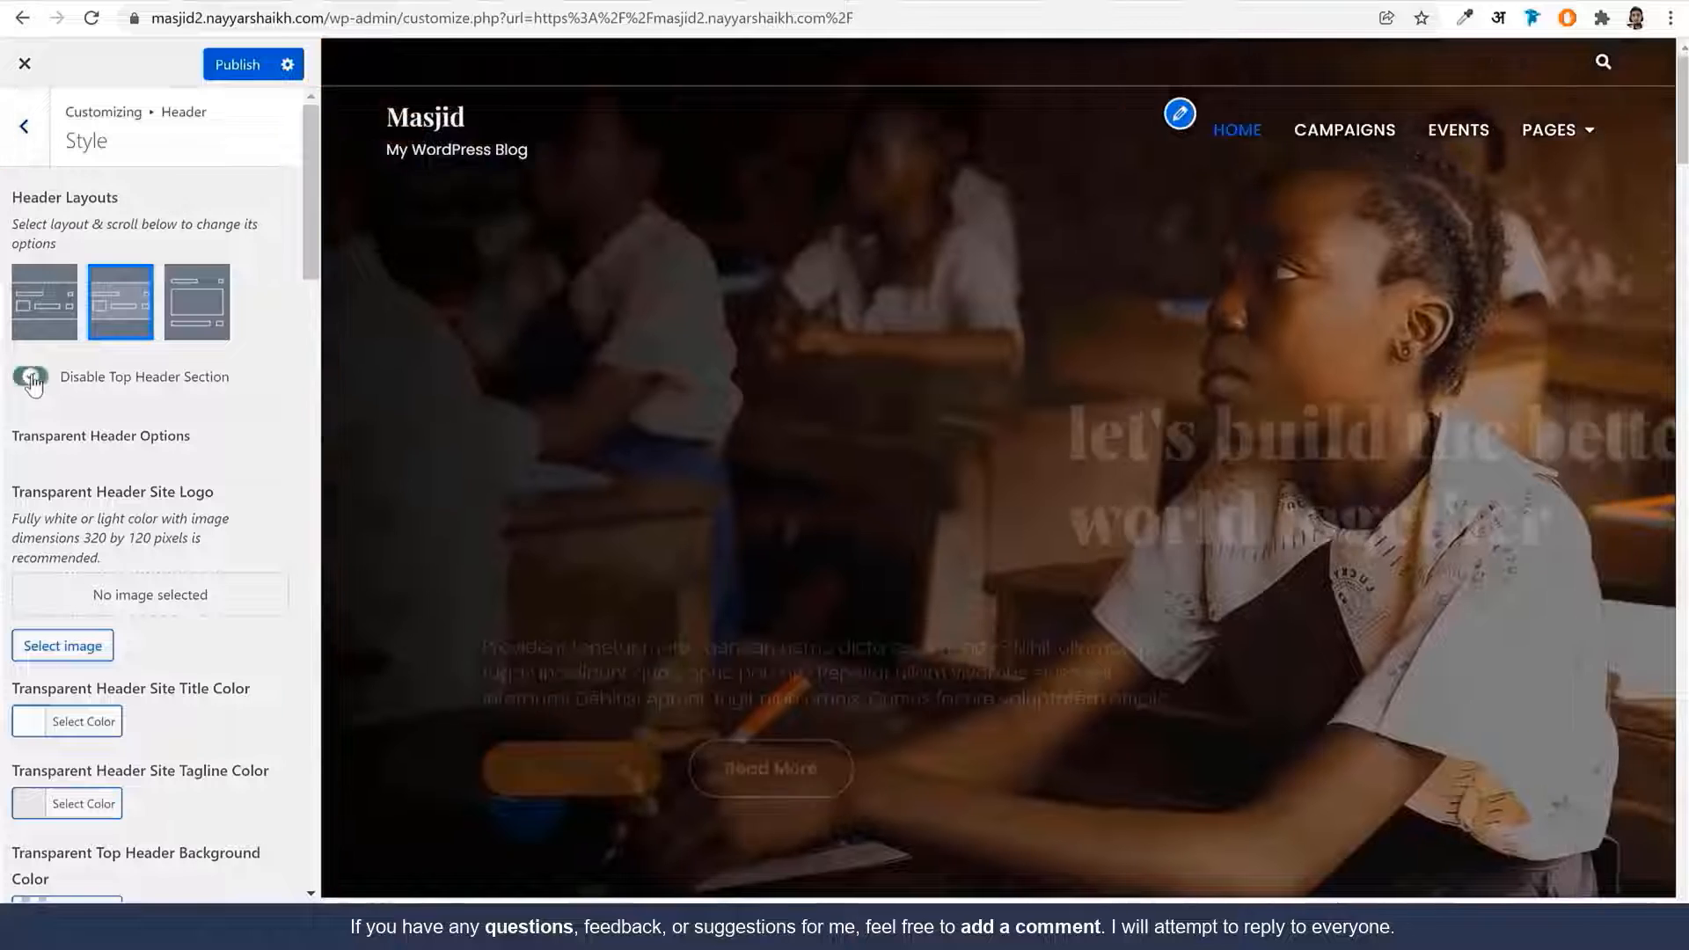
{"action": "left_click", "coordinate": [31, 377]}
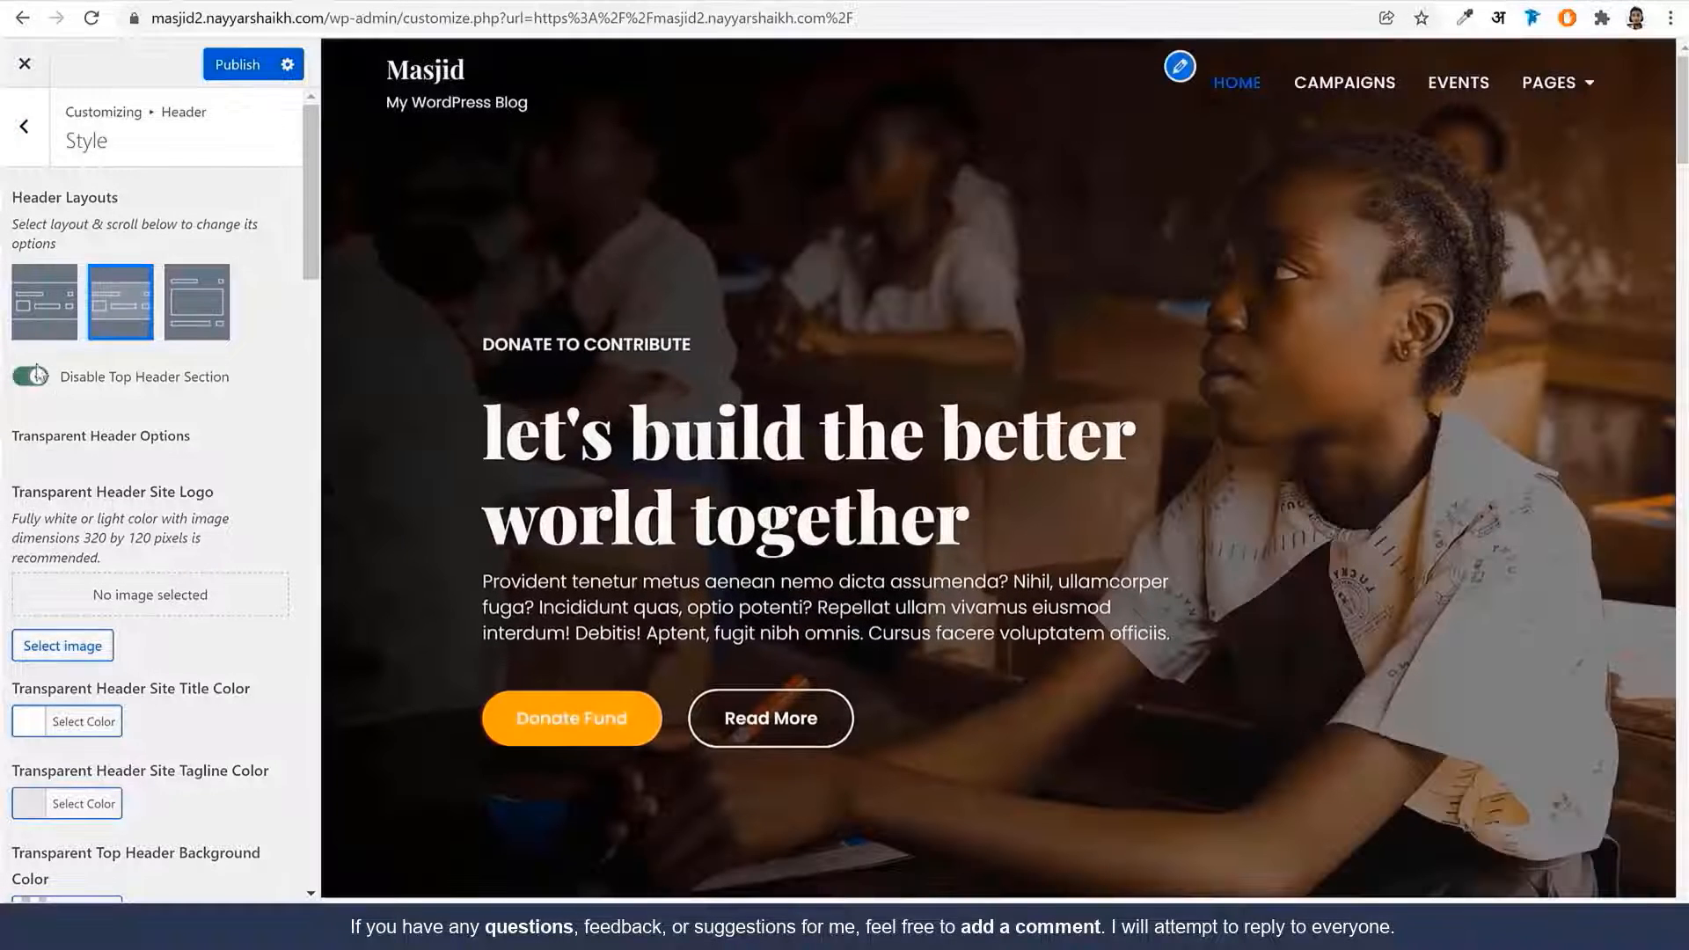
{"action": "scroll", "coordinate": [258, 528], "scroll_direction": "down", "scroll_amount": 12}
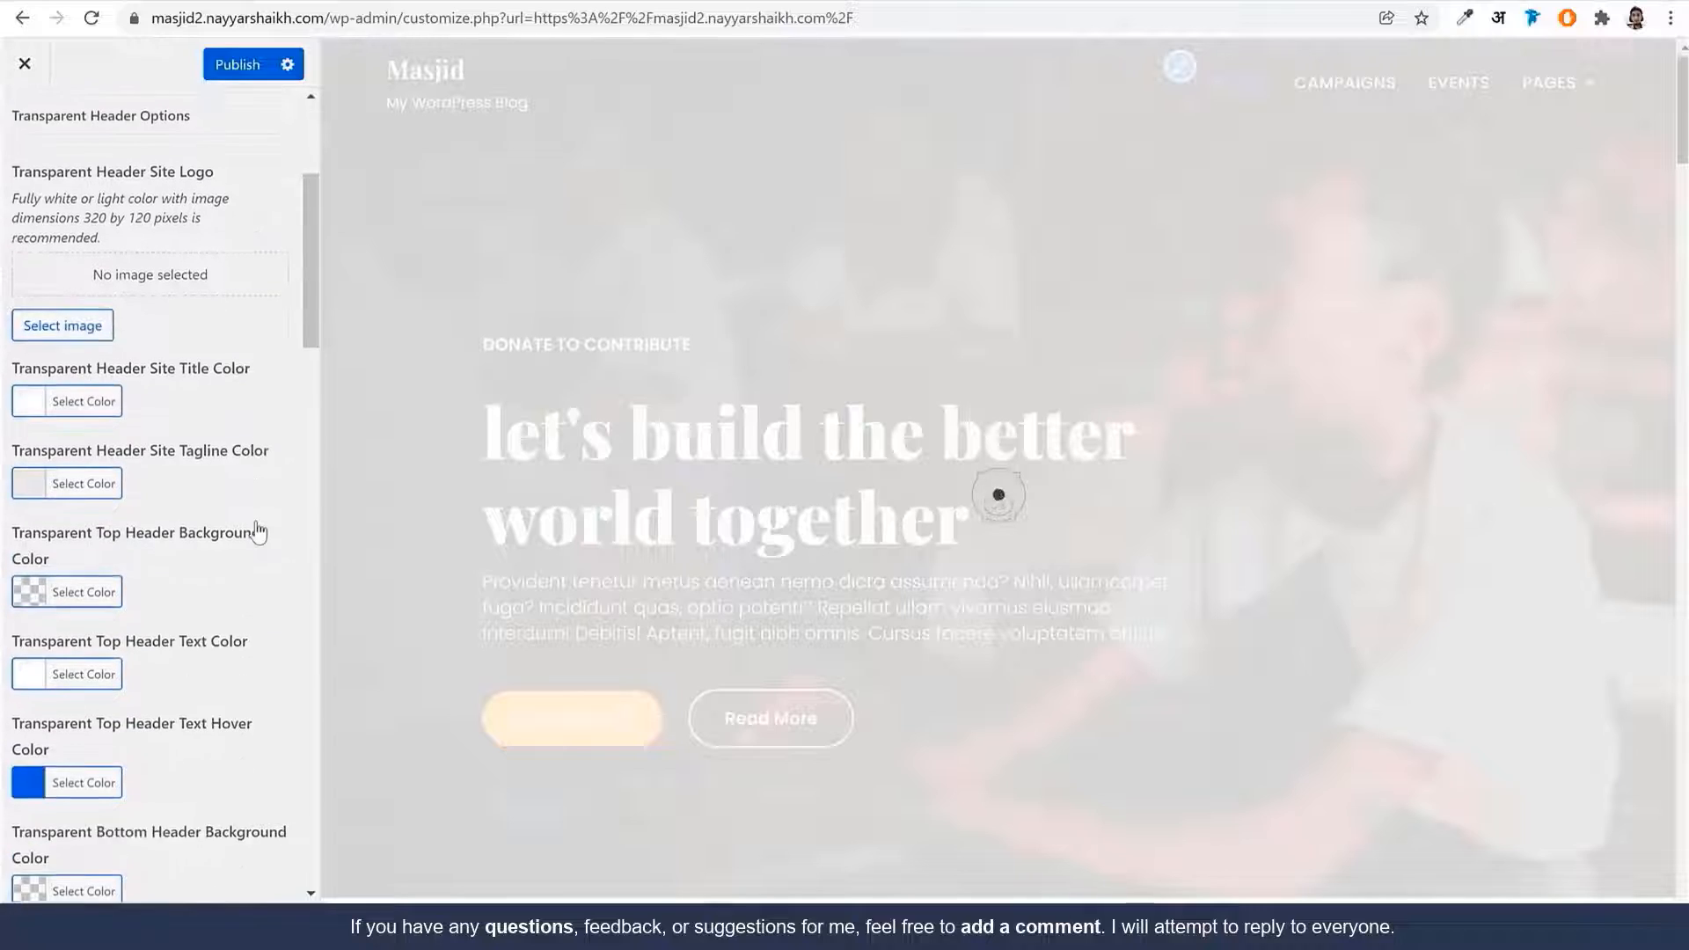
{"action": "scroll", "coordinate": [261, 536], "scroll_direction": "down", "scroll_amount": 14}
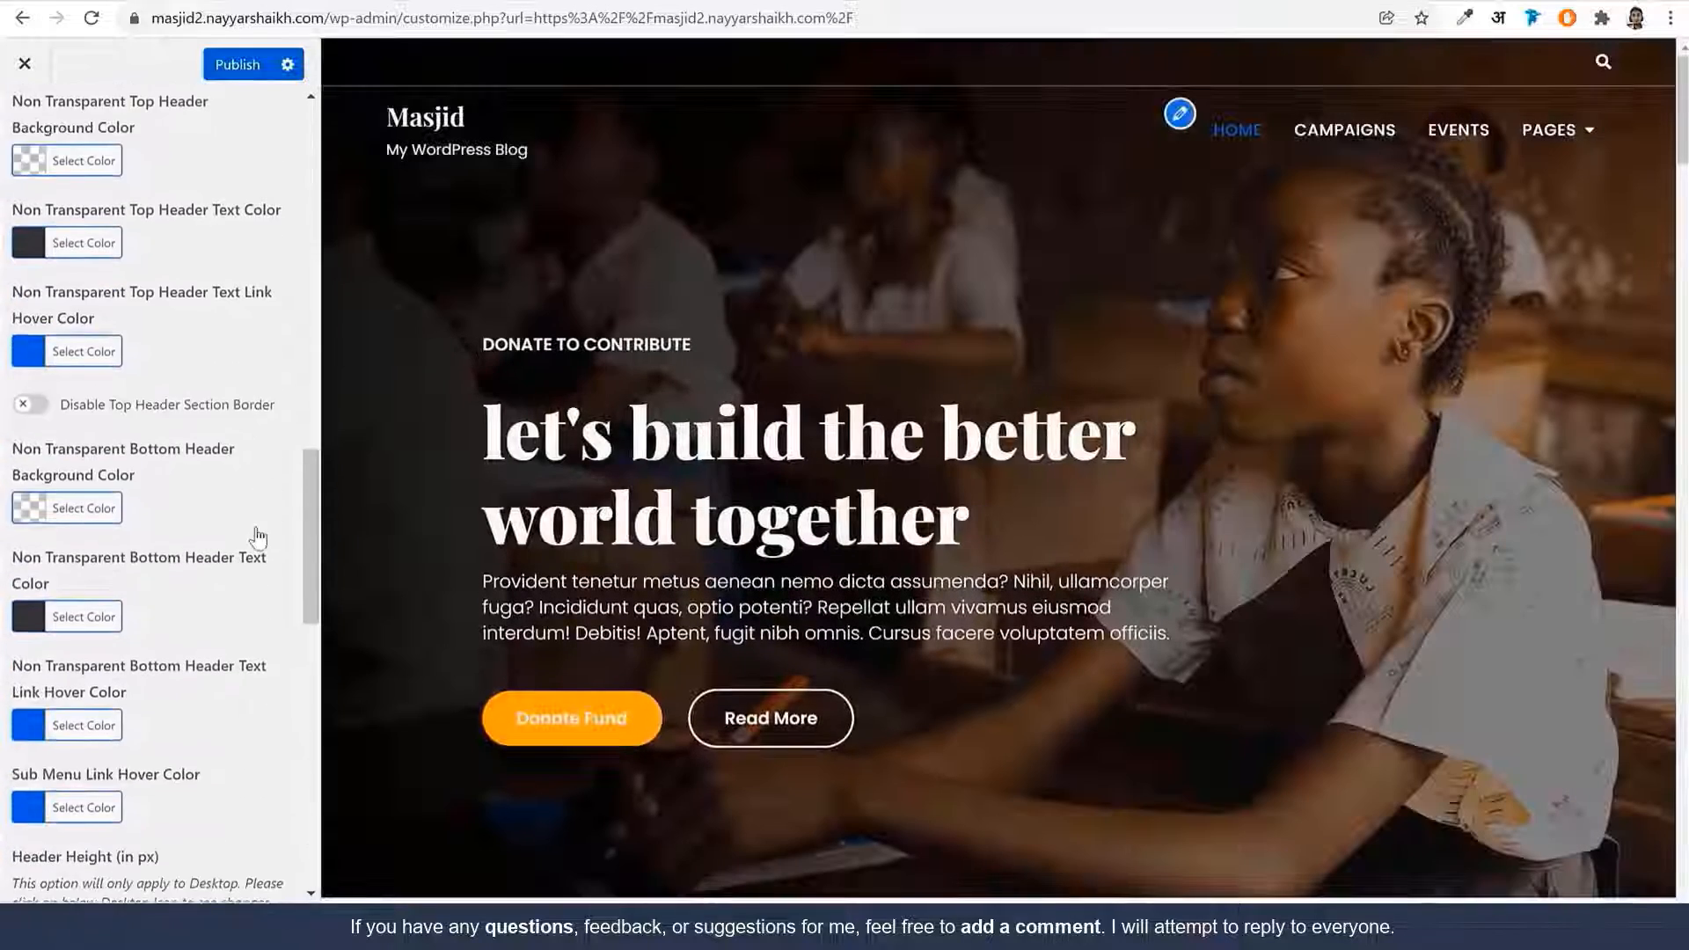
Fill in the header's phone number, e-mail and address fields
{"action": "left_click", "coordinate": [159, 327]}
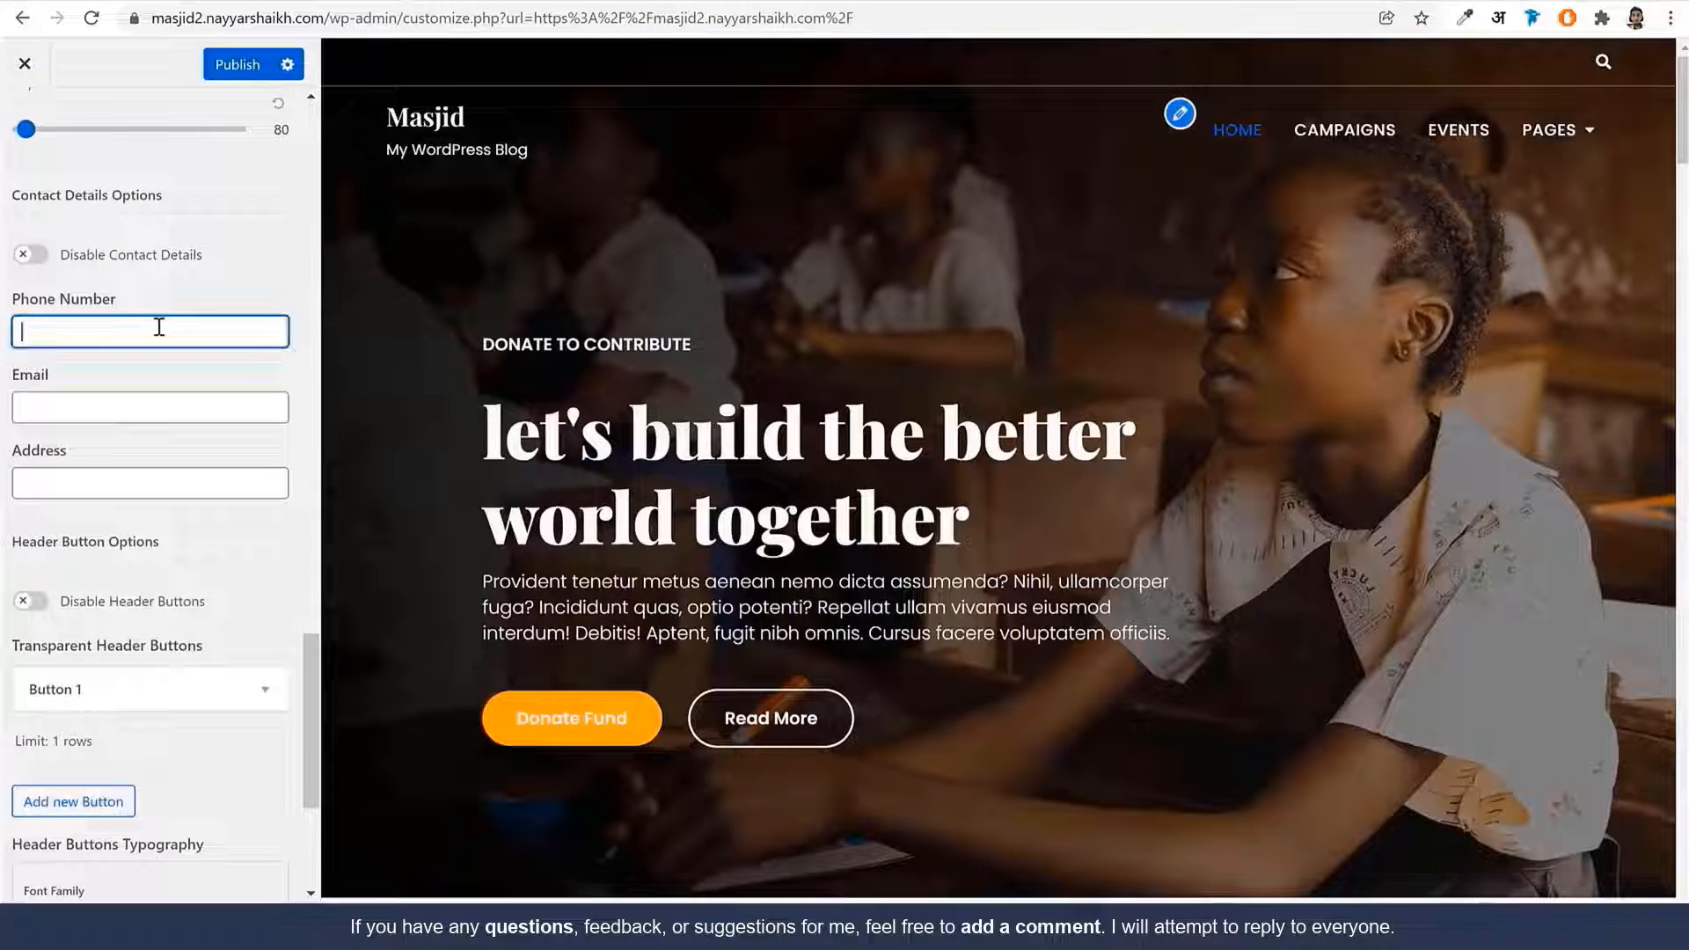
{"action": "key", "text": "Tab"}
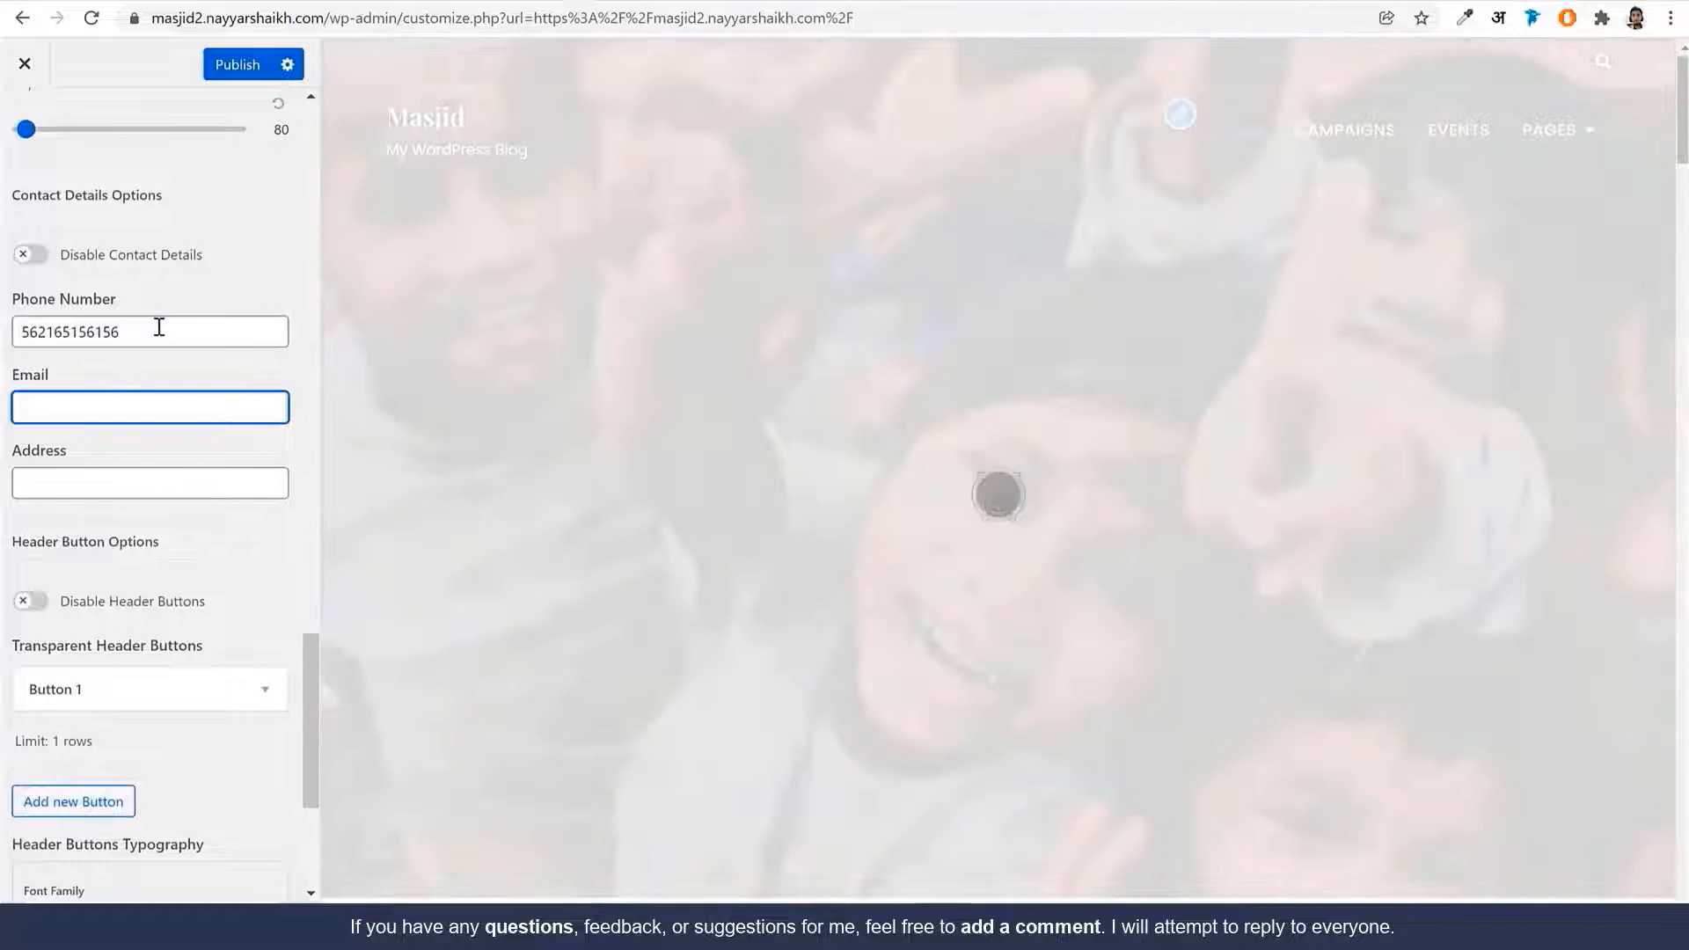
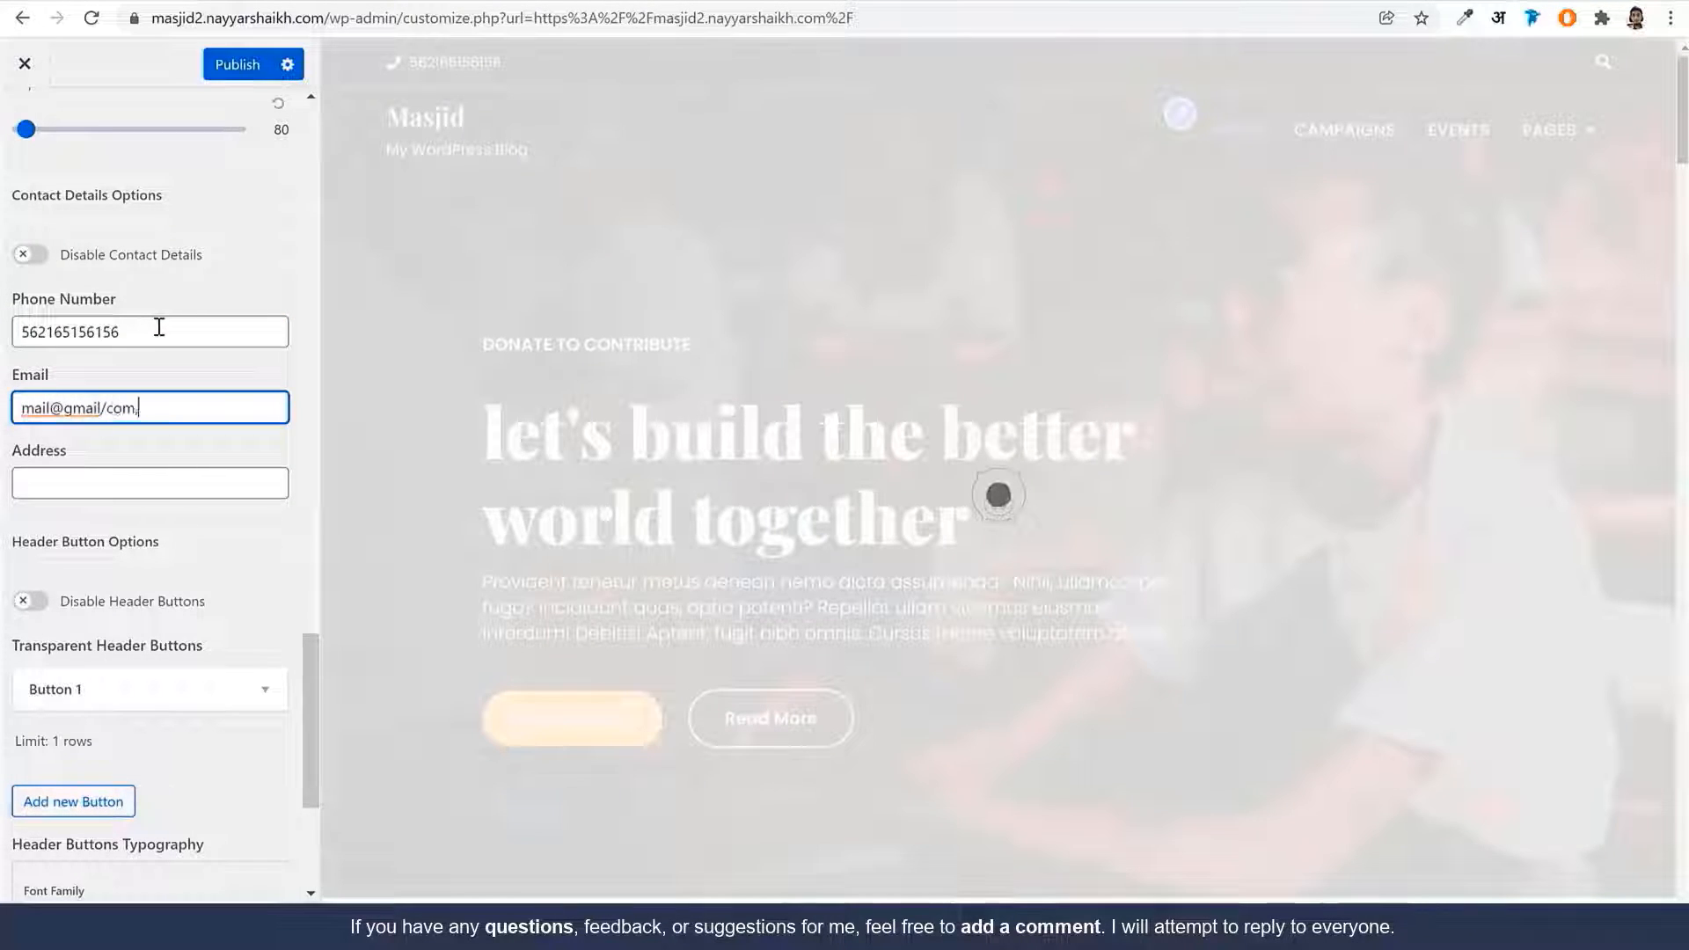
{"action": "key", "text": "Tab"}
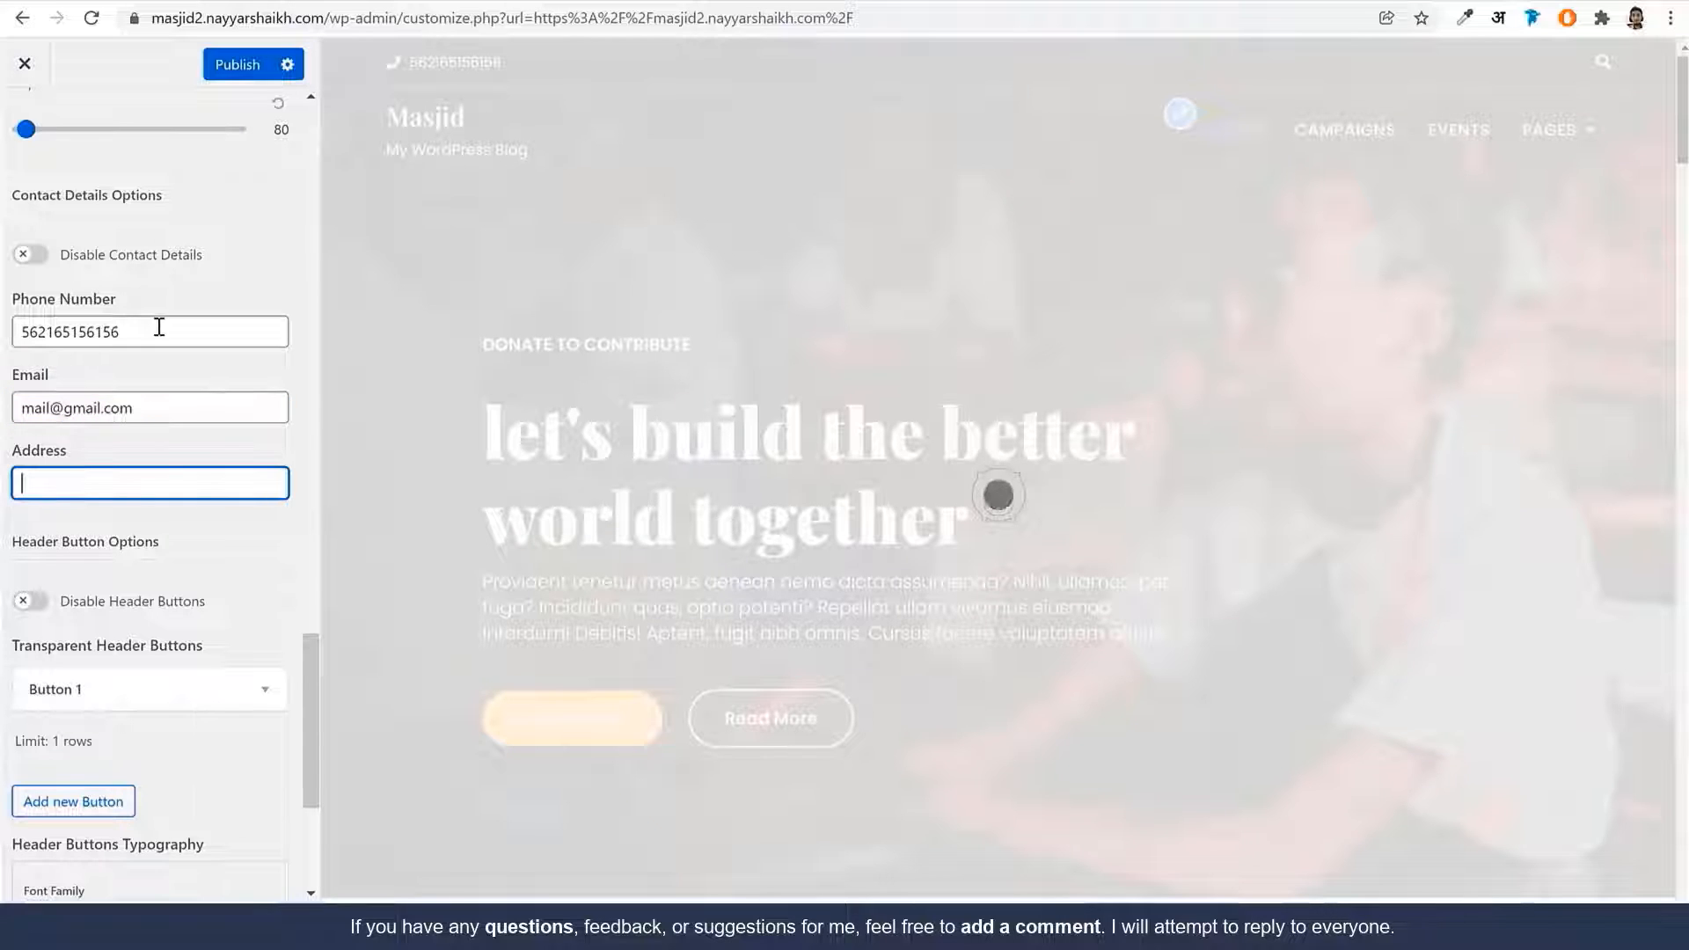
{"action": "type", "text": "Address"}
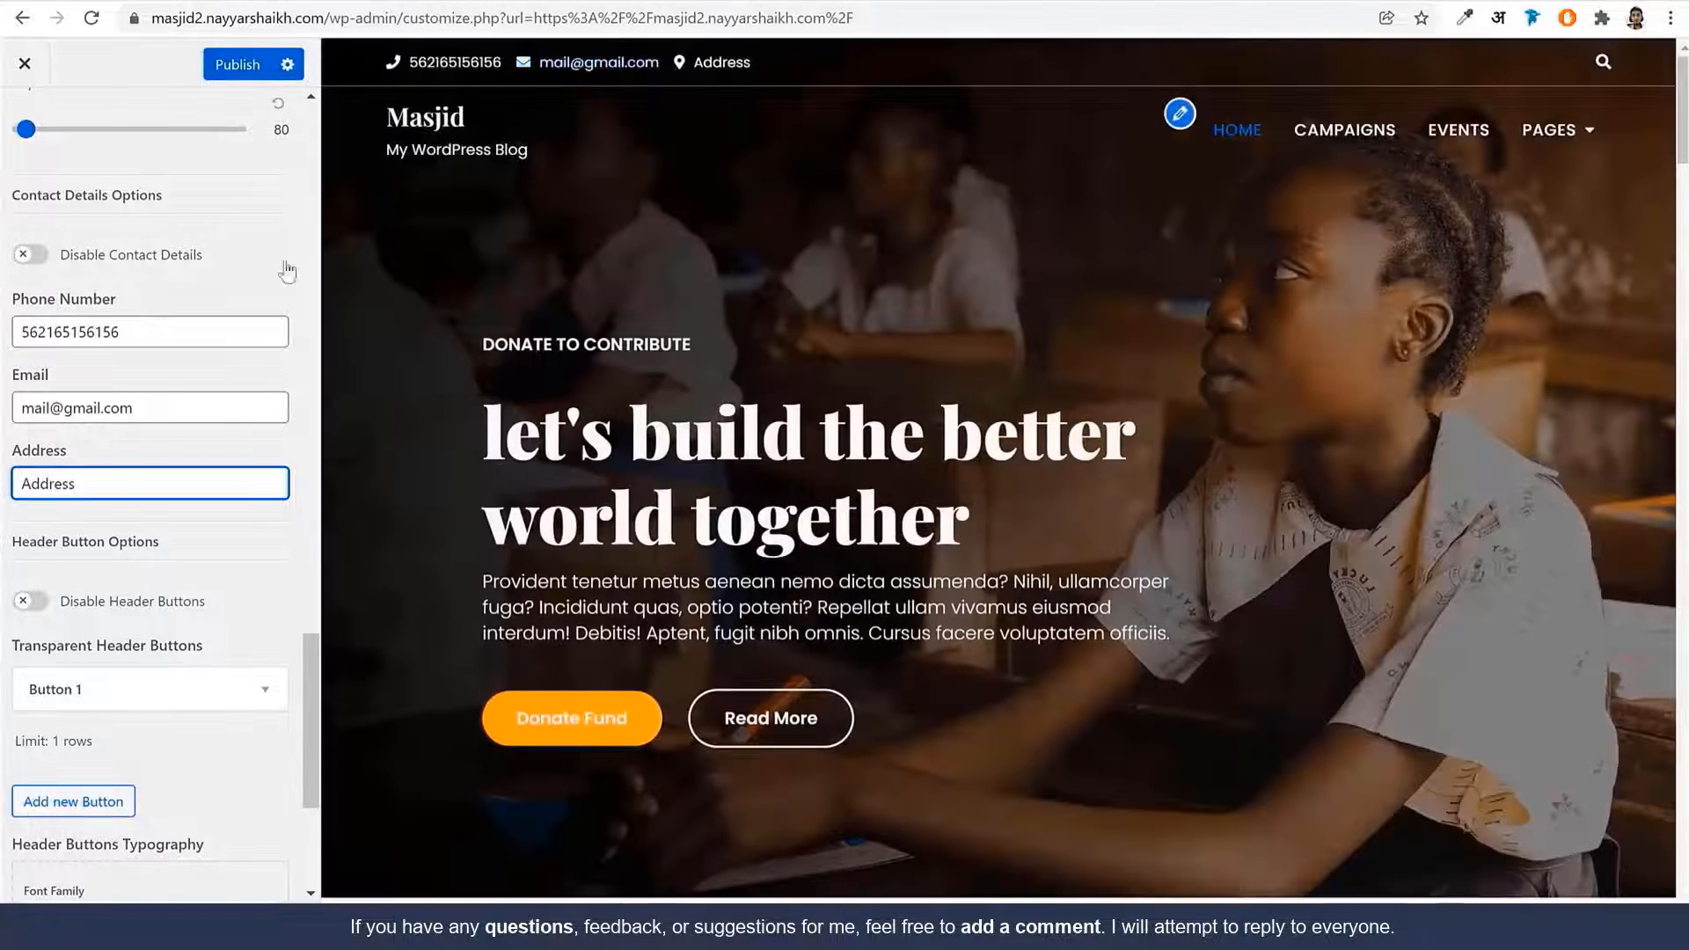
Set Button 1's text to 'Donate Now' and its link to the copied Razorpay payment link
{"action": "scroll", "coordinate": [182, 597], "scroll_direction": "down", "scroll_amount": 2}
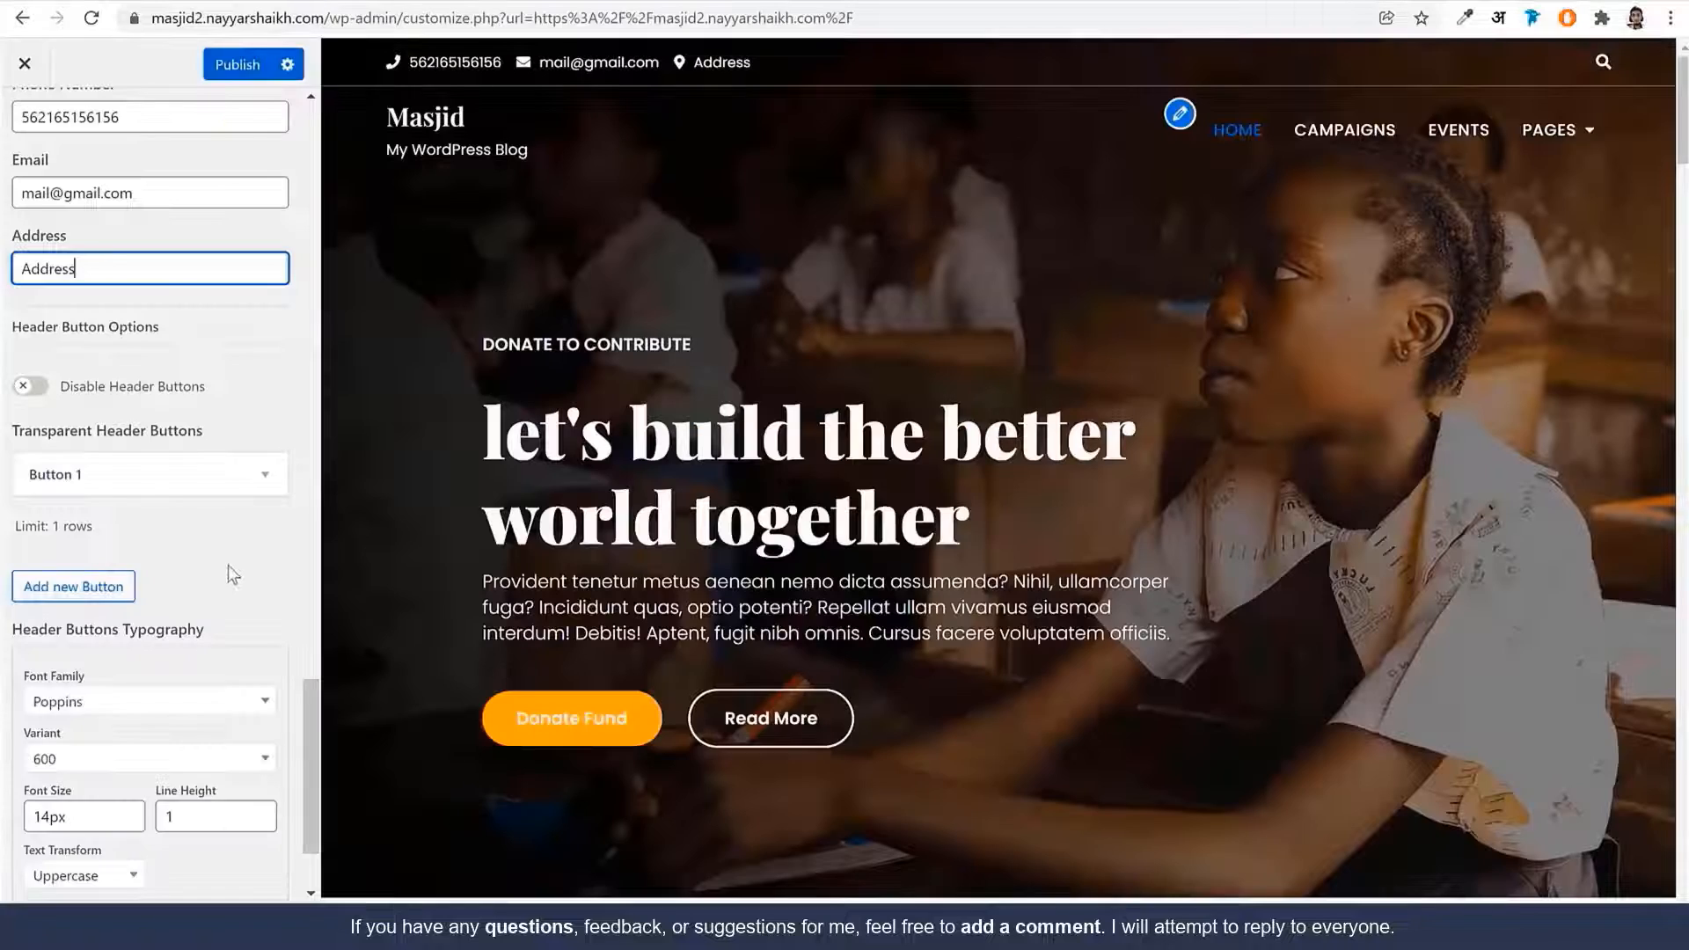
{"action": "left_click", "coordinate": [185, 476]}
{"action": "scroll", "coordinate": [205, 578], "scroll_direction": "down", "scroll_amount": 10}
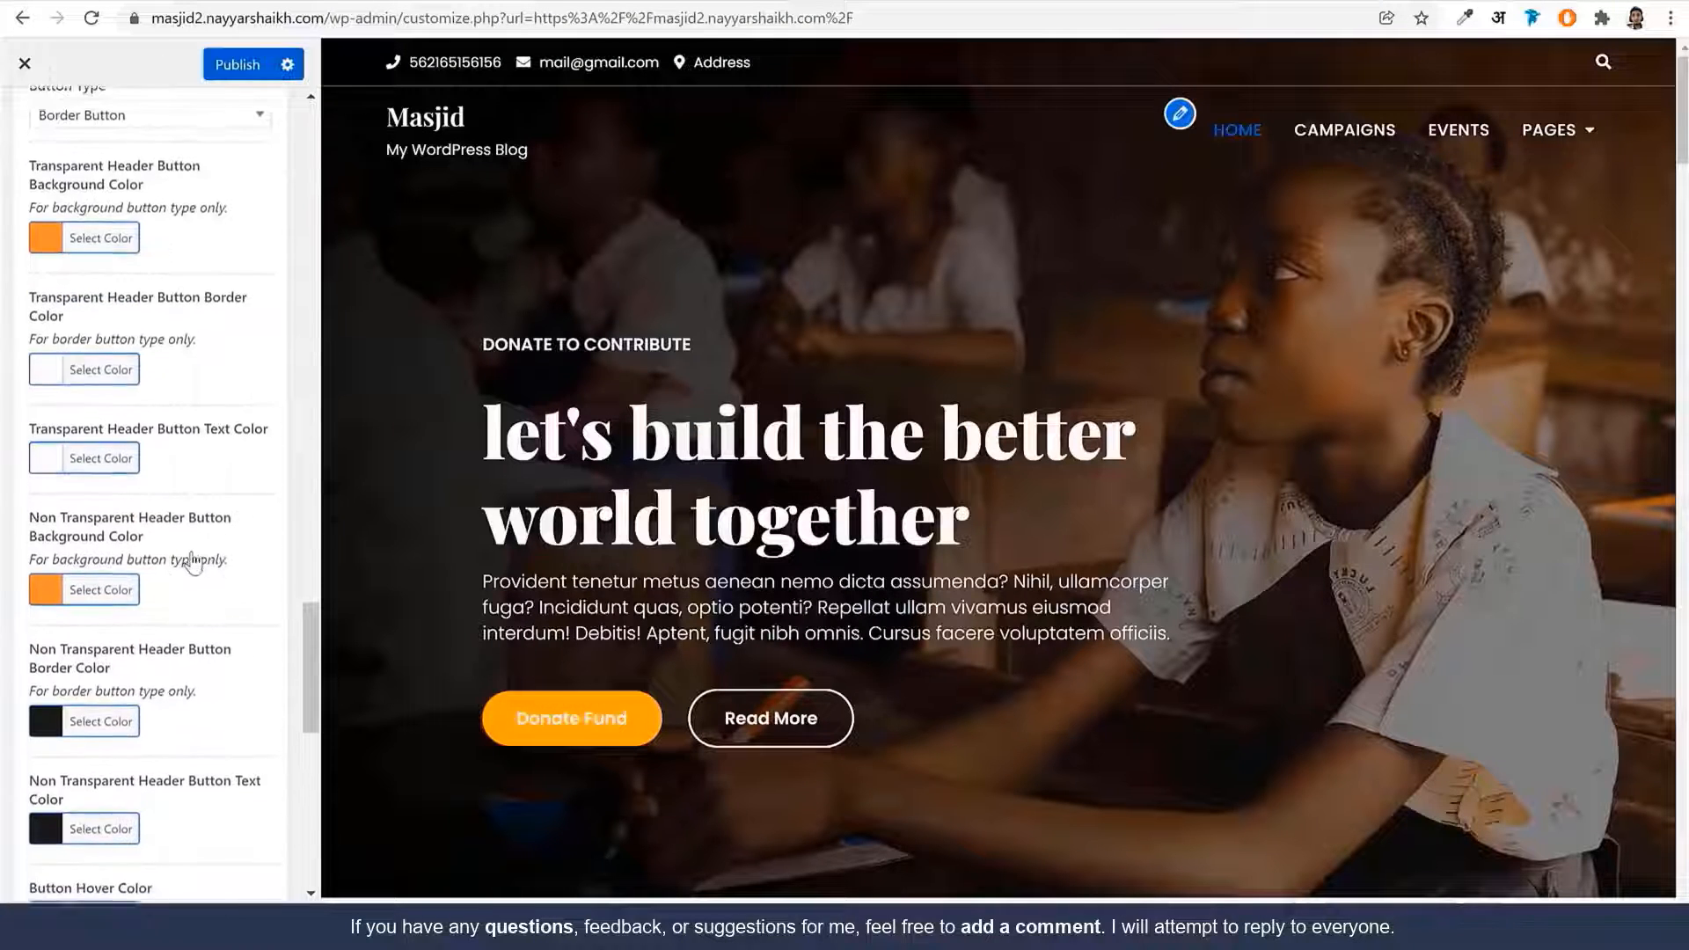
{"action": "left_click", "coordinate": [163, 468]}
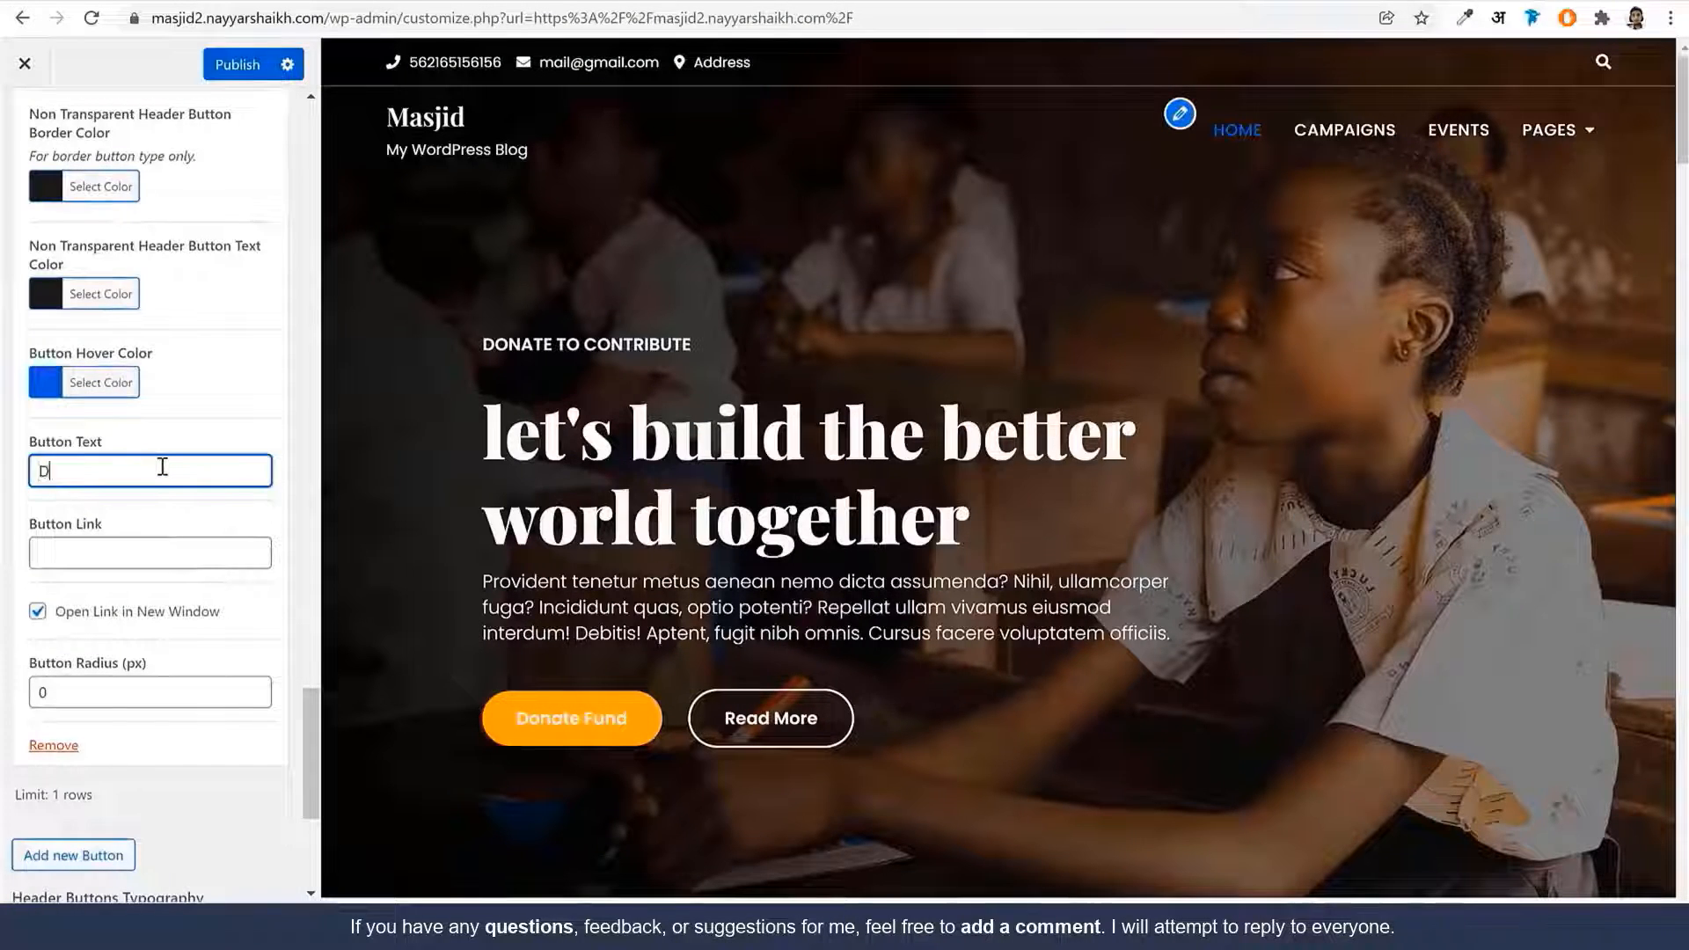
{"action": "type", "text": "Donate Now"}
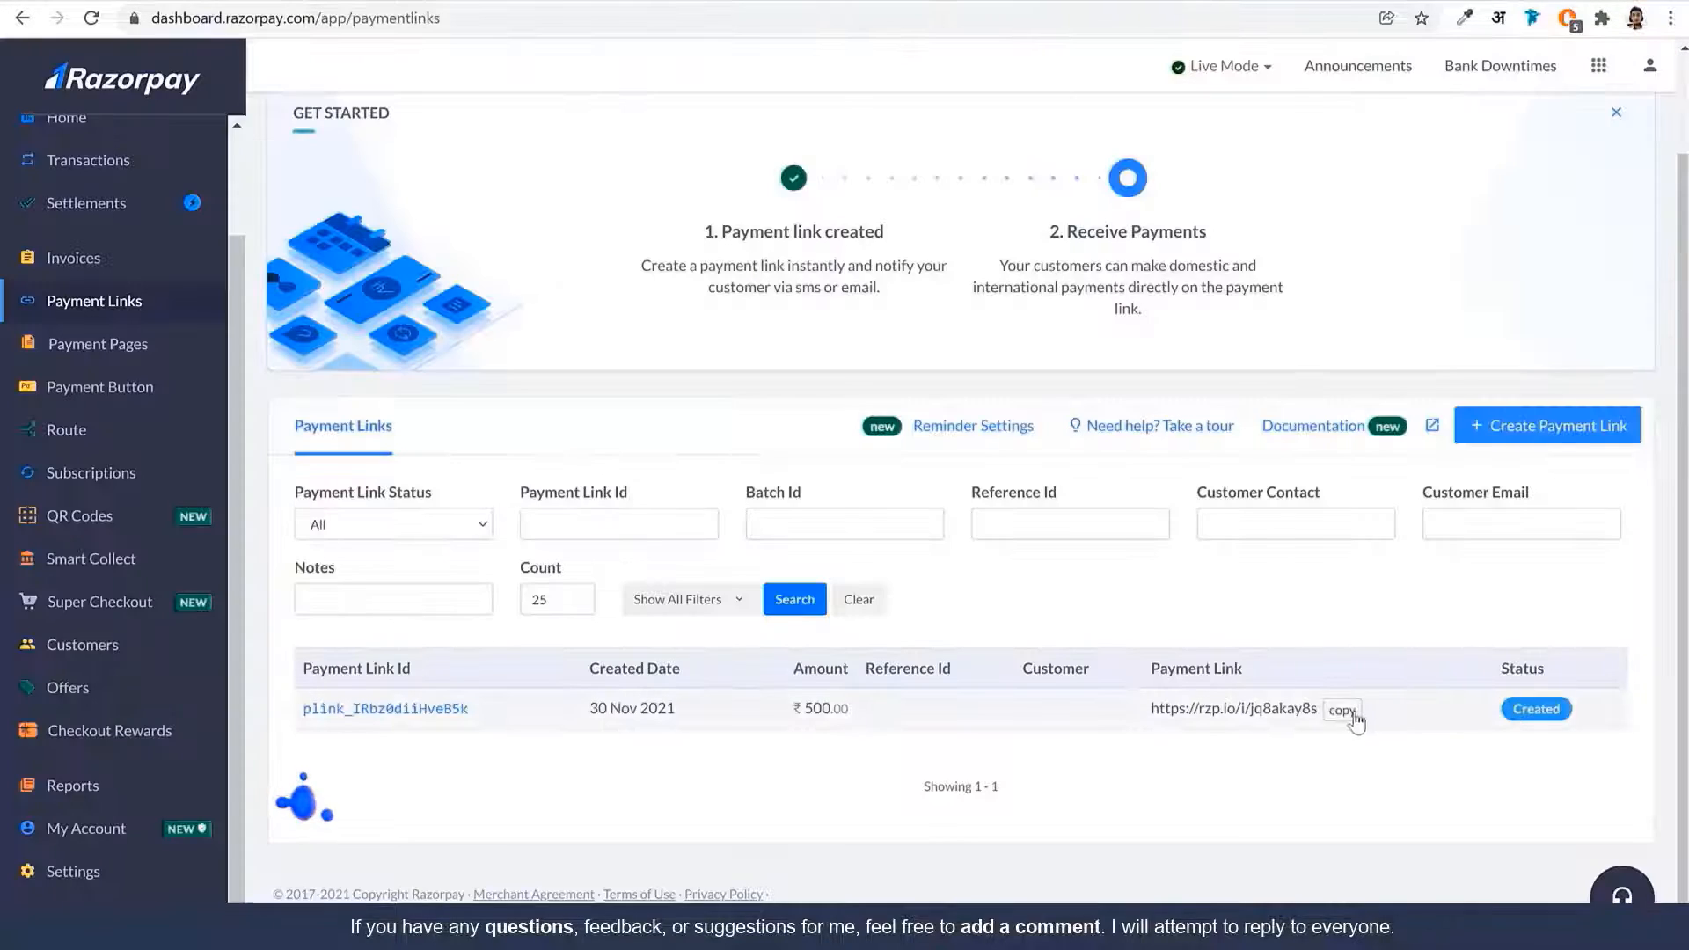
{"action": "left_click", "coordinate": [1356, 720]}
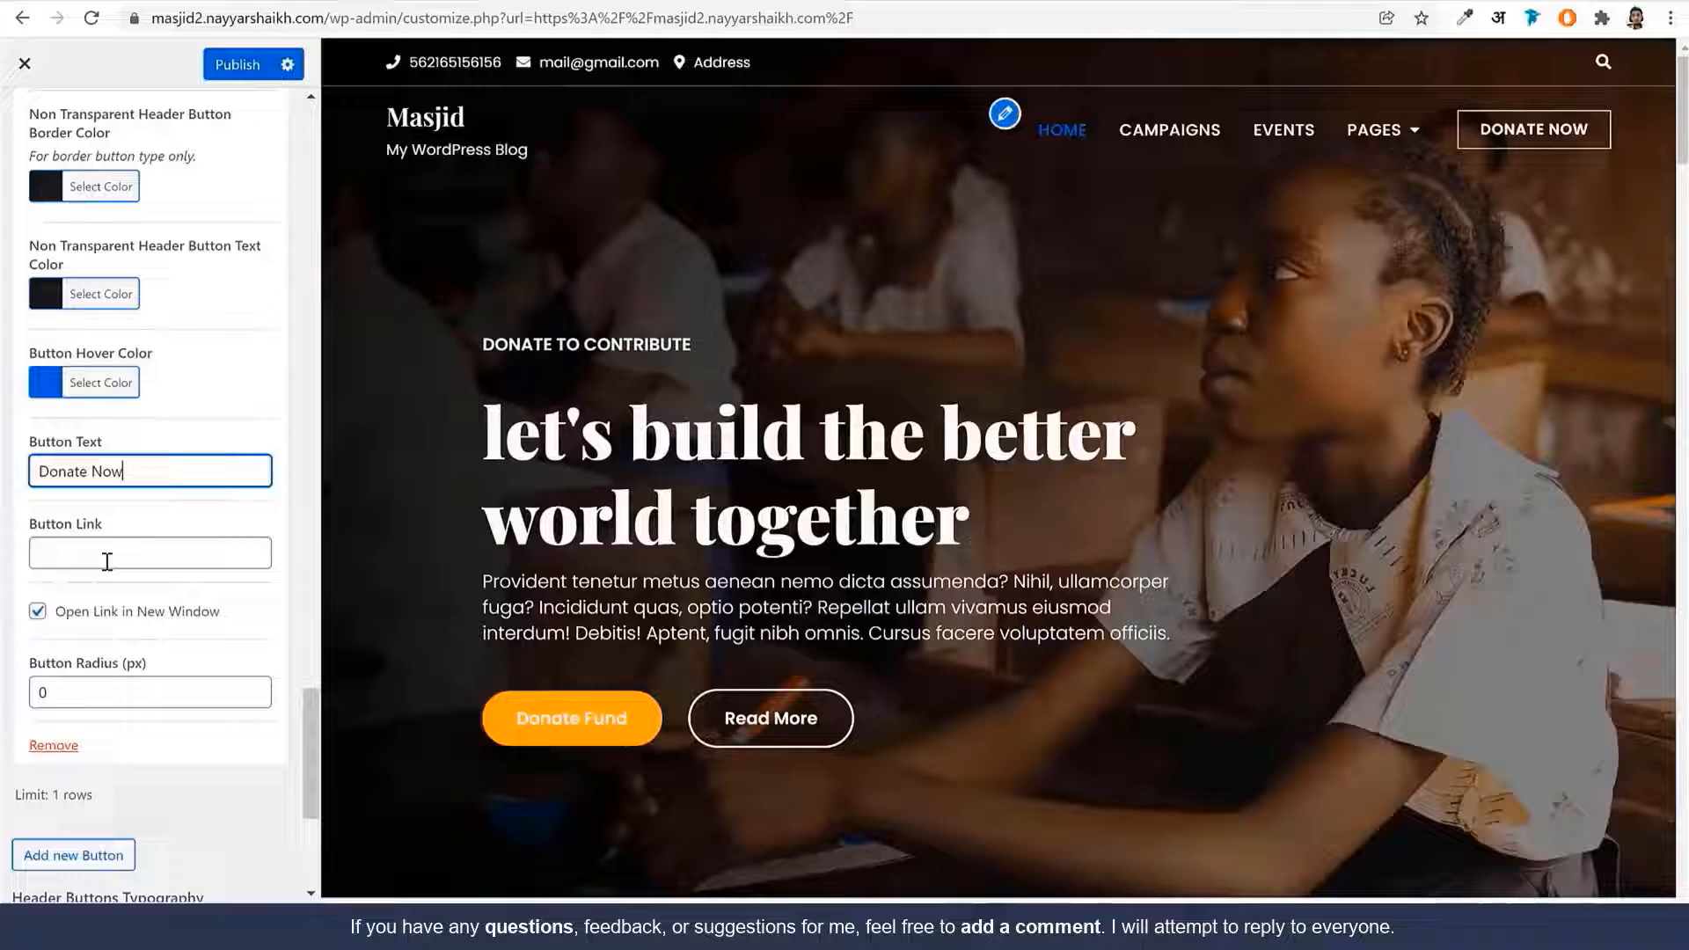
{"action": "left_click", "coordinate": [106, 556]}
{"action": "key", "text": "ctrl+v"}
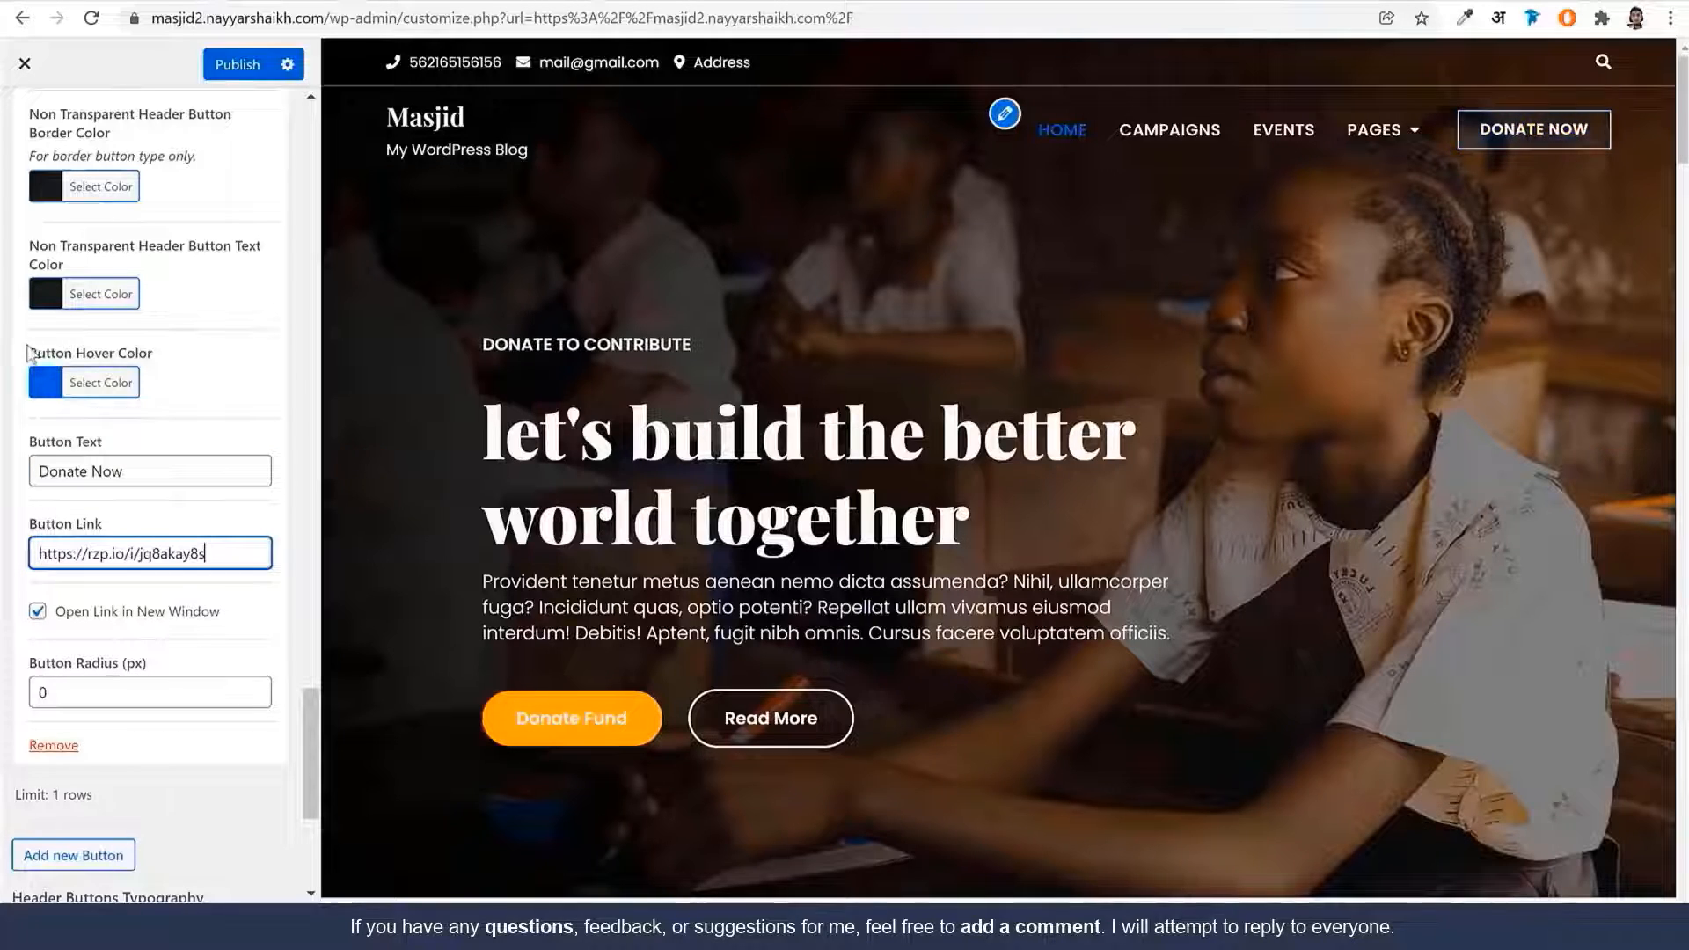
Make the transparent-header button background orange #dd9933
{"action": "scroll", "coordinate": [226, 427], "scroll_direction": "up", "scroll_amount": 5}
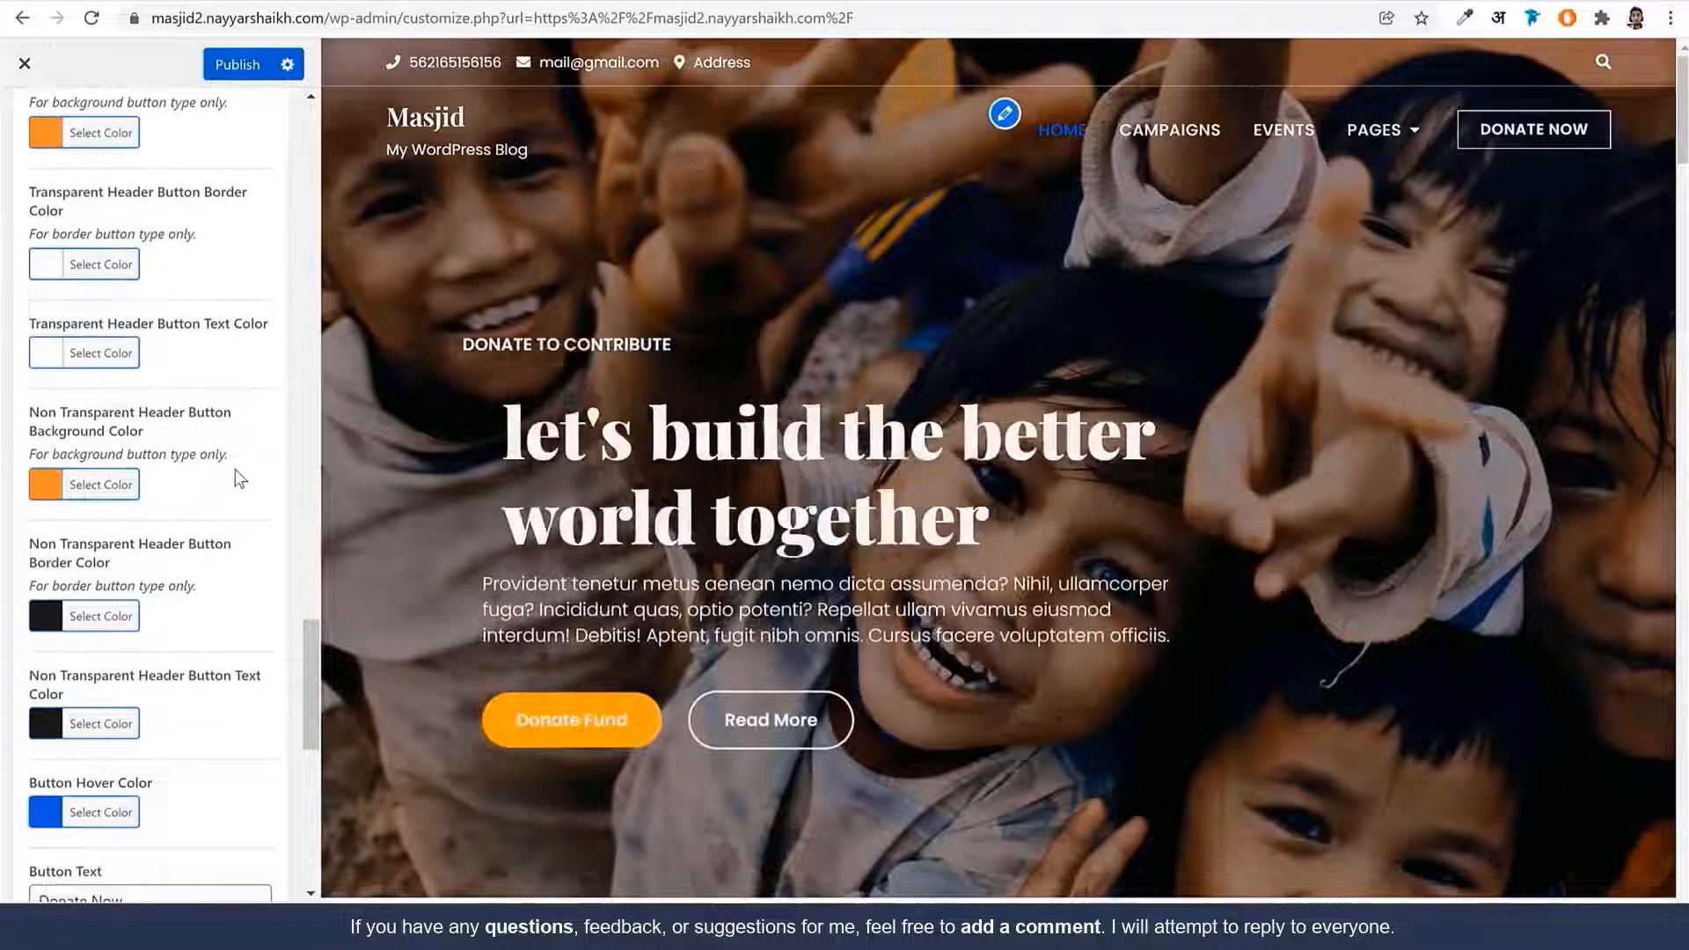
{"action": "scroll", "coordinate": [239, 479], "scroll_direction": "up", "scroll_amount": 4}
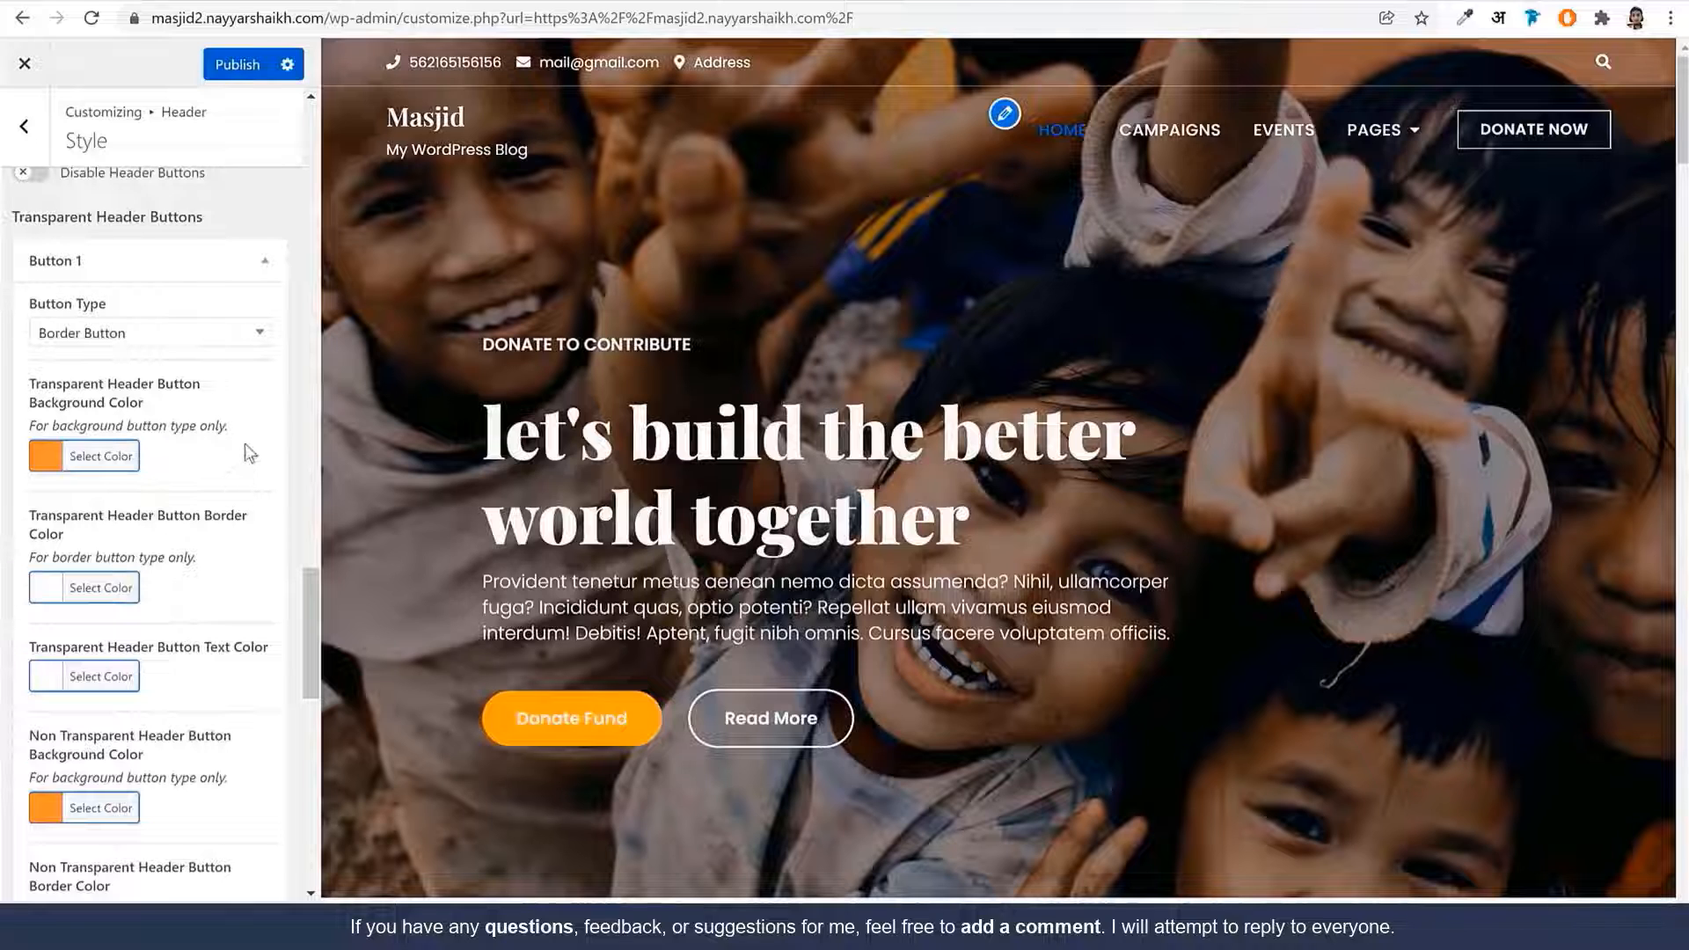
{"action": "scroll", "coordinate": [244, 443], "scroll_direction": "down", "scroll_amount": 1}
{"action": "left_click", "coordinate": [97, 347]}
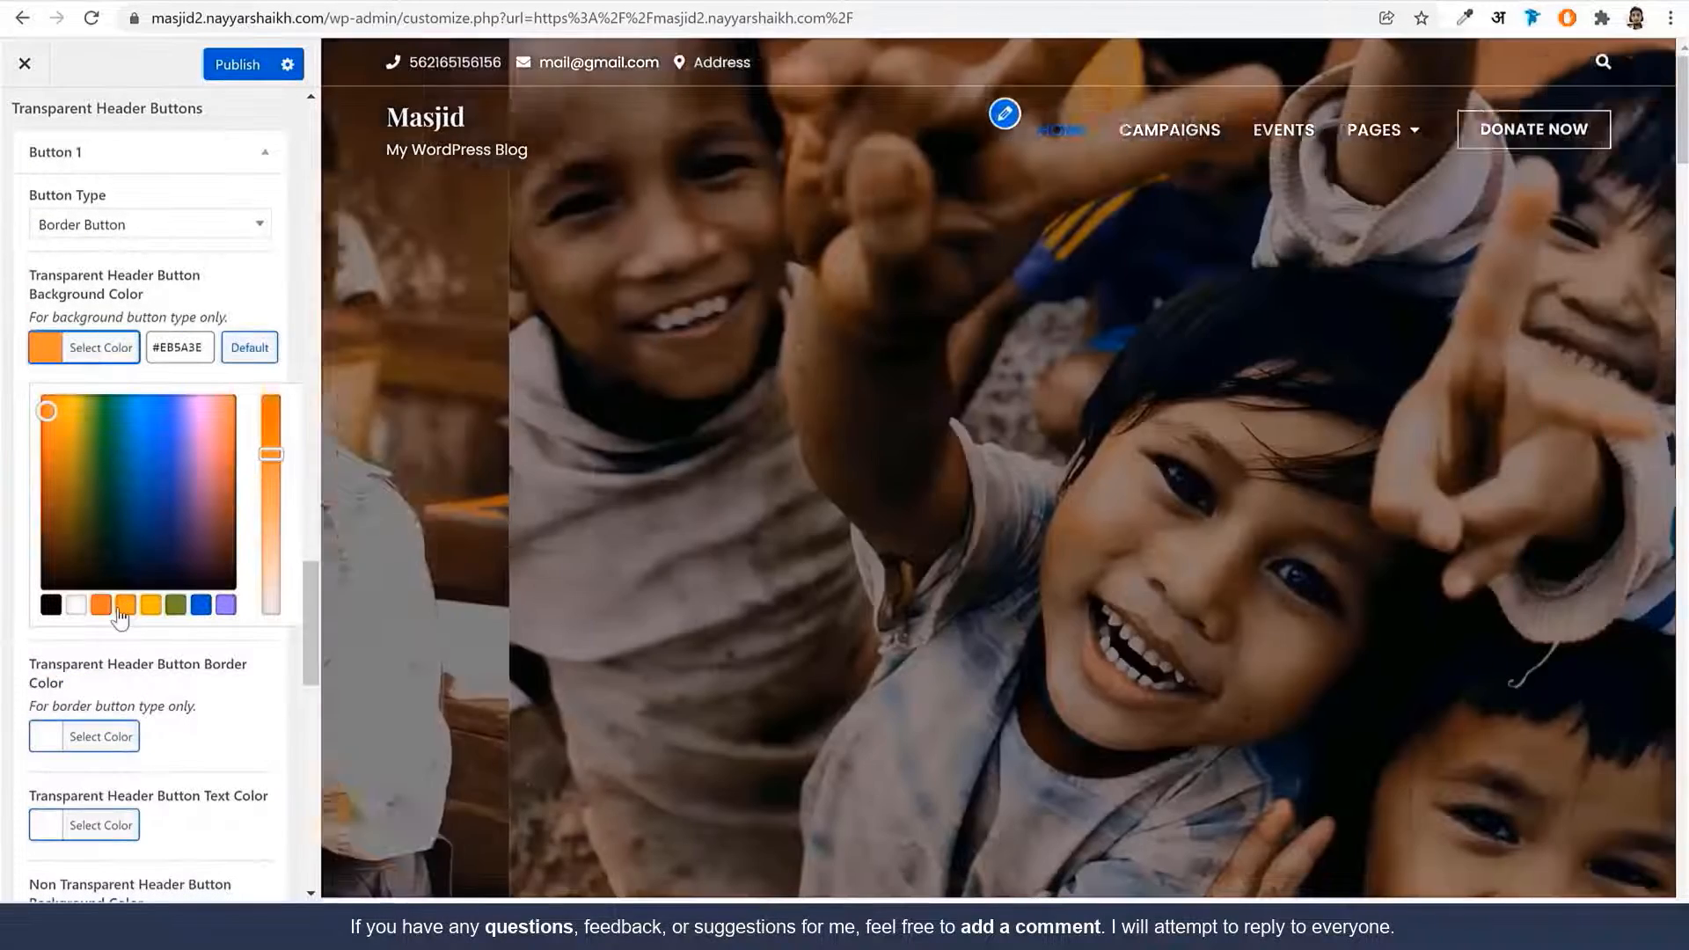
{"action": "left_click", "coordinate": [119, 609]}
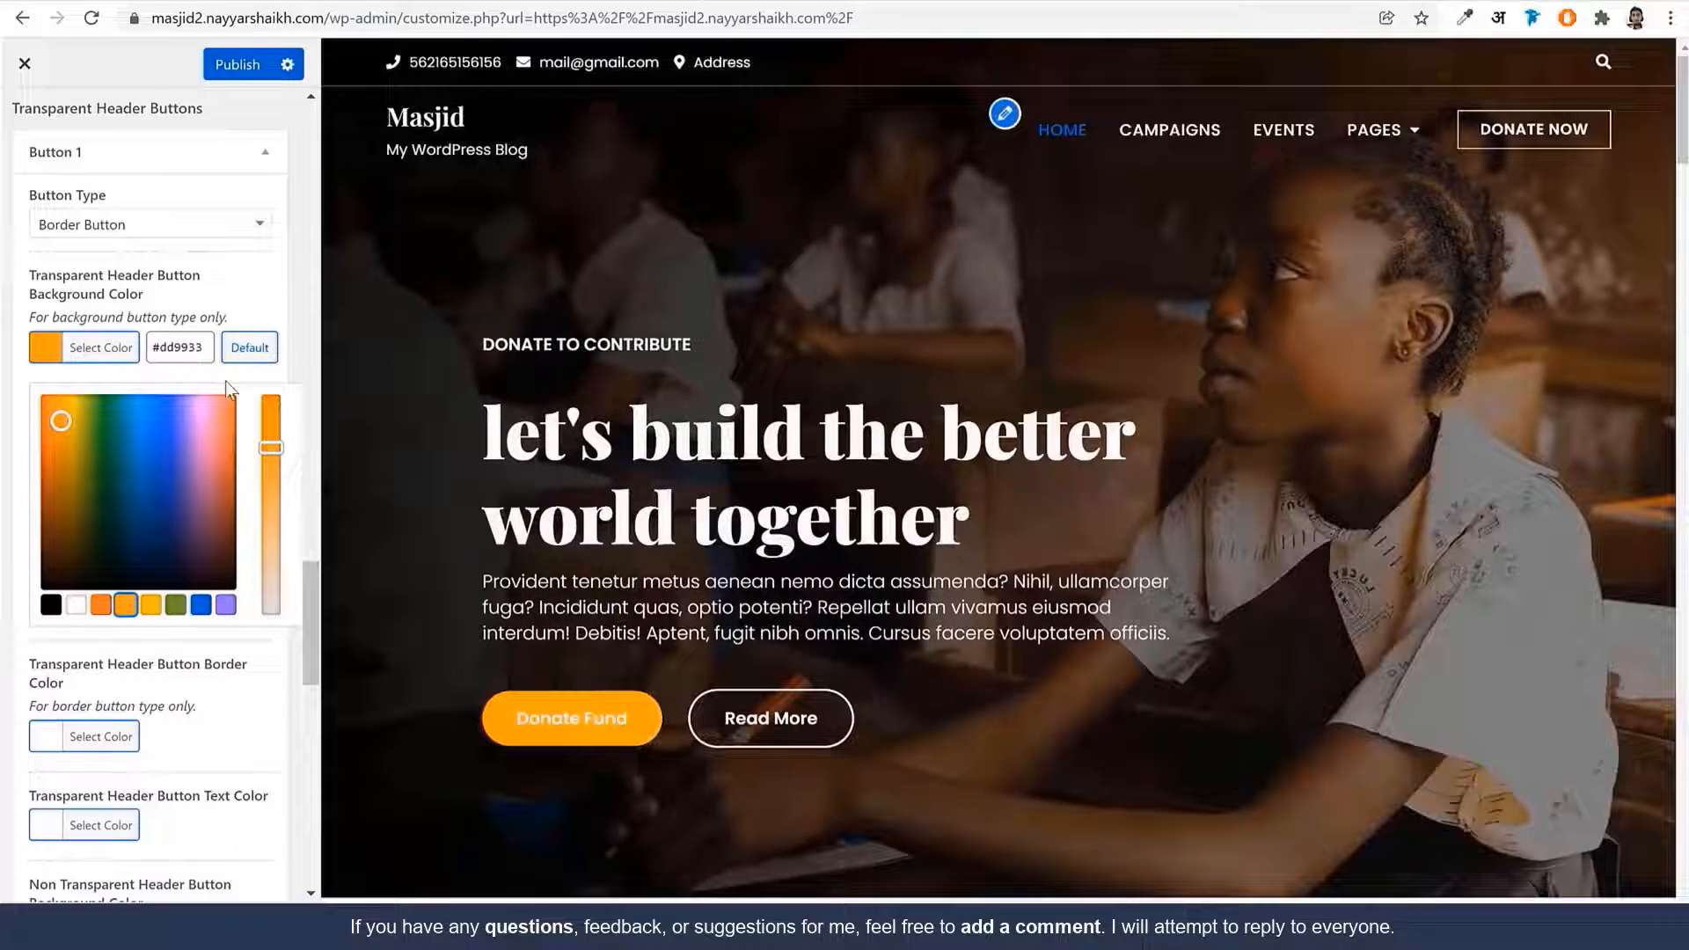
{"action": "left_click", "coordinate": [236, 281]}
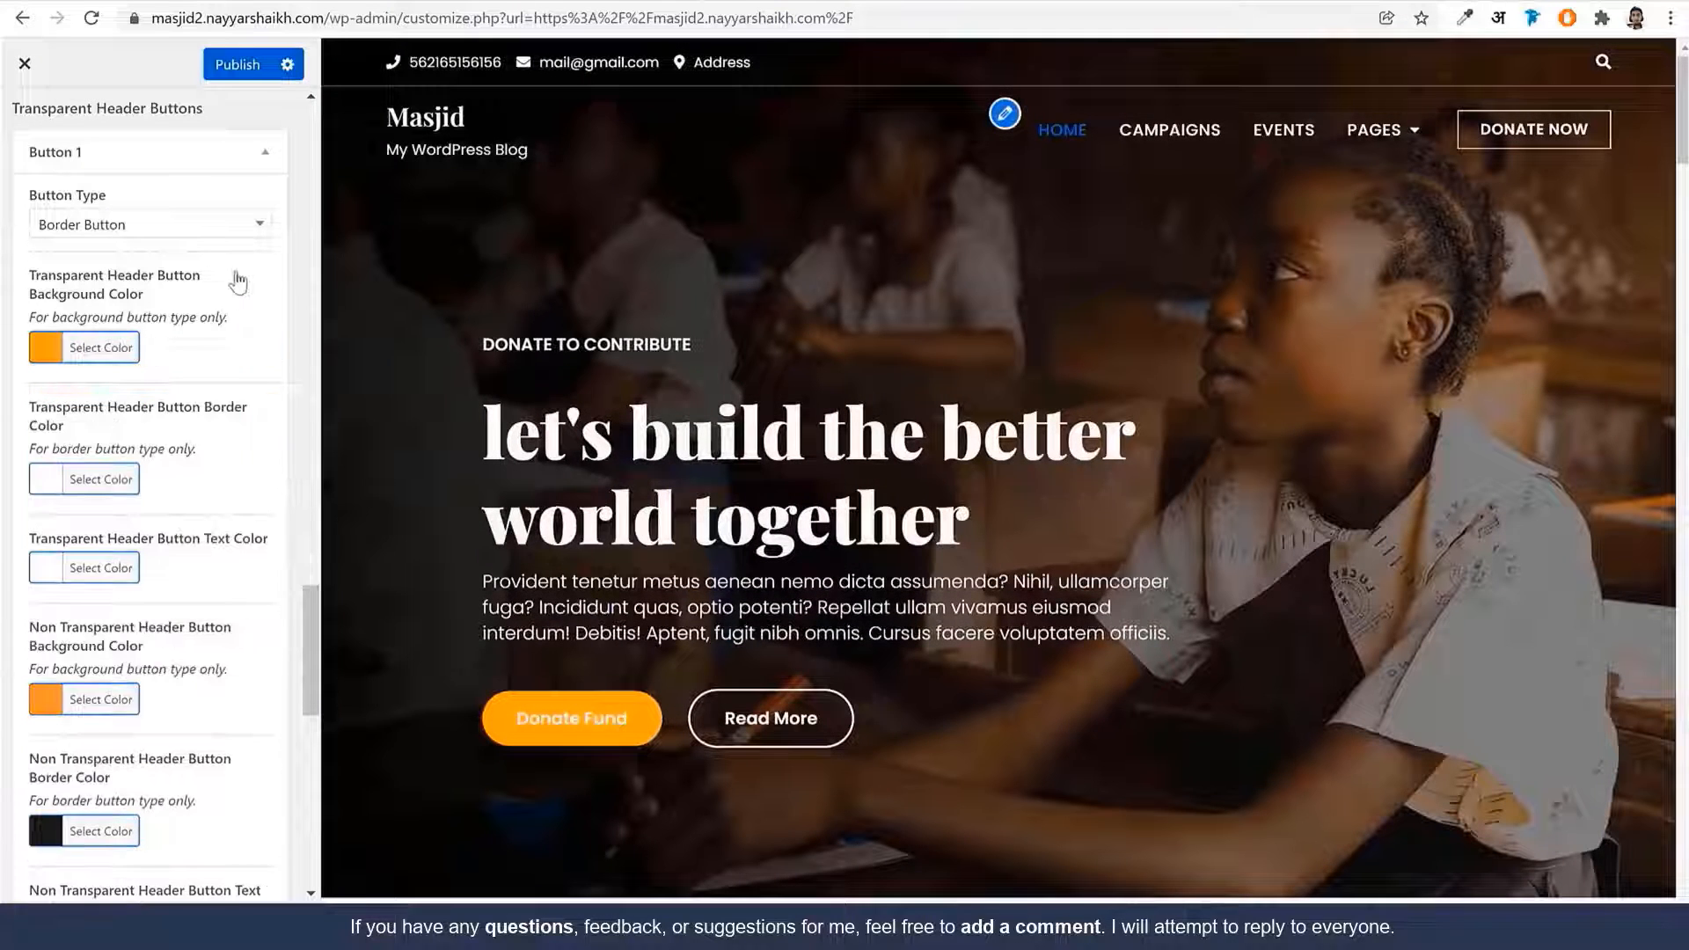
{"action": "left_click", "coordinate": [113, 700]}
Set the non-transparent button background and button hover colour to orange #dd9933
{"action": "scroll", "coordinate": [161, 787], "scroll_direction": "down", "scroll_amount": 2}
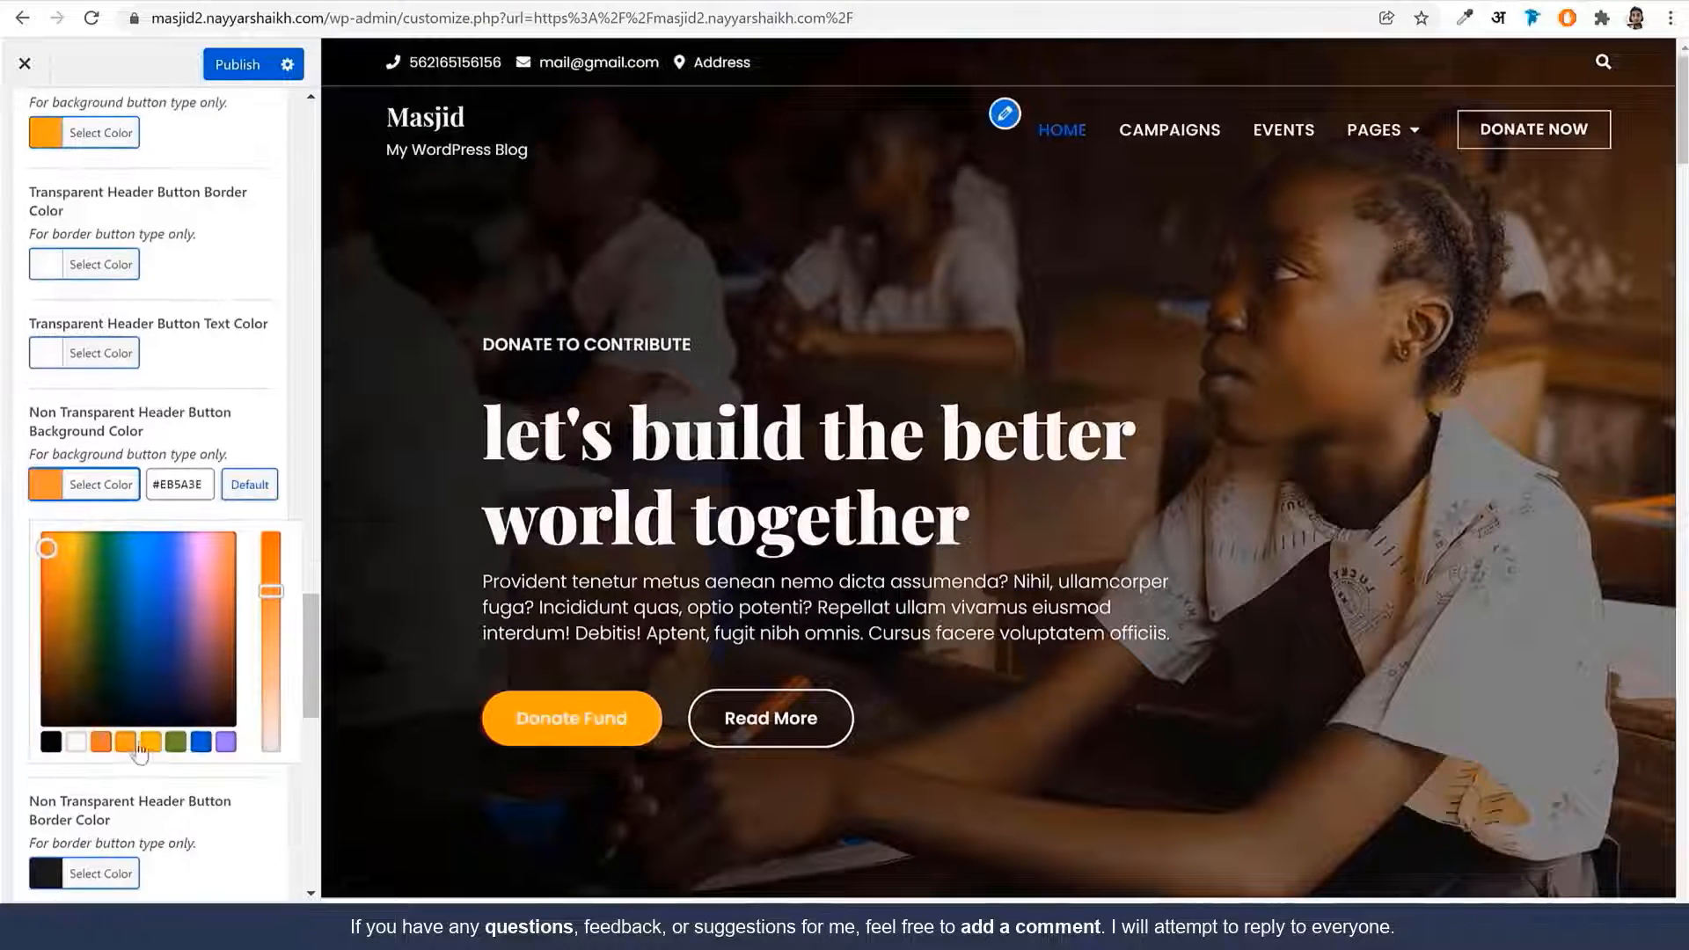
{"action": "left_click", "coordinate": [132, 744]}
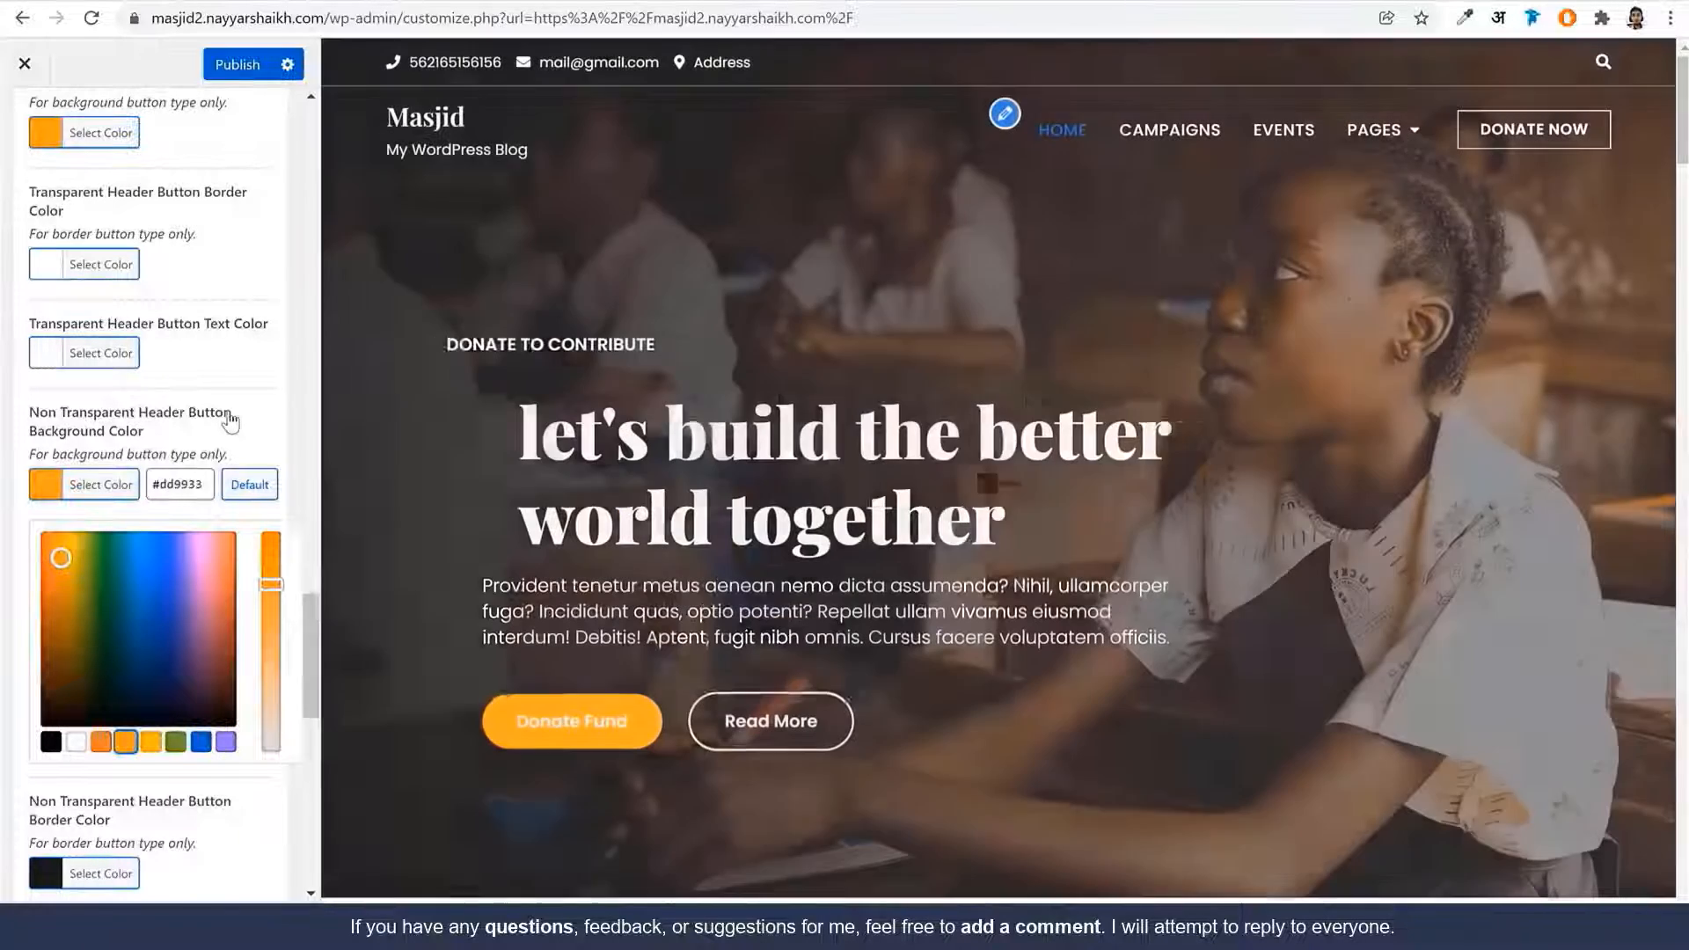
{"action": "left_click", "coordinate": [230, 423]}
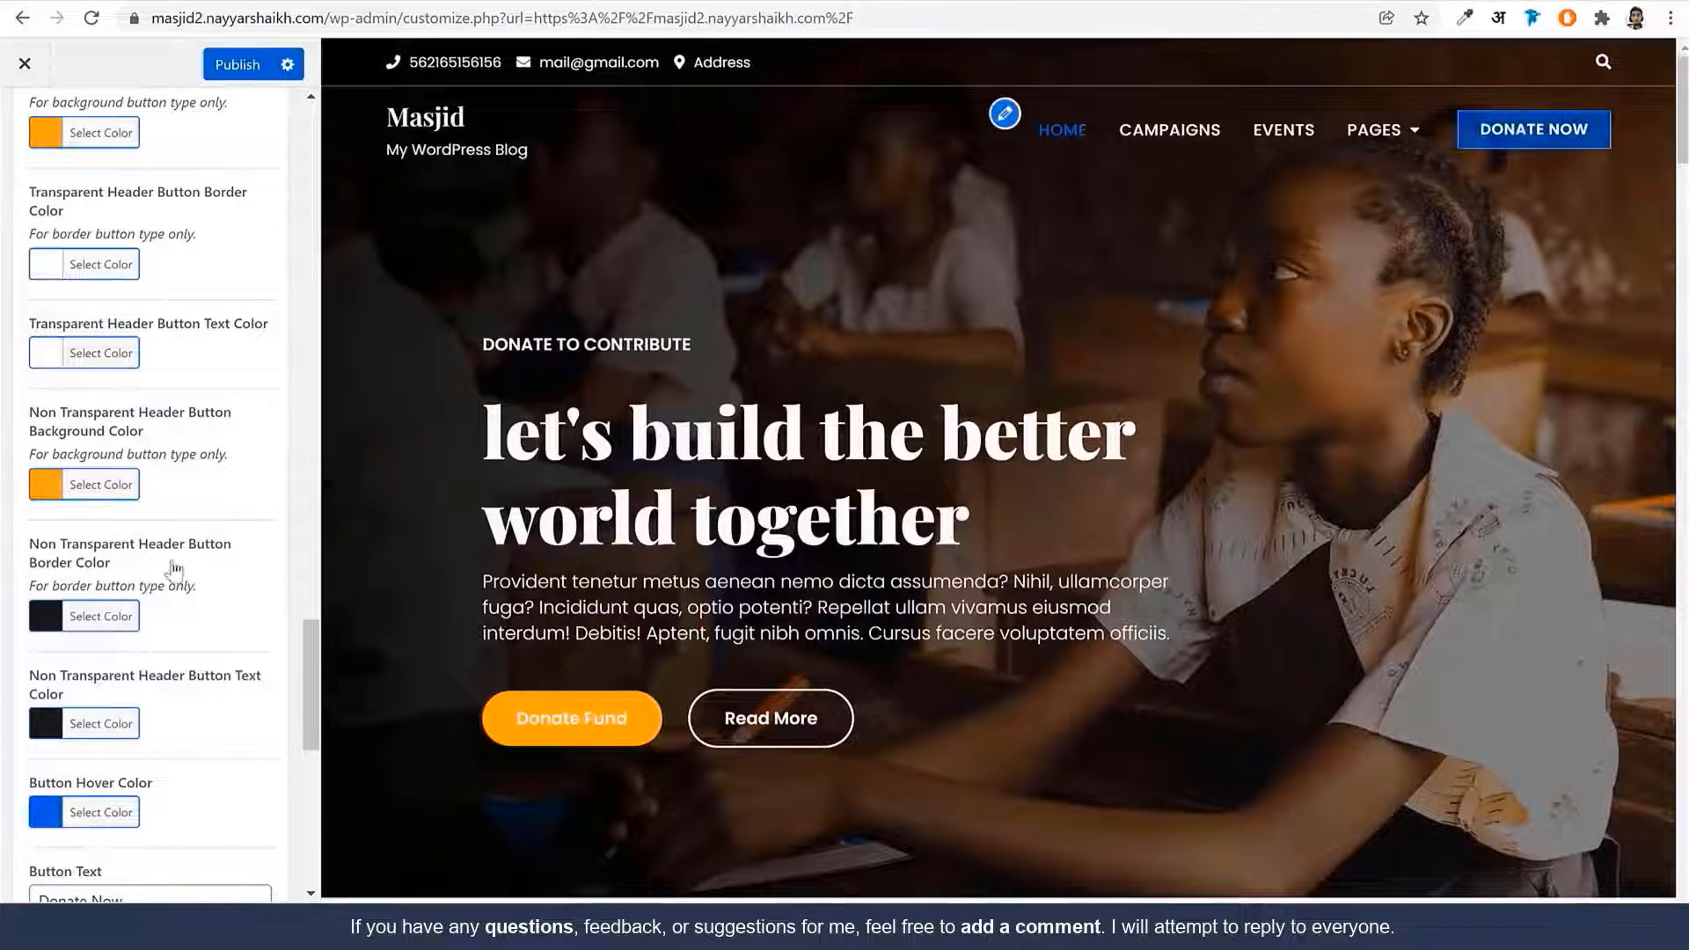
{"action": "scroll", "coordinate": [171, 638], "scroll_direction": "down", "scroll_amount": 2}
{"action": "left_click", "coordinate": [130, 597]}
{"action": "scroll", "coordinate": [141, 686], "scroll_direction": "down", "scroll_amount": 1}
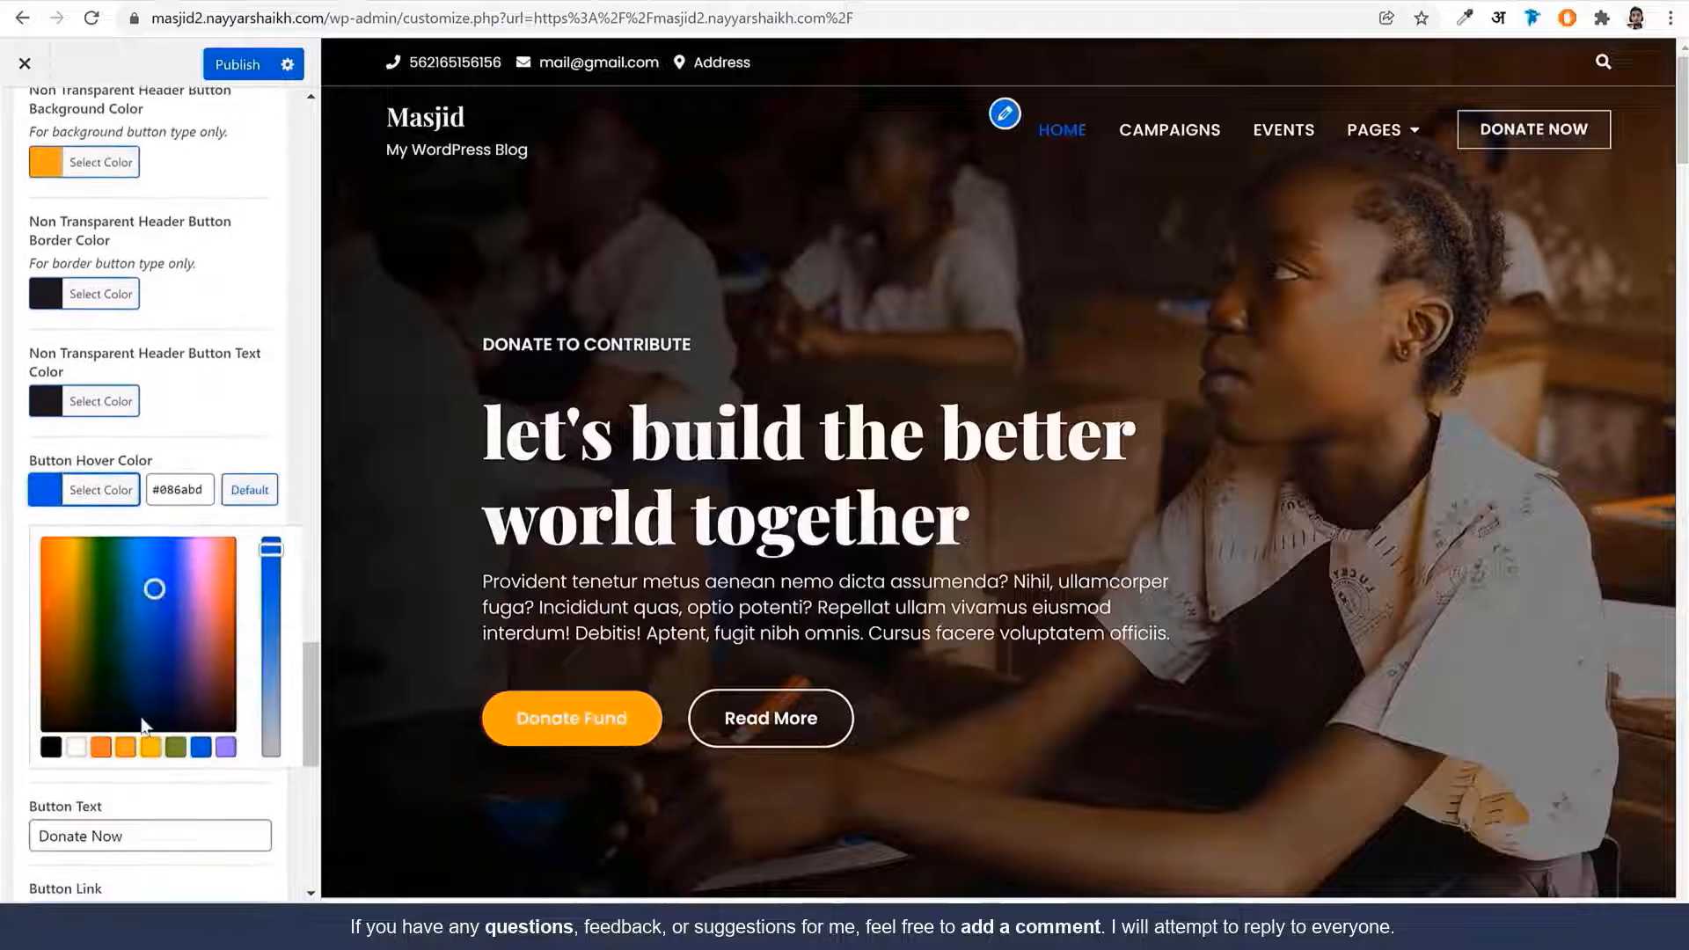
{"action": "left_click", "coordinate": [128, 749]}
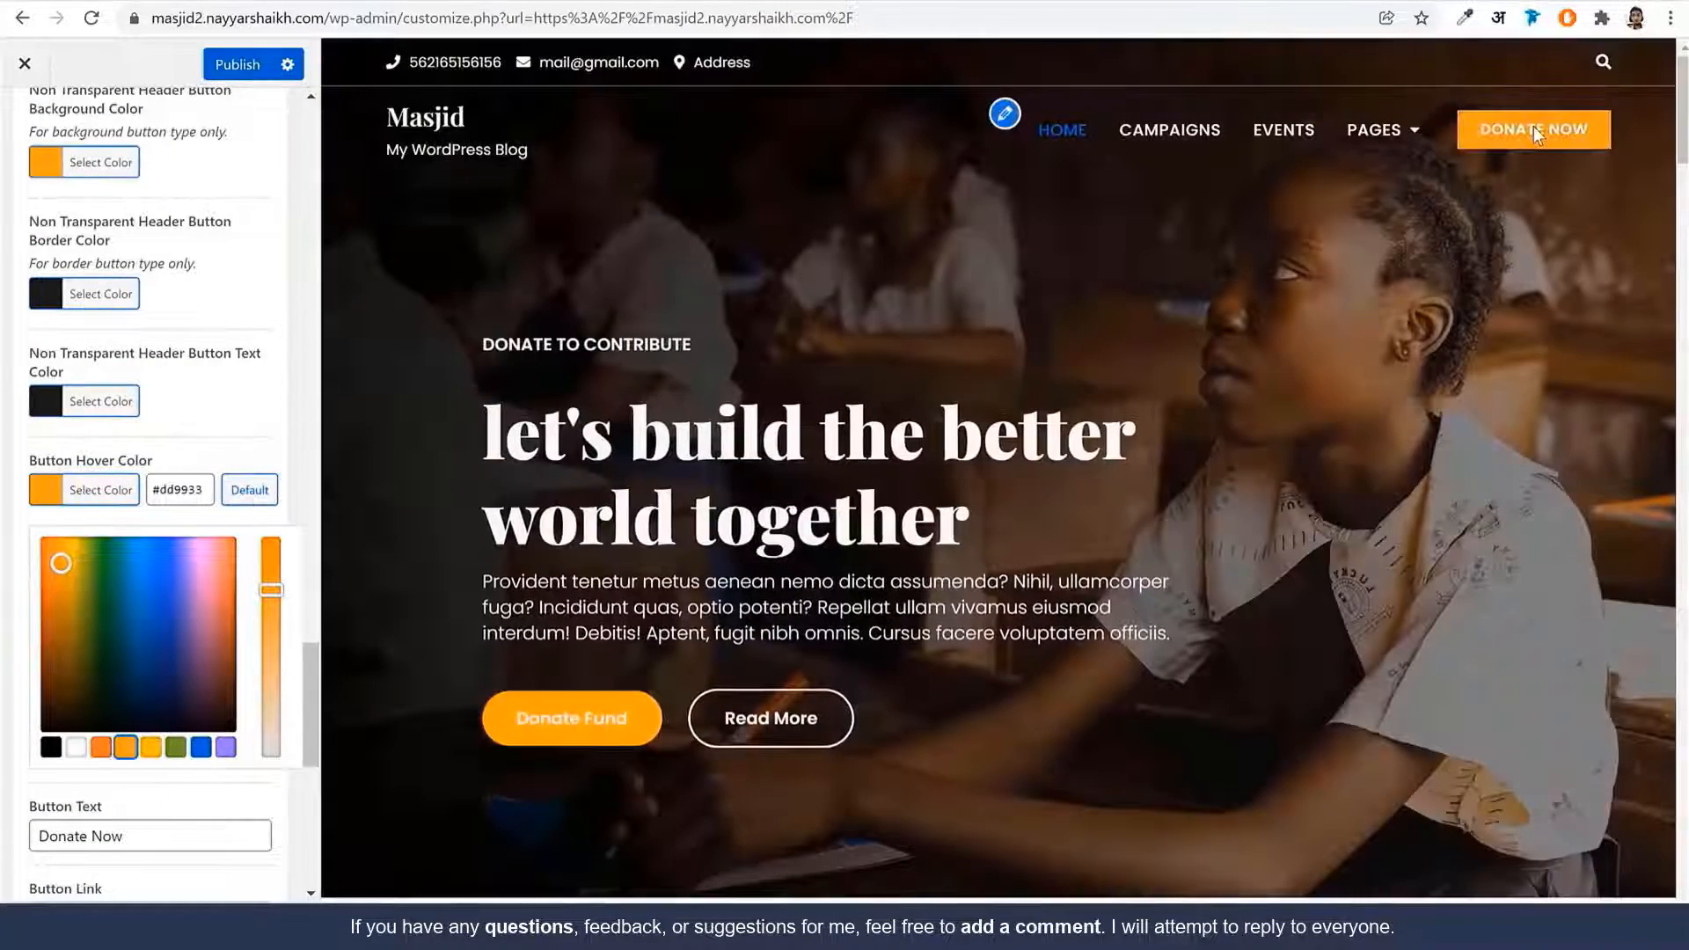
Publish the Customizer changes
{"action": "scroll", "coordinate": [177, 551], "scroll_direction": "down", "scroll_amount": 7}
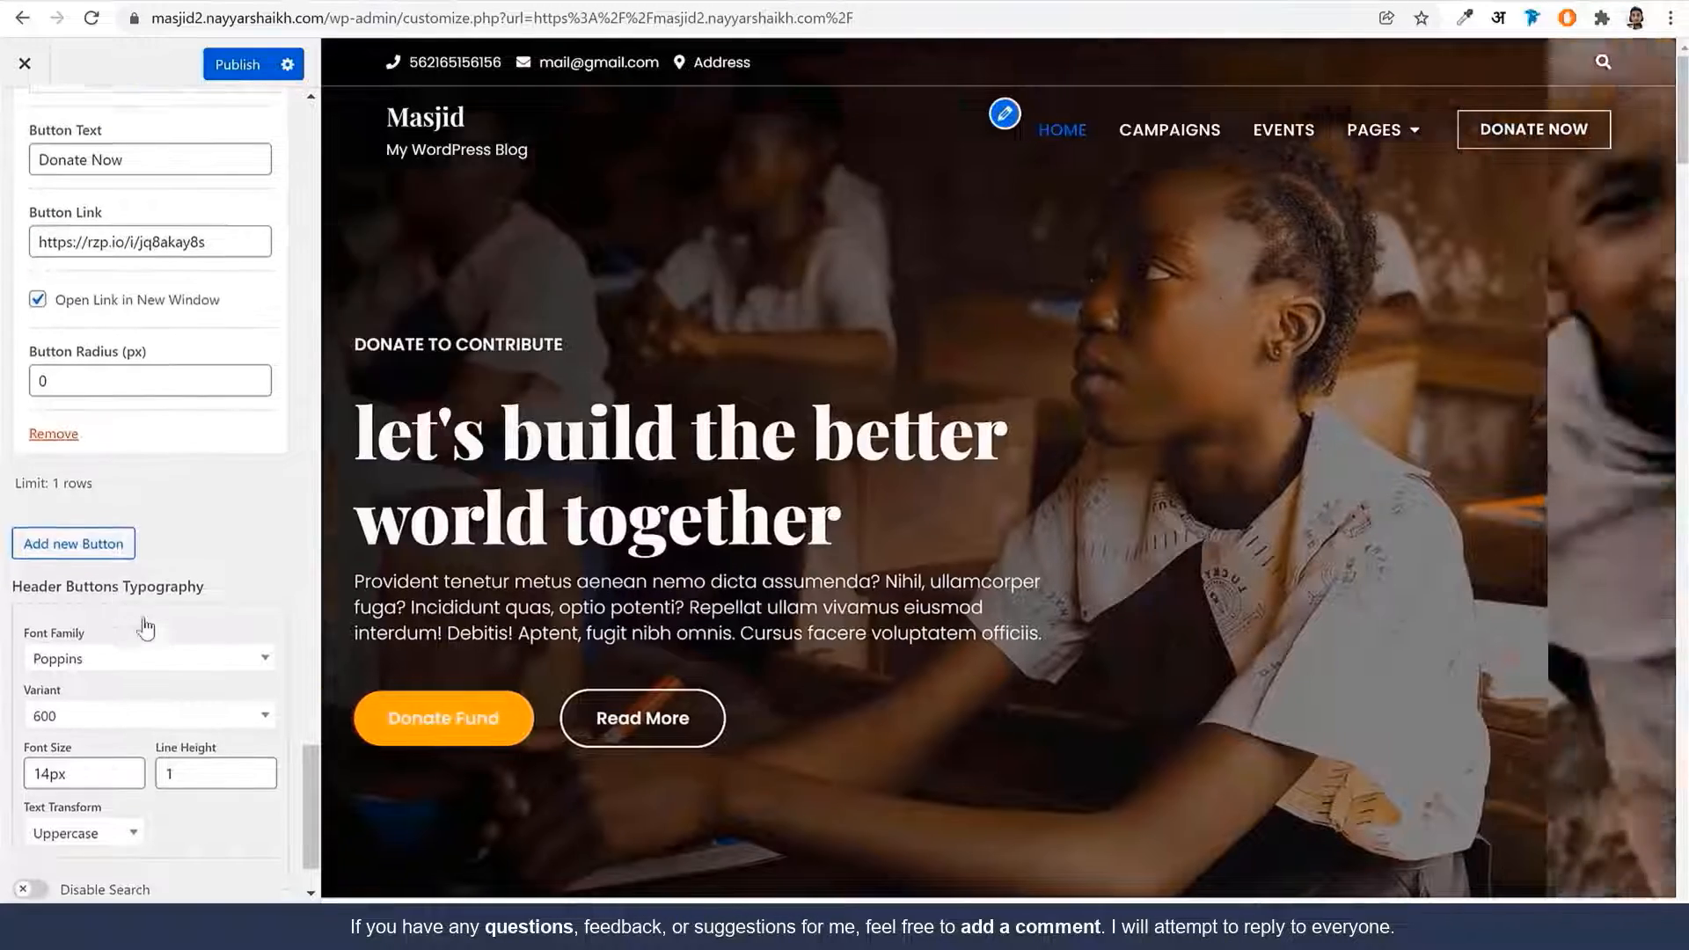
{"action": "scroll", "coordinate": [139, 622], "scroll_direction": "down", "scroll_amount": 2}
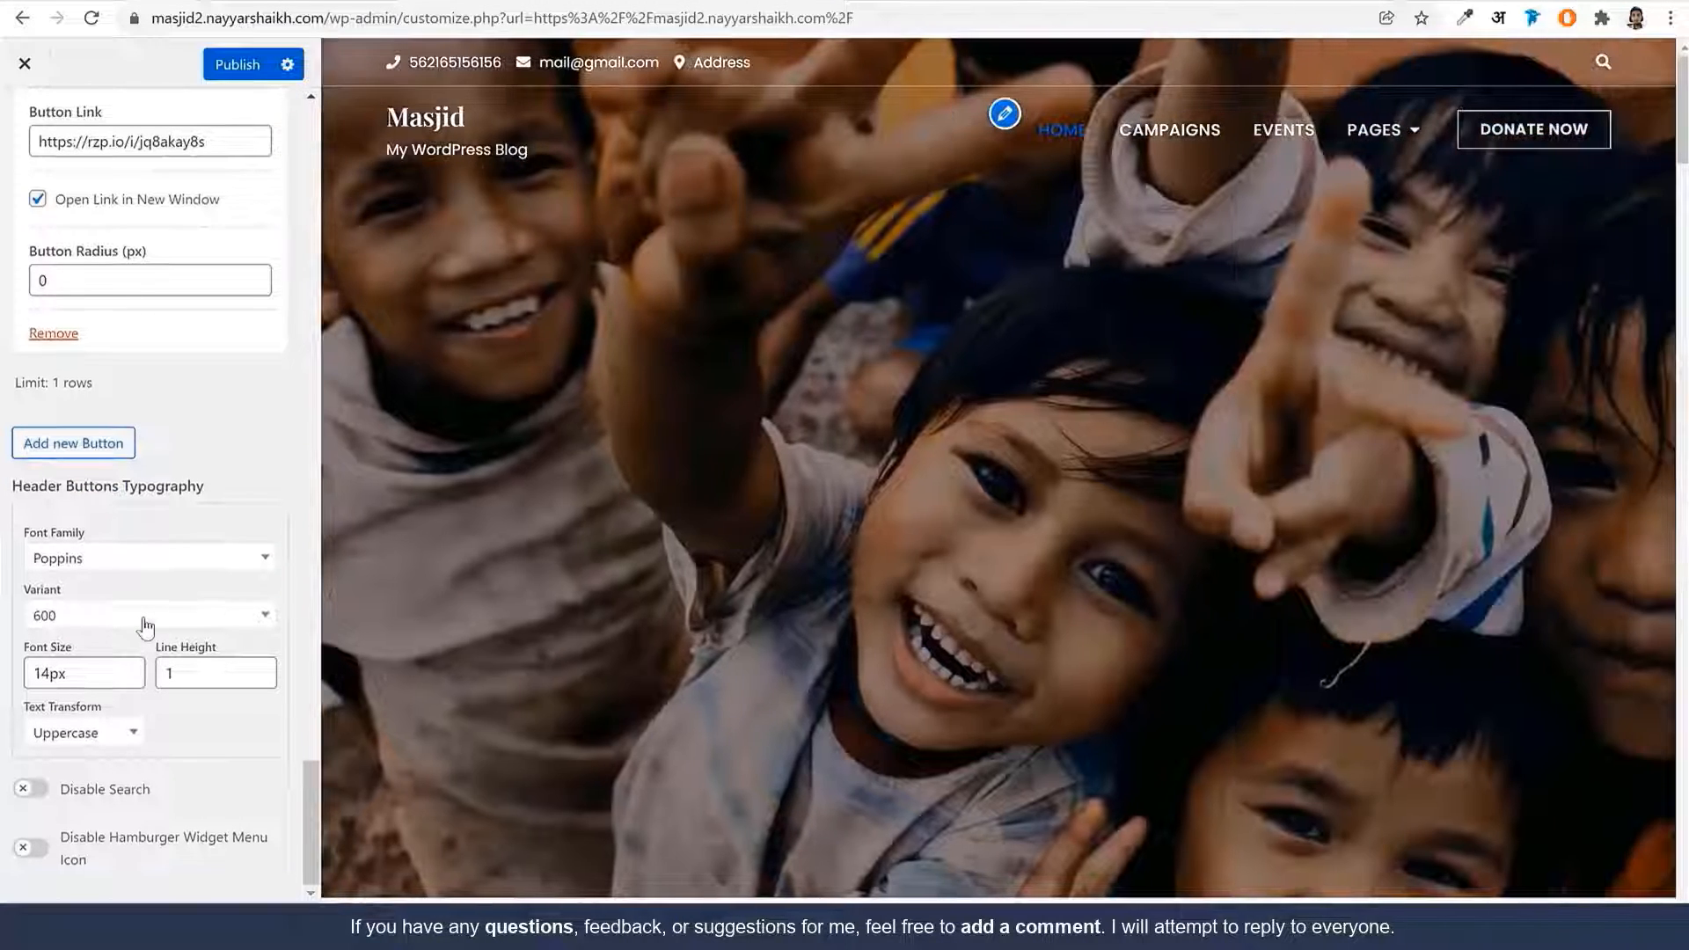
{"action": "double_click", "coordinate": [69, 280]}
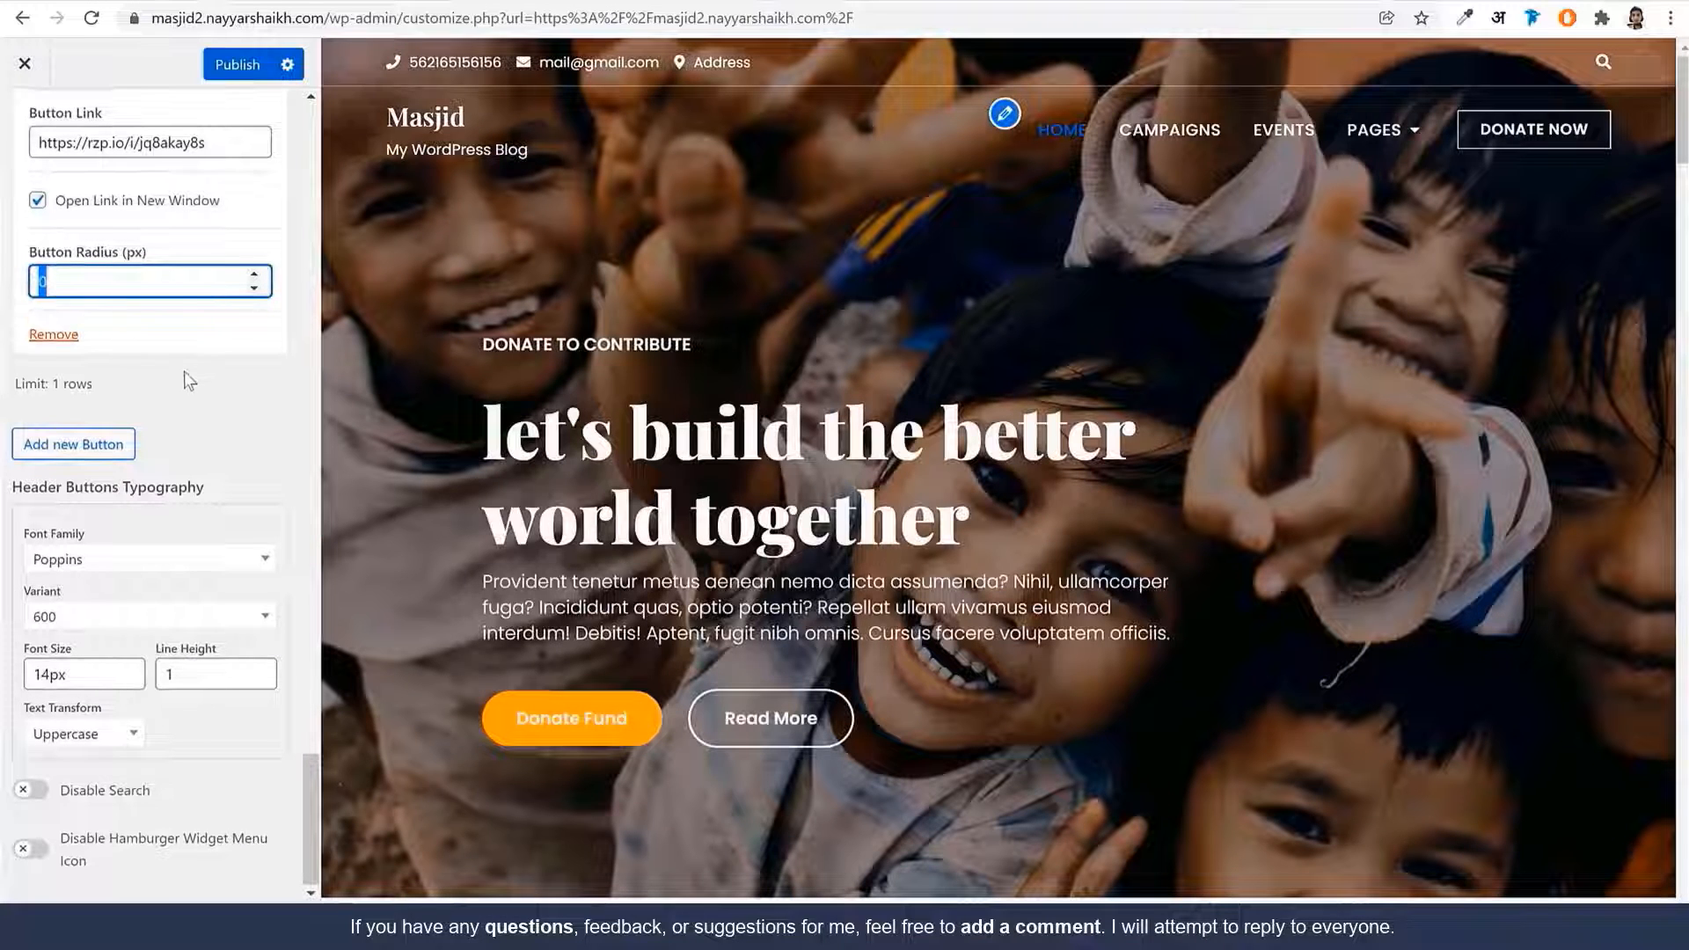
{"action": "left_click", "coordinate": [217, 77]}
{"action": "scroll", "coordinate": [197, 329], "scroll_direction": "up", "scroll_amount": 8}
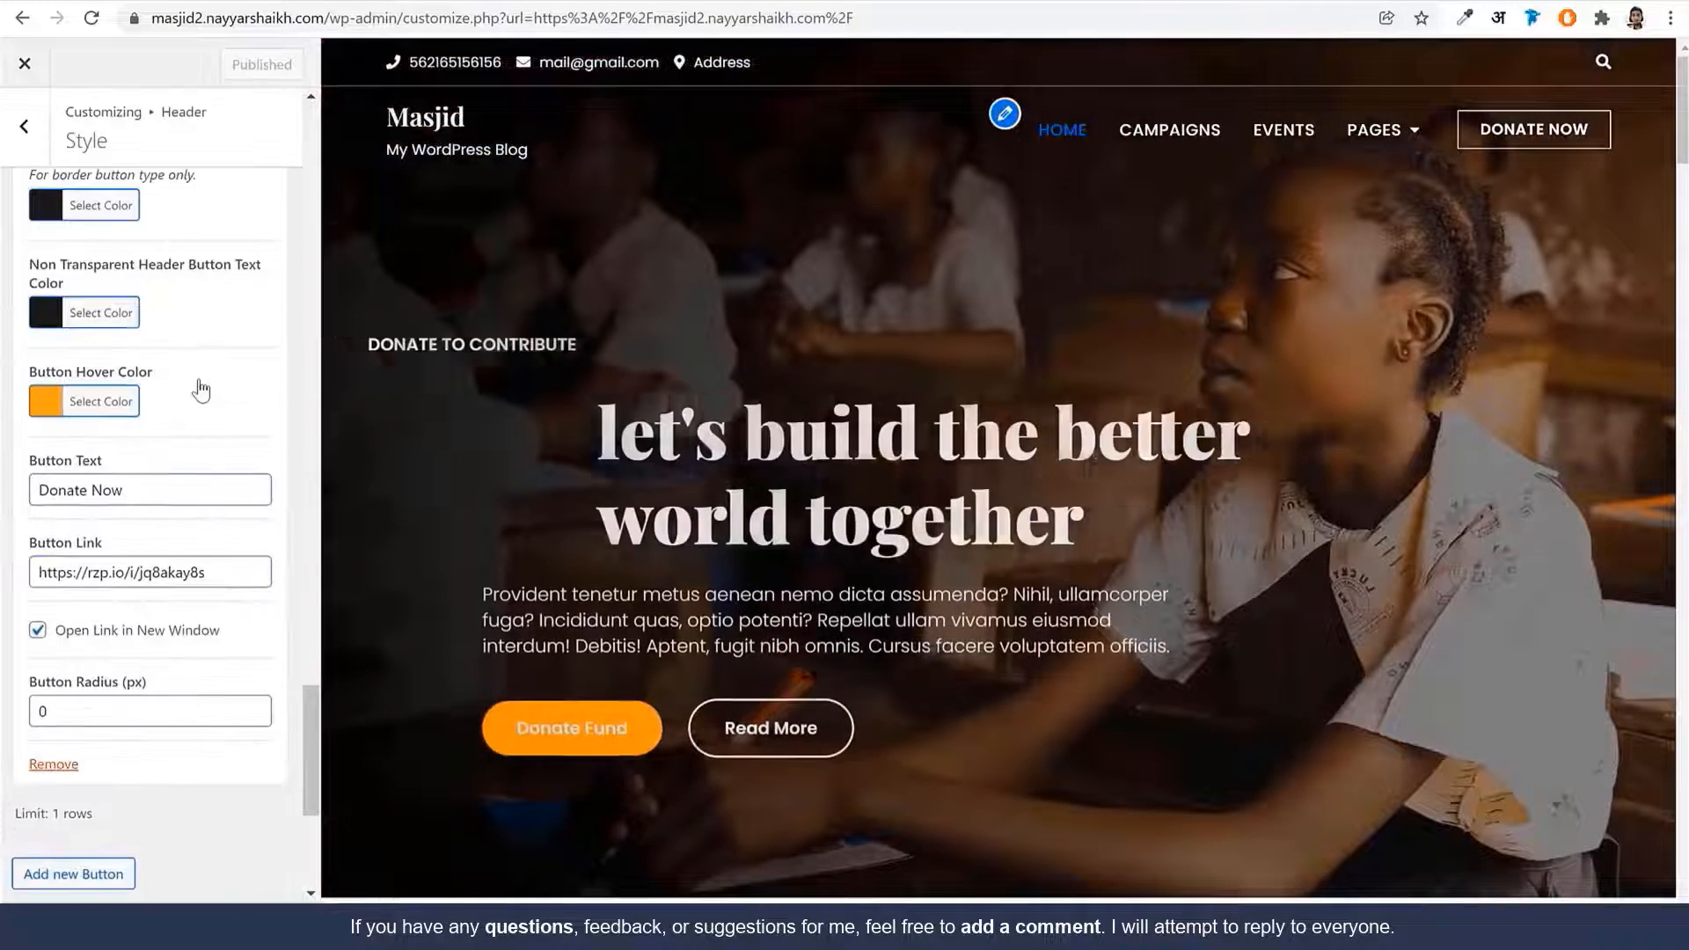
Browse the Header Elements, Media and Responsive settings, then return to the main menu
{"action": "left_click", "coordinate": [47, 131]}
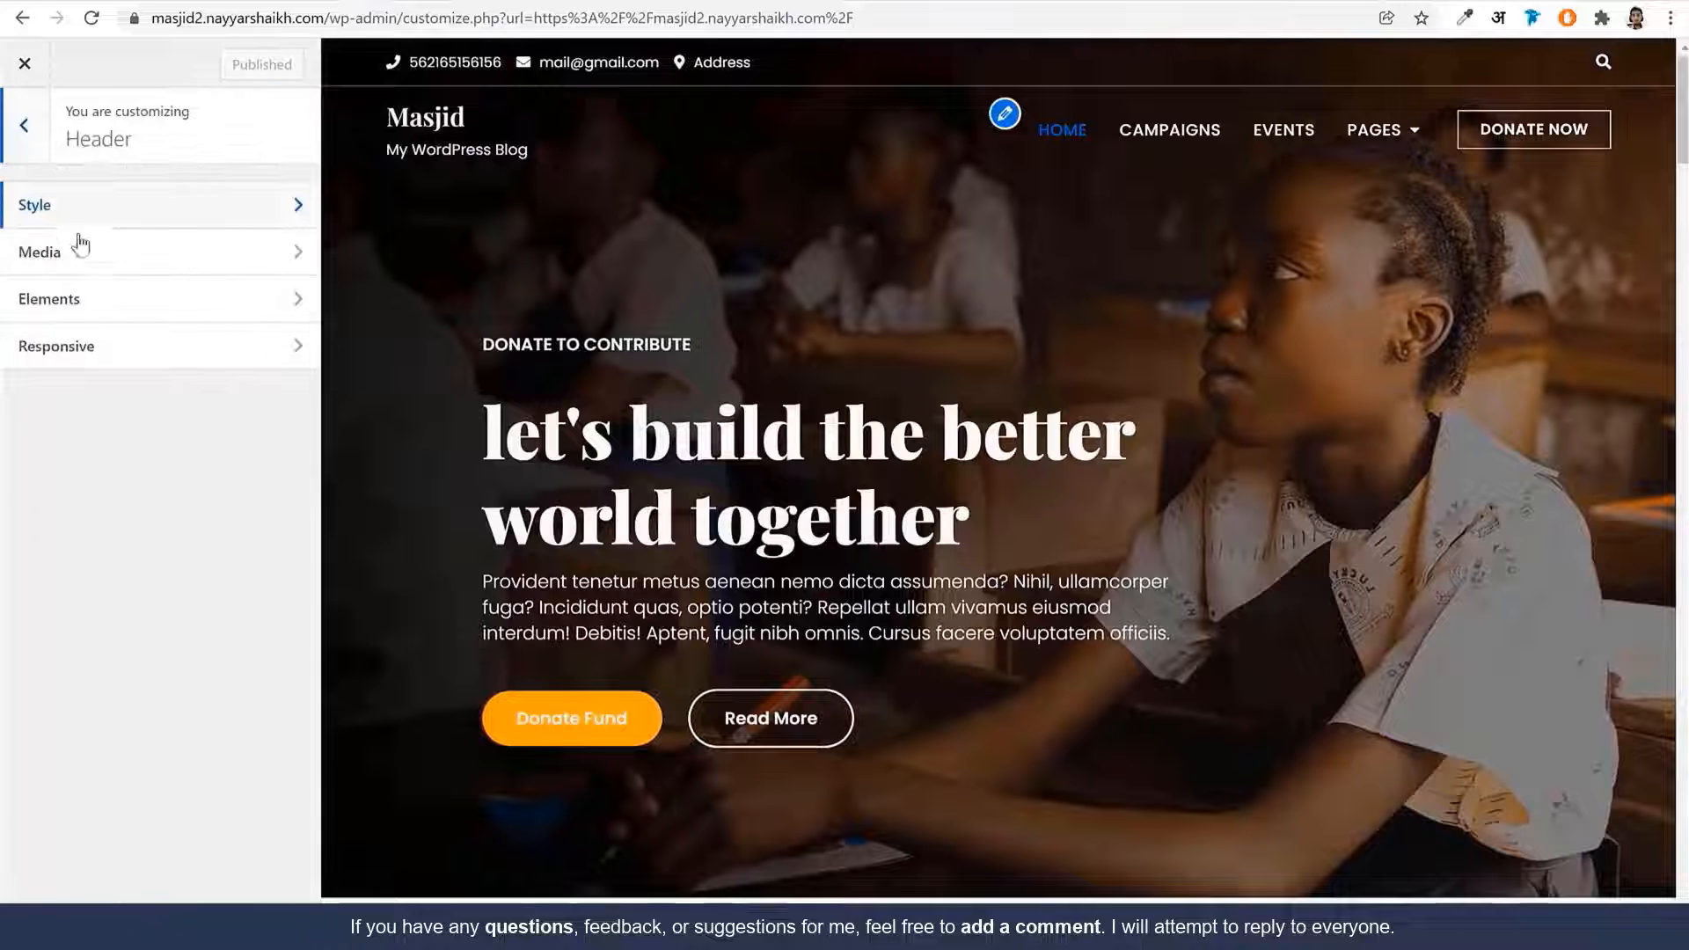
{"action": "left_click", "coordinate": [92, 296]}
{"action": "left_click", "coordinate": [23, 127]}
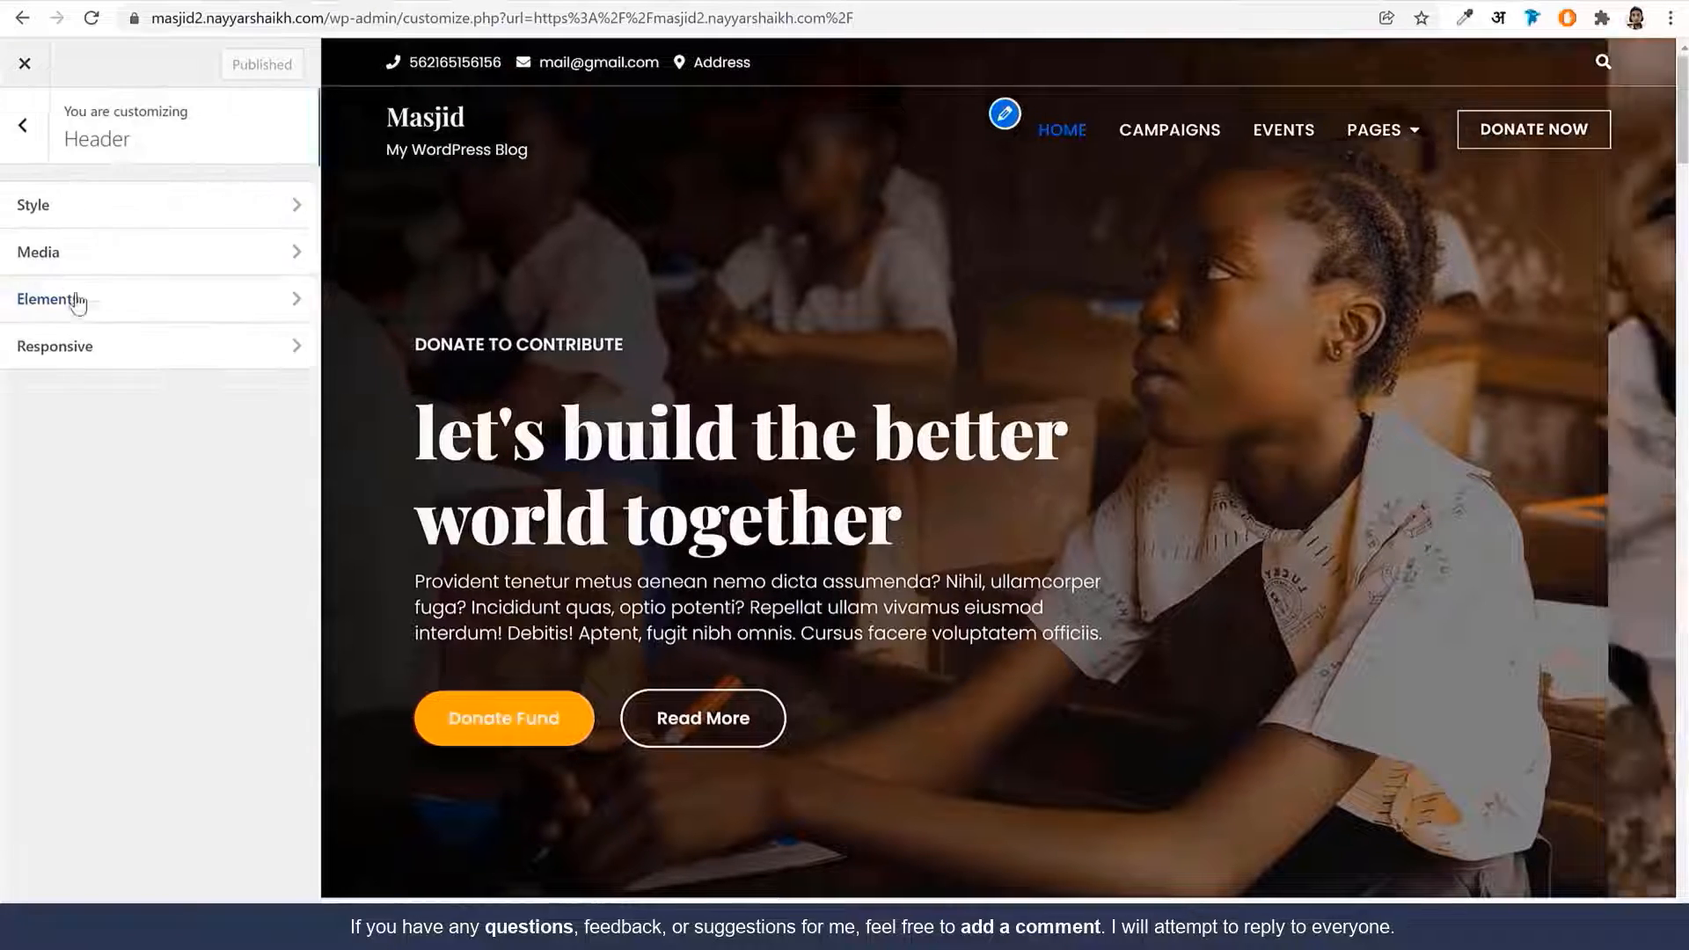
{"action": "left_click", "coordinate": [82, 257]}
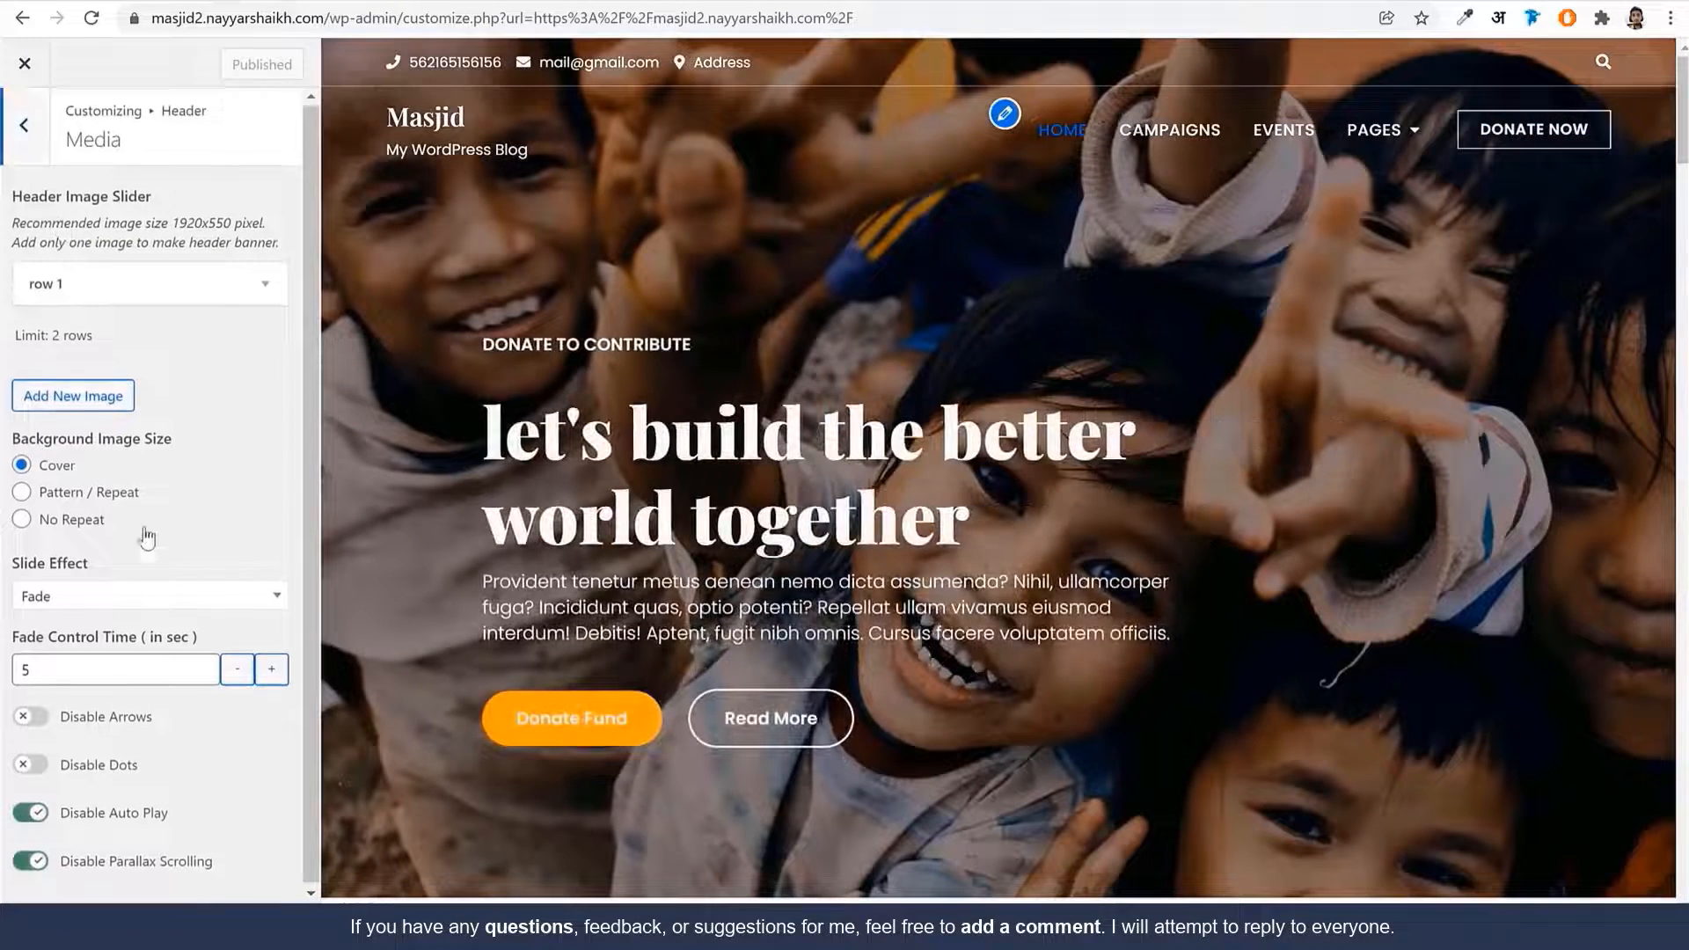
{"action": "left_click", "coordinate": [24, 125]}
{"action": "left_click", "coordinate": [82, 352]}
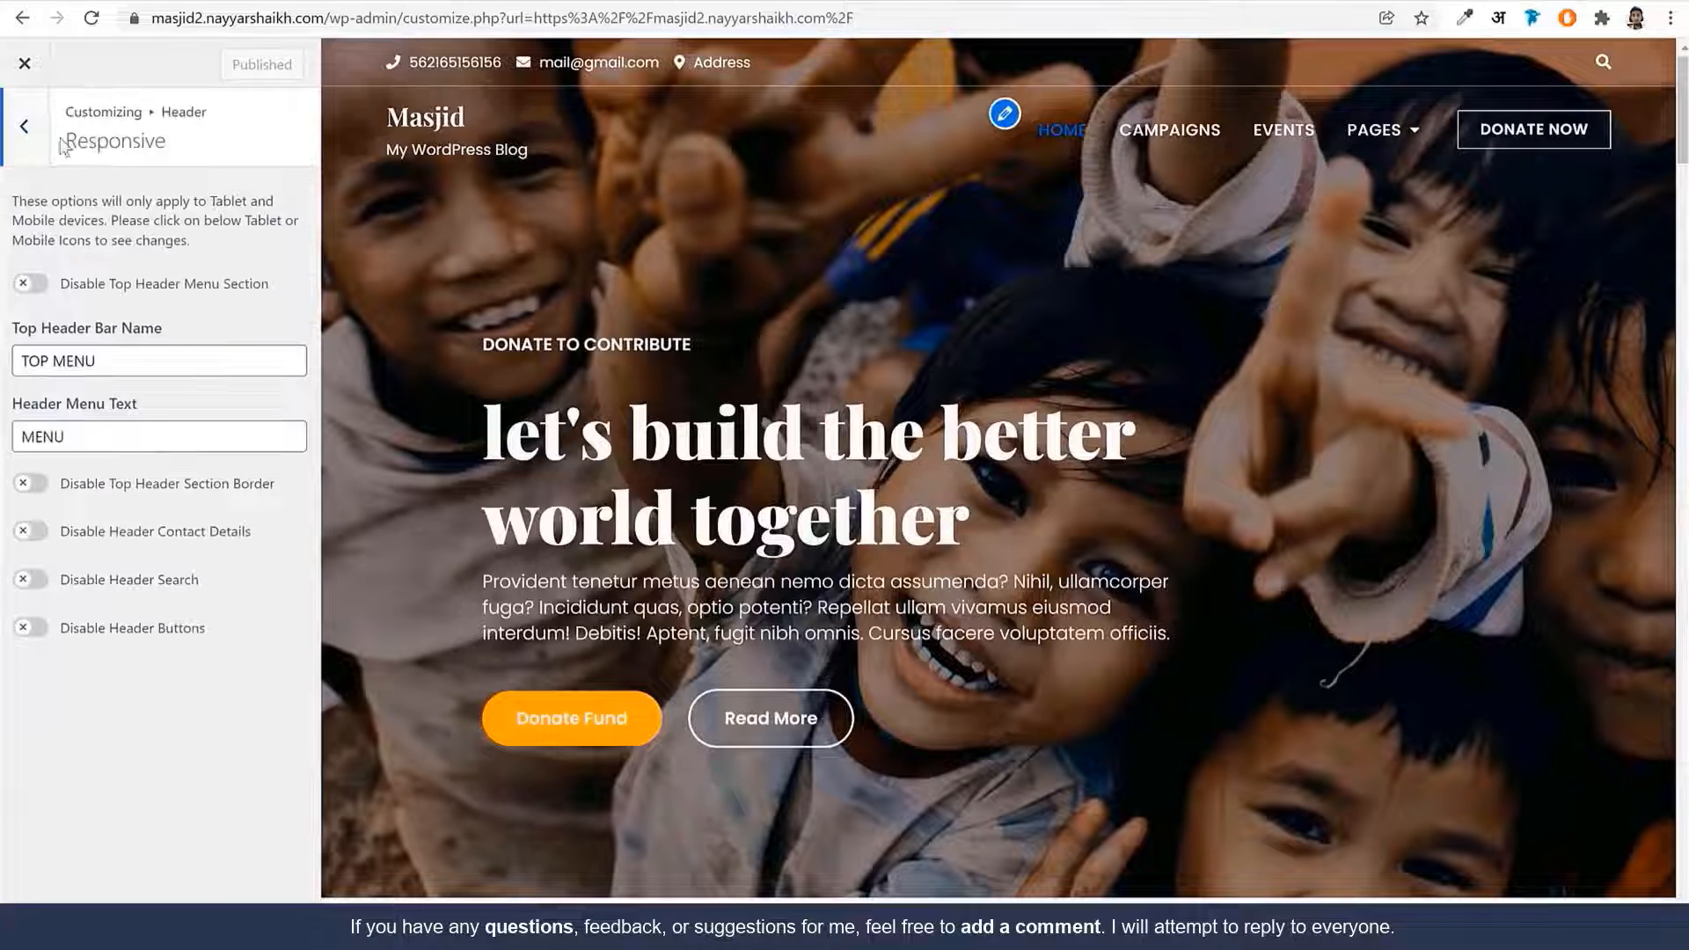
{"action": "left_click", "coordinate": [26, 126]}
{"action": "left_click", "coordinate": [26, 128]}
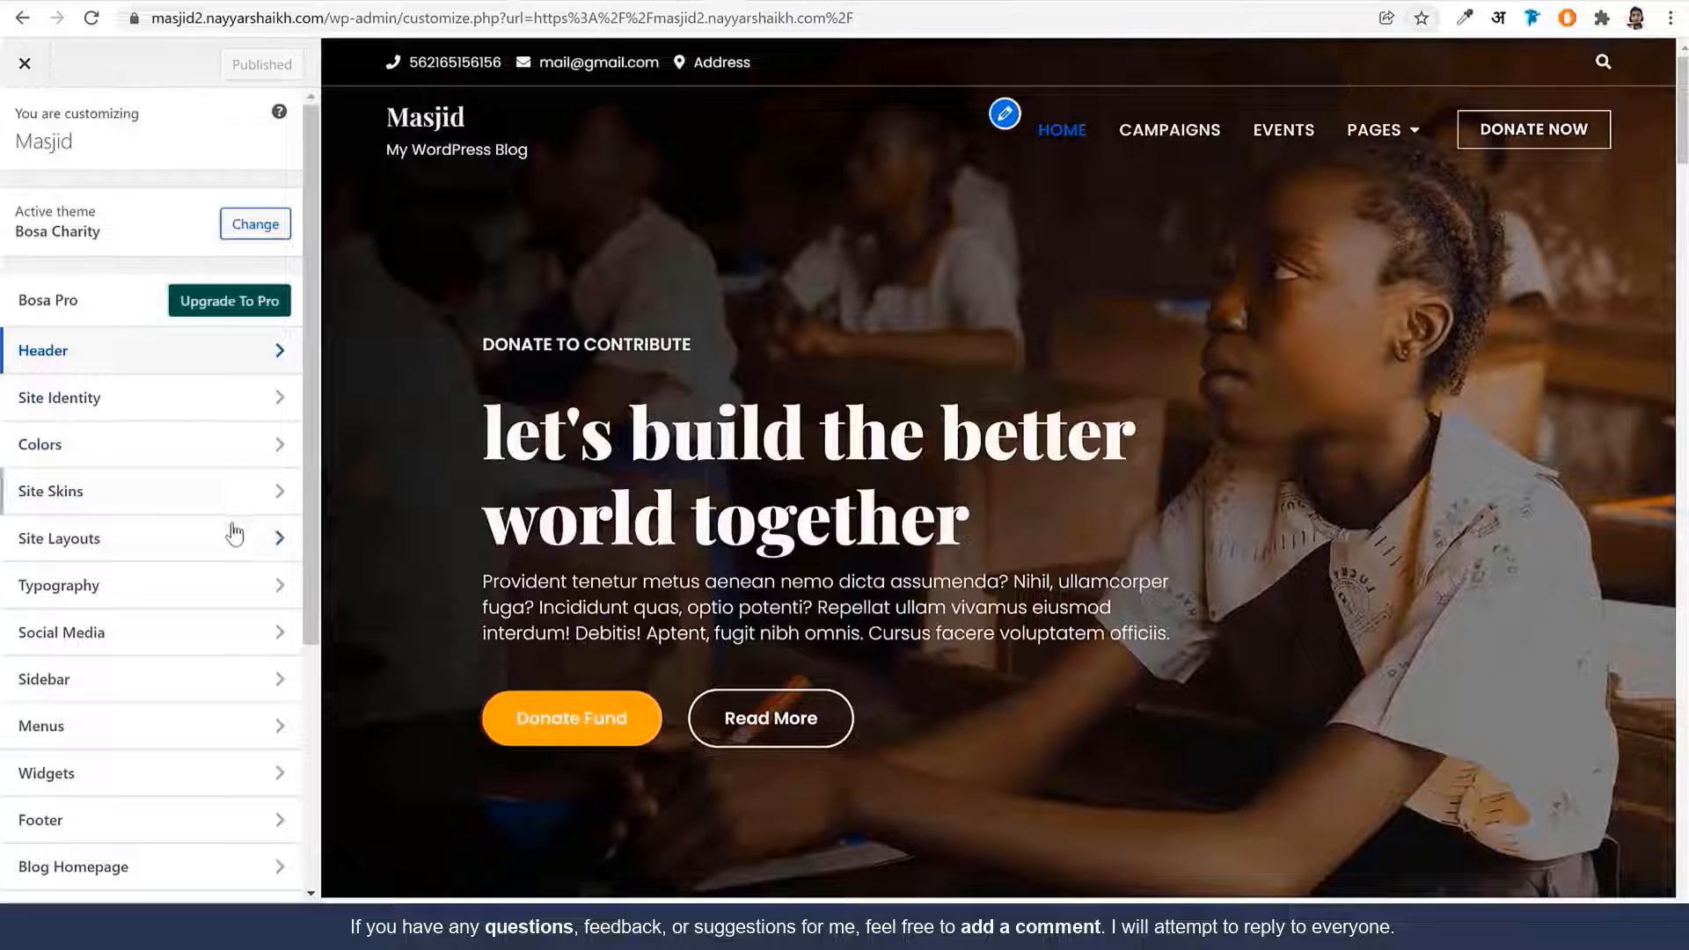
Open Social Media > Elements and expand Social Link 1's icon and link fields
{"action": "left_click", "coordinate": [165, 650]}
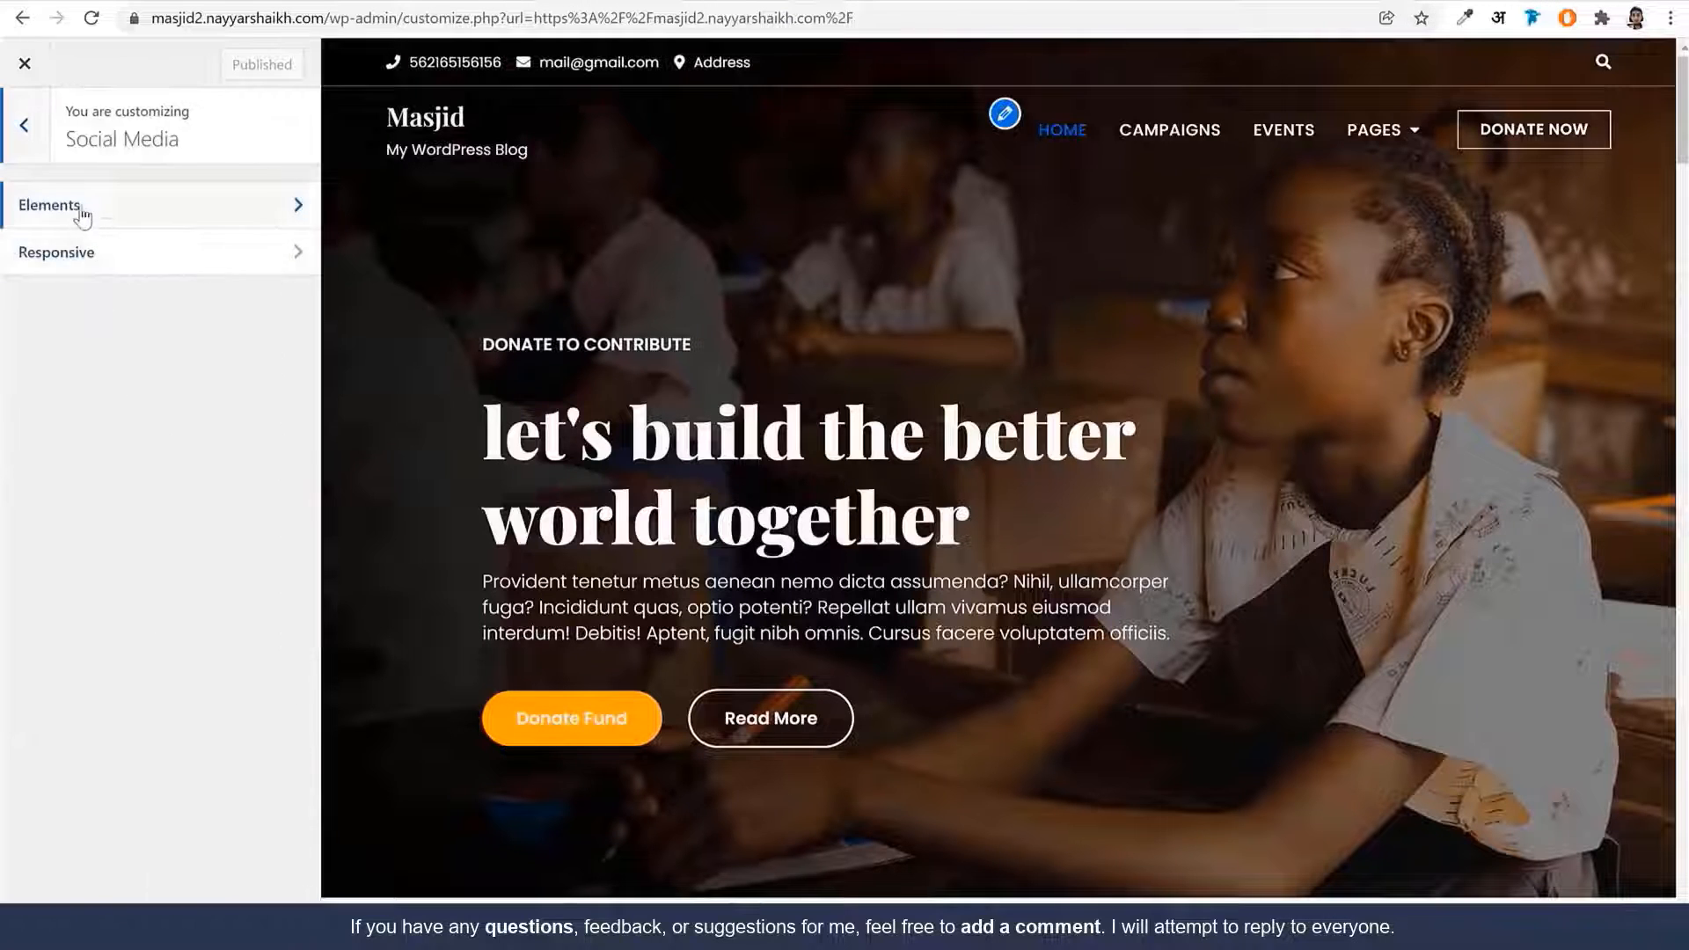
{"action": "left_click", "coordinate": [82, 211]}
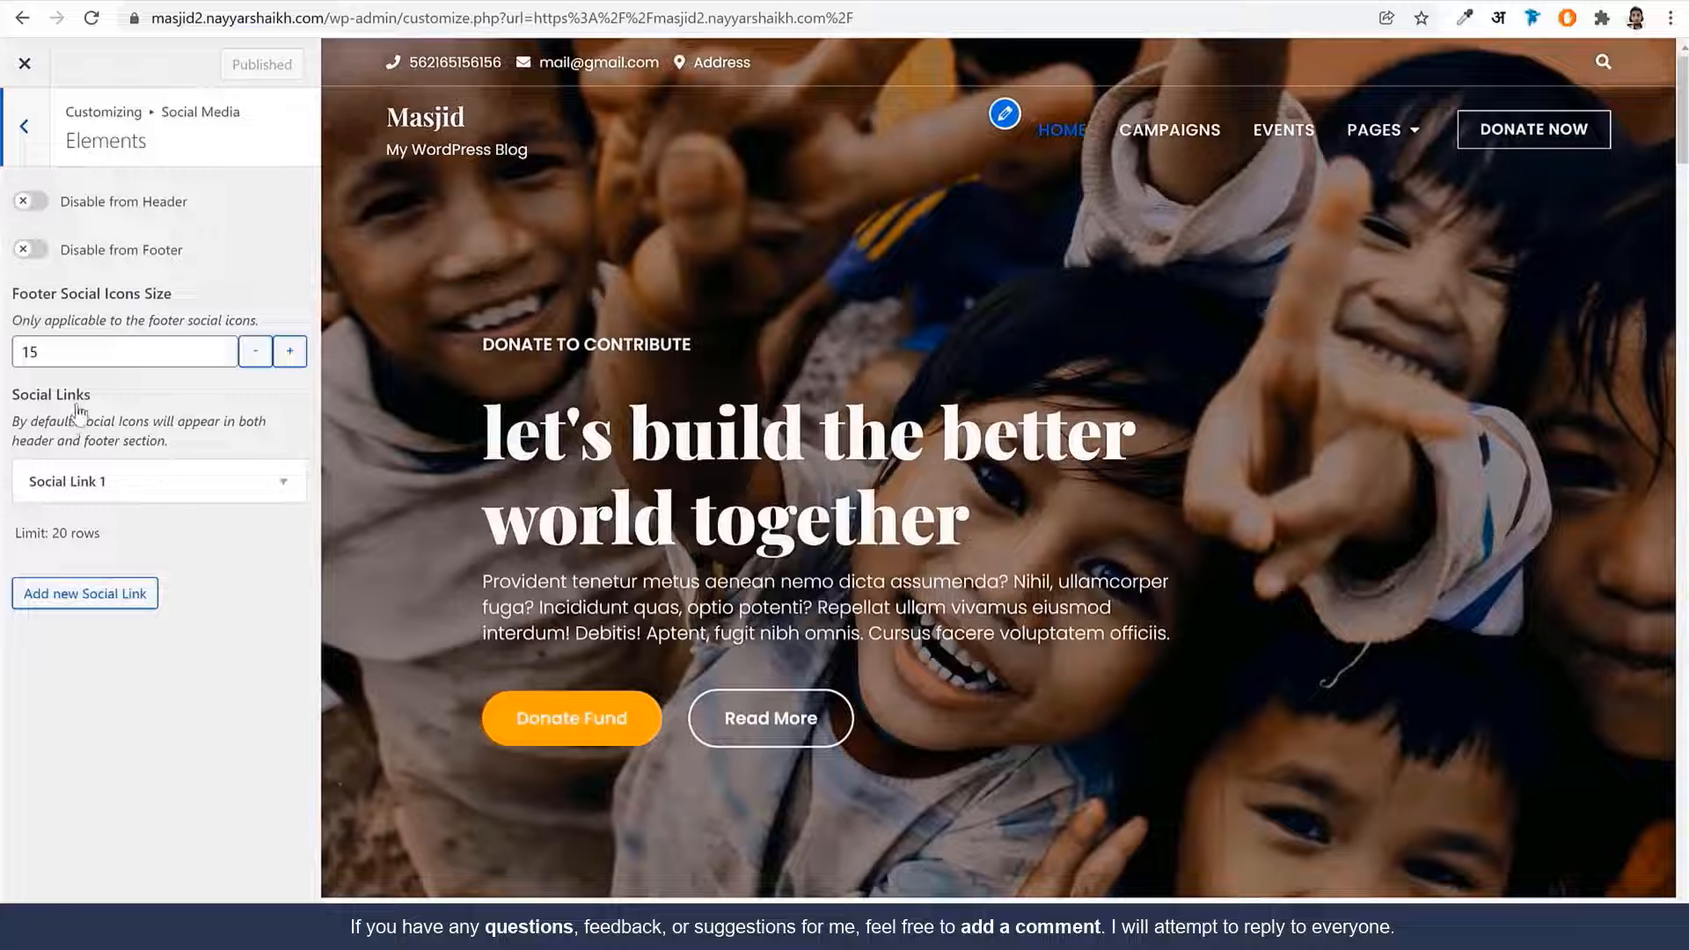
{"action": "left_click", "coordinate": [174, 478]}
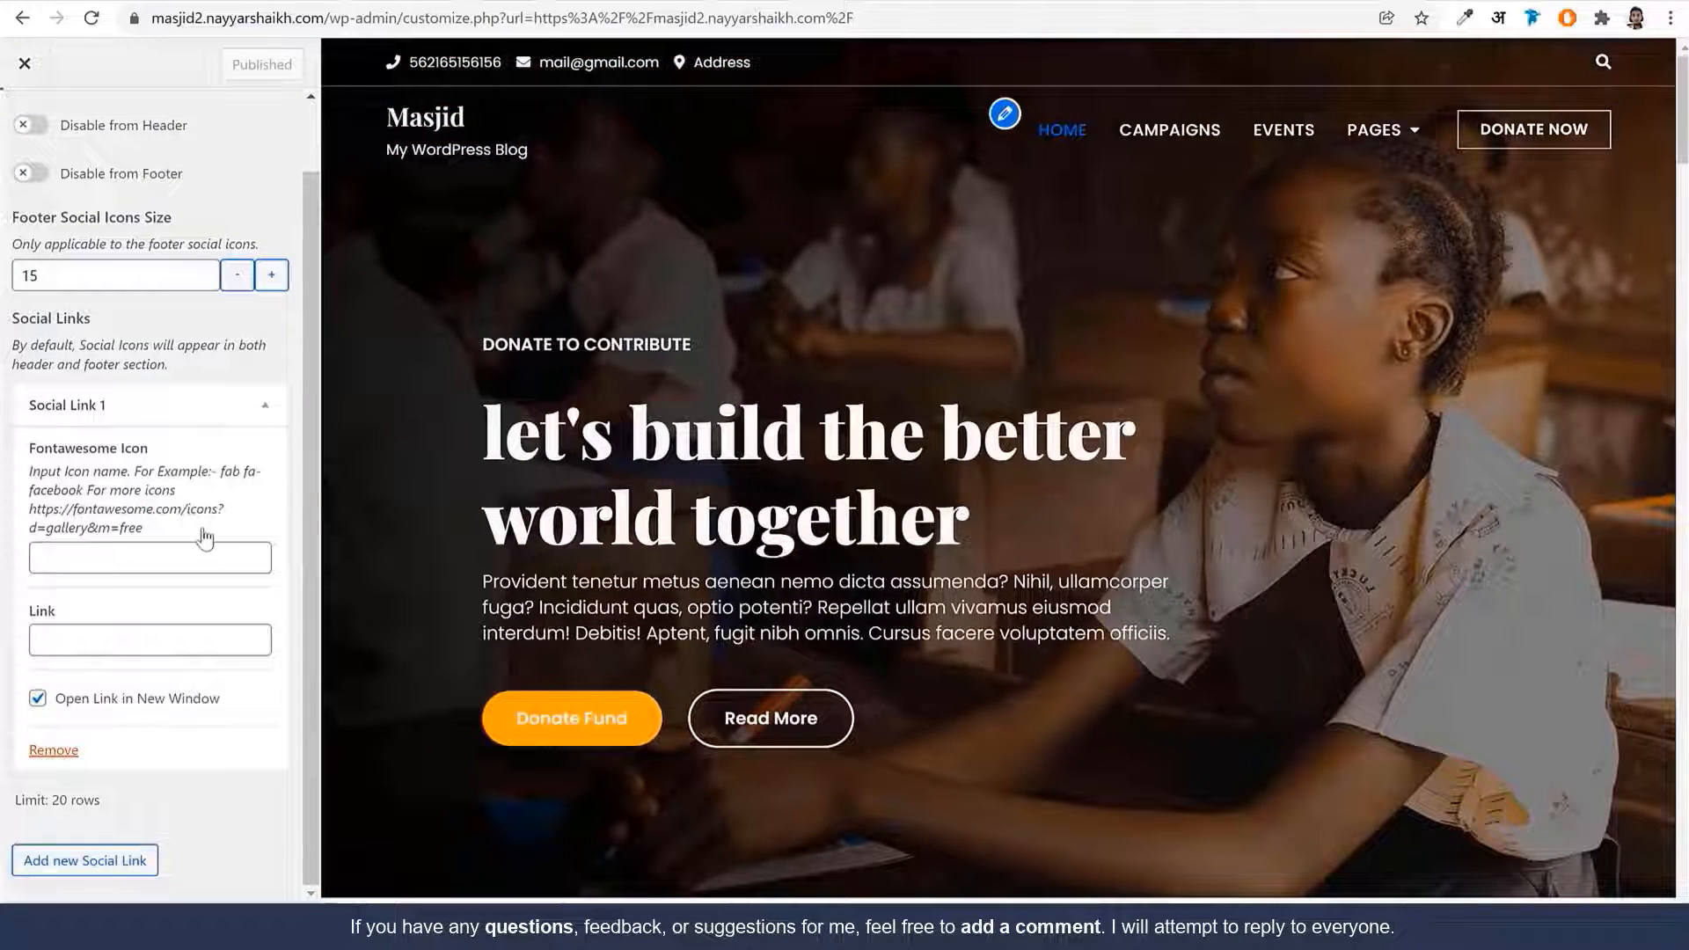
{"action": "left_click", "coordinate": [121, 636]}
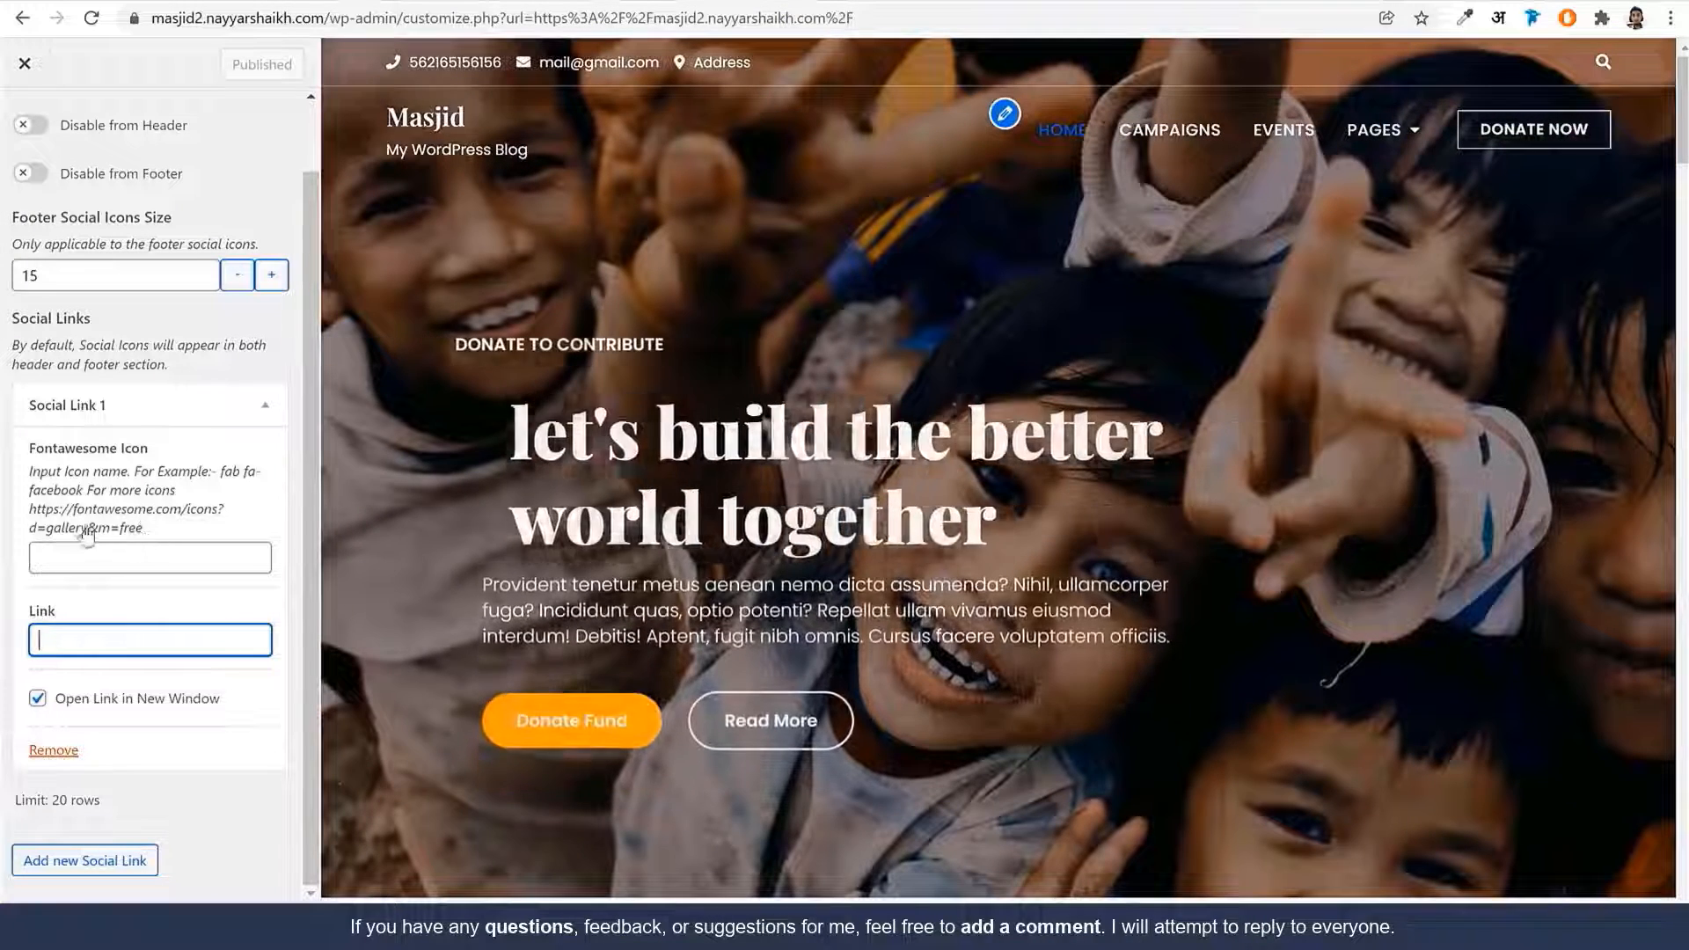
{"action": "left_click", "coordinate": [86, 531]}
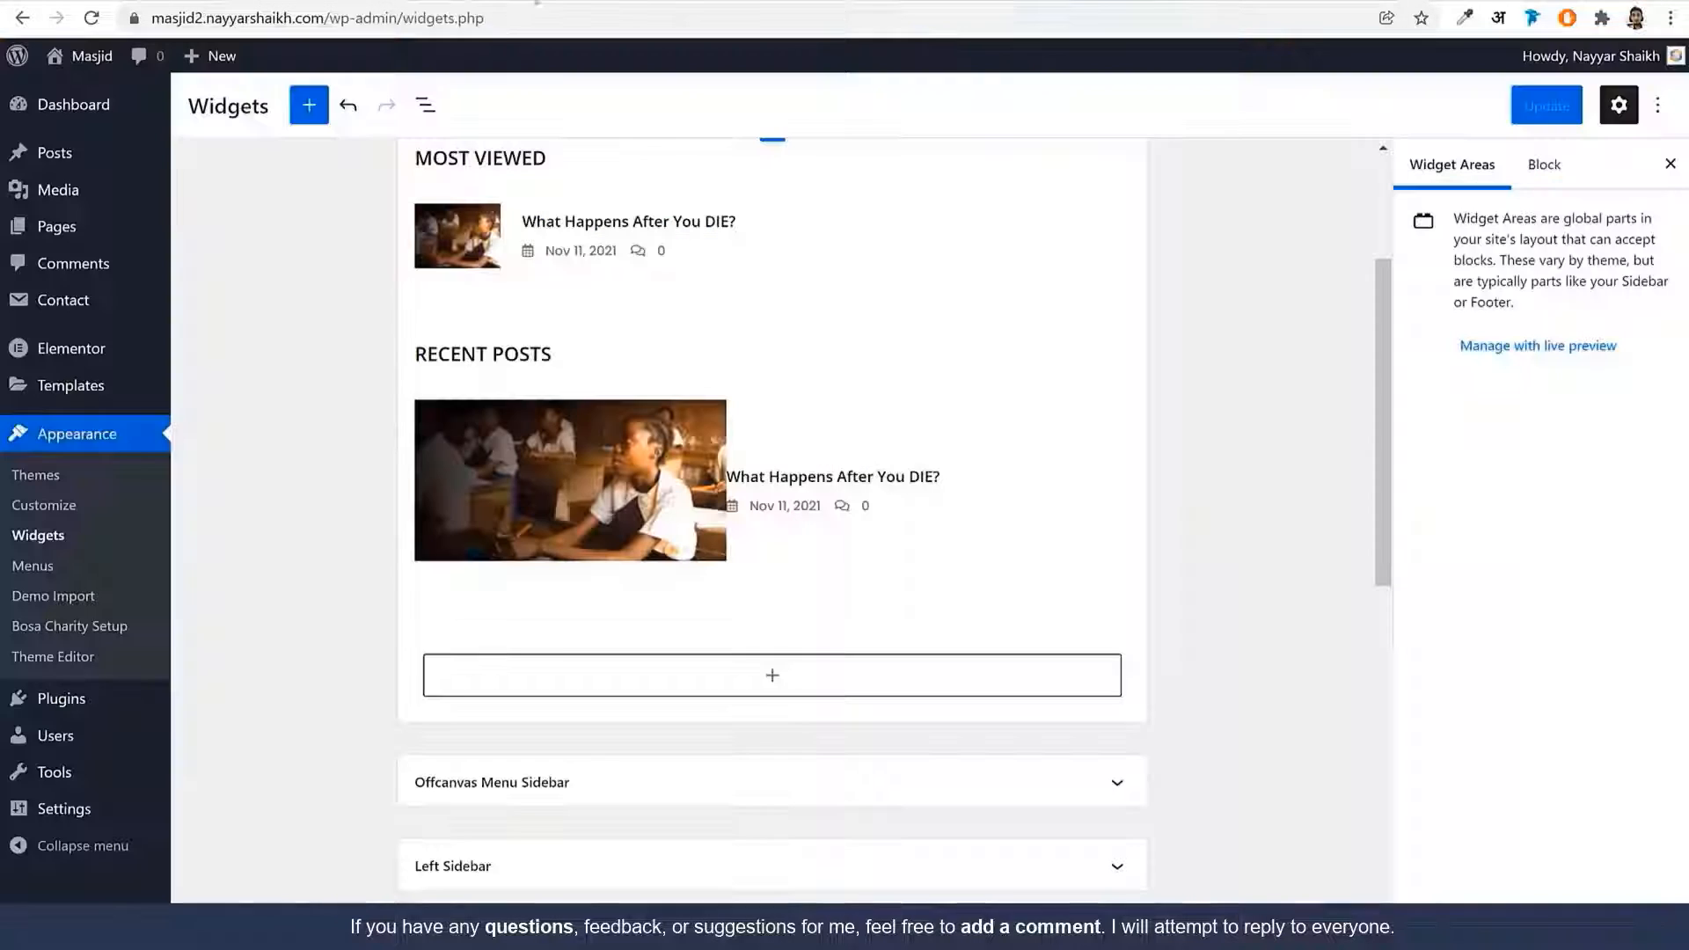
Copy the 'fab fa-facebook' snippet from Font Awesome's facebook icon page
{"action": "left_click", "coordinate": [503, 19]}
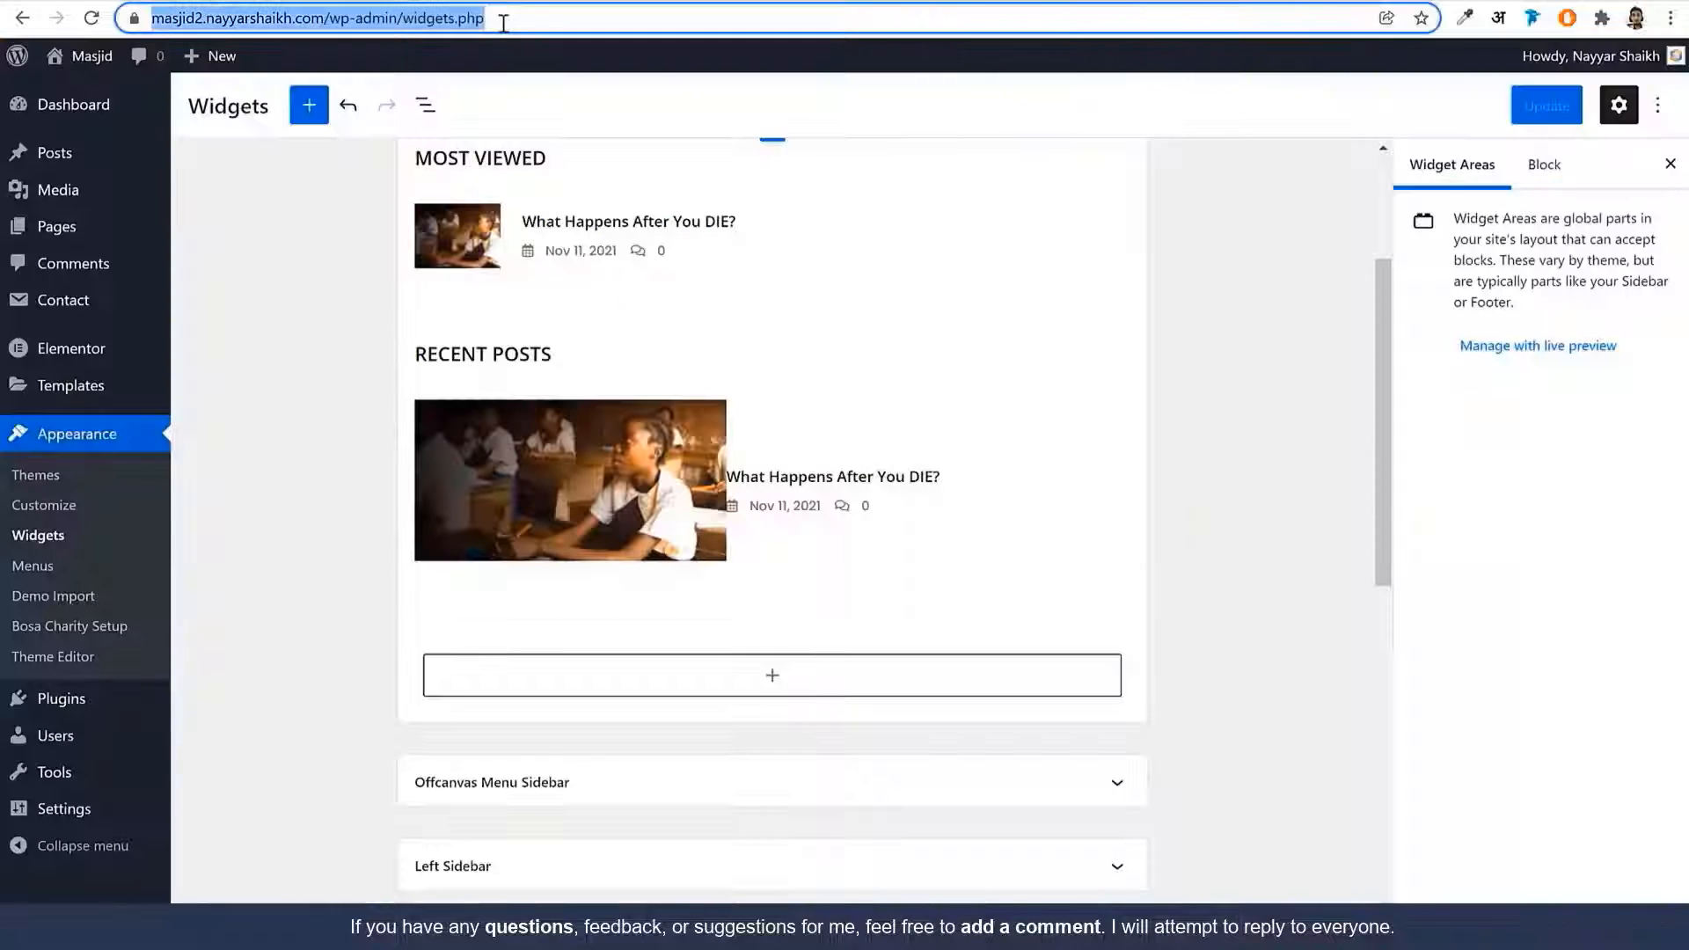
{"action": "type", "text": "fon"}
{"action": "key", "text": "Return"}
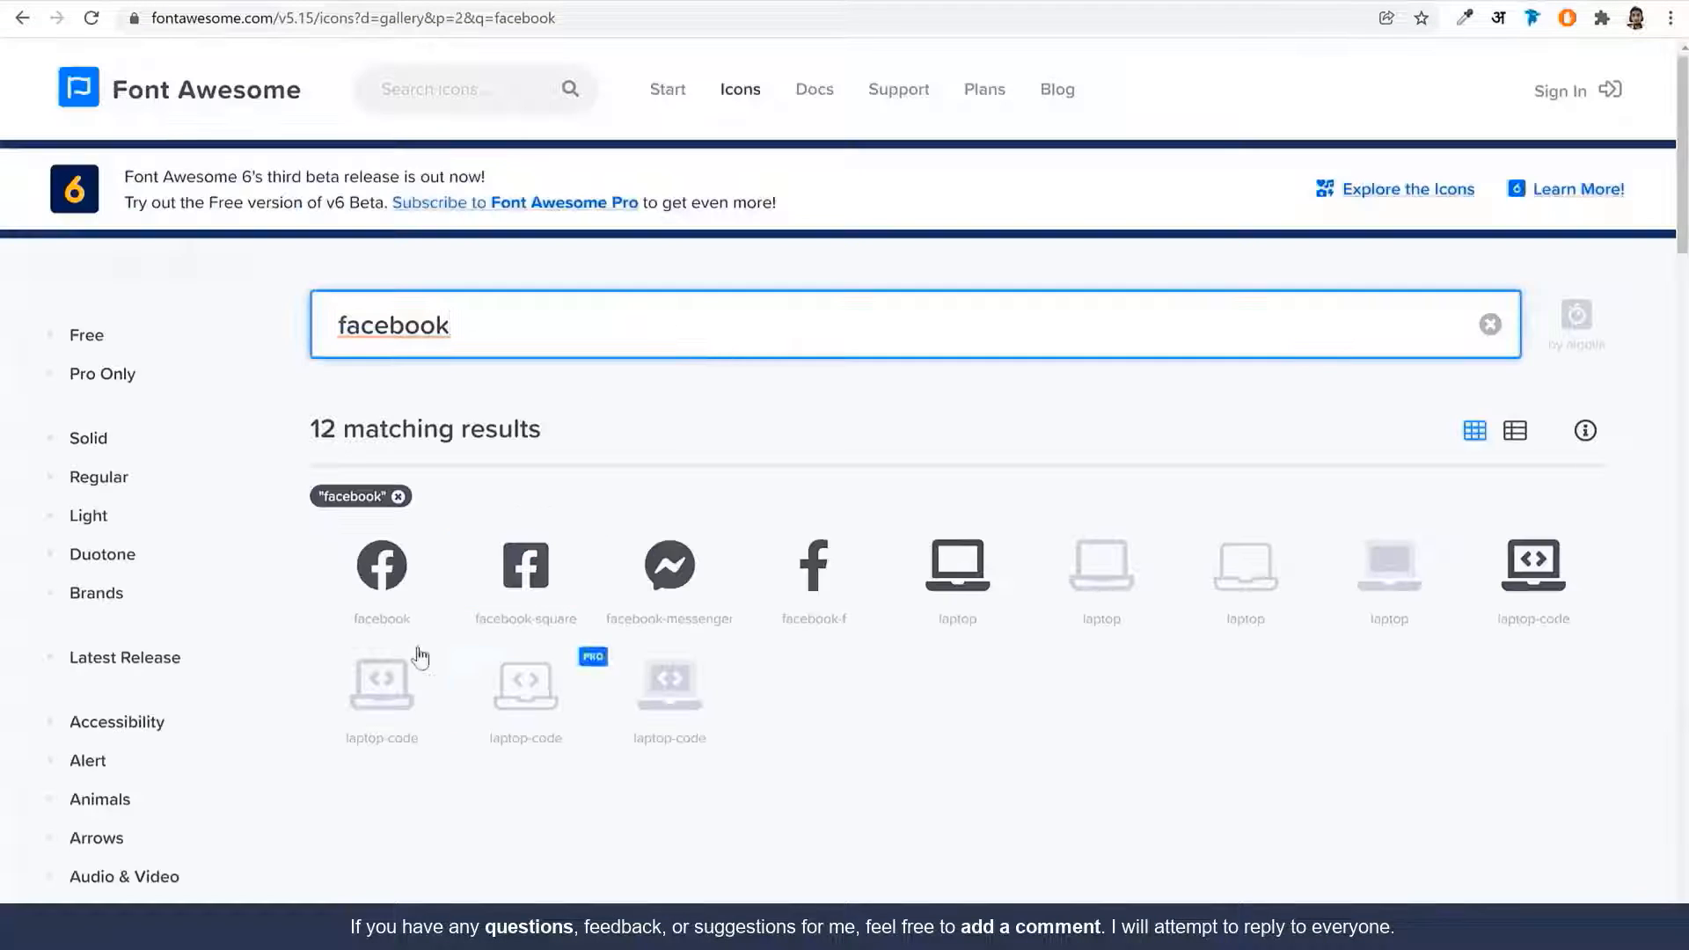
{"action": "left_click", "coordinate": [385, 580]}
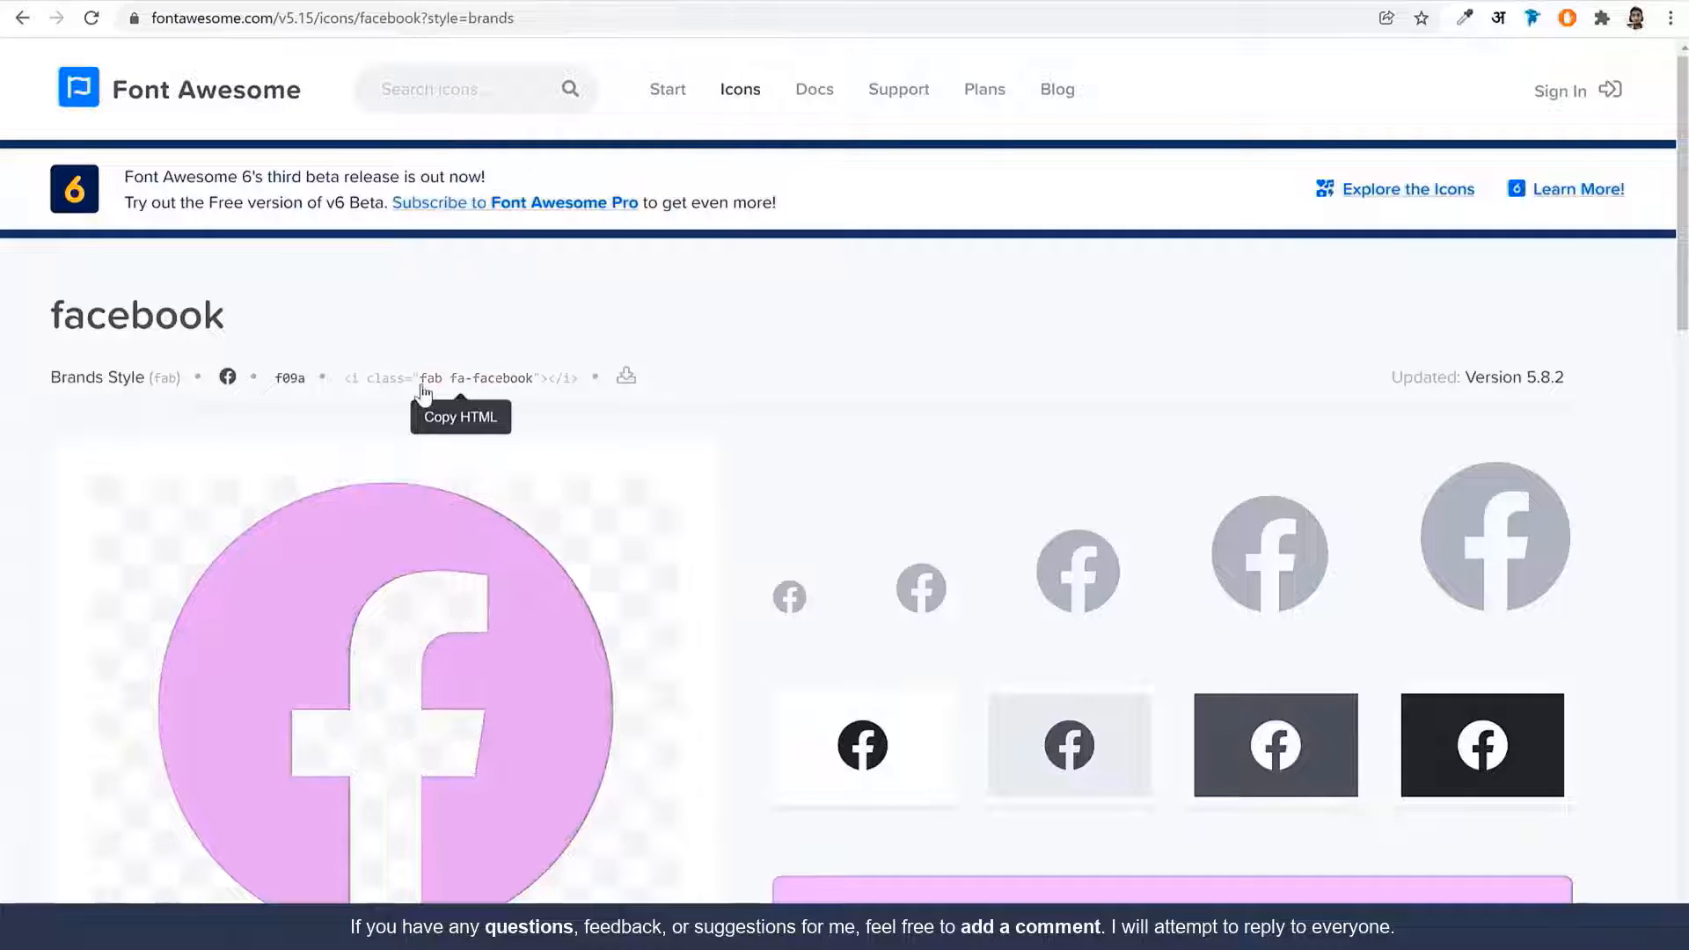
{"action": "left_click", "coordinate": [427, 385]}
{"action": "left_click_drag", "start_coordinate": [420, 379], "coordinate": [452, 388]}
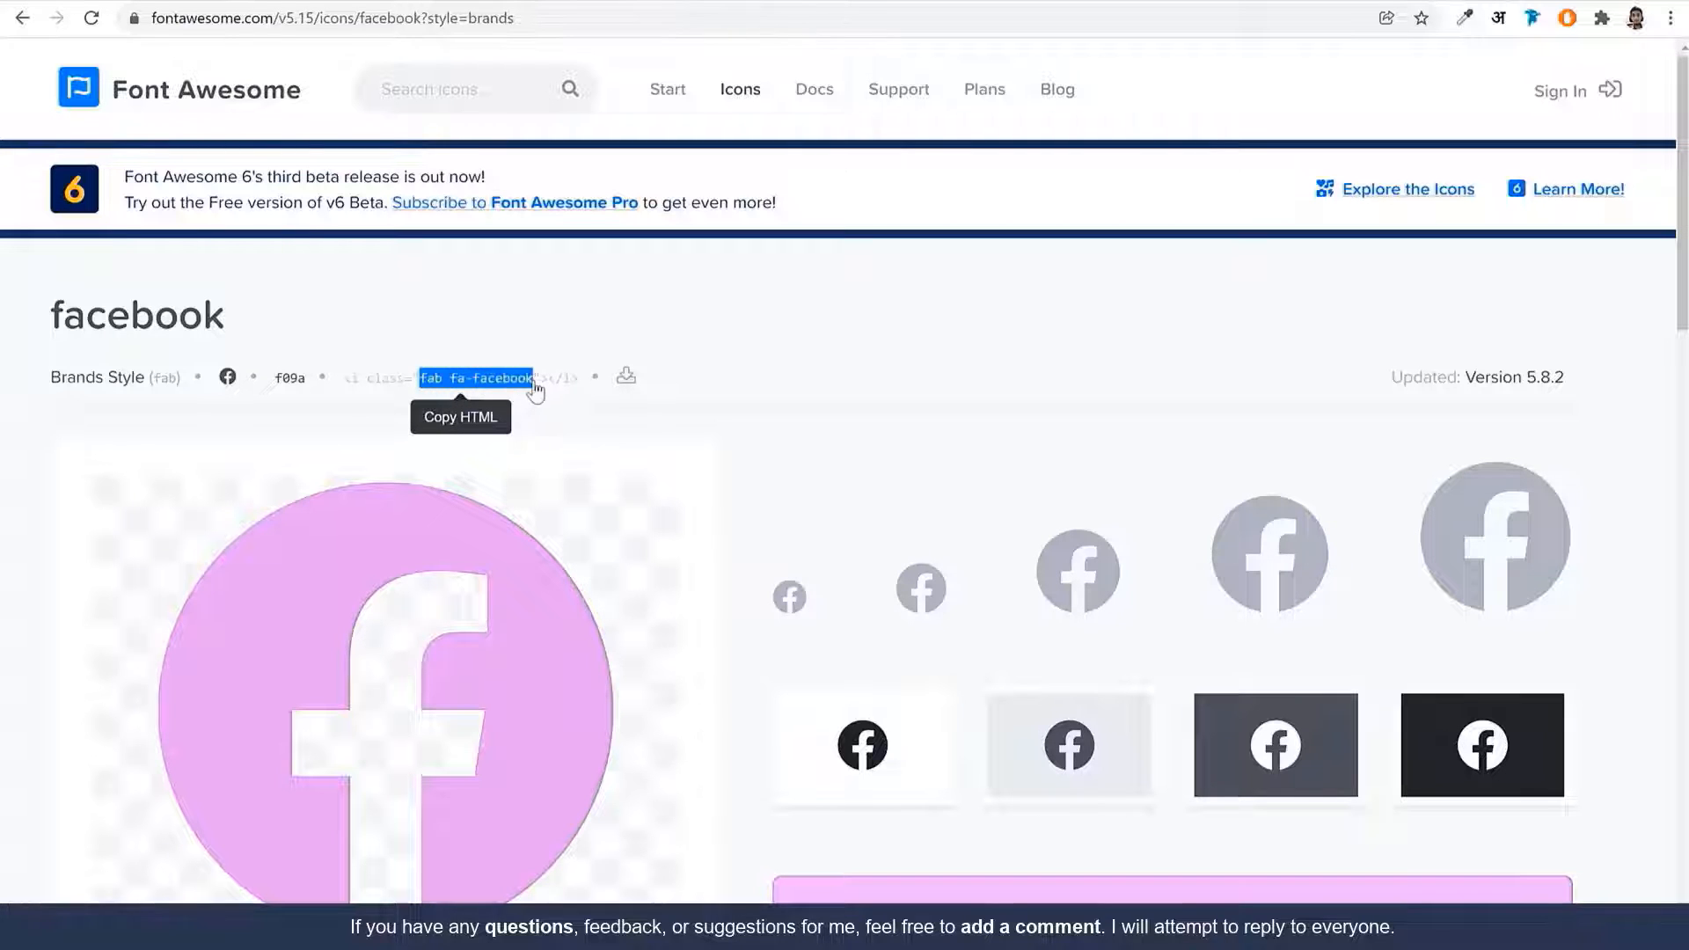
{"action": "left_click", "coordinate": [326, 2]}
Paste the snippet into Social Link 1's icon field, trimming it to 'fab fa-facebook'
{"action": "key", "text": "ctrl+v"}
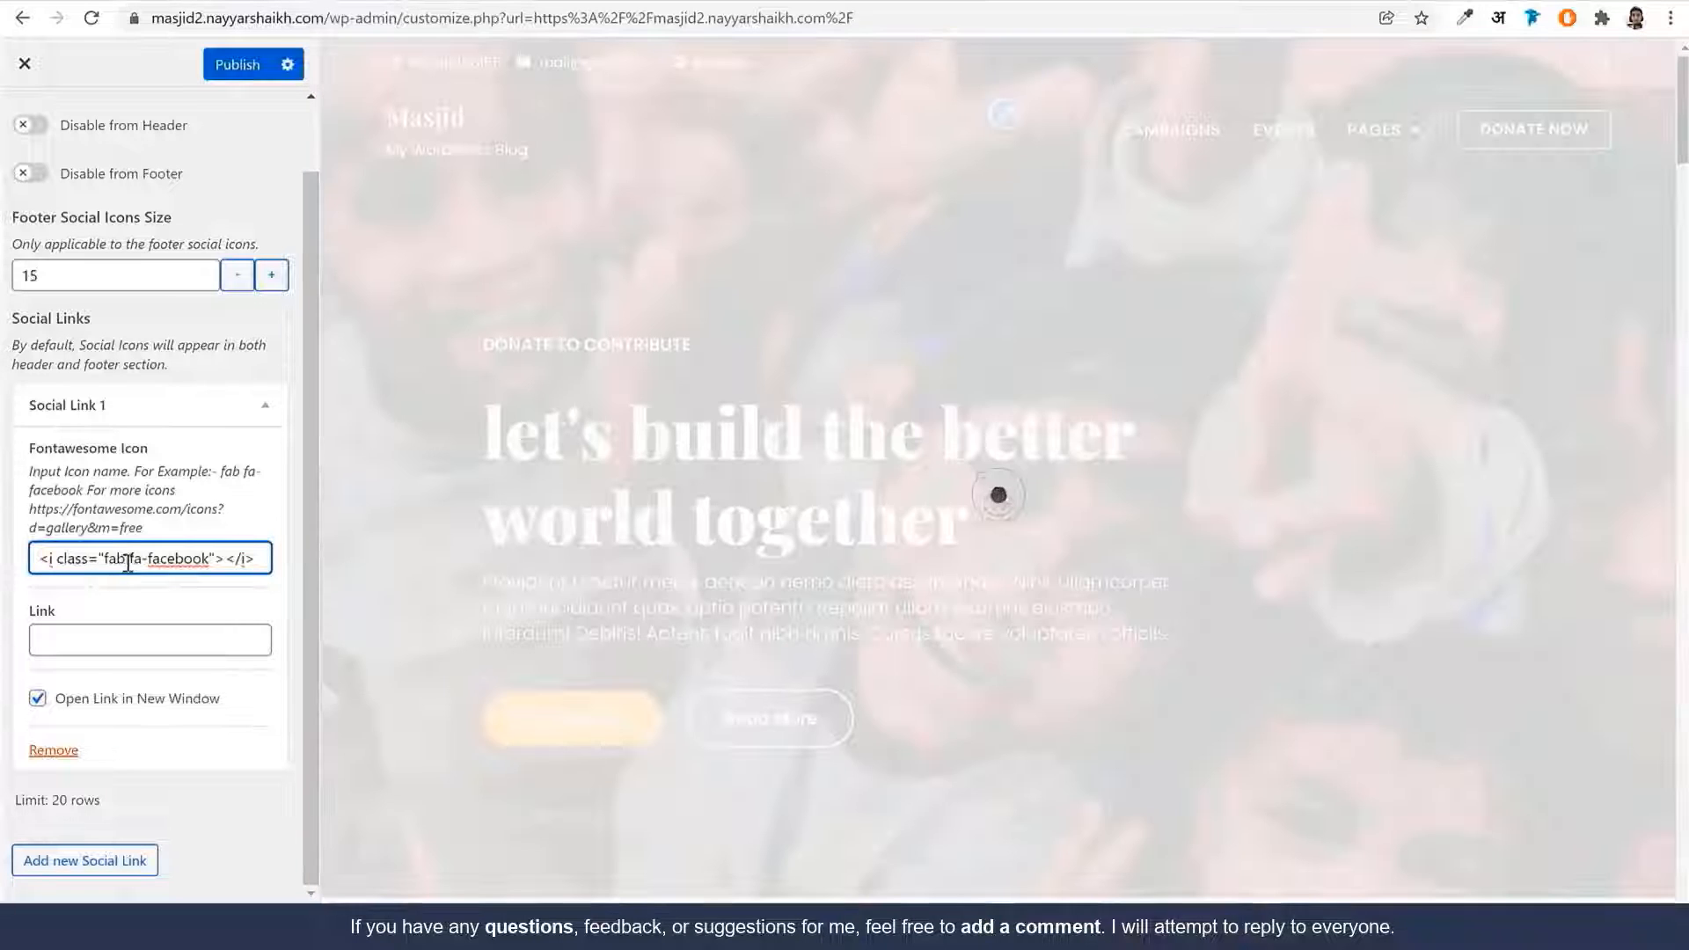
{"action": "mouse_move", "coordinate": [38, 557]}
{"action": "left_mouse_down"}
{"action": "mouse_move", "coordinate": [146, 558]}
{"action": "mouse_move", "coordinate": [38, 557]}
{"action": "left_mouse_up"}
{"action": "key", "text": "BackSpace"}
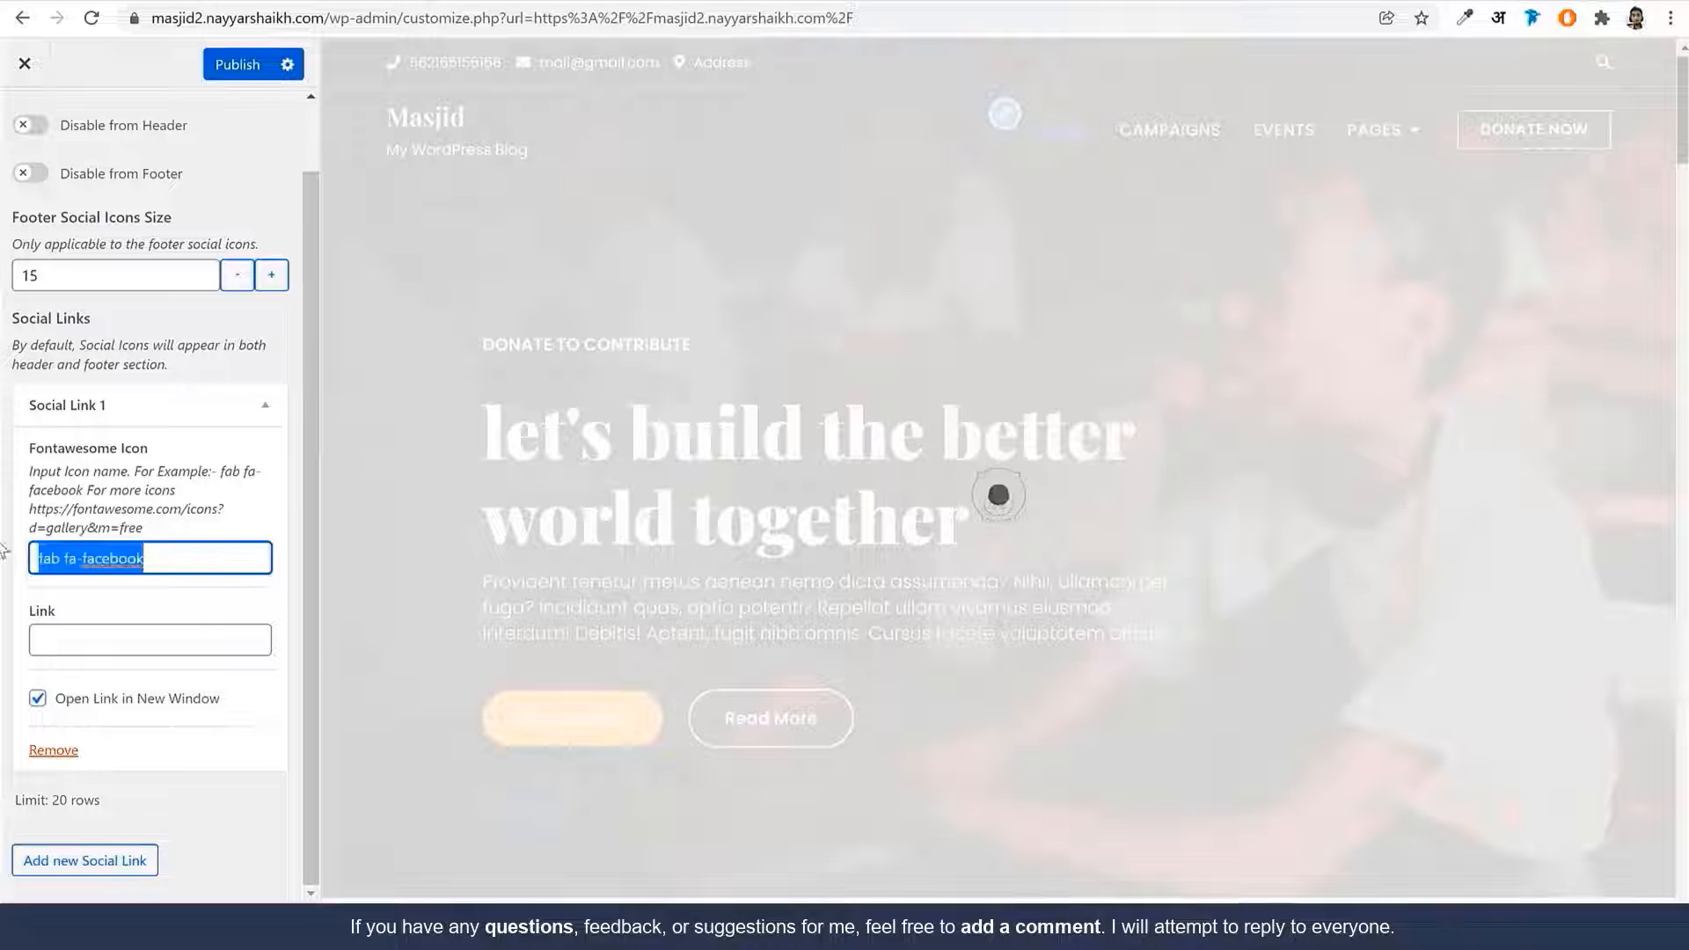
{"action": "key", "text": "ctrl+Tab"}
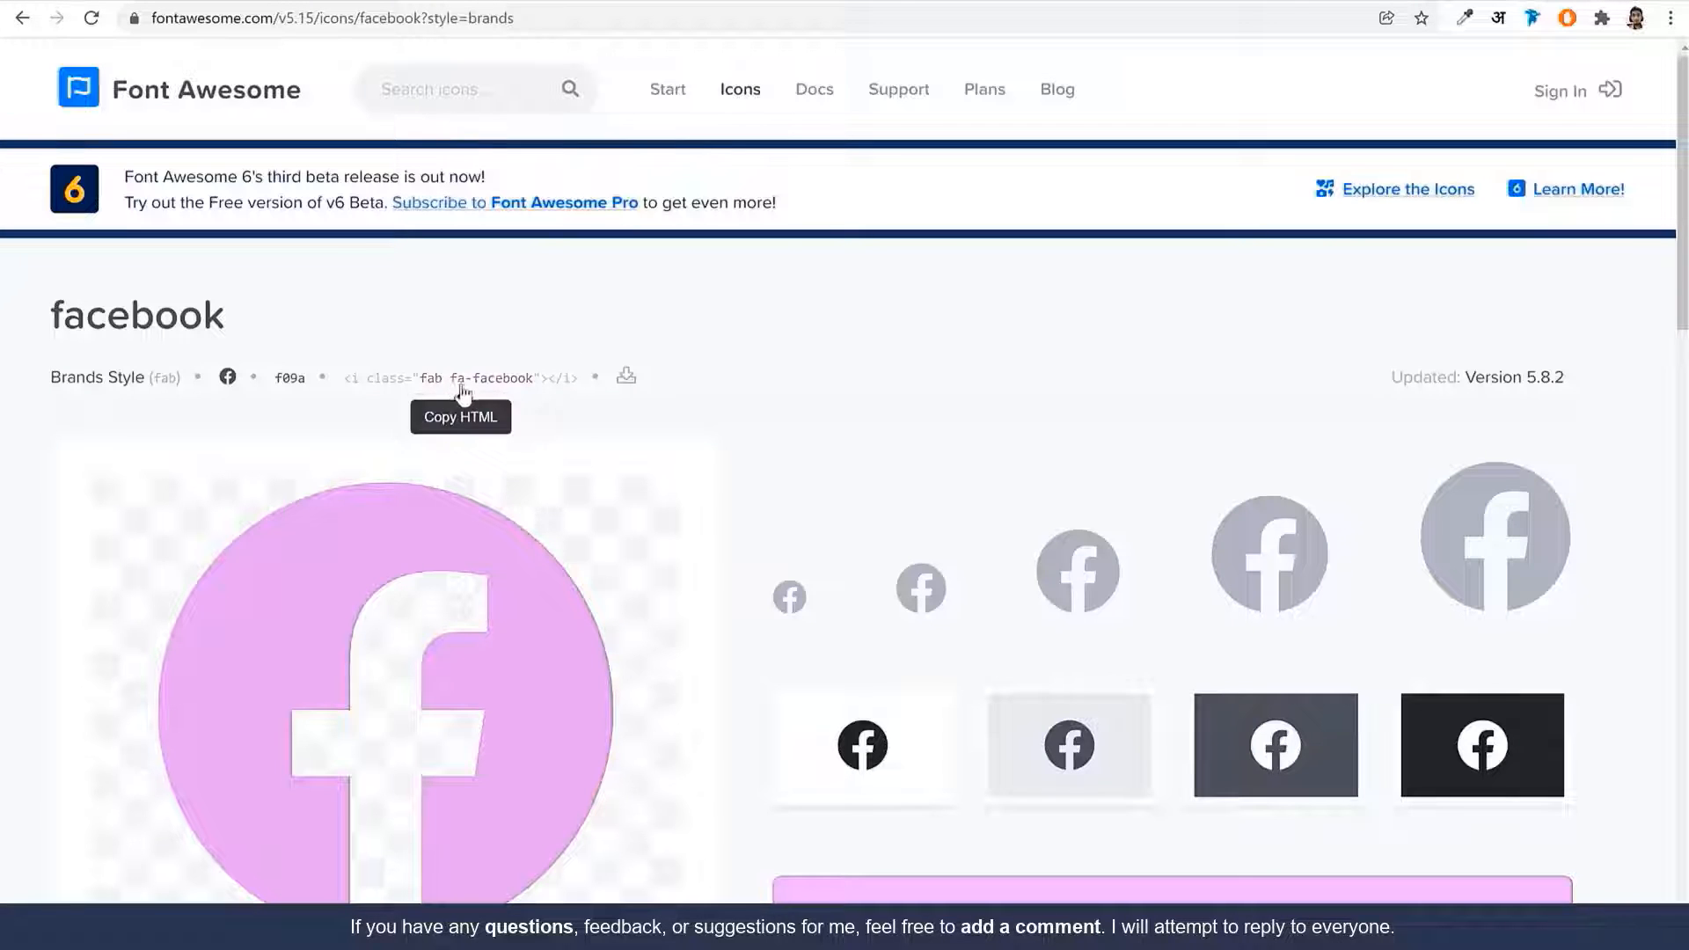
{"action": "key", "text": "ctrl+Tab"}
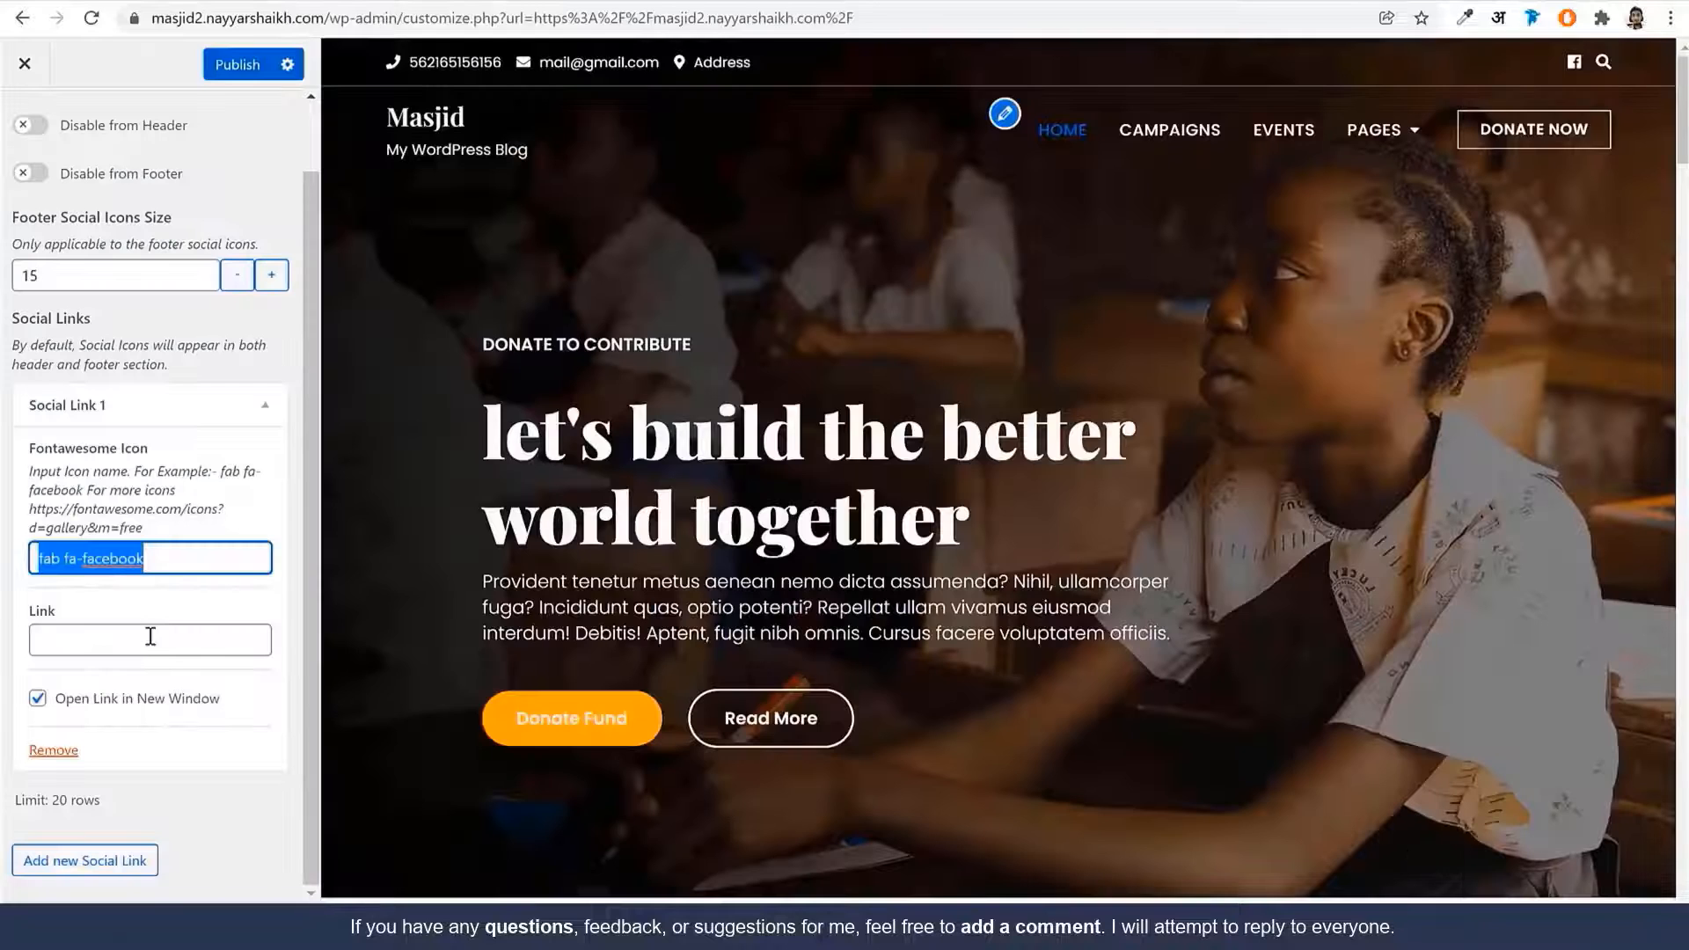
{"action": "left_click", "coordinate": [150, 639]}
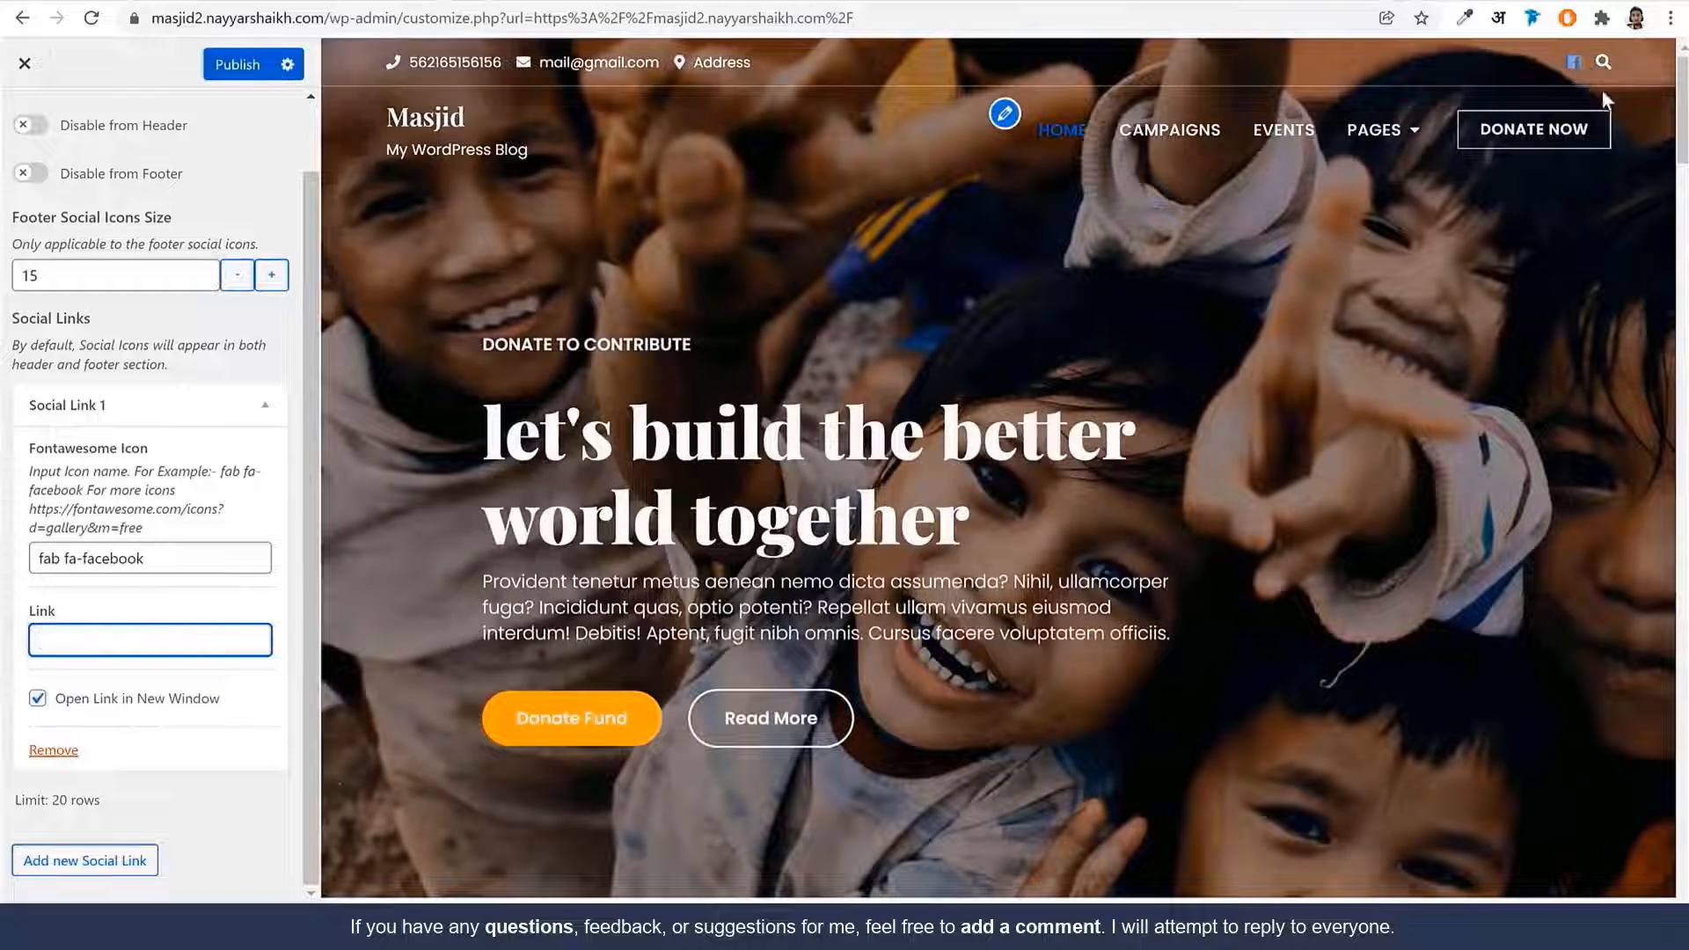
Collapse Social Link 1 and add a second social link entry
{"action": "scroll", "coordinate": [249, 608], "scroll_direction": "up", "scroll_amount": 1}
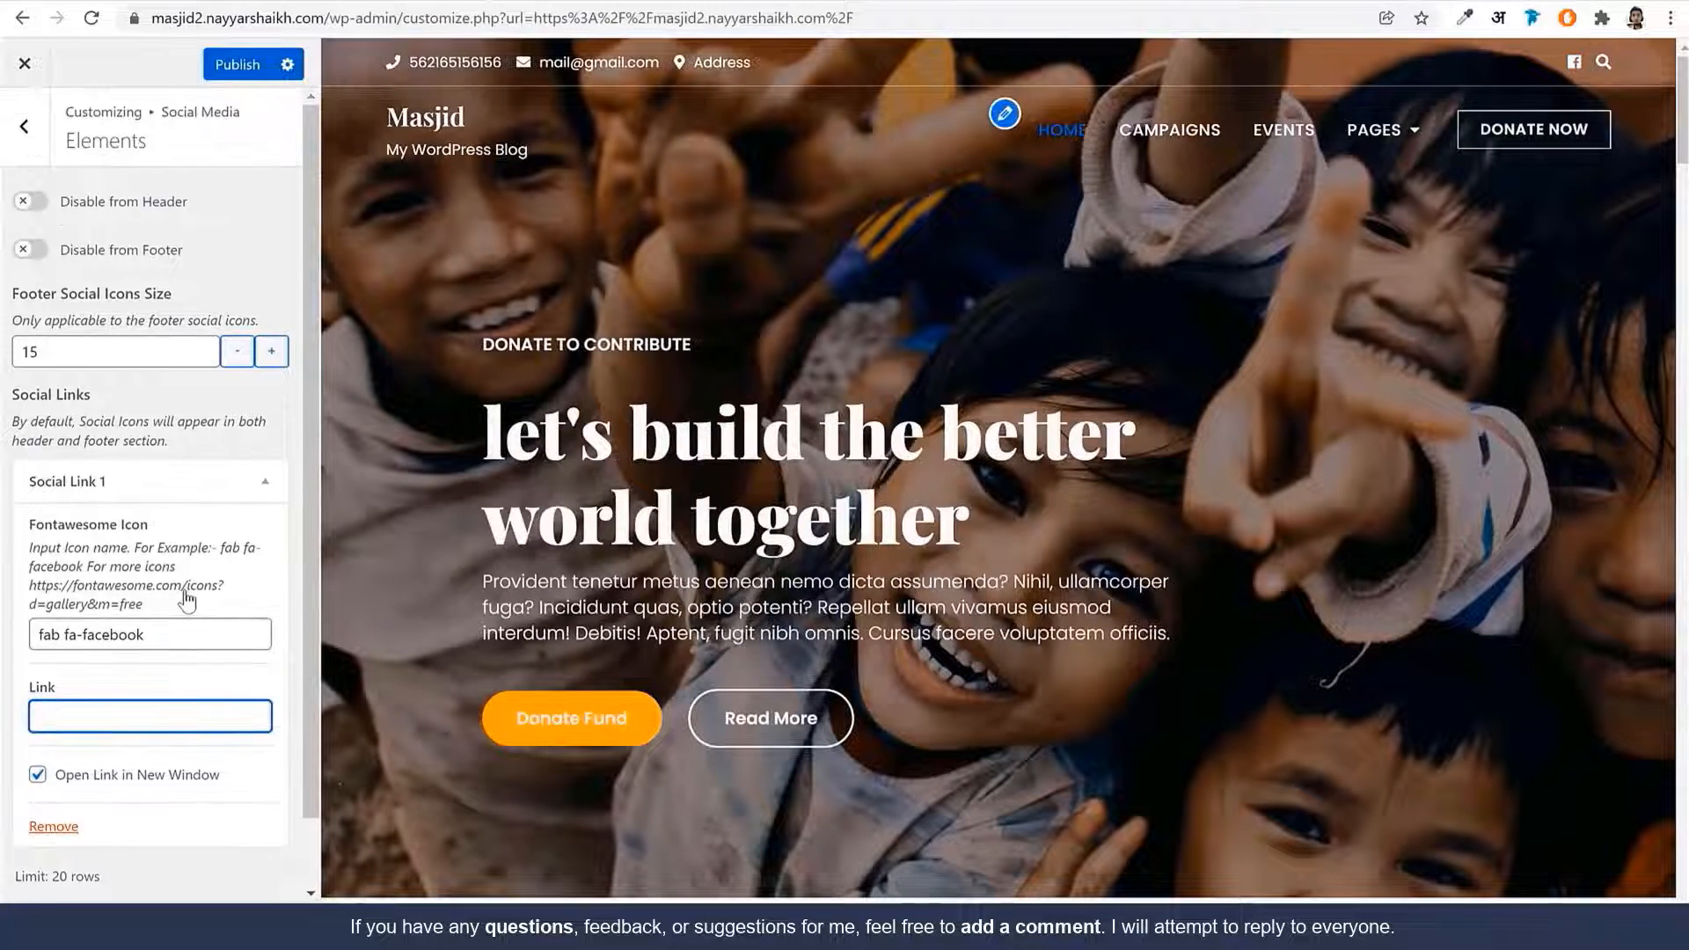
{"action": "left_click", "coordinate": [24, 119]}
{"action": "left_click", "coordinate": [57, 253]}
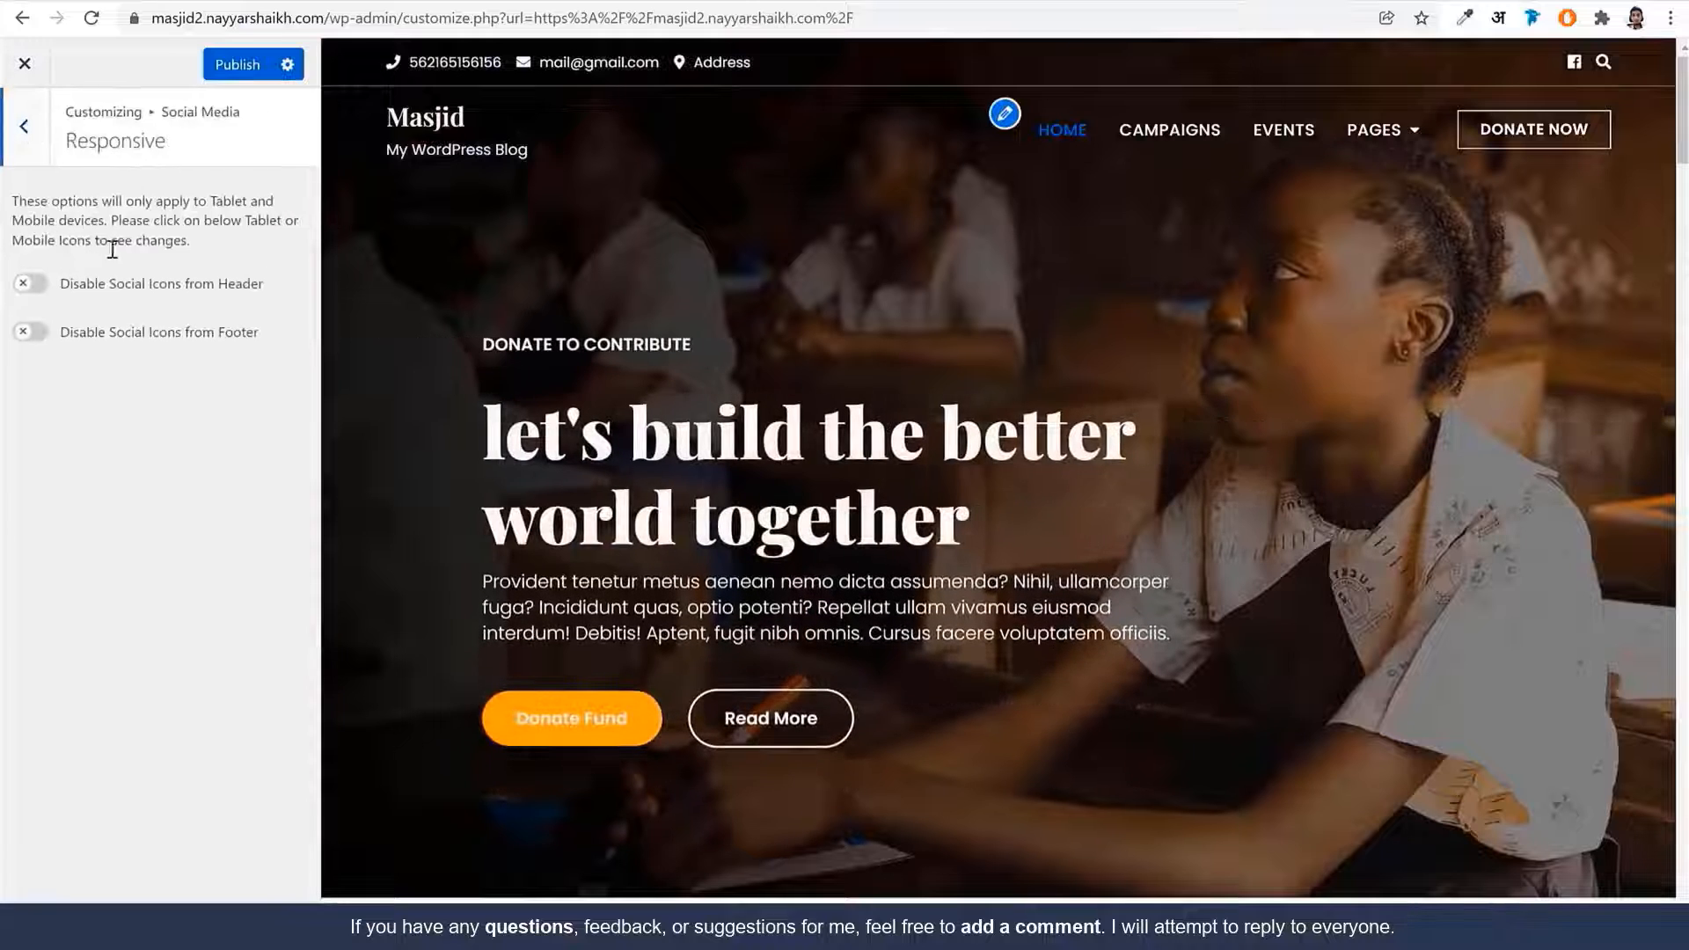
{"action": "left_click", "coordinate": [24, 125]}
{"action": "left_click", "coordinate": [53, 205]}
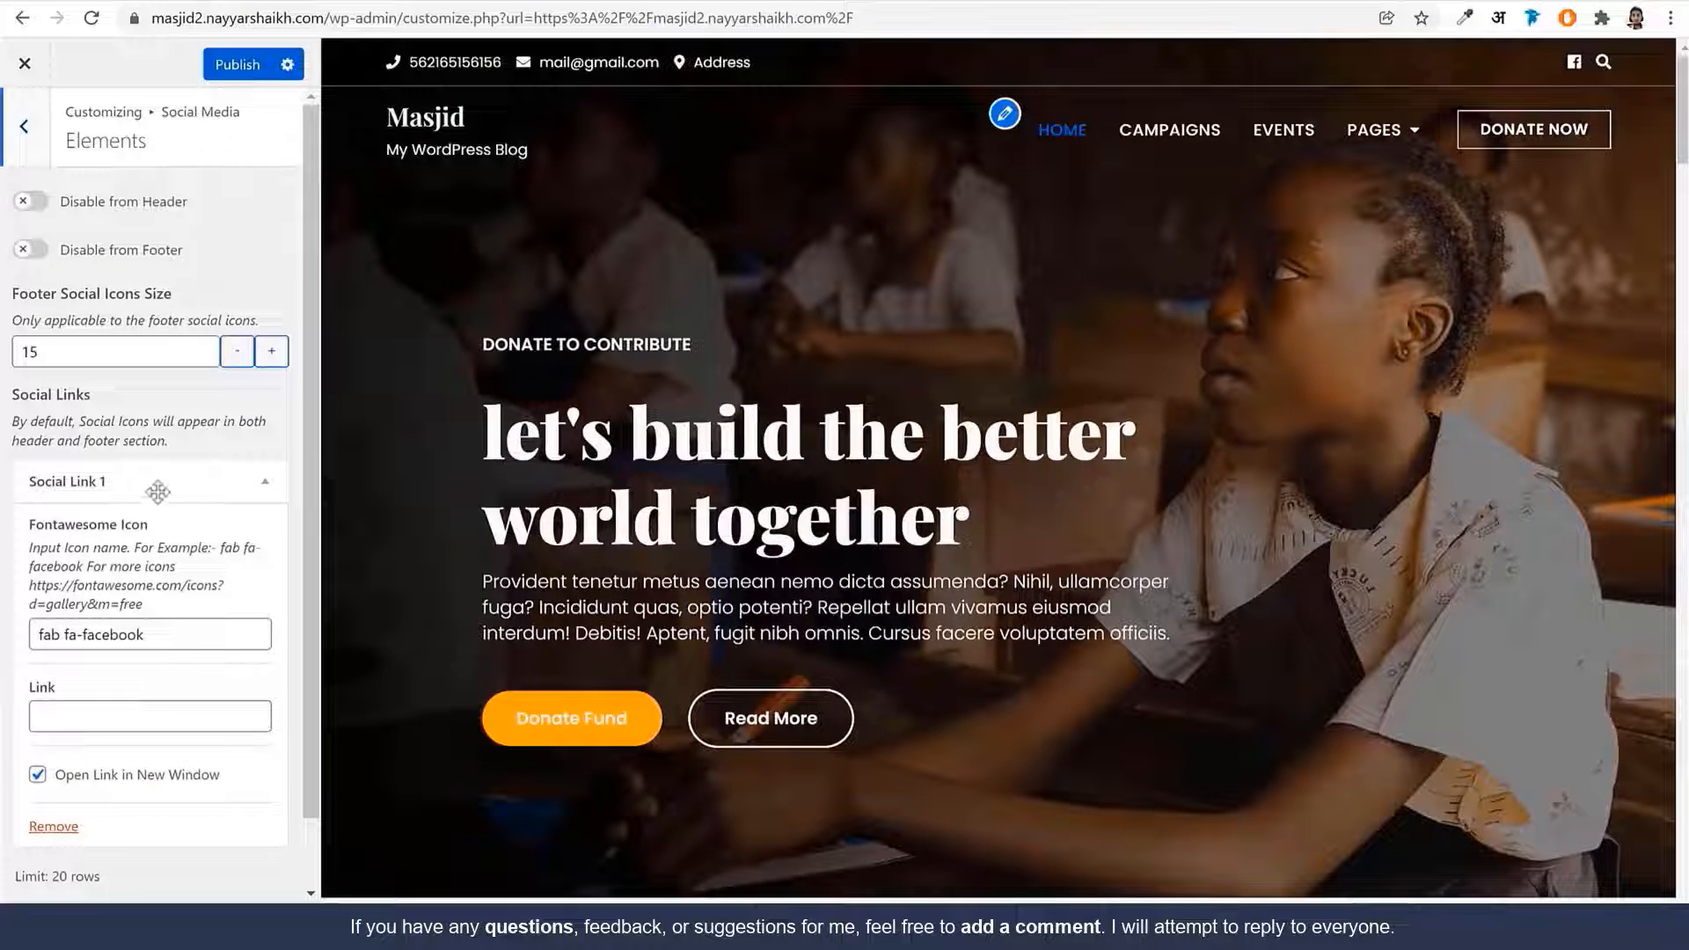
{"action": "left_click", "coordinate": [158, 492]}
{"action": "left_click", "coordinate": [110, 594]}
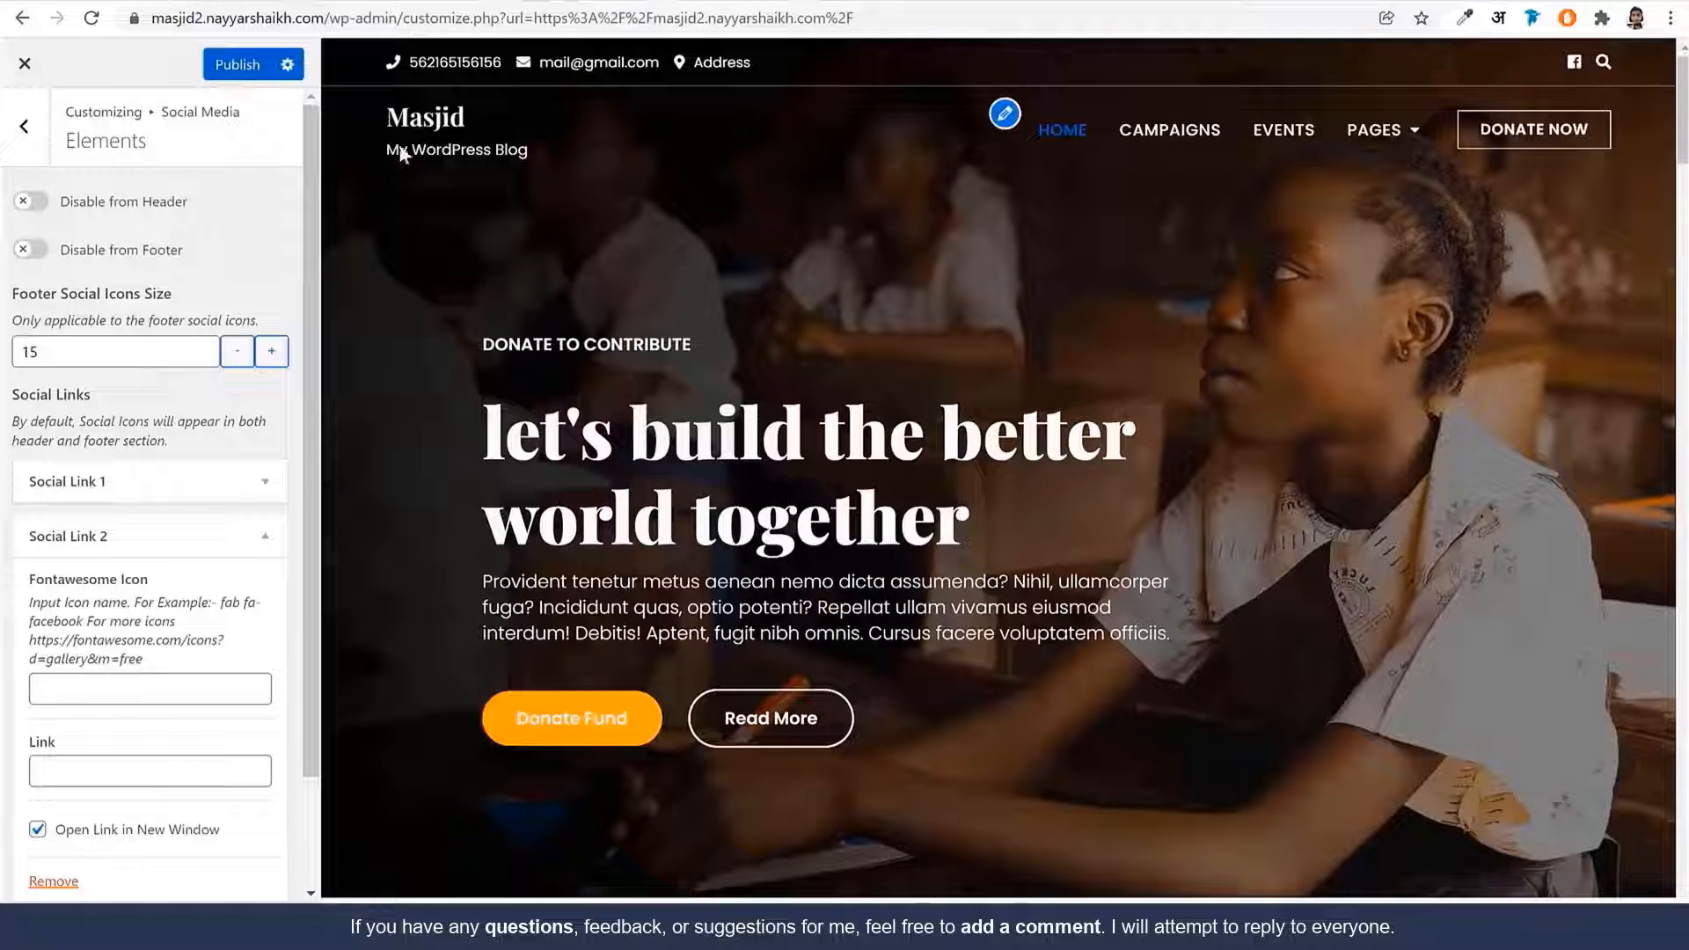
Find the twitter icon on Font Awesome and copy its class snippet
{"action": "left_click", "coordinate": [564, 0]}
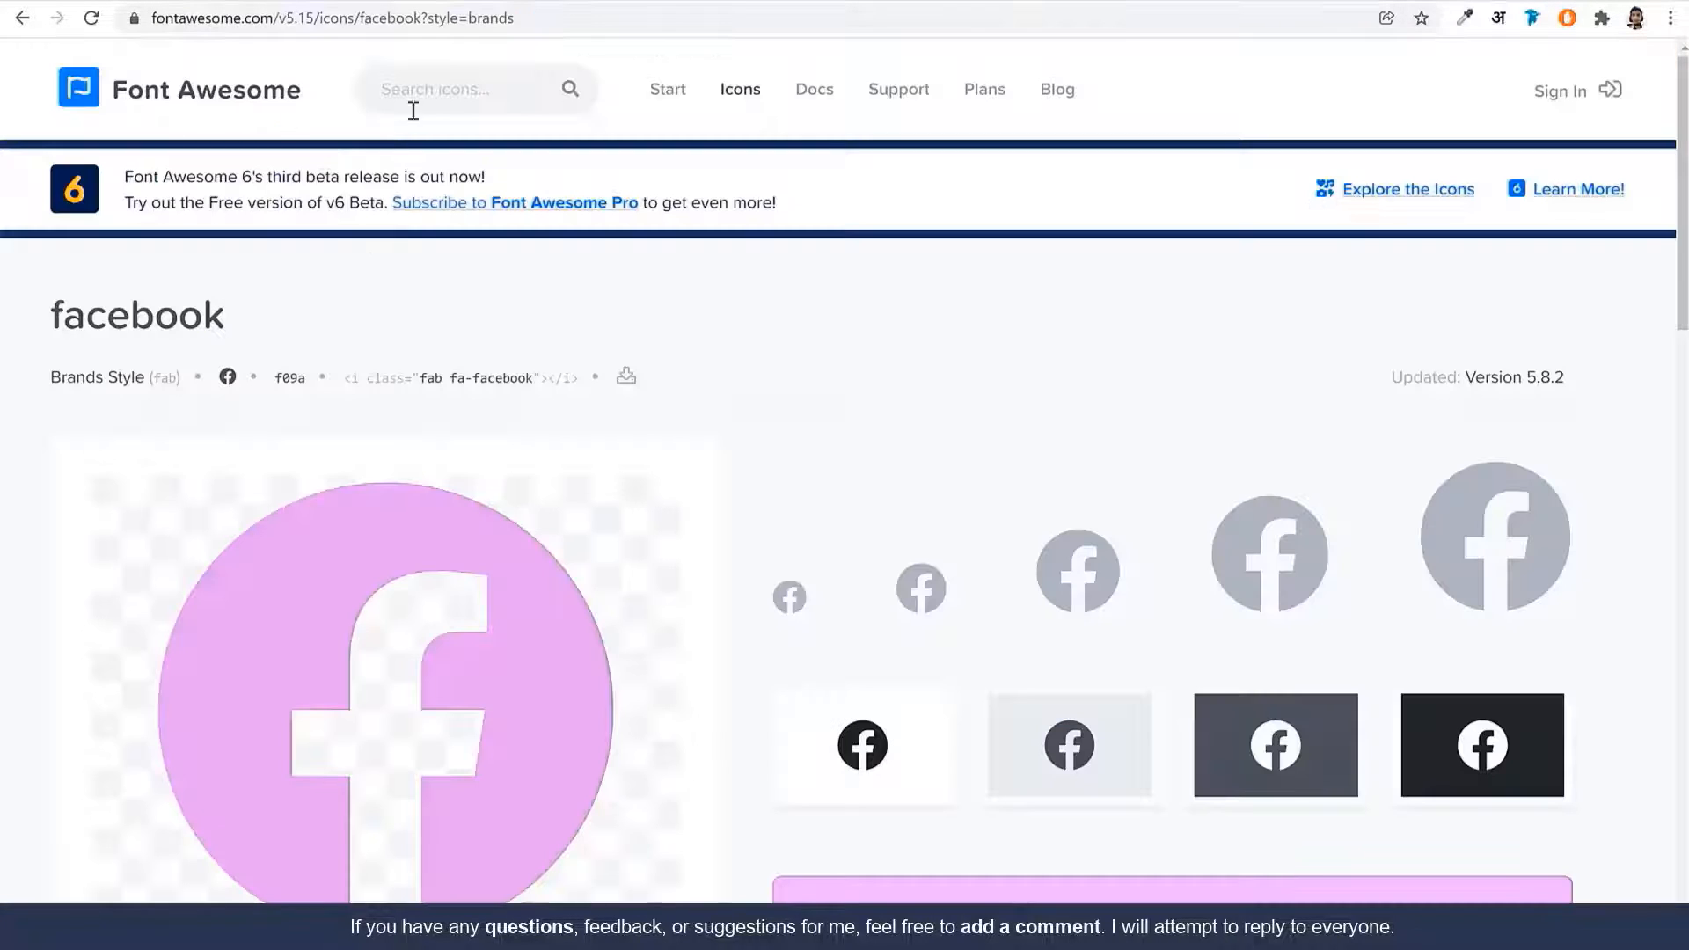
{"action": "left_click", "coordinate": [387, 91]}
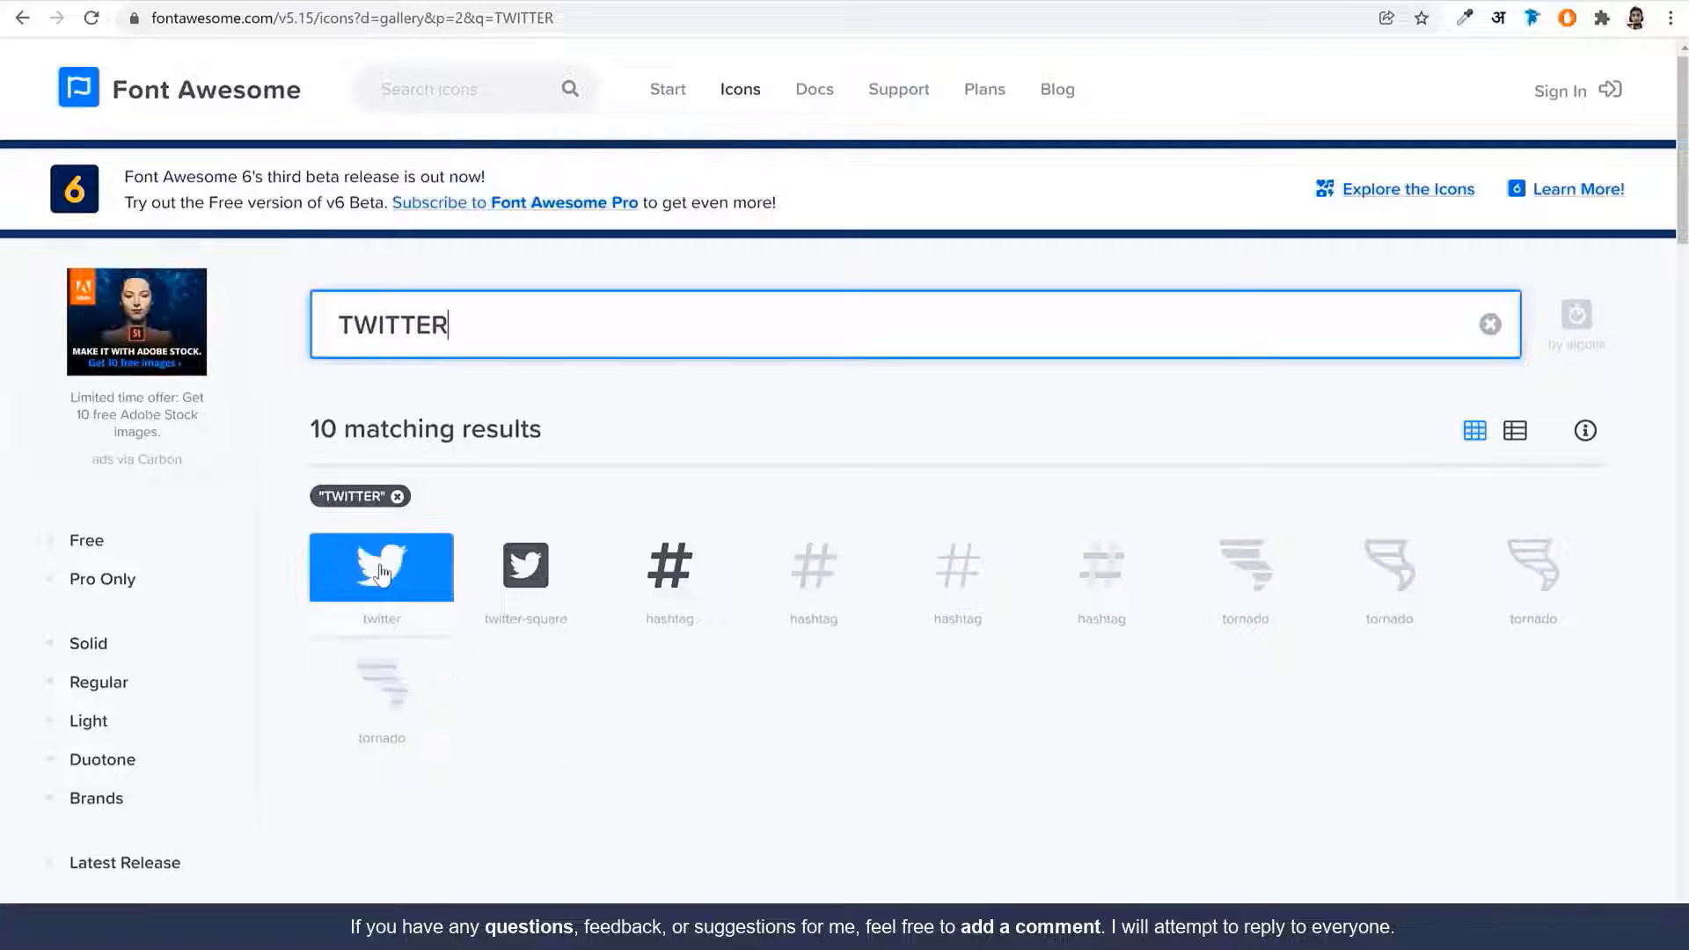
{"action": "left_click", "coordinate": [380, 572]}
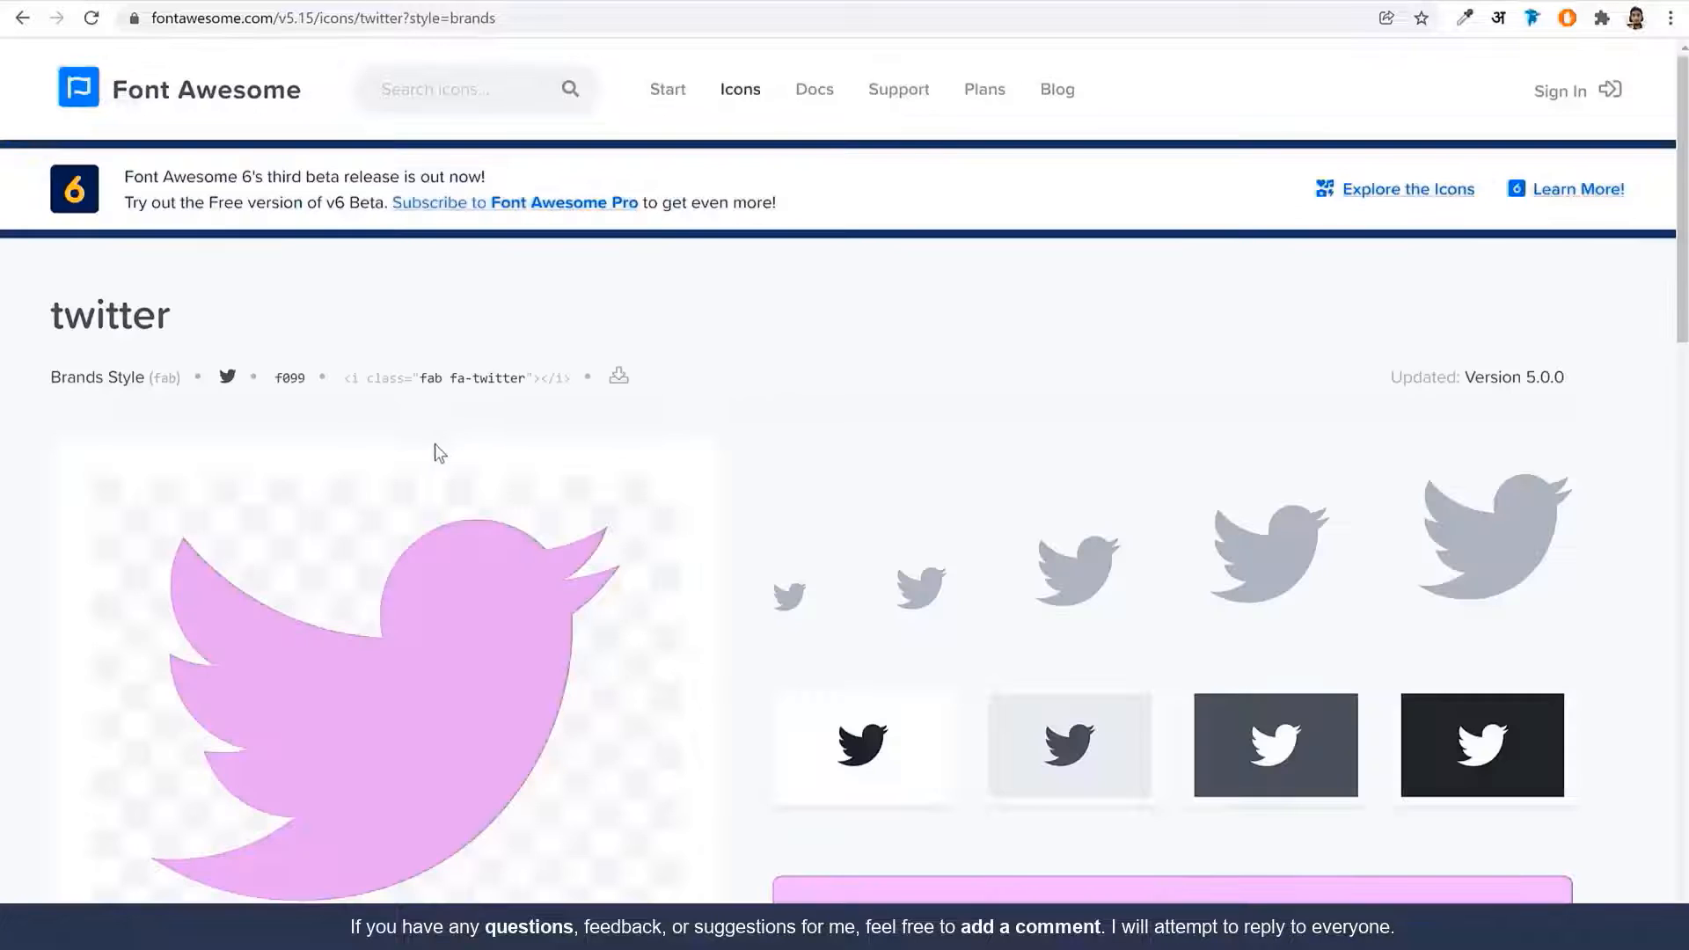
{"action": "left_click", "coordinate": [454, 385]}
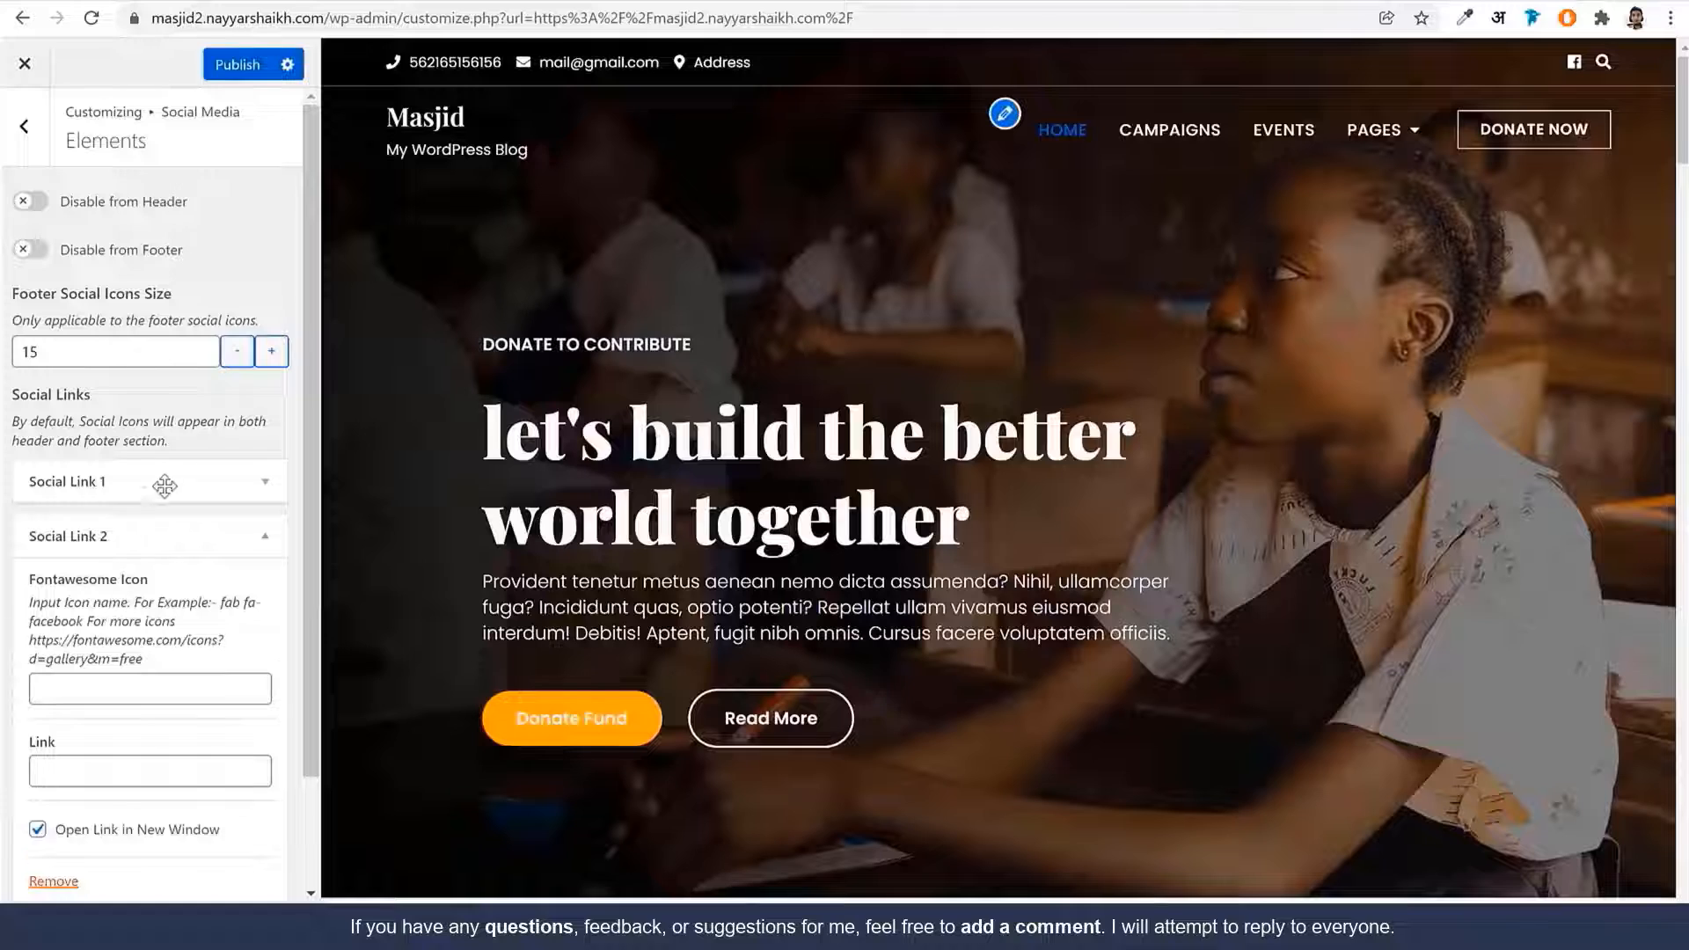
Set Social Link 2's Fontawesome Icon to 'fab fa-twitter'
{"action": "left_click", "coordinate": [176, 490]}
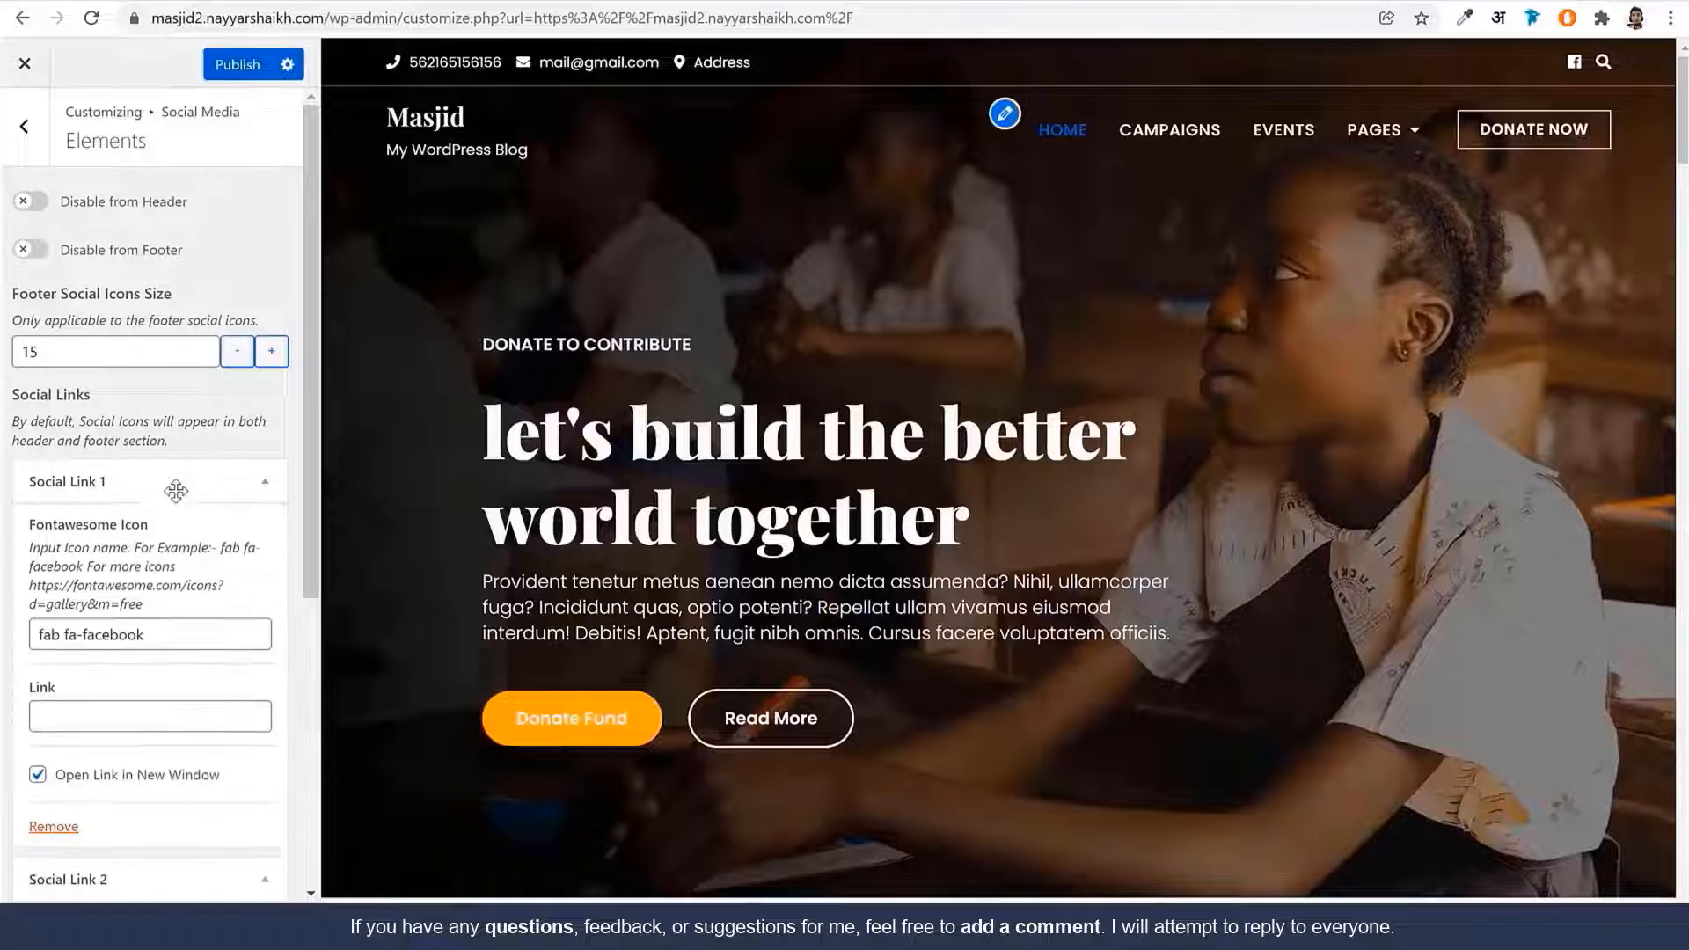
{"action": "left_click", "coordinate": [169, 621]}
{"action": "left_click", "coordinate": [170, 479]}
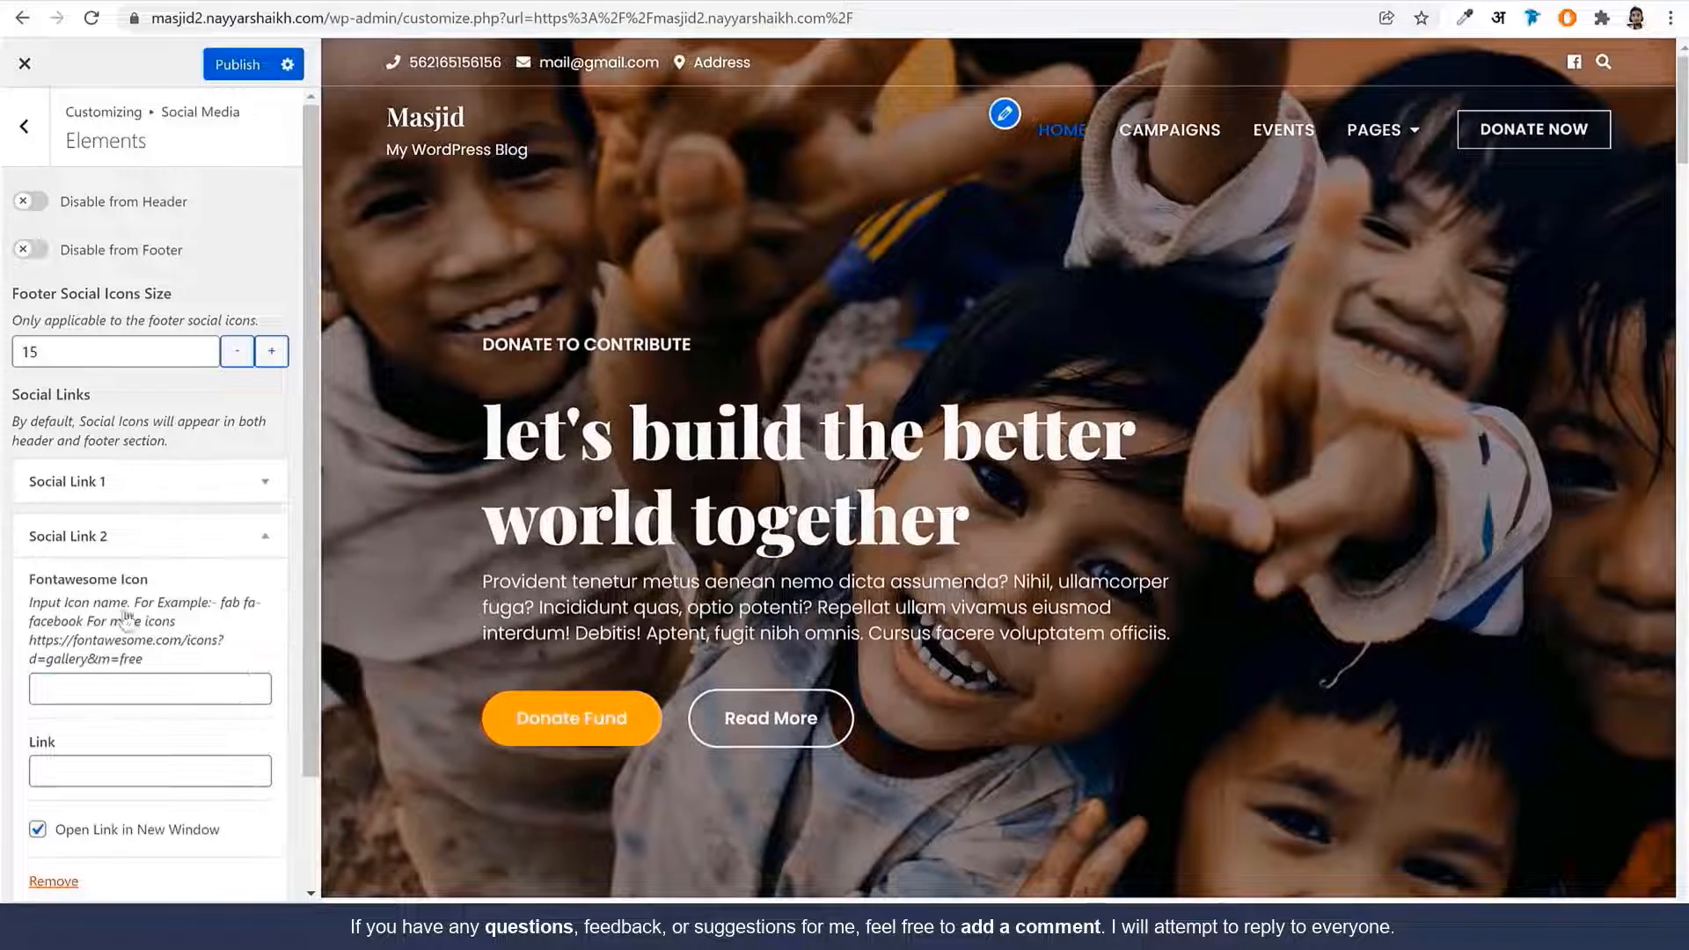
{"action": "left_click", "coordinate": [115, 770]}
{"action": "left_click", "coordinate": [124, 690]}
{"action": "key", "text": "ctrl+v"}
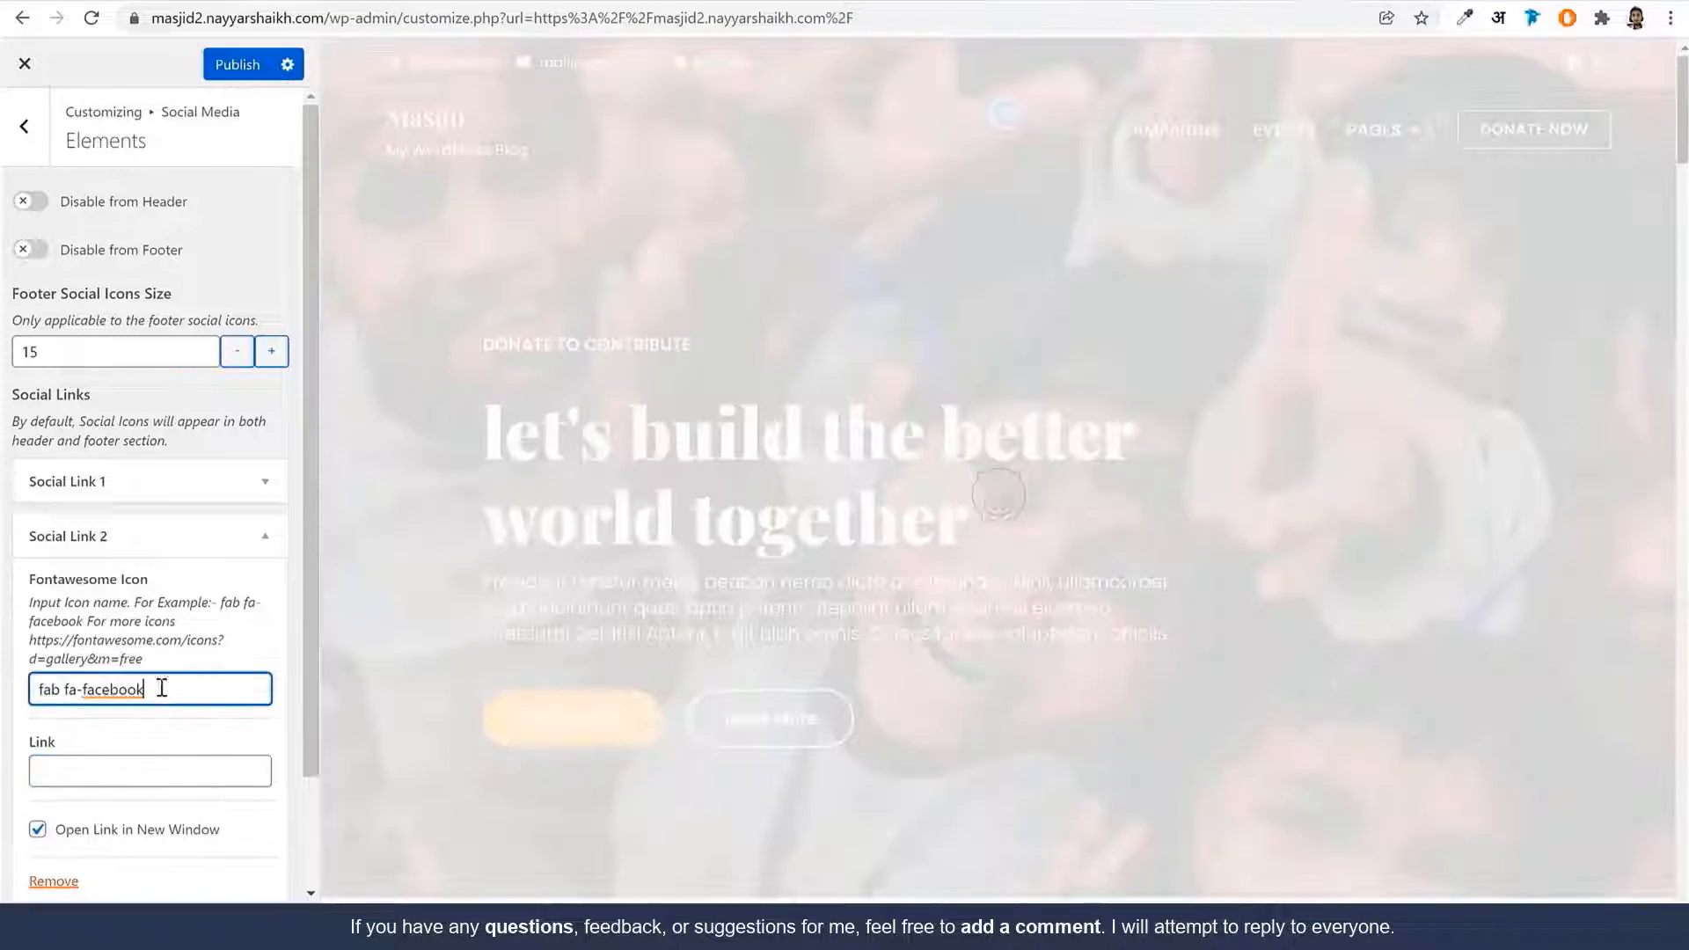
{"action": "left_click_drag", "start_coordinate": [163, 690], "coordinate": [92, 694]}
{"action": "key", "text": "BackSpace"}
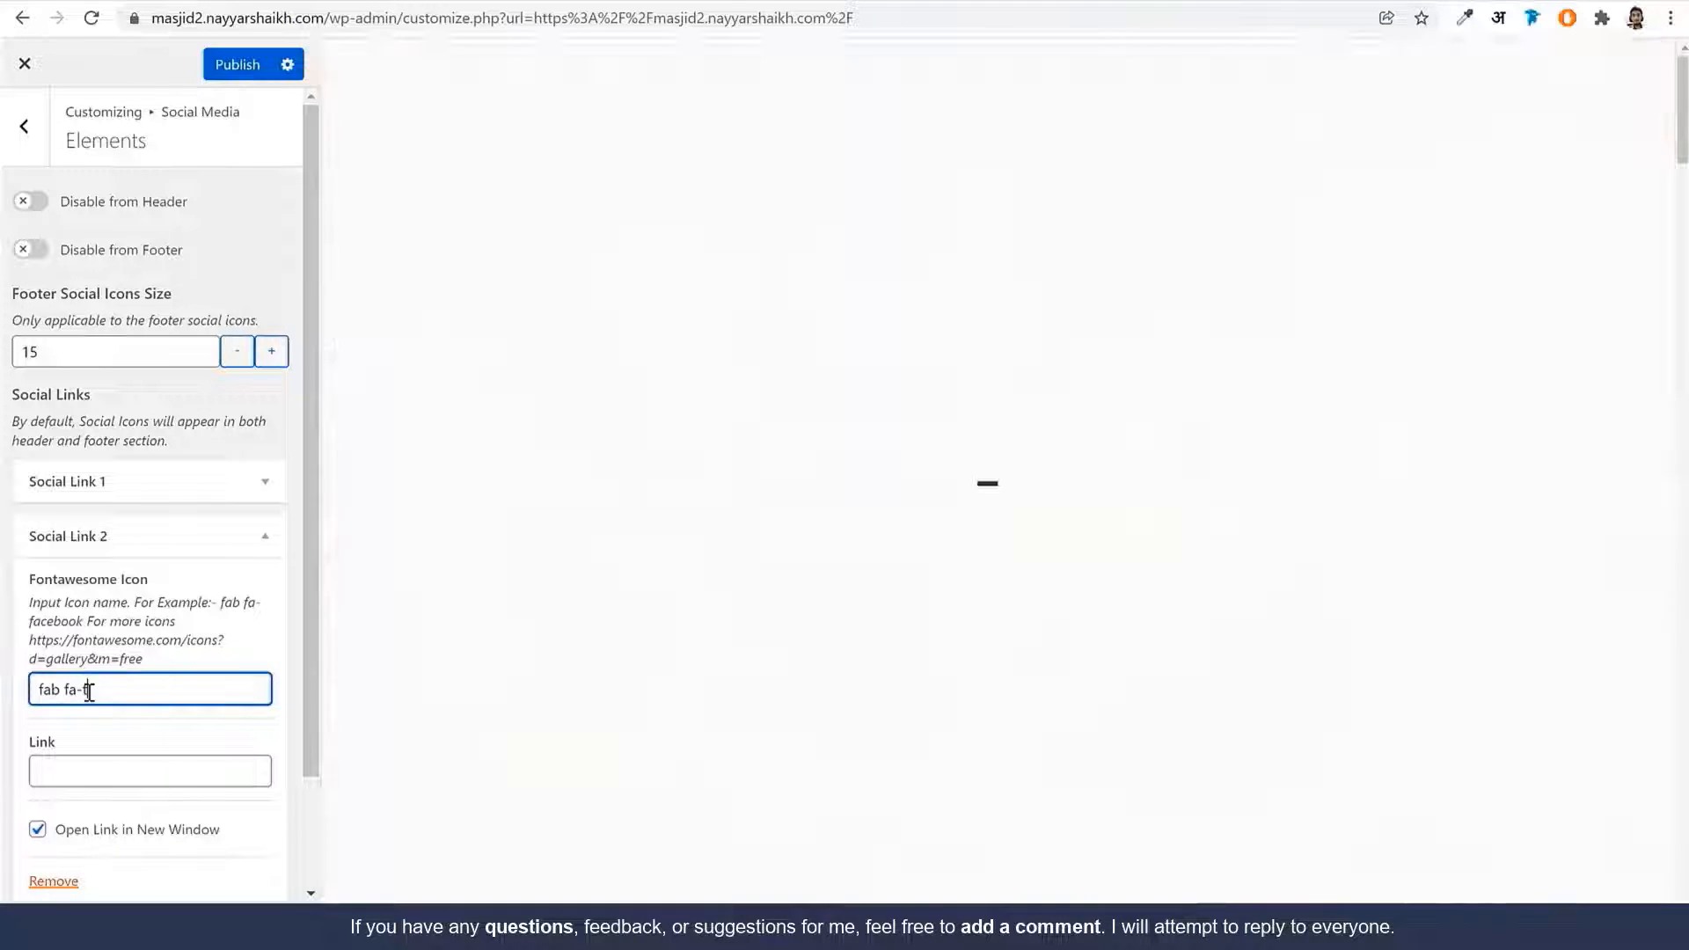
{"action": "type", "text": "w"}
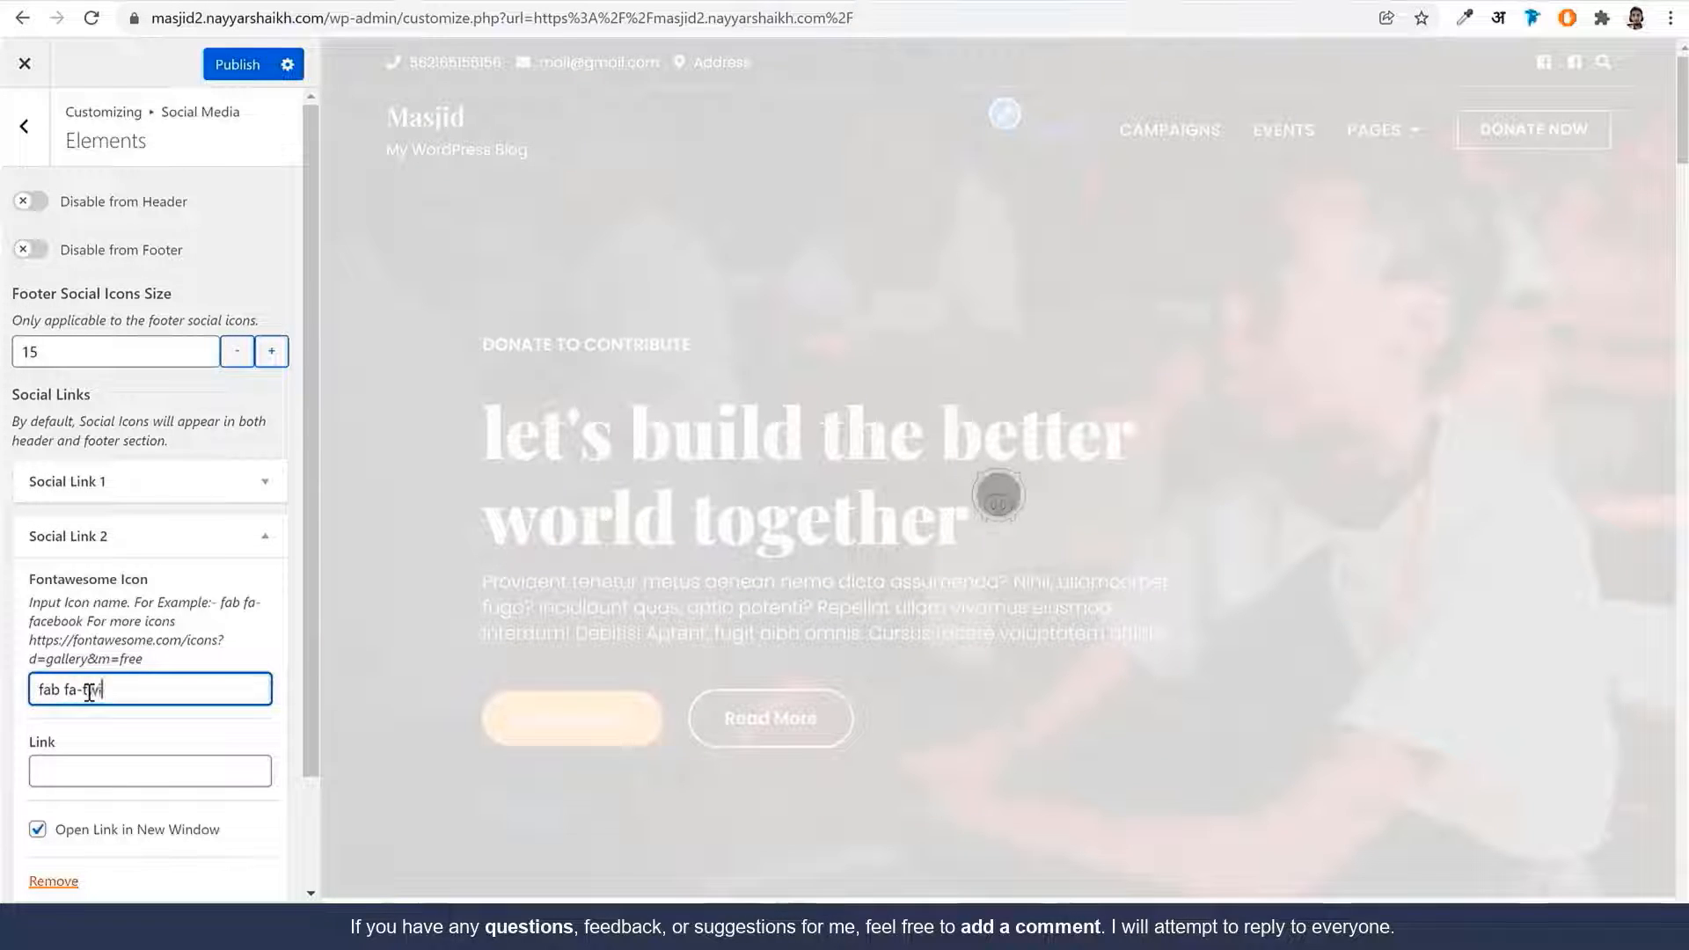
{"action": "type", "text": "itter"}
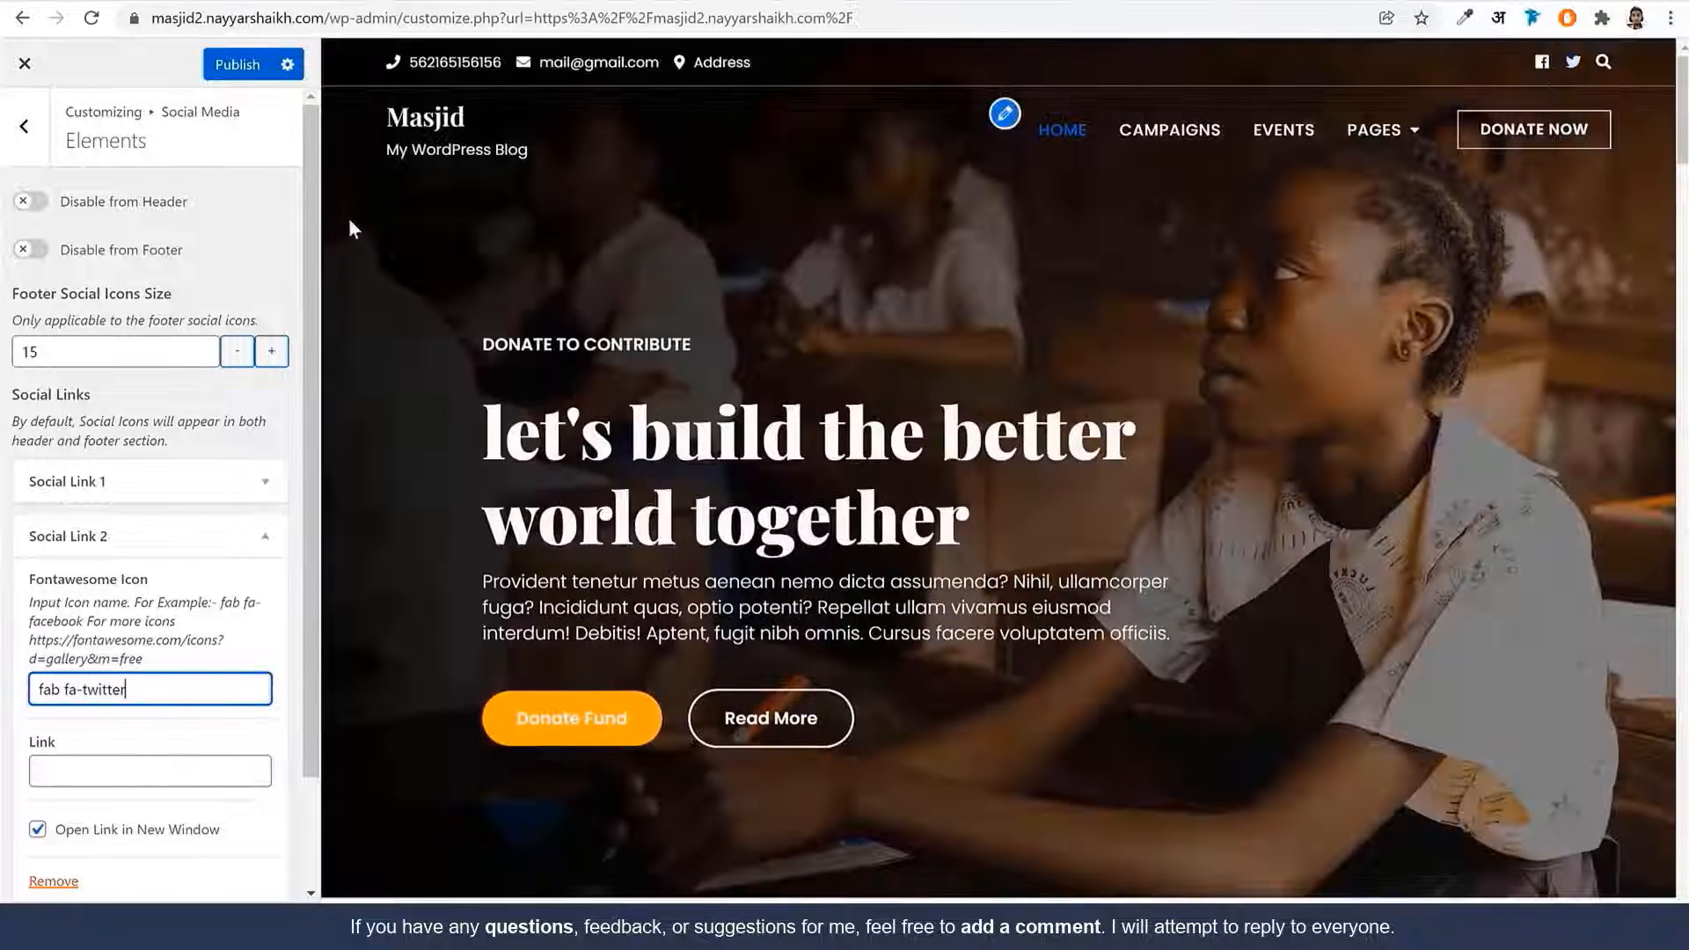
{"action": "left_click", "coordinate": [23, 126]}
Set the bosa charity image as the site logo, skipping cropping
{"action": "left_click", "coordinate": [26, 132]}
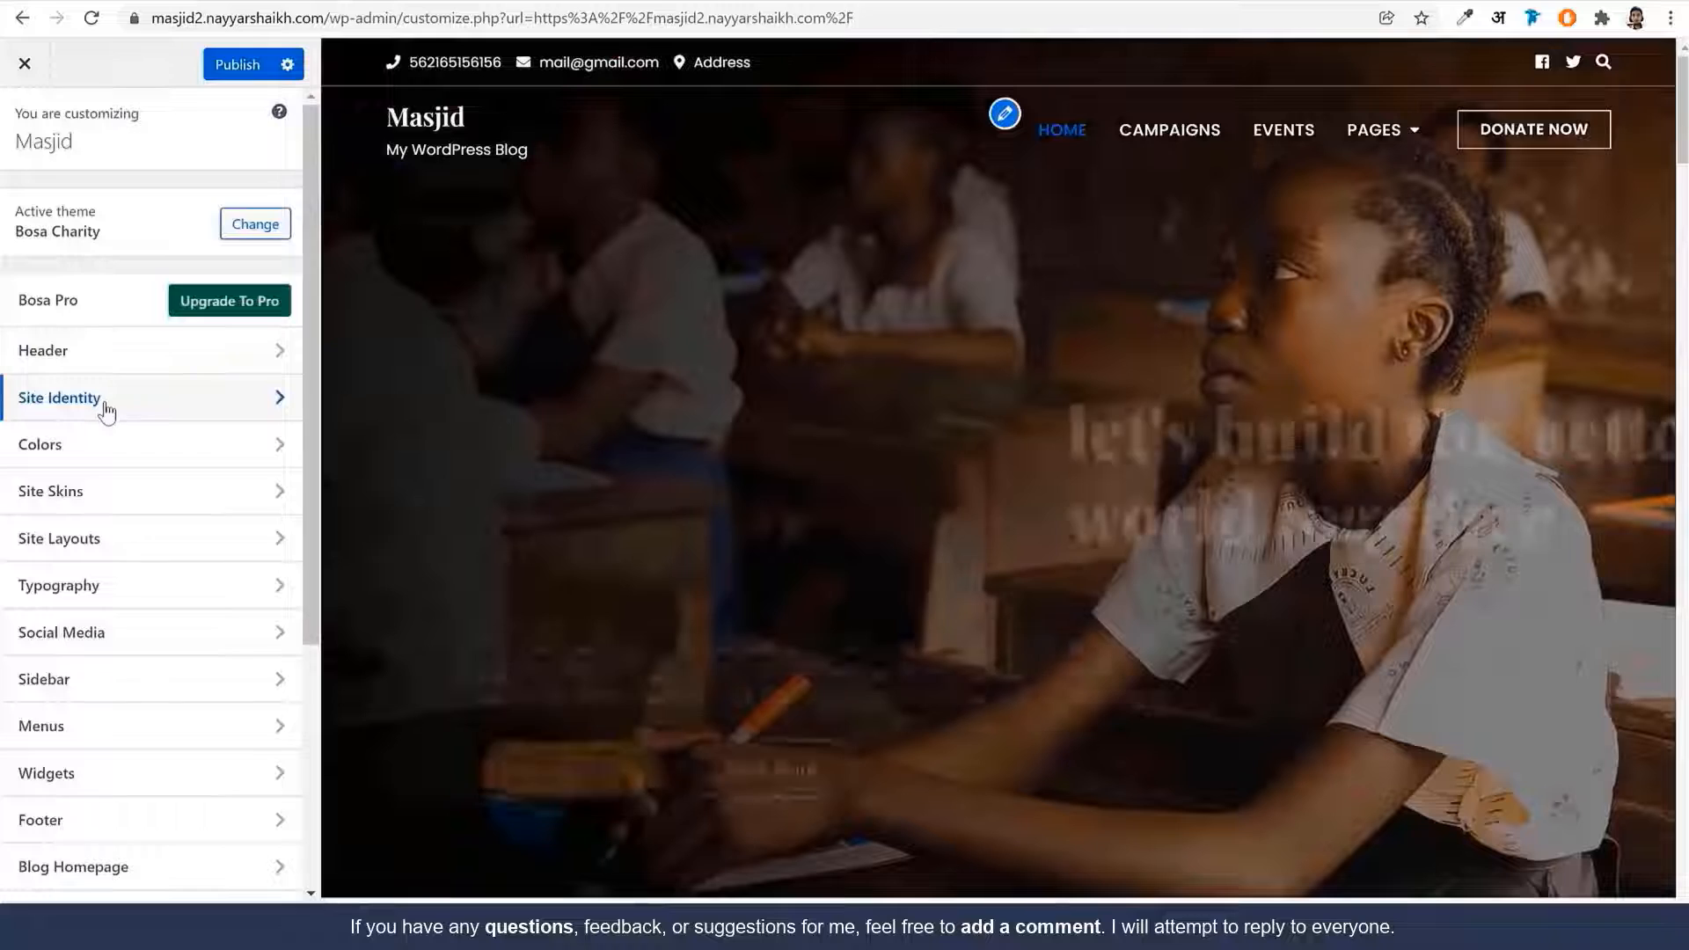
{"action": "left_click", "coordinate": [102, 400]}
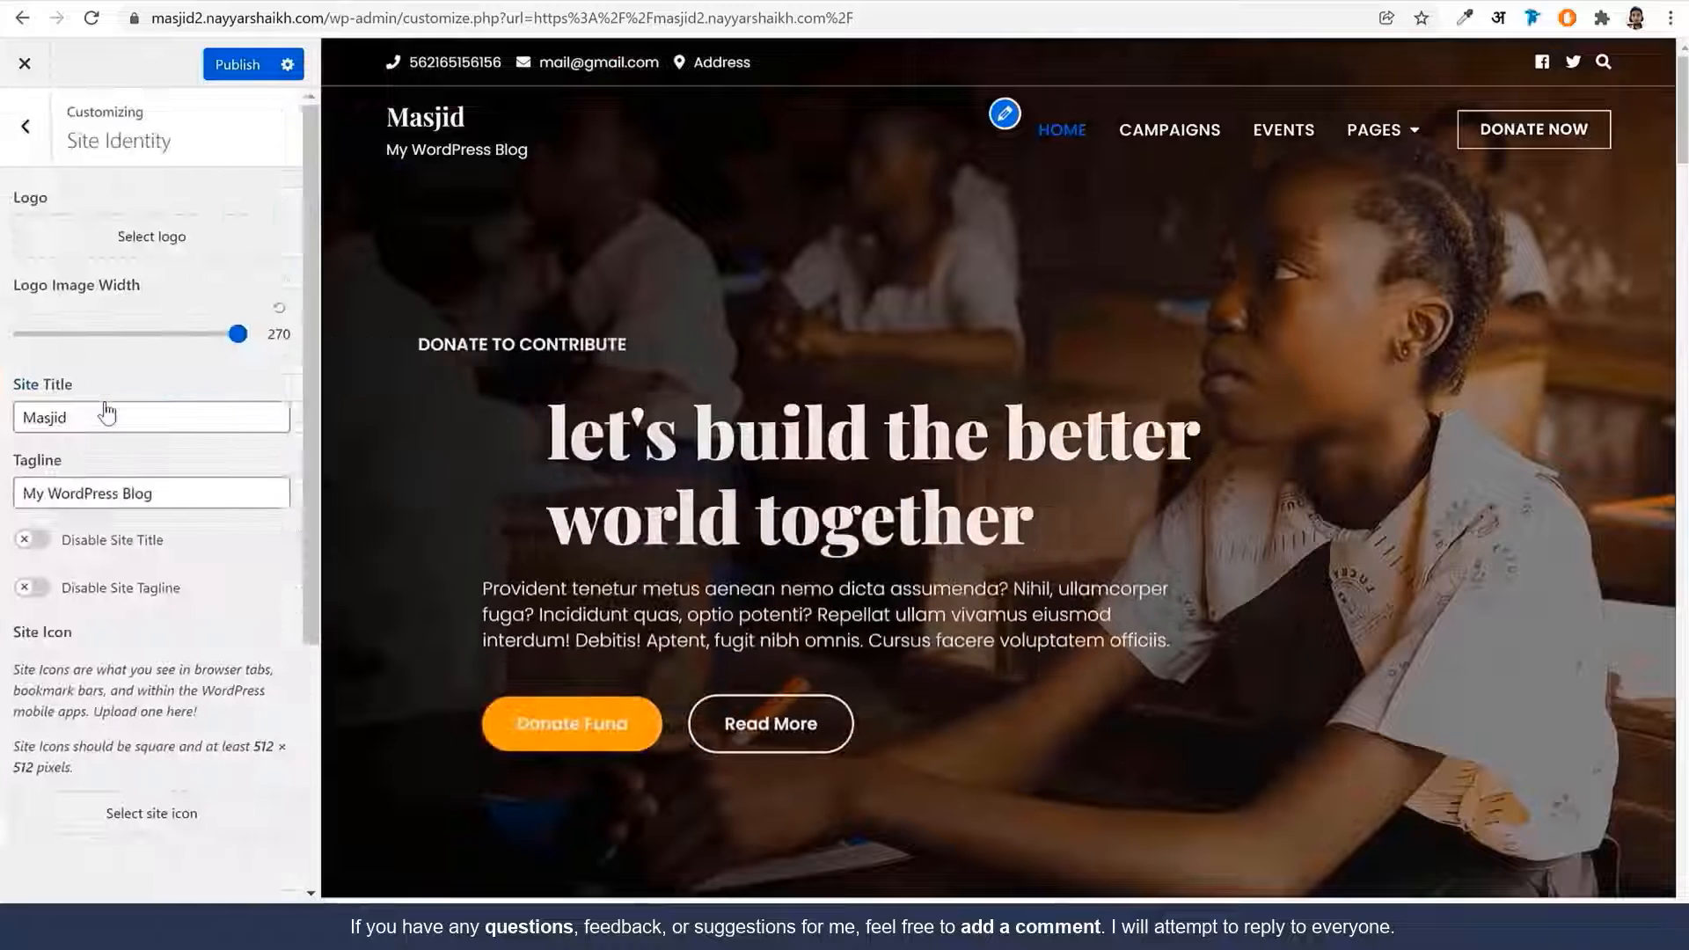
{"action": "left_click", "coordinate": [140, 234]}
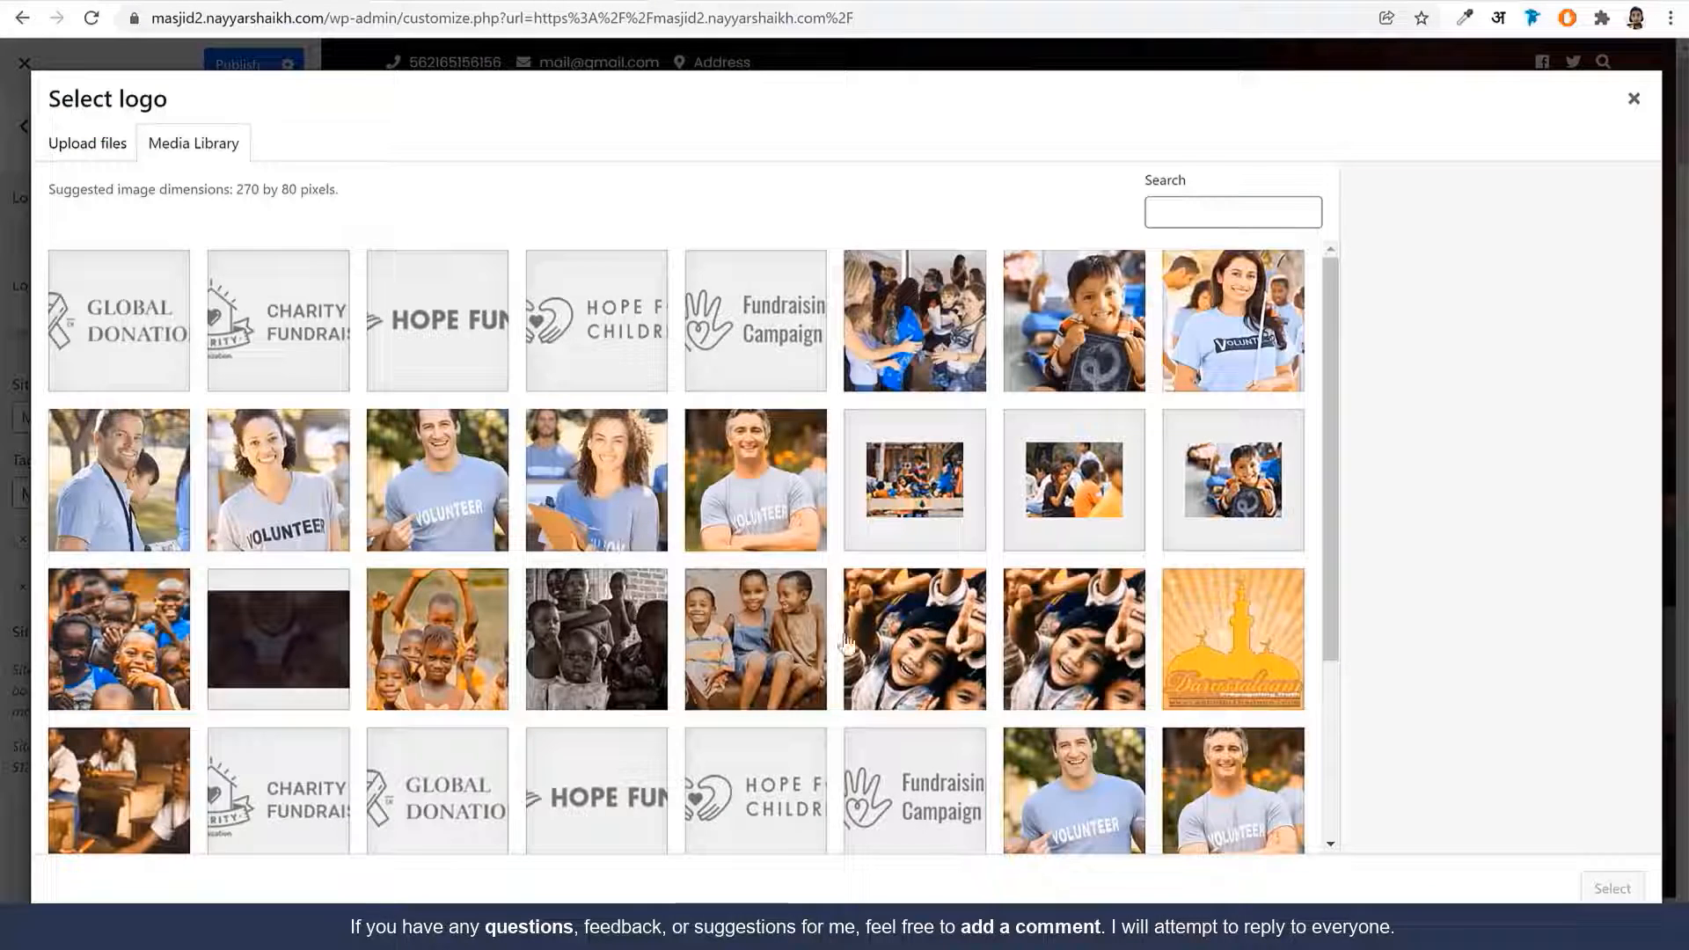
{"action": "scroll", "coordinate": [846, 644], "scroll_direction": "down", "scroll_amount": 3}
{"action": "left_click", "coordinate": [940, 695]}
{"action": "left_click", "coordinate": [1612, 888]}
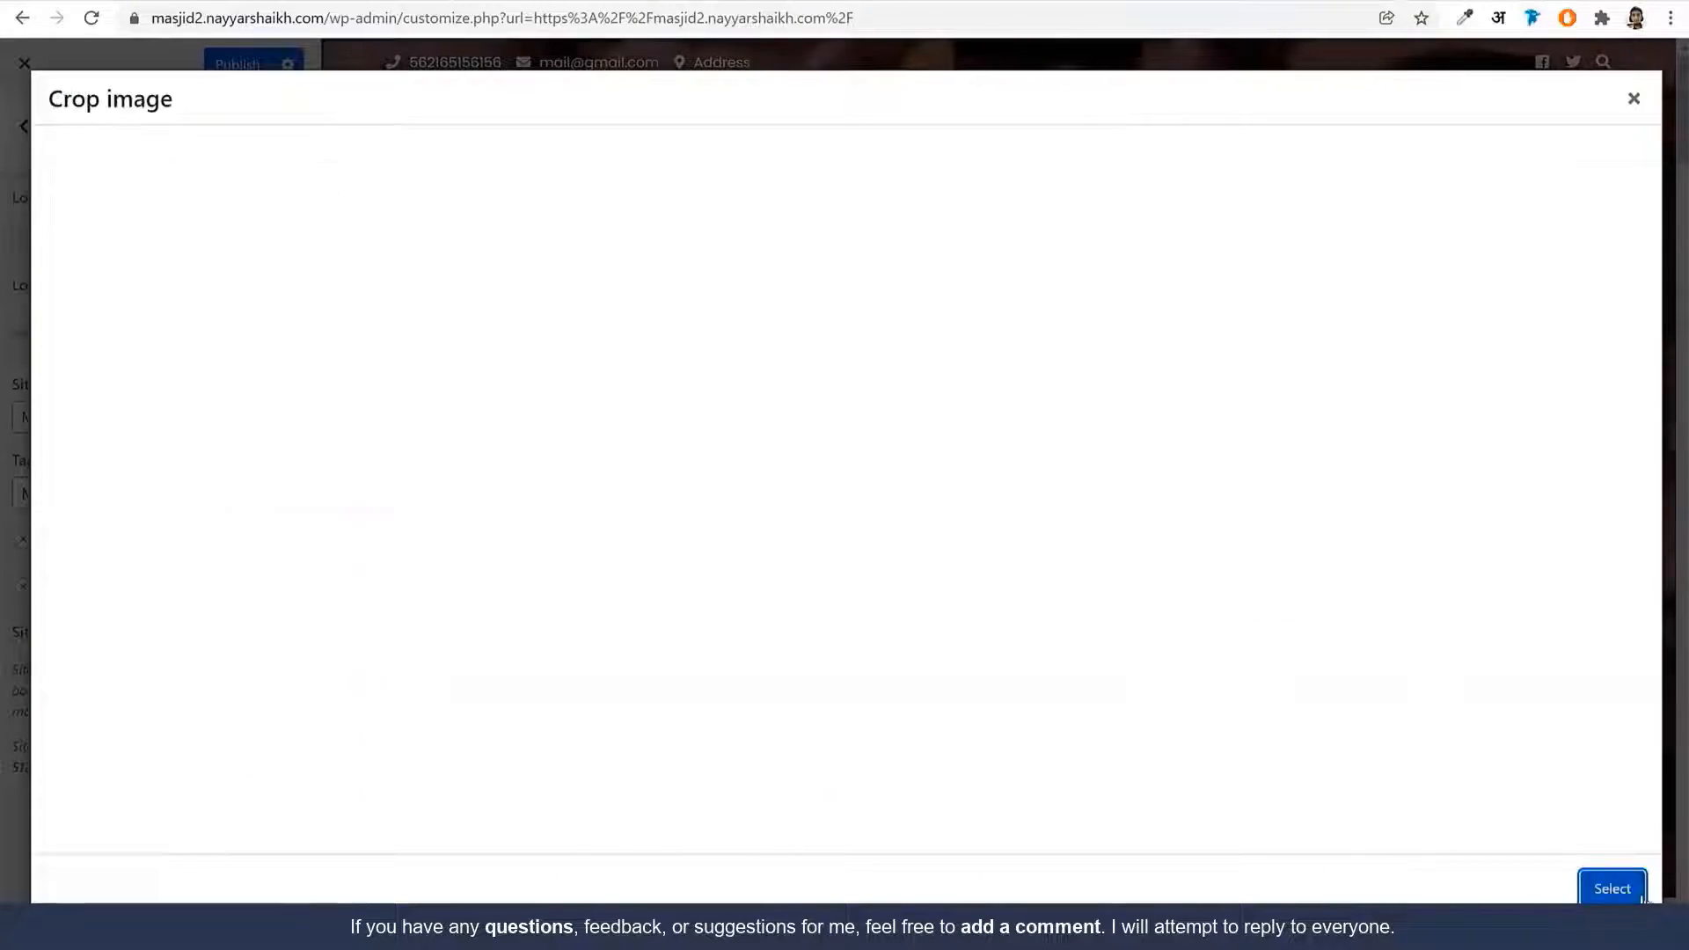
{"action": "left_click", "coordinate": [1485, 881]}
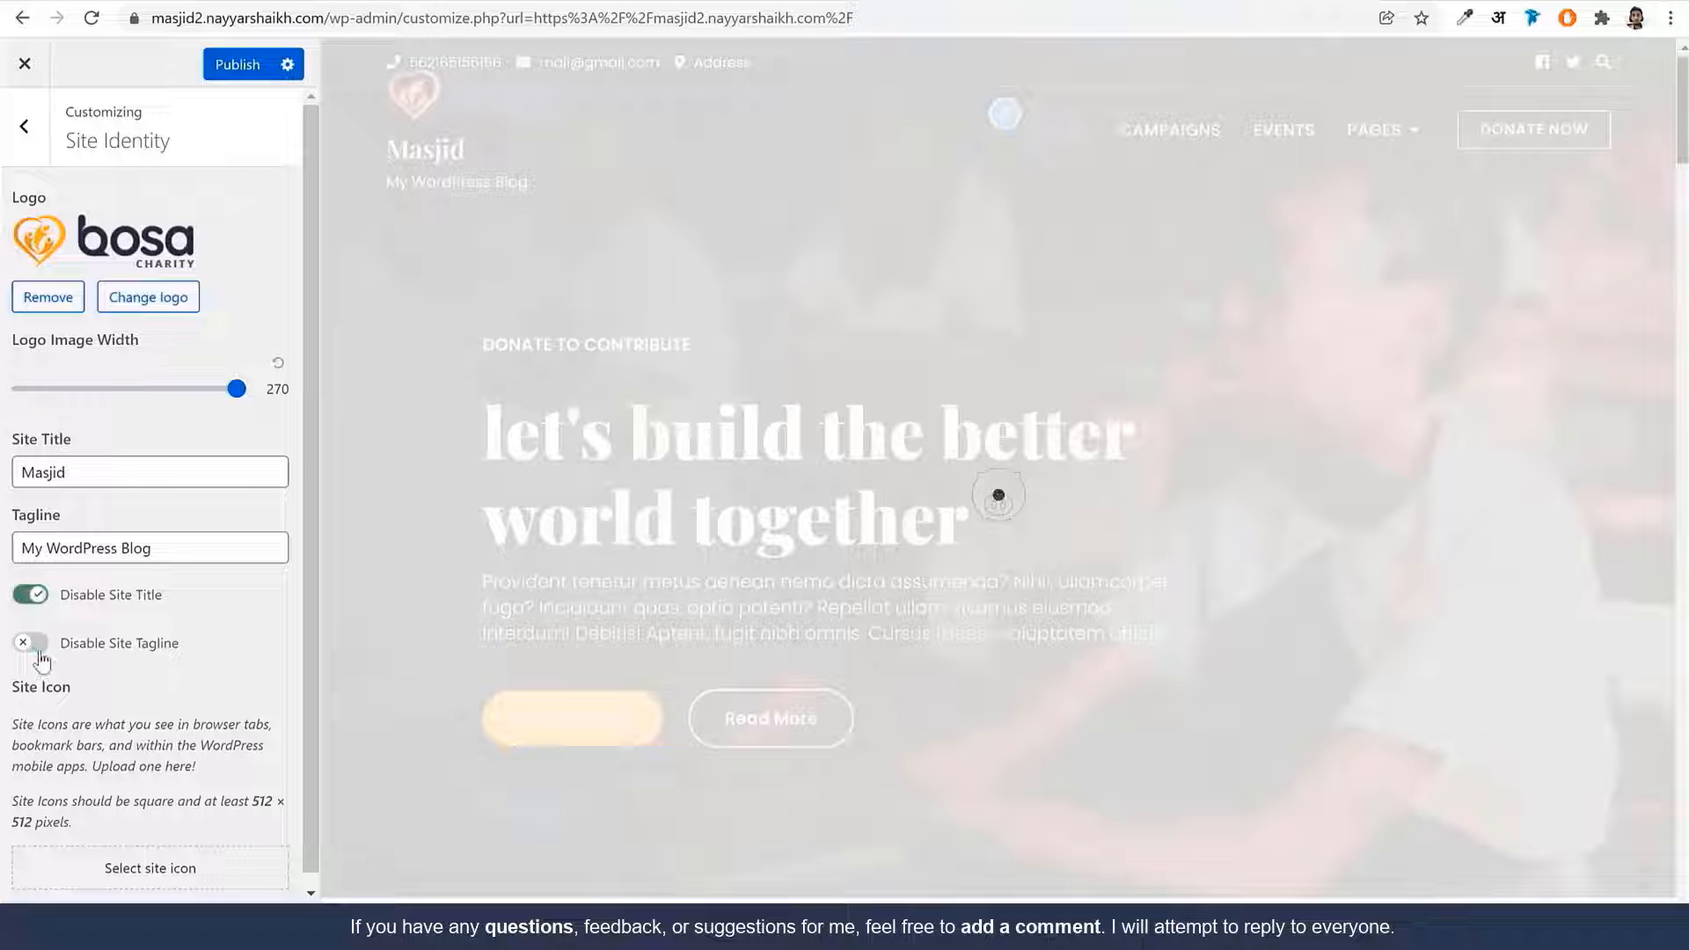
Hide the site title and tagline so only the logo shows in the header
{"action": "left_click", "coordinate": [30, 642]}
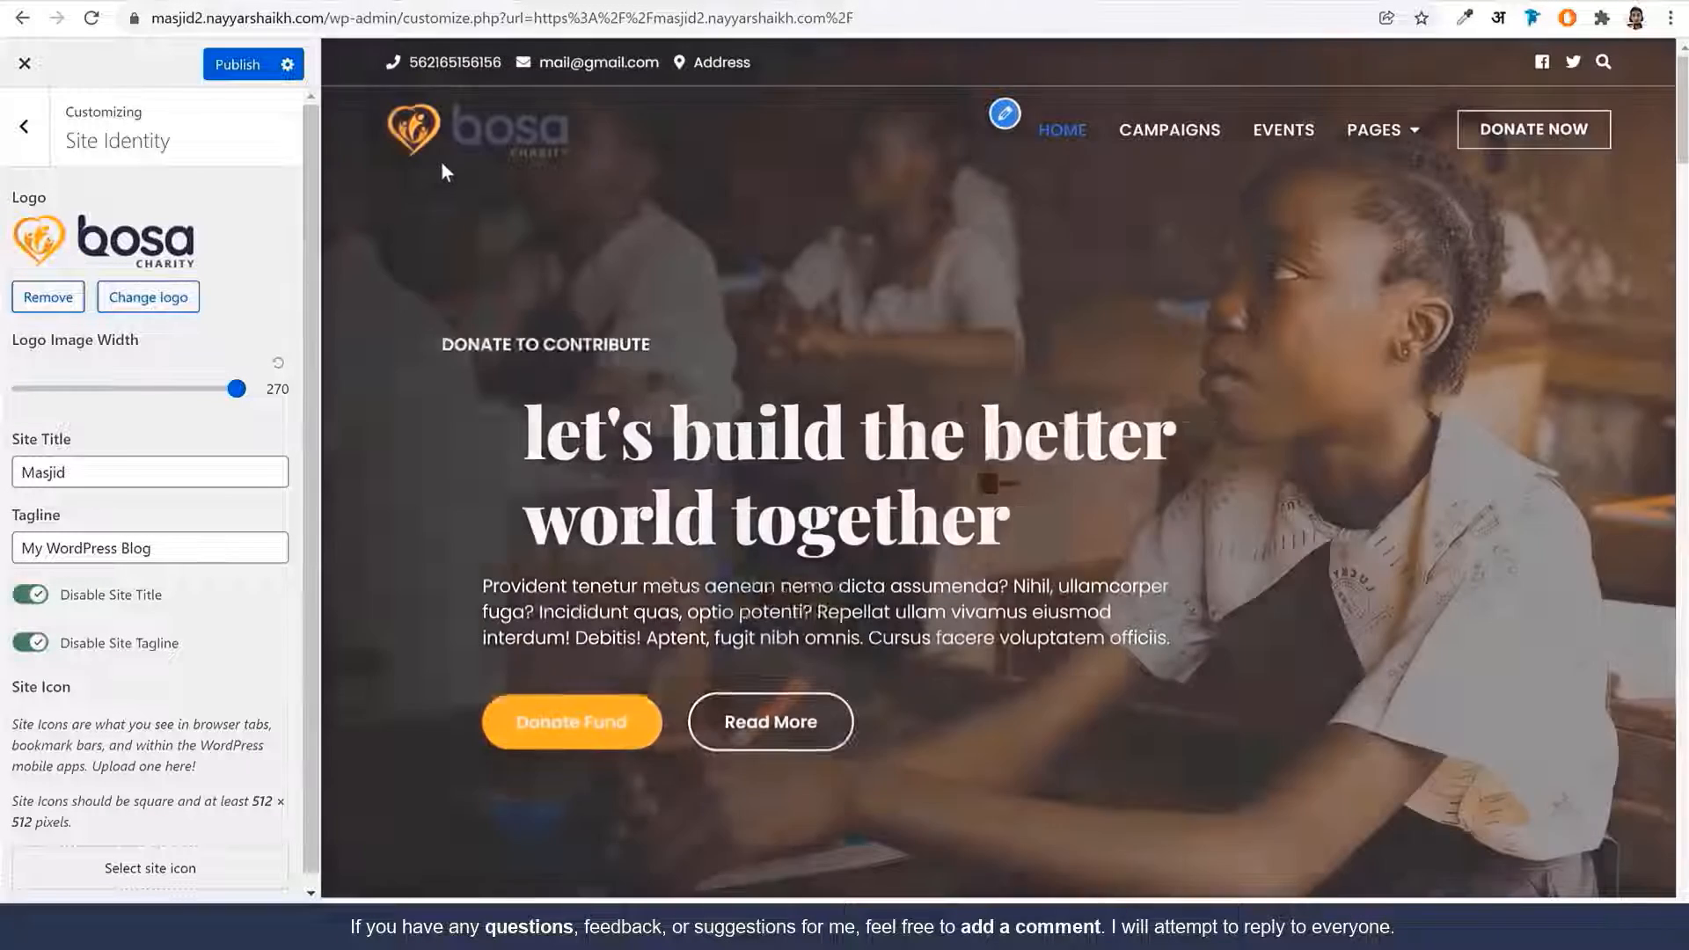
{"action": "scroll", "coordinate": [167, 719], "scroll_direction": "down", "scroll_amount": 1}
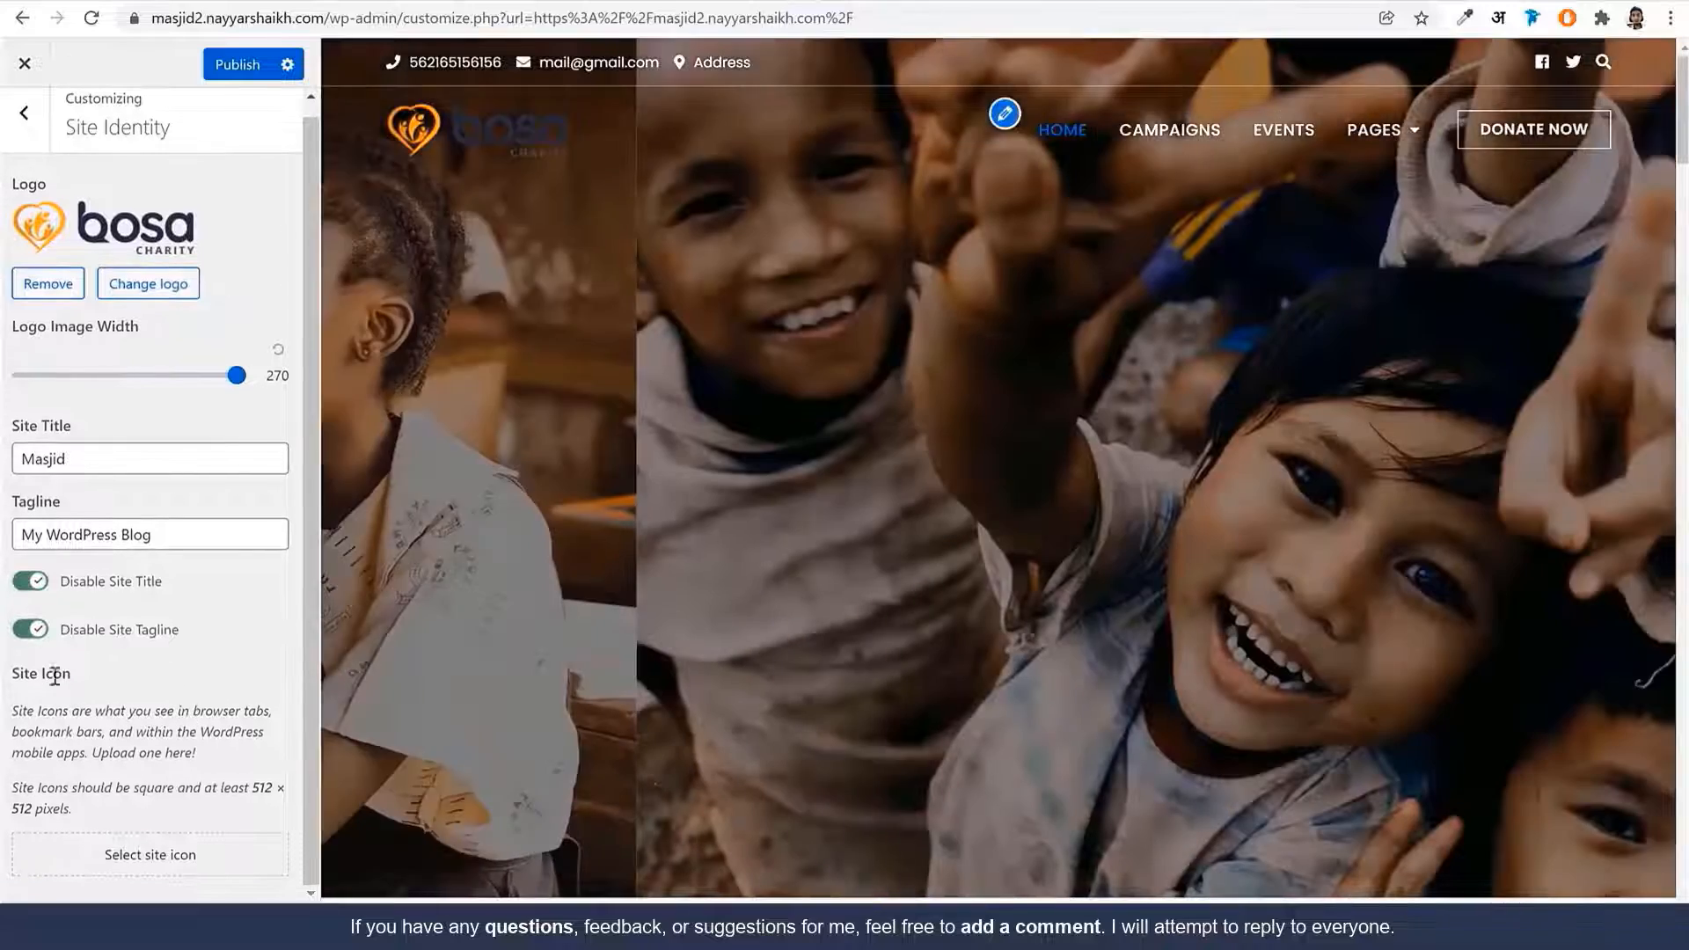
{"action": "left_click_drag", "start_coordinate": [72, 675], "coordinate": [7, 675]}
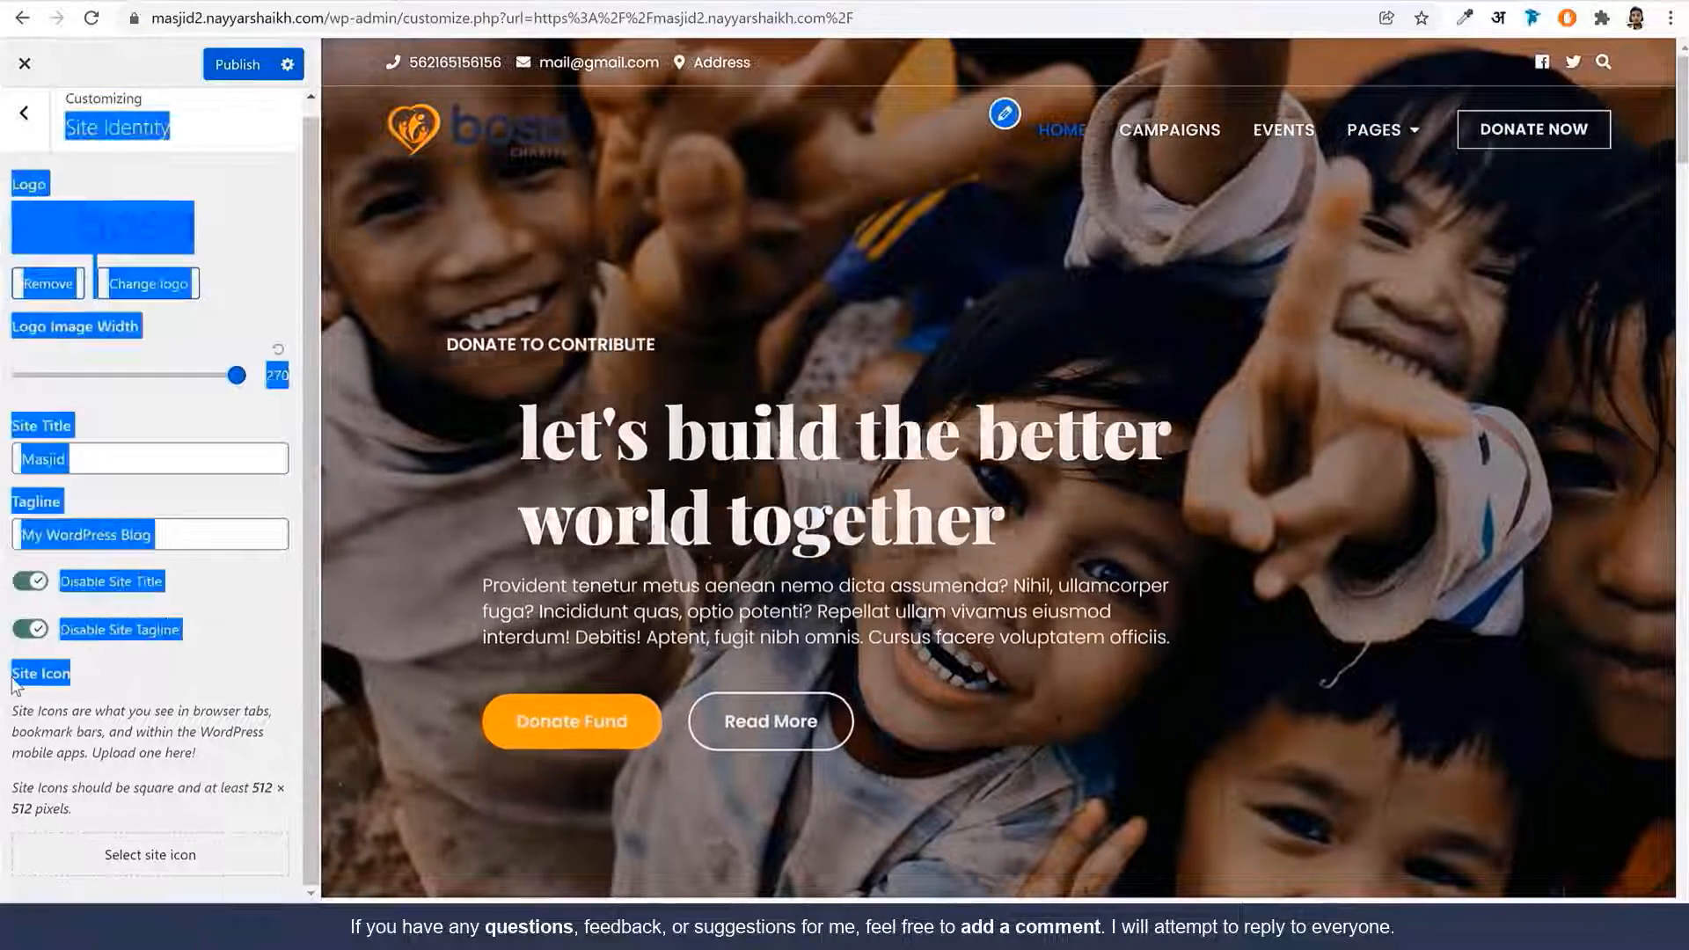
{"action": "left_click", "coordinate": [48, 139]}
{"action": "left_click", "coordinate": [156, 450]}
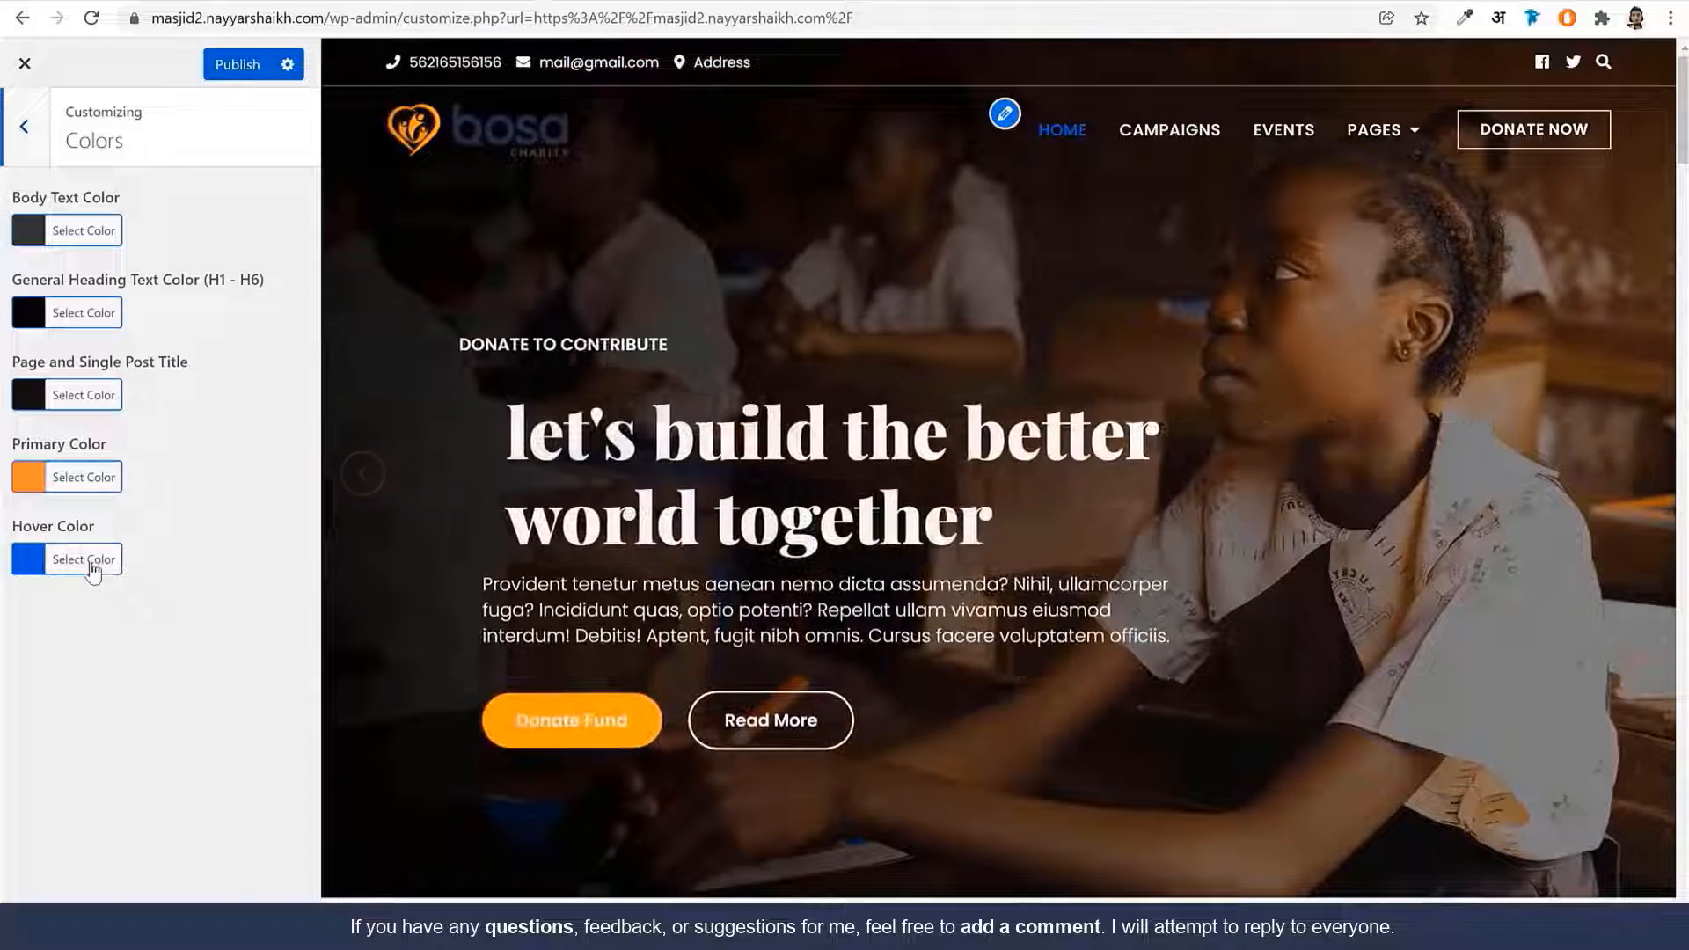
Set the site Hover Color to the orange swatch
{"action": "left_click", "coordinate": [116, 562]}
{"action": "left_click", "coordinate": [109, 809]}
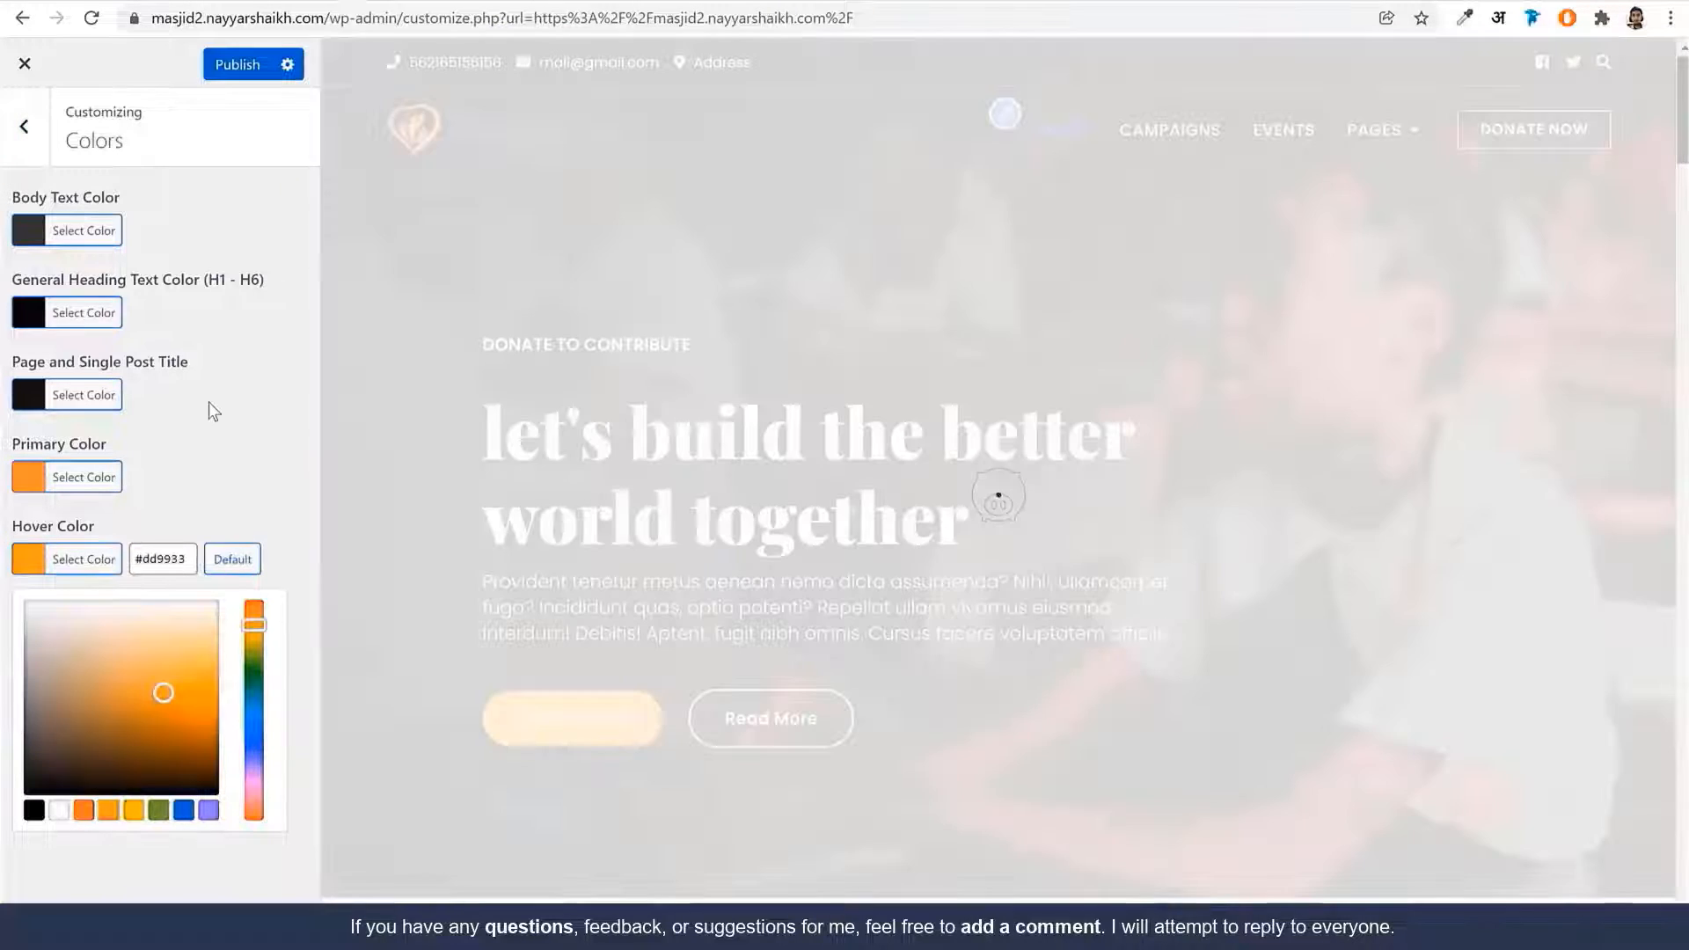
{"action": "left_click", "coordinate": [109, 605]}
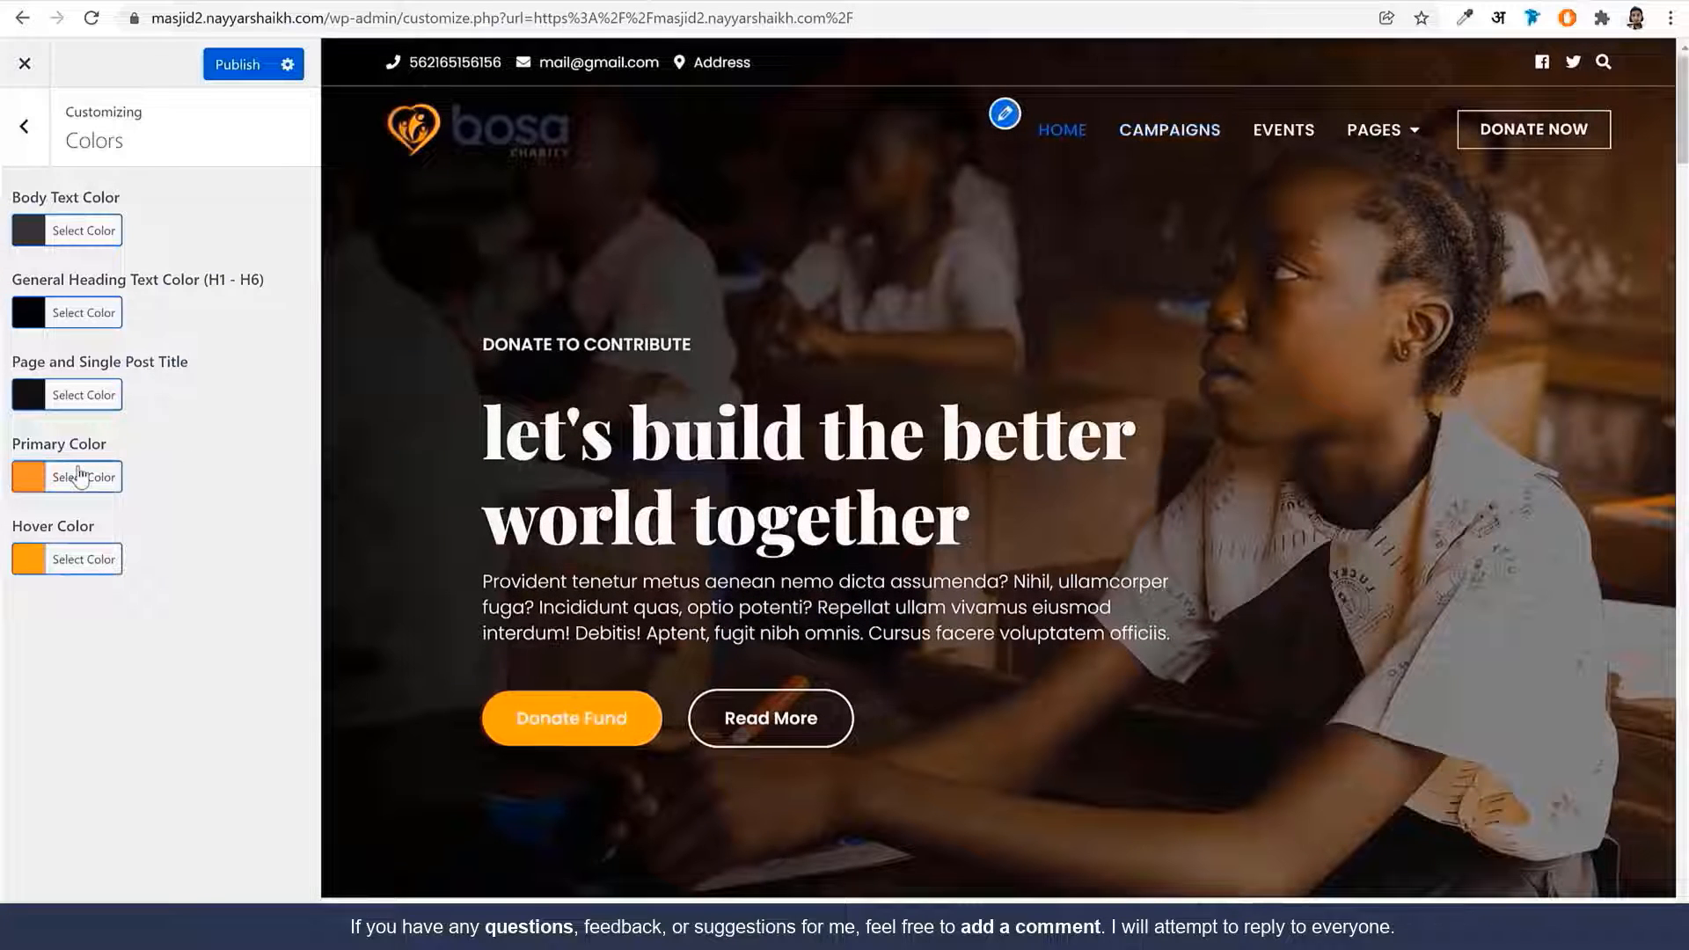
{"action": "left_click", "coordinate": [26, 127]}
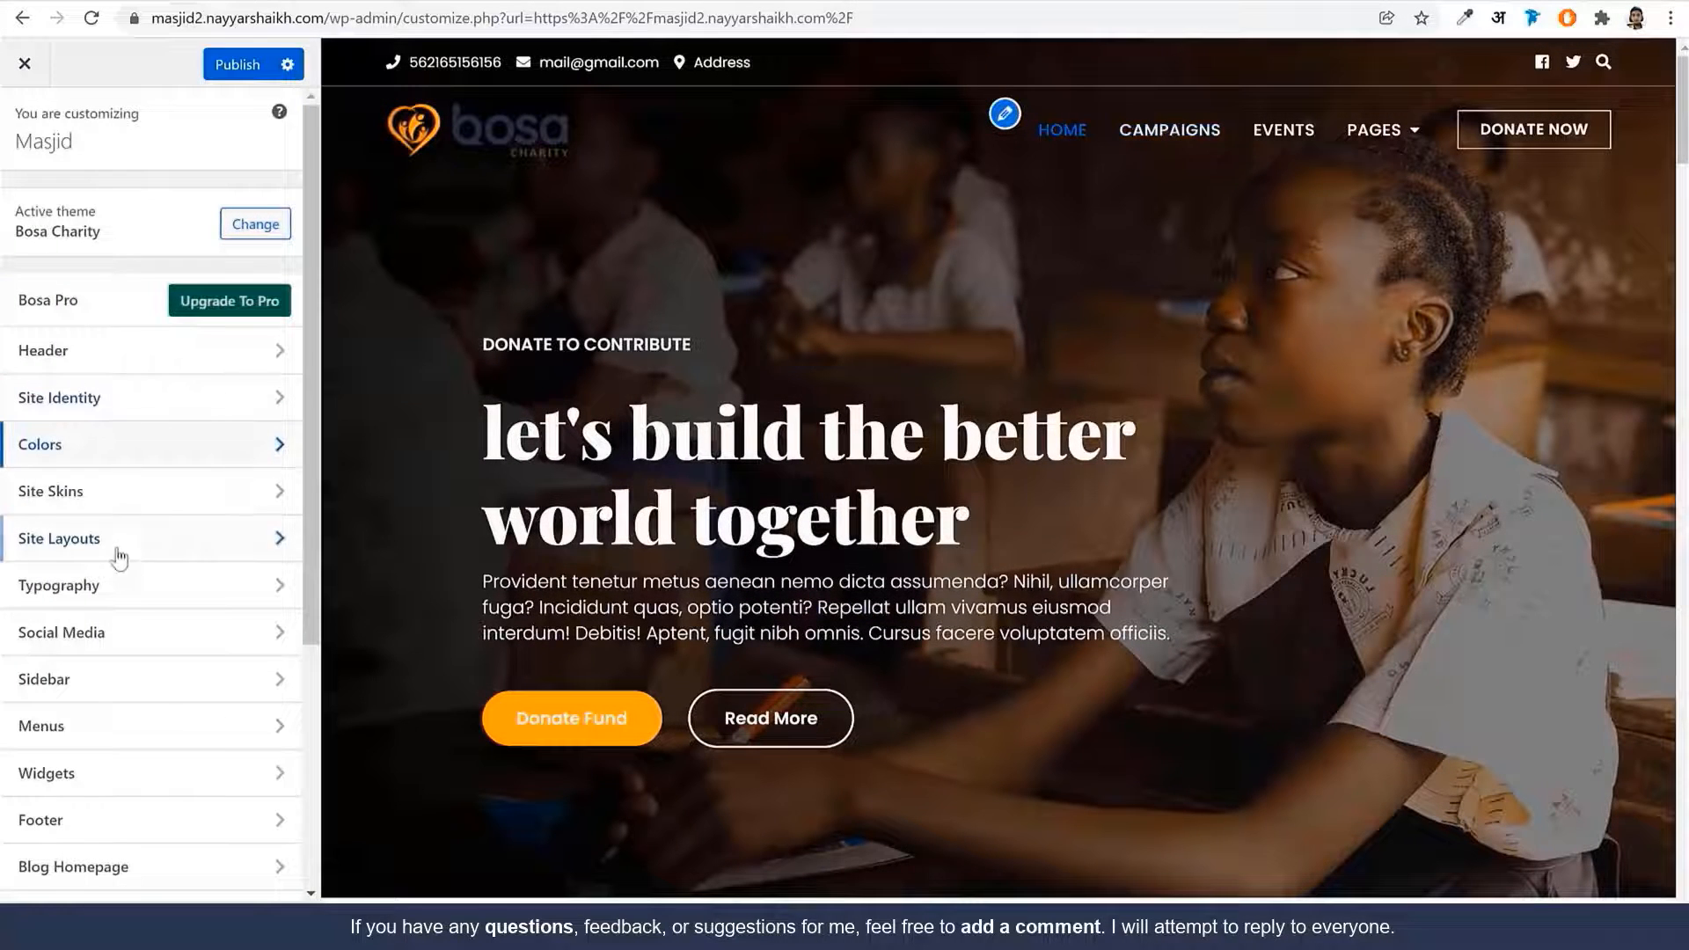
Review the Site Skins, keeping the Default skin, and the Site Layouts options
{"action": "left_click", "coordinate": [128, 495]}
{"action": "left_click", "coordinate": [136, 303]}
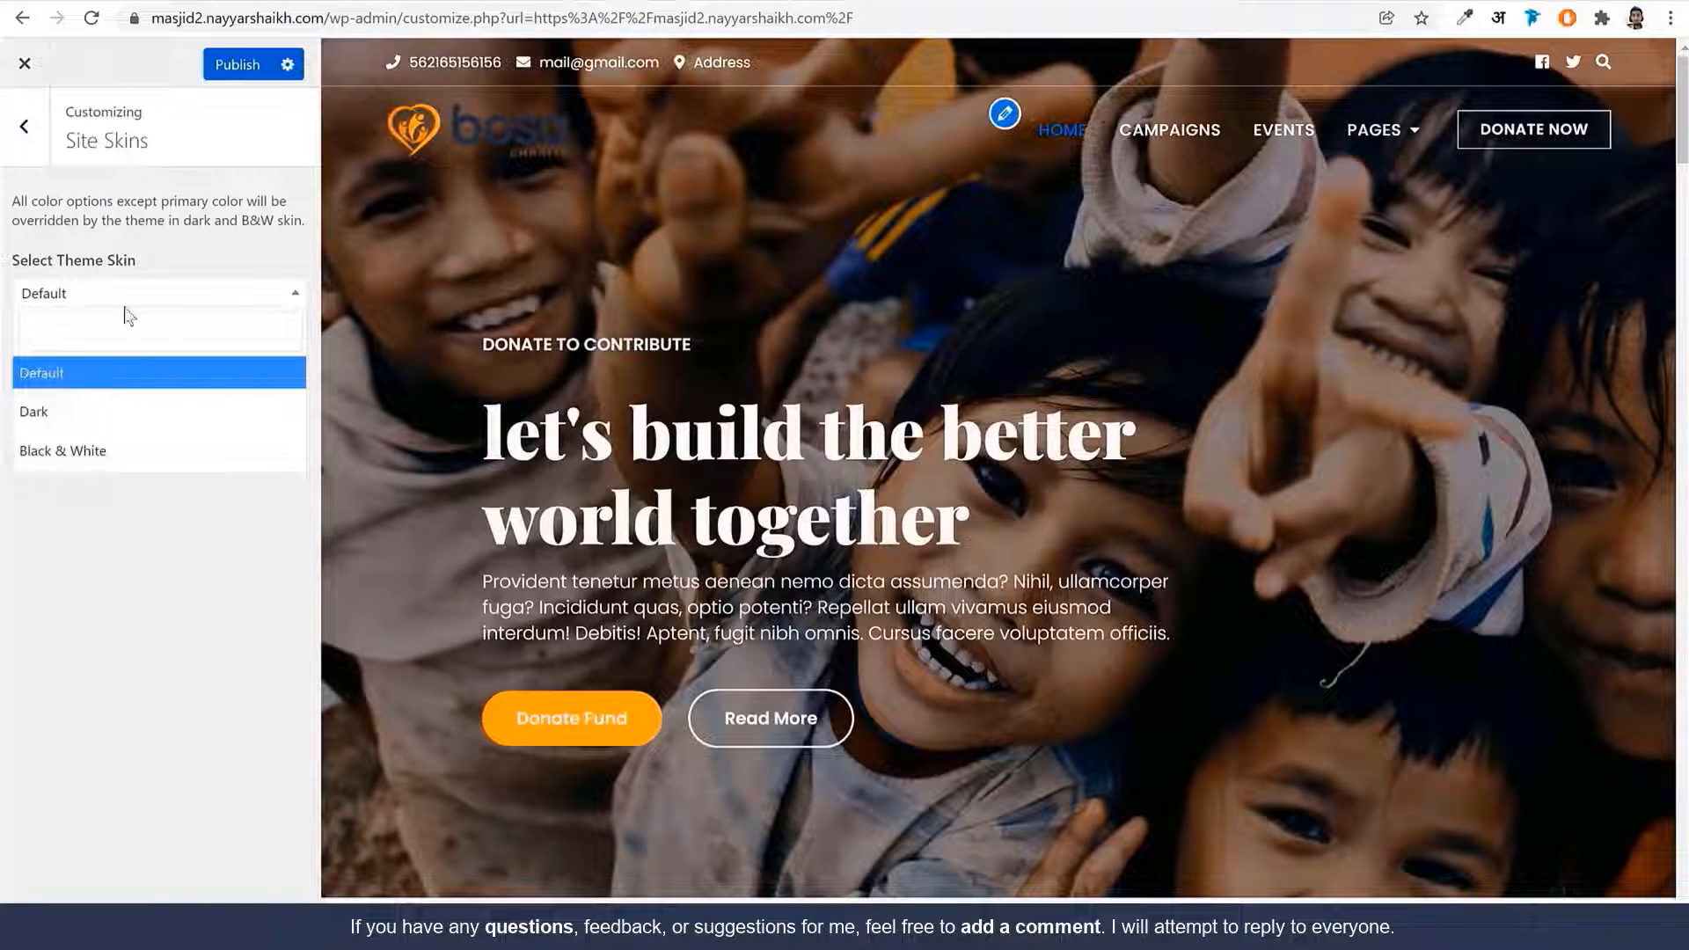
{"action": "left_click", "coordinate": [34, 187]}
{"action": "left_click", "coordinate": [27, 132]}
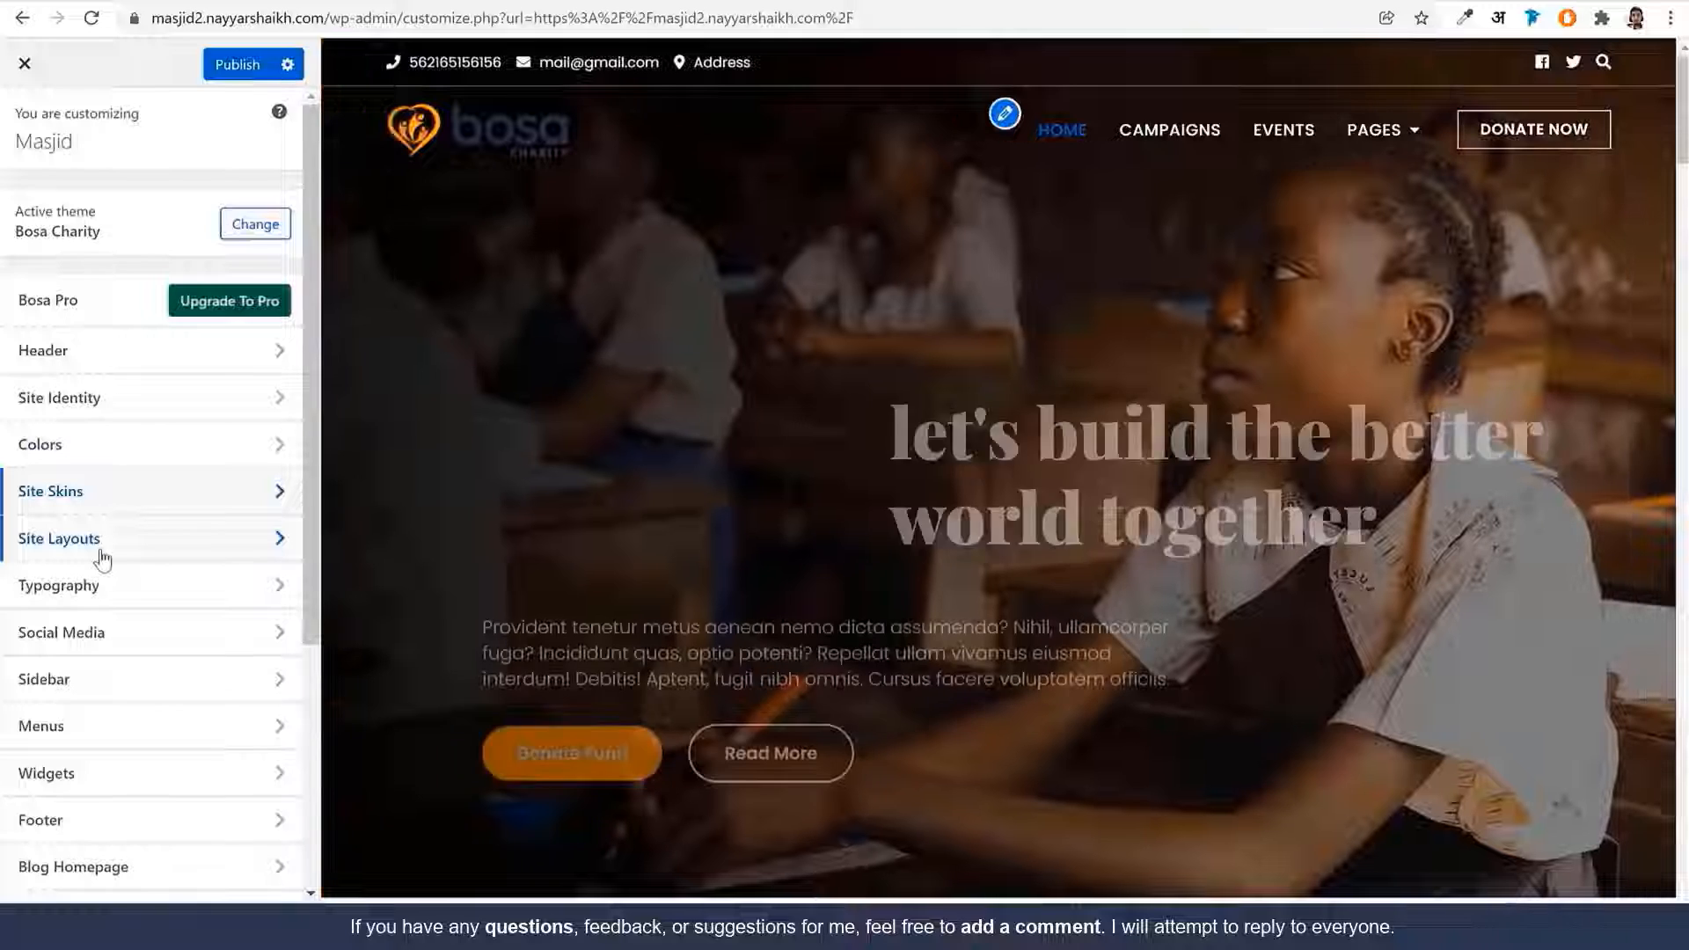
{"action": "left_click", "coordinate": [102, 557]}
{"action": "left_click", "coordinate": [35, 211]}
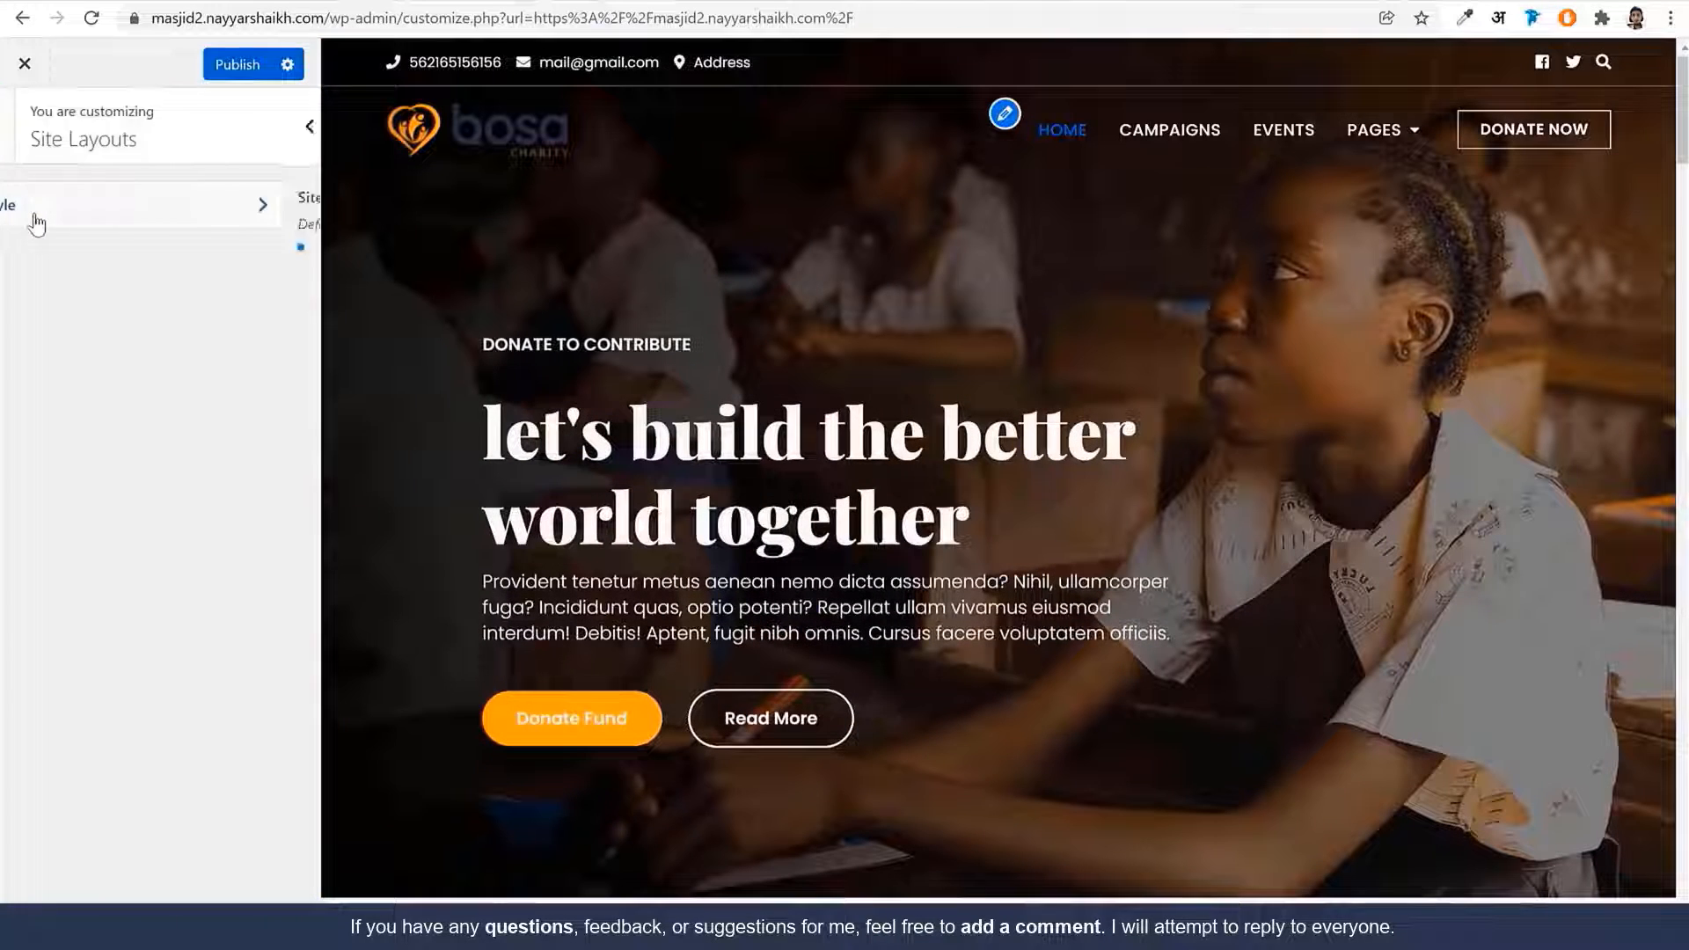
{"action": "left_click", "coordinate": [15, 151]}
{"action": "left_click", "coordinate": [19, 128]}
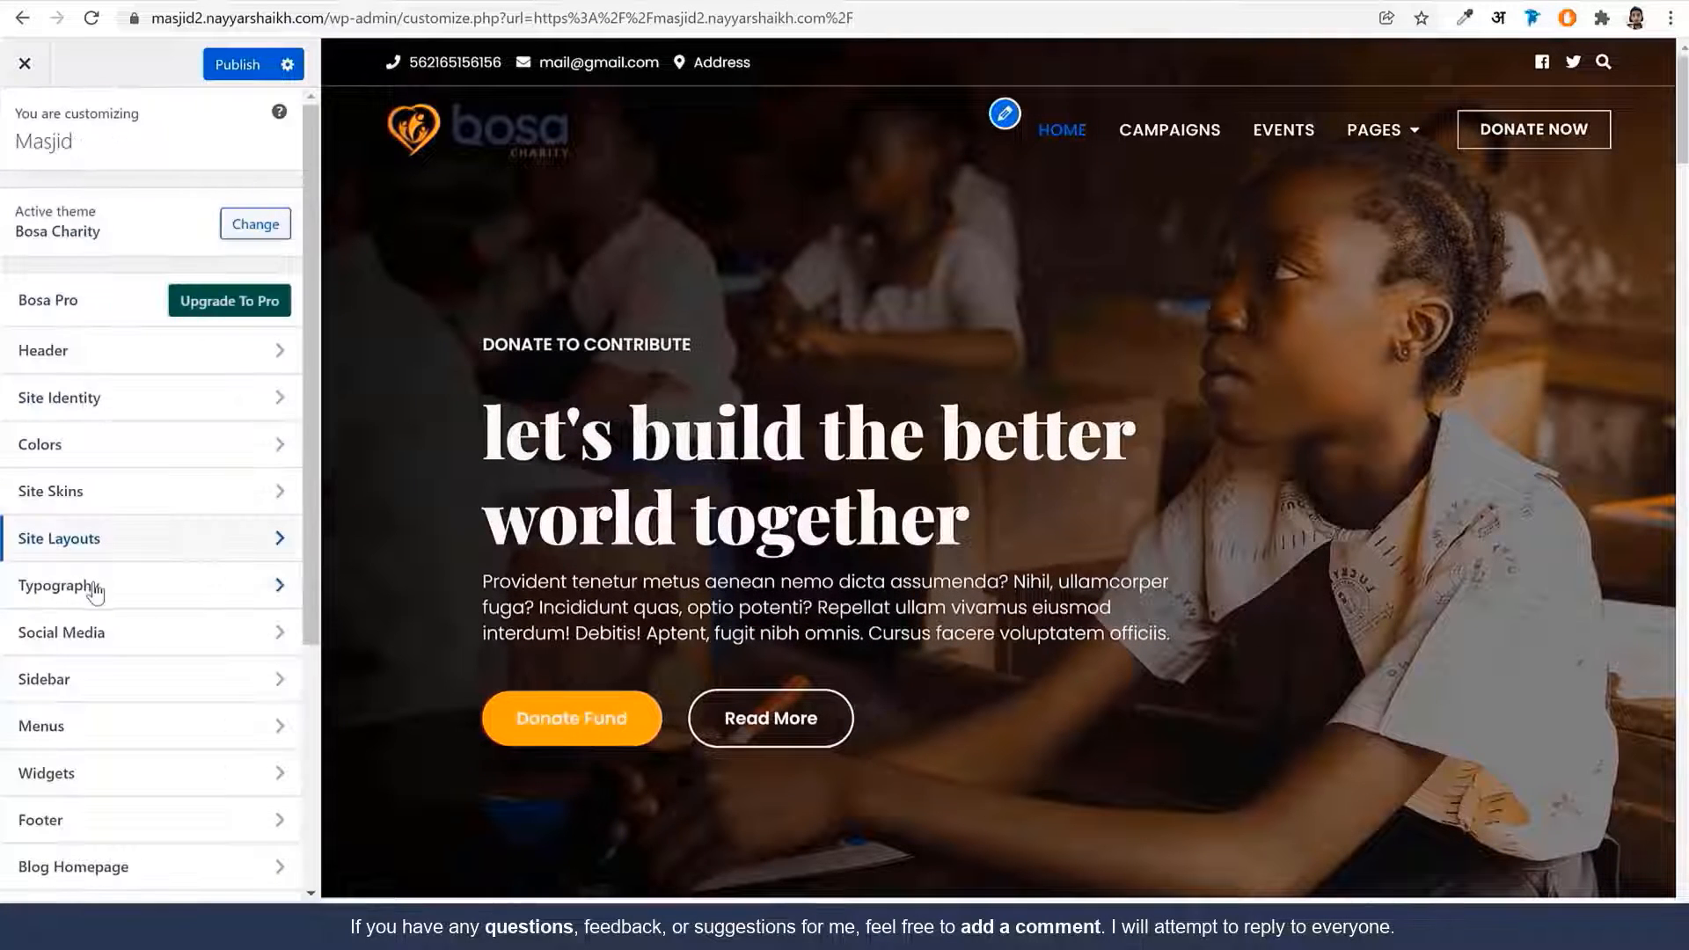
Bring up the Blog Homepage settings from the main customizer sections
{"action": "scroll", "coordinate": [159, 633], "scroll_direction": "down", "scroll_amount": 3}
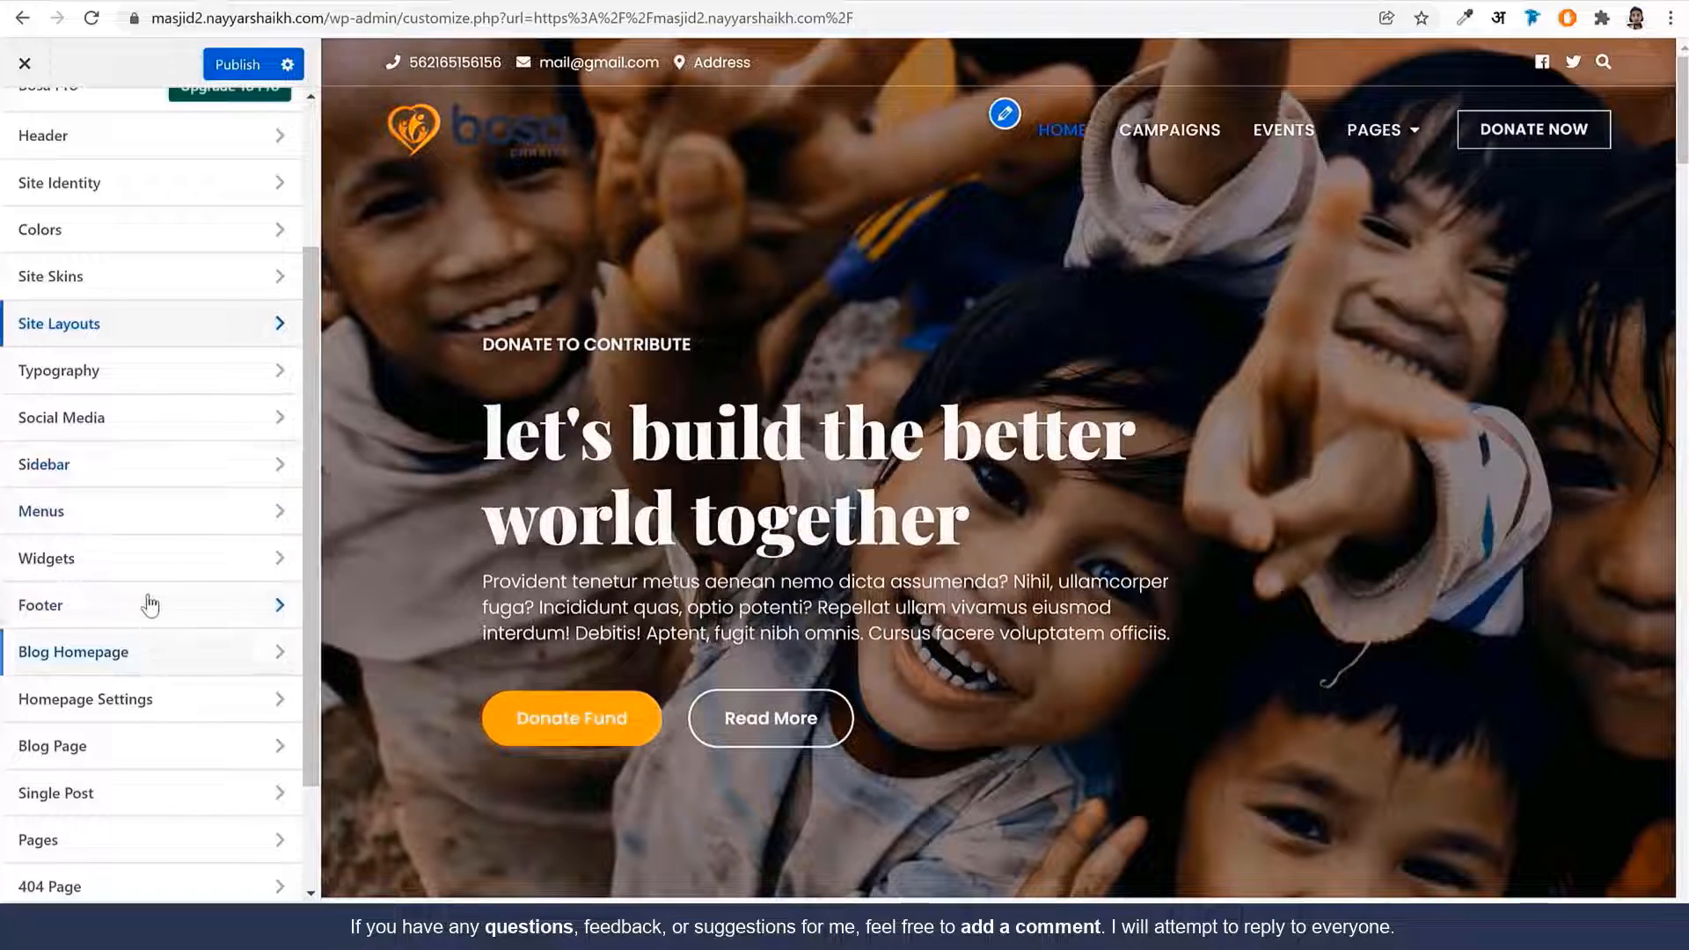
{"action": "scroll", "coordinate": [804, 652], "scroll_direction": "down", "scroll_amount": 15}
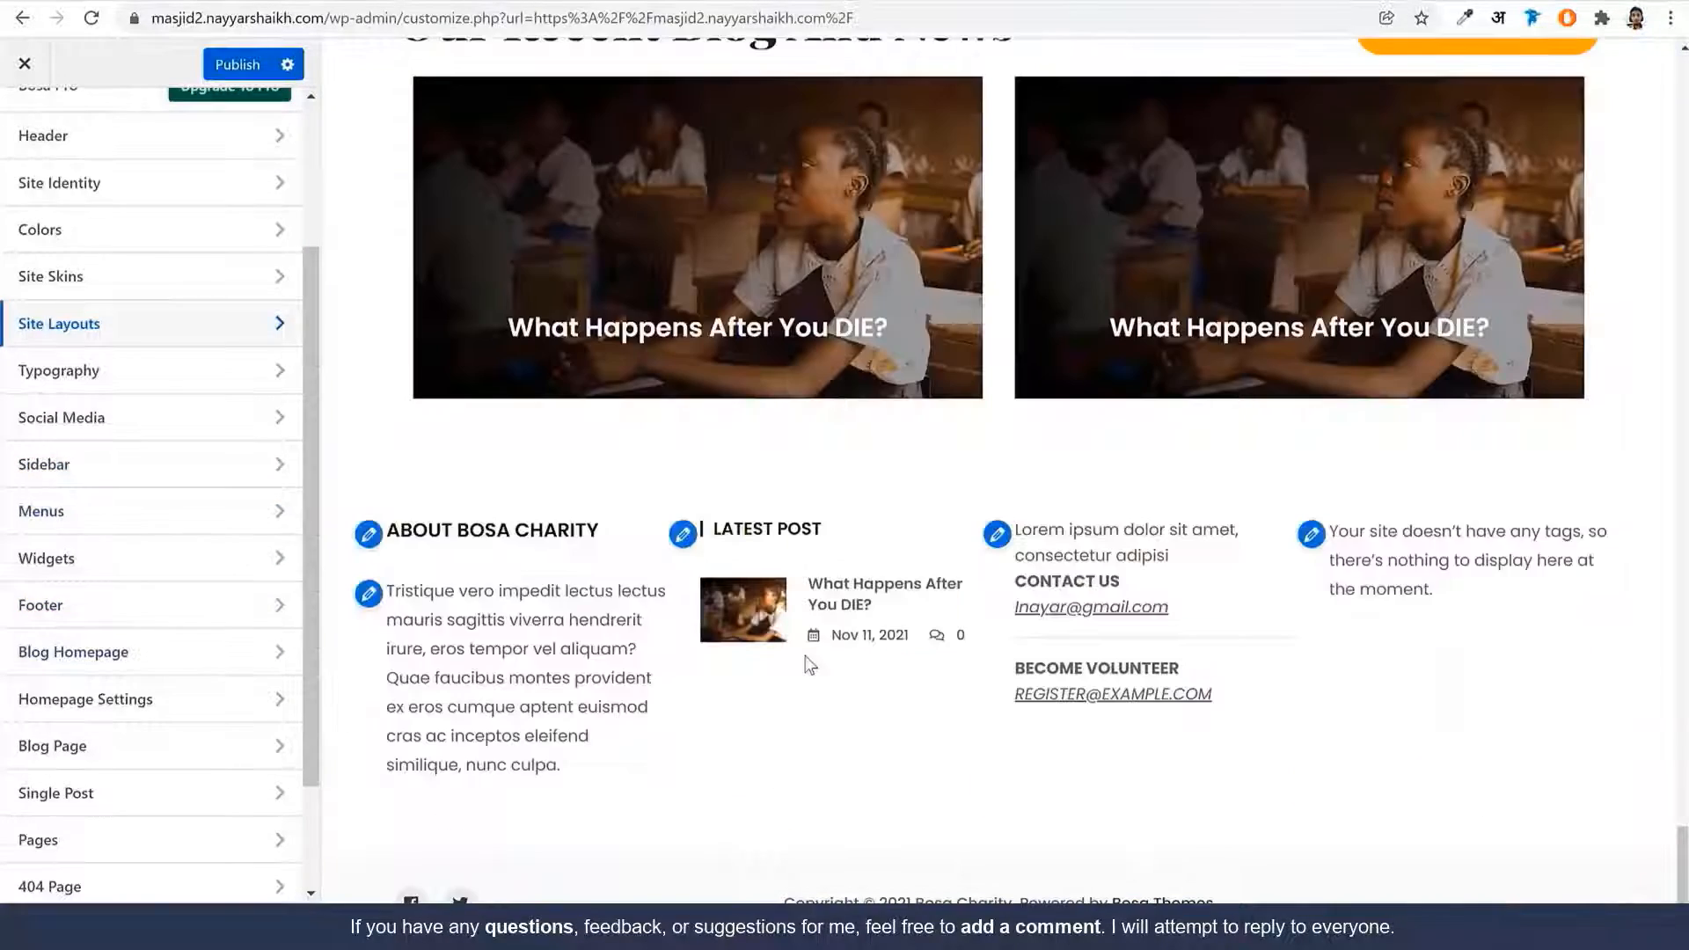
{"action": "scroll", "coordinate": [804, 660], "scroll_direction": "up", "scroll_amount": 15}
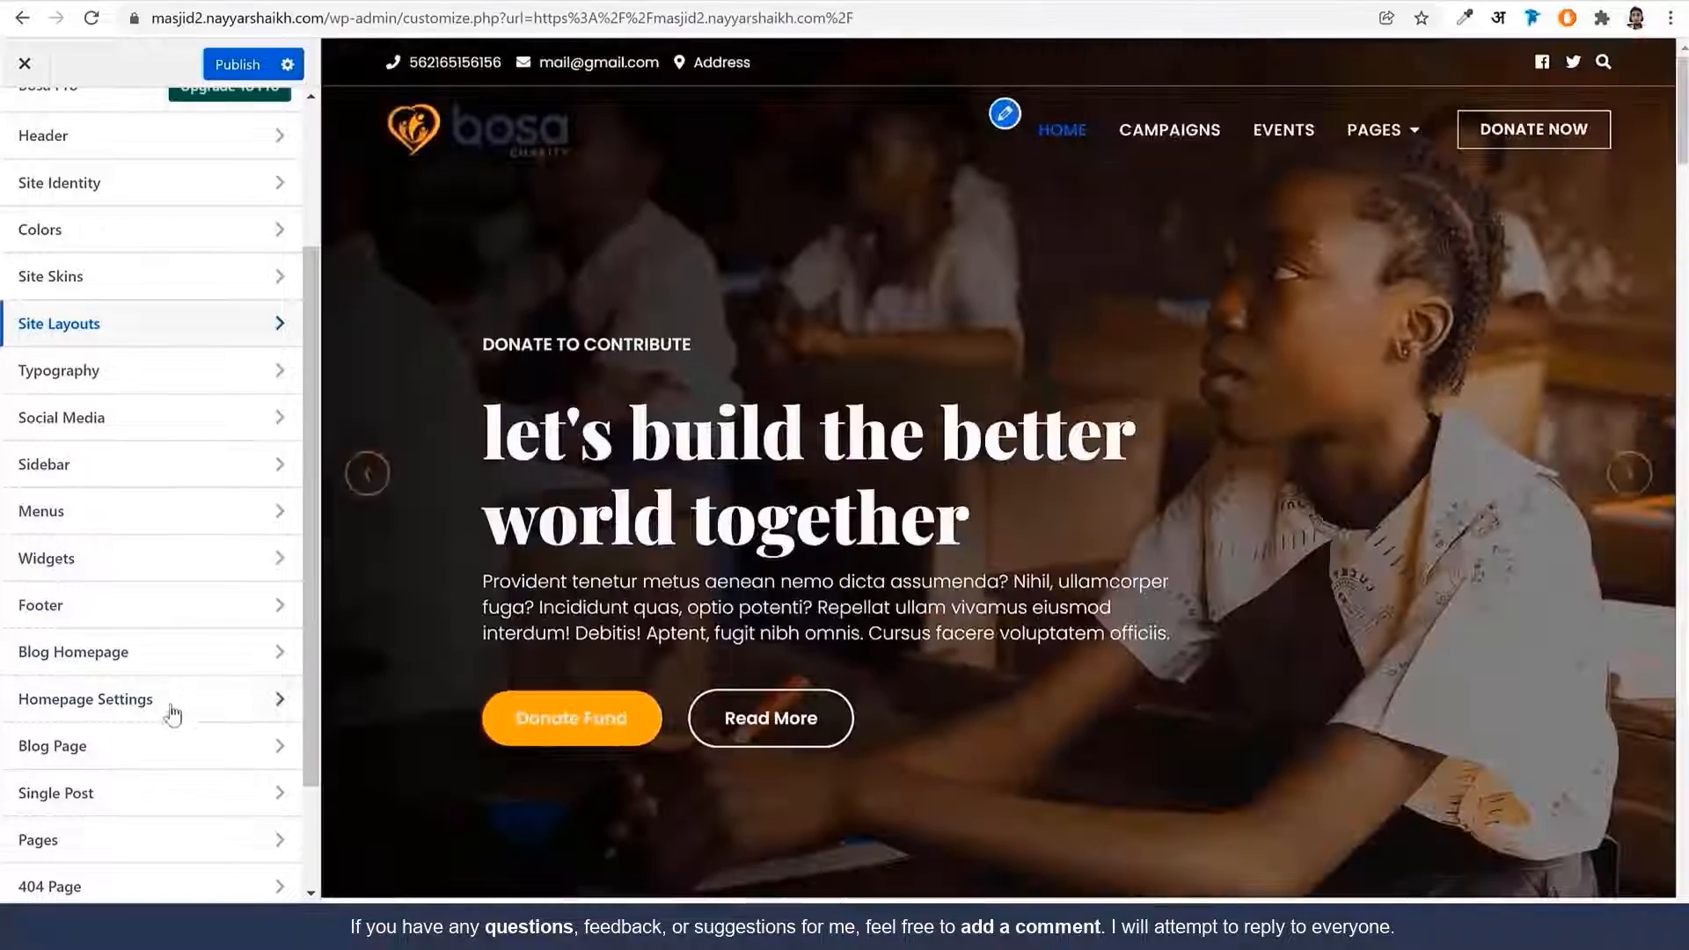
{"action": "scroll", "coordinate": [162, 805], "scroll_direction": "down", "scroll_amount": 3}
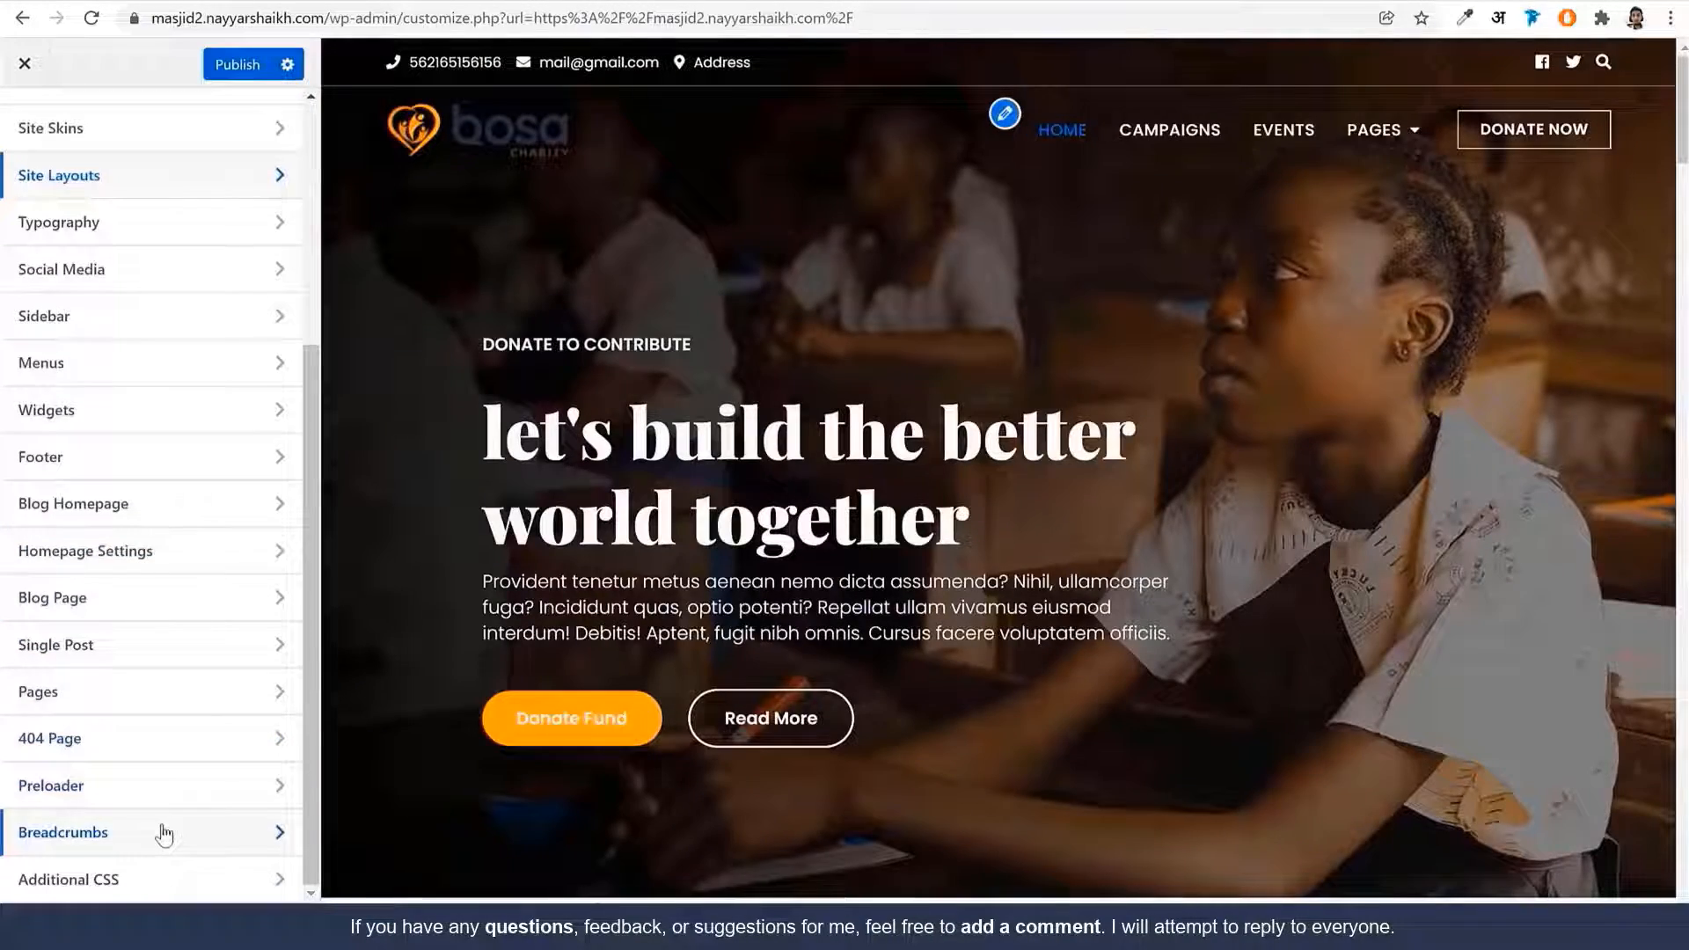
{"action": "scroll", "coordinate": [584, 582], "scroll_direction": "down", "scroll_amount": 5}
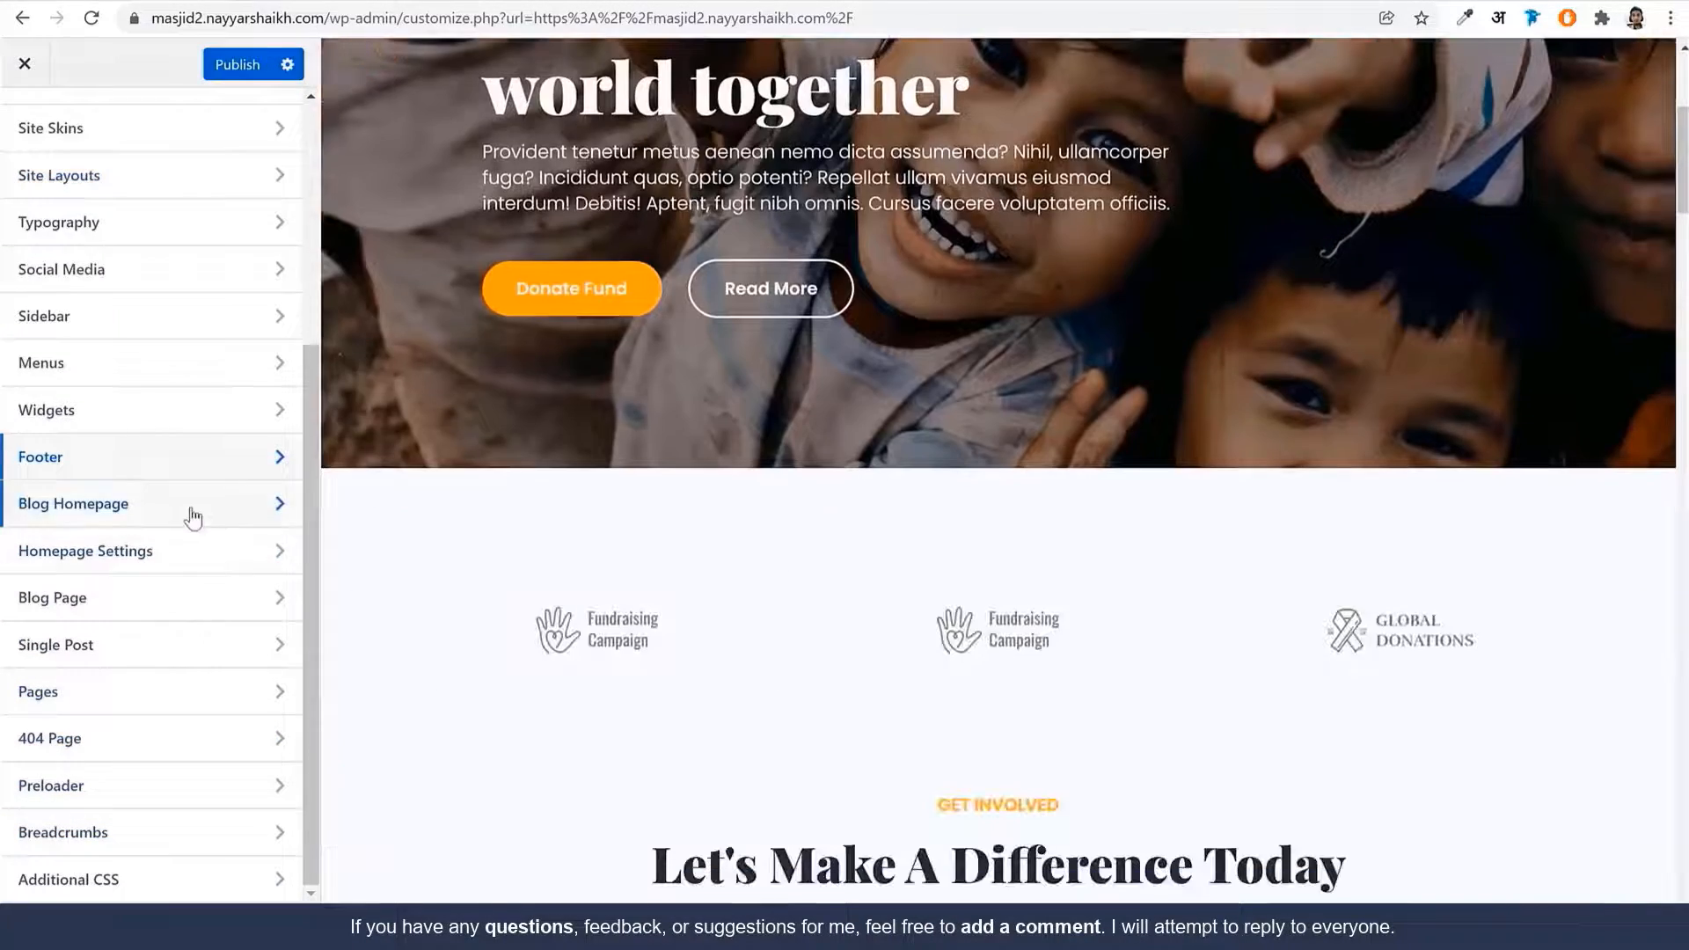
{"action": "left_click", "coordinate": [192, 515]}
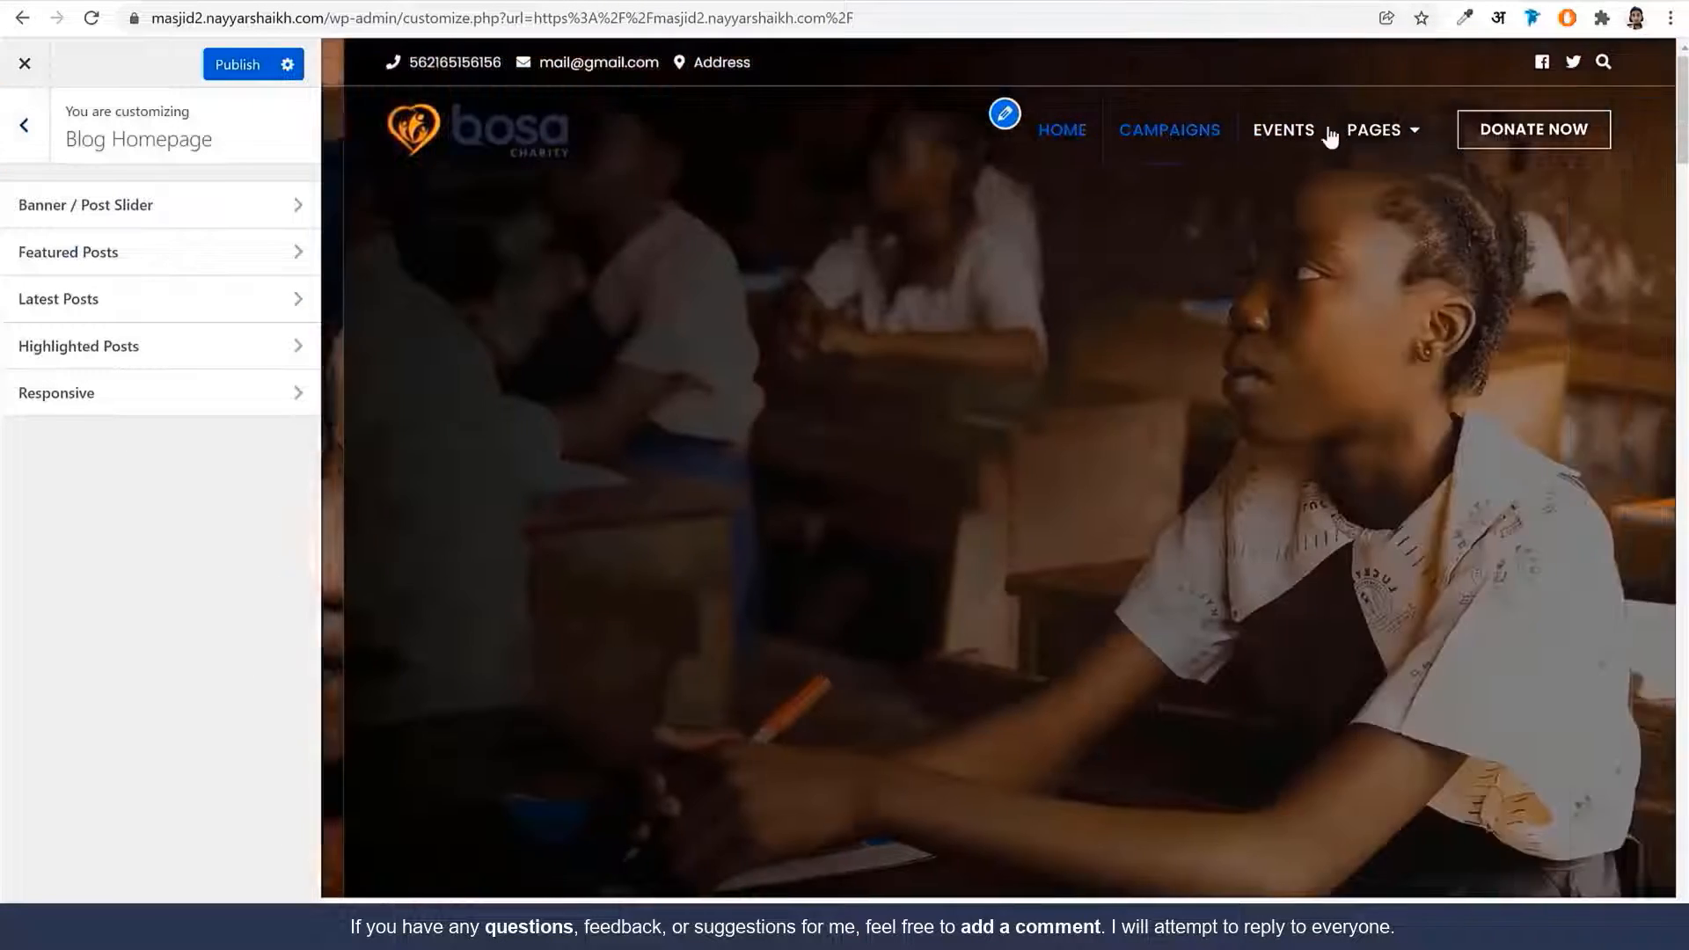
Show the Blog page in the Customizer preview and scroll through its homepage sections
{"action": "left_click", "coordinate": [1373, 129]}
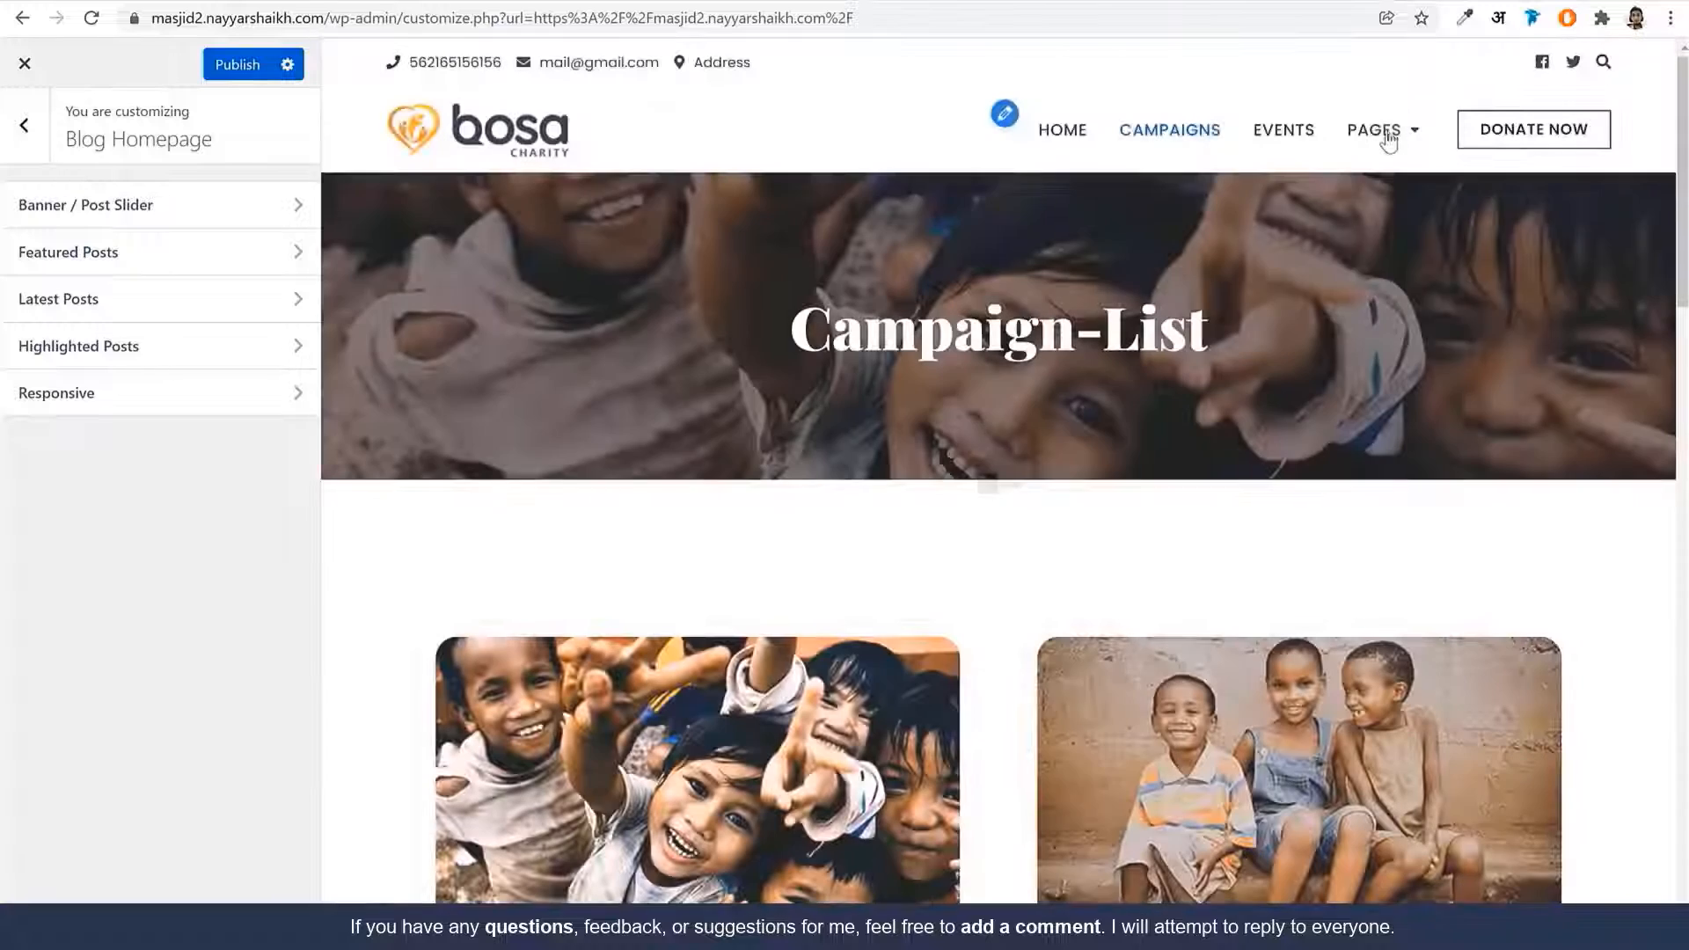
{"action": "left_click", "coordinate": [1387, 132]}
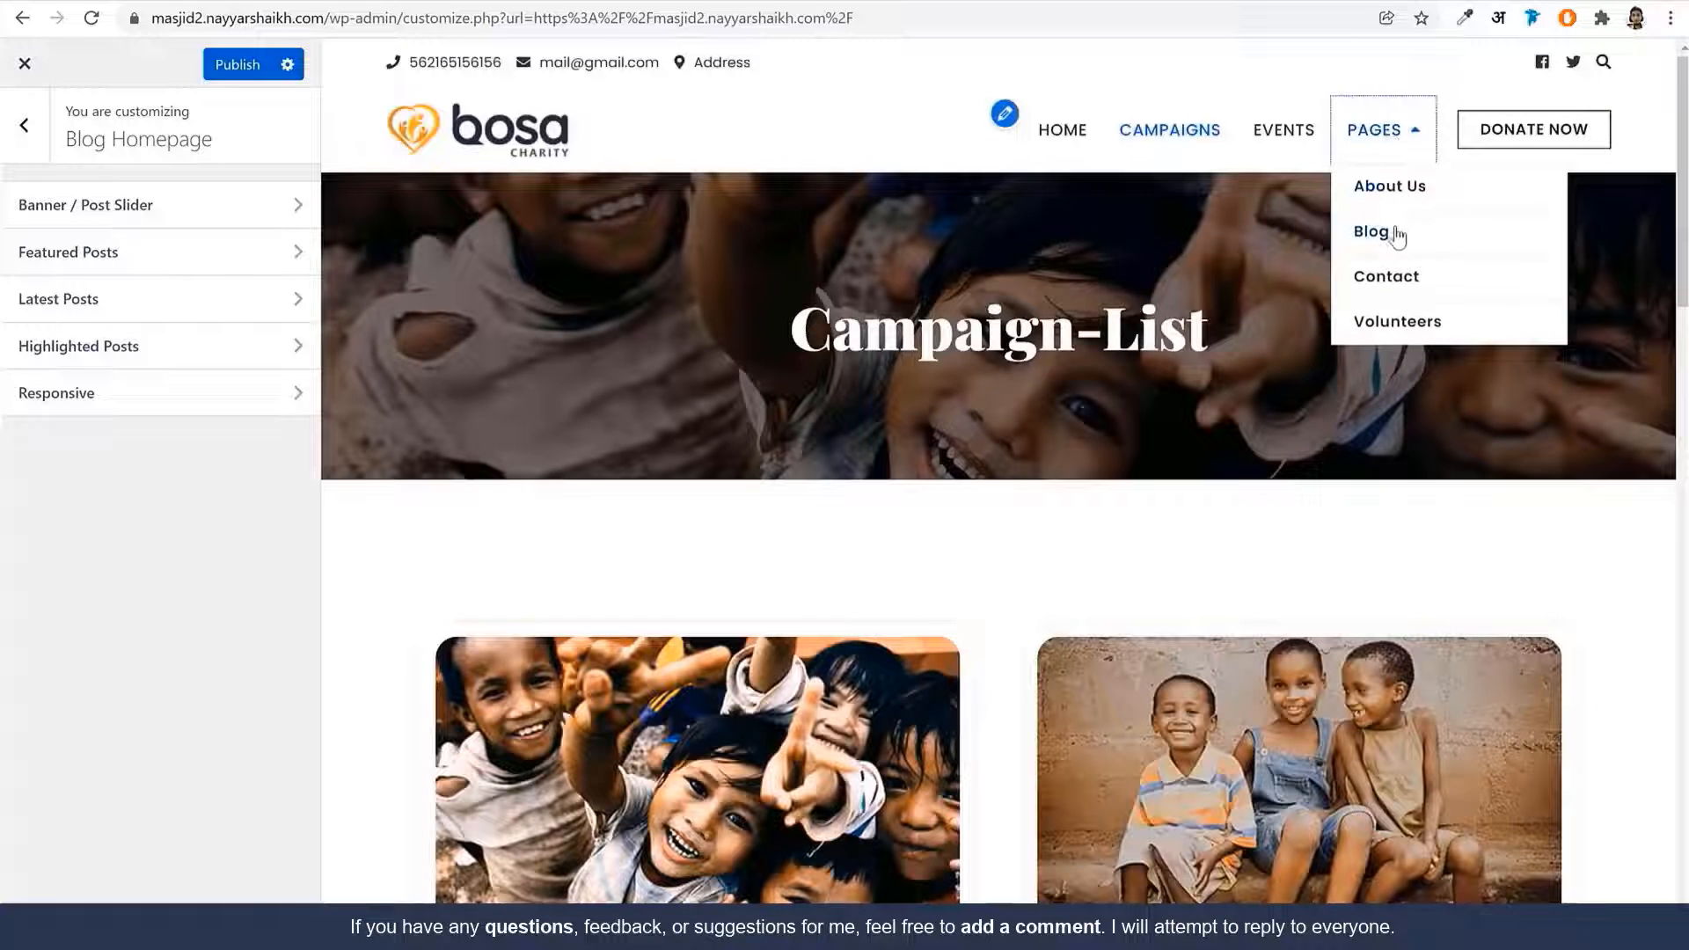
{"action": "left_click", "coordinate": [1395, 236]}
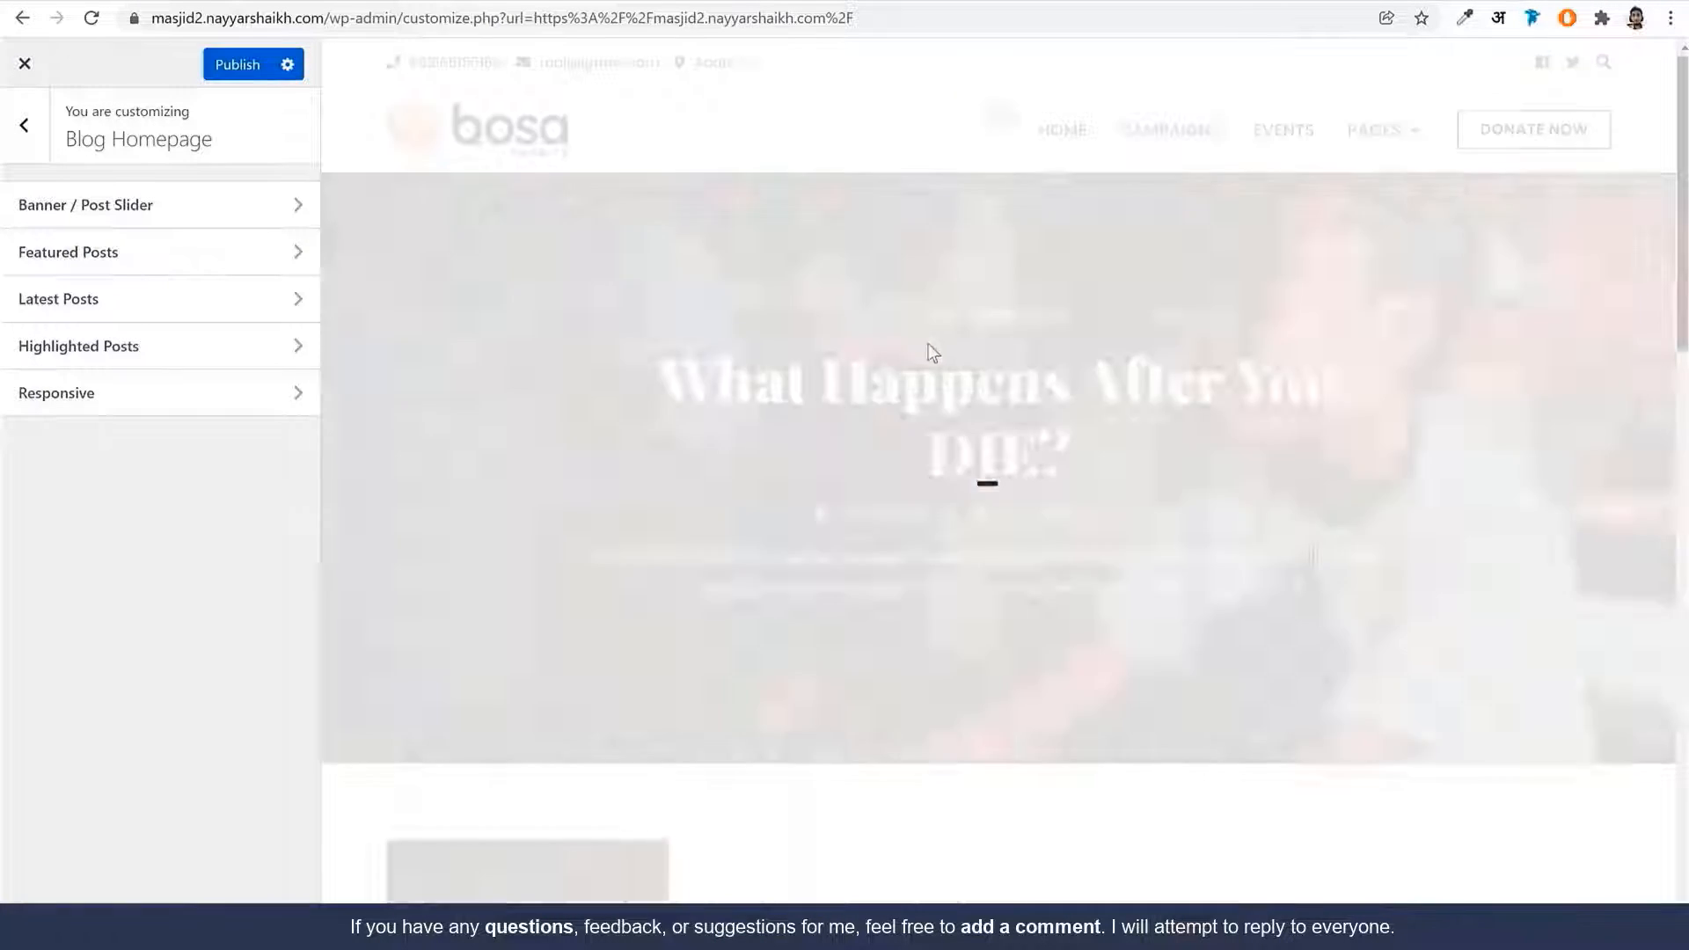
{"action": "scroll", "coordinate": [1036, 546], "scroll_direction": "down", "scroll_amount": 10}
{"action": "scroll", "coordinate": [1036, 553], "scroll_direction": "down", "scroll_amount": 8}
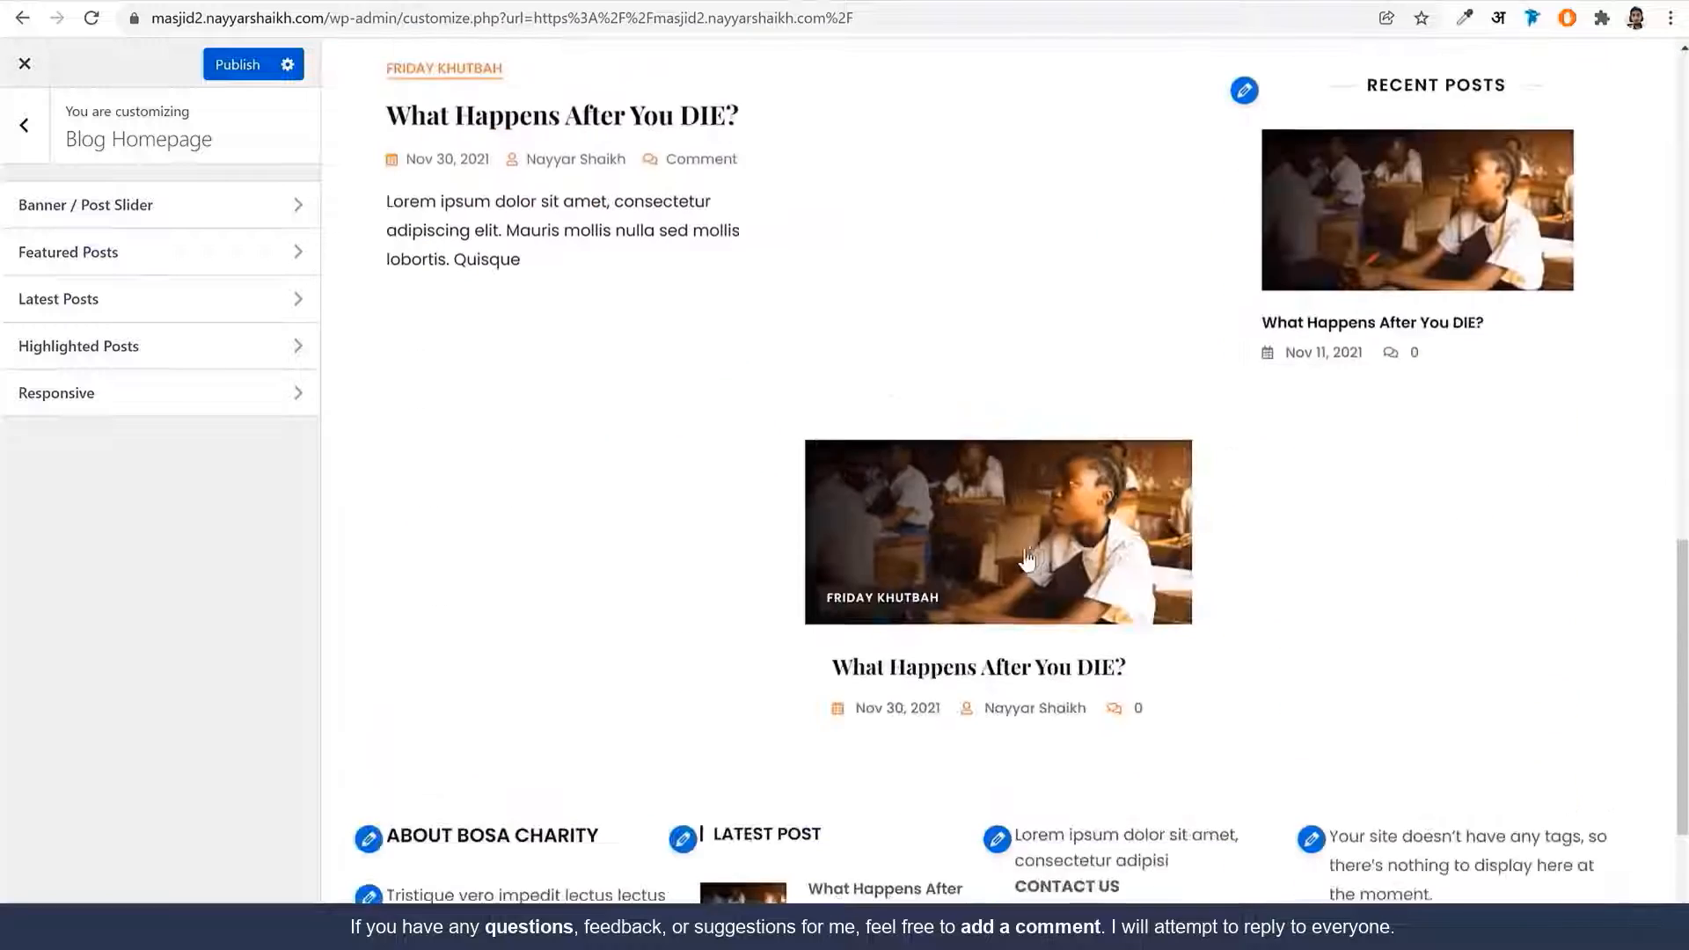
{"action": "scroll", "coordinate": [1018, 595], "scroll_direction": "up", "scroll_amount": 11}
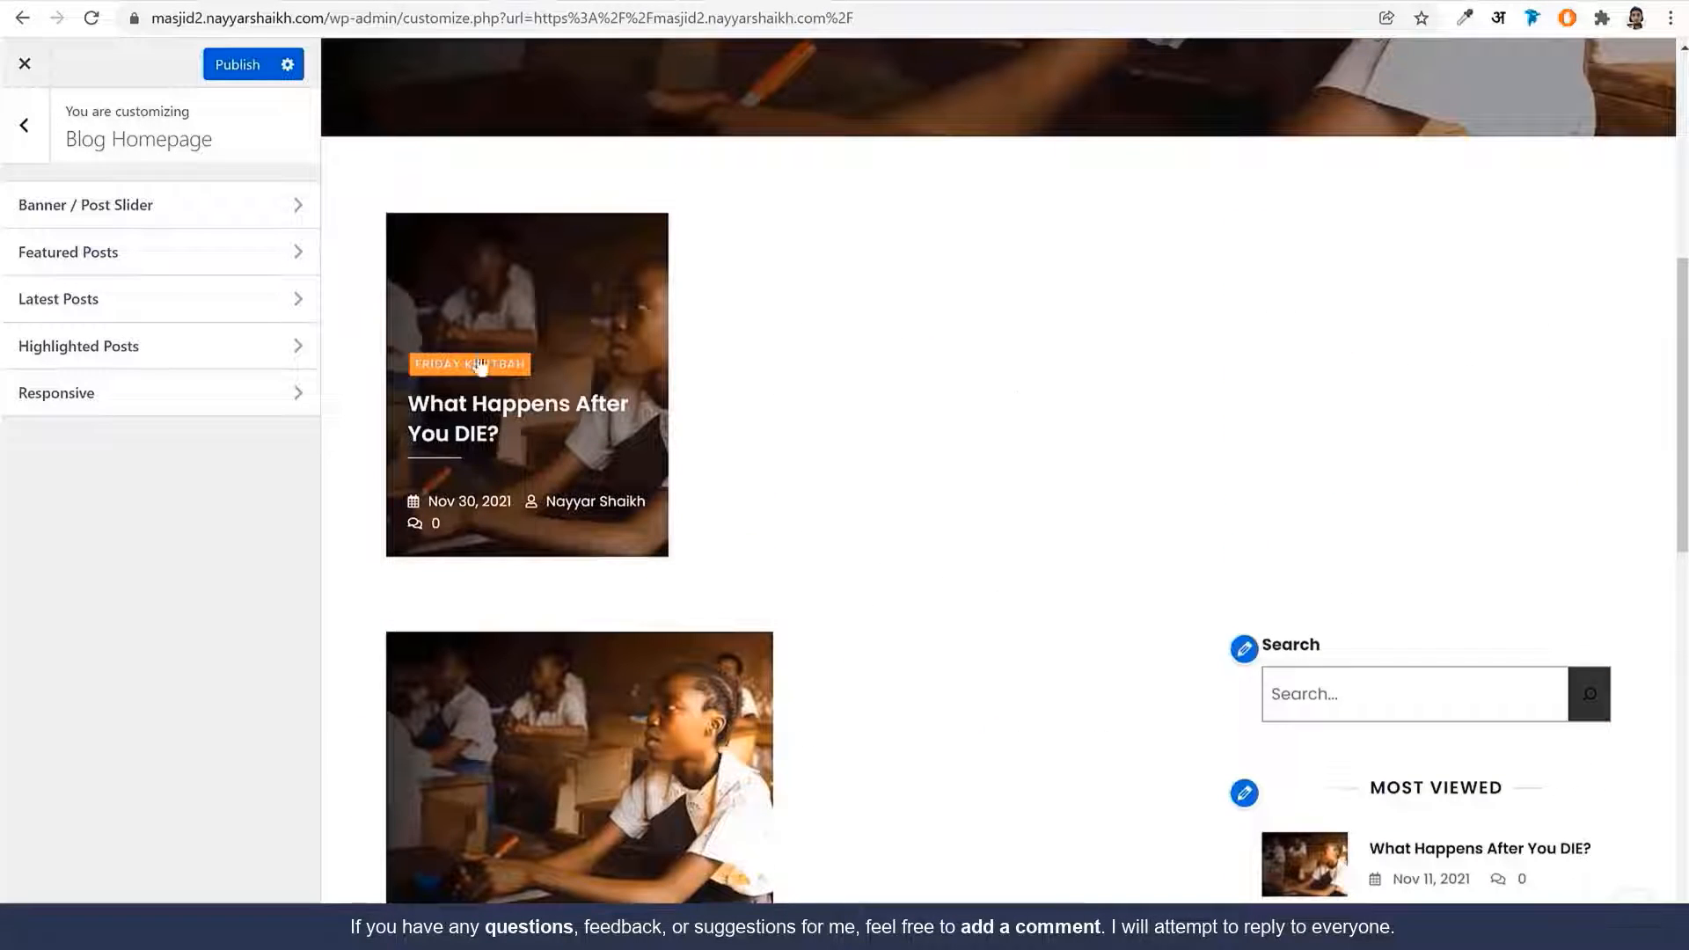
{"action": "scroll", "coordinate": [587, 510], "scroll_direction": "down", "scroll_amount": 3}
{"action": "scroll", "coordinate": [967, 519], "scroll_direction": "down", "scroll_amount": 5}
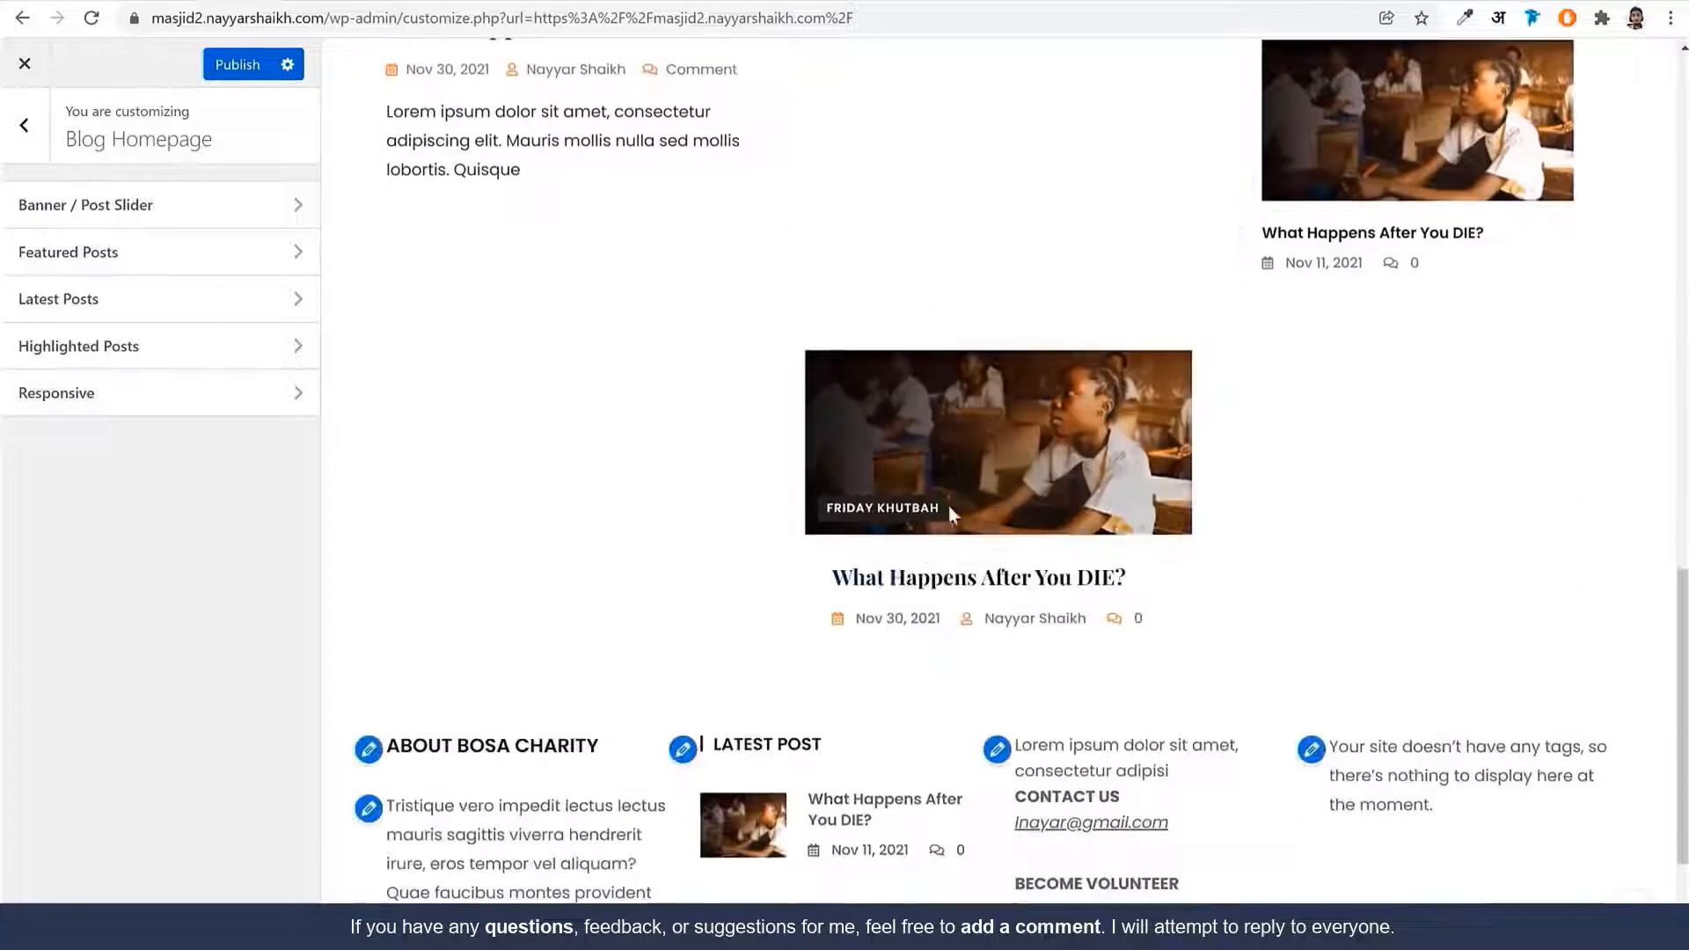
{"action": "scroll", "coordinate": [1140, 516], "scroll_direction": "up", "scroll_amount": 6}
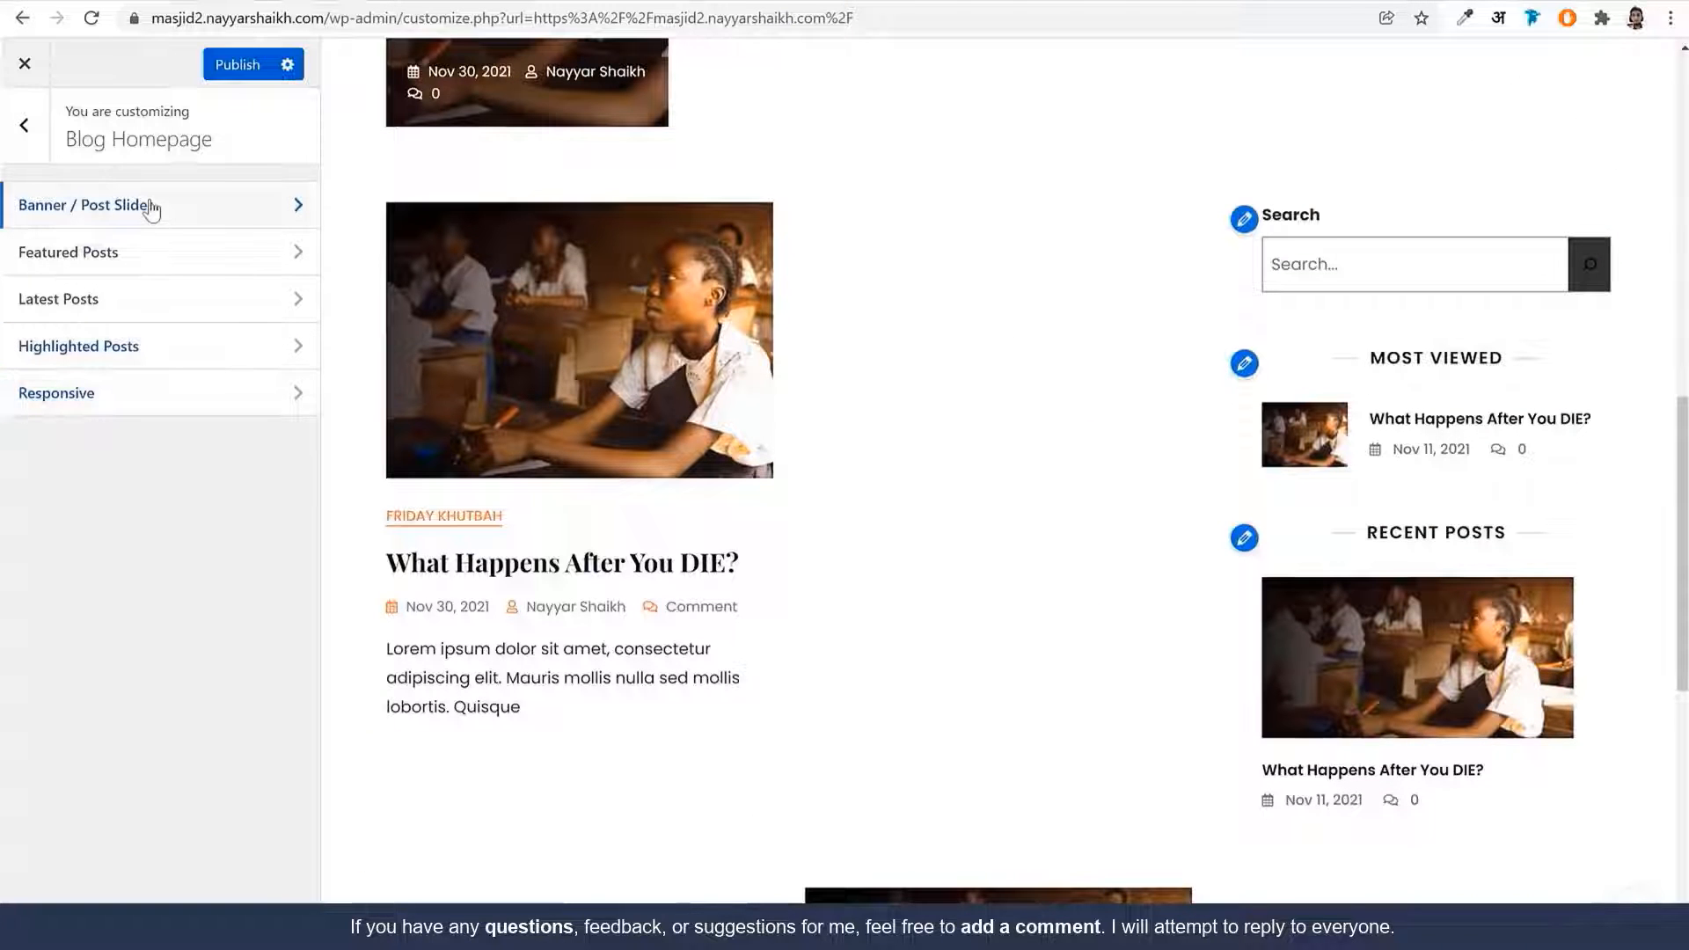
Disable the Banner / Post Slider section, then go to the Latest Posts section
{"action": "left_click", "coordinate": [152, 210]}
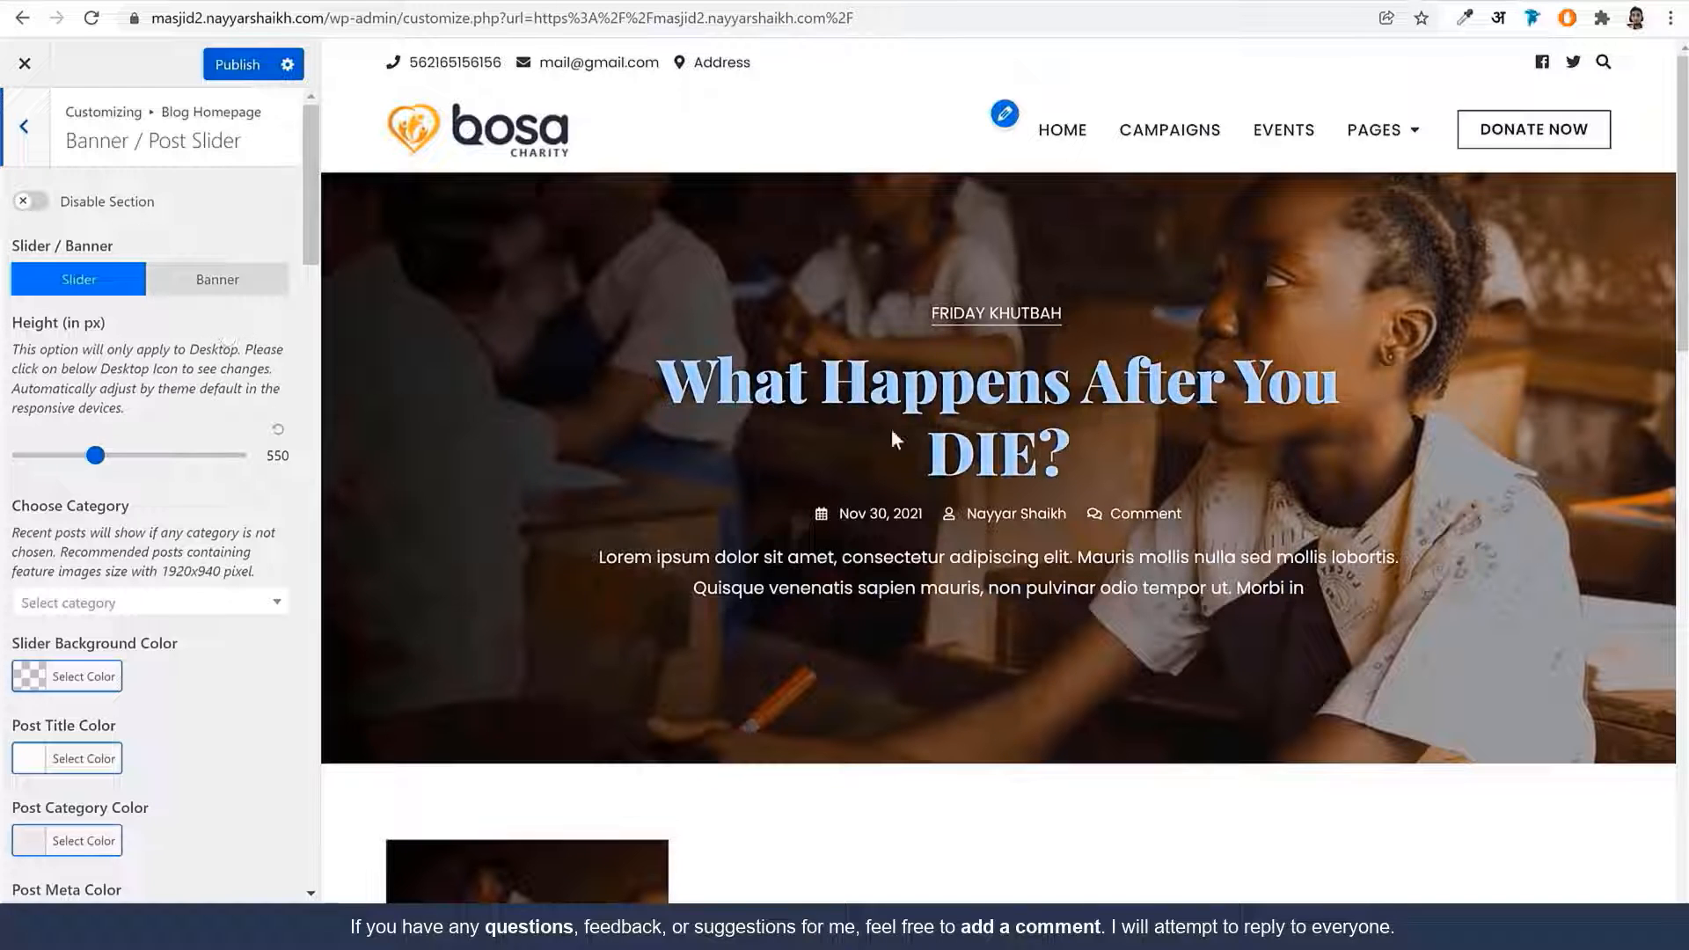
{"action": "left_click", "coordinate": [42, 203]}
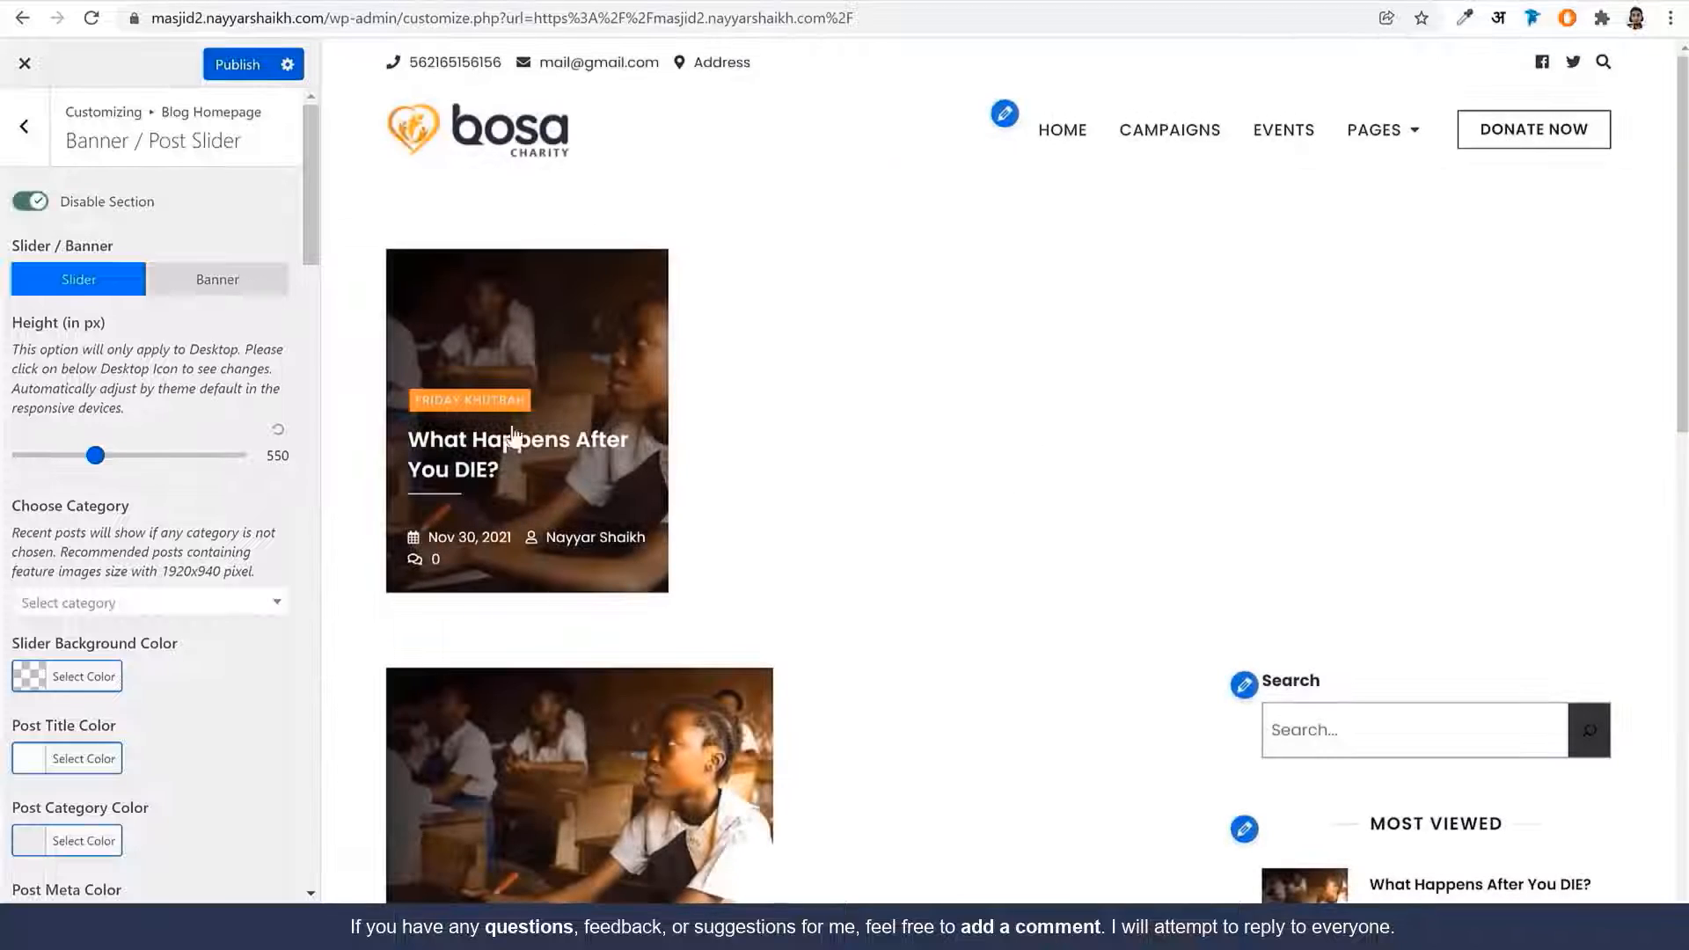
{"action": "left_click", "coordinate": [37, 132]}
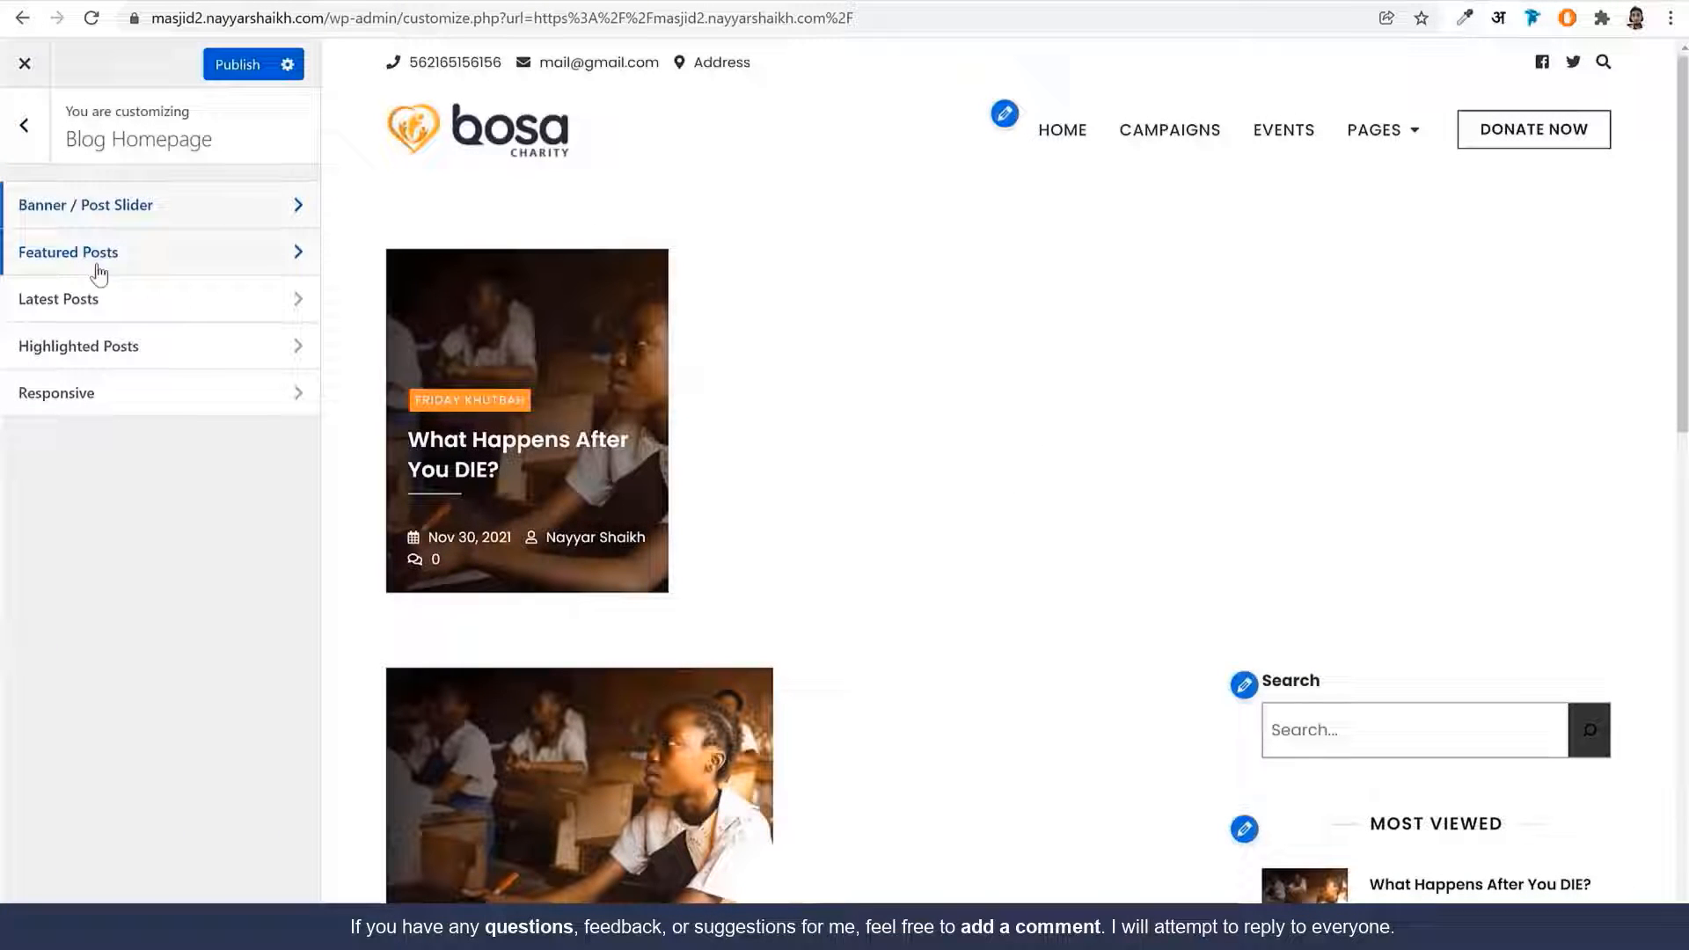
{"action": "scroll", "coordinate": [765, 573], "scroll_direction": "down", "scroll_amount": 5}
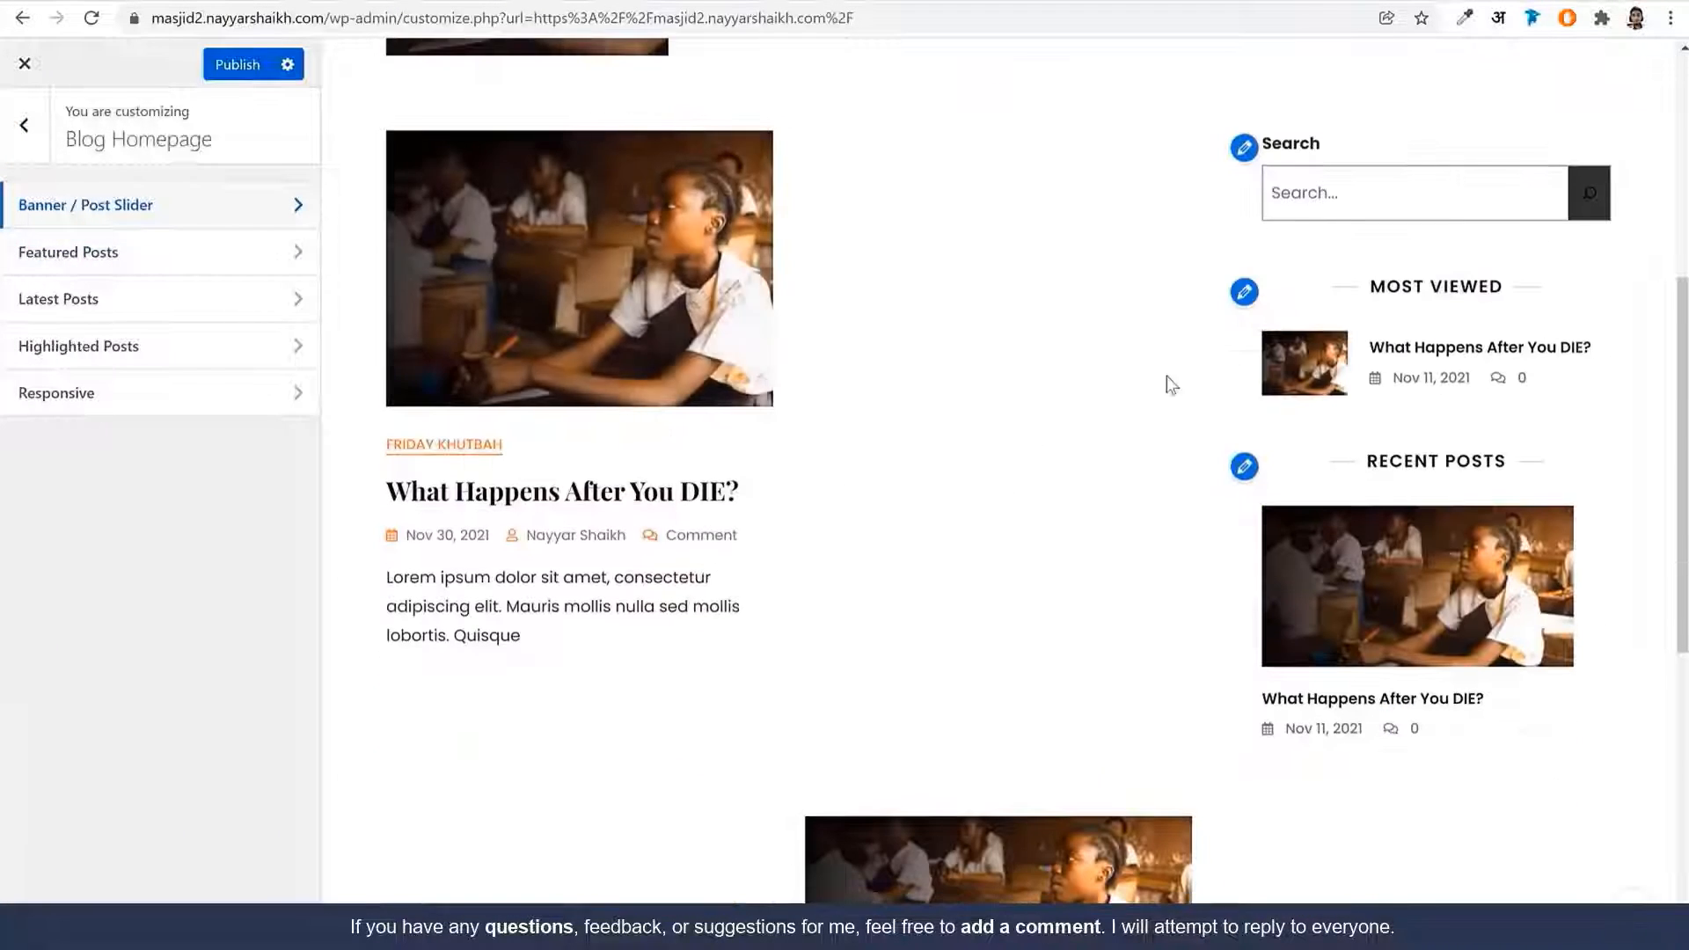
{"action": "left_click", "coordinate": [97, 299]}
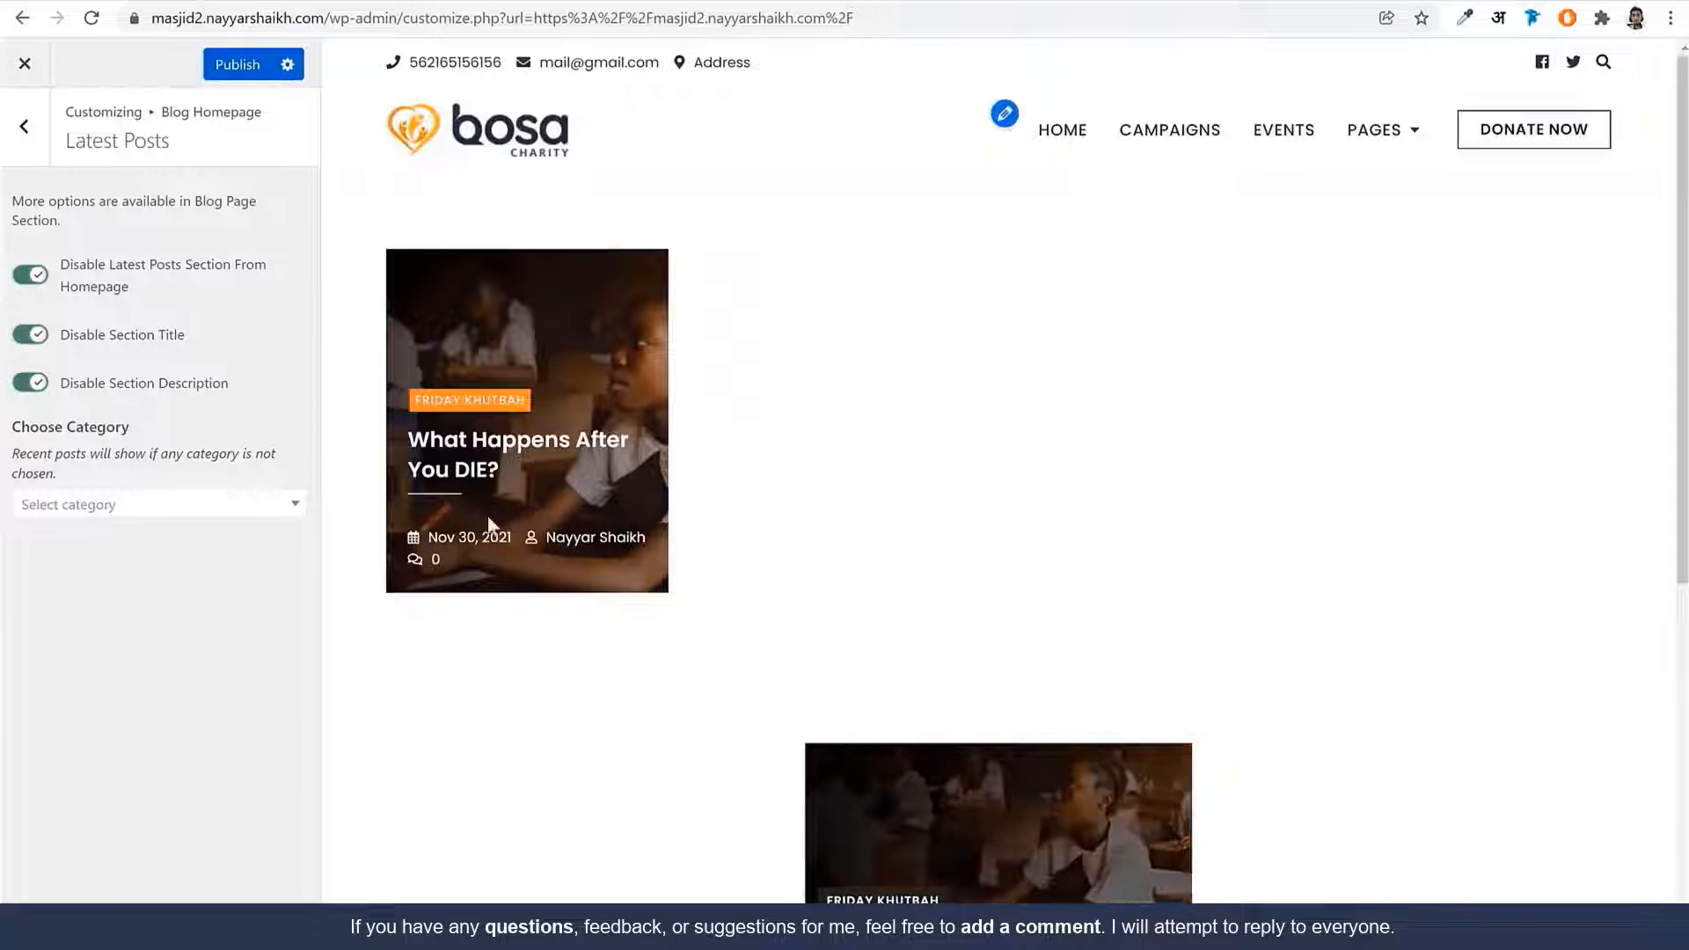
Publish all Customizer changes and exit to view the live homepage
{"action": "left_click", "coordinate": [237, 77]}
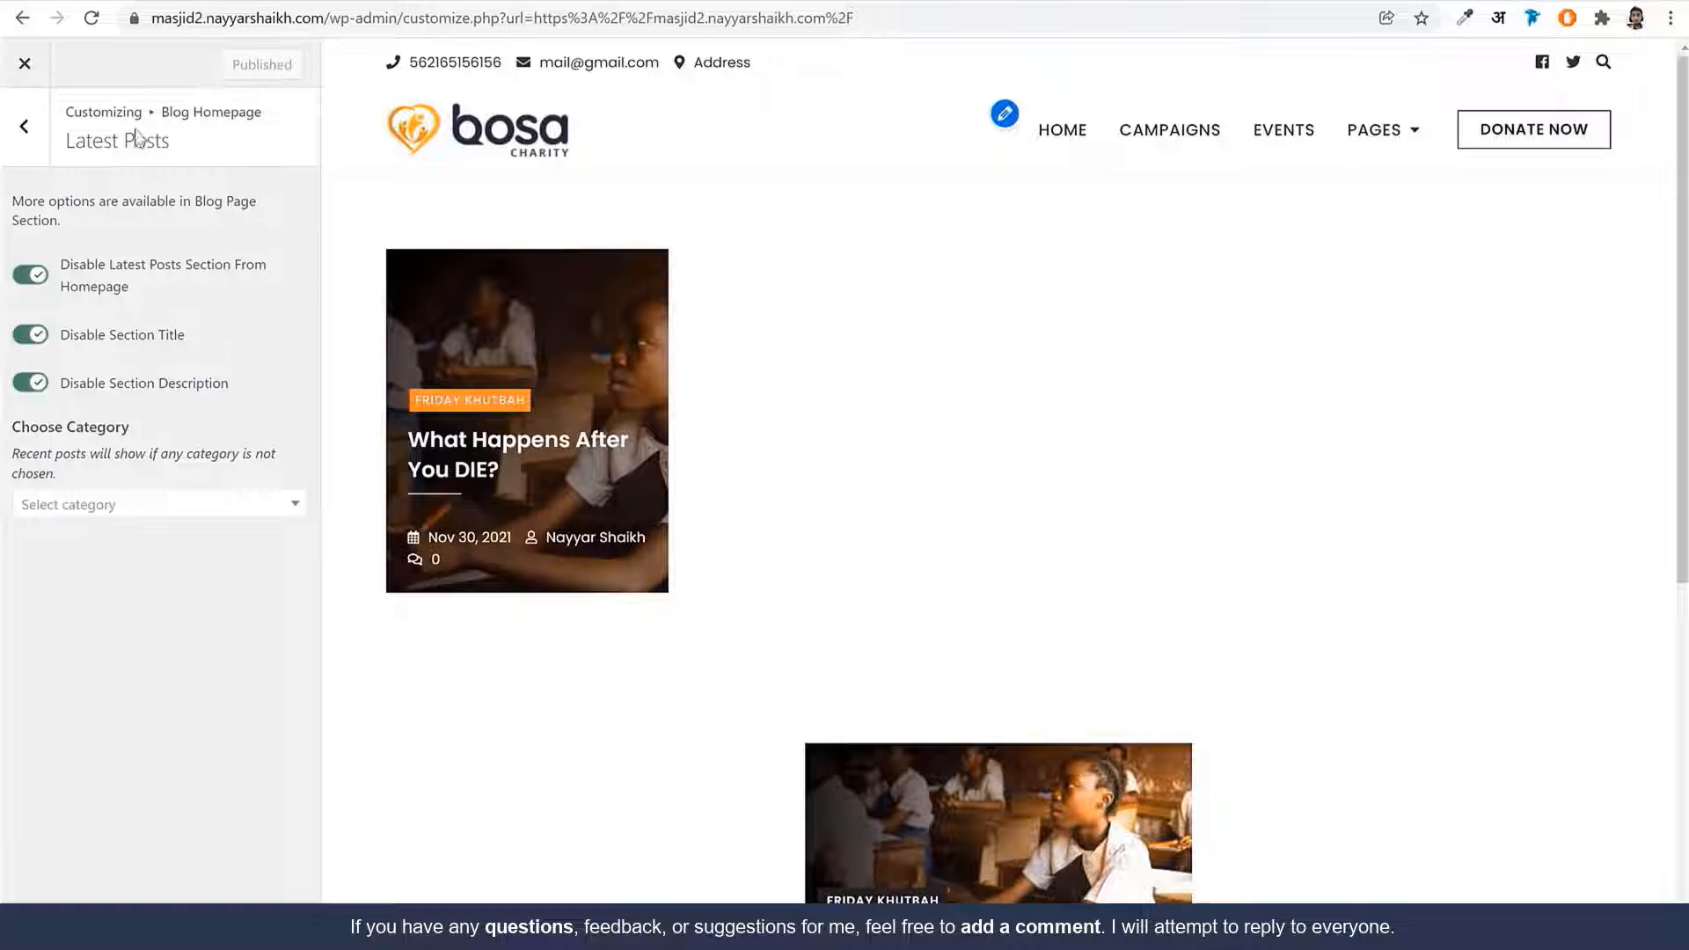
{"action": "left_click", "coordinate": [10, 114]}
{"action": "left_click", "coordinate": [10, 114]}
{"action": "left_click", "coordinate": [501, 135]}
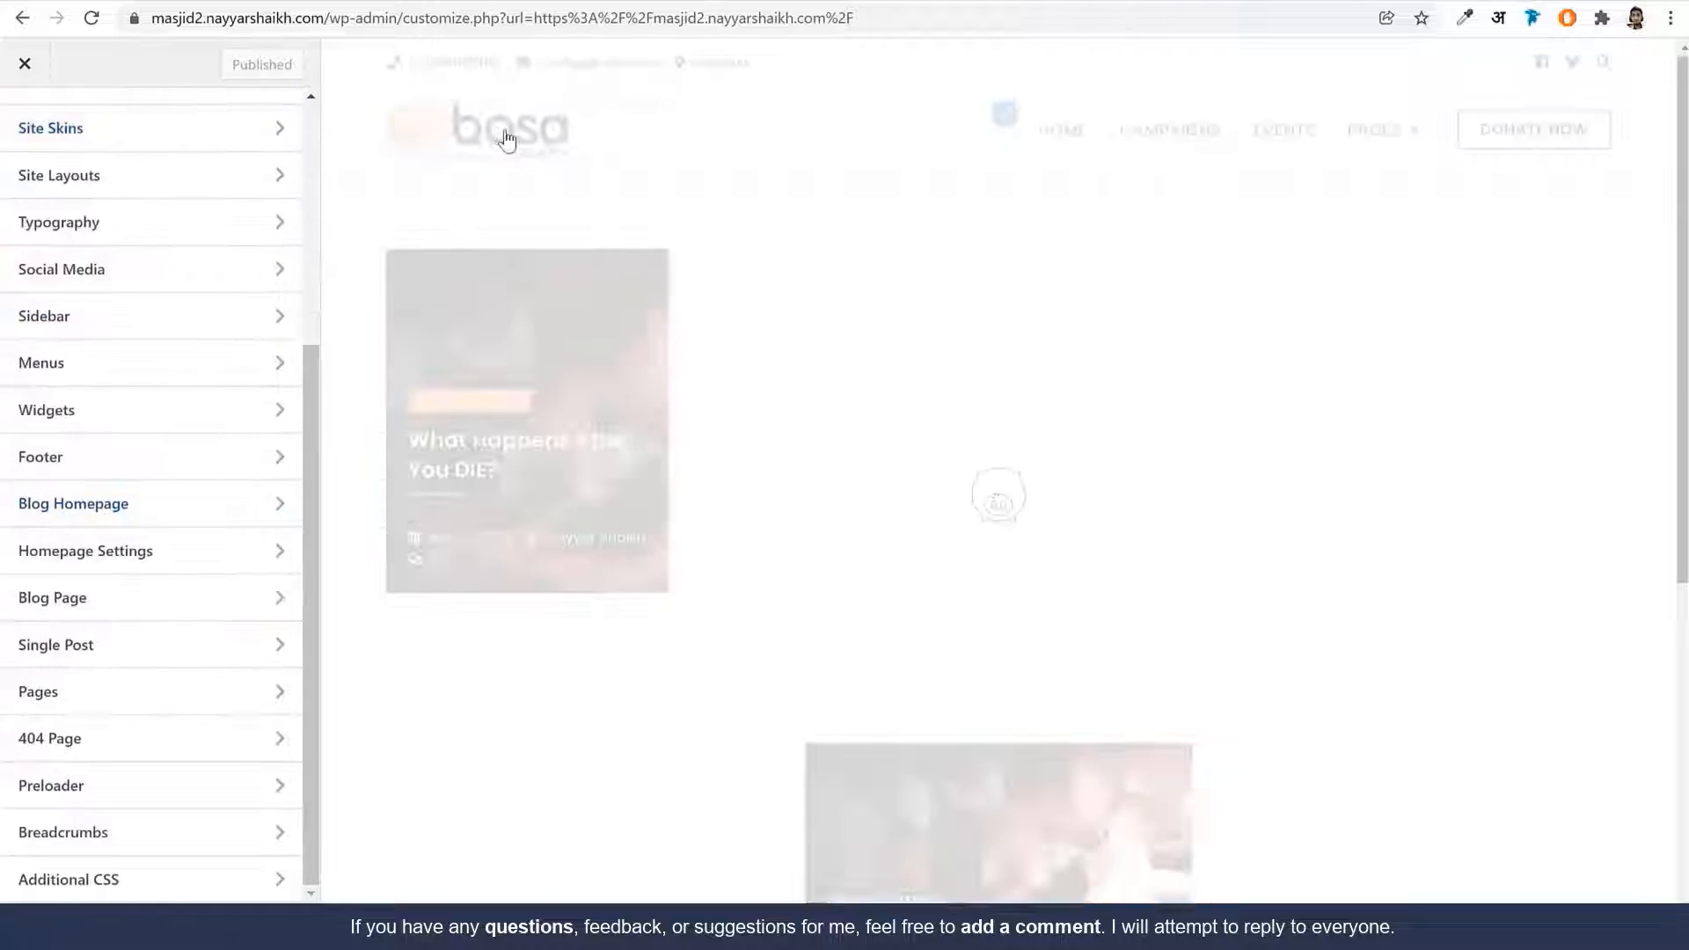